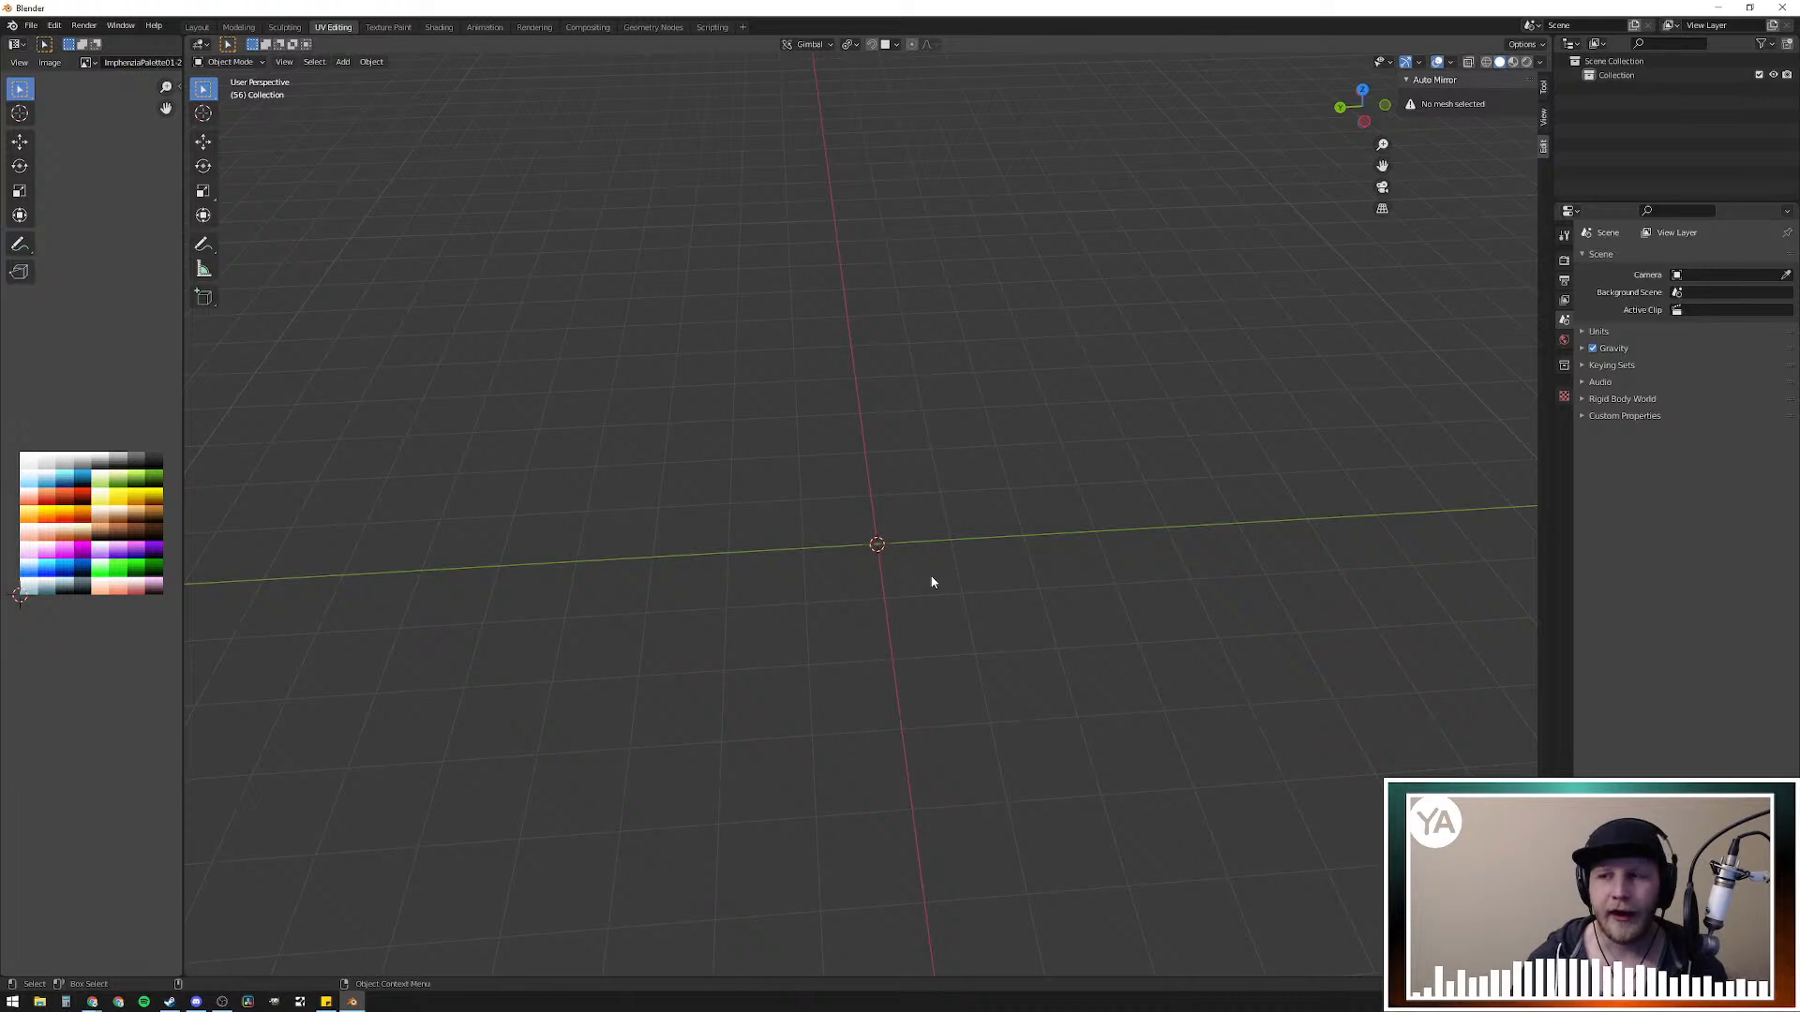
{"action": "middle_click_drag", "start_coordinate": [922, 549], "coordinate": [967, 524]}
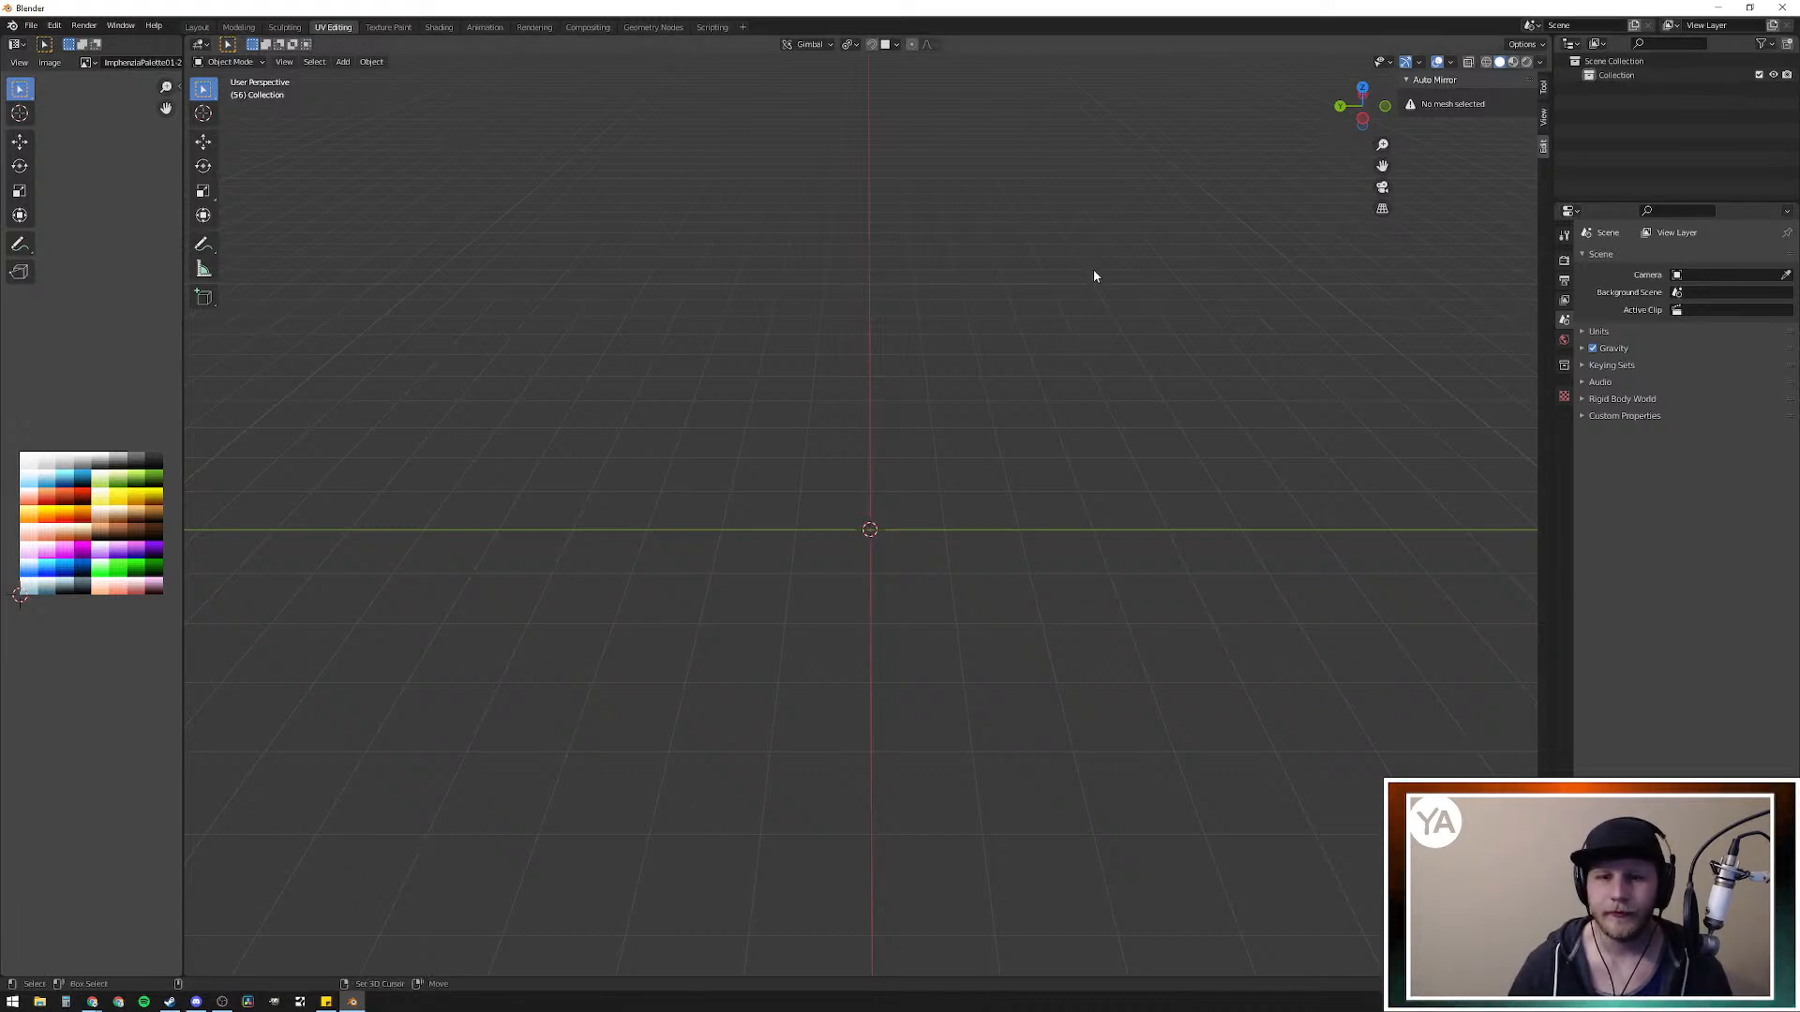
{"action": "key", "text": "shift+a"}
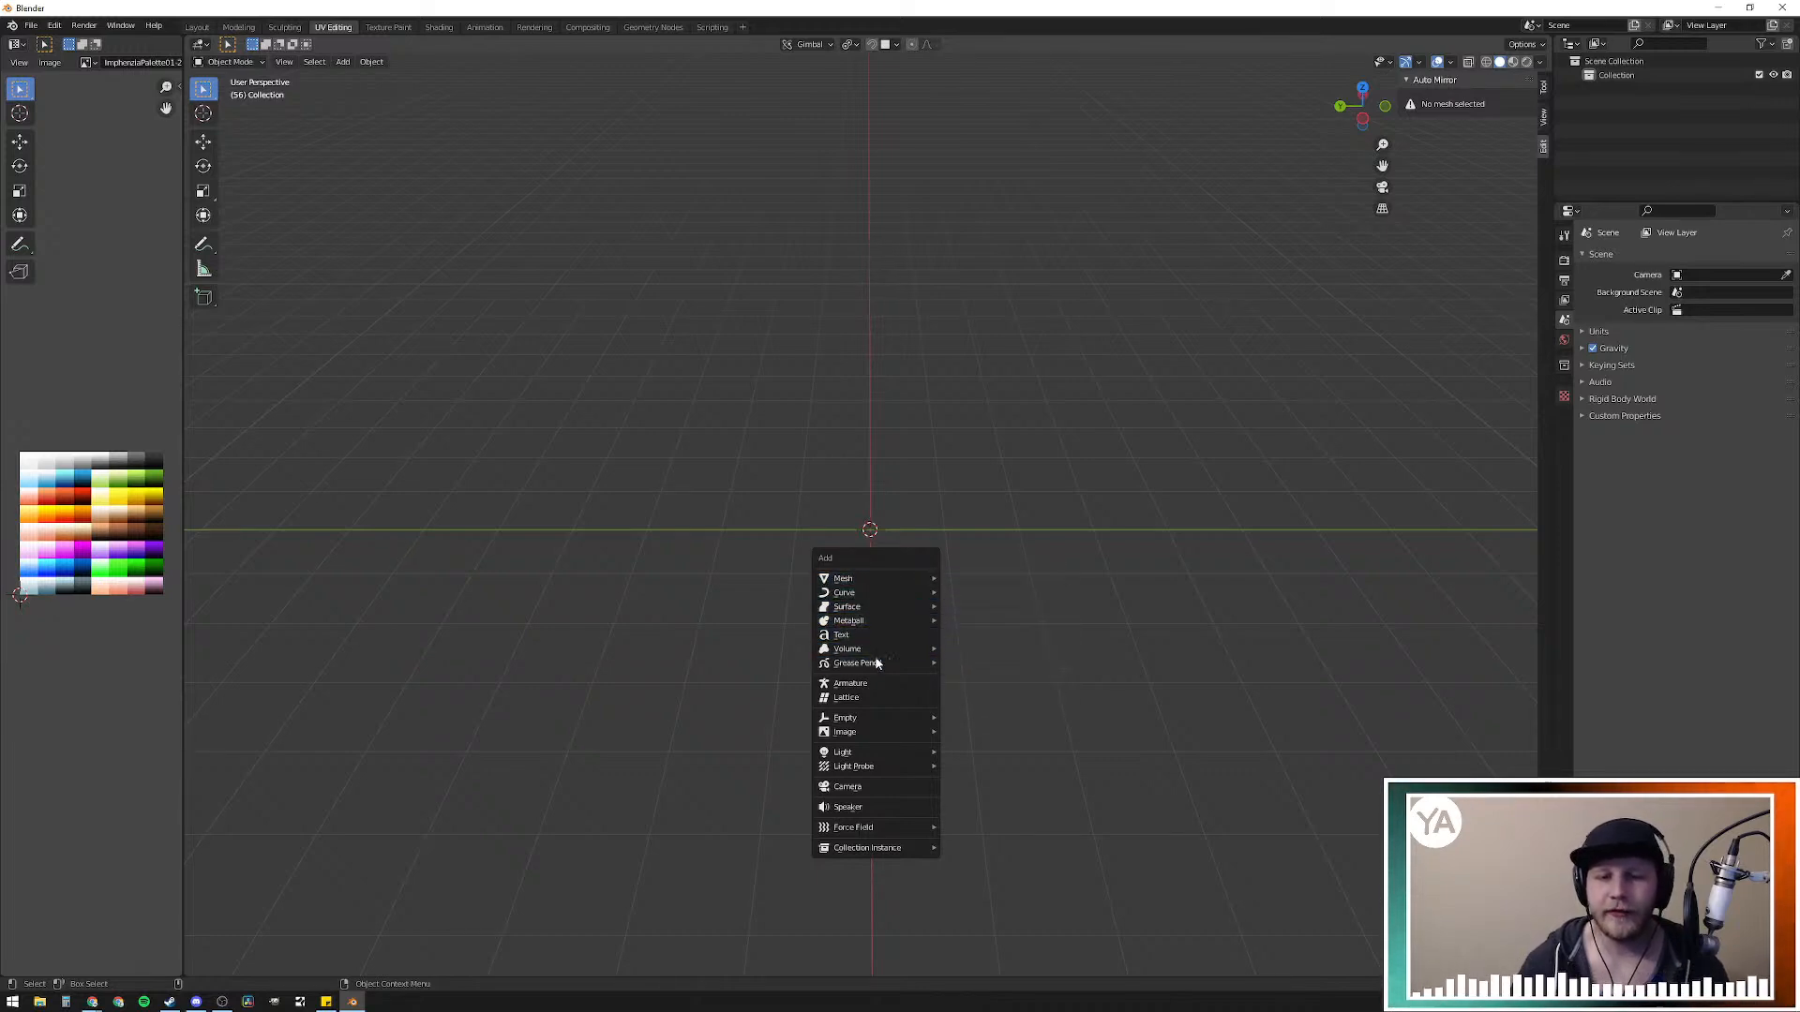
{"action": "mouse_move", "coordinate": [889, 613]}
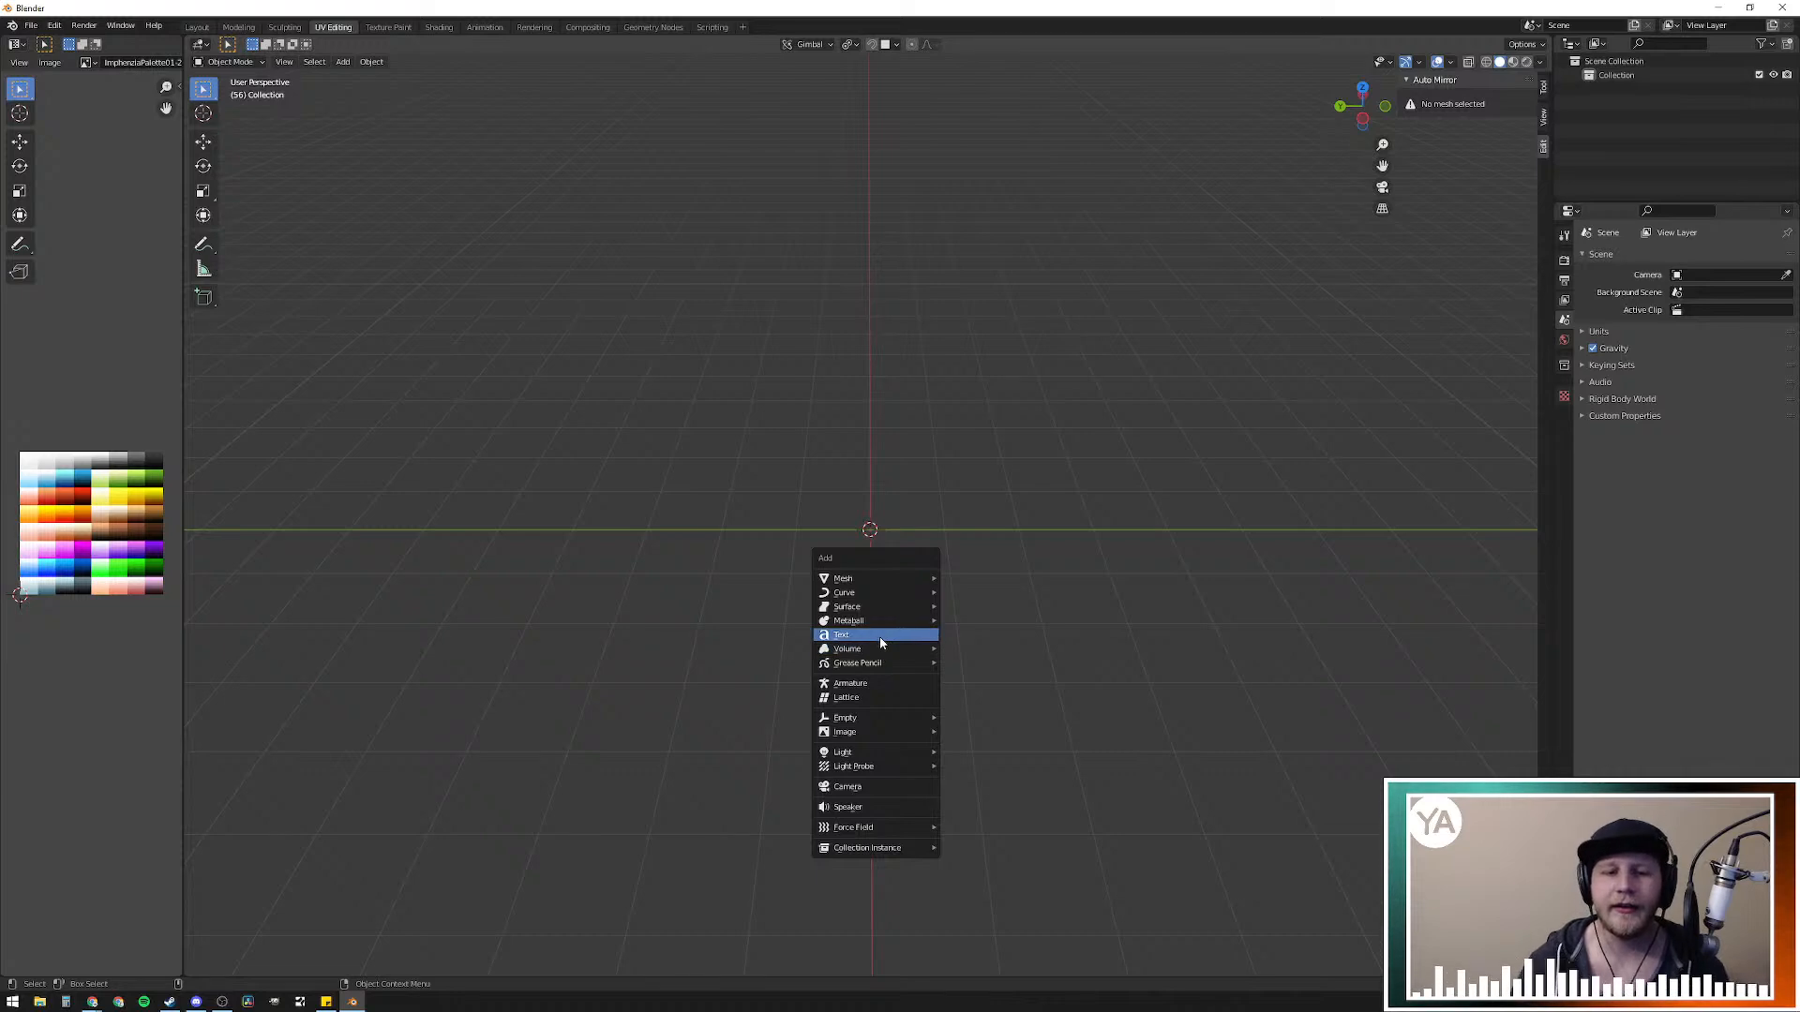
{"action": "key", "text": "shift+a"}
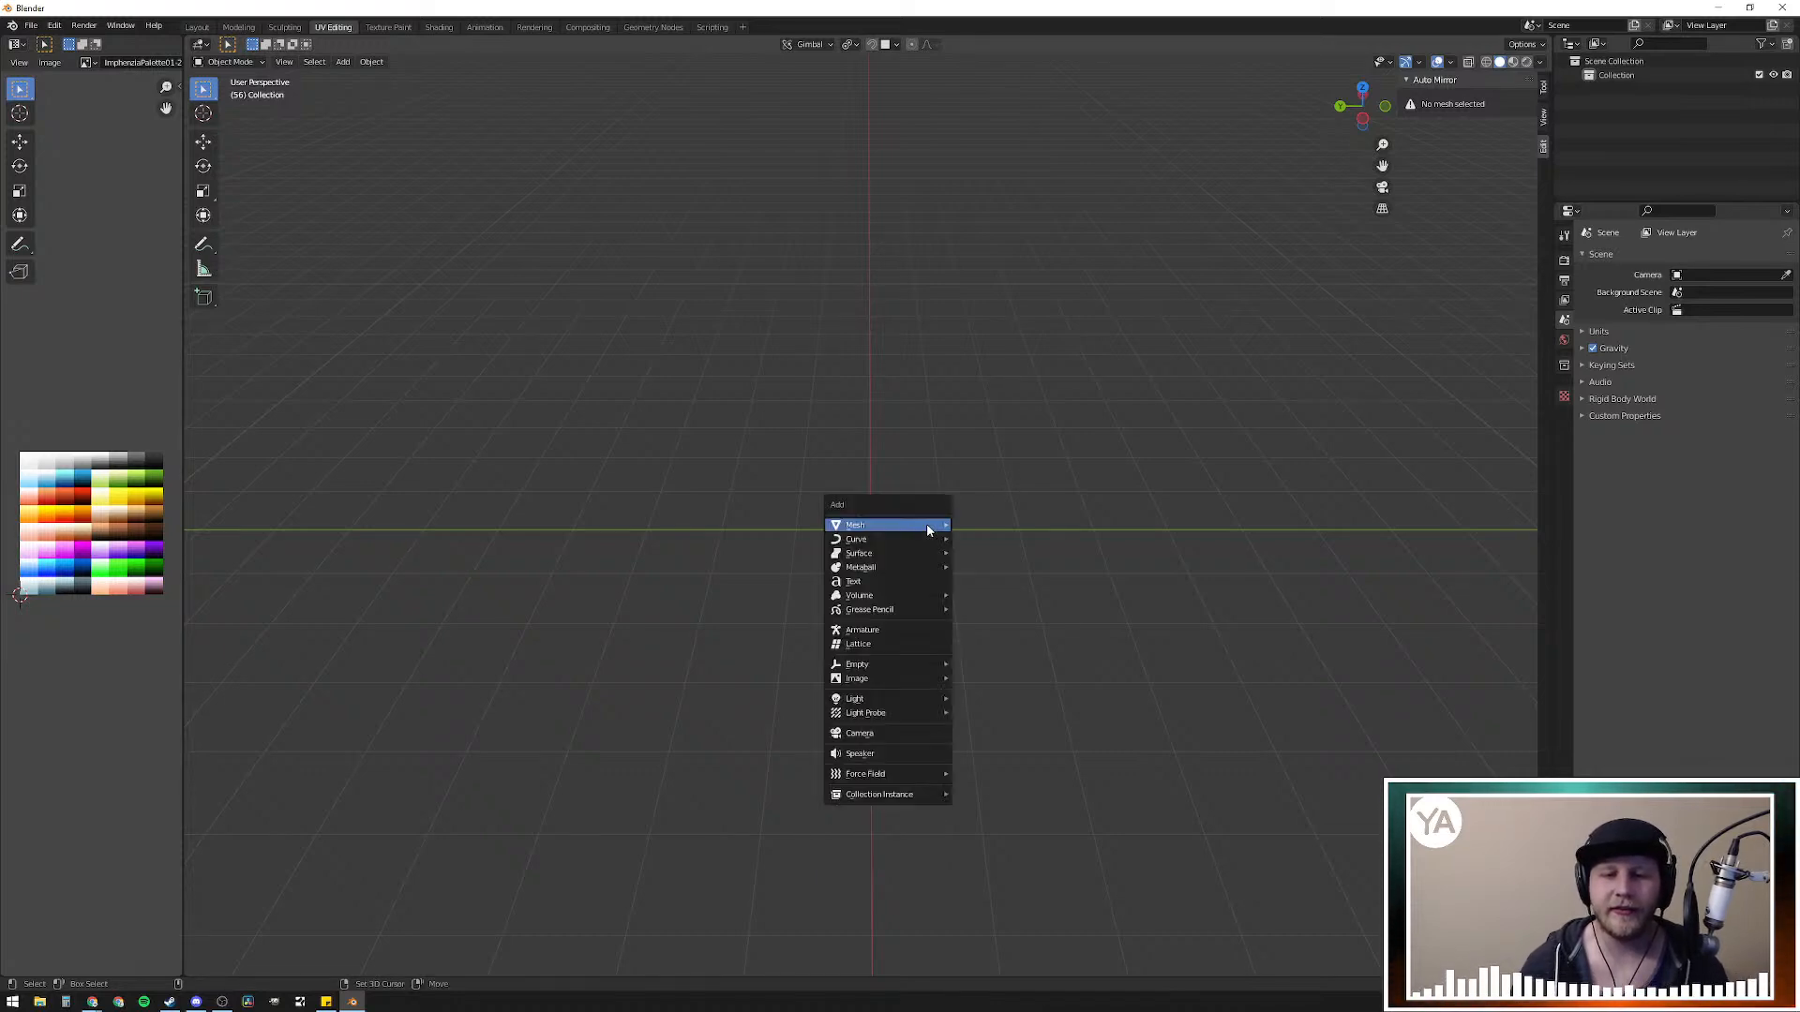
{"action": "mouse_move", "coordinate": [898, 567]}
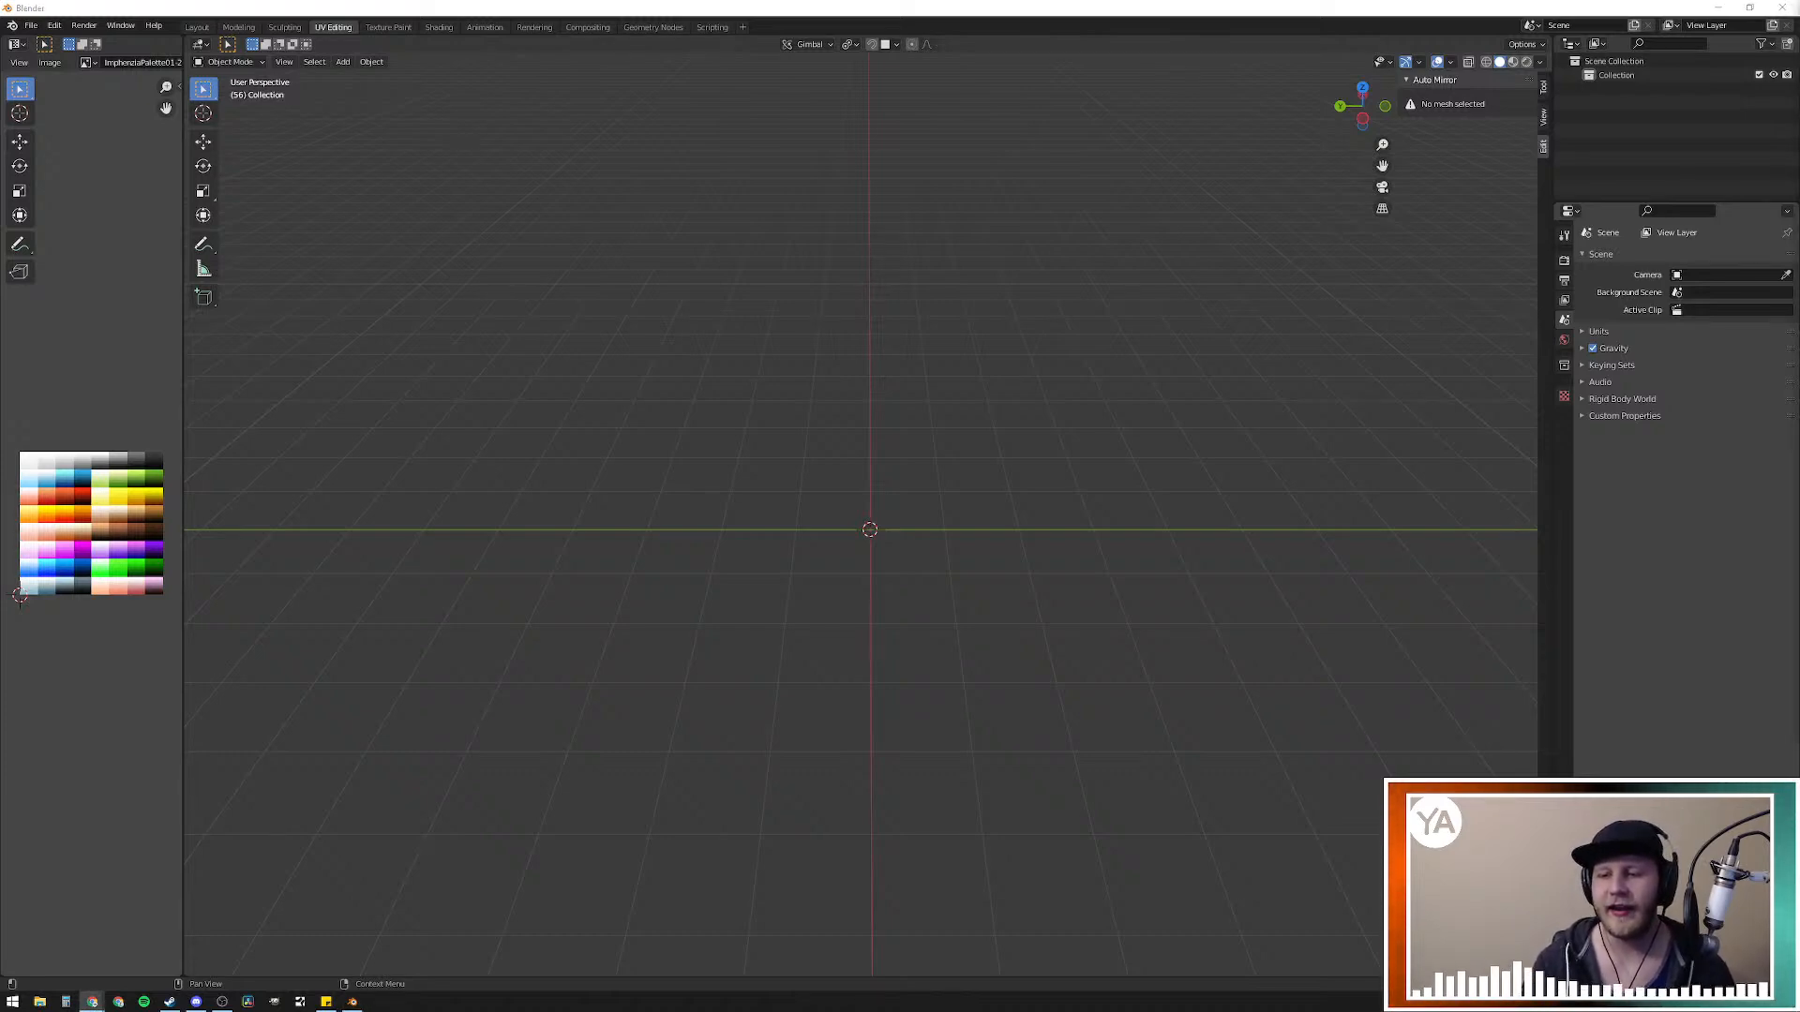
Step: Add a cube mesh at the world origin
{"action": "middle_click_drag", "start_coordinate": [949, 553], "coordinate": [949, 570]}
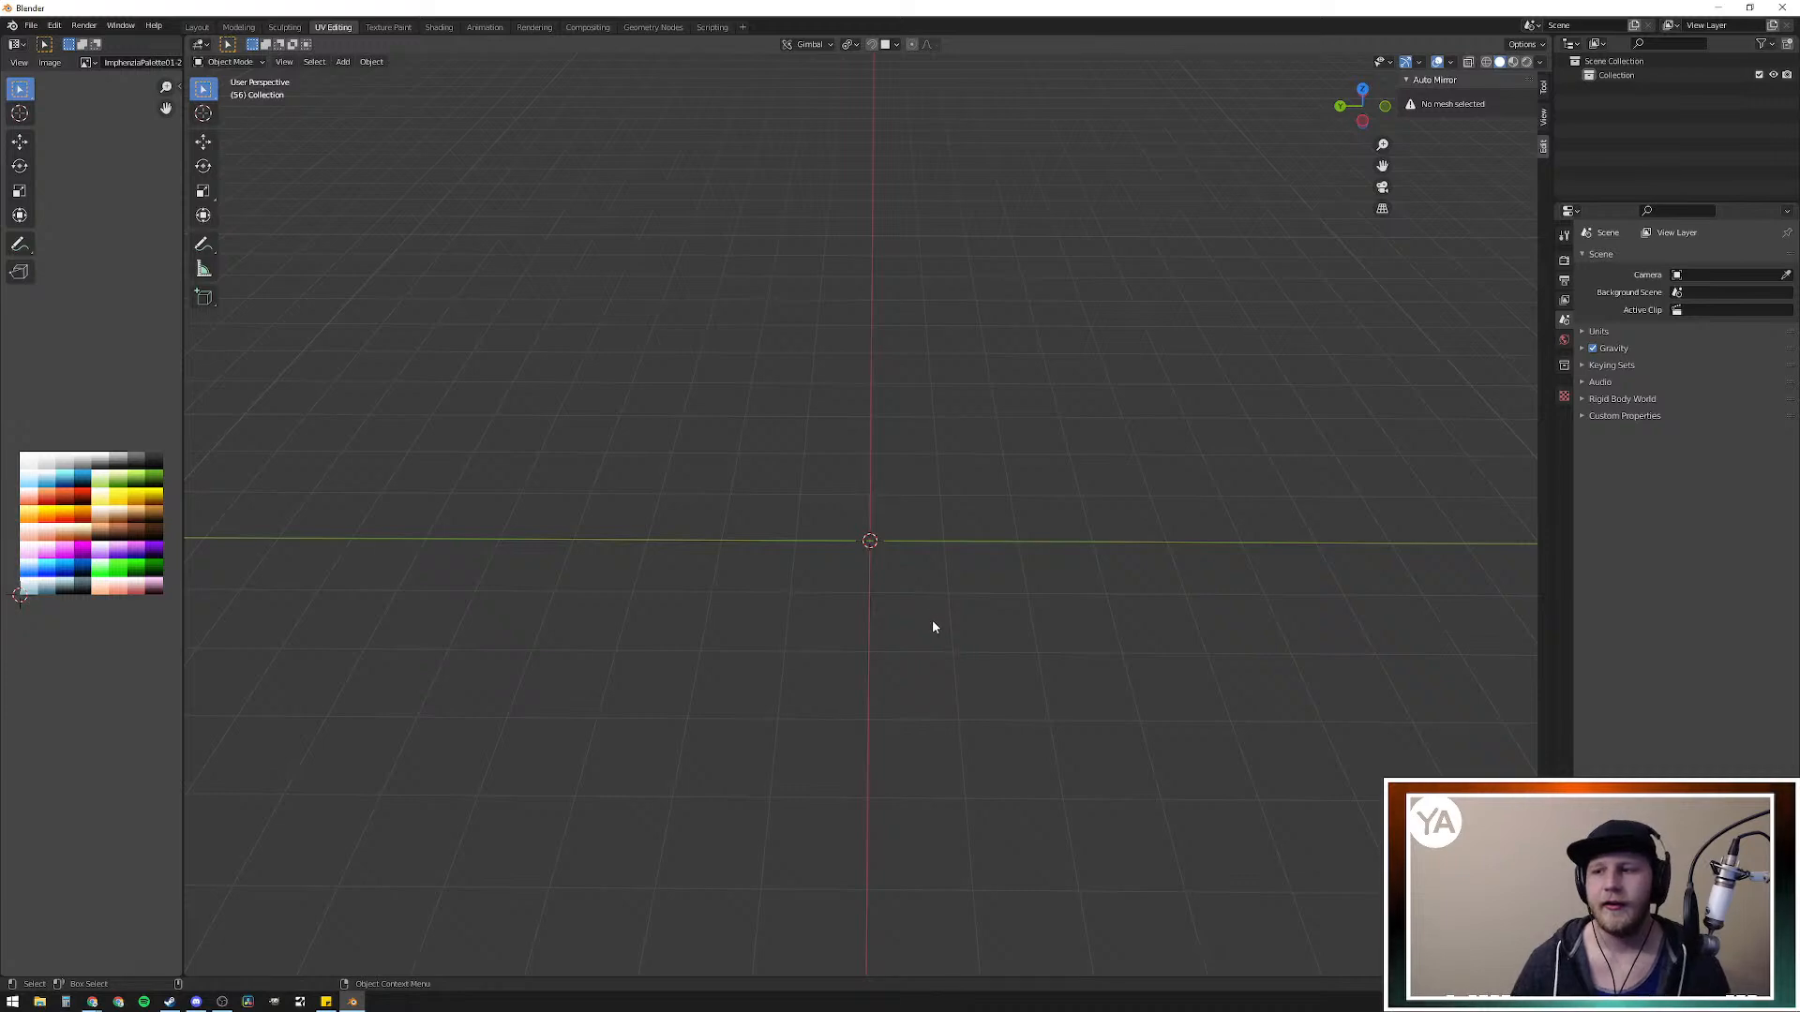
{"action": "key", "text": "shift+a"}
{"action": "key", "text": "shift+a"}
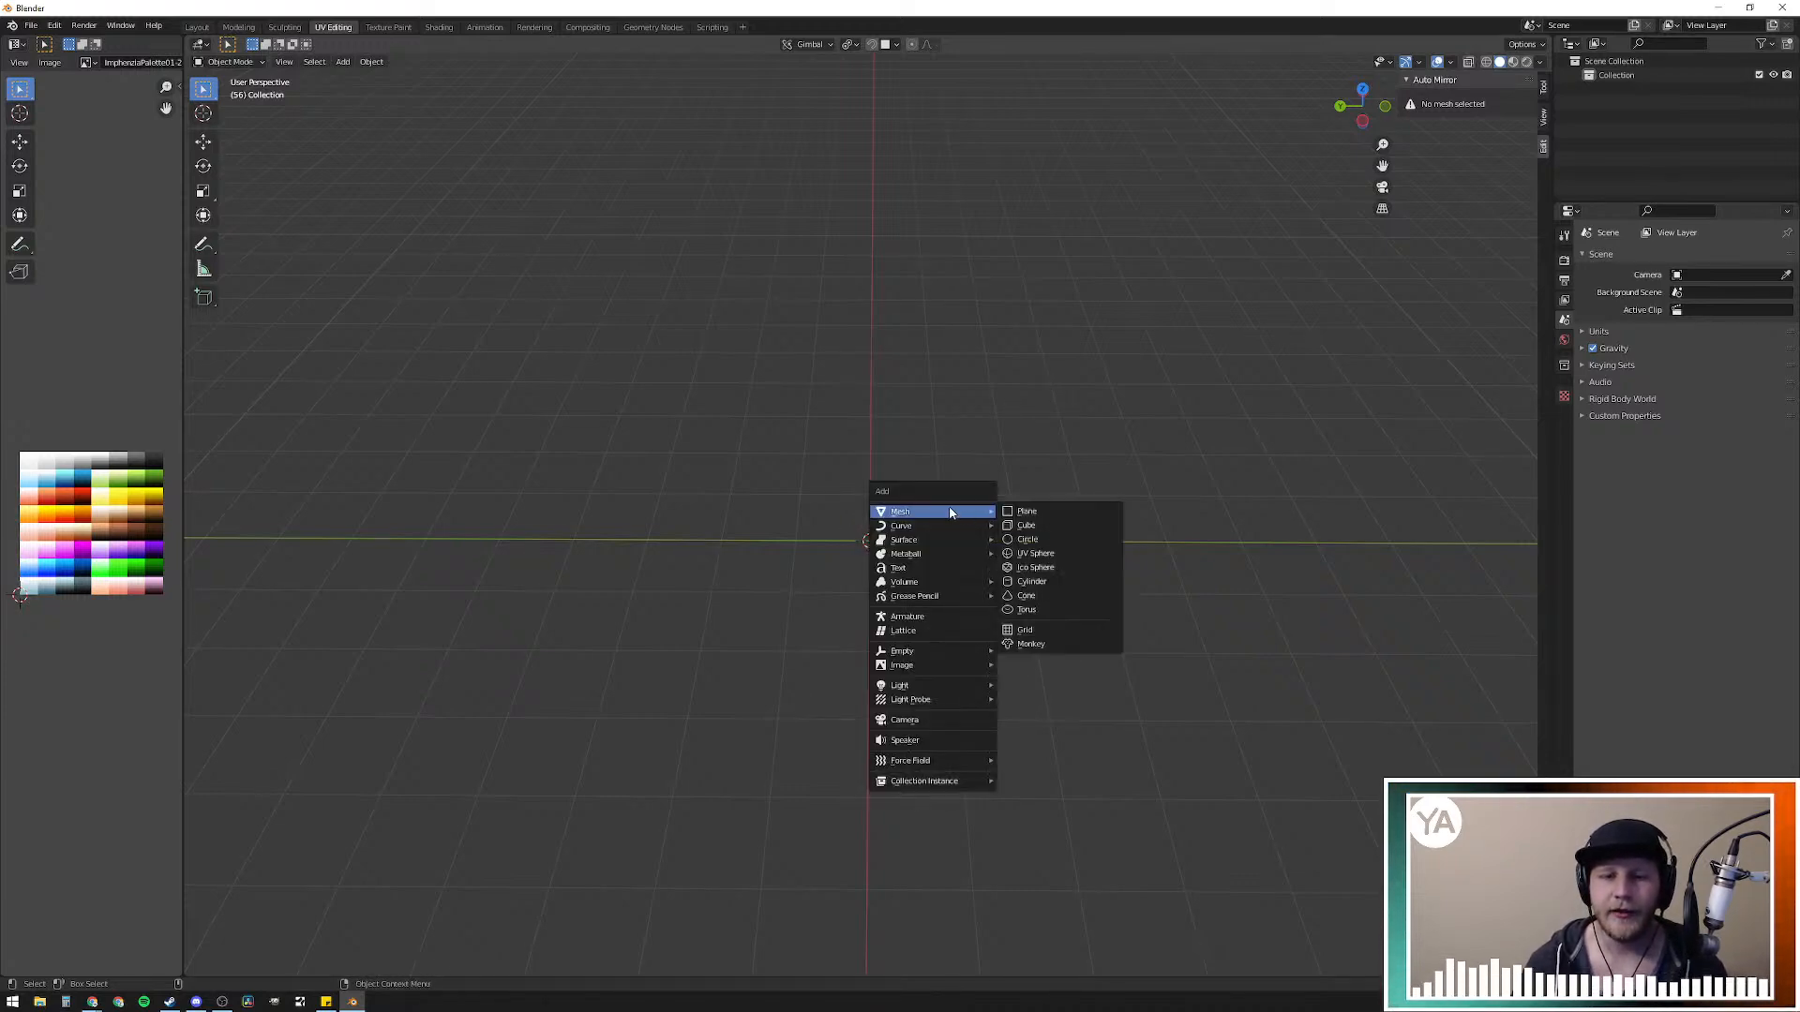
{"action": "mouse_move", "coordinate": [942, 513]}
{"action": "left_click", "coordinate": [1065, 526]}
{"action": "mouse_move", "coordinate": [1038, 554]}
{"action": "middle_mouse_down"}
{"action": "mouse_move", "coordinate": [1025, 510]}
{"action": "mouse_move", "coordinate": [1037, 531]}
{"action": "mouse_move", "coordinate": [982, 547]}
{"action": "mouse_move", "coordinate": [1004, 571]}
{"action": "mouse_move", "coordinate": [1025, 547]}
{"action": "middle_mouse_up"}
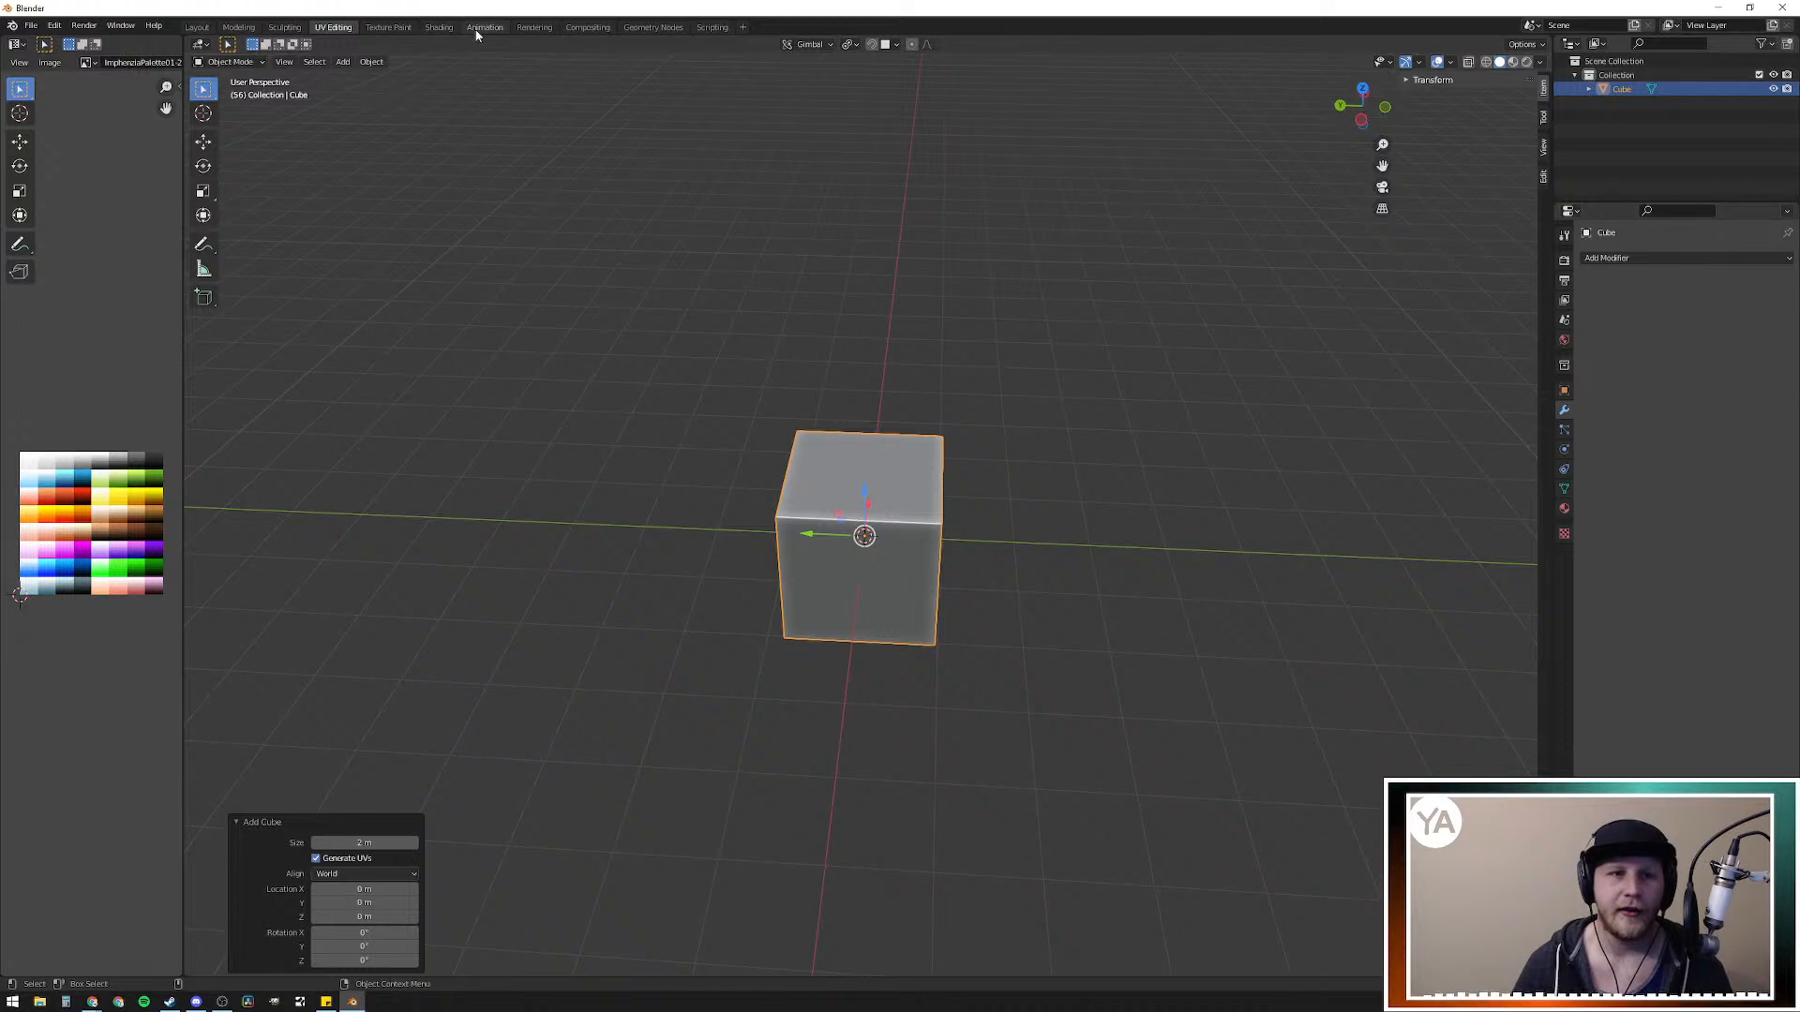
Step: Put the cube in Edit Mode and assign it the existing palette material named Material in the Shading workspace
{"action": "key", "text": "Tab"}
{"action": "key", "text": "Tab"}
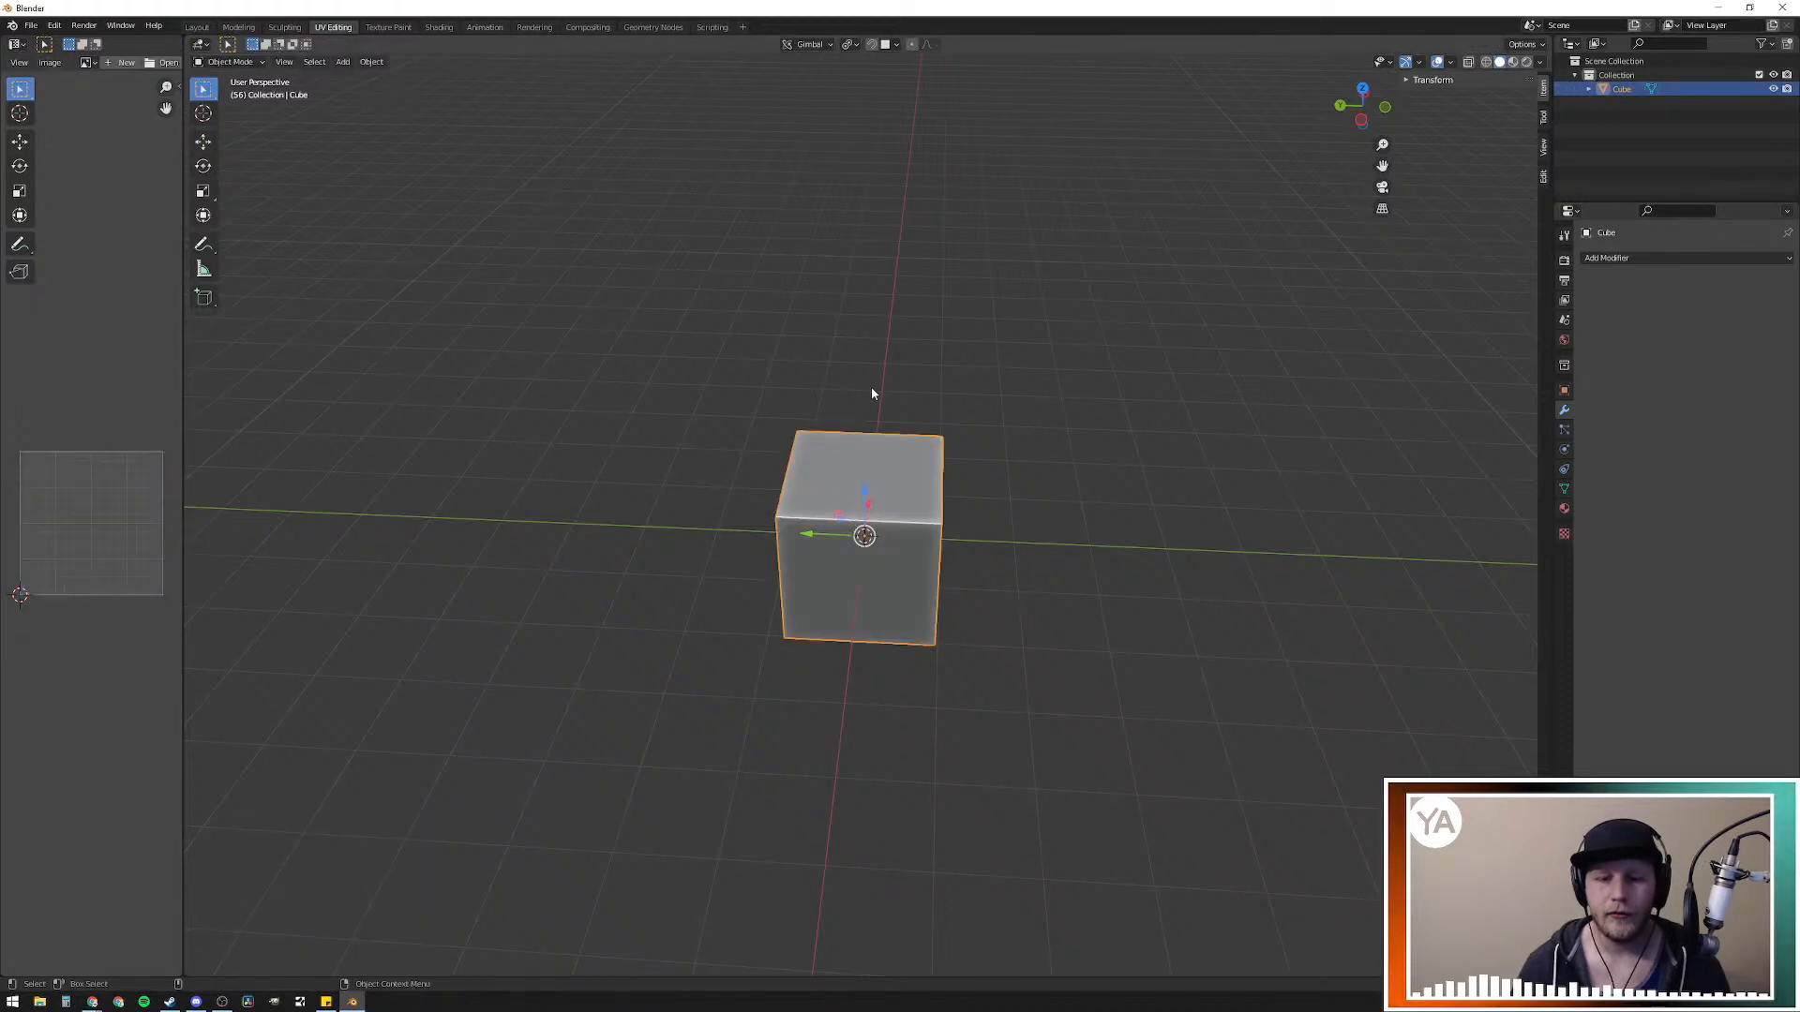
{"action": "key", "text": "Tab"}
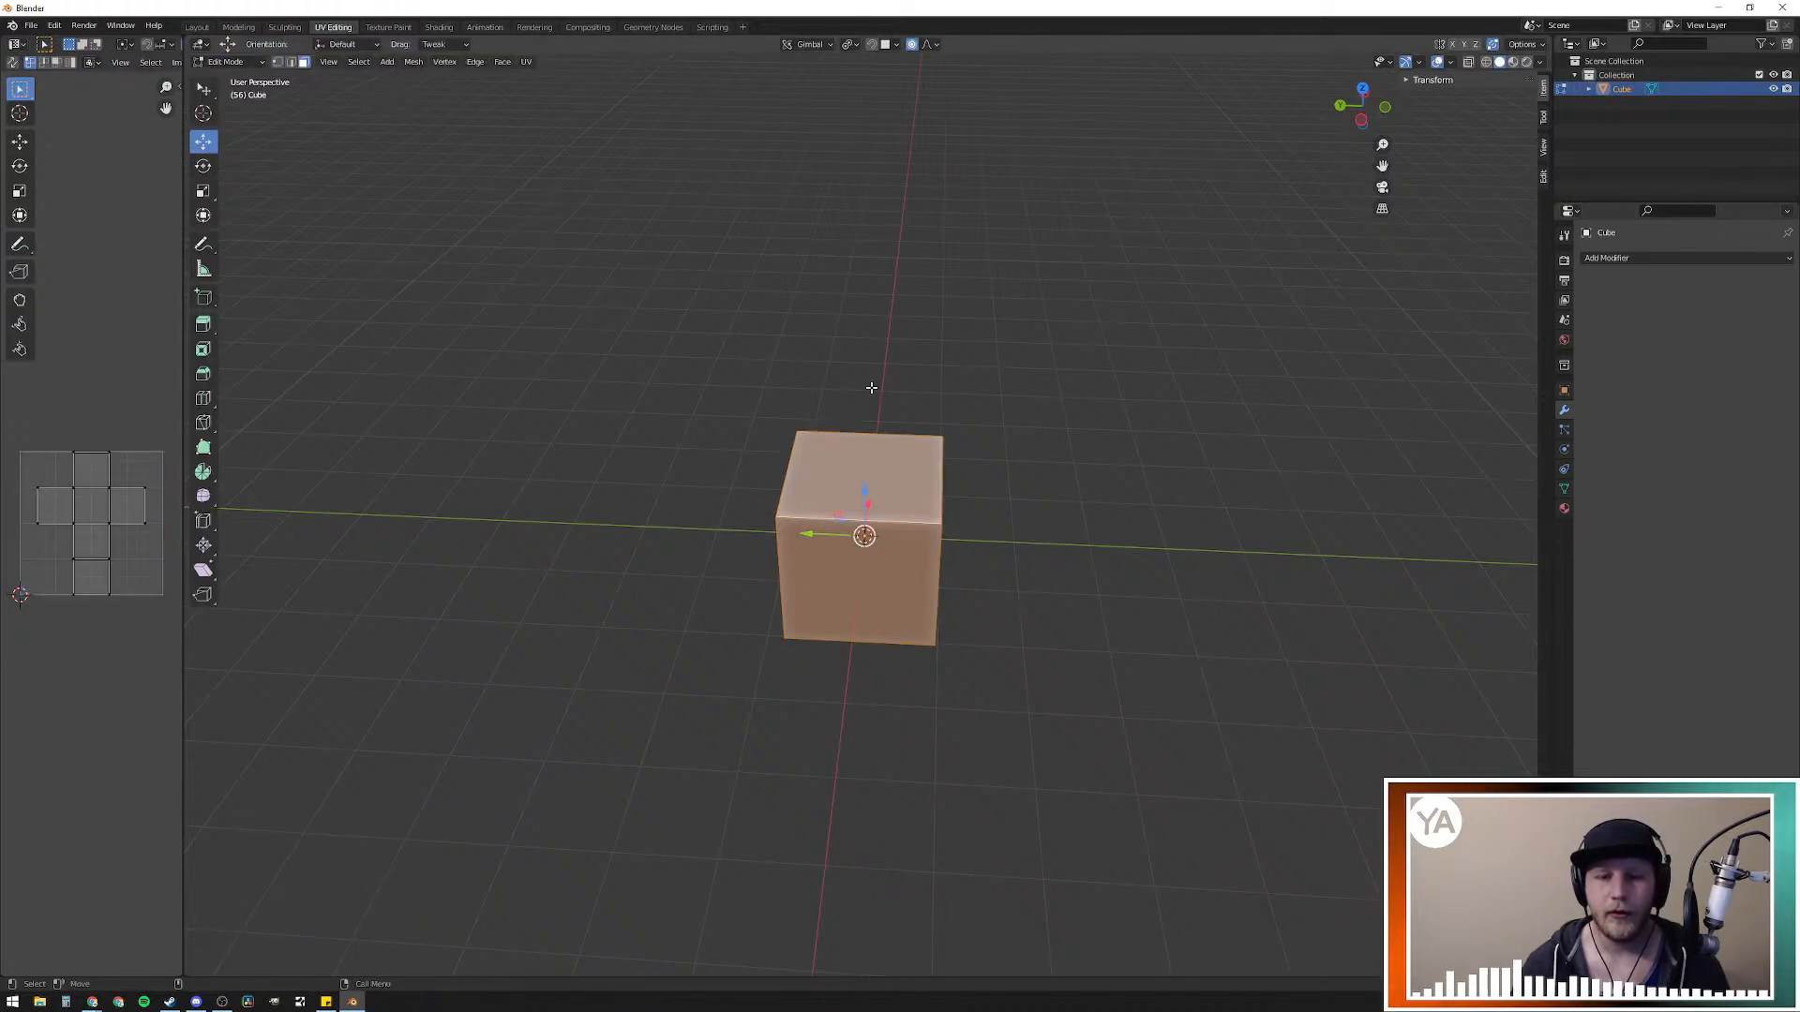
{"action": "left_click", "coordinate": [439, 26]}
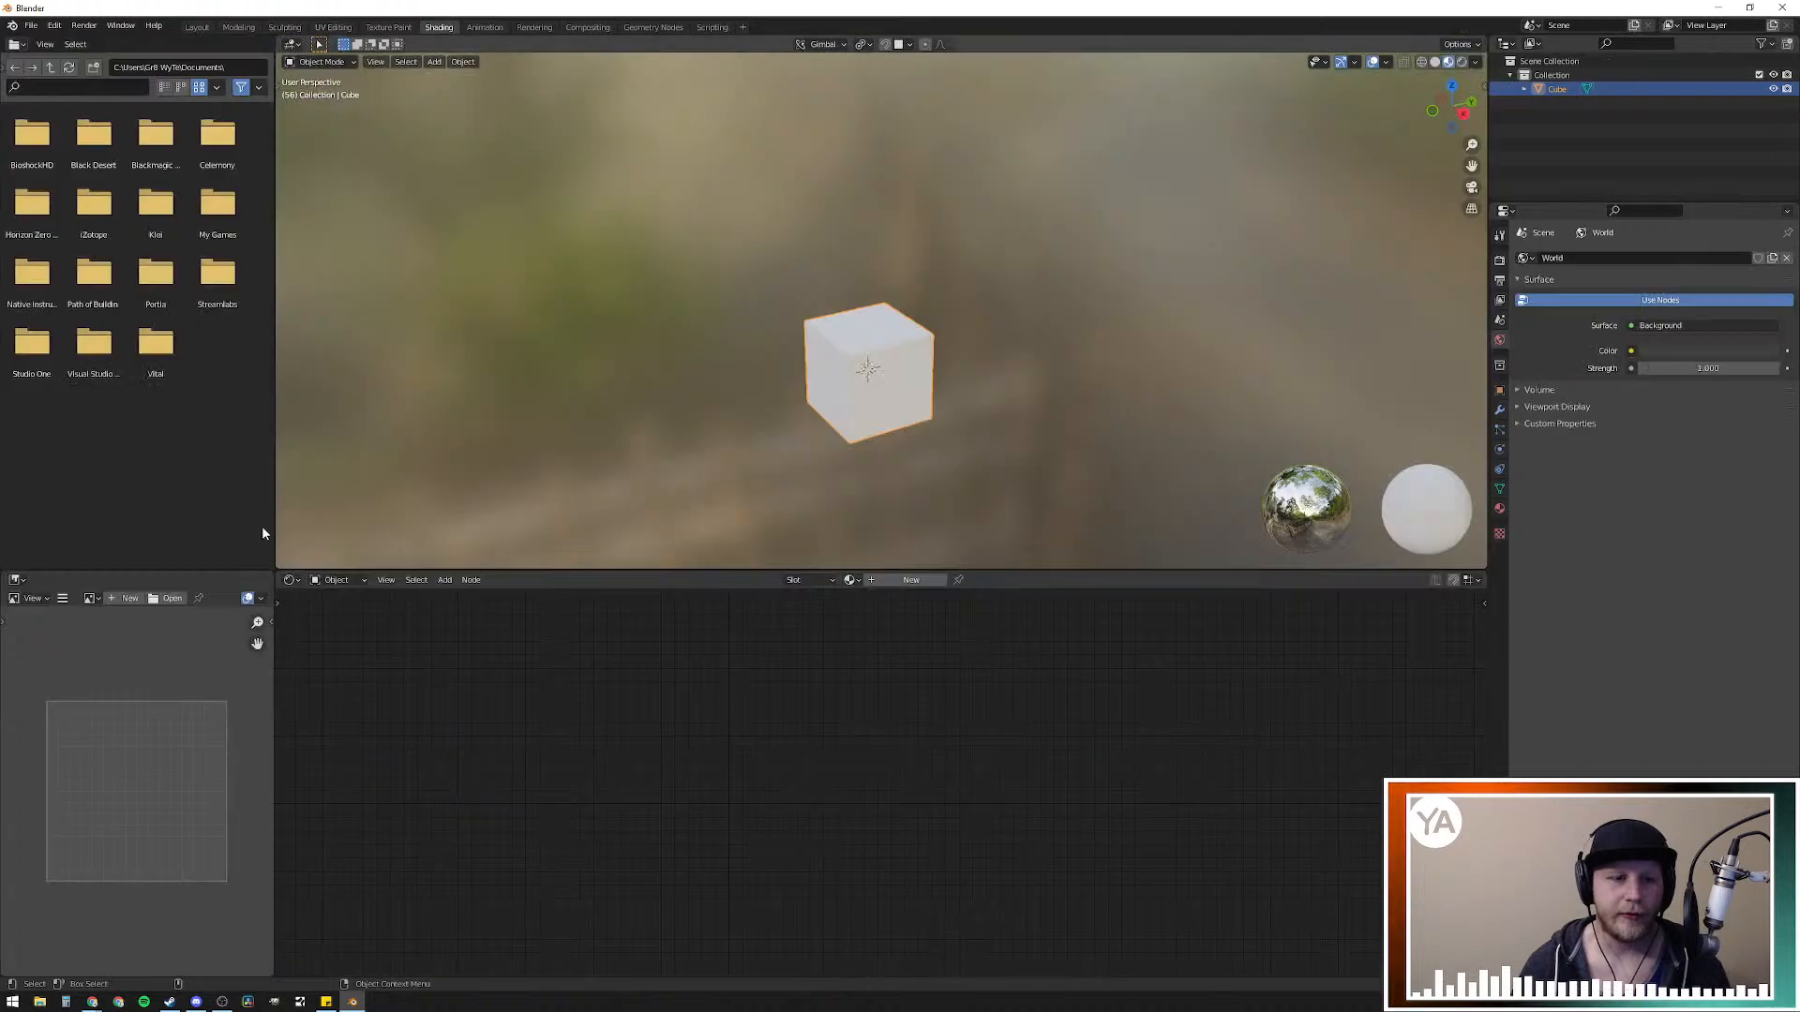
{"action": "left_click", "coordinate": [849, 579]}
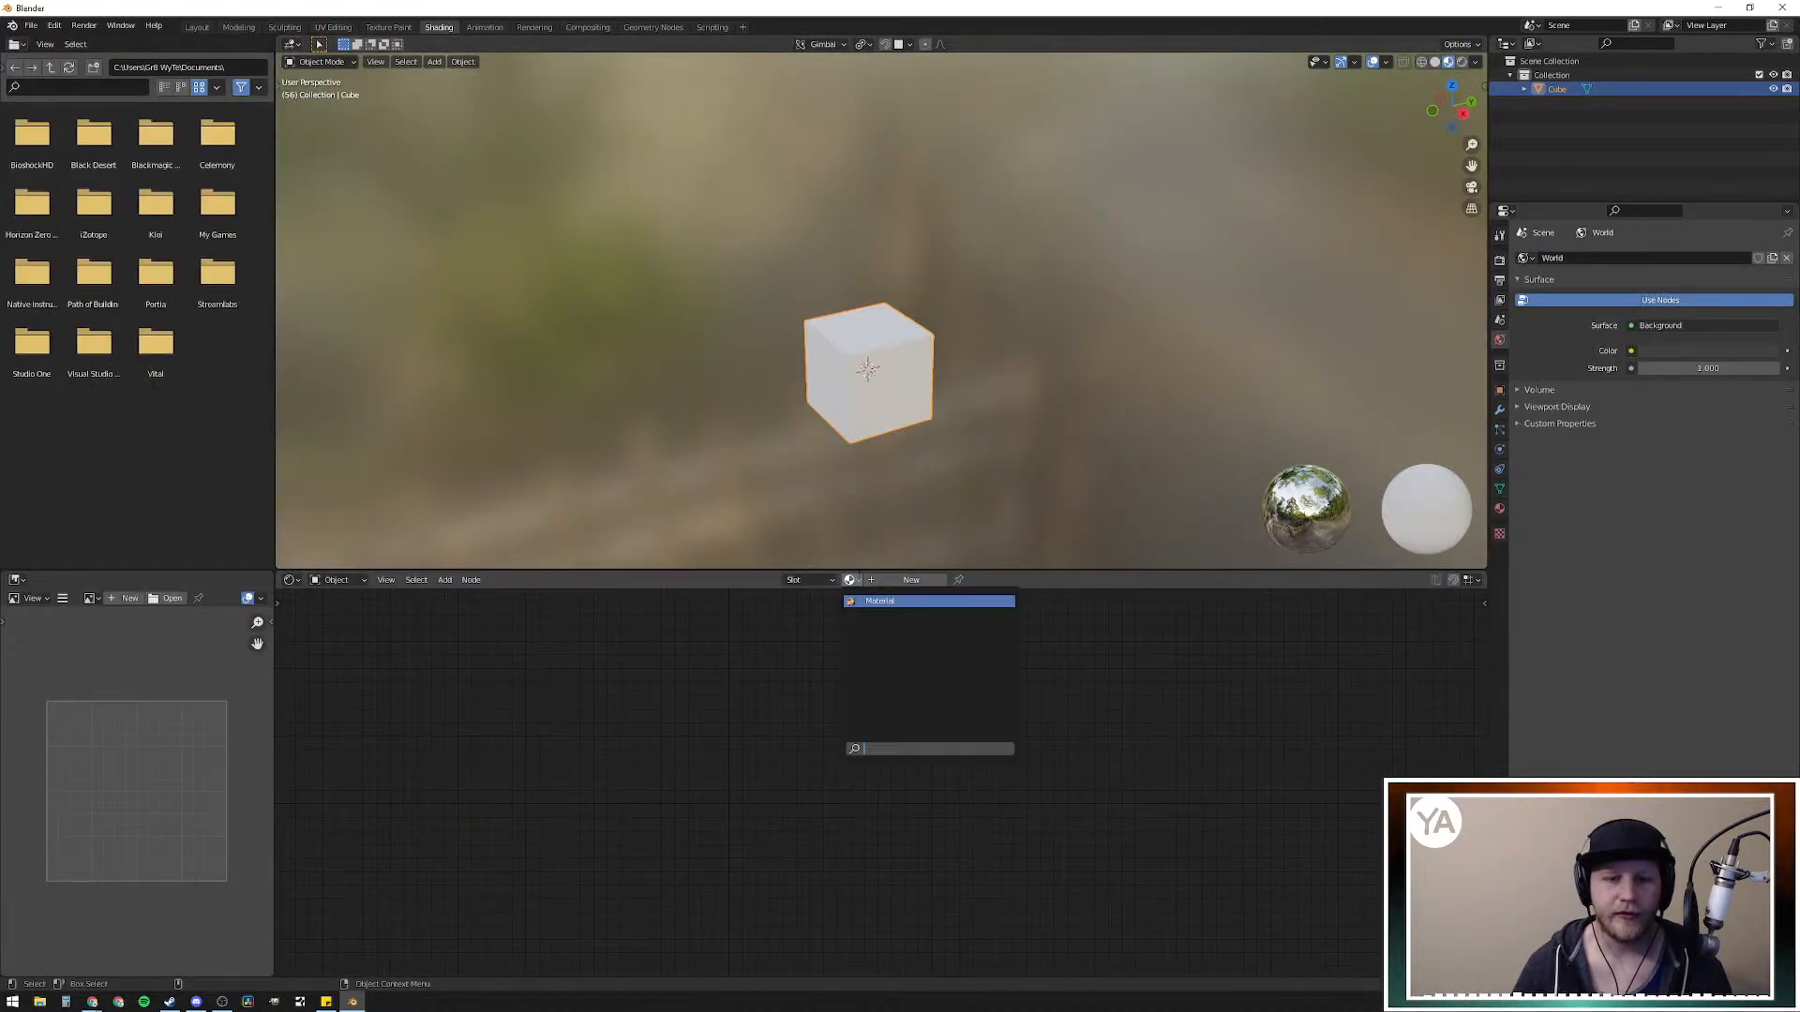
{"action": "left_click", "coordinate": [889, 605]}
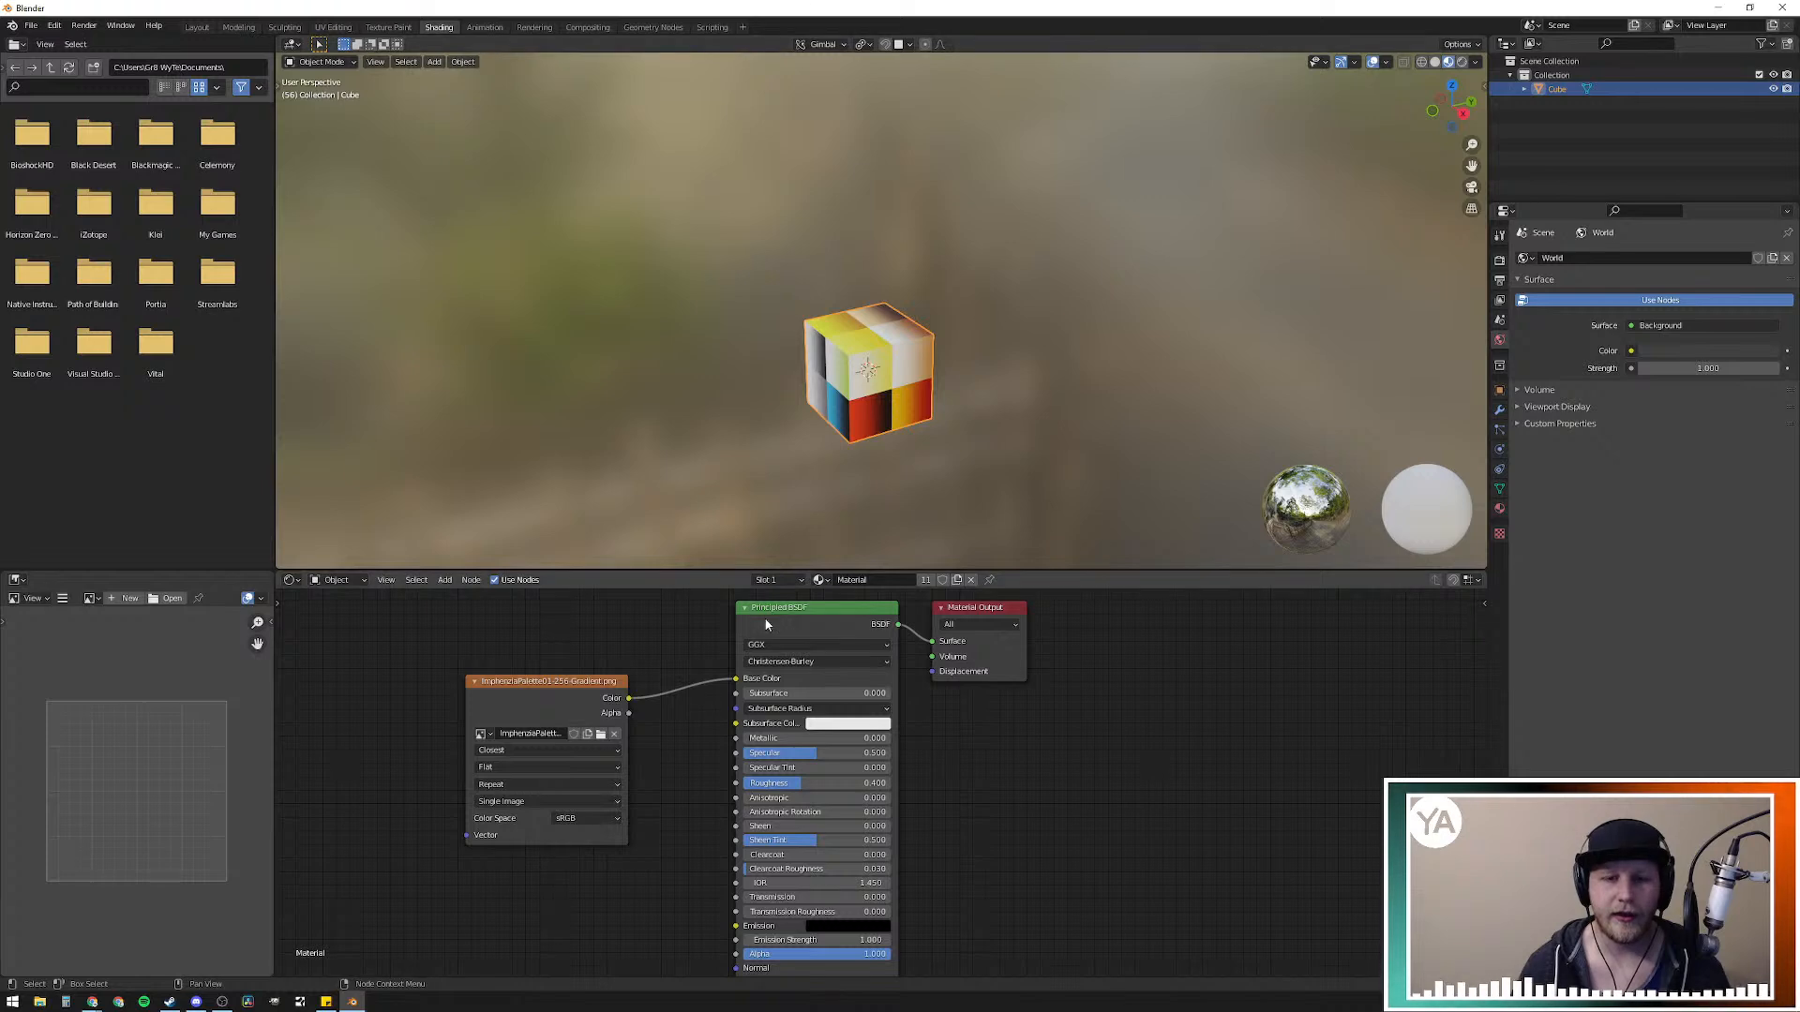
Step: In the UV Editing workspace, scale all the cube's UVs to 0 and place them on a dark brown palette swatch
{"action": "left_click", "coordinate": [335, 26]}
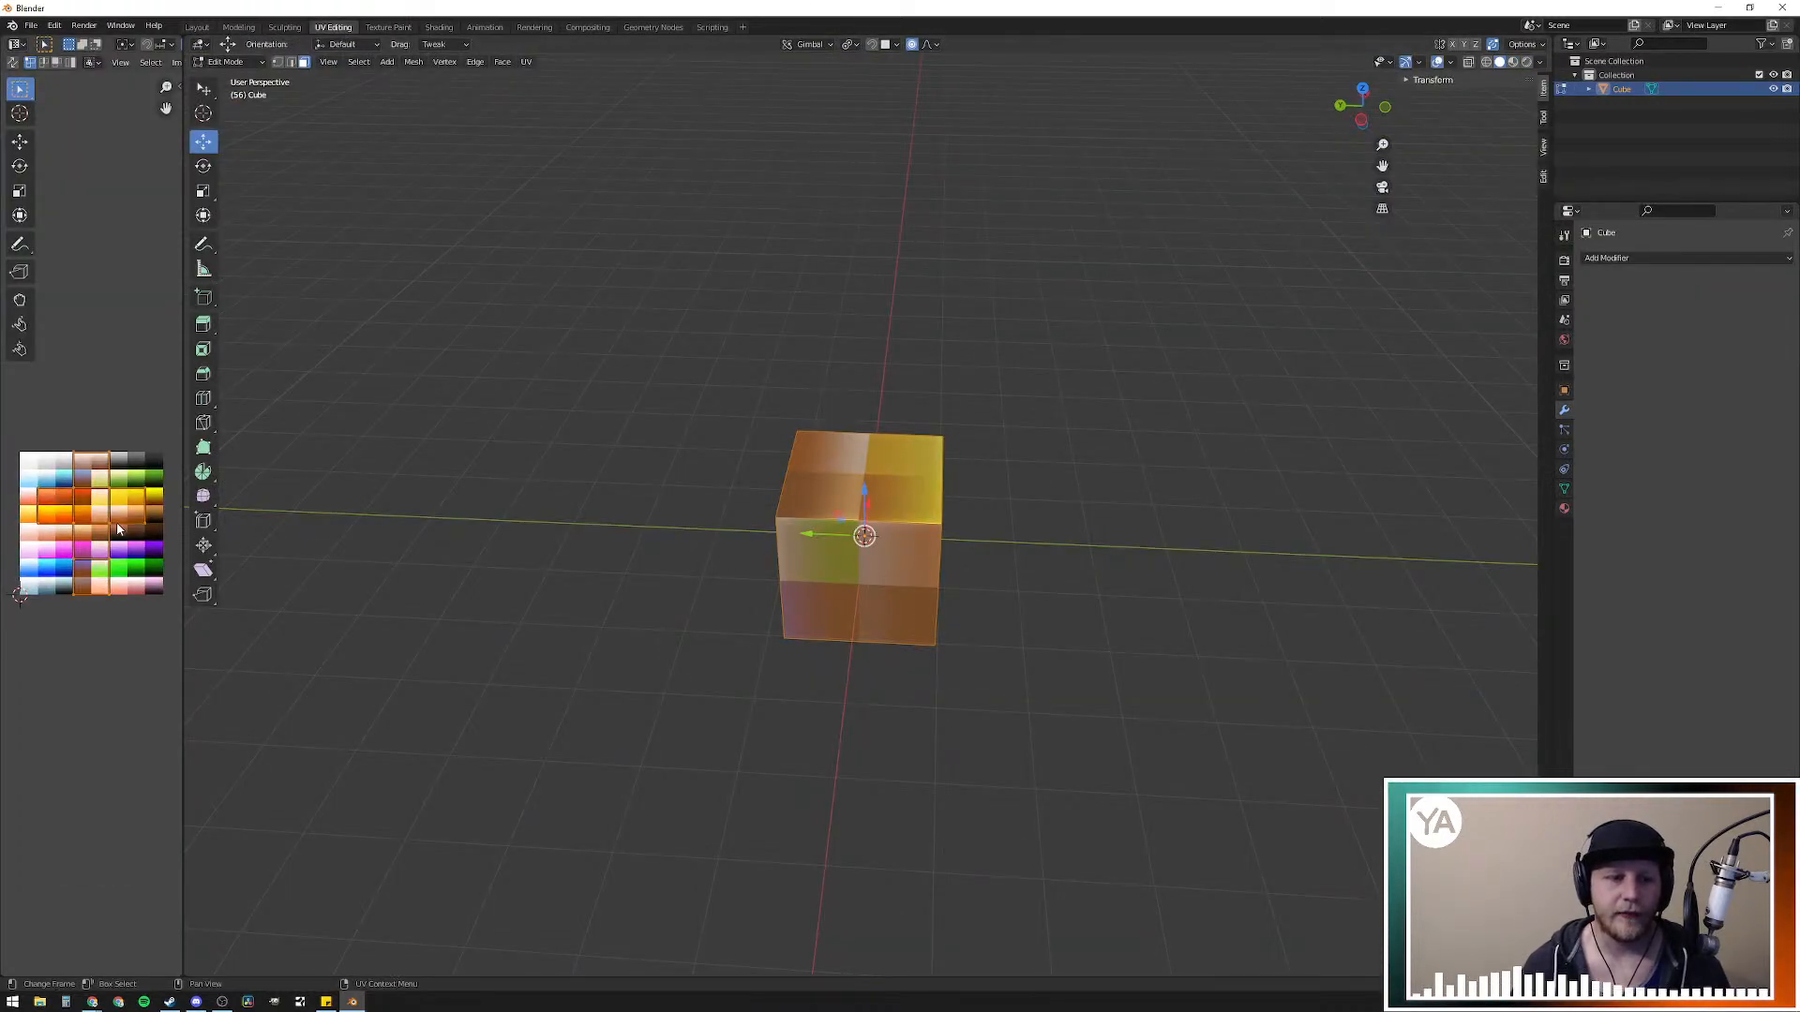
{"action": "type", "text": "s.0"}
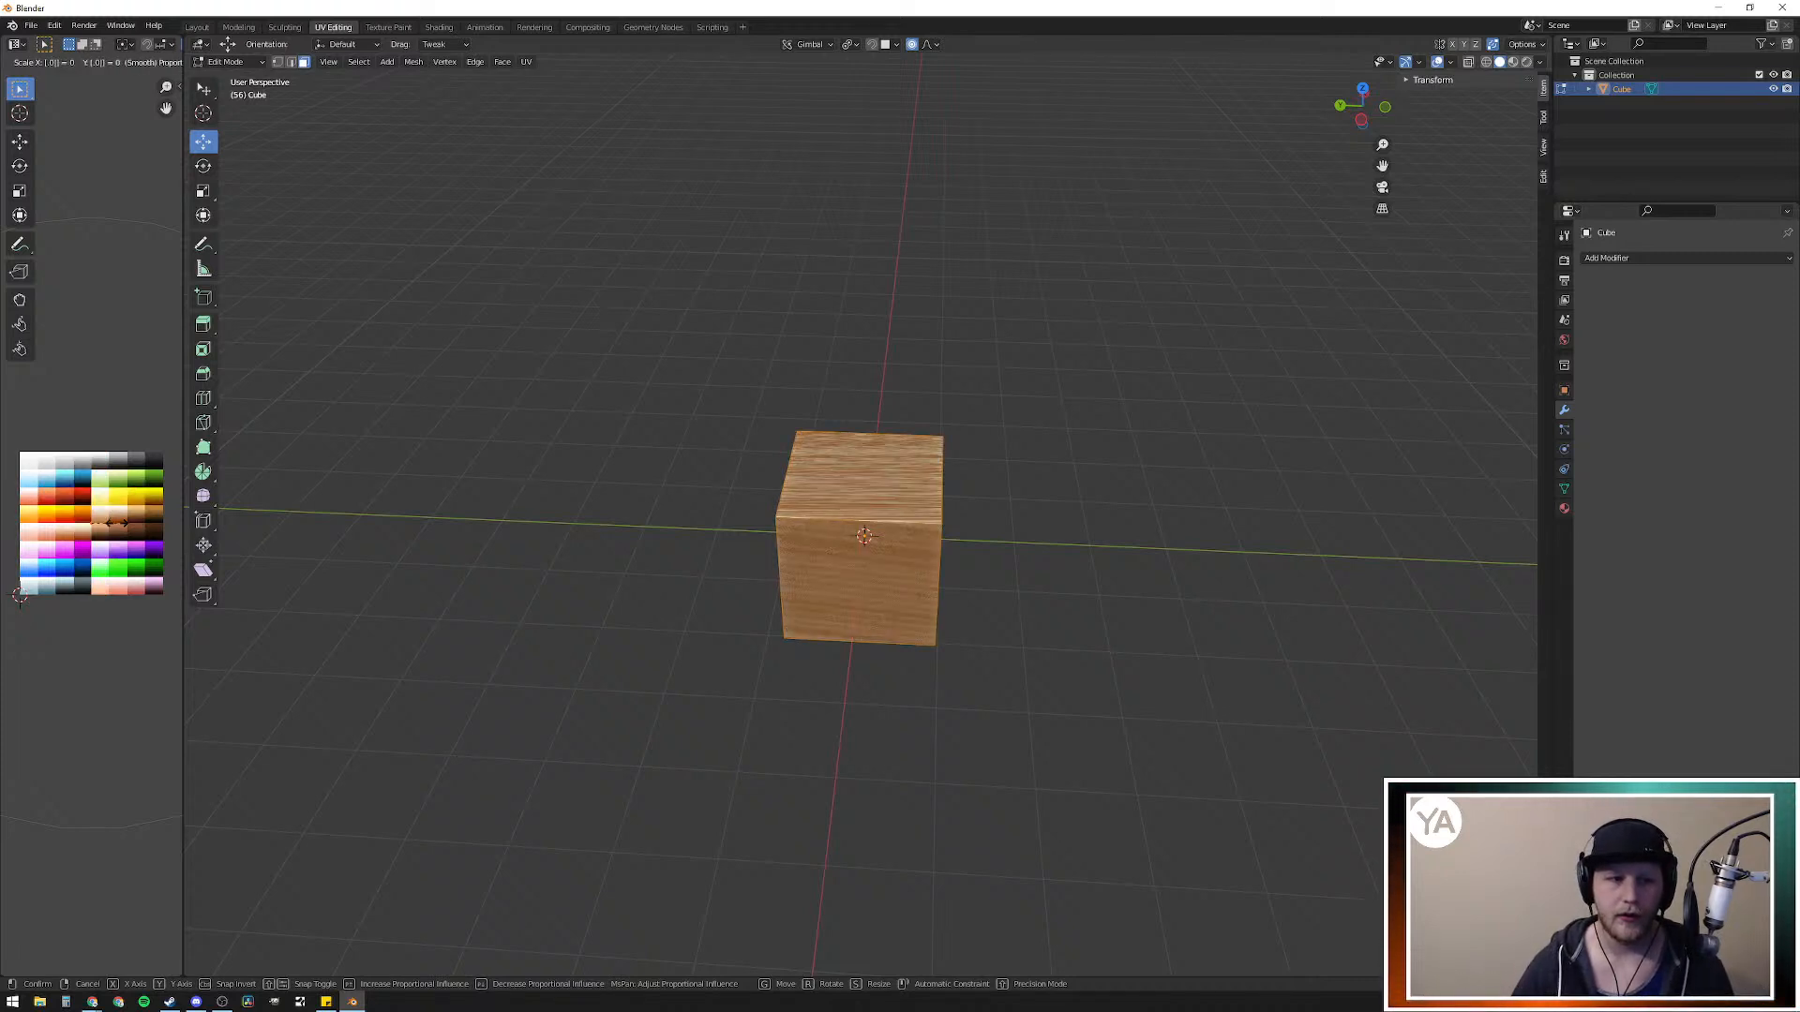
{"action": "key", "text": "Return"}
{"action": "key", "text": "g"}
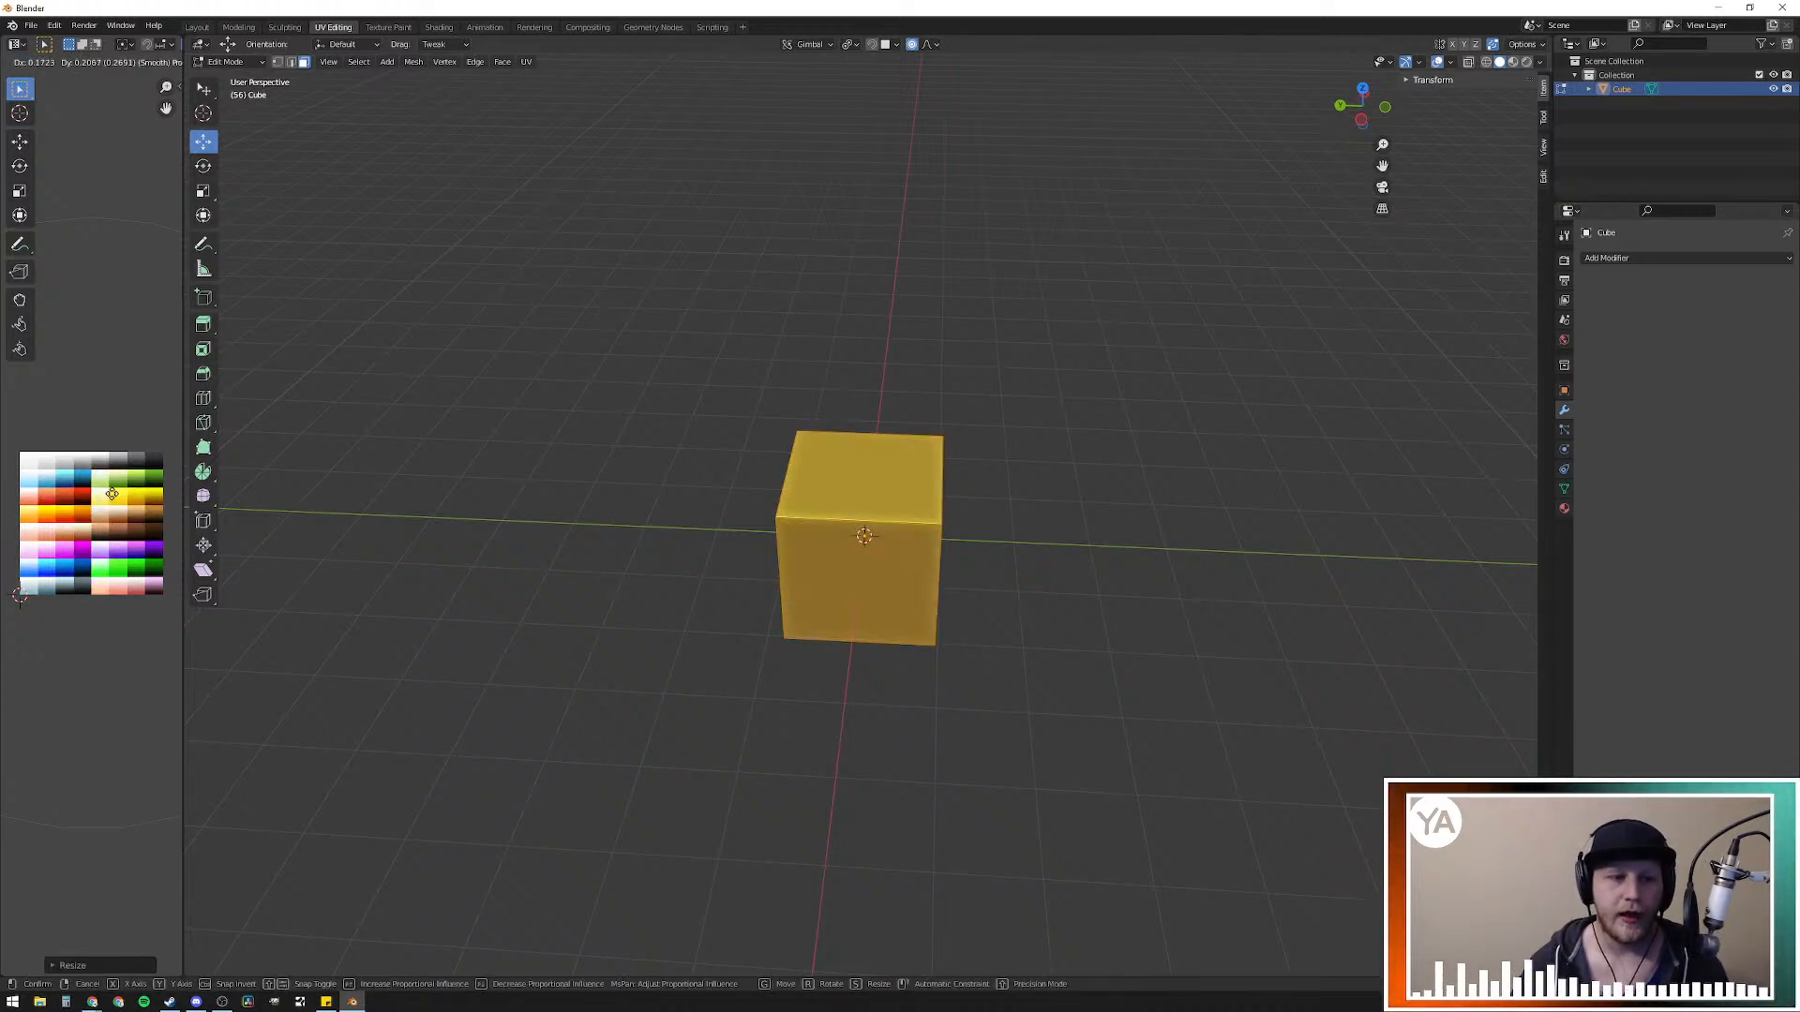
{"action": "left_click", "coordinate": [156, 533]}
{"action": "left_click", "coordinate": [1148, 755]}
Step: Inset every face of the cube individually with a thickness of about 0.14 m
{"action": "middle_click_drag", "start_coordinate": [1055, 671], "coordinate": [932, 671]}
{"action": "key", "text": "a"}
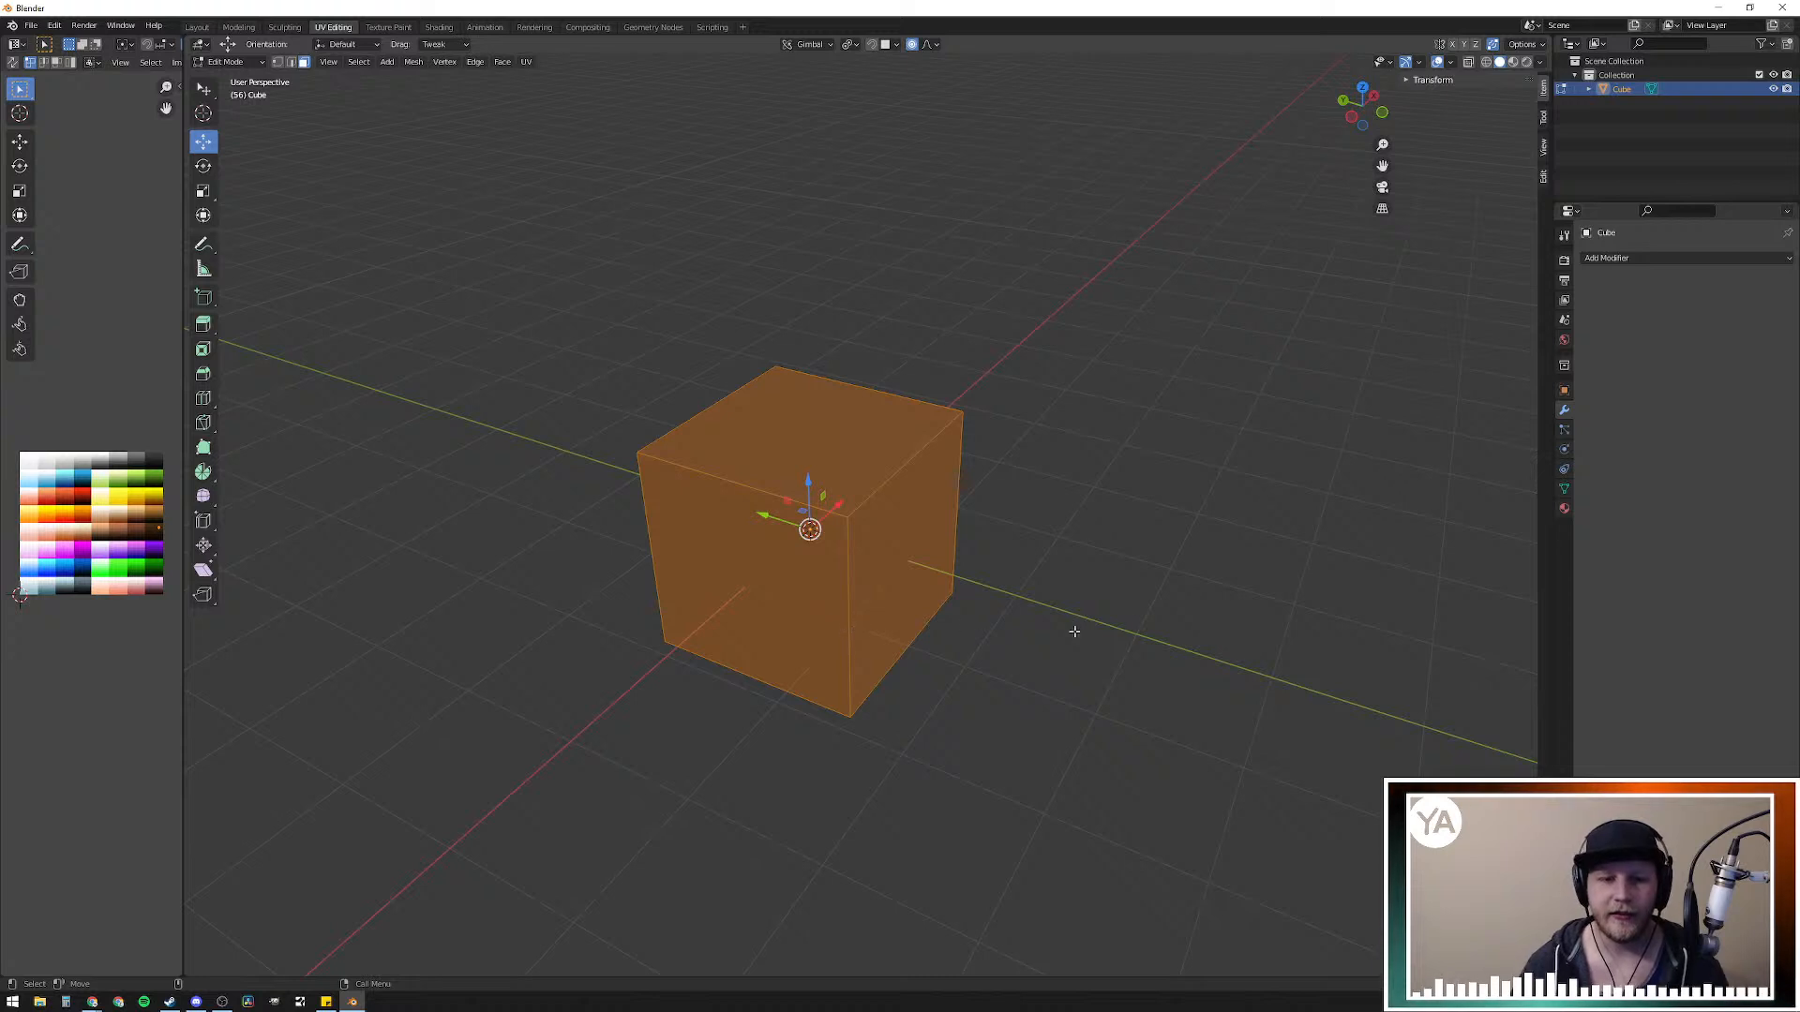
{"action": "key", "text": "i"}
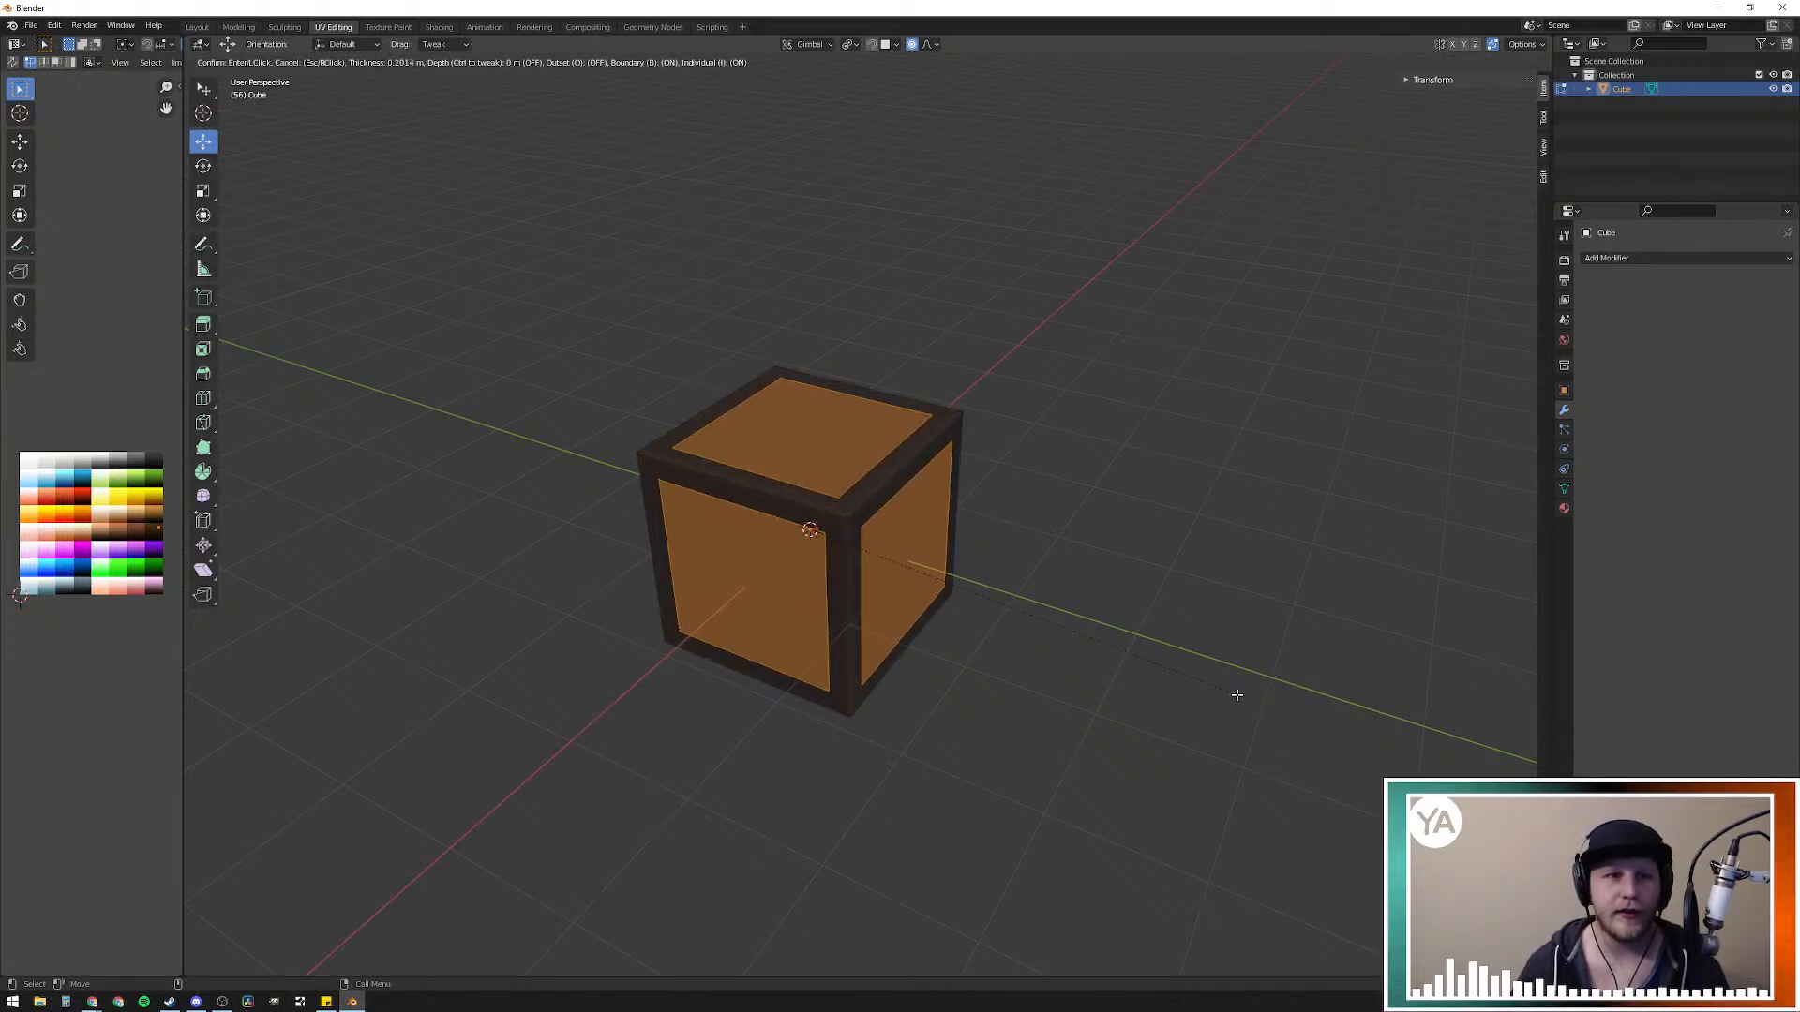
{"action": "key", "text": "i"}
{"action": "key", "text": "i"}
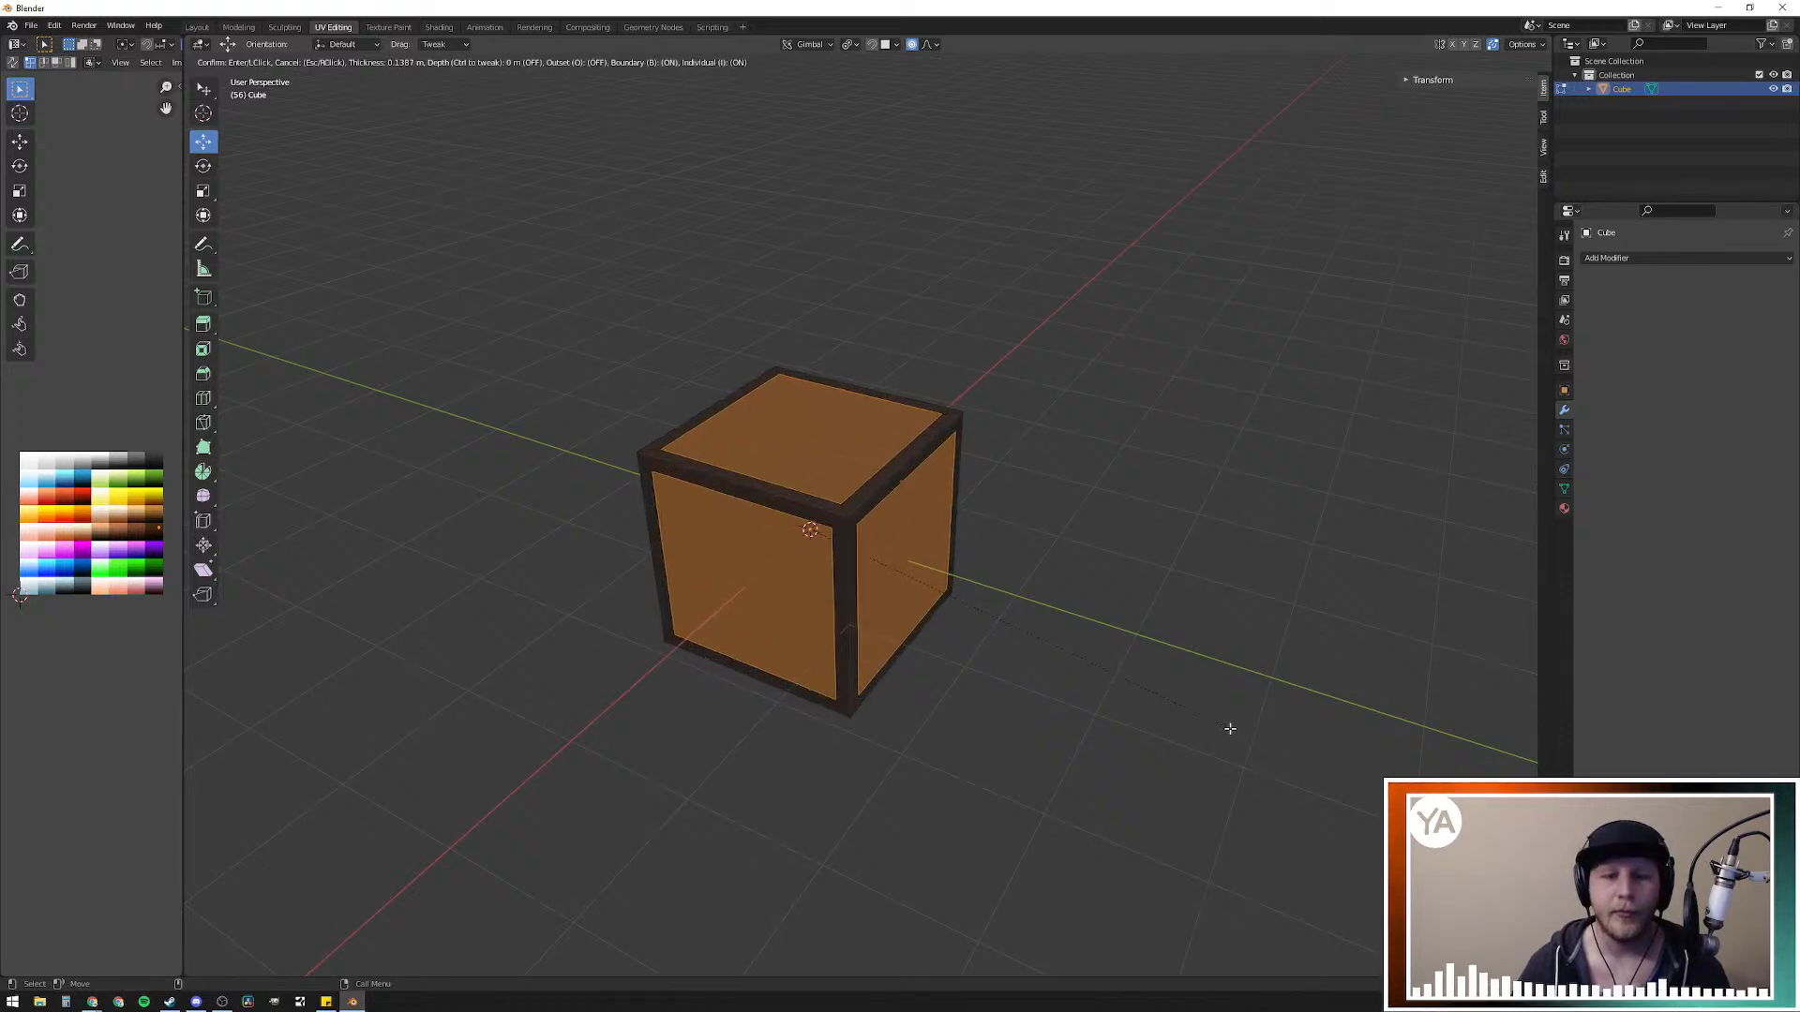
{"action": "left_click", "coordinate": [1232, 729]}
Step: Clear the selection and reselect the six inset panels on all sides of the cube one by one
{"action": "middle_click_drag", "start_coordinate": [1129, 715], "coordinate": [1039, 684]}
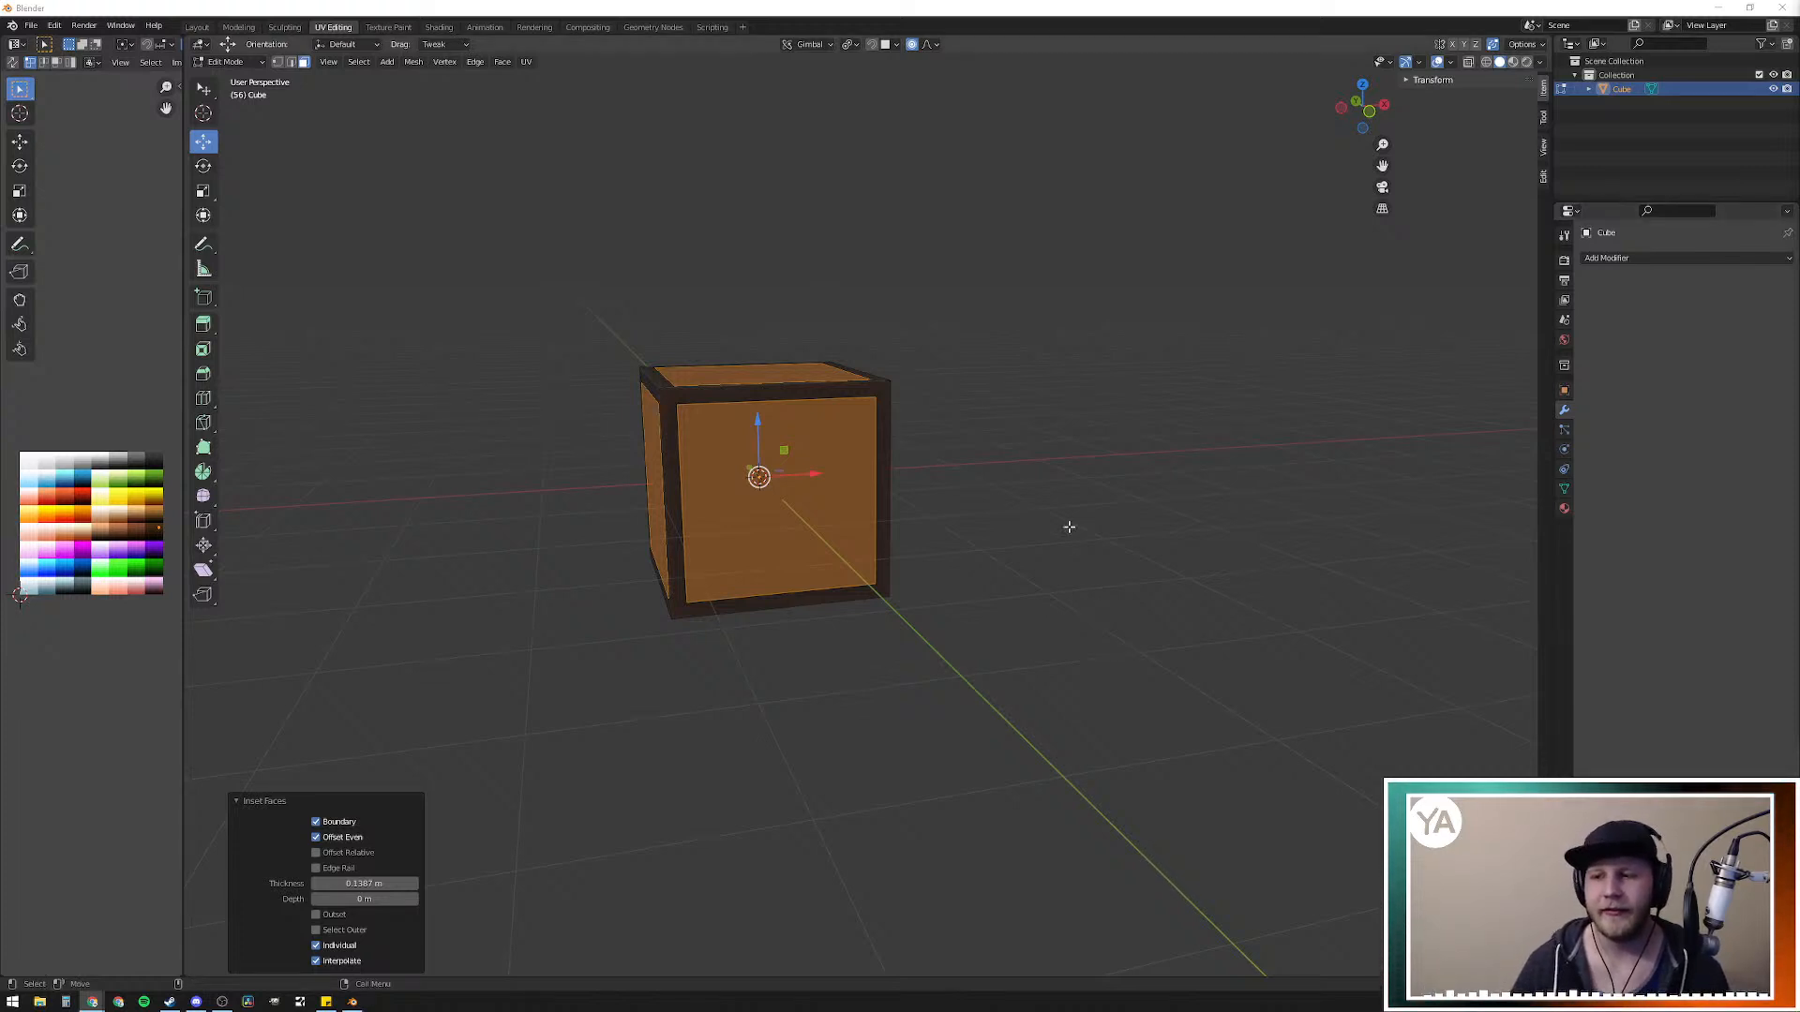
{"action": "middle_click_drag", "start_coordinate": [1091, 469], "coordinate": [1059, 491]}
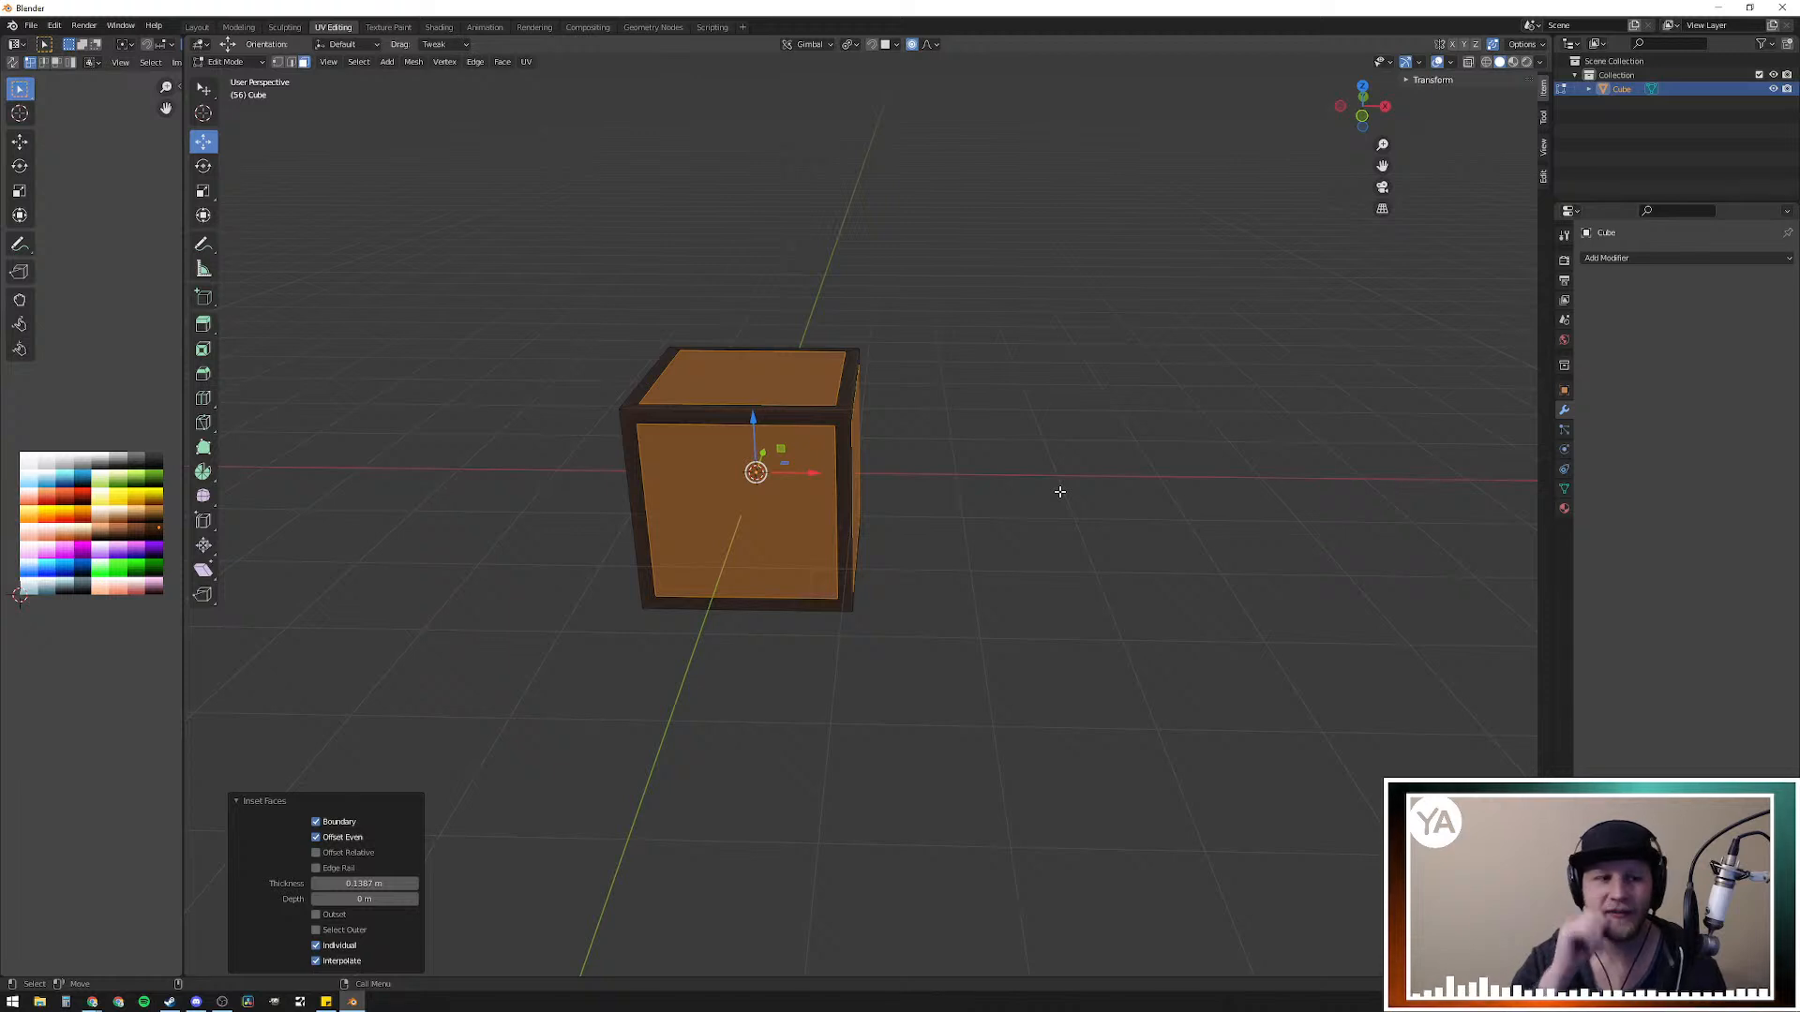
{"action": "left_click", "coordinate": [1038, 562]}
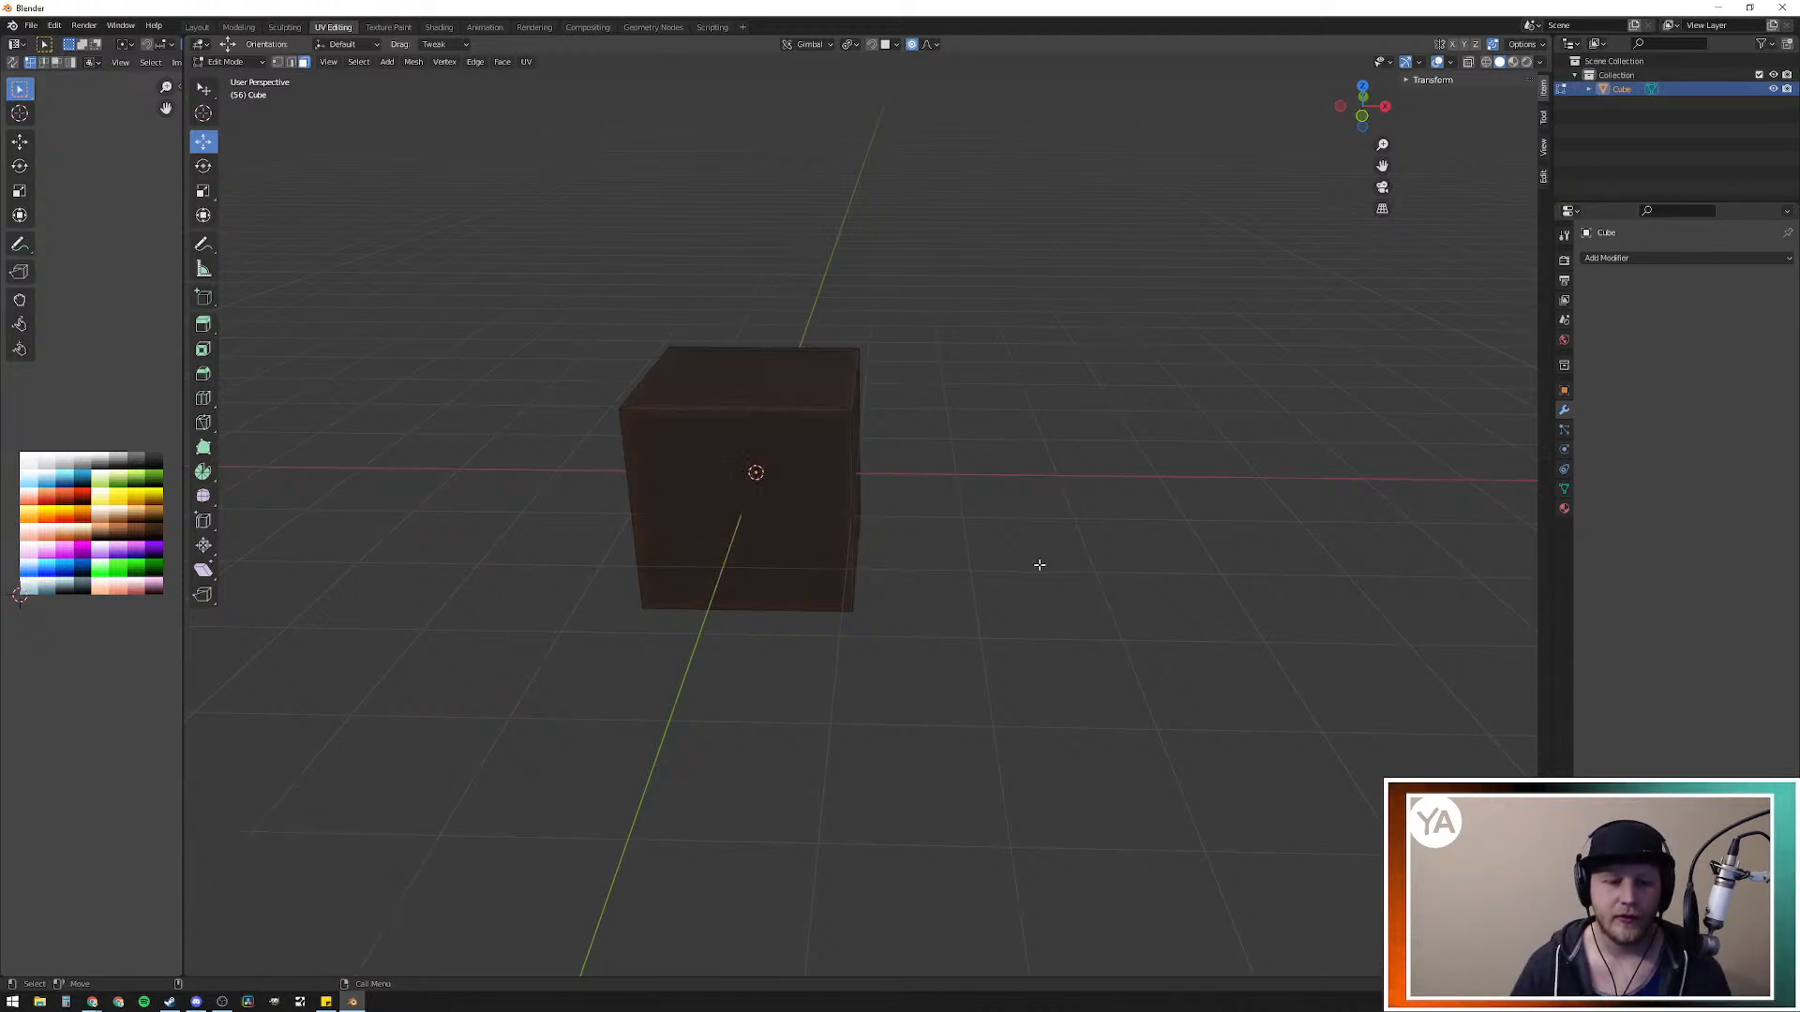
{"action": "middle_click_drag", "start_coordinate": [1028, 559], "coordinate": [704, 486]}
{"action": "left_click", "coordinate": [704, 486]}
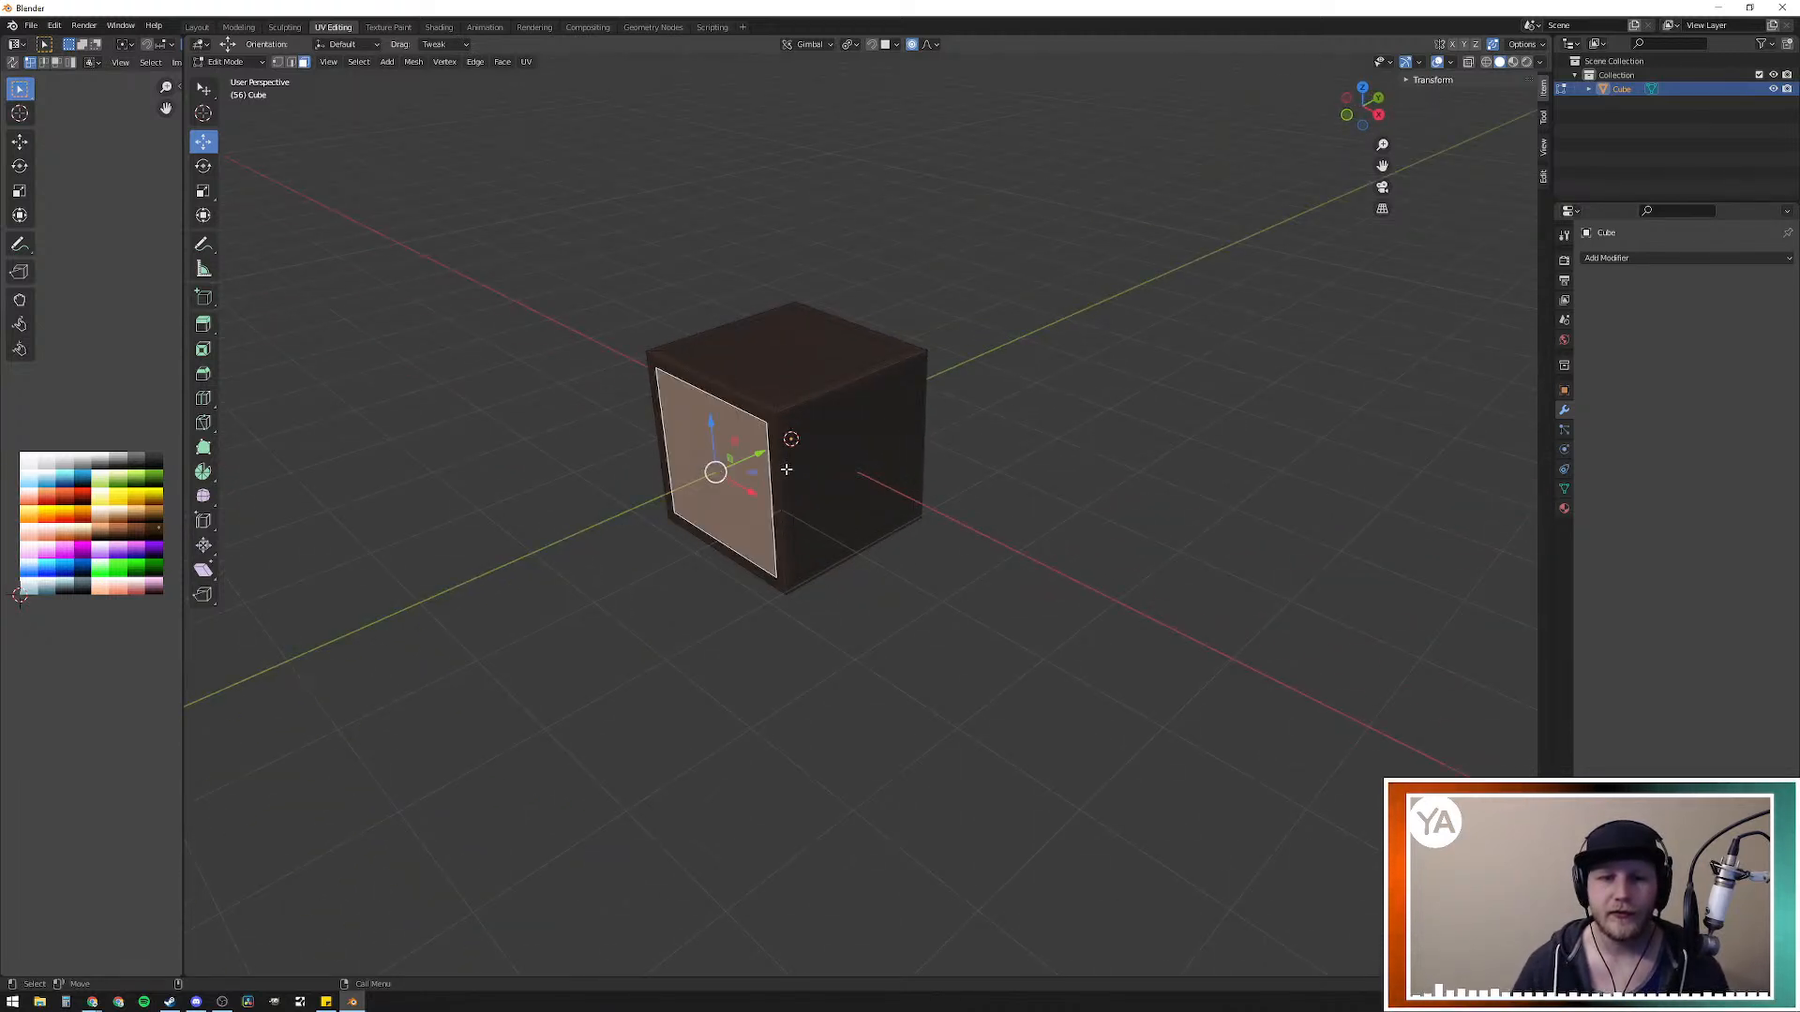
{"action": "left_click", "coordinate": [832, 469], "text": "shift"}
{"action": "left_click", "coordinate": [788, 366], "text": "shift"}
{"action": "middle_click_drag", "start_coordinate": [891, 439], "coordinate": [604, 380]}
{"action": "left_click_drag", "start_coordinate": [937, 434], "coordinate": [940, 436]}
{"action": "middle_click_drag", "start_coordinate": [1084, 553], "coordinate": [965, 530]}
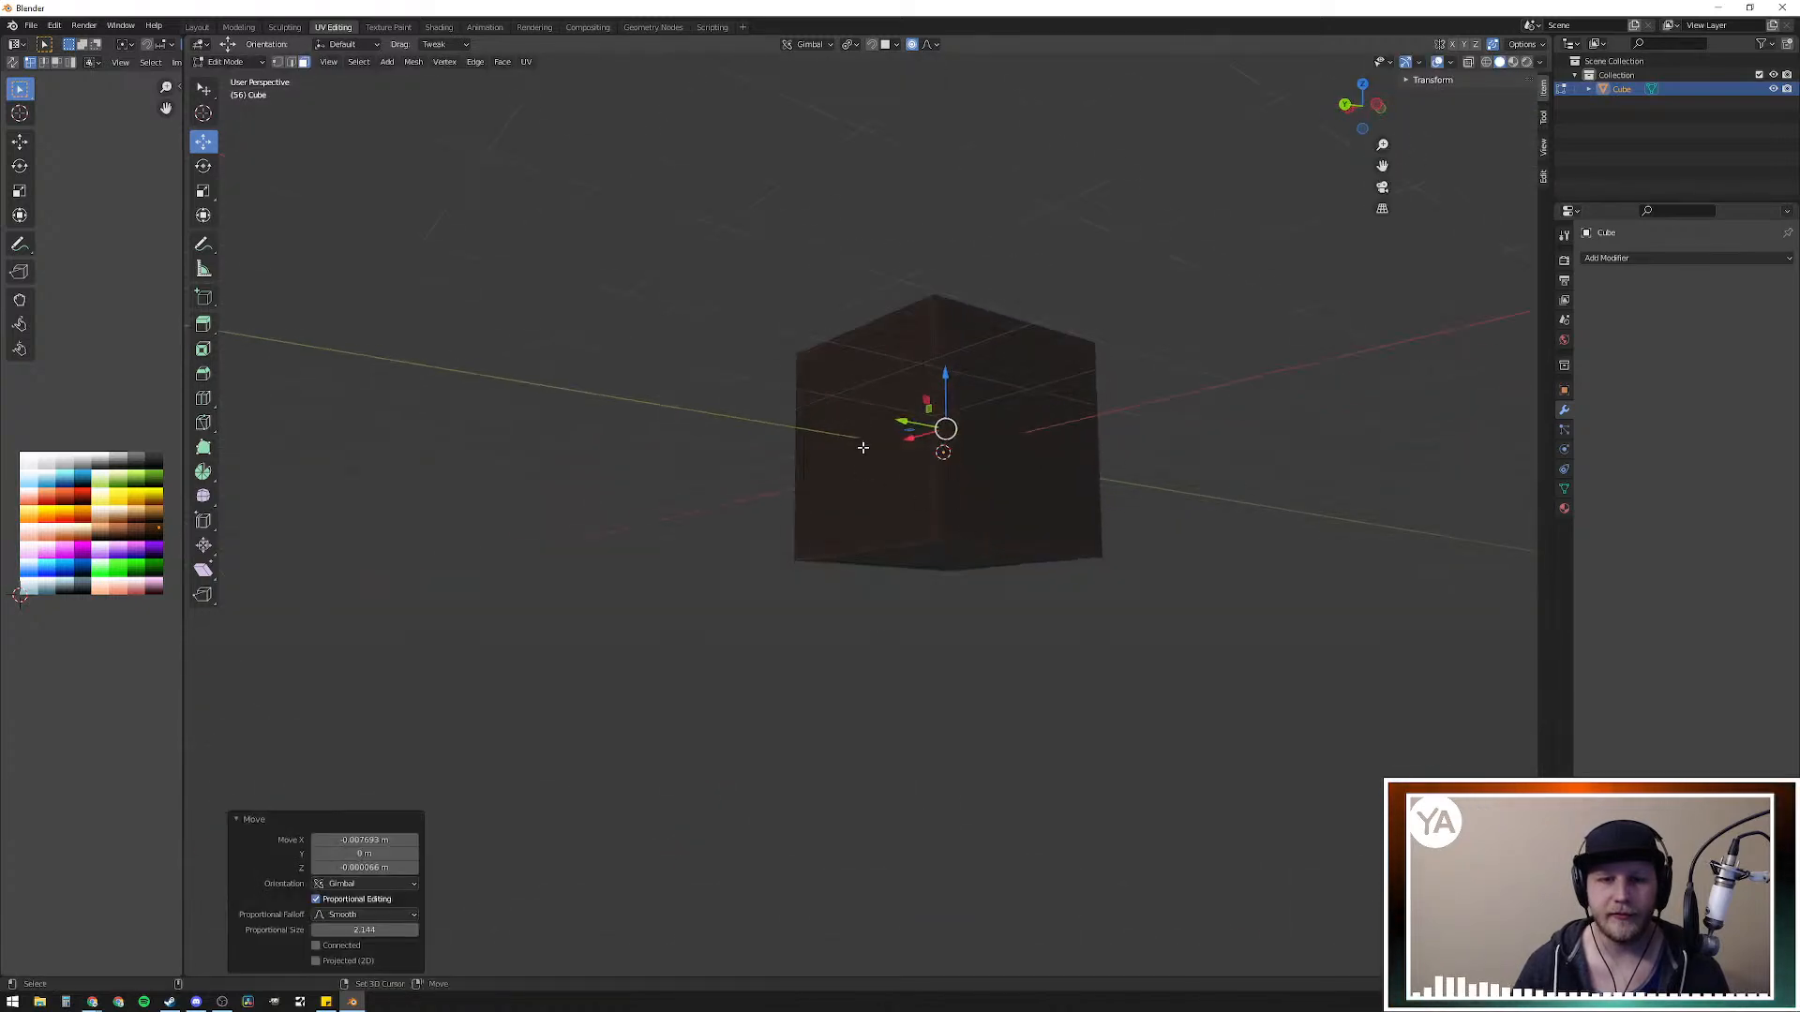
{"action": "left_click", "coordinate": [863, 450], "text": "shift"}
{"action": "left_click", "coordinate": [1004, 453], "text": "shift"}
{"action": "middle_click_drag", "start_coordinate": [984, 675], "coordinate": [940, 832]}
{"action": "left_click", "coordinate": [956, 467], "text": "shift"}
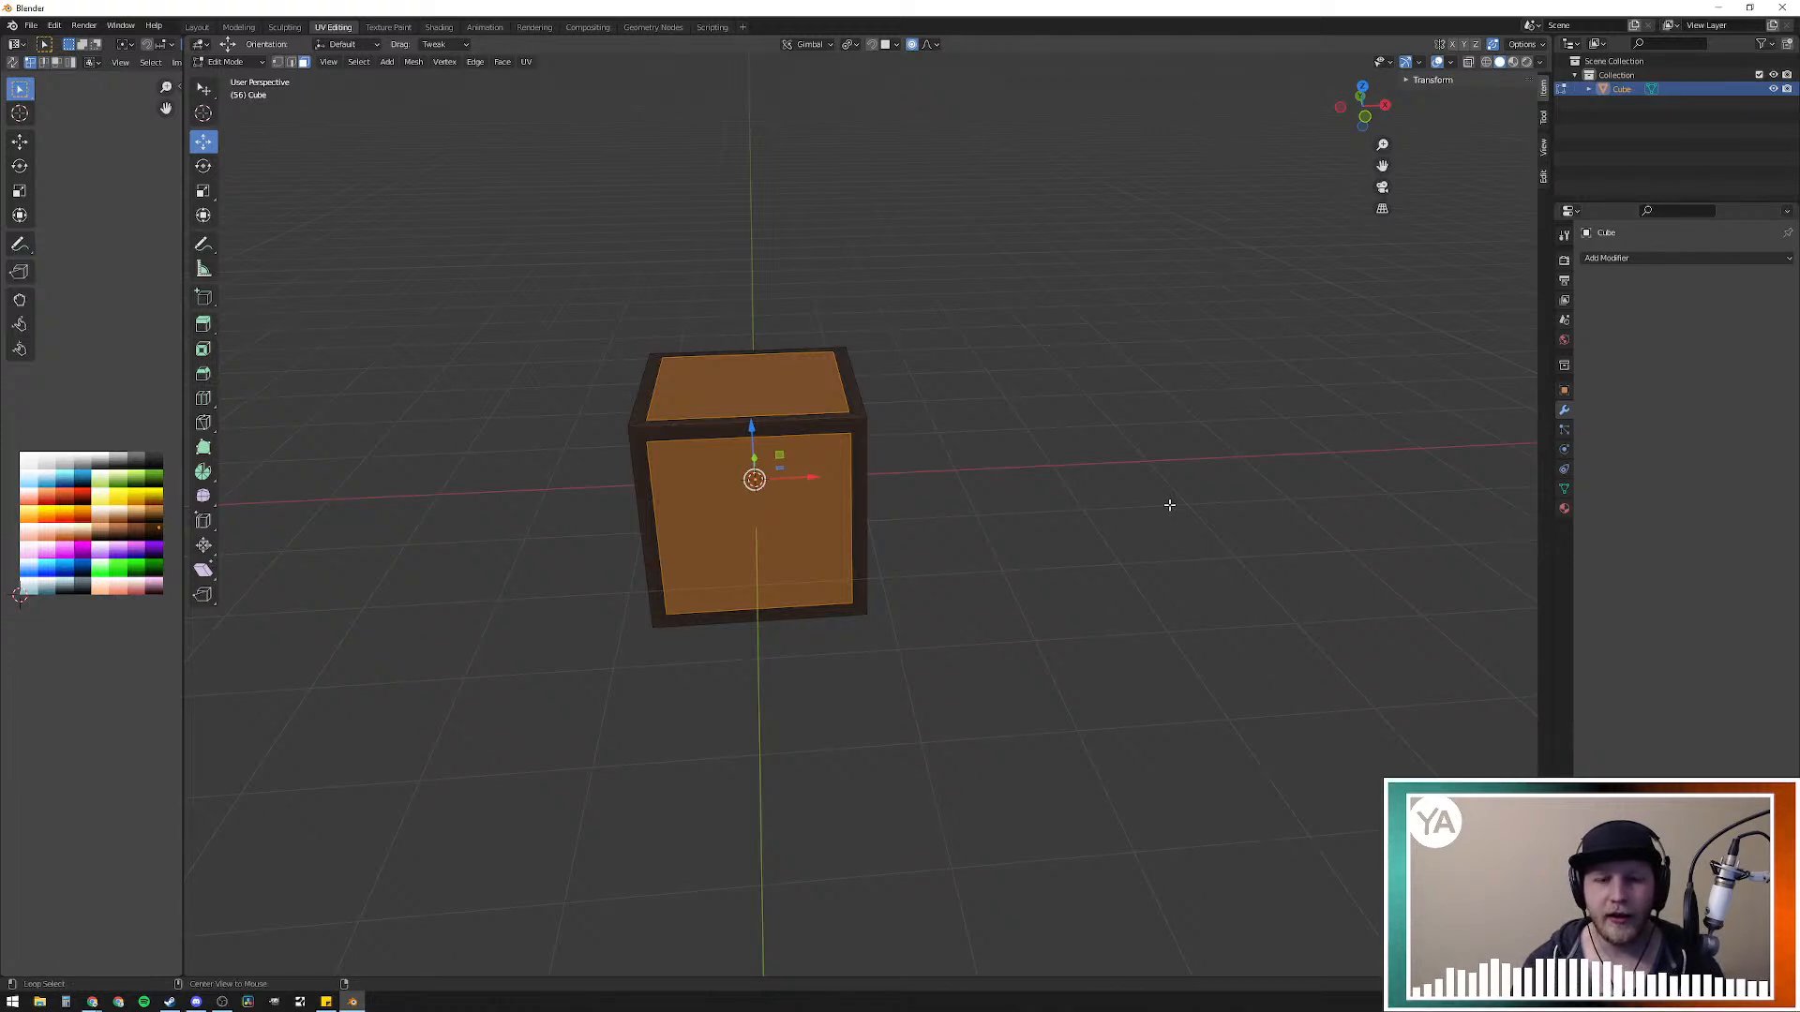
Step: Extrude the six inset panels inward along their normals to form a raised crate frame, then clear the selection
{"action": "key", "text": "alt+e"}
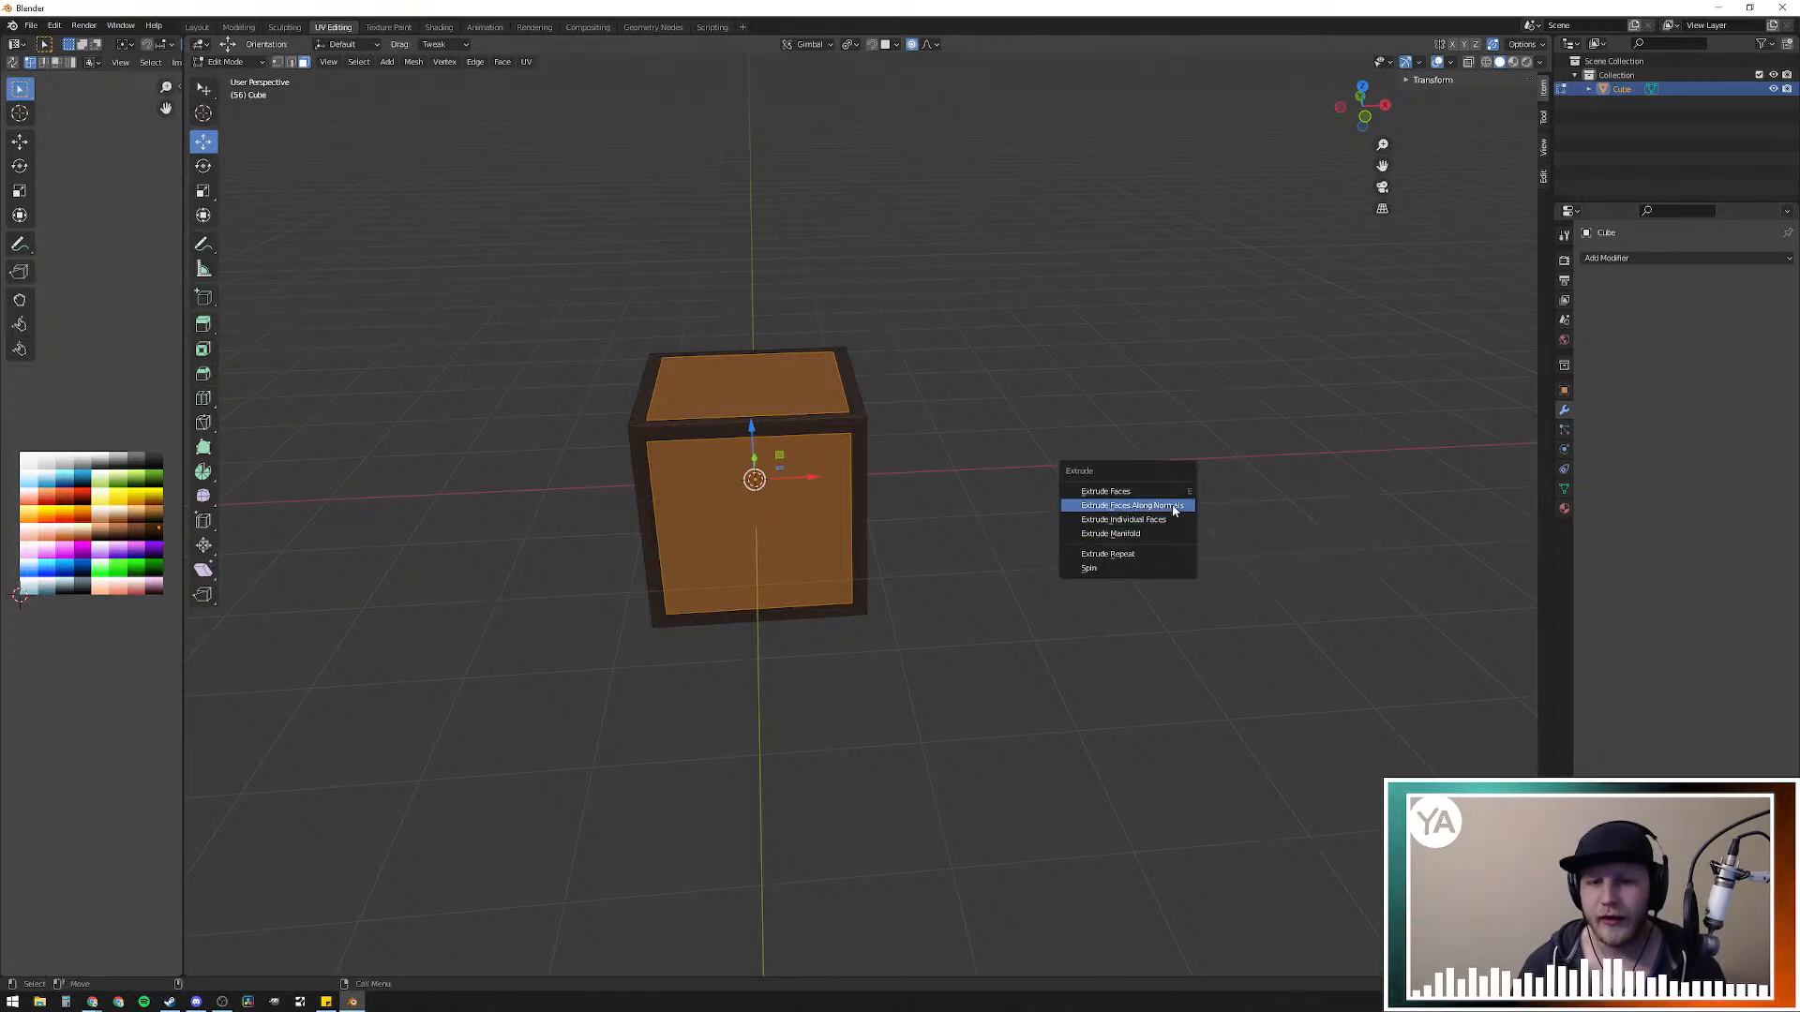
{"action": "left_click", "coordinate": [1174, 521]}
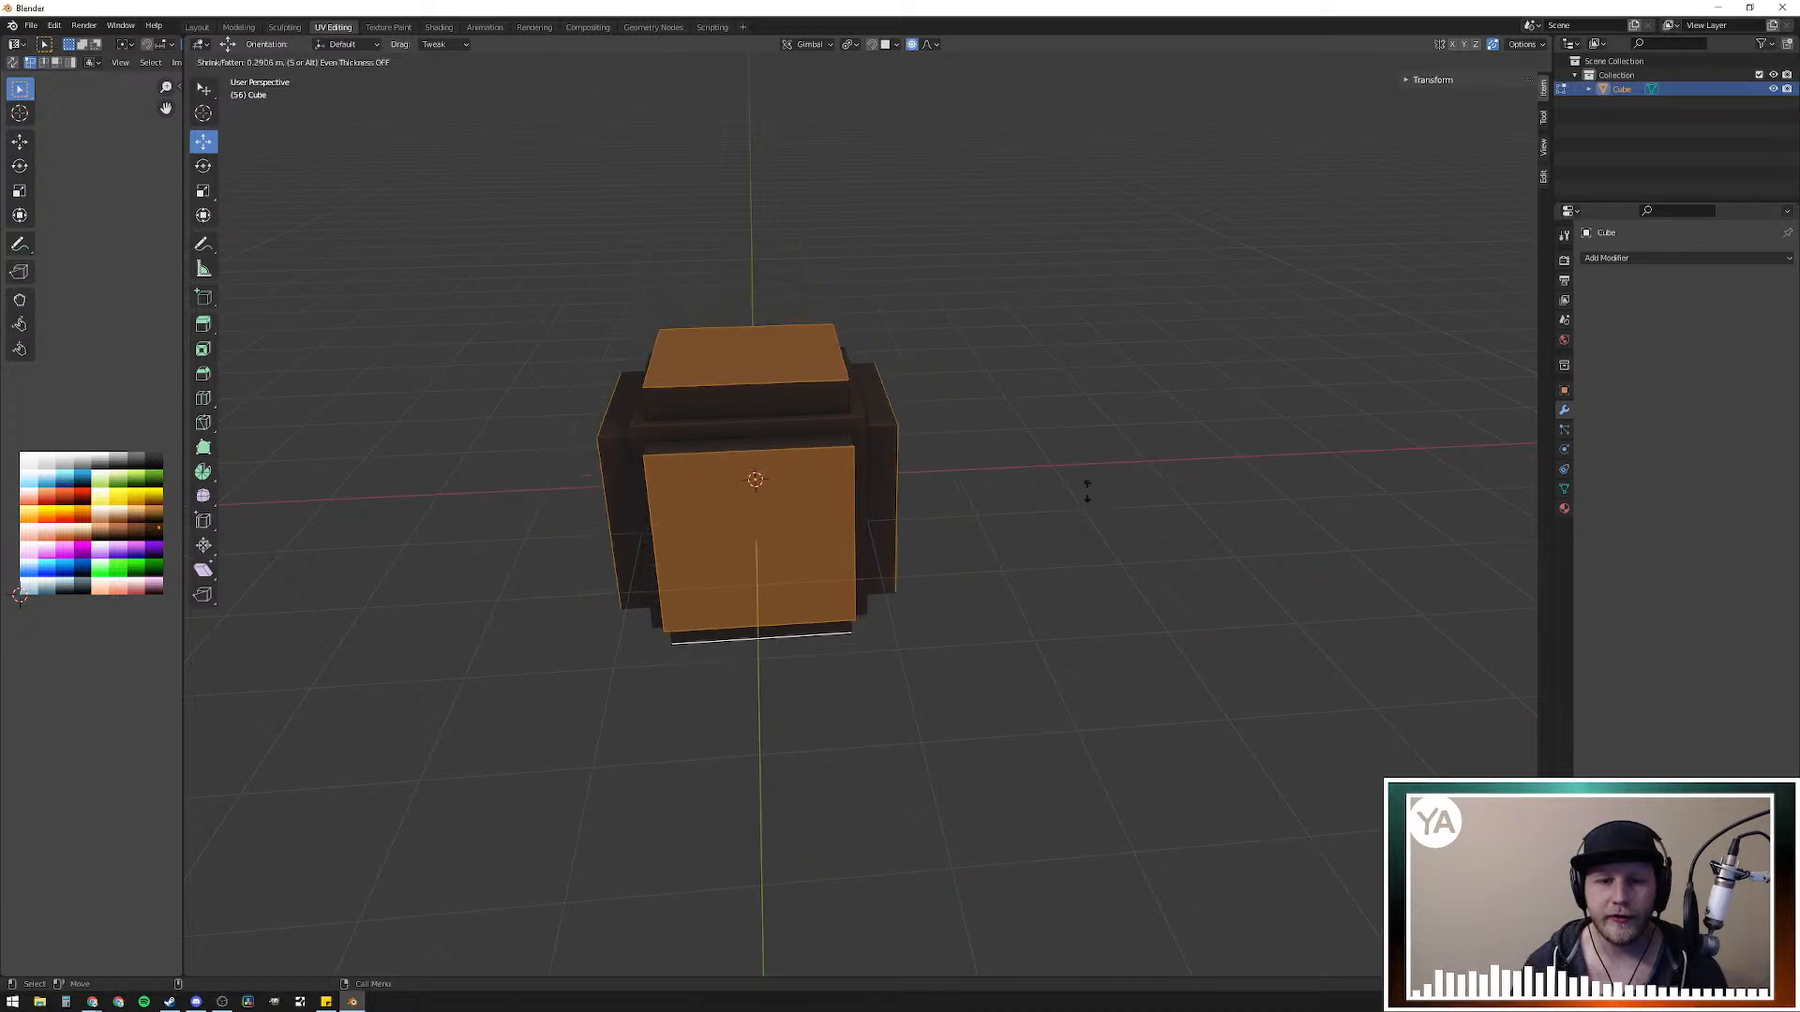
{"action": "left_click", "coordinate": [962, 512]}
{"action": "middle_click_drag", "start_coordinate": [1153, 526], "coordinate": [936, 587]}
{"action": "left_click", "coordinate": [1120, 468]}
{"action": "middle_click_drag", "start_coordinate": [1121, 468], "coordinate": [920, 631]}
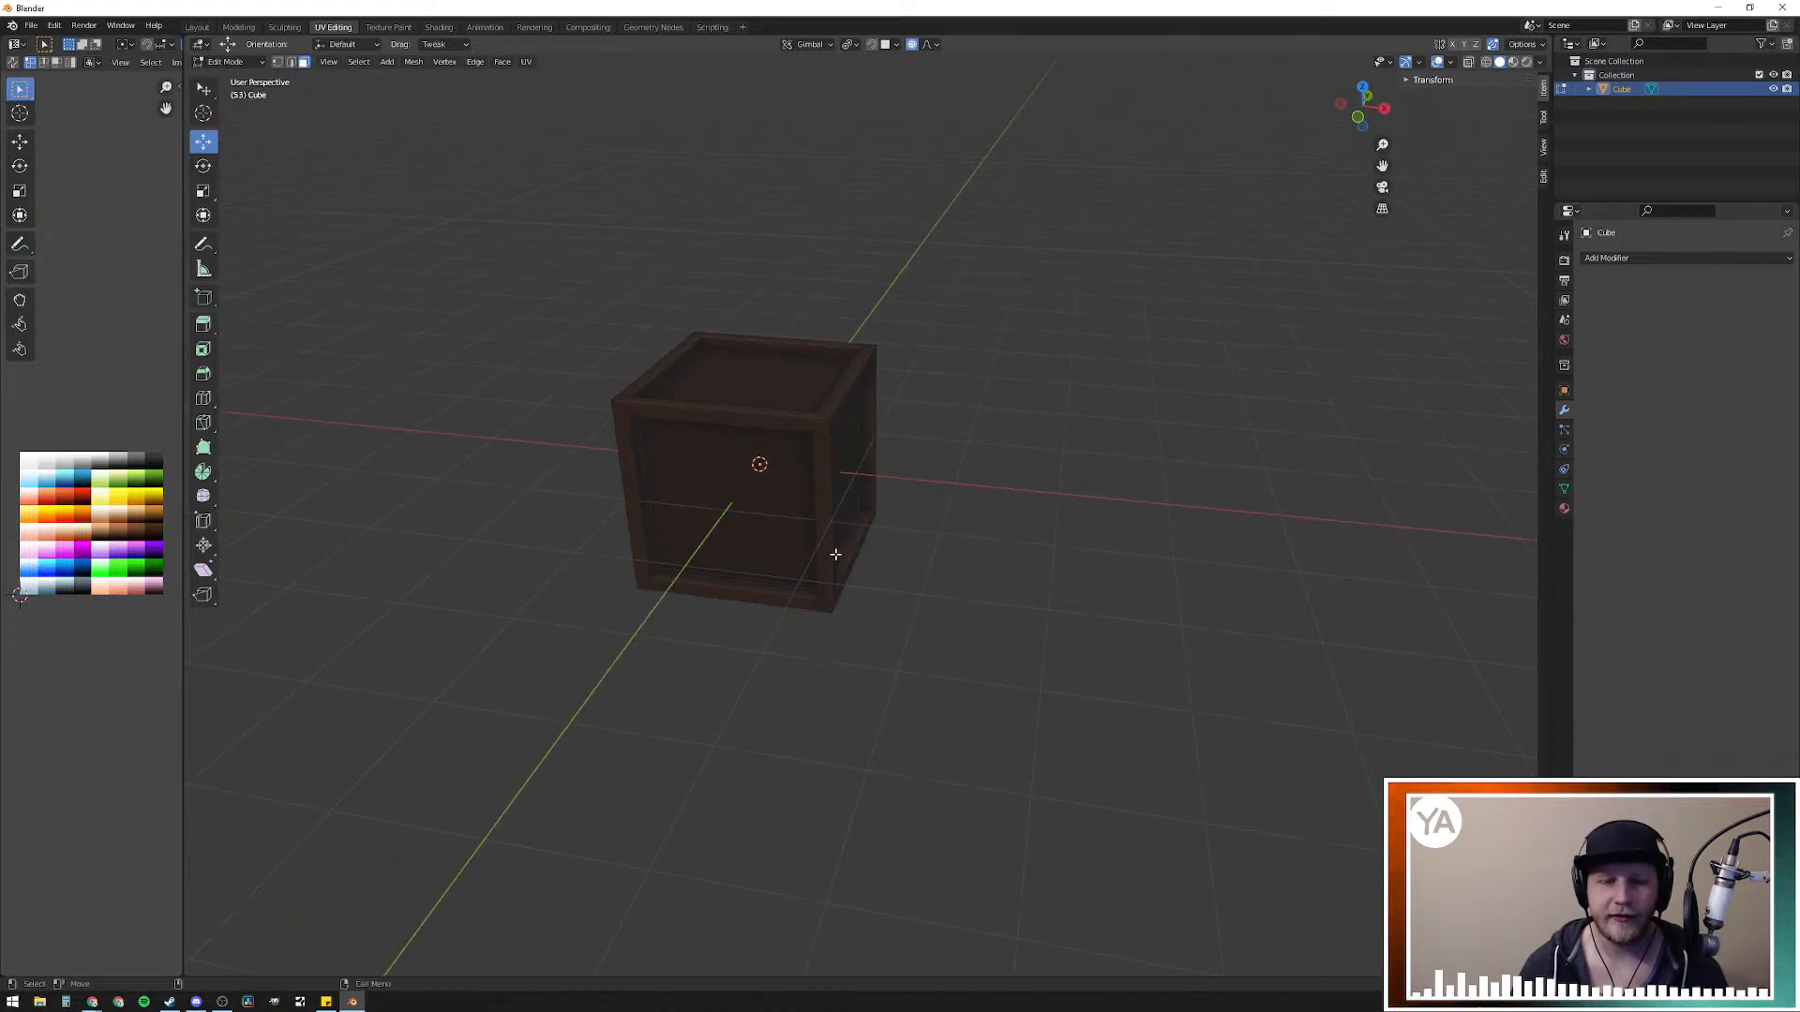
Step: Select the entire crate mesh and shift its UVs to a slightly different dark brown on the palette
{"action": "scroll", "coordinate": [812, 554], "scroll_direction": "up", "scroll_amount": 4}
{"action": "middle_click_drag", "start_coordinate": [840, 530], "coordinate": [992, 566]}
{"action": "key", "text": "a"}
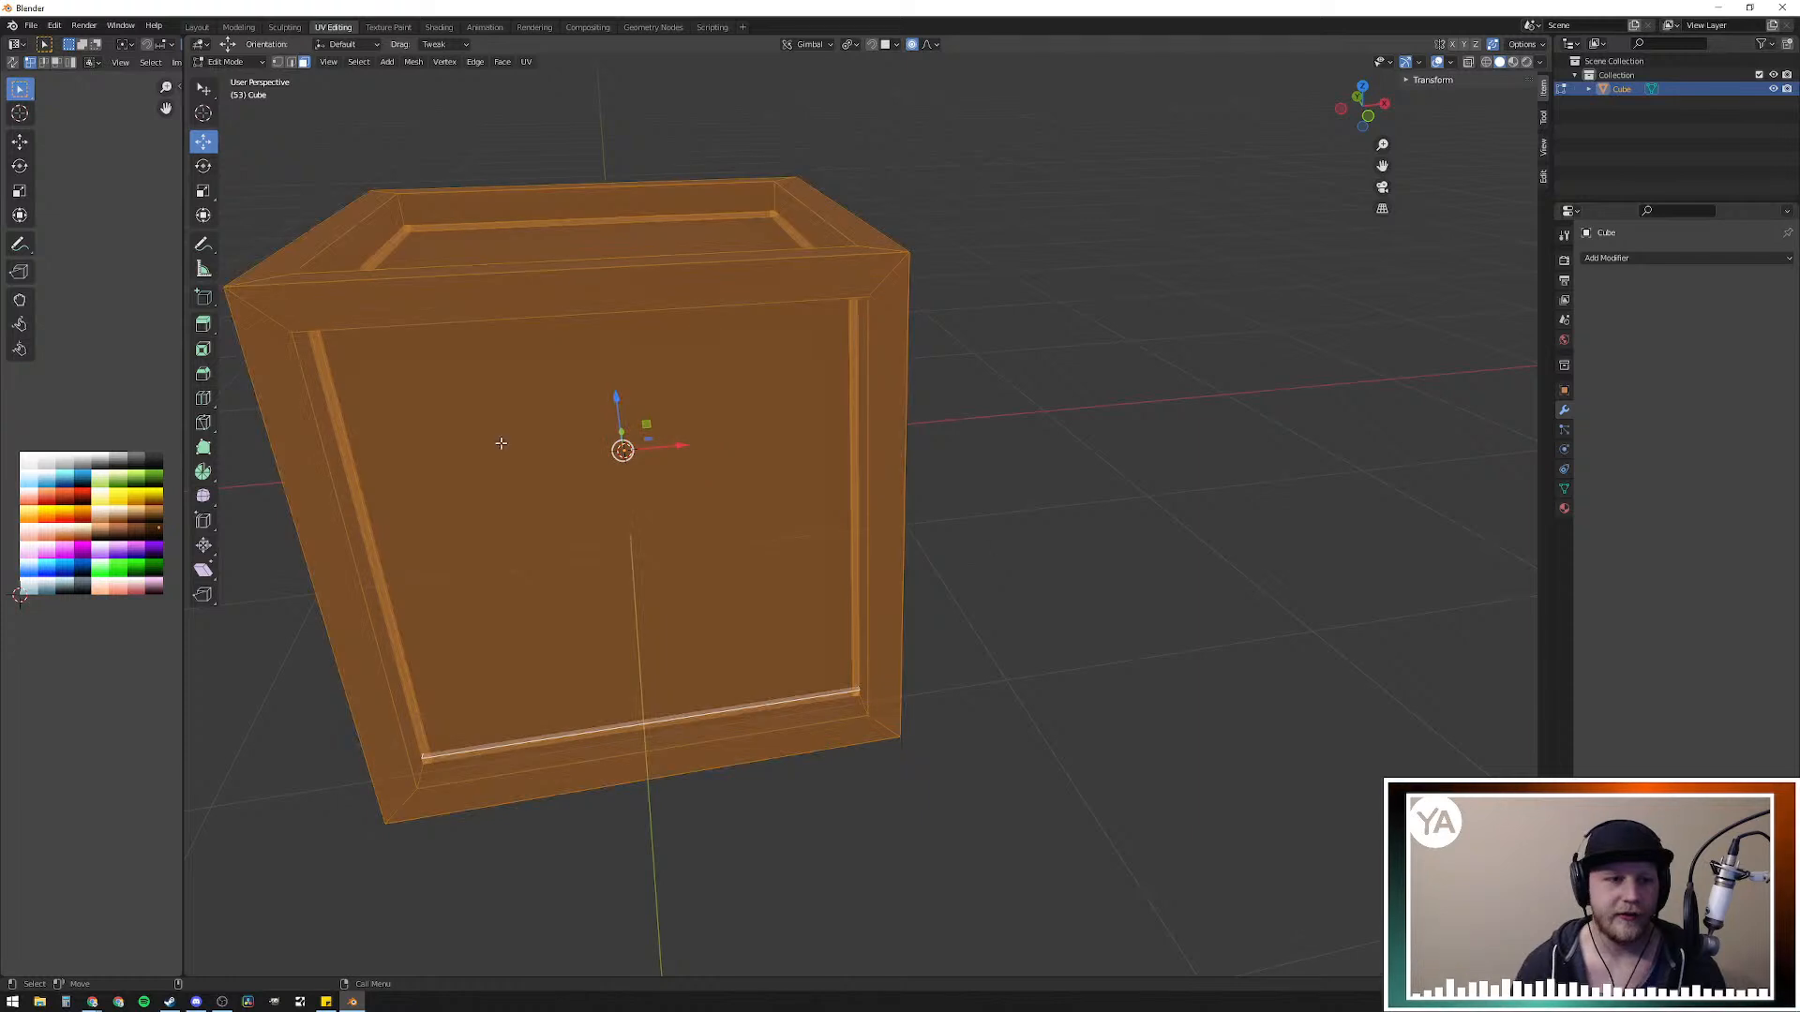
{"action": "key", "text": "g"}
{"action": "left_click", "coordinate": [156, 527]}
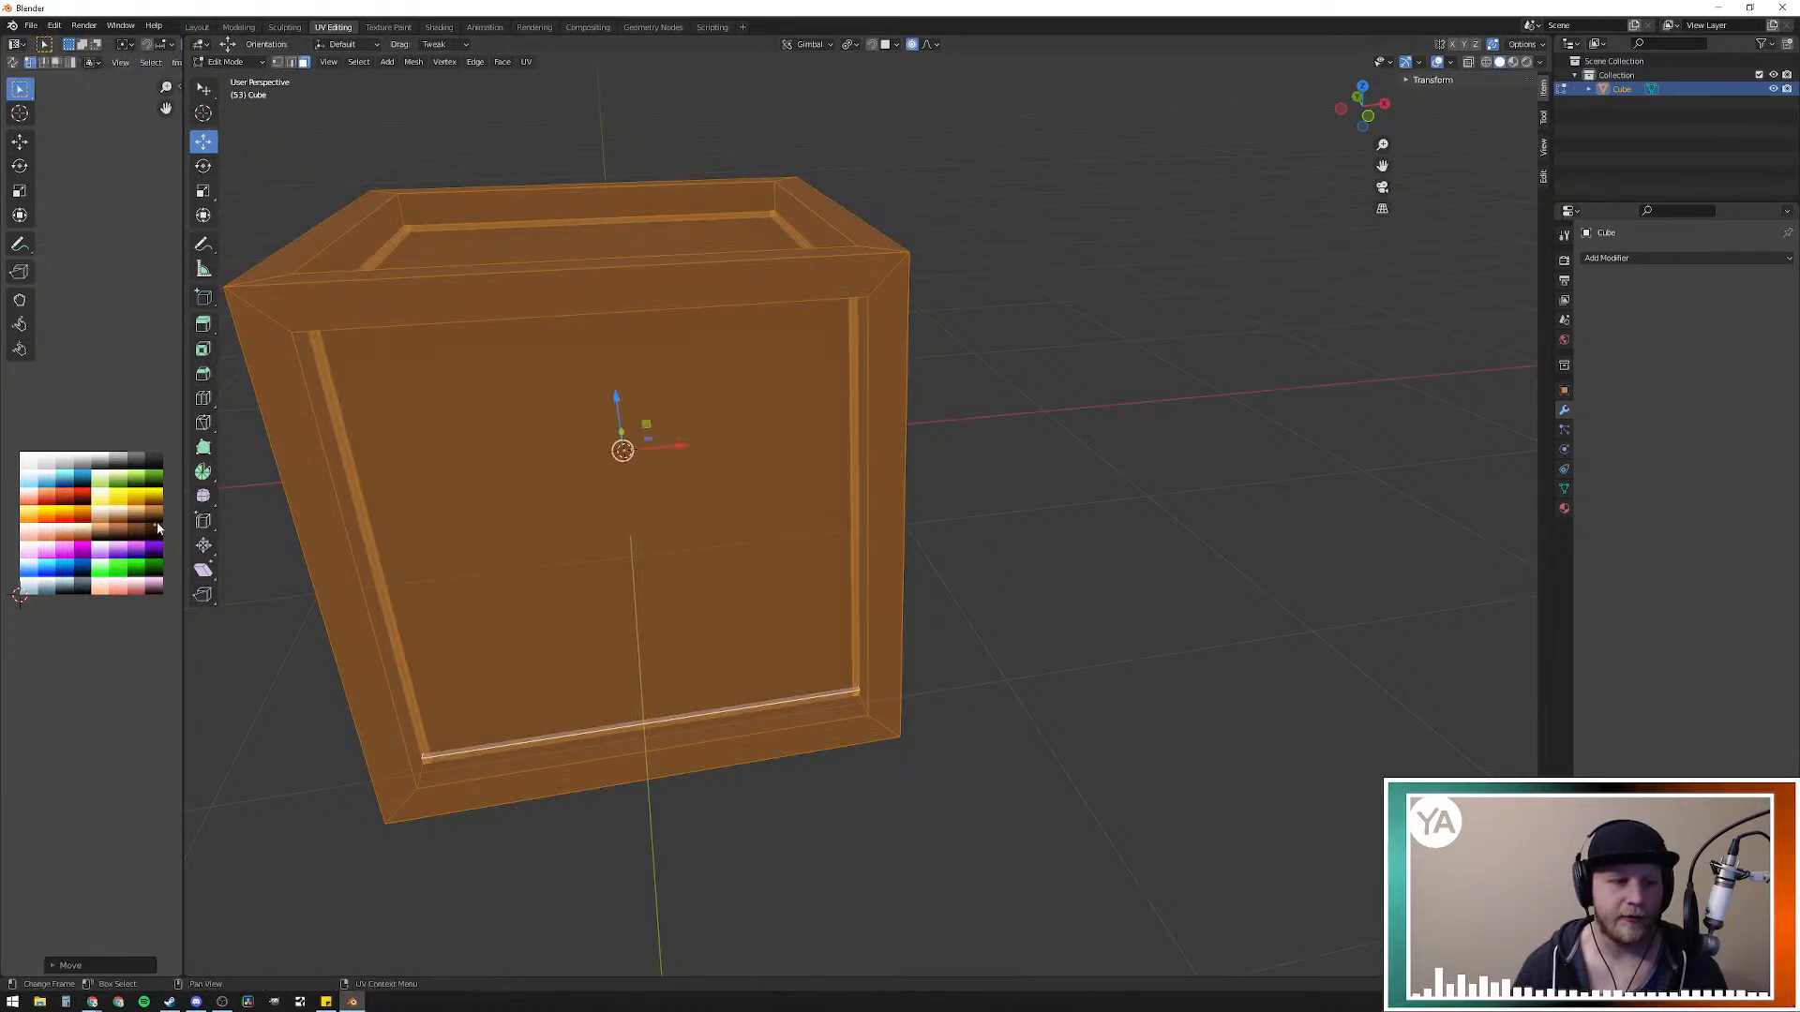
{"action": "left_click", "coordinate": [1151, 515]}
{"action": "middle_click_drag", "start_coordinate": [1151, 515], "coordinate": [1109, 503]}
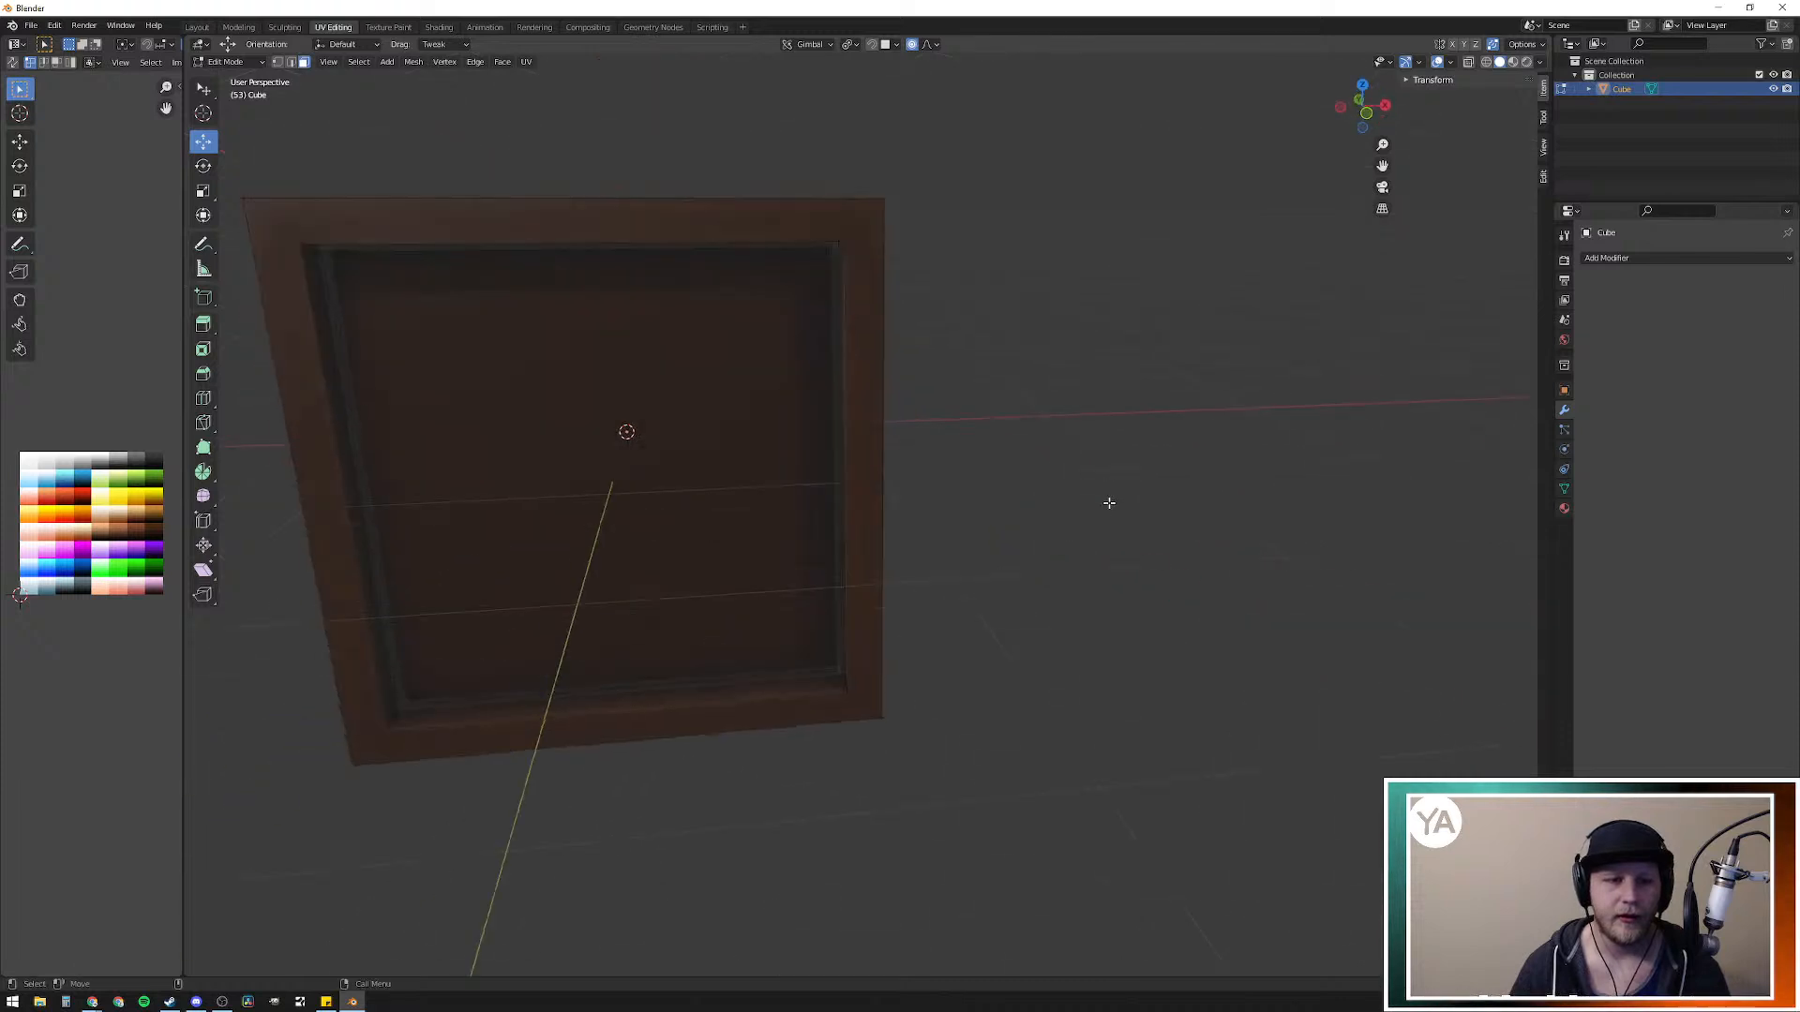
Step: Recolour the whole crate by moving all its UVs to a lighter reddish-brown palette swatch
{"action": "key", "text": "a"}
{"action": "key", "text": "g"}
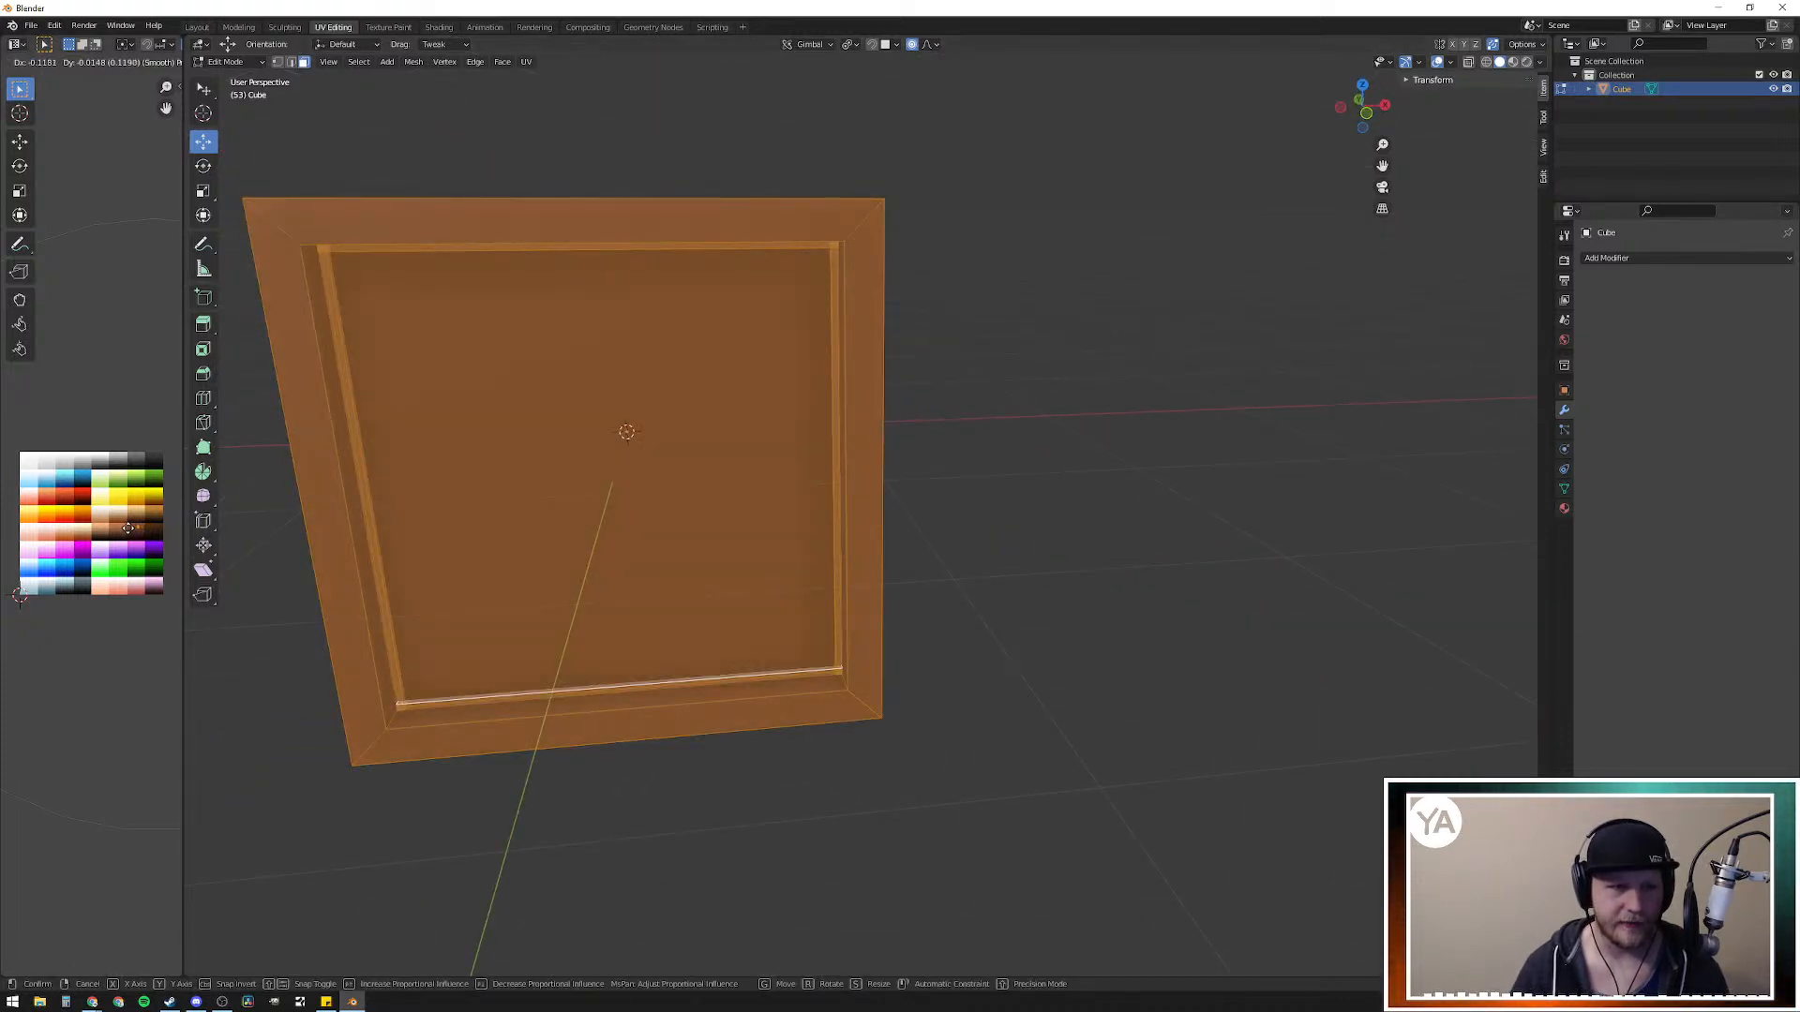
{"action": "left_click", "coordinate": [126, 527]}
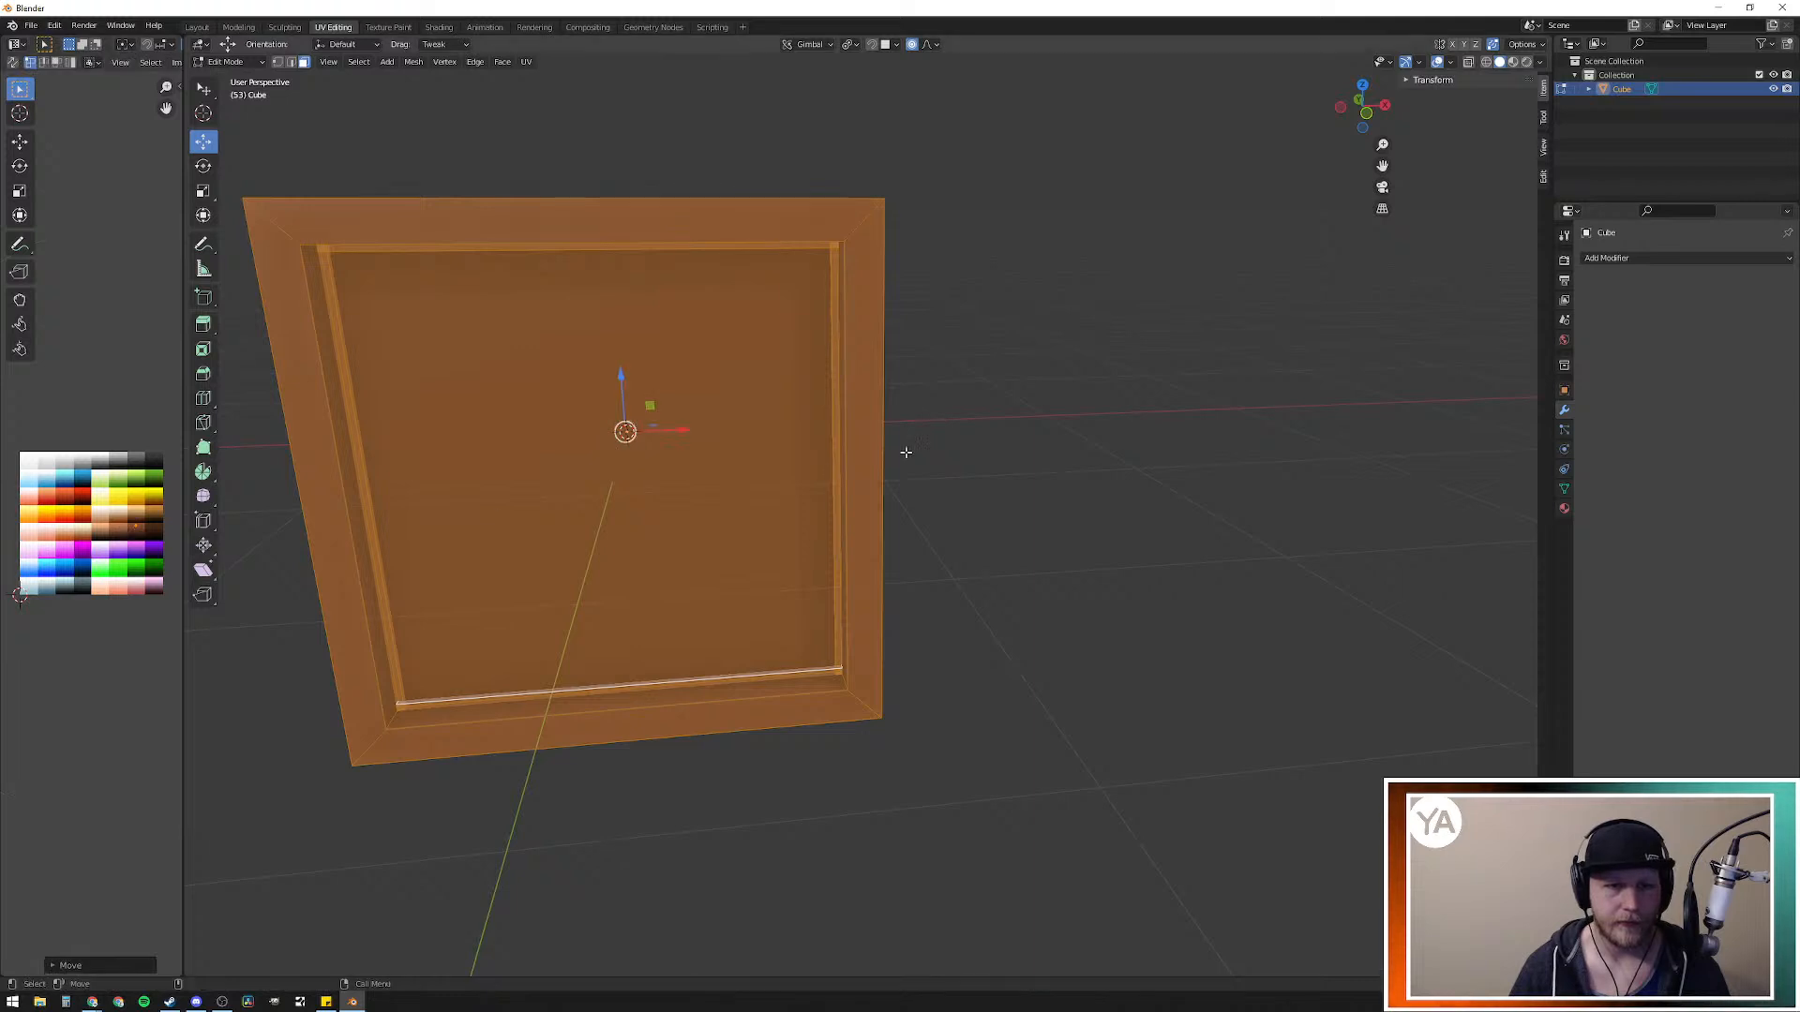
{"action": "left_click", "coordinate": [1125, 421]}
{"action": "mouse_move", "coordinate": [1125, 422]}
{"action": "middle_mouse_down"}
{"action": "mouse_move", "coordinate": [988, 510]}
{"action": "mouse_move", "coordinate": [1116, 450]}
{"action": "middle_mouse_up"}
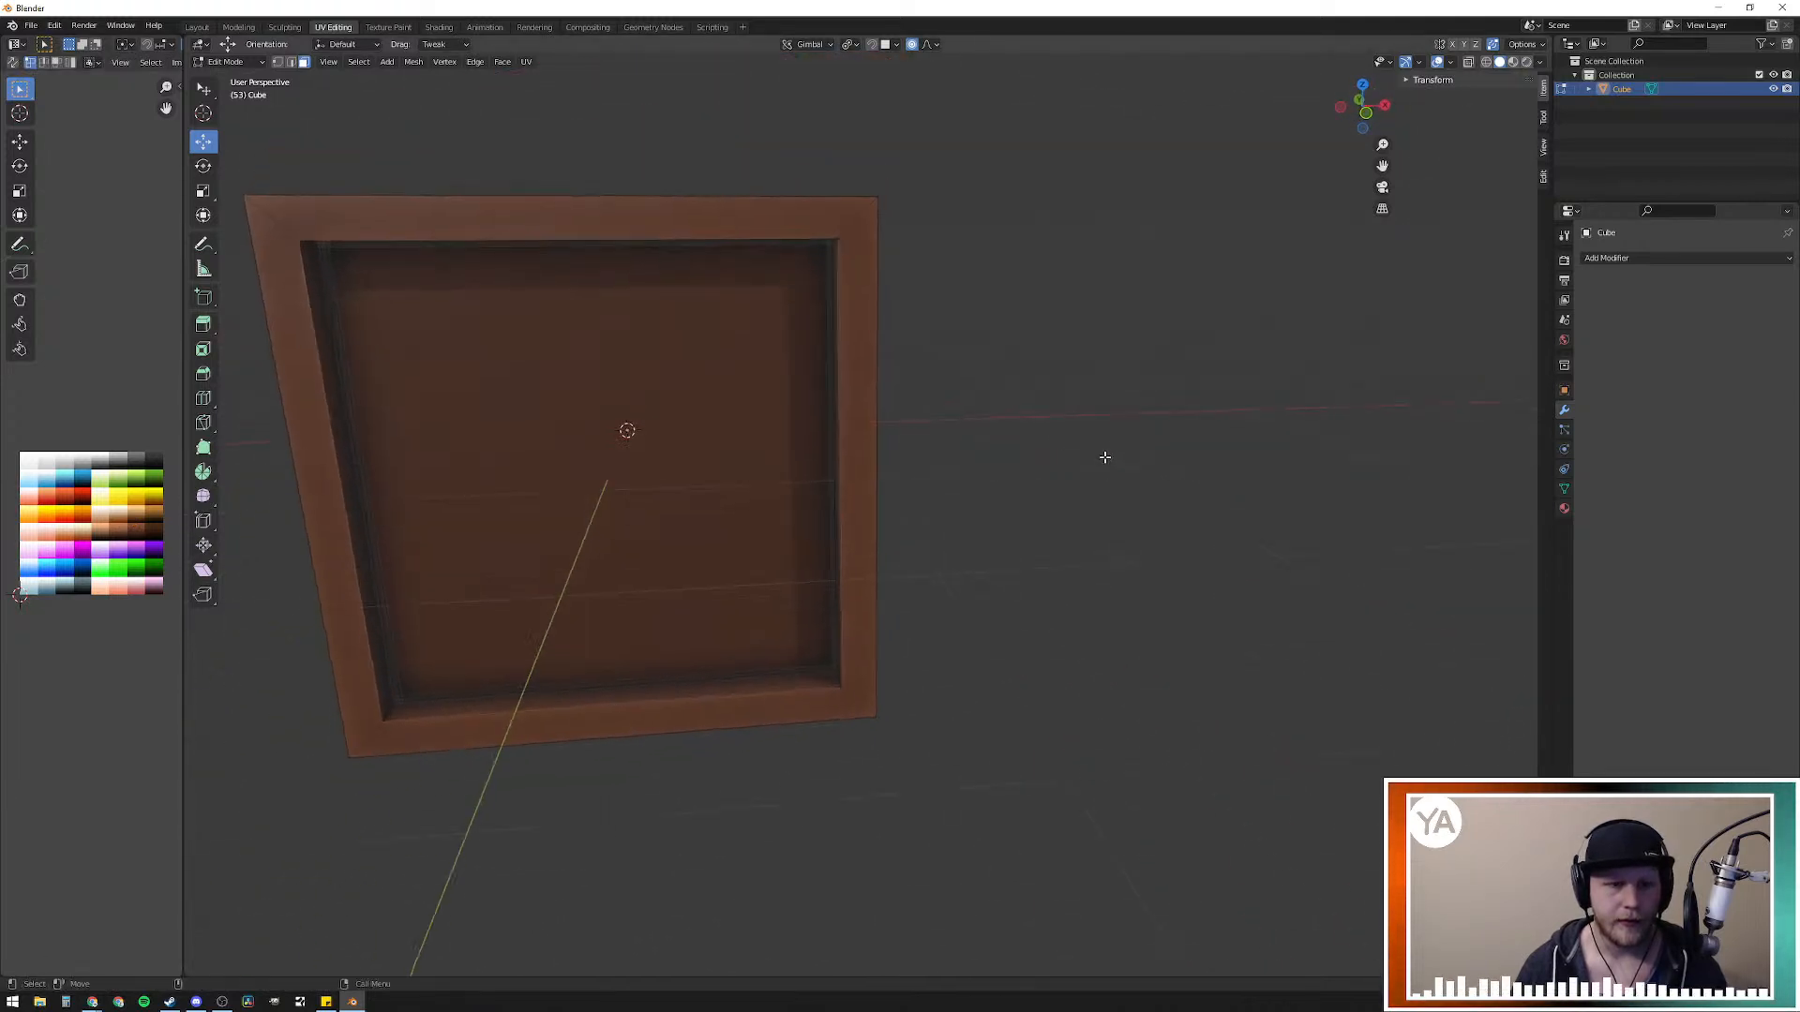
Step: Select the entire crate and recolour it by moving all its UVs to a lighter tan-brown palette swatch, then clear the selection
{"action": "key", "text": "a"}
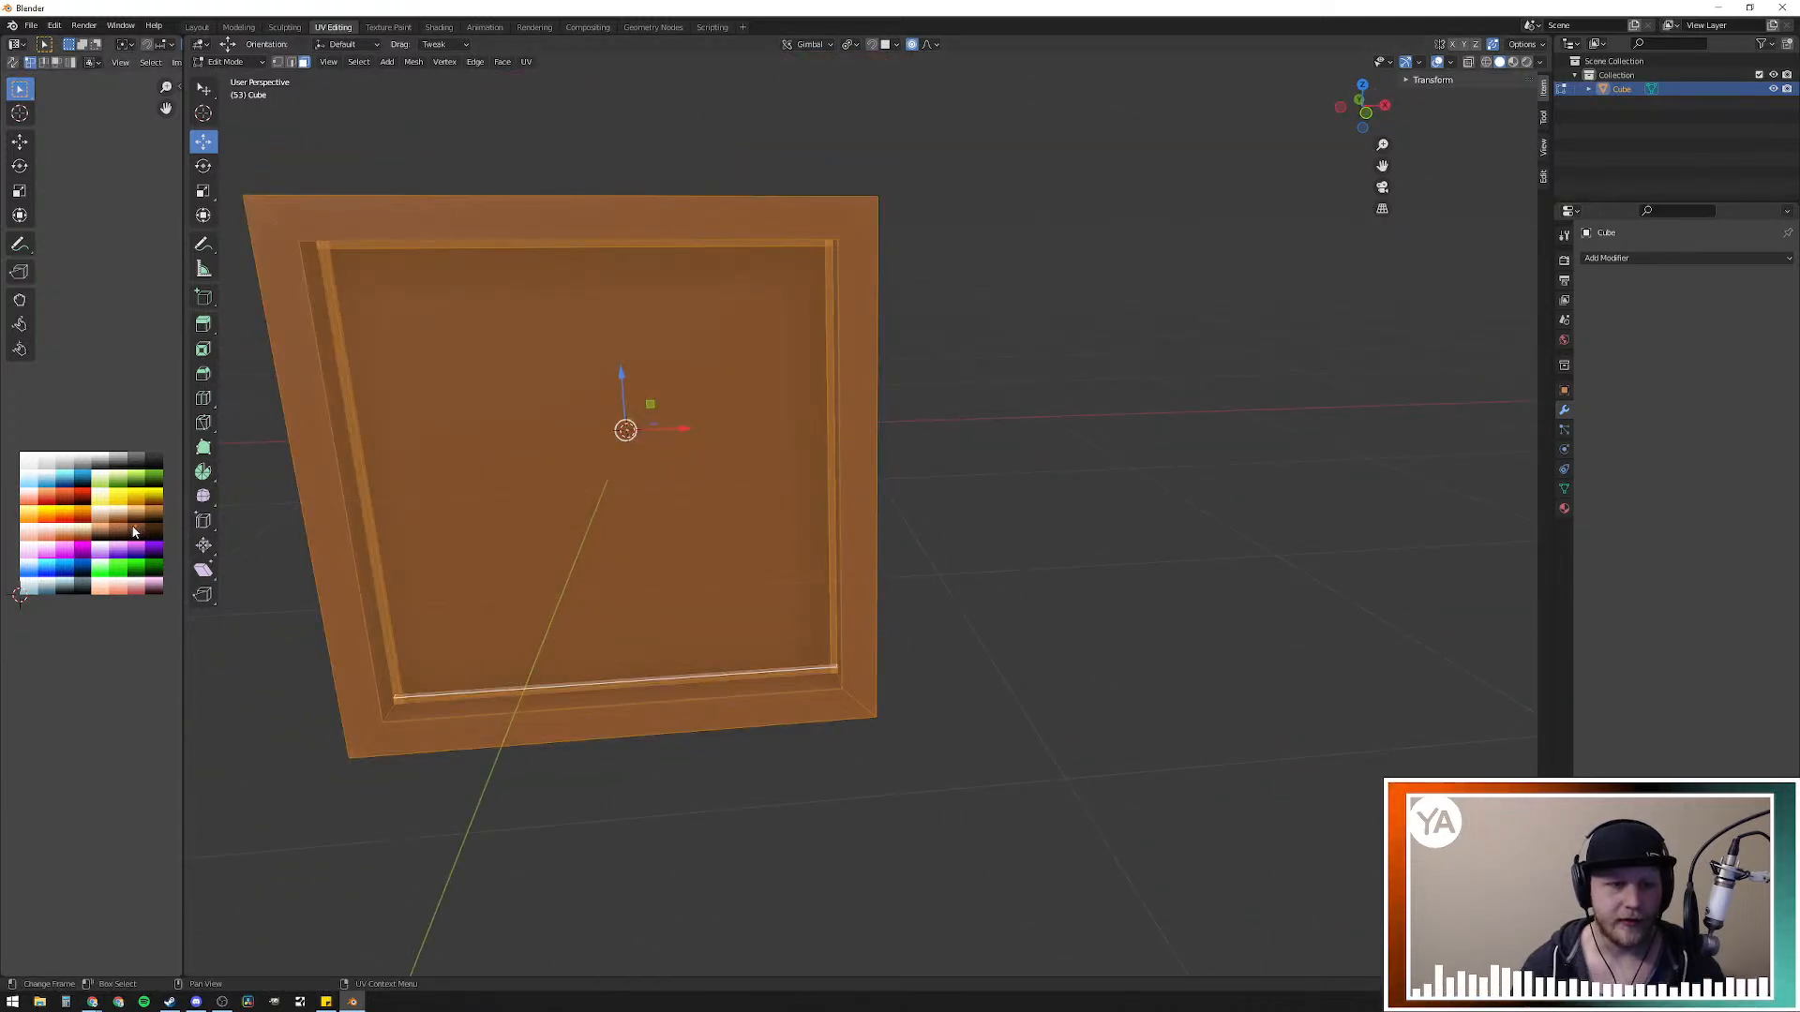
{"action": "key", "text": "g"}
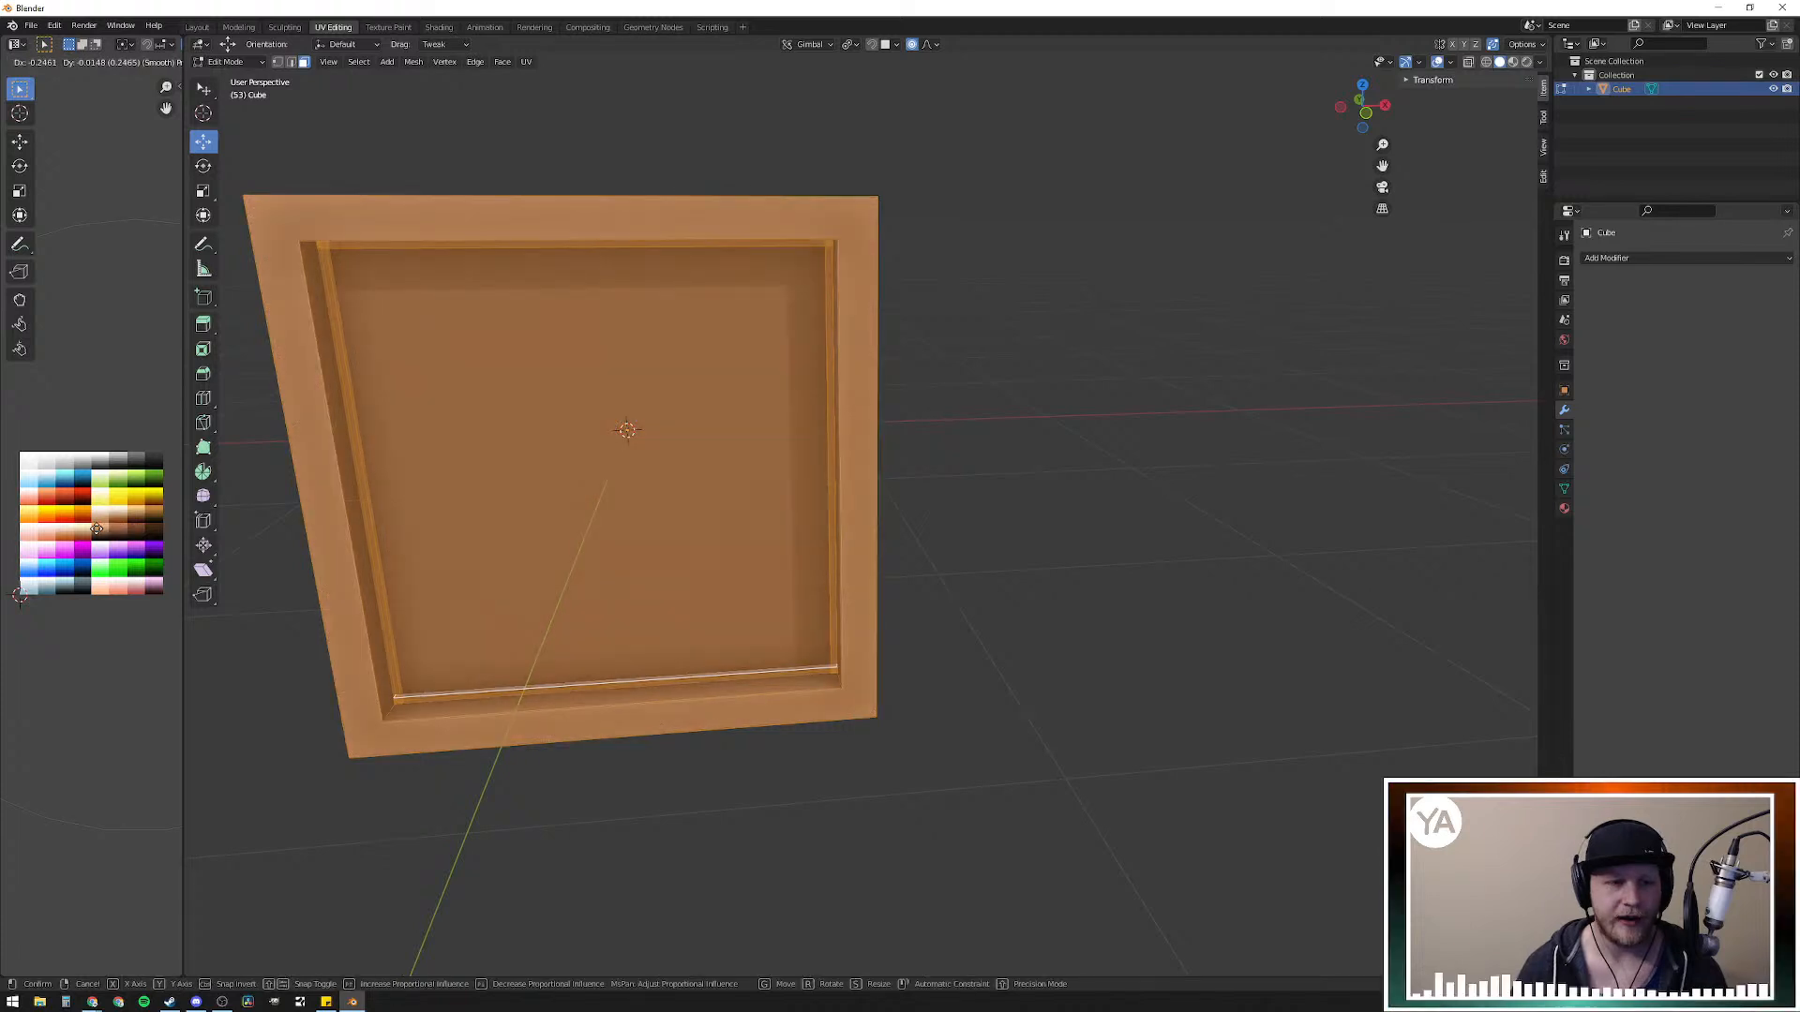
{"action": "left_click", "coordinate": [97, 529]}
{"action": "left_click", "coordinate": [1172, 516]}
{"action": "mouse_move", "coordinate": [1172, 516]}
{"action": "middle_mouse_down"}
{"action": "mouse_move", "coordinate": [1060, 570]}
{"action": "mouse_move", "coordinate": [1069, 506]}
{"action": "mouse_move", "coordinate": [1157, 510]}
{"action": "middle_mouse_up"}
{"action": "scroll", "coordinate": [1155, 522], "scroll_direction": "down", "scroll_amount": 3}
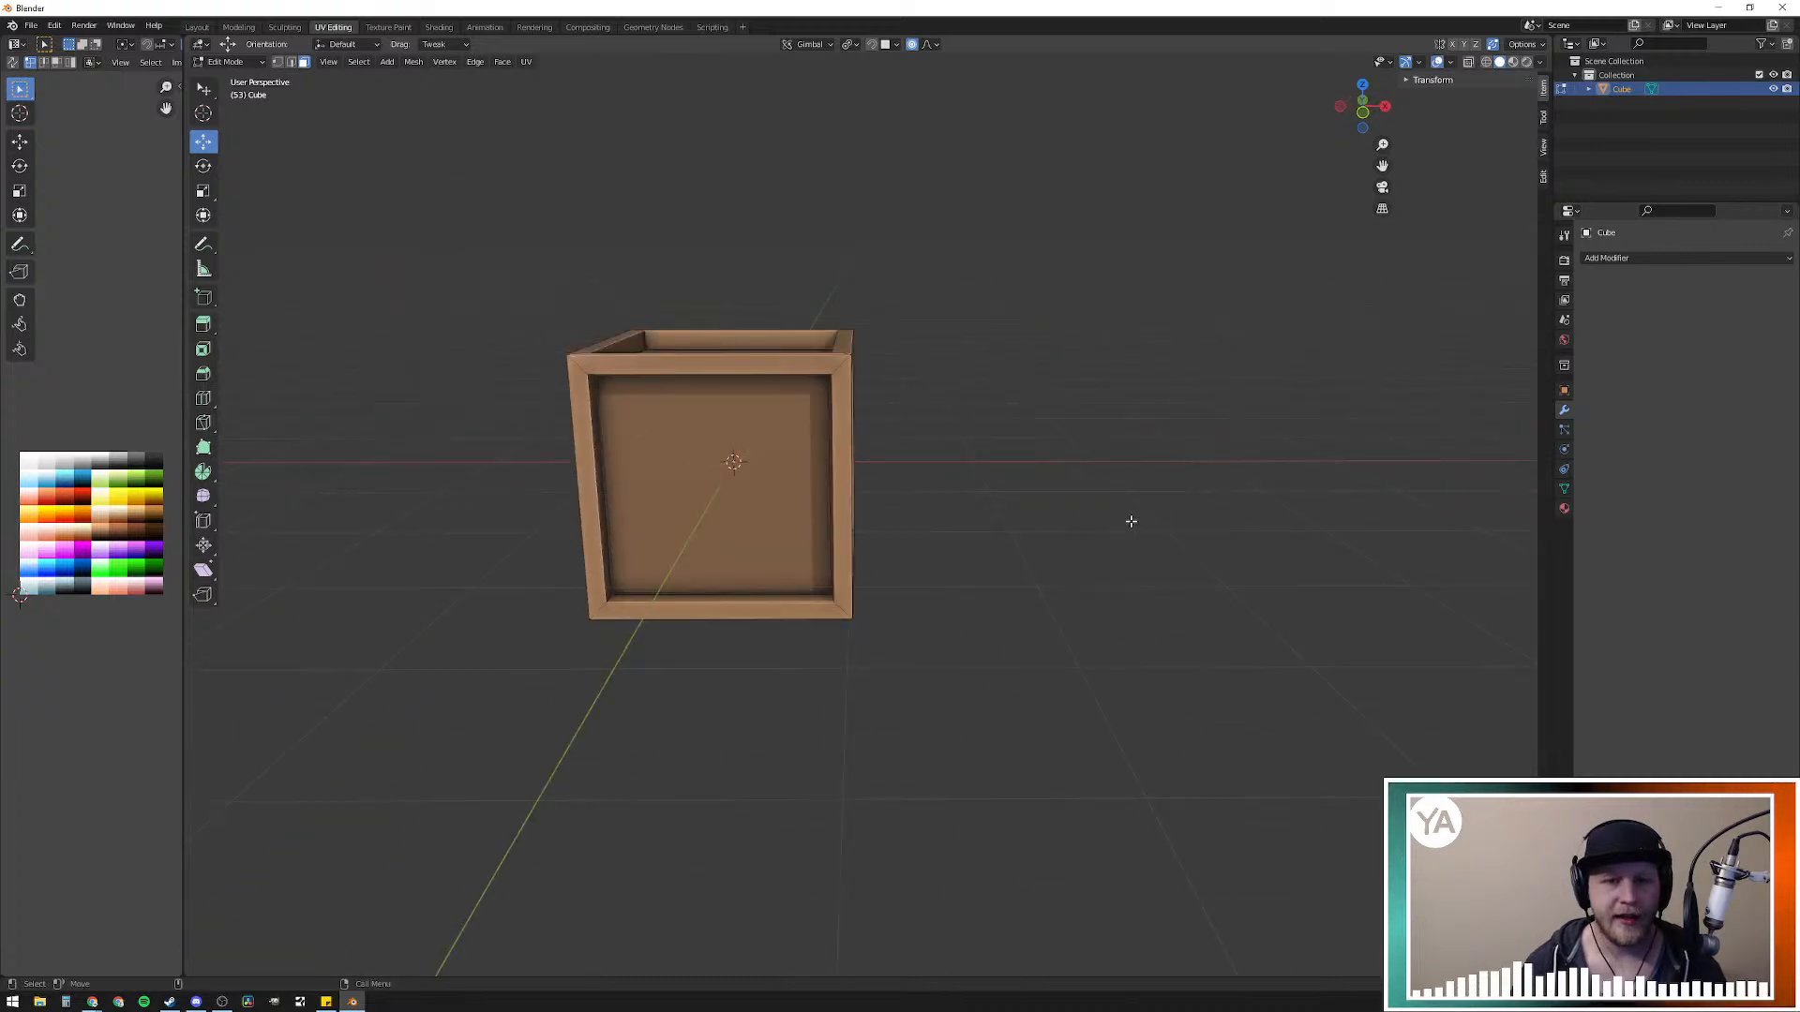
{"action": "middle_click_drag", "start_coordinate": [1130, 521], "coordinate": [1197, 535]}
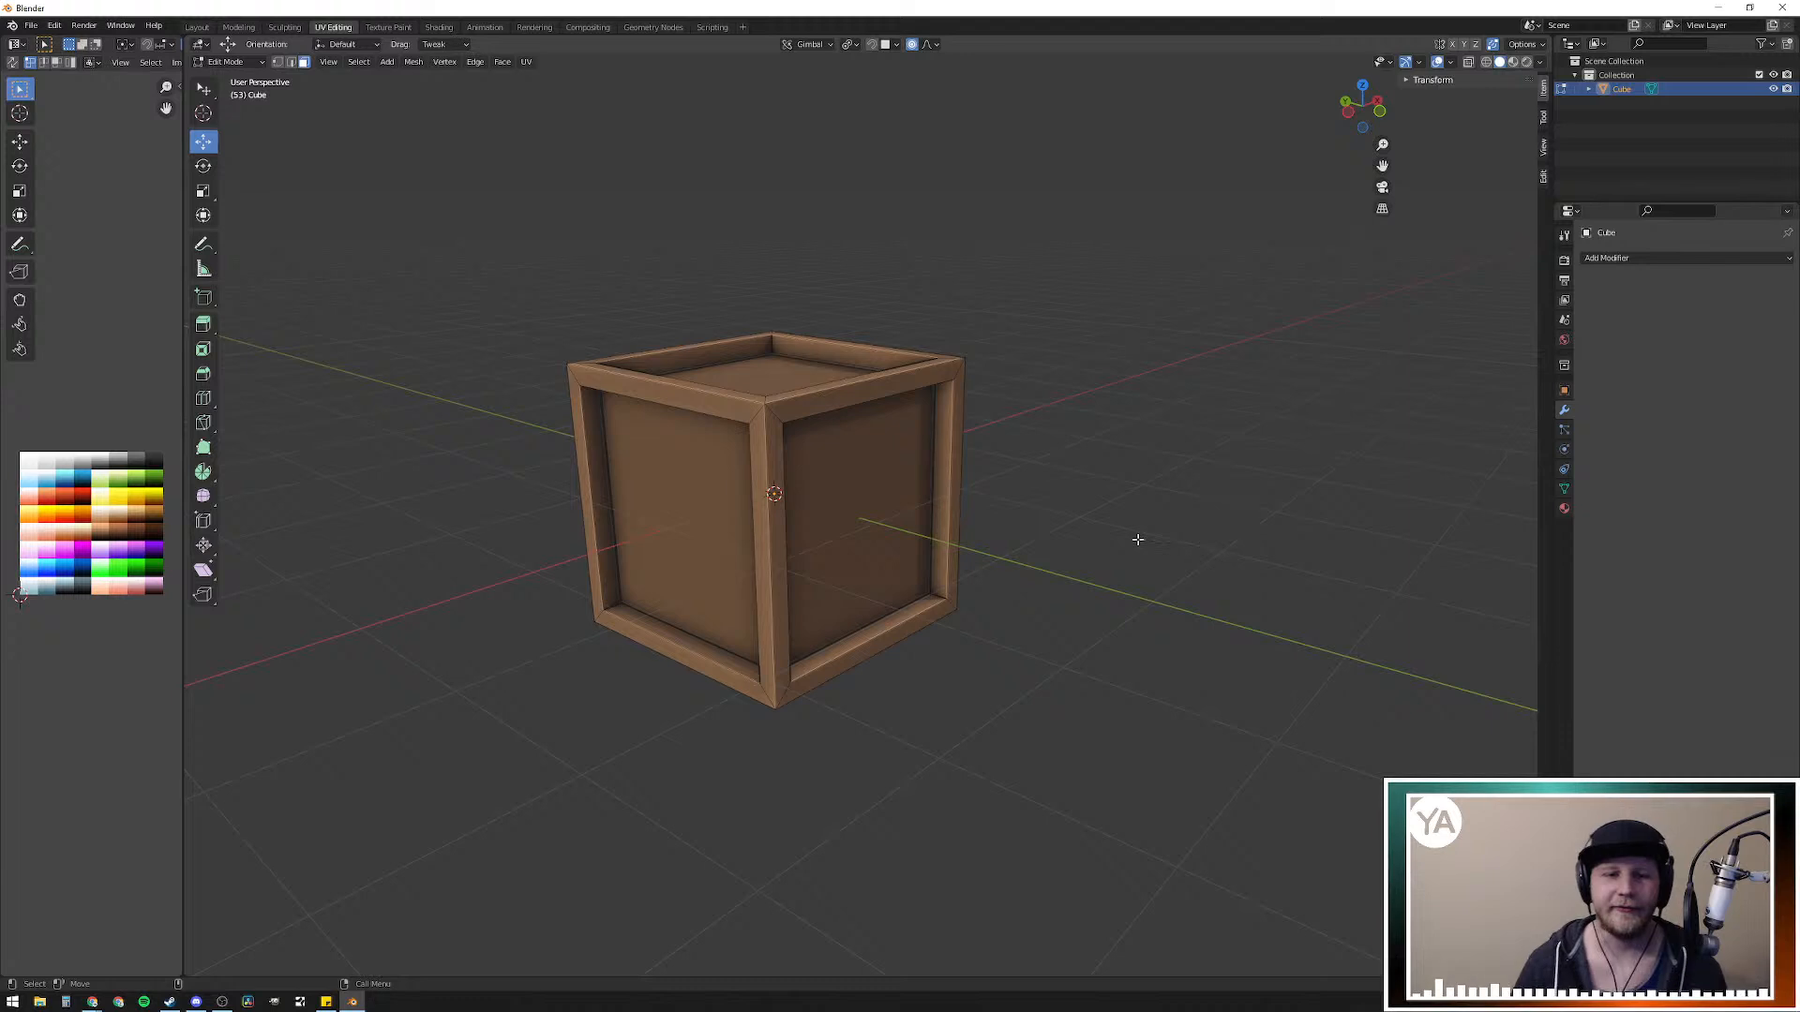
{"action": "middle_click_drag", "start_coordinate": [1137, 539], "coordinate": [1116, 572]}
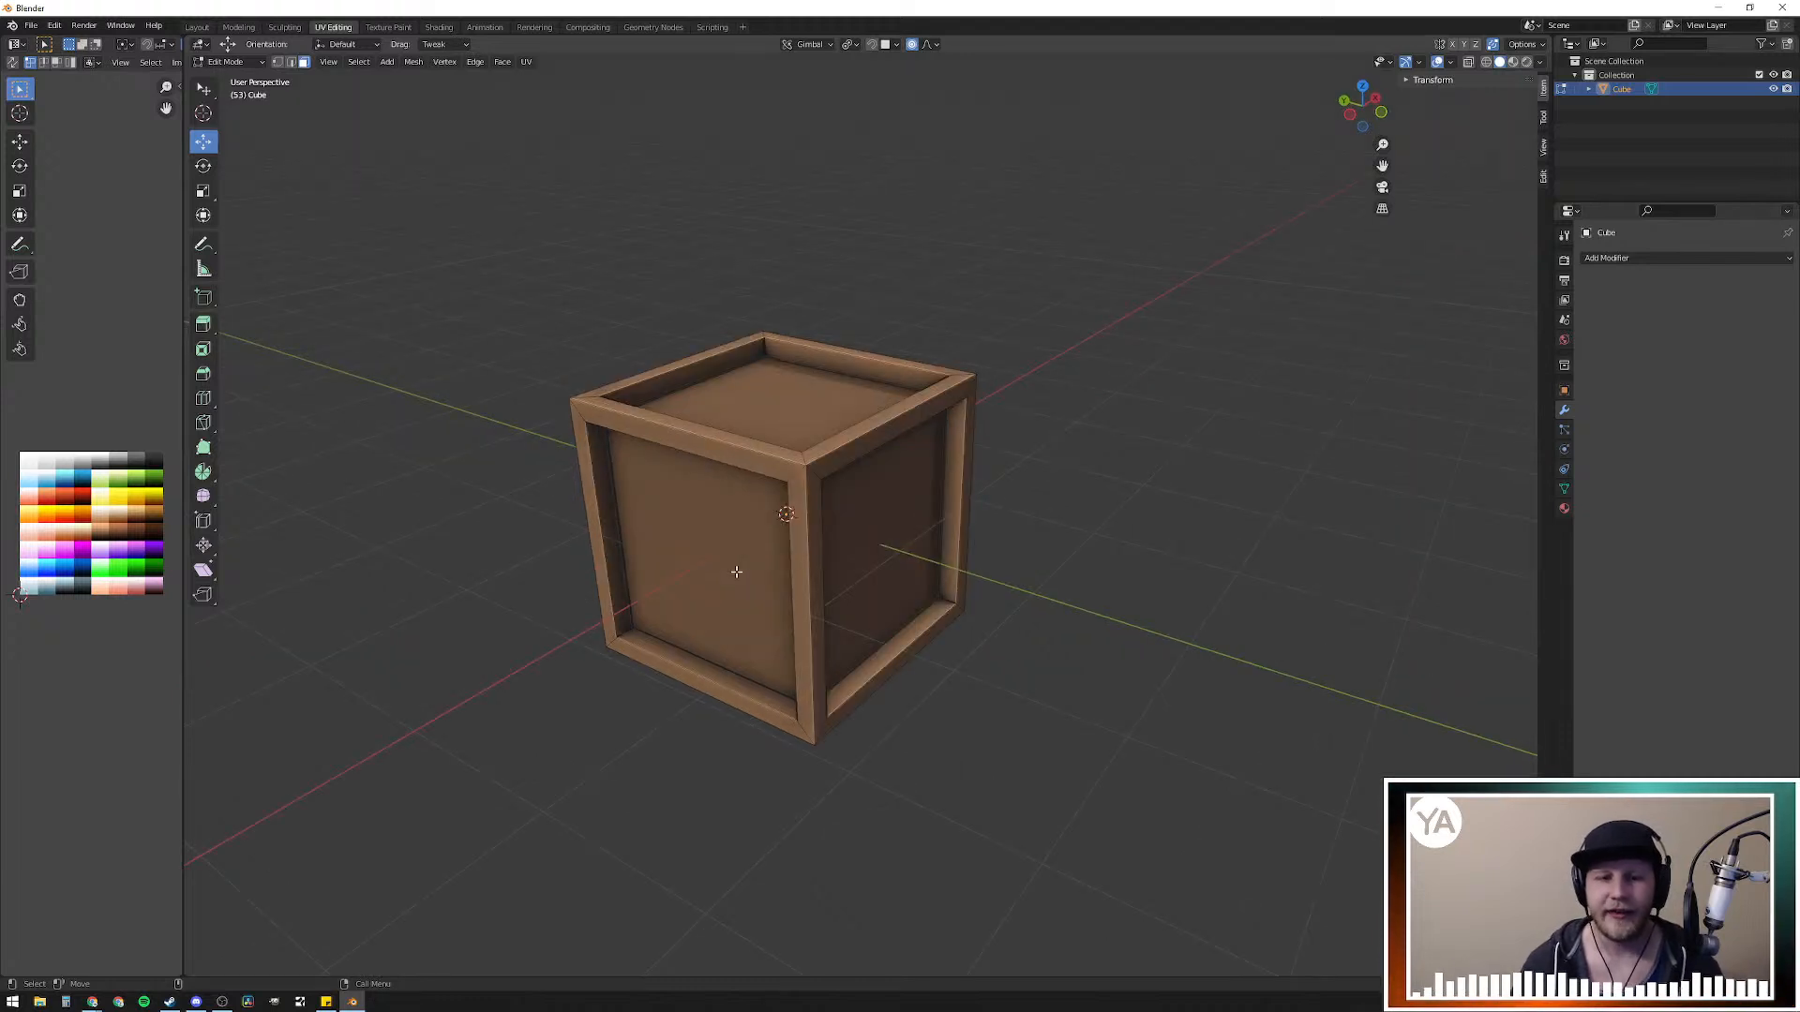
{"action": "middle_click_drag", "start_coordinate": [800, 575], "coordinate": [854, 575]}
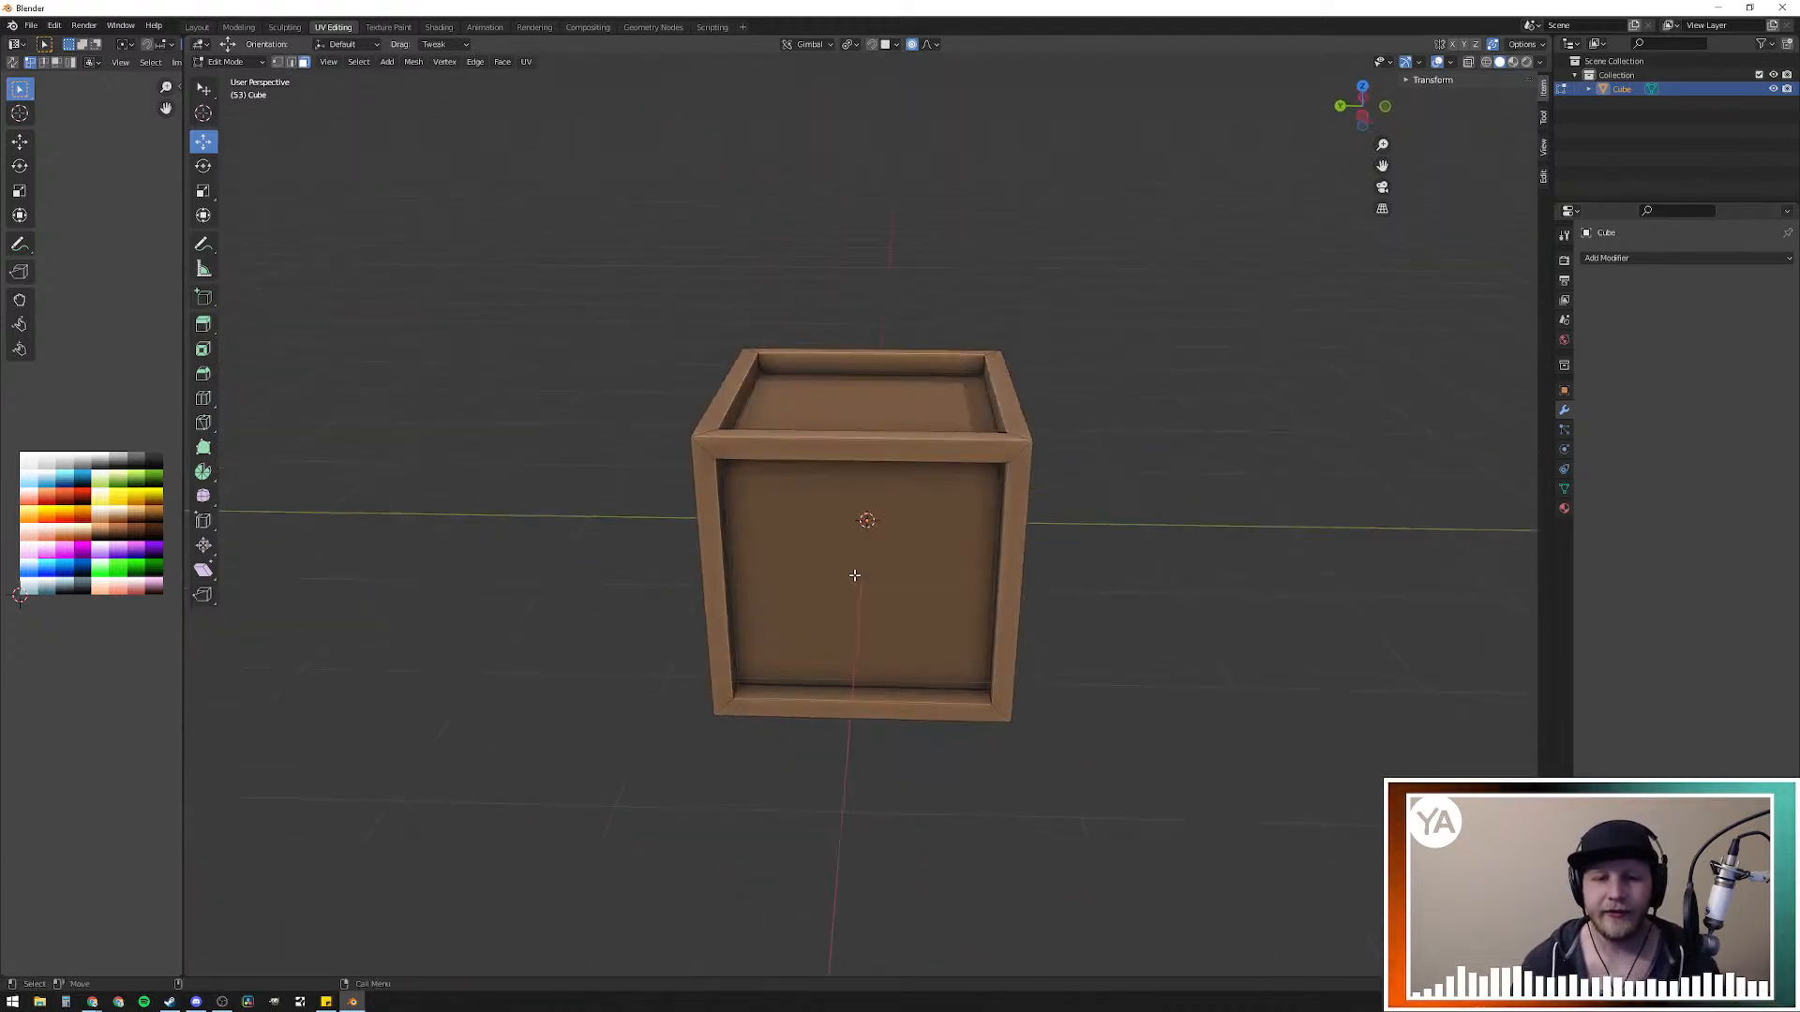
{"action": "key", "text": "ctrl"}
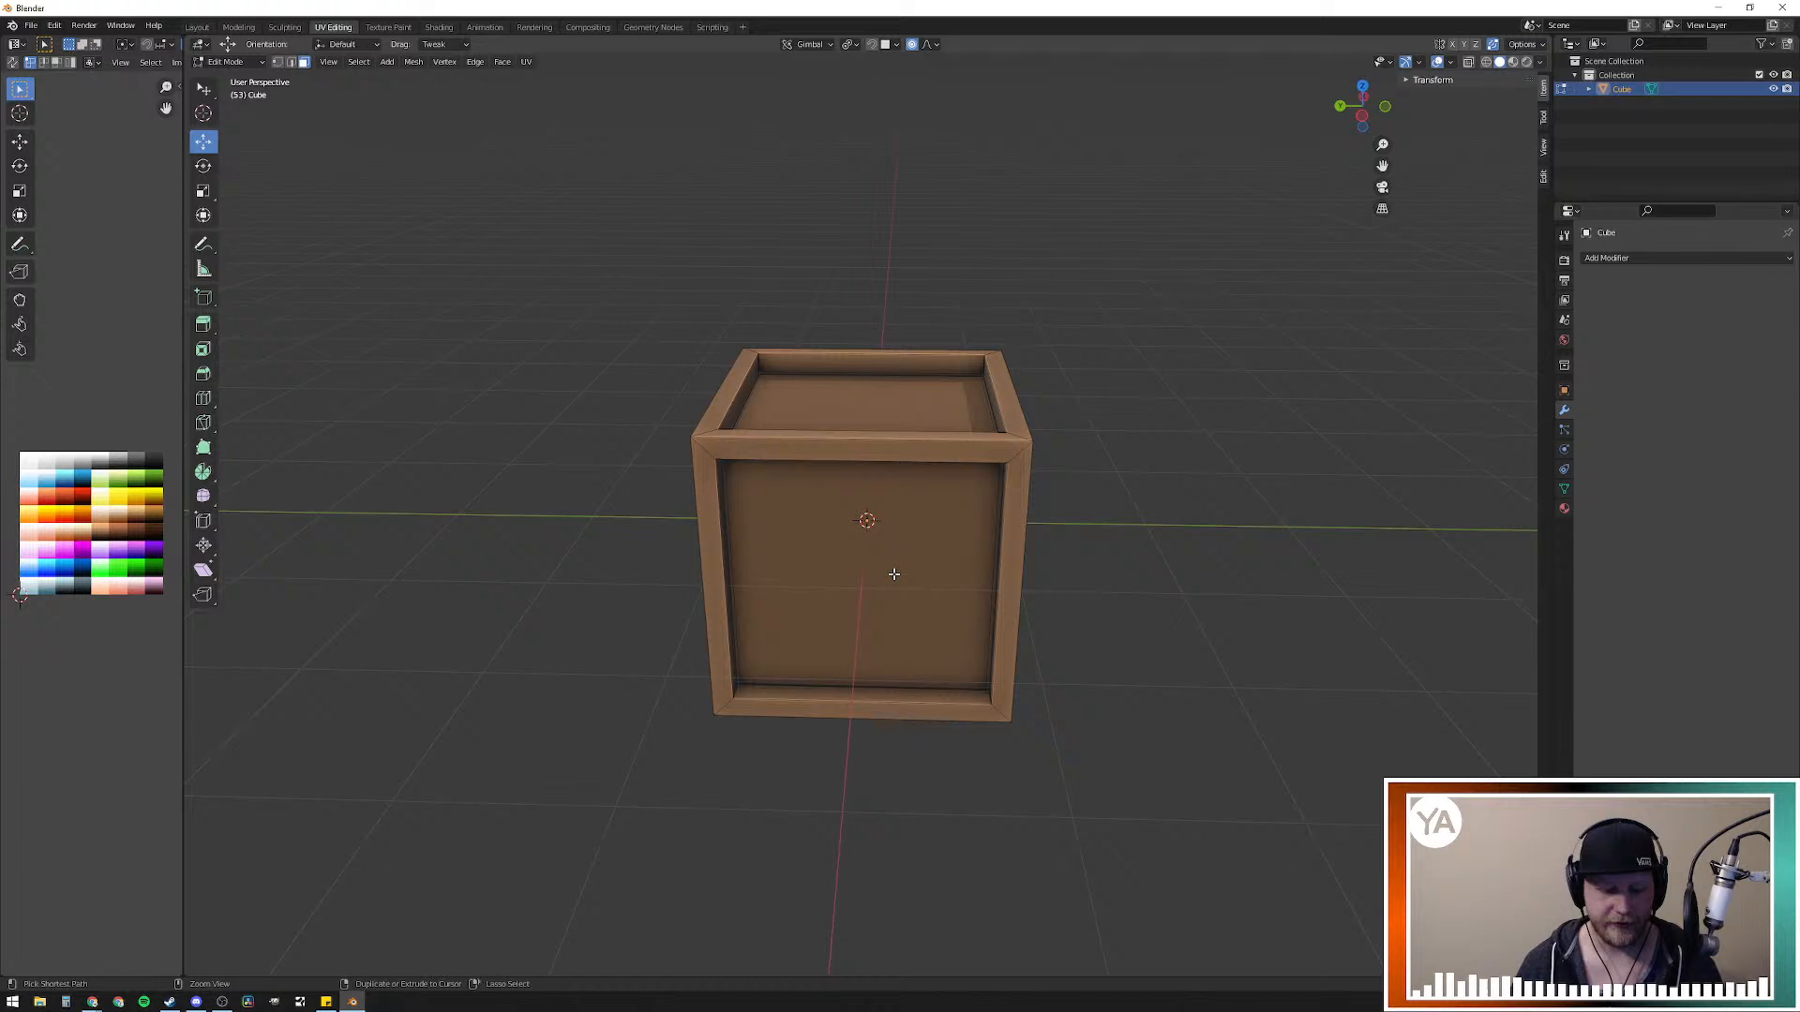
{"action": "key", "text": "ctrl+r"}
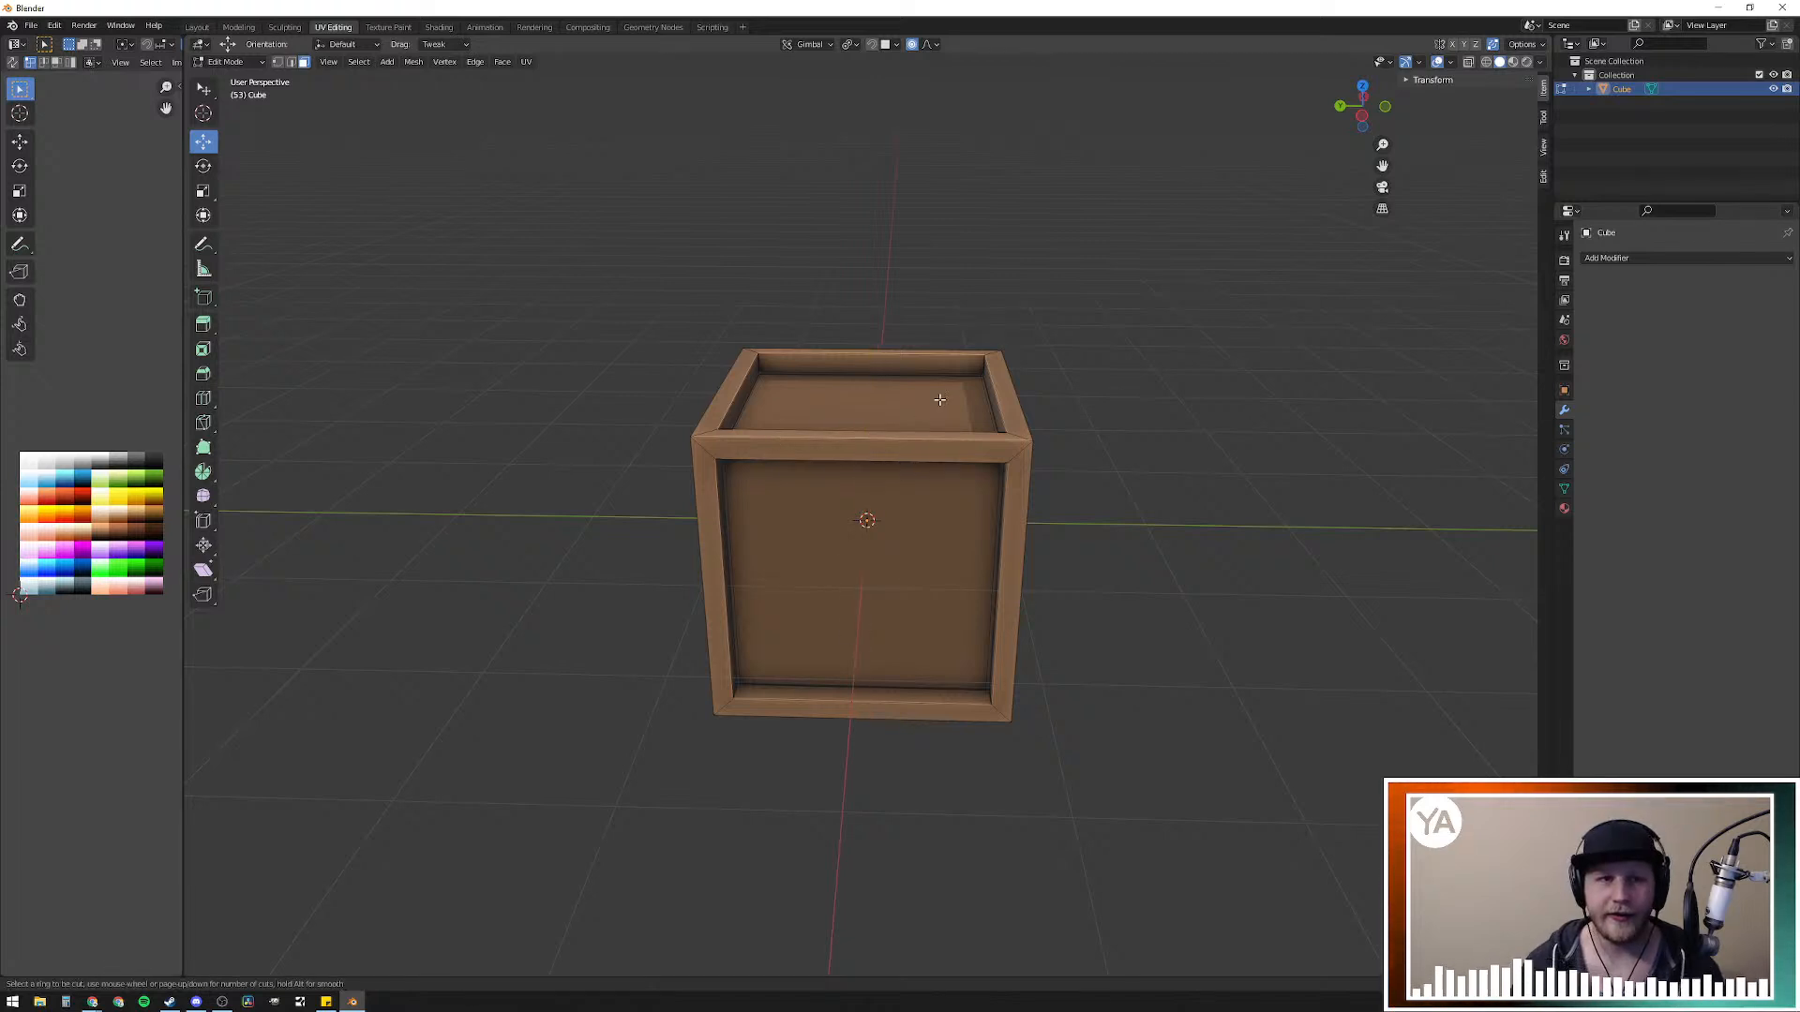
{"action": "scroll", "coordinate": [912, 439], "scroll_direction": "up", "scroll_amount": 3}
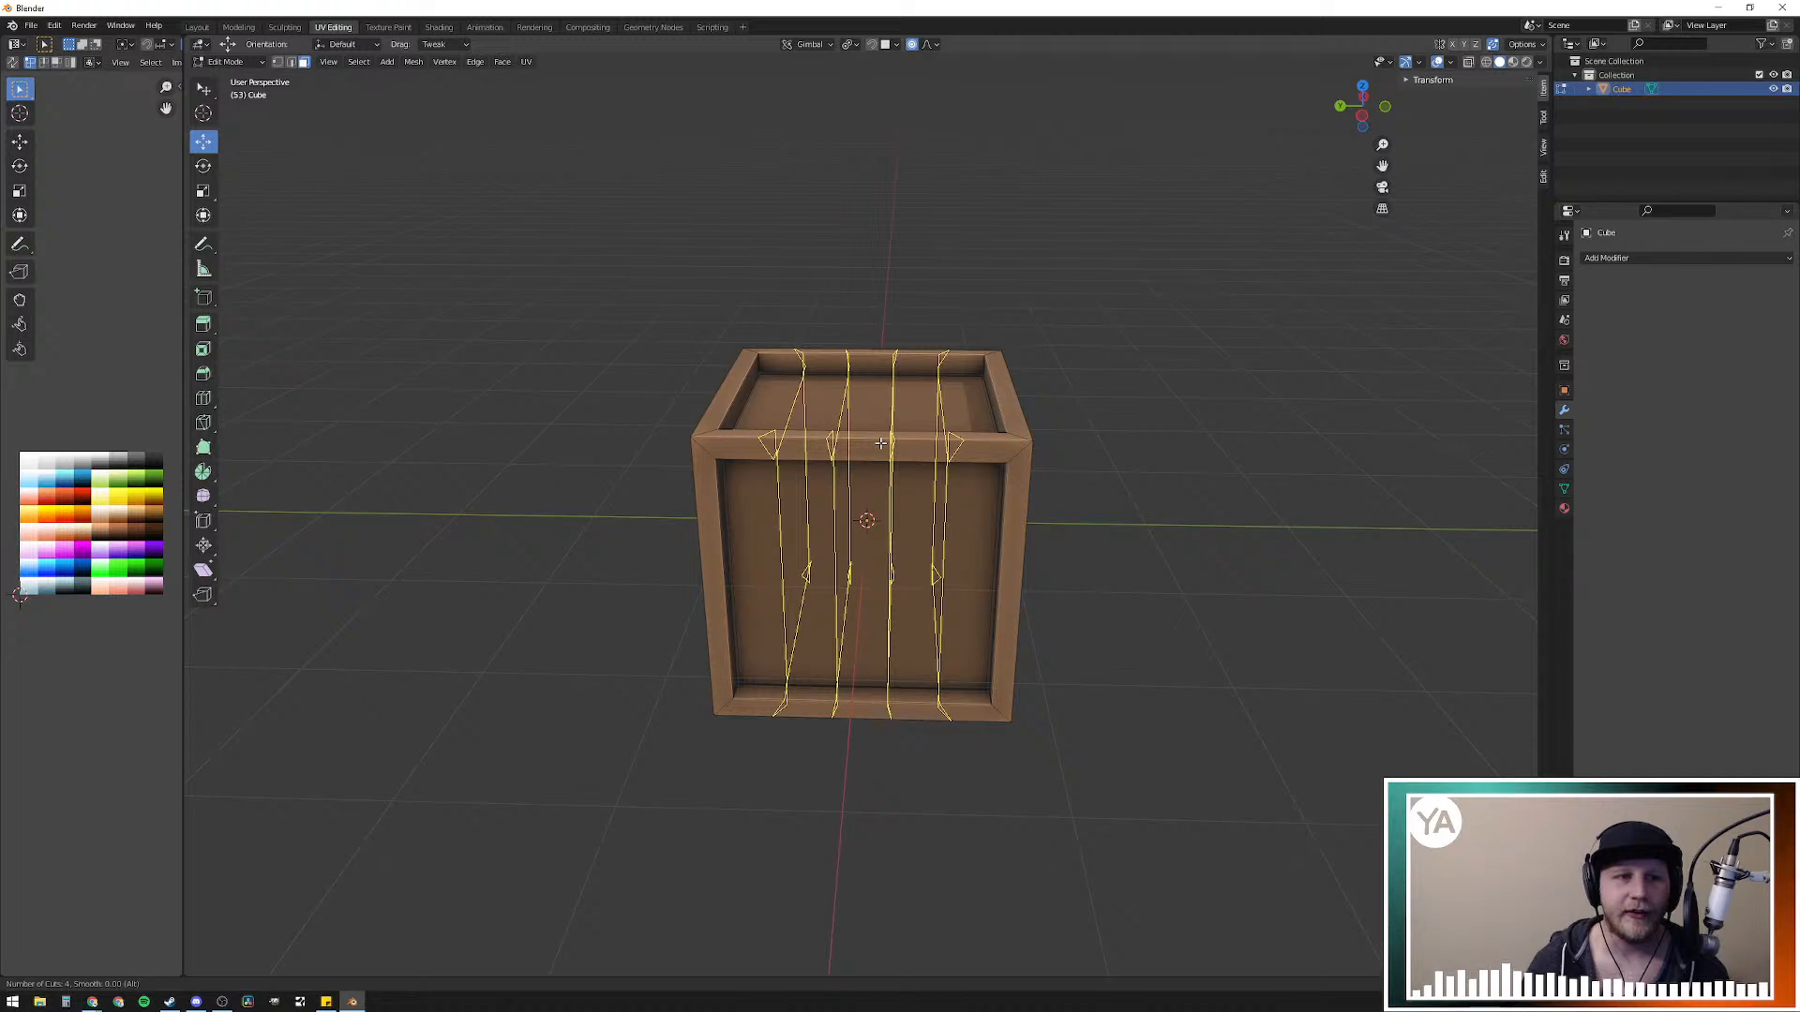
{"action": "key", "text": "Escape"}
Step: Cut three evenly spaced edge loops around the crate, perpendicular to the Y axis, without sliding them
{"action": "key", "text": "ctrl+r"}
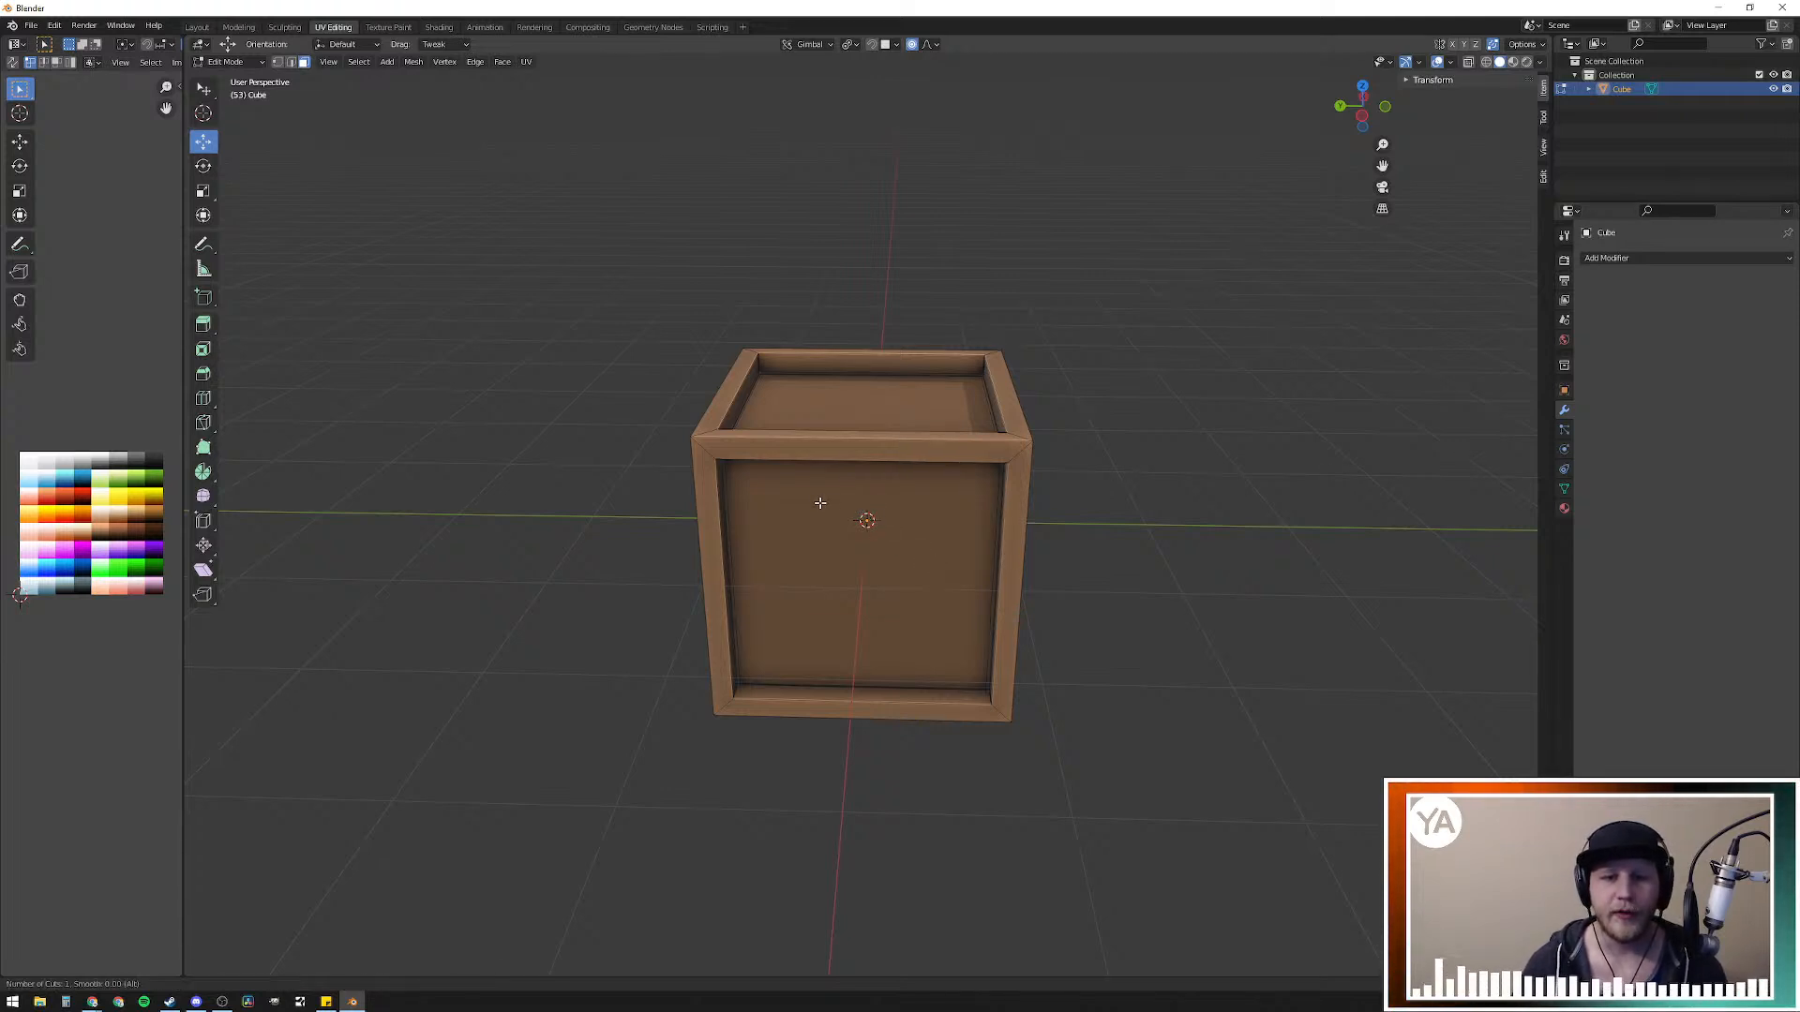
{"action": "scroll", "coordinate": [821, 454], "scroll_direction": "up", "scroll_amount": 3}
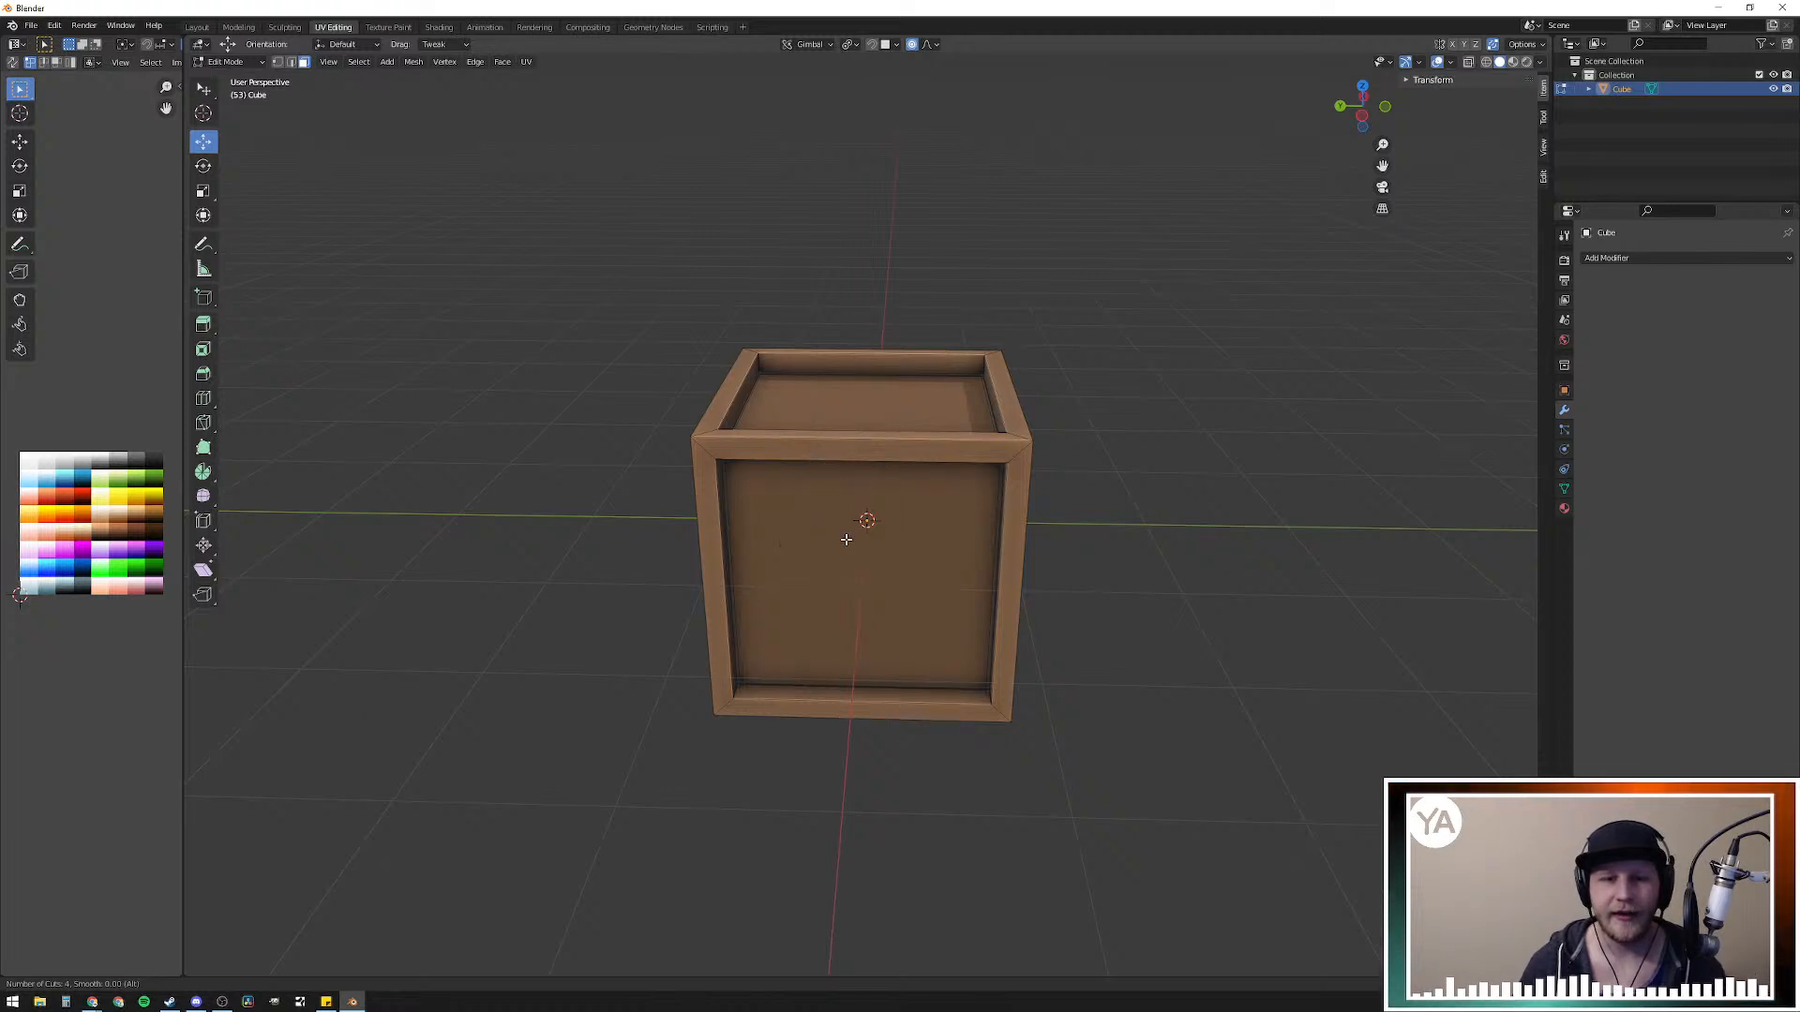
{"action": "middle_click_drag", "start_coordinate": [869, 637], "coordinate": [778, 553]}
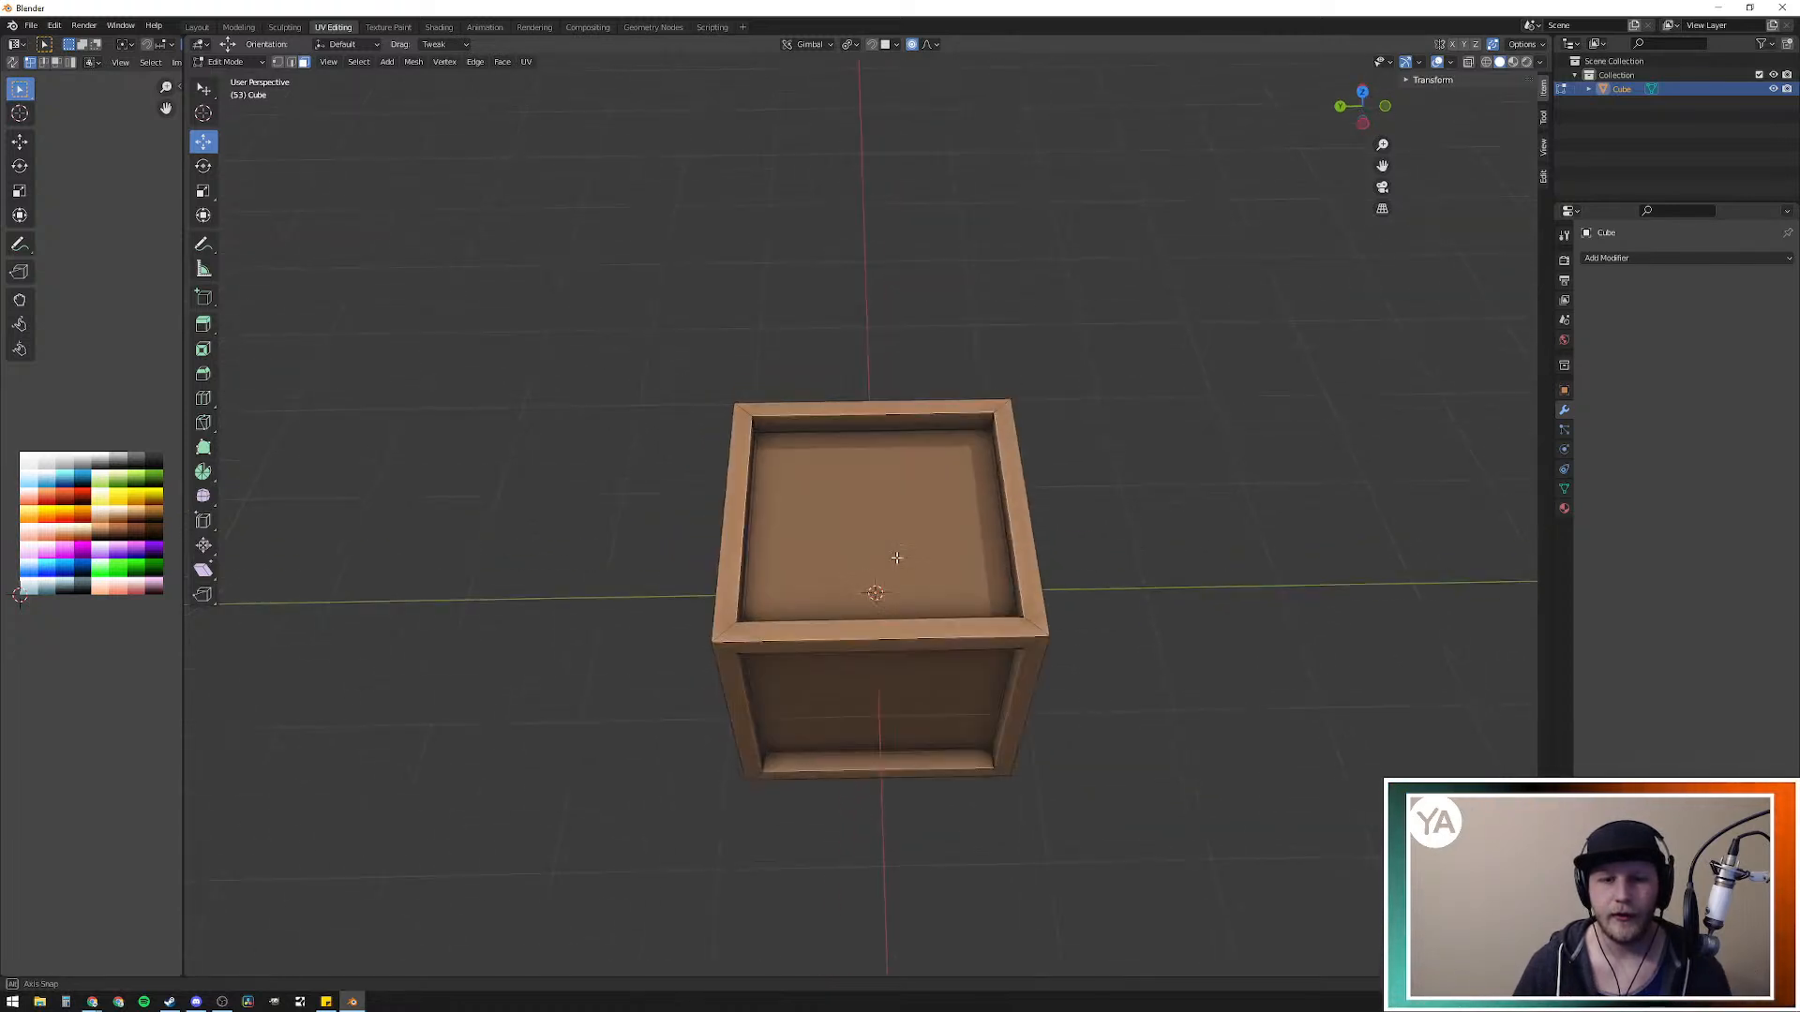
{"action": "scroll", "coordinate": [885, 645], "scroll_direction": "up", "scroll_amount": 2}
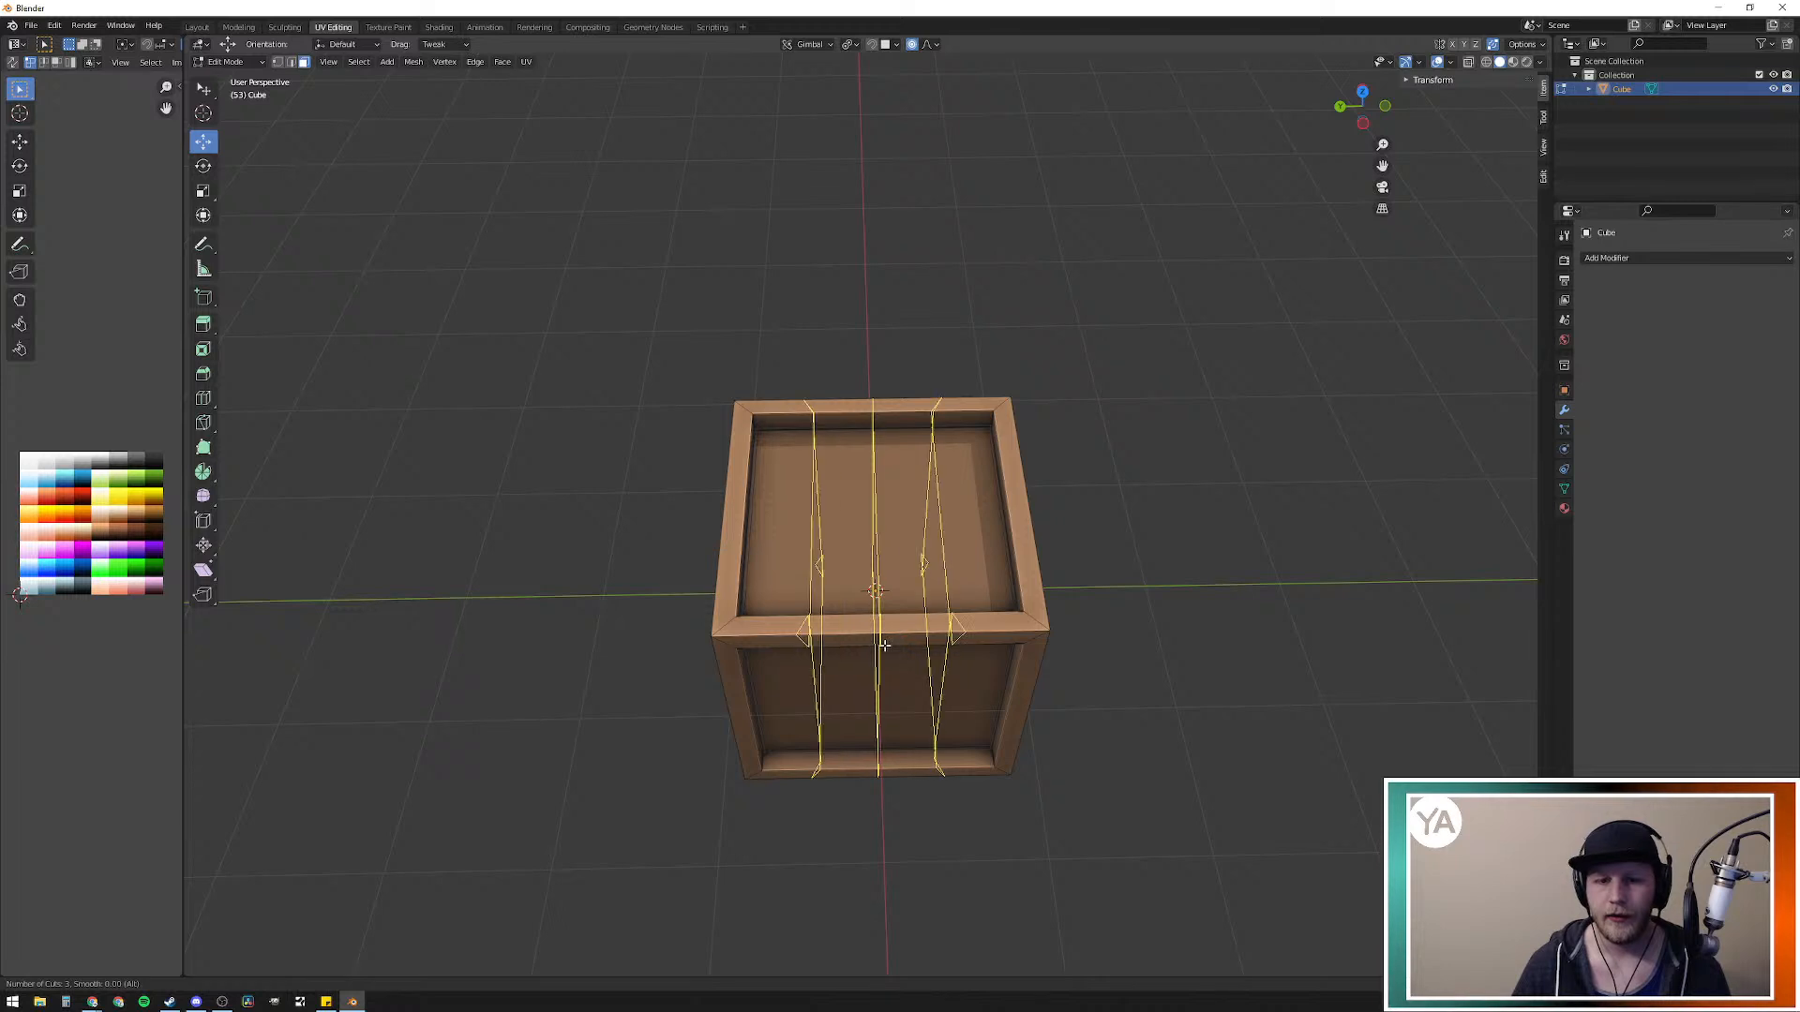
{"action": "left_click", "coordinate": [884, 645]}
{"action": "right_click", "coordinate": [1056, 575]}
{"action": "mouse_move", "coordinate": [1056, 576]}
{"action": "middle_mouse_down"}
{"action": "mouse_move", "coordinate": [1068, 587]}
{"action": "mouse_move", "coordinate": [1032, 610]}
{"action": "mouse_move", "coordinate": [1097, 466]}
{"action": "mouse_move", "coordinate": [1066, 495]}
{"action": "mouse_move", "coordinate": [1083, 575]}
{"action": "middle_mouse_up"}
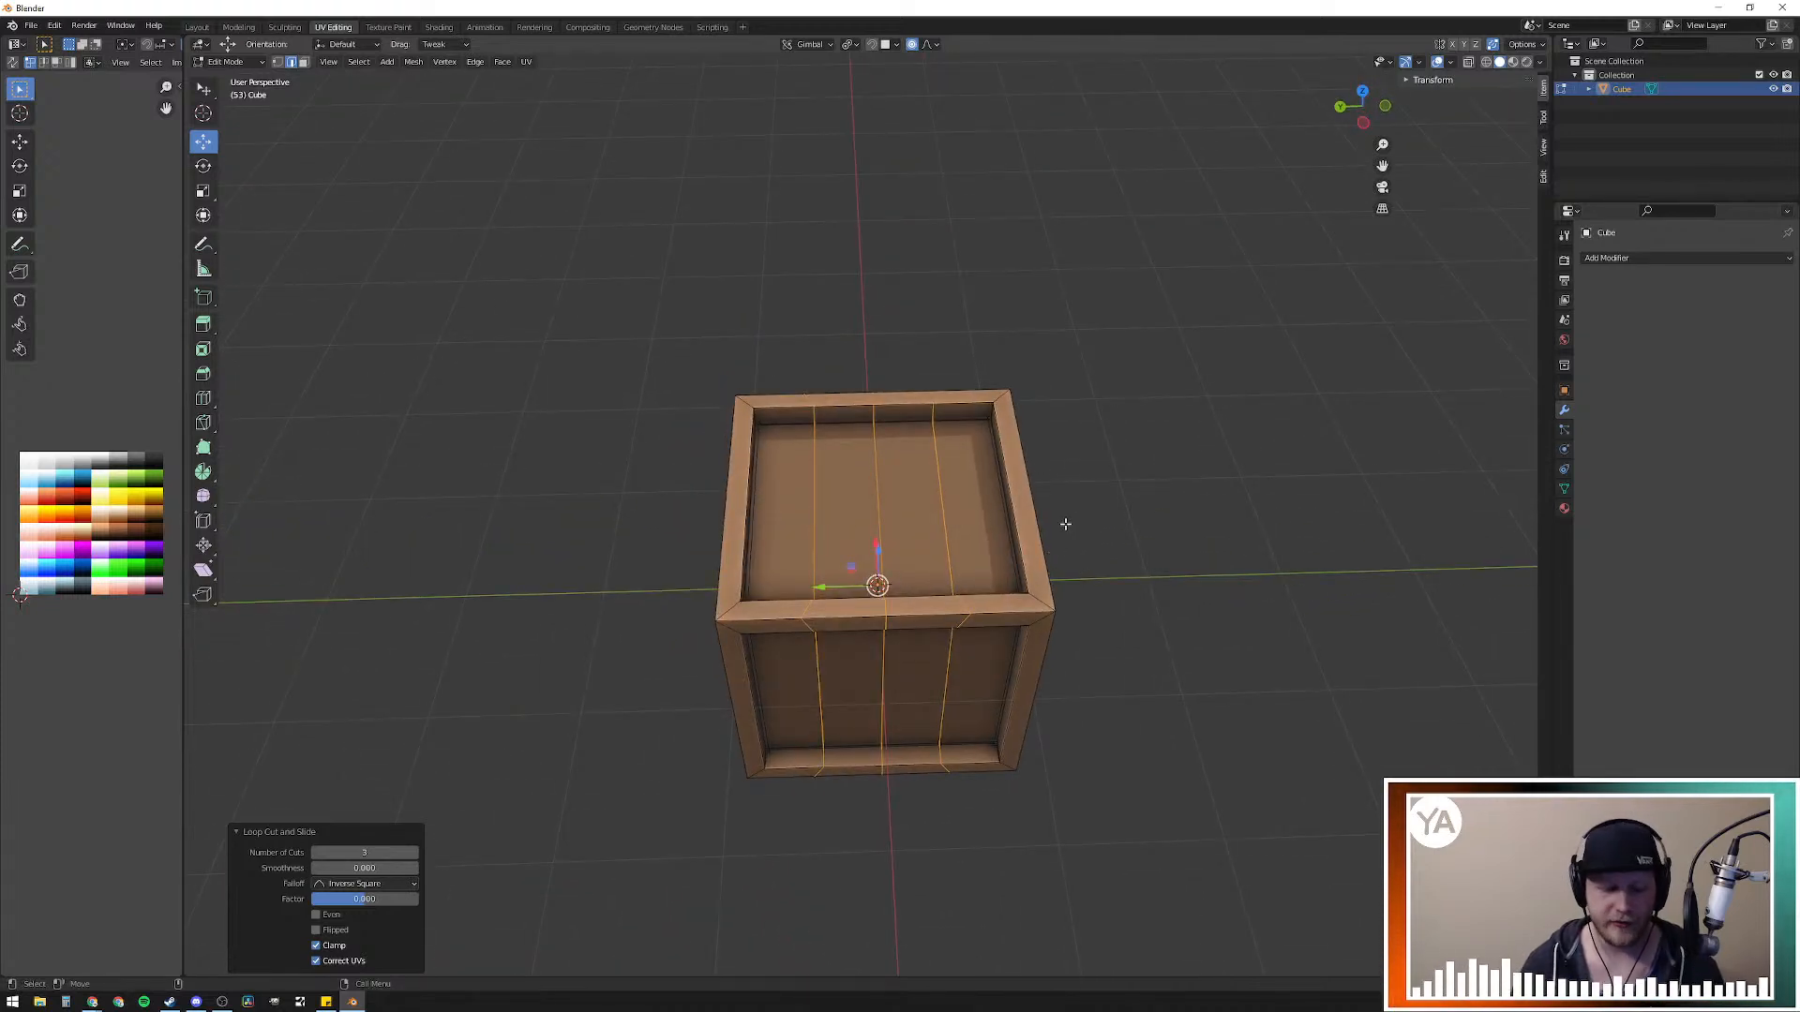
{"action": "key", "text": "s"}
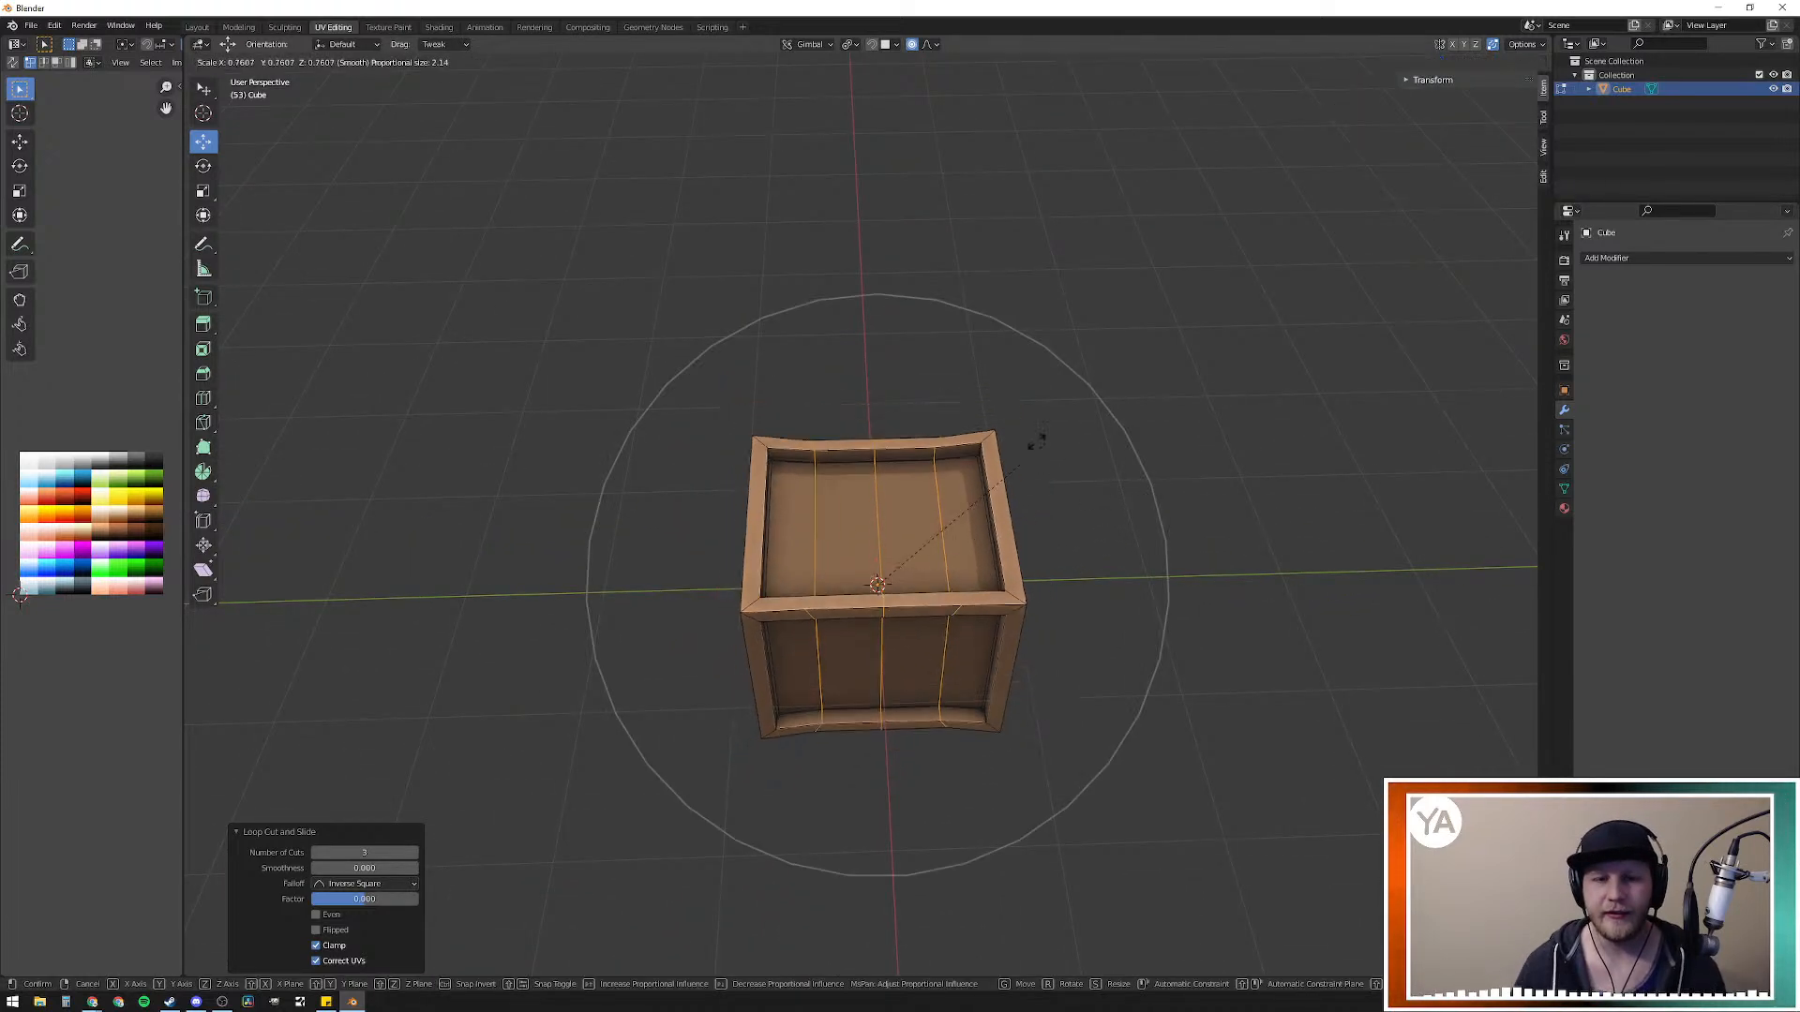
{"action": "key", "text": "Escape"}
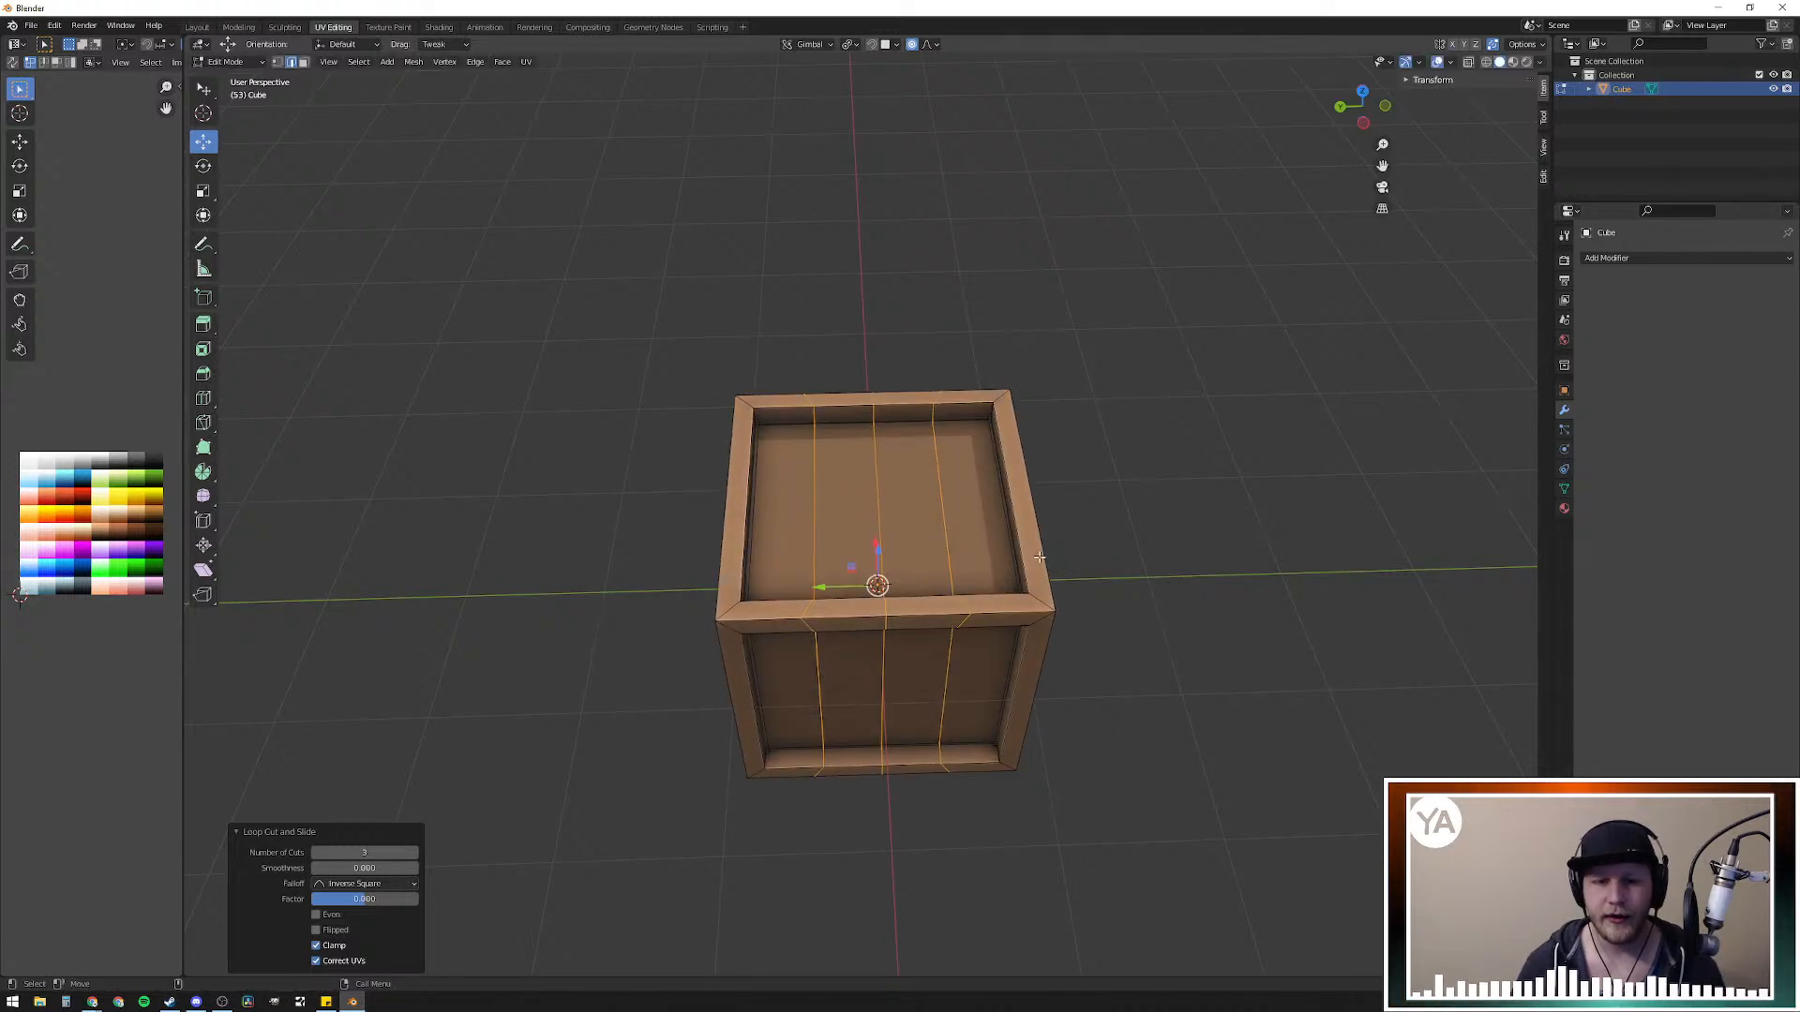
{"action": "key", "text": "s"}
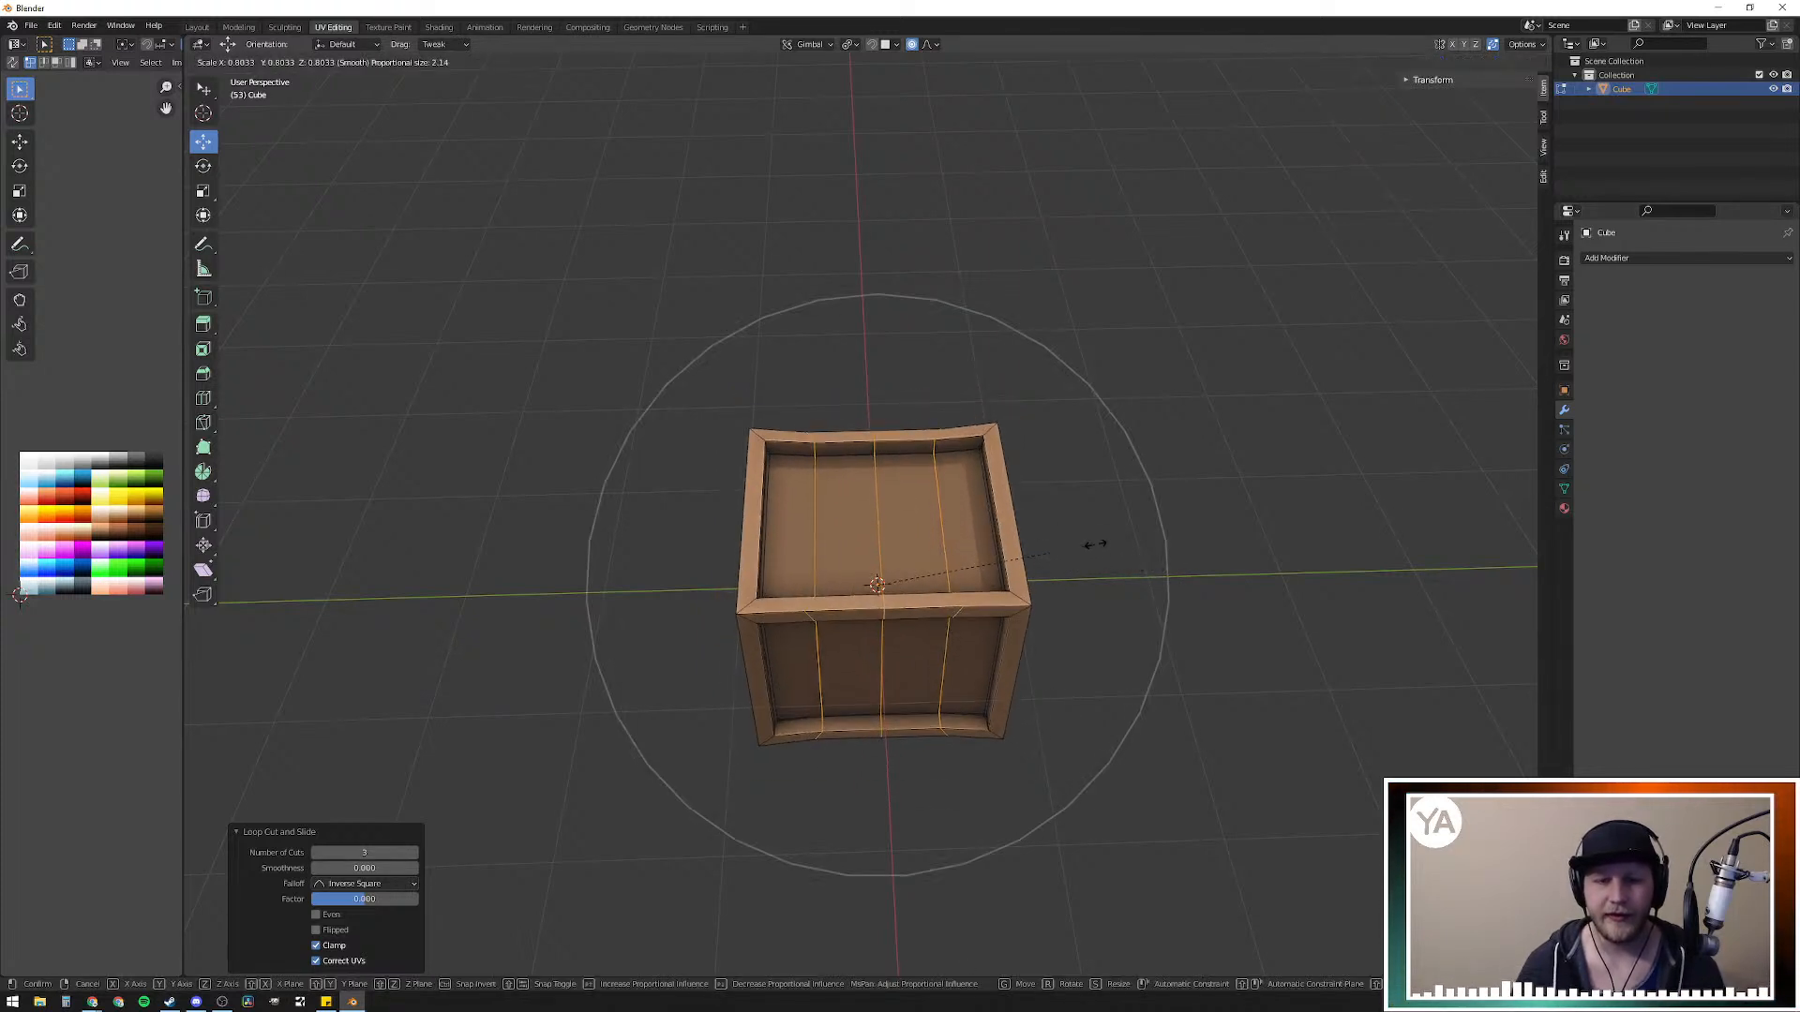
{"action": "key", "text": "z"}
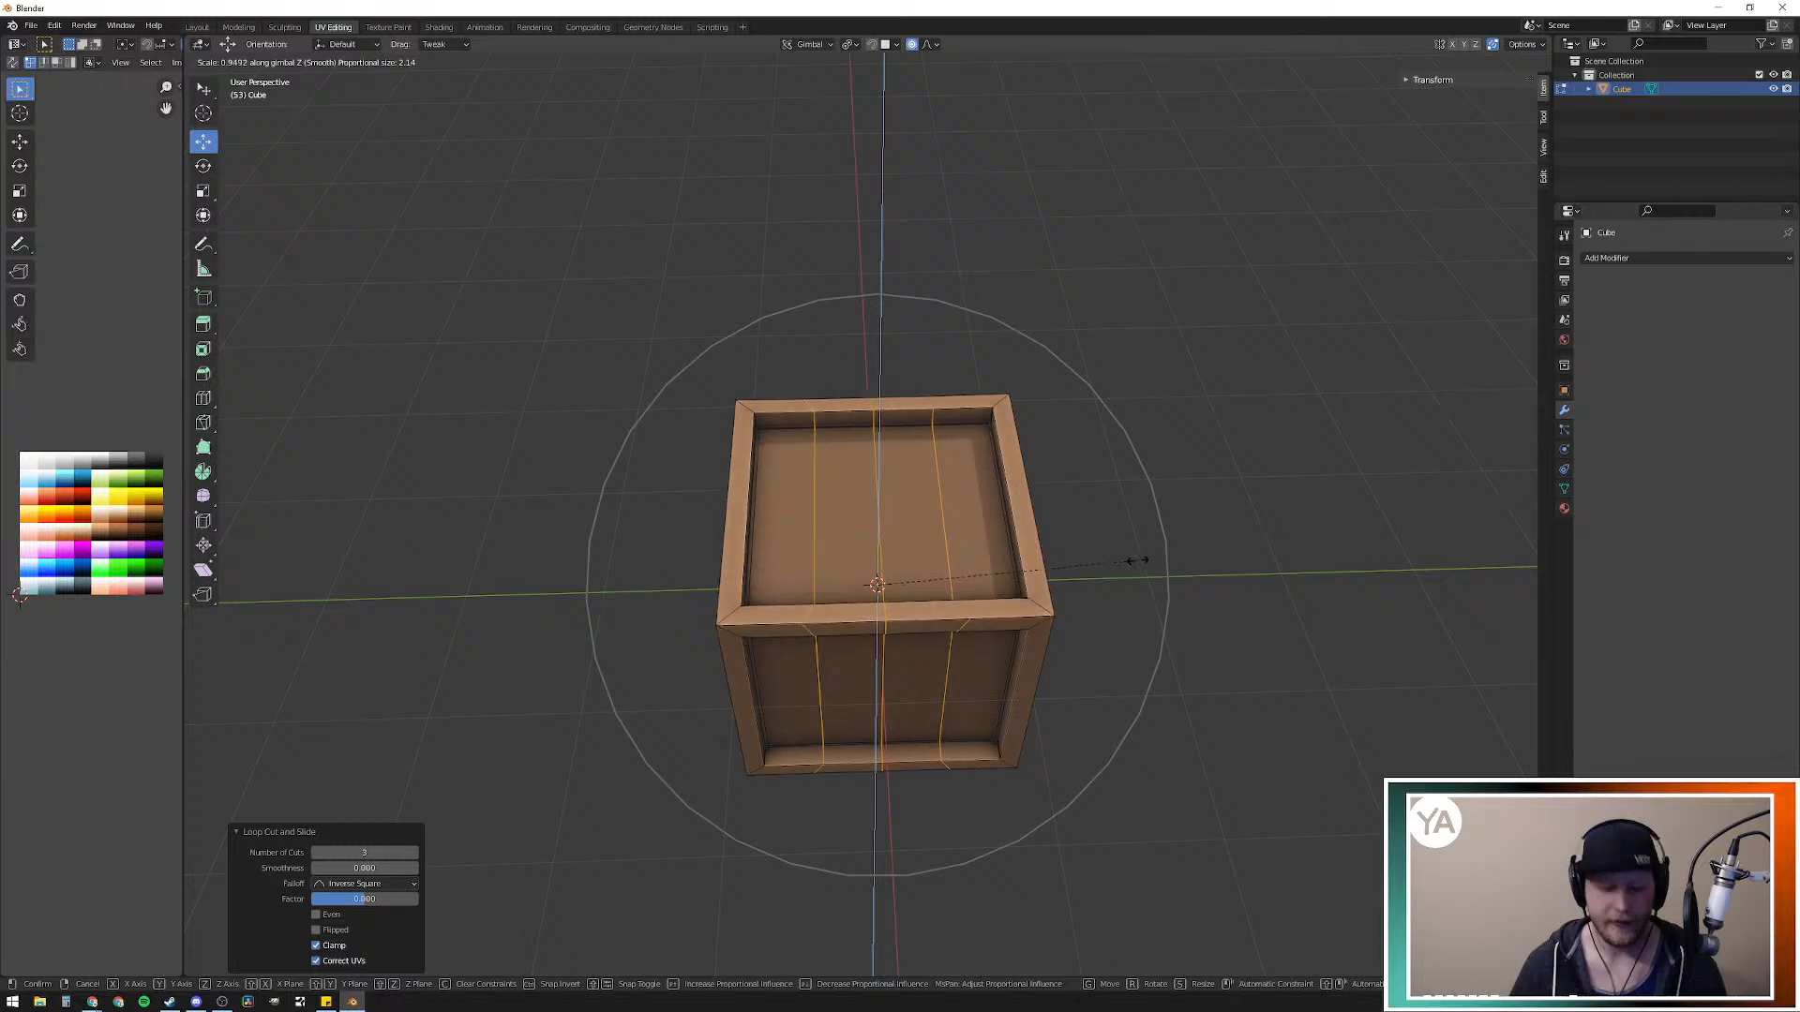
{"action": "key", "text": "x"}
{"action": "key", "text": "y"}
{"action": "left_click", "coordinate": [1173, 574]}
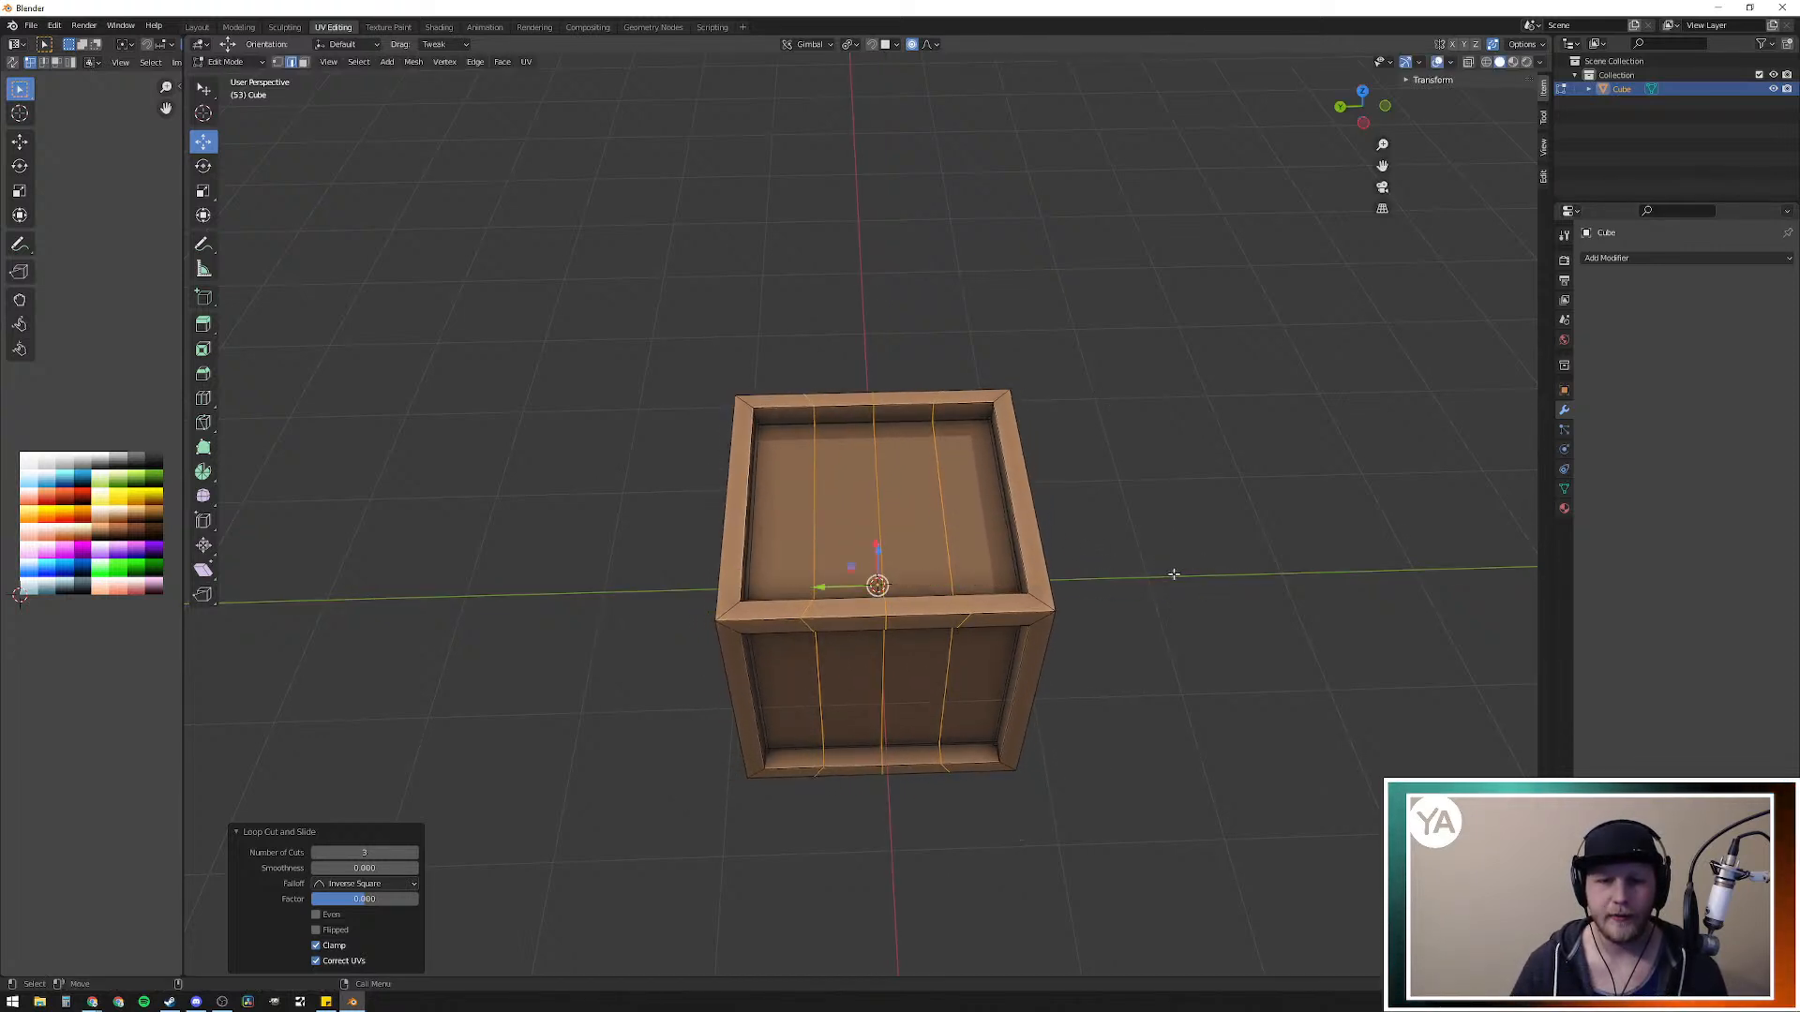
Step: Turn off proportional editing and flatten each of the three selected edge loops by scaling them to 0 along Y
{"action": "left_click", "coordinate": [910, 46]}
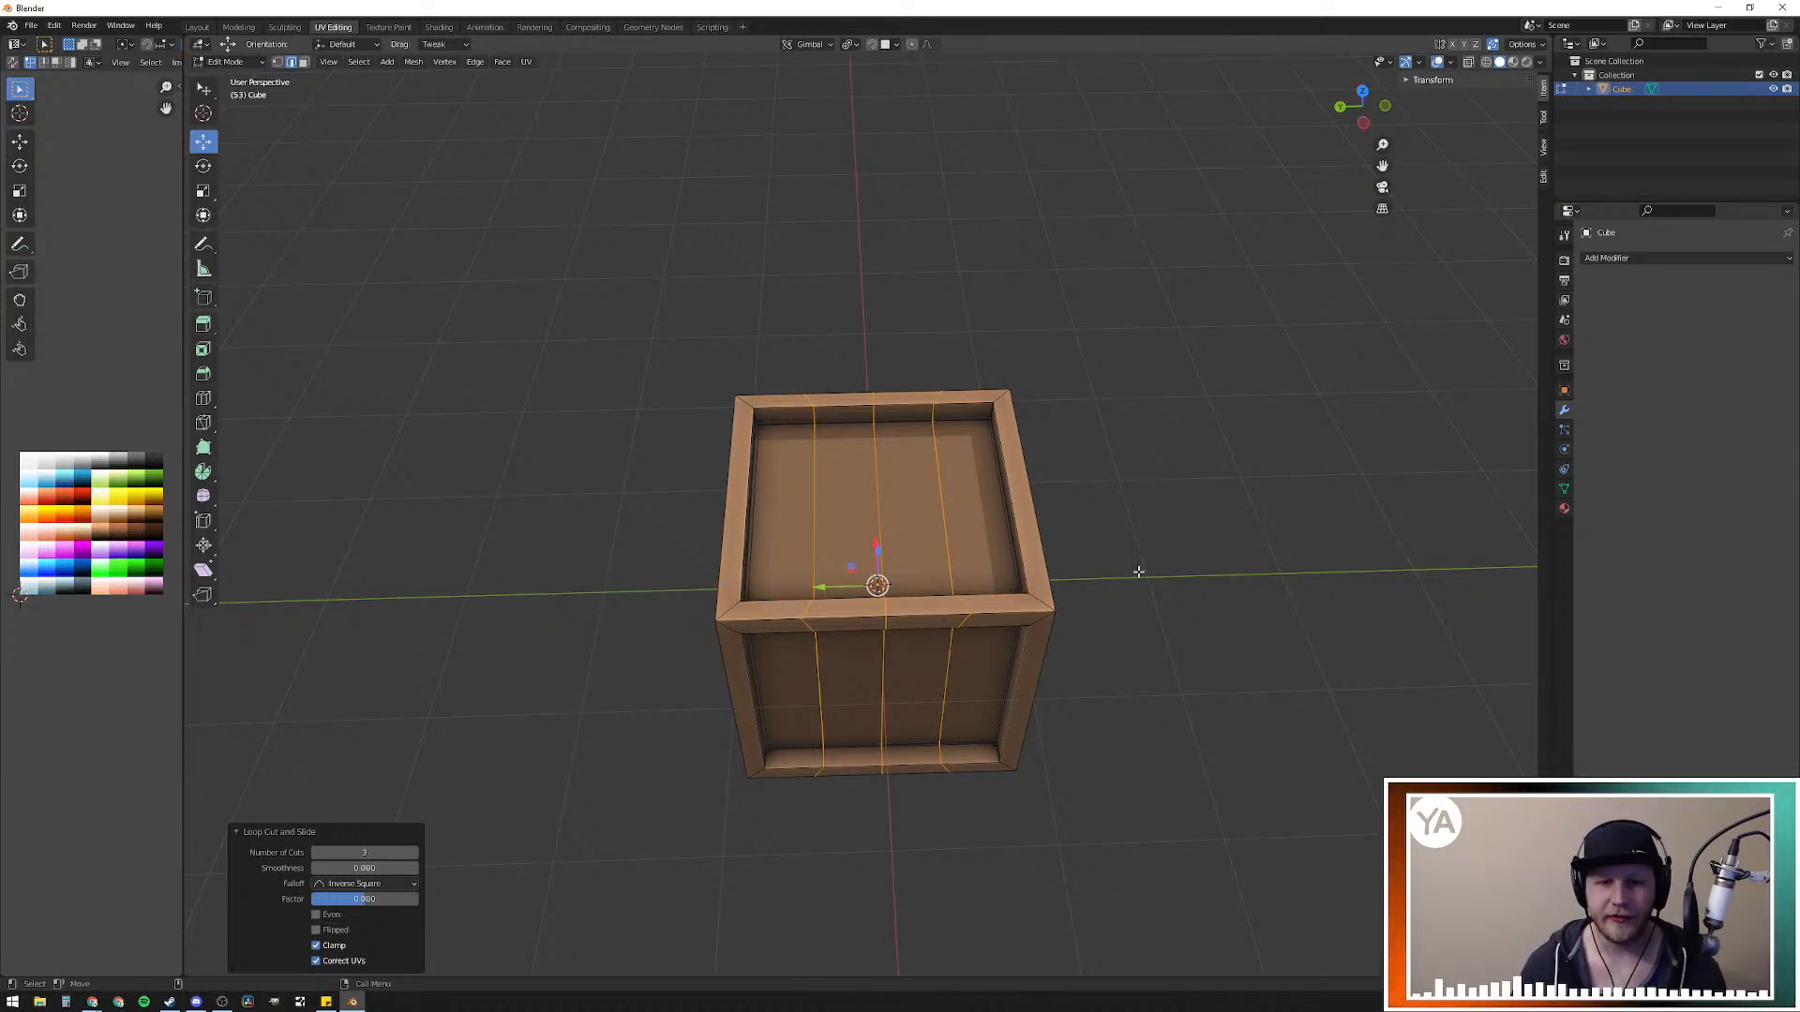
{"action": "key", "text": "s"}
{"action": "key", "text": "y"}
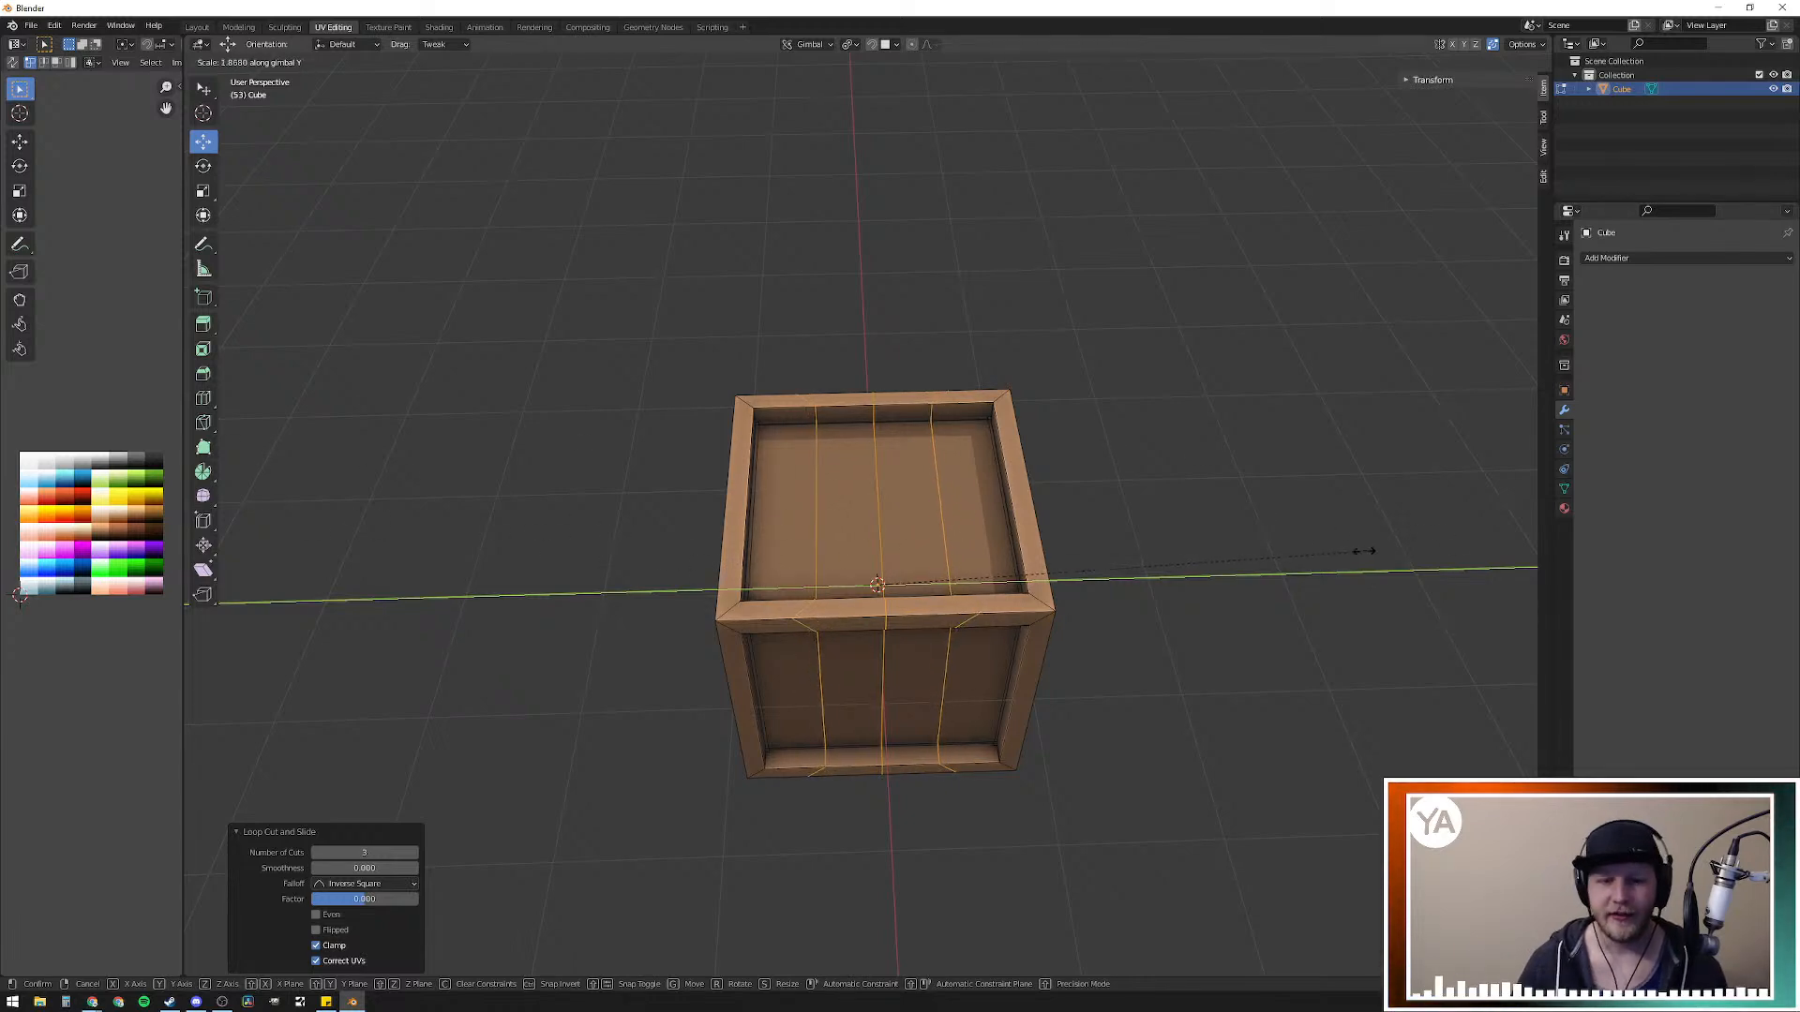
{"action": "key", "text": "0"}
{"action": "key", "text": "Return"}
Step: Cut three evenly spaced edge loops around the crate in the other direction, perpendicular to the X axis, without sliding them
{"action": "middle_click_drag", "start_coordinate": [994, 532], "coordinate": [946, 511]}
{"action": "middle_click_drag", "start_coordinate": [788, 469], "coordinate": [1129, 573], "text": "shift"}
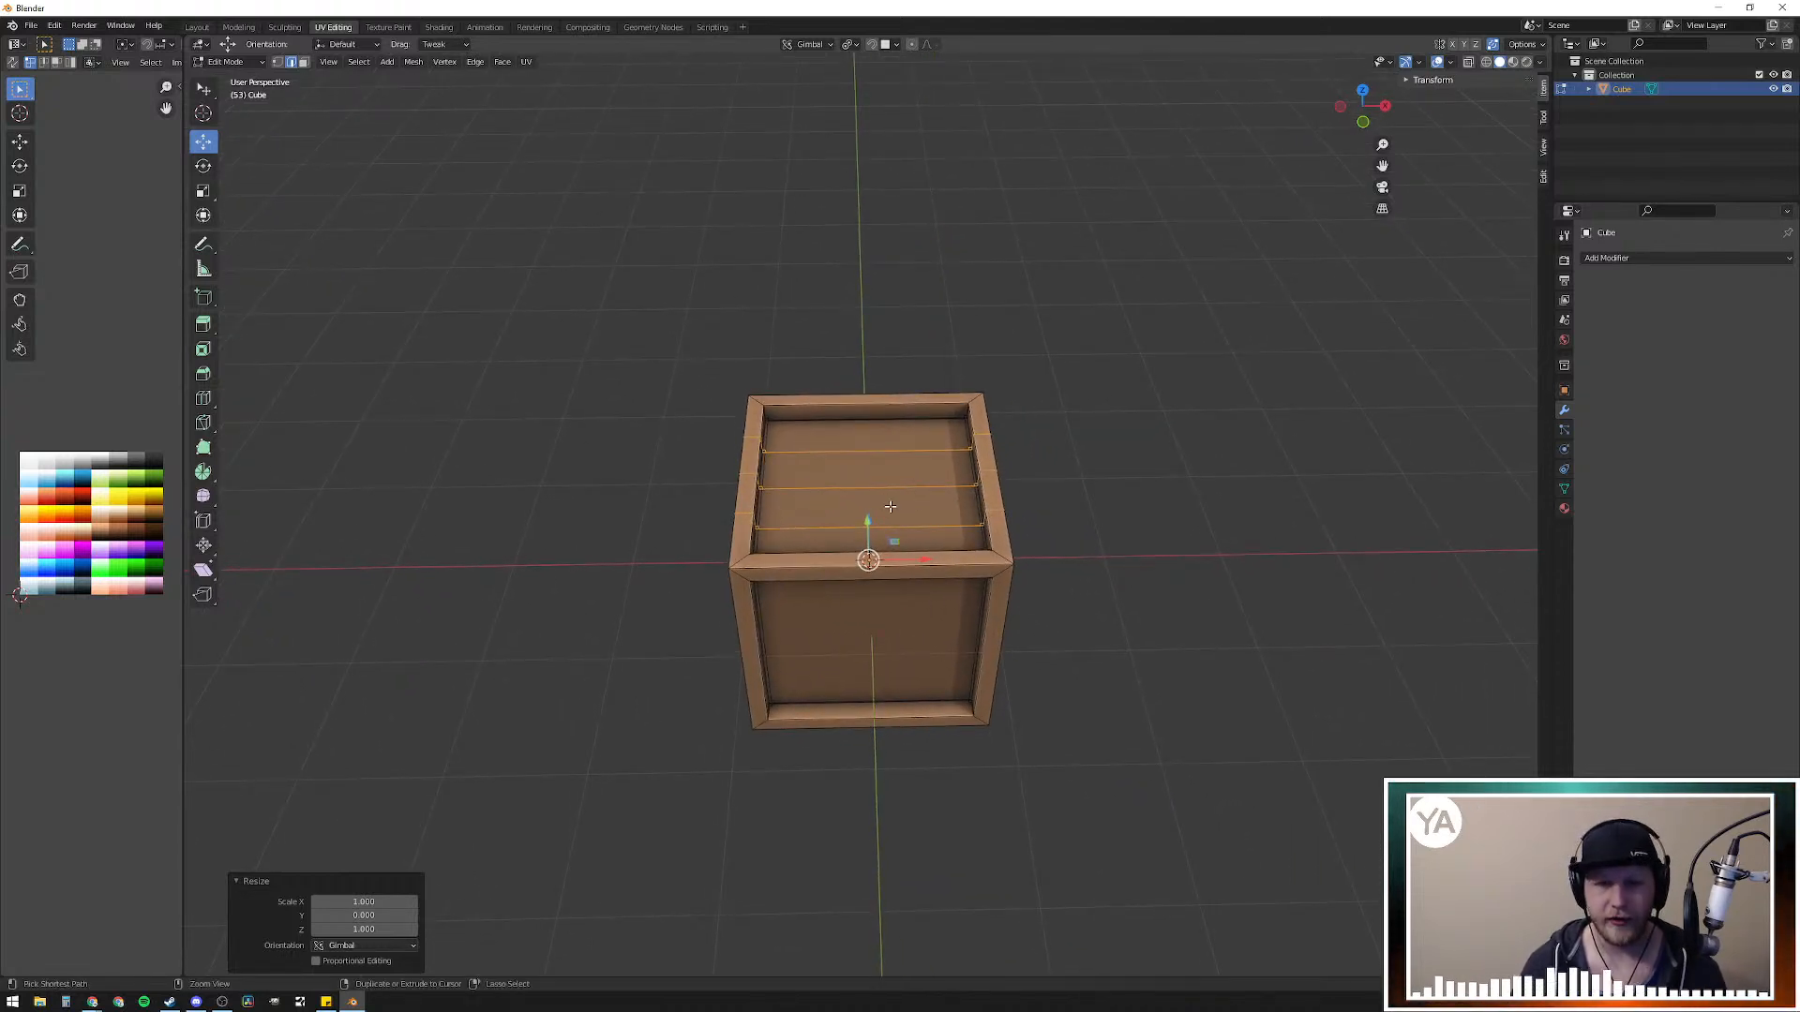
{"action": "key", "text": "ctrl+r"}
{"action": "scroll", "coordinate": [862, 504], "scroll_direction": "up", "scroll_amount": 3}
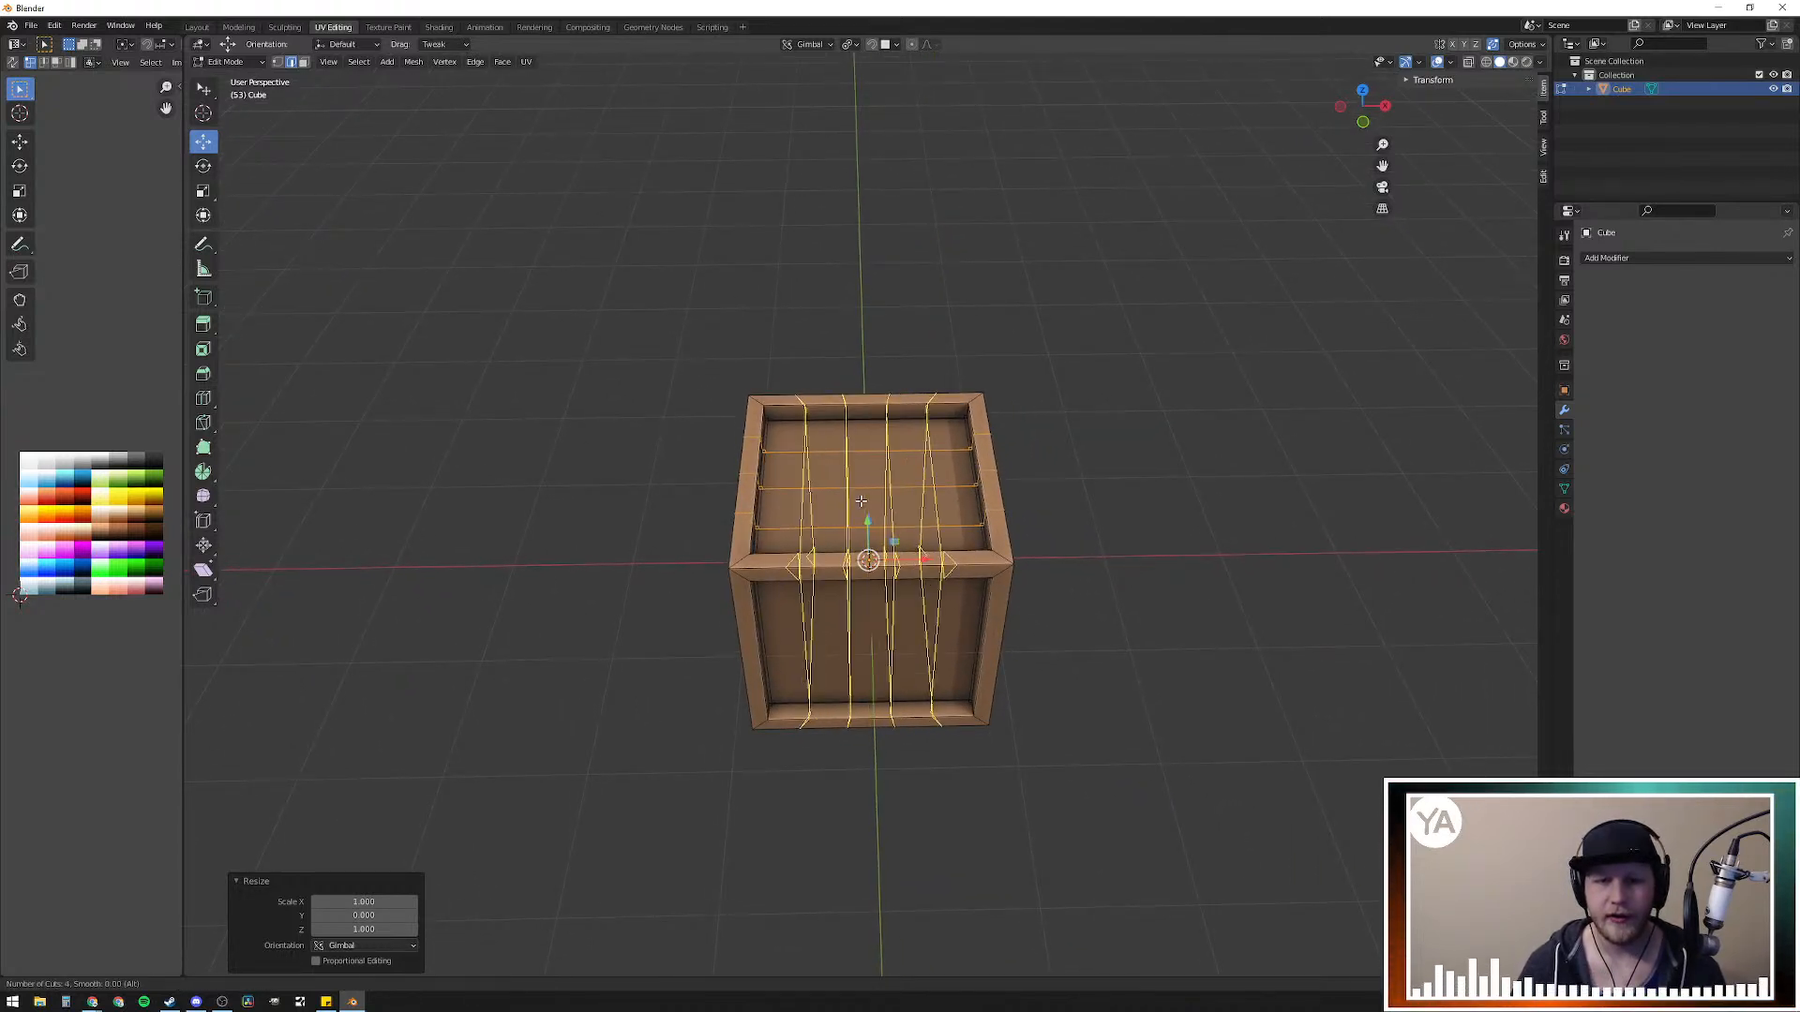
{"action": "scroll", "coordinate": [861, 501], "scroll_direction": "down", "scroll_amount": 1}
{"action": "left_click", "coordinate": [858, 502]}
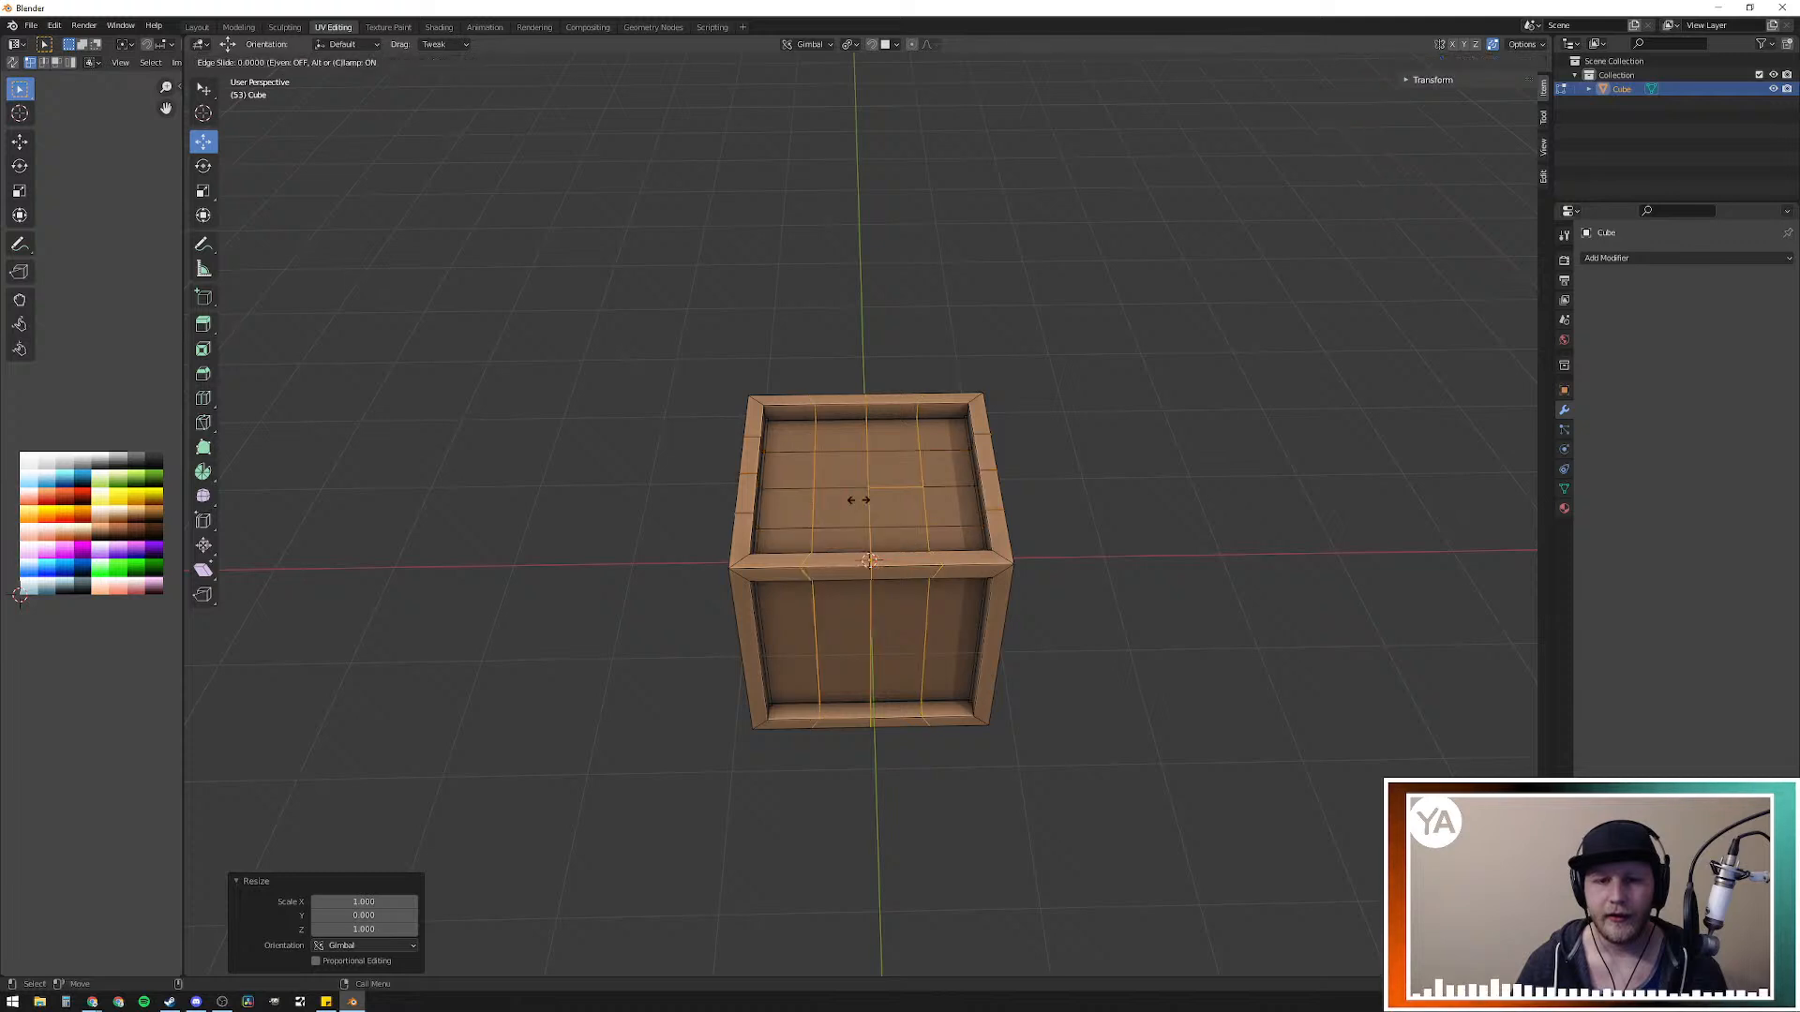
{"action": "right_click", "coordinate": [1068, 293]}
{"action": "middle_click_drag", "start_coordinate": [1320, 490], "coordinate": [1211, 556]}
{"action": "key", "text": "s"}
{"action": "key", "text": "z"}
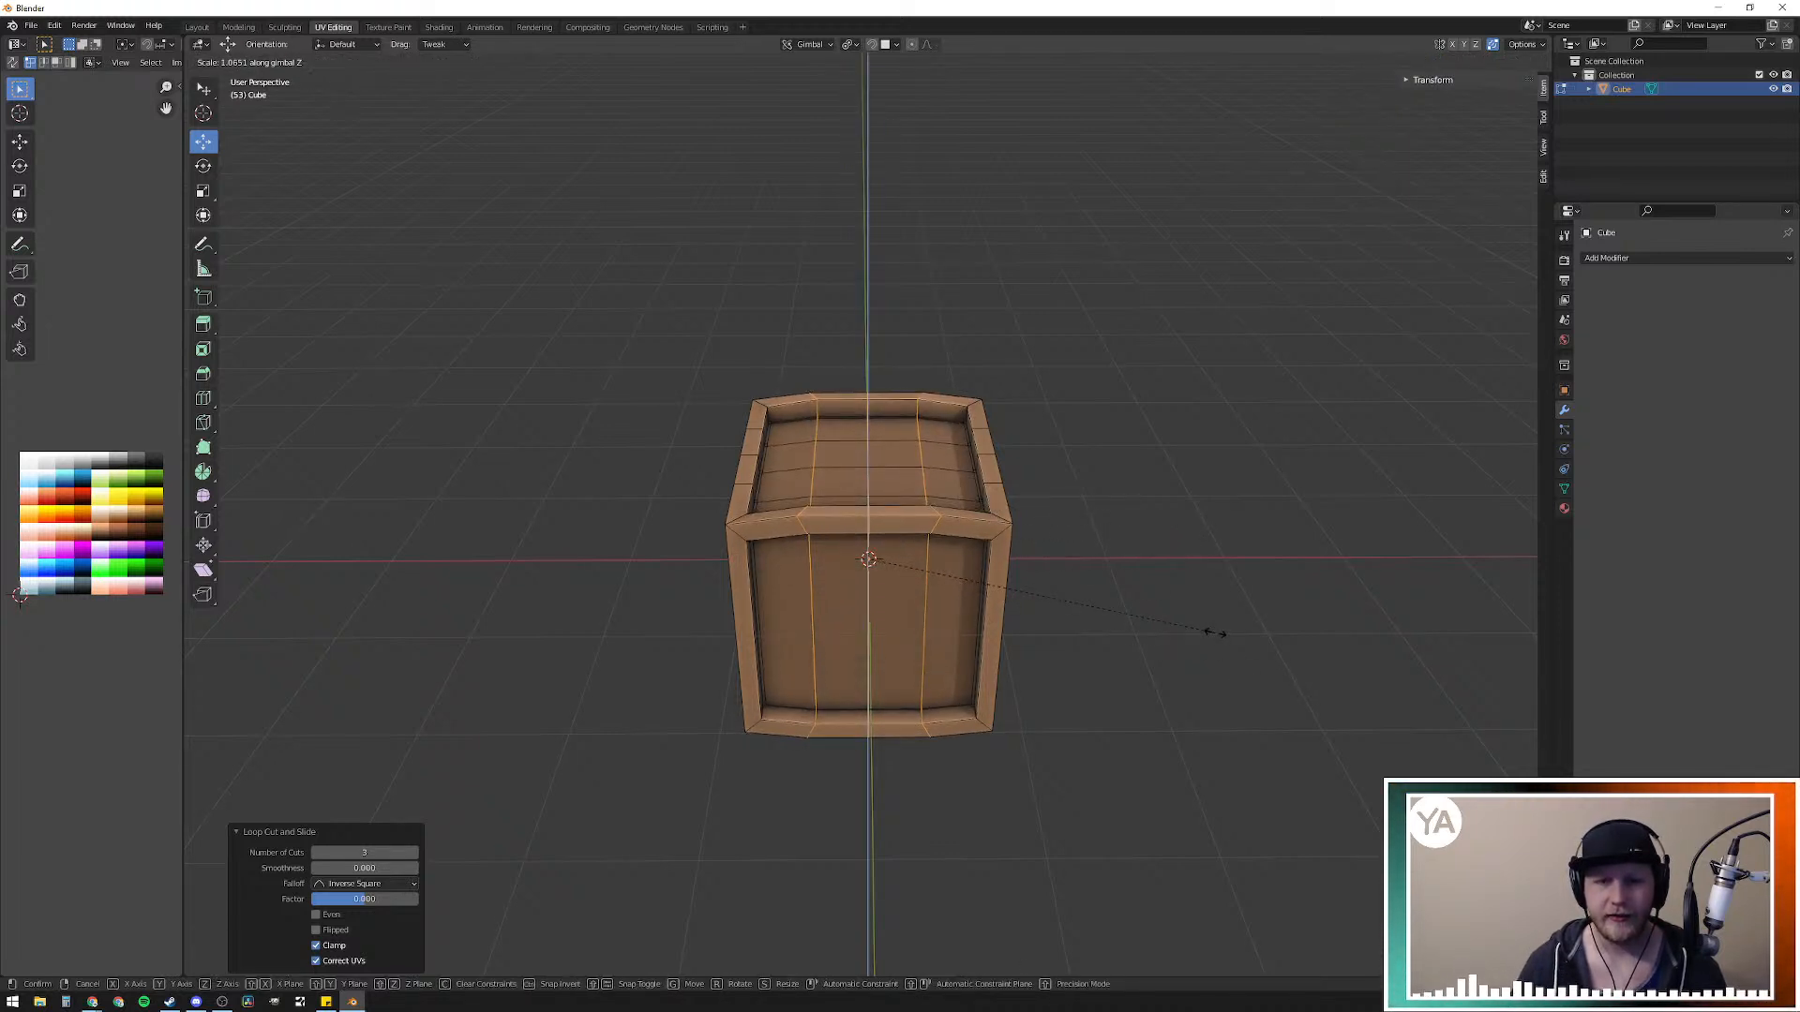
{"action": "key", "text": "Escape"}
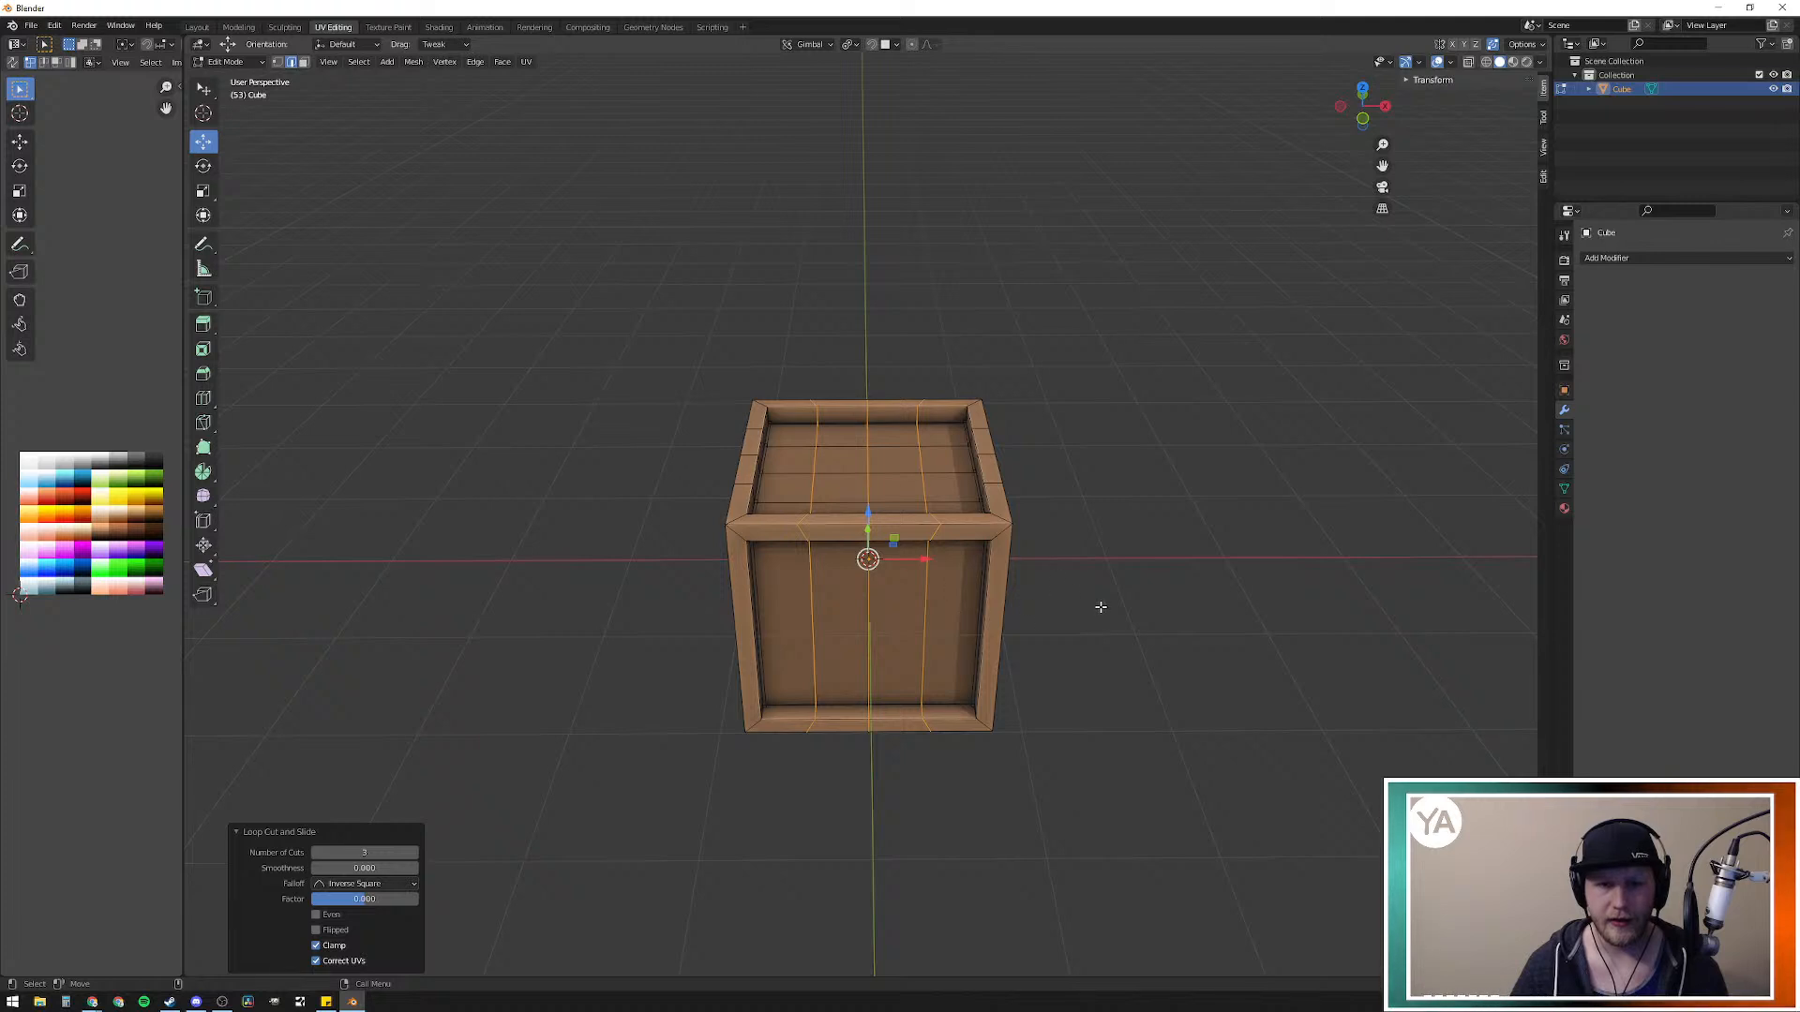
Step: Flatten each of the three selected edge loops by scaling them to 0 along X
{"action": "key", "text": "s"}
{"action": "key", "text": "x"}
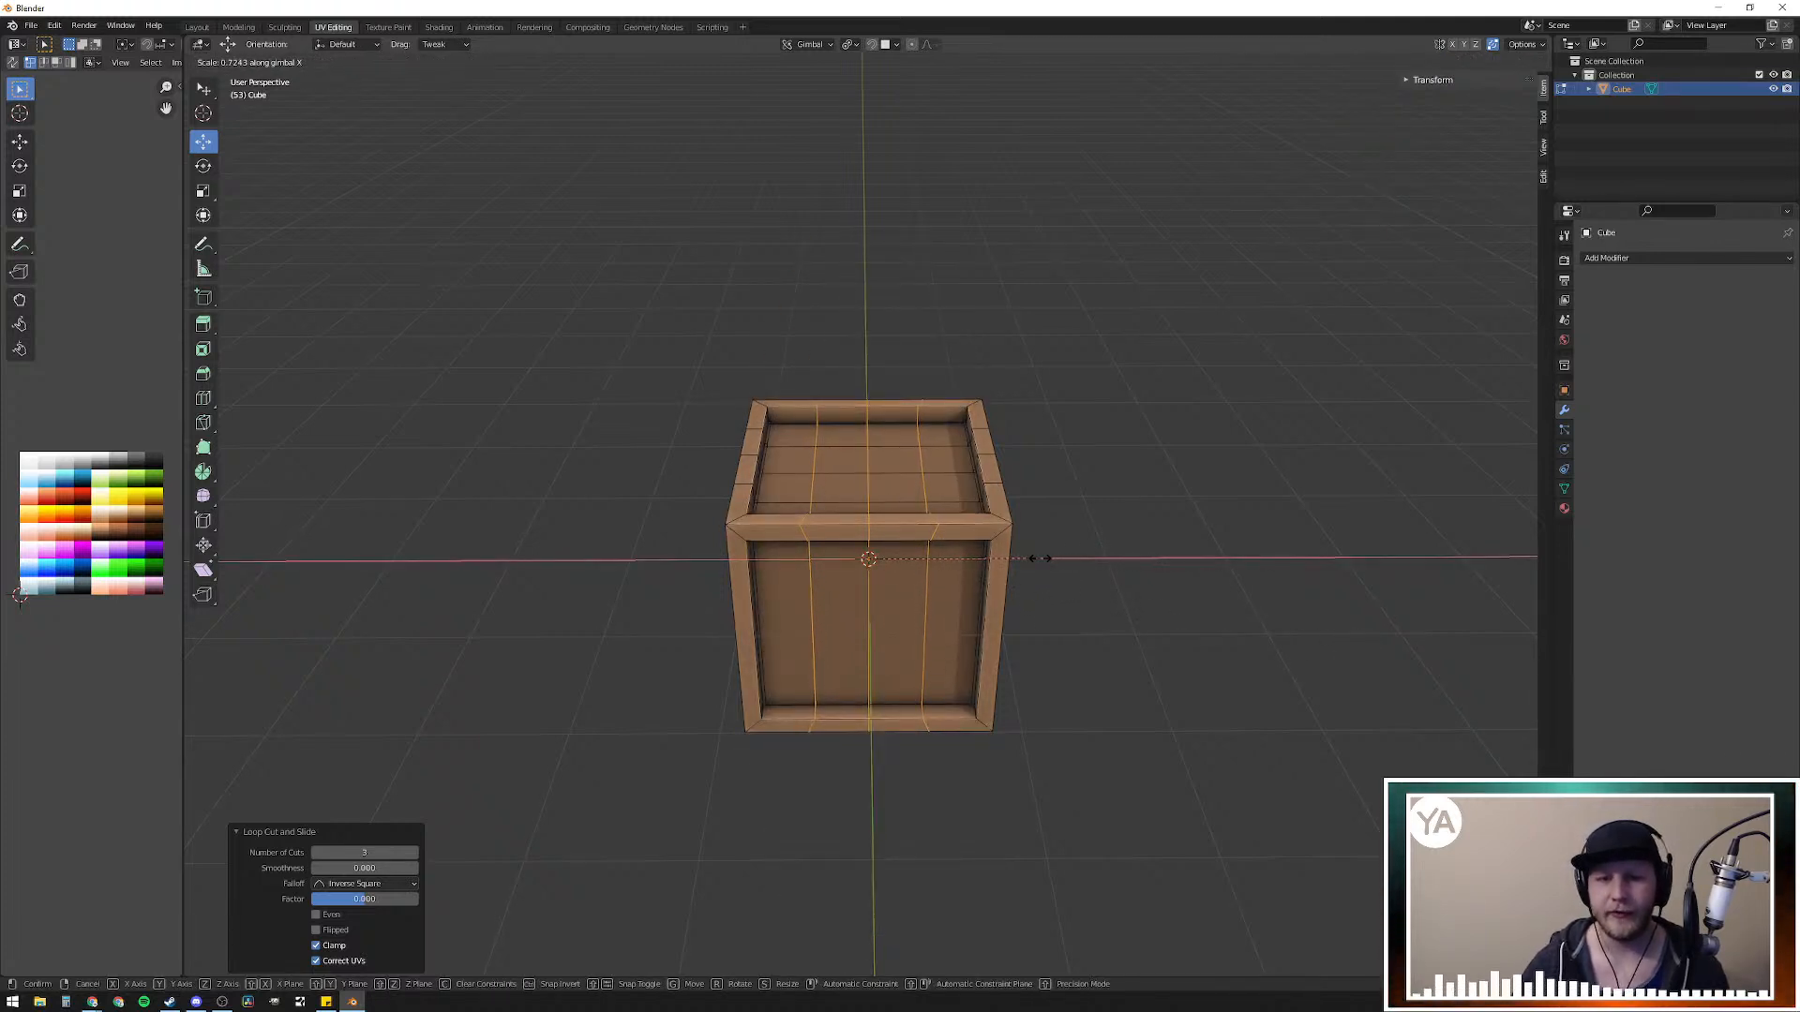
{"action": "key", "text": "0"}
{"action": "key", "text": "Return"}
Step: Try to delete the edge segments running along Y across the crate's recessed top panel, using the Edges delete option
{"action": "middle_click_drag", "start_coordinate": [1105, 835], "coordinate": [1113, 904]}
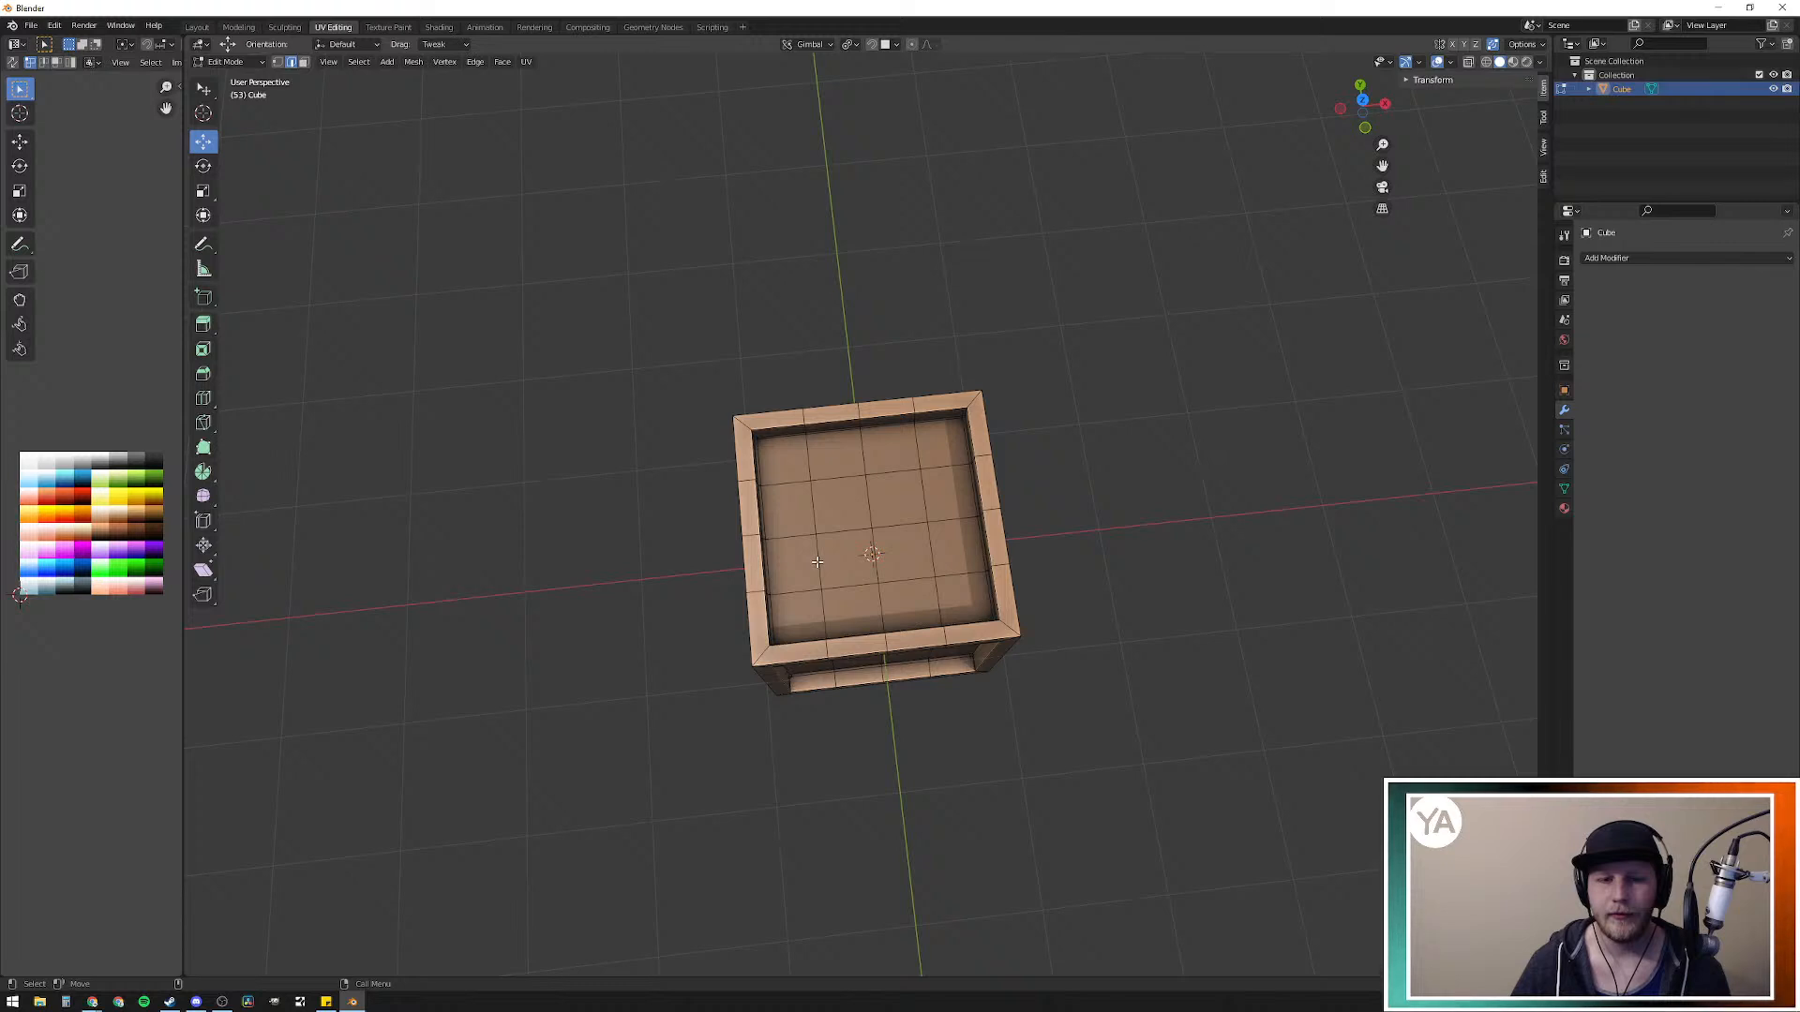
{"action": "middle_click_drag", "start_coordinate": [855, 590], "coordinate": [840, 554]}
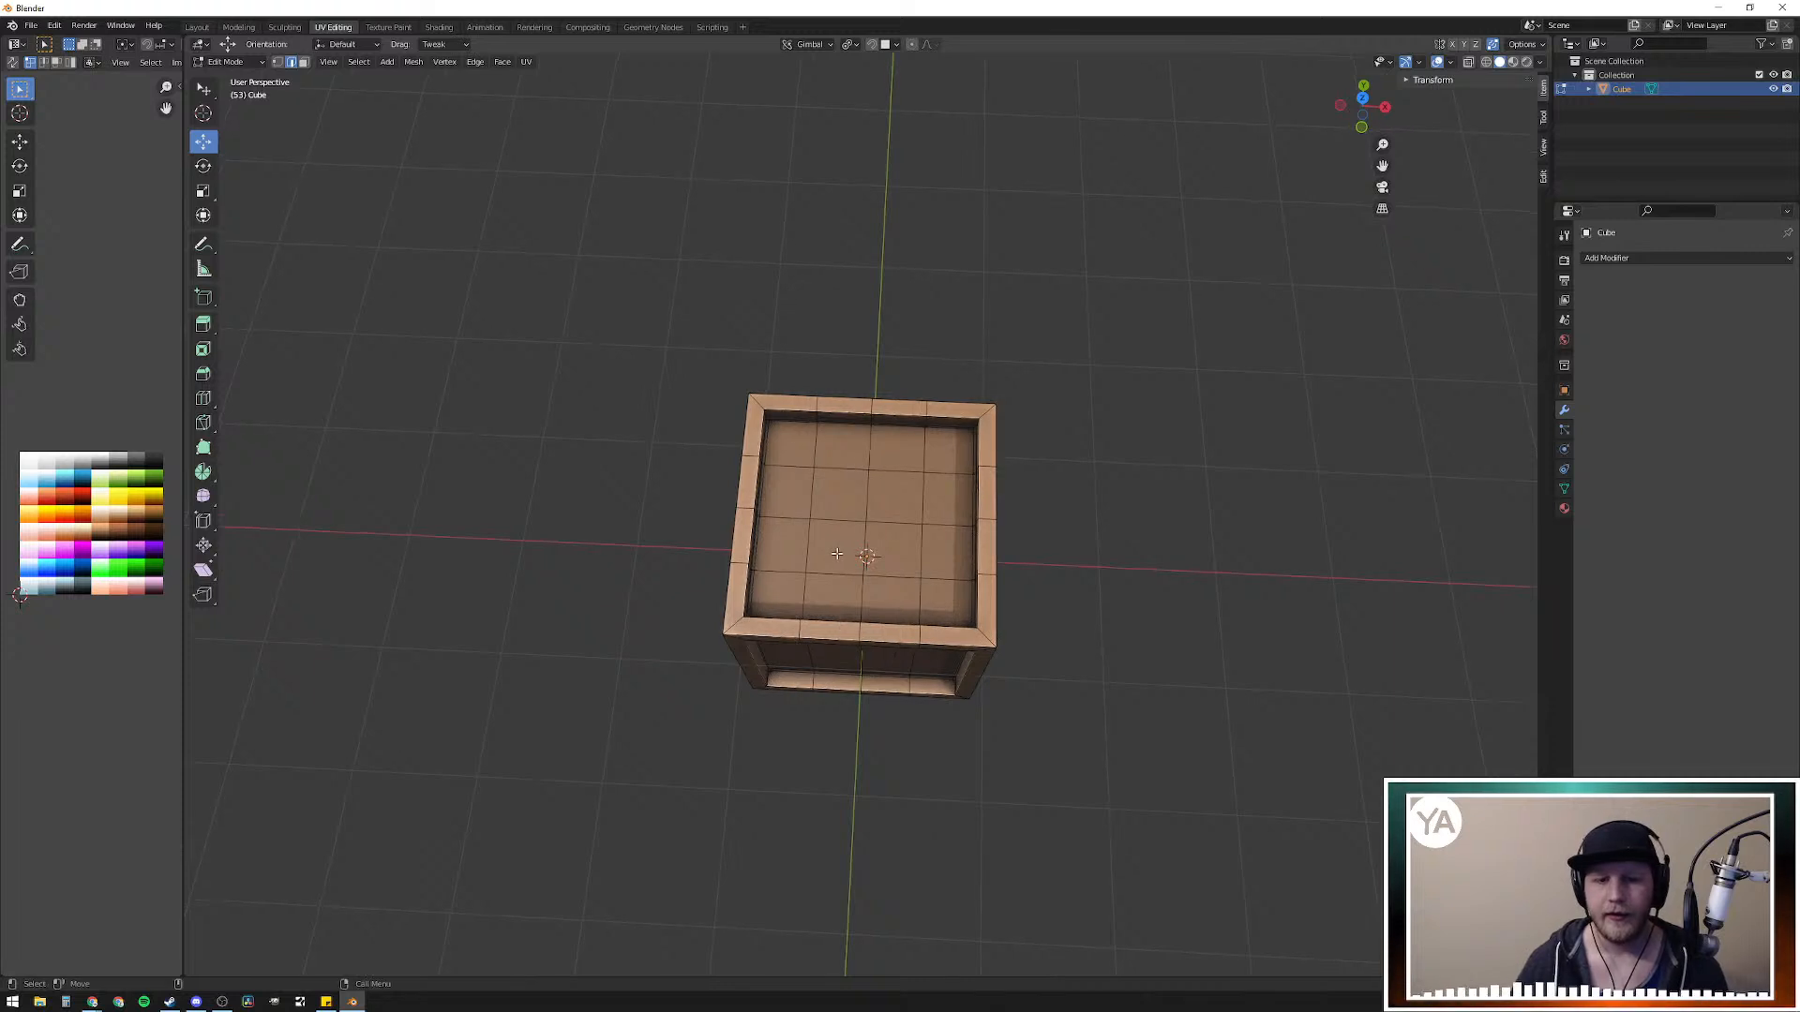
{"action": "left_click", "coordinate": [804, 544]}
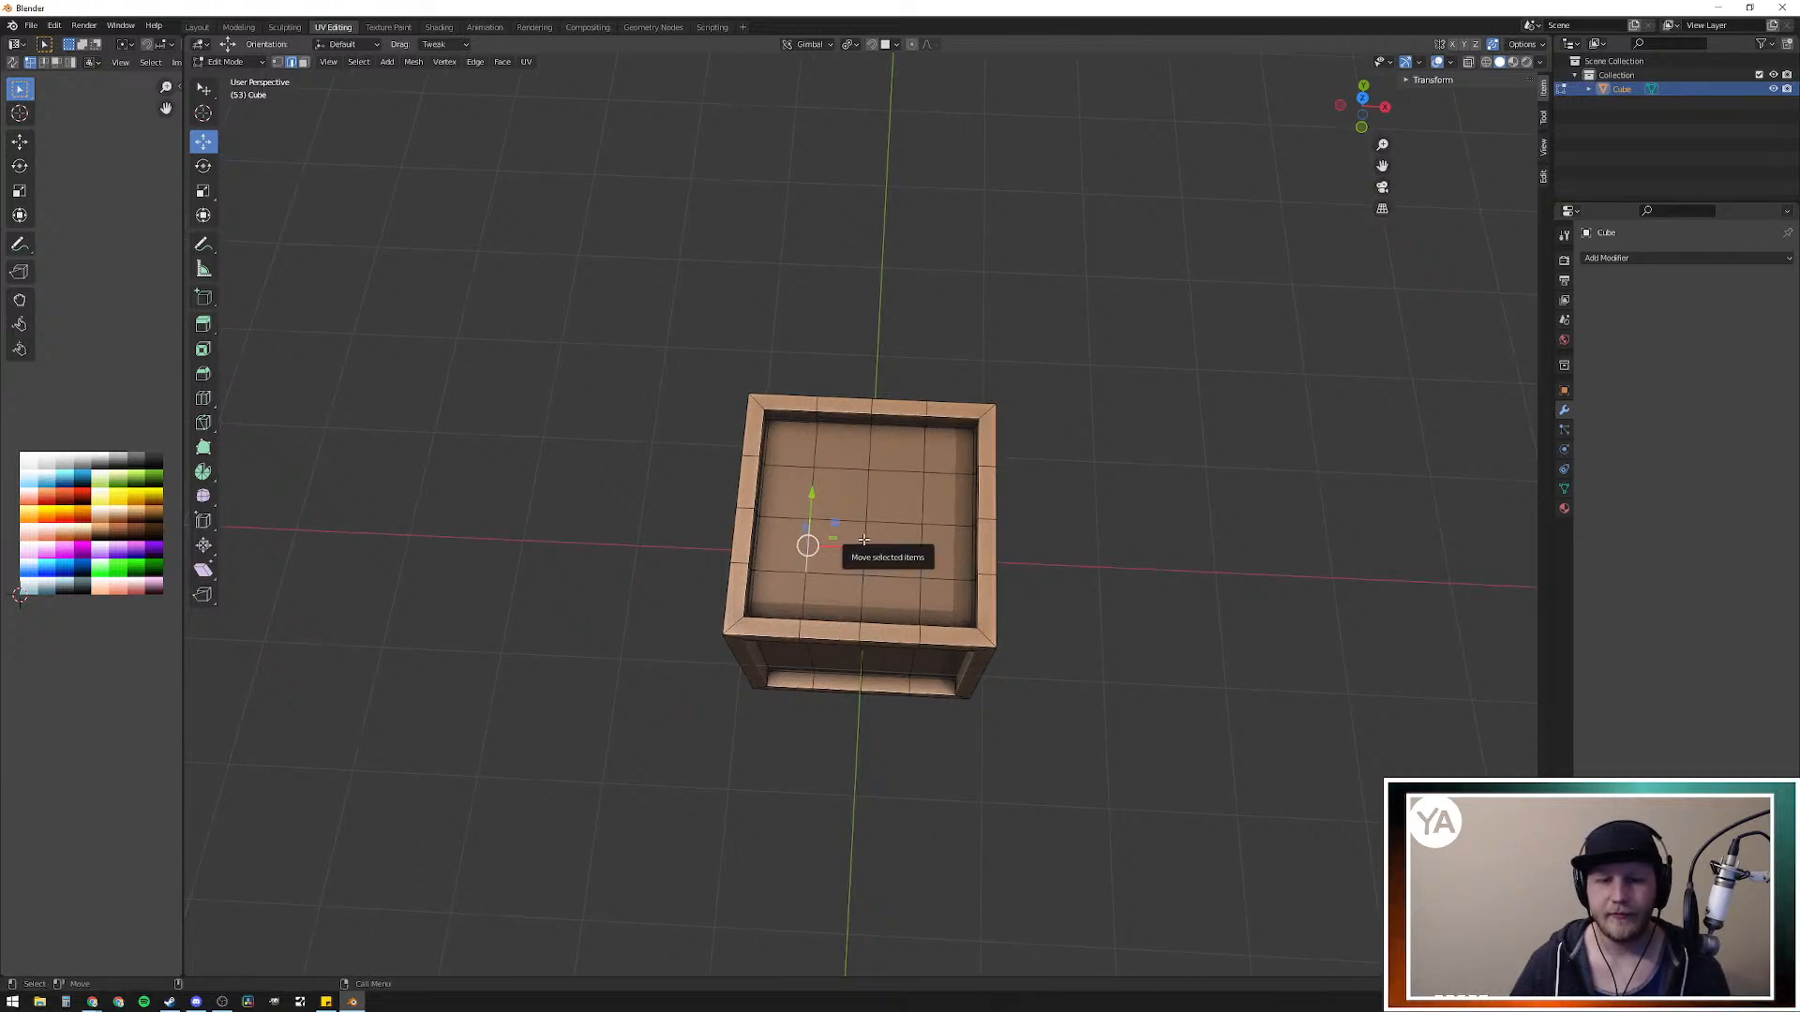
{"action": "left_click", "coordinate": [864, 549], "text": "shift"}
{"action": "left_click", "coordinate": [919, 541], "text": "shift"}
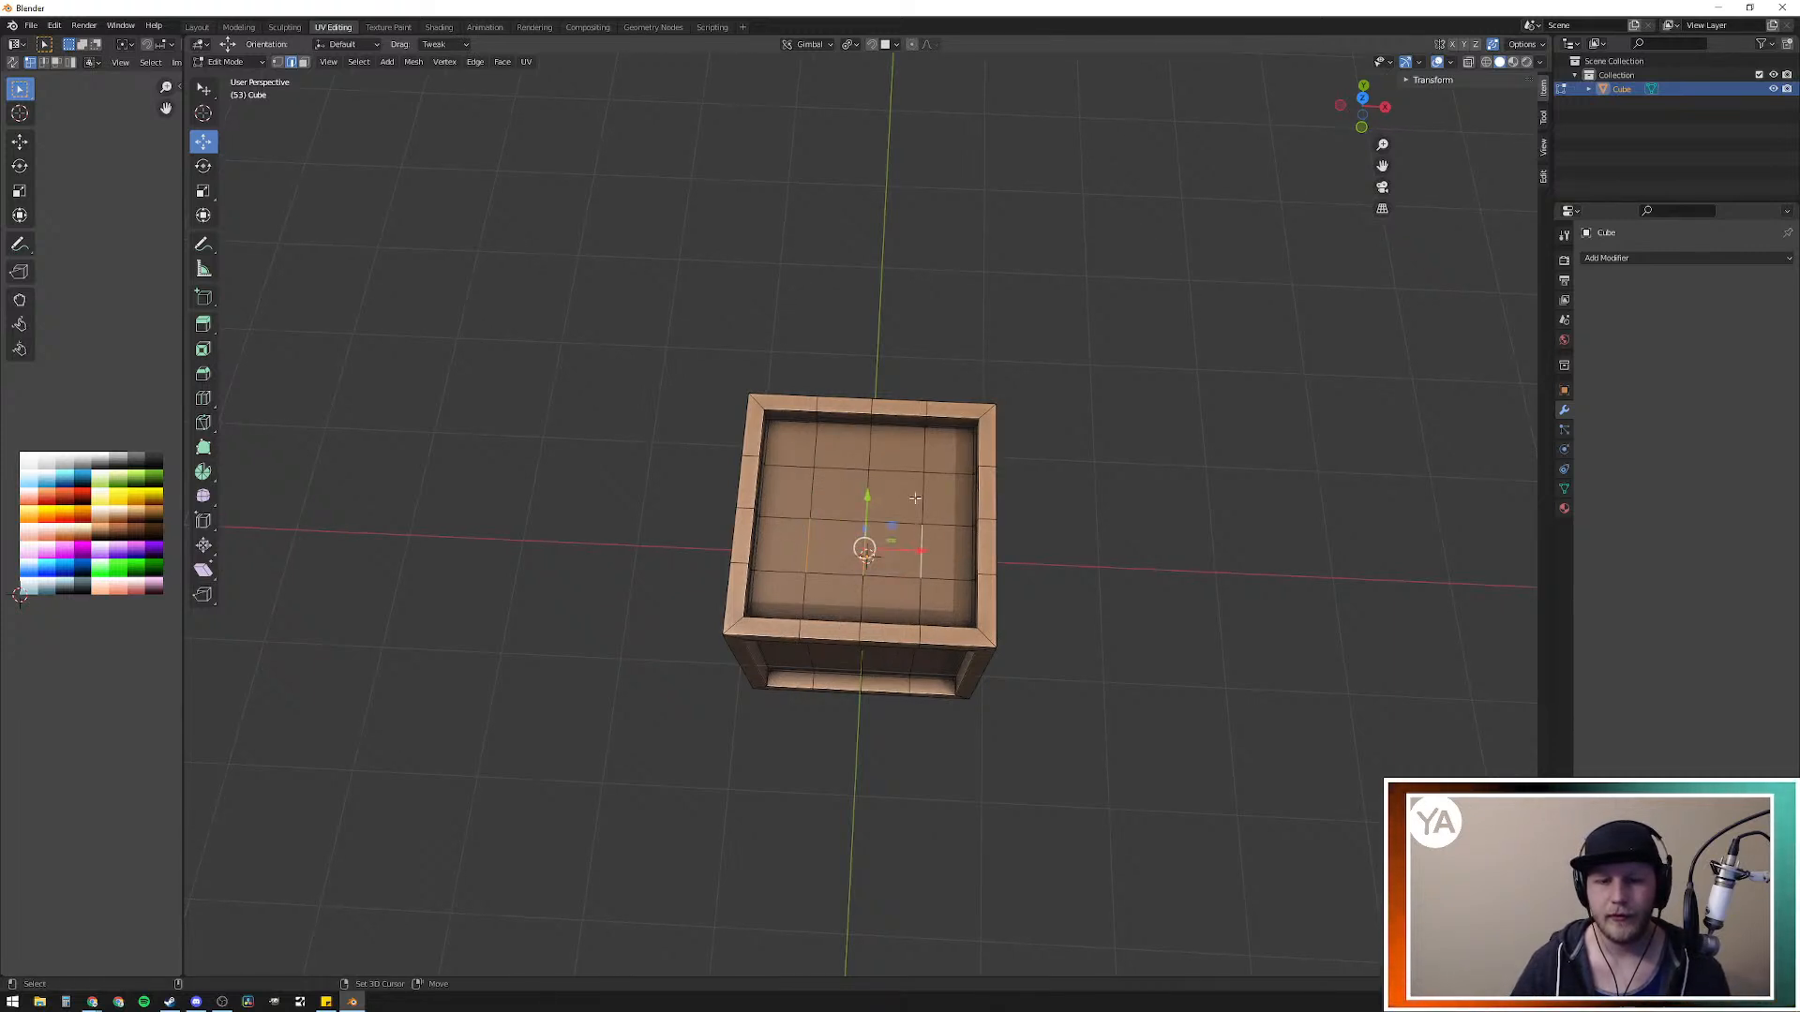
{"action": "left_click", "coordinate": [921, 490], "text": "shift"}
{"action": "left_click", "coordinate": [861, 491], "text": "shift"}
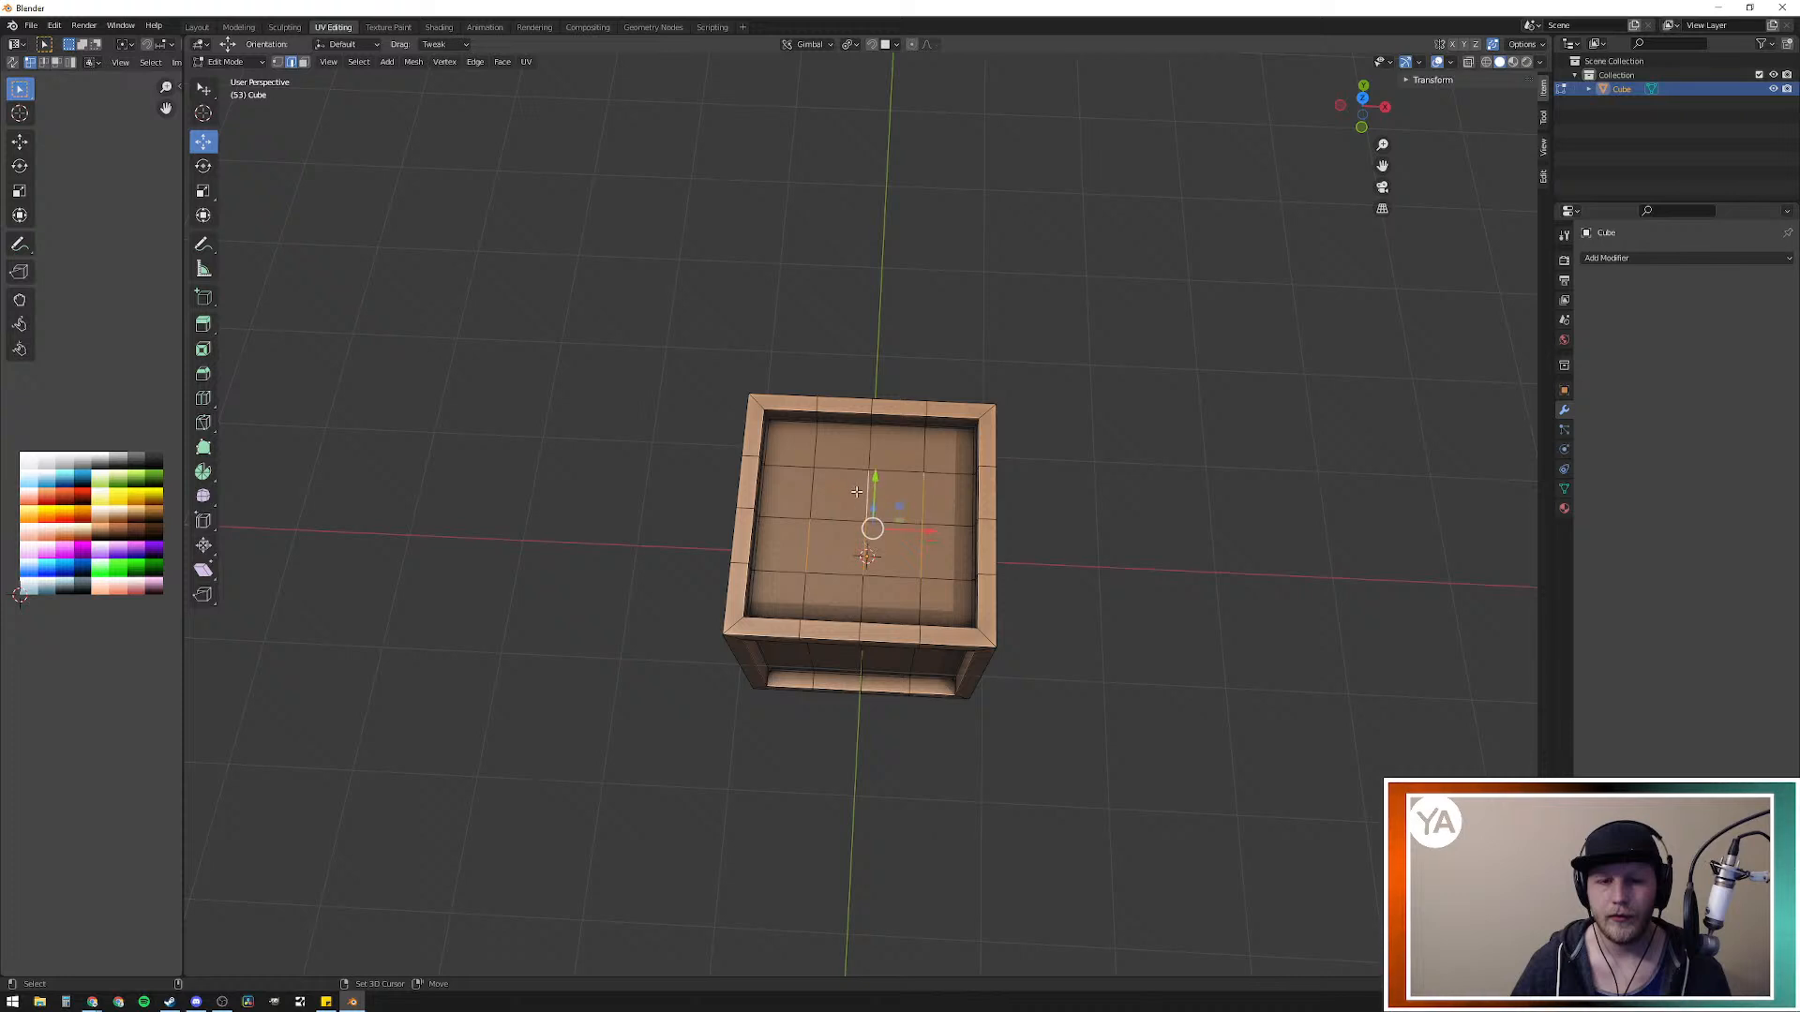
{"action": "left_click", "coordinate": [808, 486], "text": "shift"}
{"action": "left_click", "coordinate": [813, 448], "text": "shift"}
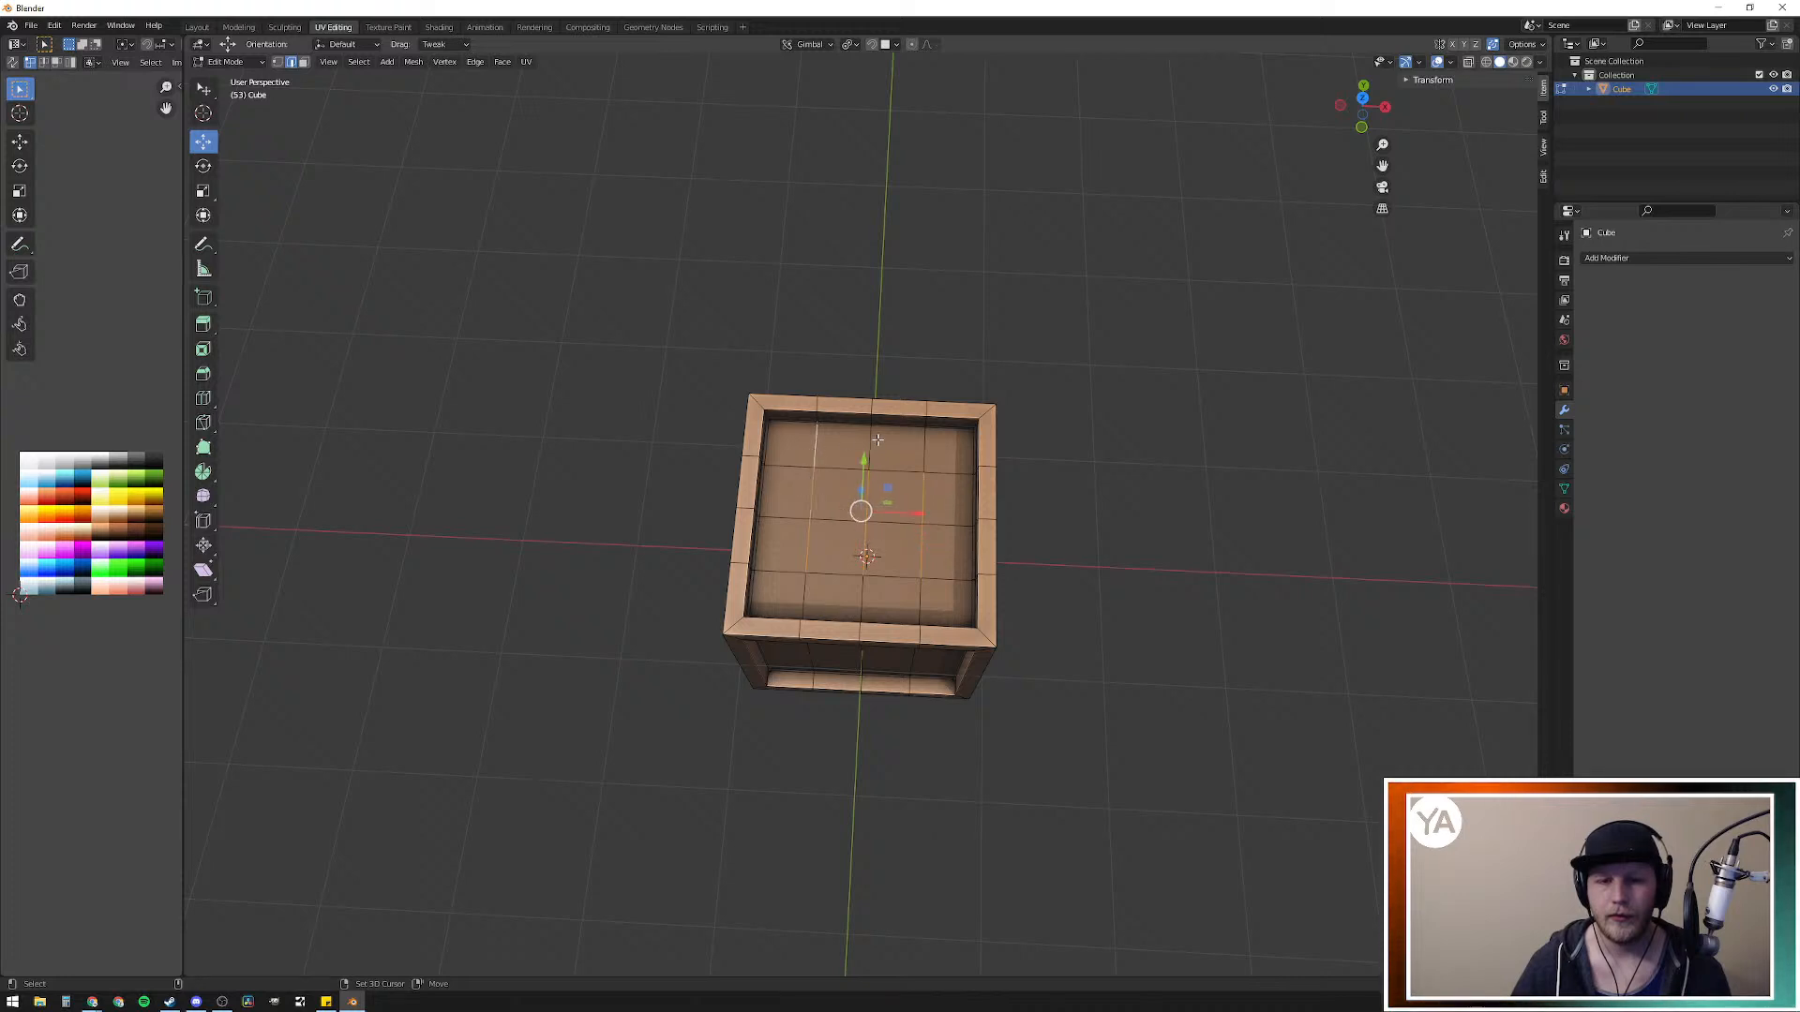
{"action": "left_click", "coordinate": [923, 446], "text": "shift"}
{"action": "left_click", "coordinate": [801, 587], "text": "shift"}
{"action": "left_click", "coordinate": [920, 592], "text": "shift"}
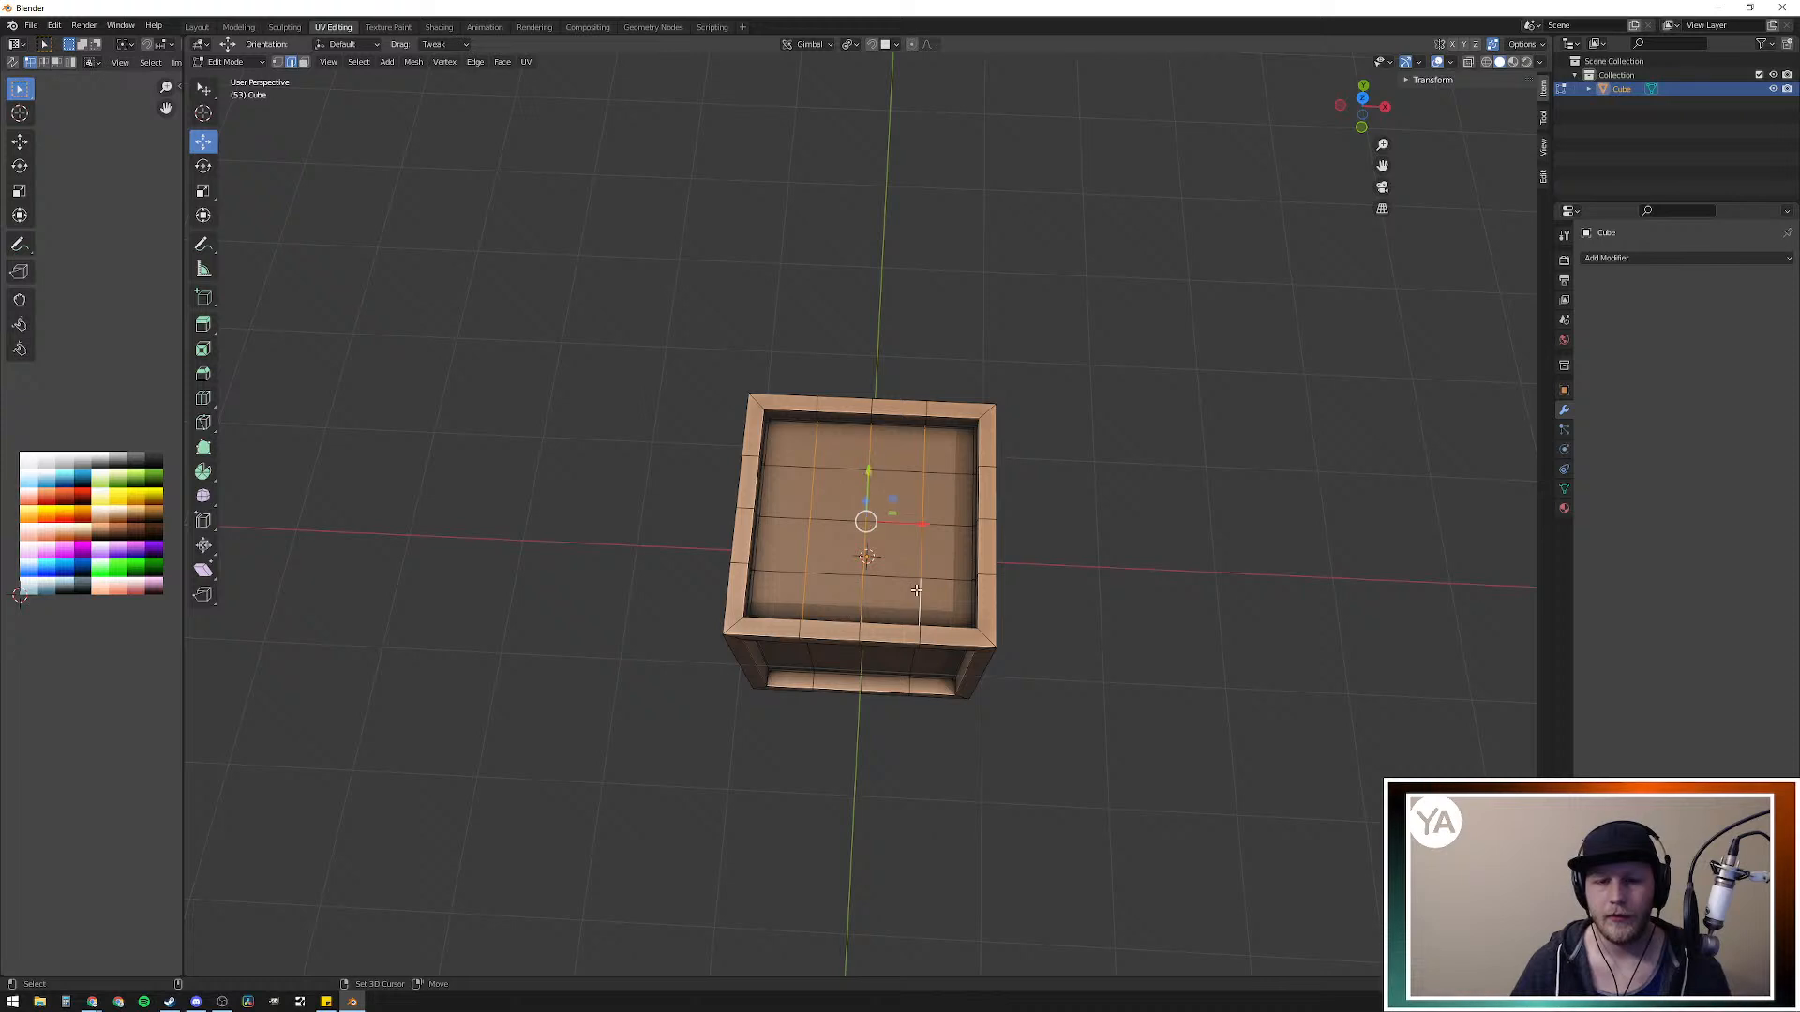
{"action": "key", "text": "x"}
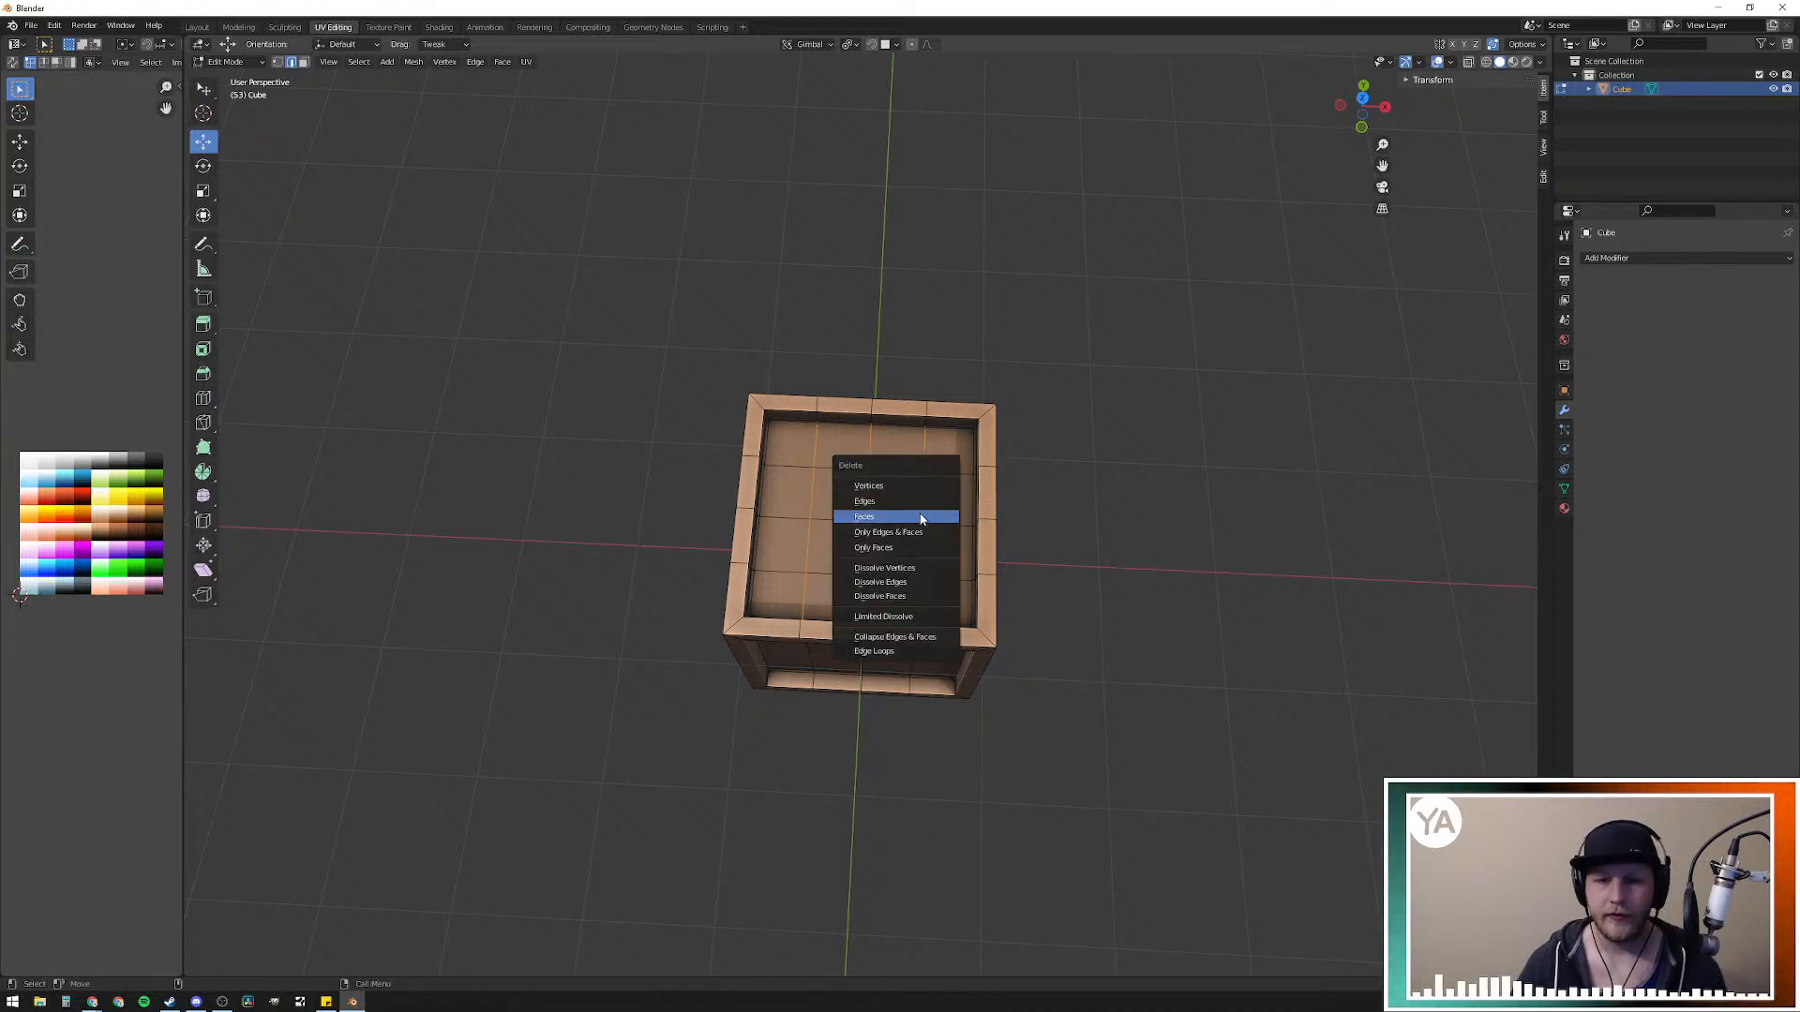
{"action": "left_click", "coordinate": [897, 504]}
Step: Undo the edge deletion and try deleting the vertices of the selected top-panel edges instead
{"action": "middle_click_drag", "start_coordinate": [1087, 566], "coordinate": [1020, 566]}
{"action": "key", "text": "ctrl+z"}
{"action": "key", "text": "x"}
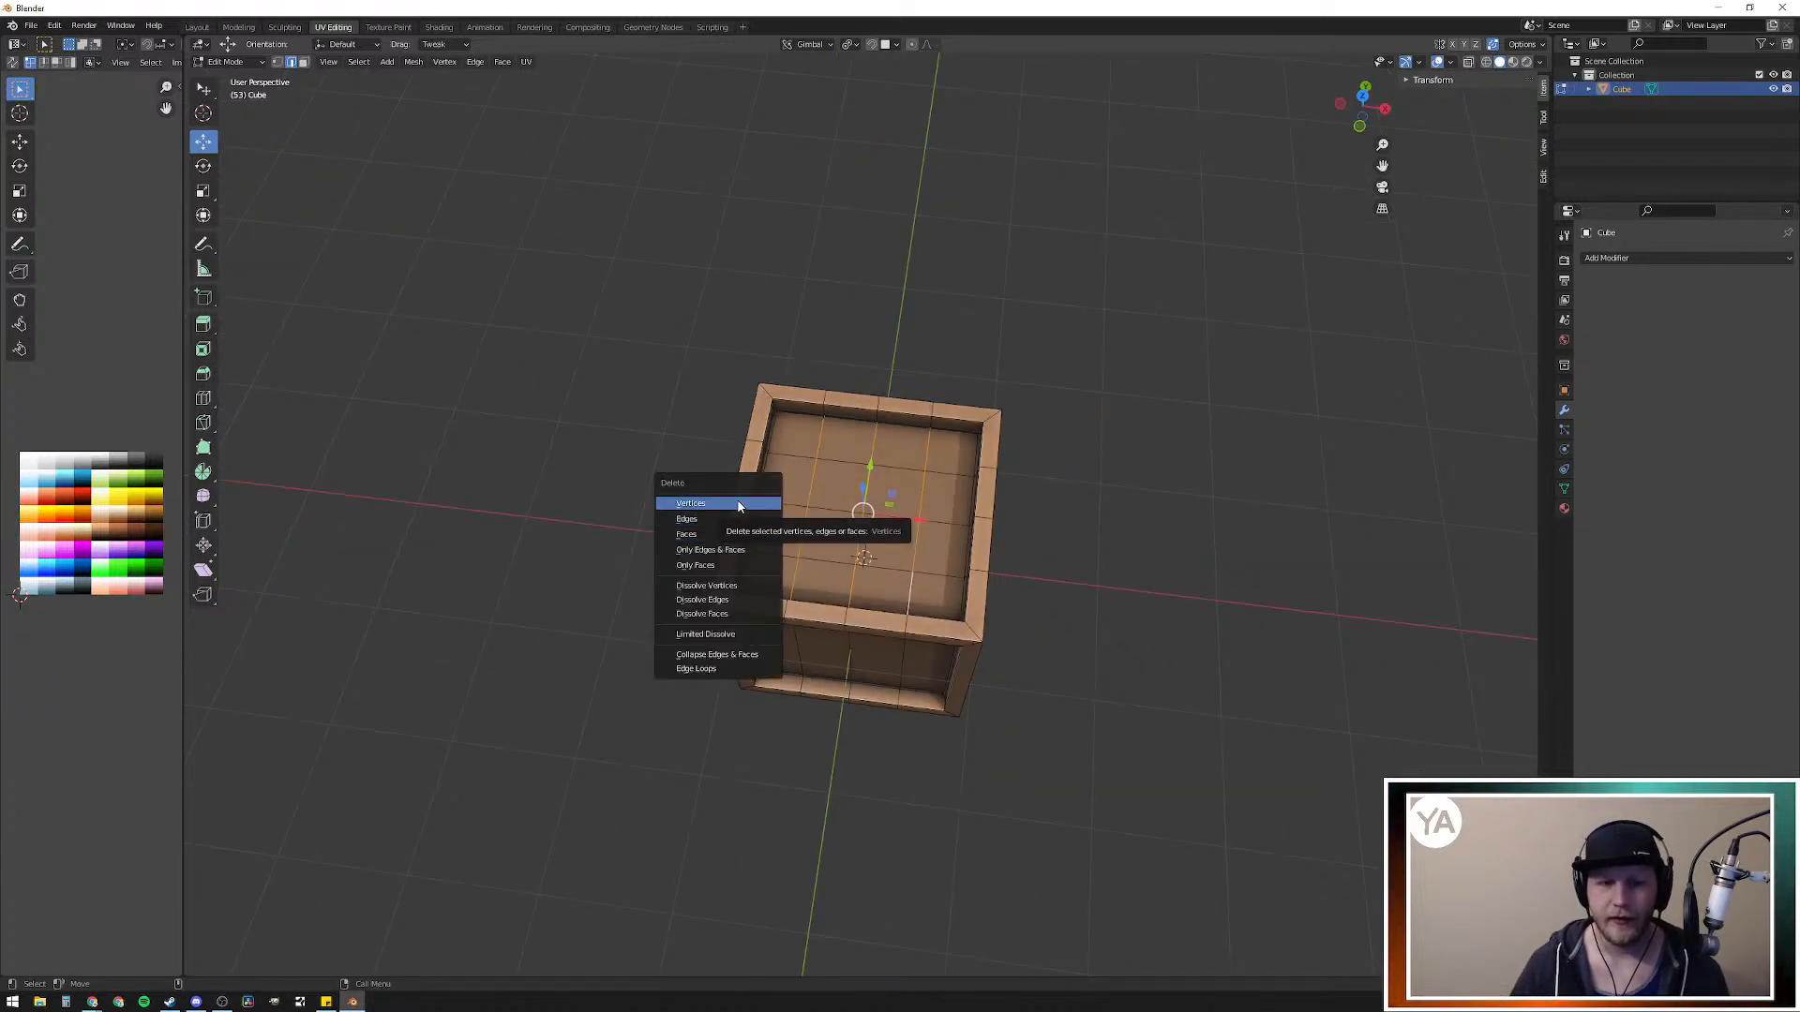
{"action": "left_click", "coordinate": [738, 506]}
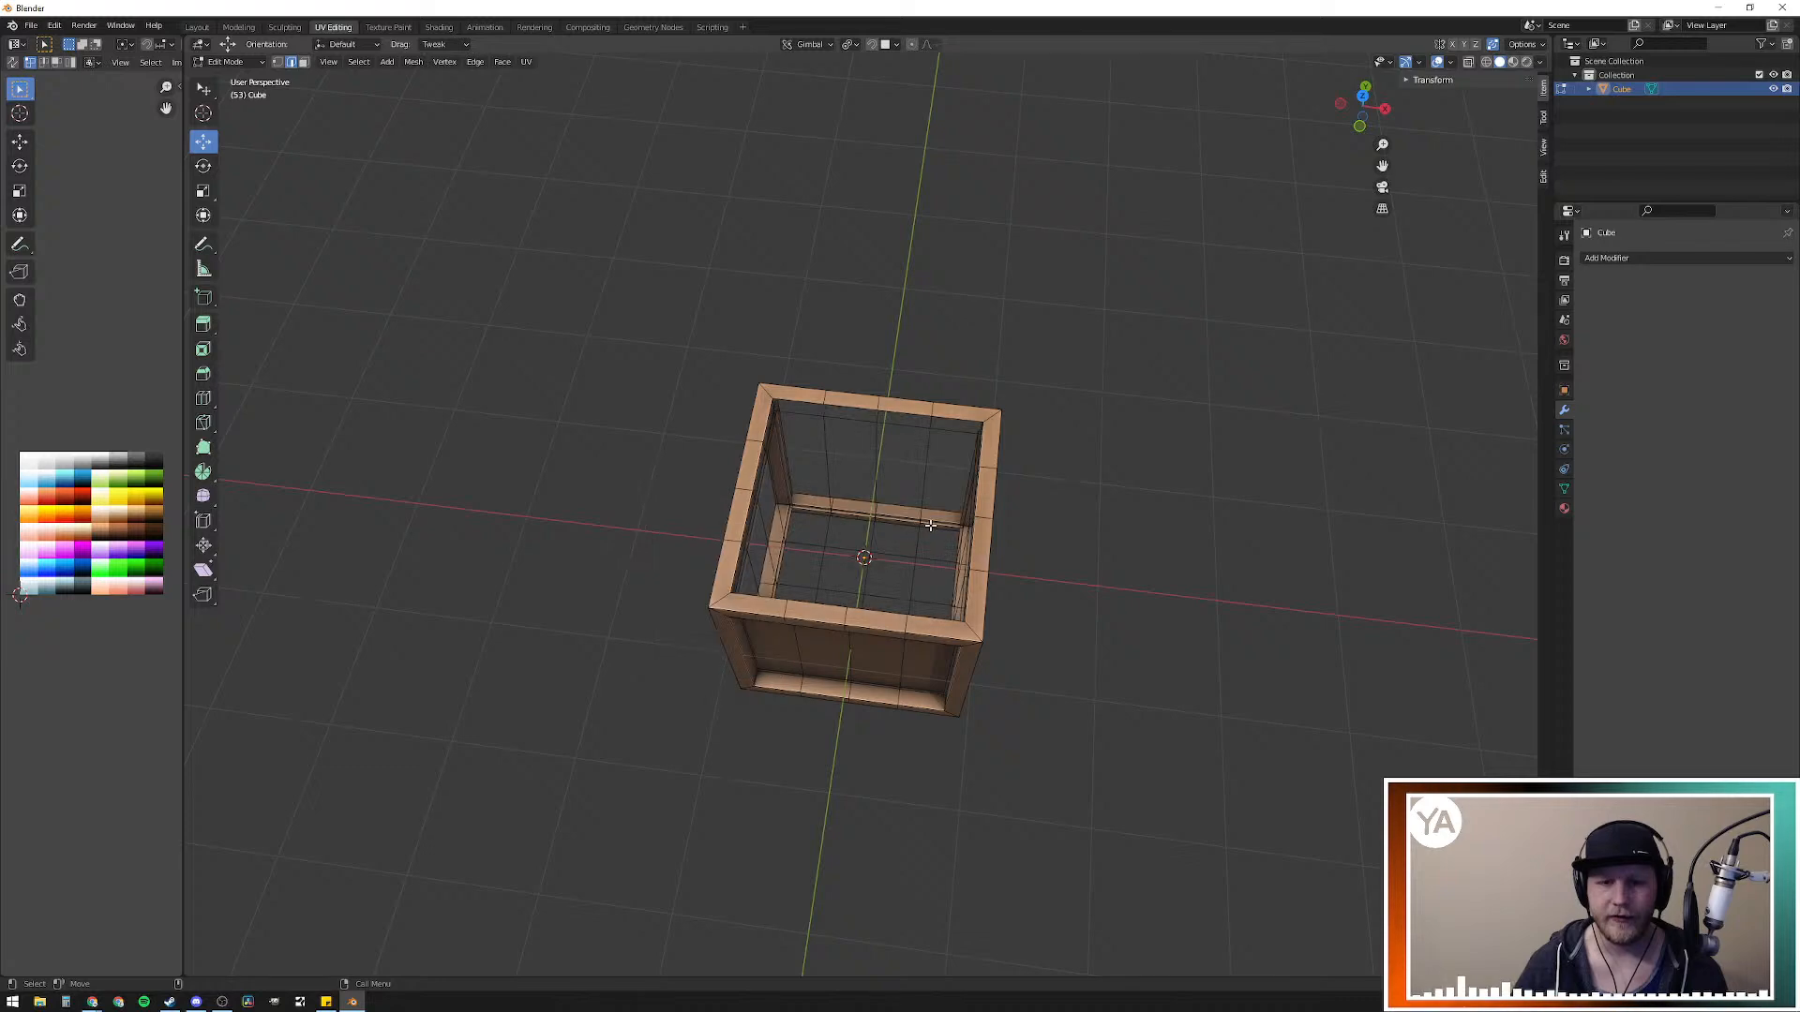
Step: Undo the vertex deletion and the earlier edge loop cuts, going back to the crate with undivided panels
{"action": "key", "text": "ctrl+z"}
{"action": "middle_click_drag", "start_coordinate": [930, 525], "coordinate": [1078, 579]}
{"action": "key", "text": "ctrl+z"}
{"action": "key", "text": "ctrl+z"}
{"action": "key", "text": "ctrl+z"}
{"action": "key", "text": "ctrl+z"}
{"action": "key", "text": "ctrl+z"}
{"action": "key", "text": "ctrl+z"}
{"action": "key", "text": "ctrl+z"}
{"action": "key", "text": "ctrl+z"}
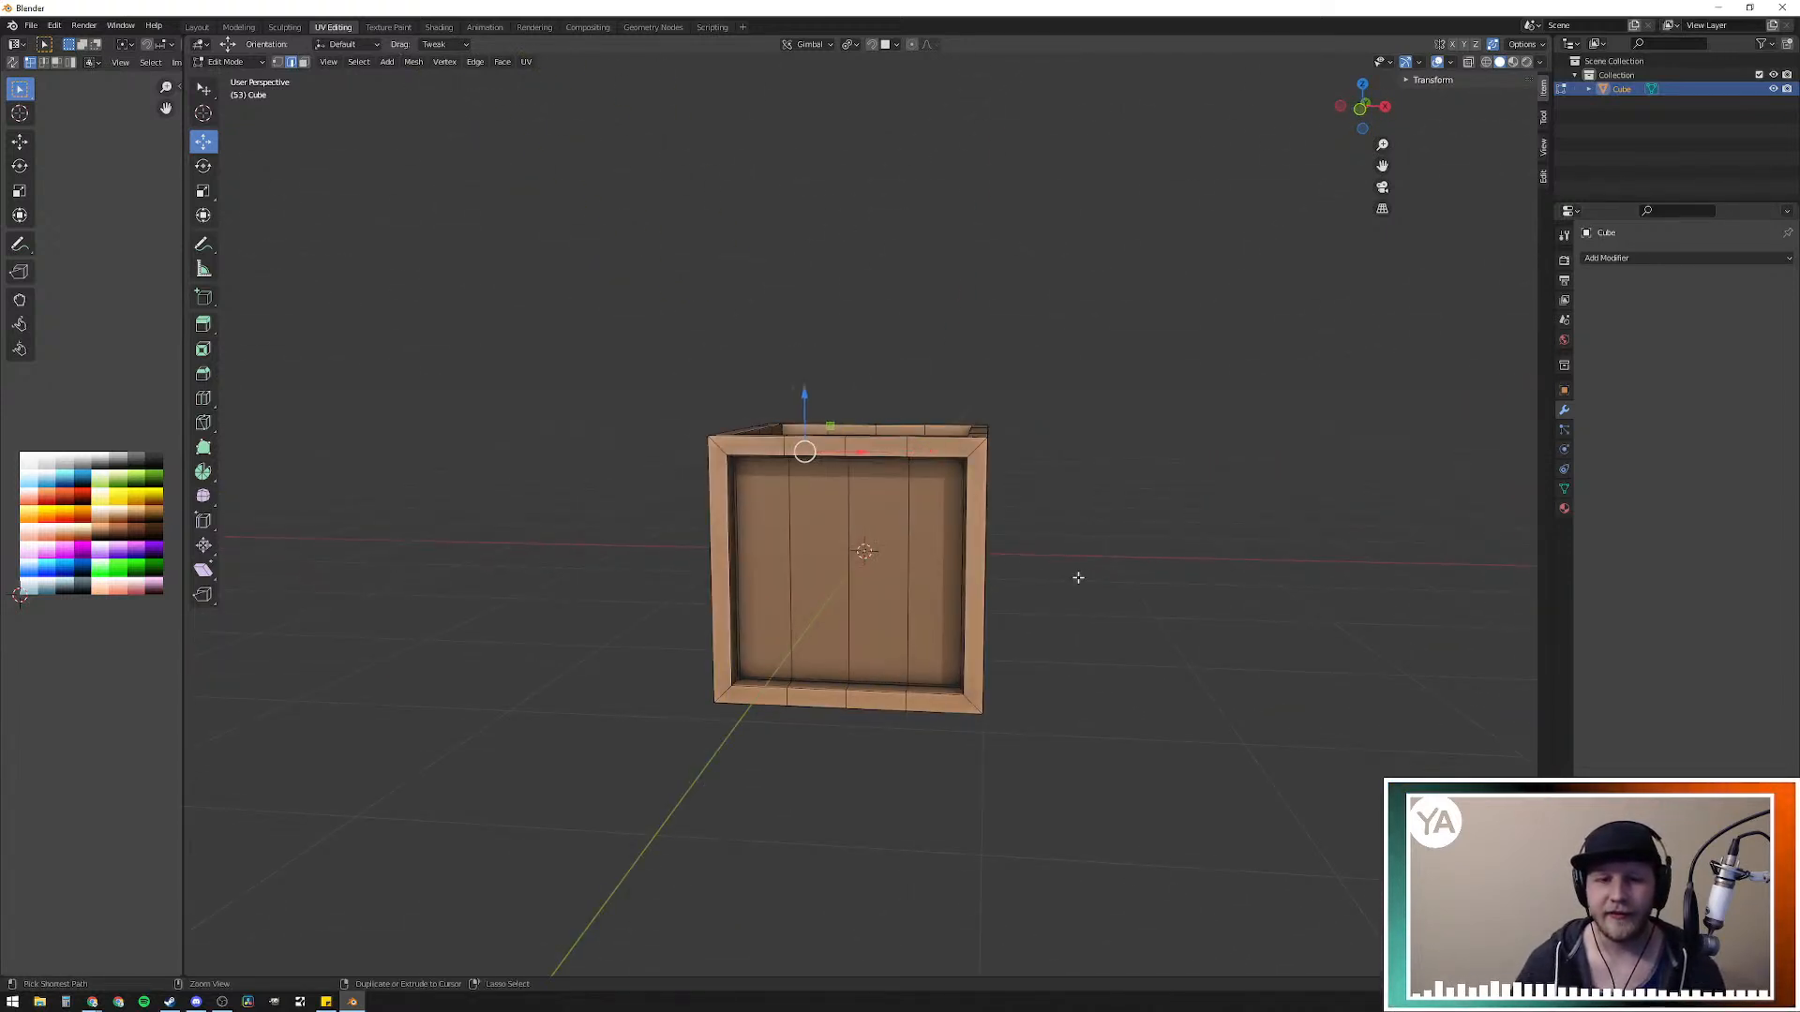
{"action": "key", "text": "ctrl+z"}
{"action": "middle_click_drag", "start_coordinate": [1078, 577], "coordinate": [1007, 605]}
{"action": "key", "text": "ctrl+z"}
{"action": "key", "text": "ctrl+z"}
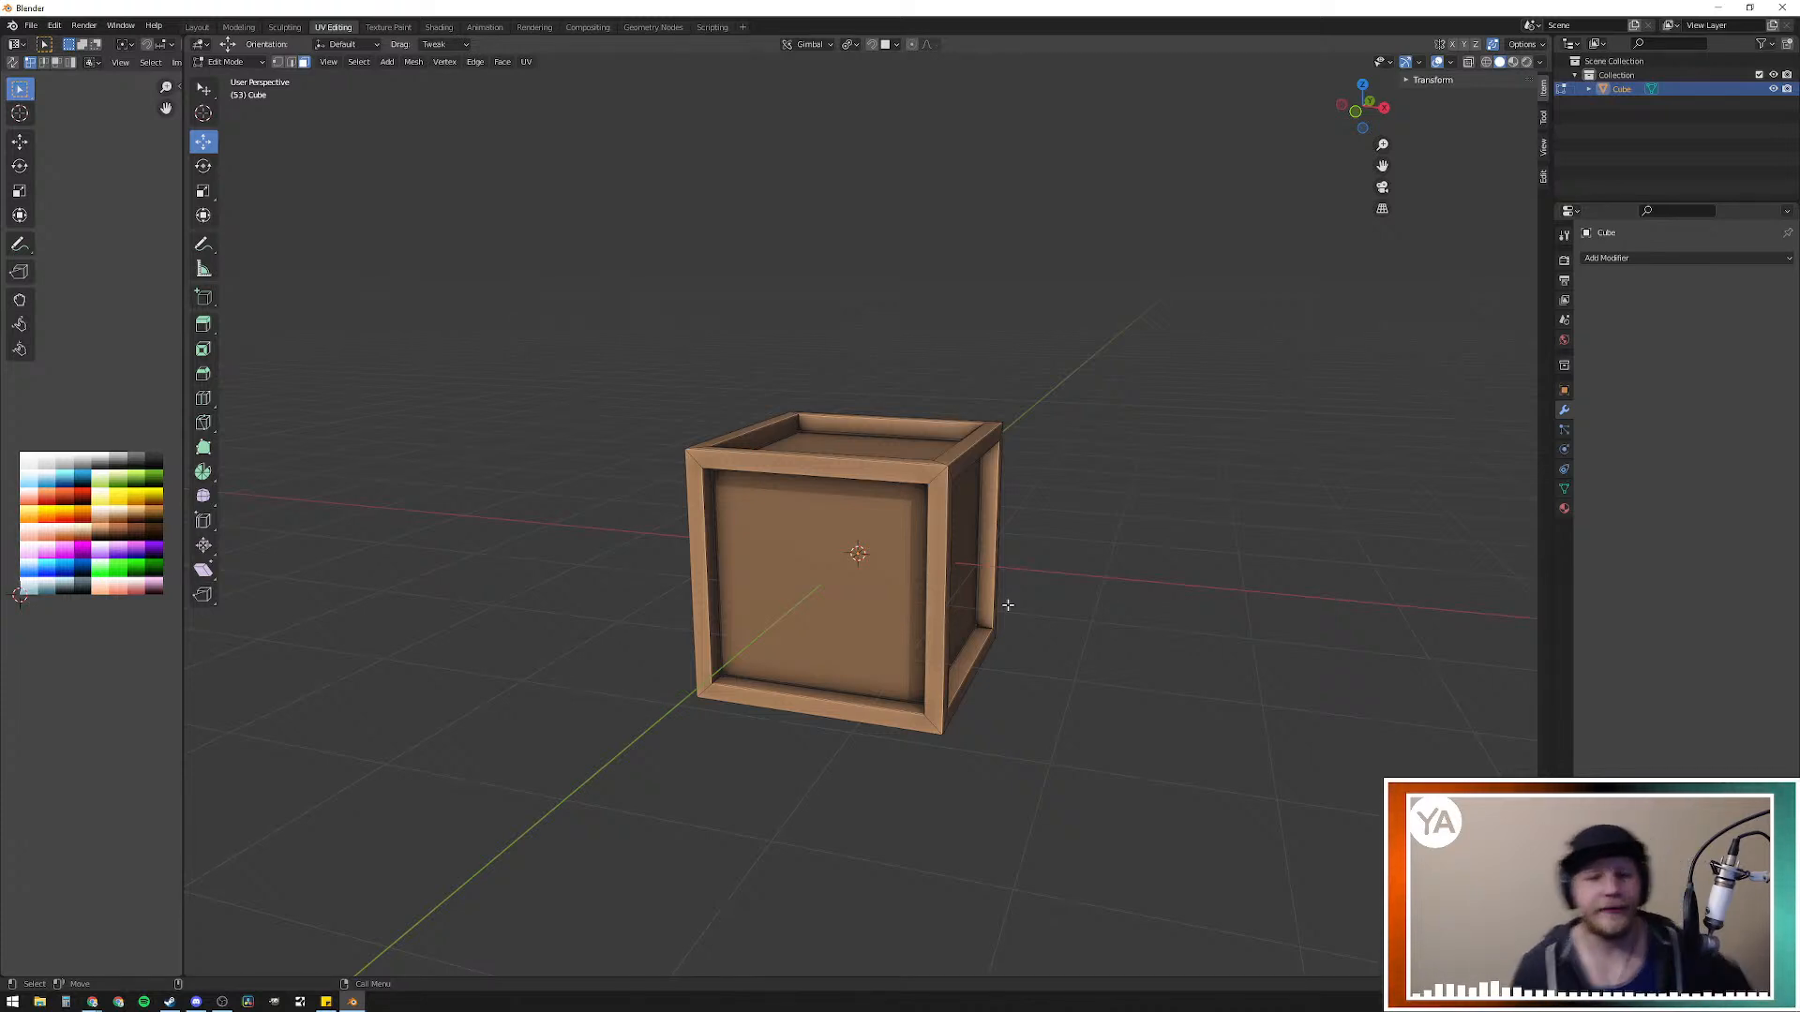
Step: Cut three evenly spaced horizontal edge loops around the crate, perpendicular to the Z axis, without sliding them
{"action": "key", "text": "ctrl+r"}
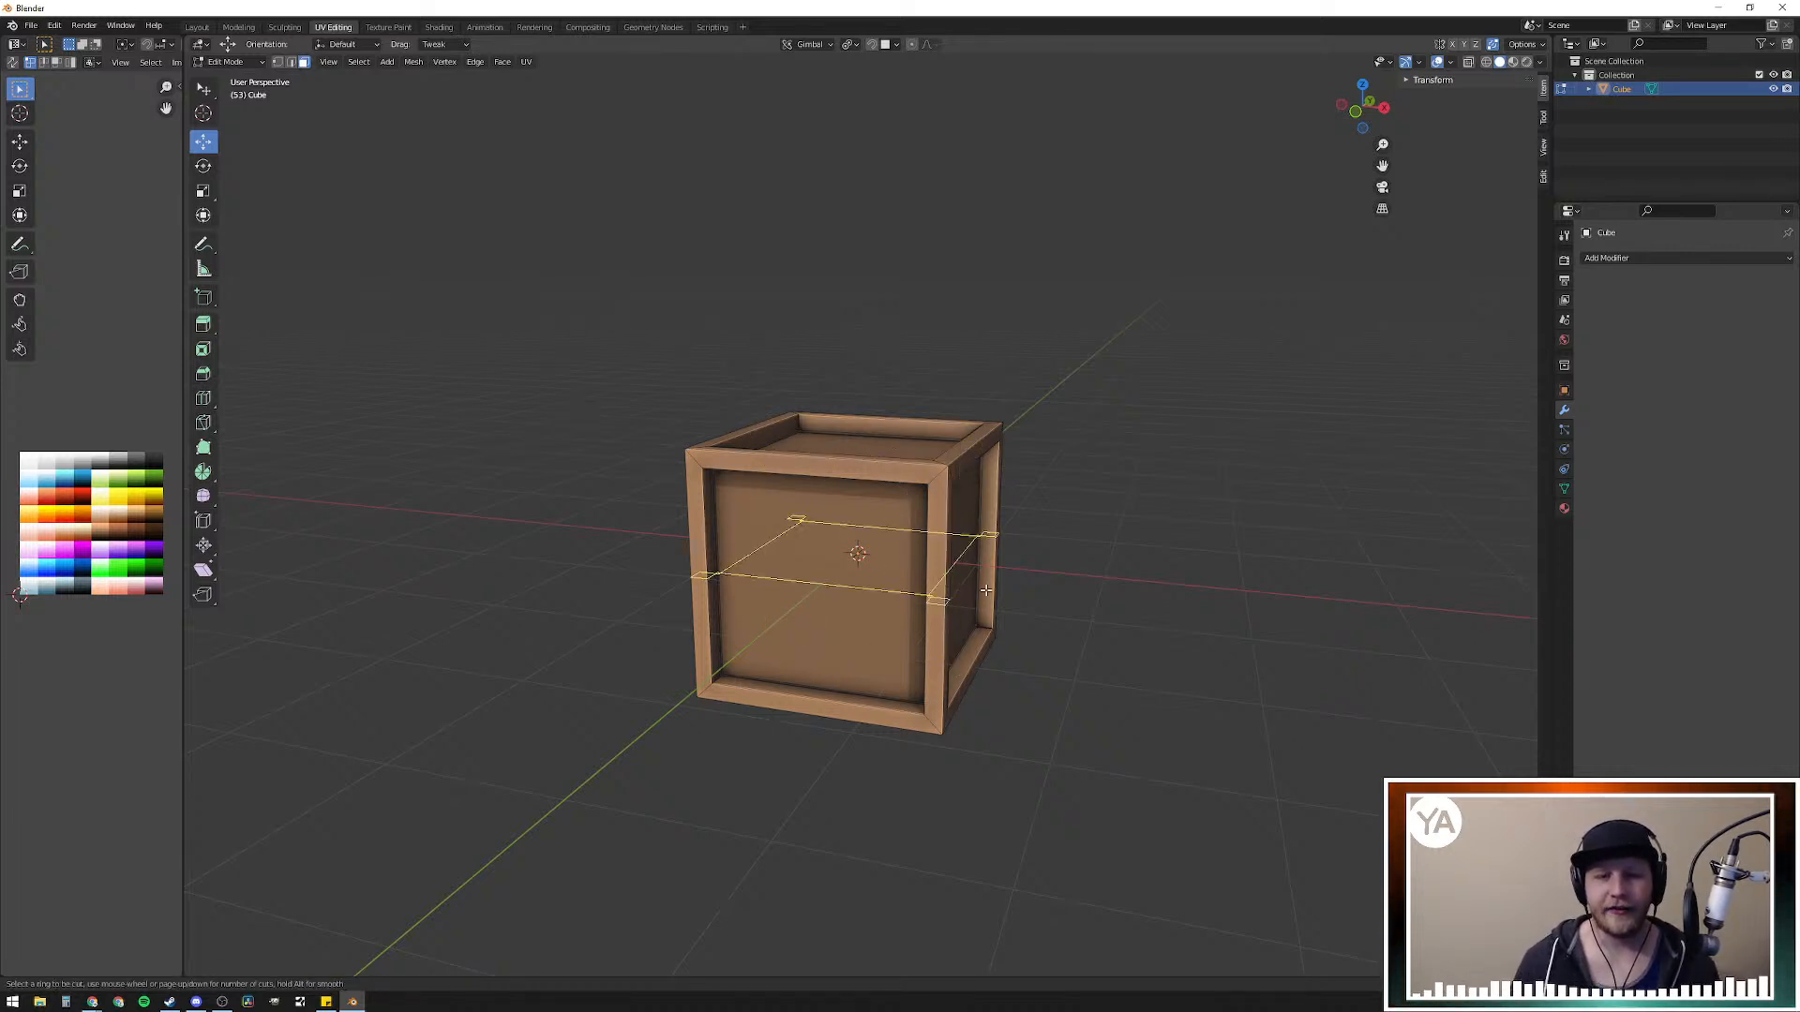
{"action": "scroll", "coordinate": [914, 583], "scroll_direction": "up", "scroll_amount": 2}
{"action": "left_click", "coordinate": [915, 583]}
{"action": "right_click", "coordinate": [916, 584]}
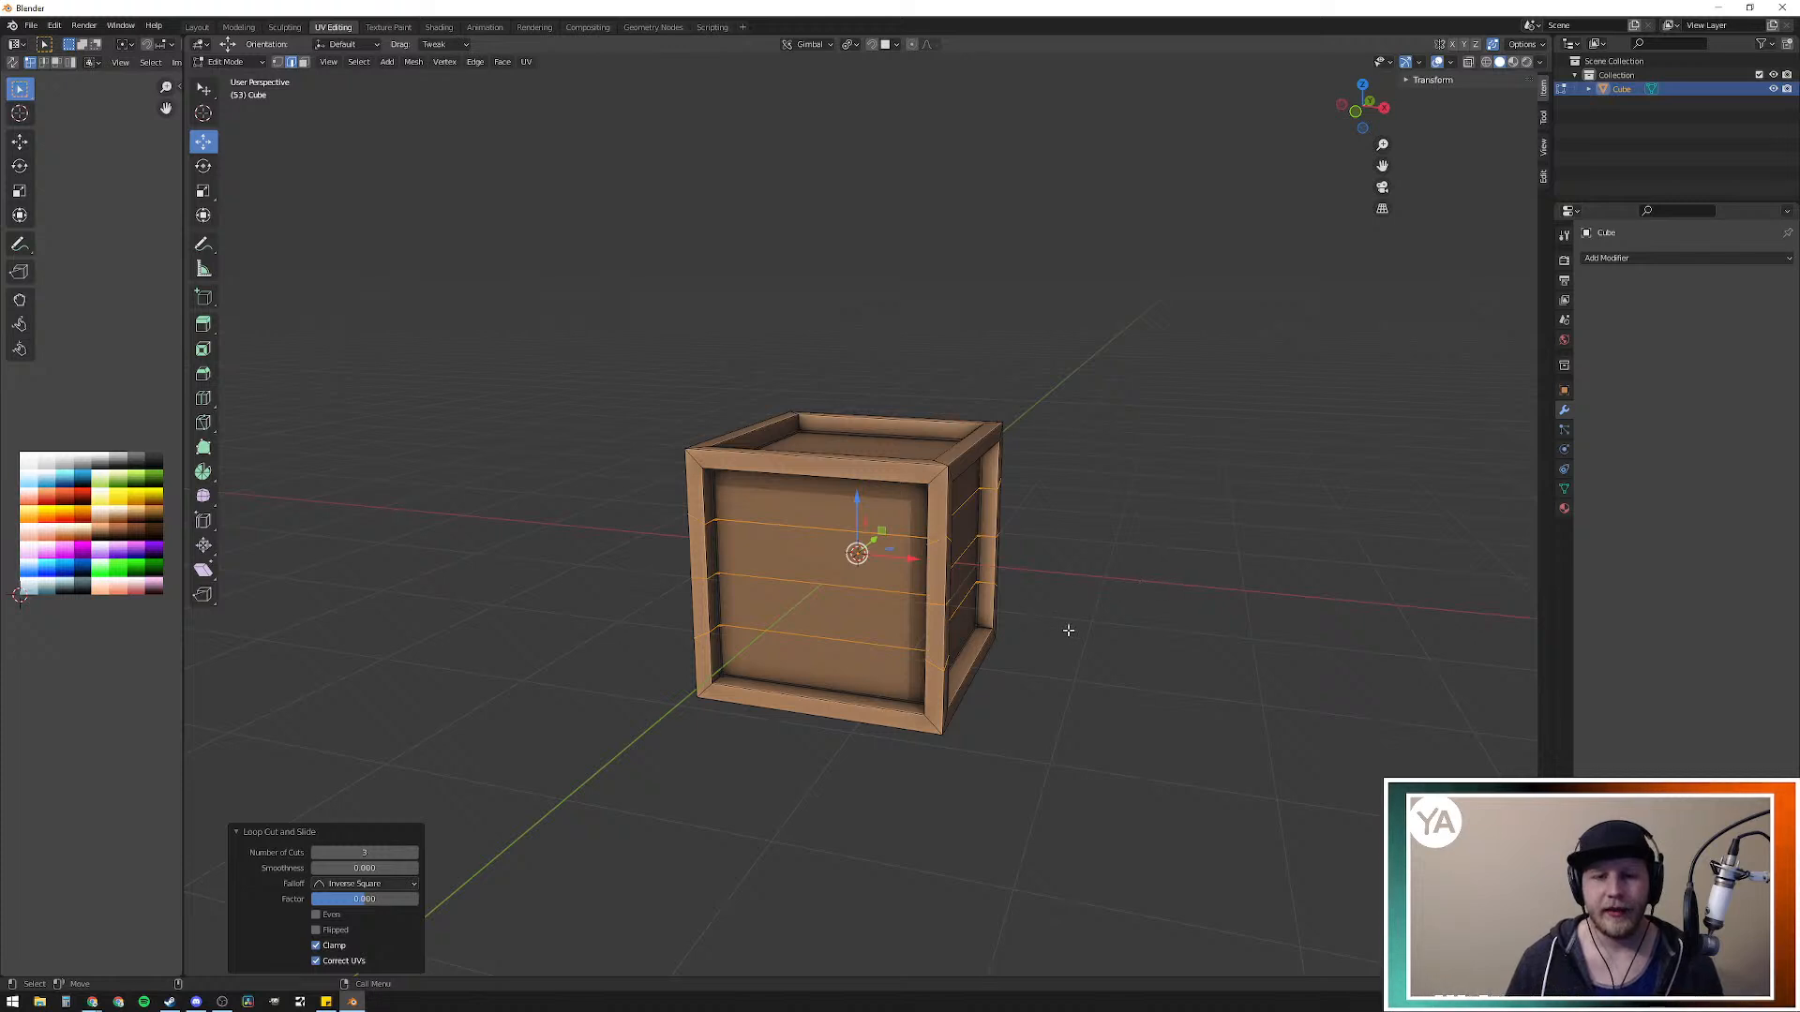
Step: Flatten each of the three horizontal edge loops by scaling them to 0 along Z
{"action": "middle_click_drag", "start_coordinate": [1050, 619], "coordinate": [1100, 627]}
{"action": "key", "text": "s"}
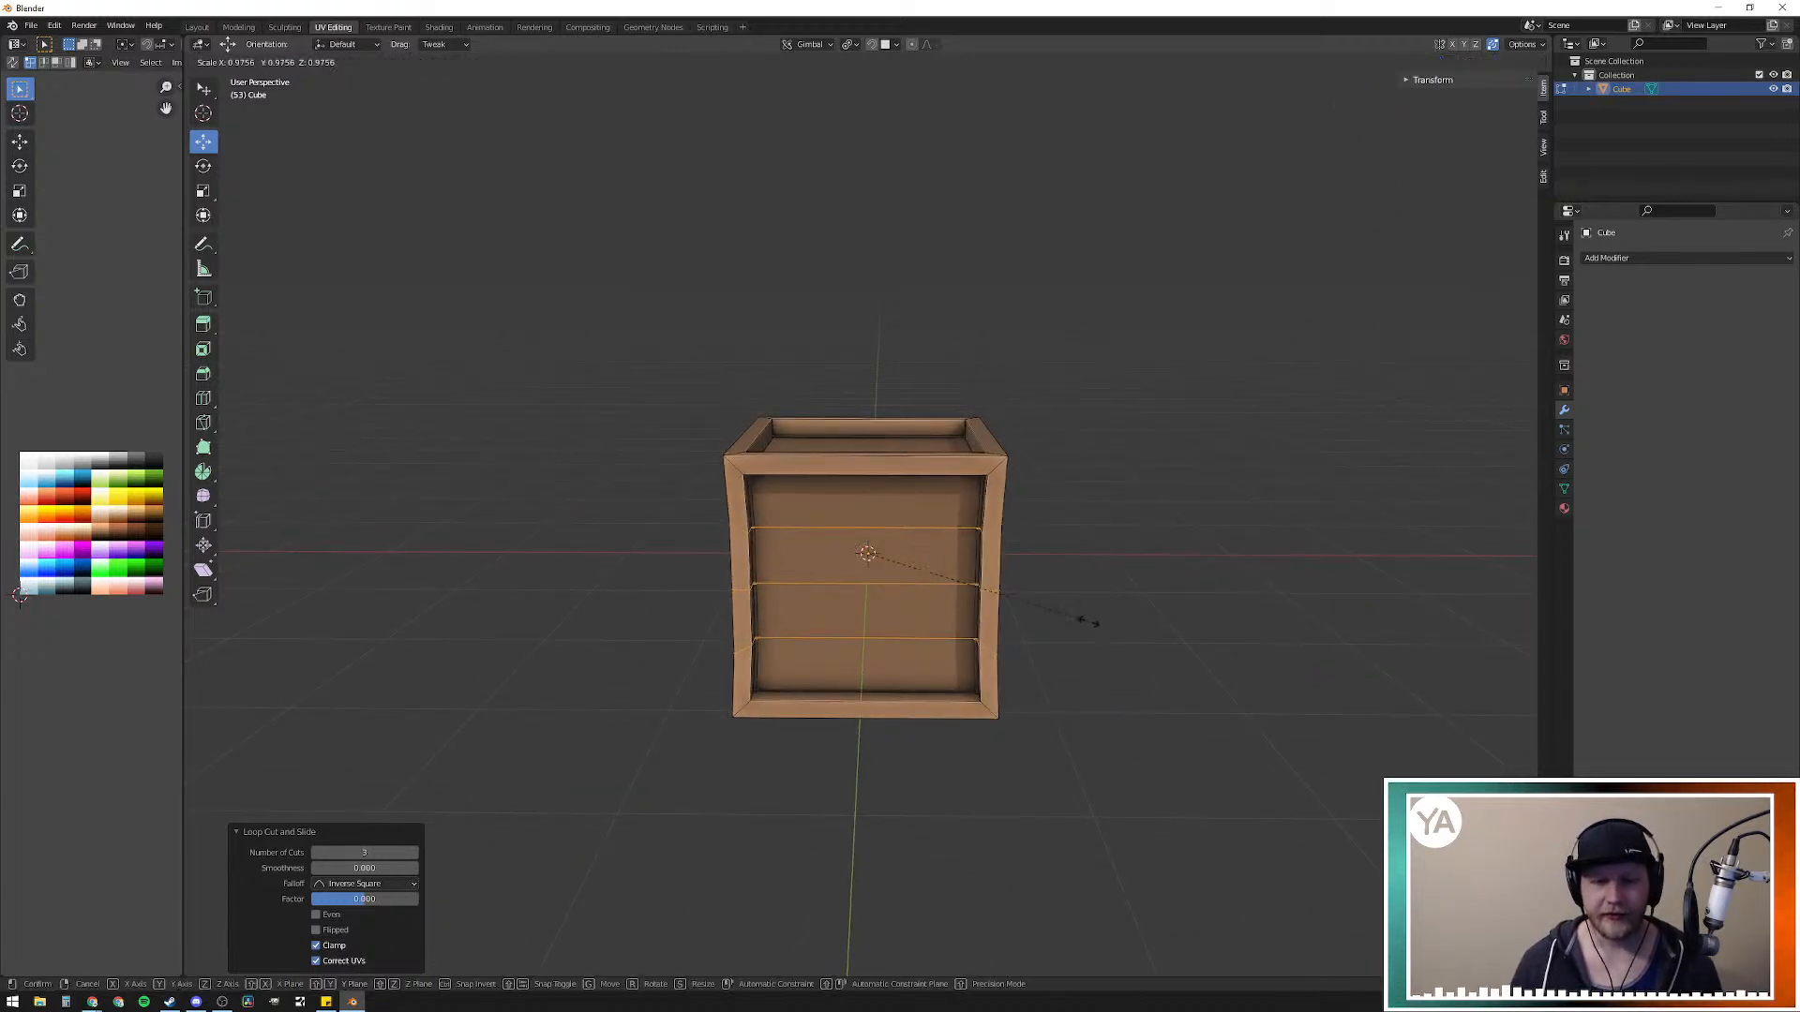
{"action": "key", "text": "y"}
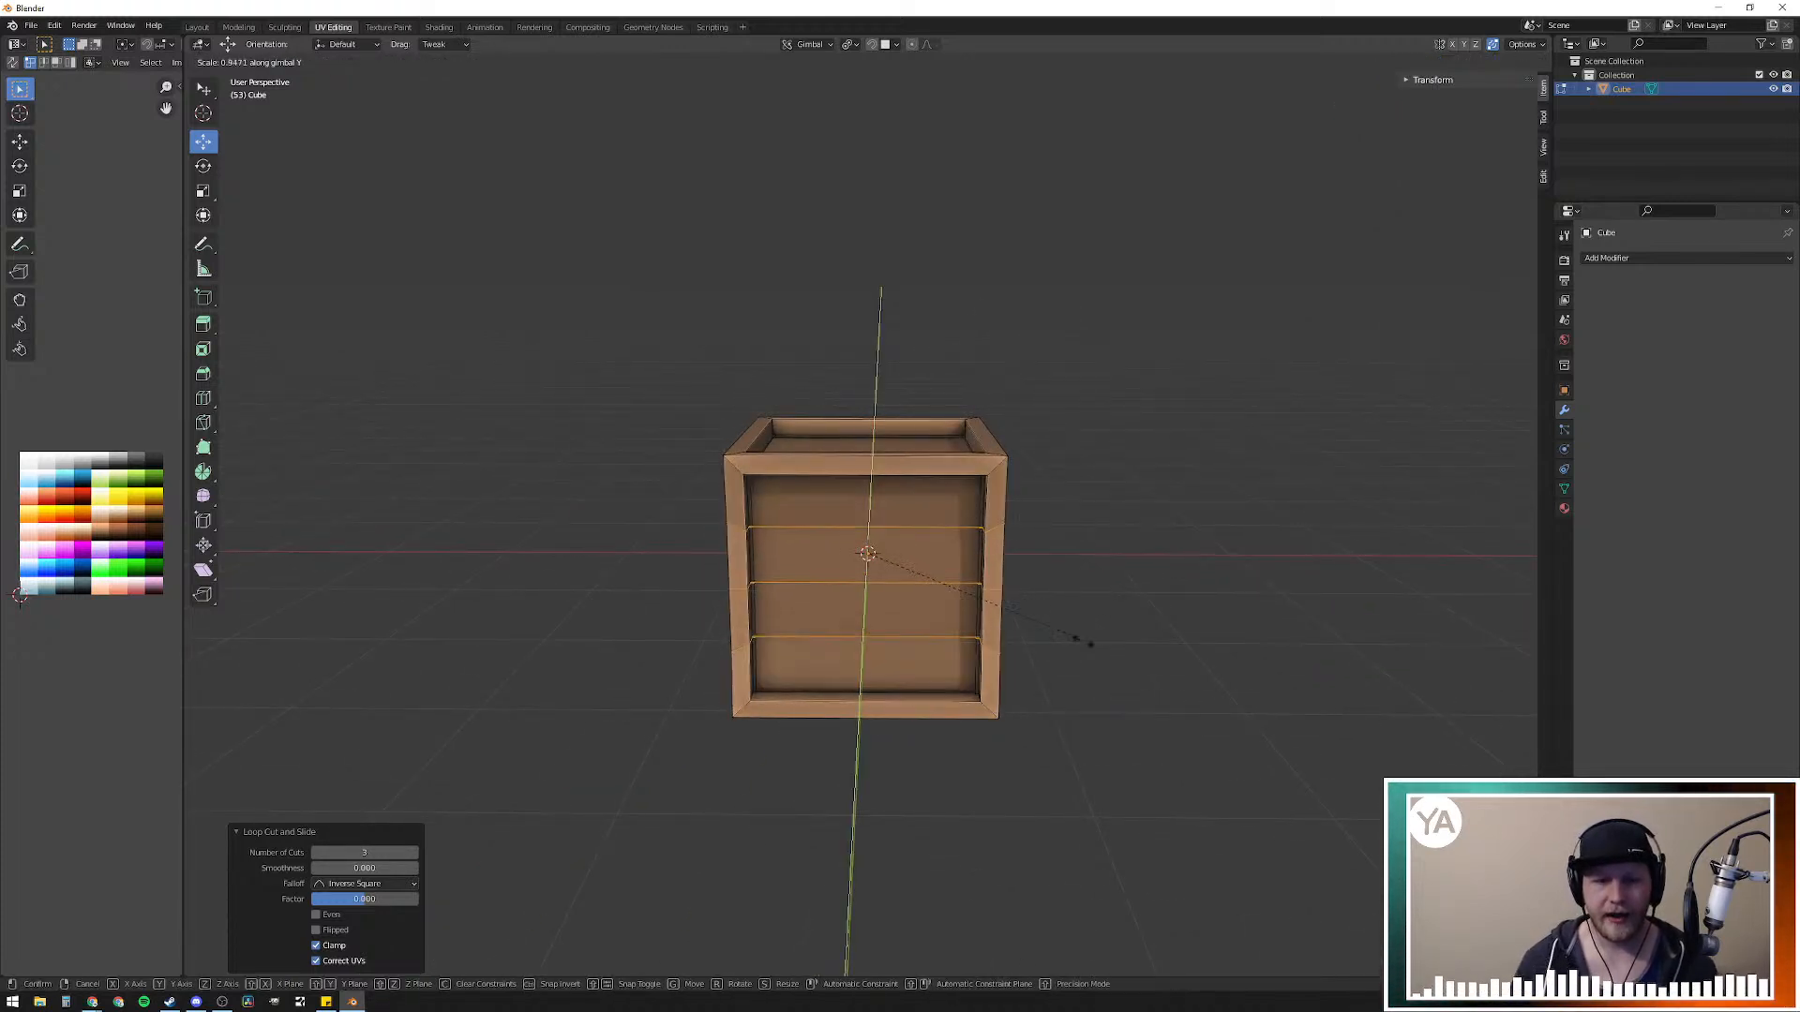
{"action": "key", "text": "x"}
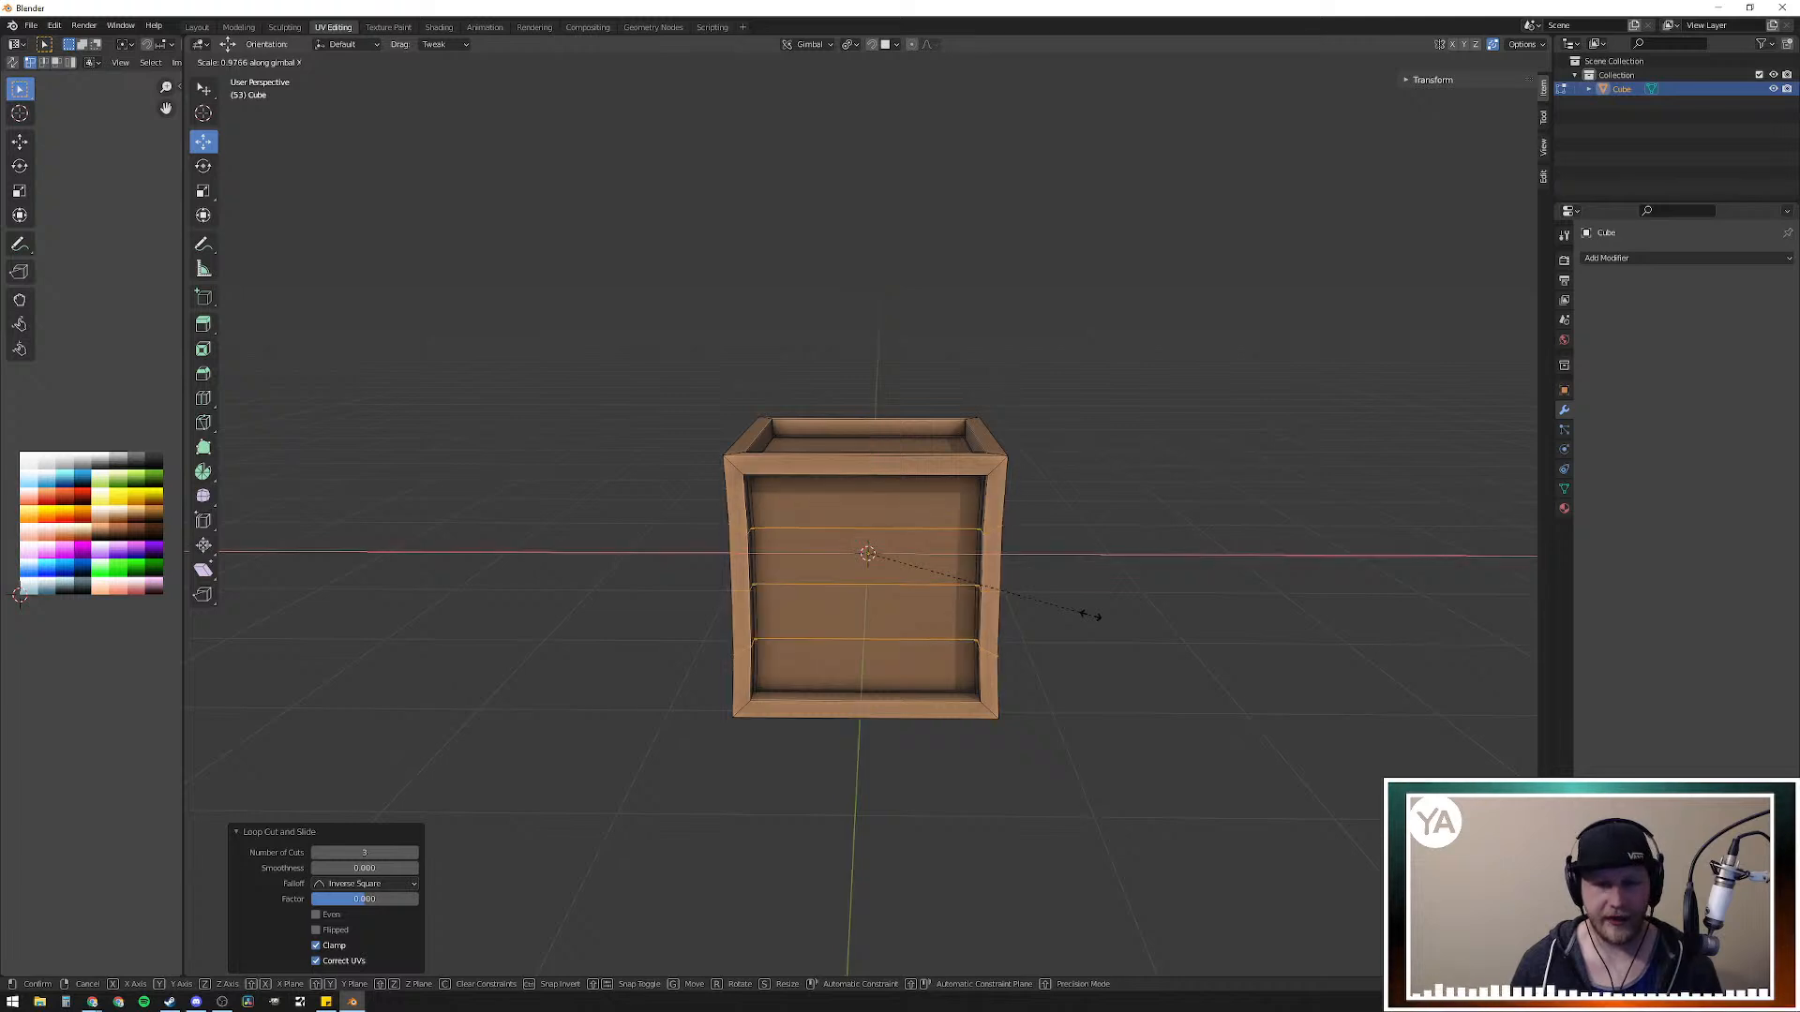
{"action": "key", "text": "z"}
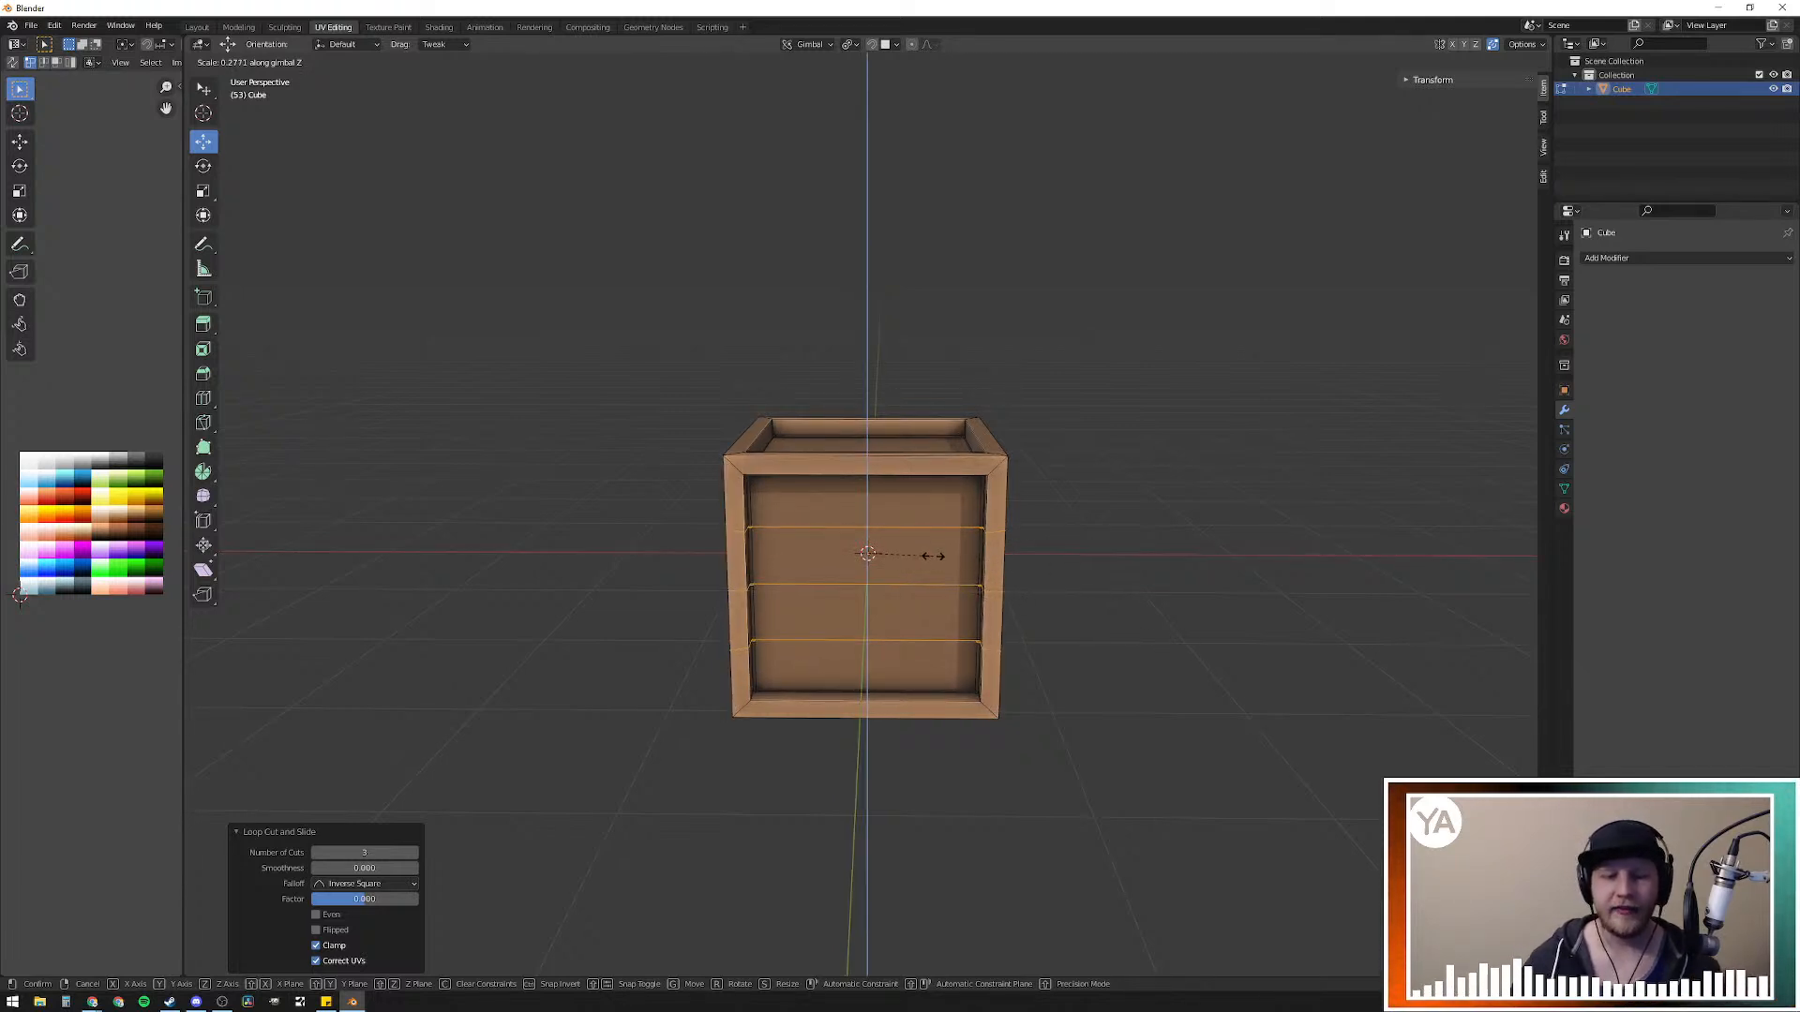
{"action": "key", "text": "0"}
{"action": "key", "text": "Return"}
Step: Select all four plank faces inside each of the crate's four side panels in face select mode
{"action": "middle_click_drag", "start_coordinate": [933, 557], "coordinate": [1077, 547]}
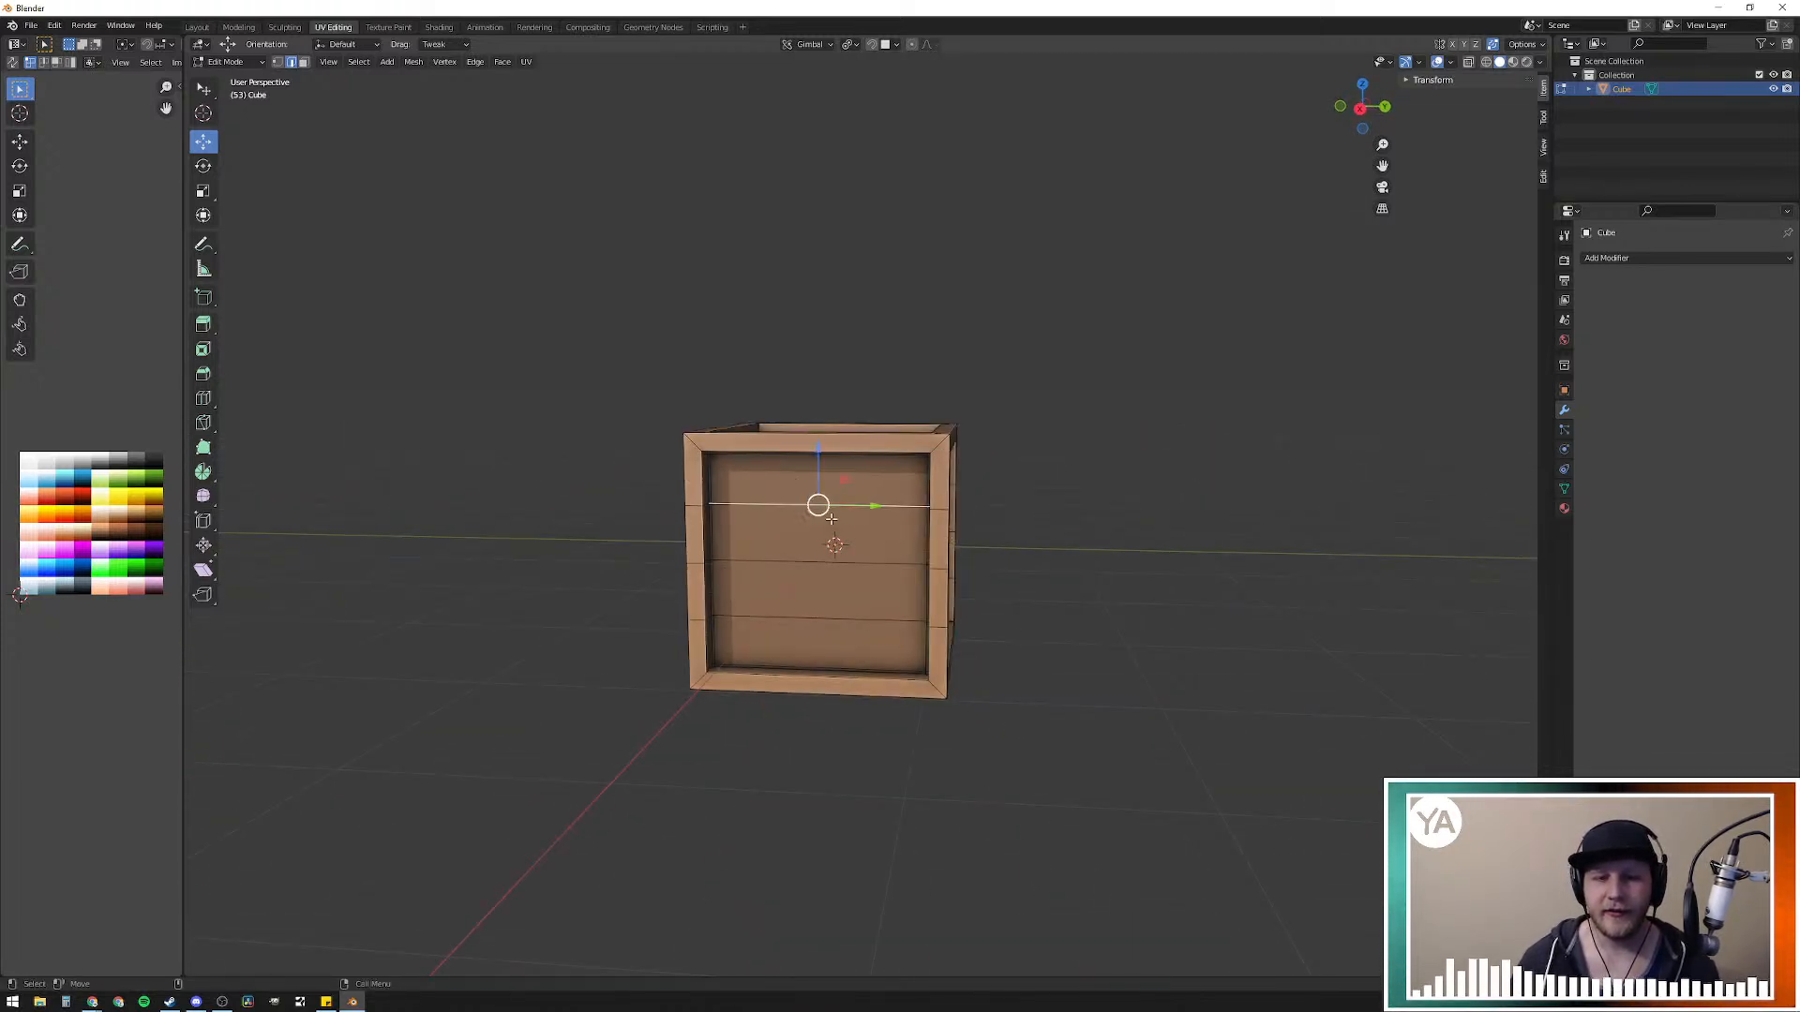
{"action": "right_click", "coordinate": [1126, 535]}
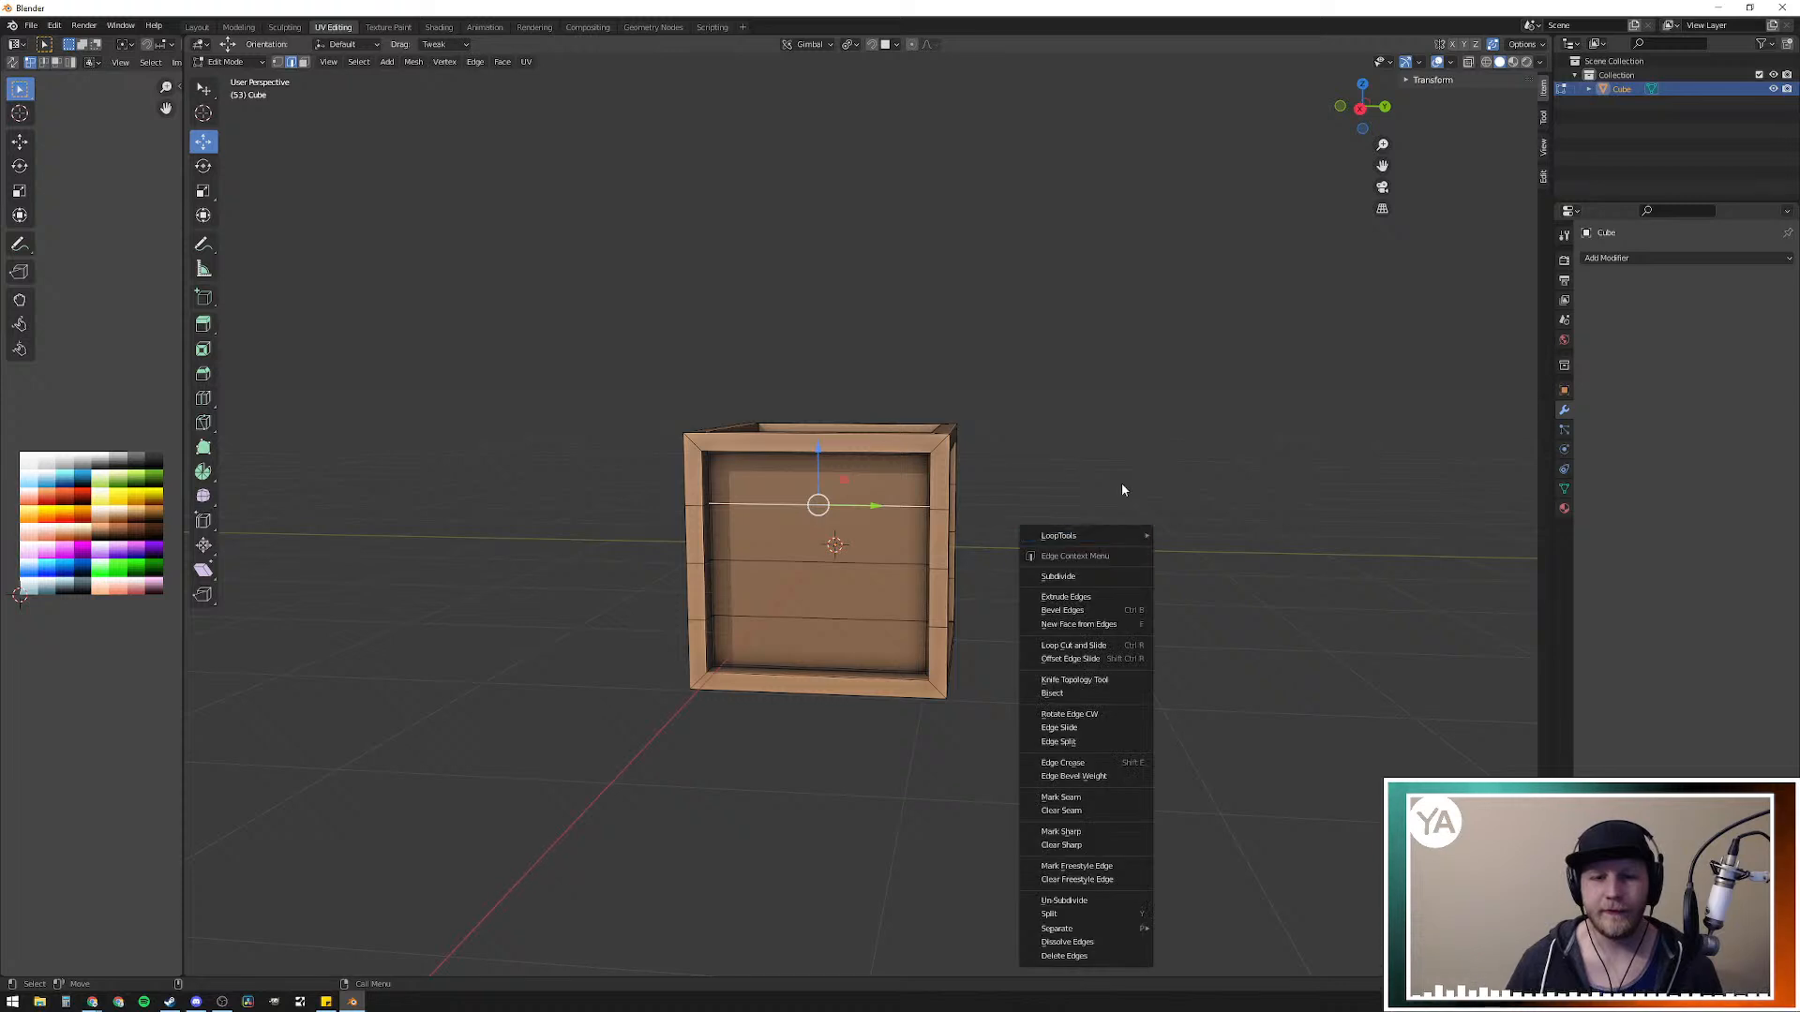
{"action": "key", "text": "3"}
{"action": "left_click", "coordinate": [820, 482]}
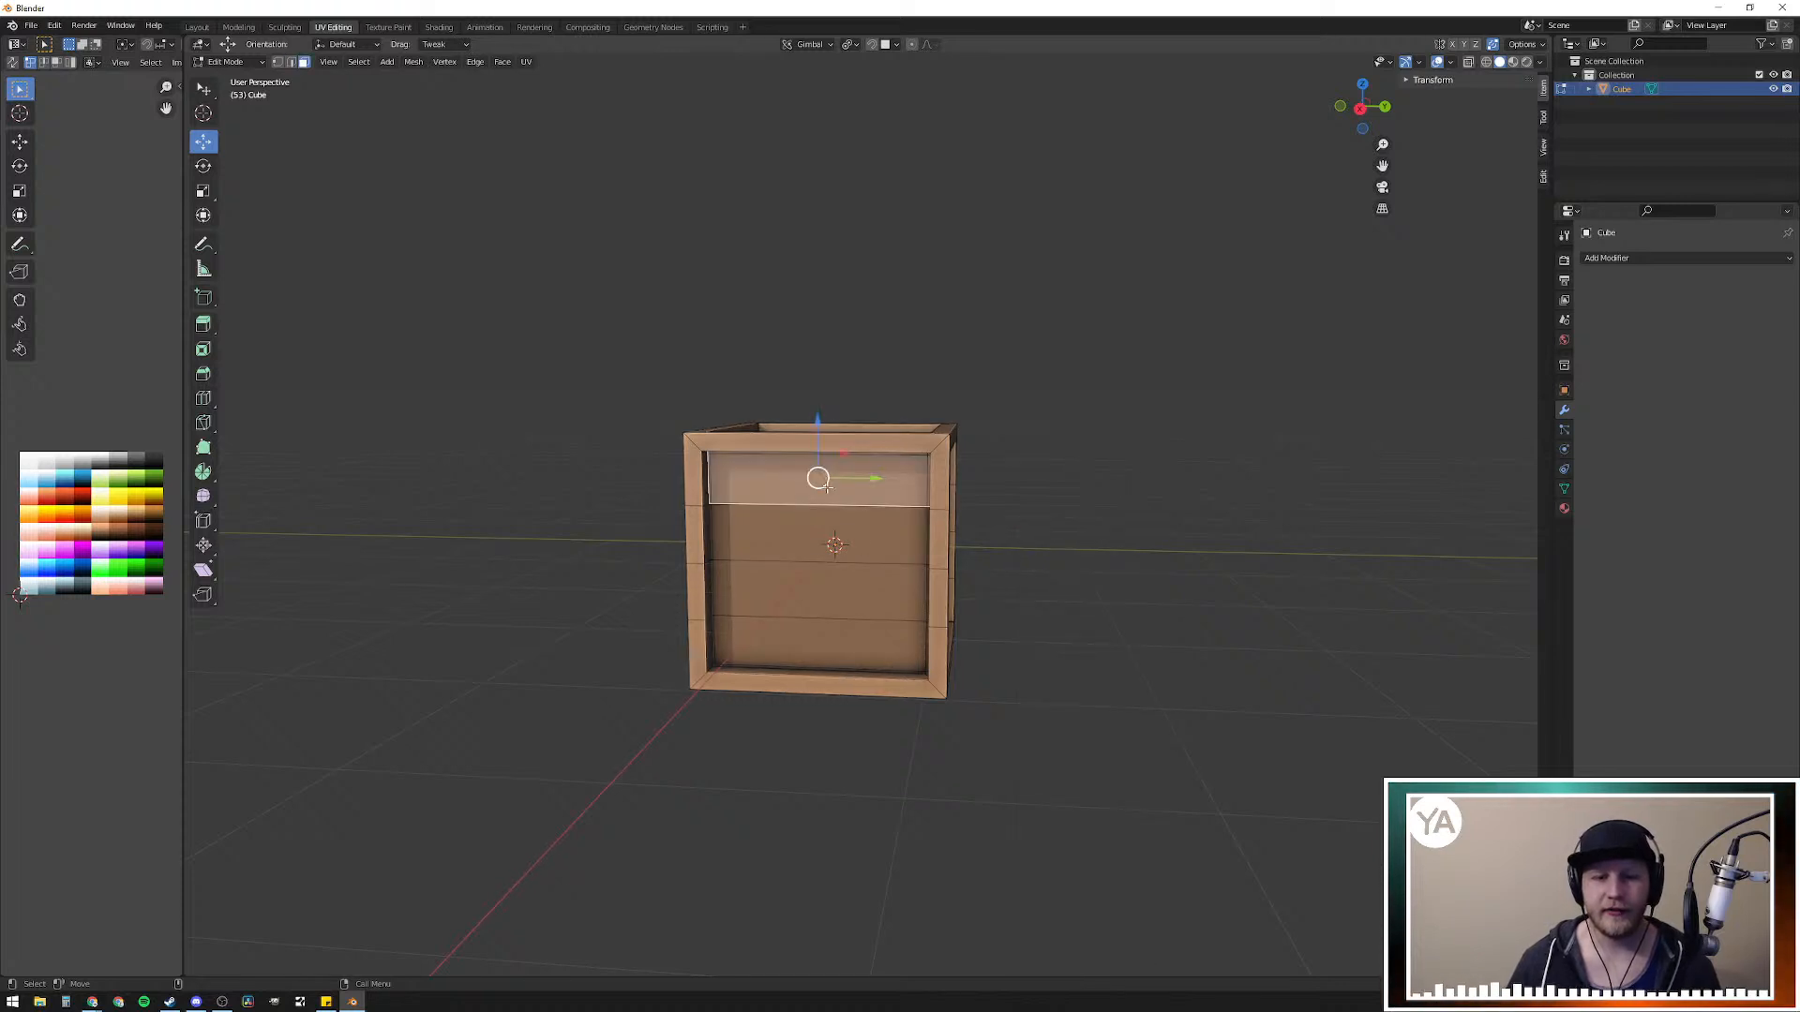
{"action": "left_click", "coordinate": [834, 642], "text": "ctrl+shift"}
{"action": "middle_click_drag", "start_coordinate": [1067, 636], "coordinate": [831, 515]}
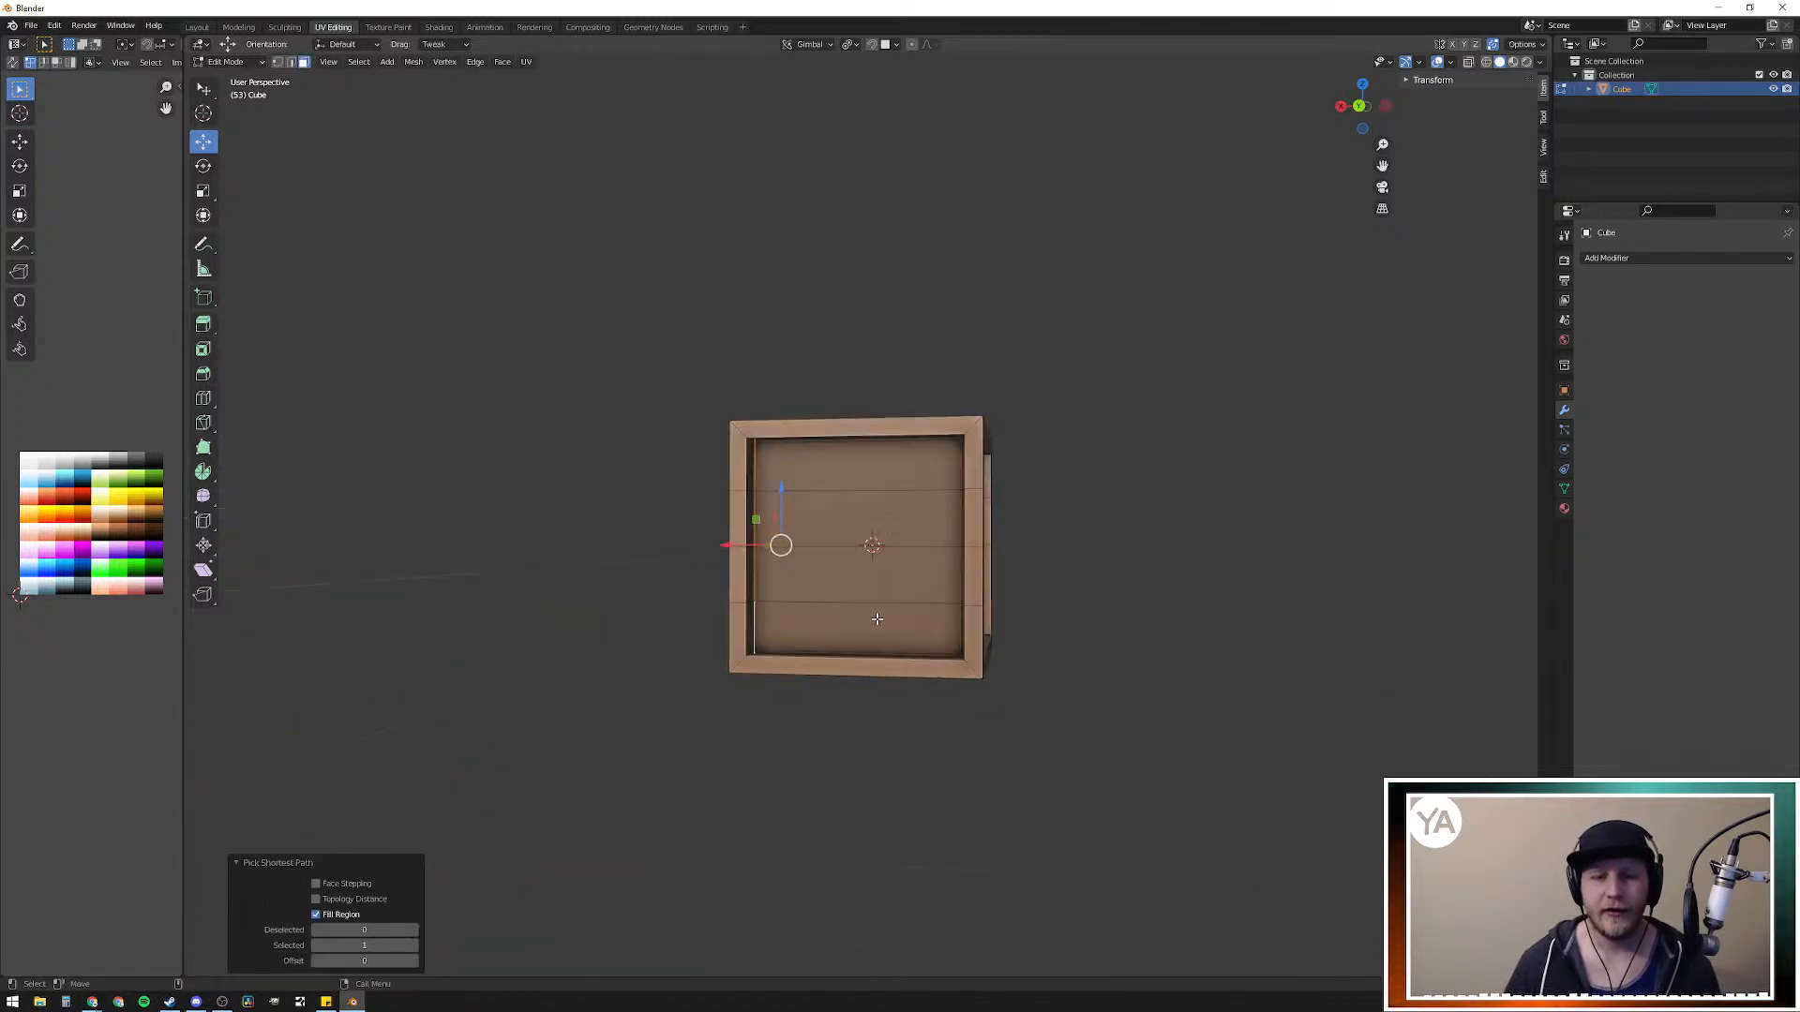
{"action": "left_click", "coordinate": [828, 482]}
{"action": "left_click", "coordinate": [861, 630], "text": "ctrl+shift"}
{"action": "middle_click_drag", "start_coordinate": [862, 630], "coordinate": [936, 655]}
{"action": "left_click", "coordinate": [875, 466]}
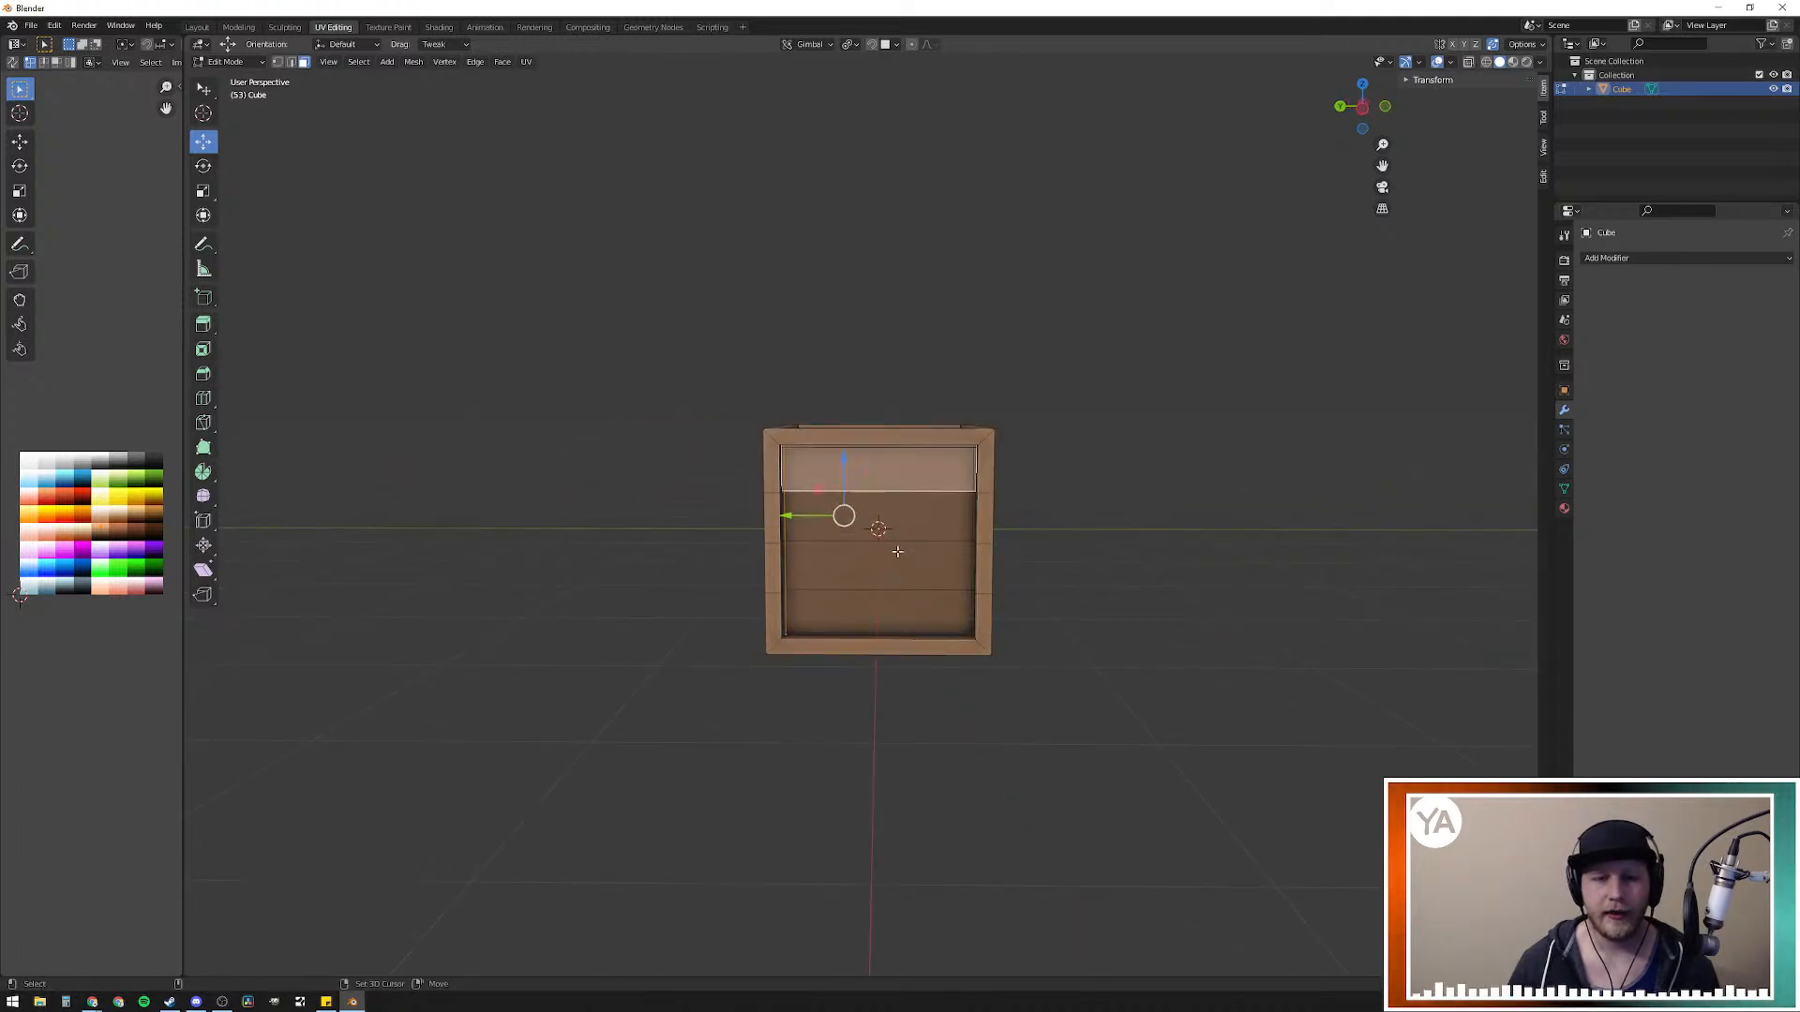
{"action": "left_click", "coordinate": [891, 602], "text": "ctrl+shift"}
{"action": "middle_click_drag", "start_coordinate": [1116, 586], "coordinate": [990, 591]}
{"action": "left_click", "coordinate": [1008, 484]}
{"action": "left_click", "coordinate": [1064, 642], "text": "ctrl+shift"}
{"action": "mouse_move", "coordinate": [1064, 642]}
{"action": "middle_mouse_down"}
{"action": "mouse_move", "coordinate": [1062, 627]}
{"action": "mouse_move", "coordinate": [899, 622]}
{"action": "mouse_move", "coordinate": [1073, 723]}
{"action": "mouse_move", "coordinate": [1077, 616]}
{"action": "middle_mouse_up"}
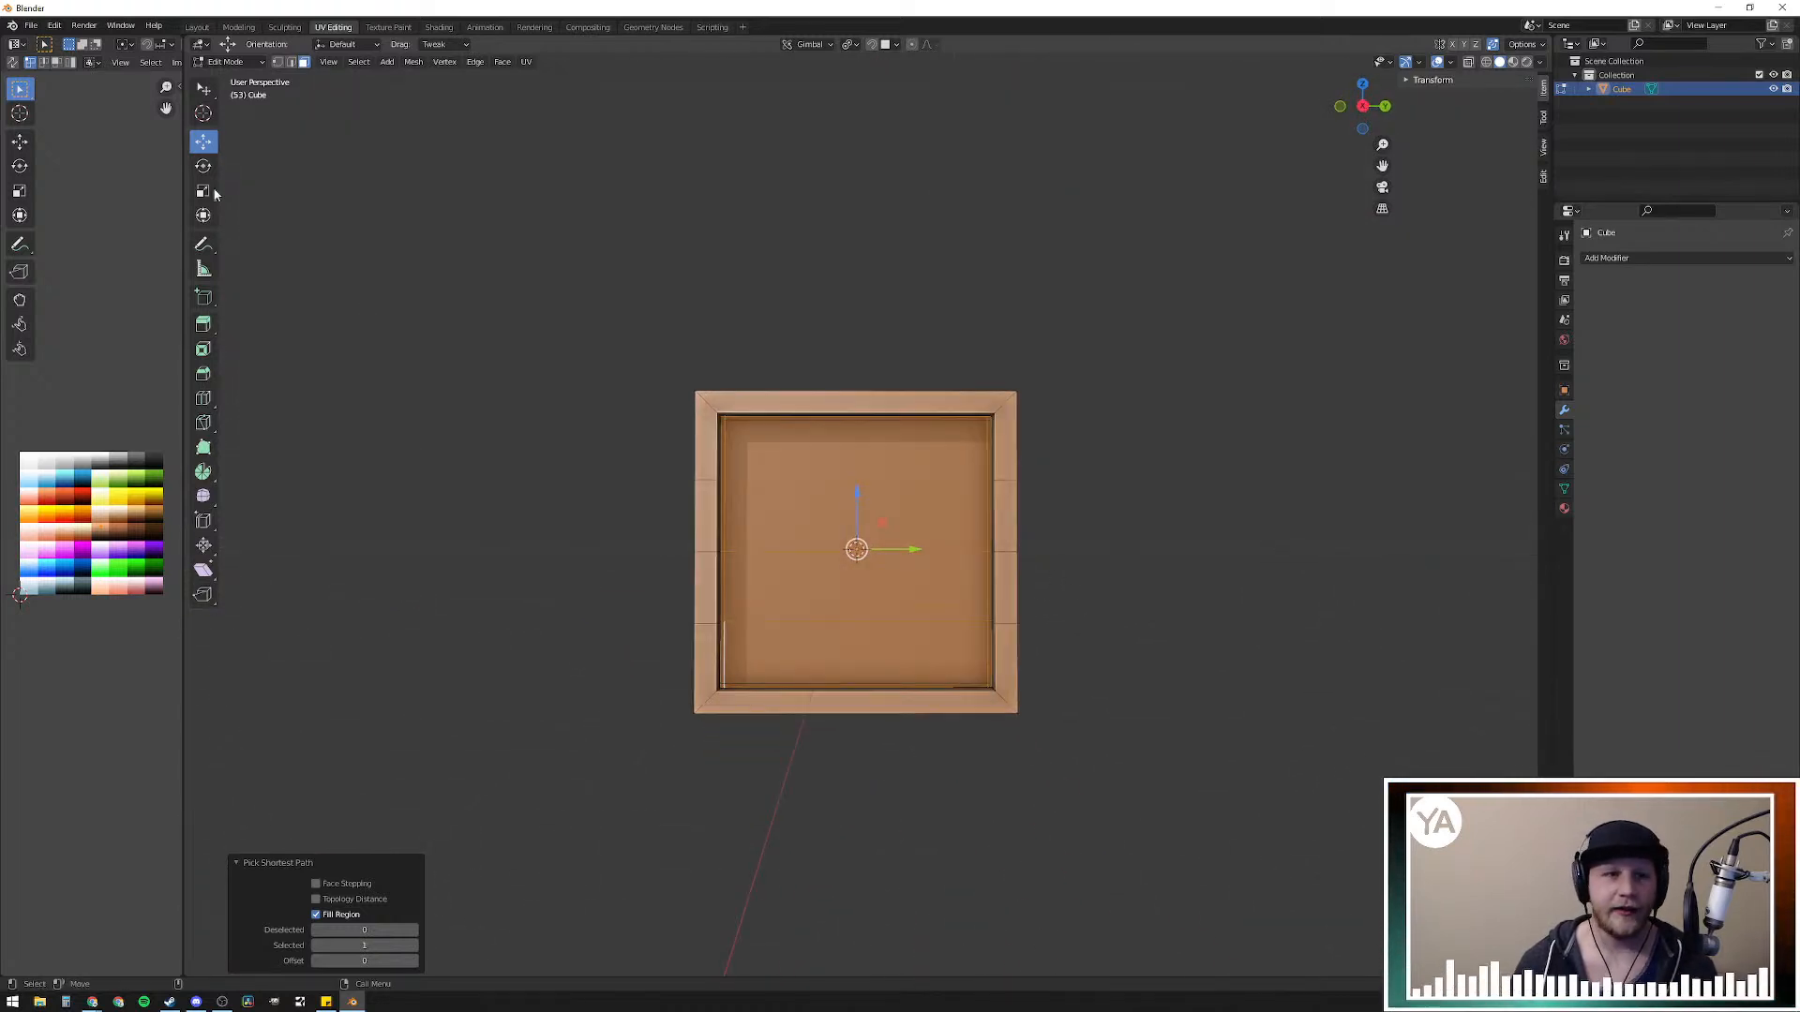
Step: Apply Select Random with the Deselect action to the selected side planks and lower its random seed by seven
{"action": "left_click", "coordinate": [365, 64]}
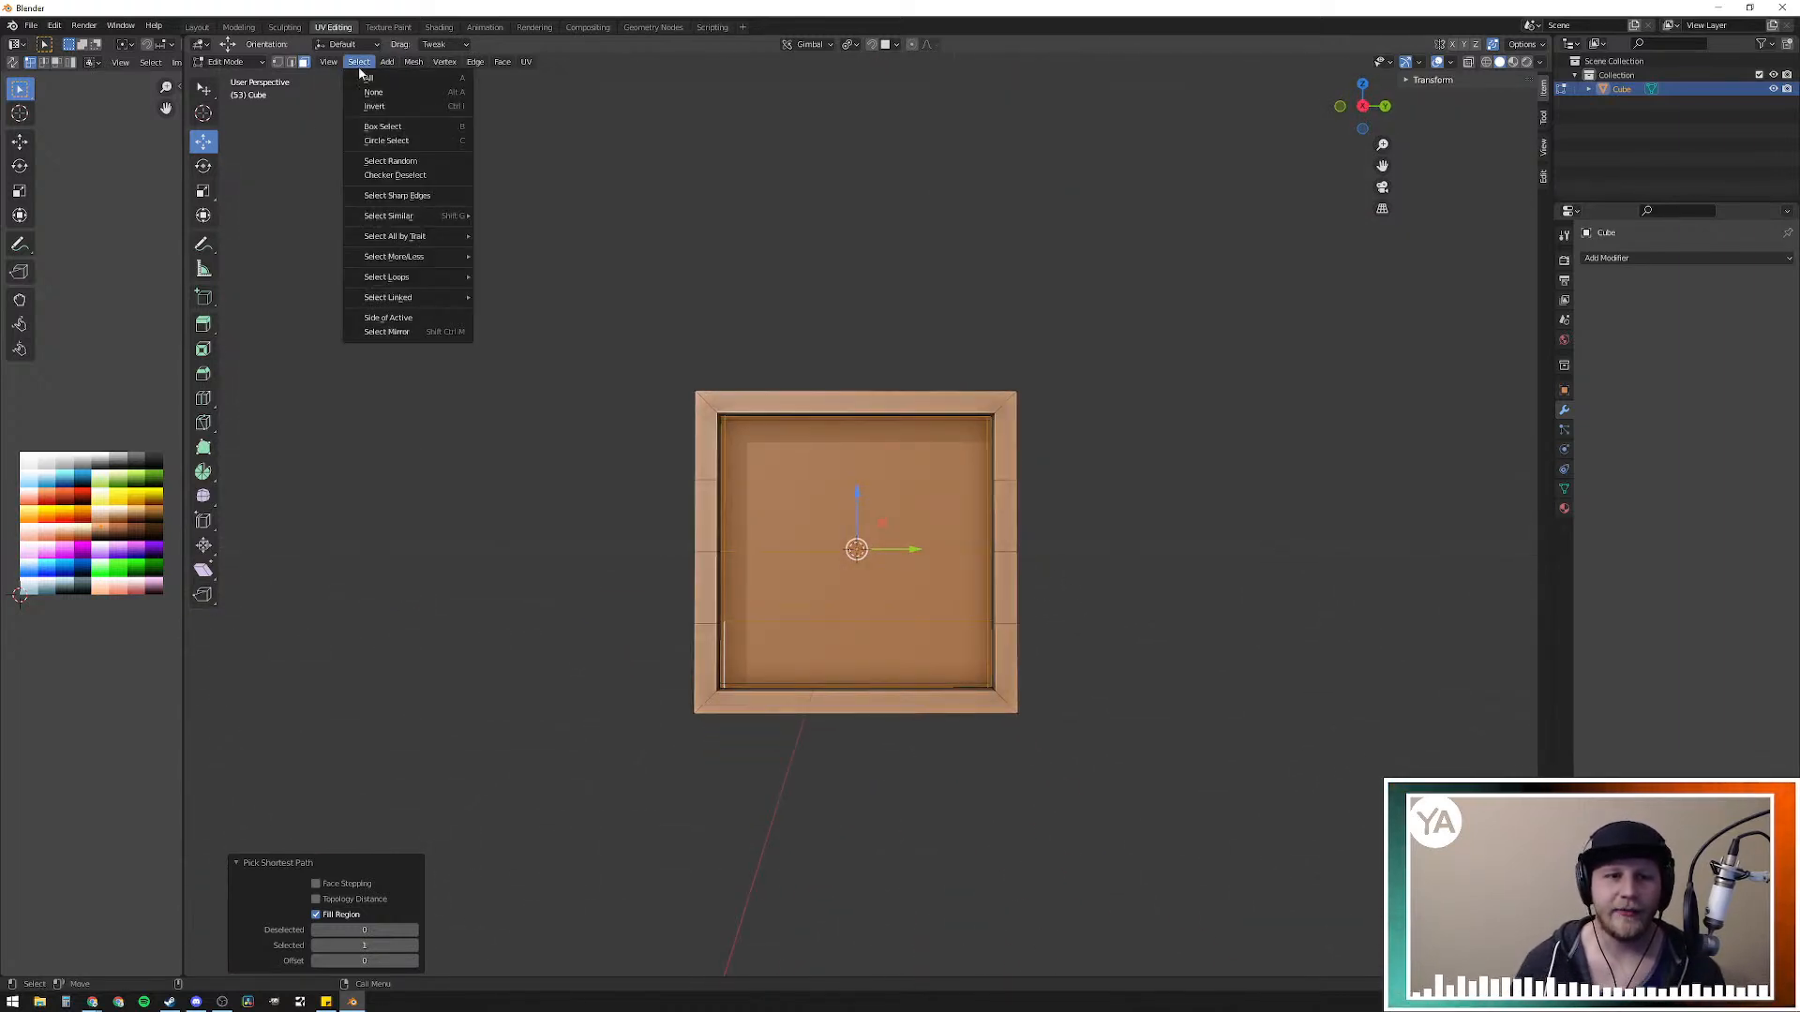
{"action": "left_click", "coordinate": [429, 162]}
{"action": "middle_click_drag", "start_coordinate": [1120, 644], "coordinate": [312, 630]}
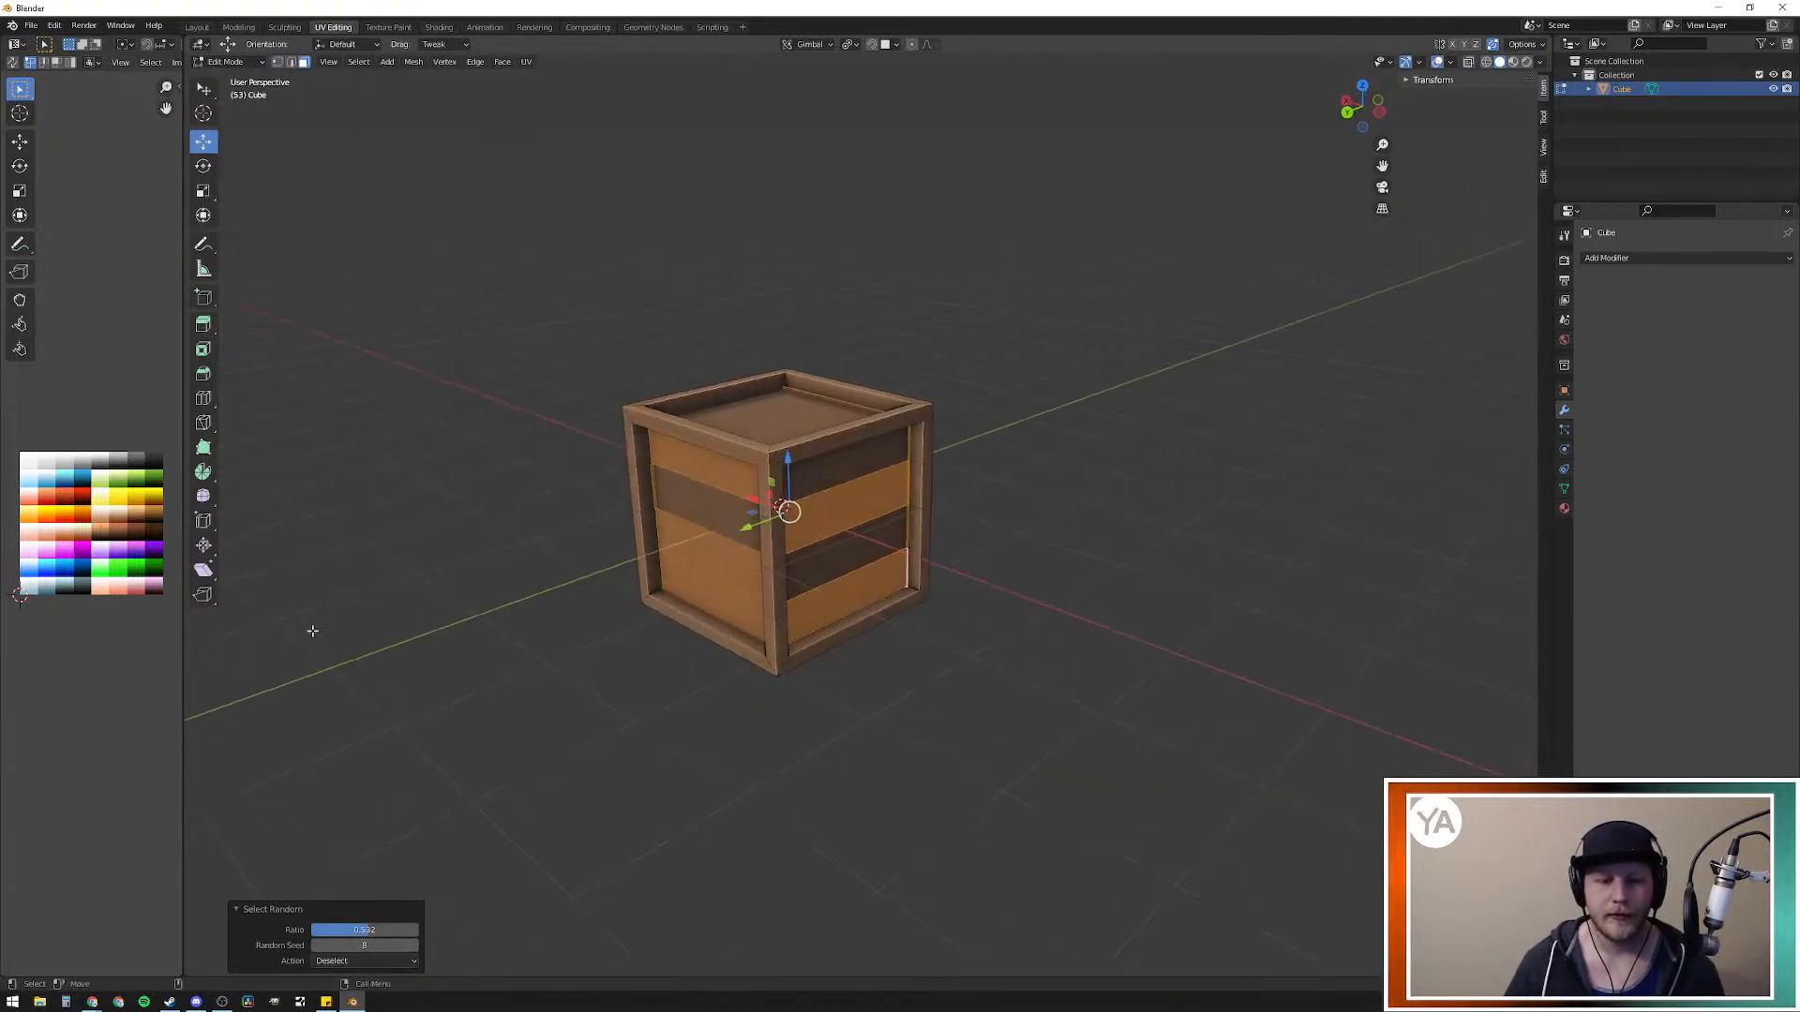
{"action": "left_click", "coordinate": [317, 946]}
{"action": "left_click", "coordinate": [317, 946]}
{"action": "left_click", "coordinate": [316, 946]}
{"action": "left_click", "coordinate": [317, 946]}
{"action": "left_click", "coordinate": [316, 946]}
{"action": "left_click", "coordinate": [317, 945]}
{"action": "left_click", "coordinate": [317, 945]}
Step: Set the random deselection ratio to 0.5 and raise the random seed by two for a varied plank pattern
{"action": "middle_click_drag", "start_coordinate": [462, 671], "coordinate": [719, 712]}
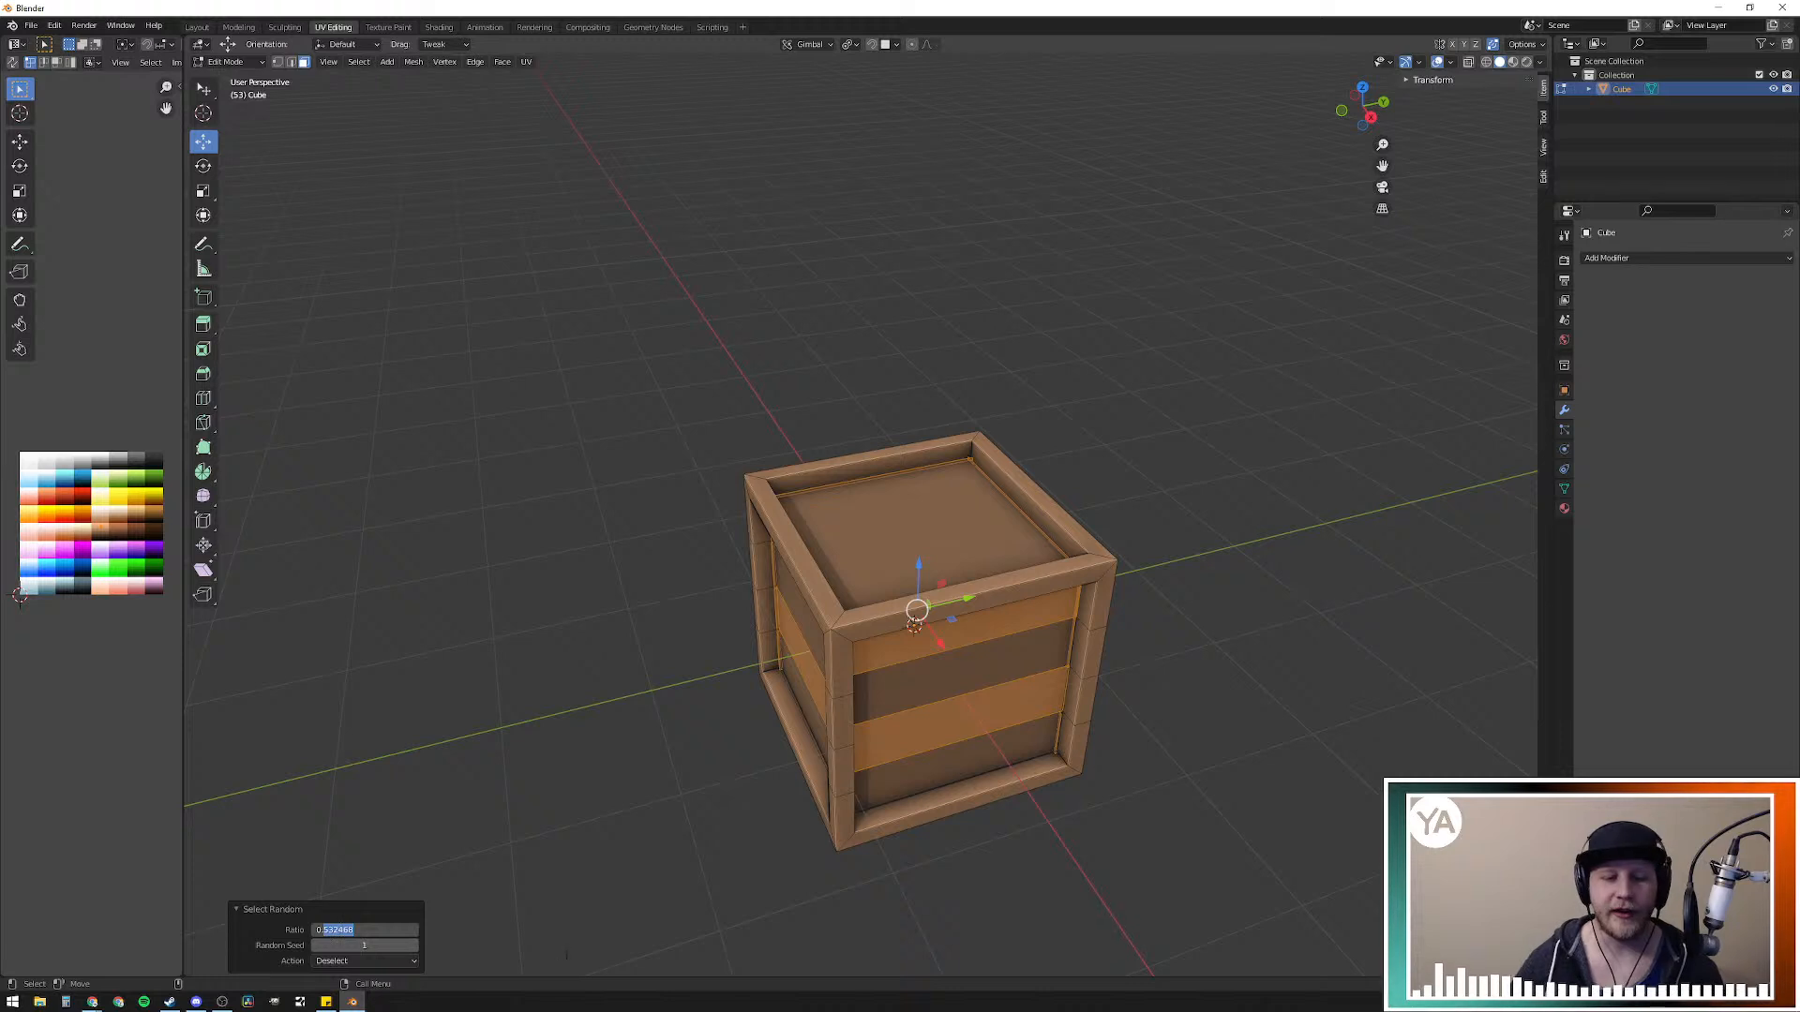
{"action": "middle_click_drag", "start_coordinate": [654, 697], "coordinate": [409, 812]}
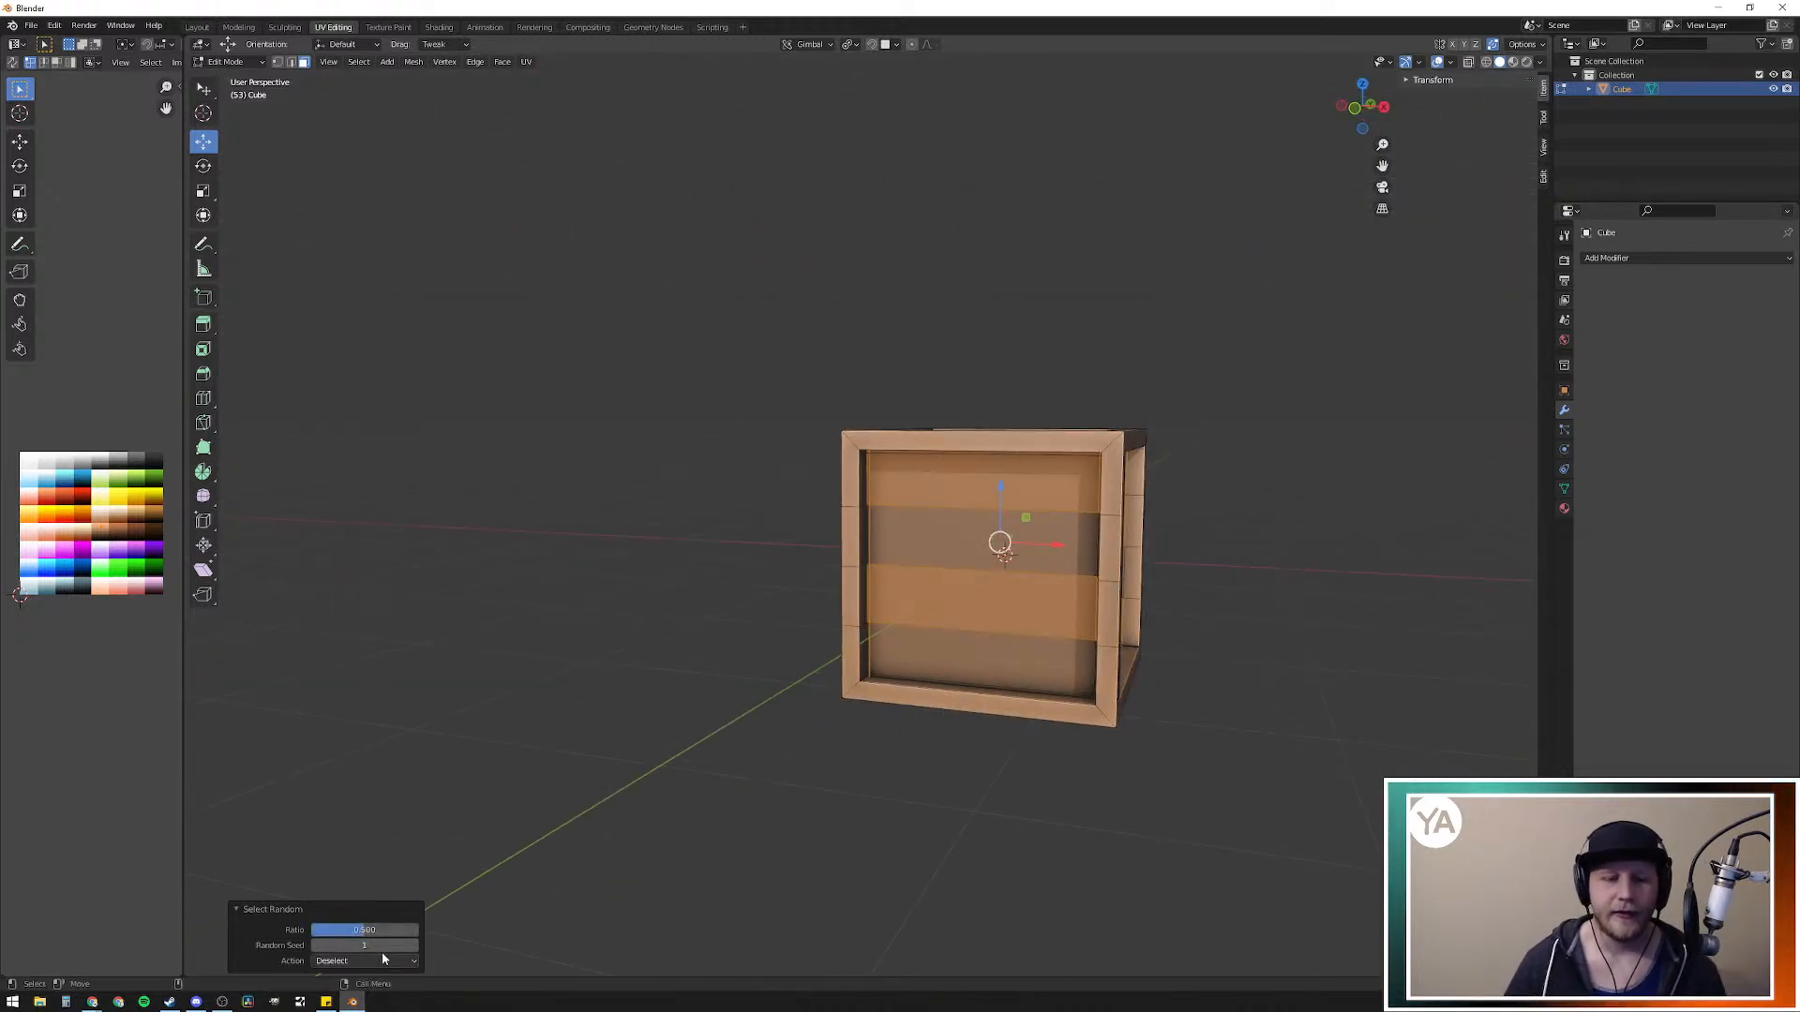
{"action": "left_click", "coordinate": [413, 945]}
{"action": "middle_click_drag", "start_coordinate": [852, 855], "coordinate": [872, 765]}
{"action": "left_click", "coordinate": [414, 945]}
Step: Extrude the randomly selected side planks outward along their normals by about 0.038 m
{"action": "middle_click_drag", "start_coordinate": [880, 896], "coordinate": [1173, 738]}
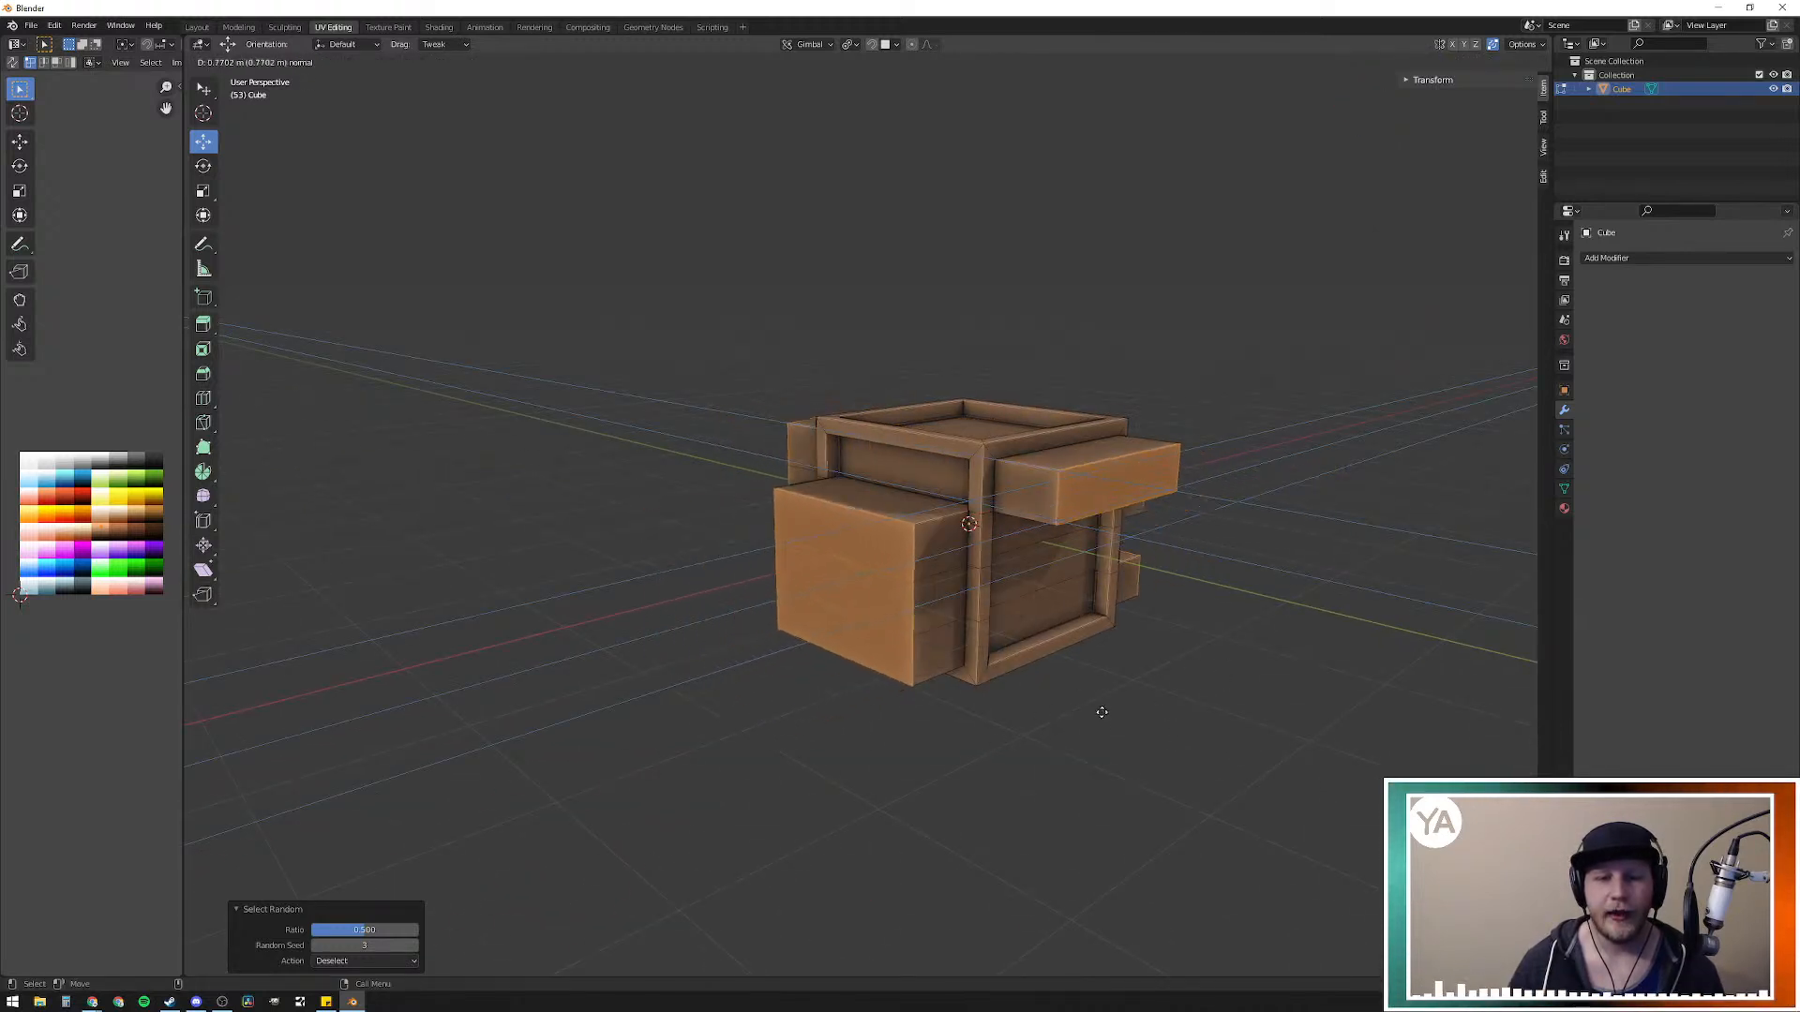
{"action": "left_click", "coordinate": [1173, 694]}
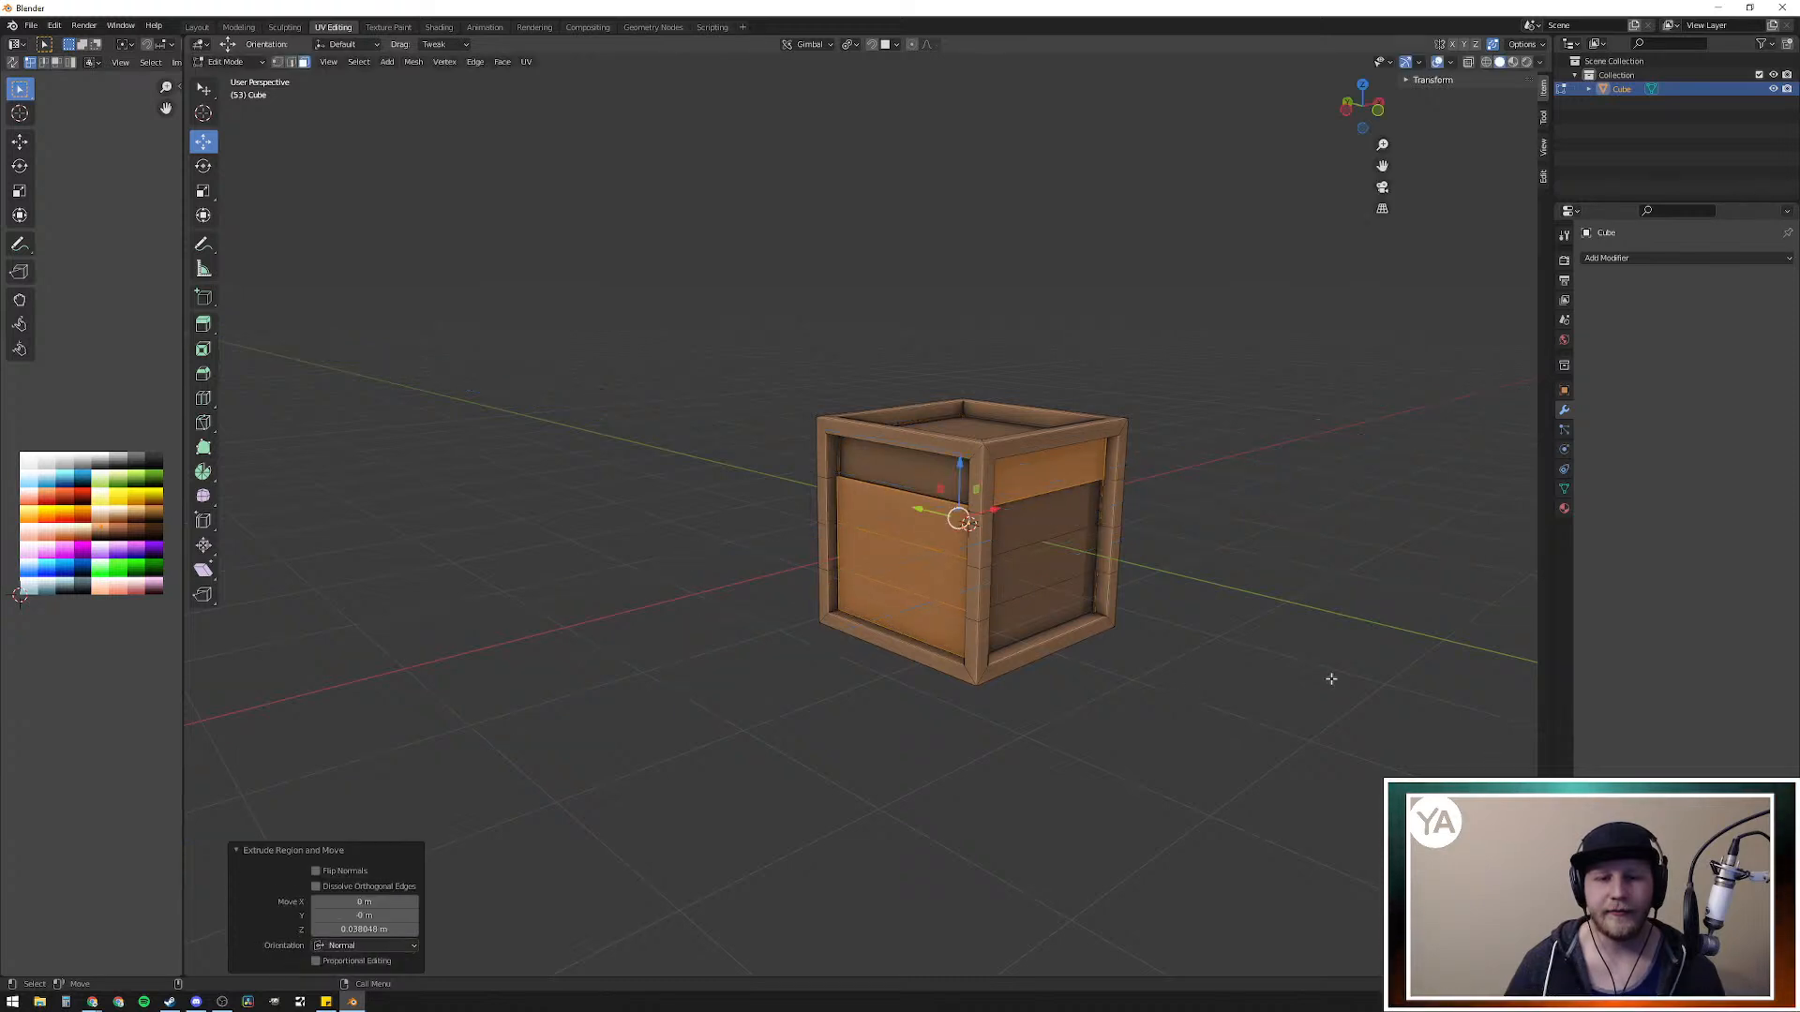
Step: Extrude the lowest plank on one side slightly outward, and the third plank down on the neighbouring side by about 0.047 m
{"action": "middle_click_drag", "start_coordinate": [1325, 675], "coordinate": [1125, 673]}
{"action": "left_click", "coordinate": [937, 633]}
{"action": "key", "text": "e"}
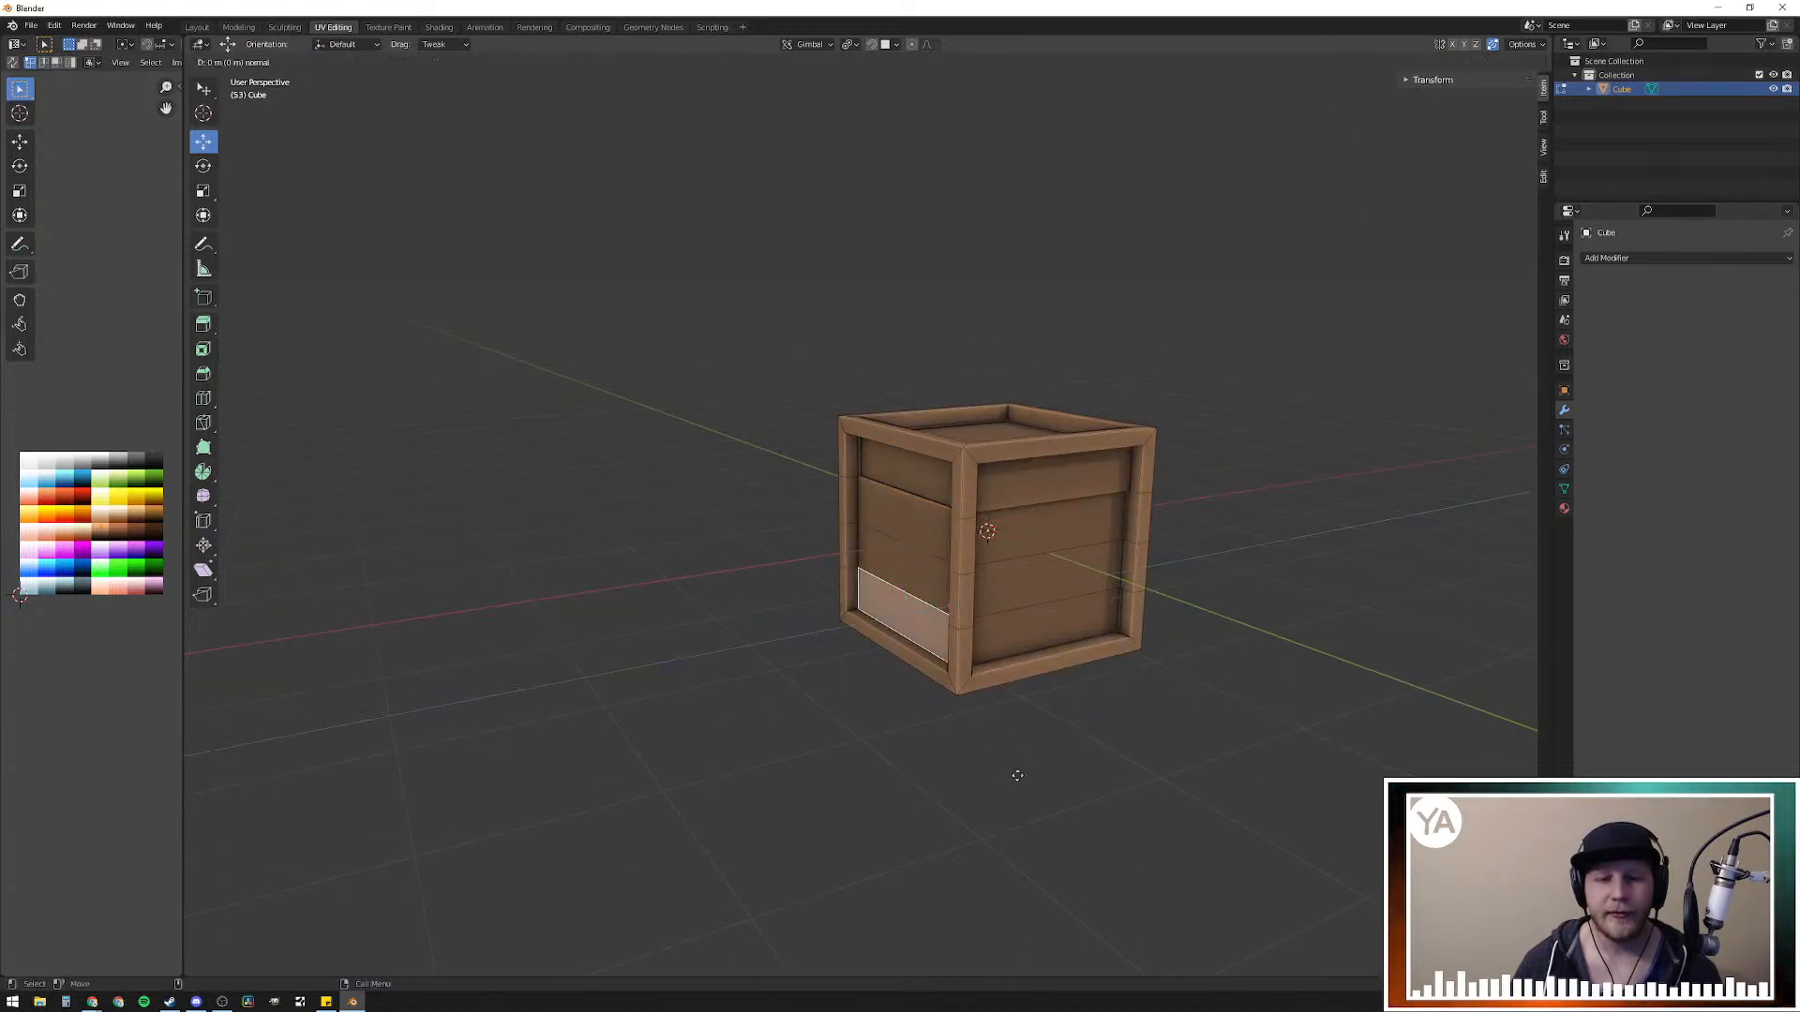
{"action": "left_click", "coordinate": [1017, 768]}
{"action": "middle_click_drag", "start_coordinate": [1406, 712], "coordinate": [1256, 709]}
{"action": "left_click", "coordinate": [985, 670]}
{"action": "key", "text": "e"}
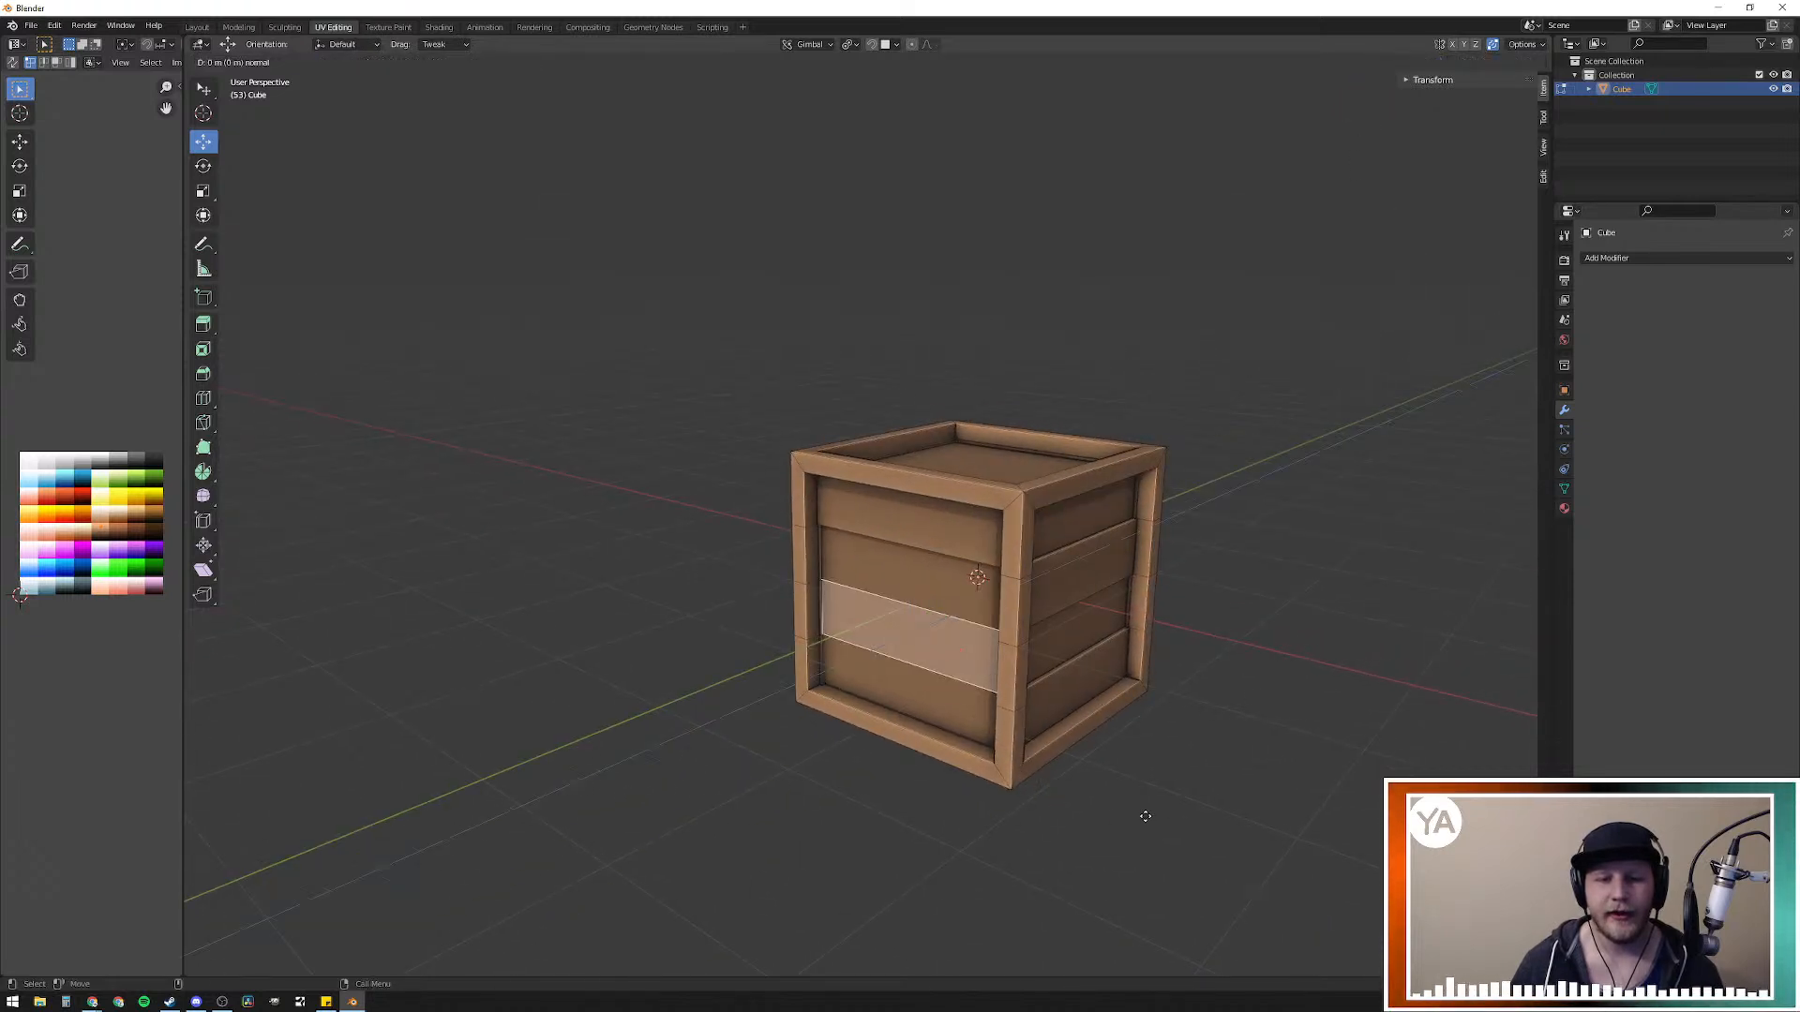
{"action": "left_click", "coordinate": [1134, 803]}
Step: Cut three evenly spaced edge loops over the crate's top and sides, perpendicular to the Y axis, without sliding them
{"action": "middle_click_drag", "start_coordinate": [1134, 803], "coordinate": [842, 462]}
{"action": "key", "text": "ctrl+r"}
{"action": "scroll", "coordinate": [862, 428], "scroll_direction": "up", "scroll_amount": 2}
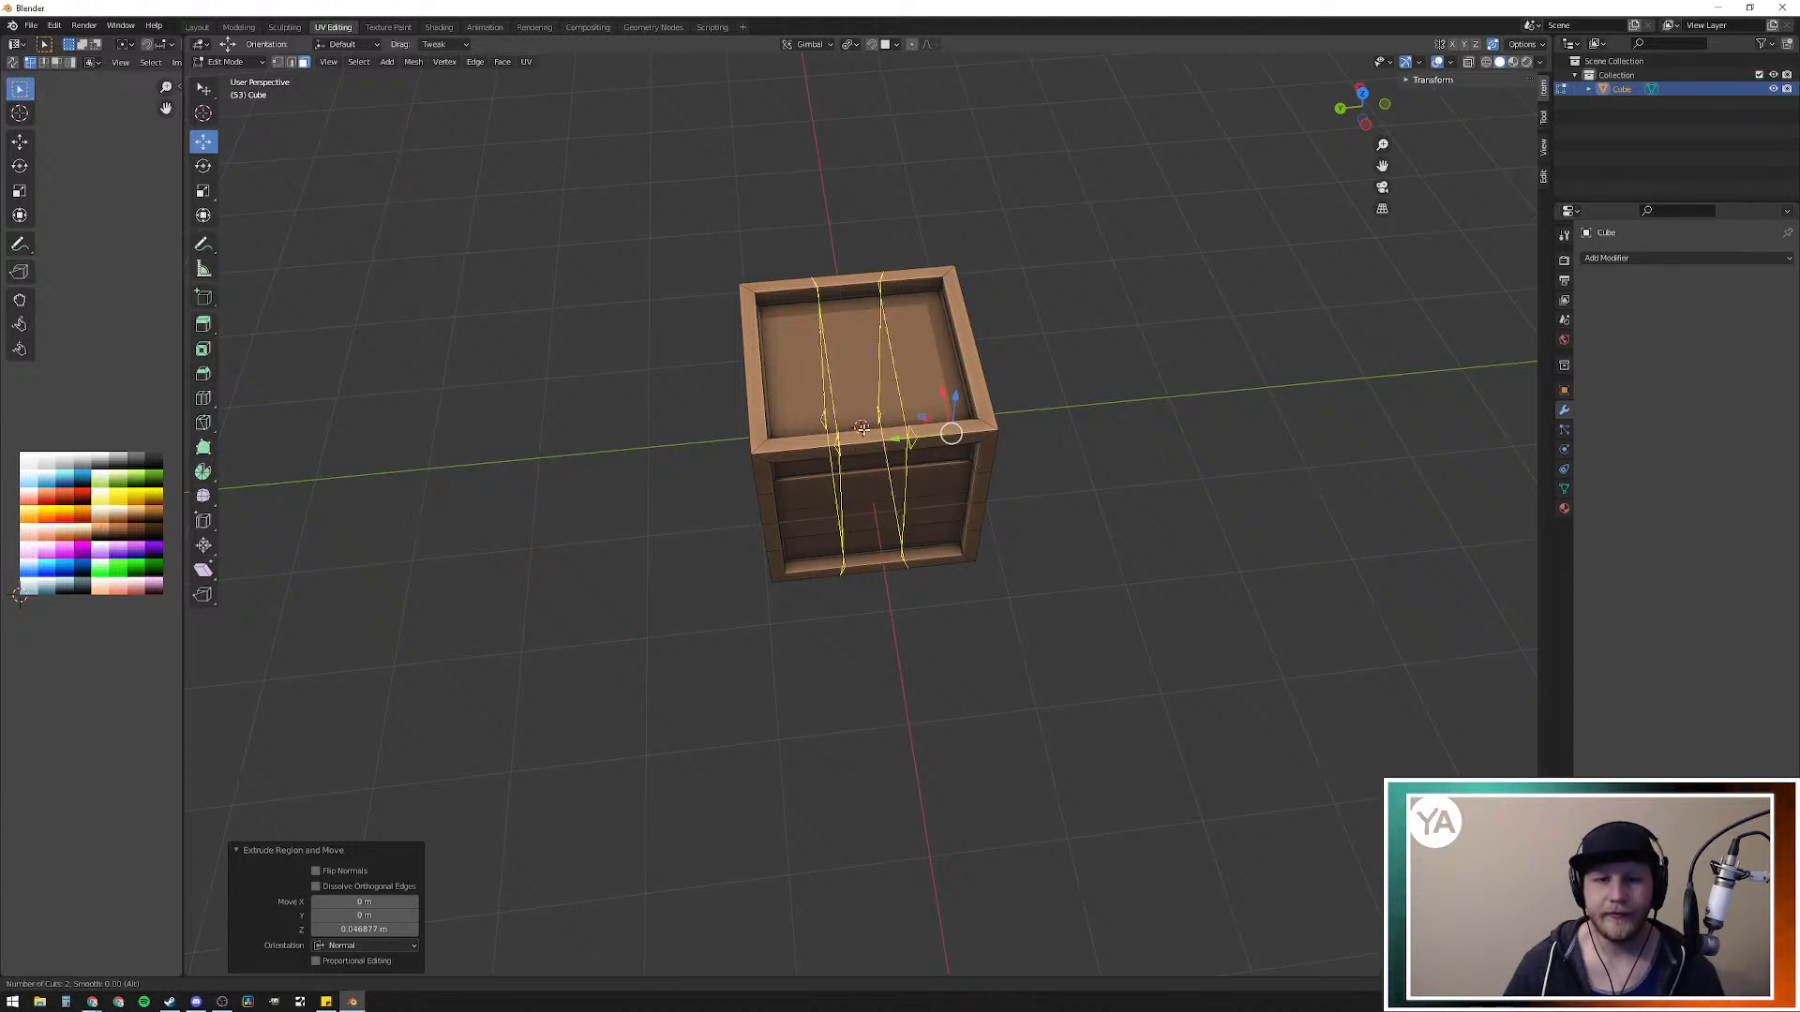
{"action": "left_click", "coordinate": [863, 428]}
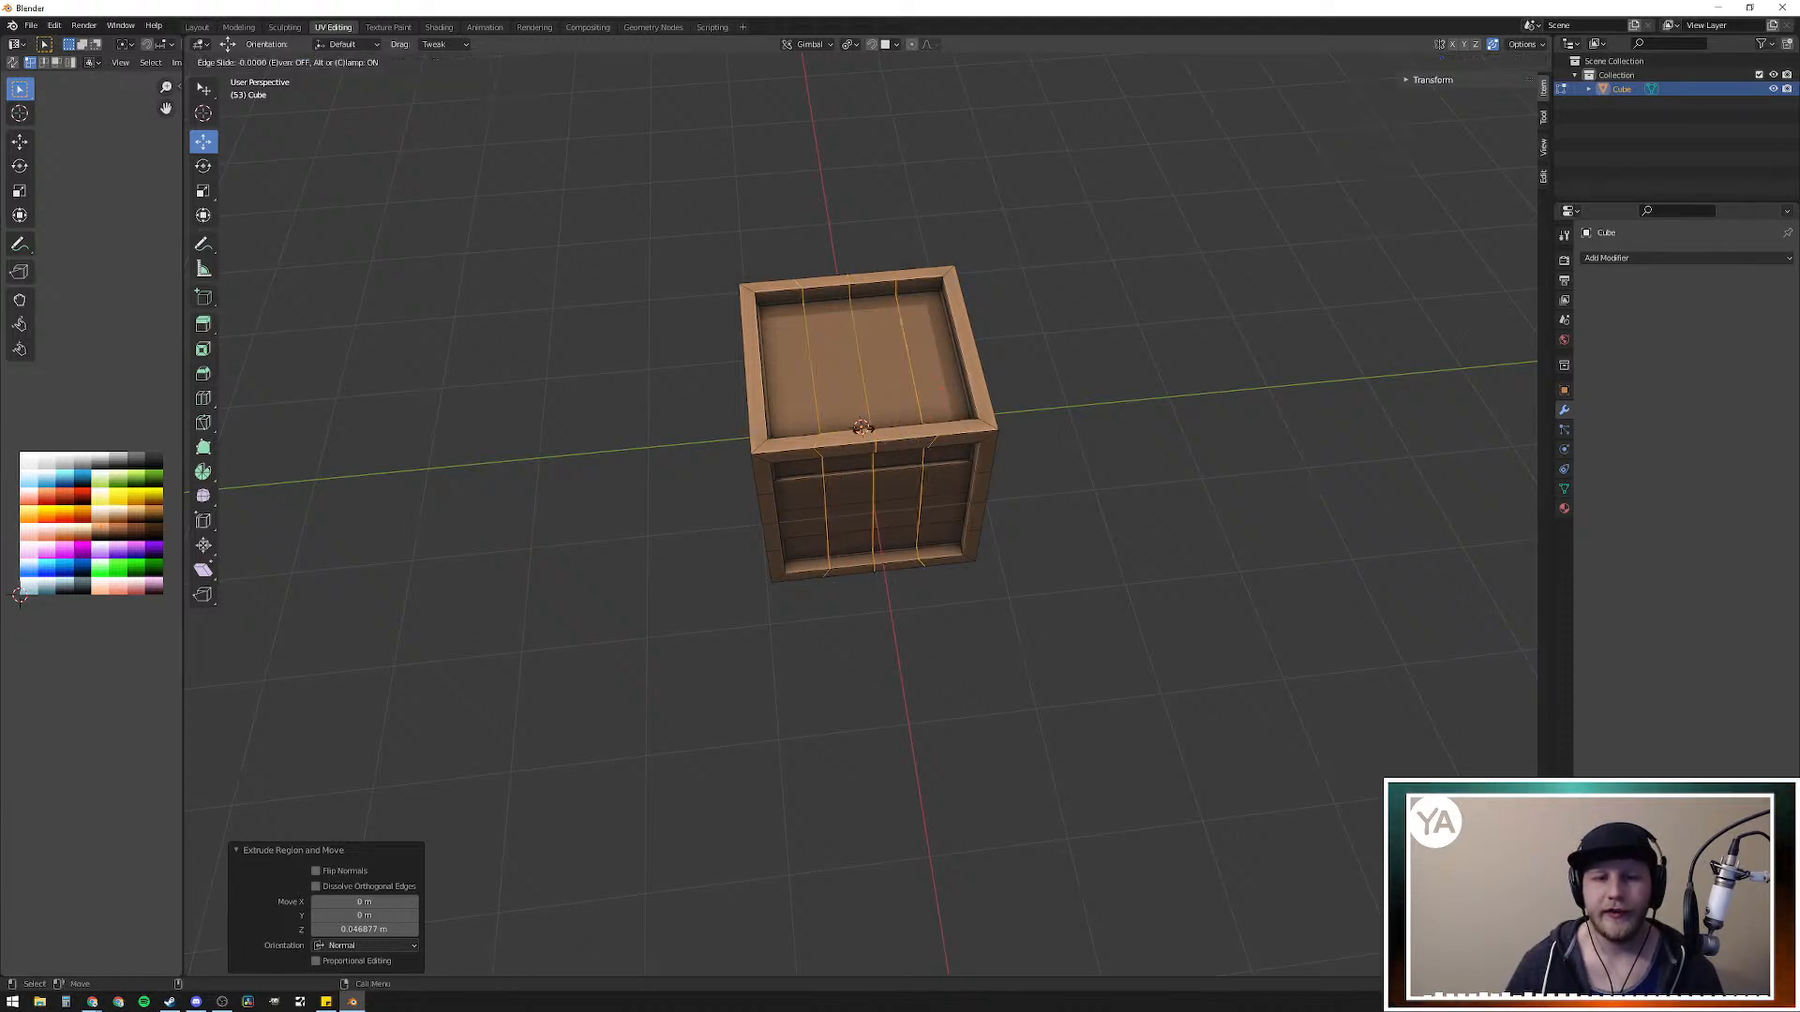
{"action": "right_click", "coordinate": [939, 535]}
{"action": "middle_click_drag", "start_coordinate": [1132, 293], "coordinate": [1069, 446]}
{"action": "middle_click_drag", "start_coordinate": [984, 487], "coordinate": [1119, 528]}
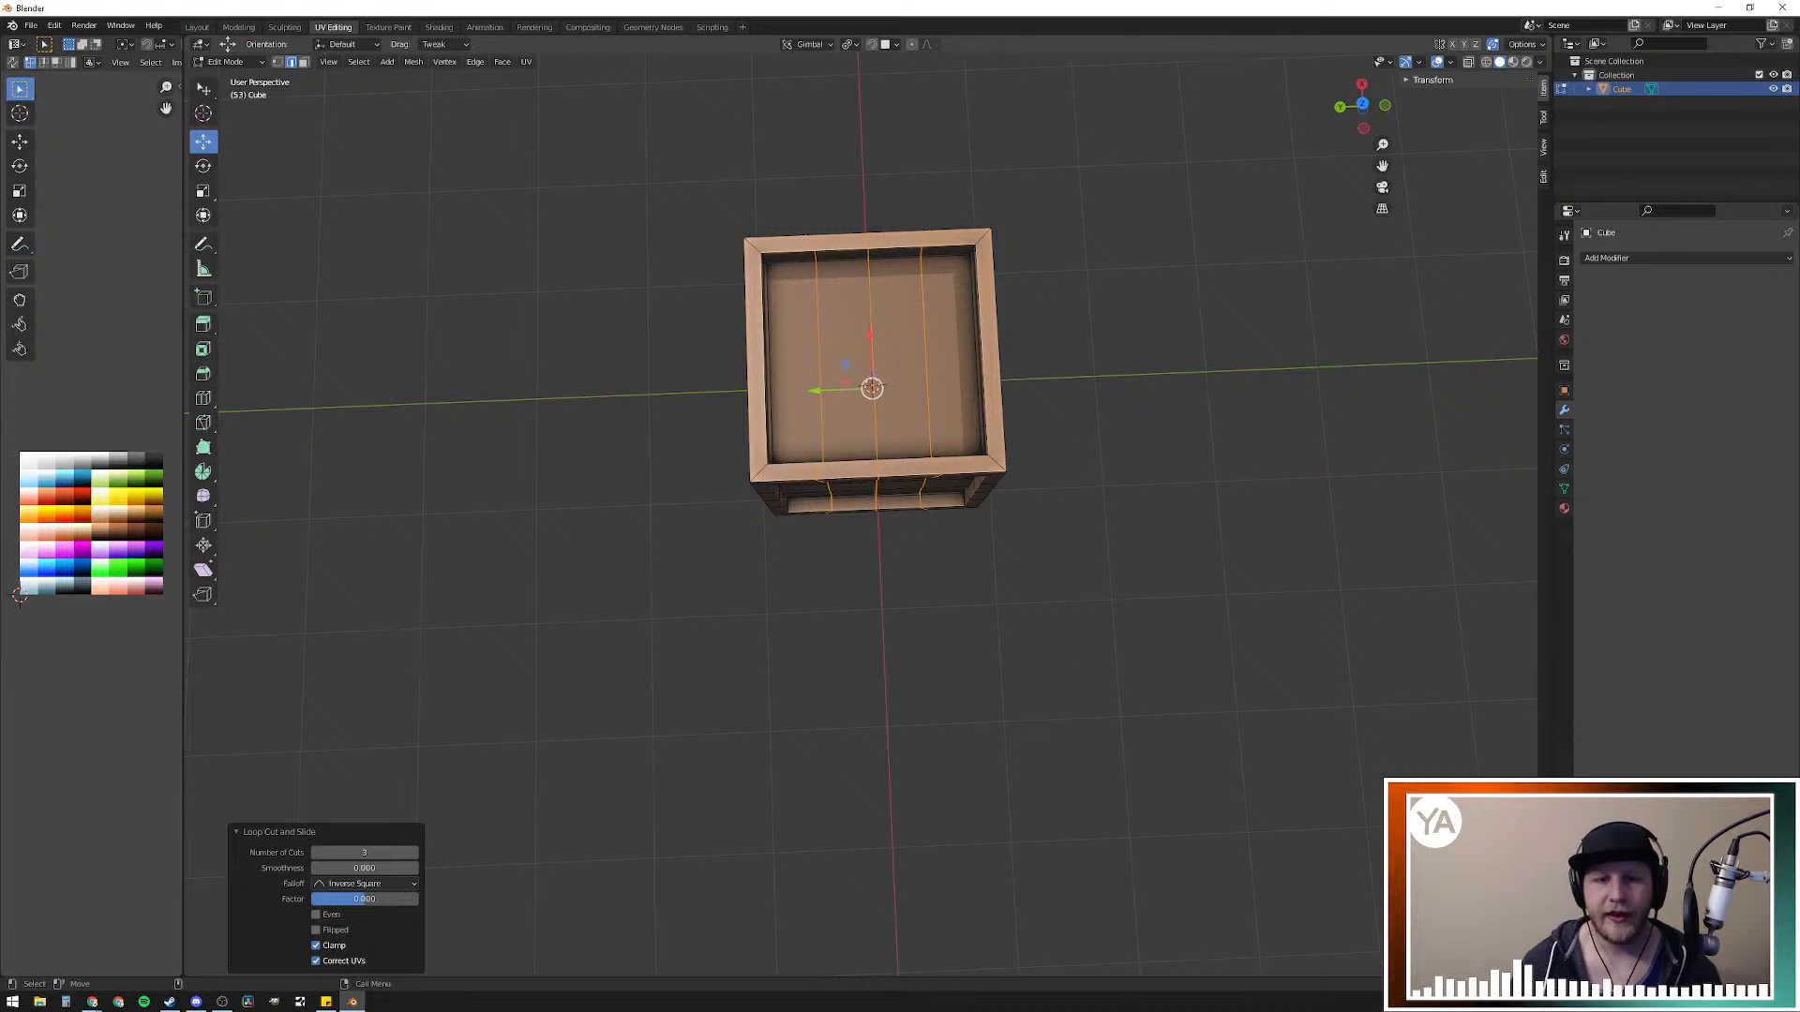
Step: Scale the three new edge loops to 0 along the Y axis to straighten them, and clear the selection
{"action": "key", "text": "s"}
{"action": "key", "text": "y"}
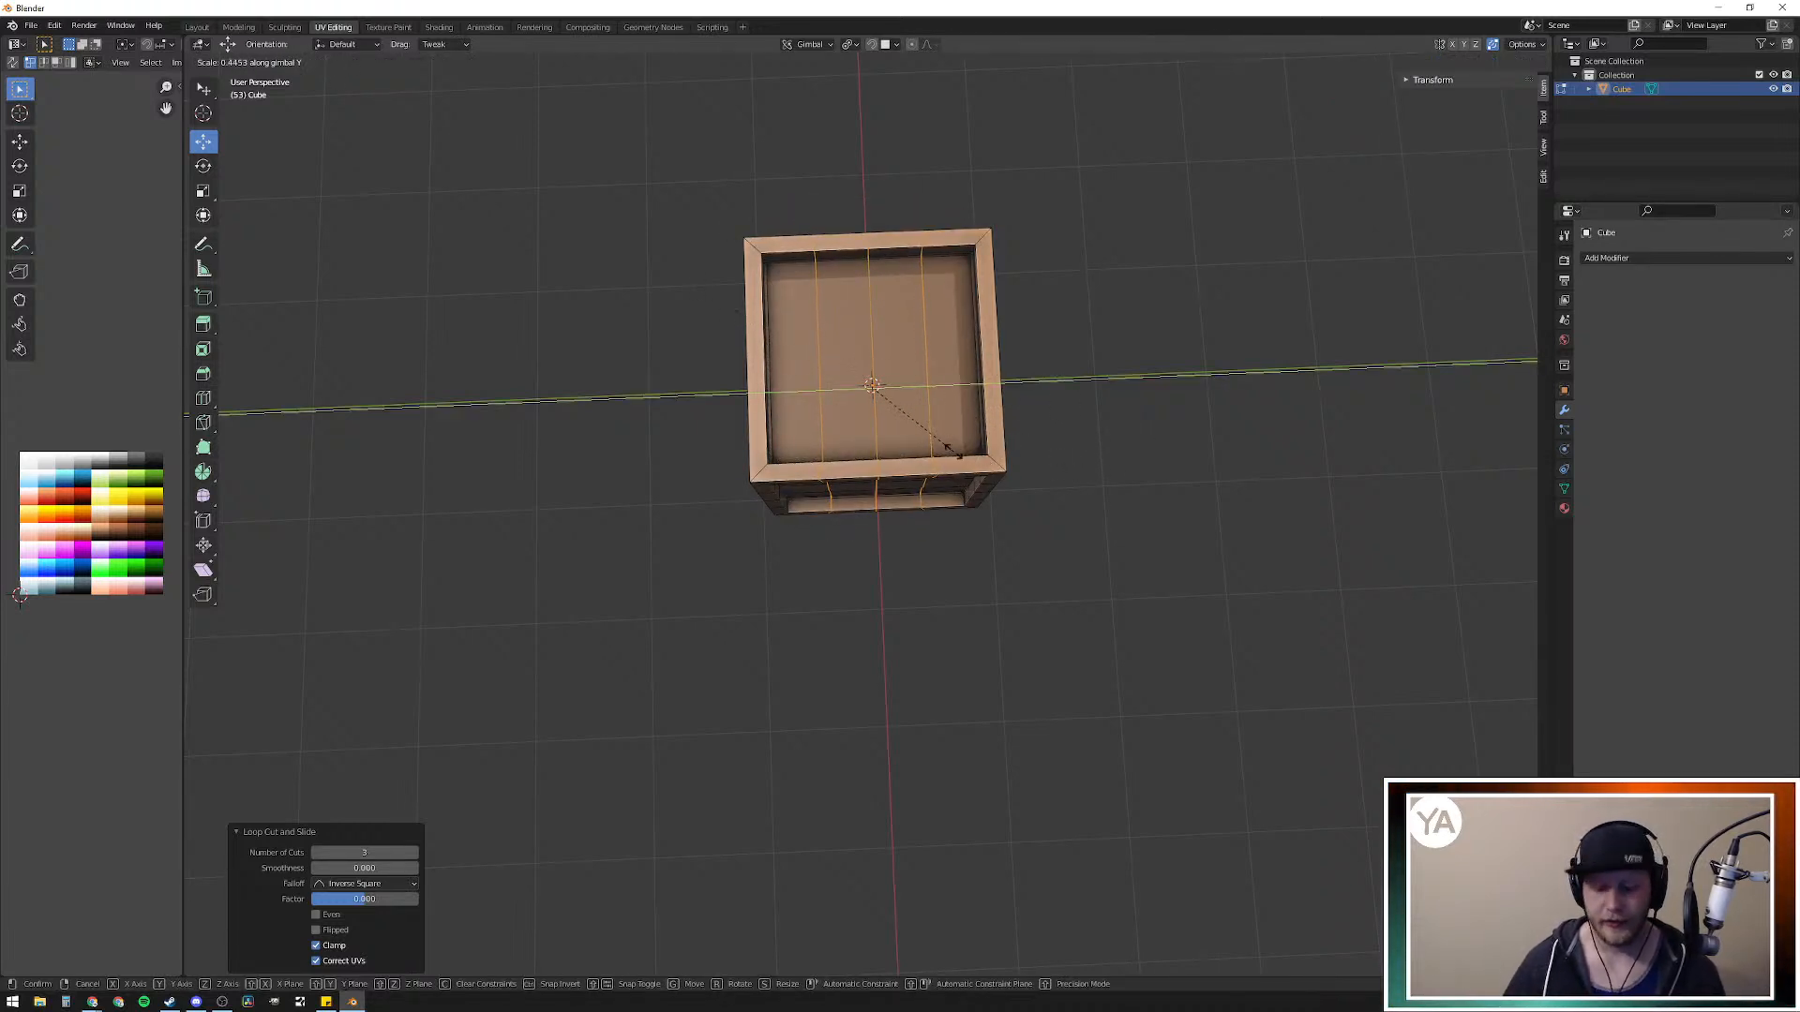
{"action": "type", "text": "0"}
{"action": "key", "text": "Return"}
{"action": "left_click", "coordinate": [1183, 420]}
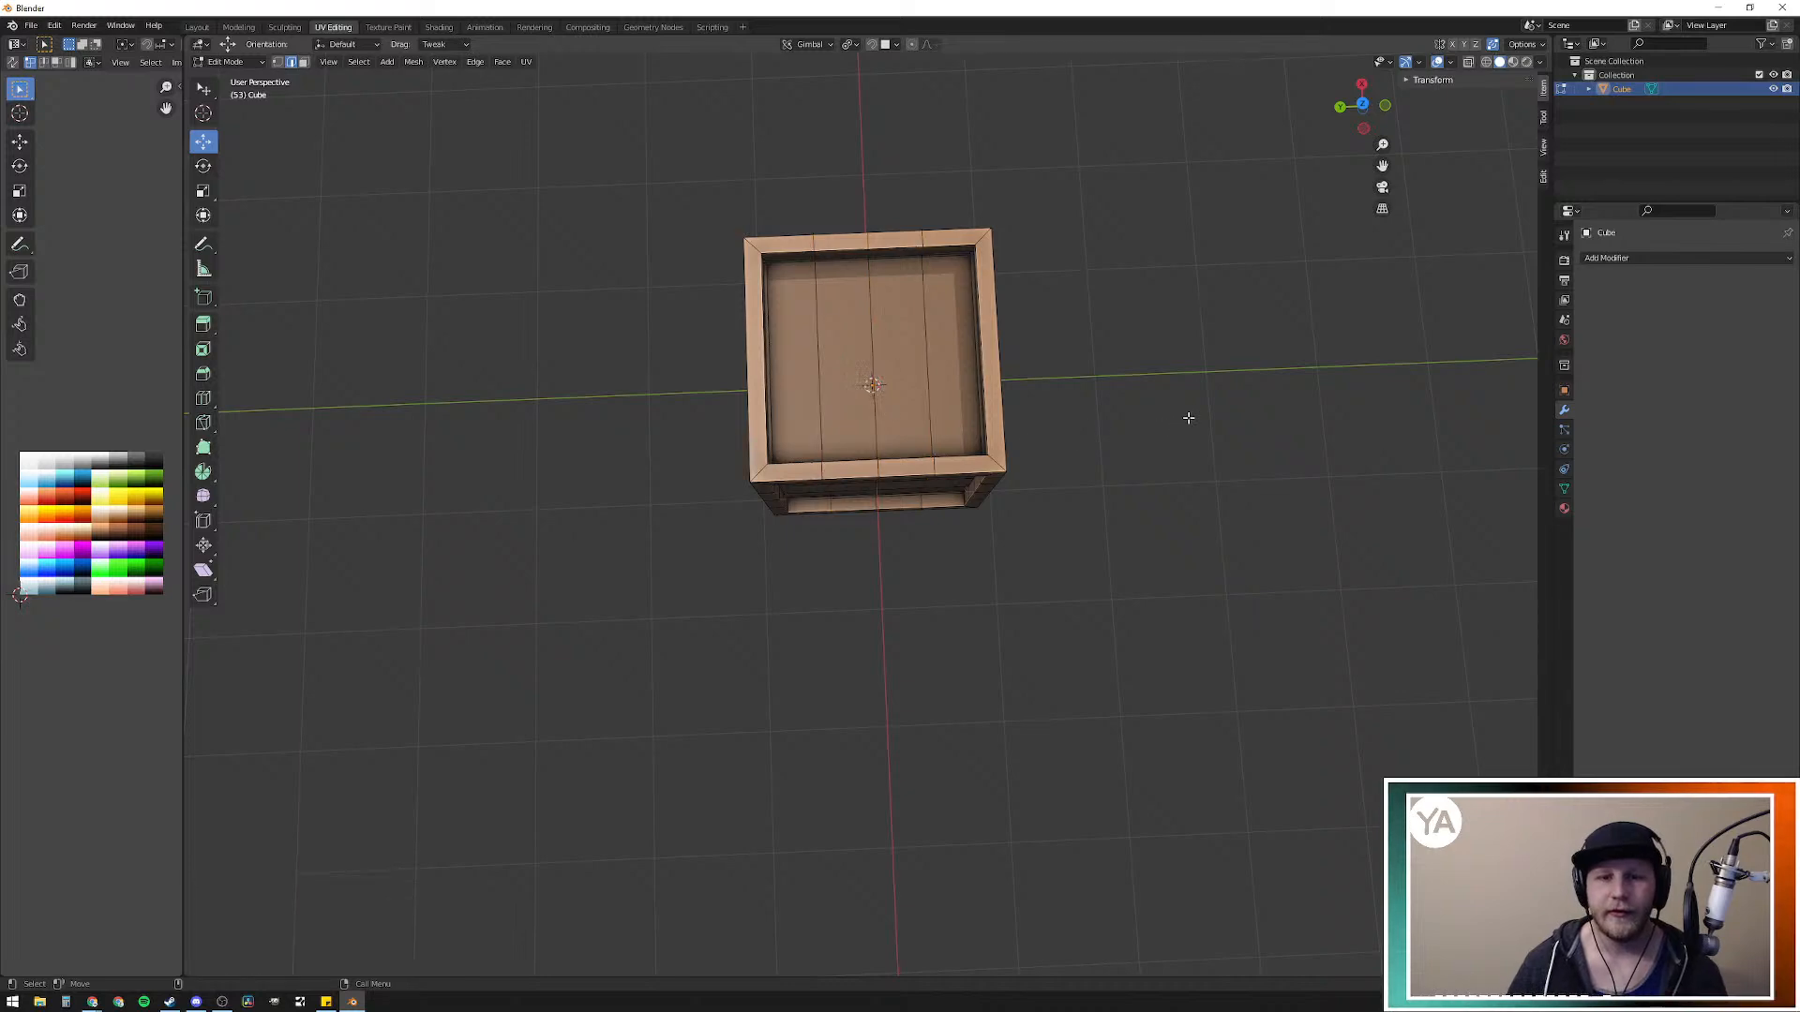
Step: Extrude two alternating planks on the crate's top outward along their normals by about 0.05 m
{"action": "scroll", "coordinate": [1186, 415], "scroll_direction": "up", "scroll_amount": 2}
{"action": "middle_click_drag", "start_coordinate": [834, 399], "coordinate": [812, 302]}
{"action": "left_click", "coordinate": [839, 267]}
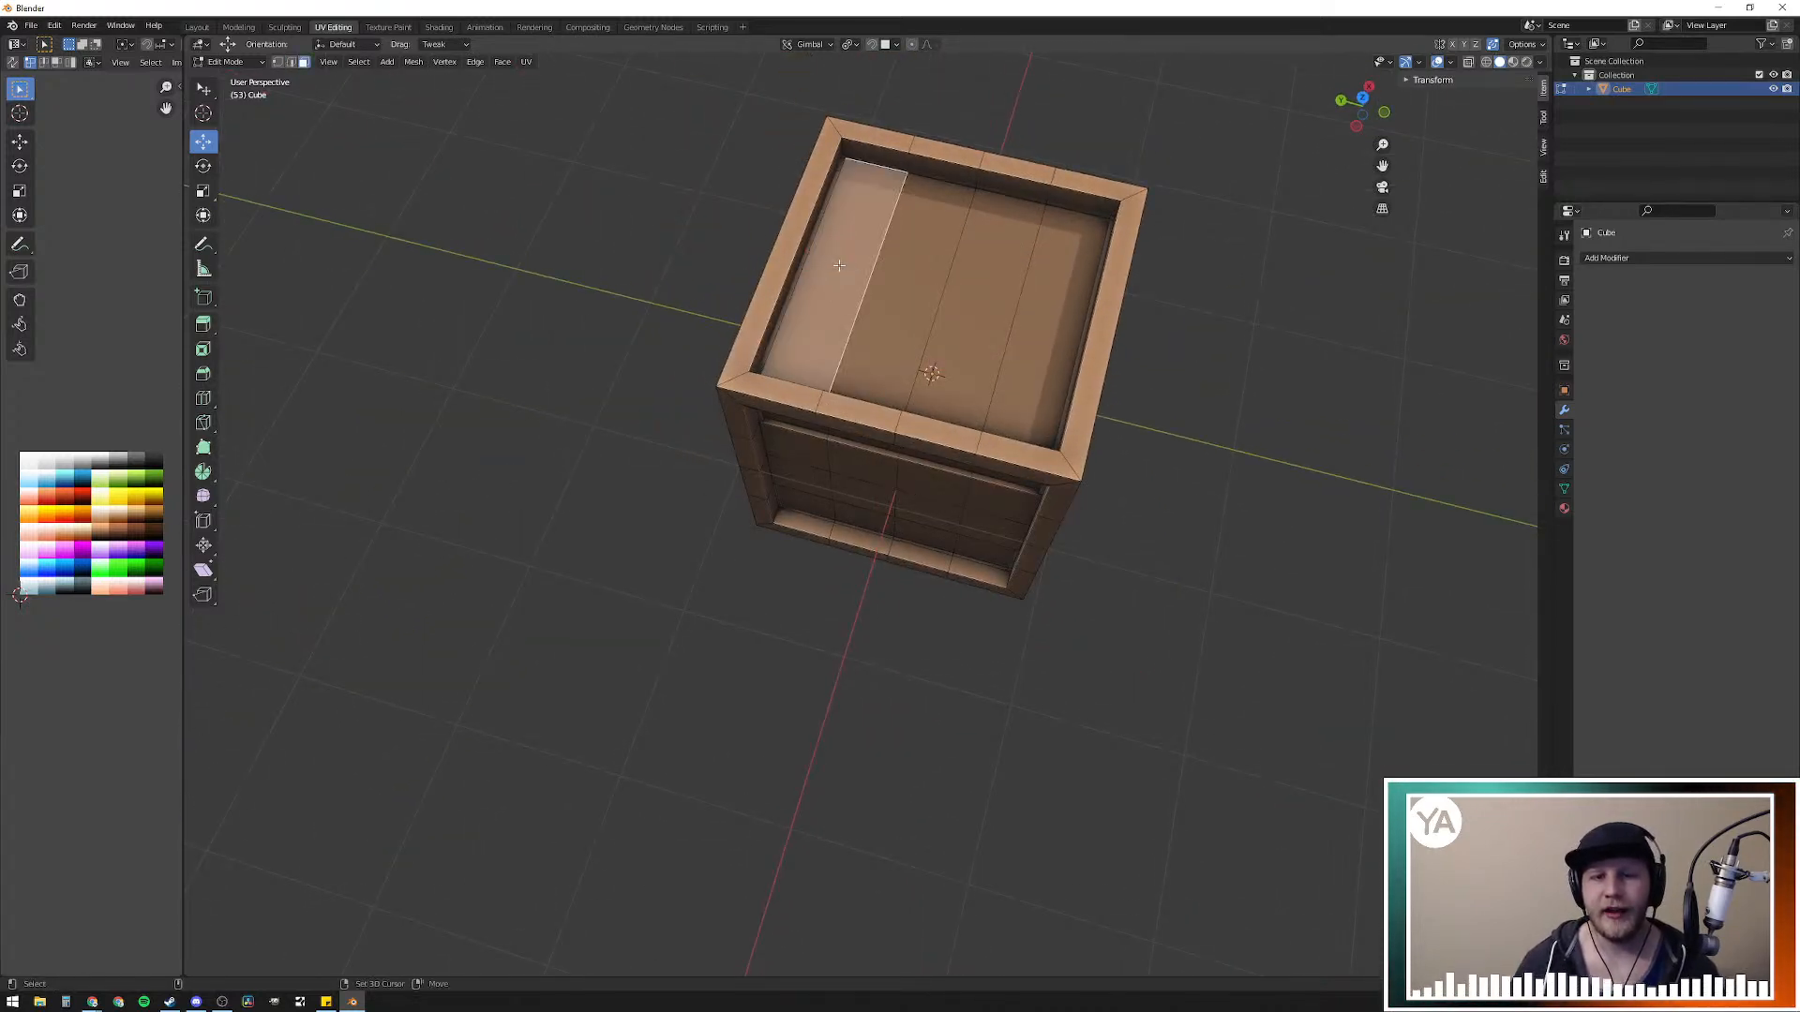
{"action": "left_click", "coordinate": [951, 293]}
{"action": "middle_click_drag", "start_coordinate": [951, 293], "coordinate": [838, 283]}
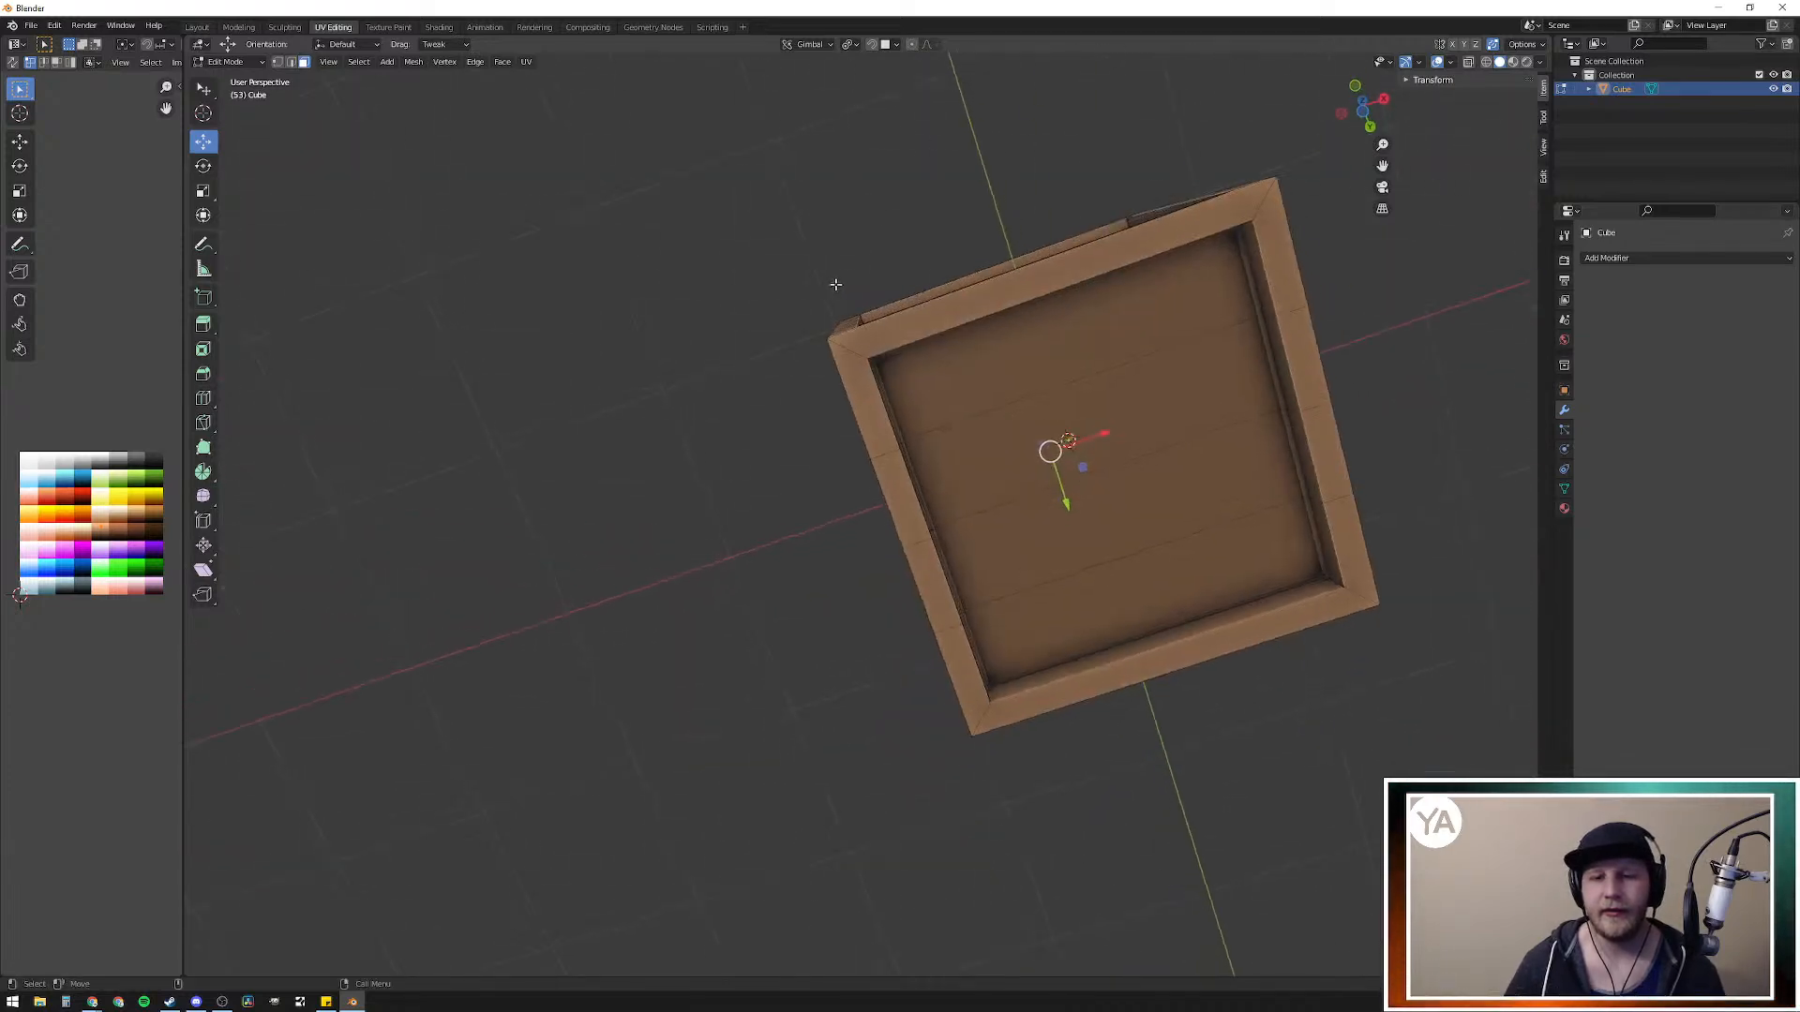
{"action": "left_click", "coordinate": [1070, 502]}
{"action": "left_click", "coordinate": [1069, 449], "text": "shift"}
{"action": "middle_click_drag", "start_coordinate": [1069, 450], "coordinate": [900, 679]}
{"action": "key", "text": "e"}
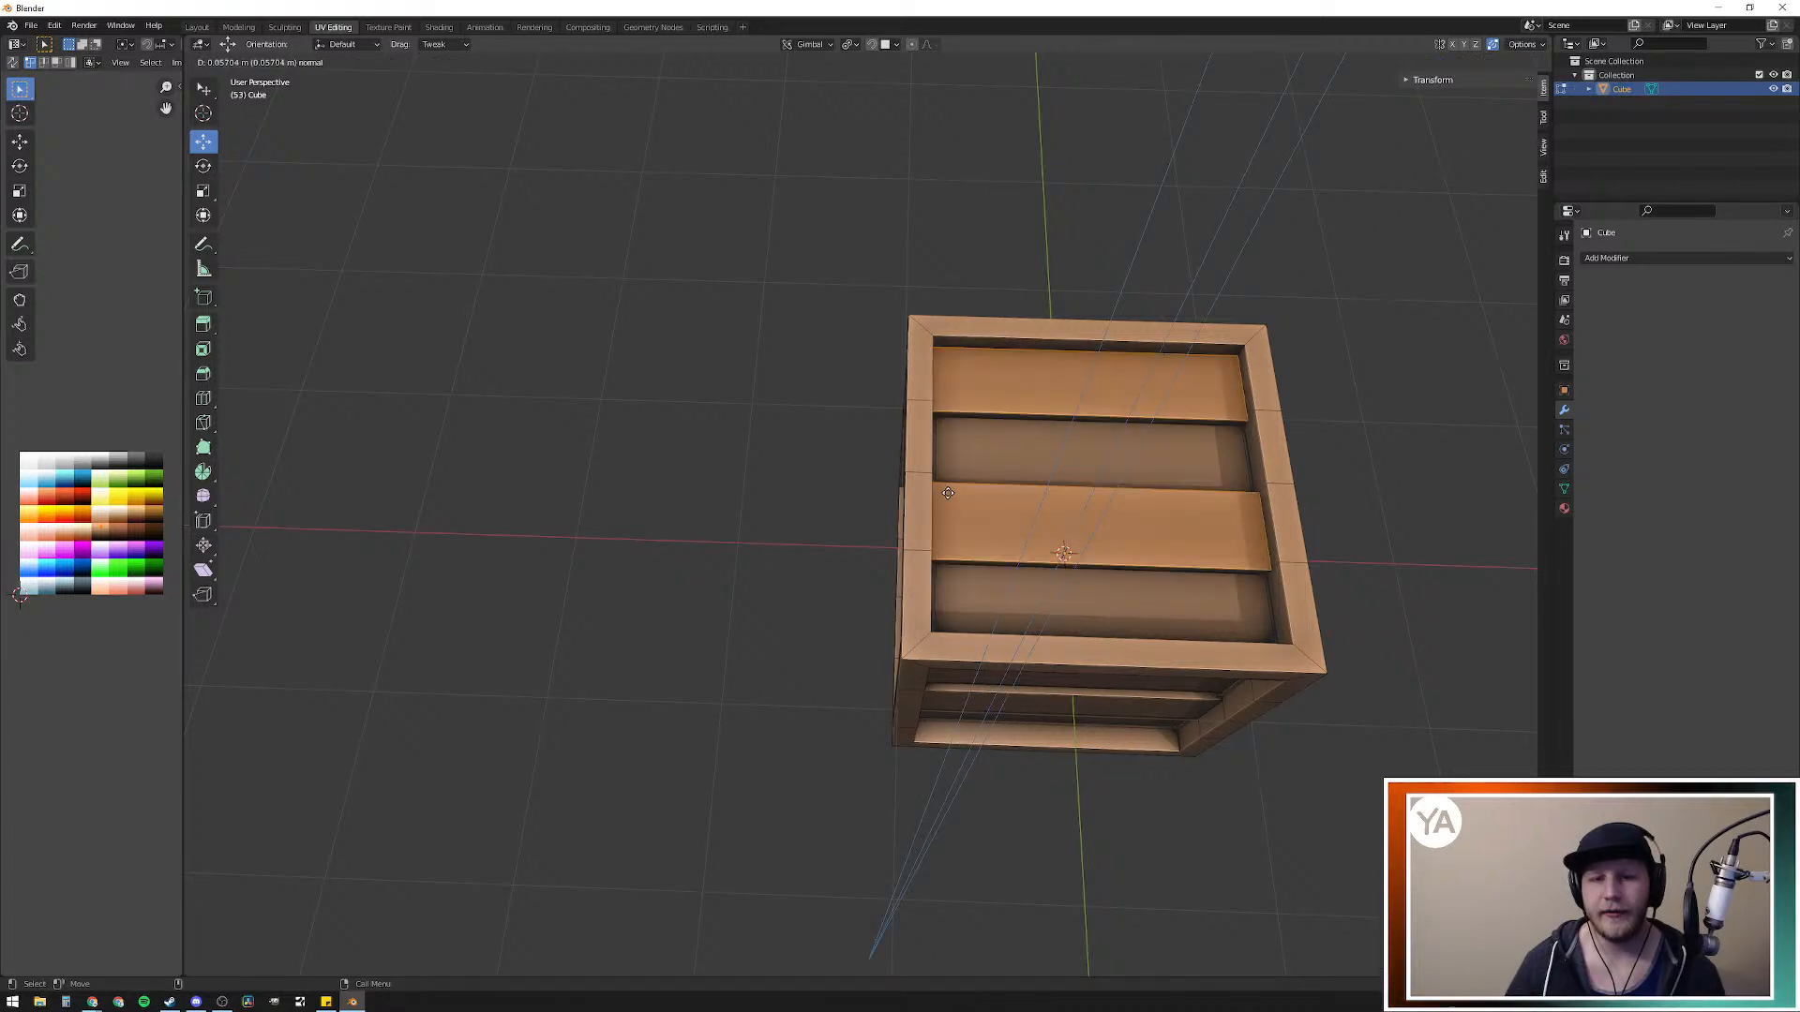
{"action": "left_click", "coordinate": [948, 493]}
{"action": "middle_click_drag", "start_coordinate": [947, 493], "coordinate": [897, 541]}
{"action": "left_click", "coordinate": [507, 462]}
{"action": "middle_click_drag", "start_coordinate": [637, 530], "coordinate": [891, 494]}
{"action": "scroll", "coordinate": [932, 578], "scroll_direction": "down", "scroll_amount": 1}
{"action": "middle_click_drag", "start_coordinate": [1209, 527], "coordinate": [871, 548]}
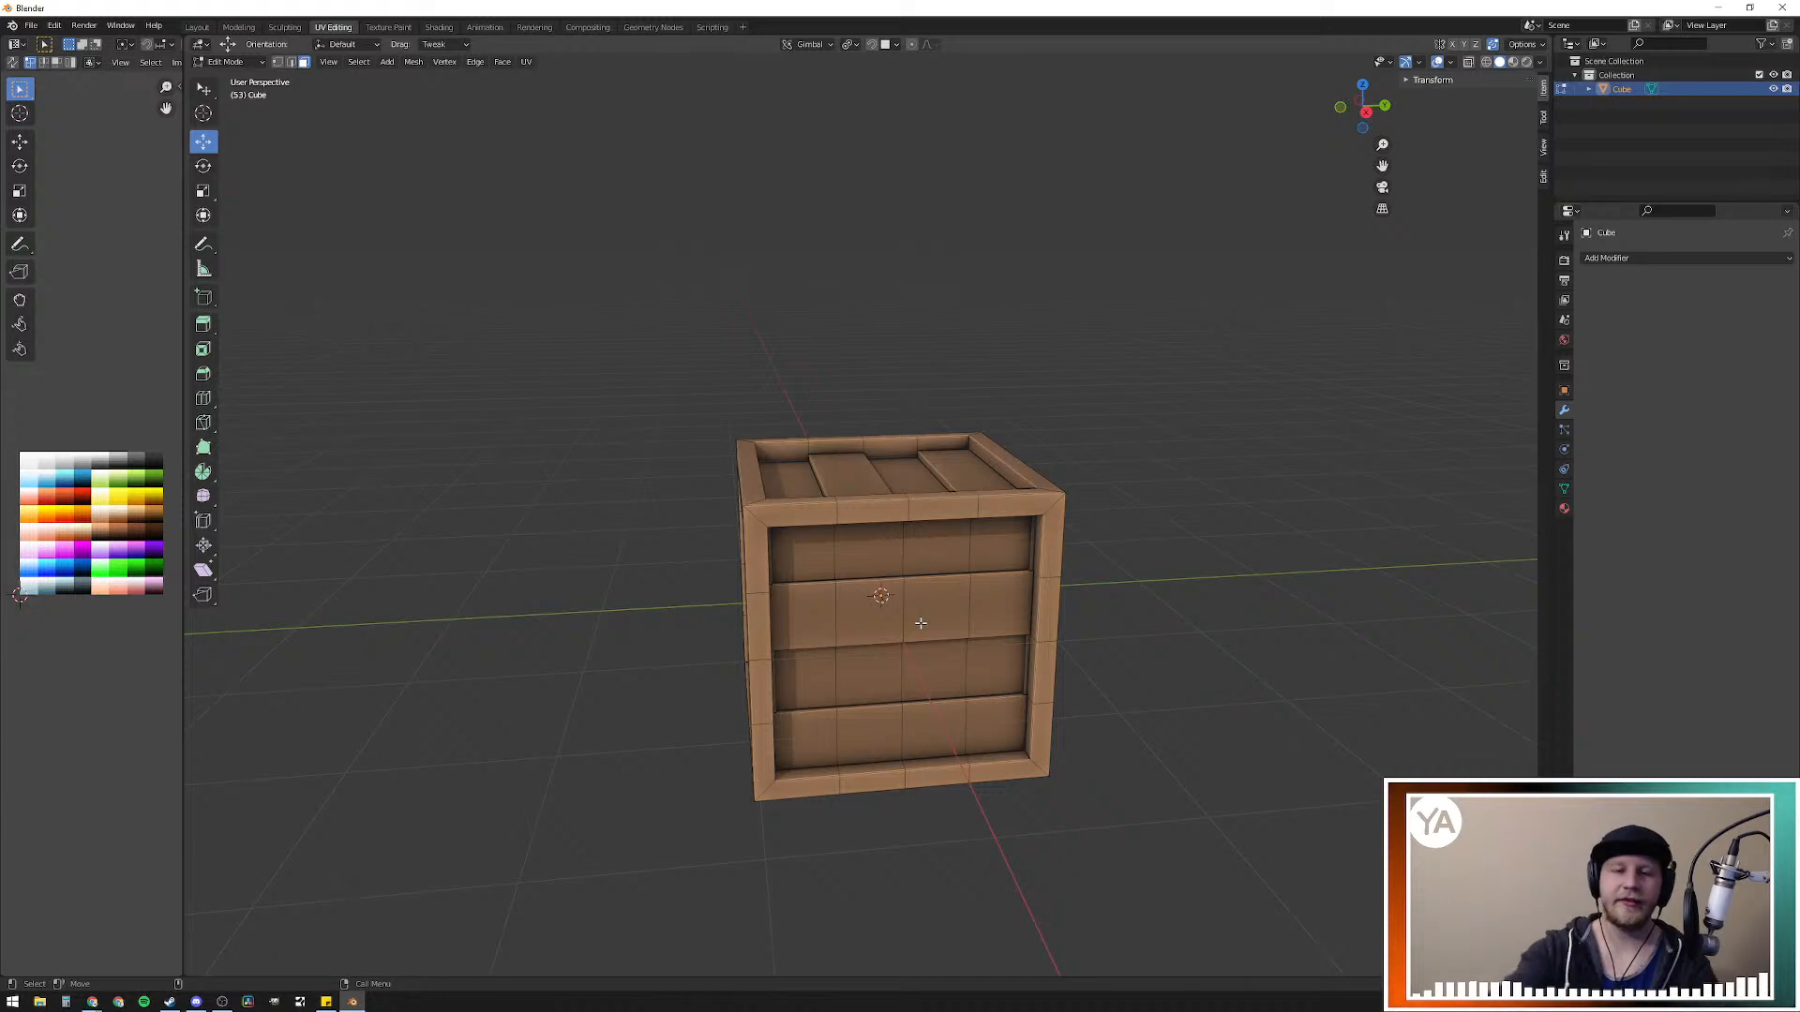
{"action": "middle_click_drag", "start_coordinate": [1204, 596], "coordinate": [1107, 676]}
{"action": "scroll", "coordinate": [1263, 603], "scroll_direction": "down", "scroll_amount": 2}
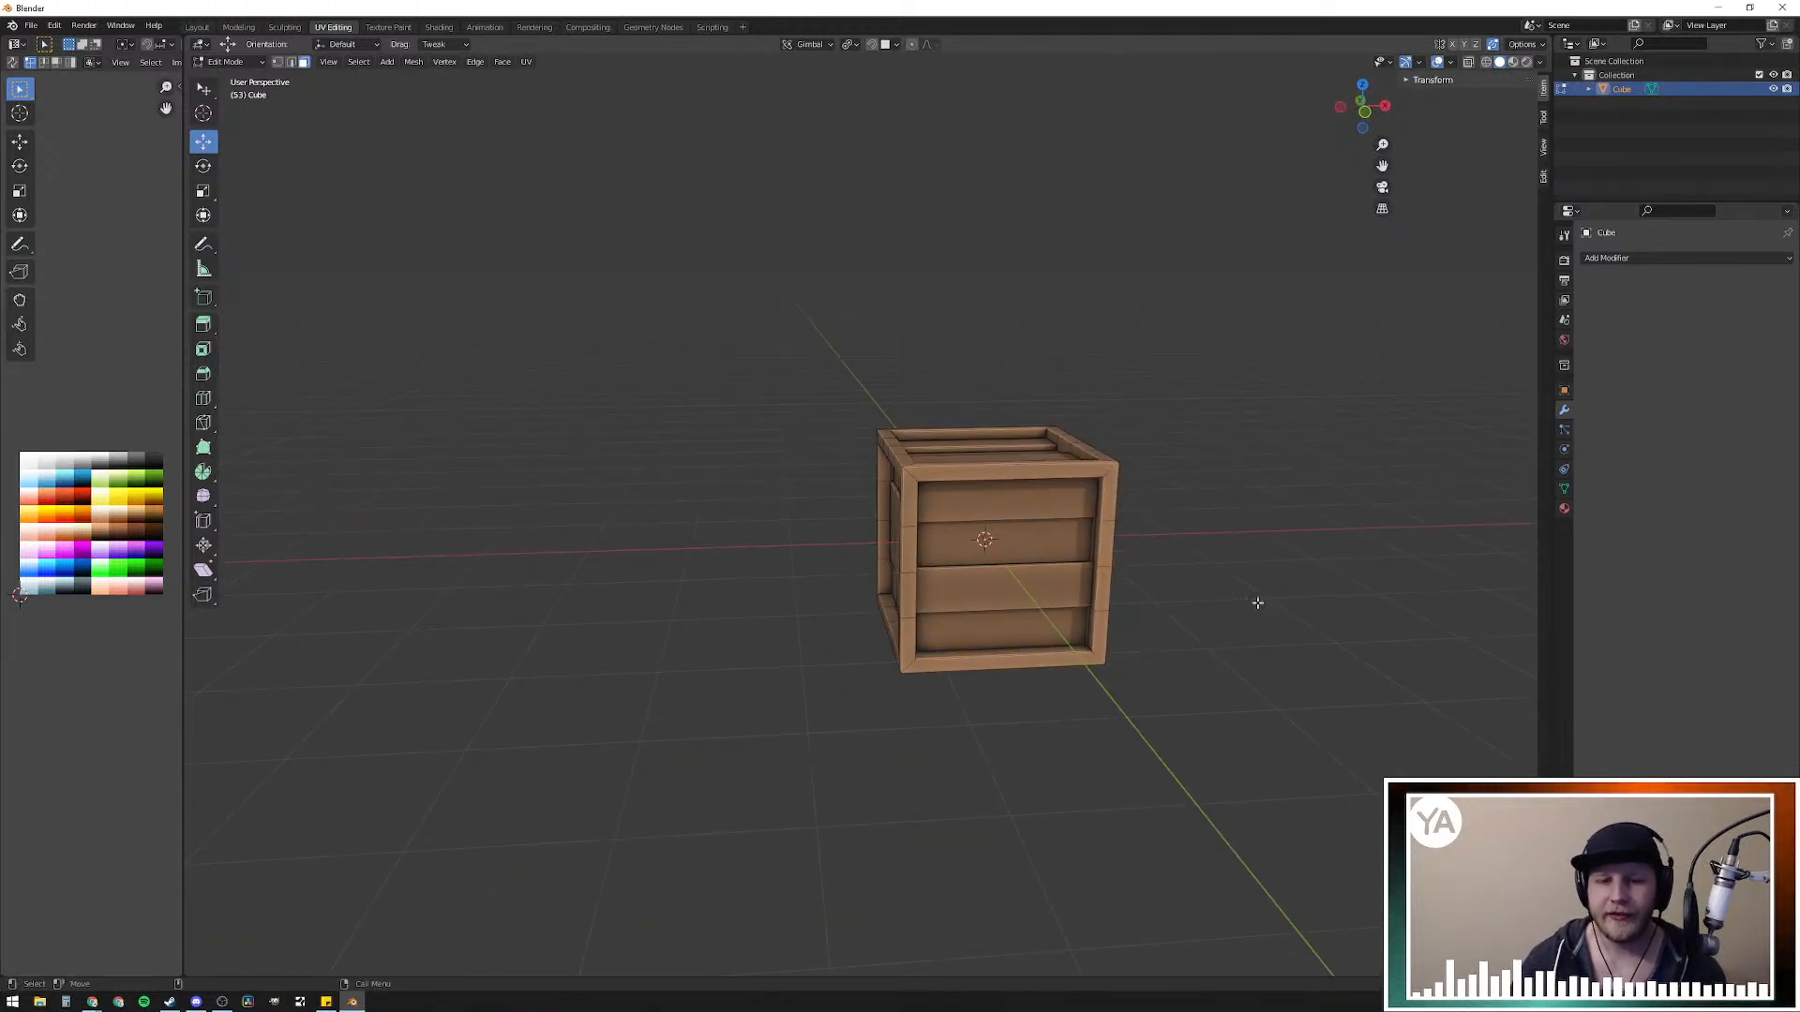
{"action": "middle_click_drag", "start_coordinate": [1231, 601], "coordinate": [984, 600]}
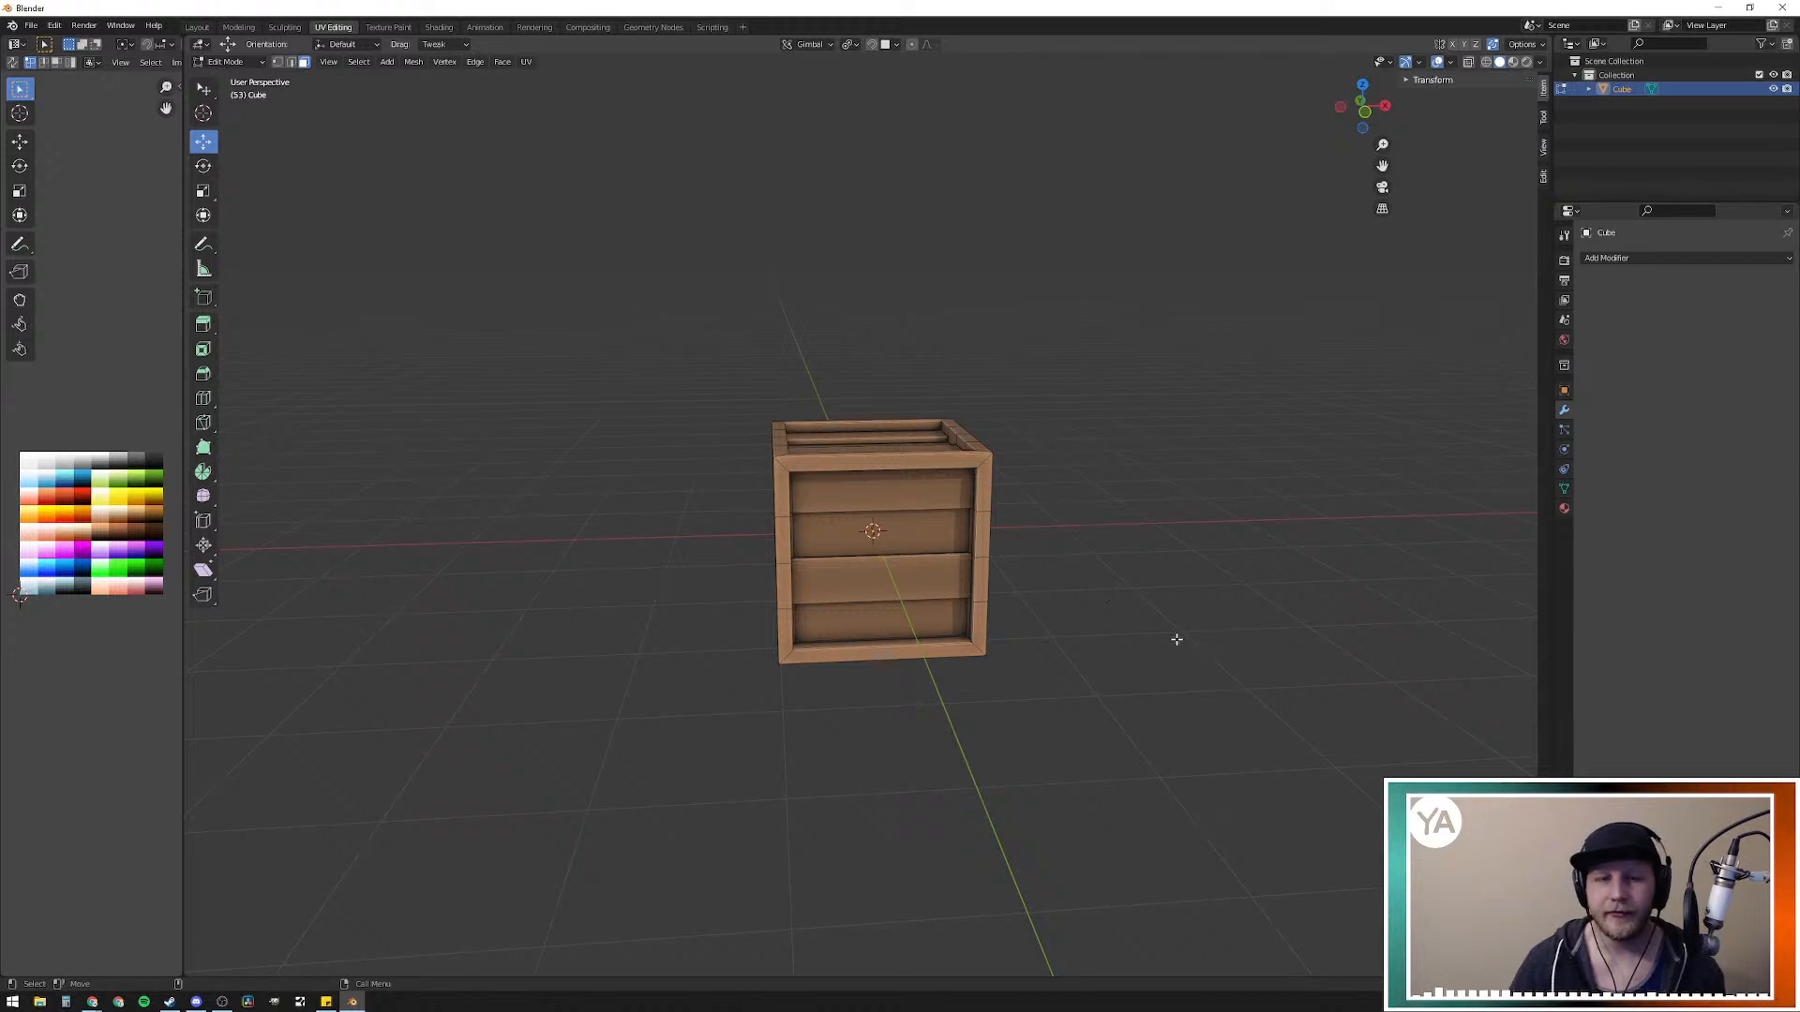
Step: Enable proportional editing and pull the middle vertex of one vertical corner edge inward with an influence size of about 1.61
{"action": "left_click", "coordinate": [911, 44]}
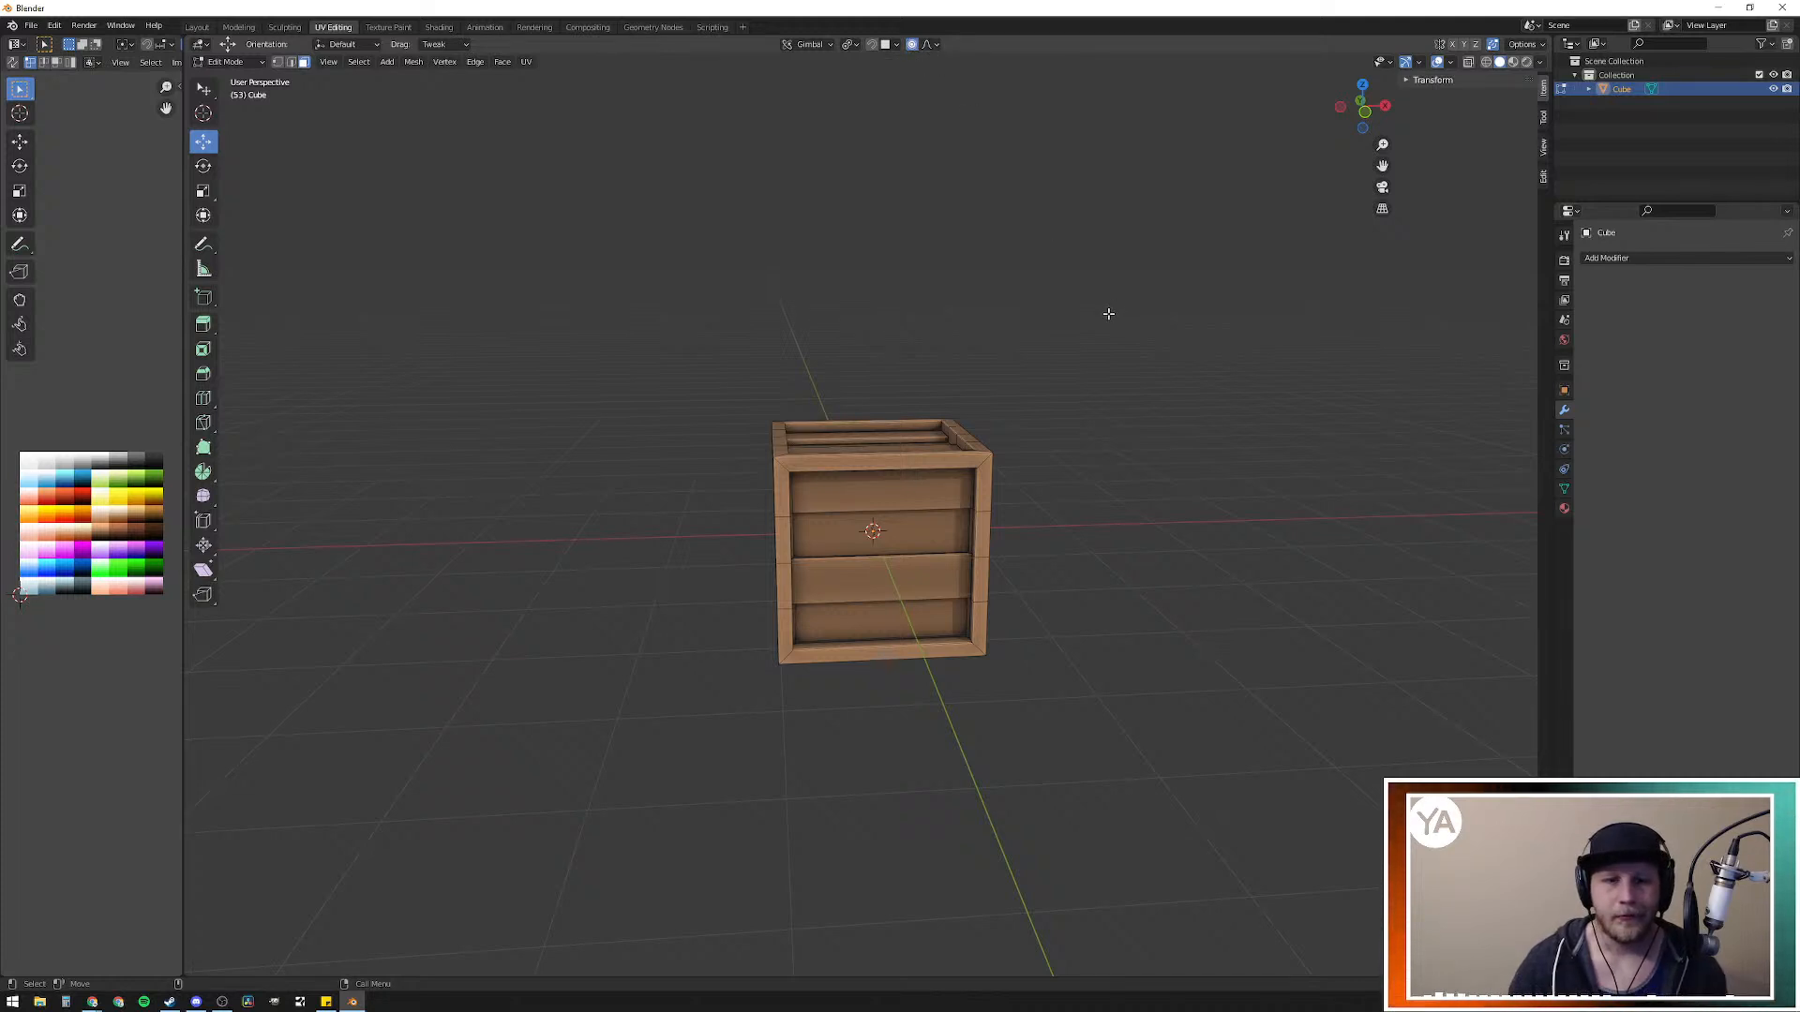
{"action": "key", "text": "KP_1"}
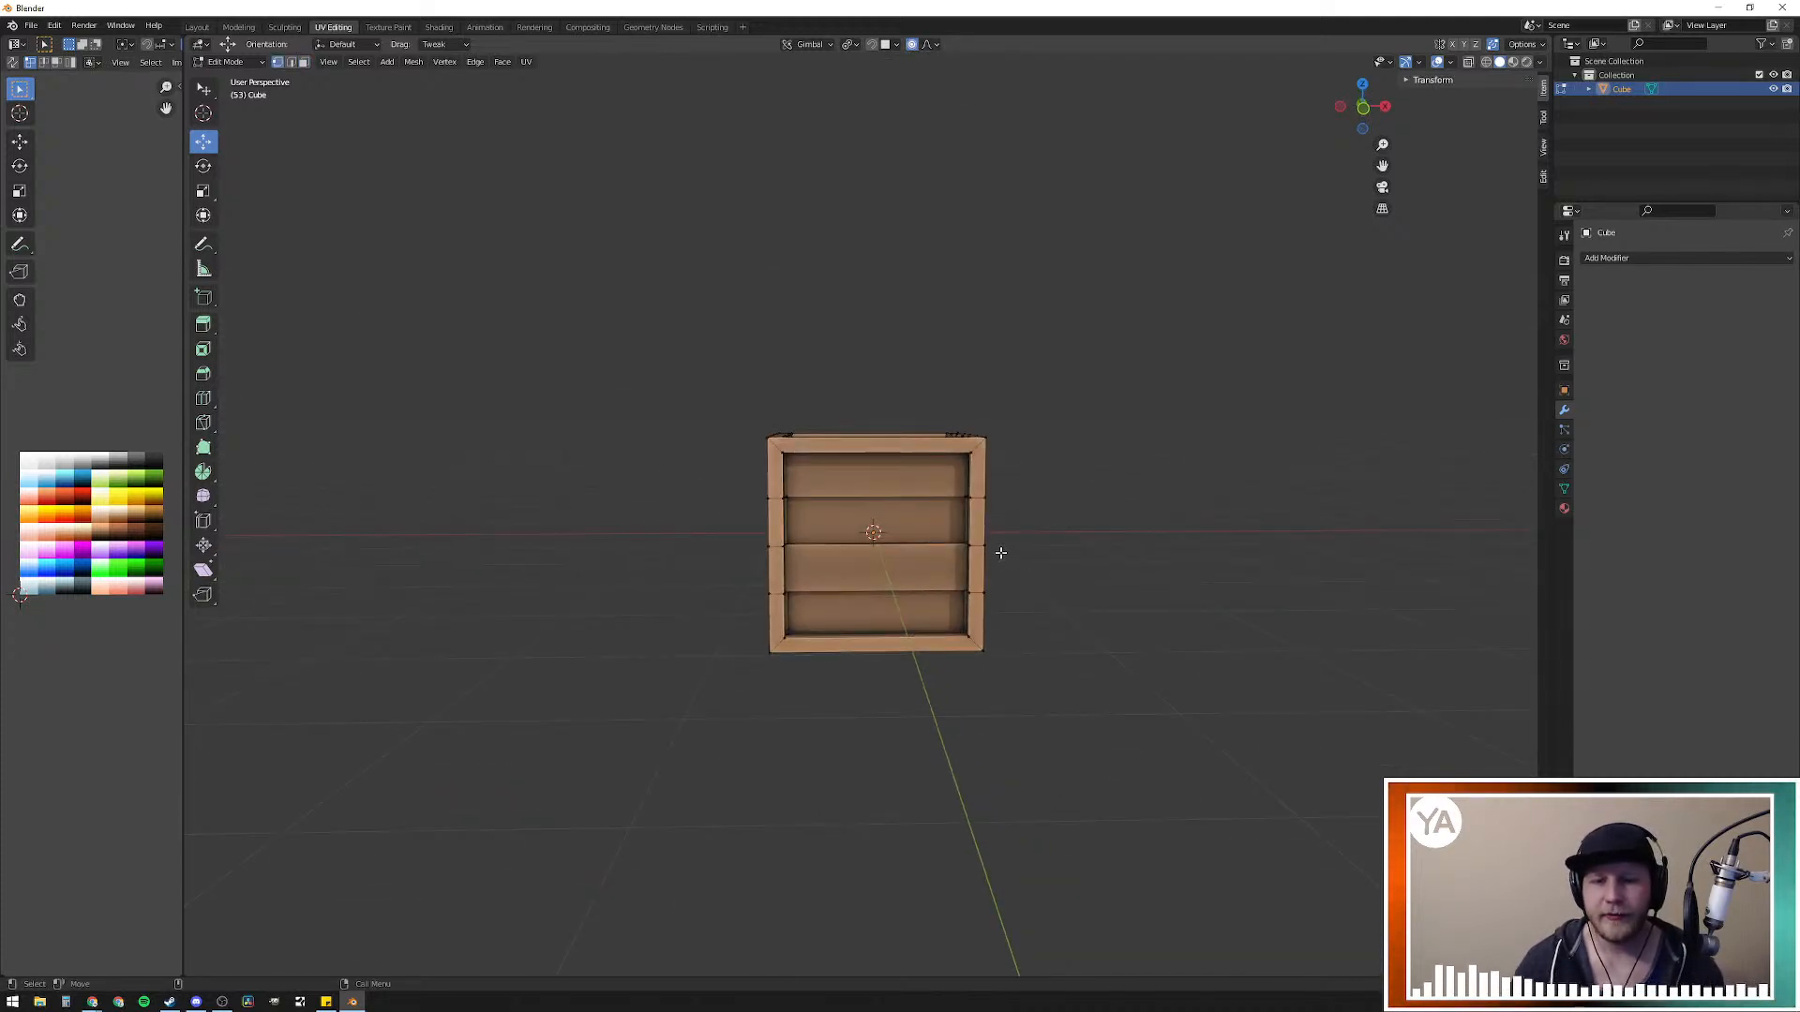
{"action": "mouse_move", "coordinate": [1033, 581]}
{"action": "middle_mouse_down"}
{"action": "mouse_move", "coordinate": [1088, 610]}
{"action": "mouse_move", "coordinate": [1046, 581]}
{"action": "middle_mouse_up"}
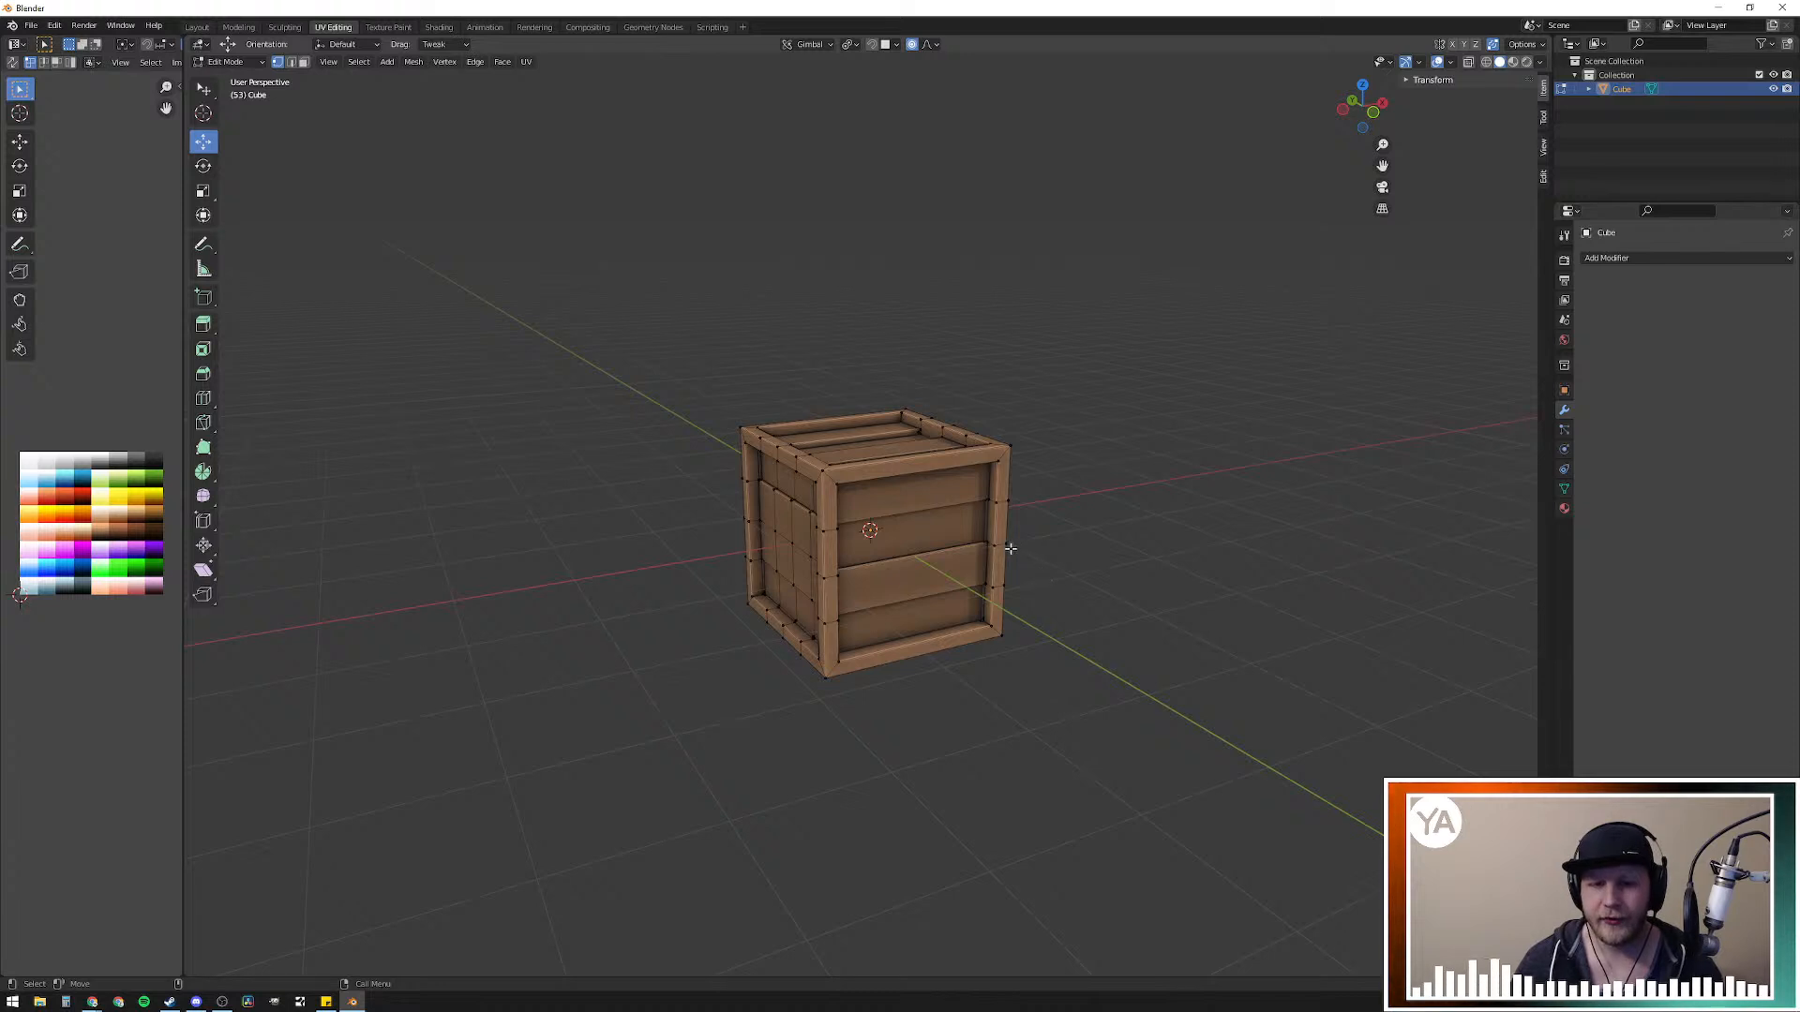
{"action": "key", "text": "t"}
{"action": "key", "text": "t"}
{"action": "key", "text": "t"}
{"action": "key", "text": "t"}
{"action": "left_click_drag", "start_coordinate": [1004, 543], "coordinate": [986, 550]}
{"action": "scroll", "coordinate": [996, 543], "scroll_direction": "up", "scroll_amount": 8}
{"action": "scroll", "coordinate": [994, 543], "scroll_direction": "up", "scroll_amount": 3}
{"action": "scroll", "coordinate": [990, 544], "scroll_direction": "down", "scroll_amount": 8}
Step: Pull the middle vertices of the other three vertical corner edges inward with proportional editing to bow the crate's sides
{"action": "middle_click_drag", "start_coordinate": [986, 549], "coordinate": [727, 562]}
{"action": "left_click", "coordinate": [737, 544]}
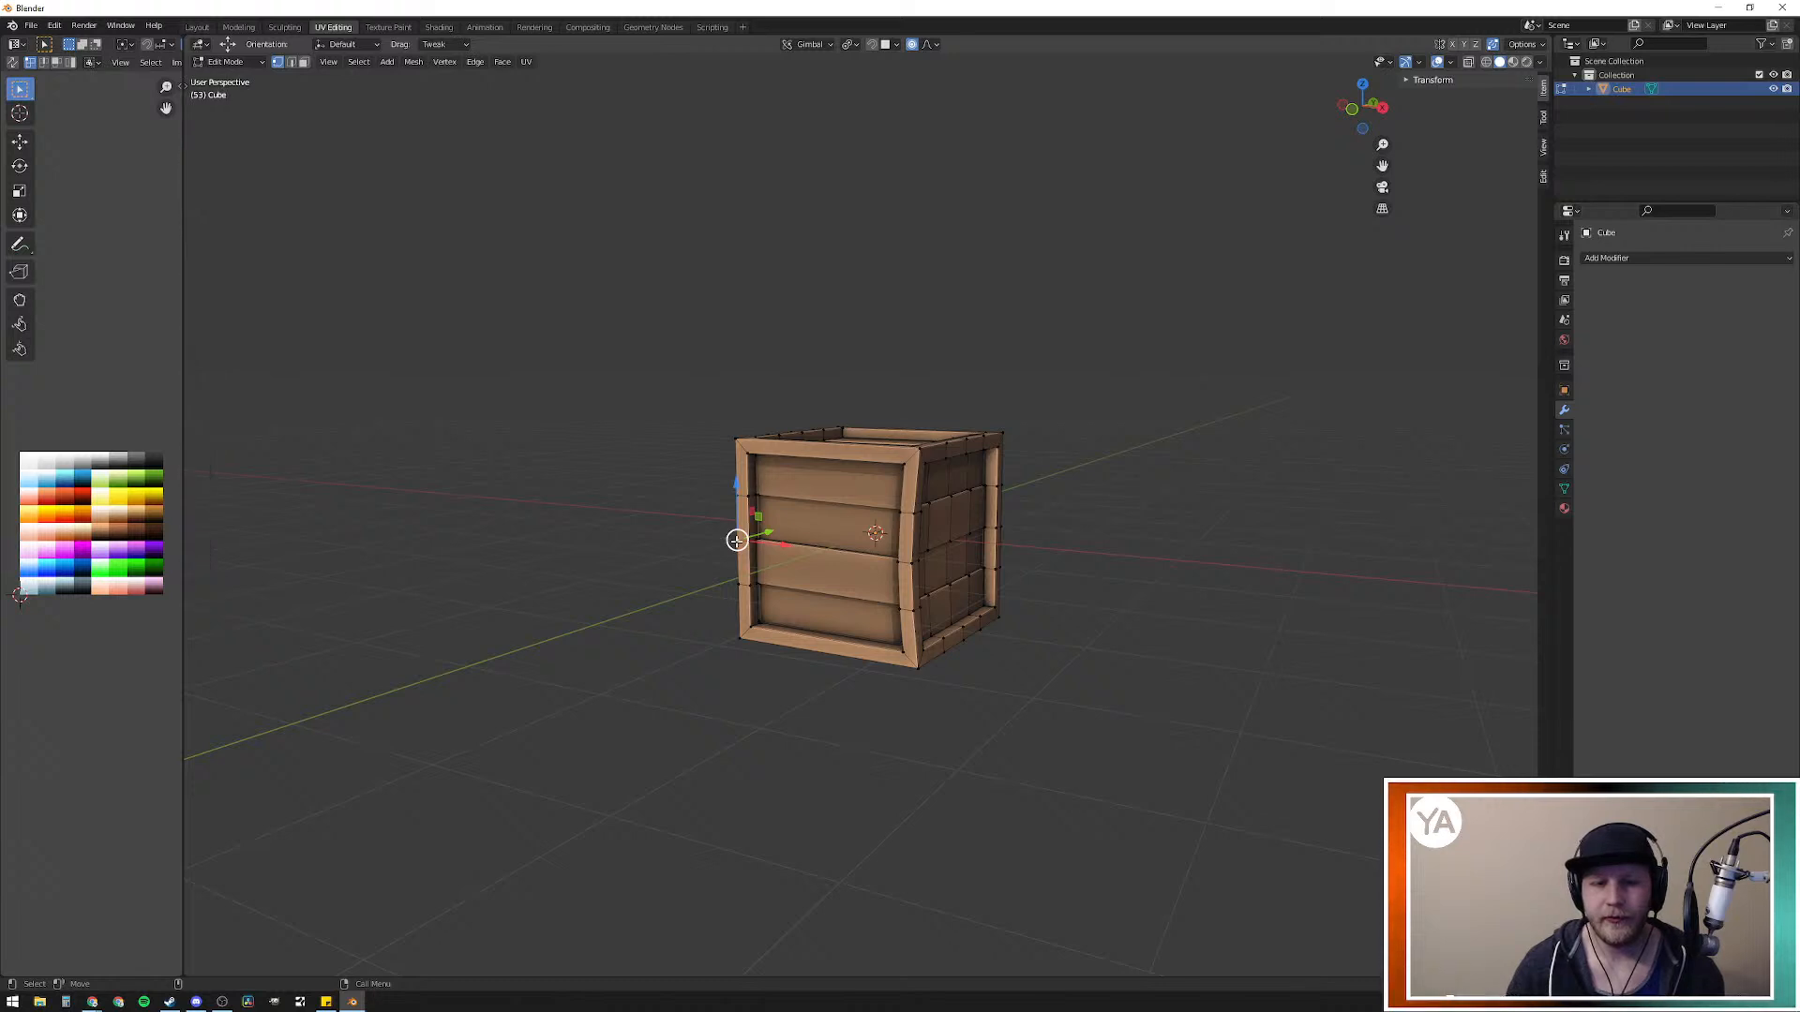
{"action": "key", "text": "g"}
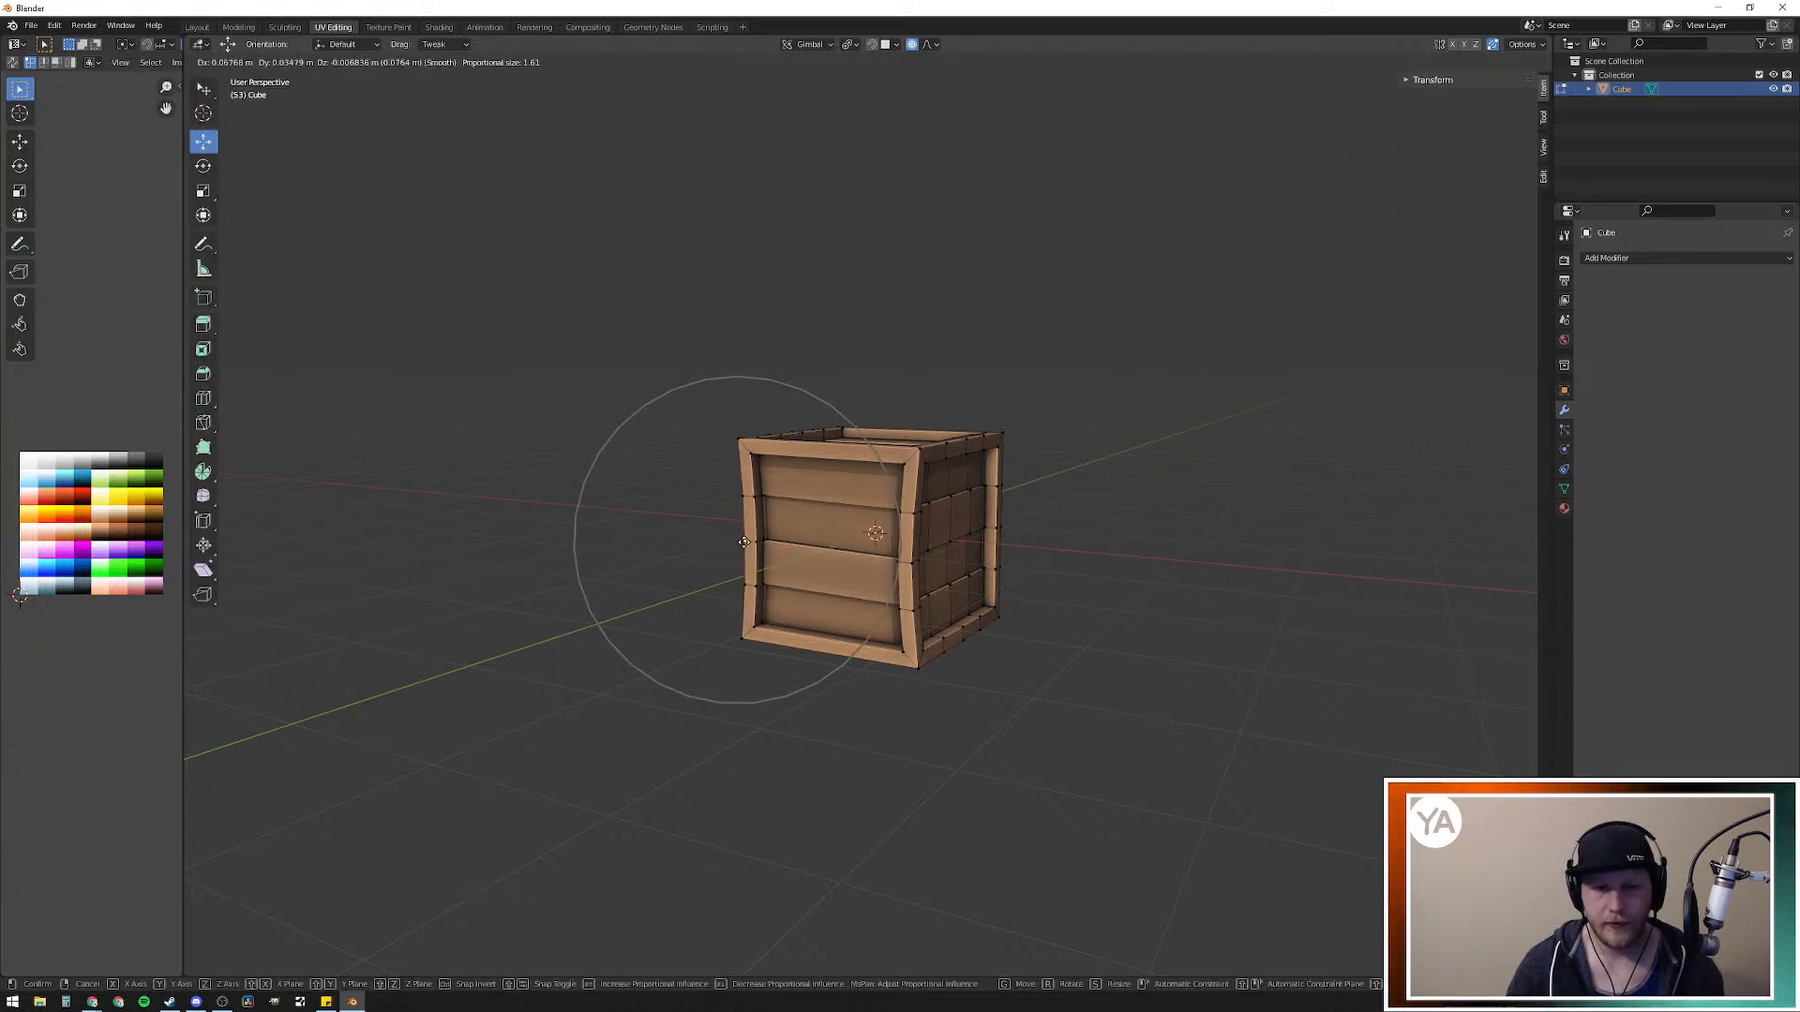
{"action": "left_click", "coordinate": [746, 541]}
{"action": "middle_click_drag", "start_coordinate": [827, 549], "coordinate": [1027, 573]}
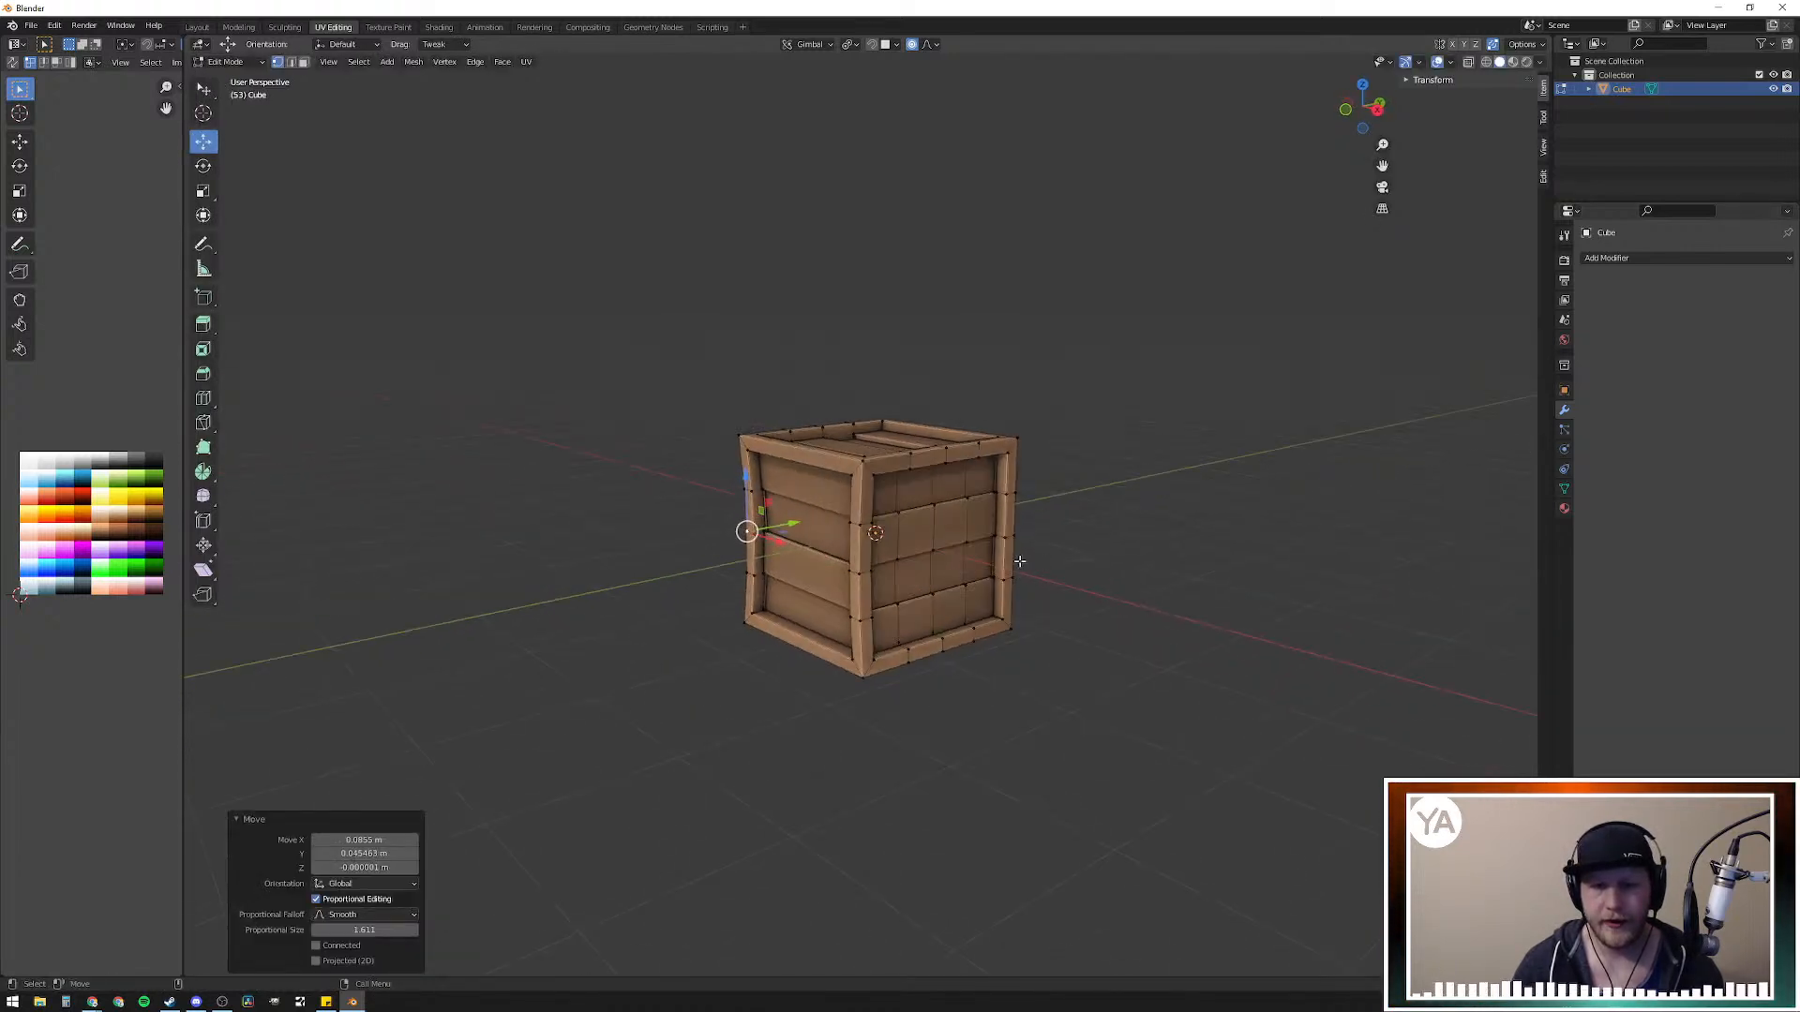
{"action": "left_click", "coordinate": [1014, 534]}
{"action": "key", "text": "g"}
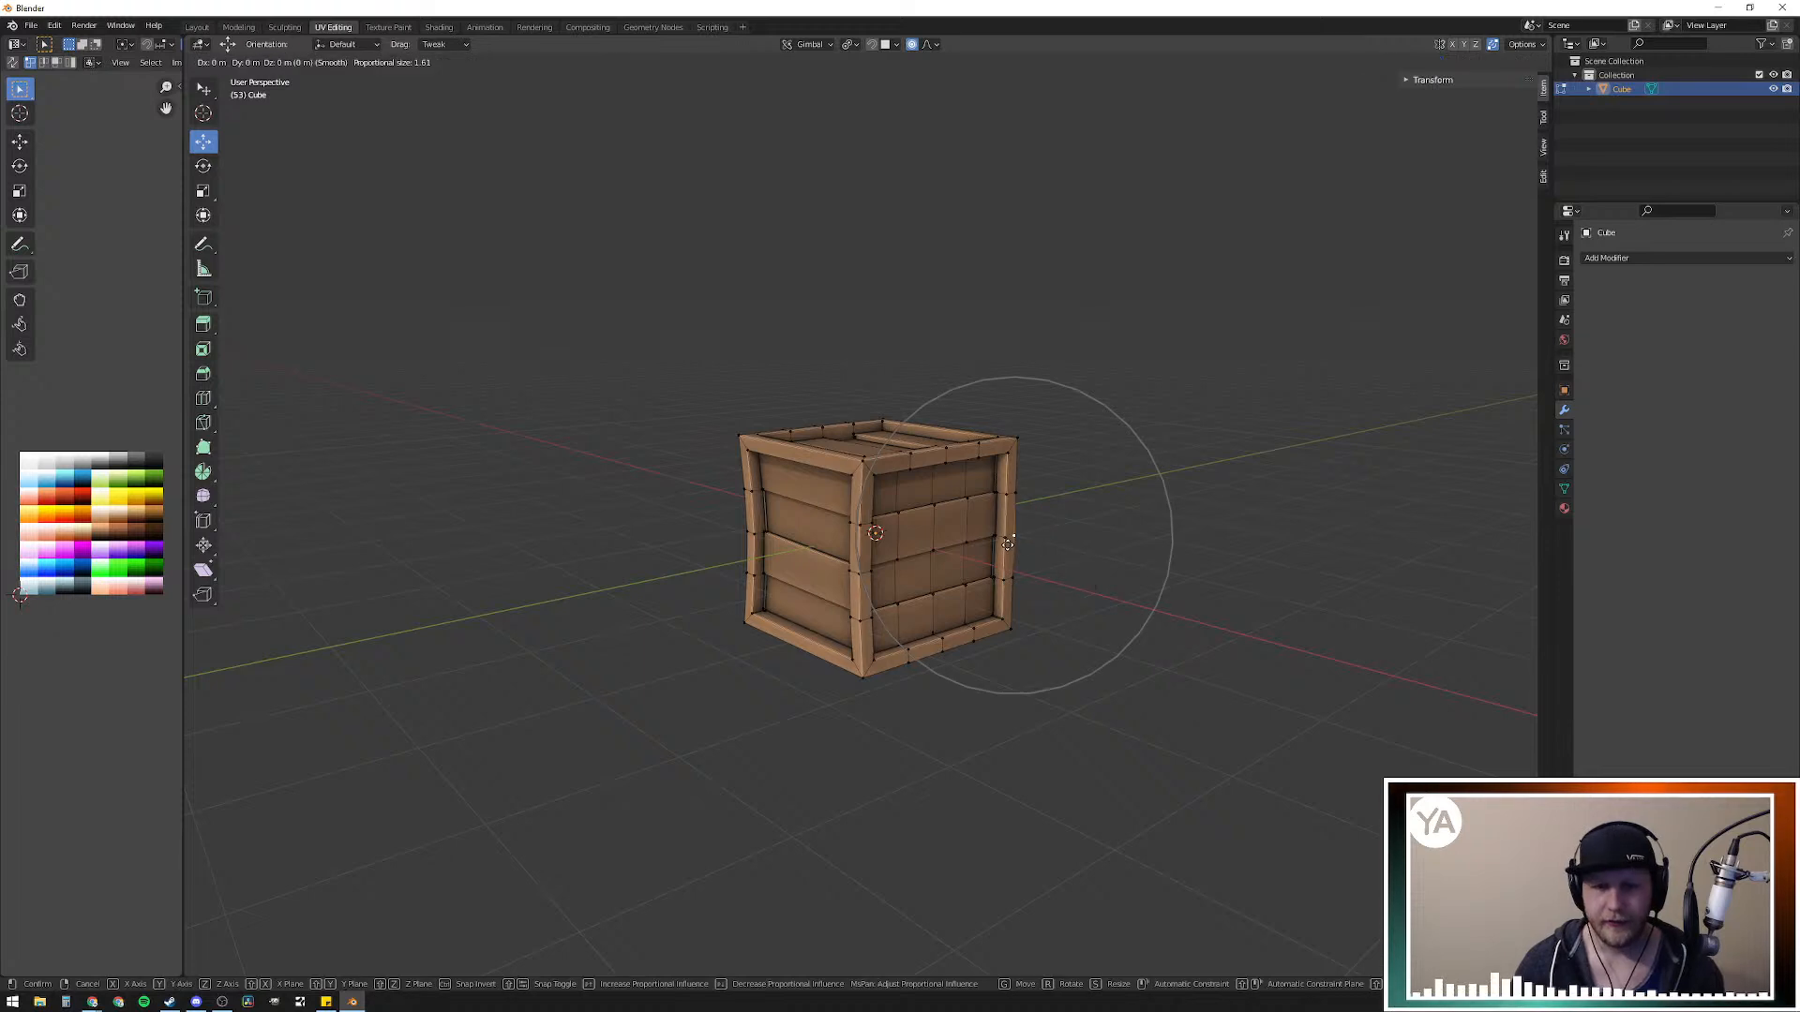
{"action": "left_click", "coordinate": [1000, 533]}
{"action": "middle_click_drag", "start_coordinate": [1000, 533], "coordinate": [909, 562]}
{"action": "left_click", "coordinate": [999, 558]}
{"action": "key", "text": "g"}
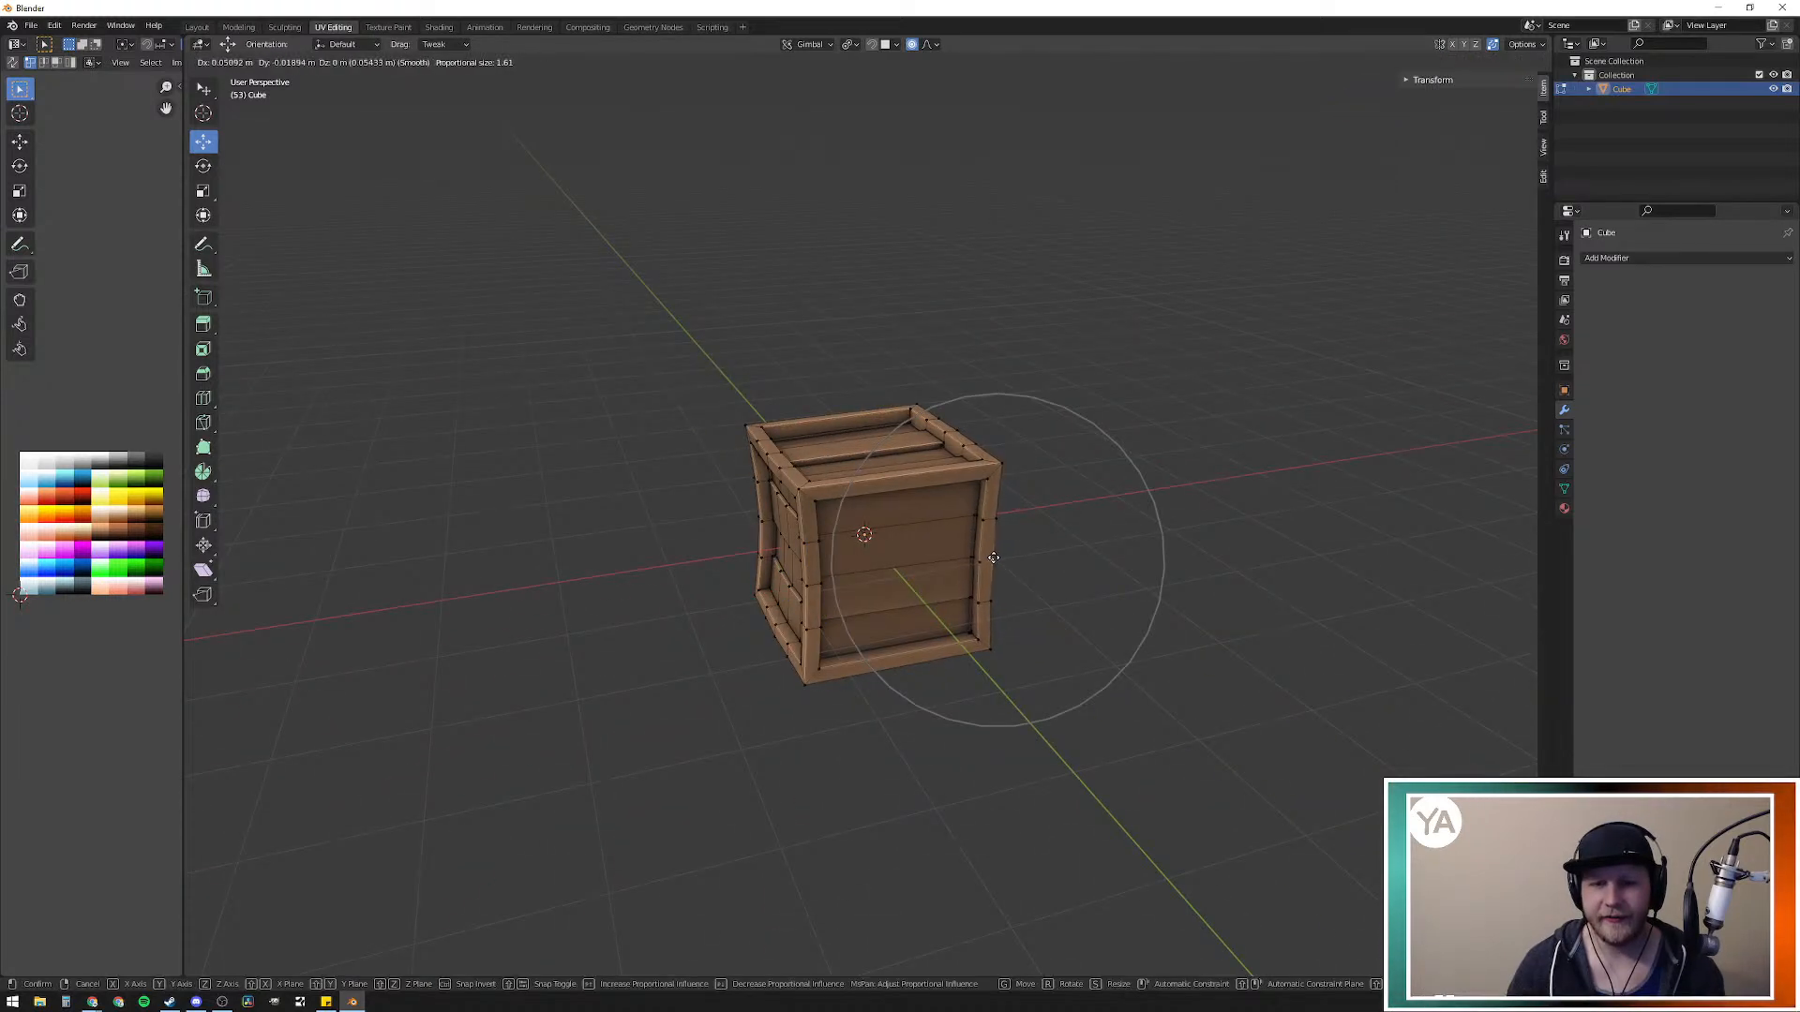
{"action": "left_click", "coordinate": [988, 559]}
Step: Select a few alternating planks on the crate's top and sides, including all four faces of the side's third plank
{"action": "middle_click_drag", "start_coordinate": [1150, 567], "coordinate": [844, 519]}
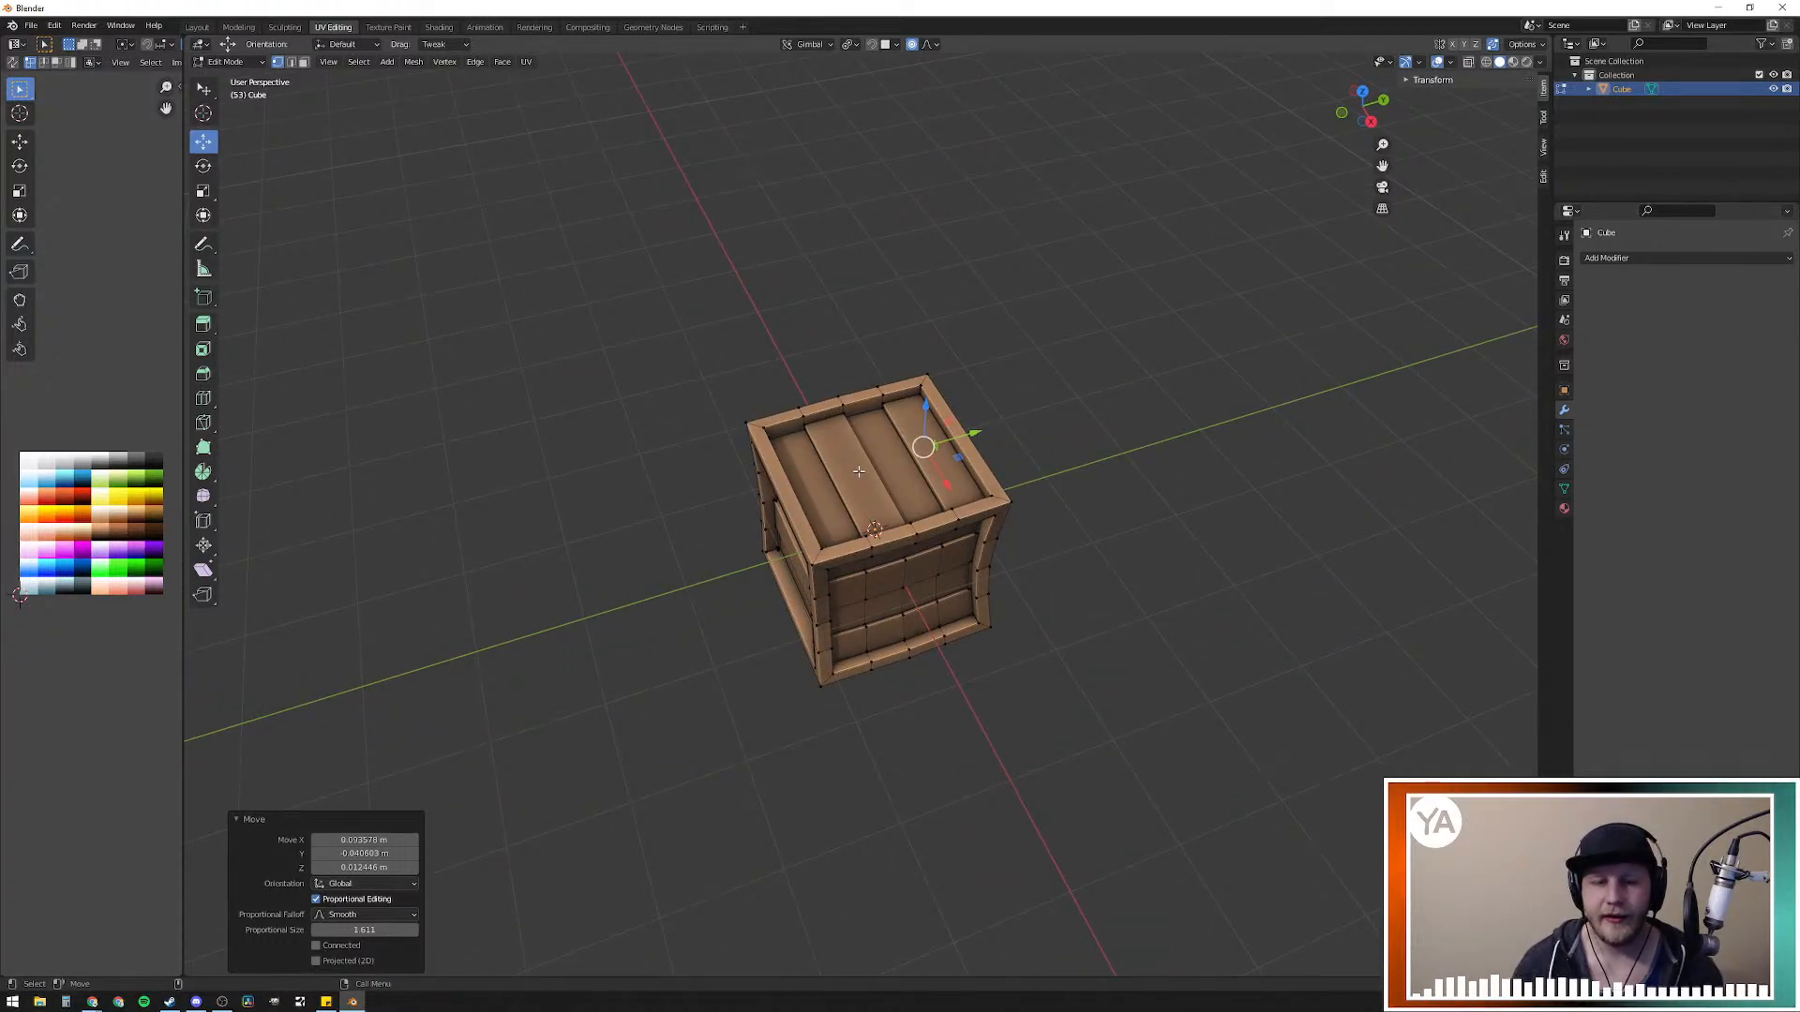
{"action": "key", "text": "3"}
{"action": "middle_click_drag", "start_coordinate": [950, 475], "coordinate": [1078, 468]}
{"action": "middle_click_drag", "start_coordinate": [1034, 605], "coordinate": [923, 625]}
{"action": "middle_click_drag", "start_coordinate": [898, 501], "coordinate": [831, 577]}
{"action": "left_click", "coordinate": [830, 591], "text": "shift"}
{"action": "left_click", "coordinate": [792, 588], "text": "shift"}
{"action": "left_click", "coordinate": [867, 597], "text": "shift"}
{"action": "left_click", "coordinate": [904, 600], "text": "shift"}
{"action": "middle_click_drag", "start_coordinate": [1079, 764], "coordinate": [1001, 707]}
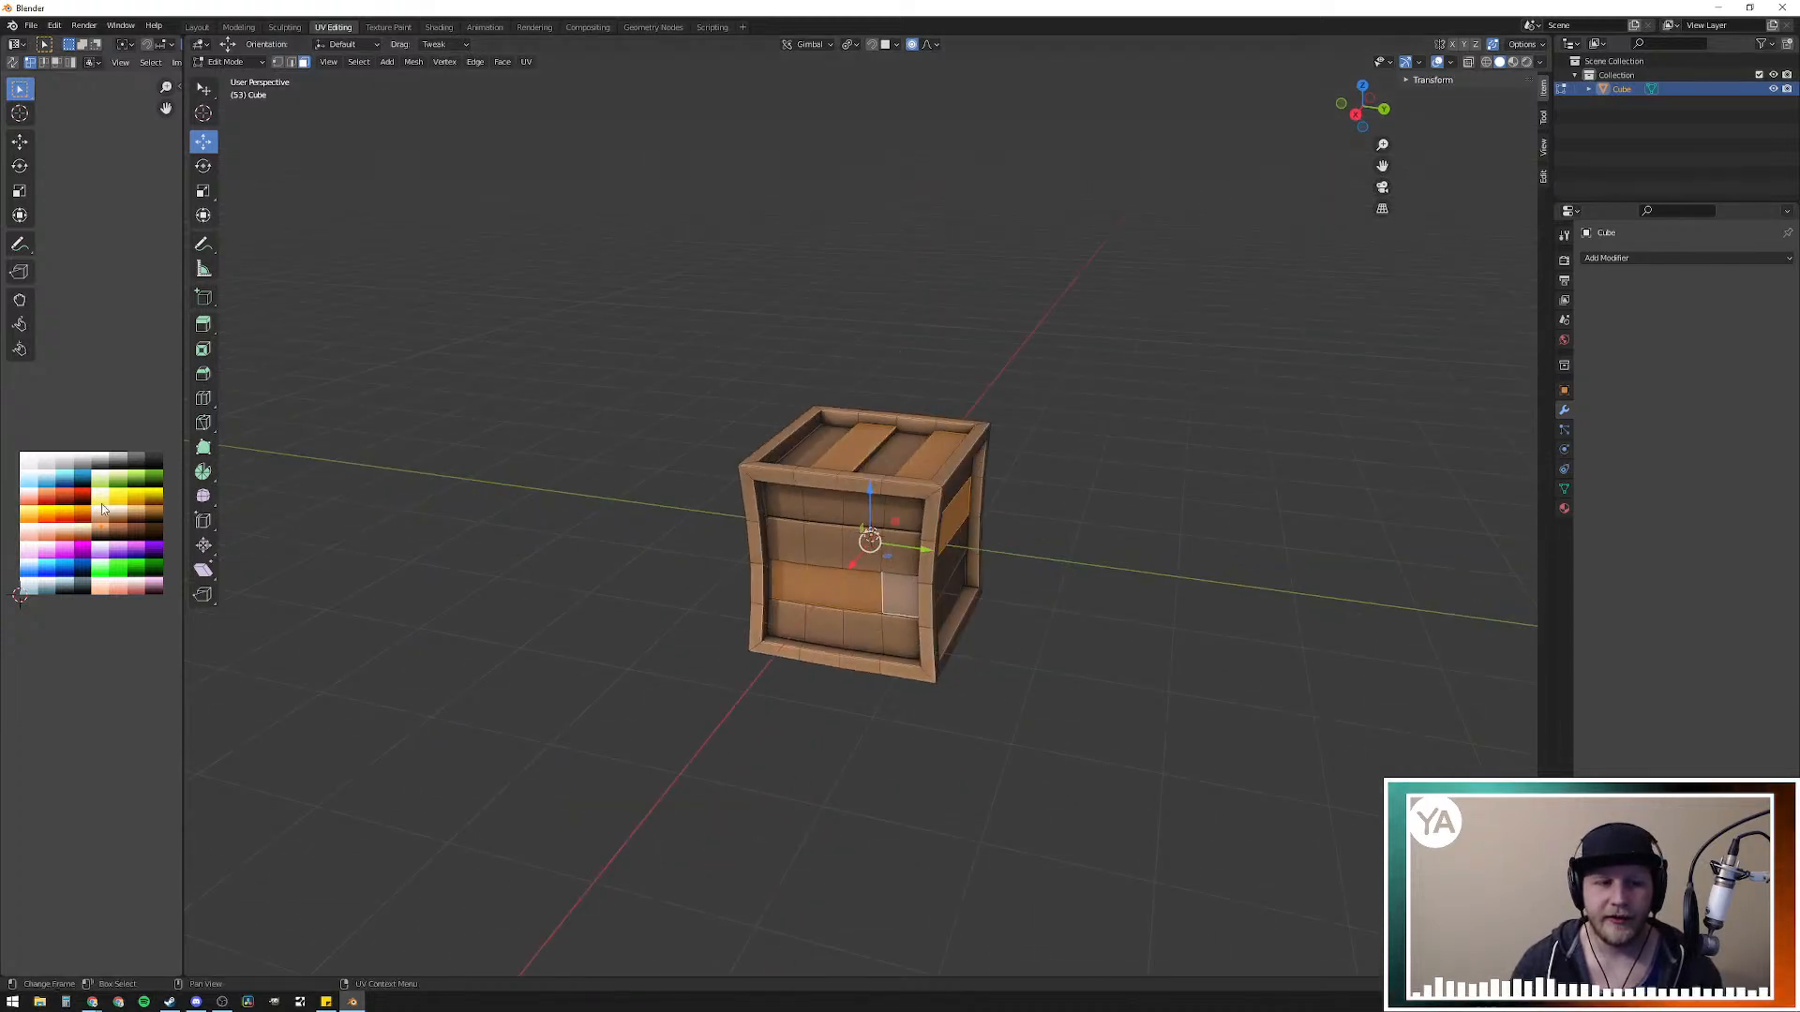
Step: Try a very dark brown on the selected planks by moving their UVs on the colour palette
{"action": "key", "text": "g"}
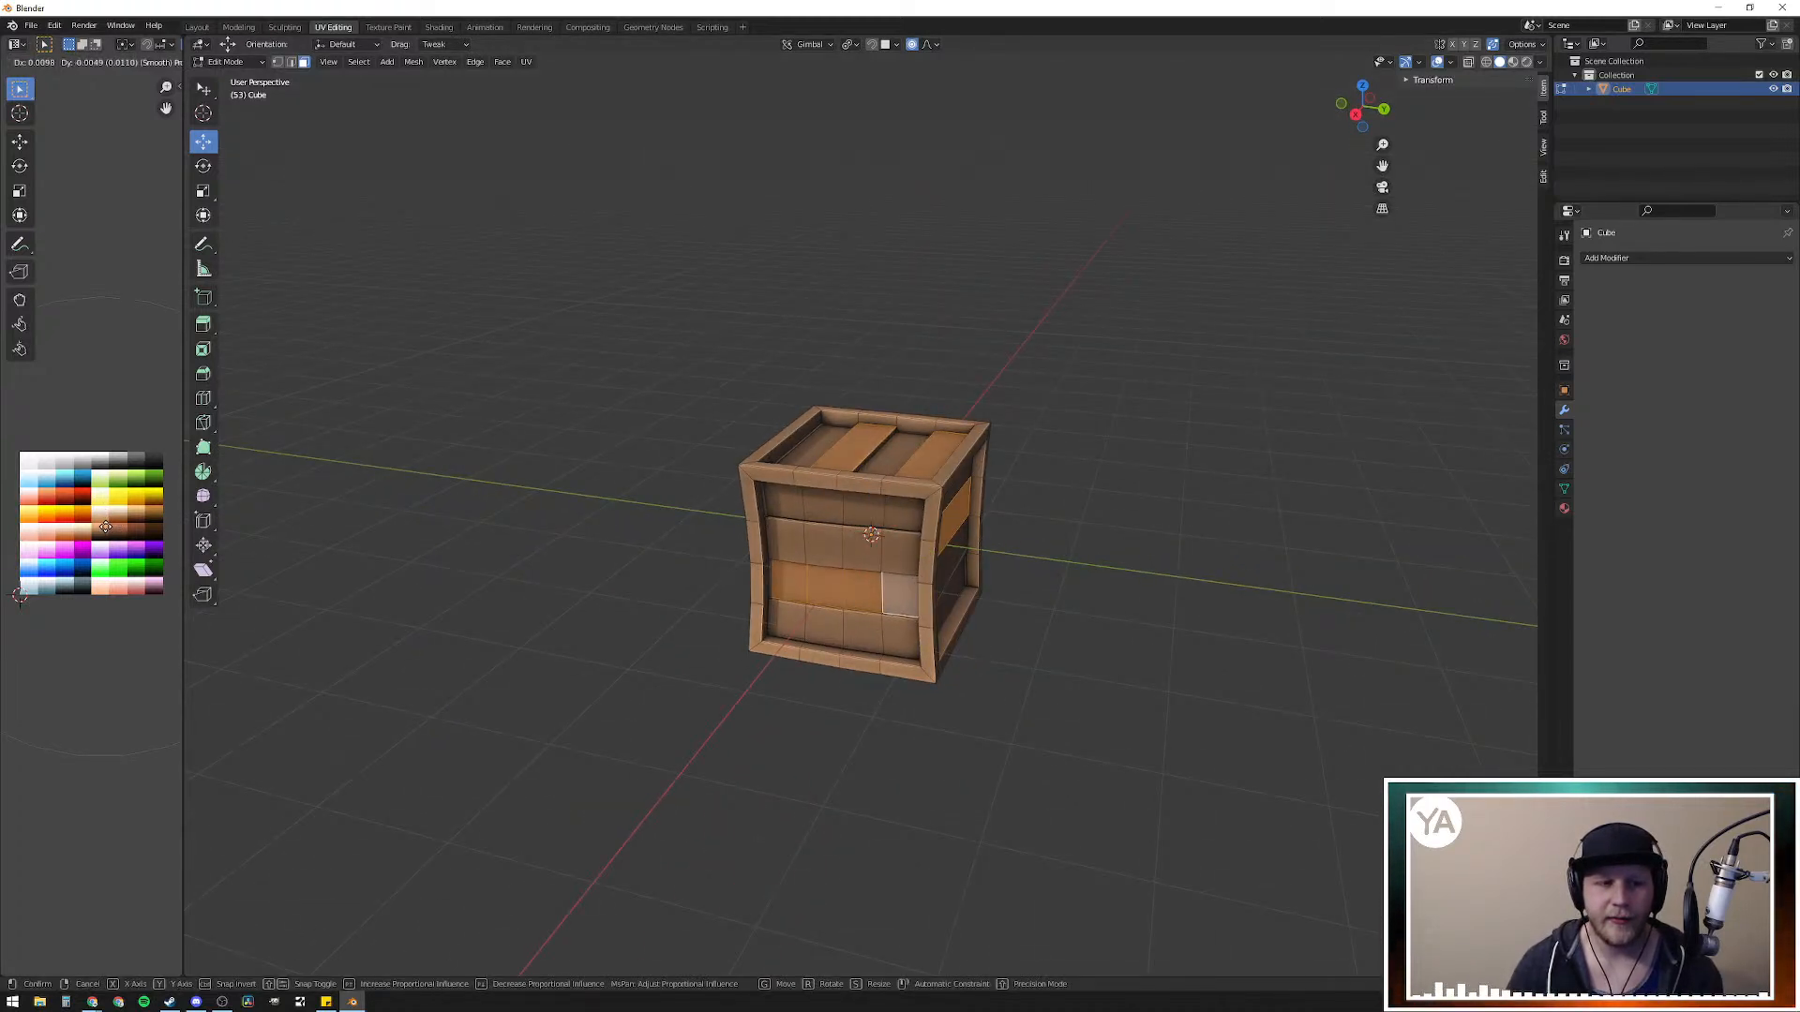
{"action": "left_click", "coordinate": [101, 533]}
{"action": "left_click", "coordinate": [1077, 673]}
{"action": "mouse_move", "coordinate": [1137, 622]}
{"action": "middle_mouse_down"}
{"action": "mouse_move", "coordinate": [1097, 635]}
{"action": "mouse_move", "coordinate": [1130, 619]}
{"action": "middle_mouse_up"}
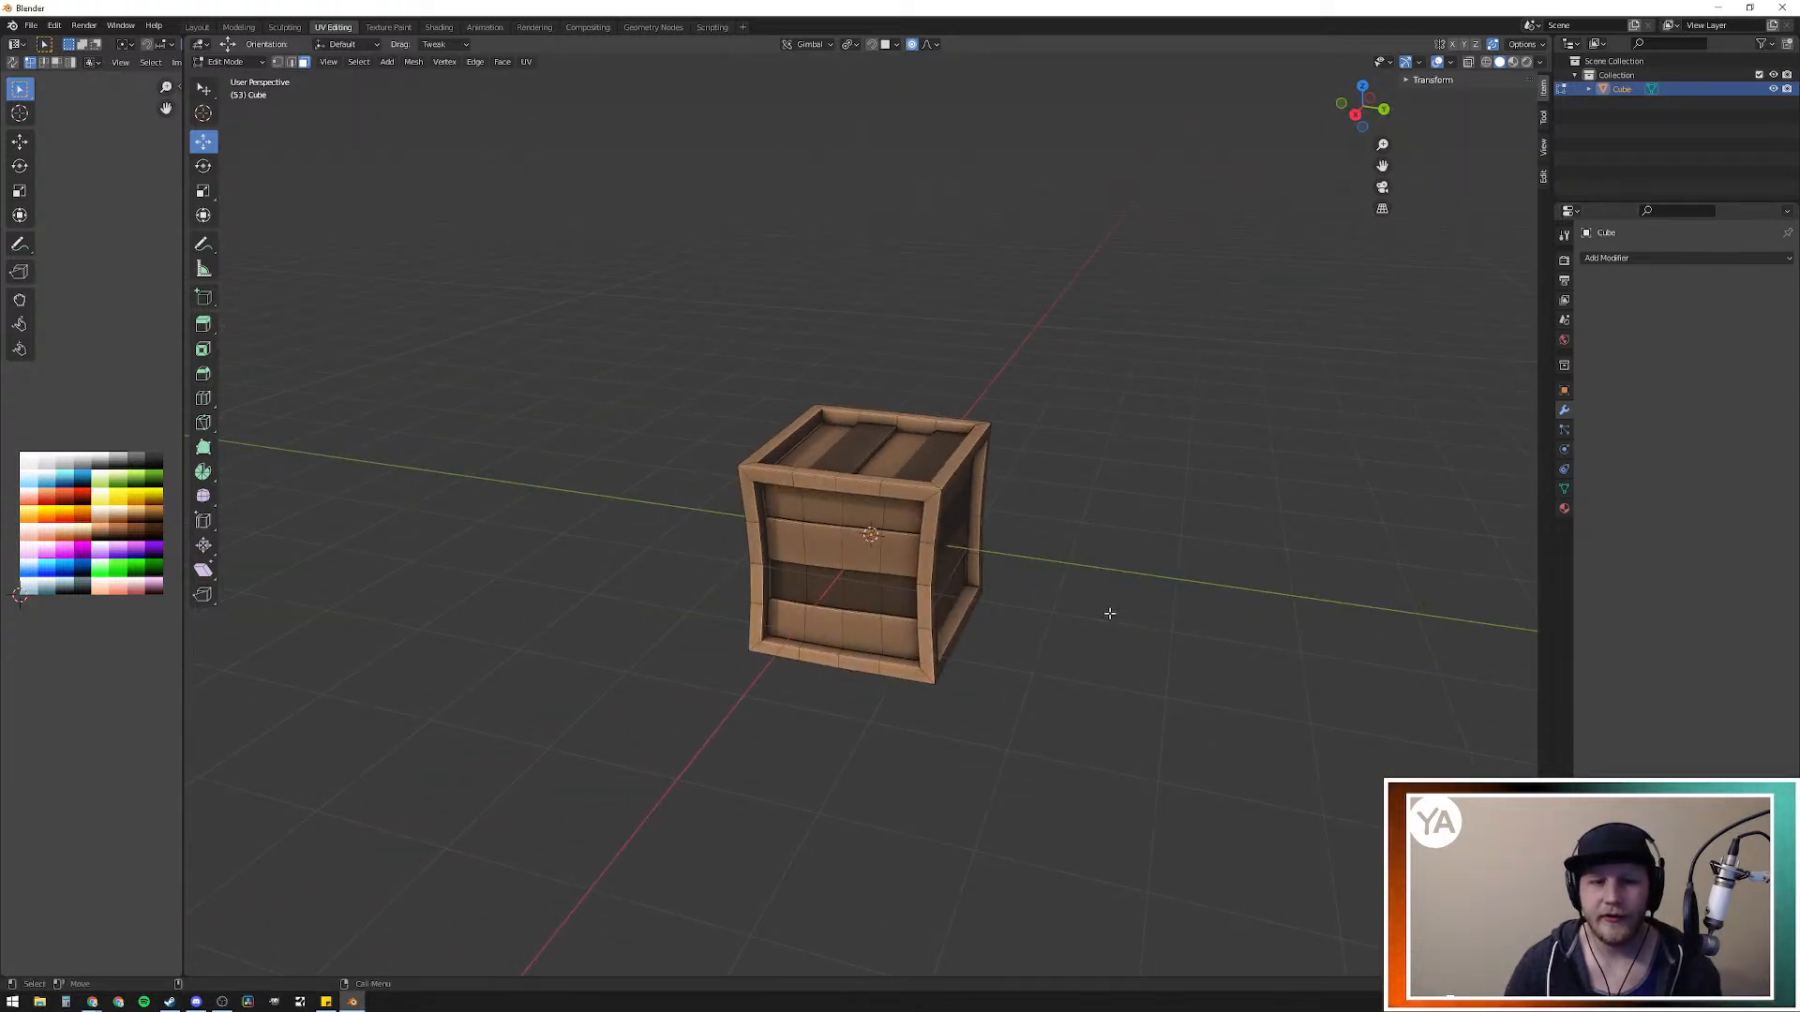
{"action": "key", "text": "ctrl+z"}
Step: Move the selected planks' UVs on the colour palette to a slightly darker brown than the rest of the crate
{"action": "key", "text": "g"}
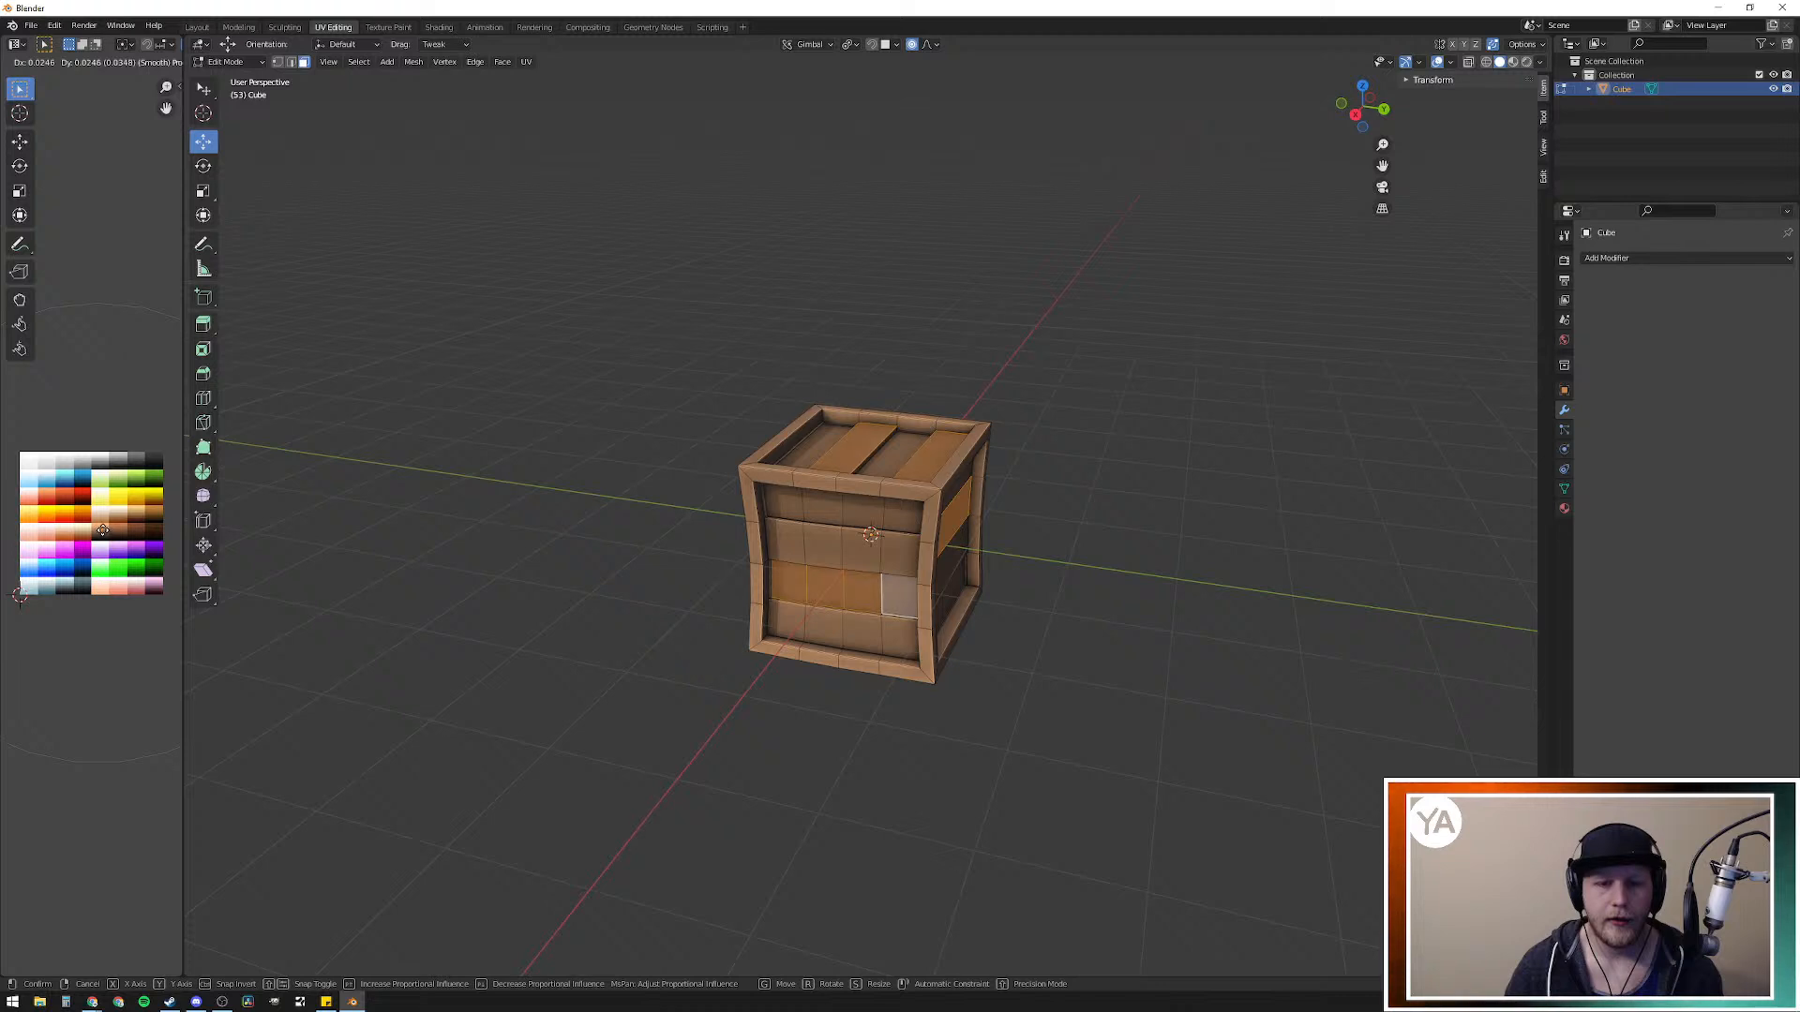
{"action": "left_click", "coordinate": [101, 531]}
{"action": "left_click", "coordinate": [1244, 755]}
{"action": "middle_click_drag", "start_coordinate": [1260, 698], "coordinate": [812, 660]}
{"action": "middle_click_drag", "start_coordinate": [793, 676], "coordinate": [1161, 732]}
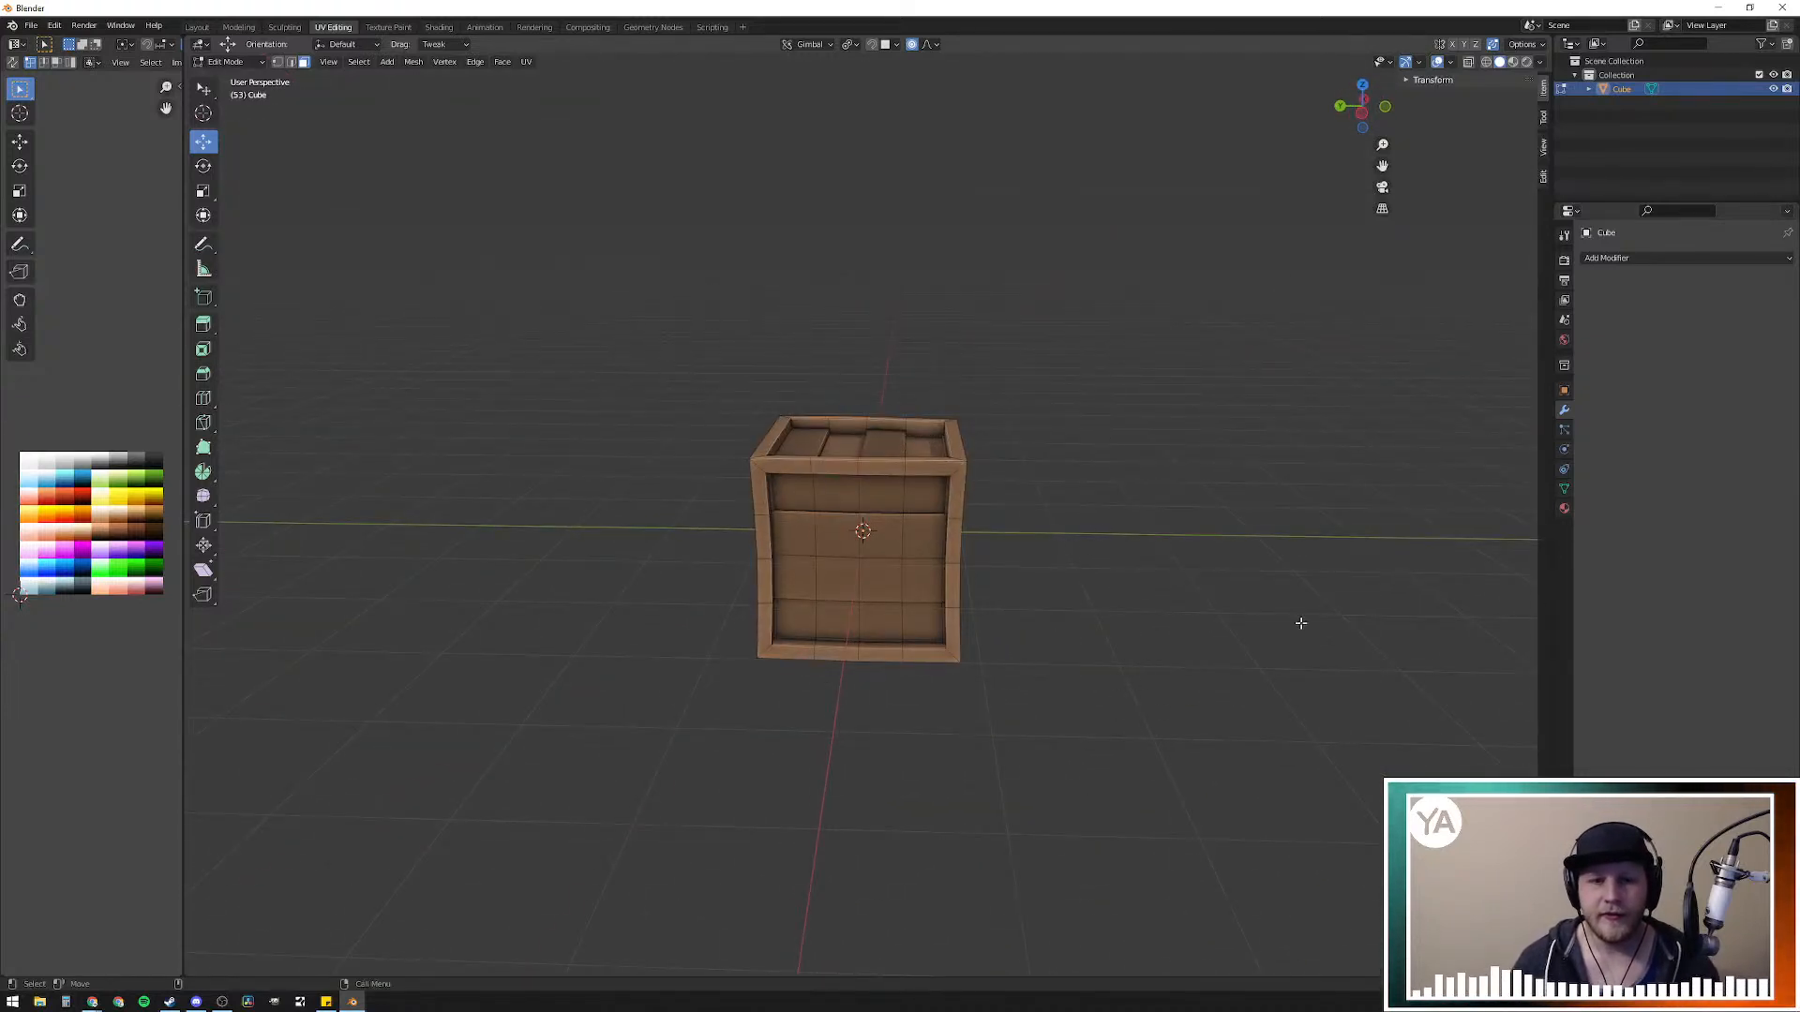
Step: Raise the whole crate mesh along Z until its base rests at the origin, and return to Object Mode
{"action": "key", "text": "a"}
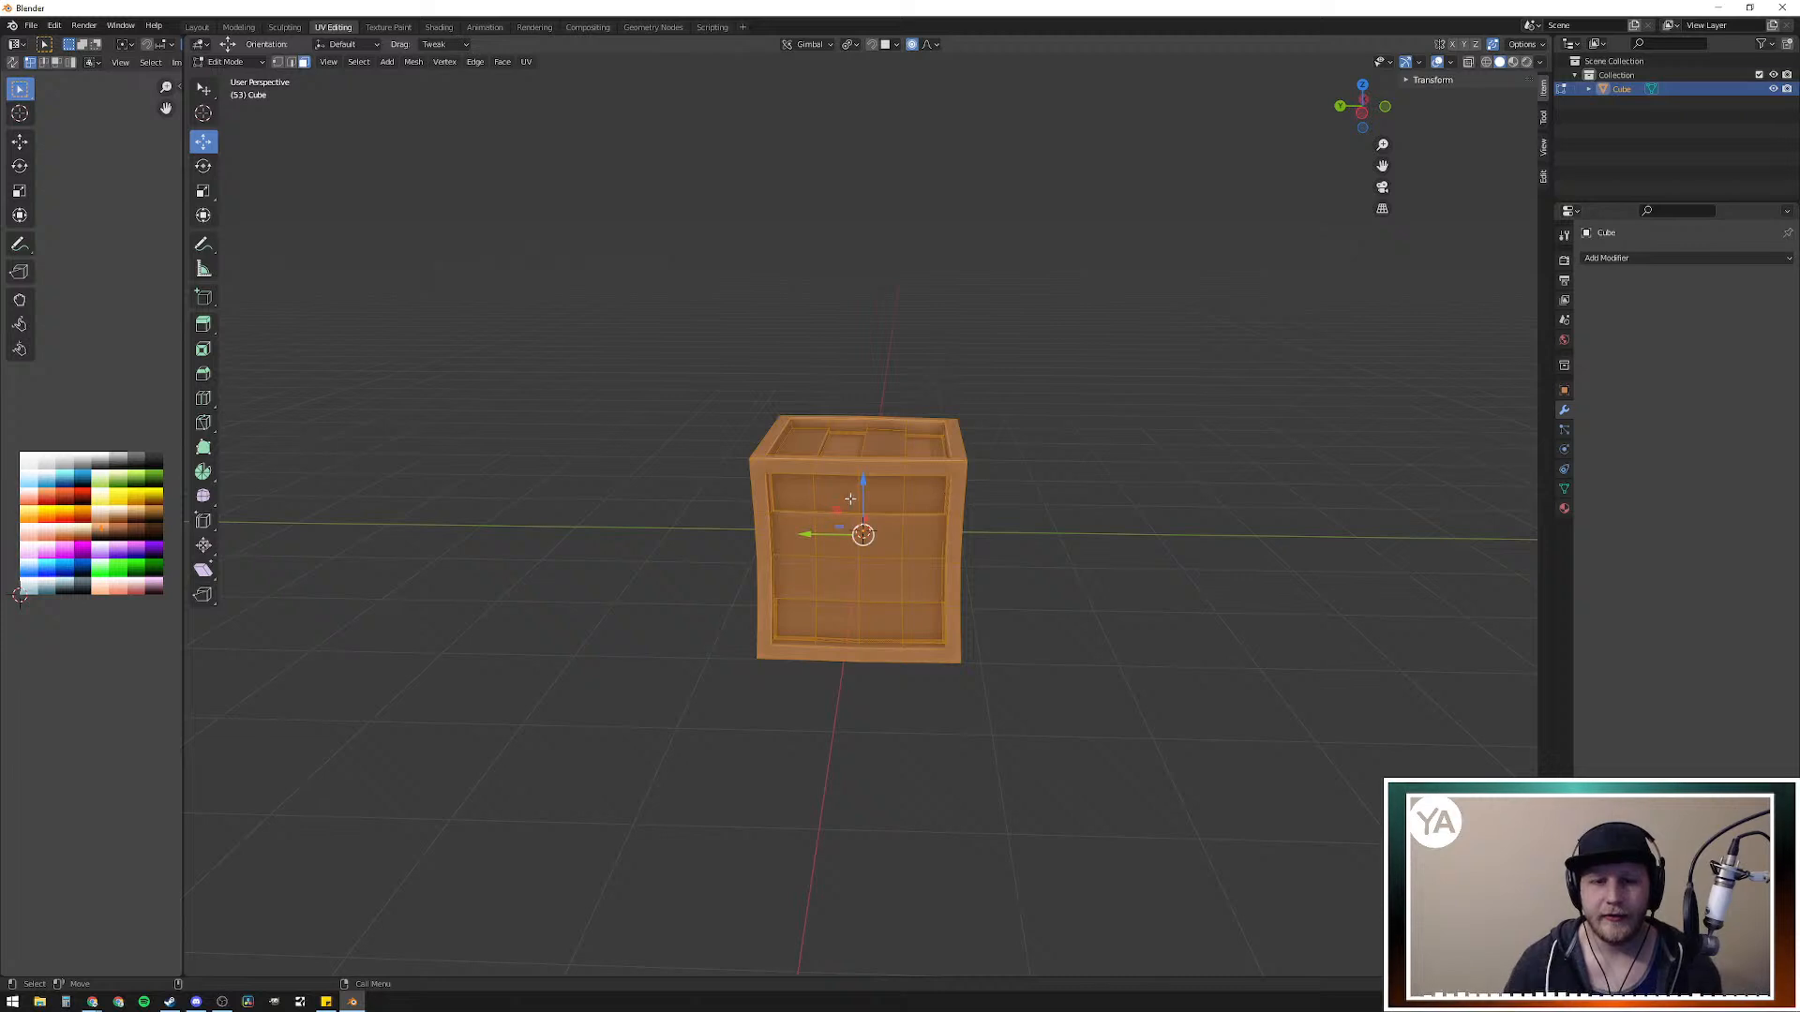
{"action": "left_click_drag", "start_coordinate": [862, 492], "coordinate": [873, 366]}
{"action": "middle_click_drag", "start_coordinate": [1345, 686], "coordinate": [1274, 671]}
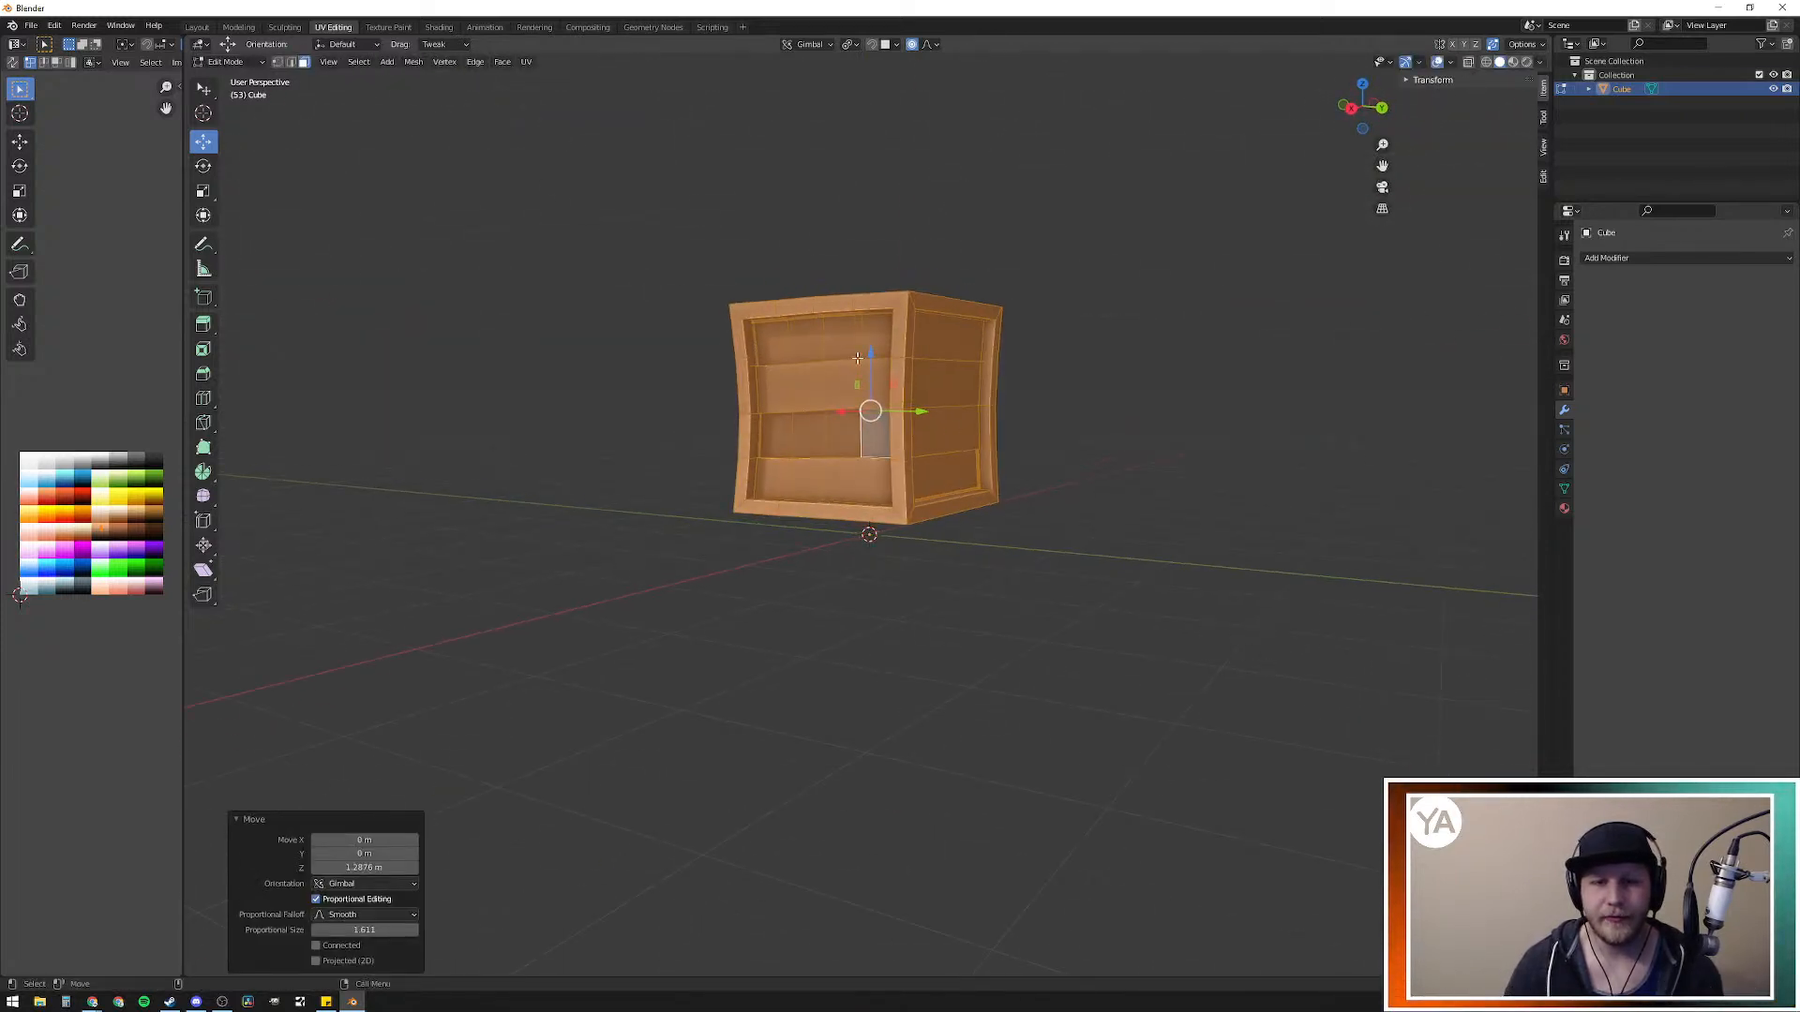
{"action": "mouse_move", "coordinate": [869, 355]}
{"action": "left_mouse_down"}
{"action": "mouse_move", "coordinate": [849, 438]}
{"action": "mouse_move", "coordinate": [853, 382]}
{"action": "left_mouse_up"}
{"action": "middle_click_drag", "start_coordinate": [972, 715], "coordinate": [1019, 749]}
{"action": "key", "text": "alt+a"}
{"action": "middle_click_drag", "start_coordinate": [622, 655], "coordinate": [978, 720]}
{"action": "key", "text": "Tab"}
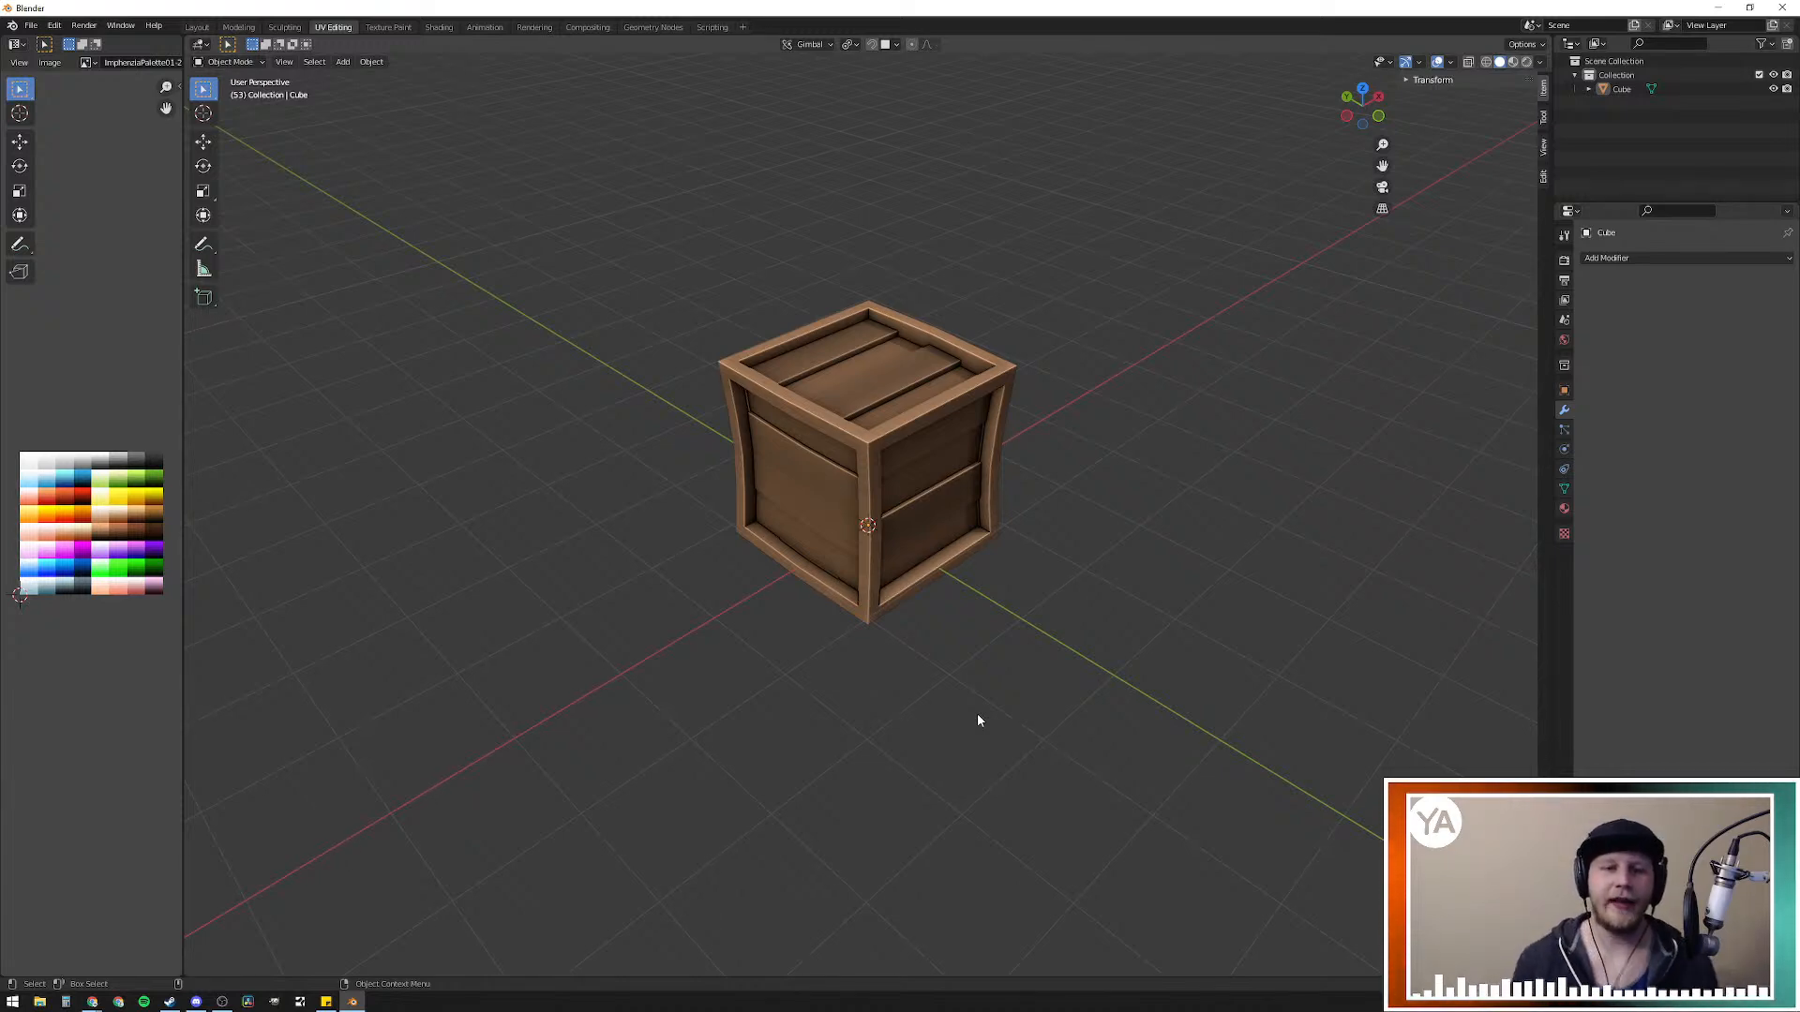
Step: Examine the crate's planks and frame up close from several sides
{"action": "middle_click_drag", "start_coordinate": [1098, 531], "coordinate": [556, 394]}
{"action": "scroll", "coordinate": [968, 570], "scroll_direction": "up", "scroll_amount": 6}
{"action": "middle_click_drag", "start_coordinate": [556, 207], "coordinate": [556, 252]}
{"action": "scroll", "coordinate": [557, 252], "scroll_direction": "down", "scroll_amount": 1}
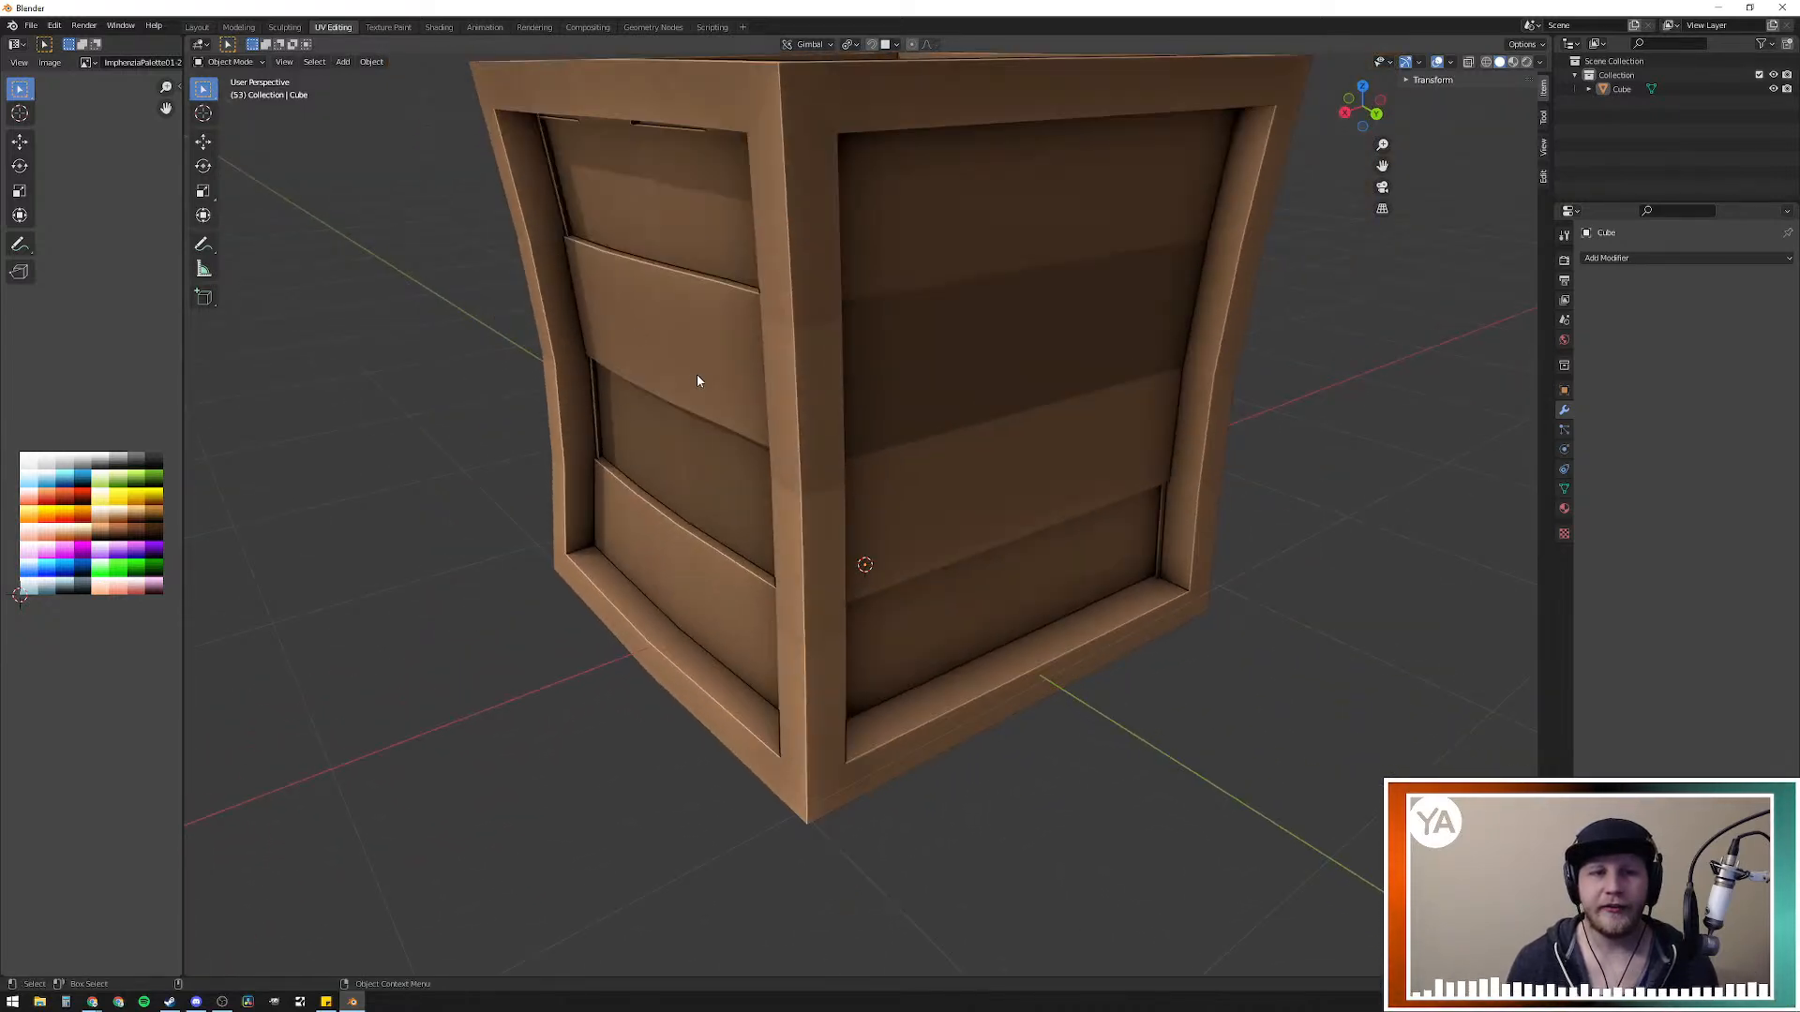
{"action": "middle_click_drag", "start_coordinate": [667, 293], "coordinate": [712, 238]}
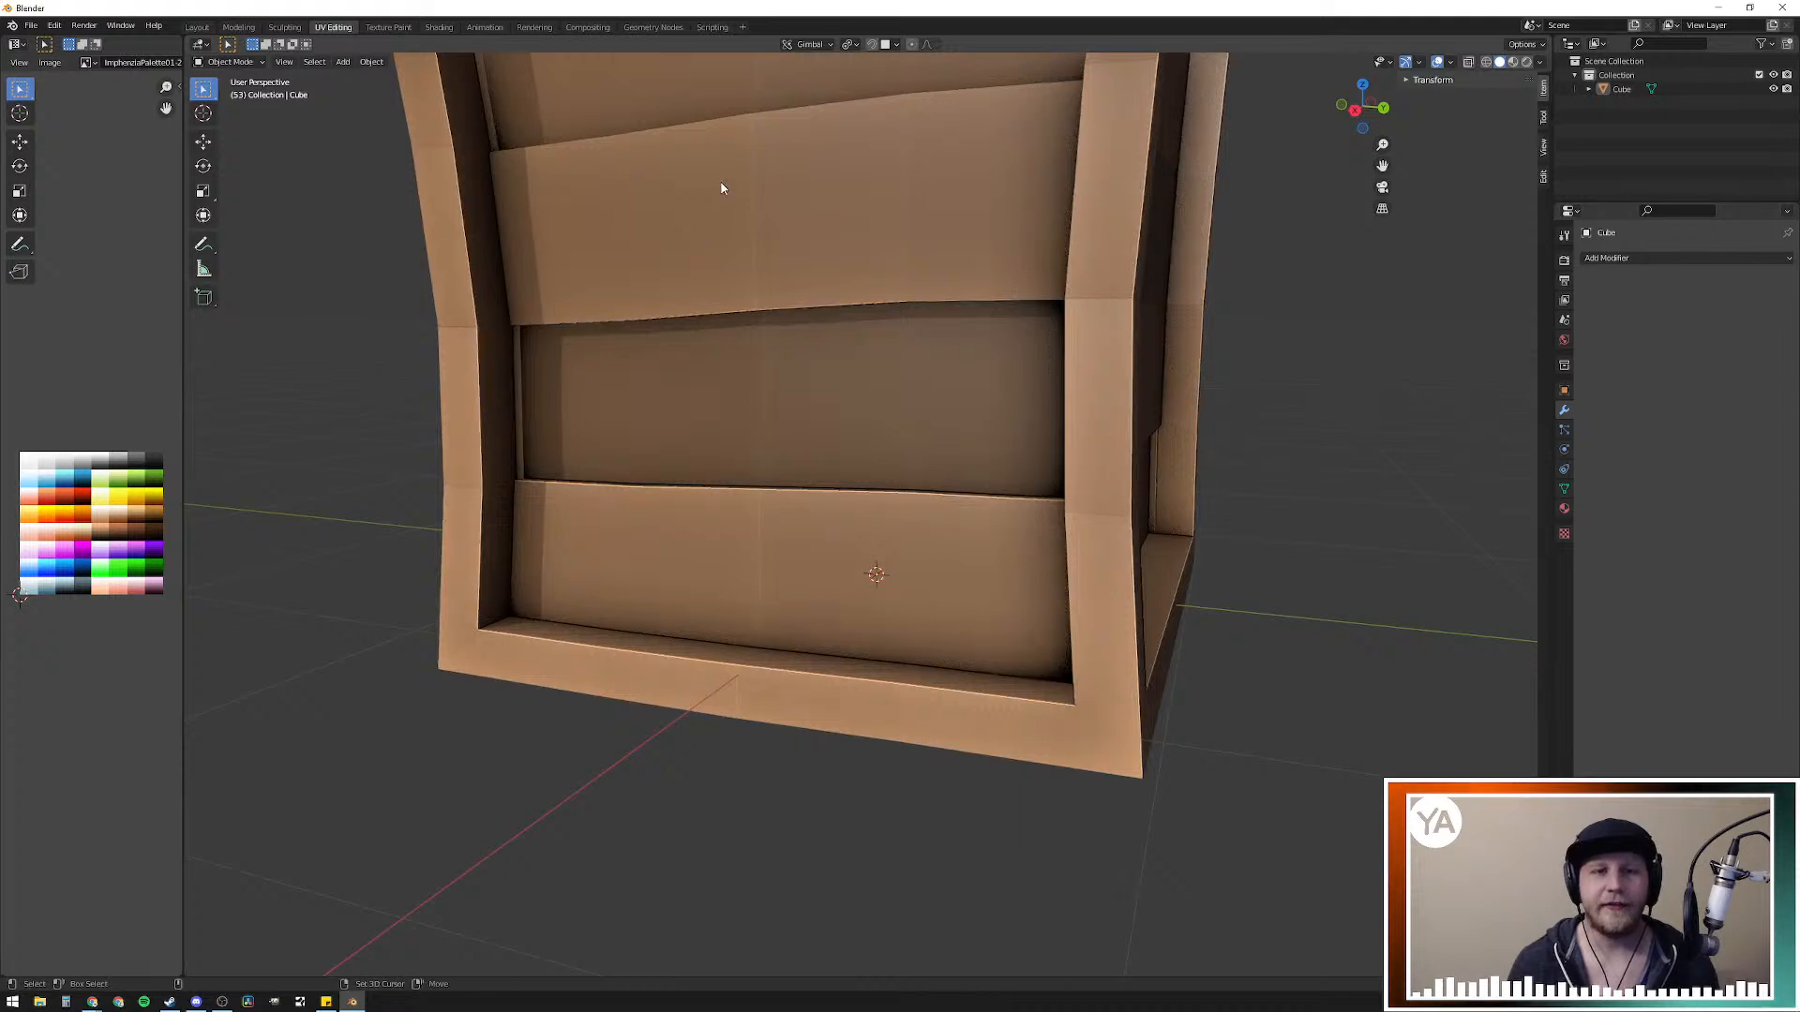
{"action": "scroll", "coordinate": [777, 420], "scroll_direction": "up", "scroll_amount": 3}
{"action": "scroll", "coordinate": [779, 481], "scroll_direction": "up", "scroll_amount": 3}
{"action": "mouse_move", "coordinate": [777, 415]}
{"action": "middle_mouse_down"}
{"action": "mouse_move", "coordinate": [779, 482]}
{"action": "mouse_move", "coordinate": [807, 385]}
{"action": "mouse_move", "coordinate": [770, 400]}
{"action": "middle_mouse_up"}
{"action": "scroll", "coordinate": [859, 525], "scroll_direction": "down", "scroll_amount": 5}
{"action": "middle_click_drag", "start_coordinate": [859, 525], "coordinate": [824, 516]}
Step: Select all plank faces on one side of the crate in Edit Mode and add those of the neighbouring side
{"action": "key", "text": "Tab"}
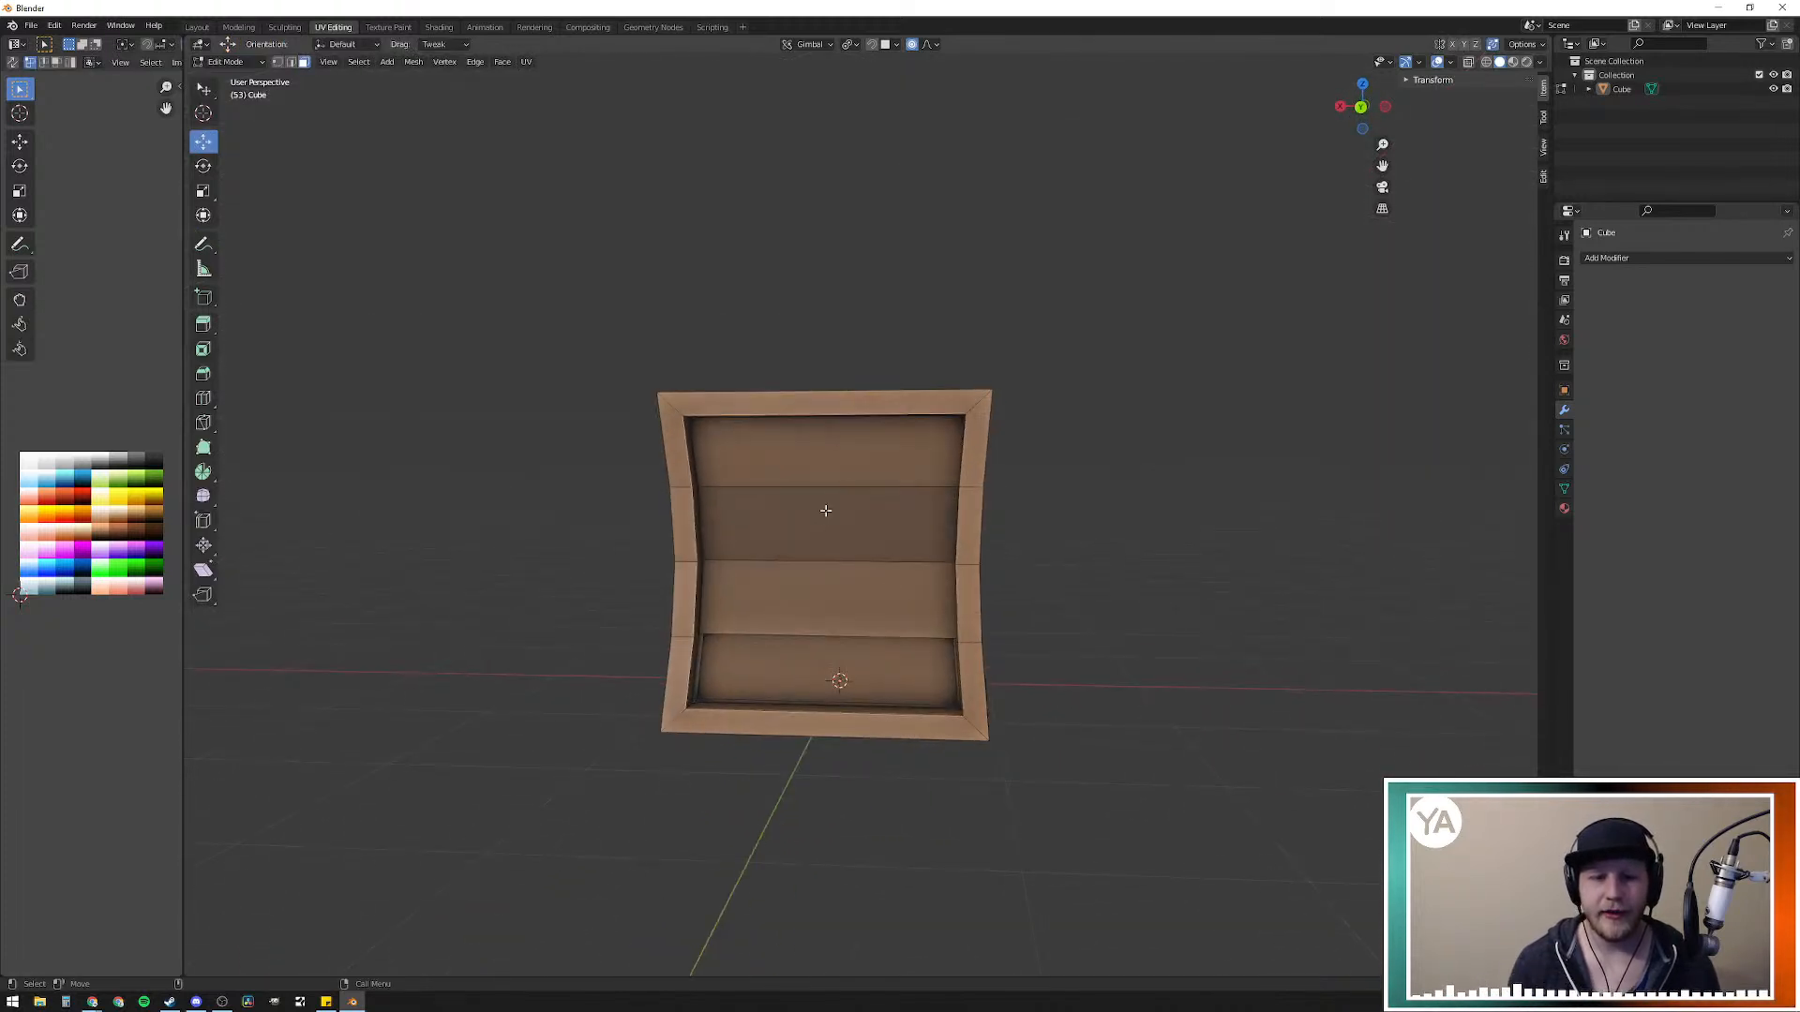
{"action": "left_click", "coordinate": [829, 472]}
{"action": "left_click", "coordinate": [849, 649], "text": "ctrl"}
{"action": "middle_click_drag", "start_coordinate": [850, 648], "coordinate": [933, 616]}
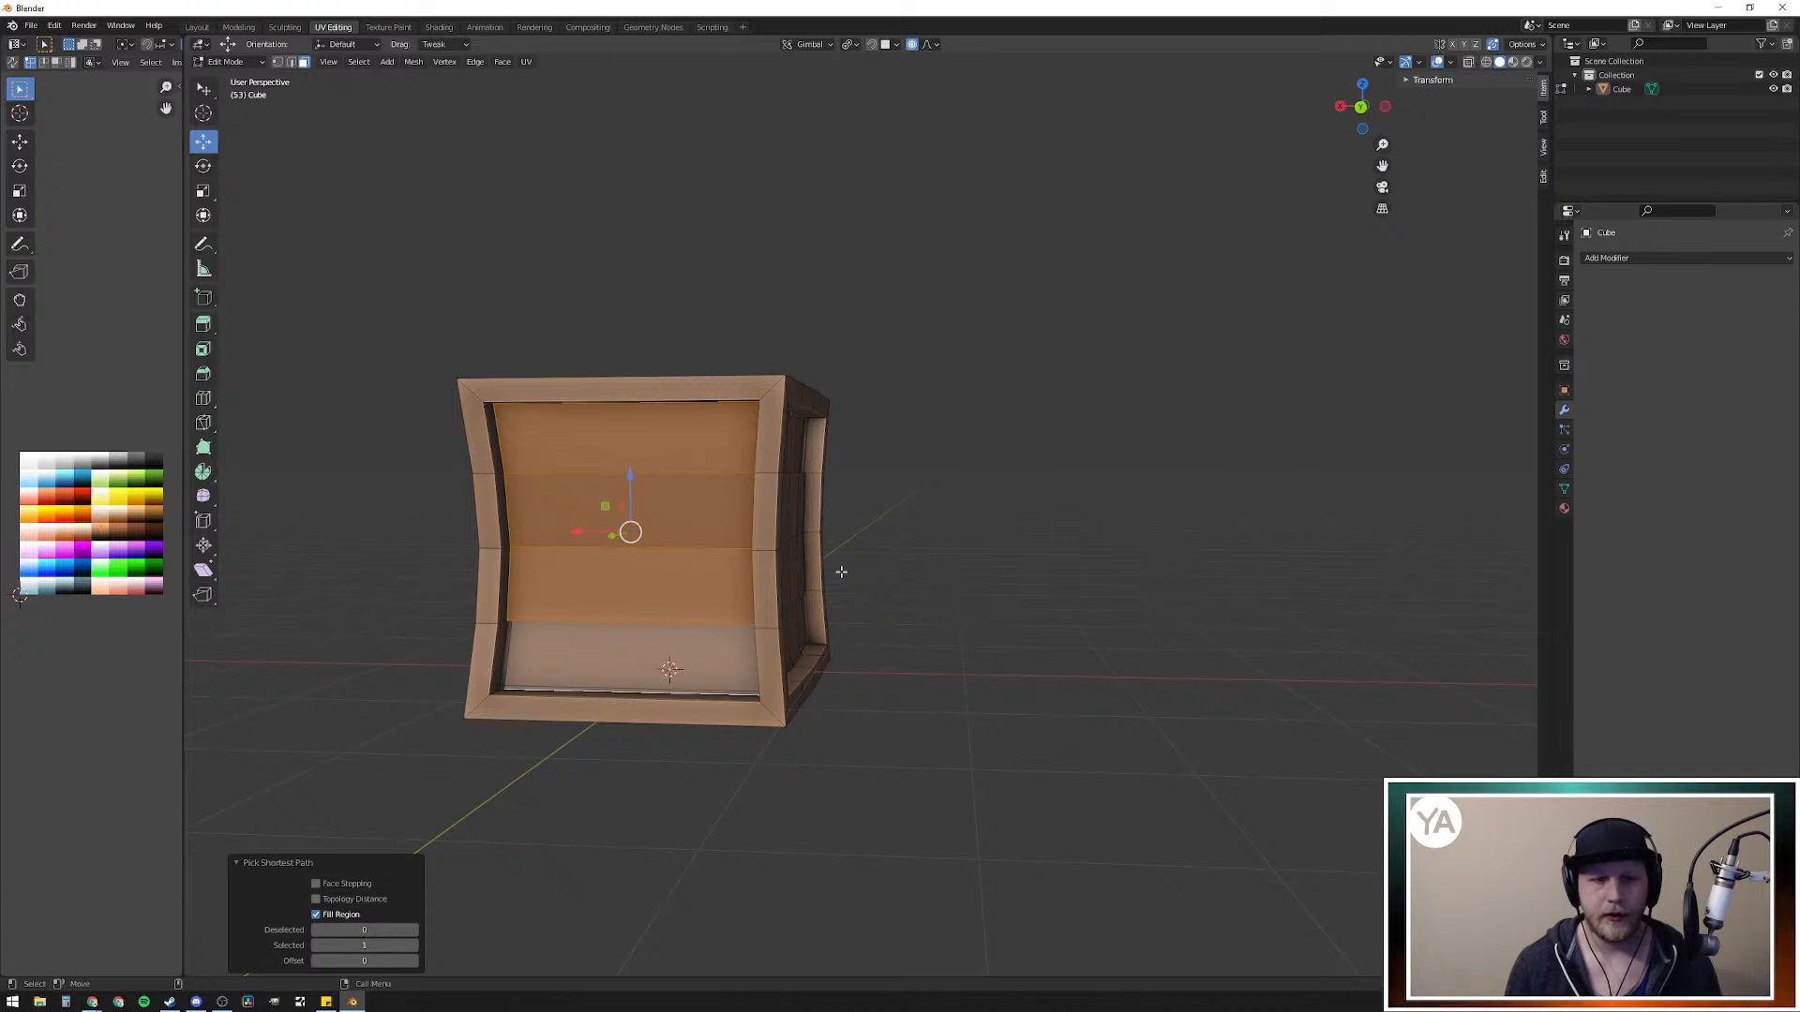
{"action": "middle_click_drag", "start_coordinate": [914, 545], "coordinate": [744, 560]}
{"action": "left_click", "coordinate": [757, 436]}
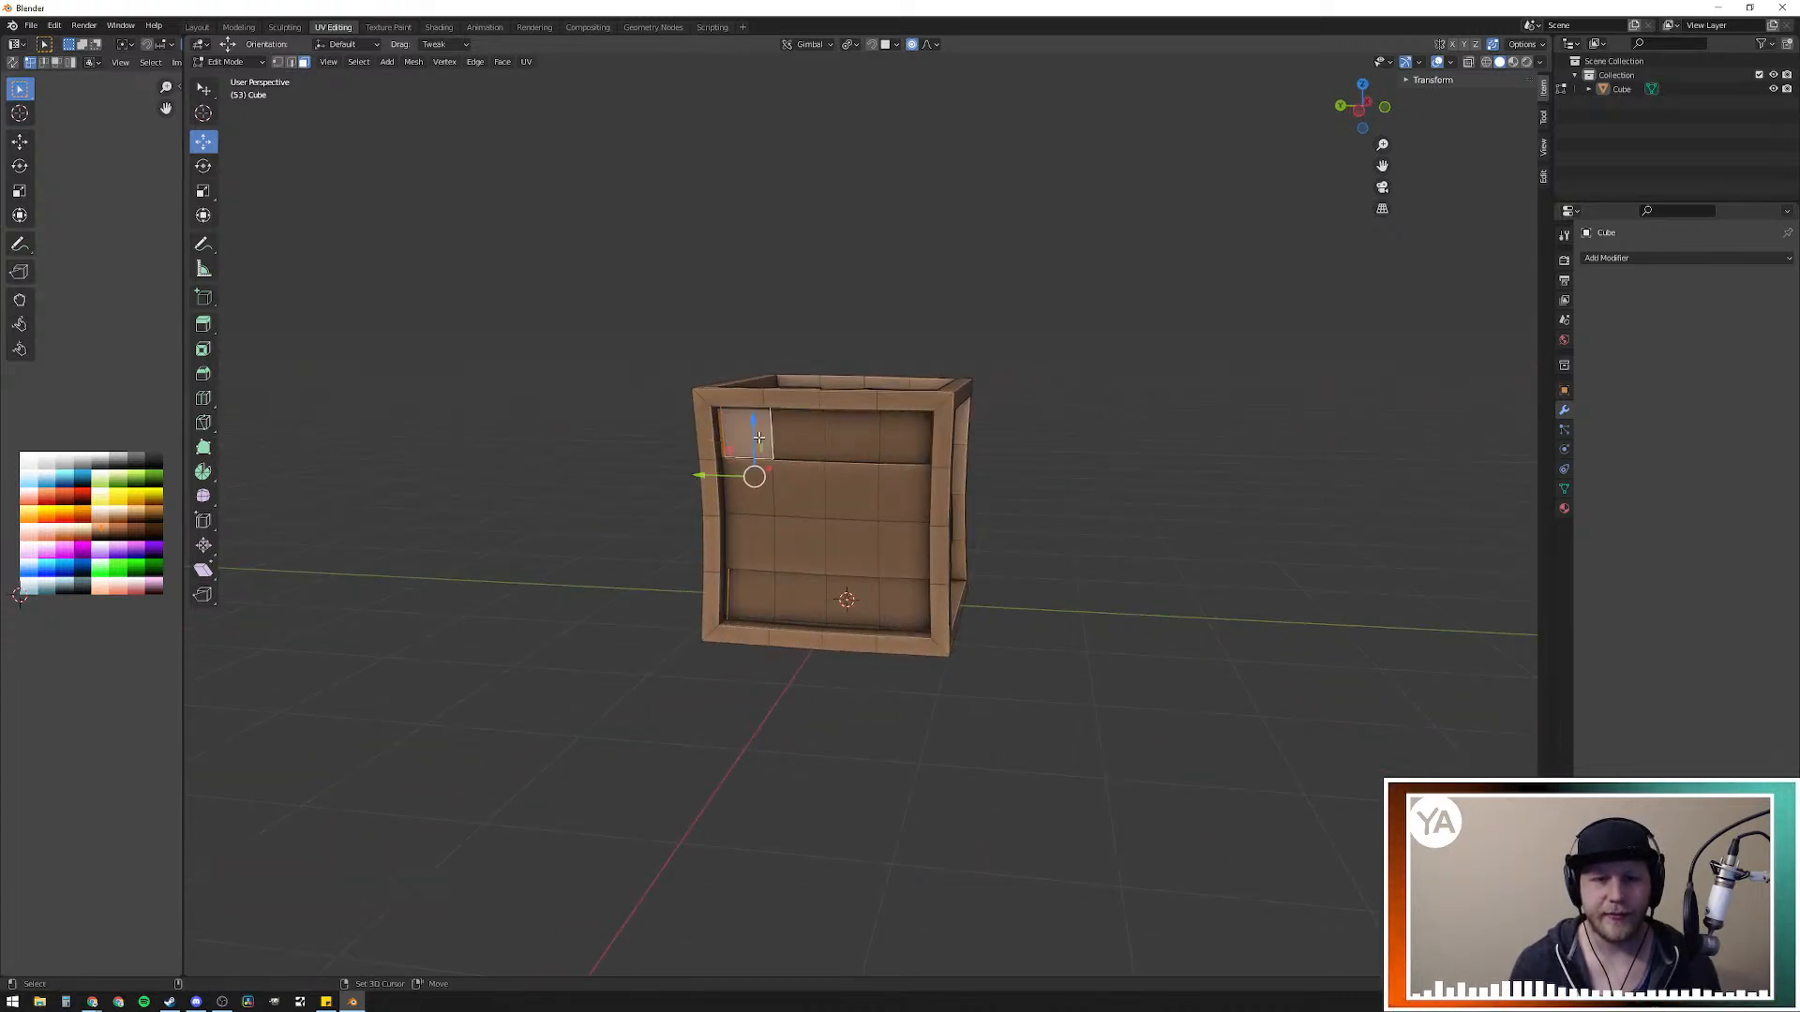
{"action": "left_click", "coordinate": [894, 597], "text": "ctrl+shift"}
Step: Add the planks of the third side of the crate to the selection, including its darker plank
{"action": "middle_click_drag", "start_coordinate": [1209, 567], "coordinate": [1012, 553]}
{"action": "left_click", "coordinate": [1063, 457], "text": "shift"}
{"action": "left_click", "coordinate": [1028, 649], "text": "ctrl+shift"}
{"action": "middle_click_drag", "start_coordinate": [1205, 680], "coordinate": [1090, 666], "text": "shift"}
{"action": "left_click", "coordinate": [983, 589], "text": "shift"}
{"action": "middle_click_drag", "start_coordinate": [983, 590], "coordinate": [844, 690]}
{"action": "left_click", "coordinate": [840, 633], "text": "ctrl+shift"}
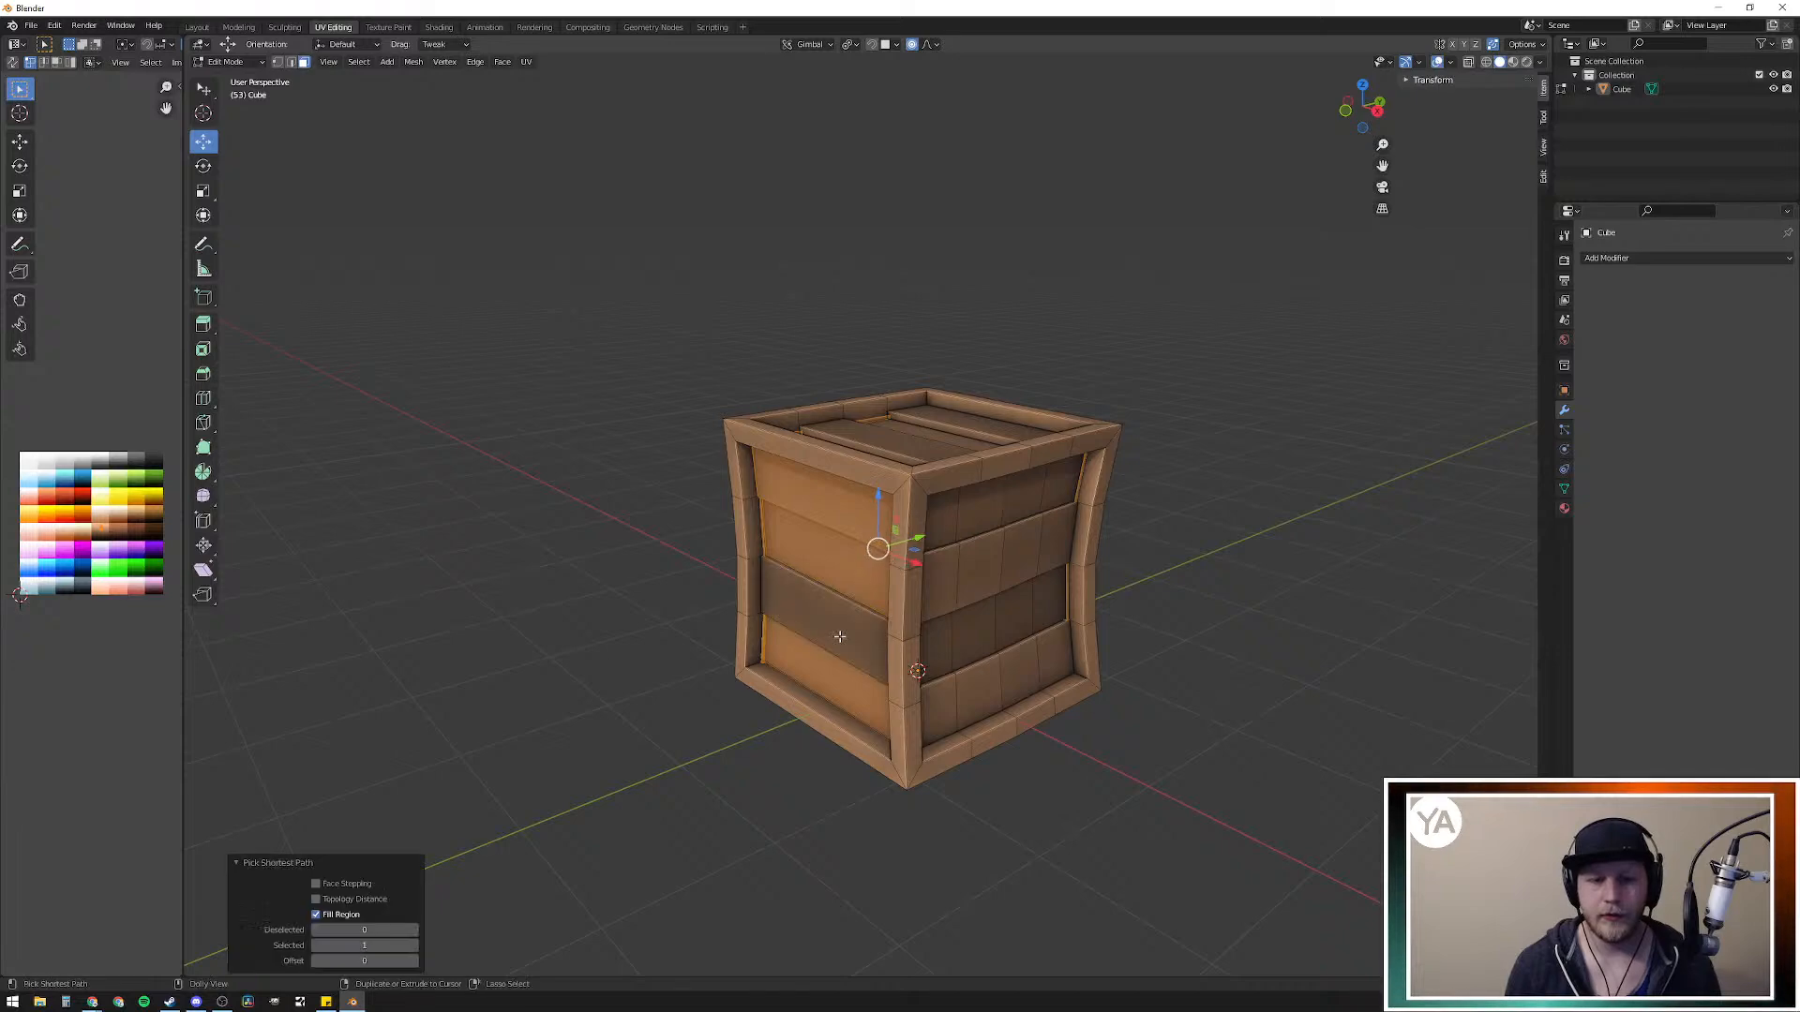
{"action": "left_click", "coordinate": [840, 619], "text": "ctrl+shift"}
Step: Add all plank faces on the crate's fourth side to the selection in Edit Mode
{"action": "middle_click_drag", "start_coordinate": [834, 610], "coordinate": [742, 640]}
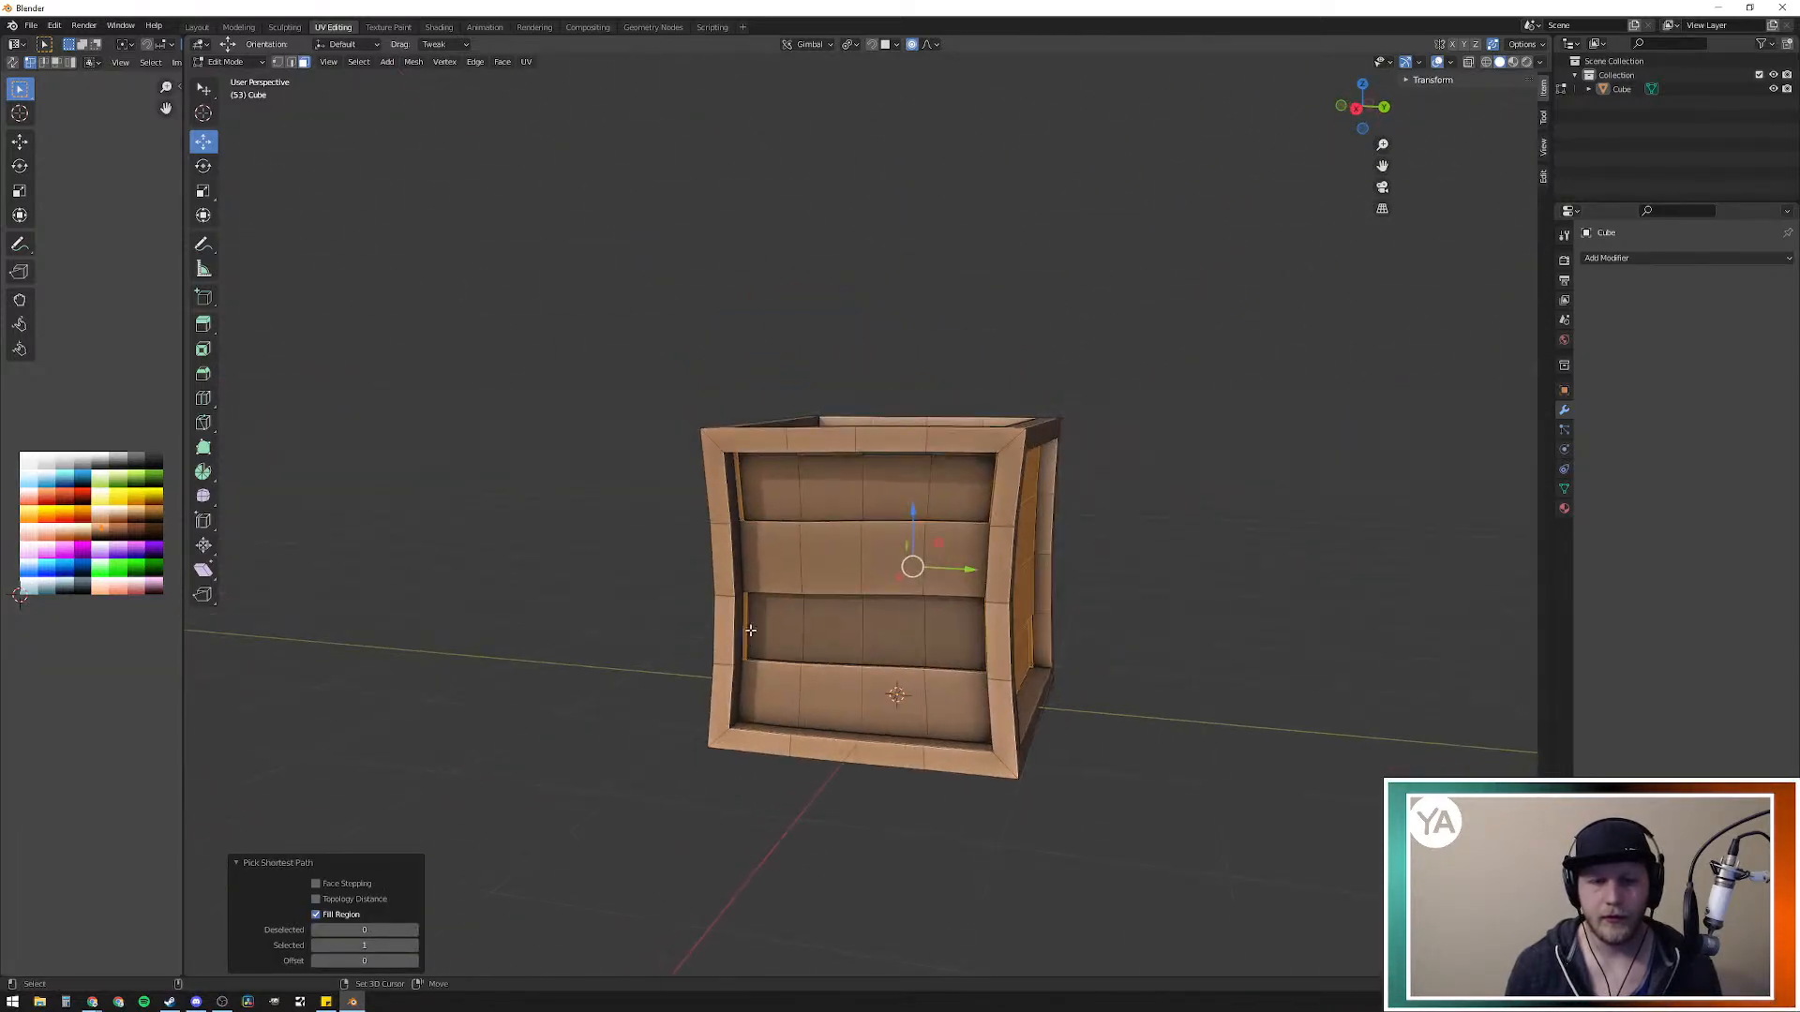
{"action": "left_click", "coordinate": [916, 501]}
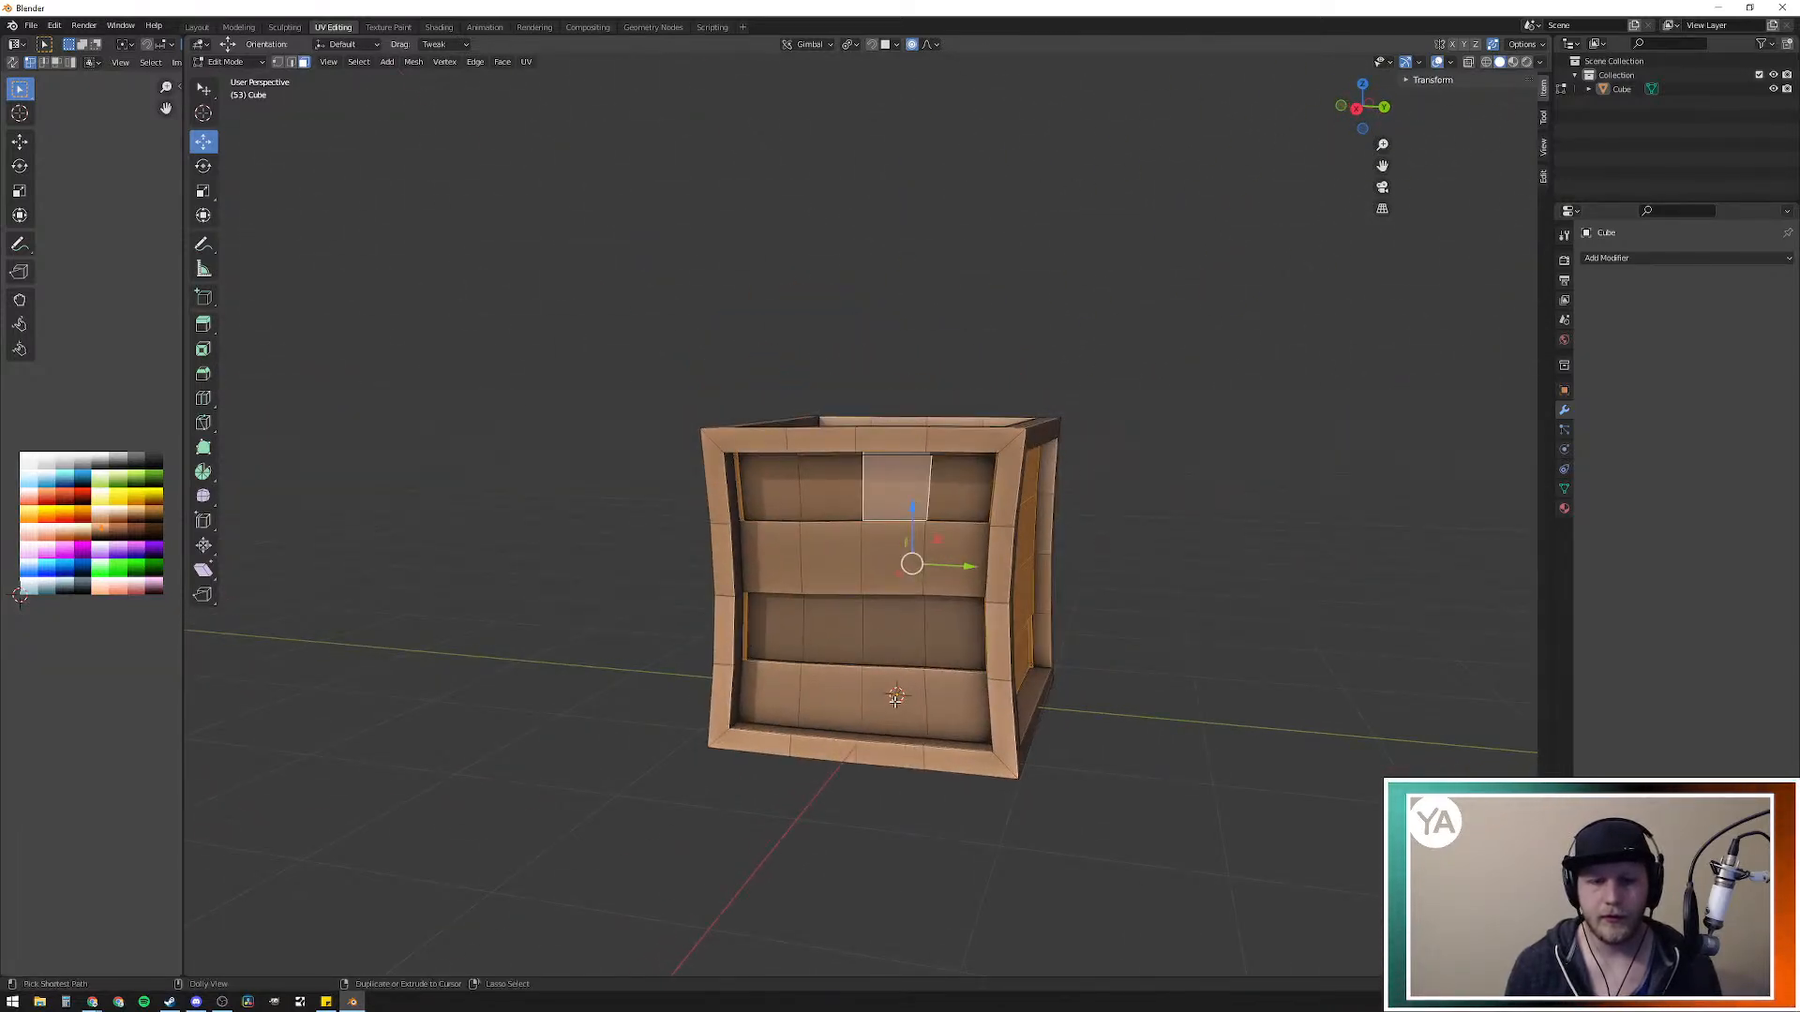
{"action": "left_click", "coordinate": [768, 487], "text": "shift"}
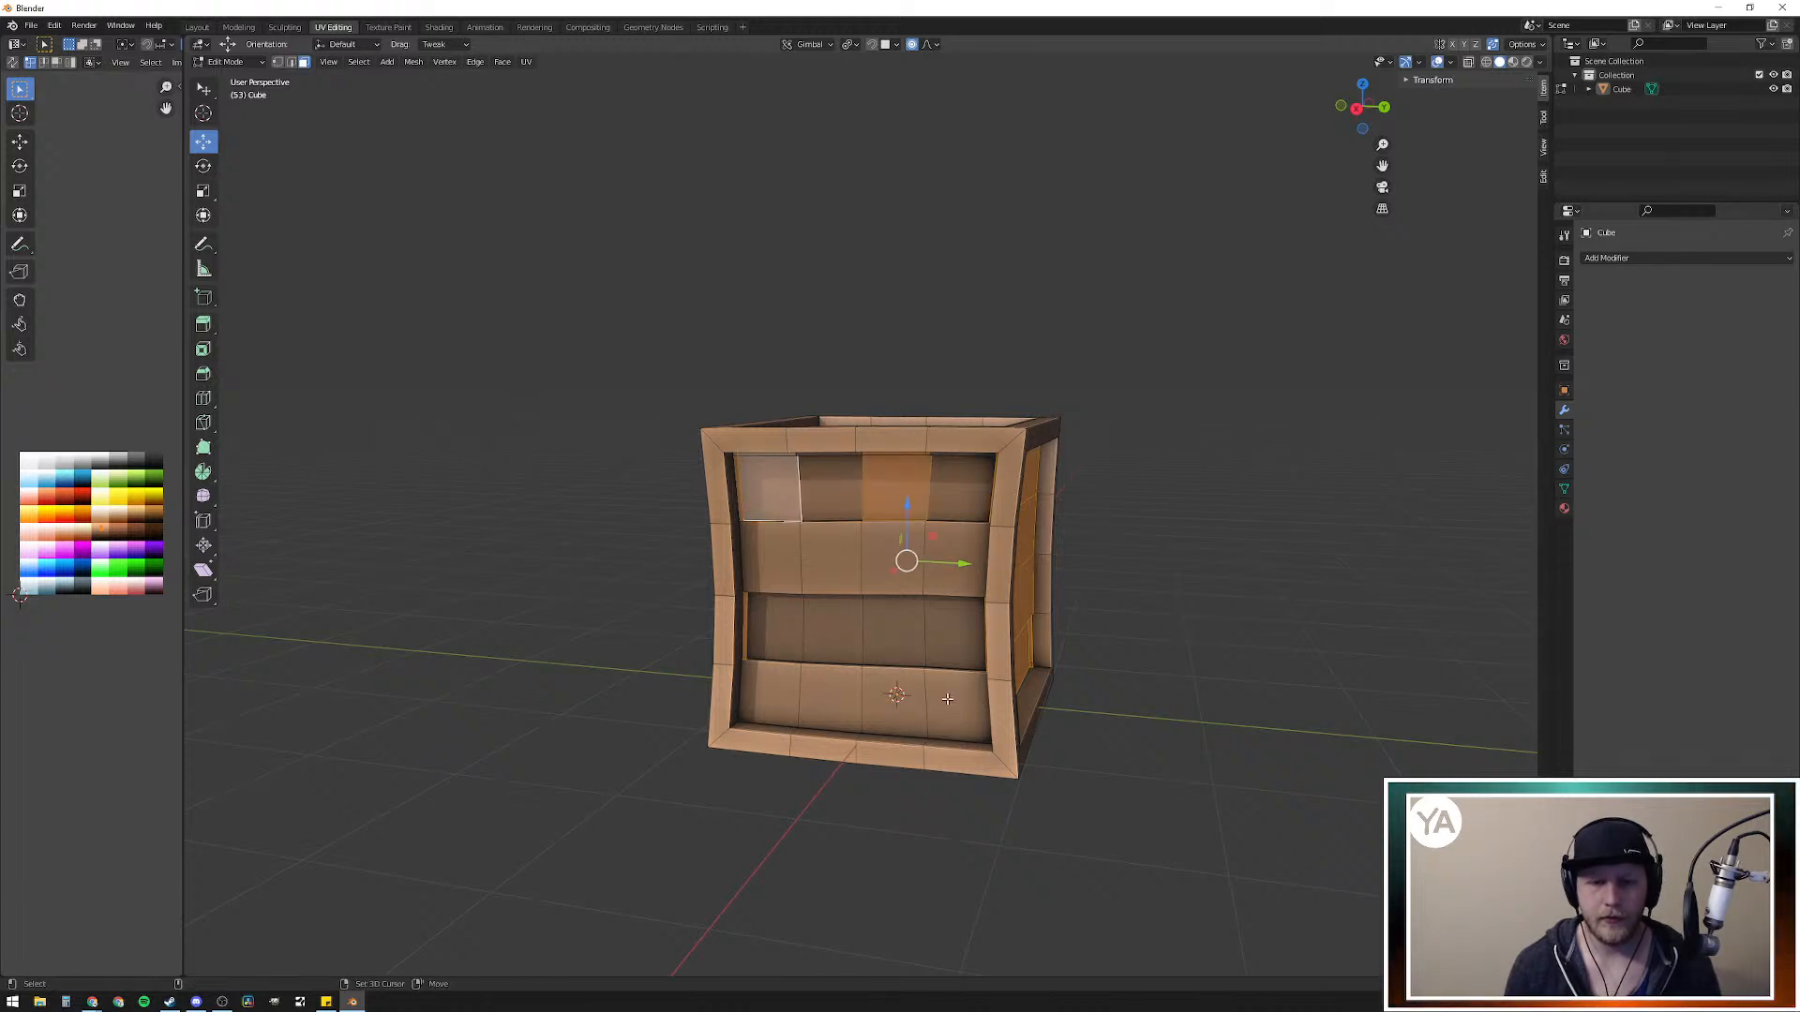
{"action": "left_click", "coordinate": [948, 699], "text": "ctrl+shift"}
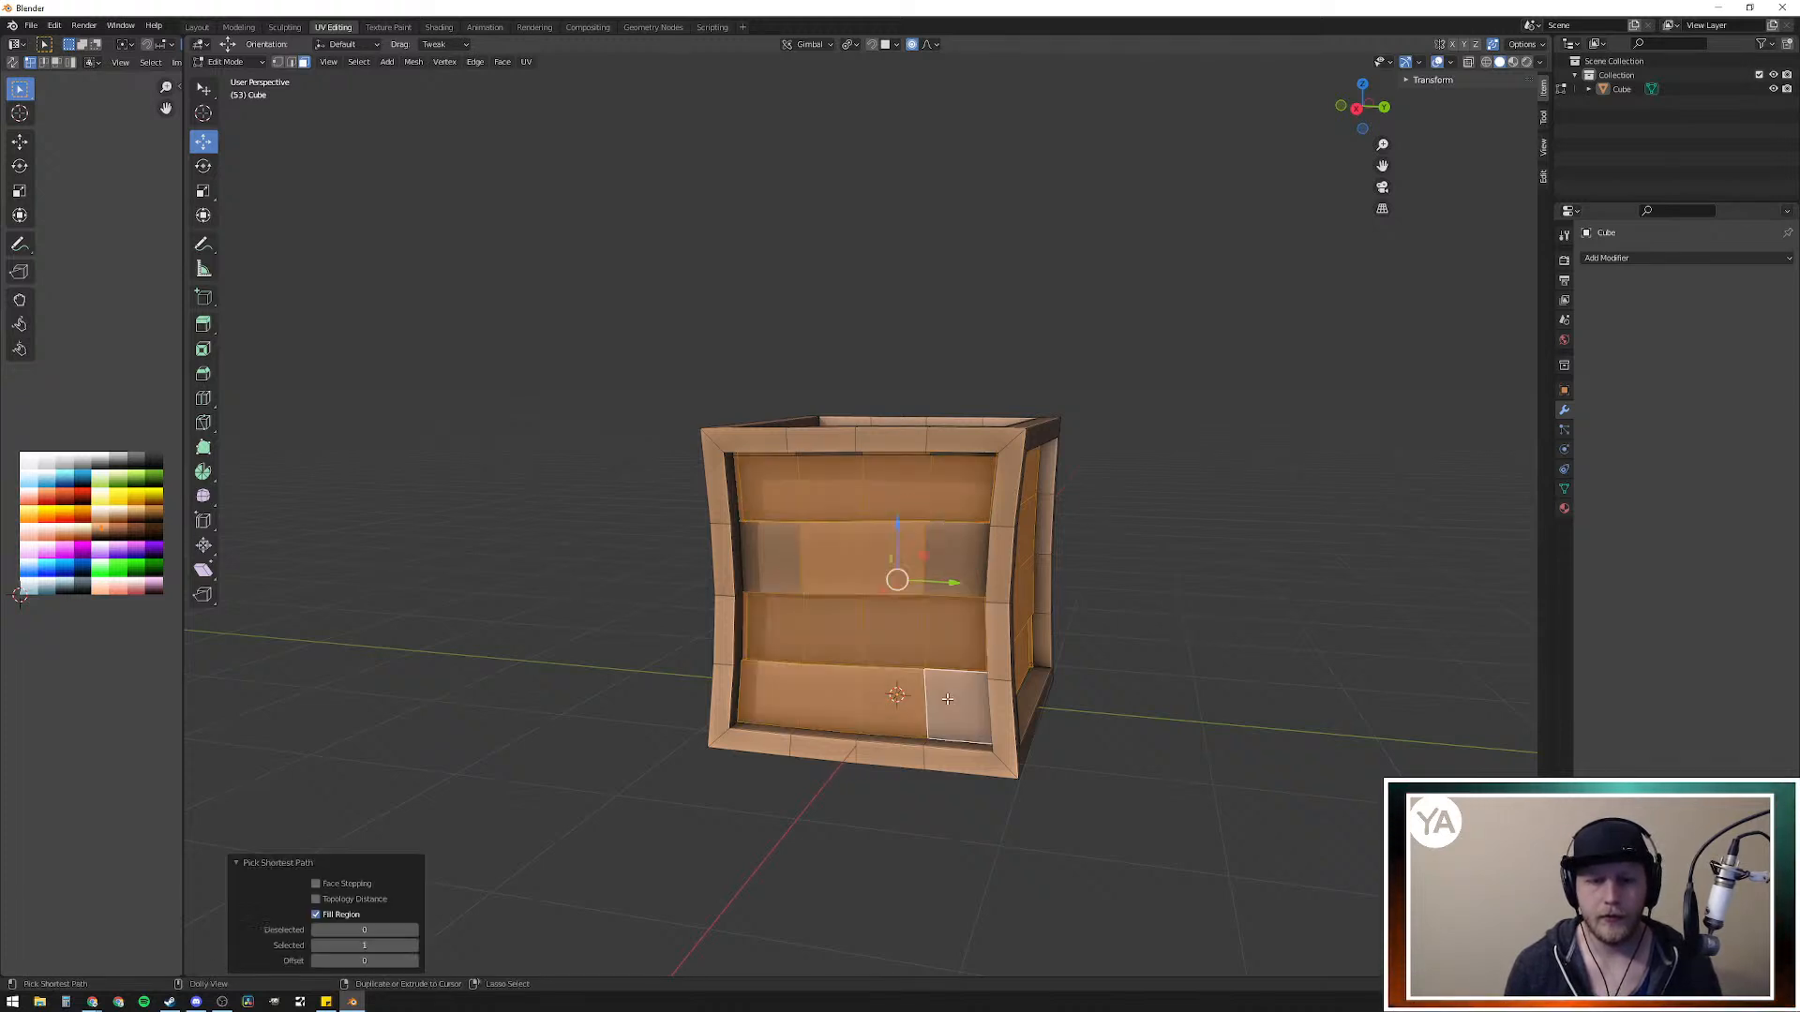
{"action": "left_click", "coordinate": [759, 567], "text": "shift"}
Step: Add the four planks on top of the crate to the face selection
{"action": "middle_click_drag", "start_coordinate": [952, 557], "coordinate": [1046, 710]}
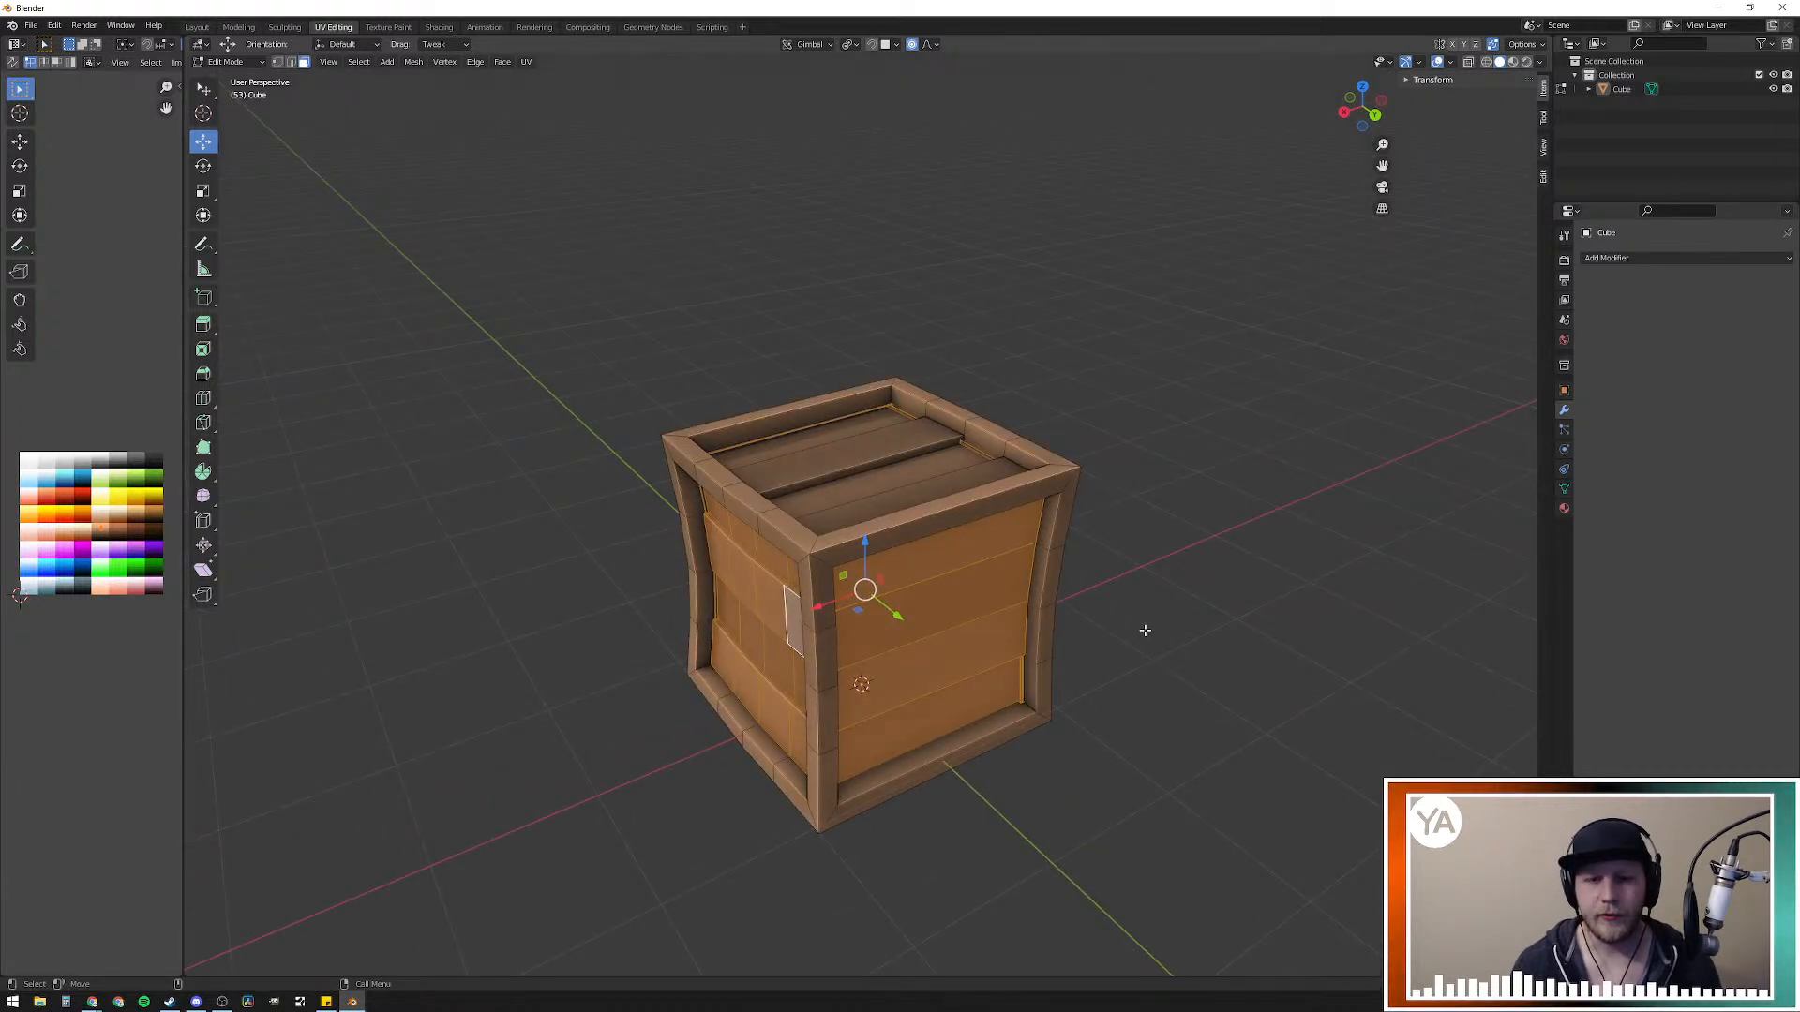
{"action": "middle_click_drag", "start_coordinate": [1100, 591], "coordinate": [1093, 635]}
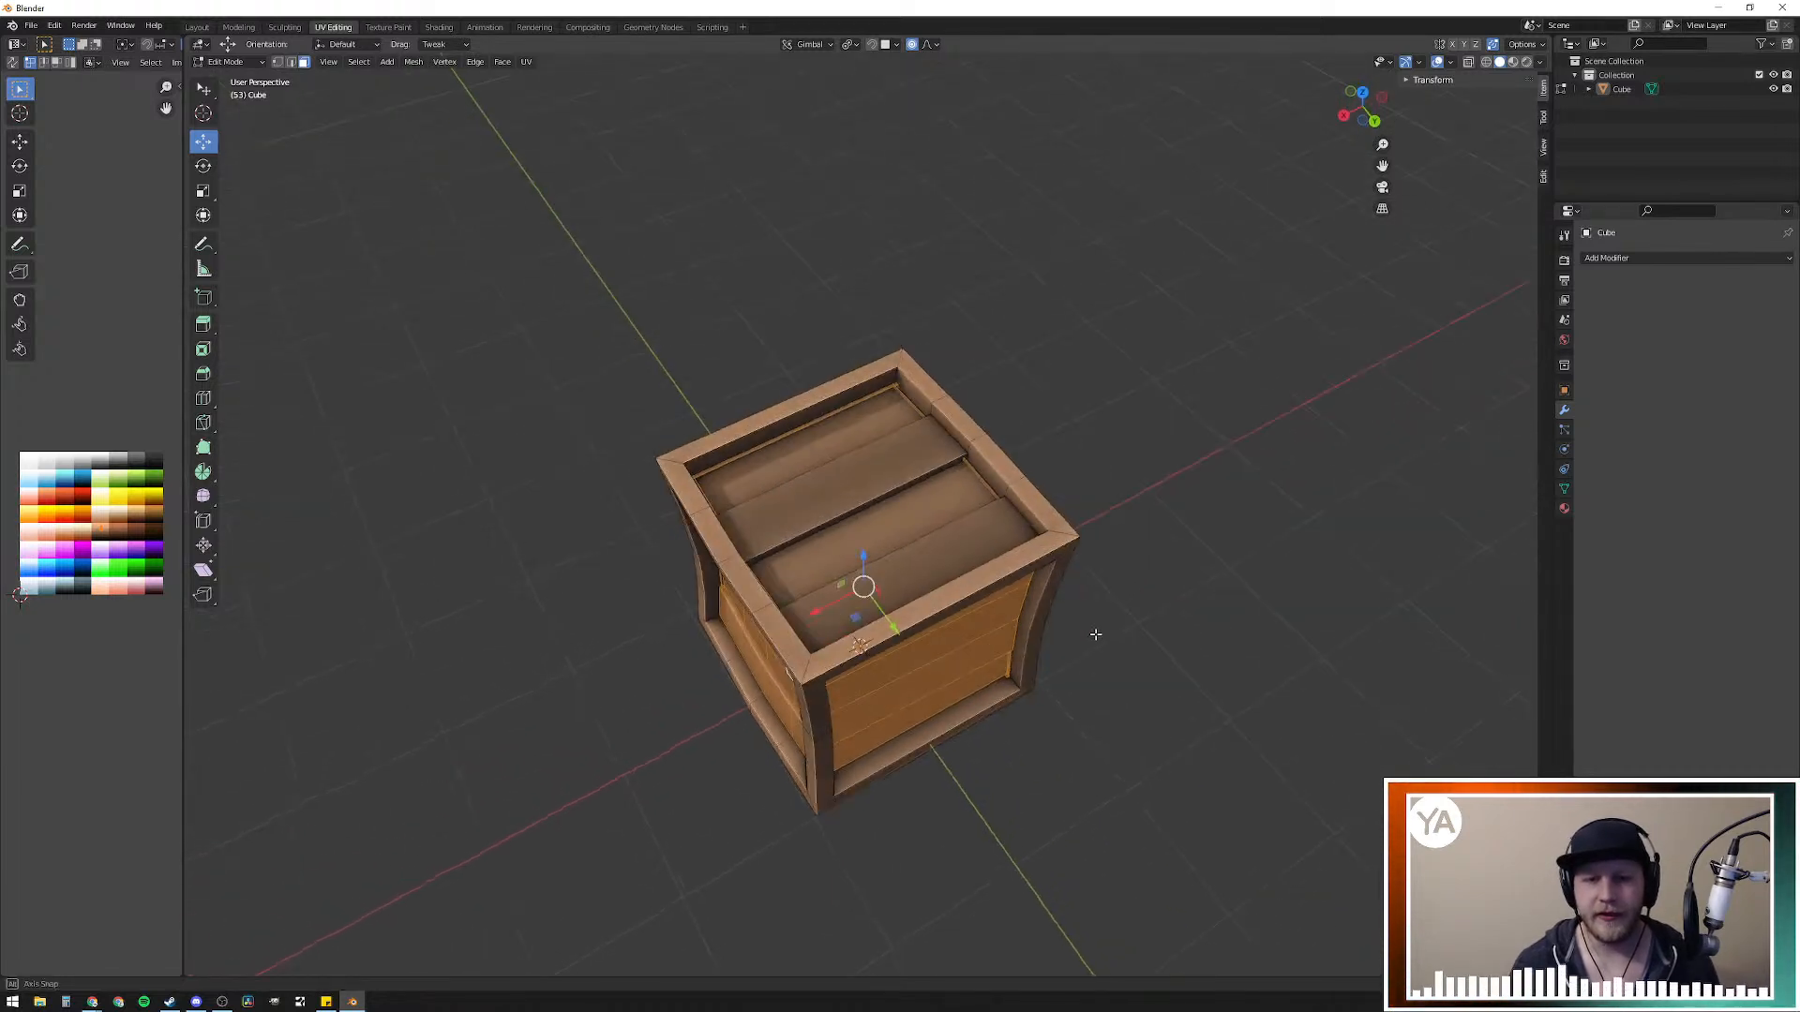
{"action": "left_click", "coordinate": [913, 568], "text": "shift"}
{"action": "left_click", "coordinate": [821, 469], "text": "ctrl"}
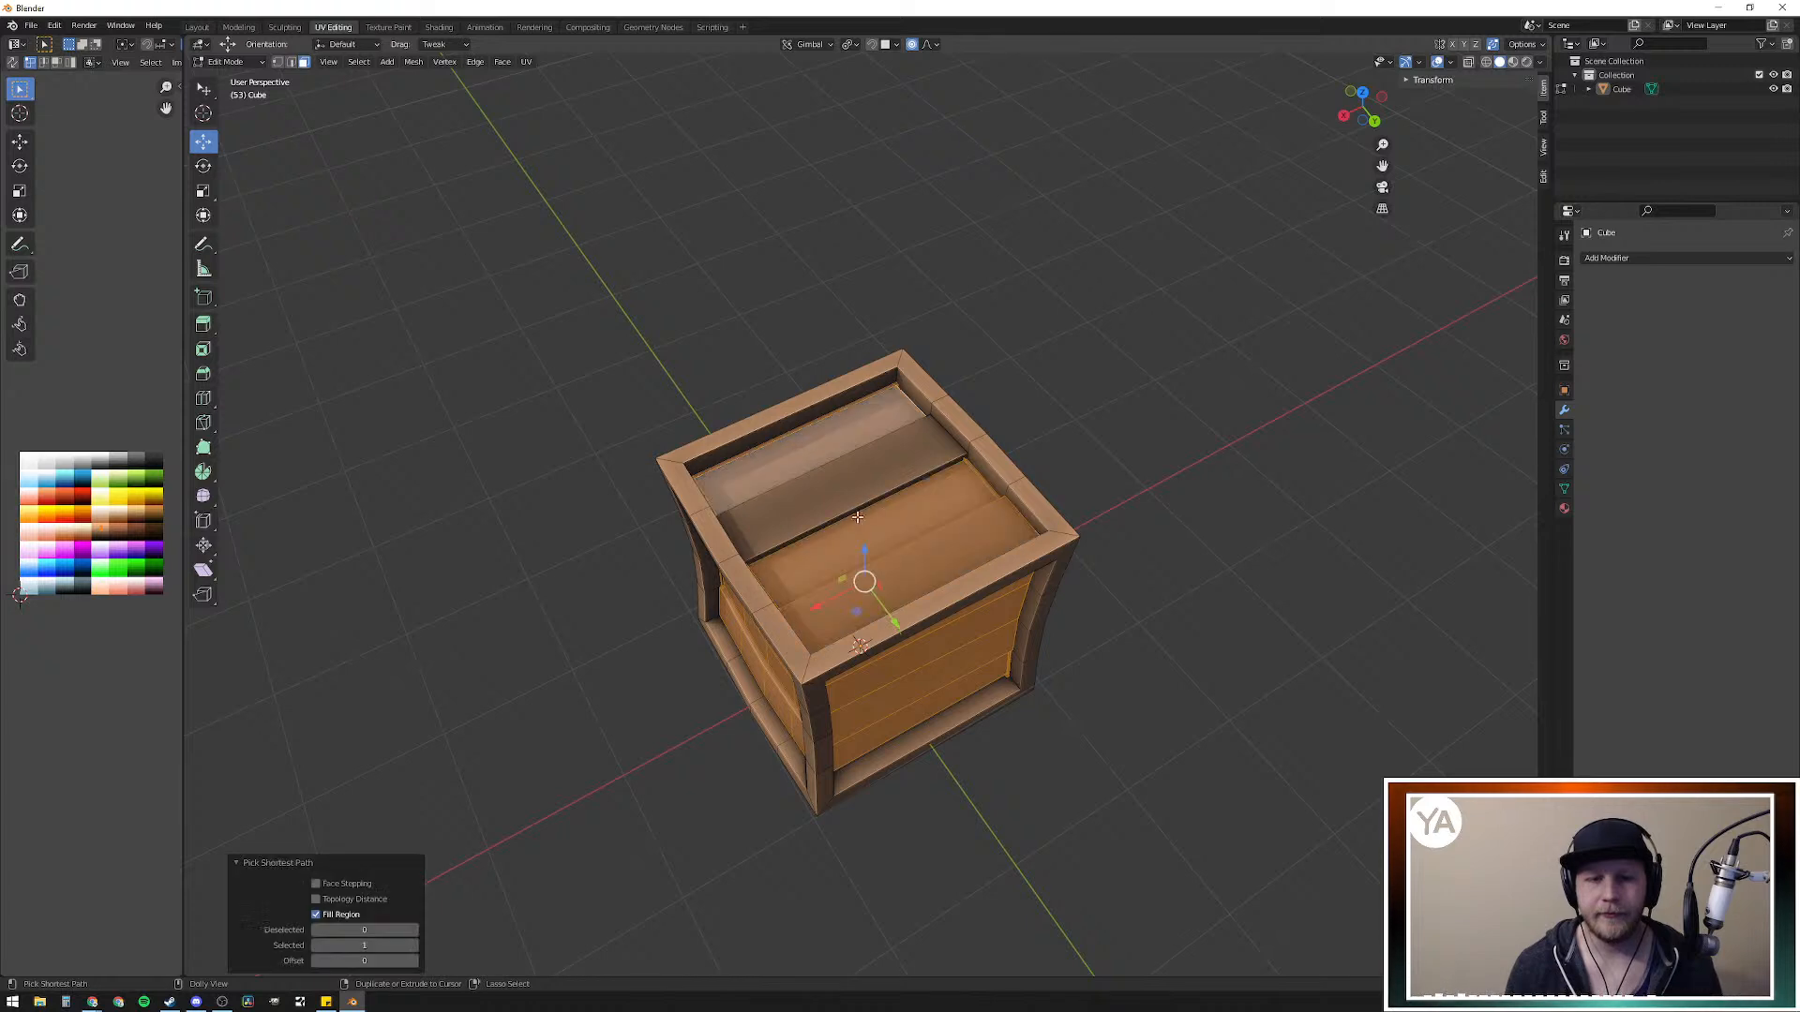
{"action": "left_click", "coordinate": [858, 484], "text": "shift"}
{"action": "left_click", "coordinate": [855, 483], "text": "ctrl+shift"}
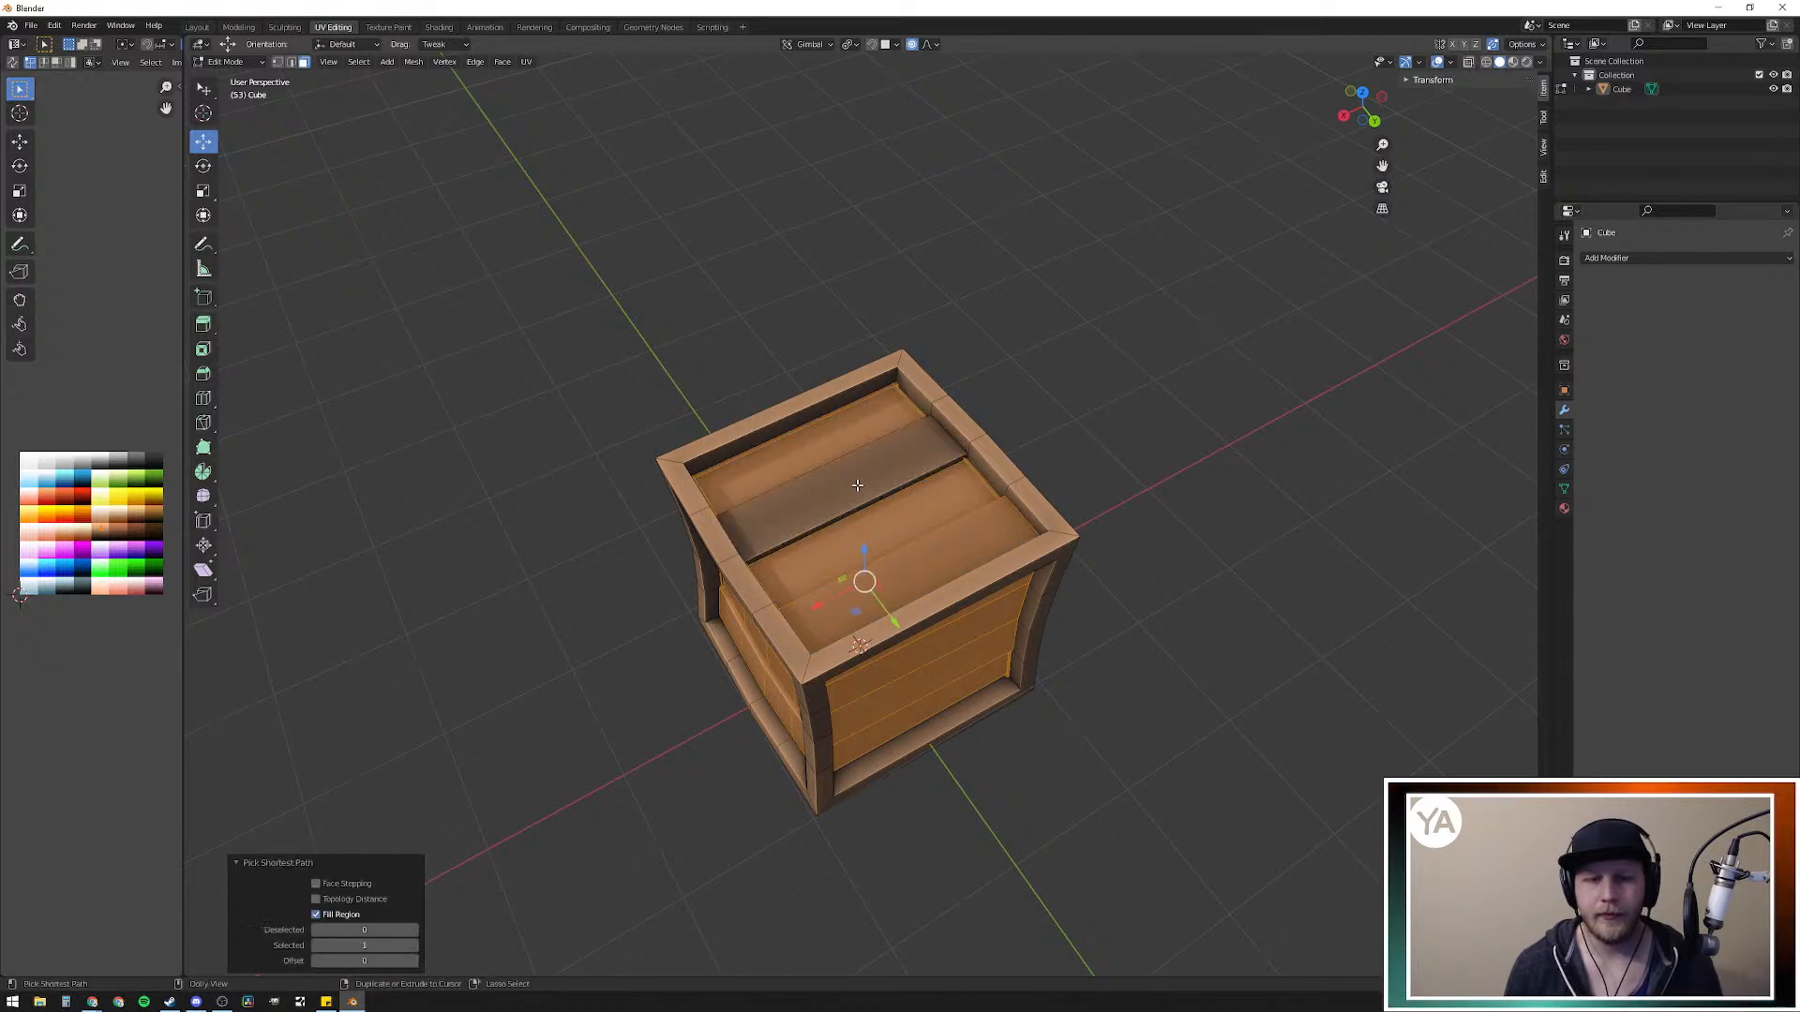
Step: Add all the planks on the underside of the crate to the face selection
{"action": "middle_click_drag", "start_coordinate": [919, 684], "coordinate": [929, 448]}
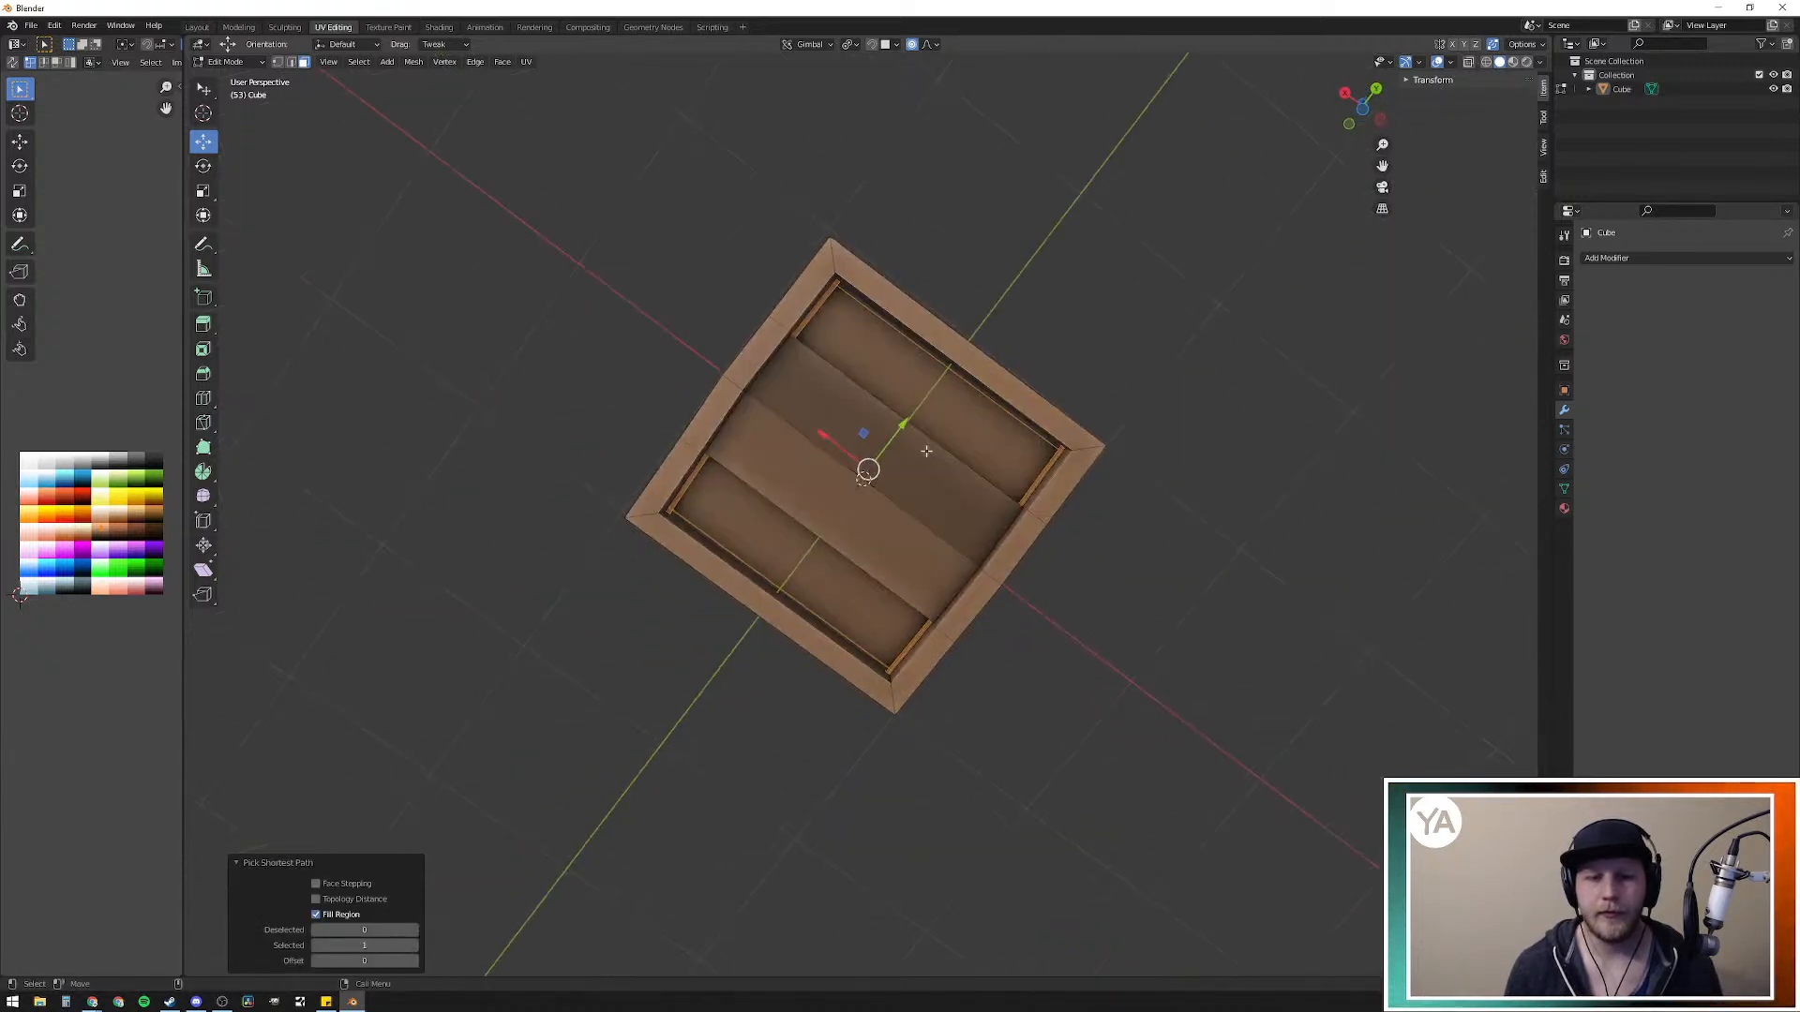
{"action": "left_click", "coordinate": [782, 563], "text": "shift"}
{"action": "left_click", "coordinate": [948, 406], "text": "ctrl+shift"}
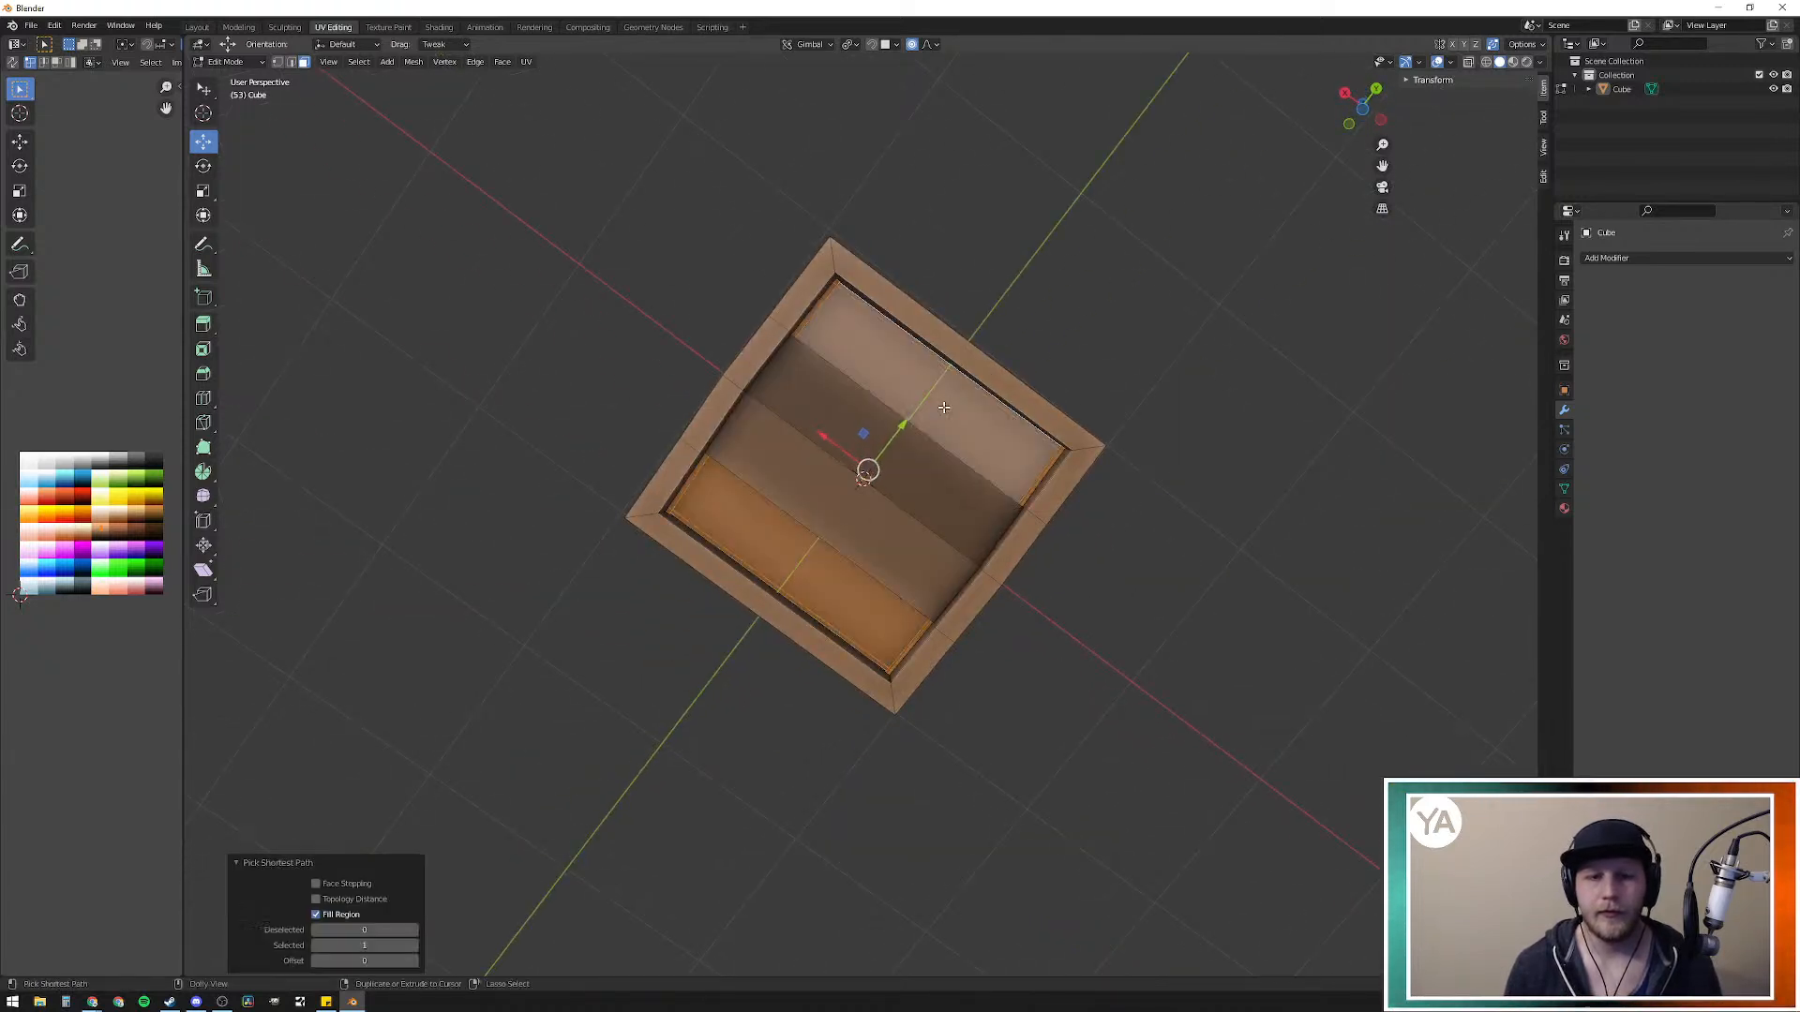
{"action": "left_click", "coordinate": [833, 429], "text": "ctrl+shift"}
{"action": "left_click", "coordinate": [804, 483], "text": "ctrl+shift"}
{"action": "middle_click_drag", "start_coordinate": [836, 533], "coordinate": [874, 627]}
{"action": "left_click", "coordinate": [900, 636]}
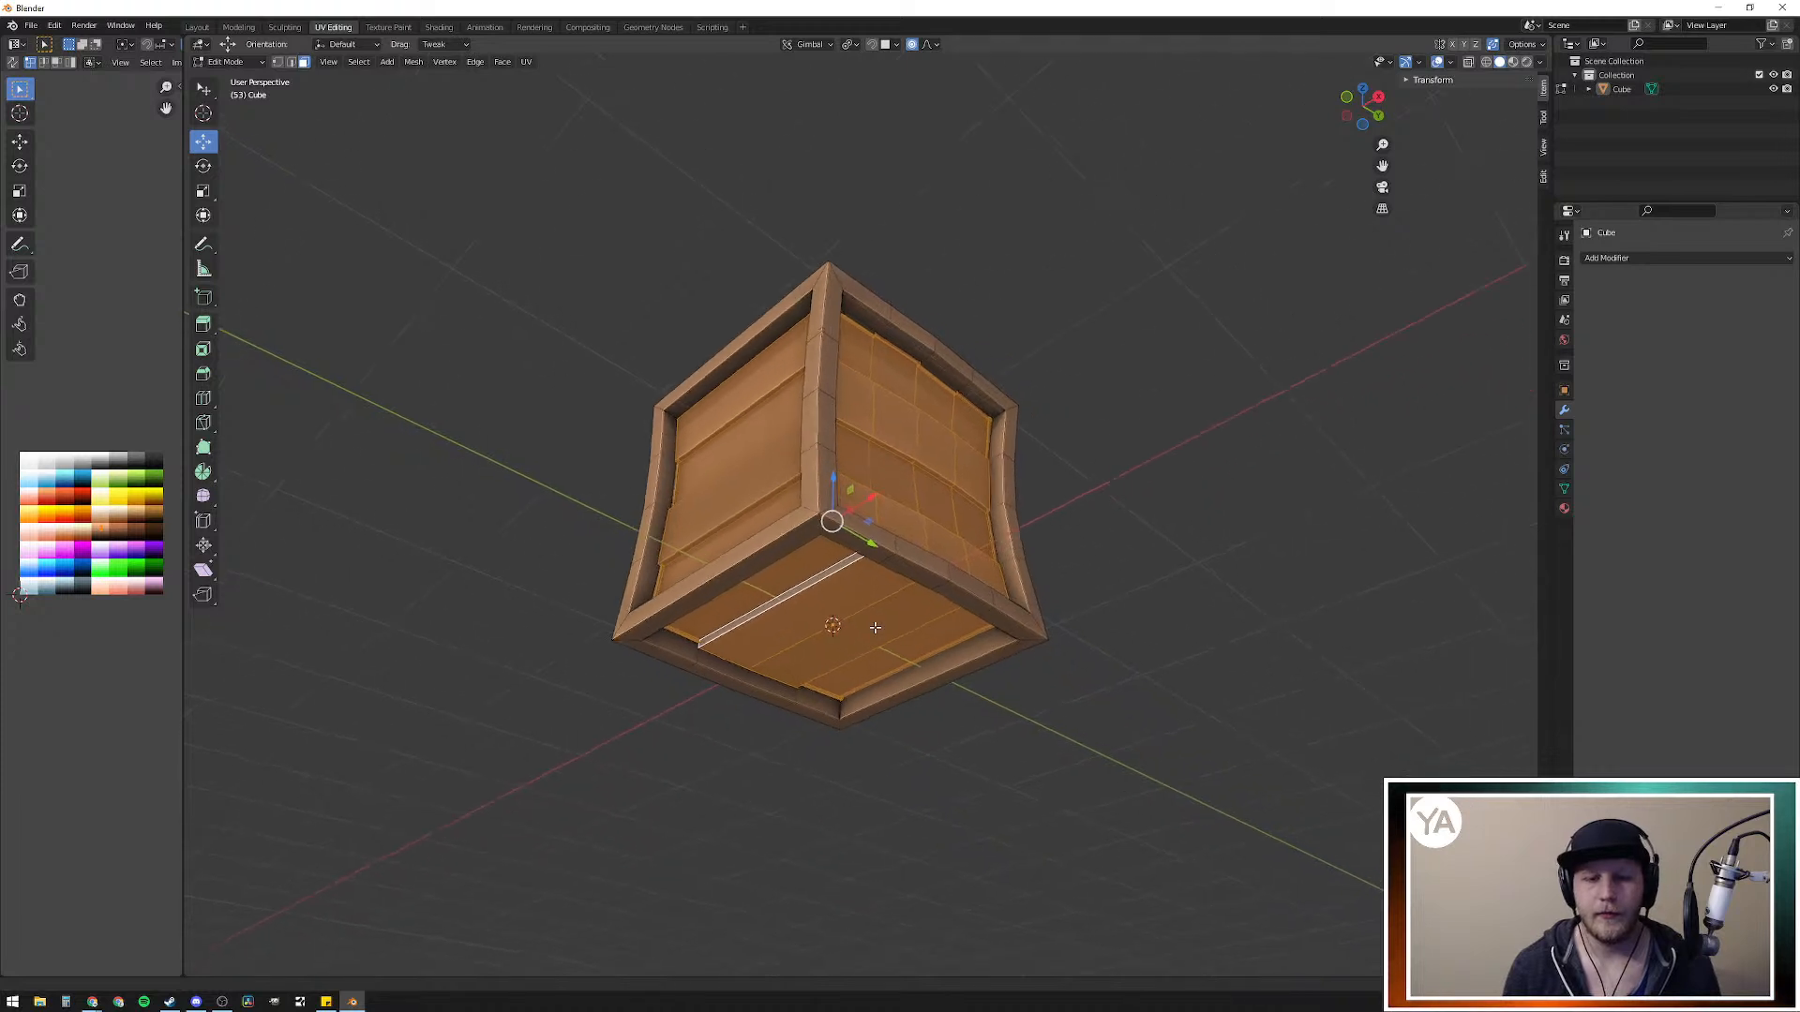
Step: Extrude the selected plank faces individually outward by about 0.07 m
{"action": "middle_click_drag", "start_coordinate": [939, 534], "coordinate": [1257, 606]}
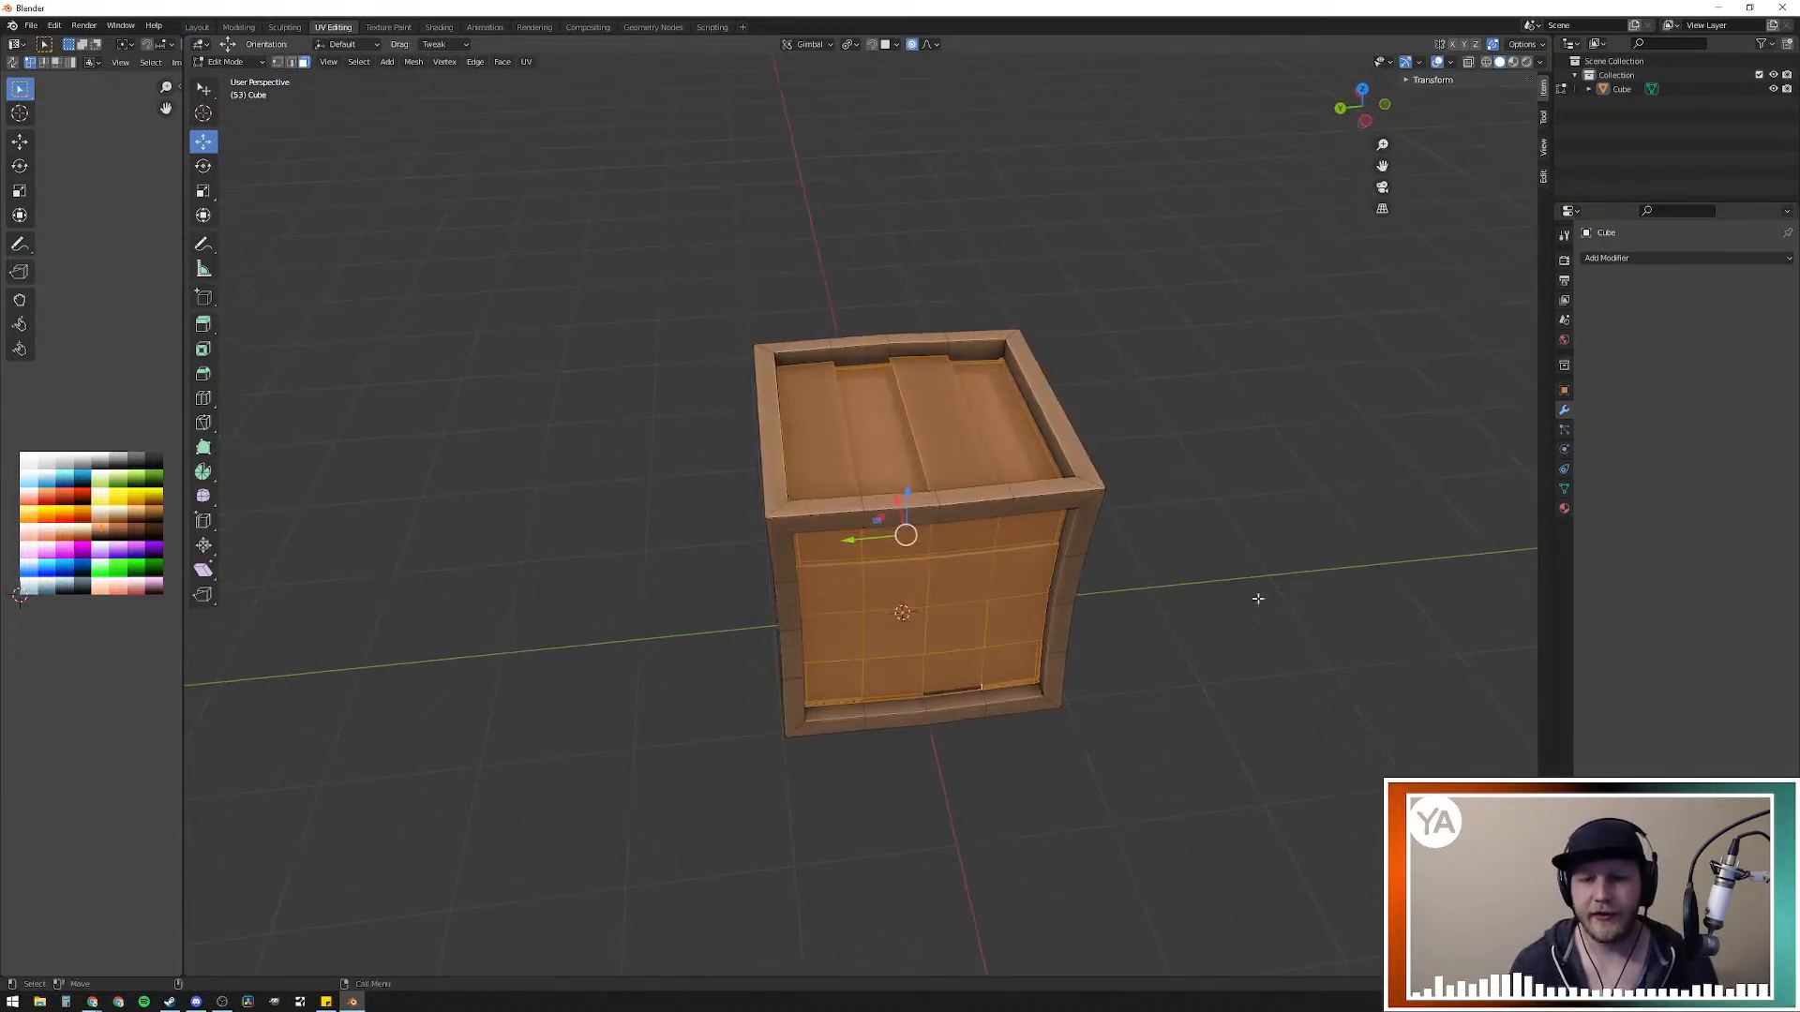
{"action": "key", "text": "alt+e"}
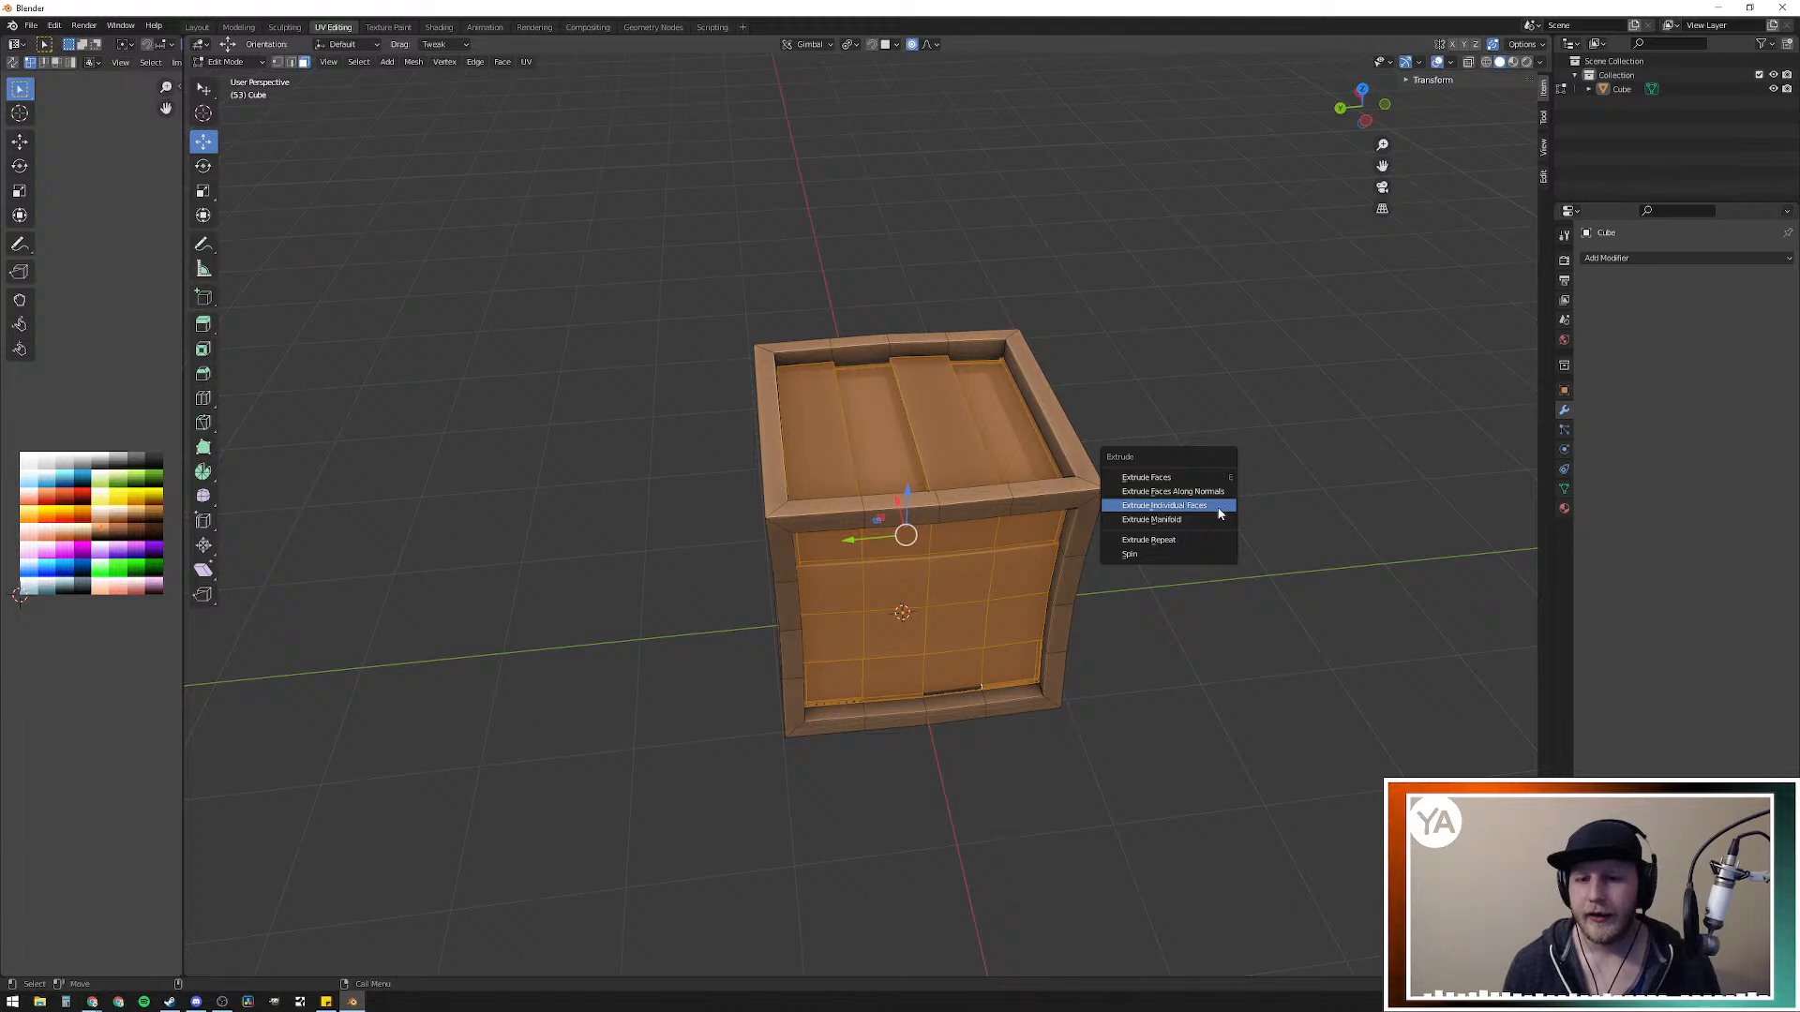
{"action": "left_click", "coordinate": [1219, 509]}
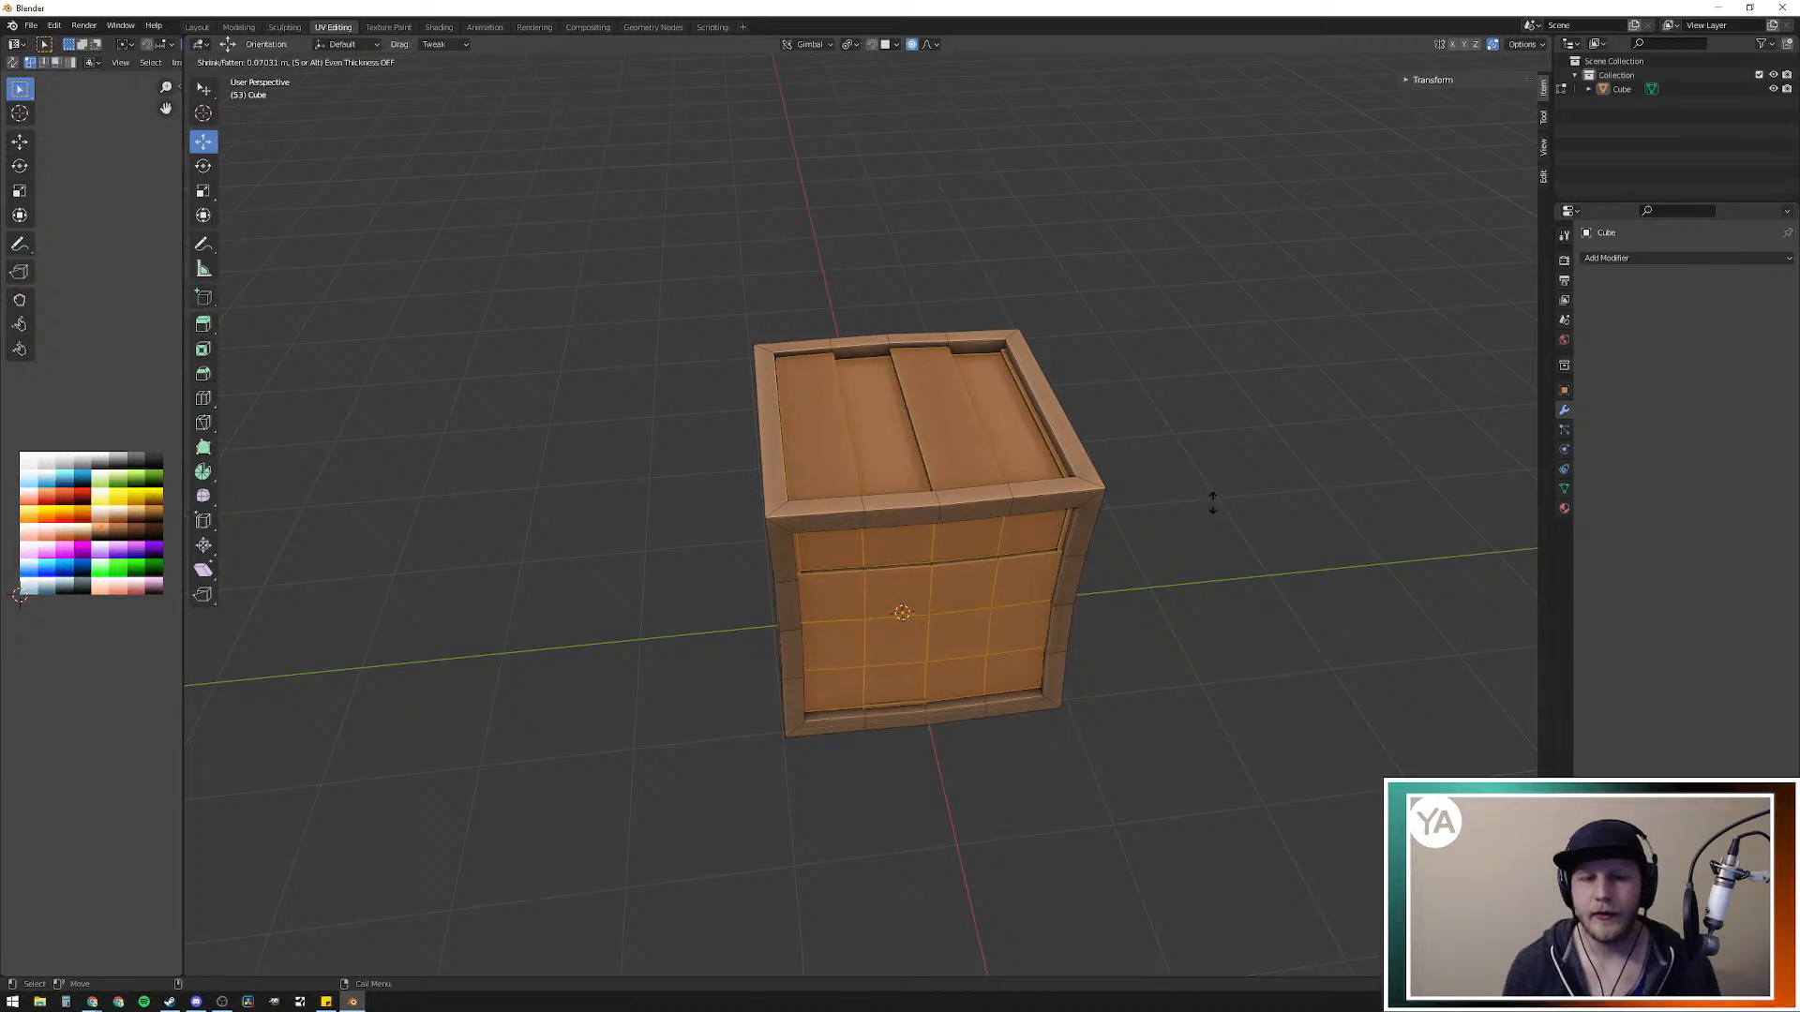
{"action": "left_click", "coordinate": [1212, 504]}
Step: Deselect all faces and examine the extruded planks and frame from several sides, both up close and from afar
{"action": "middle_click_drag", "start_coordinate": [1197, 515], "coordinate": [1085, 515]}
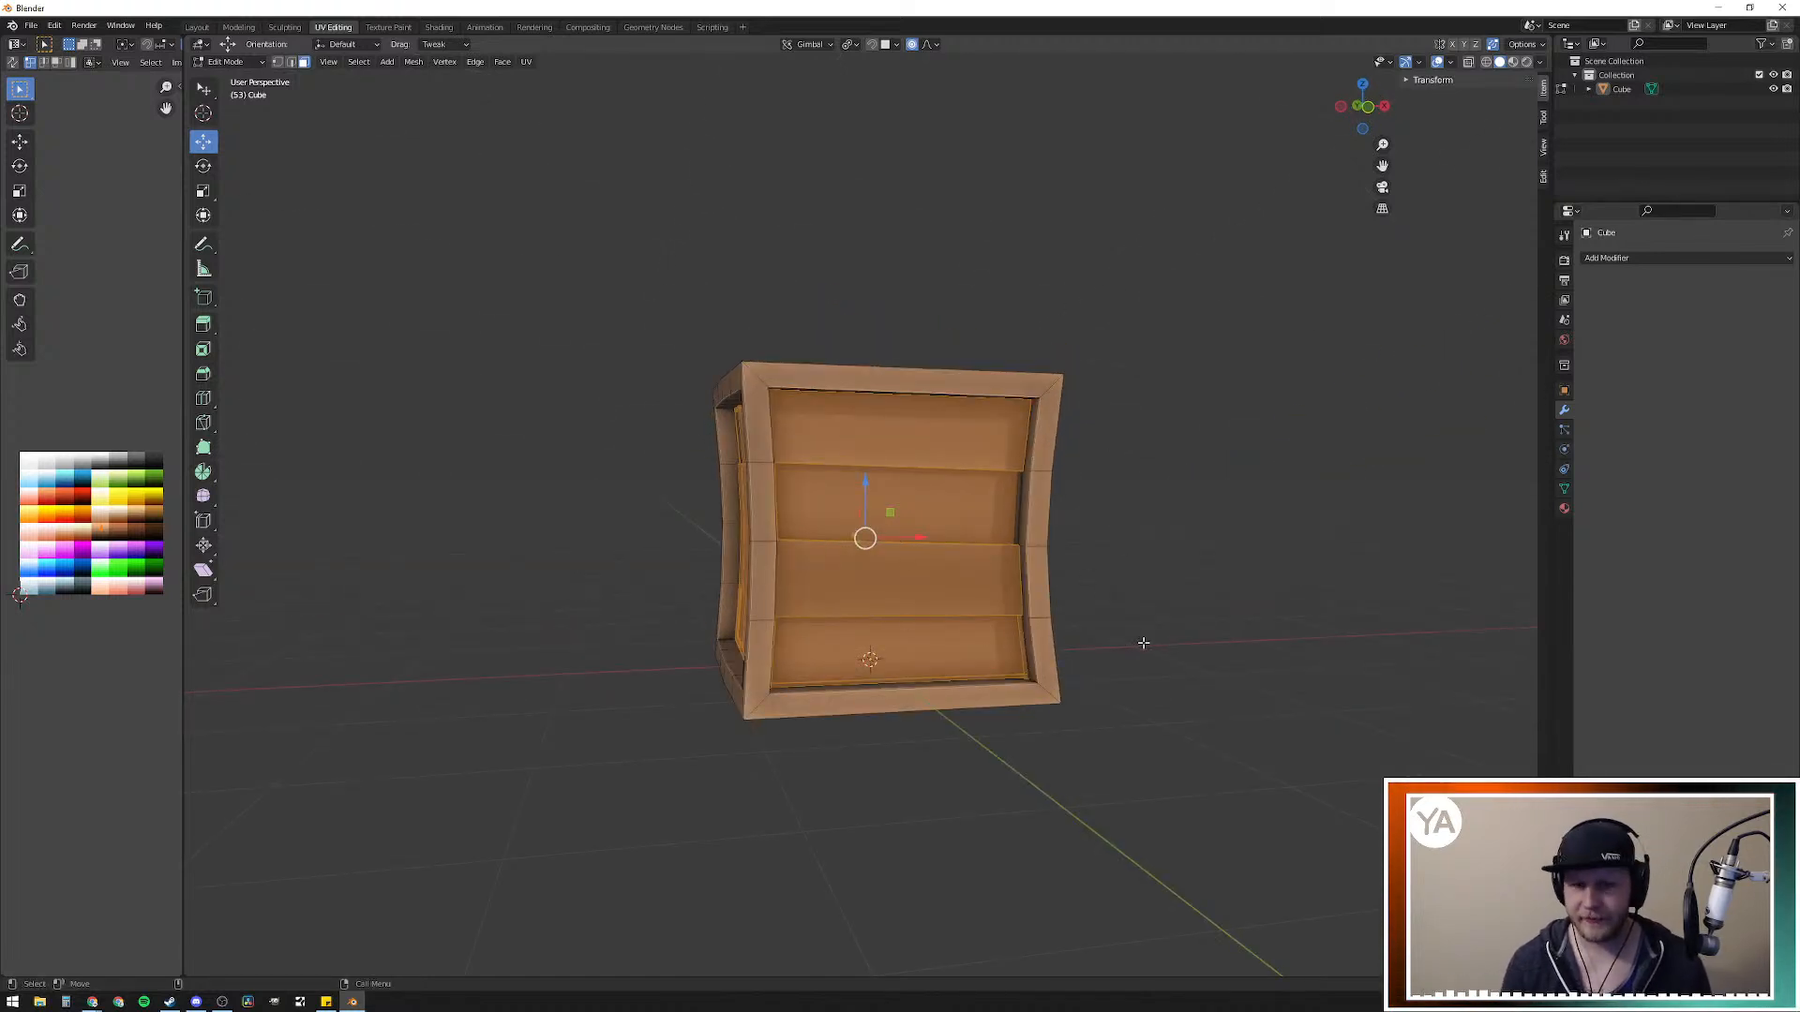
{"action": "middle_click_drag", "start_coordinate": [1140, 637], "coordinate": [984, 600]}
{"action": "key", "text": "alt+a"}
{"action": "middle_click_drag", "start_coordinate": [993, 502], "coordinate": [1040, 553]}
{"action": "scroll", "coordinate": [876, 337], "scroll_direction": "up", "scroll_amount": 3}
{"action": "middle_click_drag", "start_coordinate": [876, 338], "coordinate": [868, 384]}
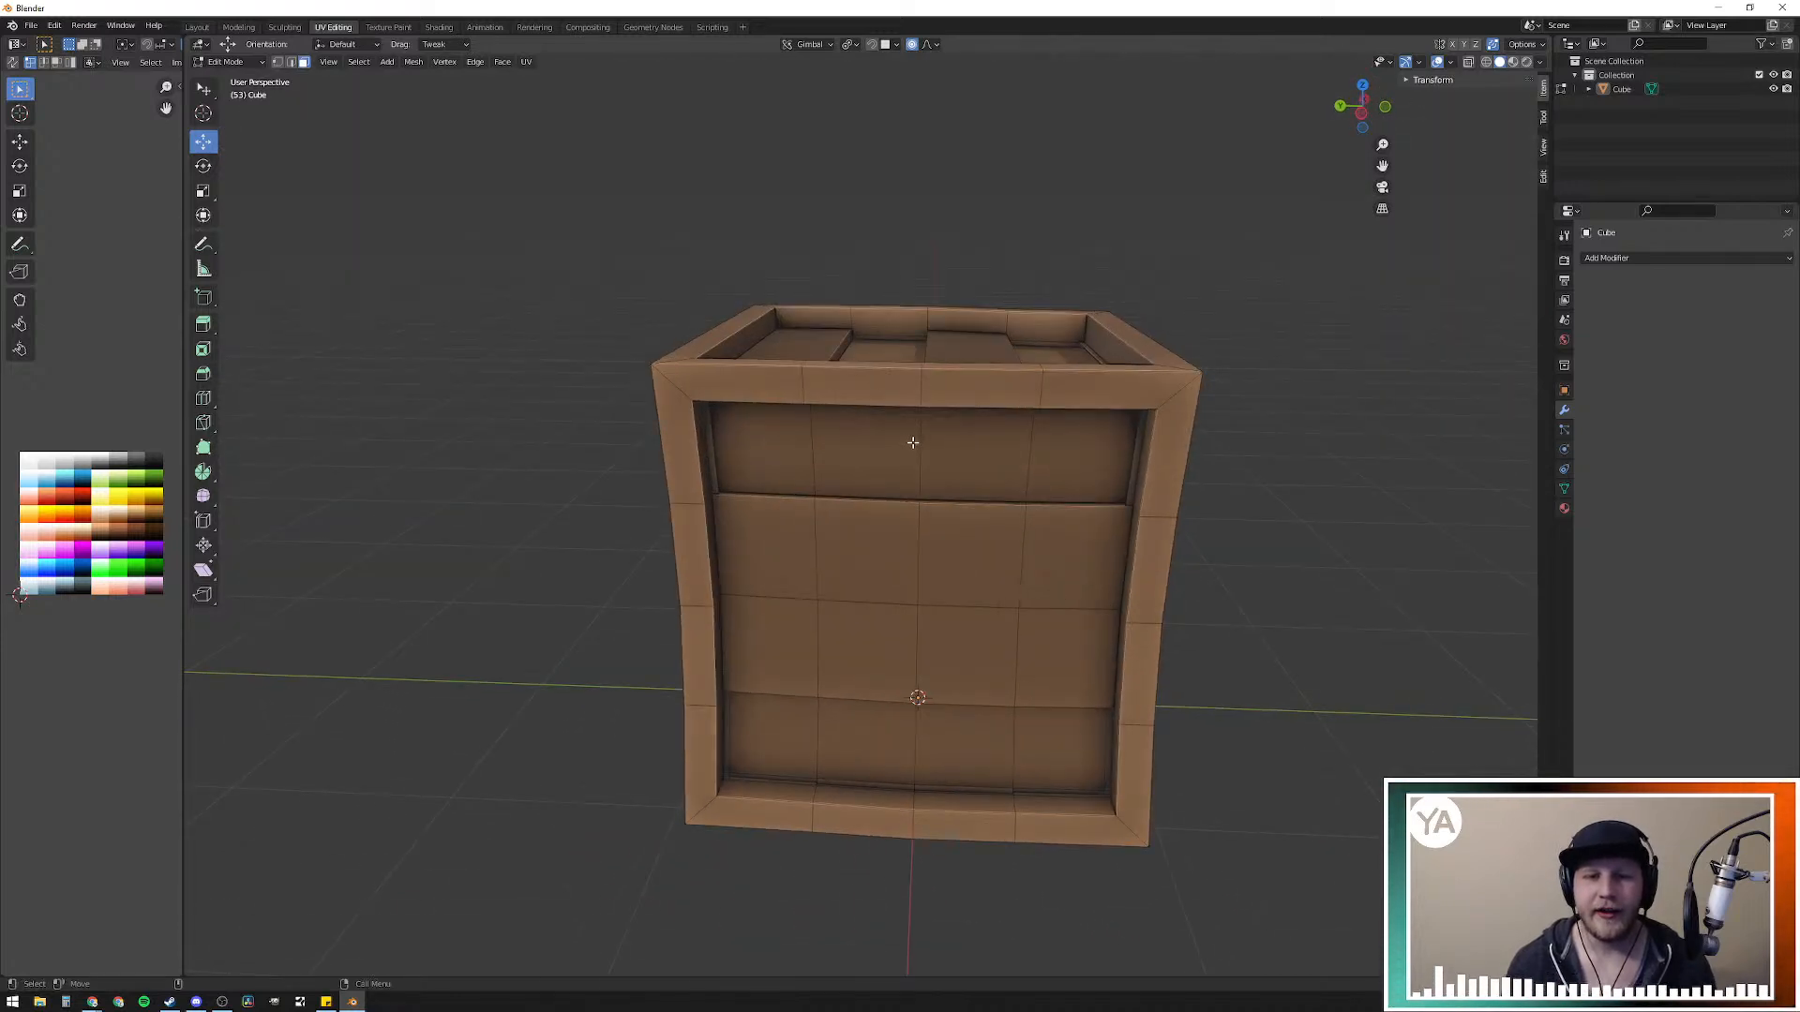
{"action": "middle_click_drag", "start_coordinate": [825, 466], "coordinate": [972, 660]}
{"action": "scroll", "coordinate": [898, 536], "scroll_direction": "up", "scroll_amount": 4}
{"action": "scroll", "coordinate": [898, 536], "scroll_direction": "up", "scroll_amount": 5}
{"action": "middle_click_drag", "start_coordinate": [1135, 606], "coordinate": [1237, 587]}
{"action": "scroll", "coordinate": [1008, 479], "scroll_direction": "down", "scroll_amount": 5}
{"action": "middle_click_drag", "start_coordinate": [1009, 479], "coordinate": [893, 460]}
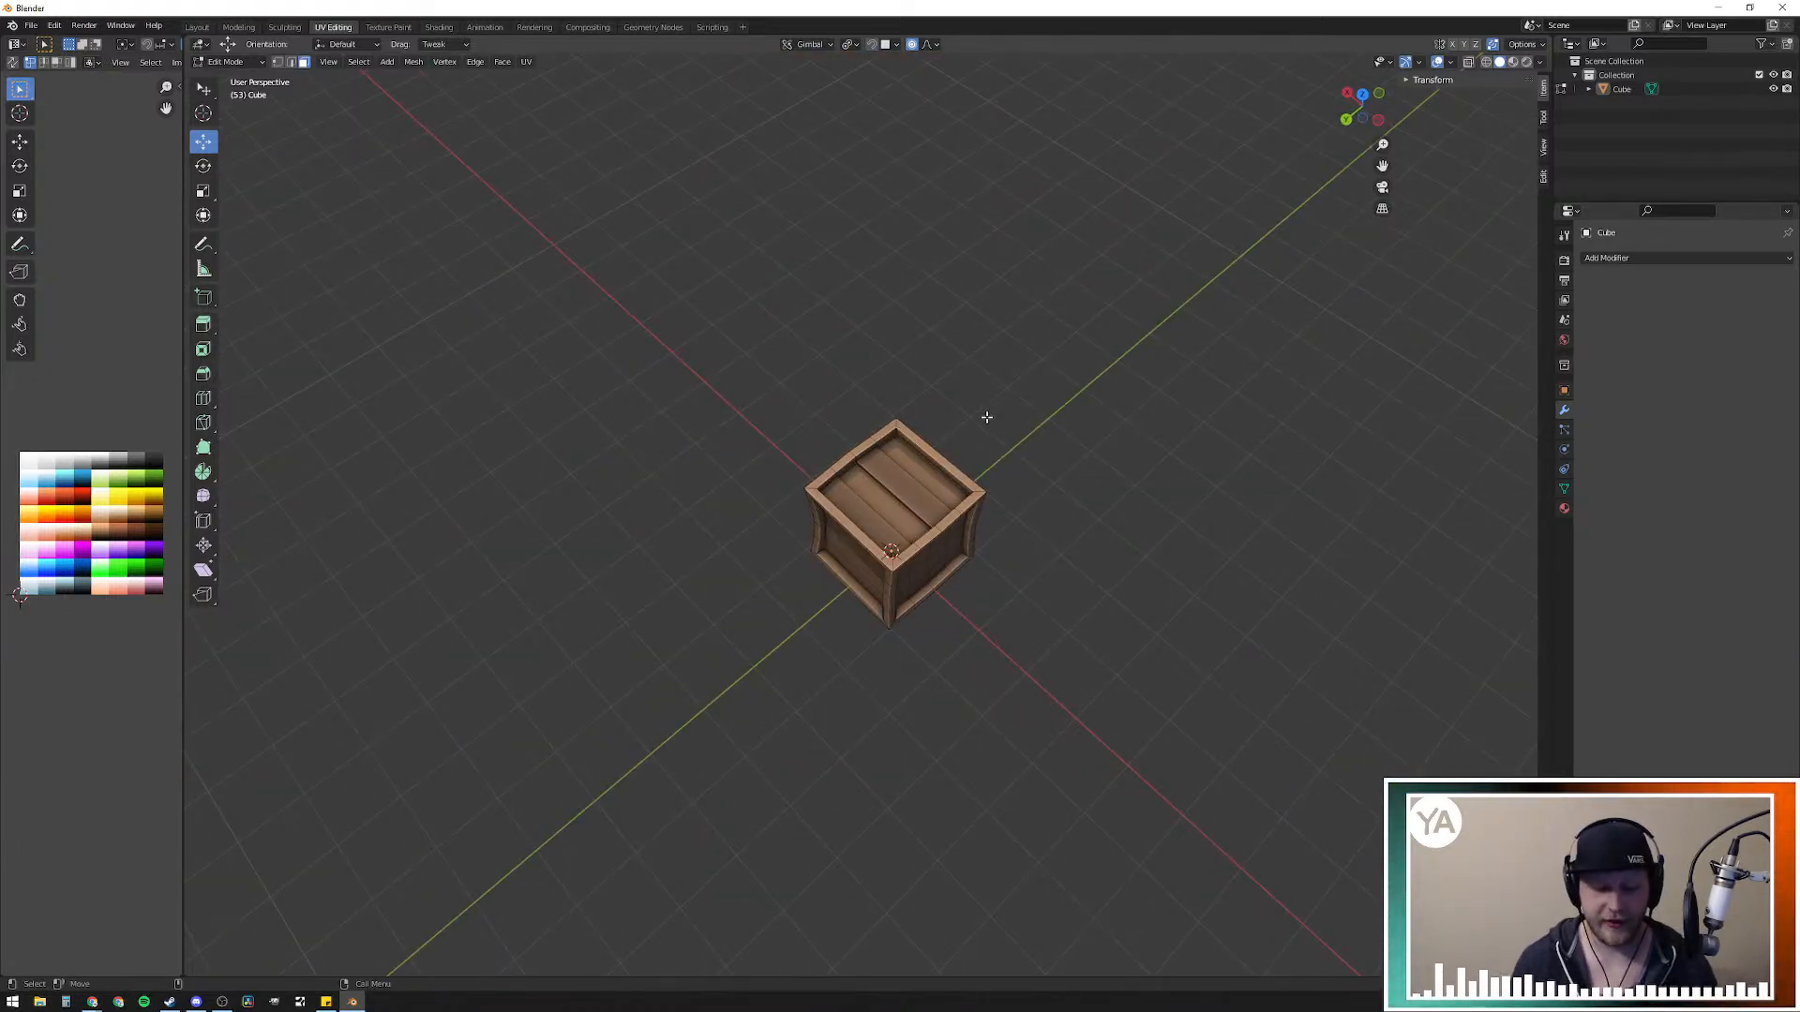
Step: Delete the whole crate object from the scene
{"action": "key", "text": "a"}
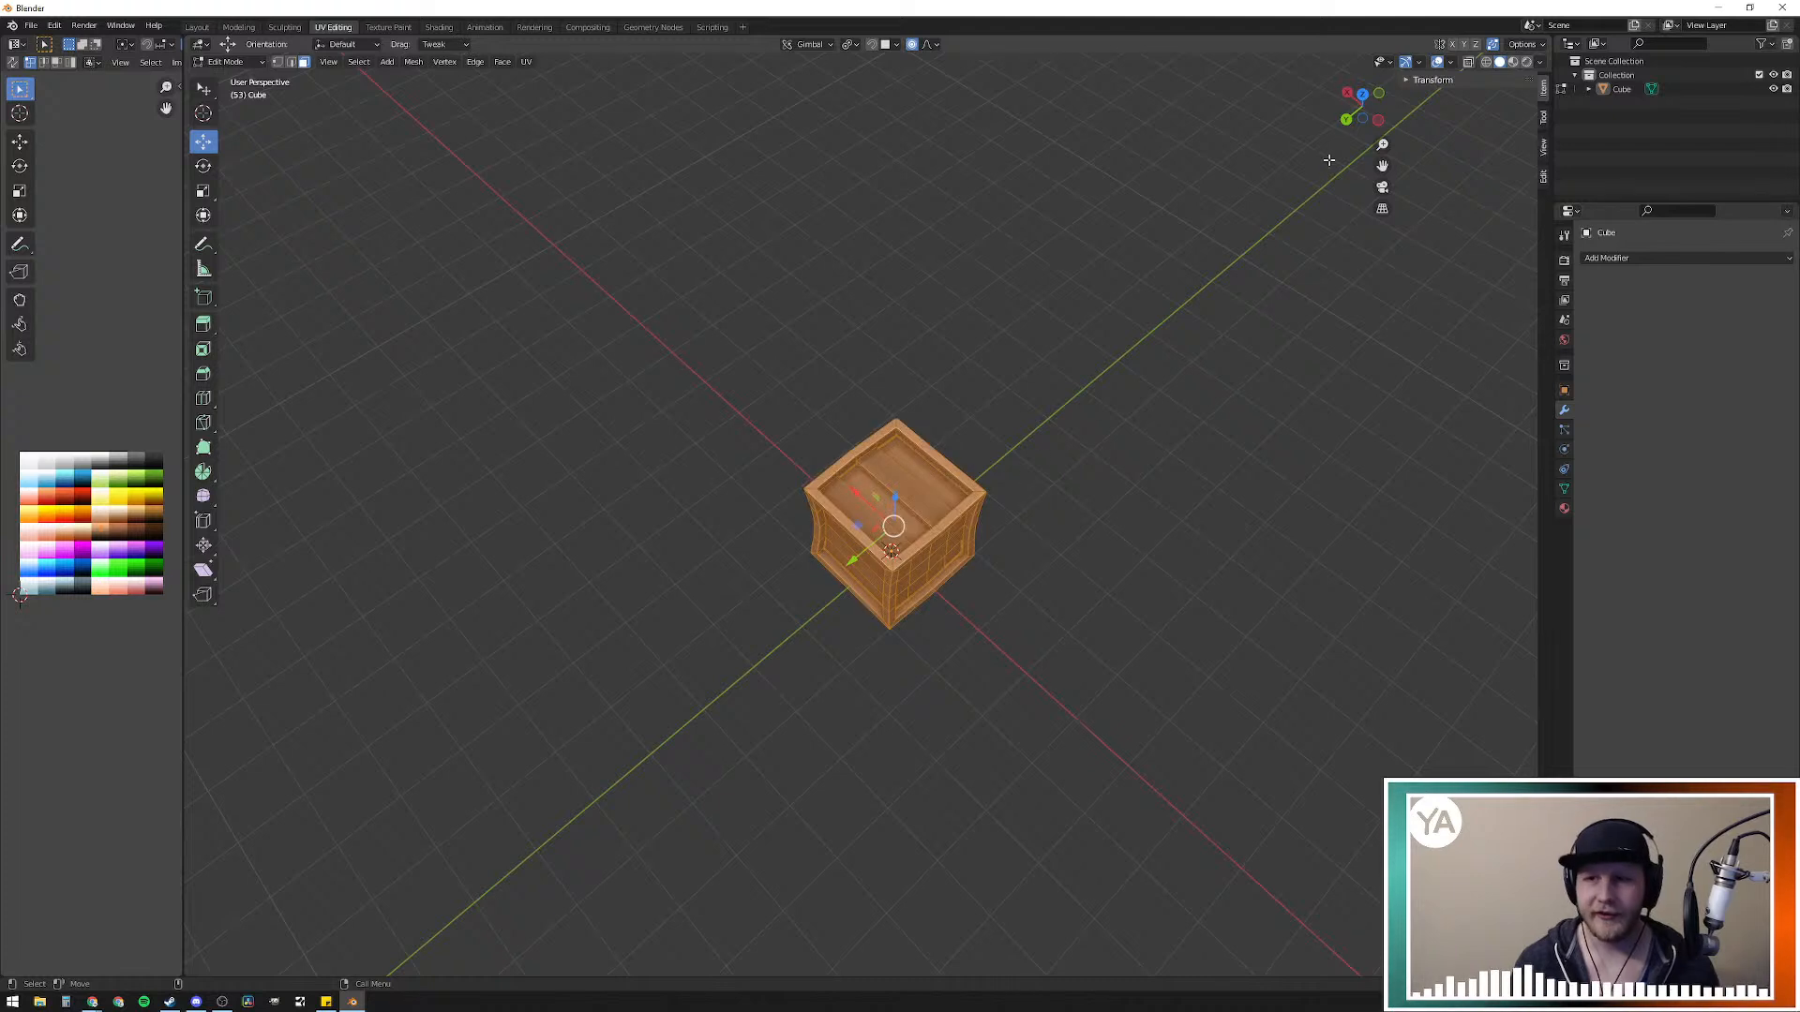
{"action": "left_click", "coordinate": [1612, 94]}
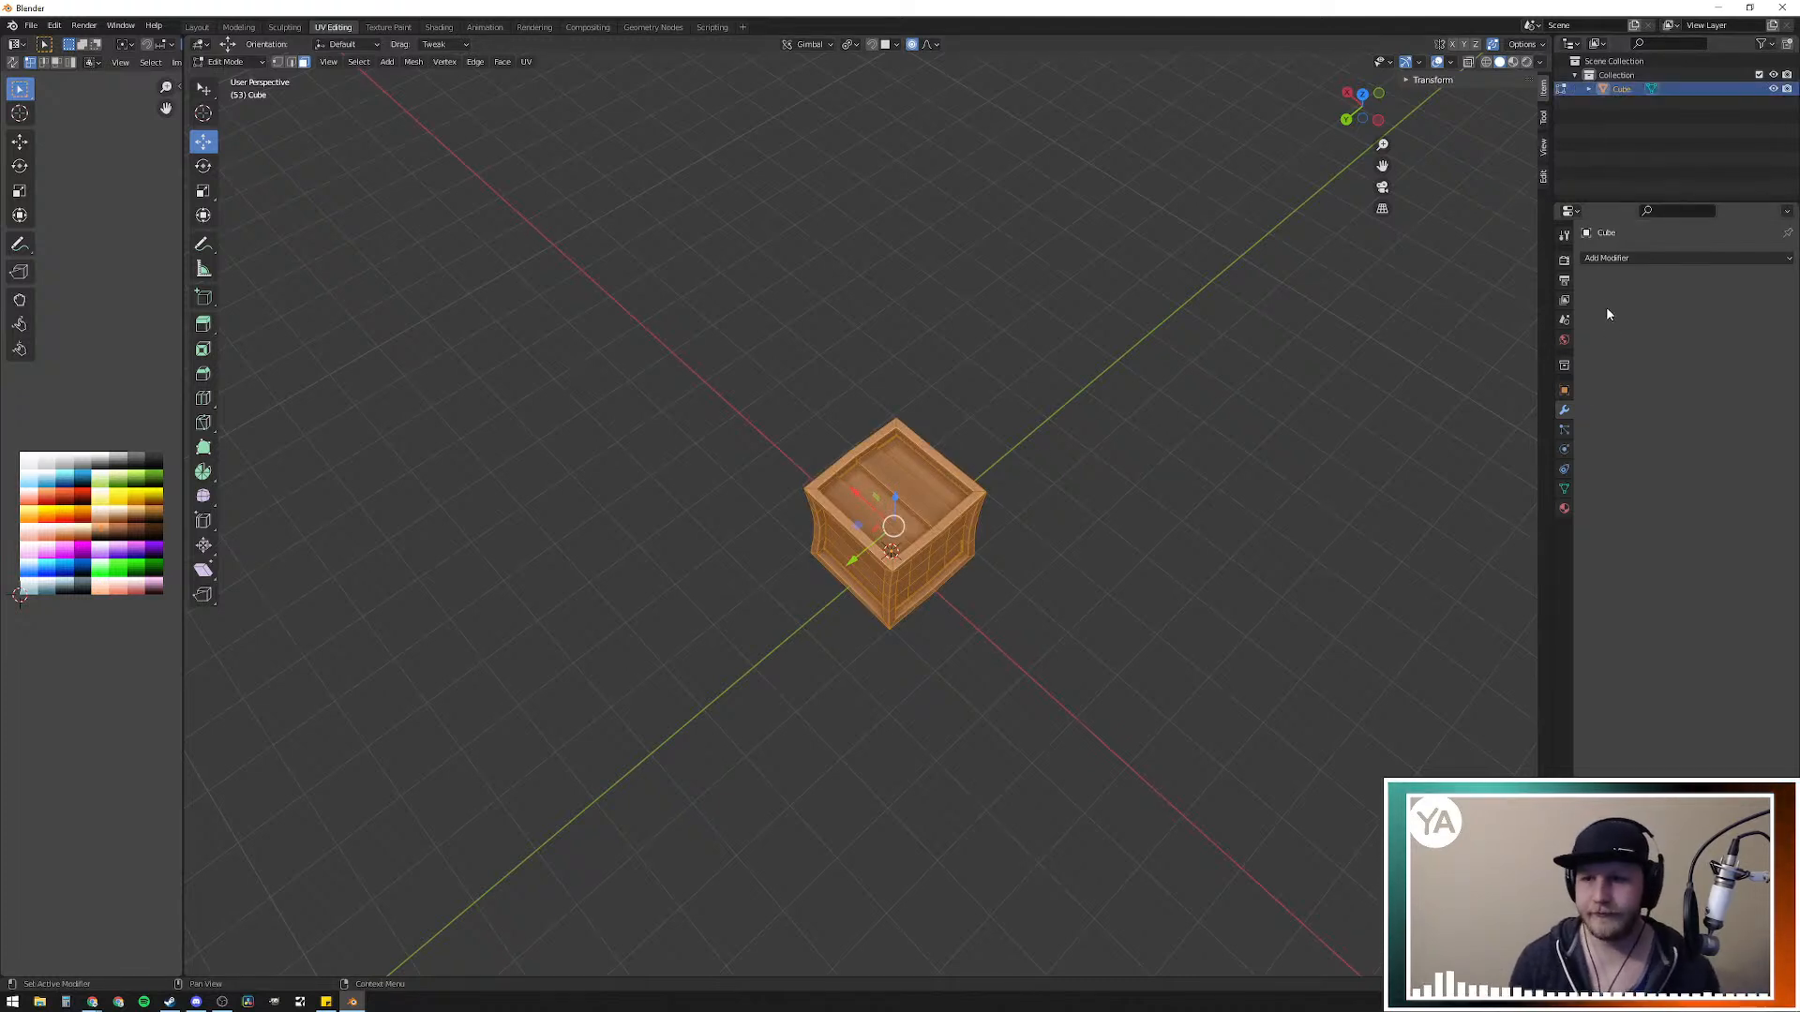
{"action": "key", "text": "Delete"}
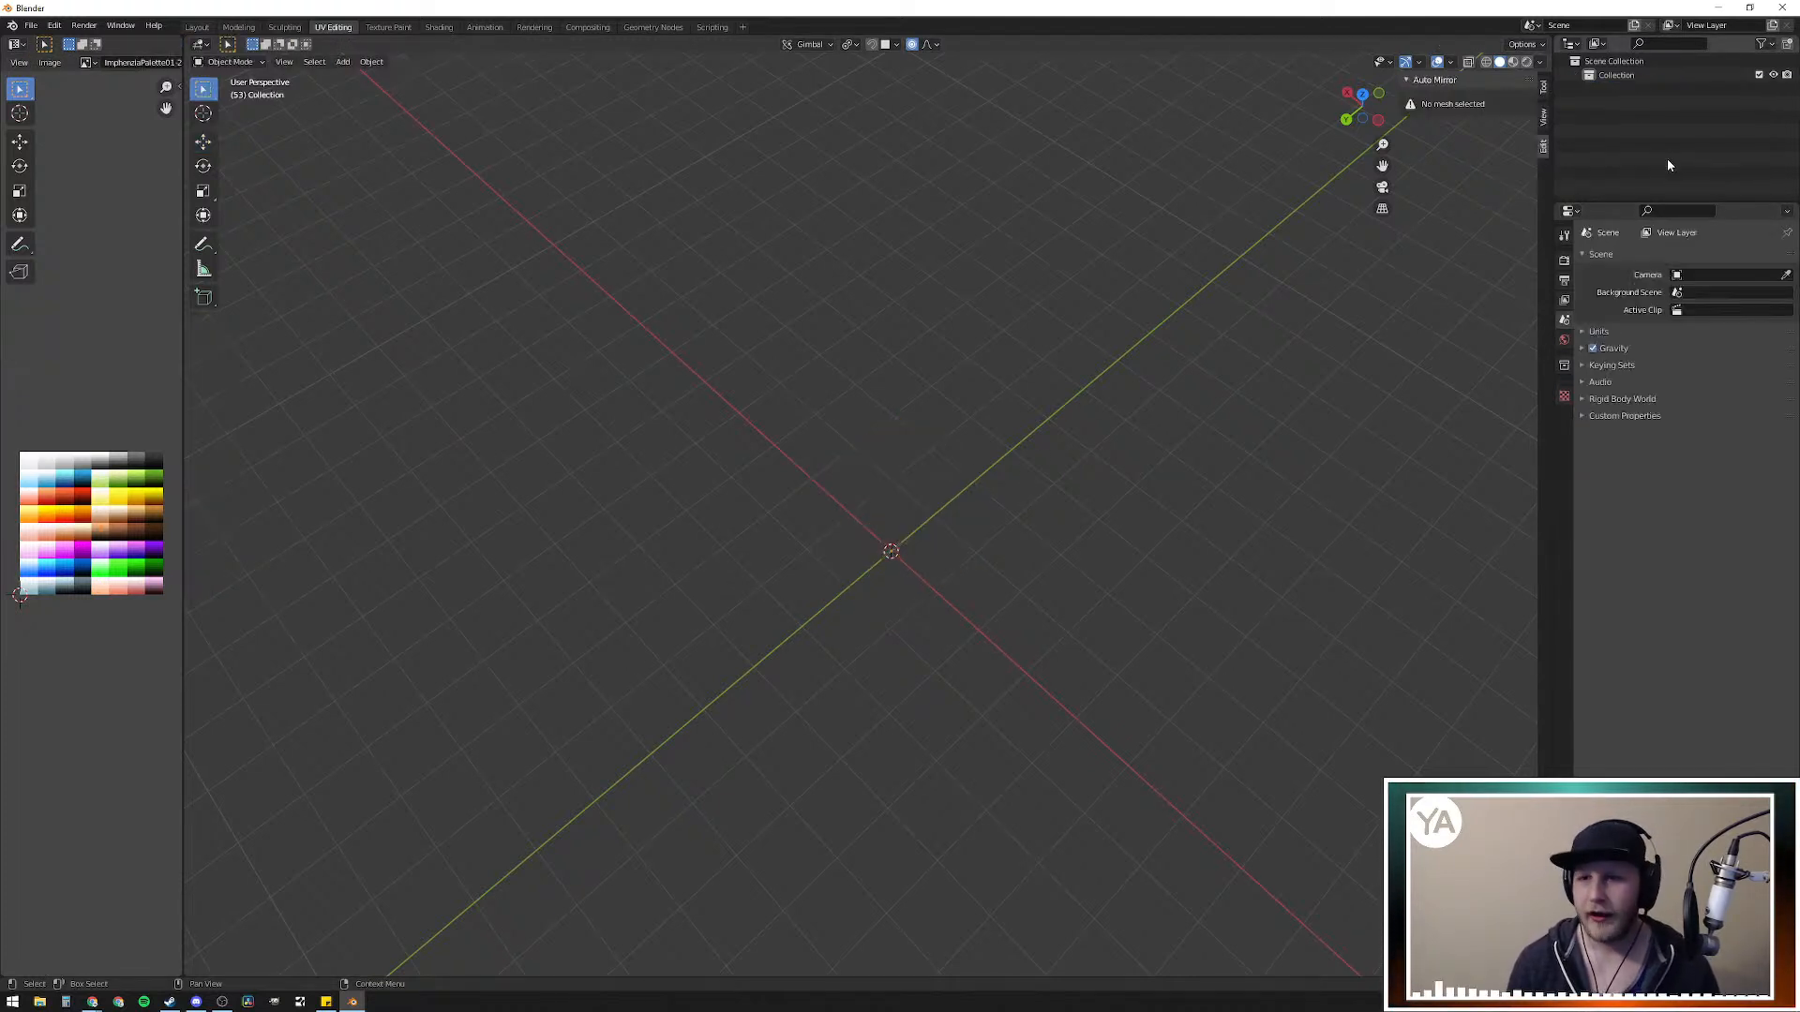
Step: Add a new 2 m mesh cube at the world origin
{"action": "middle_click_drag", "start_coordinate": [1165, 294], "coordinate": [879, 600]}
{"action": "key", "text": "shift+a"}
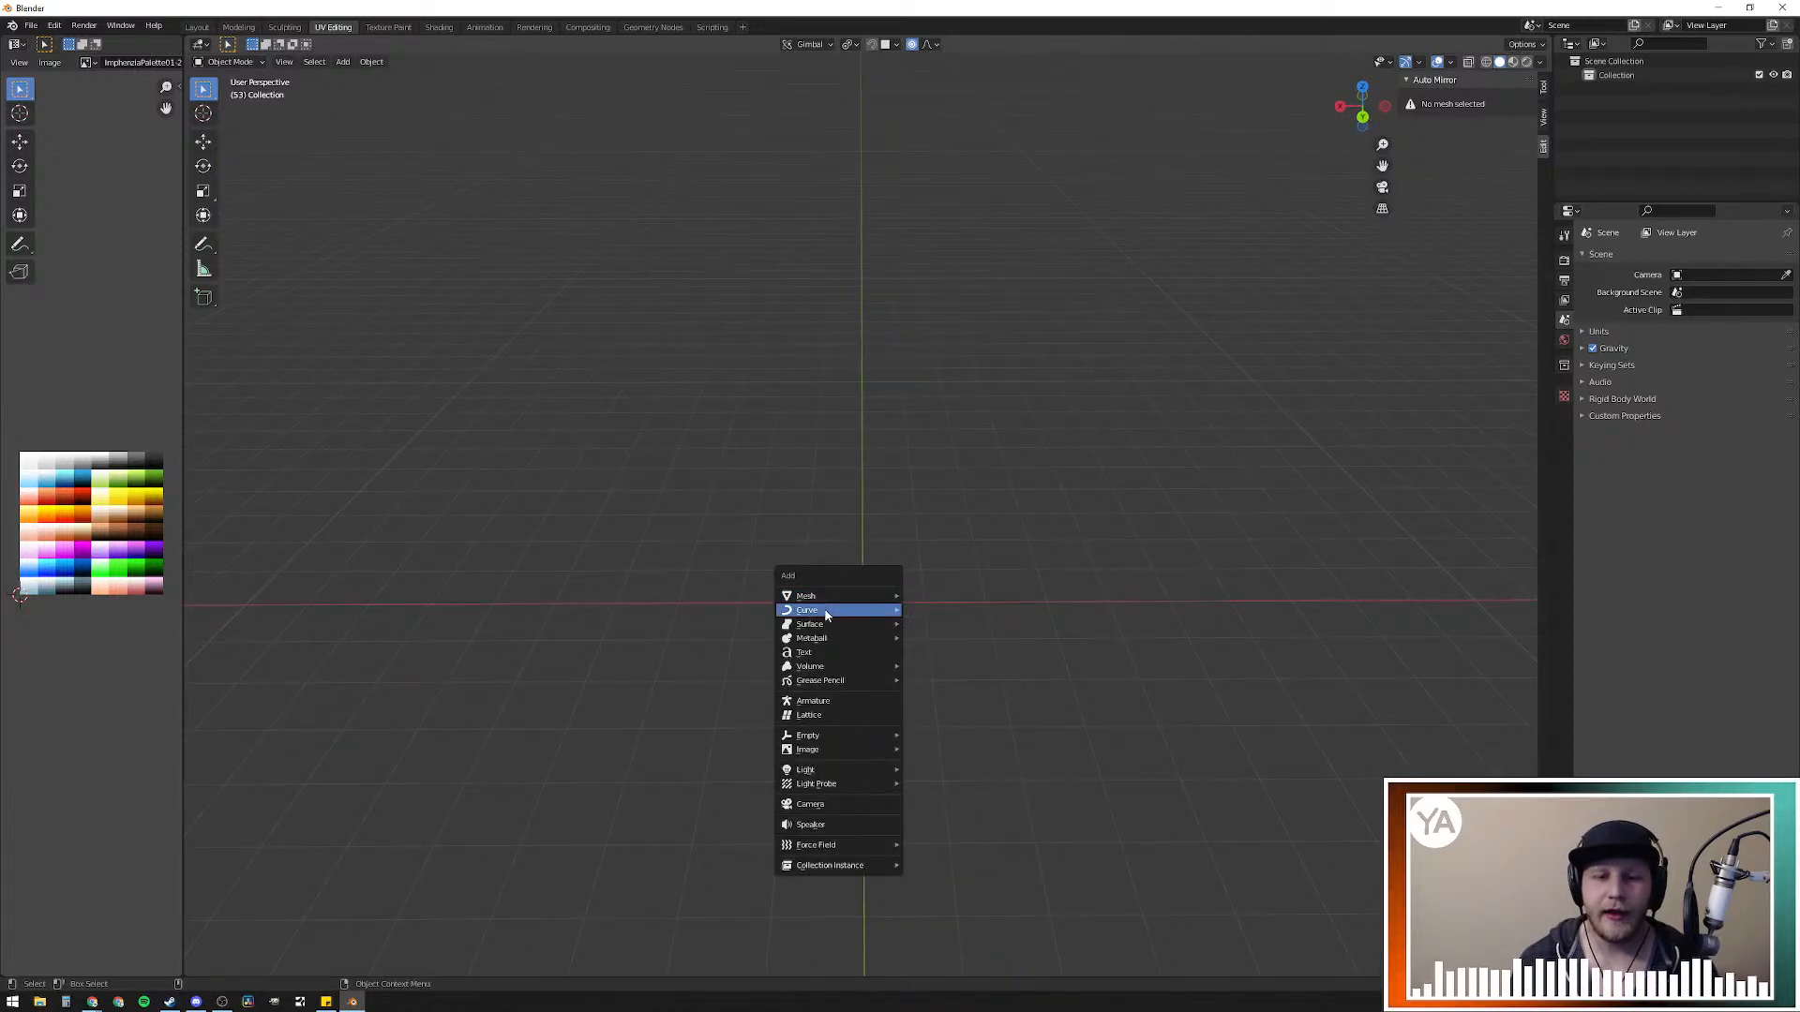
{"action": "mouse_move", "coordinate": [881, 597]}
{"action": "left_click", "coordinate": [965, 611]}
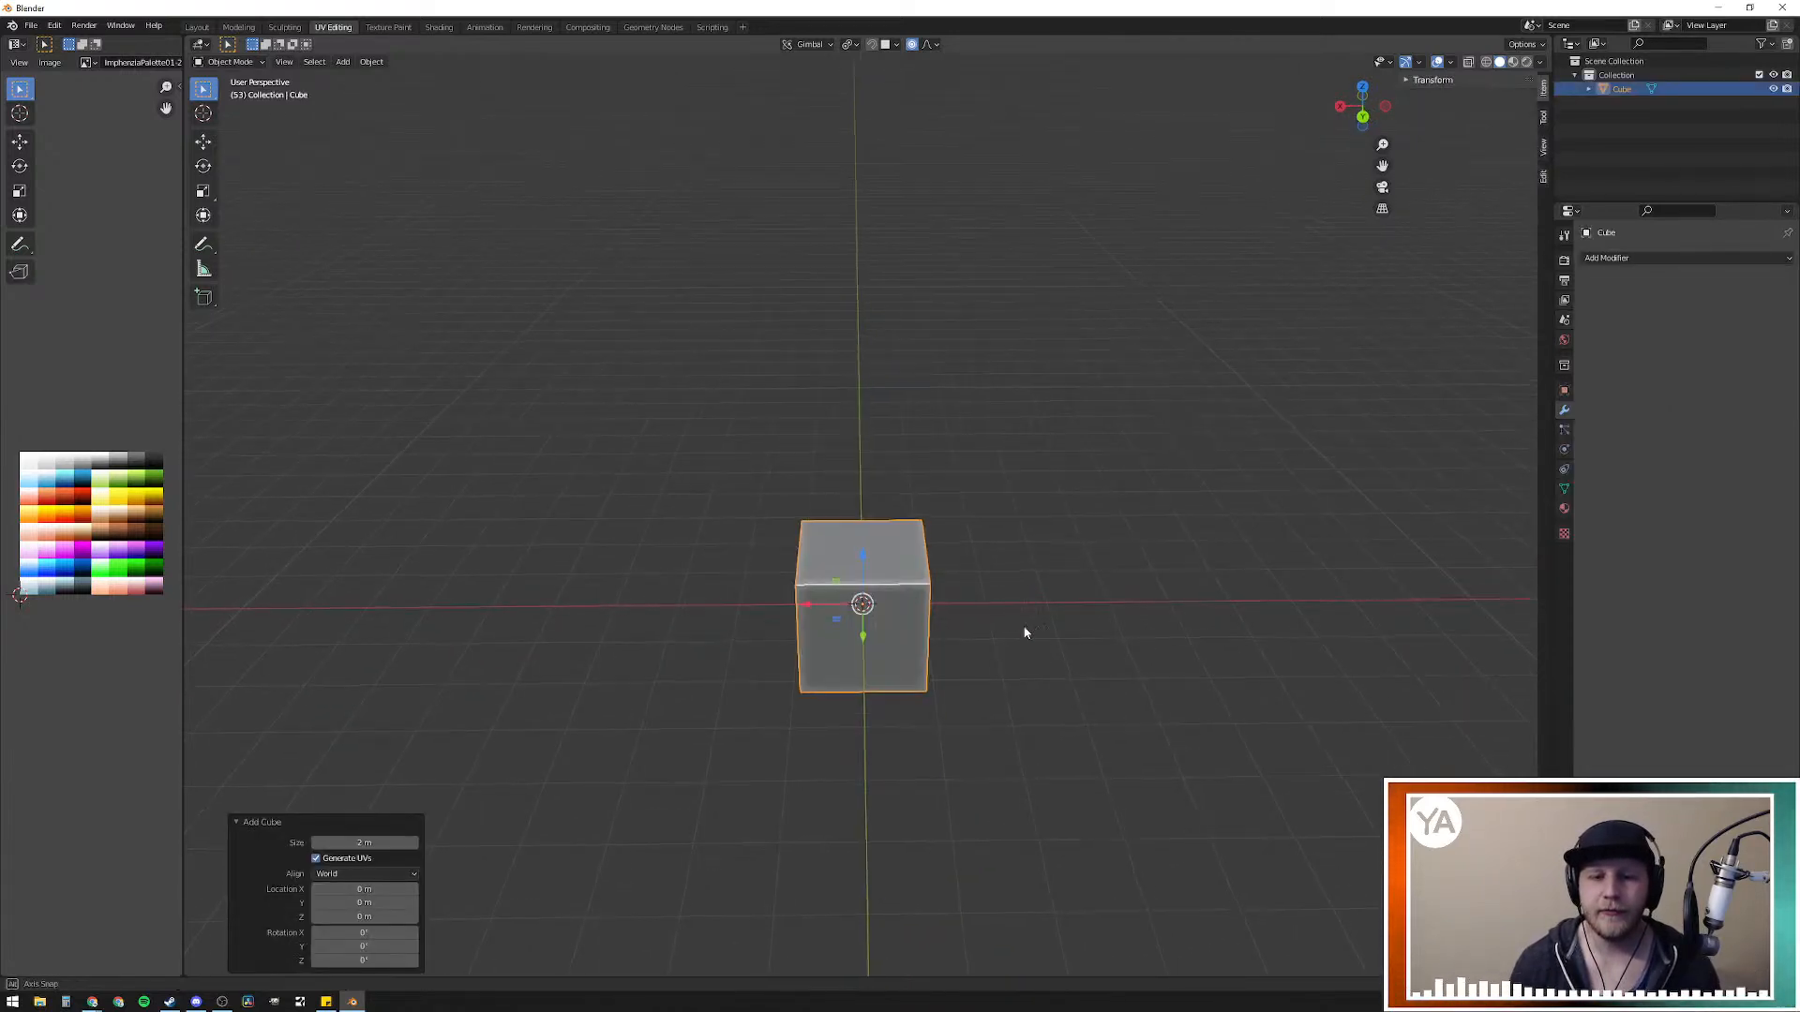
{"action": "middle_click_drag", "start_coordinate": [1019, 630], "coordinate": [1016, 600]}
Step: Assign the existing palette-textured material named Material to the new cube in the Shading workspace
{"action": "left_click", "coordinate": [438, 27]}
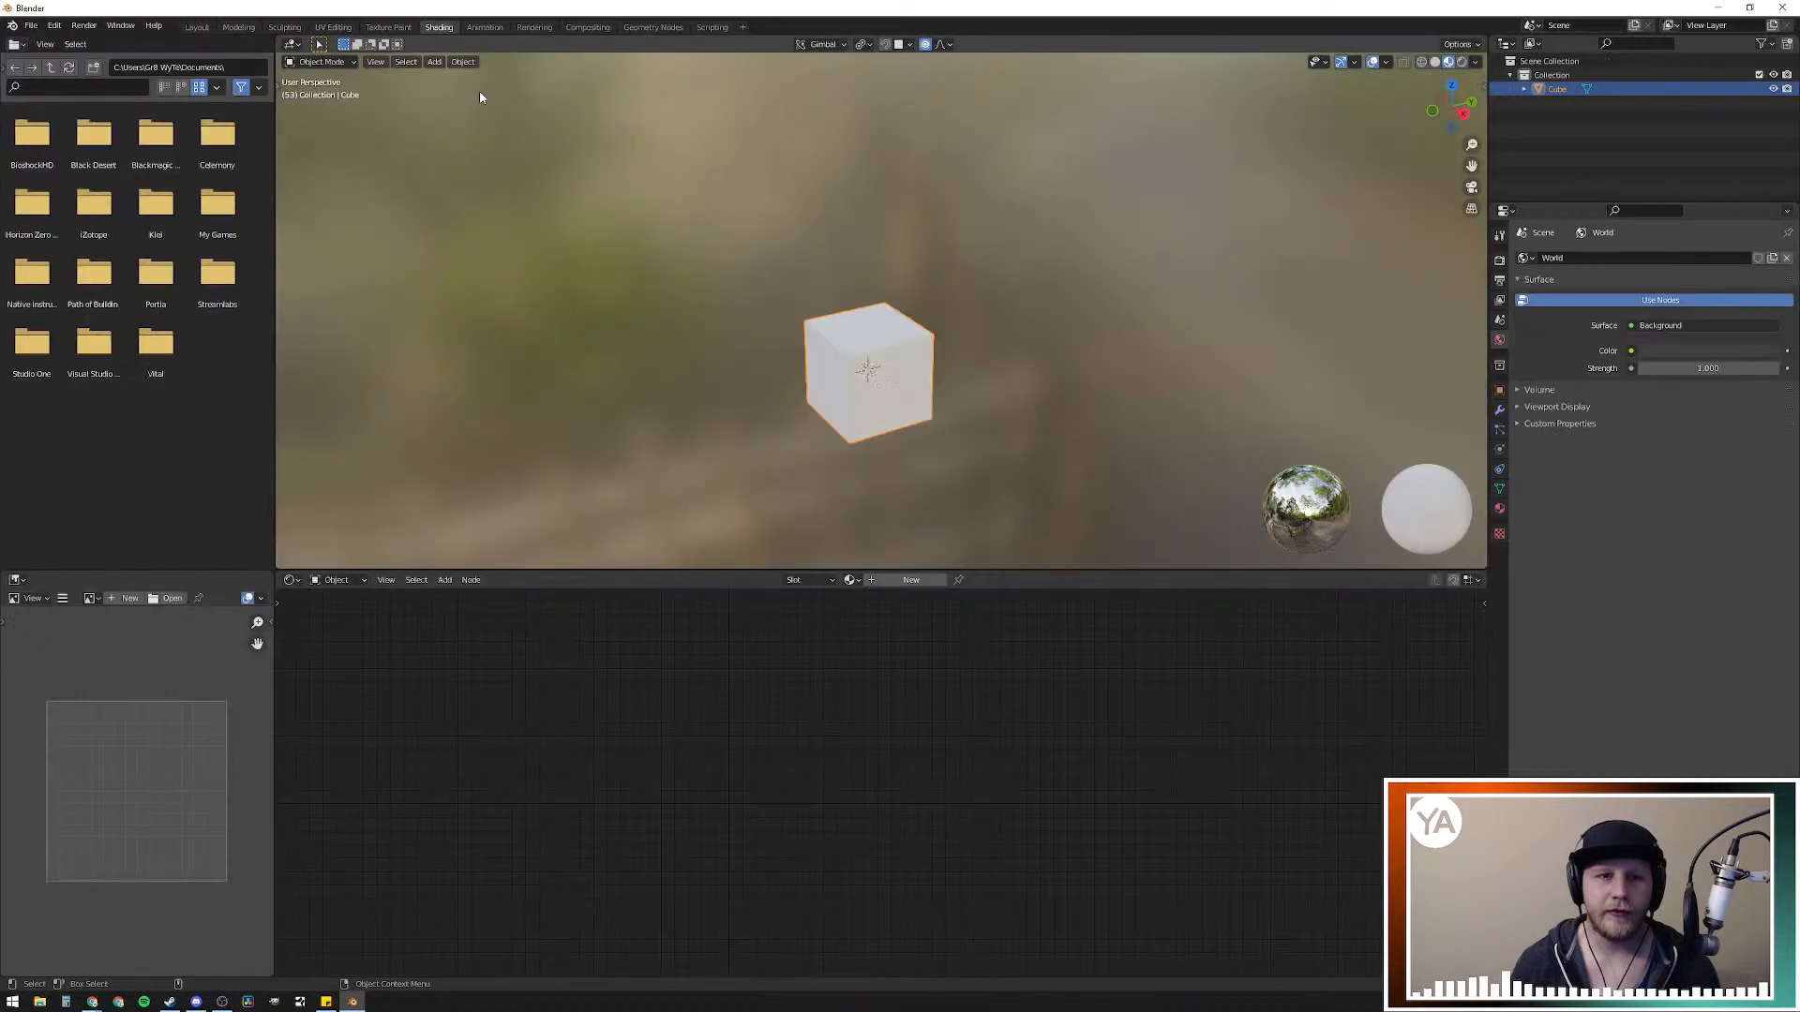
{"action": "left_click", "coordinate": [853, 579]}
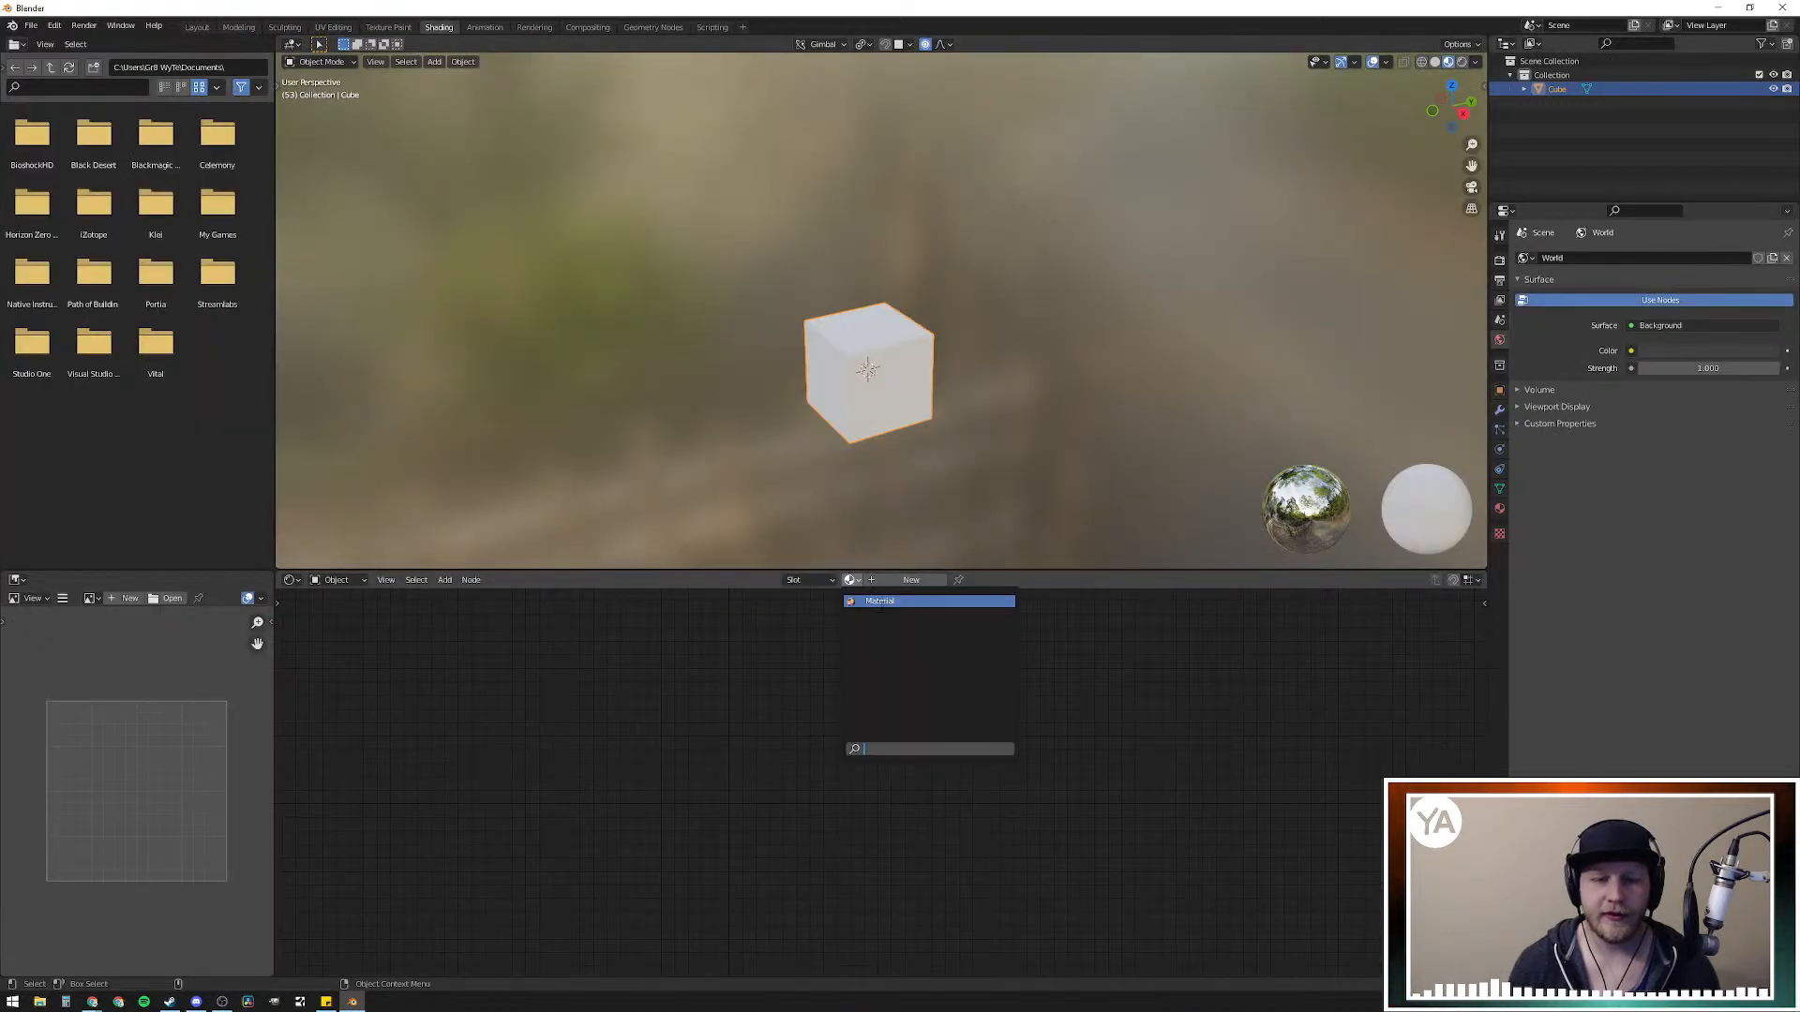
{"action": "left_click", "coordinate": [881, 601]}
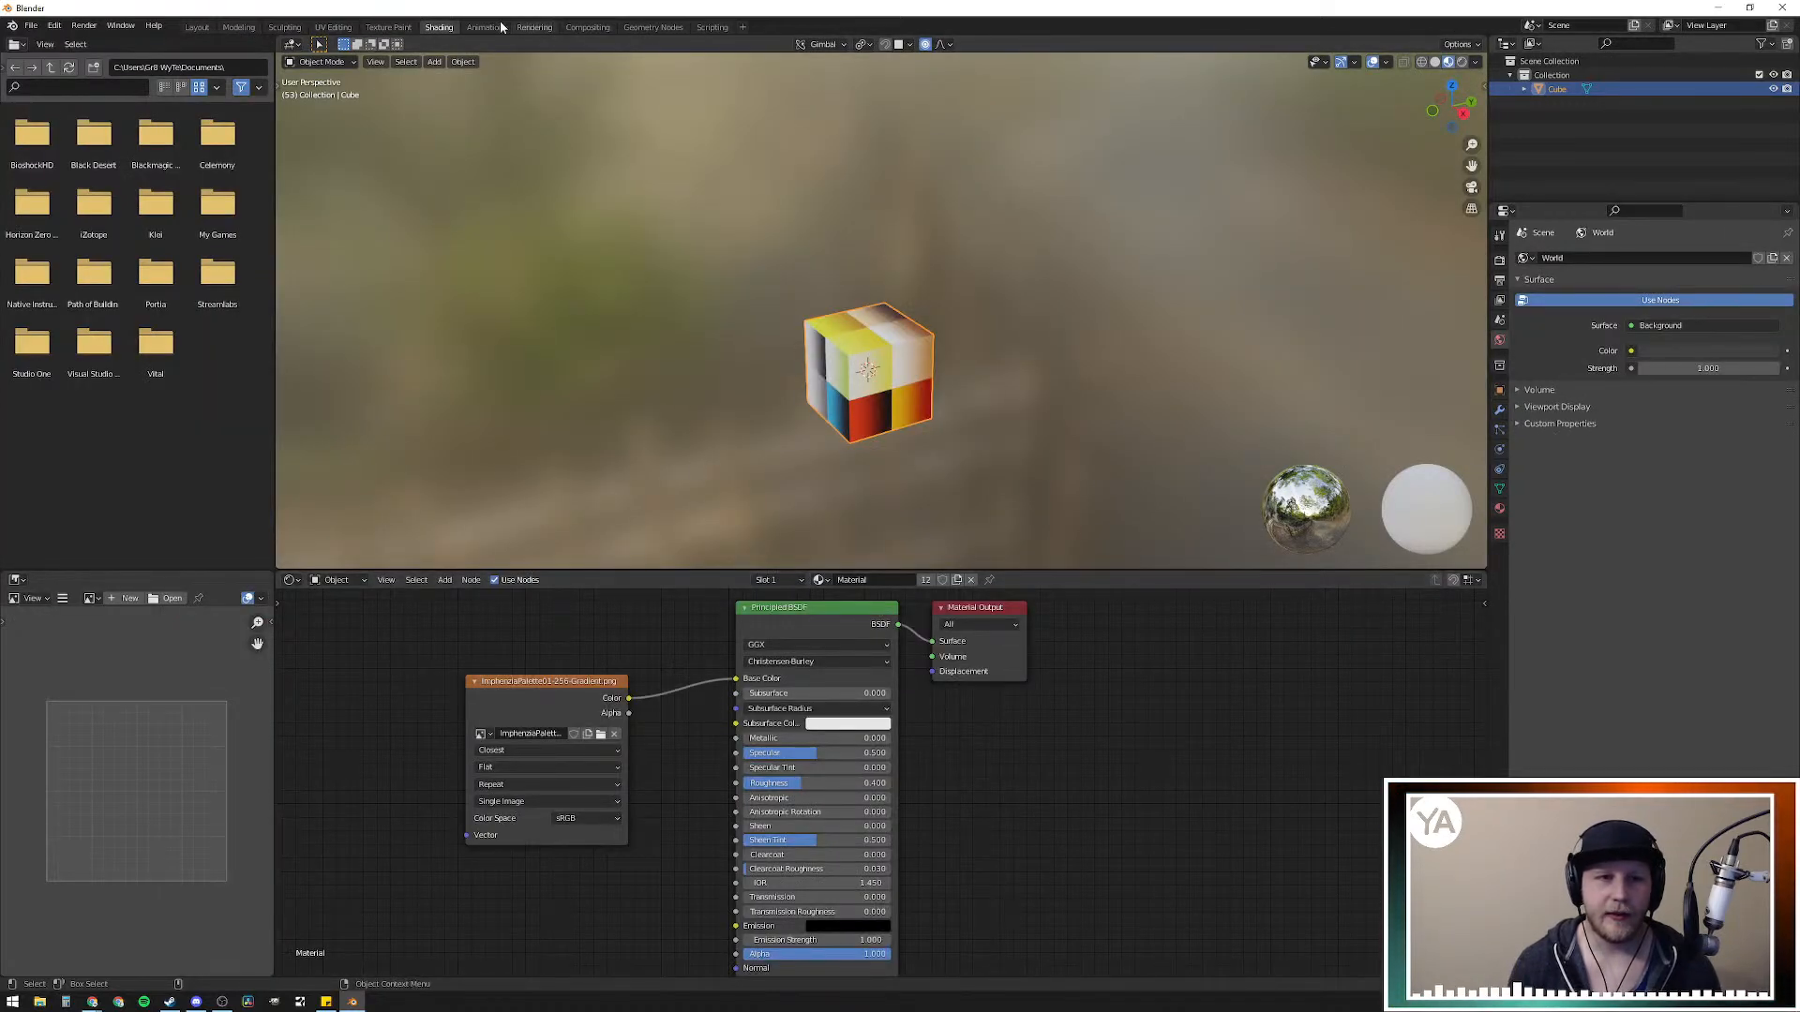
Step: In the UV Editing workspace, scale the cube's UVs to 0 and place them on a dark brown palette swatch
{"action": "left_click", "coordinate": [337, 28]}
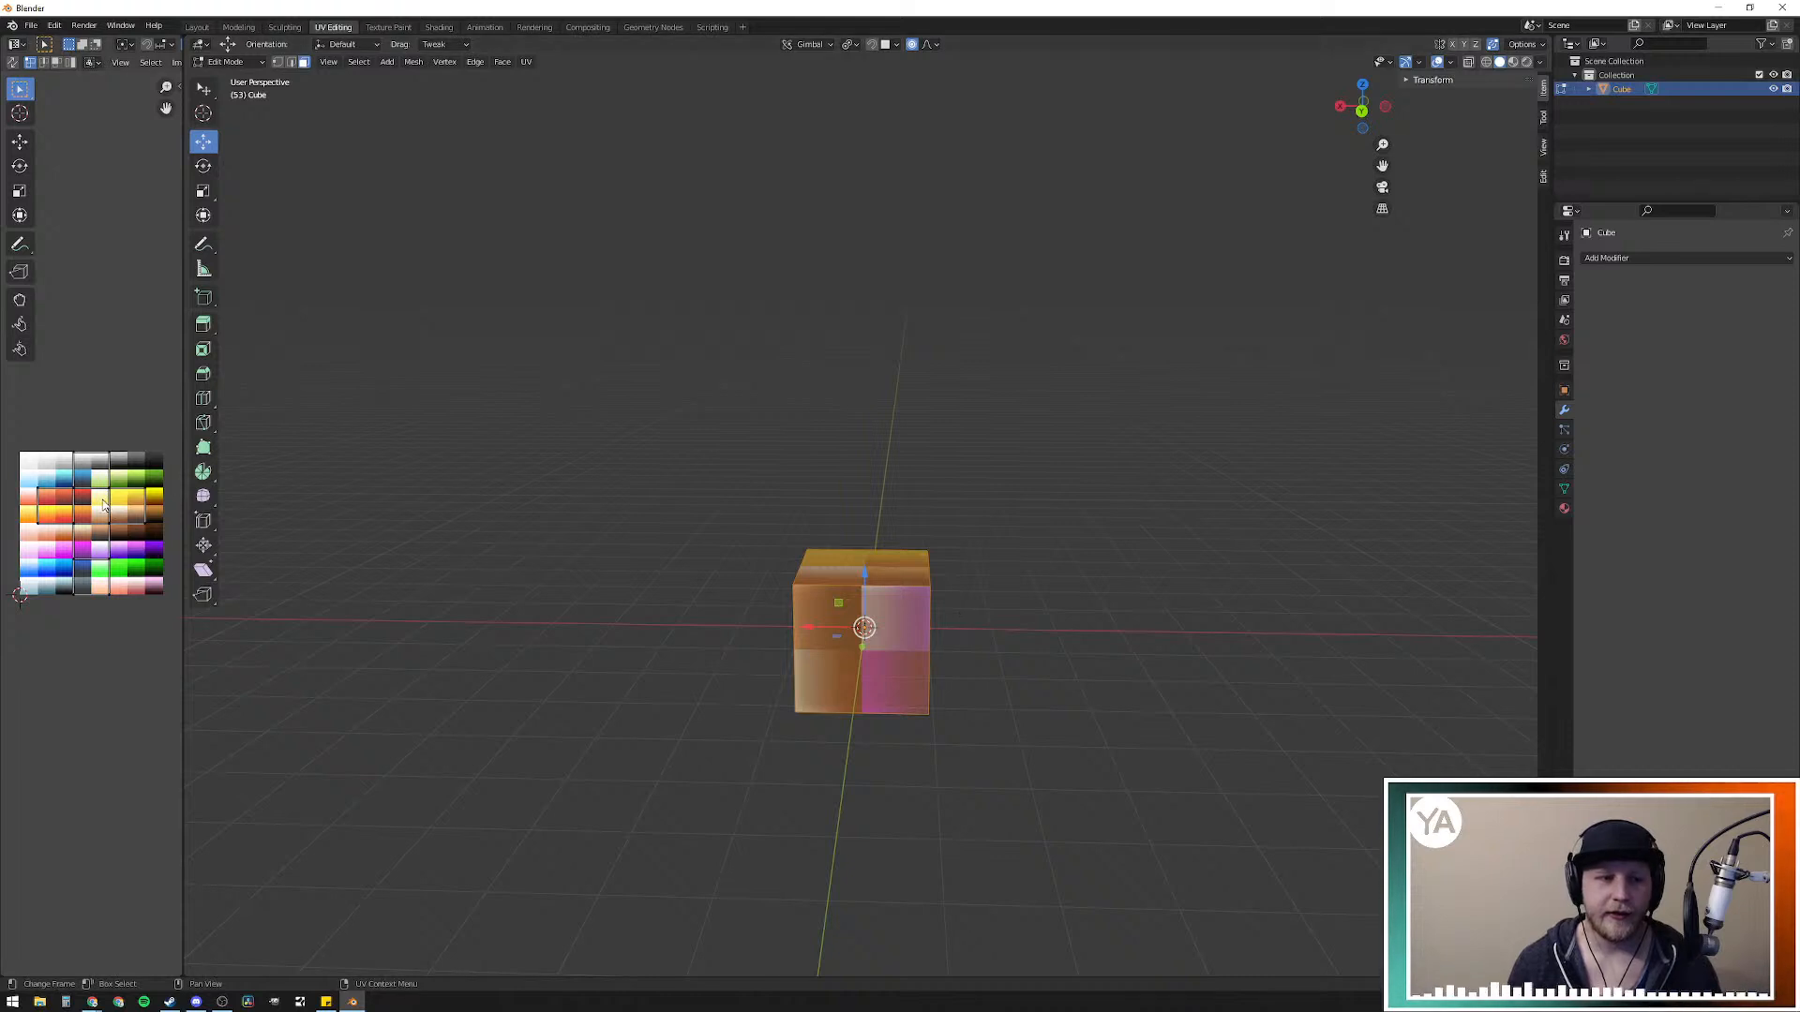
{"action": "key", "text": "s"}
{"action": "key", "text": "0"}
{"action": "key", "text": "Return"}
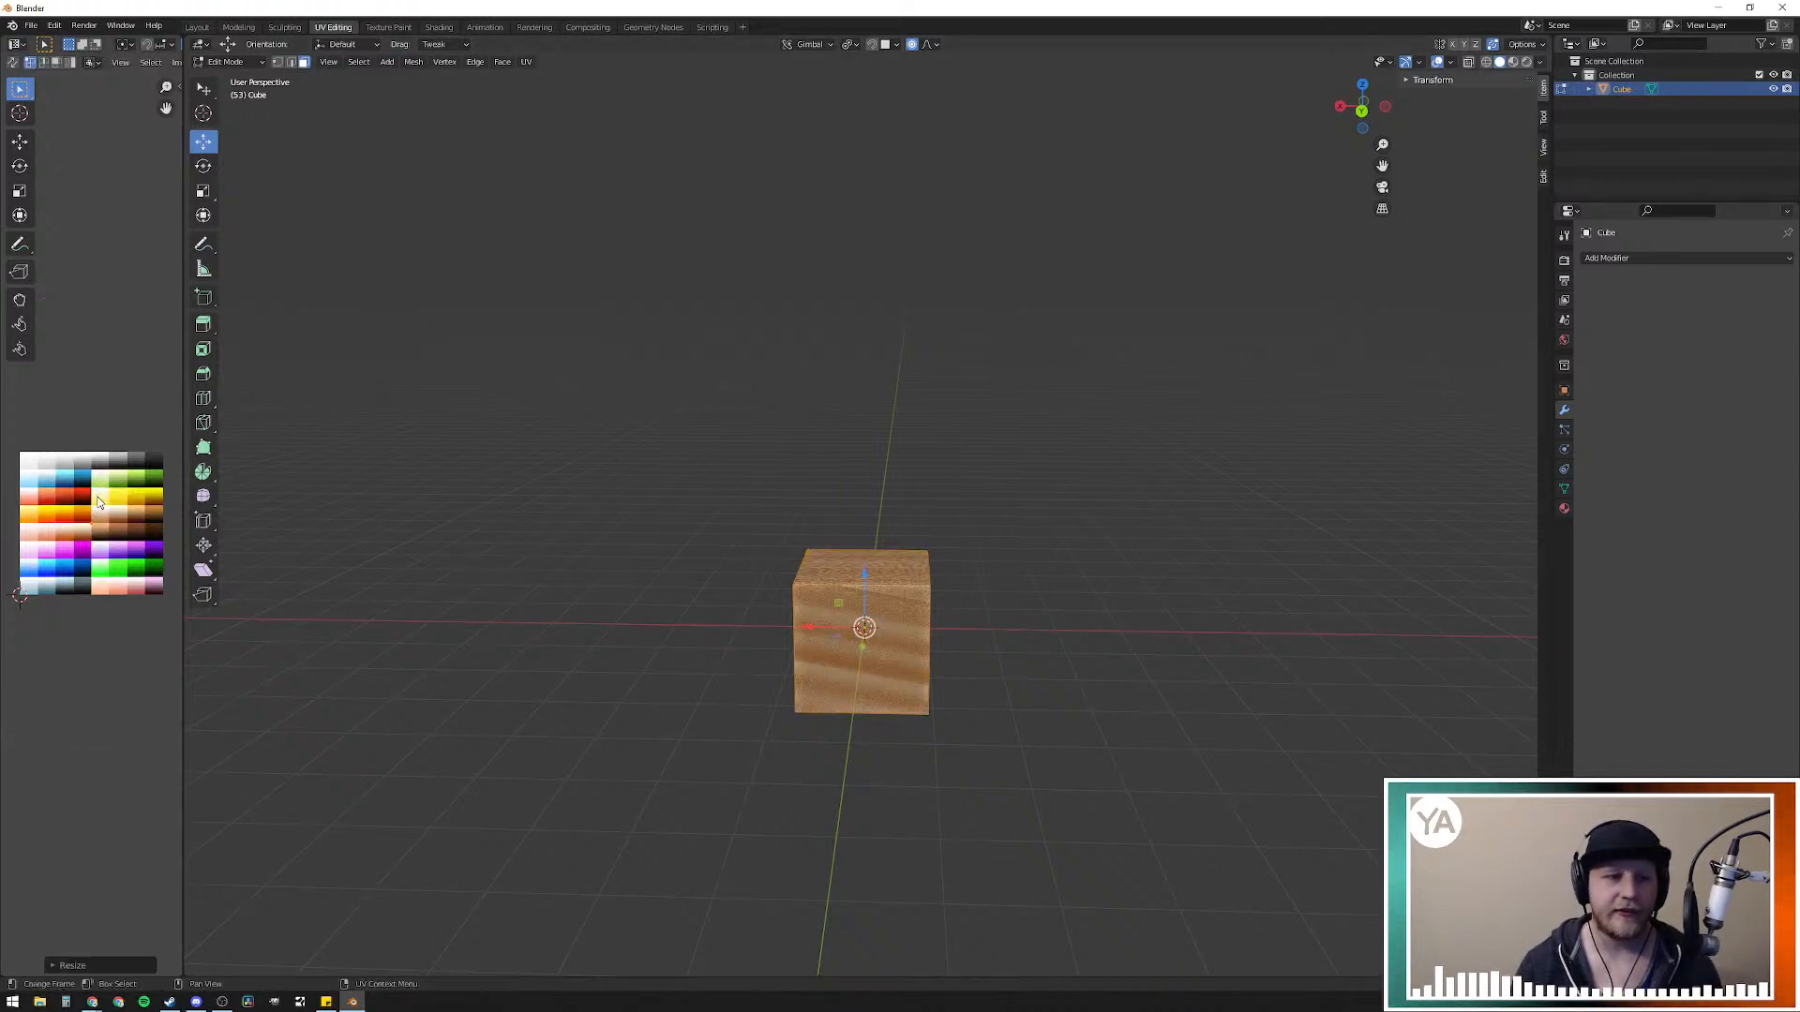
{"action": "key", "text": "g"}
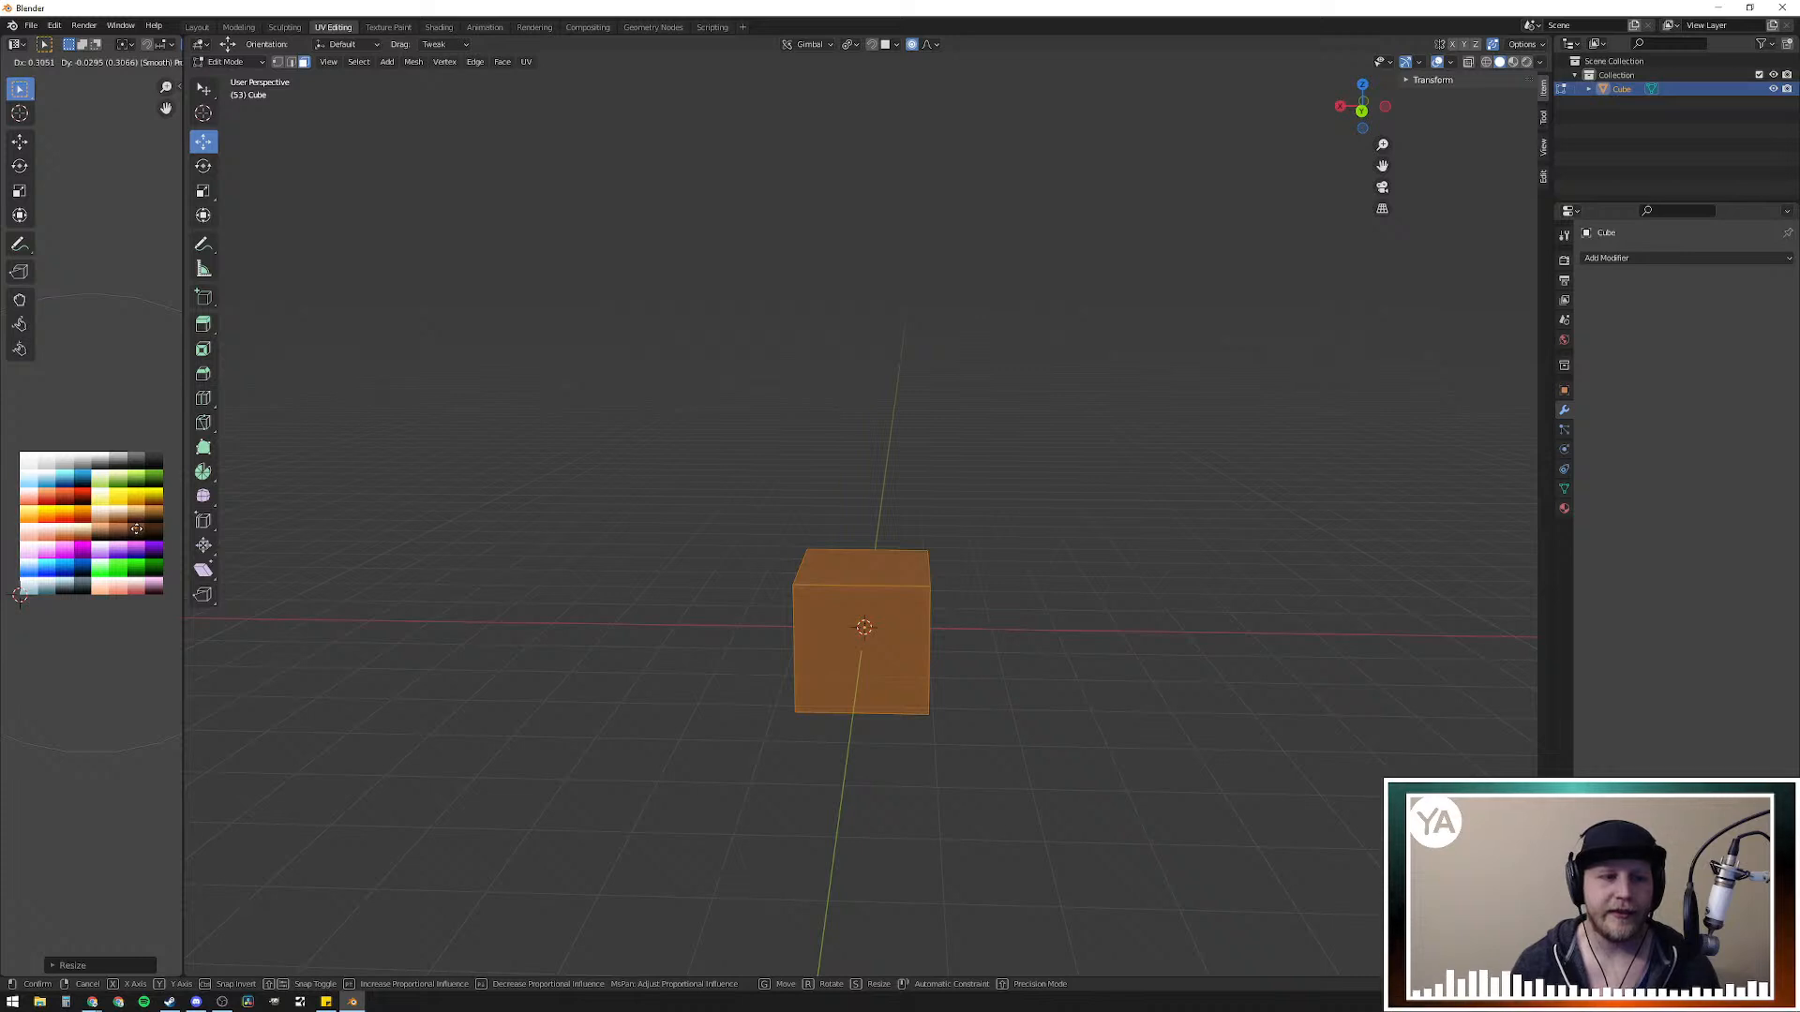
{"action": "left_click", "coordinate": [137, 526]}
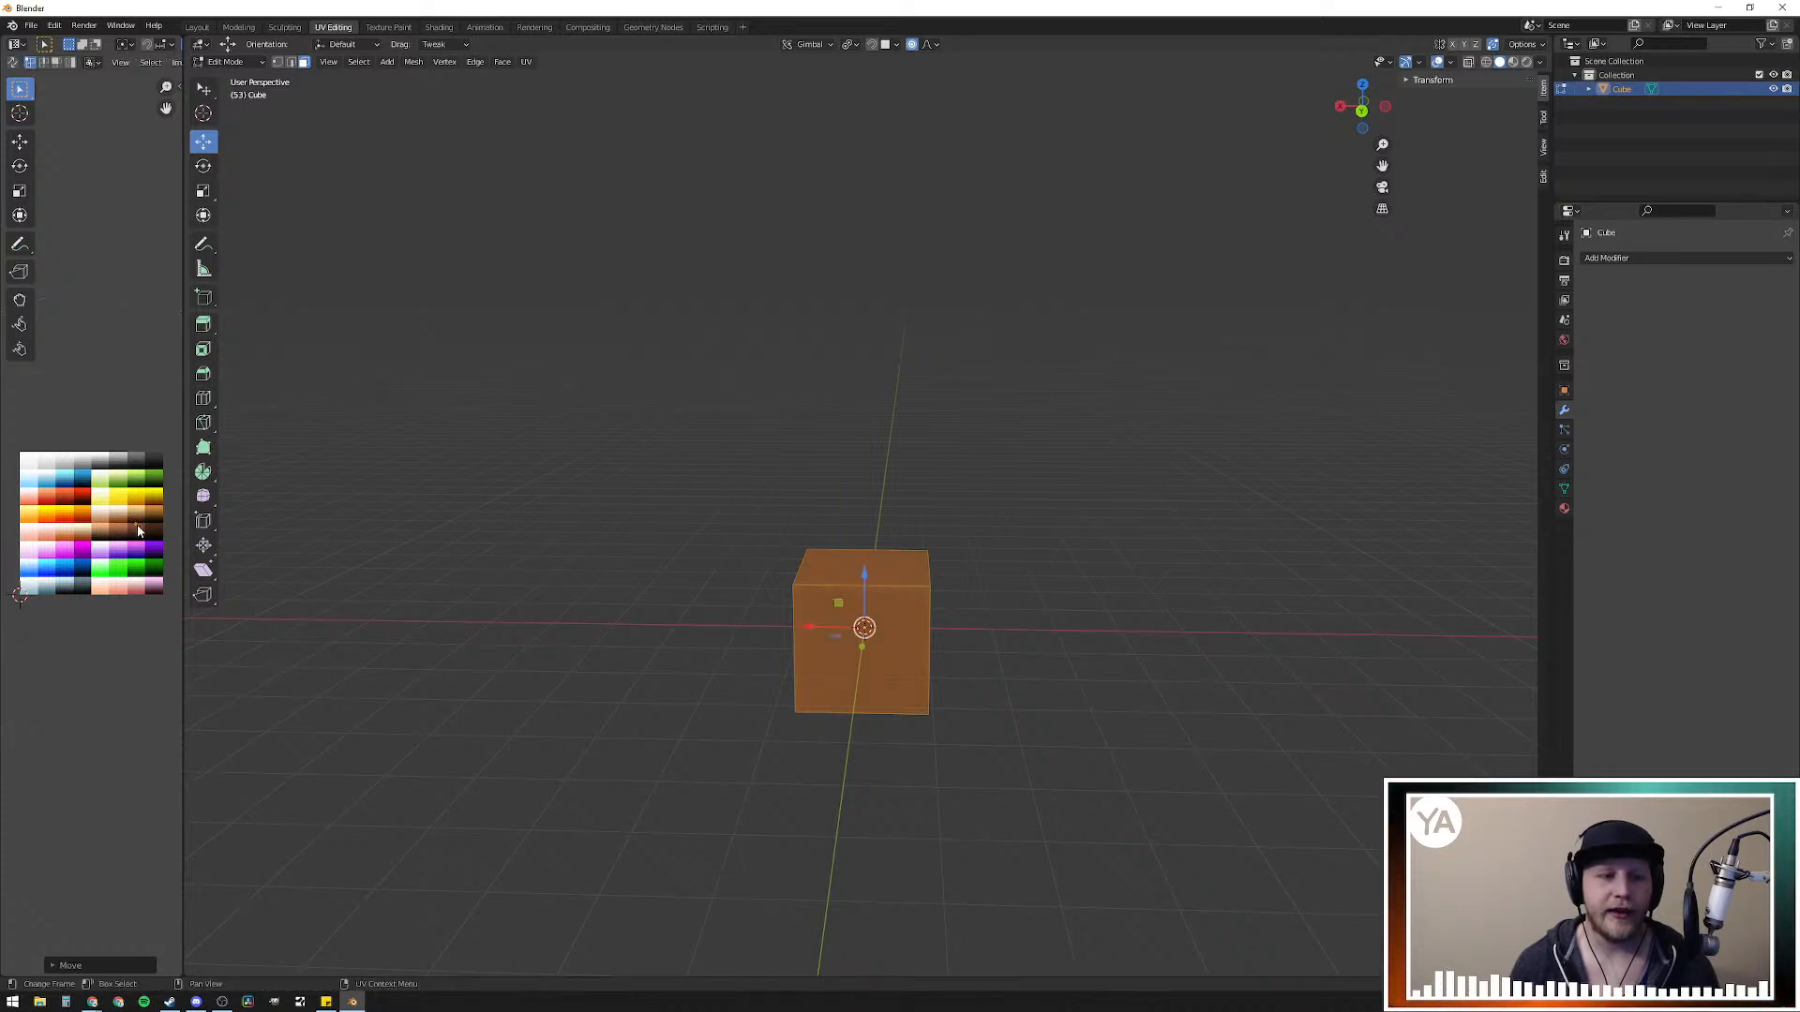
{"action": "left_click", "coordinate": [1078, 597]}
{"action": "key", "text": "q"}
{"action": "key", "text": "a"}
{"action": "key", "text": "s"}
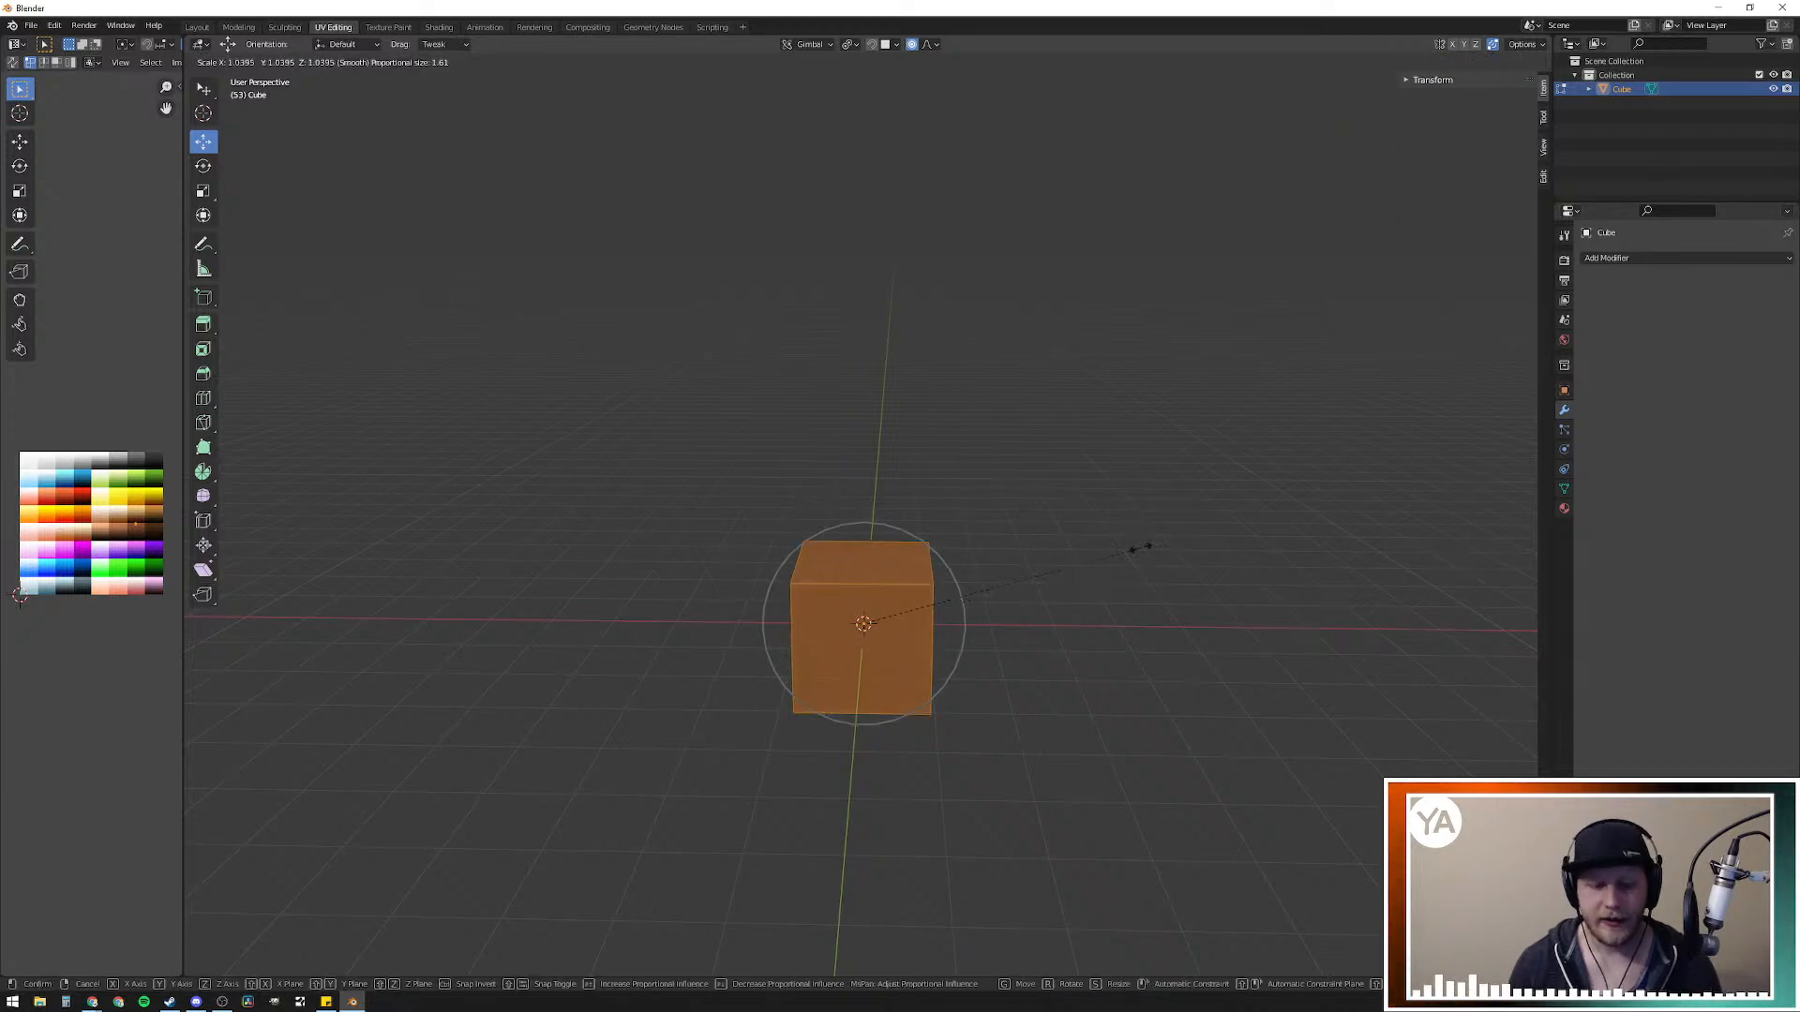
{"action": "key", "text": "y"}
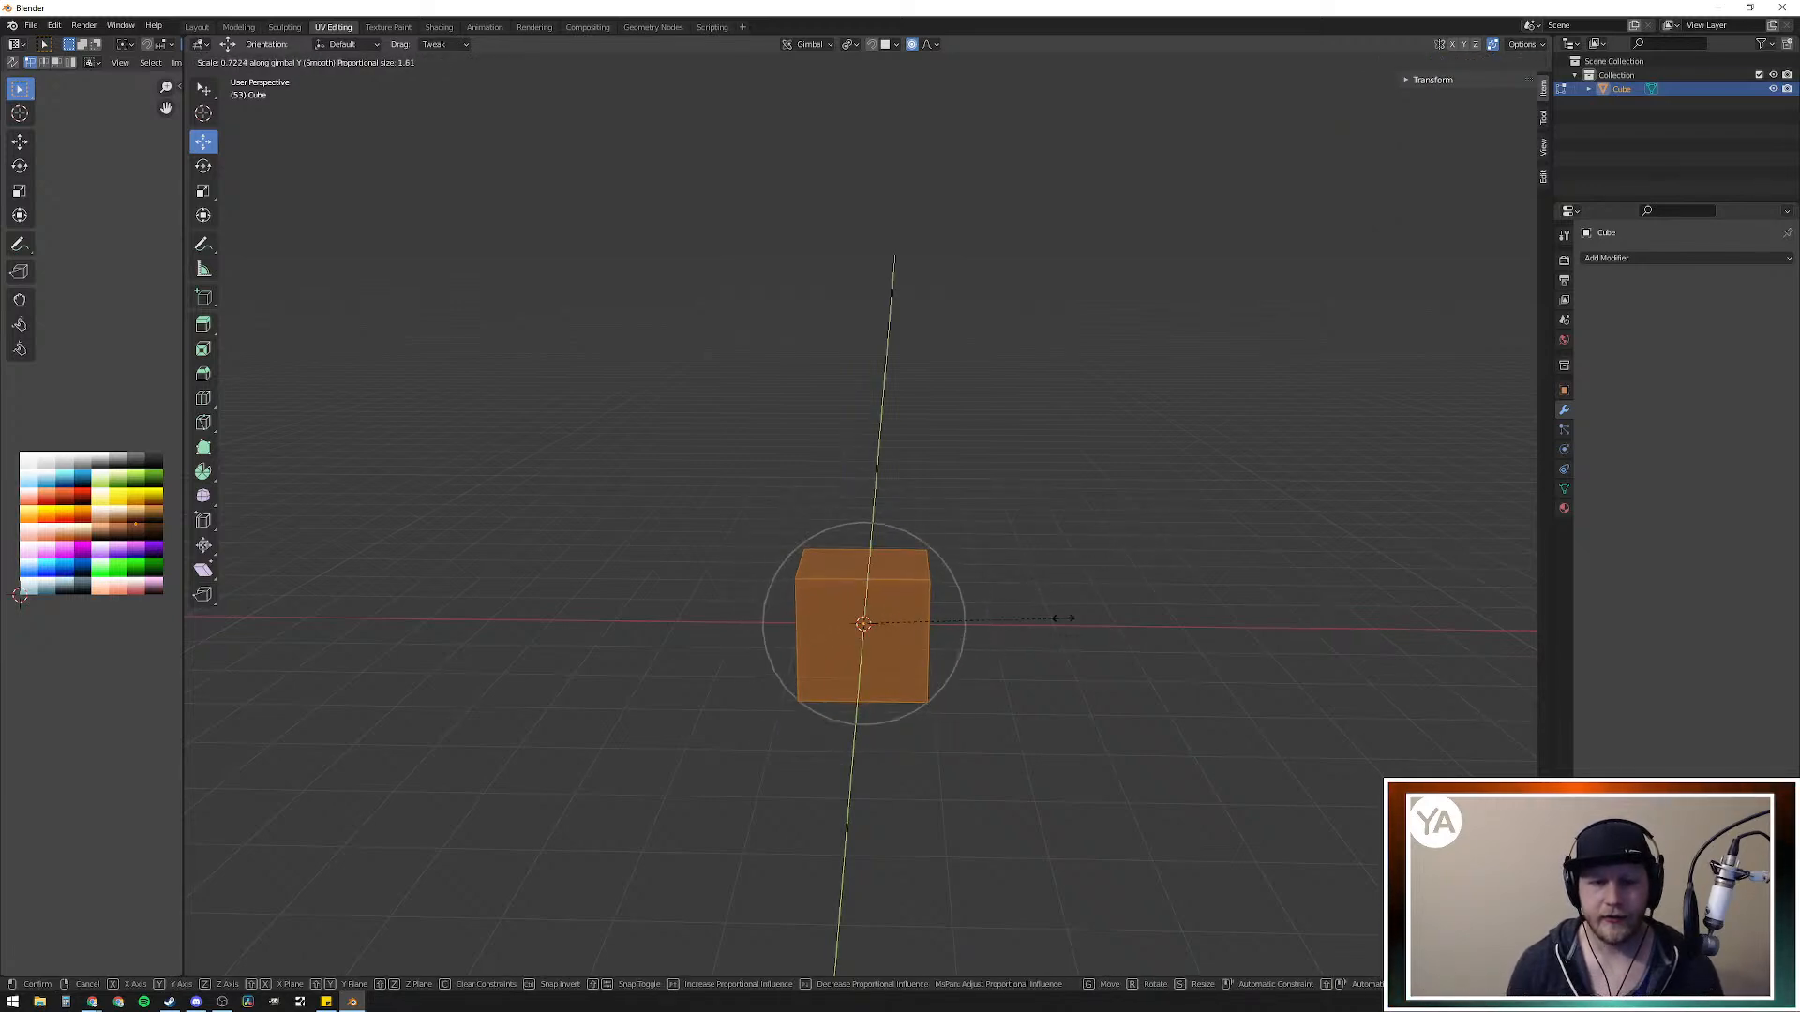
{"action": "right_click", "coordinate": [1005, 952]}
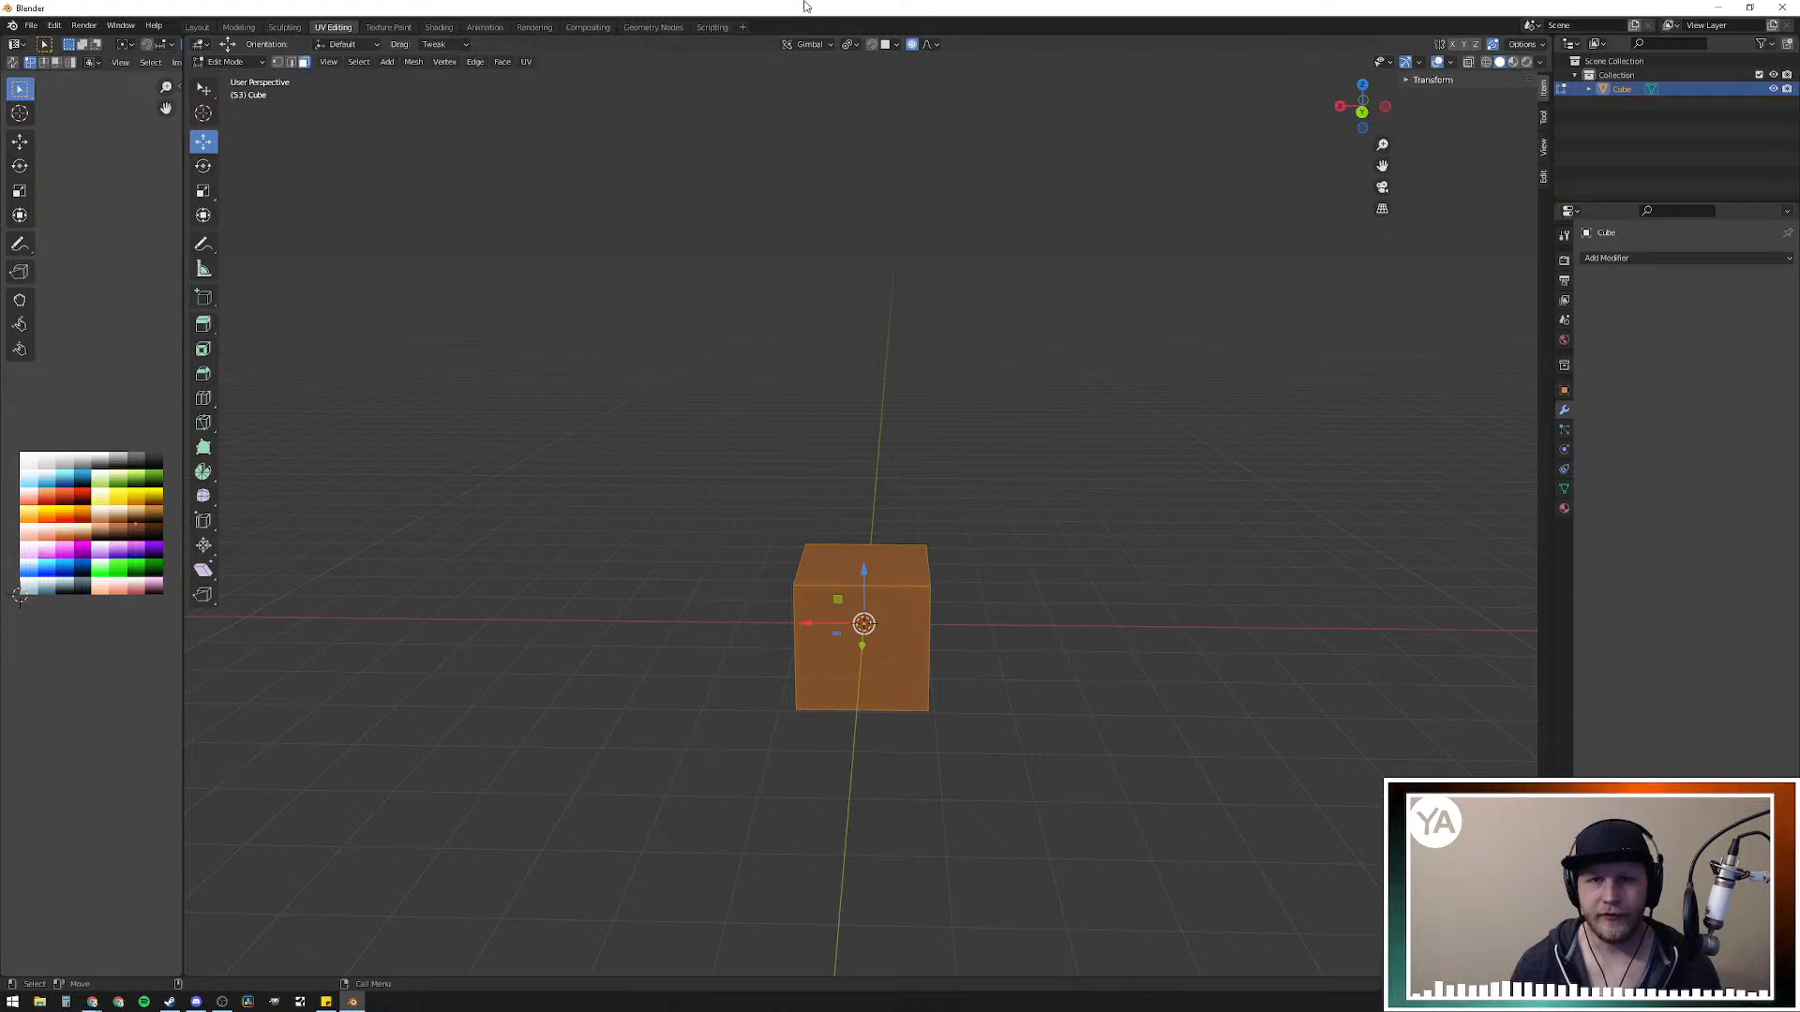
{"action": "key", "text": "s"}
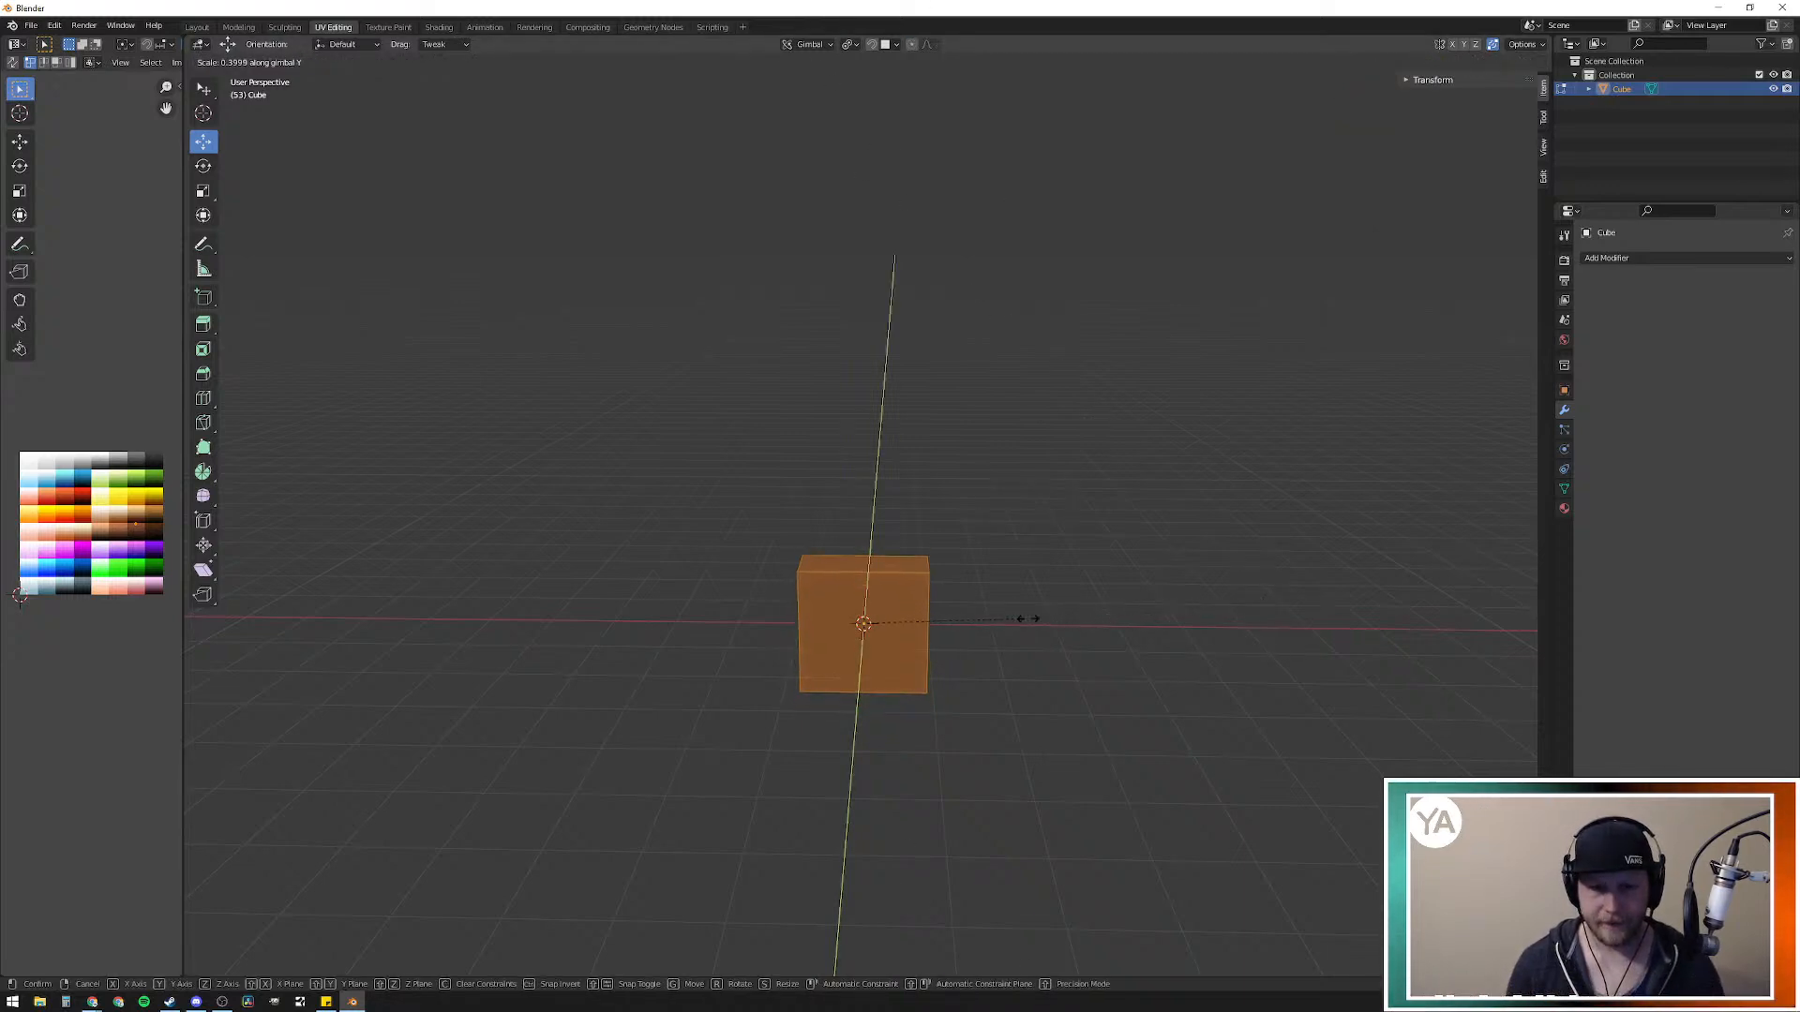
{"action": "right_click", "coordinate": [1350, 604]}
{"action": "key", "text": "x"}
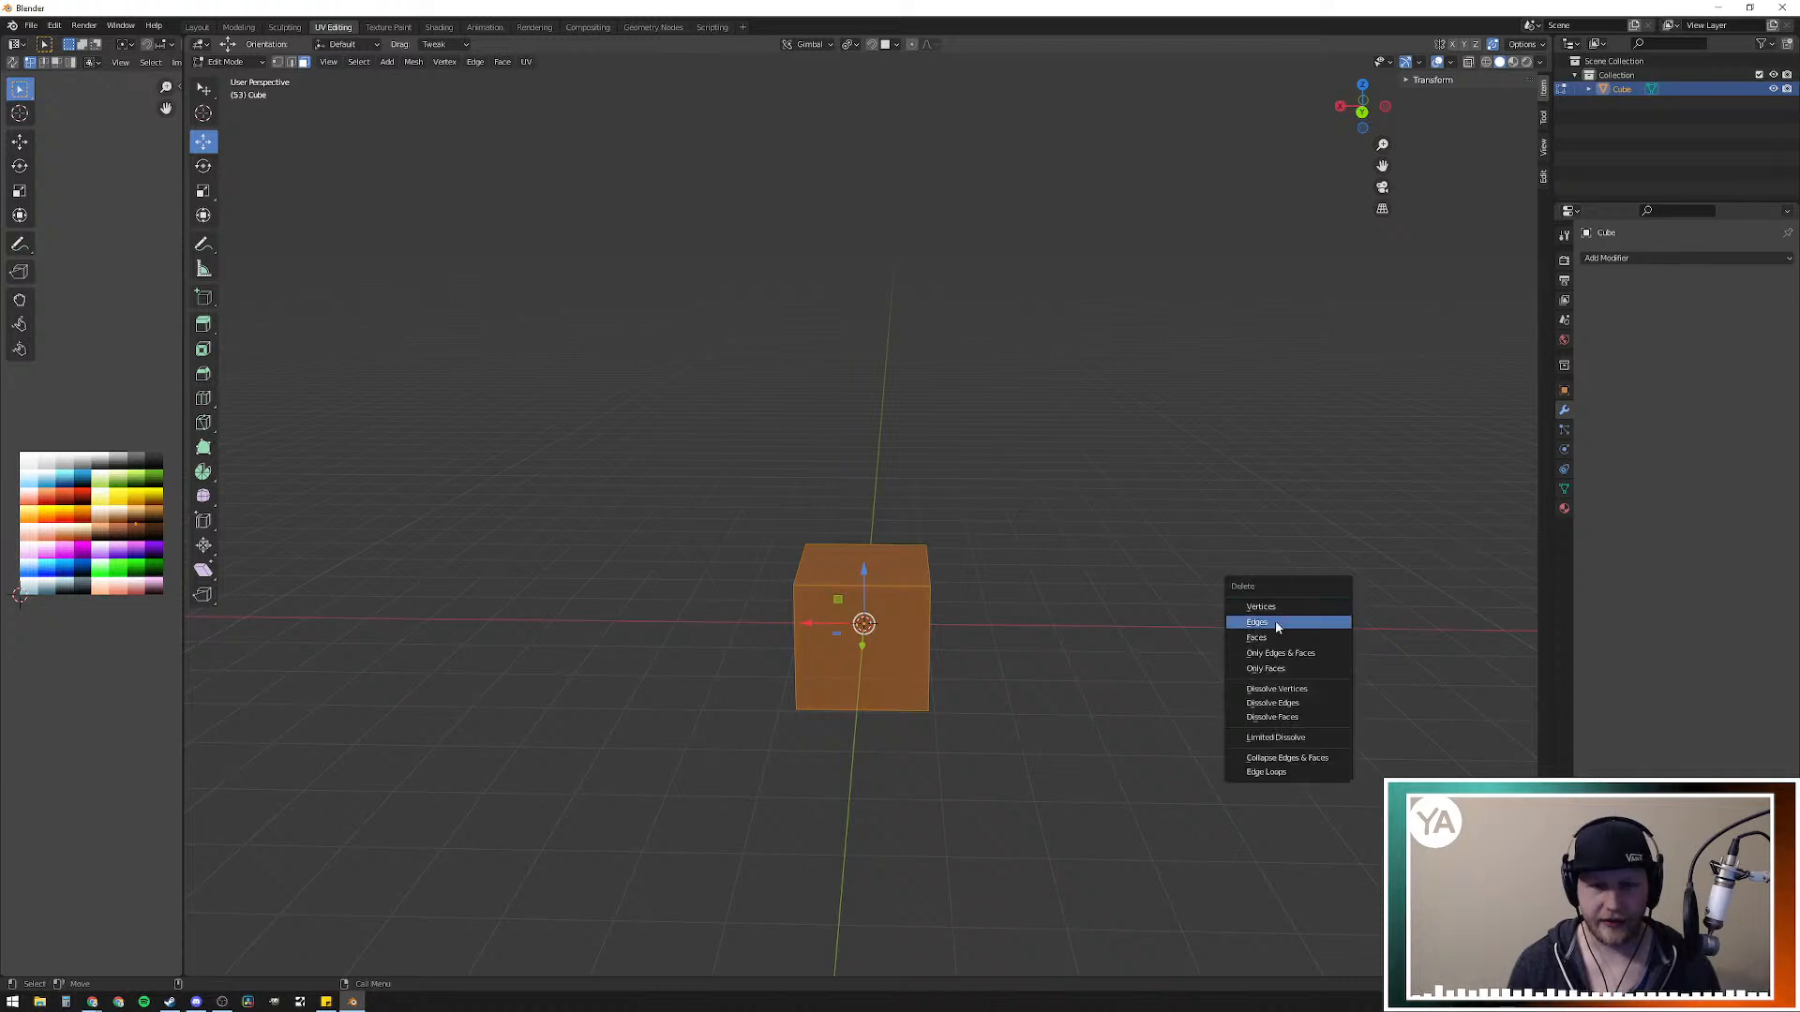
{"action": "right_click", "coordinate": [1191, 578]}
{"action": "key", "text": "s"}
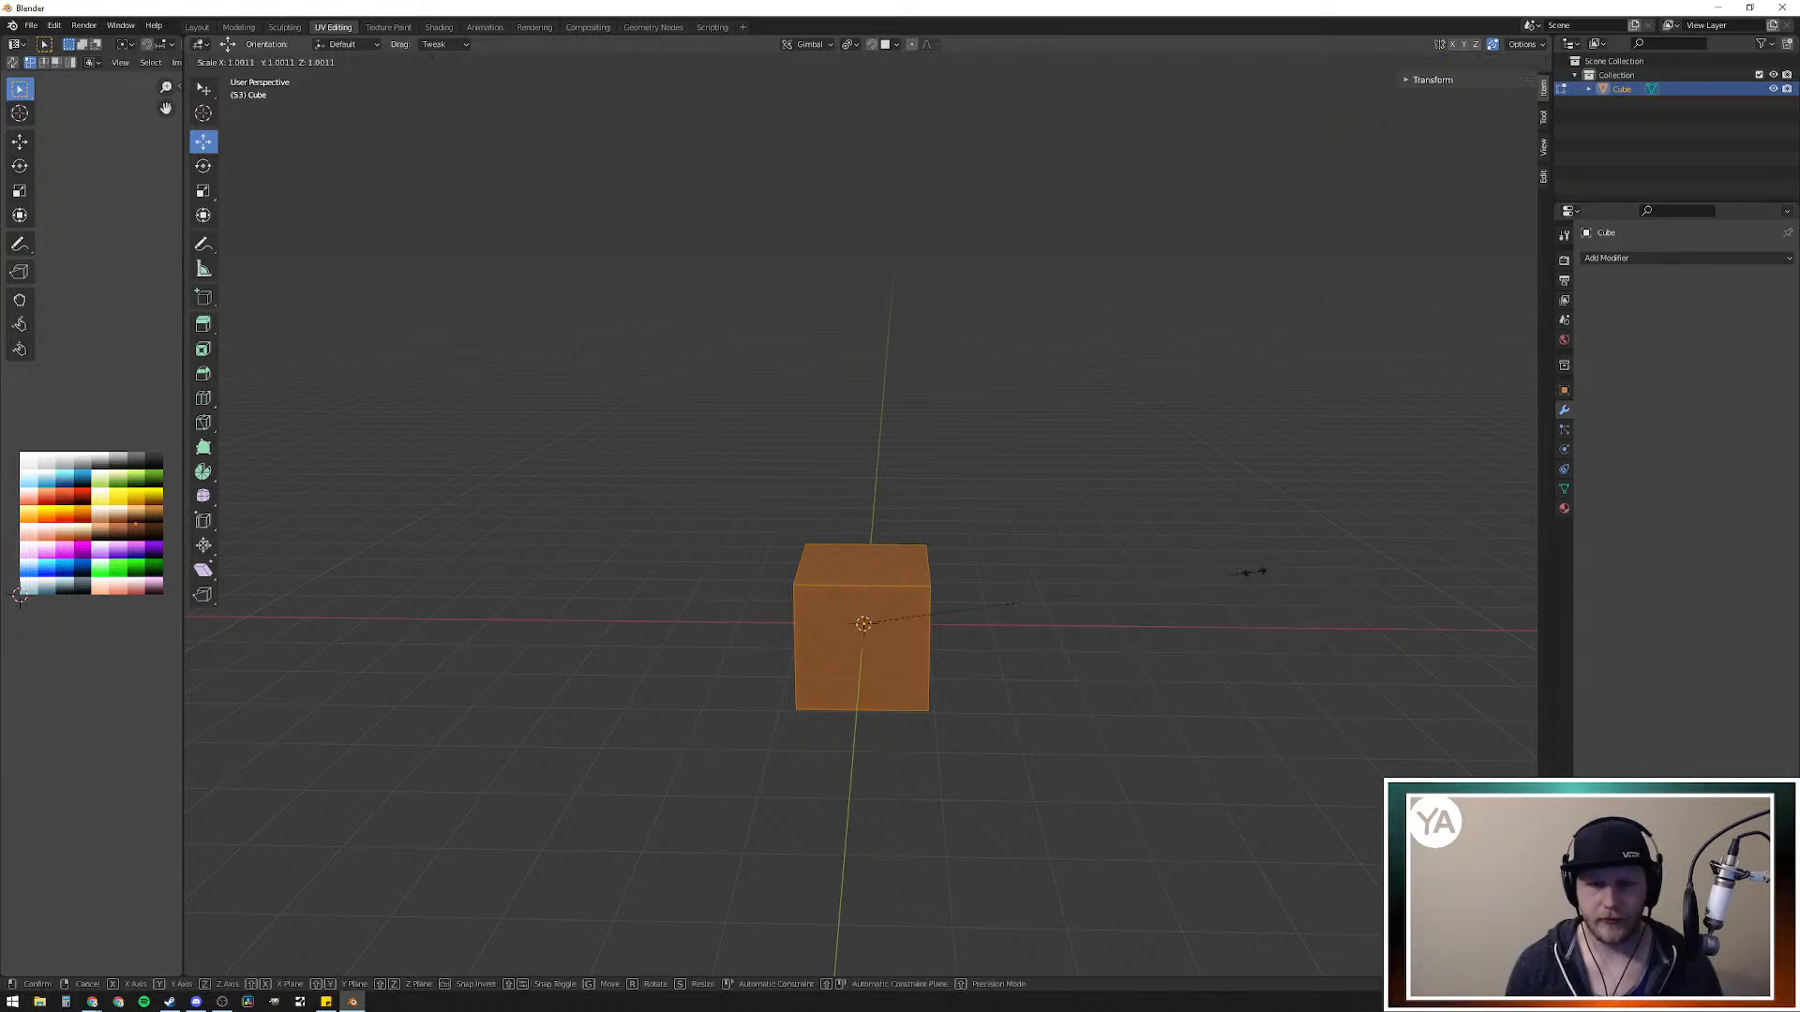
{"action": "key", "text": "x"}
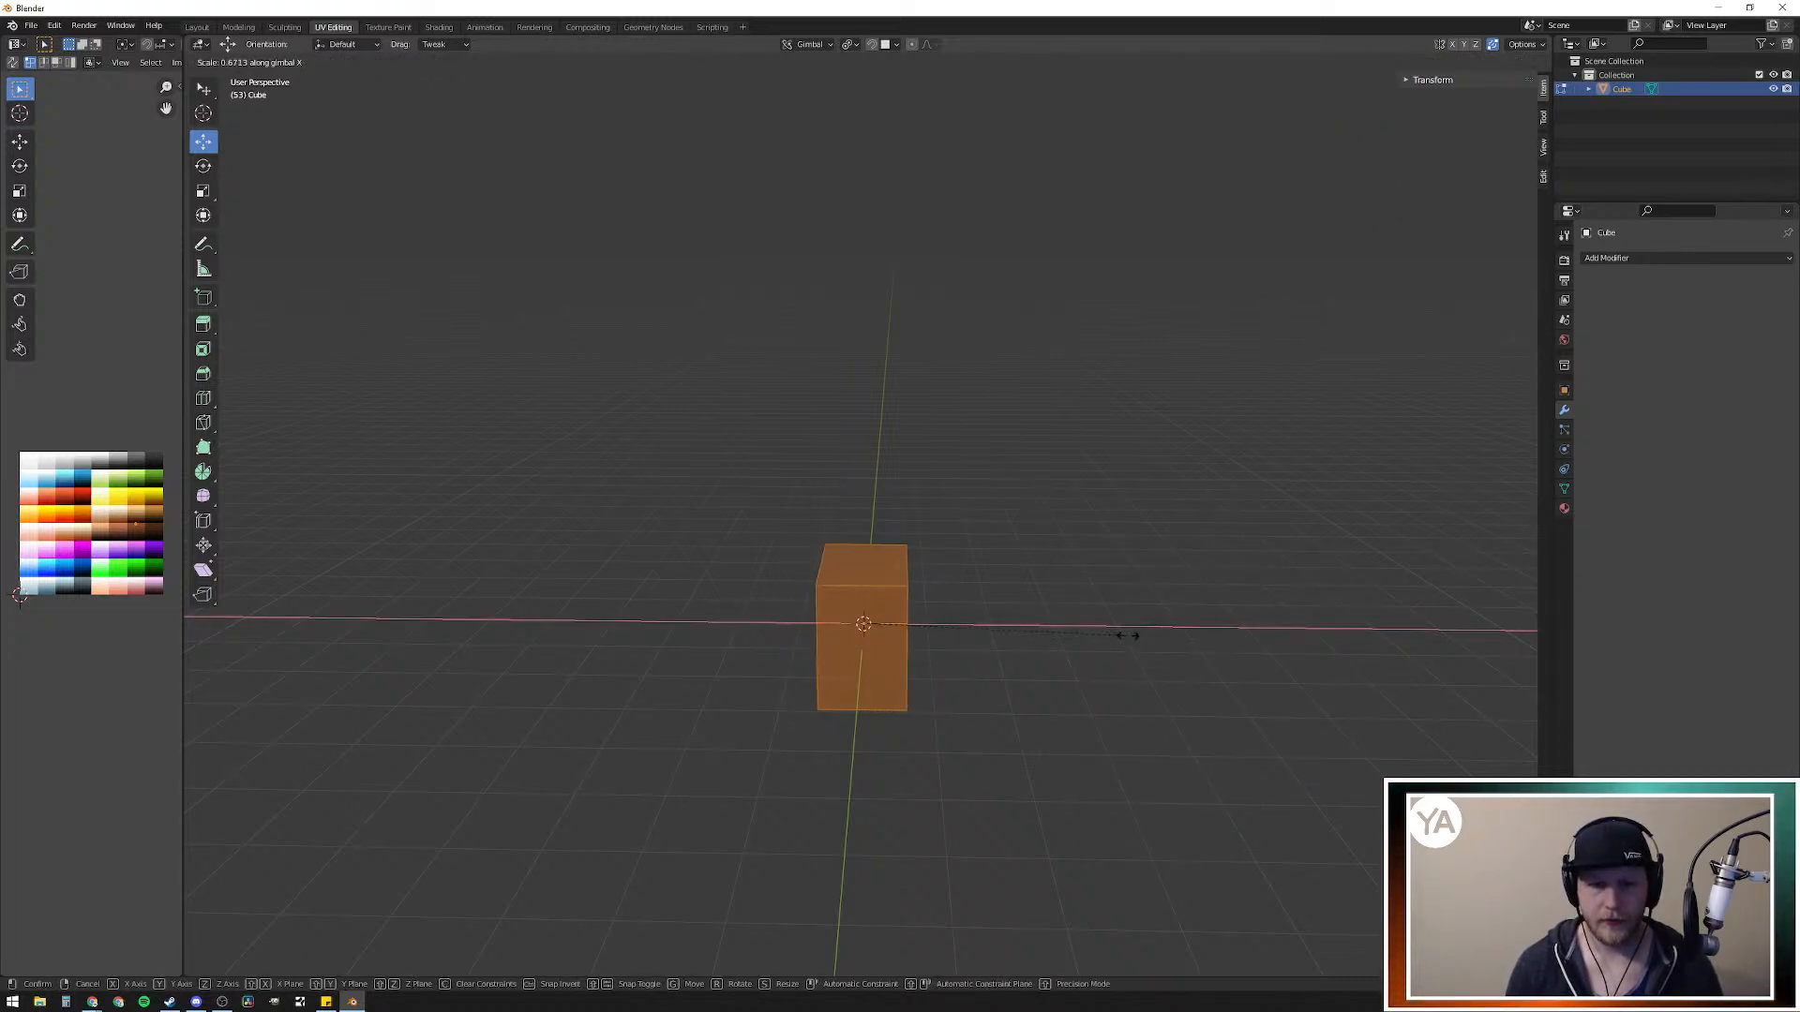
{"action": "right_click", "coordinate": [1129, 635]}
{"action": "key", "text": "Tab"}
Step: Switch the viewport to Wireframe shading and toggle off the see-through display of the cube
{"action": "key", "text": "z"}
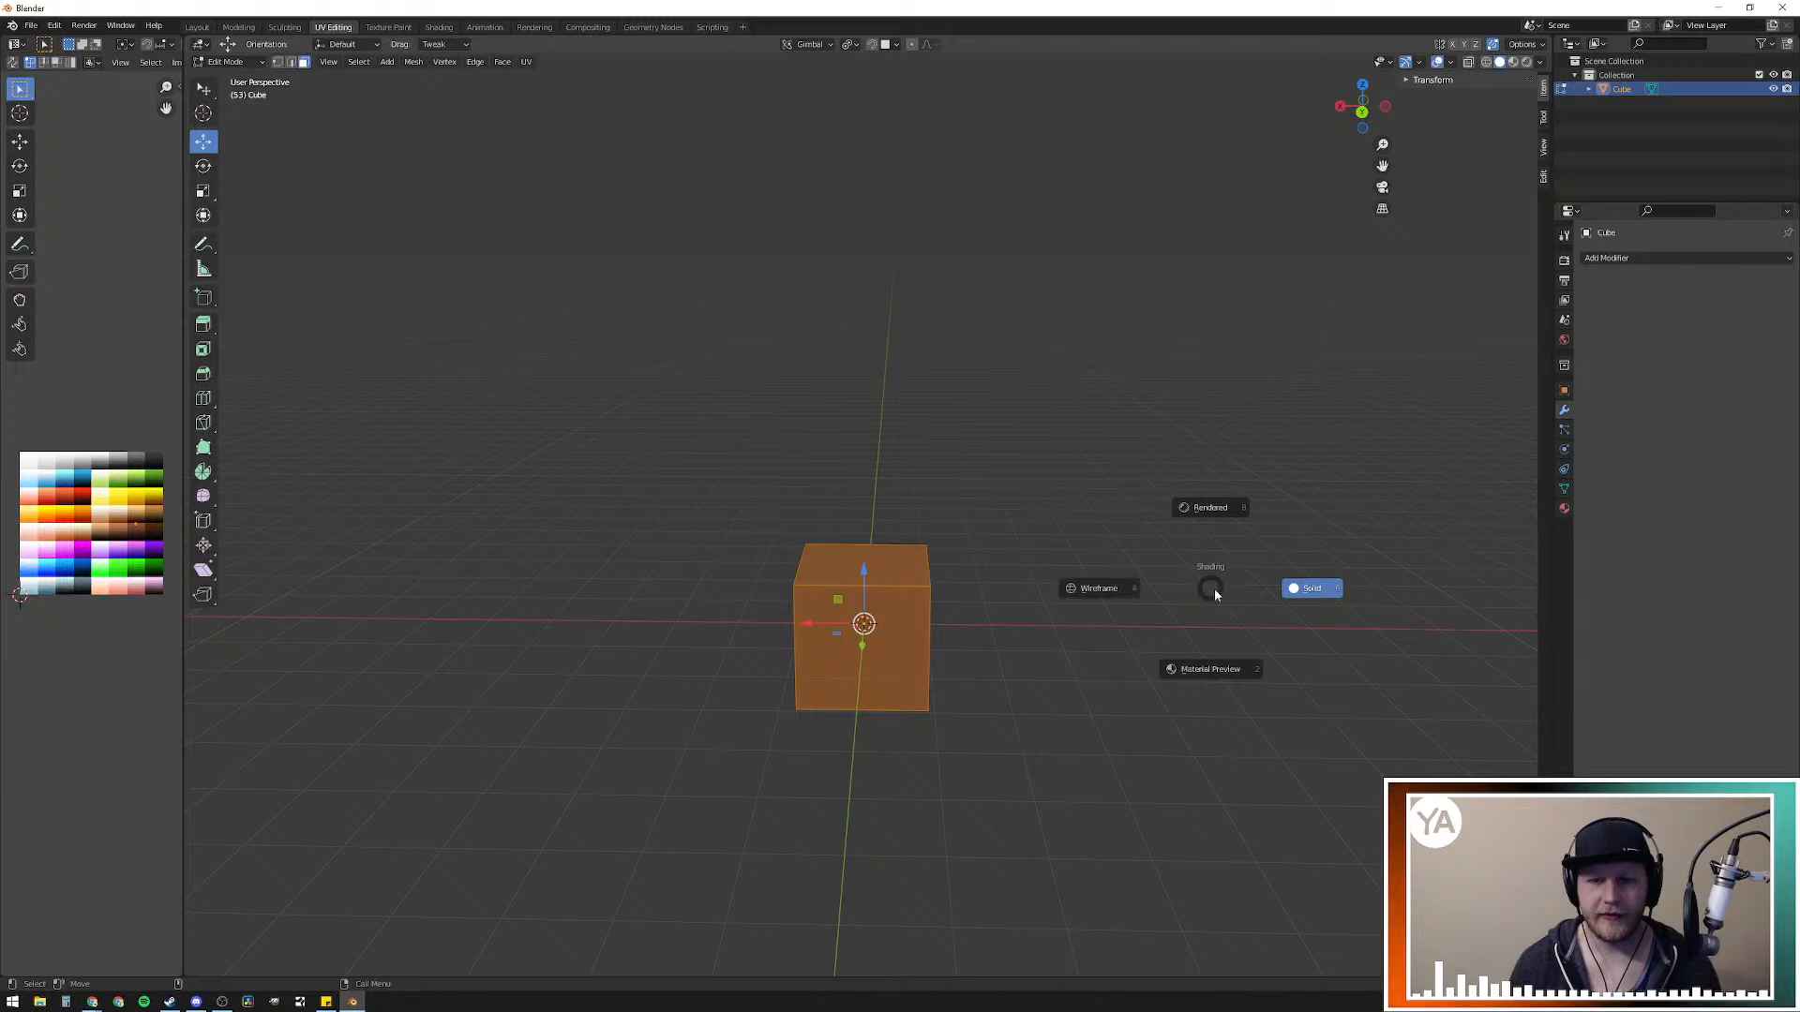
{"action": "left_click", "coordinate": [1040, 498]}
{"action": "left_click", "coordinate": [1199, 711]}
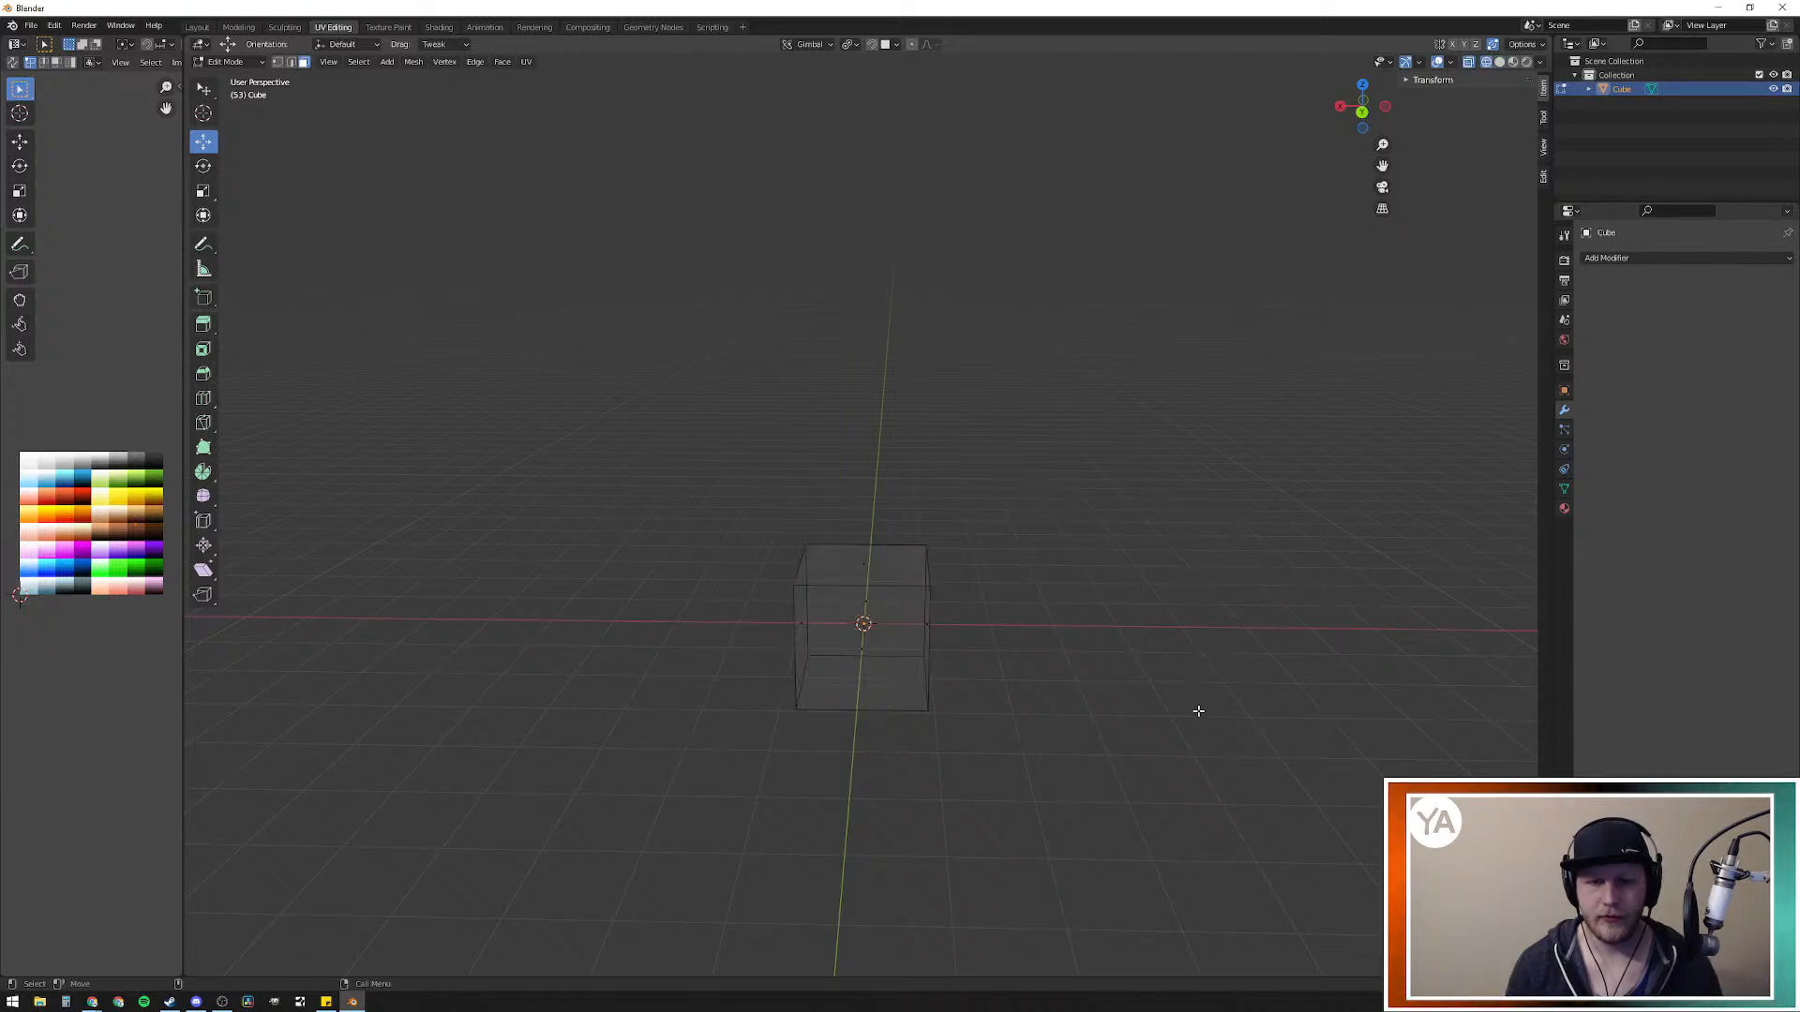
{"action": "key", "text": "shift+z"}
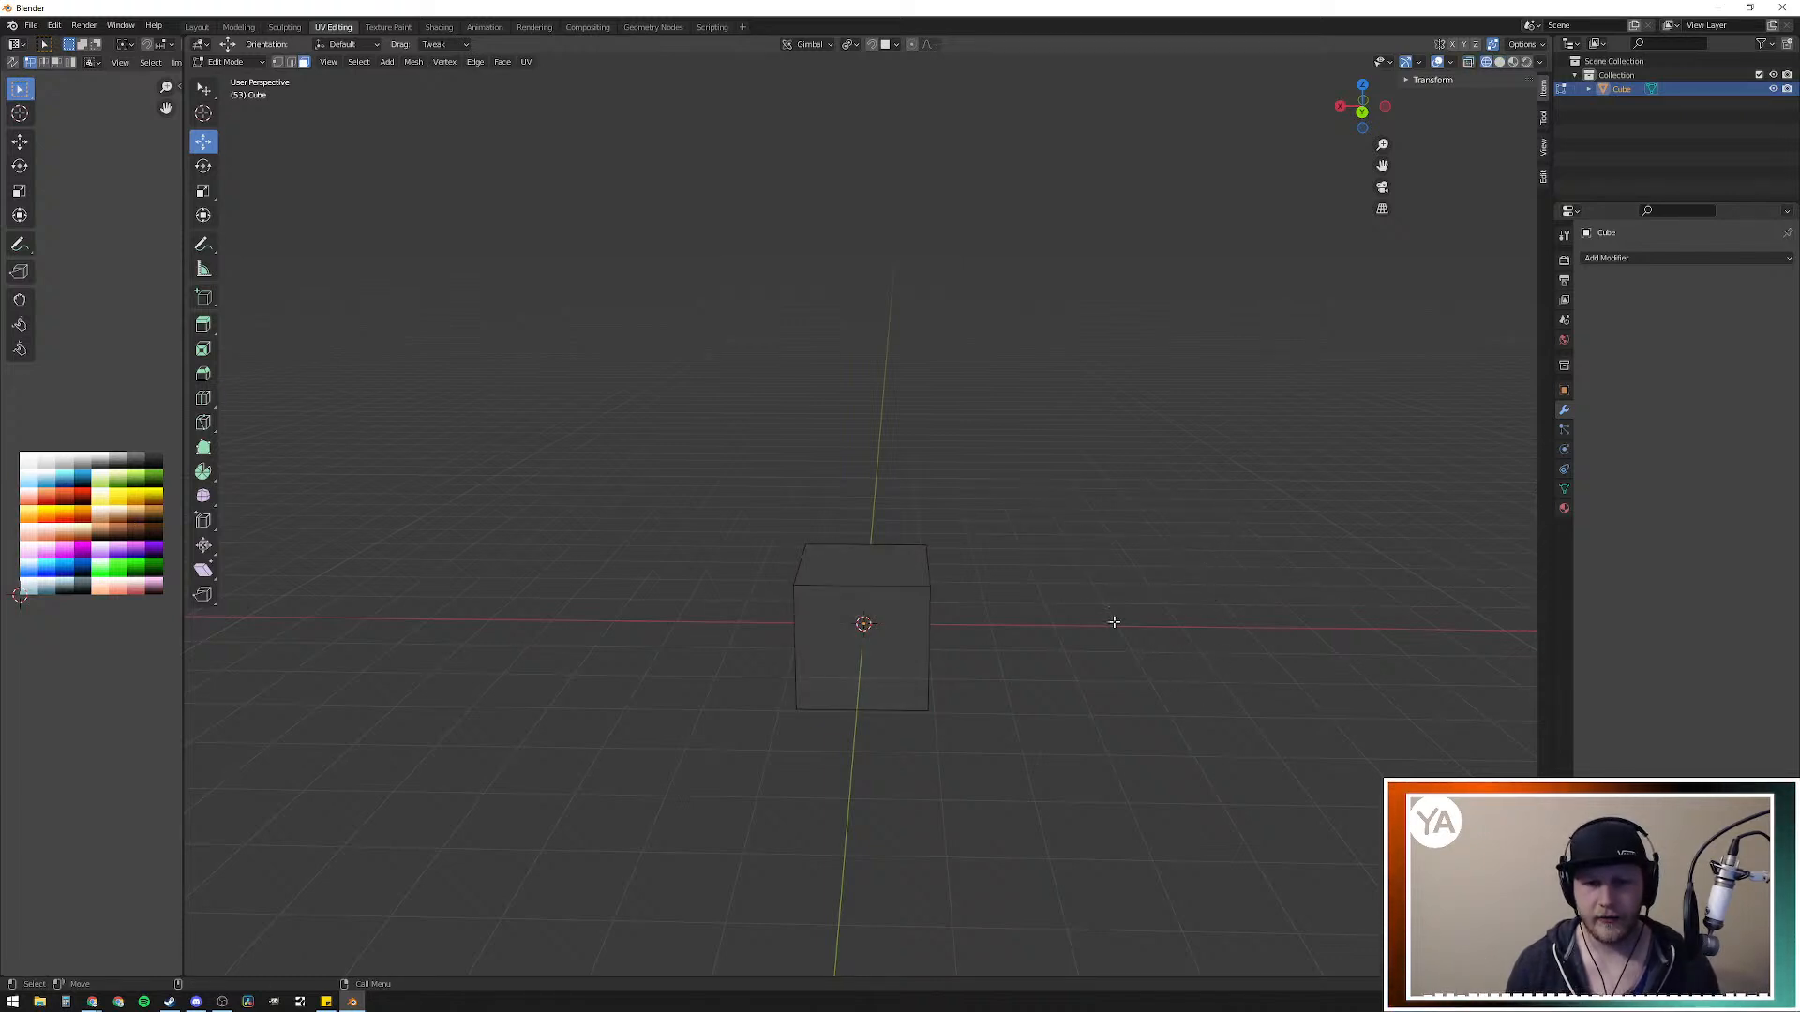
Step: Undo the recent UV scaling and placement of the cube's faces on the palette
{"action": "middle_click_drag", "start_coordinate": [1094, 639], "coordinate": [1041, 653]}
{"action": "key", "text": "a"}
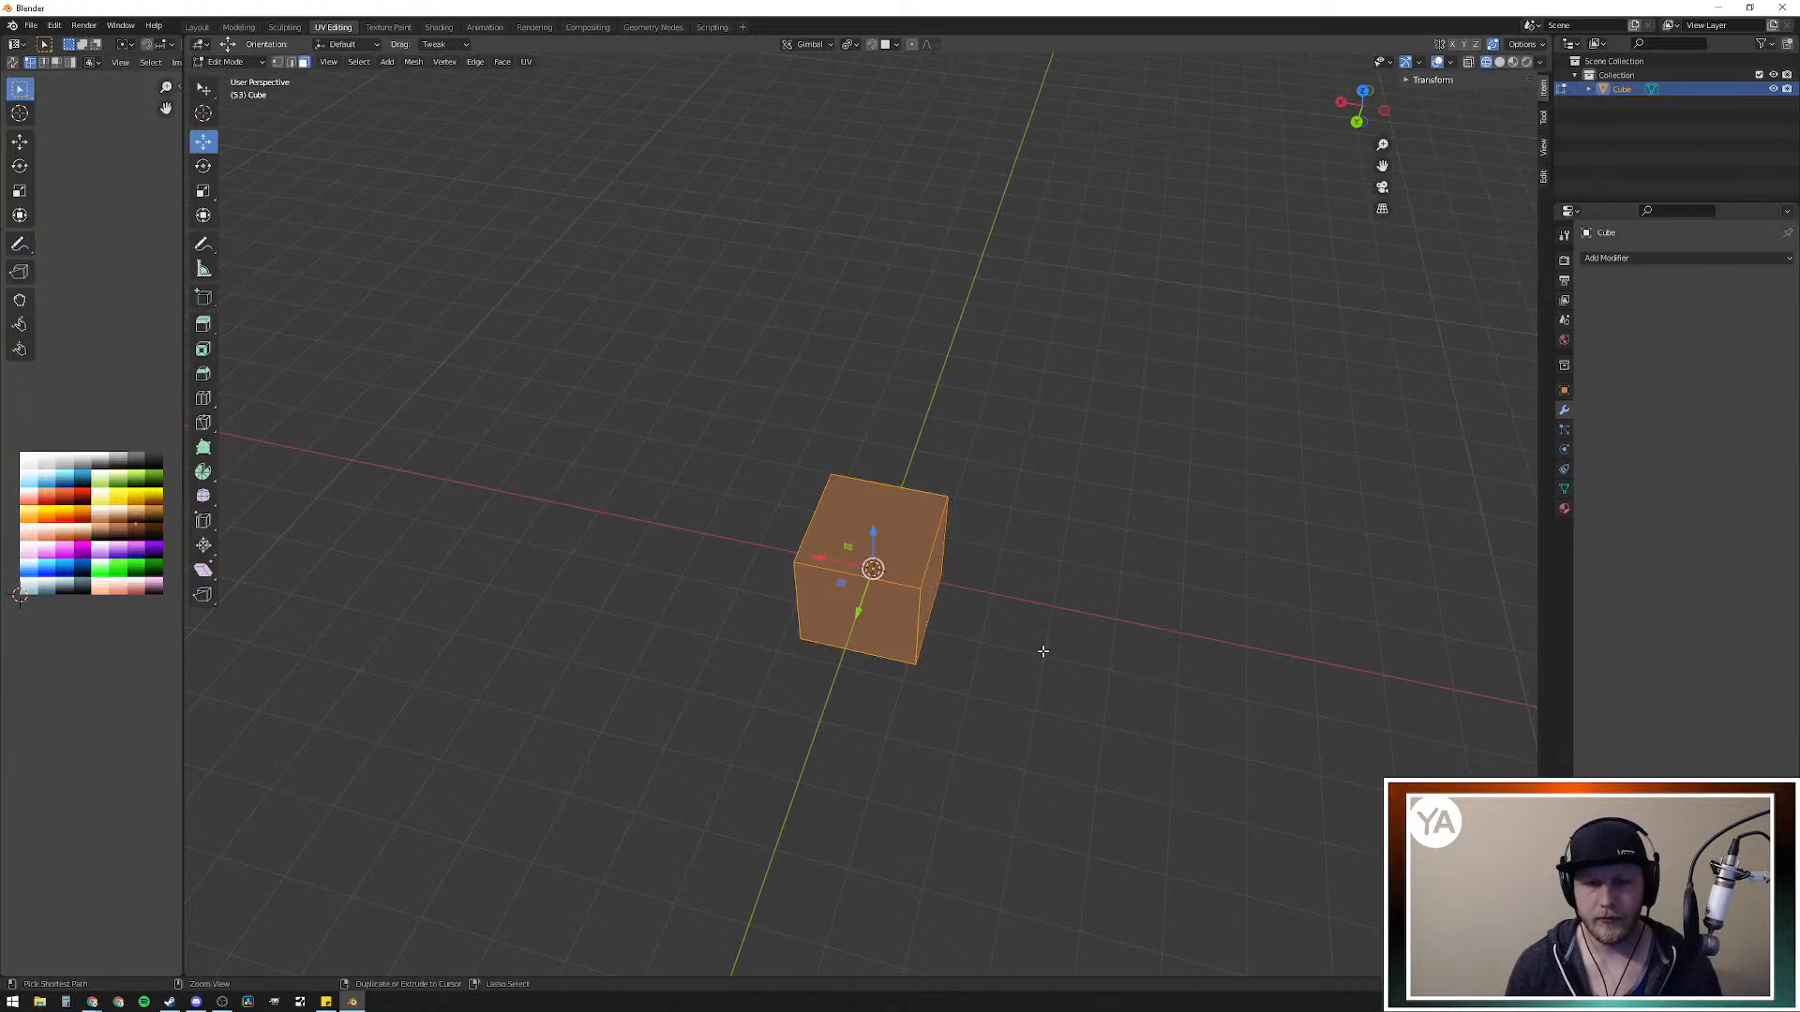
{"action": "key", "text": "ctrl+z"}
{"action": "key", "text": "ctrl+z"}
{"action": "key", "text": "ctrl+z"}
{"action": "key", "text": "ctrl+z"}
{"action": "key", "text": "ctrl+z"}
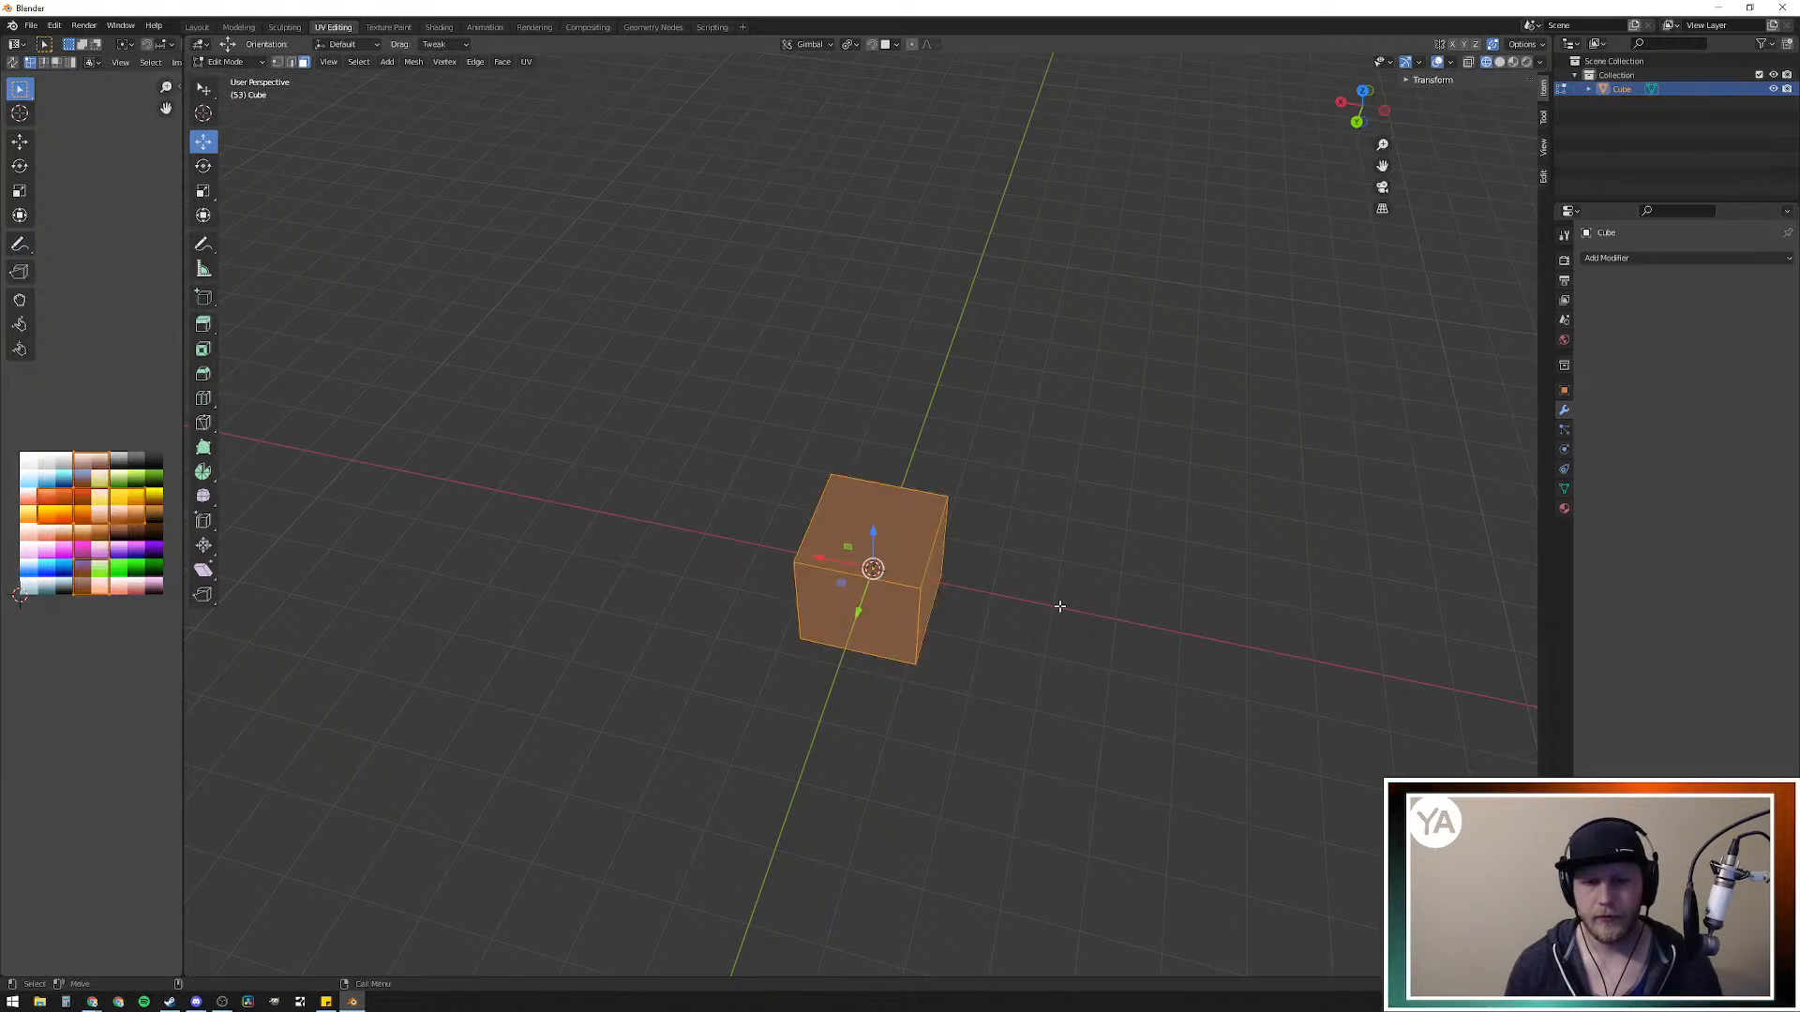
{"action": "key", "text": "ctrl+z"}
{"action": "middle_click_drag", "start_coordinate": [1060, 605], "coordinate": [1059, 563]}
{"action": "key", "text": "a"}
{"action": "key", "text": "alt+a"}
{"action": "right_click", "coordinate": [1064, 541]}
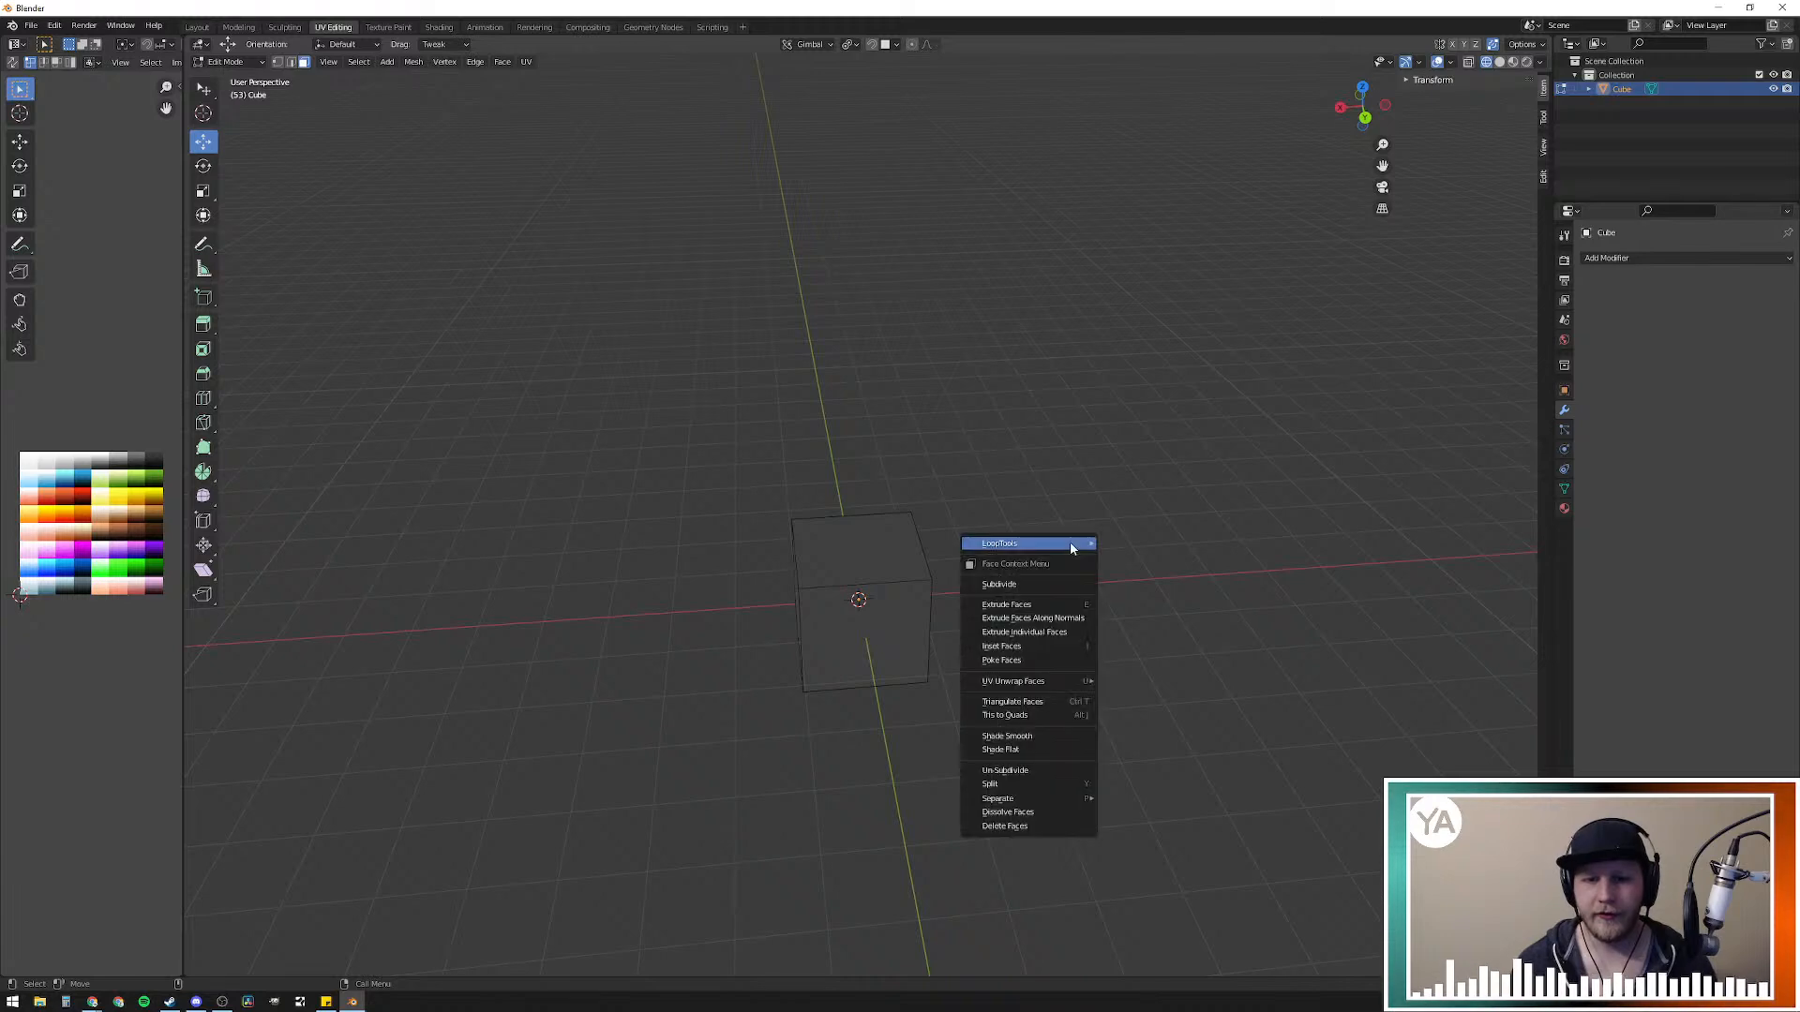
{"action": "middle_click_drag", "start_coordinate": [1000, 469], "coordinate": [1068, 559]}
{"action": "key", "text": "shift+a"}
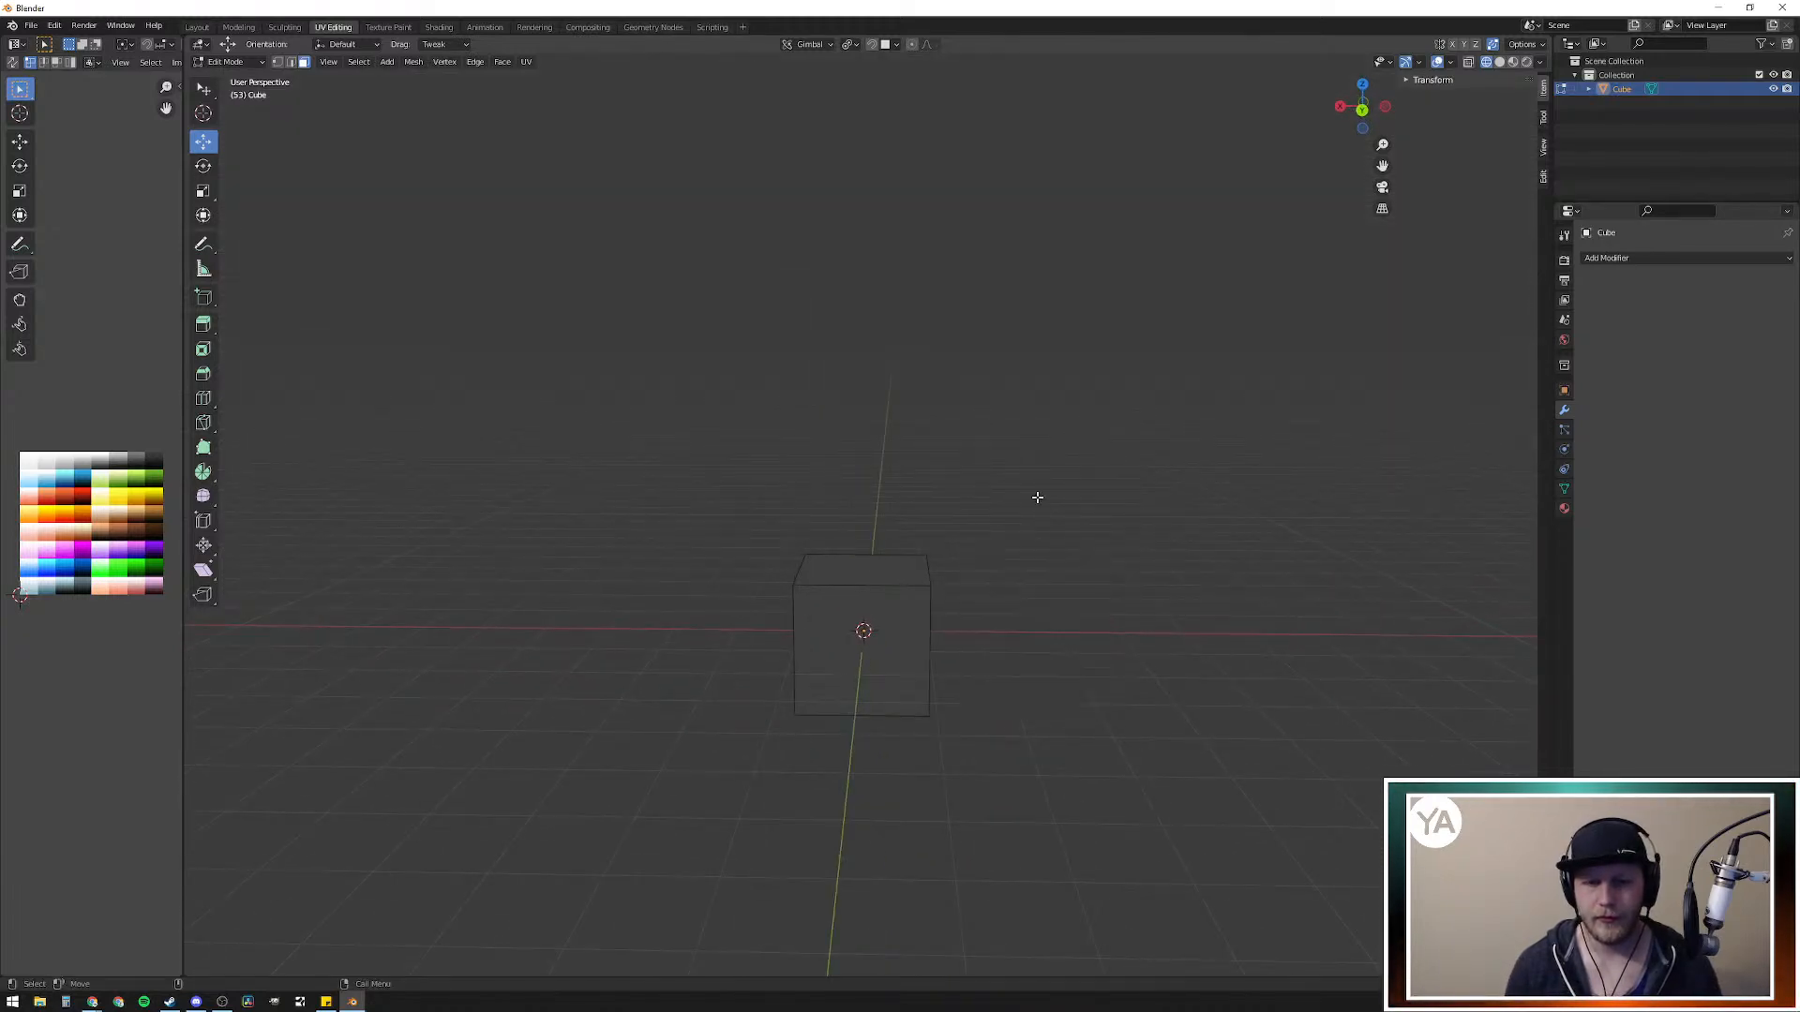
{"action": "key", "text": "a"}
{"action": "key", "text": "alt+a"}
{"action": "key", "text": "a"}
{"action": "key", "text": "alt+a"}
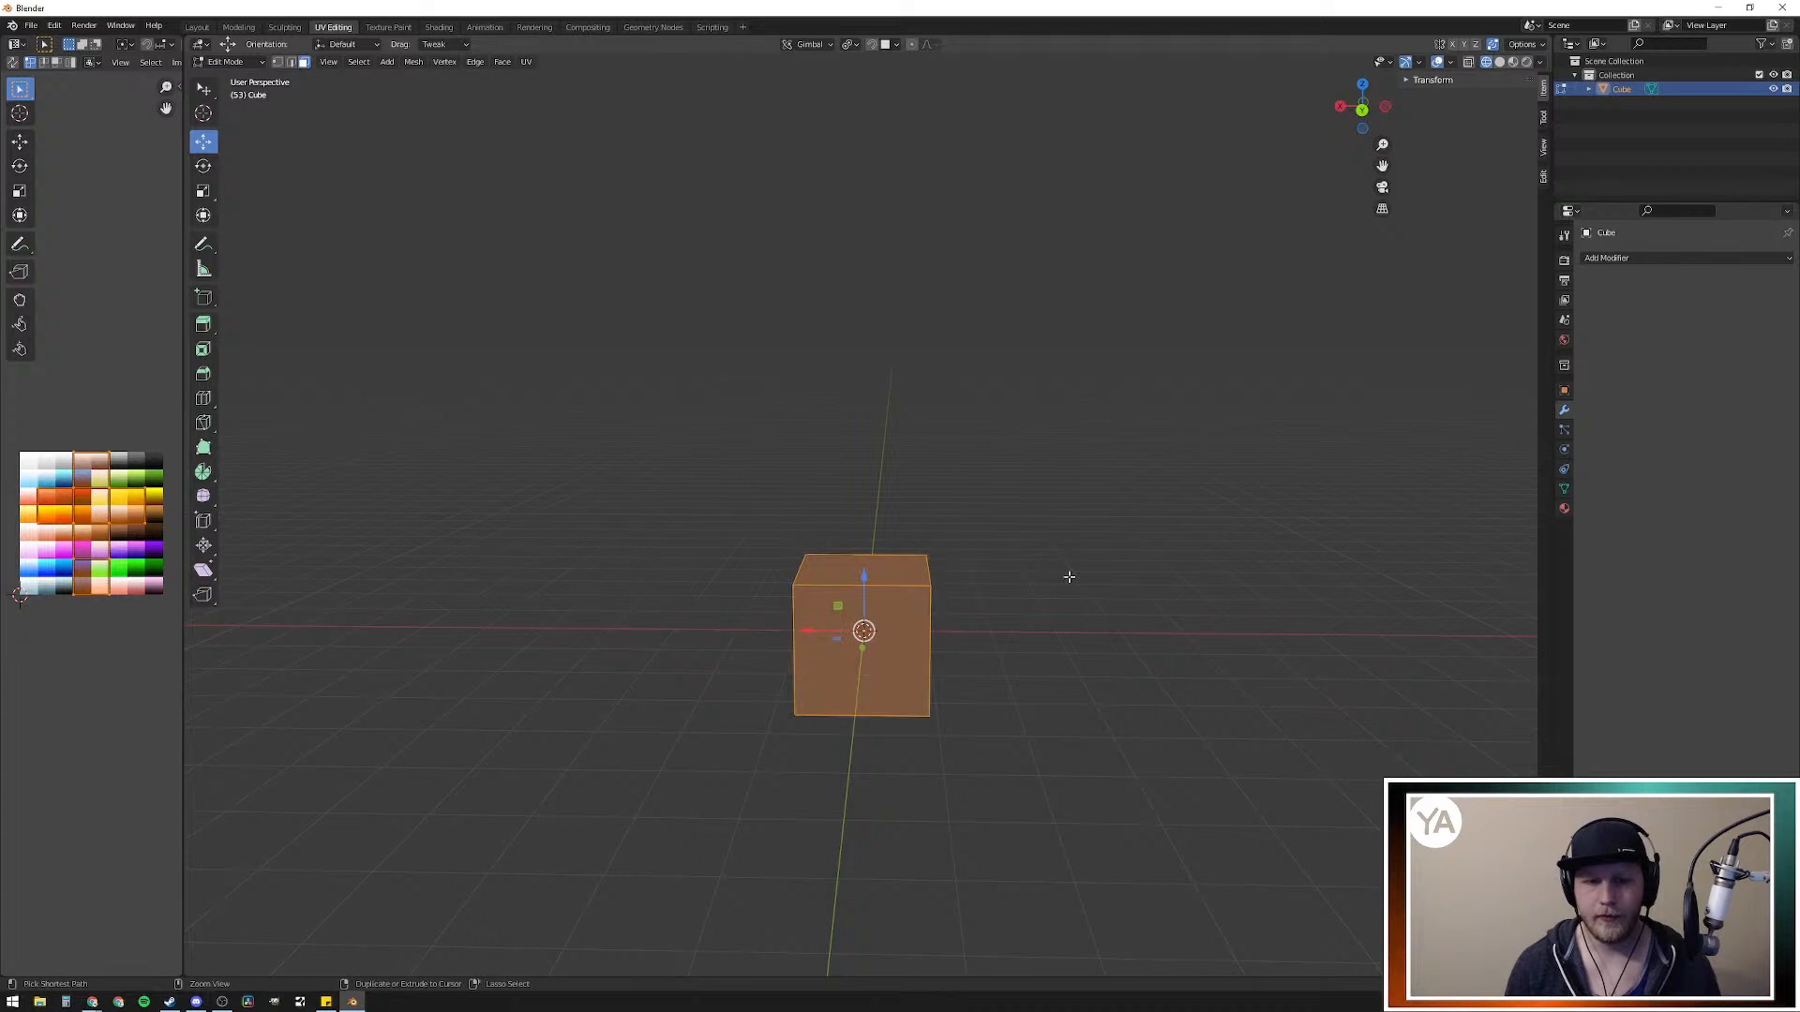
{"action": "key", "text": "a"}
{"action": "key", "text": "Tab"}
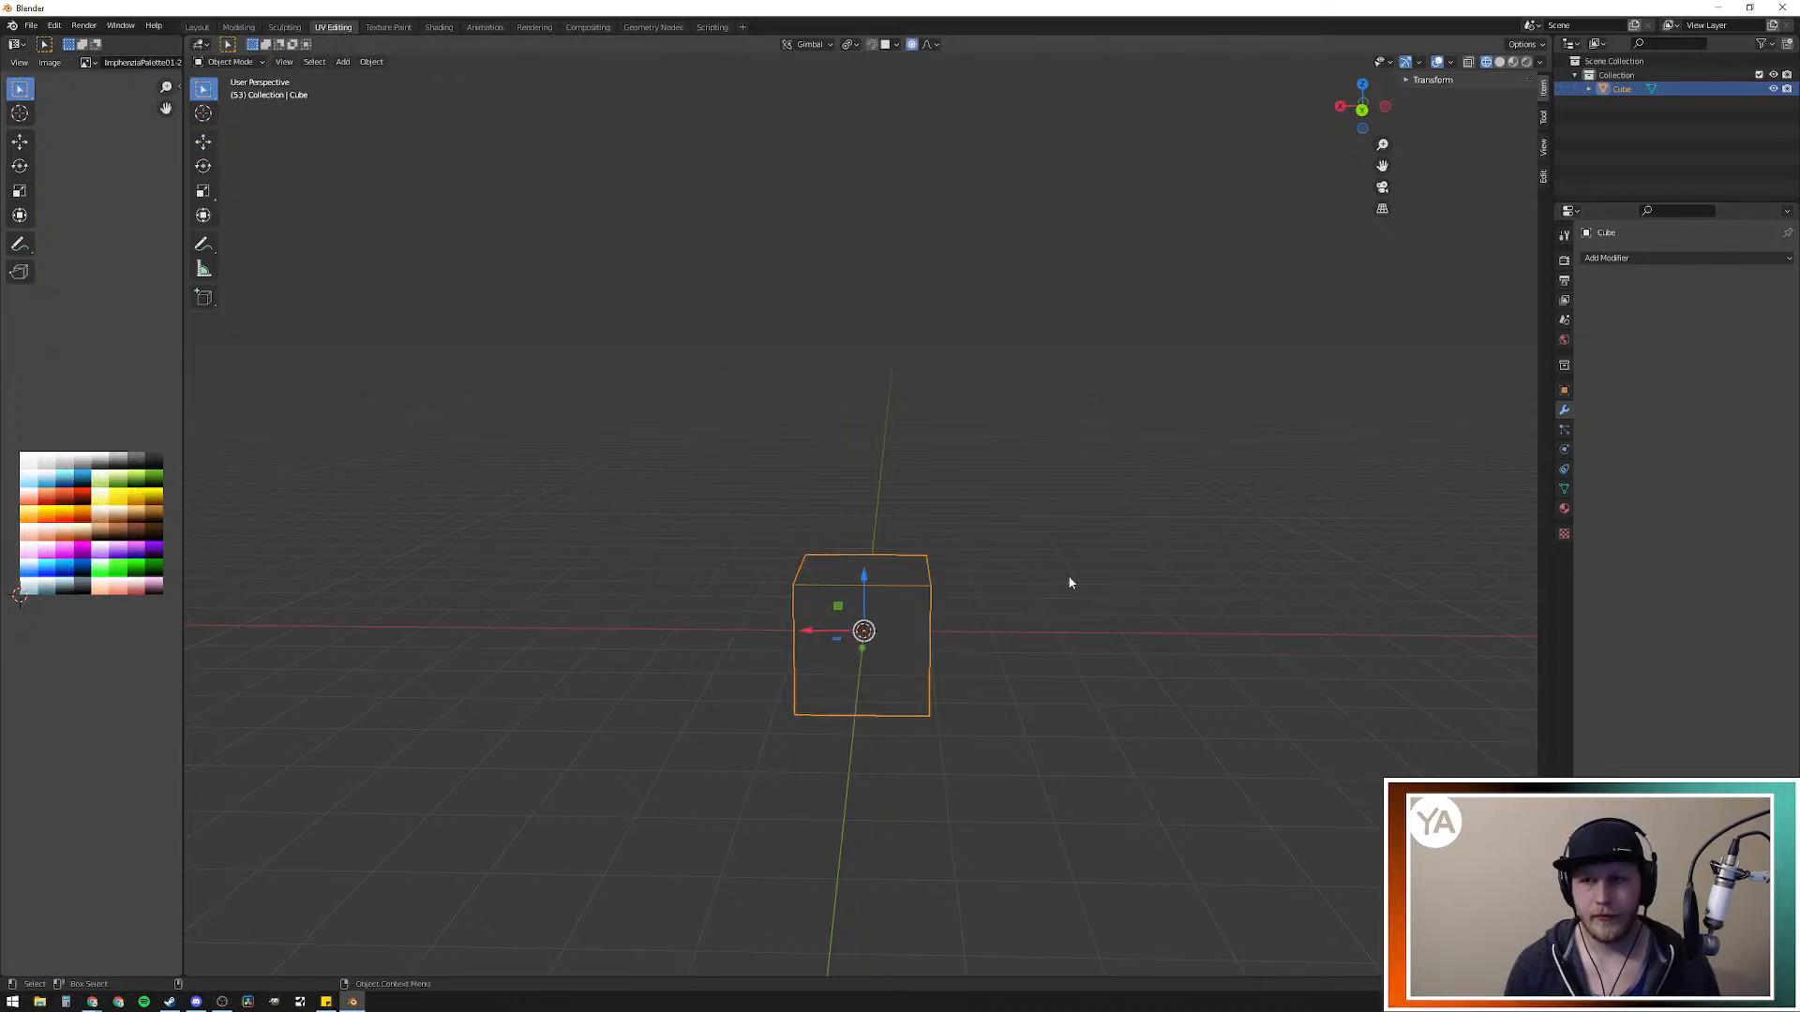
{"action": "key", "text": "Tab"}
{"action": "key", "text": "alt+a"}
{"action": "key", "text": "a"}
{"action": "key", "text": "alt+a"}
{"action": "middle_click_drag", "start_coordinate": [1072, 591], "coordinate": [1012, 622]}
Step: Scale all of the cube's UVs to 0 and place them on a brown palette swatch
{"action": "key", "text": "a"}
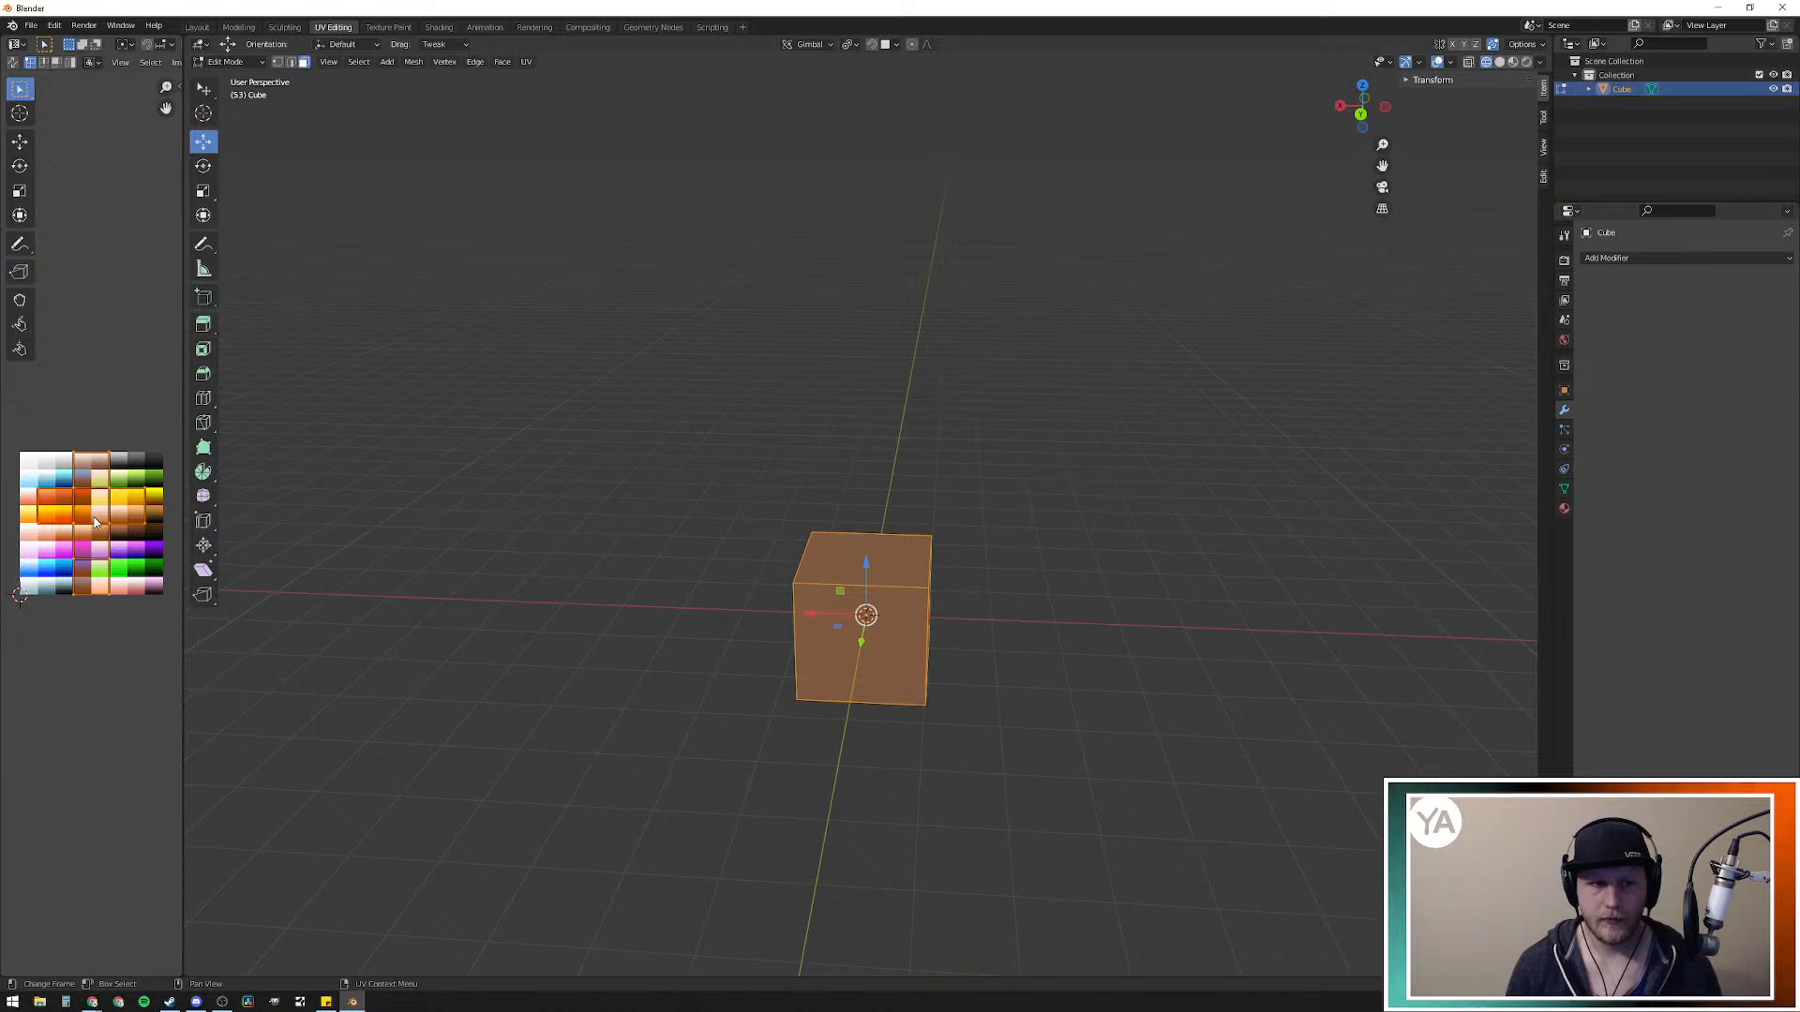
{"action": "key", "text": "s"}
{"action": "key", "text": "0"}
{"action": "key", "text": "Return"}
{"action": "key", "text": "g"}
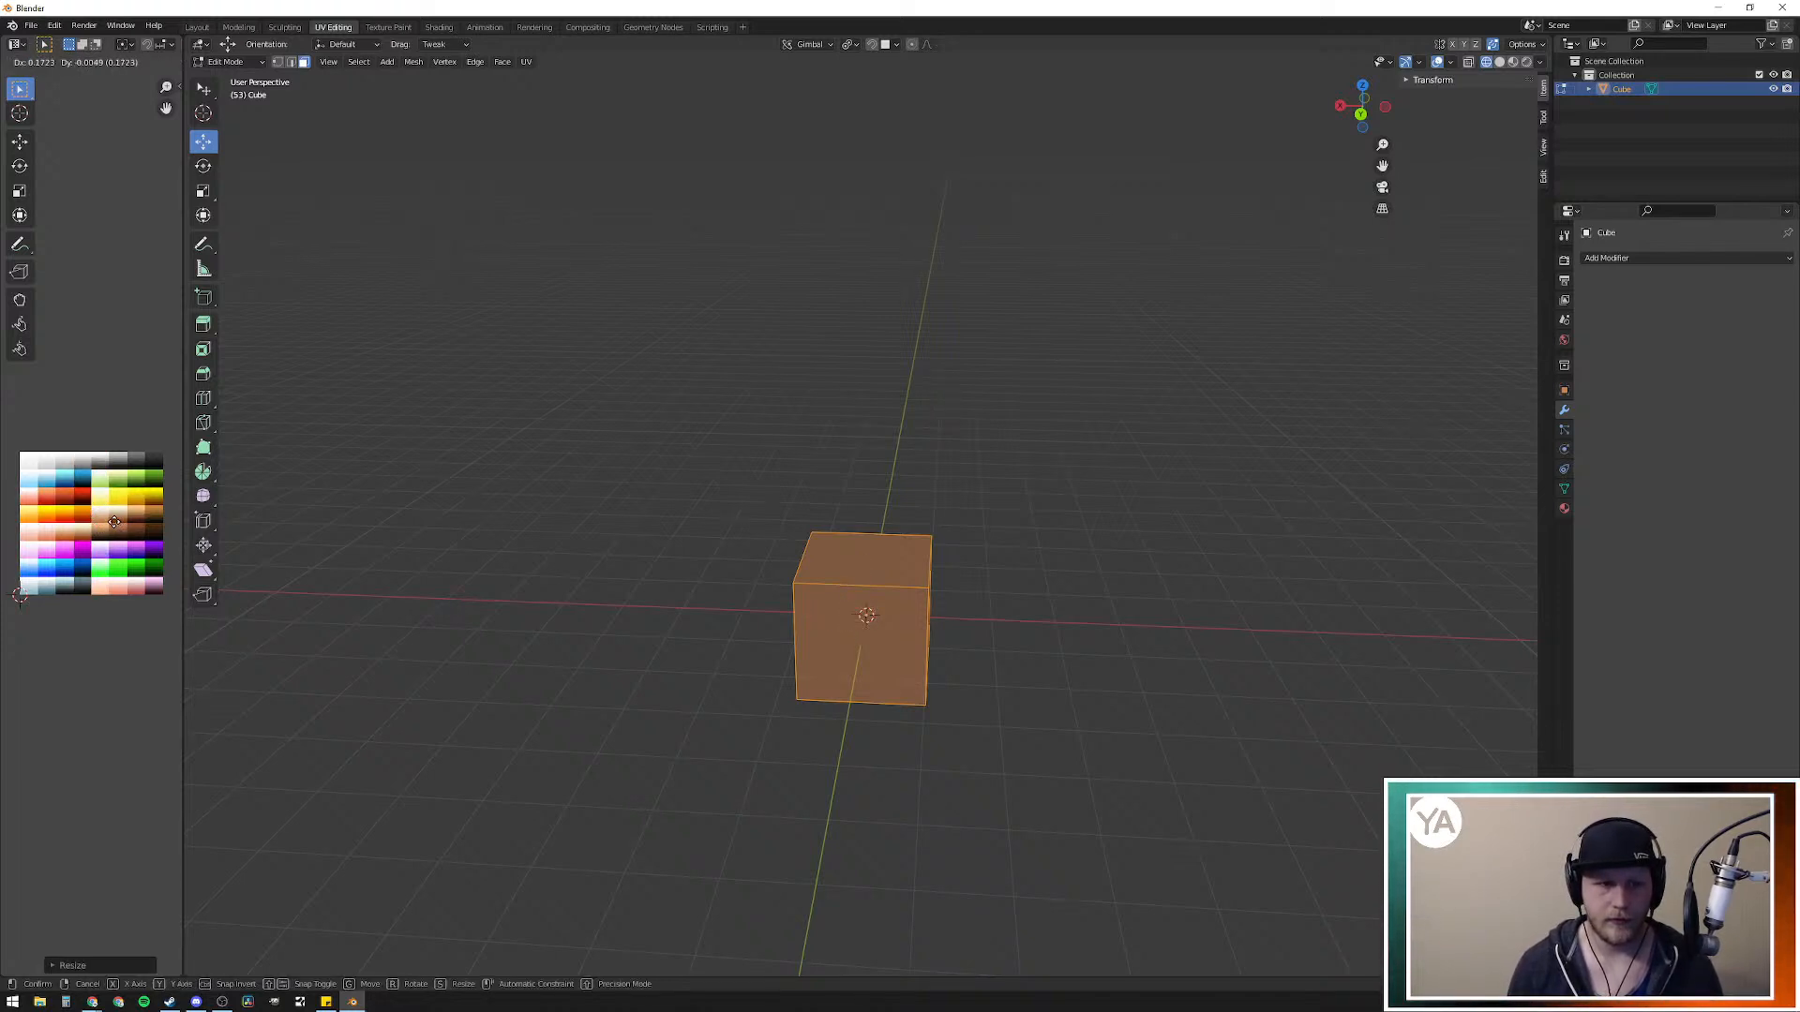
{"action": "left_click", "coordinate": [114, 523]}
Step: Inspect the cube from several angles, up close and from farther away, with nothing selected
{"action": "left_click", "coordinate": [1173, 627]}
{"action": "middle_click_drag", "start_coordinate": [1172, 628], "coordinate": [1042, 641]}
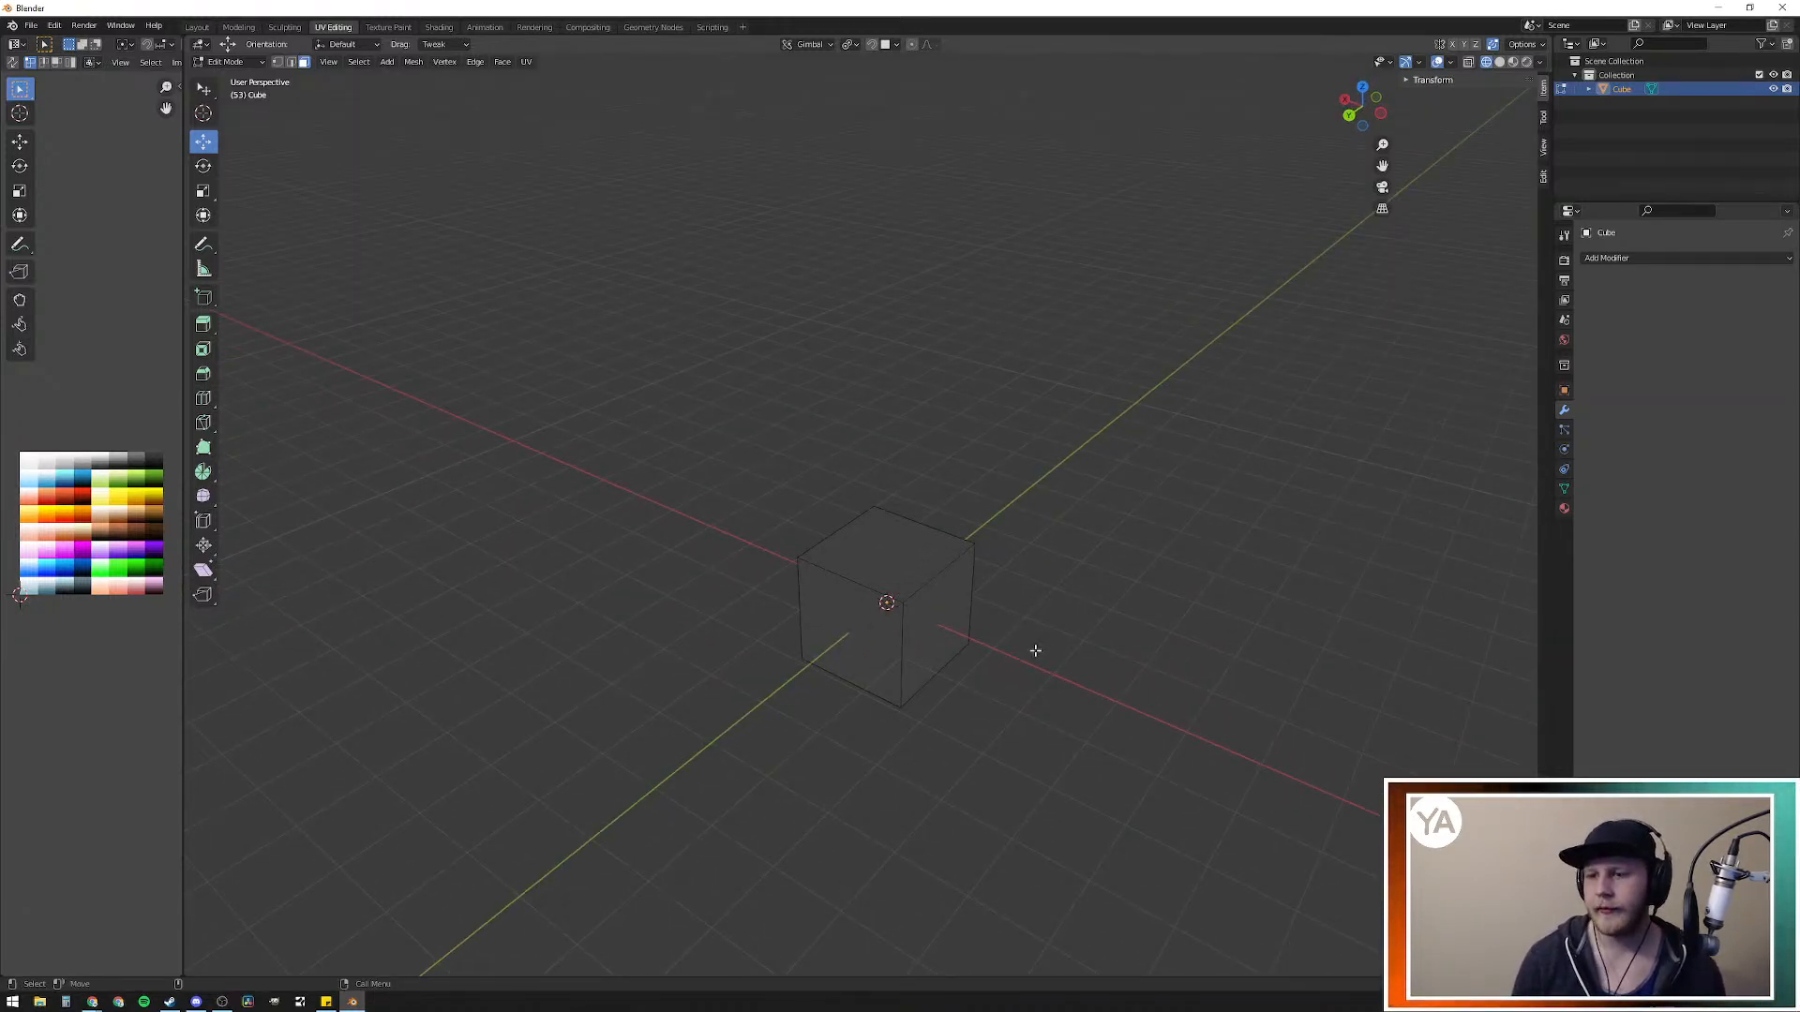
{"action": "mouse_move", "coordinate": [1035, 649]}
{"action": "middle_mouse_down"}
{"action": "mouse_move", "coordinate": [1145, 599]}
{"action": "mouse_move", "coordinate": [891, 602]}
{"action": "mouse_move", "coordinate": [1045, 643]}
{"action": "middle_mouse_up"}
{"action": "scroll", "coordinate": [880, 590], "scroll_direction": "up", "scroll_amount": 8}
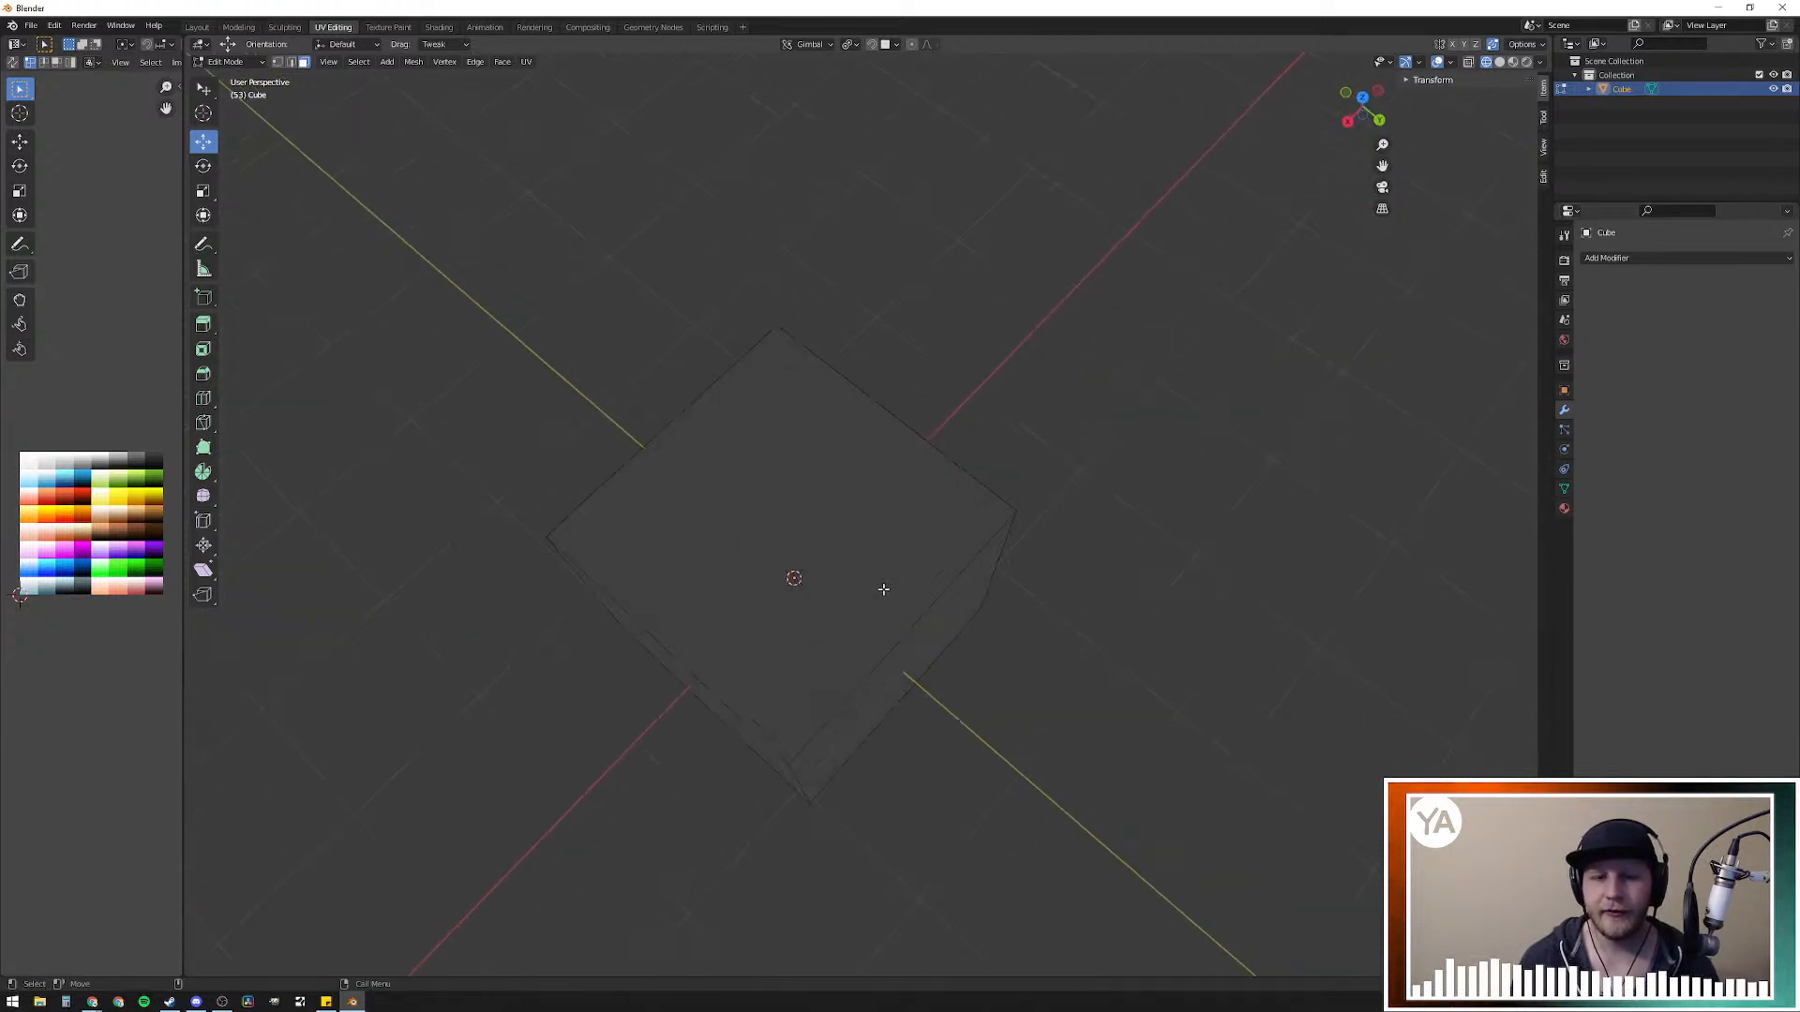
{"action": "middle_click_drag", "start_coordinate": [828, 590], "coordinate": [896, 593]}
{"action": "middle_click_drag", "start_coordinate": [896, 658], "coordinate": [835, 551]}
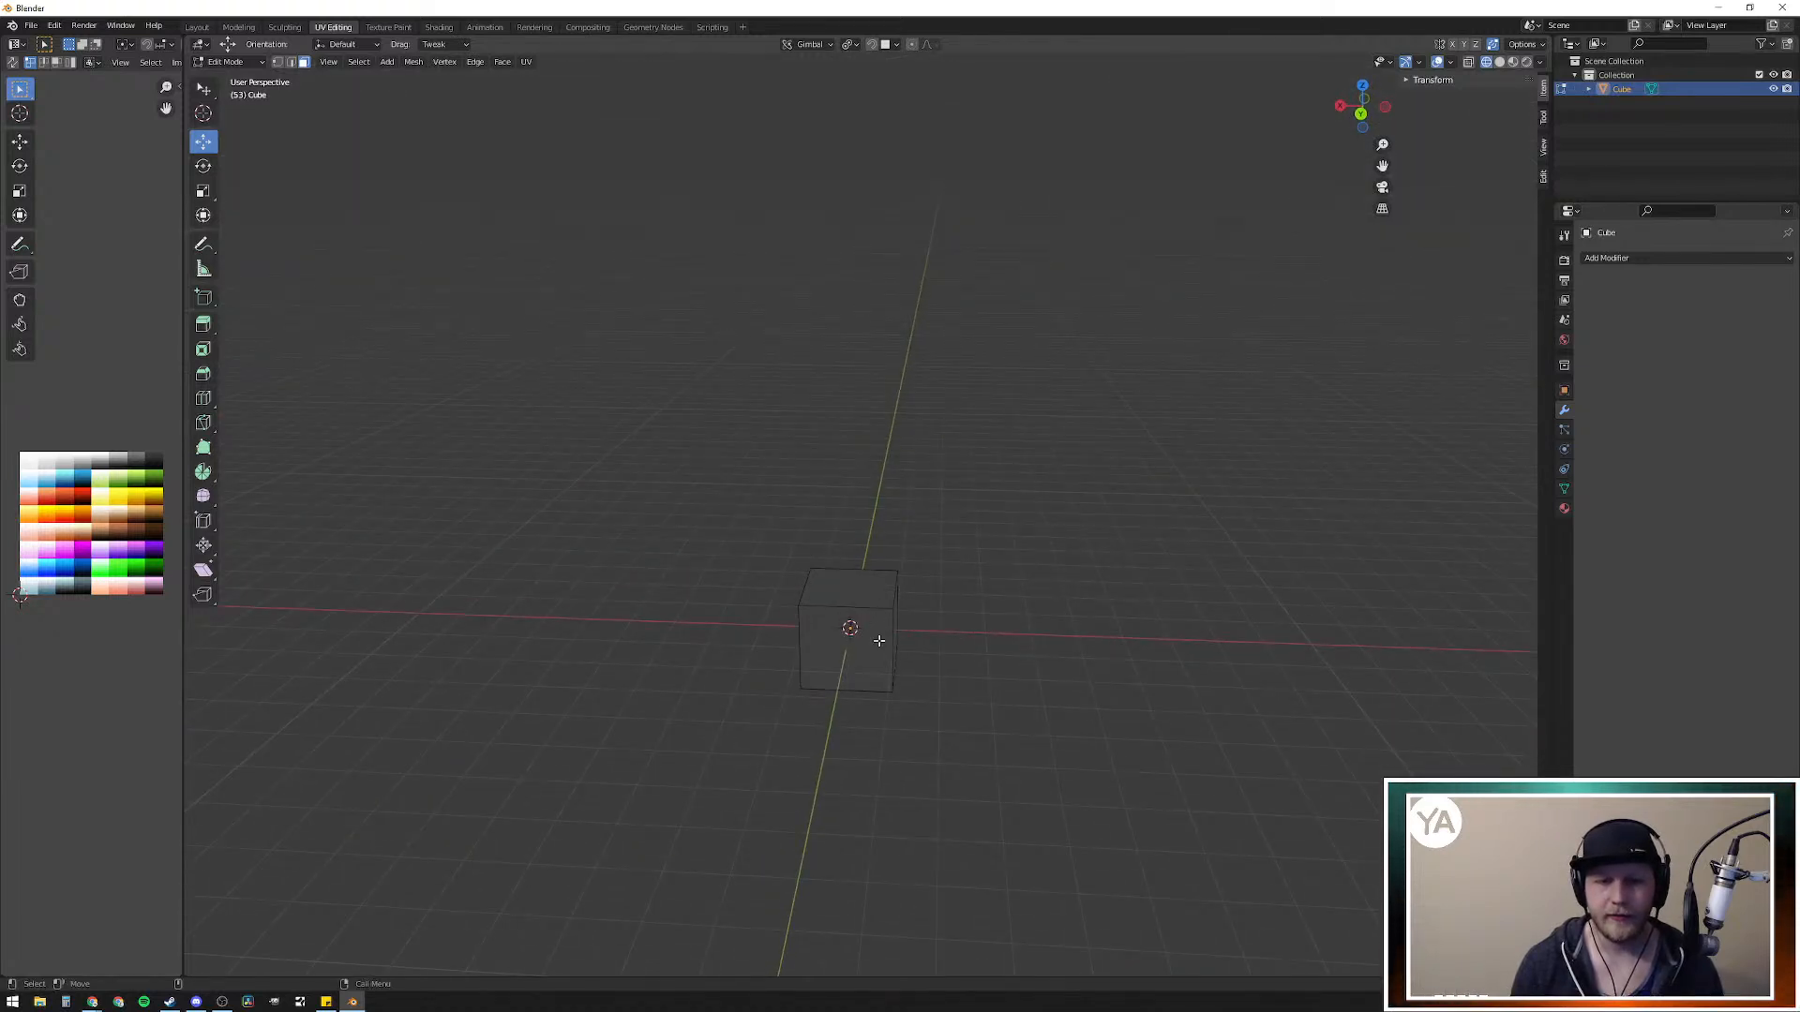
{"action": "middle_click_drag", "start_coordinate": [898, 619], "coordinate": [977, 677]}
{"action": "key", "text": "Tab"}
{"action": "key", "text": "Tab"}
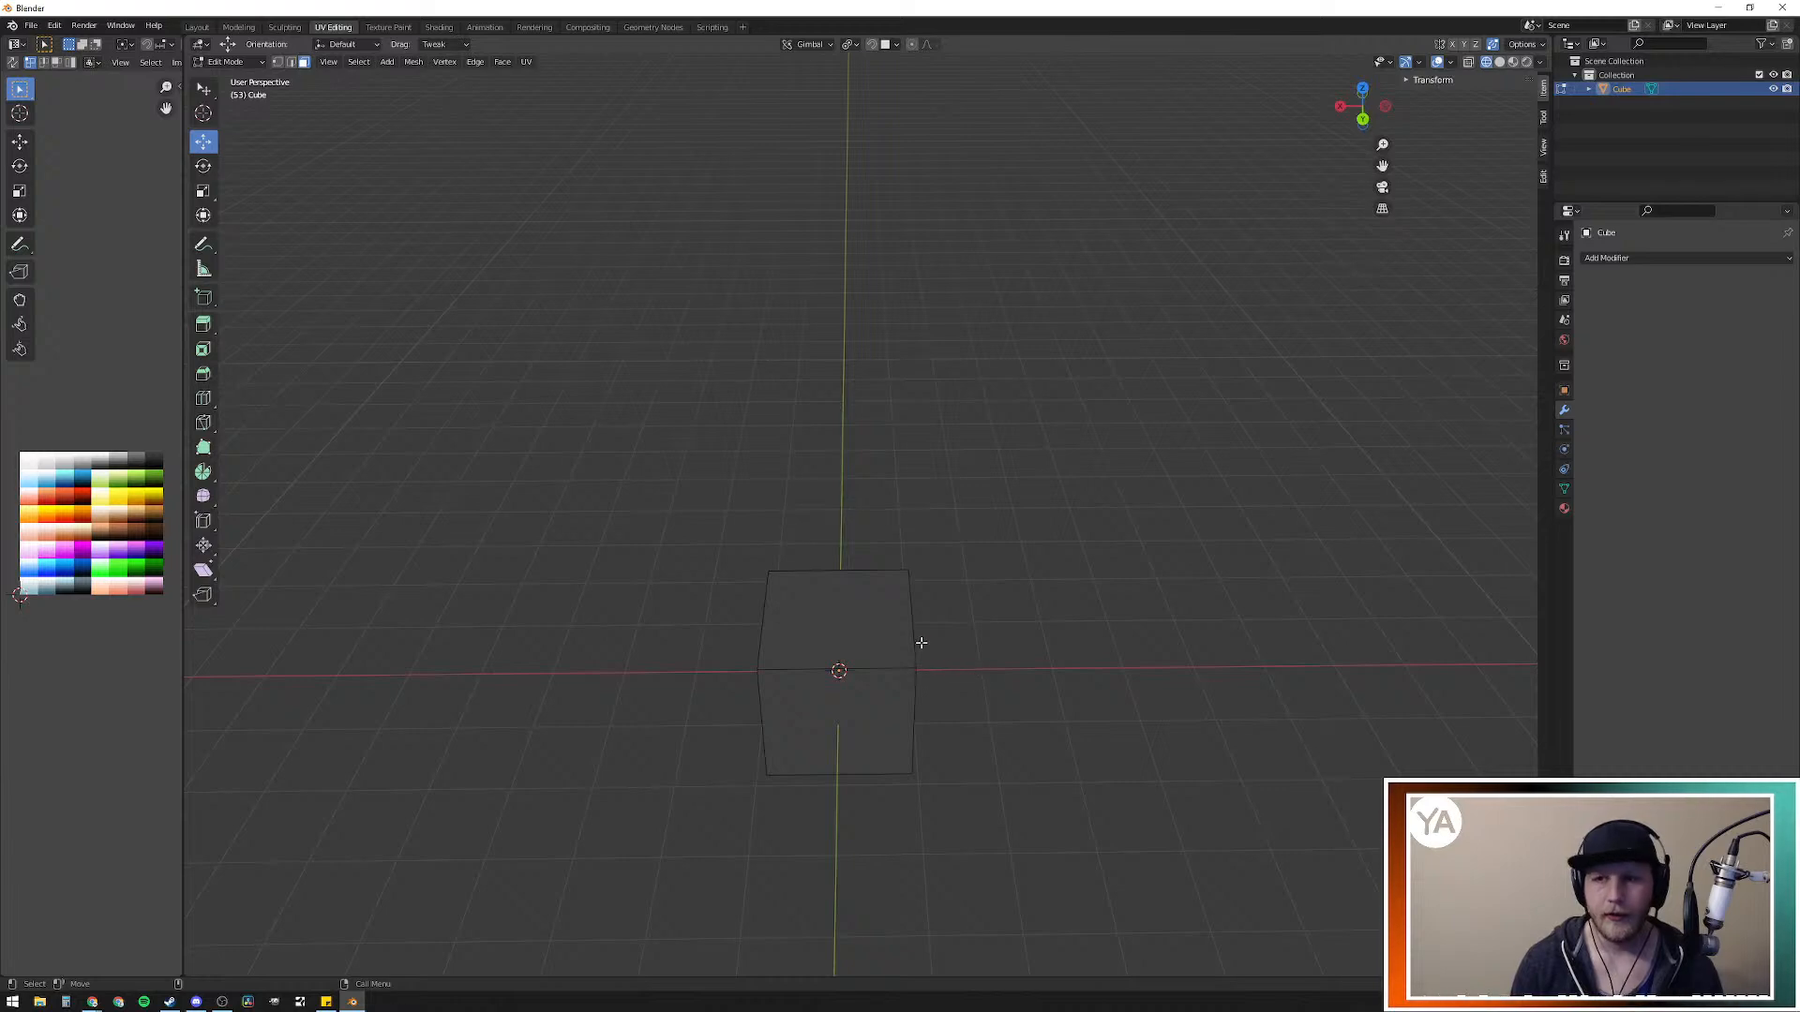
Step: Delete the existing cube object from the scene and add a new mesh cube at the world origin
{"action": "right_click", "coordinate": [1699, 90]}
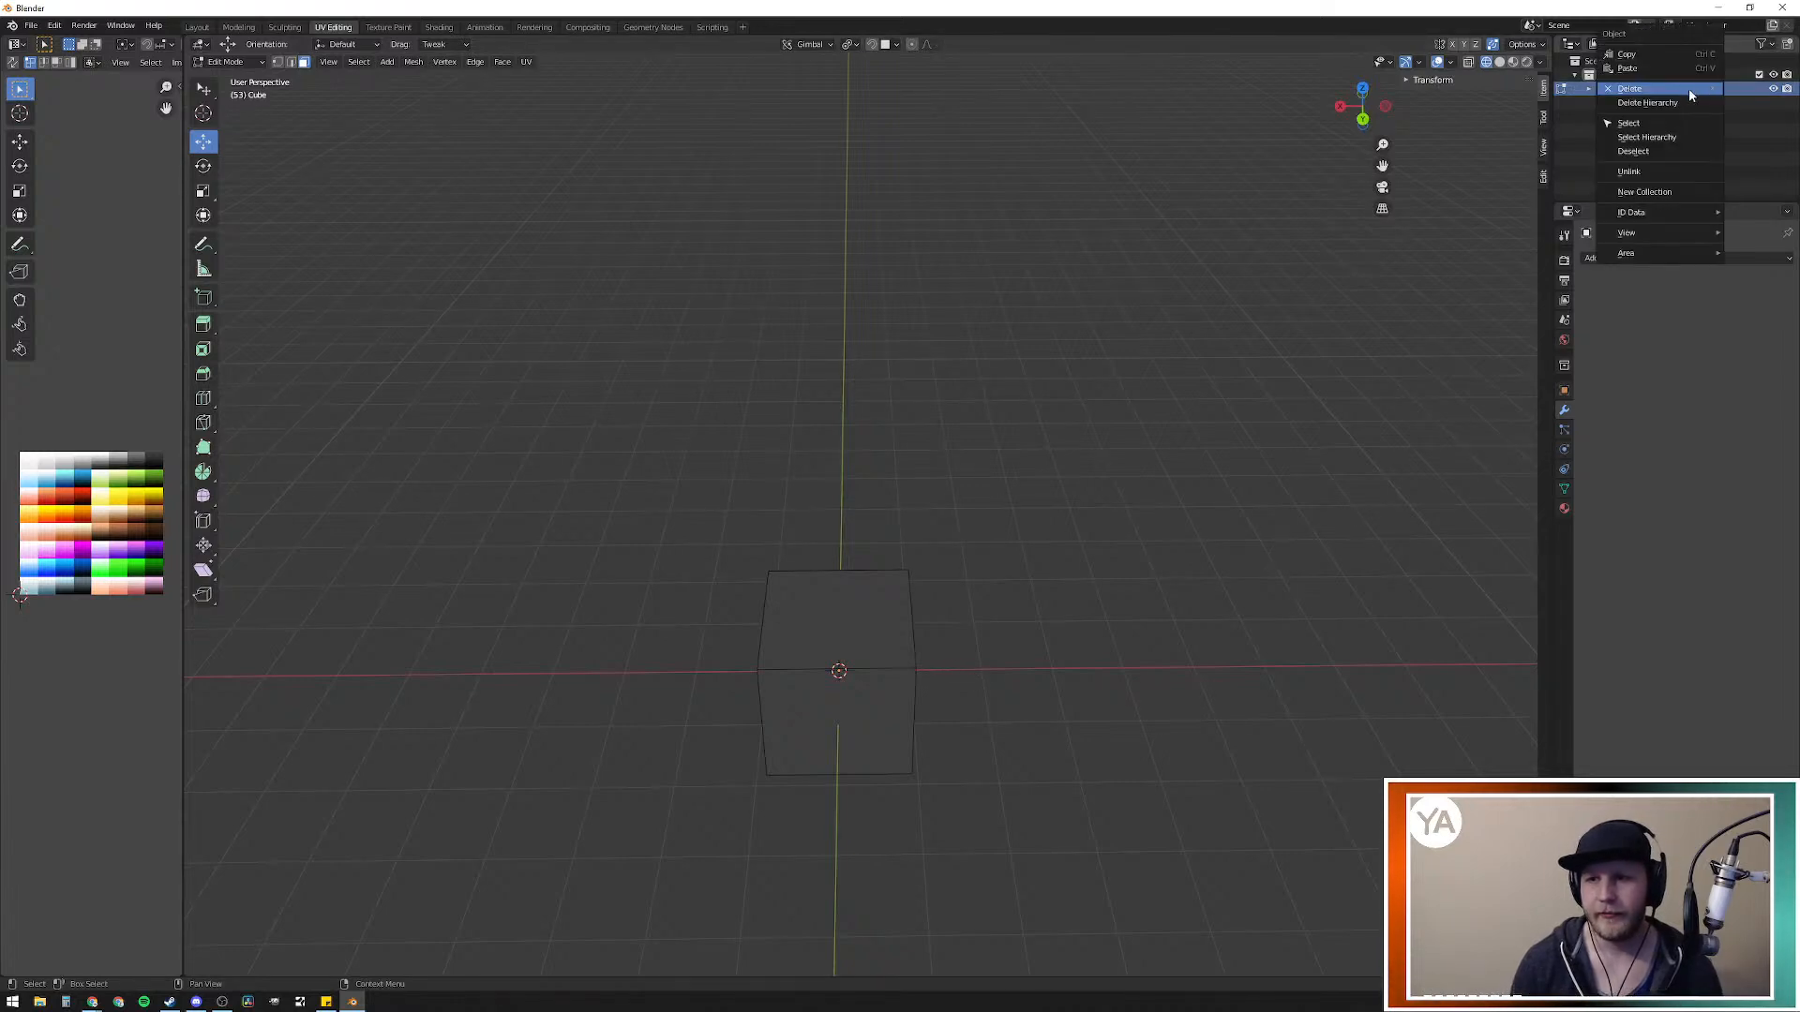
{"action": "left_click", "coordinate": [1631, 88]}
{"action": "key", "text": "shift+a"}
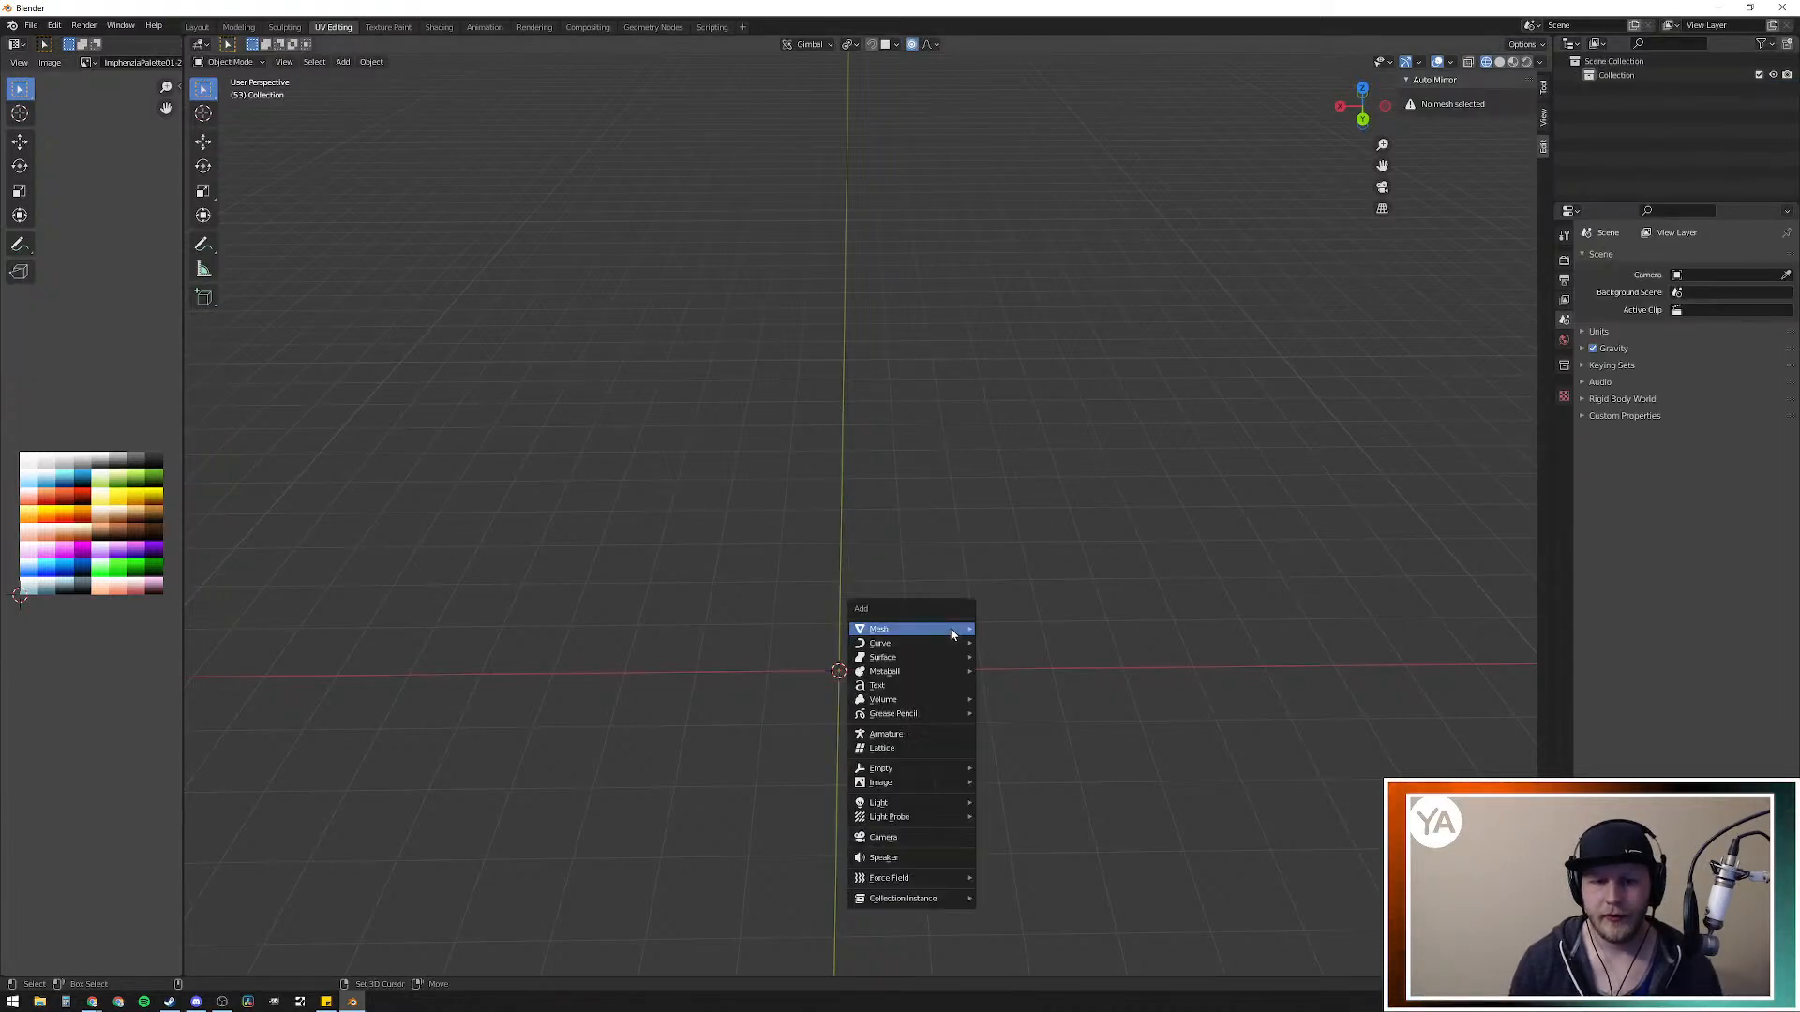
{"action": "mouse_move", "coordinate": [930, 628]}
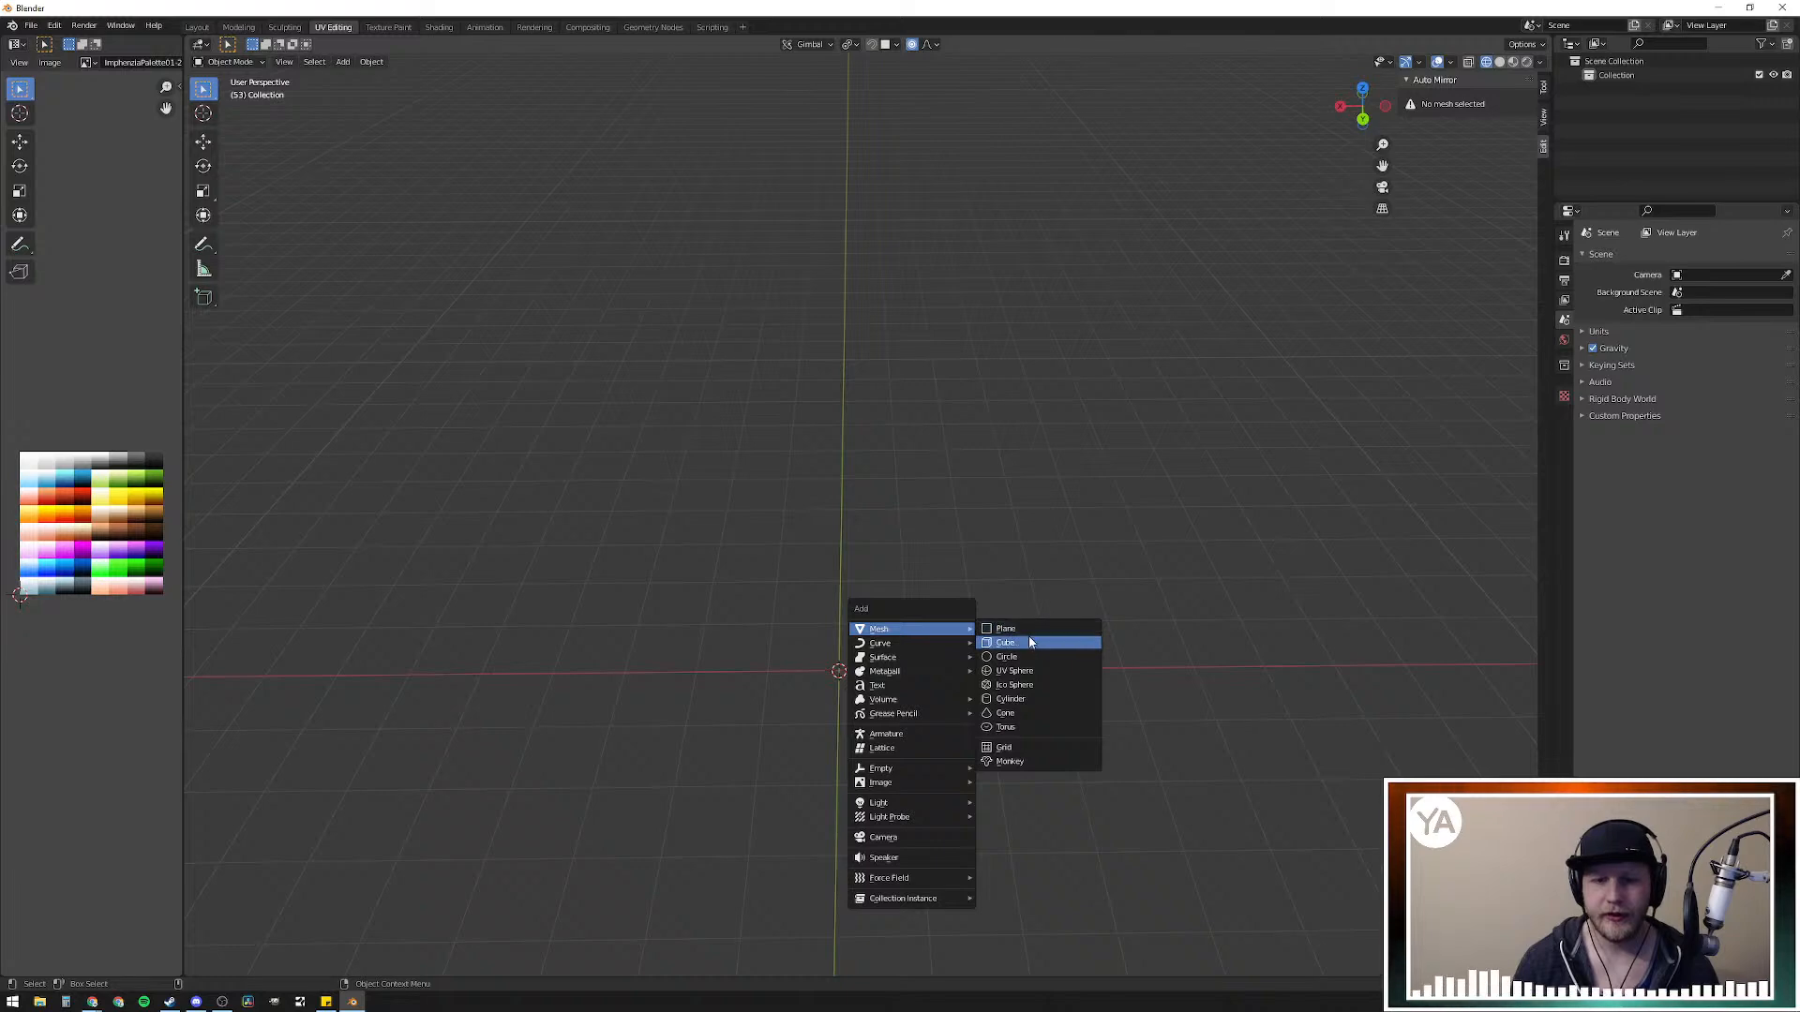
{"action": "left_click", "coordinate": [1027, 640]}
{"action": "middle_click_drag", "start_coordinate": [1028, 617], "coordinate": [881, 497]}
{"action": "left_click", "coordinate": [1014, 581]}
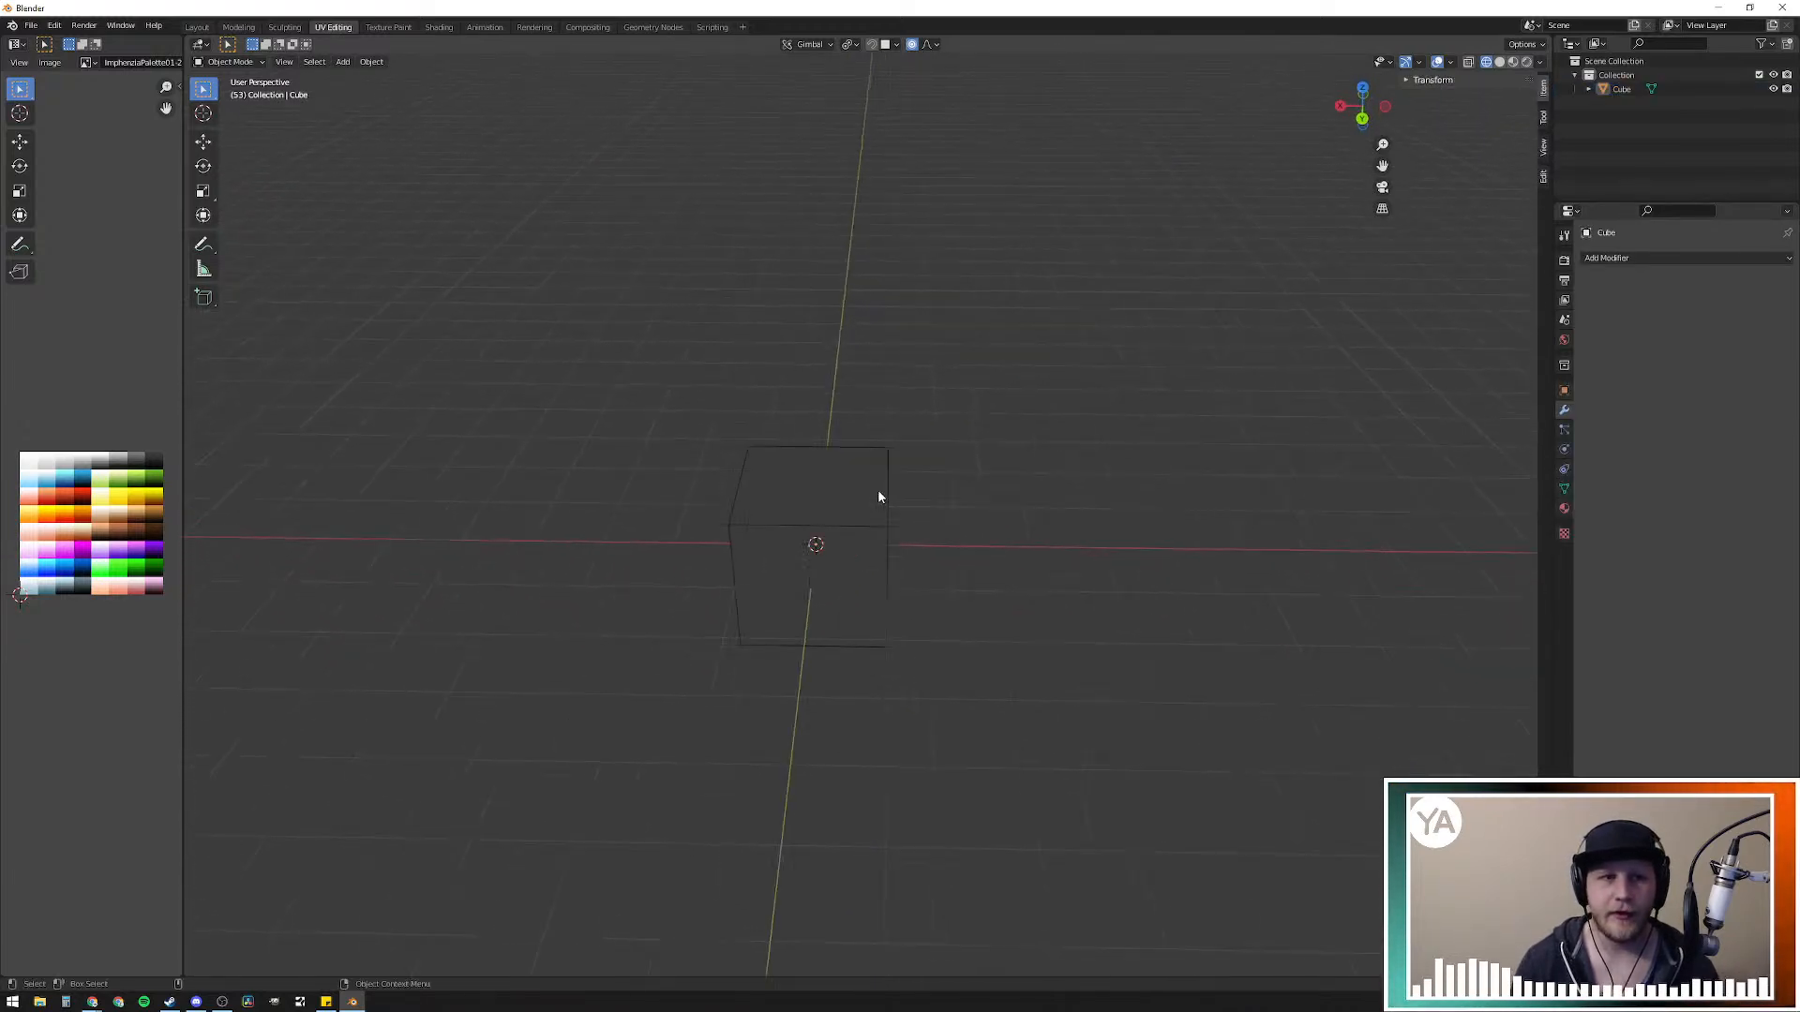
{"action": "mouse_move", "coordinate": [968, 550]}
{"action": "middle_mouse_down"}
{"action": "mouse_move", "coordinate": [921, 547]}
{"action": "mouse_move", "coordinate": [982, 532]}
{"action": "middle_mouse_up"}
{"action": "right_click", "coordinate": [983, 531]}
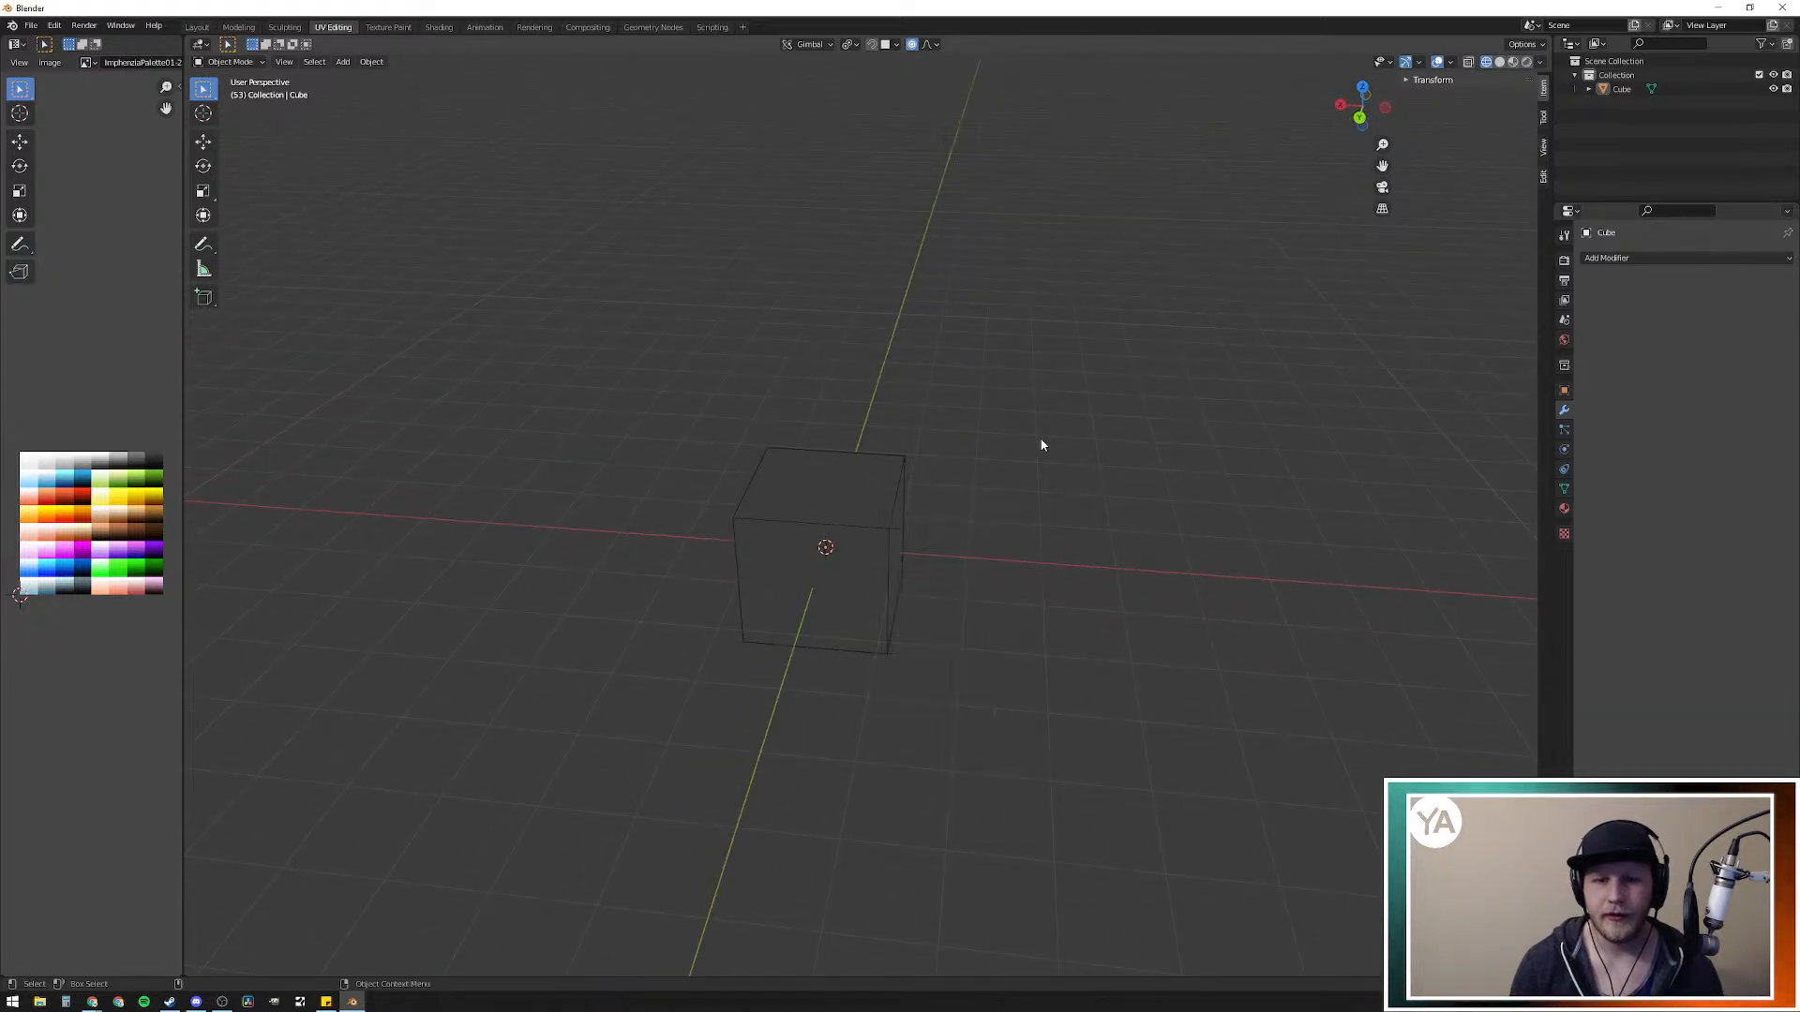
{"action": "right_click", "coordinate": [1028, 505]}
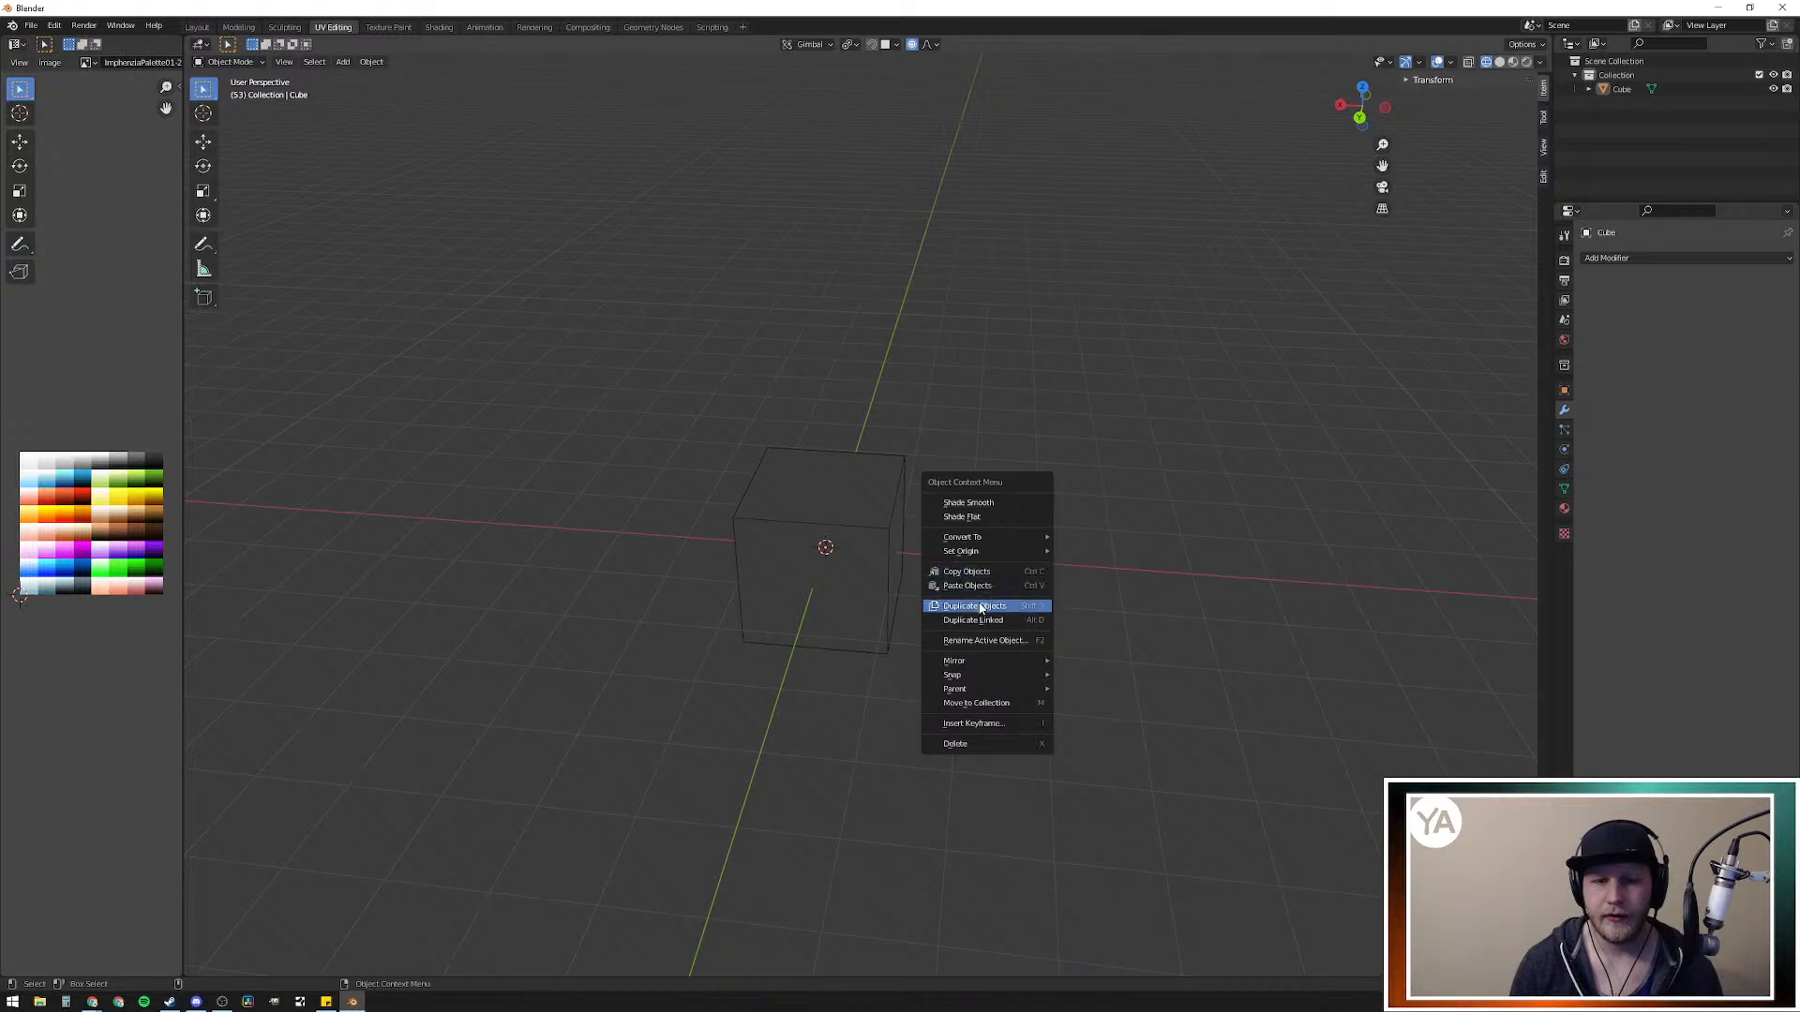
{"action": "middle_click_drag", "start_coordinate": [989, 422], "coordinate": [1084, 510]}
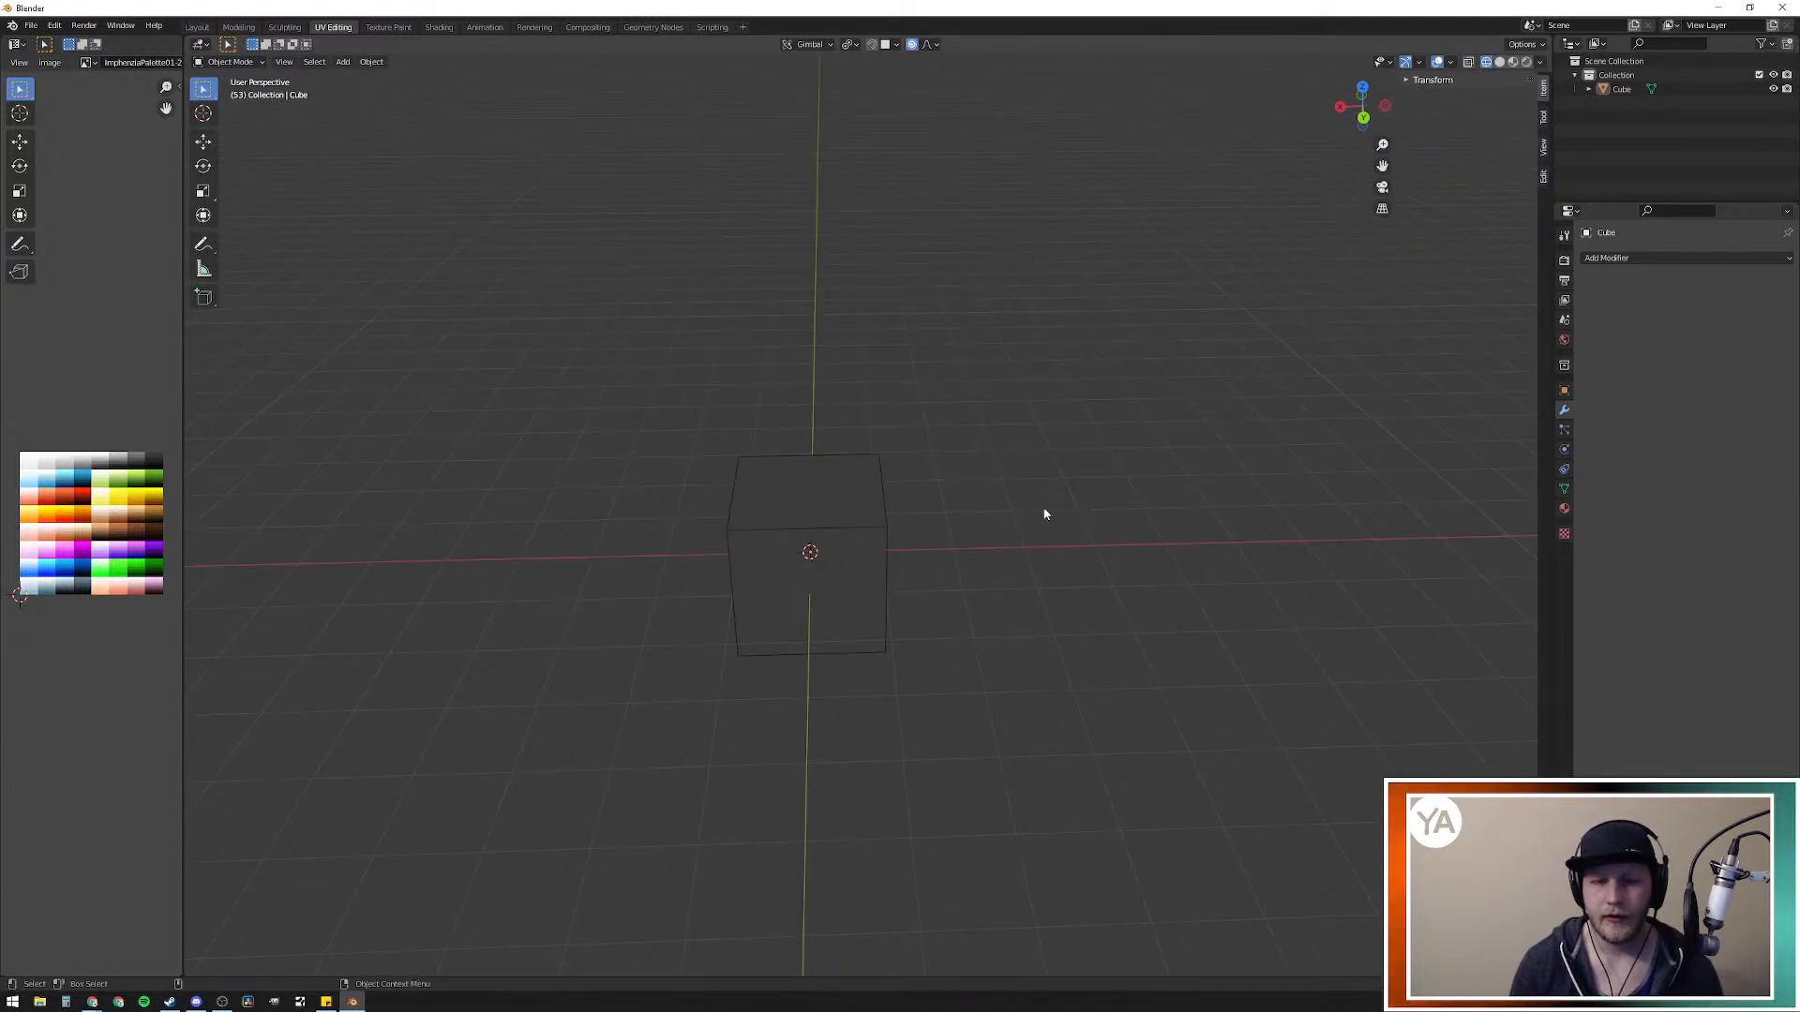
{"action": "right_click", "coordinate": [995, 530]}
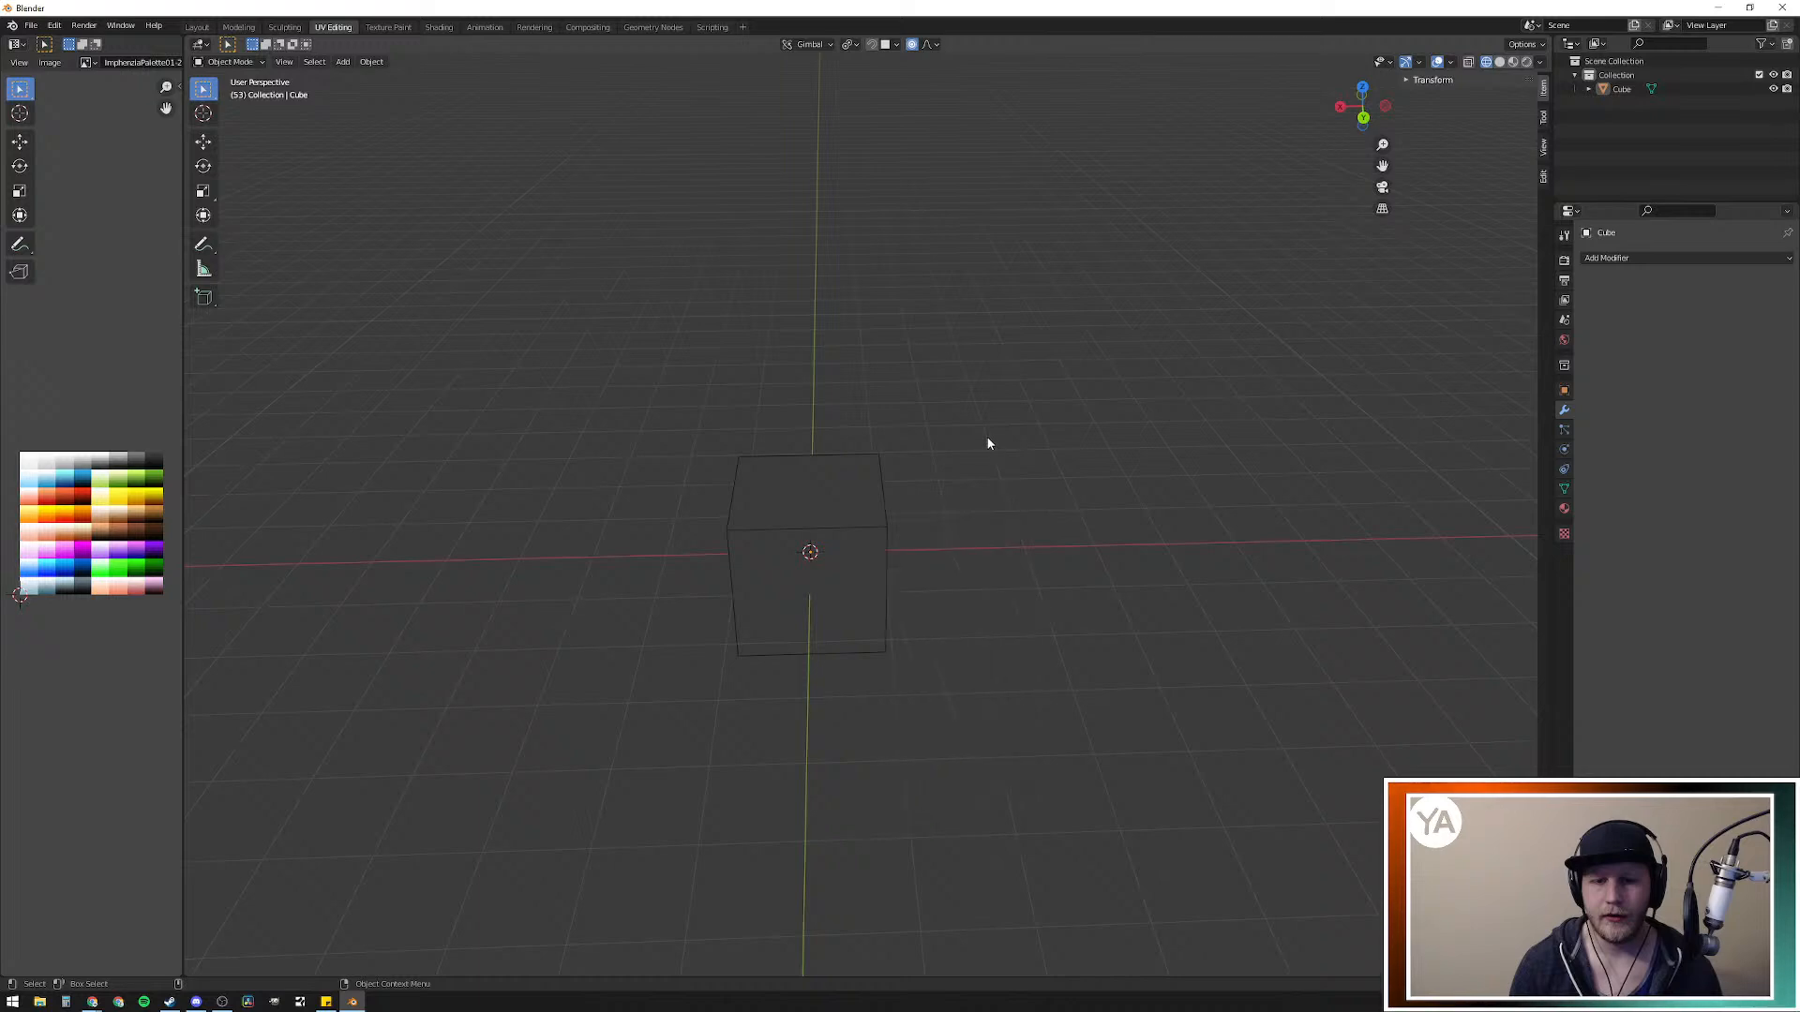
{"action": "key", "text": "a"}
{"action": "key", "text": "s"}
{"action": "key", "text": "Escape"}
{"action": "key", "text": "x"}
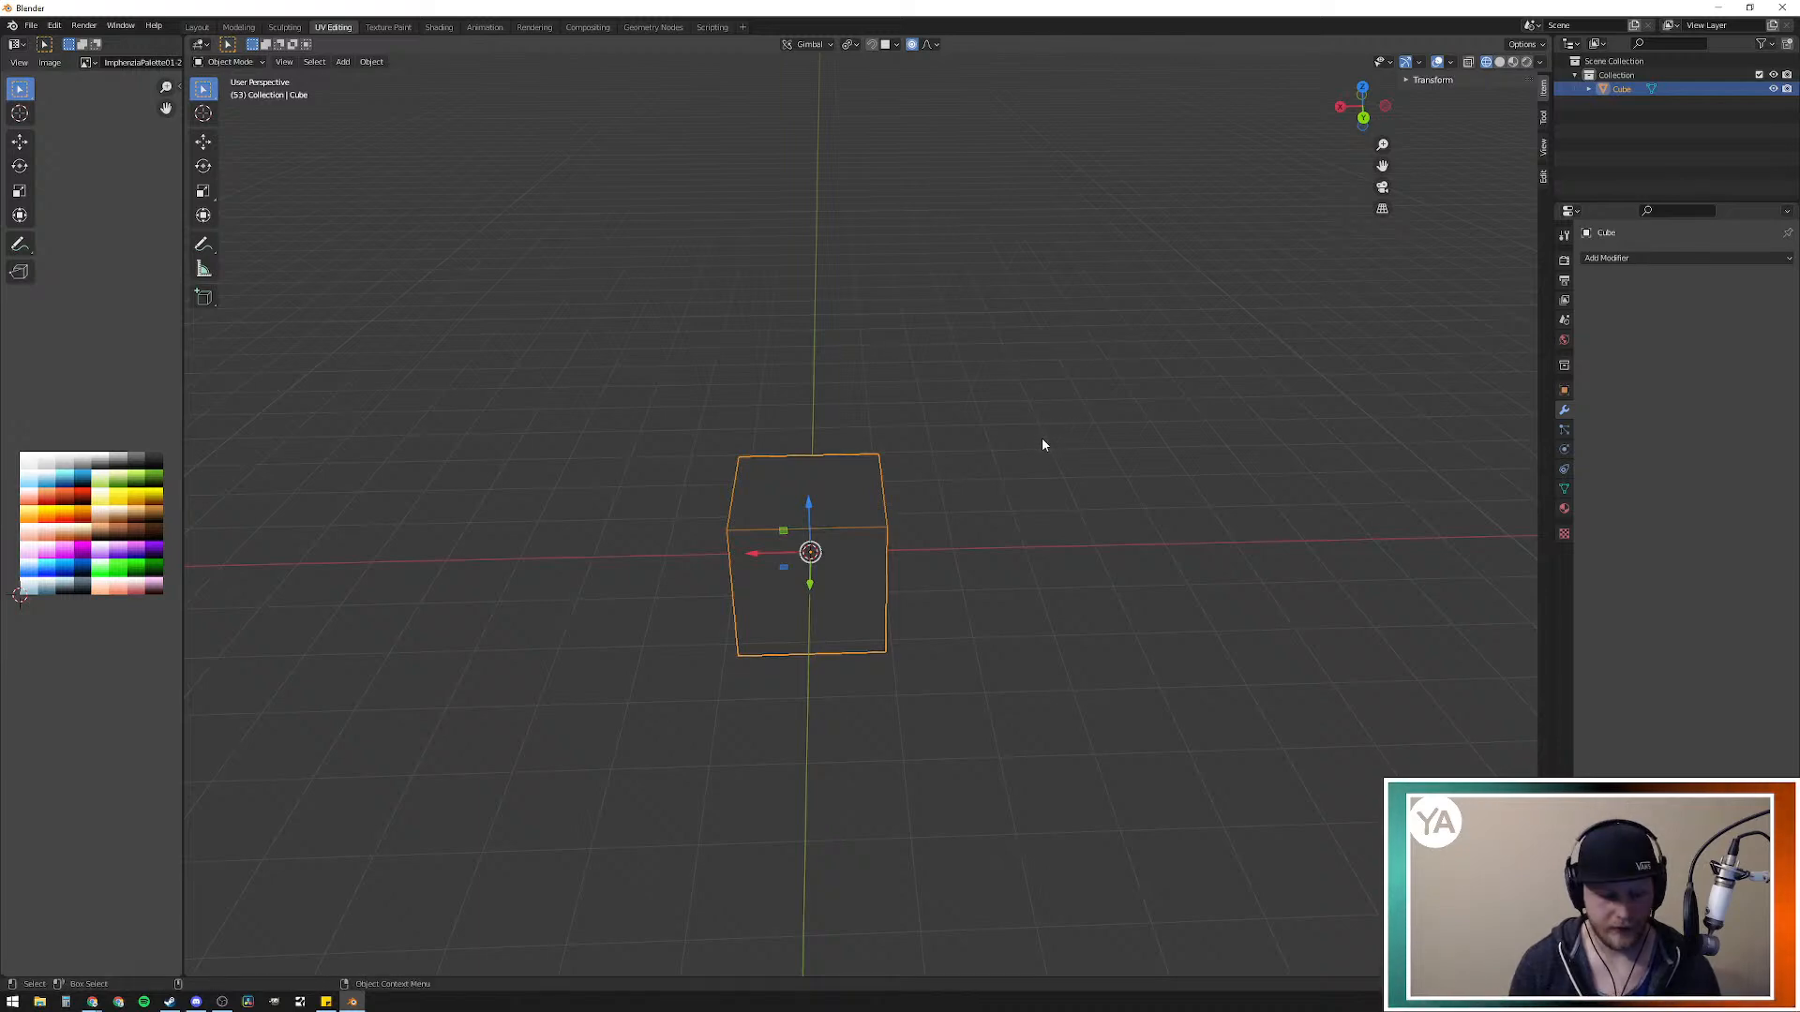
Step: Try Rendered viewport shading on the cube and set the viewport to Material Preview
{"action": "key", "text": "z"}
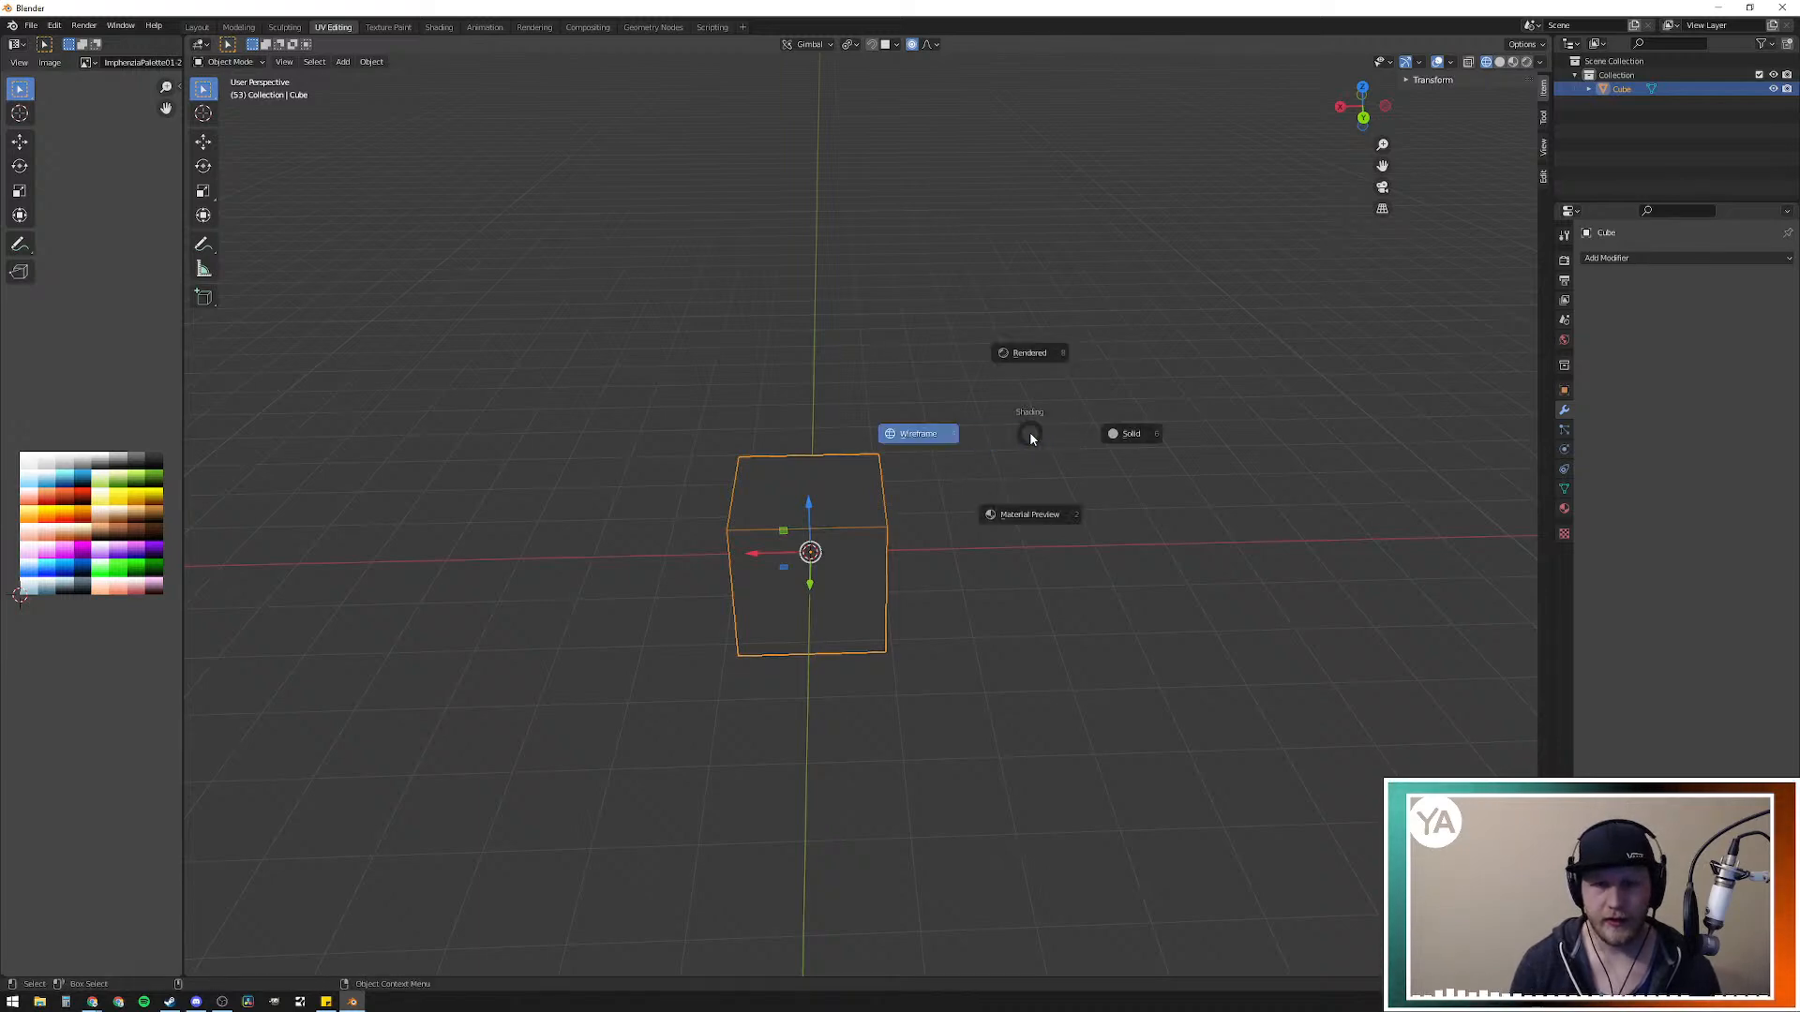
{"action": "left_click", "coordinate": [1025, 356]}
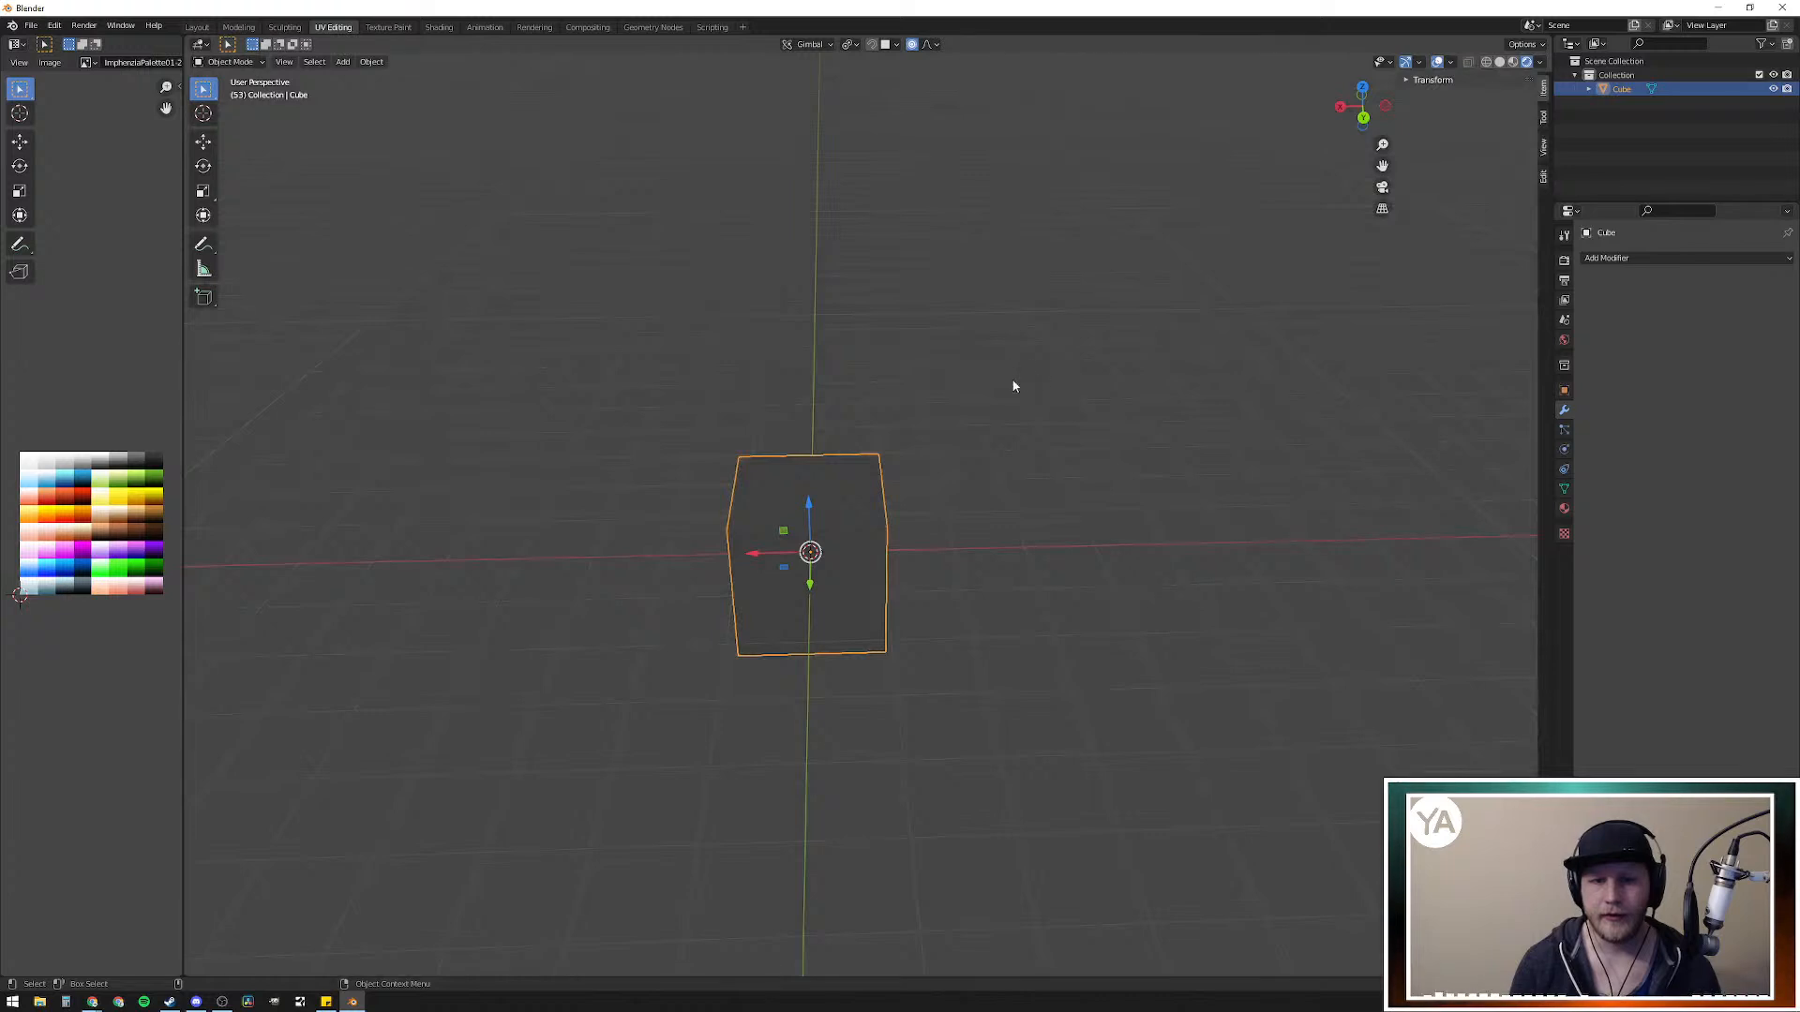
{"action": "key", "text": "z"}
{"action": "left_click", "coordinate": [1007, 463]}
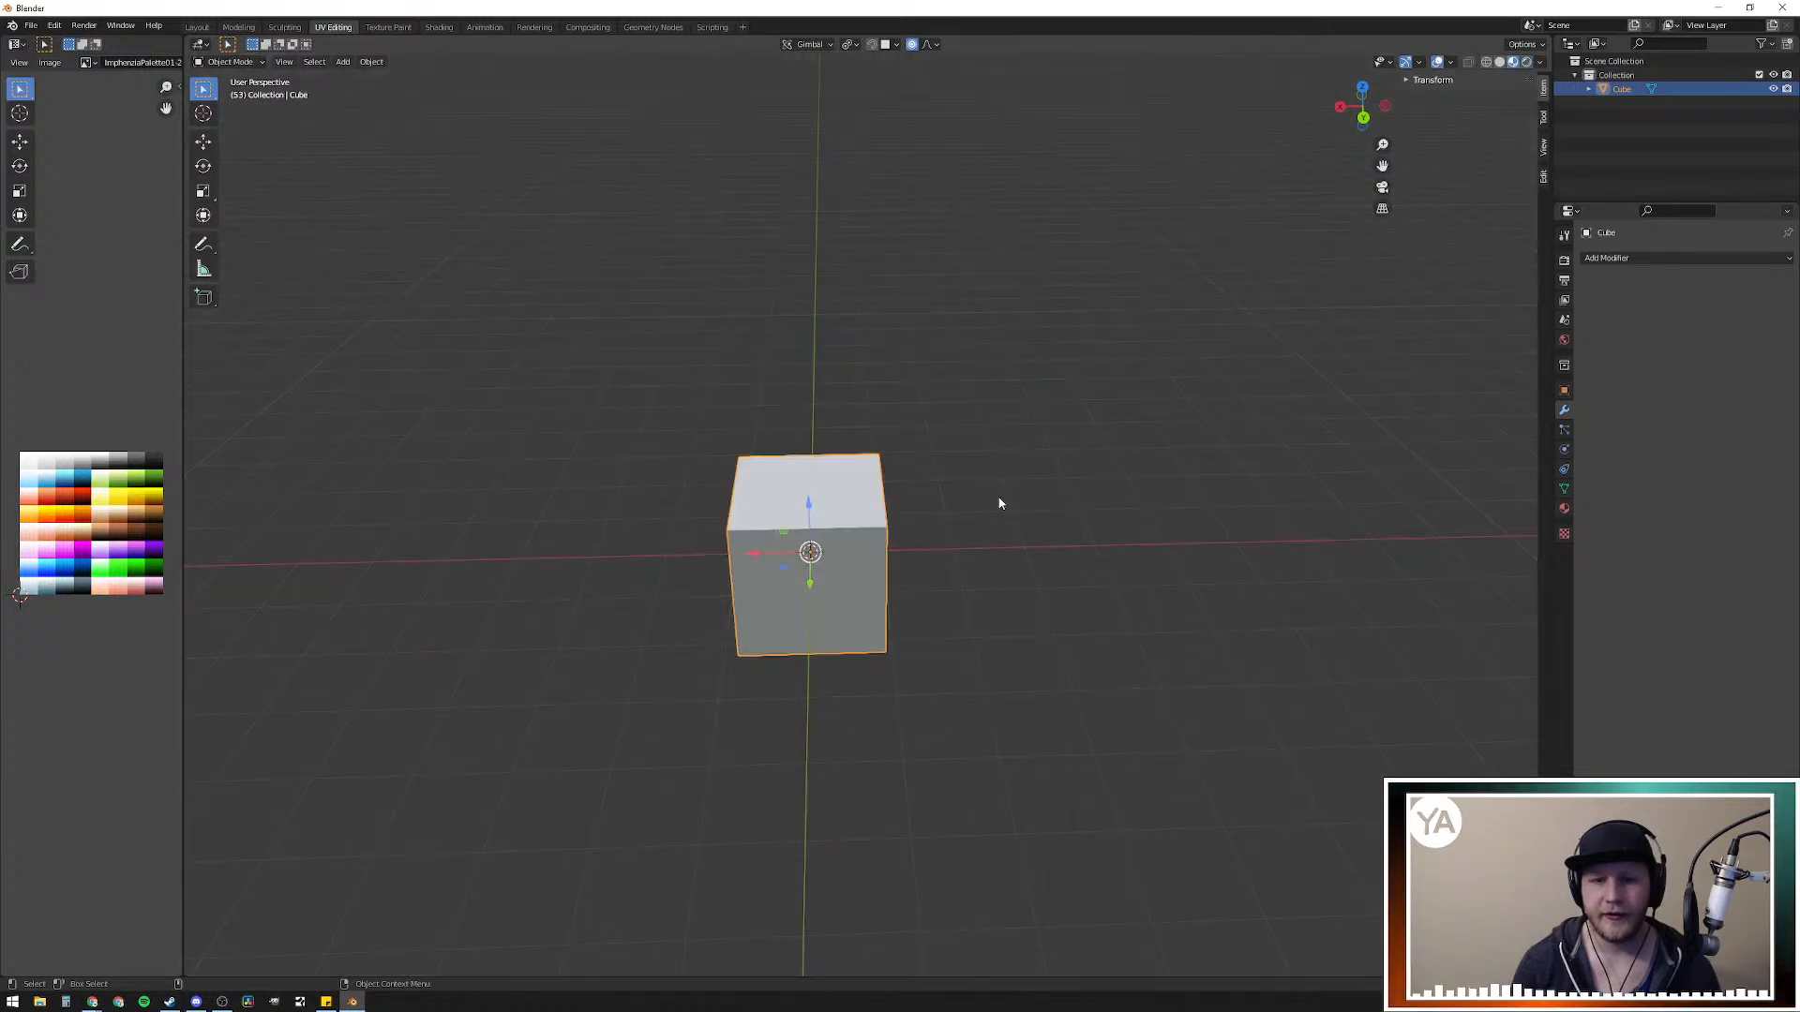
{"action": "mouse_move", "coordinate": [983, 509]}
{"action": "middle_mouse_down"}
{"action": "mouse_move", "coordinate": [1044, 518]}
{"action": "mouse_move", "coordinate": [1008, 498]}
{"action": "middle_mouse_up"}
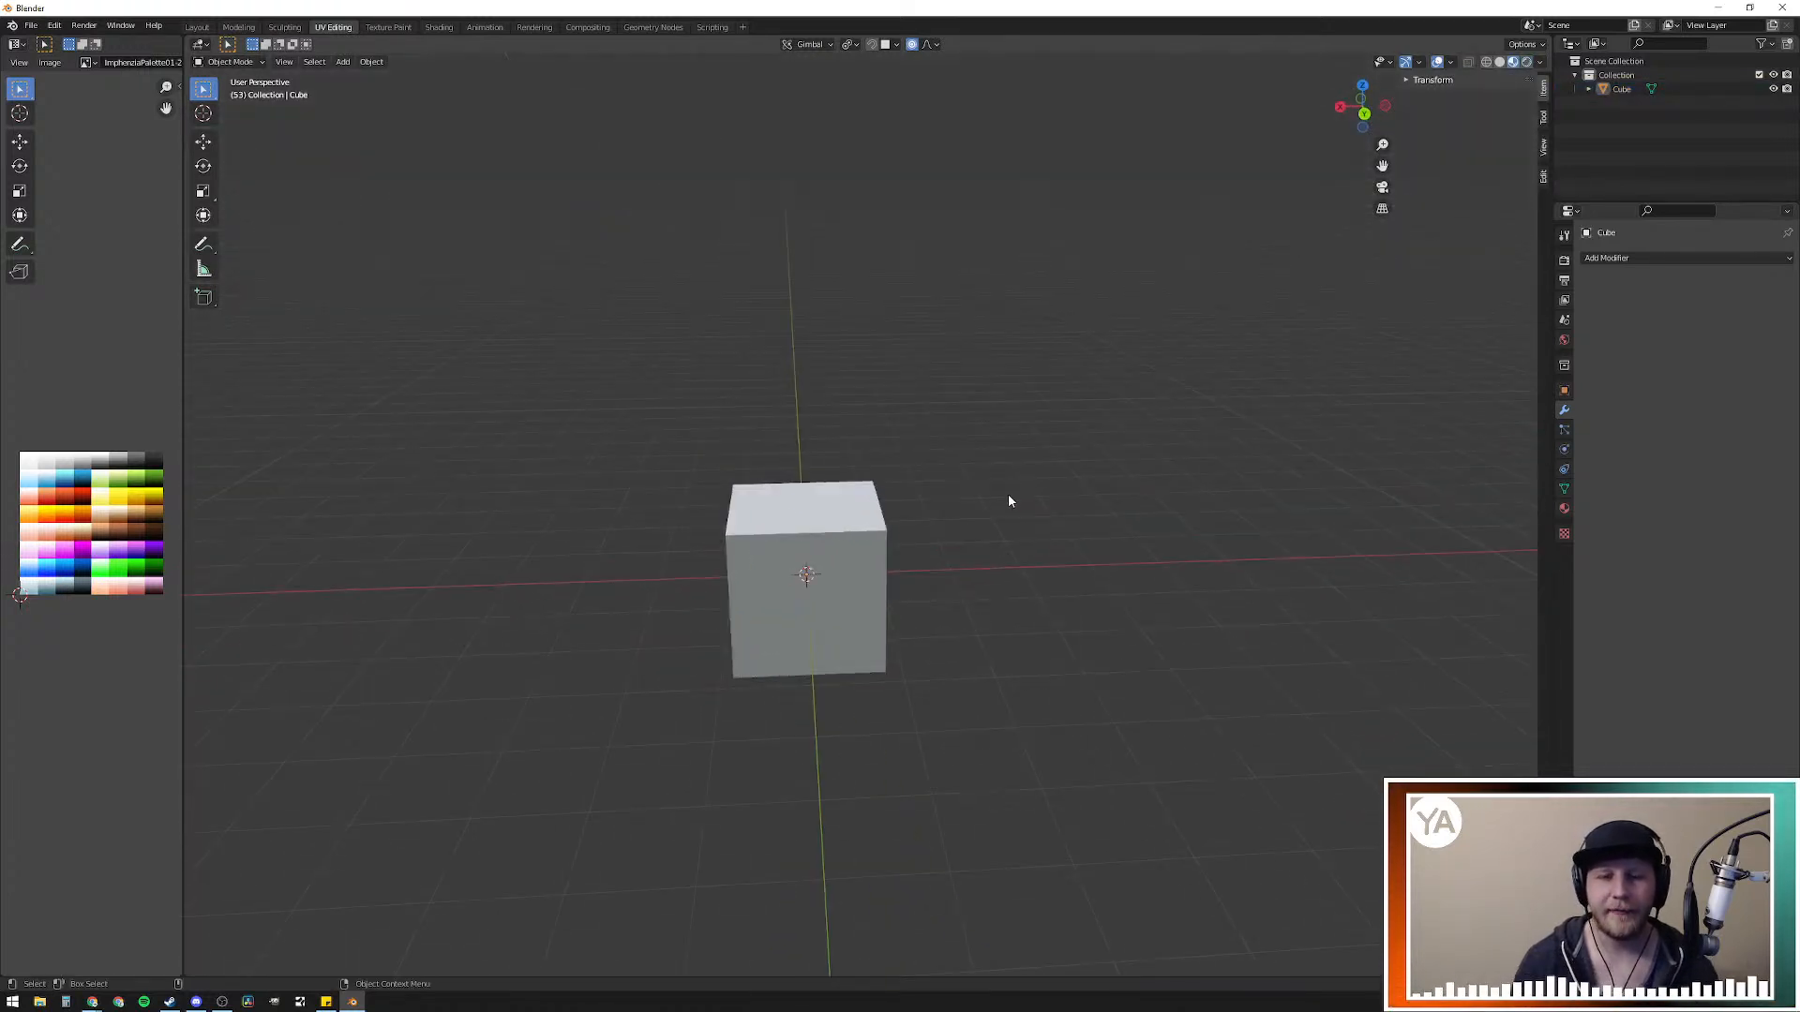
{"action": "key", "text": "z"}
{"action": "left_click", "coordinate": [986, 394]}
{"action": "key", "text": "z"}
{"action": "left_click", "coordinate": [994, 502]}
{"action": "mouse_move", "coordinate": [993, 503]}
{"action": "middle_mouse_down"}
{"action": "mouse_move", "coordinate": [906, 512]}
{"action": "mouse_move", "coordinate": [960, 550]}
{"action": "mouse_move", "coordinate": [880, 532]}
{"action": "mouse_move", "coordinate": [935, 503]}
{"action": "middle_mouse_up"}
Step: Assign the existing palette-textured material to the new cube in the Shading workspace and return to UV Editing
{"action": "key", "text": "a"}
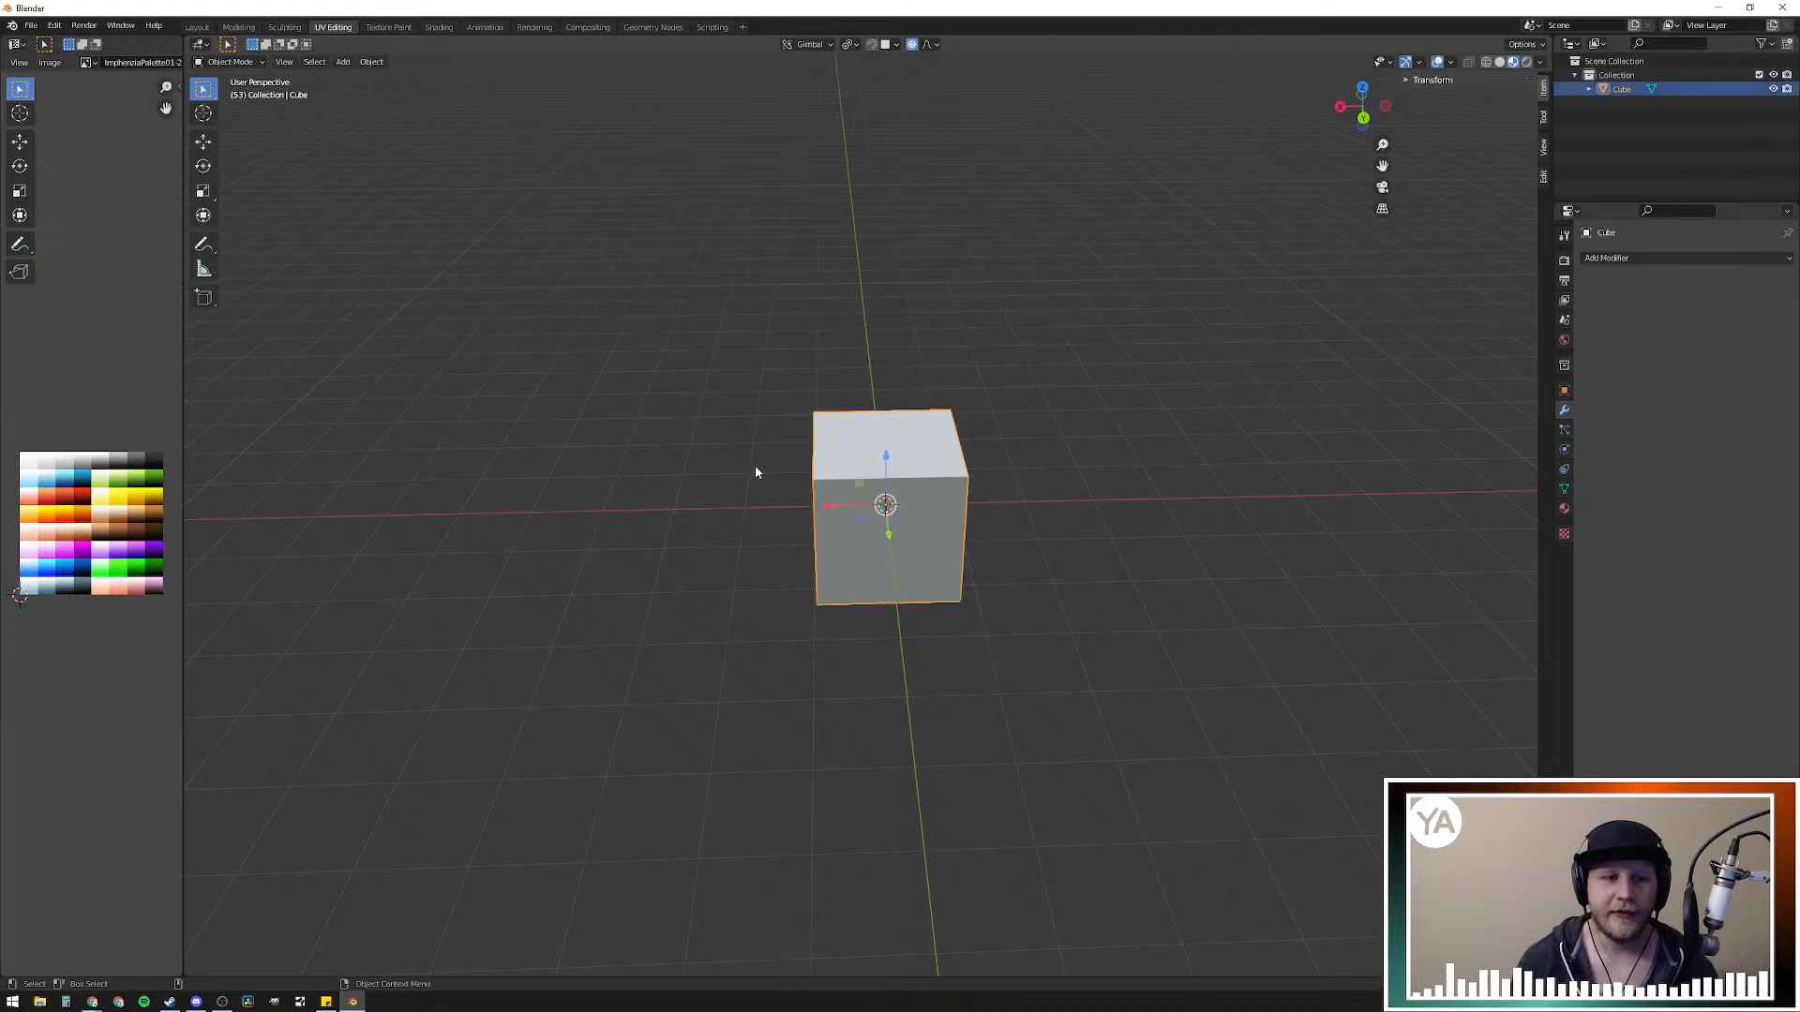
{"action": "left_click", "coordinate": [439, 26]}
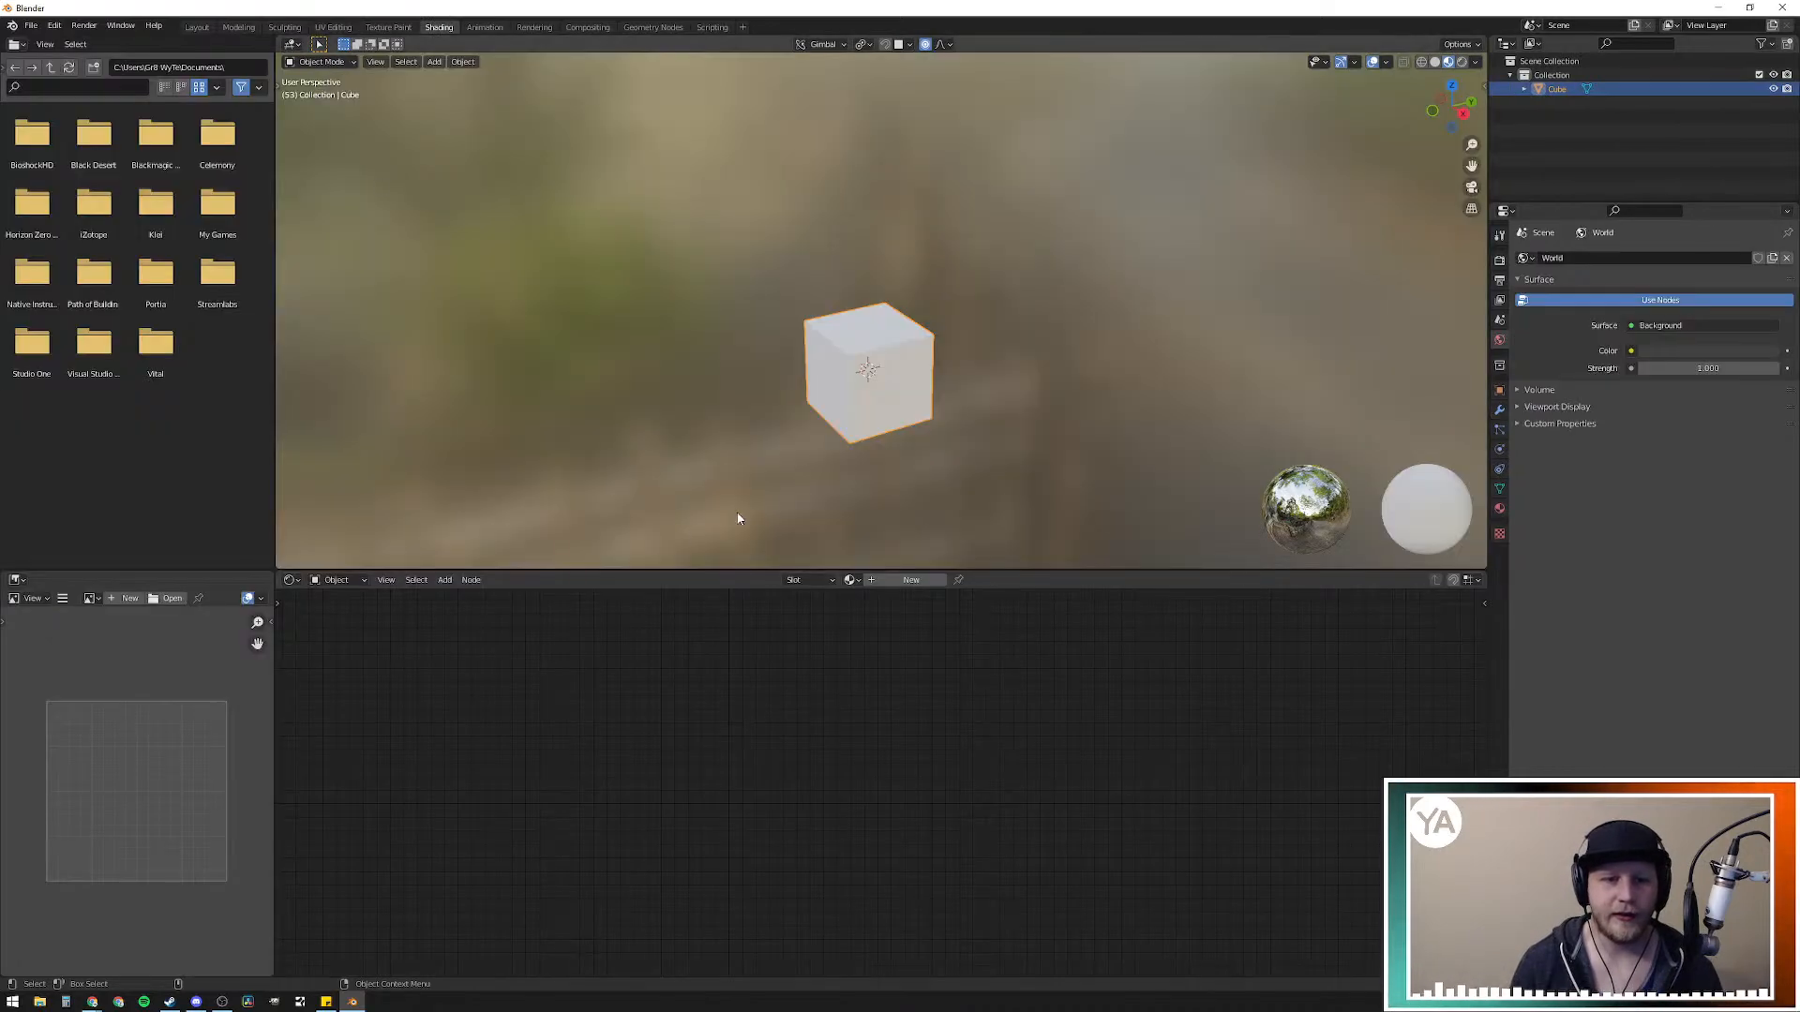
{"action": "left_click", "coordinate": [850, 579]}
{"action": "left_click", "coordinate": [880, 602]}
{"action": "left_click", "coordinate": [333, 26]}
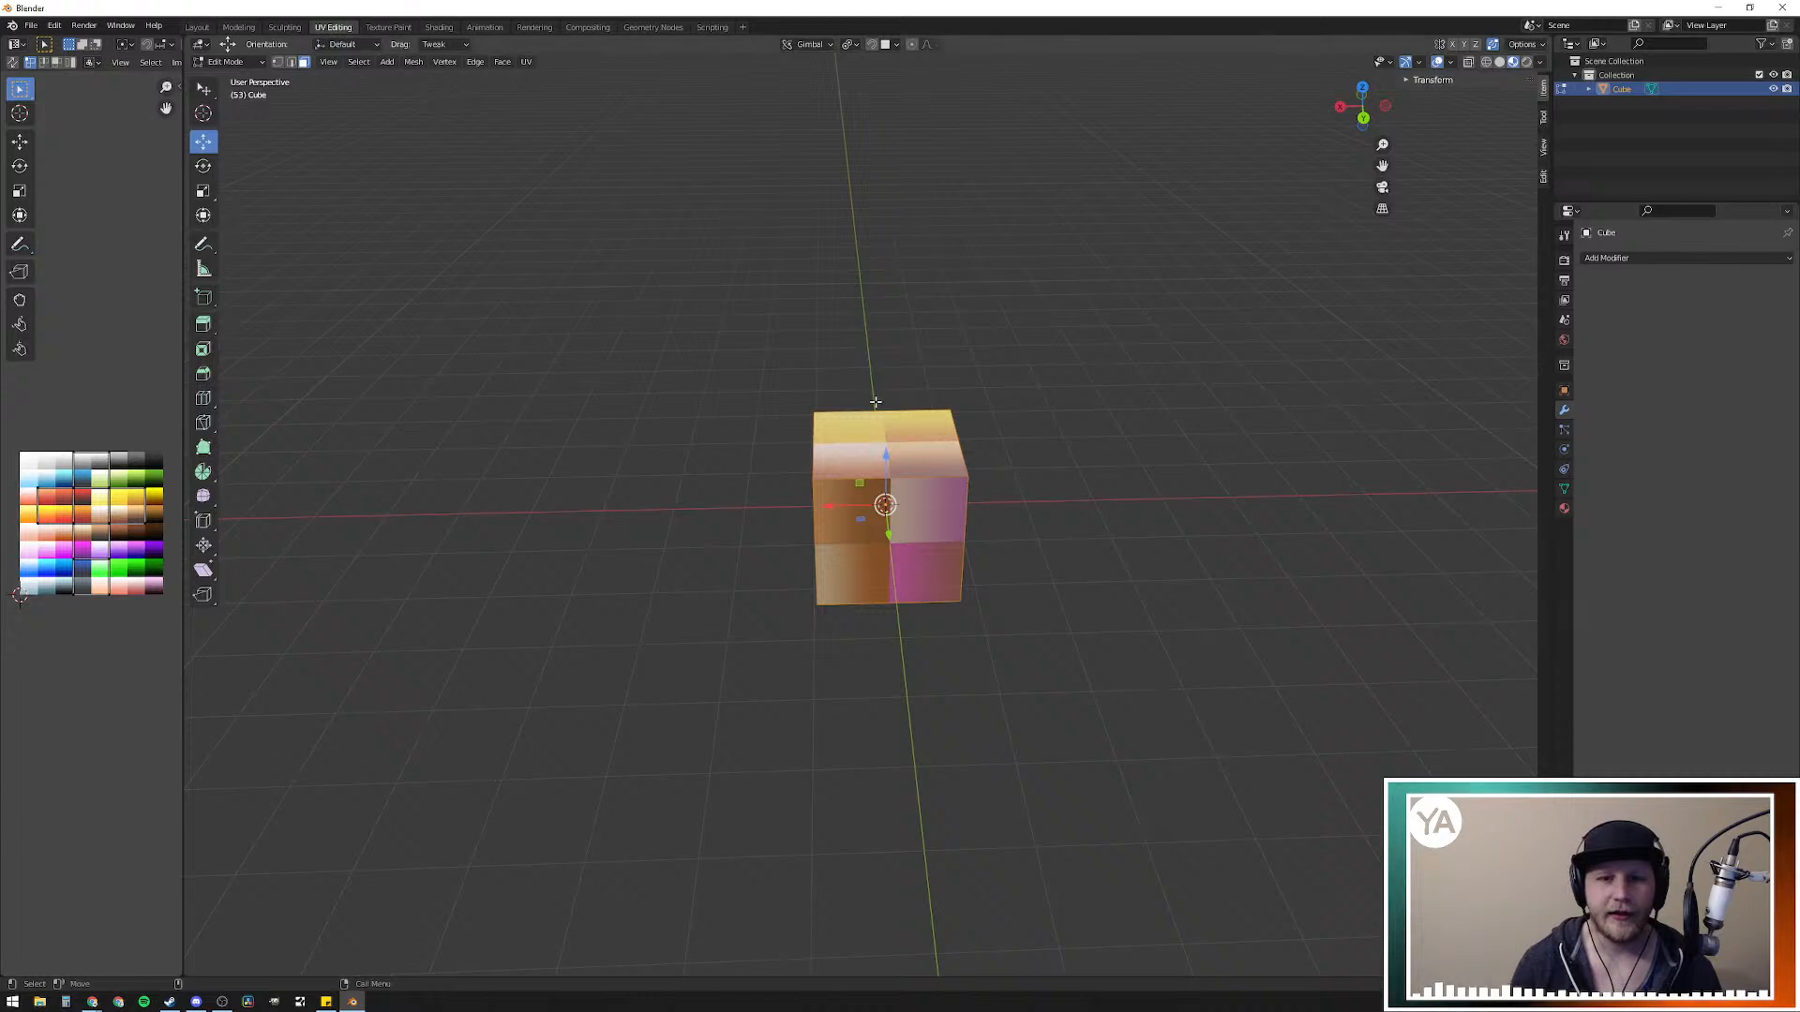
Step: Scale all of the cube's UVs to 0 and move the collapsed point onto a brown swatch of the palette
{"action": "key", "text": "a"}
{"action": "key", "text": "s"}
{"action": "key", "text": "0"}
{"action": "key", "text": "Return"}
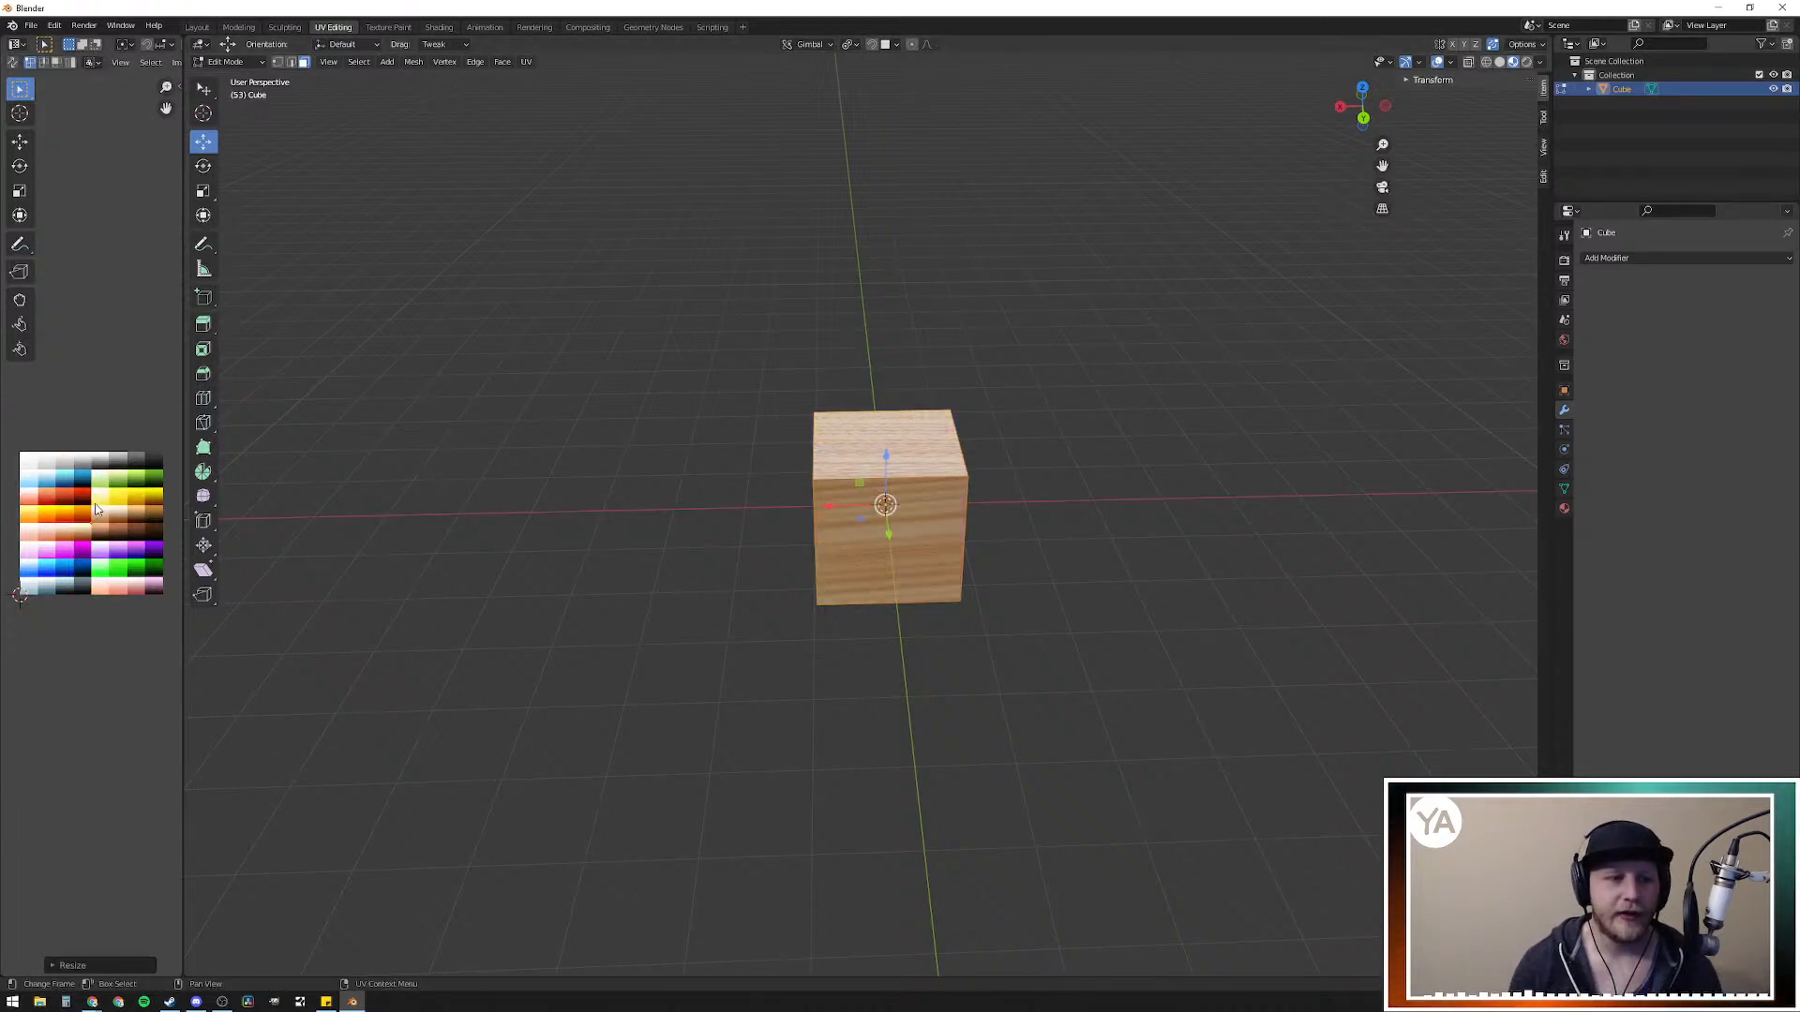
{"action": "key", "text": "g"}
{"action": "left_click", "coordinate": [115, 527]}
{"action": "left_click", "coordinate": [1353, 430]}
{"action": "mouse_move", "coordinate": [1162, 515]}
{"action": "middle_mouse_down"}
{"action": "mouse_move", "coordinate": [952, 453]}
{"action": "mouse_move", "coordinate": [1093, 526]}
{"action": "mouse_move", "coordinate": [1157, 497]}
{"action": "middle_mouse_up"}
Step: Try several other brown palette swatches on the whole cube by moving its collapsed UVs from one to another
{"action": "key", "text": "a"}
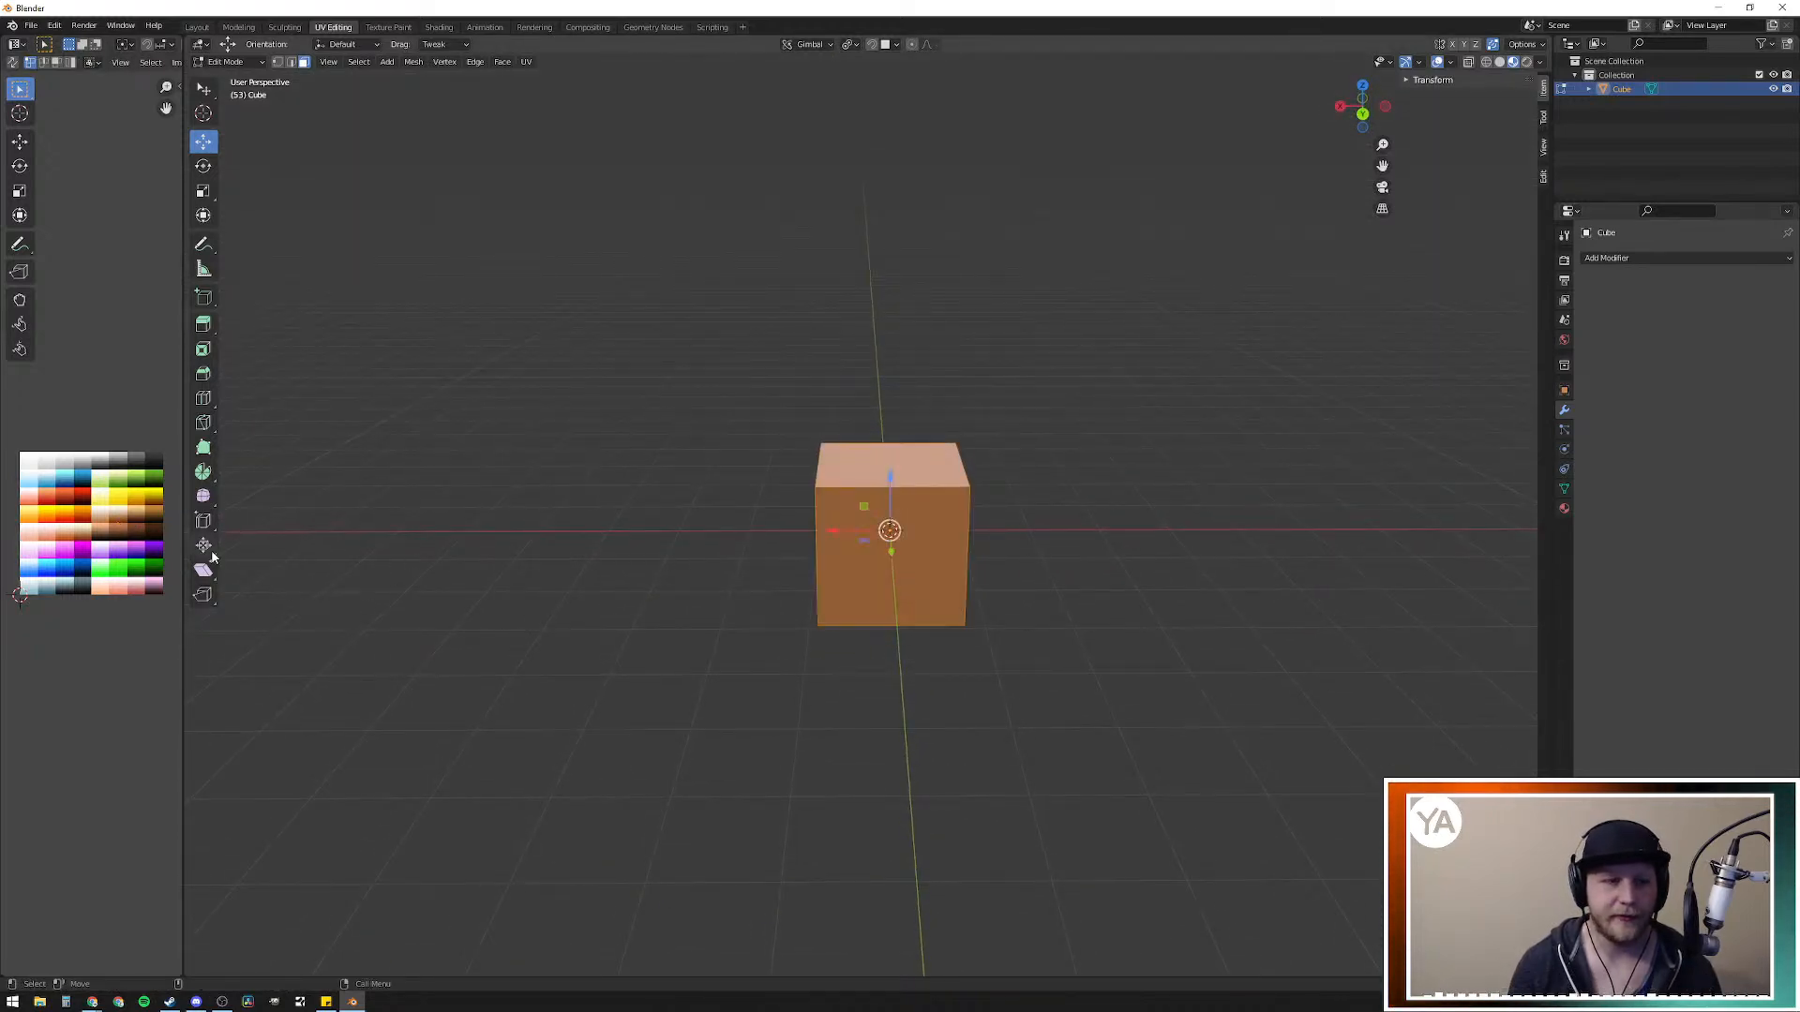
{"action": "key", "text": "g"}
{"action": "left_click", "coordinate": [136, 530]}
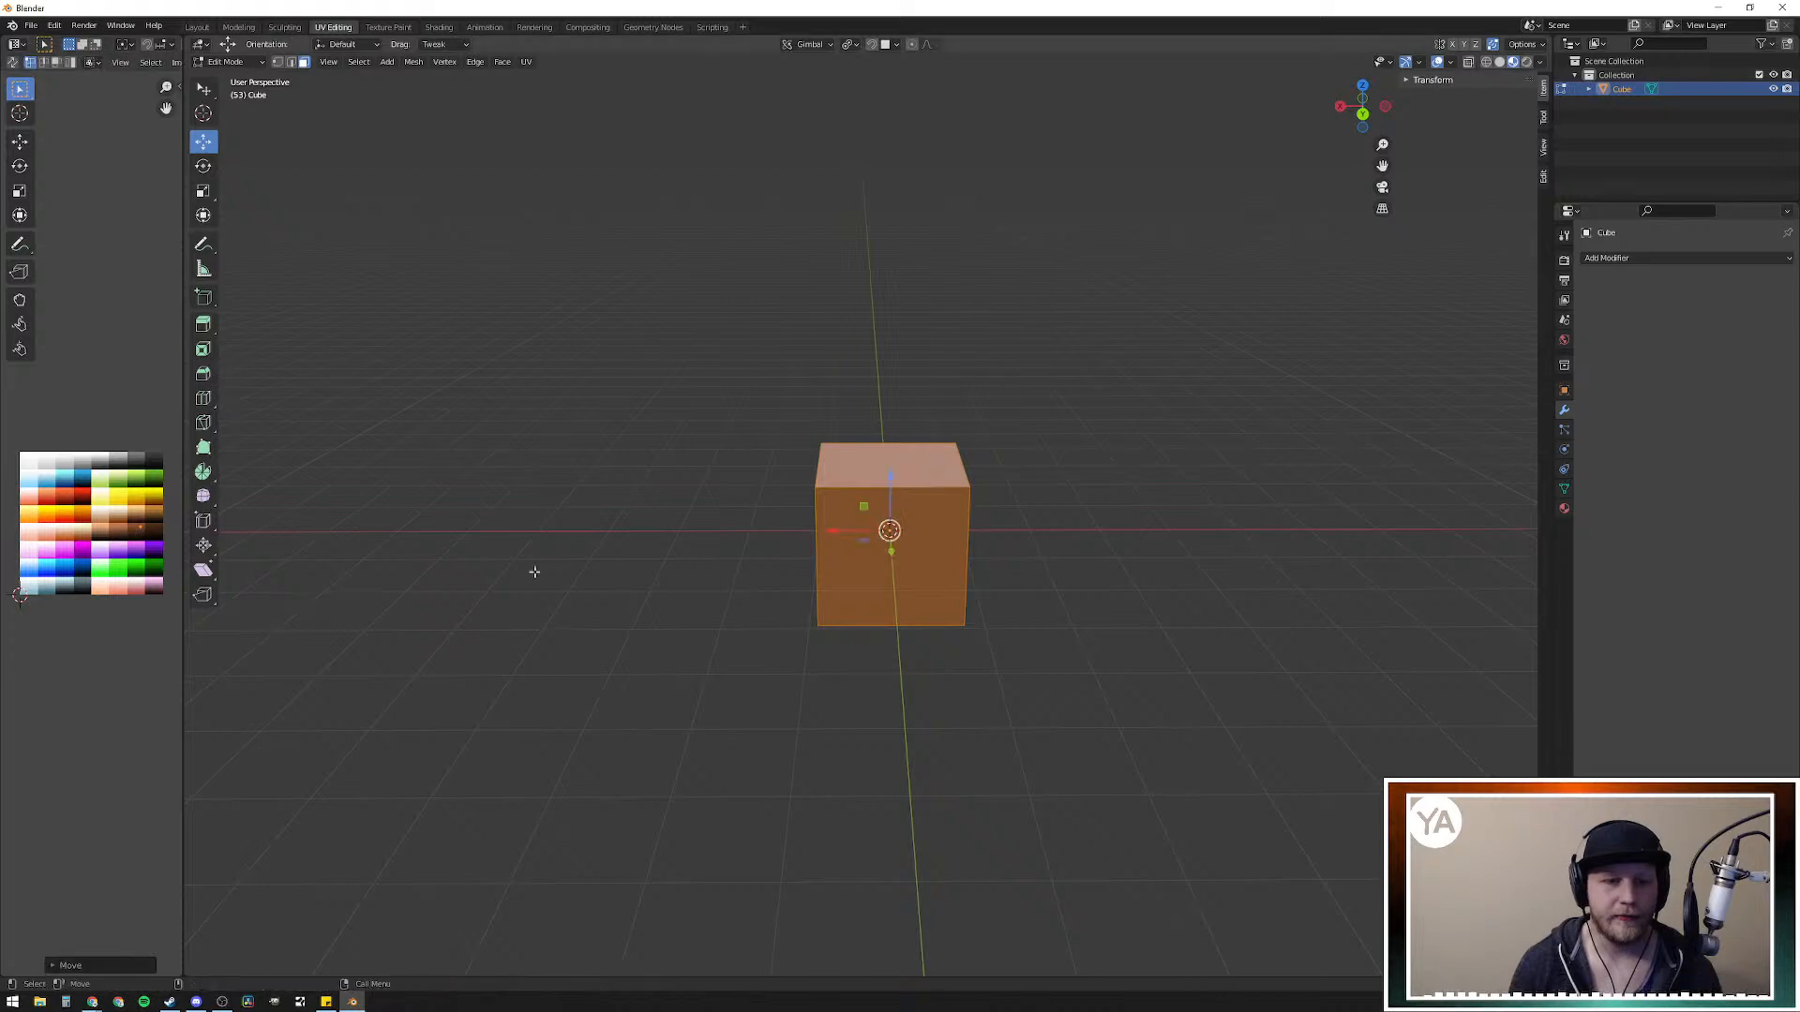
{"action": "left_click", "coordinate": [1257, 606]}
{"action": "middle_click_drag", "start_coordinate": [1257, 607], "coordinate": [1096, 768]}
{"action": "key", "text": "a"}
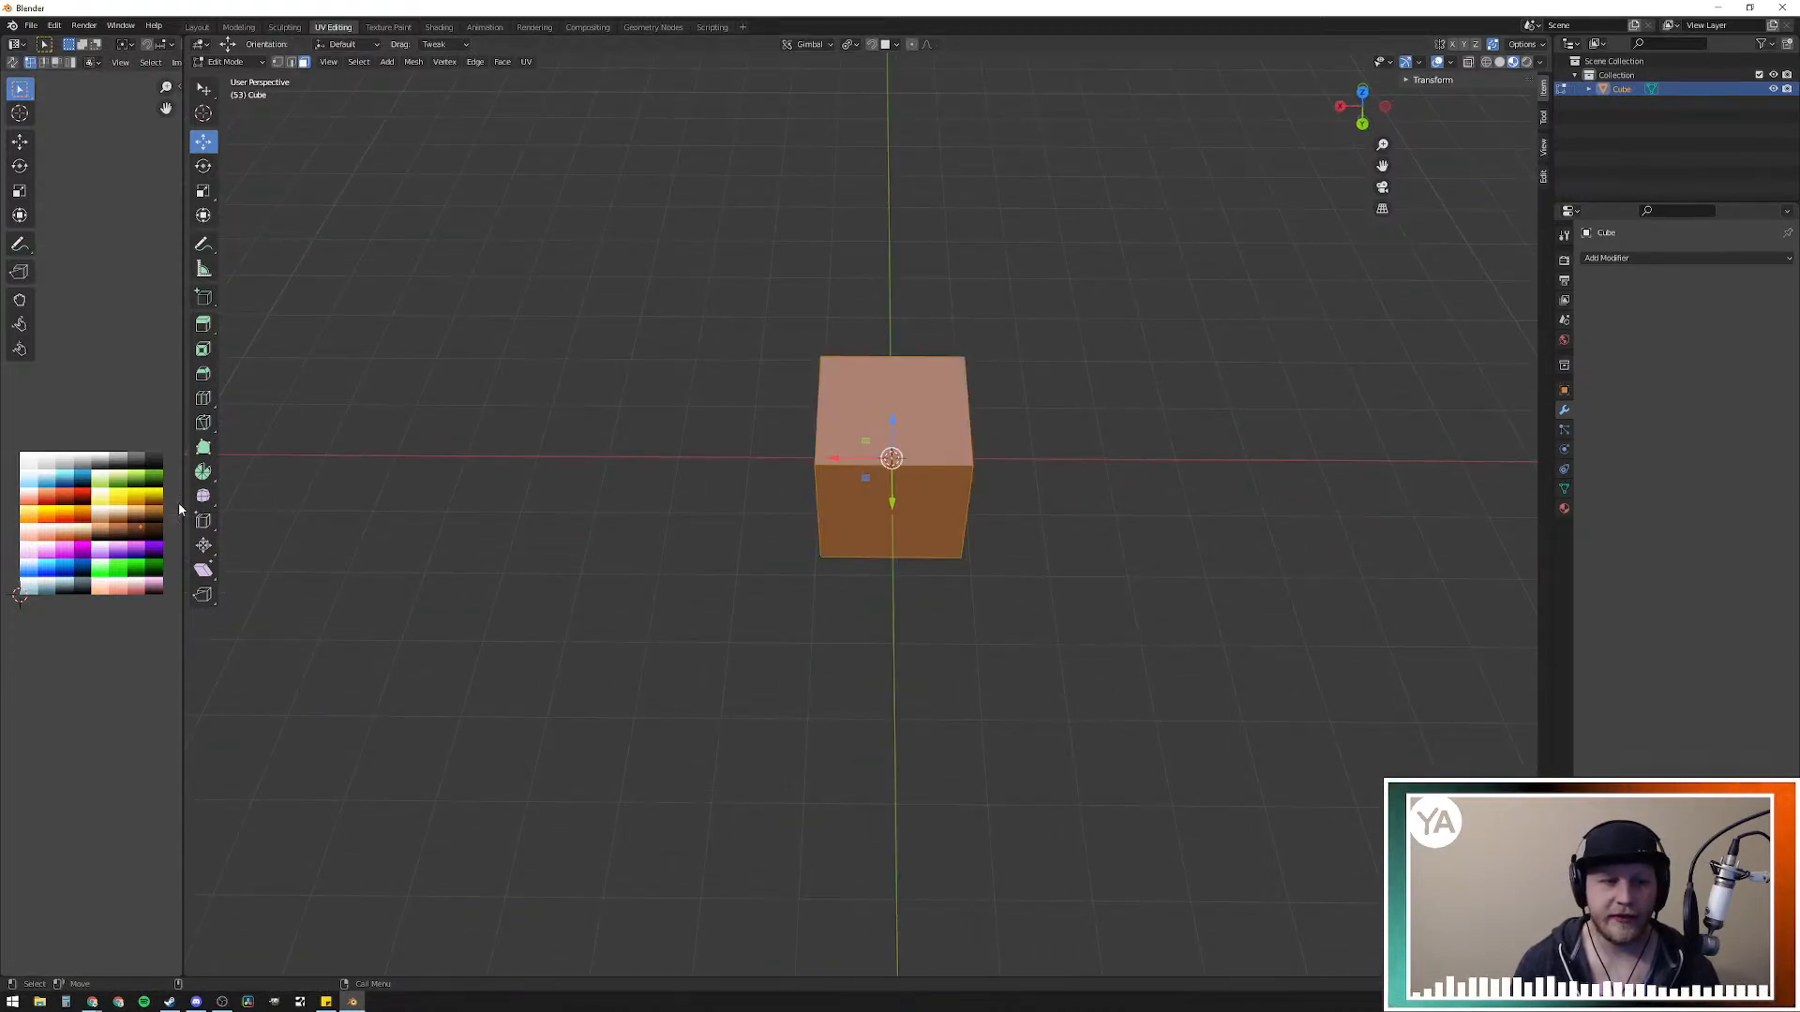
{"action": "key", "text": "g"}
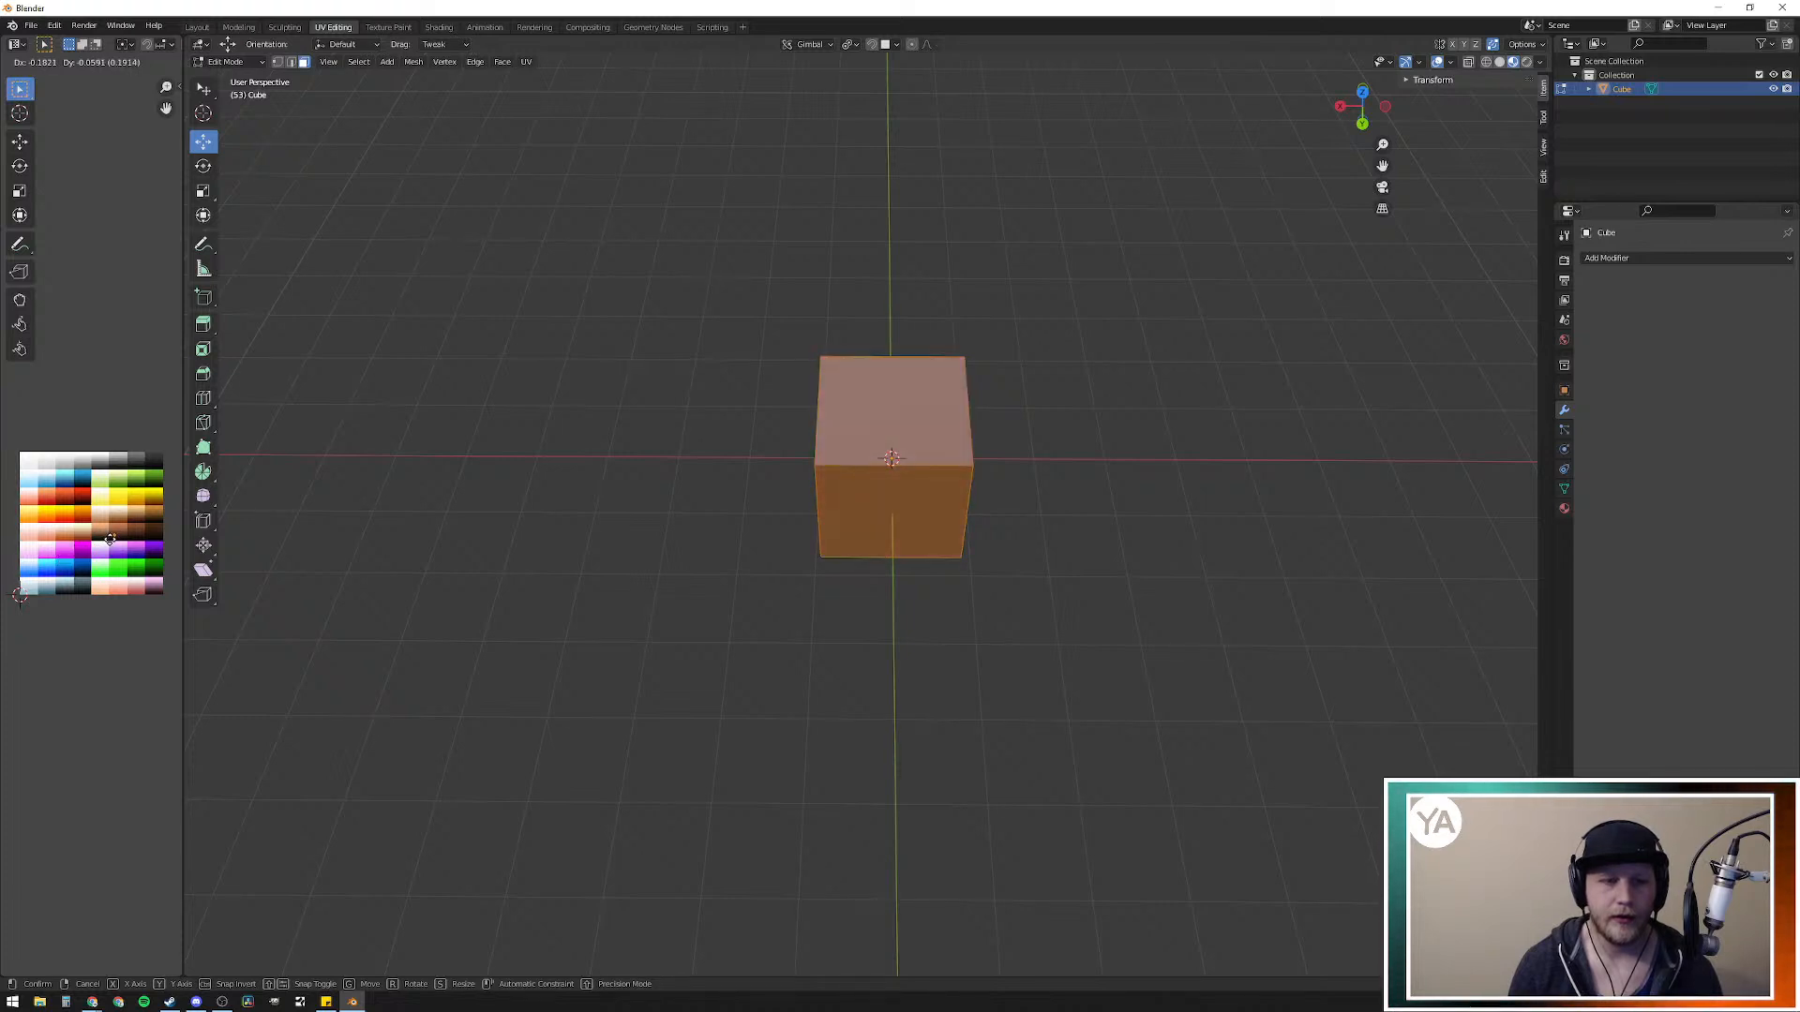
{"action": "left_click", "coordinate": [118, 545]}
{"action": "left_click", "coordinate": [1101, 474]}
{"action": "middle_click_drag", "start_coordinate": [1294, 558], "coordinate": [1000, 514]}
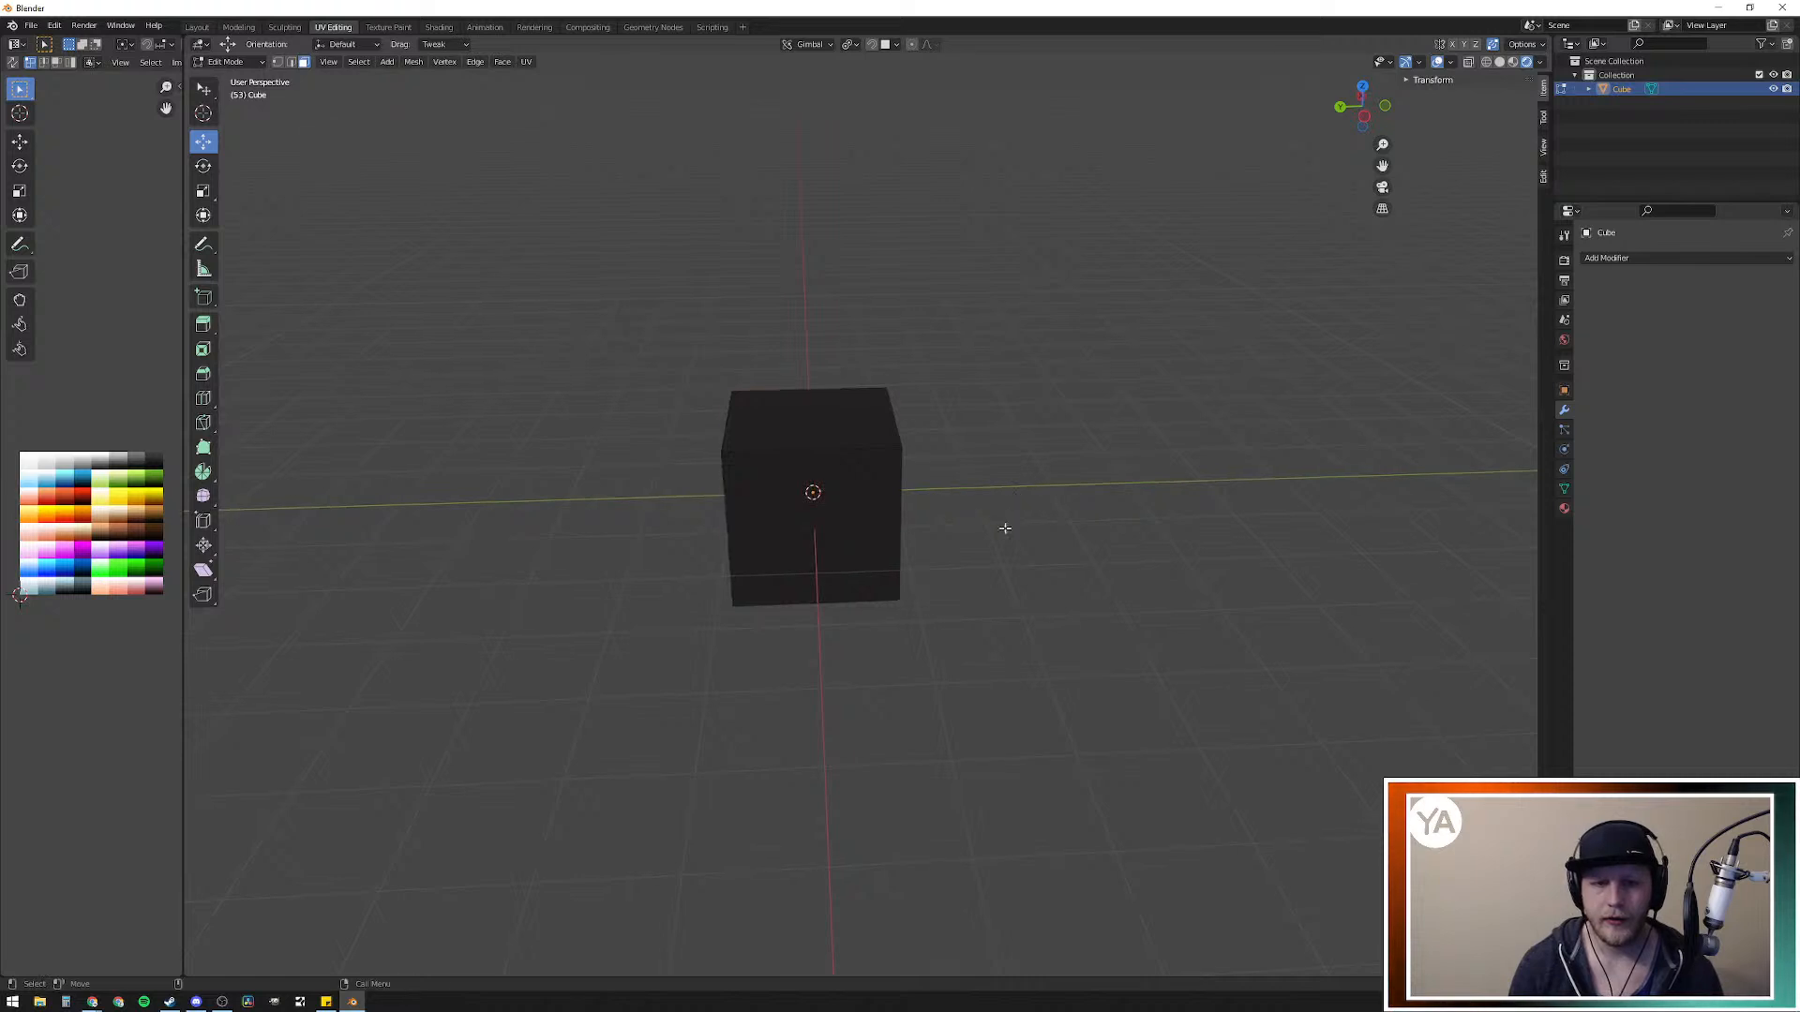
{"action": "key", "text": "a"}
{"action": "key", "text": "g"}
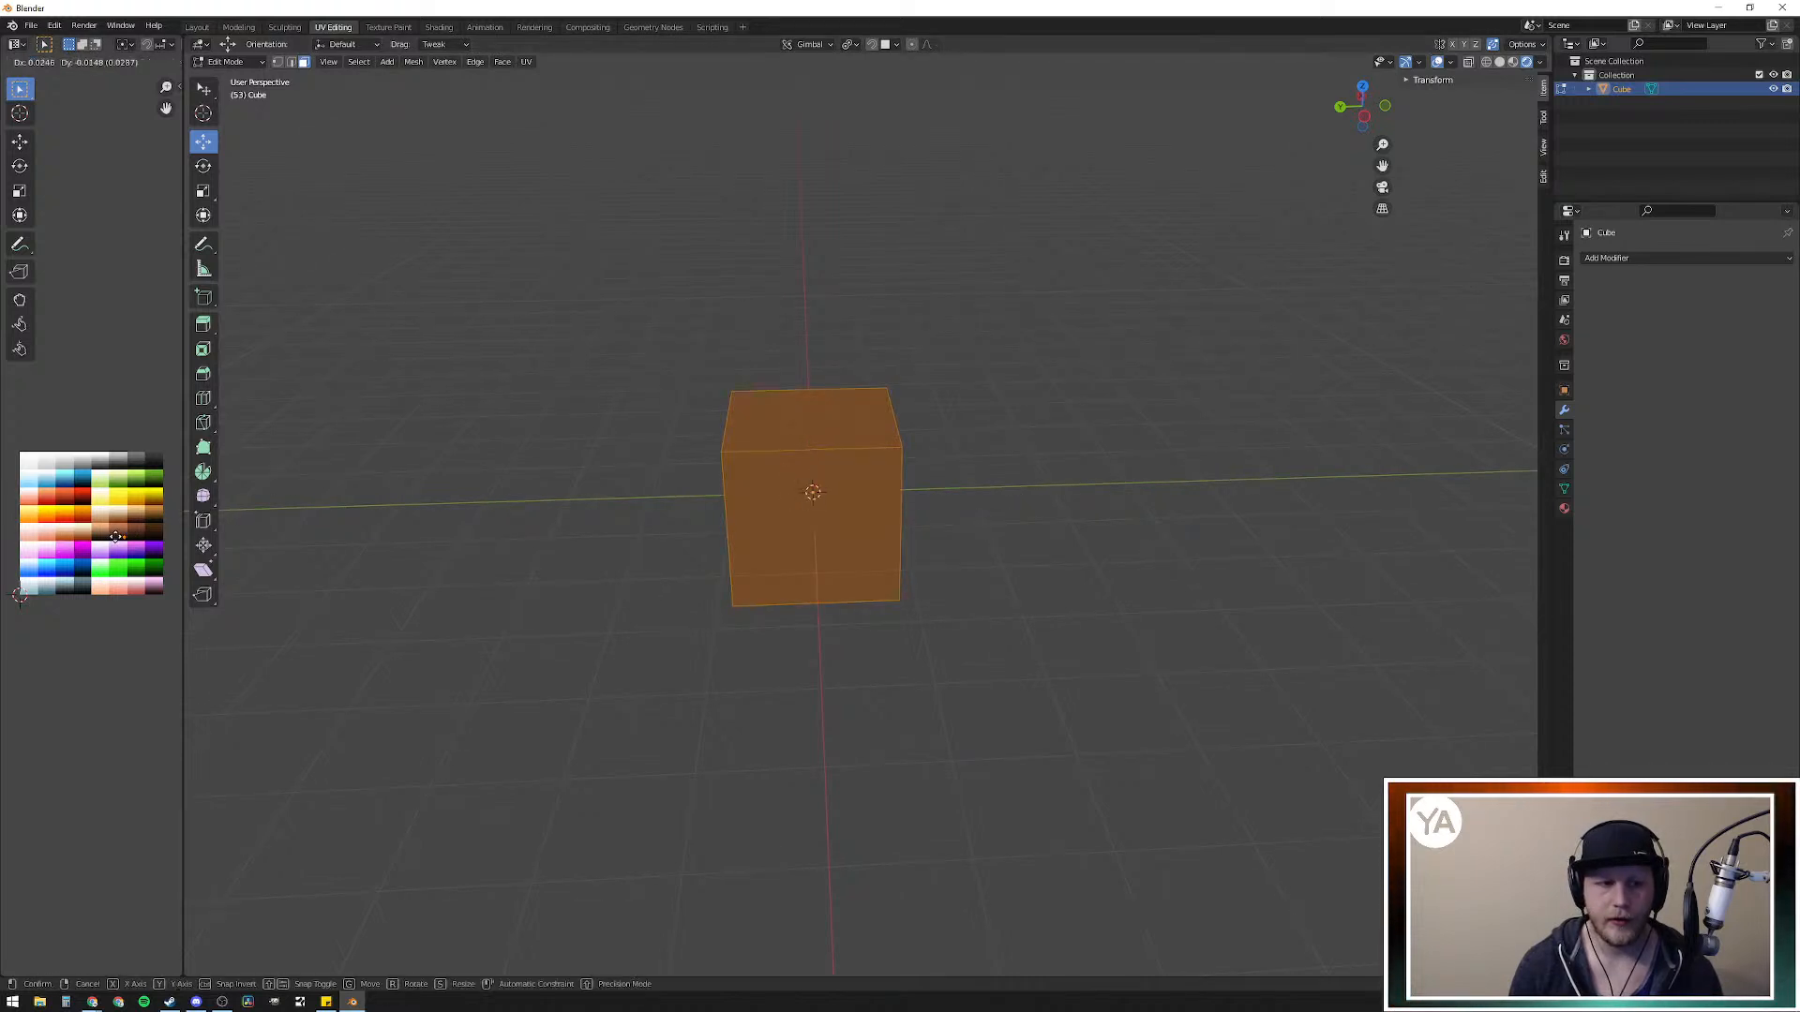
{"action": "left_click", "coordinate": [112, 523]}
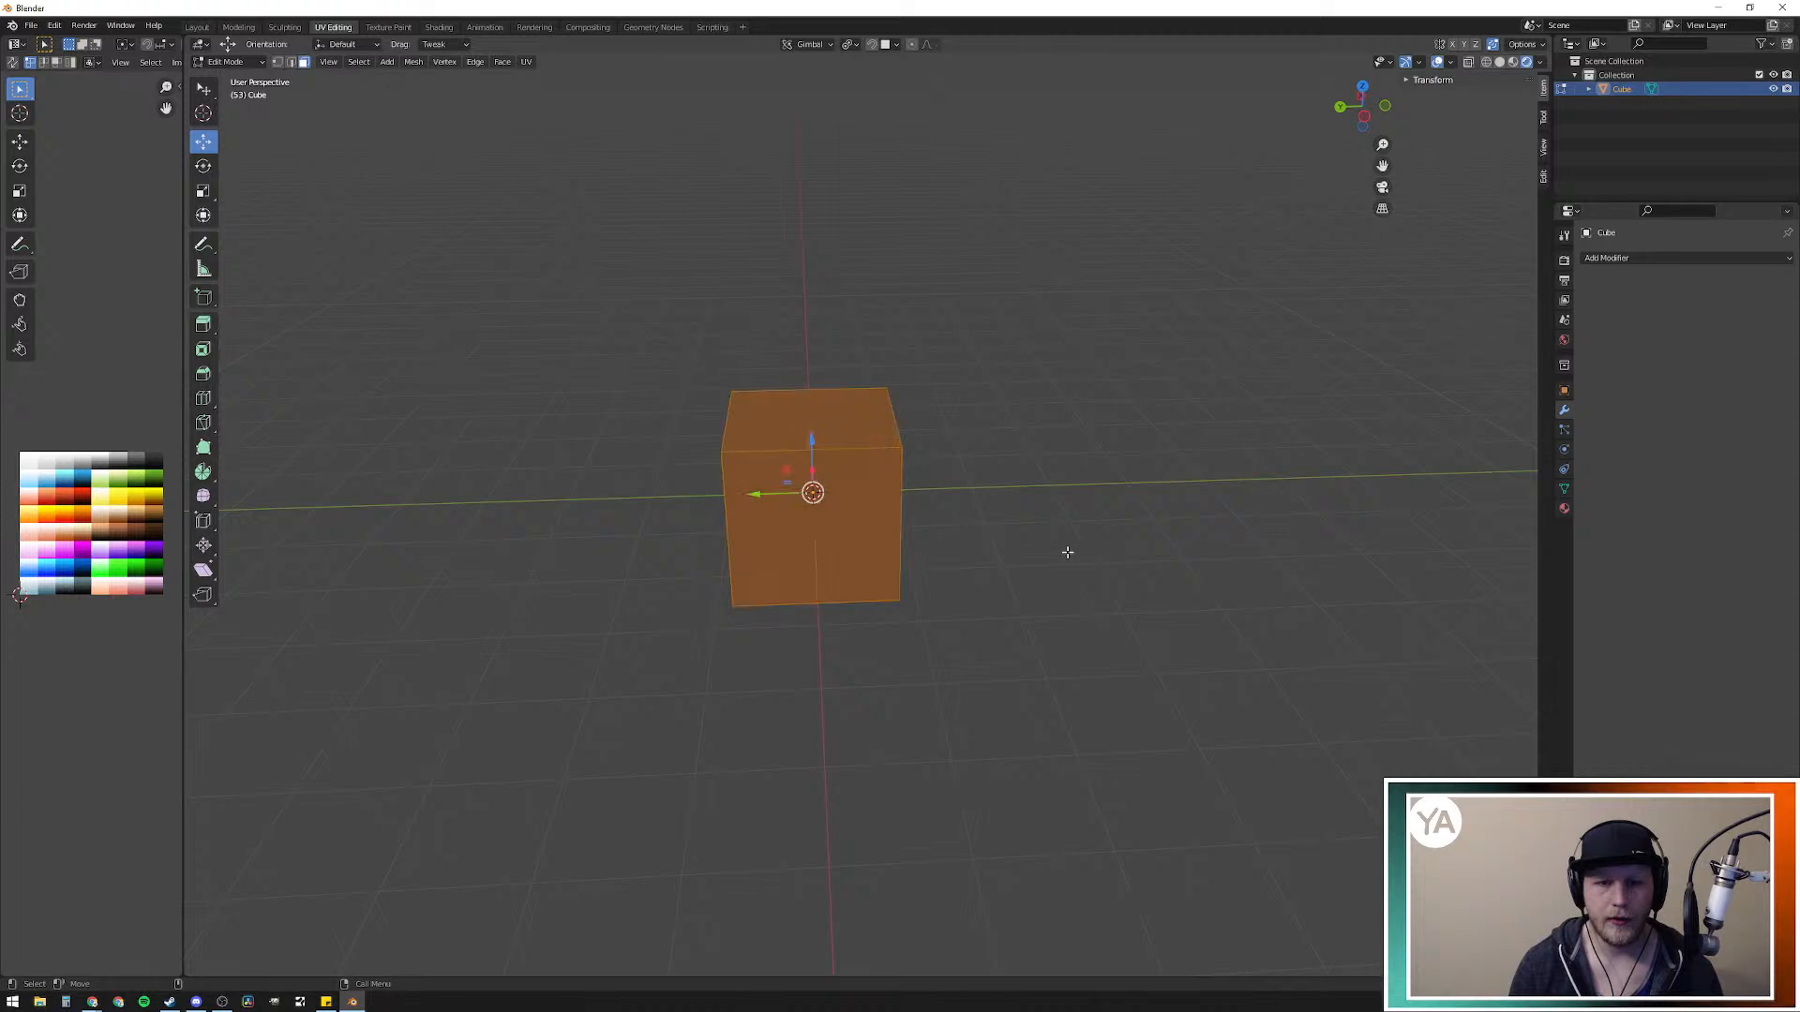
Step: Compare the cube in Wireframe, Material Preview and Rendered viewport shading and leave the viewport in Solid
{"action": "key", "text": "z"}
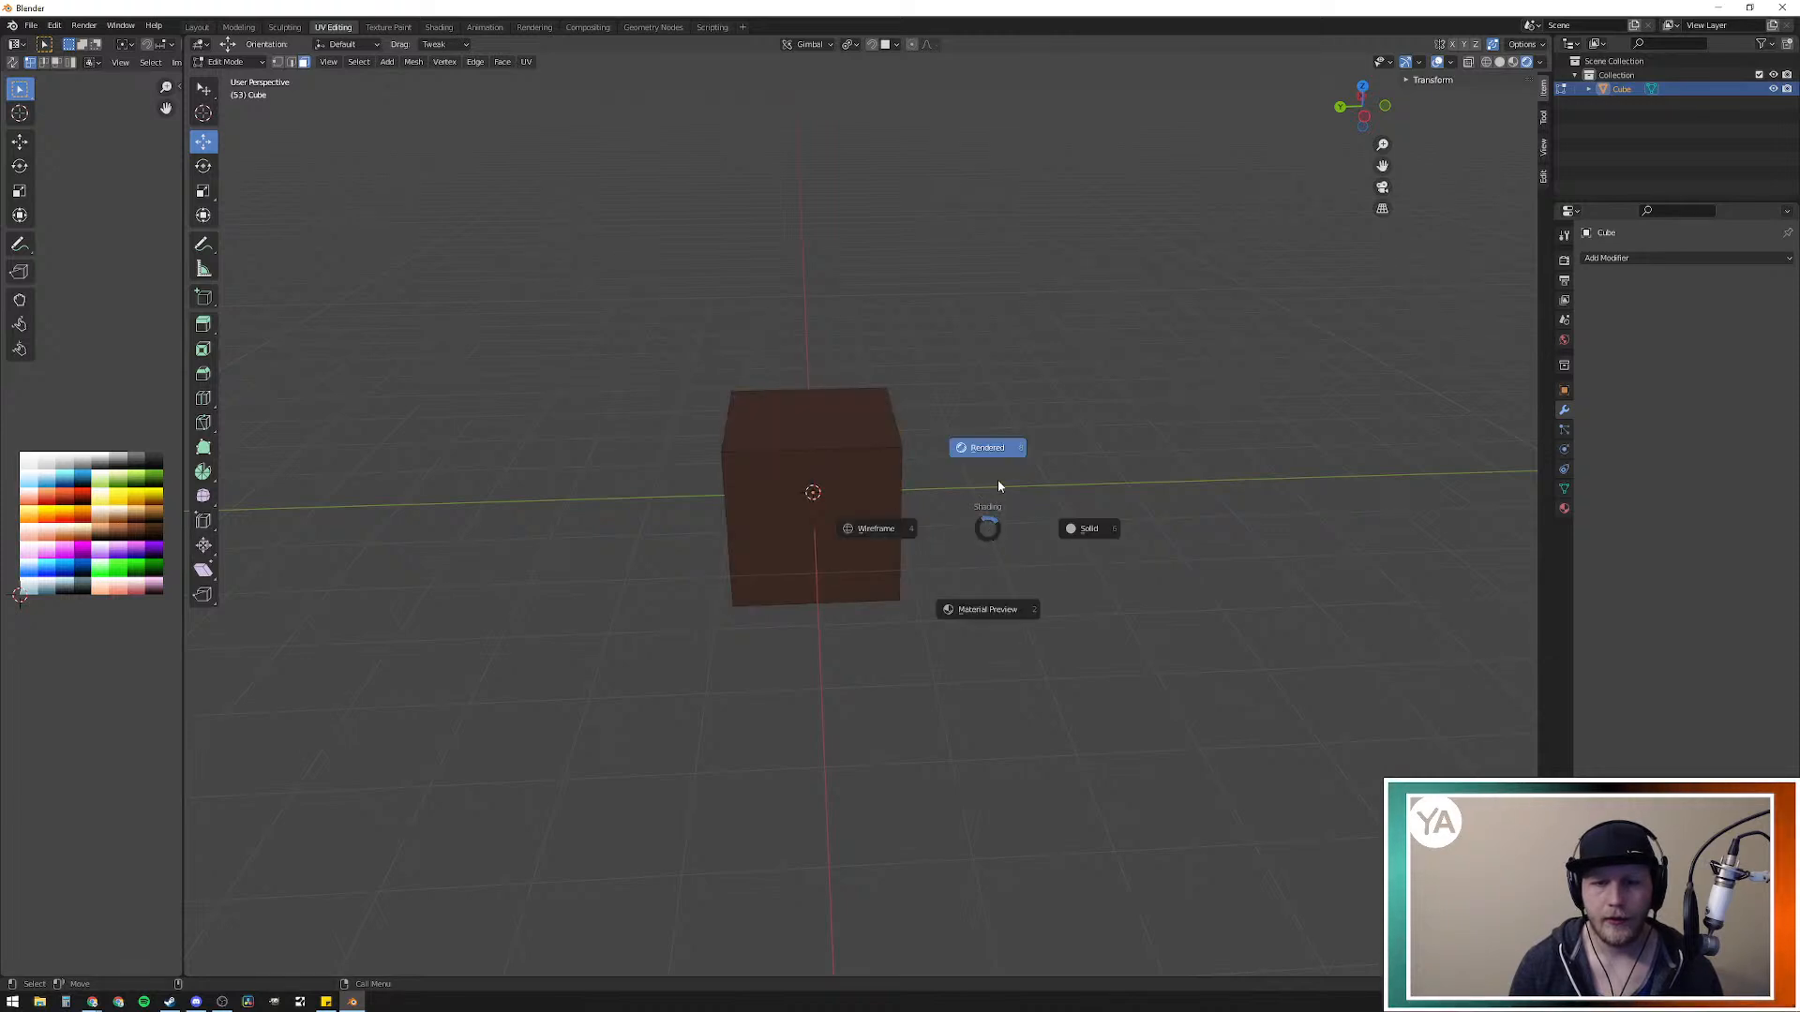
{"action": "left_click", "coordinate": [1129, 534]}
{"action": "mouse_move", "coordinate": [1021, 488]}
{"action": "middle_mouse_down"}
{"action": "mouse_move", "coordinate": [944, 546]}
{"action": "mouse_move", "coordinate": [956, 515]}
{"action": "middle_mouse_up"}
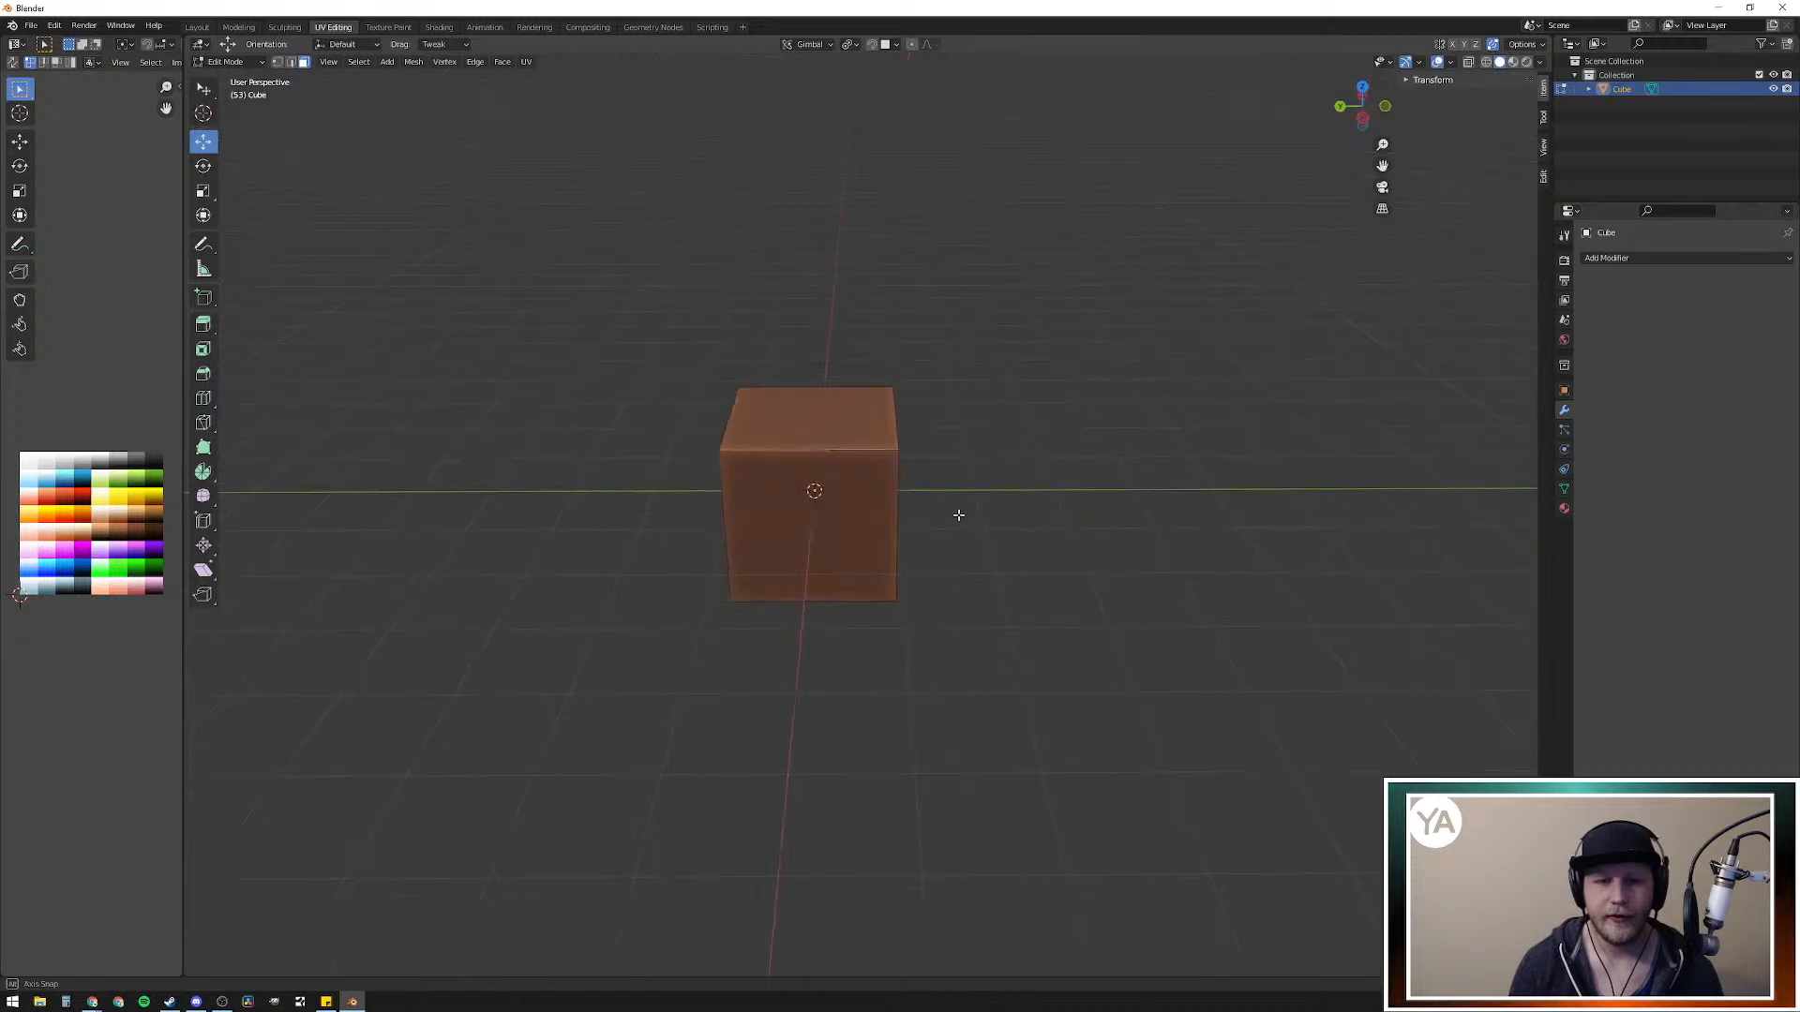
{"action": "key", "text": "z"}
{"action": "left_click", "coordinate": [829, 530]}
{"action": "key", "text": "z"}
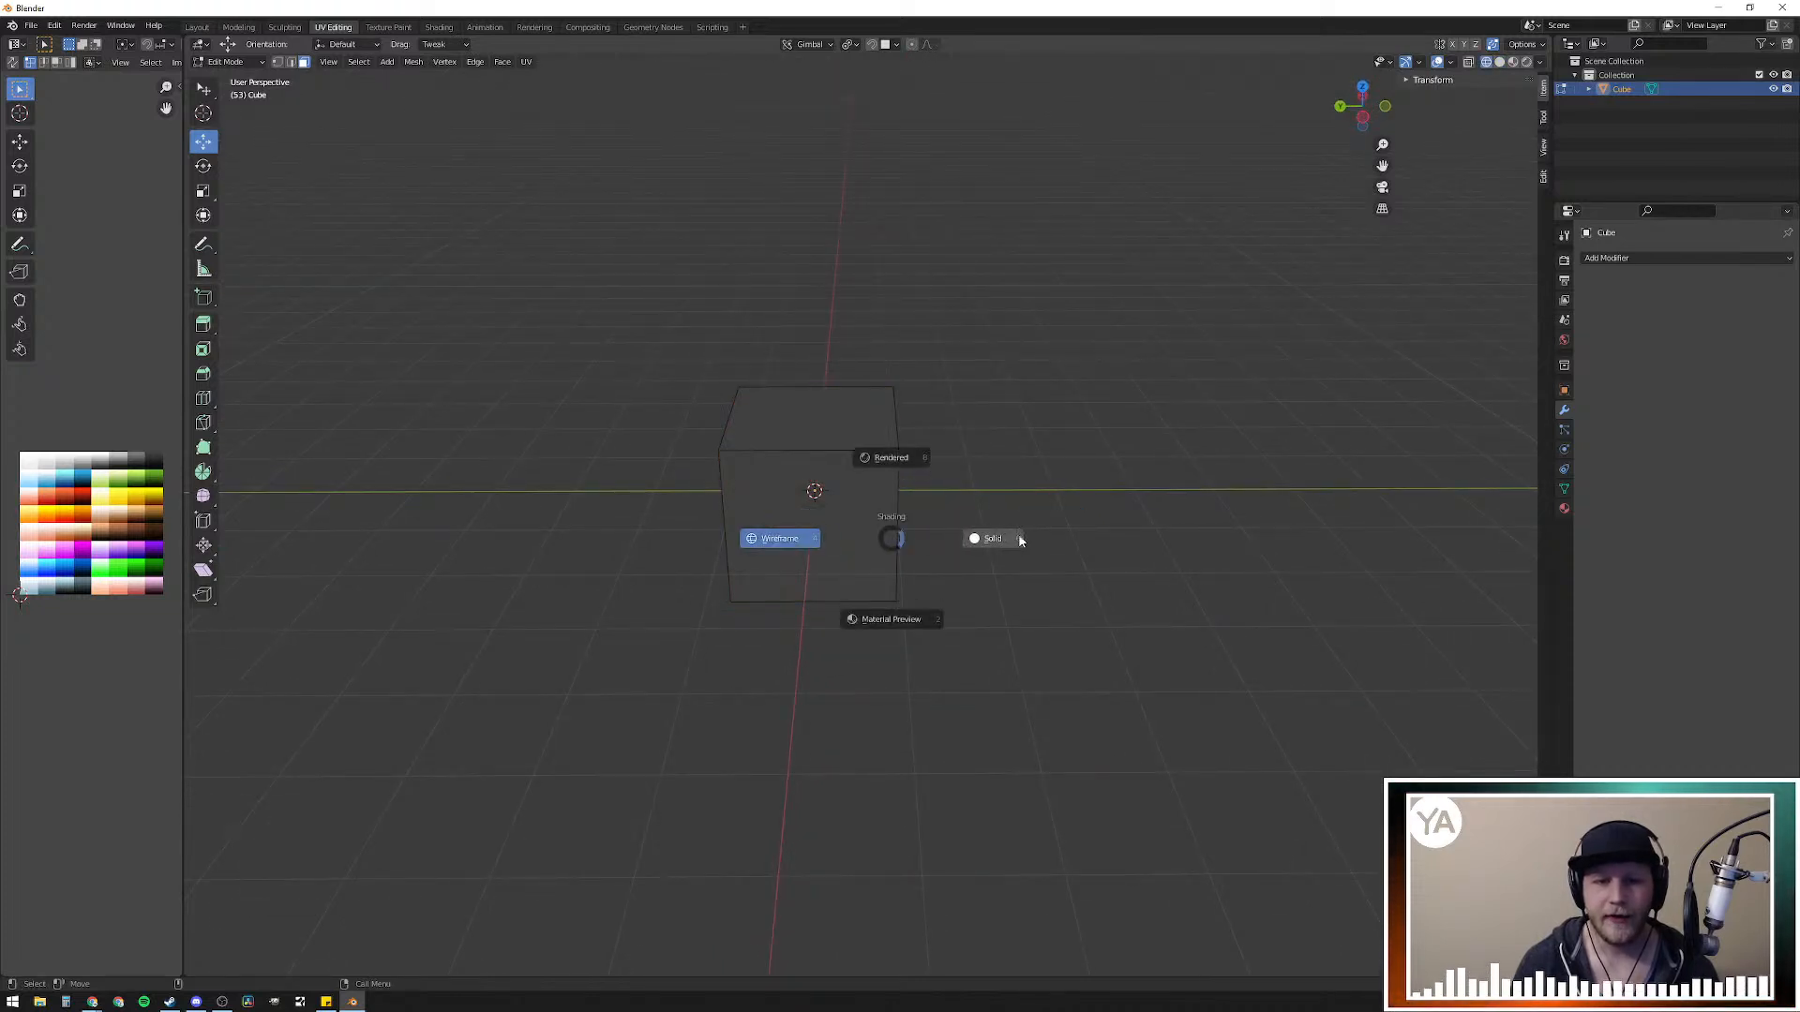
{"action": "left_click", "coordinate": [1017, 537]}
{"action": "key", "text": "z"}
{"action": "left_click", "coordinate": [945, 608]}
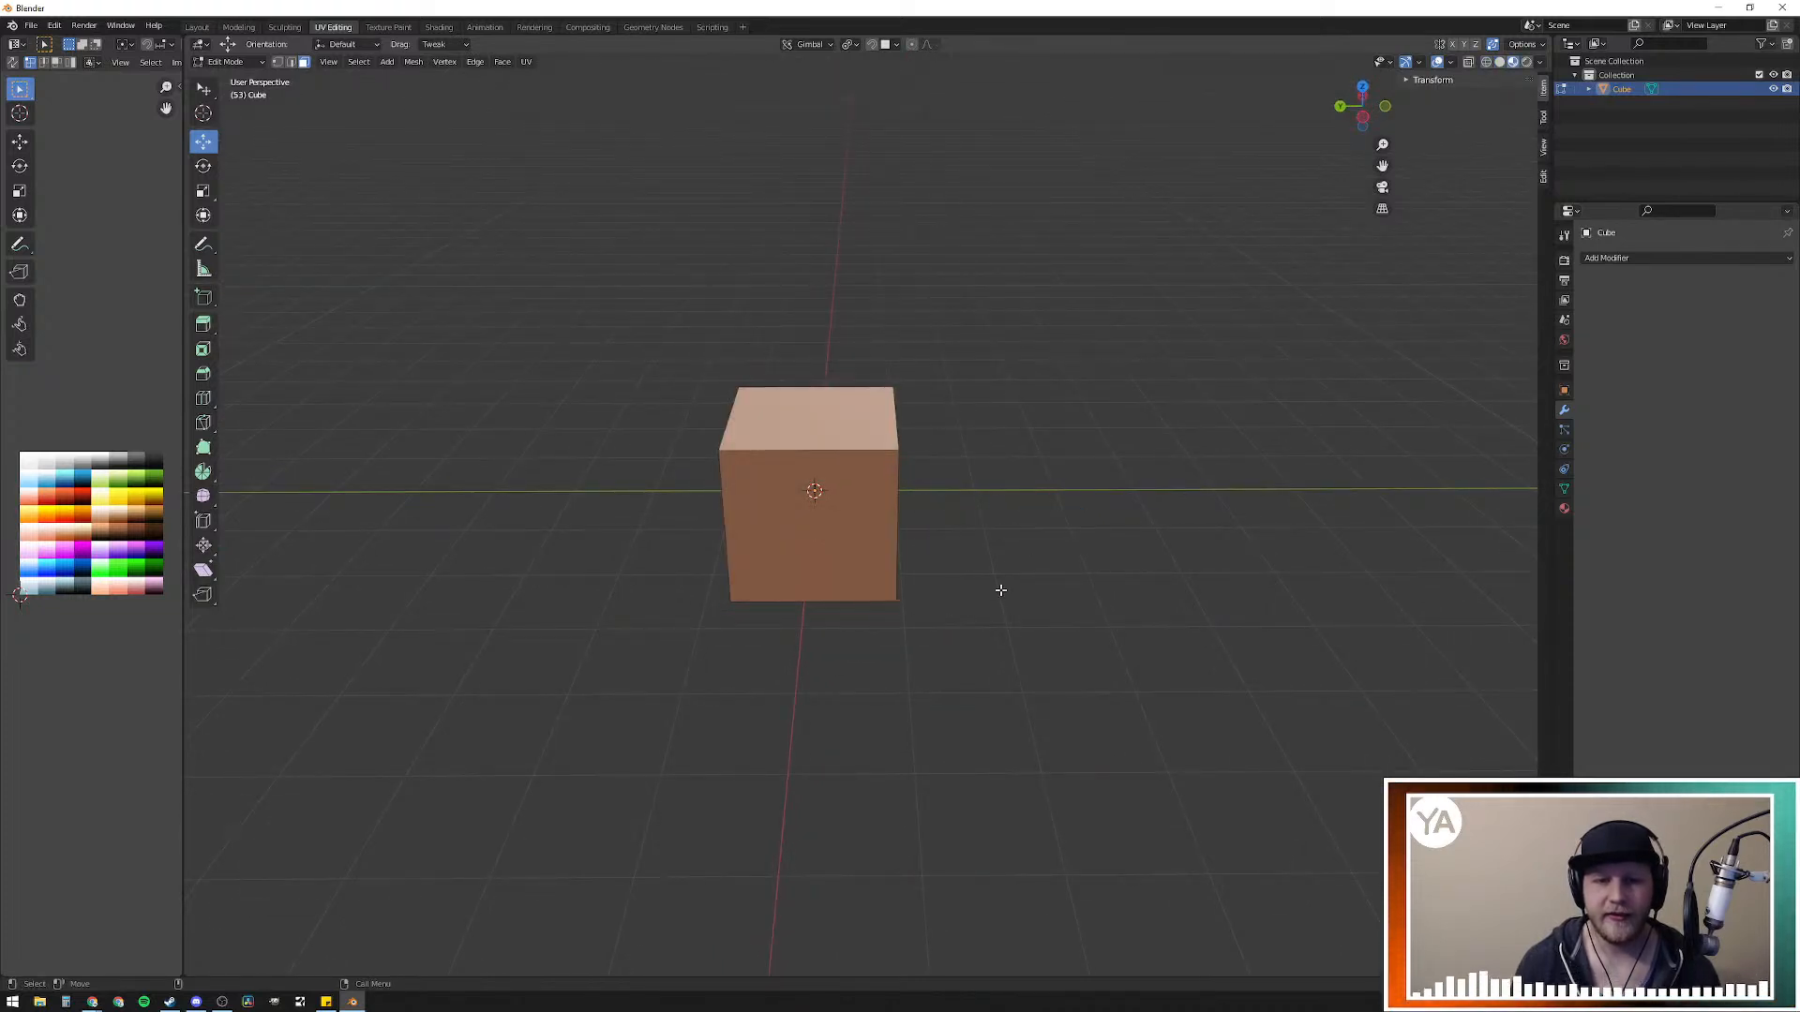
{"action": "key", "text": "z"}
{"action": "left_click", "coordinate": [940, 568]}
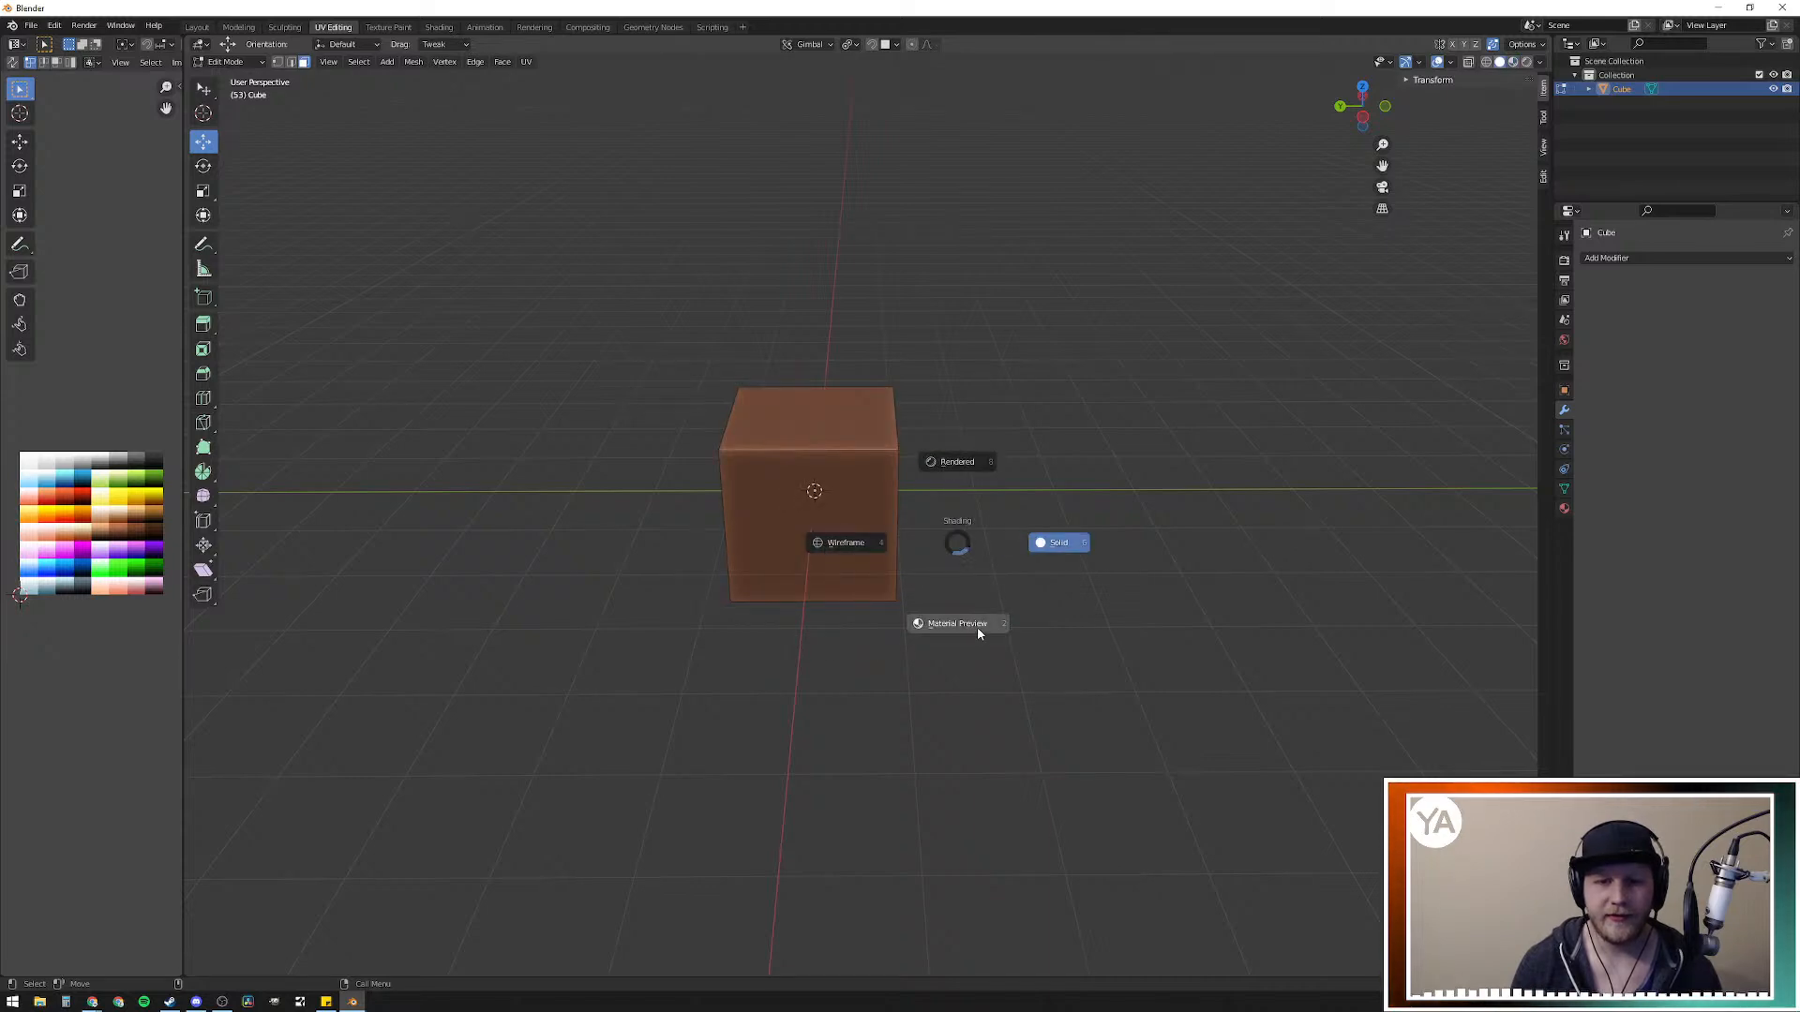
{"action": "left_click", "coordinate": [959, 440]}
{"action": "key", "text": "z"}
{"action": "left_click", "coordinate": [989, 551]}
{"action": "key", "text": "z"}
{"action": "left_click", "coordinate": [1082, 547]}
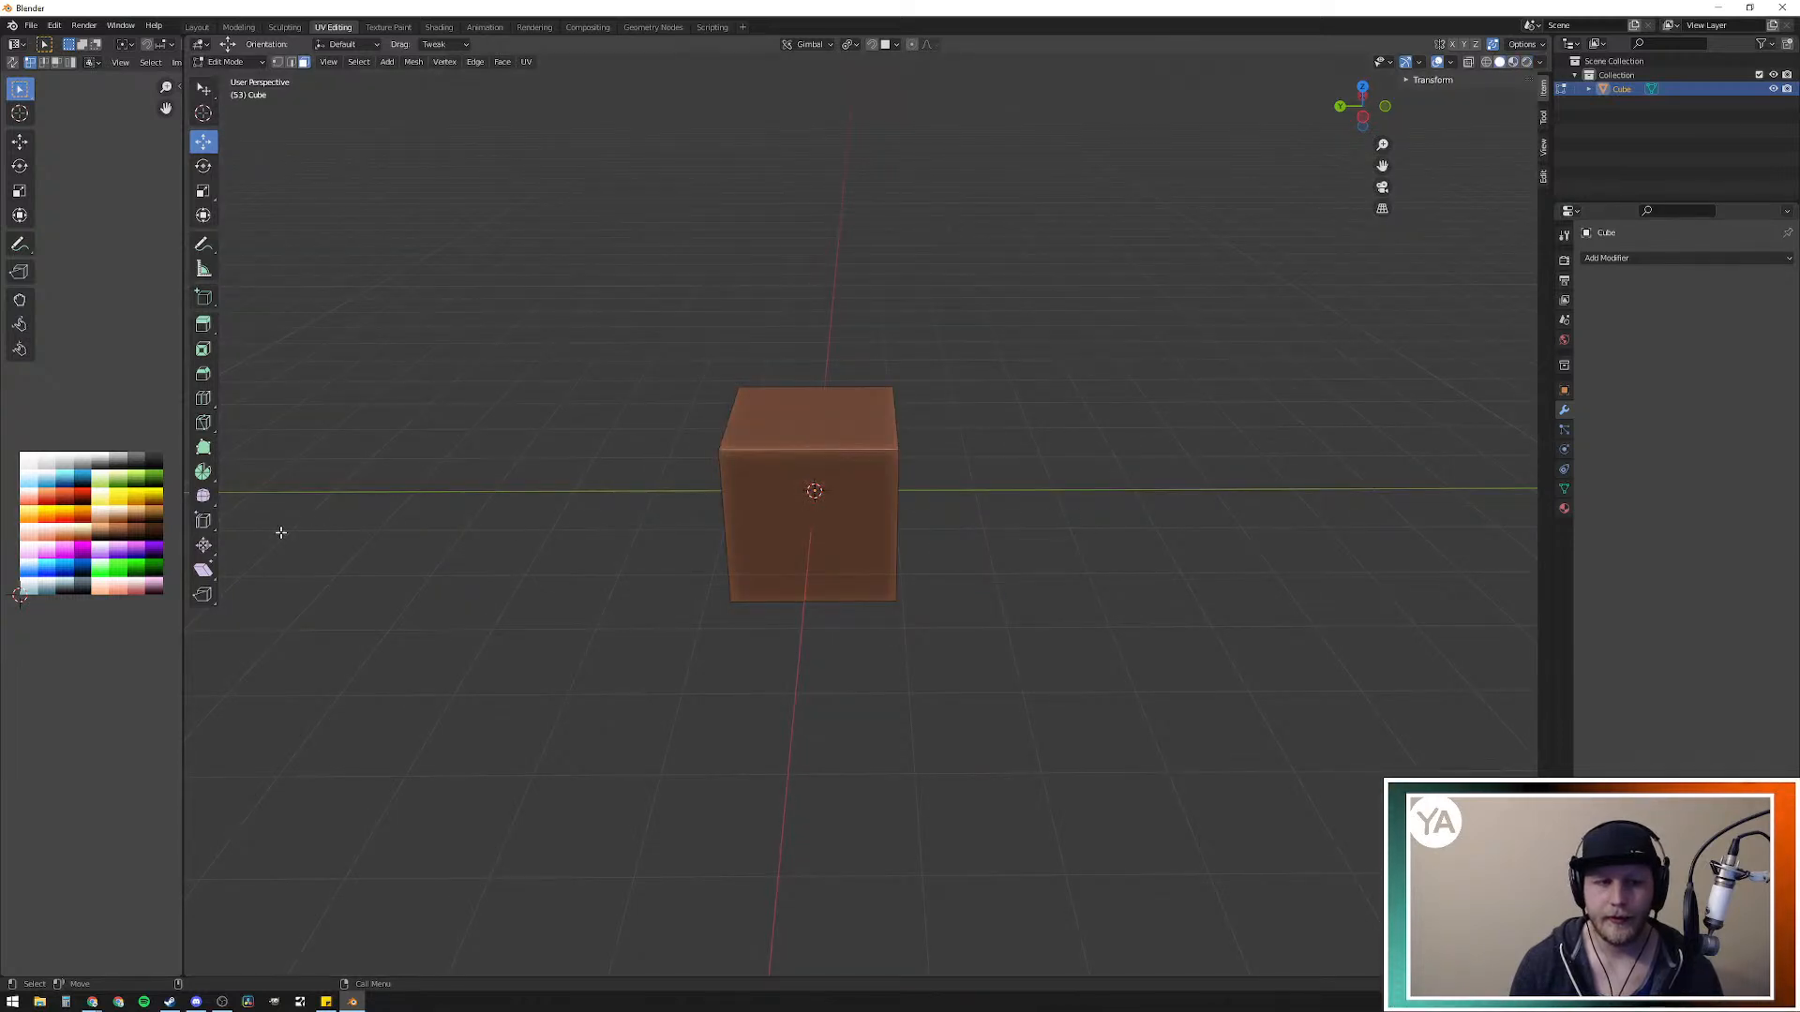
Step: Recolour the whole cube by moving its UVs onto a darker brown swatch, and deselect the mesh
{"action": "key", "text": "a"}
{"action": "key", "text": "g"}
{"action": "left_click", "coordinate": [120, 534]}
{"action": "left_click", "coordinate": [1183, 559]}
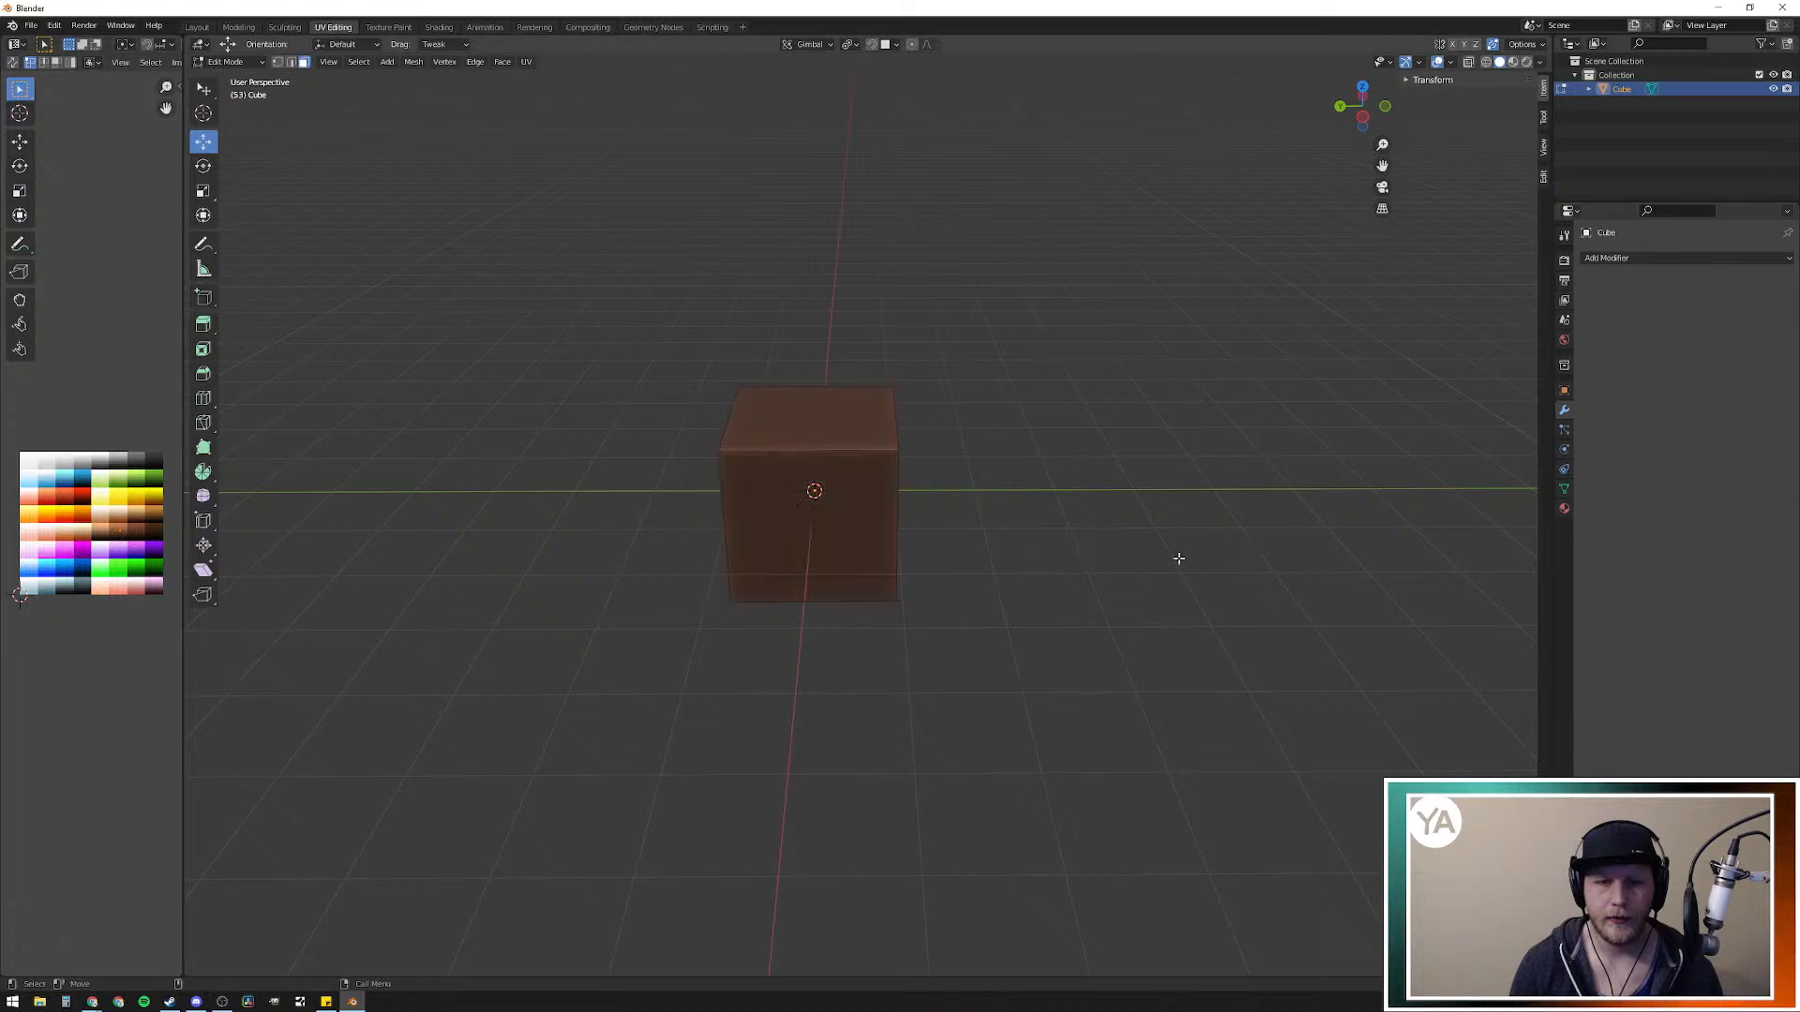
Step: Flatten the whole cube to about 0.06 along Z and stretch it to about 2 along Y to form a thin slab
{"action": "middle_click_drag", "start_coordinate": [1025, 522], "coordinate": [1087, 519]}
{"action": "key", "text": "a"}
{"action": "key", "text": "s"}
{"action": "key", "text": "z"}
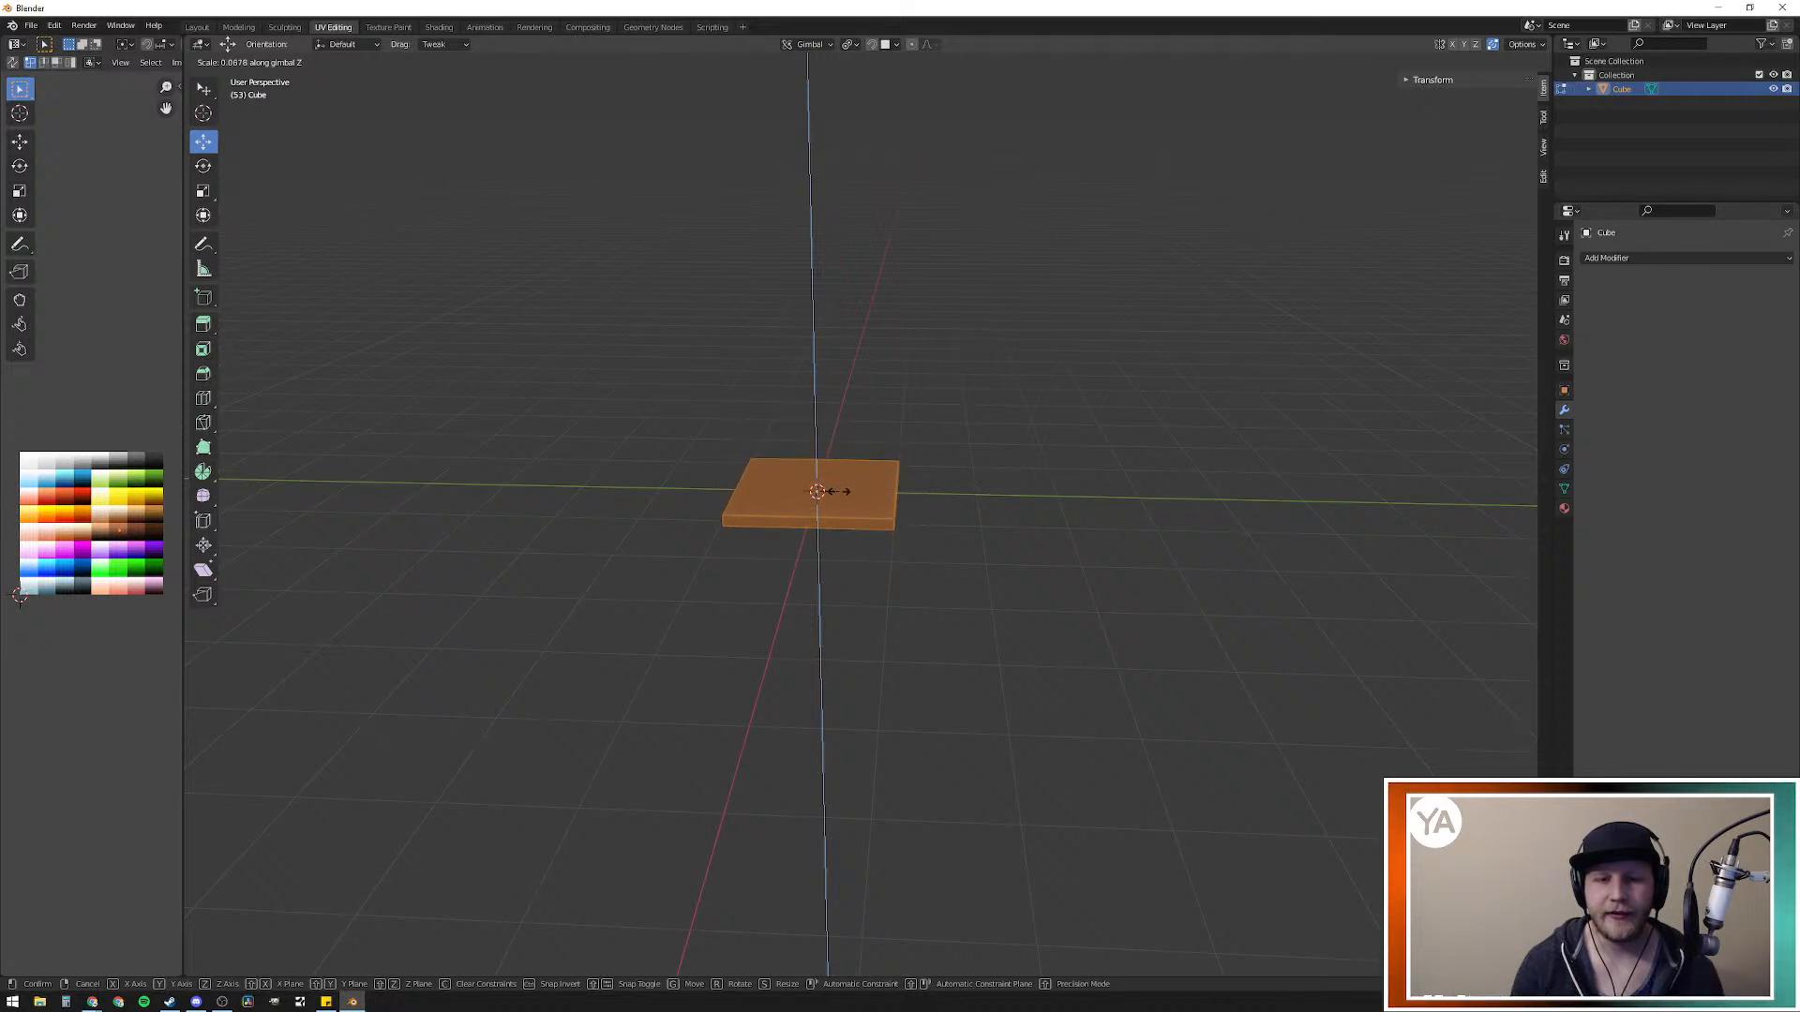
{"action": "left_click", "coordinate": [836, 488]}
{"action": "middle_click_drag", "start_coordinate": [1033, 503], "coordinate": [1033, 537]}
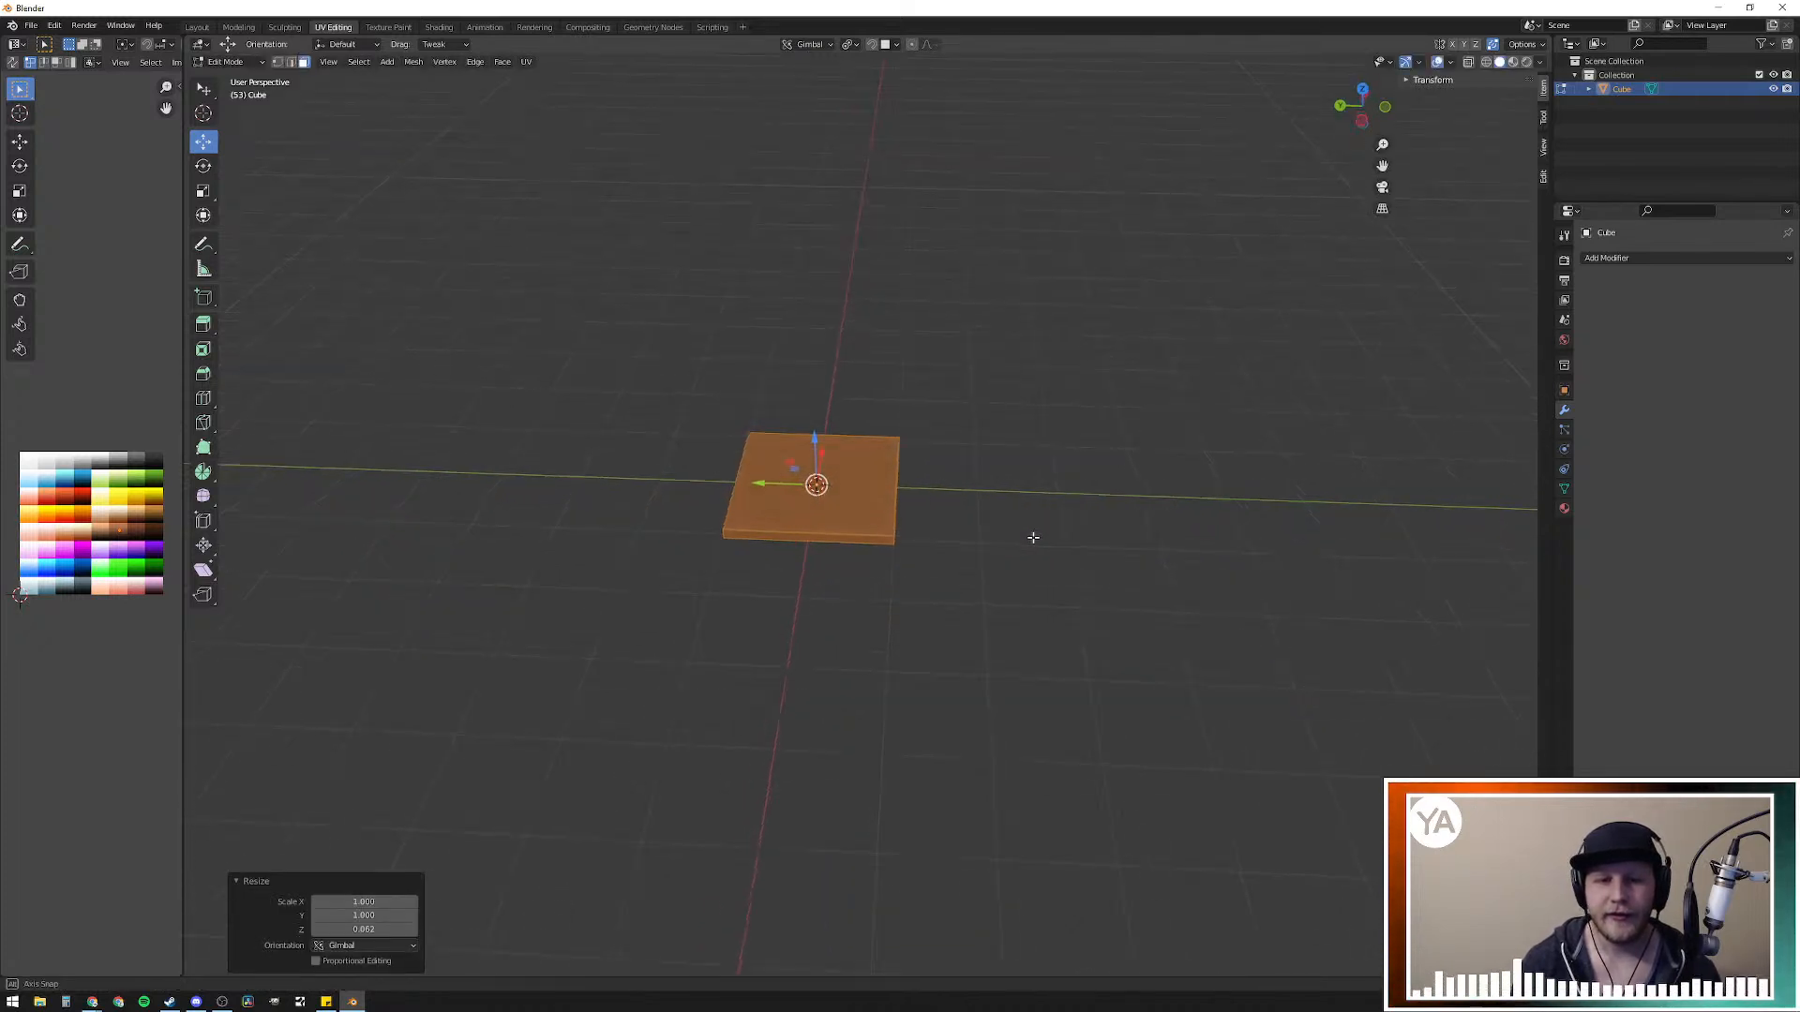
{"action": "key", "text": "s"}
{"action": "key", "text": "y"}
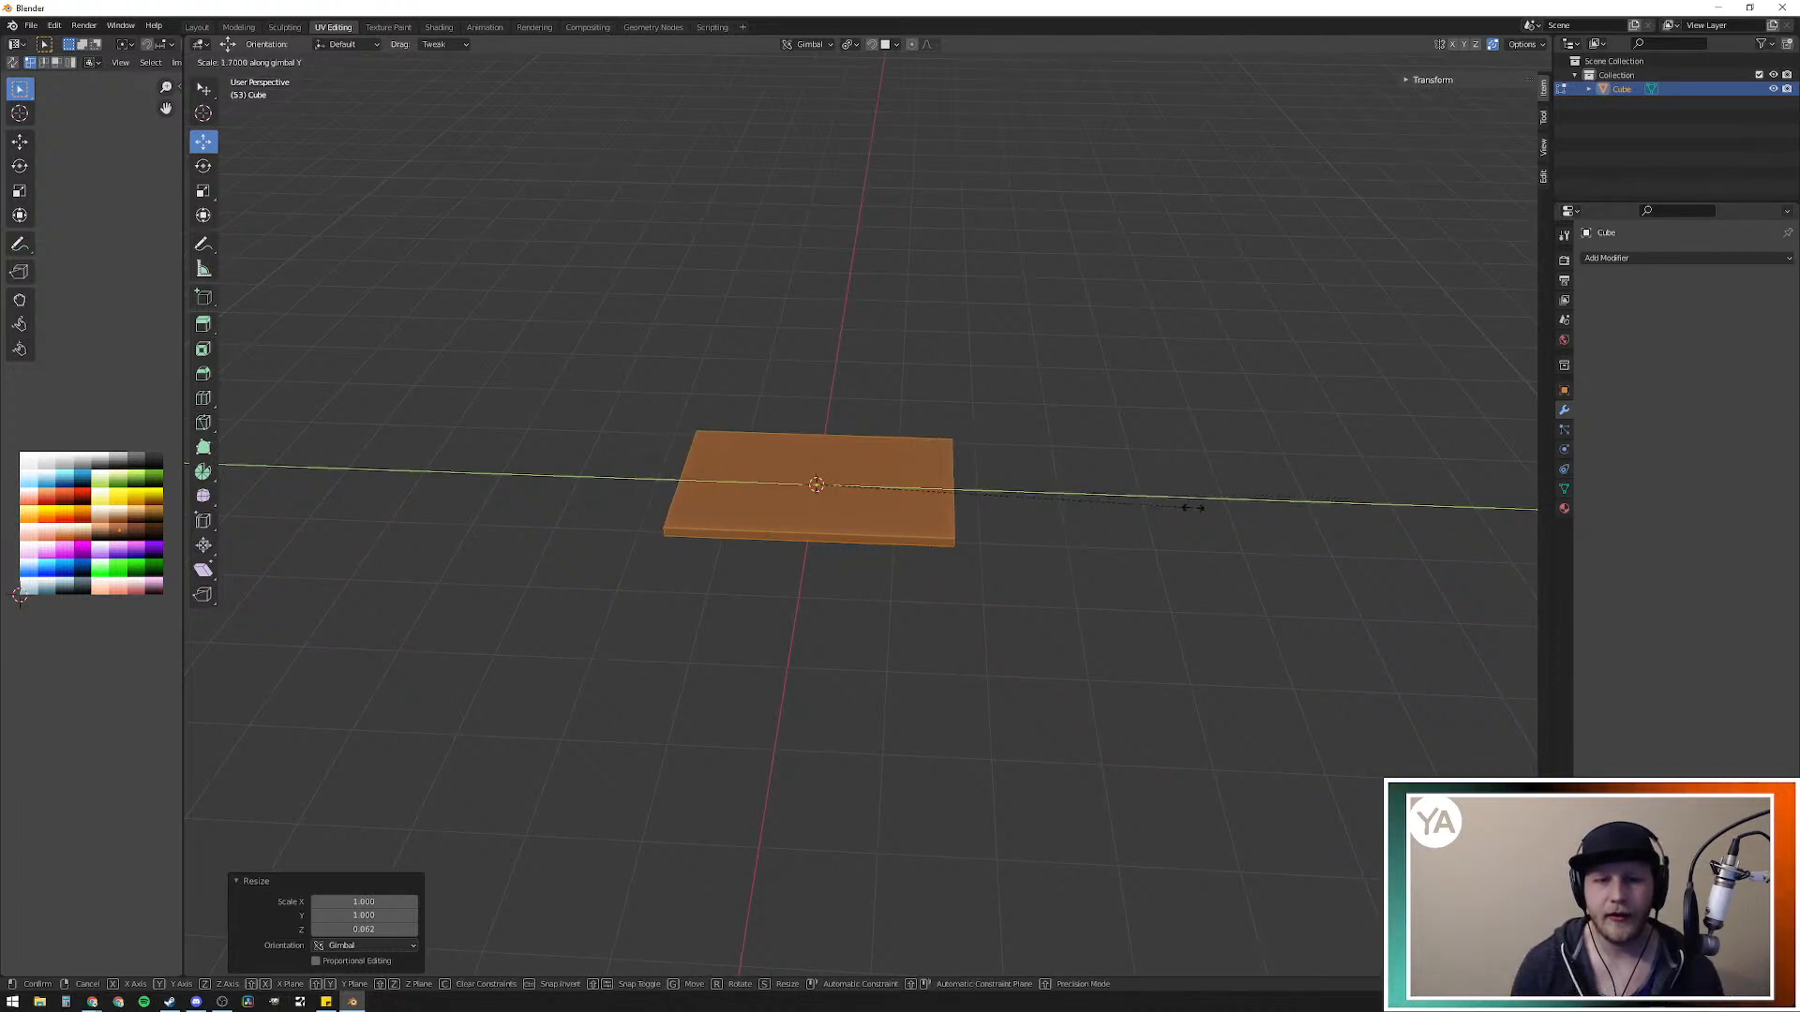
{"action": "left_click", "coordinate": [1250, 509]}
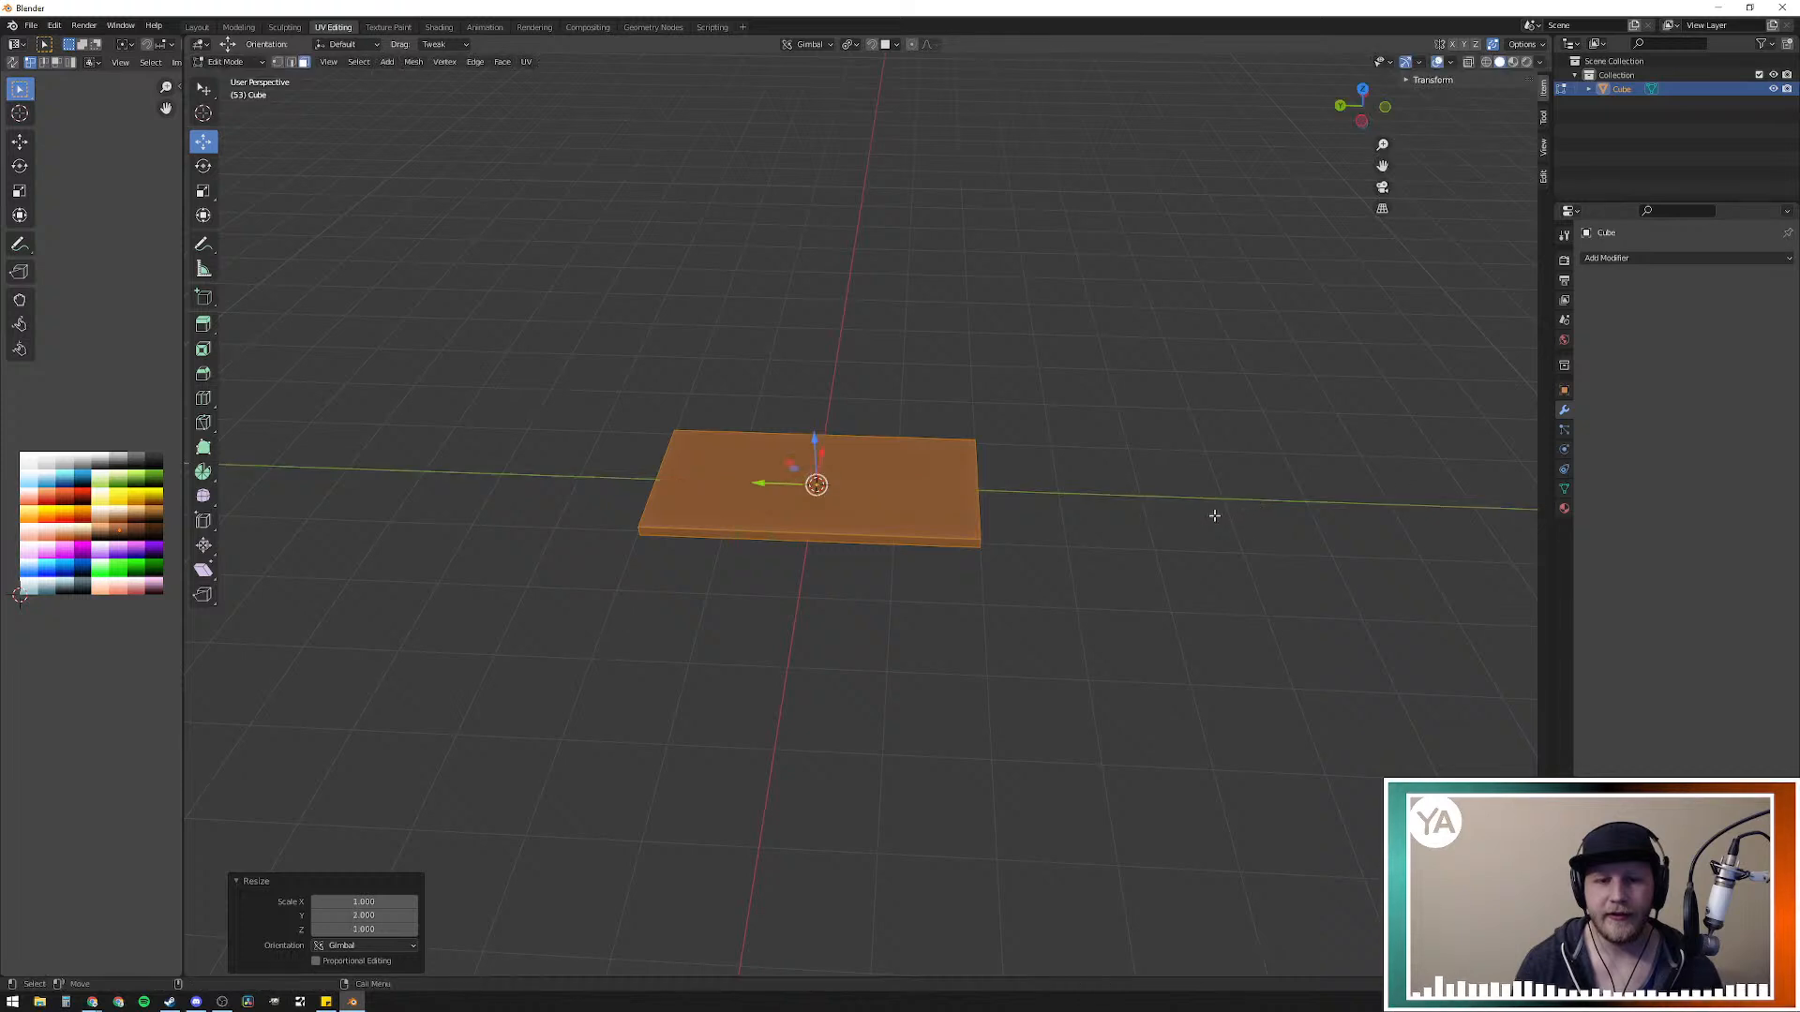
{"action": "left_click", "coordinate": [986, 602]}
Step: Duplicate the slab's top face in place and scale the copy to about 0.5 overall, narrowing it to about 0.2 along Y
{"action": "scroll", "coordinate": [880, 559], "scroll_direction": "up", "scroll_amount": 6}
{"action": "middle_click_drag", "start_coordinate": [827, 567], "coordinate": [719, 595]}
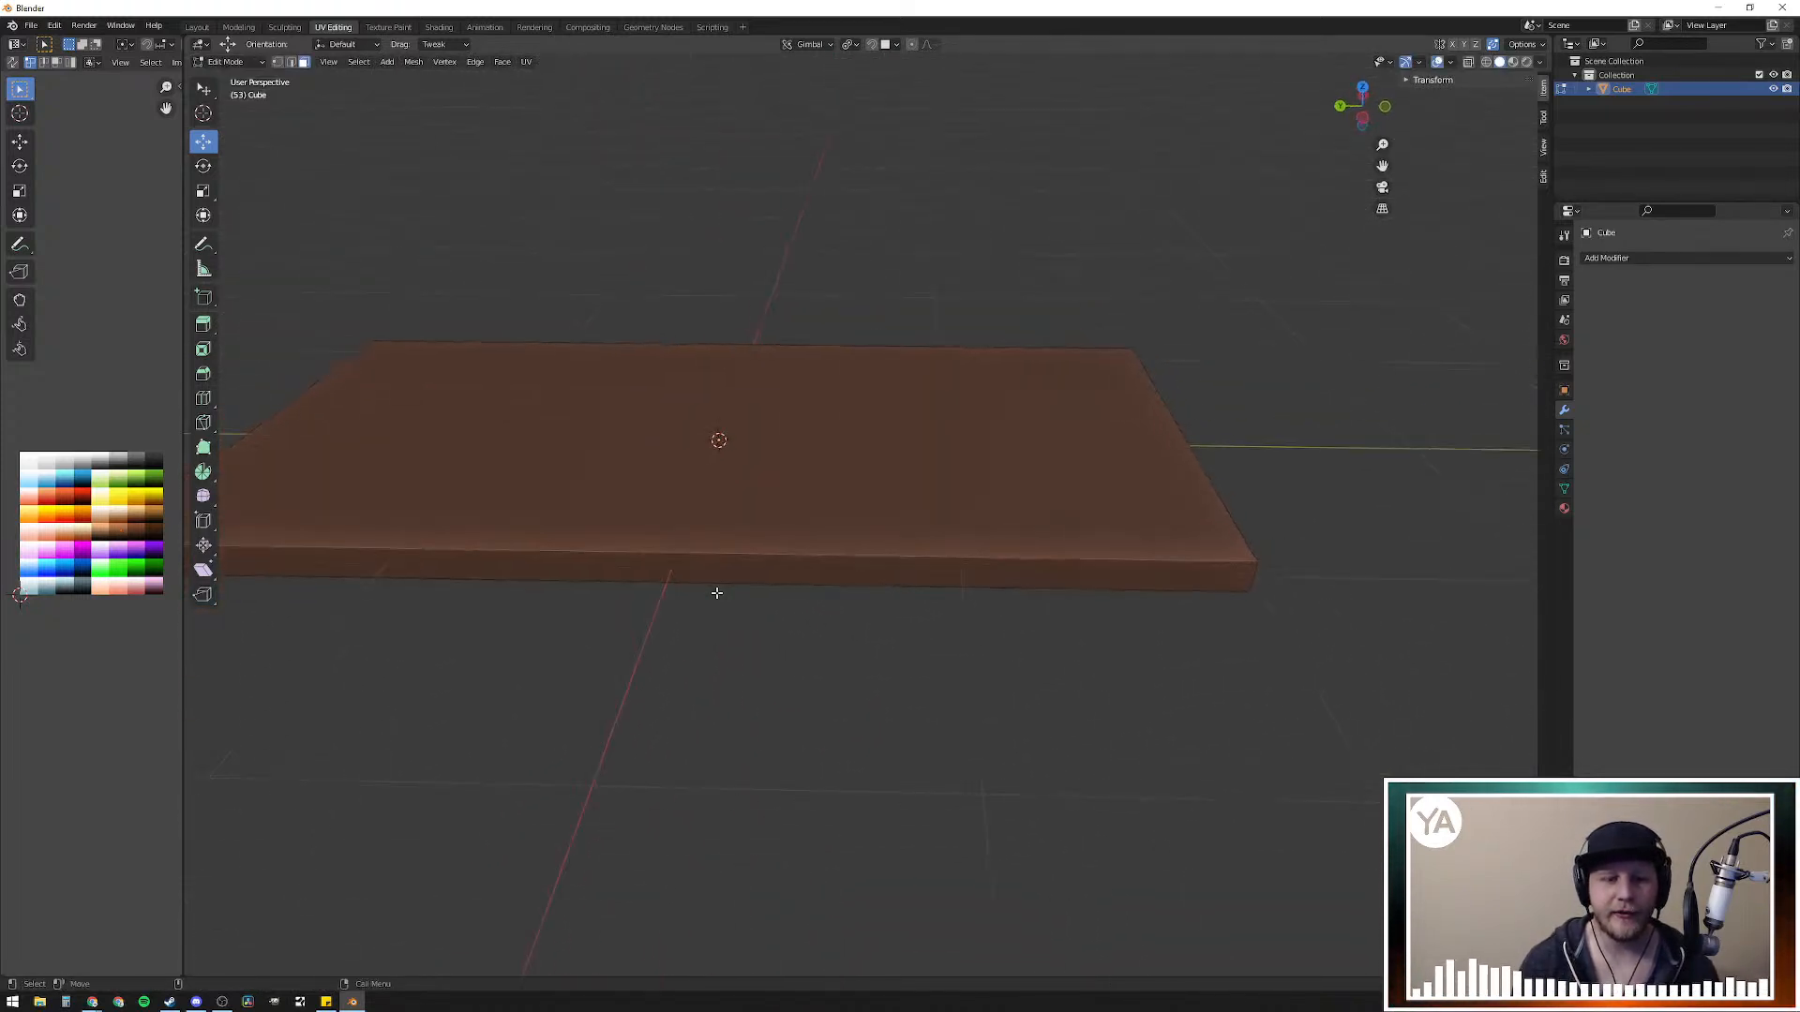
{"action": "left_click", "coordinate": [878, 544]}
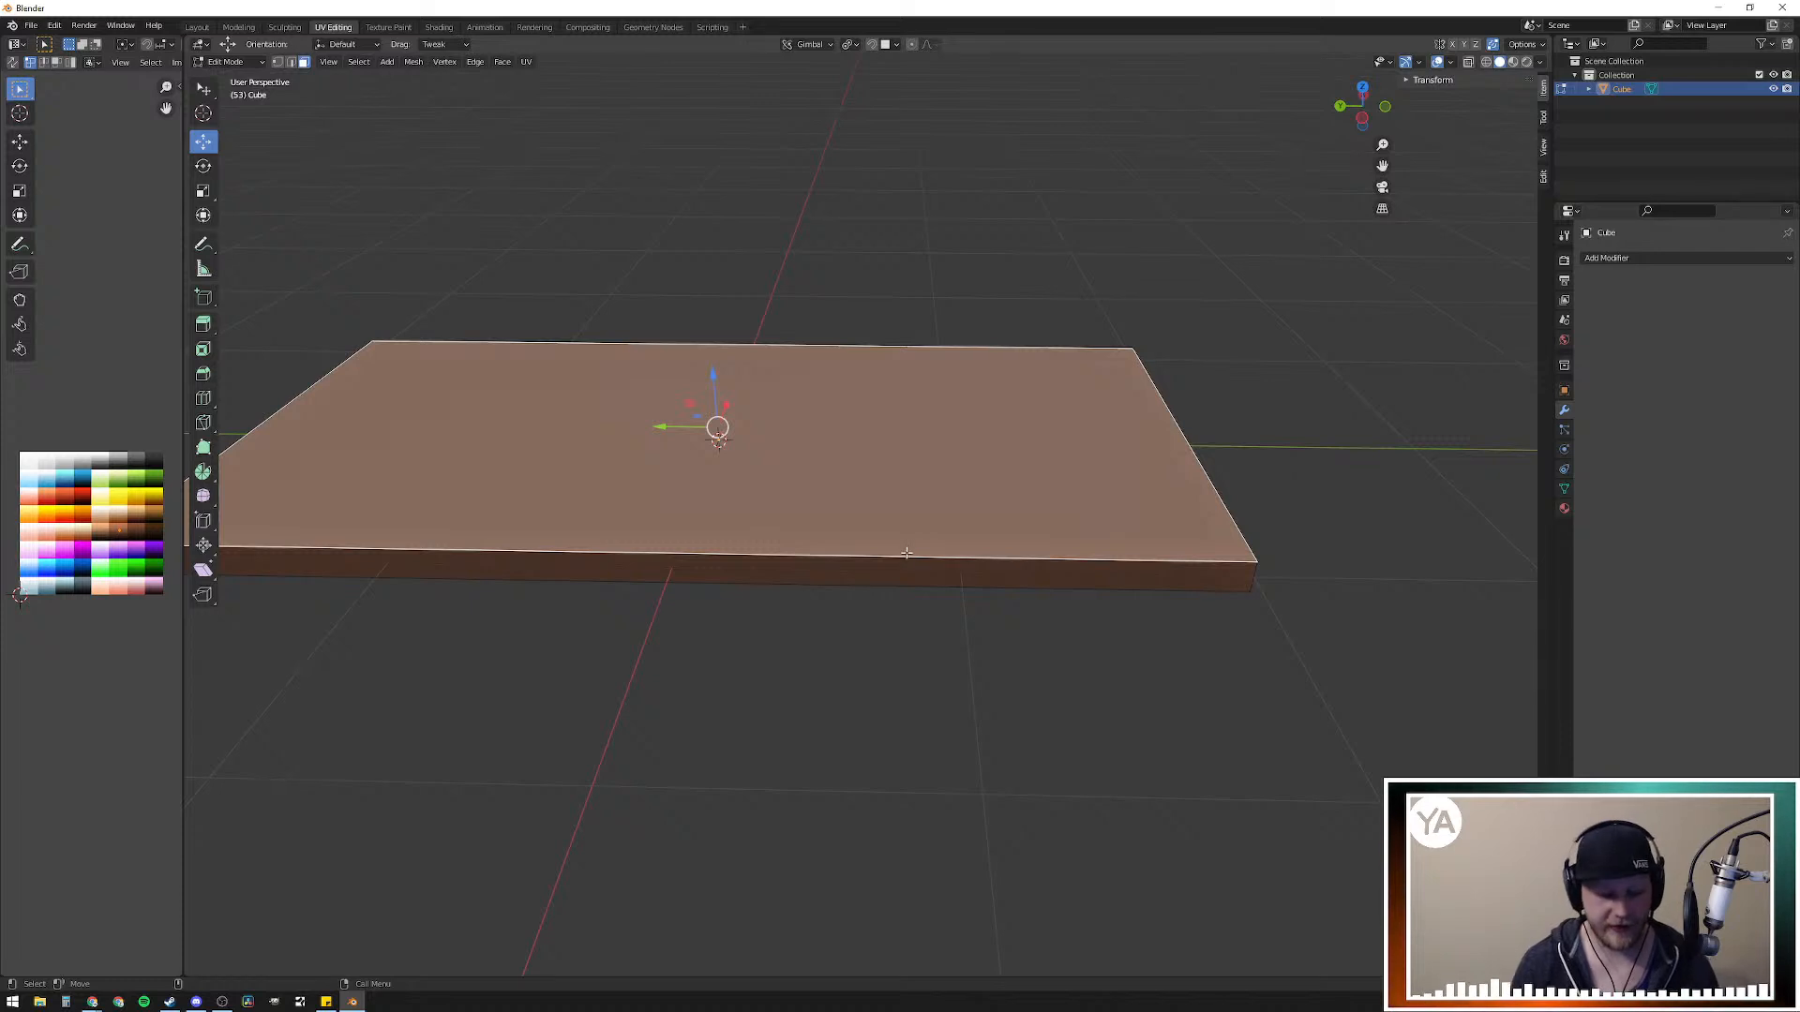
{"action": "key", "text": "shift+d"}
{"action": "right_click", "coordinate": [992, 378]}
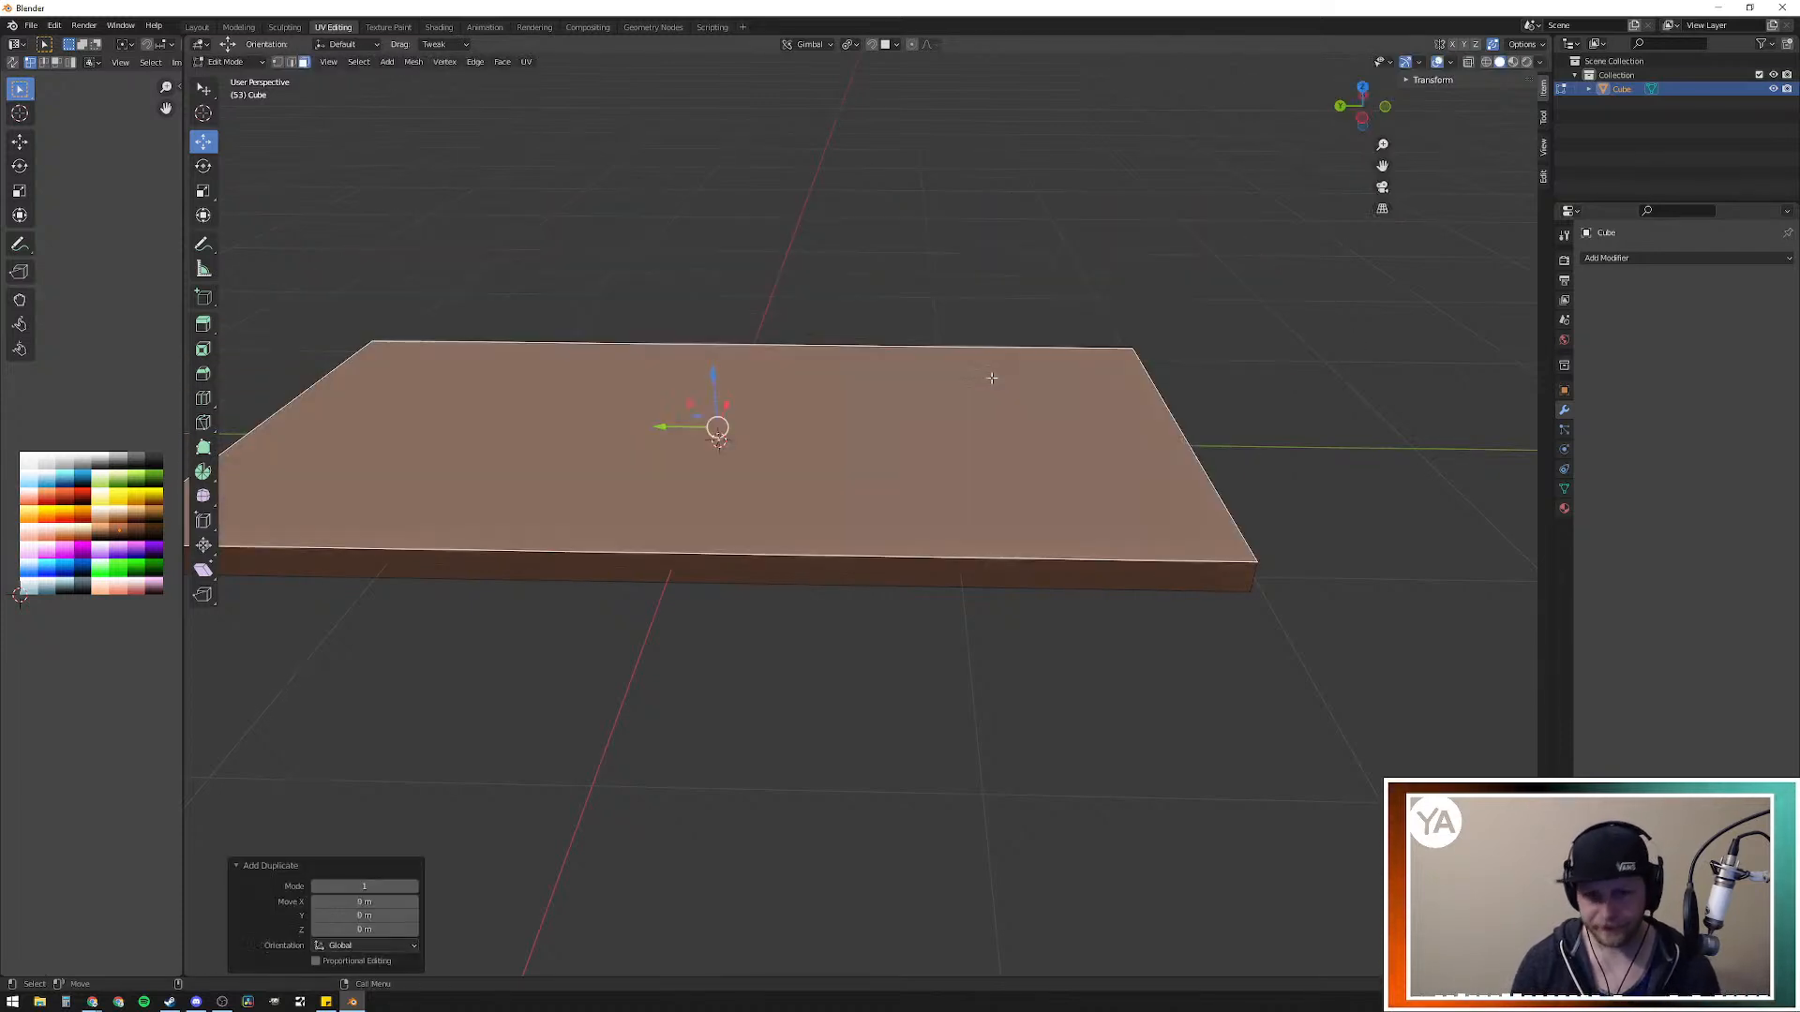
{"action": "middle_click_drag", "start_coordinate": [521, 660], "coordinate": [704, 651]}
{"action": "key", "text": "s"}
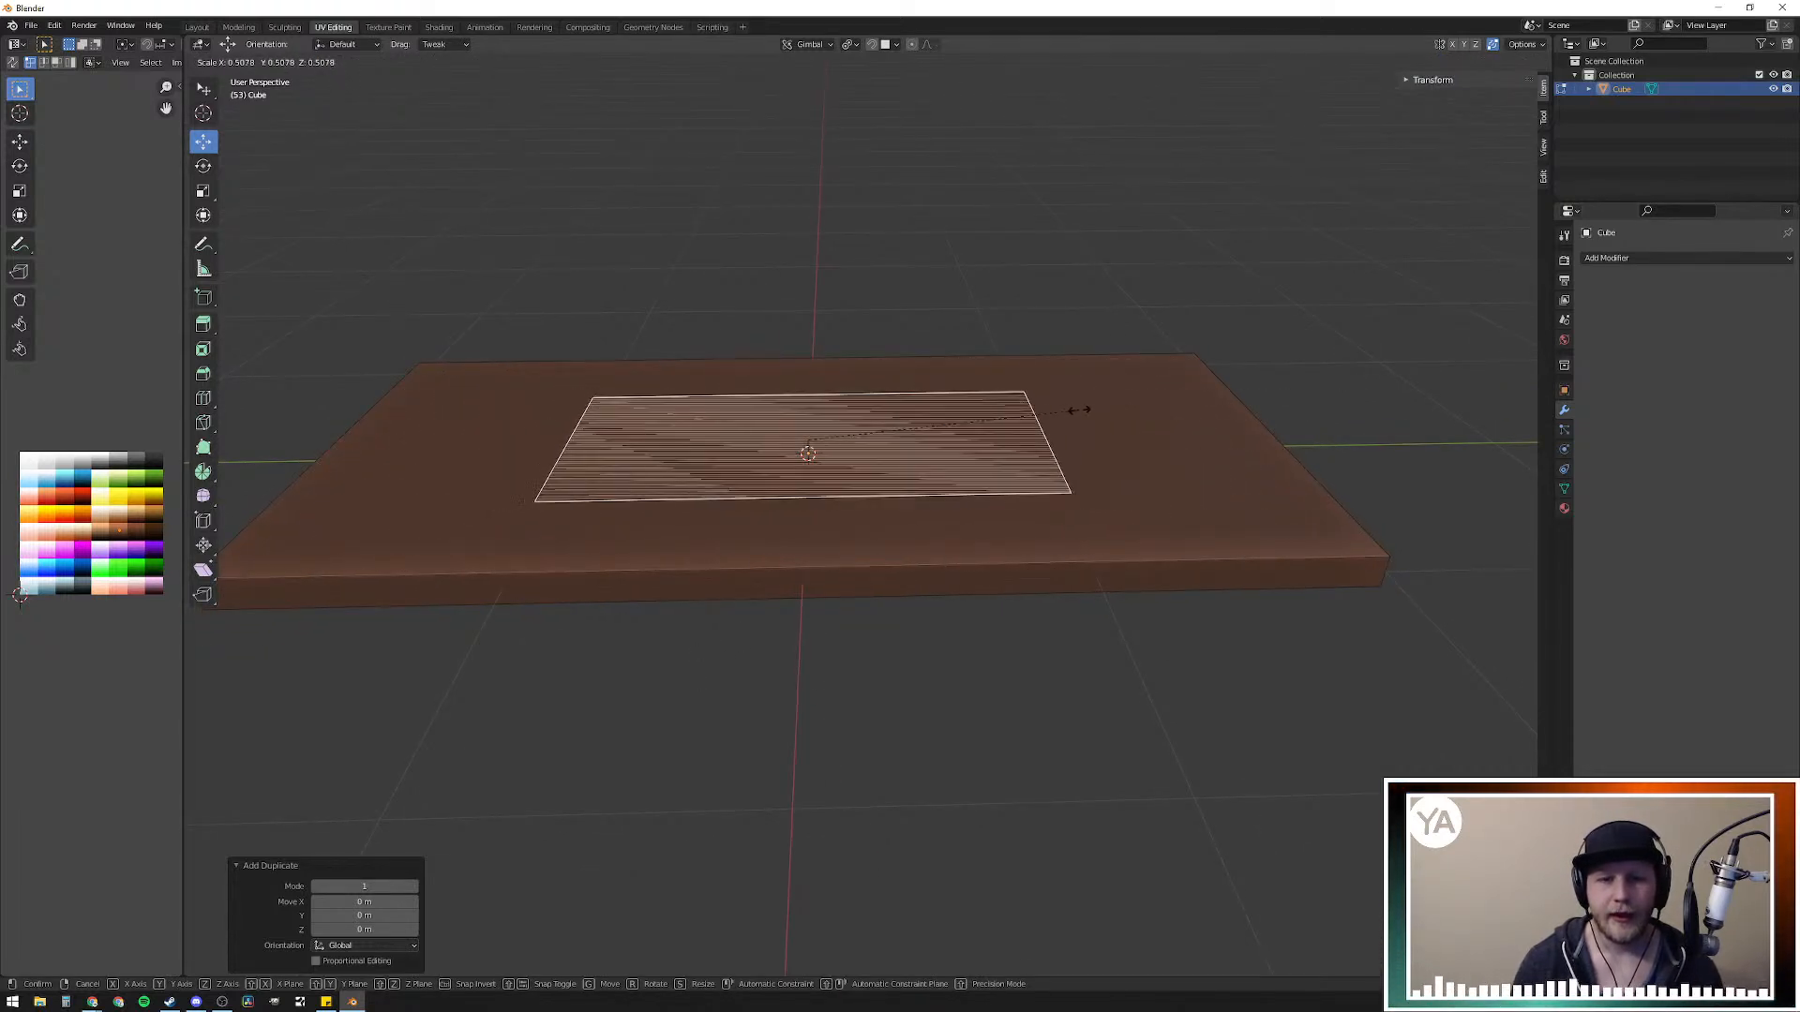
{"action": "left_click", "coordinate": [1078, 410]}
{"action": "key", "text": "s"}
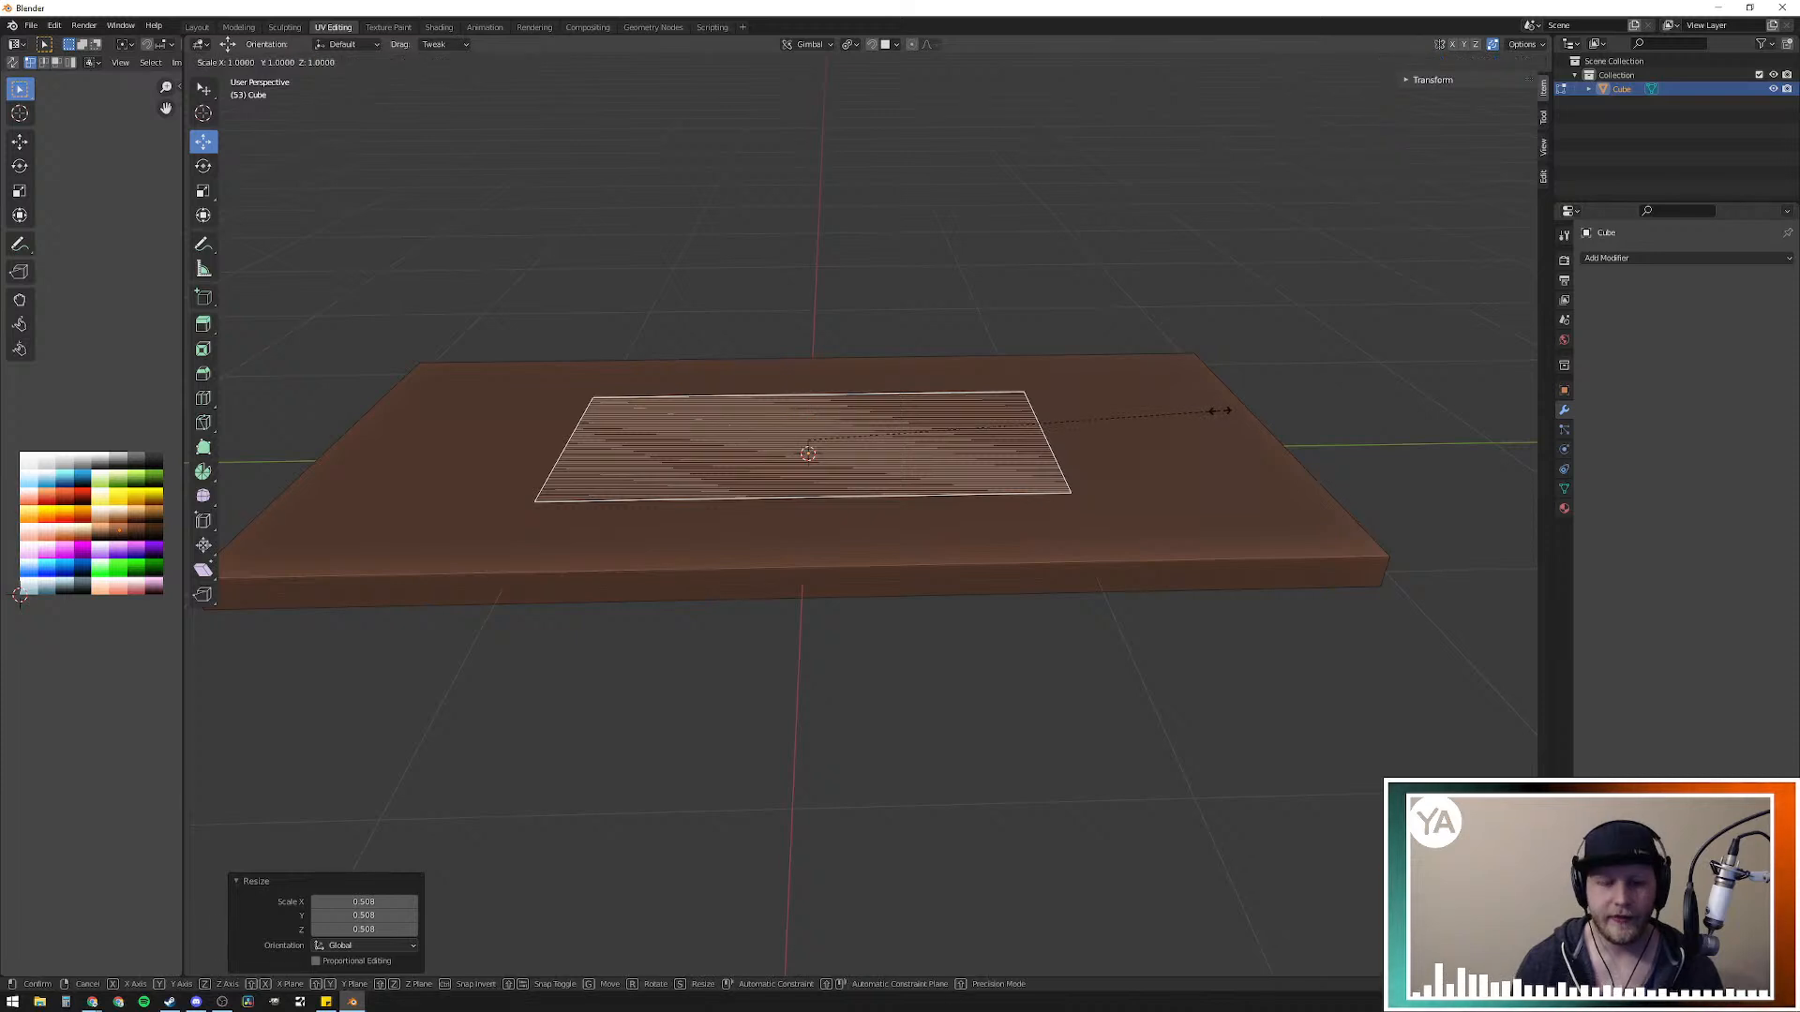
{"action": "key", "text": "y"}
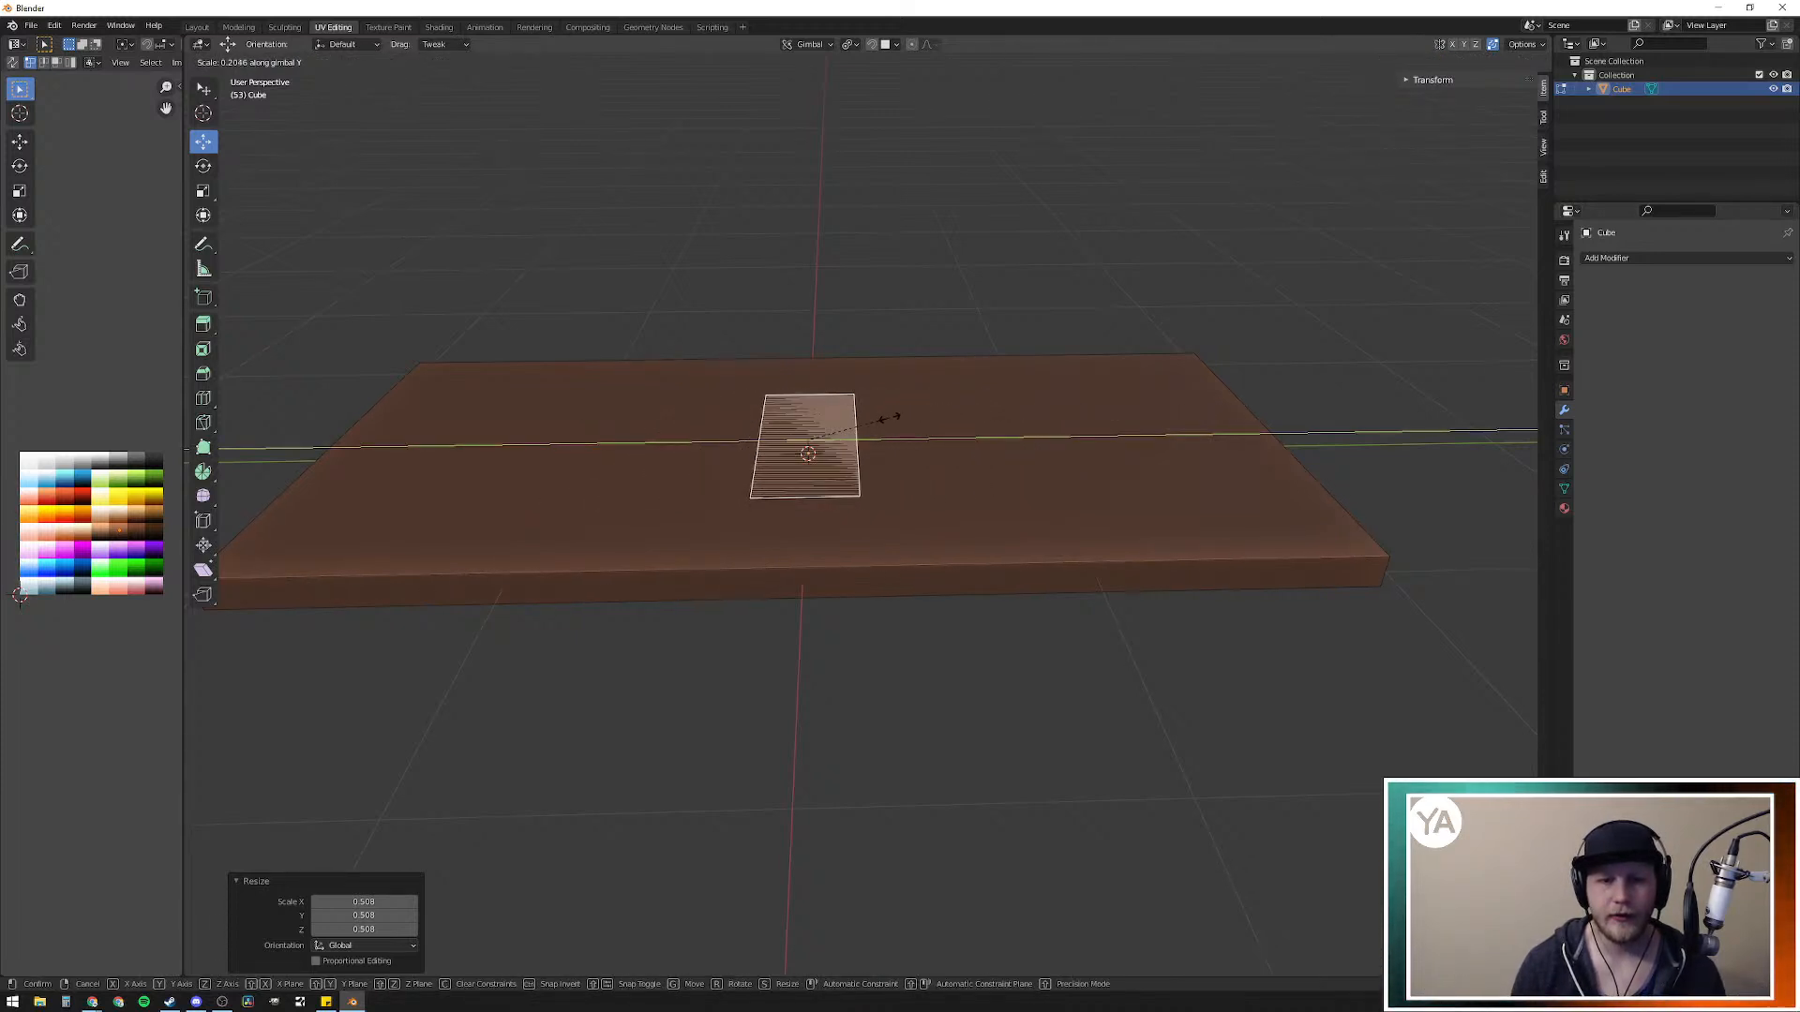
{"action": "left_click", "coordinate": [895, 415]}
Step: Move the small duplicated face about 1.3 m along negative Y and extrude it upward into a box about 0.7 m high
{"action": "left_click_drag", "start_coordinate": [767, 441], "coordinate": [1080, 452]}
{"action": "key", "text": "e"}
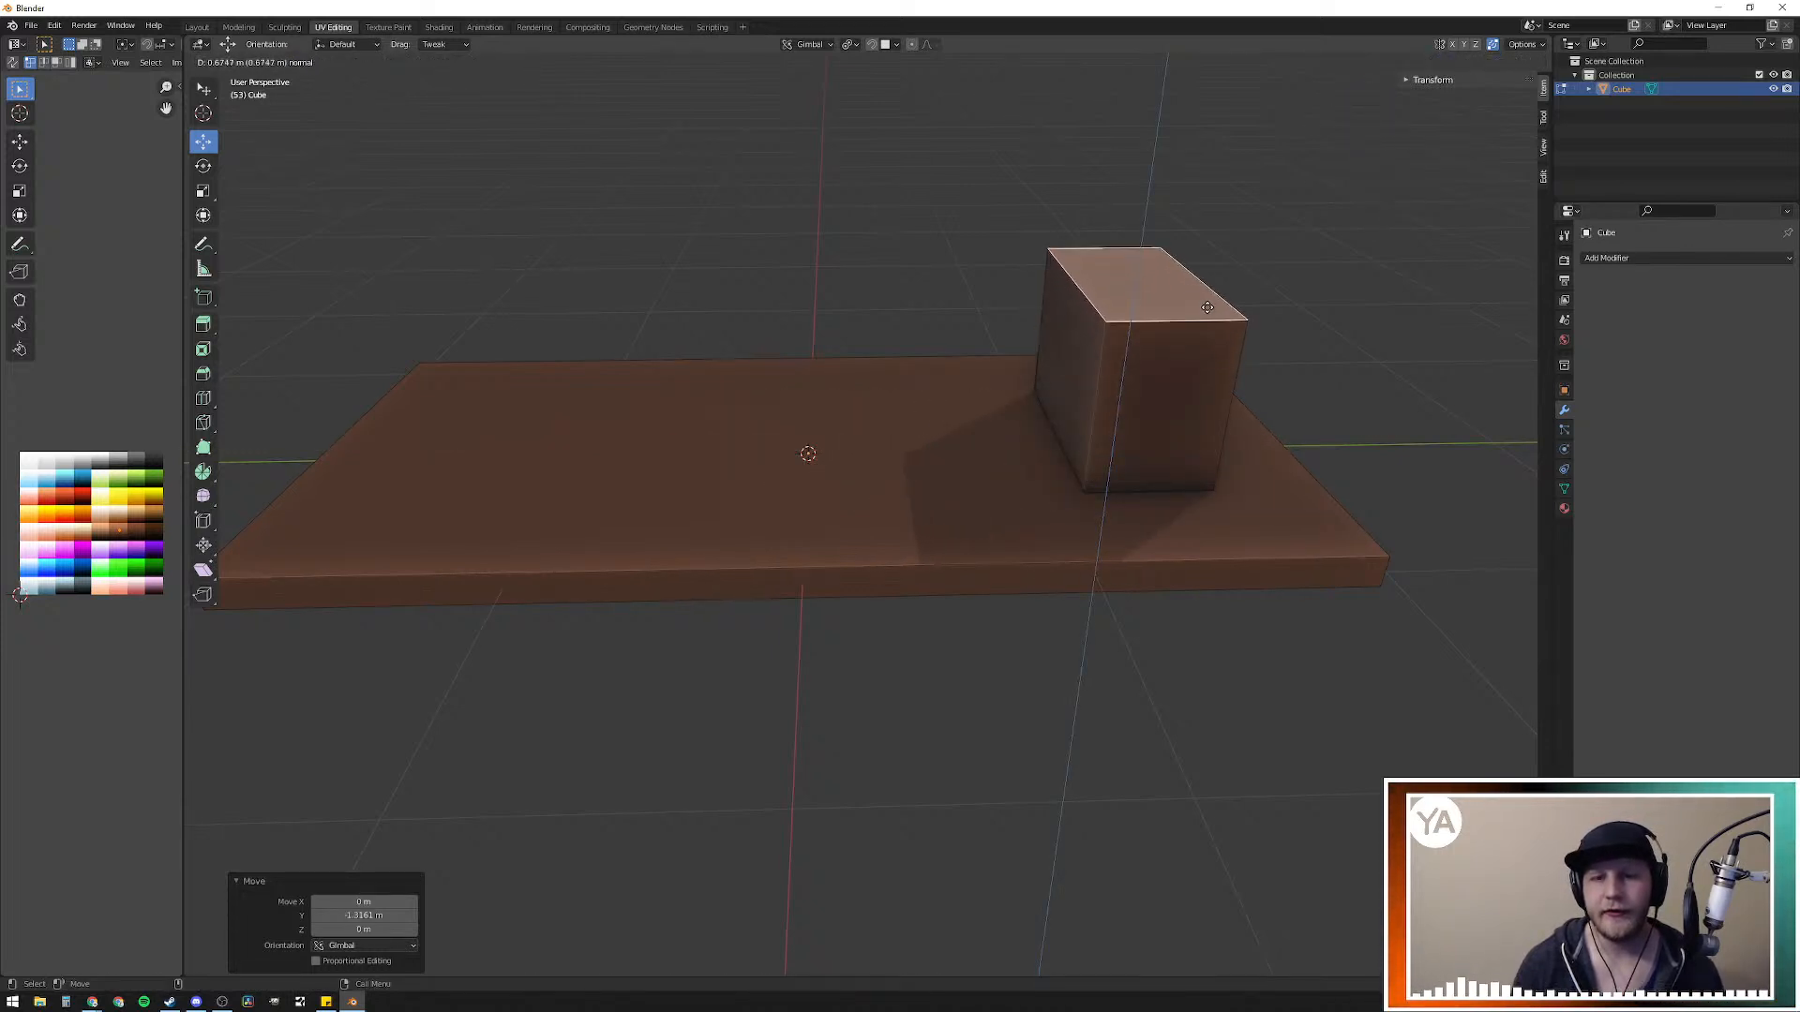
{"action": "left_click", "coordinate": [1211, 284]}
Step: Select the whole box with its linked faces and move its UVs onto the near-black swatch in the palette's grey row
{"action": "middle_click_drag", "start_coordinate": [1129, 483], "coordinate": [1124, 364]}
{"action": "key", "text": "l"}
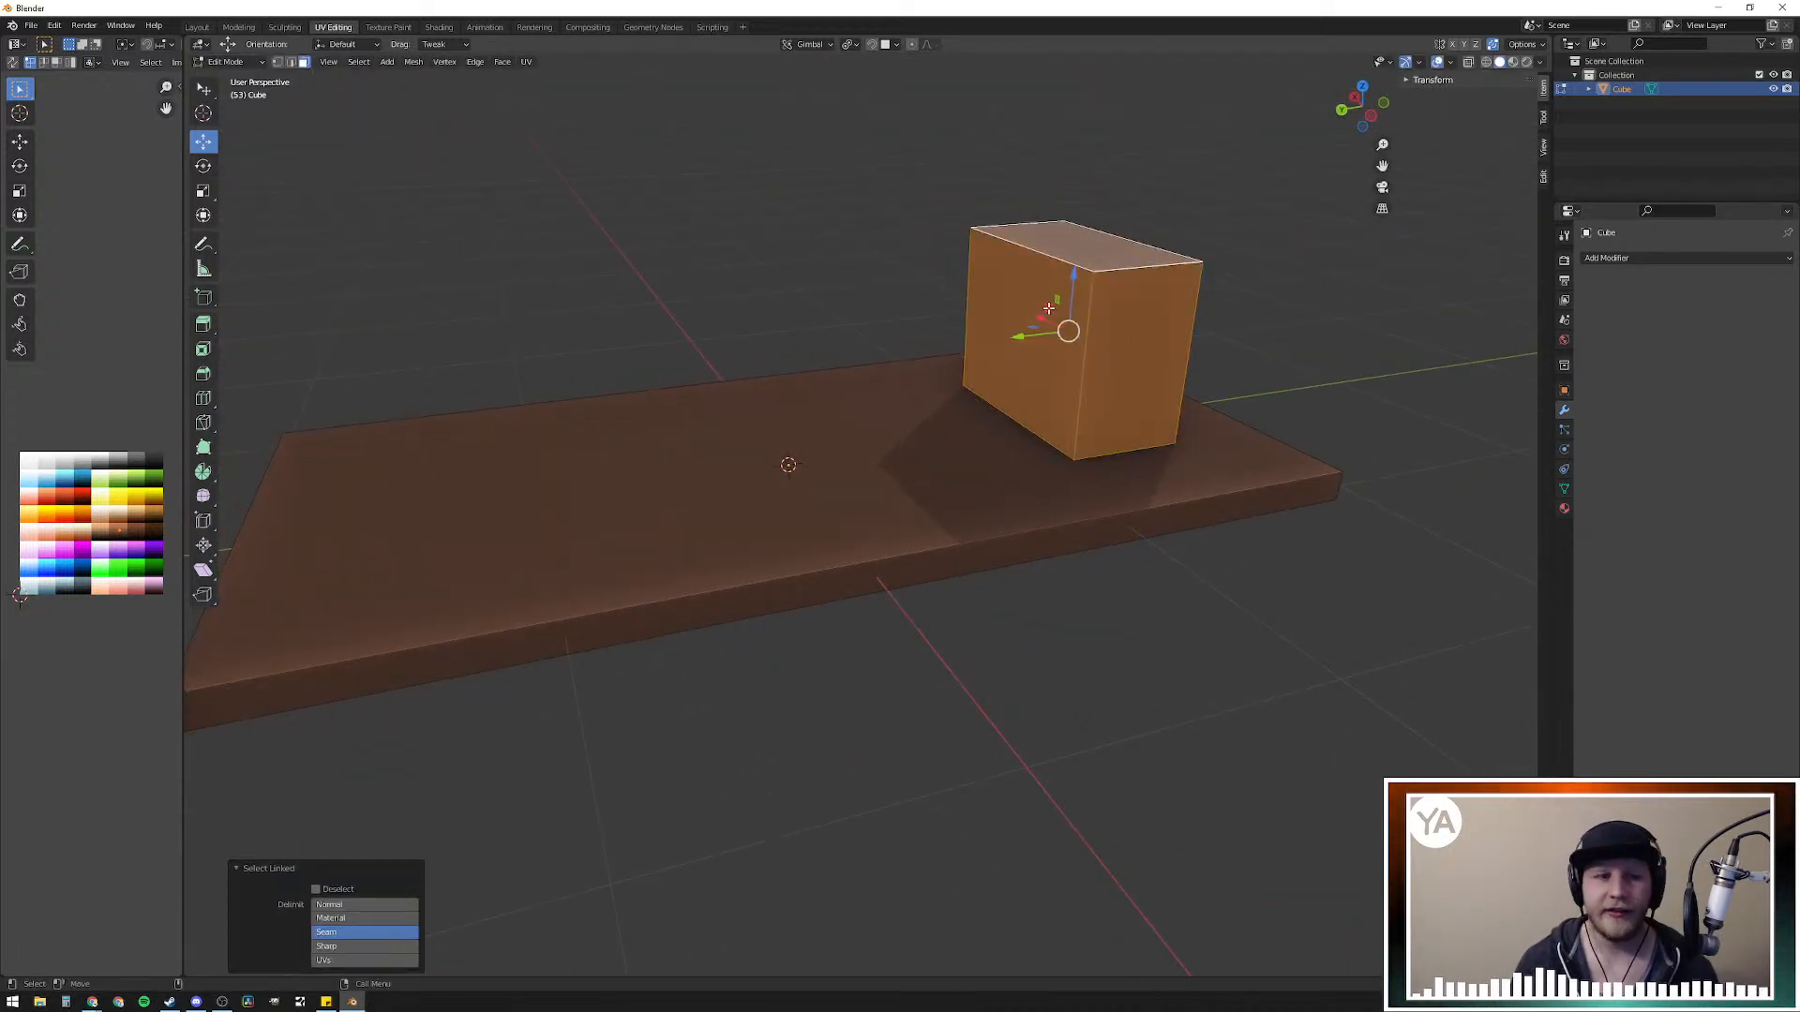
{"action": "key", "text": "g"}
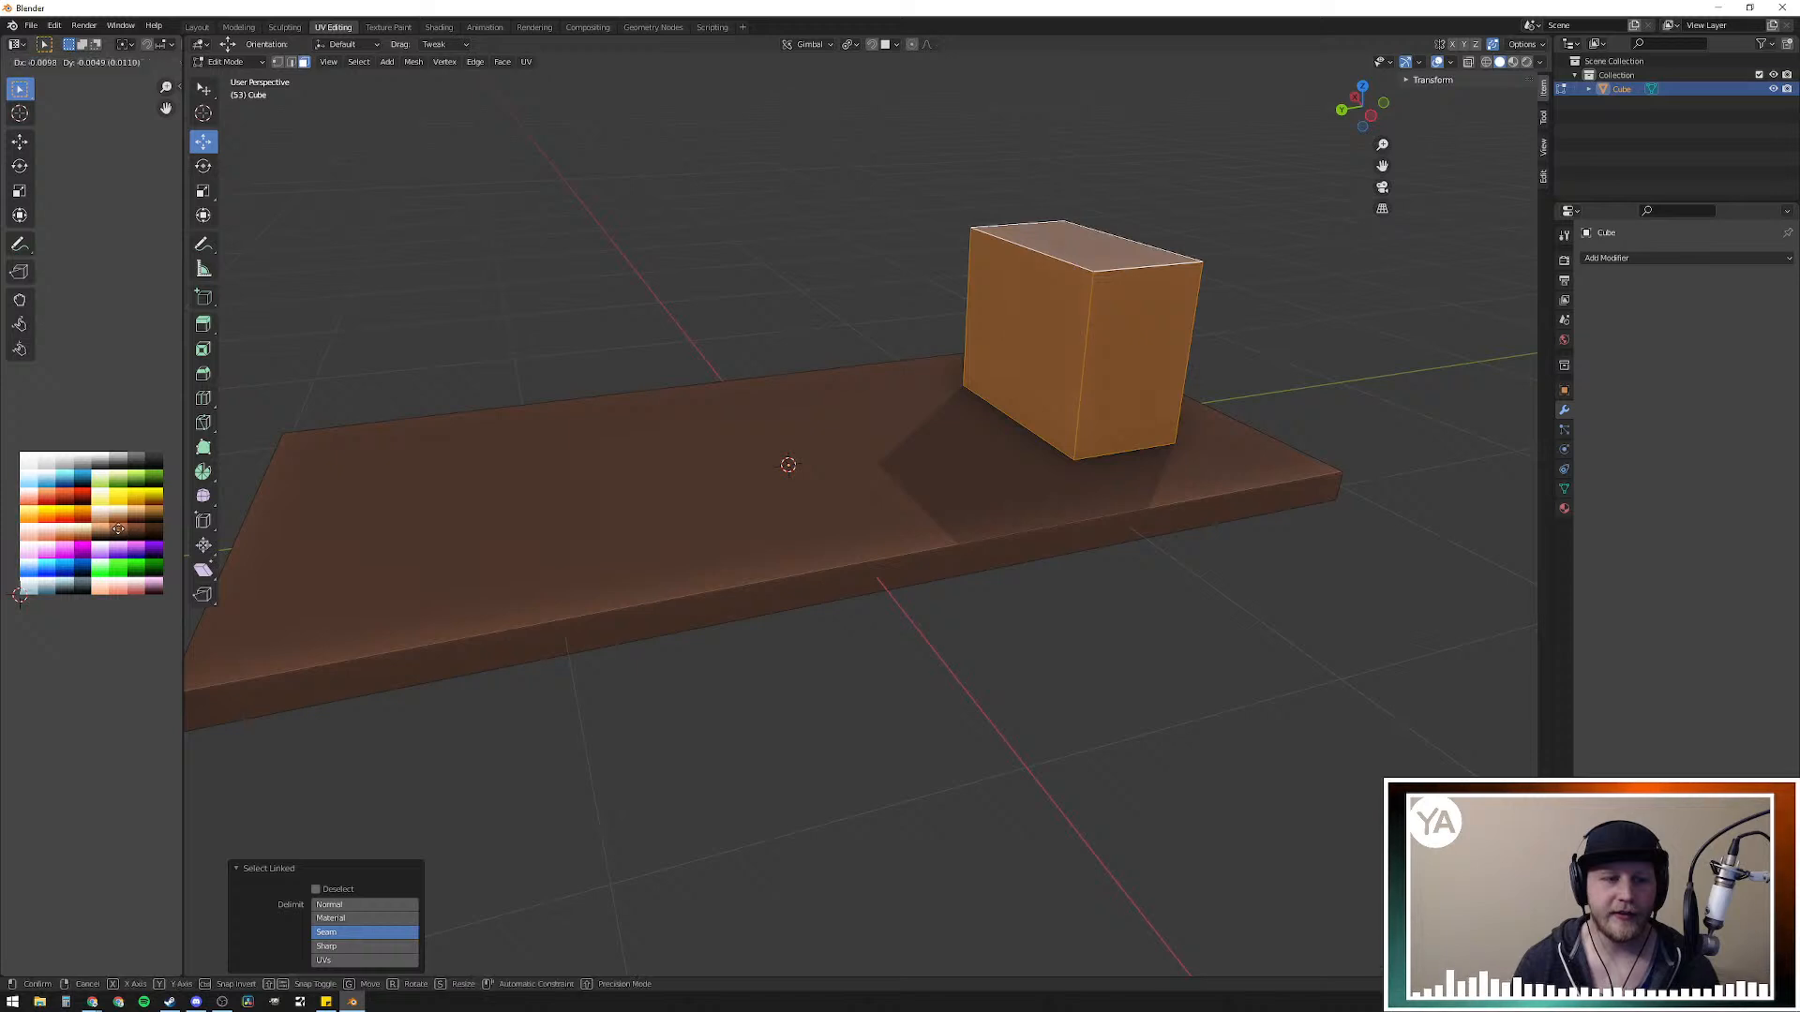
{"action": "left_click", "coordinate": [155, 461]}
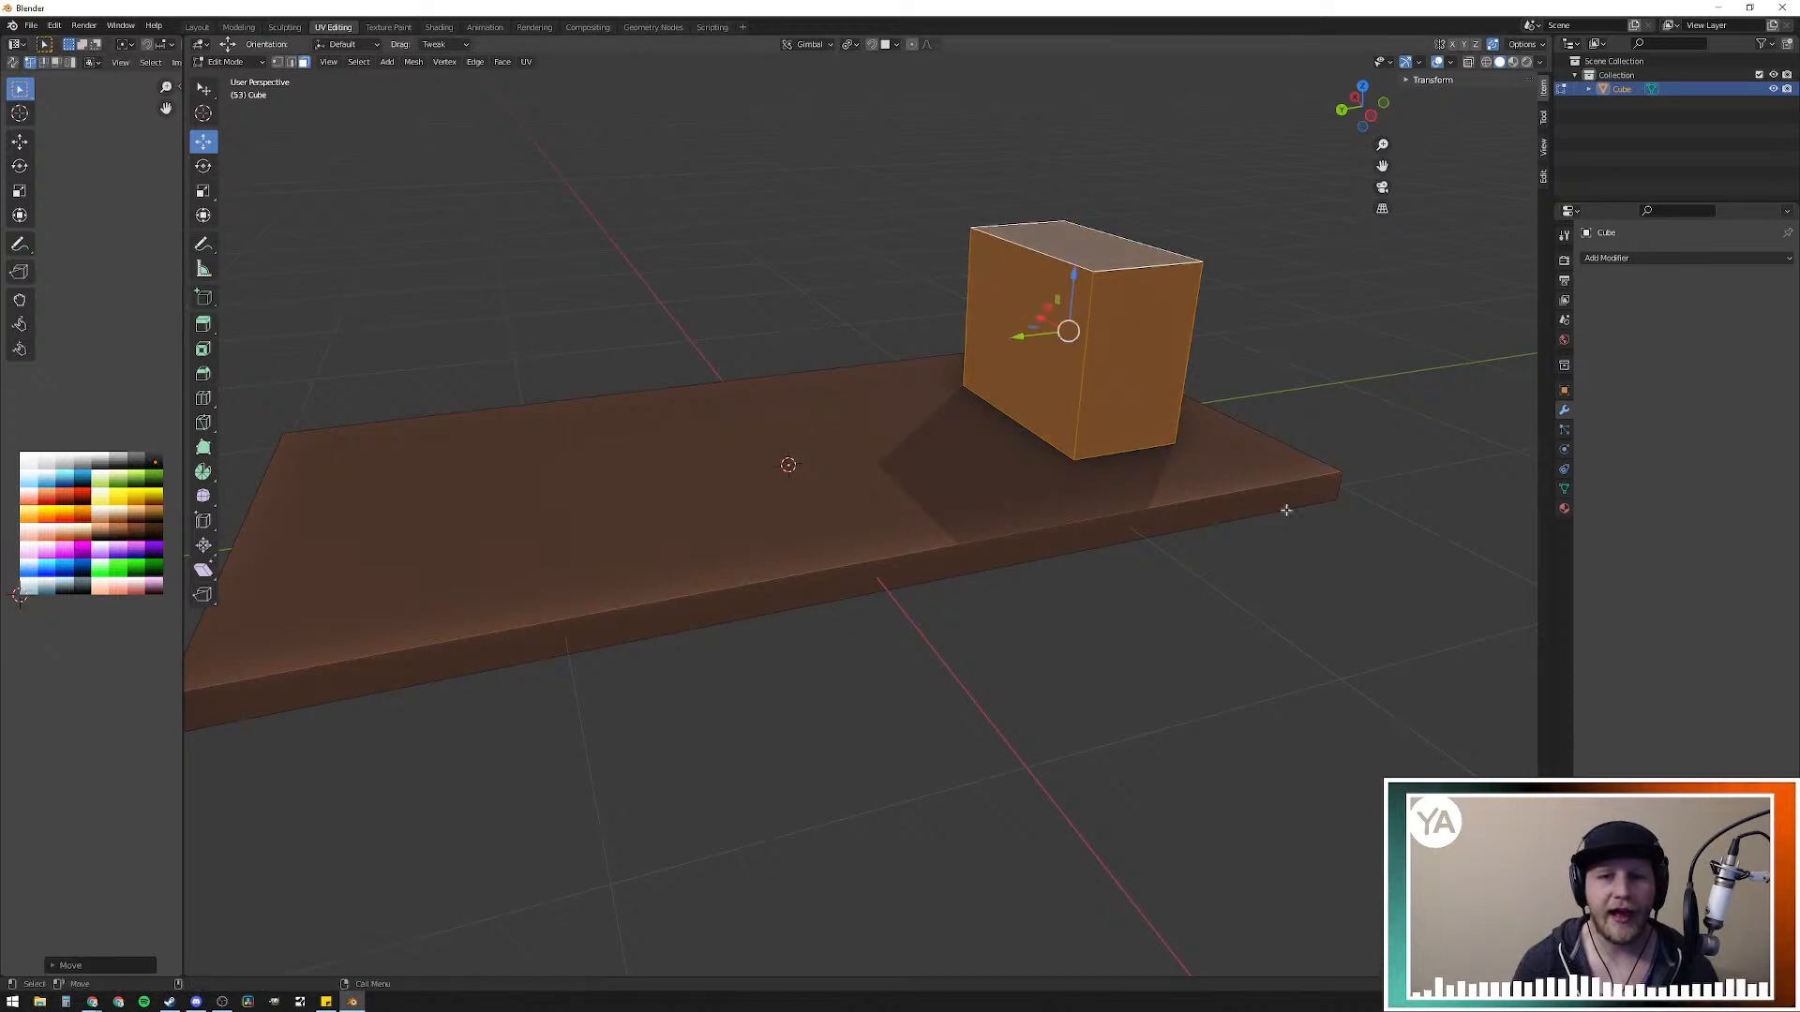
Step: Duplicate the slab's top face in place and scale the copy to about 0.17 overall
{"action": "middle_click_drag", "start_coordinate": [928, 486], "coordinate": [1298, 550]}
{"action": "scroll", "coordinate": [1246, 539], "scroll_direction": "down", "scroll_amount": 4}
{"action": "scroll", "coordinate": [920, 539], "scroll_direction": "up", "scroll_amount": 4}
{"action": "middle_click_drag", "start_coordinate": [853, 534], "coordinate": [835, 575]}
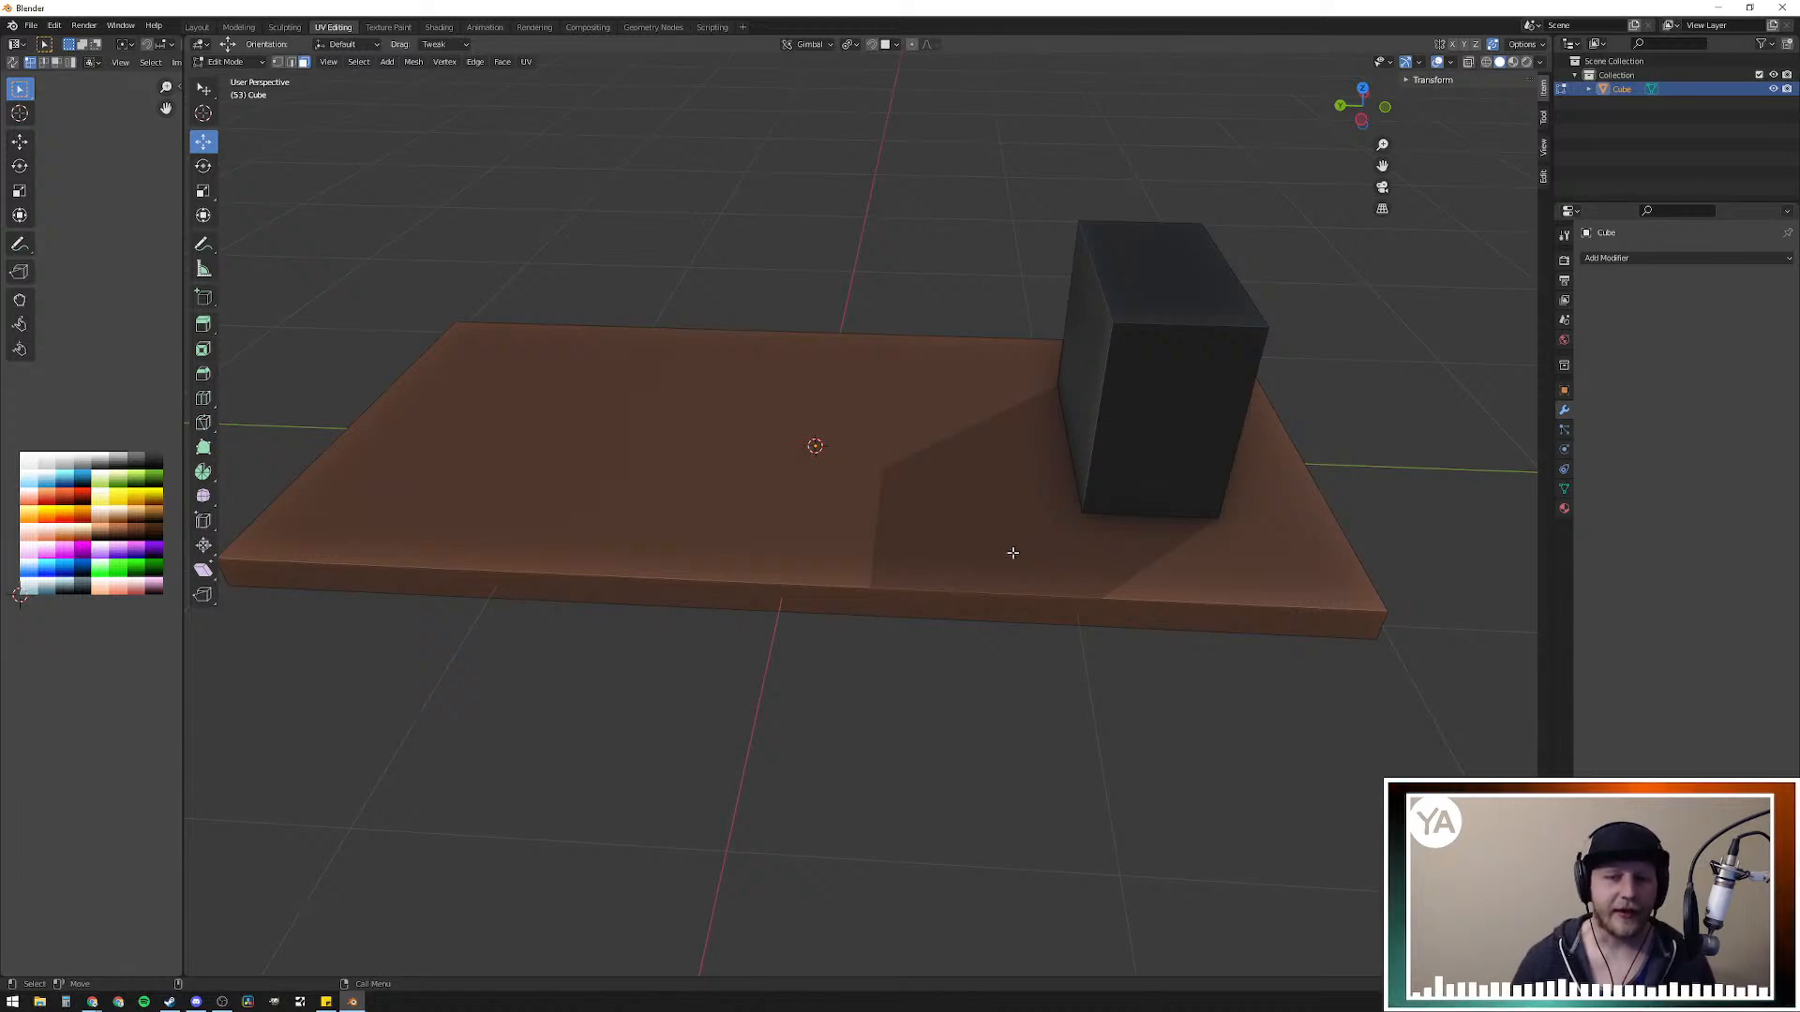
{"action": "middle_click_drag", "start_coordinate": [923, 360], "coordinate": [1126, 471]}
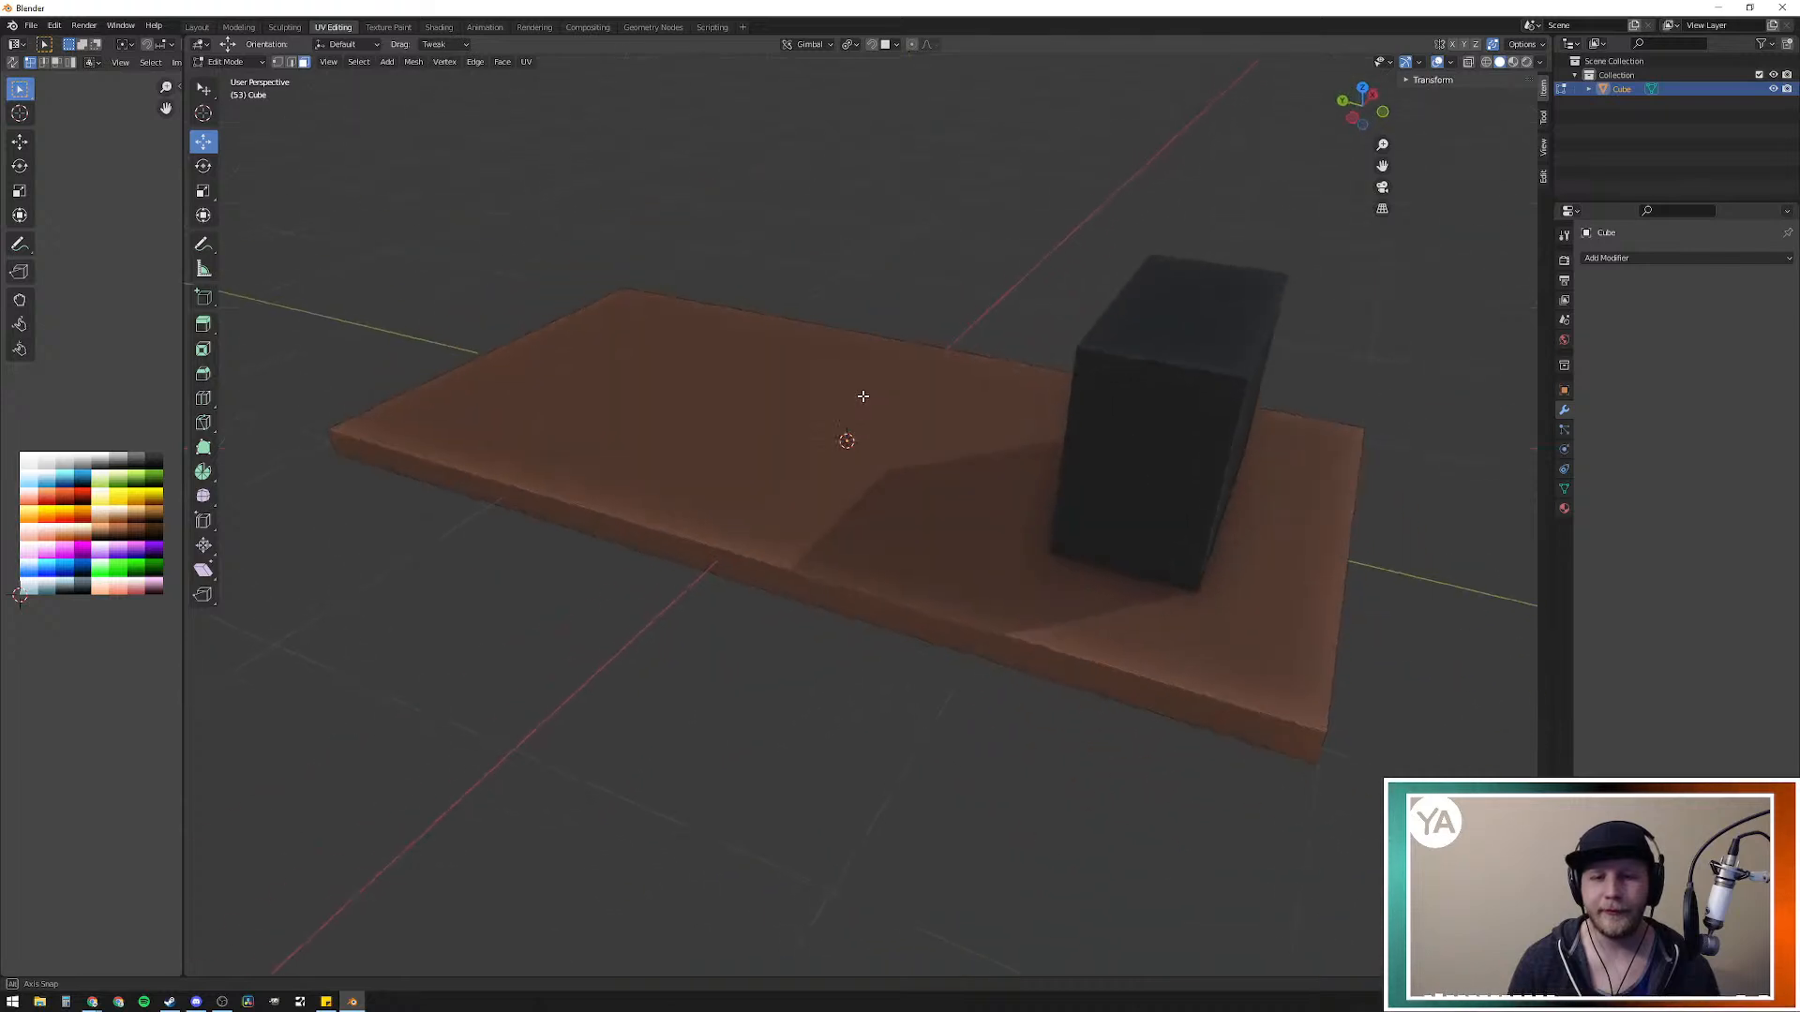
{"action": "mouse_move", "coordinate": [861, 536]}
{"action": "middle_mouse_down"}
{"action": "mouse_move", "coordinate": [919, 494]}
{"action": "mouse_move", "coordinate": [896, 506]}
{"action": "mouse_move", "coordinate": [915, 526]}
{"action": "mouse_move", "coordinate": [882, 540]}
{"action": "middle_mouse_up"}
{"action": "left_click", "coordinate": [889, 500]}
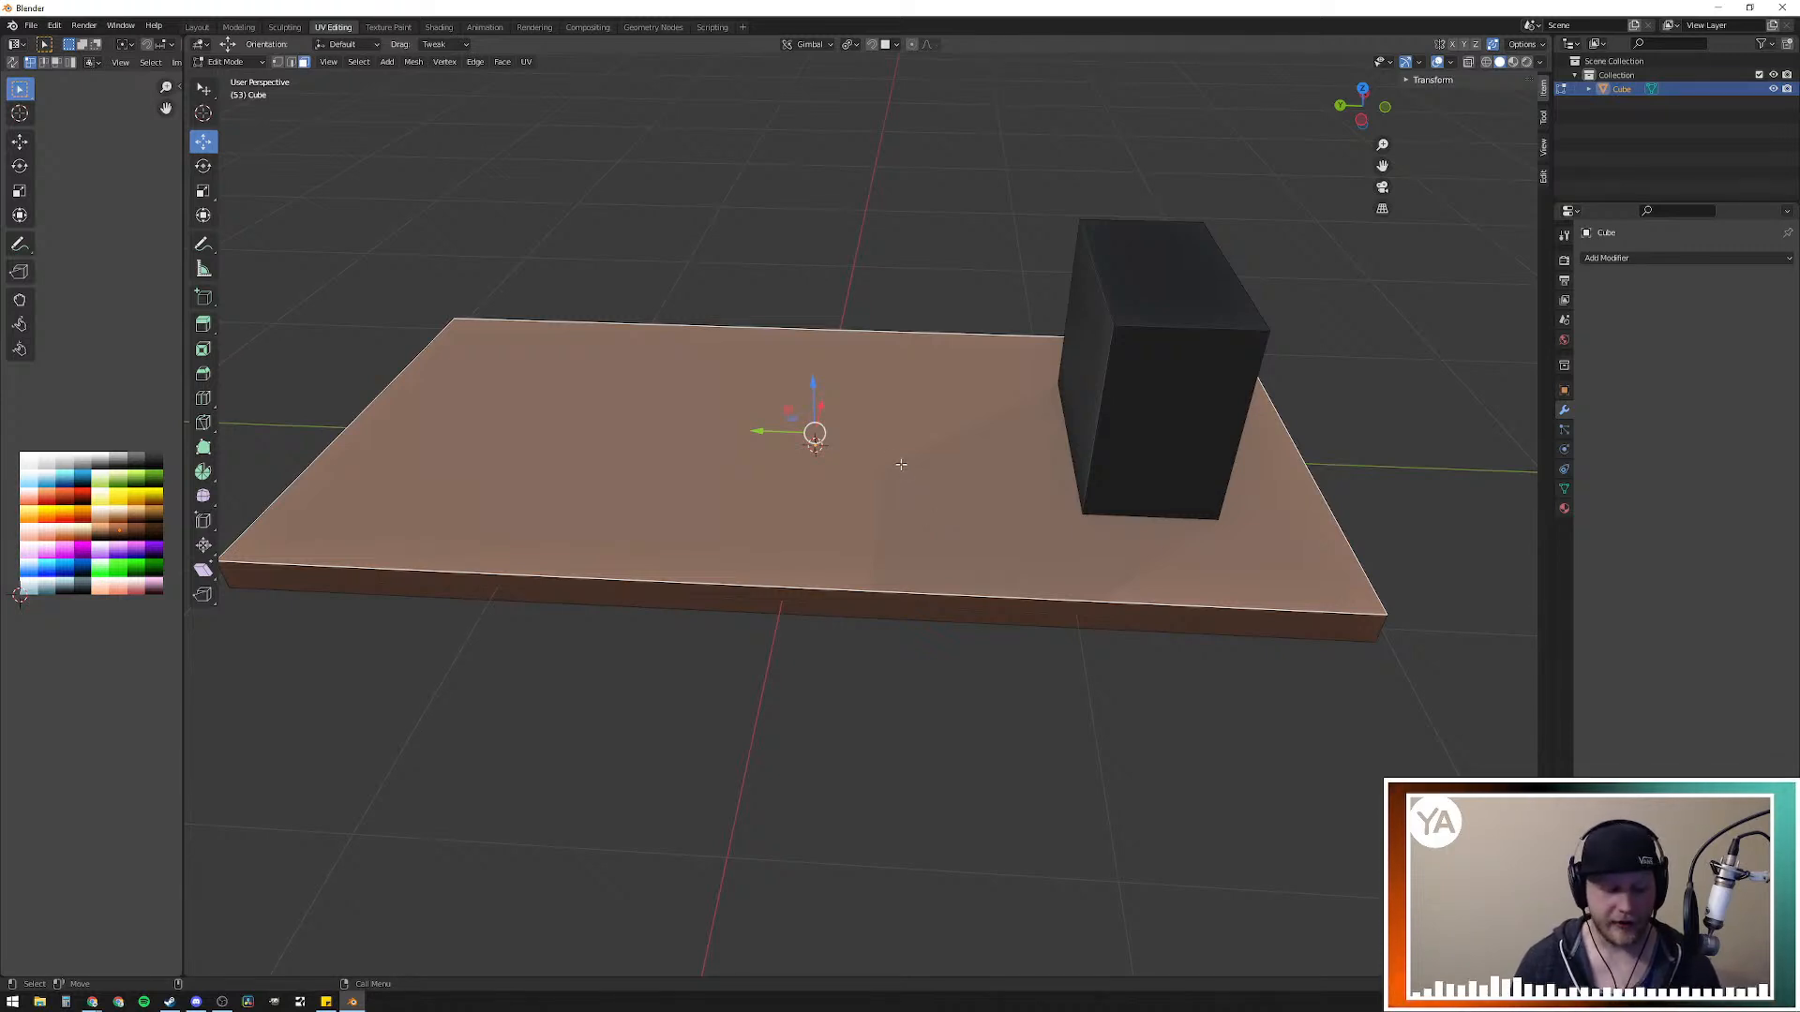
{"action": "key", "text": "shift+d"}
{"action": "key", "text": "Escape"}
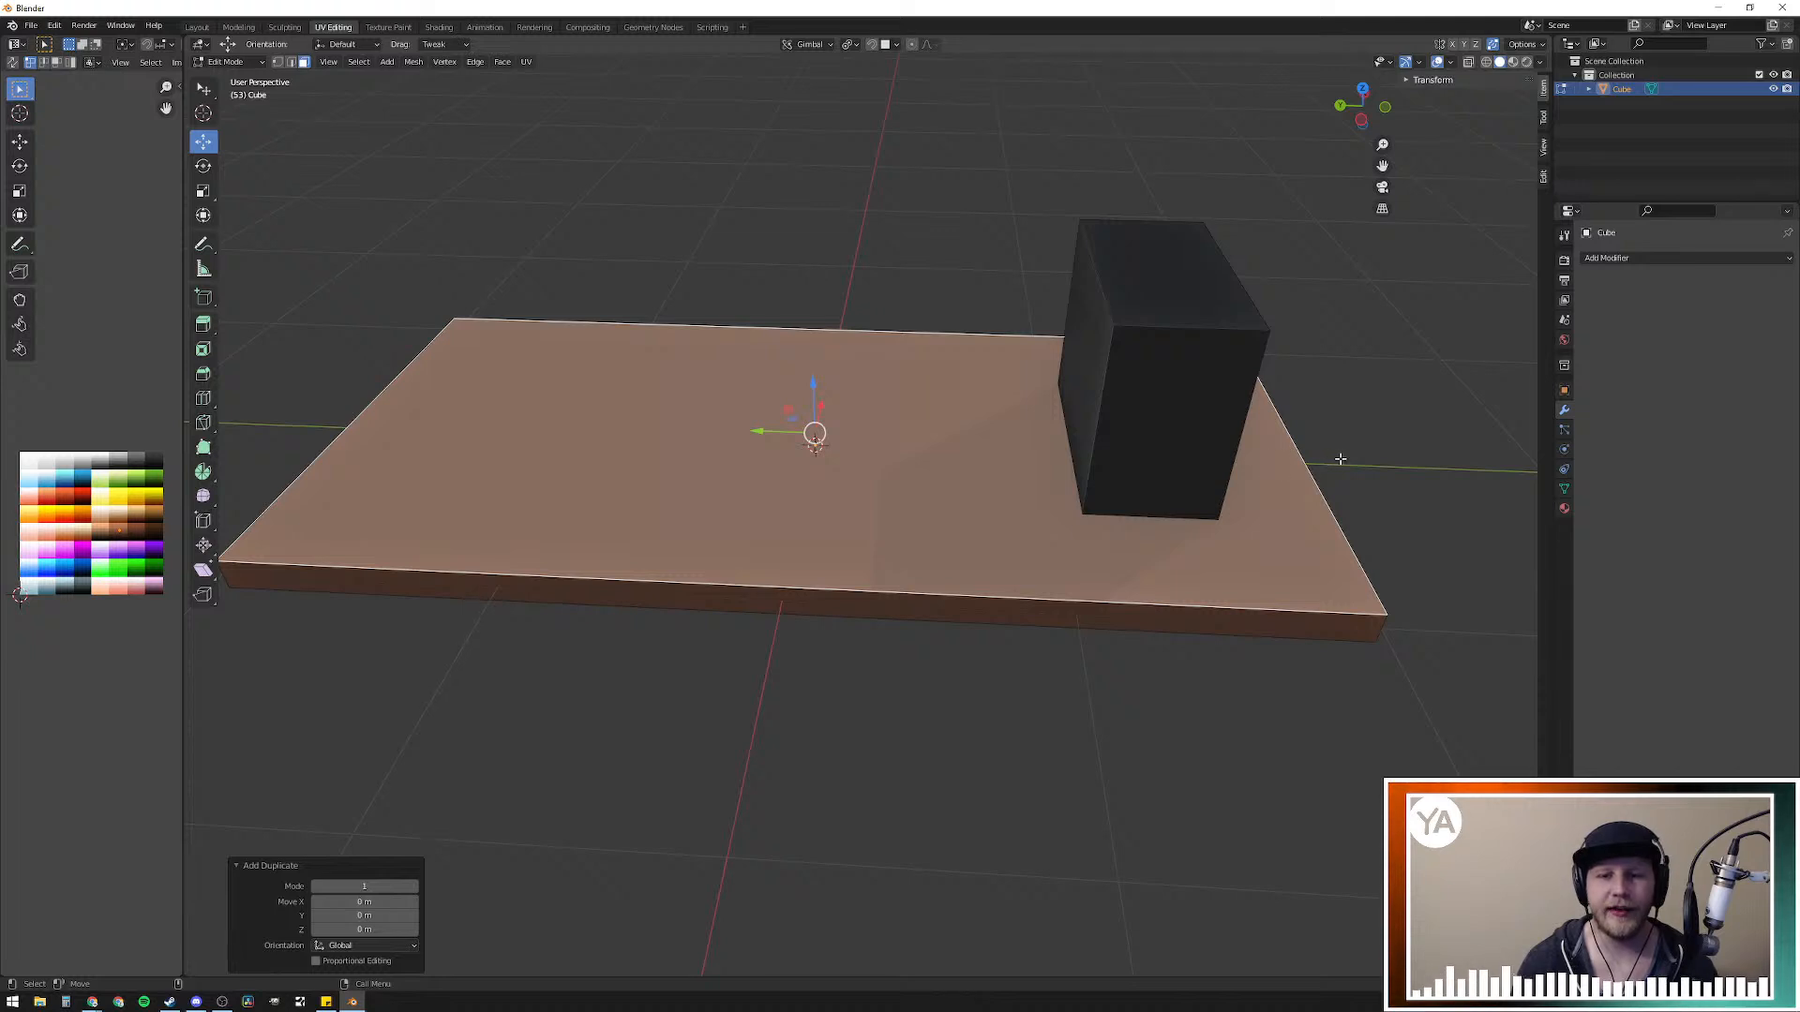
{"action": "key", "text": "s"}
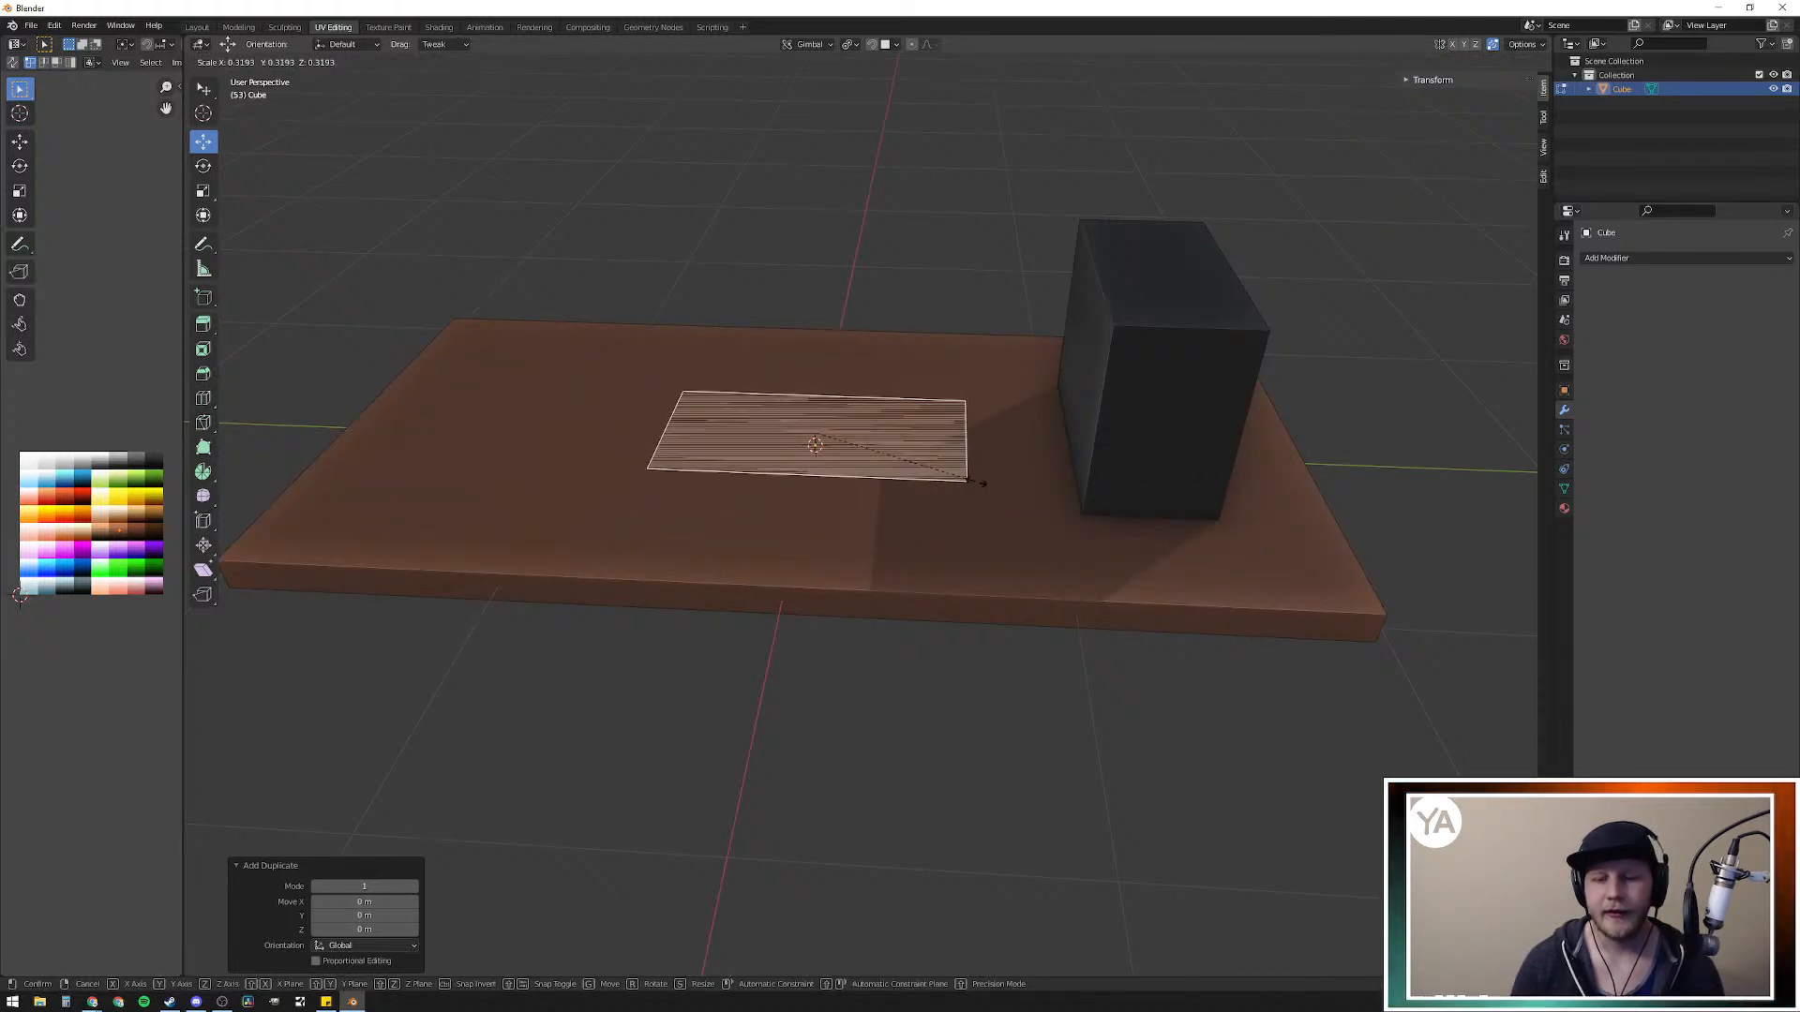
{"action": "left_click", "coordinate": [897, 474]}
Step: Narrow the small copied face to about 0.28 along X and 0.2 along Y, and move it about 0.25 m along X
{"action": "key", "text": "s"}
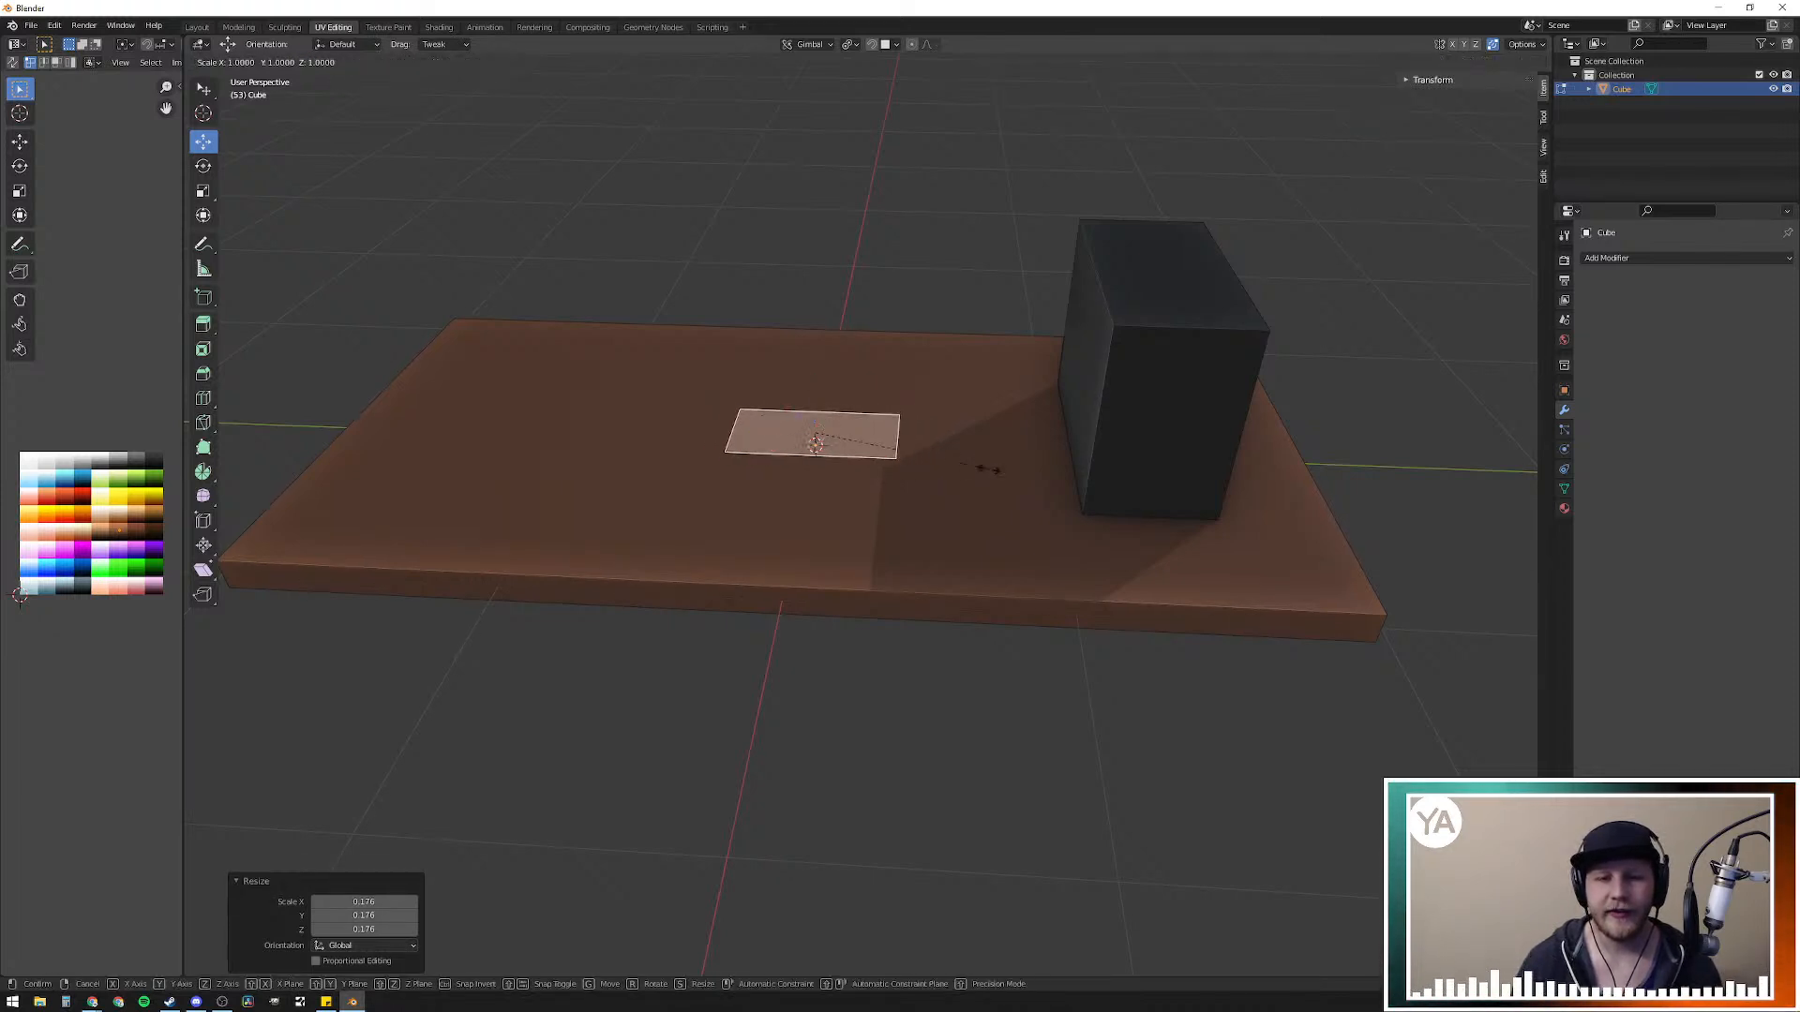
{"action": "key", "text": "x"}
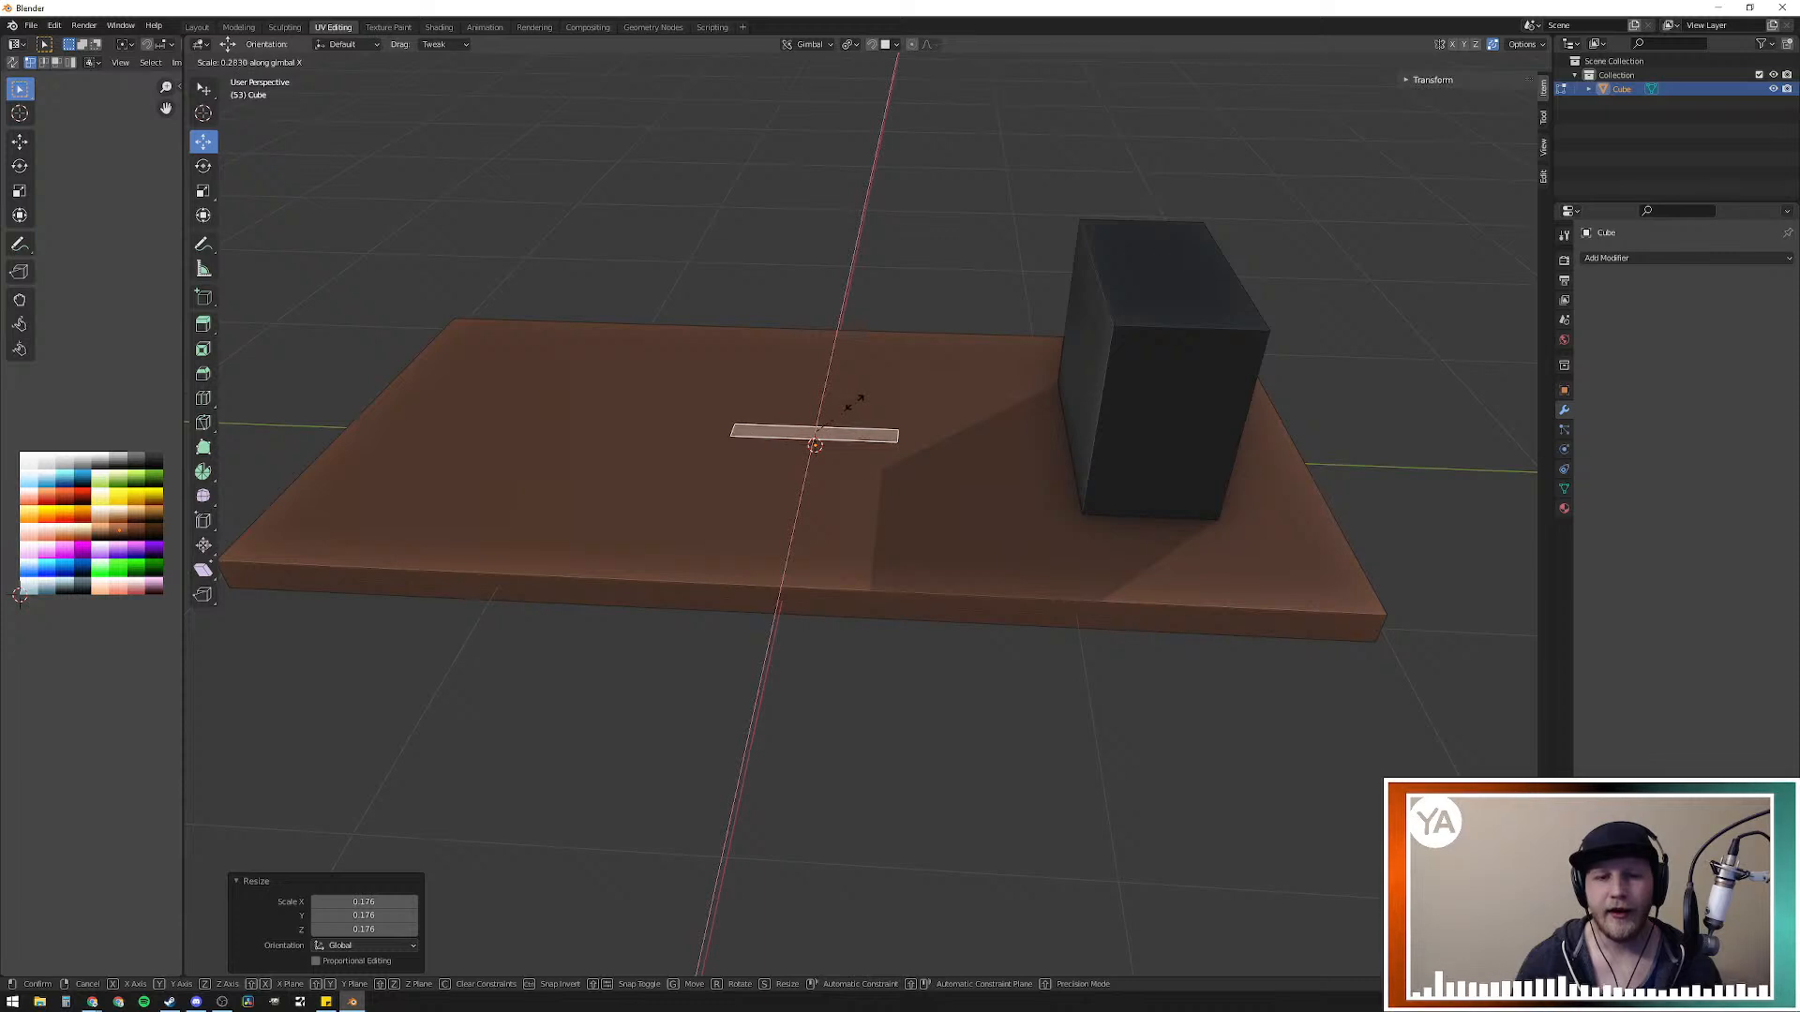
{"action": "left_click", "coordinate": [855, 402]}
{"action": "key", "text": "s"}
{"action": "key", "text": "y"}
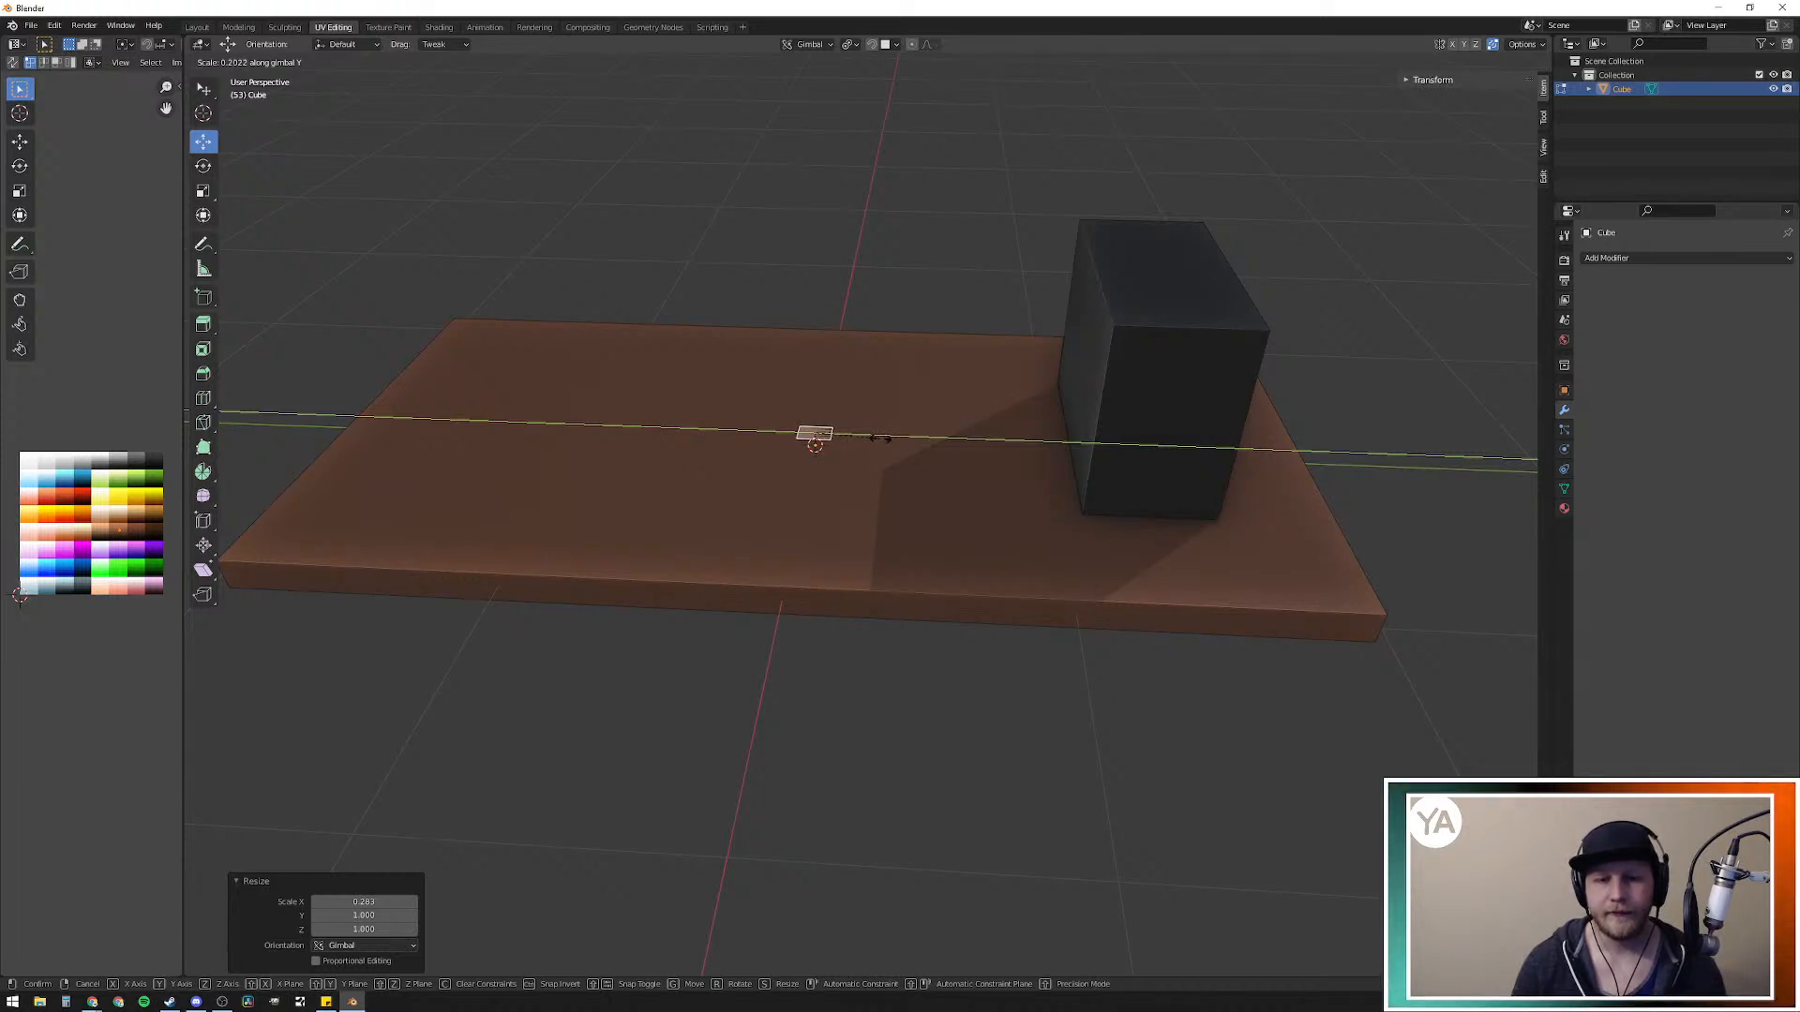
{"action": "left_click", "coordinate": [881, 438]}
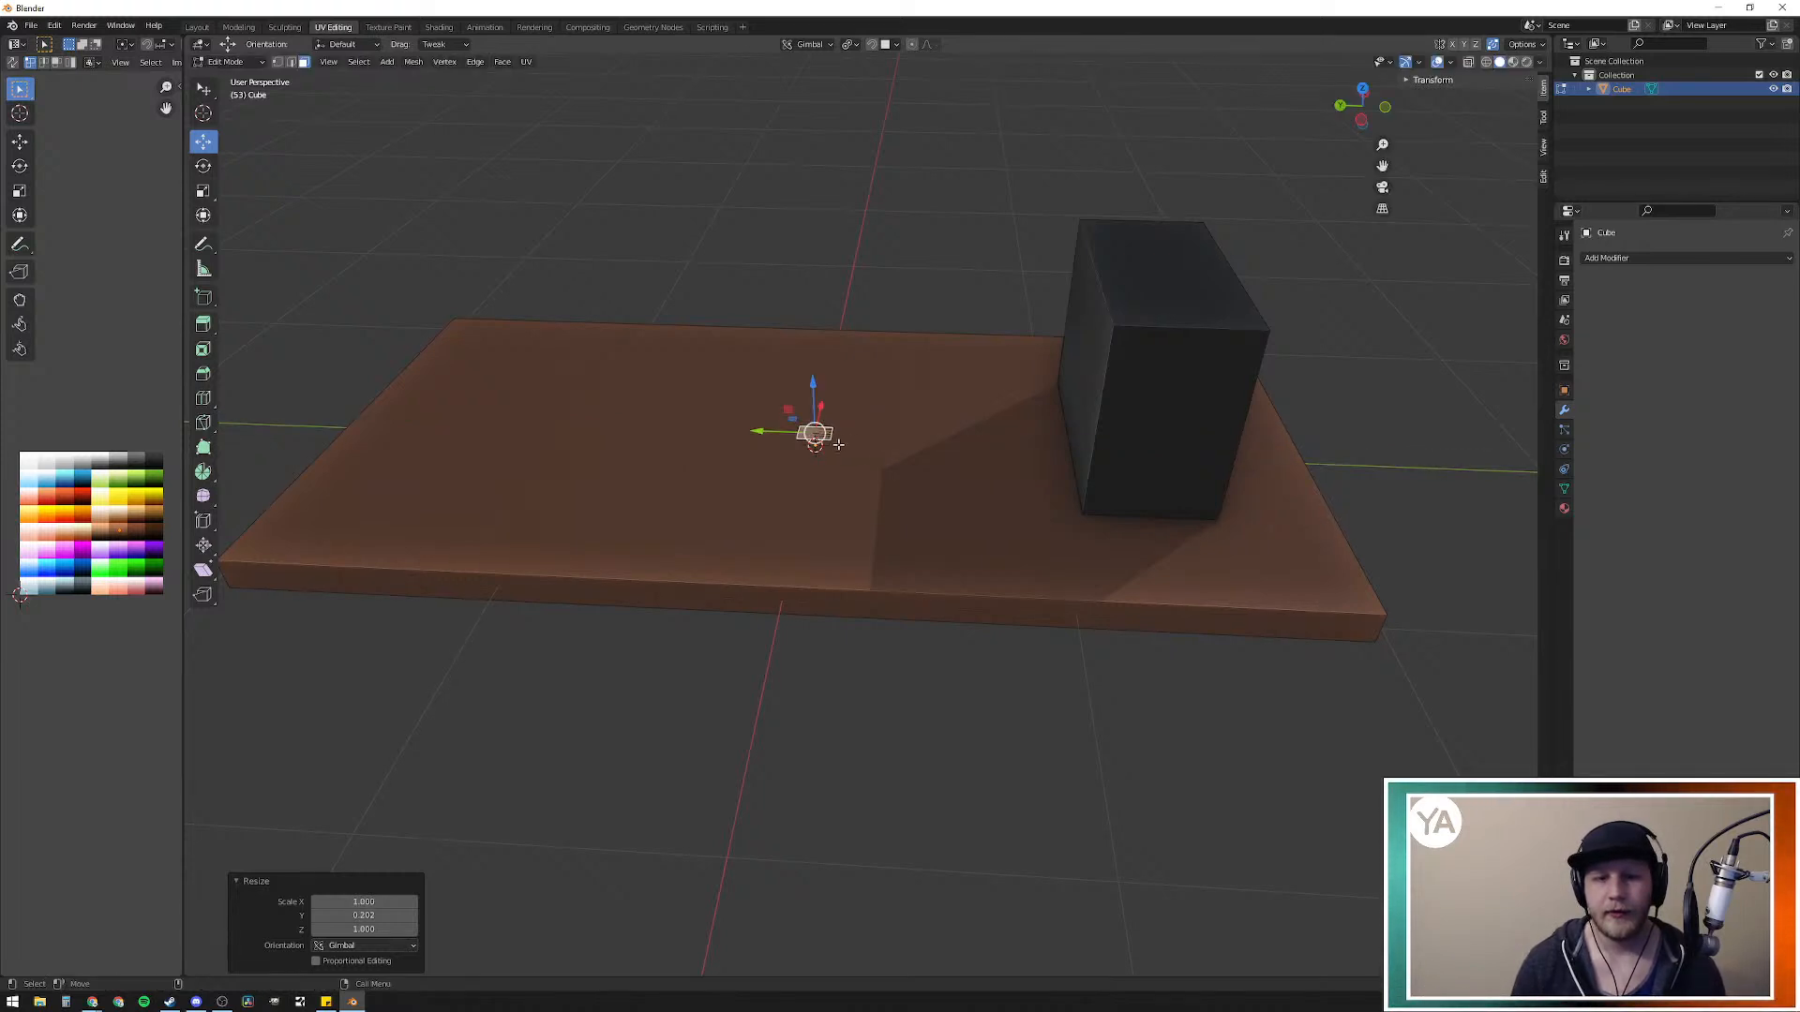
{"action": "key", "text": "g"}
{"action": "key", "text": "x"}
{"action": "left_click", "coordinate": [875, 386]}
{"action": "key", "text": "e"}
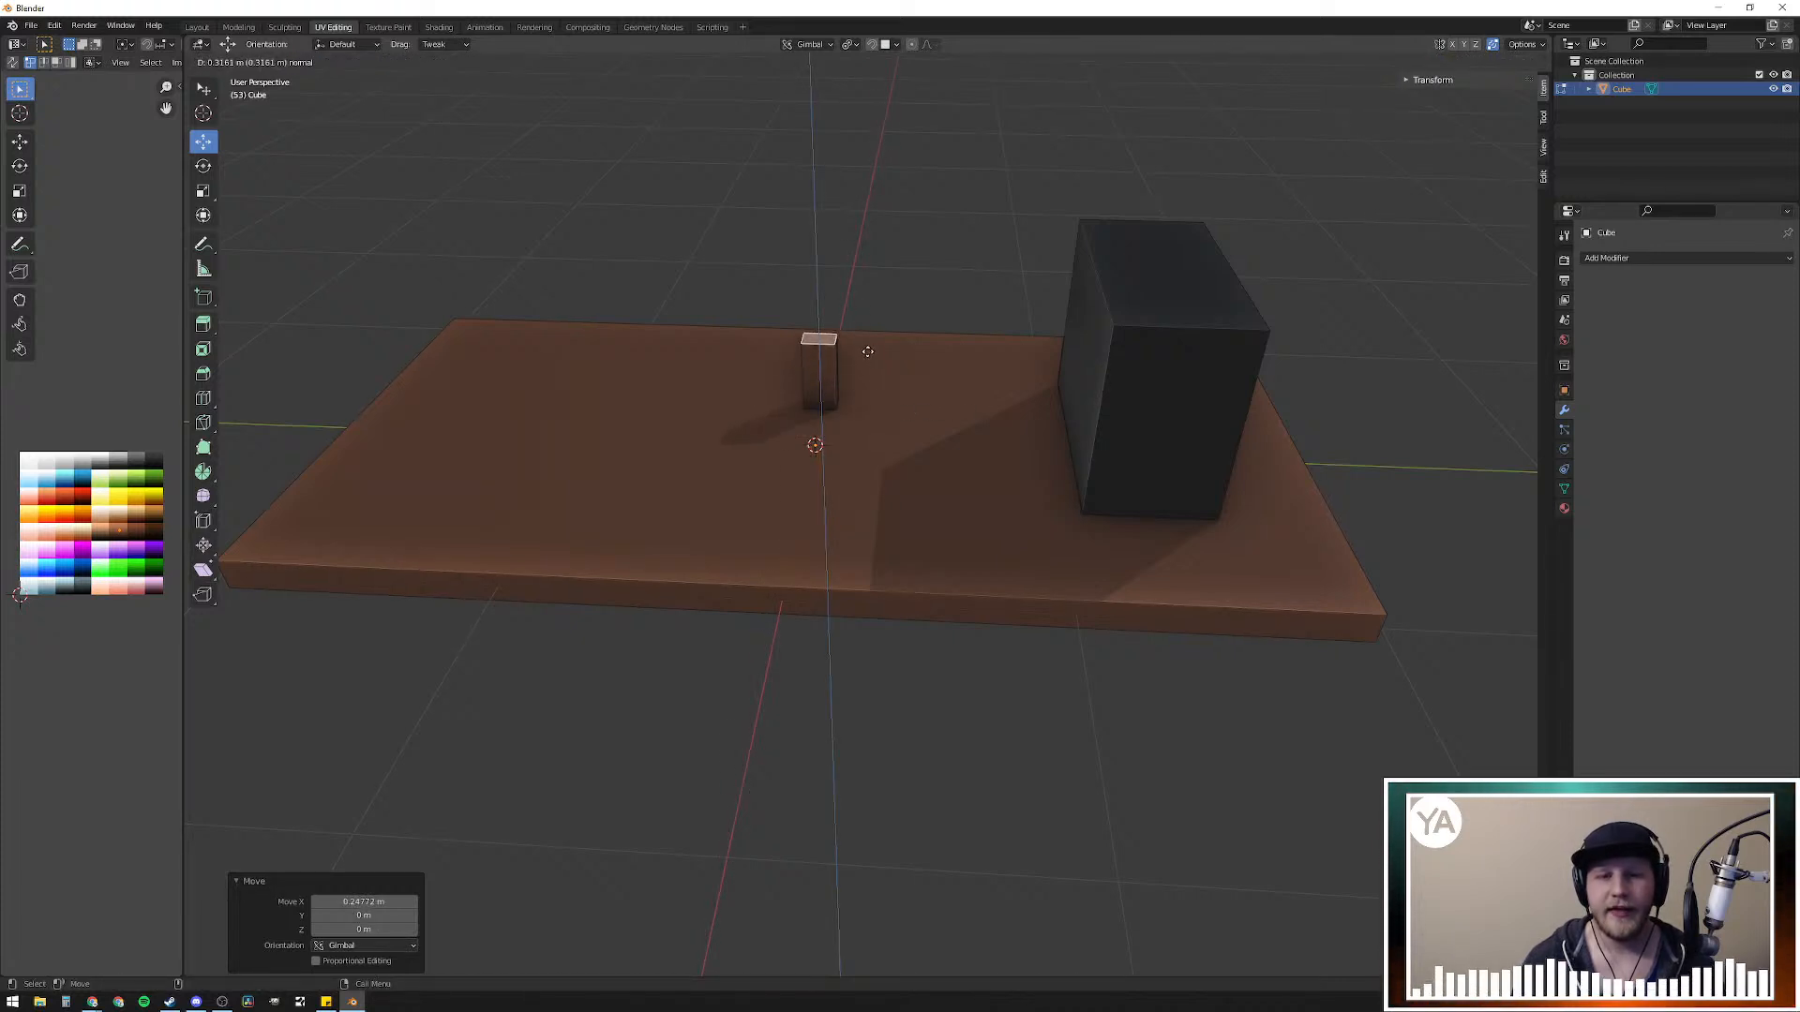
{"action": "left_click", "coordinate": [868, 351]}
{"action": "key", "text": "g"}
{"action": "key", "text": "z"}
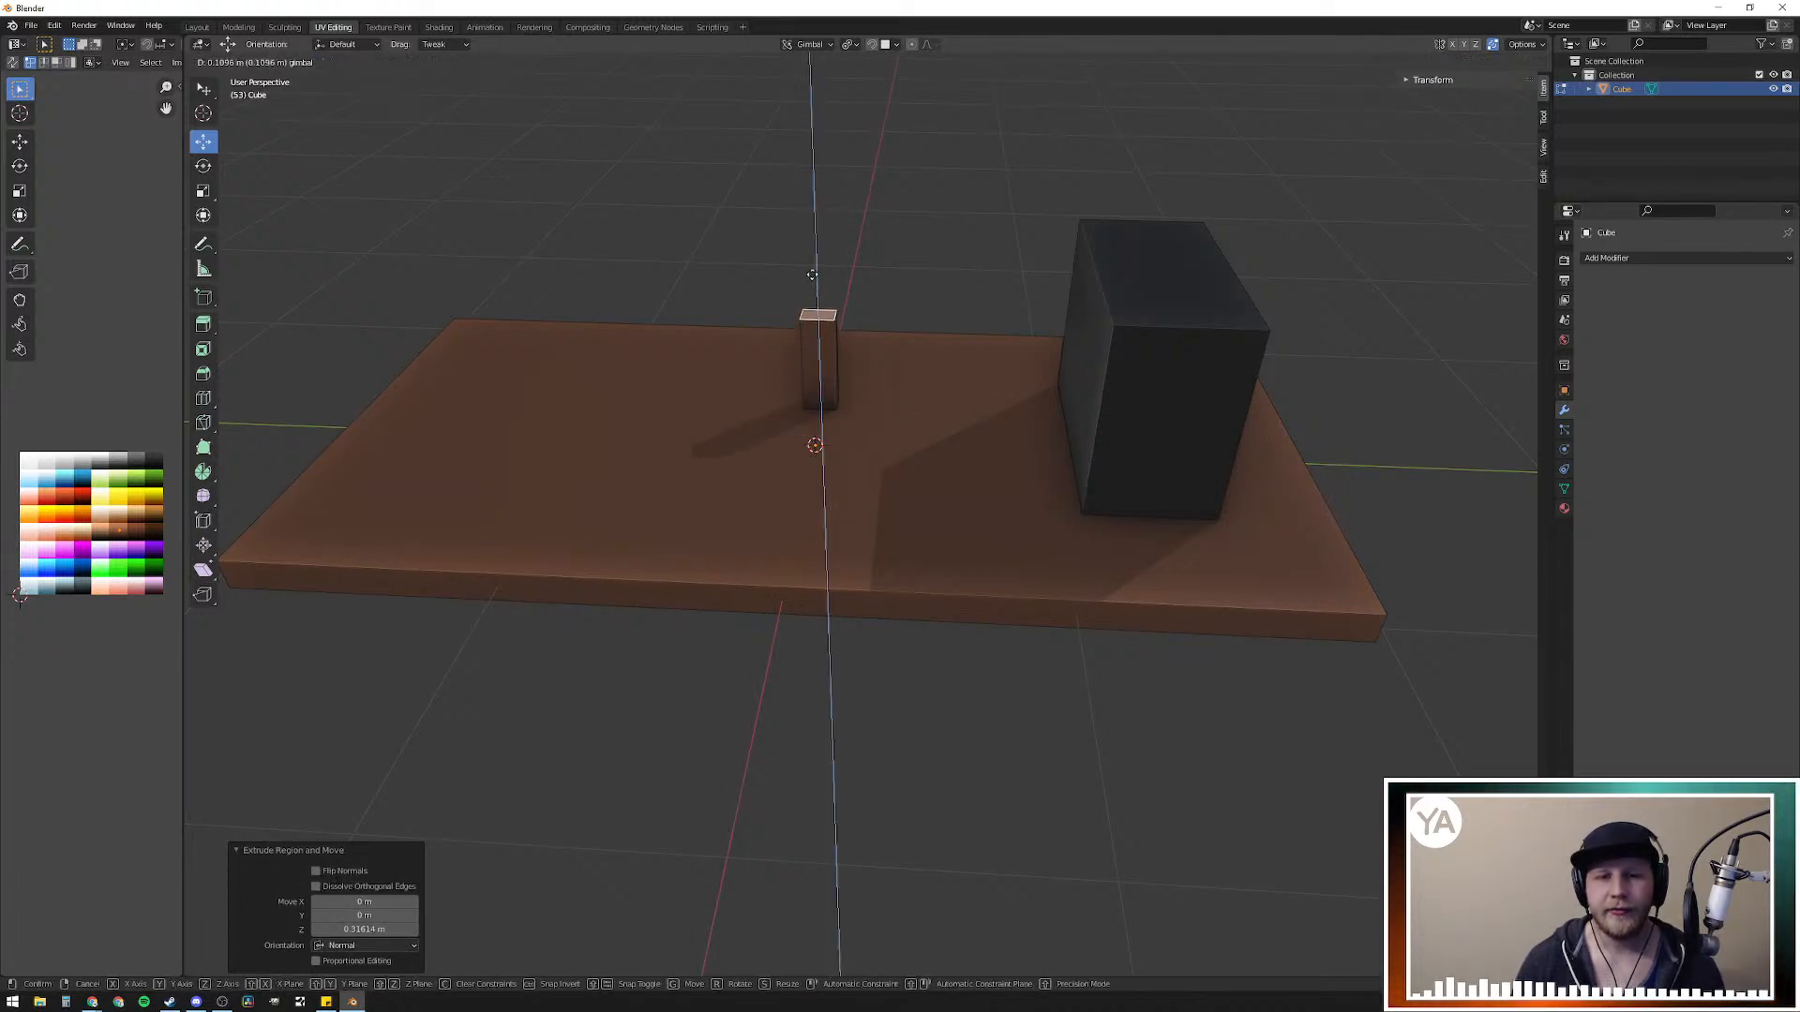
{"action": "left_click", "coordinate": [813, 255]}
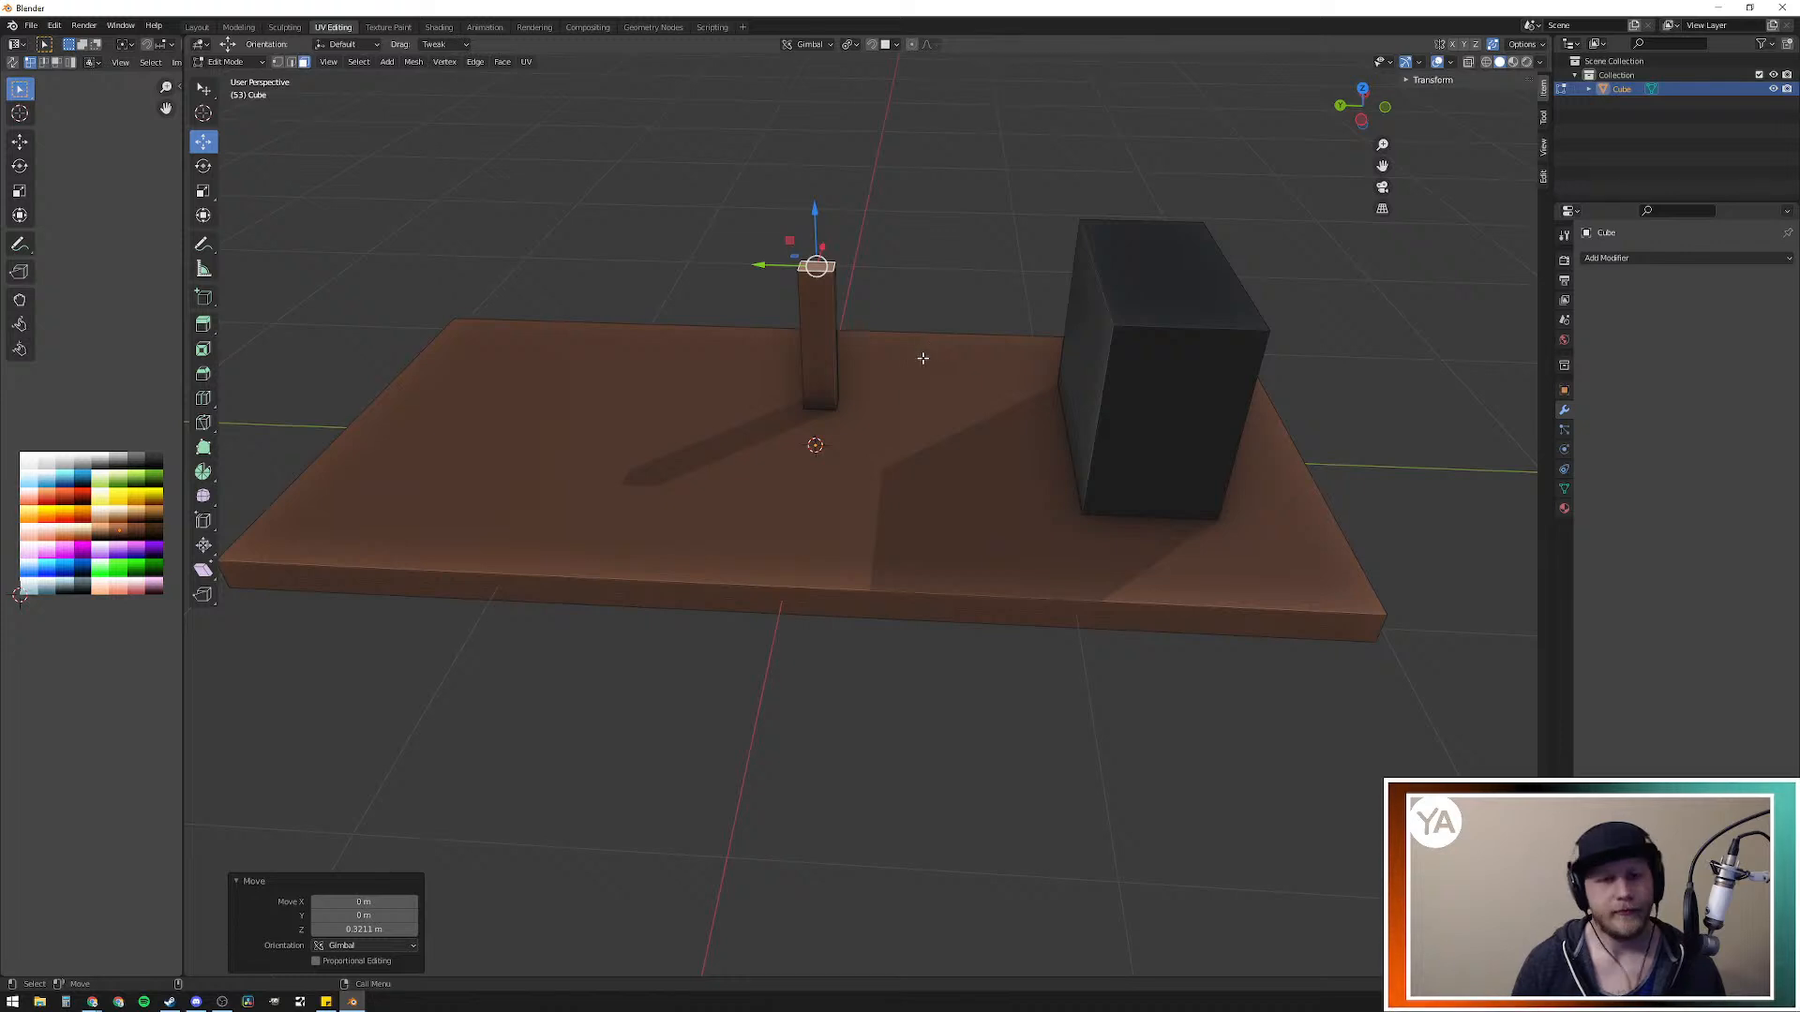
{"action": "key", "text": "ctrl+z"}
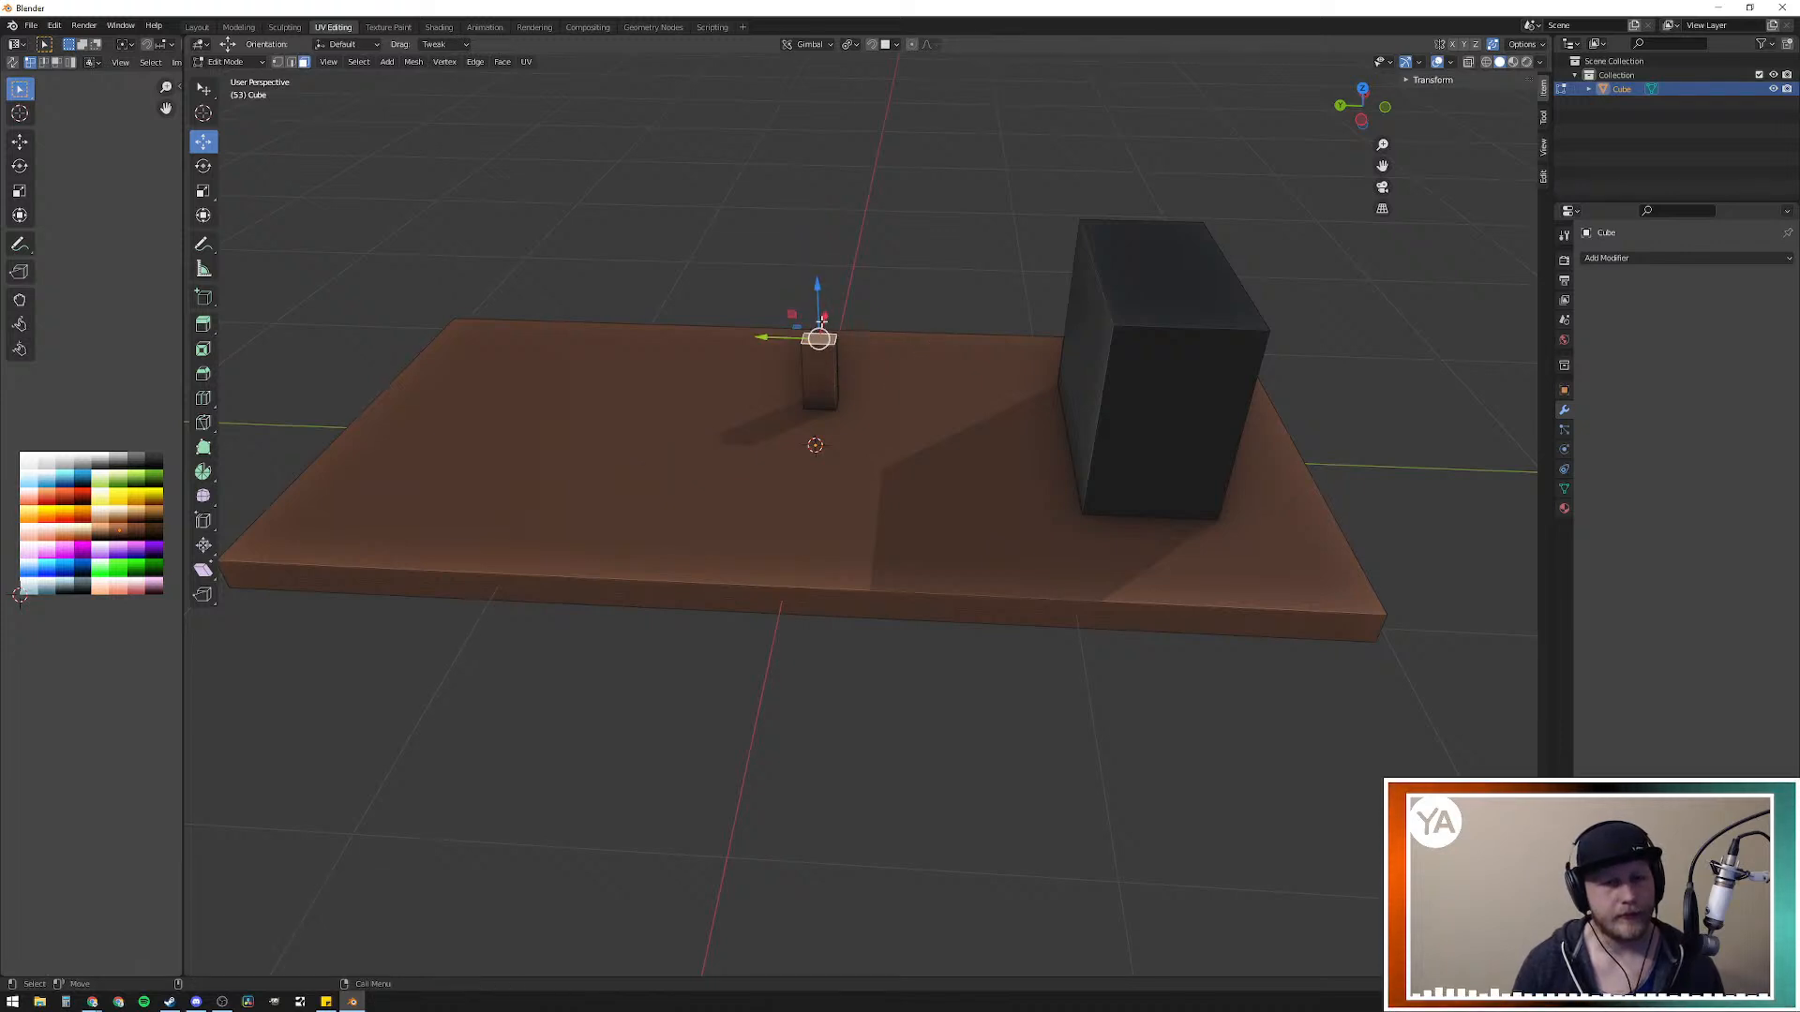
{"action": "key", "text": "g"}
{"action": "key", "text": "z"}
{"action": "left_click", "coordinate": [817, 239]}
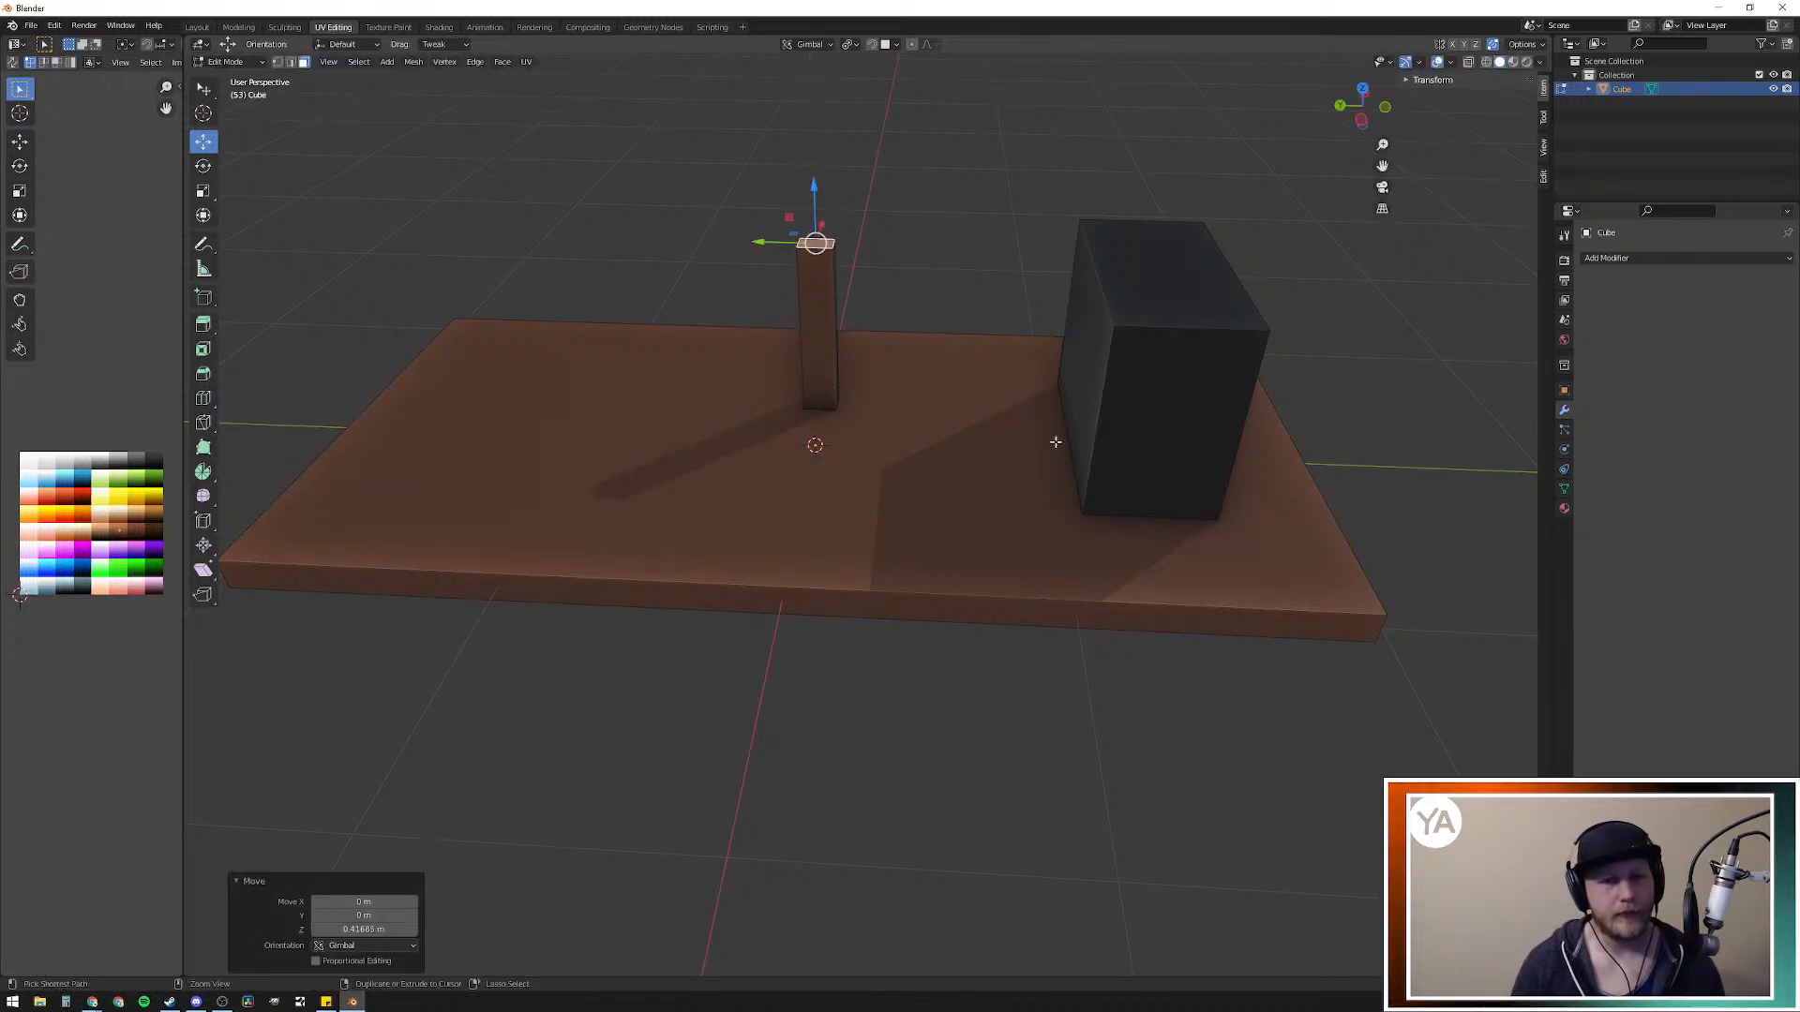
{"action": "key", "text": "ctrl+z"}
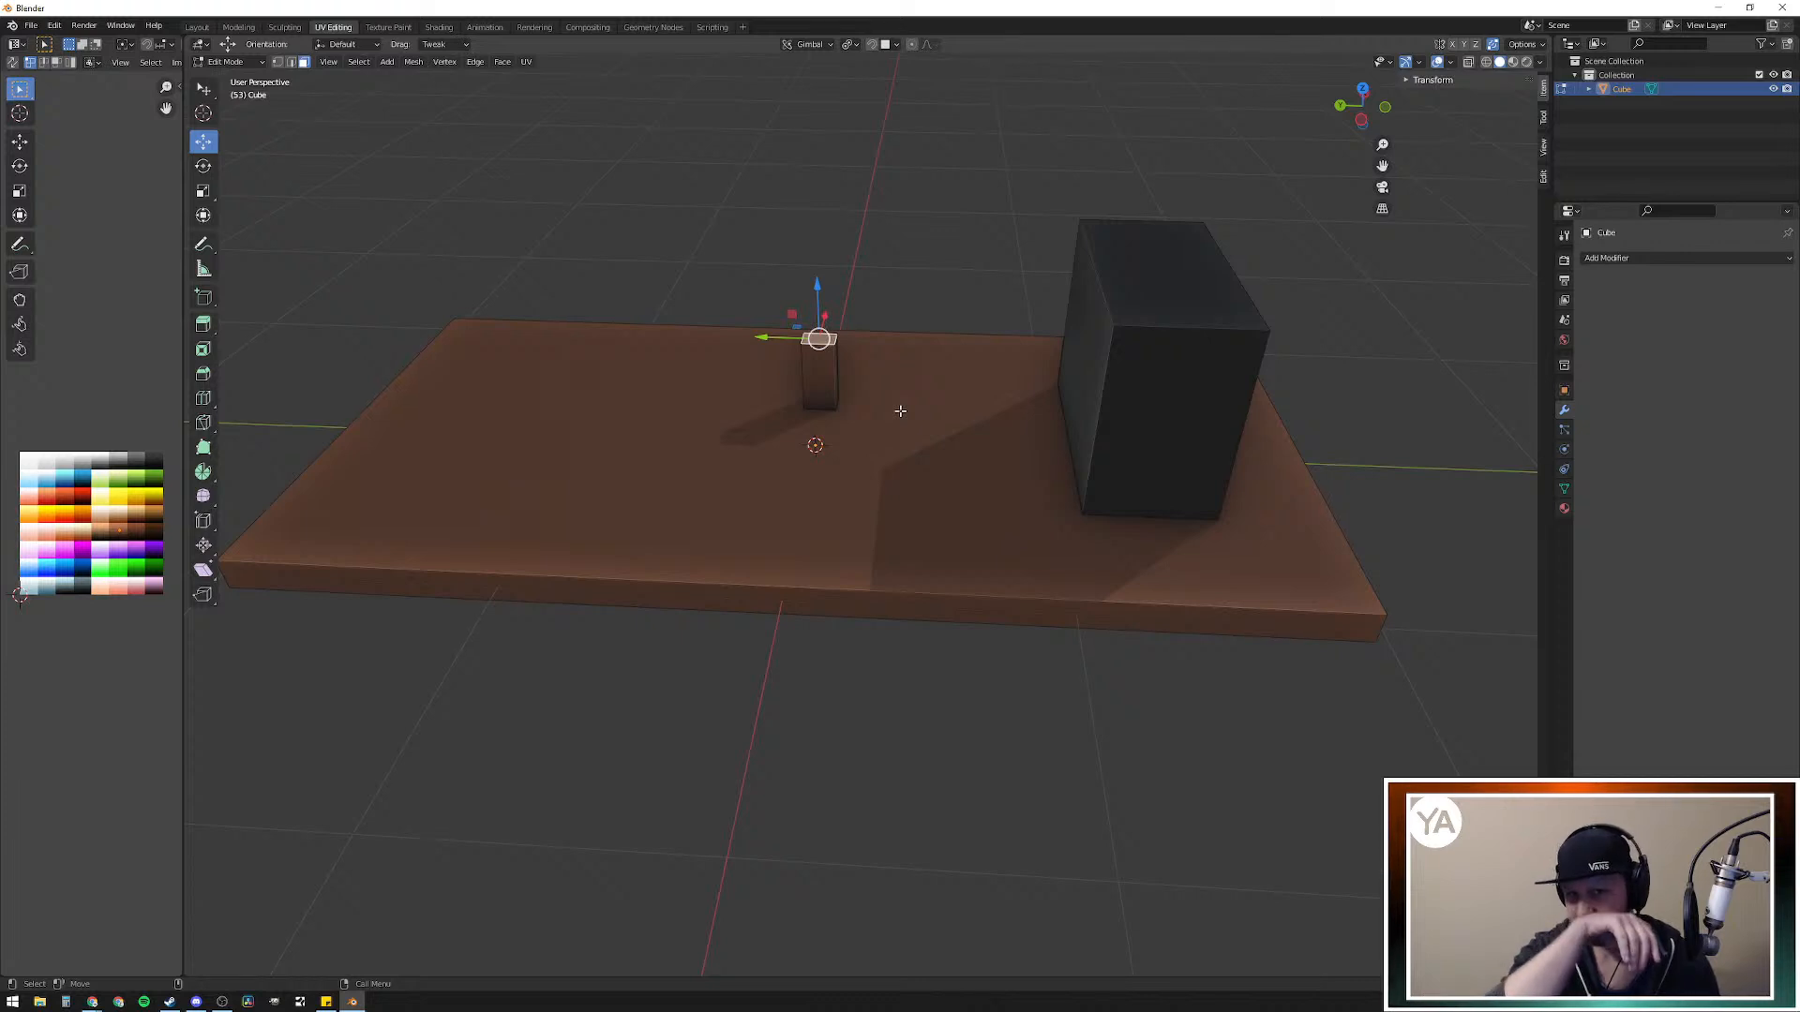
{"action": "left_click_drag", "start_coordinate": [766, 335], "coordinate": [672, 337]}
{"action": "key", "text": "ctrl+z"}
{"action": "key", "text": "ctrl+z"}
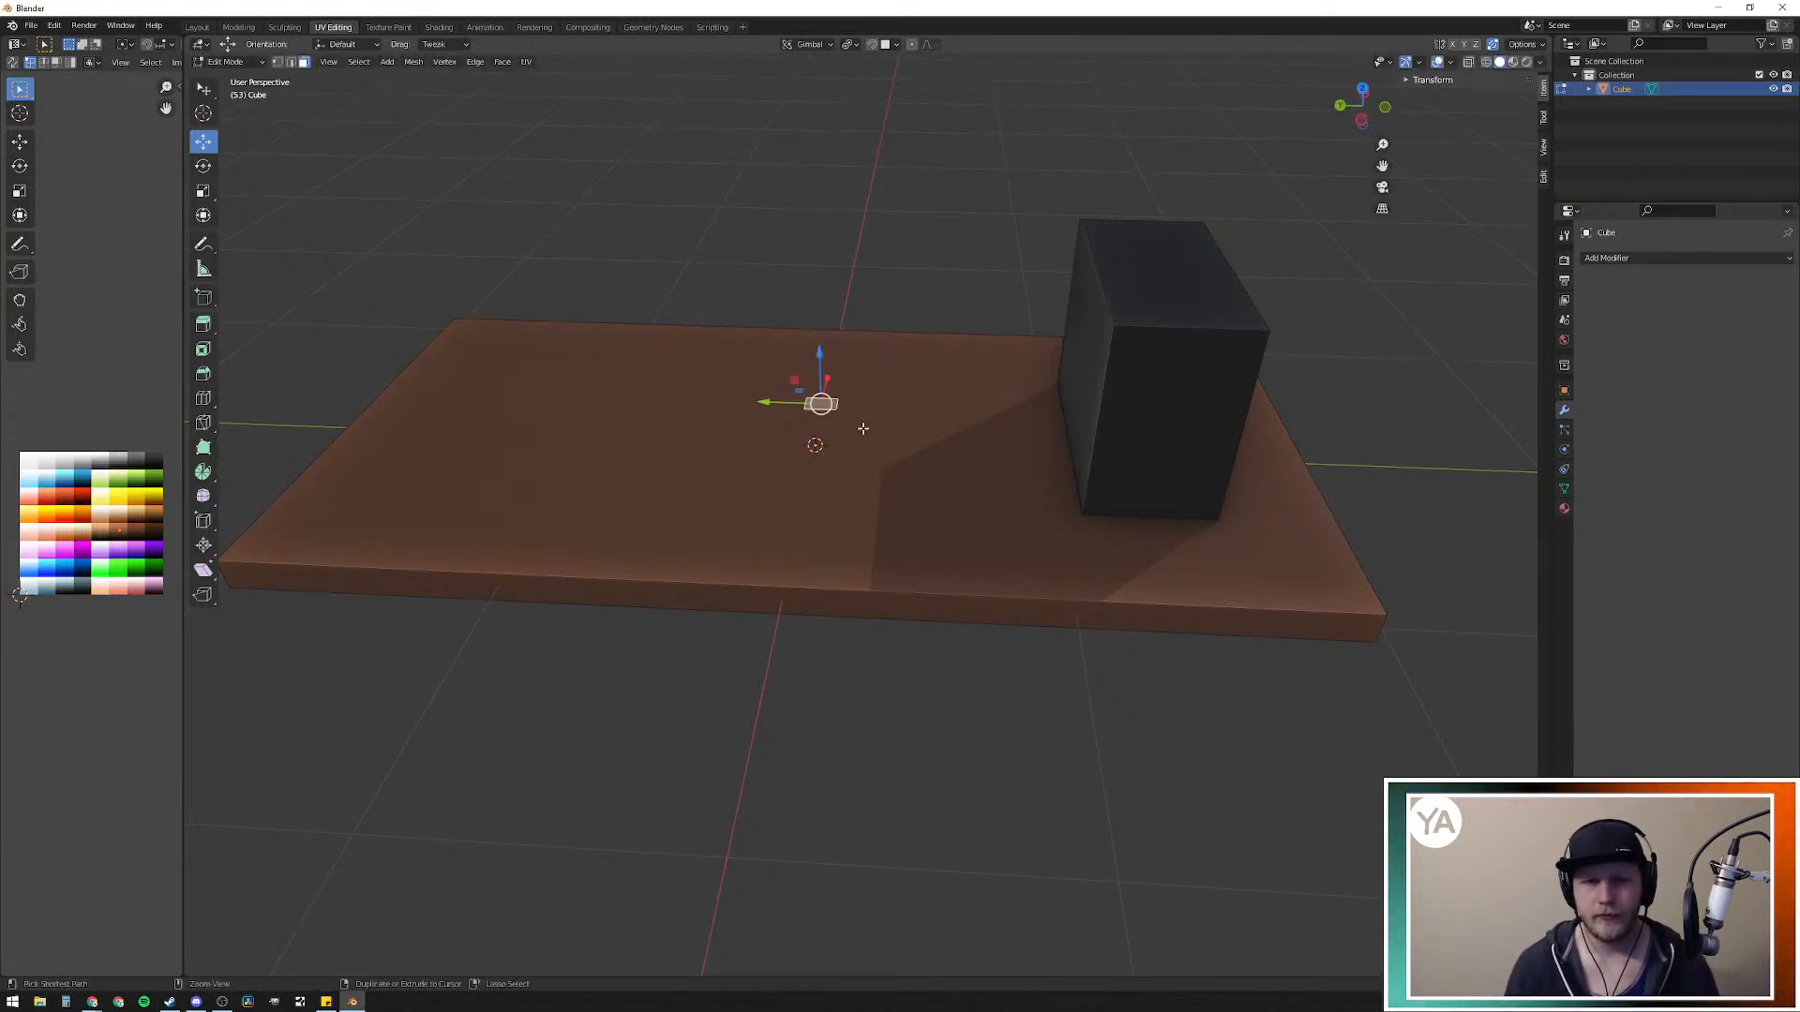
{"action": "key", "text": "e"}
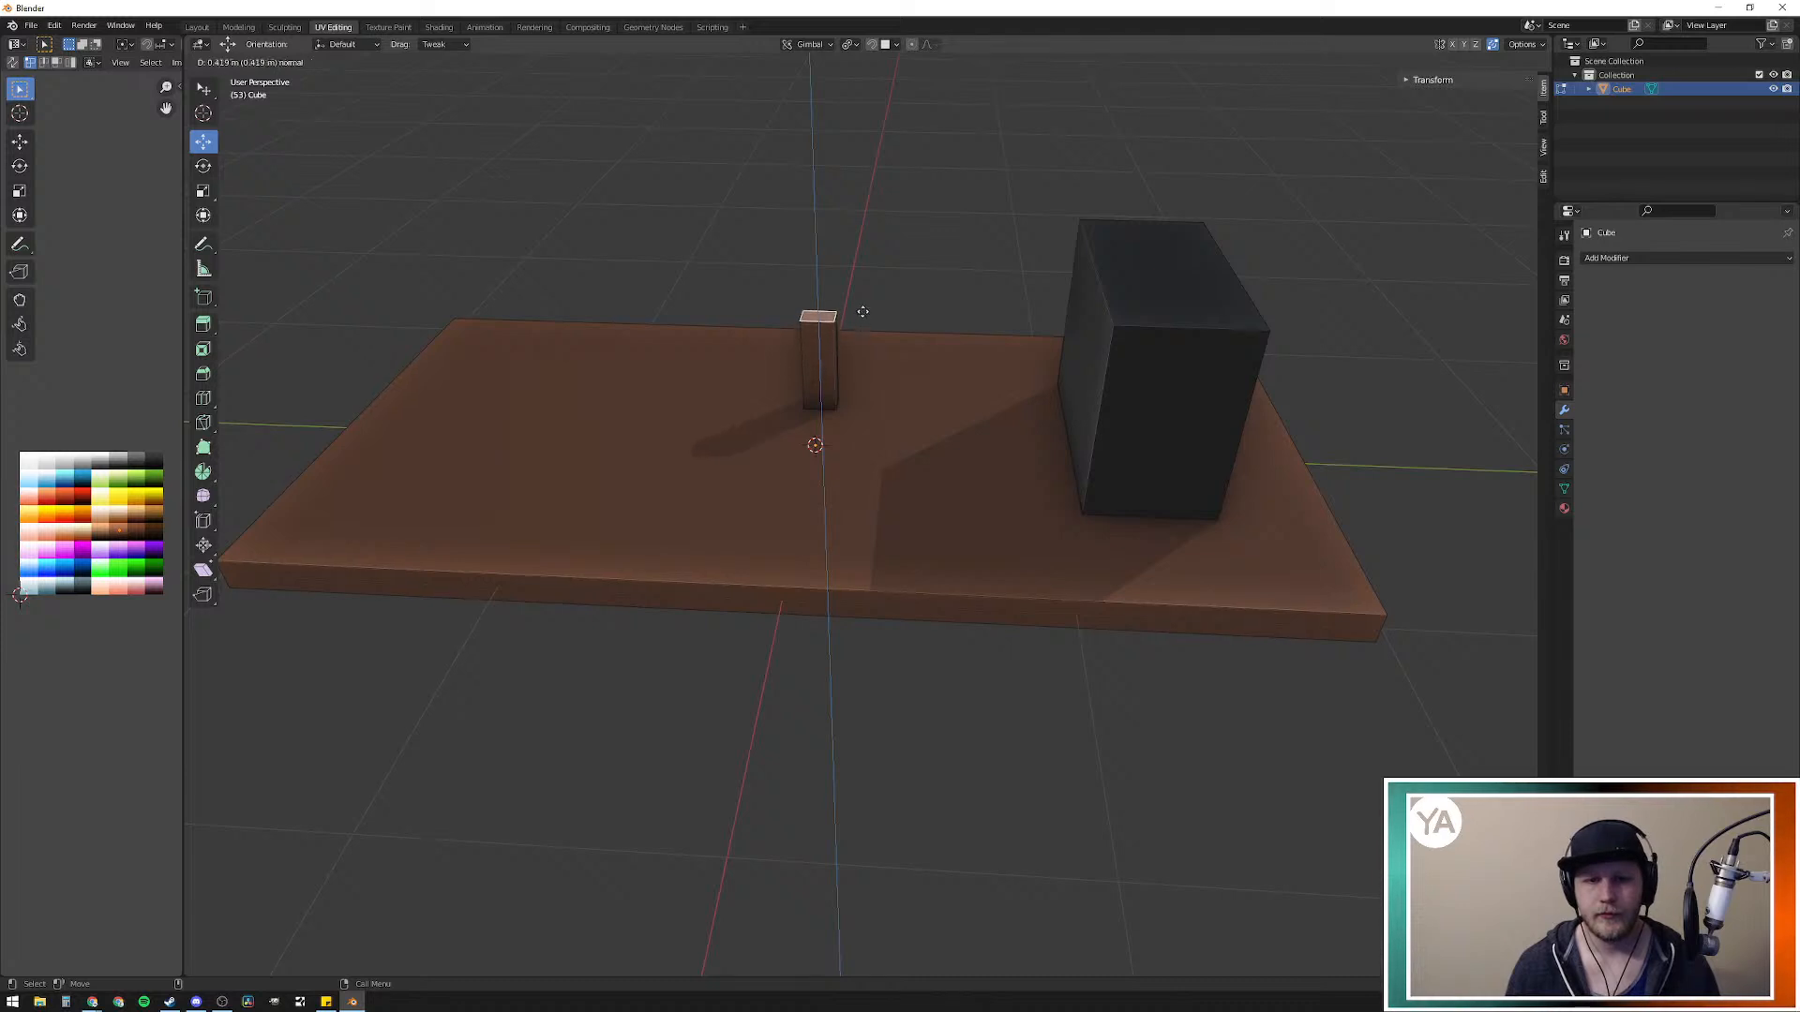
{"action": "left_click", "coordinate": [862, 316]}
{"action": "key", "text": "g"}
{"action": "key", "text": "z"}
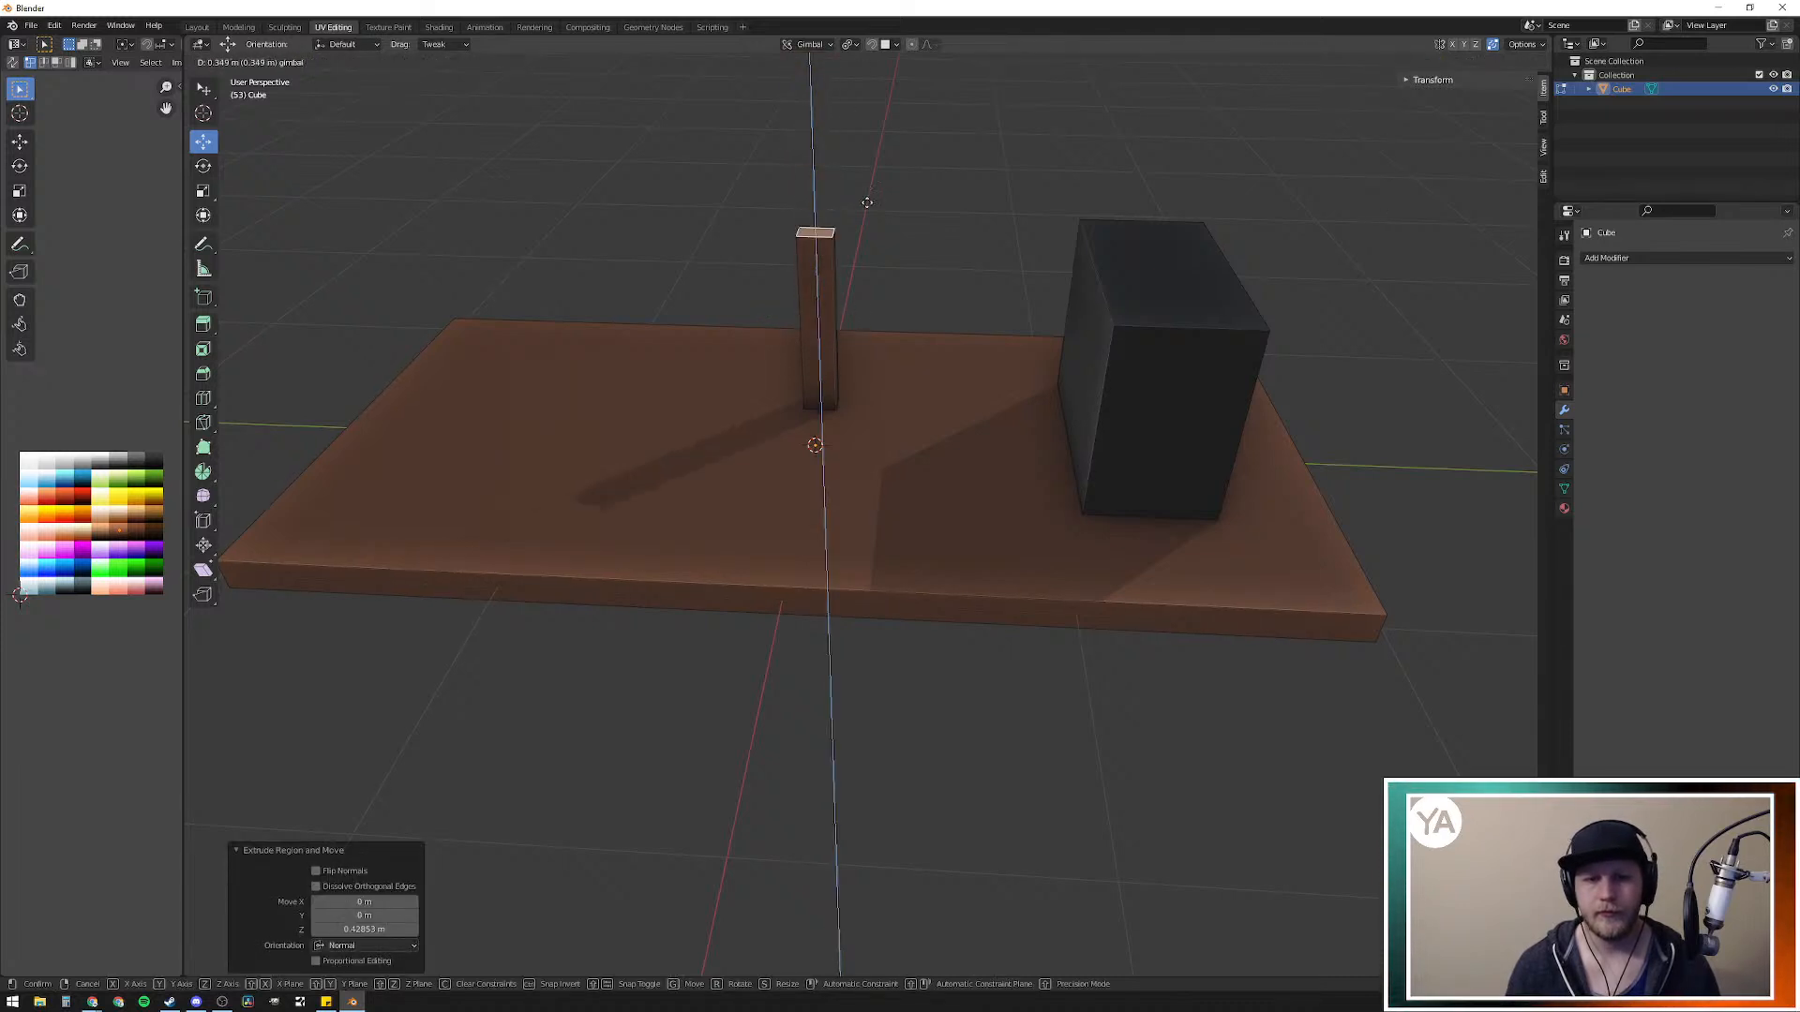
{"action": "left_click", "coordinate": [841, 175]}
{"action": "key", "text": "ctrl+z"}
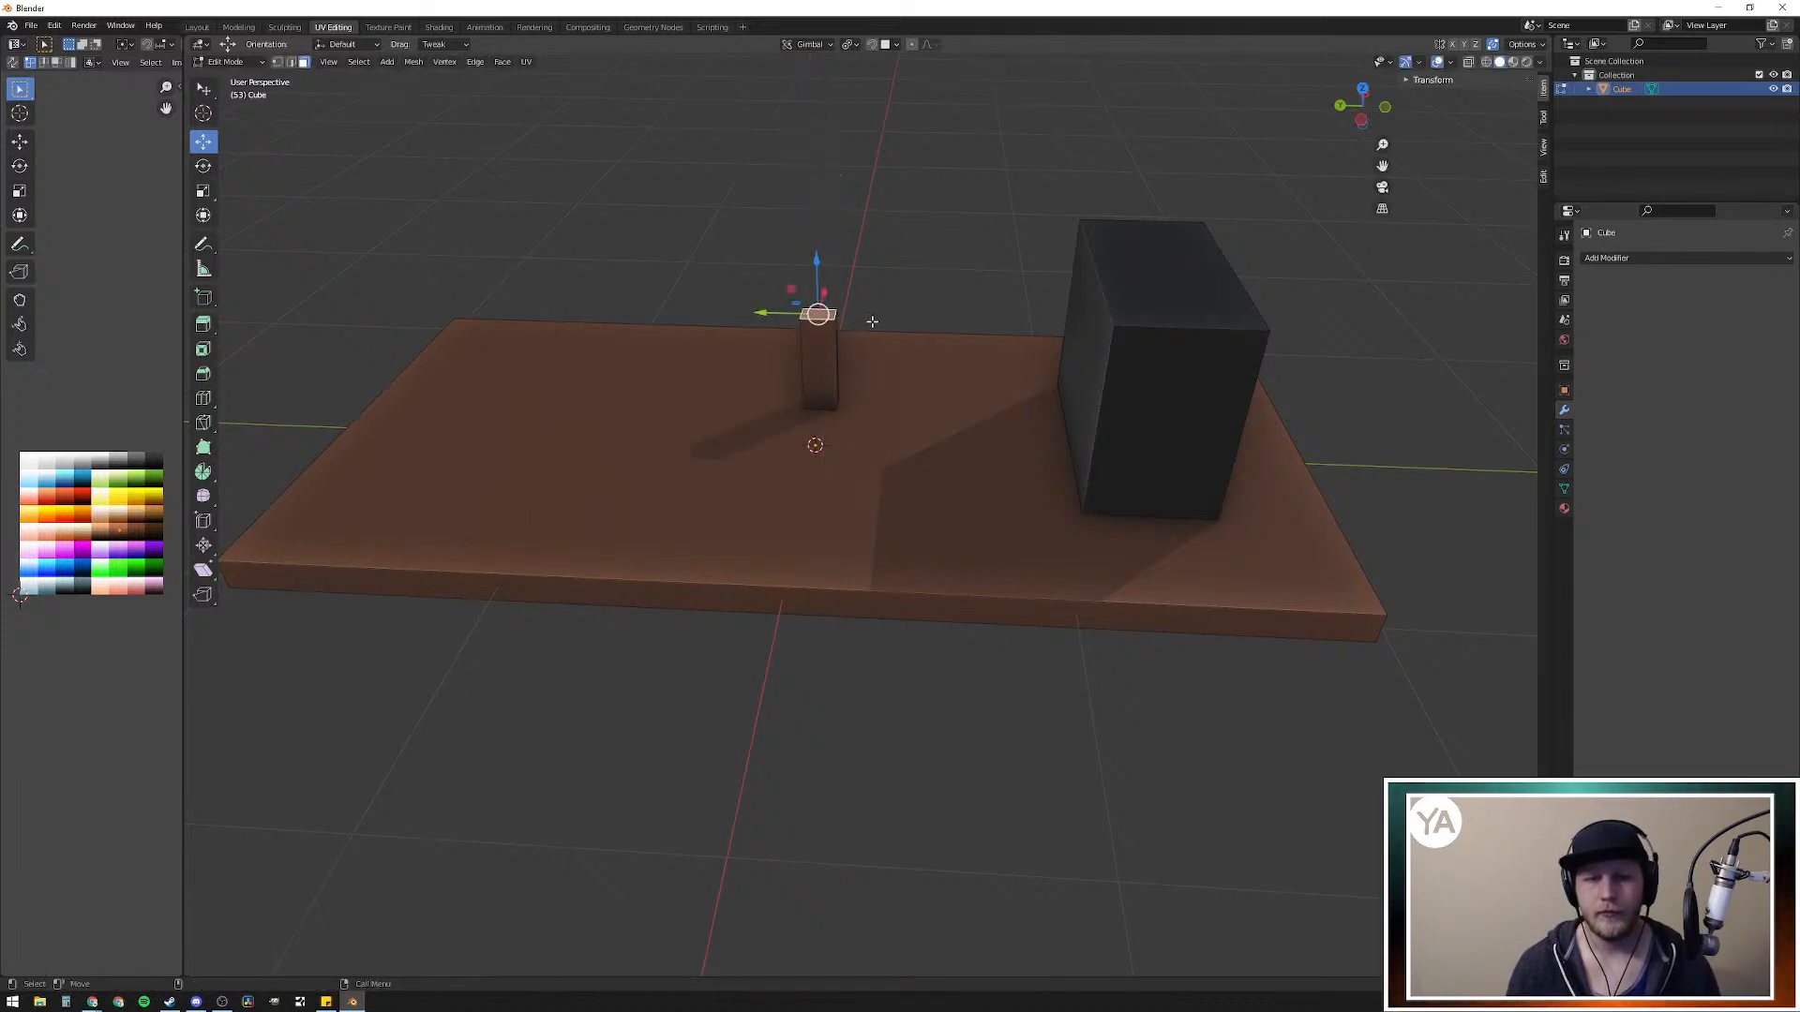
{"action": "key", "text": "ctrl+z"}
Step: Raise the small face slightly above the slab and extrude it upward about 0.45 m into a monitor post
{"action": "left_click_drag", "start_coordinate": [820, 377], "coordinate": [825, 347]}
{"action": "key", "text": "e"}
{"action": "left_click", "coordinate": [814, 248]}
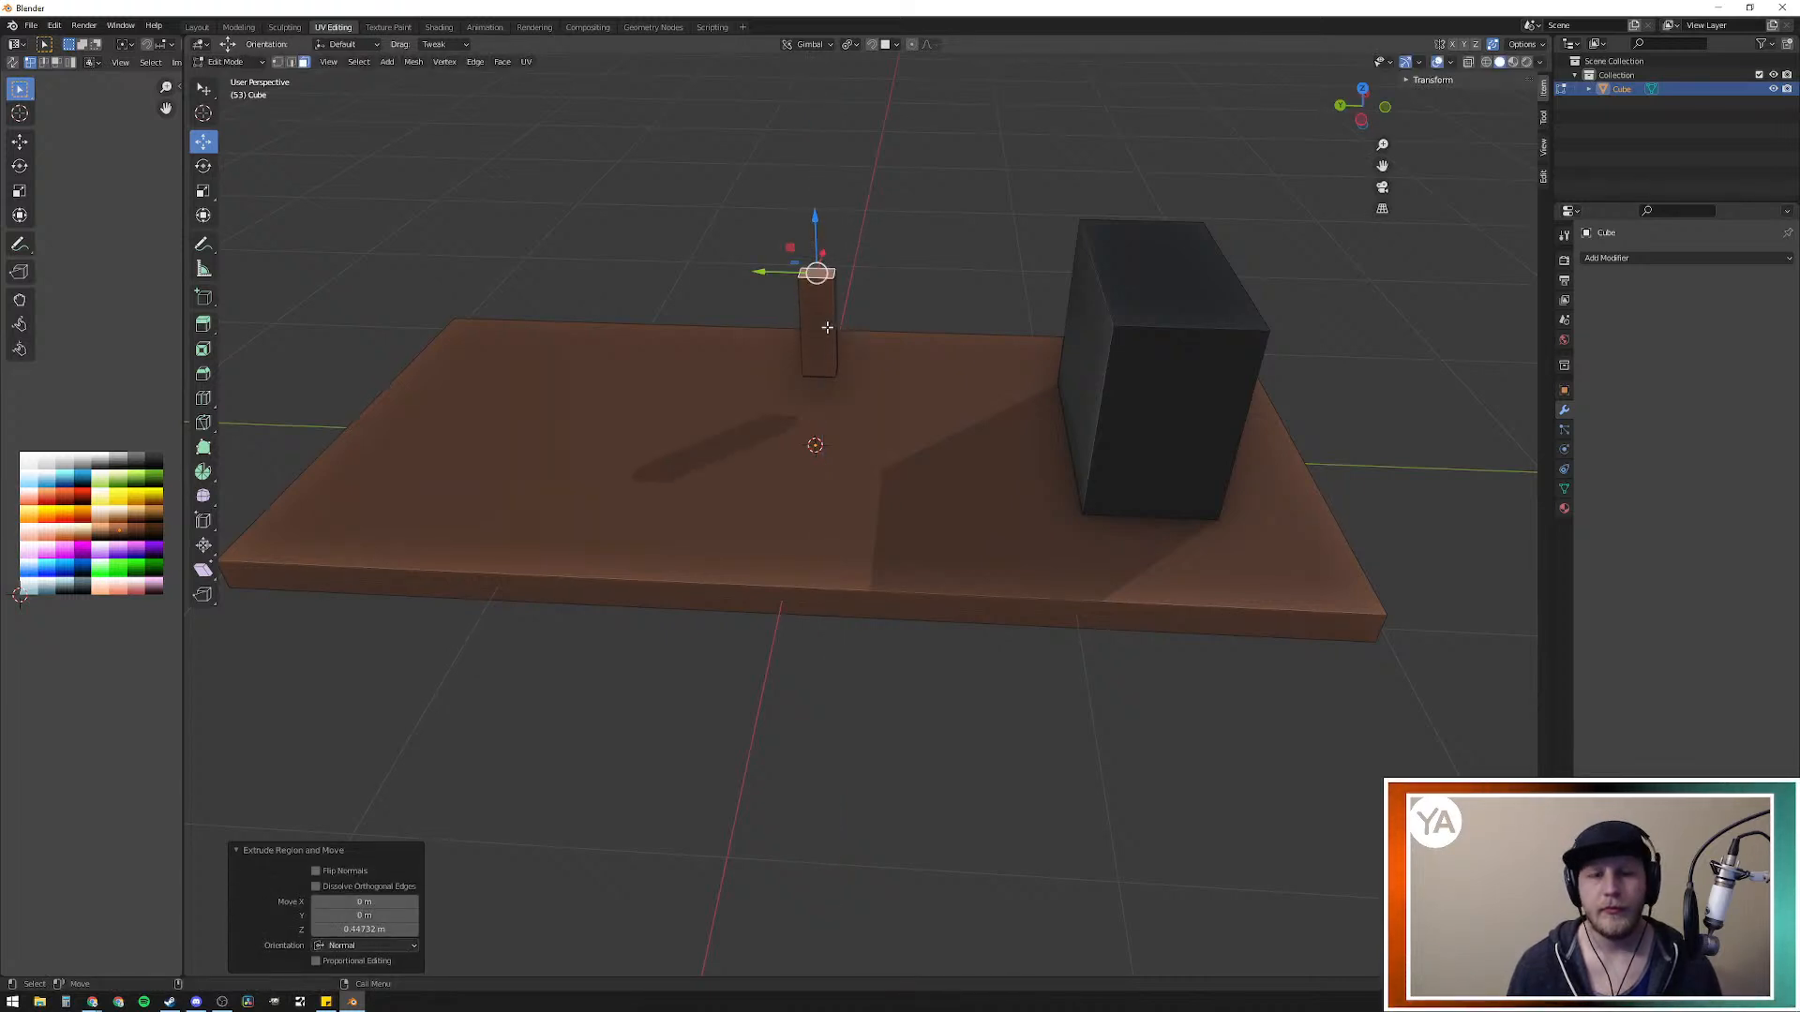
Step: Extrude the post's top by about another 0.09 m and extrude the new section's front face about 0.05 m forward
{"action": "middle_click_drag", "start_coordinate": [885, 350], "coordinate": [785, 376]}
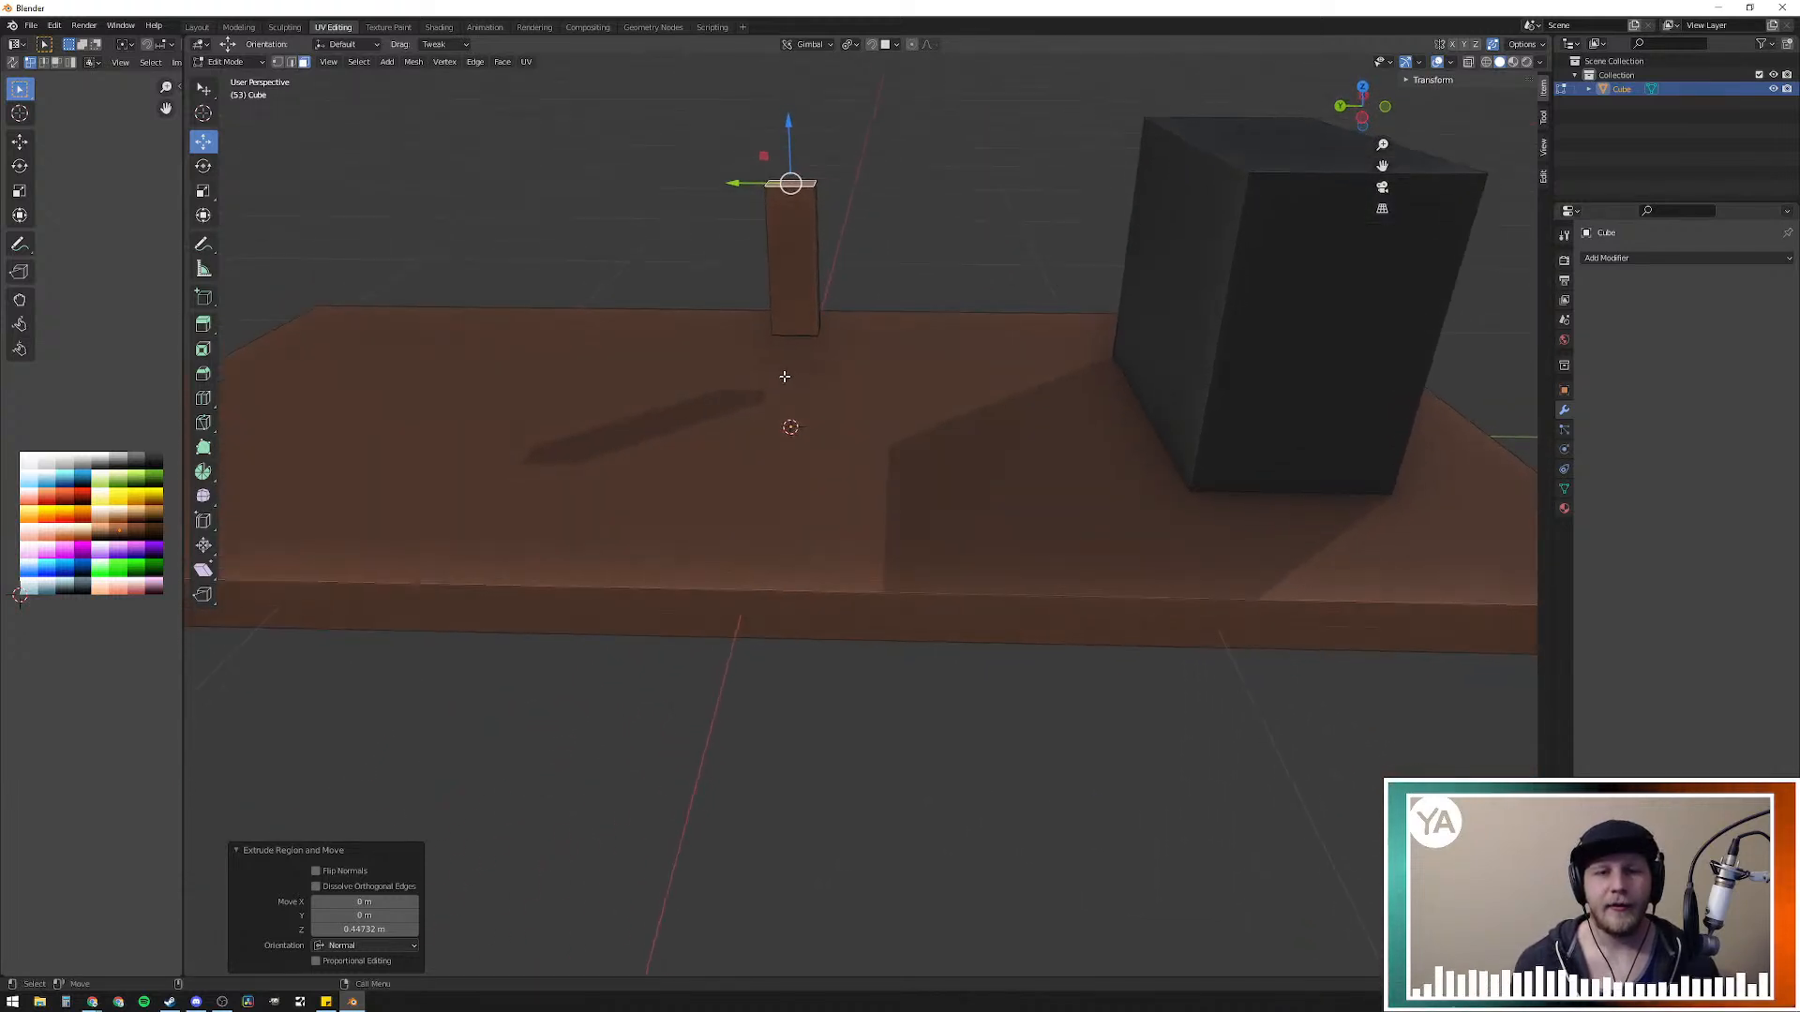
{"action": "middle_click_drag", "start_coordinate": [739, 268], "coordinate": [804, 454], "text": "shift"}
{"action": "key", "text": "e"}
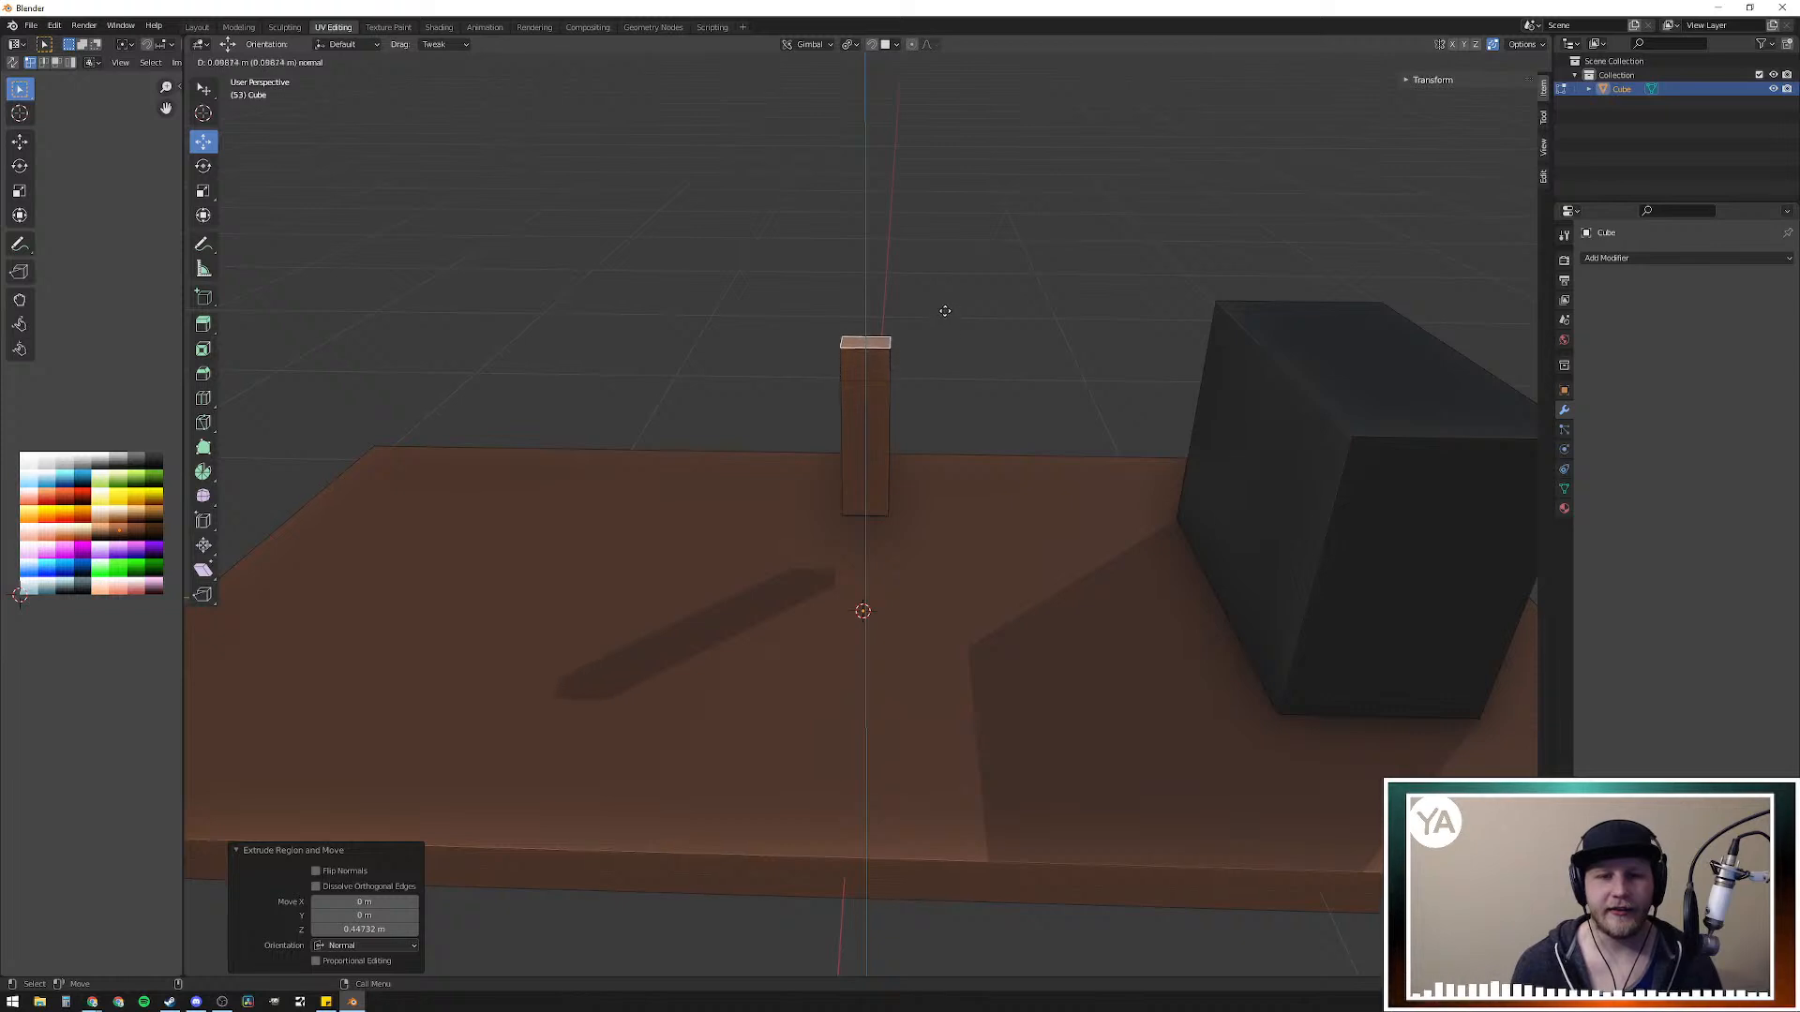
{"action": "left_click", "coordinate": [944, 308]}
{"action": "key", "text": "ctrl+z"}
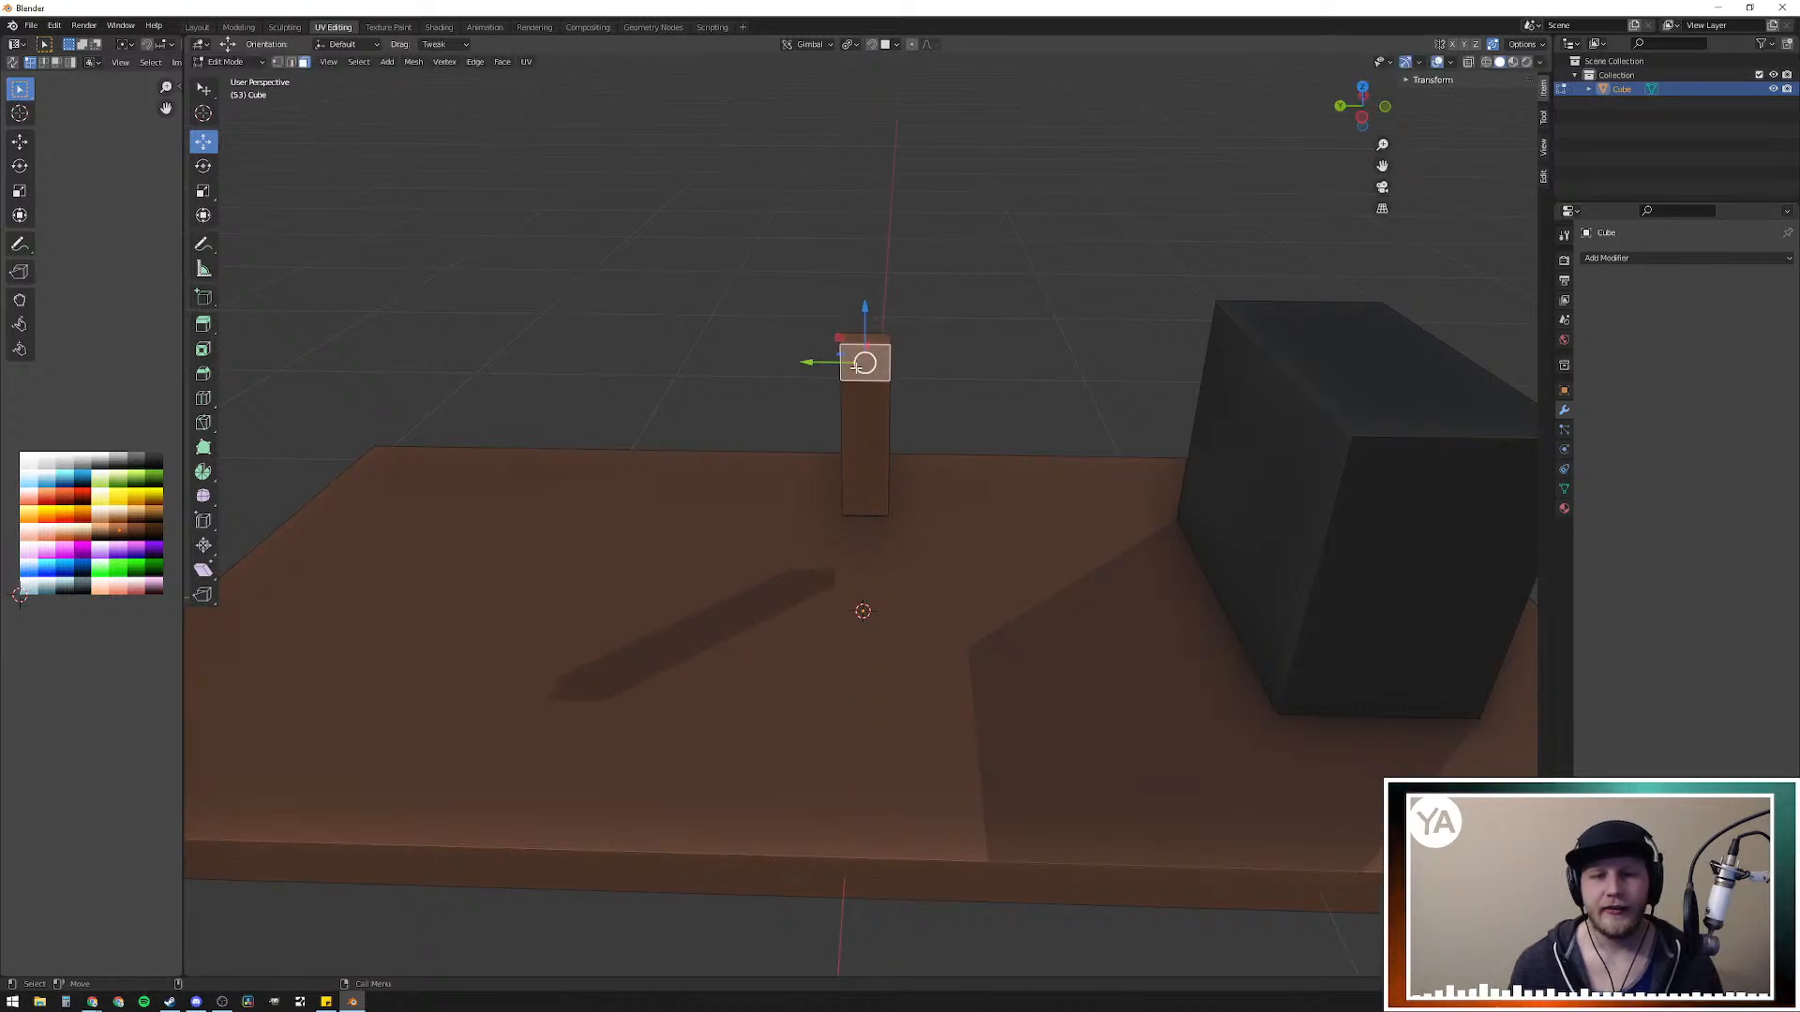
{"action": "middle_click_drag", "start_coordinate": [982, 399], "coordinate": [1032, 406]}
{"action": "key", "text": "e"}
{"action": "left_click", "coordinate": [901, 418]}
Step: Scale the extruded front face up to about 6.2 overall and stretch it along Y into a wide screen shape
{"action": "key", "text": "s"}
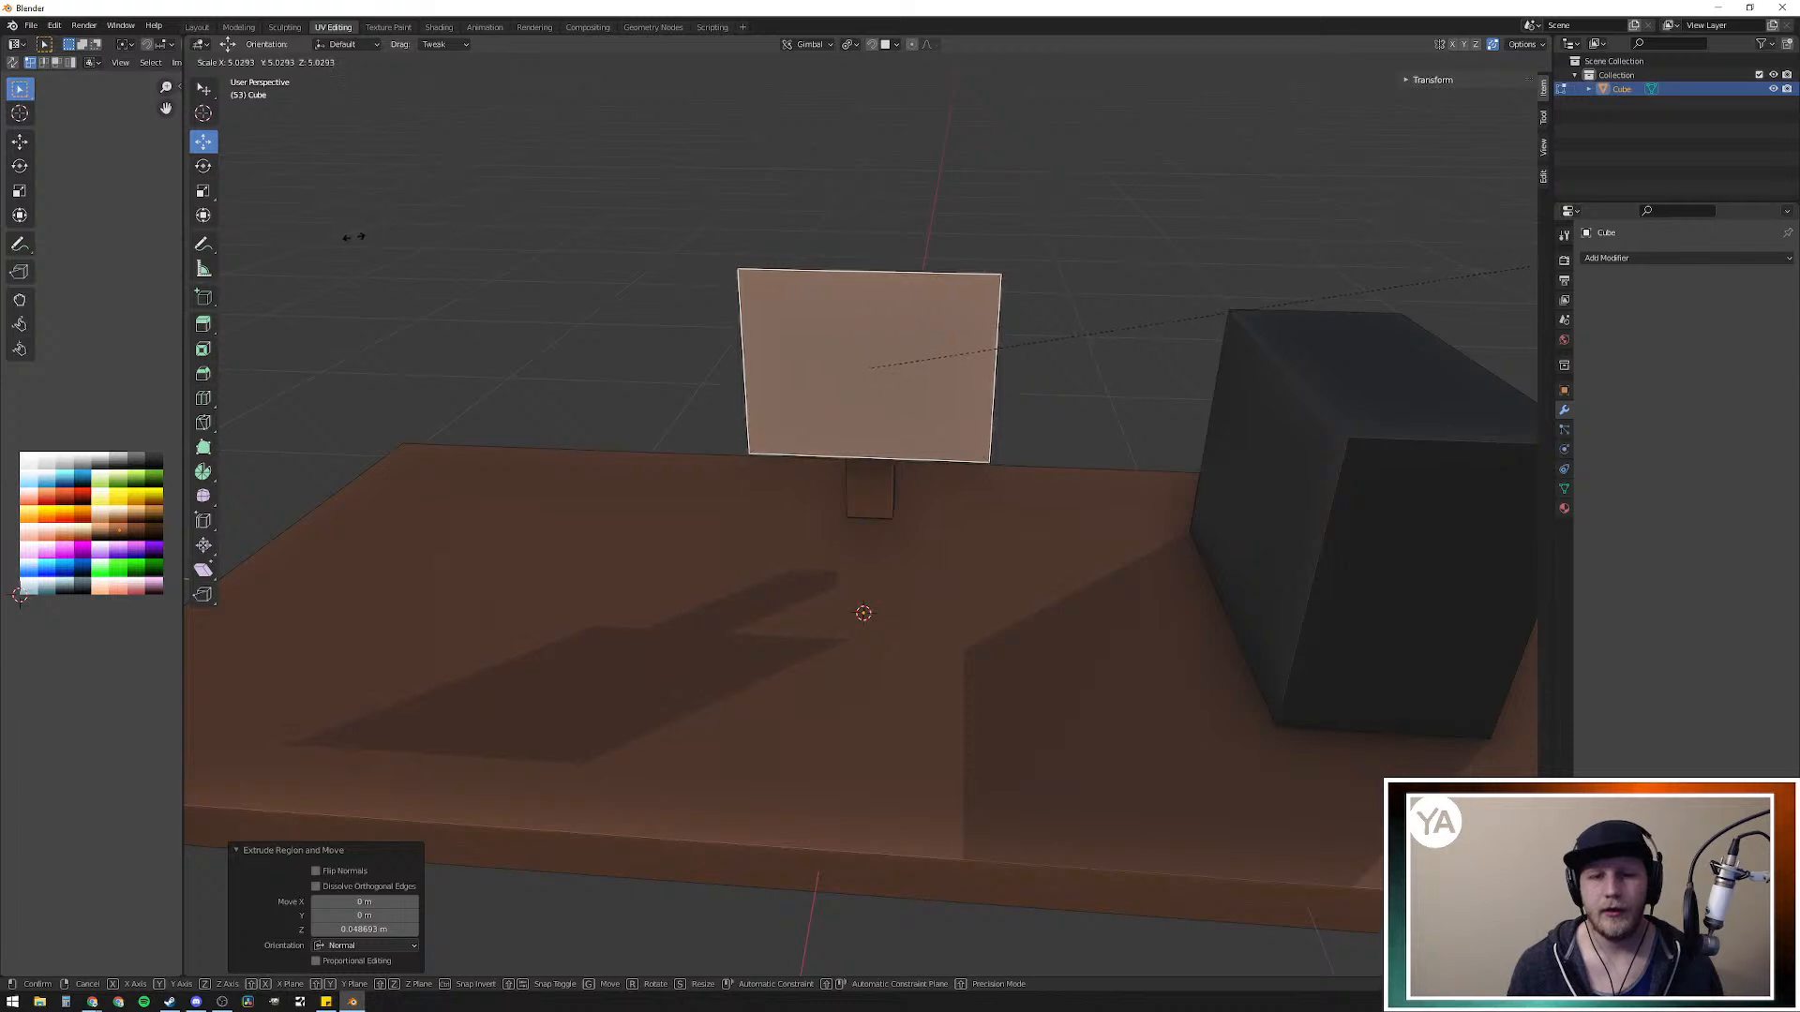
{"action": "left_click", "coordinate": [548, 205]}
{"action": "key", "text": "s"}
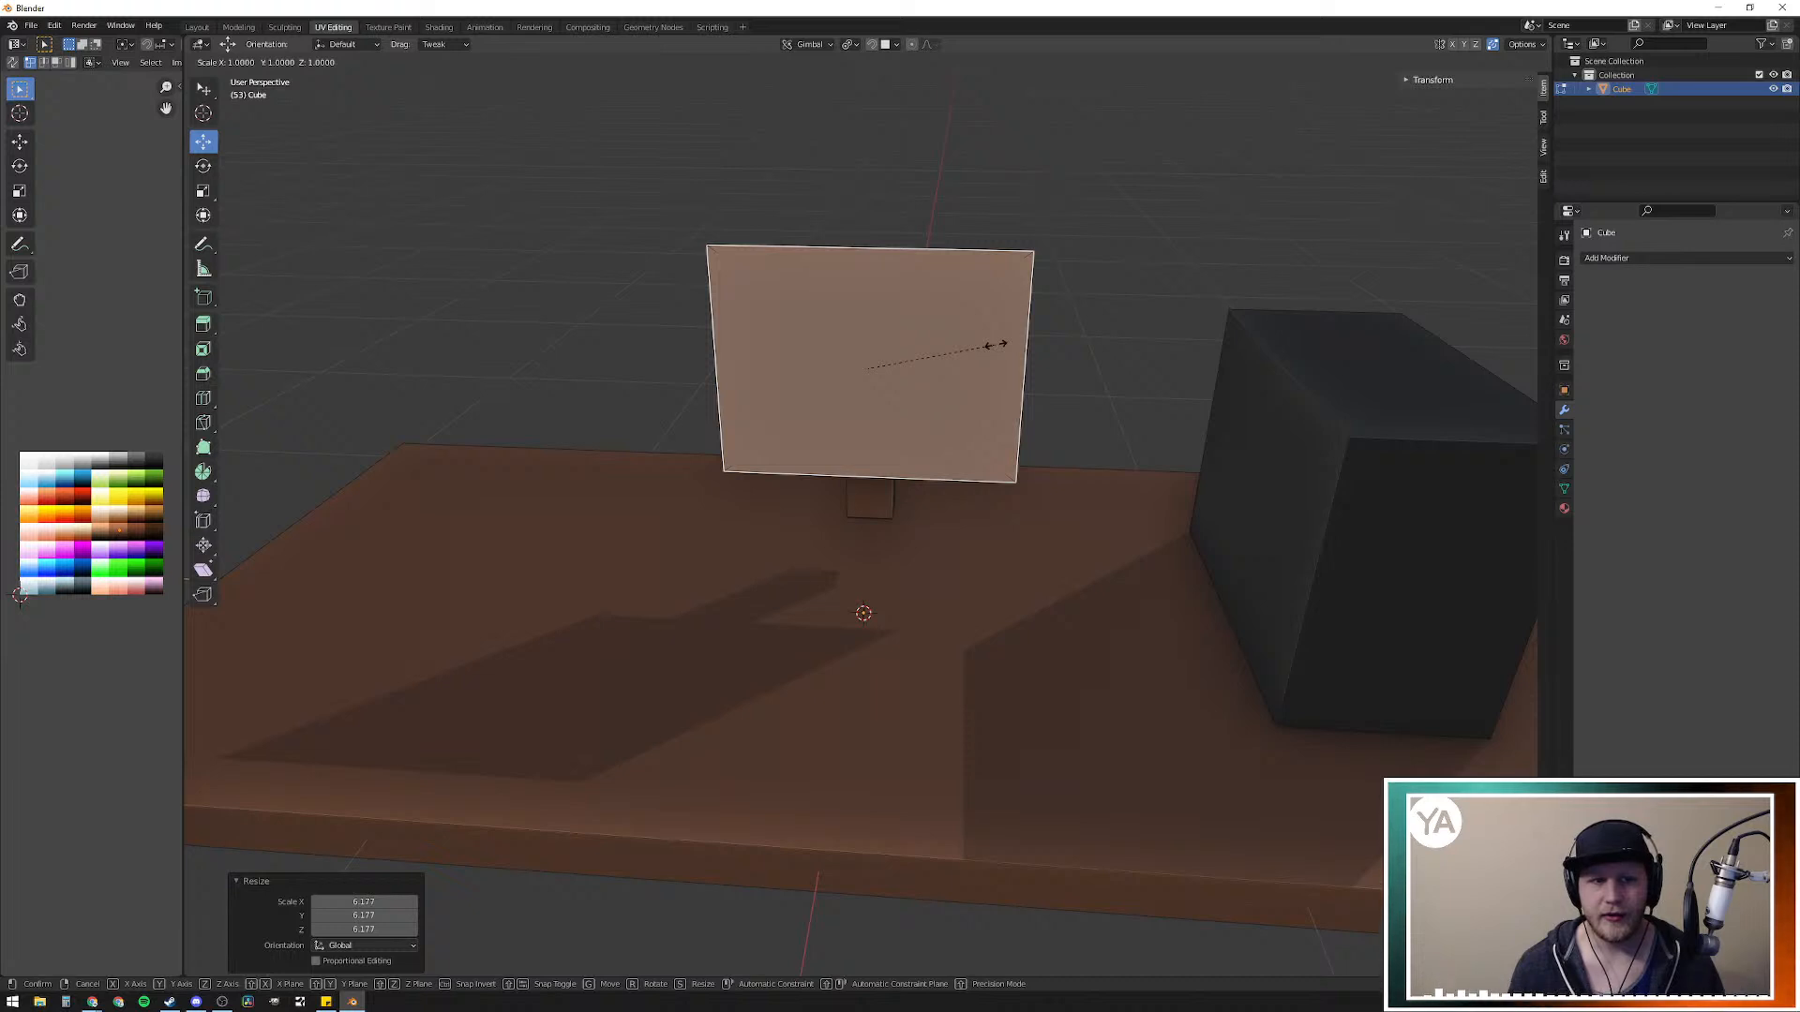
{"action": "key", "text": "Escape"}
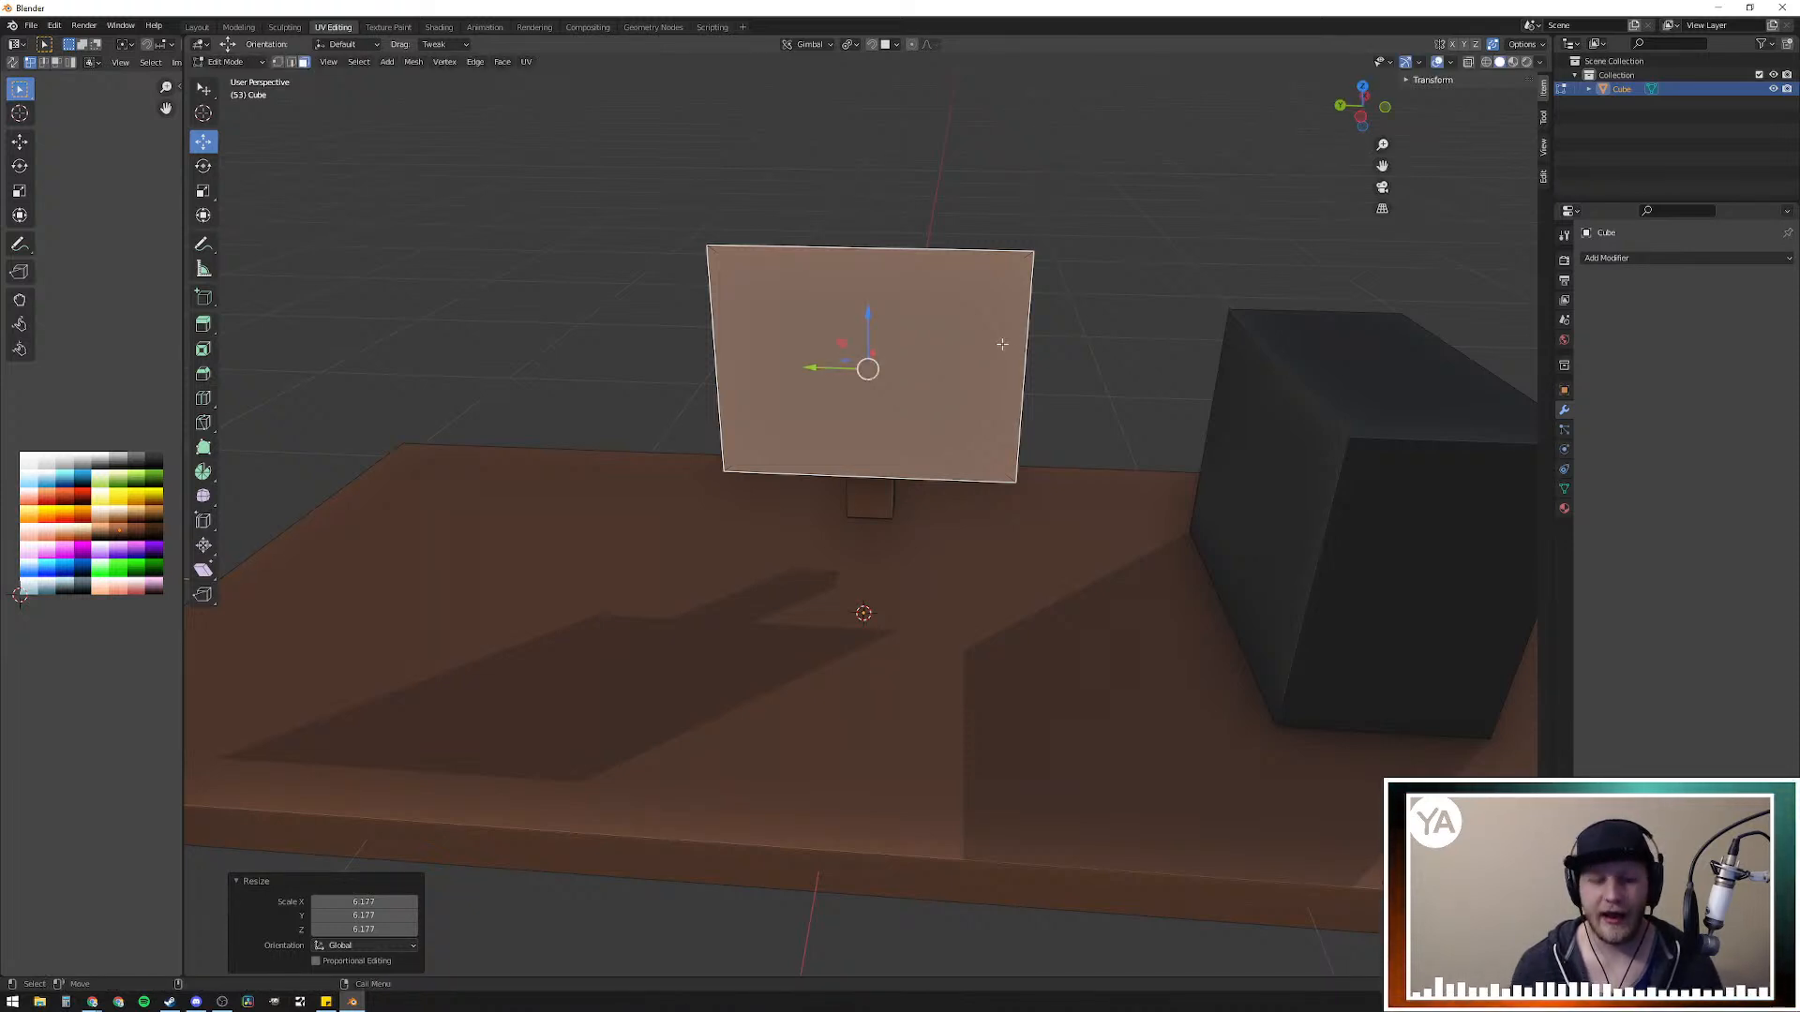
{"action": "key", "text": "s"}
{"action": "key", "text": "y"}
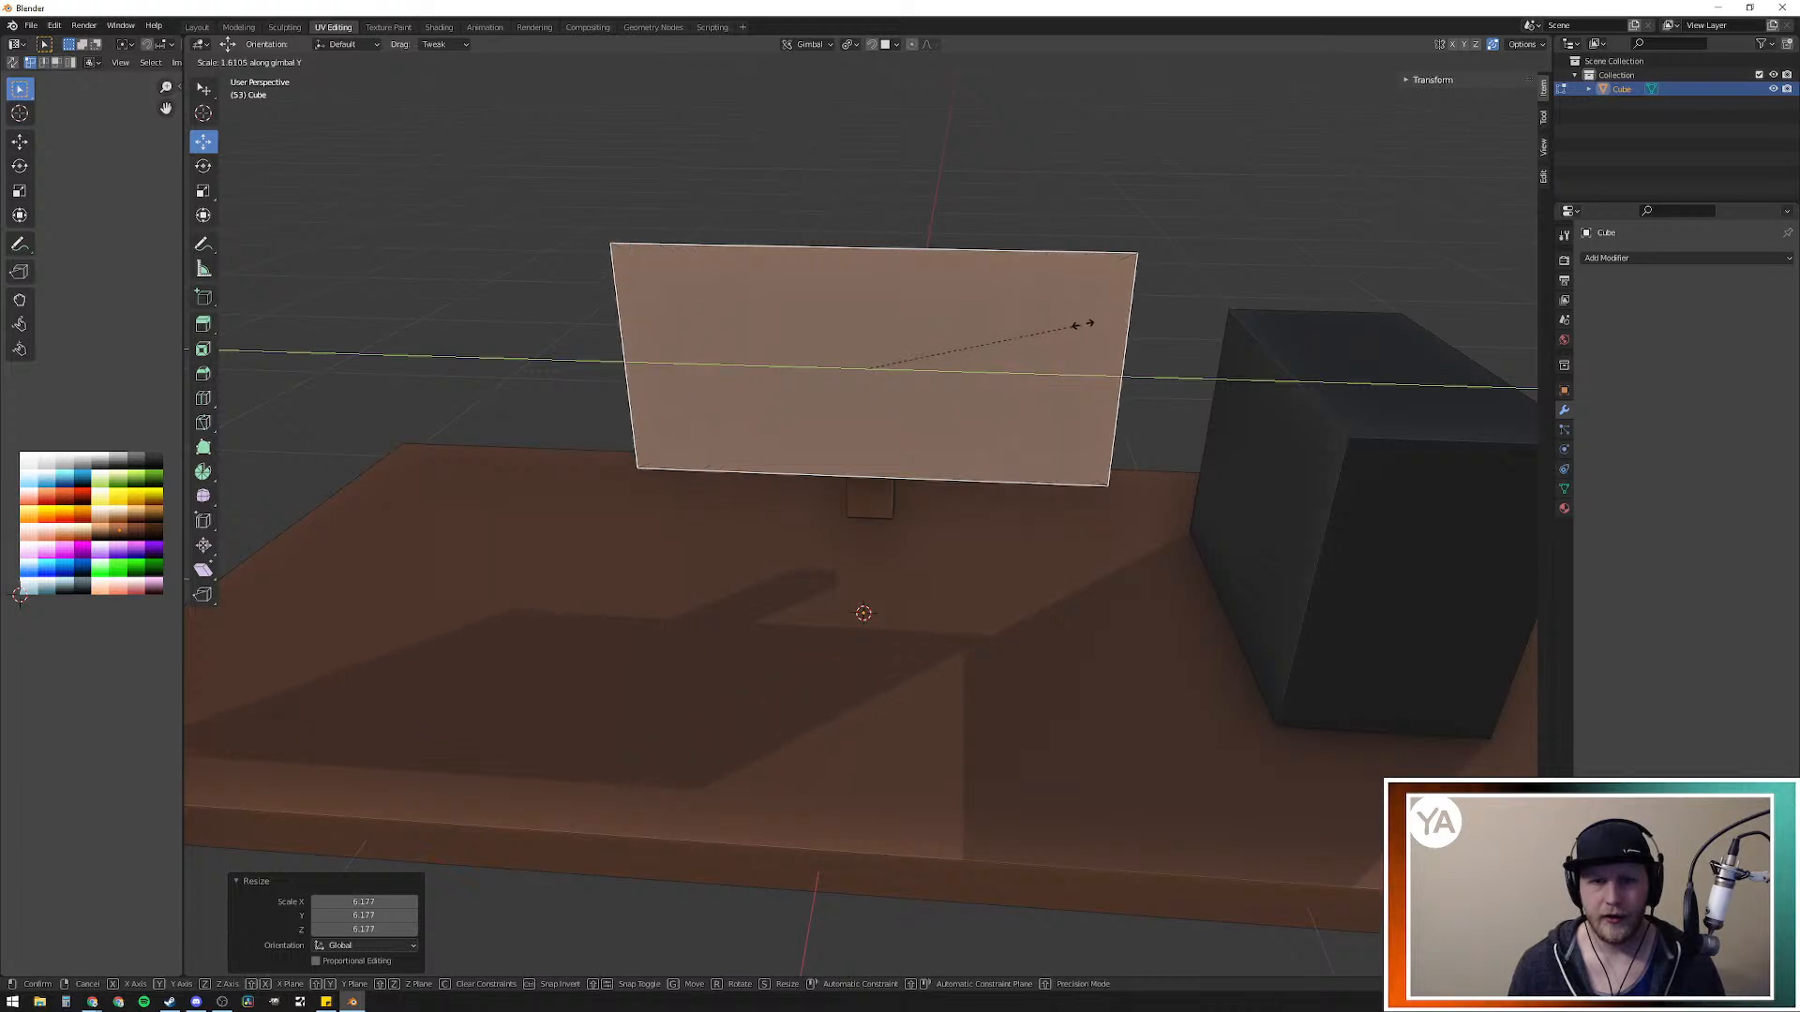
{"action": "left_click", "coordinate": [1057, 330]}
Step: Thicken the monitor panel by extruding its front face about 0.02 m and then about another 0.03 m
{"action": "middle_click_drag", "start_coordinate": [1056, 330], "coordinate": [837, 487]}
{"action": "key", "text": "e"}
{"action": "left_click", "coordinate": [944, 476]}
{"action": "key", "text": "ctrl+z"}
{"action": "key", "text": "e"}
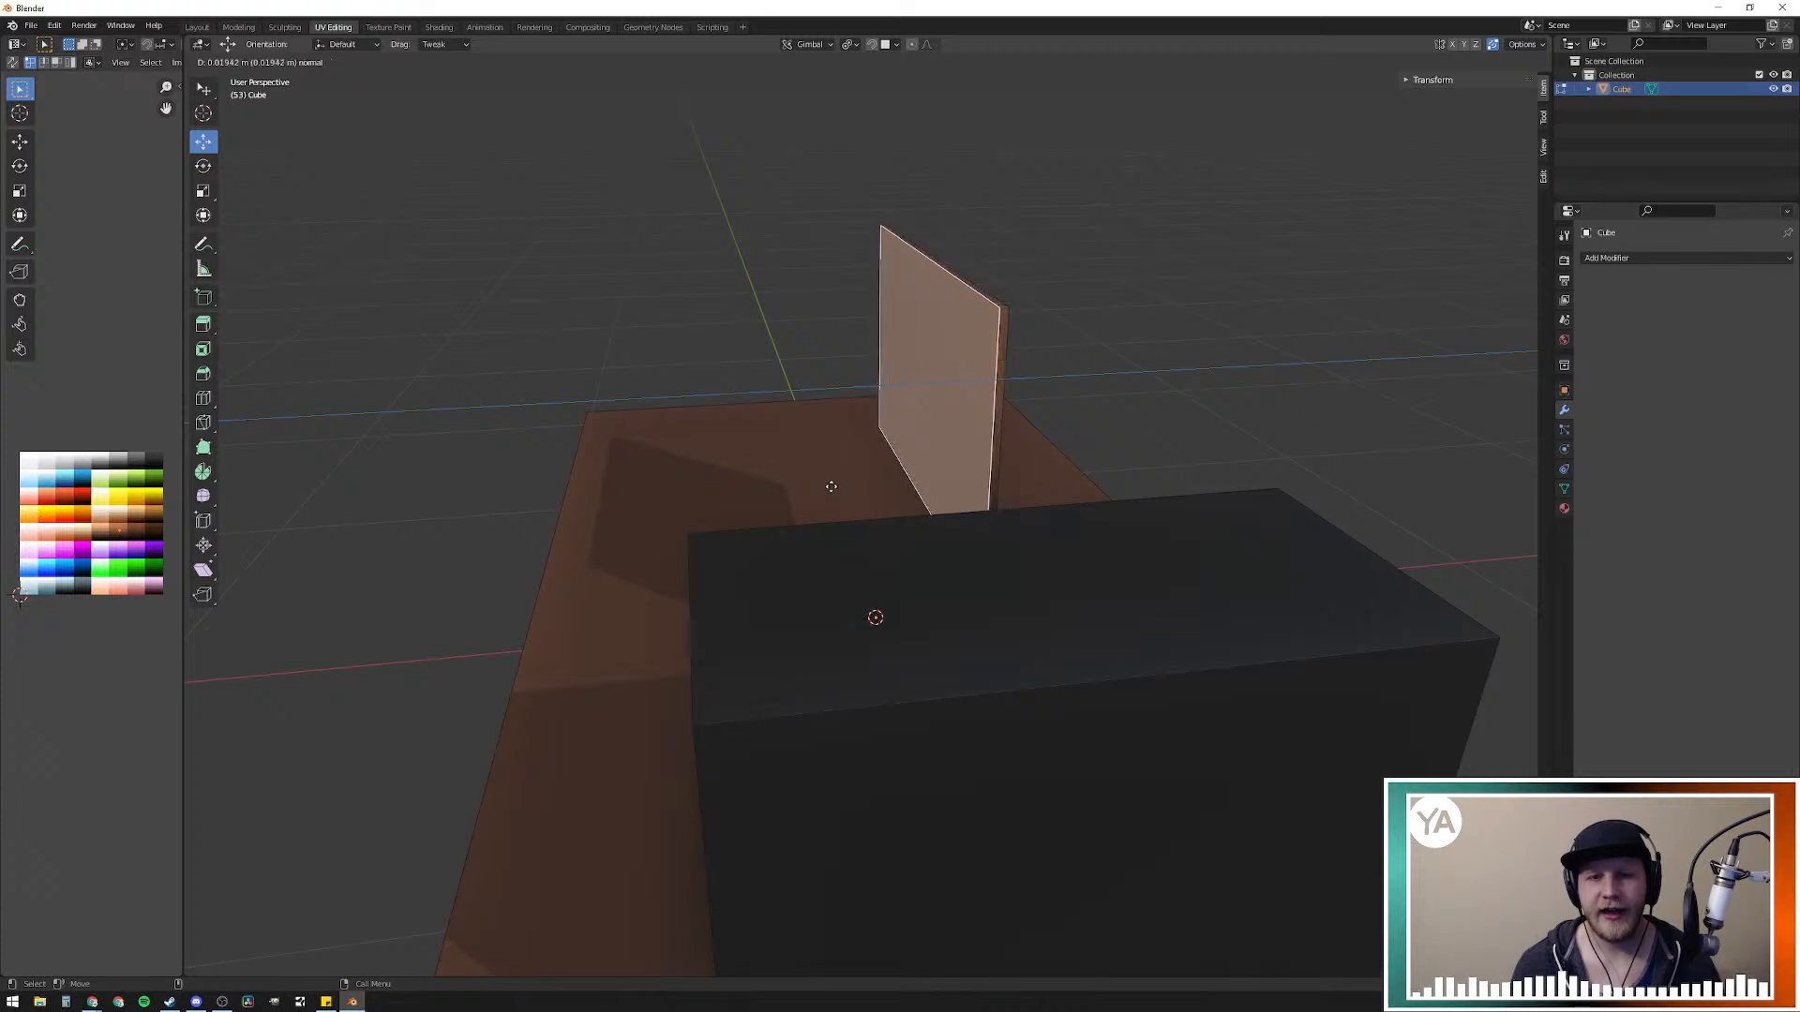
{"action": "left_click", "coordinate": [832, 487]}
{"action": "middle_click_drag", "start_coordinate": [832, 486], "coordinate": [1077, 551]}
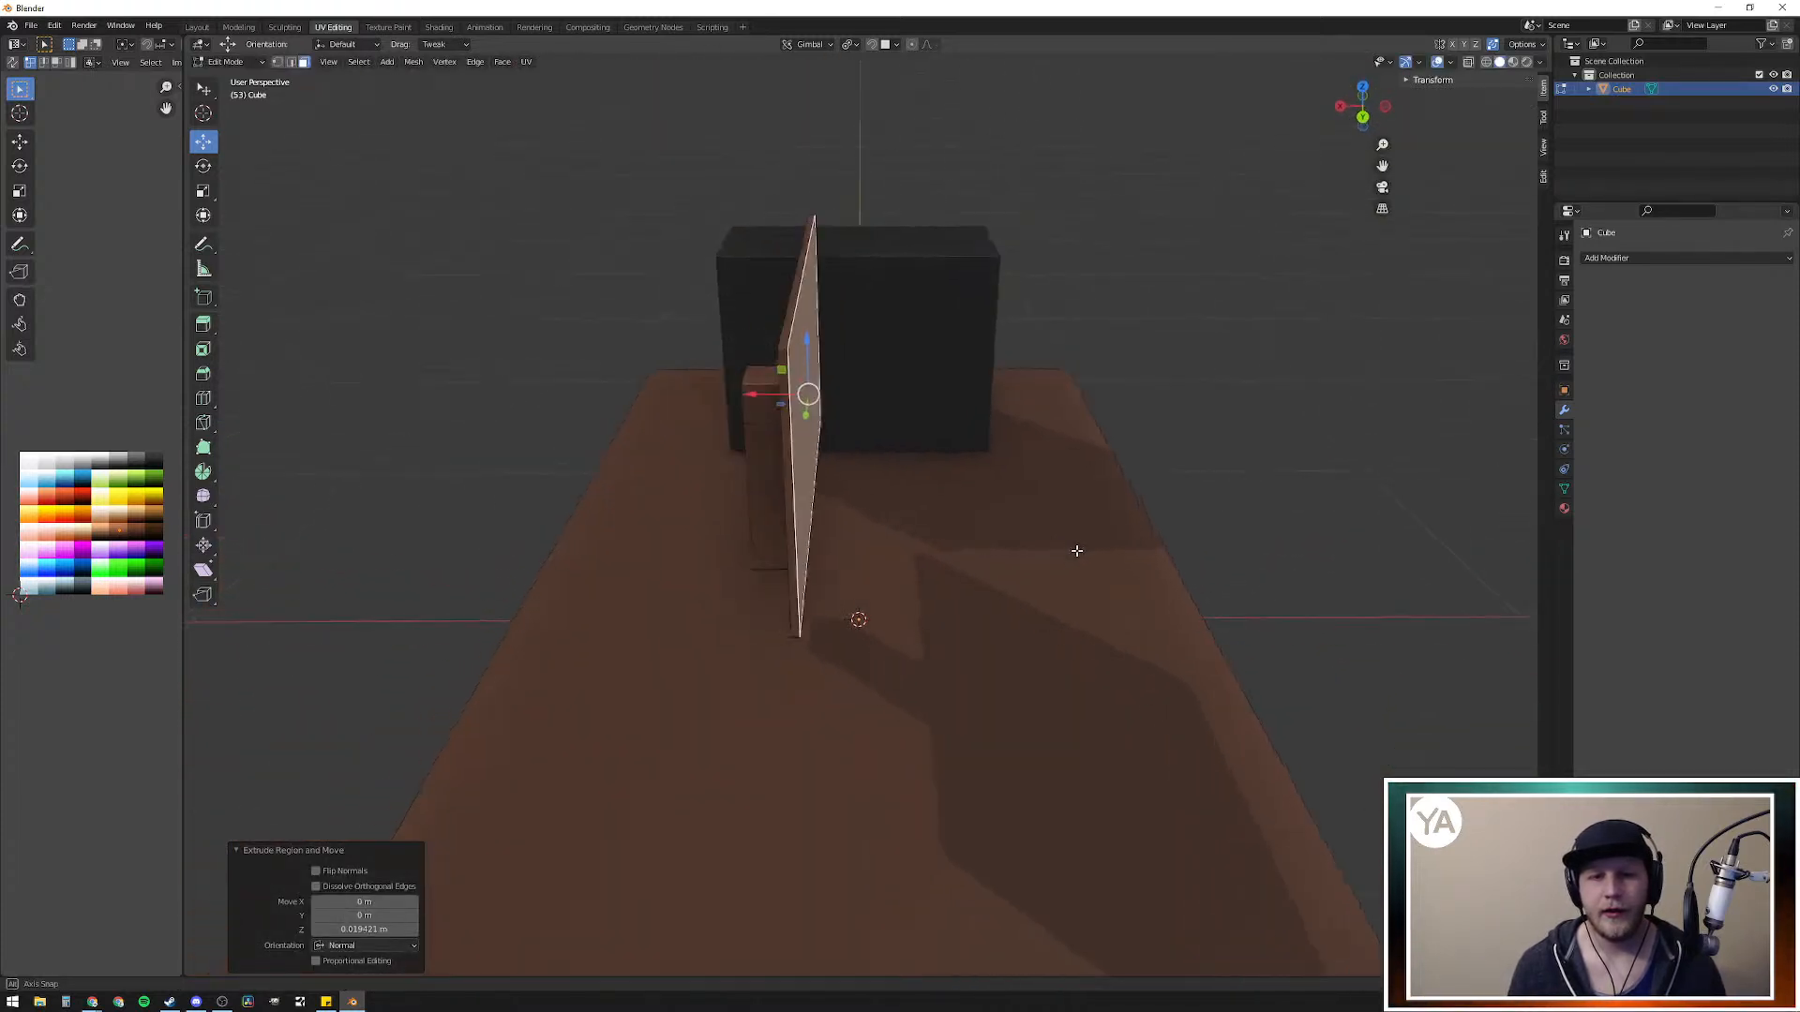
{"action": "key", "text": "e"}
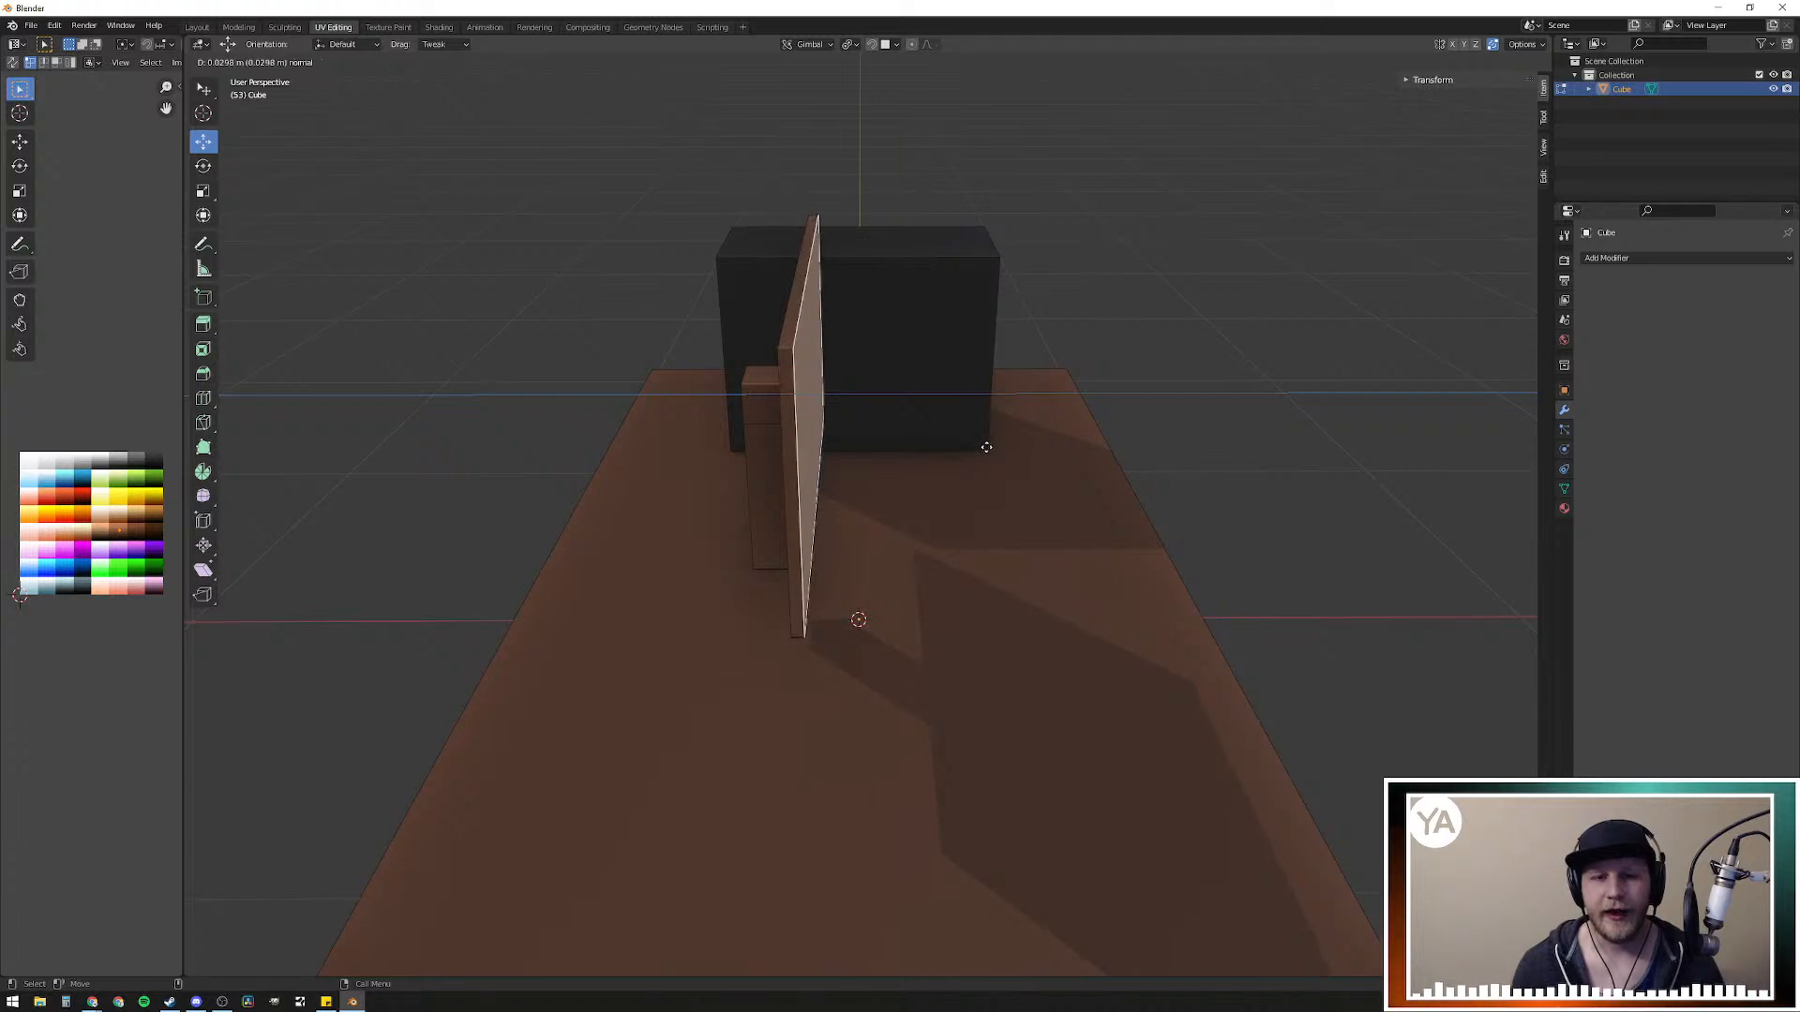
{"action": "left_click", "coordinate": [988, 447]}
Step: Inset the monitor's front face about 0.03 m and extrude the inset face about 0.02 m inward to recess the screen
{"action": "middle_click_drag", "start_coordinate": [914, 512], "coordinate": [716, 522]}
{"action": "key", "text": "i"}
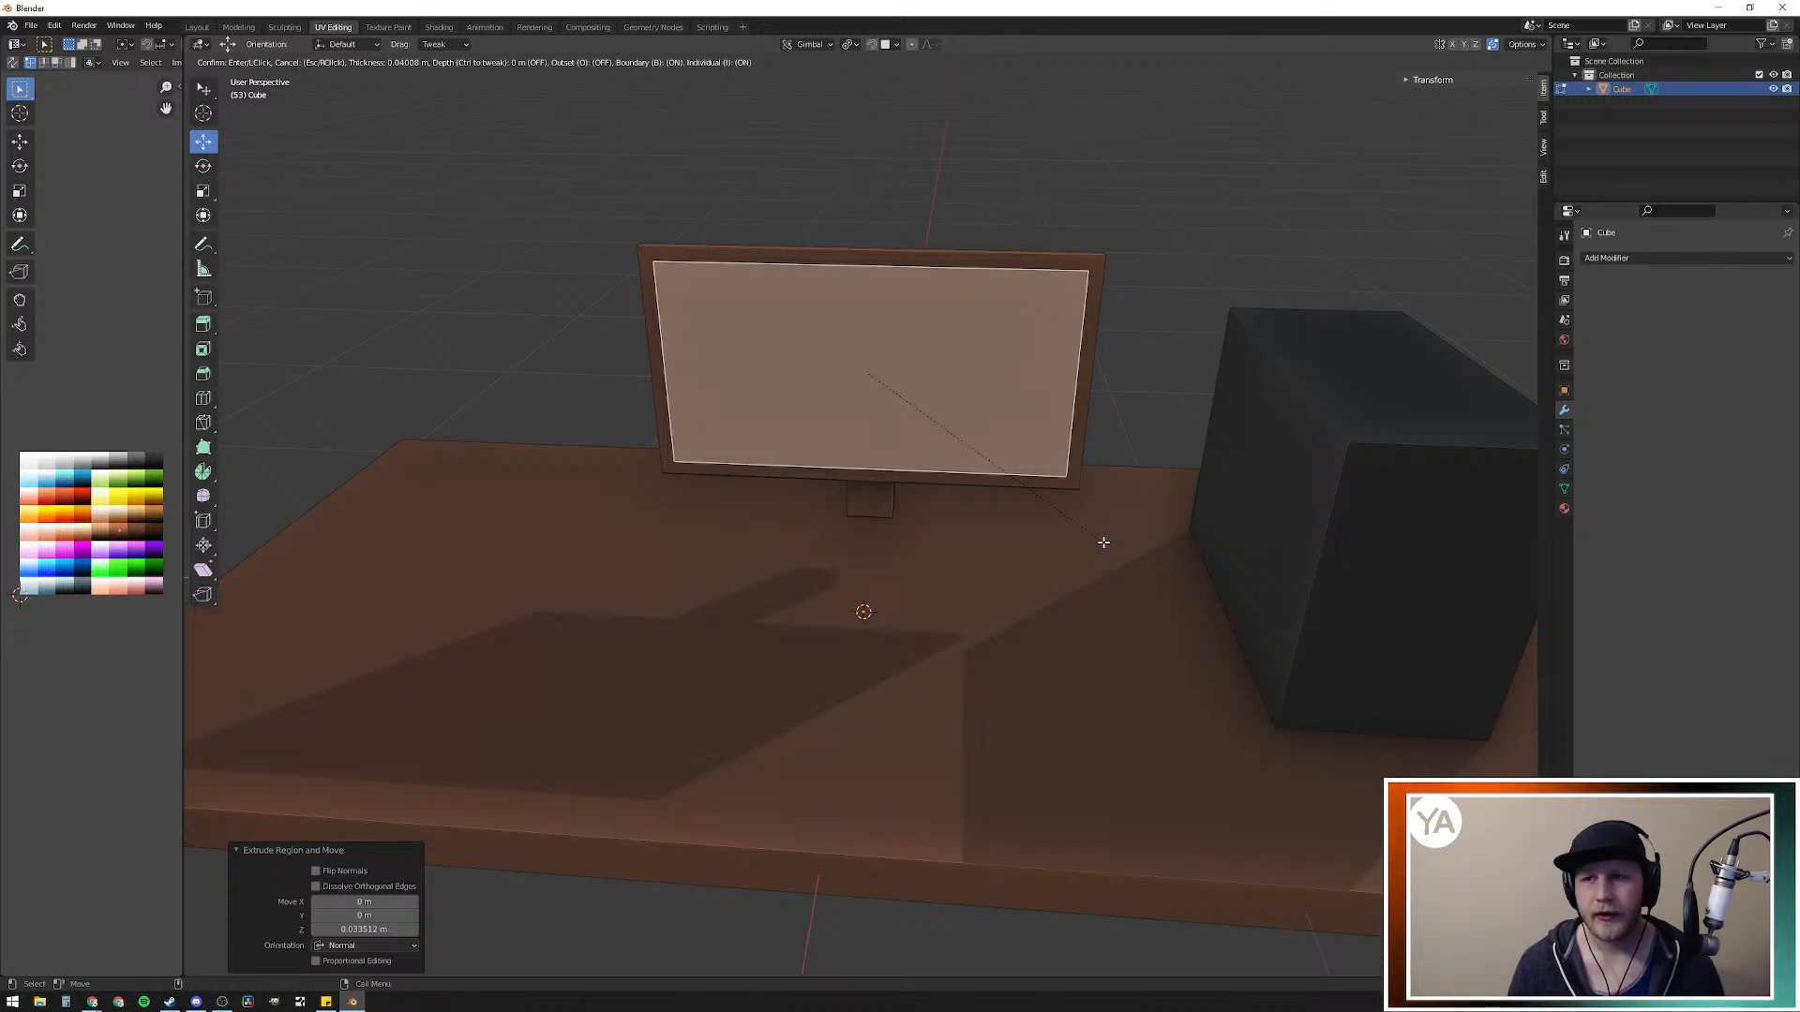
{"action": "left_click", "coordinate": [1108, 541]}
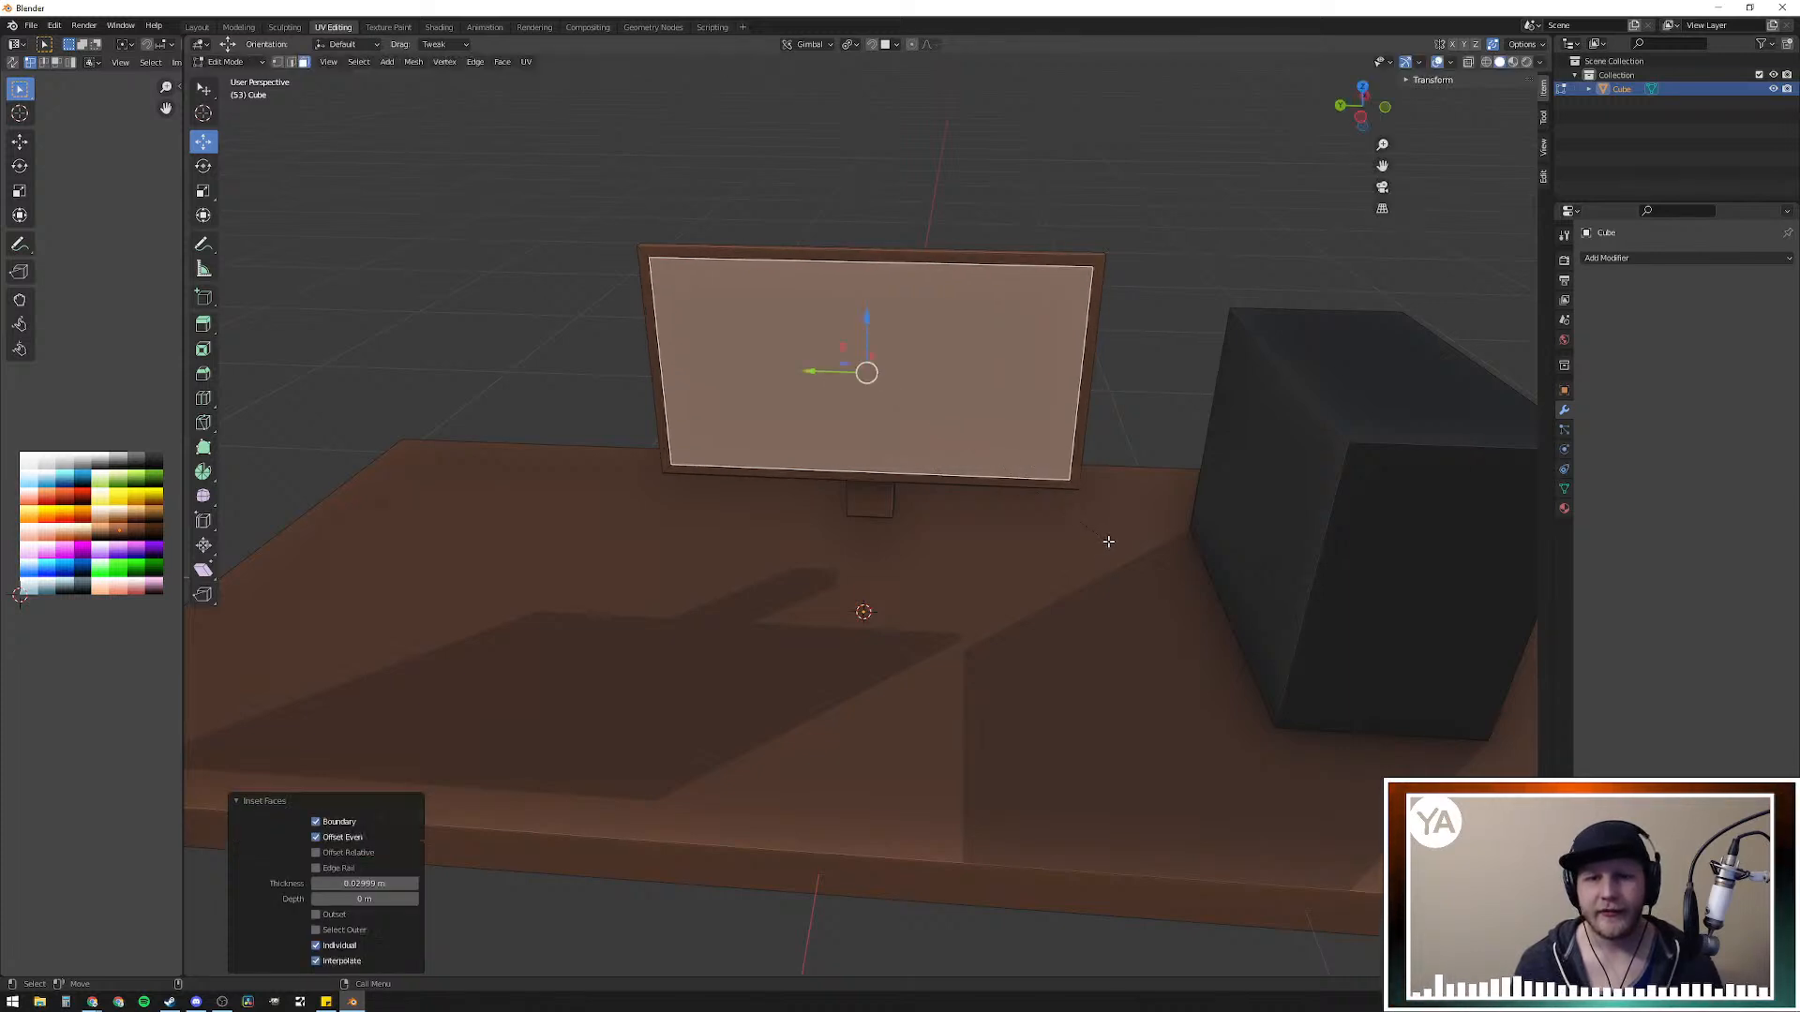
{"action": "middle_click_drag", "start_coordinate": [1073, 570], "coordinate": [954, 574]}
{"action": "key", "text": "e"}
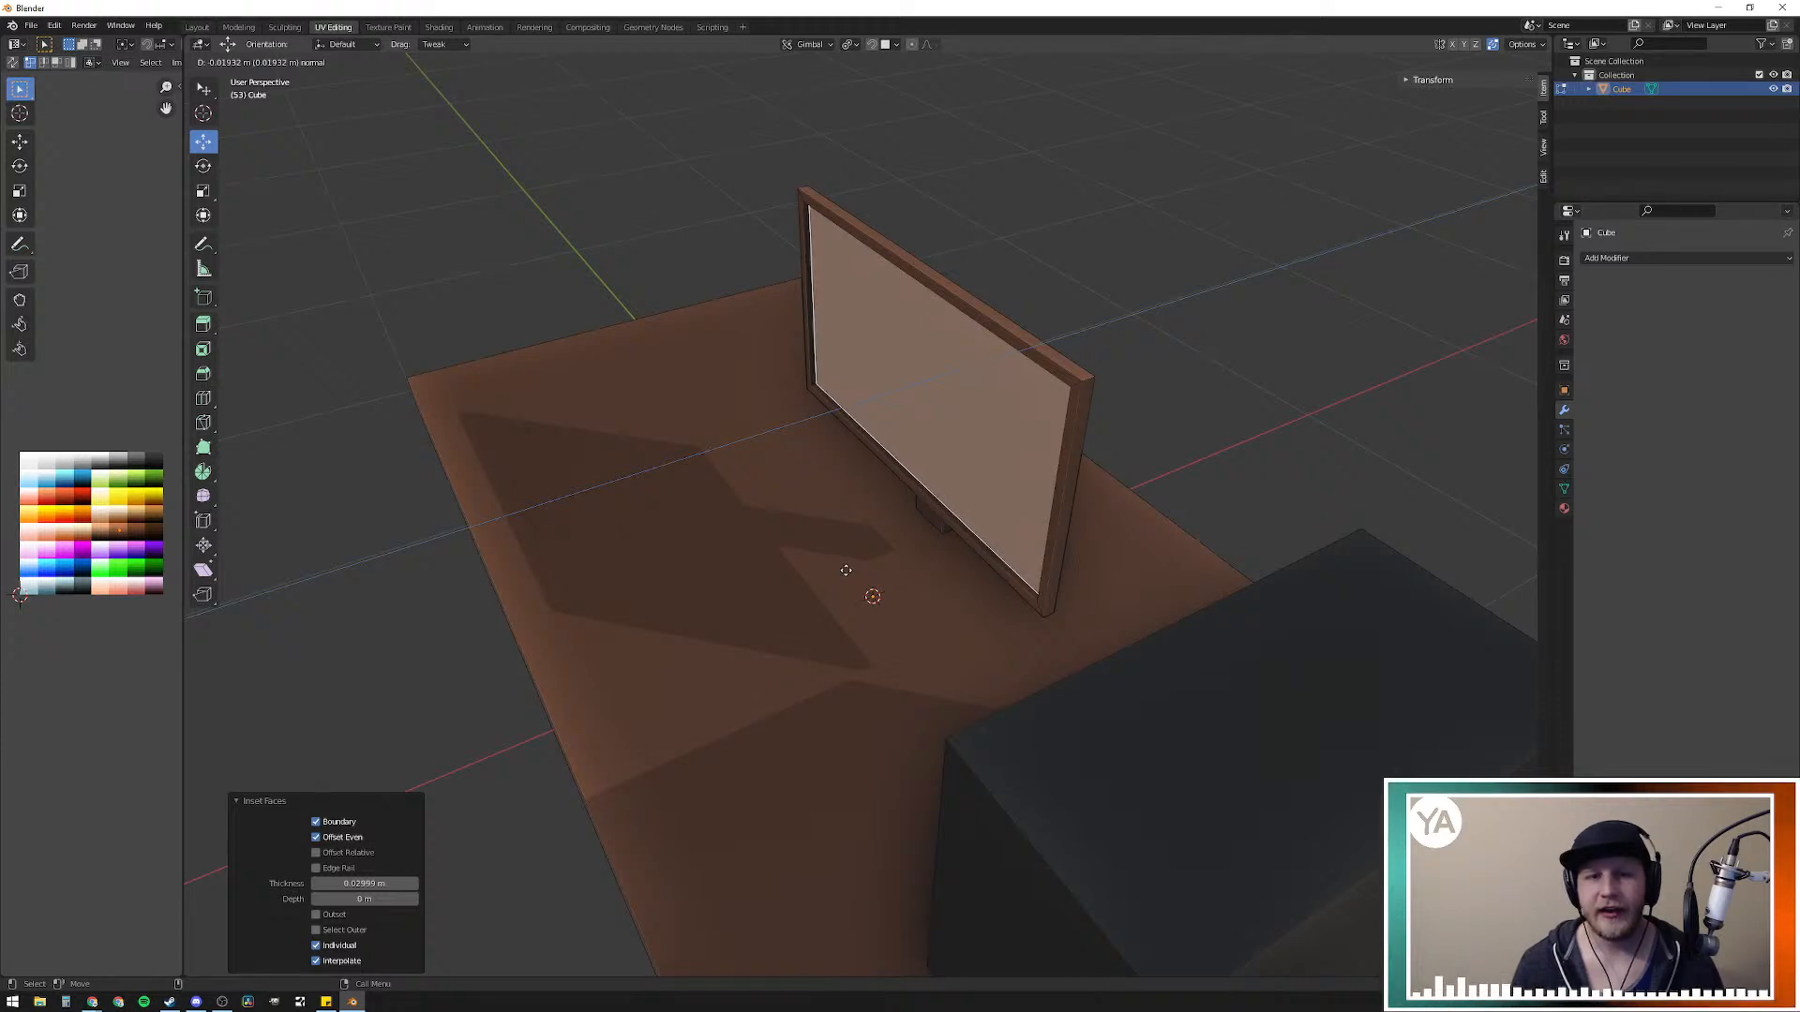
{"action": "left_click", "coordinate": [845, 570]}
Step: Select the whole linked monitor and place its UVs on the near-black palette swatch
{"action": "middle_click_drag", "start_coordinate": [845, 570], "coordinate": [906, 562]}
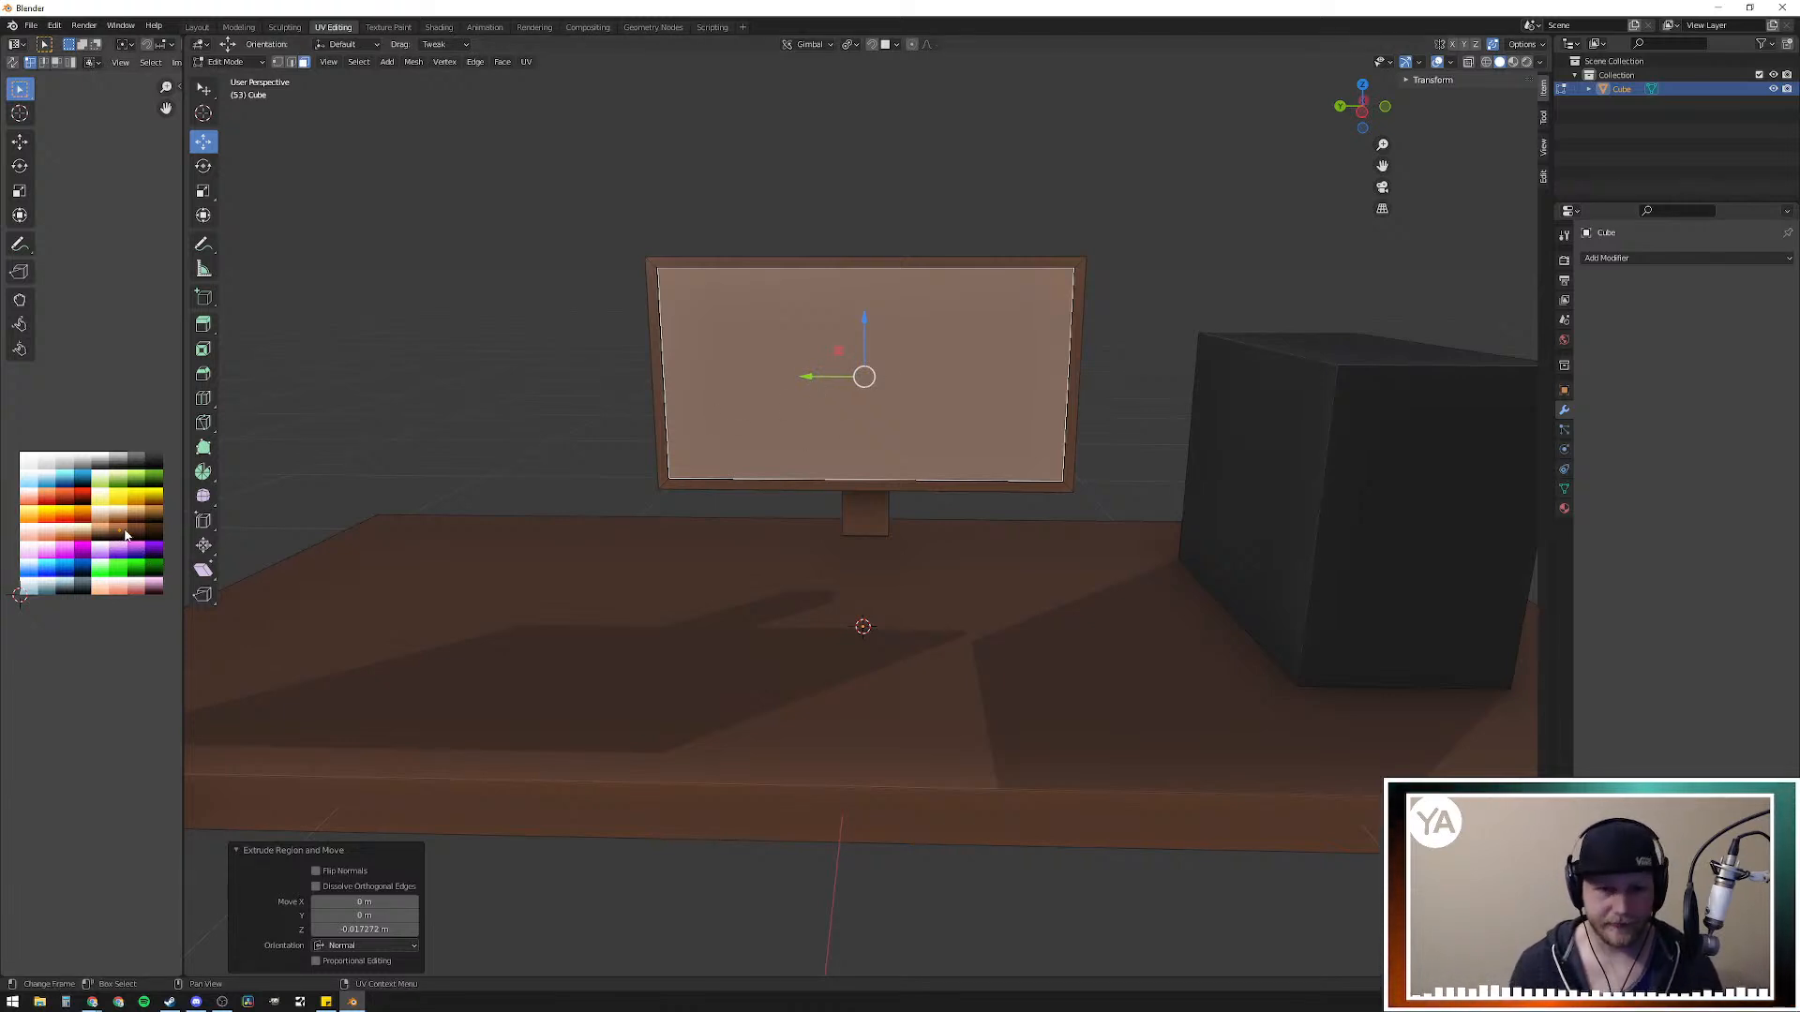
{"action": "key", "text": "l"}
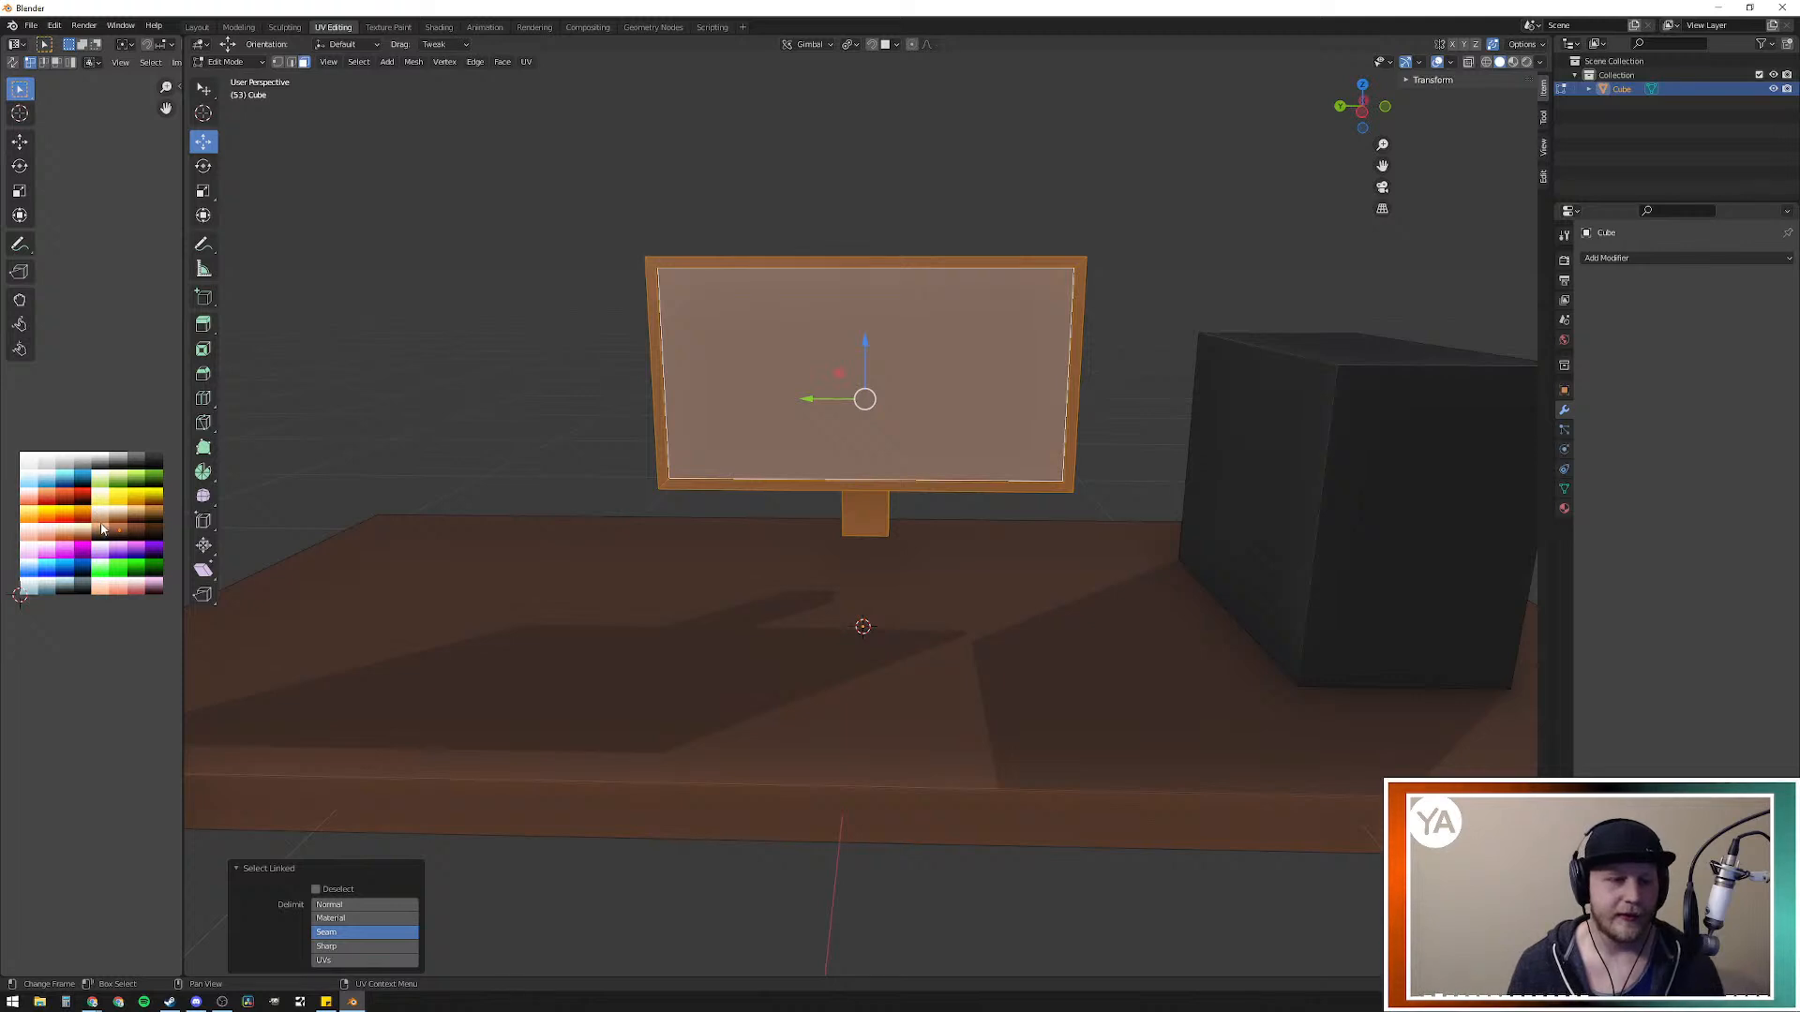
{"action": "key", "text": "g"}
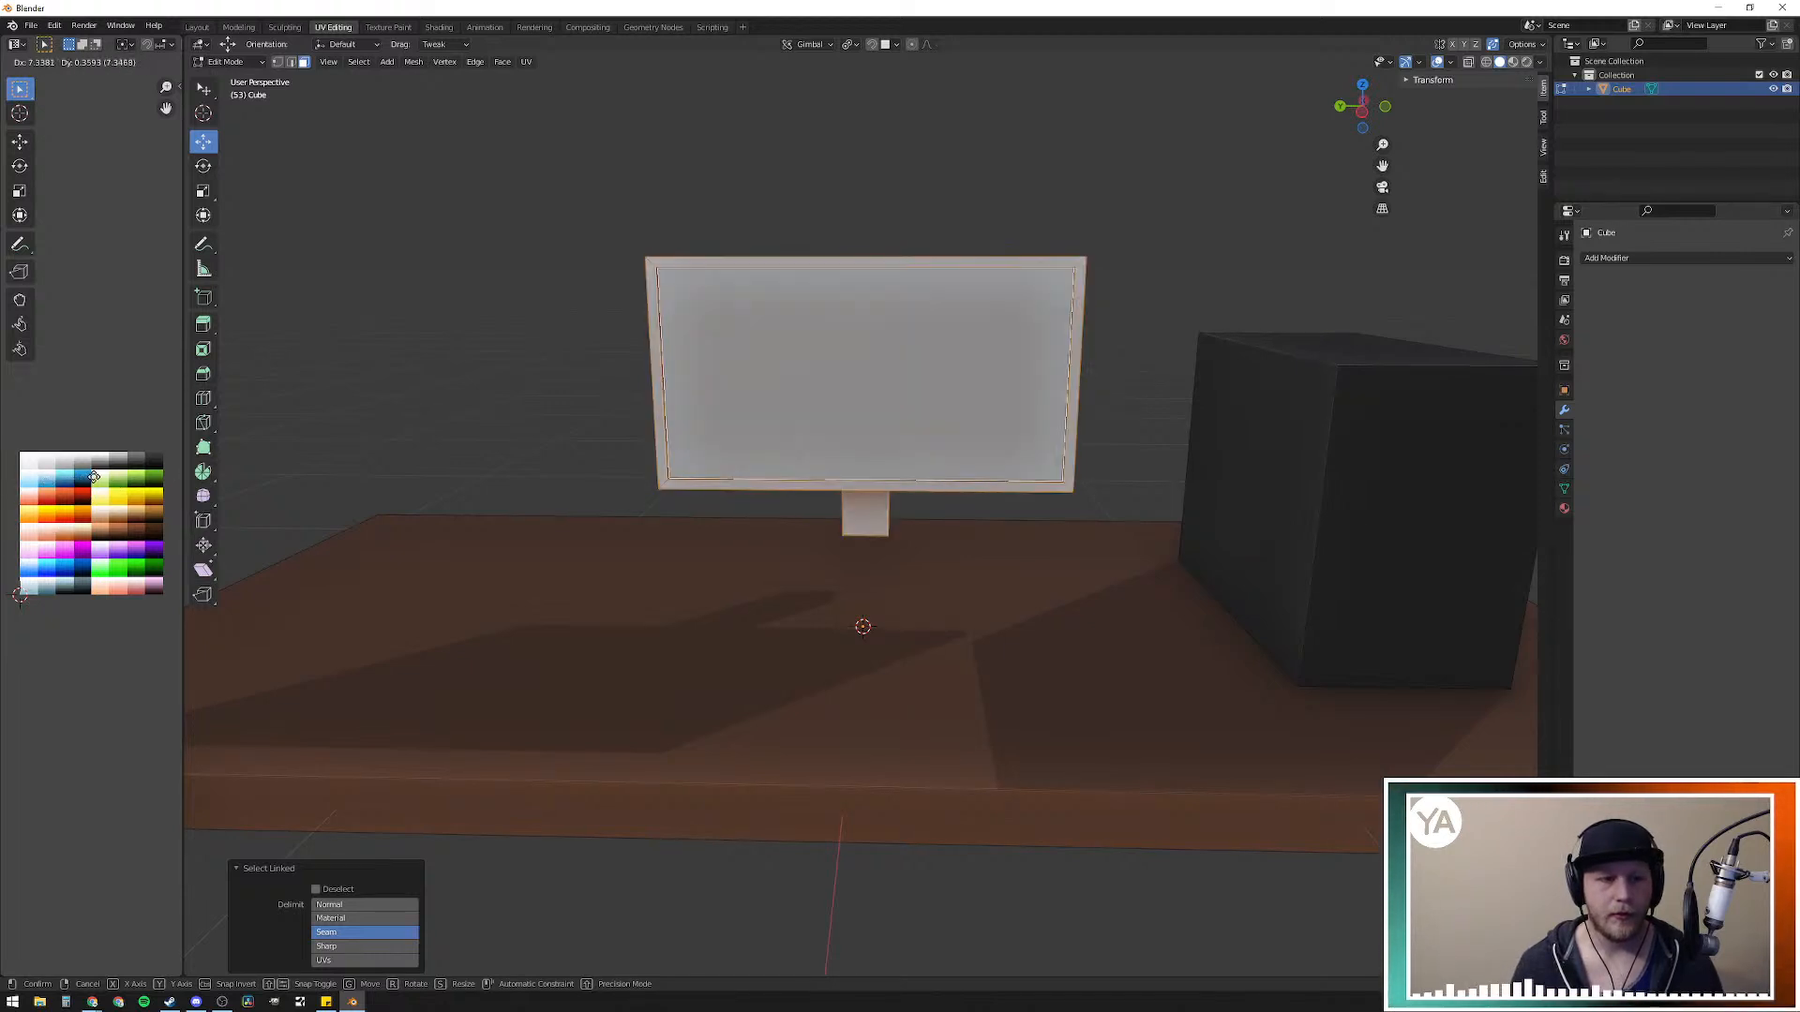
{"action": "left_click", "coordinate": [158, 514]}
{"action": "key", "text": "g"}
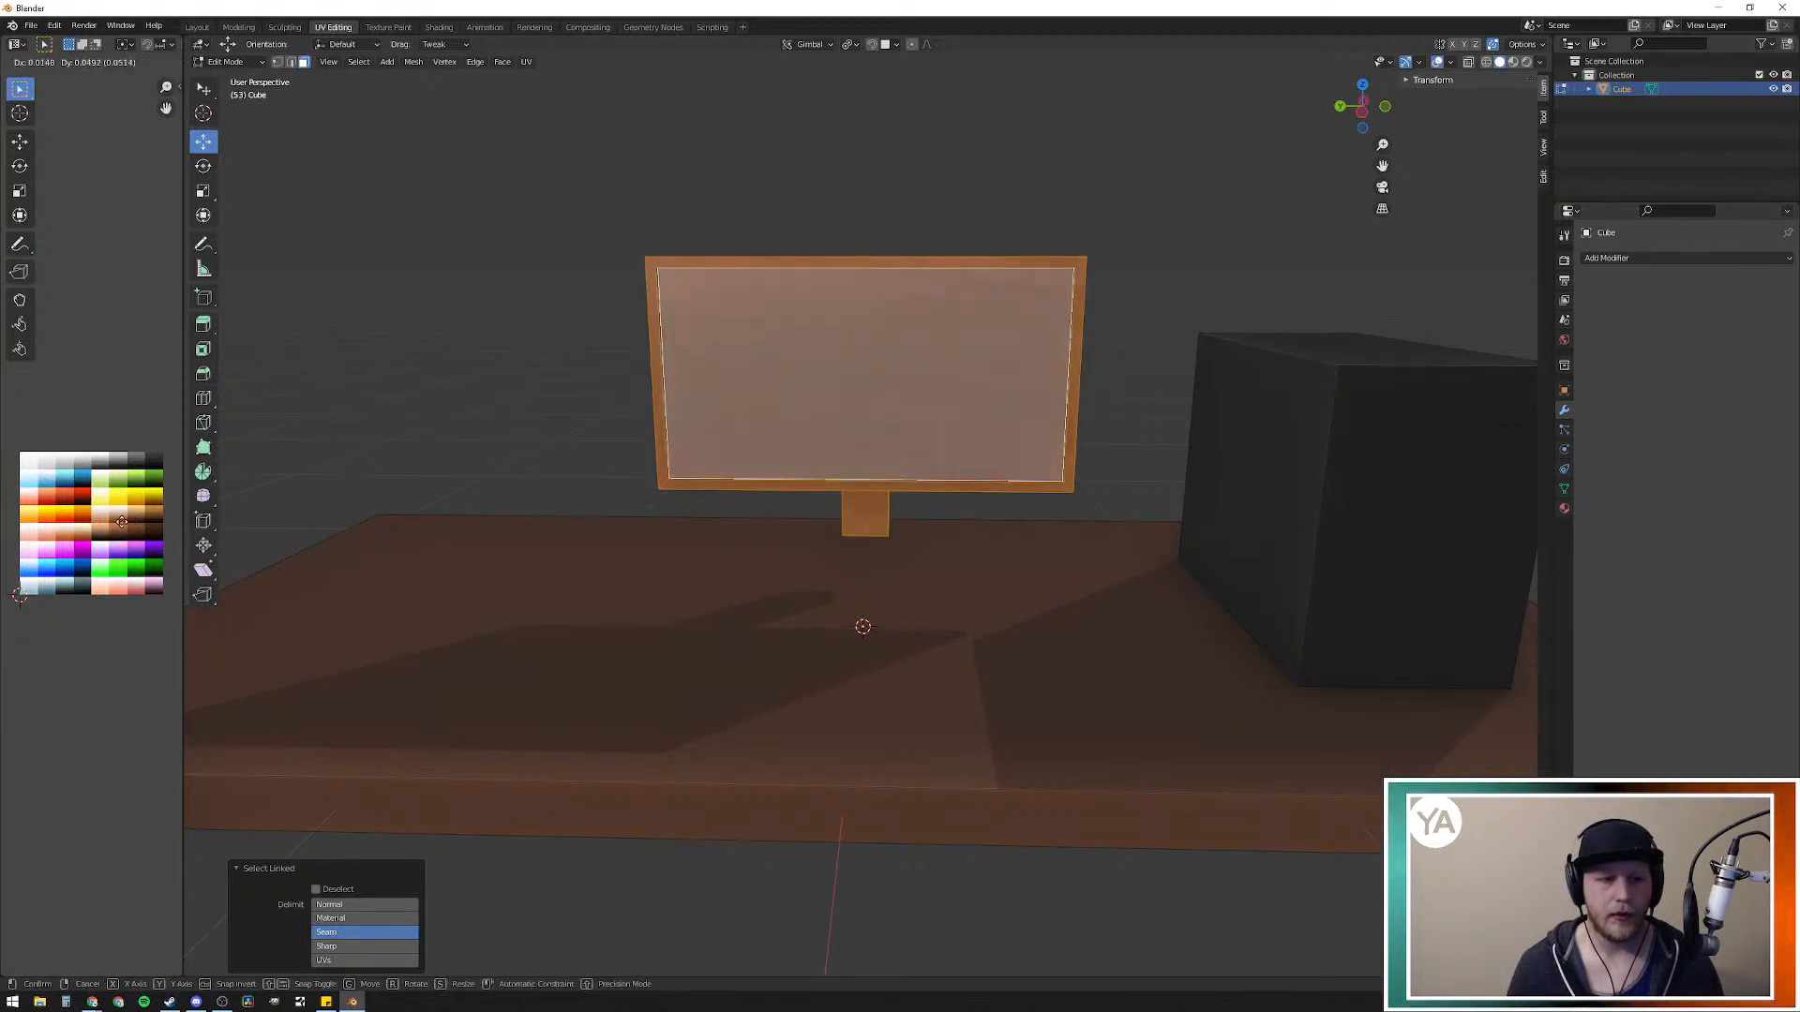
{"action": "left_click", "coordinate": [155, 463]}
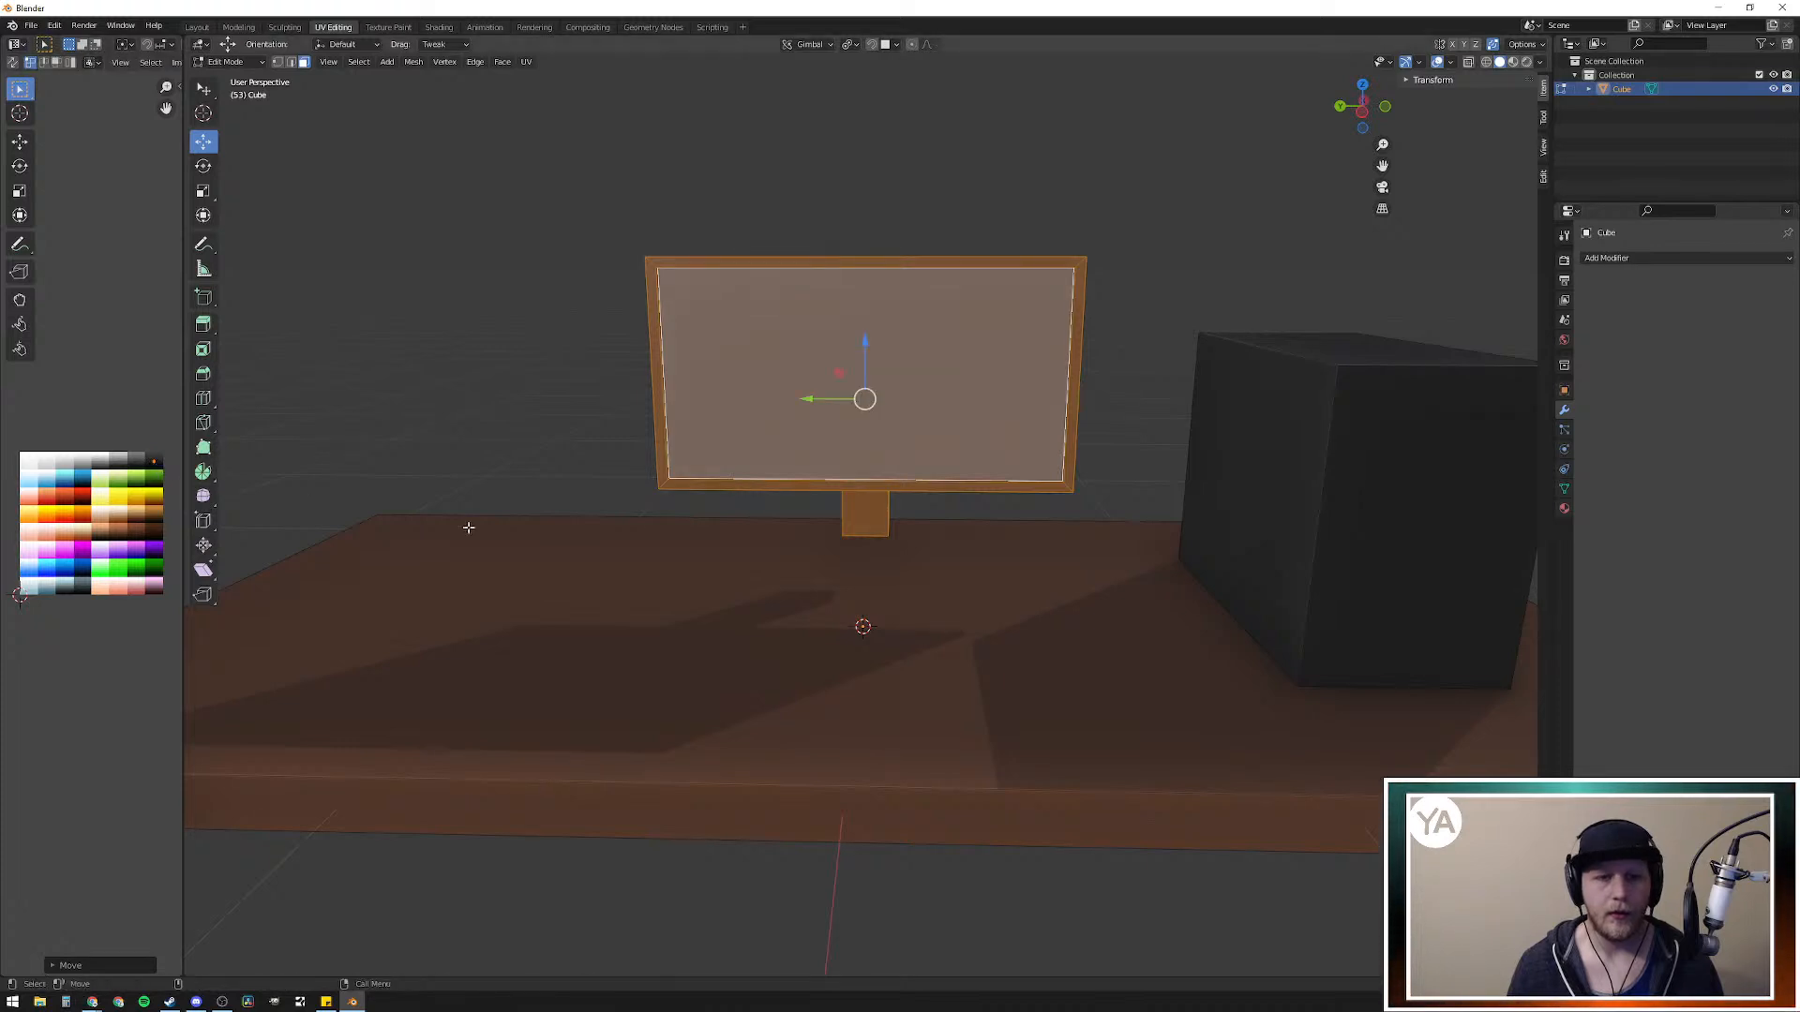
Step: Select the recessed screen face and place its UVs on a teal-blue palette swatch
{"action": "left_click", "coordinate": [923, 422]}
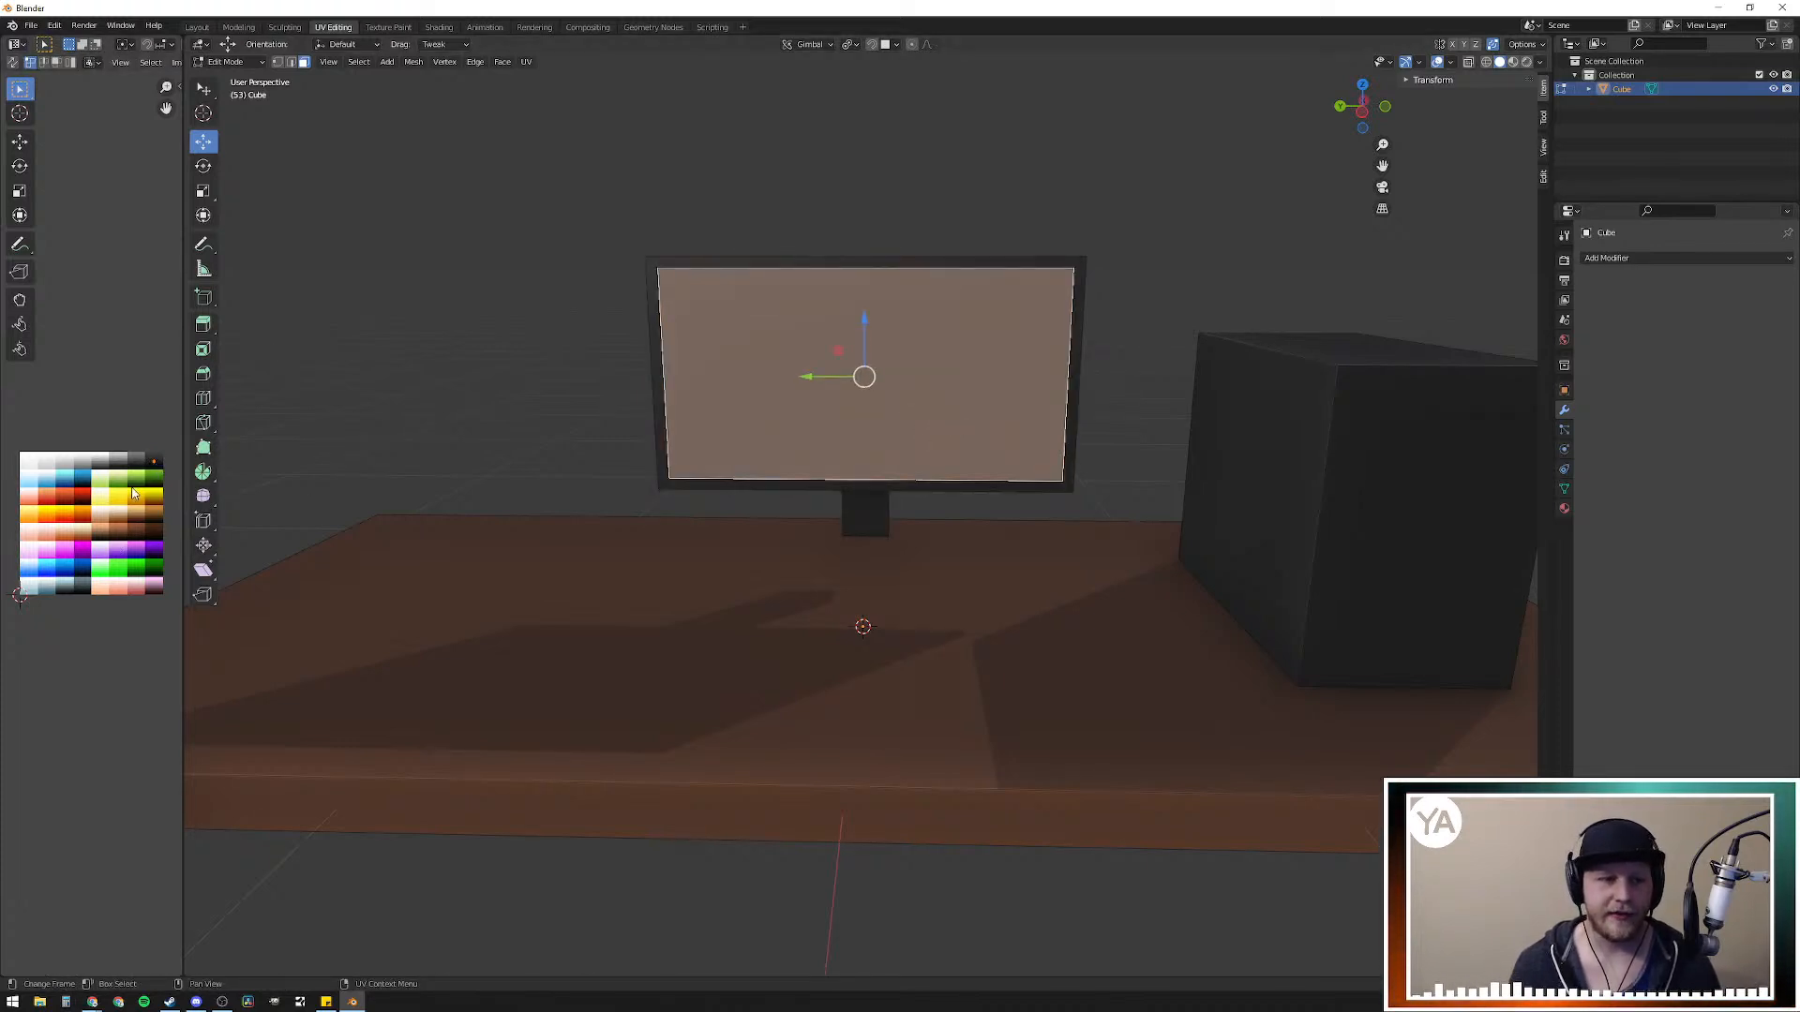
{"action": "key", "text": "g"}
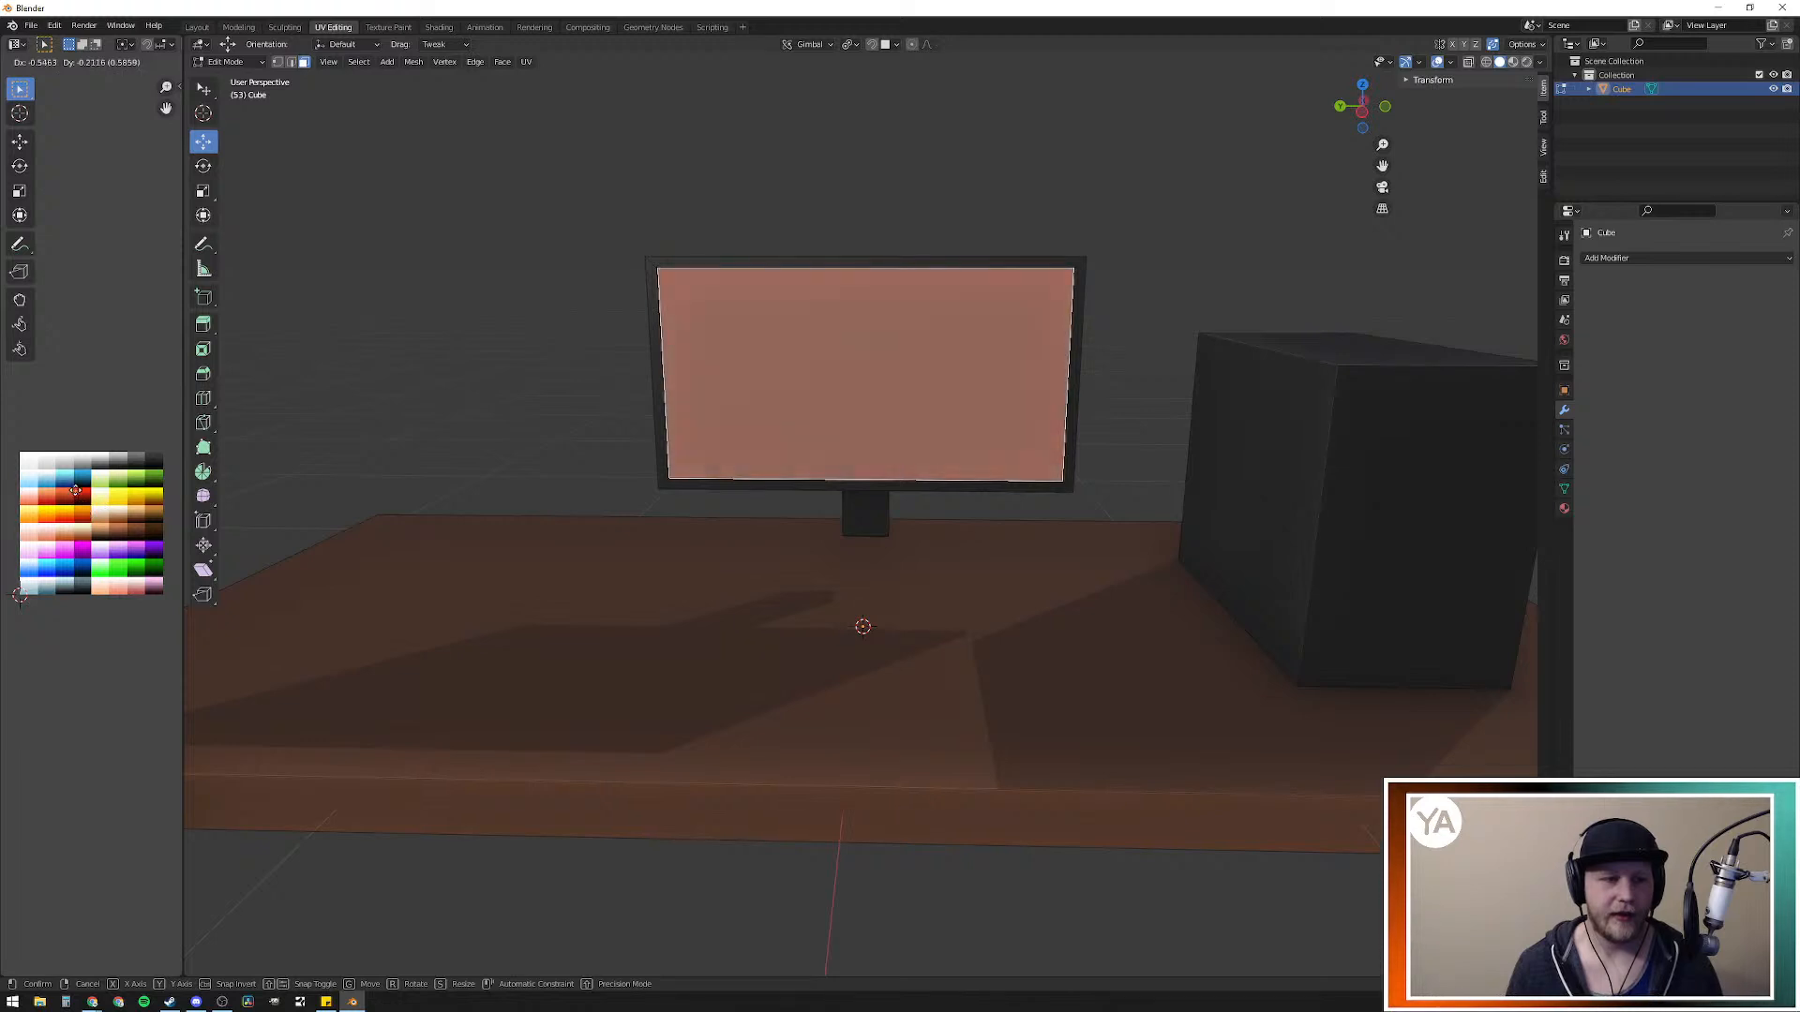
{"action": "left_click", "coordinate": [68, 478]}
{"action": "left_click", "coordinate": [569, 134]}
{"action": "mouse_move", "coordinate": [625, 488]}
{"action": "middle_mouse_down"}
{"action": "mouse_move", "coordinate": [805, 505]}
{"action": "mouse_move", "coordinate": [909, 498]}
{"action": "mouse_move", "coordinate": [747, 494]}
{"action": "mouse_move", "coordinate": [939, 492]}
{"action": "mouse_move", "coordinate": [747, 515]}
{"action": "mouse_move", "coordinate": [835, 510]}
{"action": "mouse_move", "coordinate": [756, 498]}
{"action": "mouse_move", "coordinate": [761, 480]}
{"action": "mouse_move", "coordinate": [888, 497]}
{"action": "mouse_move", "coordinate": [798, 529]}
{"action": "mouse_move", "coordinate": [603, 487]}
{"action": "mouse_move", "coordinate": [603, 507]}
{"action": "mouse_move", "coordinate": [715, 525]}
{"action": "mouse_move", "coordinate": [622, 506]}
{"action": "middle_mouse_up"}
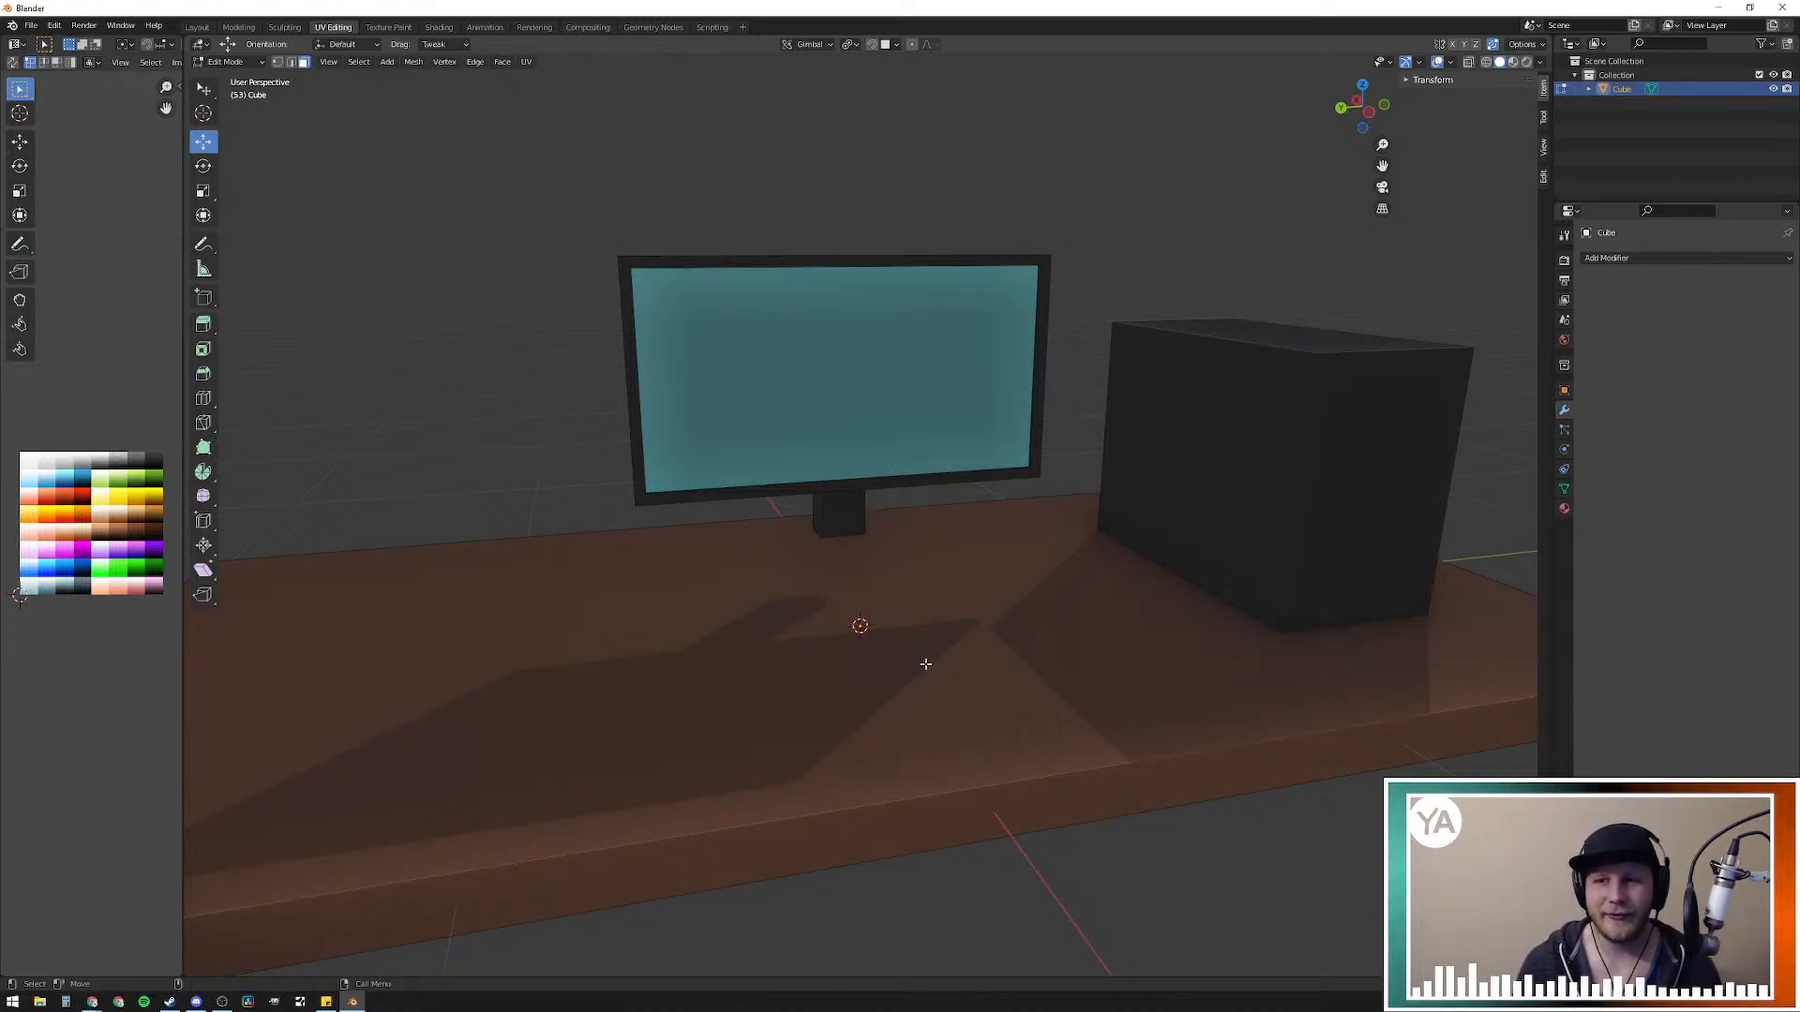
Step: Hide the desk, select the bottom face of the monitor post and try to extrude it downward
{"action": "middle_click_drag", "start_coordinate": [853, 555], "coordinate": [867, 607]}
{"action": "scroll", "coordinate": [833, 658], "scroll_direction": "up", "scroll_amount": 5}
{"action": "middle_click_drag", "start_coordinate": [709, 742], "coordinate": [812, 723]}
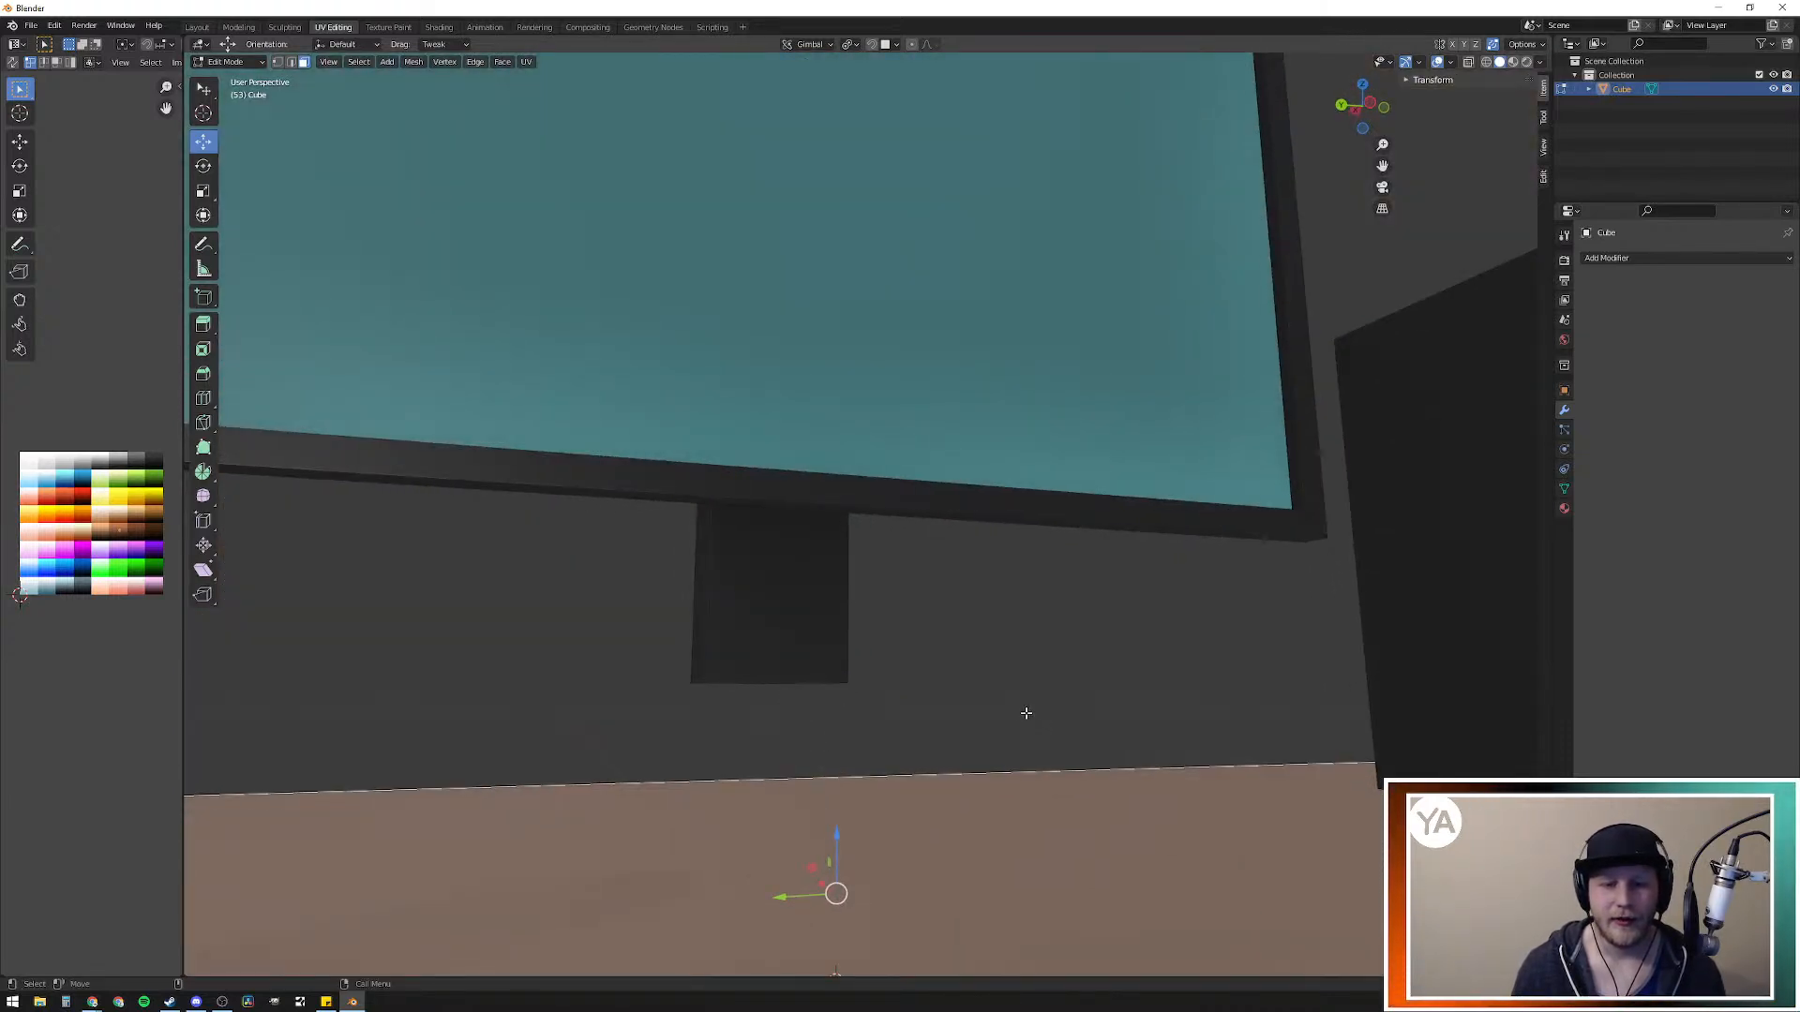
{"action": "scroll", "coordinate": [994, 726], "scroll_direction": "down", "scroll_amount": 3}
{"action": "middle_click_drag", "start_coordinate": [957, 639], "coordinate": [788, 769]}
{"action": "key", "text": "l"}
{"action": "key", "text": "h"}
{"action": "left_click", "coordinate": [746, 653]}
{"action": "key", "text": "e"}
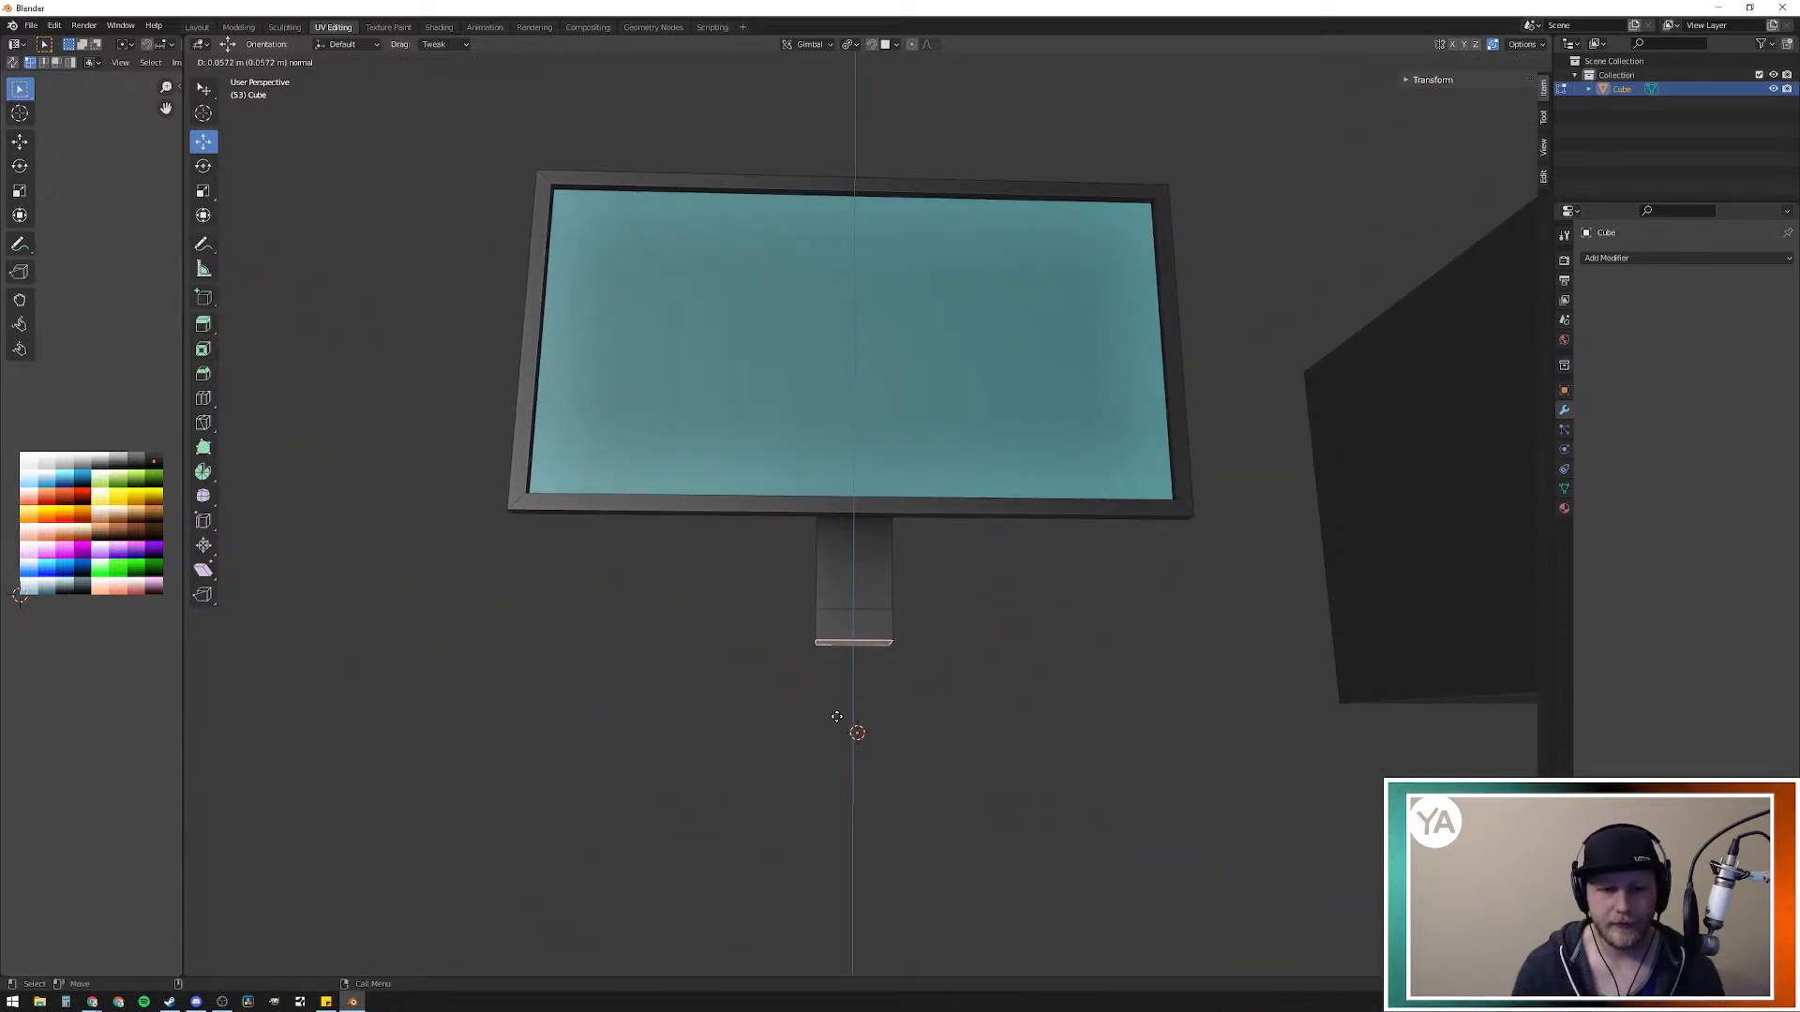
{"action": "right_click", "coordinate": [836, 717]}
Step: Reveal the desk, deselect it and lower the post's bottom face about 0.16 m to the desktop
{"action": "middle_click_drag", "start_coordinate": [840, 719], "coordinate": [941, 715]}
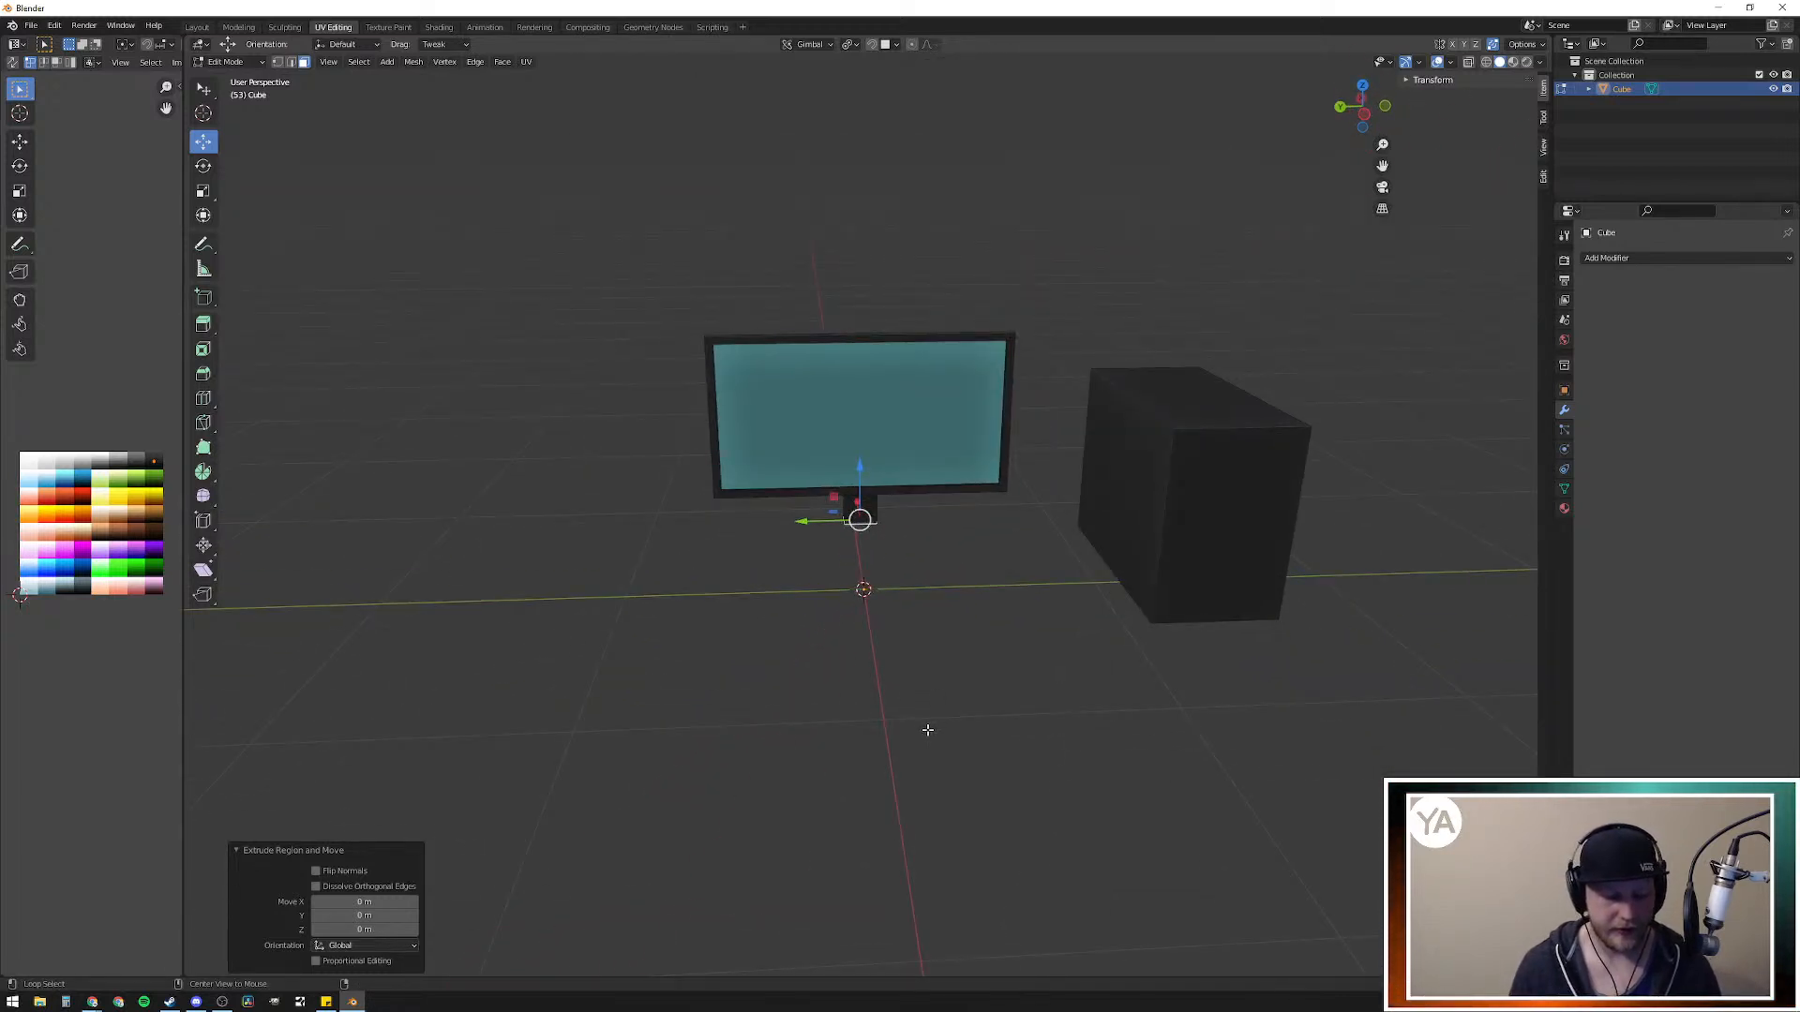
{"action": "key", "text": "alt+h"}
{"action": "middle_click_drag", "start_coordinate": [881, 679], "coordinate": [895, 681]}
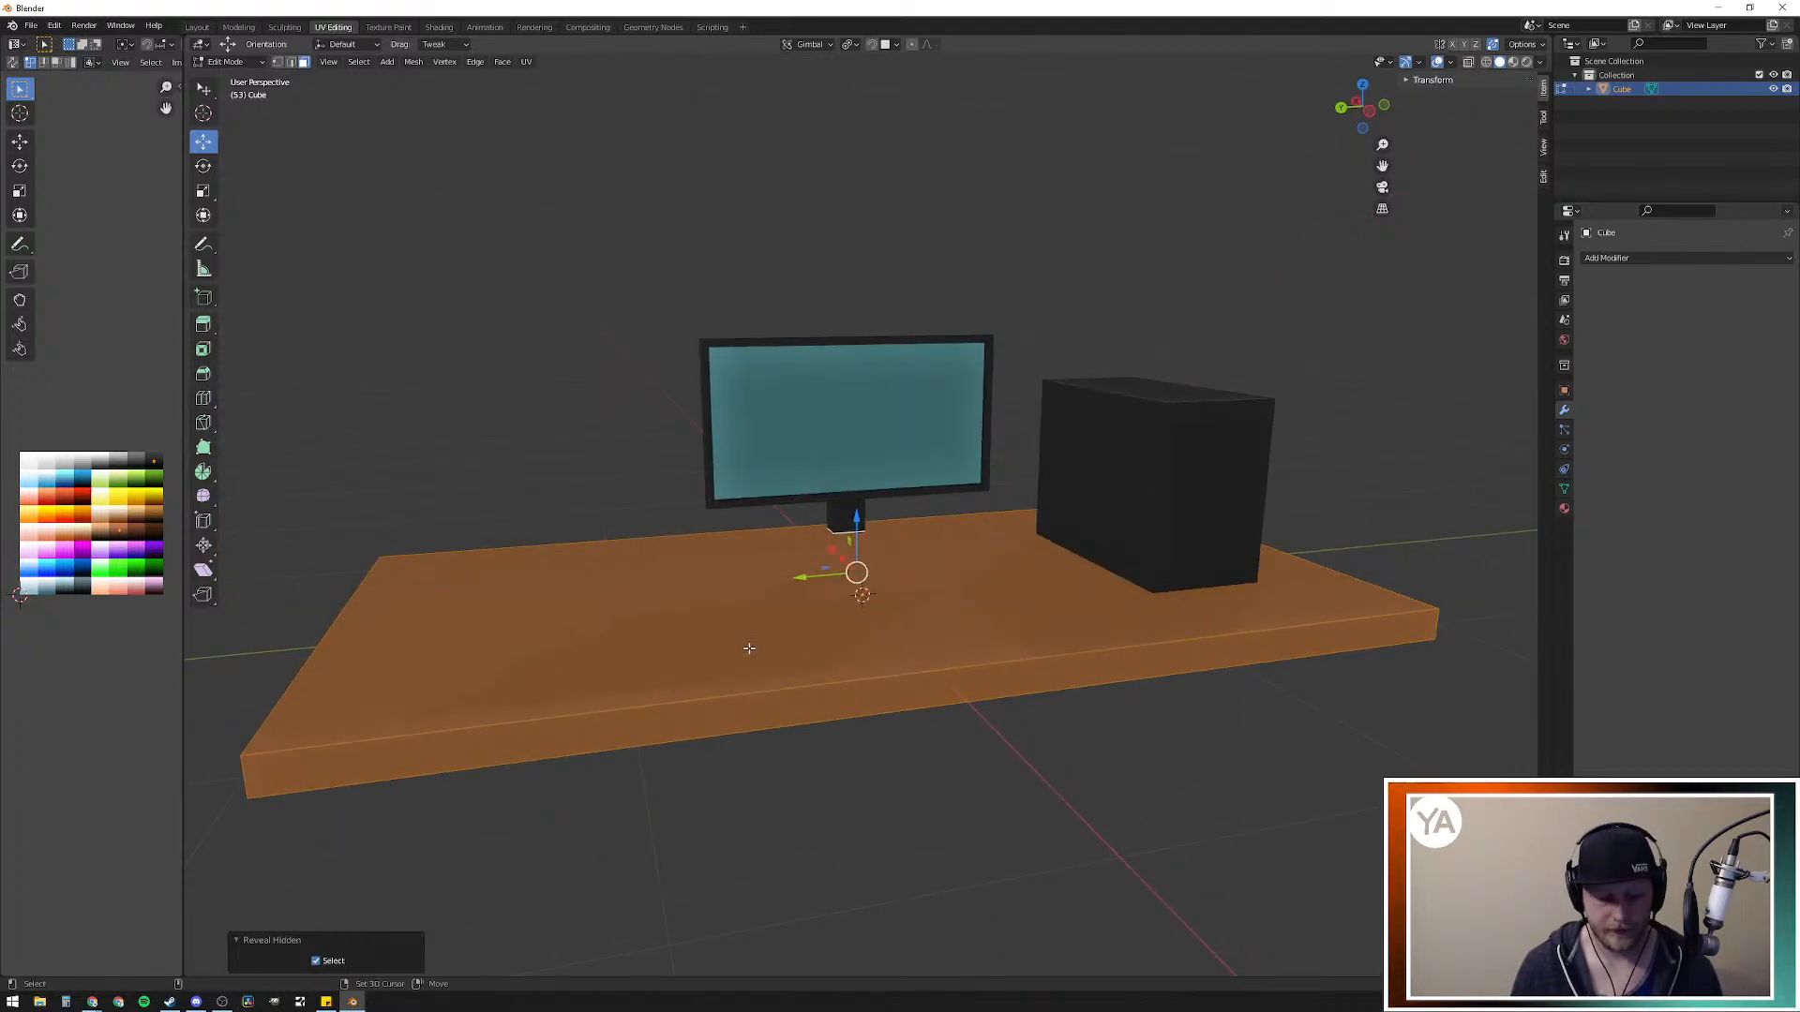
{"action": "key", "text": "shift+l"}
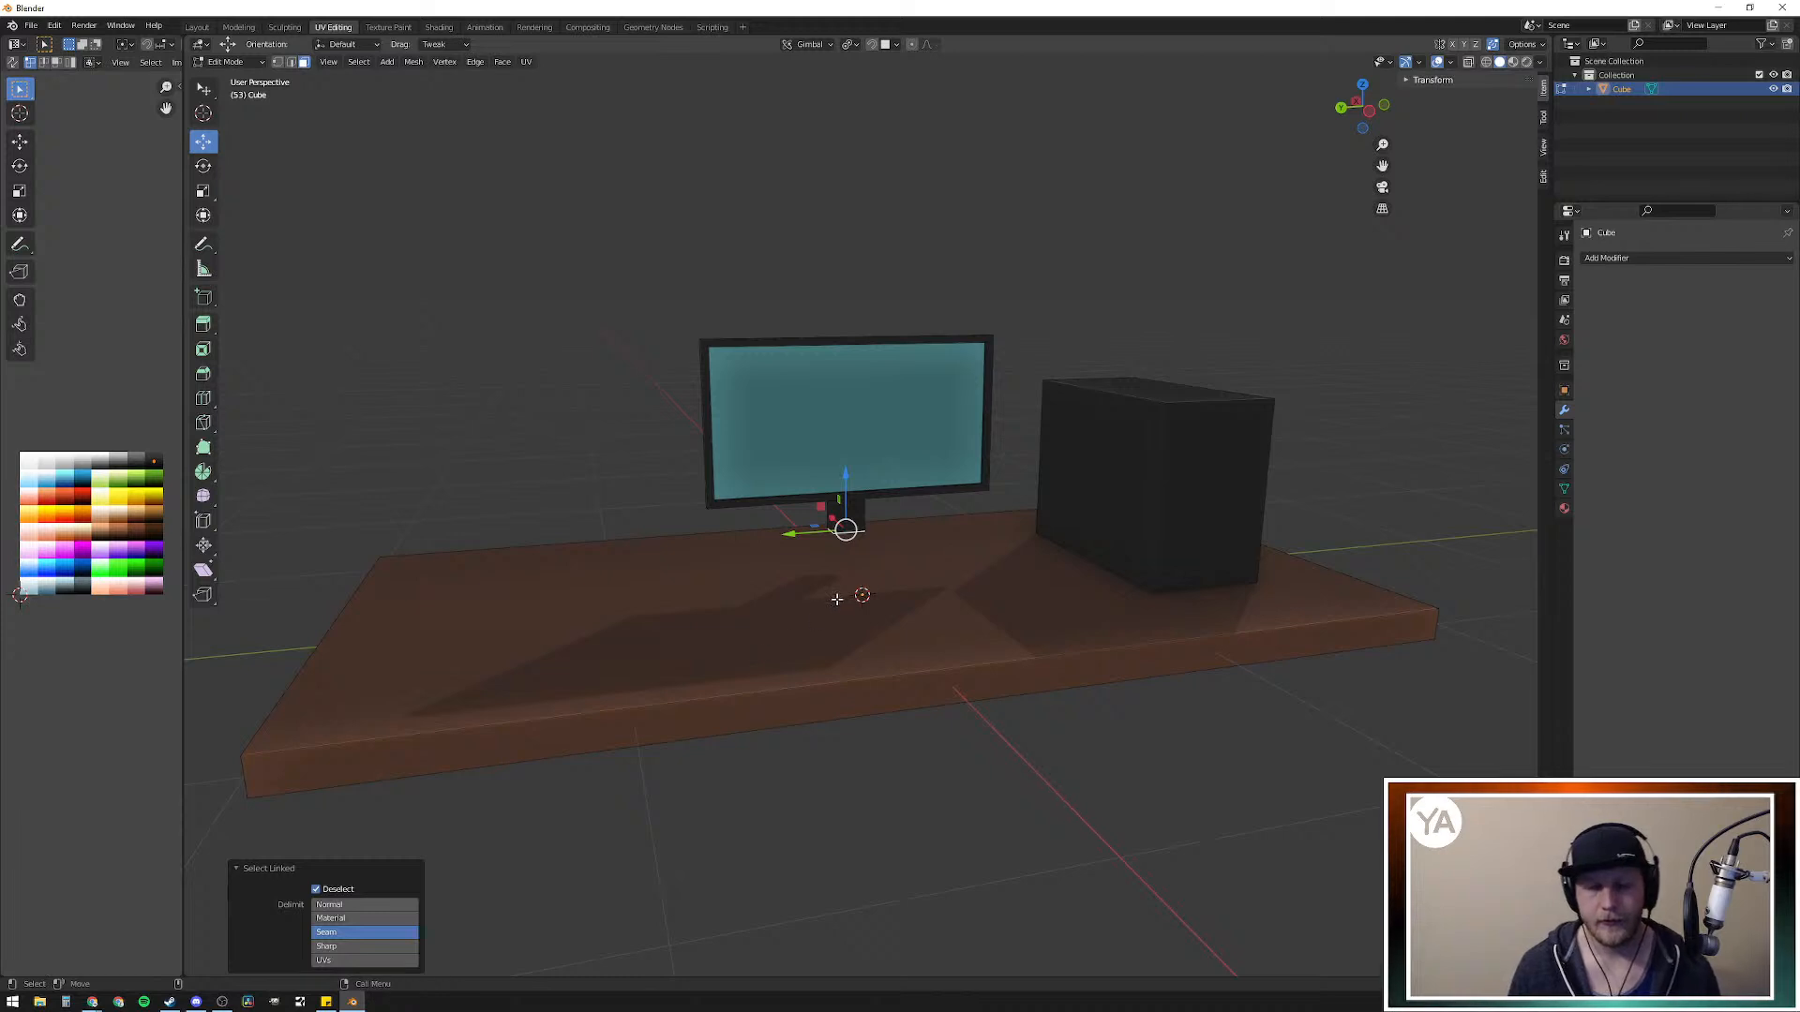
{"action": "key", "text": "e"}
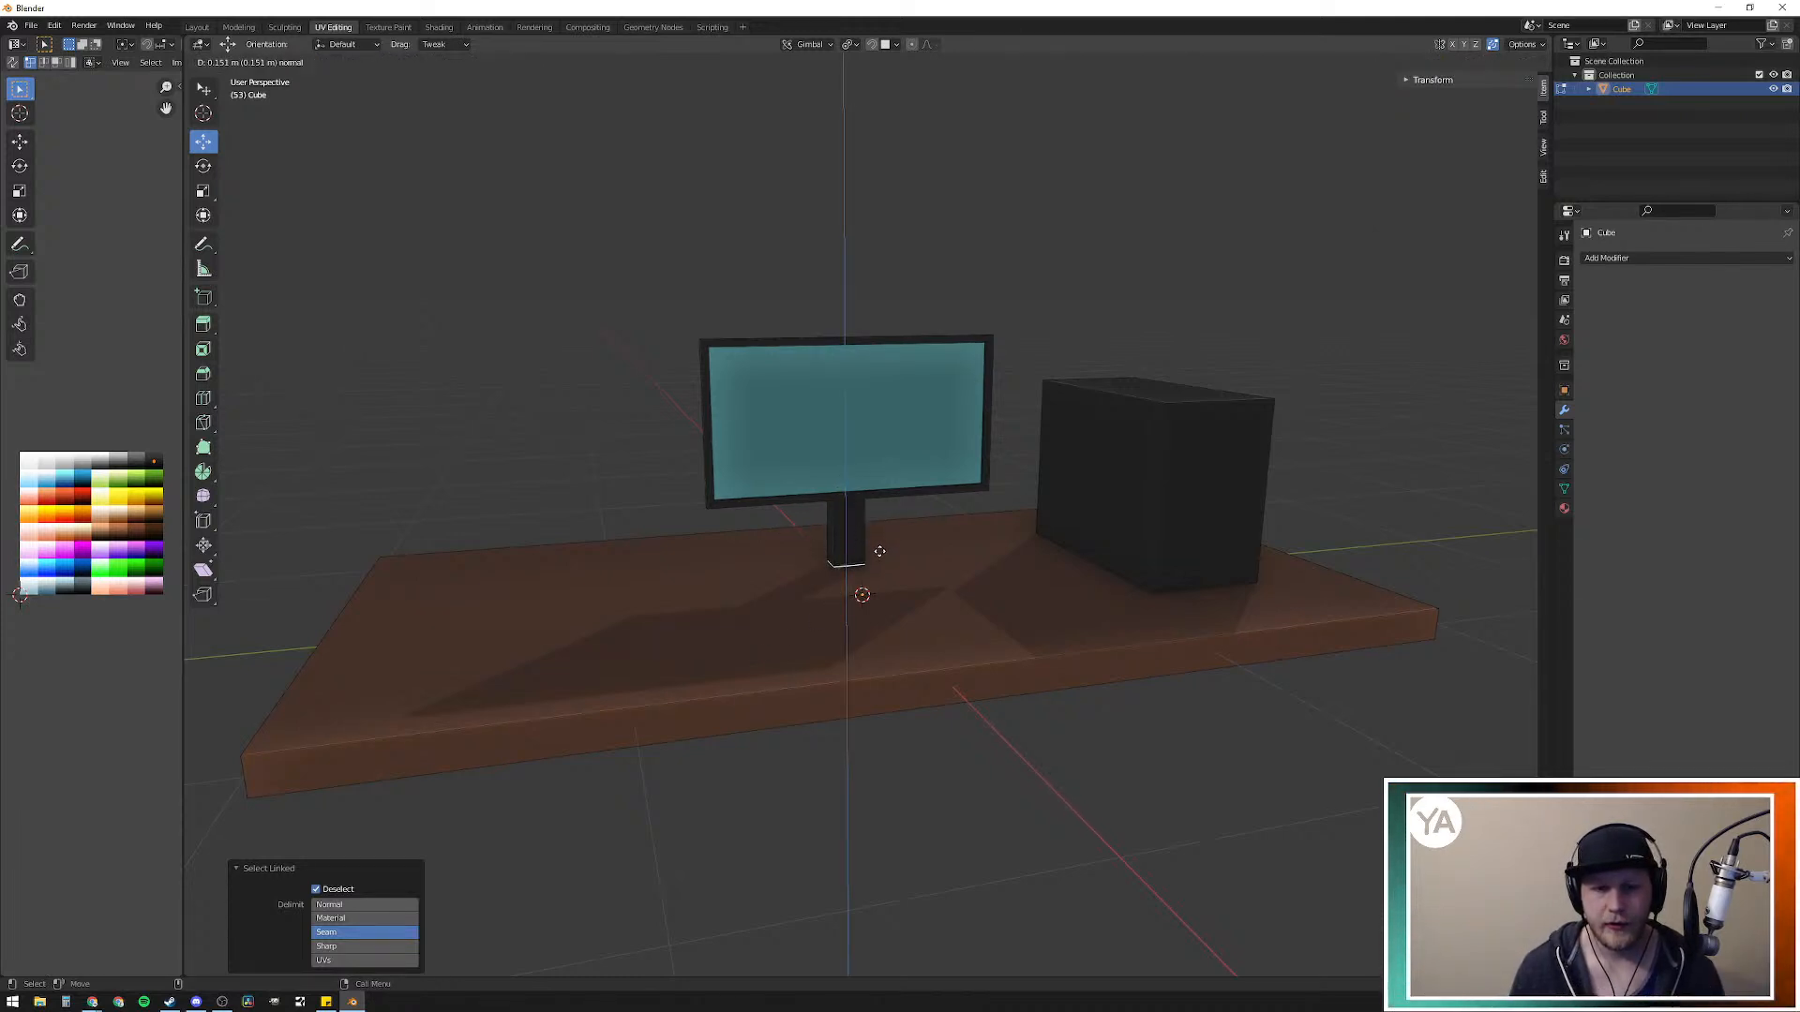
{"action": "key", "text": "e"}
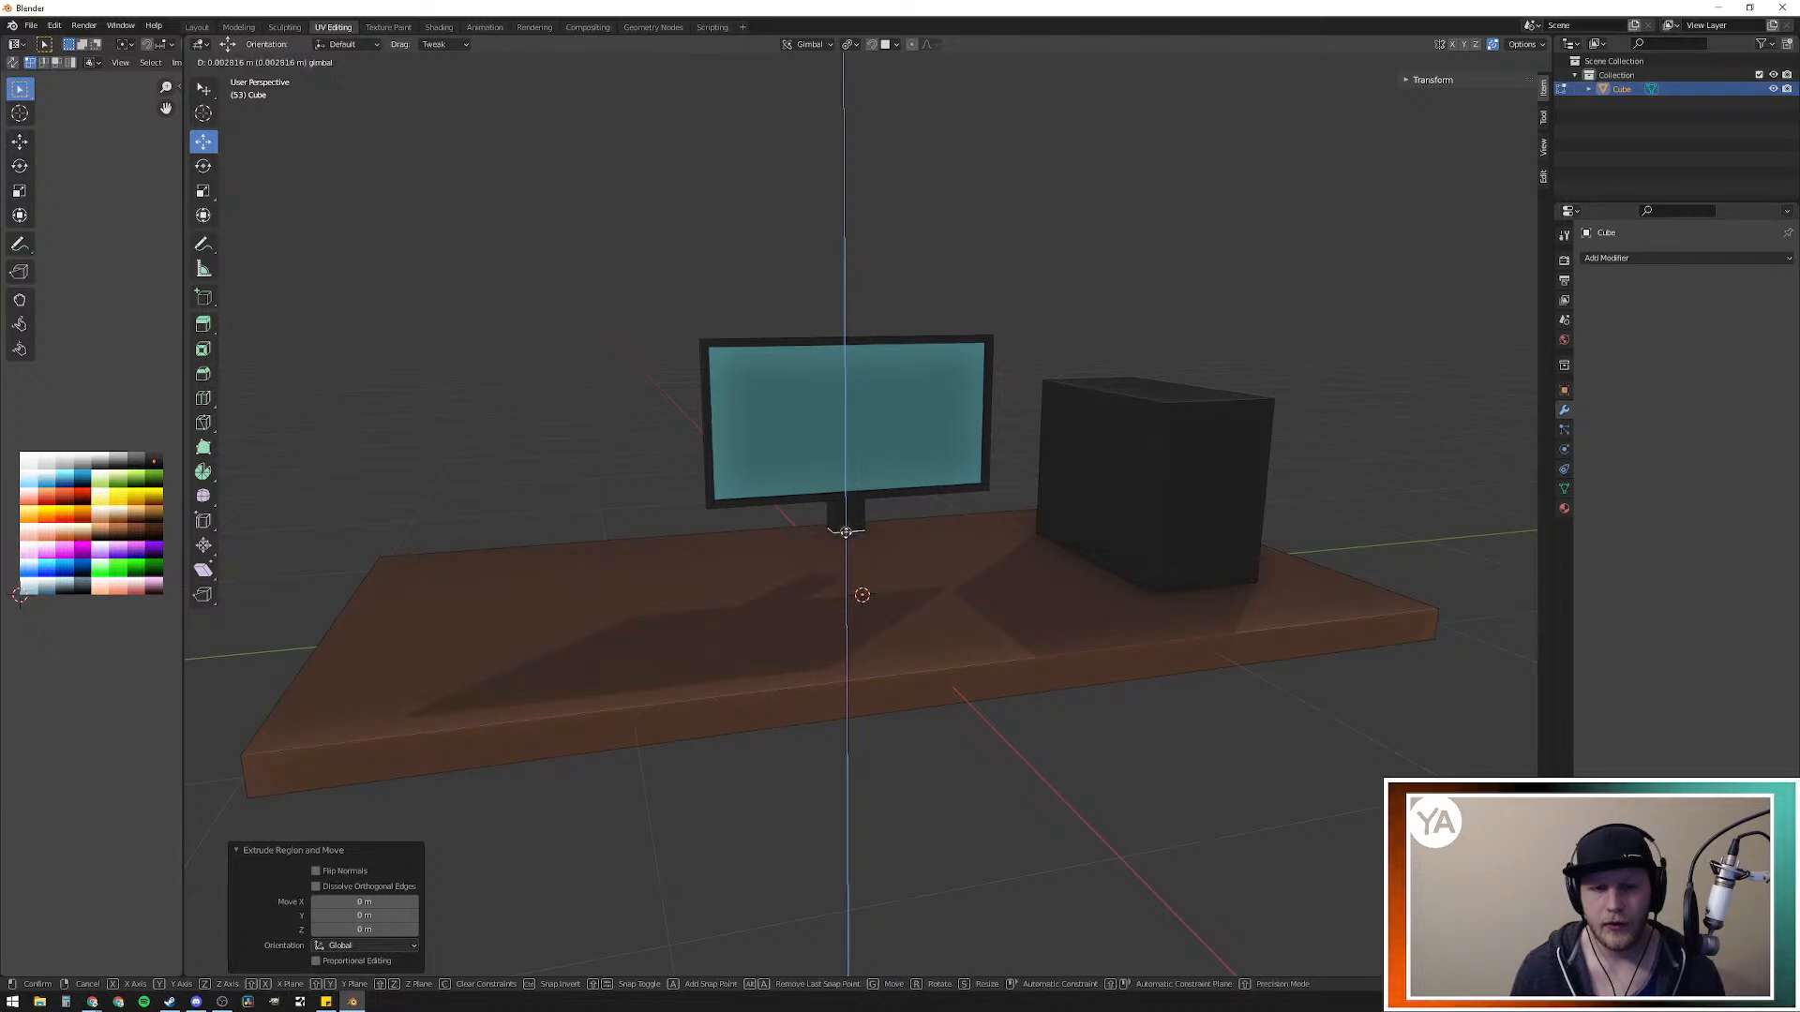
{"action": "left_click", "coordinate": [848, 533]}
Step: Examine how the post's new lower section meets the desktop from several angles
{"action": "middle_click_drag", "start_coordinate": [847, 535], "coordinate": [824, 712]}
{"action": "scroll", "coordinate": [1087, 645], "scroll_direction": "up", "scroll_amount": 5}
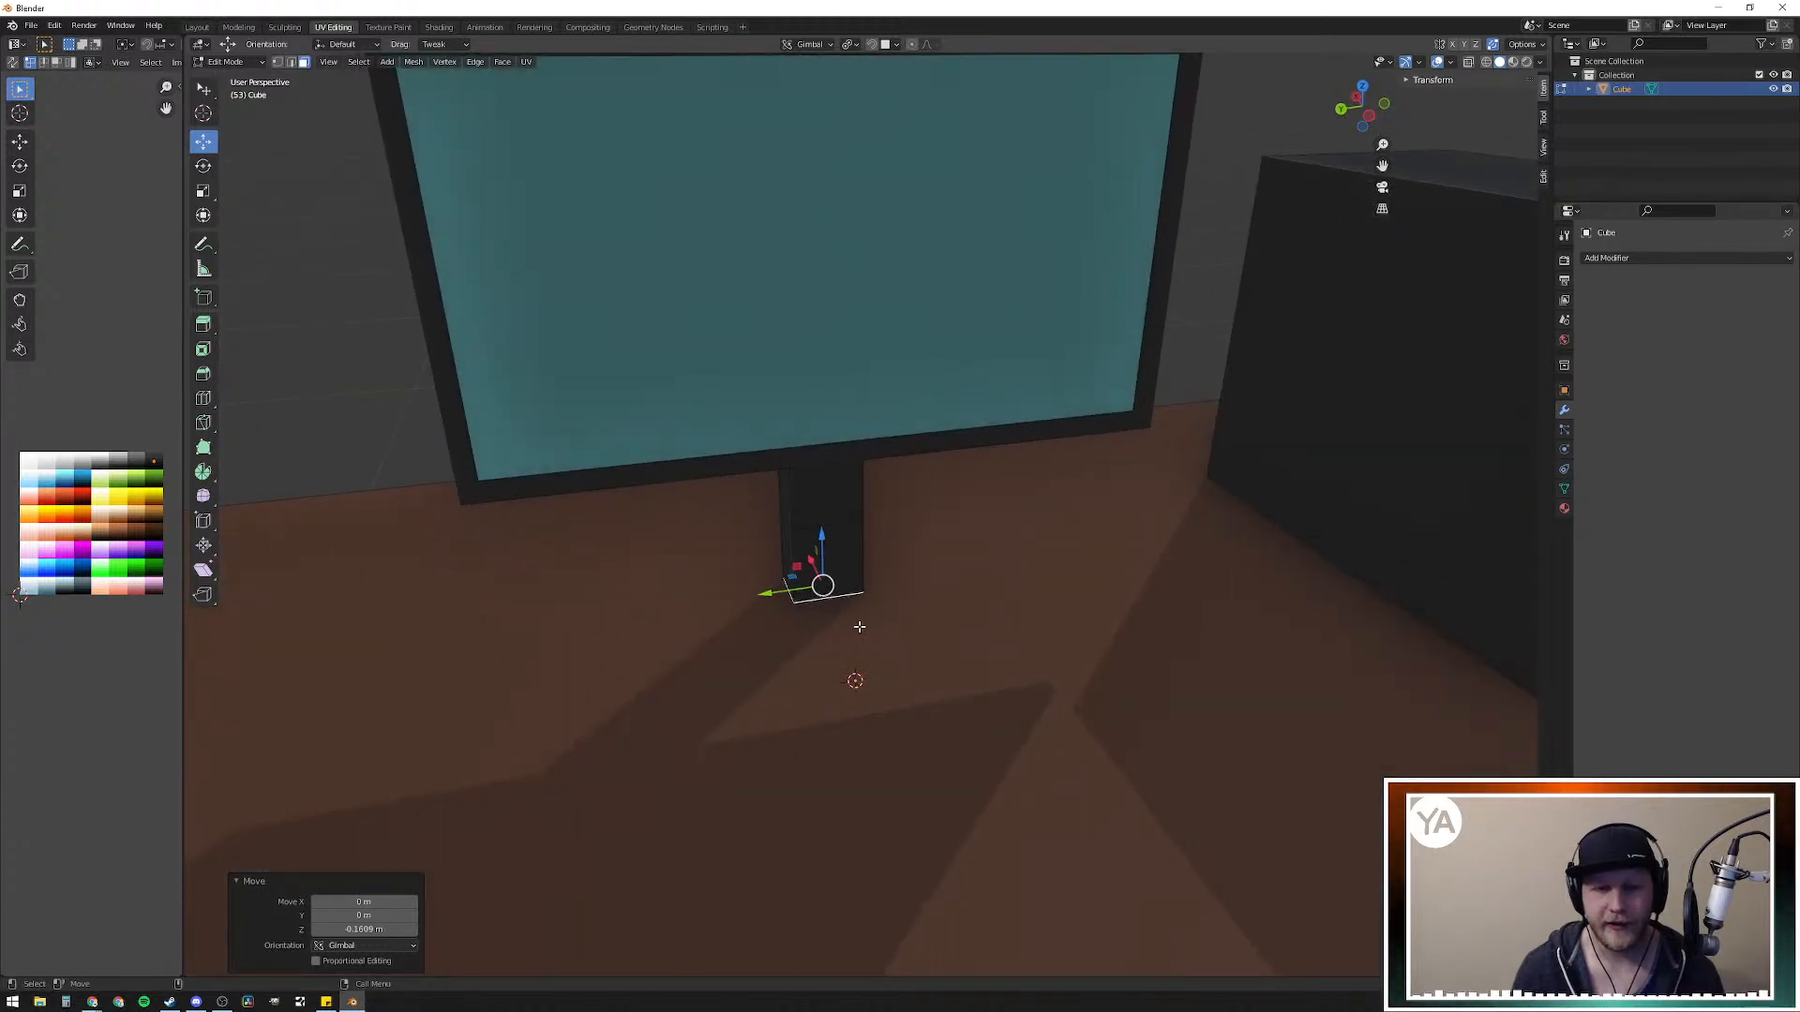
{"action": "middle_click_drag", "start_coordinate": [859, 628], "coordinate": [836, 602]}
{"action": "scroll", "coordinate": [823, 621], "scroll_direction": "down", "scroll_amount": 1}
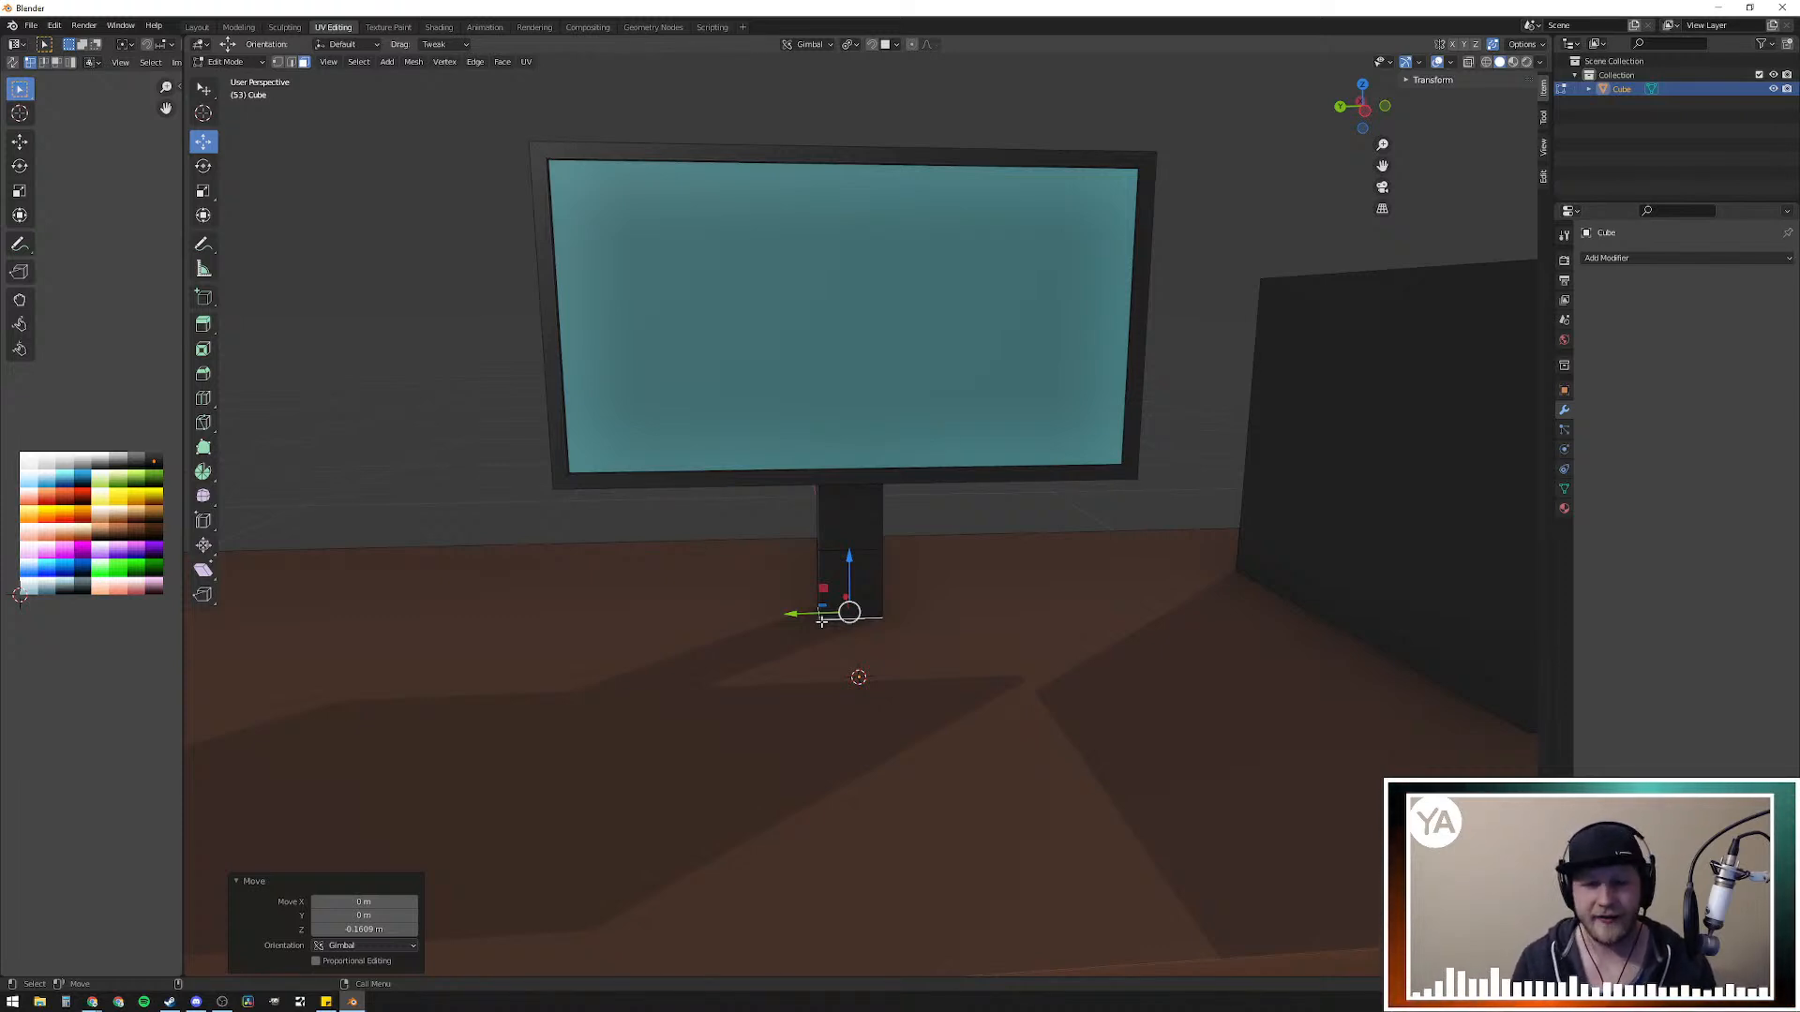
{"action": "middle_click_drag", "start_coordinate": [881, 649], "coordinate": [935, 638]}
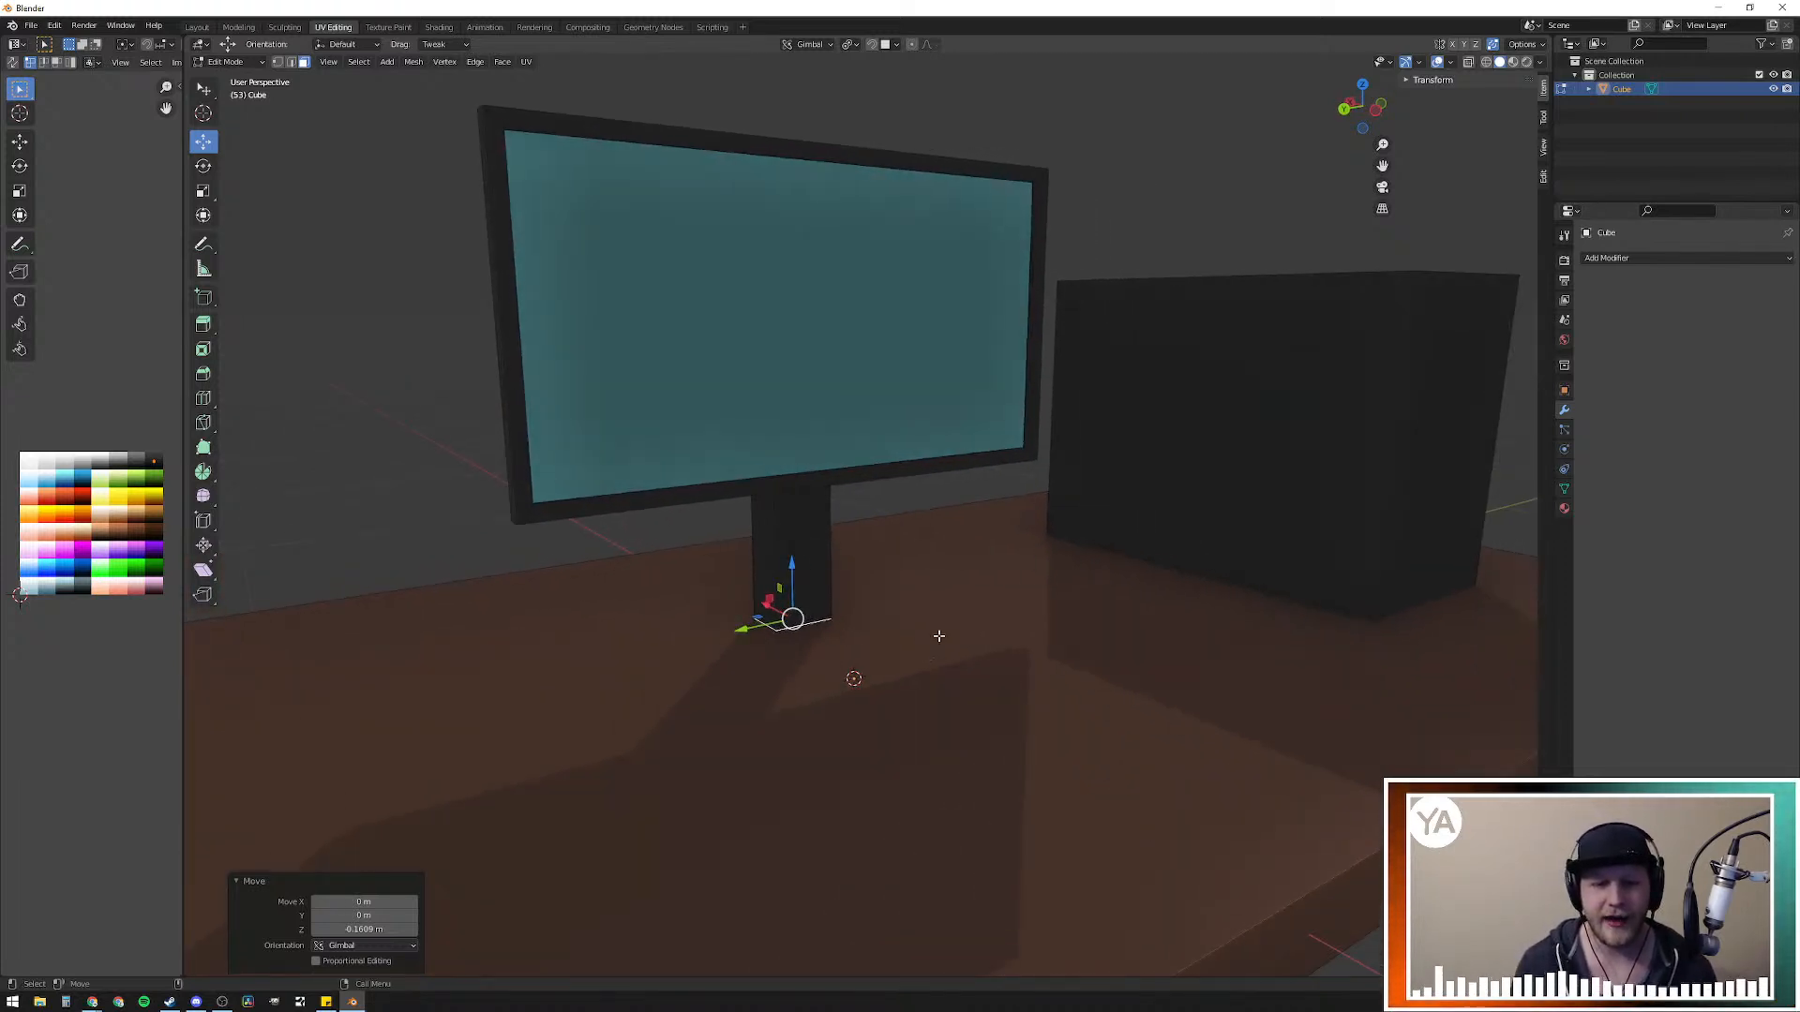
{"action": "left_click", "coordinate": [907, 520]}
{"action": "middle_click_drag", "start_coordinate": [899, 502], "coordinate": [905, 565]}
{"action": "left_click", "coordinate": [814, 562]}
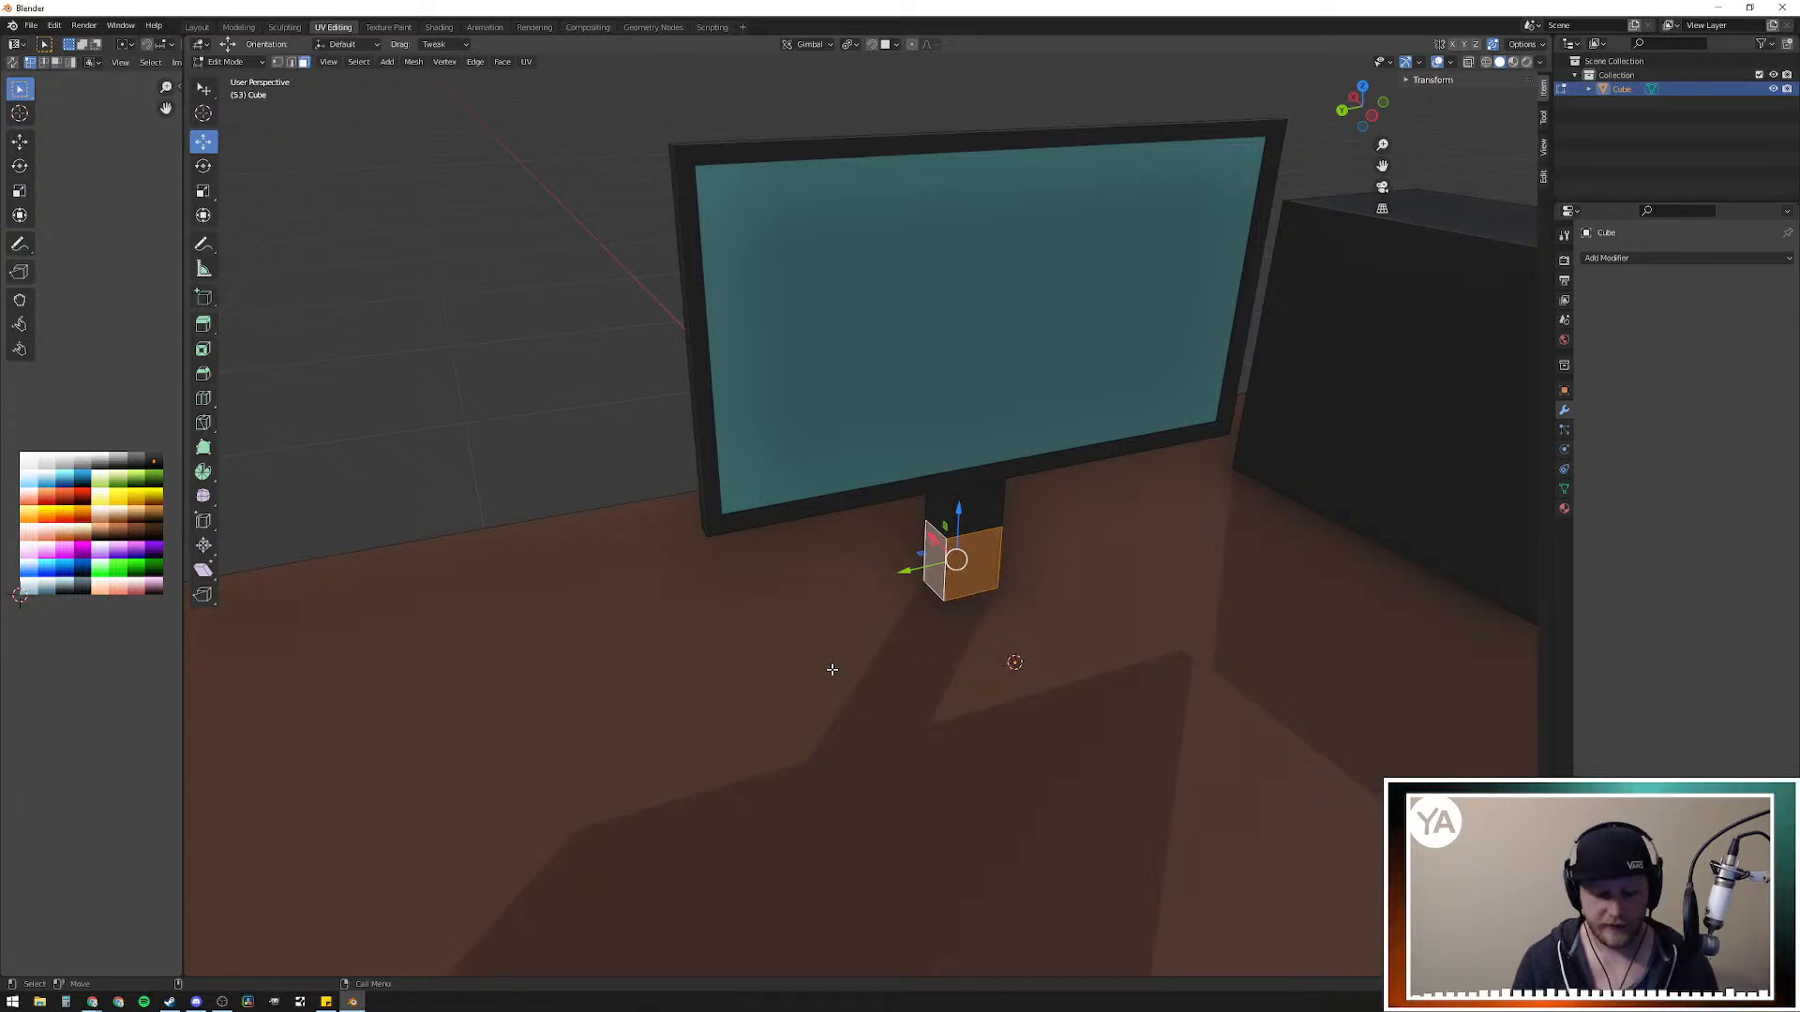
Step: Hide the desk temporarily to check the lower post section's faces from below and reveal it again
{"action": "key", "text": "alt+a"}
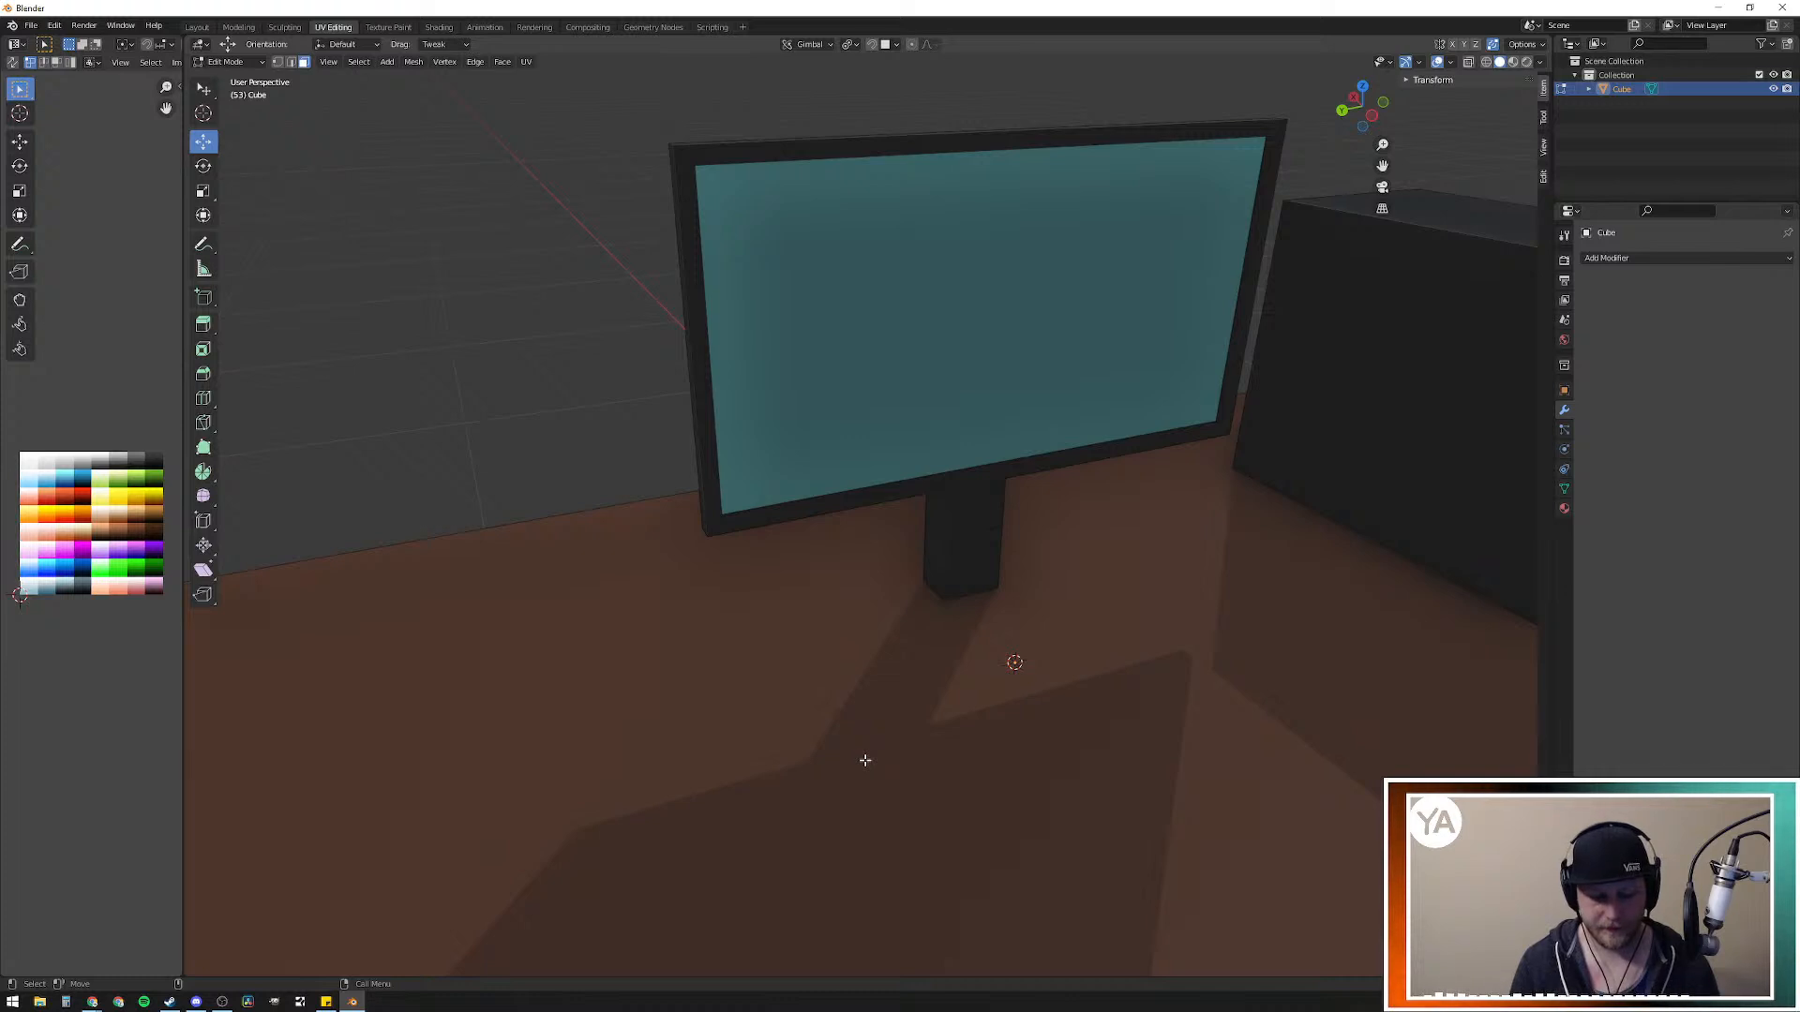
{"action": "key", "text": "l"}
{"action": "key", "text": "h"}
{"action": "middle_click_drag", "start_coordinate": [847, 792], "coordinate": [879, 710]}
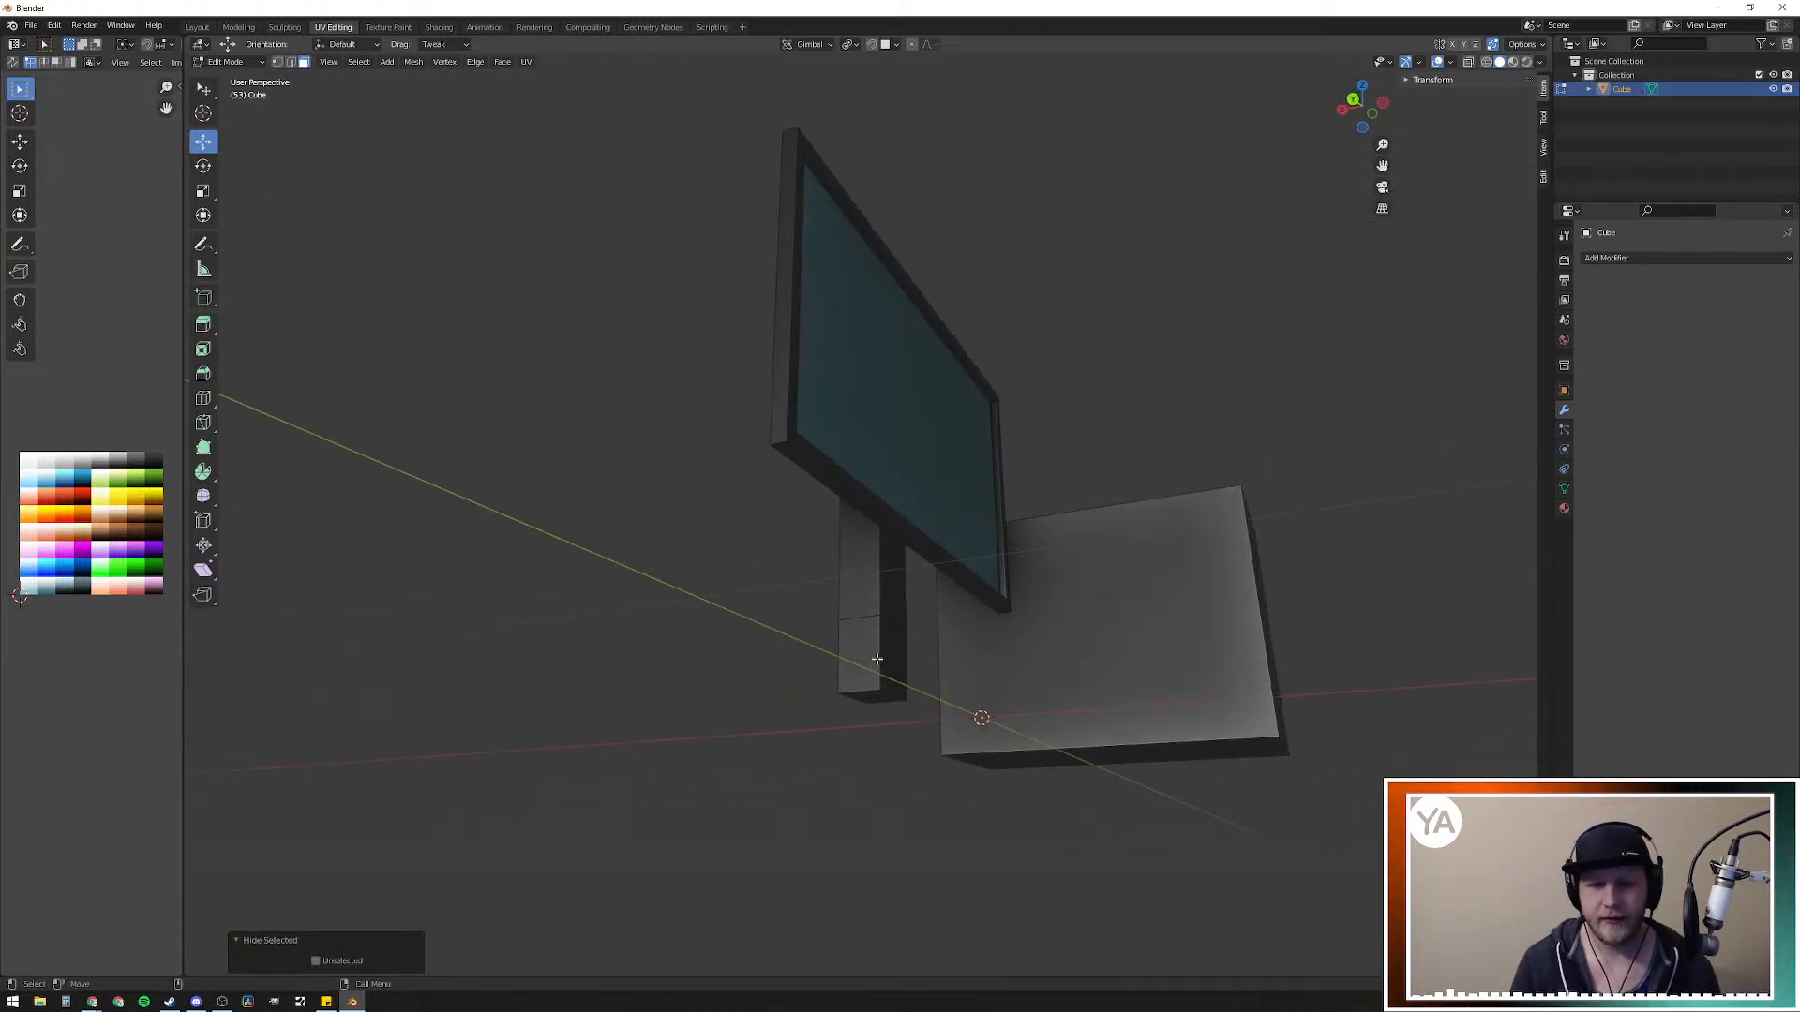
{"action": "left_click", "coordinate": [874, 698]}
{"action": "middle_click_drag", "start_coordinate": [874, 698], "coordinate": [1067, 700]}
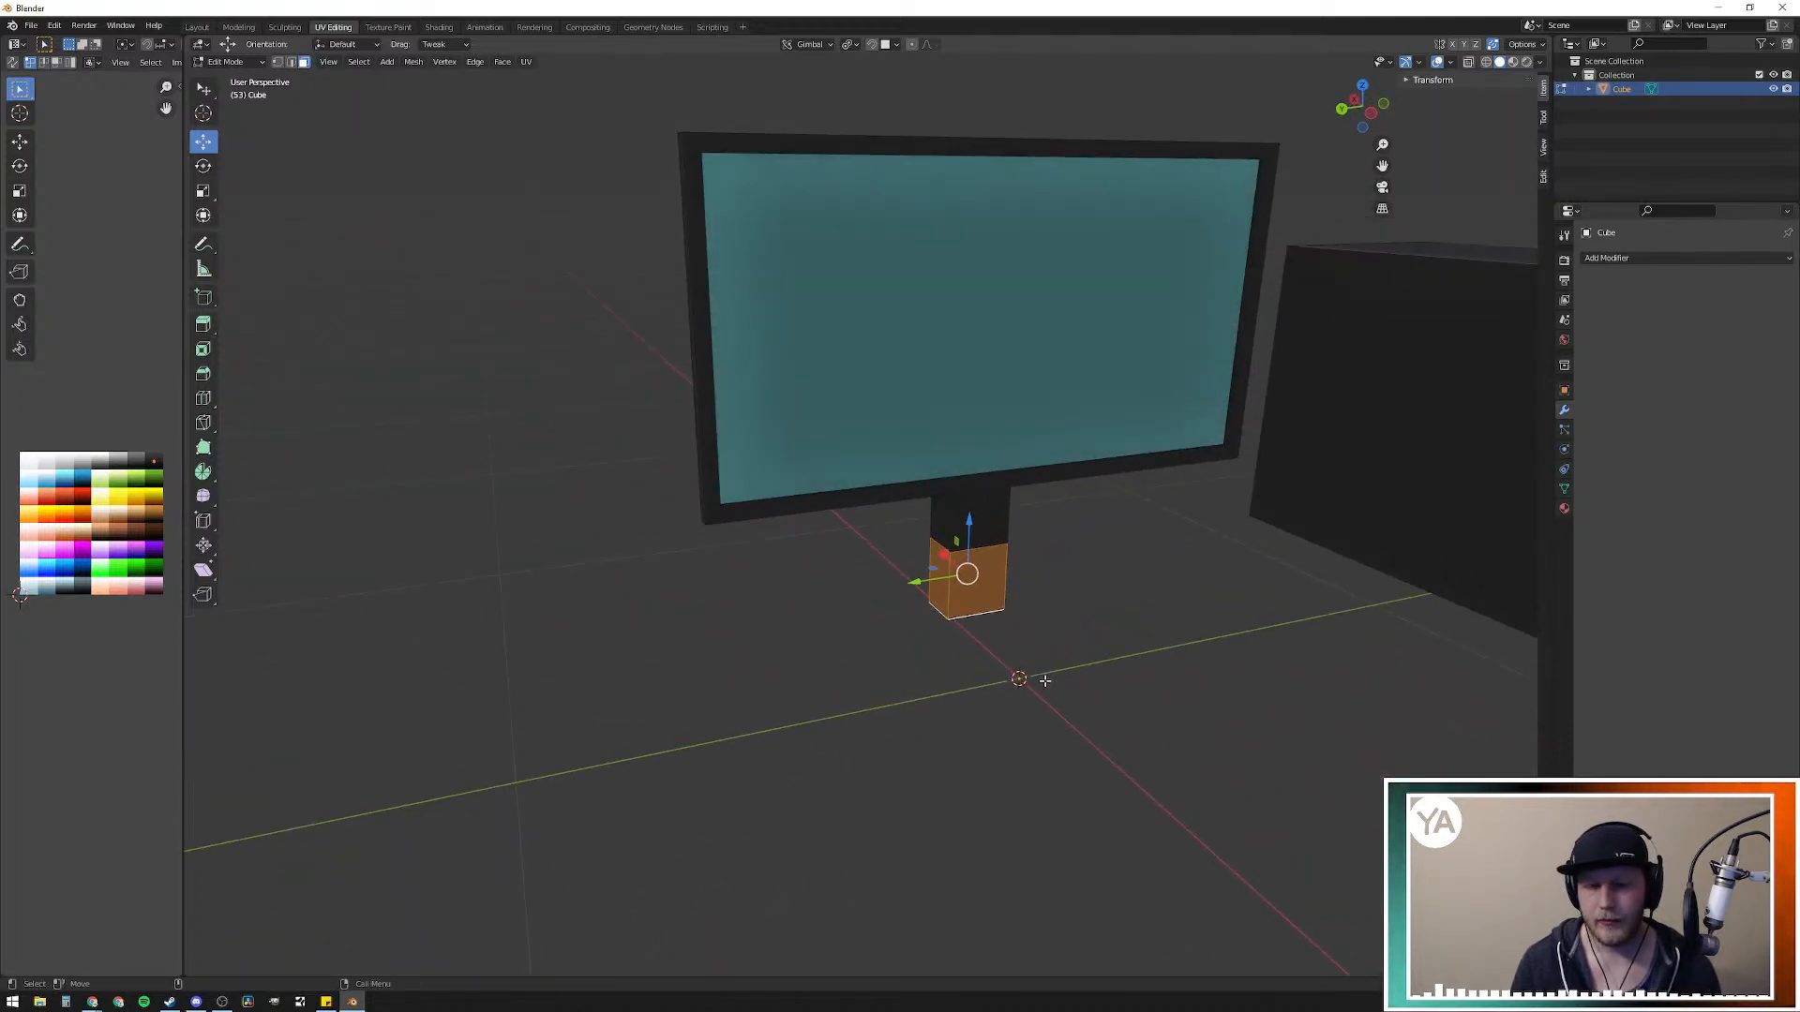
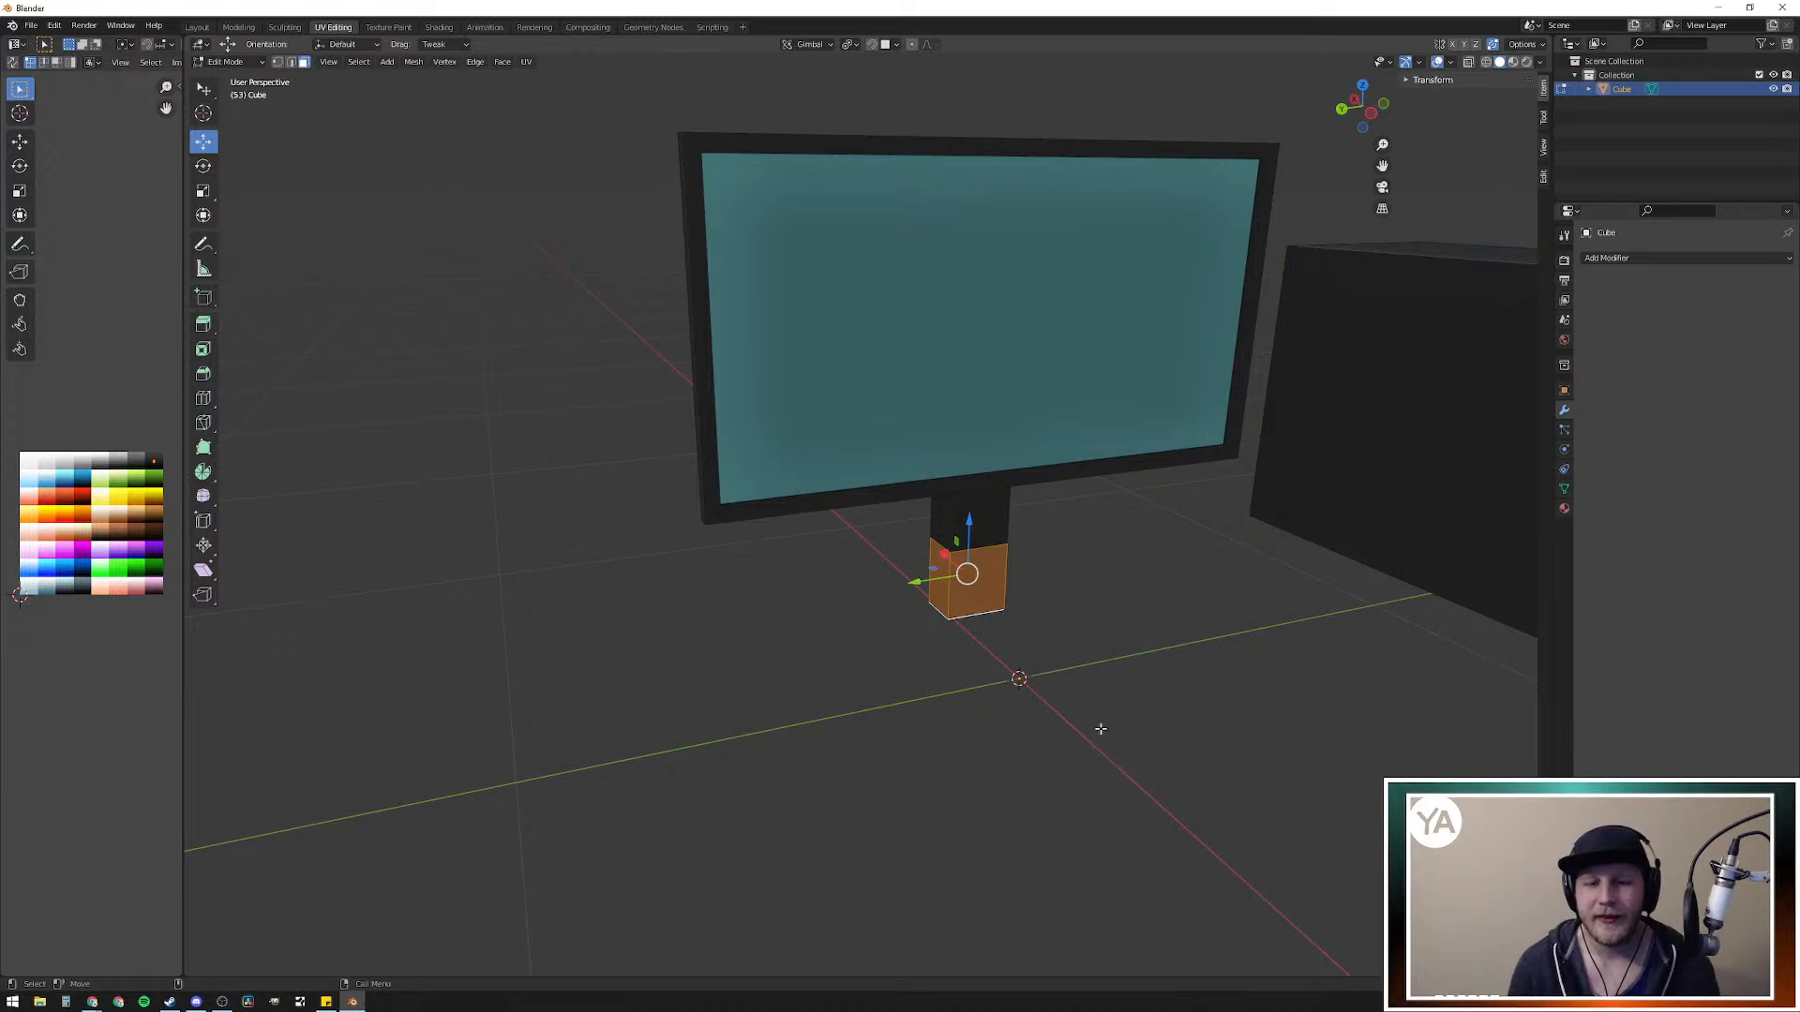
{"action": "middle_click_drag", "start_coordinate": [1097, 622], "coordinate": [976, 650]}
{"action": "middle_click_drag", "start_coordinate": [1144, 710], "coordinate": [961, 653], "text": "shift"}
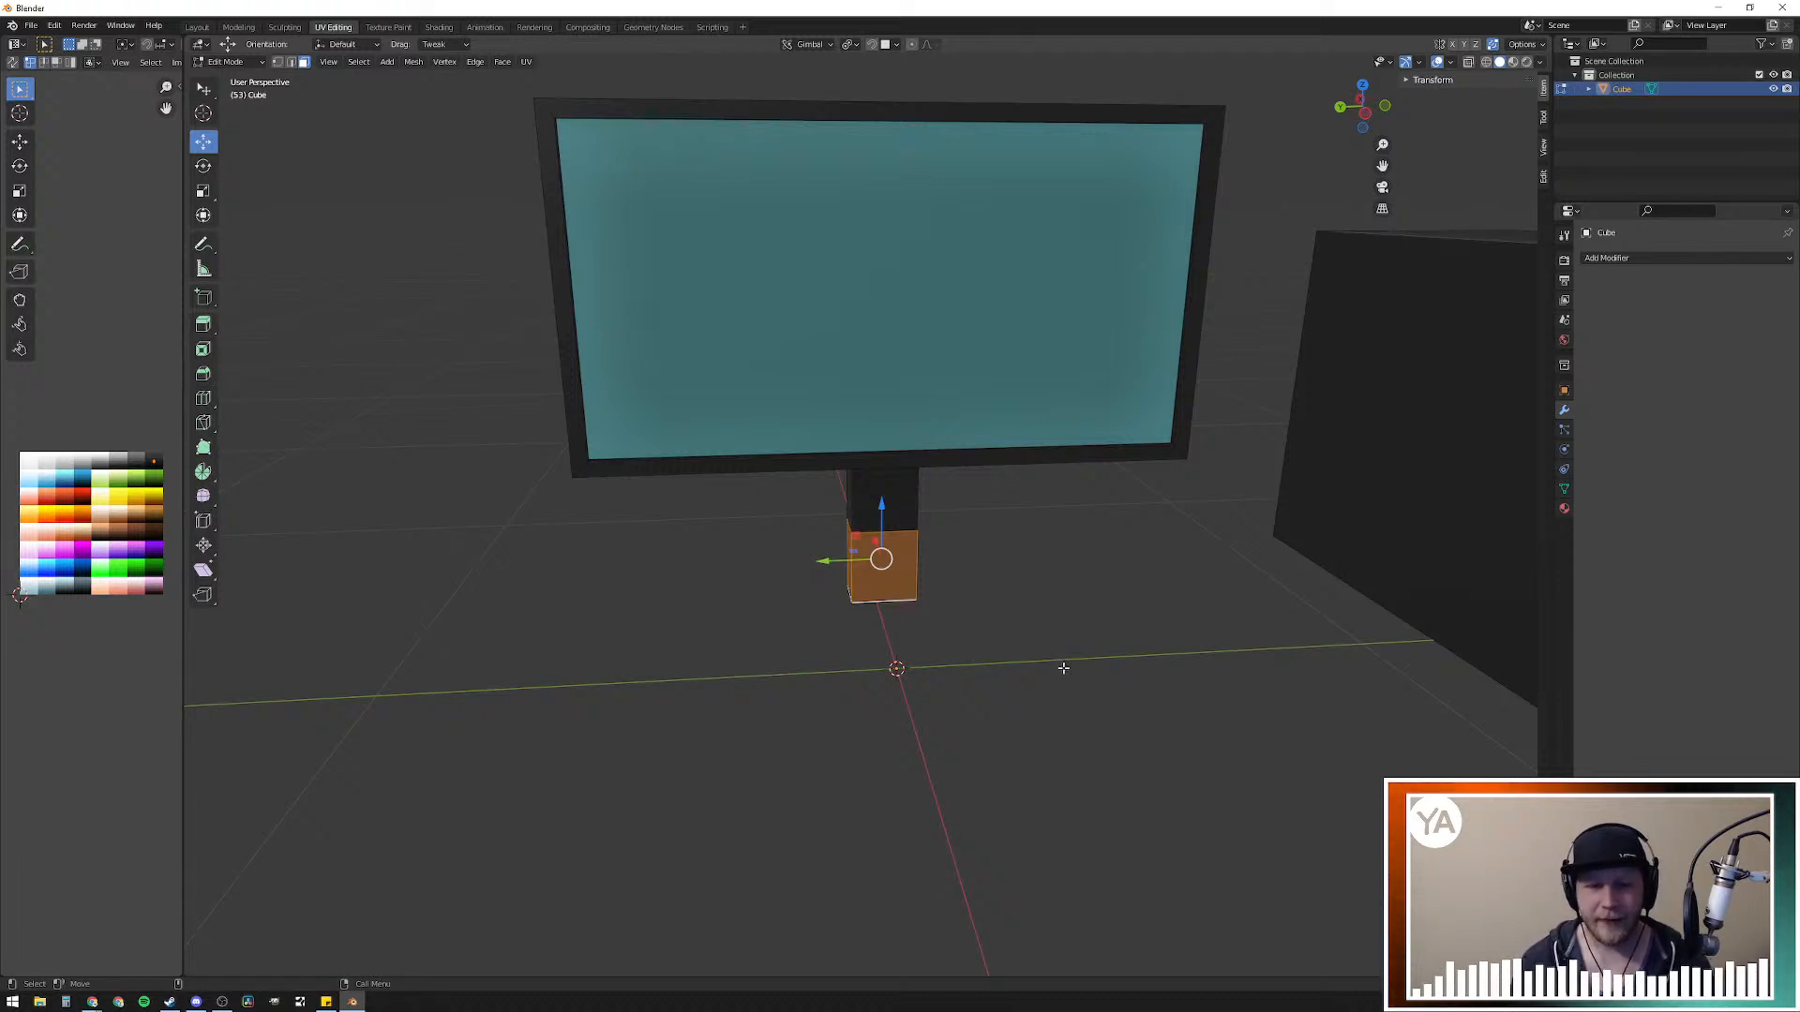
{"action": "left_click", "coordinate": [1021, 666]}
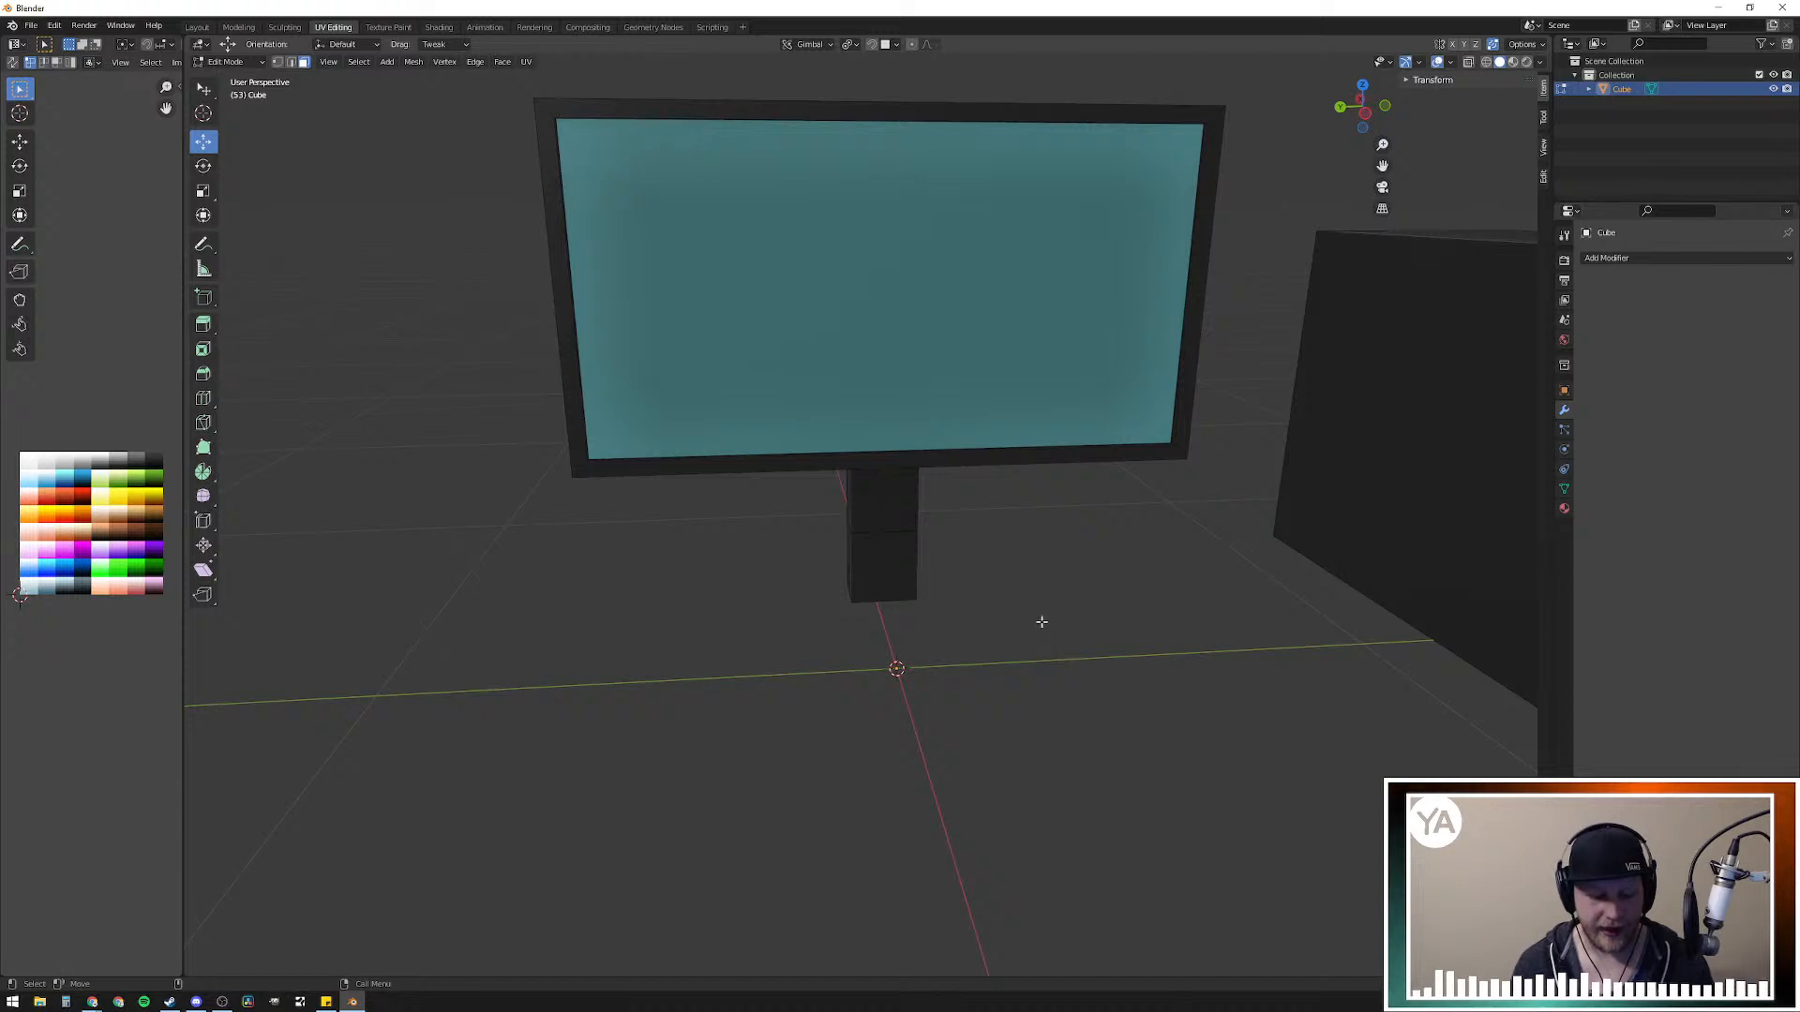
{"action": "key", "text": "alt+h"}
Step: Add a centred horizontal loop cut around the lower section of the monitor post
{"action": "middle_click_drag", "start_coordinate": [791, 667], "coordinate": [836, 664]}
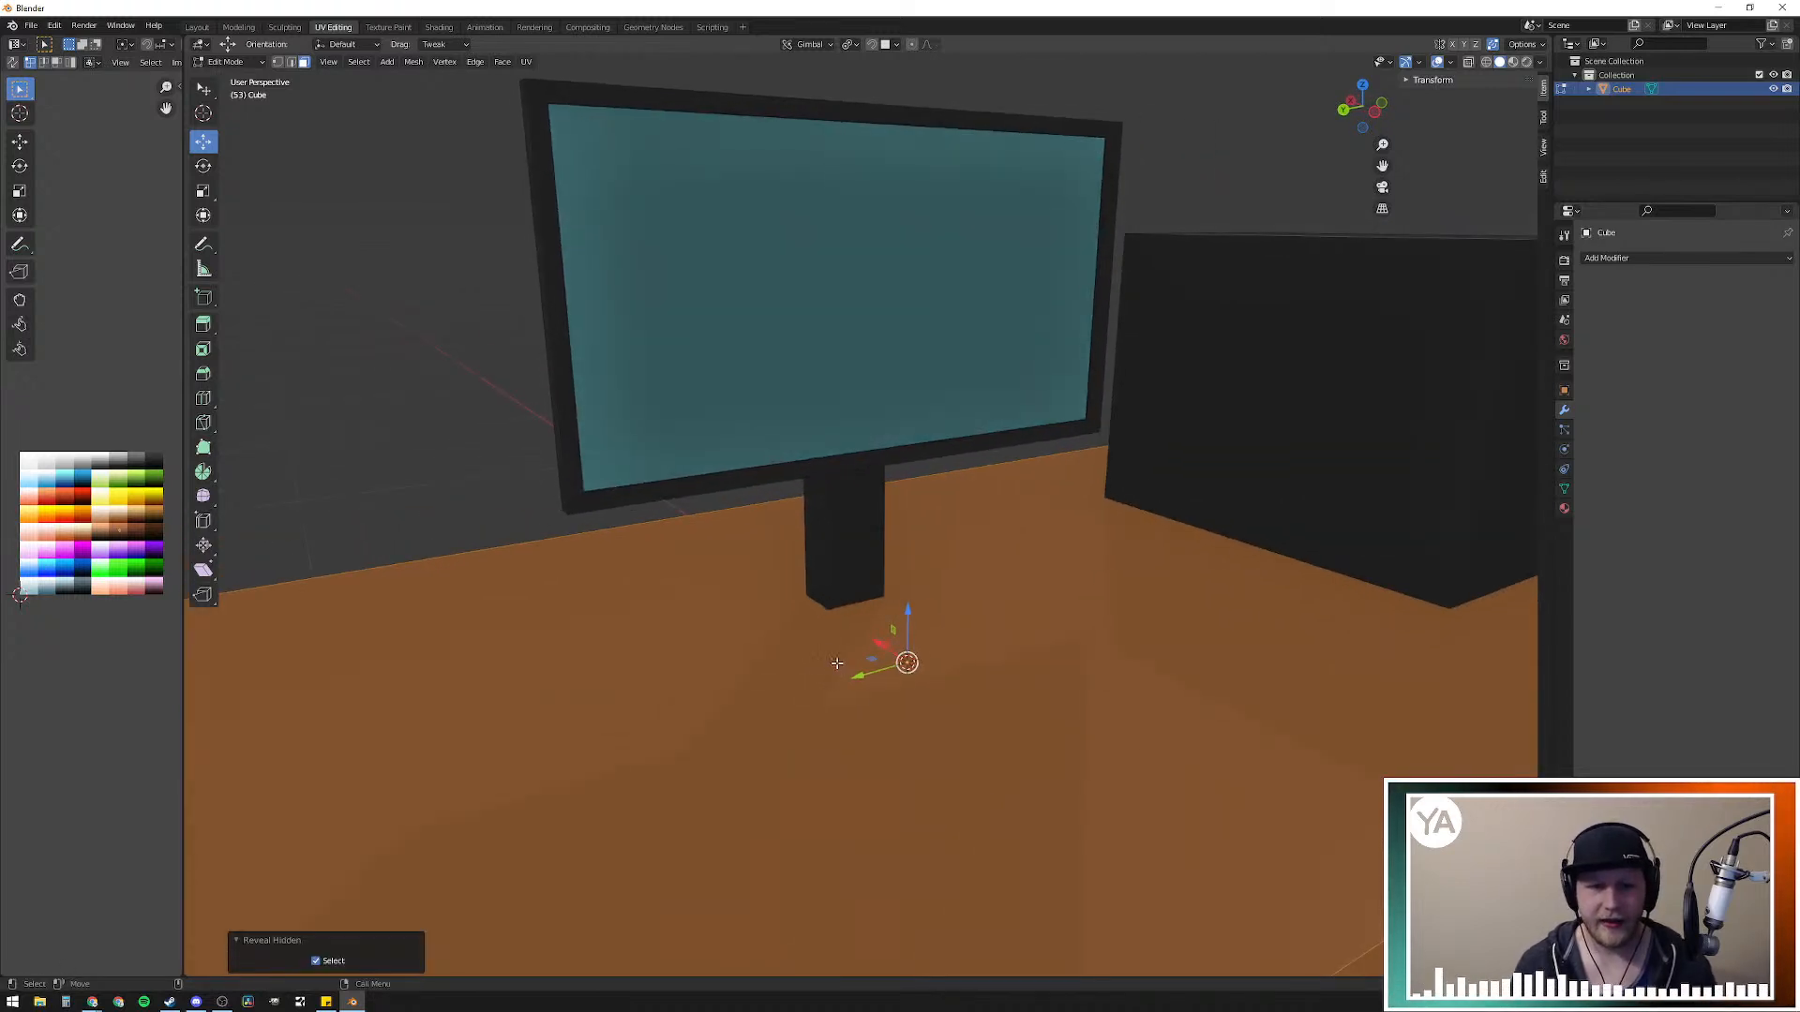
{"action": "left_click", "coordinate": [816, 590]}
{"action": "middle_click_drag", "start_coordinate": [816, 590], "coordinate": [771, 668]}
{"action": "middle_click_drag", "start_coordinate": [764, 666], "coordinate": [901, 641]}
{"action": "key", "text": "ctrl+r"}
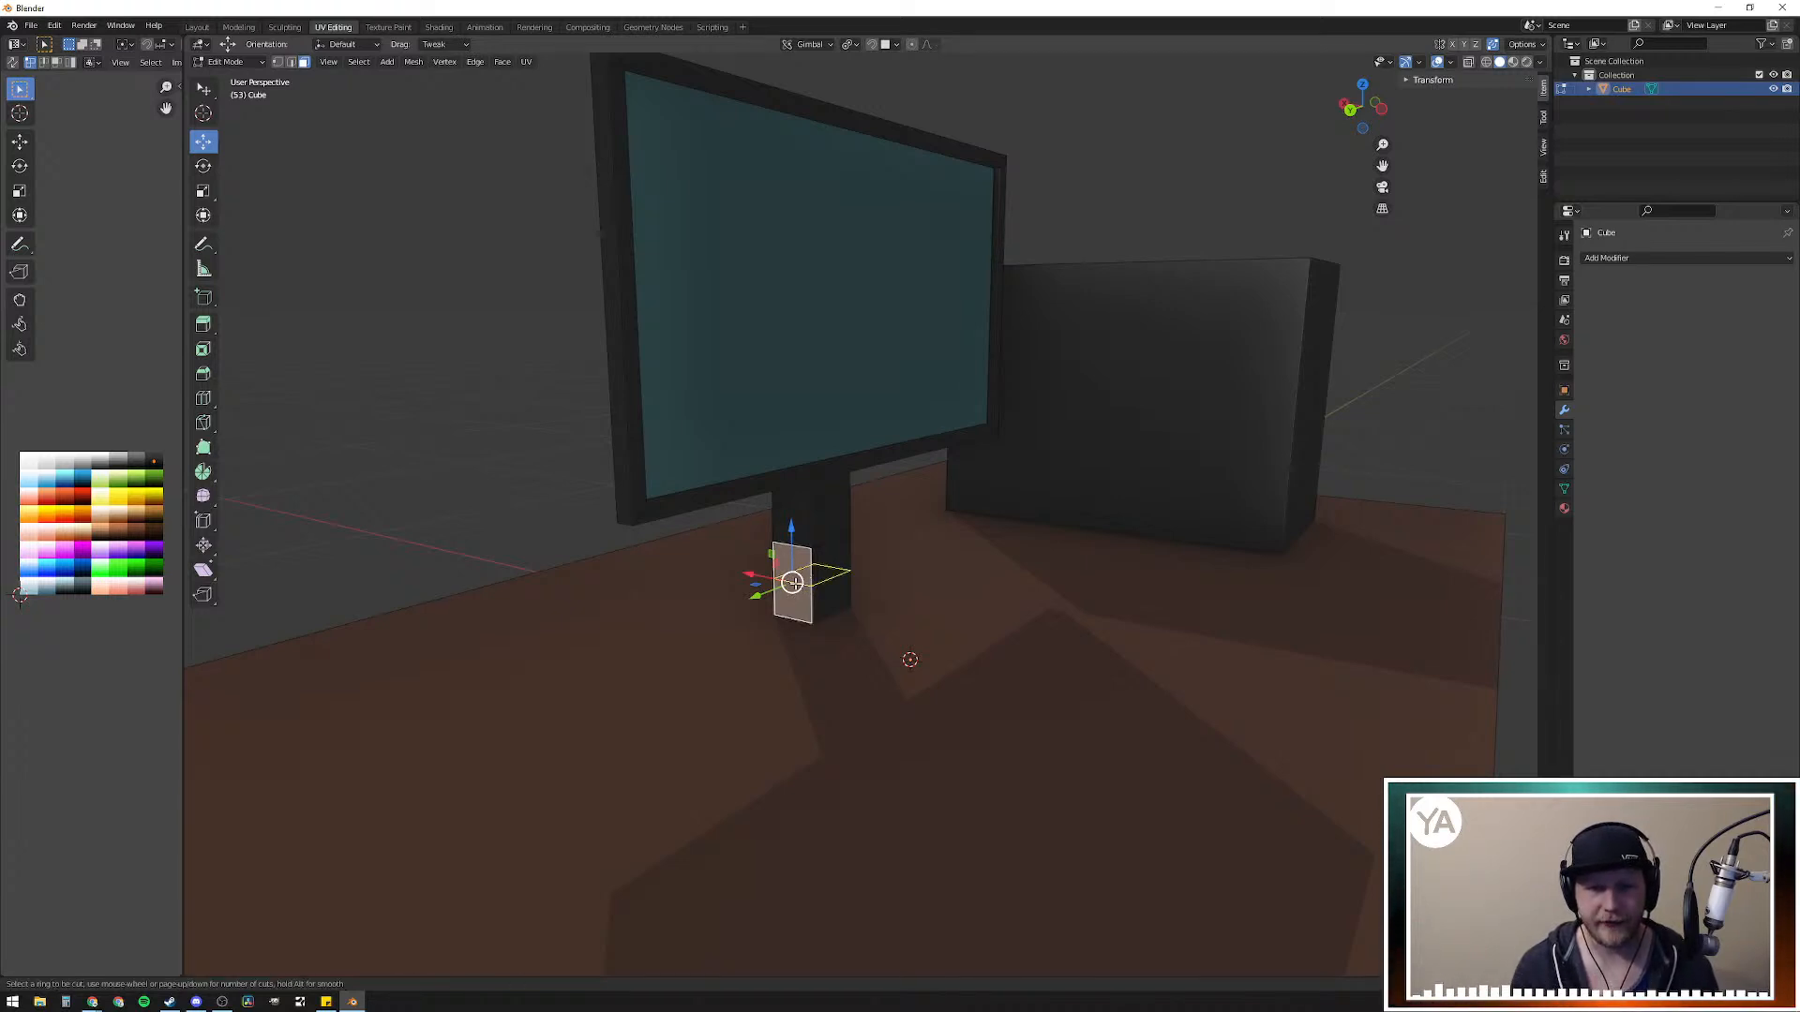
{"action": "left_click", "coordinate": [795, 583]}
{"action": "right_click", "coordinate": [882, 618]}
{"action": "left_click", "coordinate": [948, 635]}
Step: Select the bottommost side face of the post and extrude it about 0.27 m sideways as a stand foot
{"action": "middle_click_drag", "start_coordinate": [949, 634], "coordinate": [824, 603]}
{"action": "left_click", "coordinate": [824, 603]}
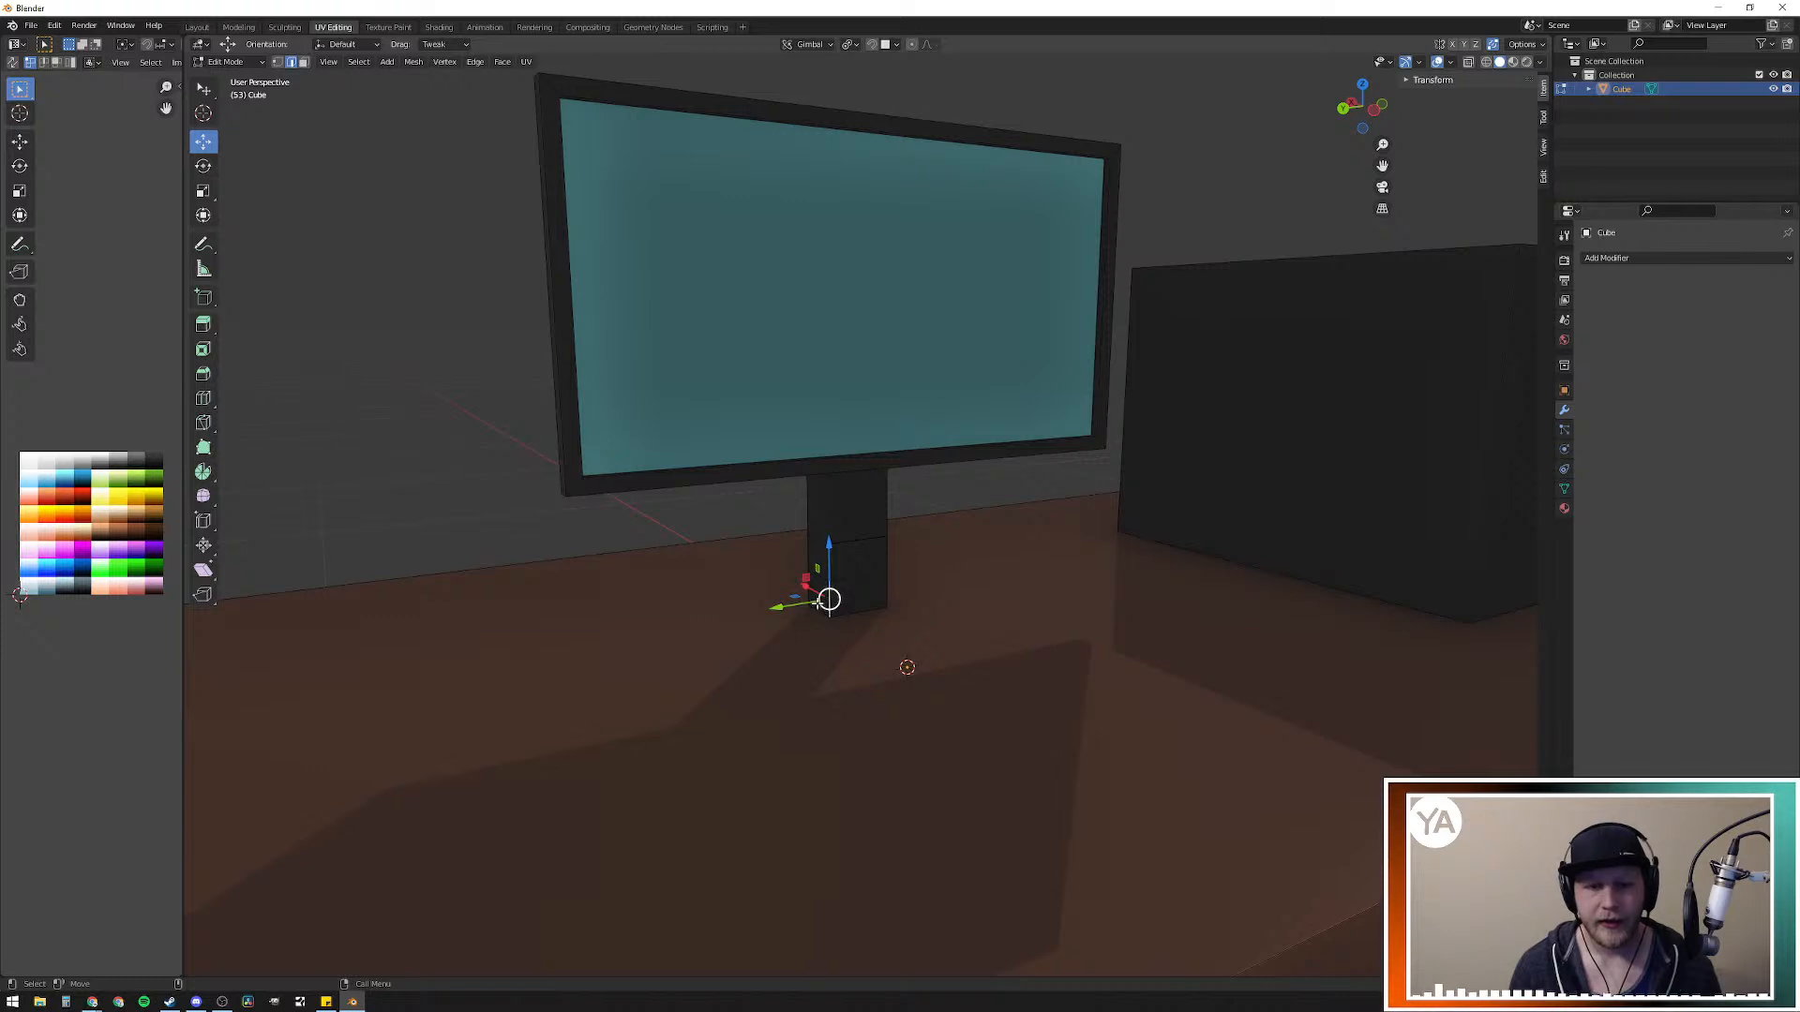
{"action": "left_click", "coordinate": [812, 586]}
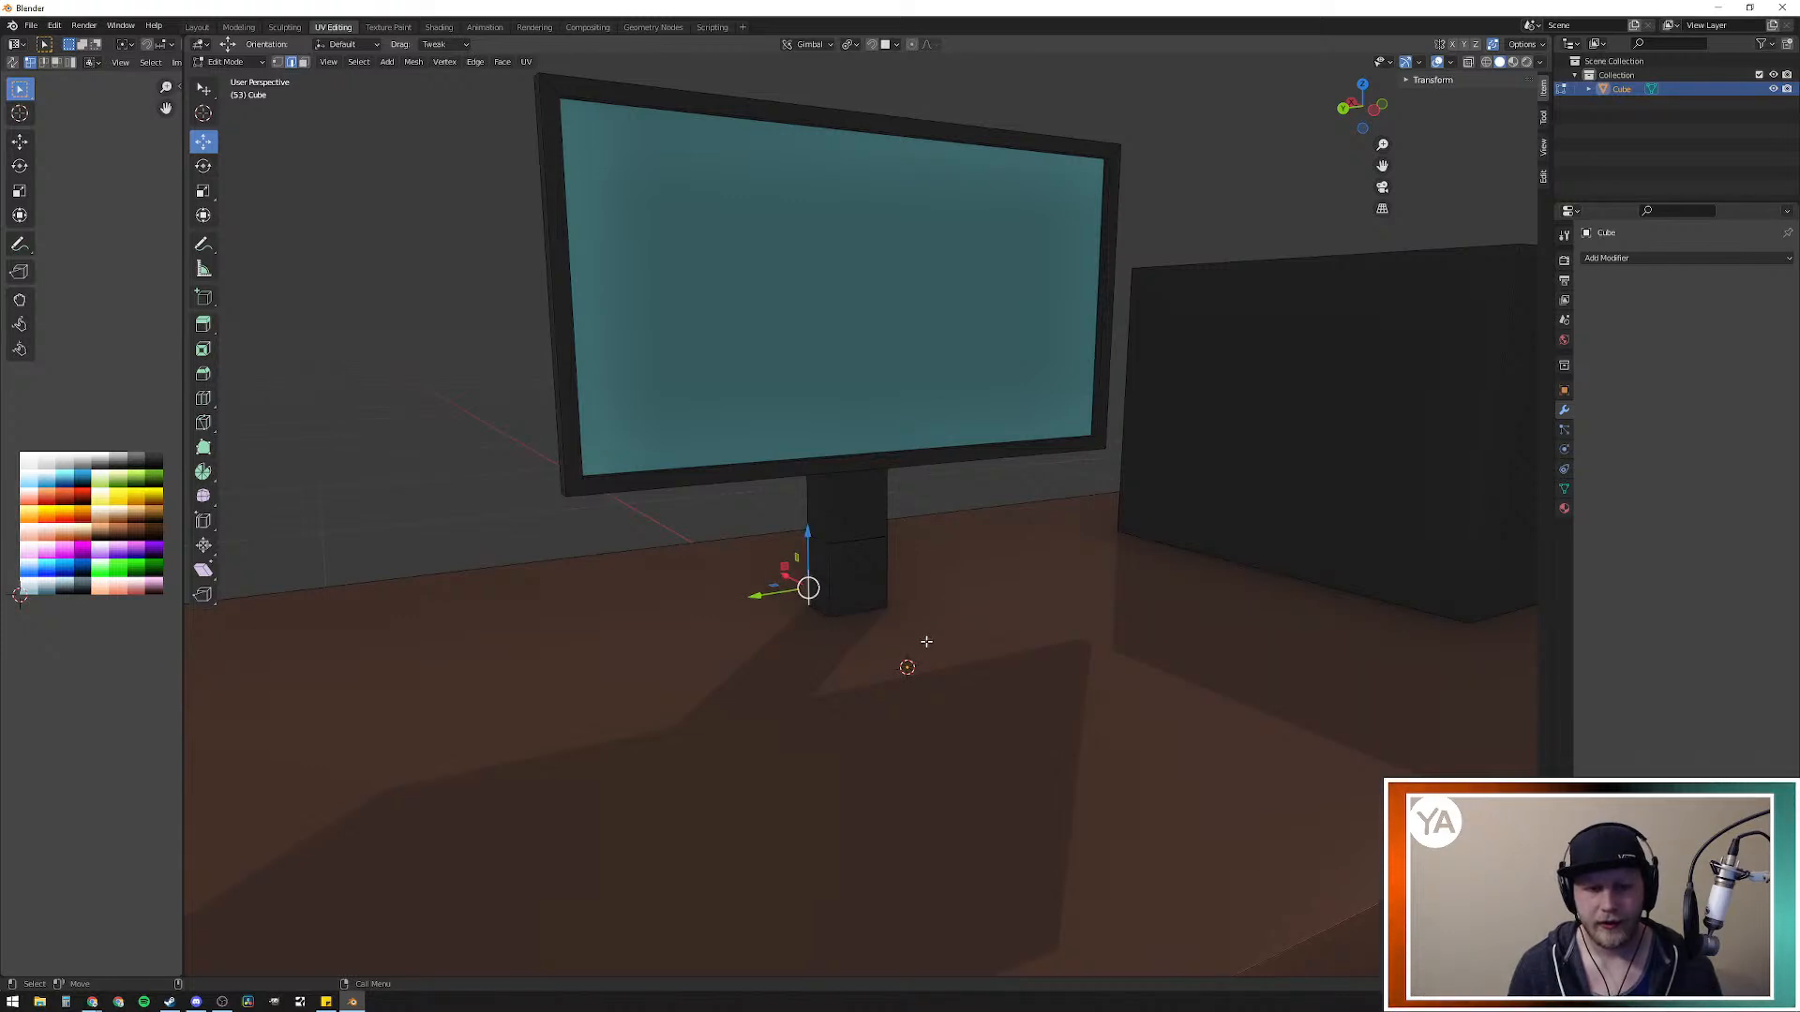
{"action": "key", "text": "a"}
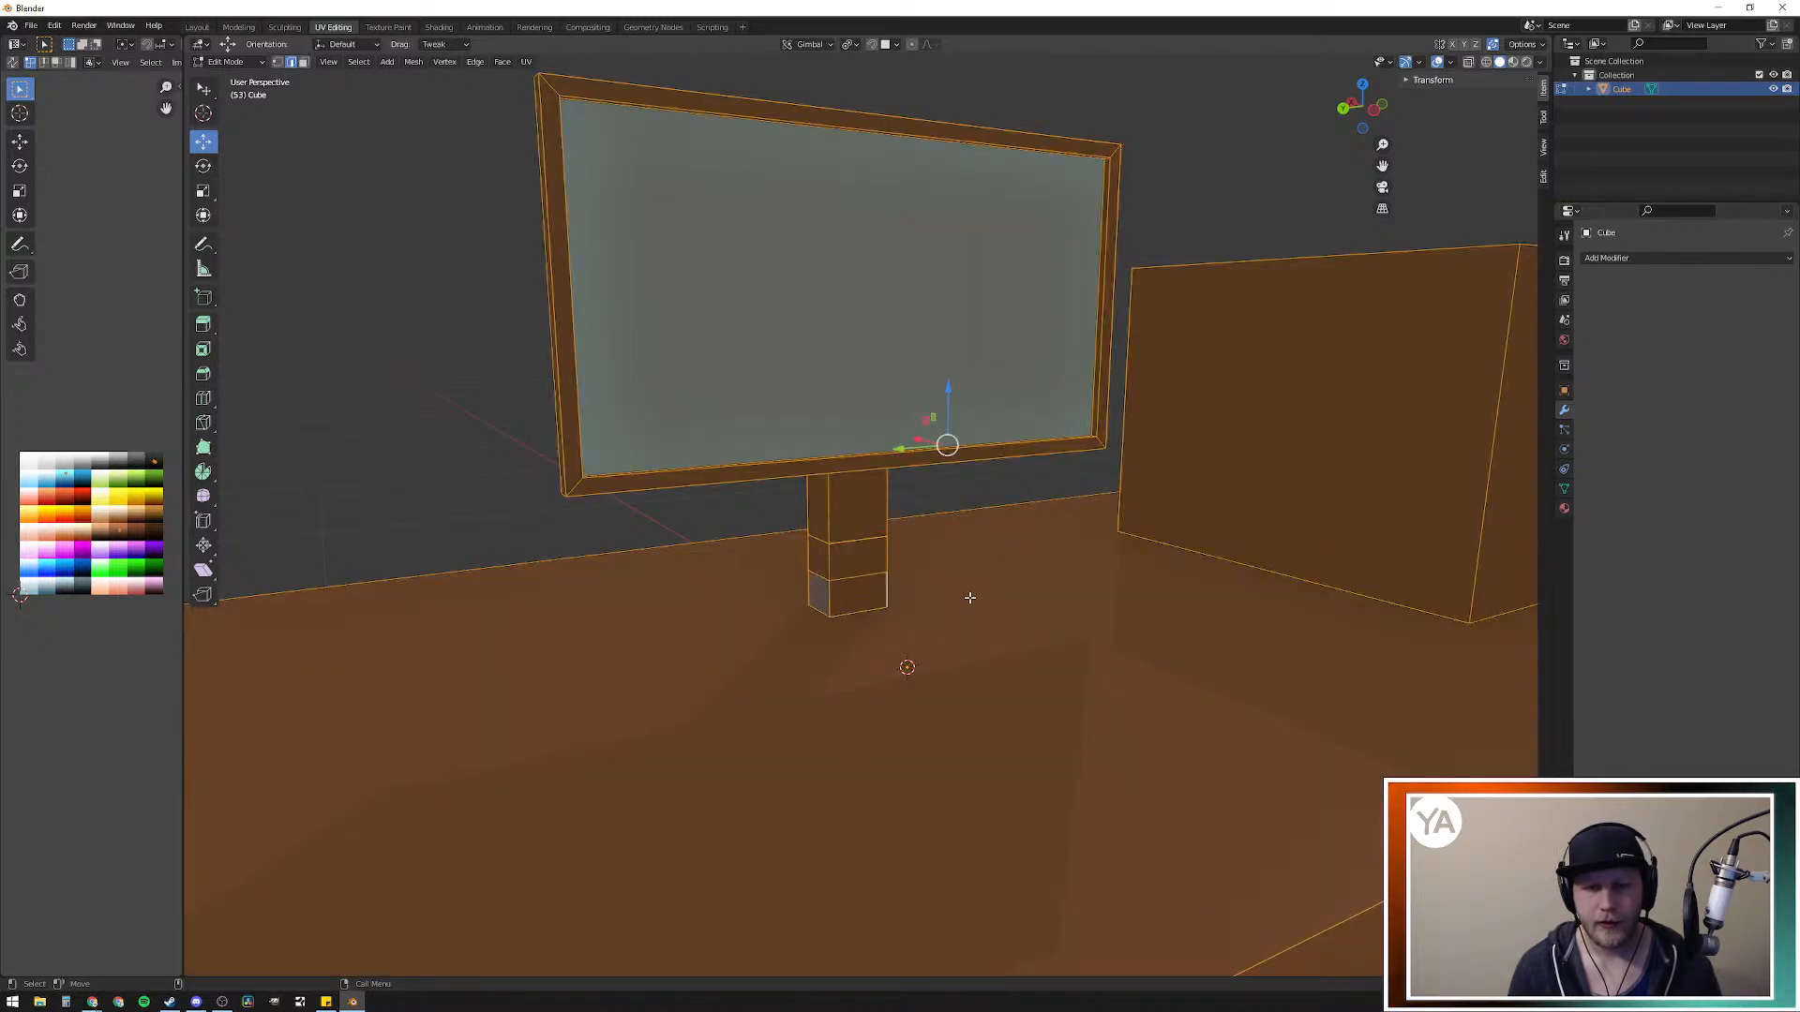
{"action": "key", "text": "alt+a"}
{"action": "left_click", "coordinate": [813, 593]}
{"action": "middle_click_drag", "start_coordinate": [816, 594], "coordinate": [780, 631]}
{"action": "key", "text": "e"}
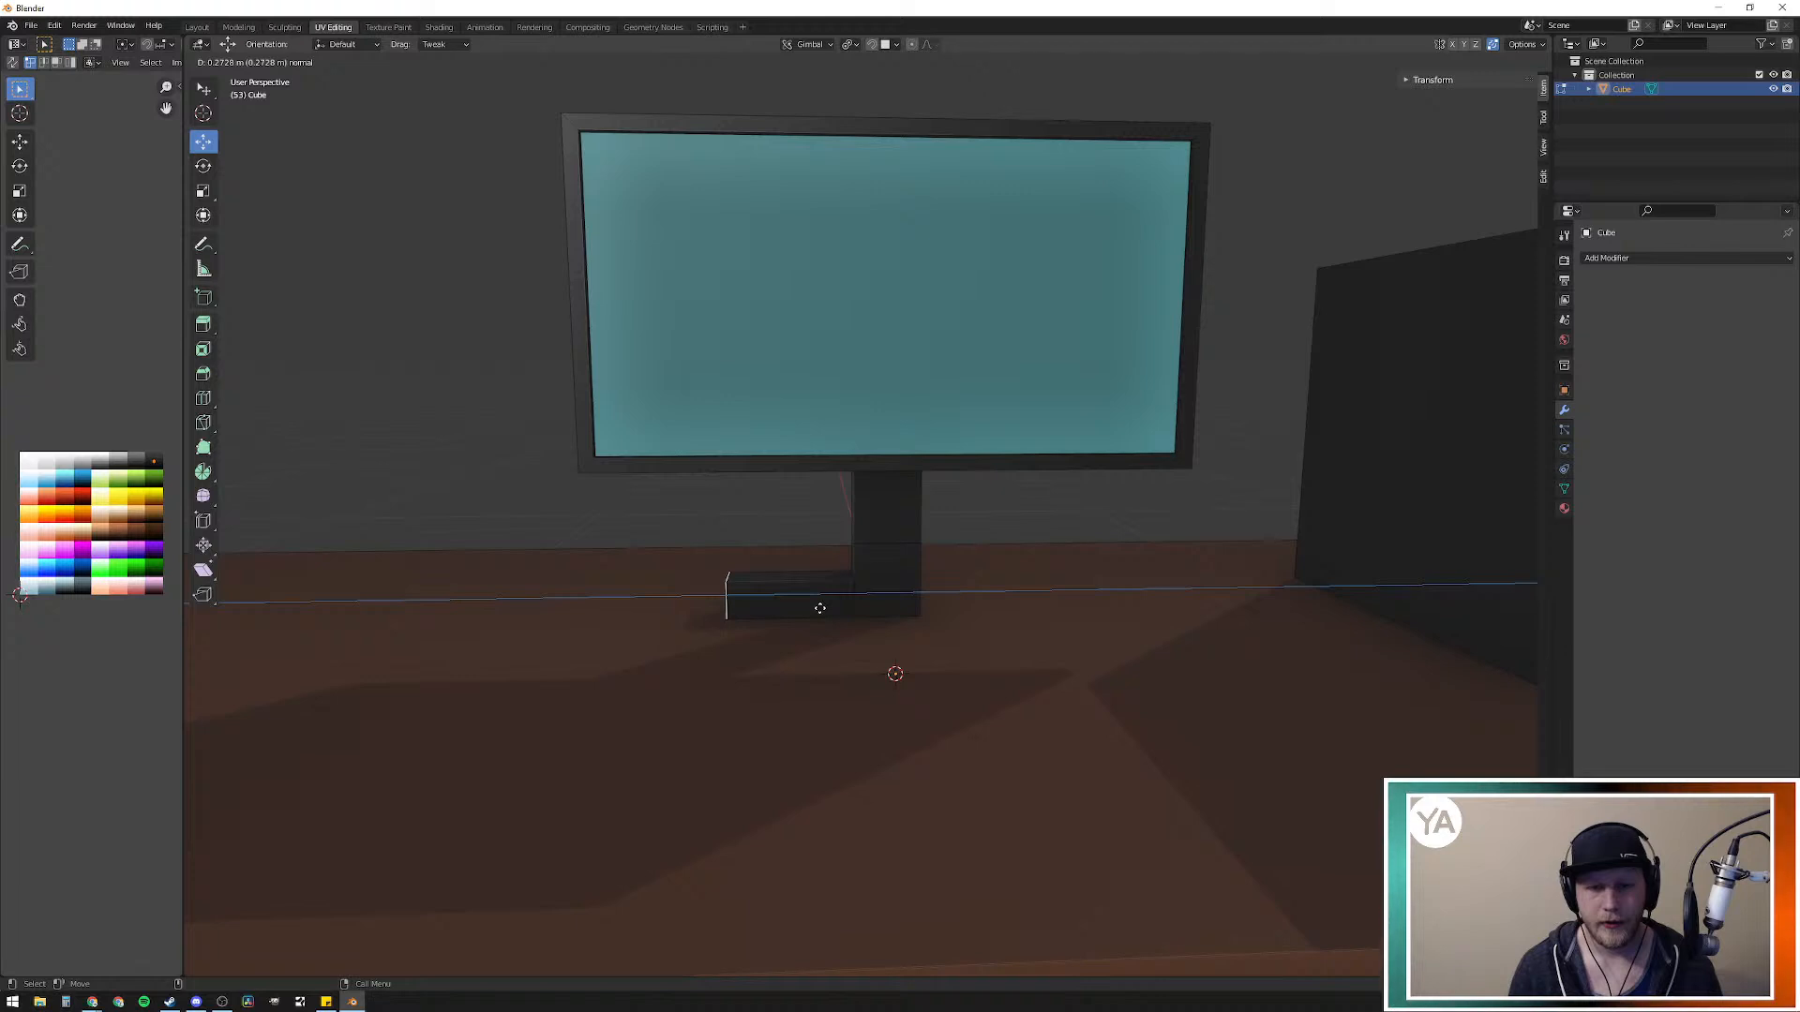
{"action": "left_click", "coordinate": [819, 608]}
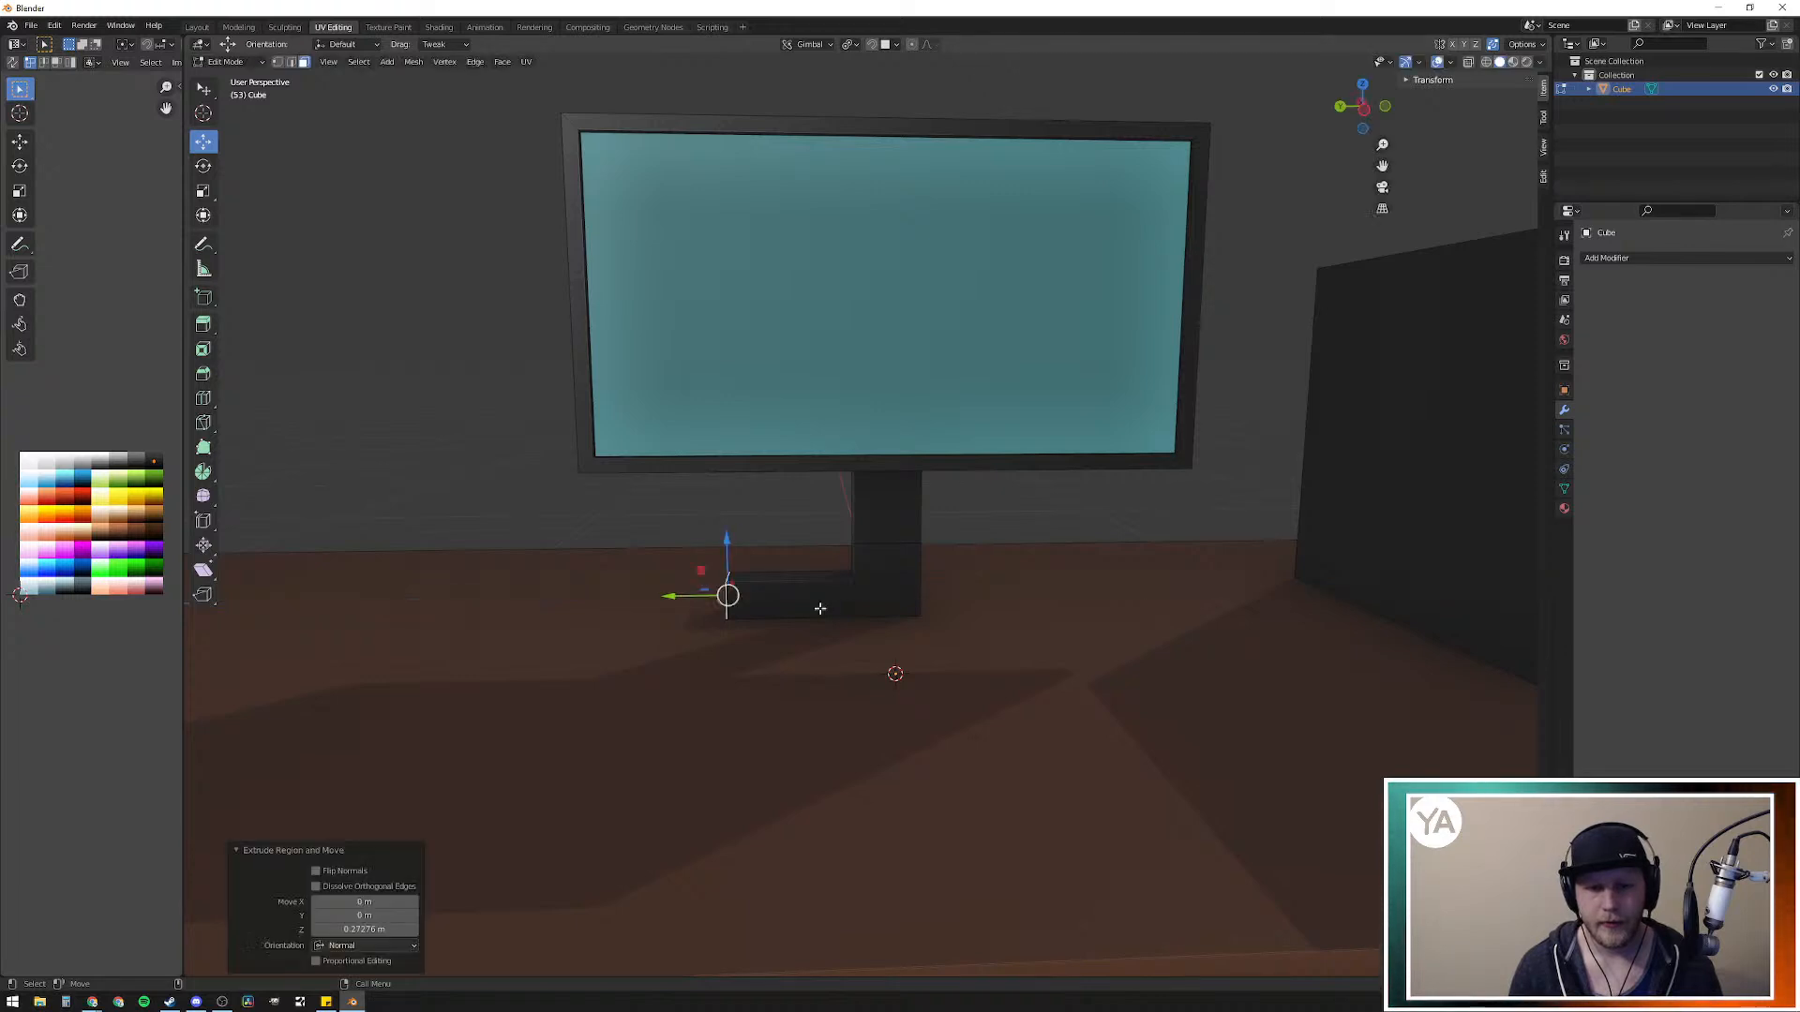
Step: Try scaling down the stand foot's end face, uniformly and along single axes, and undo the one-sided foot extrusion
{"action": "key", "text": "s"}
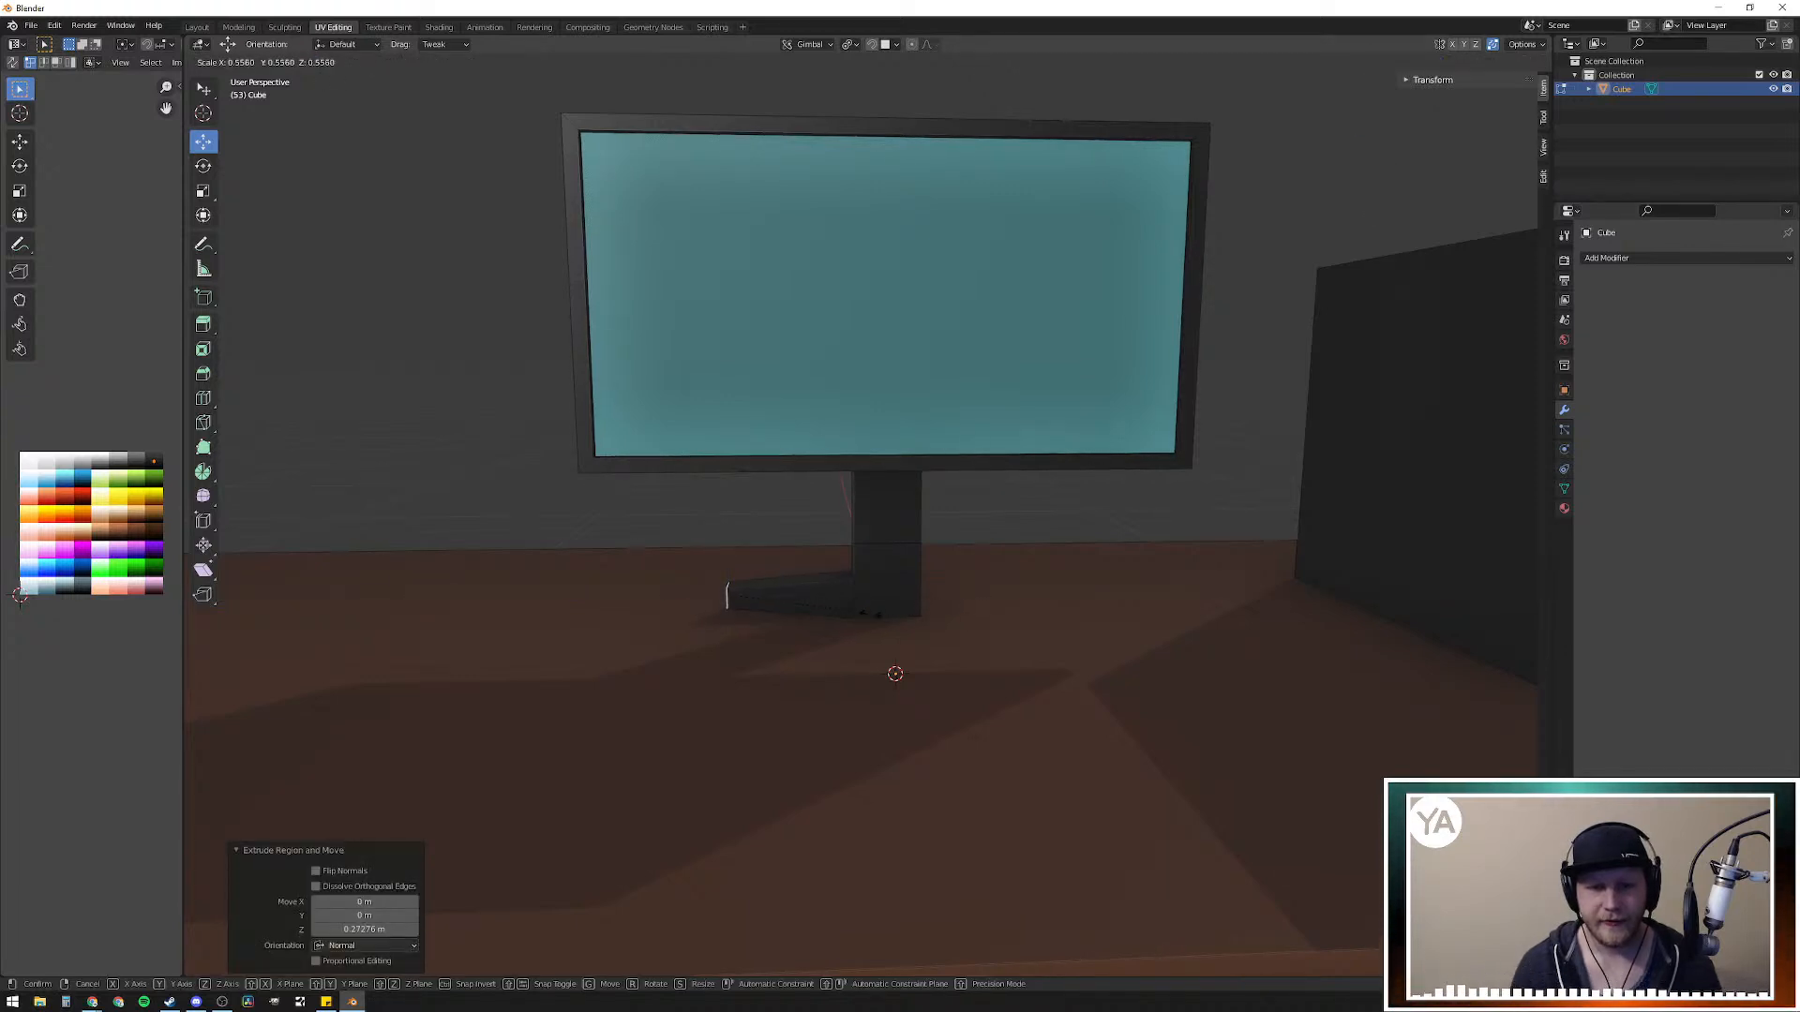
{"action": "right_click", "coordinate": [866, 615]}
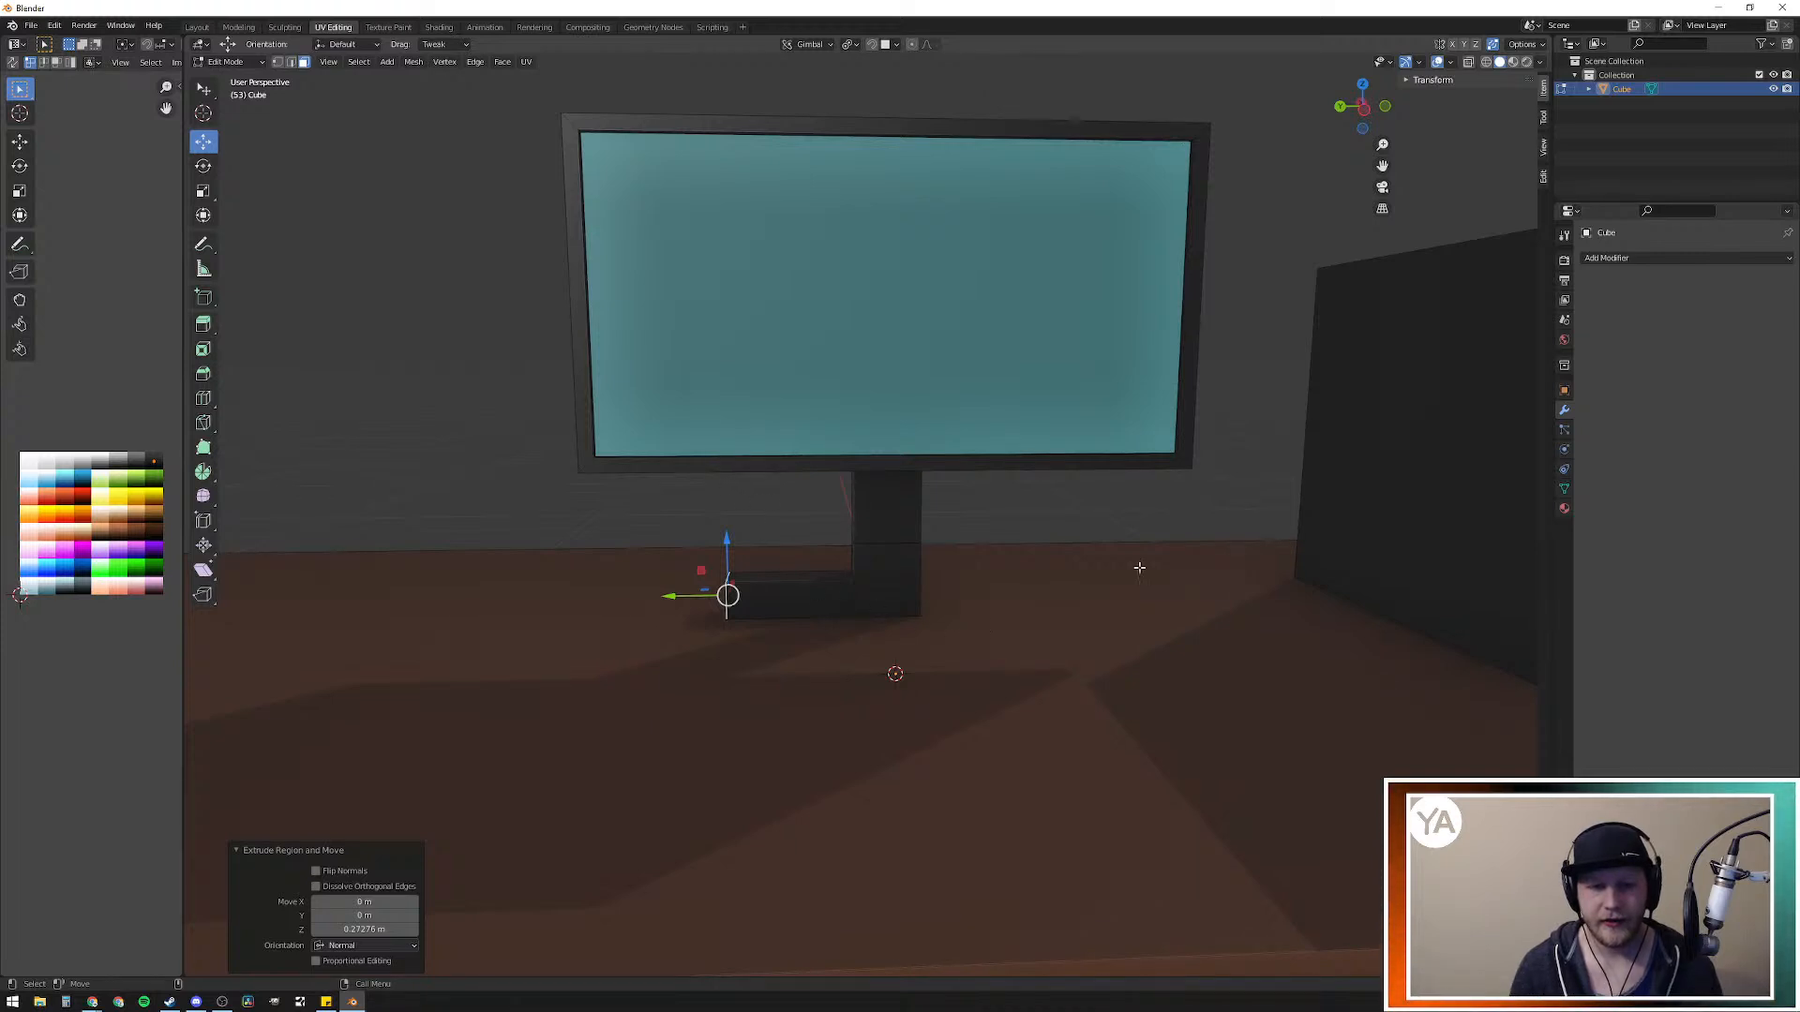
{"action": "middle_click_drag", "start_coordinate": [1168, 602], "coordinate": [1132, 622]}
{"action": "key", "text": "s"}
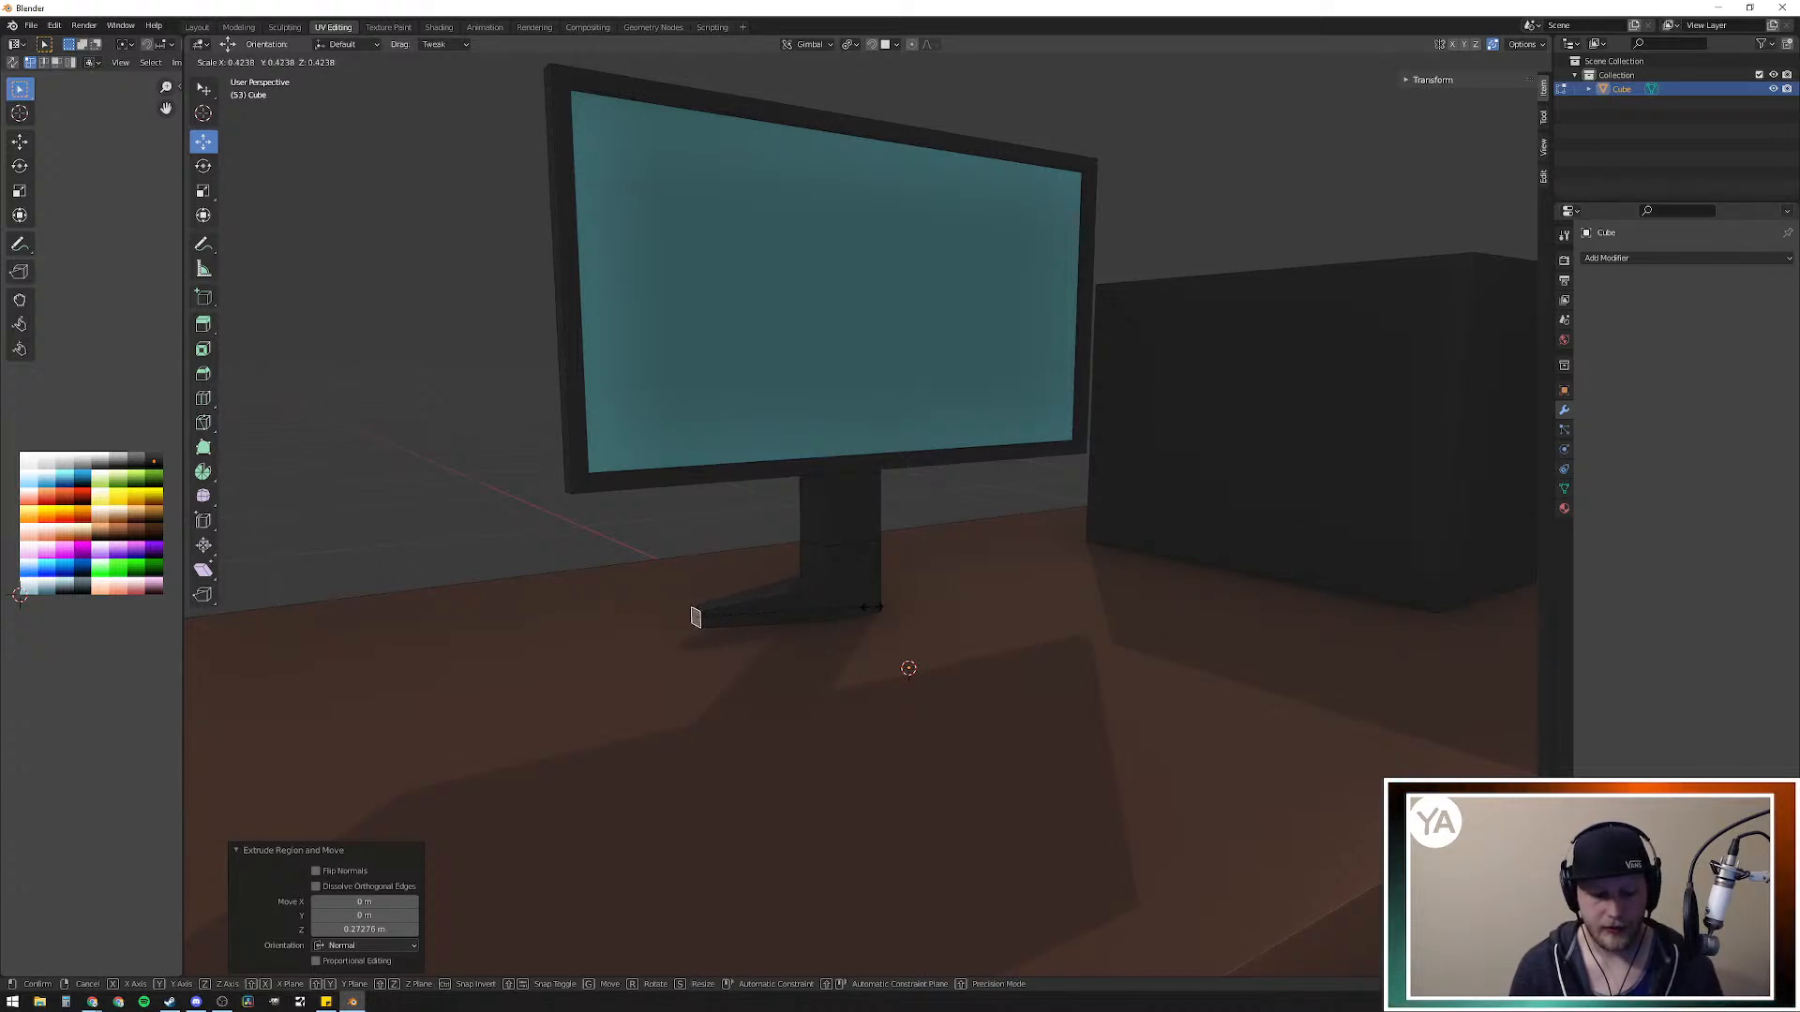
{"action": "key", "text": "y"}
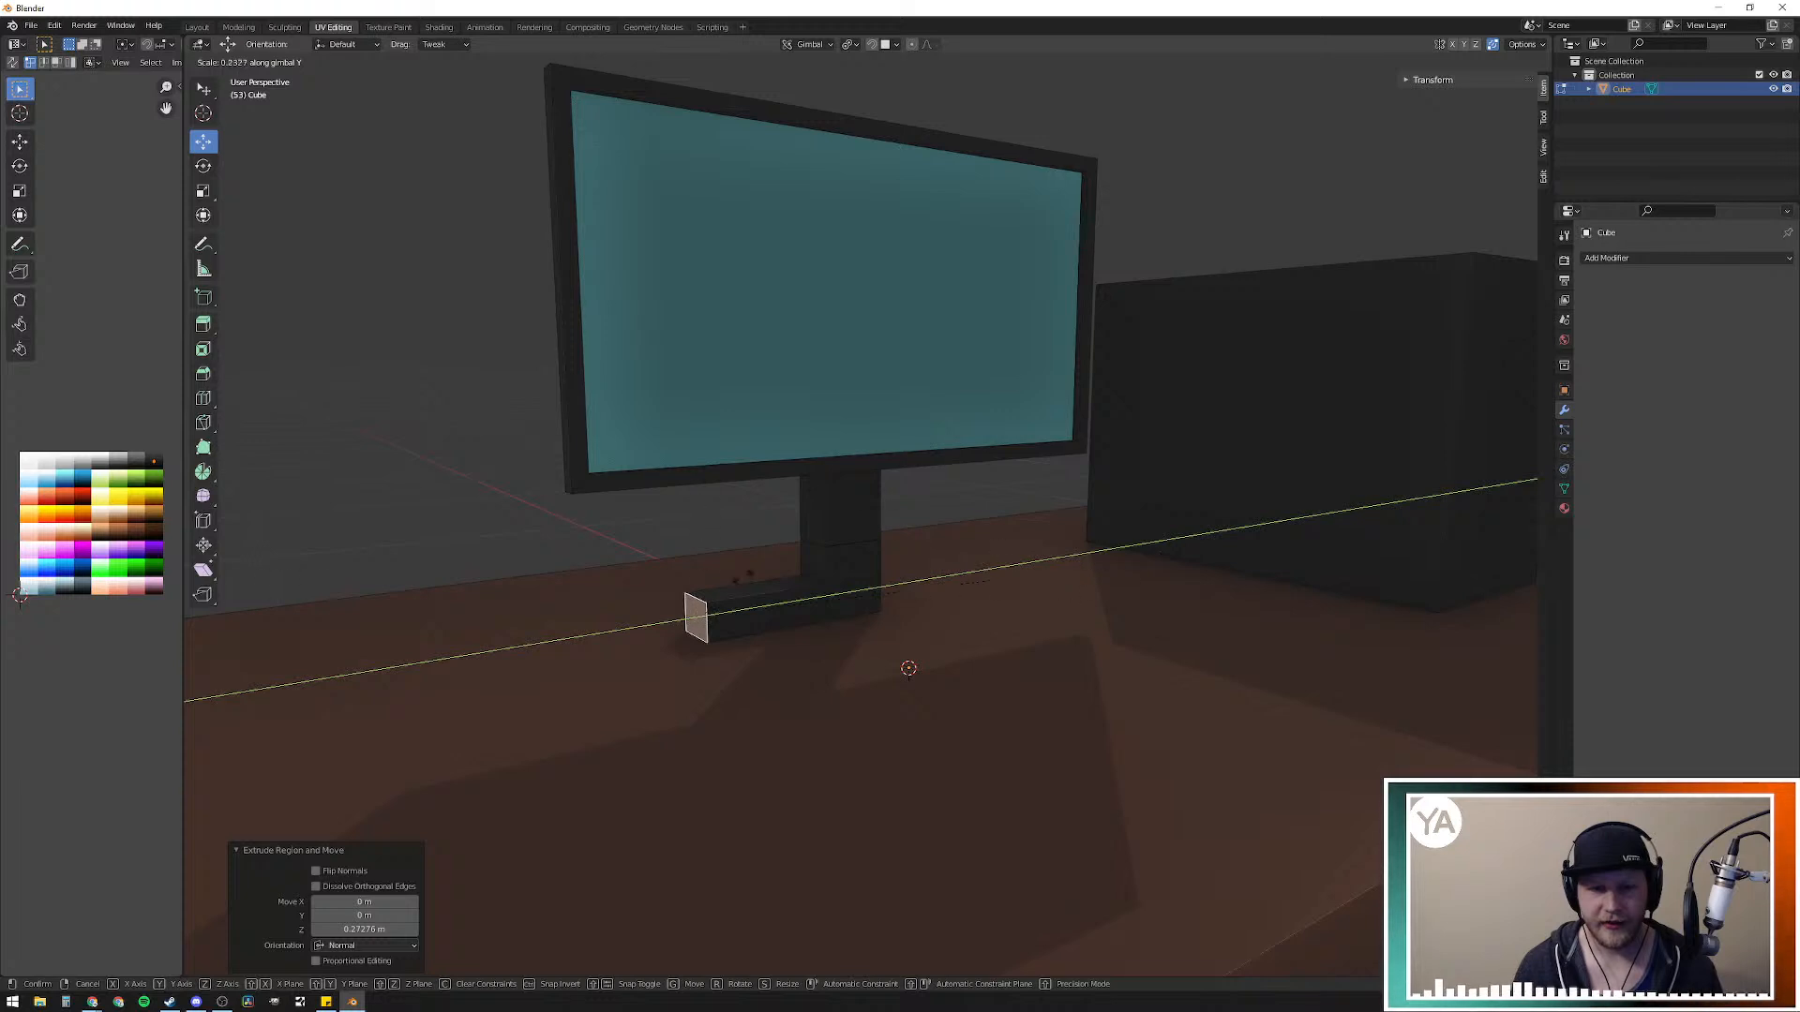
{"action": "key", "text": "y"}
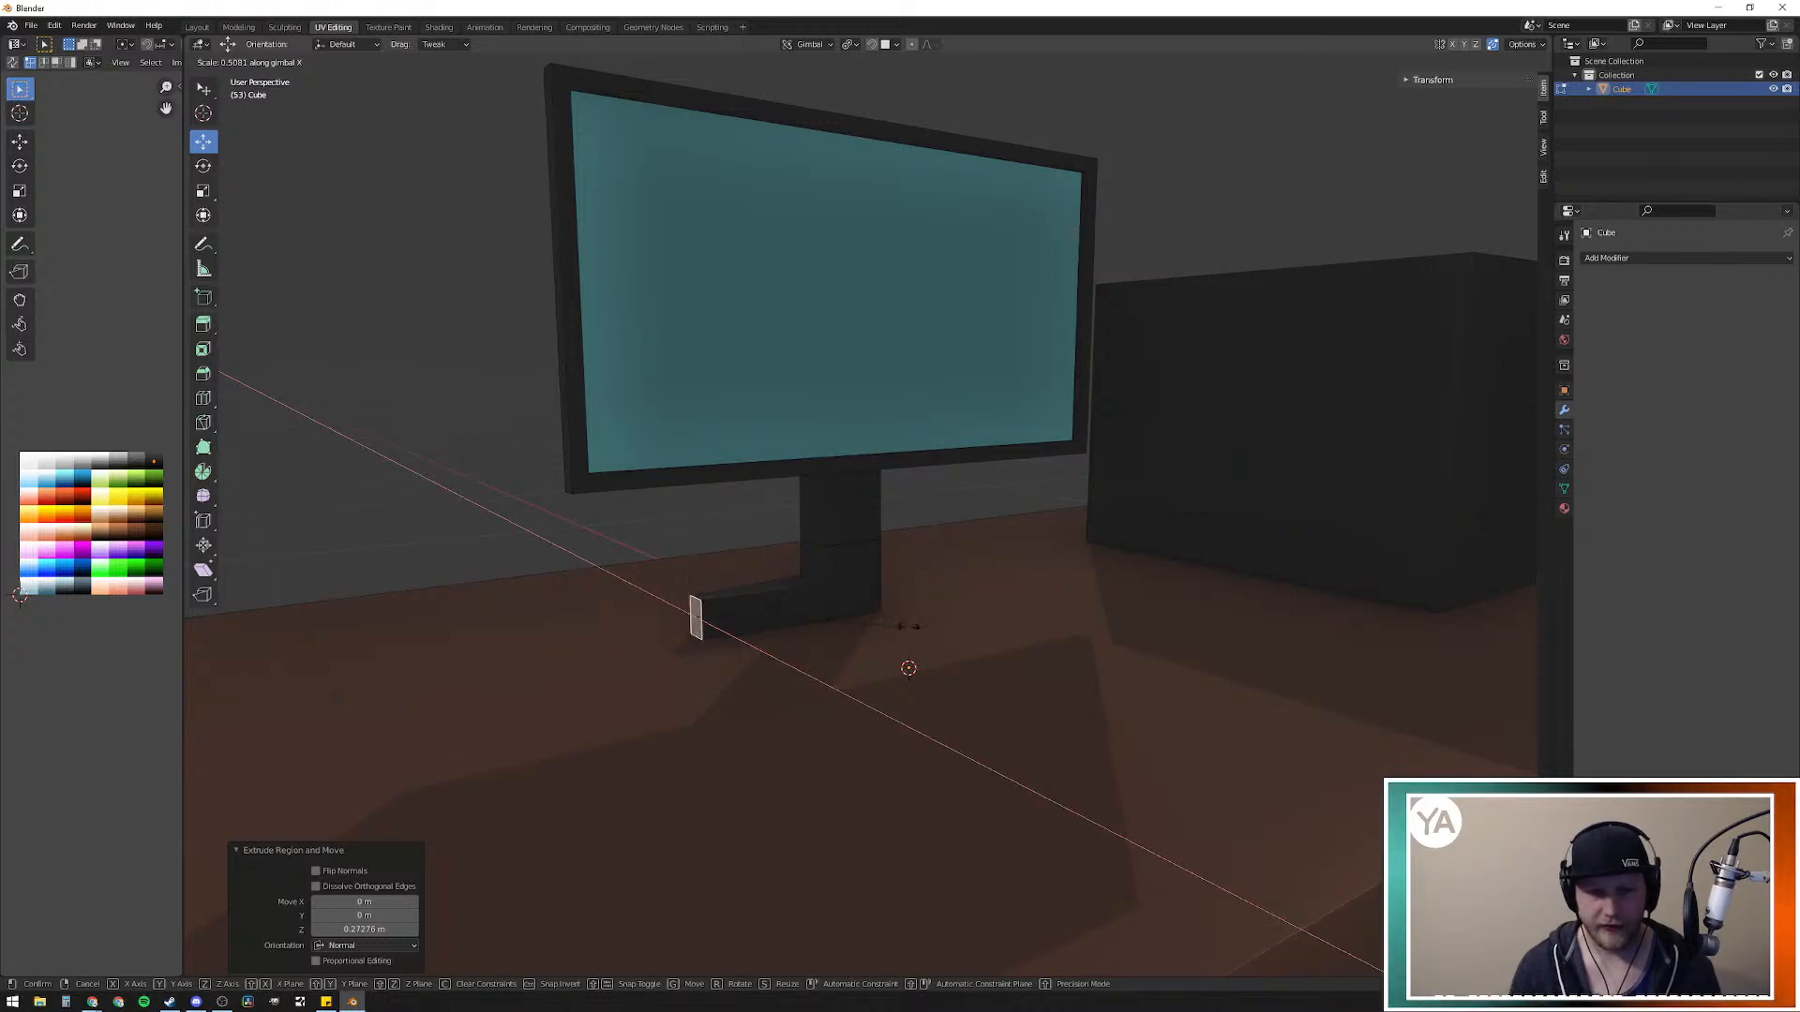
{"action": "key", "text": "z"}
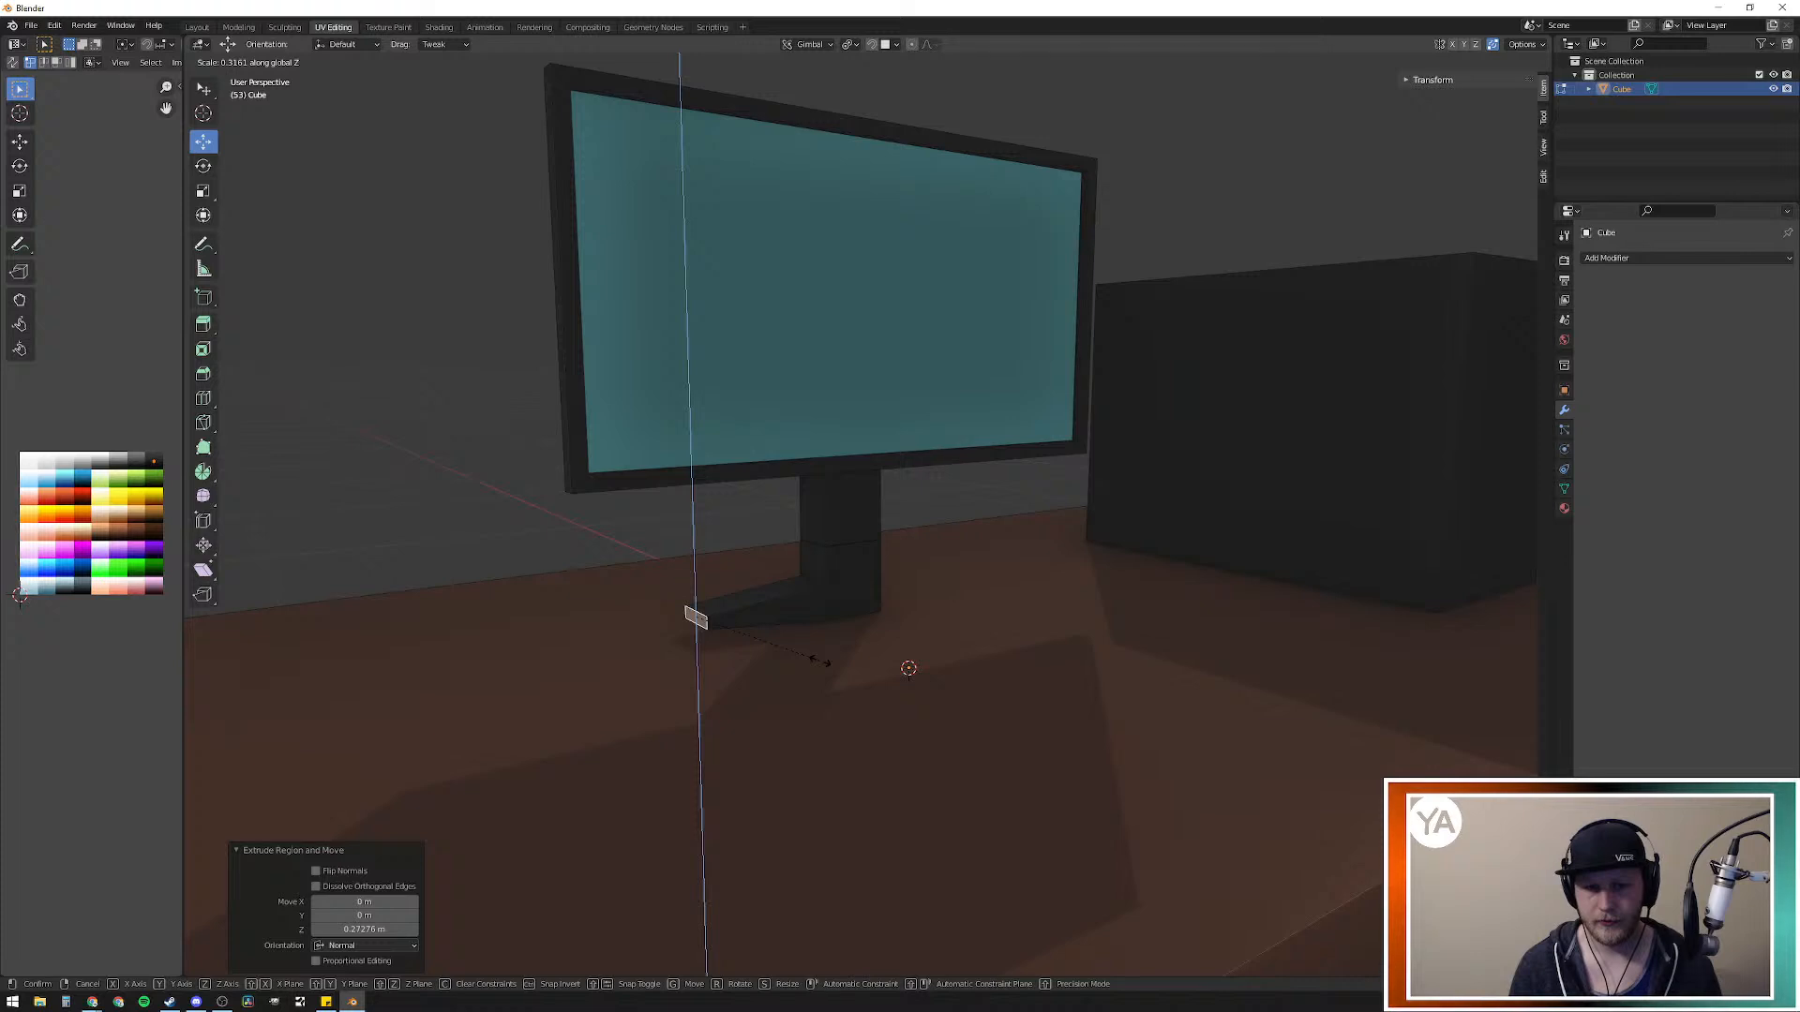
{"action": "key", "text": "Escape"}
{"action": "key", "text": "ctrl+z"}
Step: Extrude both opposite bottom side faces of the post about 0.26 m outward and scale the end faces to 0.365
{"action": "middle_click_drag", "start_coordinate": [881, 630], "coordinate": [806, 610]}
{"action": "key", "text": "e"}
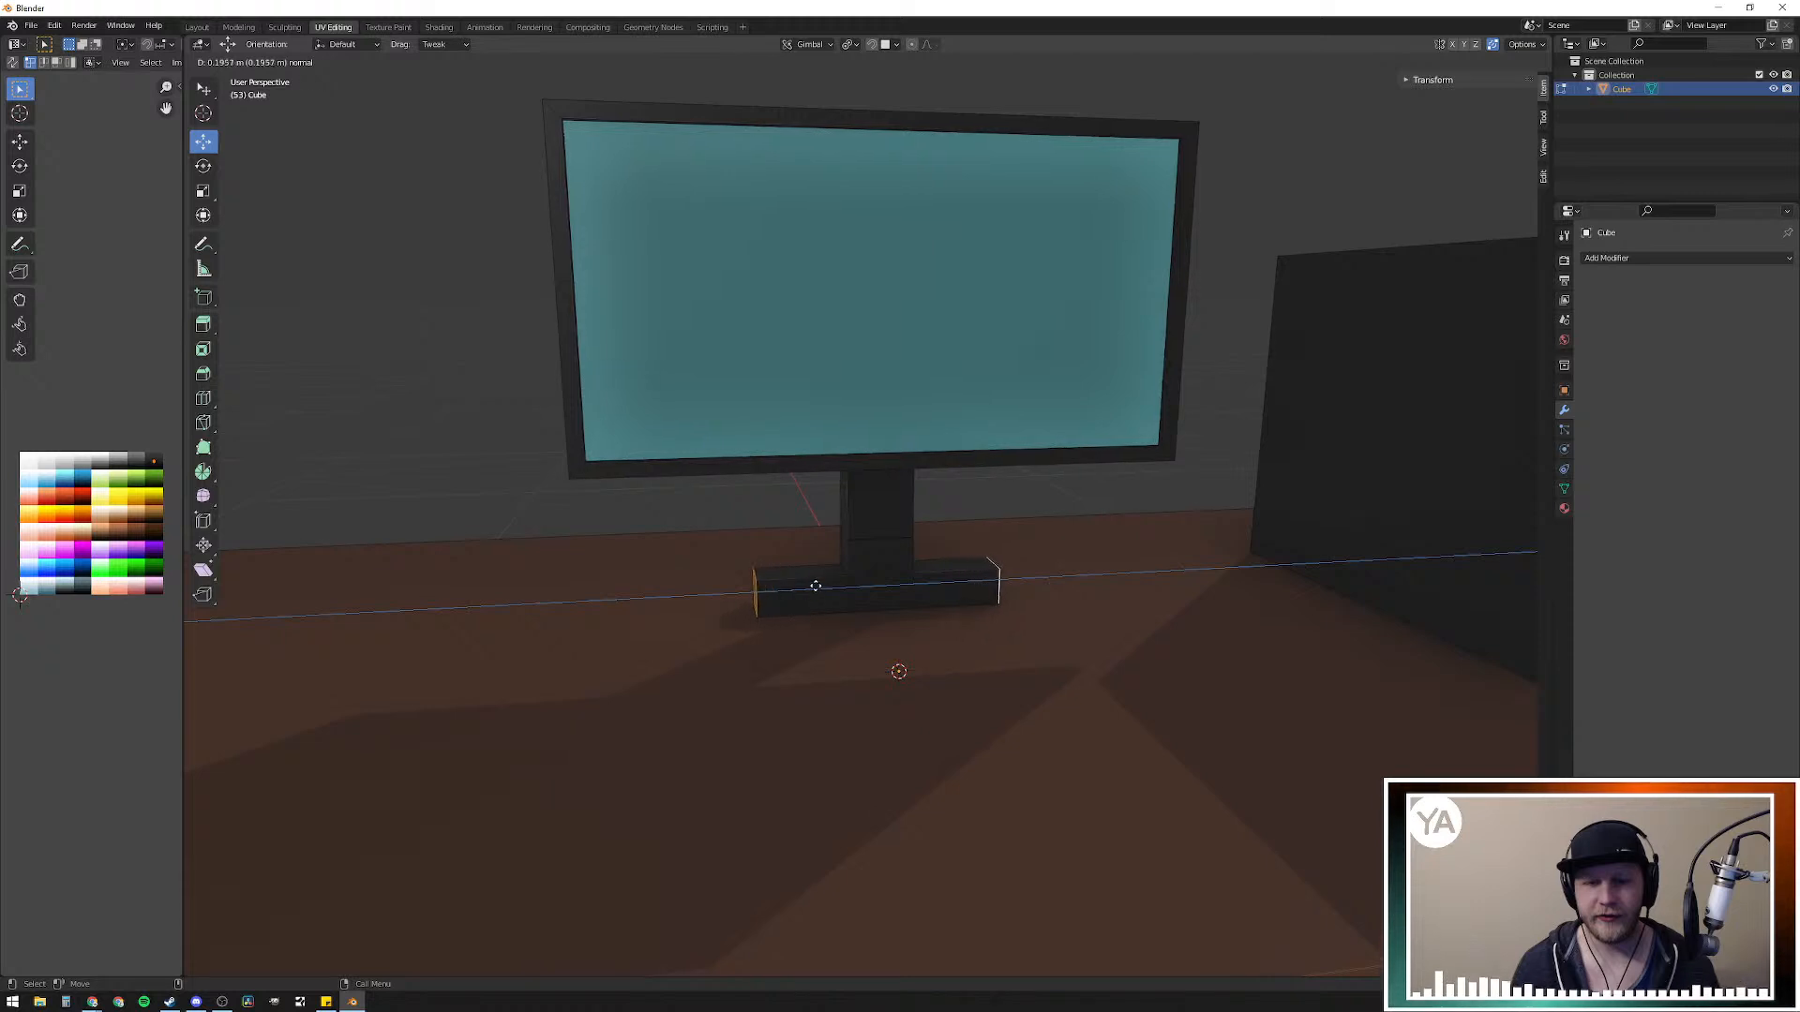
{"action": "left_click", "coordinate": [811, 573]}
{"action": "key", "text": "s"}
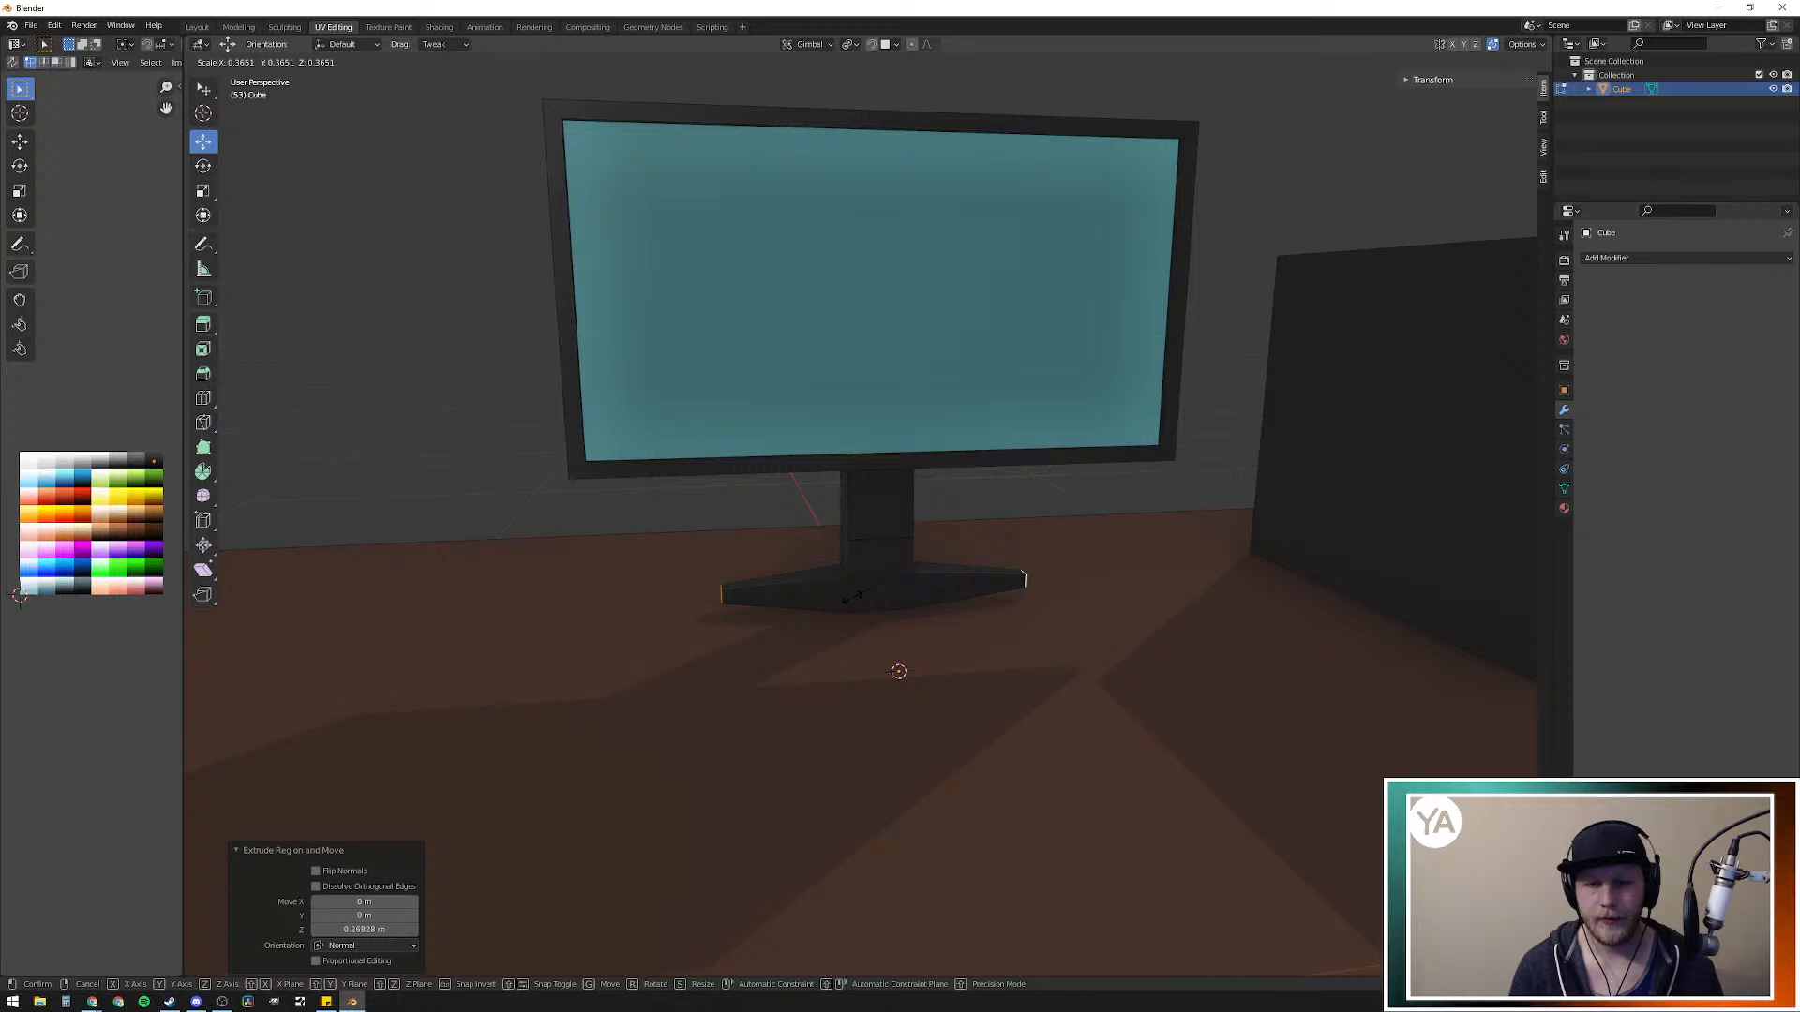
{"action": "left_click", "coordinate": [851, 597]}
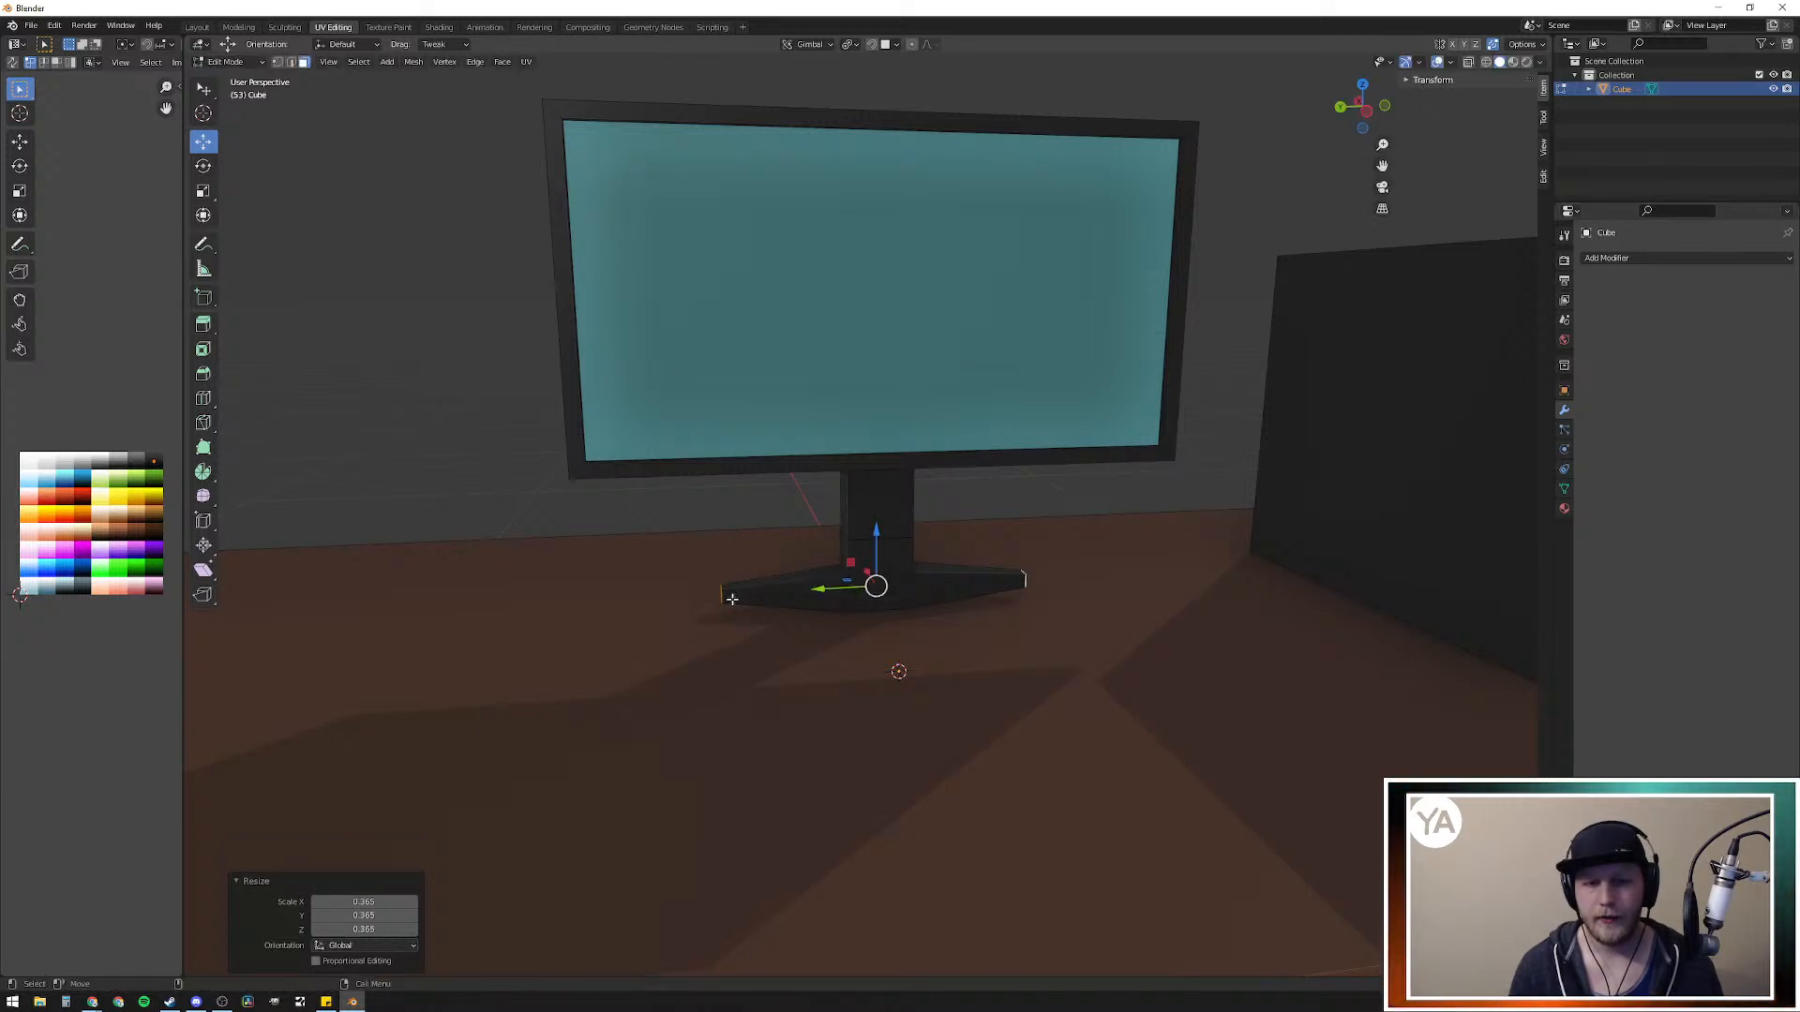
Step: Pull both foot ends forward from the post and lower them toward the desktop to form angled legs
{"action": "key", "text": "g"}
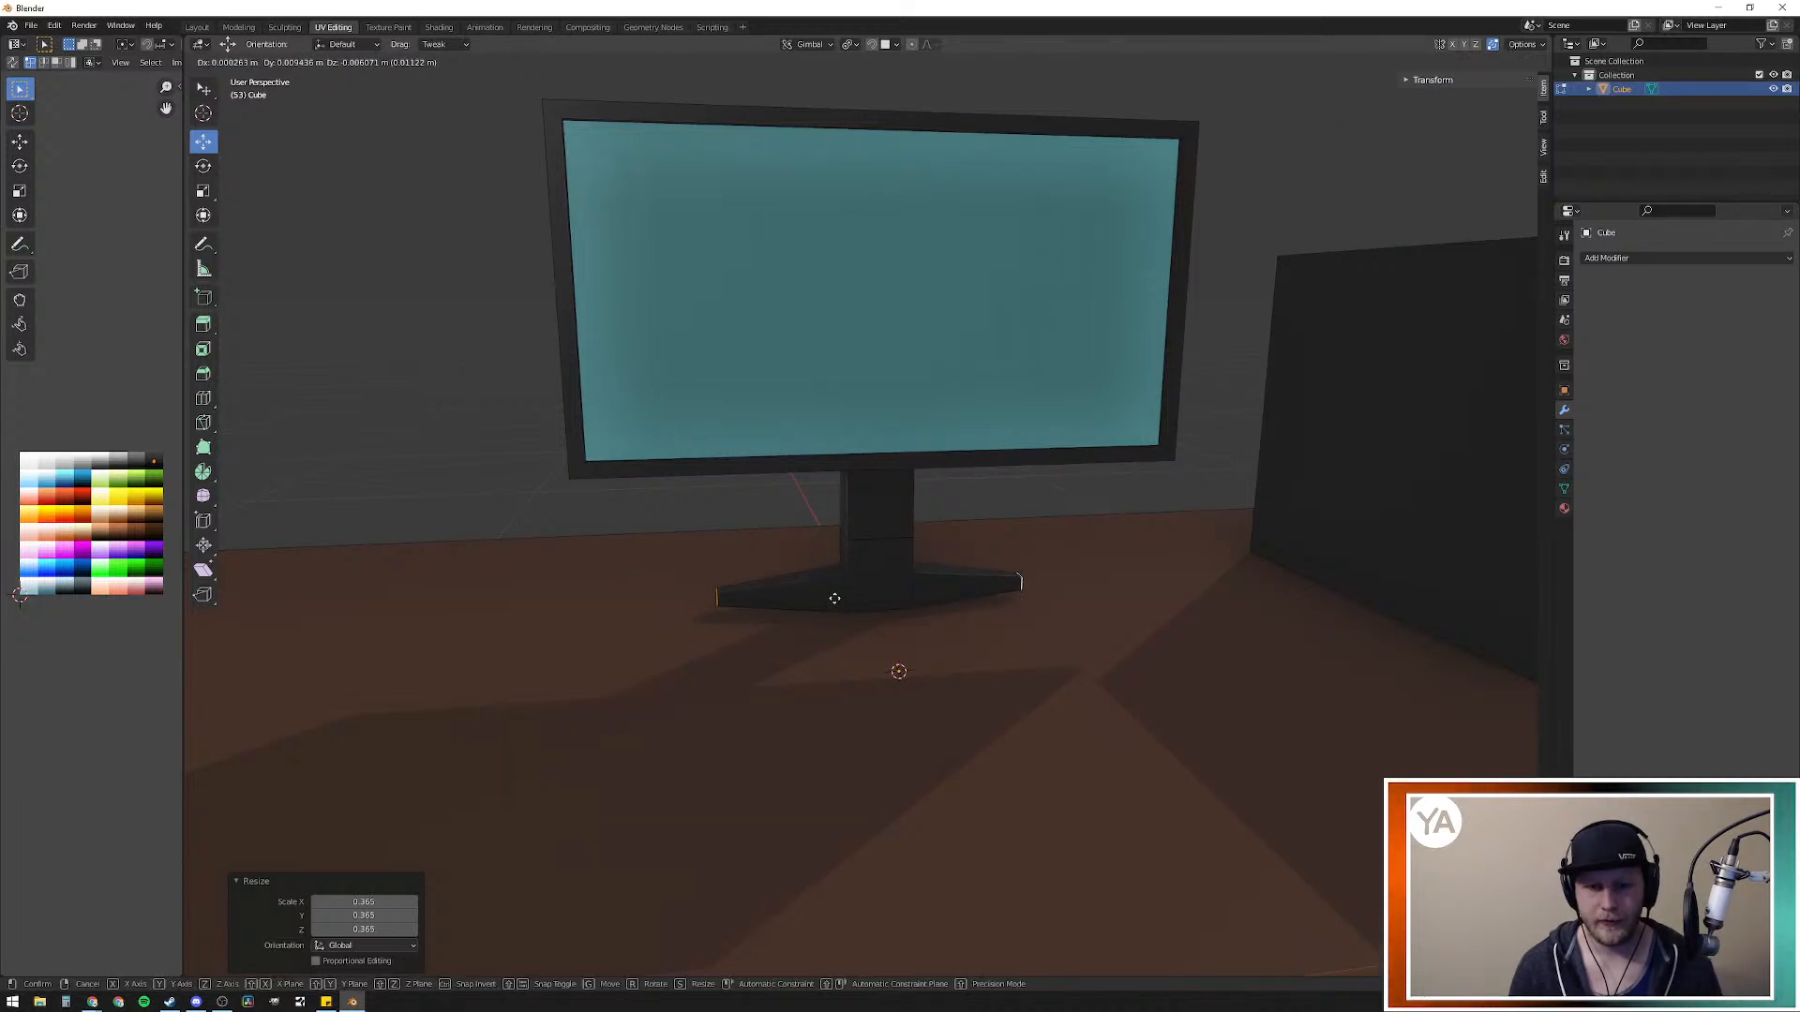
{"action": "right_click", "coordinate": [835, 598]}
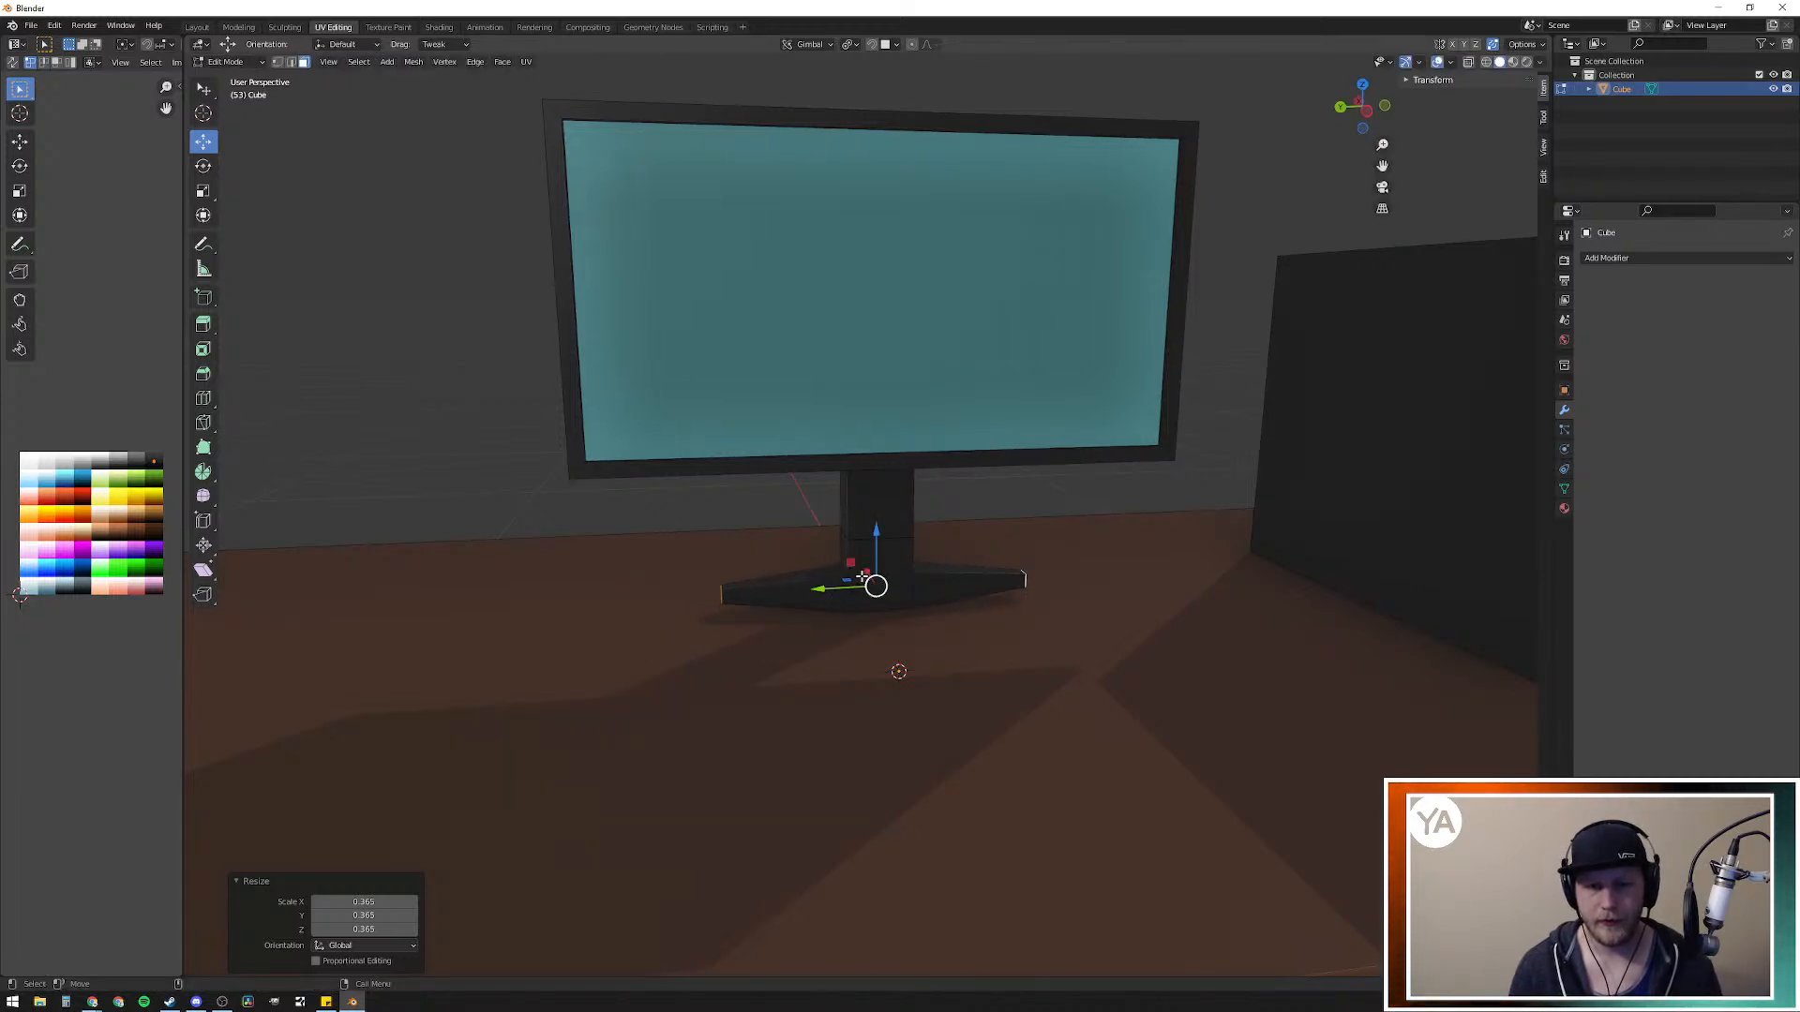
{"action": "left_click_drag", "start_coordinate": [863, 569], "coordinate": [919, 655]}
{"action": "middle_click_drag", "start_coordinate": [920, 655], "coordinate": [1041, 600]}
{"action": "left_click_drag", "start_coordinate": [1014, 568], "coordinate": [1015, 577]}
{"action": "middle_click_drag", "start_coordinate": [1015, 577], "coordinate": [989, 618]}
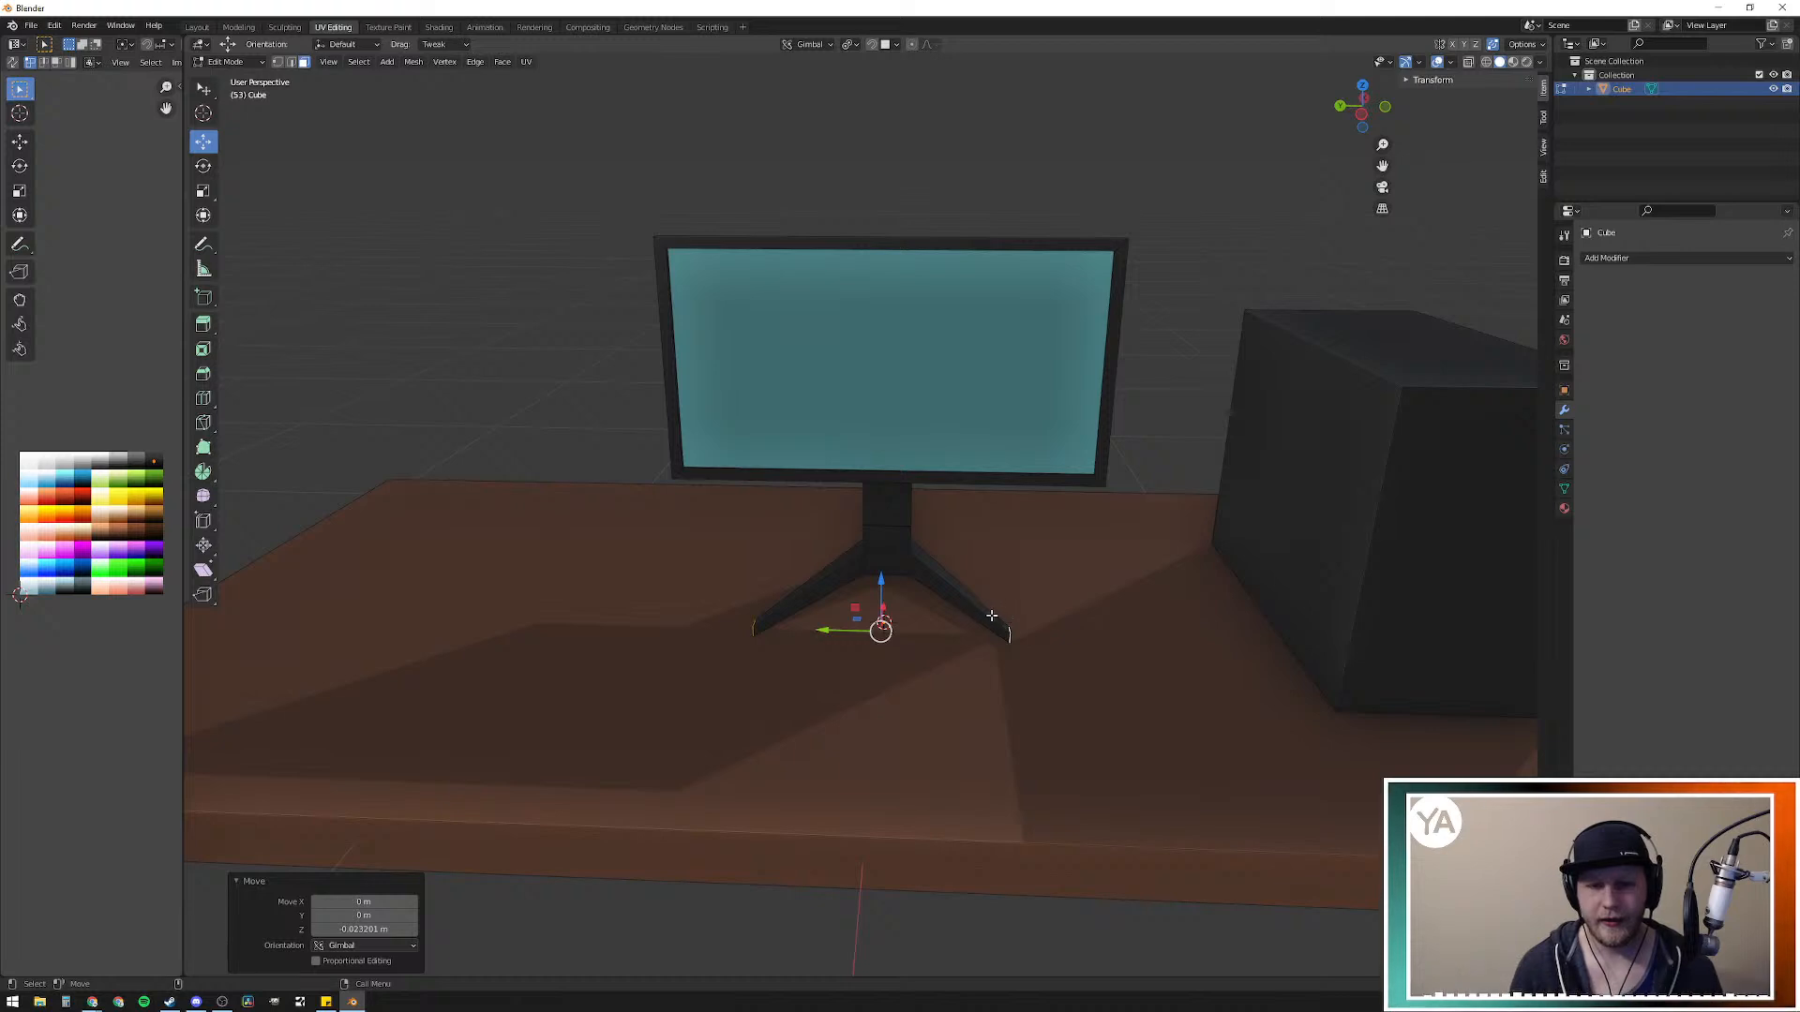
{"action": "key", "text": "e"}
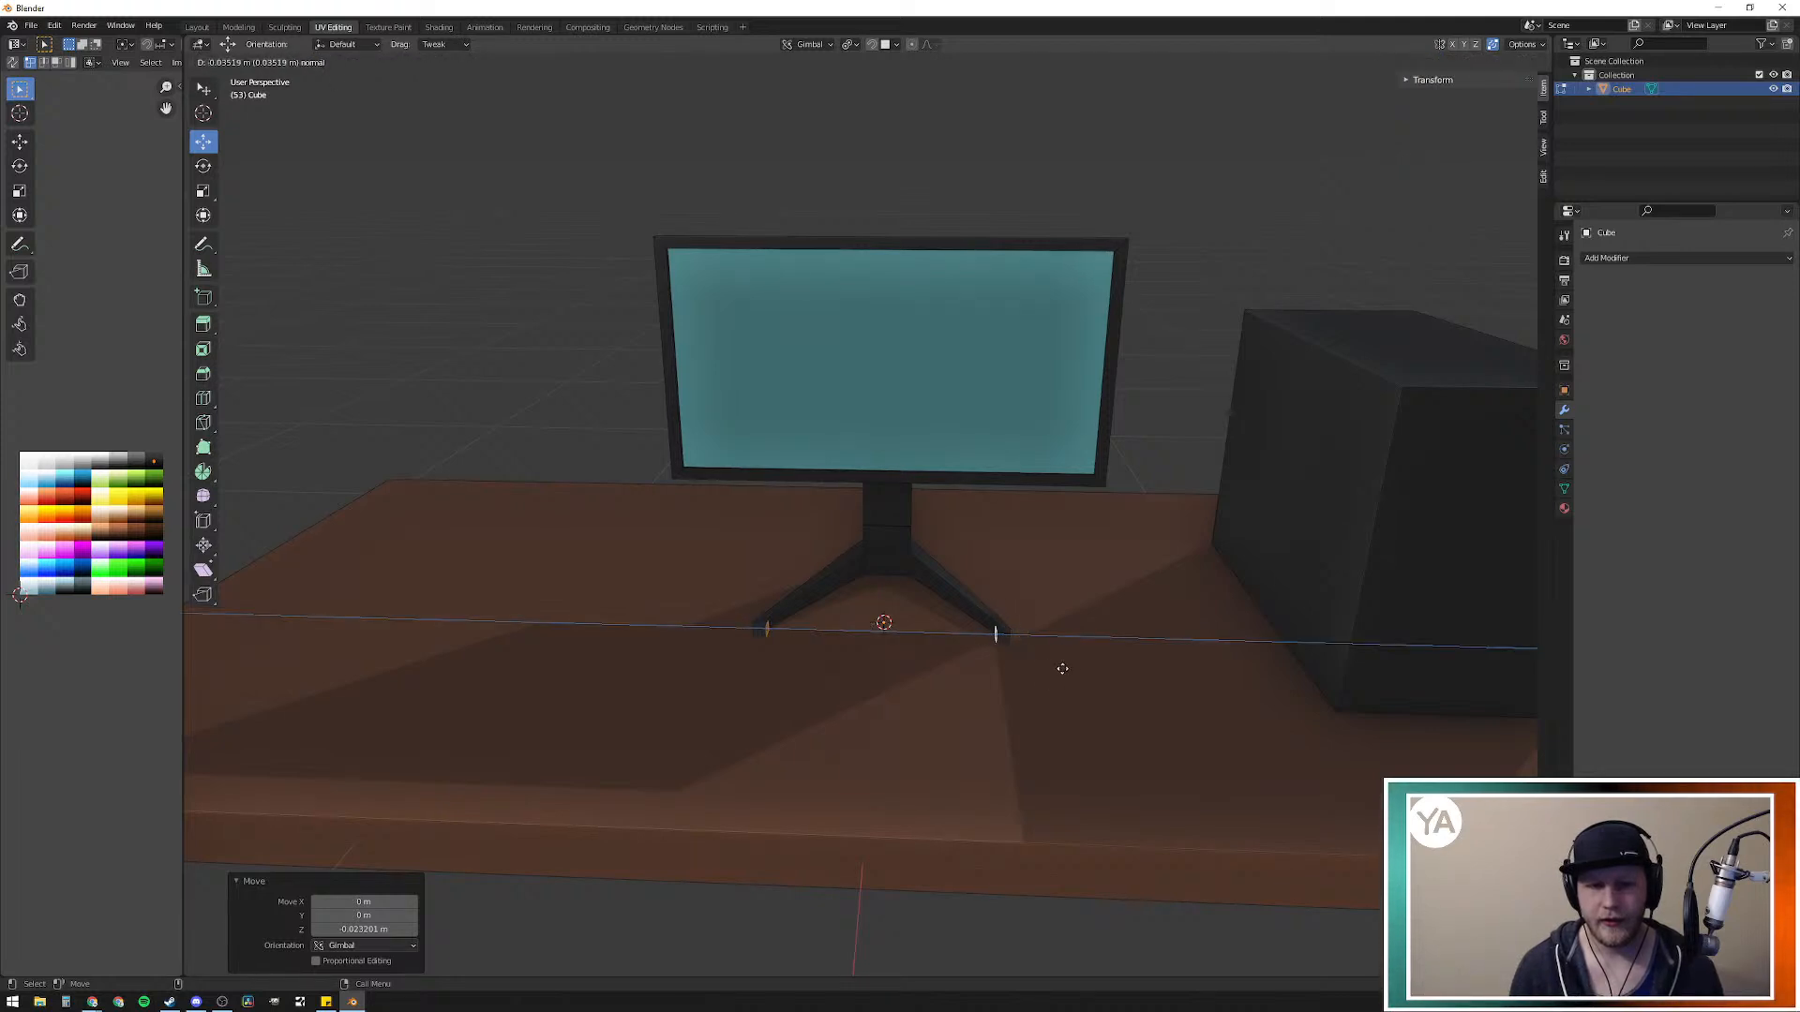
{"action": "key", "text": "Escape"}
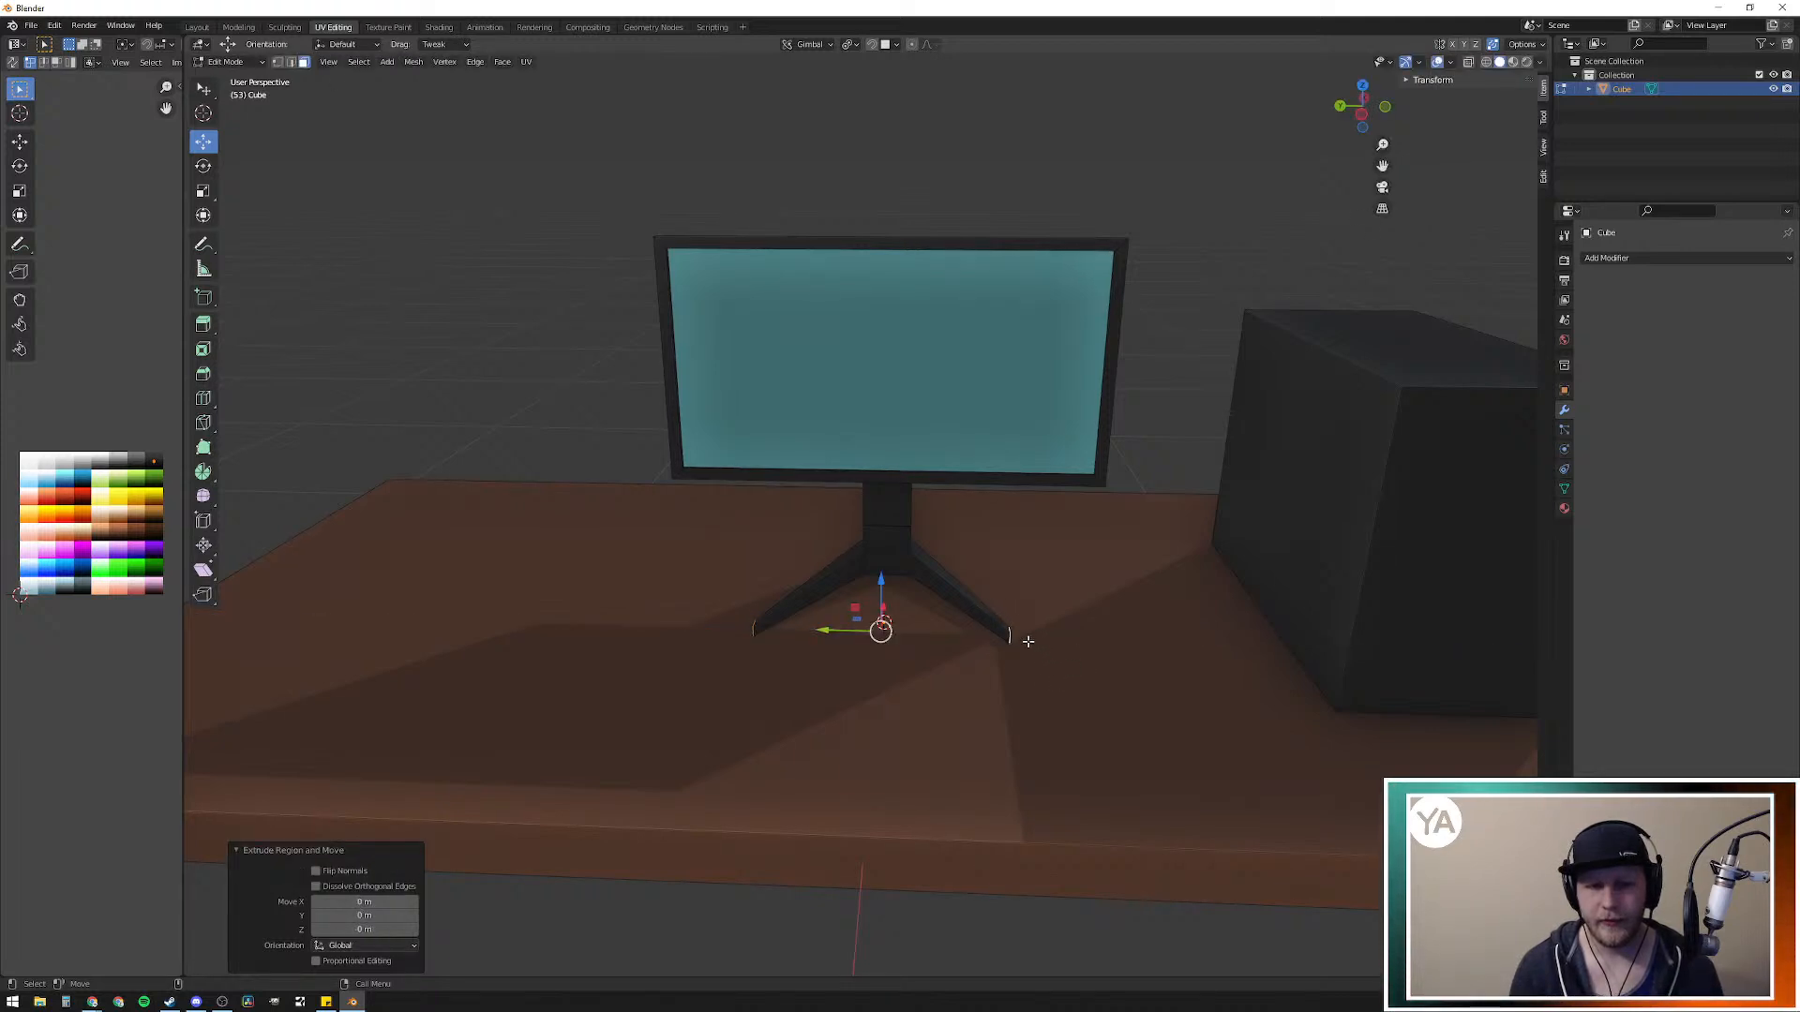
{"action": "key", "text": "s"}
{"action": "right_click", "coordinate": [1114, 732]}
{"action": "key", "text": "s"}
{"action": "right_click", "coordinate": [1028, 673]}
{"action": "middle_click_drag", "start_coordinate": [1031, 684], "coordinate": [983, 689]}
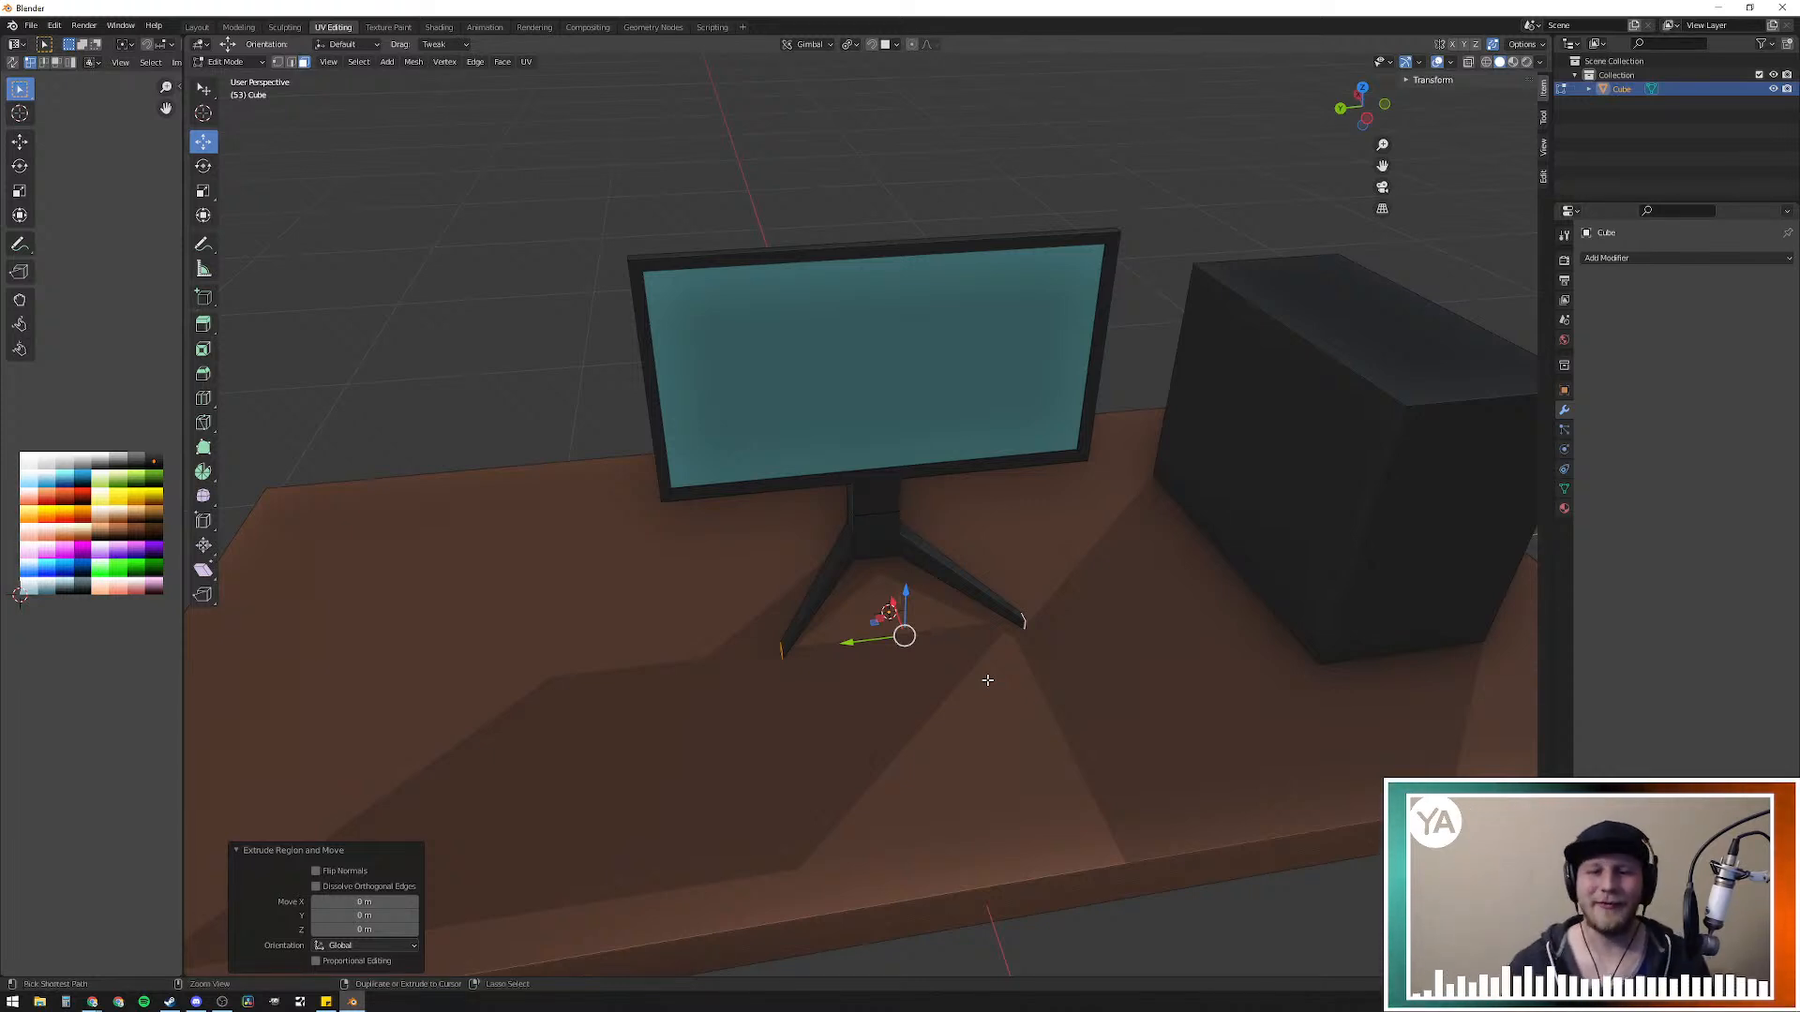
Step: Undo both foot extrusions along with their scaling and repositioning
{"action": "key", "text": "ctrl+z"}
{"action": "key", "text": "ctrl+z"}
{"action": "key", "text": "ctrl+z"}
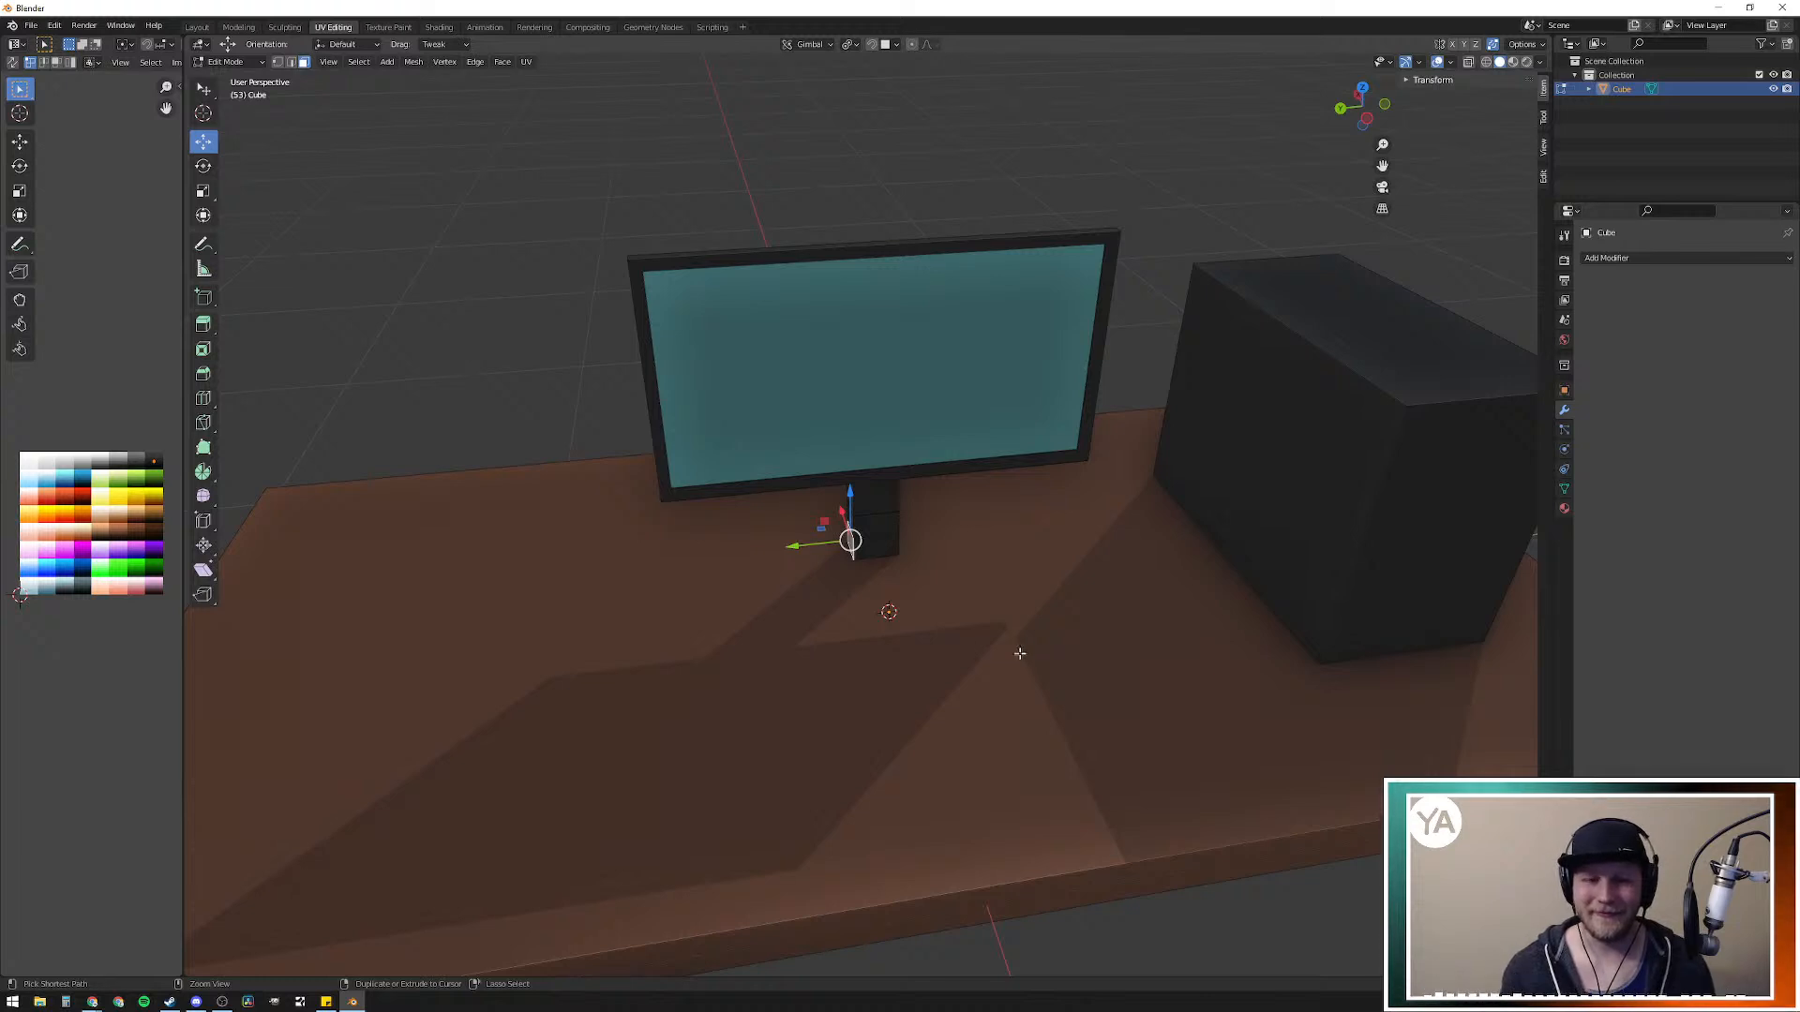
Step: Select the ring of faces around the post's bottom section and extrude it along normals by about 0.266 m as a base
{"action": "key", "text": "alt+a"}
{"action": "key", "text": "2"}
{"action": "middle_click_drag", "start_coordinate": [974, 636], "coordinate": [874, 574]}
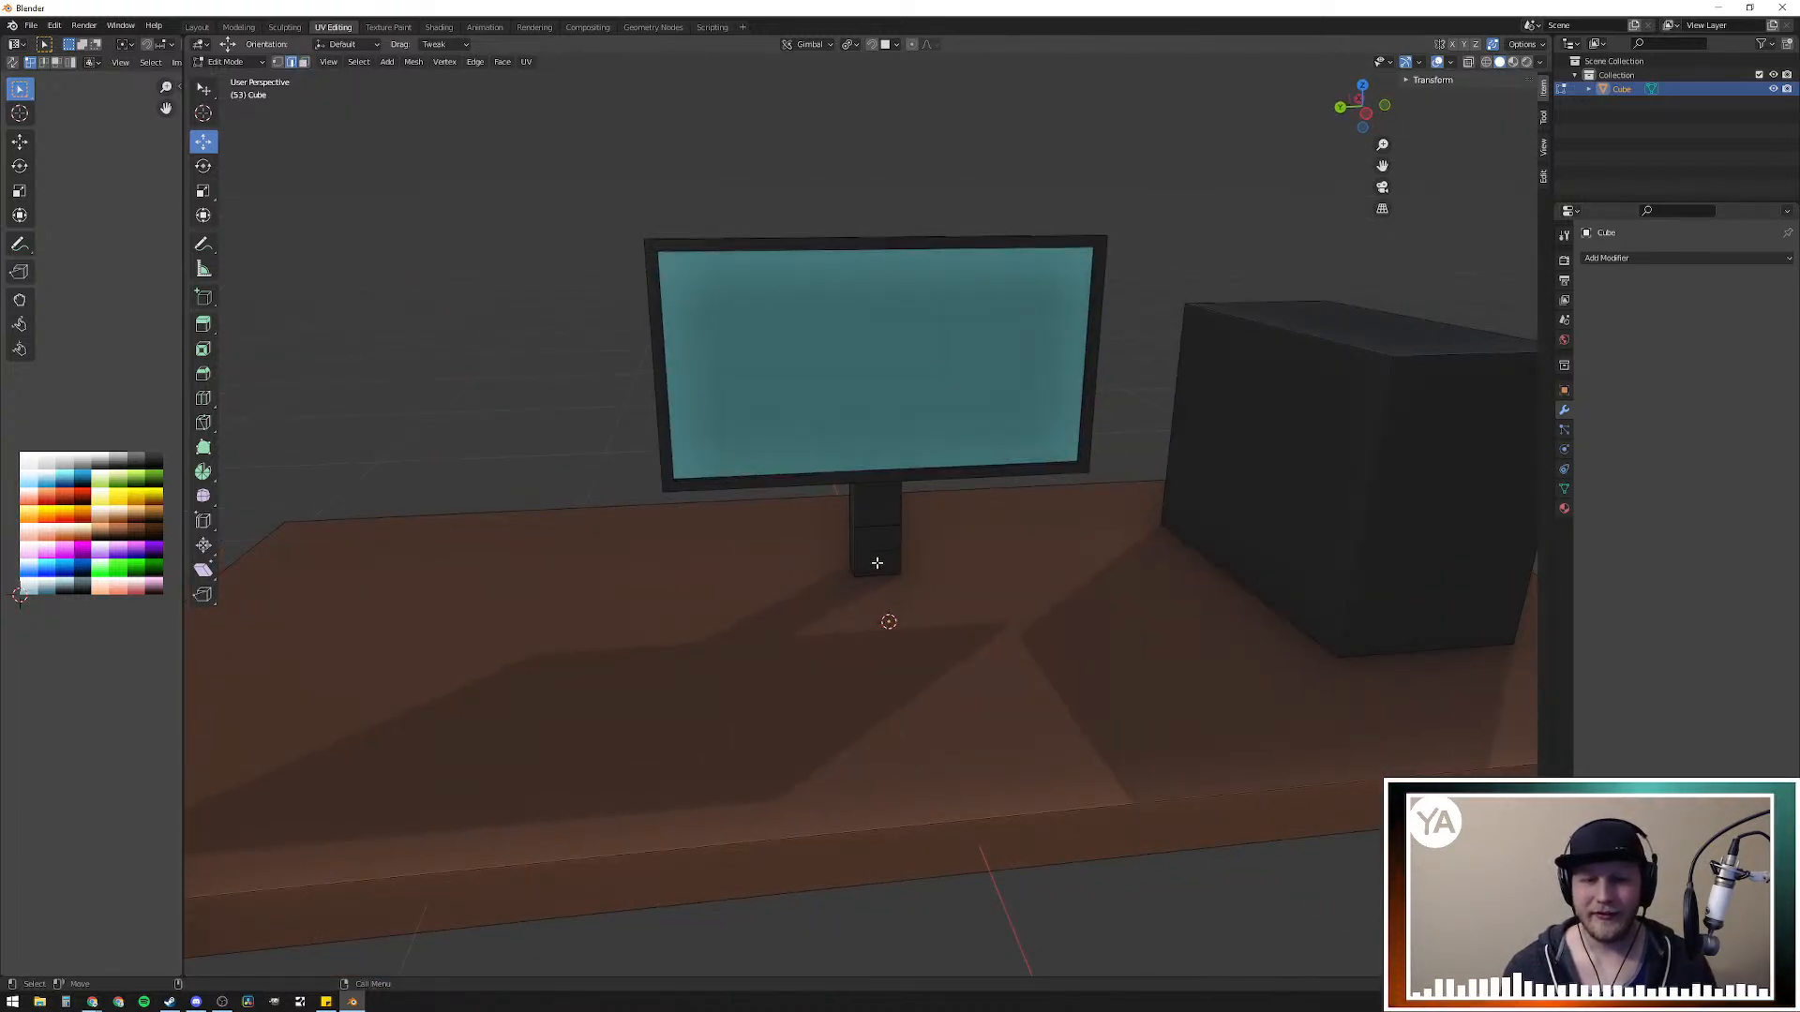
{"action": "left_click", "coordinate": [858, 561], "text": "alt"}
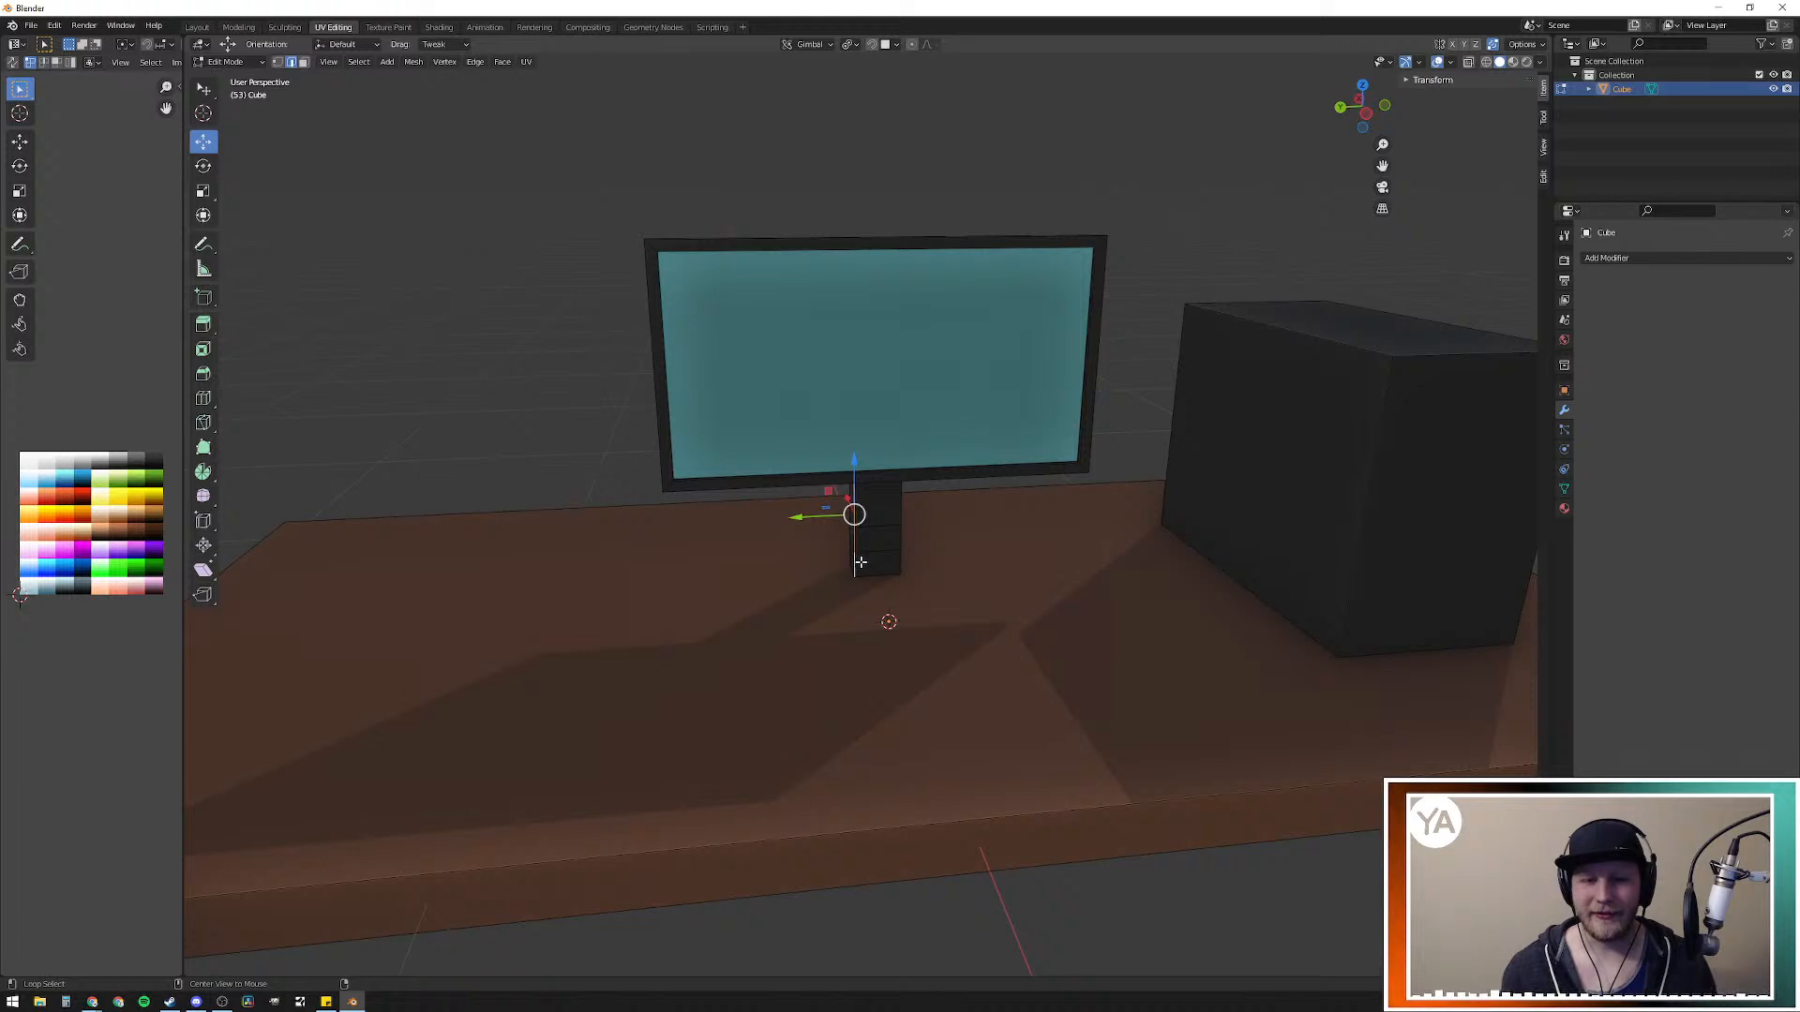
{"action": "key", "text": "3"}
{"action": "left_click", "coordinate": [876, 565], "text": "alt"}
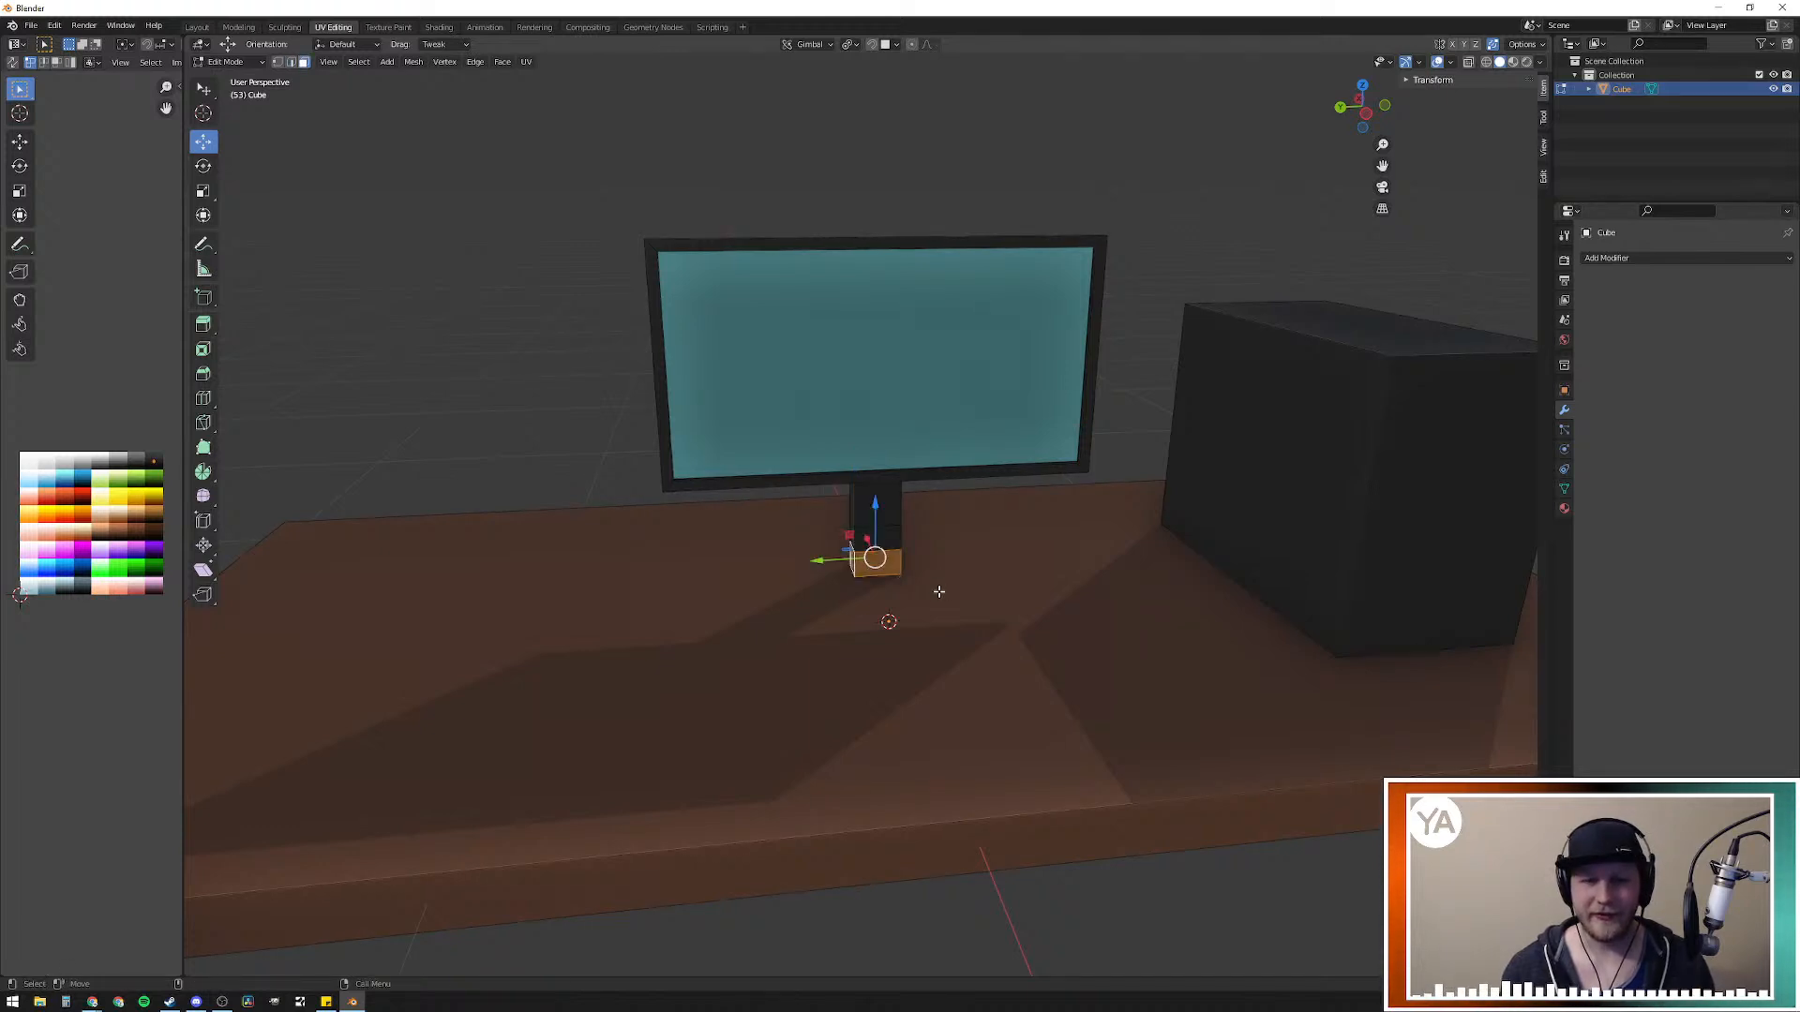
{"action": "key", "text": "e"}
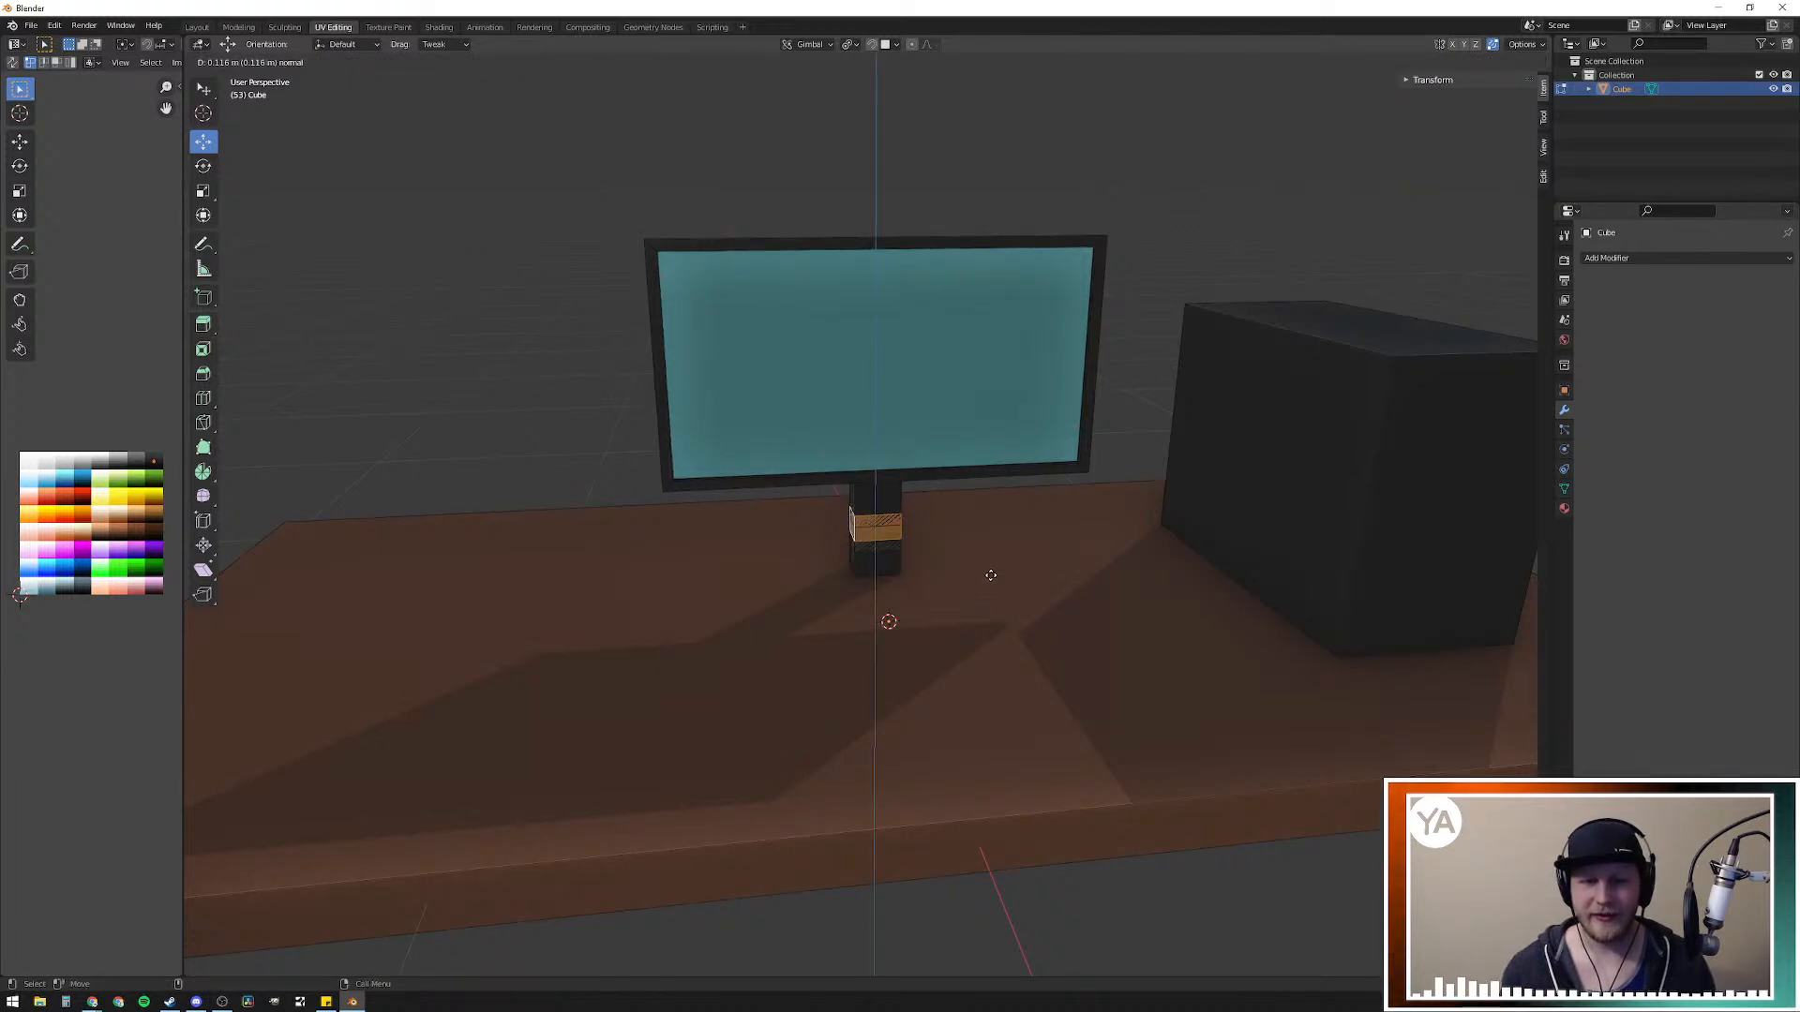
{"action": "right_click", "coordinate": [991, 575]}
{"action": "key", "text": "alt+e"}
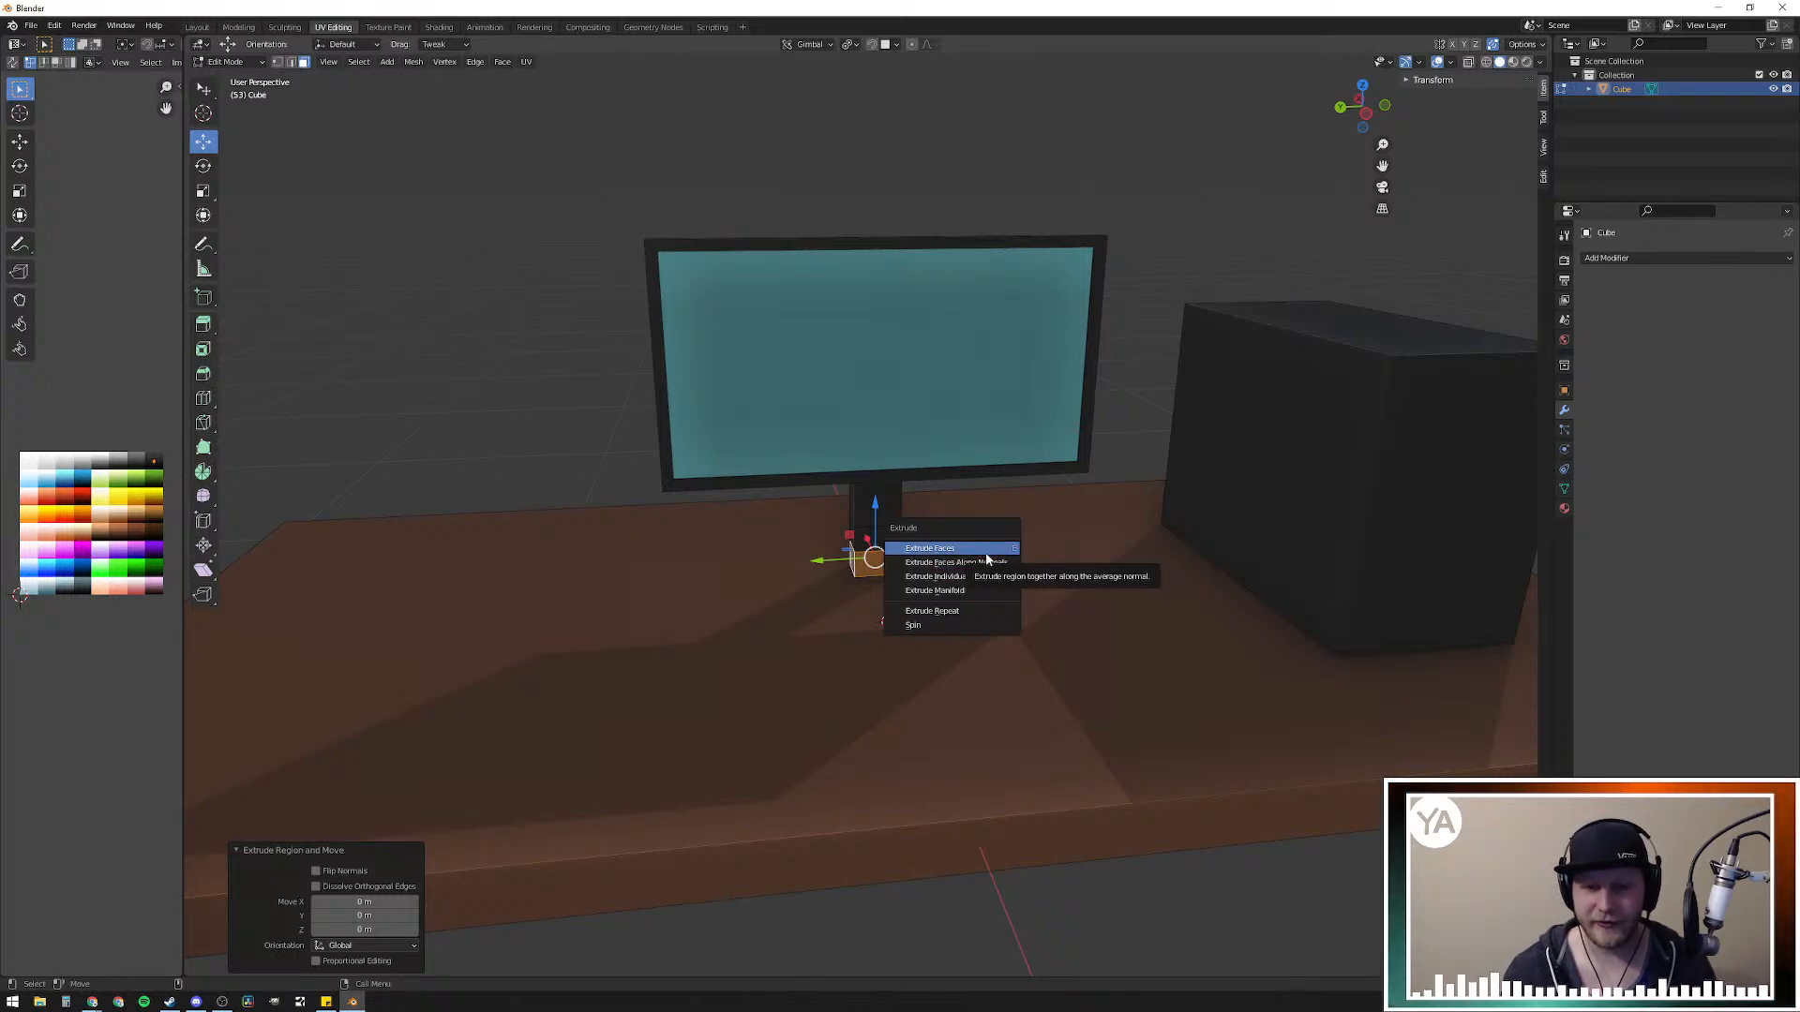
{"action": "left_click", "coordinate": [989, 575]}
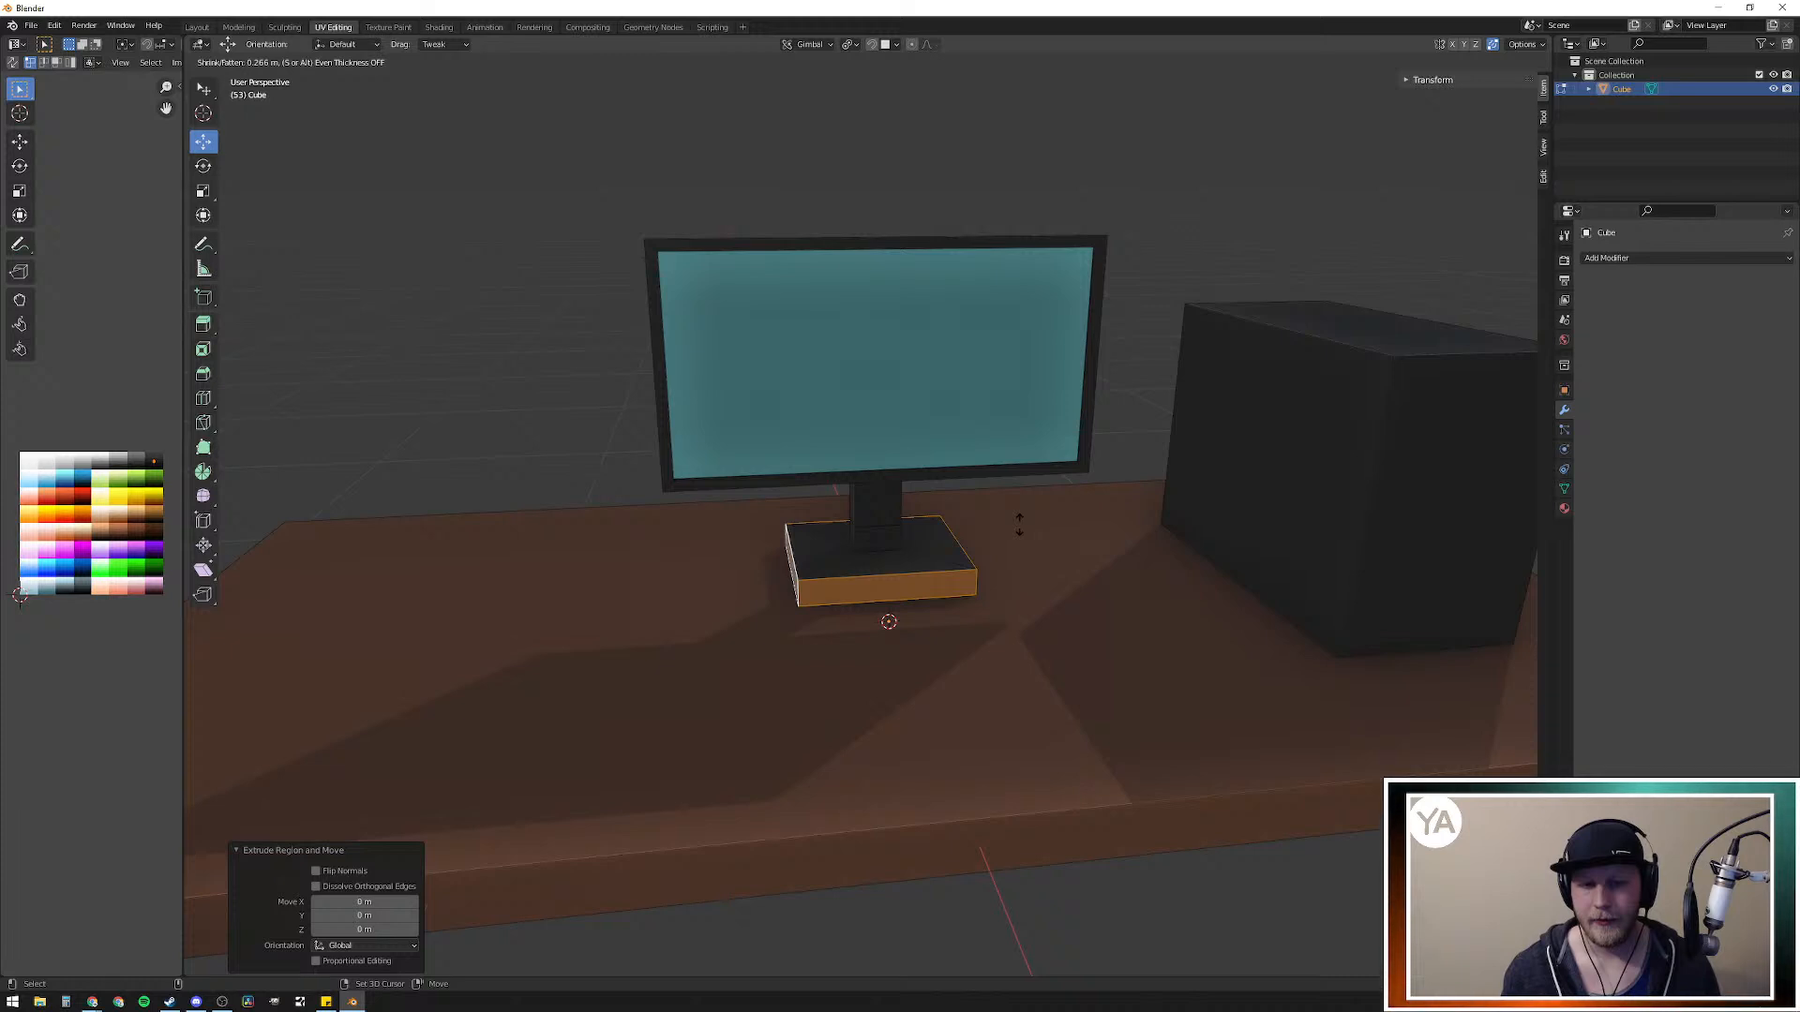
{"action": "left_click", "coordinate": [1019, 525]}
Step: Flatten the base's outer rim faces by scaling them down along Z
{"action": "key", "text": "s"}
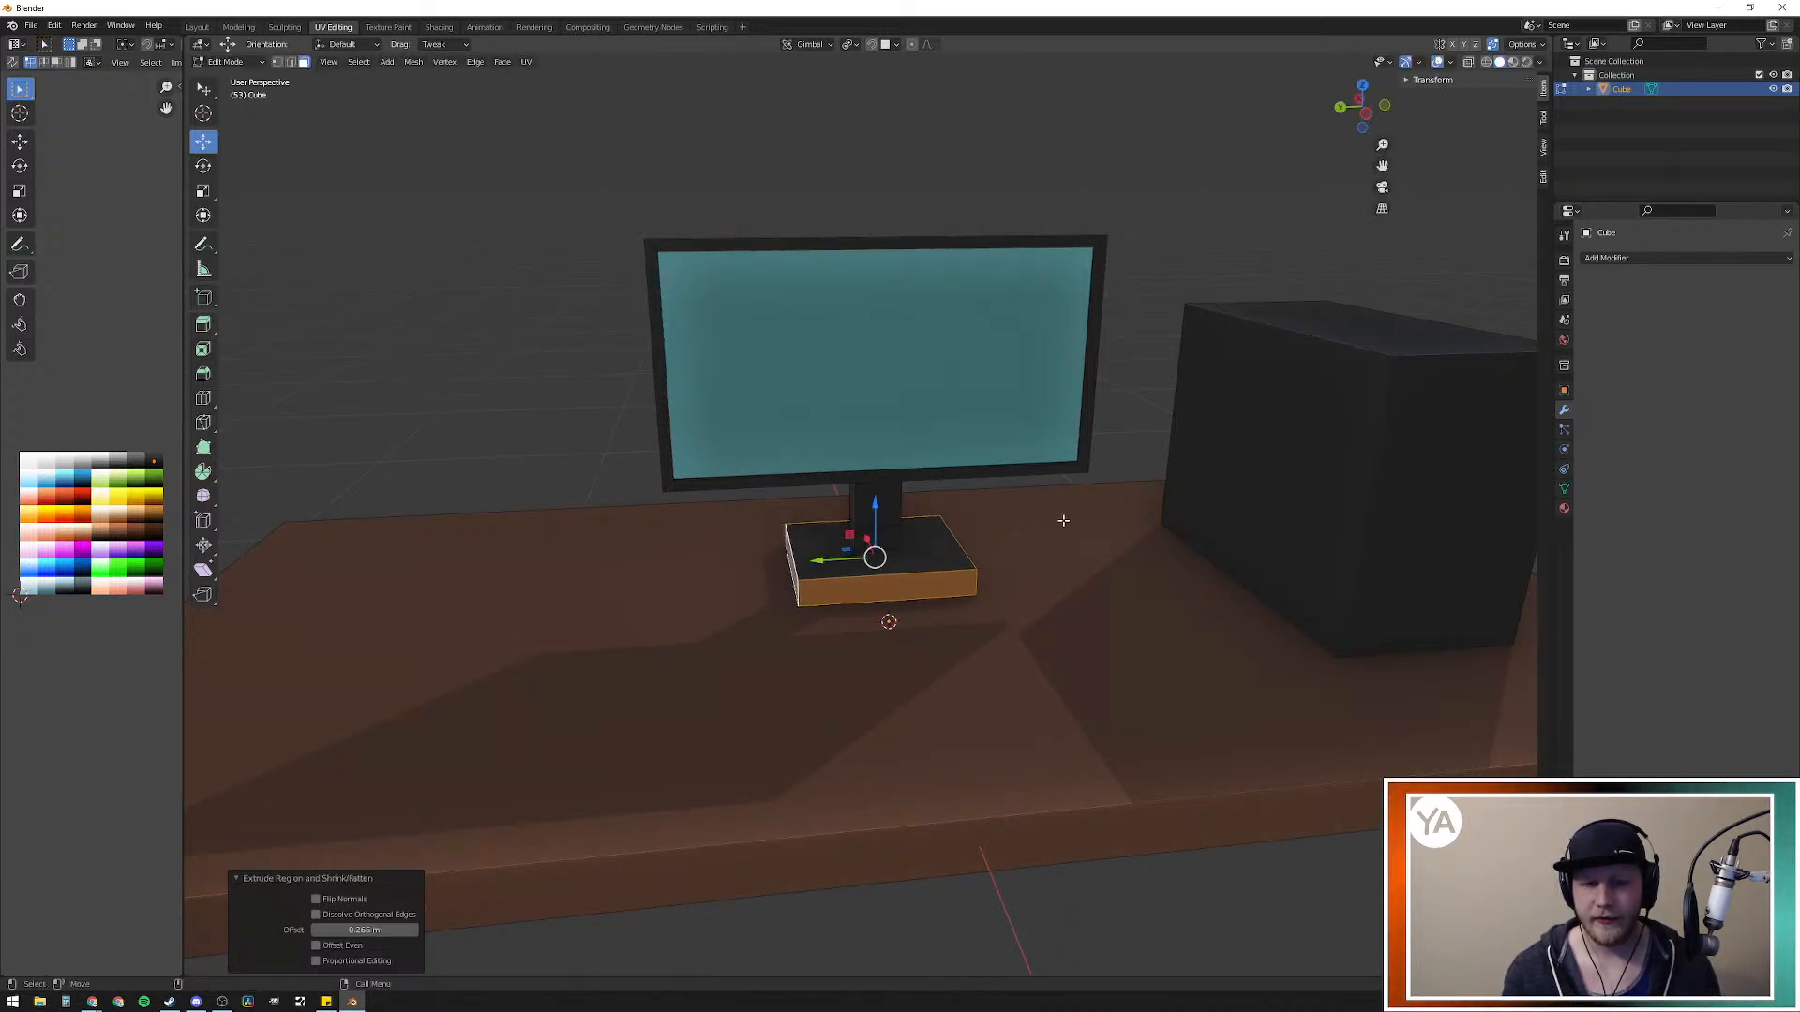
{"action": "key", "text": "y"}
{"action": "key", "text": "z"}
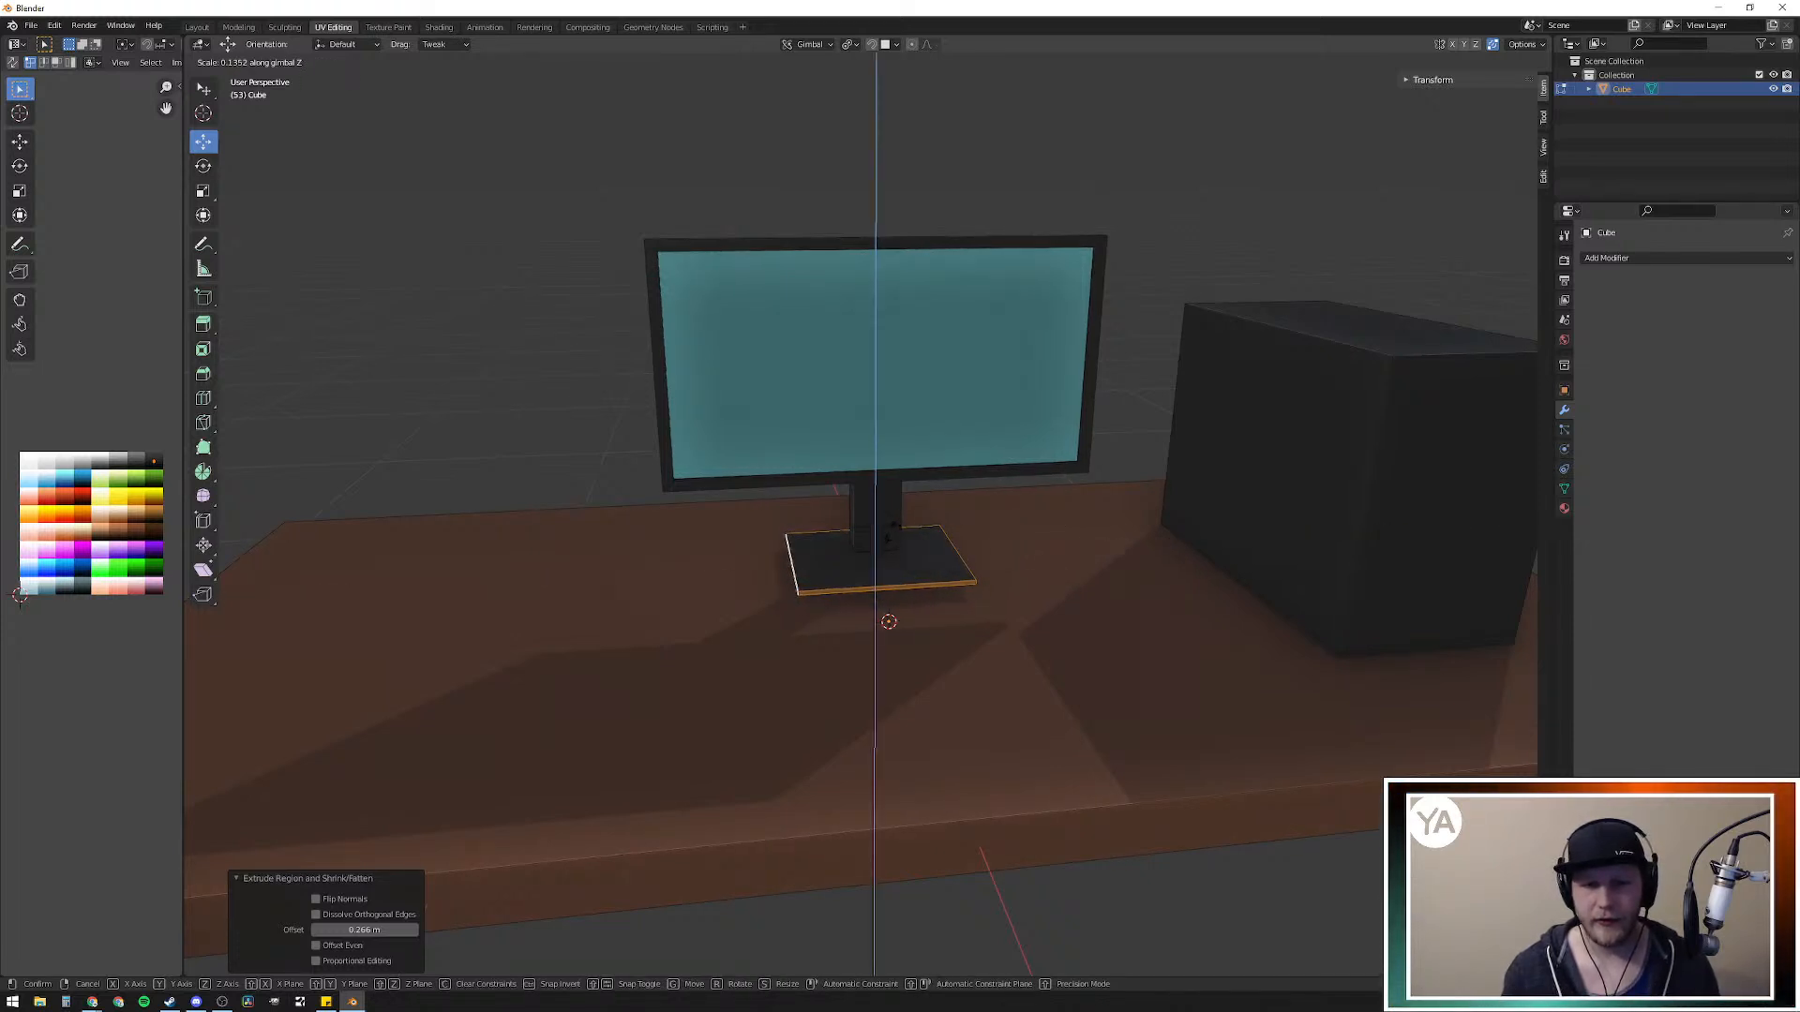
{"action": "left_click", "coordinate": [911, 531]}
Step: Lower the base's outer rim by about 0.025 m and fine-tune its height against the desktop in a side view
{"action": "mouse_move", "coordinate": [942, 561]}
{"action": "middle_mouse_down"}
{"action": "mouse_move", "coordinate": [992, 546]}
{"action": "mouse_move", "coordinate": [1001, 514]}
{"action": "mouse_move", "coordinate": [964, 554]}
{"action": "mouse_move", "coordinate": [924, 560]}
{"action": "middle_mouse_up"}
{"action": "left_click_drag", "start_coordinate": [887, 510], "coordinate": [885, 521]}
{"action": "scroll", "coordinate": [886, 570], "scroll_direction": "up", "scroll_amount": 4}
{"action": "middle_click_drag", "start_coordinate": [887, 572], "coordinate": [902, 539]}
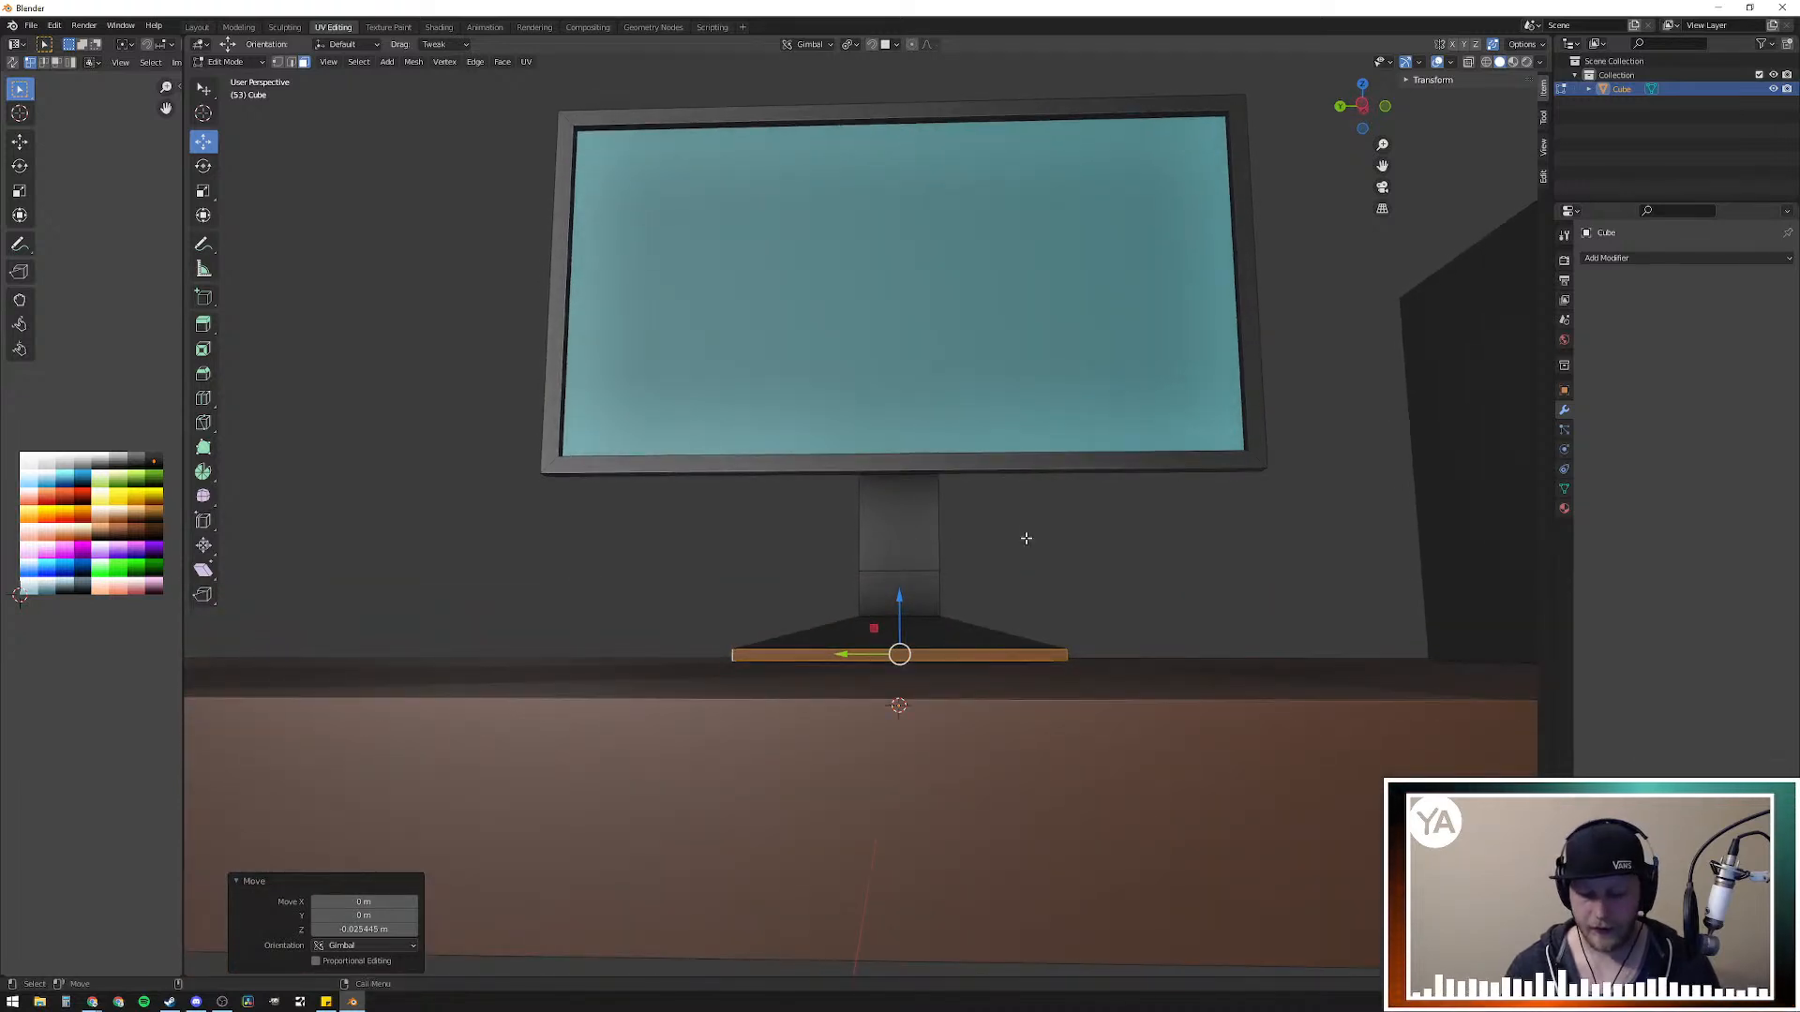
{"action": "key", "text": "KP_1"}
{"action": "key", "text": "KP_3"}
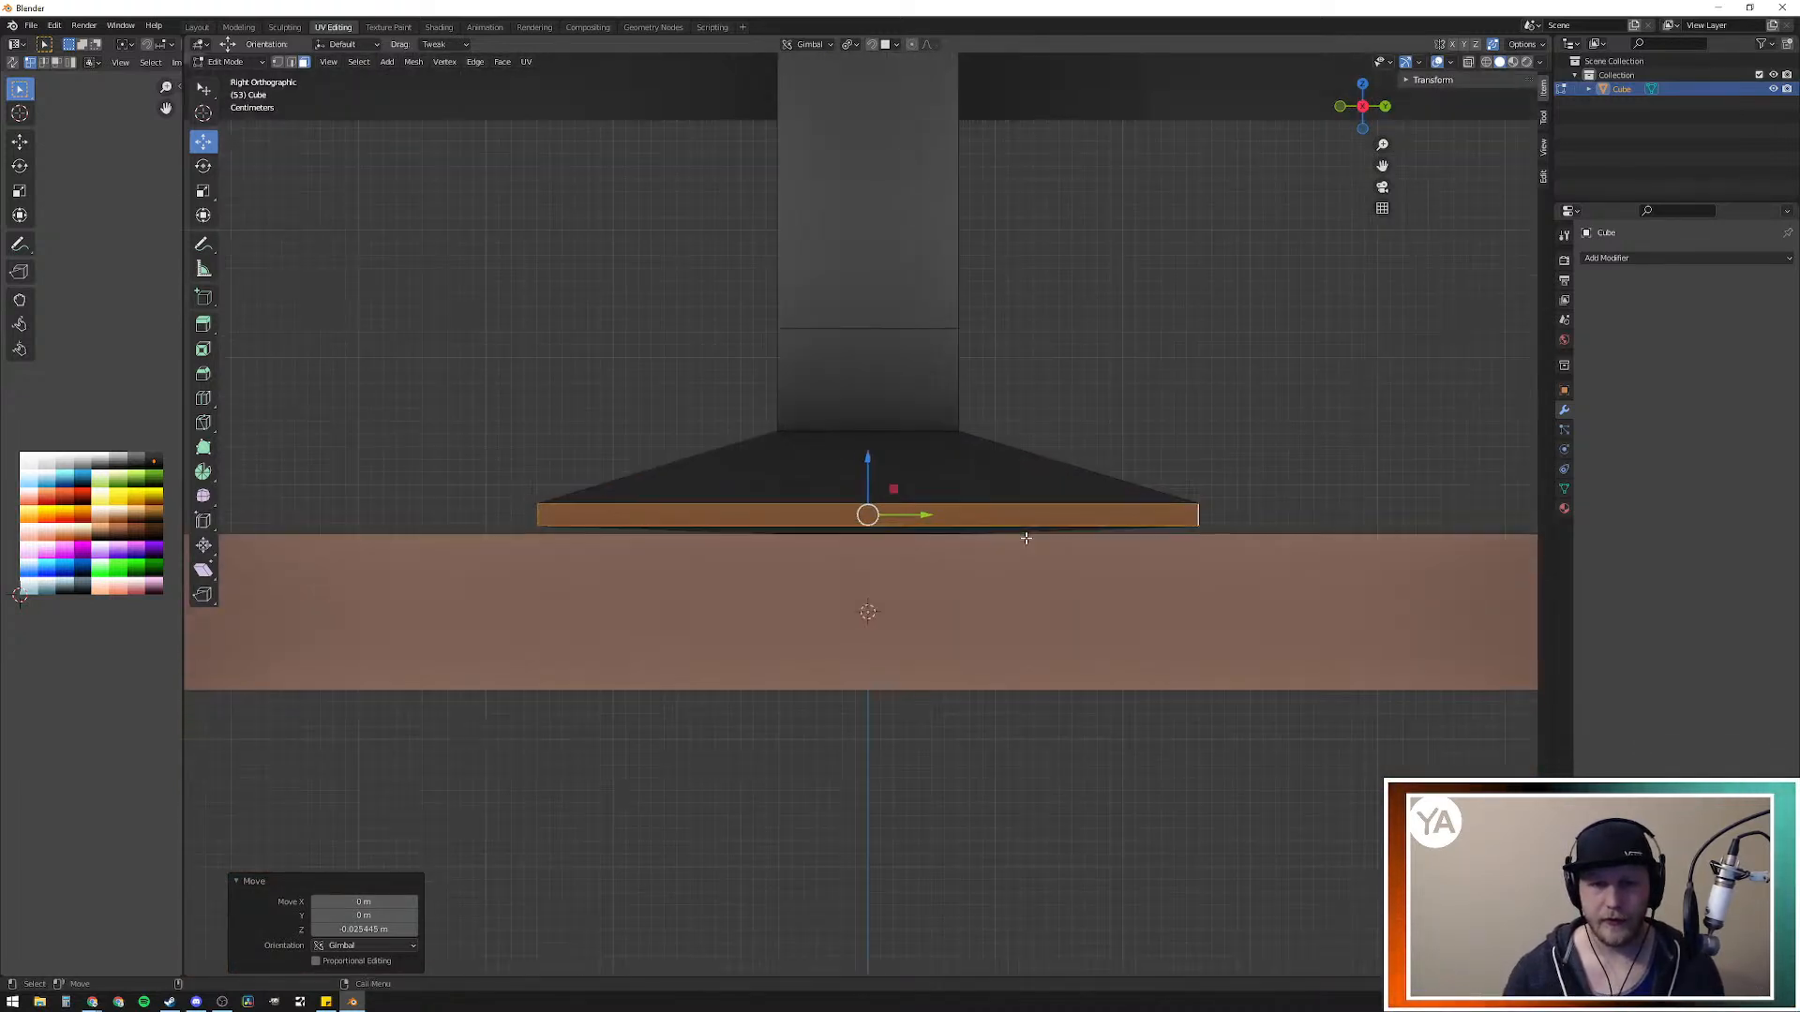
{"action": "key", "text": "KP_7"}
{"action": "key", "text": "KP_3"}
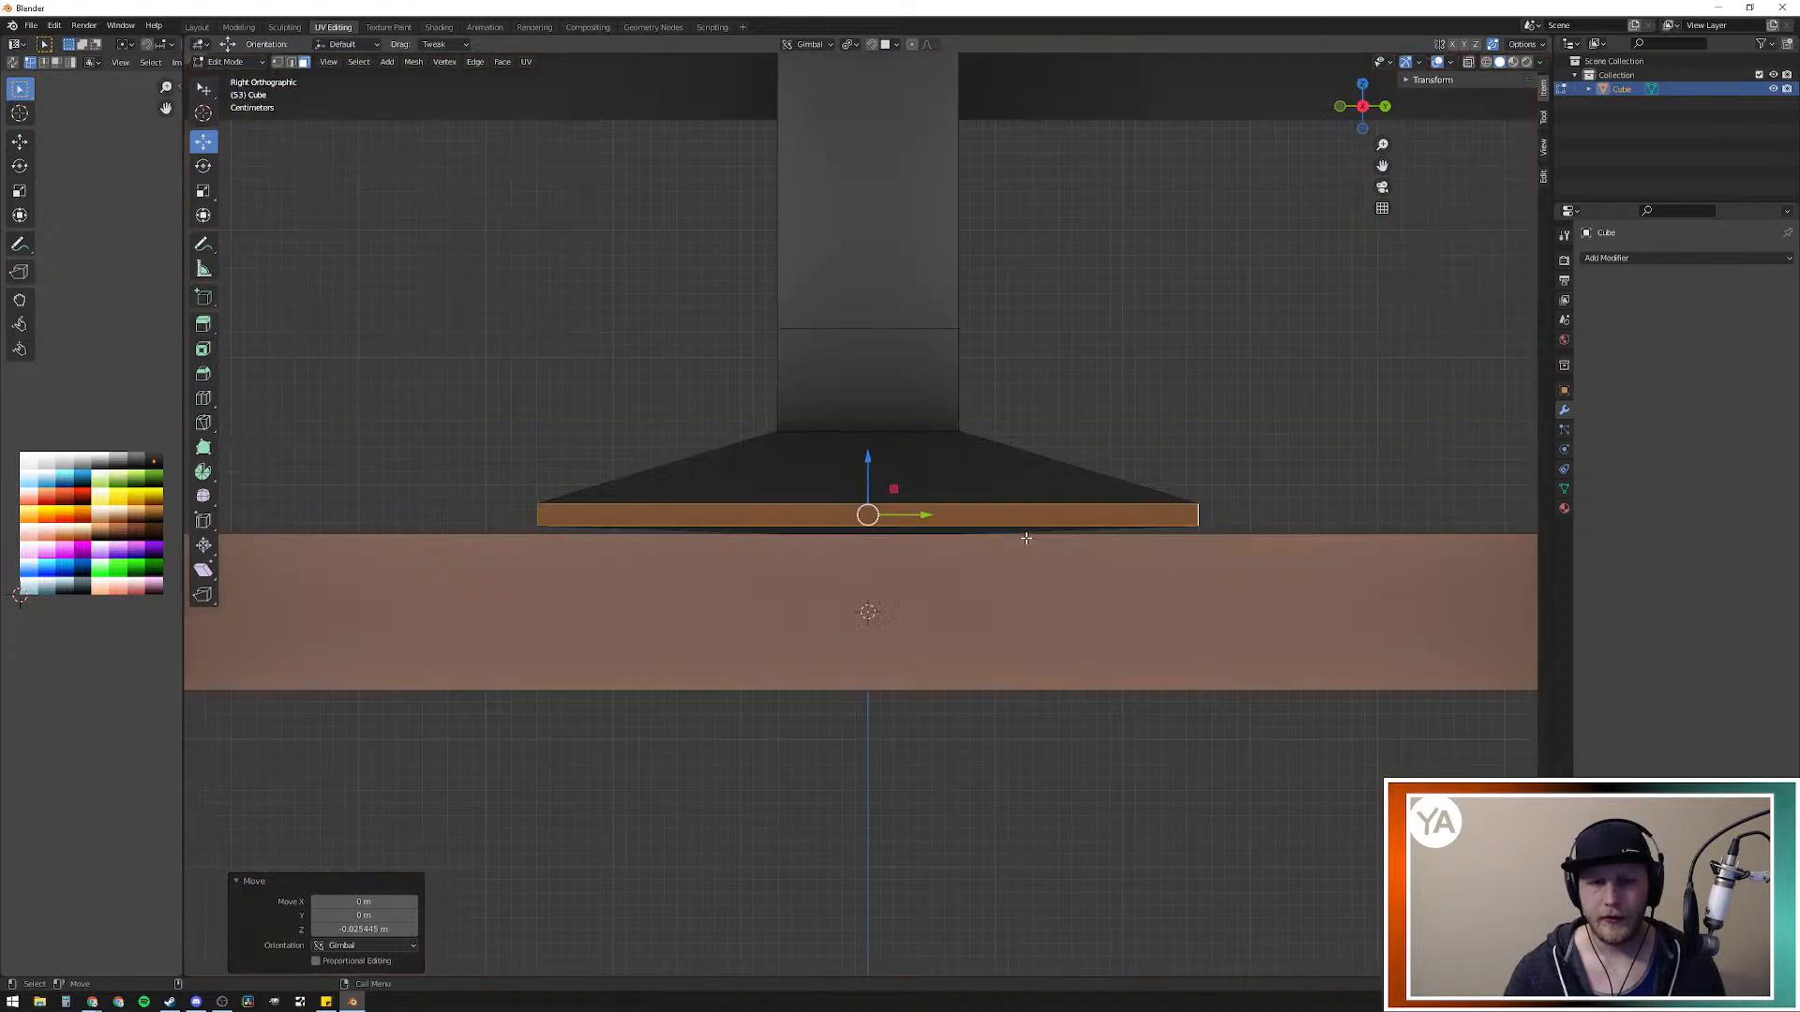
{"action": "key", "text": "ctrl+KP_3"}
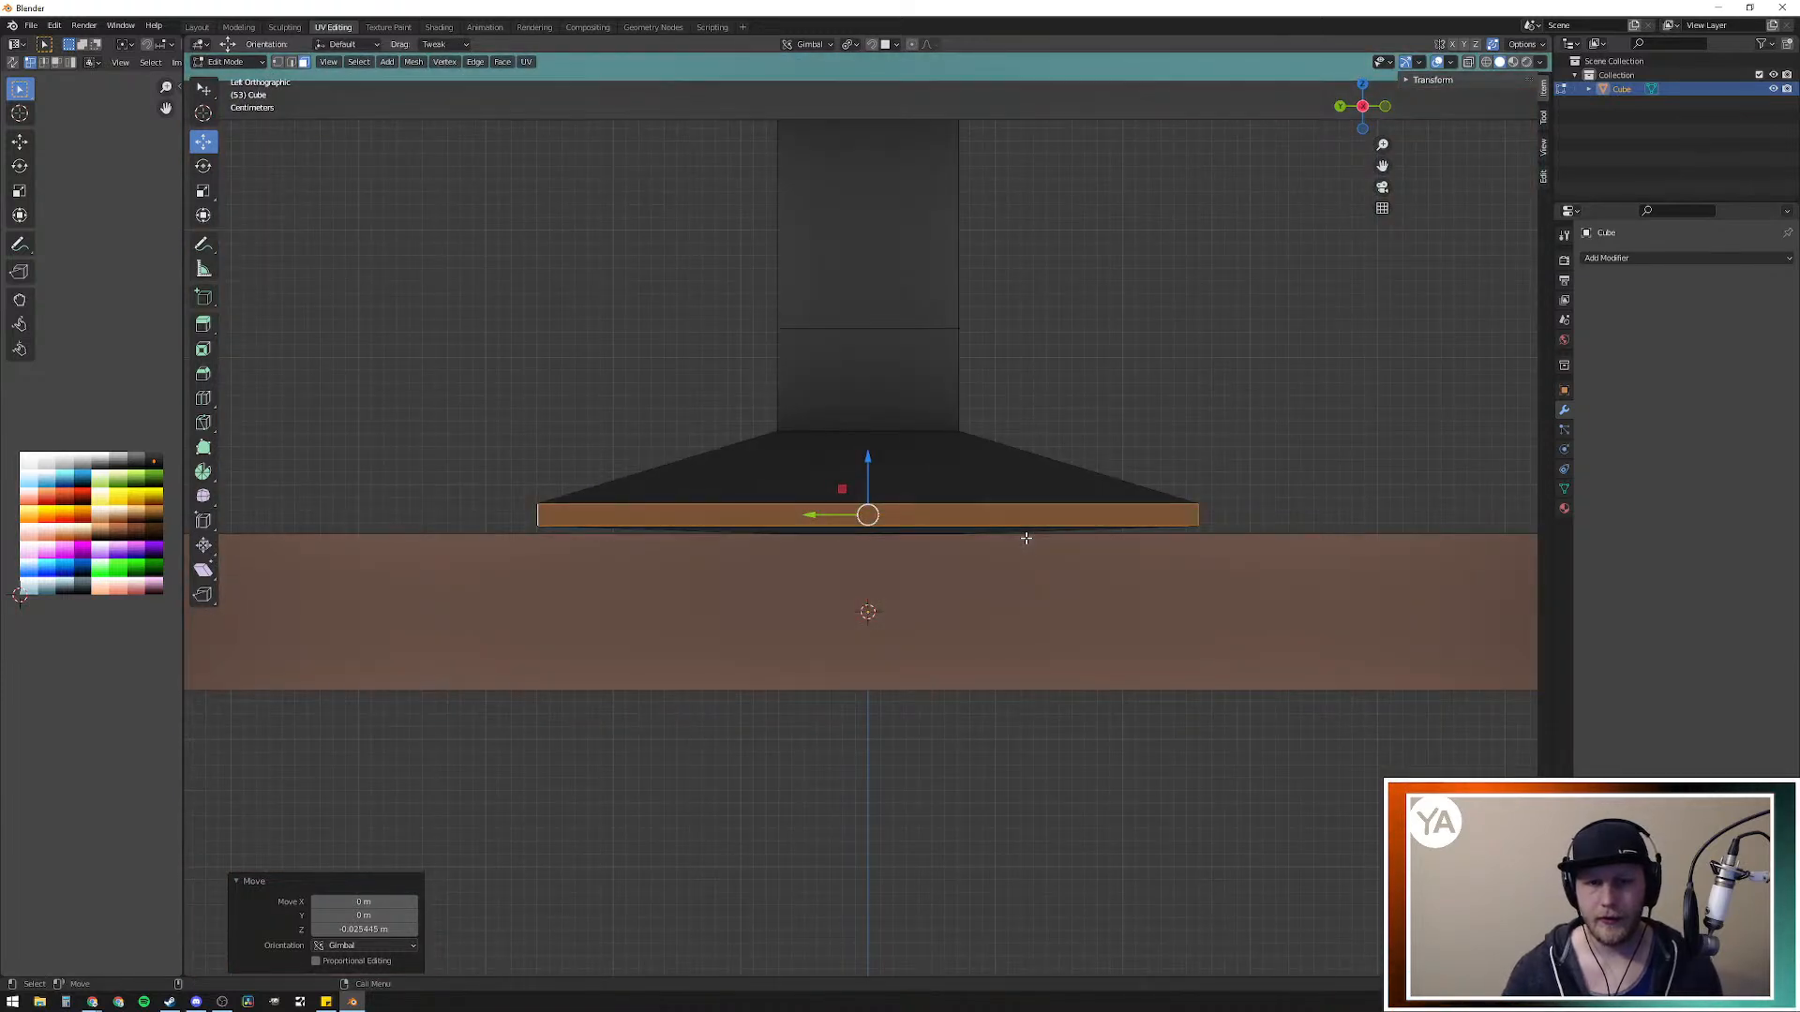
{"action": "mouse_move", "coordinate": [867, 458]}
{"action": "left_mouse_down"}
{"action": "mouse_move", "coordinate": [864, 551]}
{"action": "mouse_move", "coordinate": [875, 383]}
{"action": "mouse_move", "coordinate": [868, 464]}
{"action": "left_mouse_up"}
Step: Deselect the rim and examine the whole desk setup and the monitor base from several angles
{"action": "middle_click_drag", "start_coordinate": [1161, 293], "coordinate": [1126, 378]}
{"action": "scroll", "coordinate": [1126, 378], "scroll_direction": "down", "scroll_amount": 8}
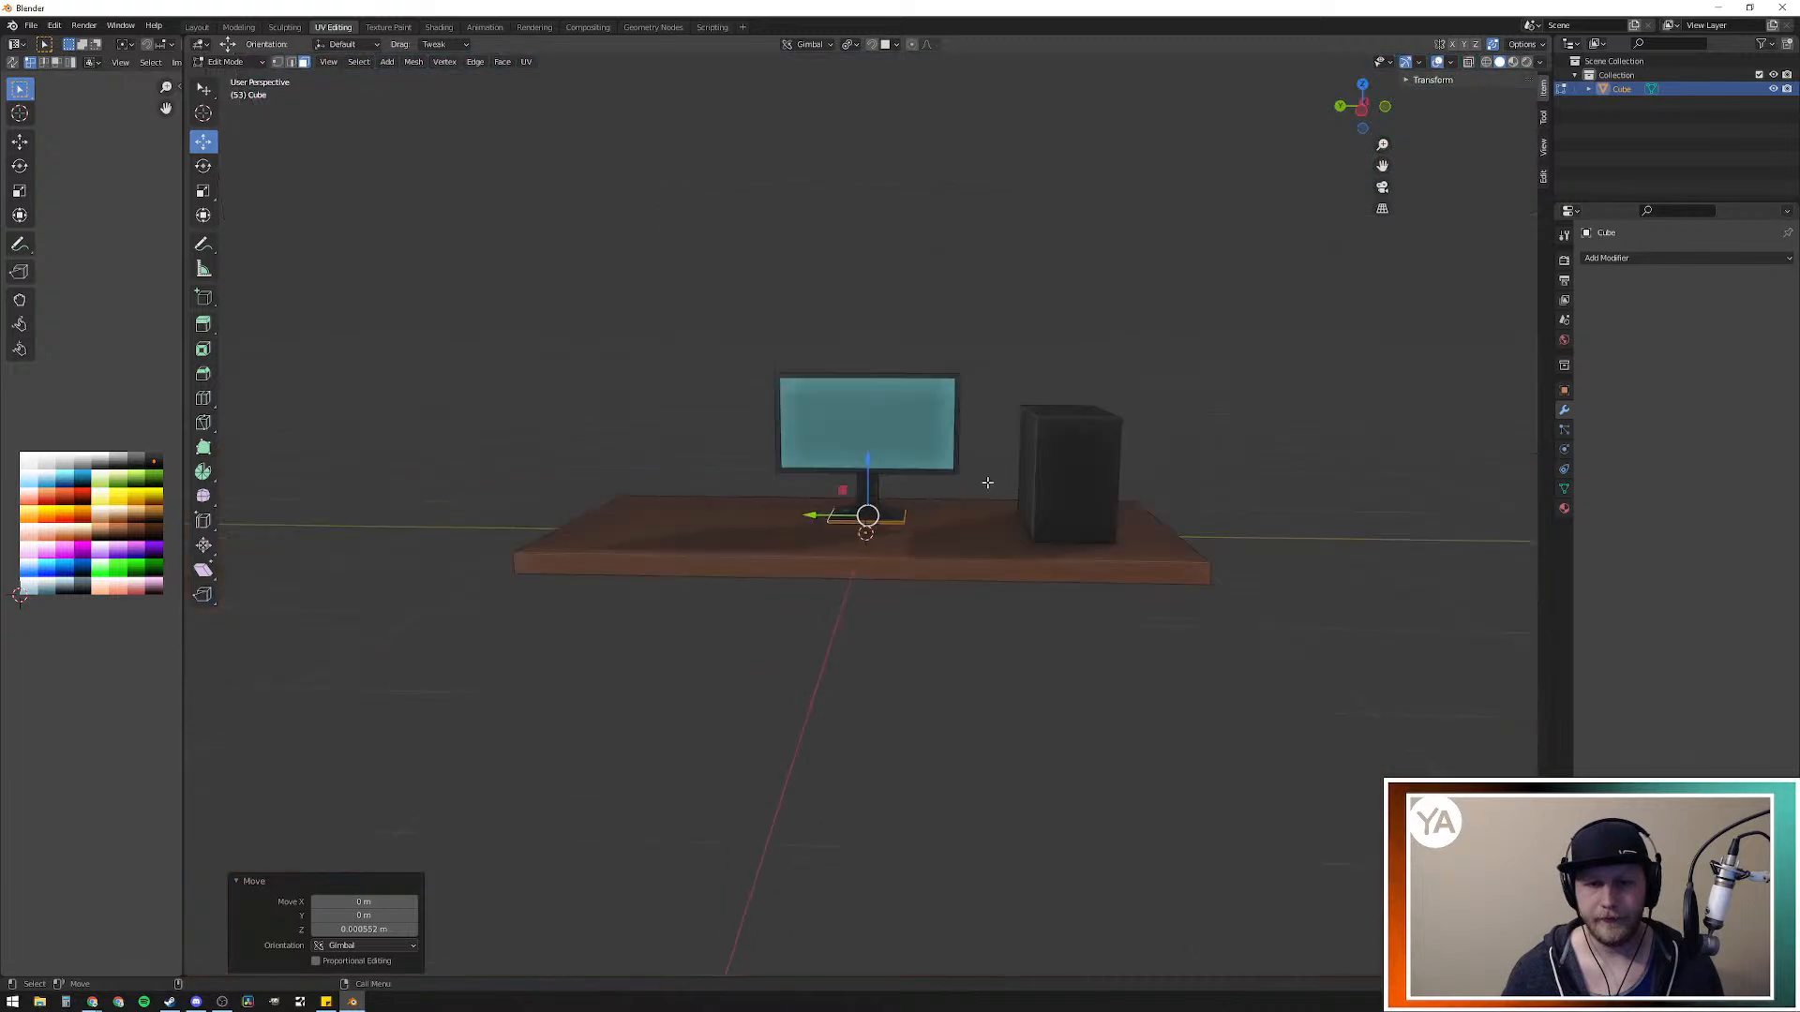
{"action": "middle_click_drag", "start_coordinate": [900, 691], "coordinate": [812, 749]}
{"action": "left_click", "coordinate": [522, 852]}
{"action": "middle_click_drag", "start_coordinate": [522, 852], "coordinate": [703, 775]}
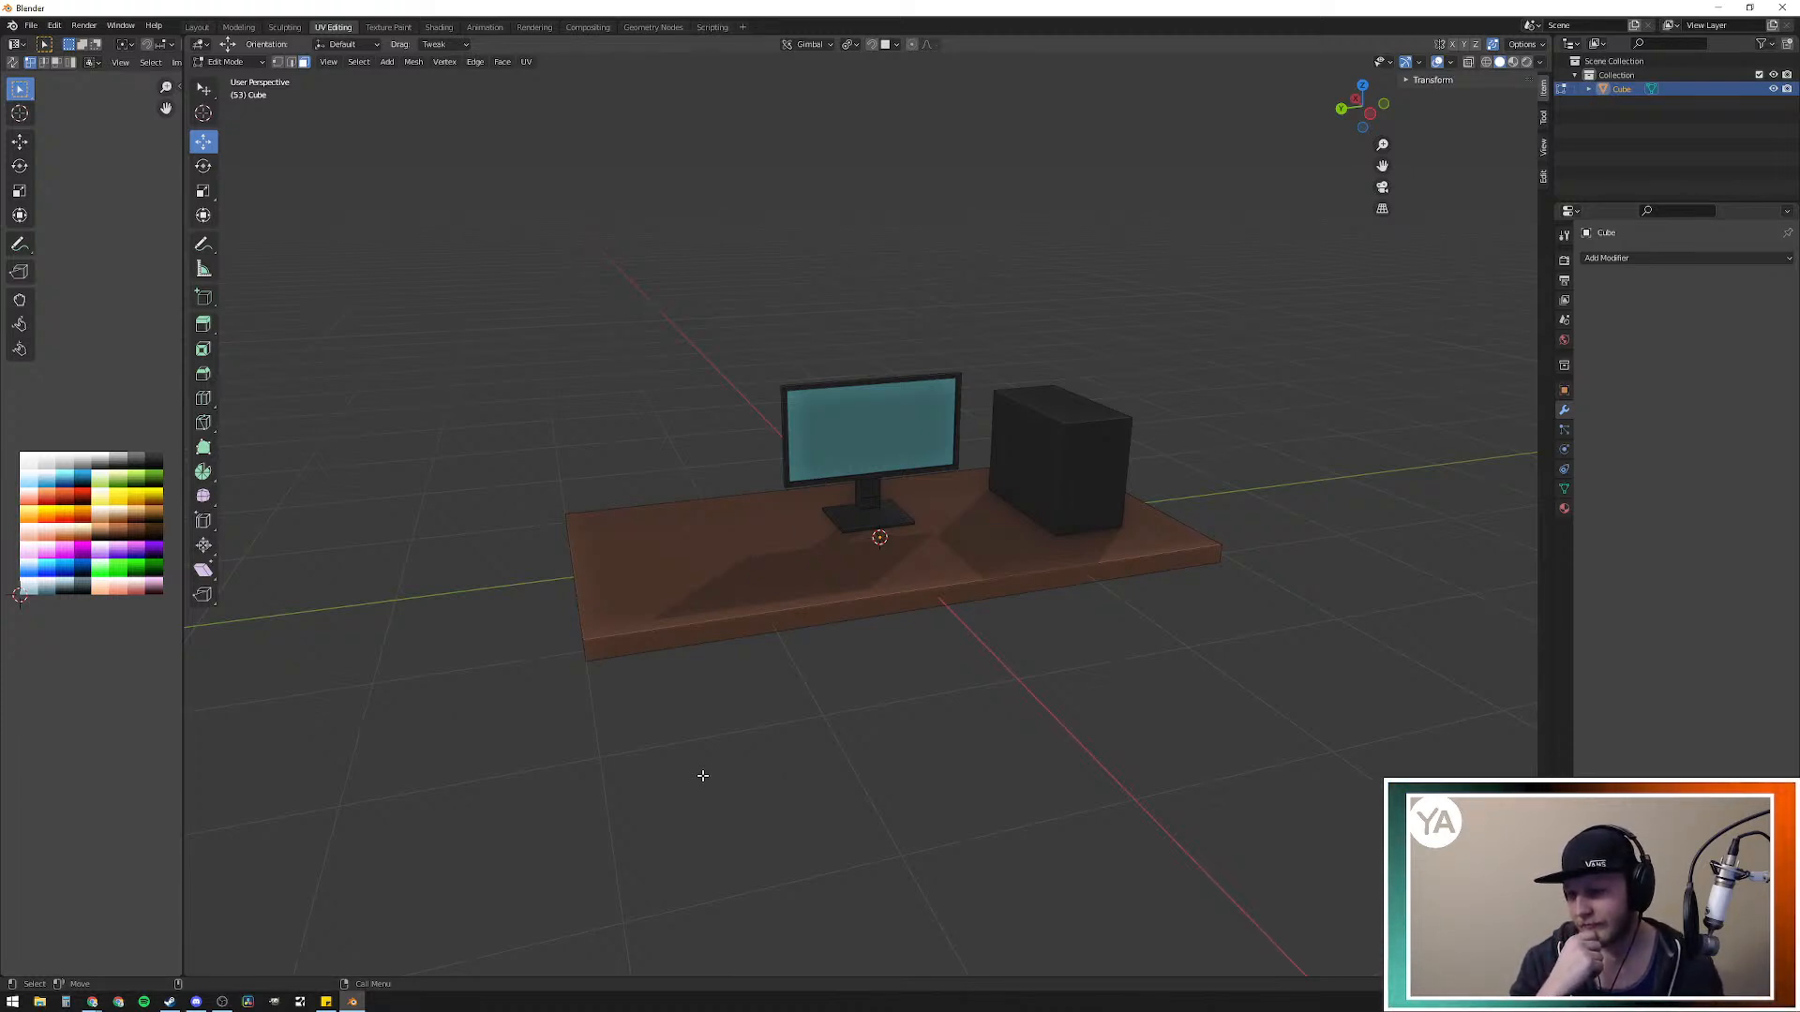
{"action": "middle_click_drag", "start_coordinate": [703, 775], "coordinate": [881, 506]}
{"action": "scroll", "coordinate": [862, 647], "scroll_direction": "up", "scroll_amount": 8}
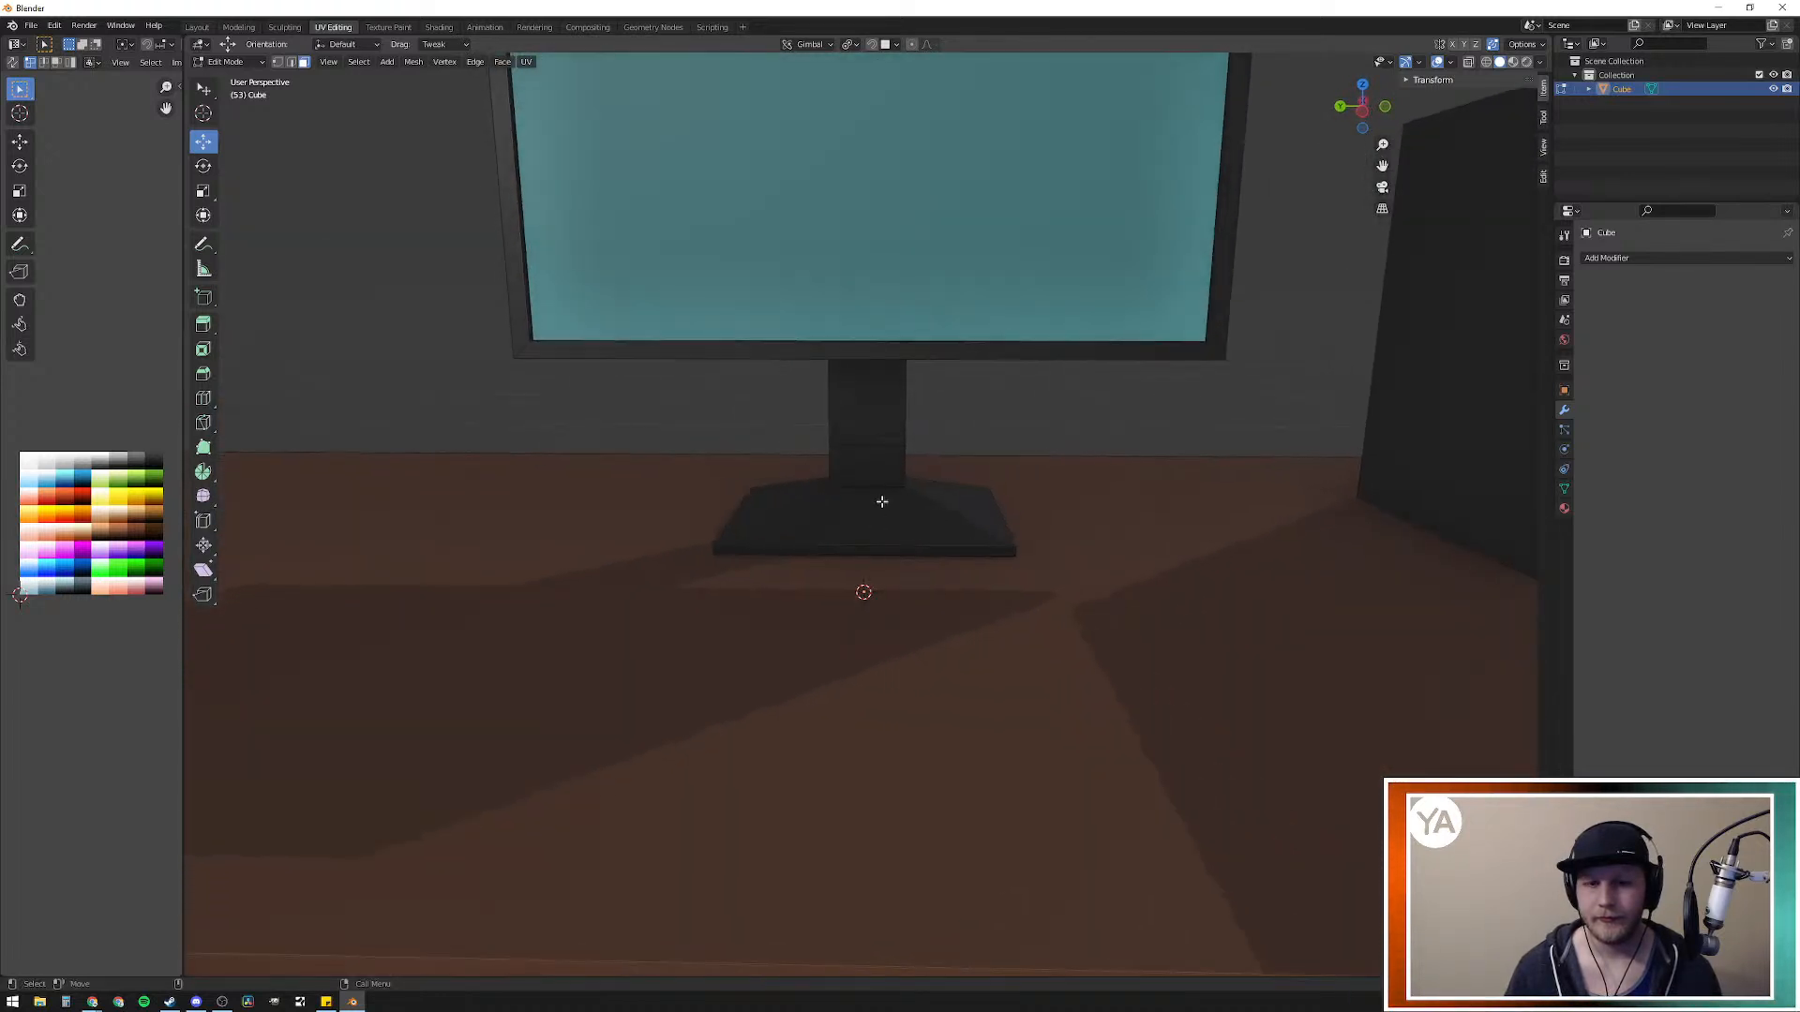
Step: Select the upper and lower front faces of the monitor post, merge their vertices by distance, and clear the selection
{"action": "left_click", "coordinate": [874, 433]}
{"action": "left_click", "coordinate": [860, 458], "text": "shift"}
{"action": "middle_click_drag", "start_coordinate": [919, 572], "coordinate": [1041, 598]}
{"action": "key", "text": "m"}
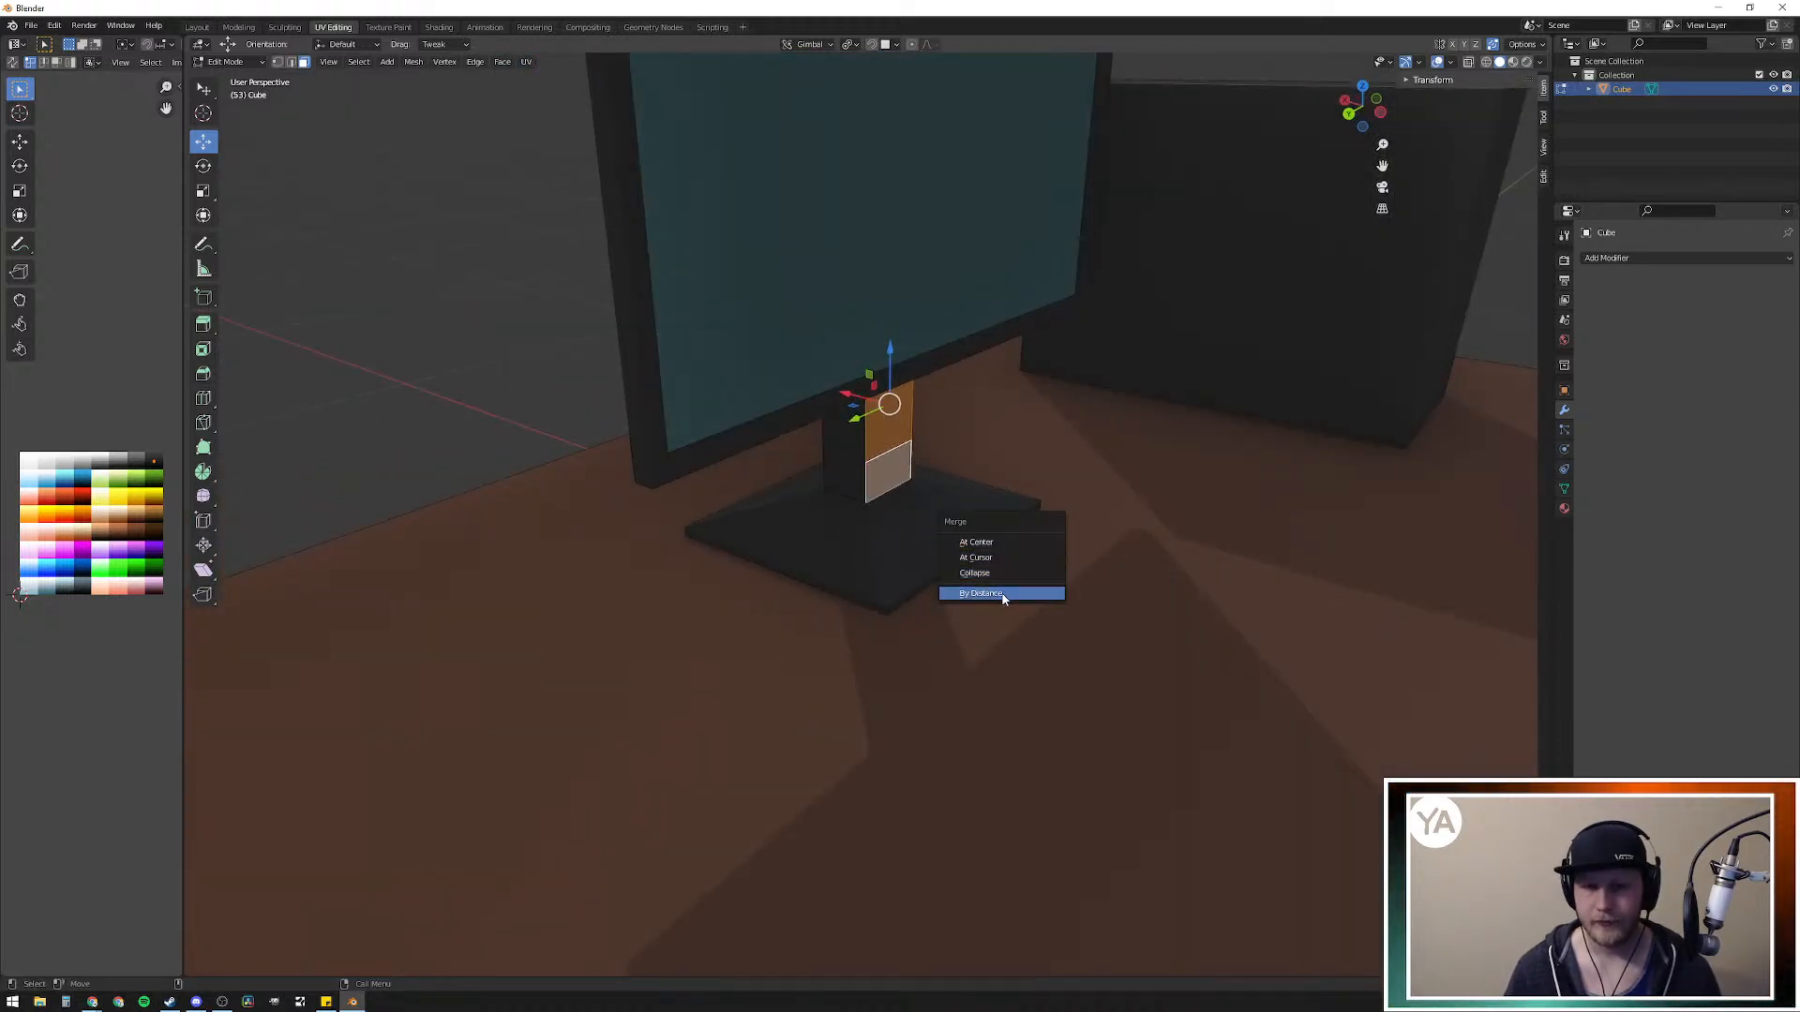
{"action": "left_click", "coordinate": [1002, 594]}
{"action": "middle_click_drag", "start_coordinate": [1097, 581], "coordinate": [1149, 606]}
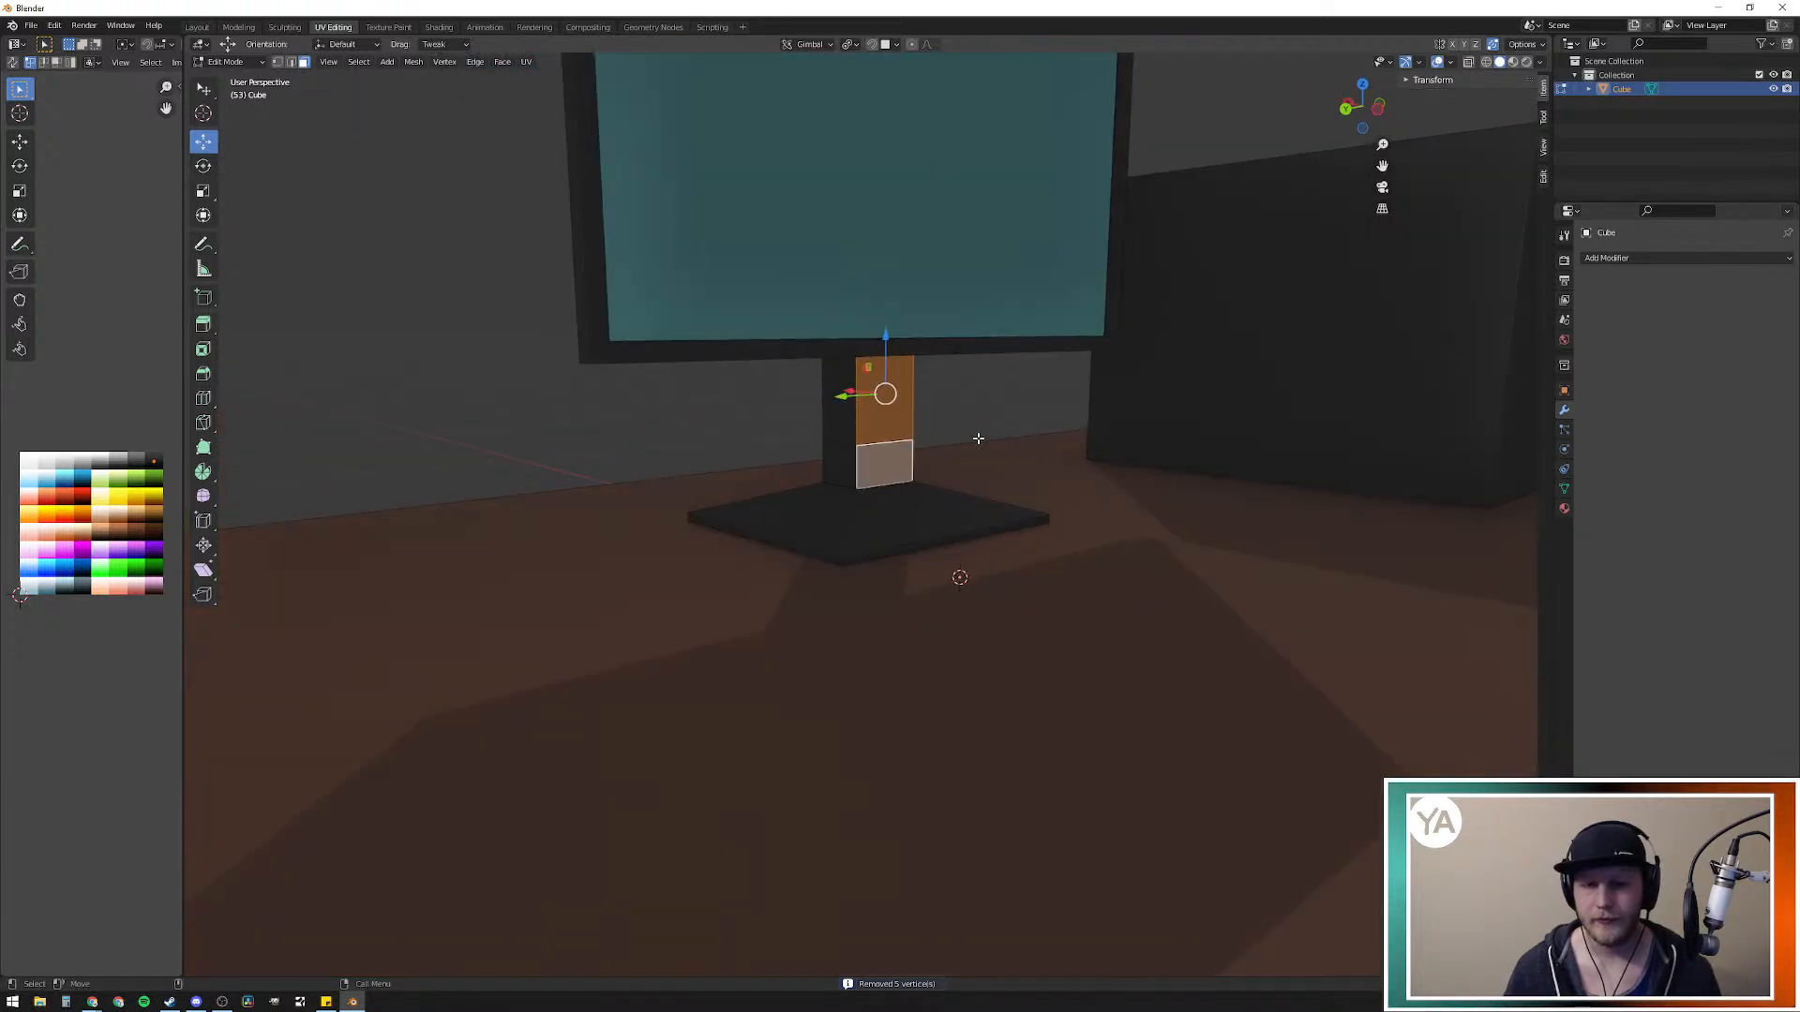
{"action": "left_click", "coordinate": [976, 410]}
{"action": "middle_click_drag", "start_coordinate": [1036, 556], "coordinate": [948, 586]}
{"action": "scroll", "coordinate": [816, 560], "scroll_direction": "down", "scroll_amount": 2}
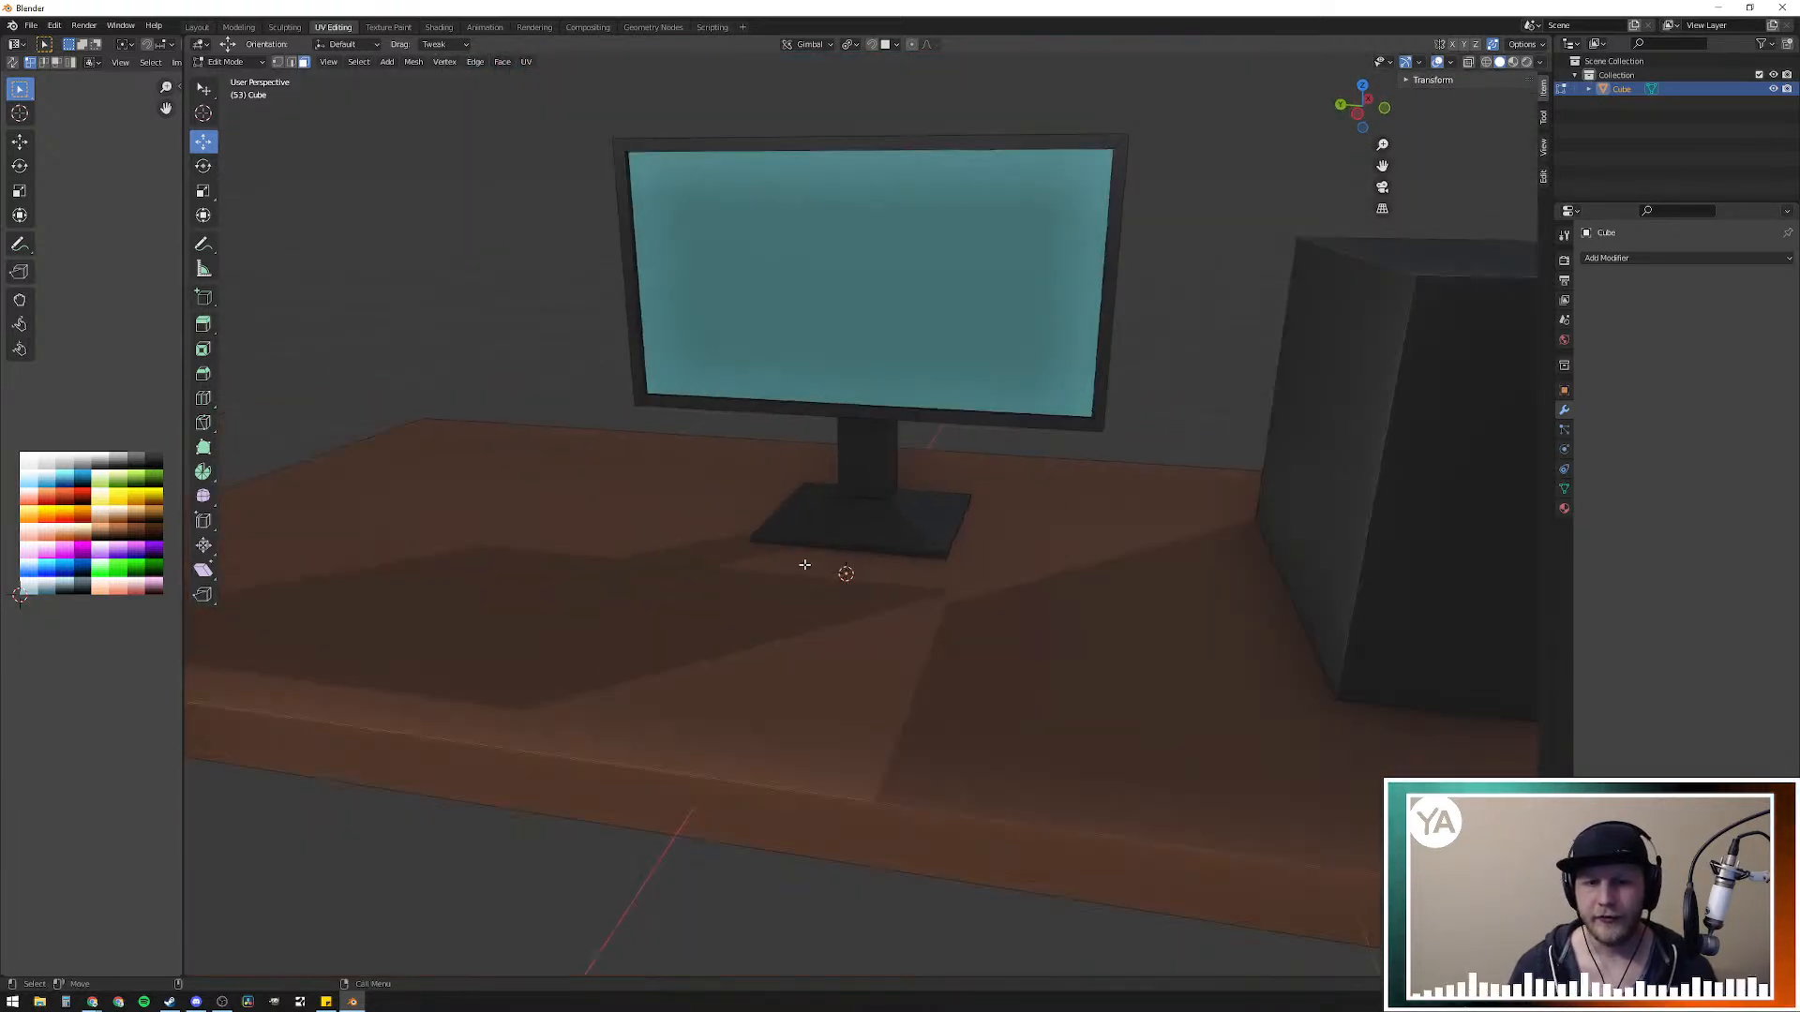
Step: Select the upper and lower faces on all sides of the monitor post
{"action": "scroll", "coordinate": [816, 560], "scroll_direction": "up", "scroll_amount": 5}
{"action": "mouse_move", "coordinate": [807, 587]}
{"action": "middle_mouse_down"}
{"action": "mouse_move", "coordinate": [950, 567]}
{"action": "mouse_move", "coordinate": [988, 587]}
{"action": "mouse_move", "coordinate": [961, 569]}
{"action": "mouse_move", "coordinate": [834, 600]}
{"action": "middle_mouse_up"}
{"action": "left_click", "coordinate": [877, 441]}
{"action": "left_click", "coordinate": [812, 448], "text": "shift"}
{"action": "middle_click_drag", "start_coordinate": [771, 484], "coordinate": [1078, 497]}
{"action": "left_click", "coordinate": [893, 433], "text": "shift"}
{"action": "left_click", "coordinate": [813, 433], "text": "shift"}
{"action": "left_click", "coordinate": [815, 329], "text": "shift"}
{"action": "left_click", "coordinate": [896, 332], "text": "shift"}
{"action": "middle_click_drag", "start_coordinate": [962, 386], "coordinate": [1007, 412], "text": "shift"}
{"action": "left_click", "coordinate": [975, 356], "text": "shift"}
{"action": "left_click", "coordinate": [1041, 389], "text": "shift"}
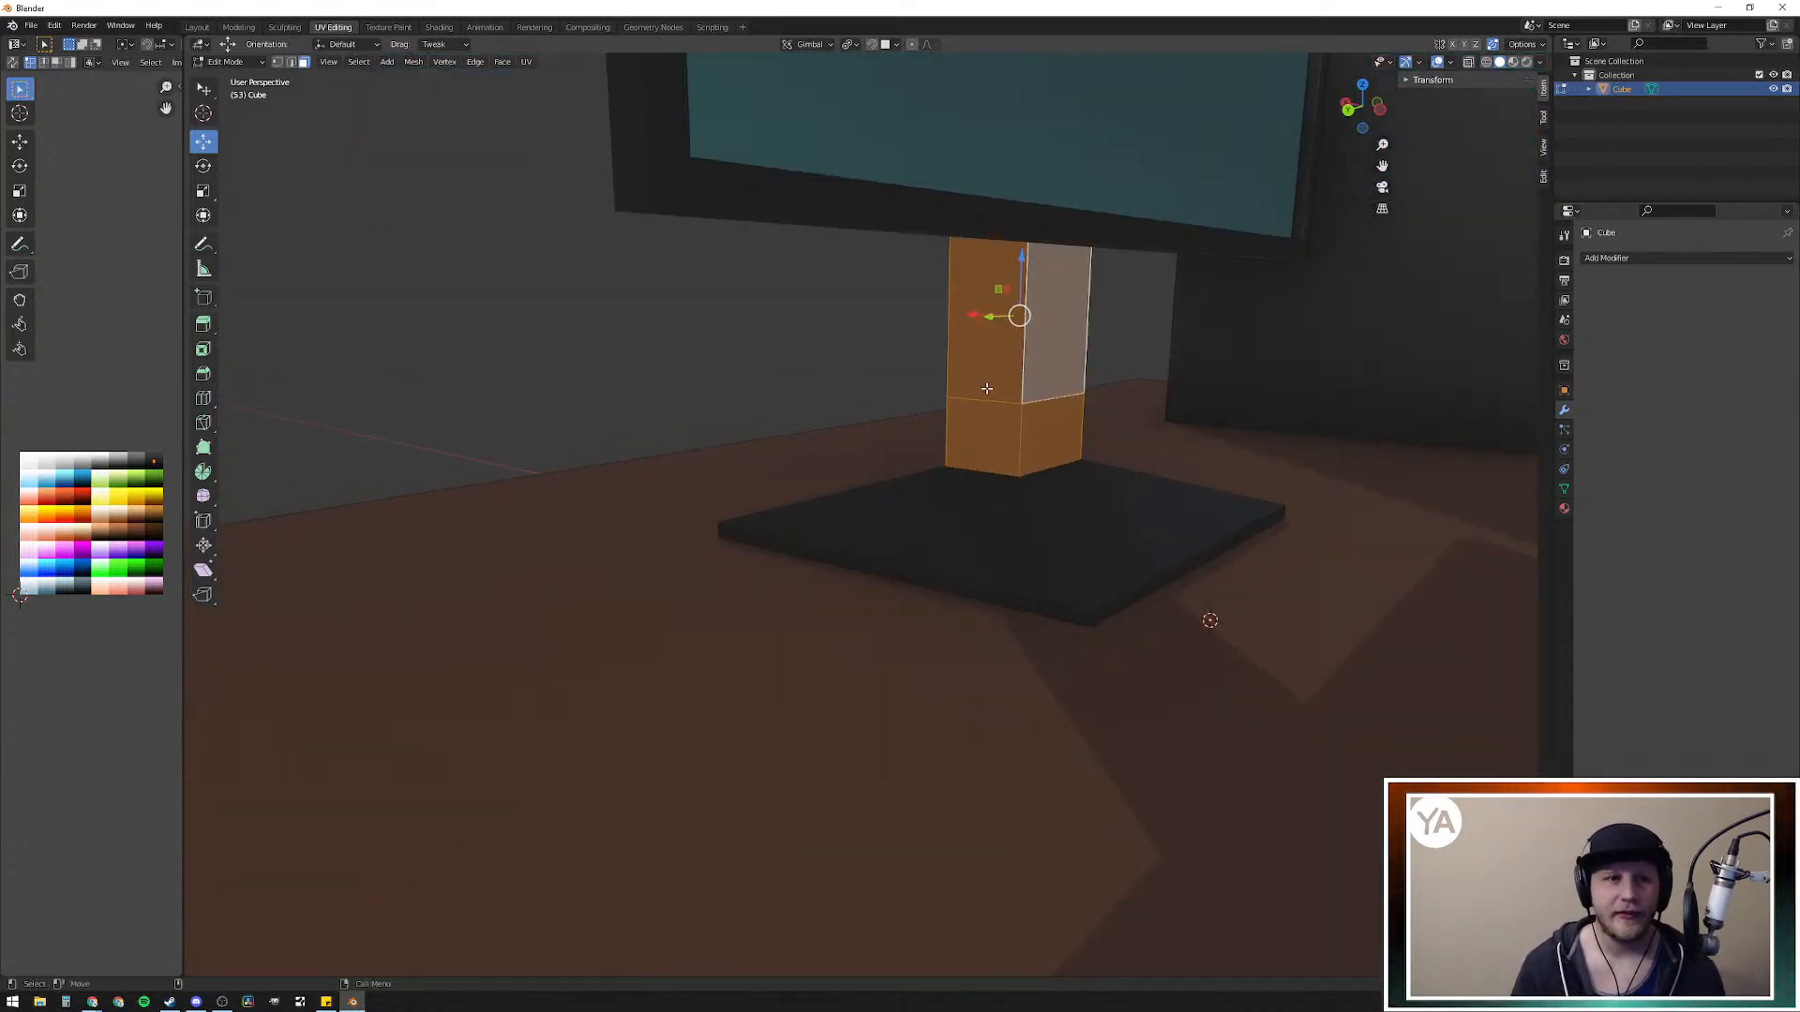
Step: Cycle the post selection through vertex, edge and face modes, end in edge mode, and inspect the post from the front and side
{"action": "key", "text": "1"}
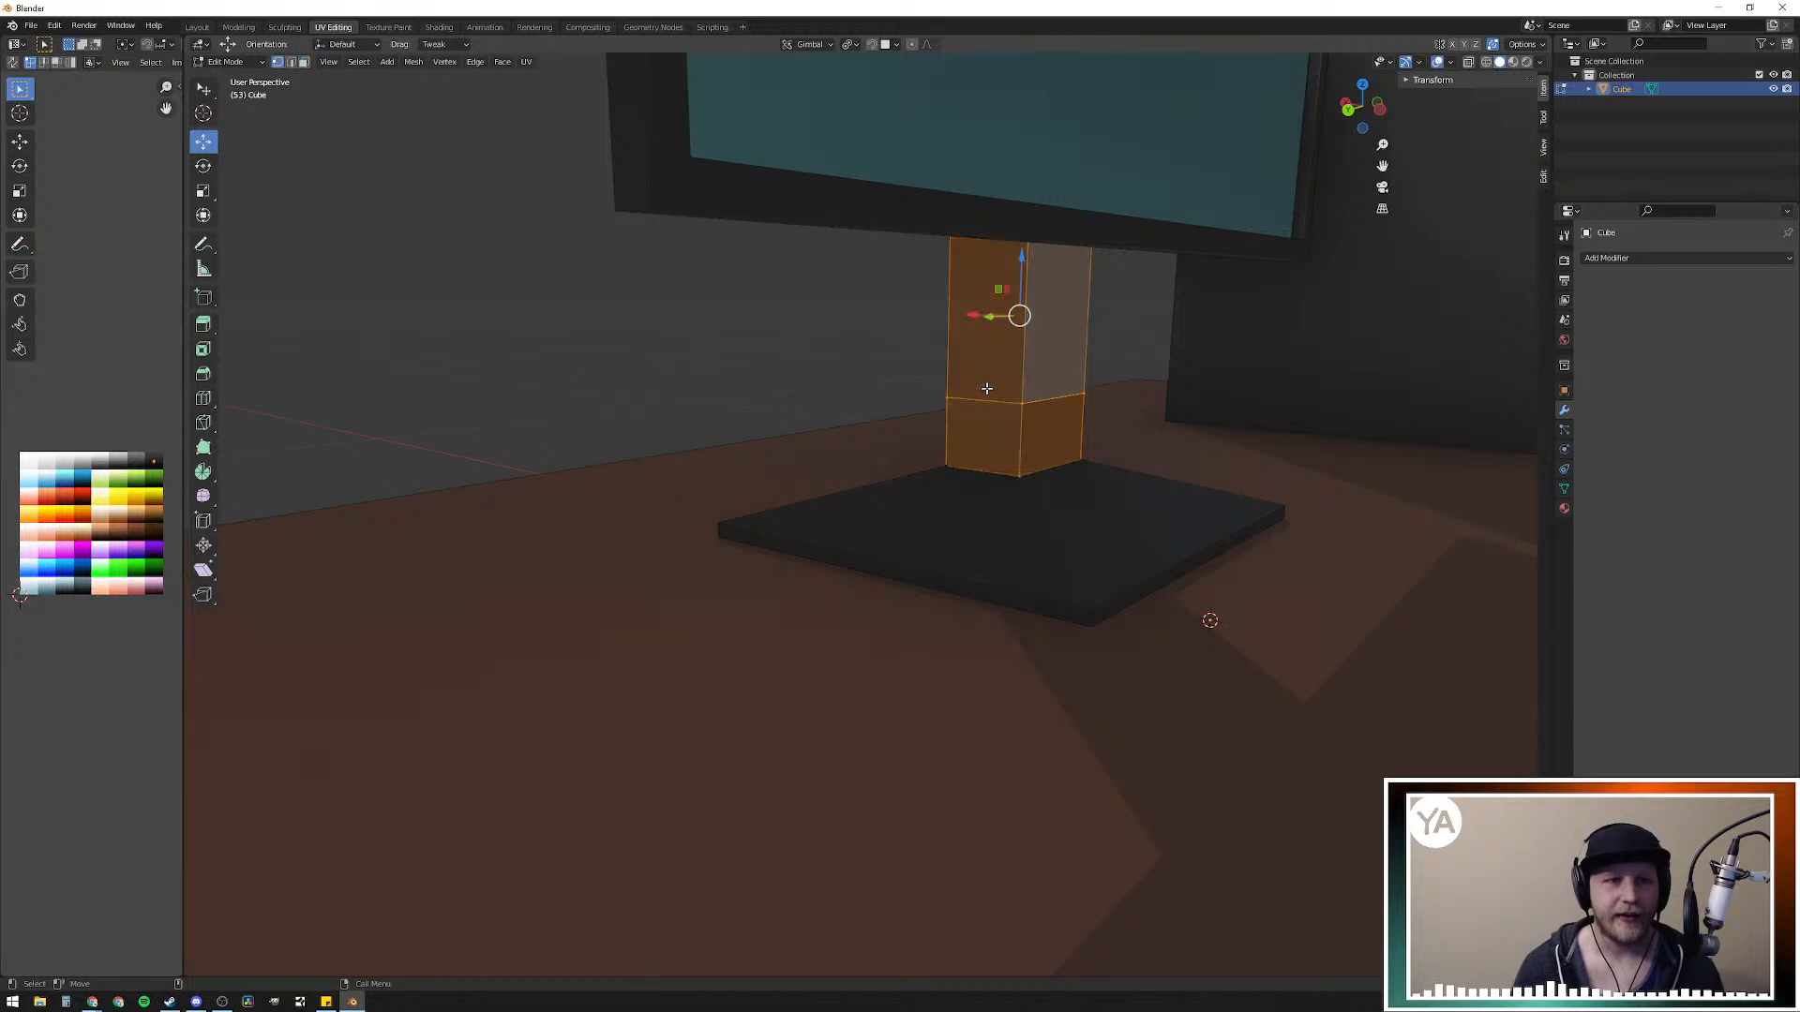
{"action": "key", "text": "2"}
{"action": "key", "text": "3"}
{"action": "key", "text": "1"}
{"action": "key", "text": "2"}
{"action": "key", "text": "3"}
{"action": "key", "text": "1"}
{"action": "key", "text": "2"}
{"action": "key", "text": "3"}
{"action": "key", "text": "2"}
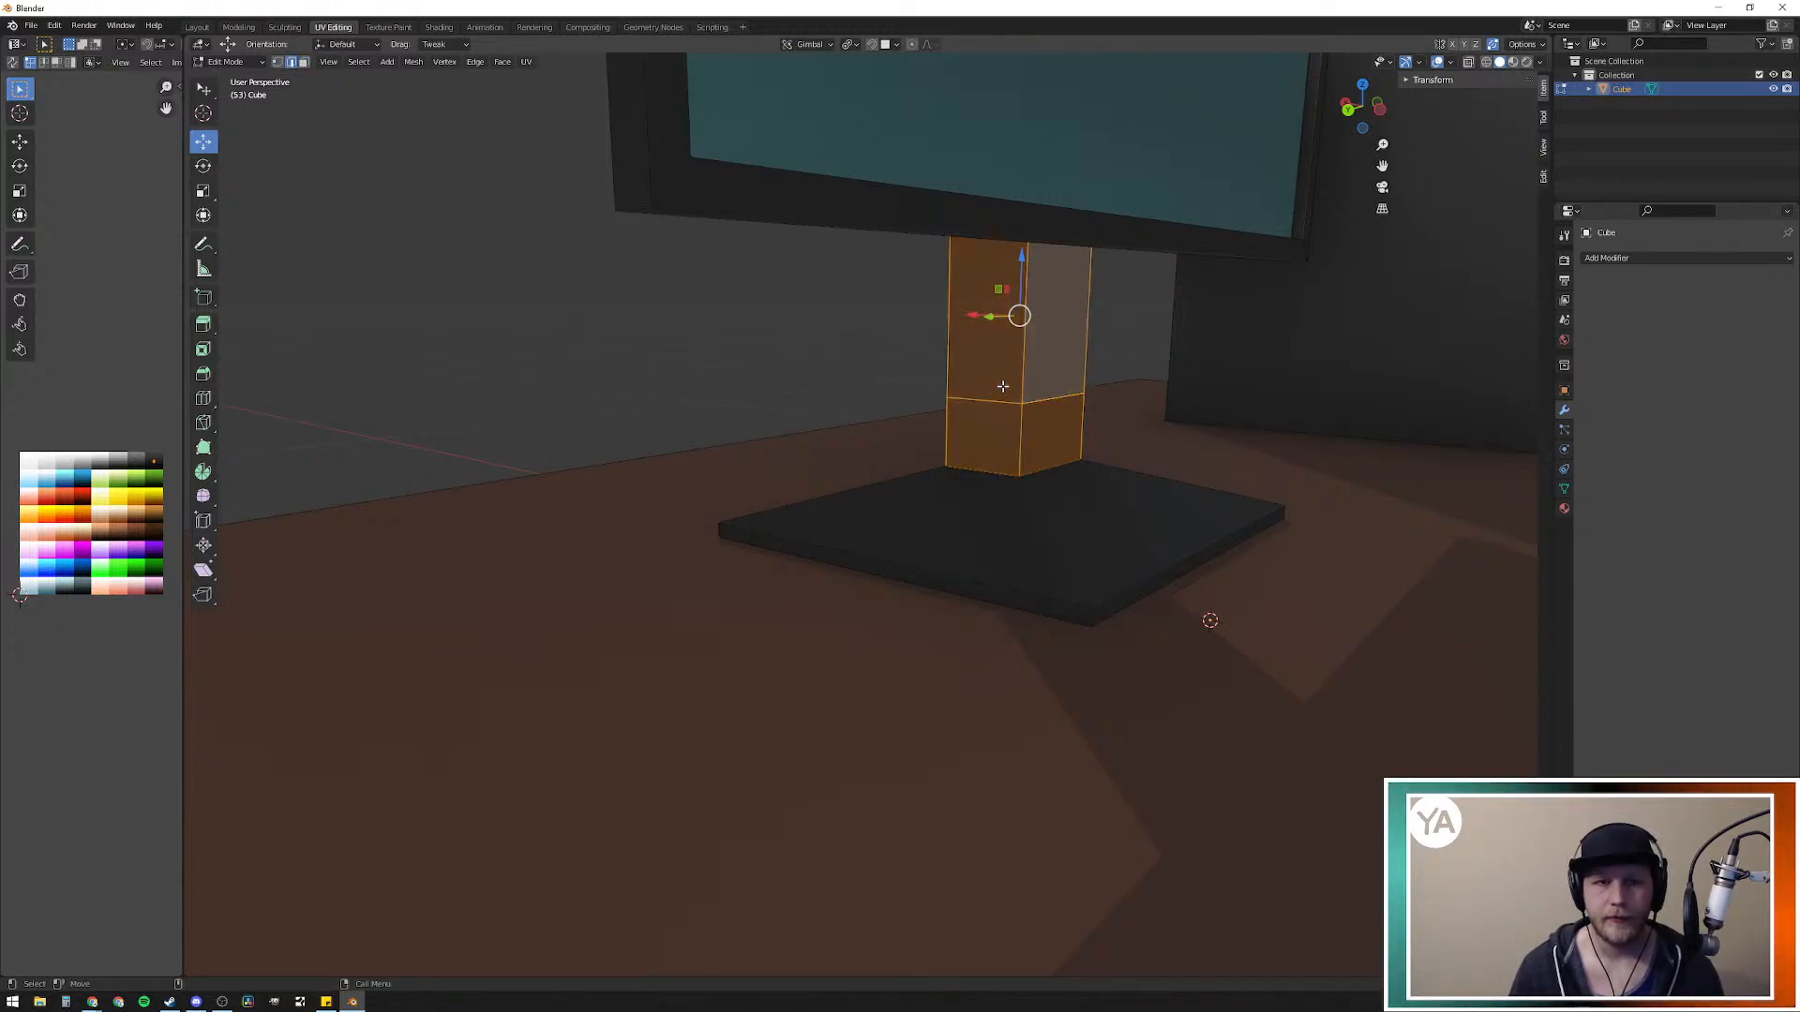
{"action": "middle_click_drag", "start_coordinate": [1048, 438], "coordinate": [1092, 498]}
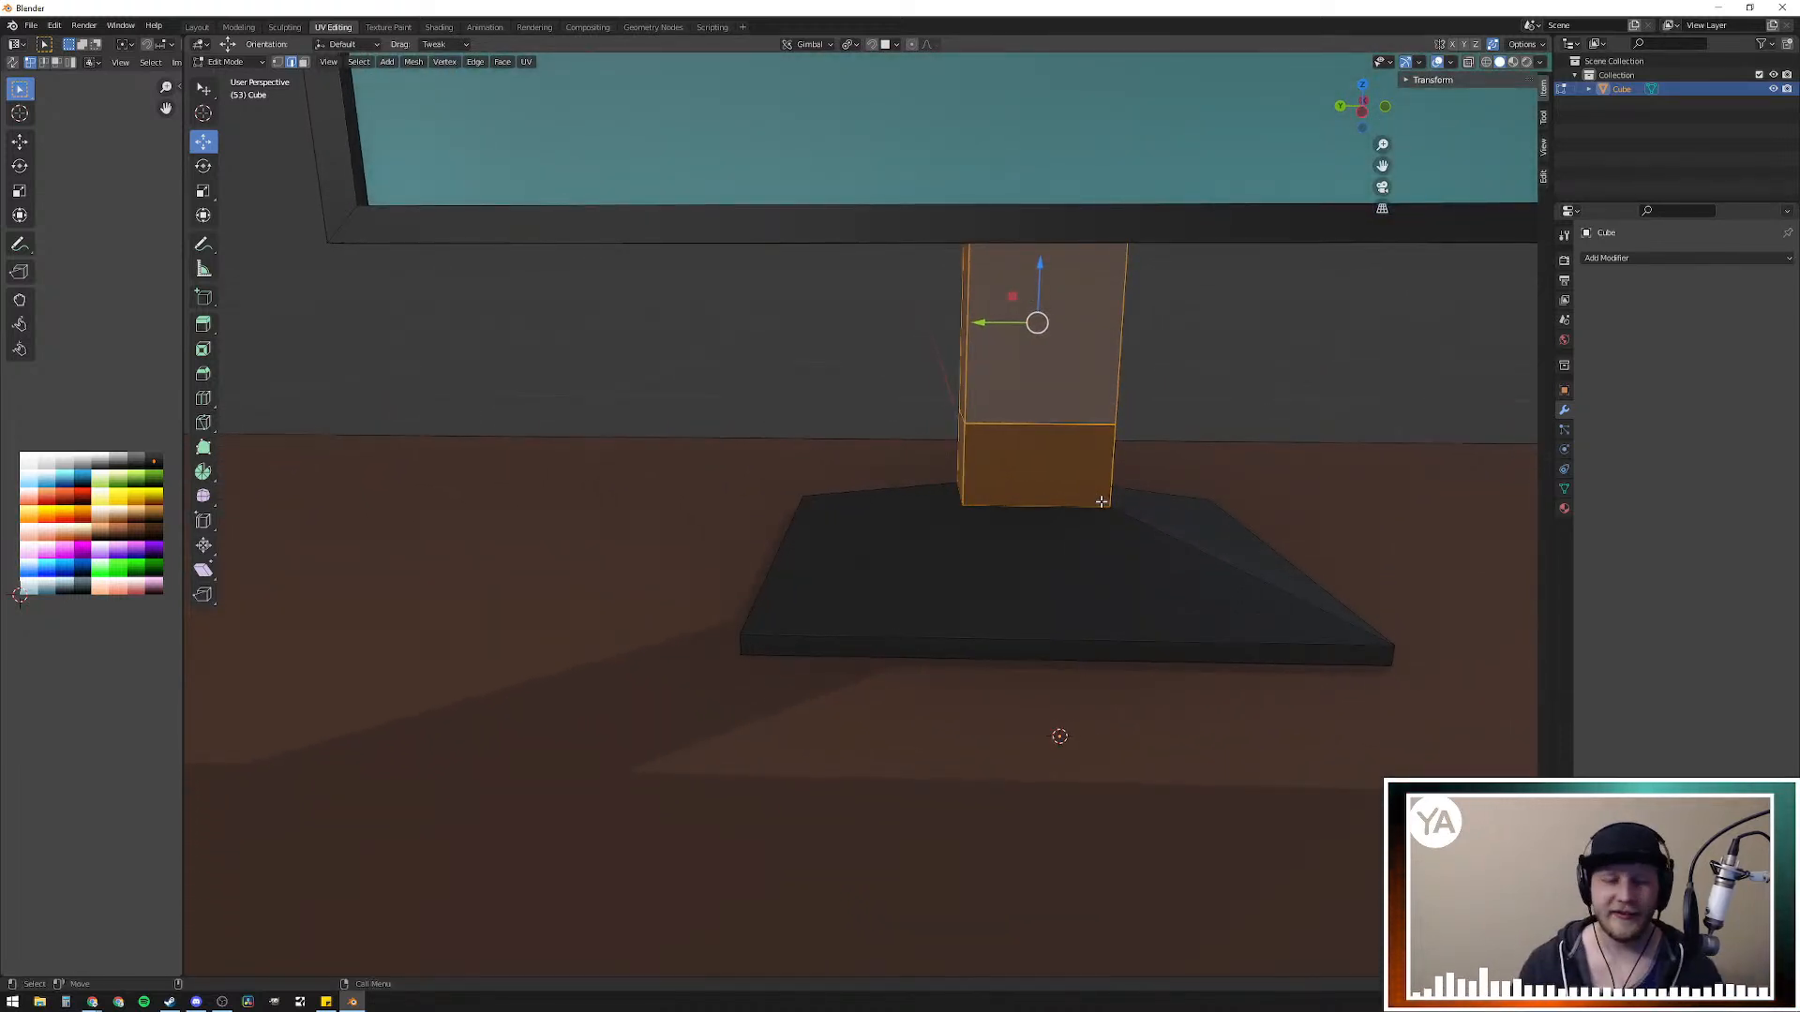
{"action": "middle_click_drag", "start_coordinate": [1231, 471], "coordinate": [900, 436]}
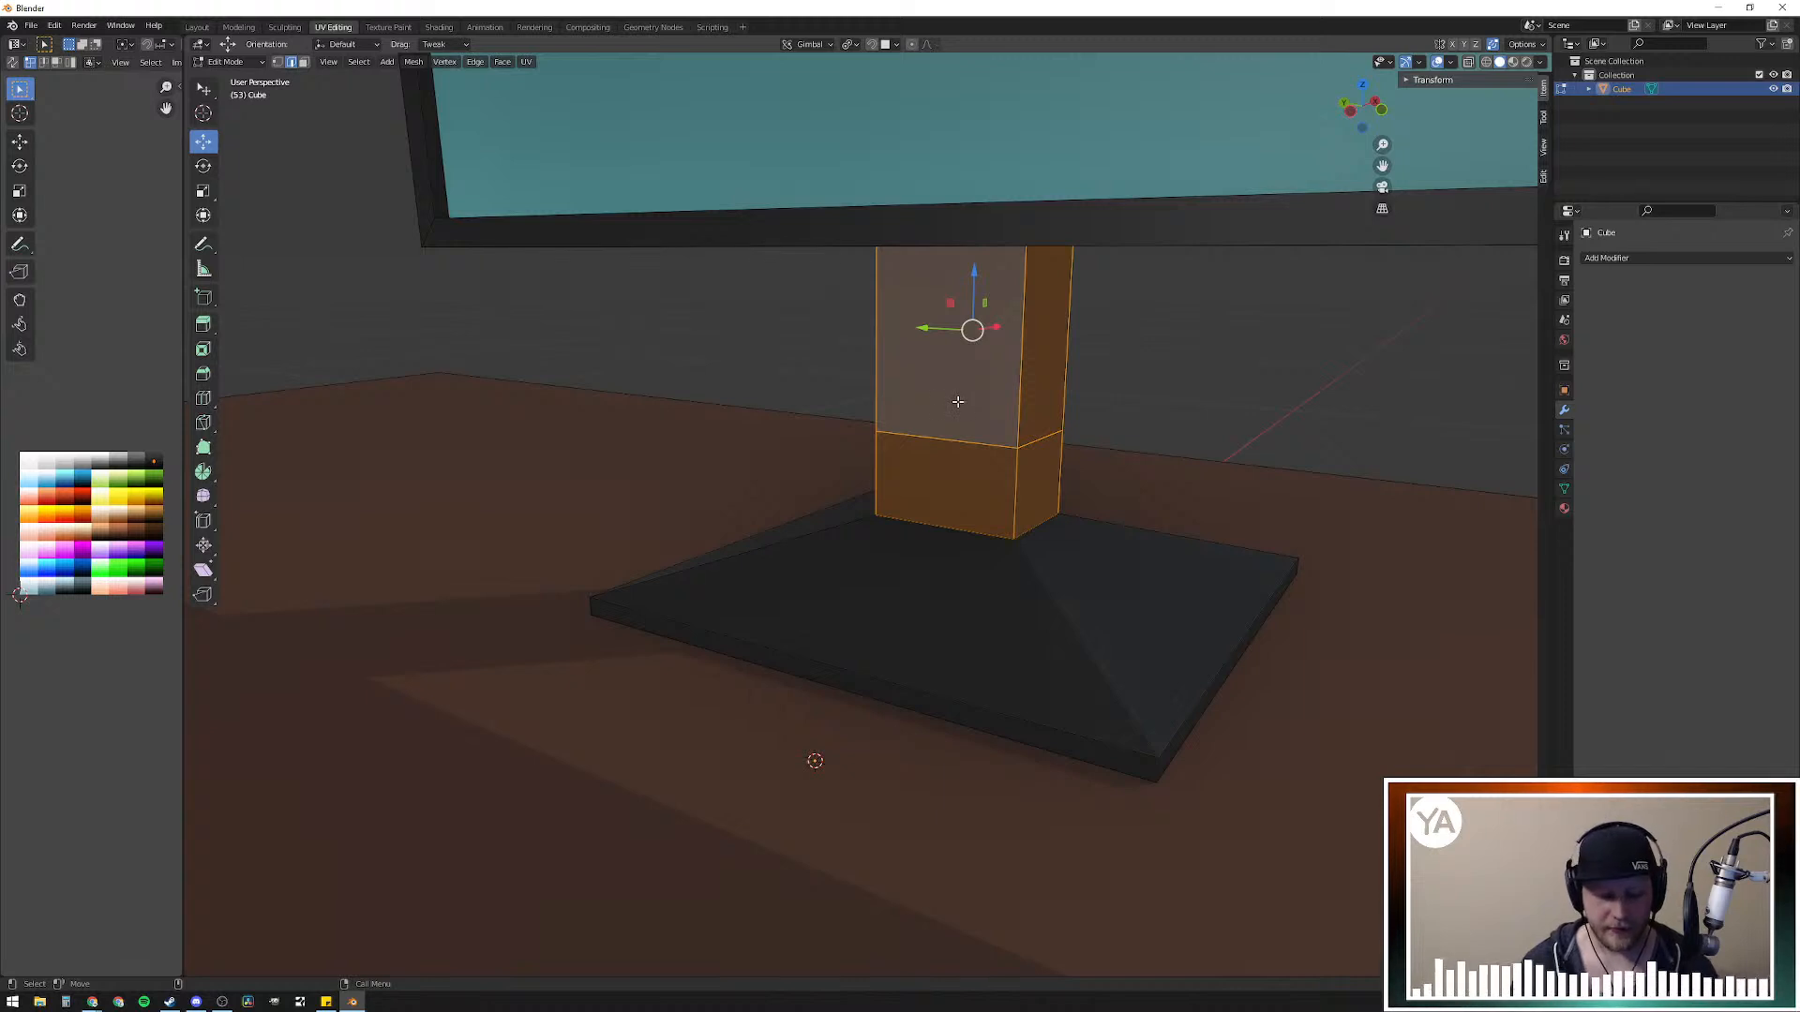
Step: Try merging the selected post geometry at its center, and undo the merge
{"action": "key", "text": "m"}
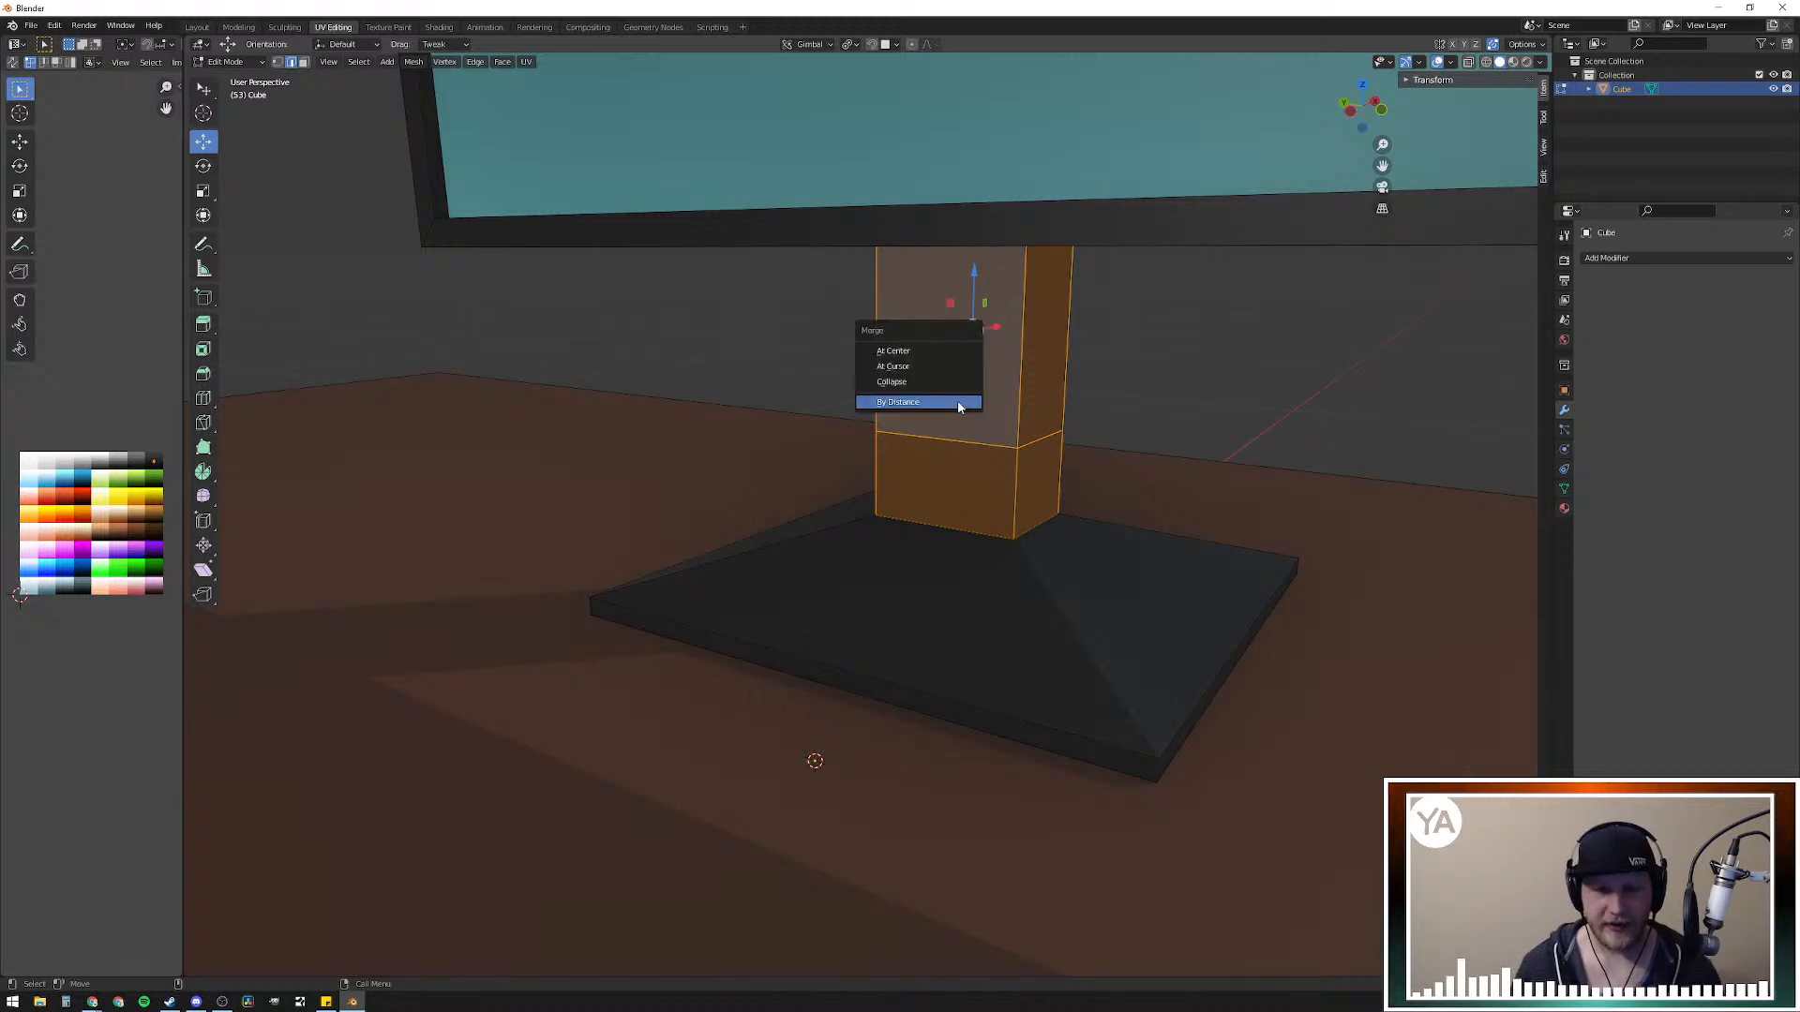
{"action": "left_click", "coordinate": [918, 352]}
{"action": "key", "text": "ctrl+z"}
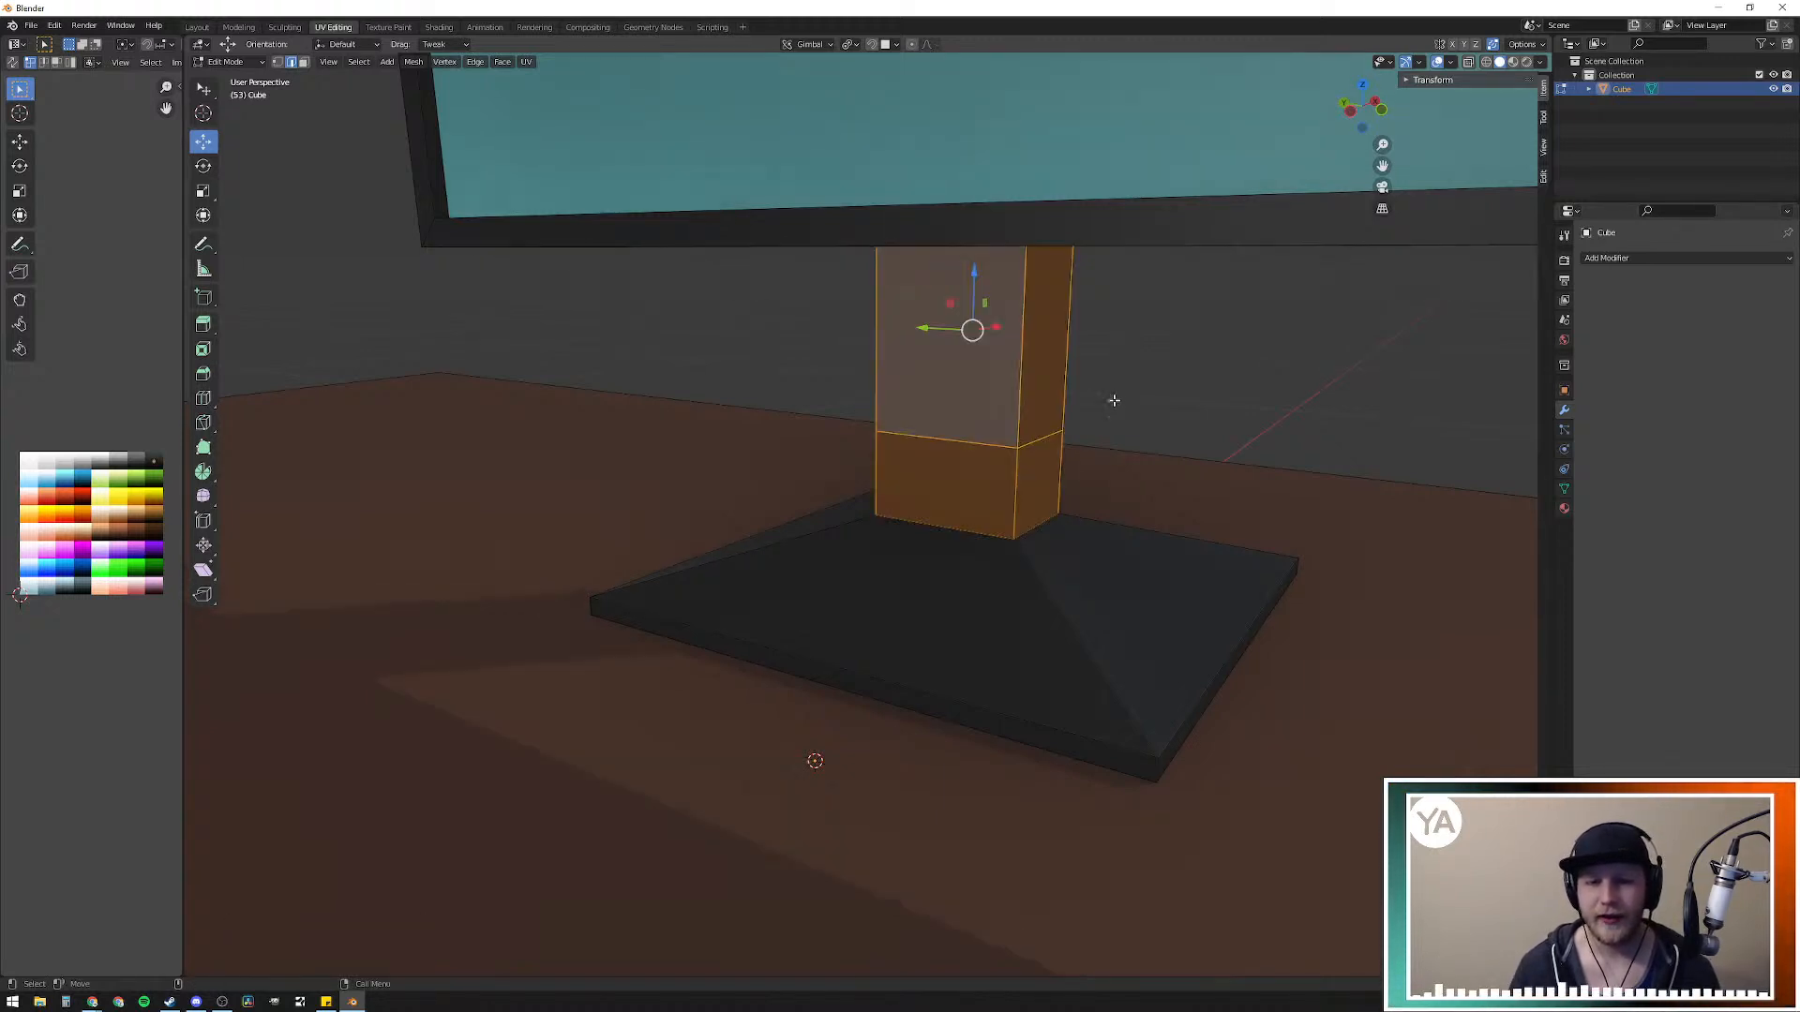
Step: Open the merge options for the selected post geometry
{"action": "key", "text": "m"}
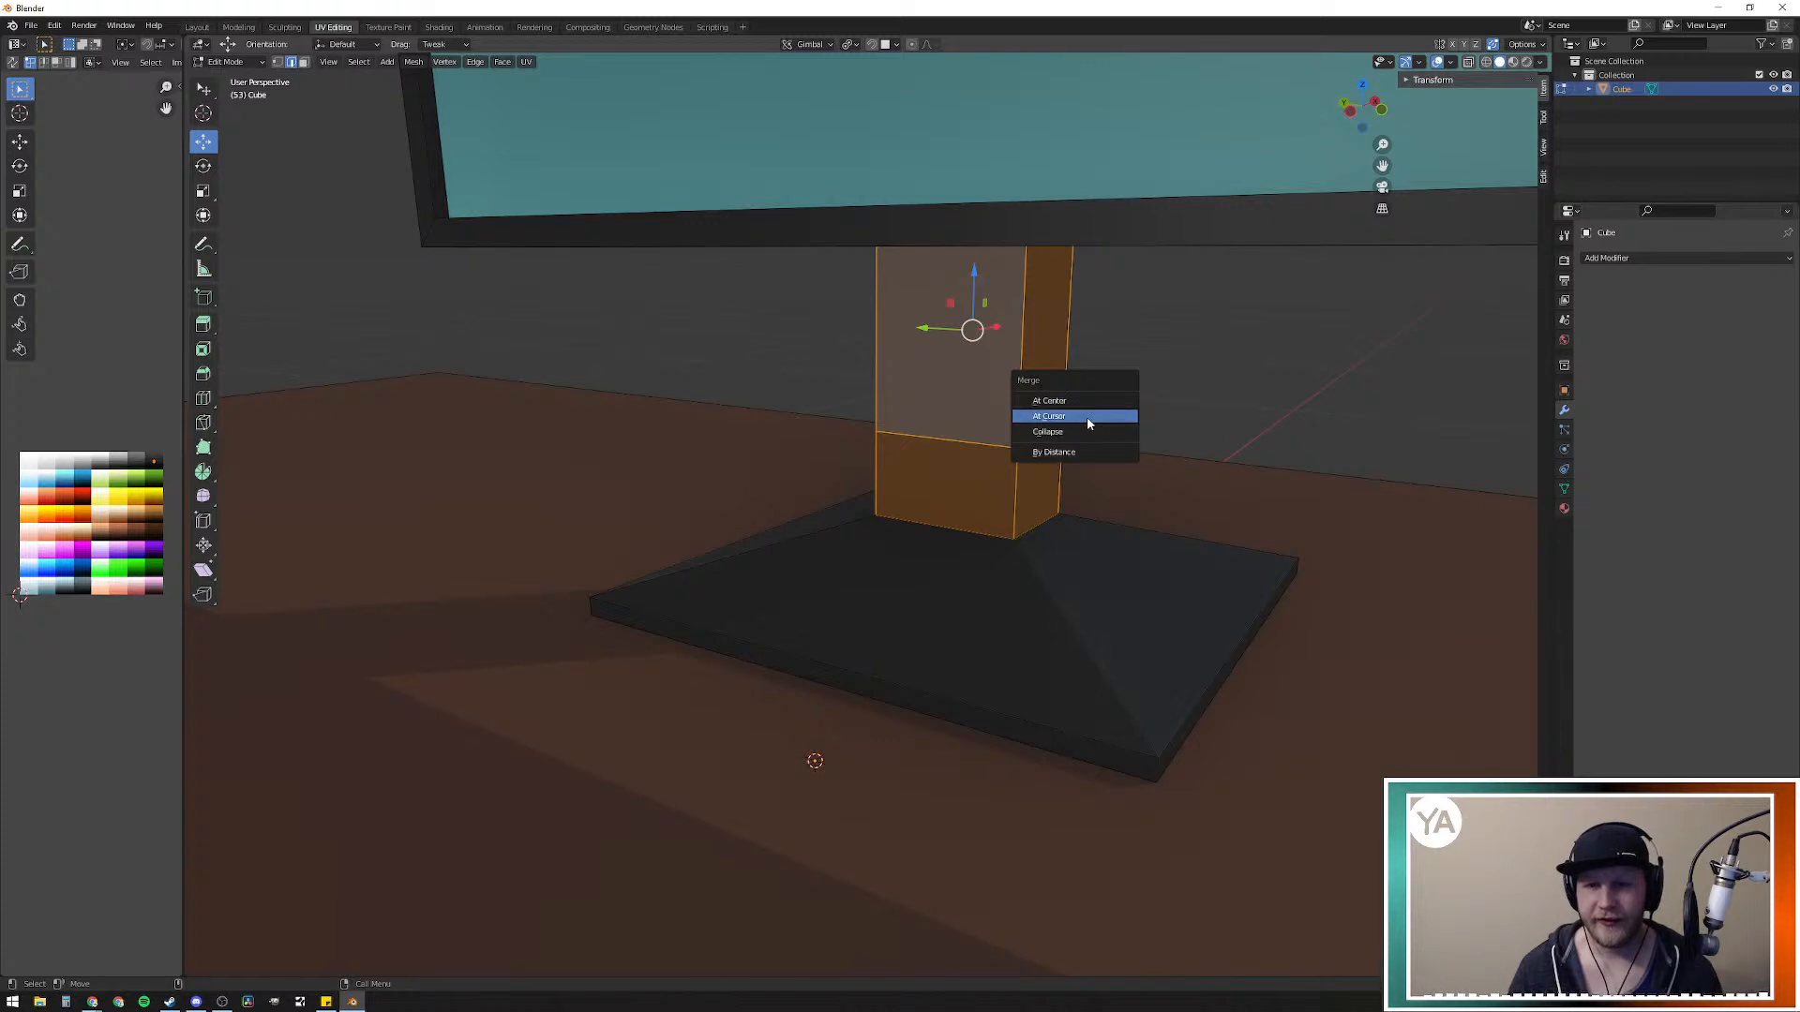
Step: Try collapsing the selected vertices of the monitor stand's neck, undo it, and merge them by distance instead
{"action": "left_click", "coordinate": [1043, 431]}
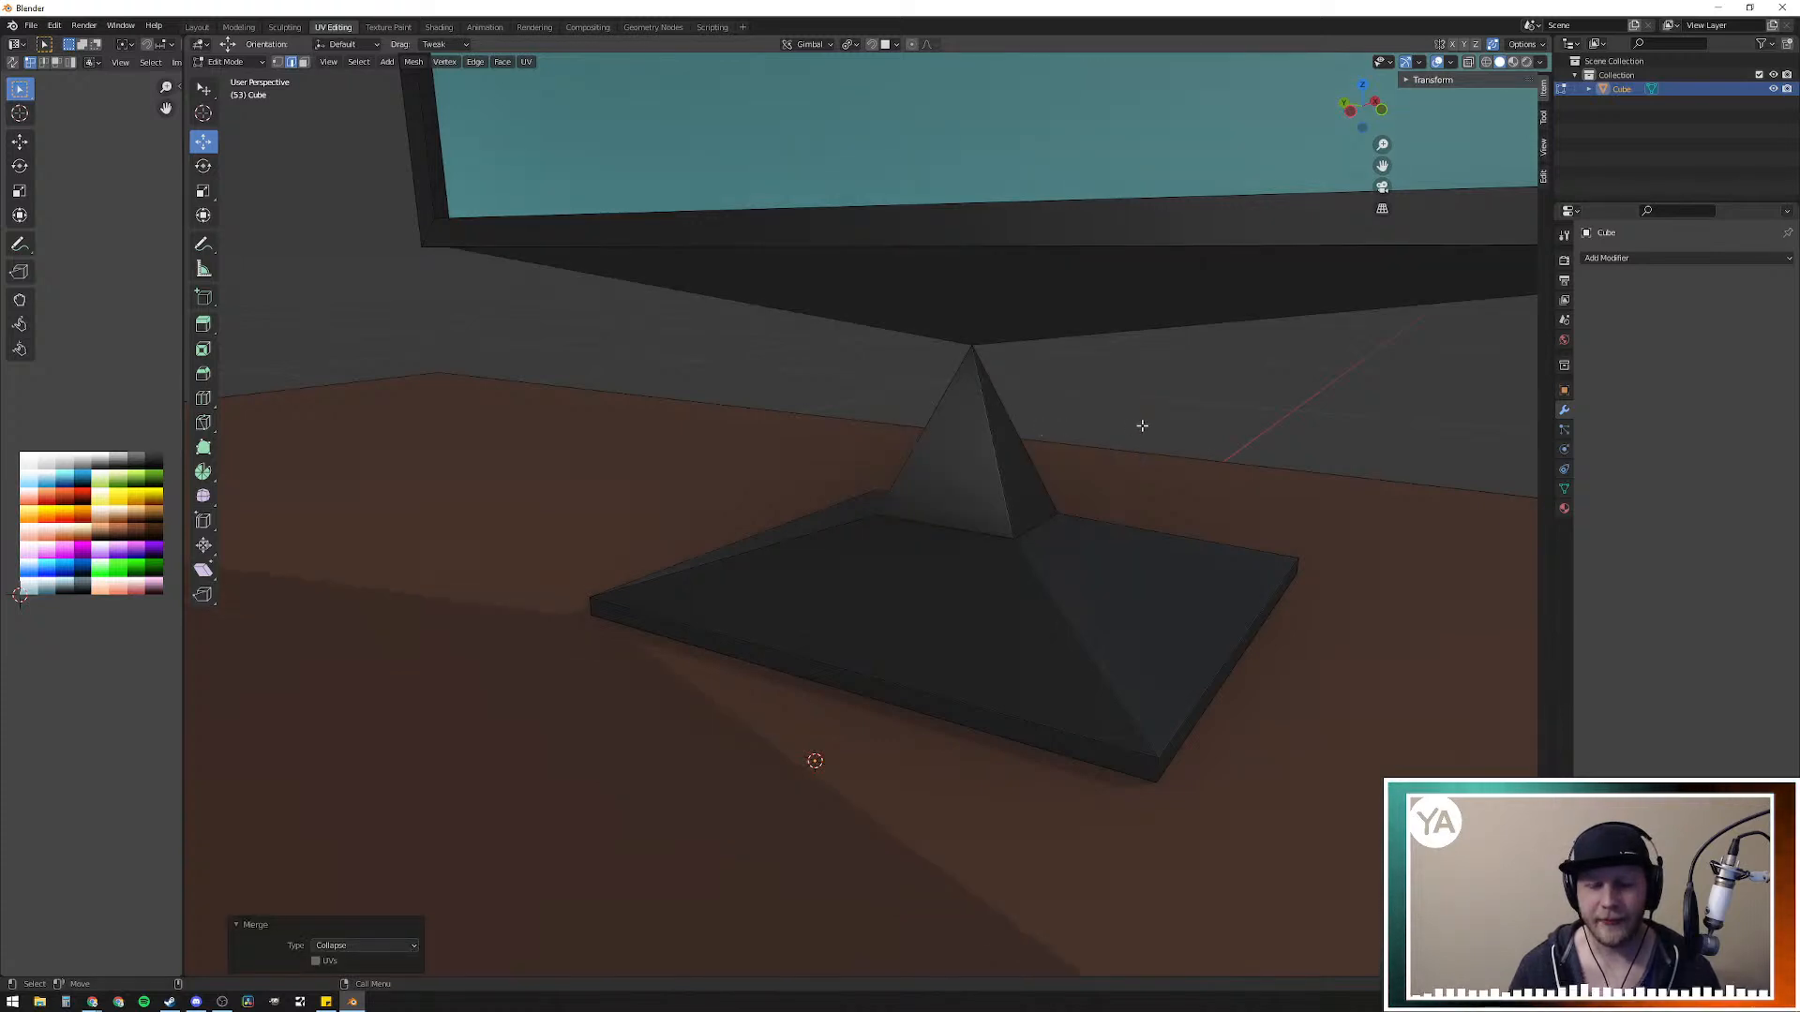
{"action": "key", "text": "ctrl+z"}
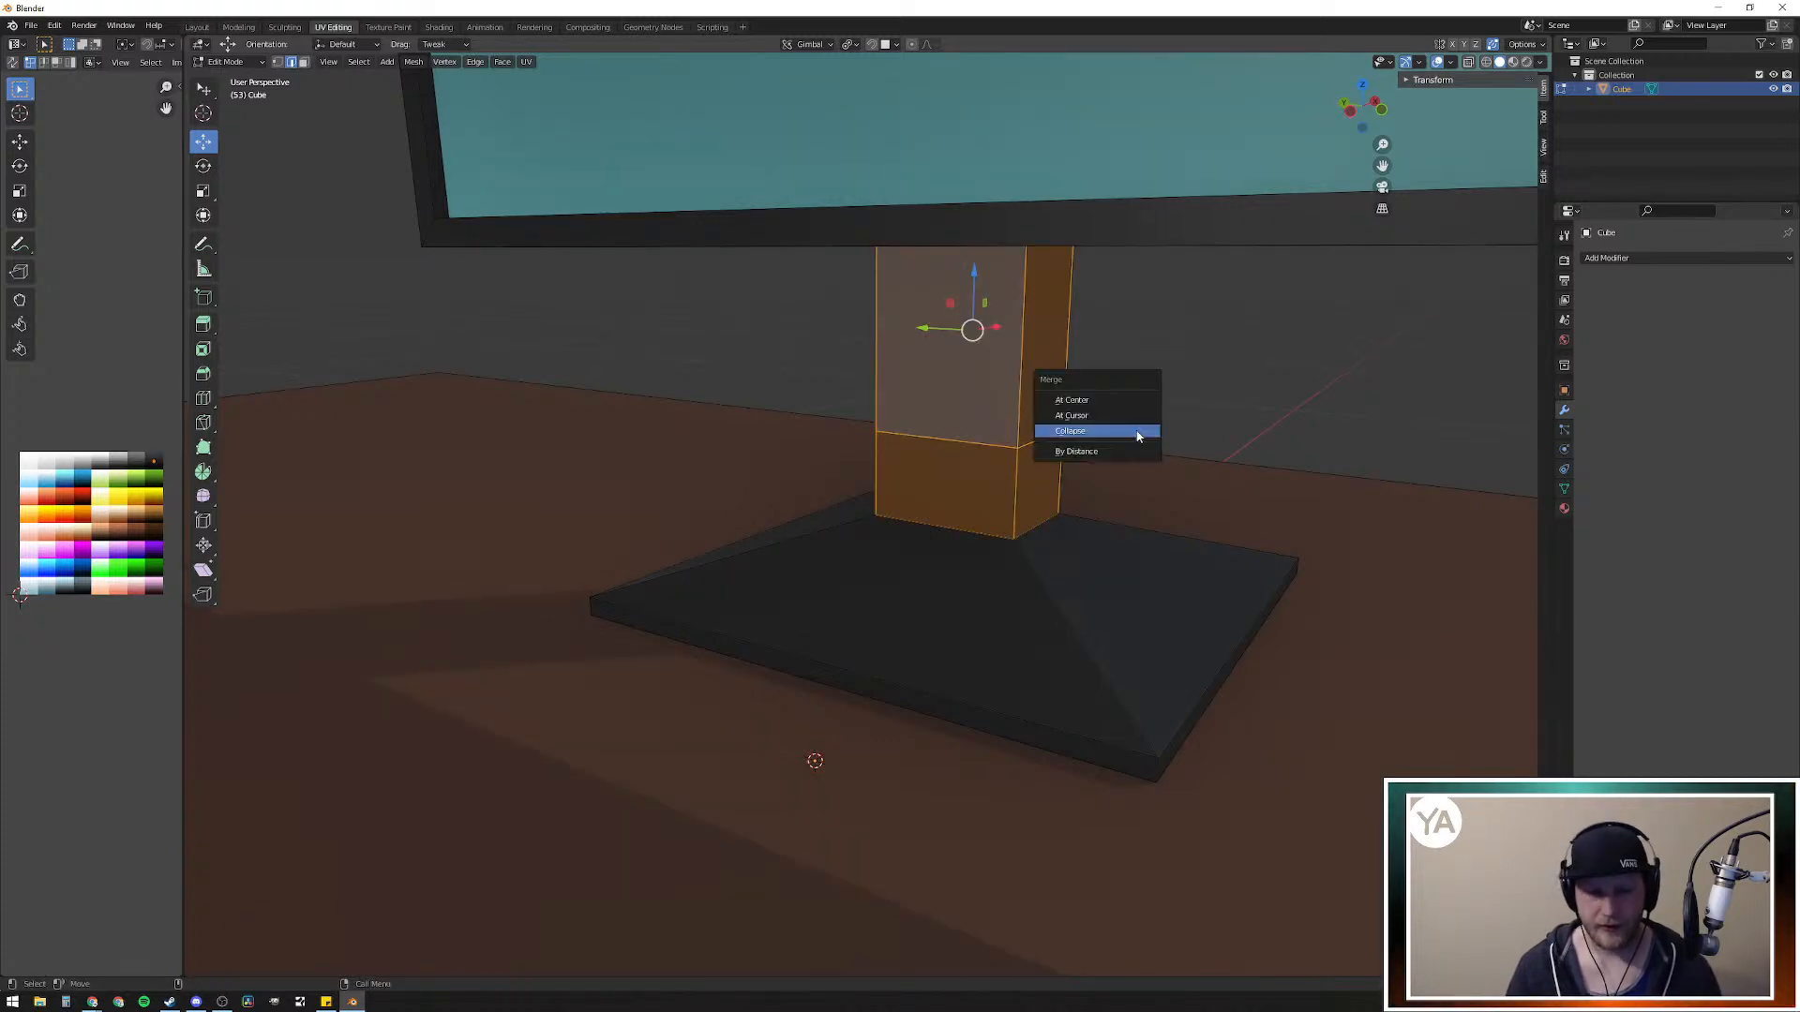
{"action": "key", "text": "m"}
{"action": "left_click", "coordinate": [1108, 442]}
{"action": "middle_click_drag", "start_coordinate": [1133, 432], "coordinate": [1052, 468]}
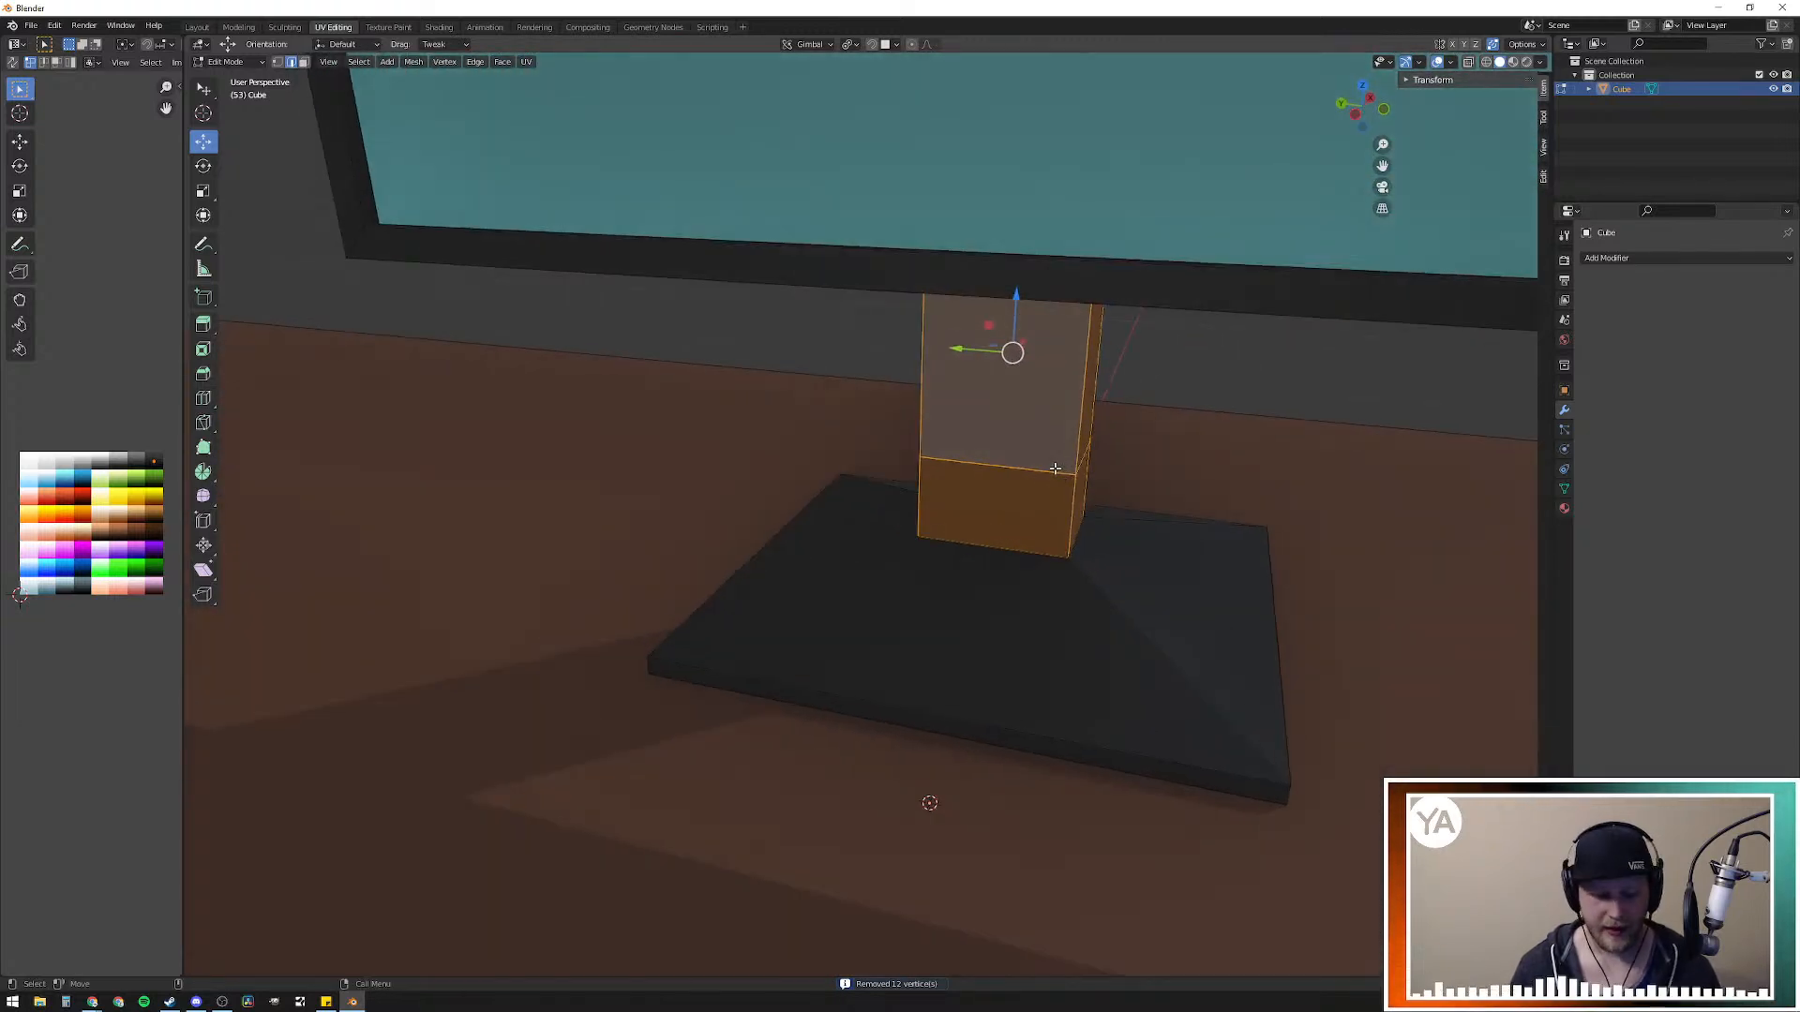
Step: Try triangulating the selected neck faces, undo it, and try joining their vertices with a connecting edge
{"action": "key", "text": "t"}
{"action": "key", "text": "t"}
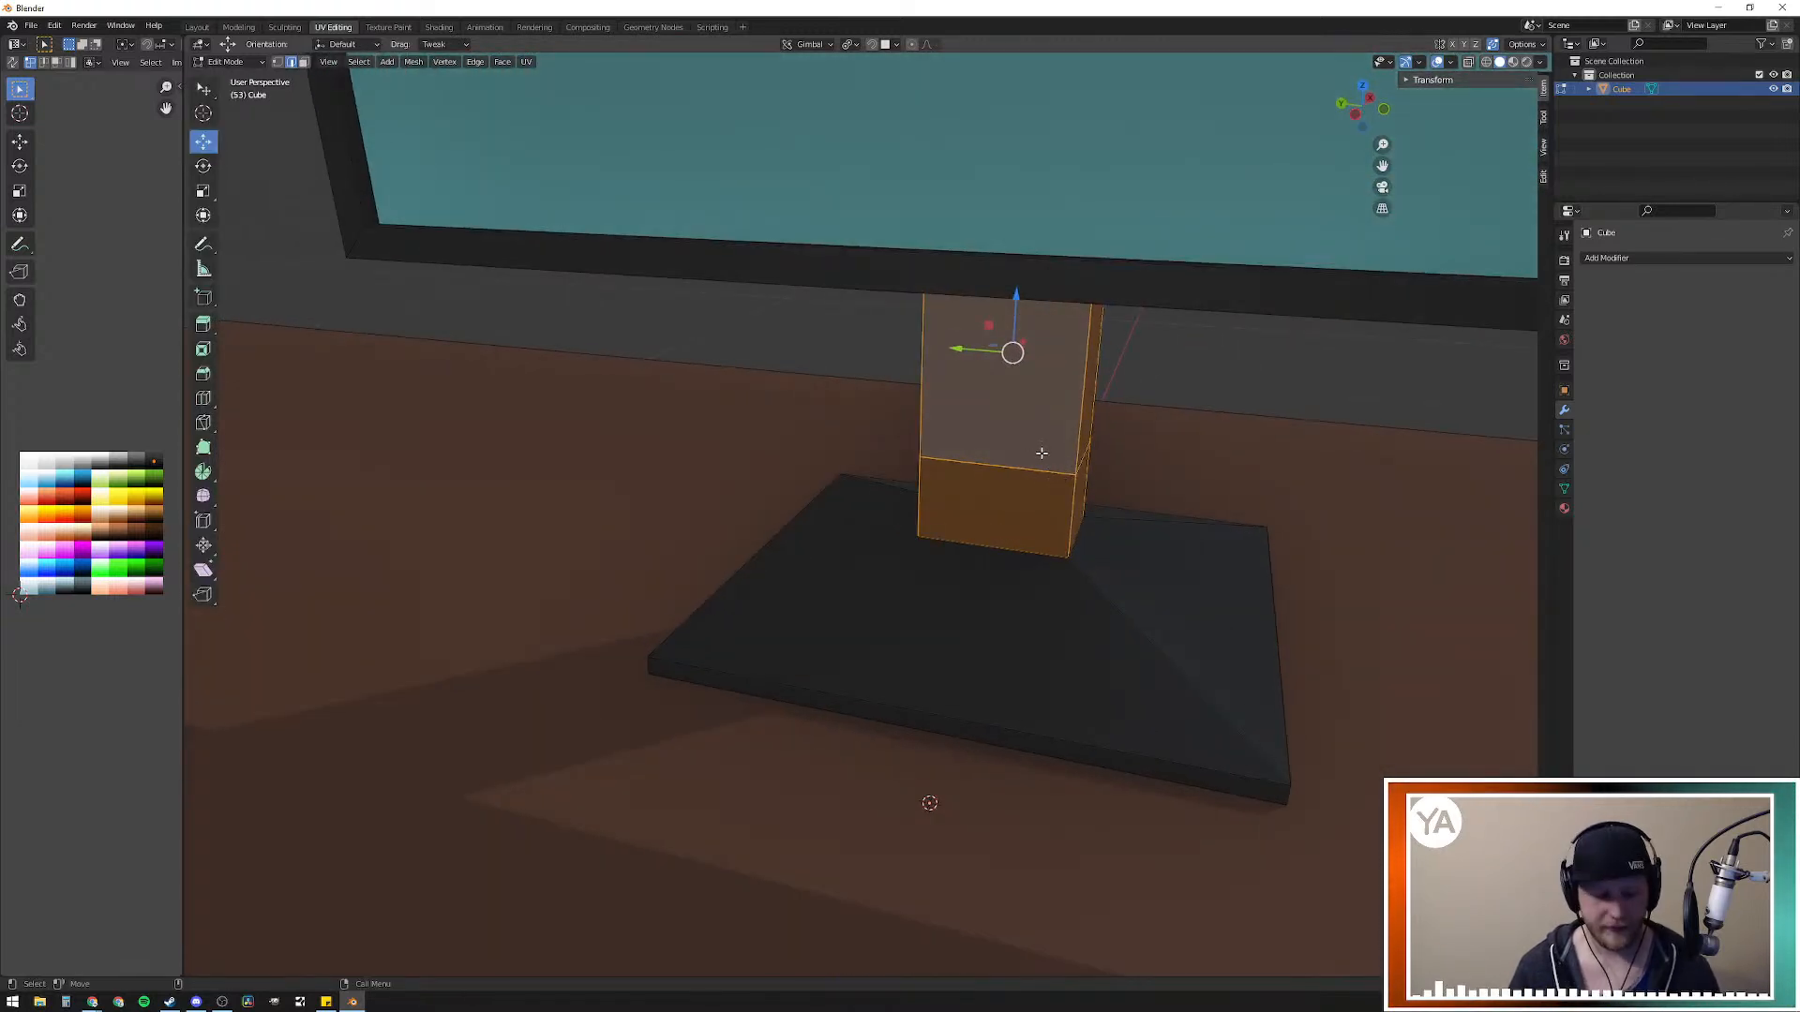
{"action": "key", "text": "ctrl+t"}
{"action": "key", "text": "ctrl+z"}
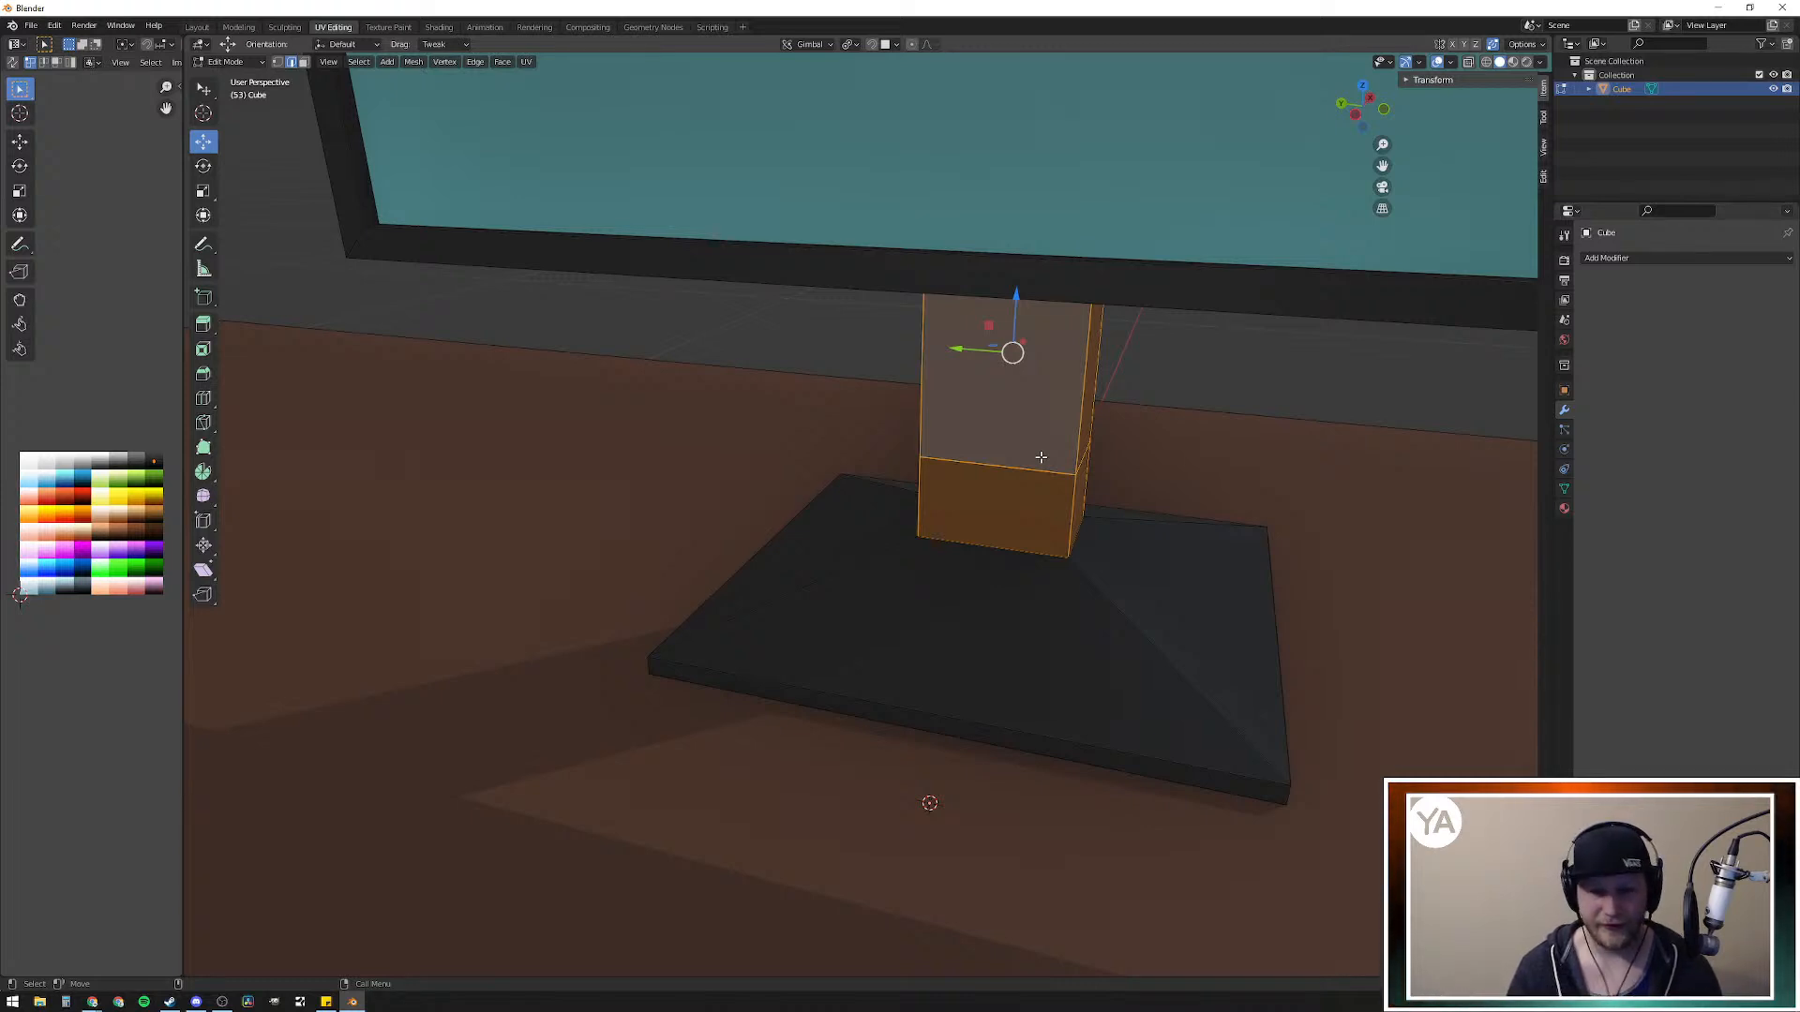
{"action": "key", "text": "j"}
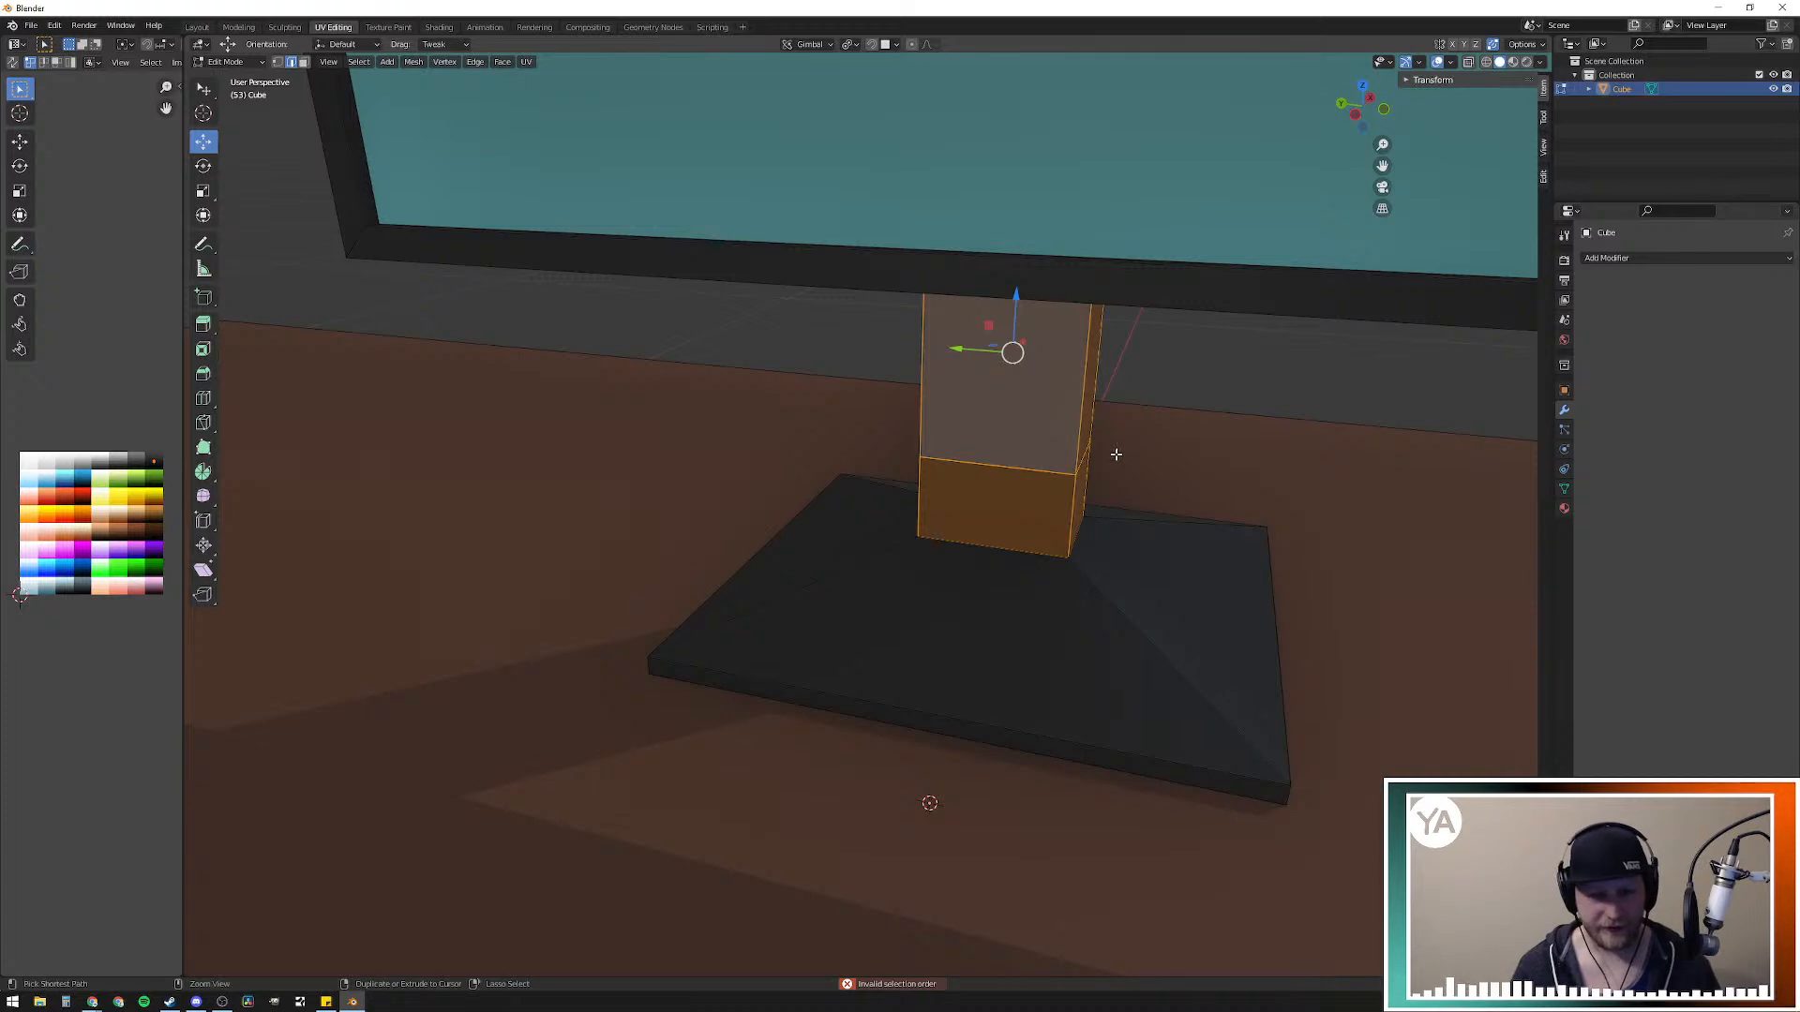
{"action": "mouse_move", "coordinate": [1067, 450]}
{"action": "middle_mouse_down"}
{"action": "mouse_move", "coordinate": [1162, 454]}
{"action": "mouse_move", "coordinate": [1072, 455]}
{"action": "middle_mouse_up"}
Step: Try clearing the seams and un-subdividing the selected edges on the monitor stand's neck
{"action": "right_click", "coordinate": [1031, 425]}
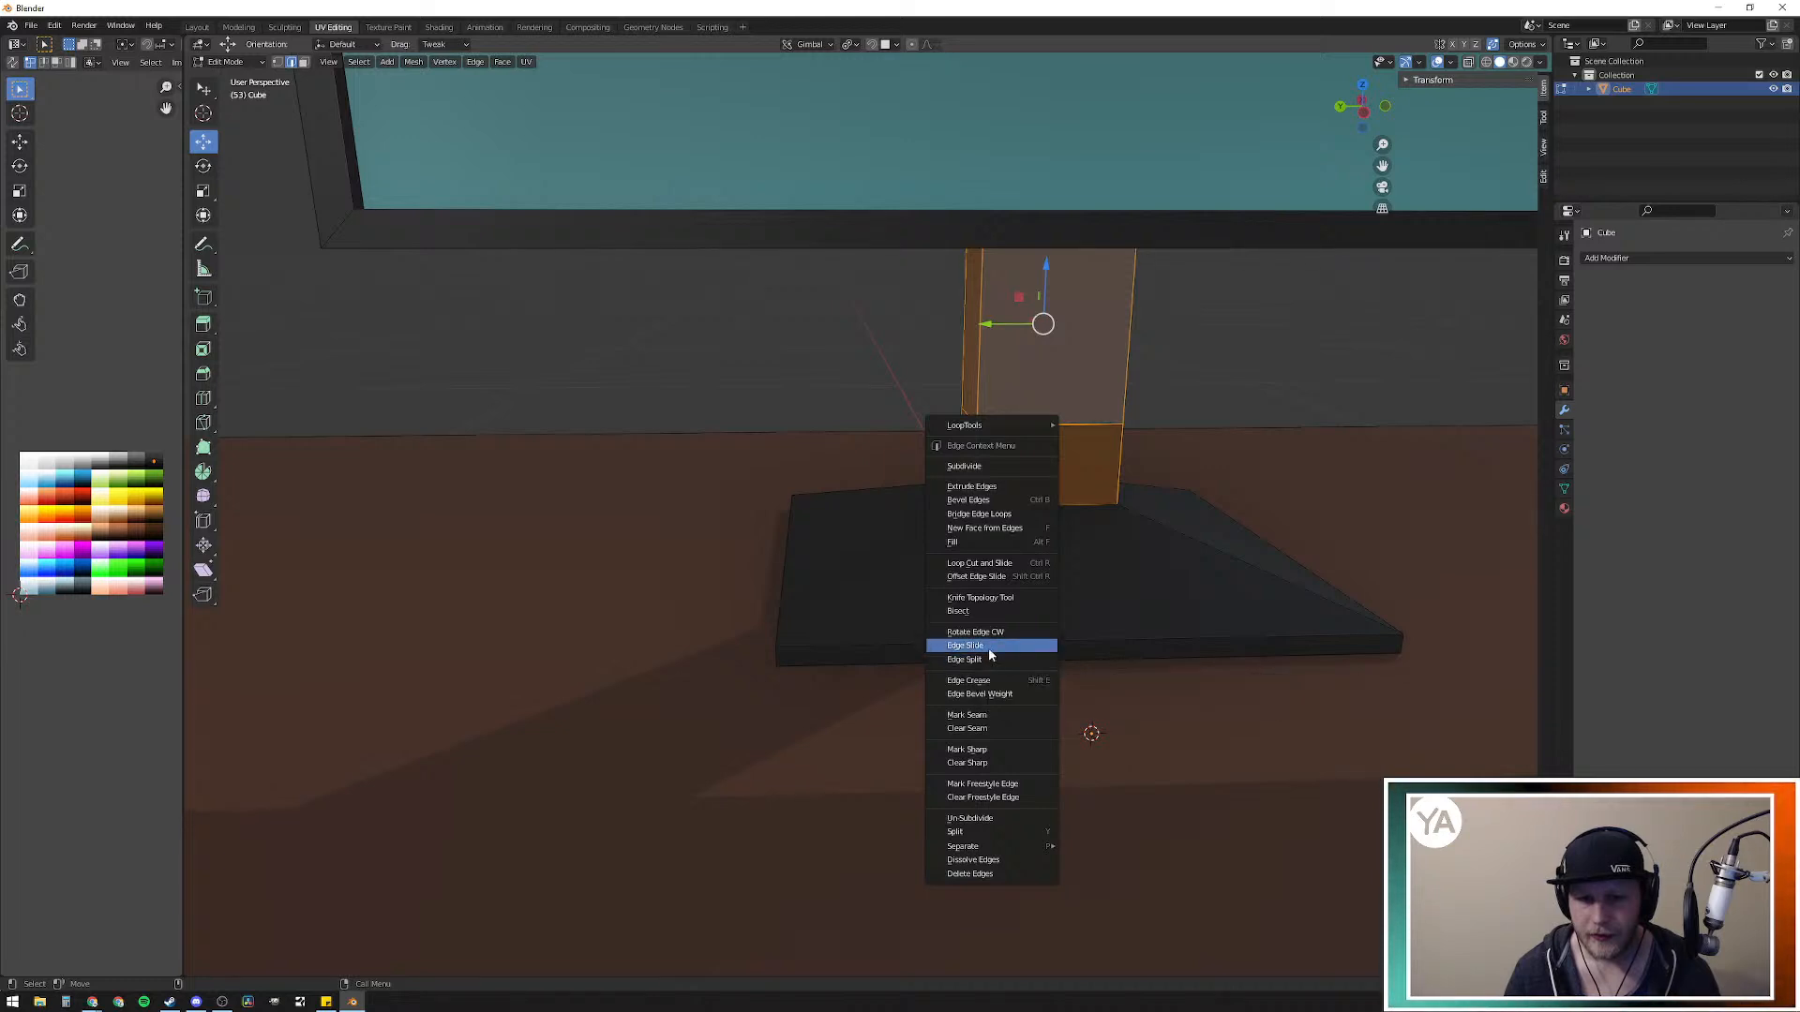
{"action": "left_click", "coordinate": [1008, 732]}
{"action": "right_click", "coordinate": [1065, 390]}
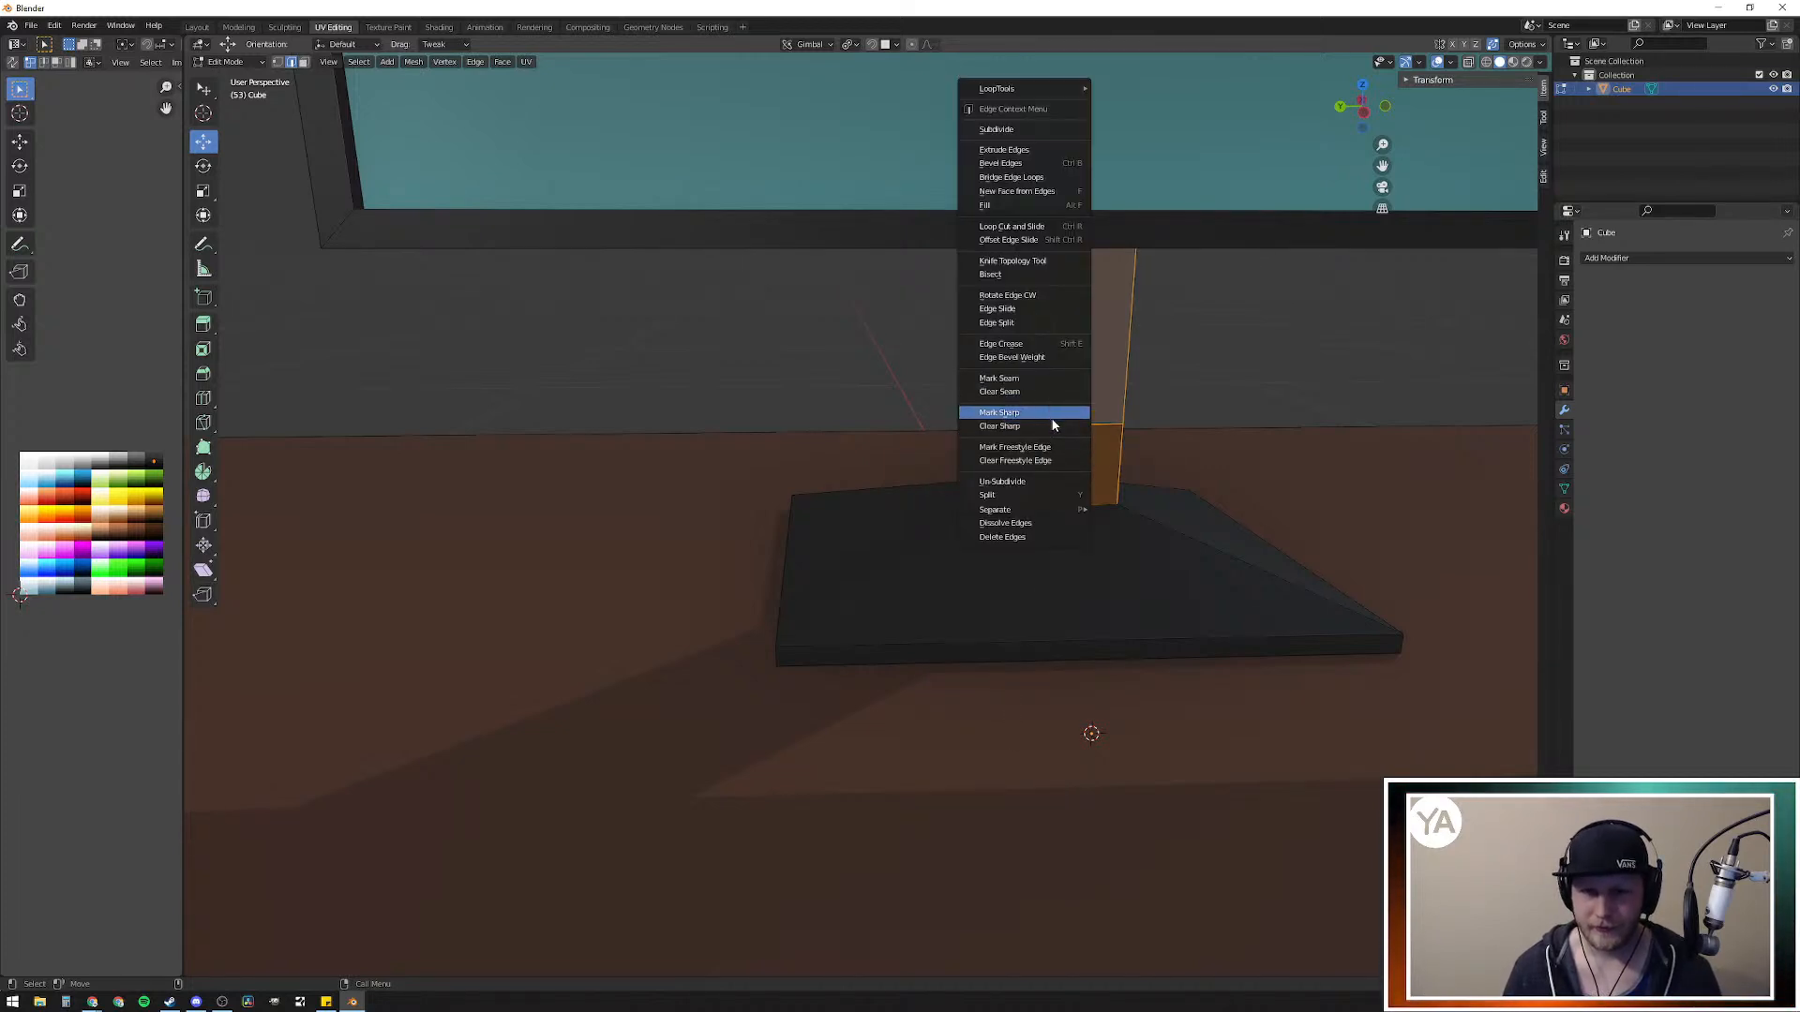
{"action": "left_click", "coordinate": [1056, 487]}
{"action": "middle_click_drag", "start_coordinate": [1432, 448], "coordinate": [1195, 529]}
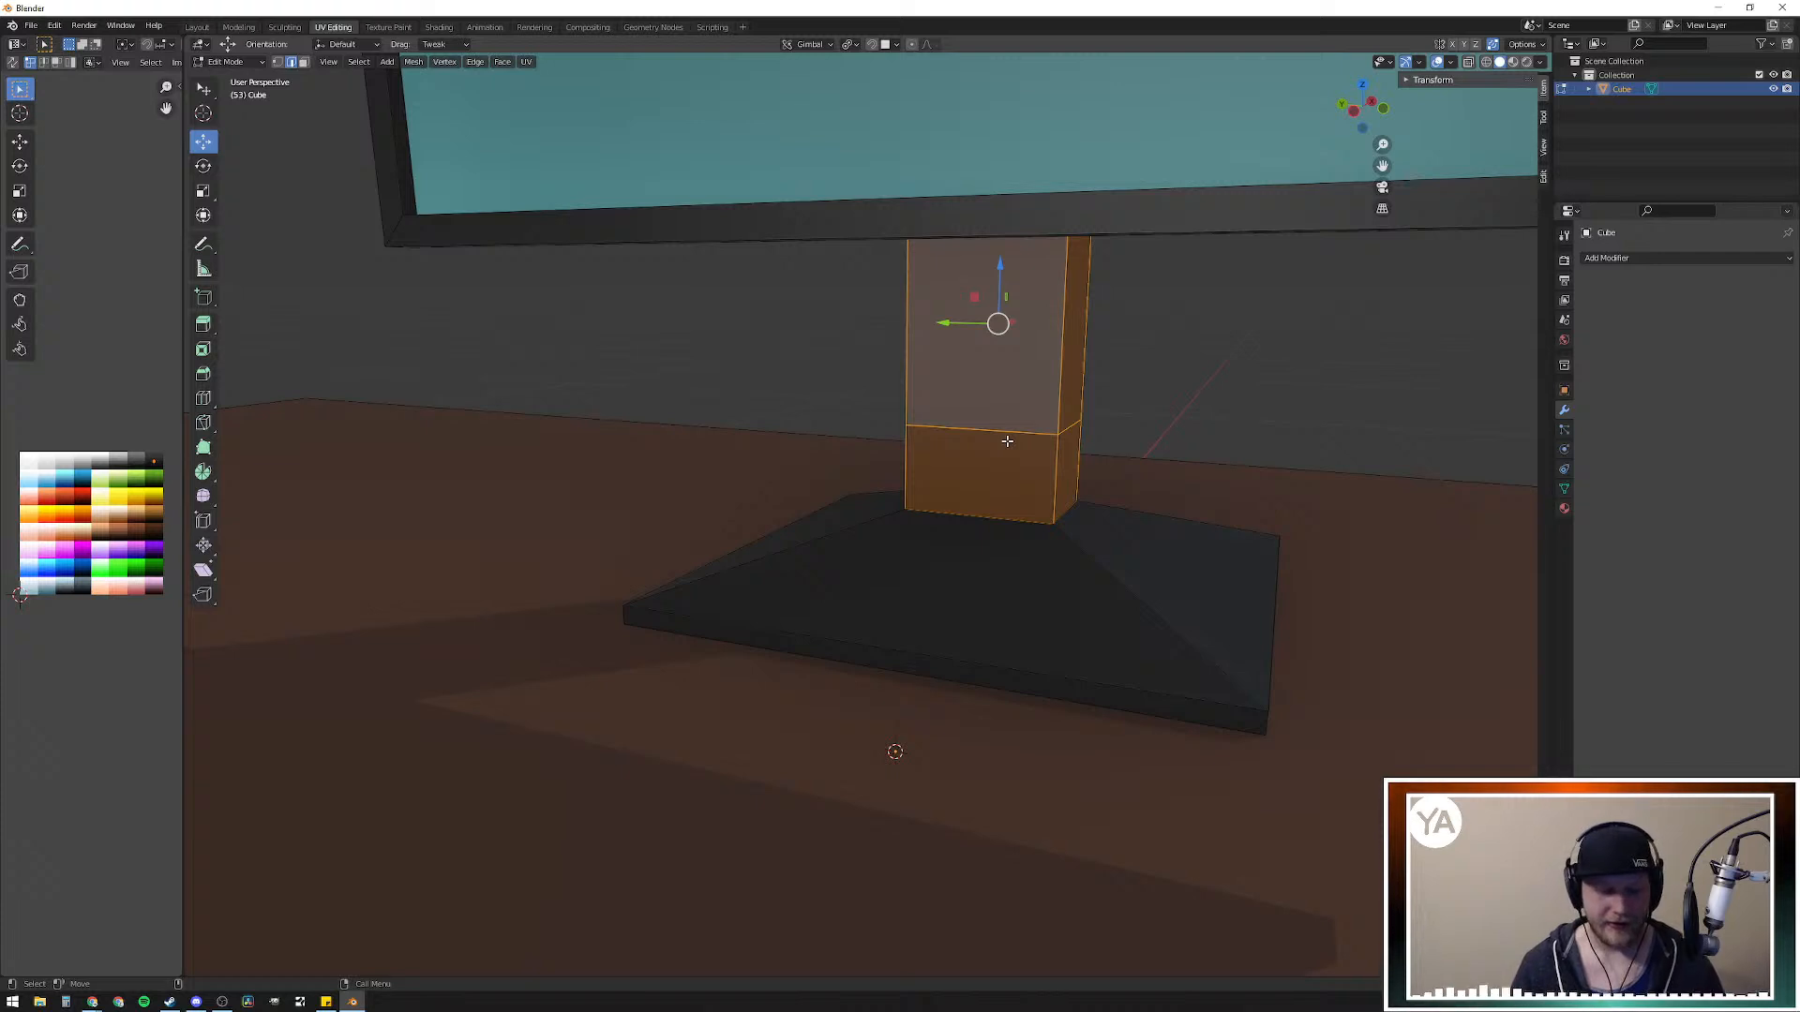
Step: Search the available commands for "combin" and "remove", and close the search without running anything
{"action": "key", "text": "F3"}
{"action": "type", "text": "combin"}
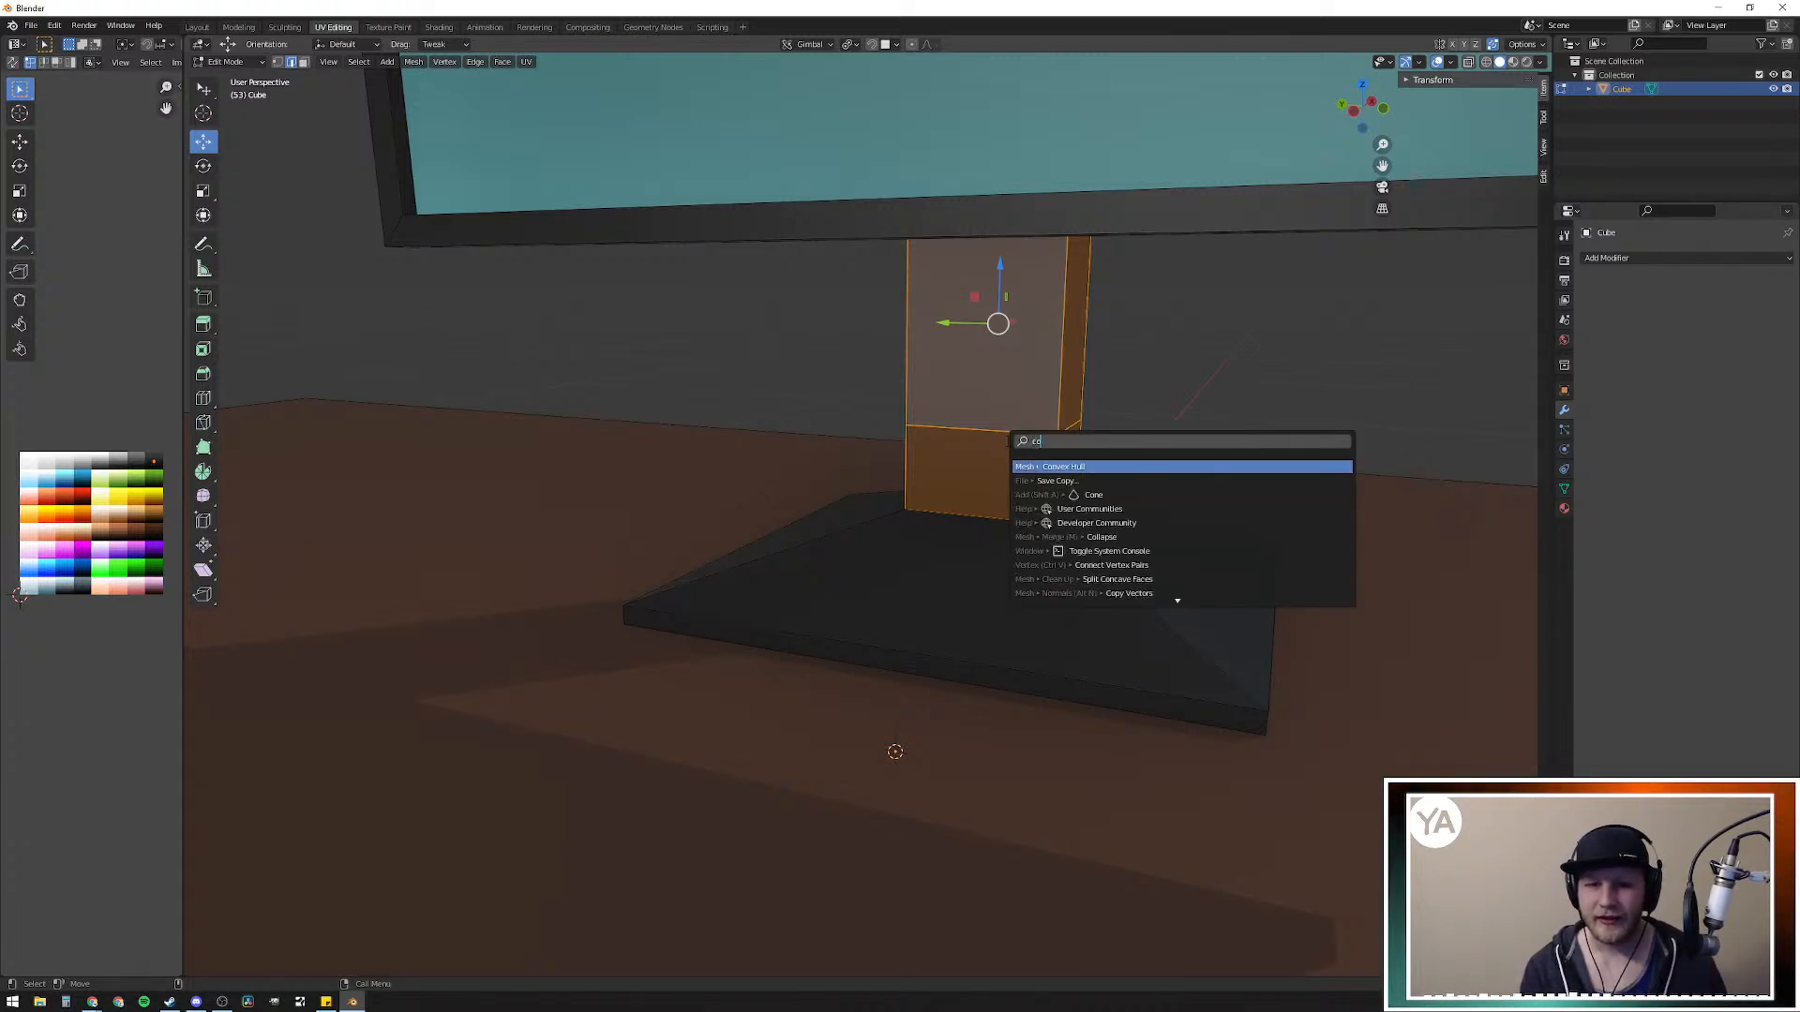
{"action": "key", "text": "BackSpace"}
{"action": "key", "text": "BackSpace"}
{"action": "key", "text": "BackSpace"}
{"action": "key", "text": "BackSpace"}
{"action": "key", "text": "BackSpace"}
{"action": "key", "text": "BackSpace"}
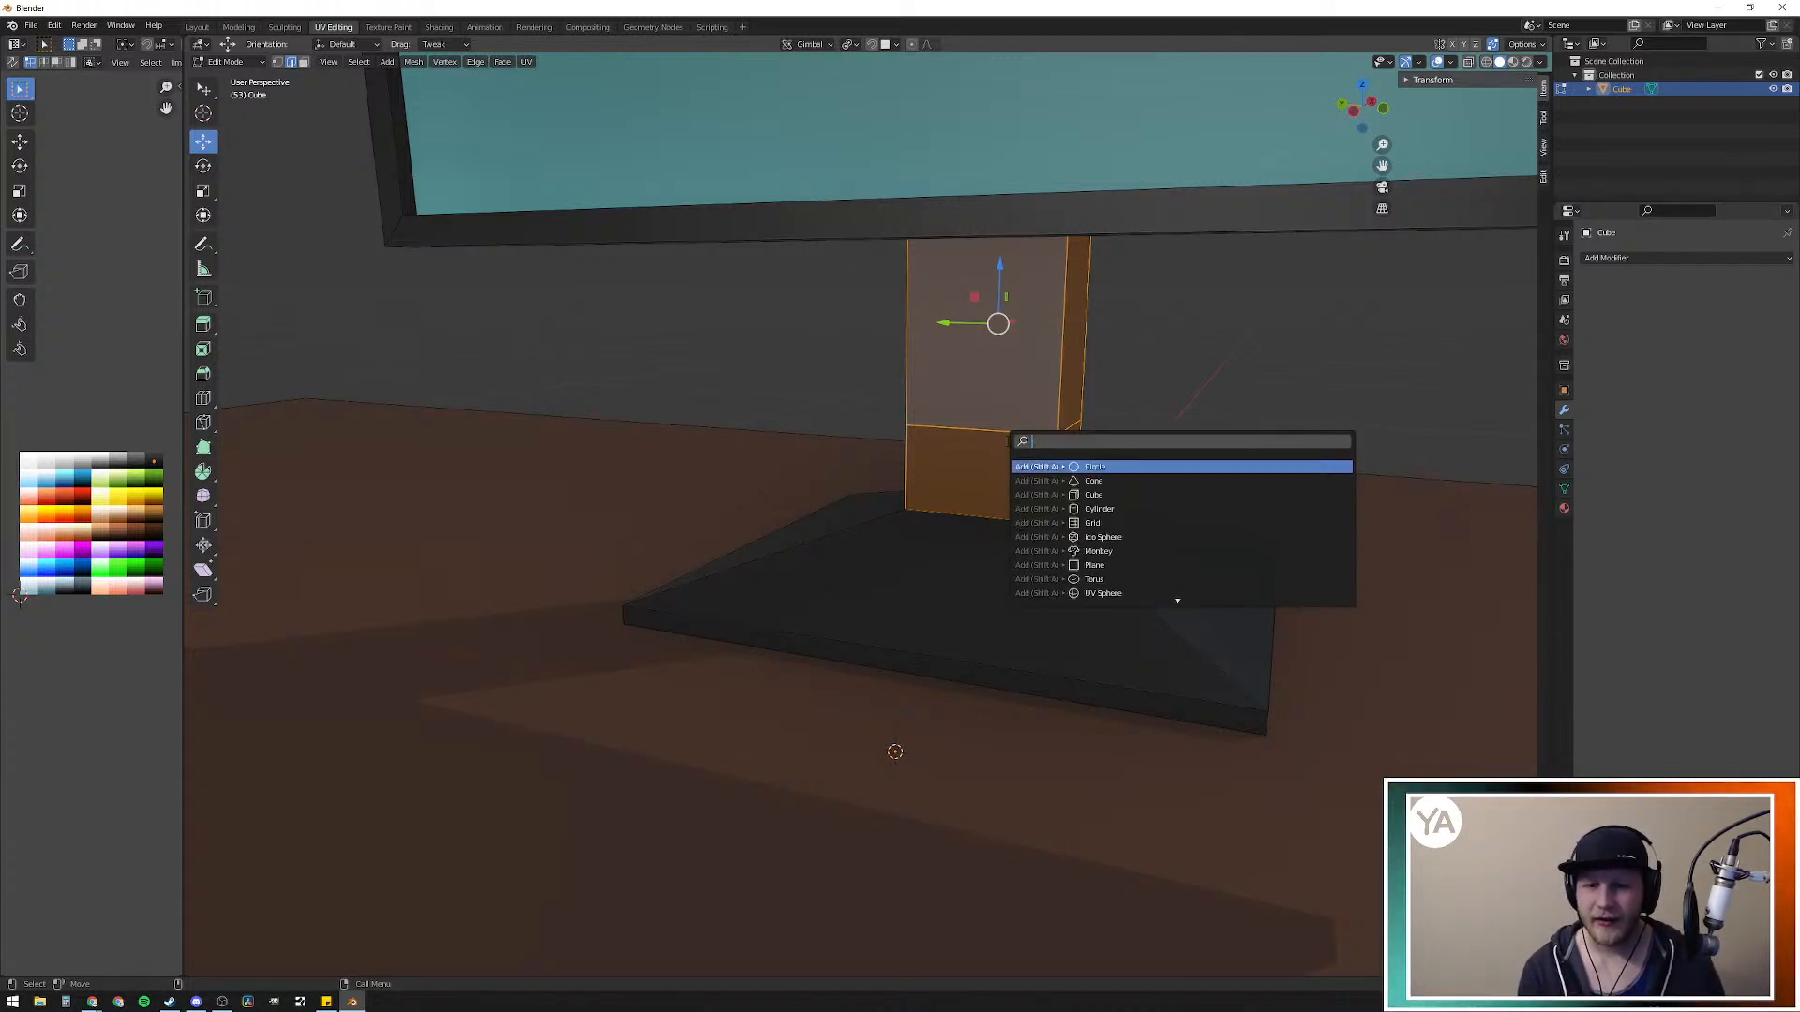
{"action": "type", "text": "remove"}
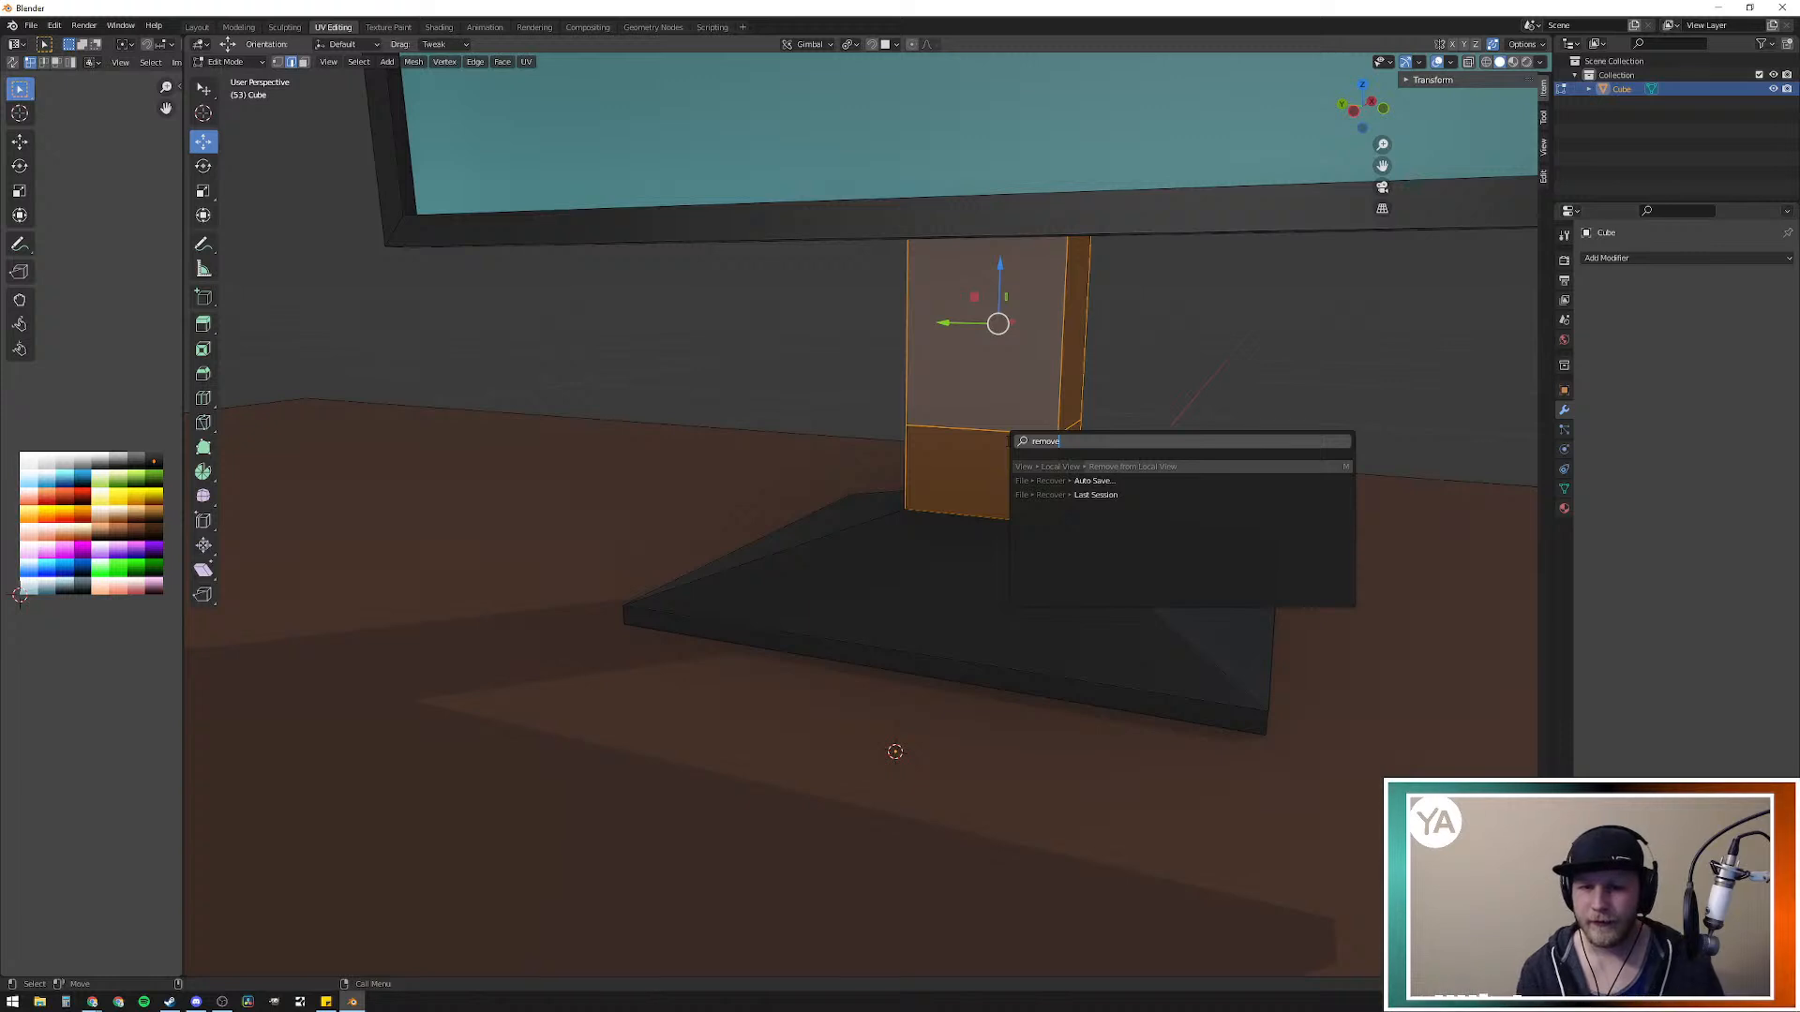
{"action": "key", "text": "BackSpace"}
{"action": "key", "text": "BackSpace"}
{"action": "key", "text": "BackSpace"}
{"action": "key", "text": "BackSpace"}
{"action": "key", "text": "Escape"}
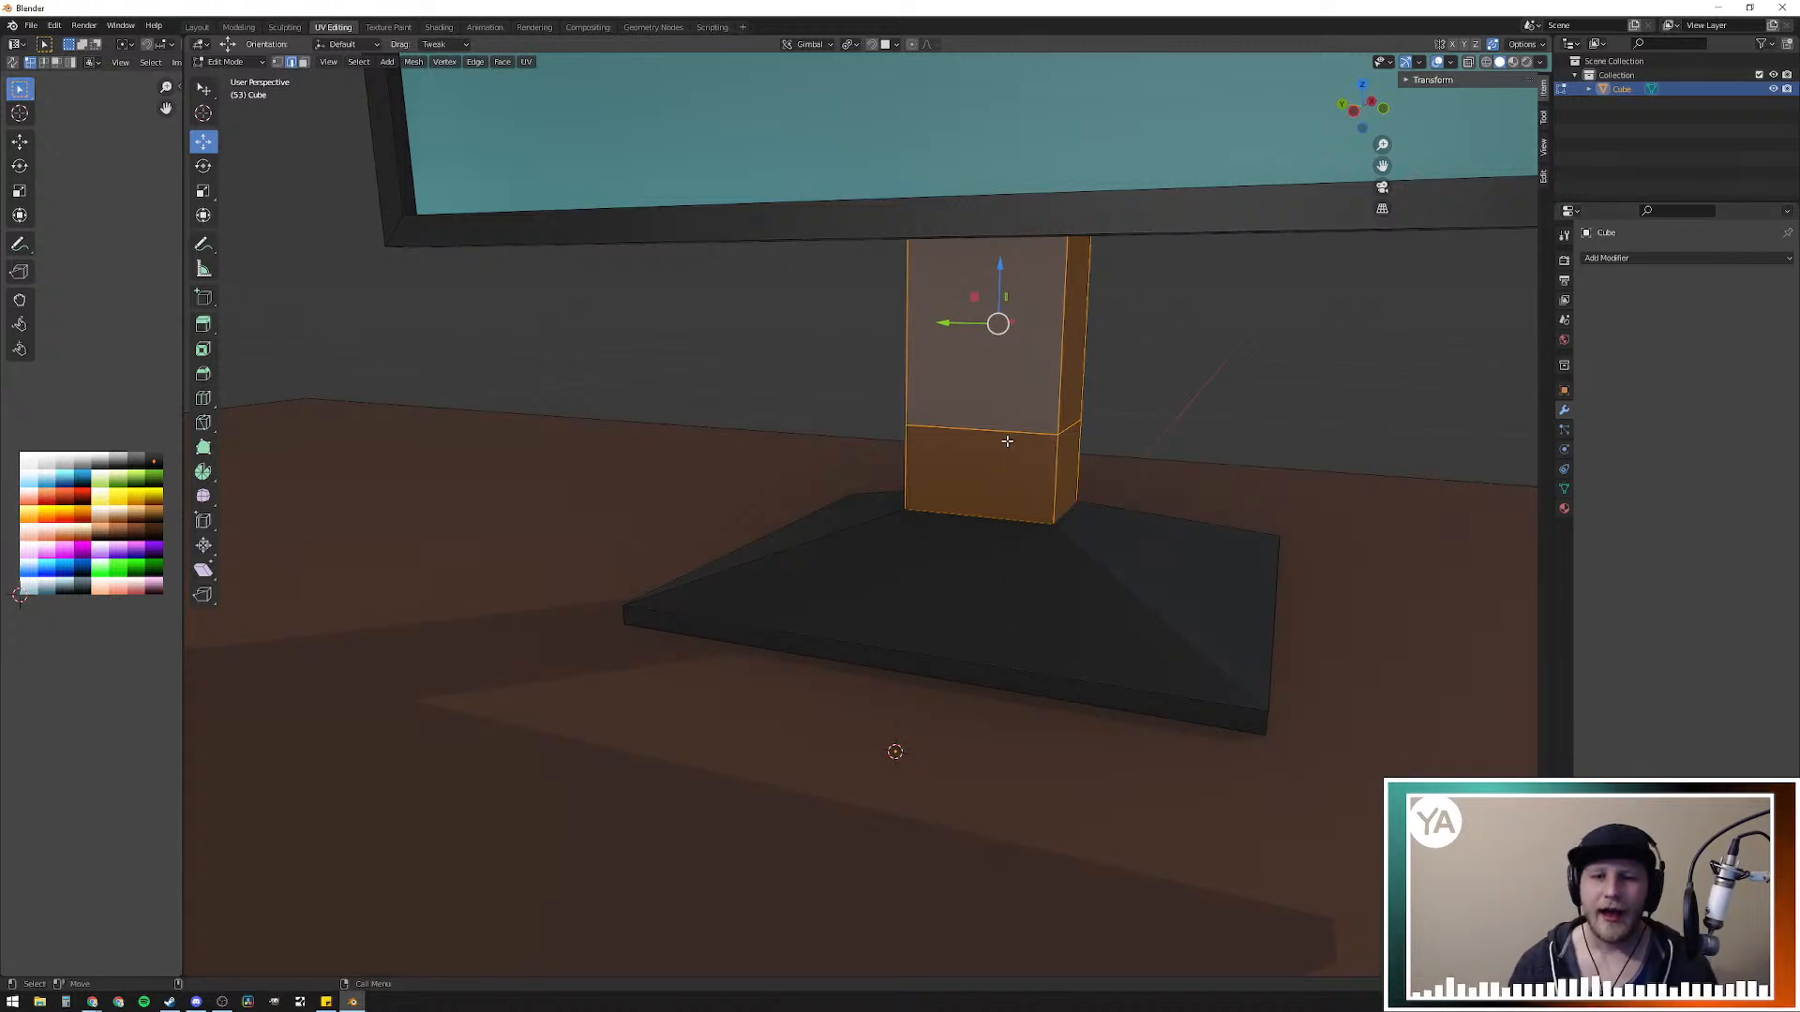
Step: Clear the selection and examine the monitor stand and desk up close and from a distance in Object Mode
{"action": "middle_click_drag", "start_coordinate": [1418, 607], "coordinate": [1169, 506]}
{"action": "scroll", "coordinate": [582, 433], "scroll_direction": "down", "scroll_amount": 9}
{"action": "middle_click_drag", "start_coordinate": [582, 433], "coordinate": [676, 531]}
{"action": "left_click", "coordinate": [463, 213]}
{"action": "middle_click_drag", "start_coordinate": [800, 689], "coordinate": [1048, 556]}
{"action": "key", "text": "Tab"}
{"action": "scroll", "coordinate": [832, 617], "scroll_direction": "up", "scroll_amount": 6}
{"action": "scroll", "coordinate": [868, 623], "scroll_direction": "up", "scroll_amount": 3}
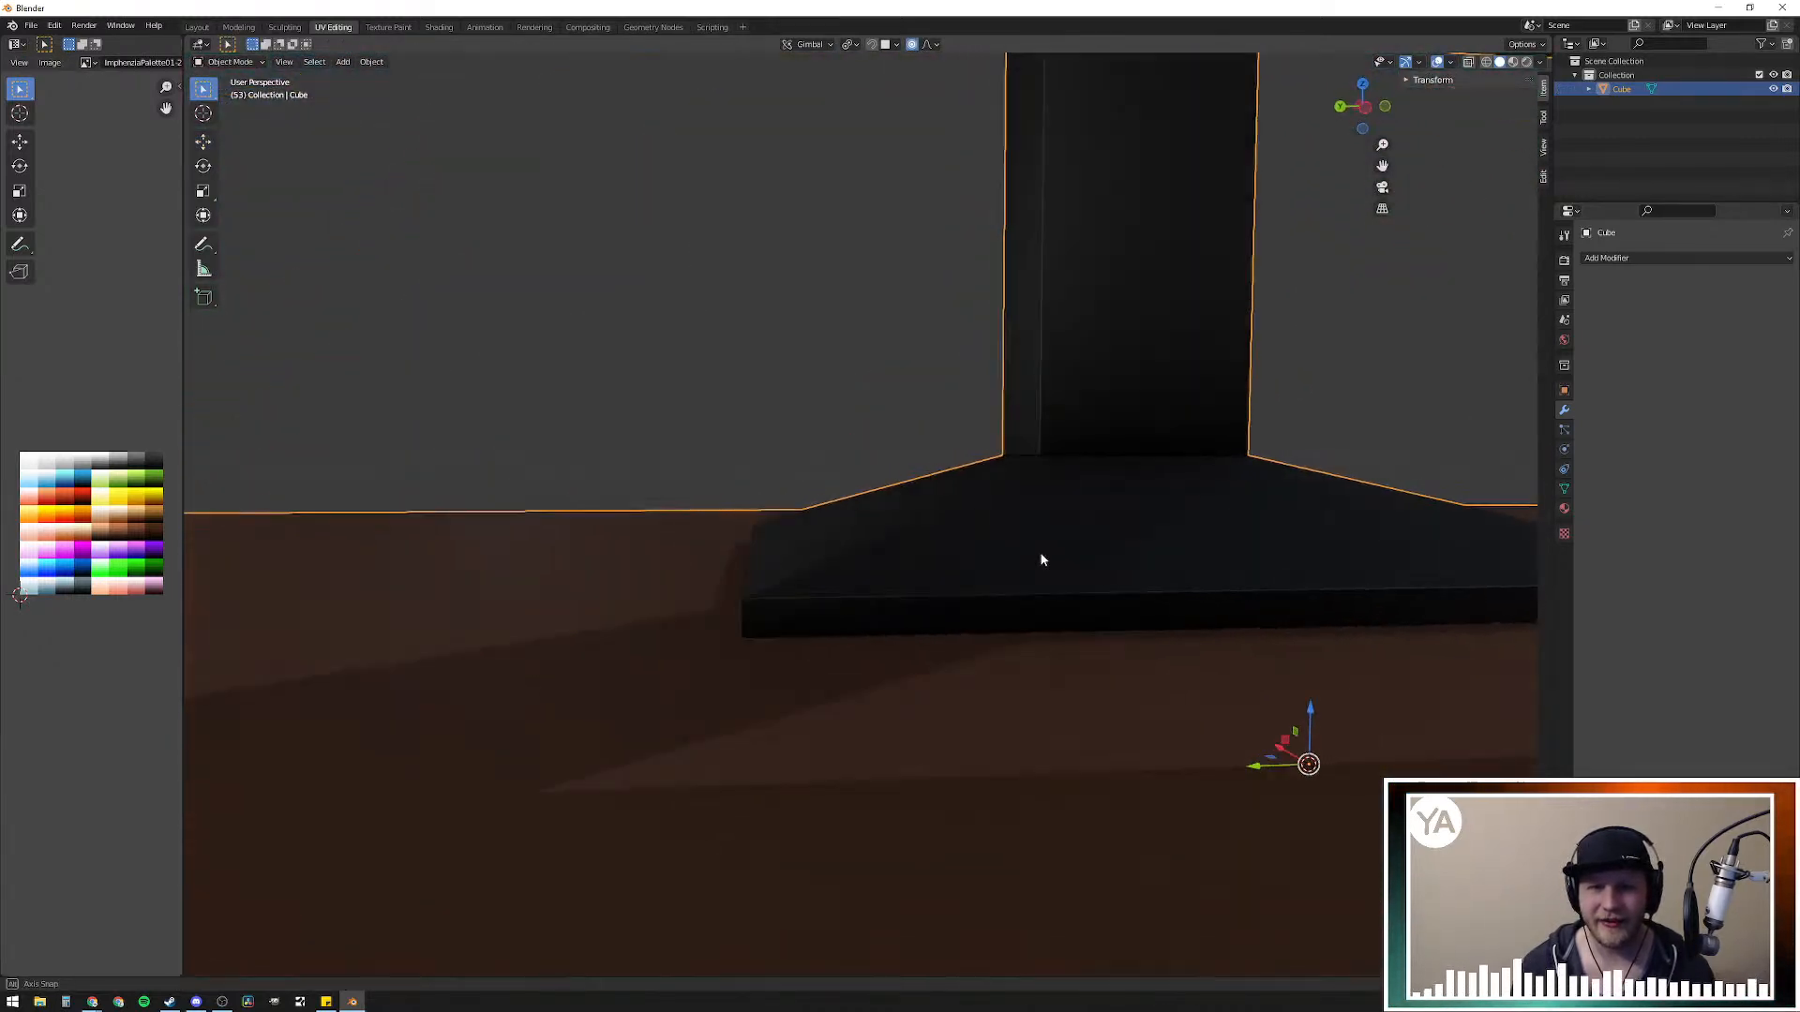
{"action": "scroll", "coordinate": [1025, 559], "scroll_direction": "down", "scroll_amount": 5}
{"action": "middle_click_drag", "start_coordinate": [948, 509], "coordinate": [702, 456]}
{"action": "scroll", "coordinate": [955, 533], "scroll_direction": "down", "scroll_amount": 4}
{"action": "left_click", "coordinate": [655, 402]}
{"action": "middle_click_drag", "start_coordinate": [901, 661], "coordinate": [965, 658]}
{"action": "scroll", "coordinate": [946, 571], "scroll_direction": "up", "scroll_amount": 6}
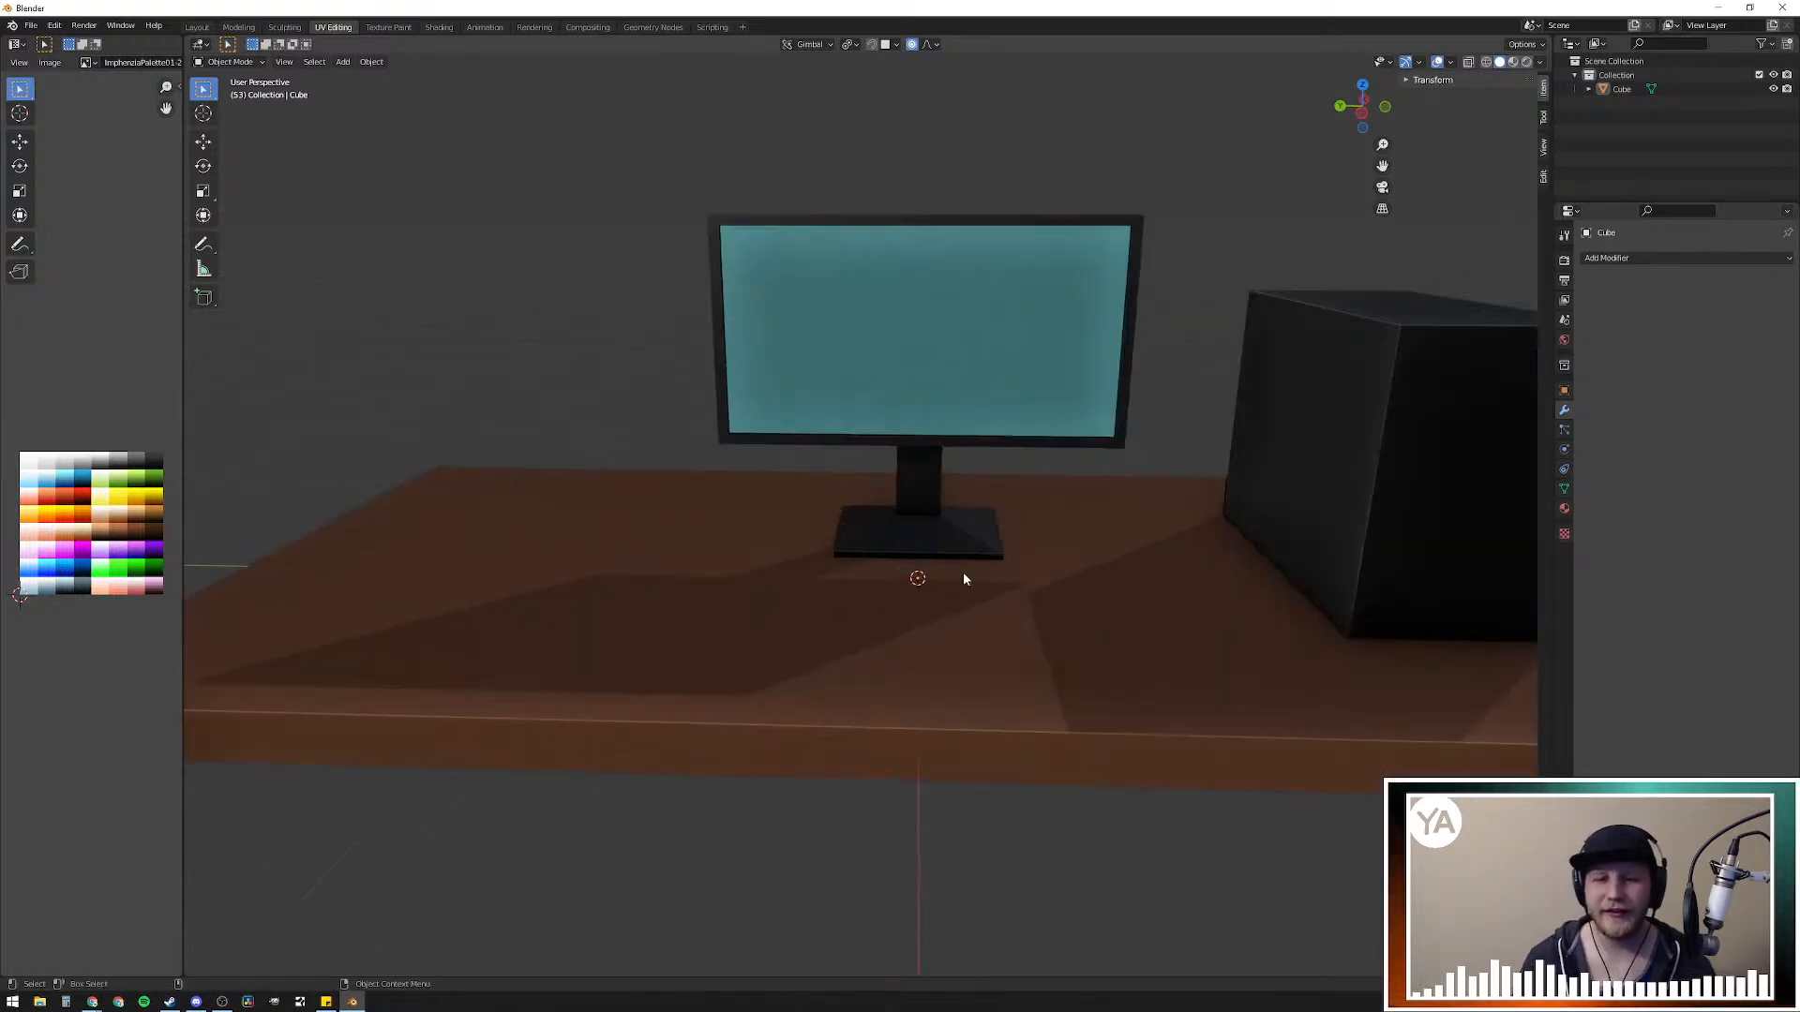
Step: Return to Edit Mode and search the available commands for "merge" without running one
{"action": "key", "text": "Tab"}
{"action": "middle_click_drag", "start_coordinate": [960, 585], "coordinate": [941, 555]}
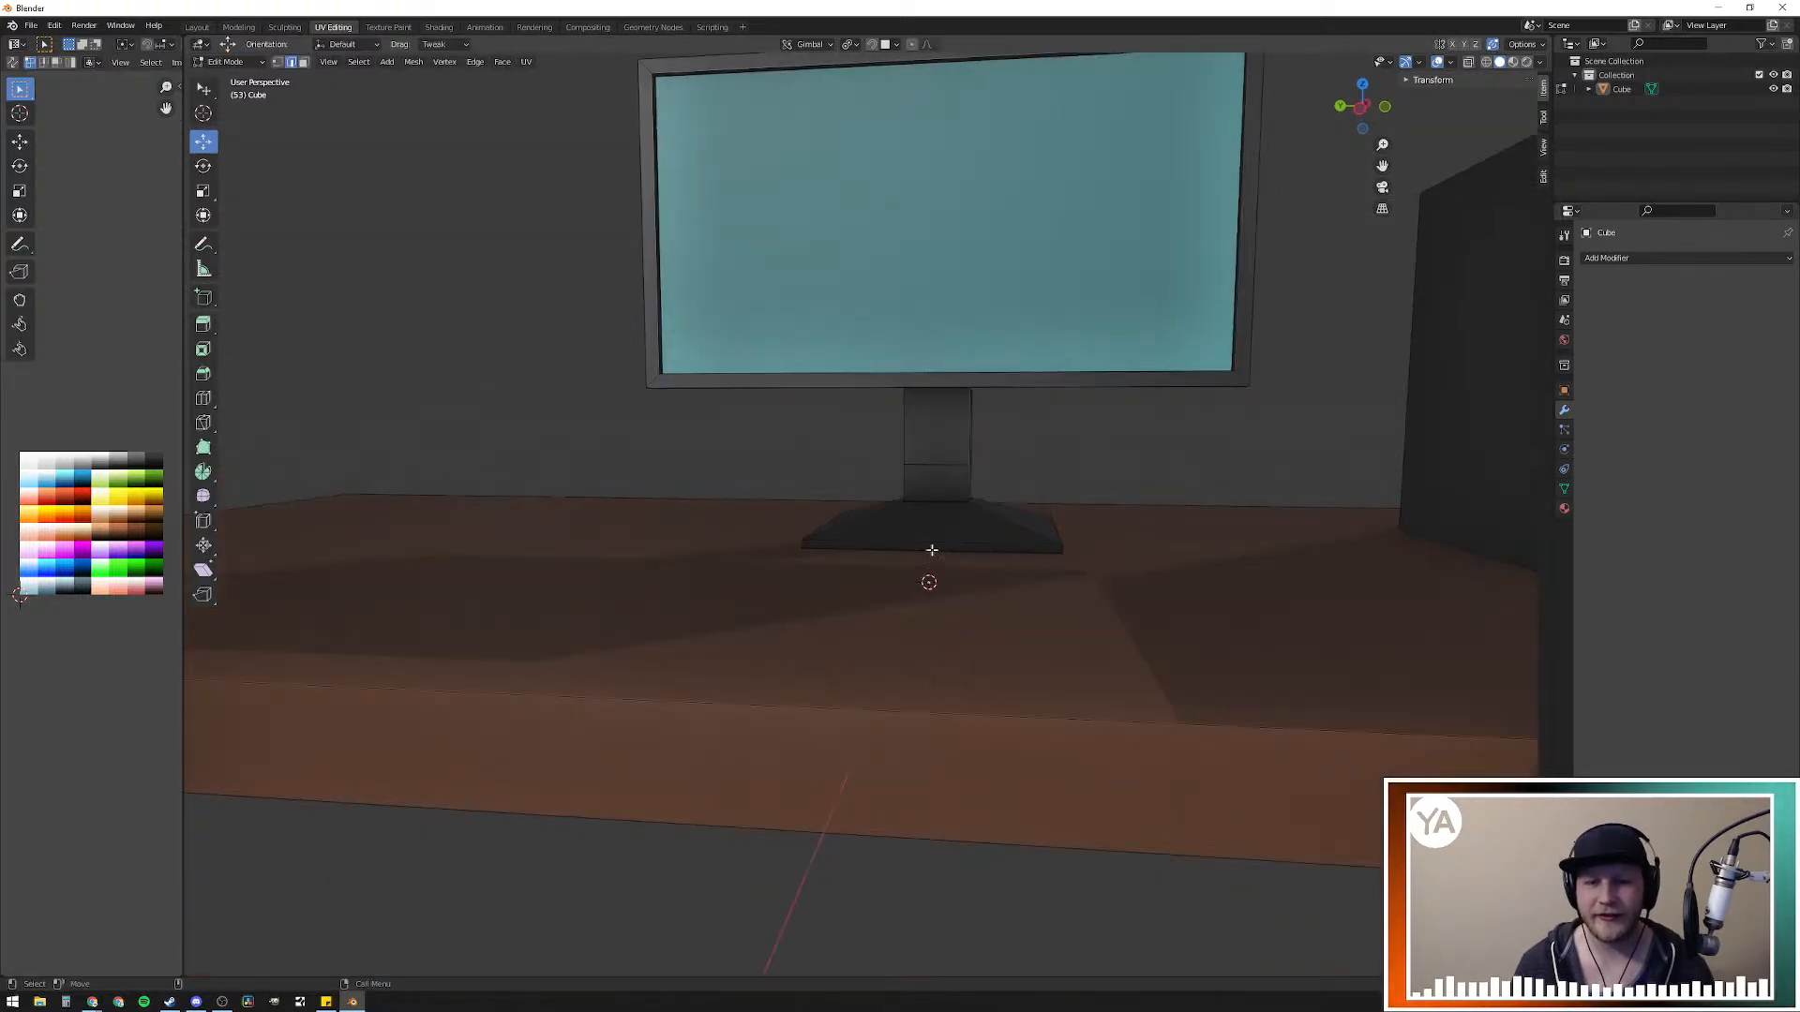
{"action": "middle_click_drag", "start_coordinate": [892, 466], "coordinate": [817, 390]}
{"action": "left_click", "coordinate": [805, 390]}
{"action": "left_click", "coordinate": [1468, 209]}
{"action": "middle_click_drag", "start_coordinate": [1271, 295], "coordinate": [1087, 440]}
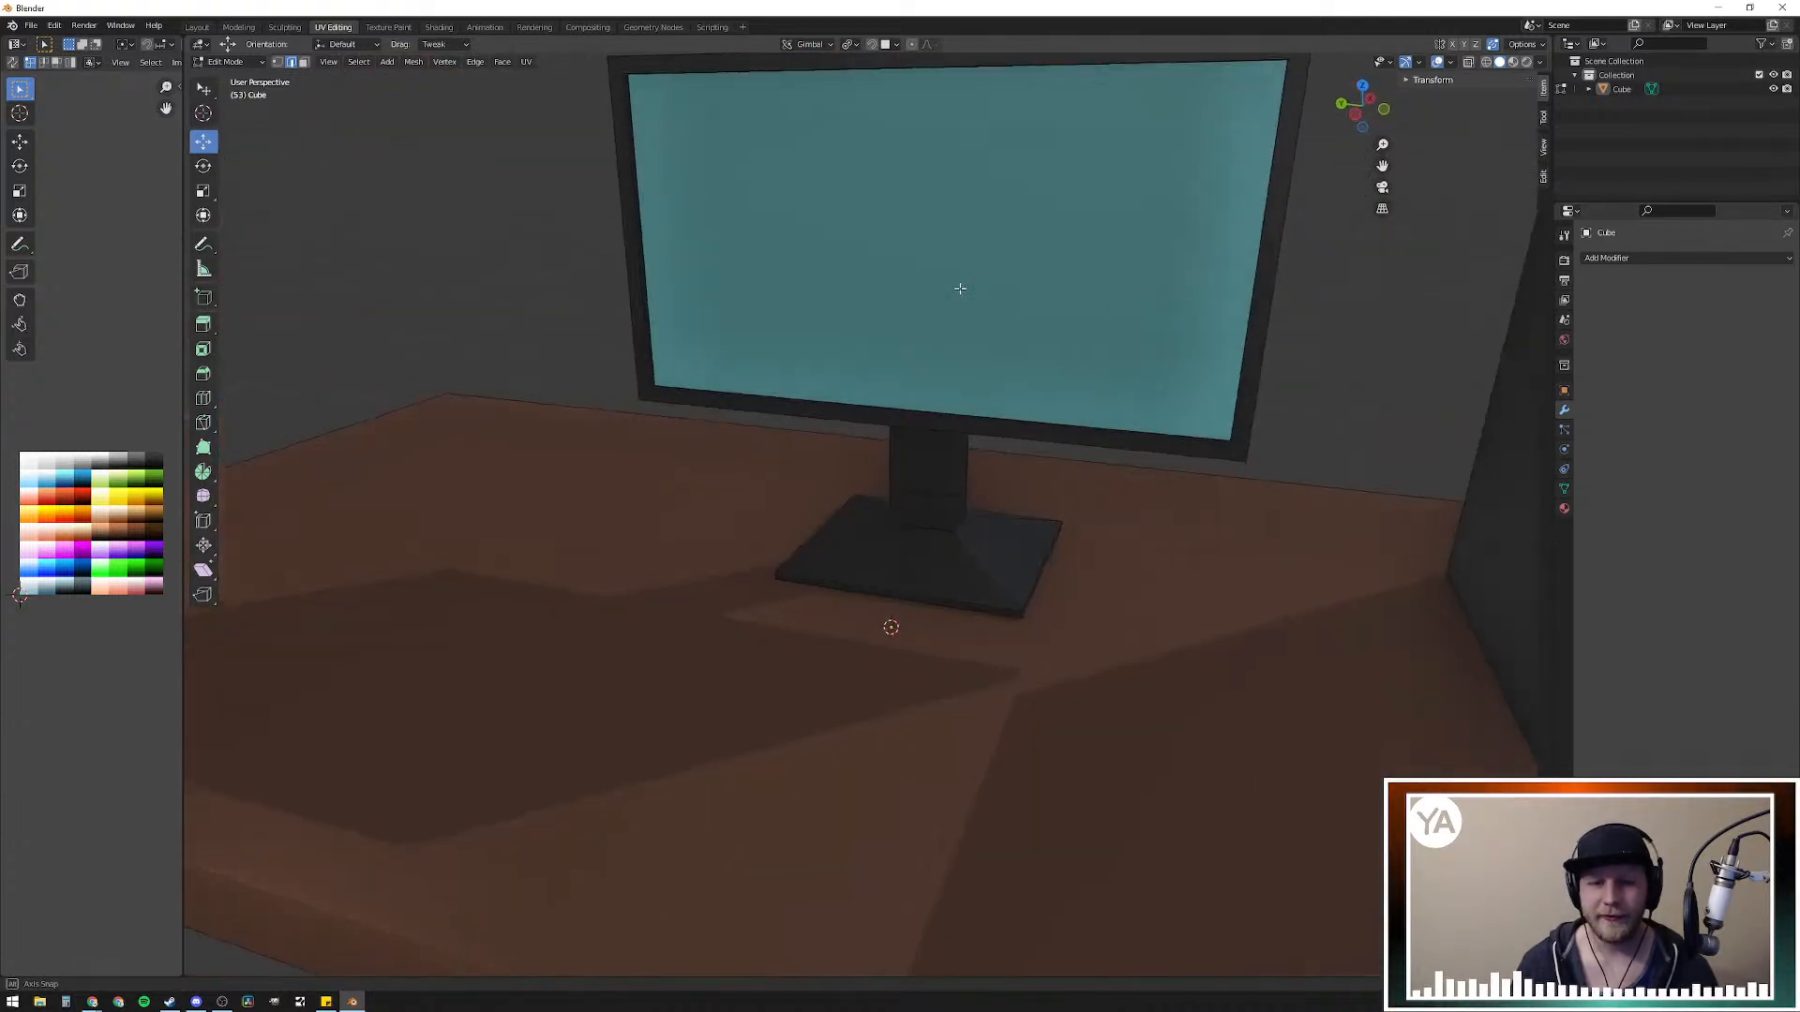
{"action": "key", "text": "F3"}
{"action": "type", "text": "merge"}
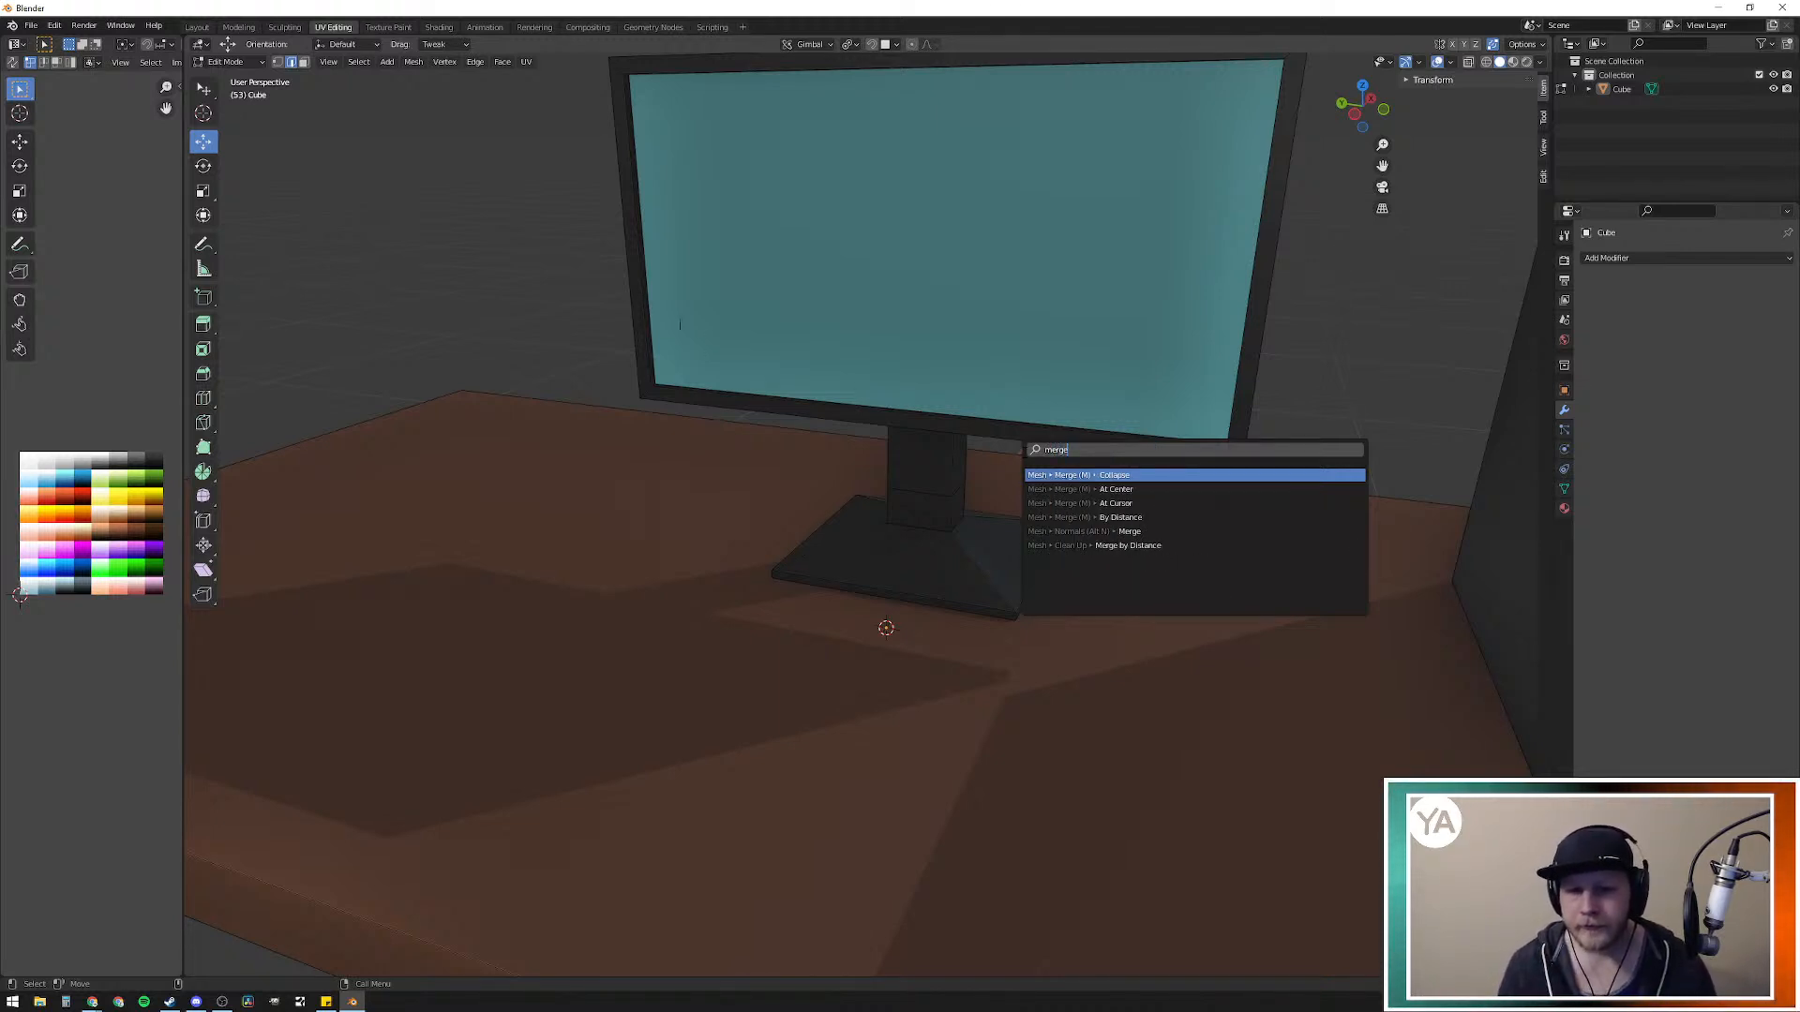
{"action": "left_click", "coordinate": [471, 271]}
{"action": "middle_click_drag", "start_coordinate": [1019, 513], "coordinate": [1044, 487]}
{"action": "left_click", "coordinate": [964, 445], "text": "shift"}
{"action": "left_click", "coordinate": [931, 474], "text": "shift"}
{"action": "left_click", "coordinate": [1079, 462]}
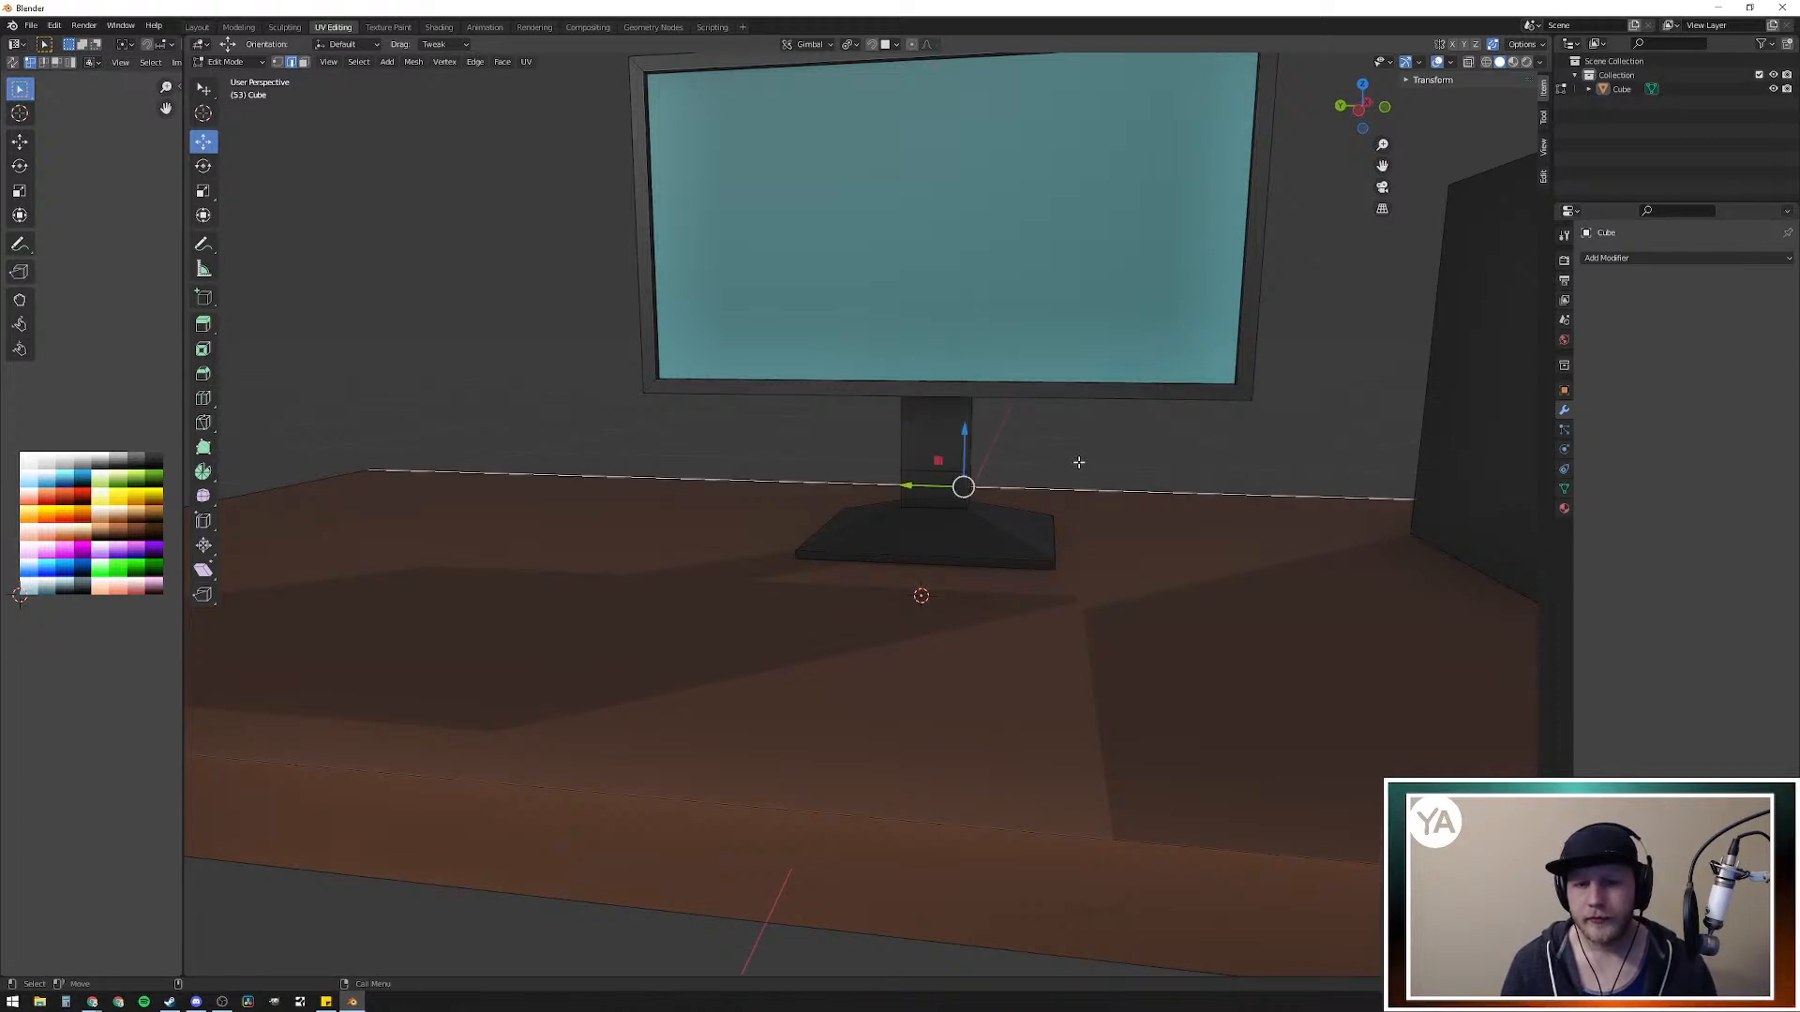
{"action": "left_click", "coordinate": [1126, 438]}
{"action": "left_click", "coordinate": [502, 338]}
{"action": "middle_click_drag", "start_coordinate": [503, 338], "coordinate": [554, 409]}
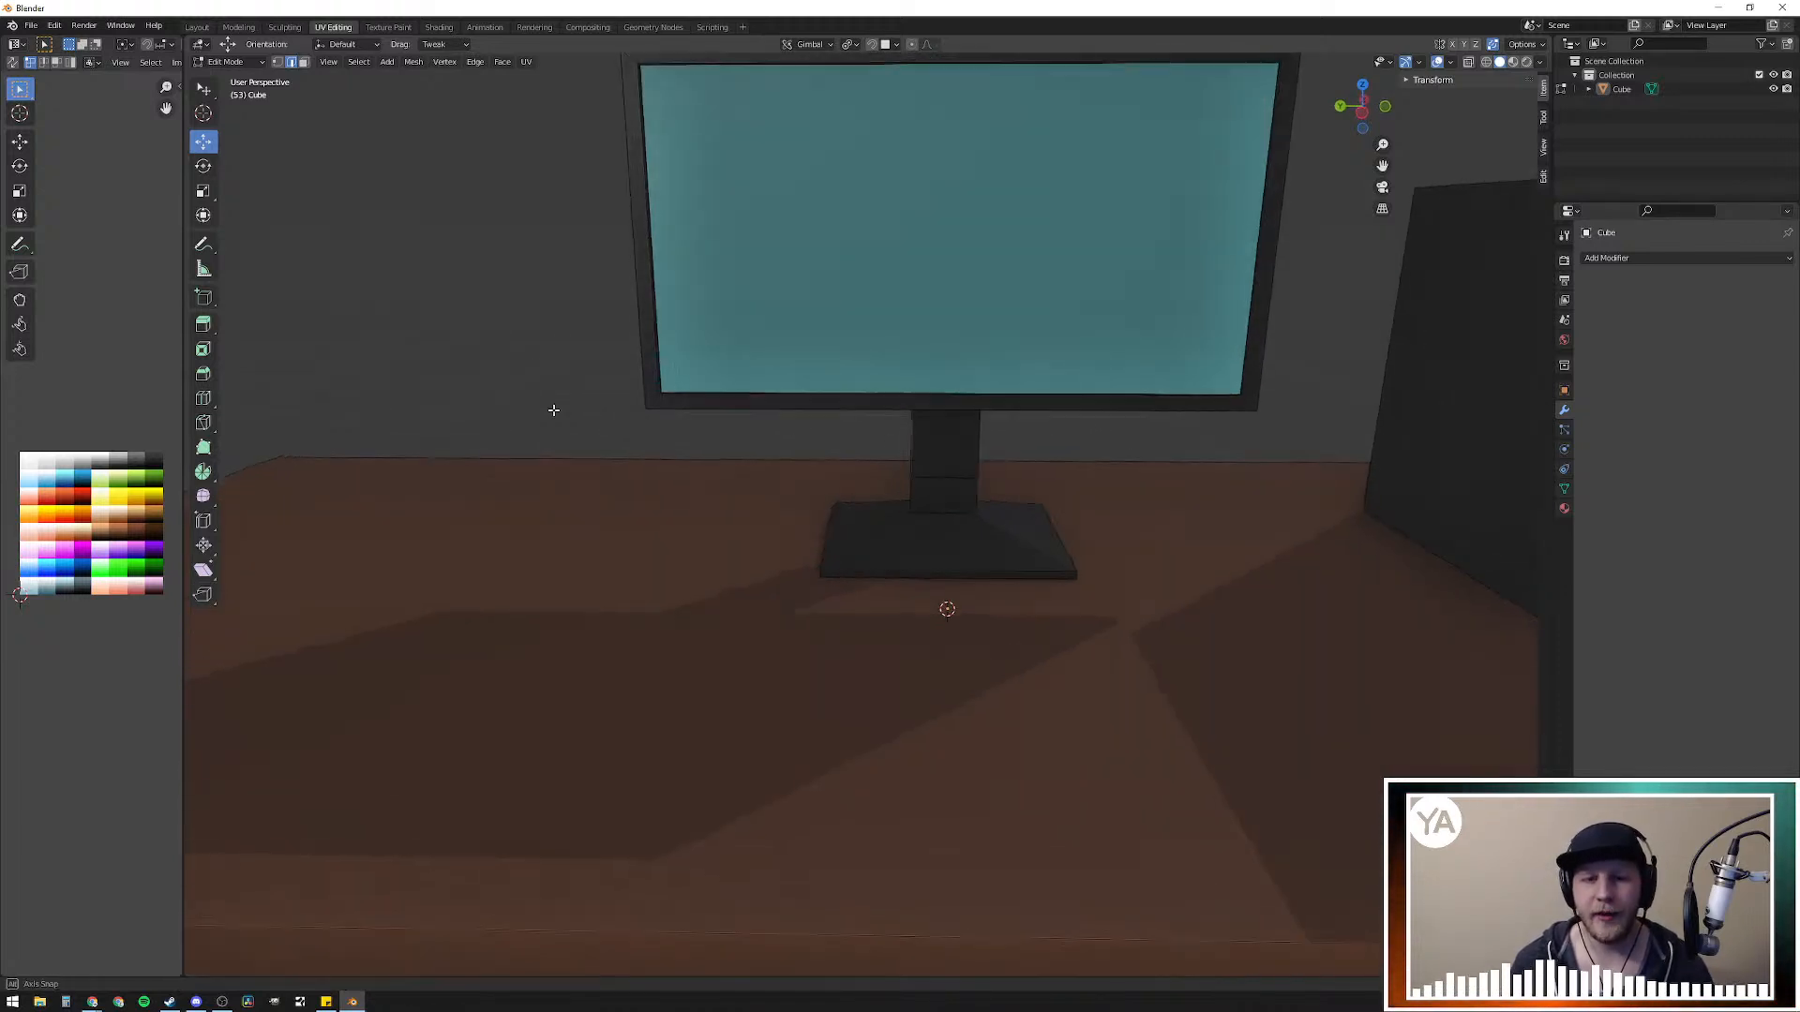
Step: Switch to face selection and duplicate the desk's top face in place
{"action": "scroll", "coordinate": [706, 516], "scroll_direction": "down", "scroll_amount": 5}
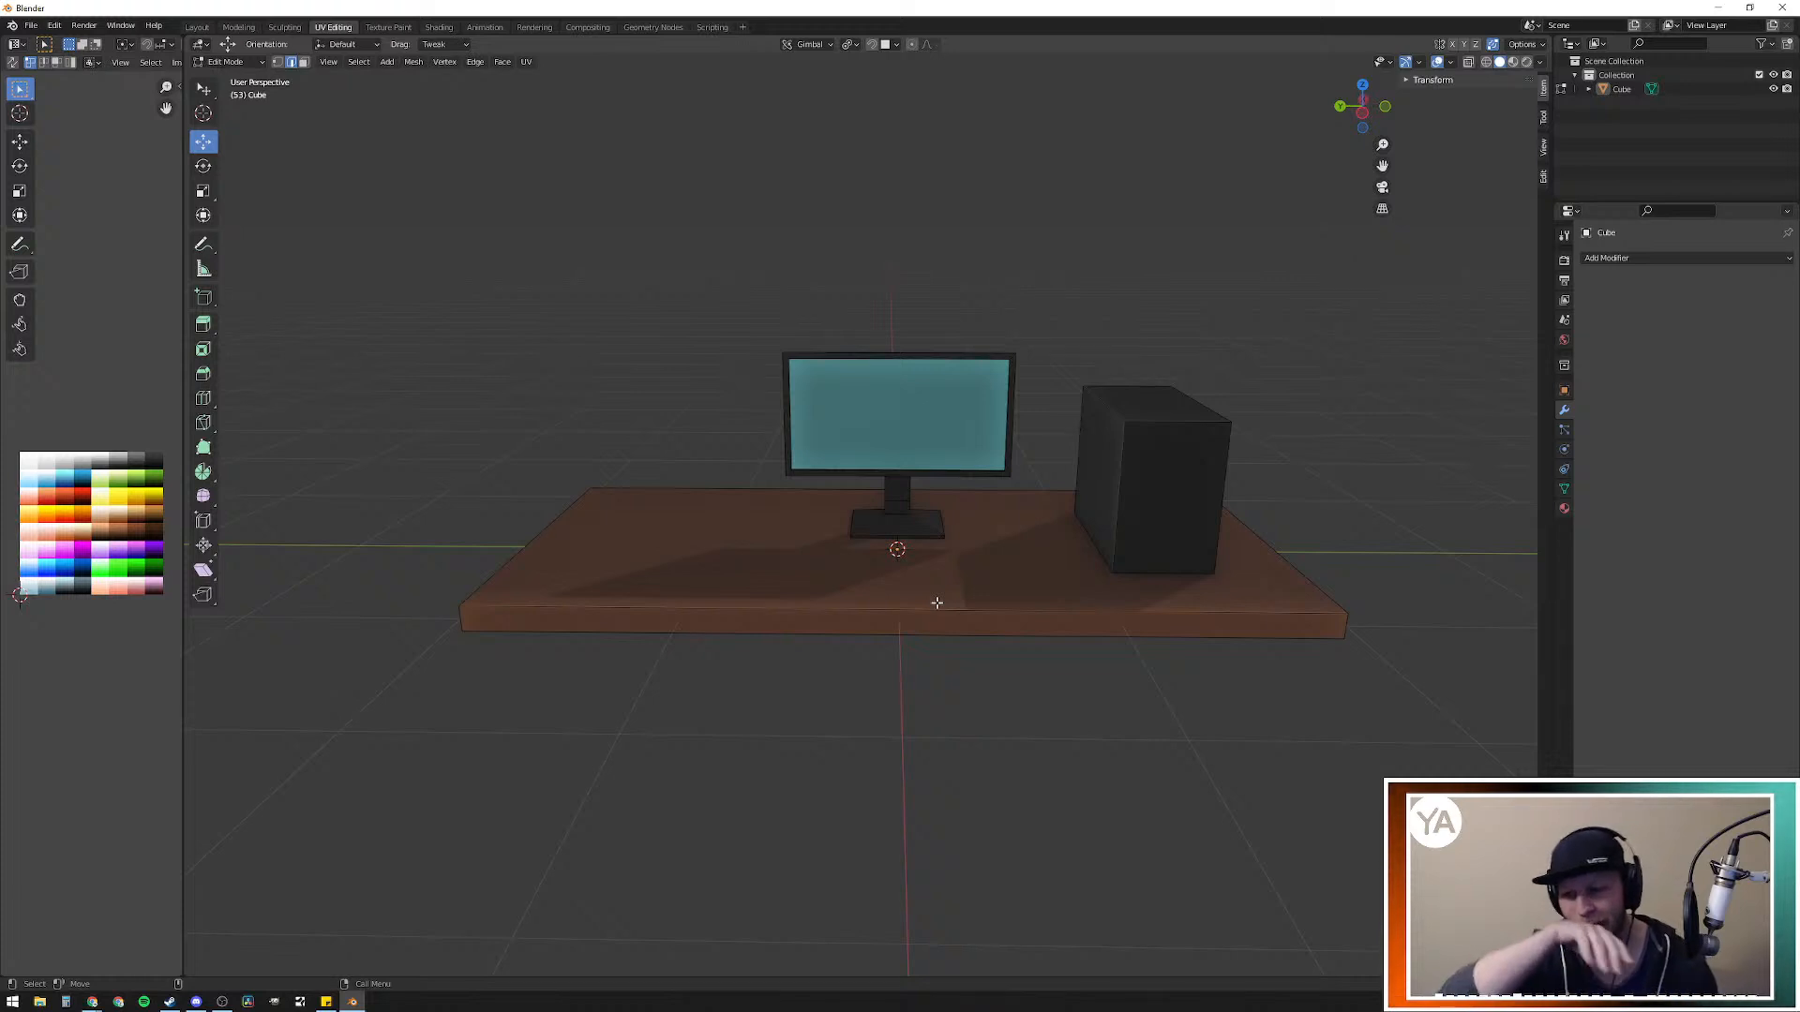
{"action": "middle_click_drag", "start_coordinate": [858, 582], "coordinate": [902, 648]}
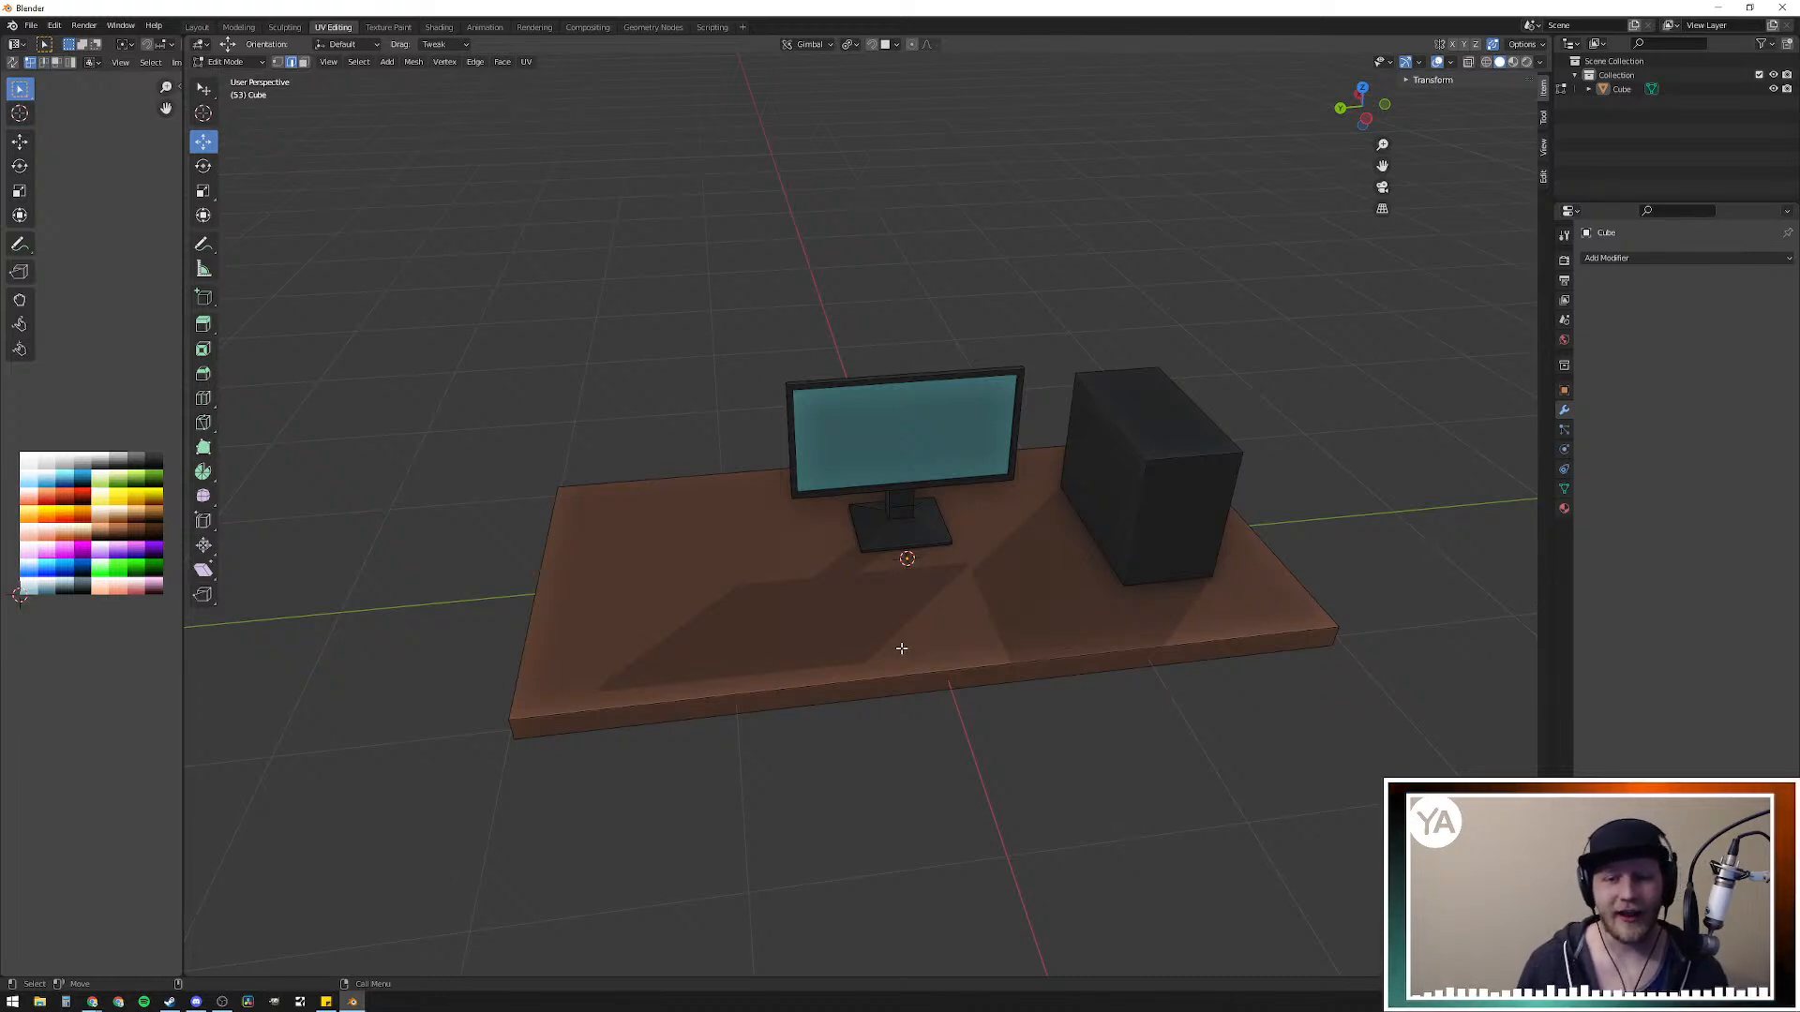
{"action": "middle_click_drag", "start_coordinate": [1007, 637], "coordinate": [922, 580]}
{"action": "key", "text": "3"}
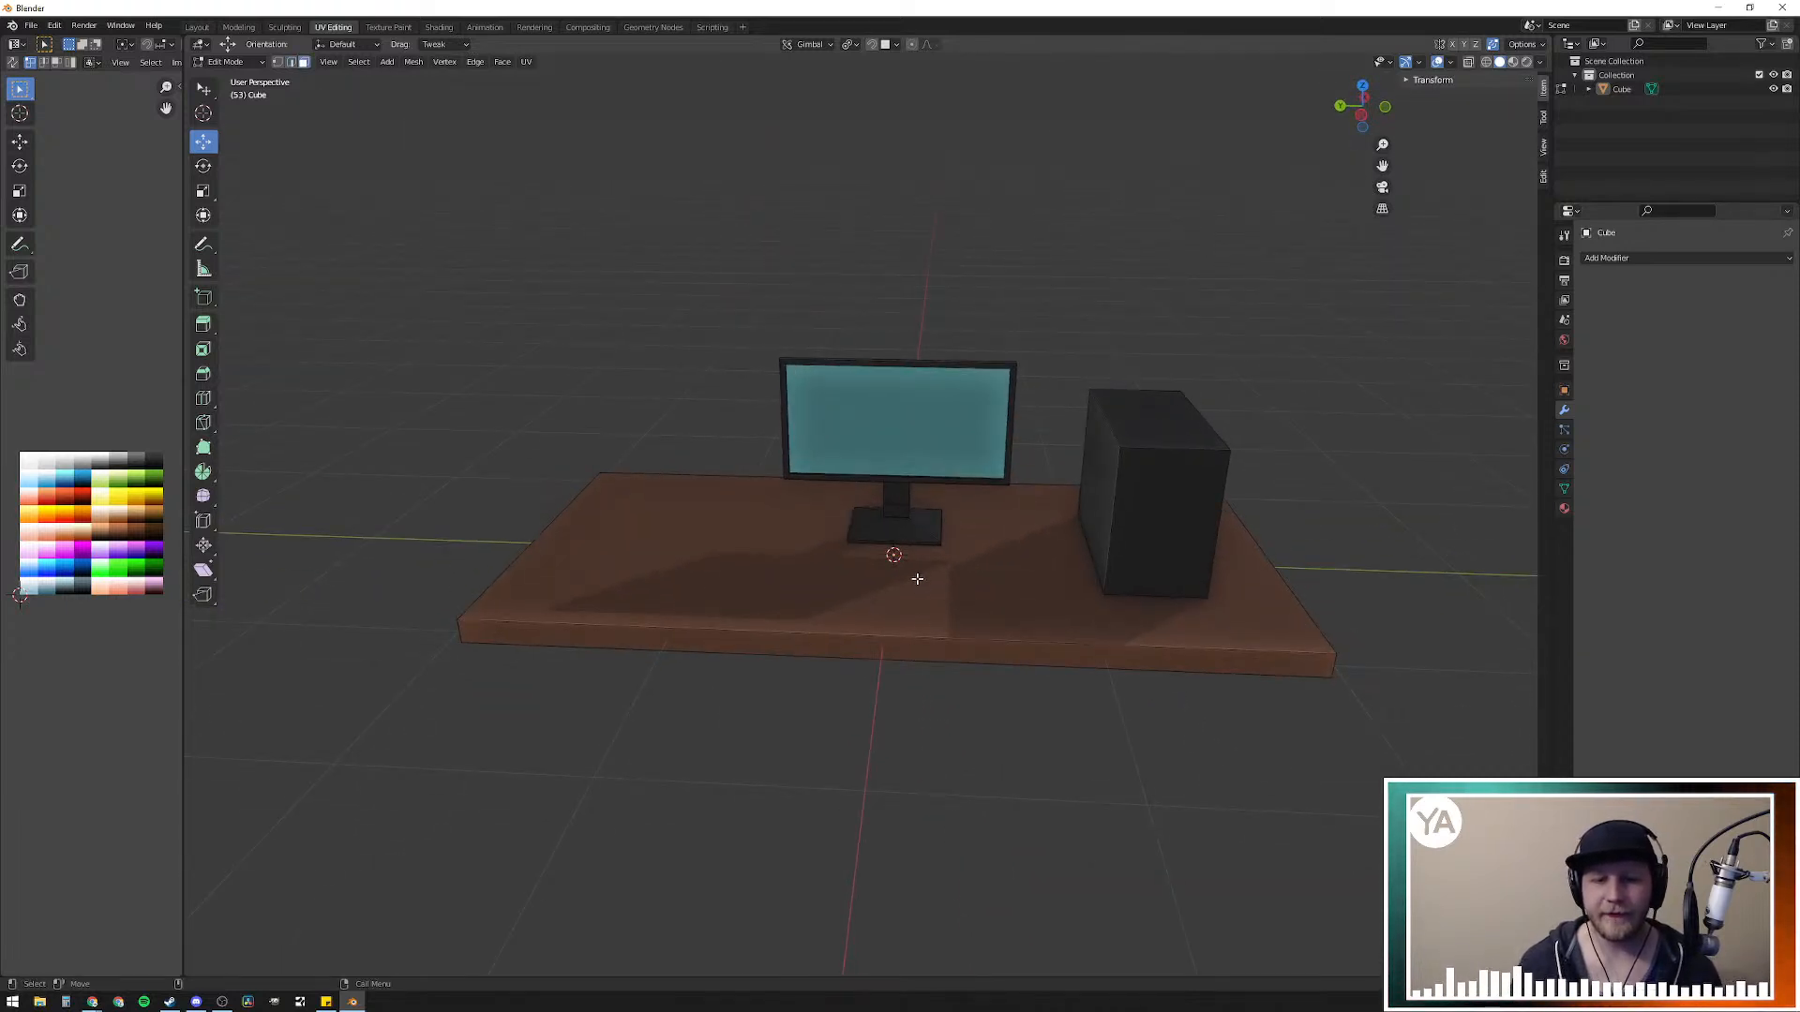
{"action": "left_click", "coordinate": [921, 576]}
{"action": "middle_click_drag", "start_coordinate": [956, 663], "coordinate": [968, 687]}
{"action": "key", "text": "shift+d"}
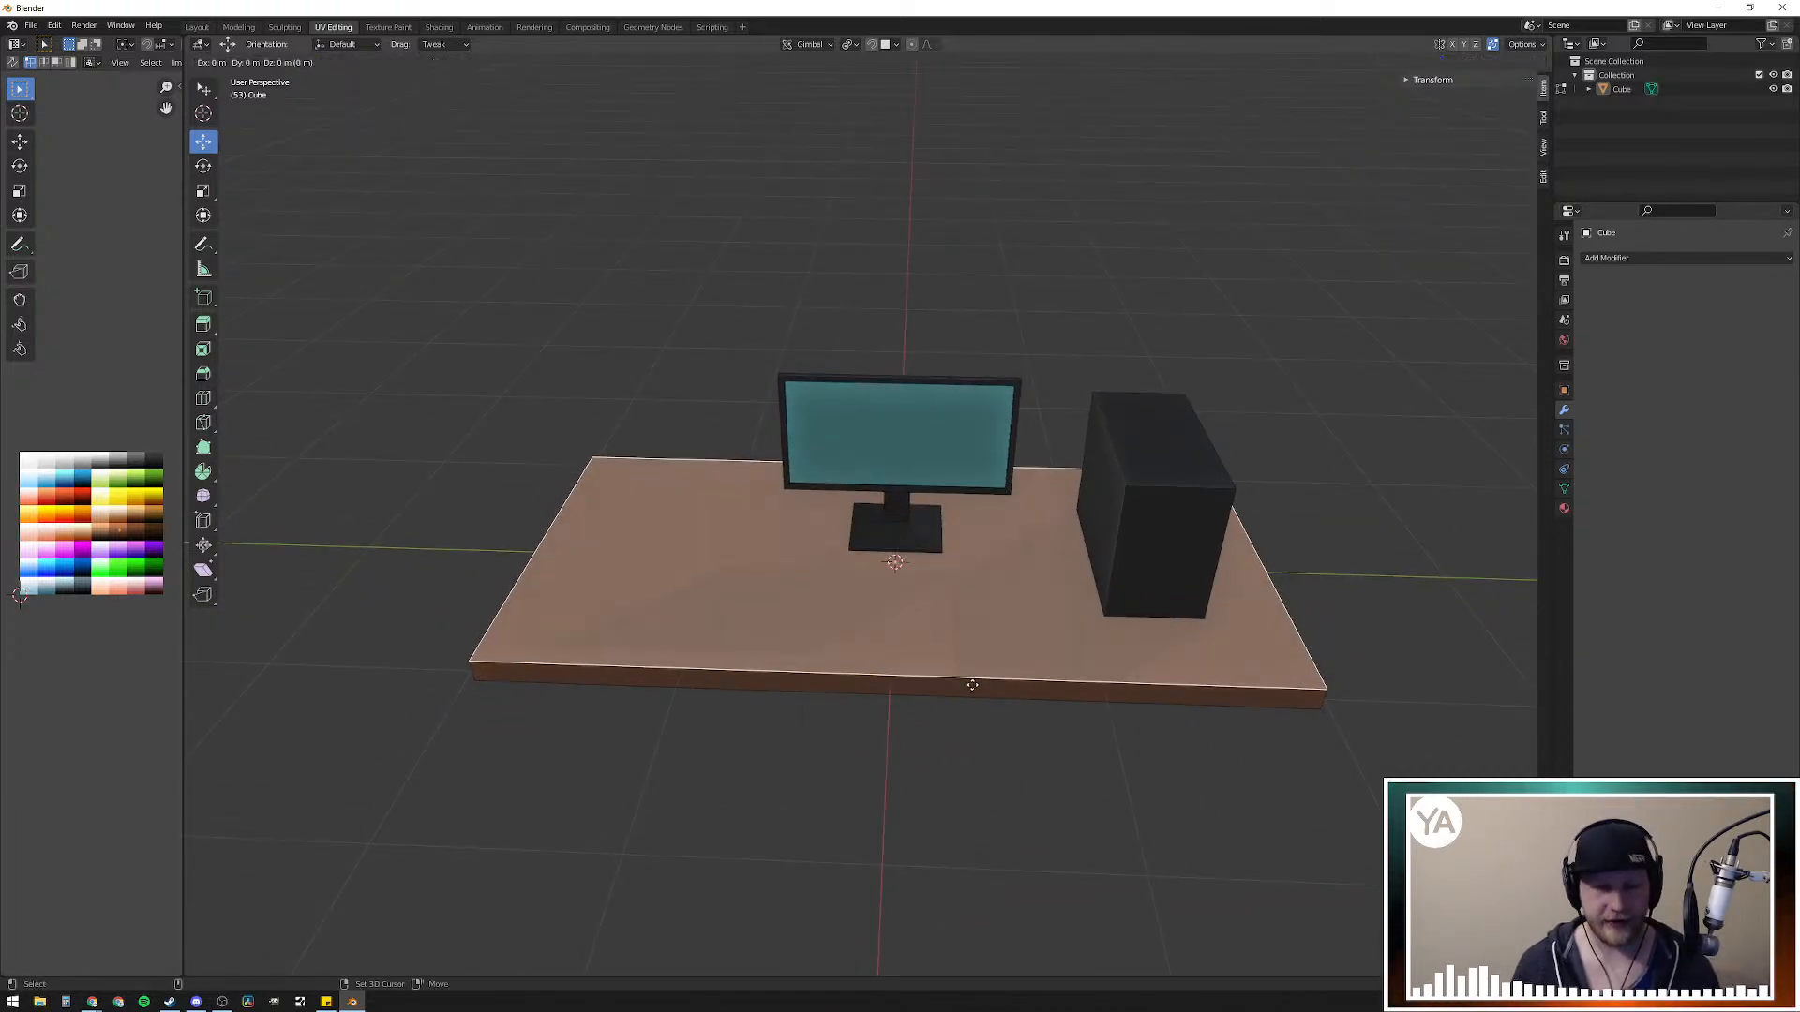
{"action": "key", "text": "Escape"}
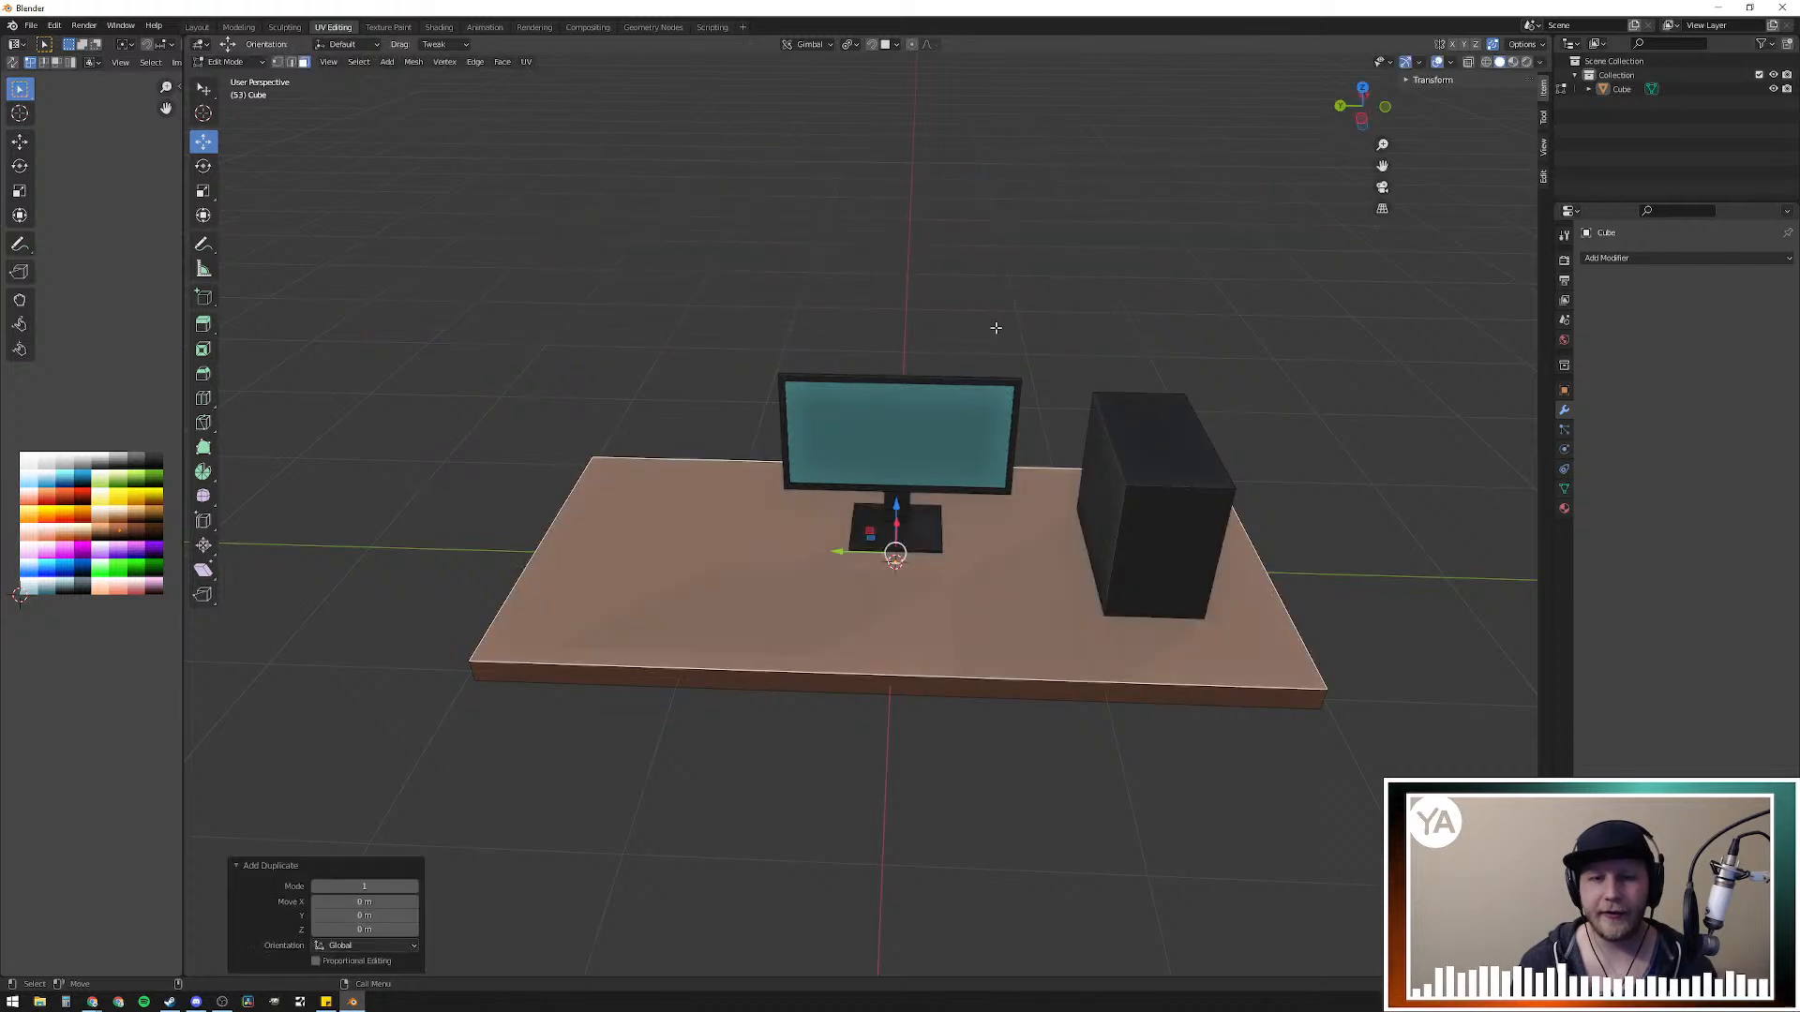
Step: Scale the duplicated face to about 0.187 and move it along X about 0.47 m, in front of the monitor
{"action": "key", "text": "s"}
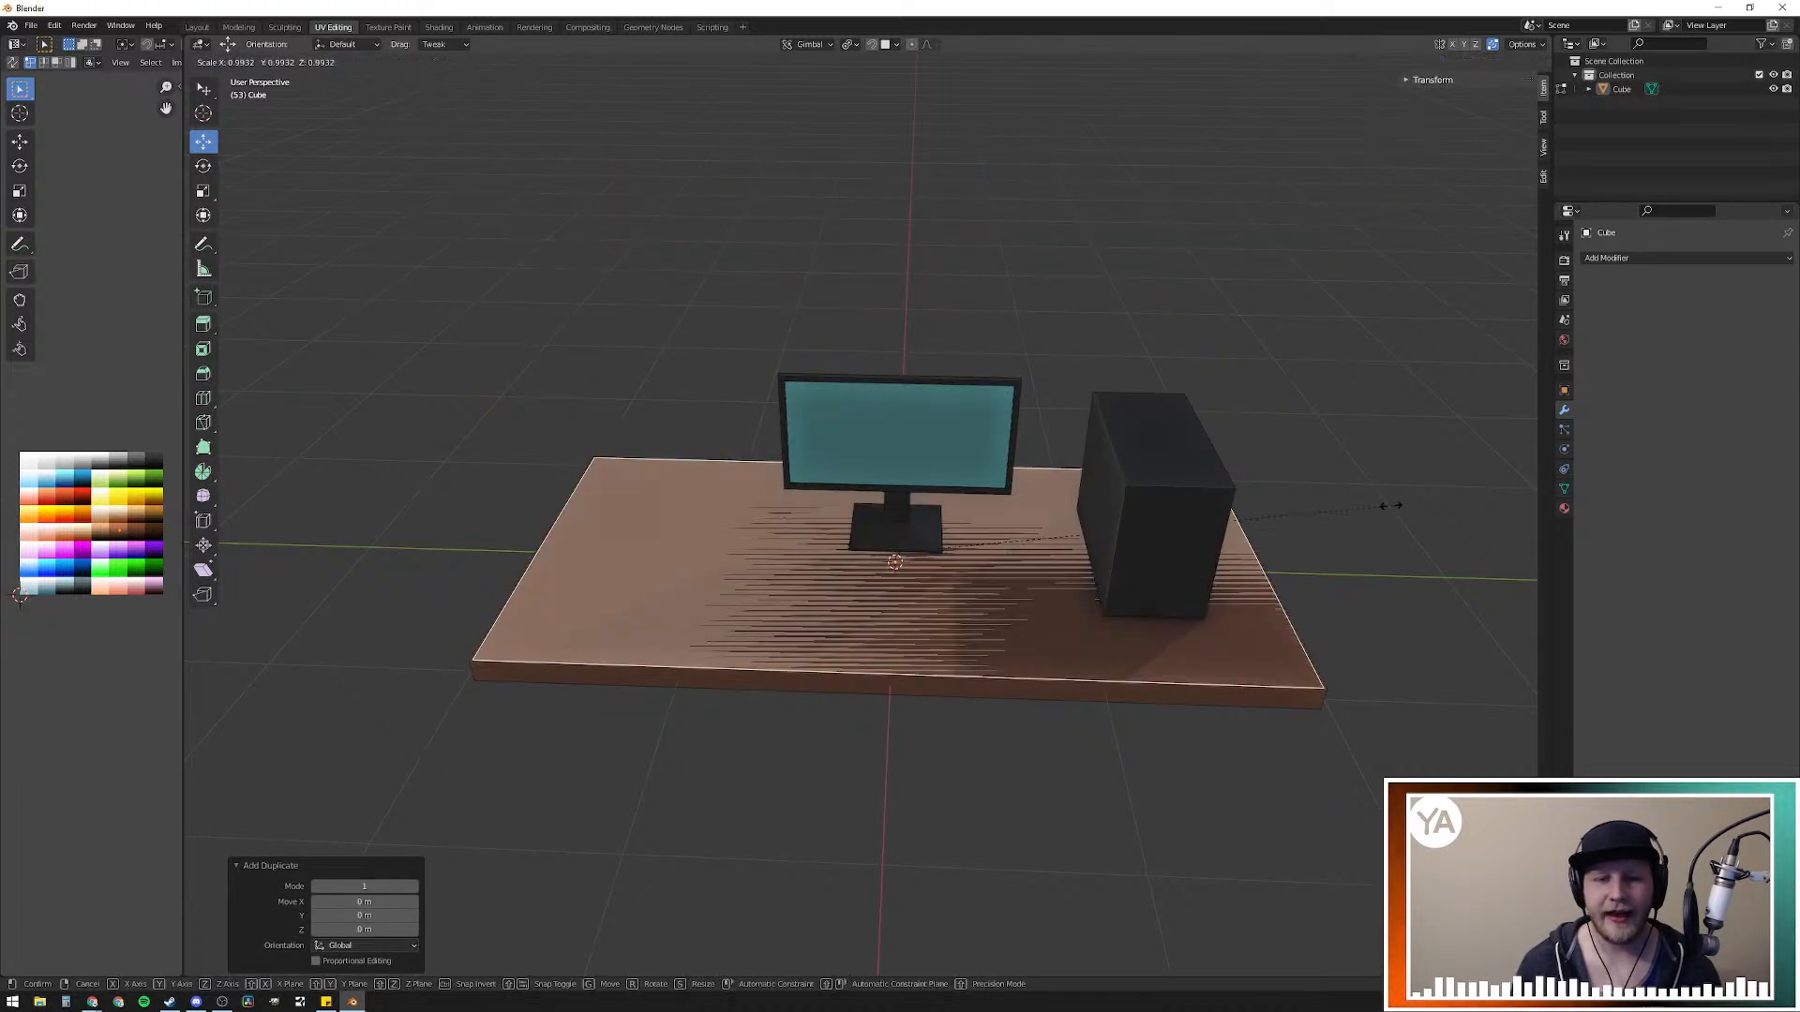
{"action": "left_click", "coordinate": [989, 549]}
{"action": "middle_click_drag", "start_coordinate": [945, 525], "coordinate": [895, 539]}
{"action": "key", "text": "g"}
{"action": "key", "text": "x"}
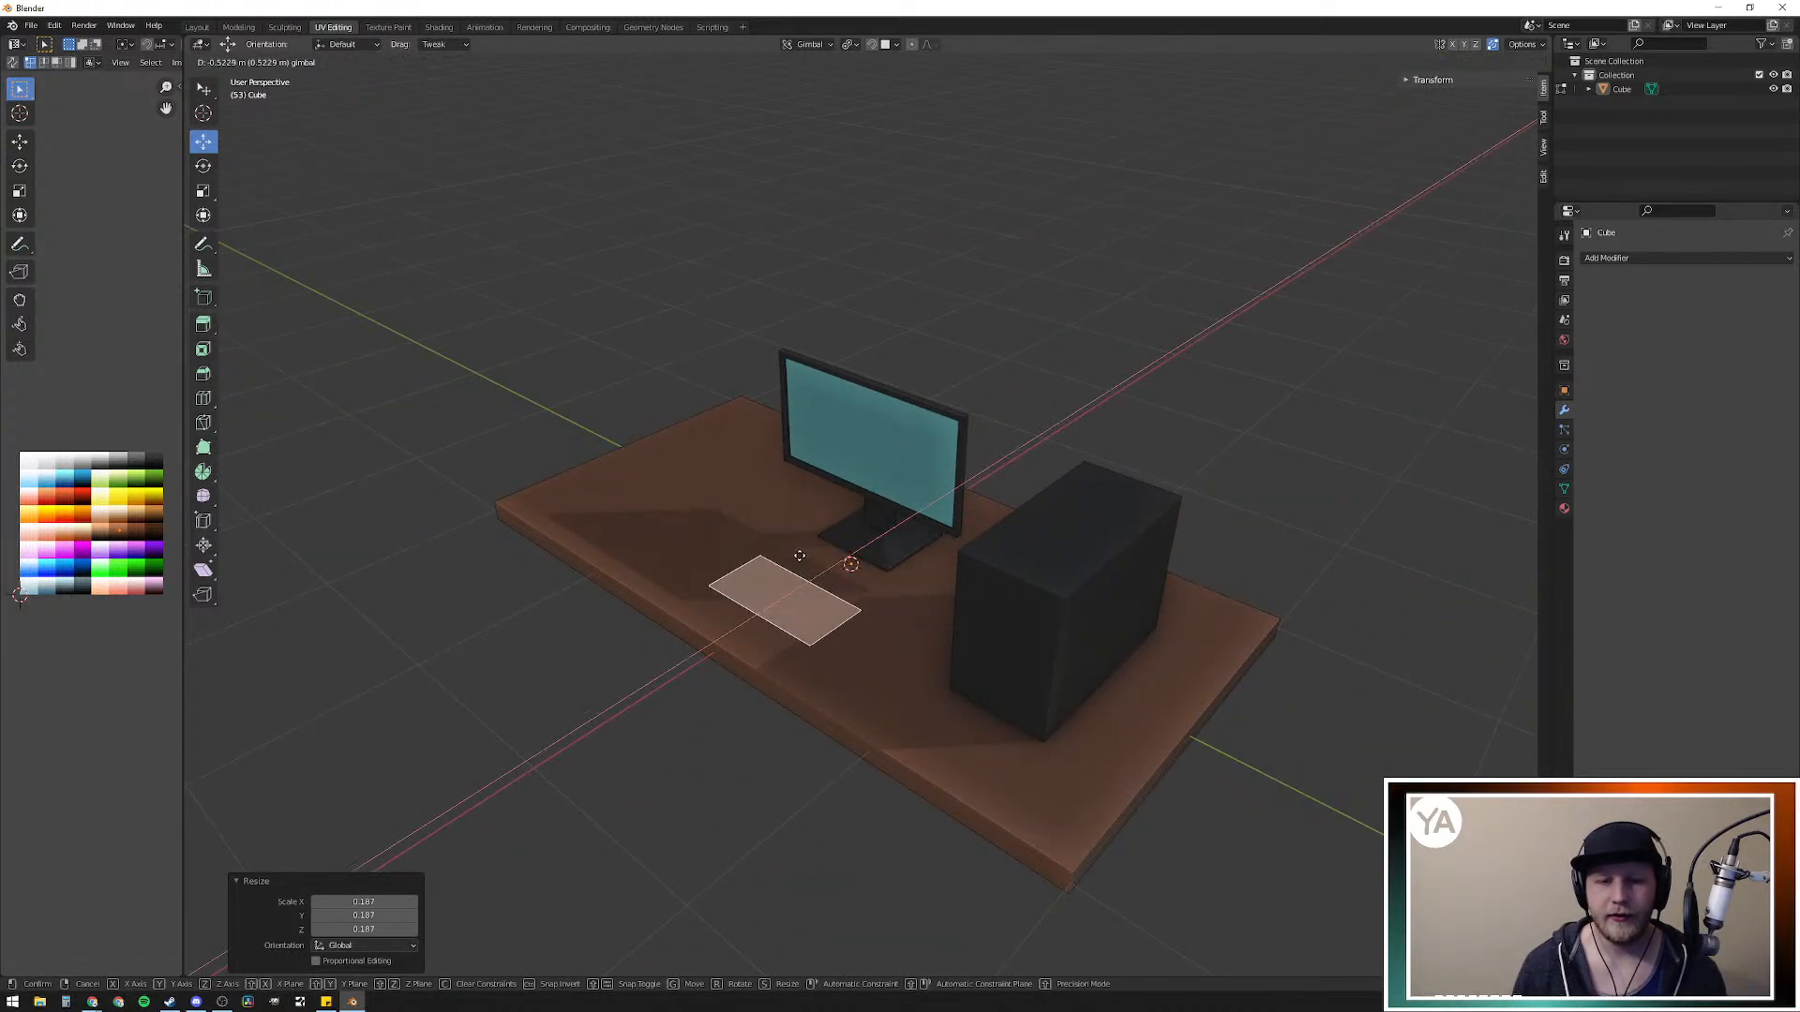
{"action": "left_click", "coordinate": [796, 560]}
Step: Extrude the small face in front of the monitor upward about 0.036 m to form a keyboard slab
{"action": "middle_click_drag", "start_coordinate": [797, 560], "coordinate": [926, 611]}
{"action": "scroll", "coordinate": [937, 621], "scroll_direction": "up", "scroll_amount": 6}
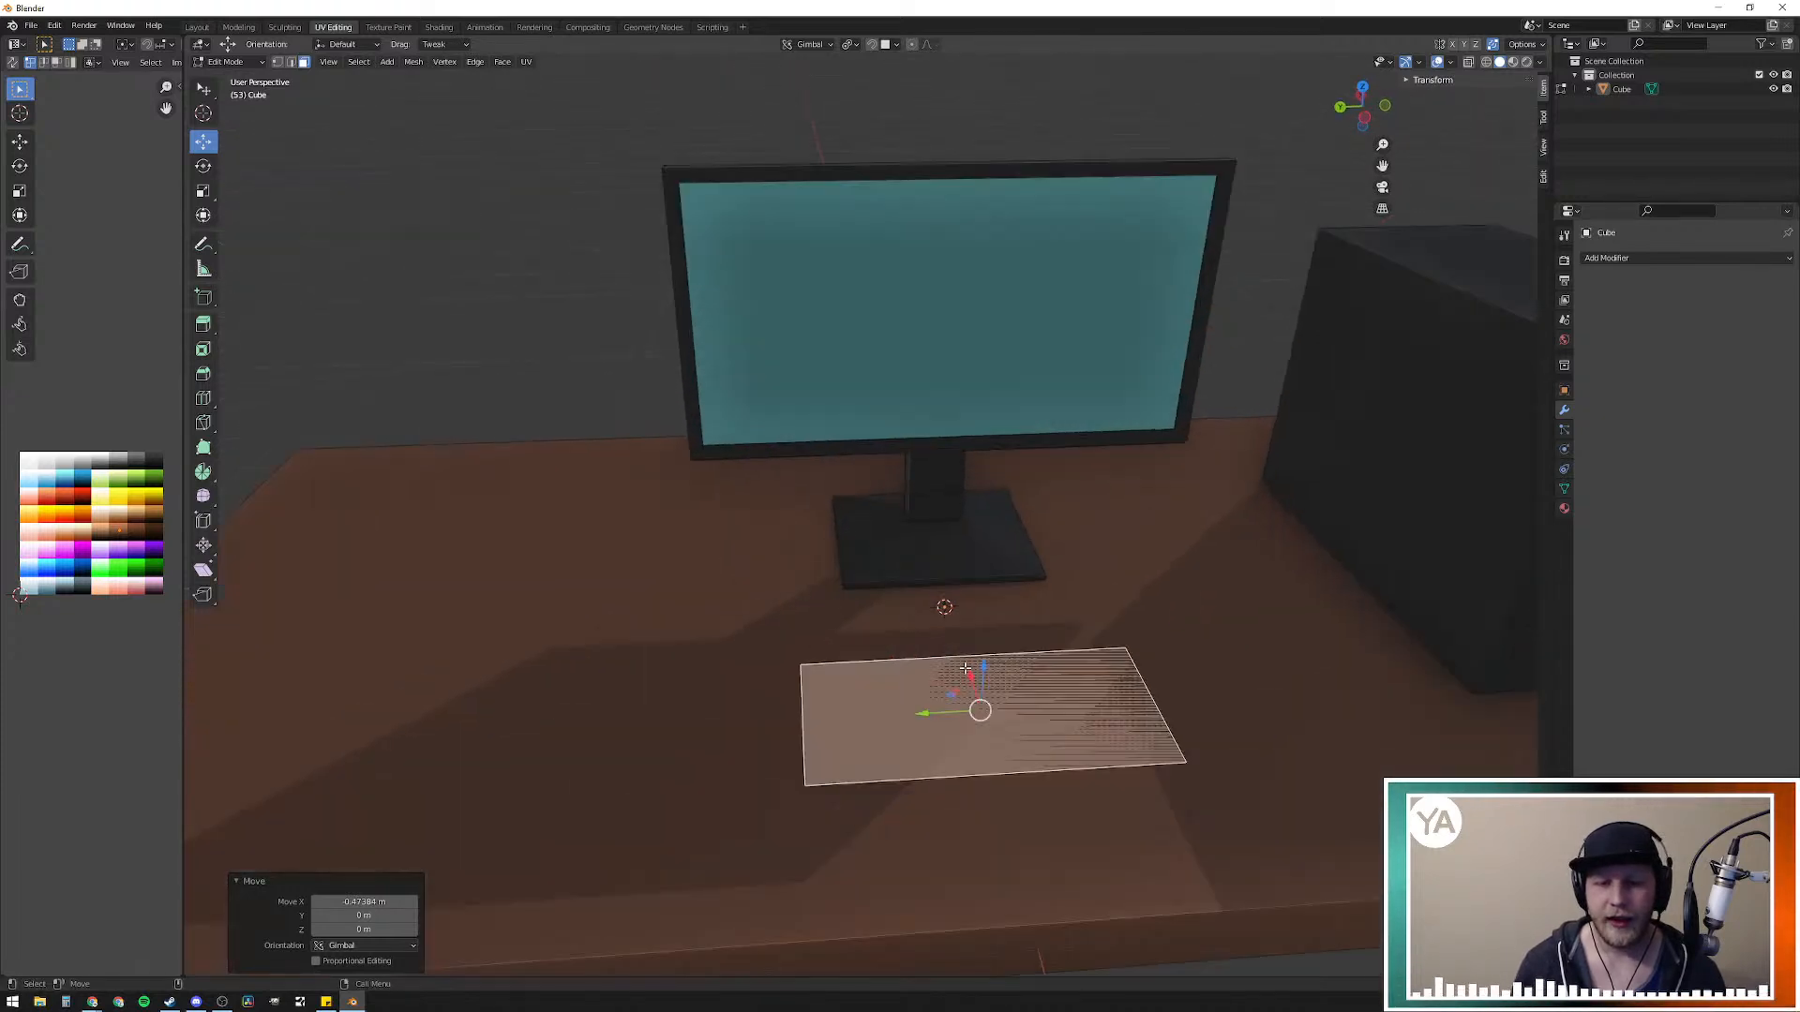
{"action": "key", "text": "e"}
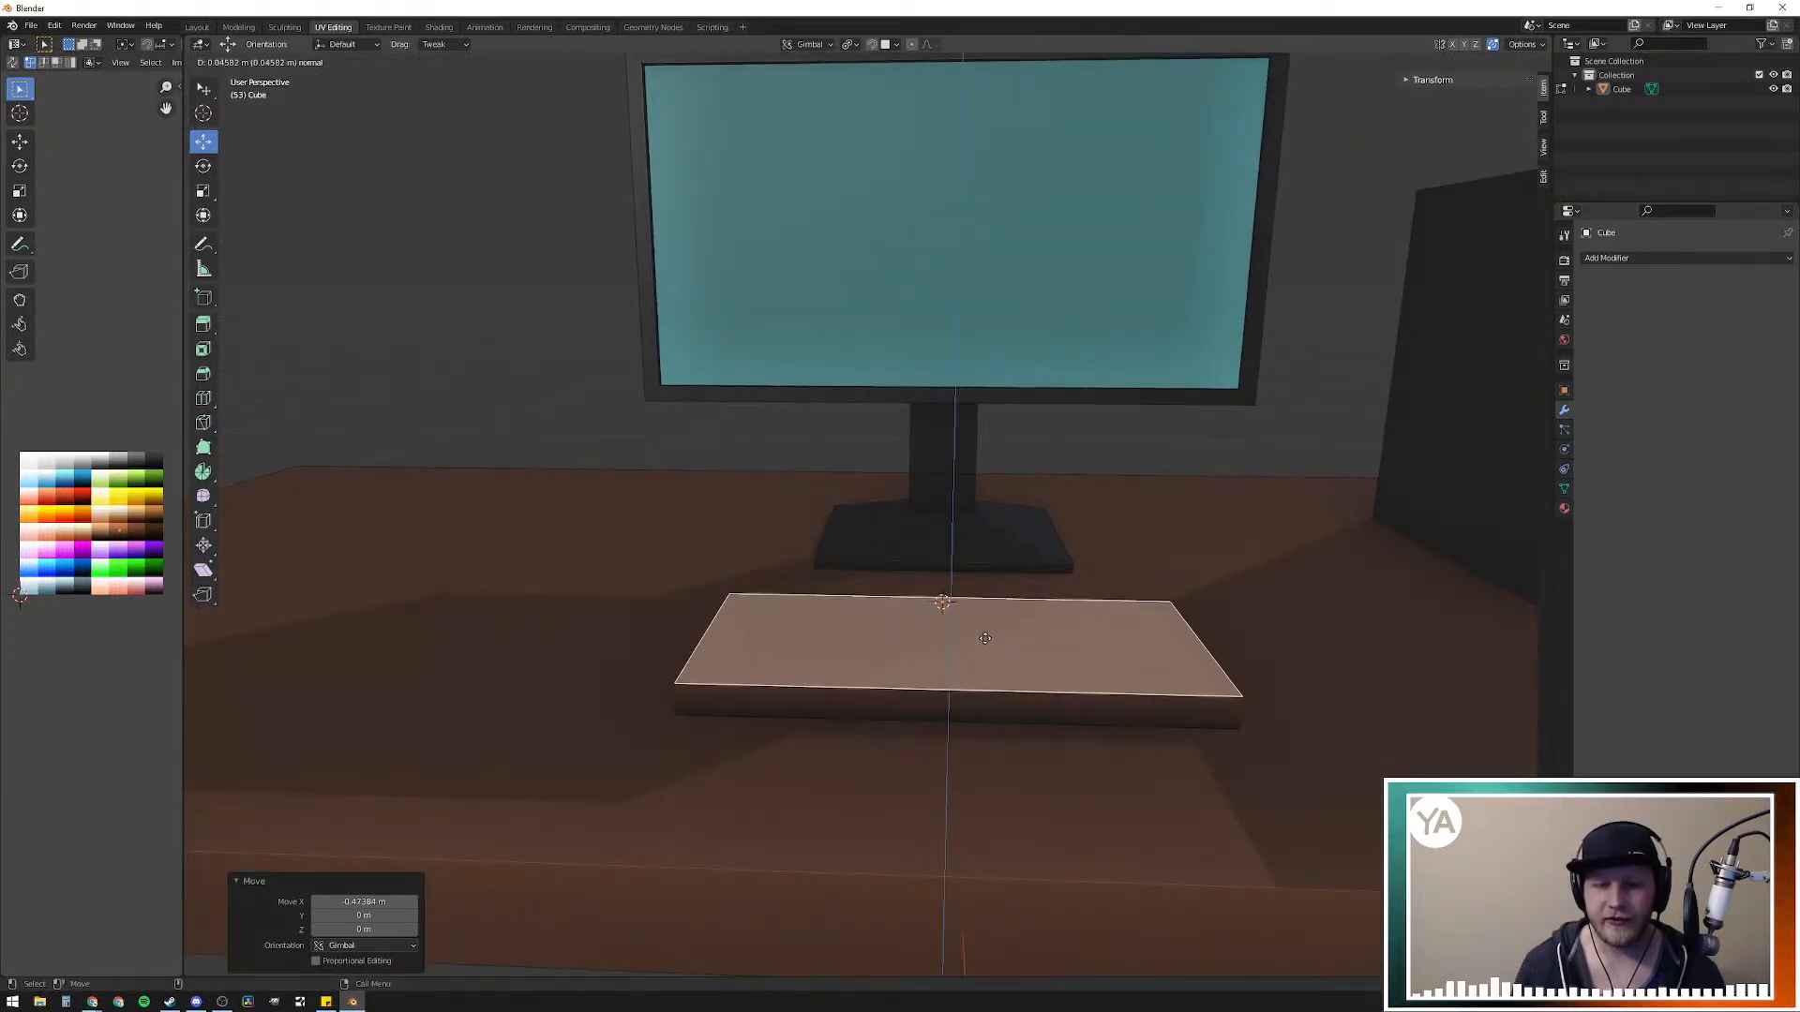
{"action": "left_click", "coordinate": [988, 641]}
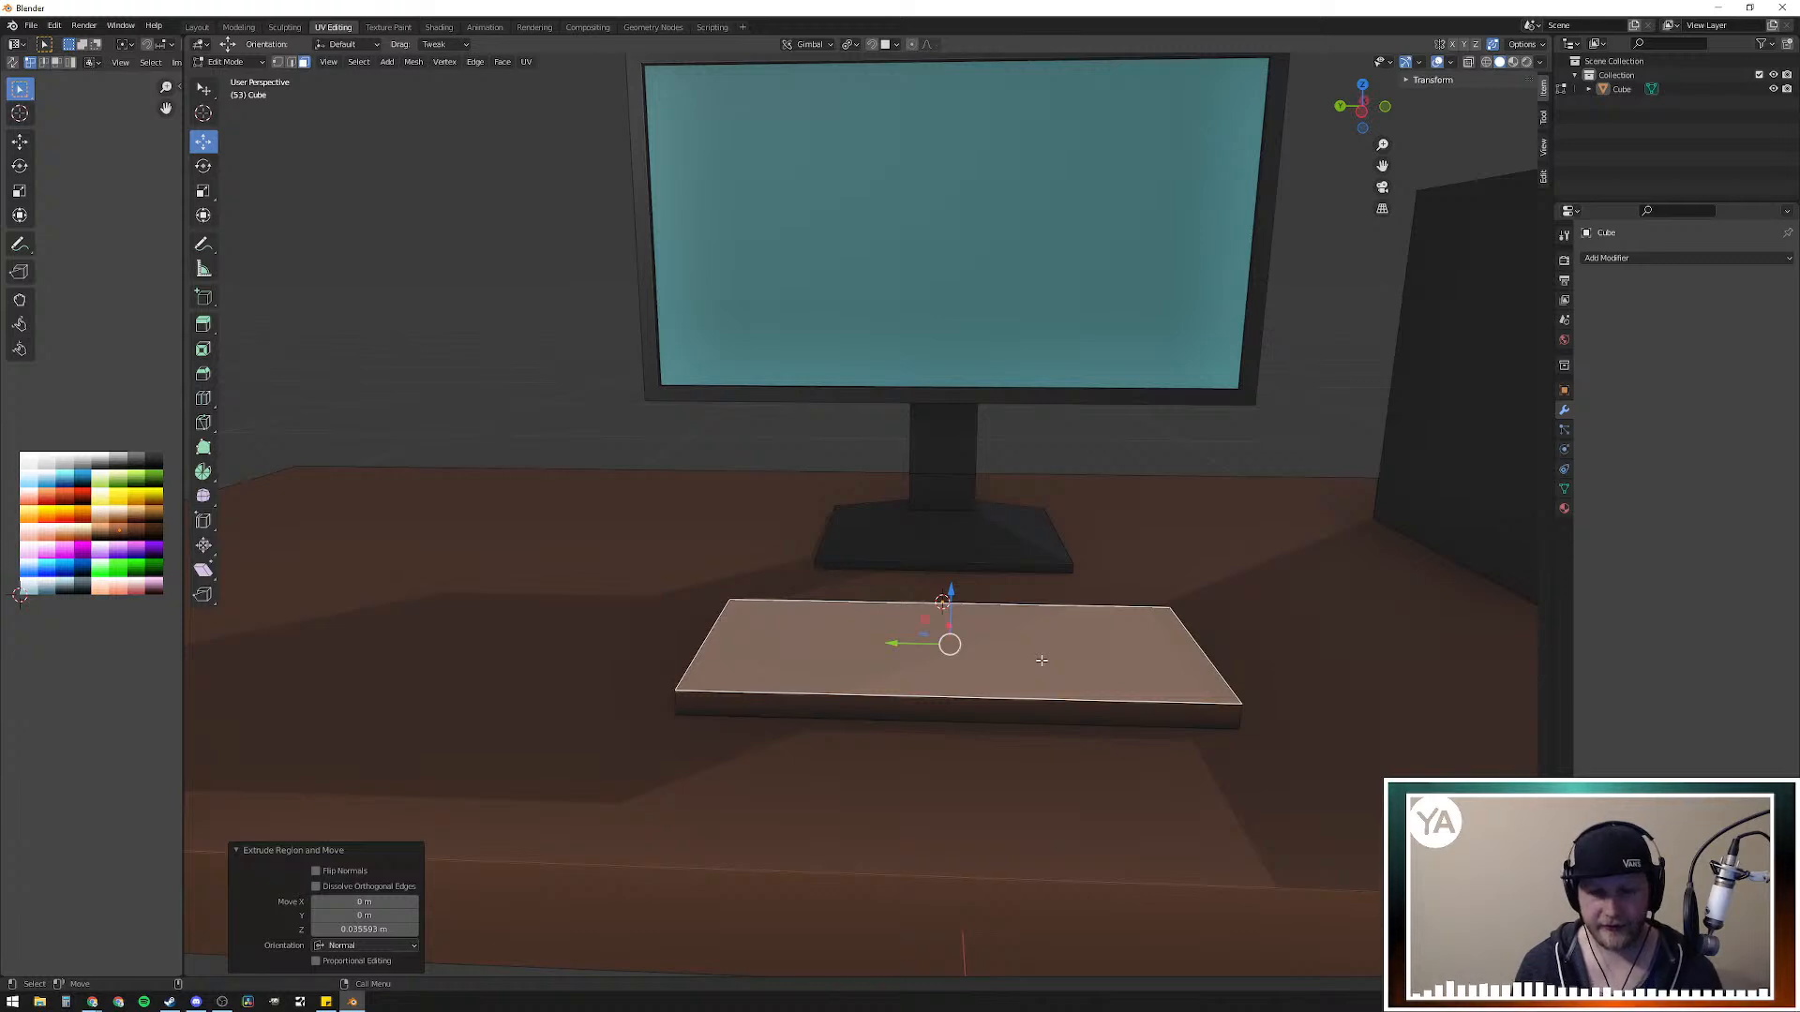
Step: Recolour the whole keyboard slab near-black by moving its UVs onto the darkest grey palette swatch, and clear the selection
{"action": "key", "text": "l"}
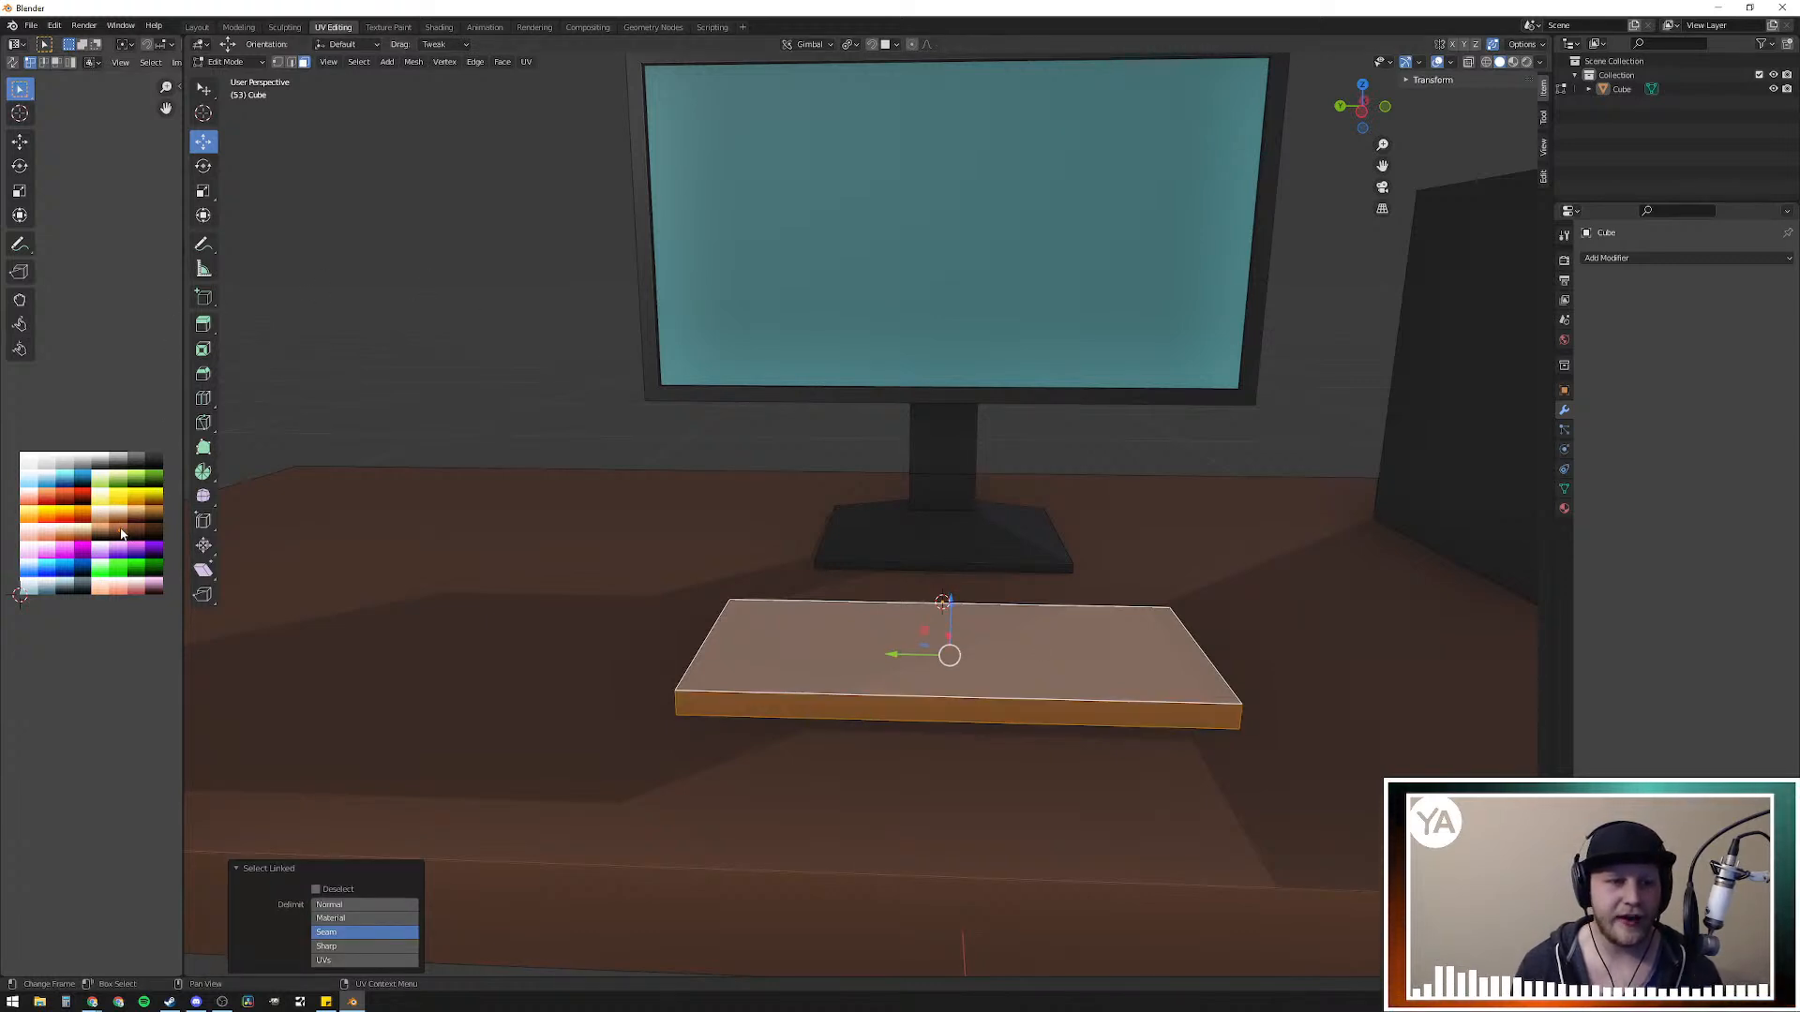
{"action": "key", "text": "g"}
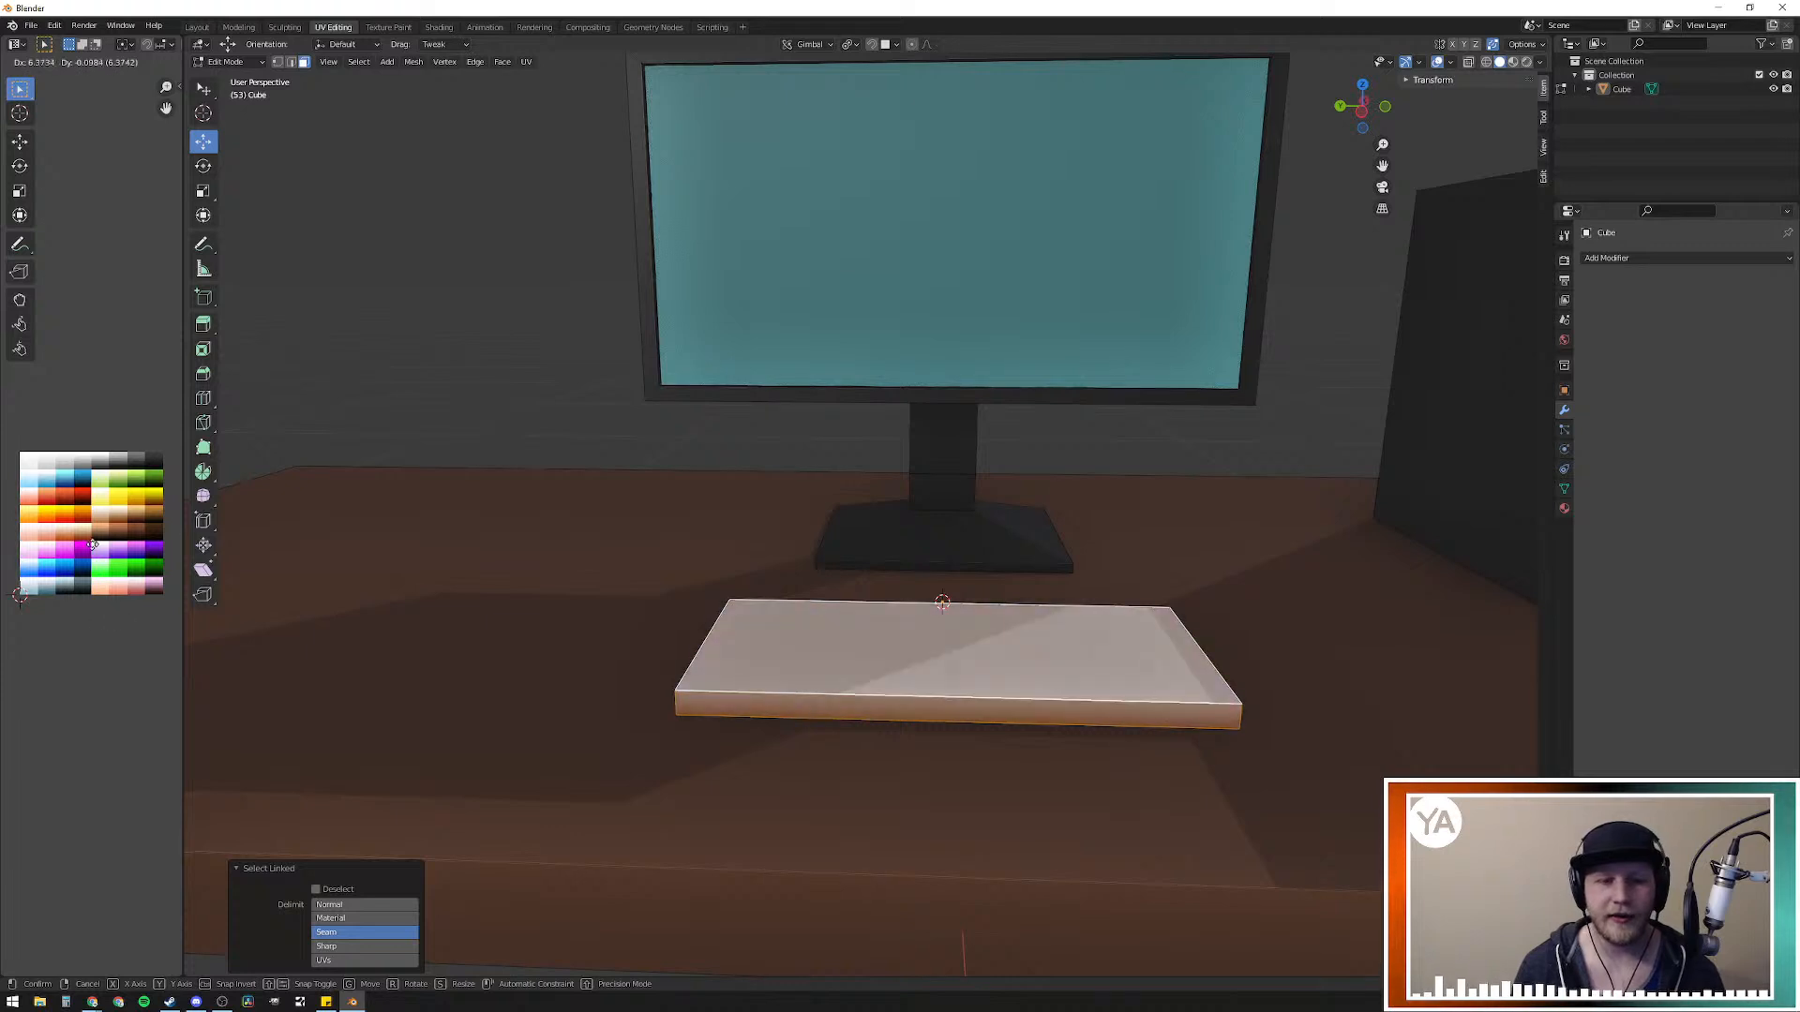
{"action": "left_click", "coordinate": [155, 509]}
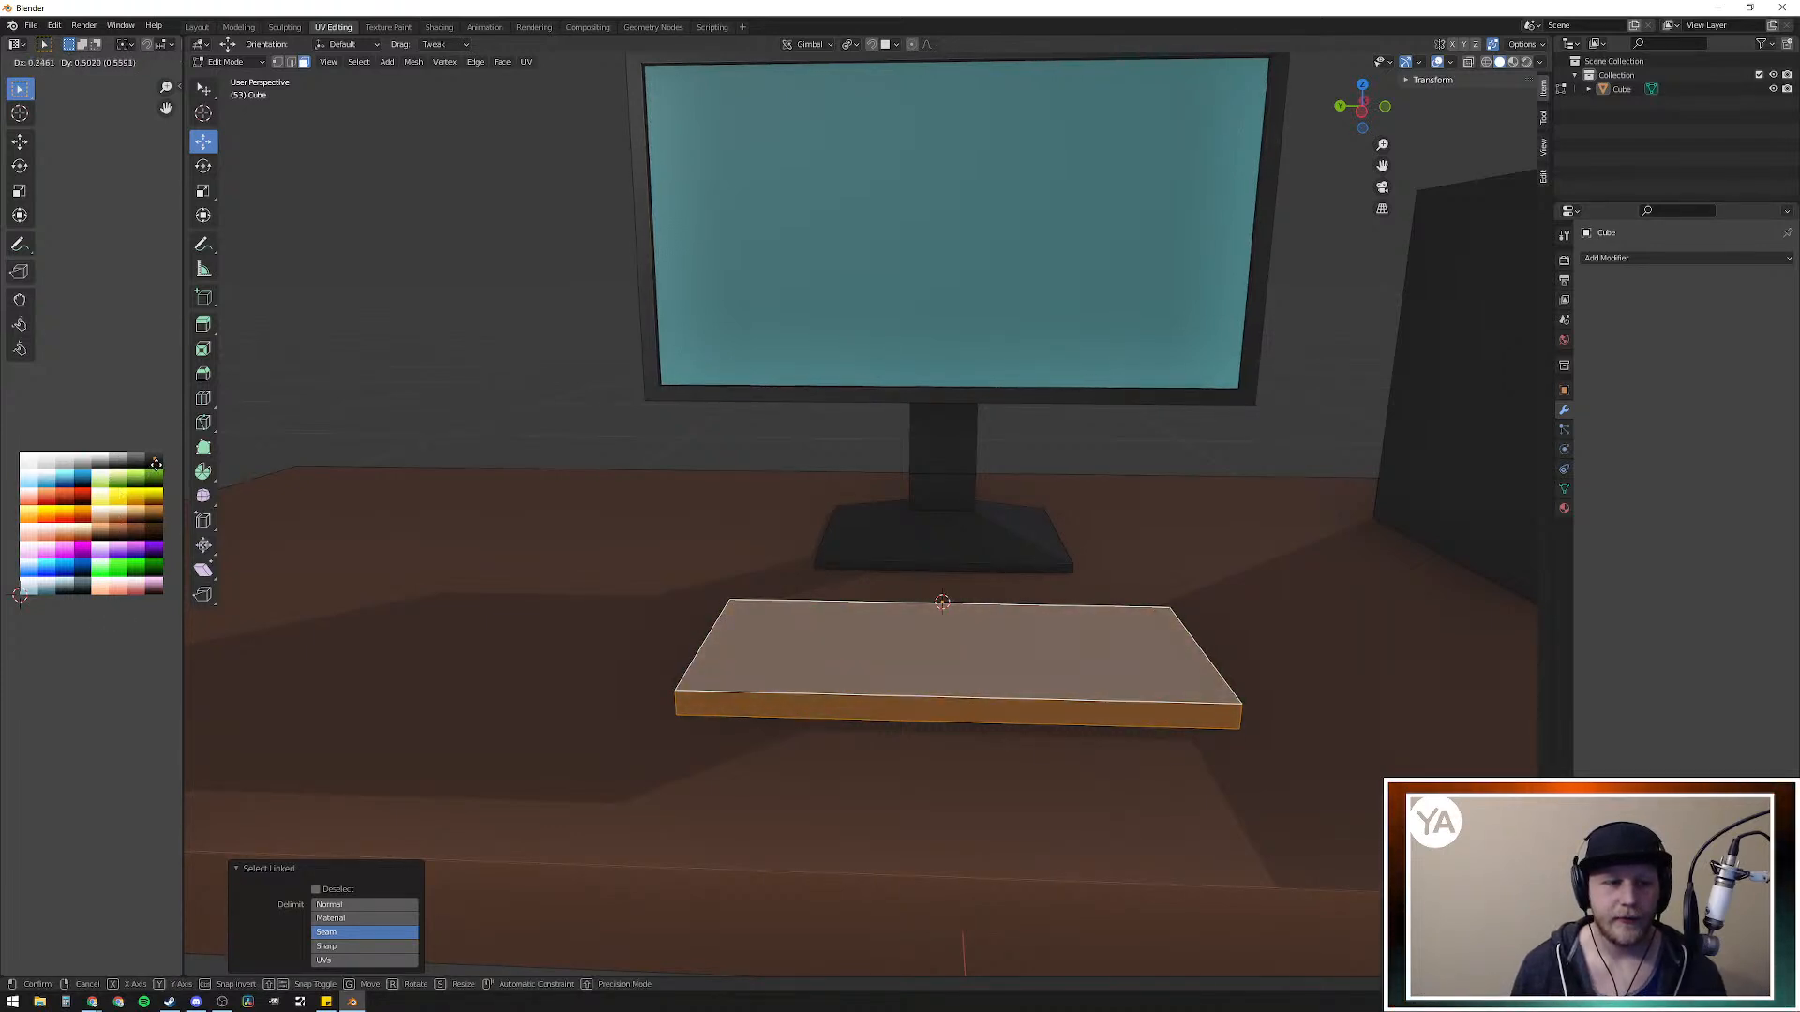
{"action": "key", "text": "alt+a"}
Step: Select all linked faces of the keyboard slab
{"action": "middle_click_drag", "start_coordinate": [783, 615], "coordinate": [892, 575]}
{"action": "scroll", "coordinate": [923, 579], "scroll_direction": "up", "scroll_amount": 4}
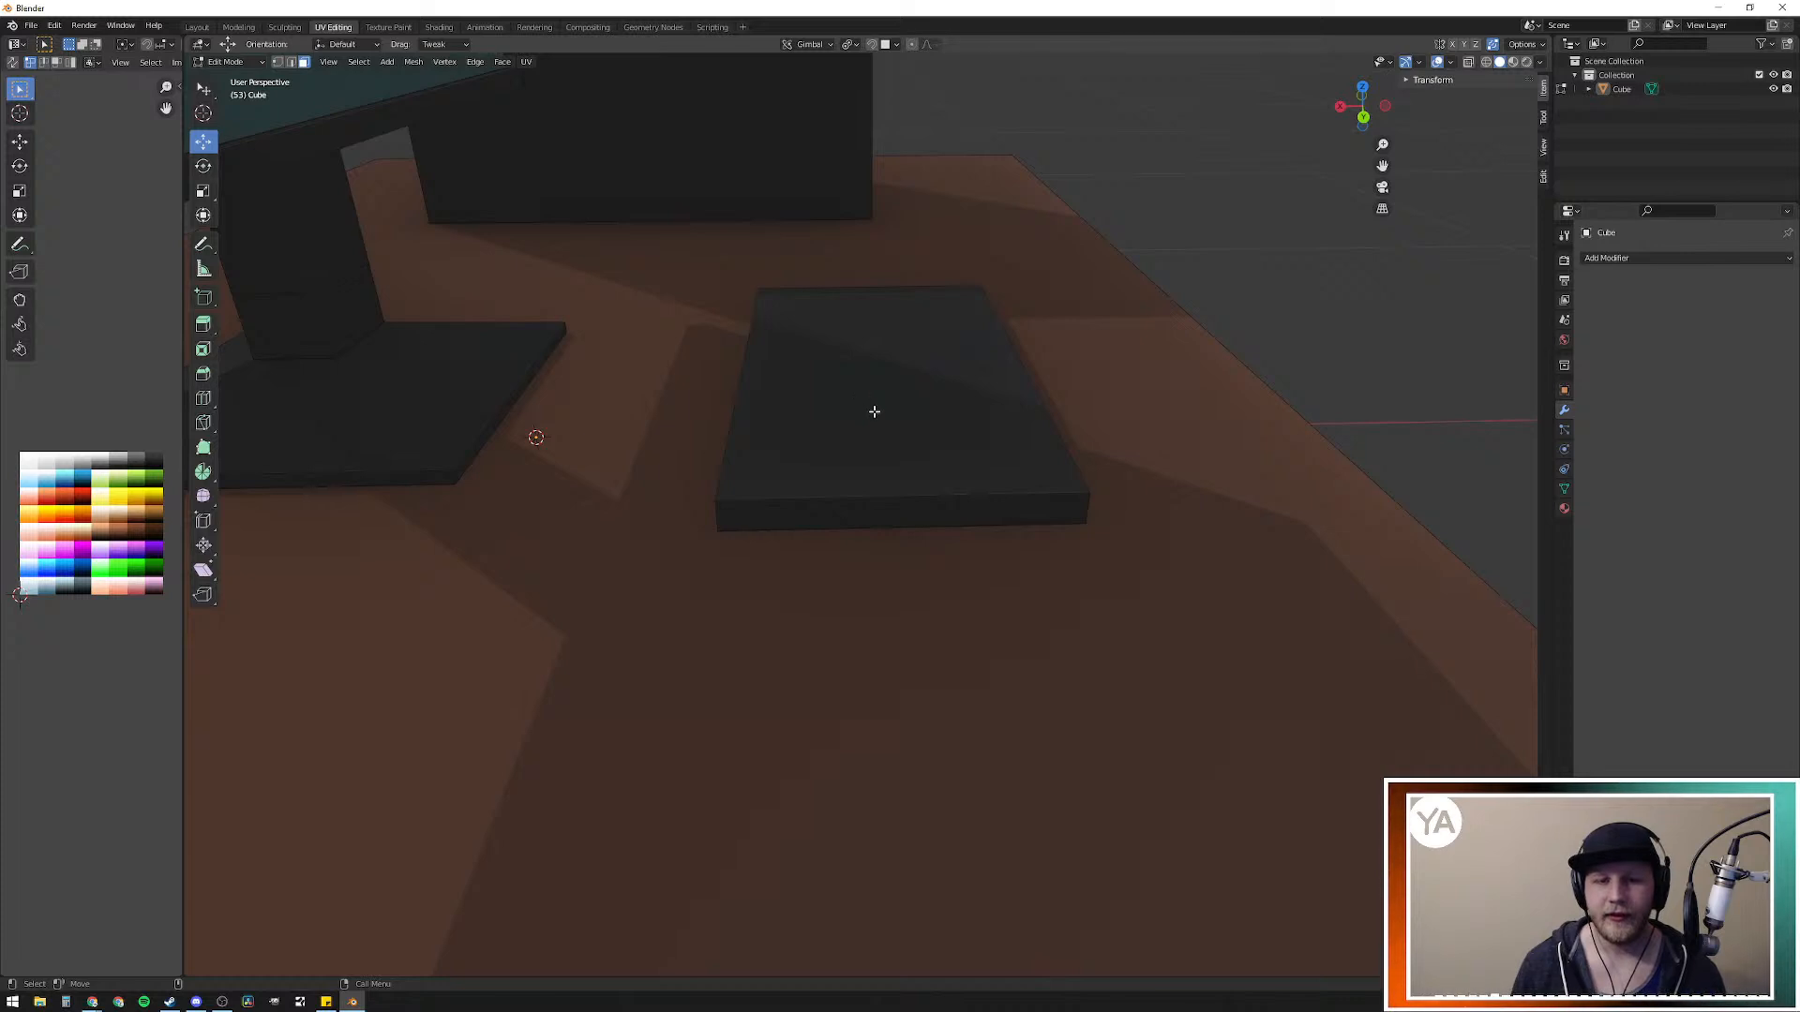
{"action": "key", "text": "l"}
Step: Try to tilt the keyboard slab about 6.5° around the Y axis
{"action": "key", "text": "r"}
{"action": "key", "text": "x"}
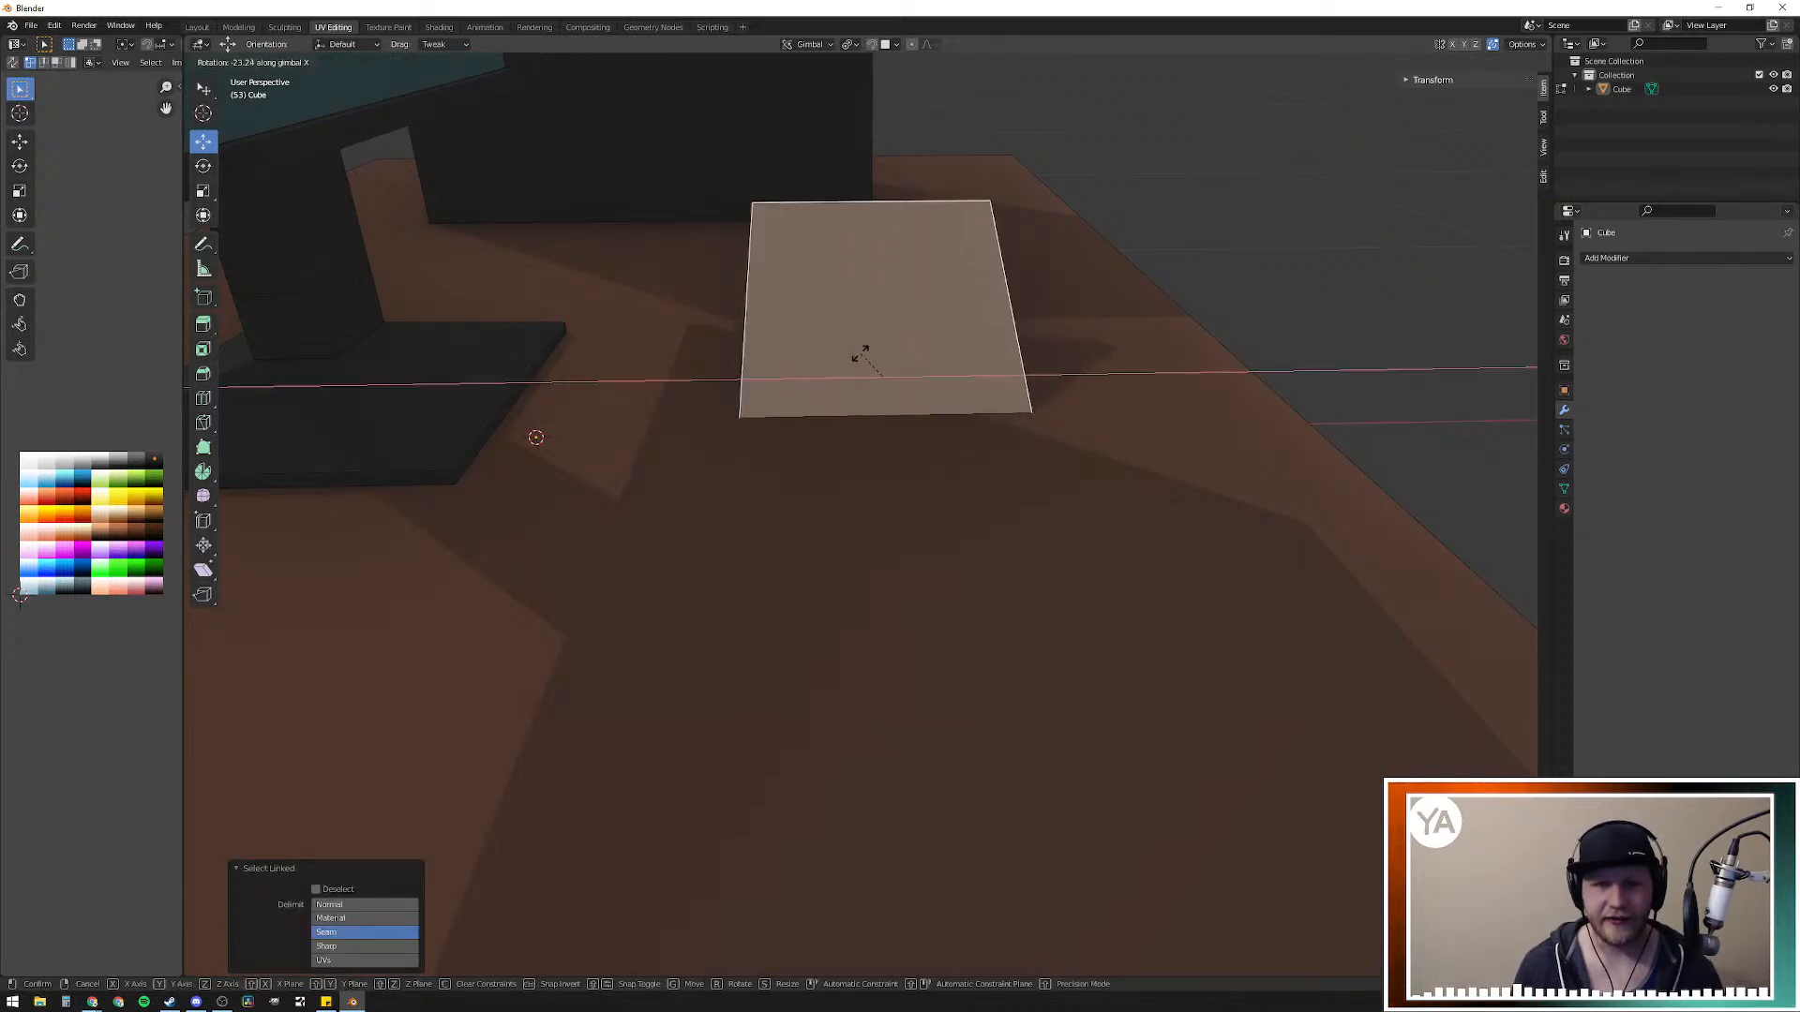
{"action": "key", "text": "y"}
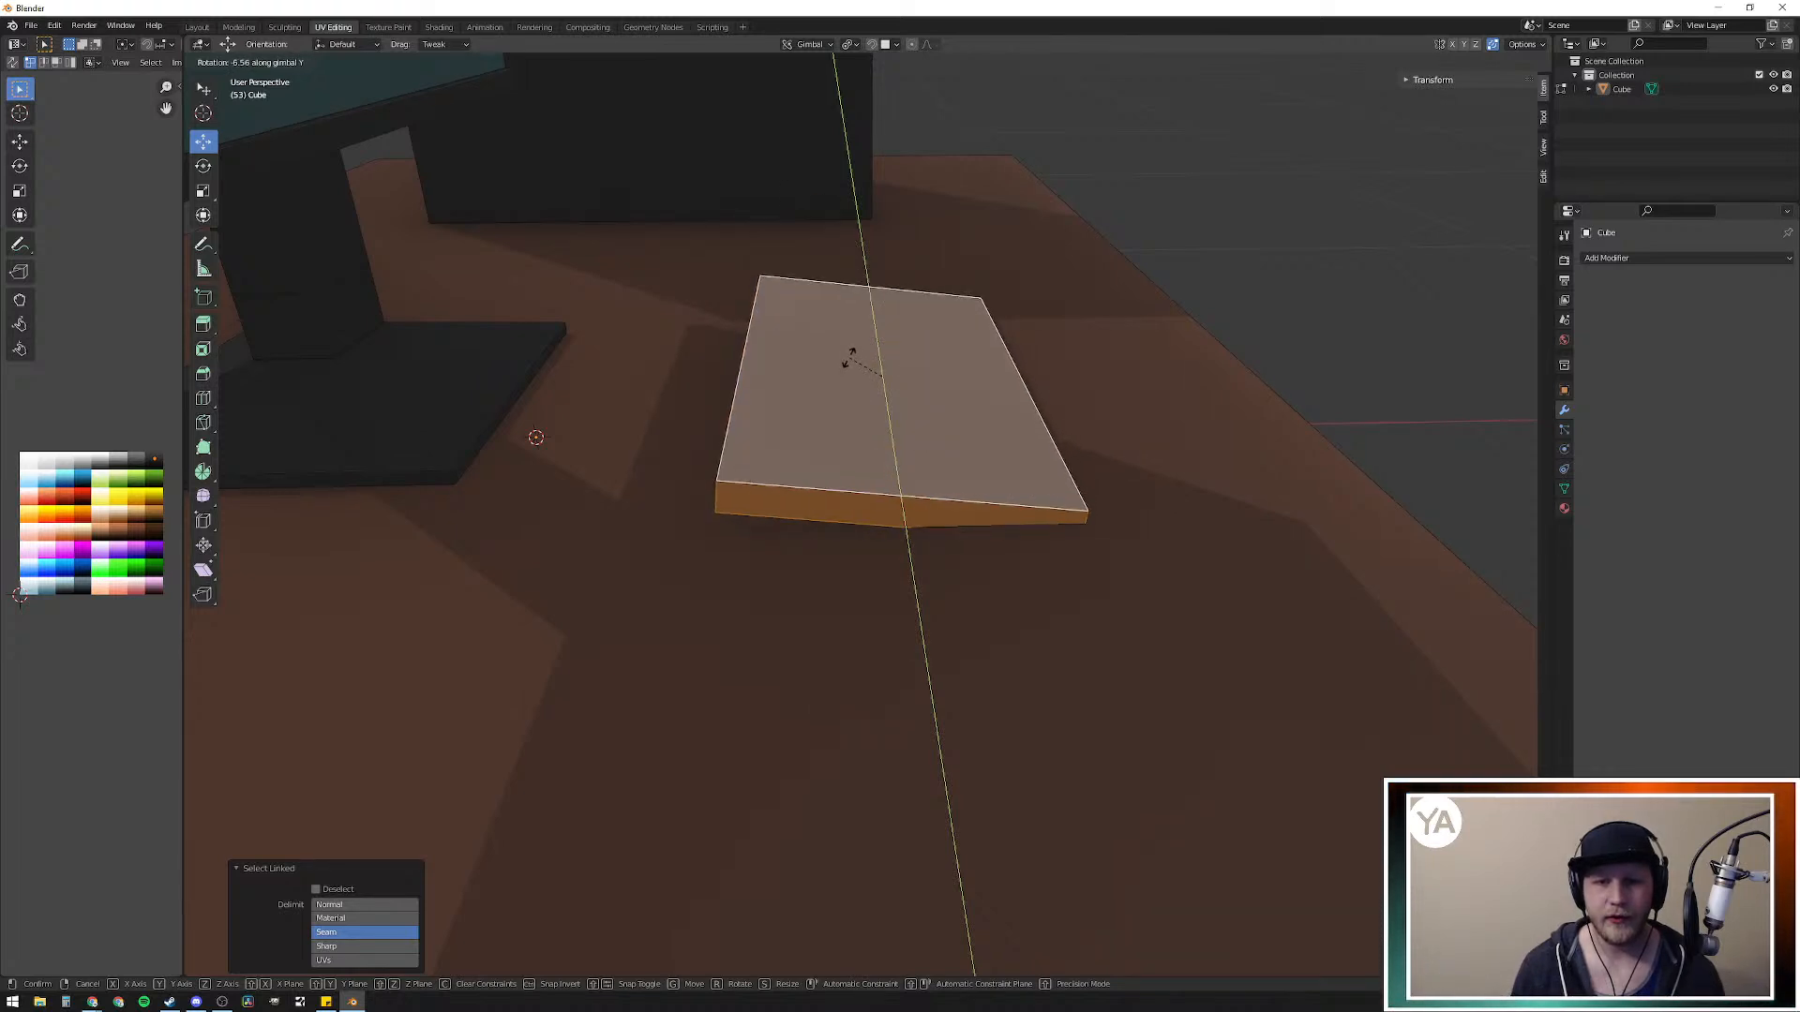
{"action": "left_click", "coordinate": [851, 359]}
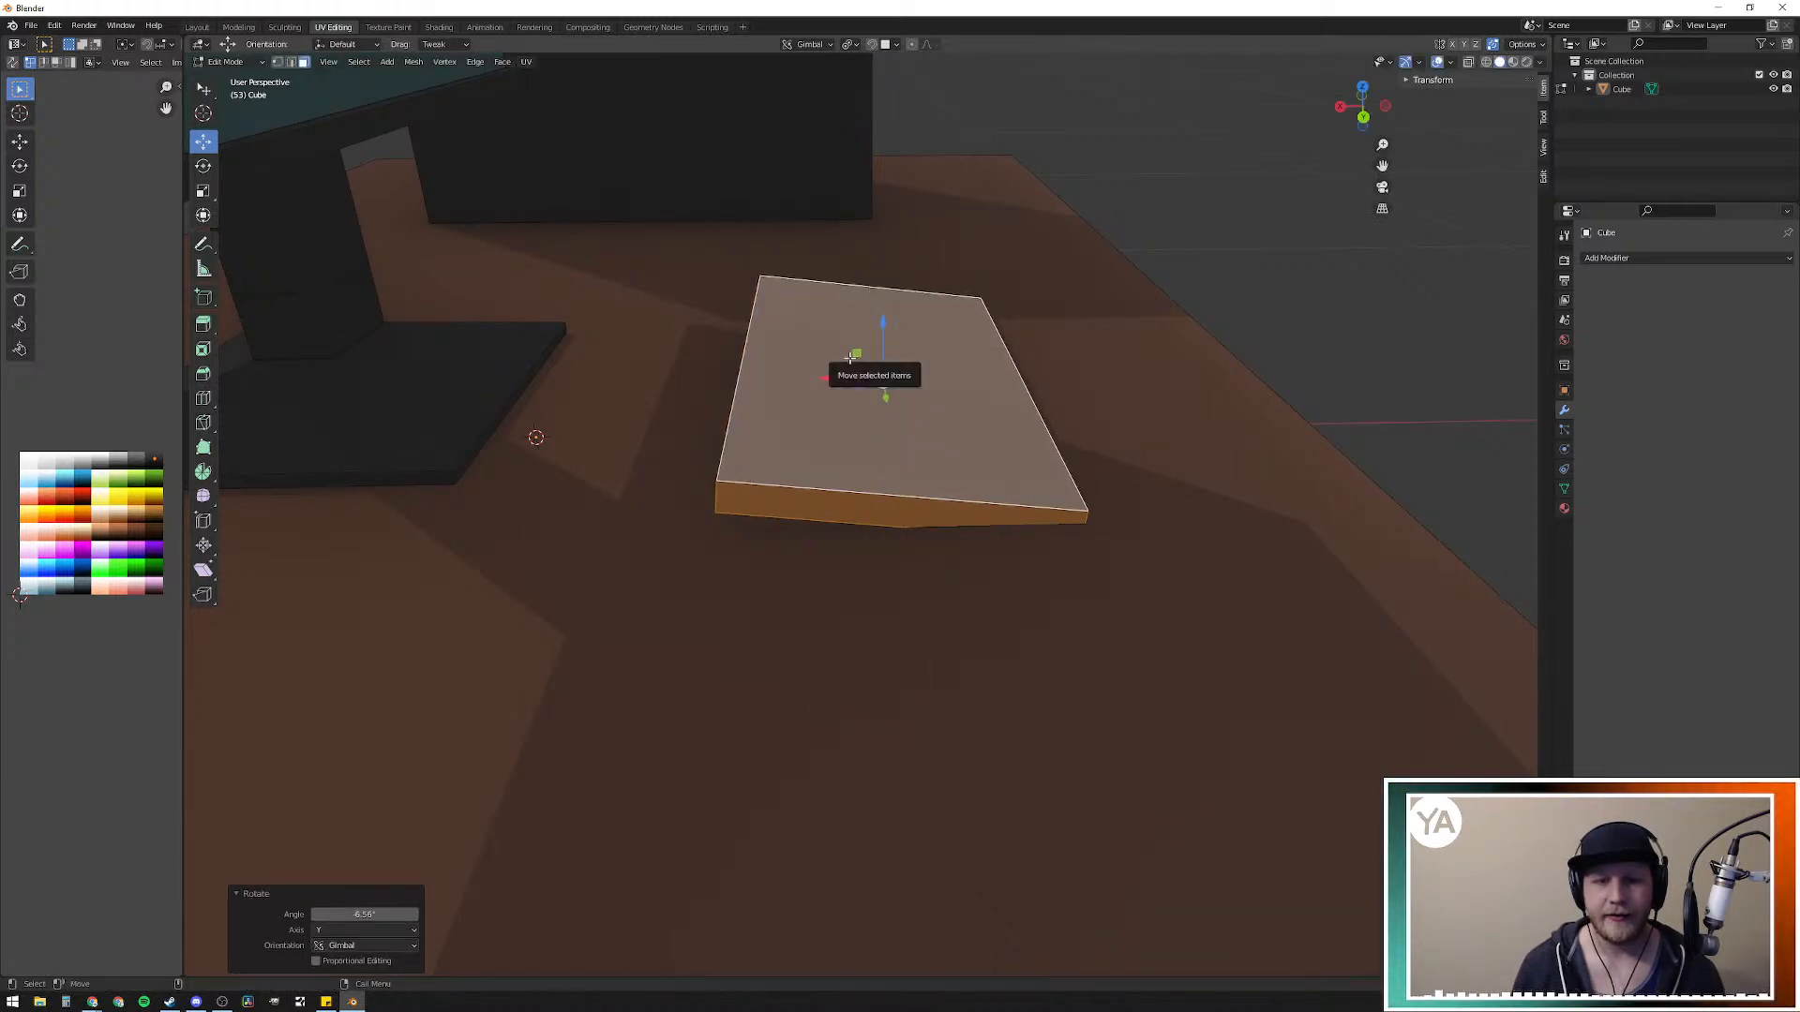
{"action": "right_click", "coordinate": [875, 355]}
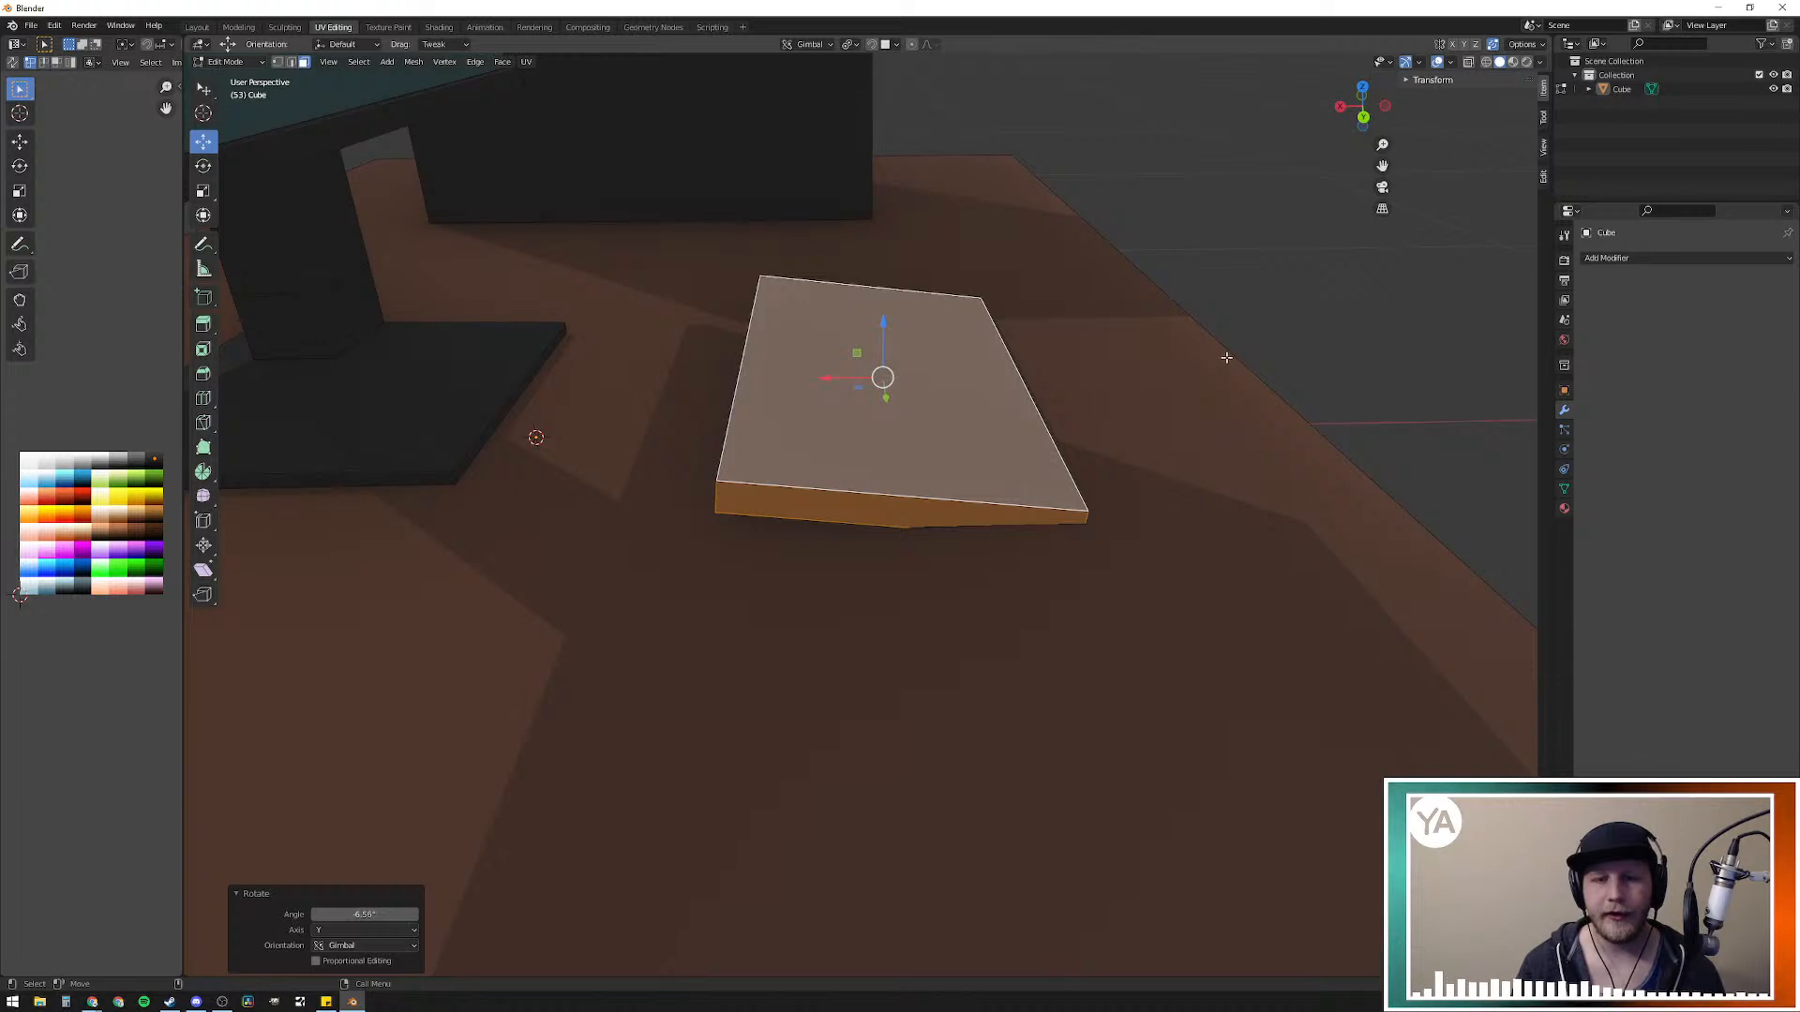
{"action": "key", "text": "ctrl+z"}
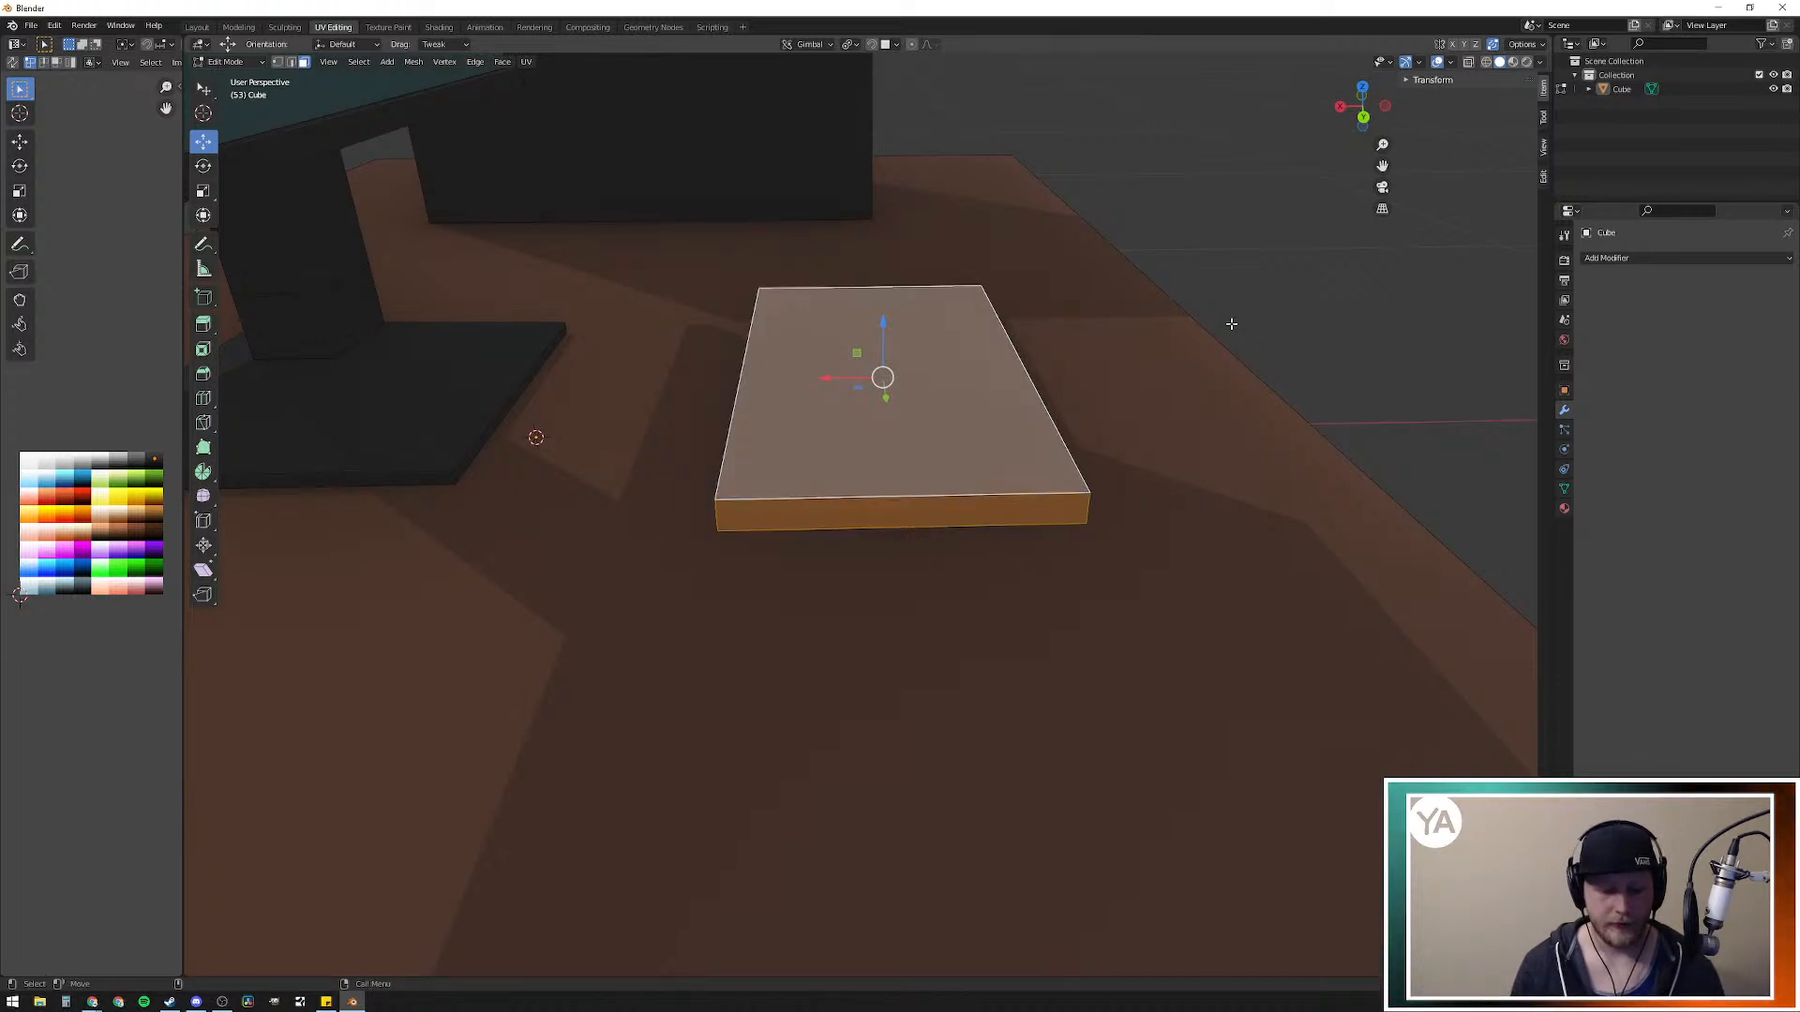
Step: Tilt the keyboard slab about 4.4° around the Y axis and raise it about 0.014 m along Z
{"action": "key", "text": "r"}
{"action": "key", "text": "y"}
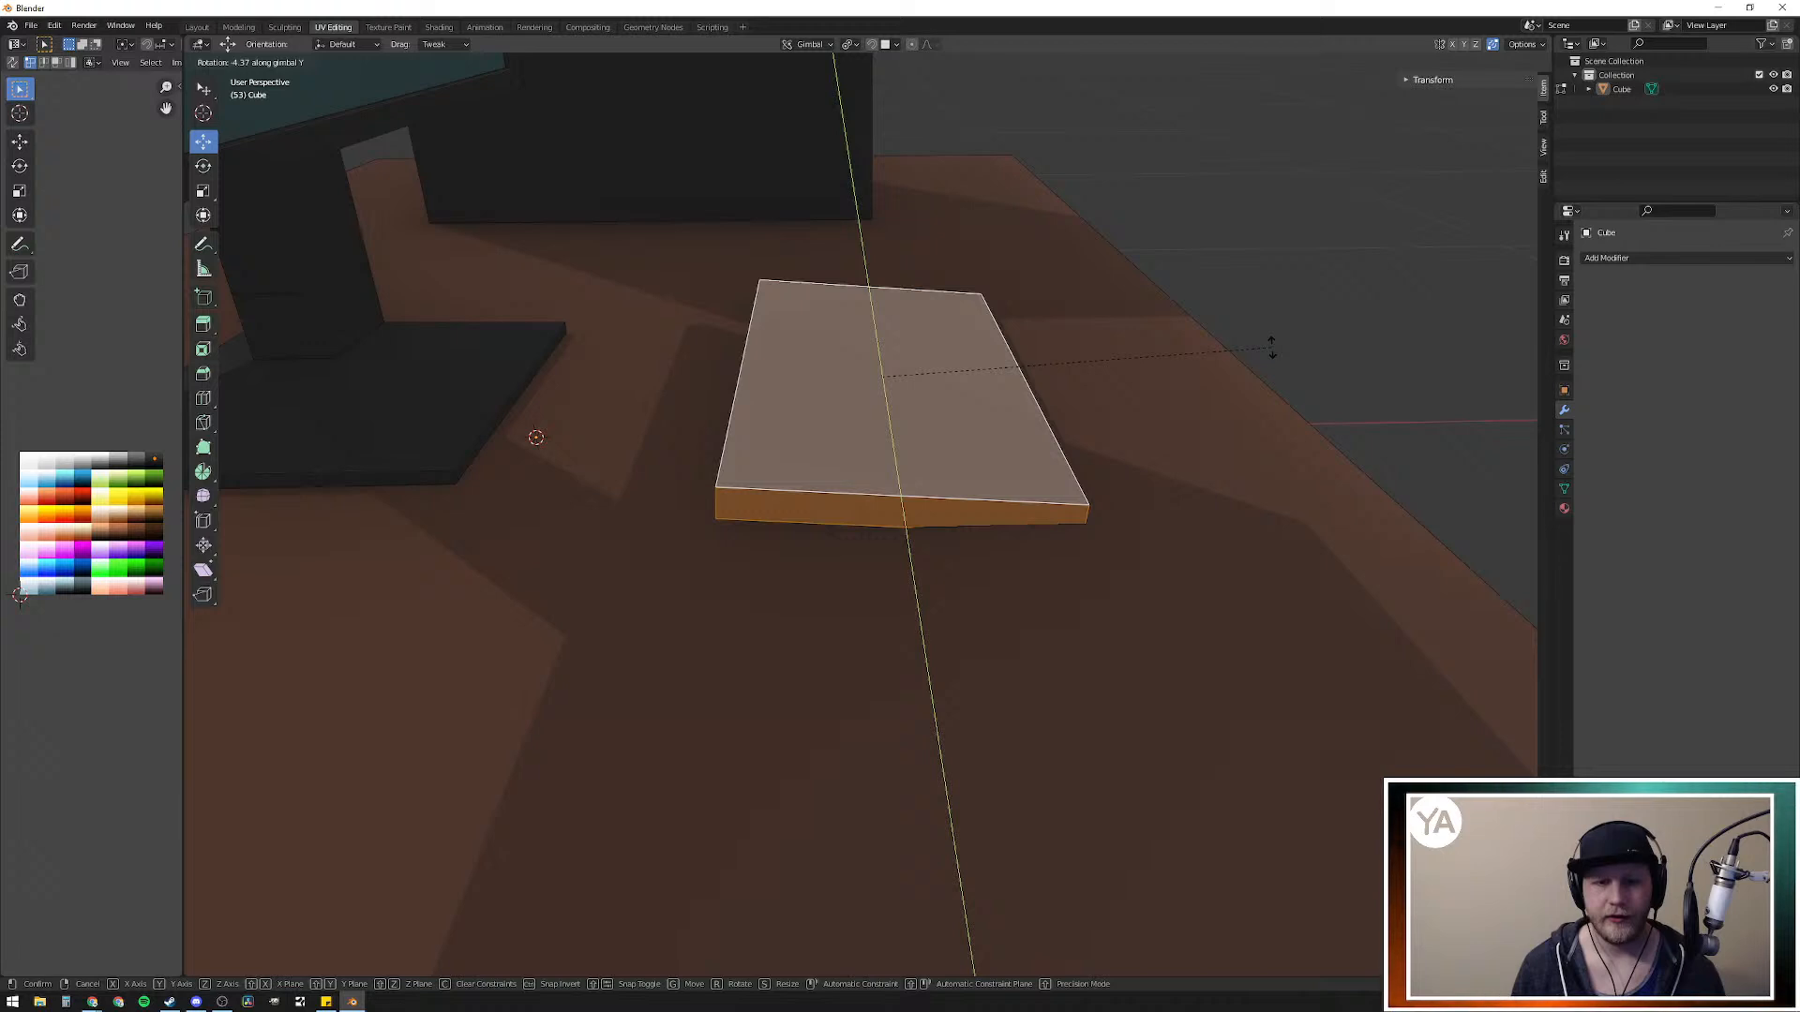
{"action": "left_click", "coordinate": [1271, 349]}
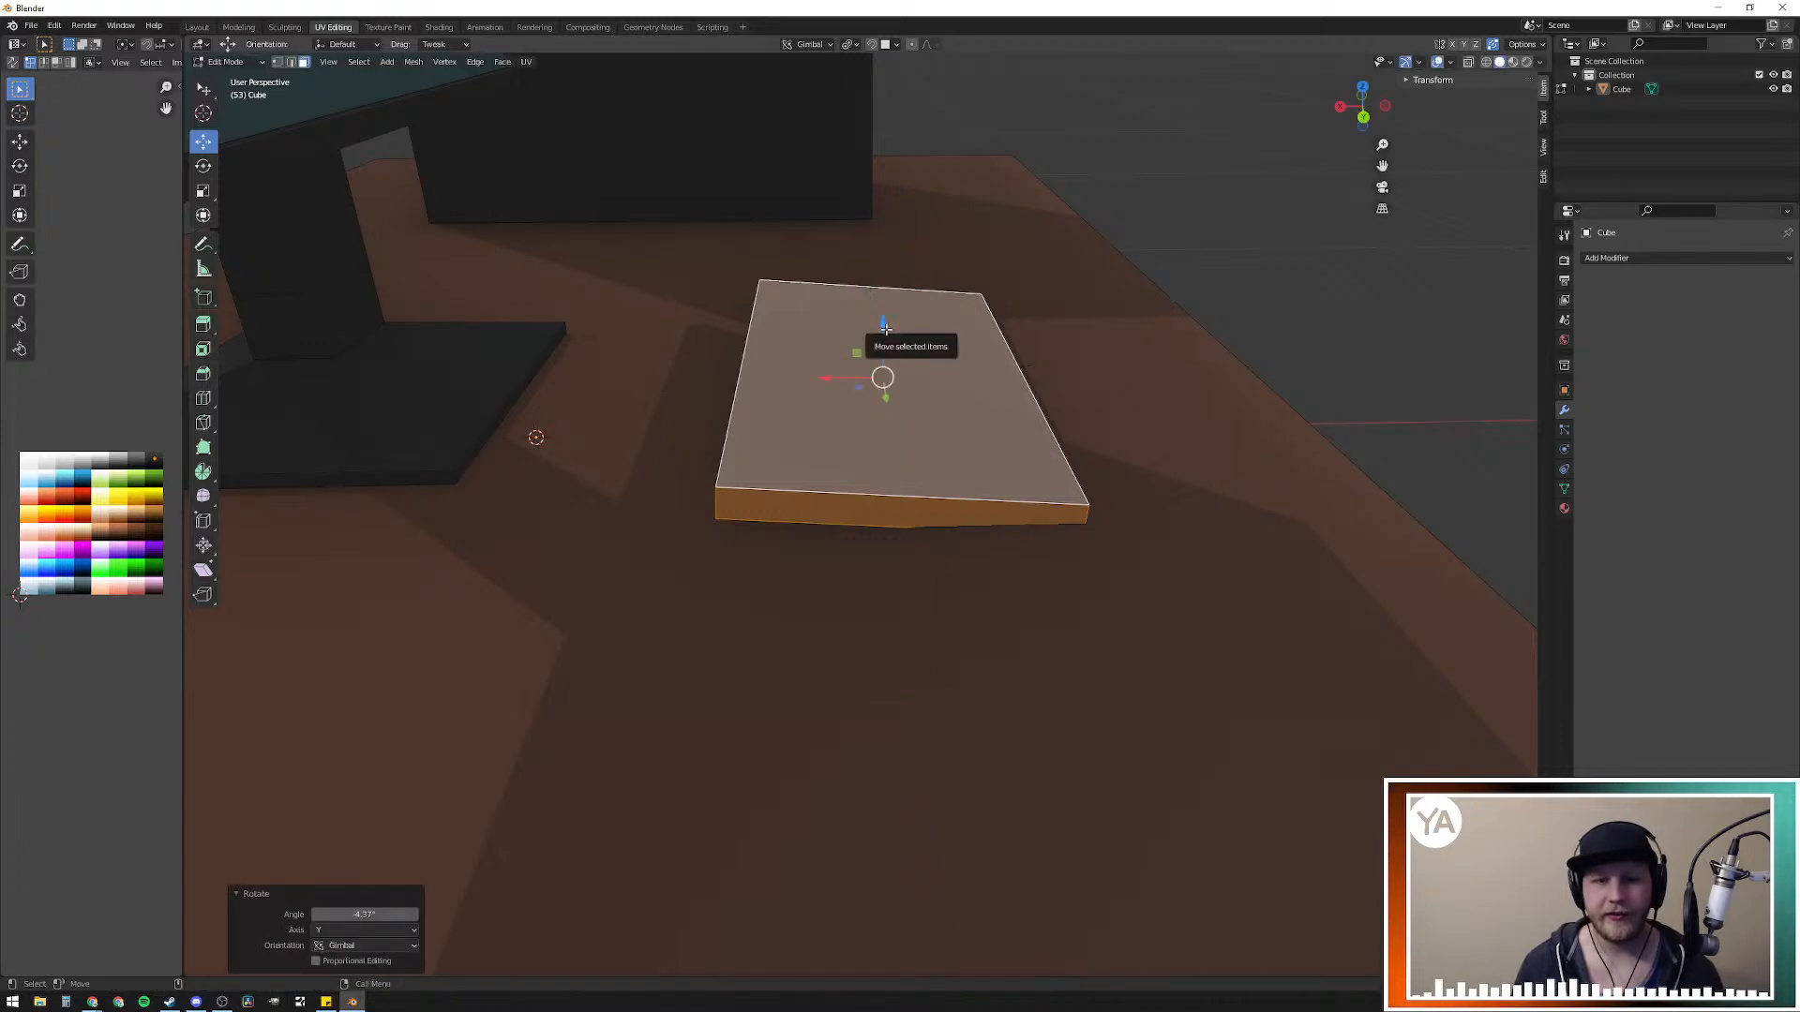
{"action": "left_click_drag", "start_coordinate": [884, 328], "coordinate": [885, 313]}
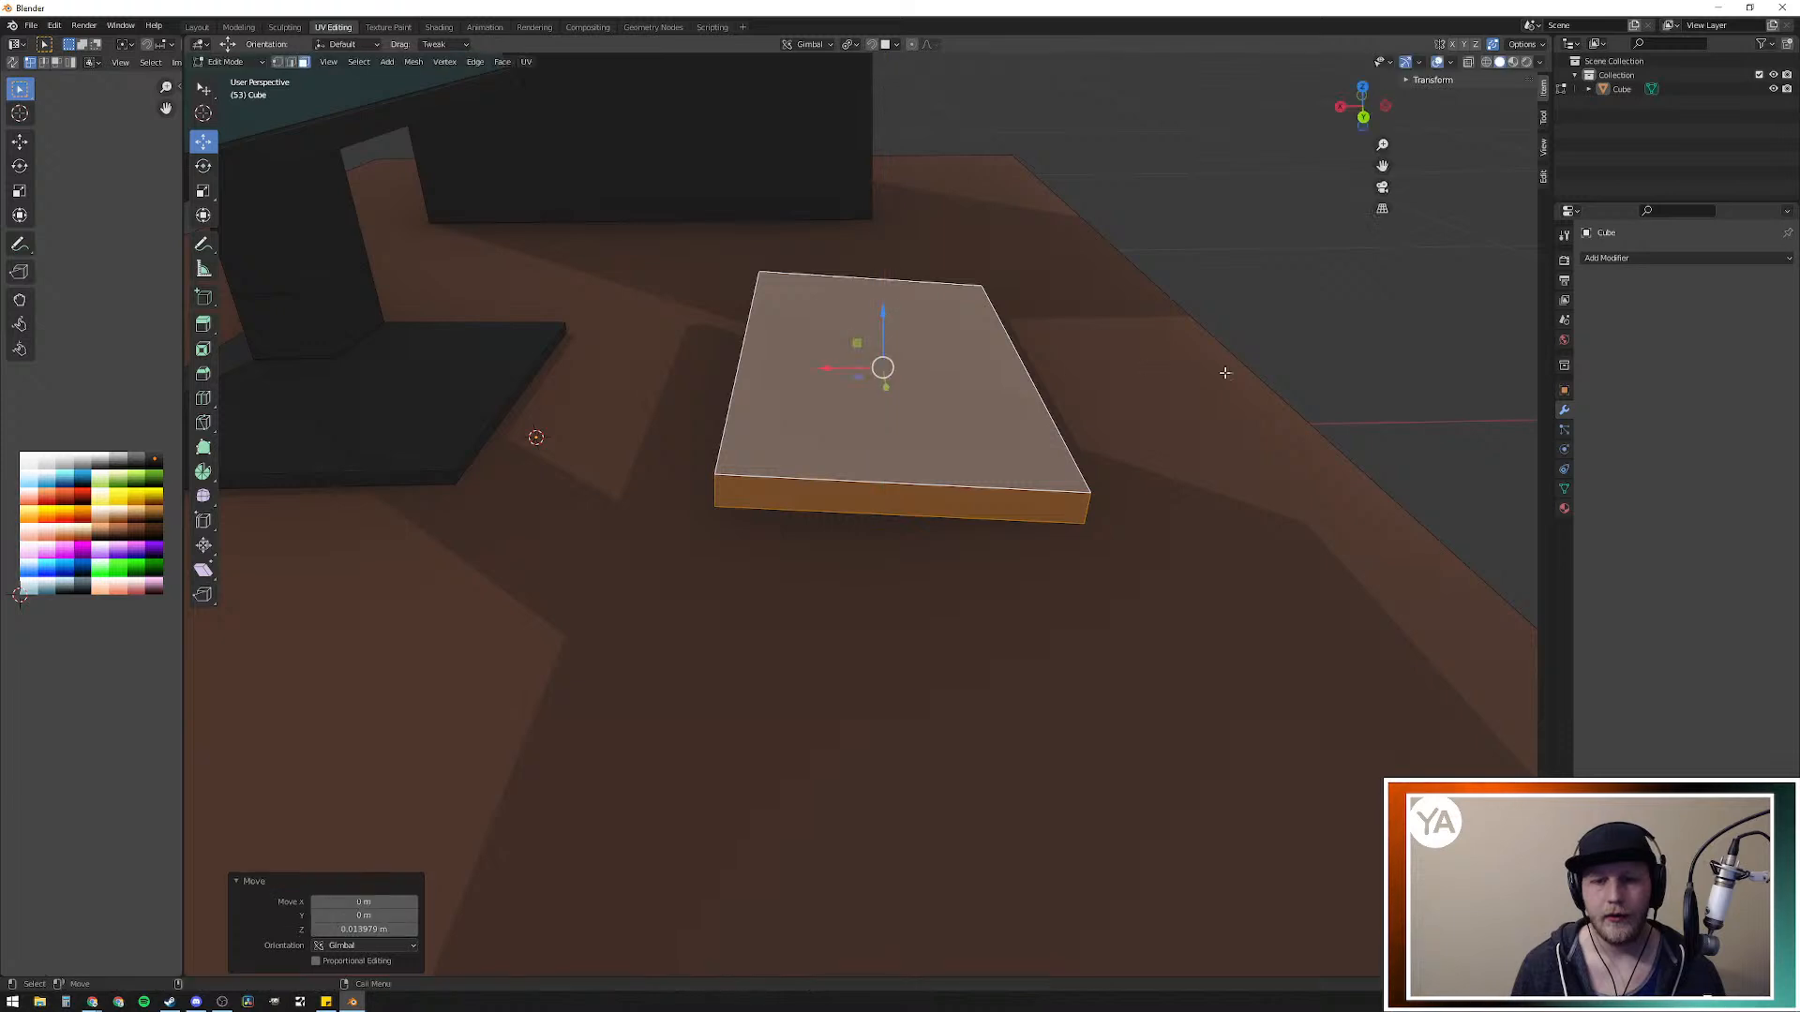
Step: Try to bevel the keyboard slab's long edges using an edge ring selection
{"action": "middle_click_drag", "start_coordinate": [1021, 432], "coordinate": [888, 446]}
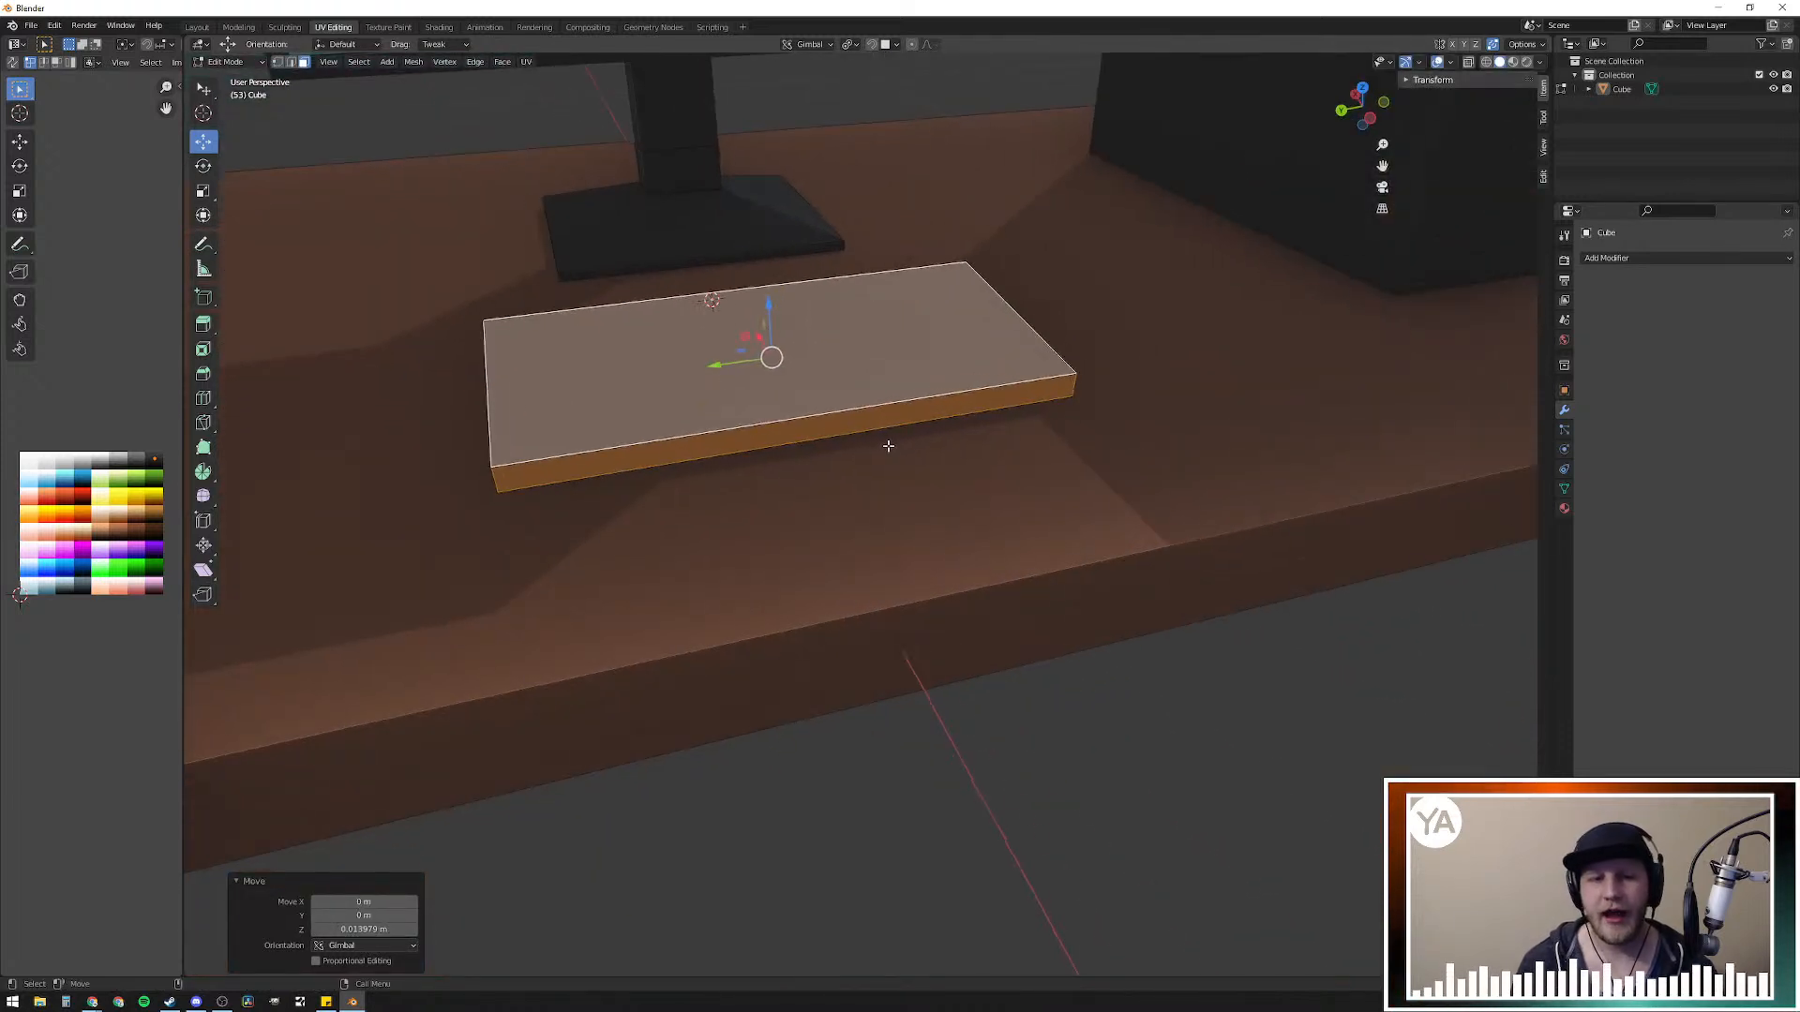
{"action": "left_click", "coordinate": [835, 413], "text": "alt"}
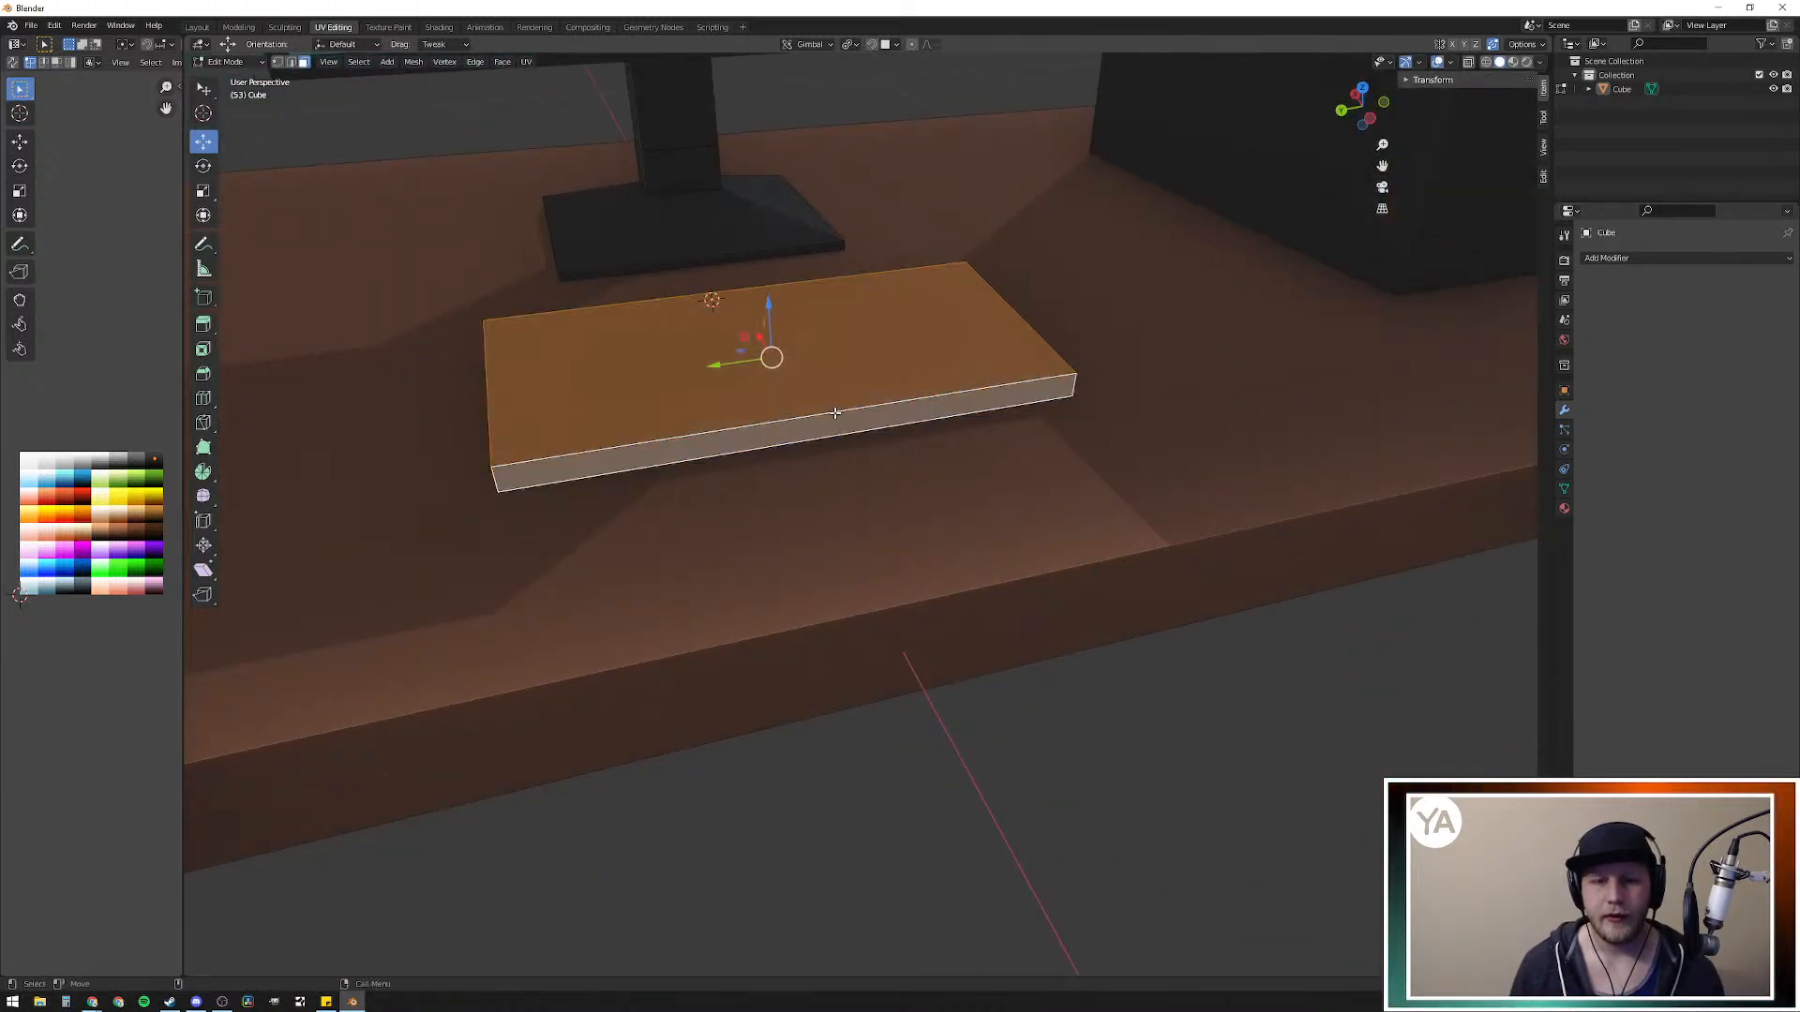
{"action": "key", "text": "2"}
{"action": "left_click", "coordinate": [834, 412], "text": "alt"}
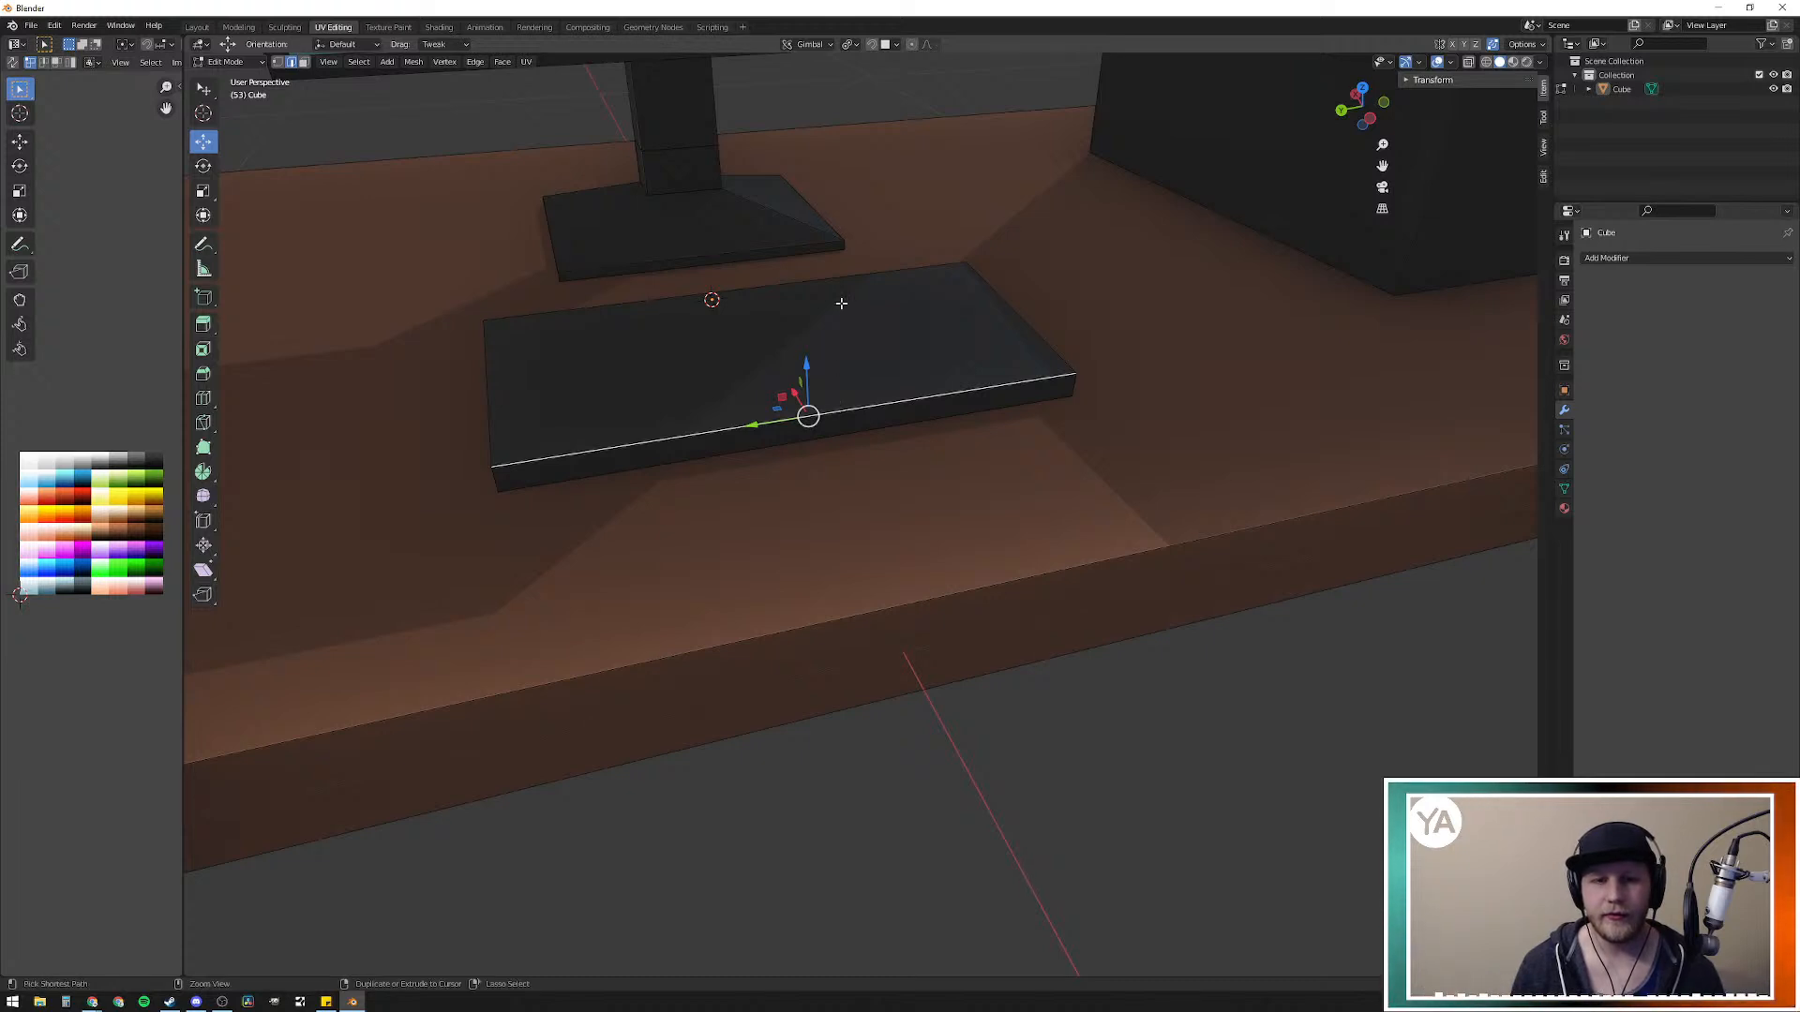
{"action": "left_click", "coordinate": [825, 277], "text": "ctrl+alt"}
{"action": "middle_click_drag", "start_coordinate": [825, 277], "coordinate": [888, 354]}
{"action": "key", "text": "ctrl+b"}
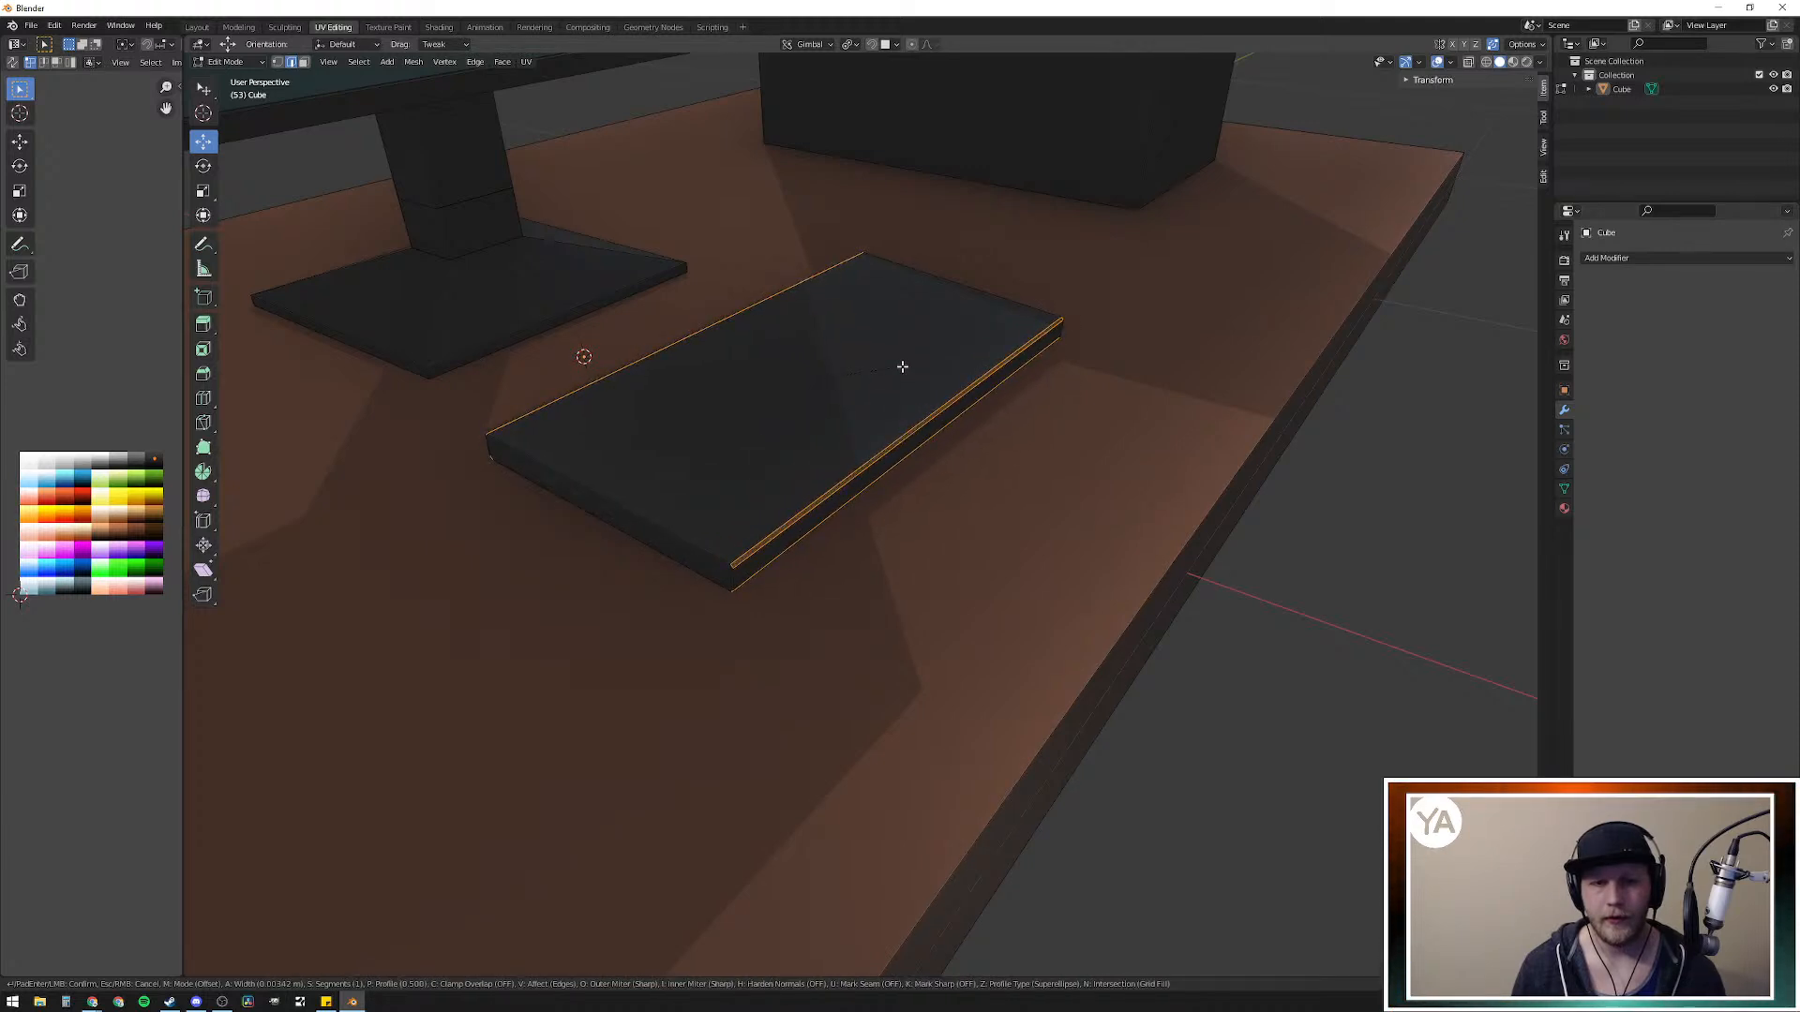
{"action": "left_click", "coordinate": [902, 367]}
{"action": "middle_click_drag", "start_coordinate": [956, 313], "coordinate": [872, 353]}
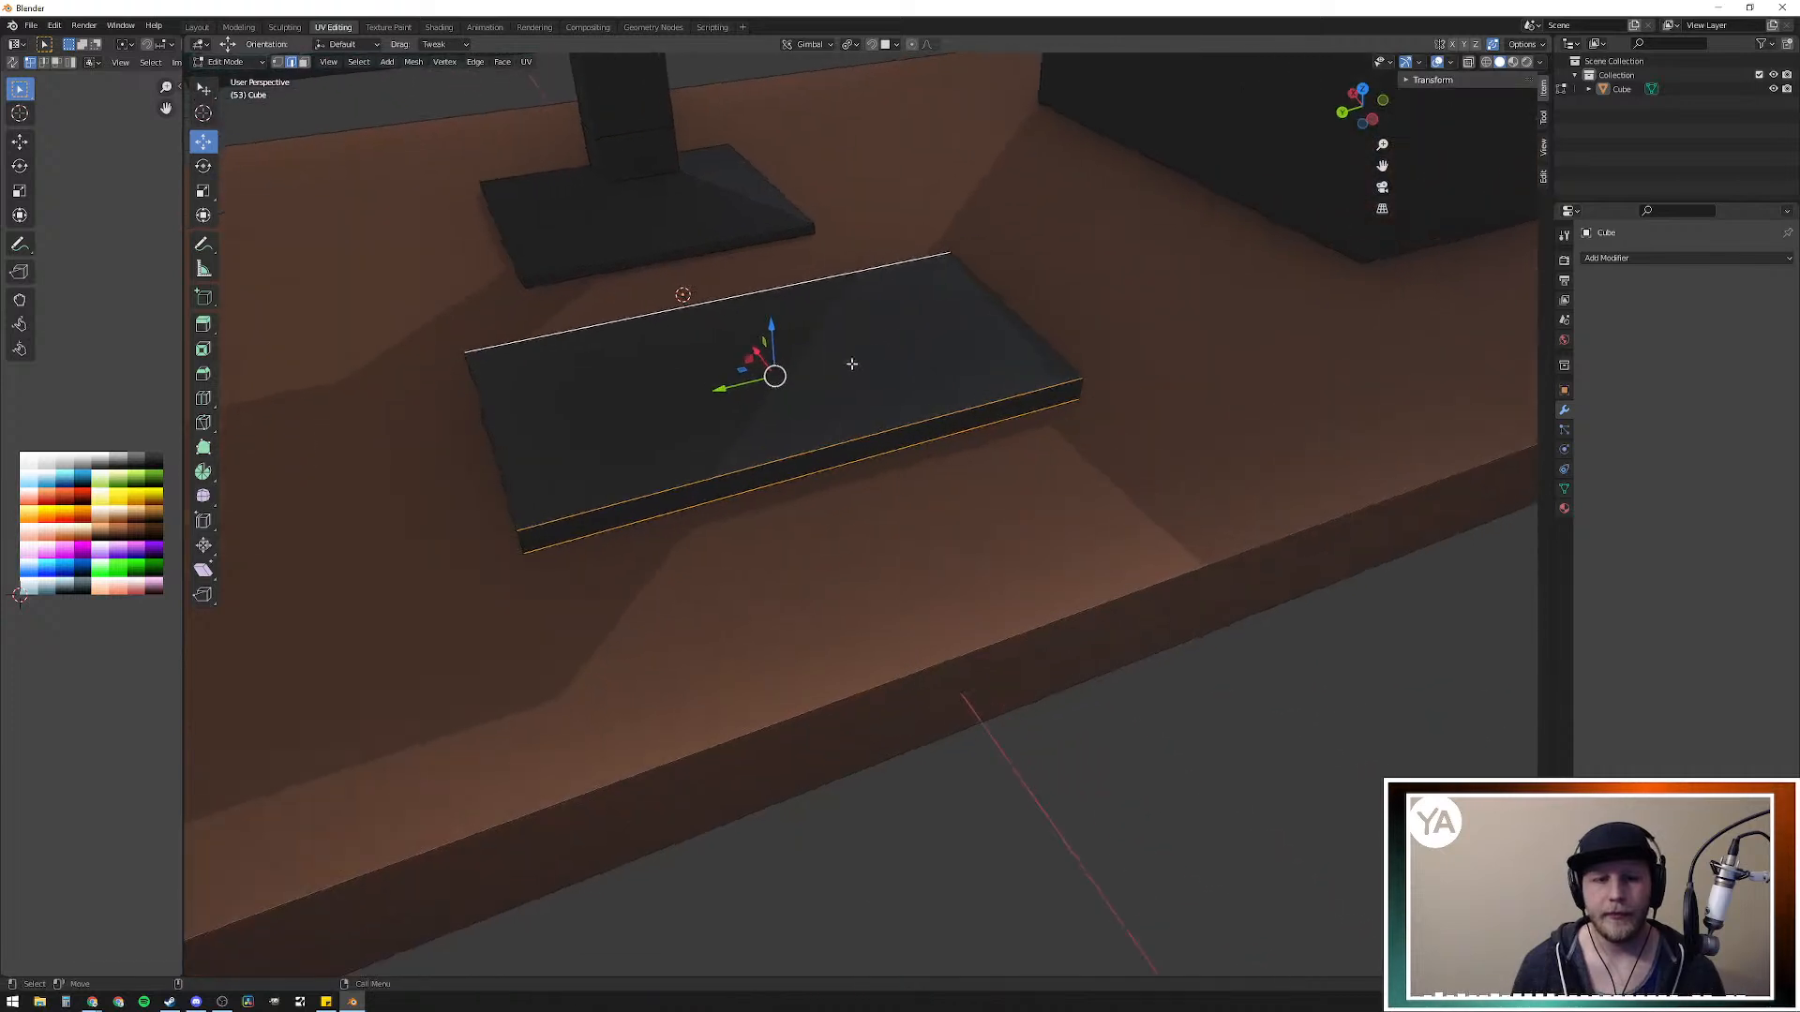
Step: Try to extend the edge selection around the keyboard slab's remaining sides, and clear the selection
{"action": "left_click", "coordinate": [489, 438], "text": "ctrl+alt"}
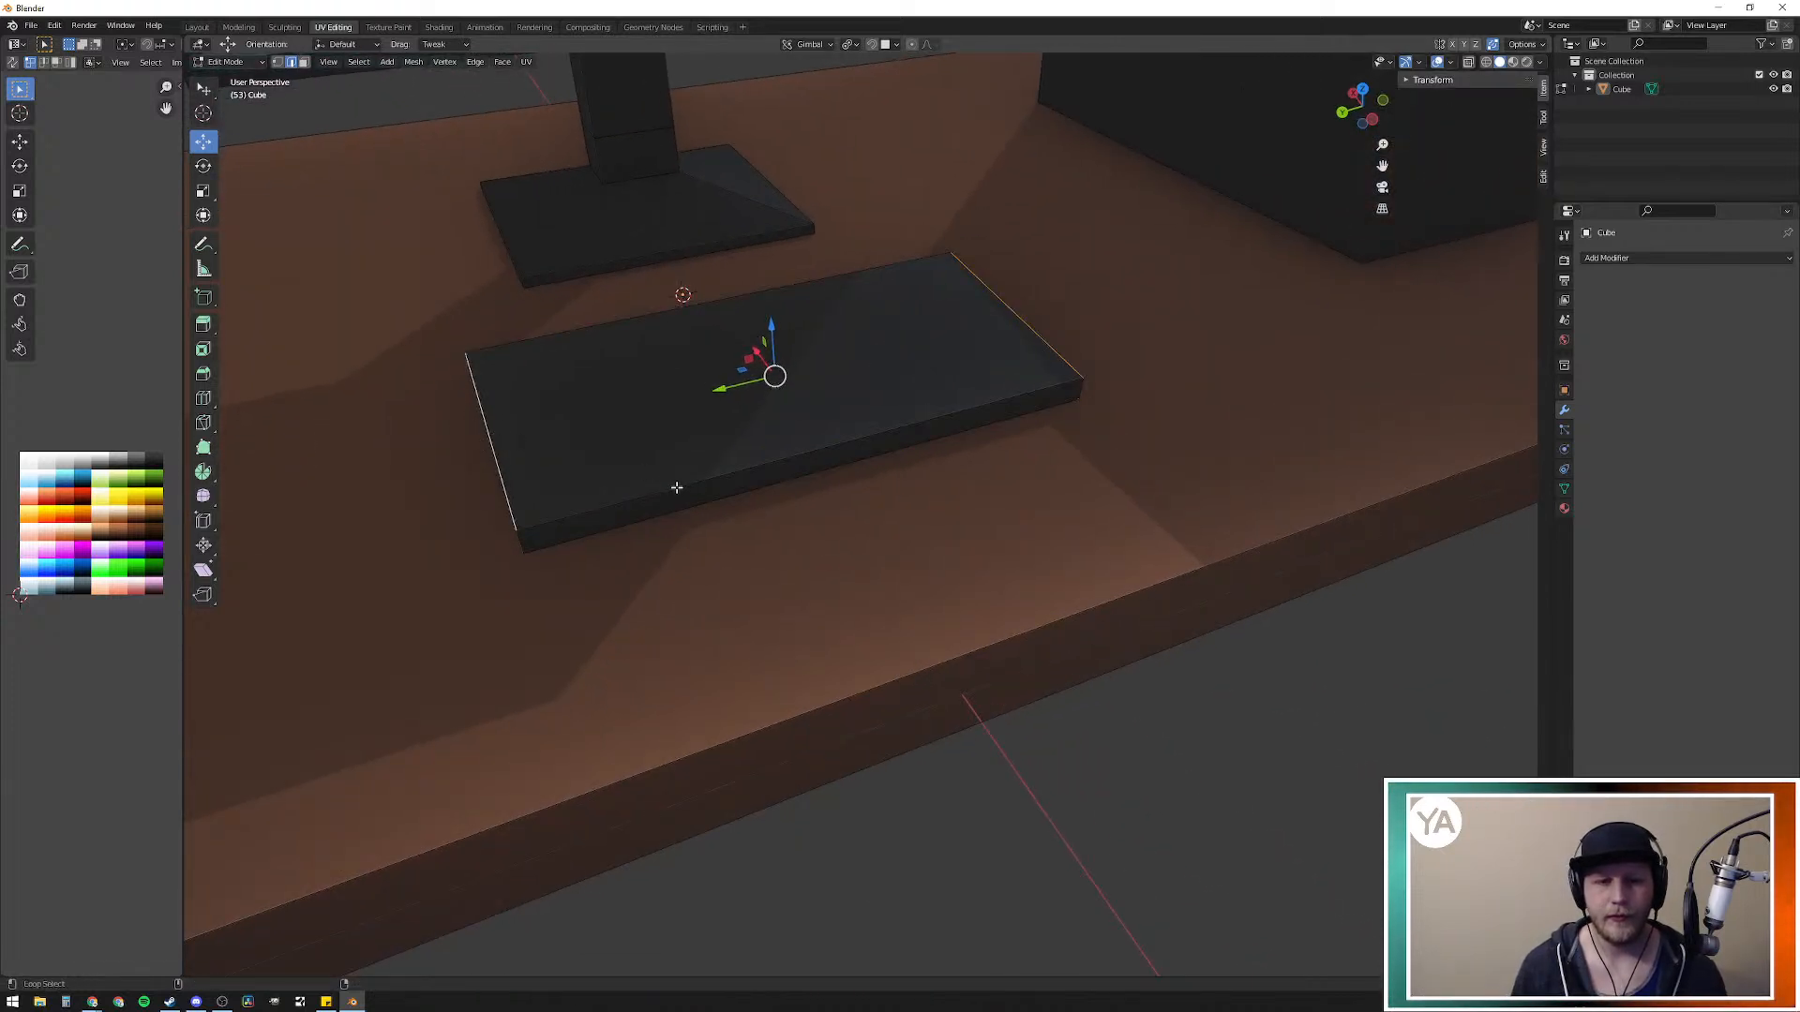
{"action": "key", "text": "a"}
{"action": "middle_click_drag", "start_coordinate": [677, 487], "coordinate": [630, 462]}
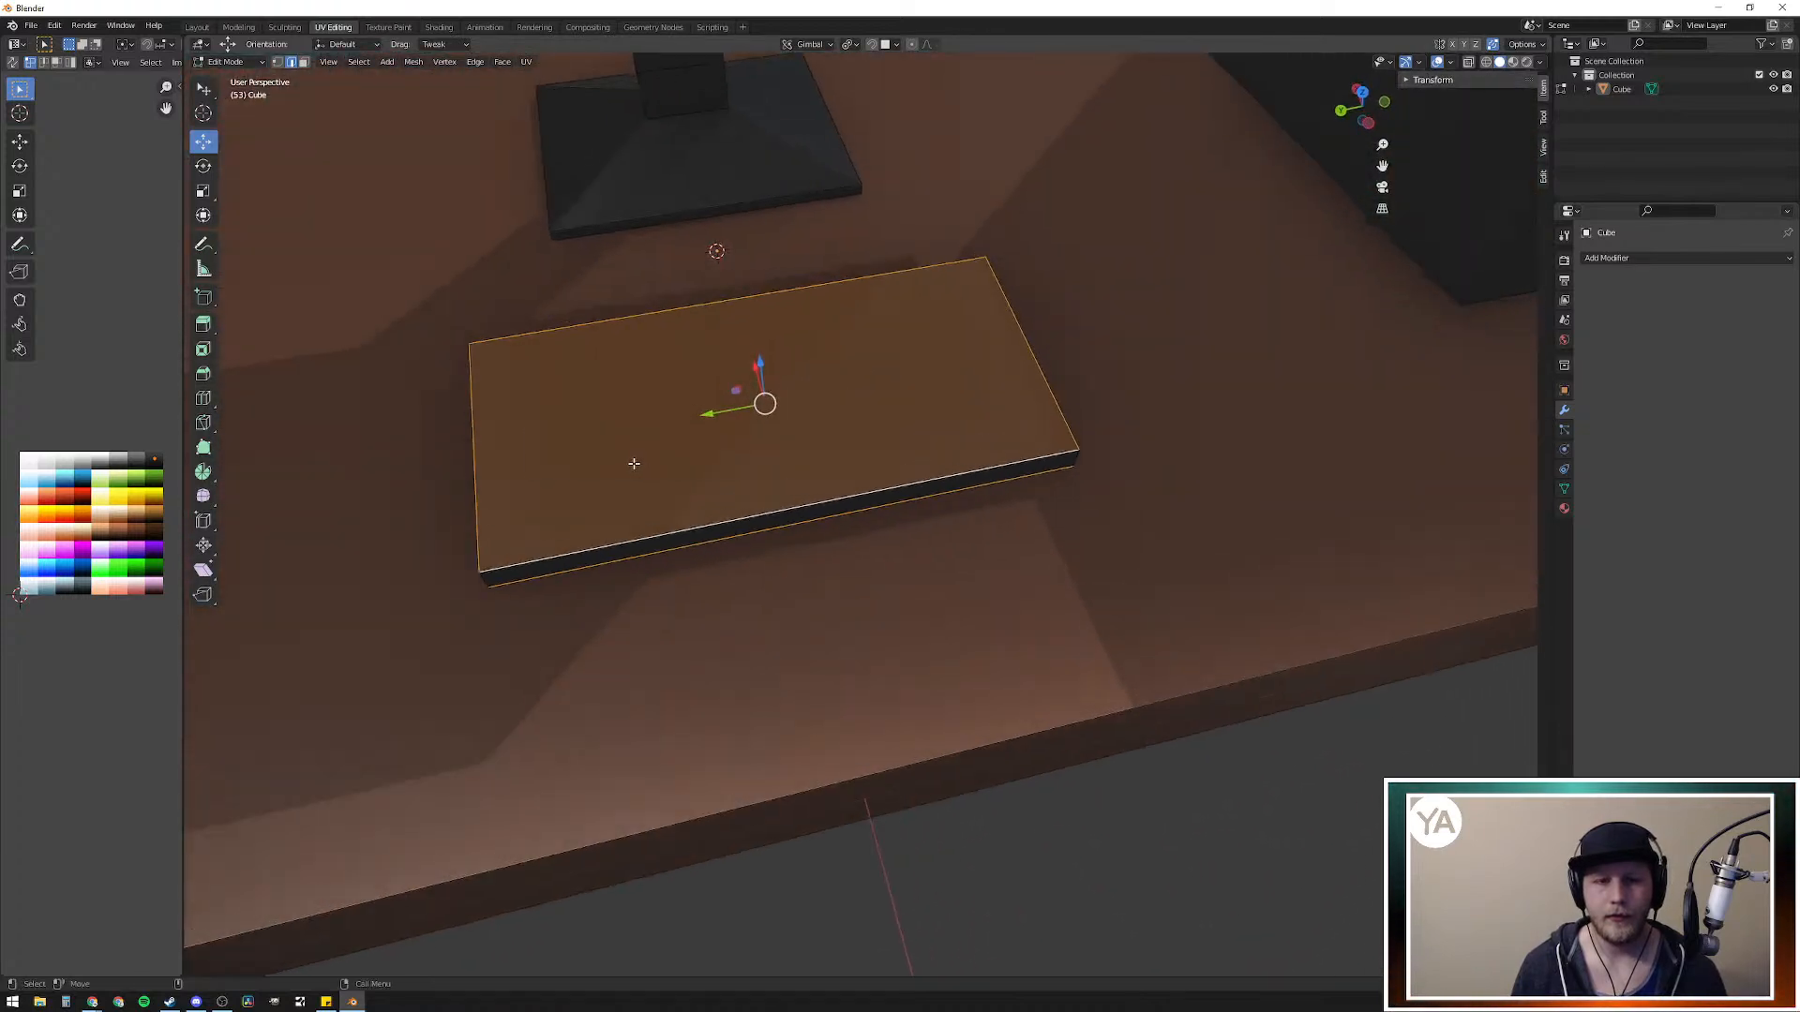
{"action": "key", "text": "F2"}
{"action": "left_click", "coordinate": [874, 446]}
{"action": "right_click", "coordinate": [868, 441]}
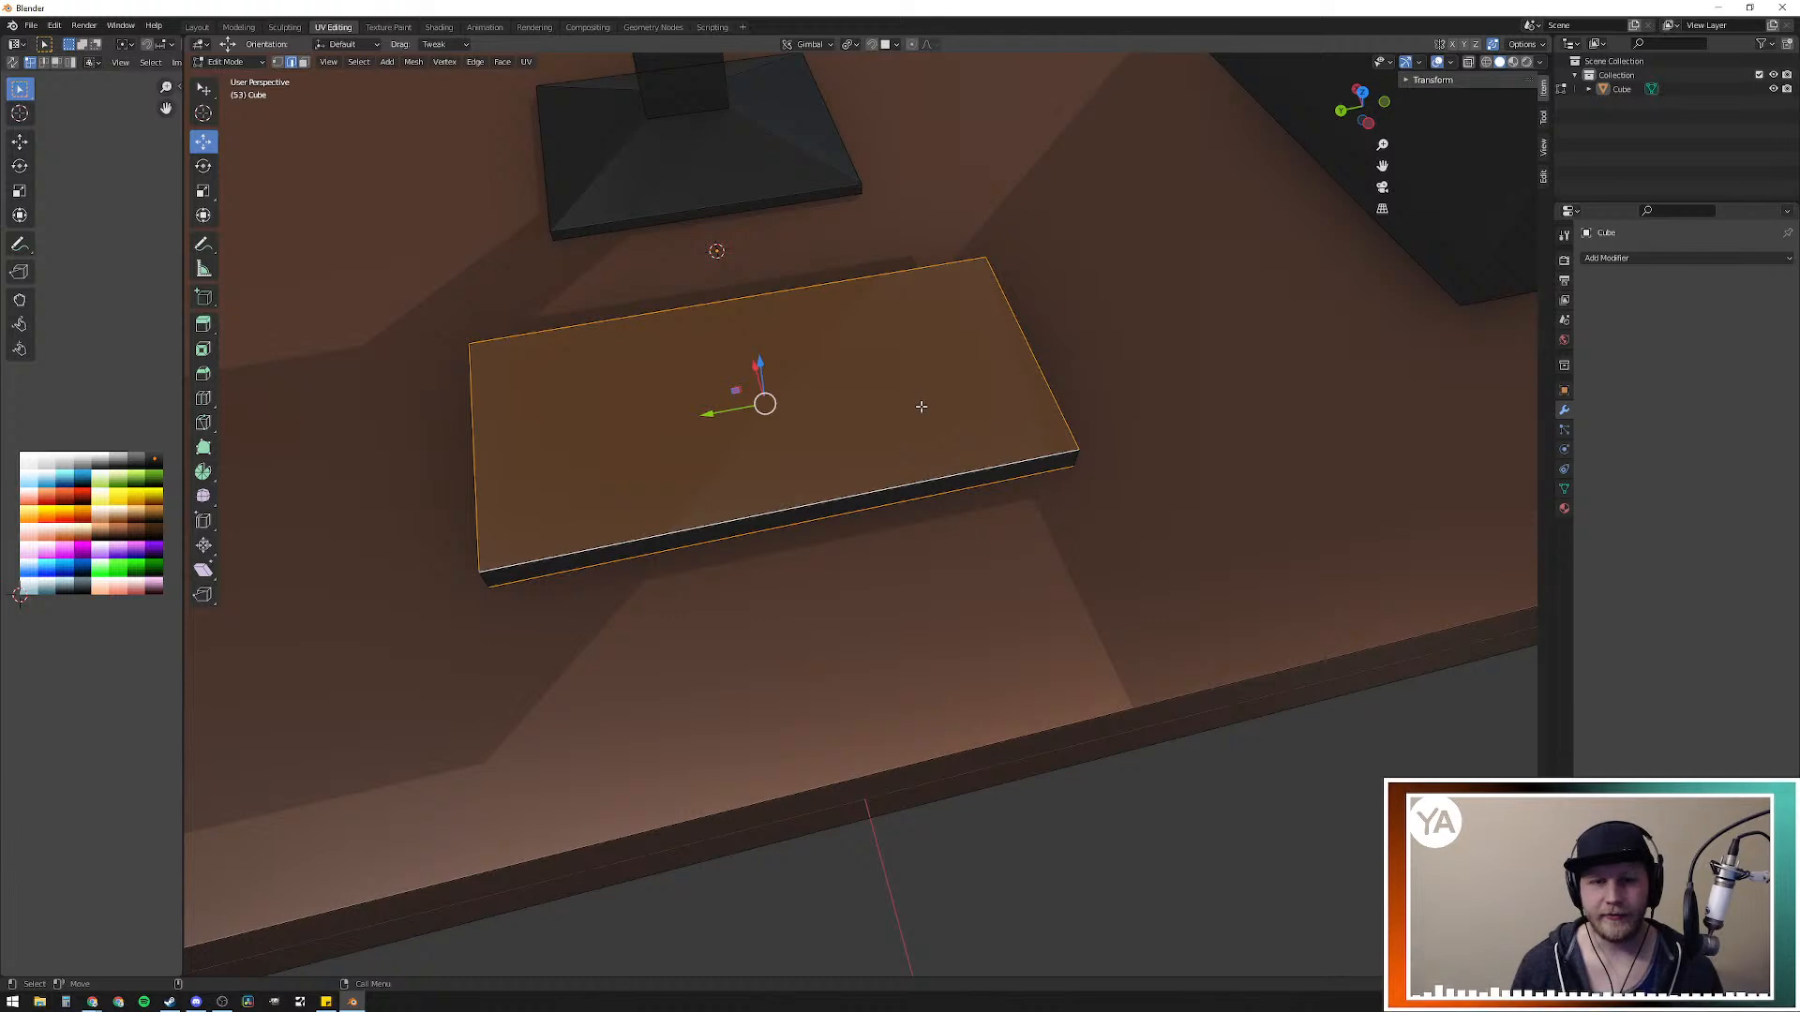
{"action": "key", "text": "1"}
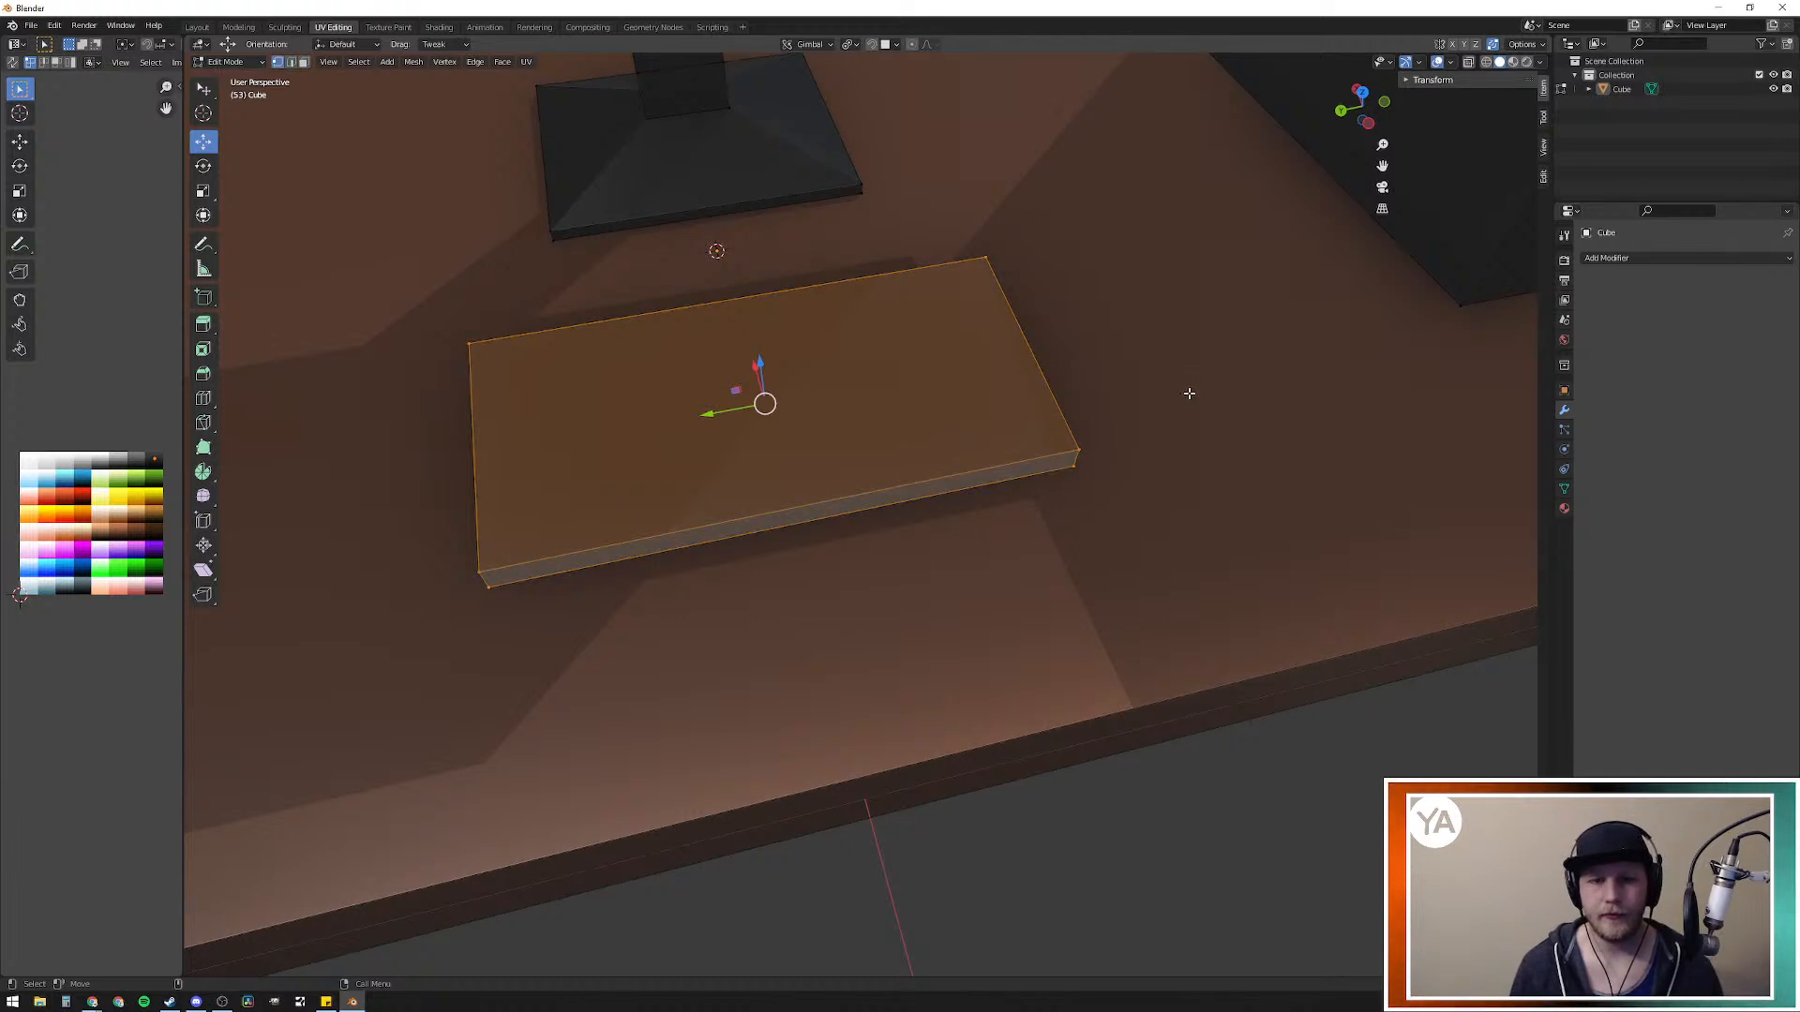
{"action": "key", "text": "a"}
{"action": "key", "text": "alt+a"}
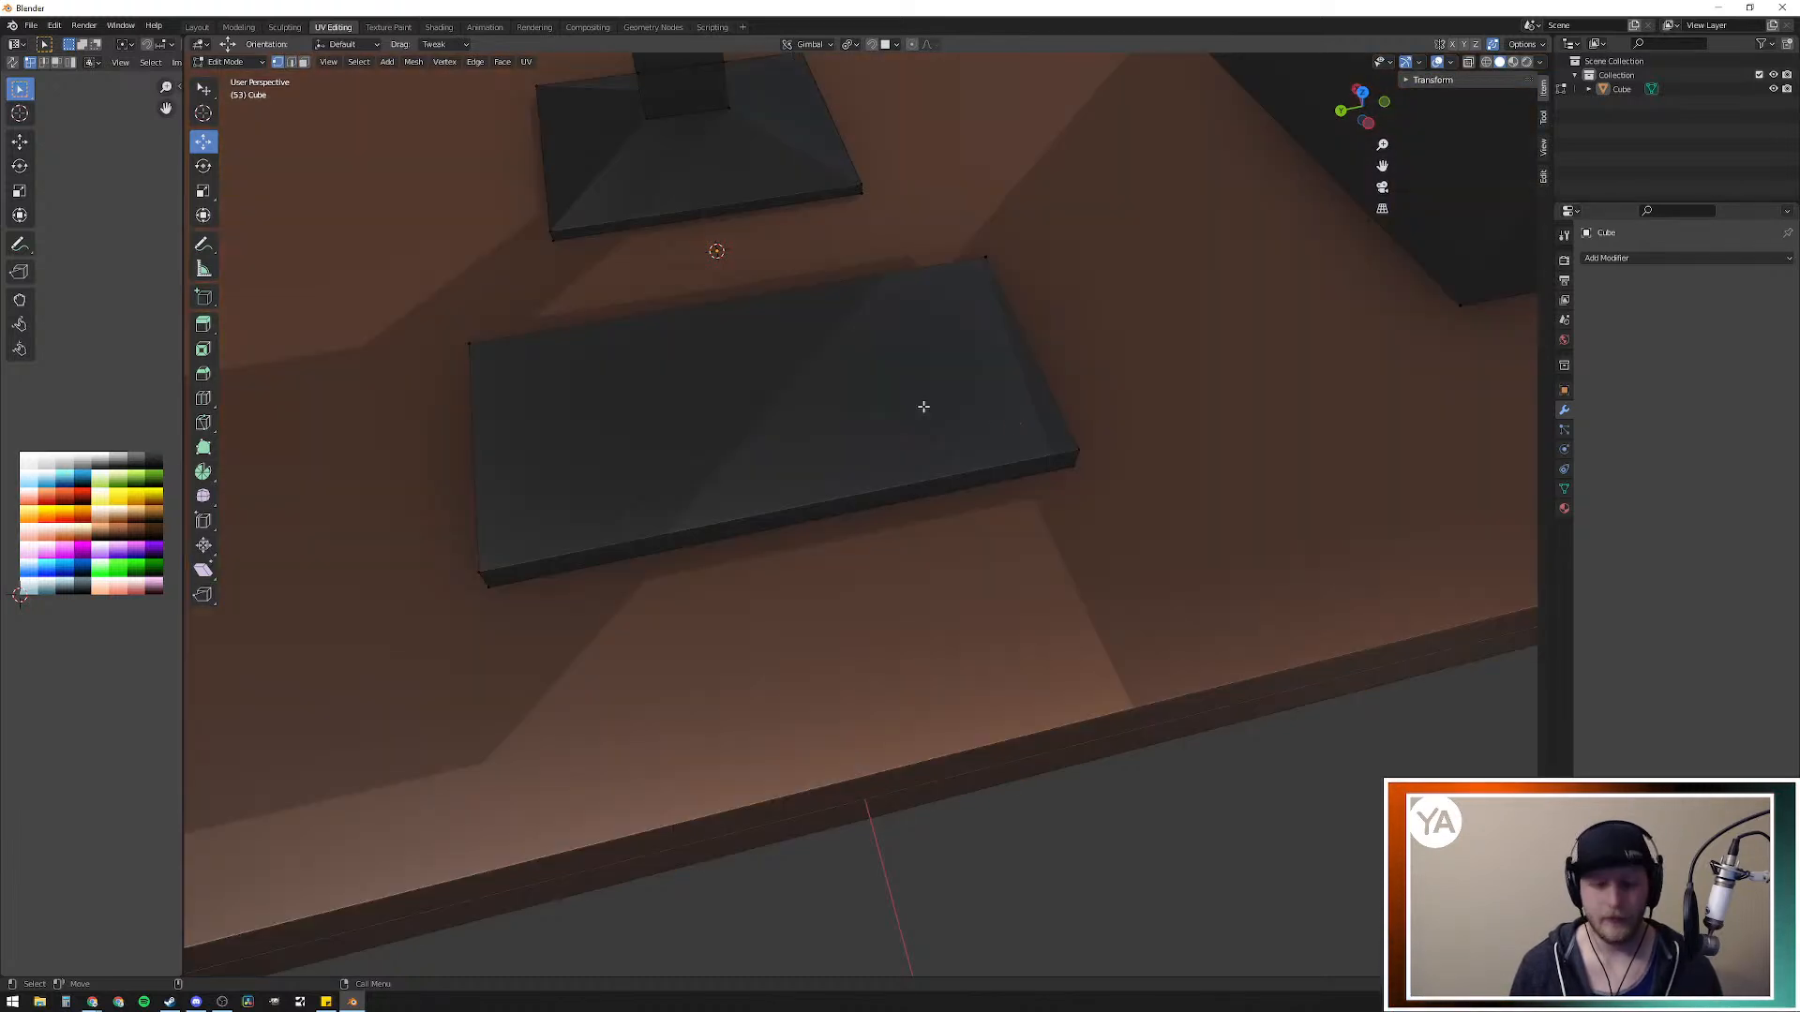
Step: Select all linked edges of the keyboard slab, apply a small single-segment bevel to them, and clear the selection
{"action": "key", "text": "2"}
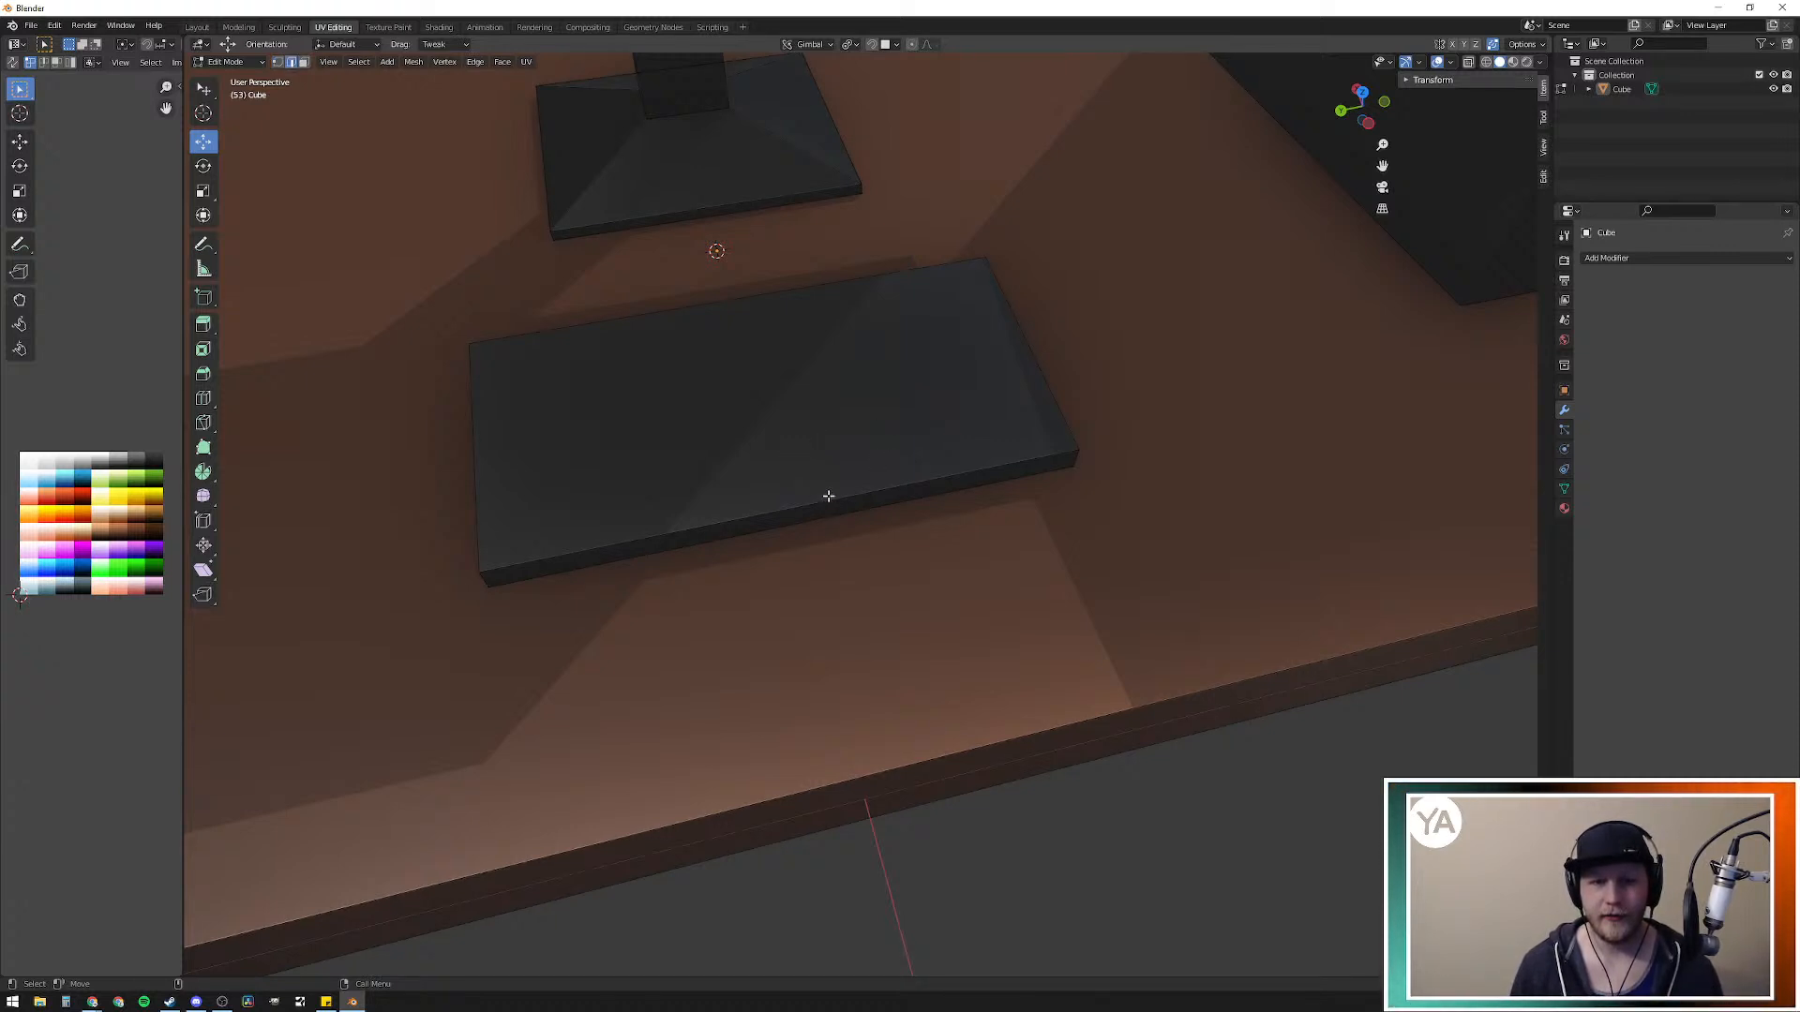
{"action": "key", "text": "l"}
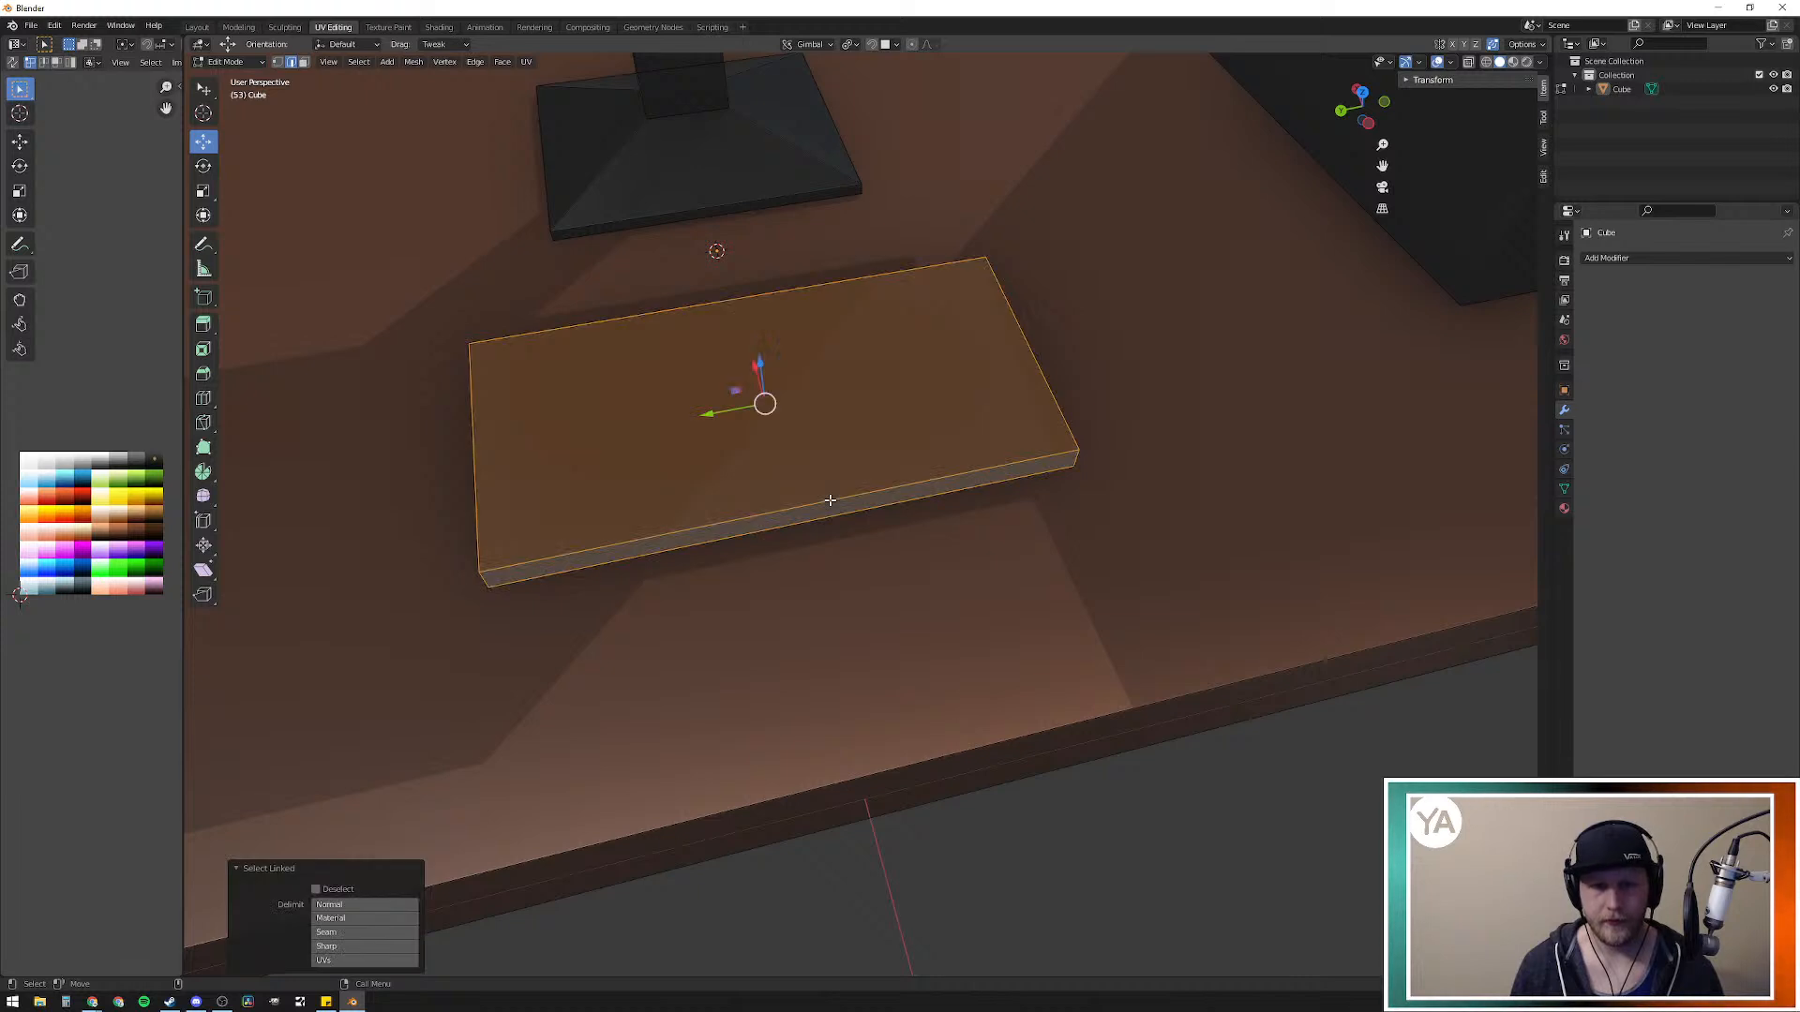
{"action": "middle_click_drag", "start_coordinate": [828, 468], "coordinate": [875, 428]}
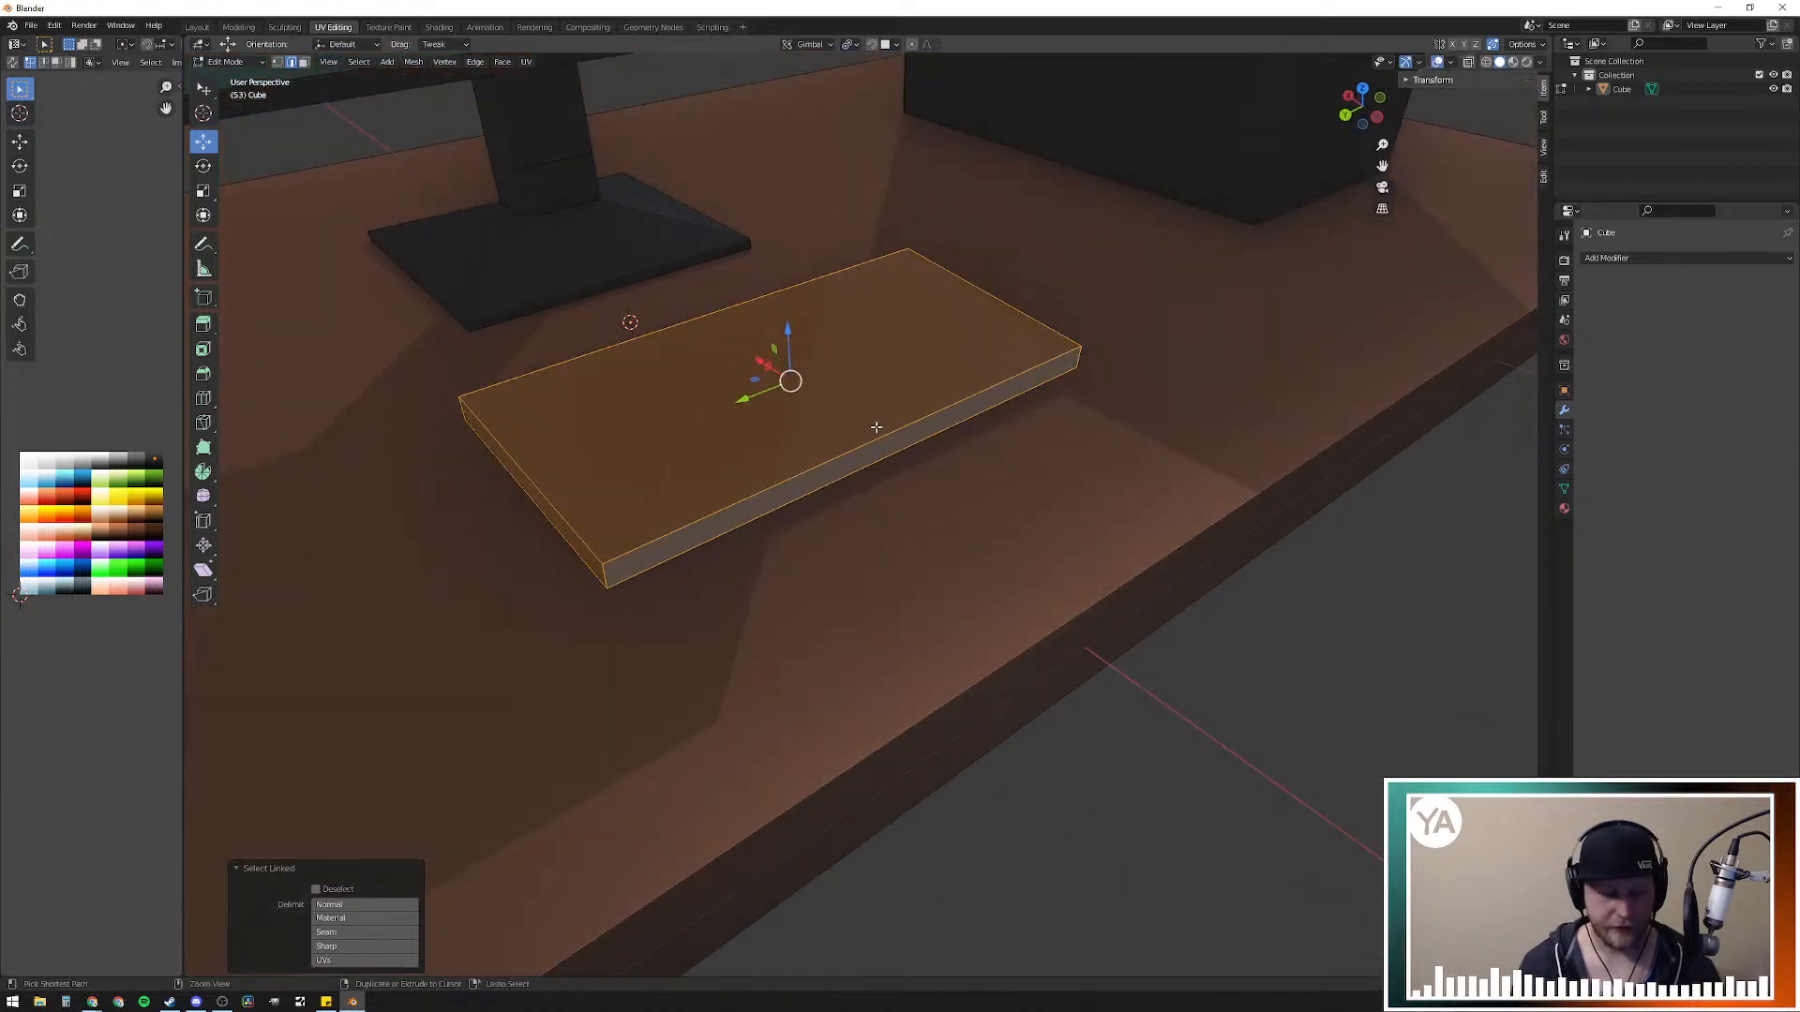
{"action": "key", "text": "ctrl+b"}
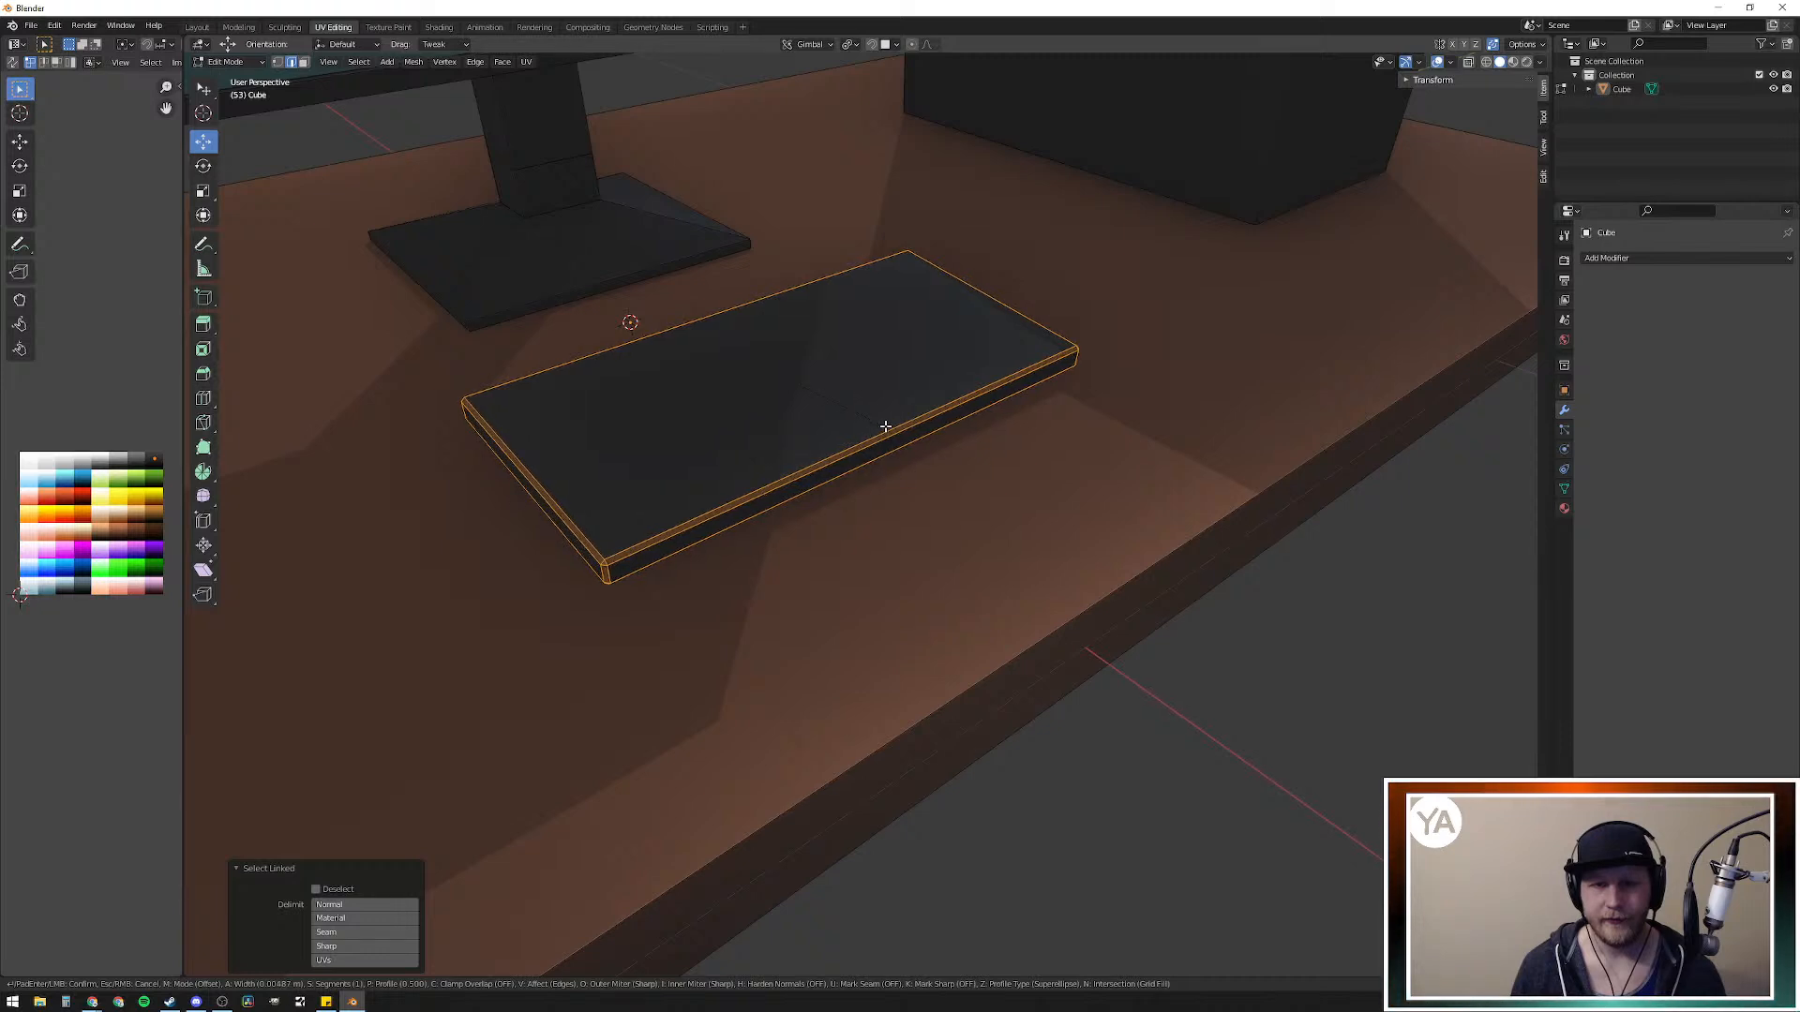
{"action": "left_click", "coordinate": [885, 427]}
{"action": "middle_click_drag", "start_coordinate": [758, 415], "coordinate": [877, 385]}
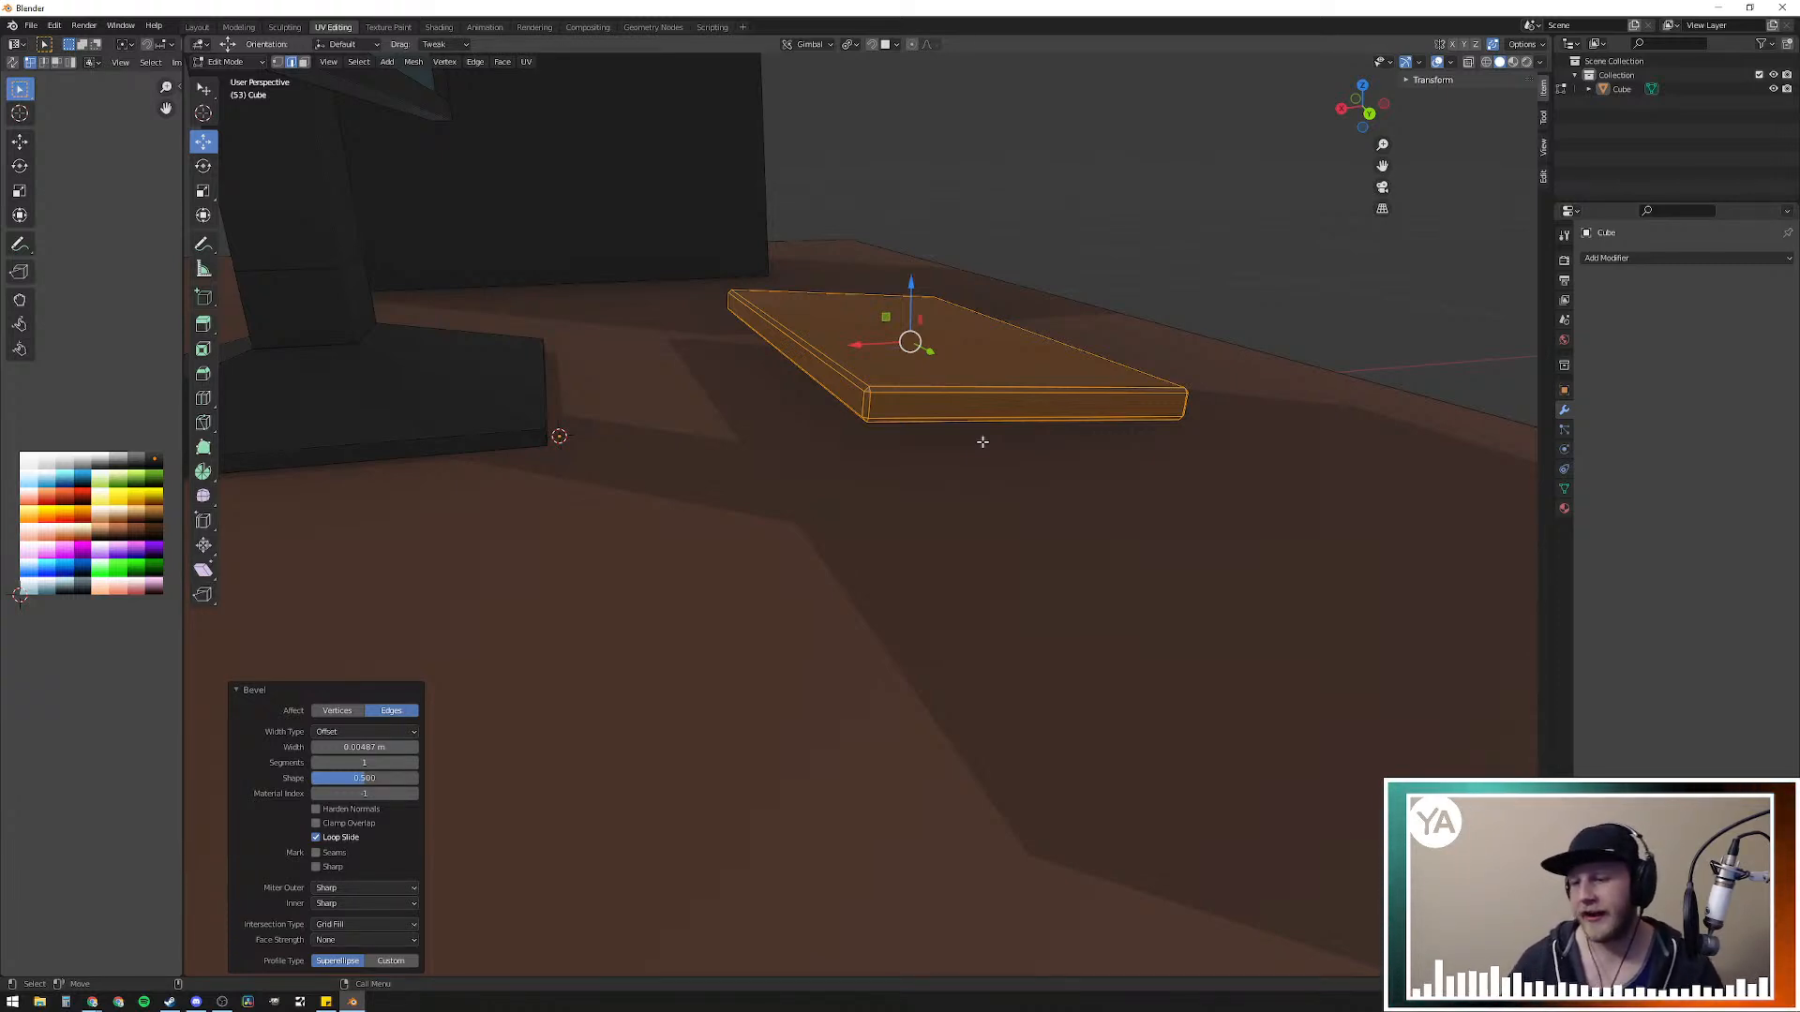
{"action": "left_click", "coordinate": [1232, 153]}
Step: Select the entire desk in face selection mode and hide it to expose the keyboard's underside
{"action": "middle_click_drag", "start_coordinate": [956, 377], "coordinate": [856, 280]}
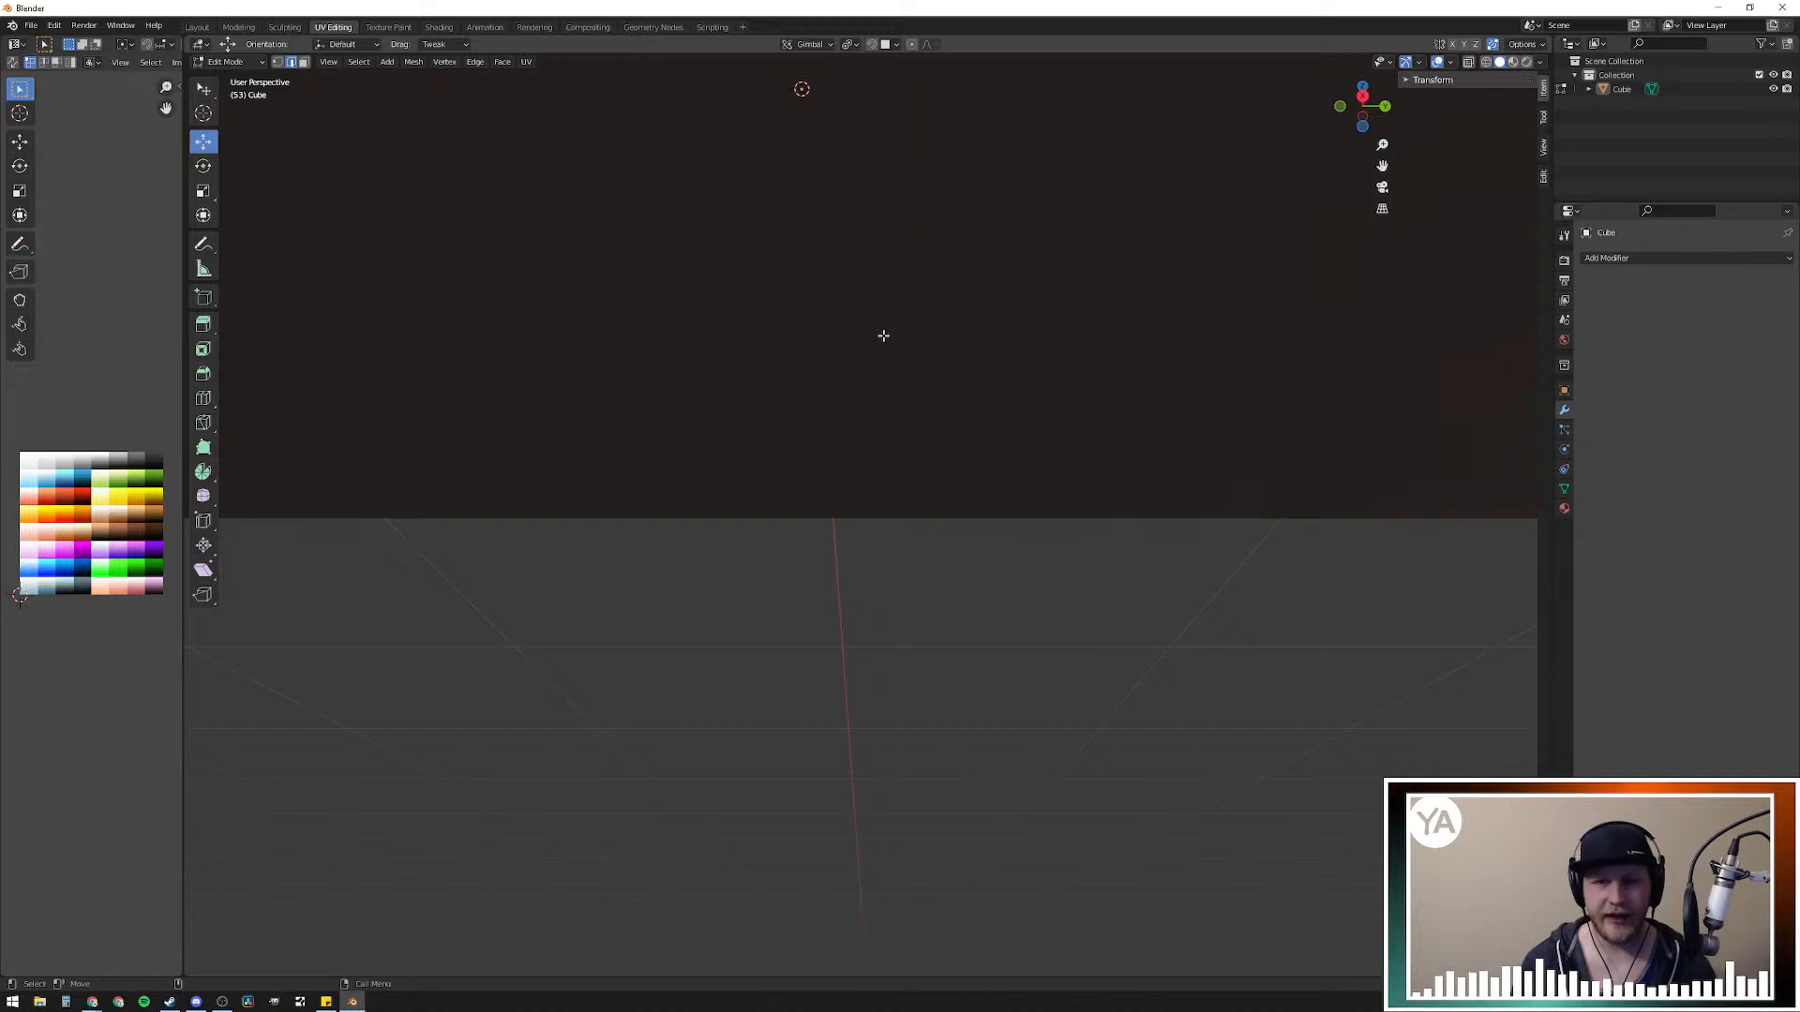
{"action": "middle_click_drag", "start_coordinate": [808, 387], "coordinate": [885, 558]}
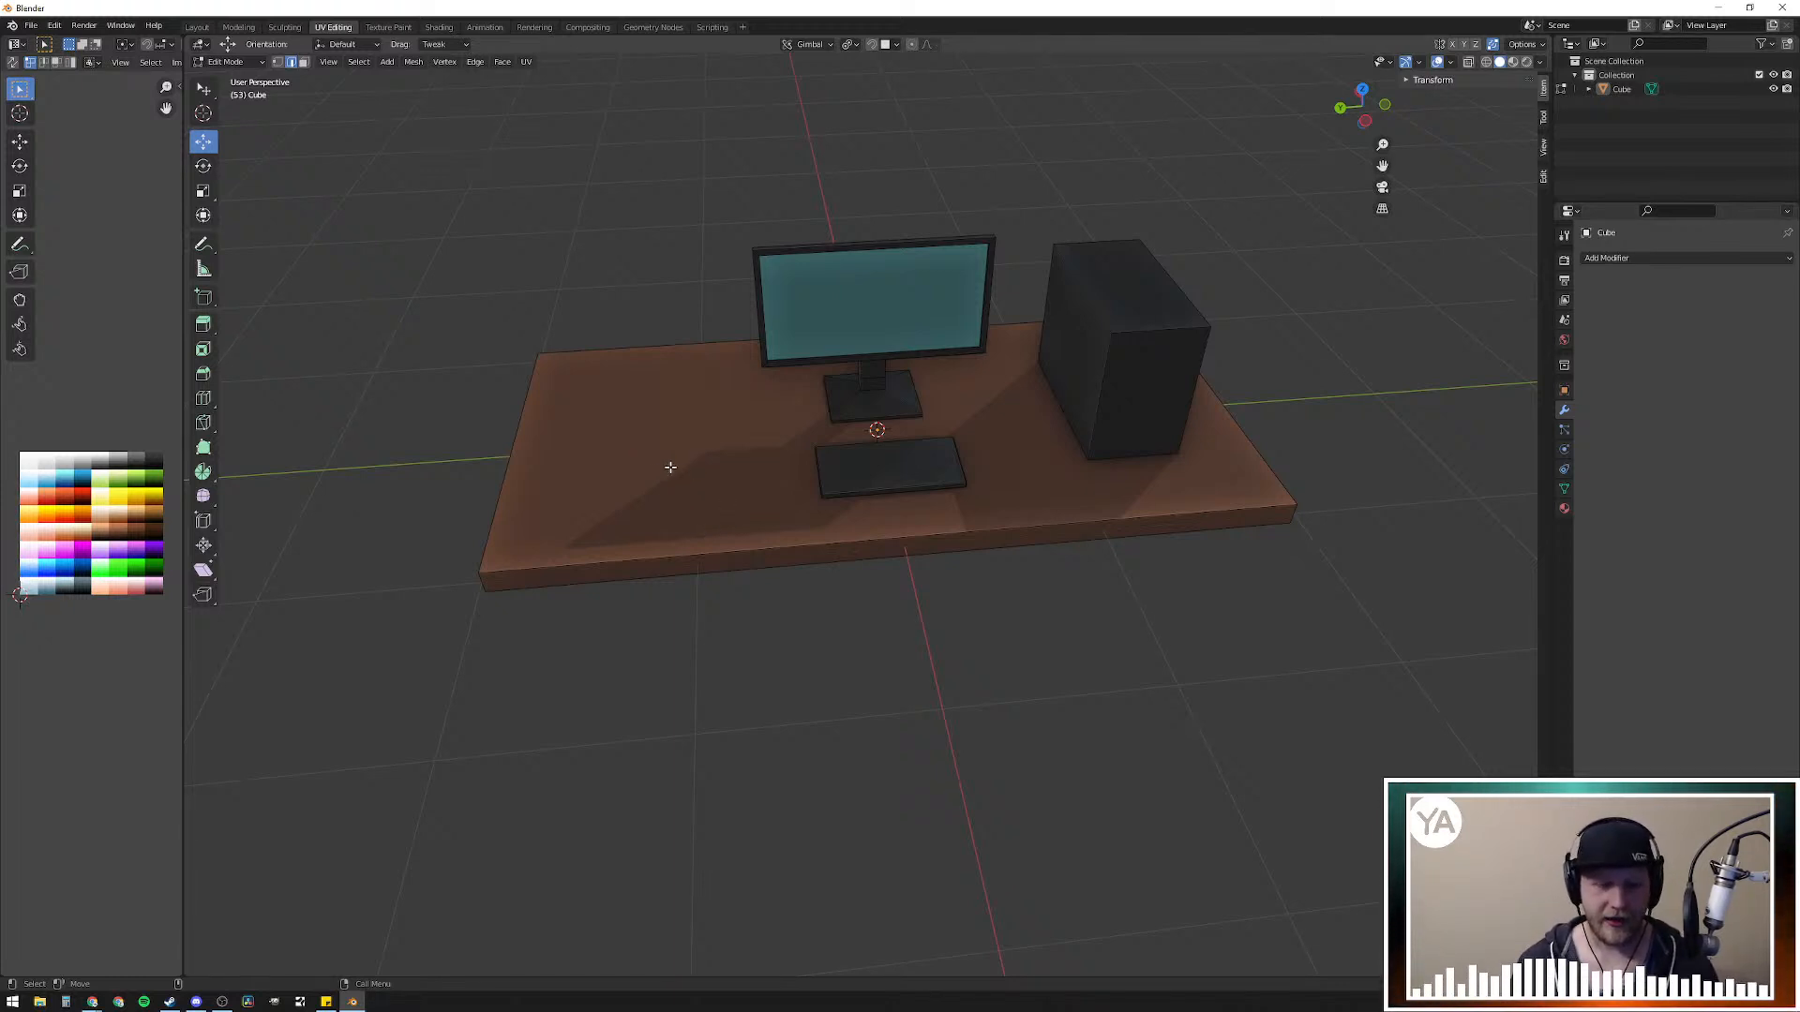
{"action": "key", "text": "3"}
{"action": "key", "text": "l"}
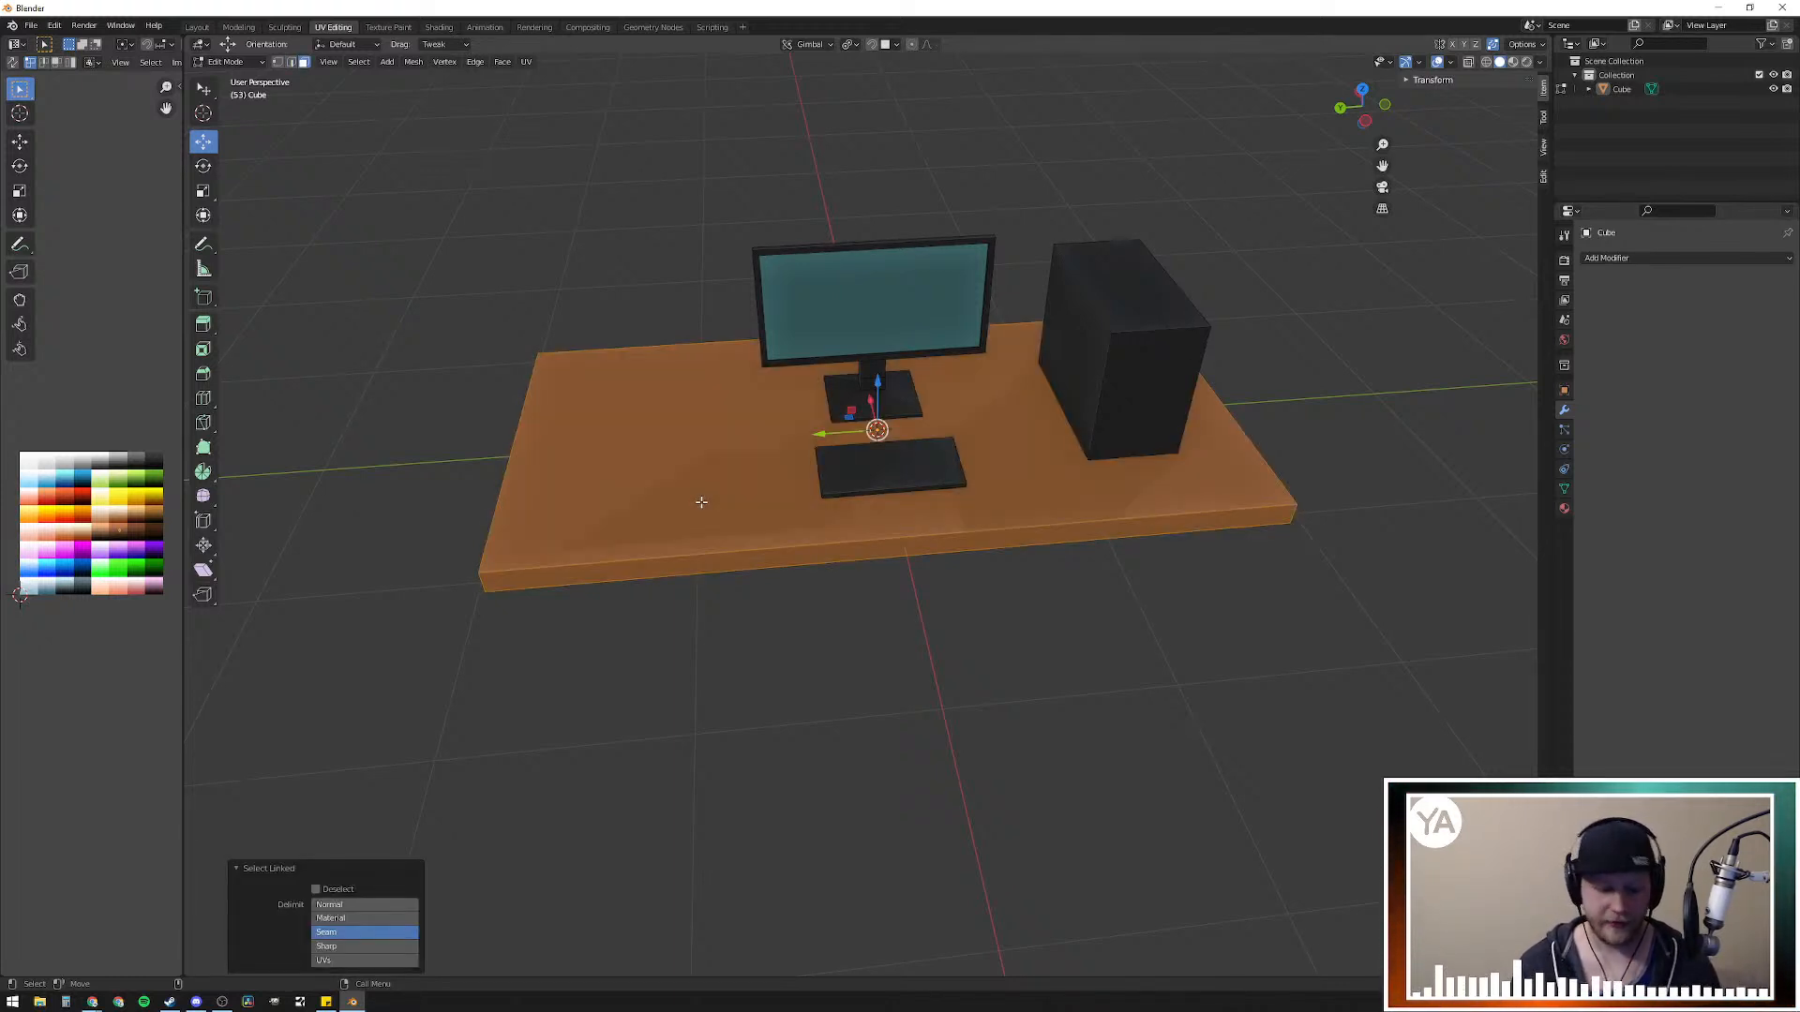
{"action": "key", "text": "h"}
Step: Select the large face on the keyboard's underside and duplicate it in place
{"action": "middle_click_drag", "start_coordinate": [703, 514], "coordinate": [835, 475]}
{"action": "scroll", "coordinate": [836, 475], "scroll_direction": "up", "scroll_amount": 3}
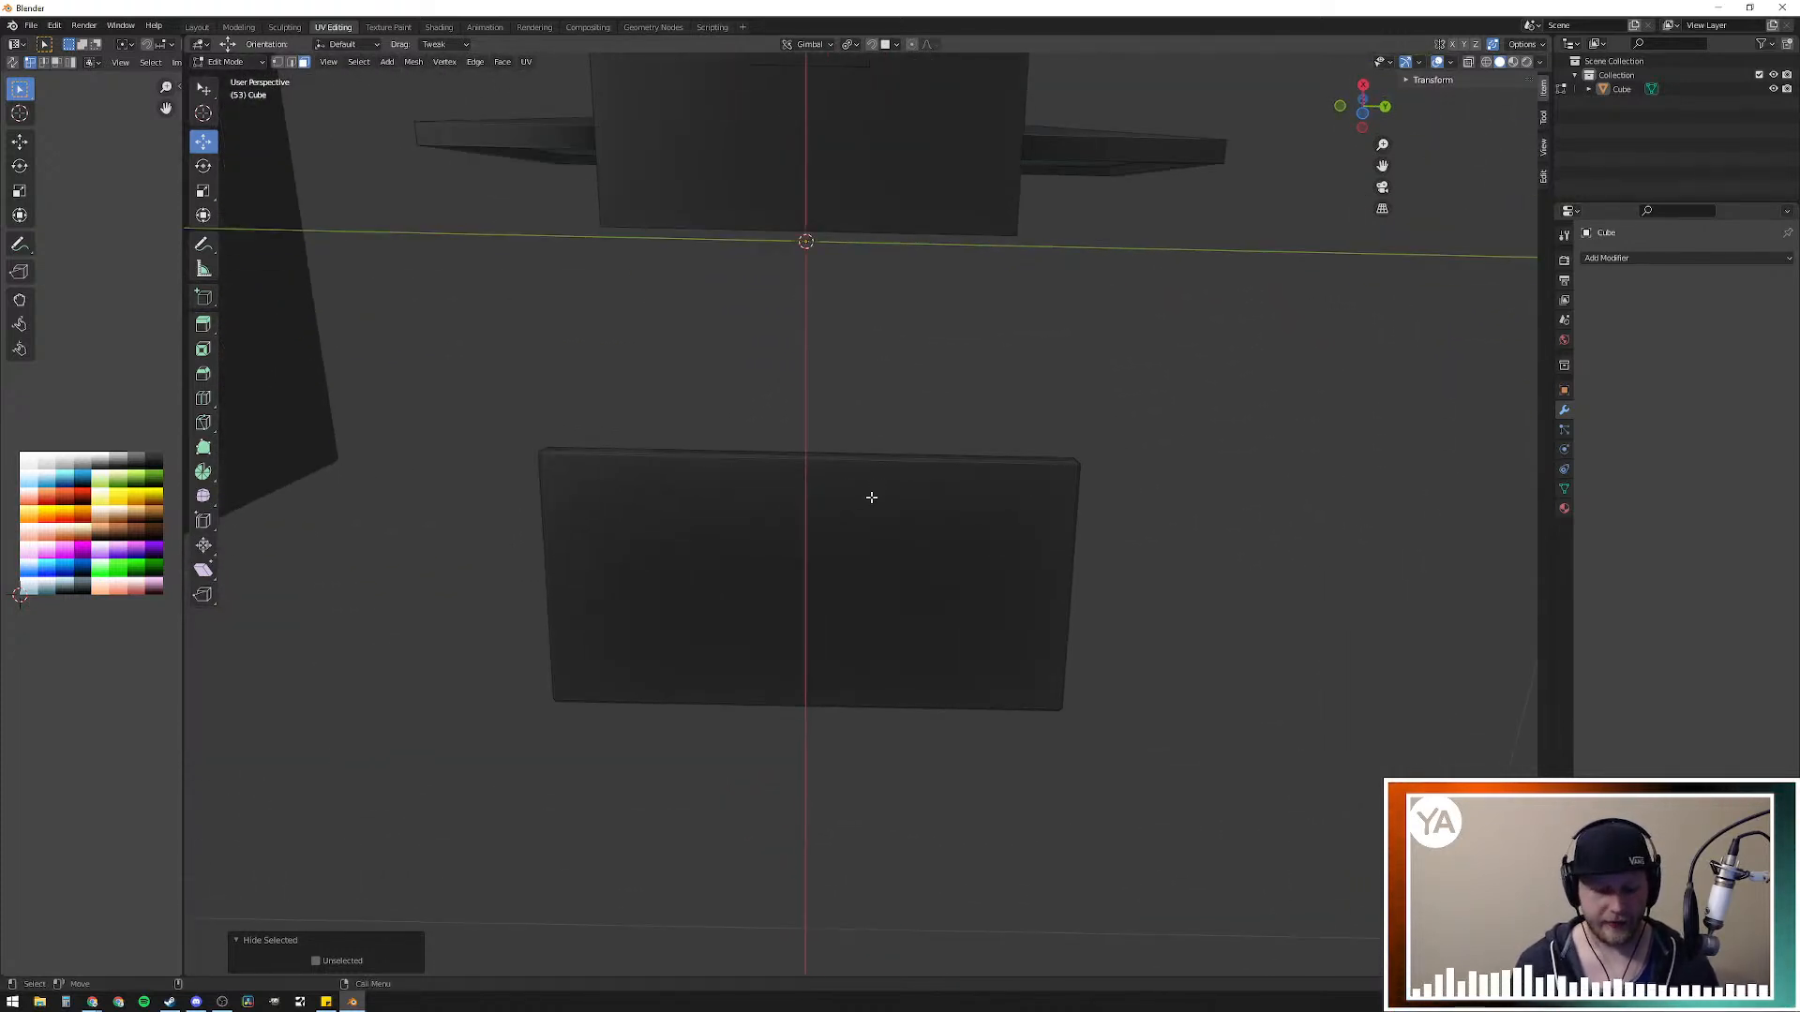
{"action": "middle_click_drag", "start_coordinate": [858, 527], "coordinate": [828, 371], "text": "alt"}
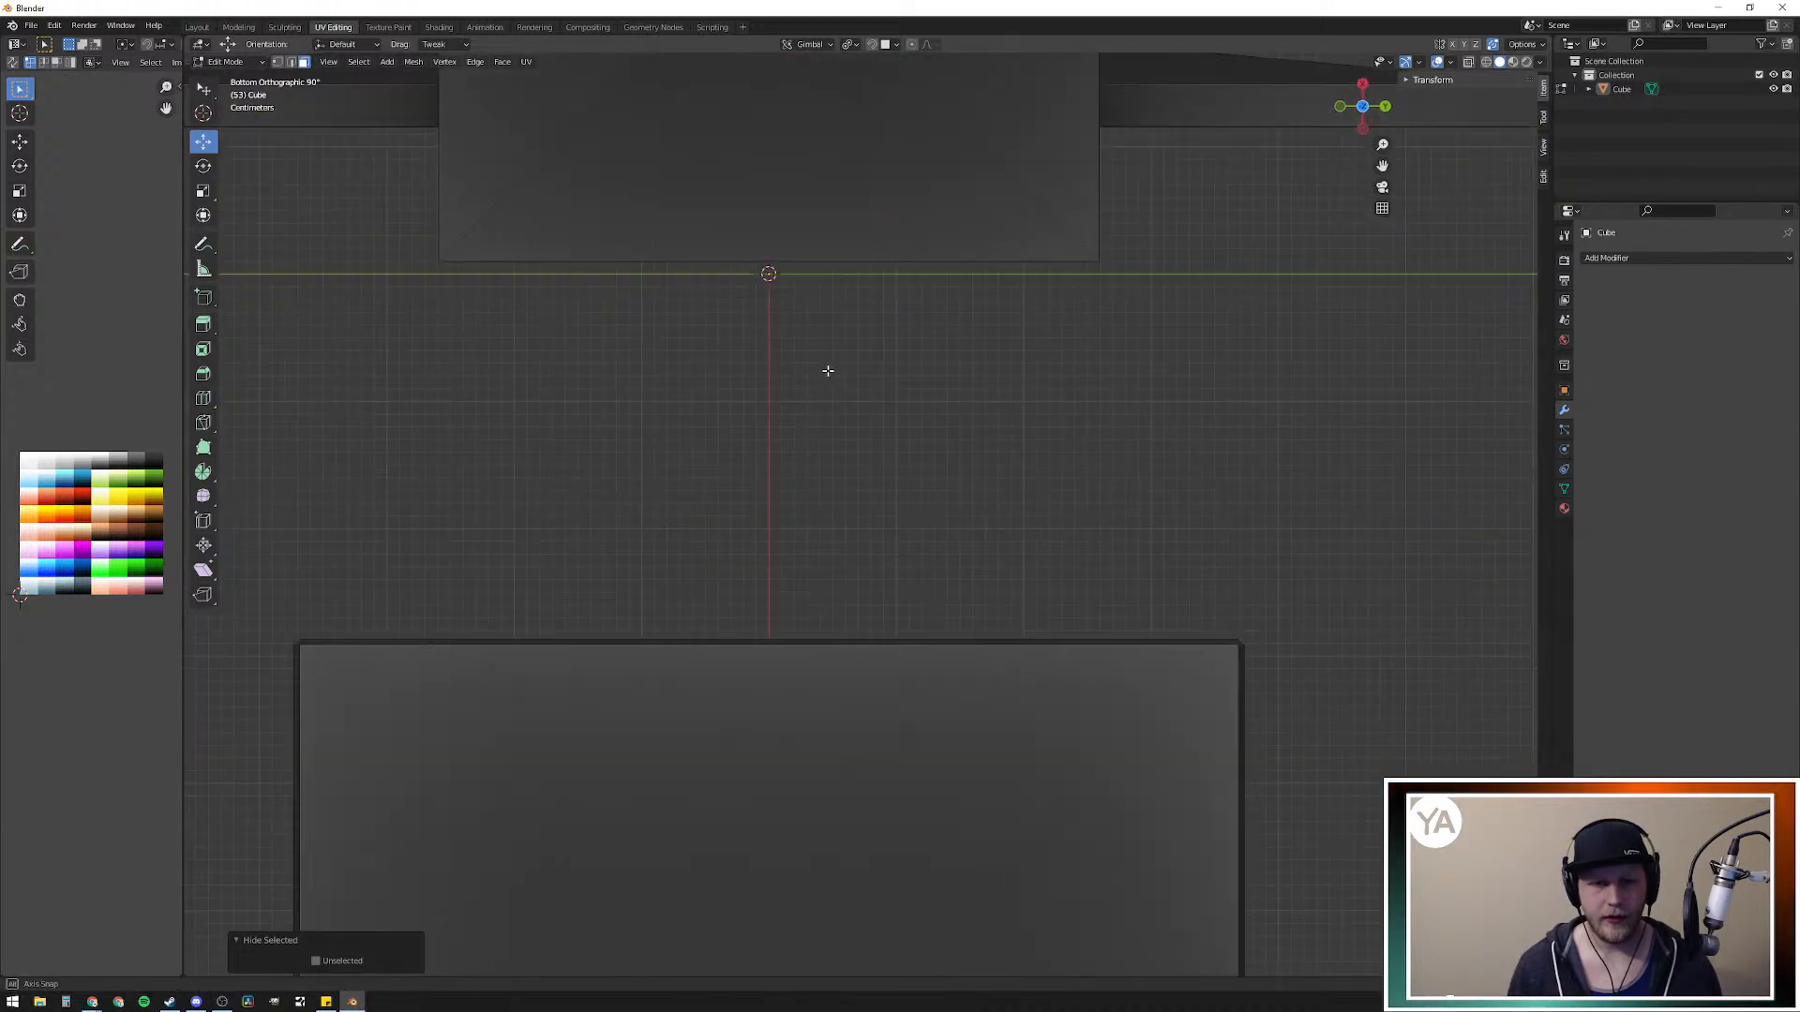
{"action": "scroll", "coordinate": [834, 539], "scroll_direction": "down", "scroll_amount": 5}
{"action": "middle_click_drag", "start_coordinate": [874, 615], "coordinate": [996, 582]}
{"action": "scroll", "coordinate": [924, 482], "scroll_direction": "up", "scroll_amount": 4}
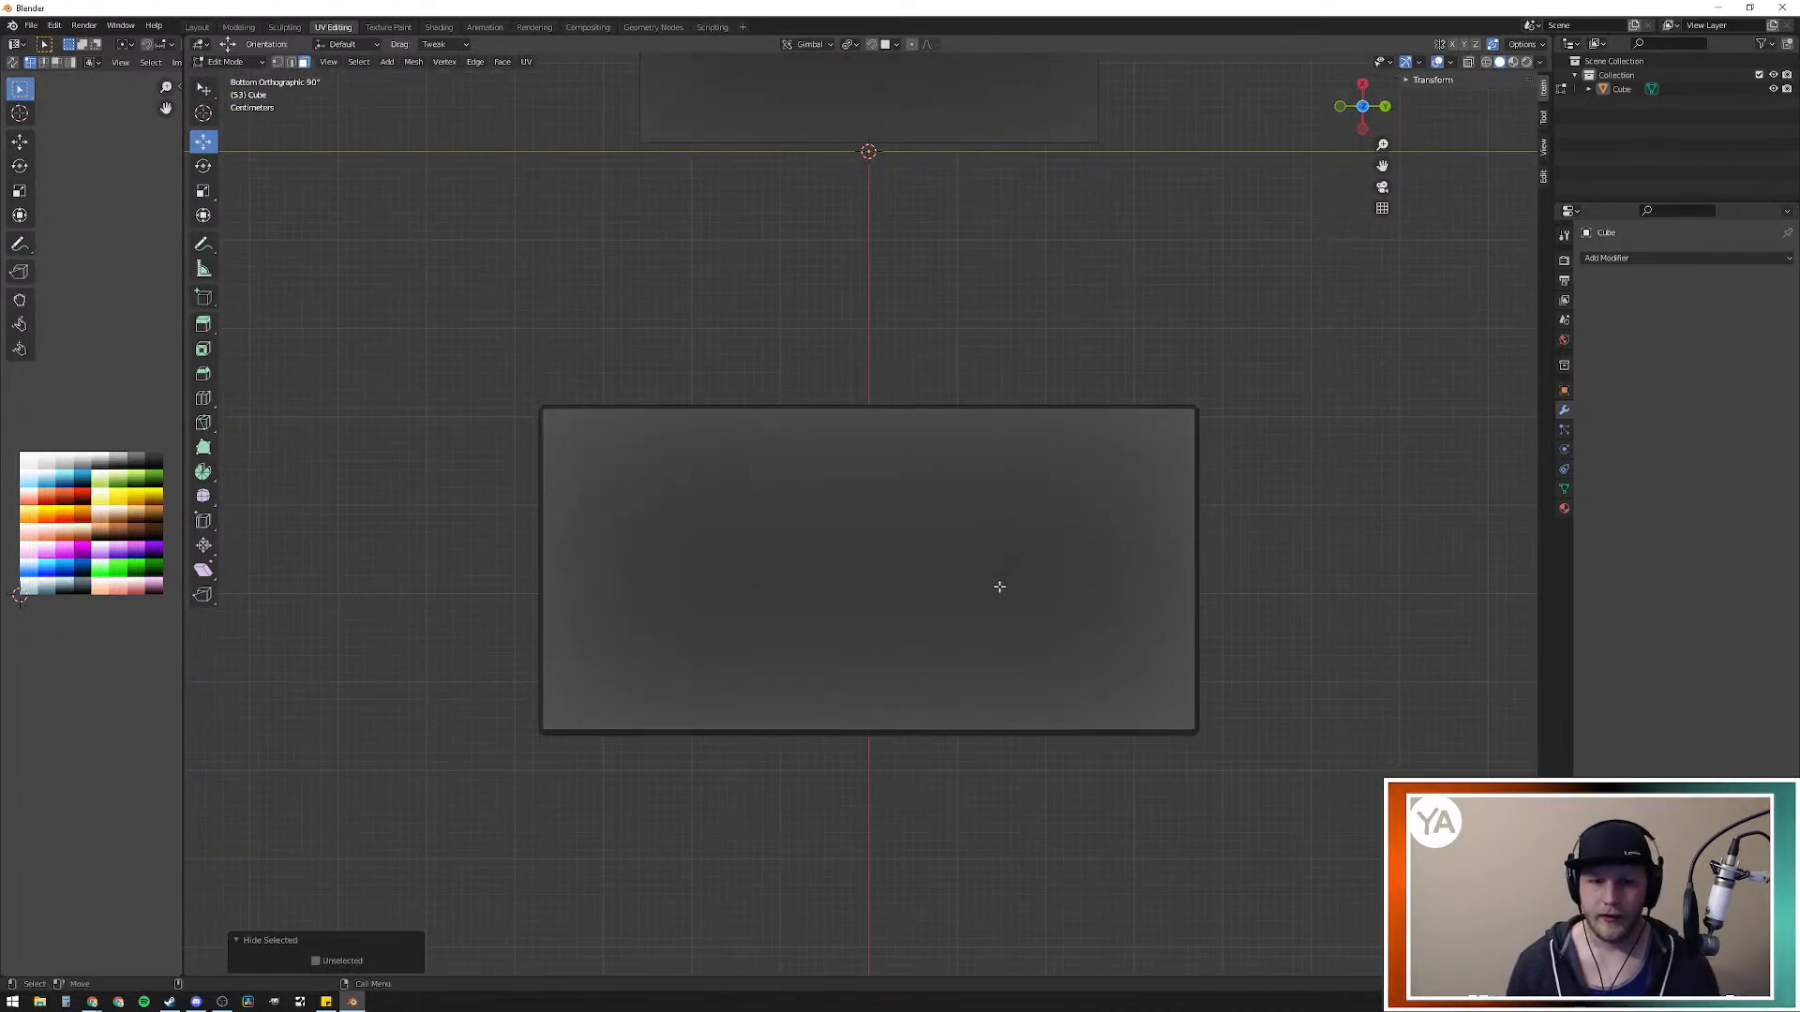
{"action": "middle_click_drag", "start_coordinate": [940, 430], "coordinate": [928, 406]}
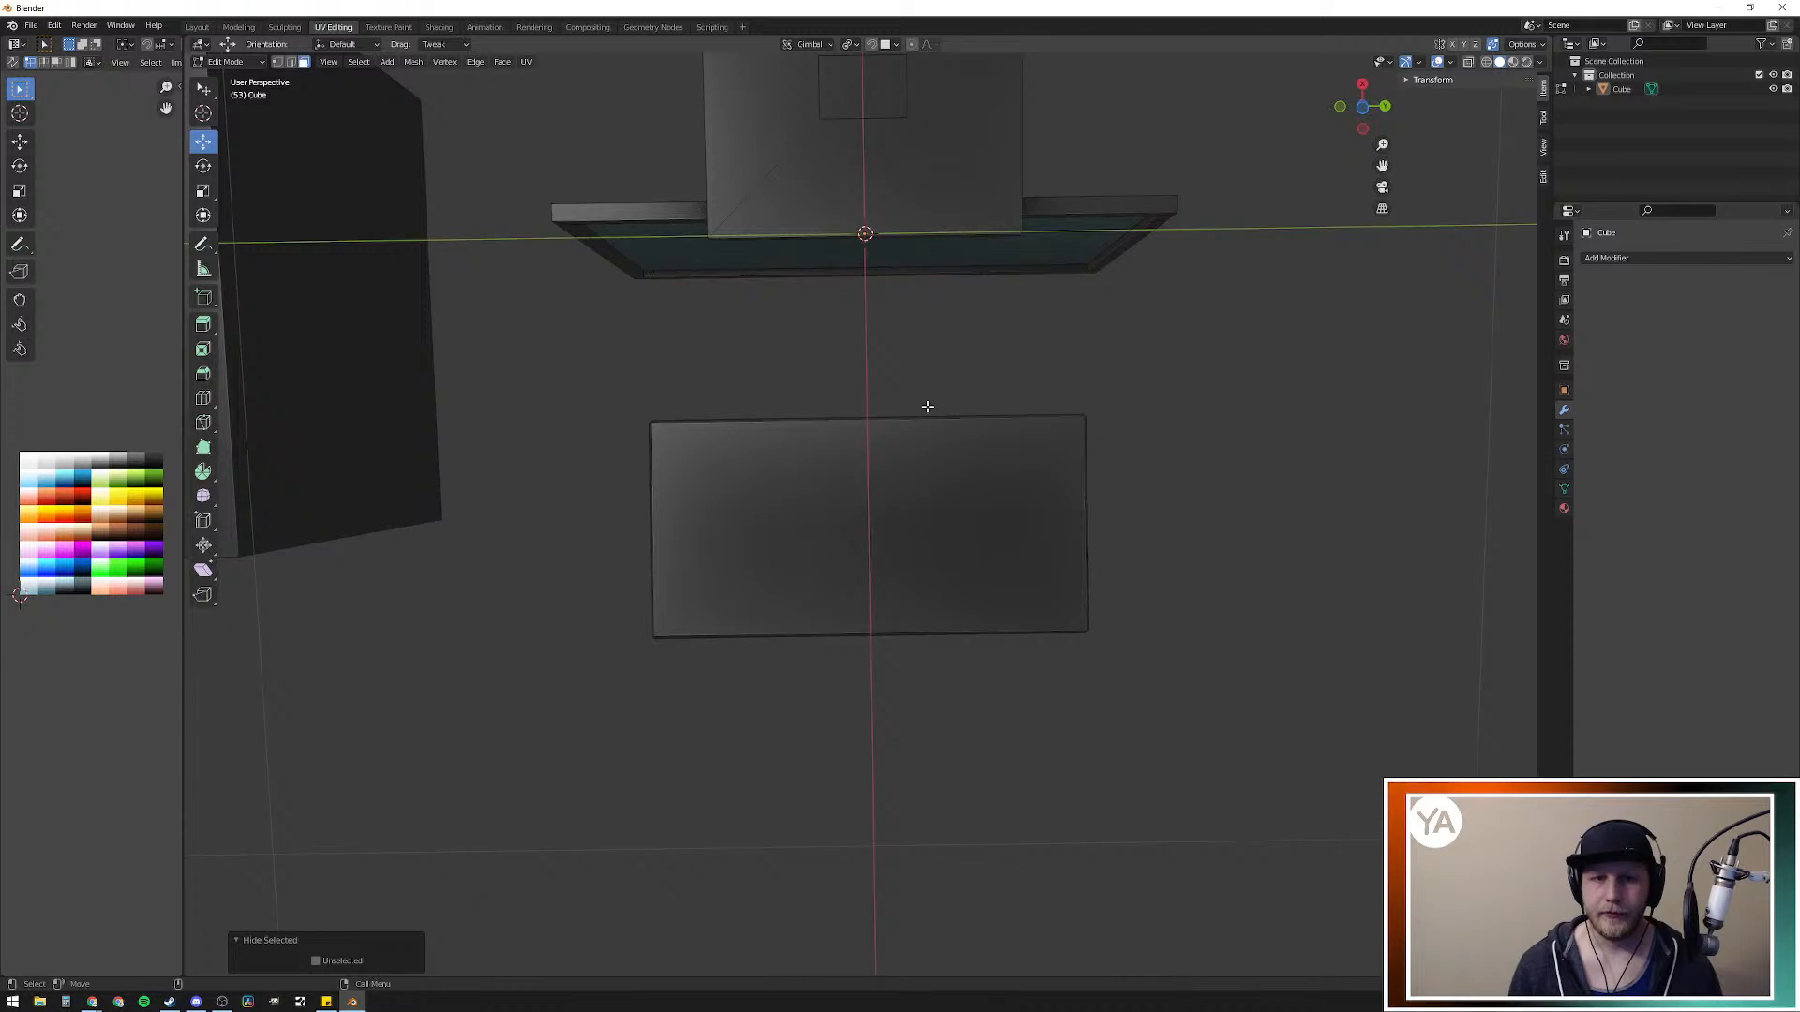
{"action": "middle_click_drag", "start_coordinate": [990, 487], "coordinate": [852, 526]}
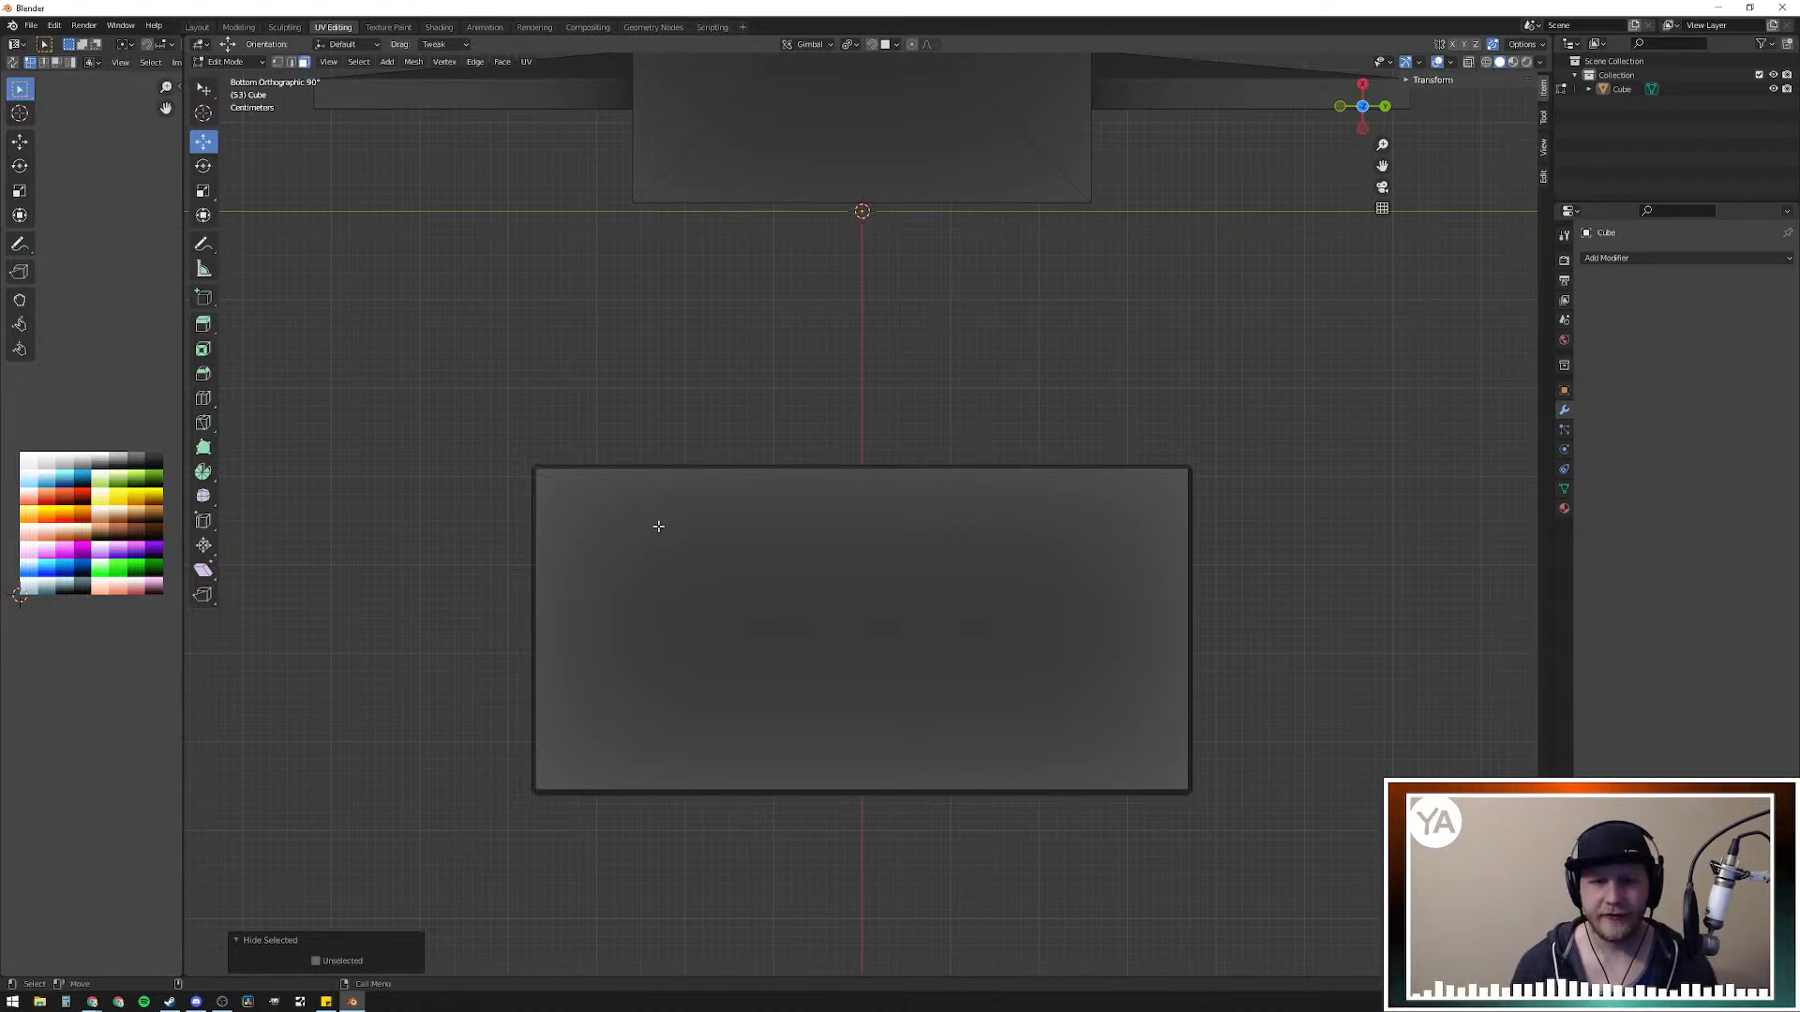
{"action": "left_click", "coordinate": [828, 542]}
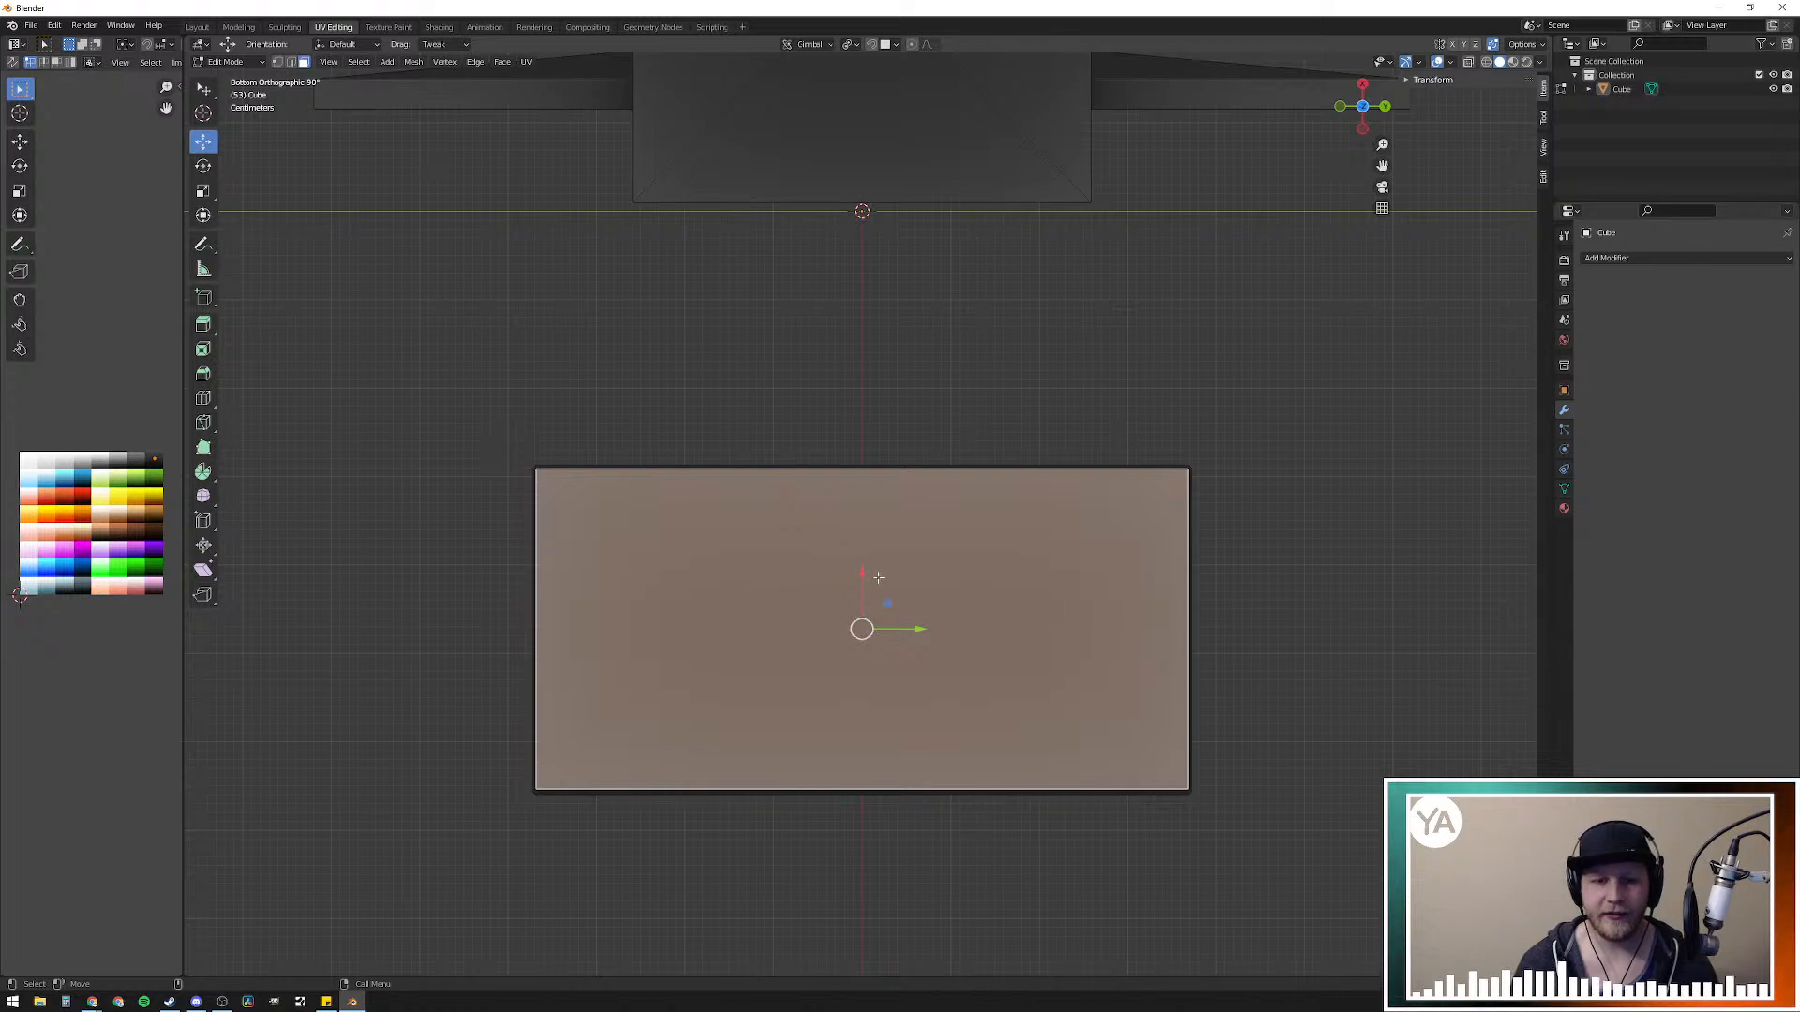
{"action": "key", "text": "g"}
{"action": "right_click", "coordinate": [1230, 530]}
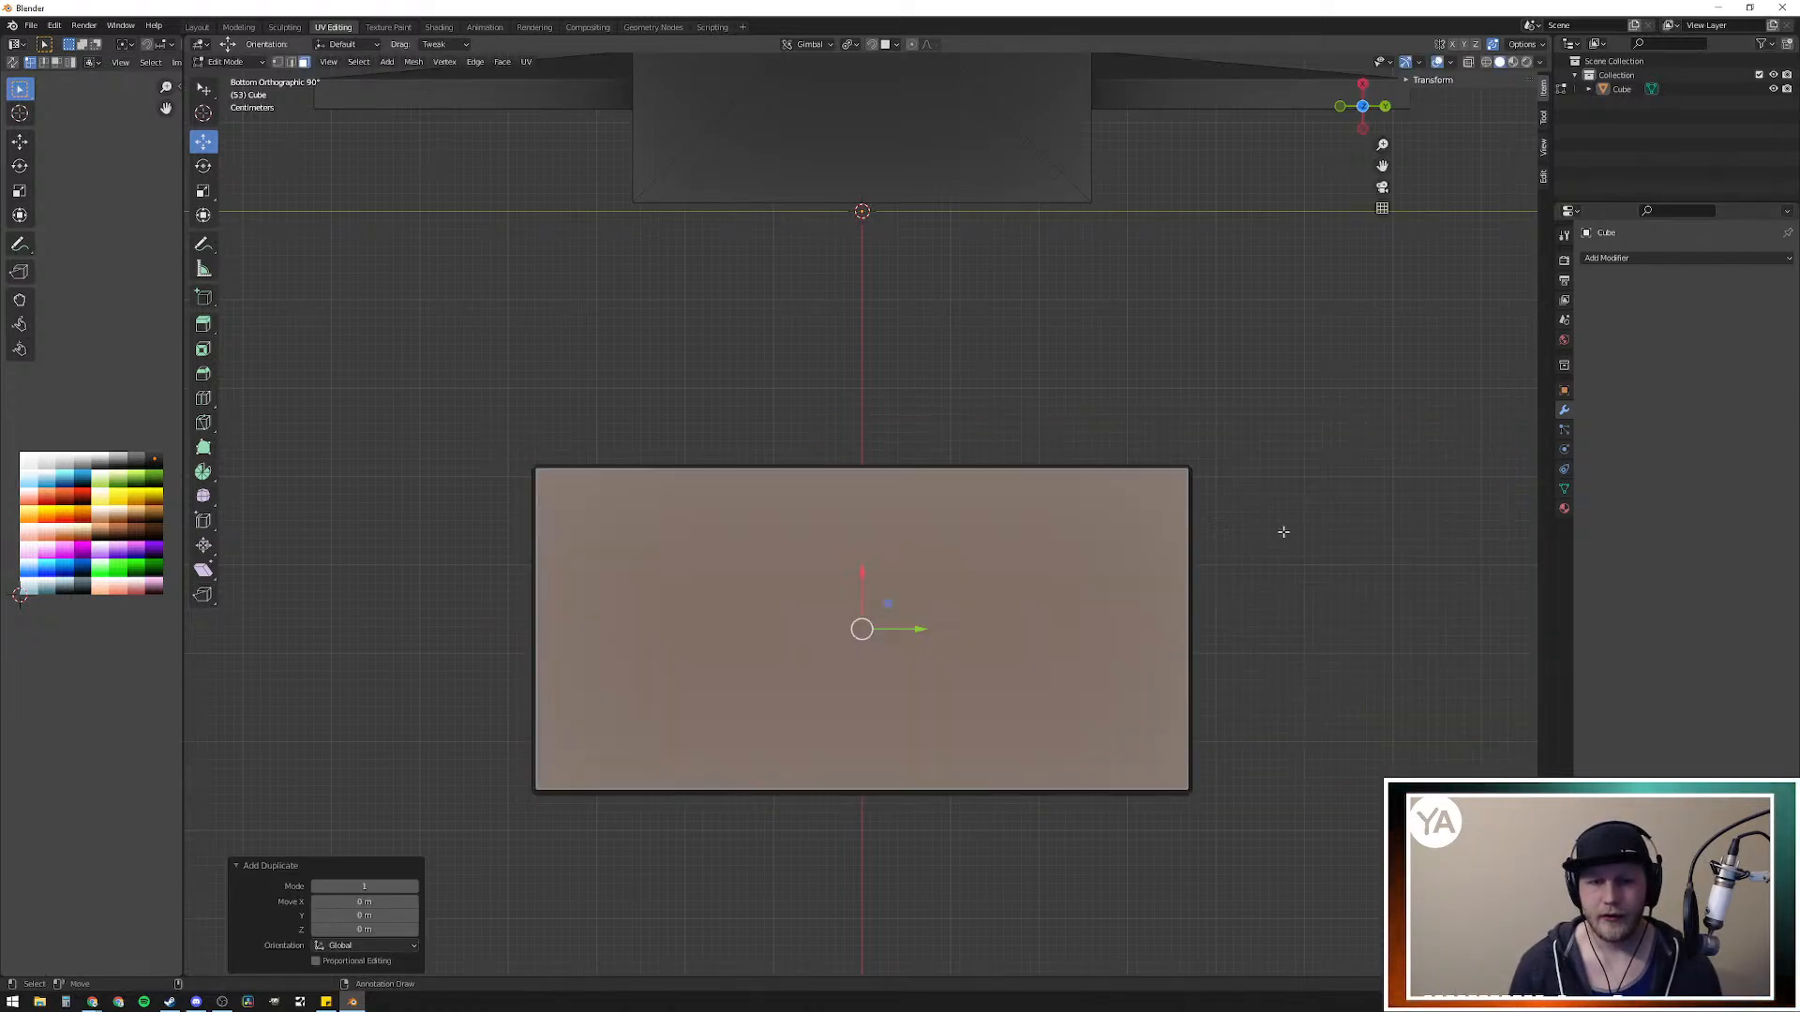
Step: Scale the duplicated face uniformly to about 0.042, and stretch it by about 2.19 along Y into a small strip
{"action": "key", "text": "s"}
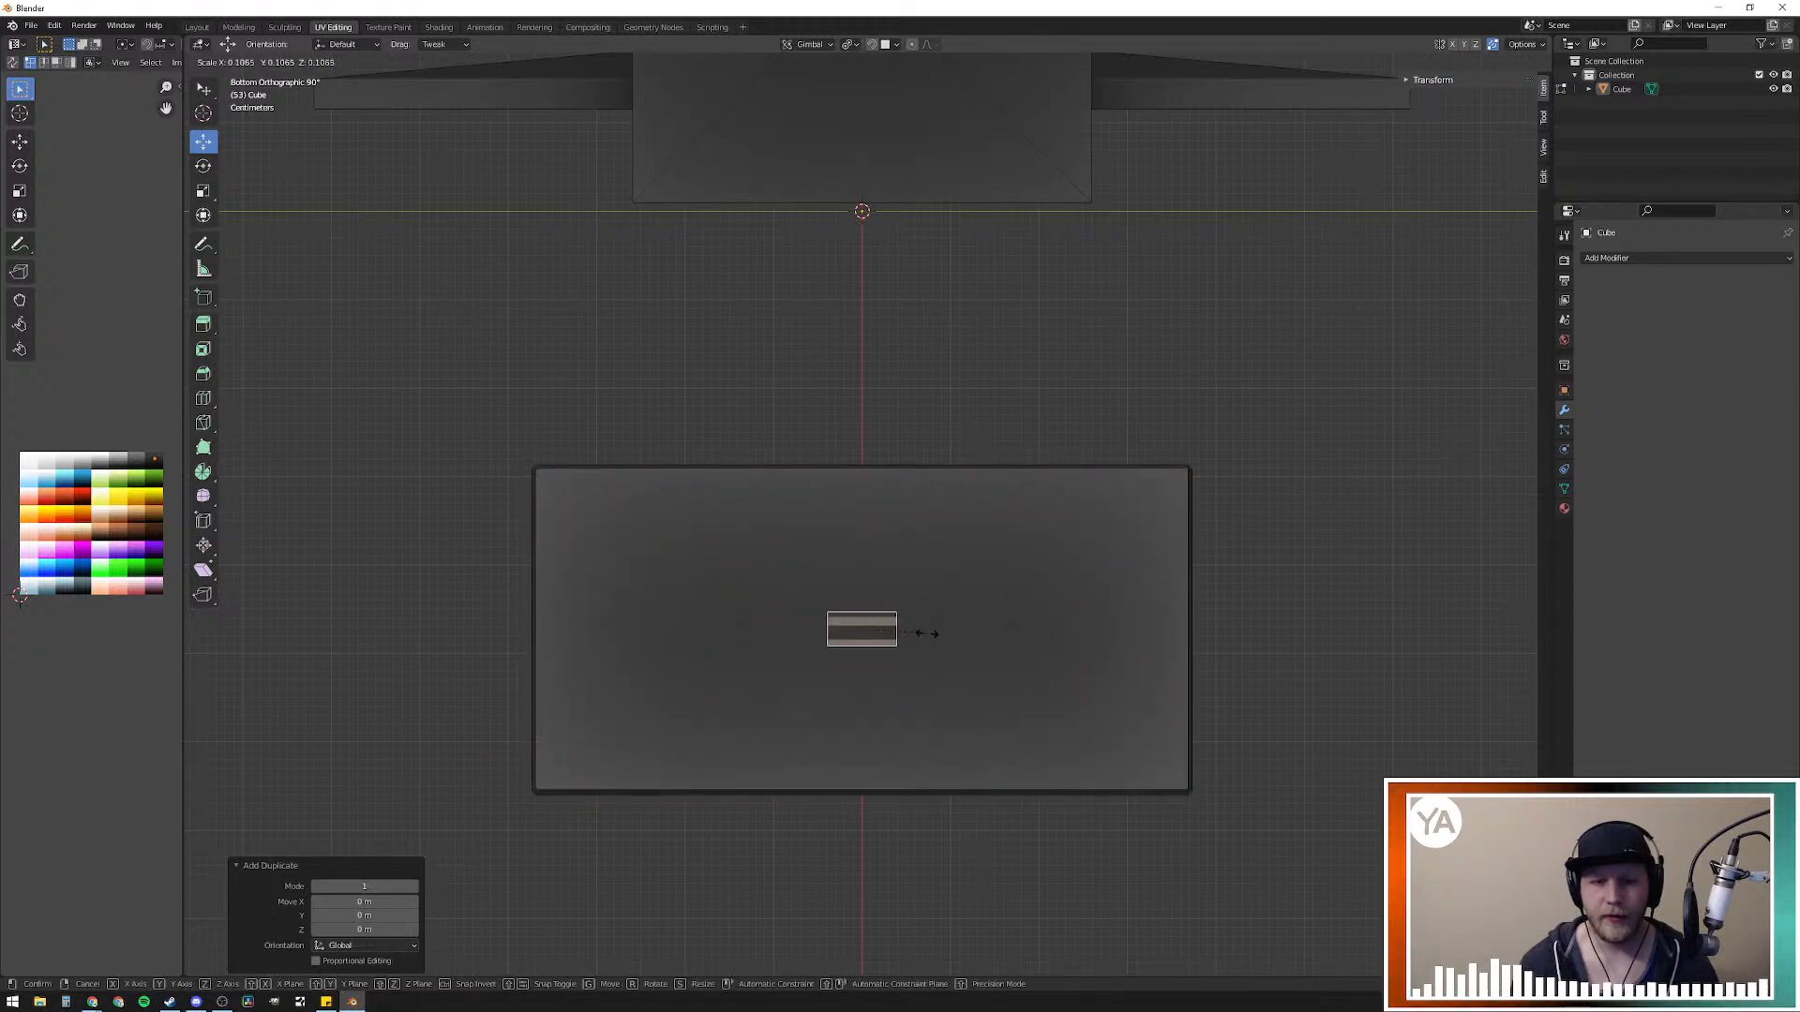
{"action": "left_click", "coordinate": [869, 655]}
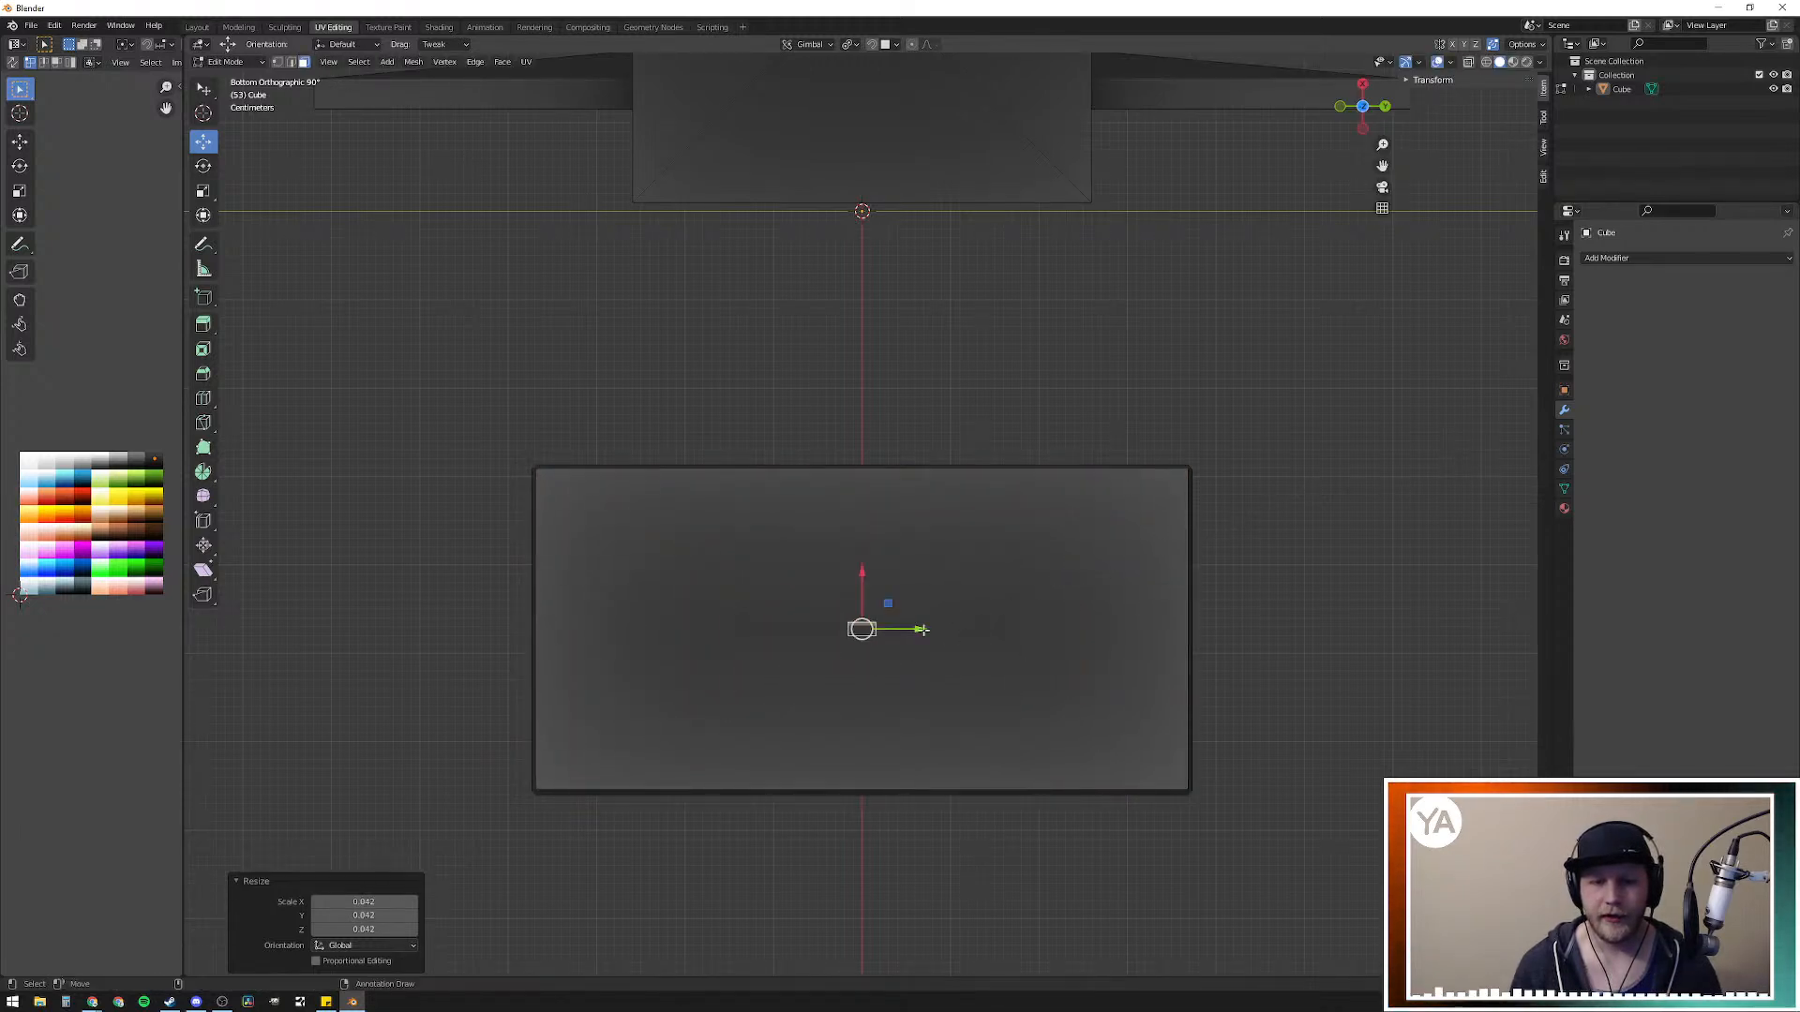
{"action": "key", "text": "s"}
{"action": "key", "text": "y"}
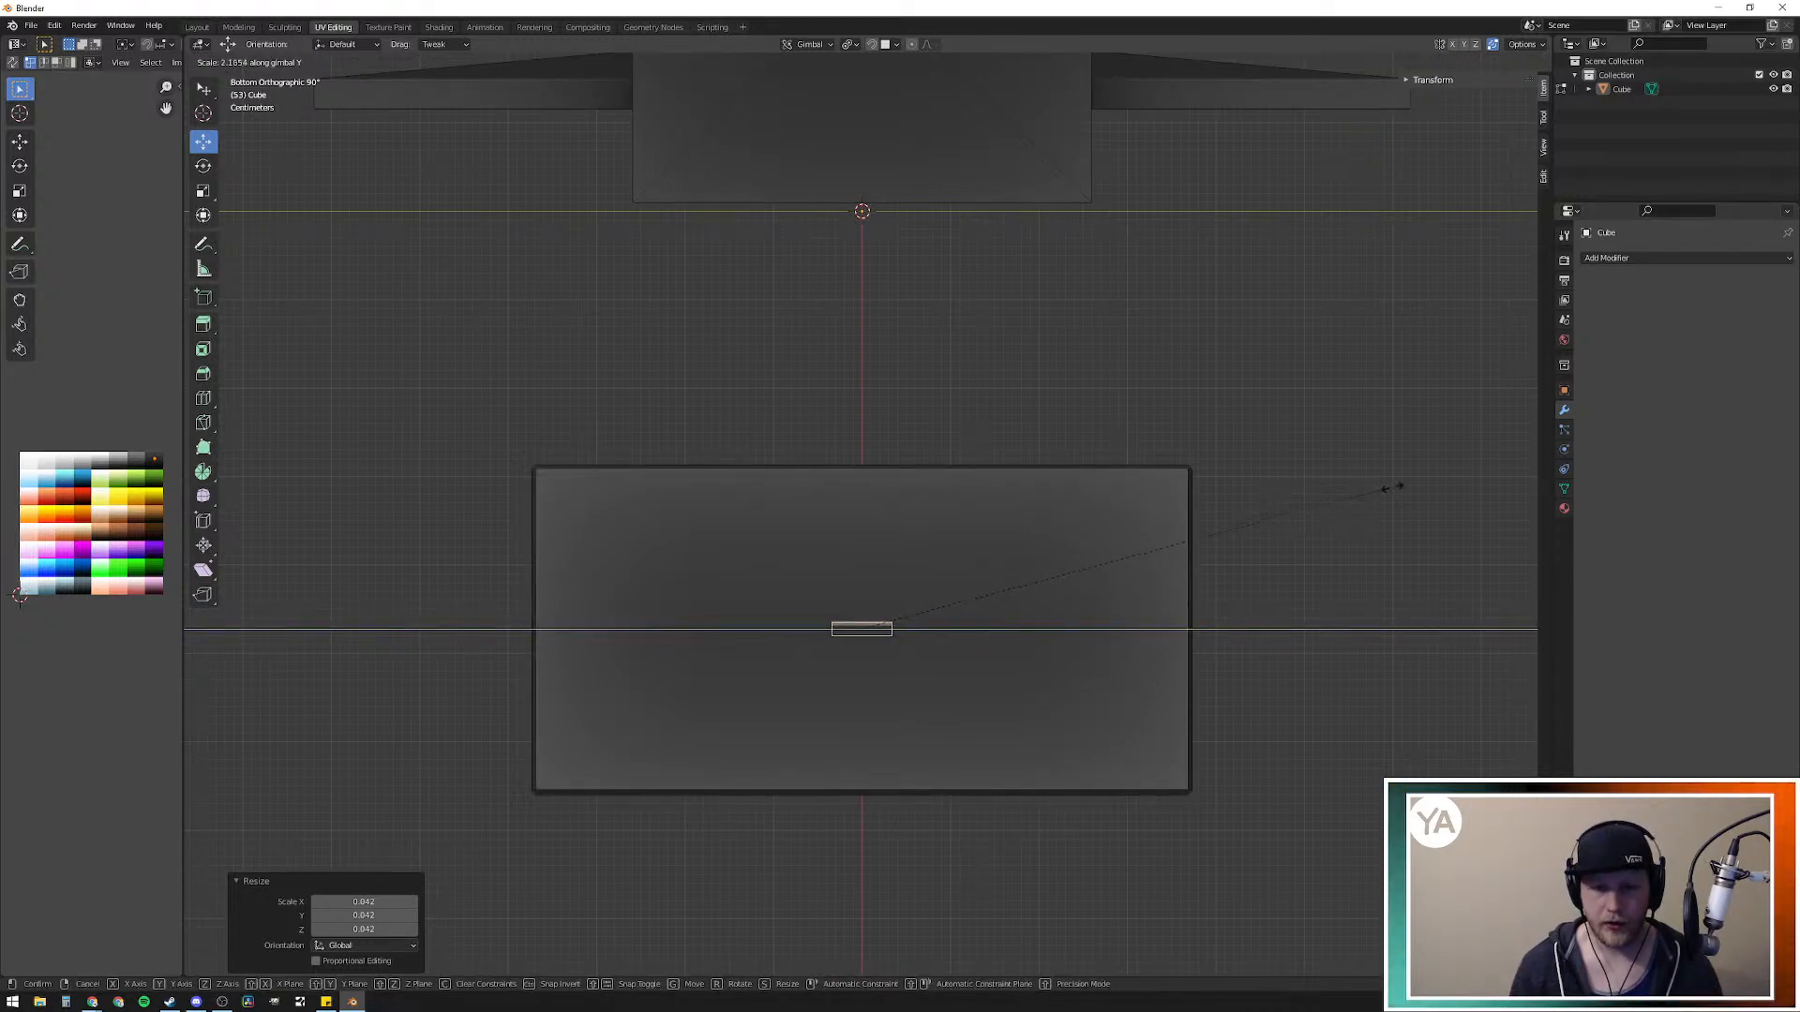
{"action": "left_click", "coordinate": [1396, 487]}
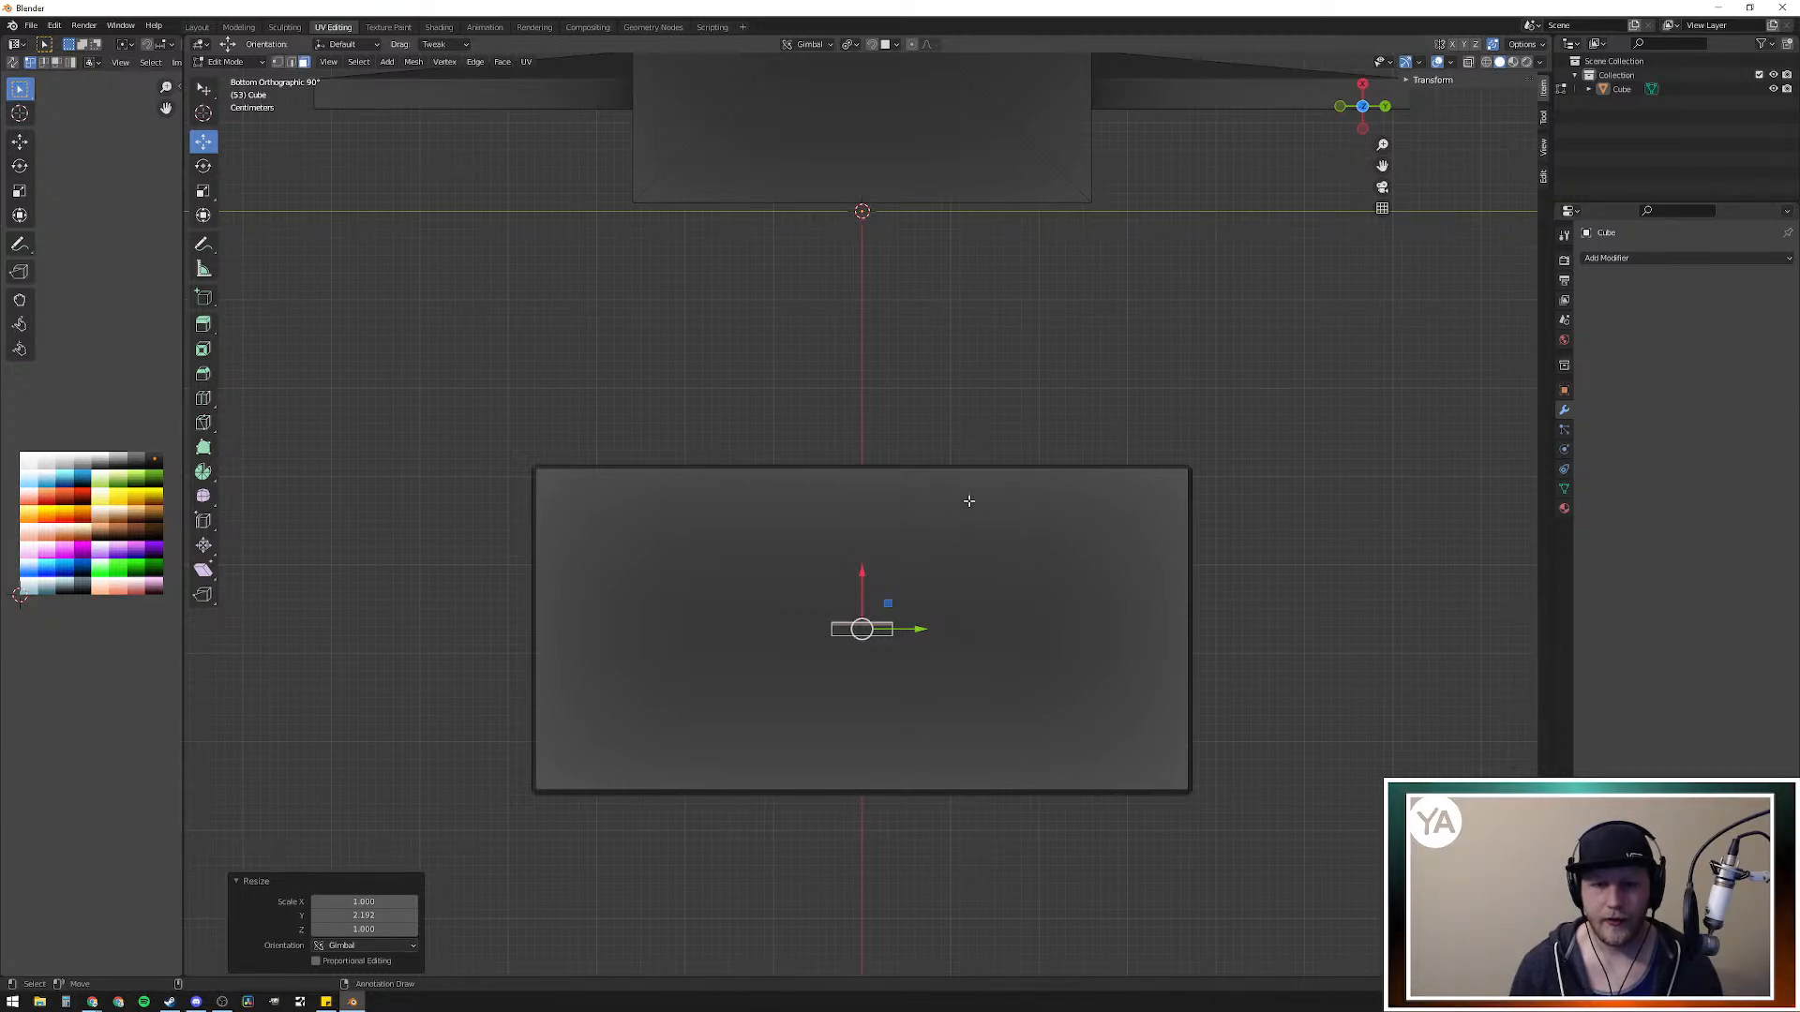
Step: Move the small strip along X and Y to one corner of the keyboard's underside, near the edge facing the monitor
{"action": "middle_click_drag", "start_coordinate": [960, 478], "coordinate": [984, 627]}
{"action": "scroll", "coordinate": [980, 619], "scroll_direction": "down", "scroll_amount": 5}
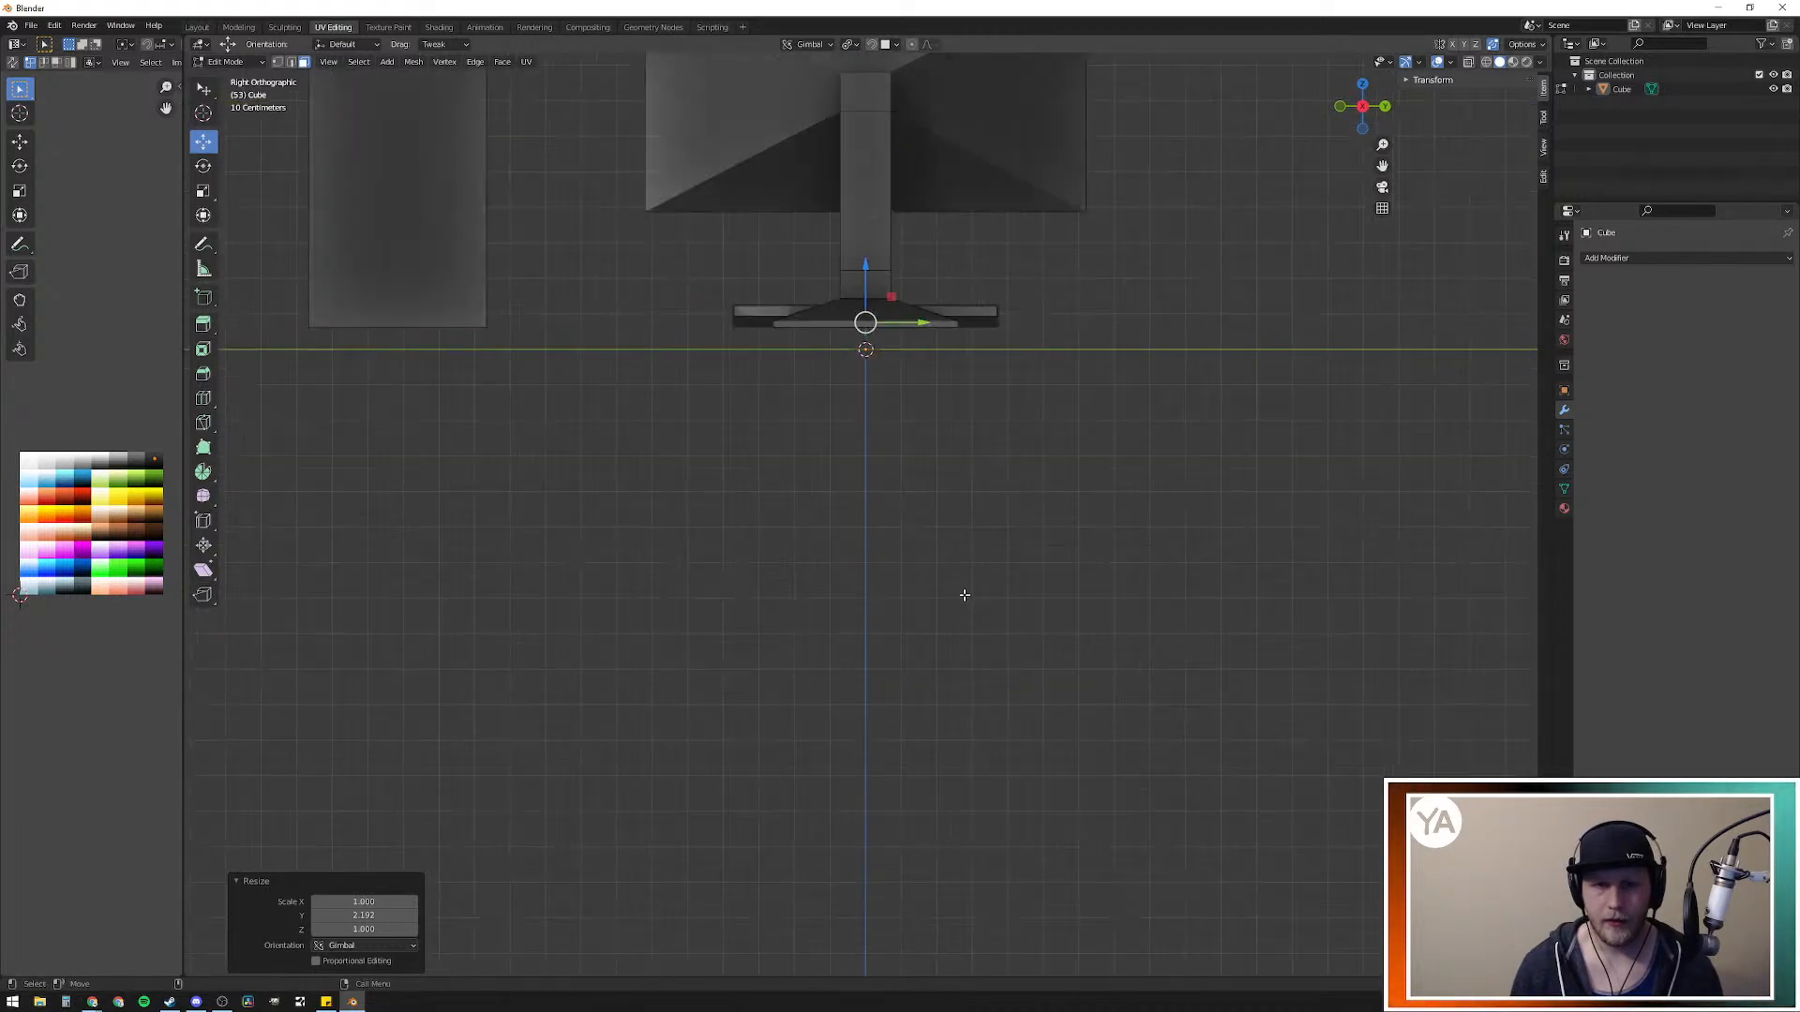
{"action": "middle_click_drag", "start_coordinate": [915, 367], "coordinate": [920, 537], "text": "shift"}
{"action": "scroll", "coordinate": [897, 543], "scroll_direction": "up", "scroll_amount": 8}
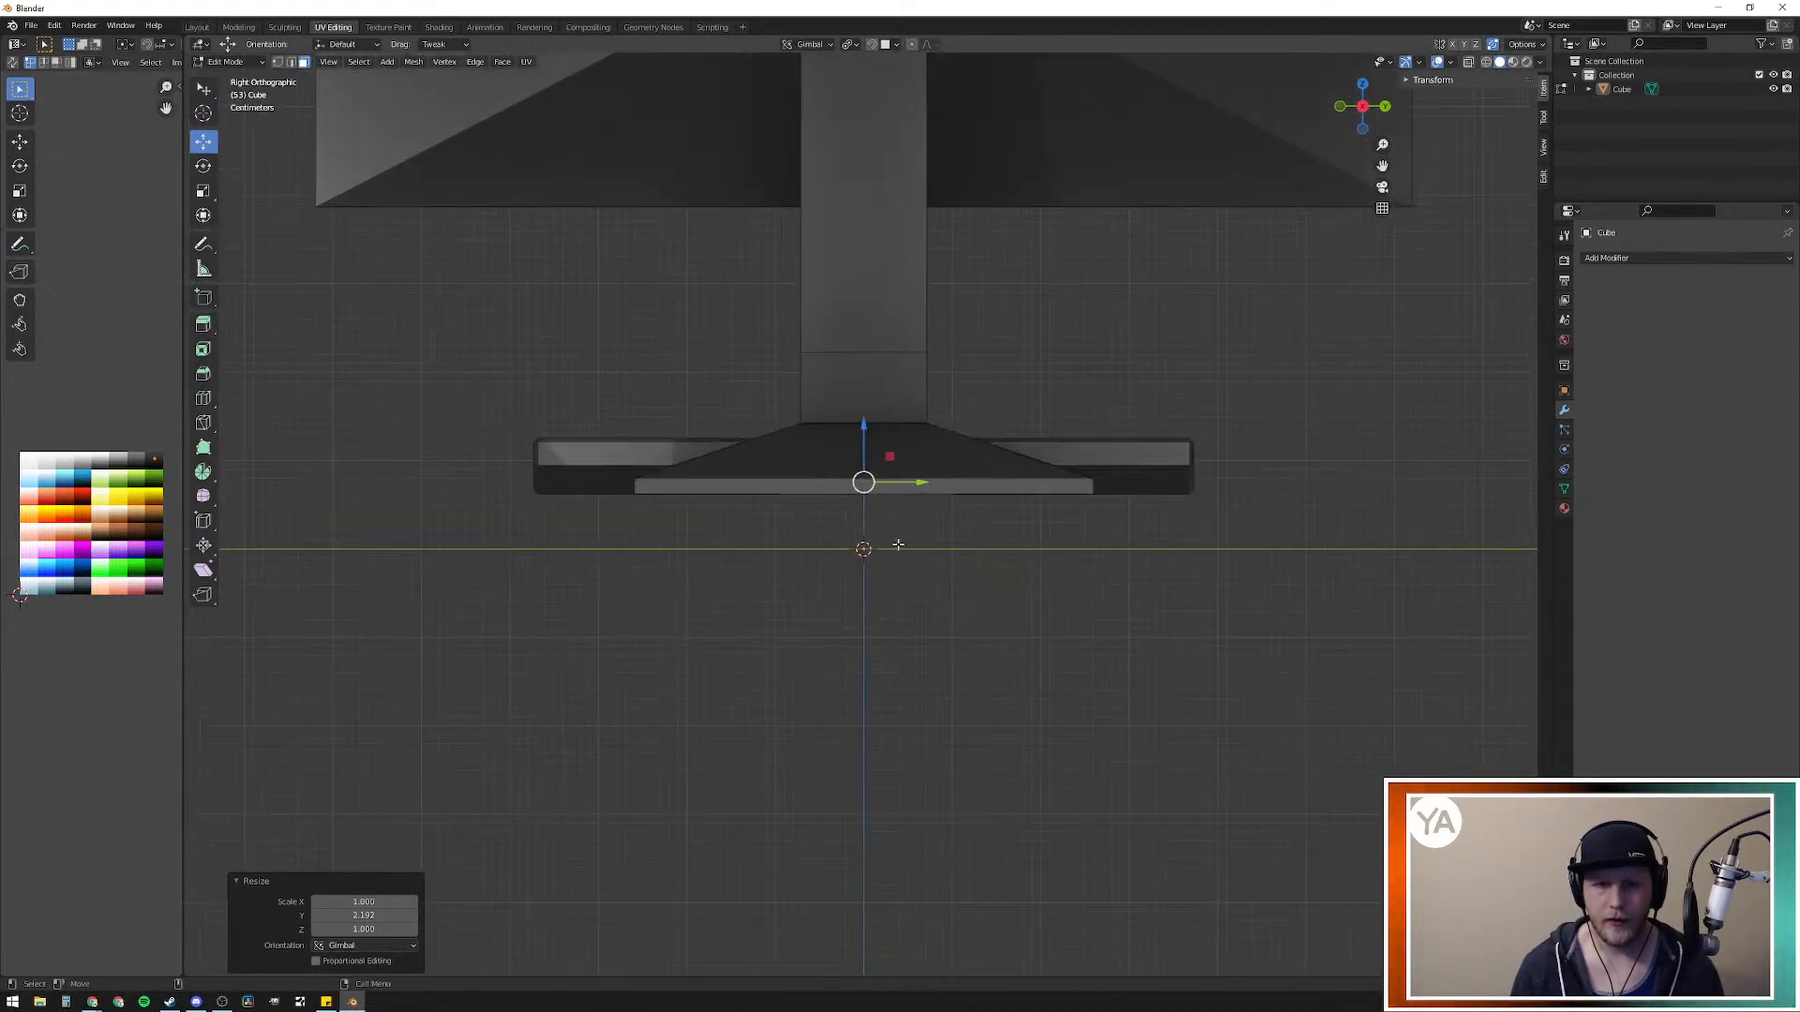
{"action": "scroll", "coordinate": [897, 544], "scroll_direction": "up", "scroll_amount": 10}
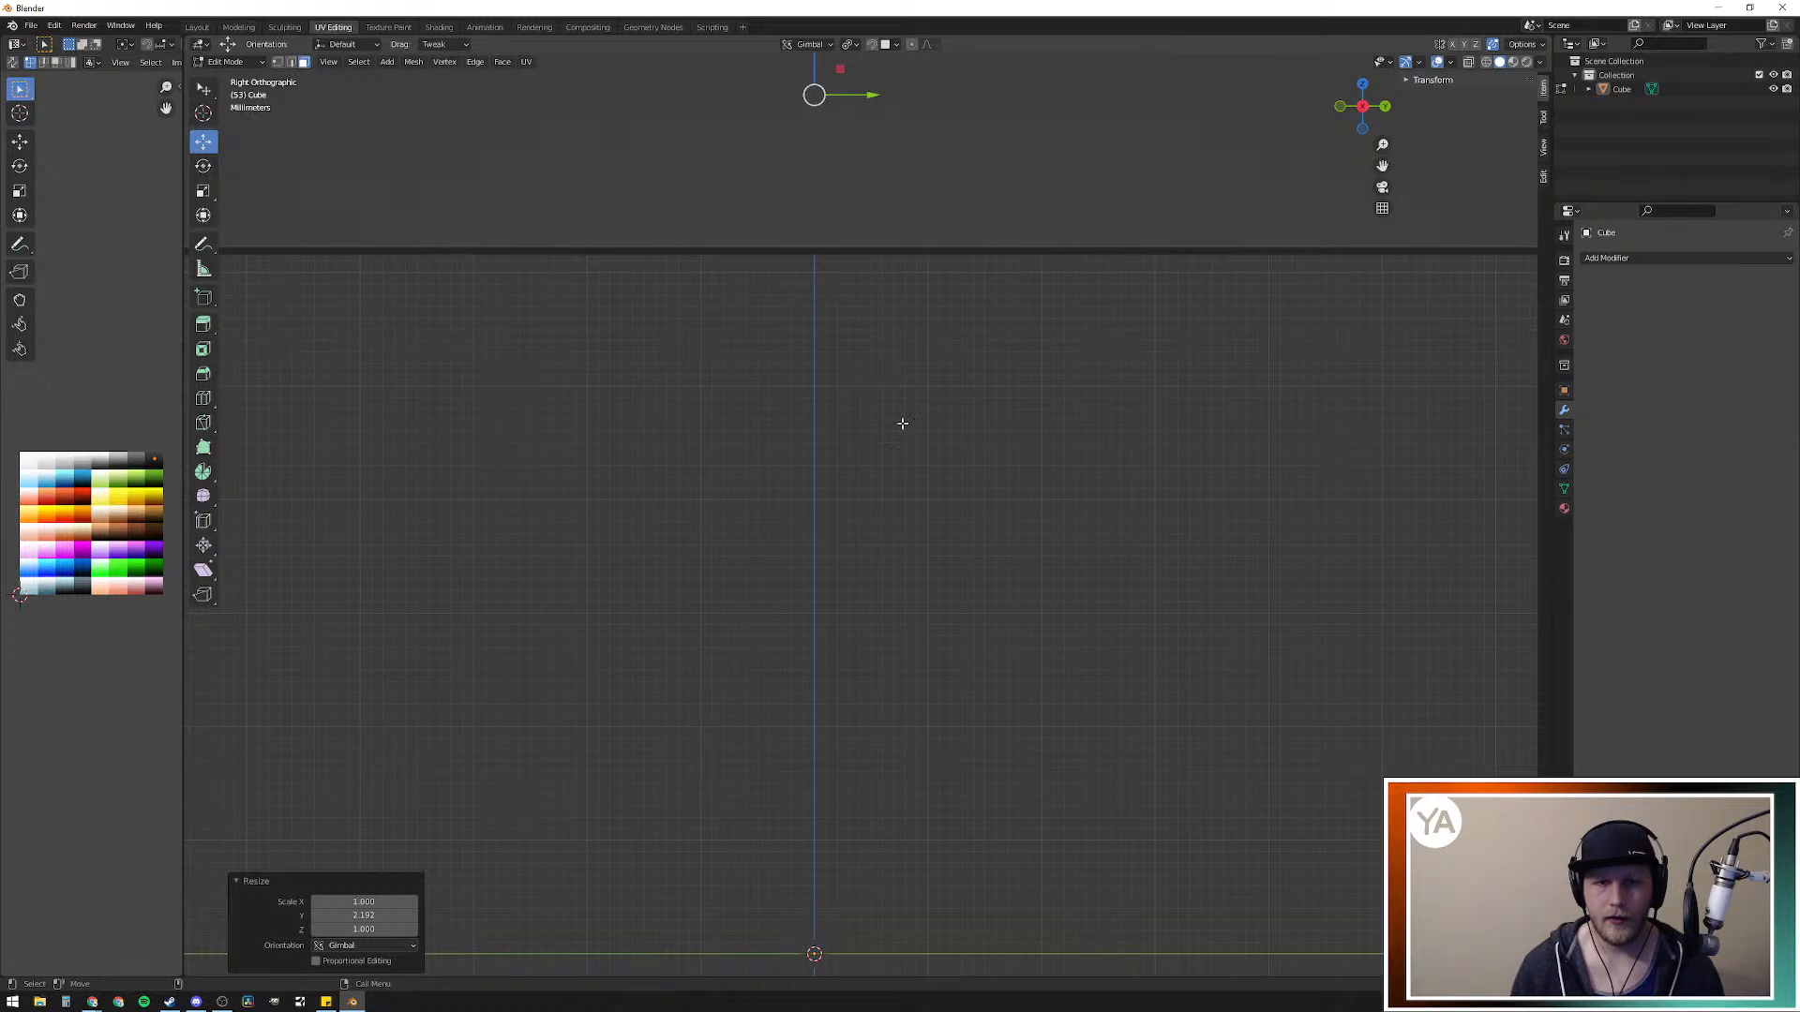
{"action": "scroll", "coordinate": [895, 426], "scroll_direction": "down", "scroll_amount": 8}
{"action": "middle_click_drag", "start_coordinate": [743, 484], "coordinate": [1145, 482], "text": "alt"}
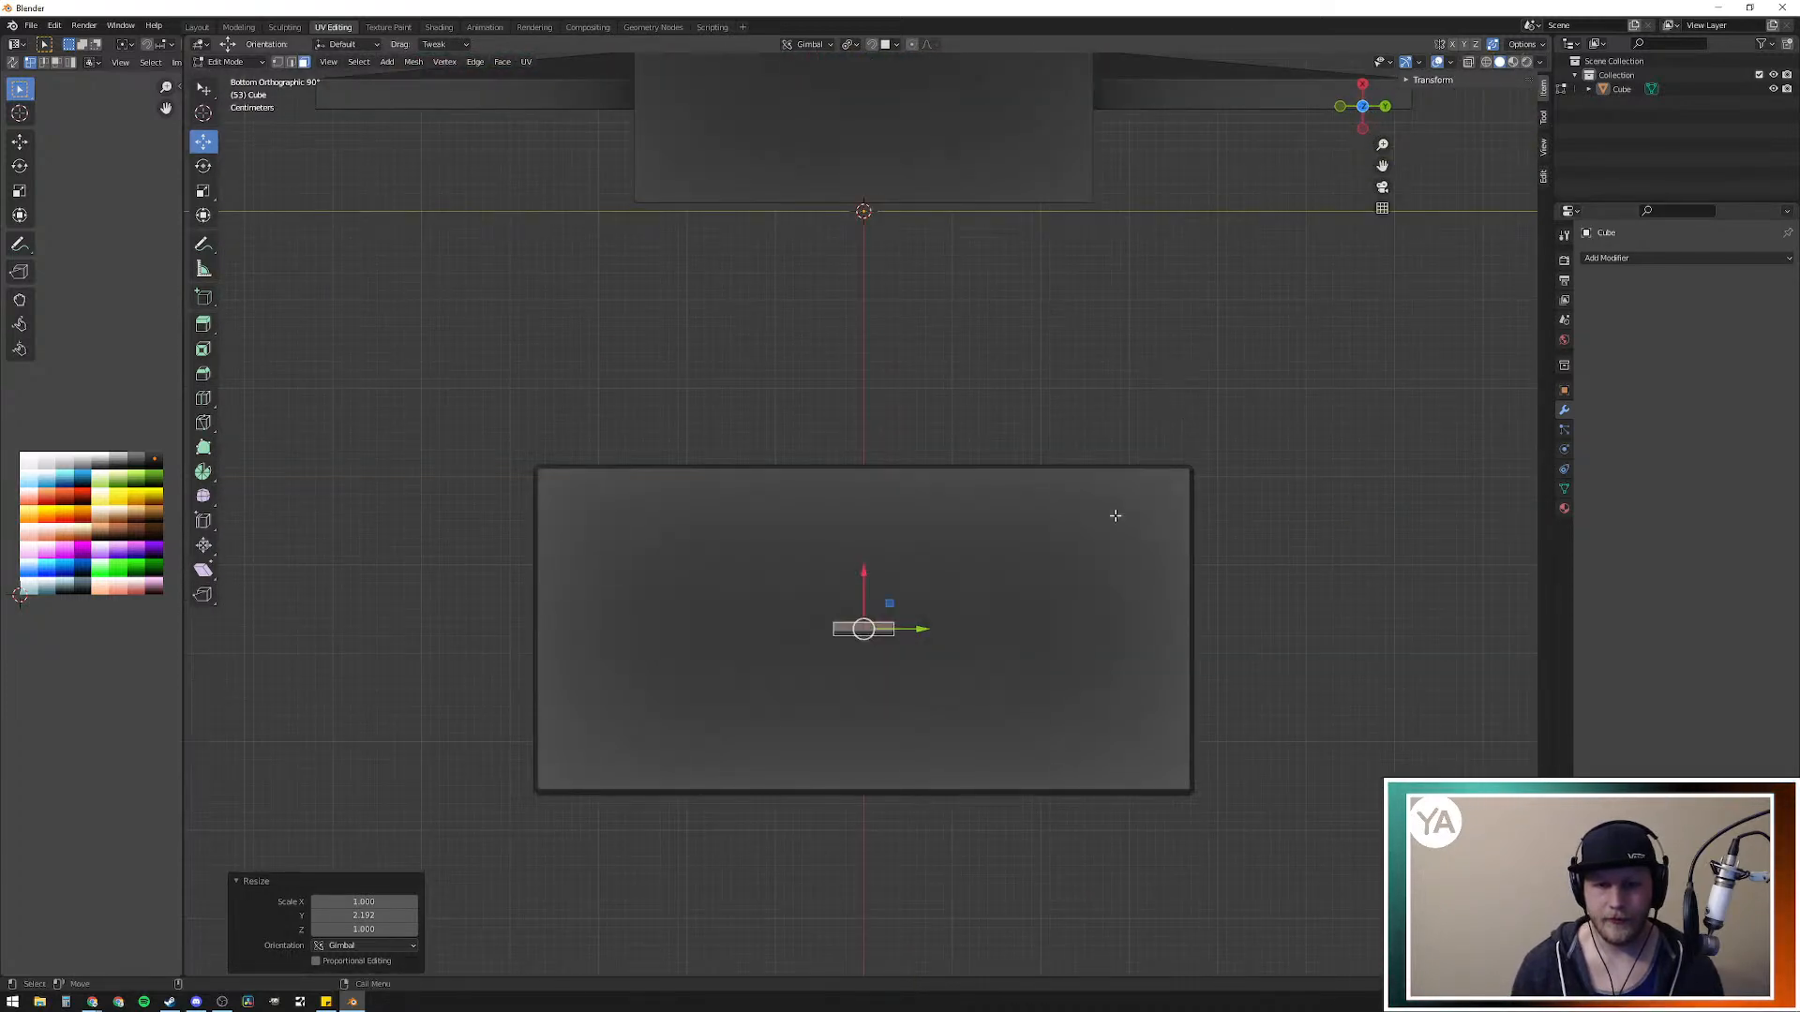
{"action": "left_click_drag", "start_coordinate": [899, 632], "coordinate": [734, 508]}
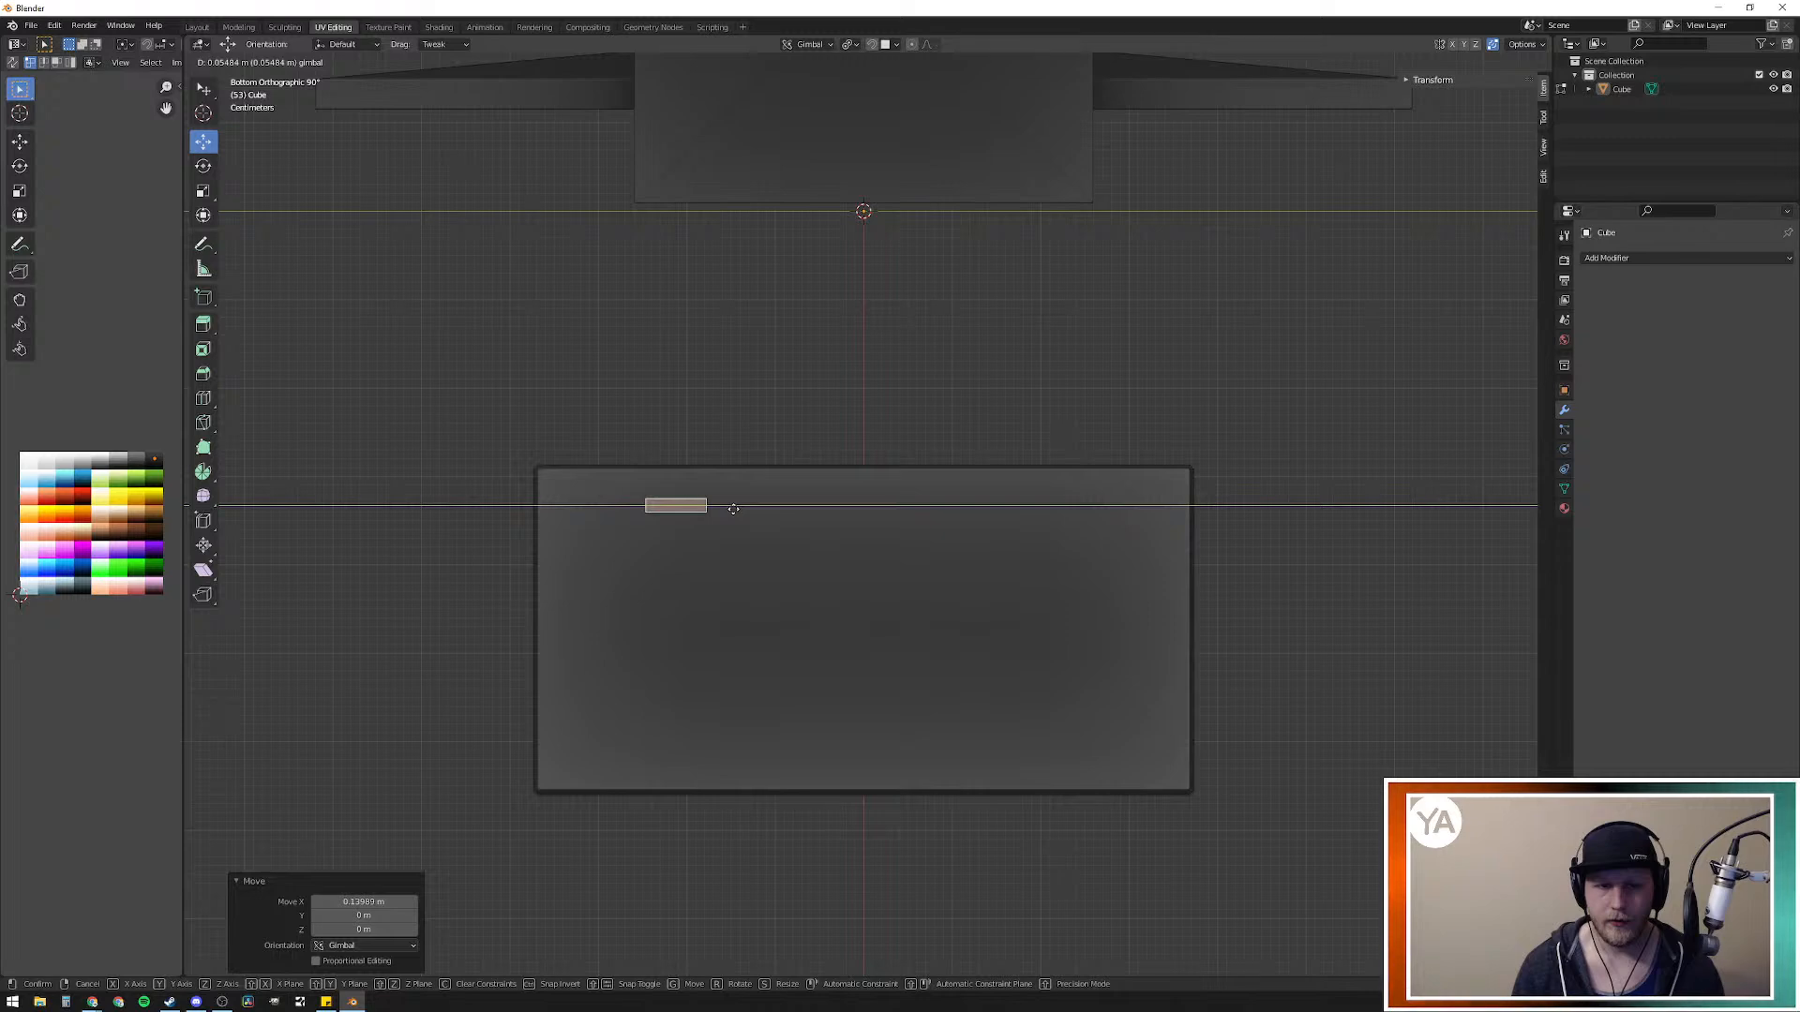
{"action": "left_click_drag", "start_coordinate": [733, 508], "coordinate": [686, 513]}
Step: Duplicate the corner strip and move the copy about 0.53 m along Y to the opposite corner of the keyboard's underside
{"action": "key", "text": "ctrl+b"}
{"action": "key", "text": "Escape"}
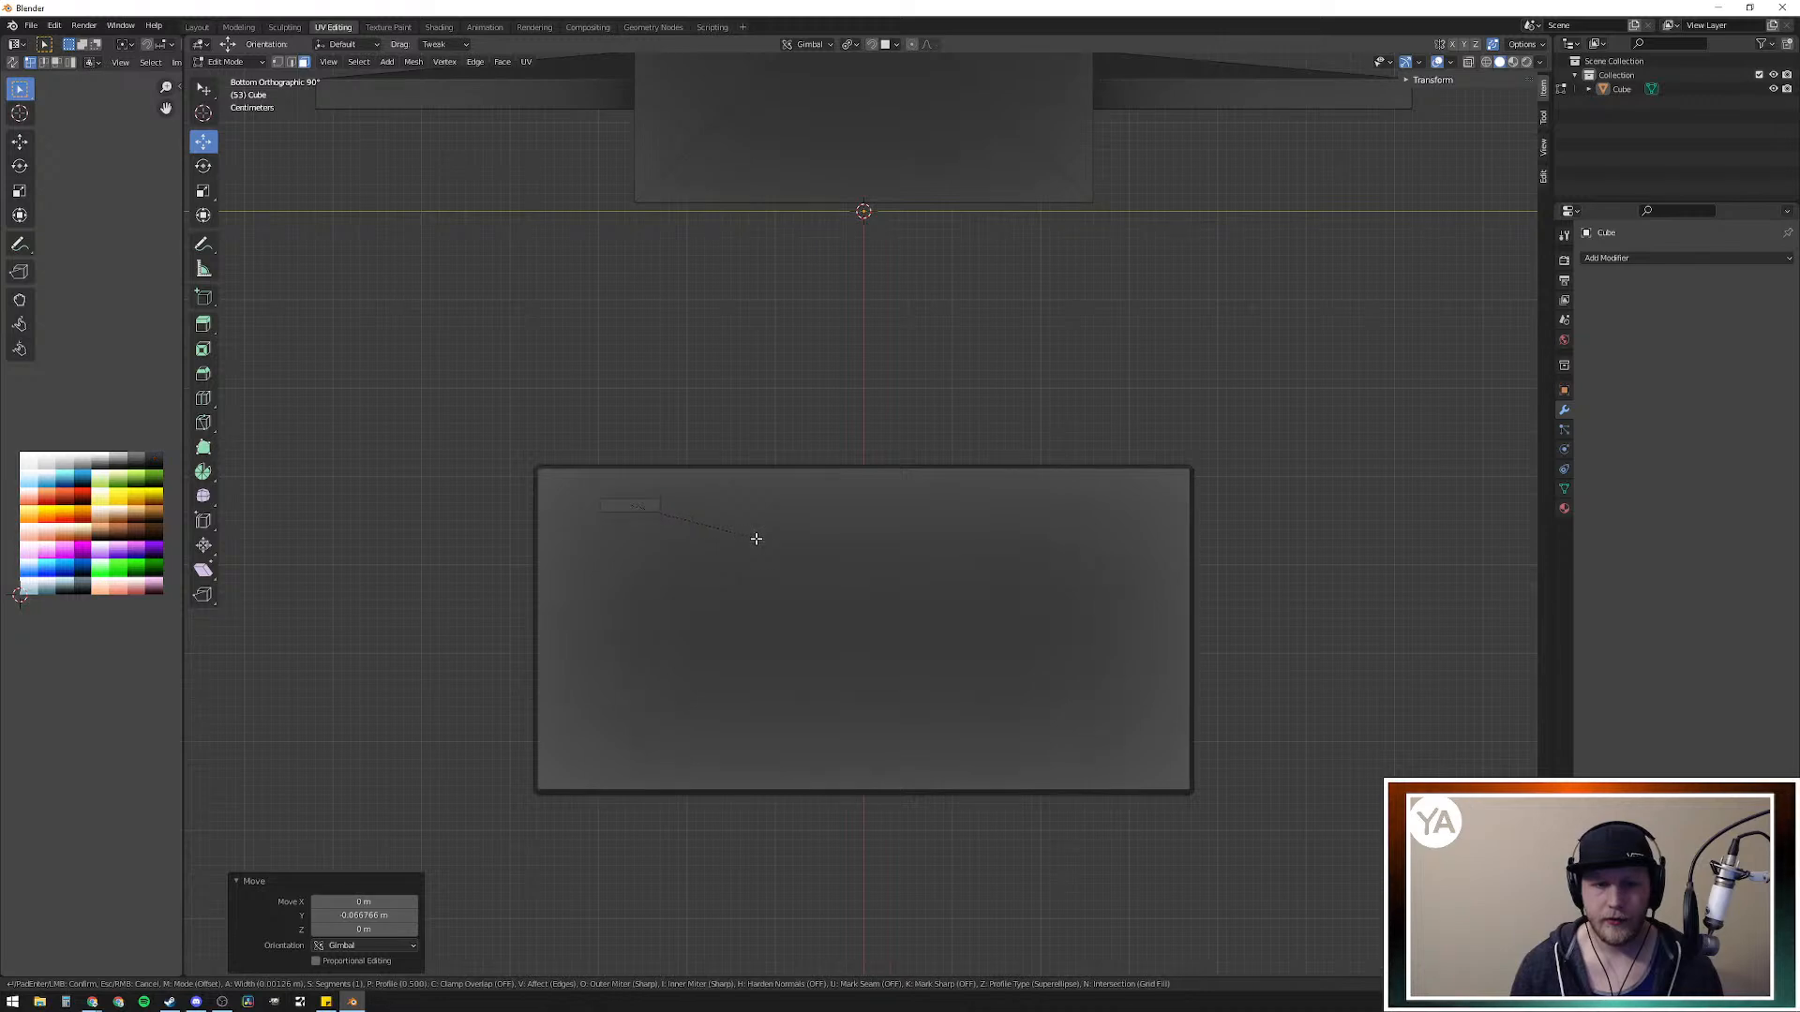
{"action": "key", "text": "g"}
{"action": "key", "text": "Escape"}
{"action": "key", "text": "shift+d"}
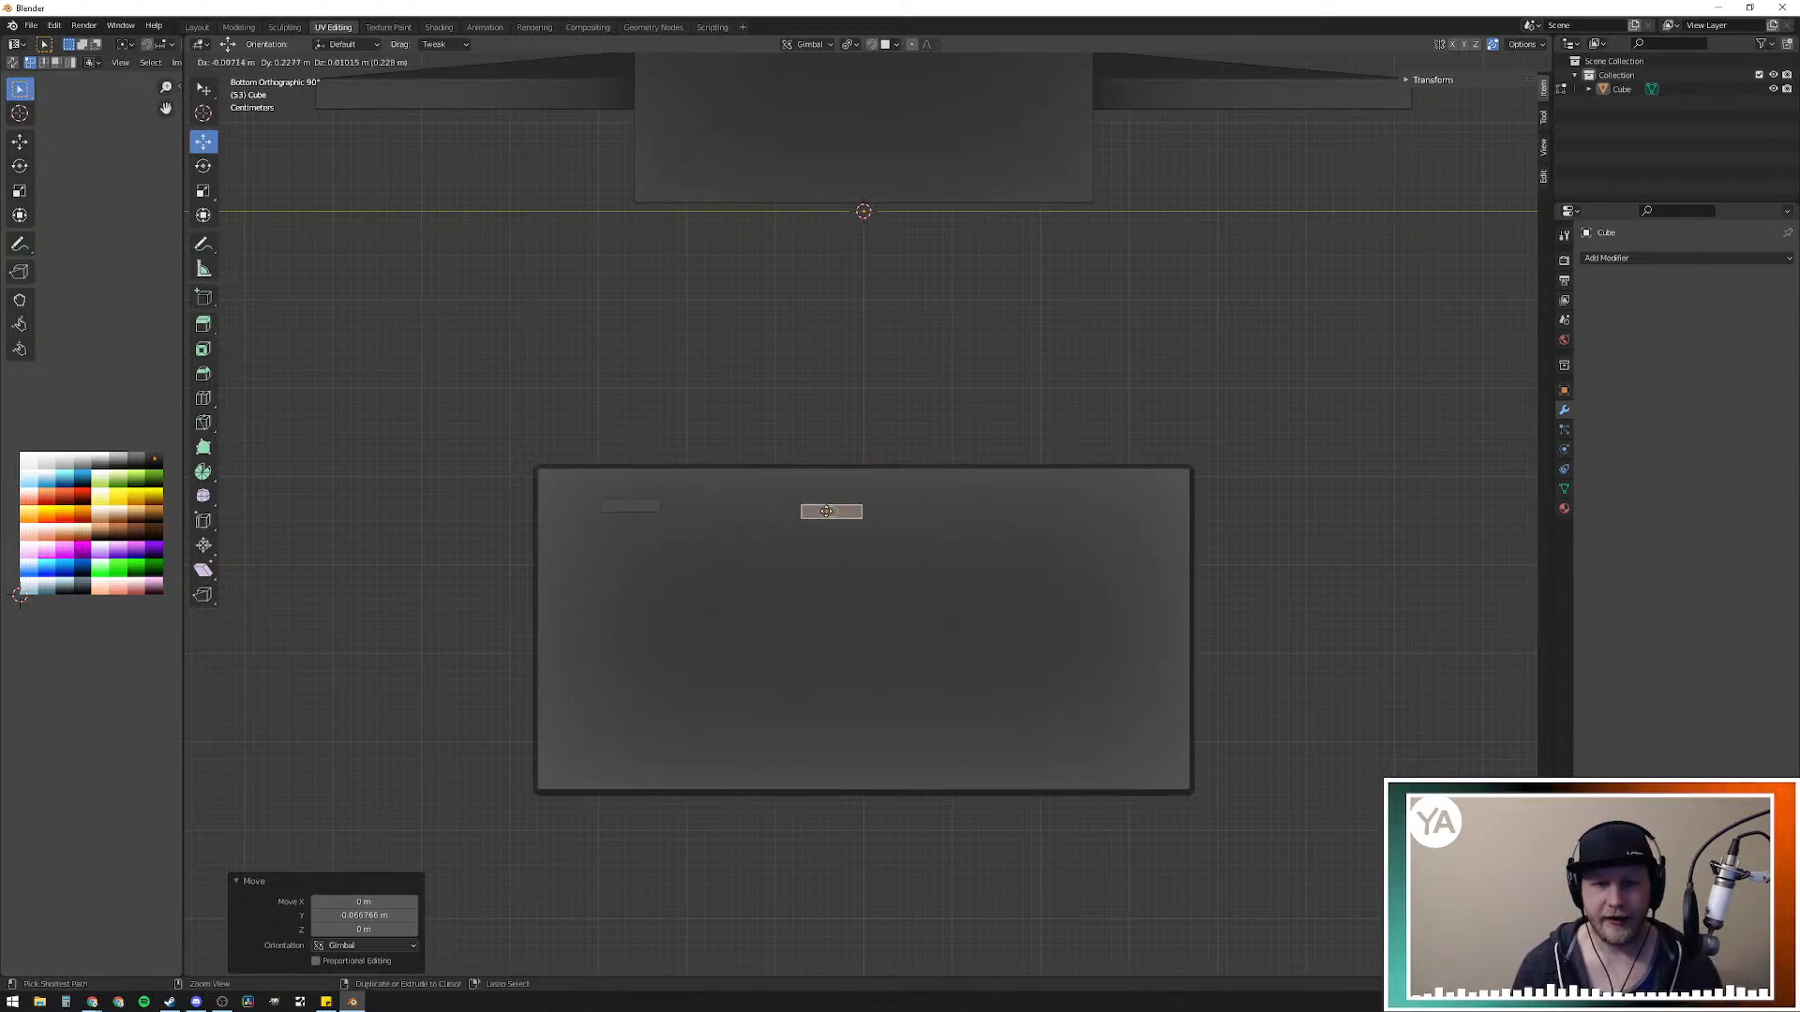
{"action": "key", "text": "Escape"}
{"action": "left_click_drag", "start_coordinate": [699, 504], "coordinate": [1153, 516]}
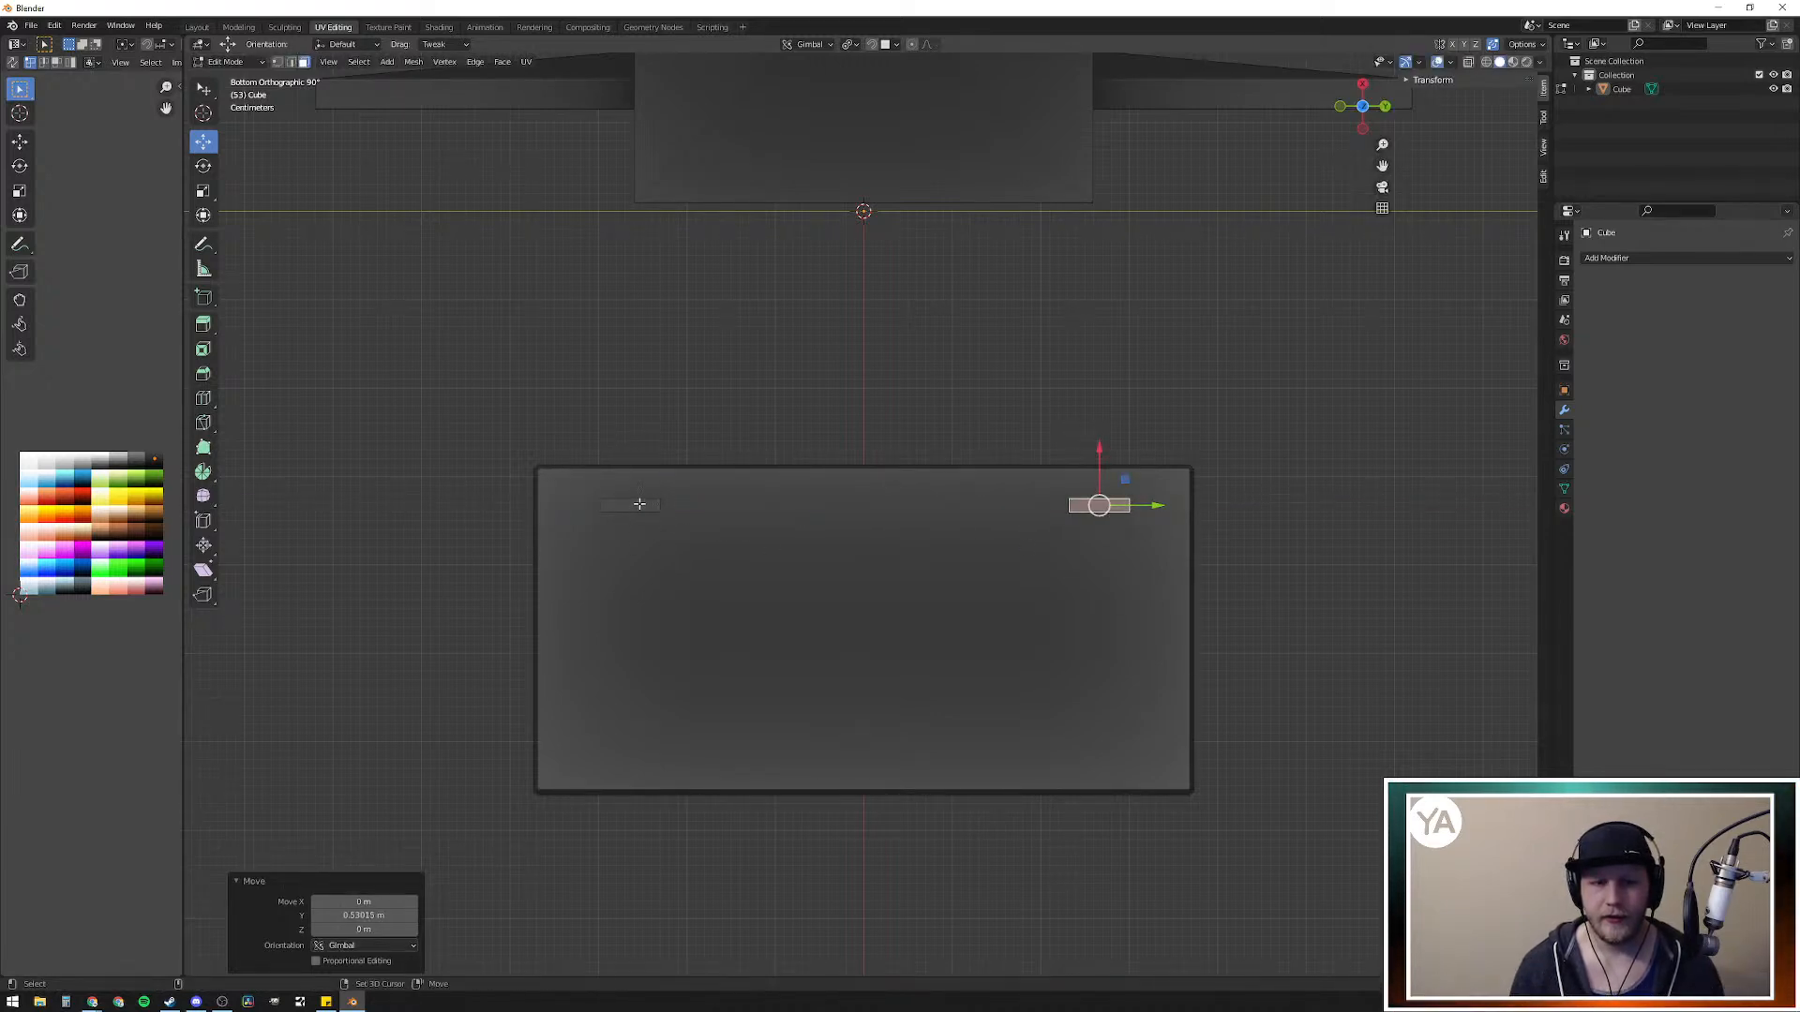
Step: Tilt both underside strips by lowering their outer short edges along Z, and extrude those edges in place
{"action": "key", "text": "2"}
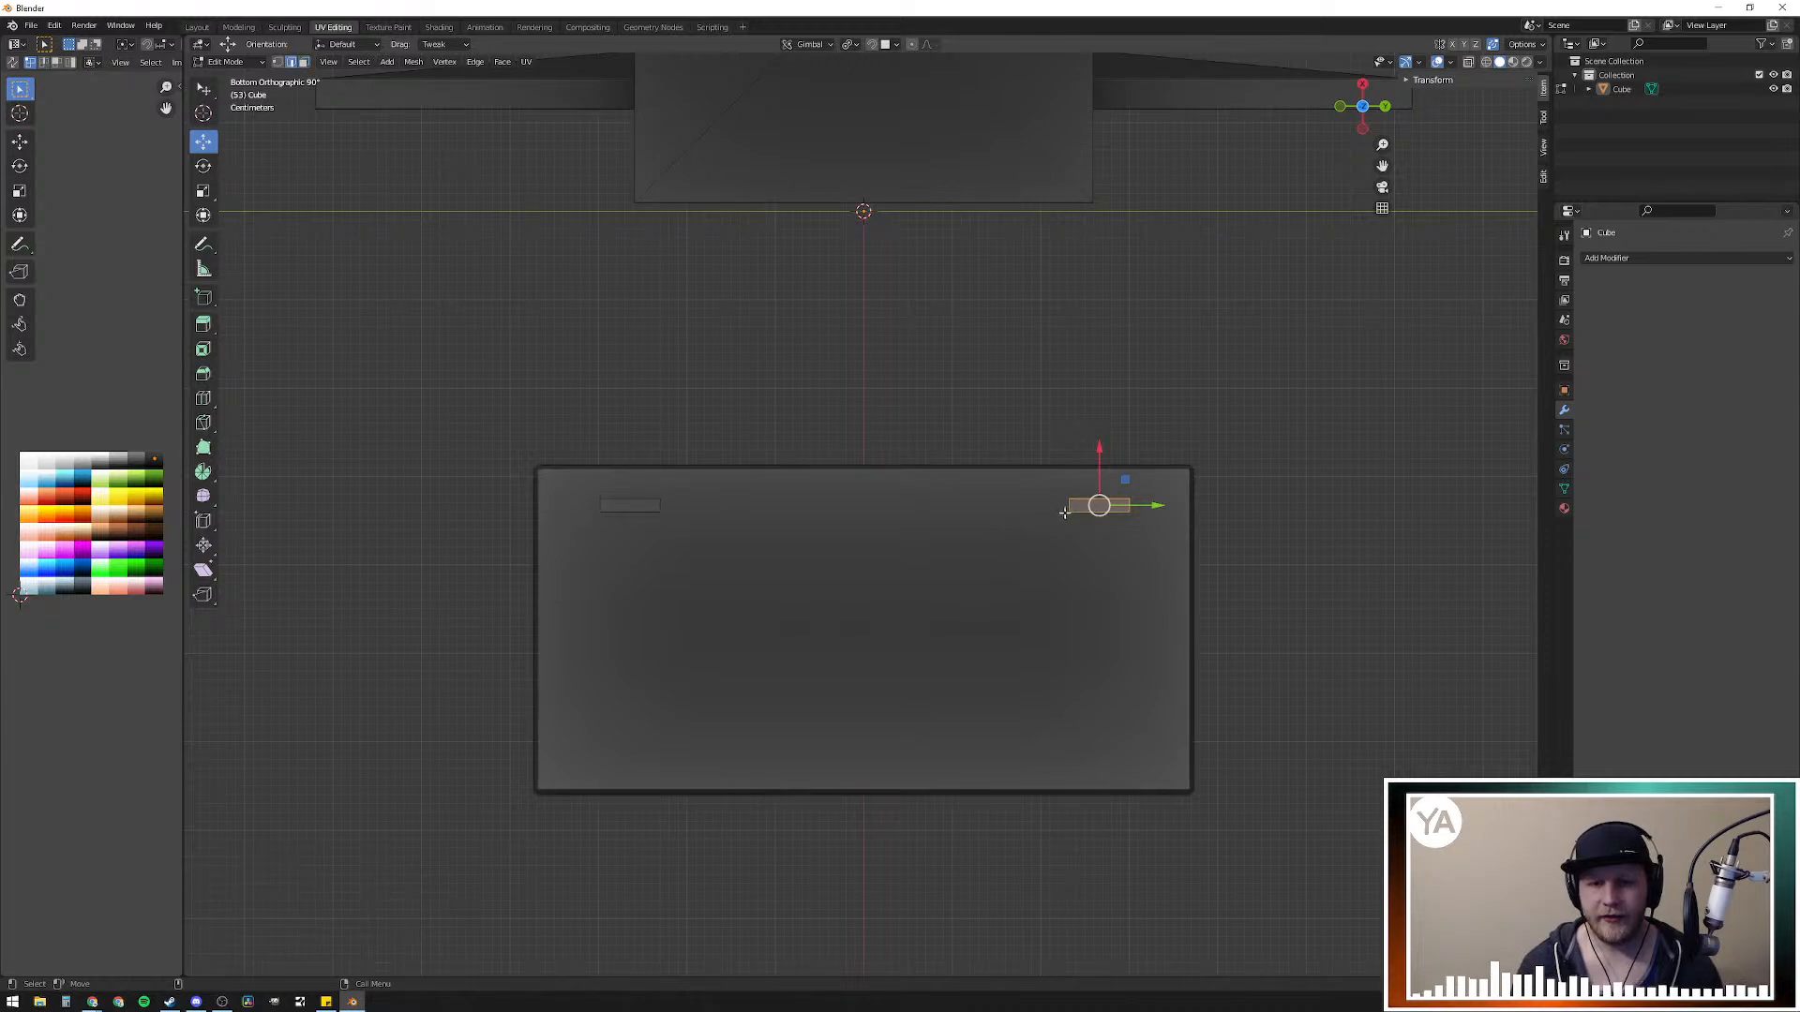
{"action": "left_click", "coordinate": [1069, 511]}
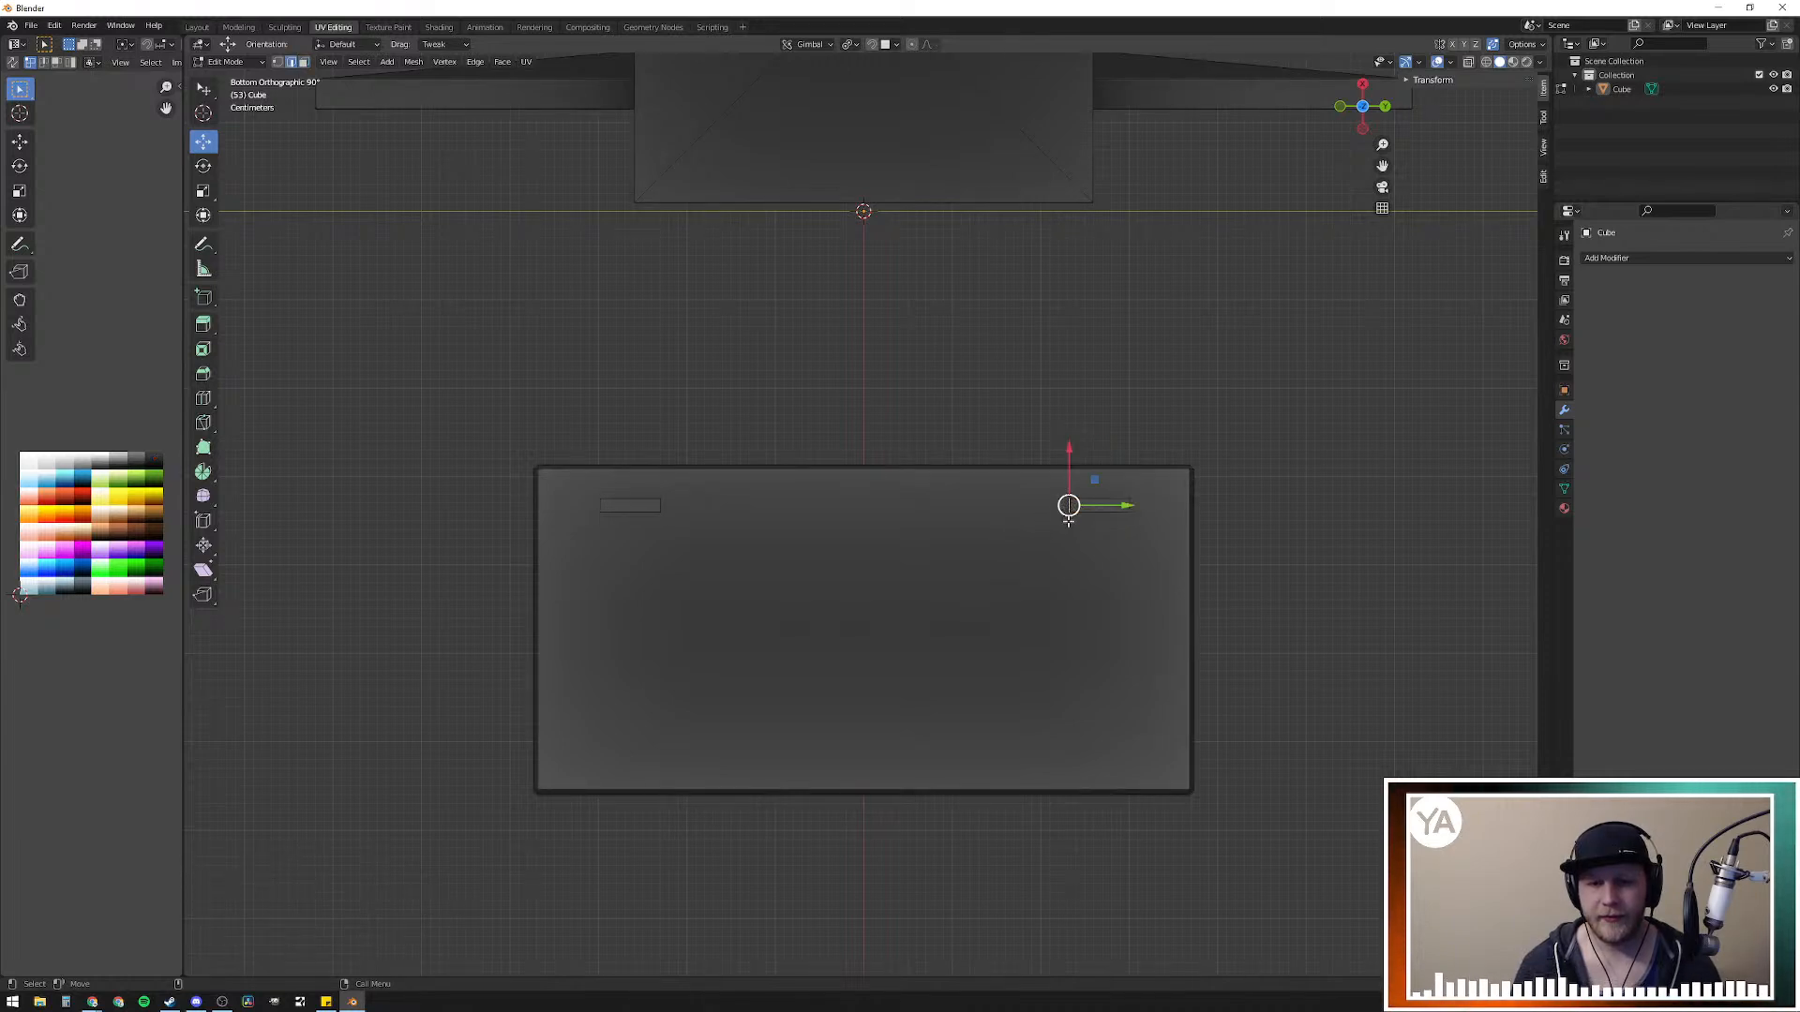
{"action": "left_click", "coordinate": [661, 506], "text": "shift"}
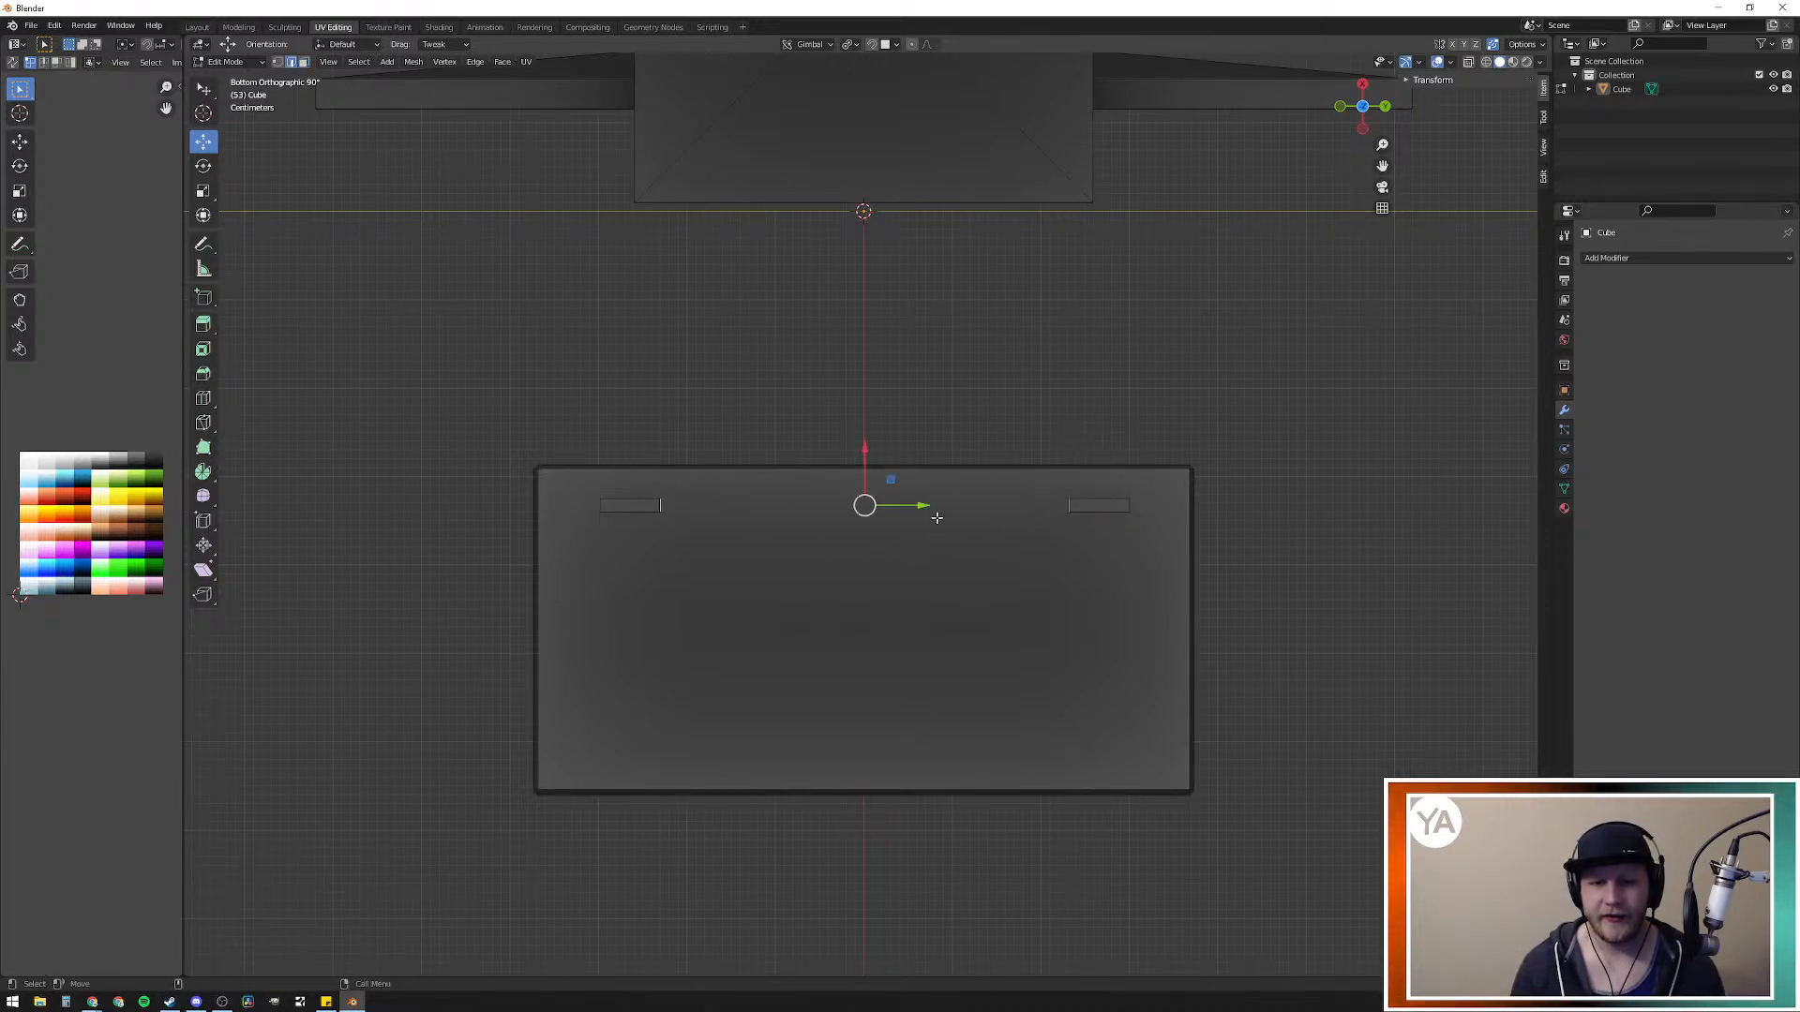
{"action": "middle_click_drag", "start_coordinate": [930, 413], "coordinate": [900, 464]}
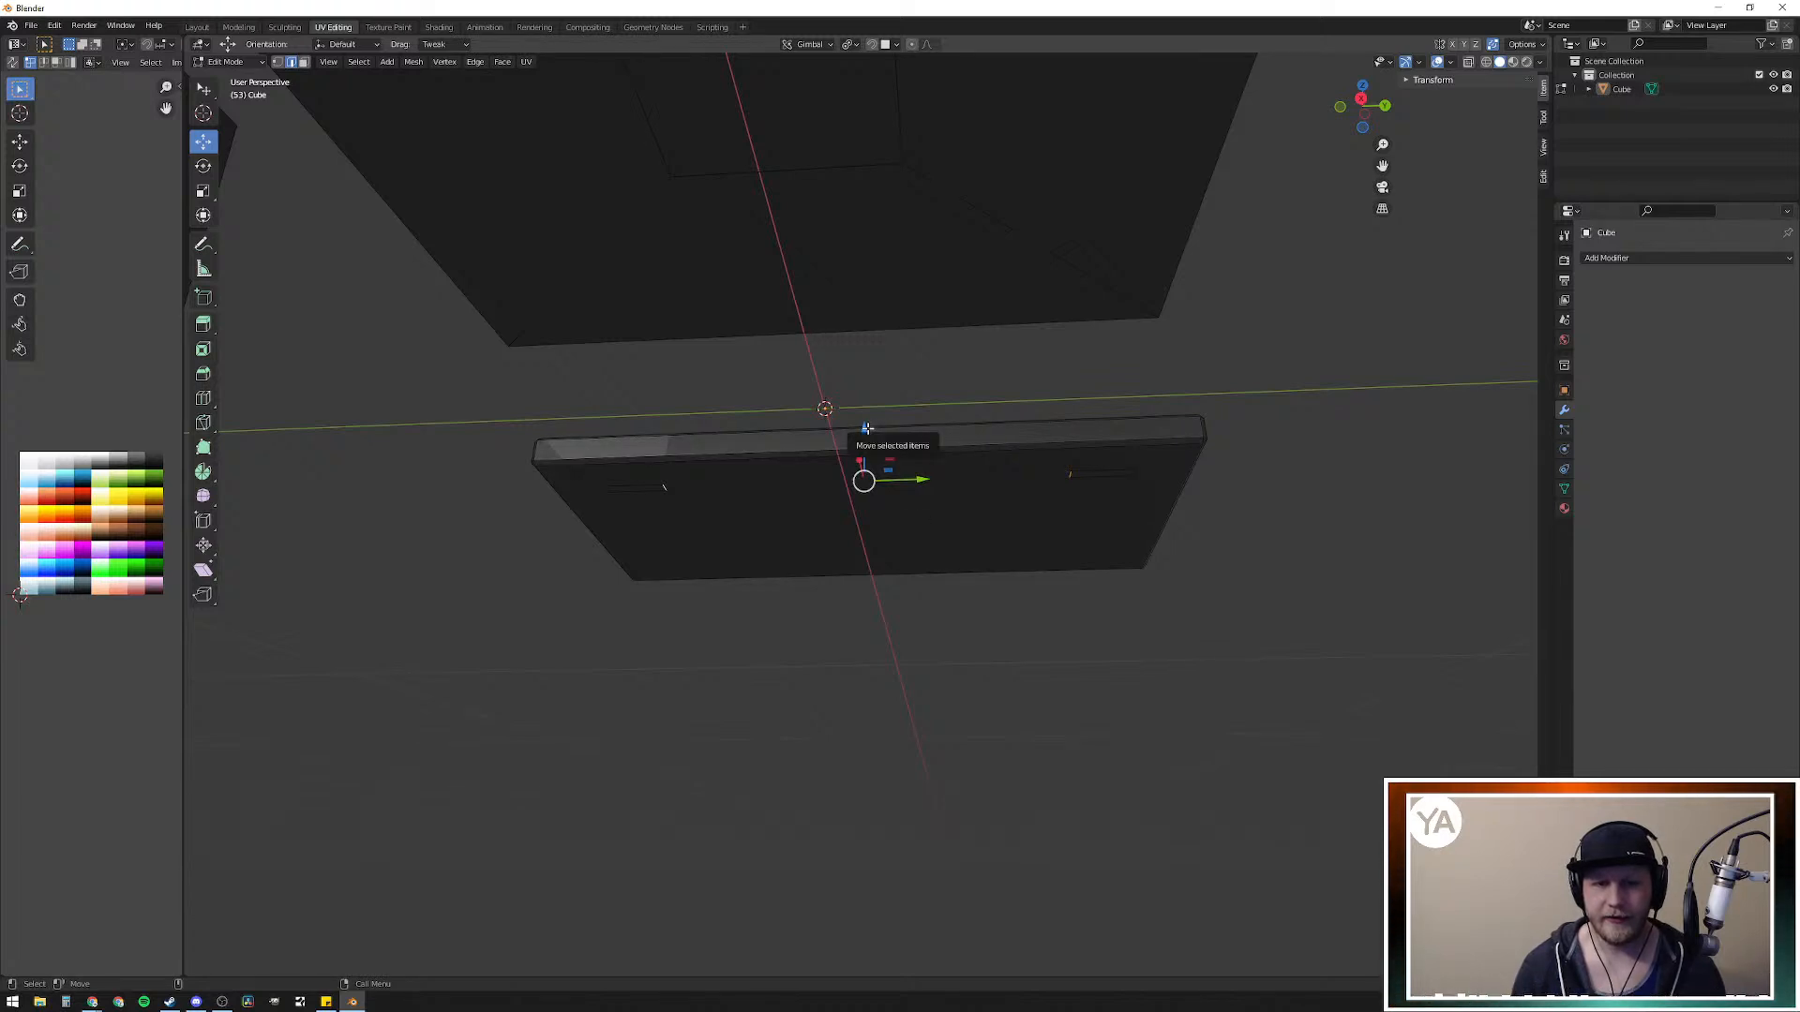
{"action": "middle_click_drag", "start_coordinate": [846, 532], "coordinate": [601, 529]}
{"action": "left_click", "coordinate": [608, 499]}
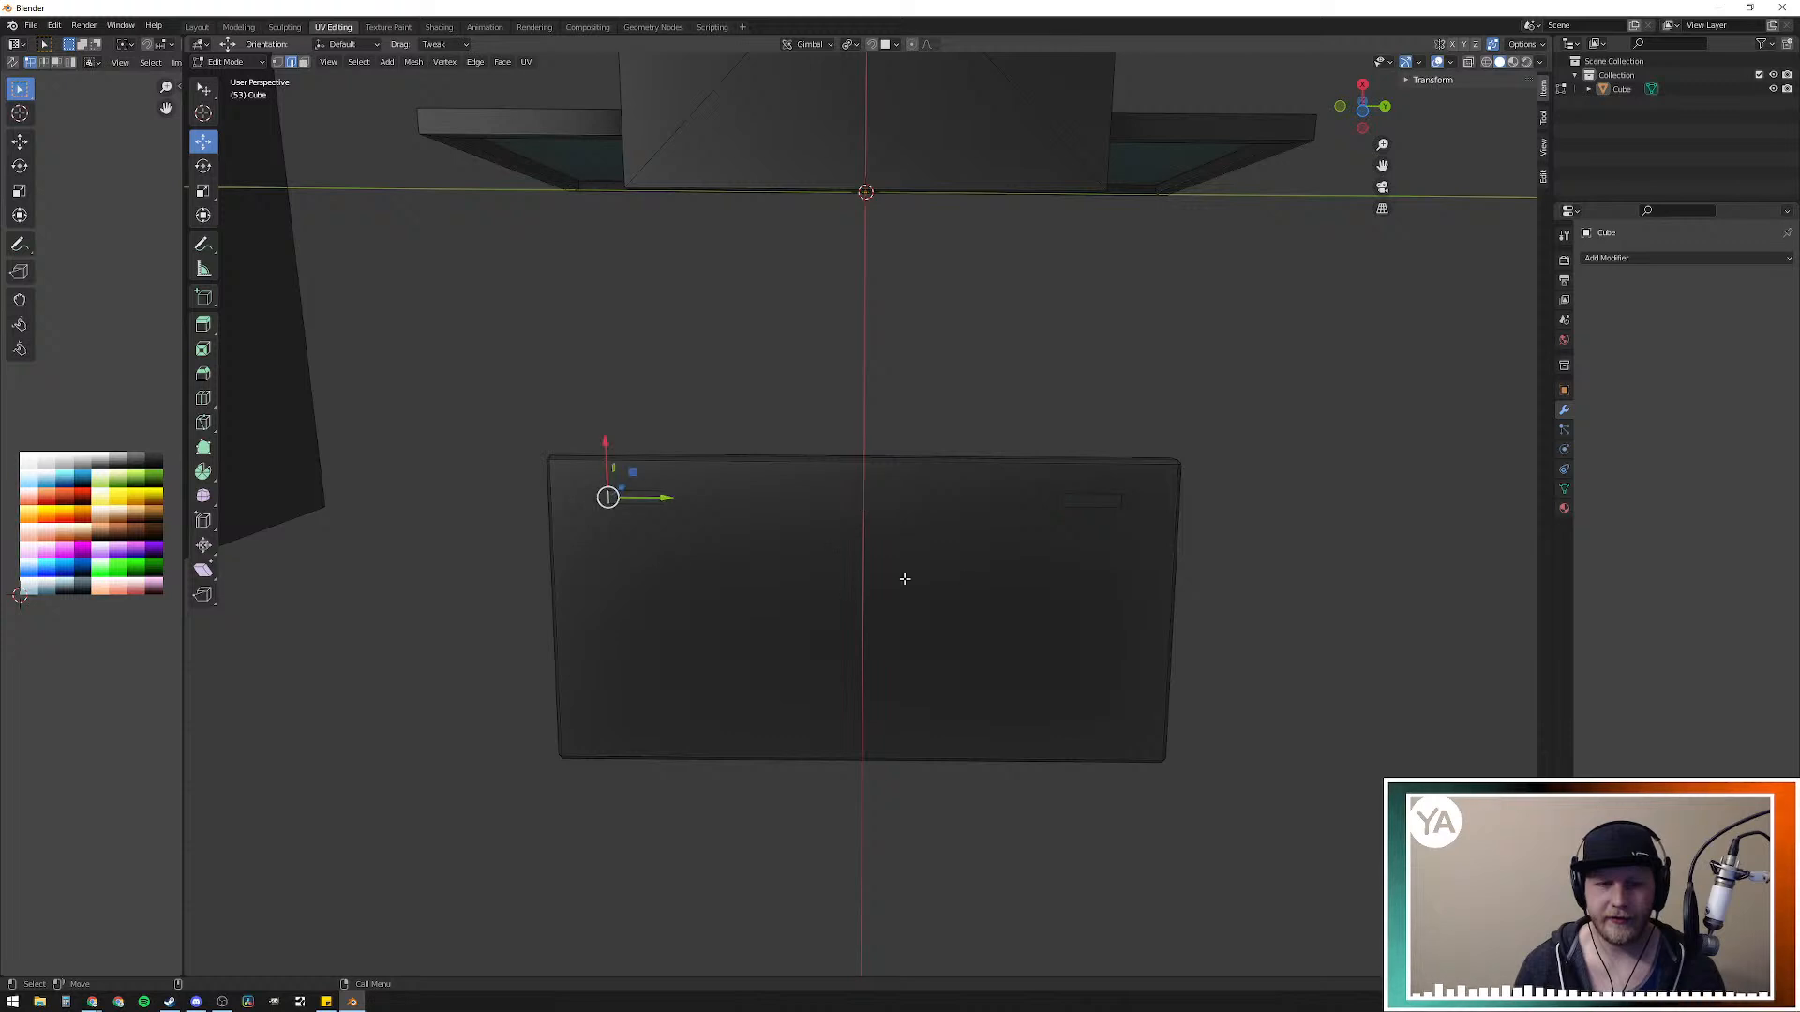
{"action": "left_click", "coordinate": [1119, 503], "text": "shift"}
{"action": "middle_click_drag", "start_coordinate": [952, 393], "coordinate": [929, 512]}
{"action": "left_click_drag", "start_coordinate": [863, 429], "coordinate": [863, 448]}
{"action": "middle_click_drag", "start_coordinate": [863, 448], "coordinate": [1068, 575]}
{"action": "key", "text": "g"}
{"action": "right_click", "coordinate": [1095, 555]}
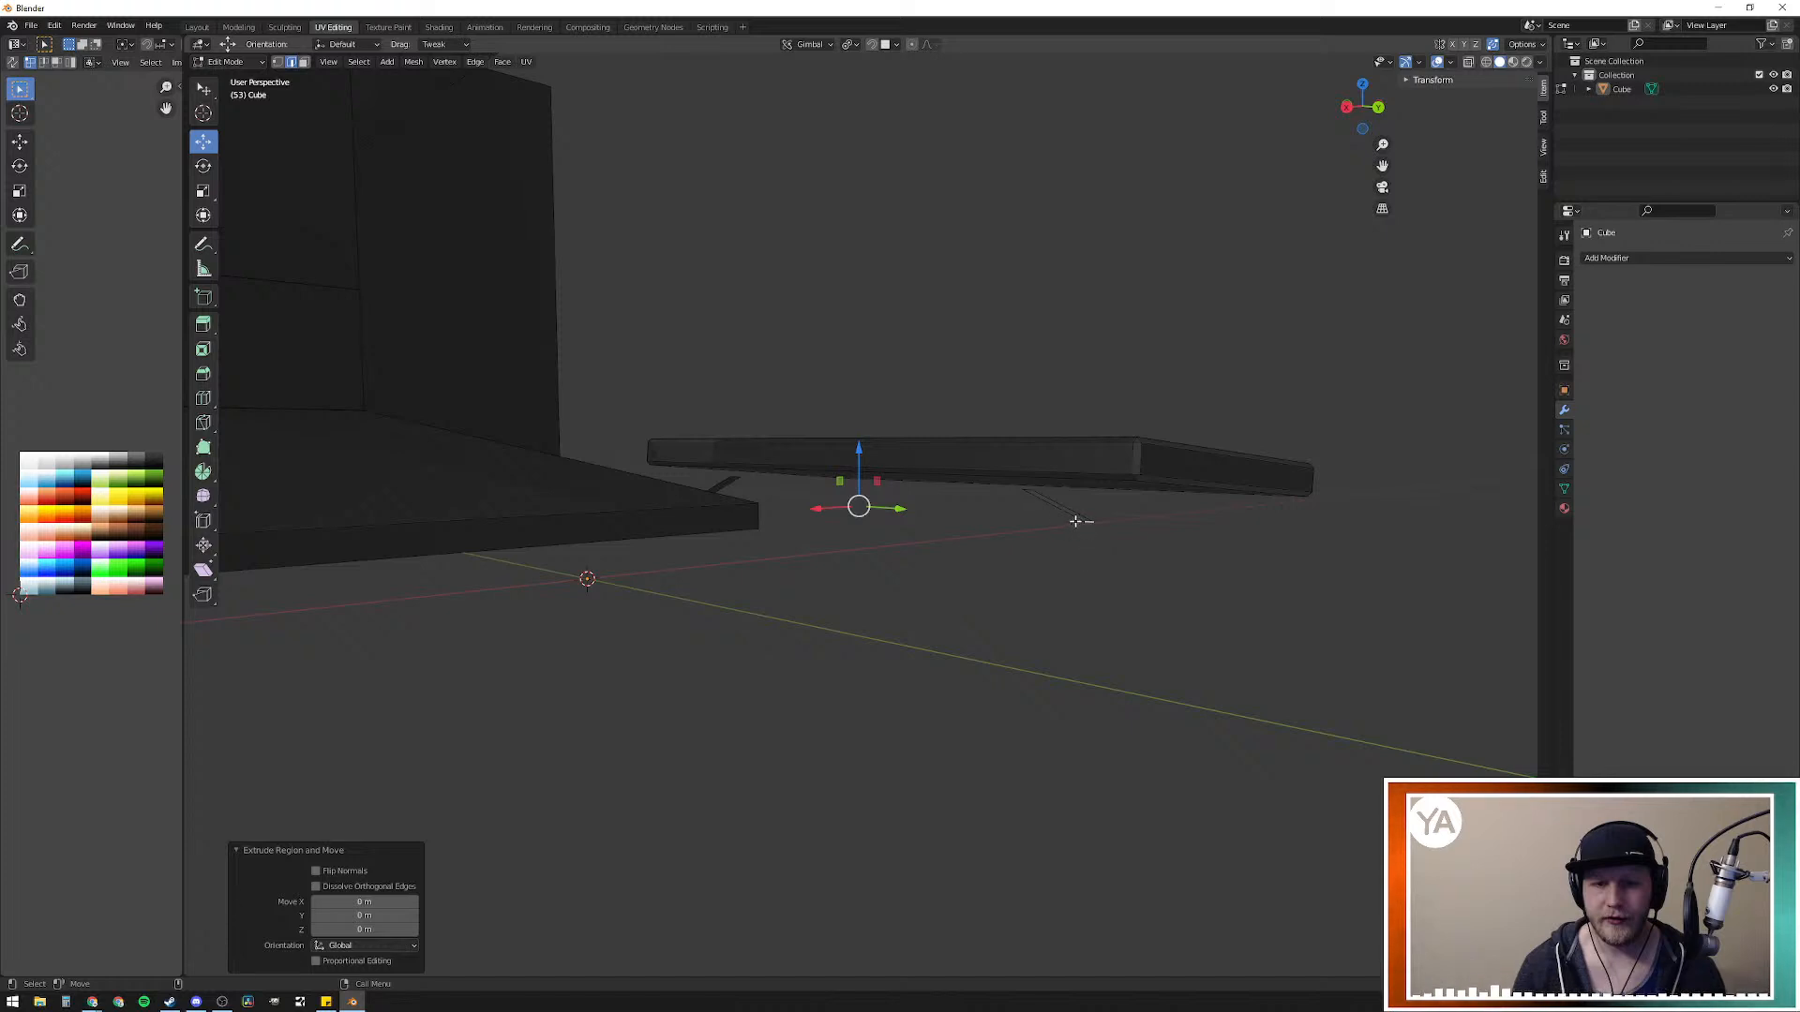
Step: Select all linked geometry of one tilted strip and extrude it about 0.005 m along its normal to form a thick foot
{"action": "left_click", "coordinate": [1071, 516], "text": "alt"}
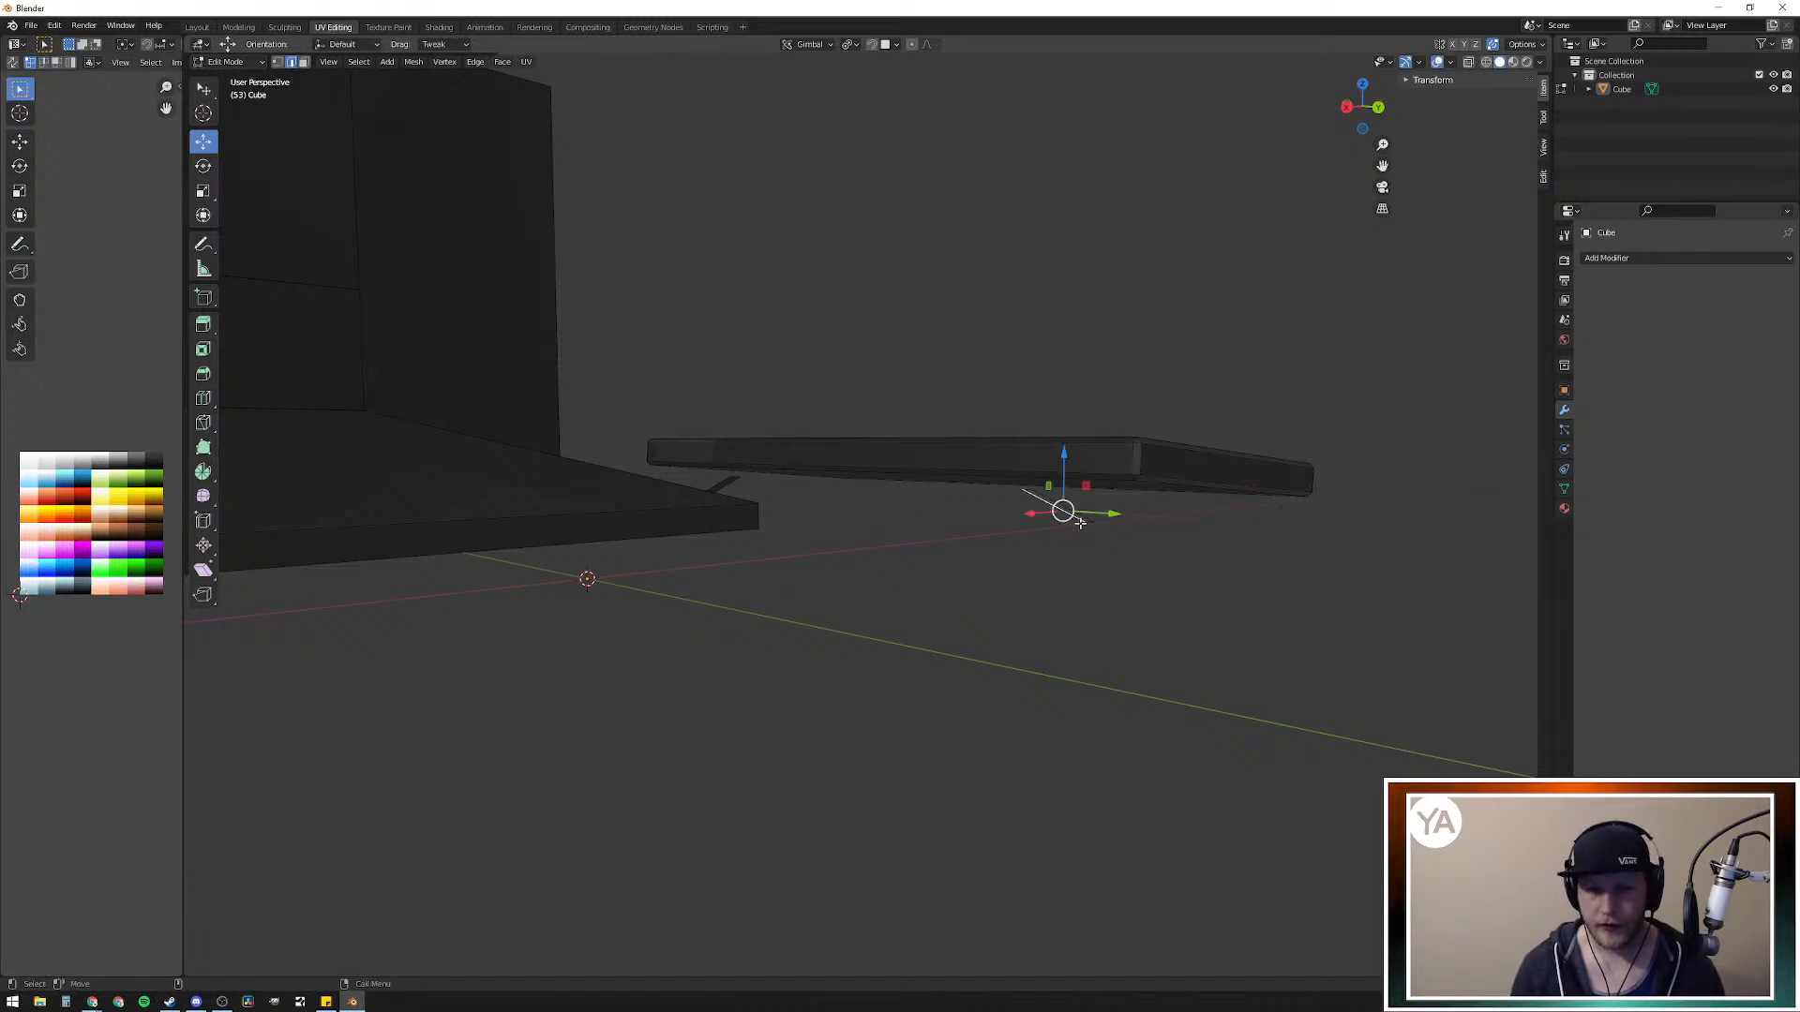
{"action": "key", "text": "l"}
{"action": "middle_click_drag", "start_coordinate": [796, 549], "coordinate": [773, 547]}
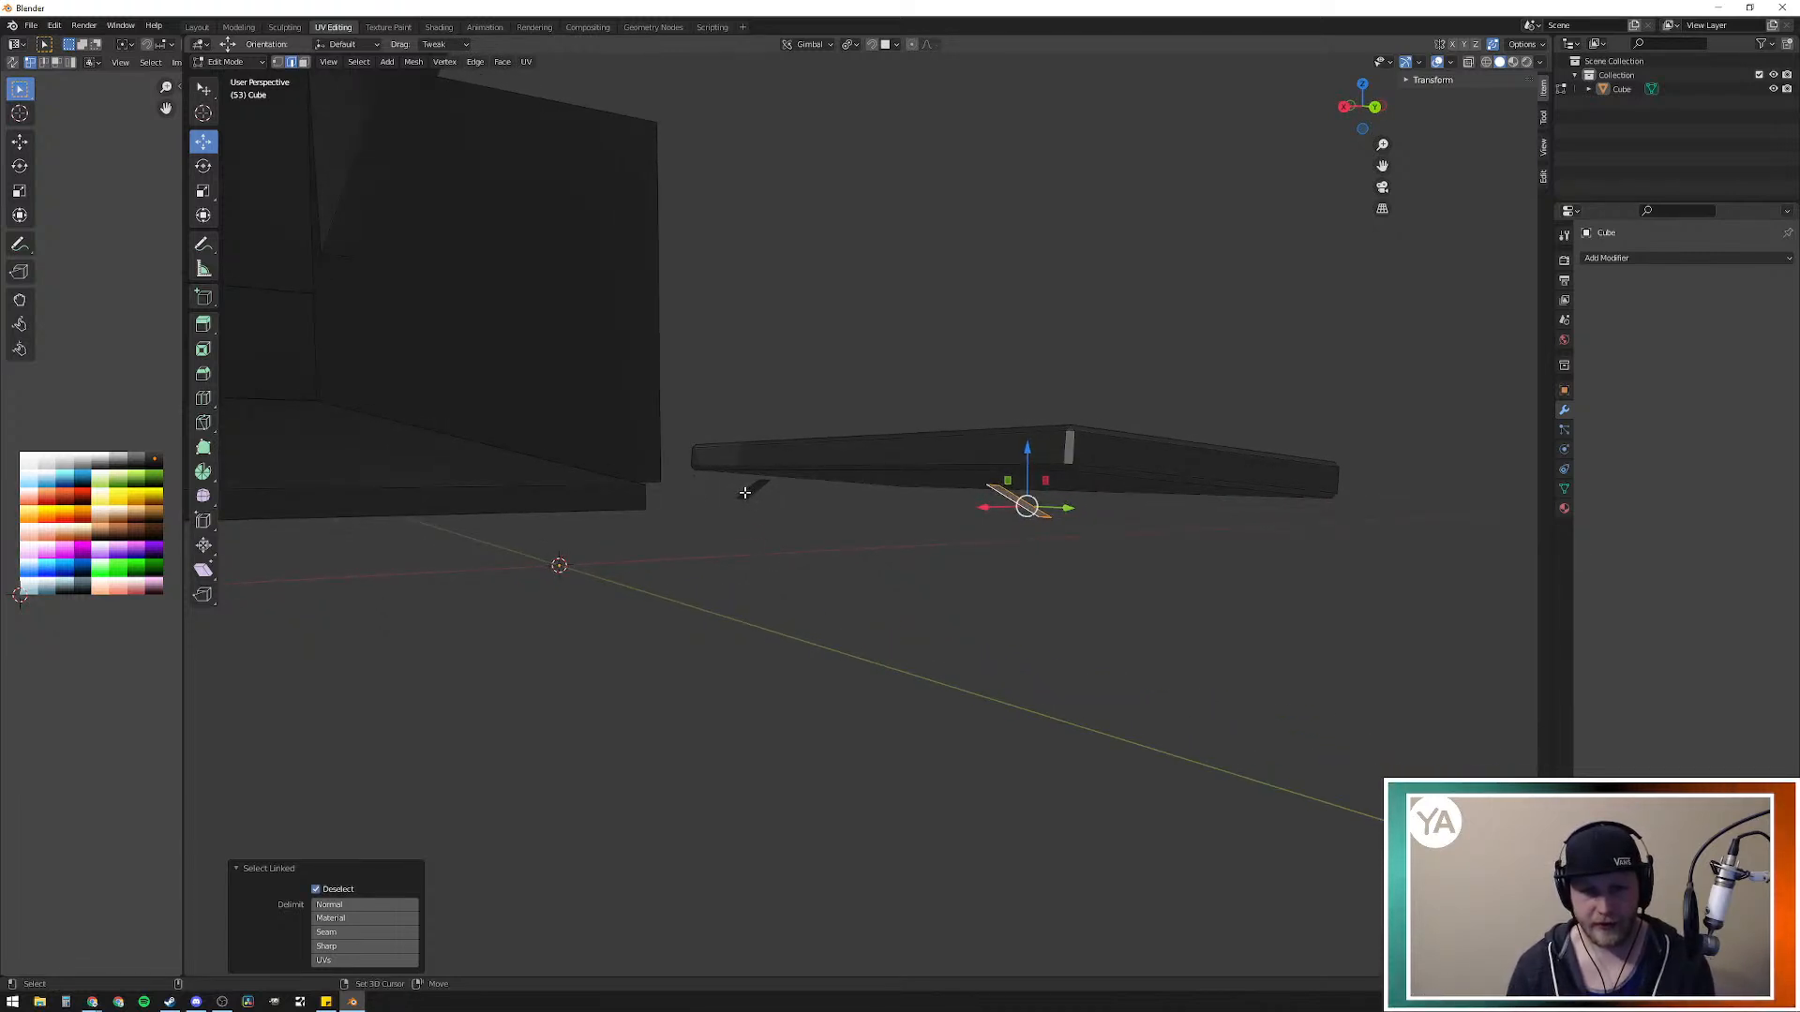
{"action": "scroll", "coordinate": [741, 499], "scroll_direction": "up", "scroll_amount": 6}
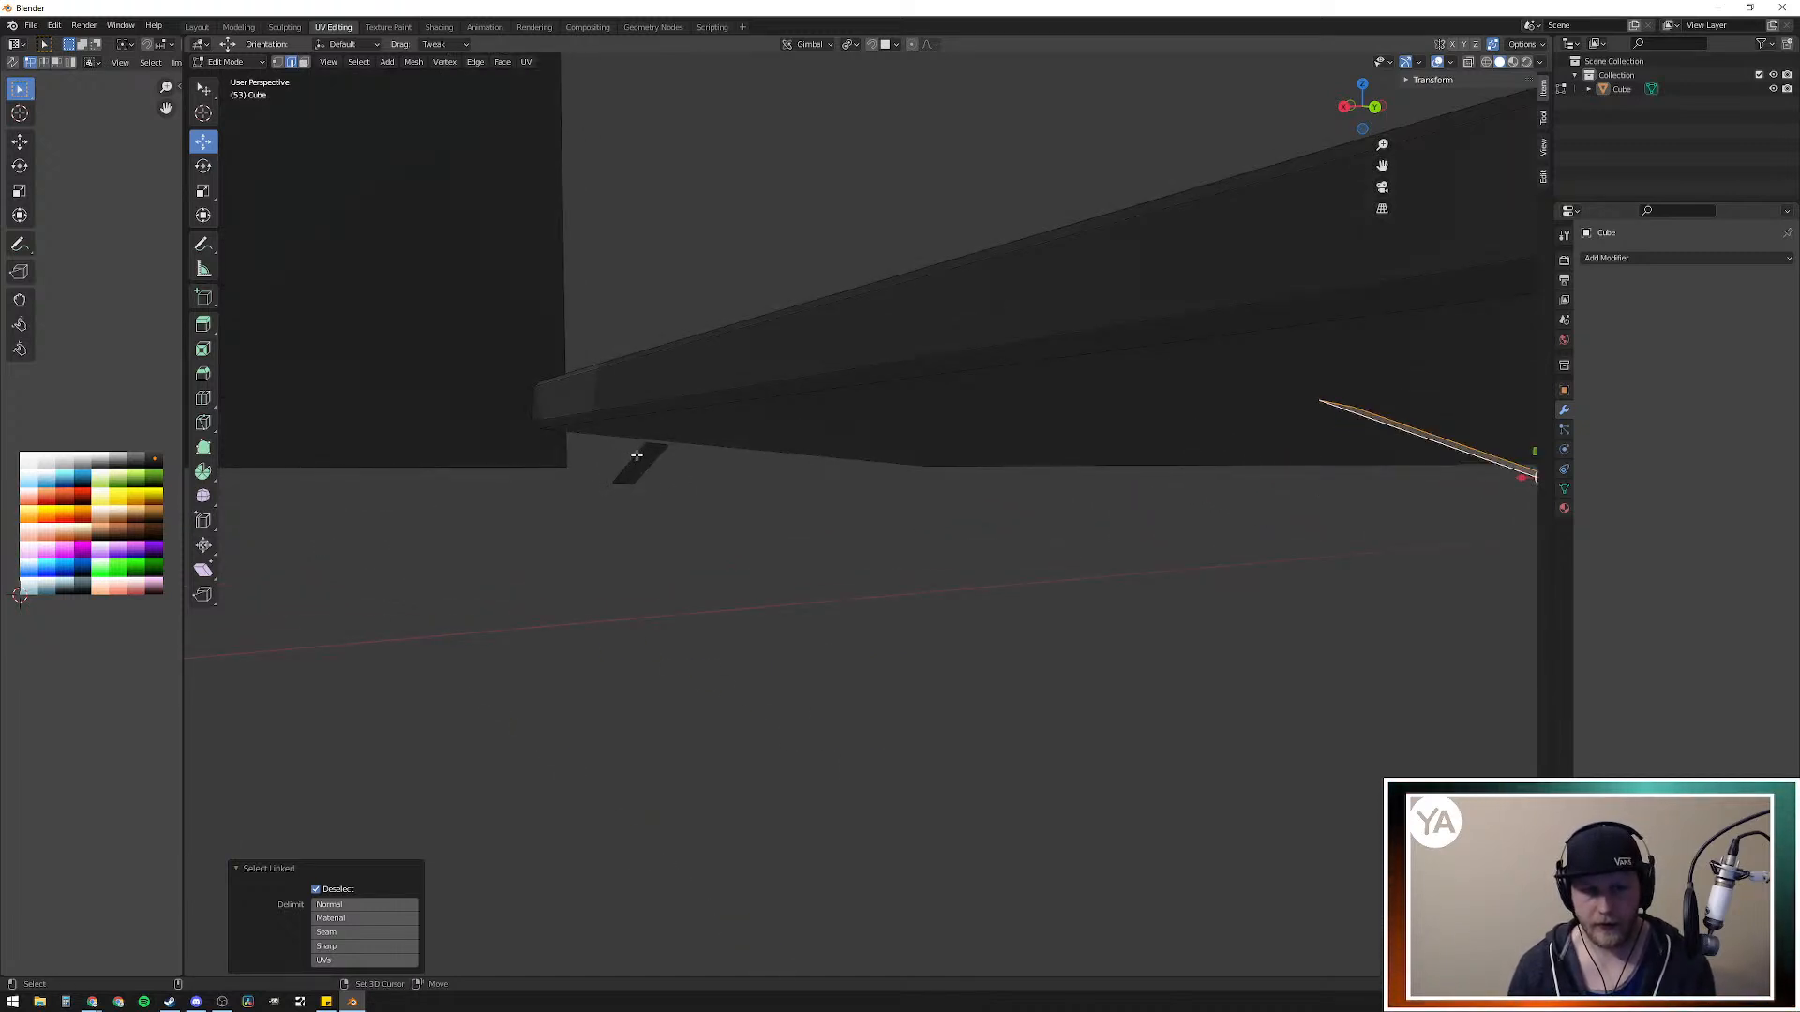
{"action": "middle_click_drag", "start_coordinate": [623, 455], "coordinate": [826, 518]}
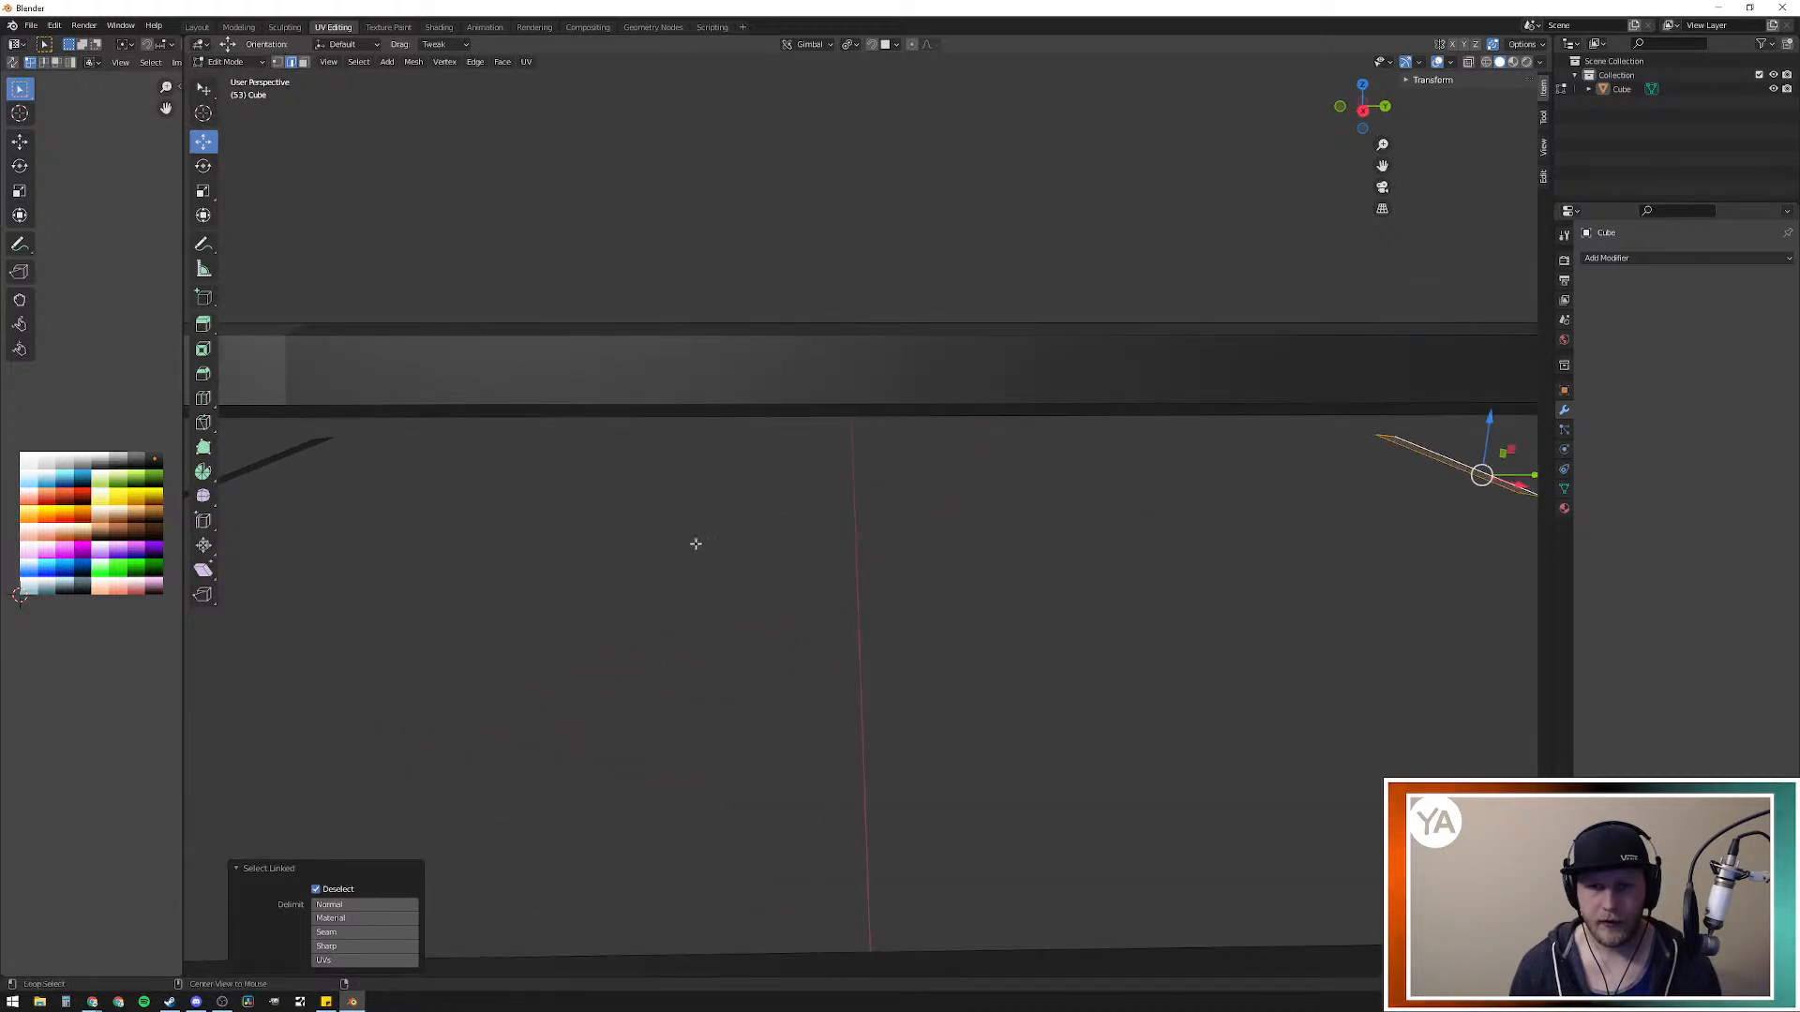
{"action": "middle_click_drag", "start_coordinate": [694, 538], "coordinate": [785, 538]}
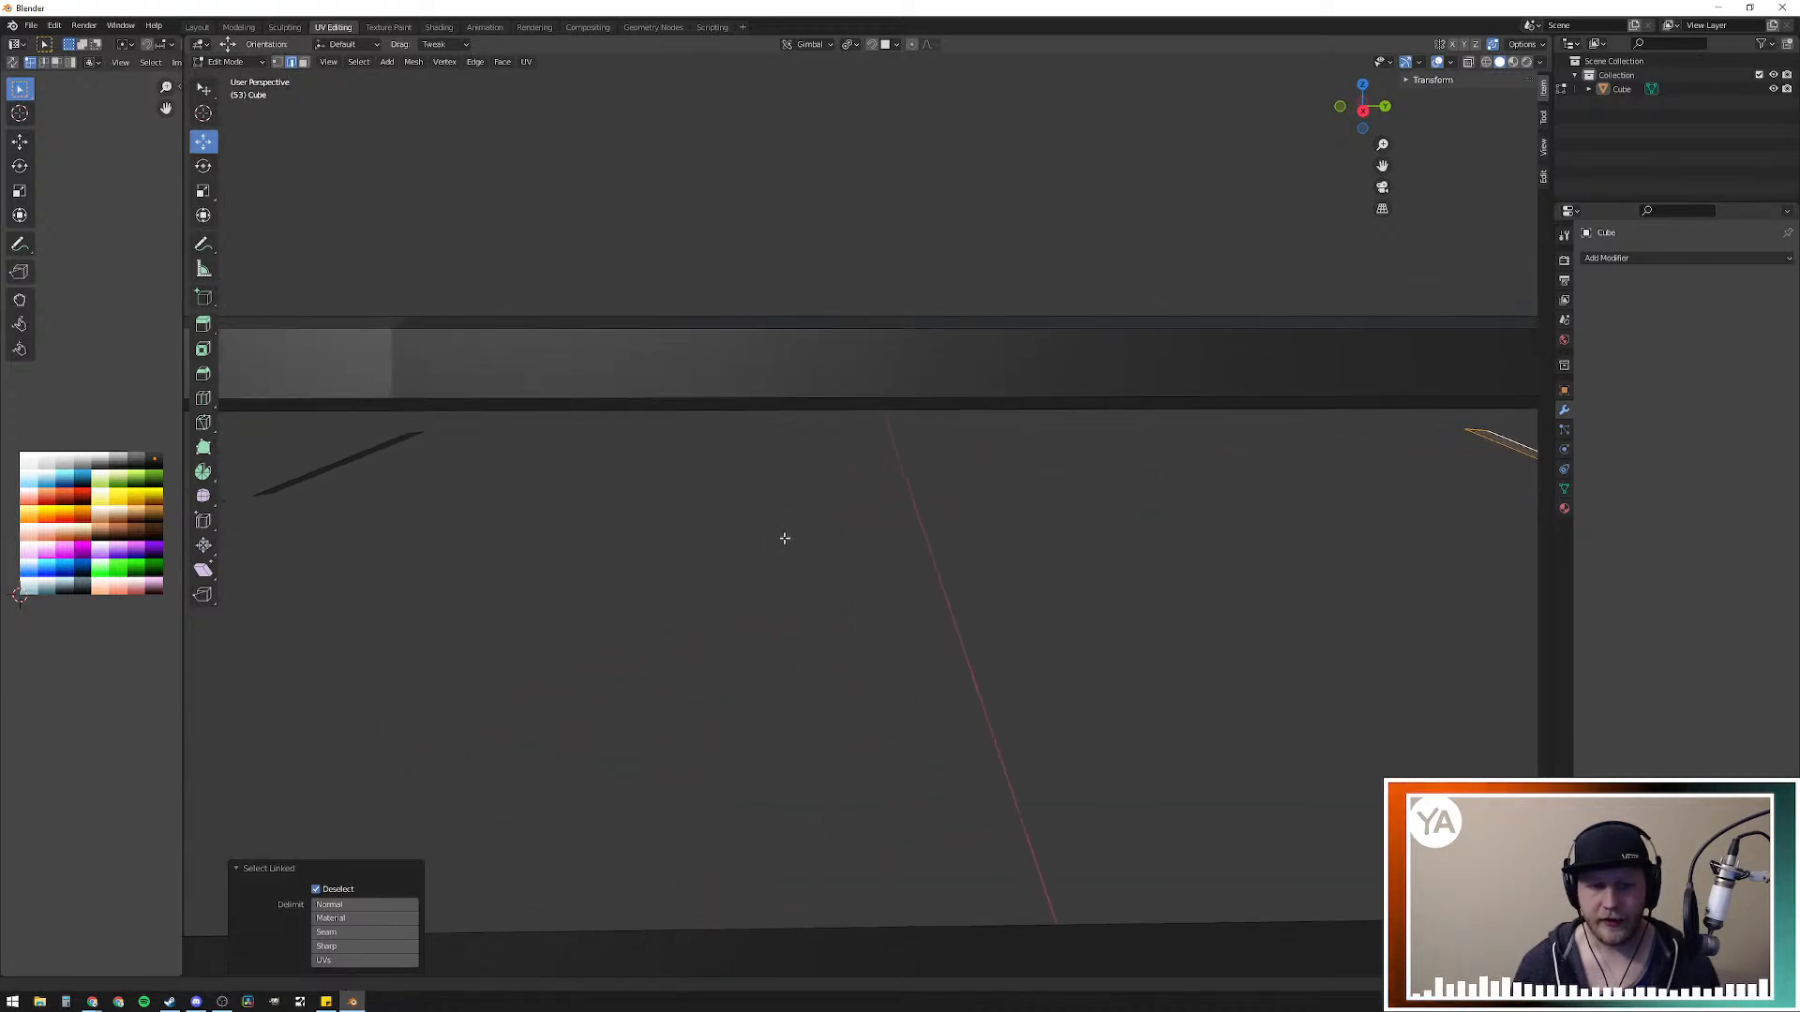
{"action": "left_click", "coordinate": [237, 869]}
{"action": "middle_click_drag", "start_coordinate": [458, 735], "coordinate": [561, 710]}
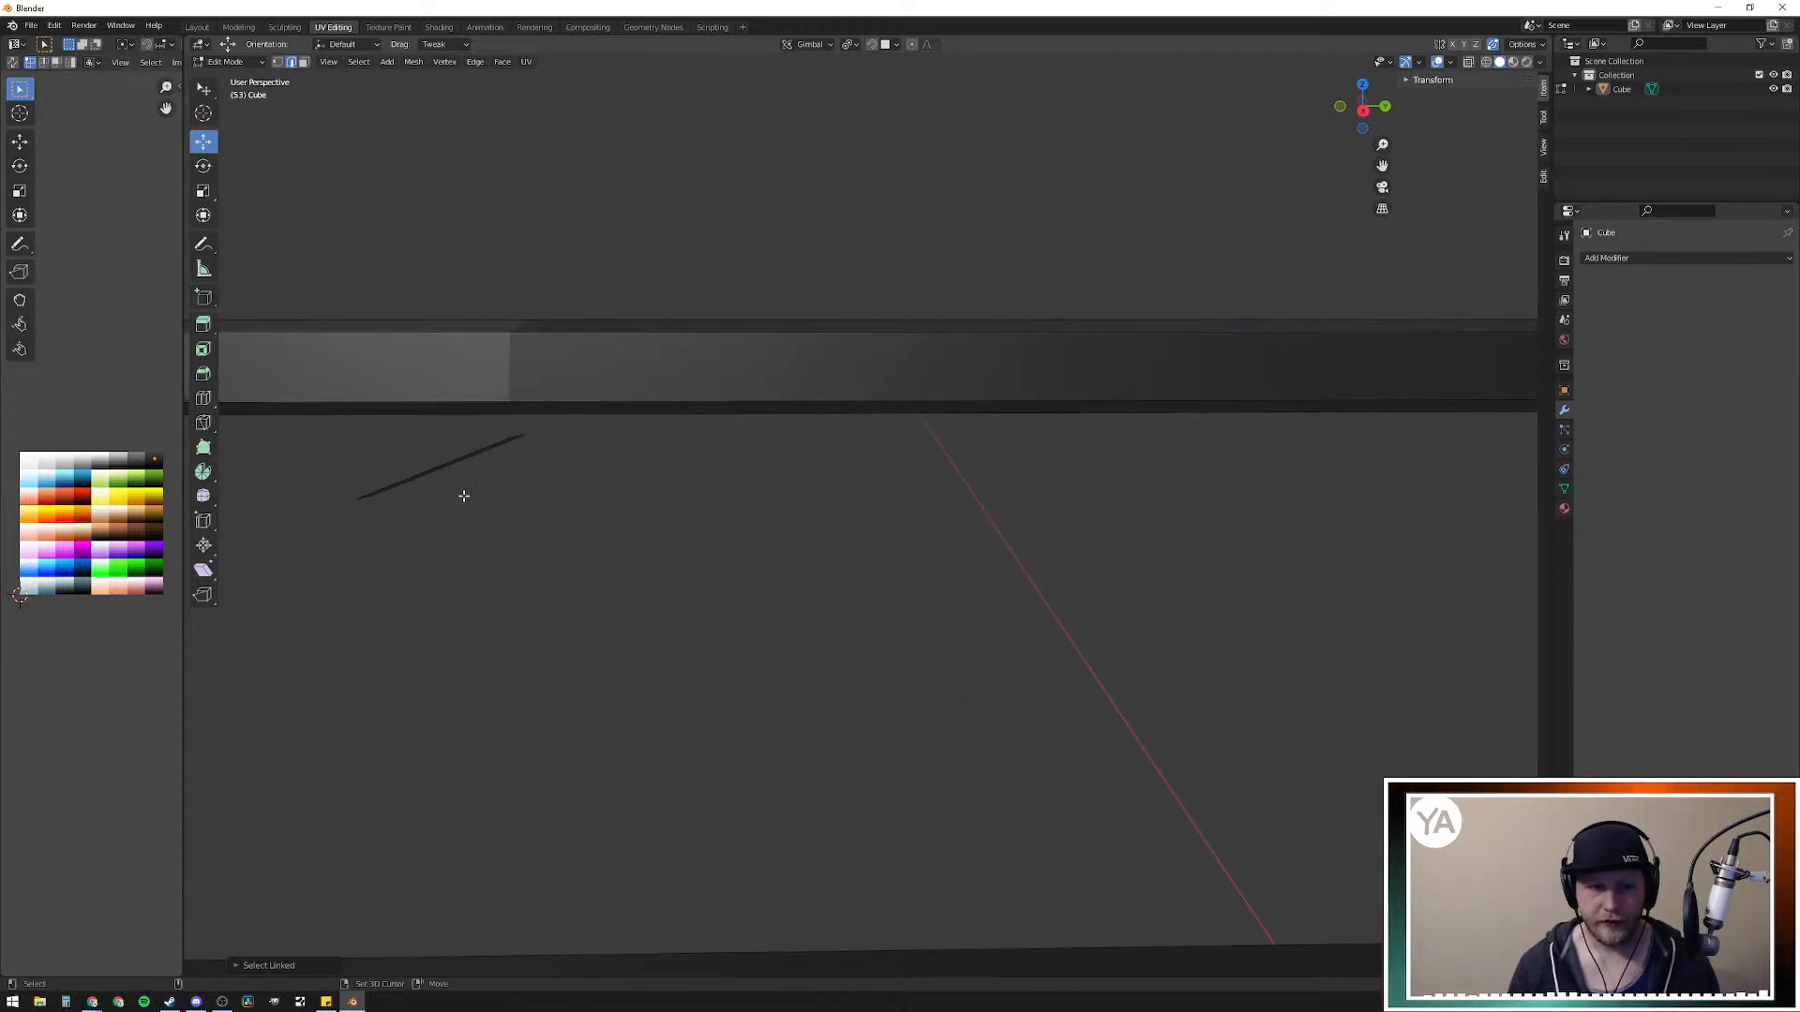
{"action": "mouse_move", "coordinate": [357, 459]}
{"action": "right_mouse_down", "text": "ctrl"}
{"action": "mouse_move", "coordinate": [550, 454]}
{"action": "mouse_move", "coordinate": [402, 506]}
{"action": "mouse_move", "coordinate": [342, 497]}
{"action": "mouse_move", "coordinate": [379, 450]}
{"action": "mouse_move", "coordinate": [530, 432]}
{"action": "mouse_move", "coordinate": [510, 482]}
{"action": "mouse_move", "coordinate": [333, 514]}
{"action": "mouse_move", "coordinate": [358, 494]}
{"action": "right_mouse_up", "text": "ctrl"}
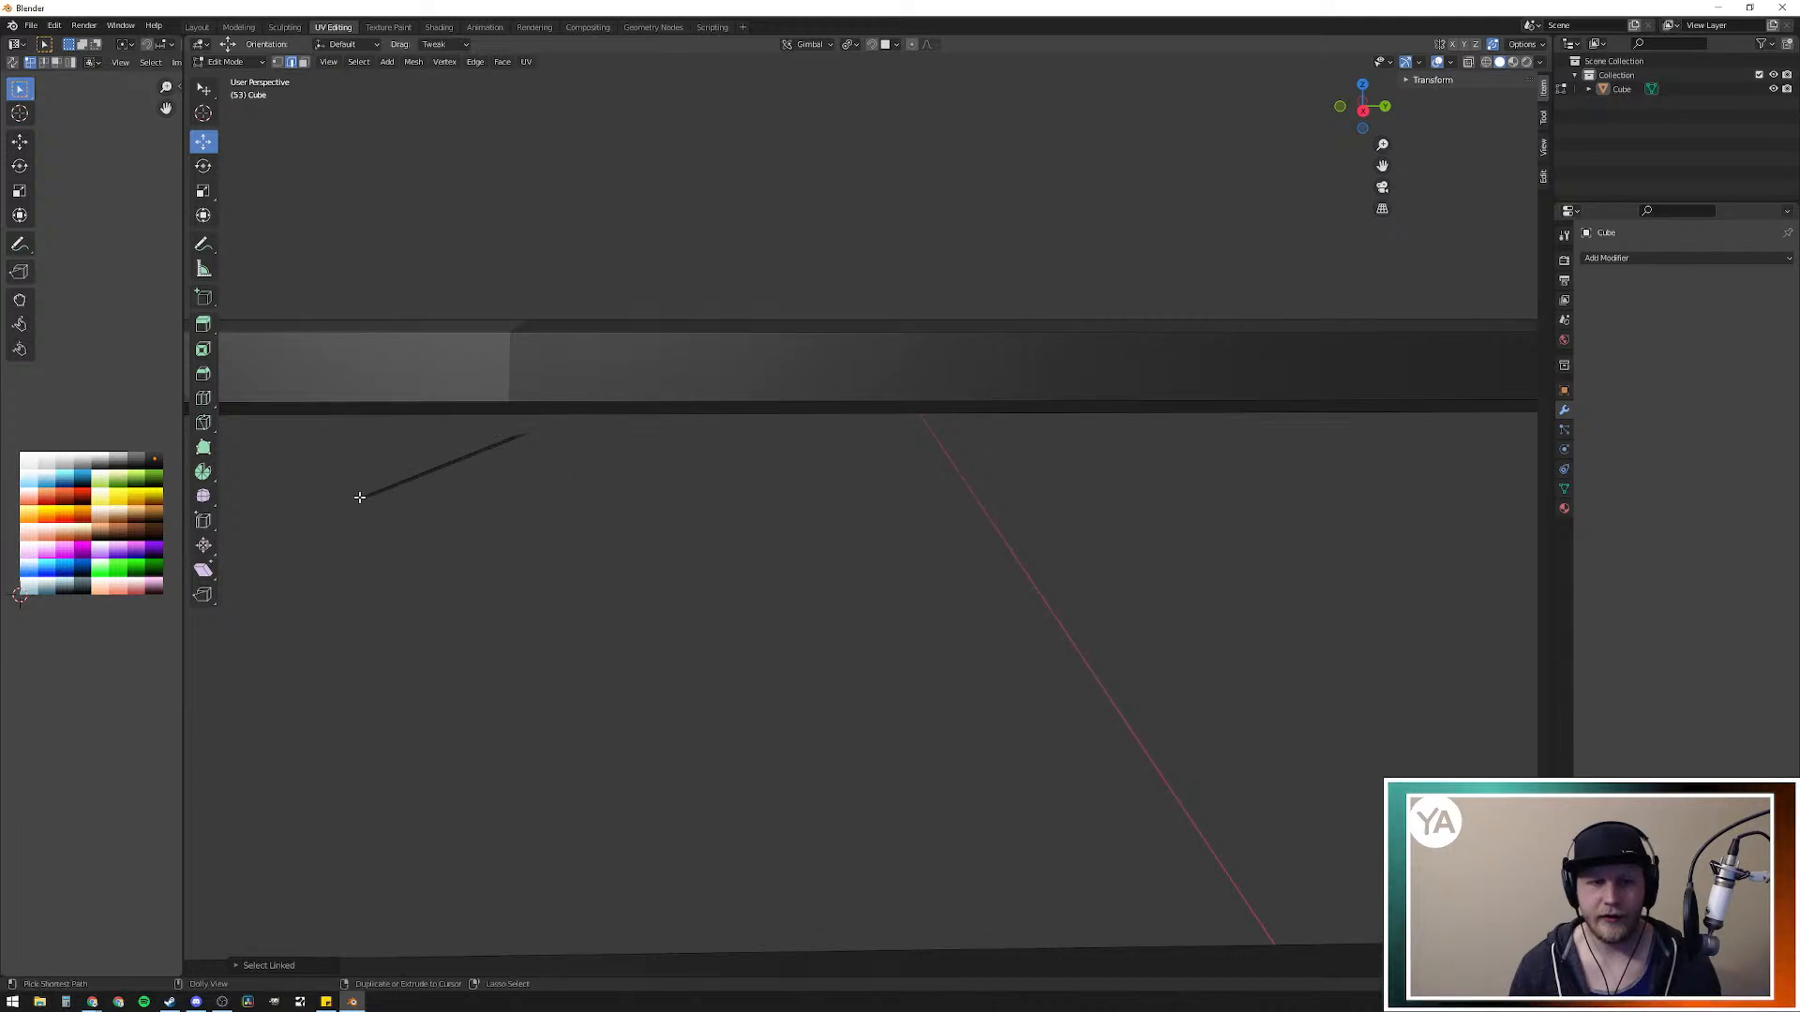
{"action": "middle_click_drag", "start_coordinate": [629, 541], "coordinate": [967, 565]}
{"action": "key", "text": "e"}
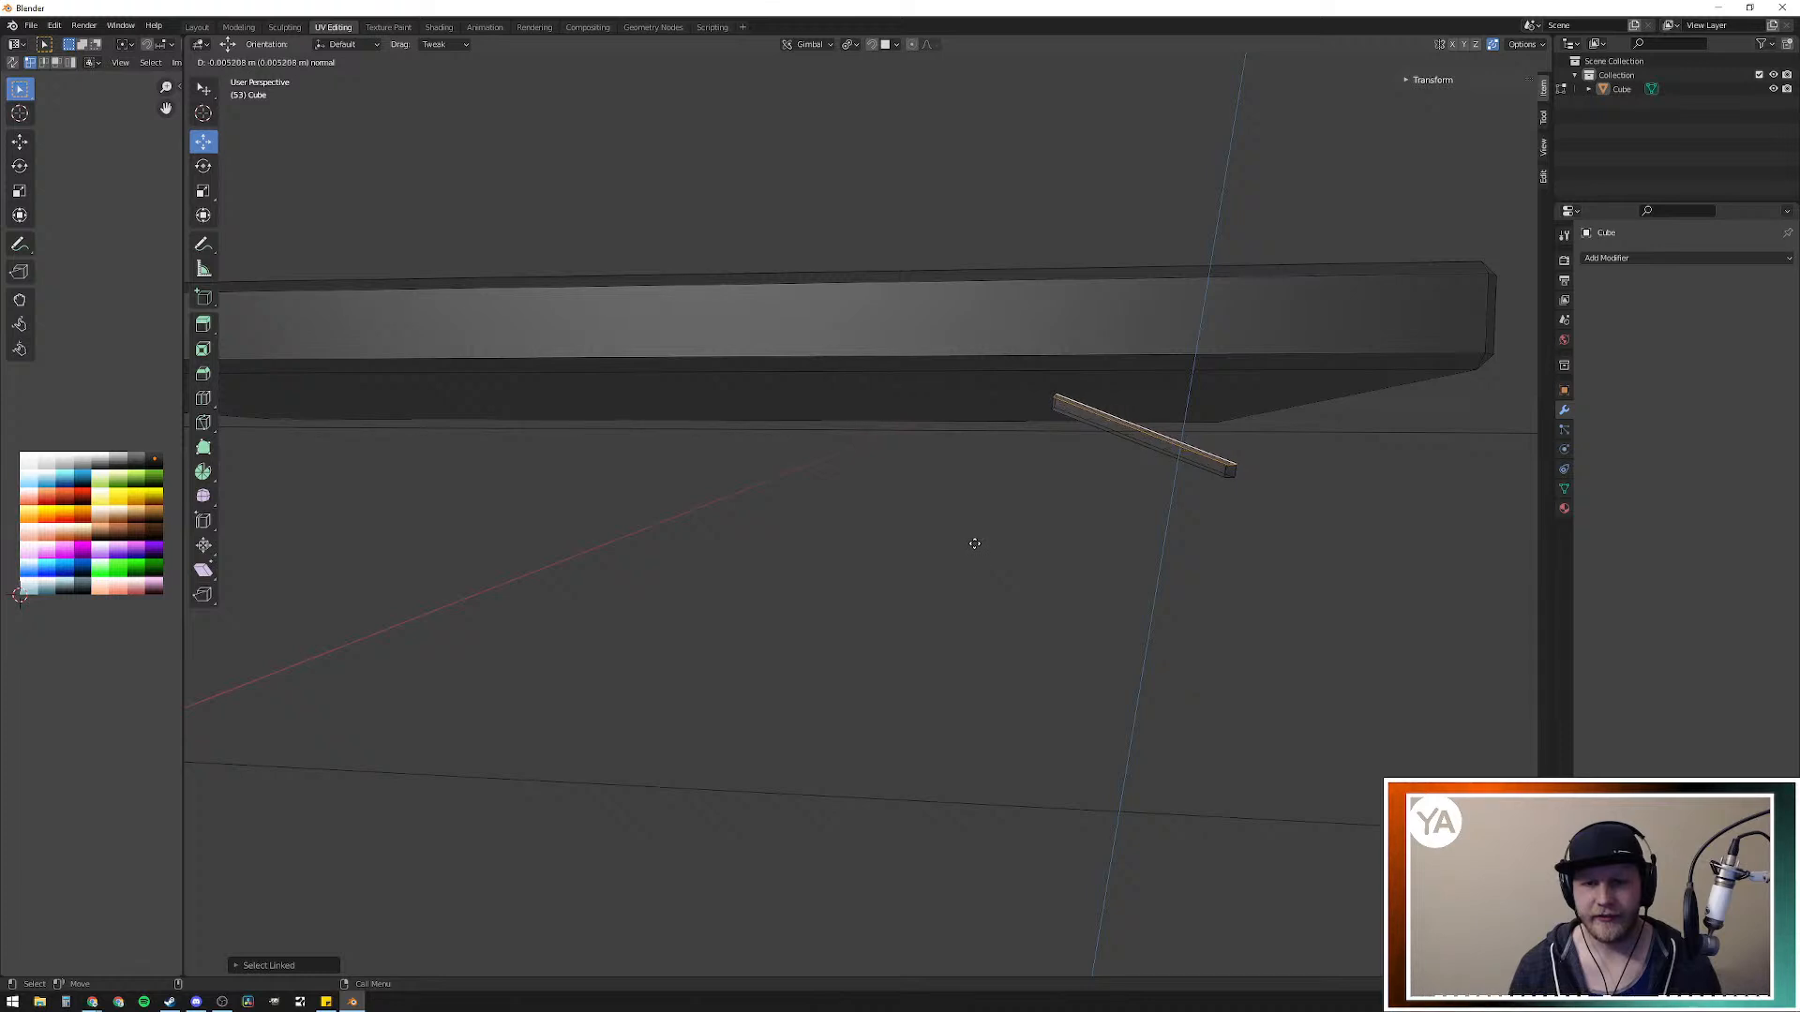
{"action": "left_click", "coordinate": [974, 544]}
Step: Try to thicken the opposite tilted strip under the keyboard by selecting its outline, extruding it in place and moving the result
{"action": "mouse_move", "coordinate": [992, 543]}
{"action": "middle_mouse_down"}
{"action": "mouse_move", "coordinate": [945, 549]}
{"action": "mouse_move", "coordinate": [947, 515]}
{"action": "mouse_move", "coordinate": [981, 542]}
{"action": "middle_mouse_up"}
{"action": "left_click", "coordinate": [398, 453]}
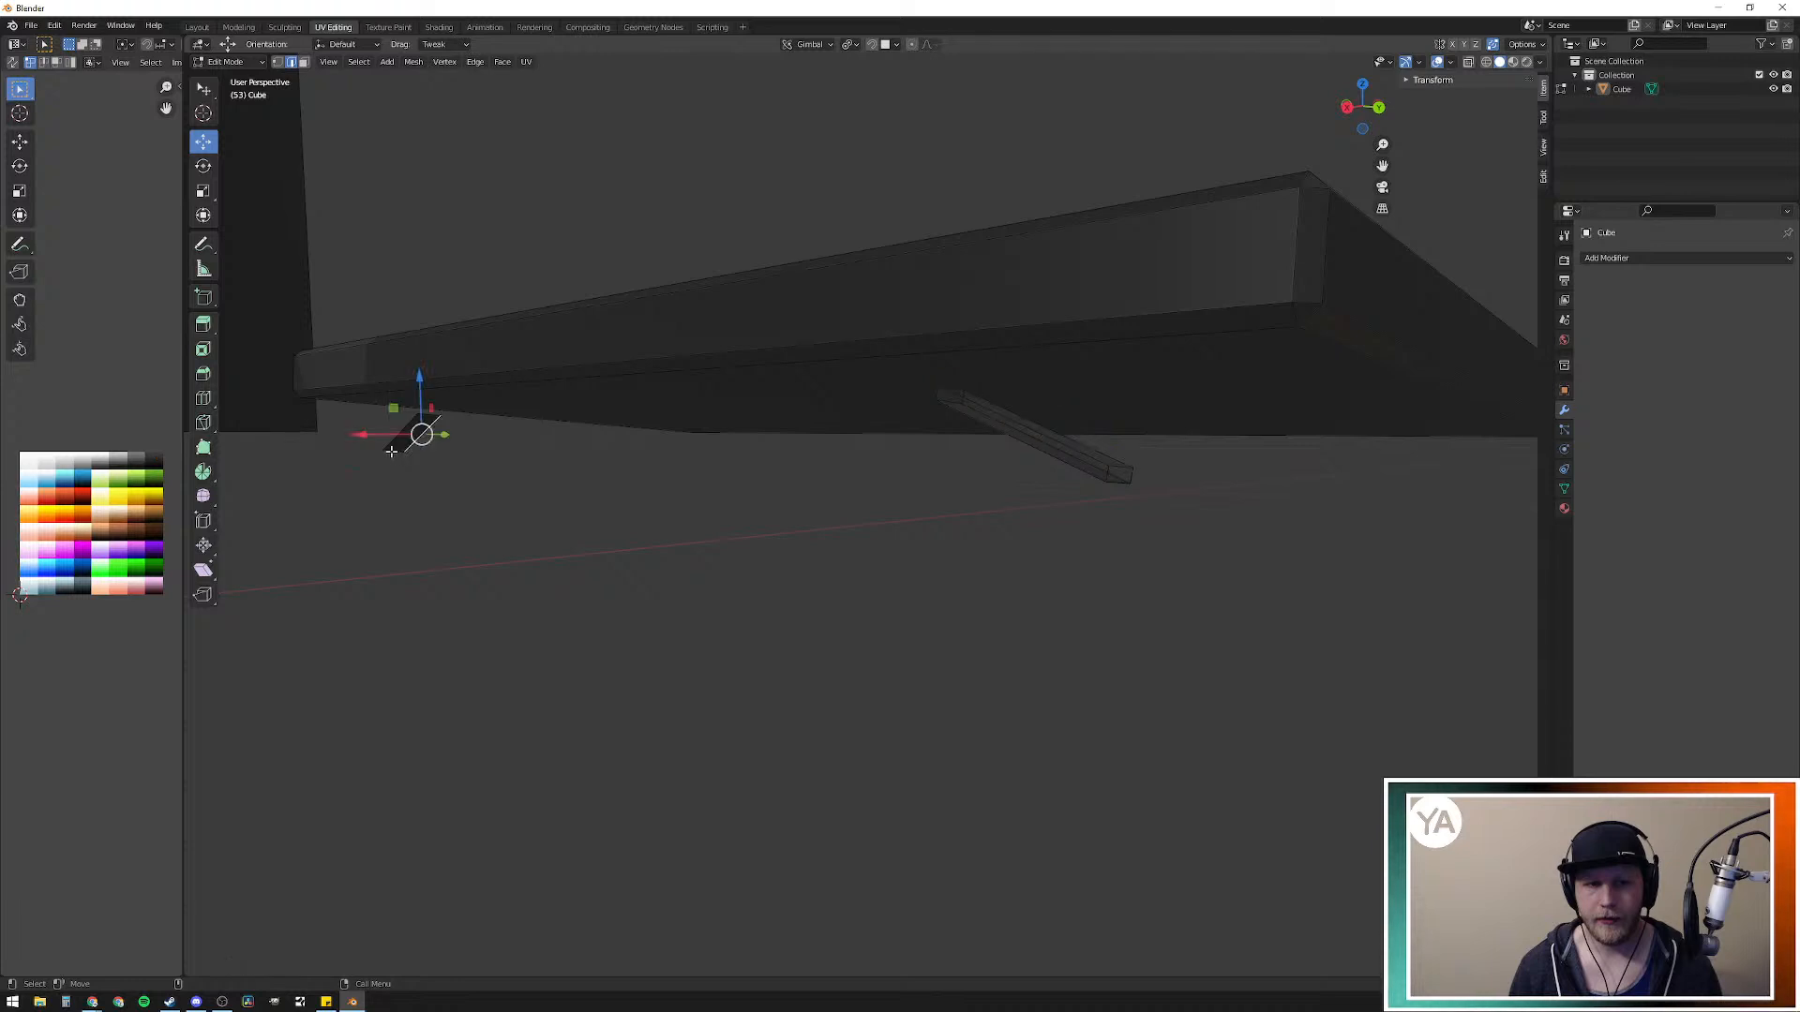
{"action": "middle_click_drag", "start_coordinate": [514, 532], "coordinate": [632, 581]}
{"action": "middle_click_drag", "start_coordinate": [471, 584], "coordinate": [807, 624]}
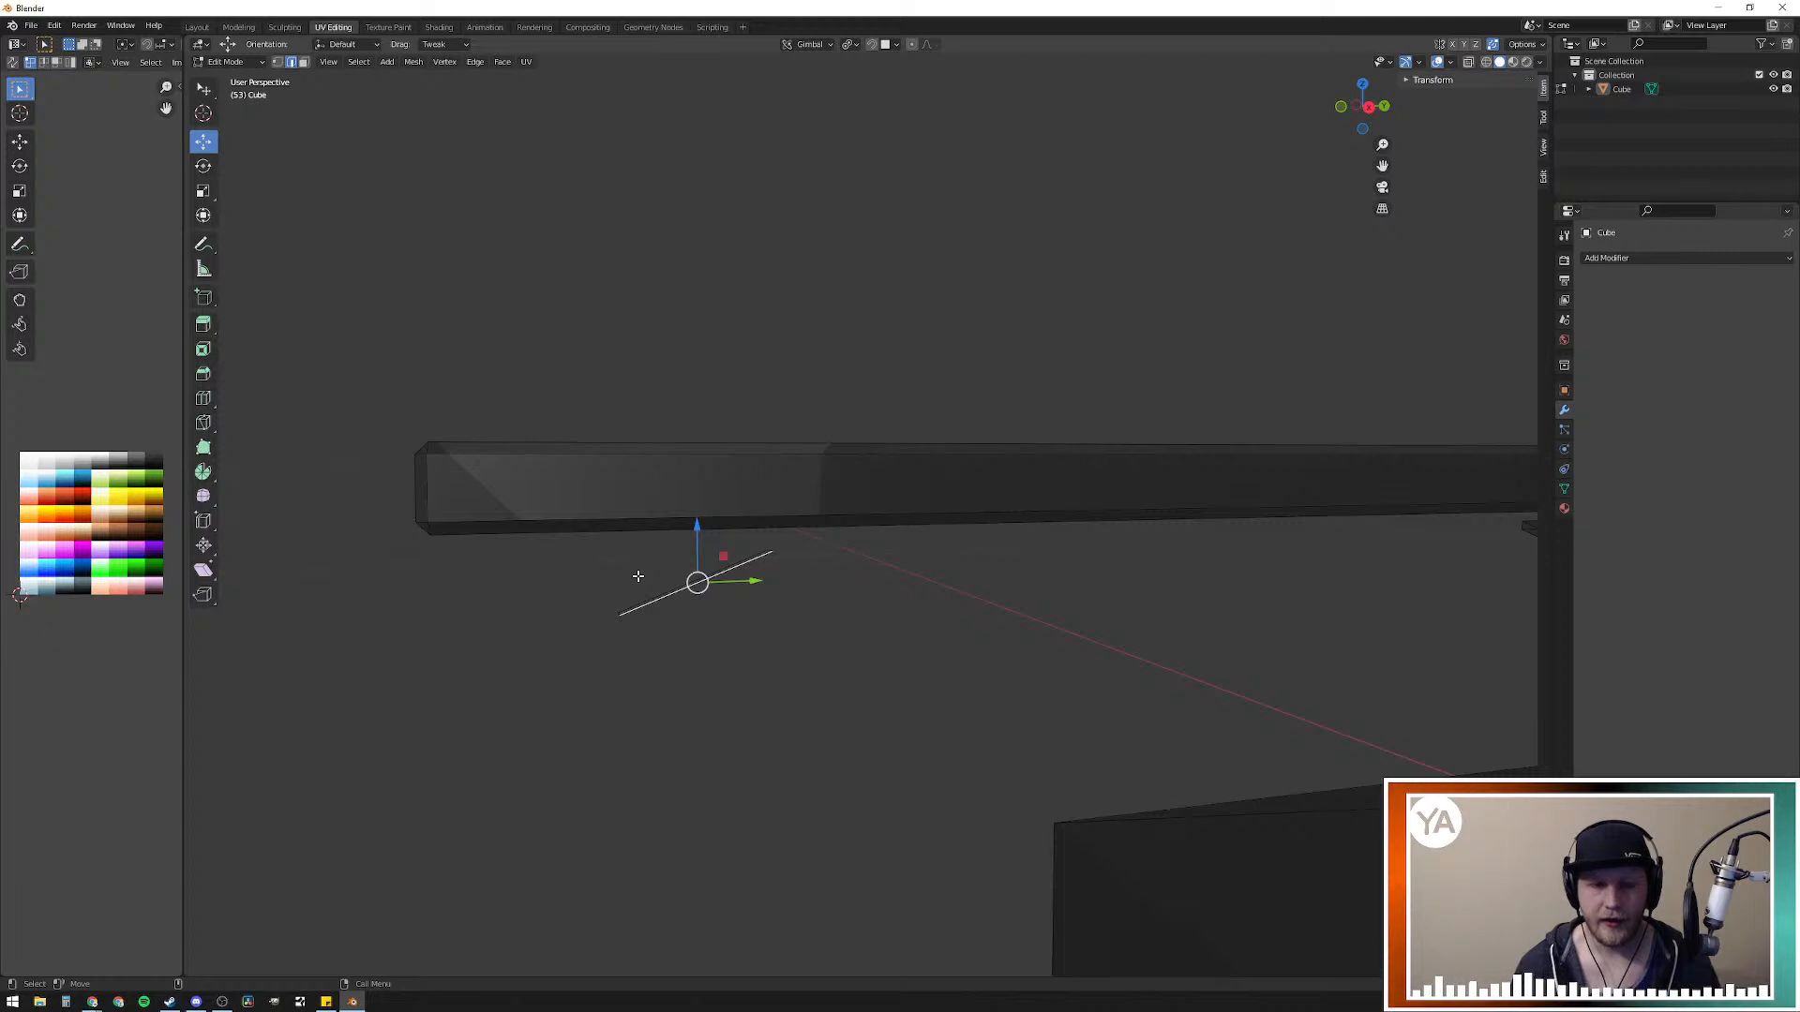
{"action": "mouse_move", "coordinate": [630, 550]}
{"action": "right_mouse_down", "text": "ctrl"}
{"action": "mouse_move", "coordinate": [825, 548]}
{"action": "mouse_move", "coordinate": [586, 647]}
{"action": "mouse_move", "coordinate": [671, 591]}
{"action": "right_mouse_up", "text": "ctrl"}
{"action": "middle_click_drag", "start_coordinate": [670, 590], "coordinate": [715, 634]}
{"action": "key", "text": "e"}
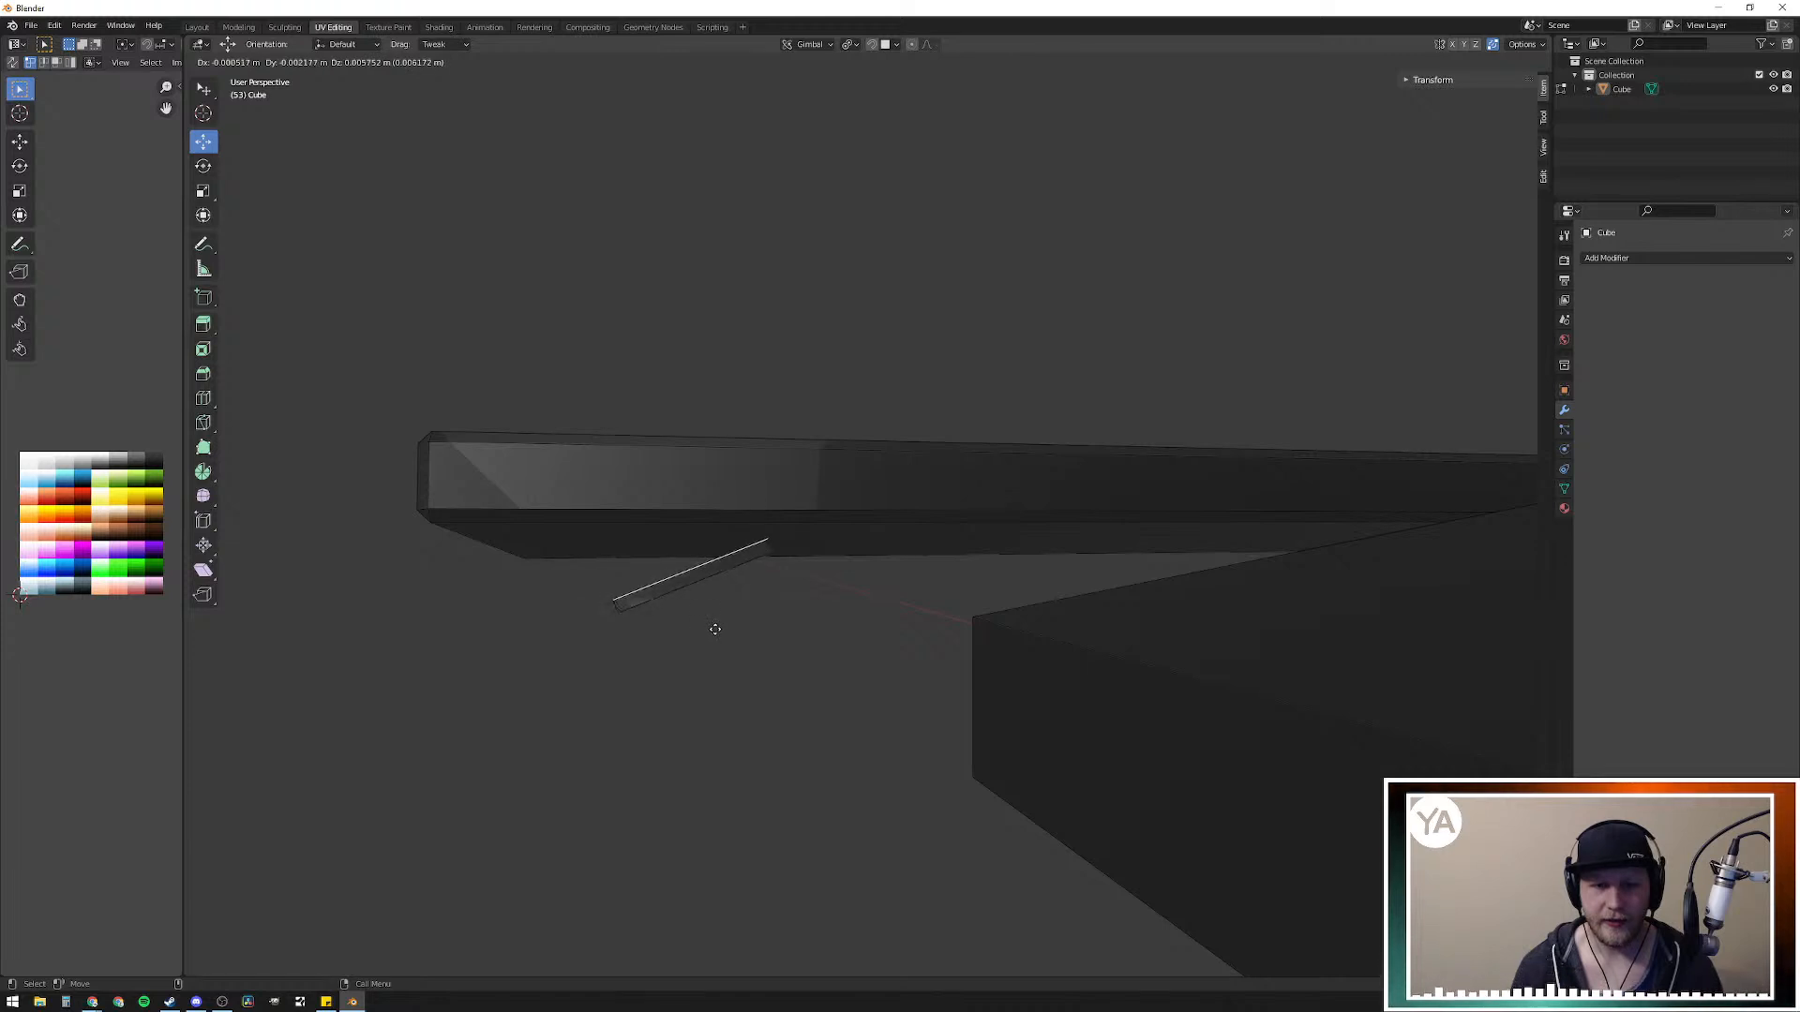
{"action": "right_click", "coordinate": [713, 629]}
{"action": "key", "text": "g"}
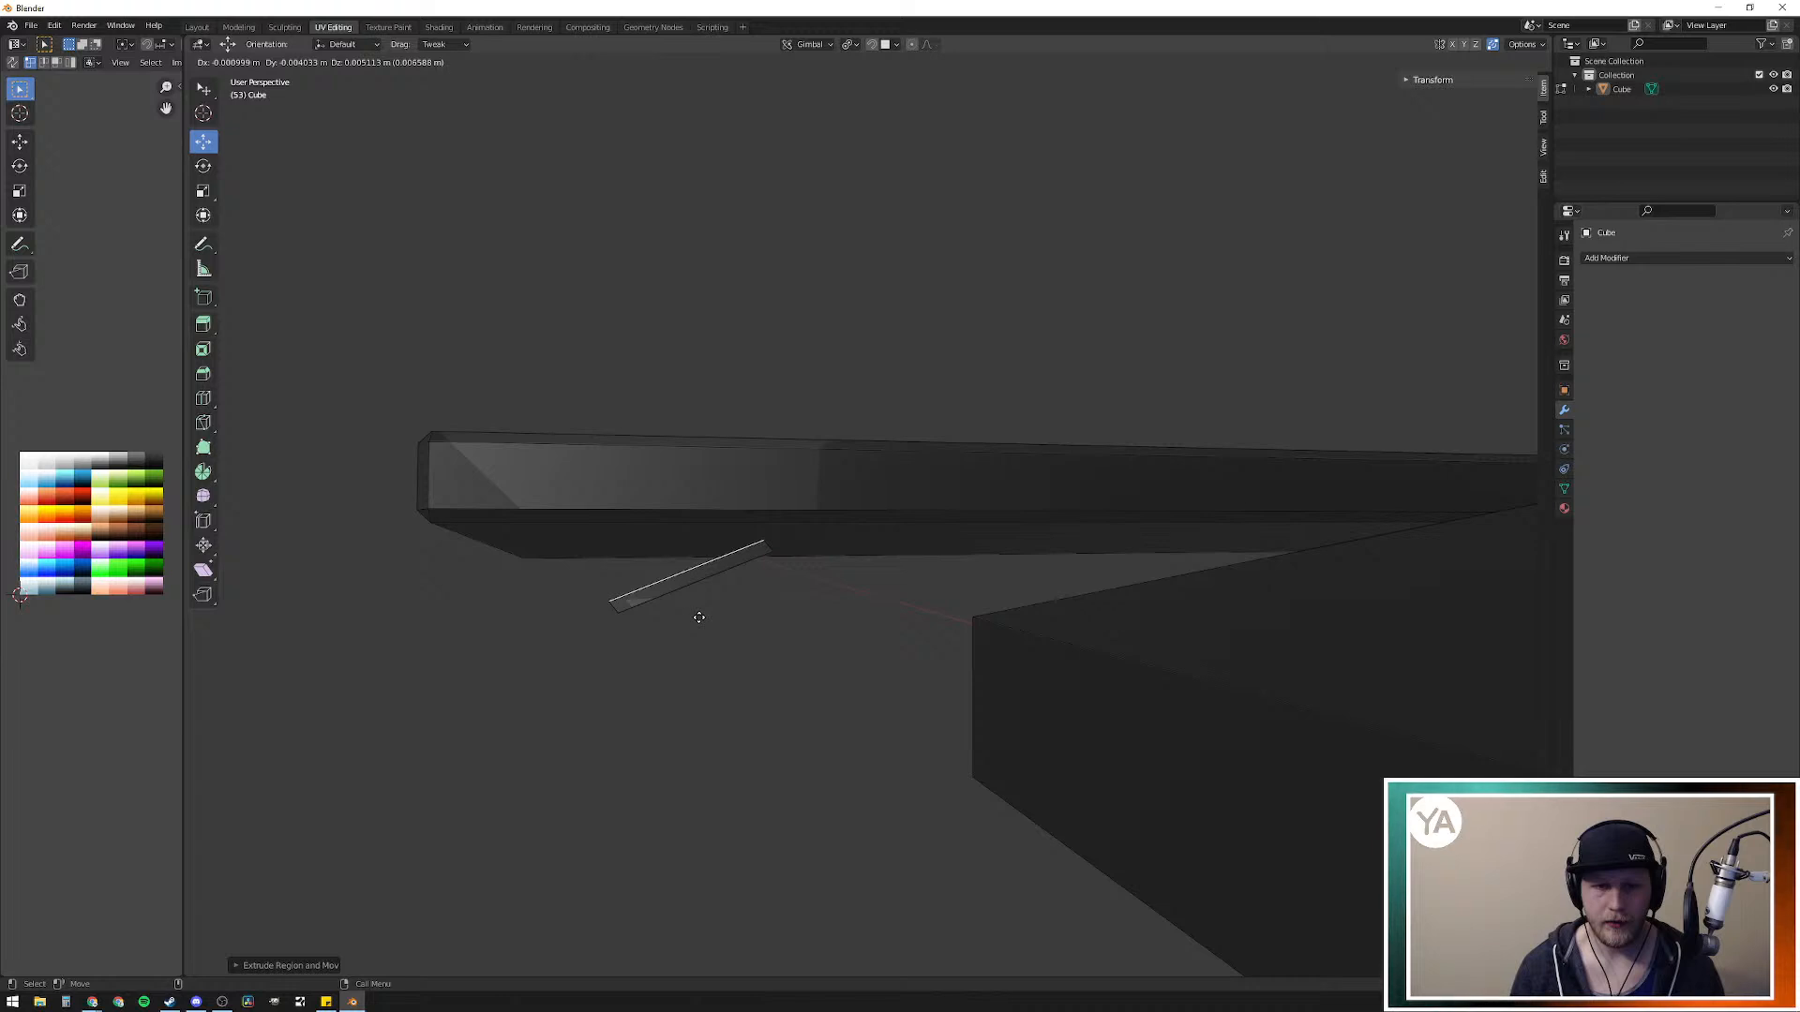
{"action": "right_click", "coordinate": [679, 628]}
Step: Undo the thickness extrusions on the tilted strips under the keyboard
{"action": "middle_click_drag", "start_coordinate": [972, 643], "coordinate": [940, 655]}
{"action": "middle_click_drag", "start_coordinate": [1112, 665], "coordinate": [844, 594], "text": "shift"}
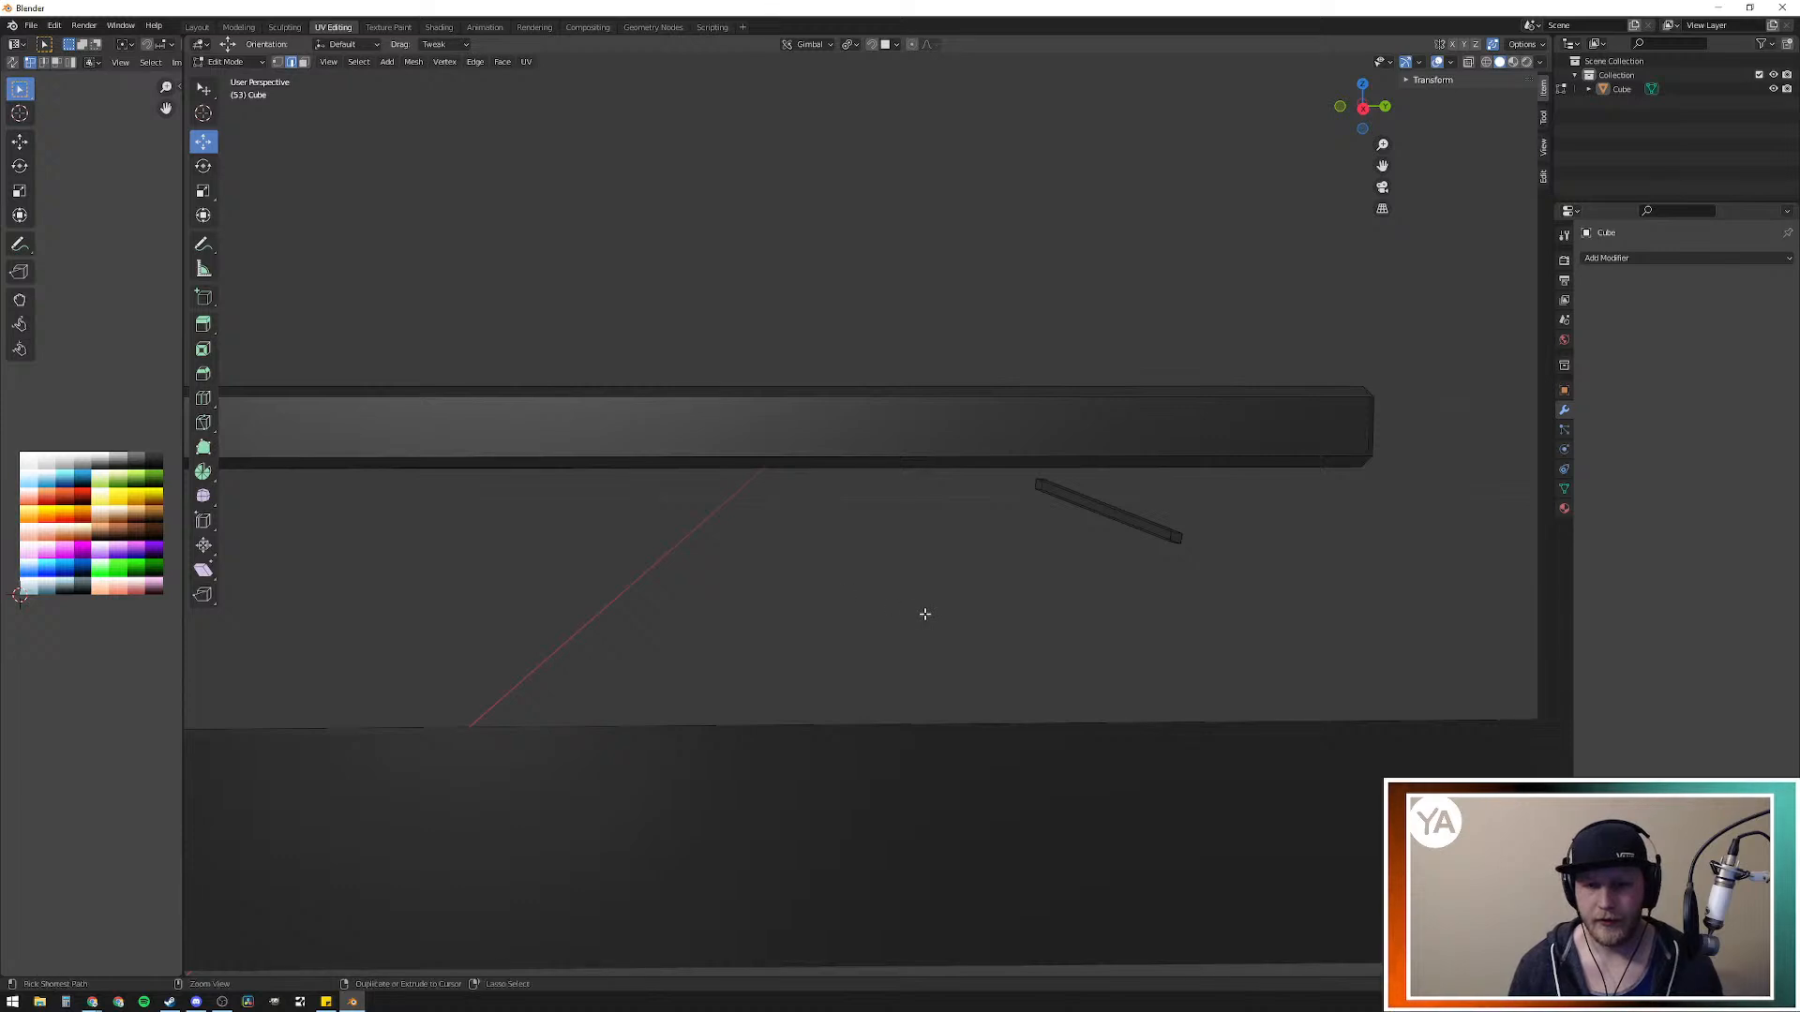
{"action": "key", "text": "ctrl+z"}
{"action": "key", "text": "ctrl+z"}
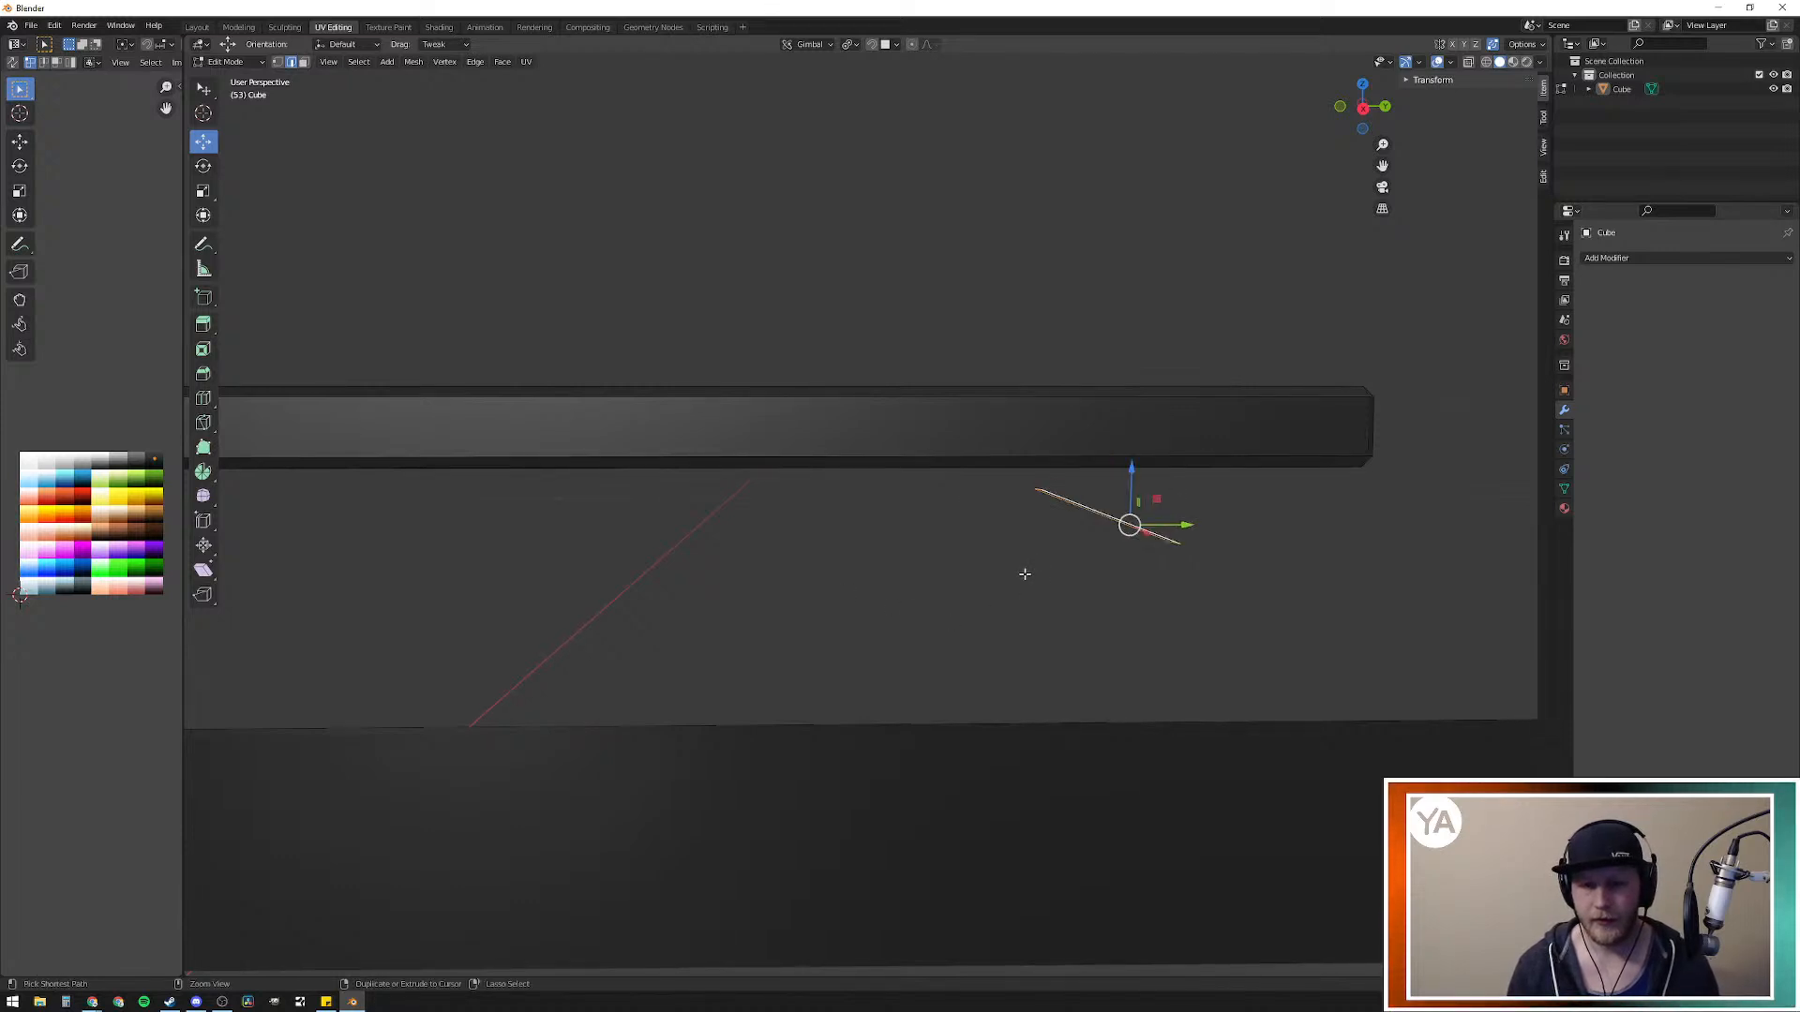
Step: Extrude the selected tilted strip sideways along the global Y axis to thicken it
{"action": "key", "text": "e"}
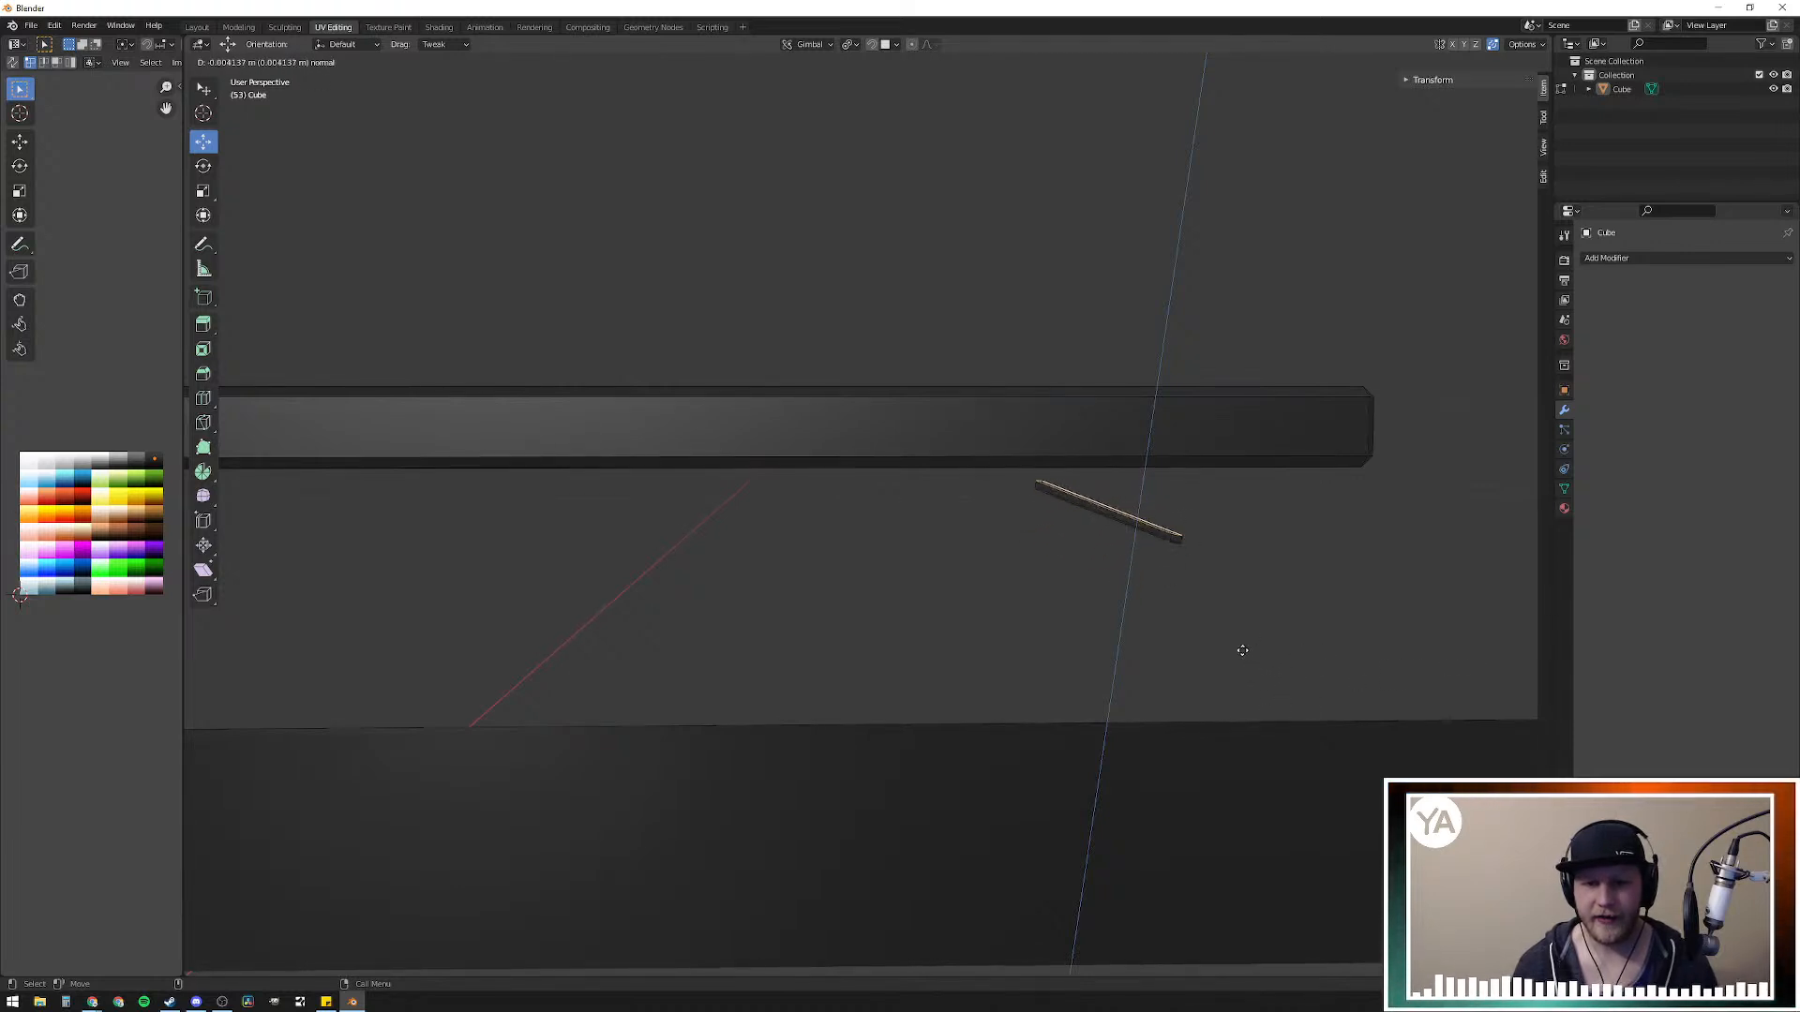
{"action": "key", "text": "y"}
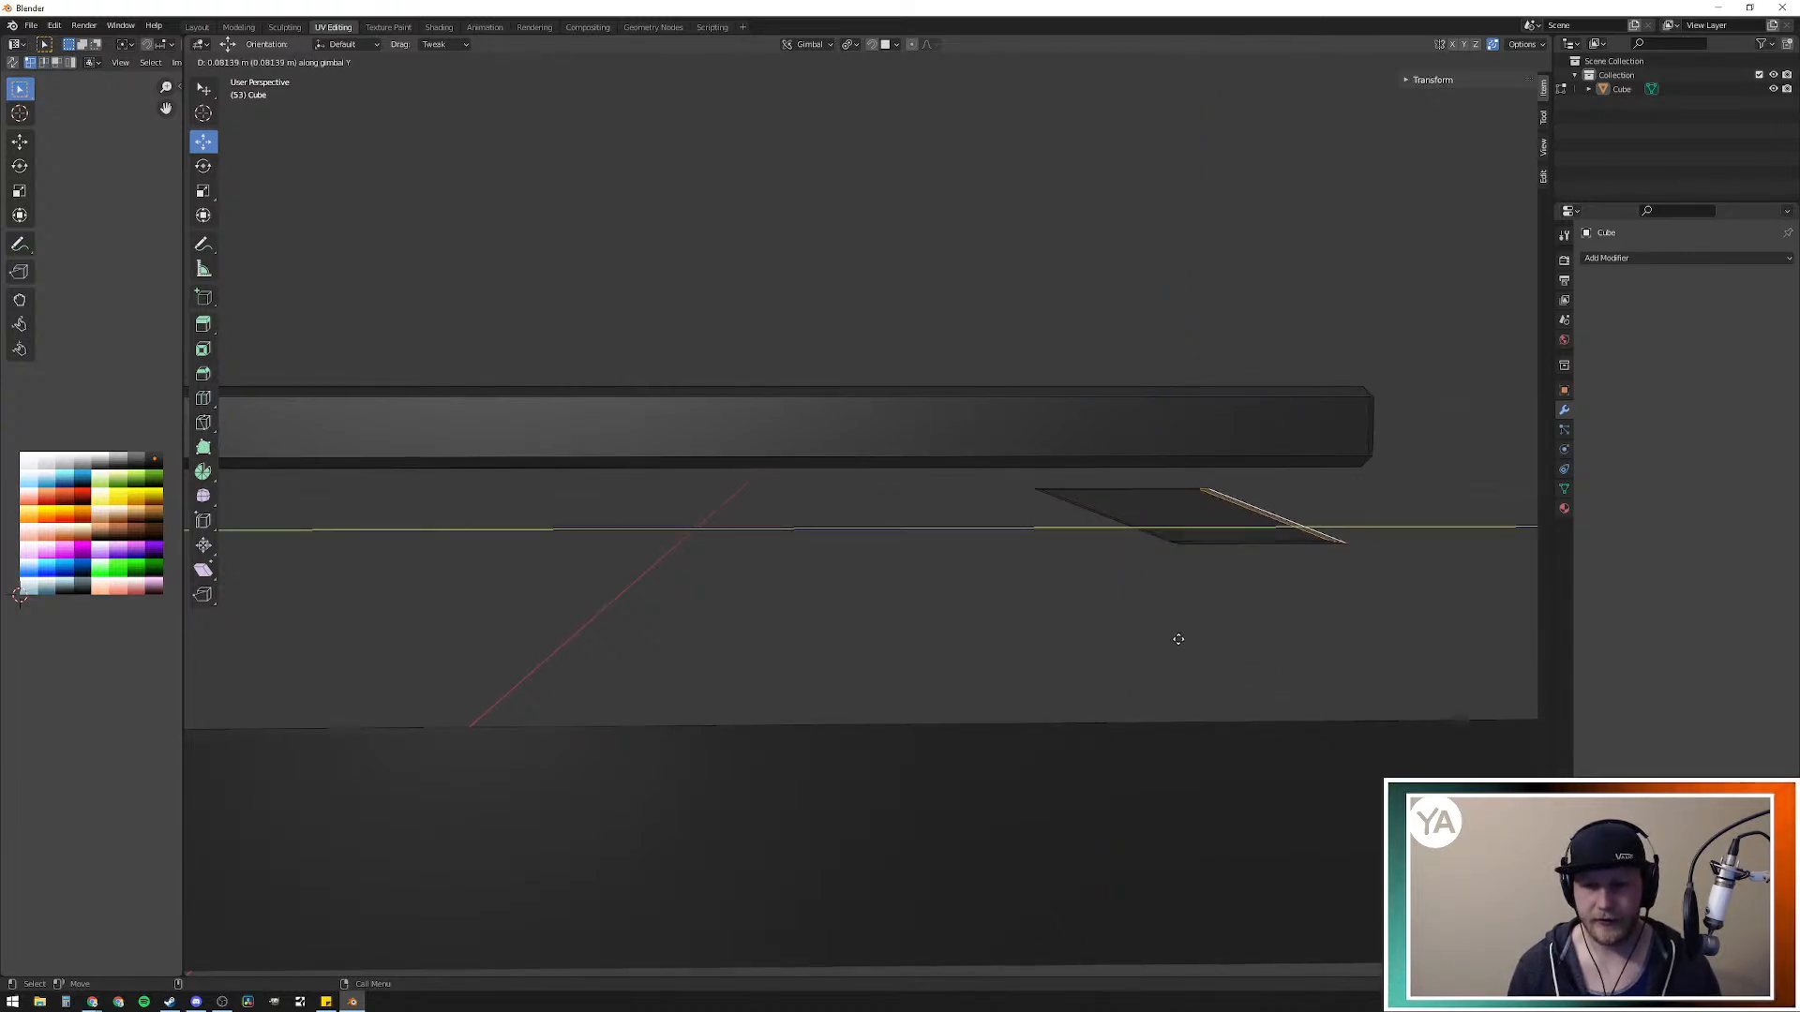
{"action": "left_click", "coordinate": [1047, 655]}
Step: Add the tilted strip at the opposite end of the keyboard to the selection and extrude a short distance along global Y
{"action": "middle_click_drag", "start_coordinate": [809, 614], "coordinate": [844, 587]}
{"action": "mouse_move", "coordinate": [596, 484]}
{"action": "right_mouse_down", "text": "ctrl"}
{"action": "mouse_move", "coordinate": [475, 506]}
{"action": "mouse_move", "coordinate": [529, 554]}
{"action": "mouse_move", "coordinate": [610, 487]}
{"action": "mouse_move", "coordinate": [626, 516]}
{"action": "right_mouse_up", "text": "ctrl"}
{"action": "middle_click_drag", "start_coordinate": [626, 515], "coordinate": [811, 565]}
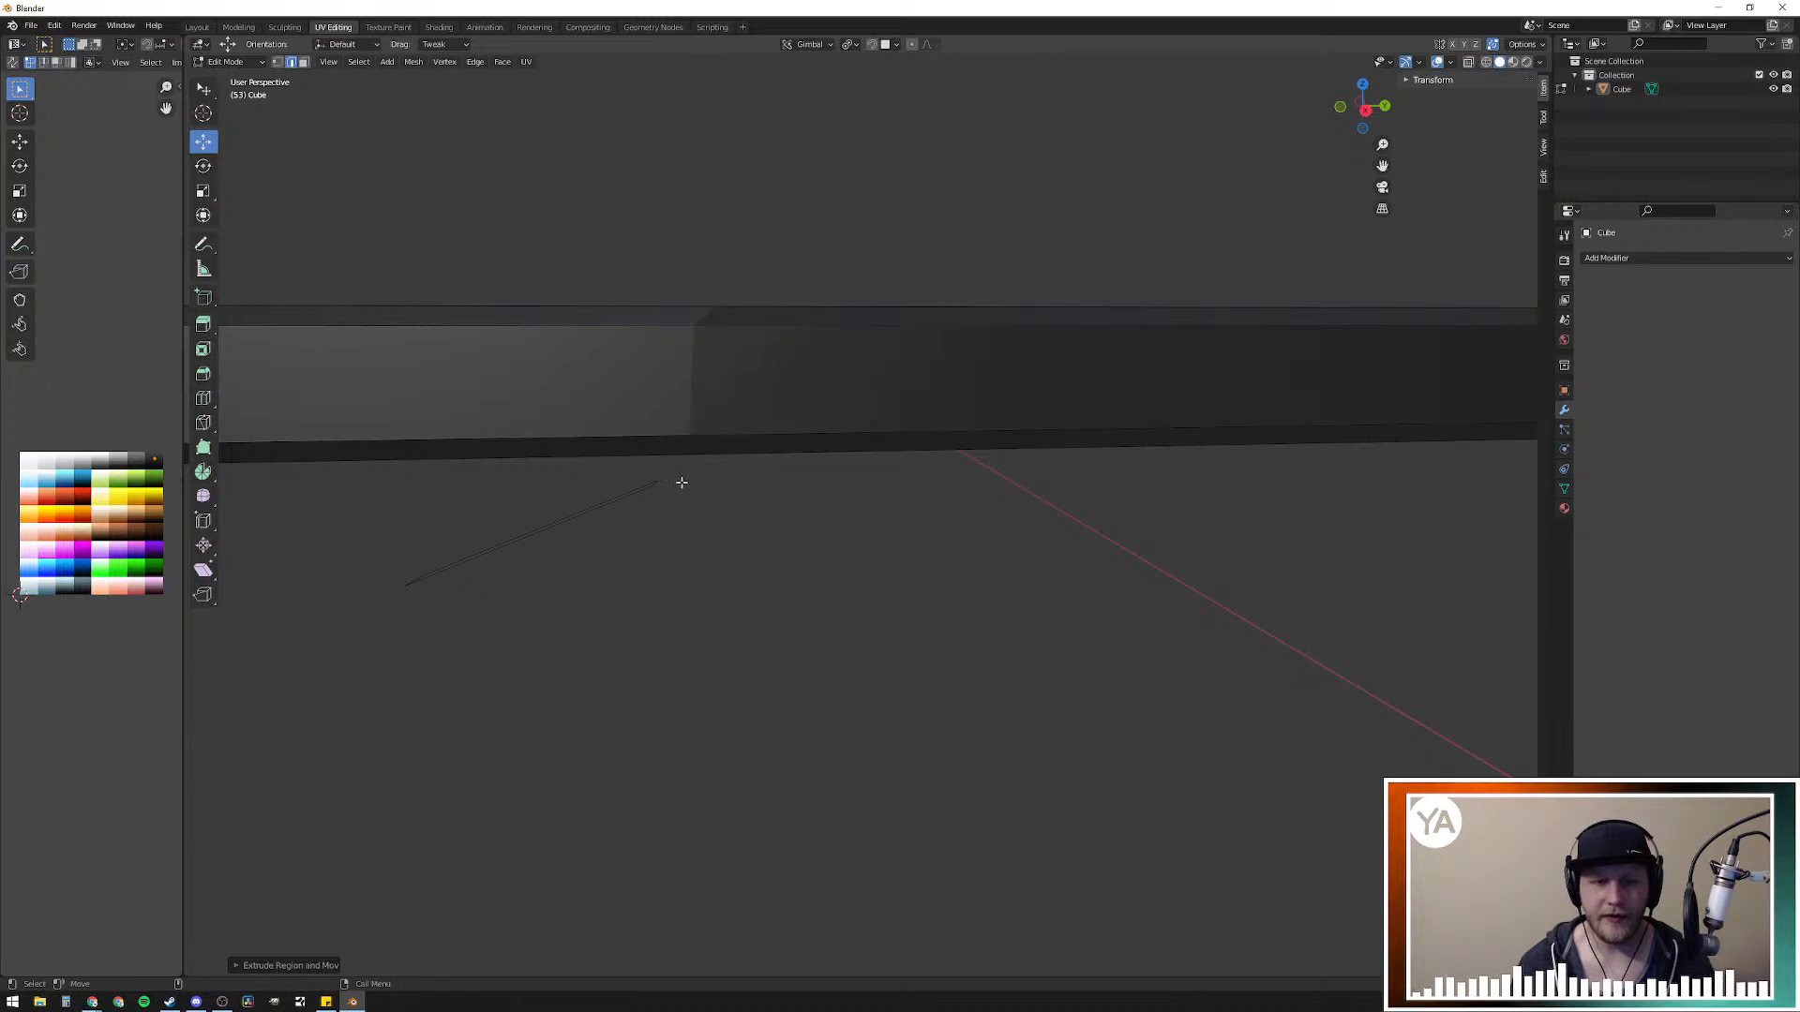
{"action": "mouse_move", "coordinate": [667, 470]}
{"action": "right_mouse_down", "text": "ctrl"}
{"action": "mouse_move", "coordinate": [347, 562]}
{"action": "mouse_move", "coordinate": [690, 473]}
{"action": "mouse_move", "coordinate": [659, 486]}
{"action": "right_mouse_up", "text": "ctrl"}
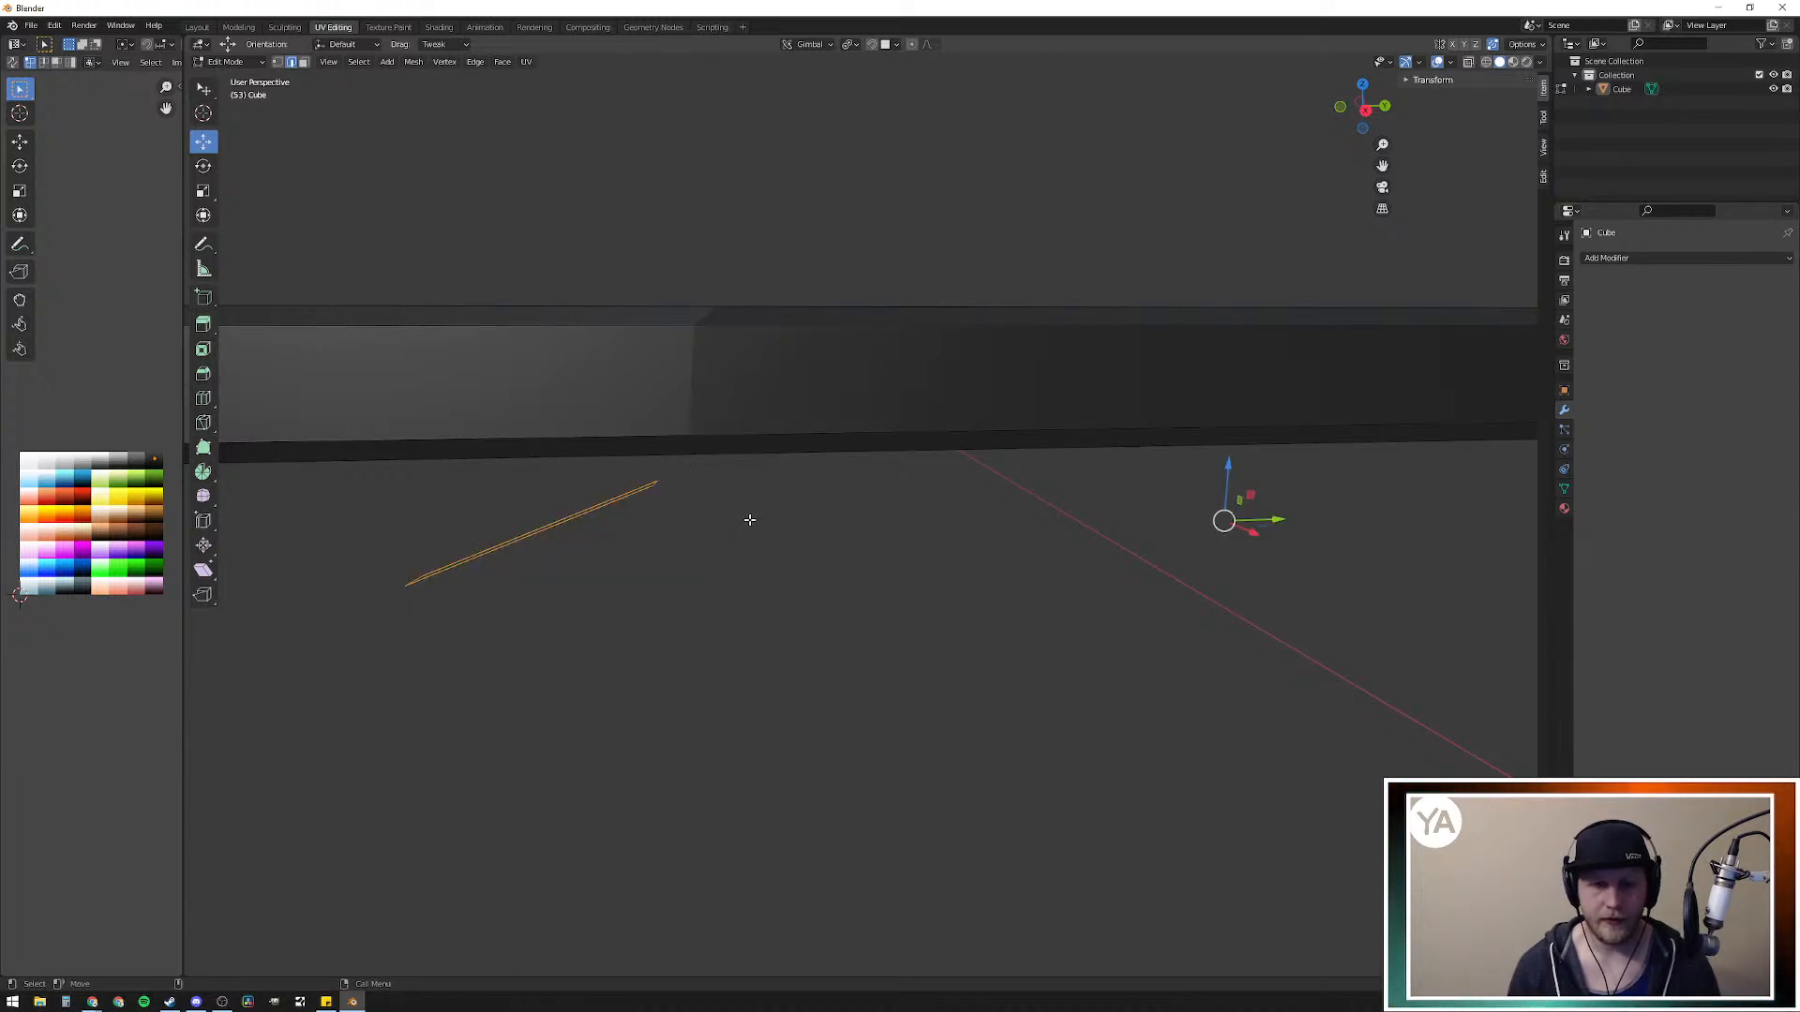
{"action": "key", "text": "e"}
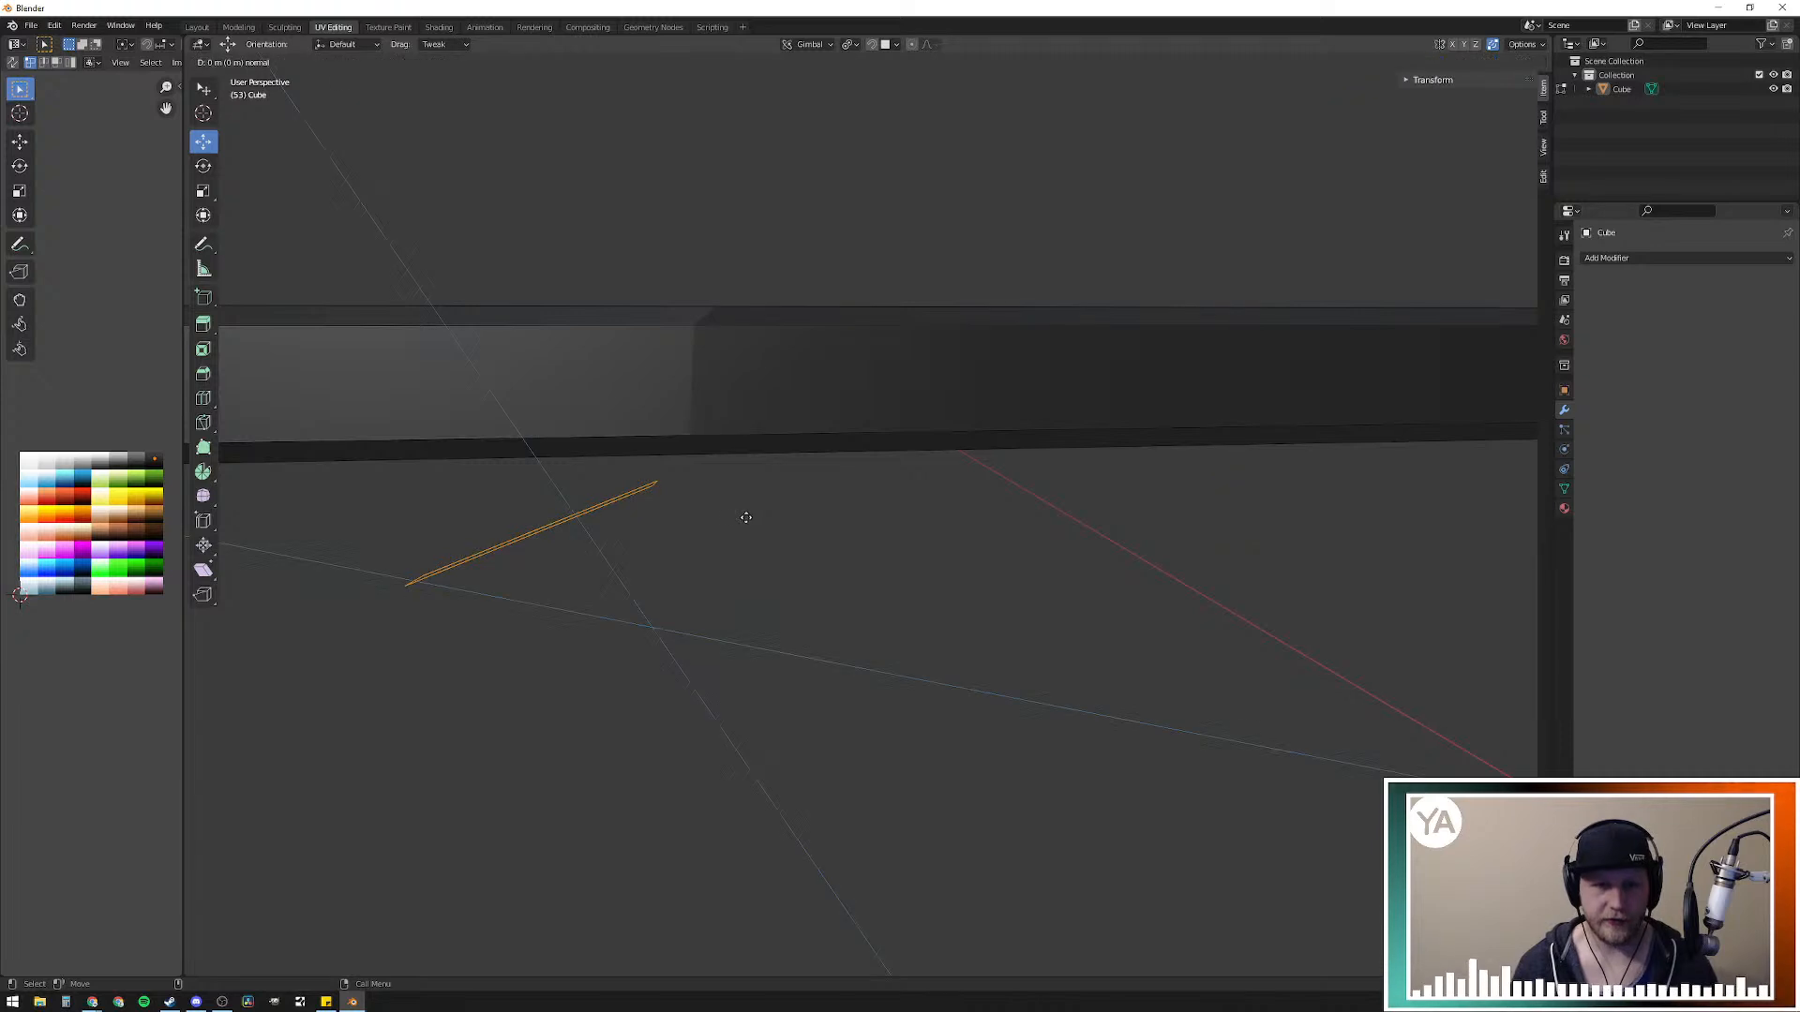
{"action": "key", "text": "y"}
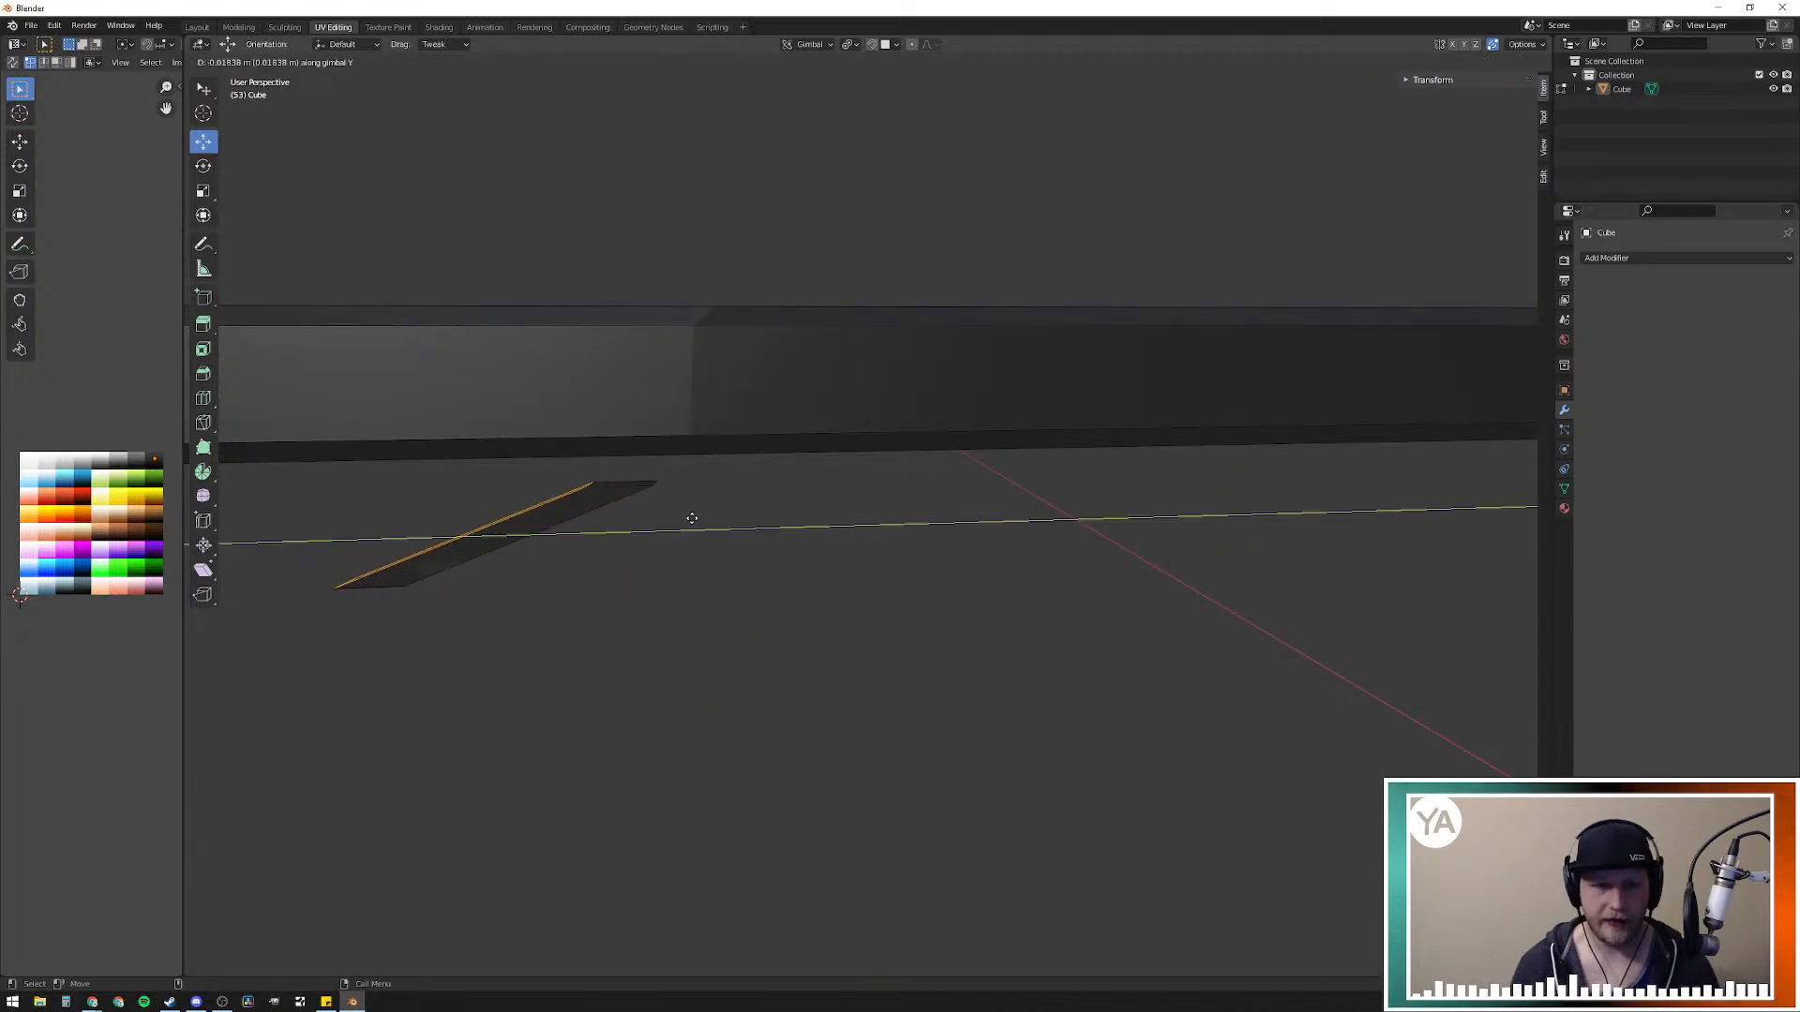
{"action": "left_click", "coordinate": [718, 517]}
Step: Select all linked faces of one foot and raise it slightly along Z until it meets the keyboard's underside
{"action": "middle_click_drag", "start_coordinate": [1004, 594], "coordinate": [1195, 712]}
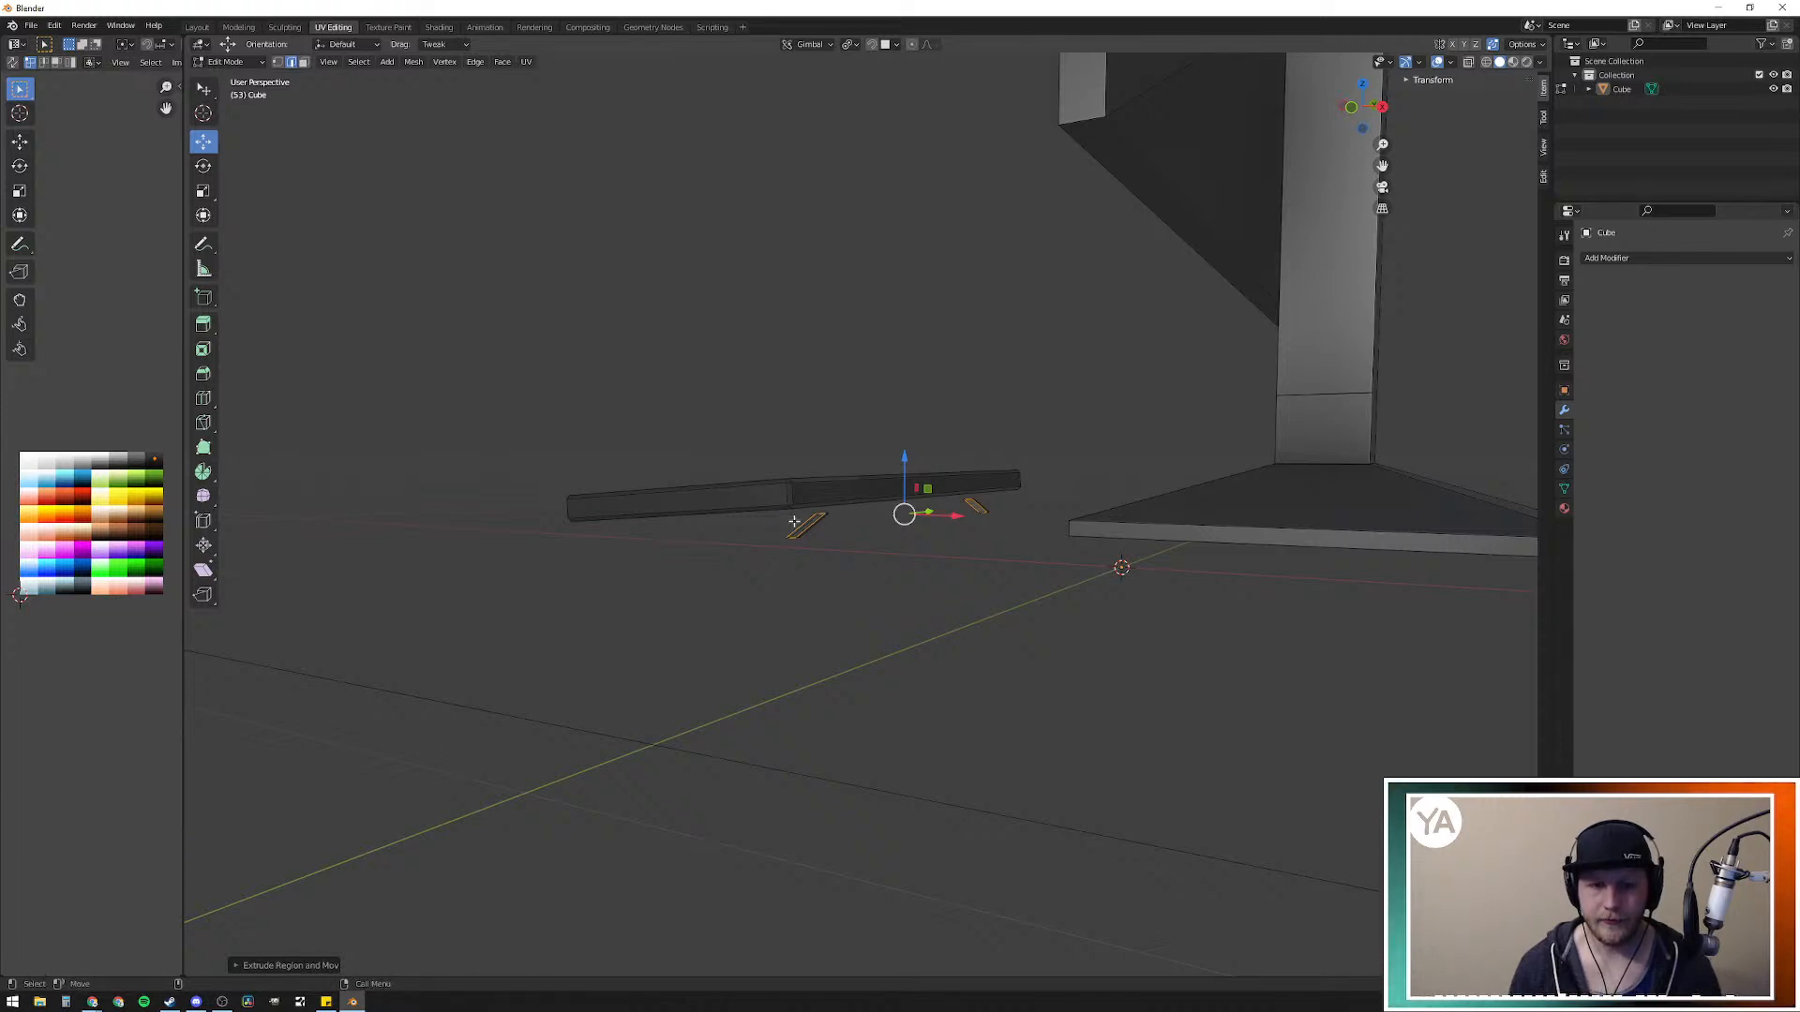
{"action": "right_click_drag", "start_coordinate": [780, 525], "coordinate": [827, 514], "text": "ctrl"}
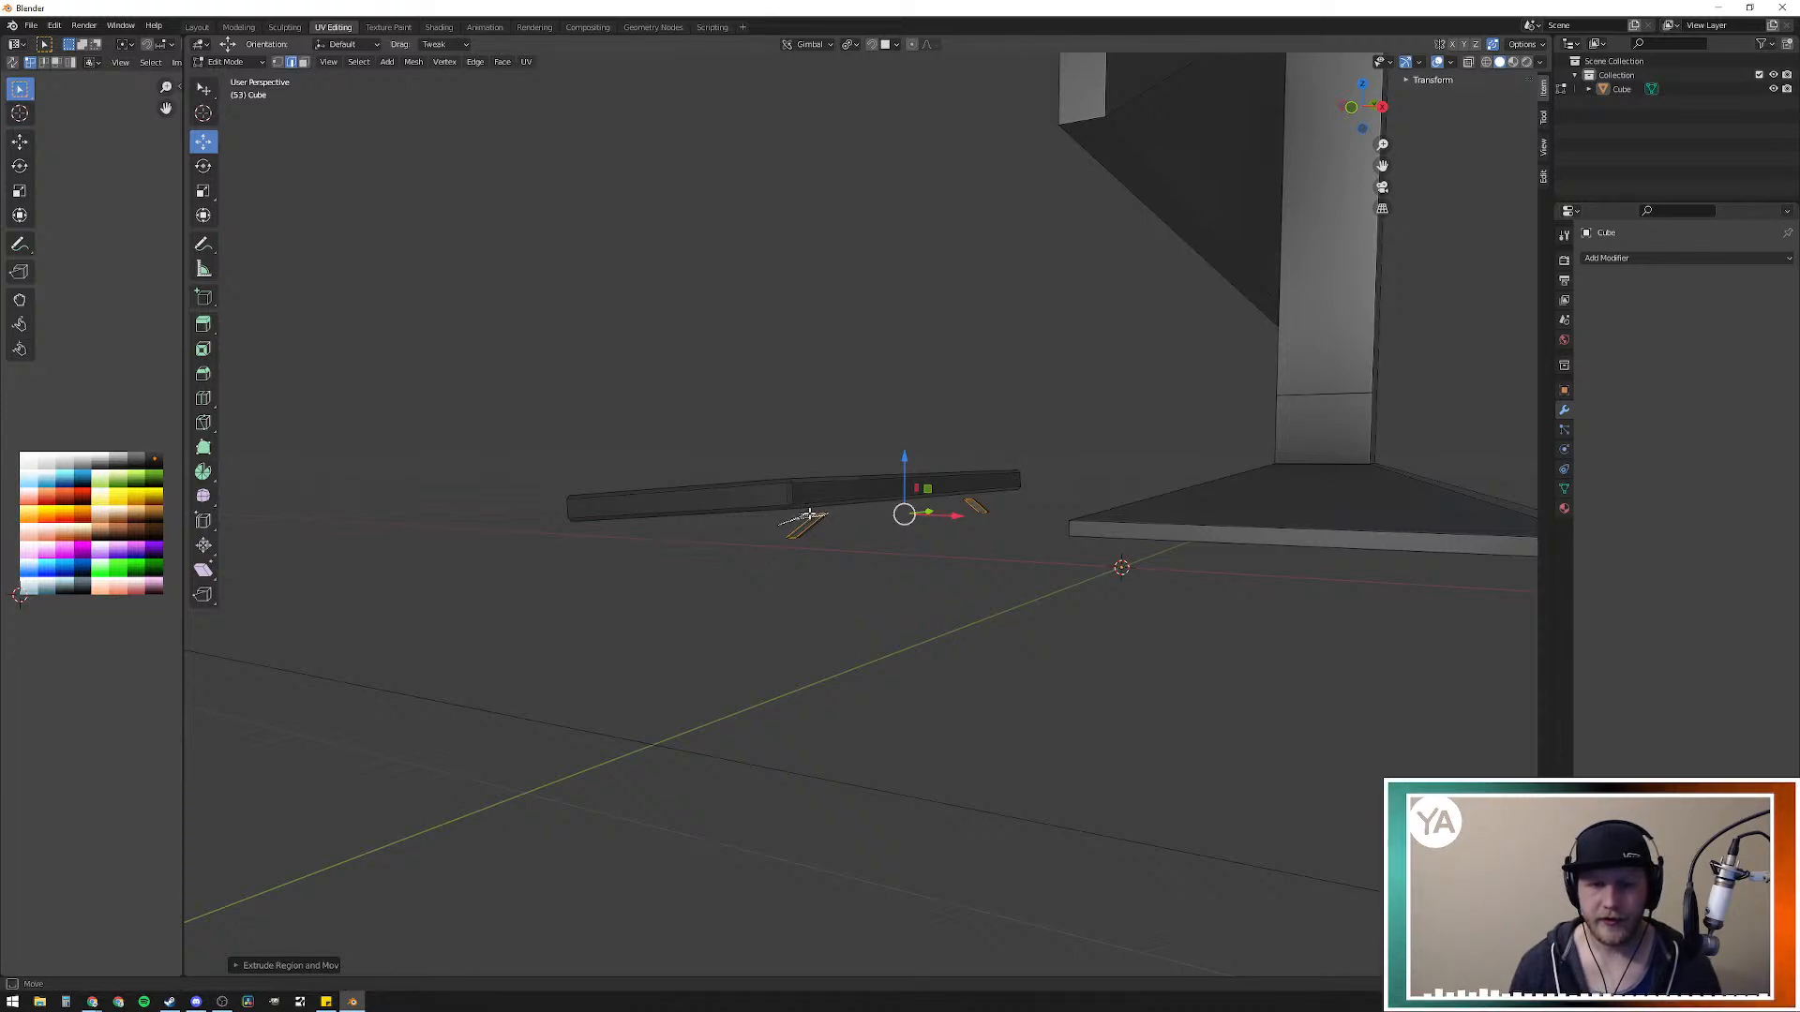
{"action": "mouse_move", "coordinate": [966, 497]}
{"action": "right_mouse_down", "text": "ctrl"}
{"action": "mouse_move", "coordinate": [1001, 512]}
{"action": "mouse_move", "coordinate": [848, 550]}
{"action": "mouse_move", "coordinate": [771, 538]}
{"action": "mouse_move", "coordinate": [785, 525]}
{"action": "right_mouse_up", "text": "ctrl"}
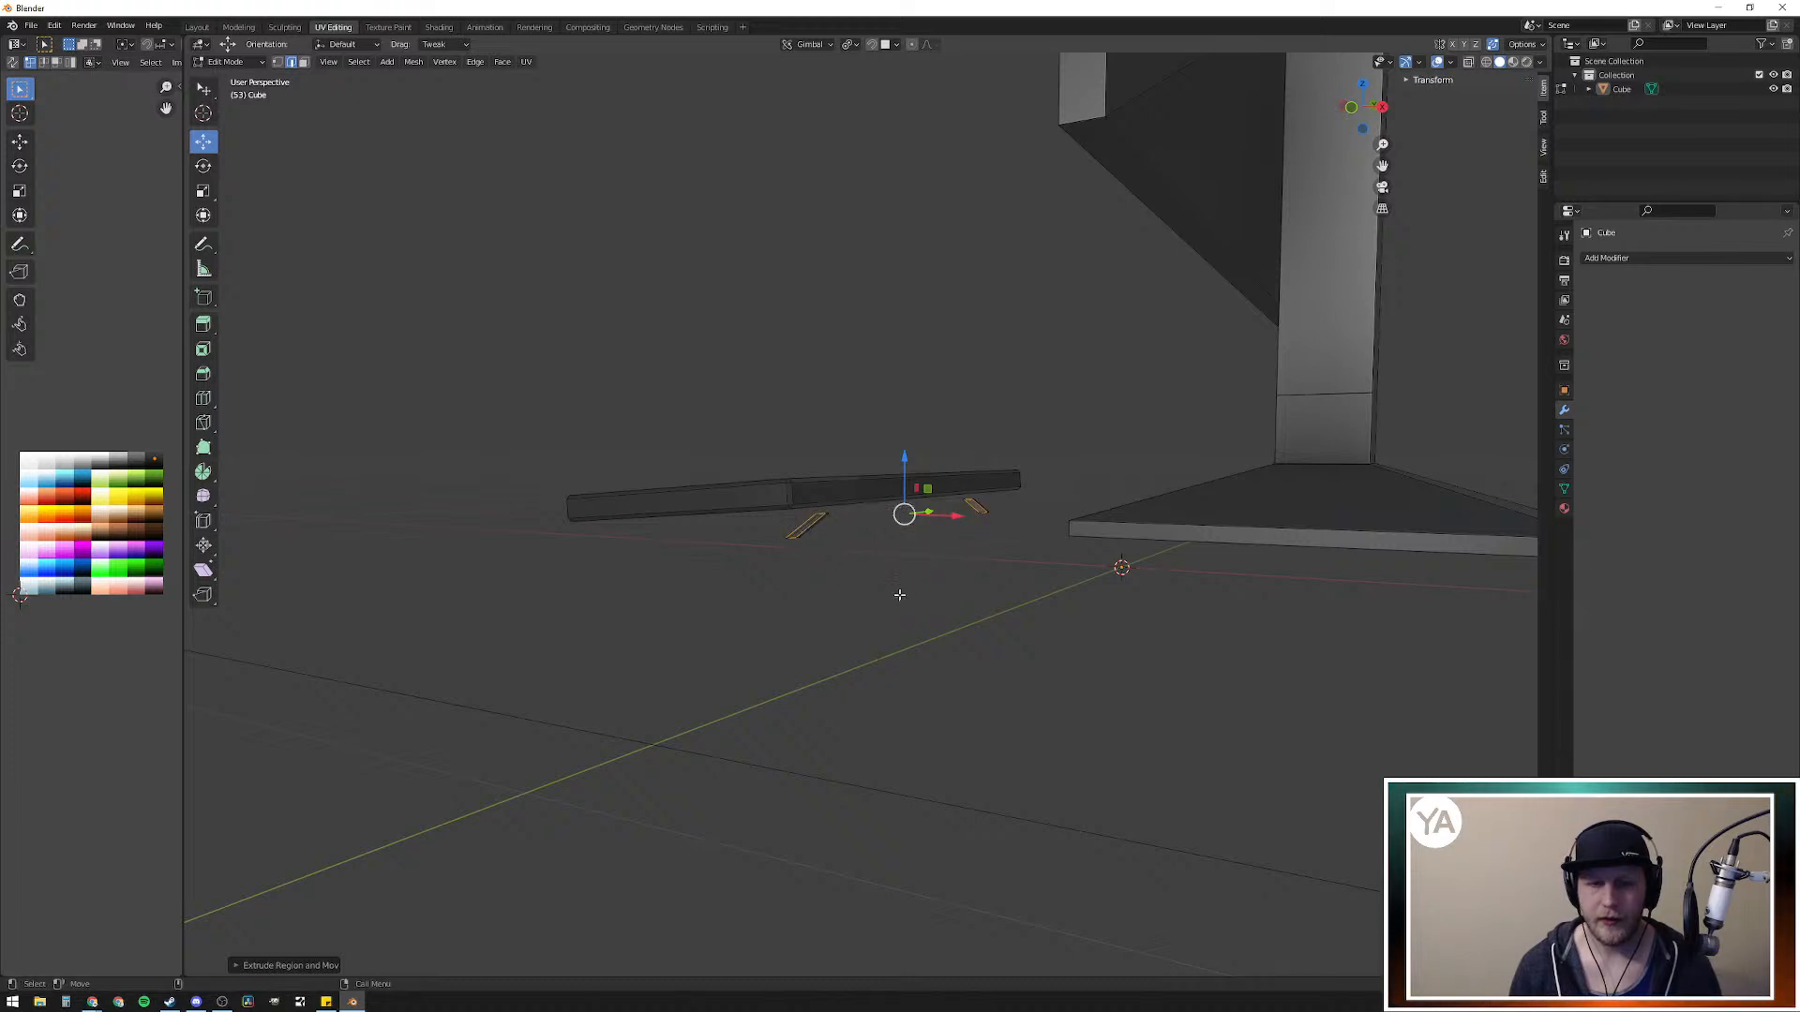
{"action": "scroll", "coordinate": [844, 596], "scroll_direction": "up", "scroll_amount": 6}
{"action": "middle_click_drag", "start_coordinate": [850, 603], "coordinate": [907, 609]}
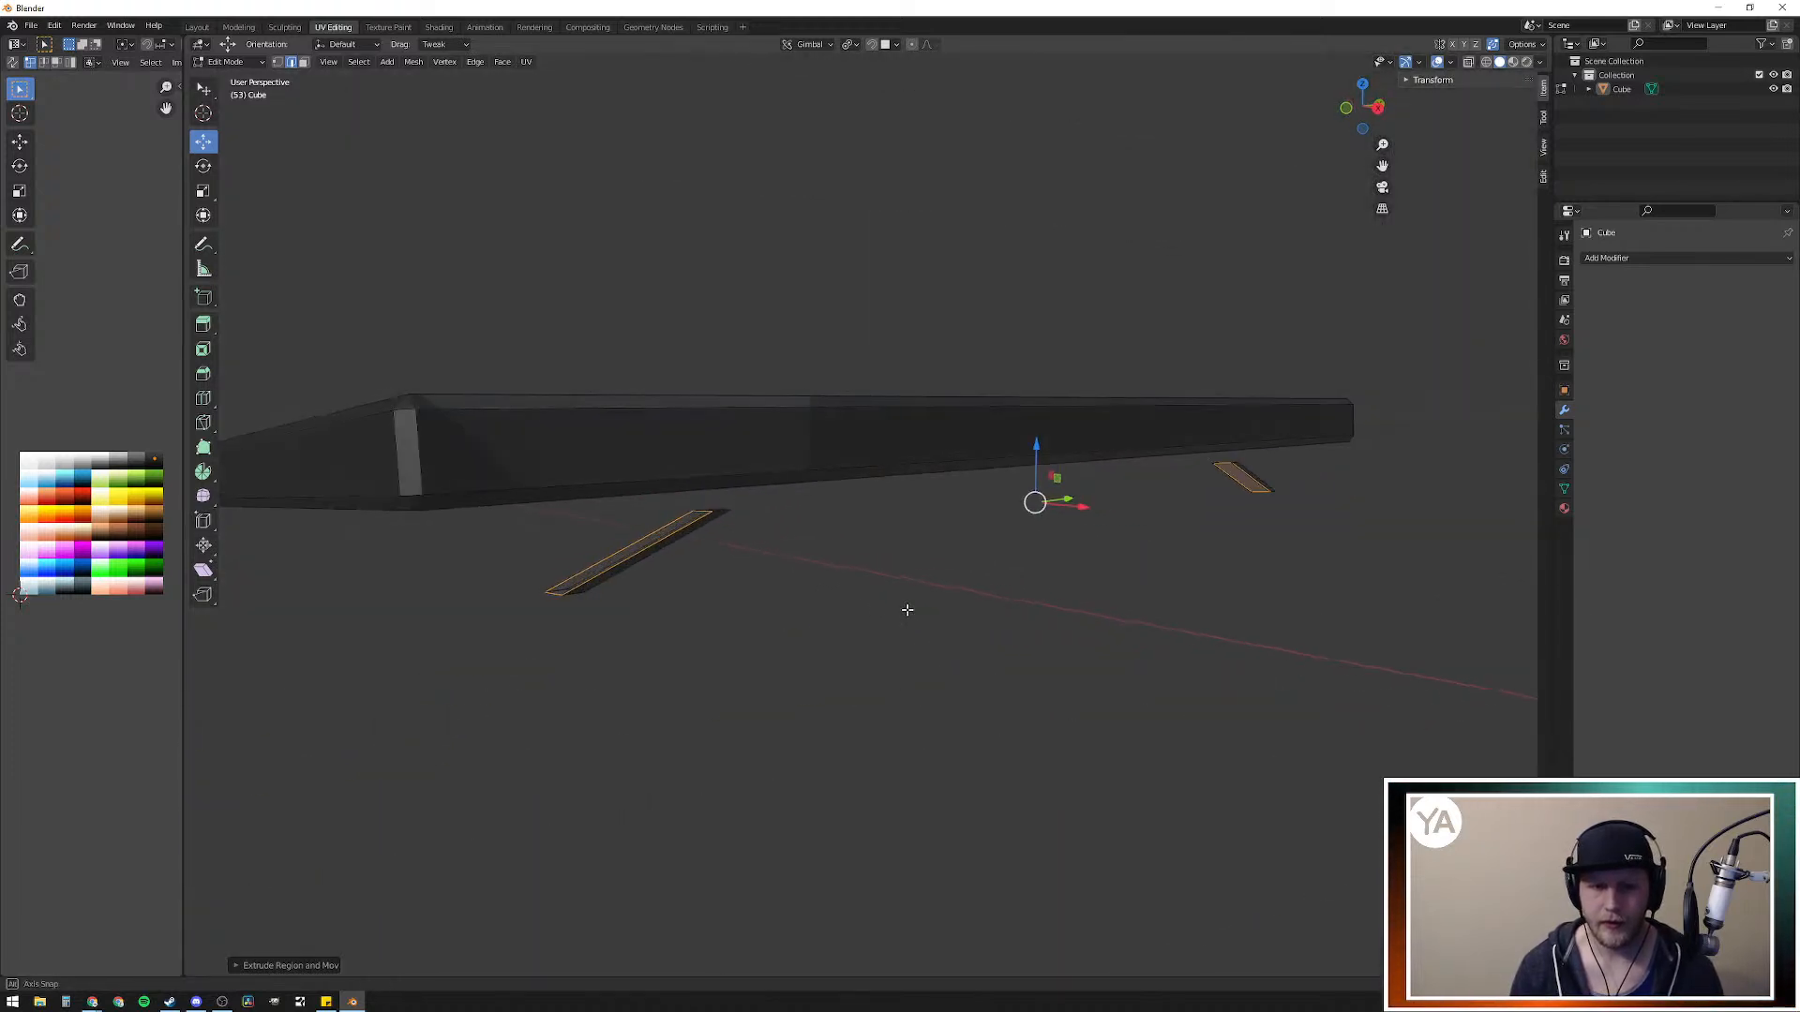
{"action": "key", "text": "3"}
{"action": "left_click", "coordinate": [603, 548]}
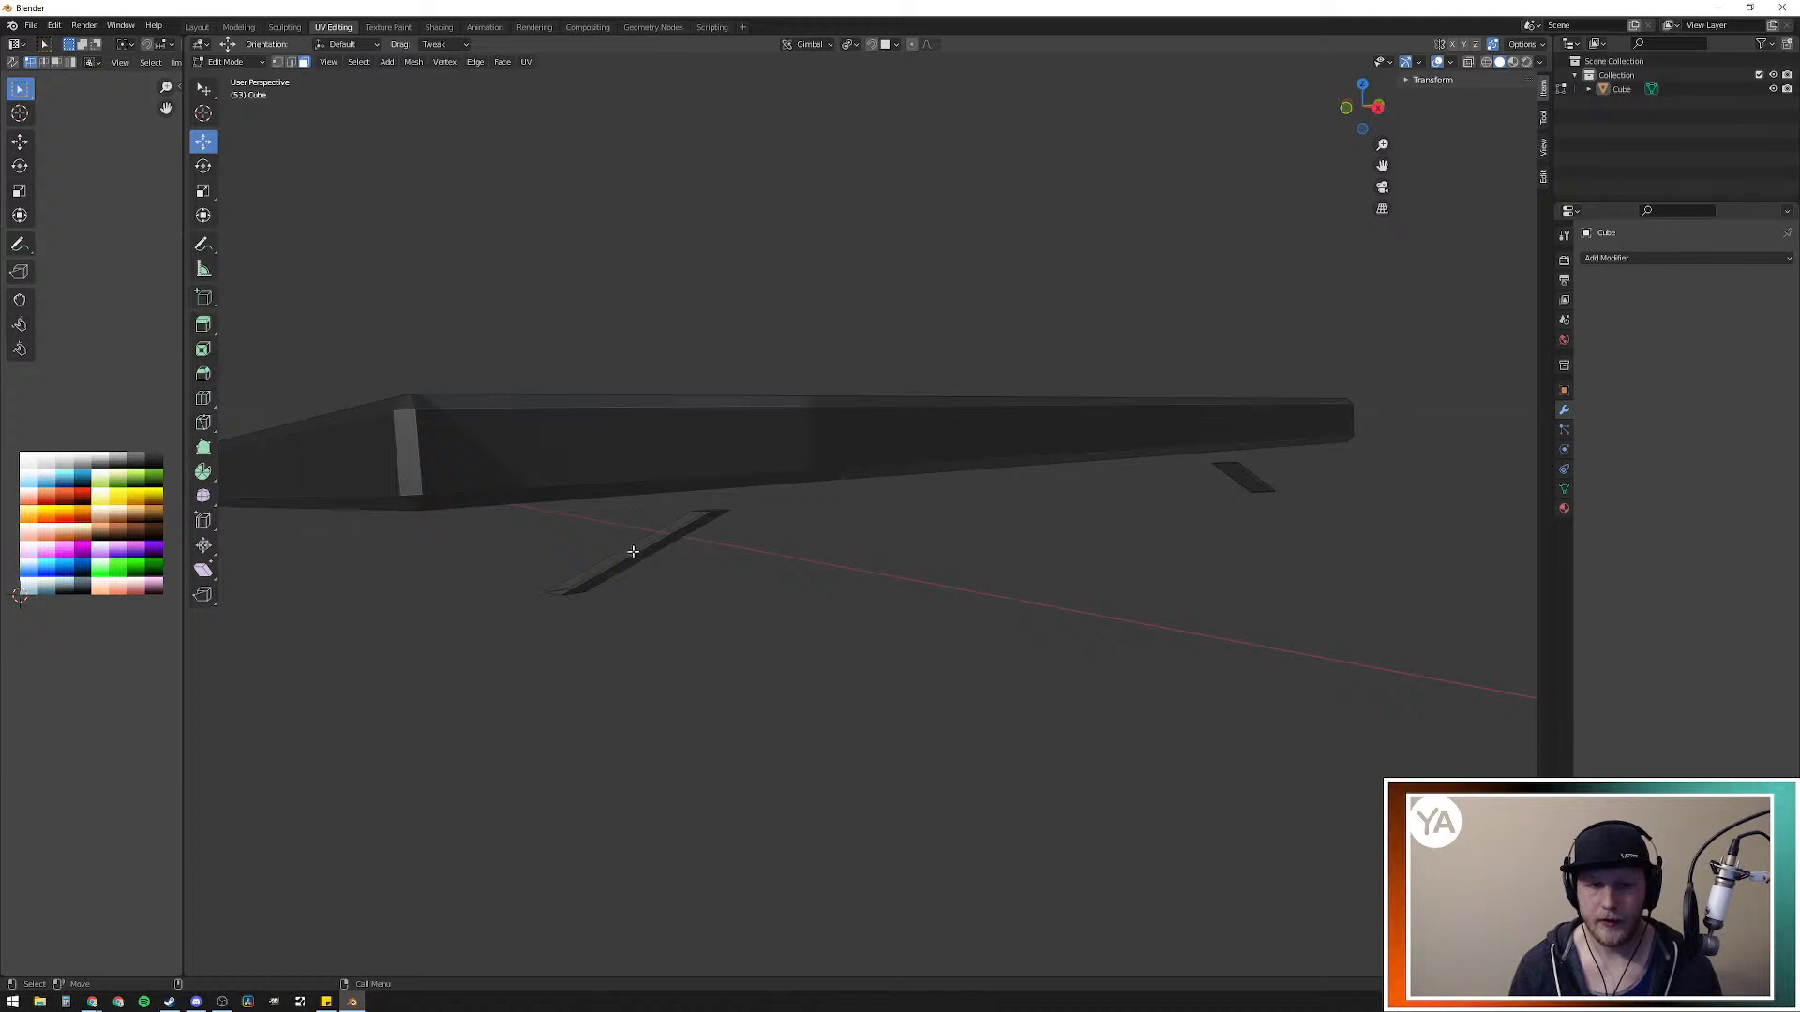
{"action": "left_click", "coordinate": [633, 549]}
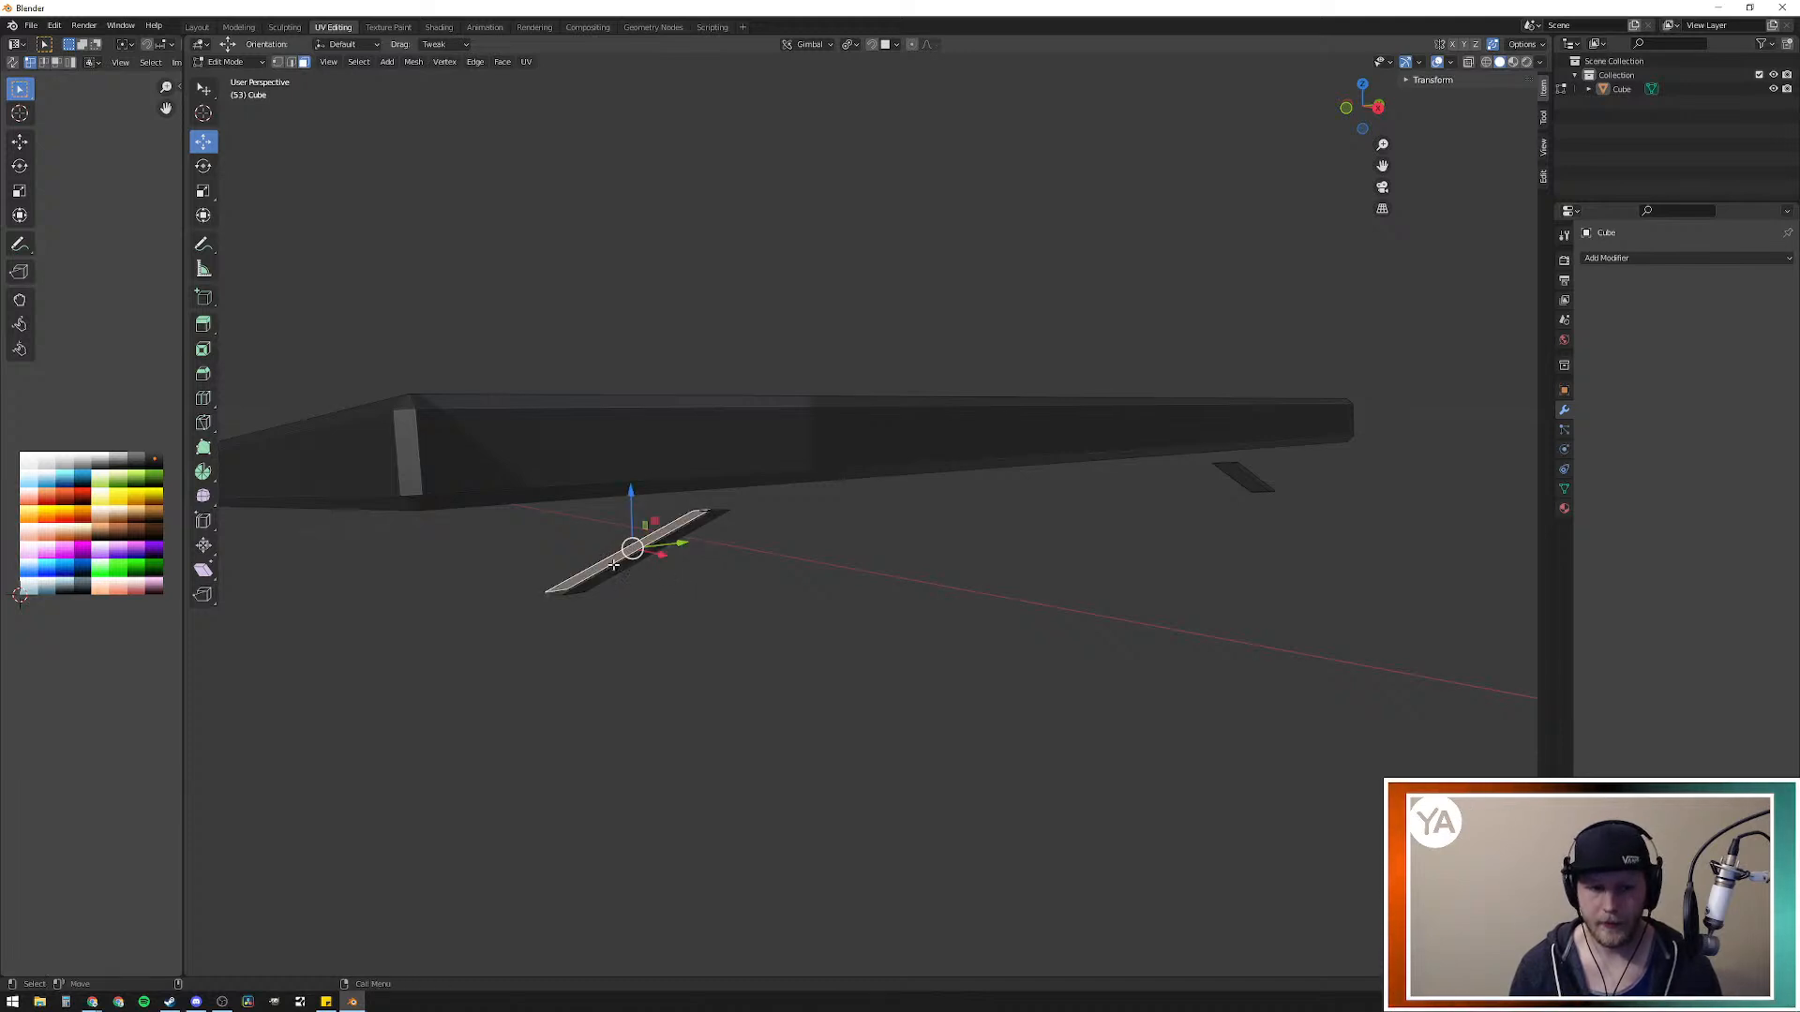
{"action": "key", "text": "l"}
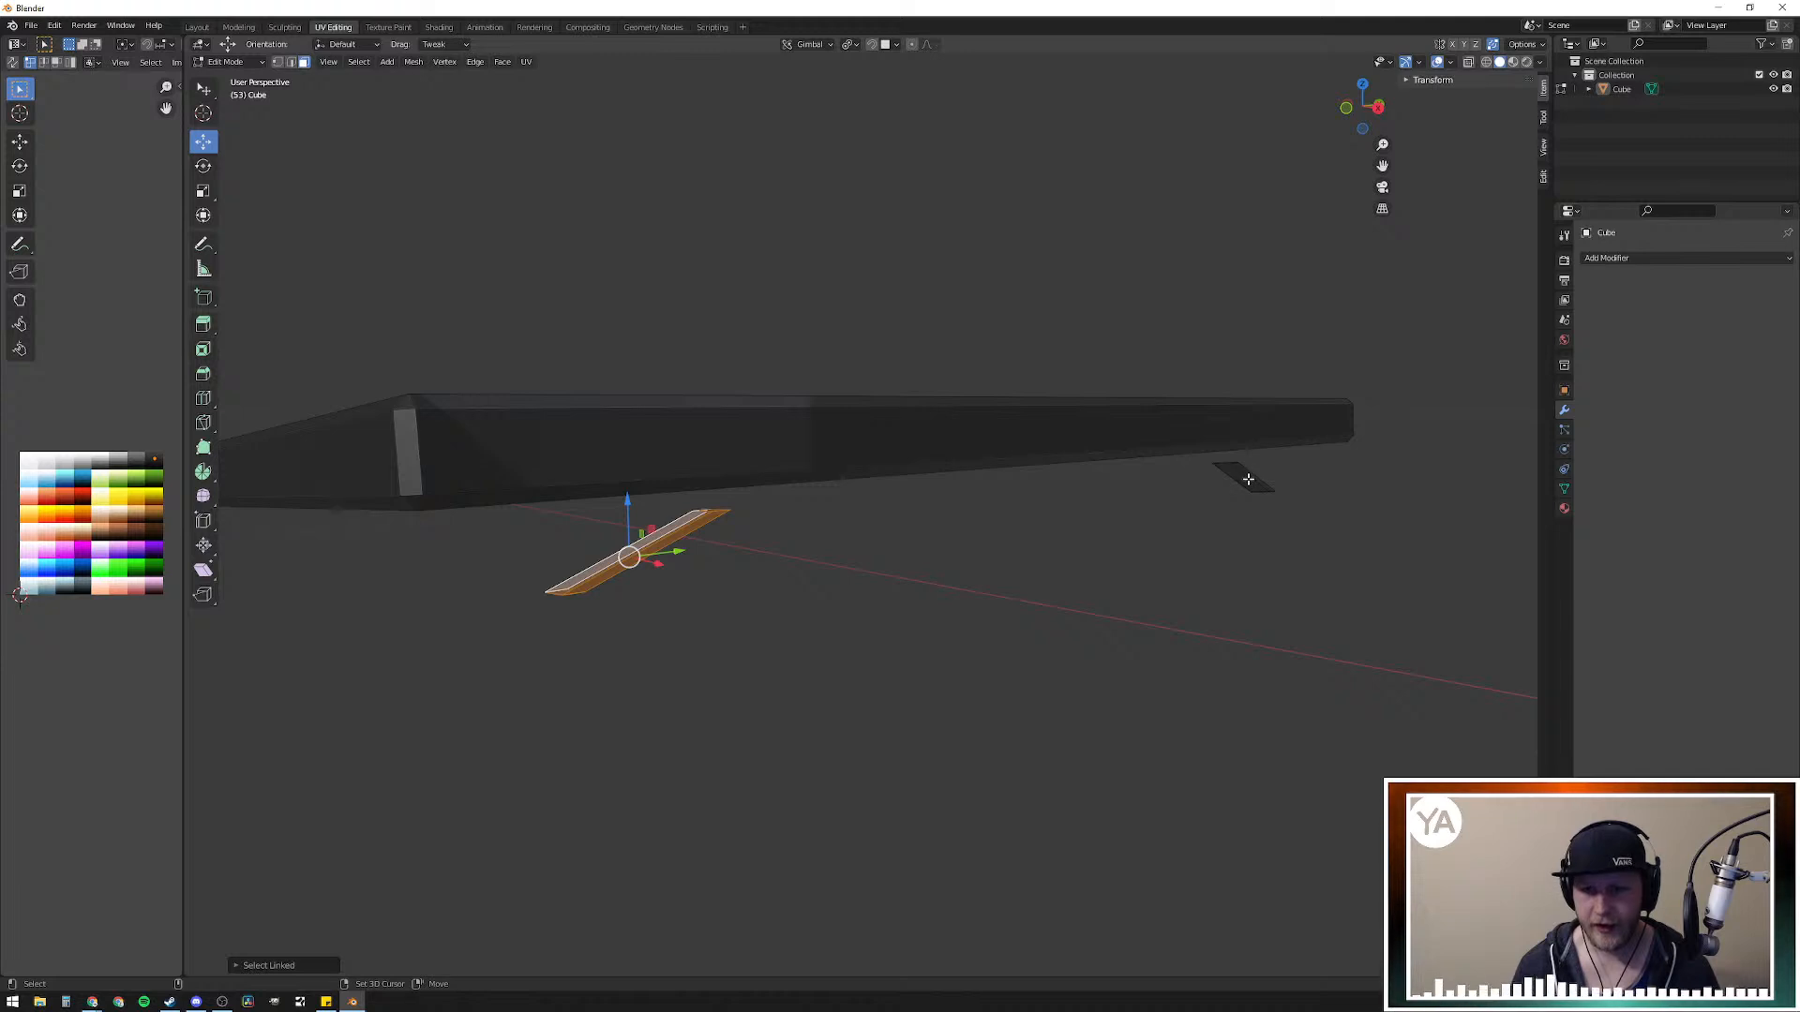
{"action": "middle_click_drag", "start_coordinate": [1246, 490], "coordinate": [1151, 497]}
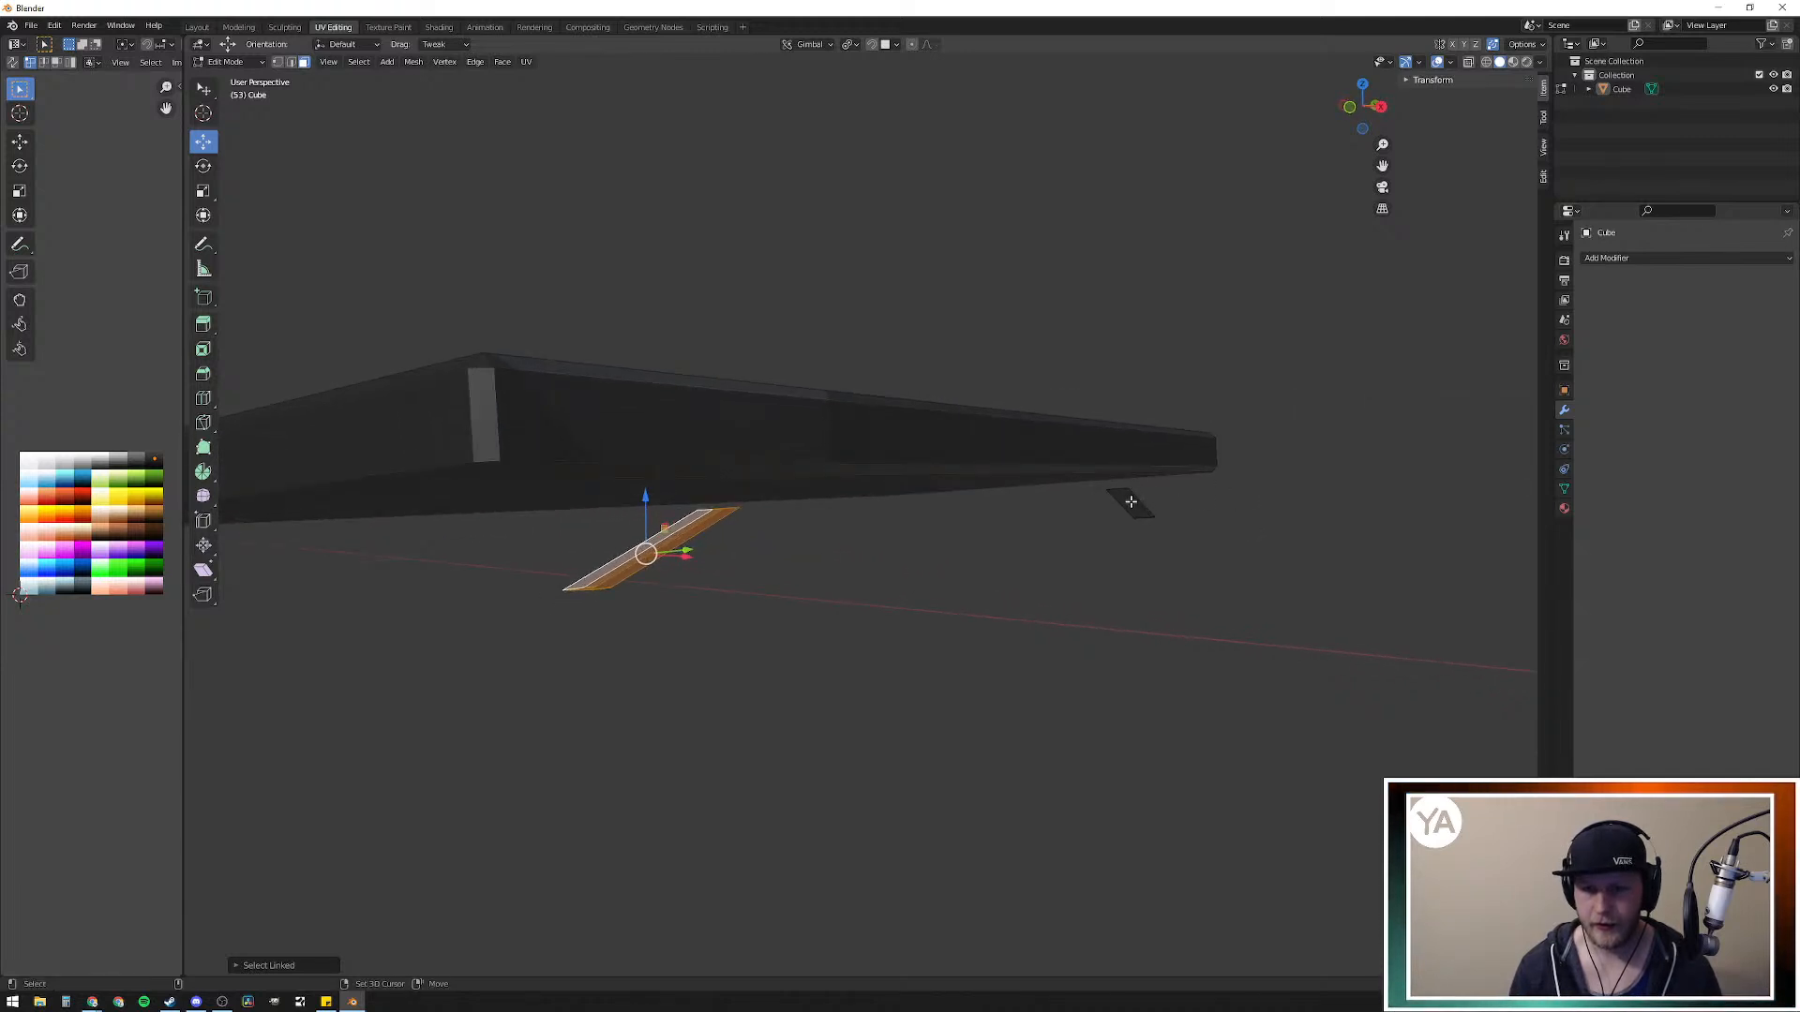
{"action": "left_click_drag", "start_coordinate": [643, 497], "coordinate": [649, 465]}
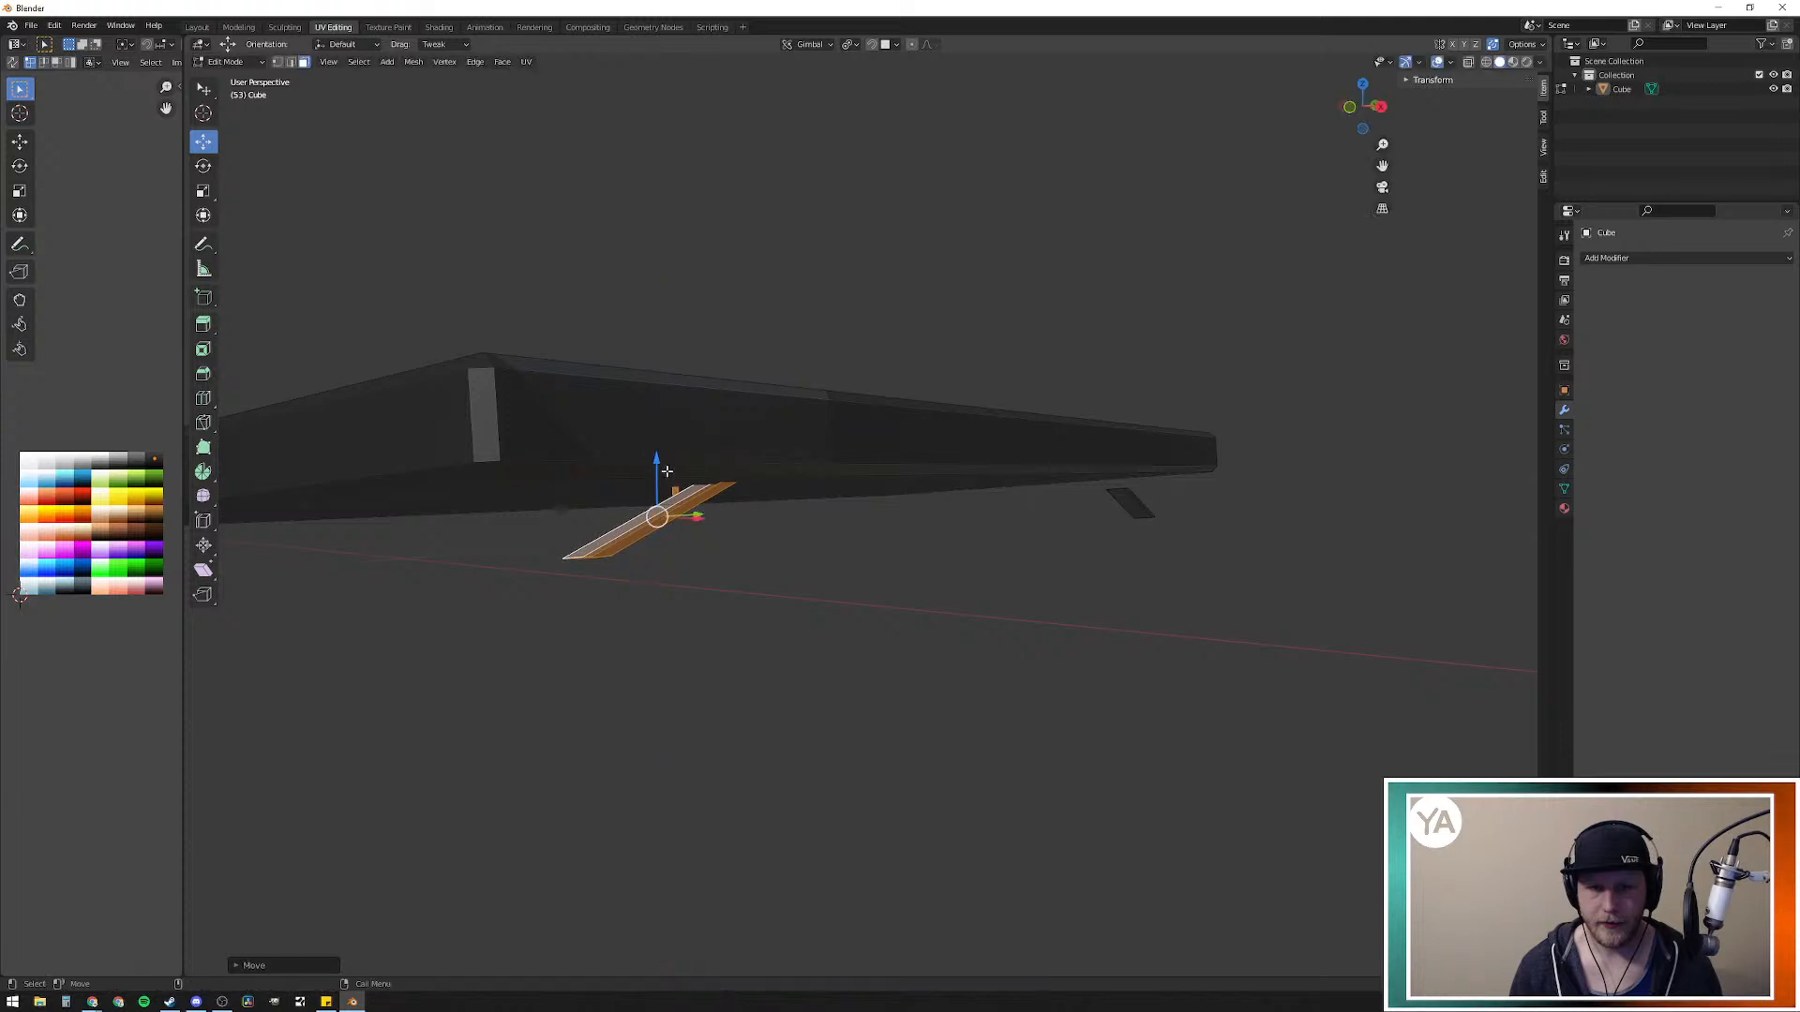
Step: Select the linked geometry of the other foot and raise it slightly along Z into the keyboard's underside
{"action": "left_click", "coordinate": [1136, 509]}
{"action": "middle_click_drag", "start_coordinate": [1136, 509], "coordinate": [1013, 610]}
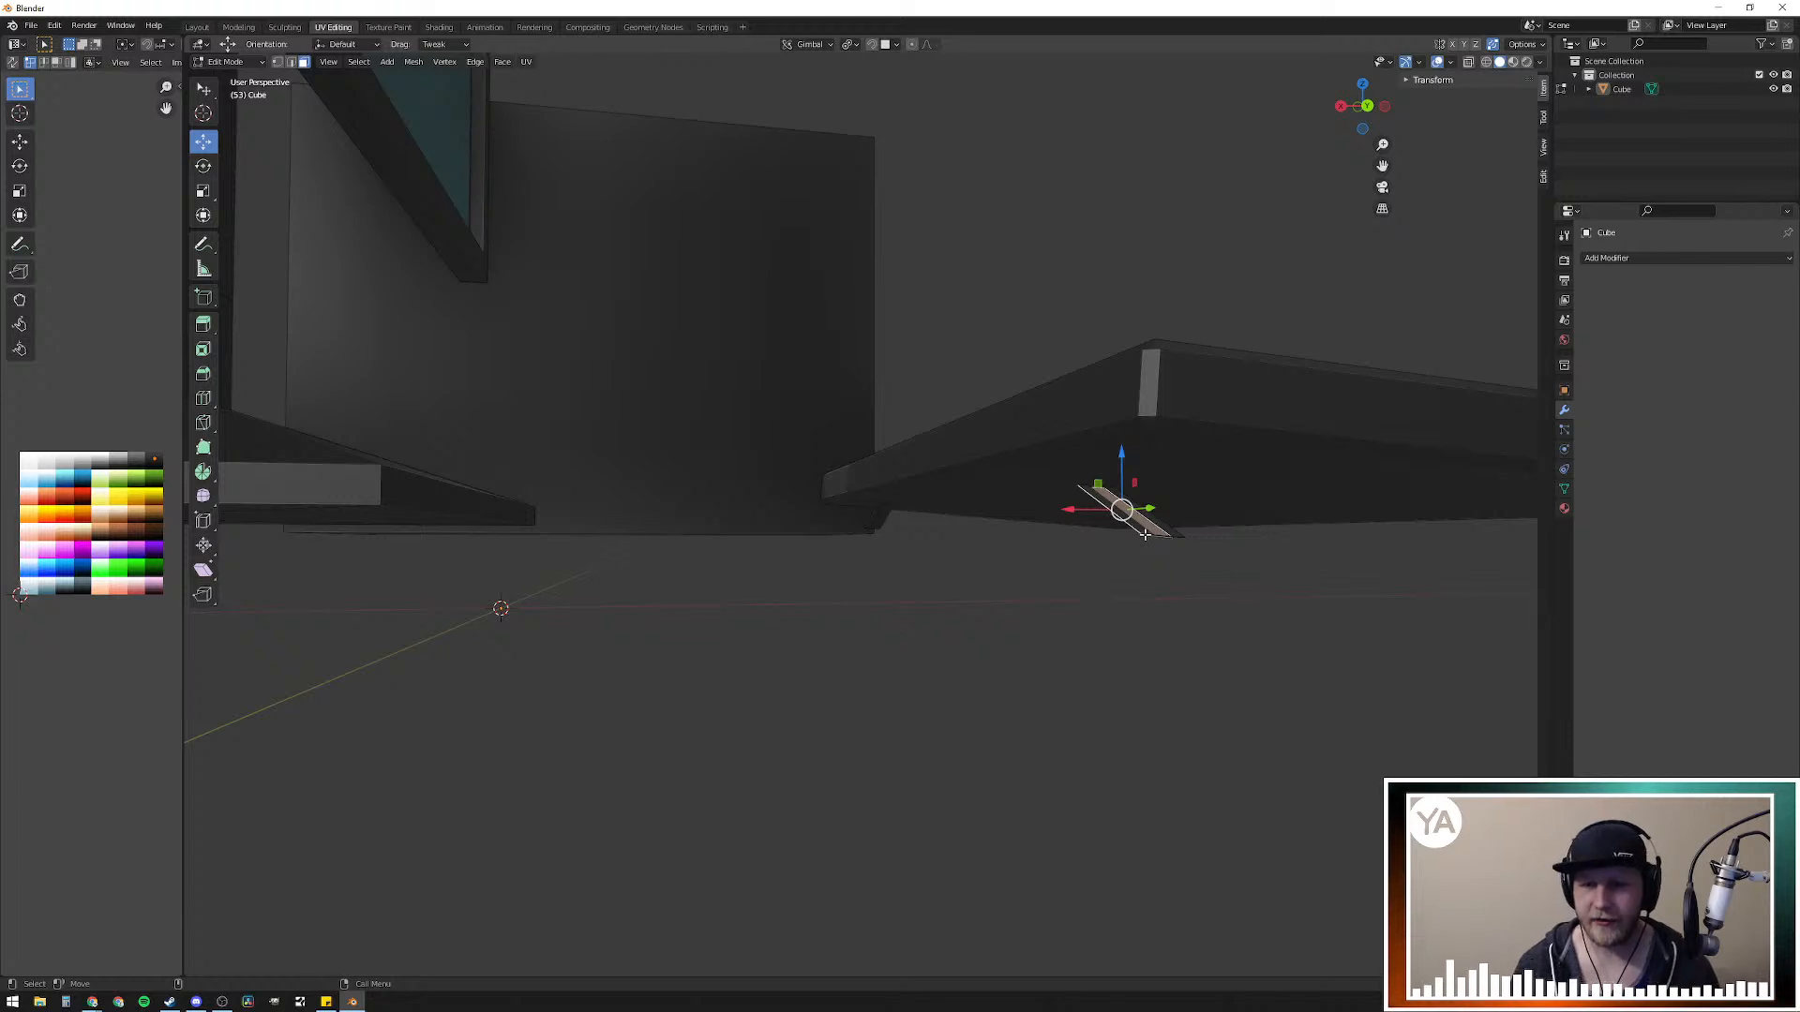
{"action": "key", "text": "l"}
{"action": "left_click_drag", "start_coordinate": [1132, 459], "coordinate": [1133, 434]}
{"action": "middle_click_drag", "start_coordinate": [959, 574], "coordinate": [942, 622]}
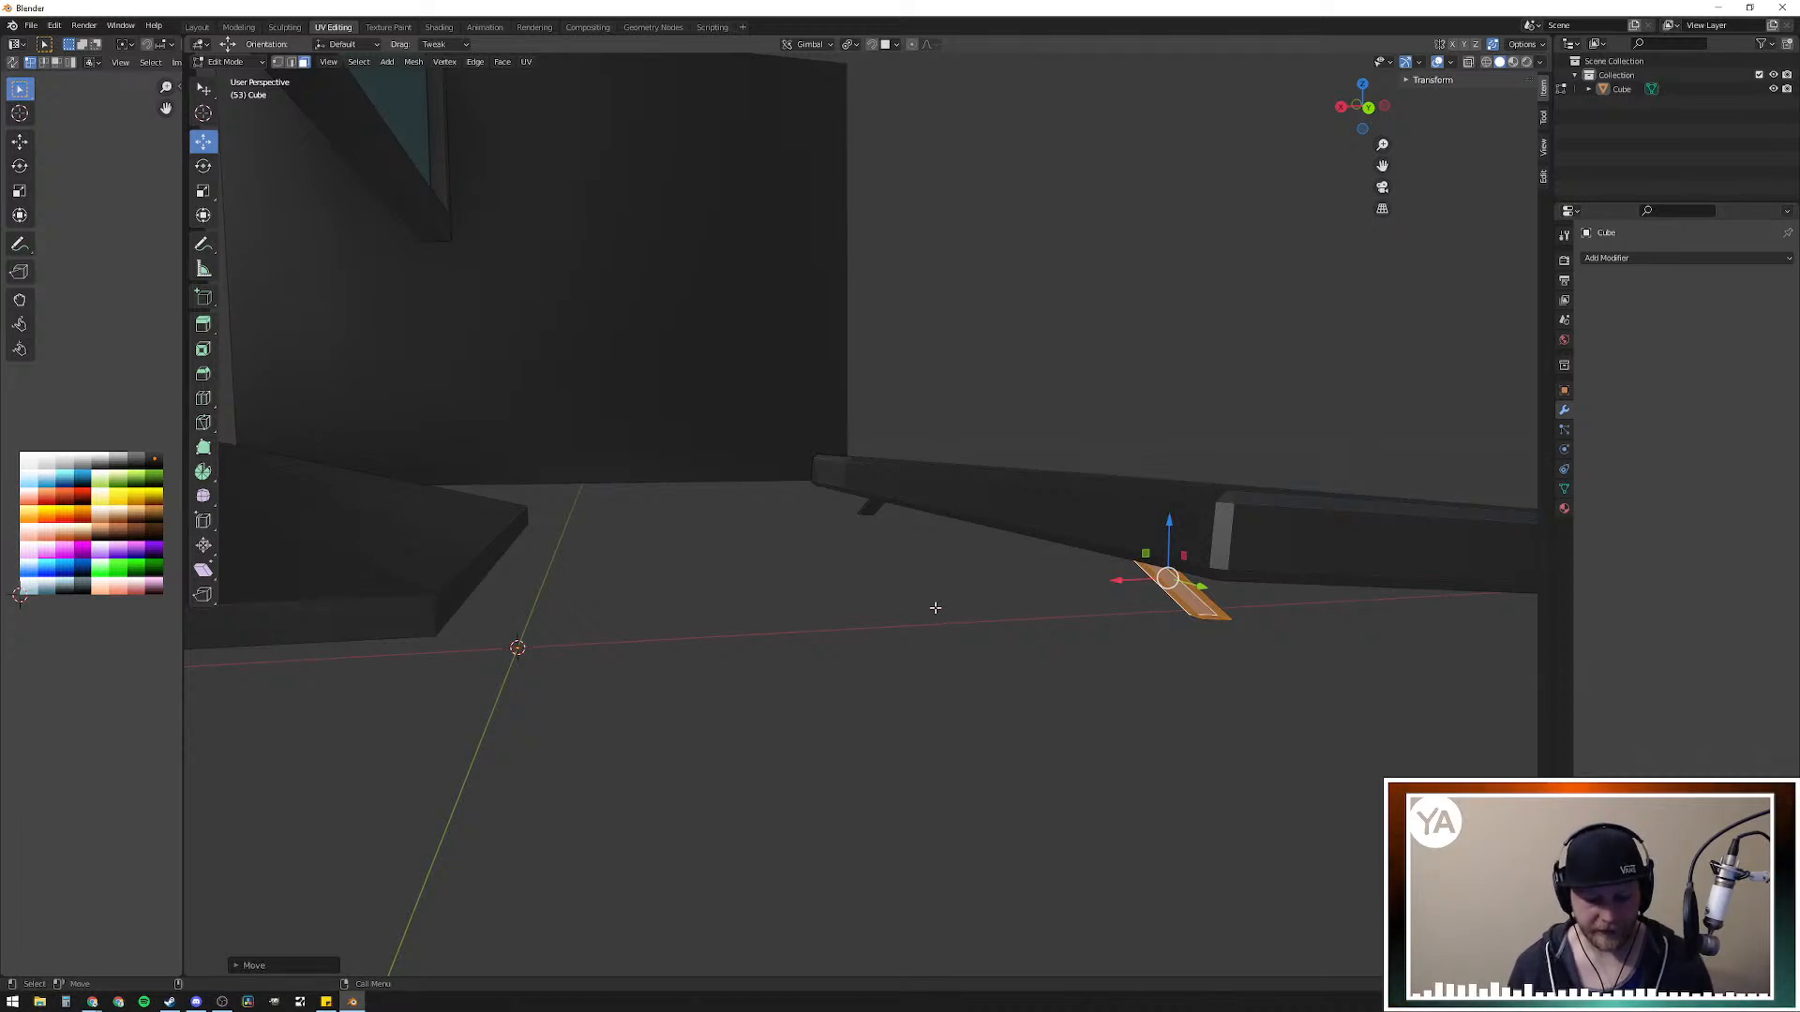
Step: Unhide all the geometry and examine how the keyboard's feet sit against the desktop
{"action": "key", "text": "alt+h"}
{"action": "middle_click_drag", "start_coordinate": [940, 617], "coordinate": [1088, 741]}
{"action": "scroll", "coordinate": [744, 647], "scroll_direction": "down", "scroll_amount": 5}
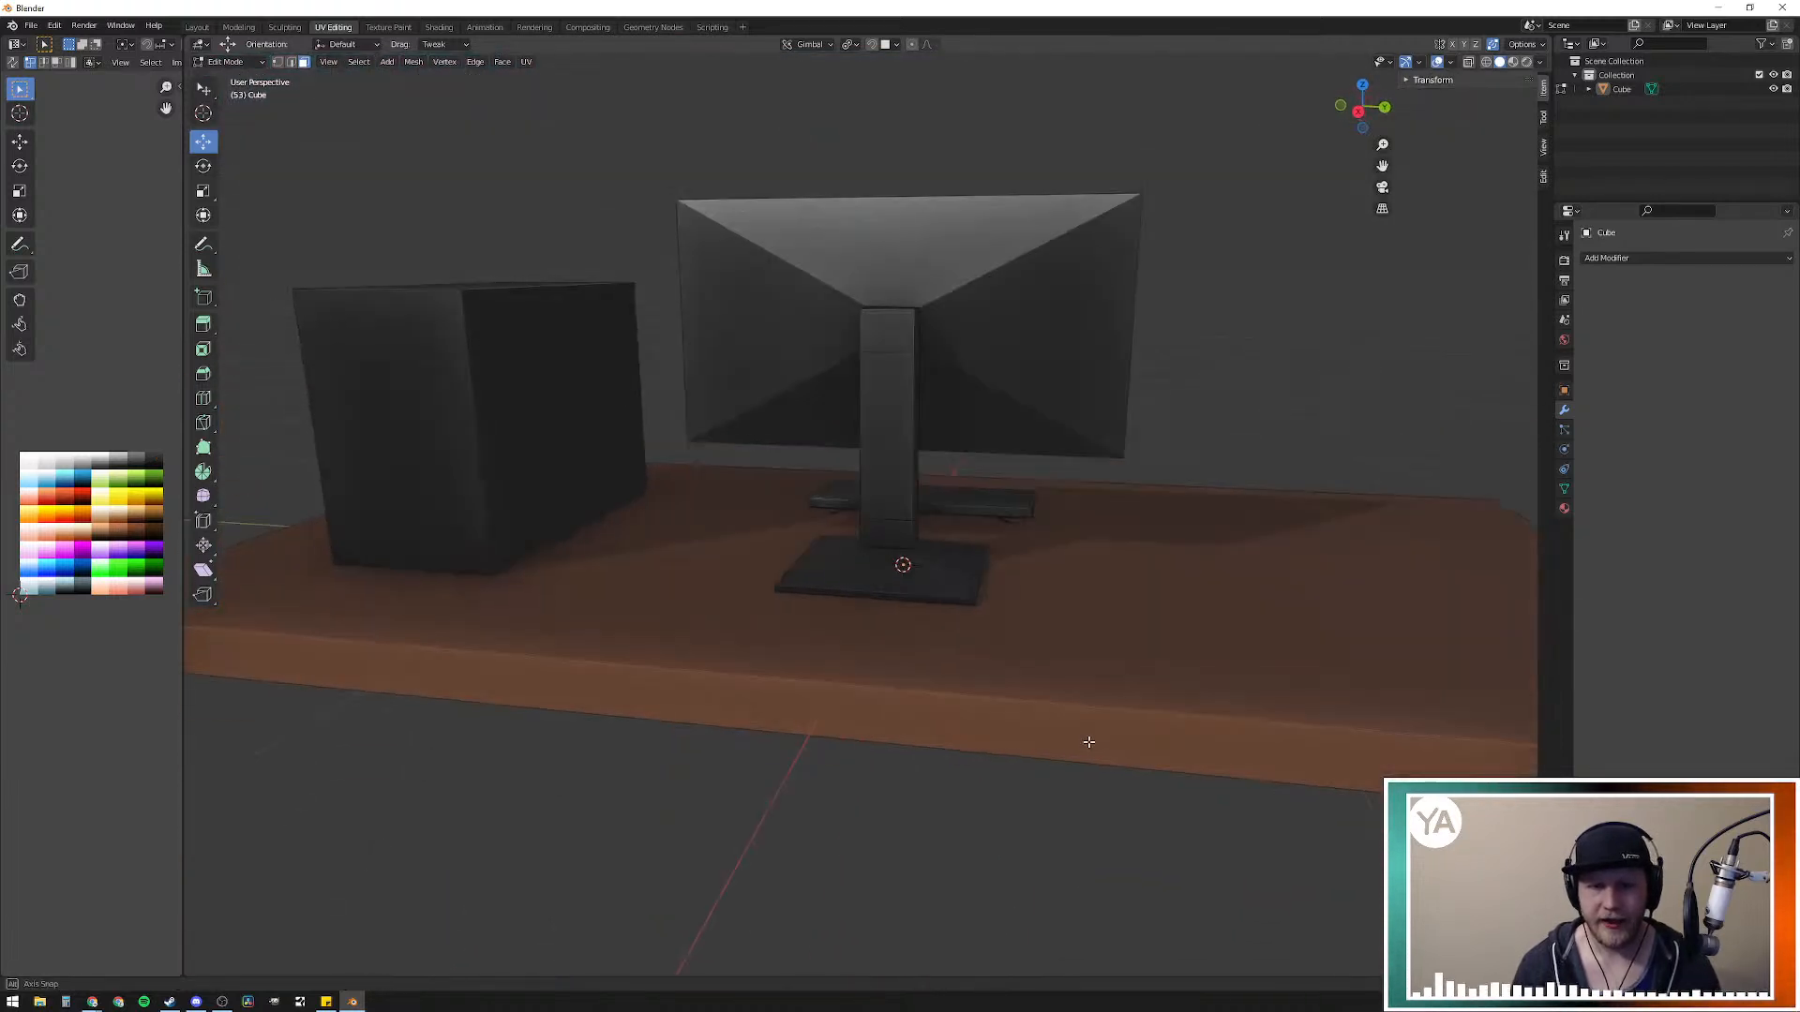
{"action": "scroll", "coordinate": [1088, 740], "scroll_direction": "up", "scroll_amount": 12}
{"action": "middle_click_drag", "start_coordinate": [910, 643], "coordinate": [942, 618]}
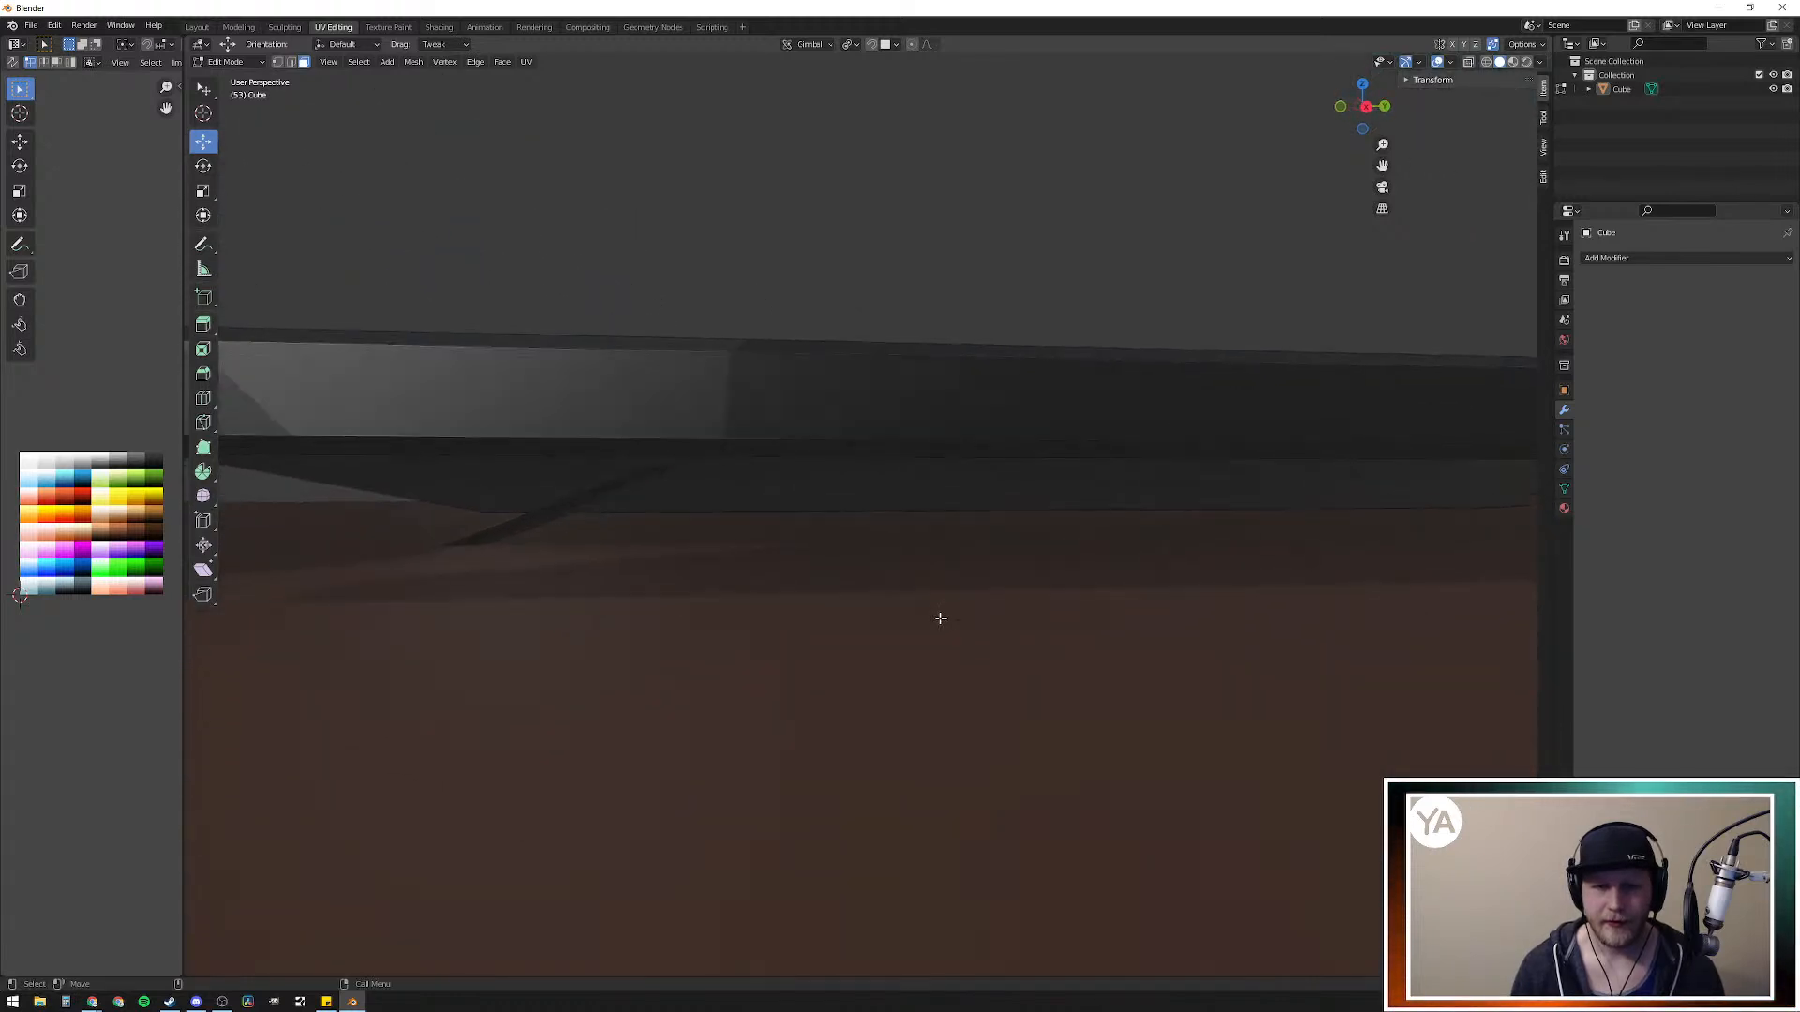
Step: Undo the unhiding and the upward moves of both keyboard feet, restoring the earlier edge selection
{"action": "left_click", "coordinate": [601, 496]}
{"action": "key", "text": "ctrl+z"}
{"action": "key", "text": "ctrl+z"}
{"action": "key", "text": "ctrl+z"}
{"action": "key", "text": "ctrl+z"}
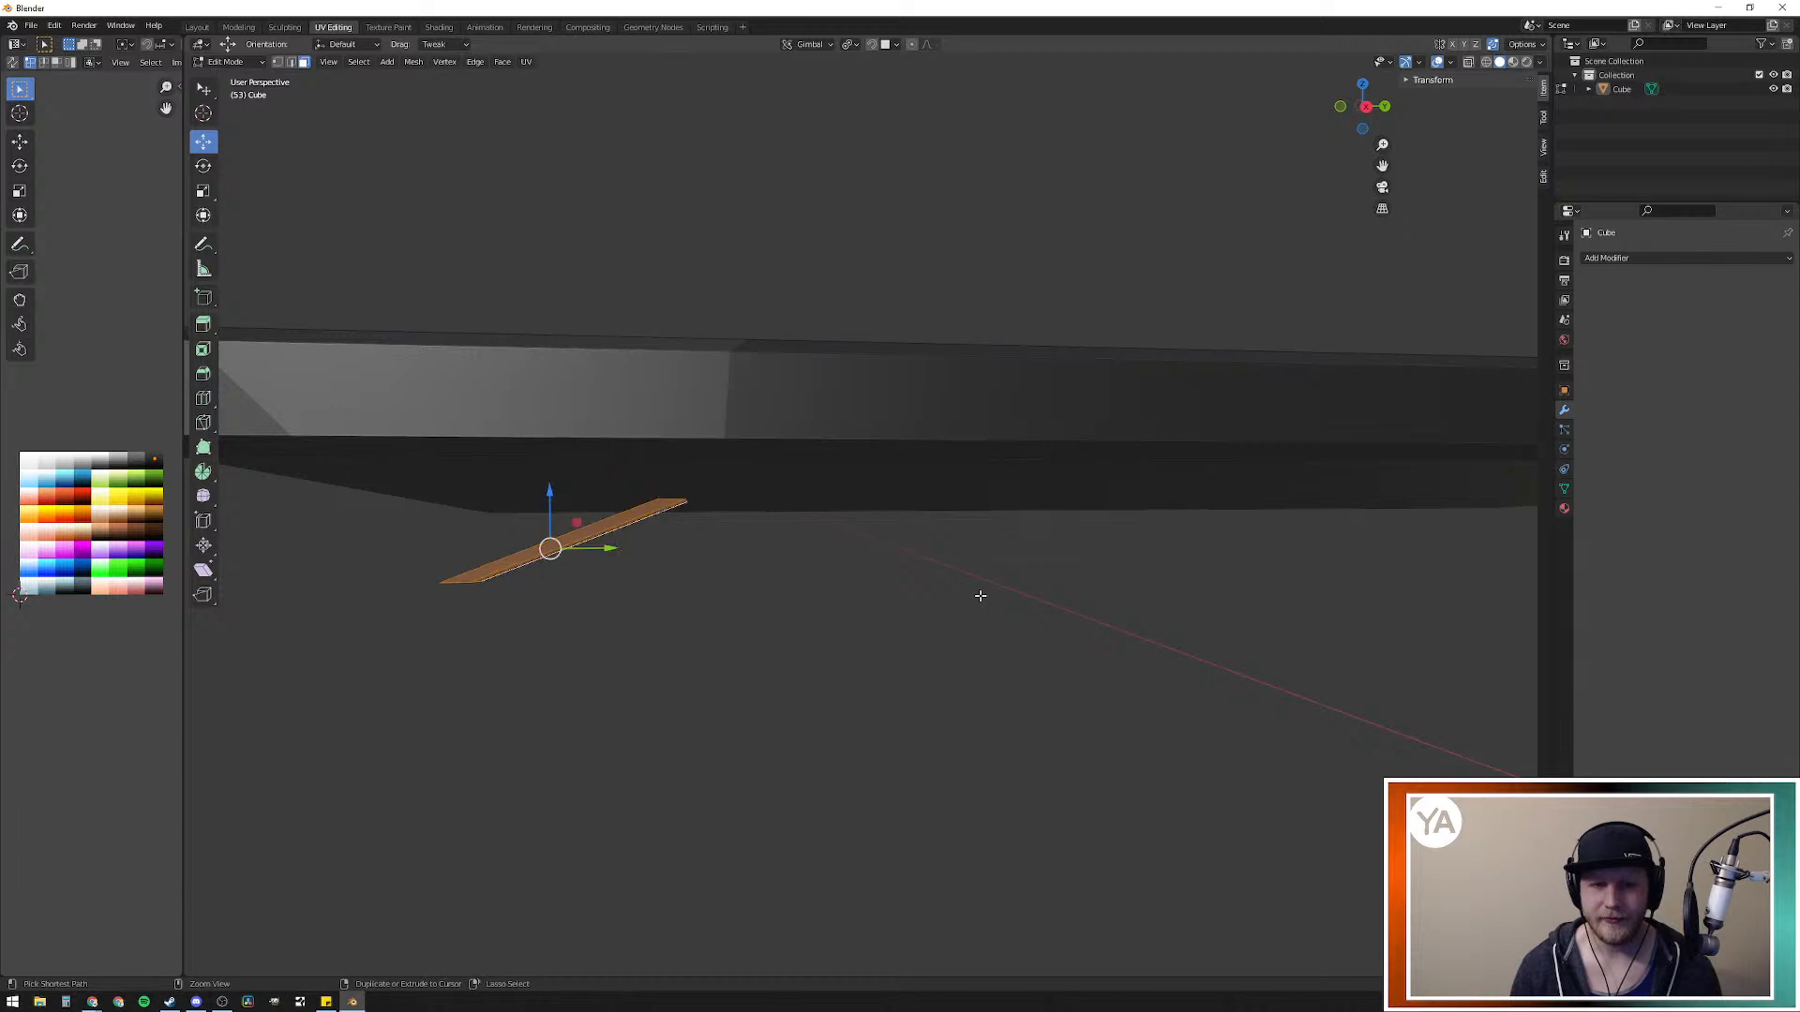
{"action": "middle_click_drag", "start_coordinate": [985, 598], "coordinate": [1121, 610]}
{"action": "left_click", "coordinate": [1065, 591]}
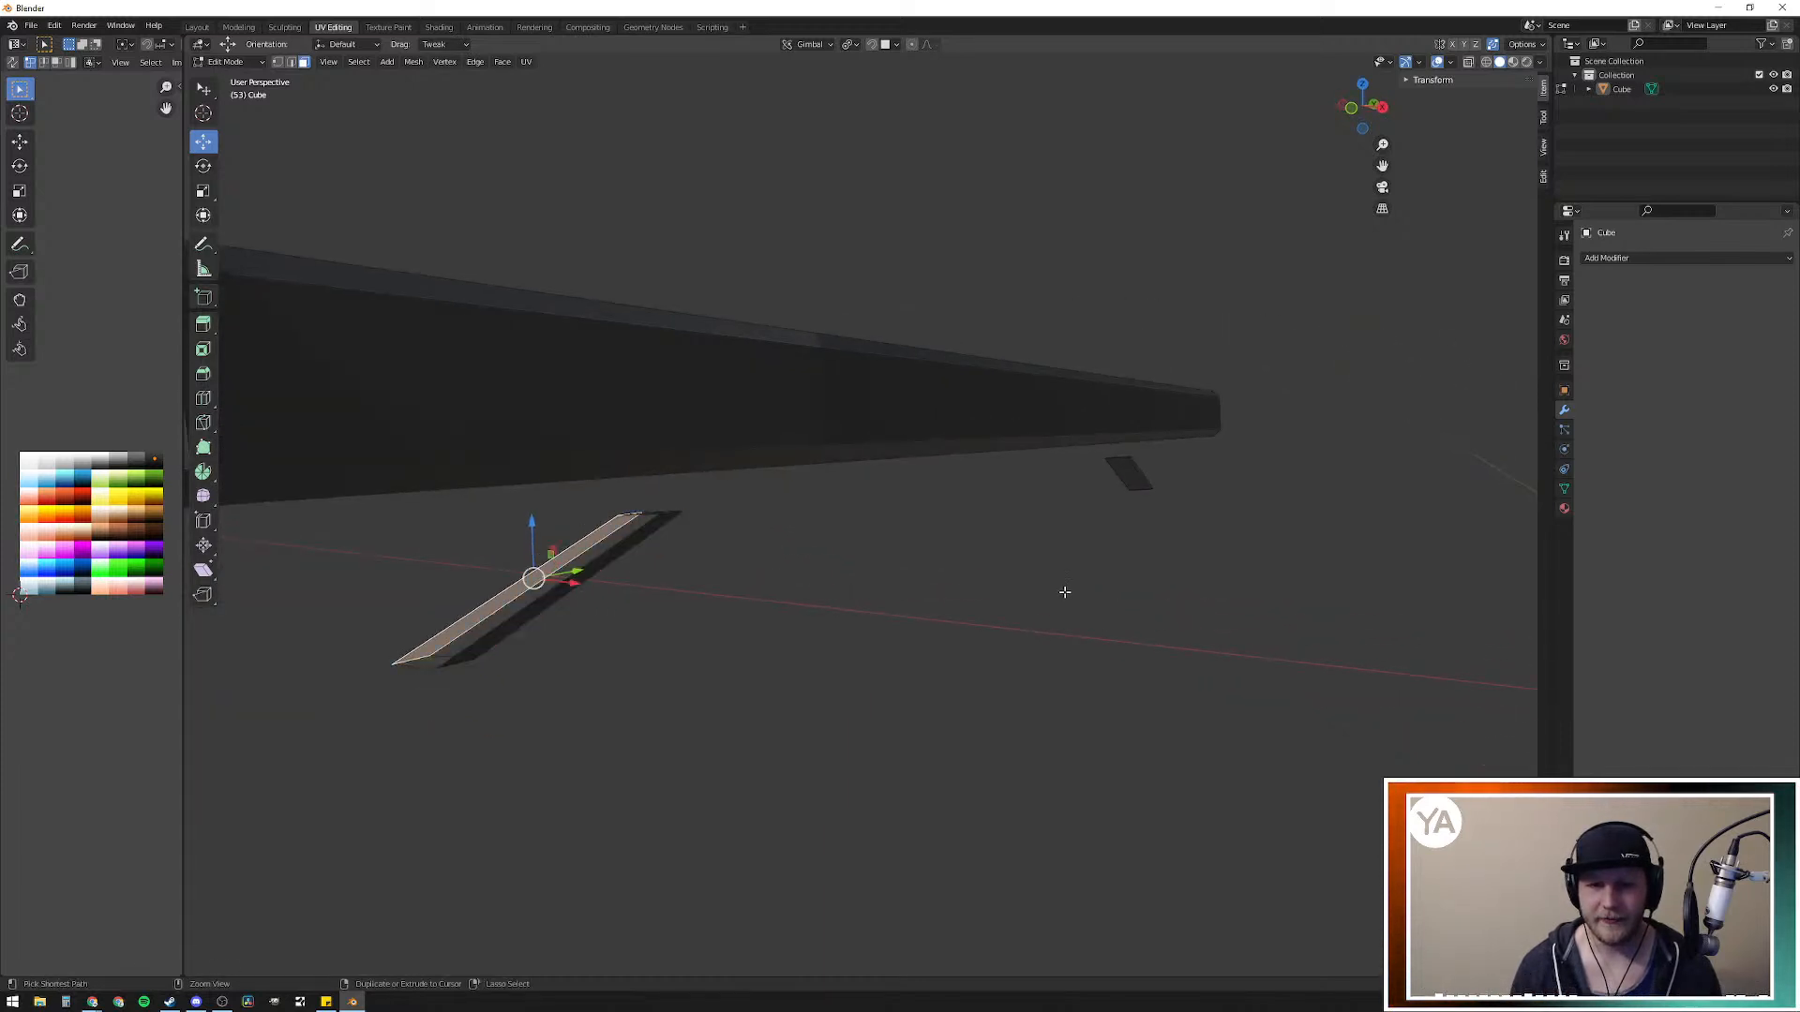
{"action": "key", "text": "ctrl+z"}
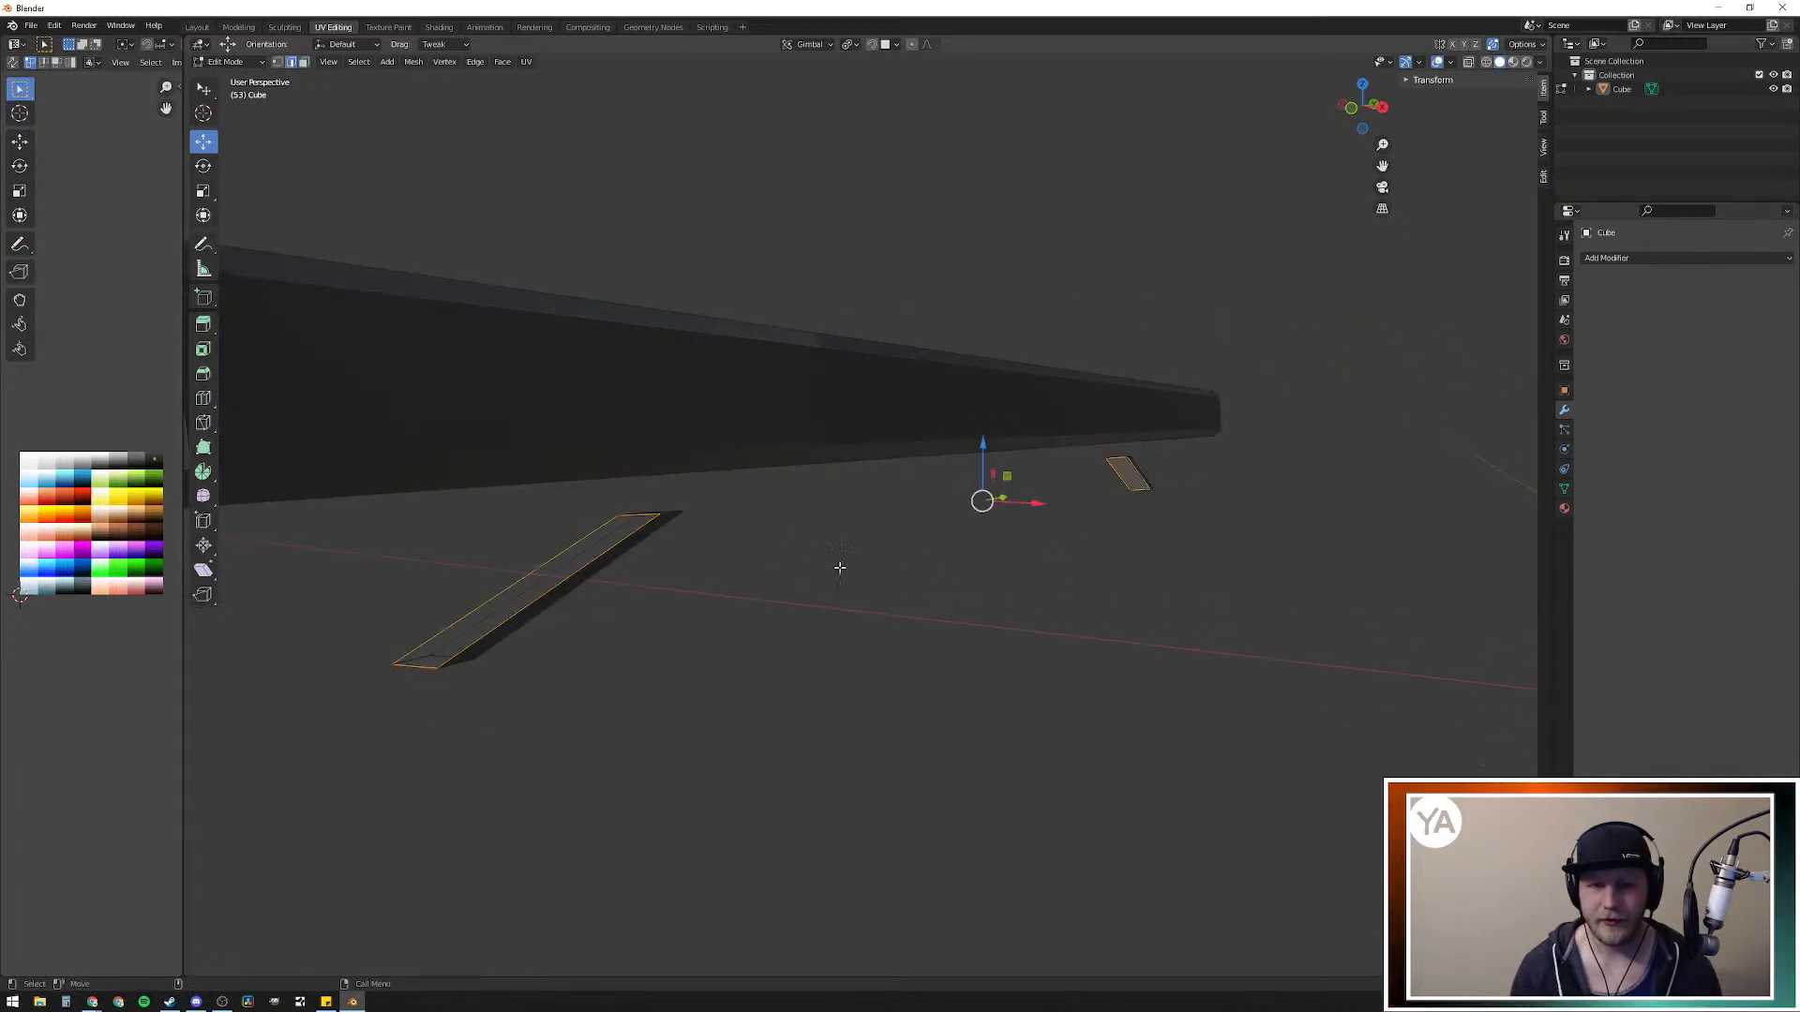
Step: Select all linked geometry of one foot and move it up along Z, well clear of the keyboard
{"action": "left_click", "coordinate": [566, 564]}
{"action": "key", "text": "ctrl+l"}
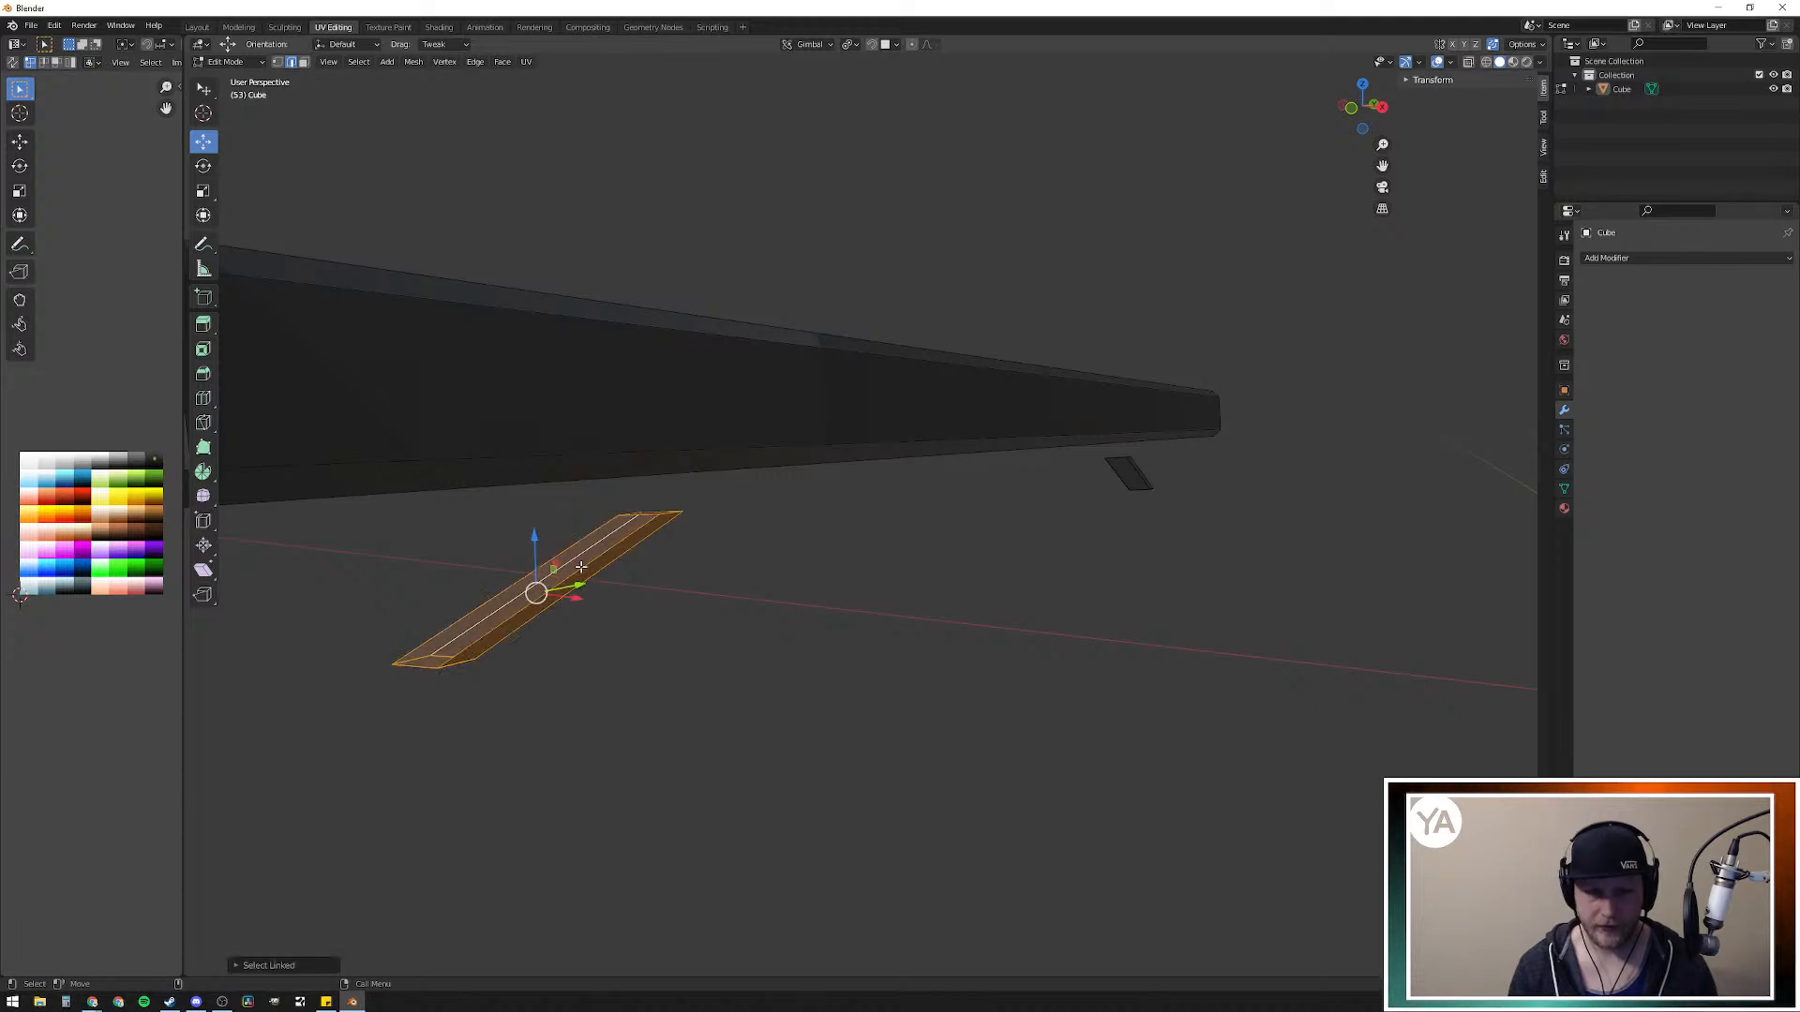
{"action": "key", "text": "x"}
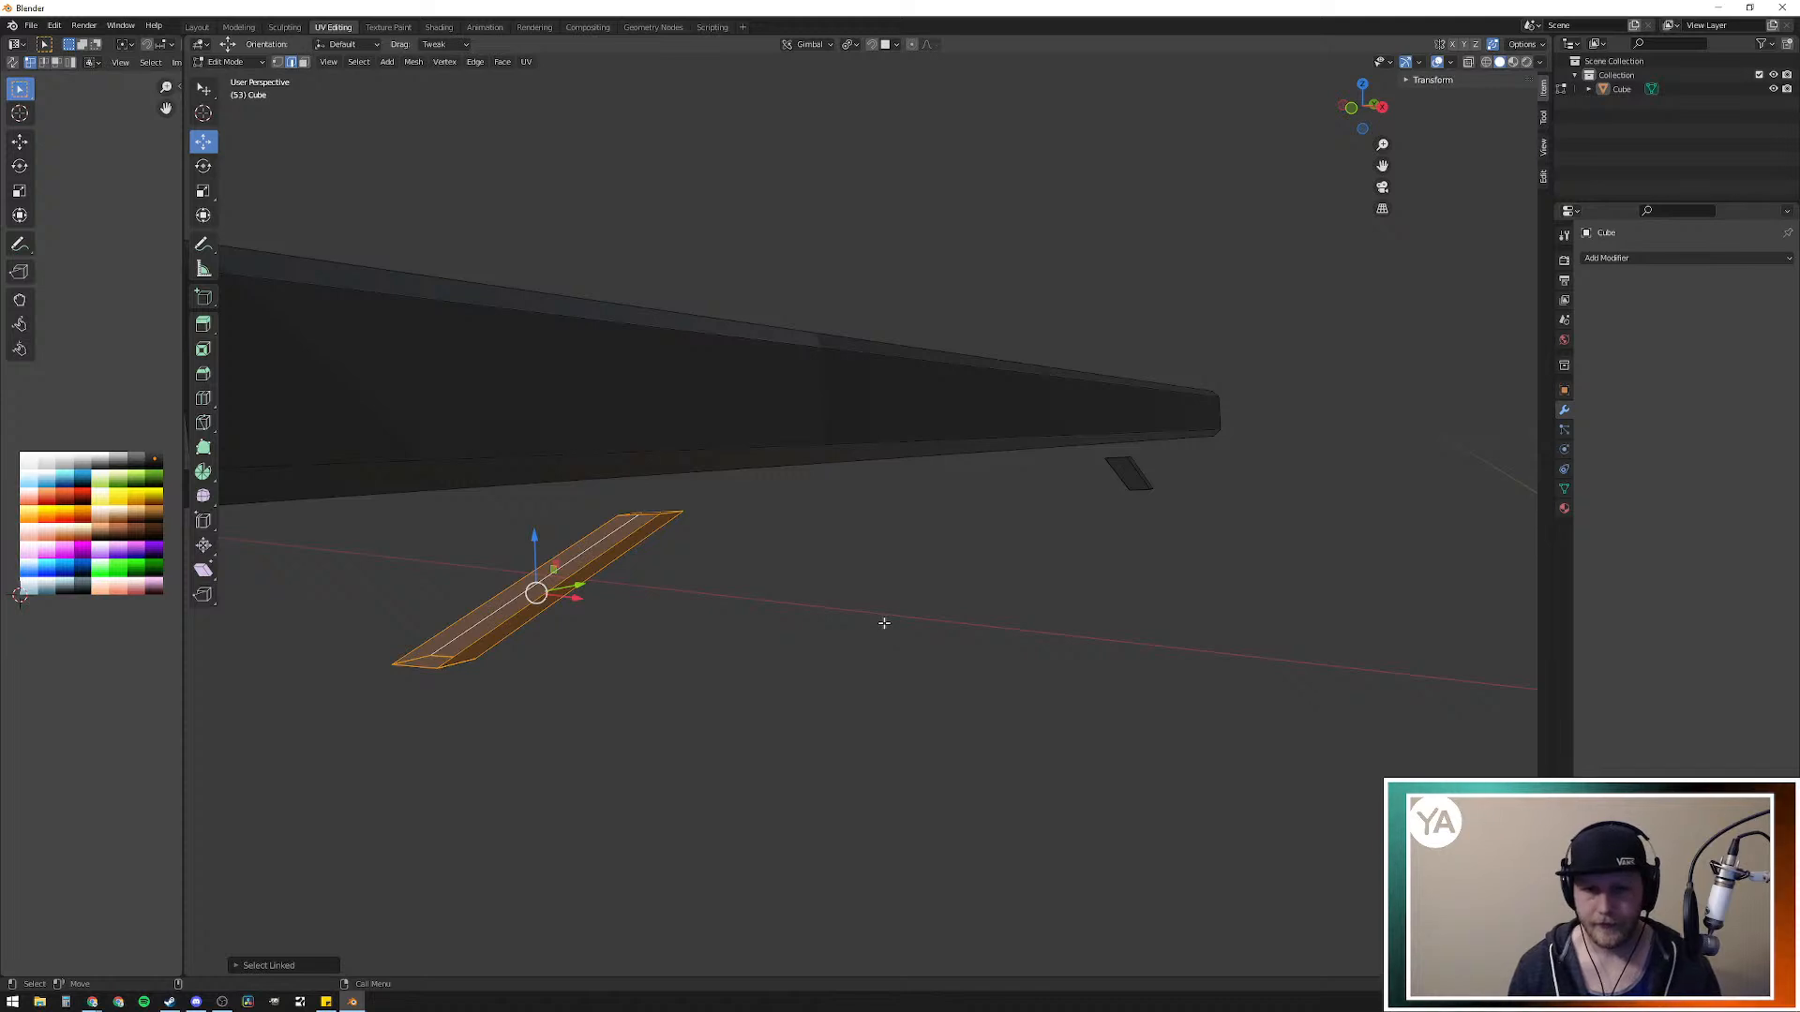
{"action": "left_click_drag", "start_coordinate": [532, 553], "coordinate": [562, 37]}
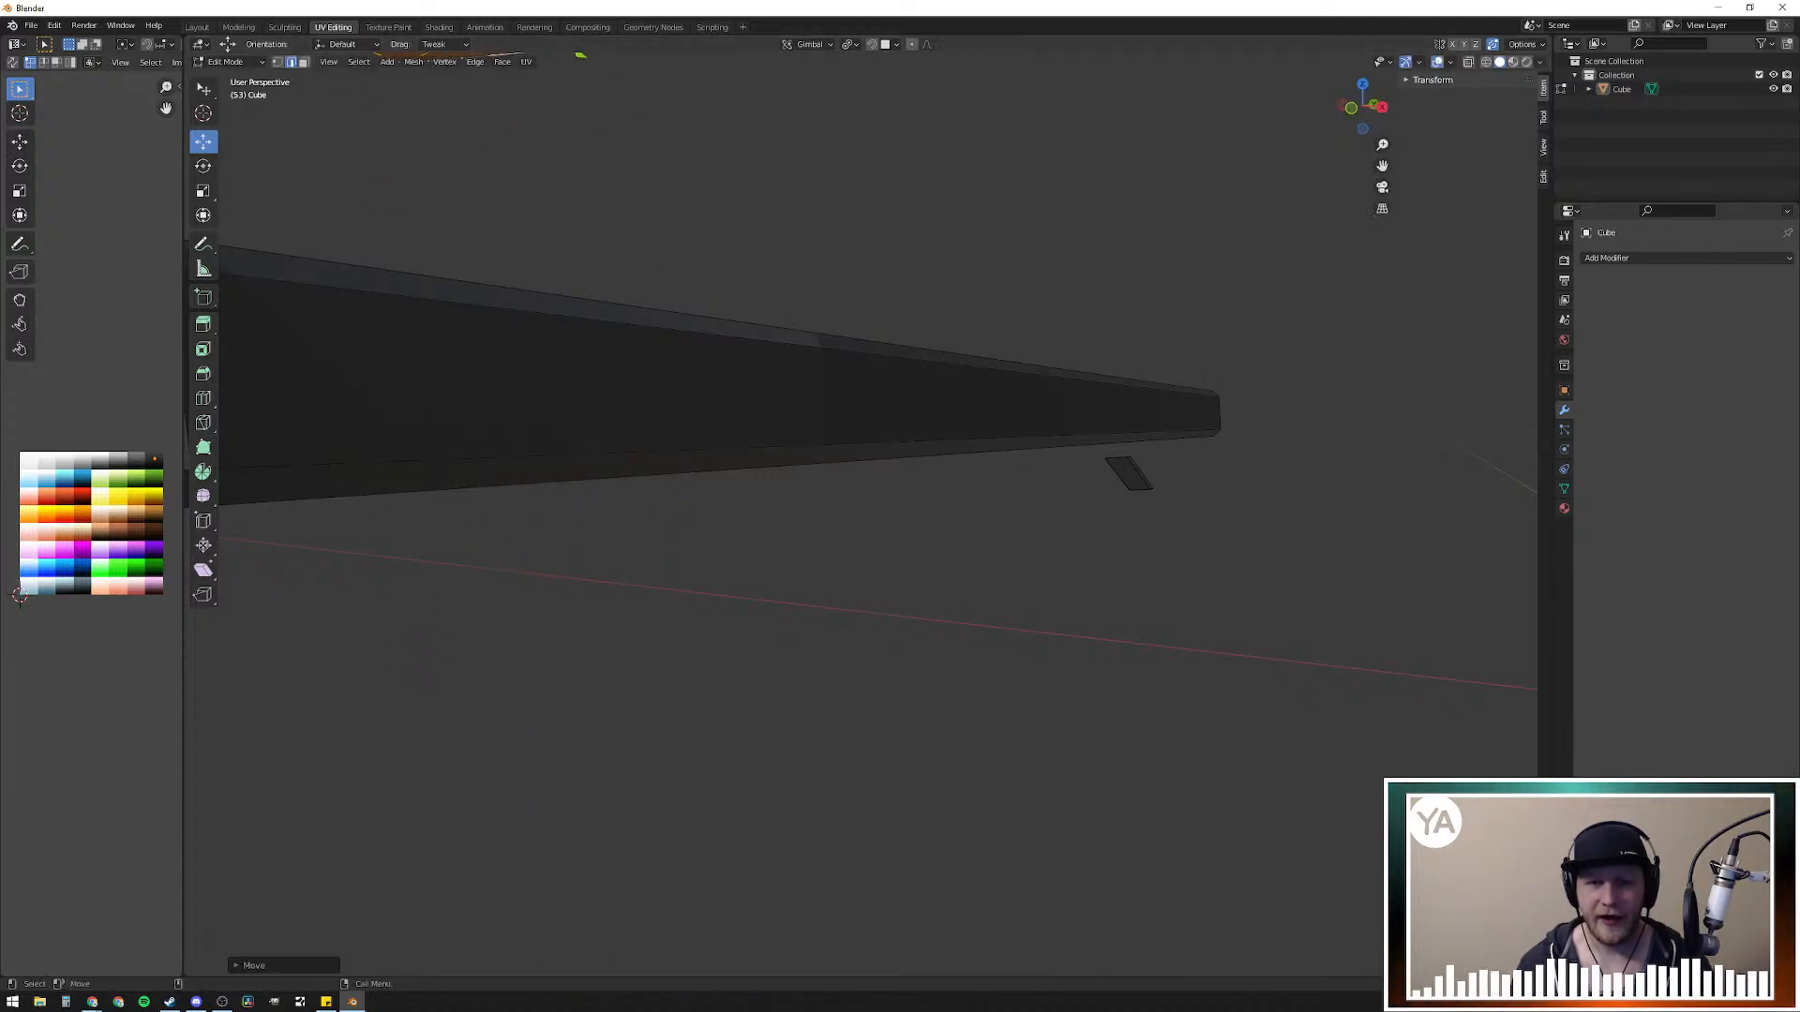
Step: Raise the remaining foot along Z above the keyboard, level with the first one
{"action": "middle_click_drag", "start_coordinate": [1021, 468], "coordinate": [1083, 574]}
{"action": "double_click", "coordinate": [1110, 542]}
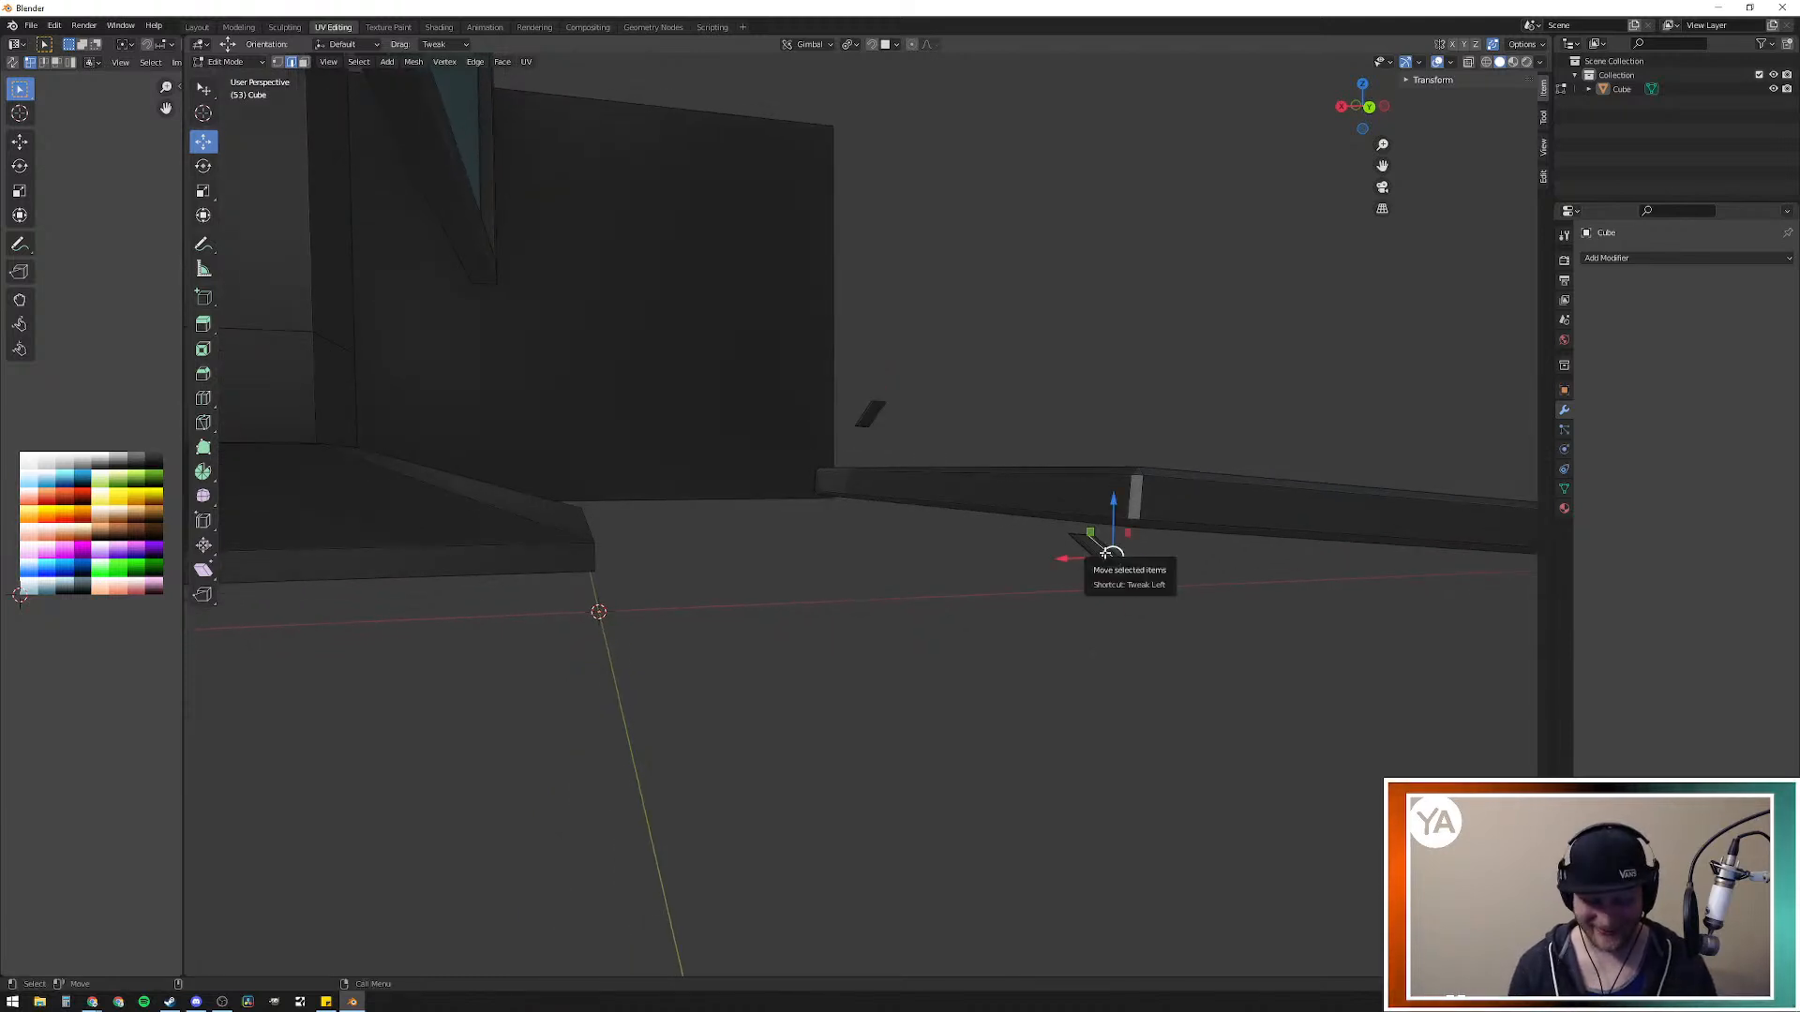
{"action": "left_click_drag", "start_coordinate": [1109, 506], "coordinate": [1110, 315]}
{"action": "middle_click_drag", "start_coordinate": [1110, 315], "coordinate": [931, 467]}
Step: Try to move the selected part of the raised foot freely, and undo the change
{"action": "key", "text": "g"}
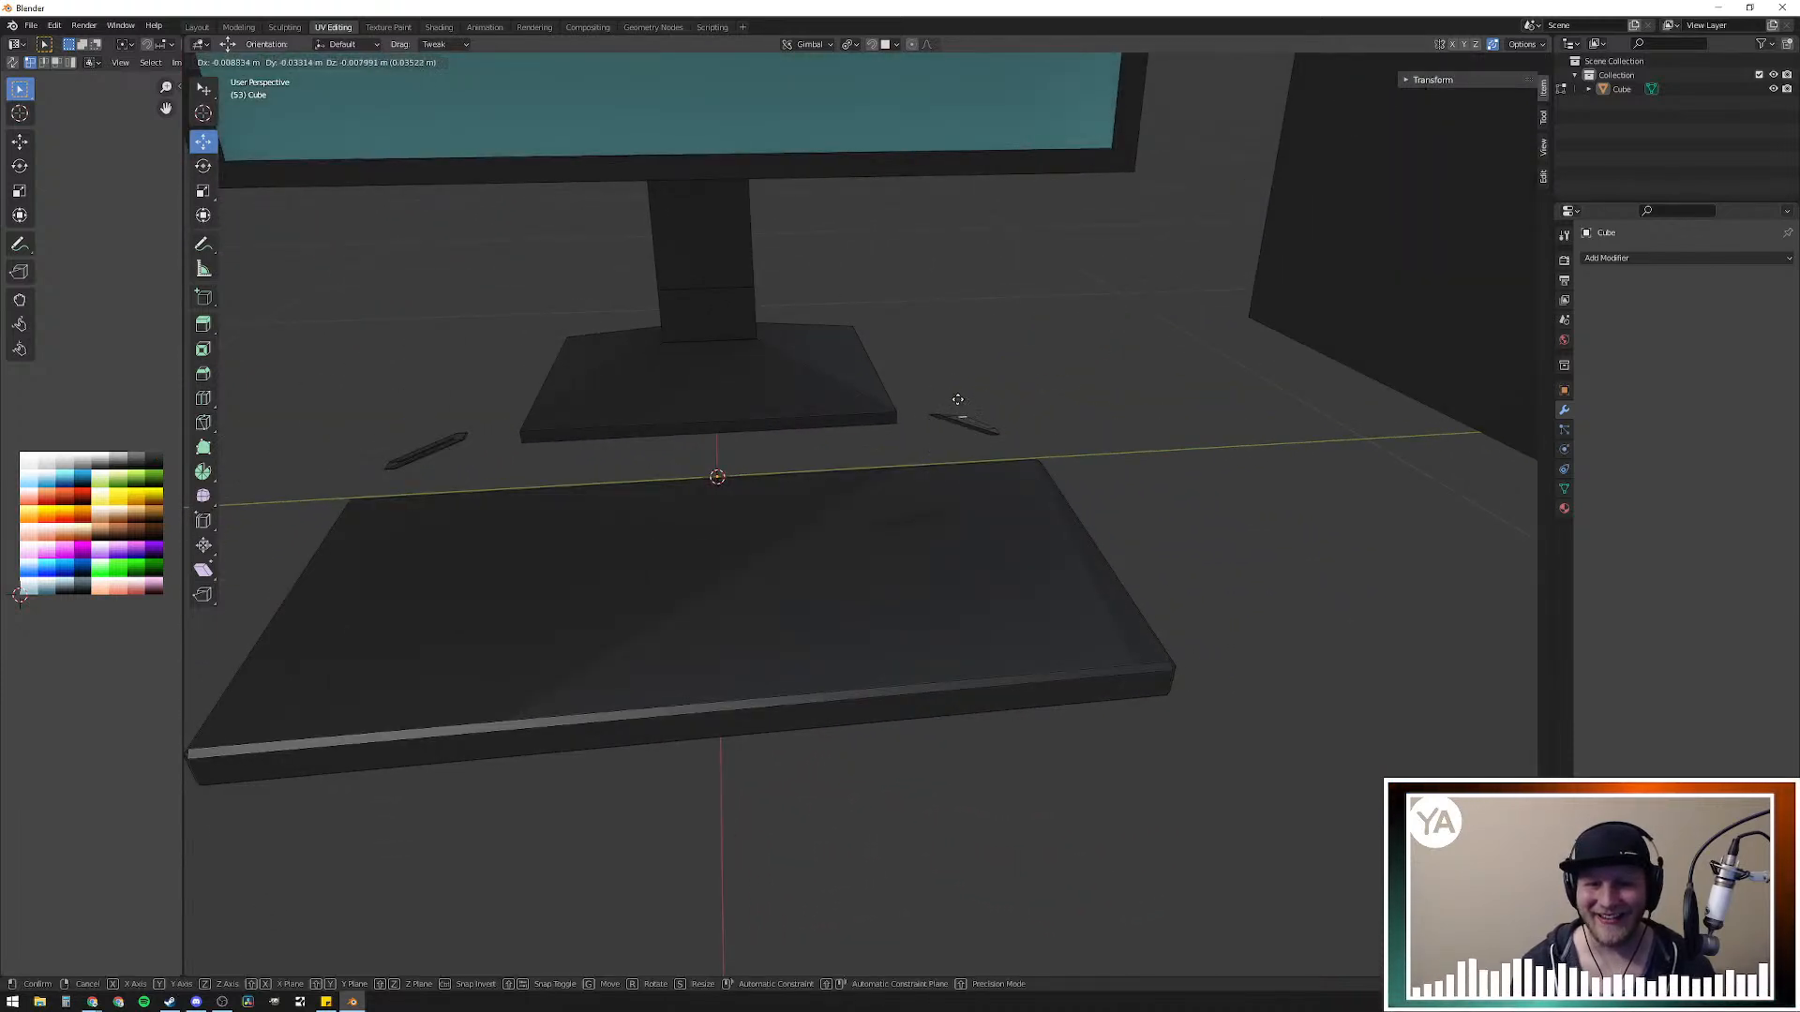
{"action": "left_click", "coordinate": [956, 402]}
{"action": "right_click", "coordinate": [973, 379]}
{"action": "left_click", "coordinate": [1114, 372]}
{"action": "key", "text": "ctrl+z"}
{"action": "key", "text": "ctrl+z"}
Step: Select the raised keyboard foot nearest the PC case and delete its geometry
{"action": "left_click", "coordinate": [1096, 404]}
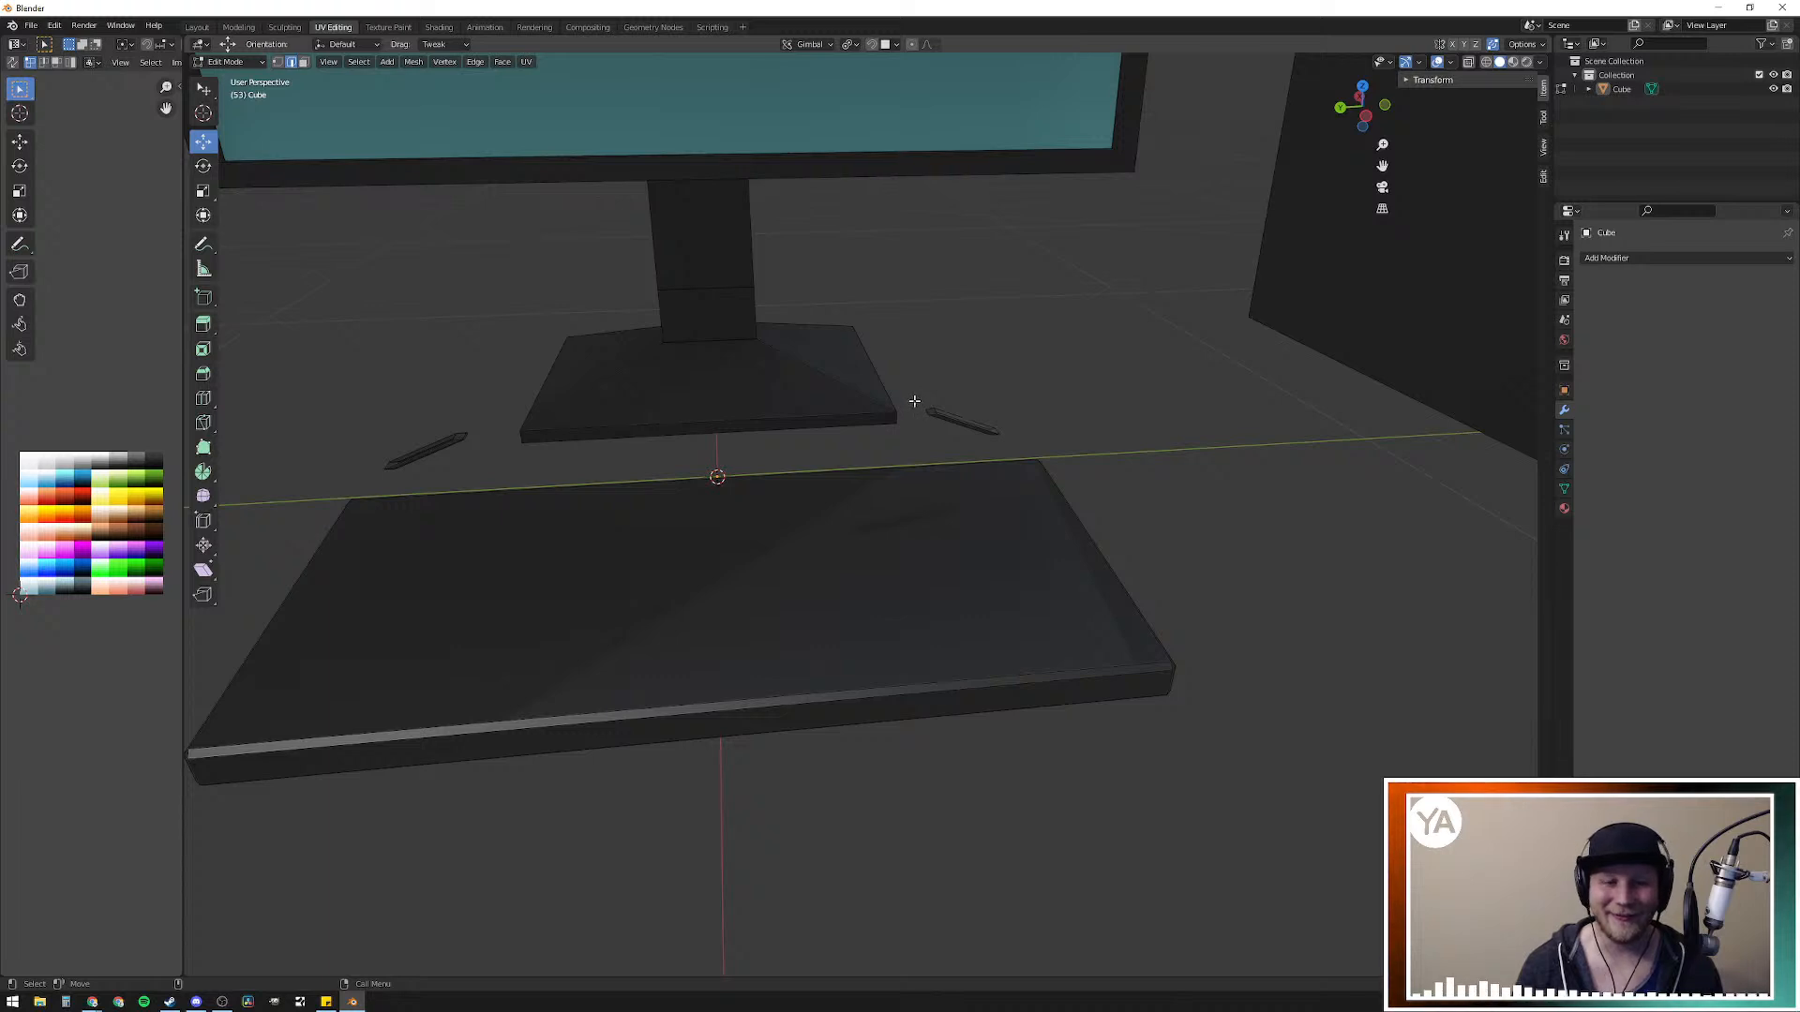
{"action": "key", "text": "b"}
{"action": "left_click_drag", "start_coordinate": [909, 393], "coordinate": [1030, 440]}
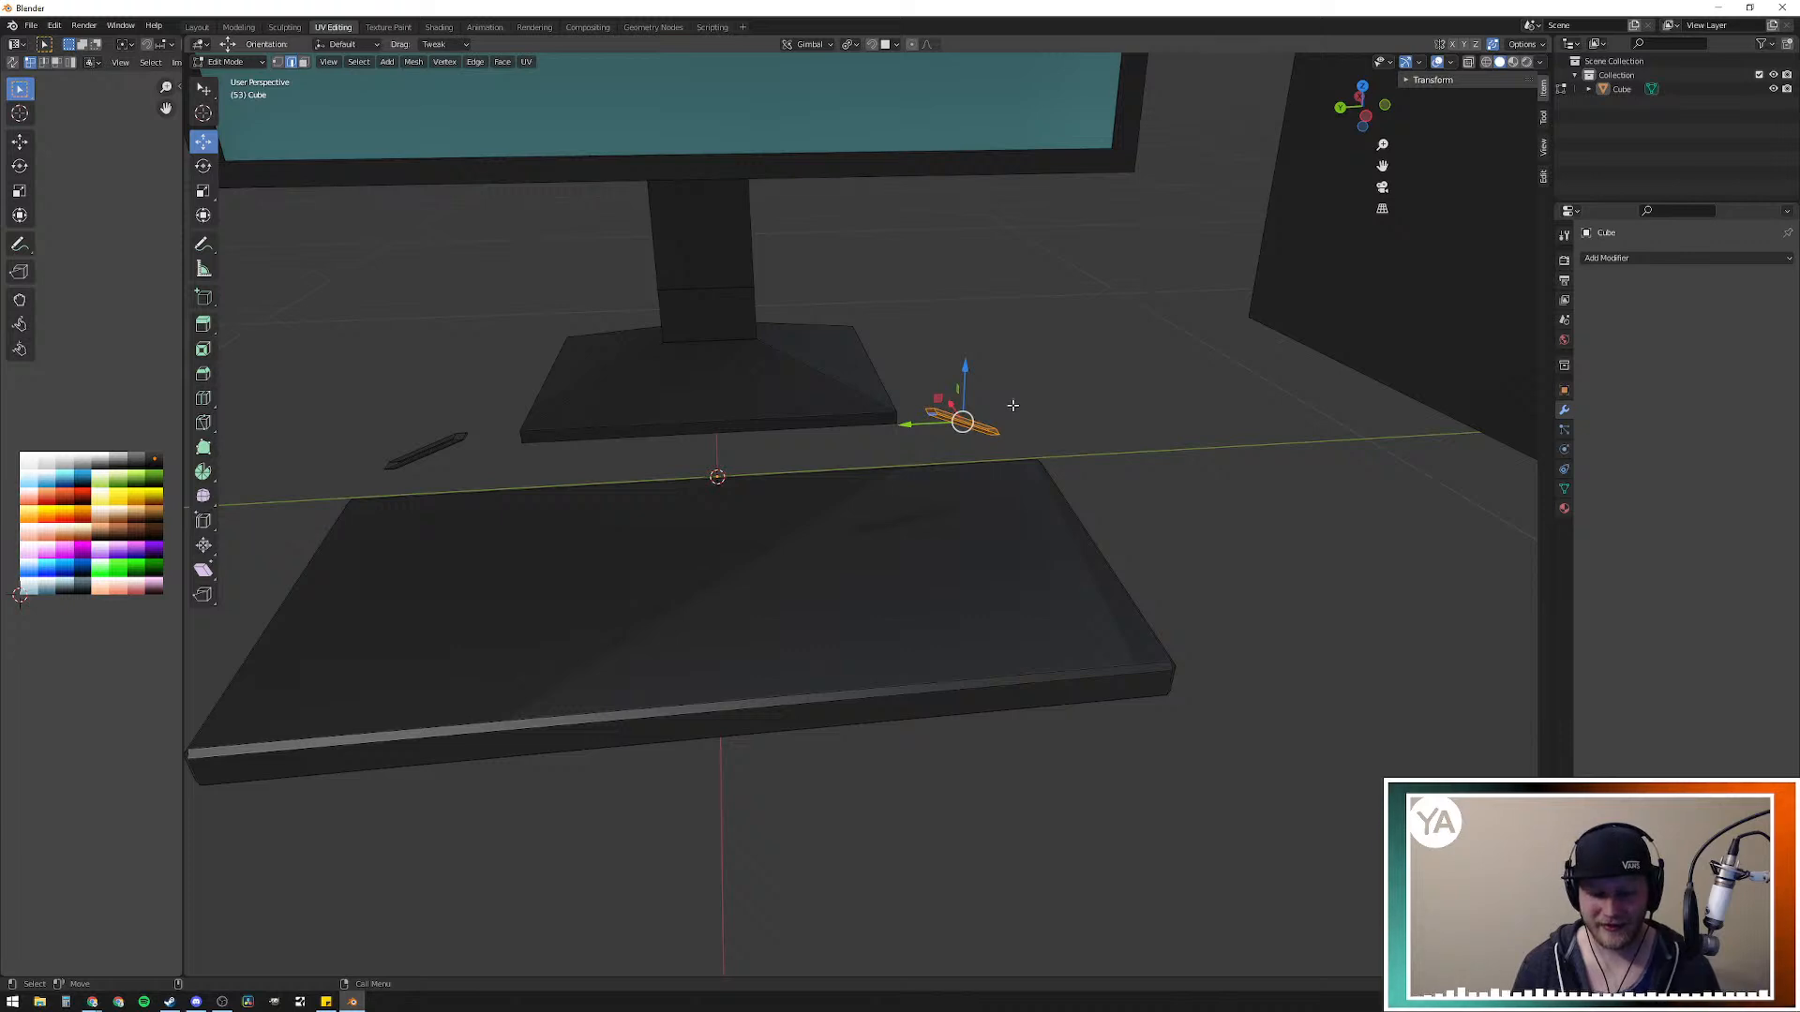
{"action": "key", "text": "x"}
{"action": "left_click", "coordinate": [985, 422]}
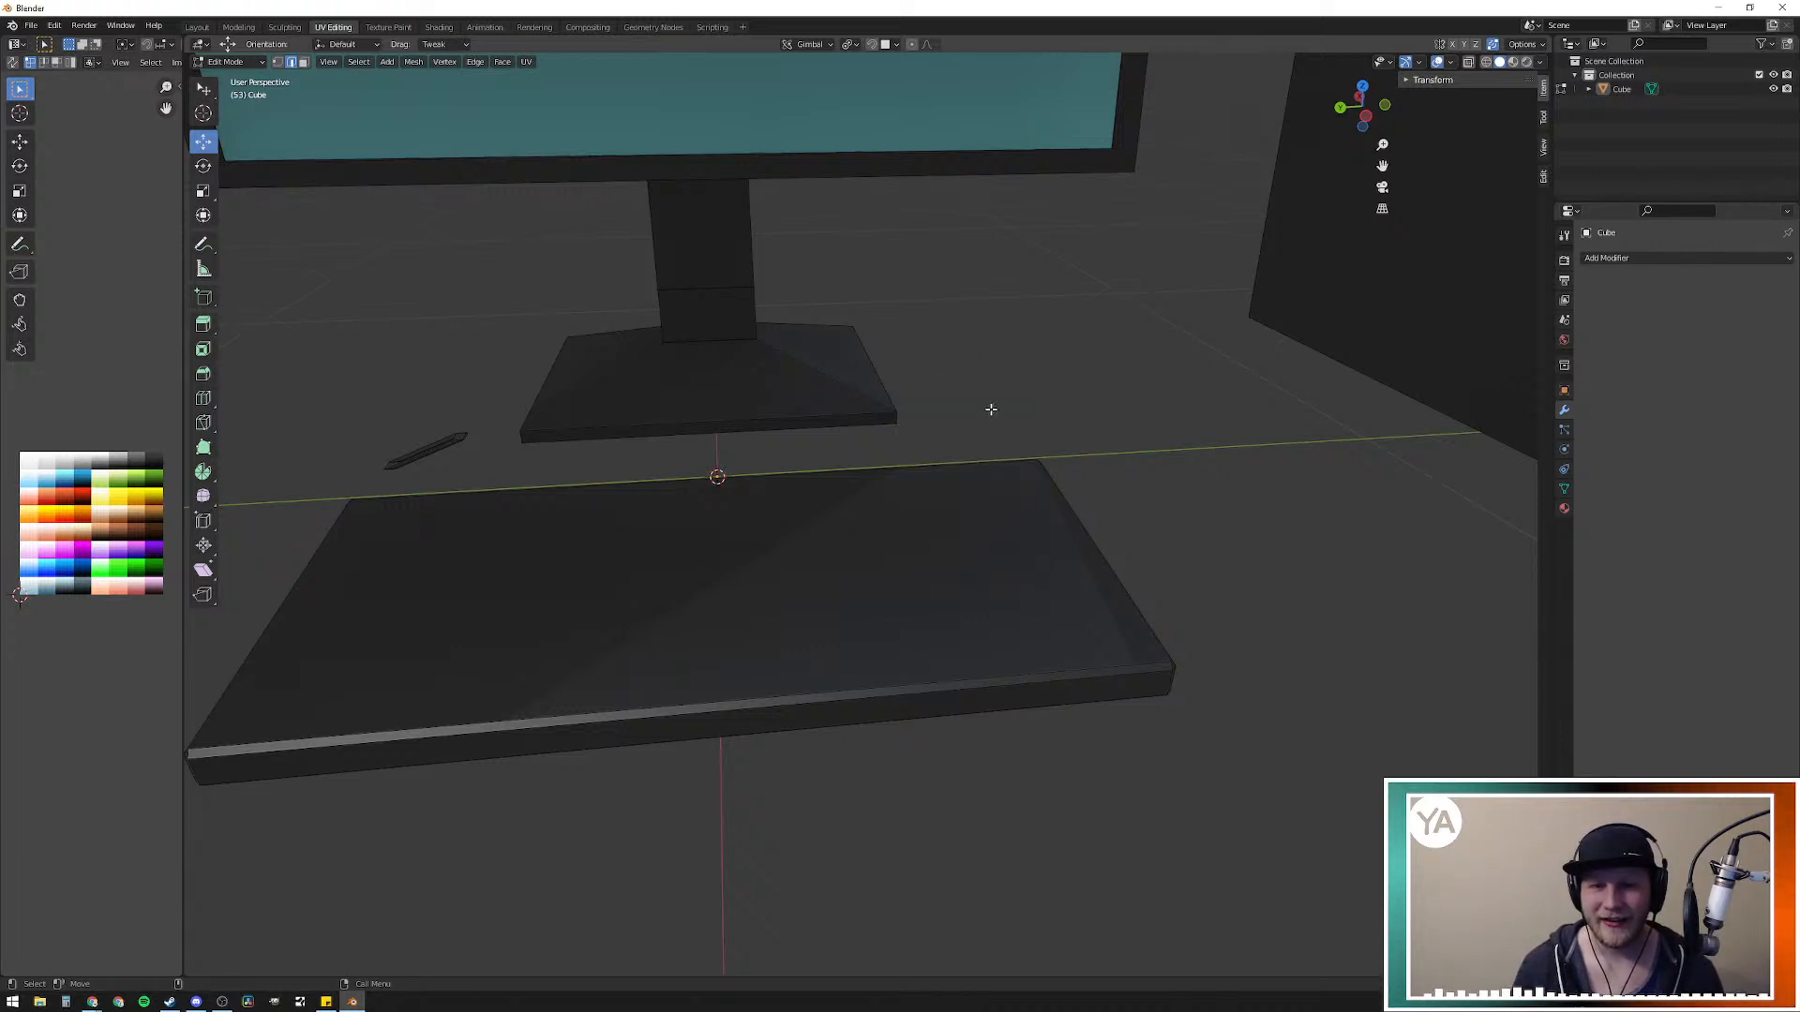
Step: Select the remaining raised keyboard foot and delete its vertices
{"action": "left_click_drag", "start_coordinate": [354, 430], "coordinate": [475, 470]}
{"action": "key", "text": "ctrl+z"}
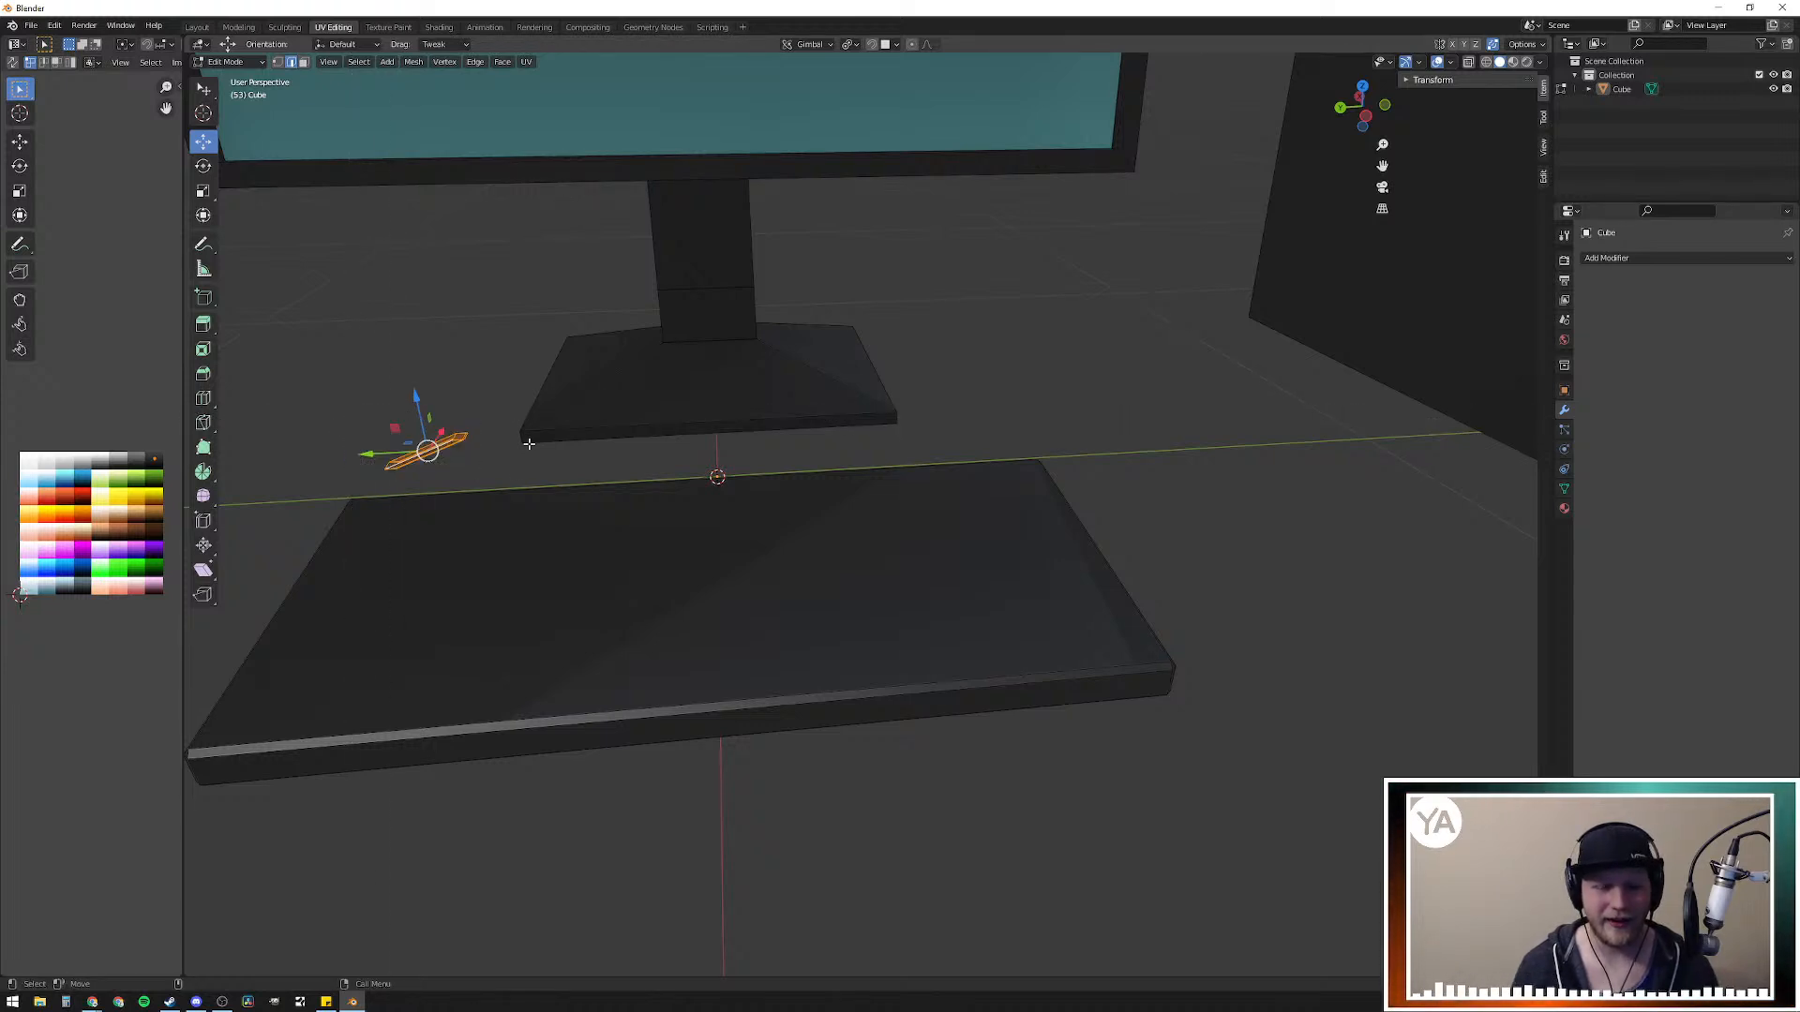
{"action": "key", "text": "x"}
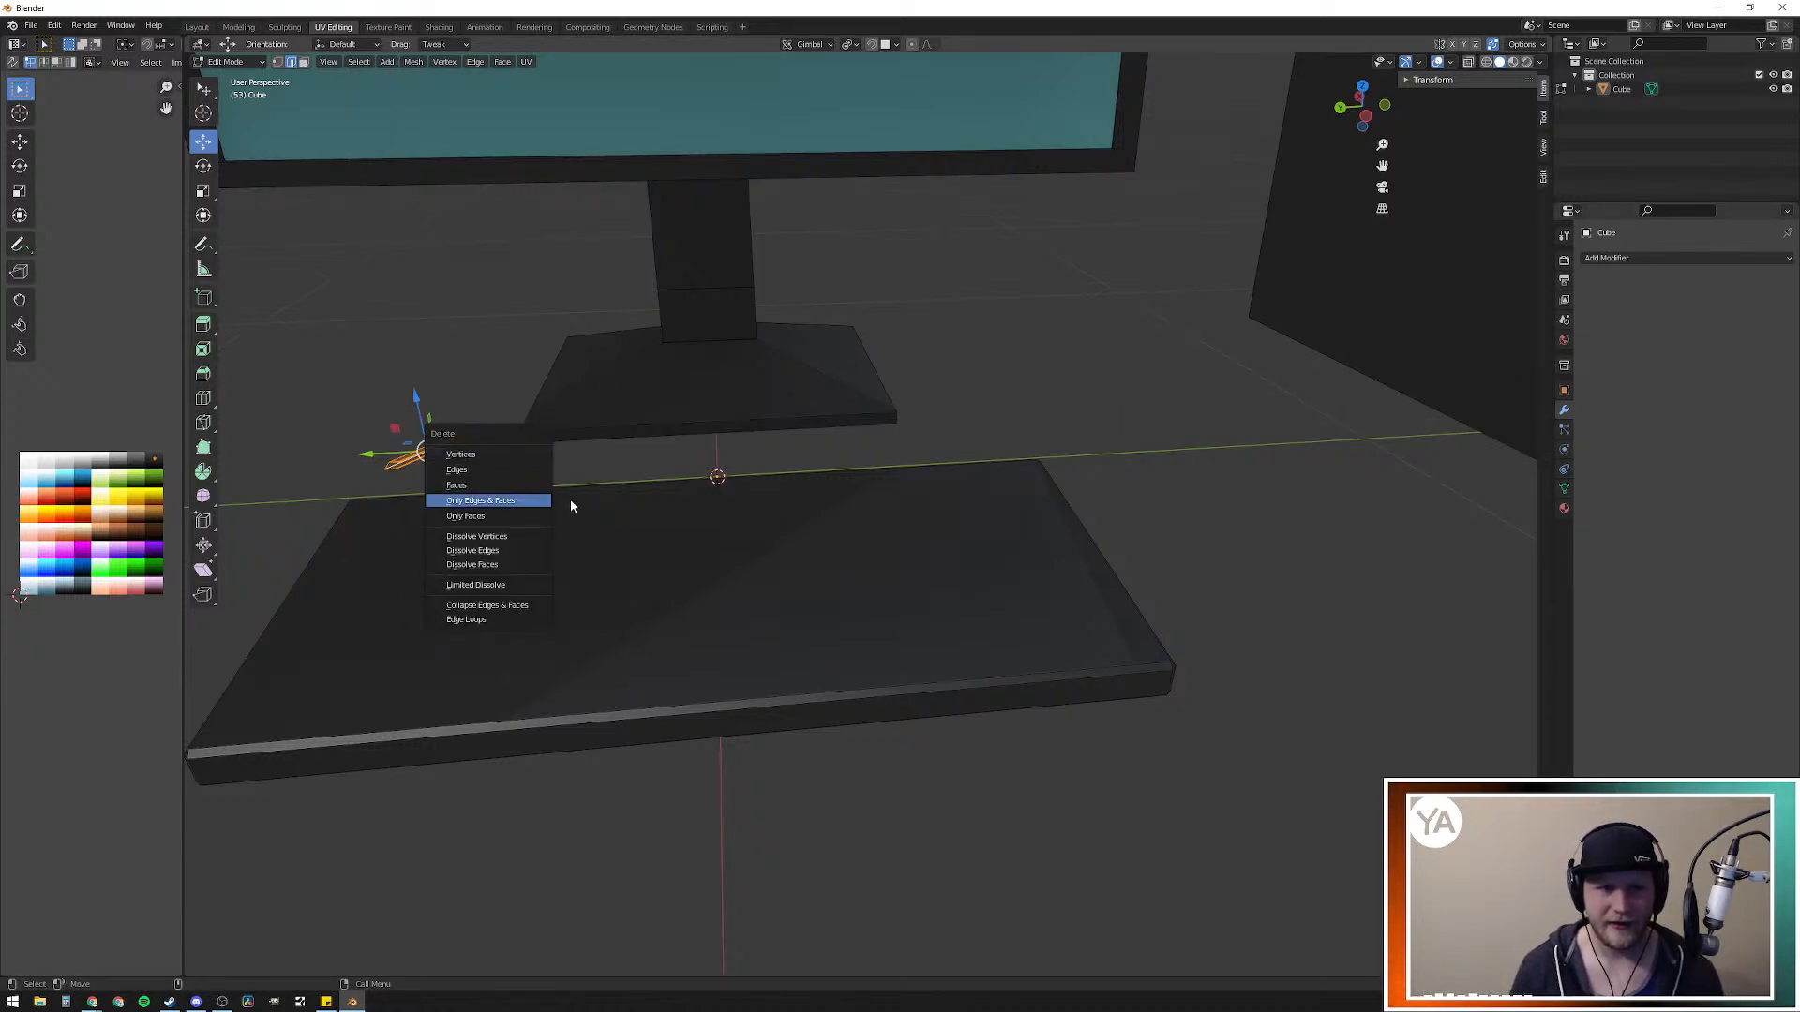
{"action": "left_click", "coordinate": [496, 460]}
Step: Reveal the hidden desk geometry around the monitor, PC case and keyboard
{"action": "middle_click_drag", "start_coordinate": [496, 459], "coordinate": [775, 545]}
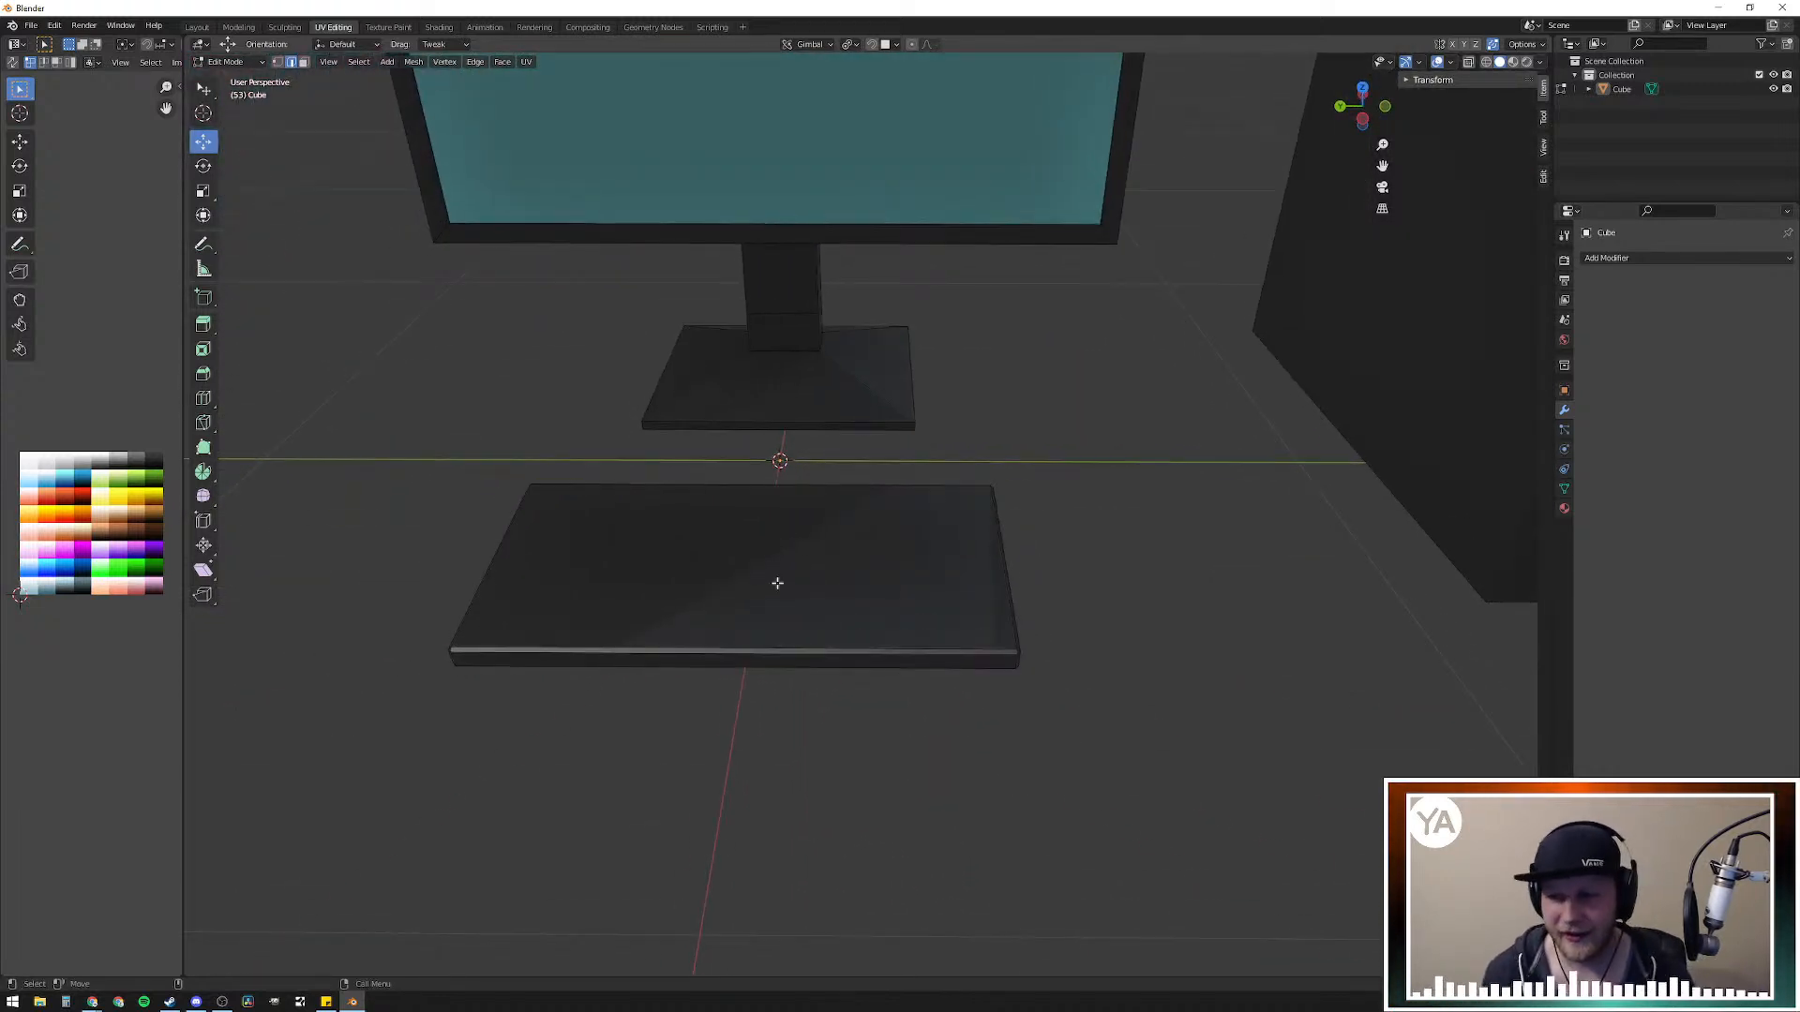
{"action": "middle_click_drag", "start_coordinate": [797, 621], "coordinate": [1302, 691]}
{"action": "scroll", "coordinate": [785, 569], "scroll_direction": "down", "scroll_amount": 5}
{"action": "key", "text": "alt+h"}
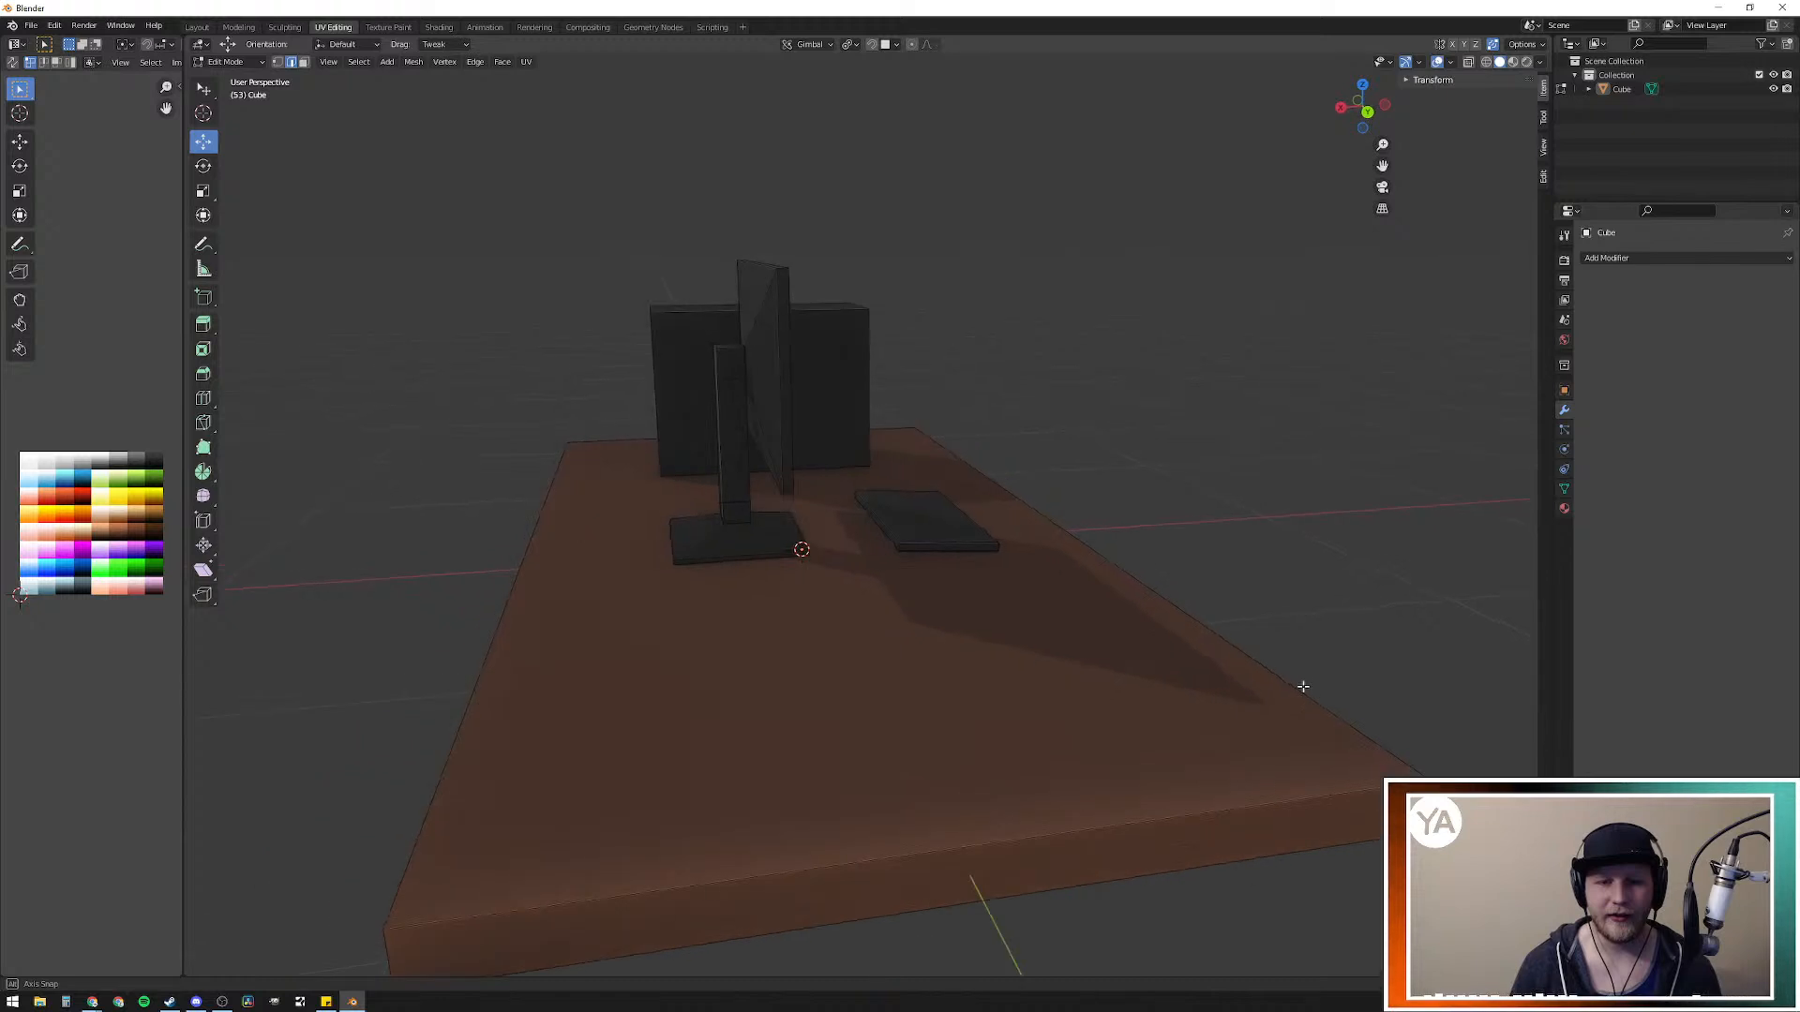
Step: Select the keyboard's lower edges and move them down along Z until the keyboard sits on the desk, leaving nothing selected
{"action": "scroll", "coordinate": [981, 576], "scroll_direction": "up", "scroll_amount": 10}
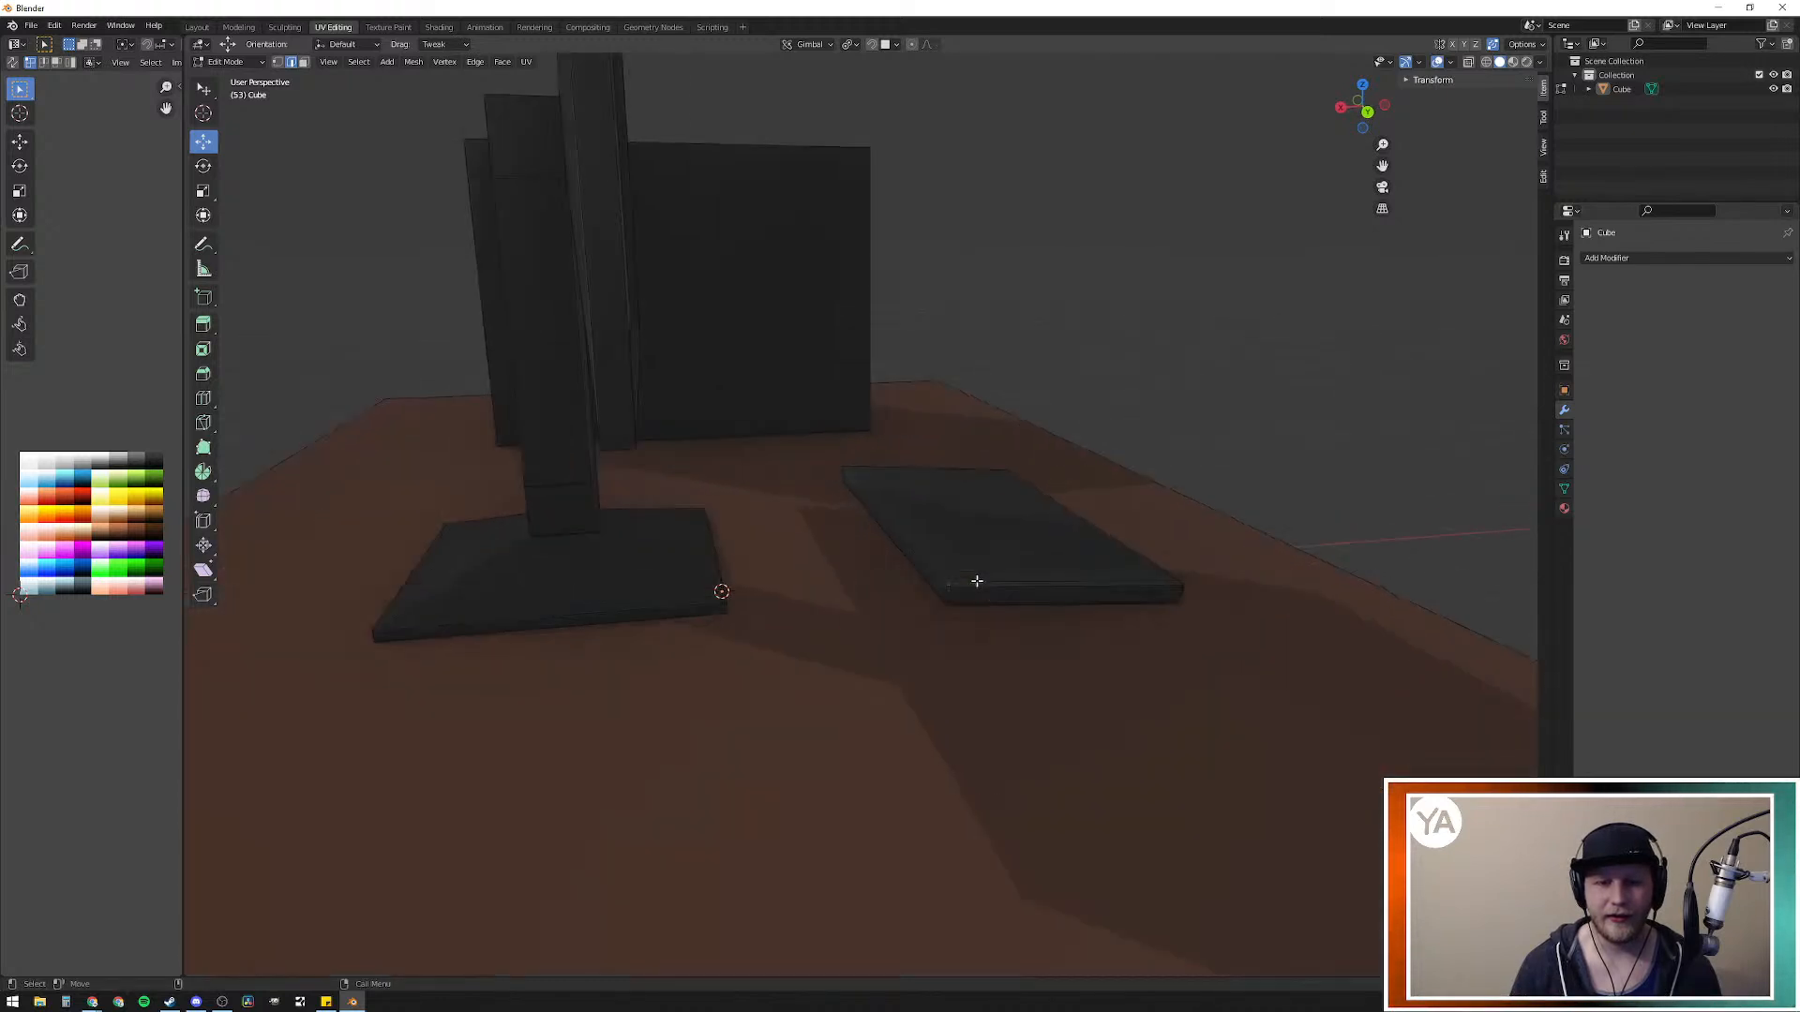
{"action": "middle_click_drag", "start_coordinate": [996, 569], "coordinate": [949, 569]}
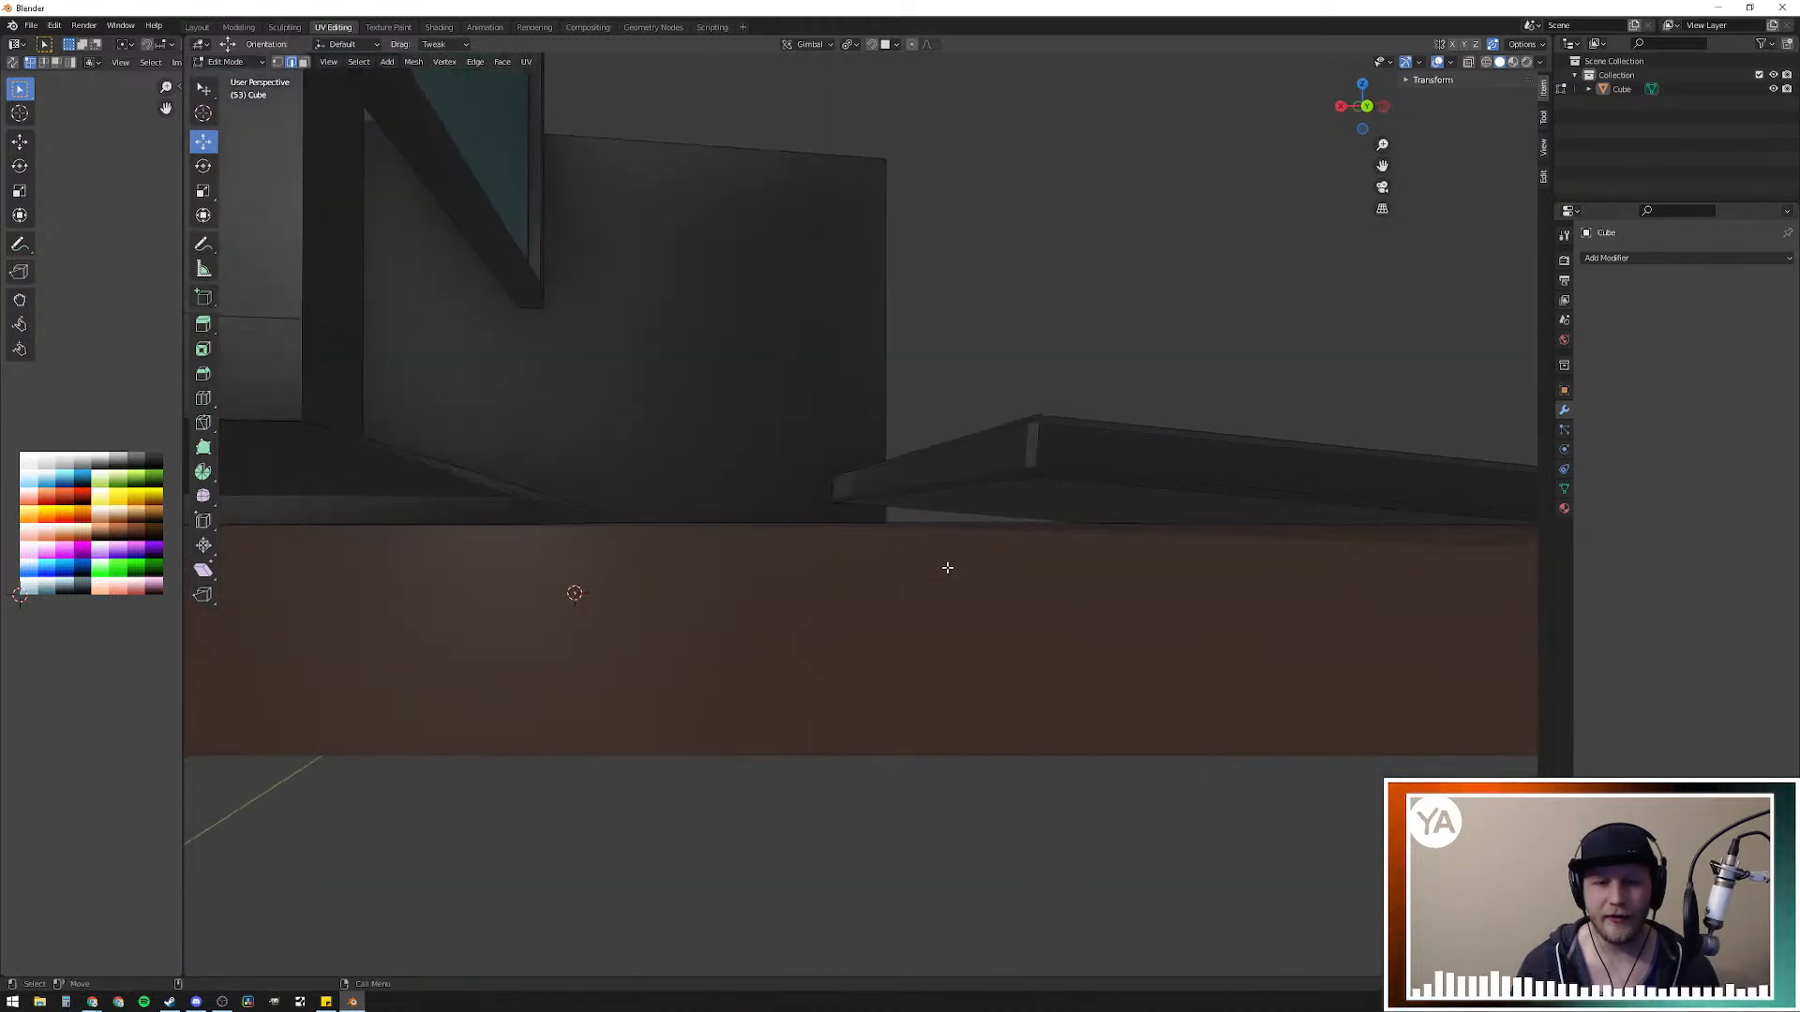
{"action": "left_click", "coordinate": [964, 483], "text": "ctrl"}
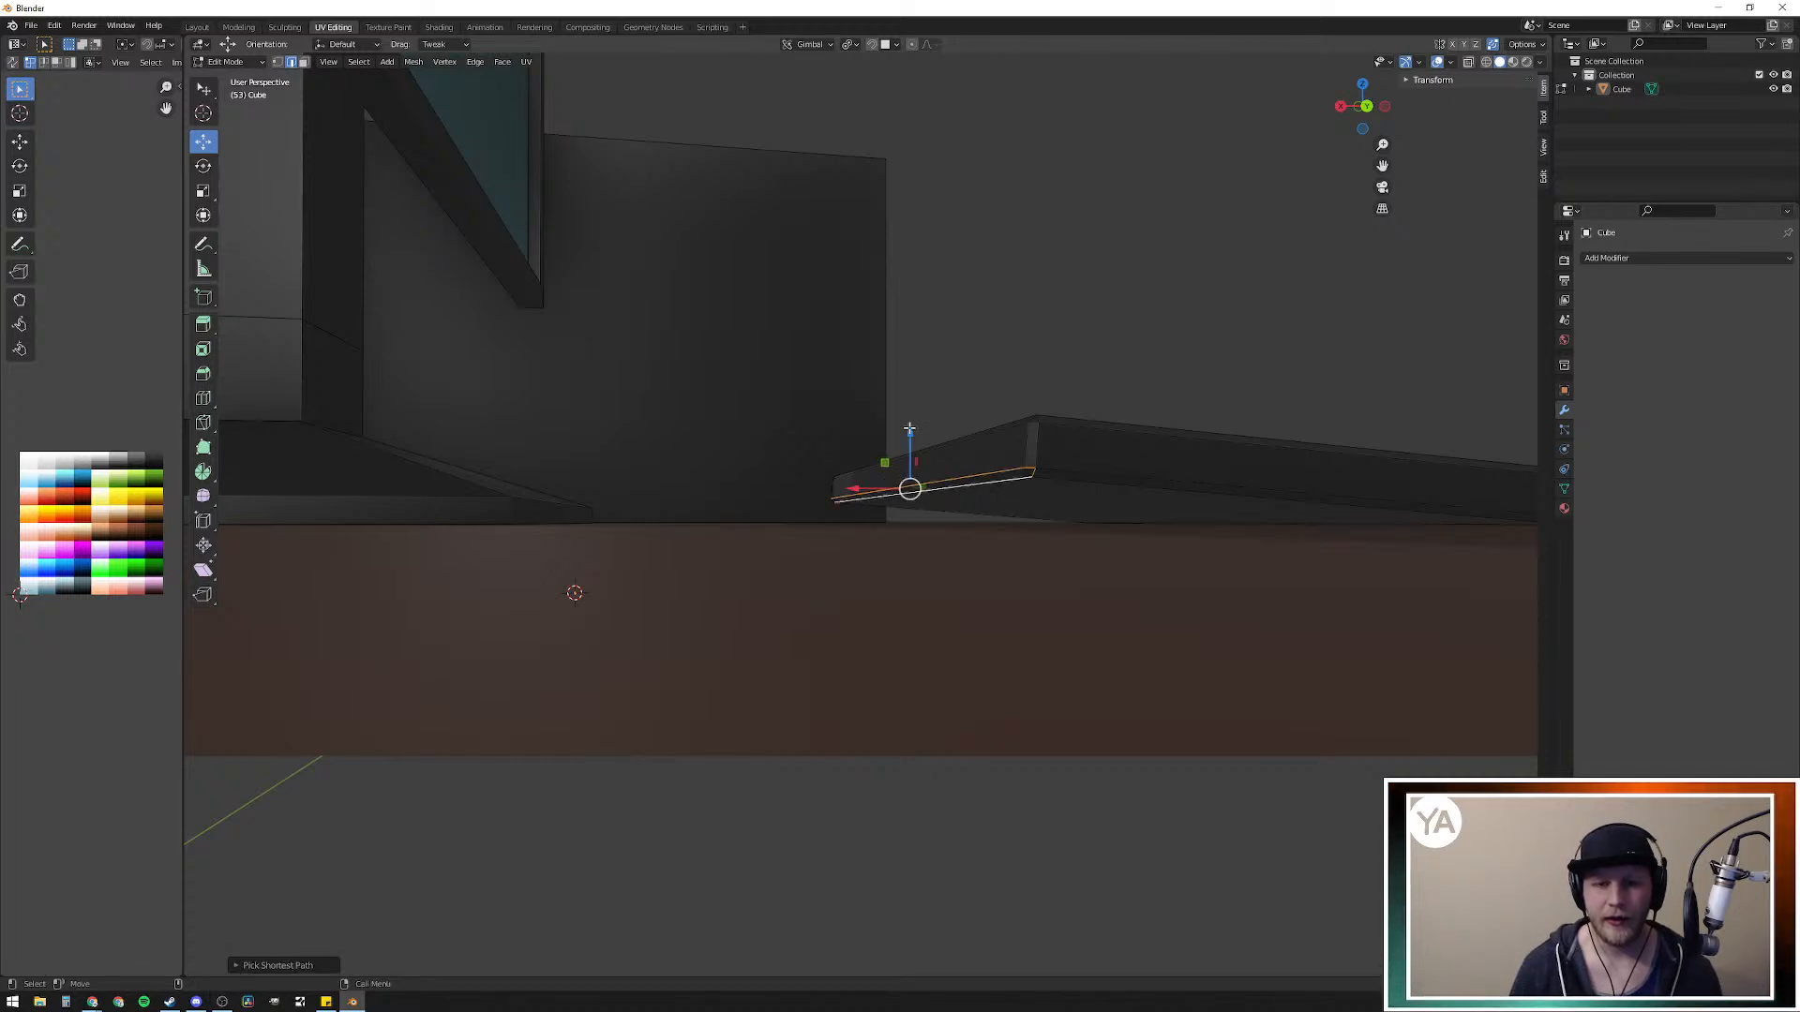
{"action": "left_click_drag", "start_coordinate": [910, 429], "coordinate": [900, 471]}
{"action": "mouse_move", "coordinate": [901, 470]}
{"action": "middle_mouse_down"}
{"action": "mouse_move", "coordinate": [891, 497]}
{"action": "mouse_move", "coordinate": [907, 494]}
{"action": "mouse_move", "coordinate": [888, 493]}
{"action": "mouse_move", "coordinate": [912, 503]}
{"action": "middle_mouse_up"}
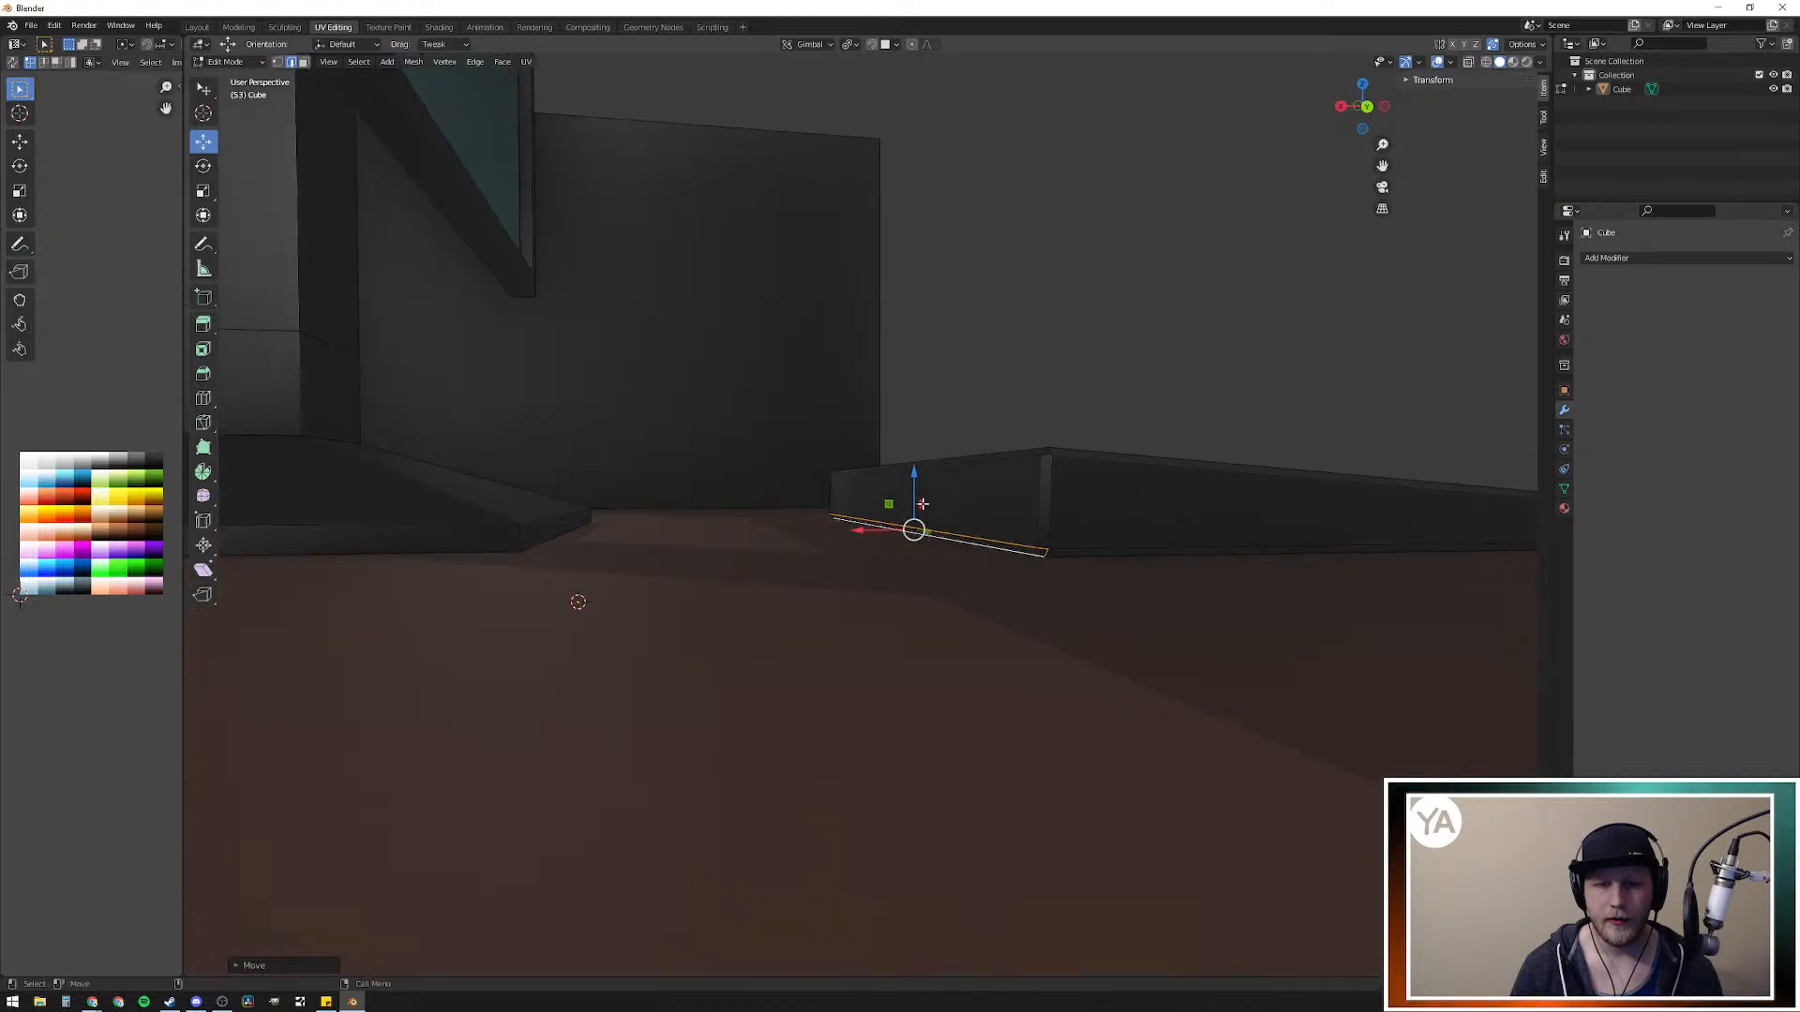
{"action": "left_click_drag", "start_coordinate": [914, 477], "coordinate": [909, 476]}
{"action": "middle_click_drag", "start_coordinate": [856, 515], "coordinate": [581, 558]}
{"action": "left_click", "coordinate": [516, 566]}
{"action": "left_click", "coordinate": [463, 578]}
{"action": "middle_click_drag", "start_coordinate": [463, 578], "coordinate": [508, 609]}
{"action": "middle_click_drag", "start_coordinate": [611, 666], "coordinate": [599, 647]}
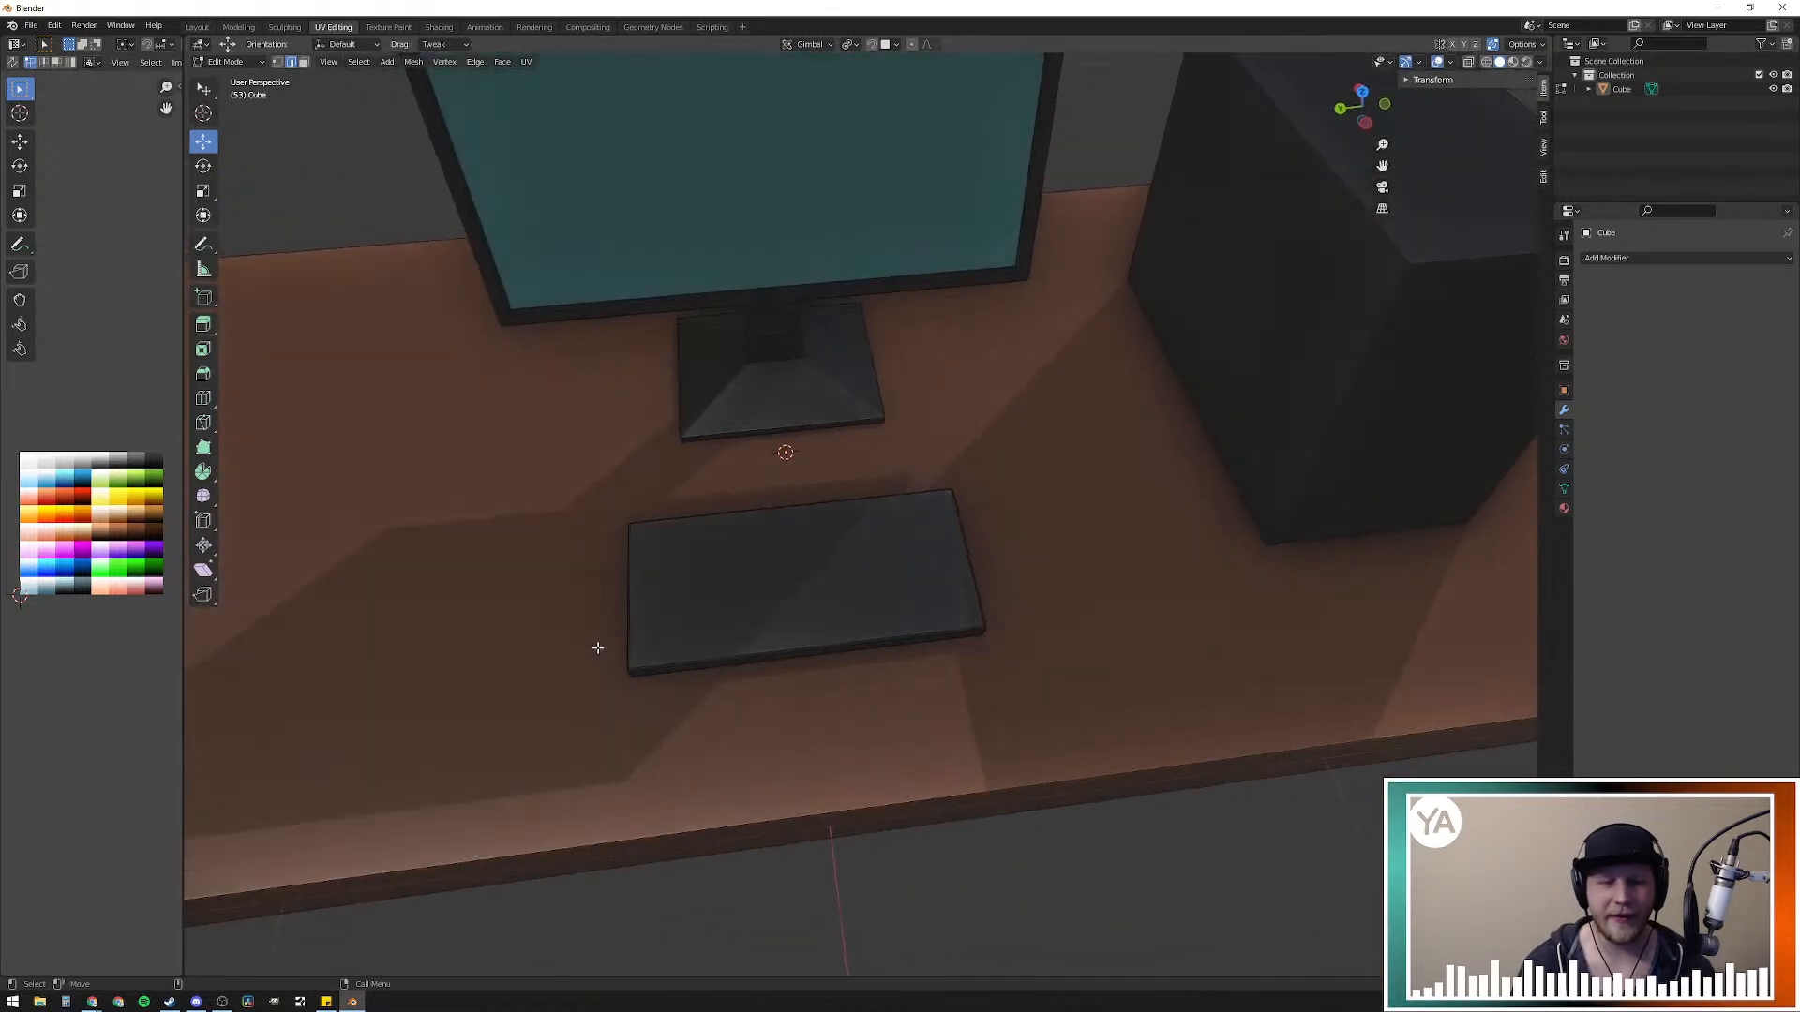
Step: Select the keyboard's top face in face selection mode
{"action": "middle_click_drag", "start_coordinate": [820, 675], "coordinate": [1009, 549]}
{"action": "left_click", "coordinate": [913, 499]}
{"action": "left_click", "coordinate": [978, 590]}
{"action": "key", "text": "3"}
{"action": "left_click", "coordinate": [941, 501]}
{"action": "scroll", "coordinate": [1020, 589], "scroll_direction": "up", "scroll_amount": 5}
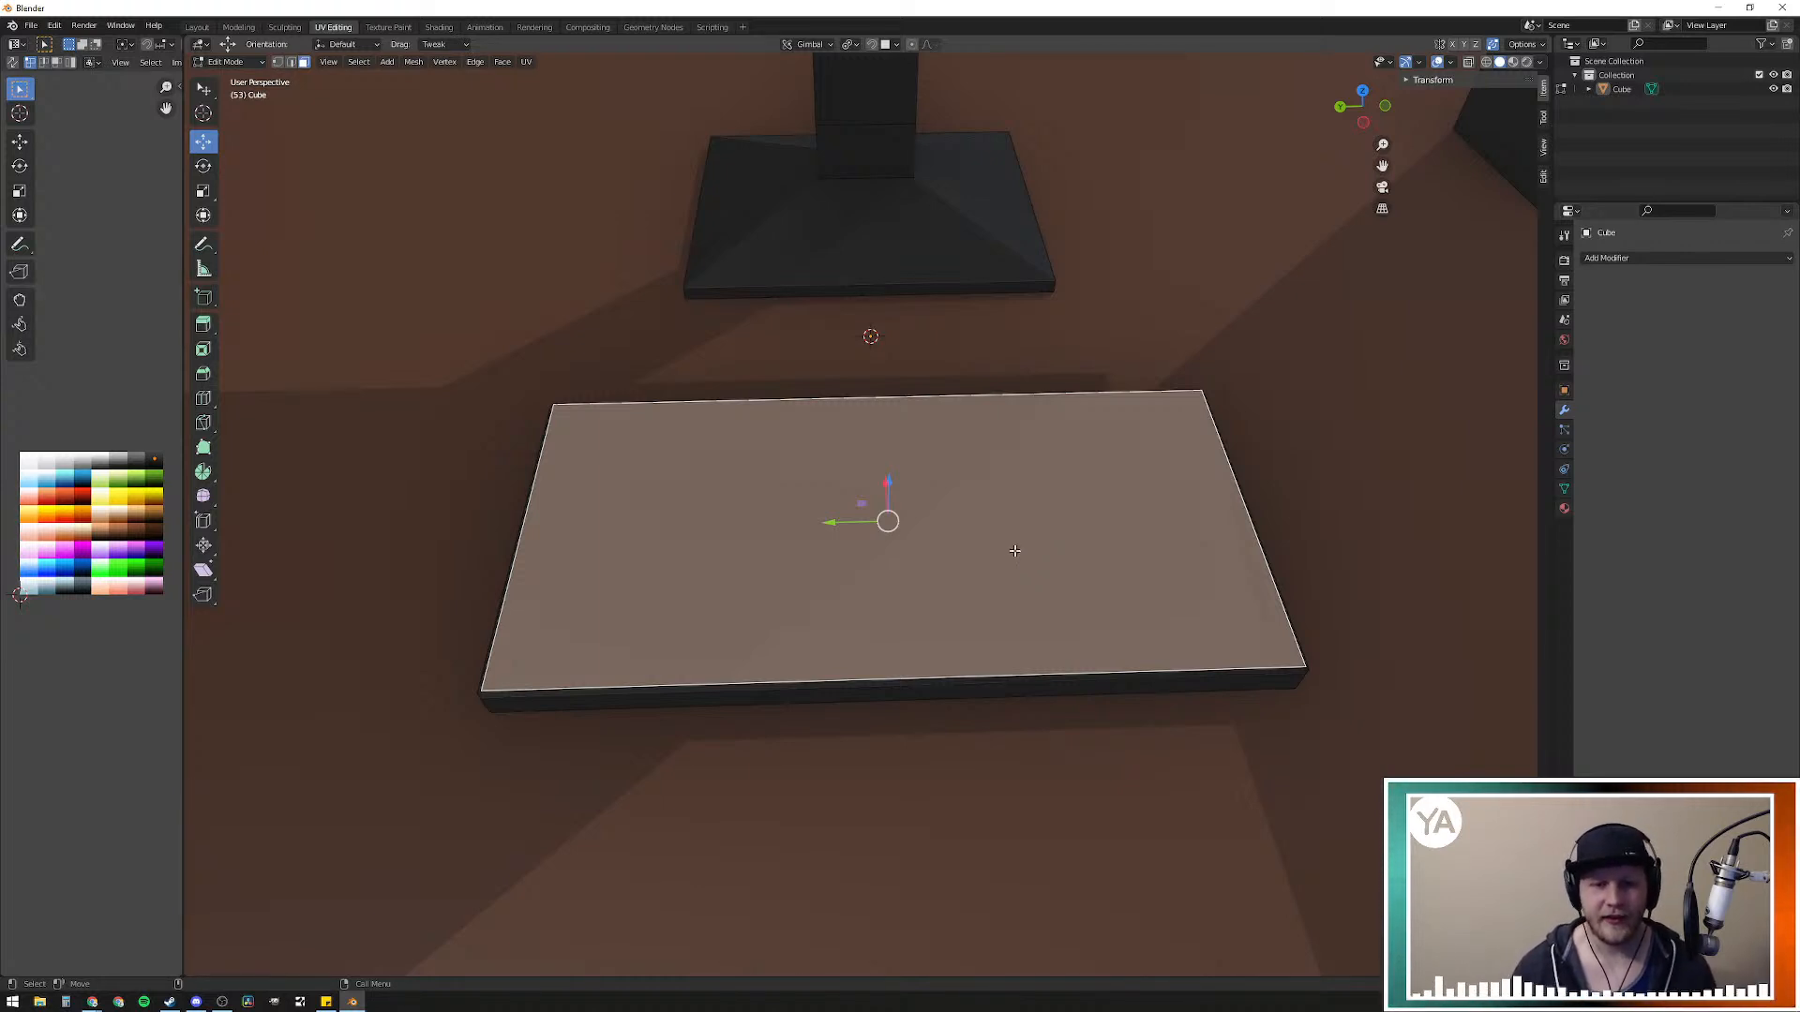
Step: Add 14 evenly spaced loop cuts across the keyboard's length, dividing it into key columns without any slide
{"action": "key", "text": "r"}
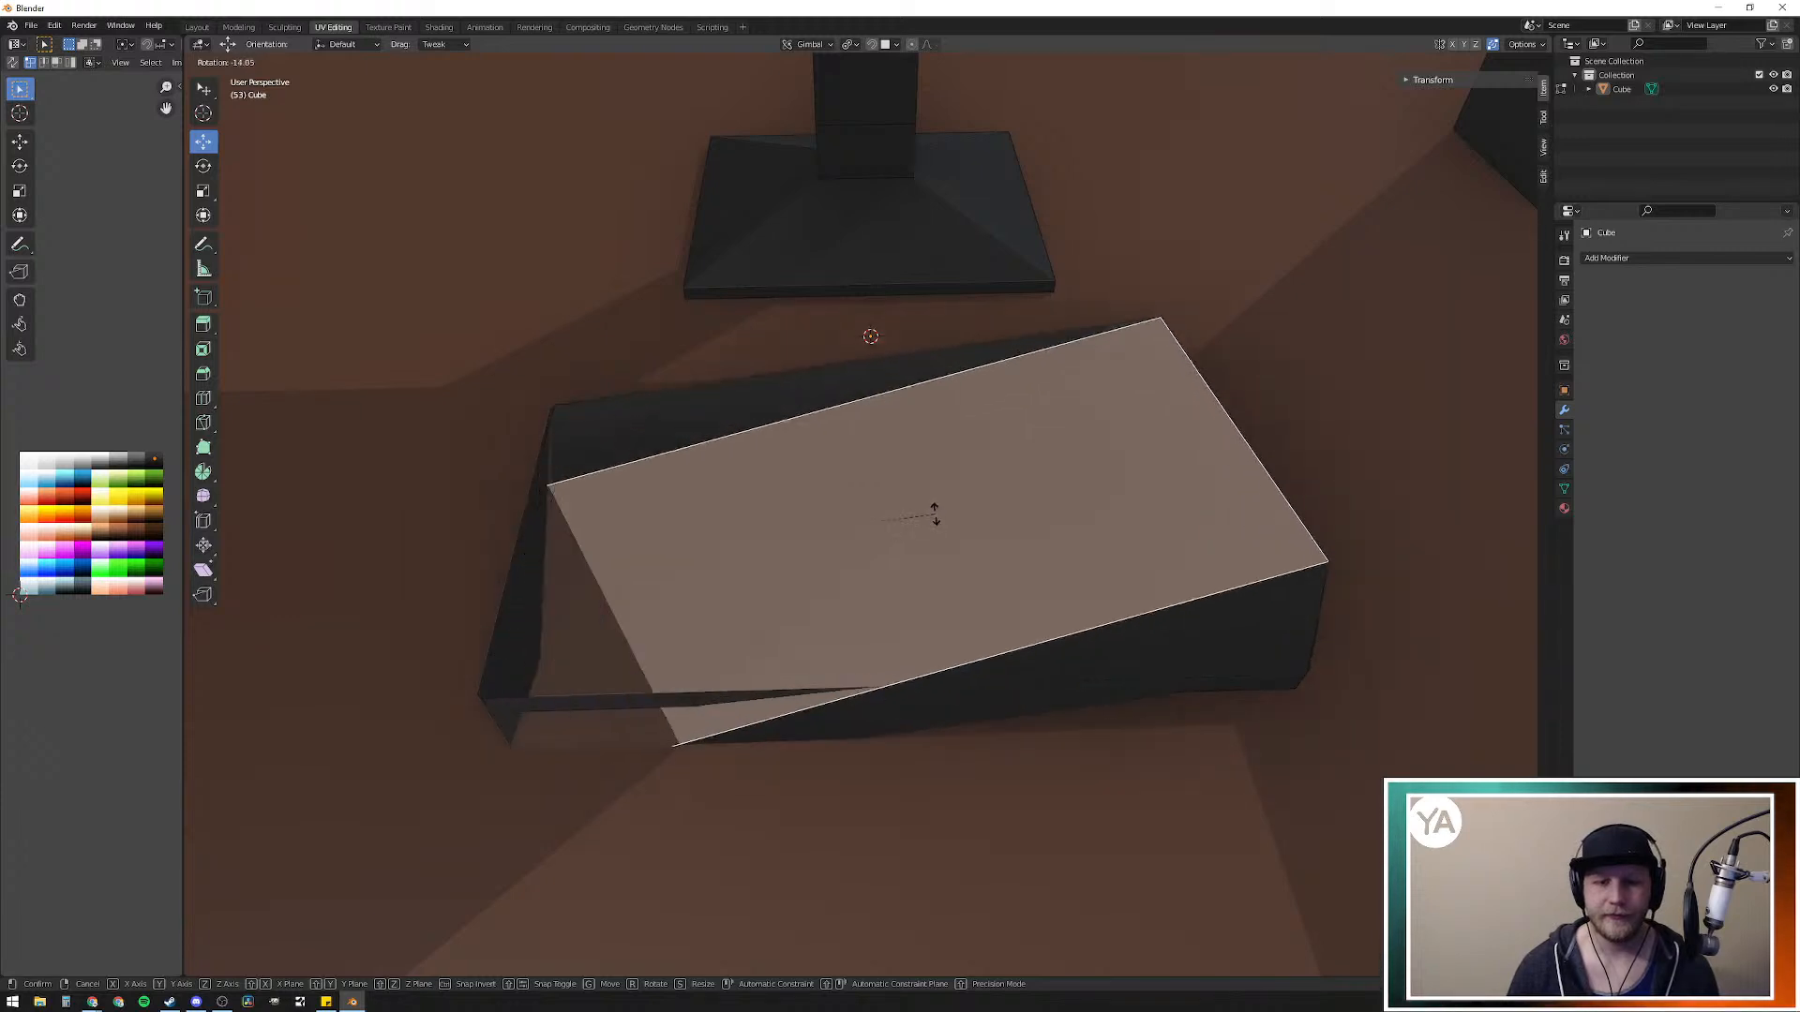
{"action": "key", "text": "Escape"}
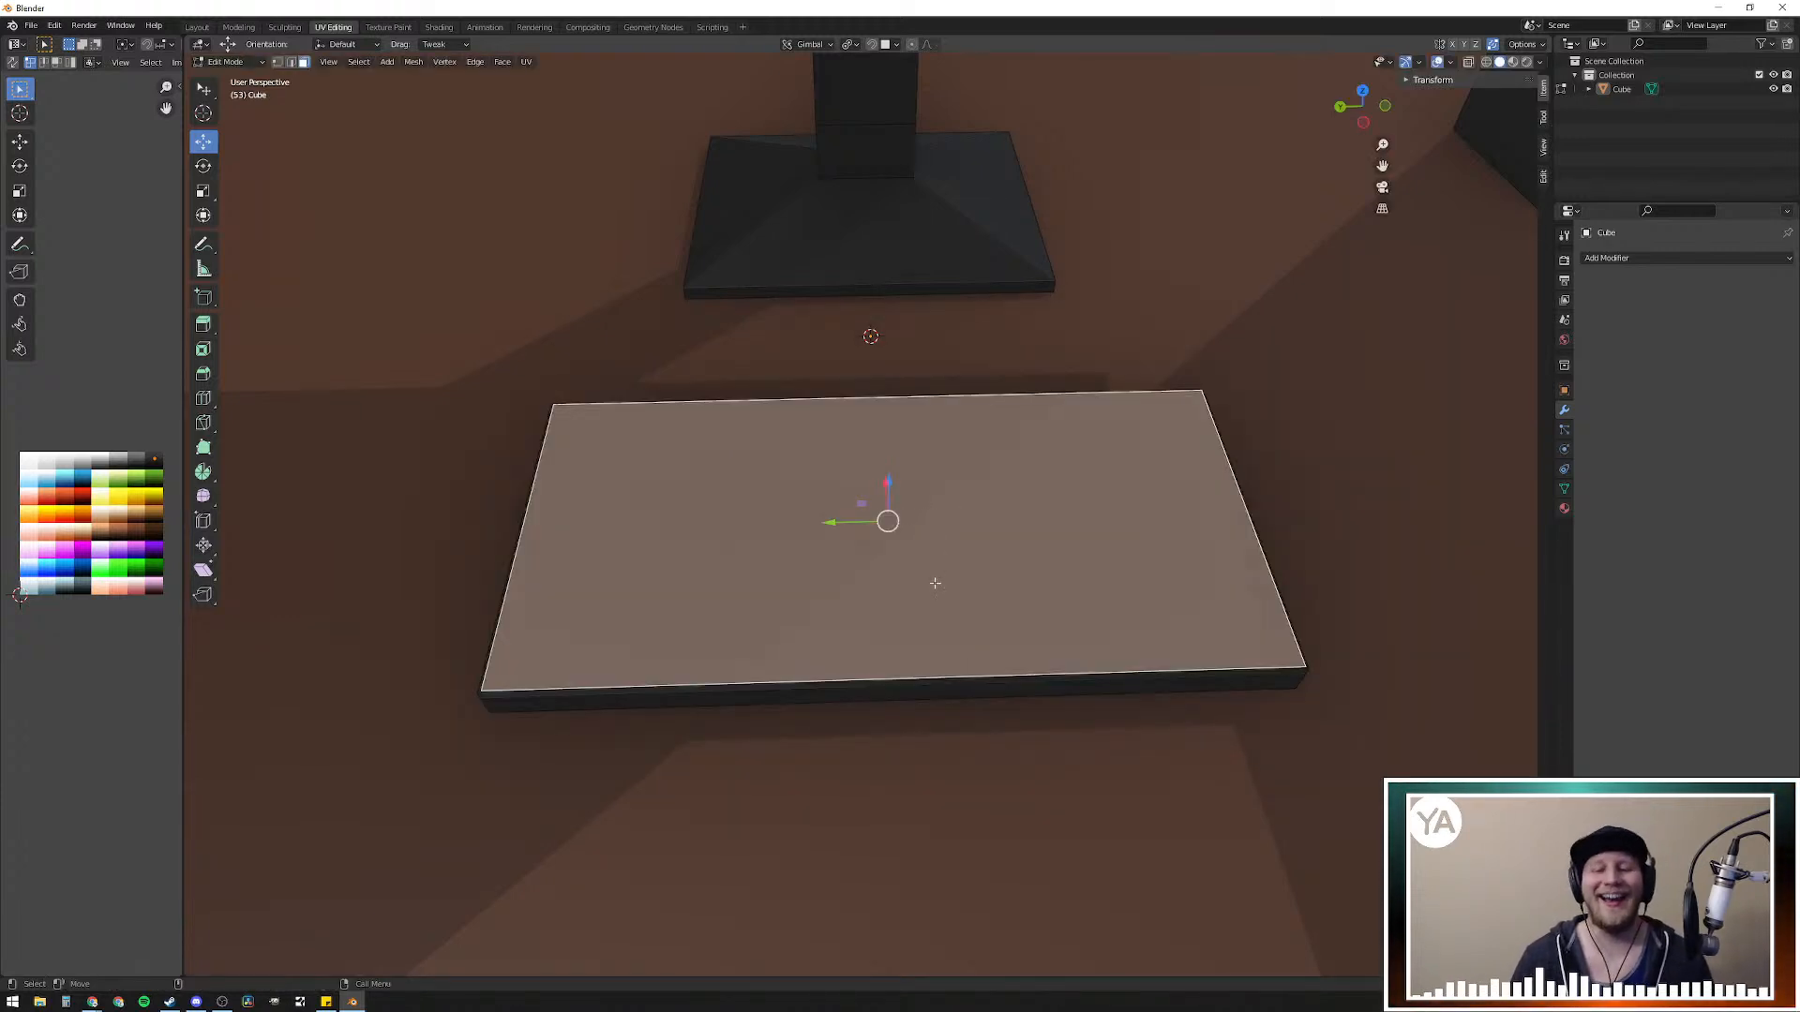
{"action": "key", "text": "ctrl+r"}
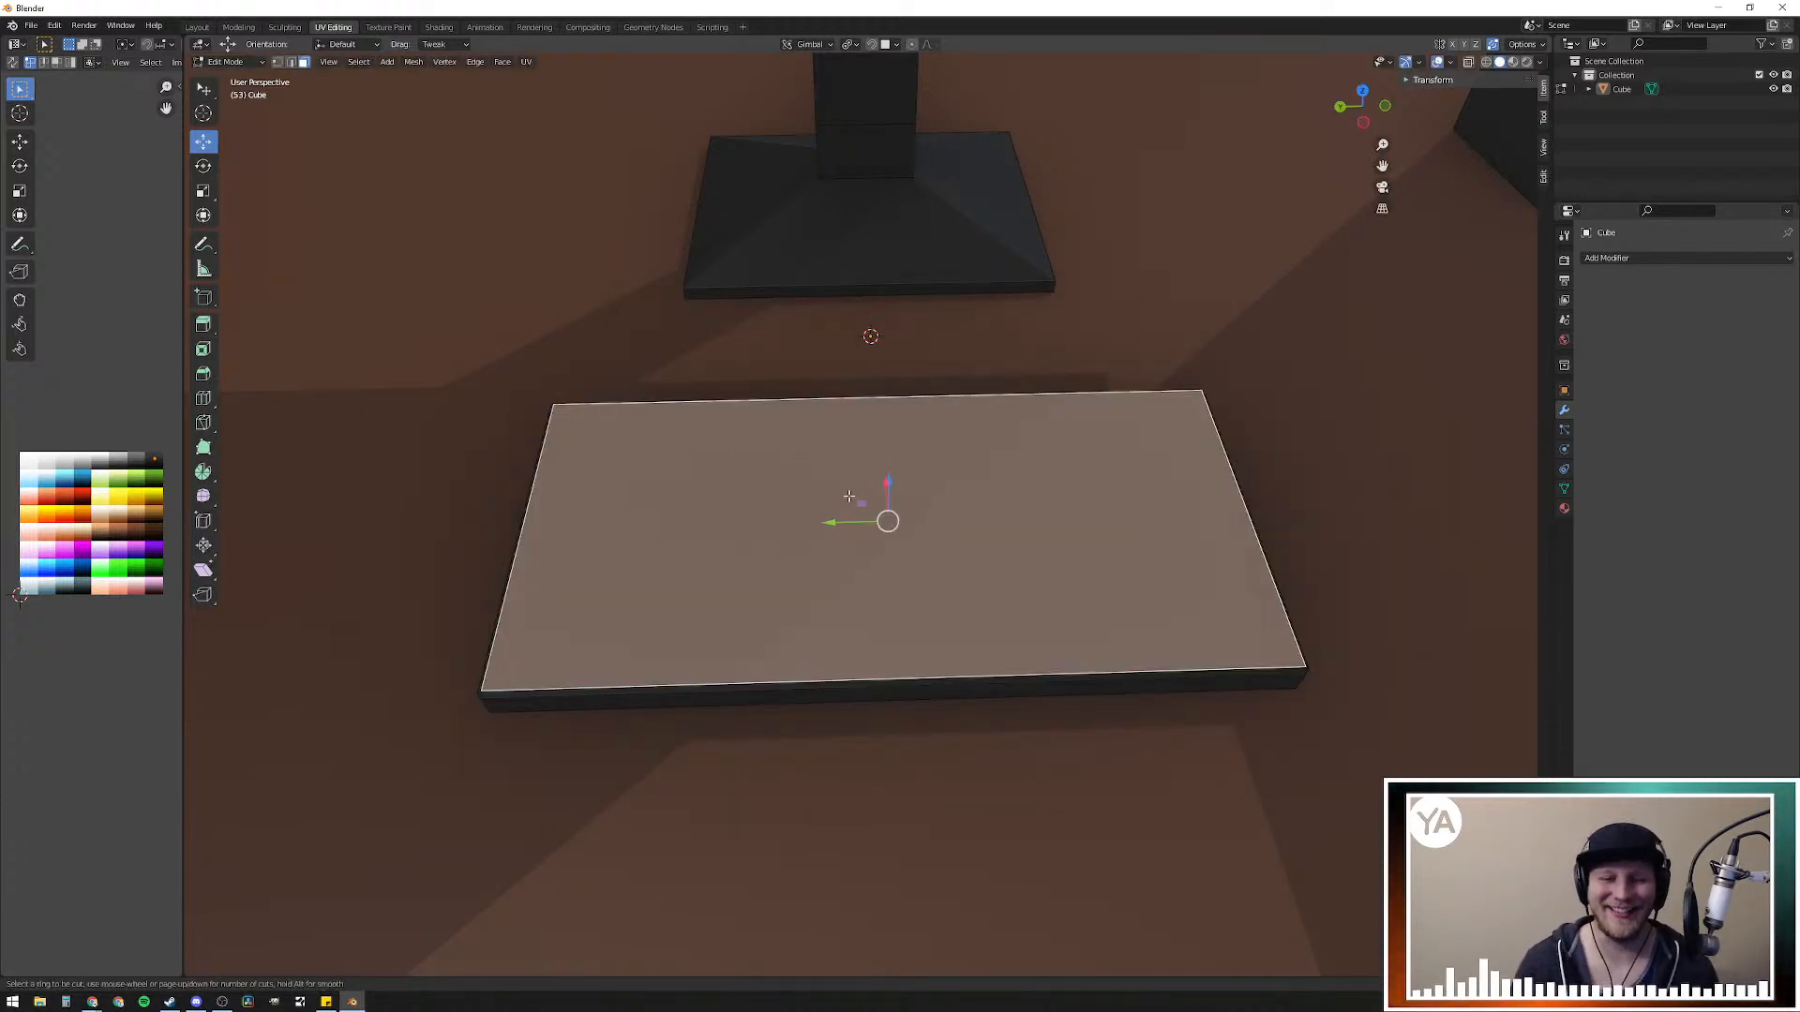
{"action": "scroll", "coordinate": [863, 416], "scroll_direction": "up", "scroll_amount": 3}
{"action": "scroll", "coordinate": [863, 416], "scroll_direction": "up", "scroll_amount": 10}
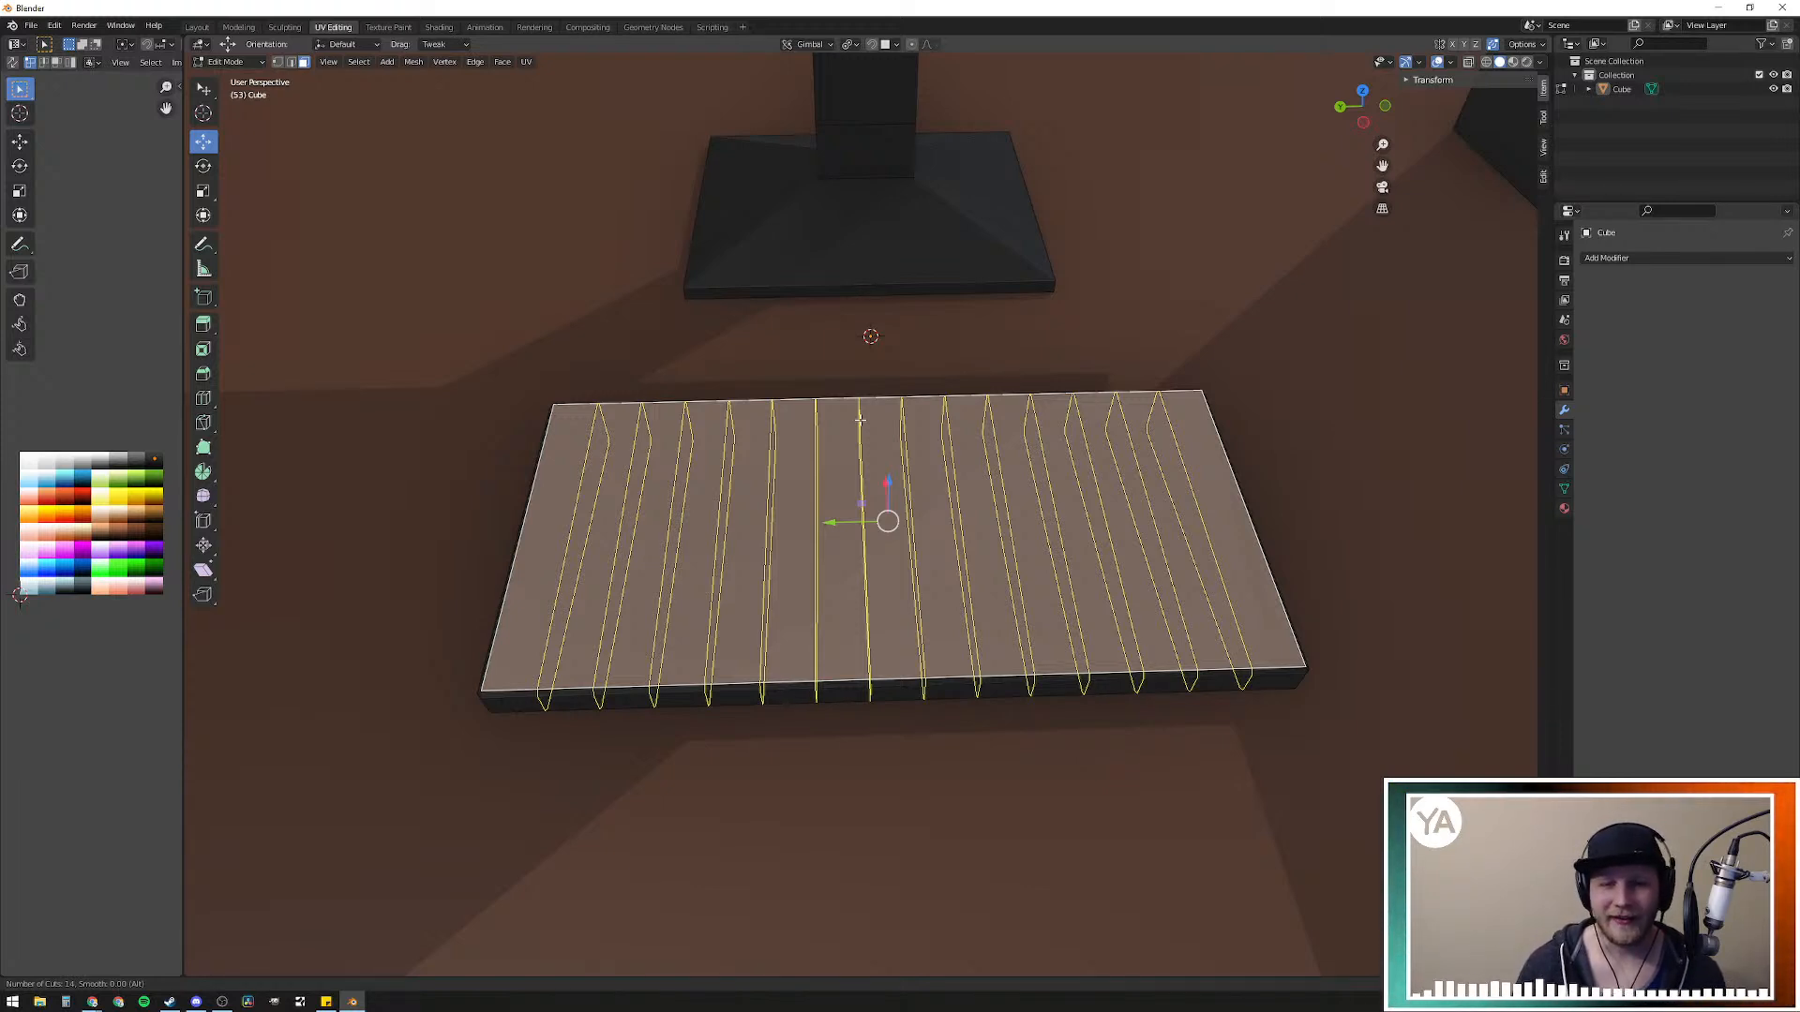
{"action": "left_click", "coordinate": [859, 419]}
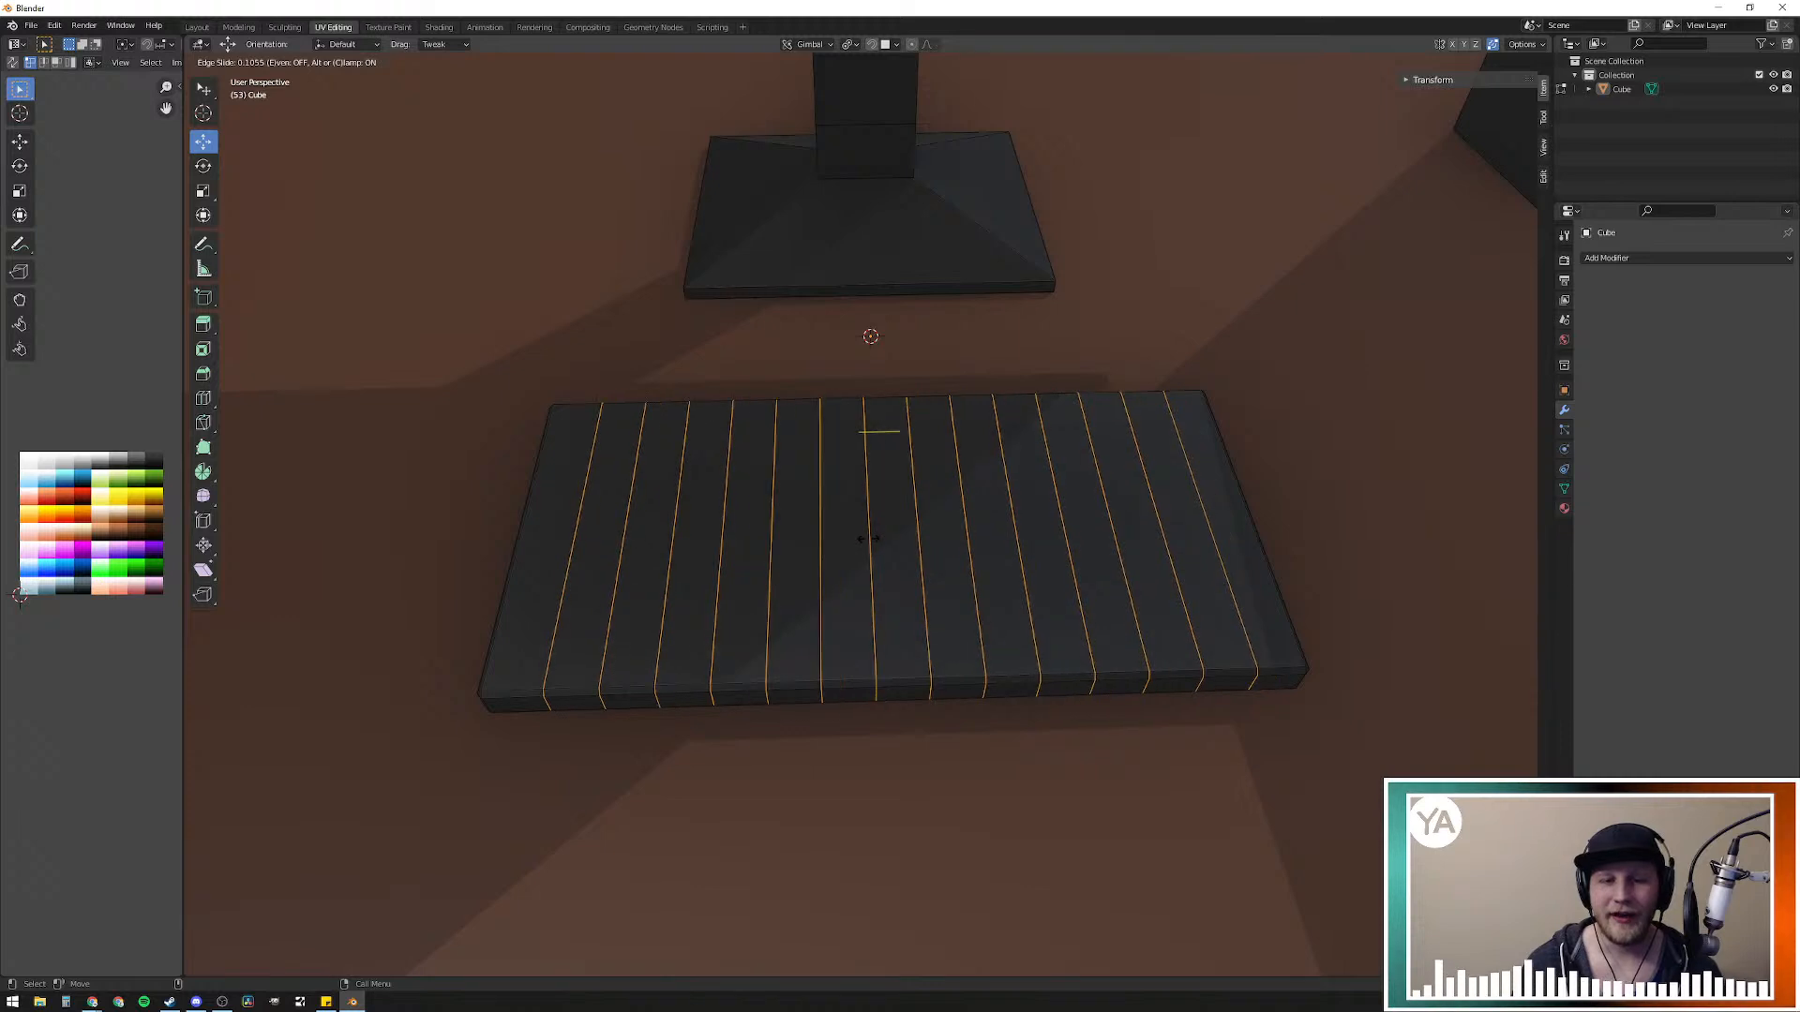
{"action": "right_click", "coordinate": [793, 583]}
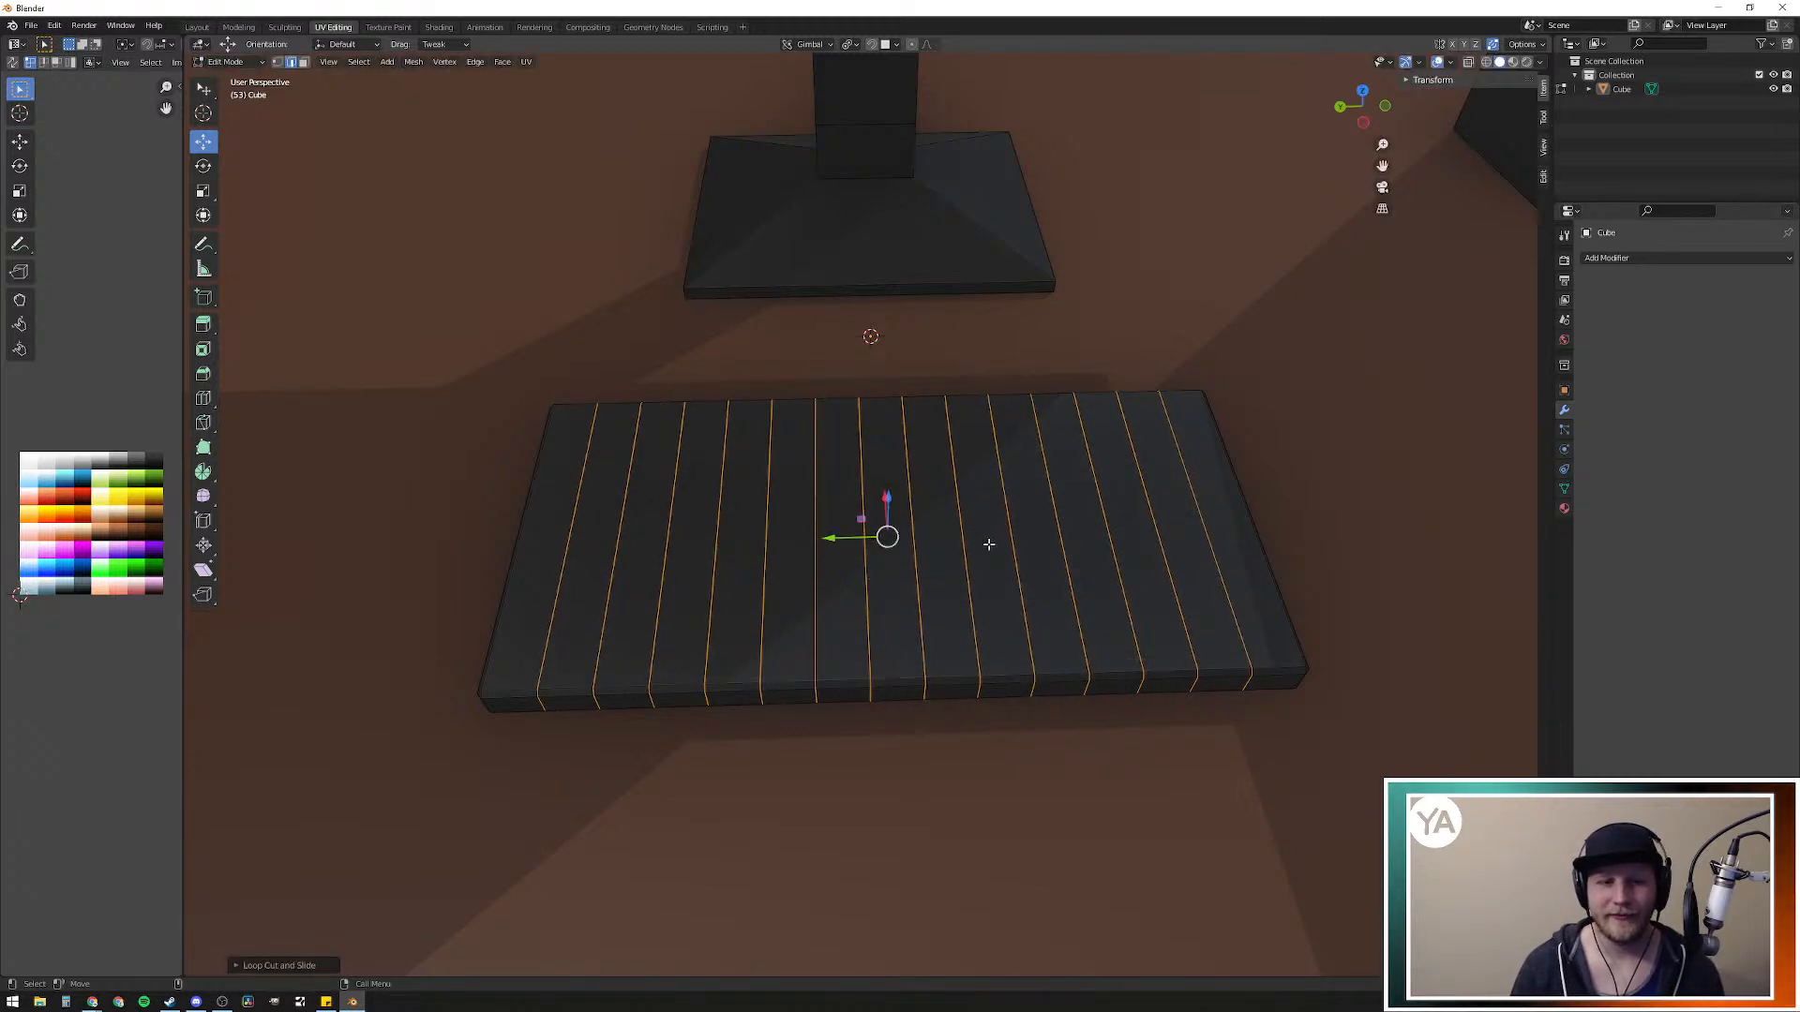
{"action": "scroll", "coordinate": [1057, 551], "scroll_direction": "down", "scroll_amount": 5}
{"action": "scroll", "coordinate": [1057, 551], "scroll_direction": "up", "scroll_amount": 5}
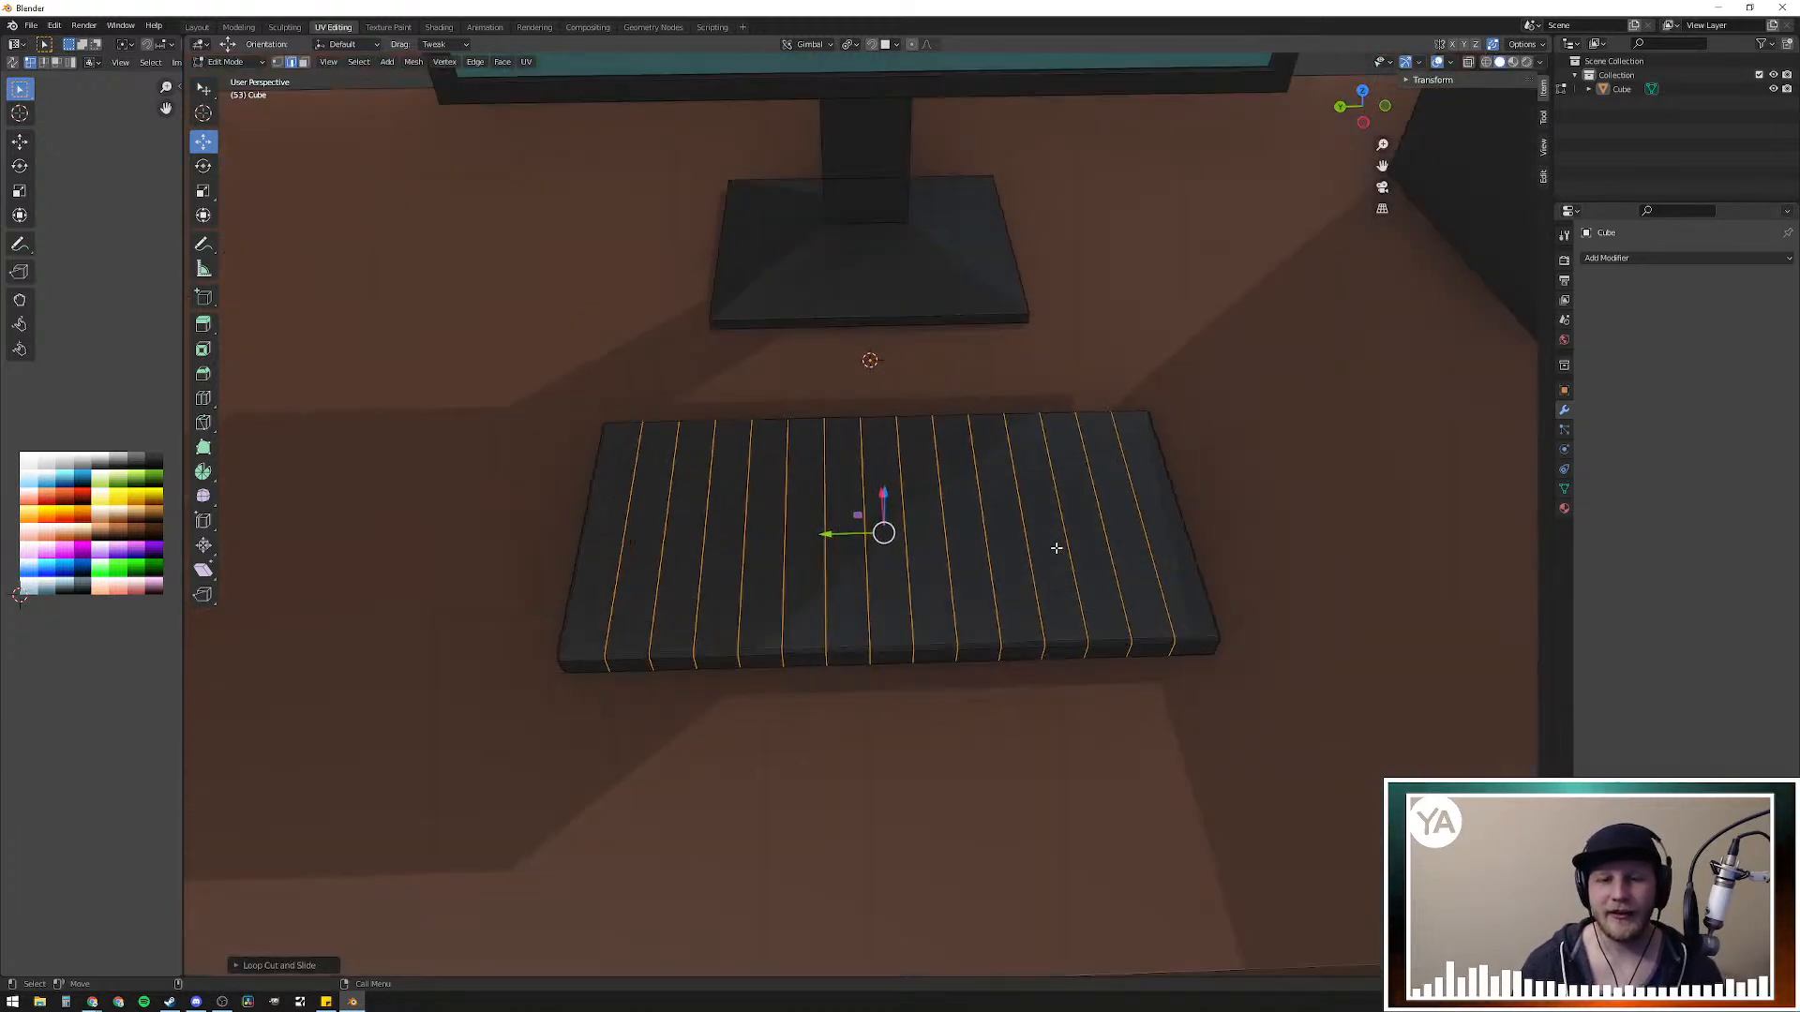
{"action": "key", "text": "ctrl+r"}
{"action": "scroll", "coordinate": [926, 518], "scroll_direction": "up", "scroll_amount": 6}
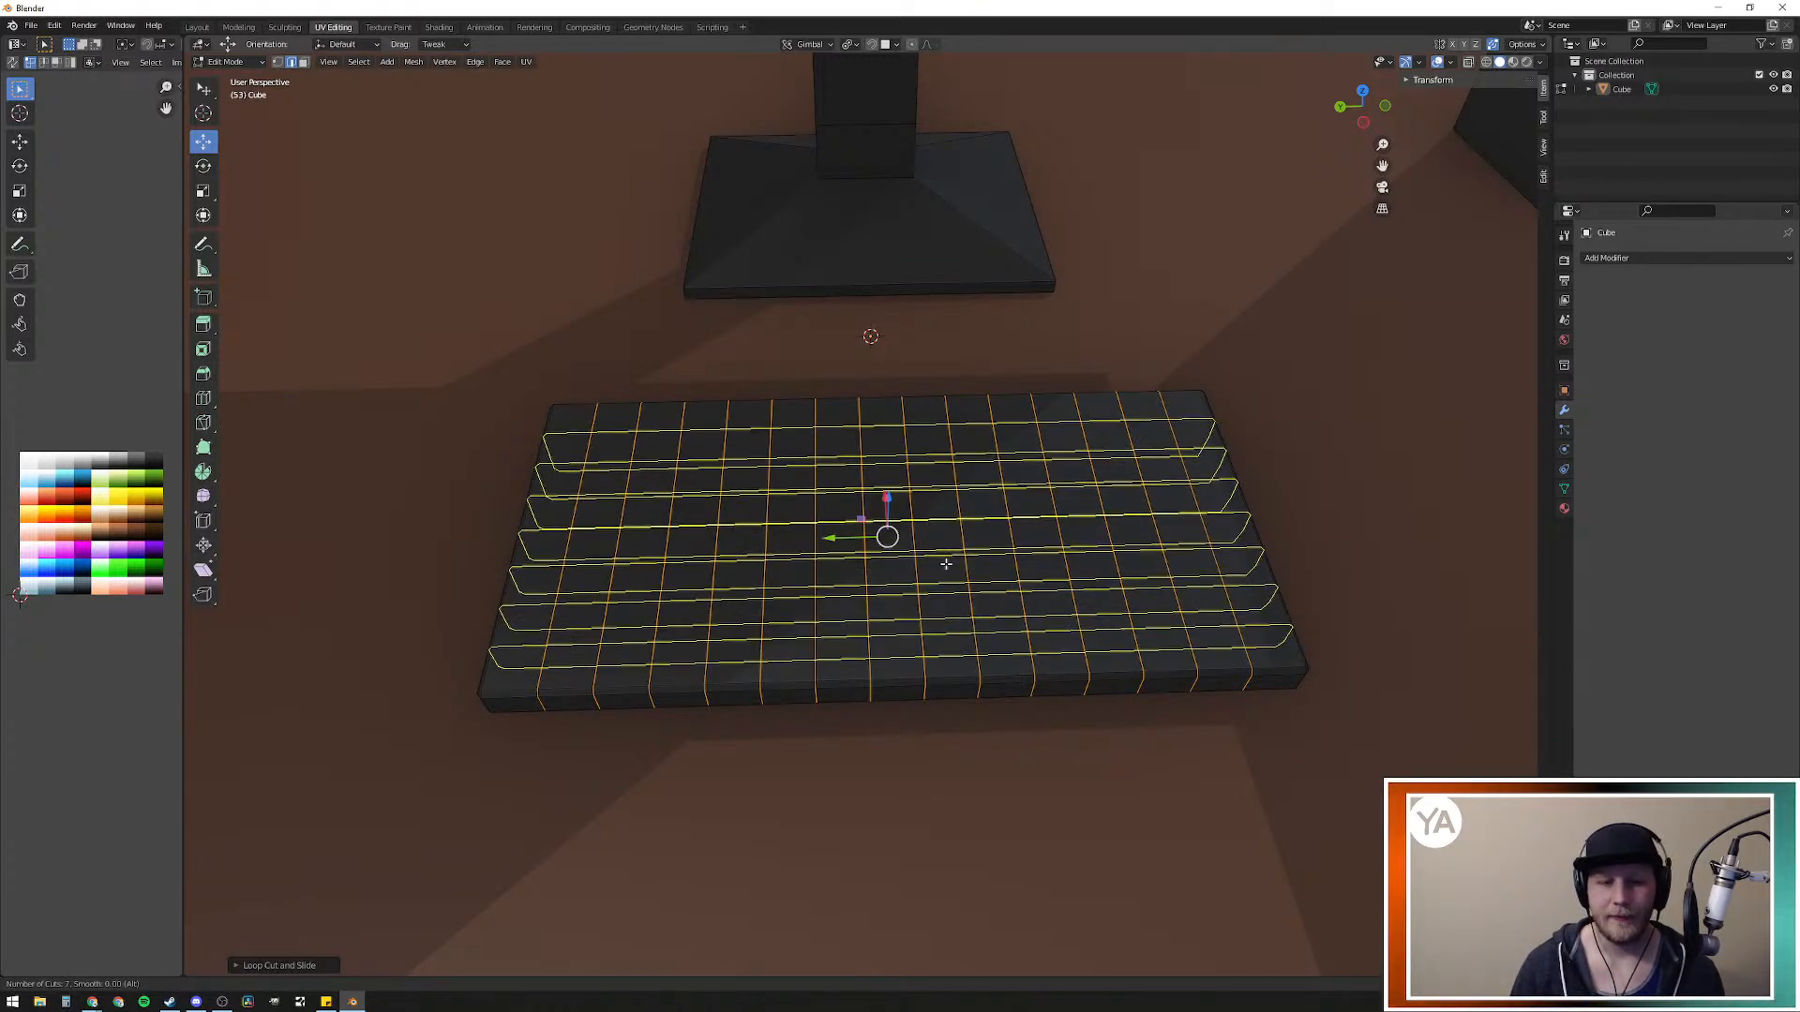
{"action": "left_click", "coordinate": [916, 565]}
{"action": "right_click", "coordinate": [916, 564]}
Step: Add 6 evenly spaced loop cuts running along the keyboard's length, dividing it into key rows without any slide
{"action": "middle_click_drag", "start_coordinate": [915, 564], "coordinate": [760, 563]}
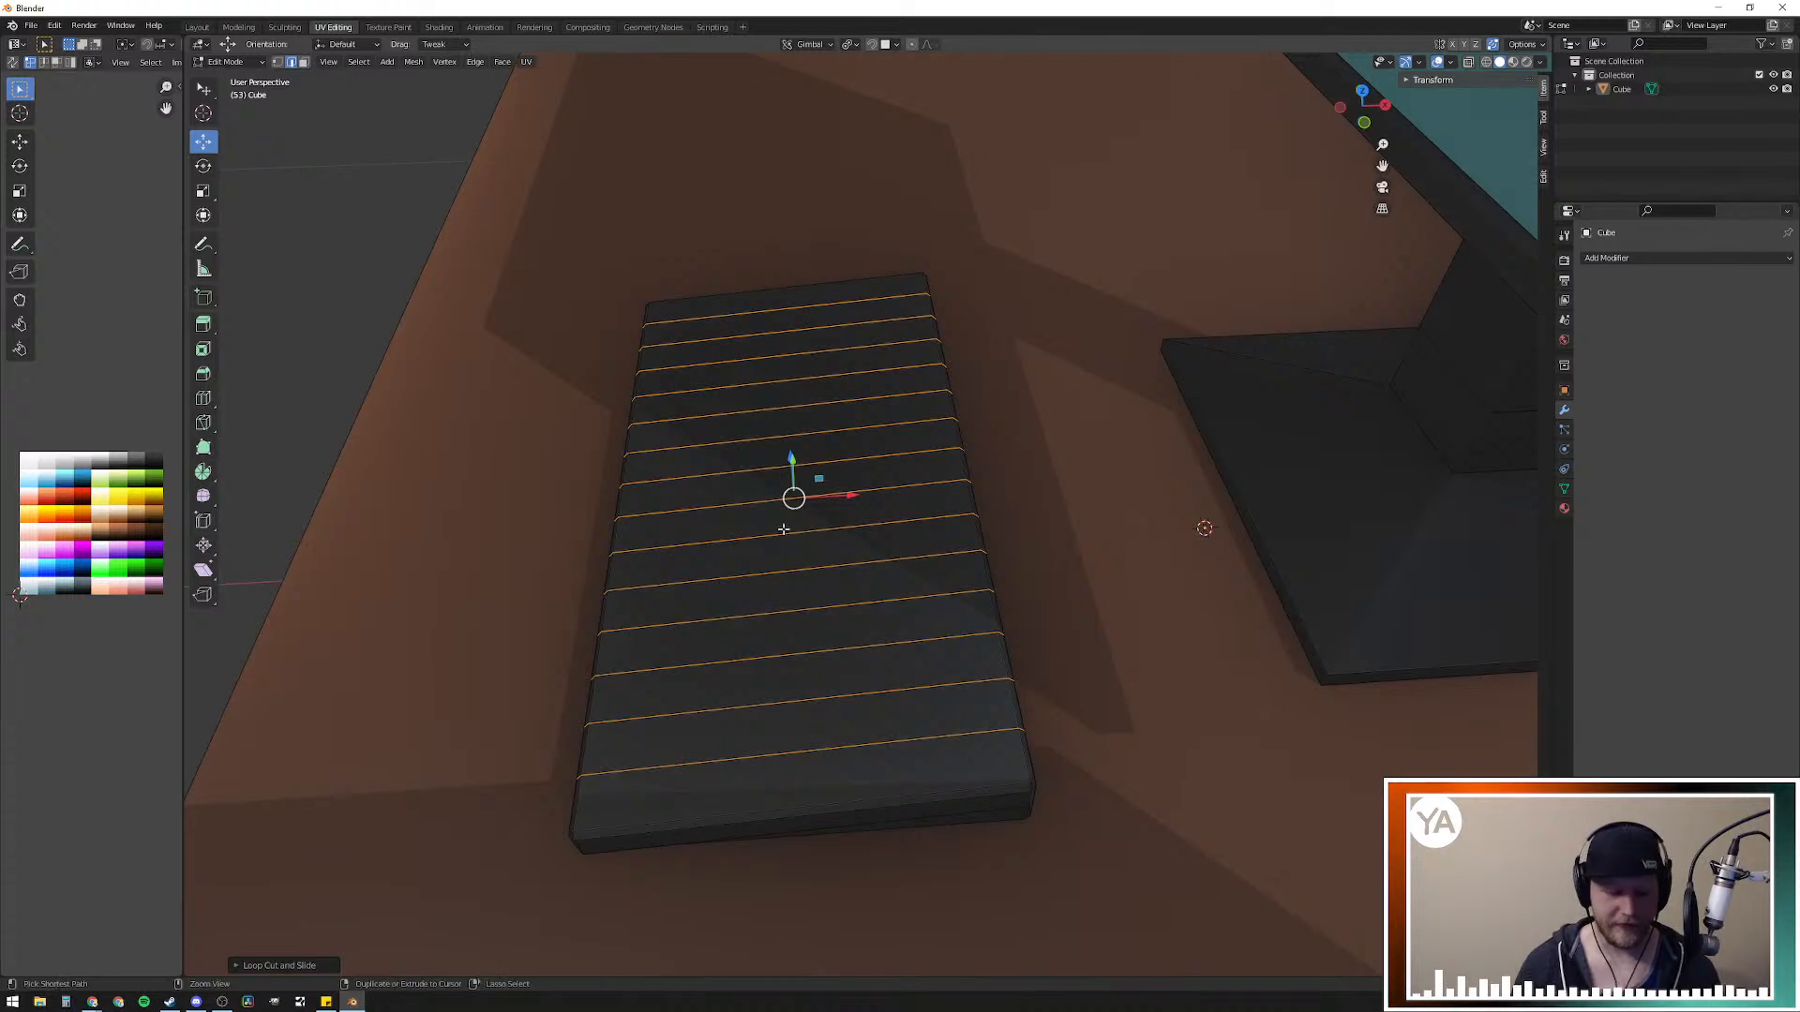
{"action": "key", "text": "ctrl+r"}
{"action": "scroll", "coordinate": [806, 450], "scroll_direction": "up", "scroll_amount": 3}
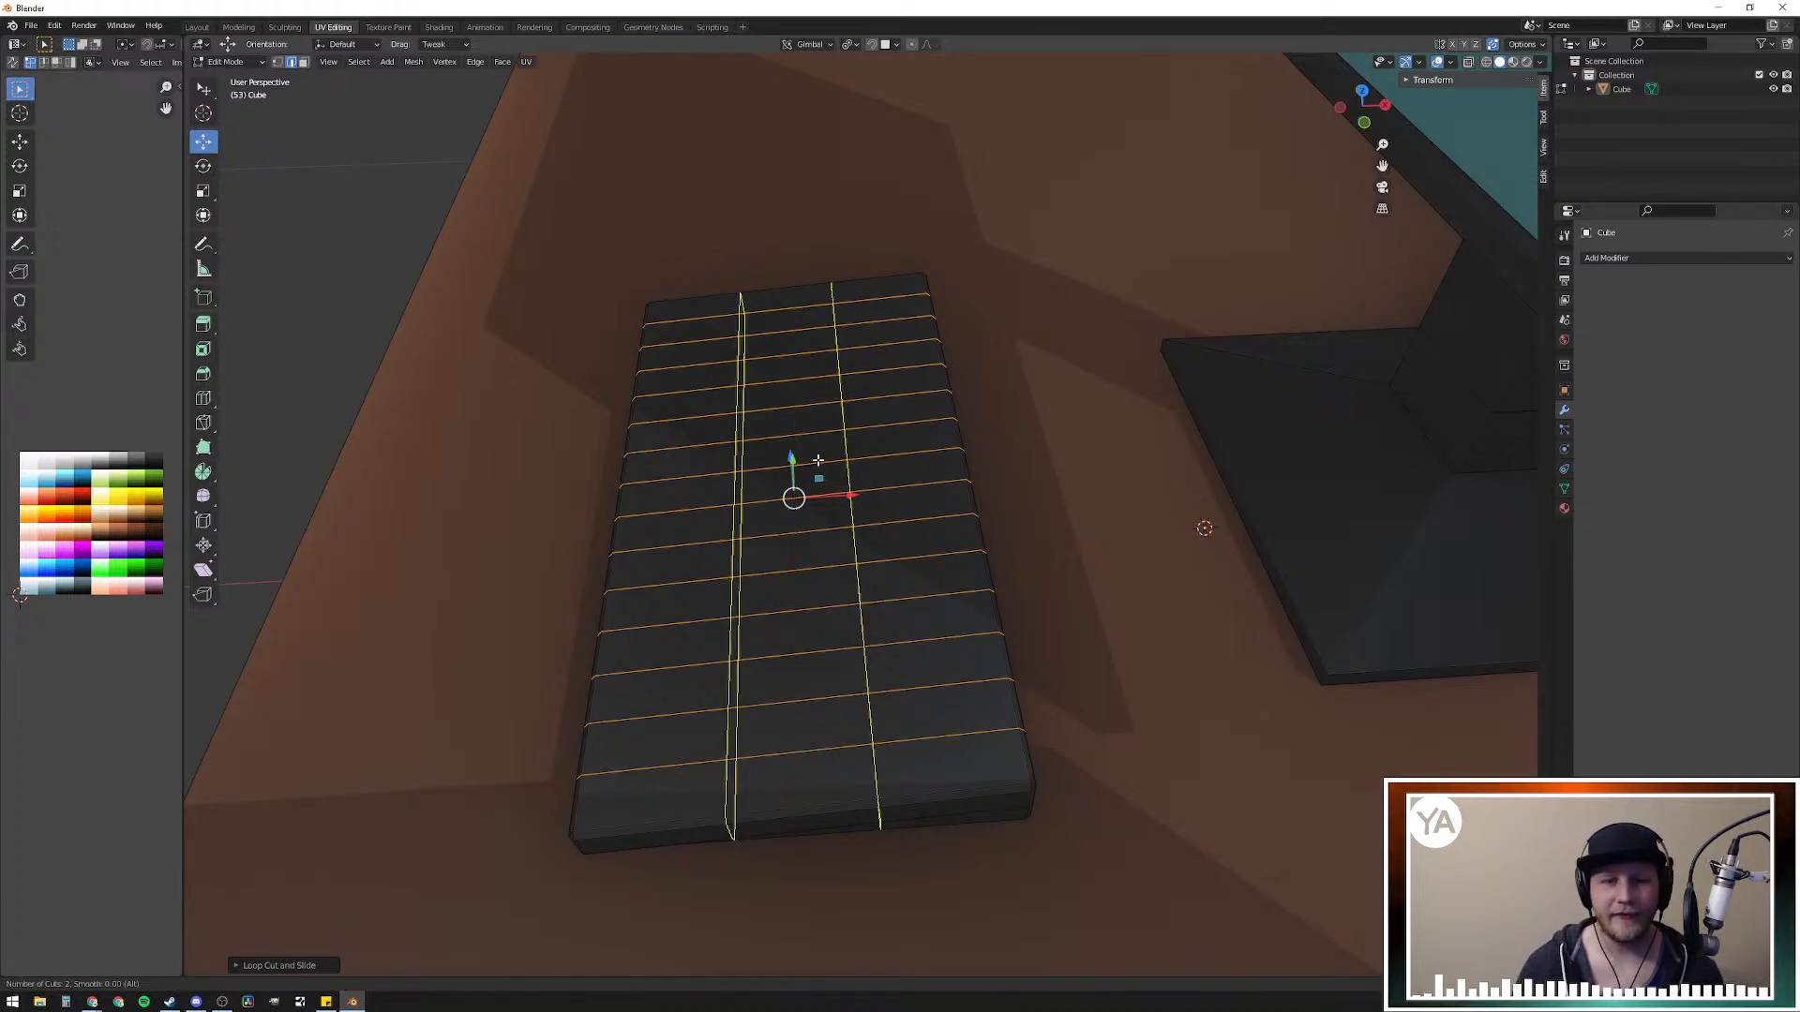
{"action": "scroll", "coordinate": [819, 460], "scroll_direction": "up", "scroll_amount": 1}
{"action": "scroll", "coordinate": [819, 460], "scroll_direction": "up", "scroll_amount": 2}
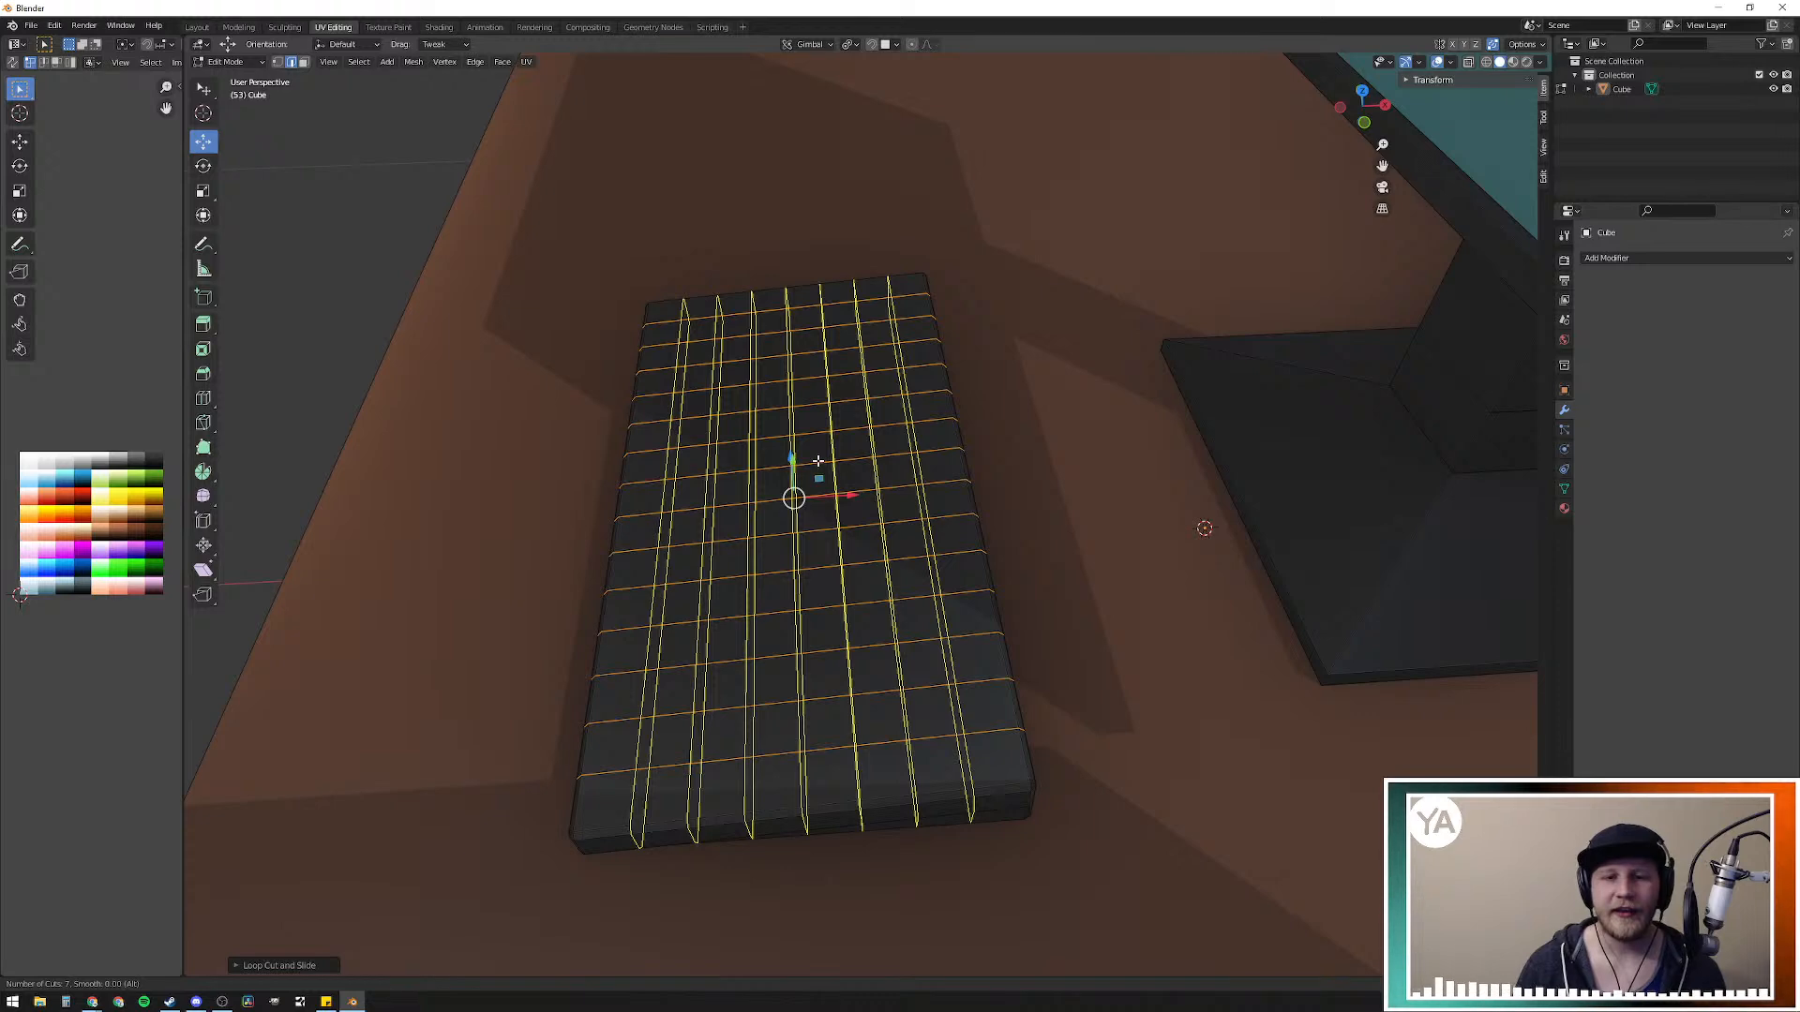
{"action": "scroll", "coordinate": [818, 461], "scroll_direction": "down", "scroll_amount": 1}
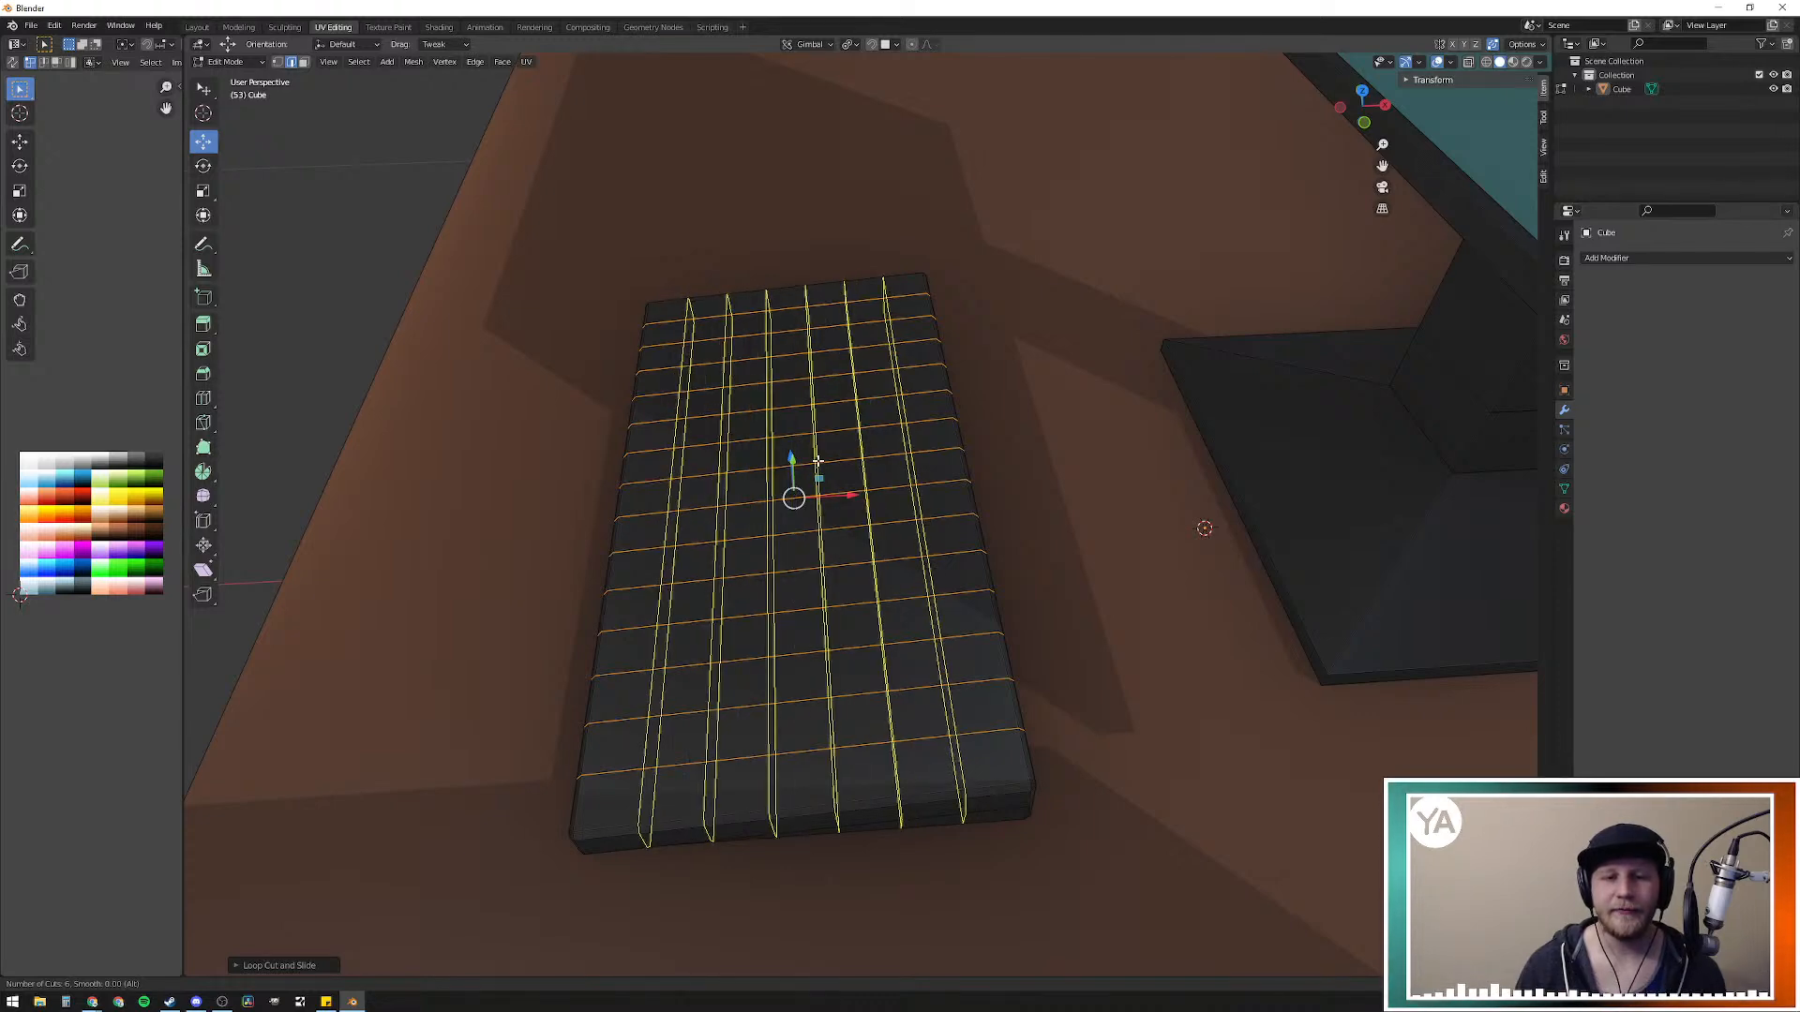
{"action": "left_click", "coordinate": [819, 460]}
{"action": "right_click", "coordinate": [1137, 522]}
{"action": "middle_click_drag", "start_coordinate": [694, 353], "coordinate": [706, 454]}
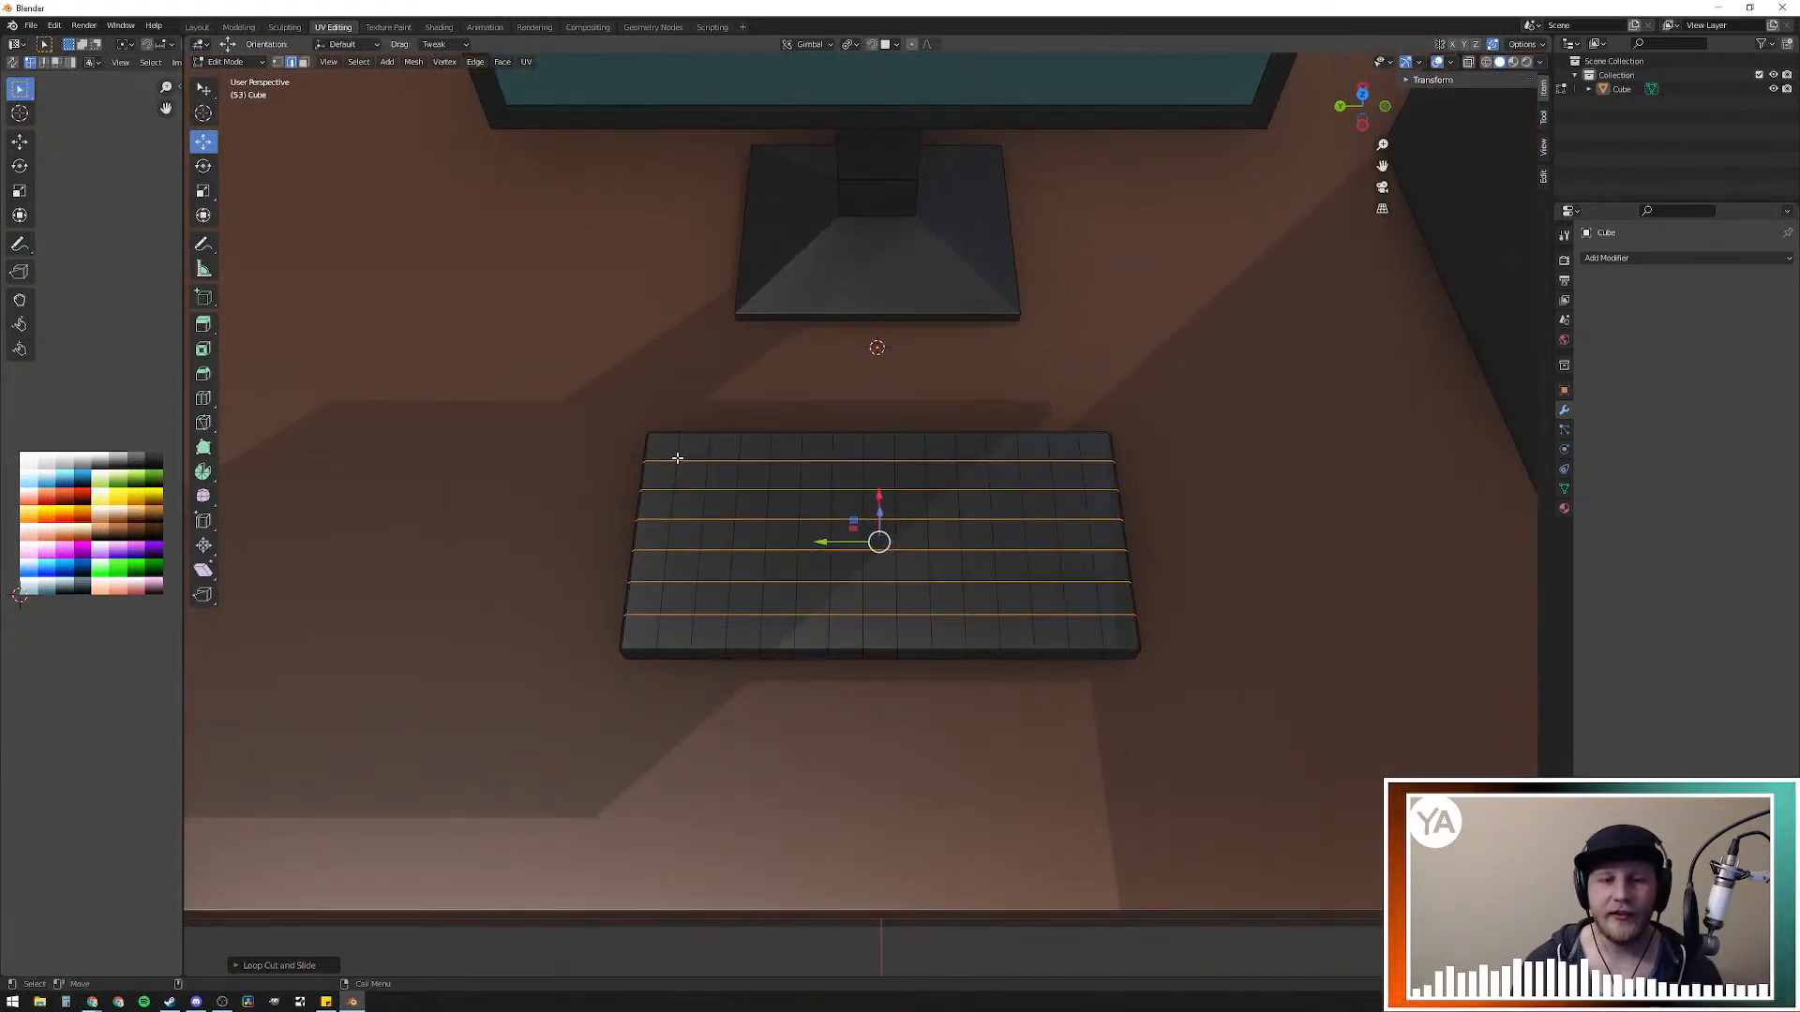
{"action": "key", "text": "c"}
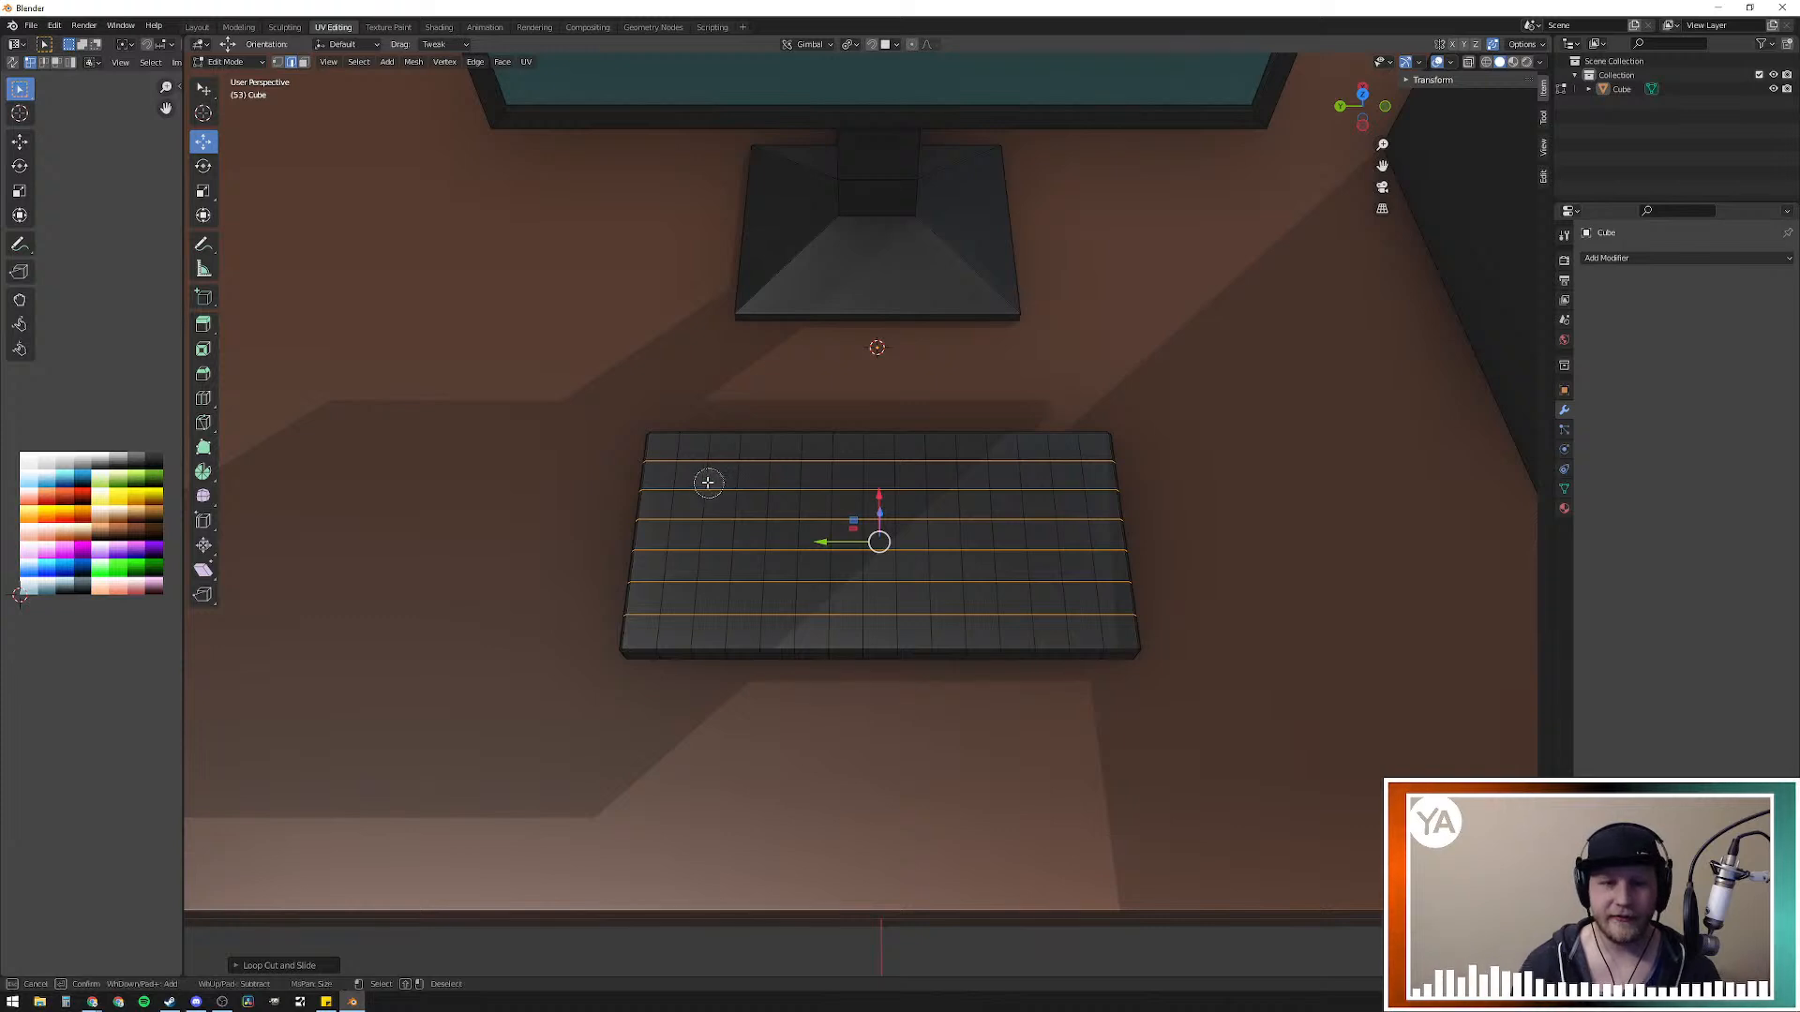
{"action": "mouse_move", "coordinate": [666, 459]}
{"action": "left_mouse_down"}
{"action": "mouse_move", "coordinate": [787, 454]}
{"action": "mouse_move", "coordinate": [688, 448]}
{"action": "mouse_move", "coordinate": [783, 445]}
{"action": "mouse_move", "coordinate": [699, 446]}
{"action": "mouse_move", "coordinate": [722, 453]}
{"action": "left_mouse_up"}
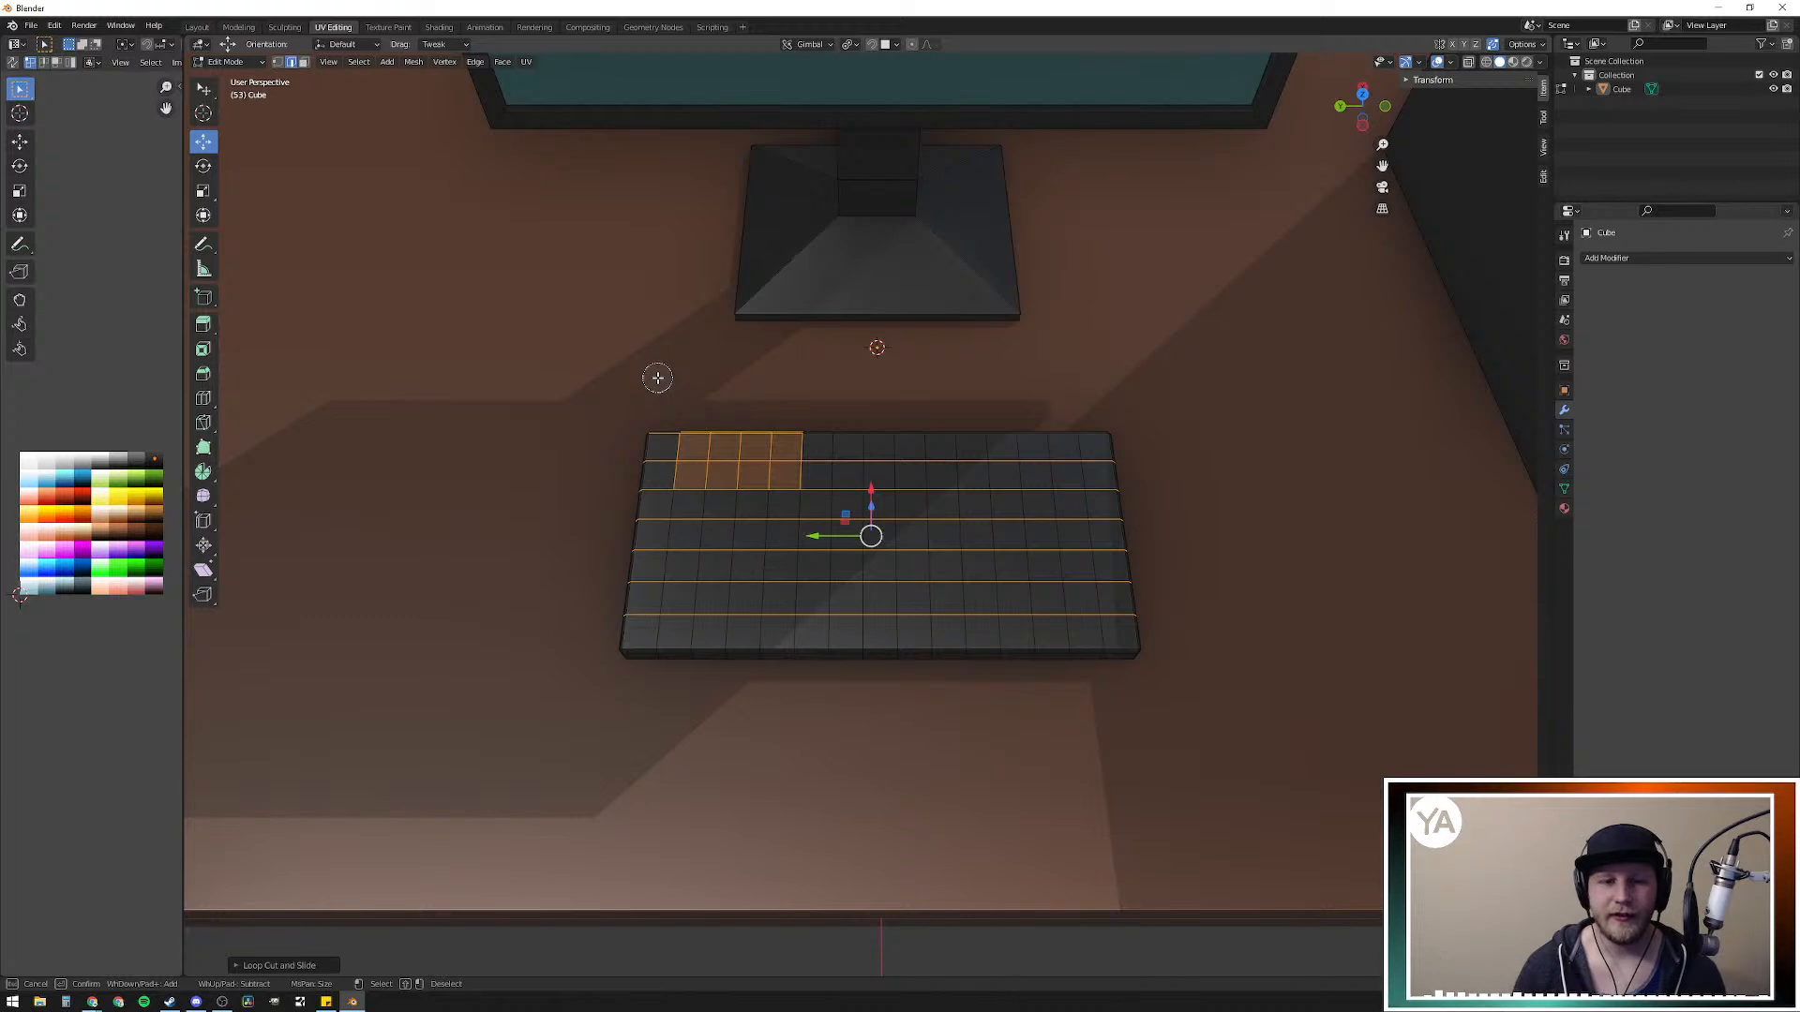
{"action": "key", "text": "Escape"}
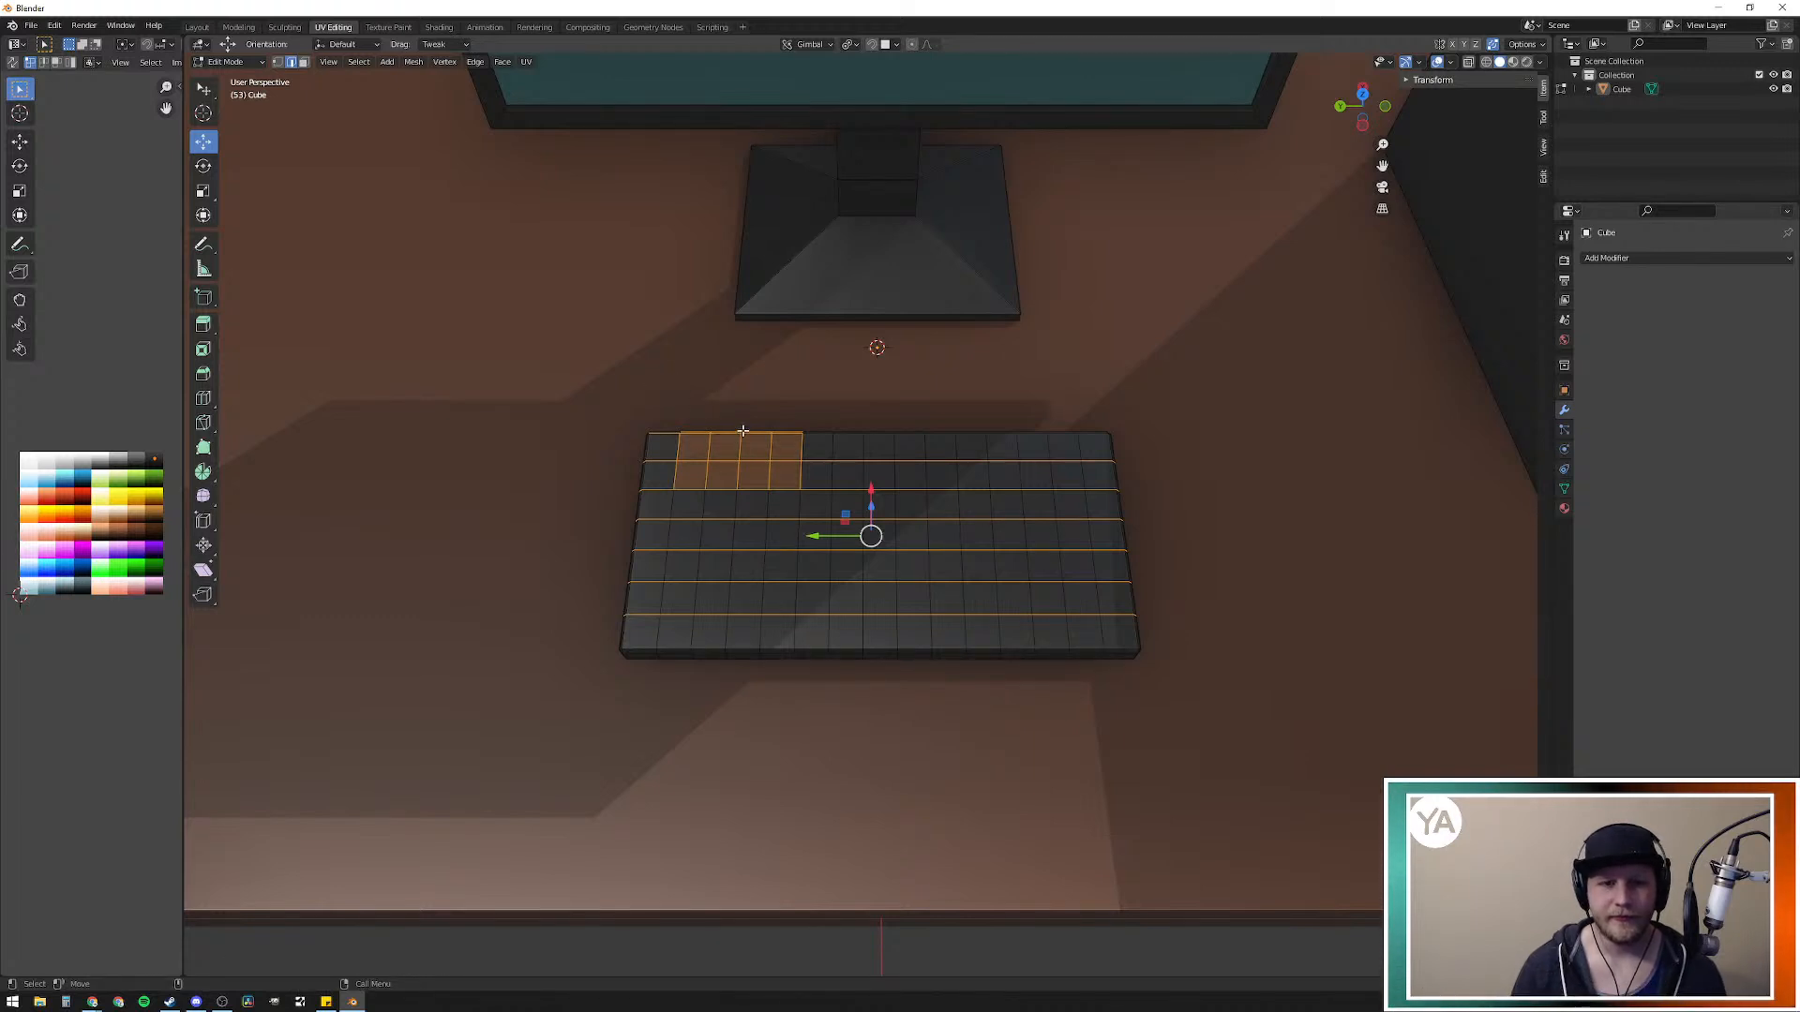
{"action": "key", "text": "alt+a"}
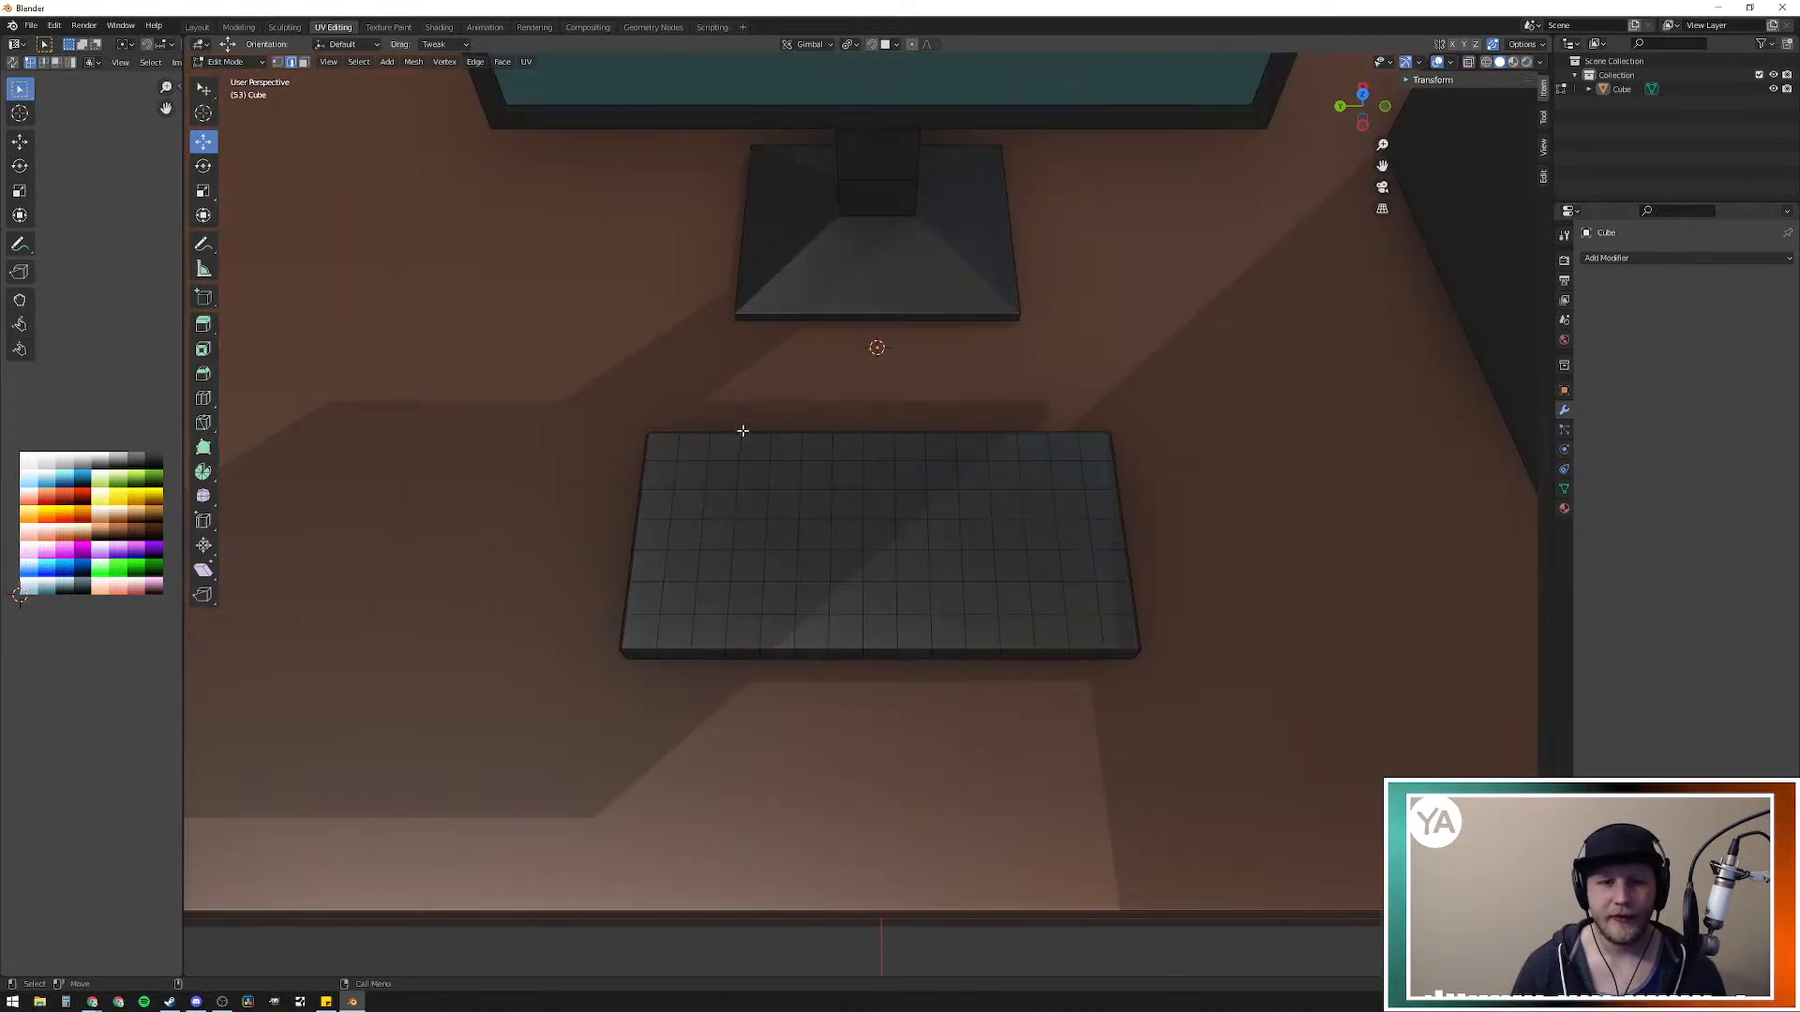
{"action": "left_click", "coordinate": [665, 453]}
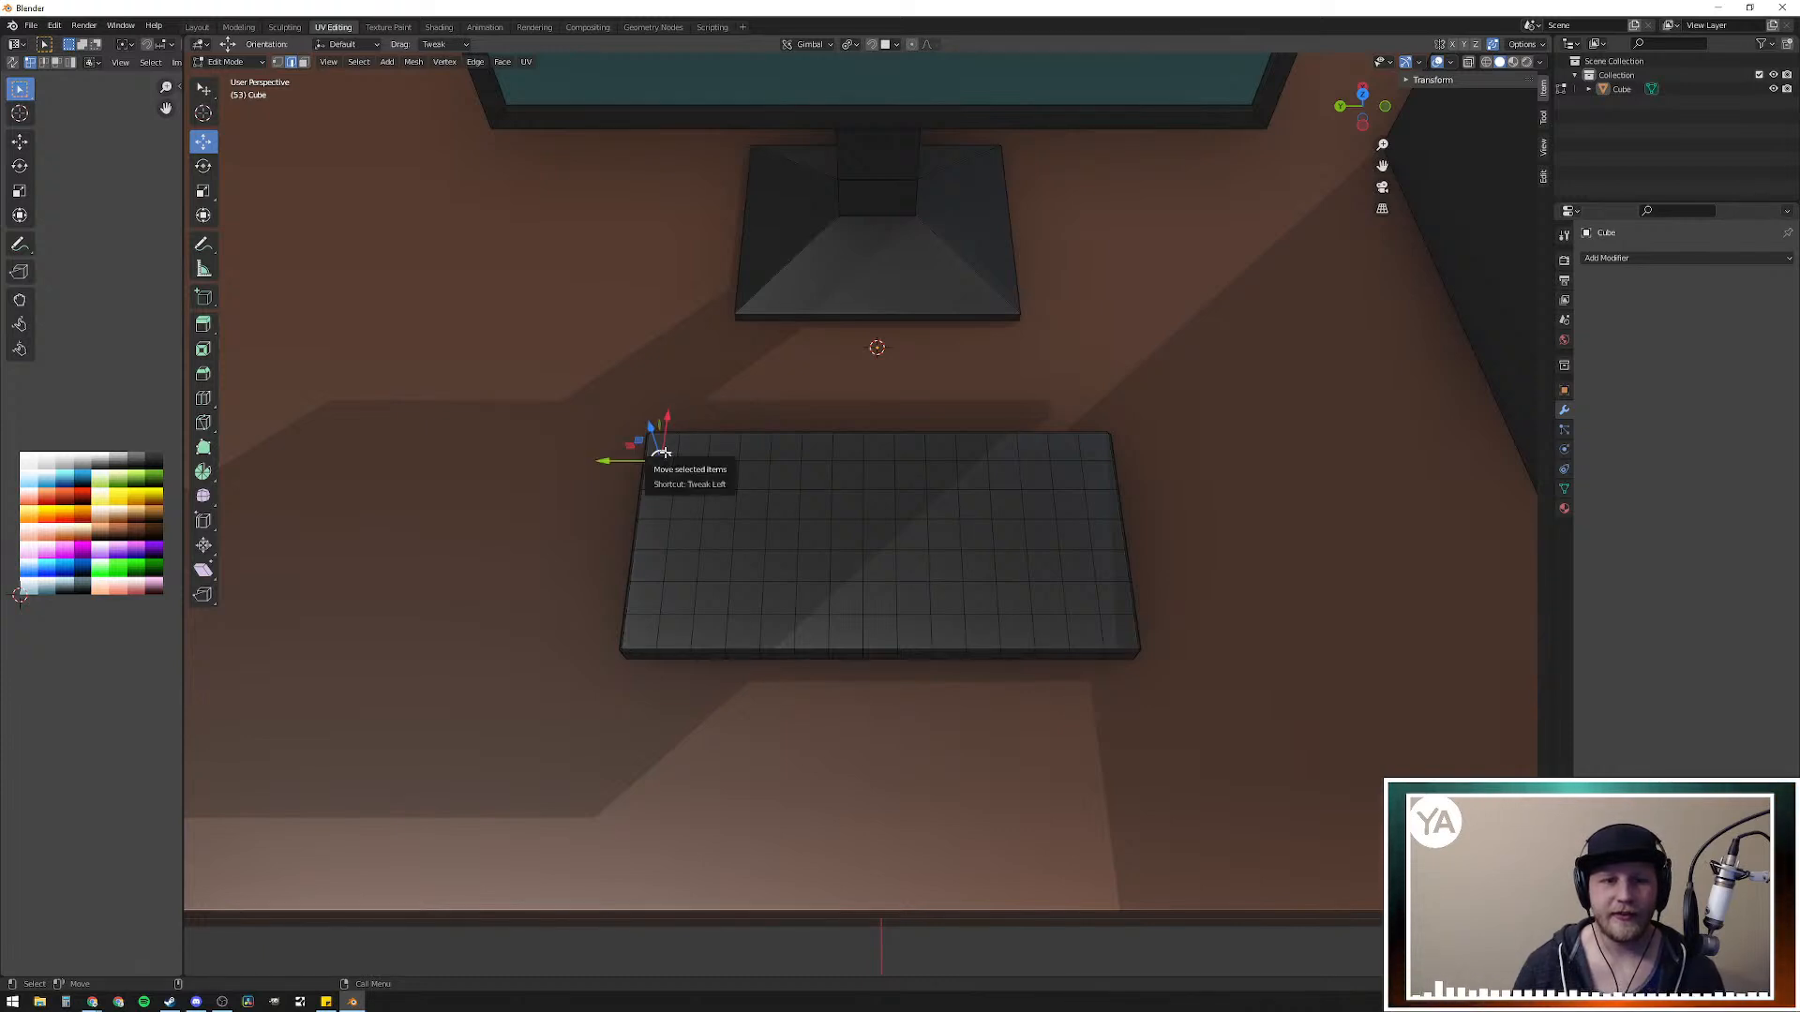
{"action": "left_click", "coordinate": [720, 399]}
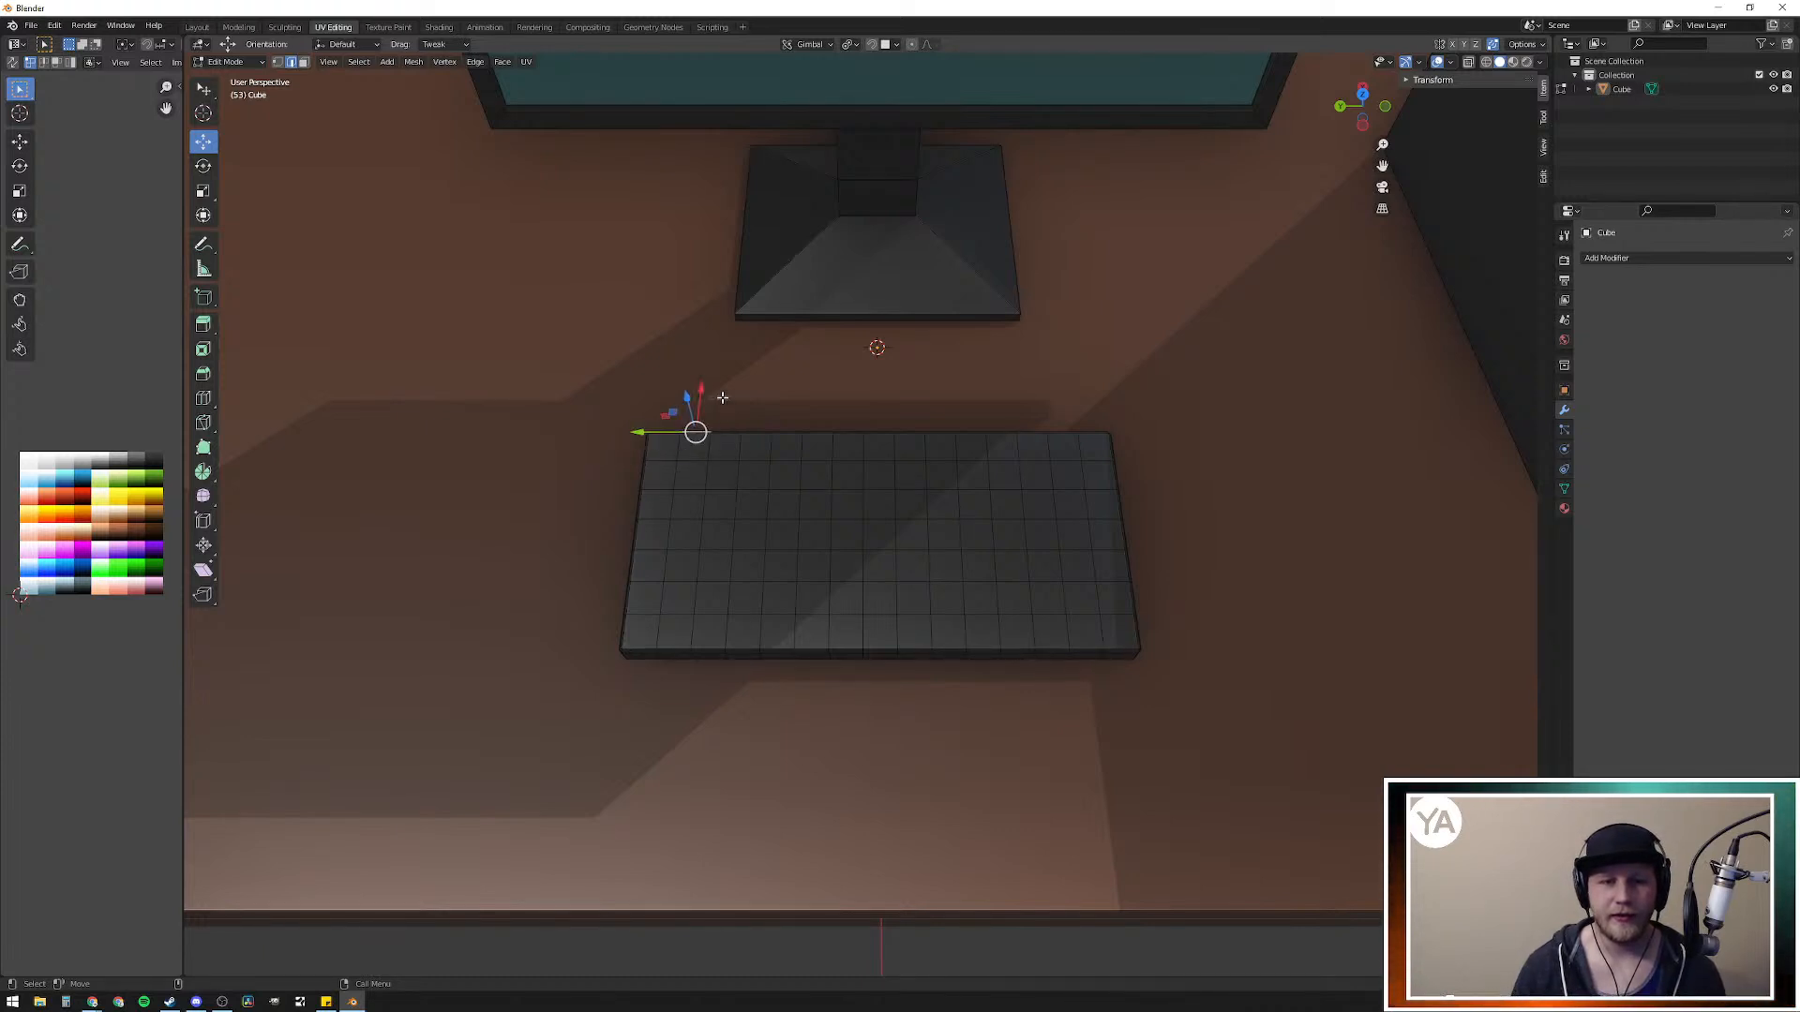
{"action": "right_click", "coordinate": [777, 397]}
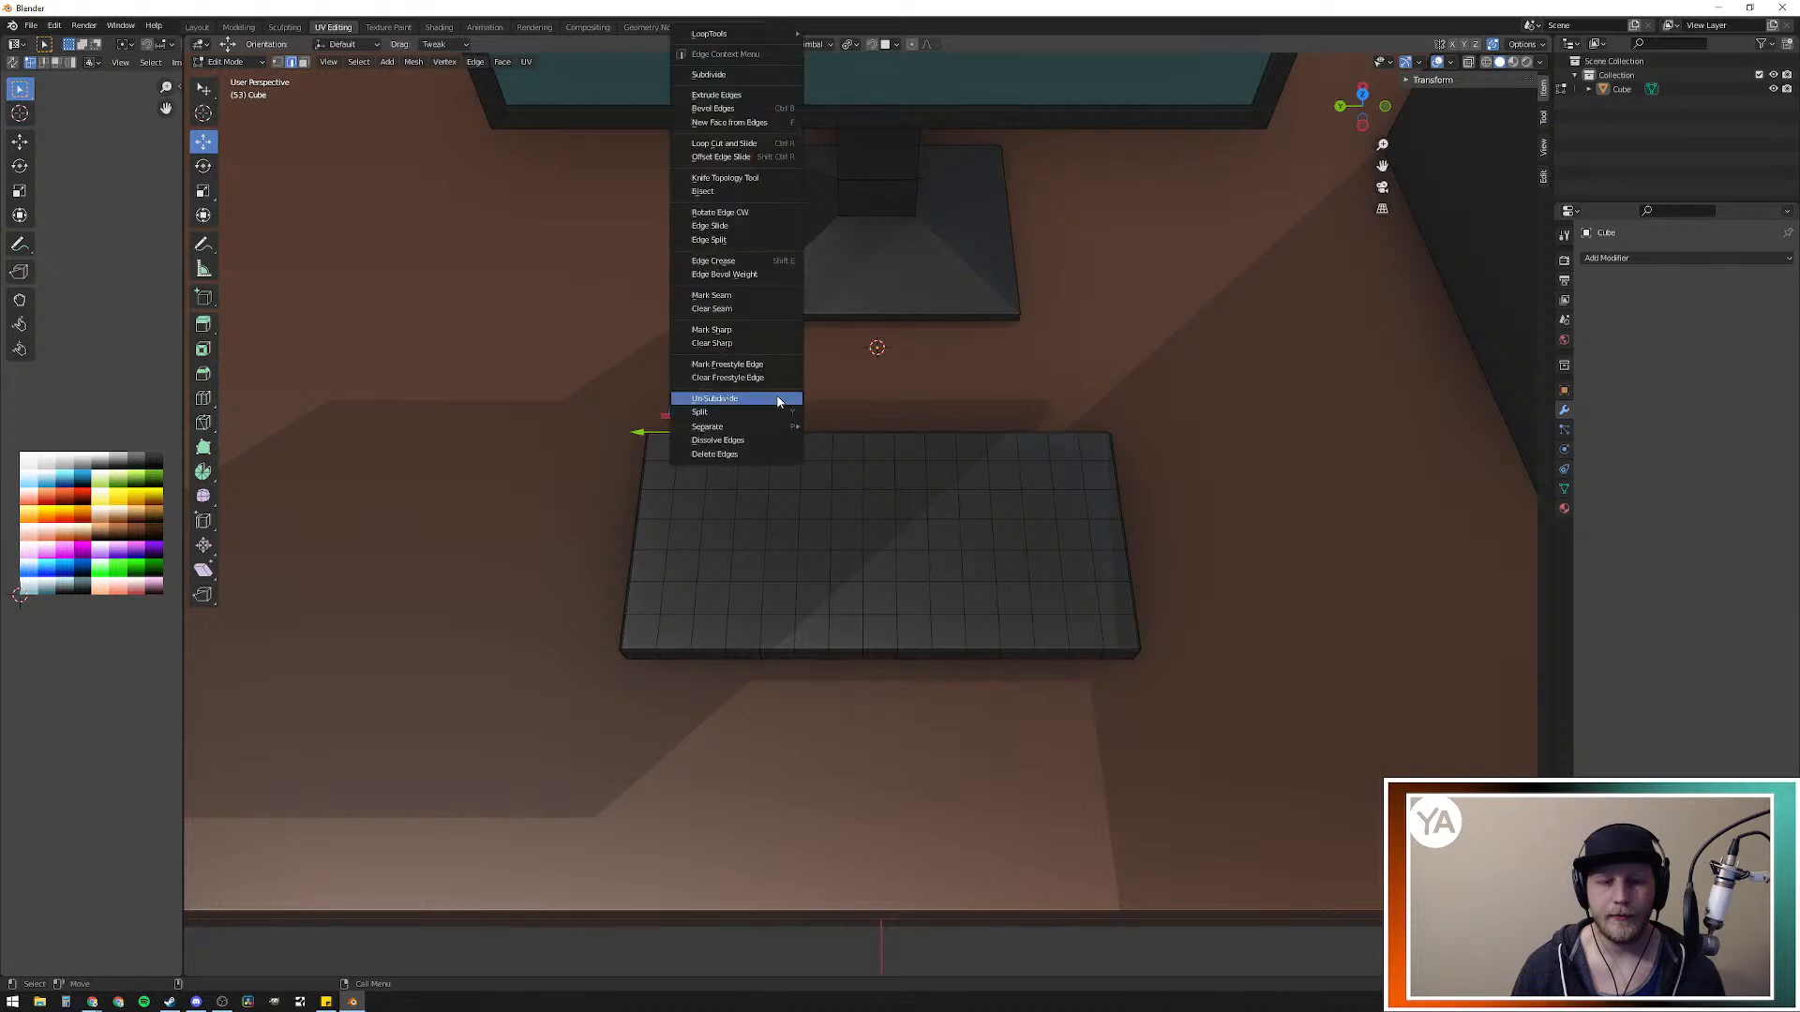
{"action": "key", "text": "a"}
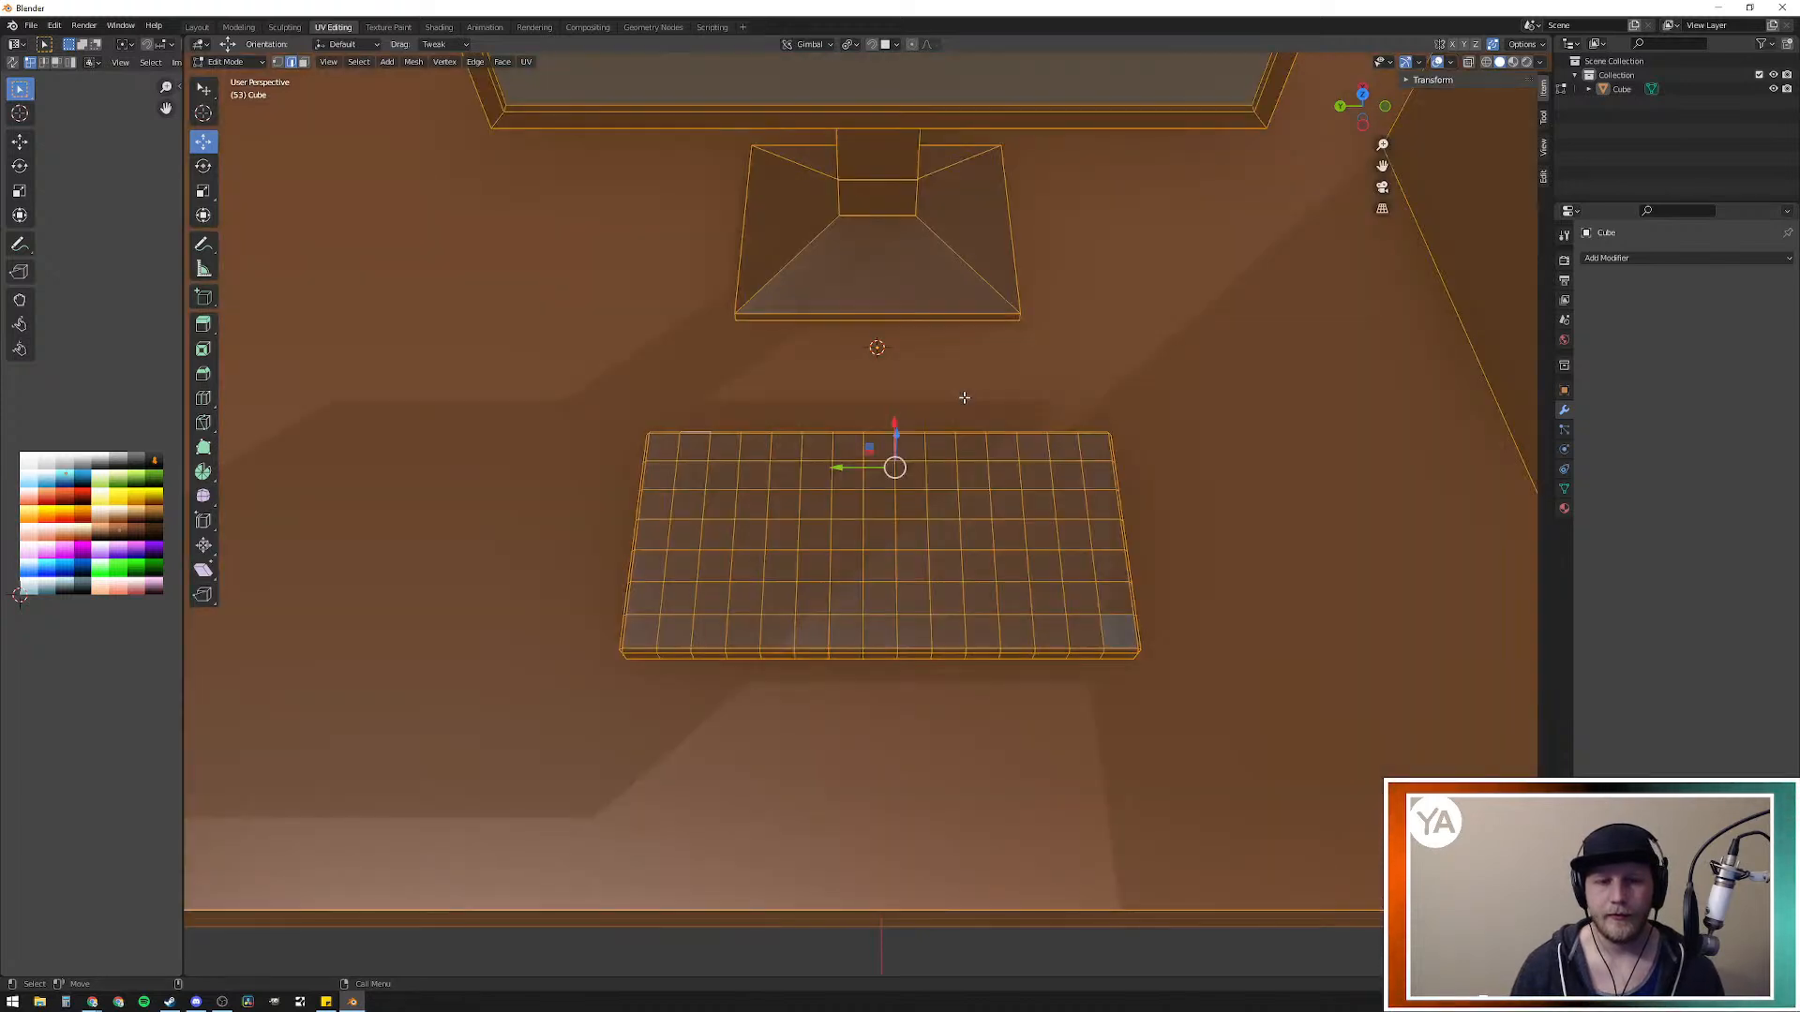
Step: Clear the selection and select only the corner key face nearest the monitor on the keyboard's left side, in face selection mode
{"action": "key", "text": "alt+a"}
{"action": "key", "text": "3"}
{"action": "left_click", "coordinate": [665, 446]}
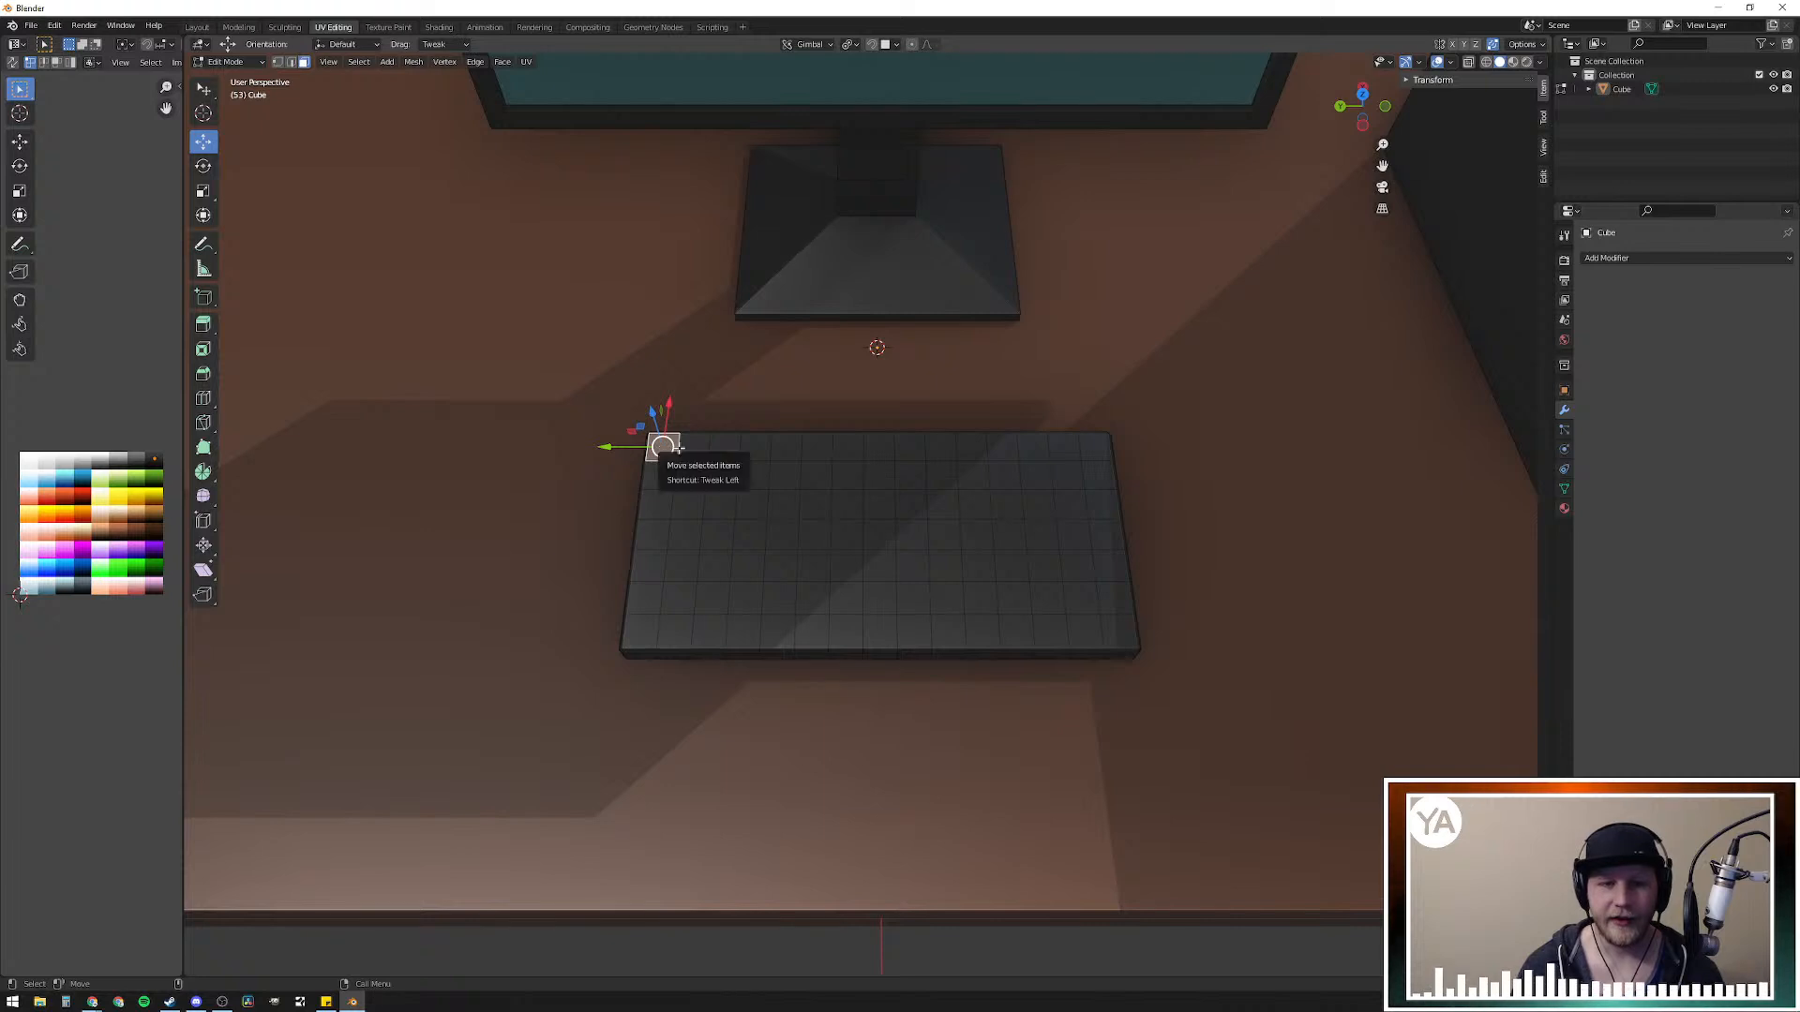
Step: Try to paint over the keyboard's grid faces with Circle Select, and clear the selection
{"action": "key", "text": "c"}
{"action": "mouse_move", "coordinate": [665, 448]}
{"action": "left_mouse_down"}
{"action": "mouse_move", "coordinate": [1077, 462]}
{"action": "mouse_move", "coordinate": [1010, 511]}
{"action": "mouse_move", "coordinate": [806, 504]}
{"action": "left_mouse_up"}
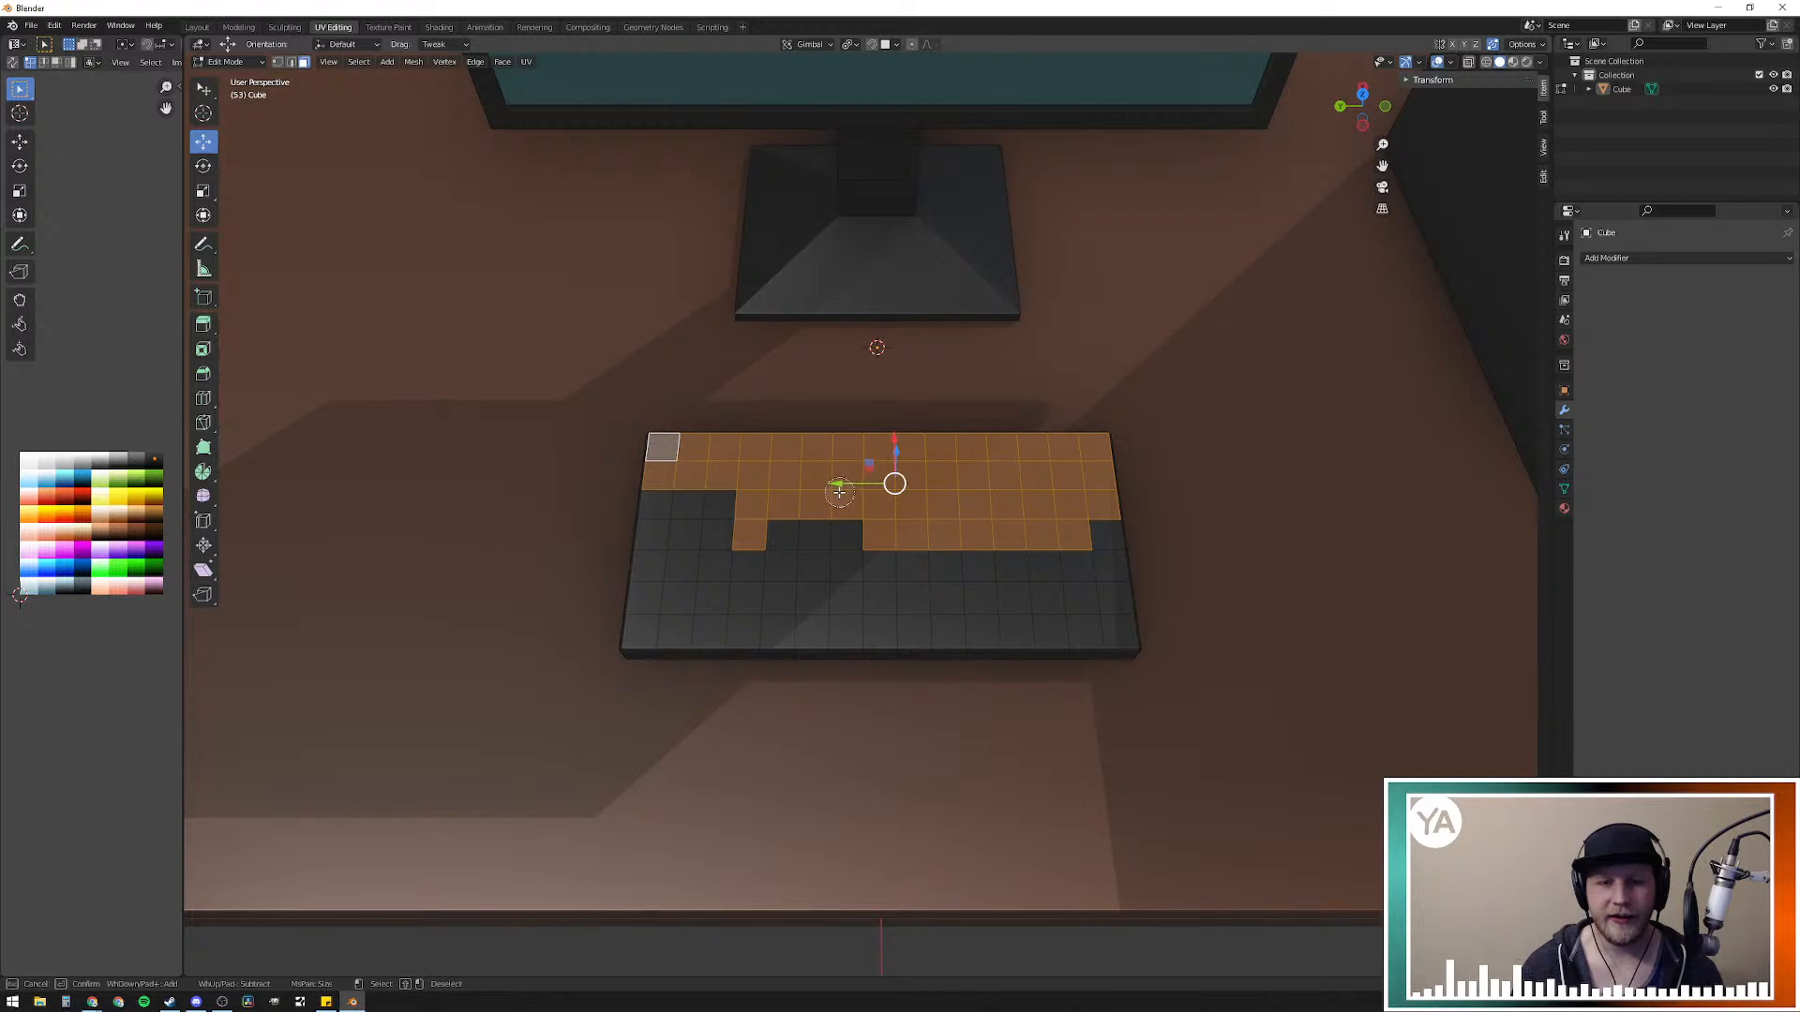
{"action": "key", "text": "Escape"}
{"action": "key", "text": "a"}
{"action": "key", "text": "a"}
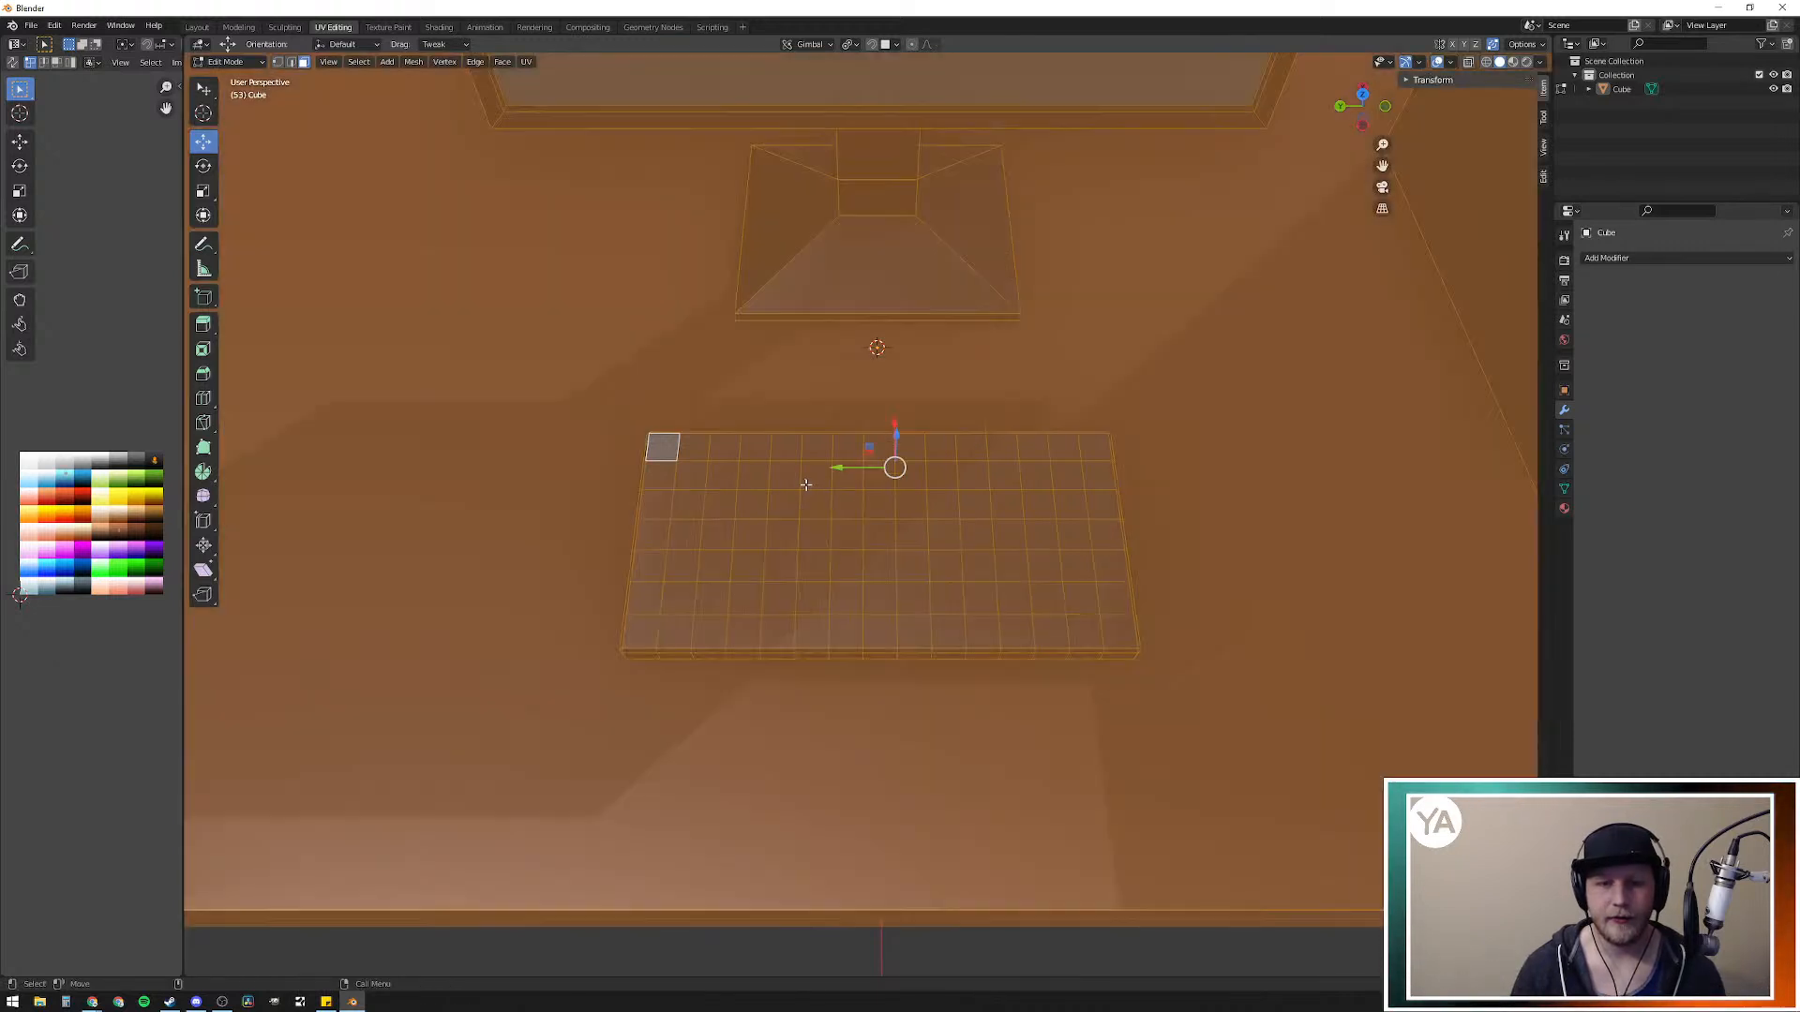
Step: Select the keyboard's grid faces by matching the corner face's perimeter with Select Similar, and clear the selection
{"action": "left_click", "coordinate": [667, 450]}
{"action": "left_click", "coordinate": [362, 61]}
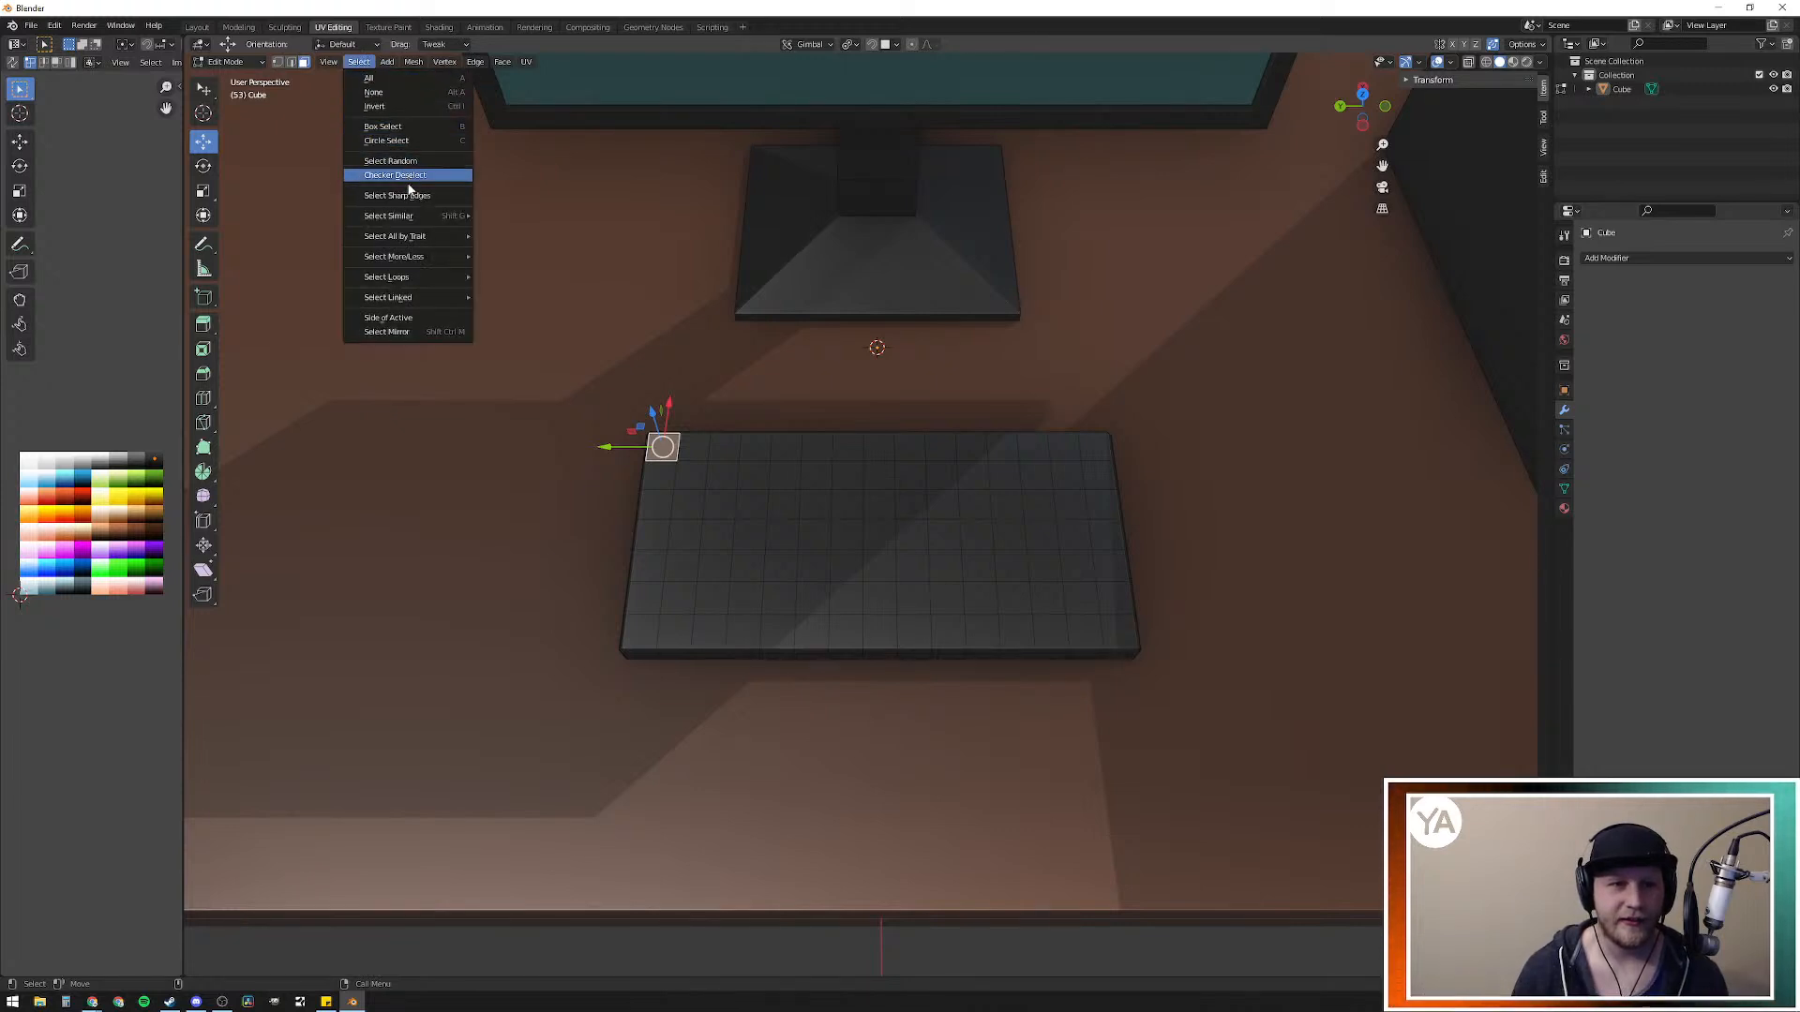
{"action": "mouse_move", "coordinate": [412, 216]}
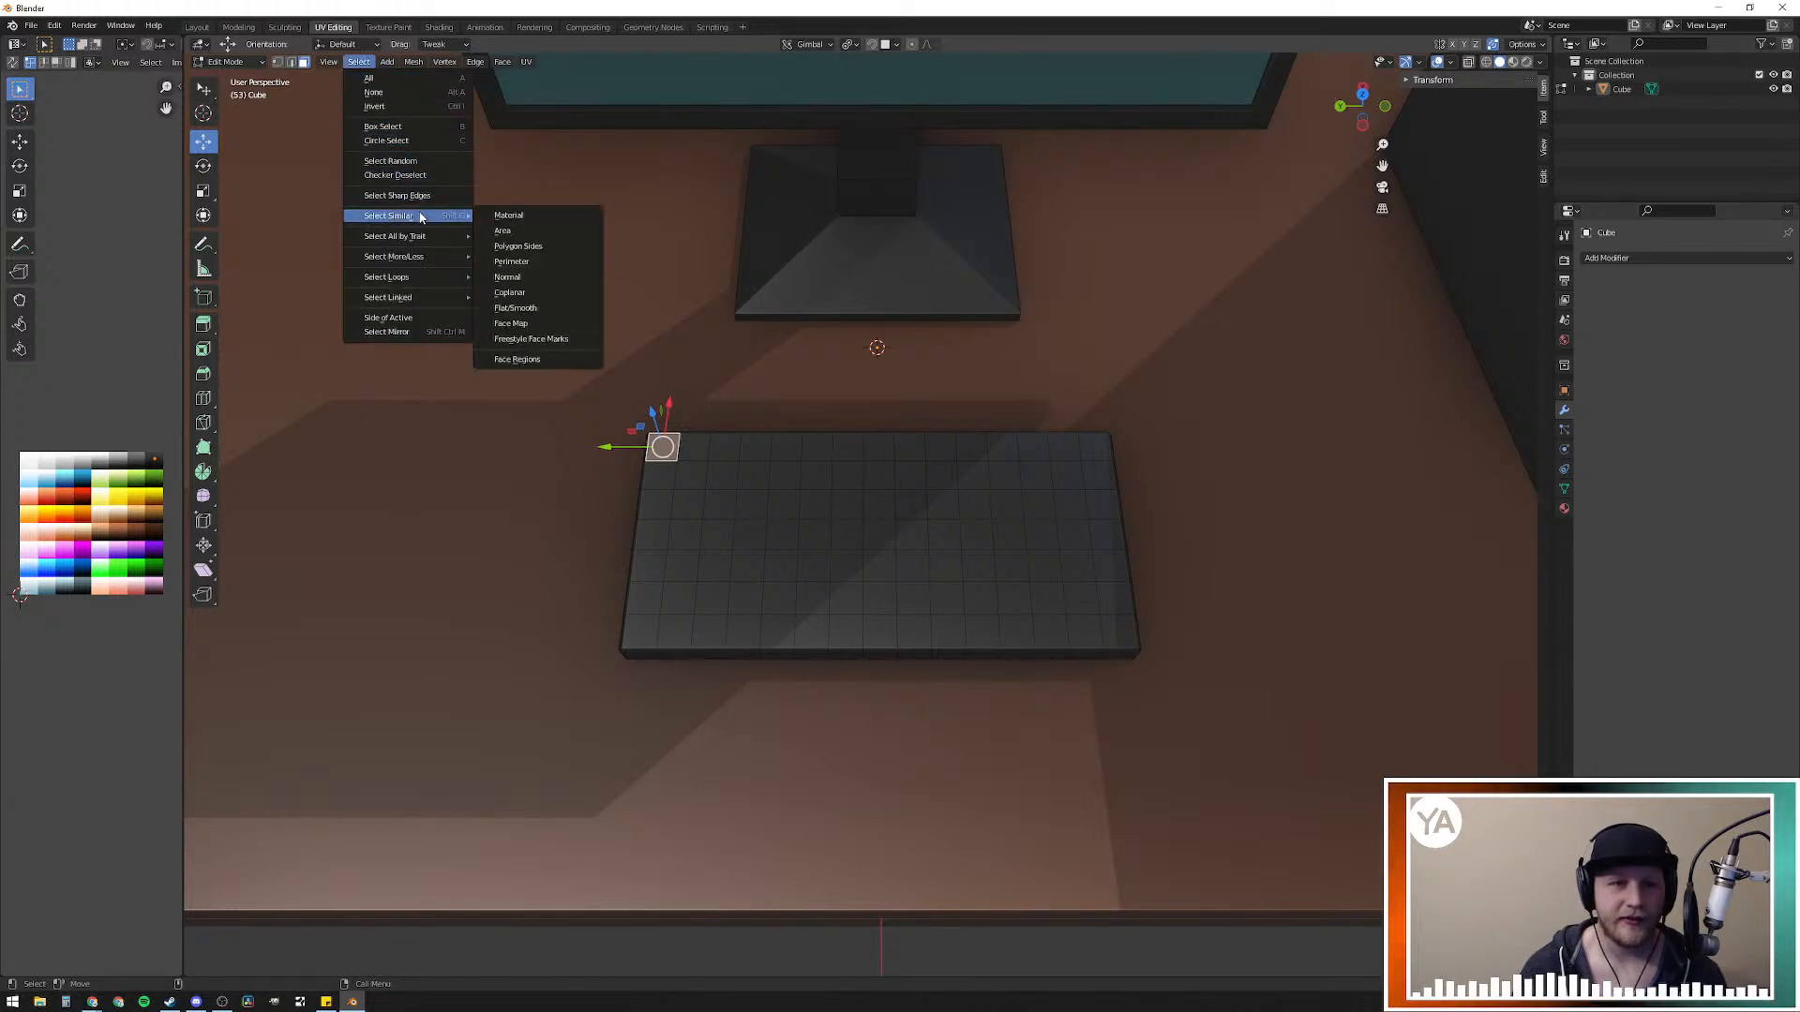
{"action": "left_click", "coordinate": [557, 263]}
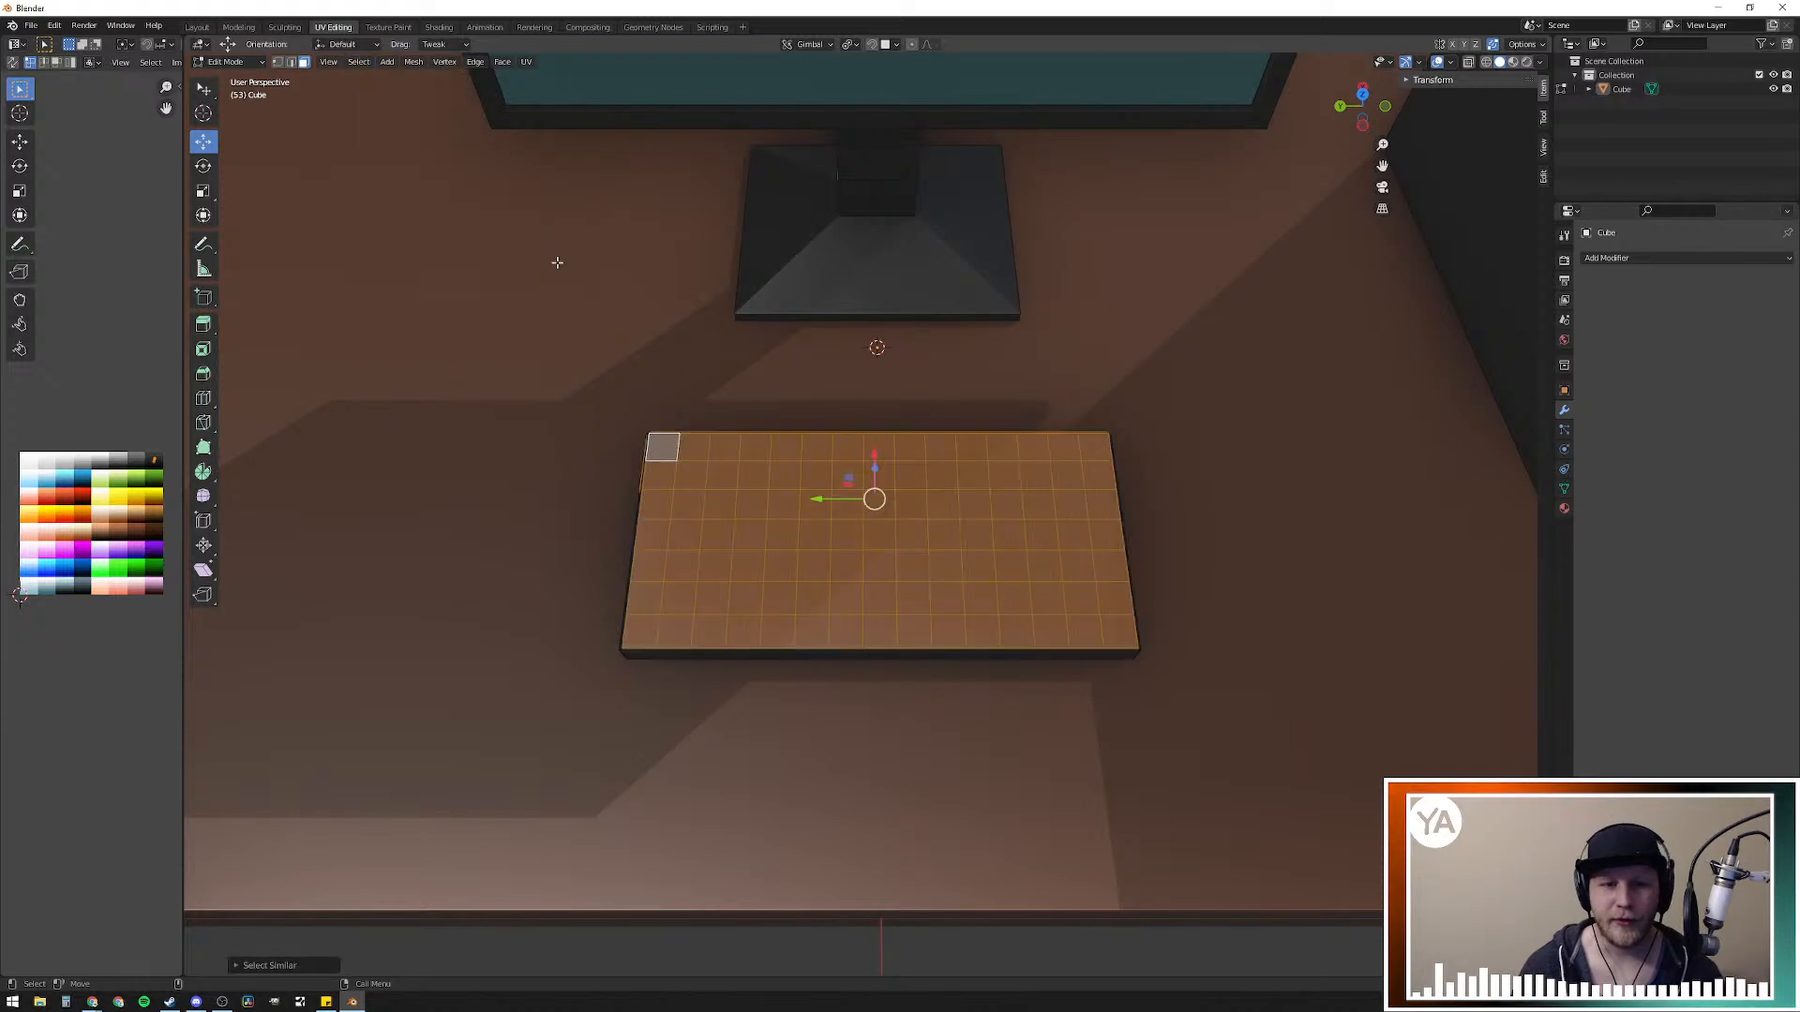
{"action": "middle_click_drag", "start_coordinate": [896, 398], "coordinate": [838, 479]}
{"action": "left_click", "coordinate": [742, 361]}
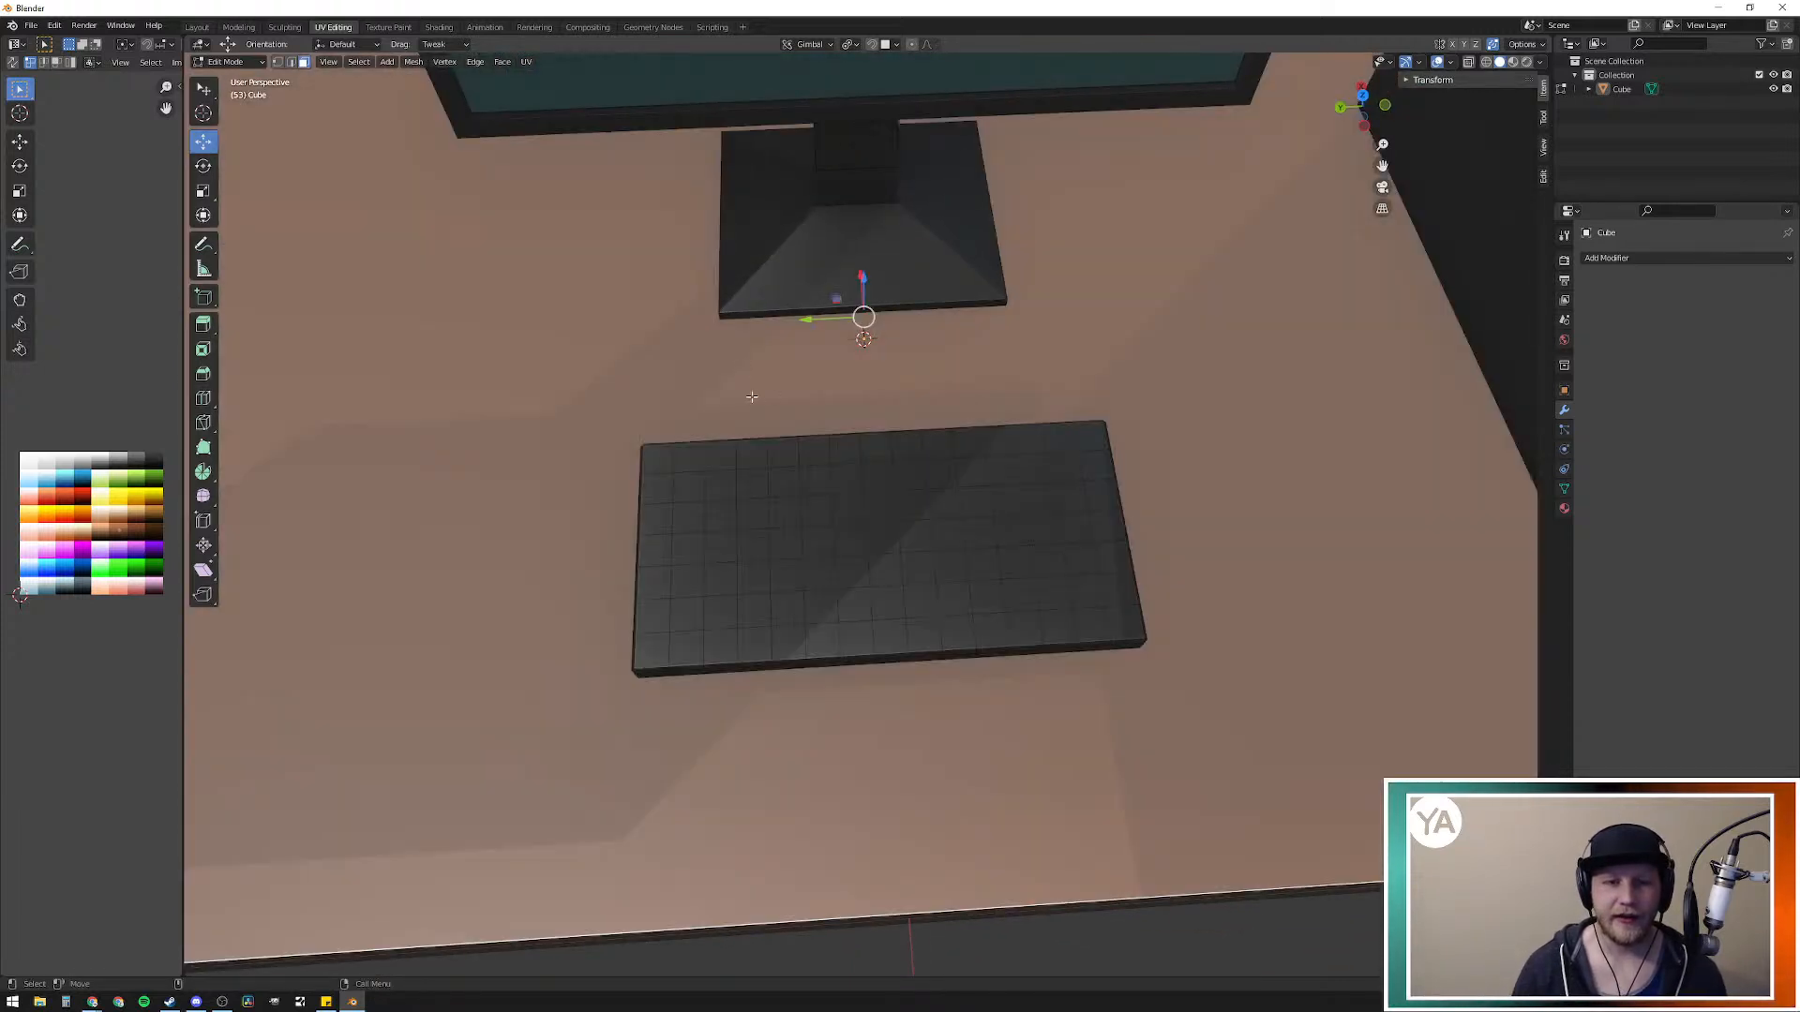
{"action": "key", "text": "a"}
{"action": "key", "text": "alt+a"}
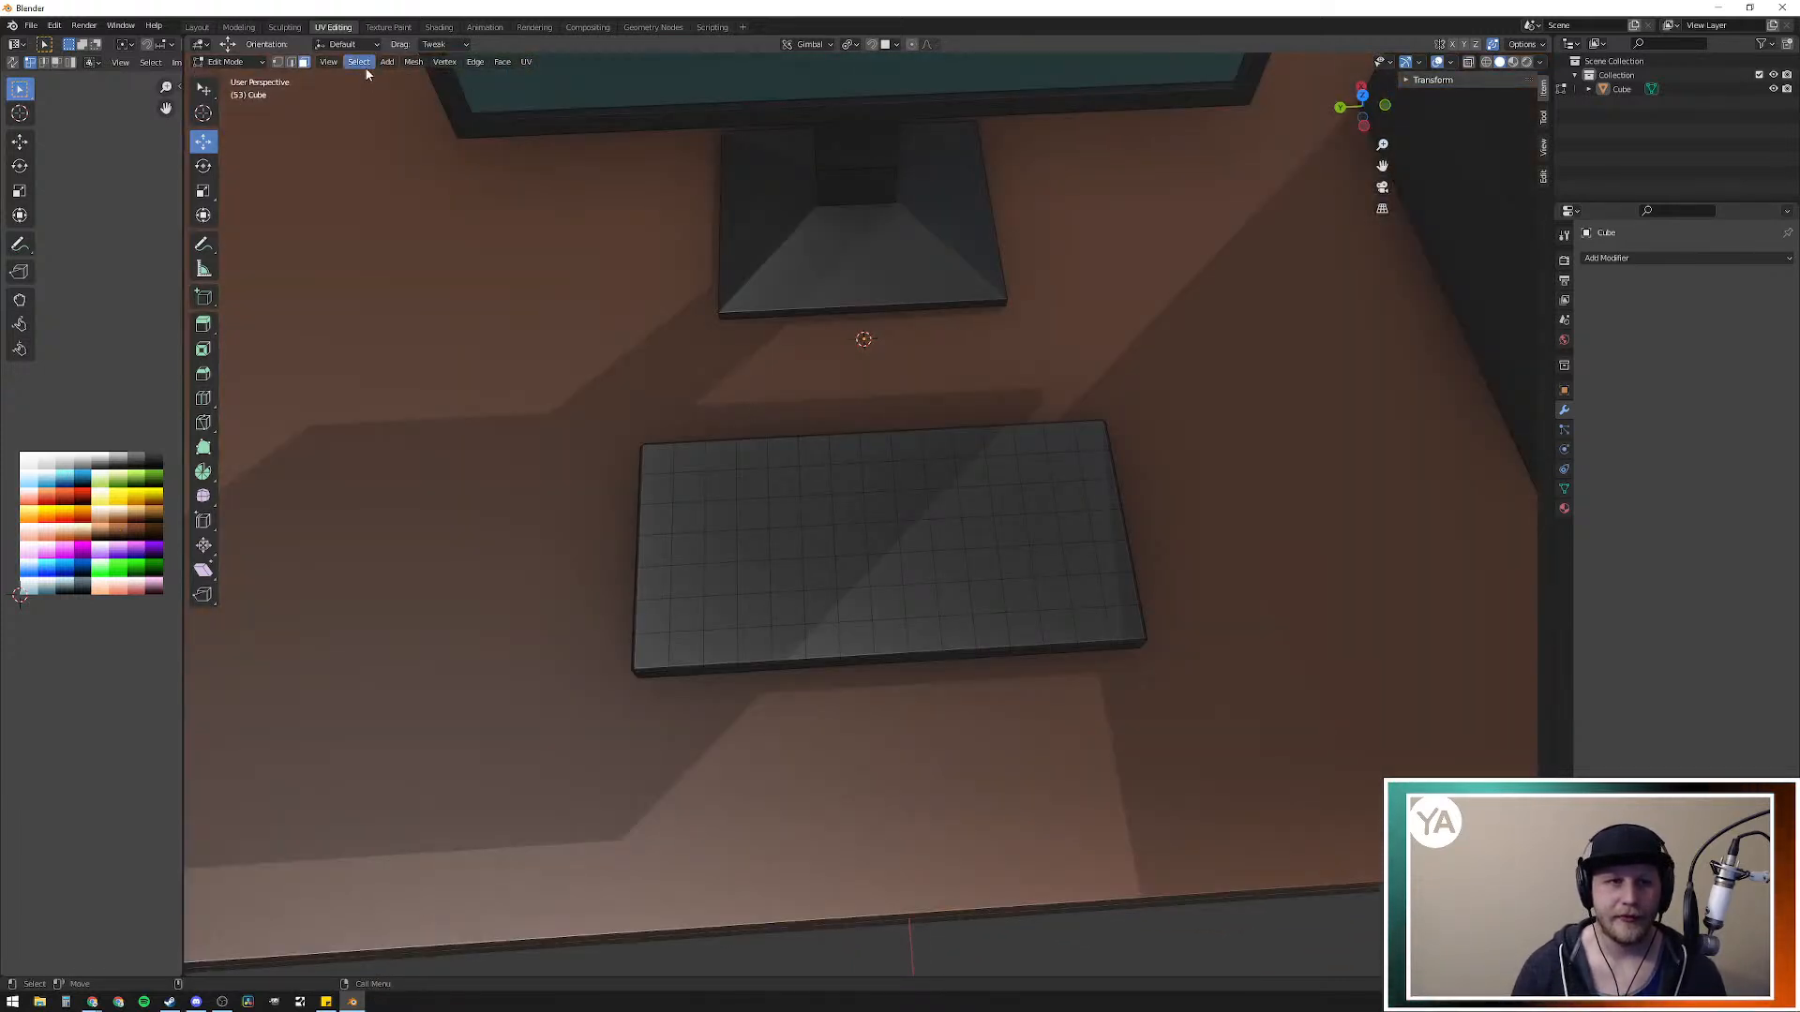
Step: Select the keyboard's corner key face again and extend the selection to all top grid faces with Select Similar
{"action": "left_click", "coordinate": [659, 458]}
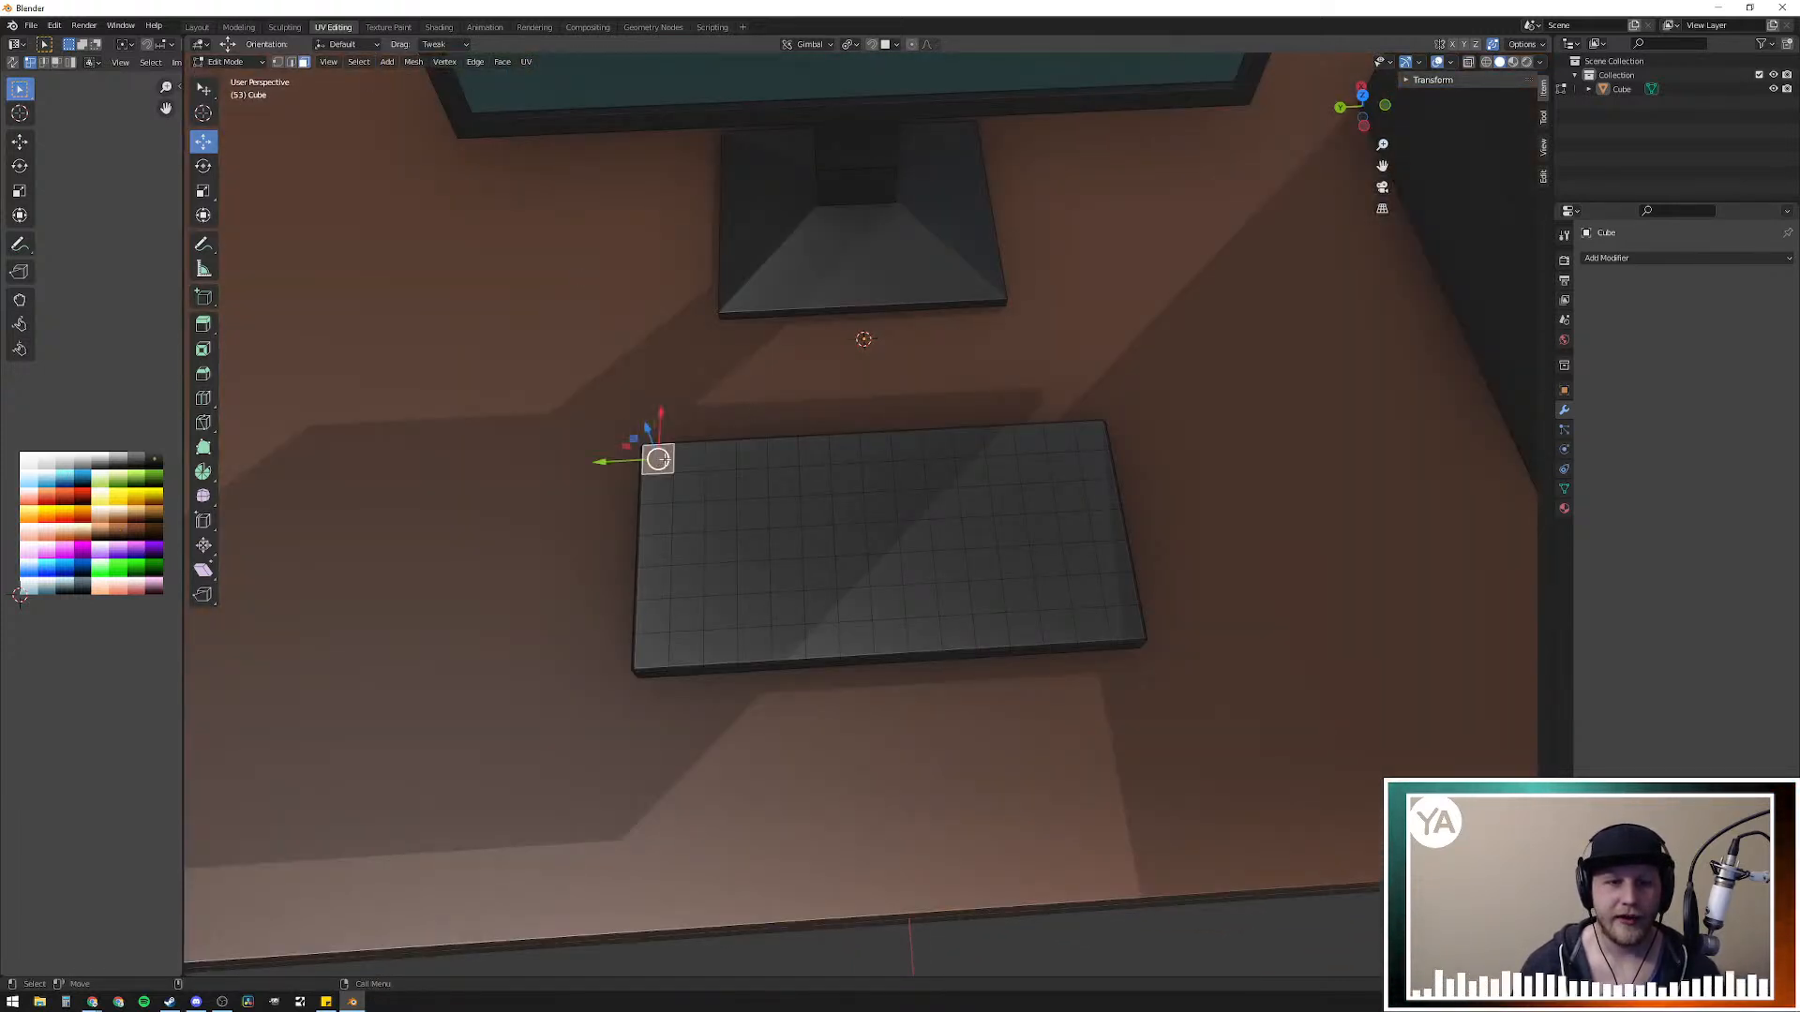
{"action": "left_click", "coordinate": [359, 62]}
{"action": "mouse_move", "coordinate": [425, 221]}
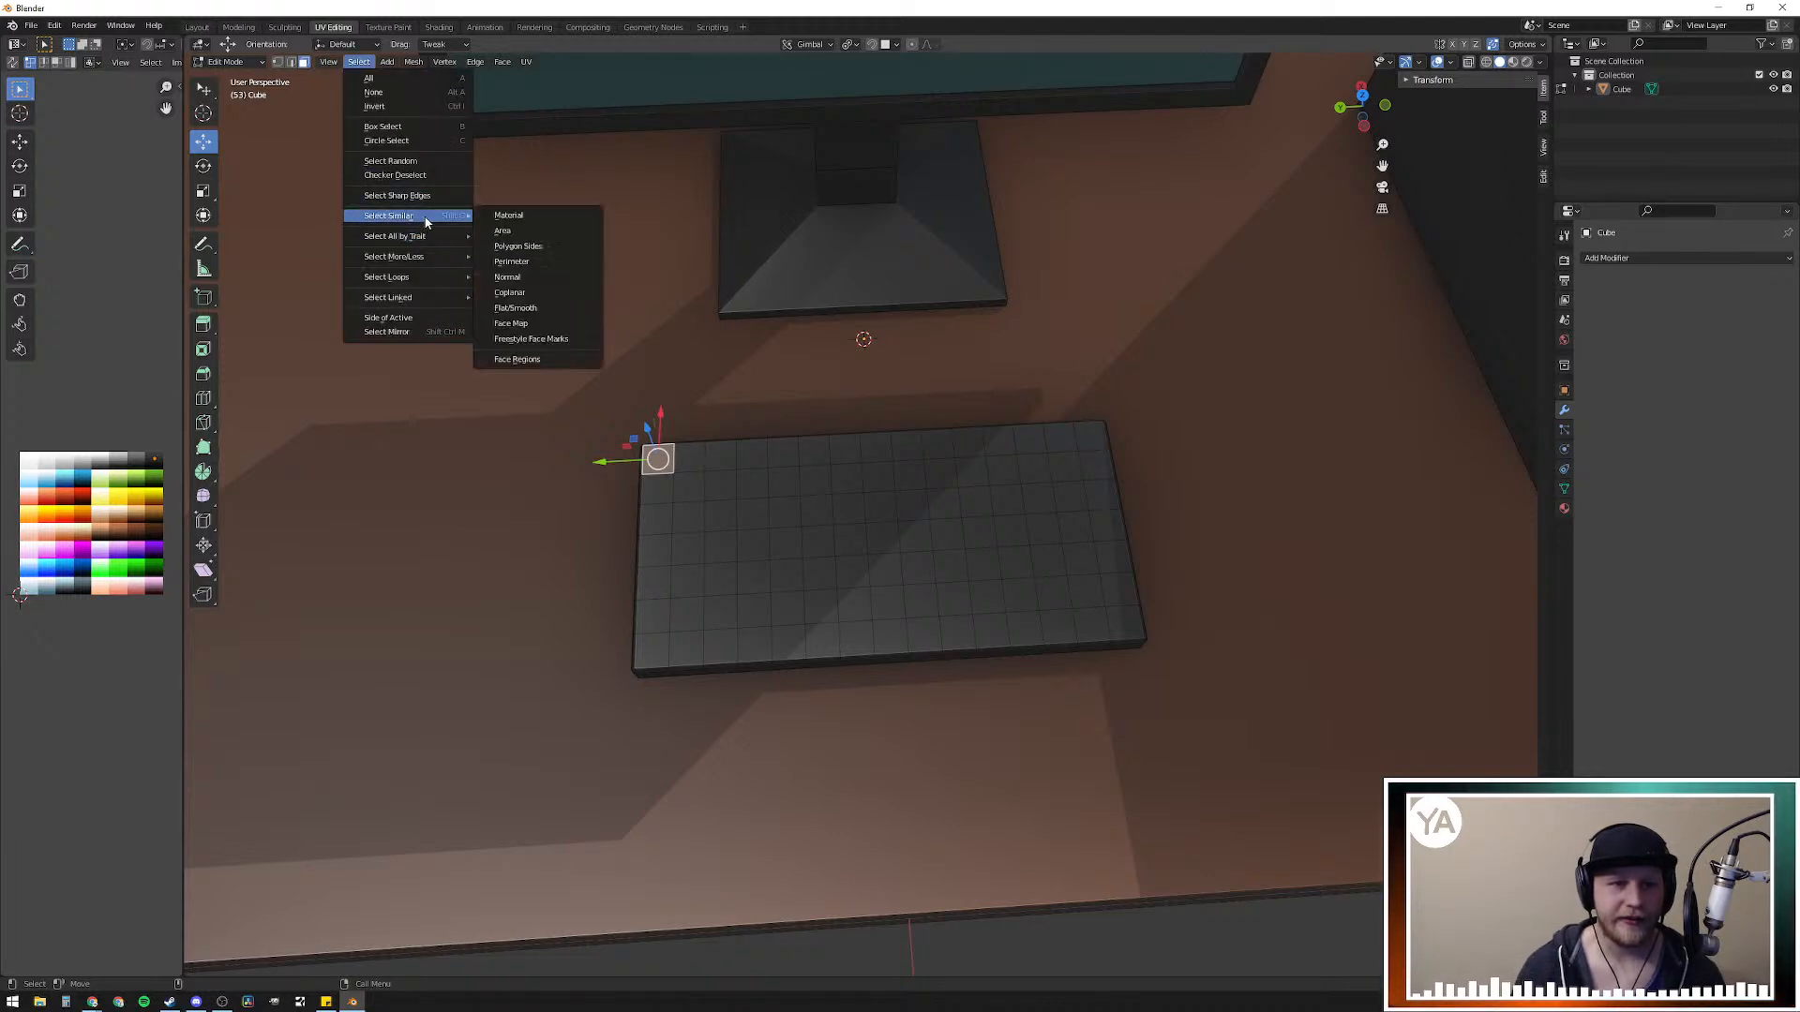
{"action": "left_click", "coordinate": [537, 278]}
Step: Inset the selected keyboard grid faces individually, leaving narrow gaps between the separate key faces
{"action": "mouse_move", "coordinate": [729, 405]}
{"action": "middle_mouse_down"}
{"action": "mouse_move", "coordinate": [903, 278]}
{"action": "mouse_move", "coordinate": [944, 313]}
{"action": "mouse_move", "coordinate": [862, 349]}
{"action": "mouse_move", "coordinate": [871, 285]}
{"action": "mouse_move", "coordinate": [874, 366]}
{"action": "mouse_move", "coordinate": [791, 293]}
{"action": "mouse_move", "coordinate": [735, 338]}
{"action": "mouse_move", "coordinate": [732, 379]}
{"action": "middle_mouse_up"}
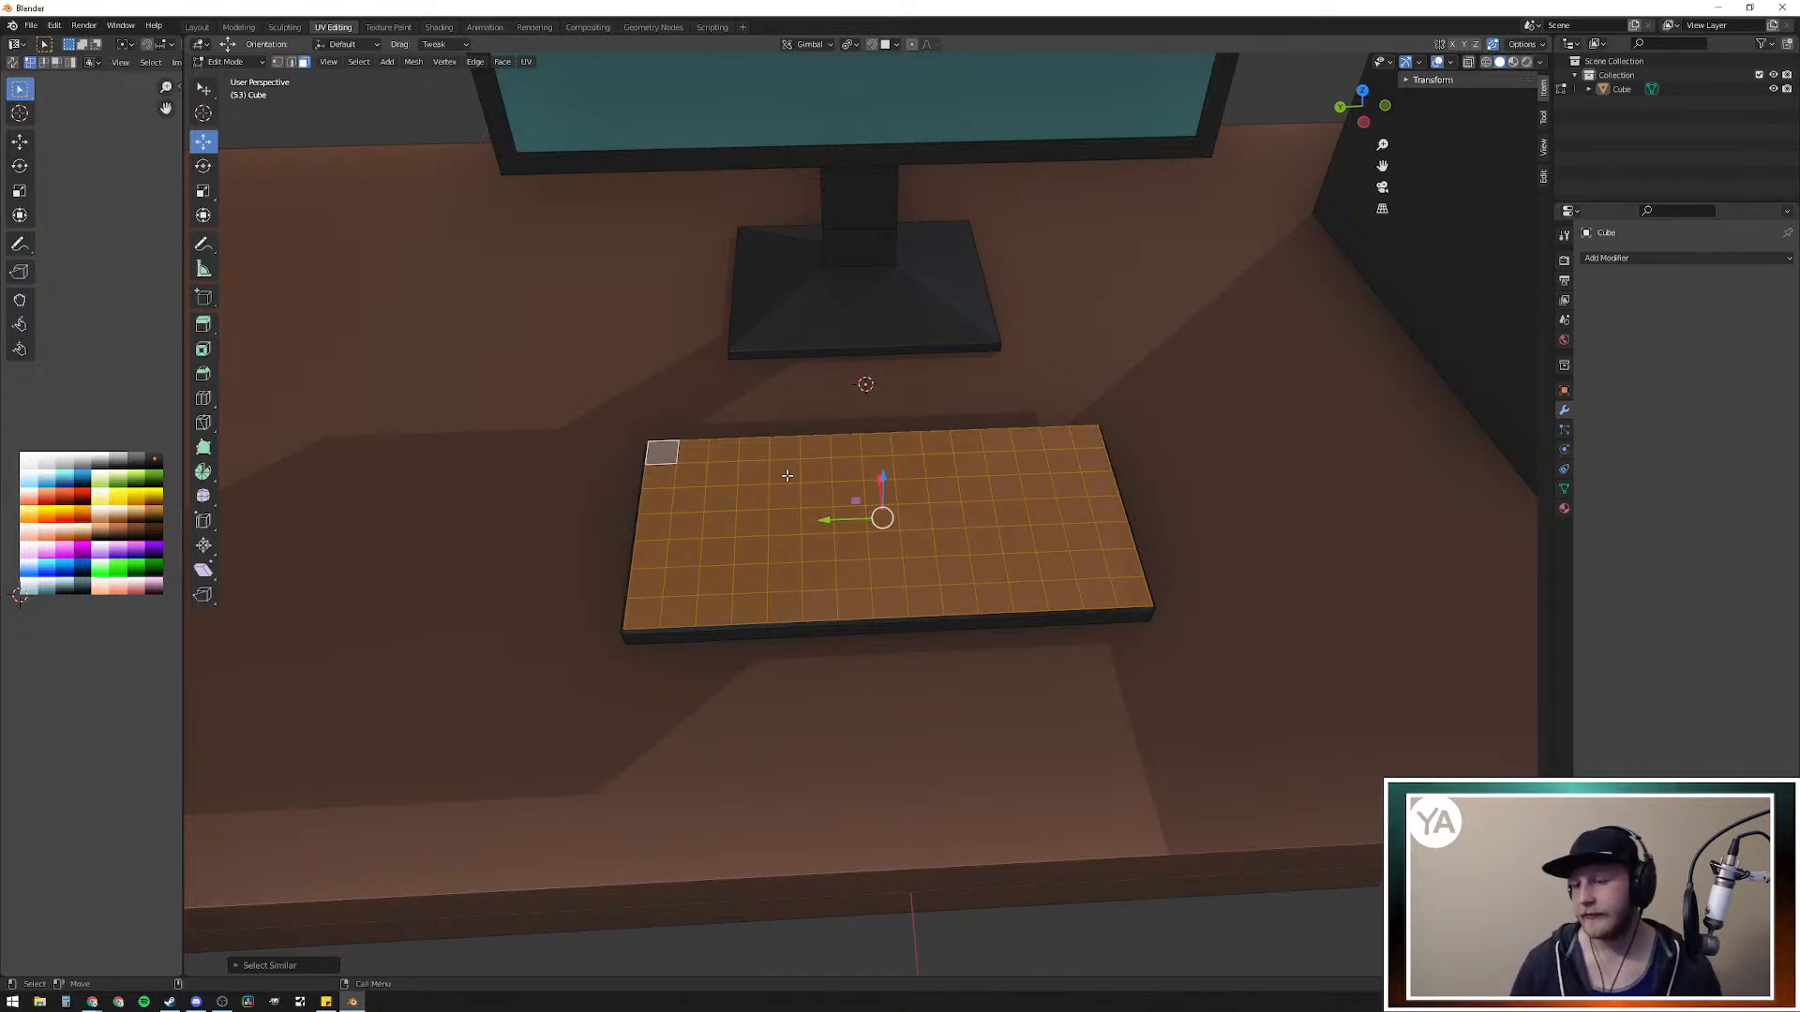
{"action": "middle_click_drag", "start_coordinate": [1008, 498], "coordinate": [1007, 523]}
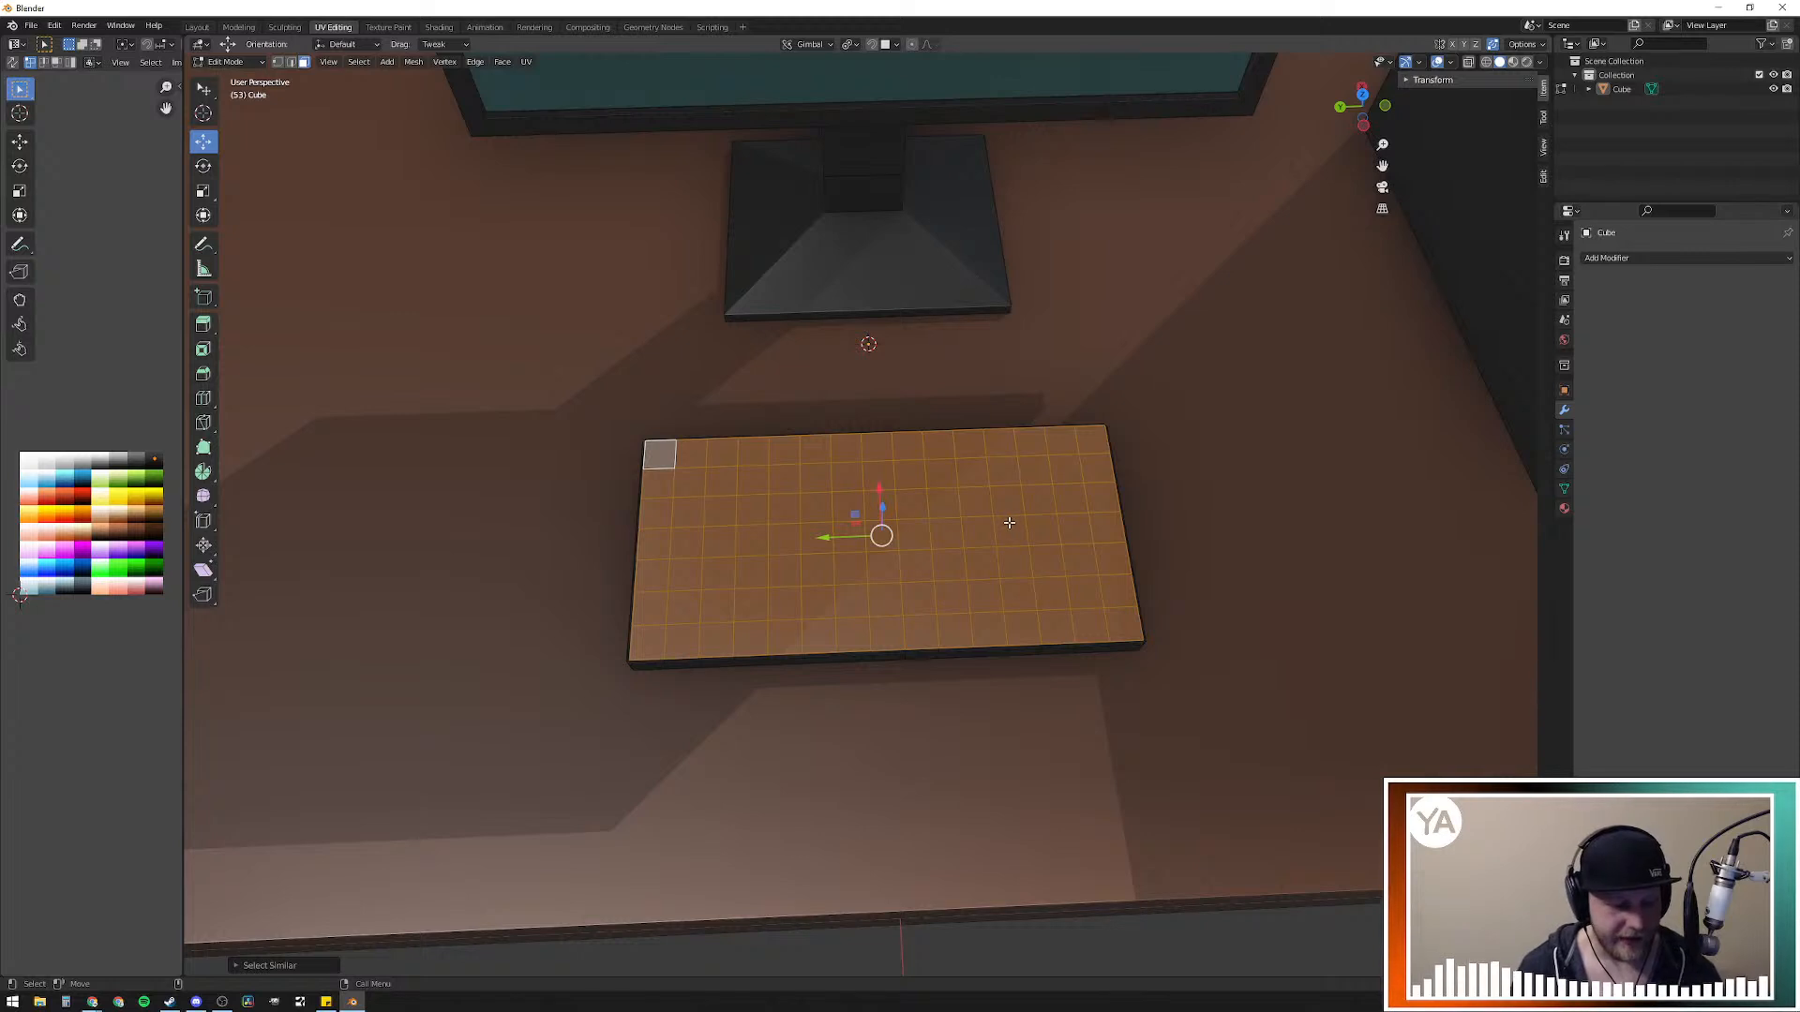
{"action": "middle_click_drag", "start_coordinate": [1049, 523], "coordinate": [996, 536], "text": "shift"}
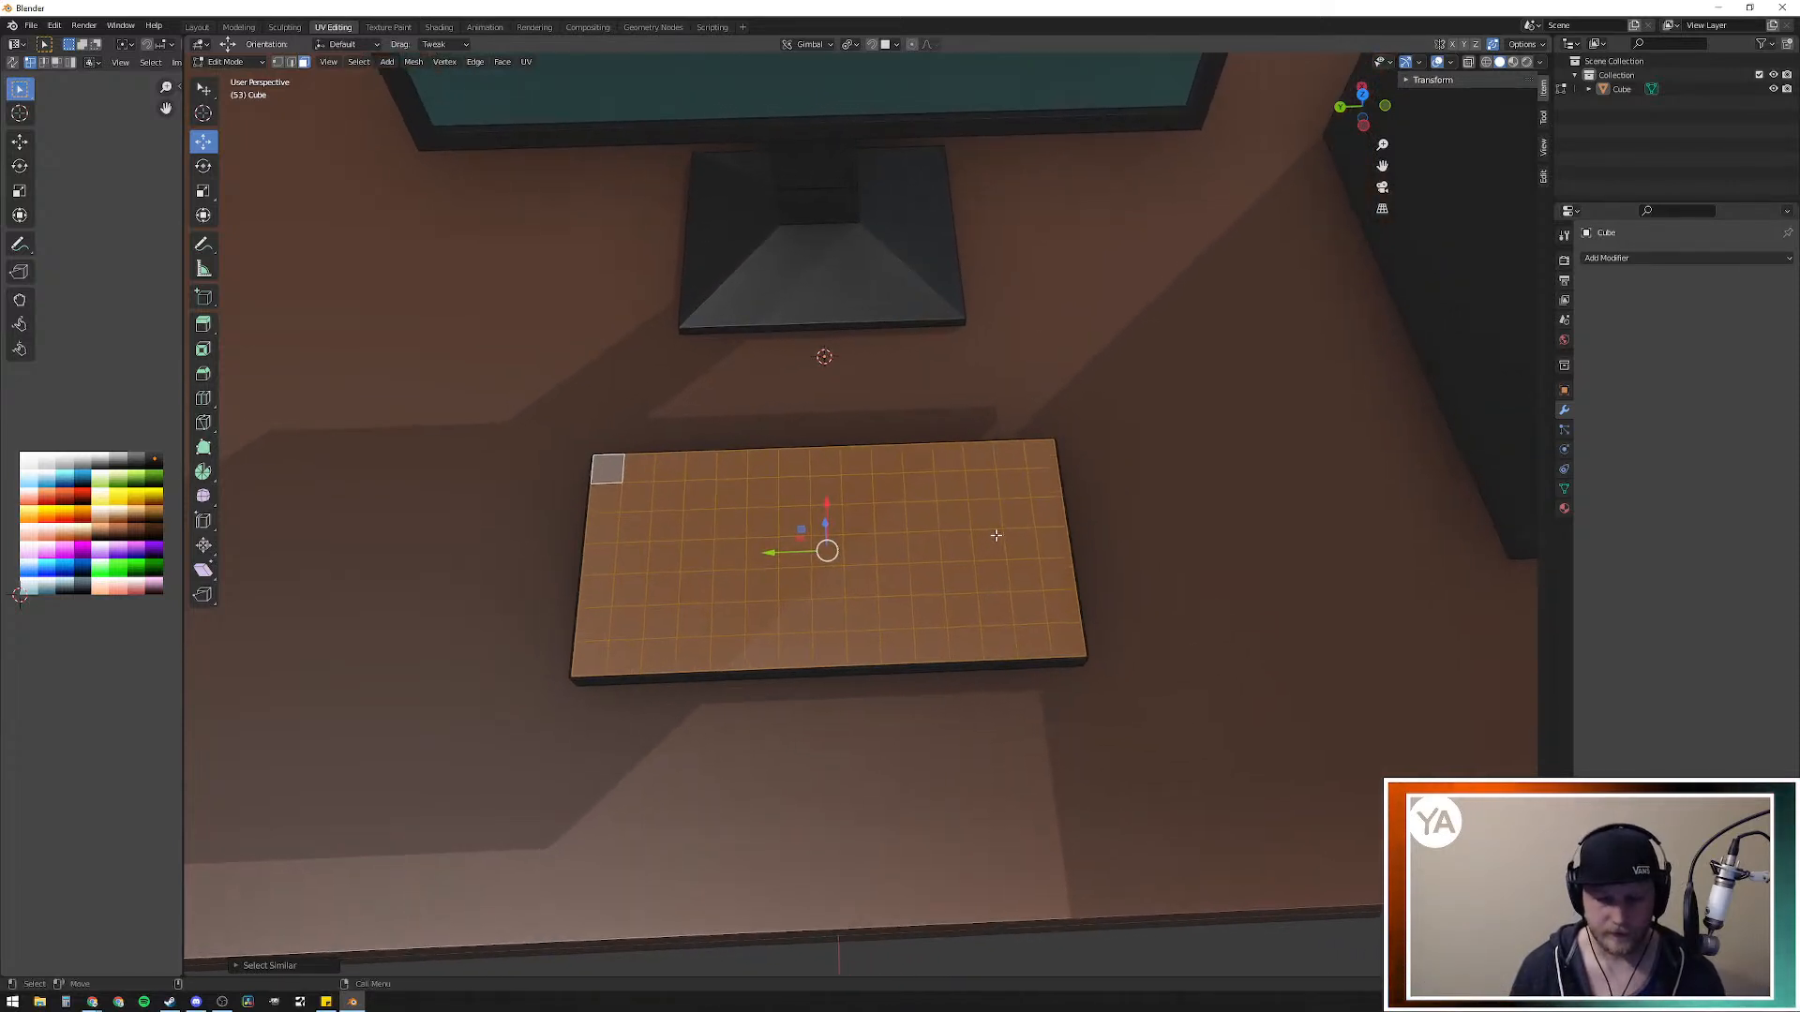
{"action": "key", "text": "i"}
{"action": "key", "text": "i"}
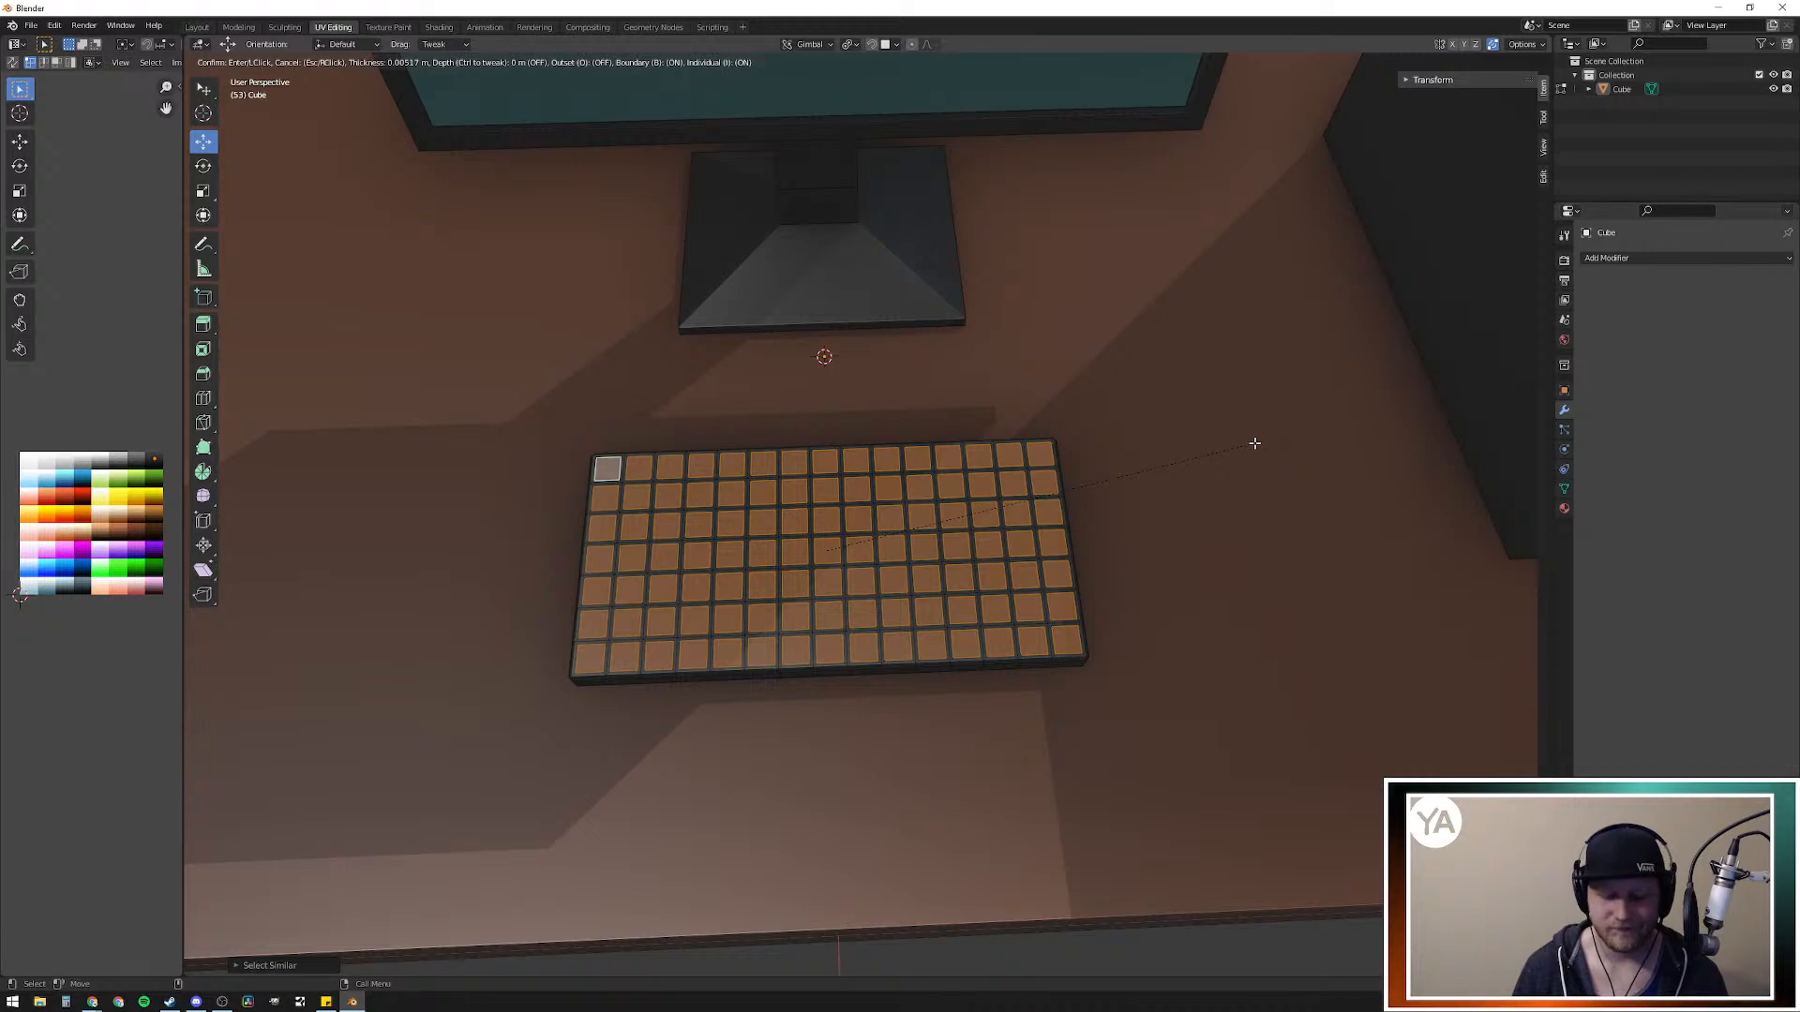
{"action": "left_click", "coordinate": [1254, 442]}
Step: Extrude the inset key faces upward by about 0.003 m to raise the keys from the keyboard base
{"action": "middle_click_drag", "start_coordinate": [703, 469], "coordinate": [908, 579]}
{"action": "scroll", "coordinate": [645, 456], "scroll_direction": "up", "scroll_amount": 4}
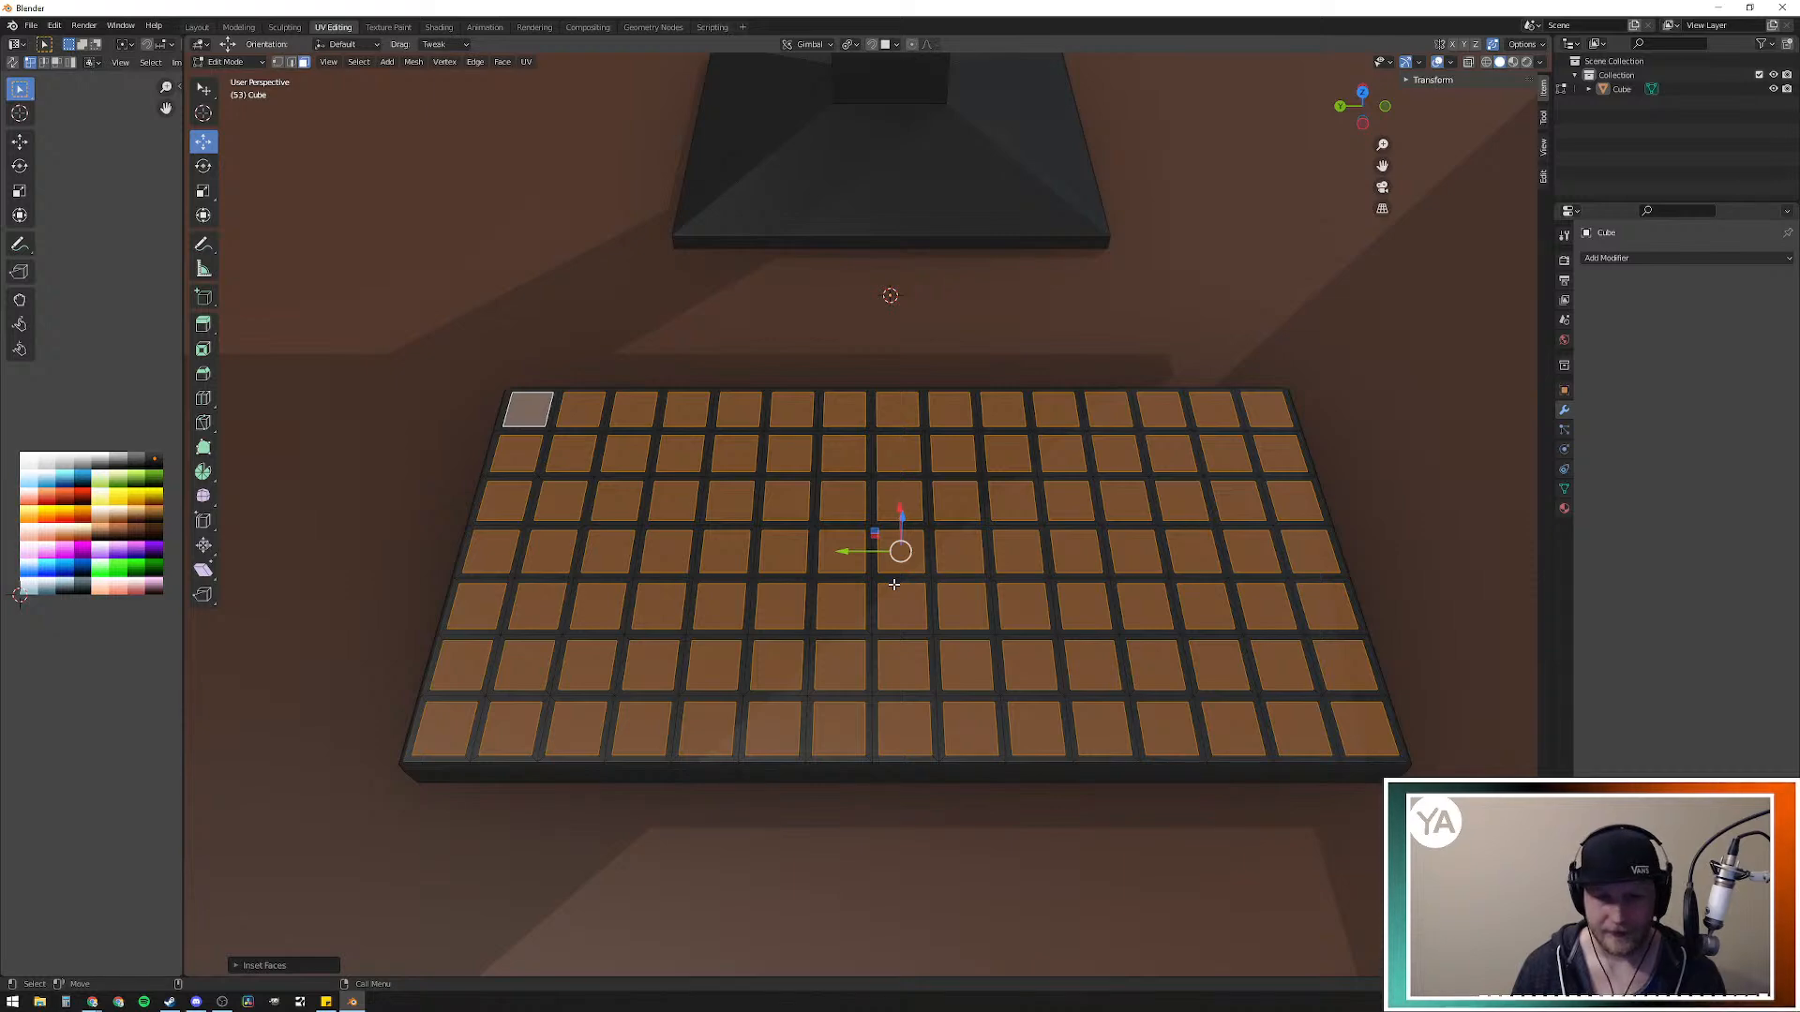
{"action": "middle_click_drag", "start_coordinate": [897, 584], "coordinate": [906, 547]}
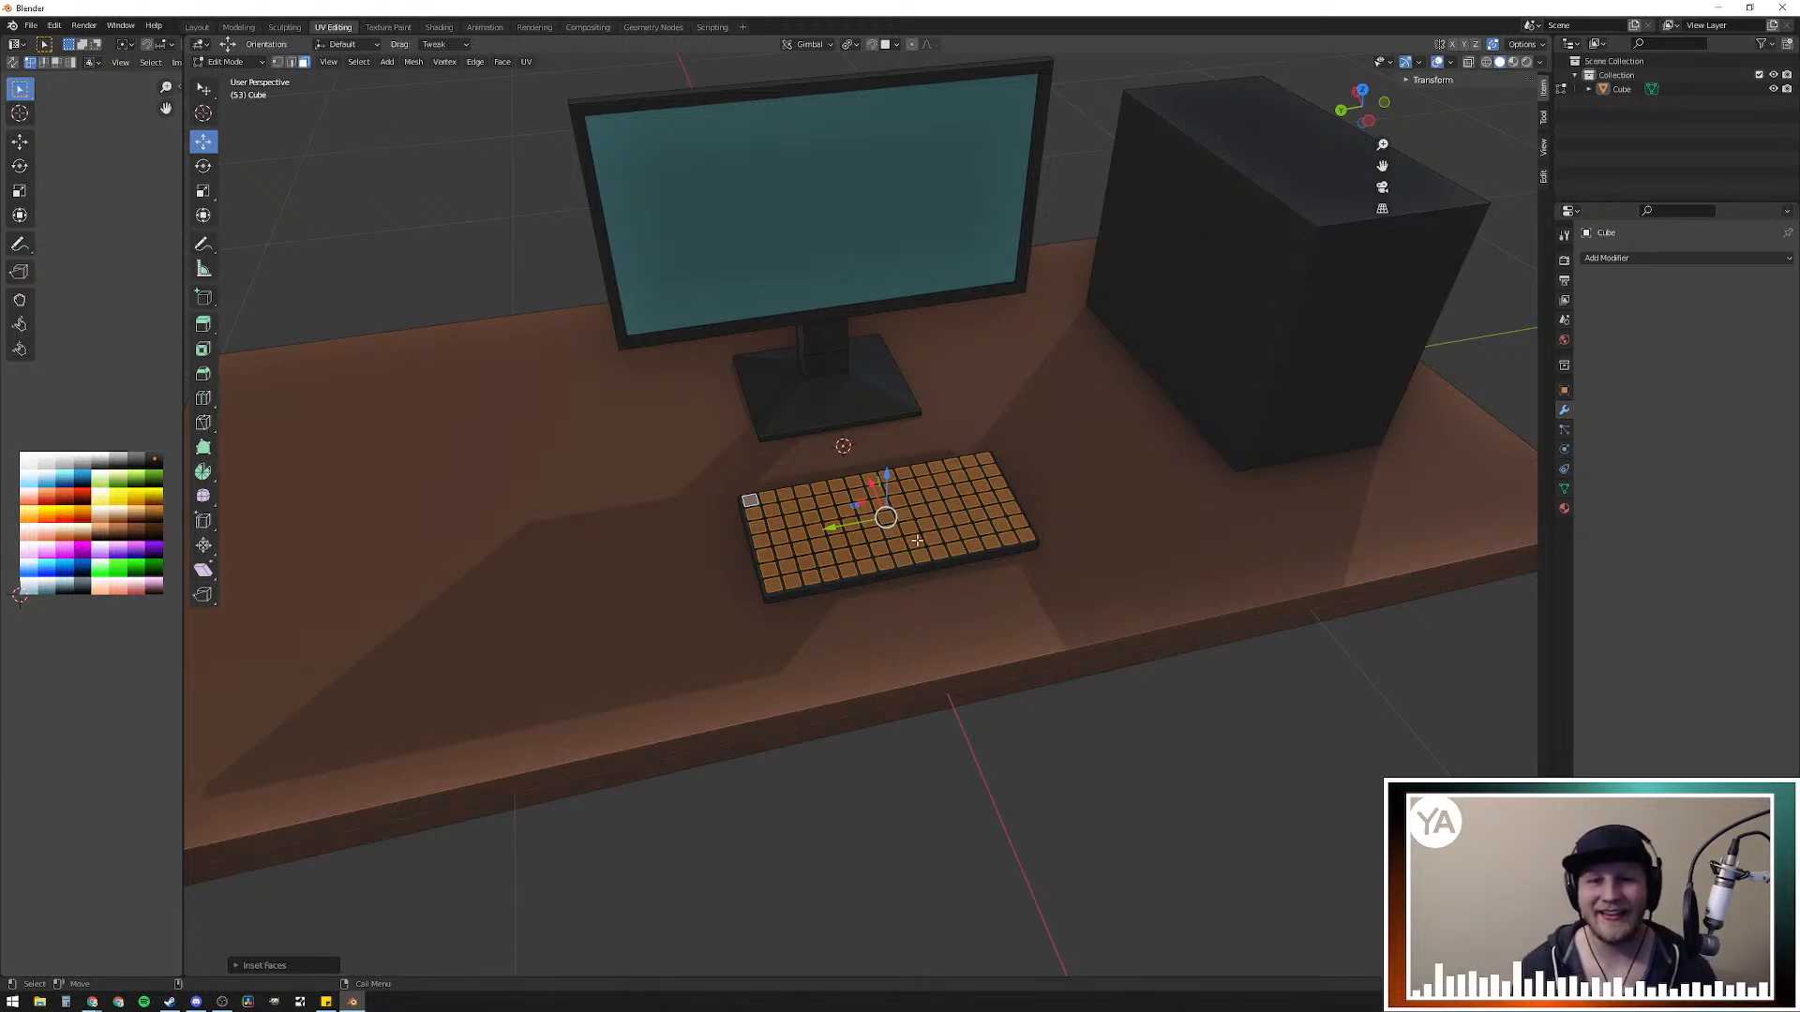
{"action": "middle_click_drag", "start_coordinate": [999, 625], "coordinate": [958, 581]}
{"action": "scroll", "coordinate": [997, 624], "scroll_direction": "up", "scroll_amount": 5}
{"action": "key", "text": "e"}
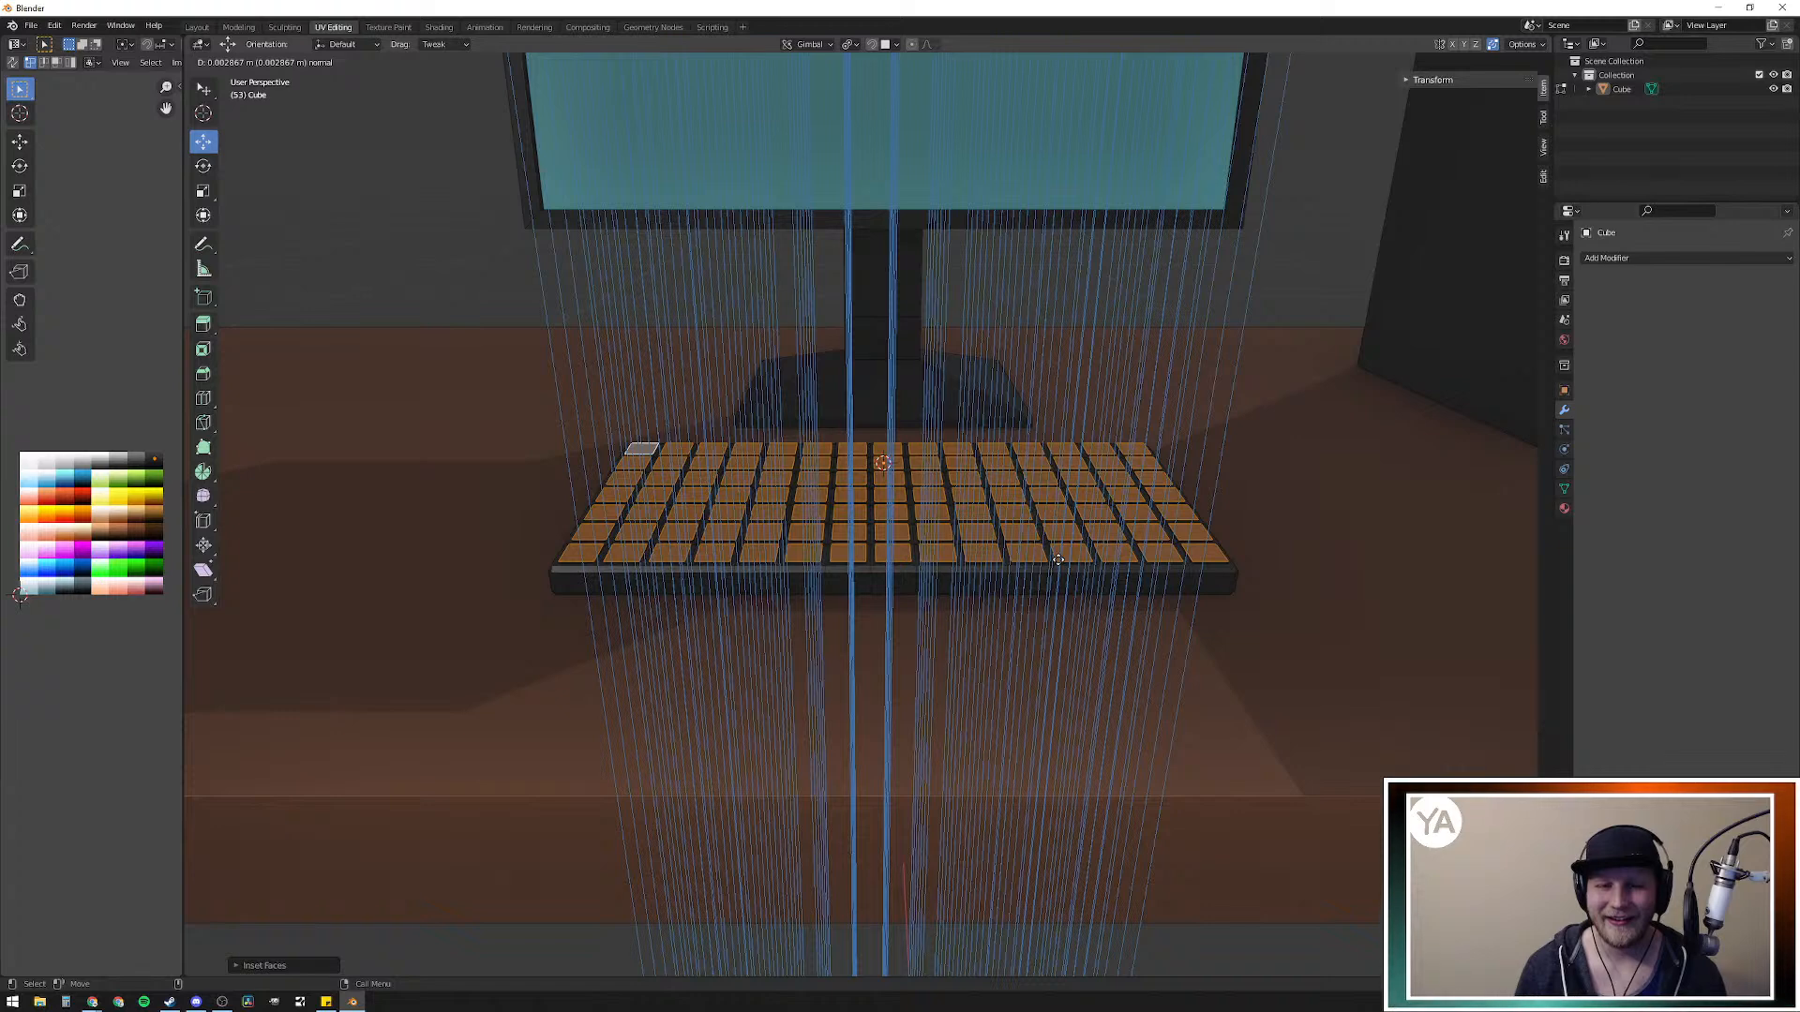
{"action": "left_click", "coordinate": [1055, 559]}
{"action": "scroll", "coordinate": [928, 547], "scroll_direction": "up", "scroll_amount": 5}
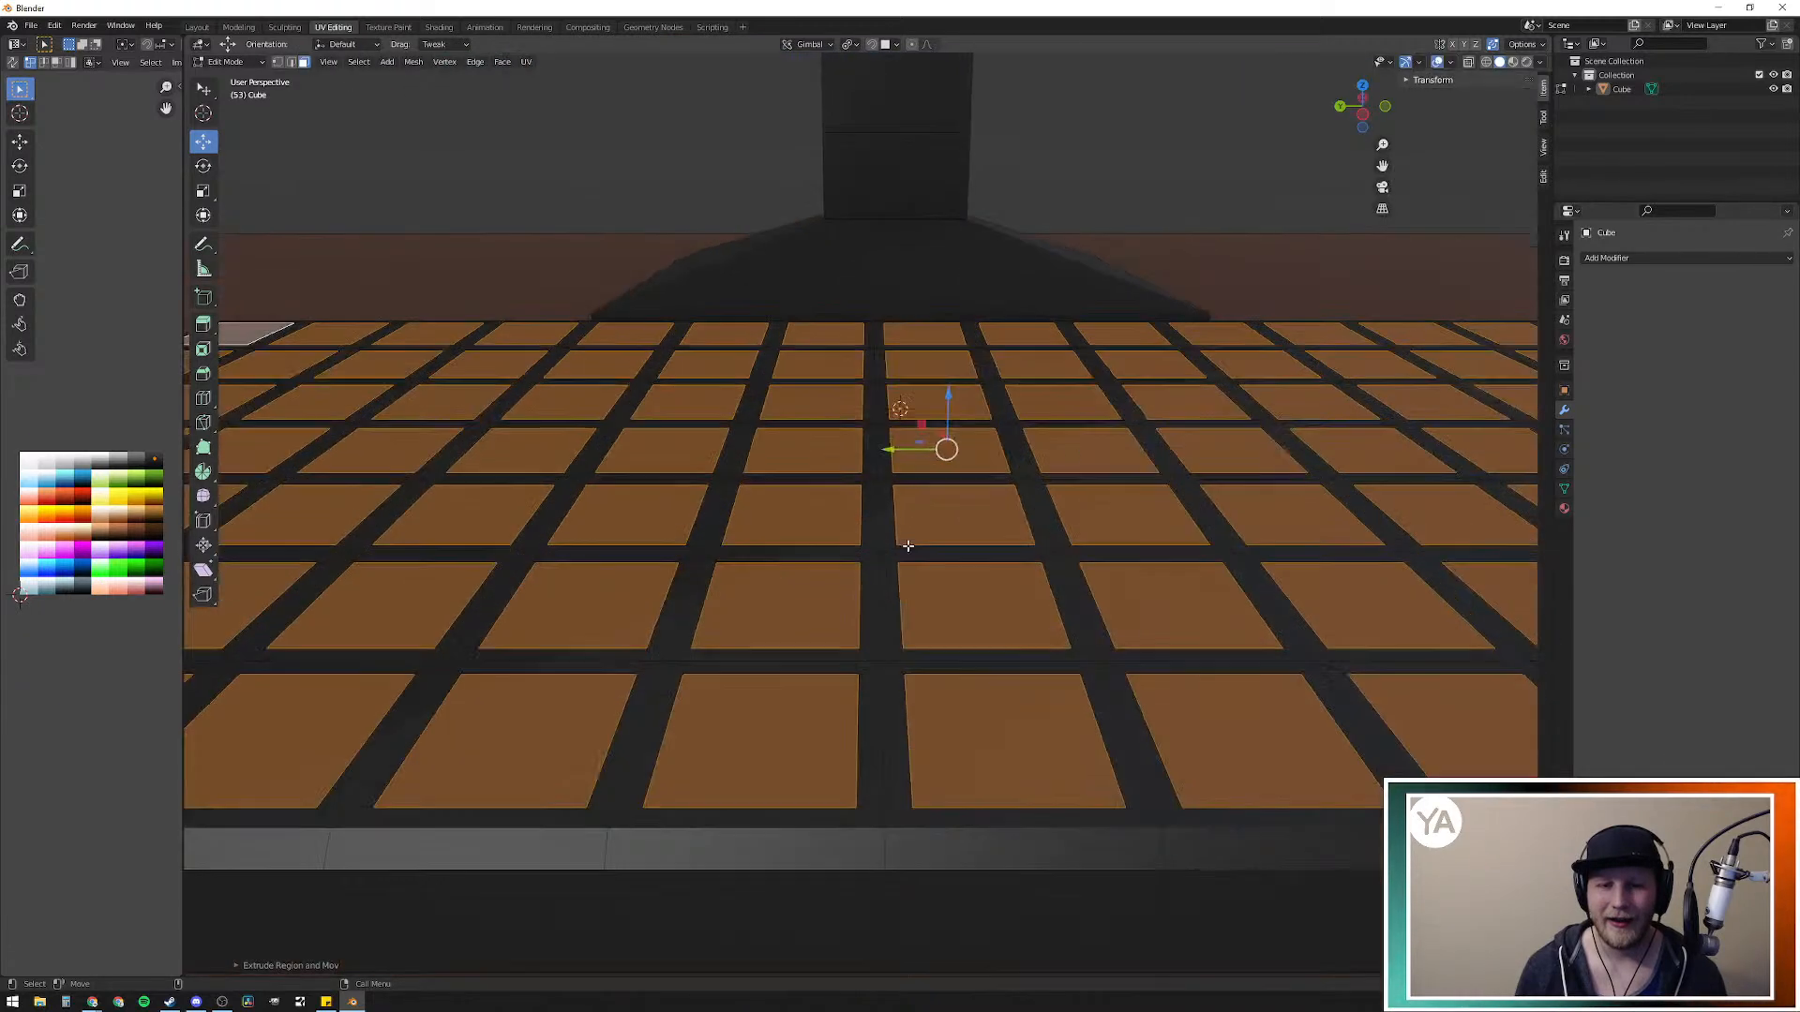
{"action": "scroll", "coordinate": [899, 543], "scroll_direction": "down", "scroll_amount": 2}
{"action": "key", "text": "e"}
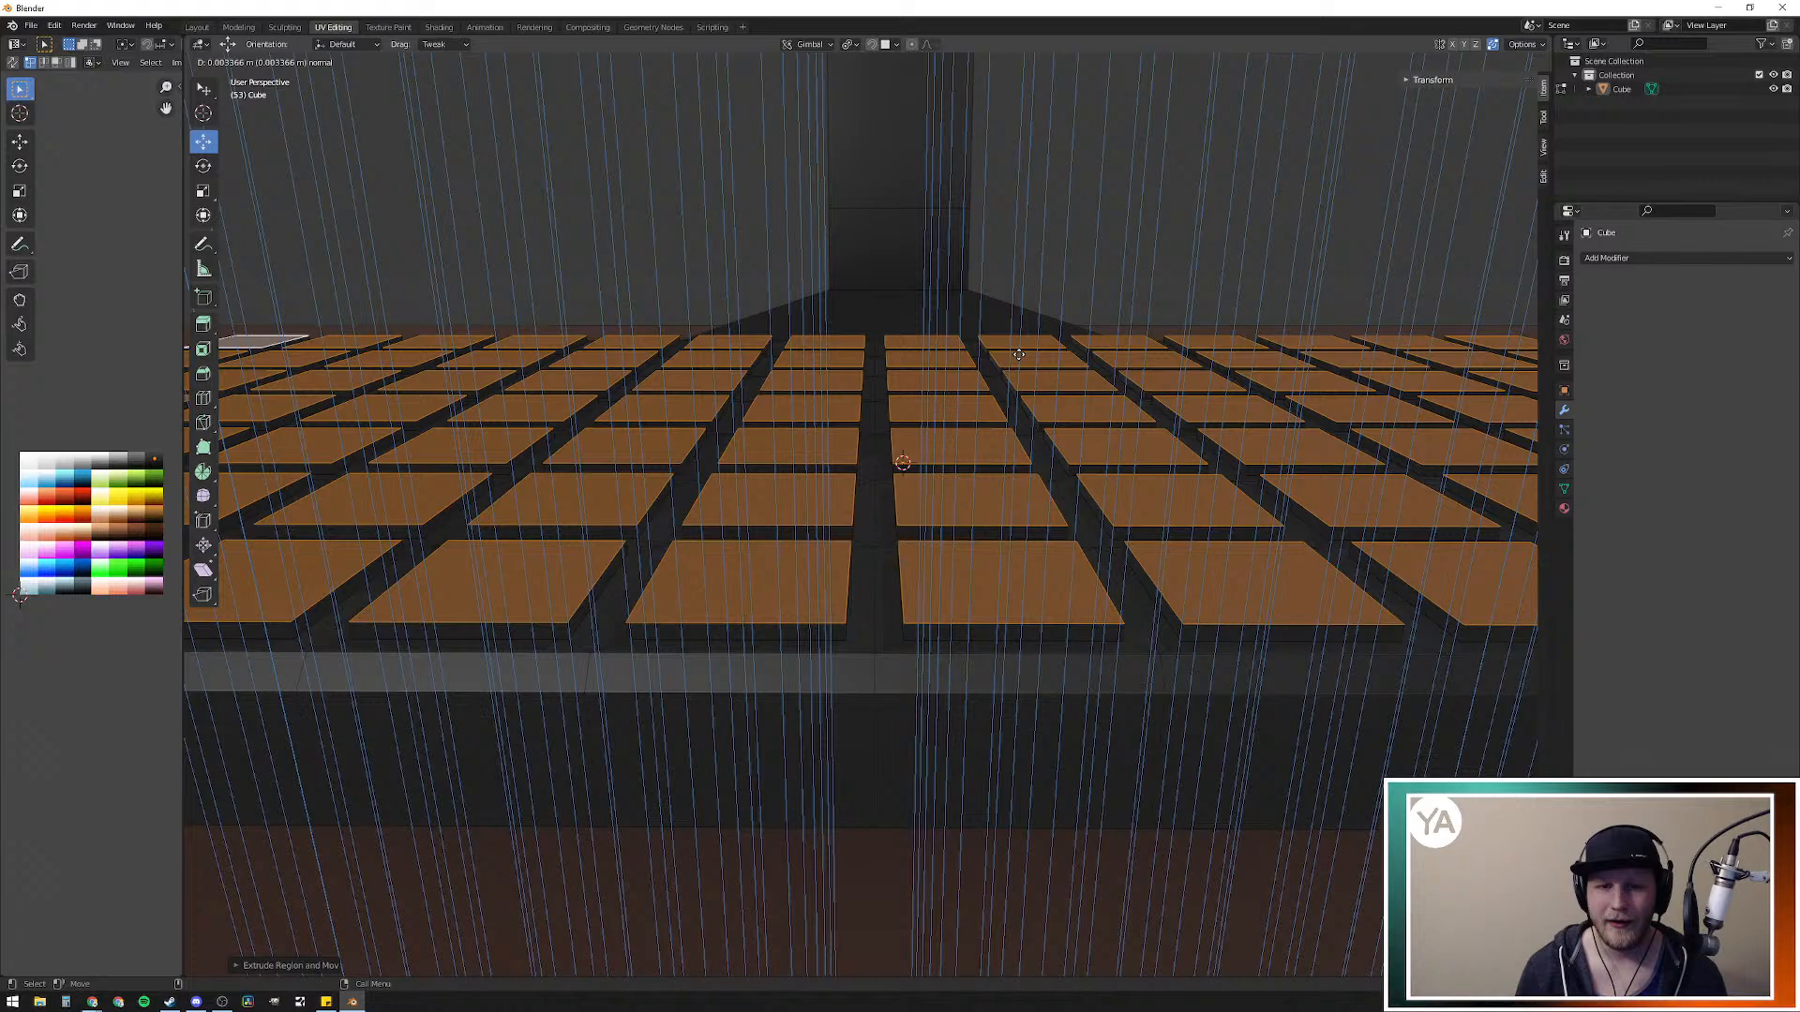
{"action": "left_click", "coordinate": [1018, 354]}
Step: Grow the selection to include the keys' sides, move their UVs onto a light grey palette swatch, and deselect everything
{"action": "middle_click_drag", "start_coordinate": [950, 453], "coordinate": [934, 555]}
{"action": "key", "text": "ctrl+KP_Add"}
{"action": "middle_click_drag", "start_coordinate": [563, 572], "coordinate": [690, 552]}
{"action": "scroll", "coordinate": [601, 592], "scroll_direction": "down", "scroll_amount": 4}
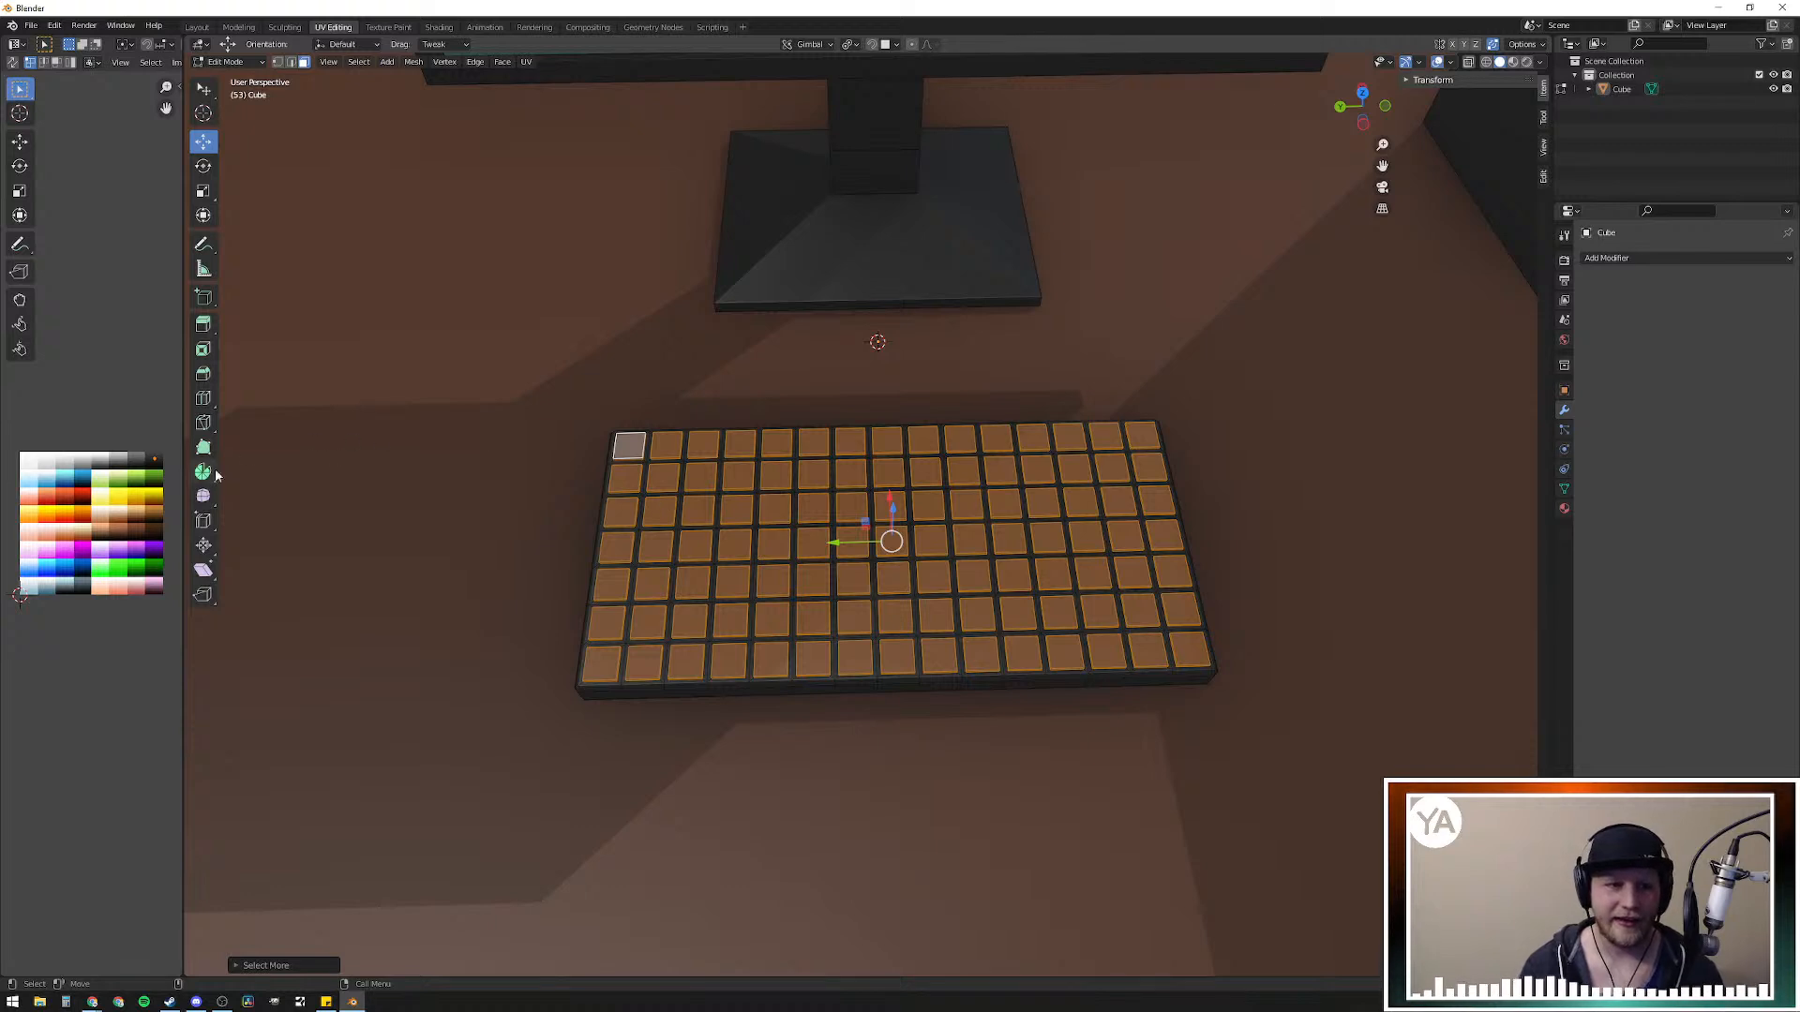
{"action": "key", "text": "g"}
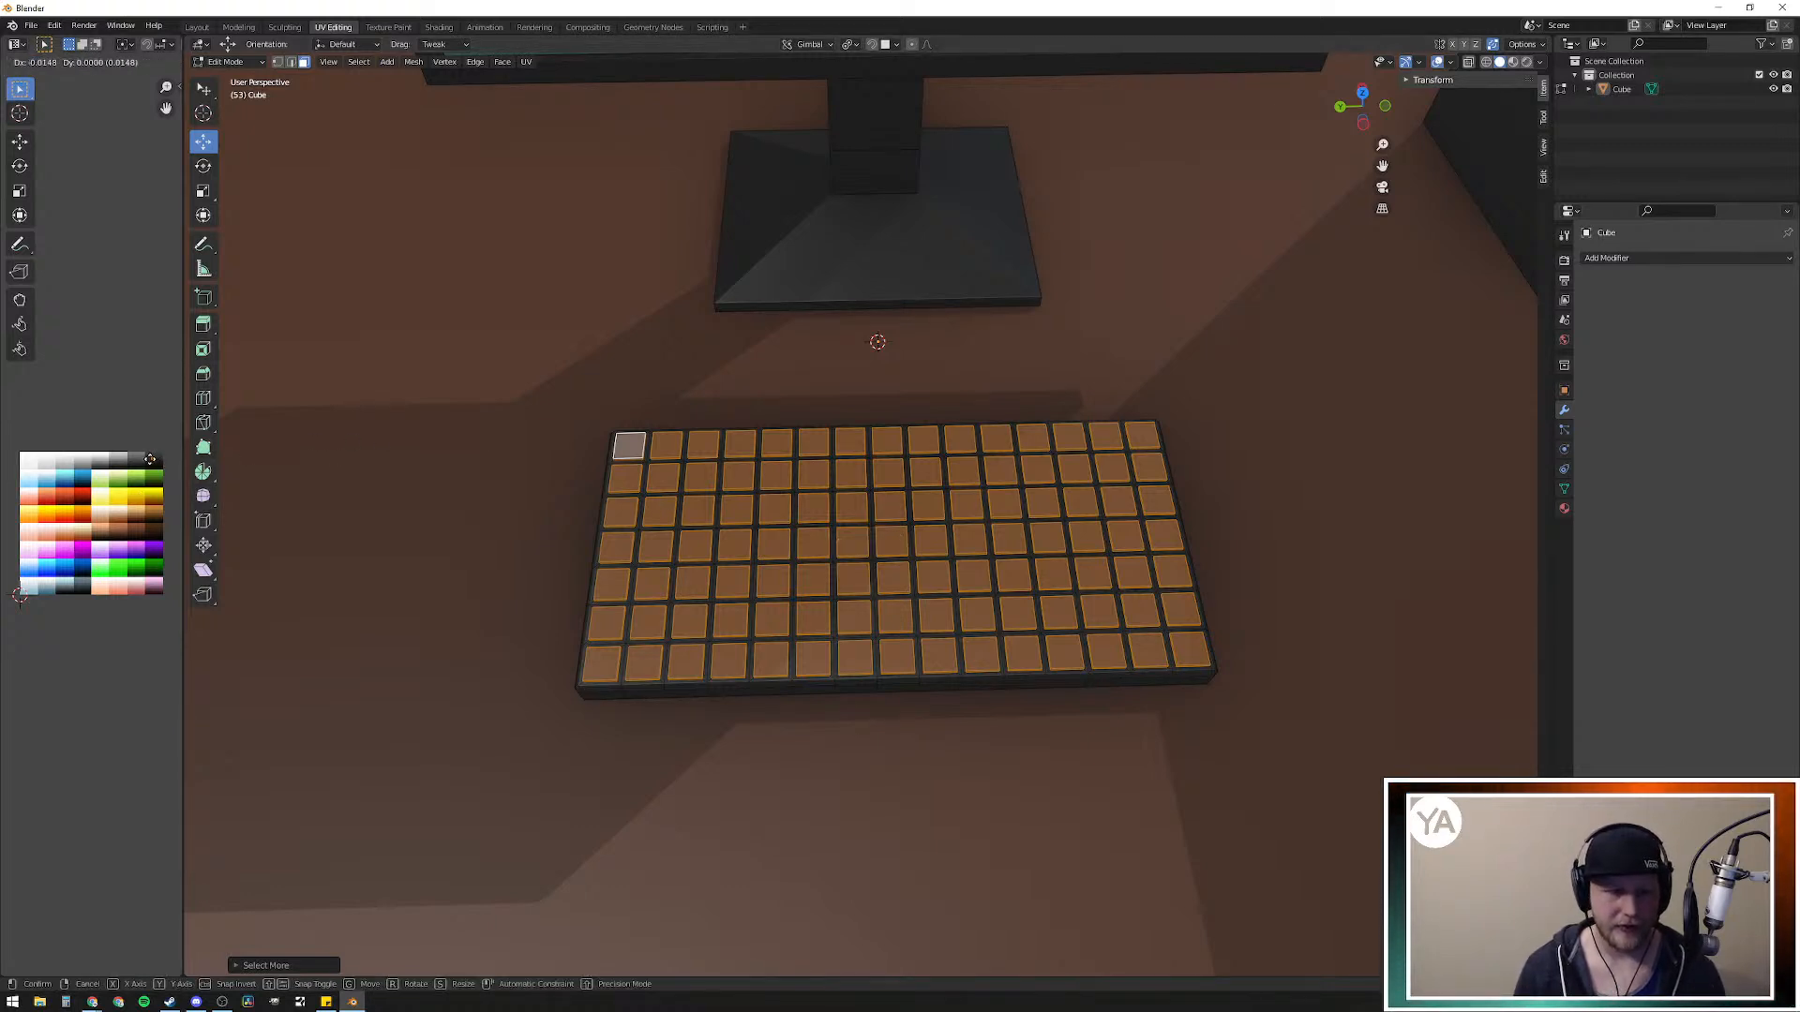
{"action": "left_click", "coordinate": [101, 458]}
{"action": "middle_click_drag", "start_coordinate": [1053, 626], "coordinate": [905, 643]}
{"action": "key", "text": "a"}
{"action": "key", "text": "a"}
Step: Examine the desk scene from several angles, focusing on the PC case's front and top faces
{"action": "scroll", "coordinate": [1032, 594], "scroll_direction": "down", "scroll_amount": 4}
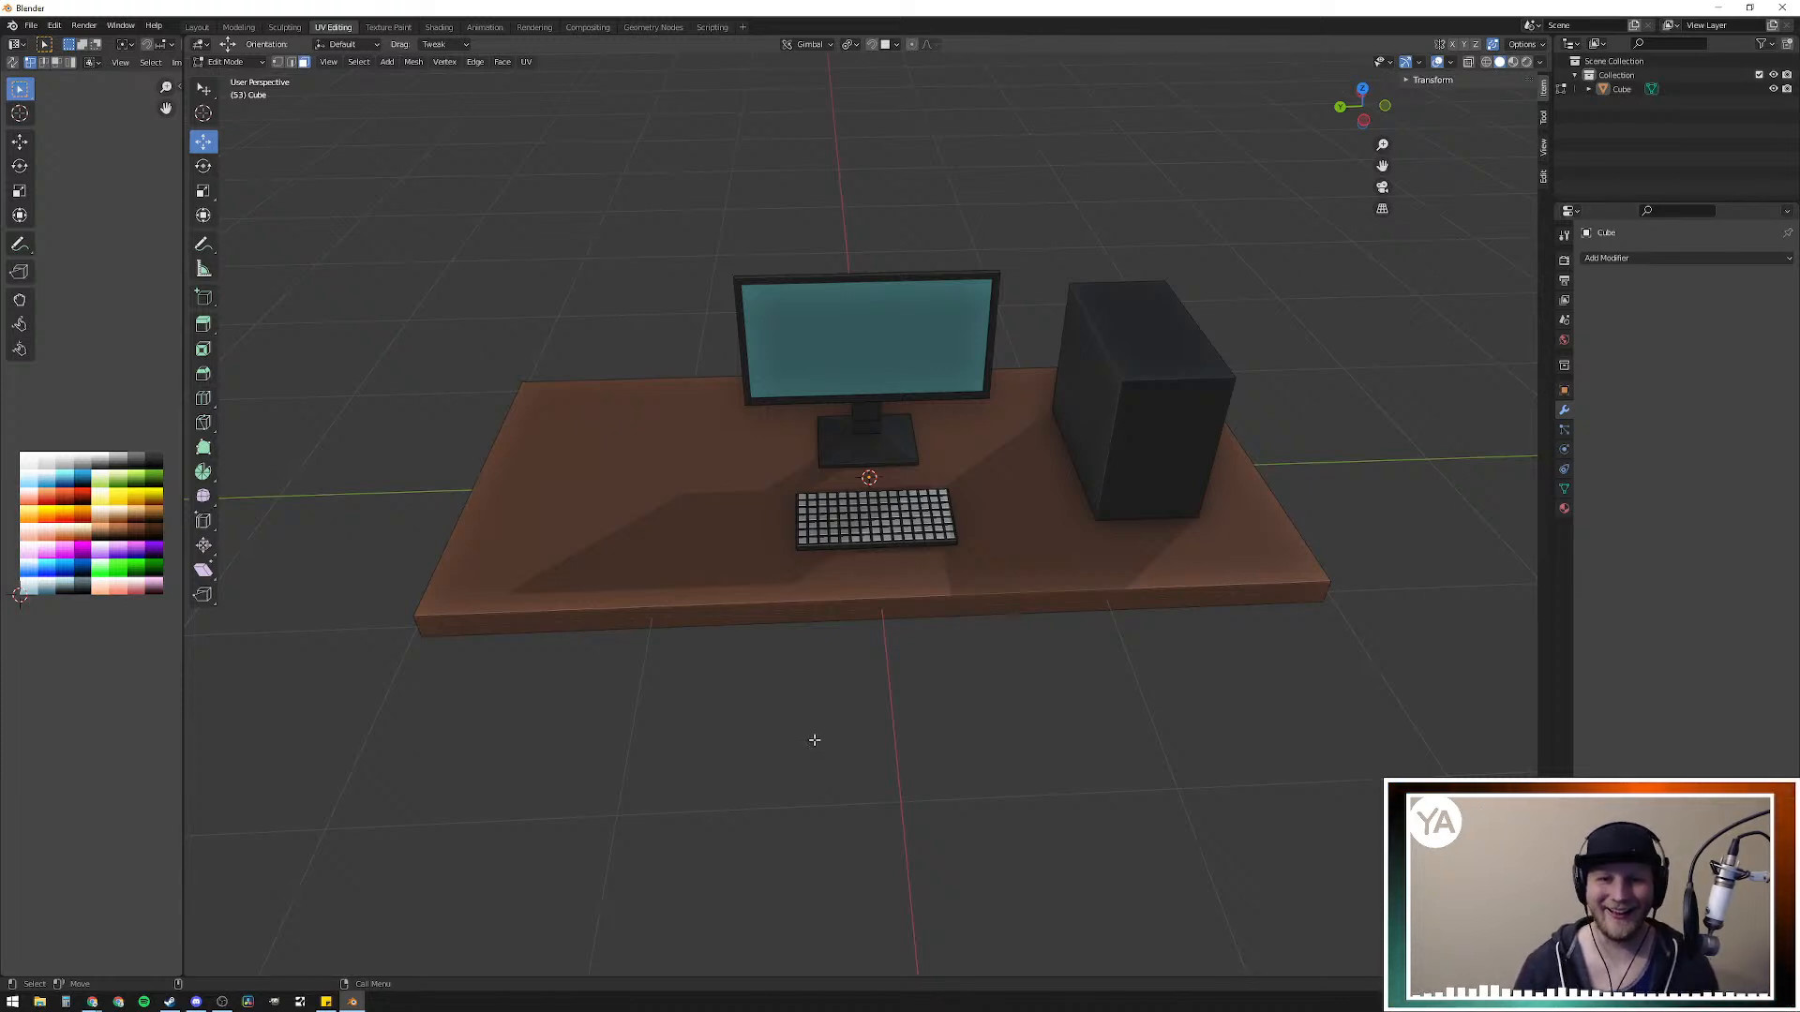
{"action": "middle_click_drag", "start_coordinate": [898, 717], "coordinate": [717, 683]}
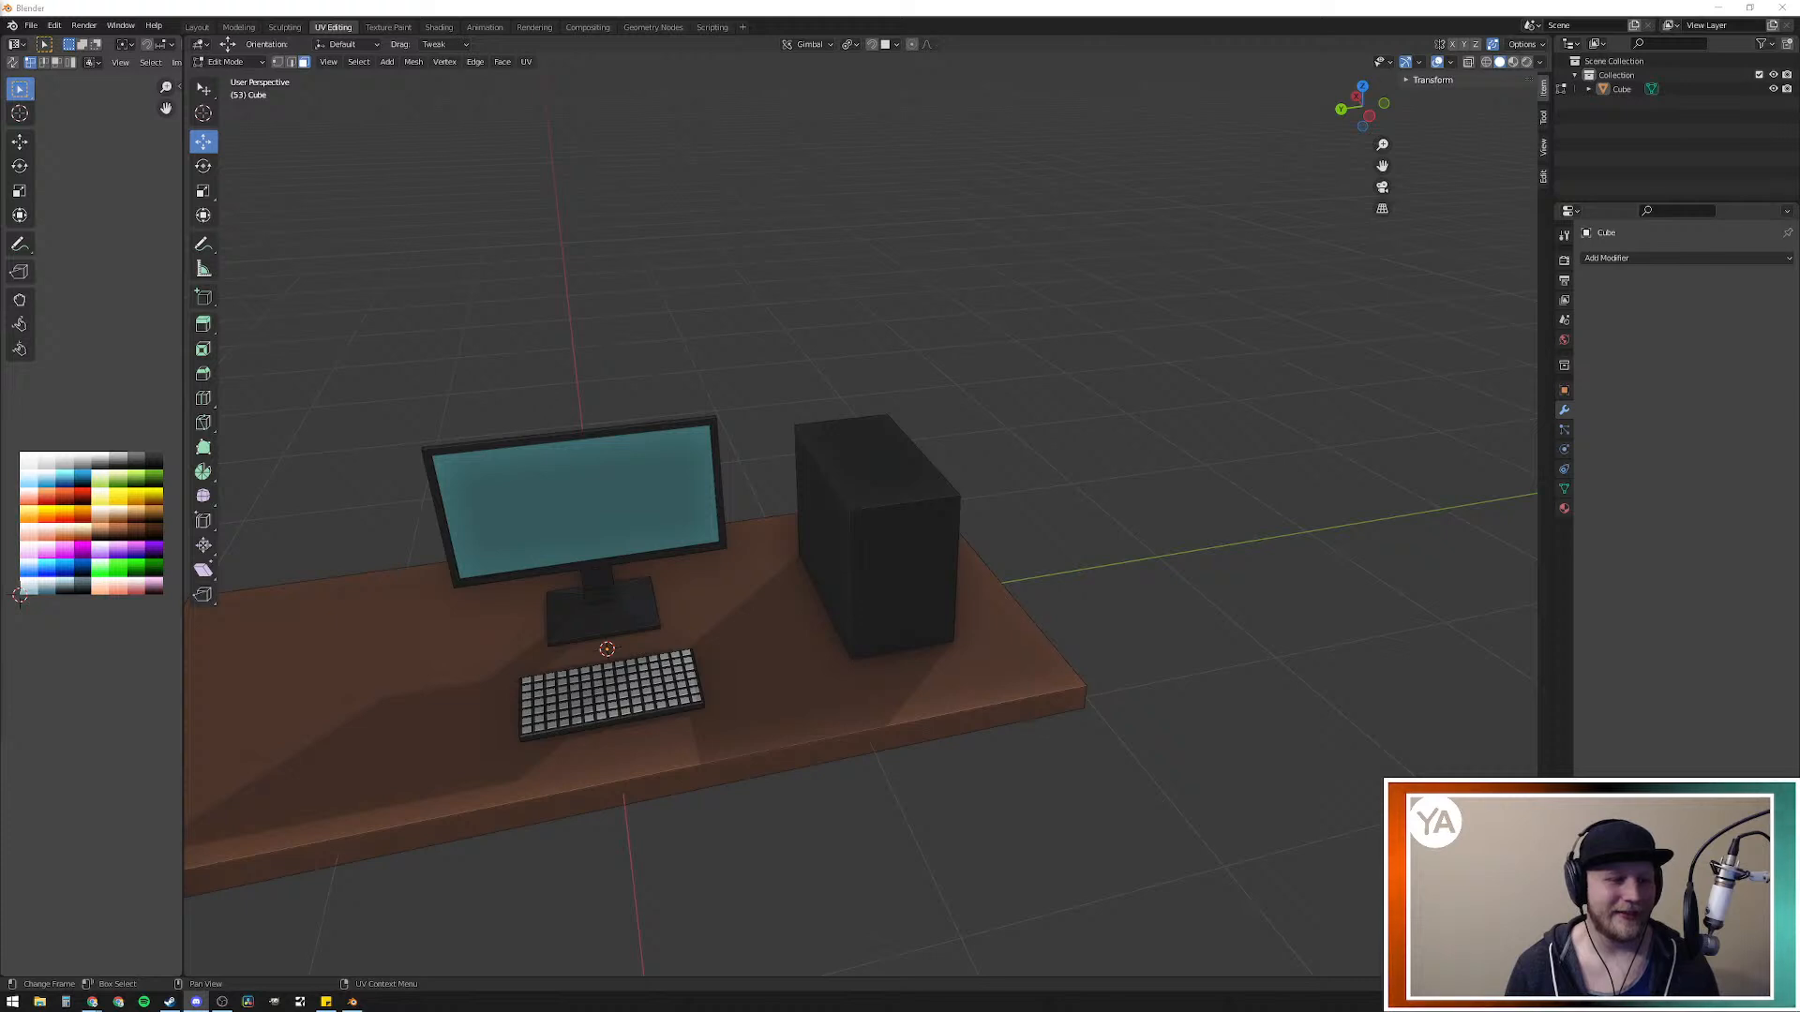
{"action": "middle_click_drag", "start_coordinate": [615, 399], "coordinate": [535, 393]}
{"action": "middle_click_drag", "start_coordinate": [502, 644], "coordinate": [879, 558]}
{"action": "scroll", "coordinate": [785, 552], "scroll_direction": "up", "scroll_amount": 3}
{"action": "middle_click_drag", "start_coordinate": [1137, 478], "coordinate": [748, 485]}
{"action": "scroll", "coordinate": [760, 453], "scroll_direction": "down", "scroll_amount": 4}
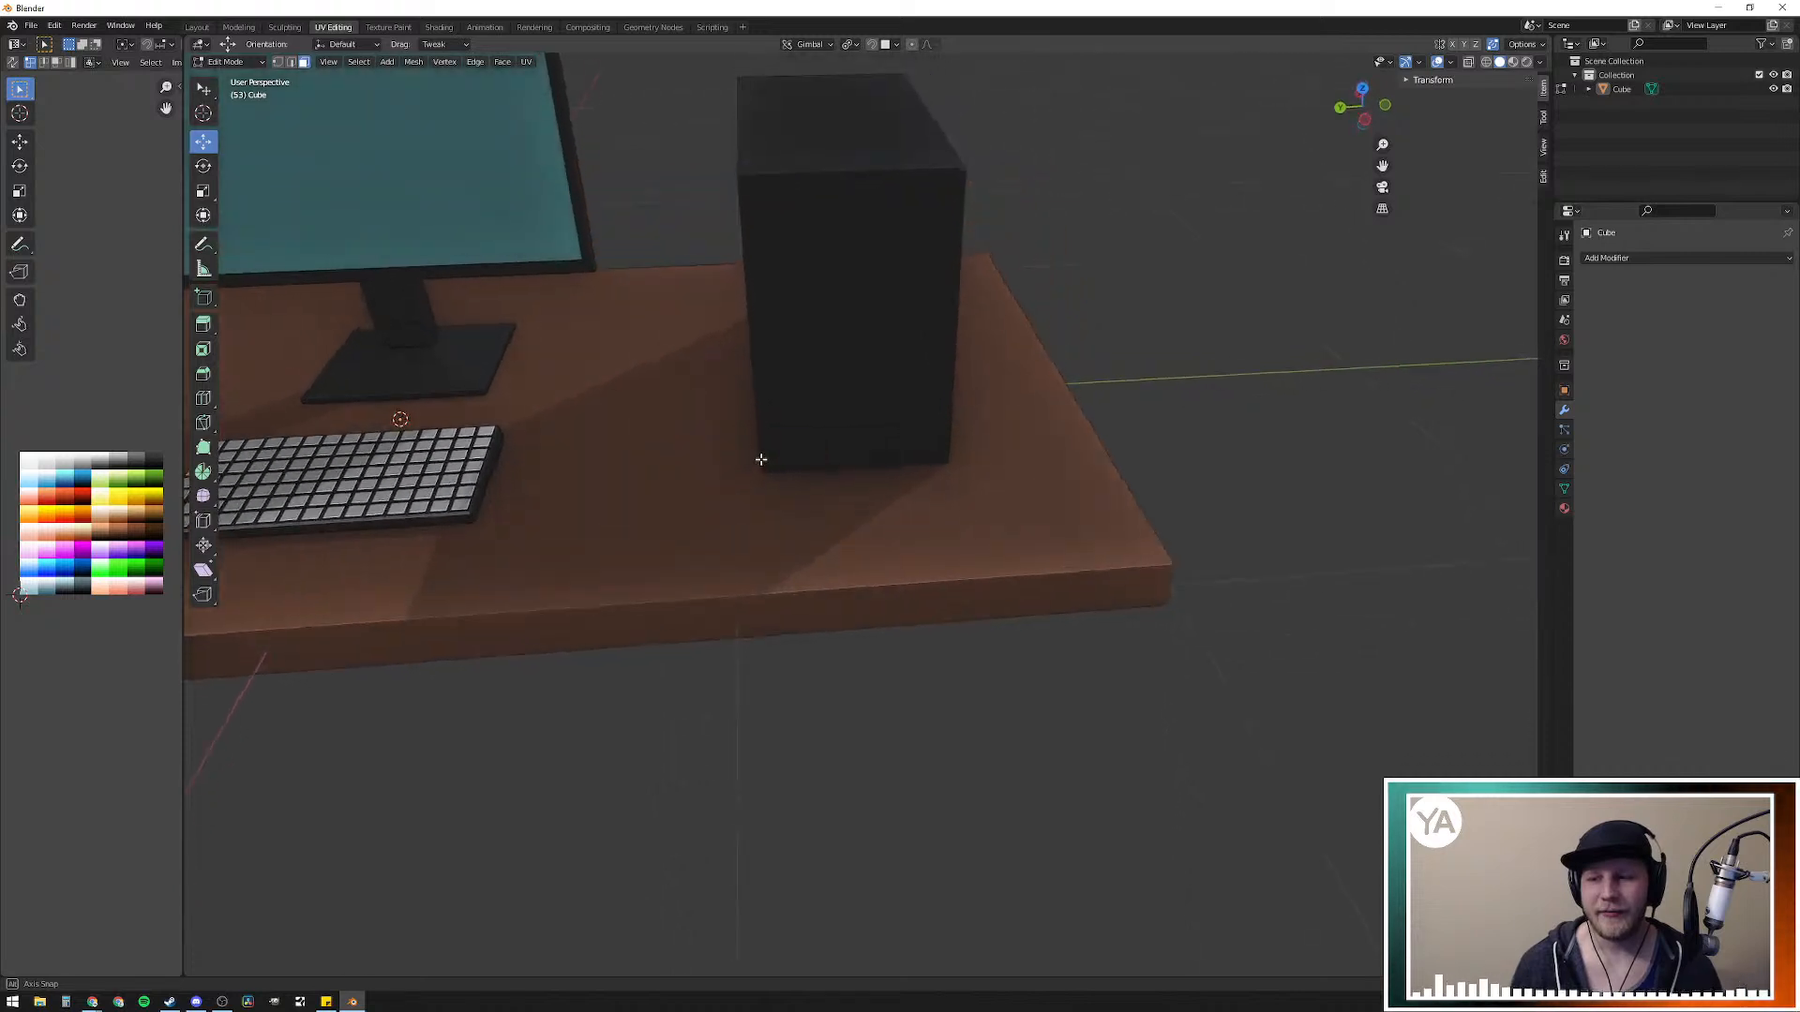
{"action": "middle_click_drag", "start_coordinate": [845, 445], "coordinate": [824, 565], "text": "shift"}
{"action": "scroll", "coordinate": [840, 631], "scroll_direction": "up", "scroll_amount": 3}
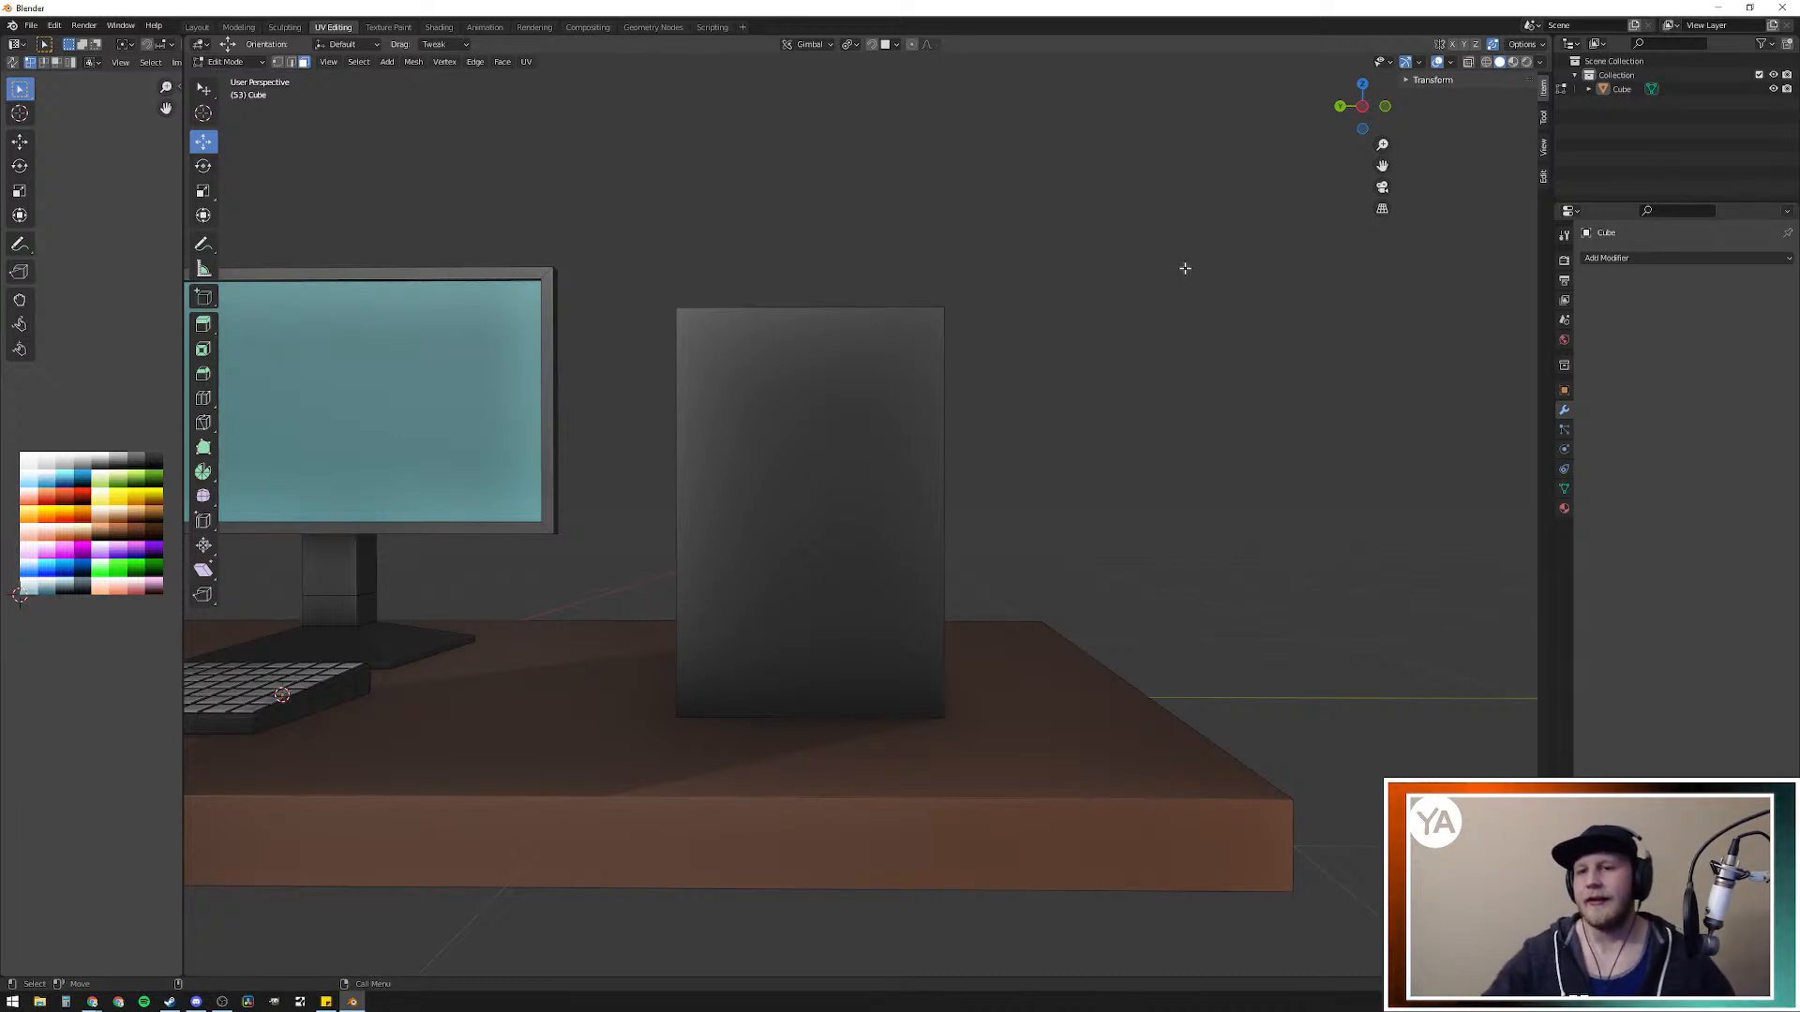
{"action": "middle_click_drag", "start_coordinate": [1079, 378], "coordinate": [937, 348]}
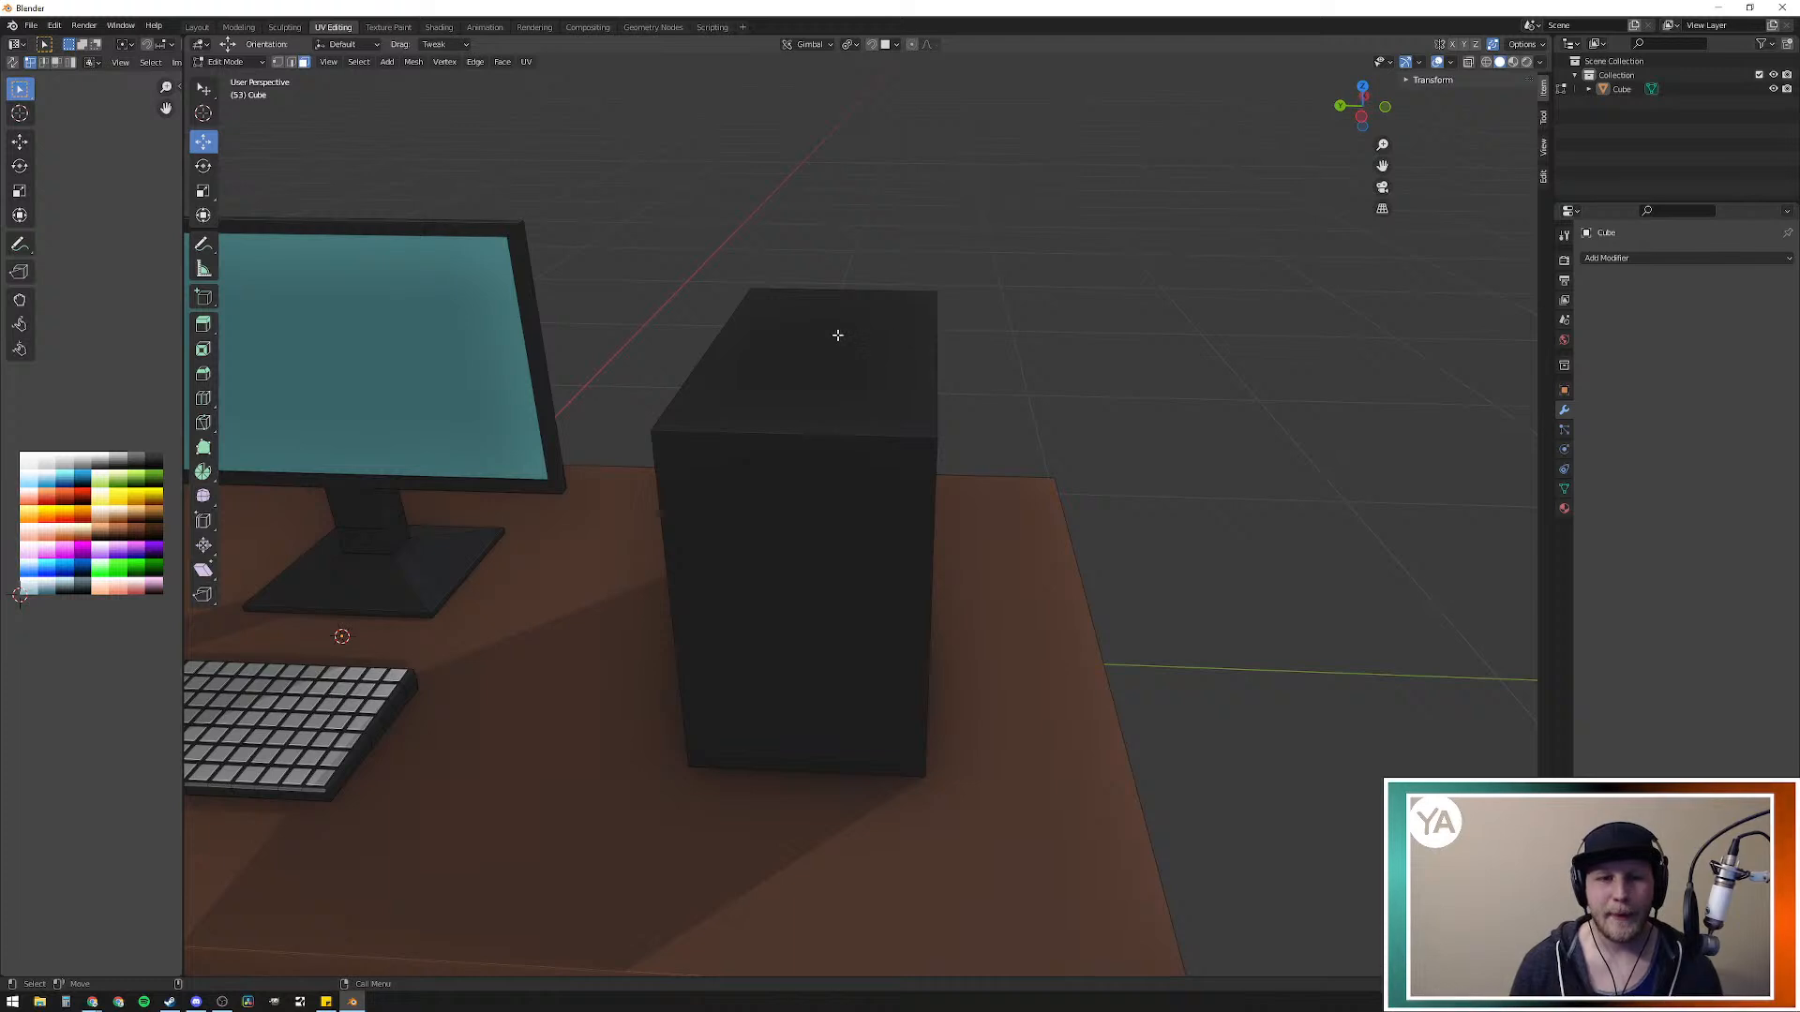
{"action": "middle_click_drag", "start_coordinate": [864, 334], "coordinate": [965, 563]}
{"action": "middle_click_drag", "start_coordinate": [925, 634], "coordinate": [924, 634]}
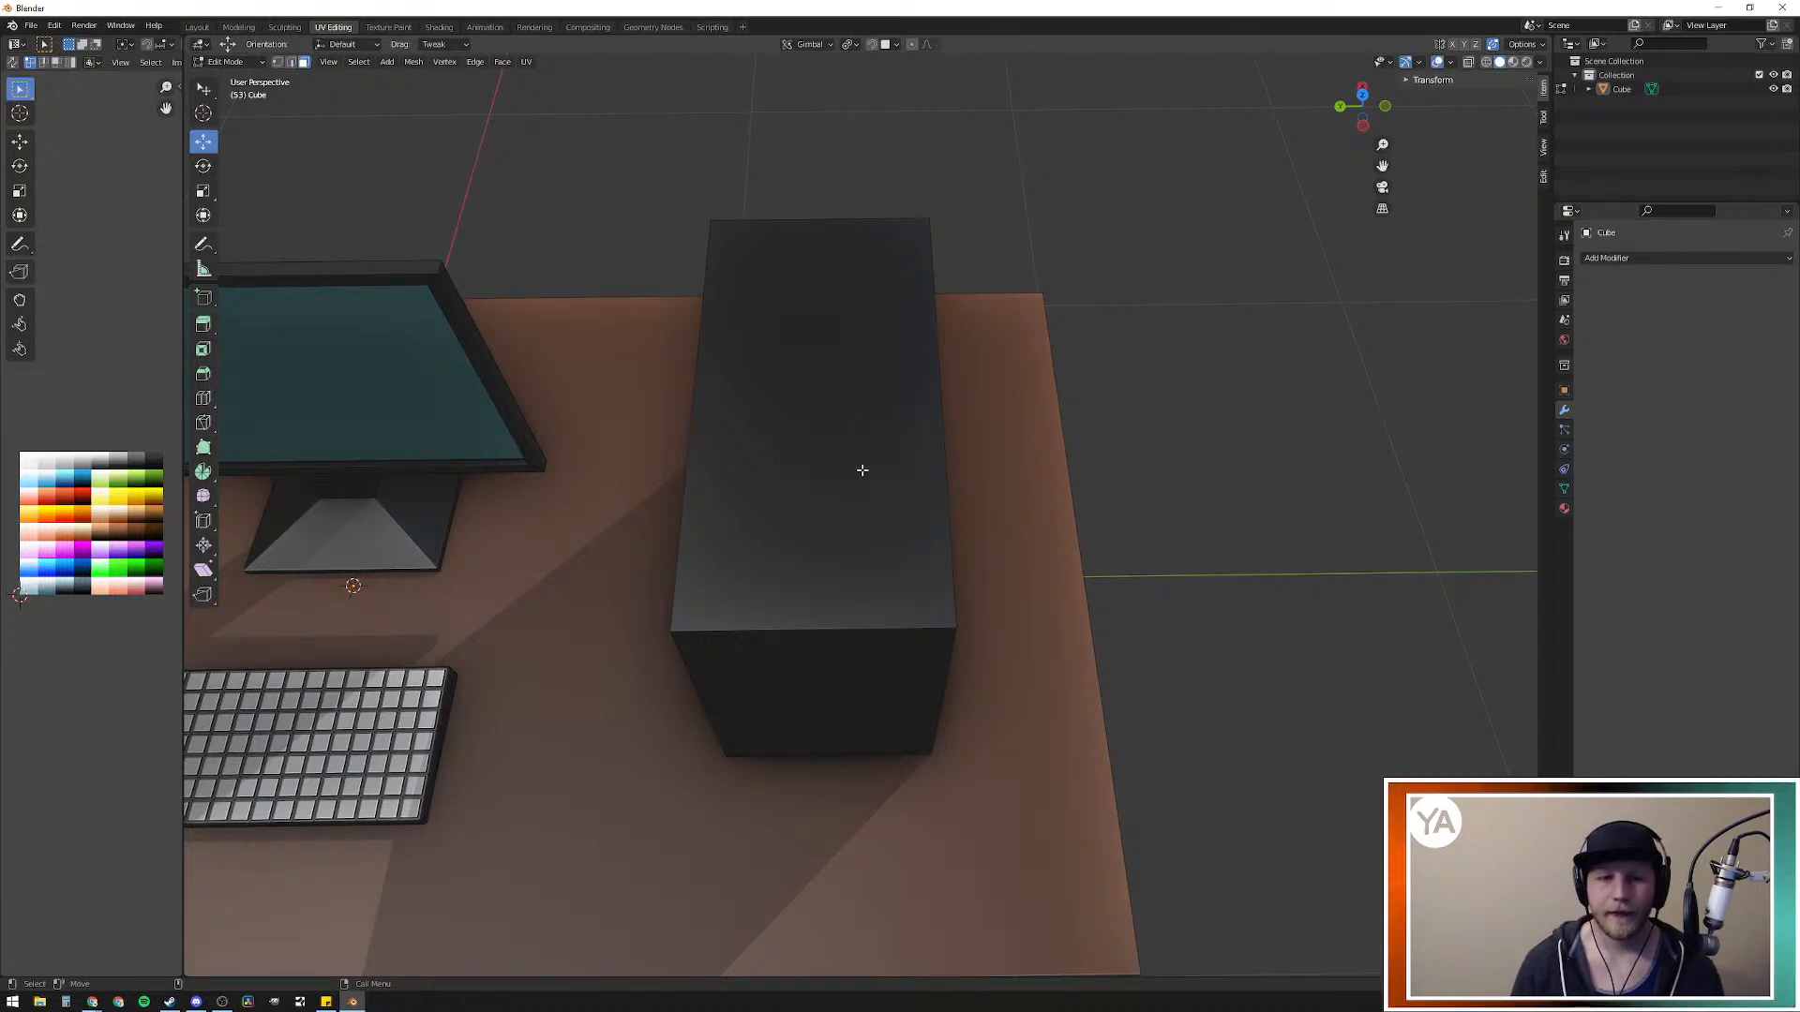
{"action": "key", "text": "shift+a"}
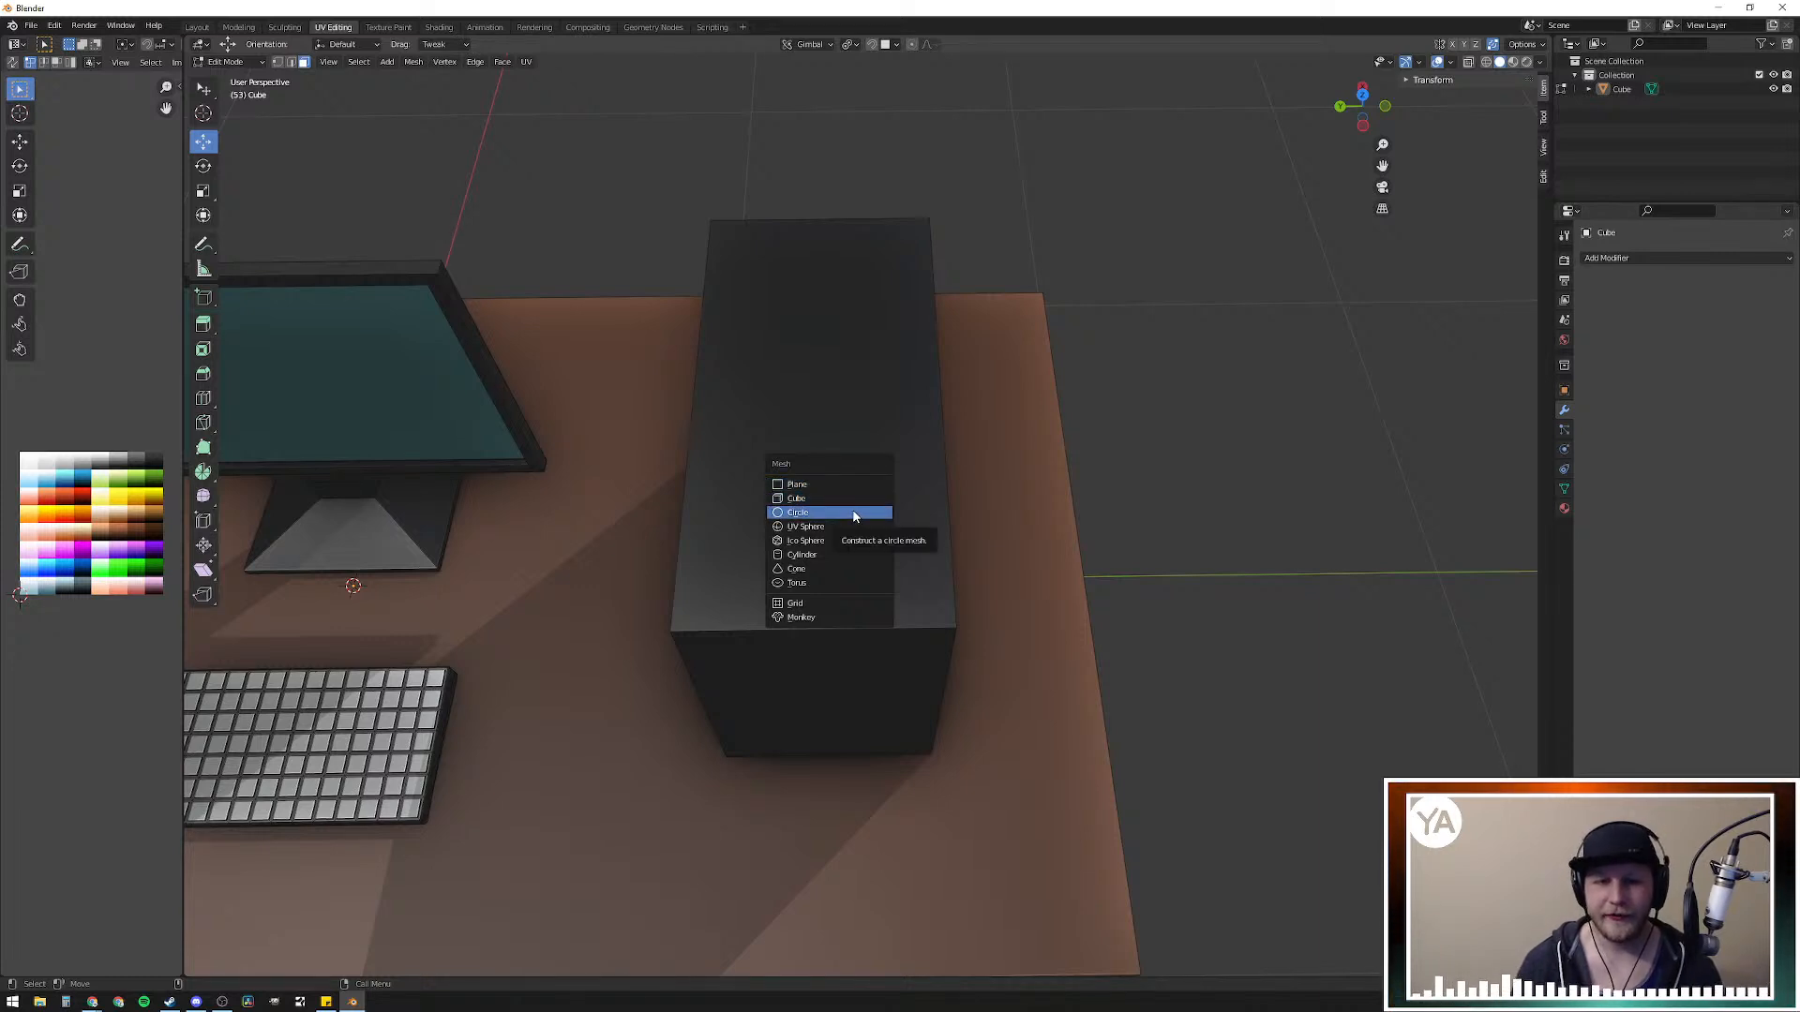
{"action": "right_click", "coordinate": [1256, 518]}
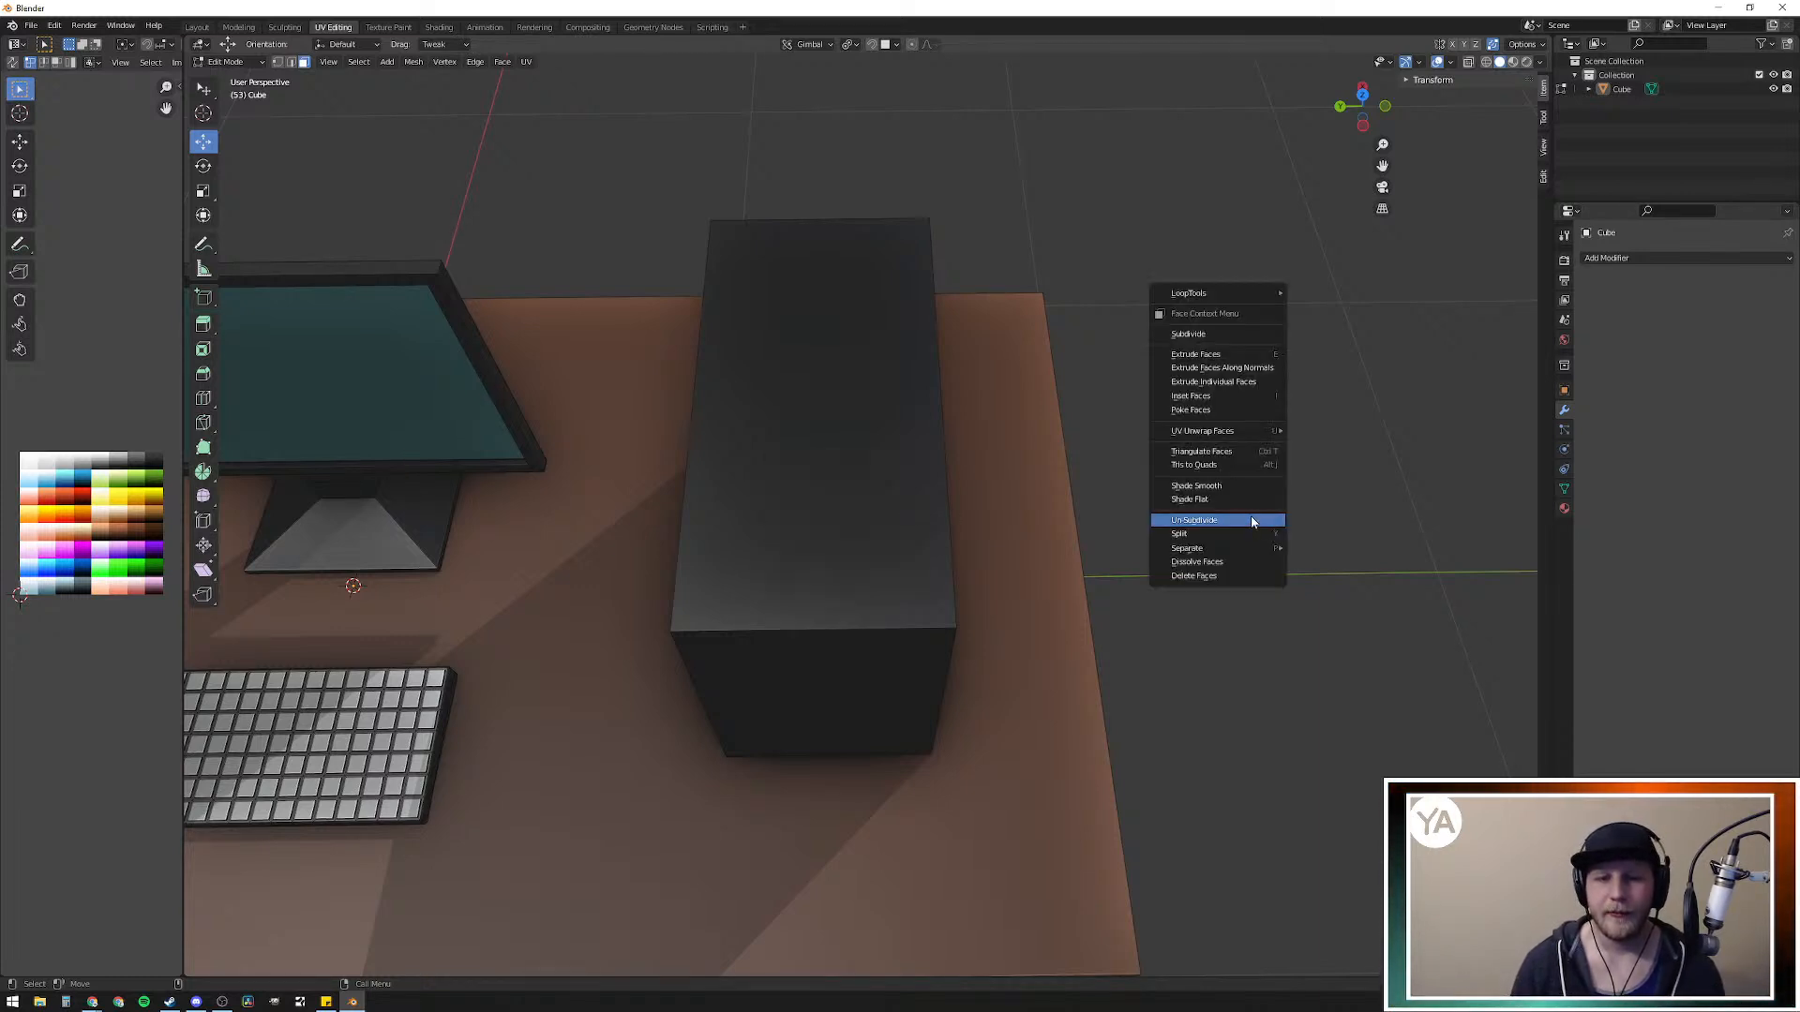
{"action": "left_click", "coordinate": [932, 612]}
Step: Place the 3D cursor on the PC case's top near its front corner and add a circle mesh there
{"action": "middle_click_drag", "start_coordinate": [1141, 554], "coordinate": [1001, 602]}
{"action": "right_click", "coordinate": [890, 554], "text": "shift"}
{"action": "key", "text": "shift+a"}
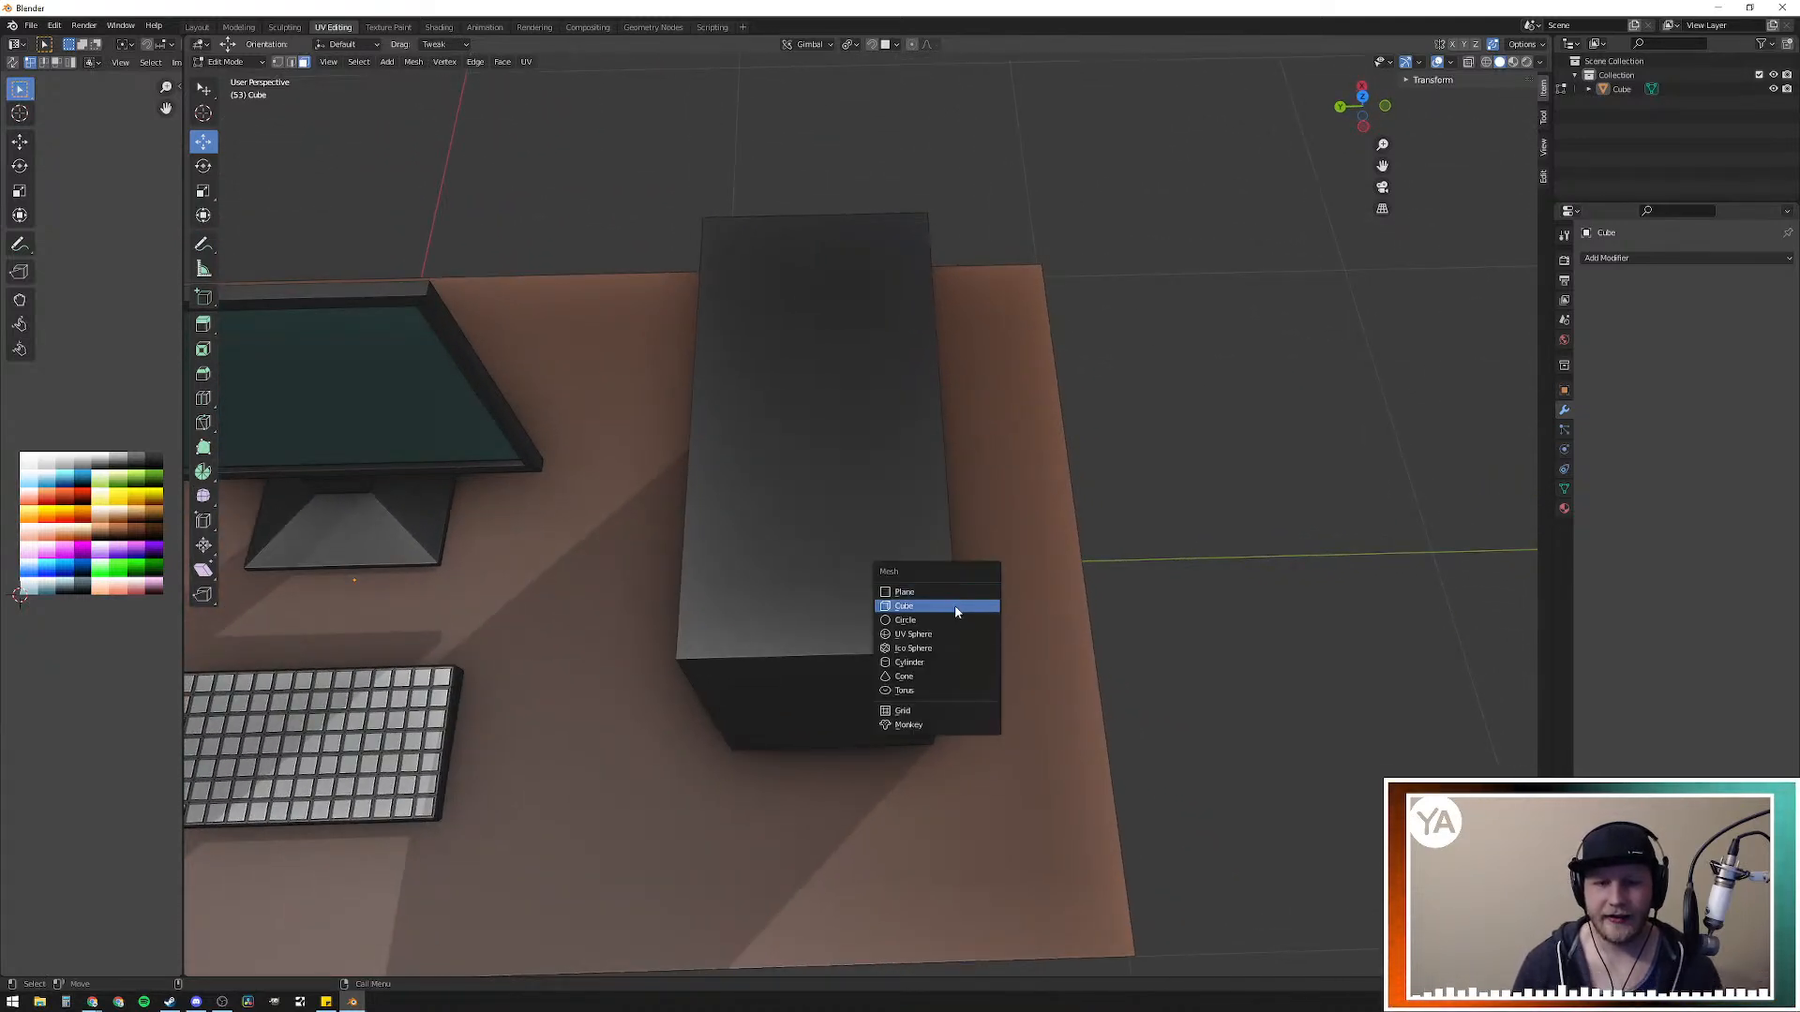
{"action": "left_click", "coordinate": [956, 620]}
Step: Try to scale down the new circle around the PC case
{"action": "key", "text": "s"}
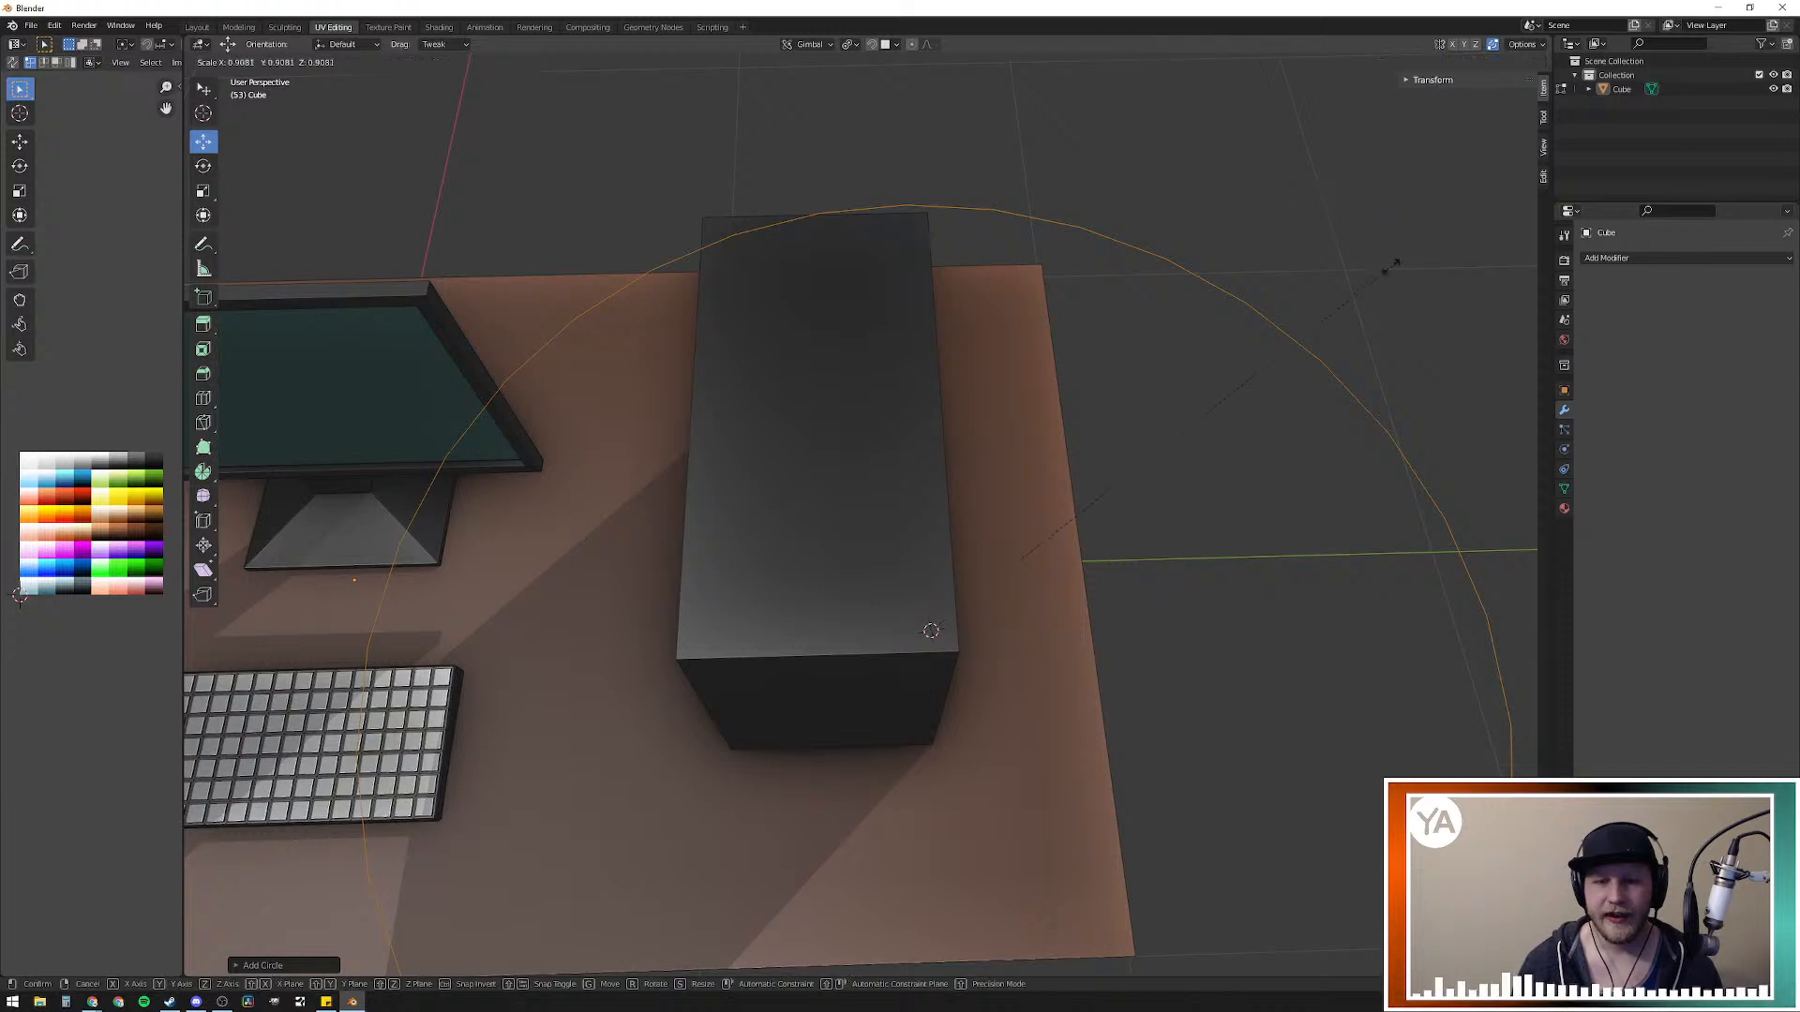
{"action": "left_click", "coordinate": [1039, 528]}
{"action": "middle_click_drag", "start_coordinate": [1124, 486], "coordinate": [1124, 482]}
{"action": "key", "text": "s"}
{"action": "right_click", "coordinate": [1047, 517]}
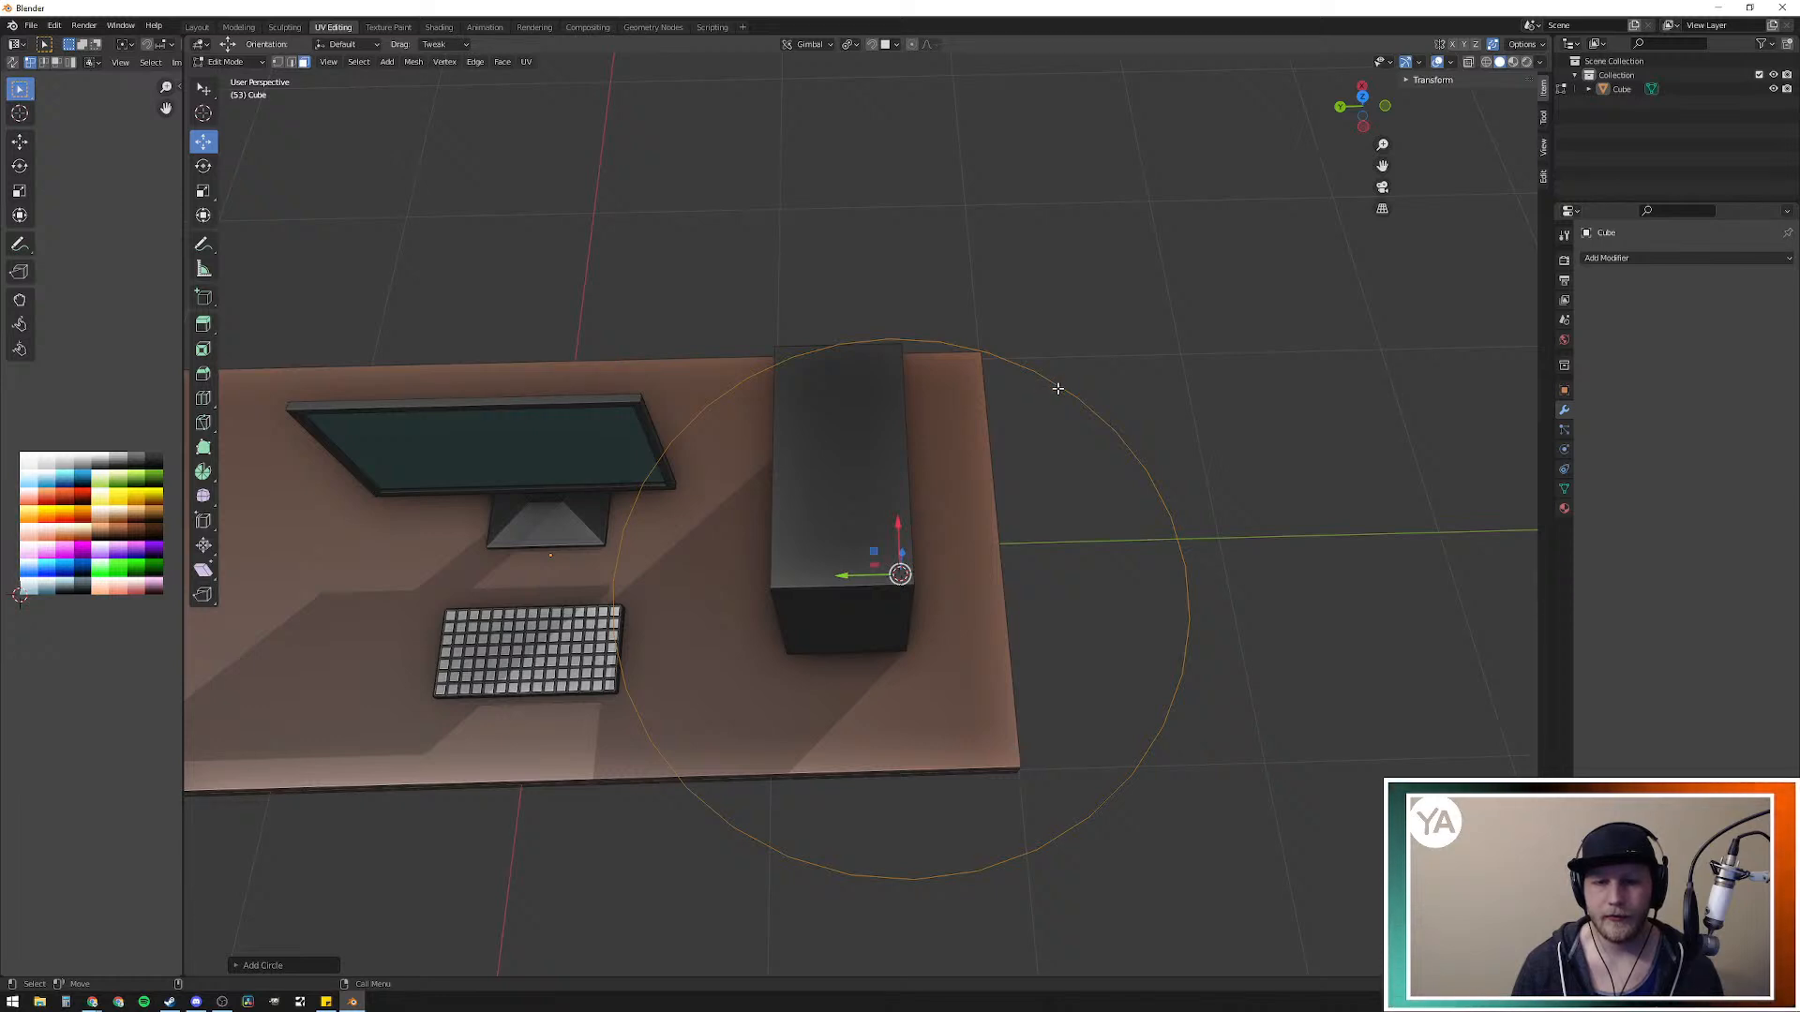
Step: Select the circle's whole edge loop and scale it down to a small ring on the PC case's top front corner
{"action": "key", "text": "a"}
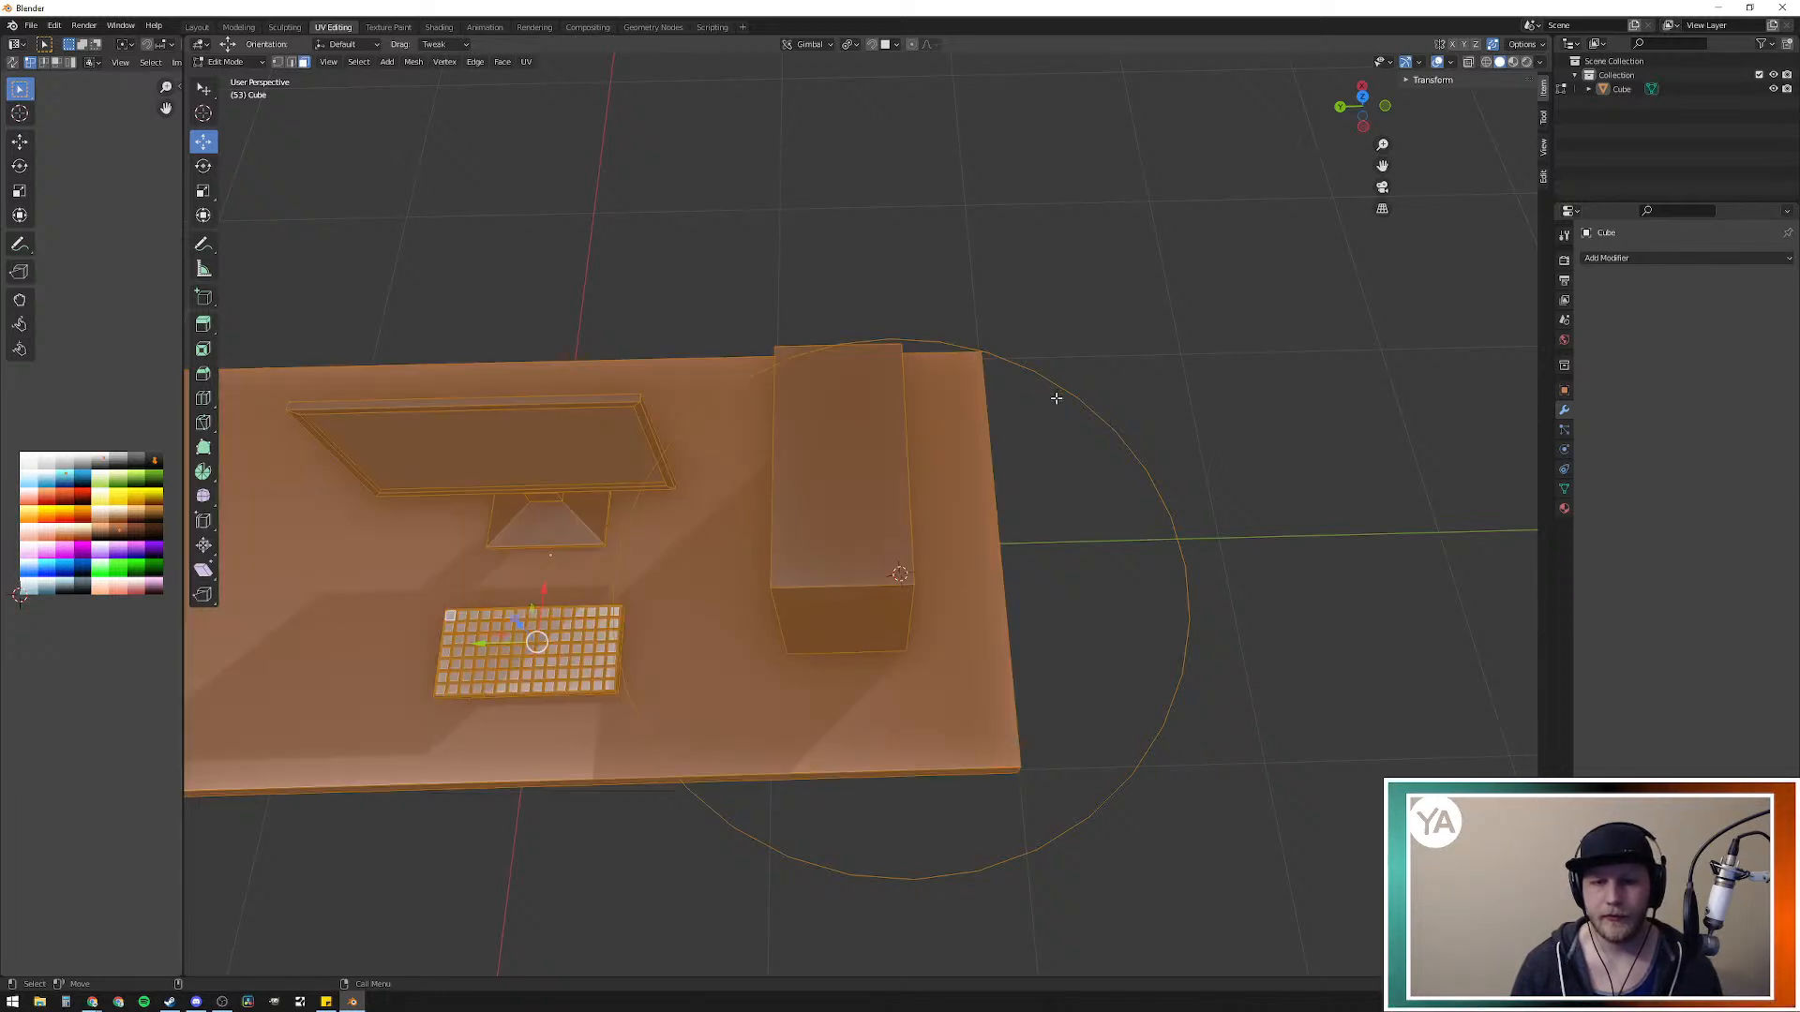
{"action": "left_click", "coordinate": [1242, 414]}
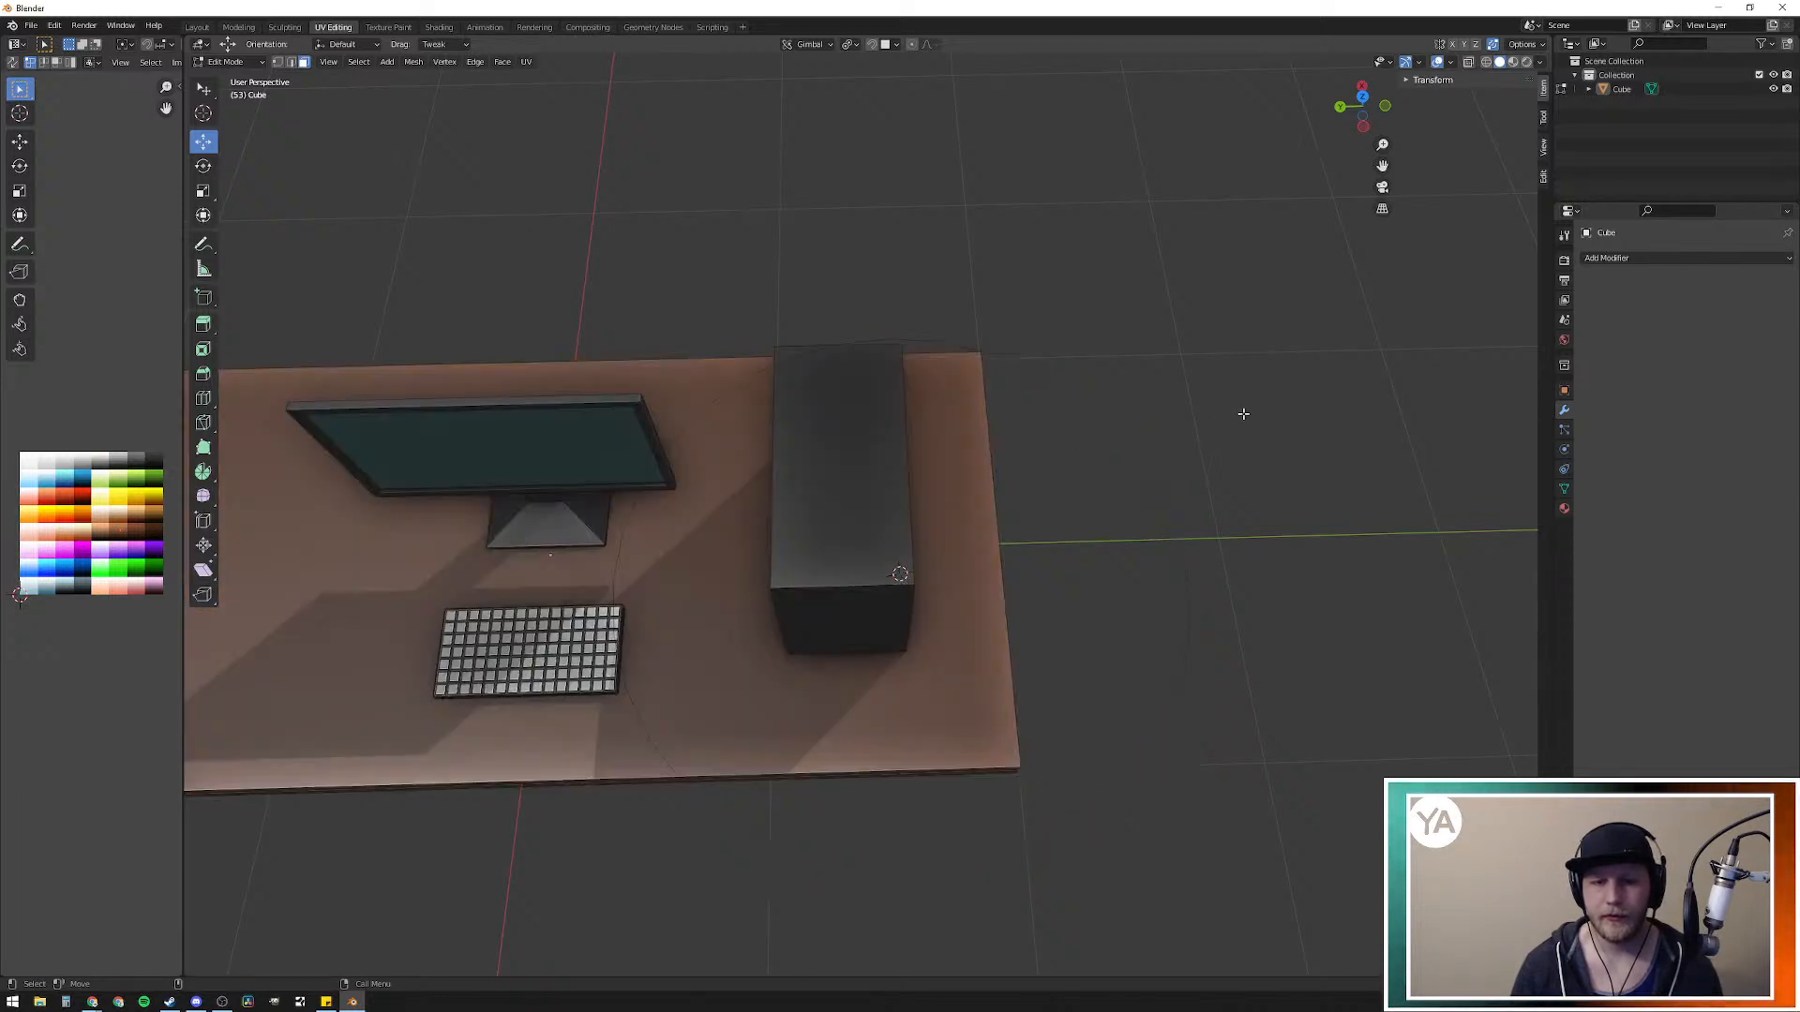
{"action": "key", "text": "2"}
{"action": "left_click", "coordinate": [1104, 423]}
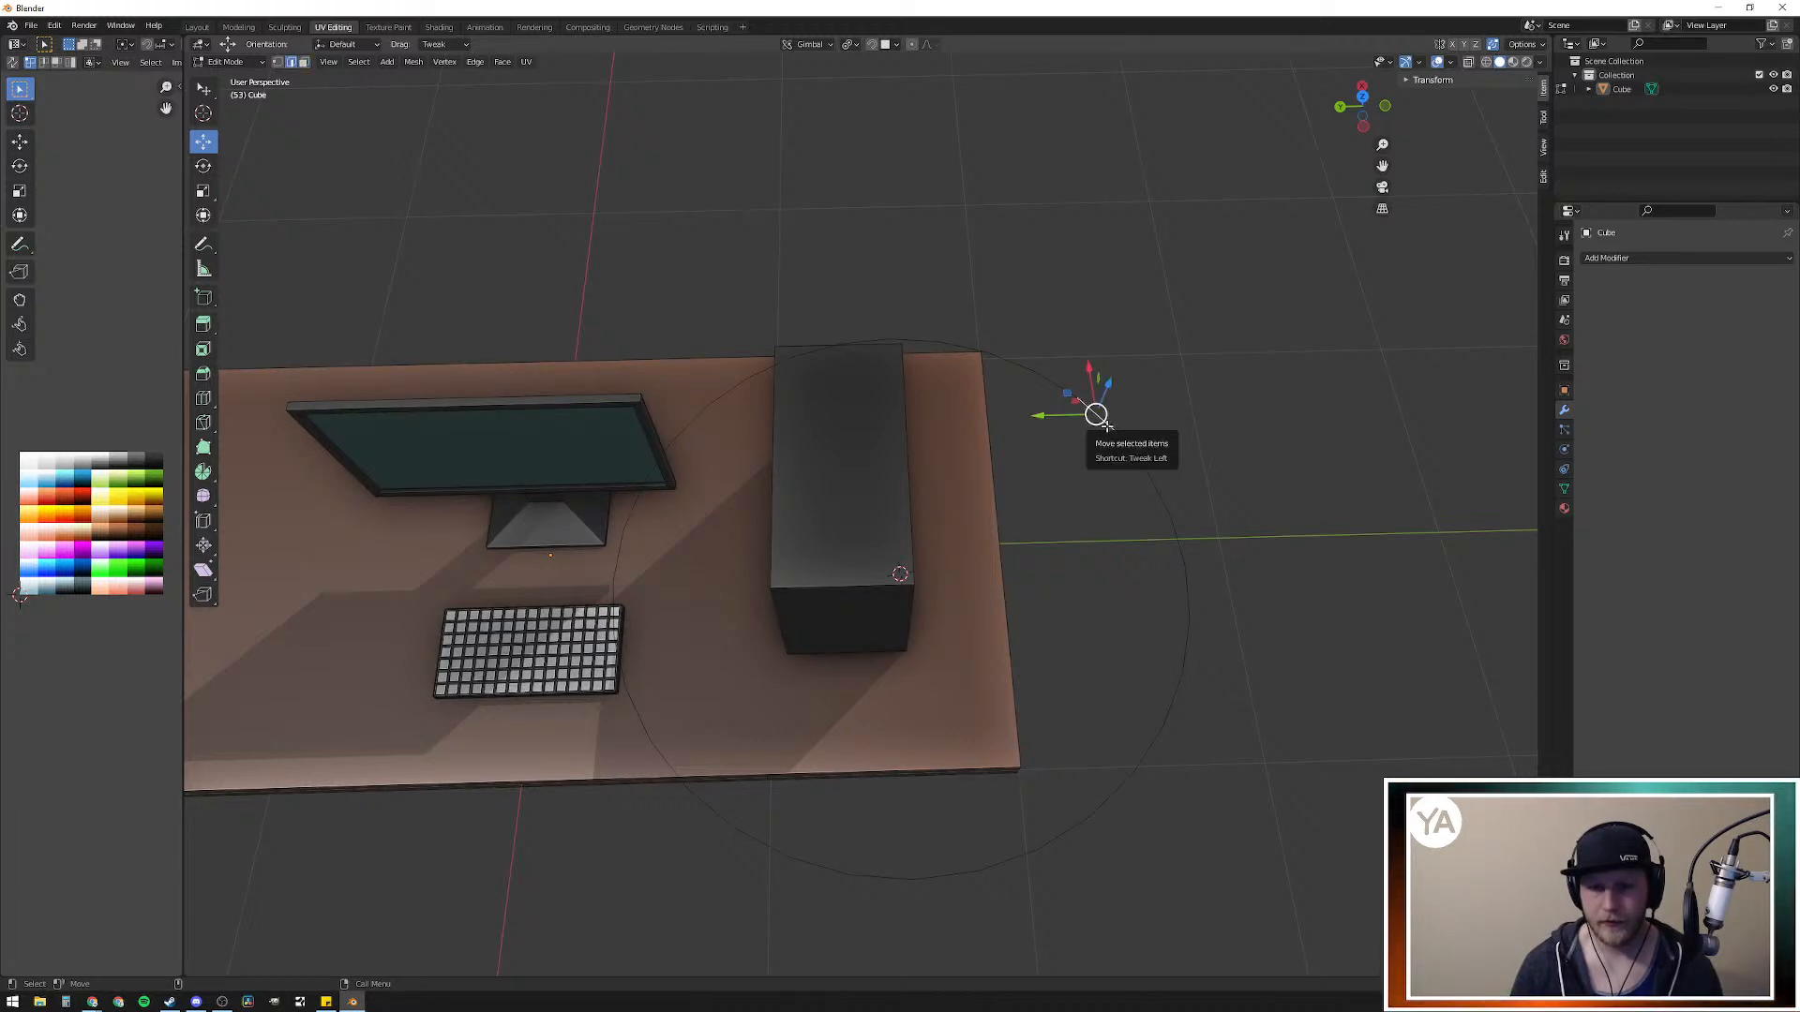
{"action": "left_click", "coordinate": [1125, 440], "text": "alt"}
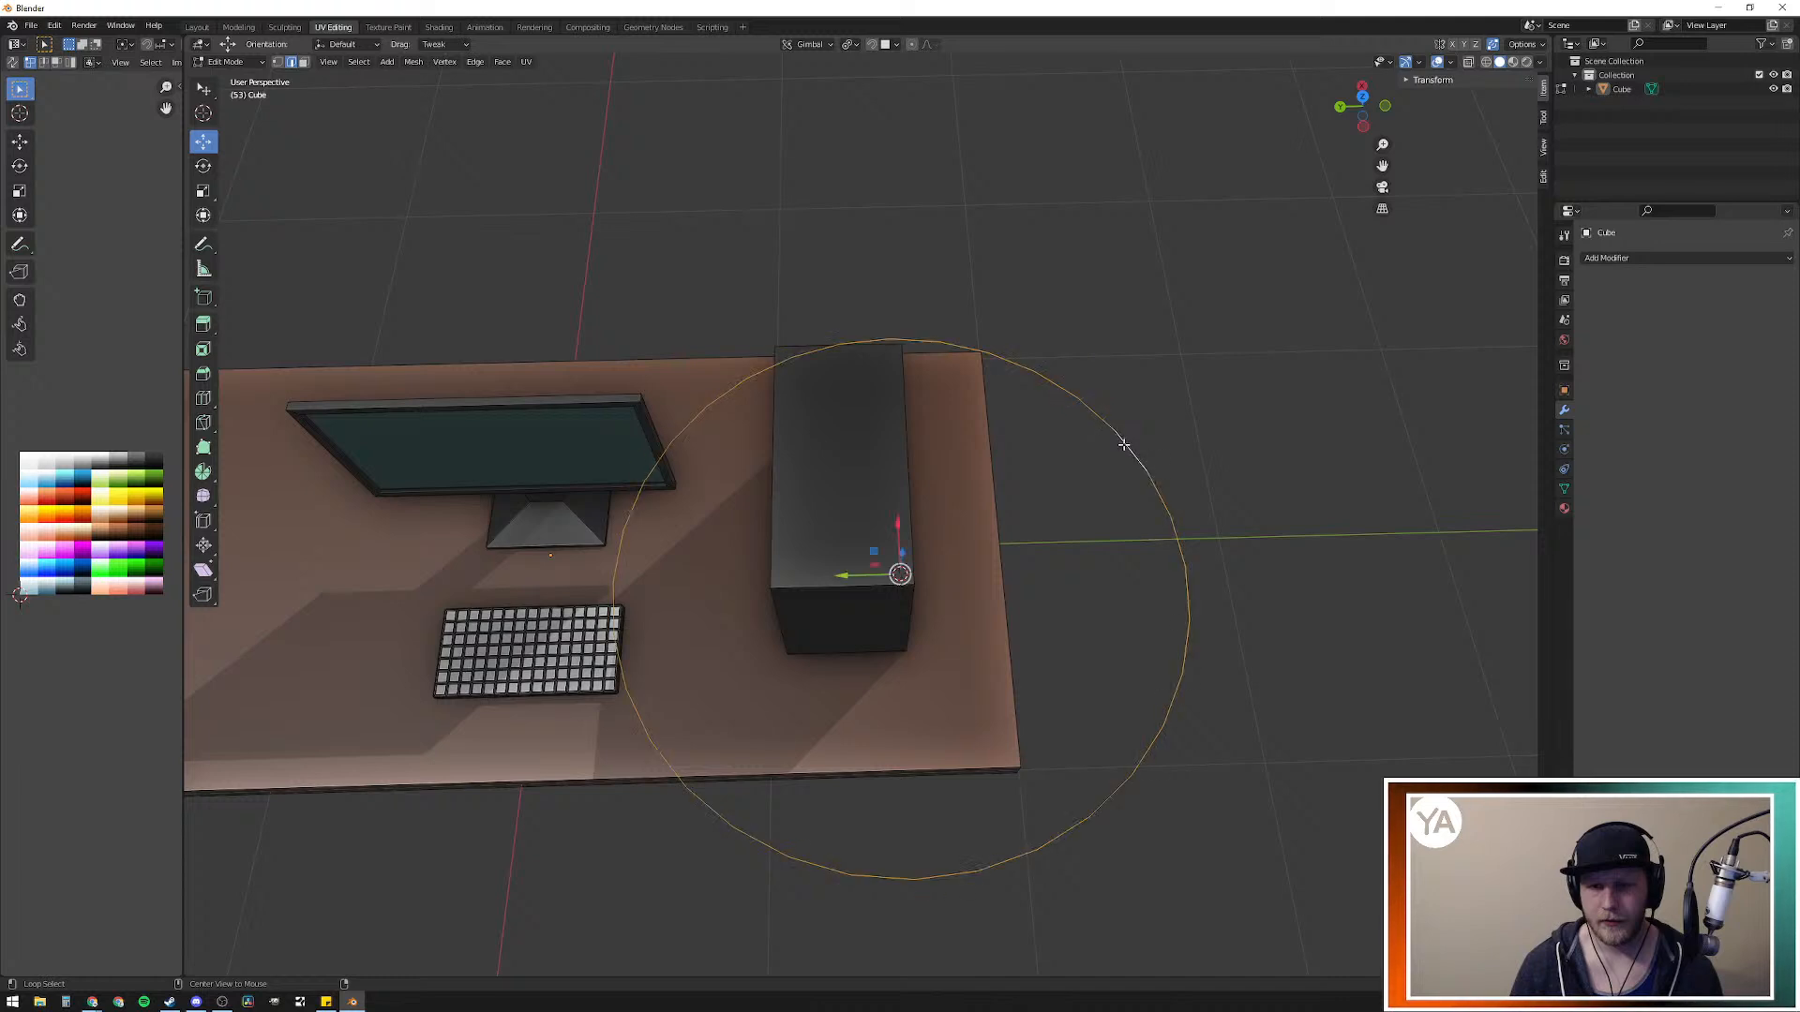
{"action": "key", "text": "s"}
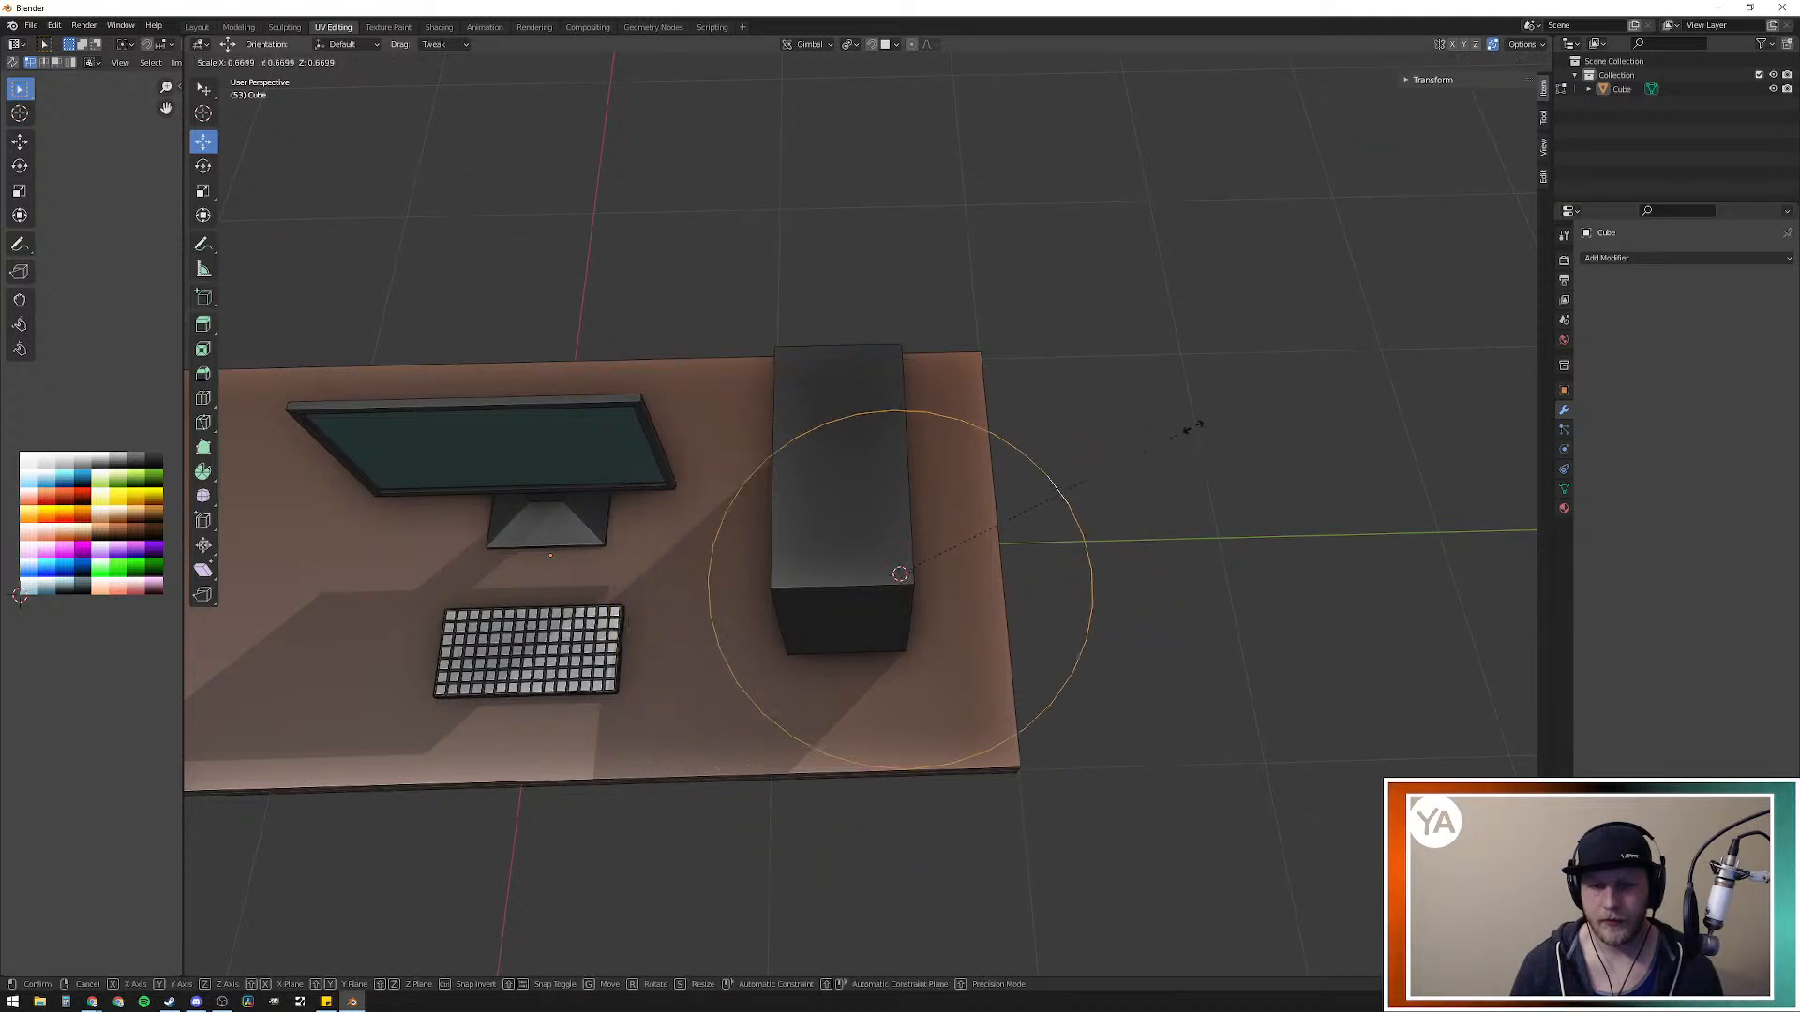
{"action": "left_click", "coordinate": [917, 569]}
{"action": "scroll", "coordinate": [942, 553], "scroll_direction": "up", "scroll_amount": 4}
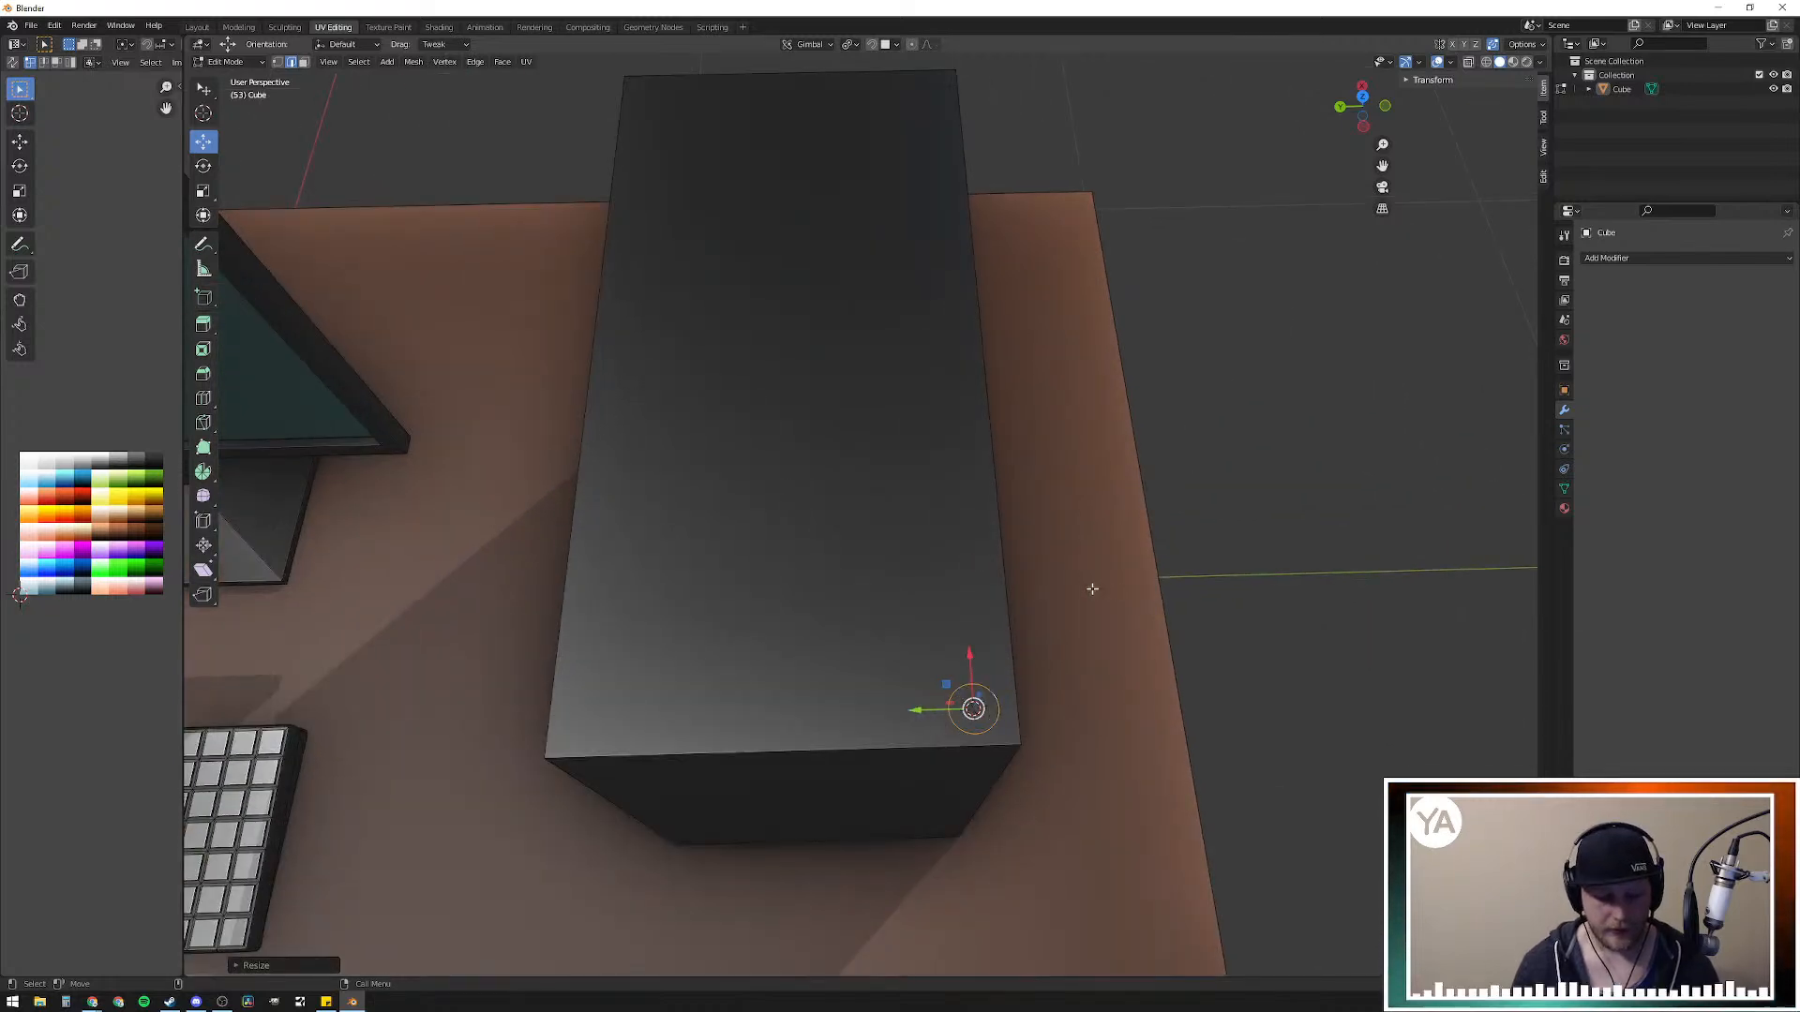
Step: Reset the 3D cursor to the scene origin, deselect the circle and examine its placement on the PC case's top
{"action": "key", "text": "ctrl+c"}
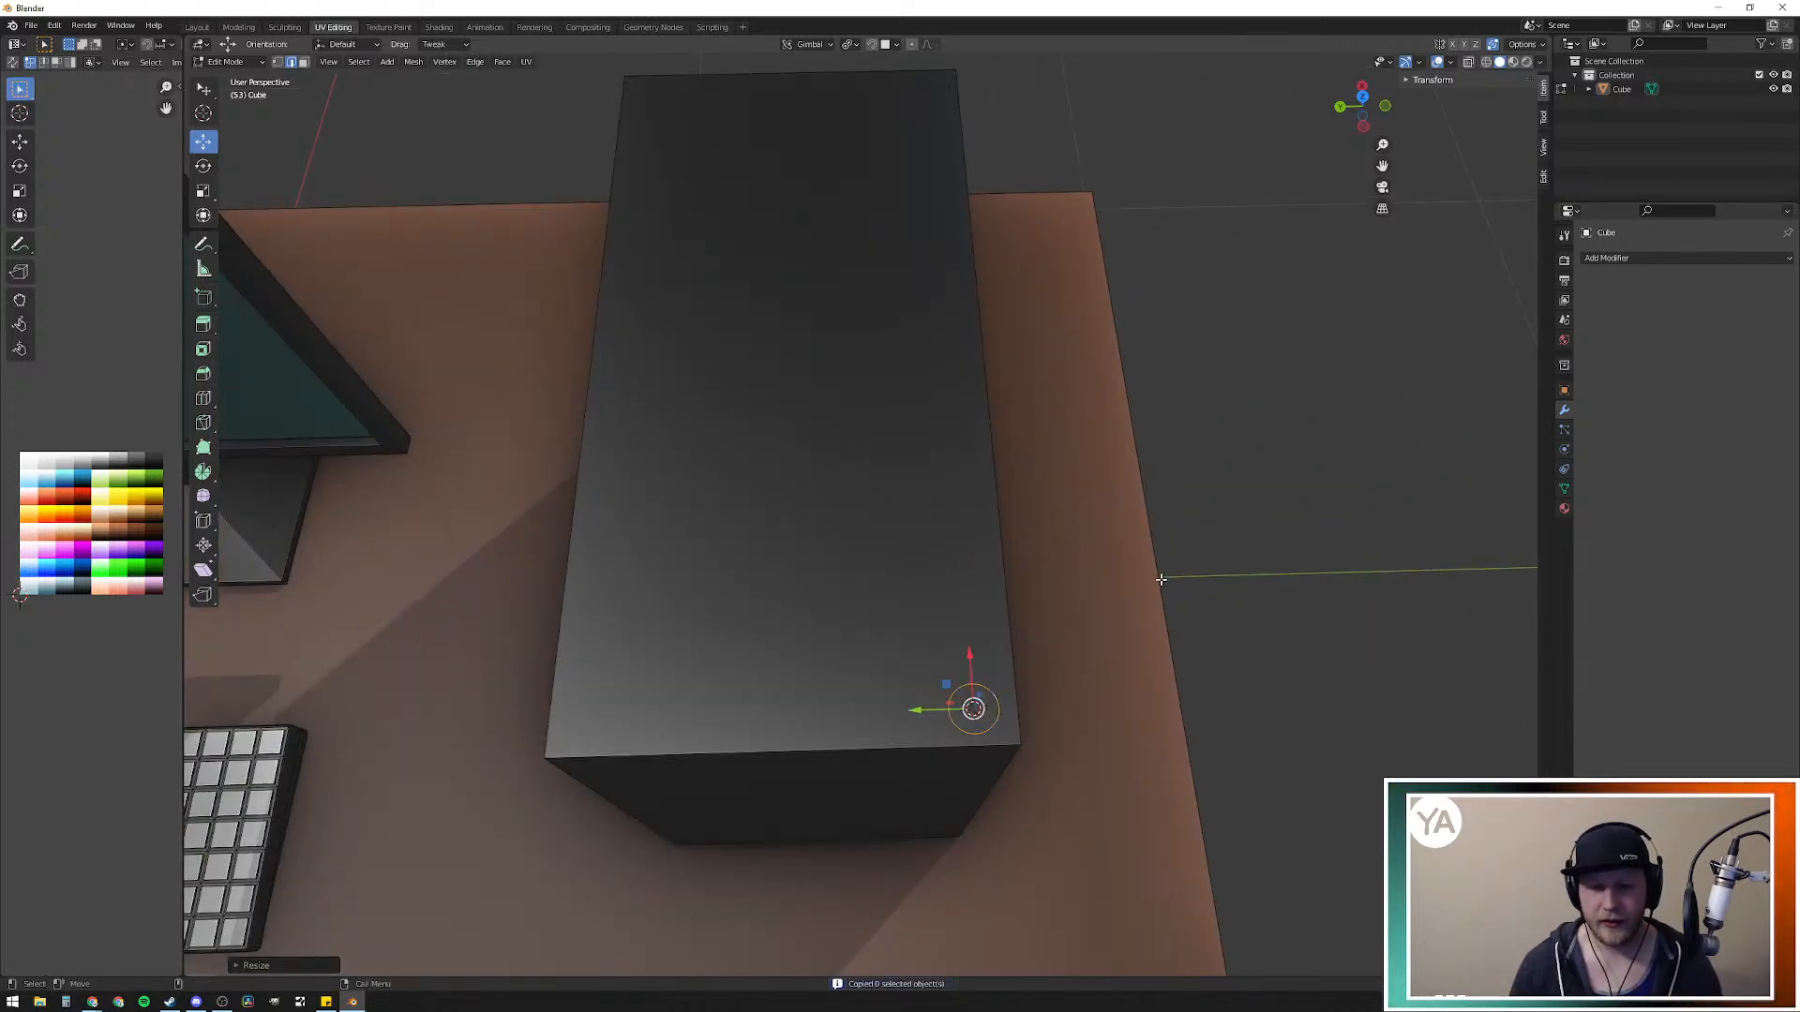
{"action": "key", "text": "shift+c"}
{"action": "mouse_move", "coordinate": [1241, 564]}
{"action": "middle_mouse_down"}
{"action": "mouse_move", "coordinate": [1218, 563]}
{"action": "mouse_move", "coordinate": [1313, 567]}
{"action": "mouse_move", "coordinate": [1294, 587]}
{"action": "mouse_move", "coordinate": [1264, 545]}
{"action": "middle_mouse_up"}
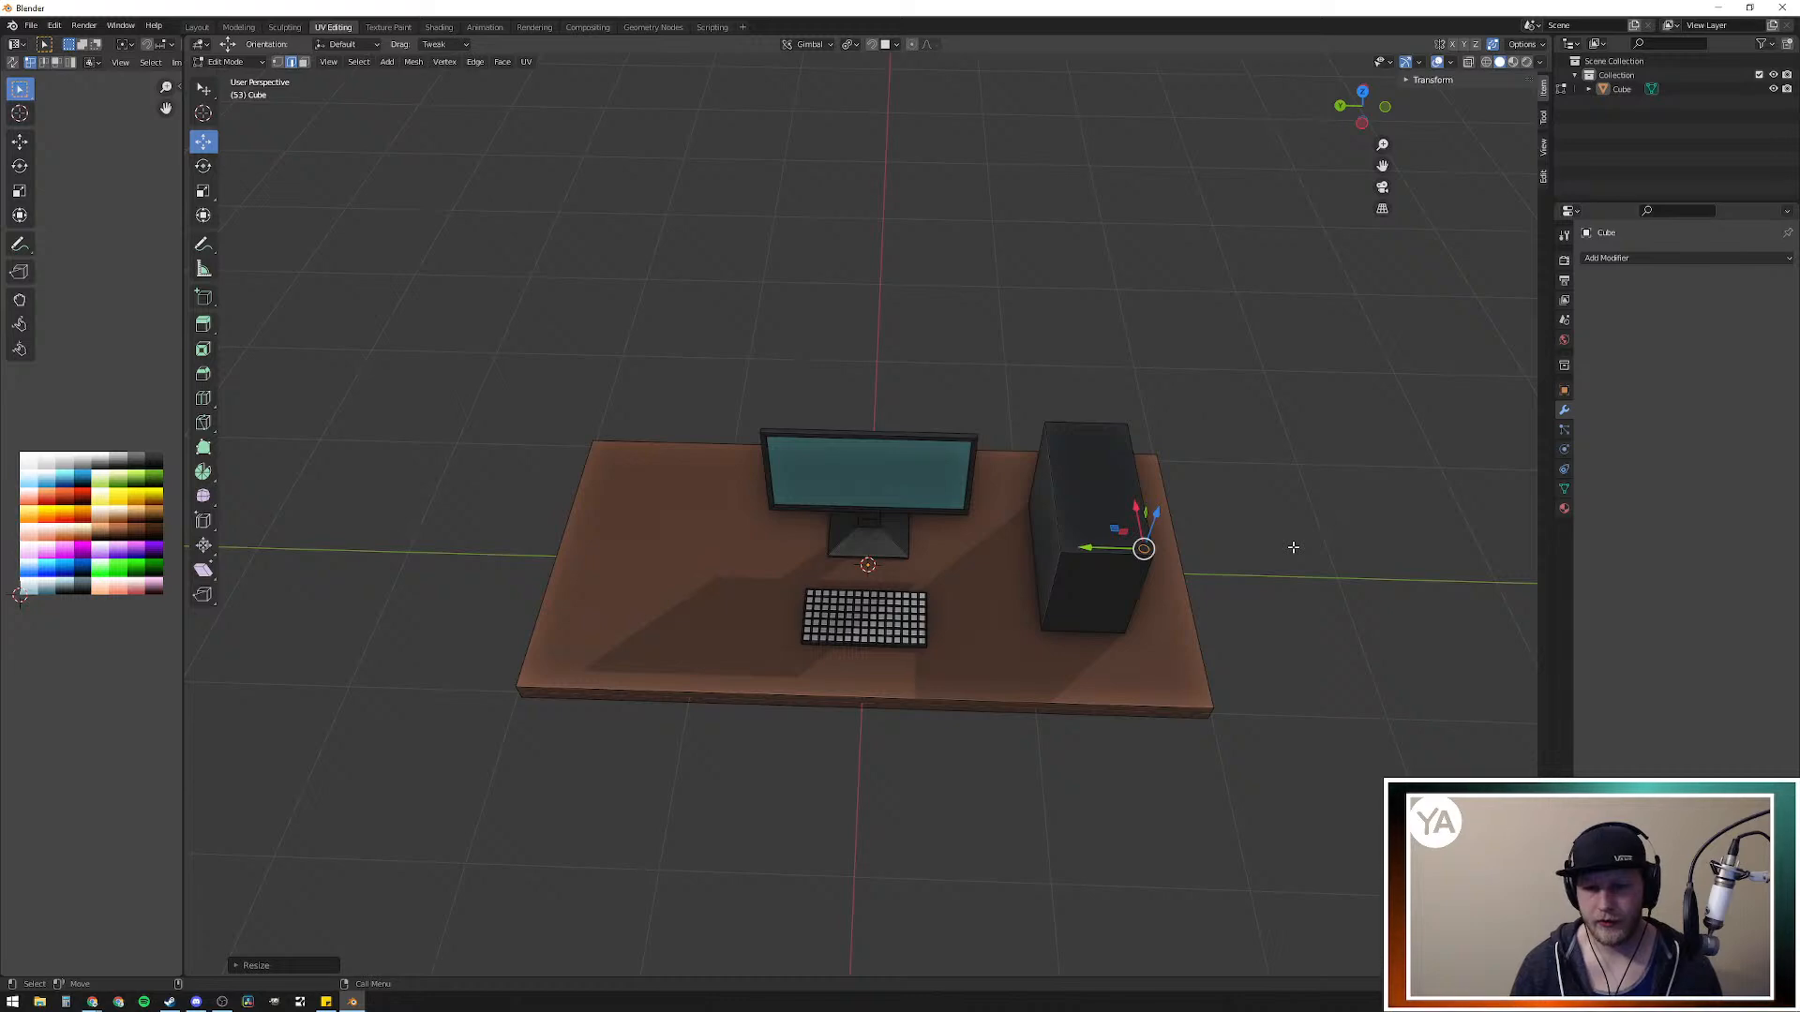
{"action": "scroll", "coordinate": [1218, 525], "scroll_direction": "up", "scroll_amount": 5}
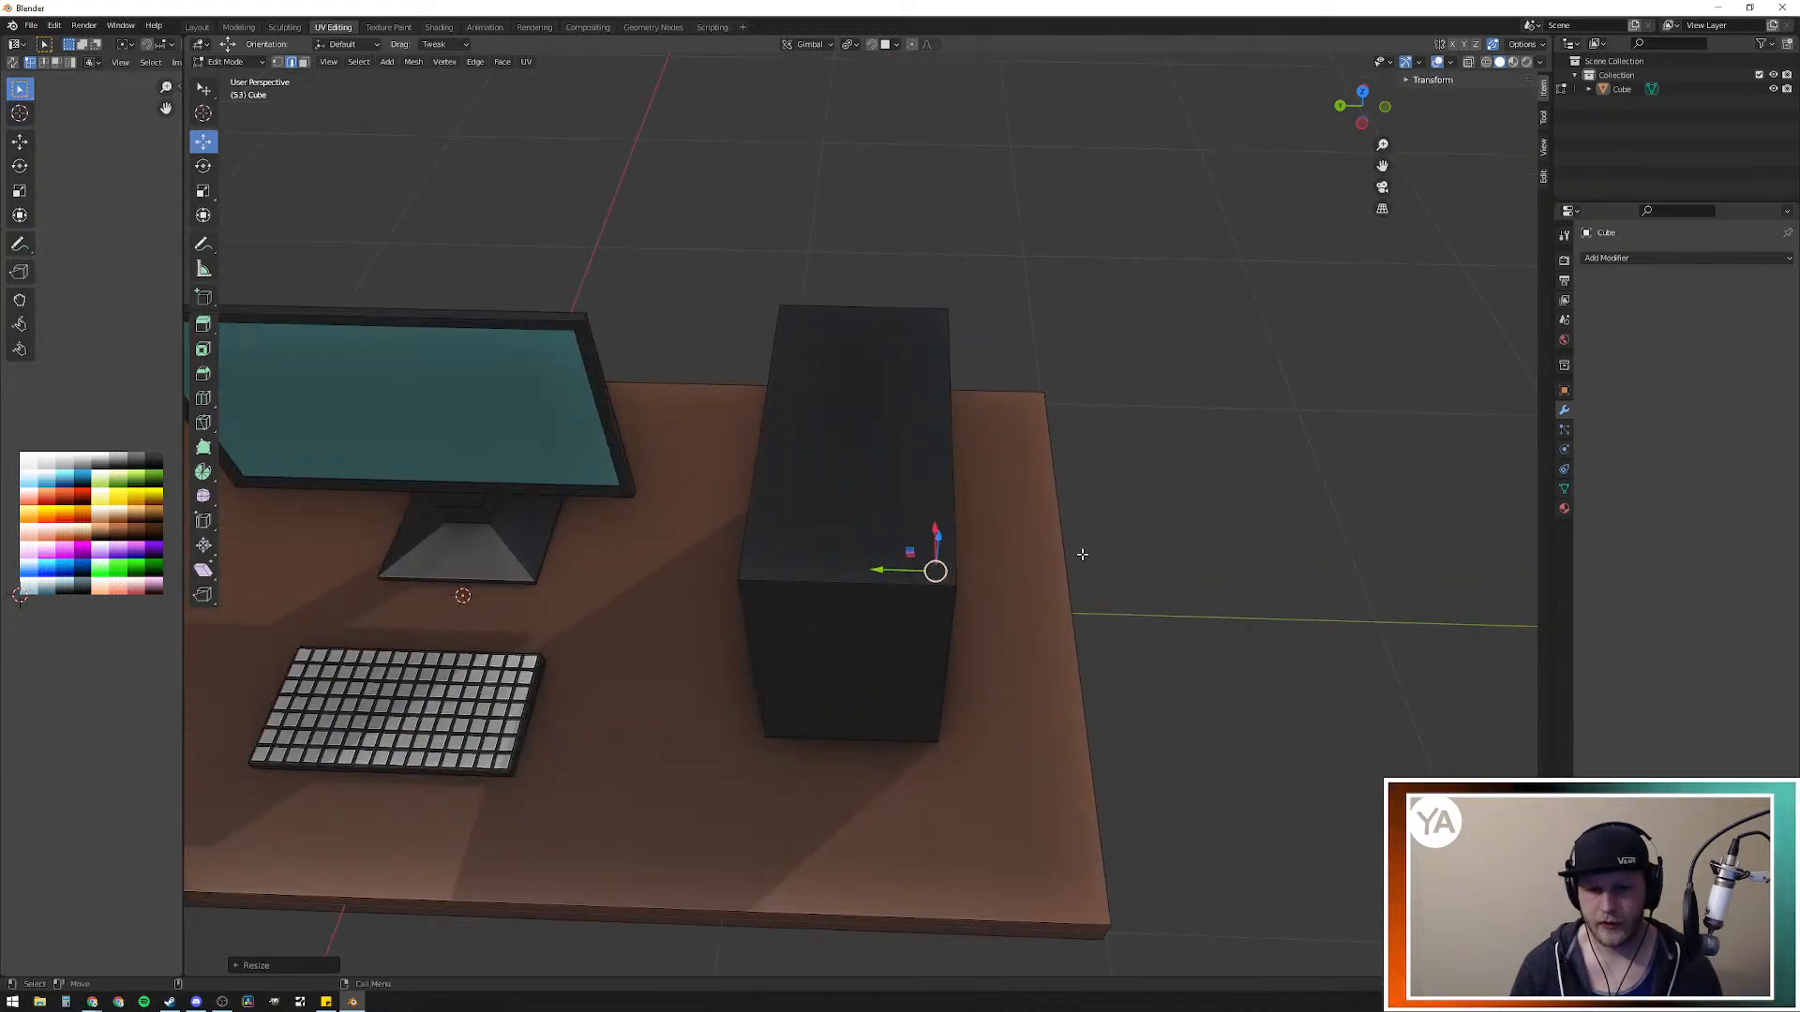
{"action": "scroll", "coordinate": [1082, 554], "scroll_direction": "up", "scroll_amount": 5}
{"action": "middle_click_drag", "start_coordinate": [1205, 579], "coordinate": [1125, 587]}
{"action": "scroll", "coordinate": [1066, 574], "scroll_direction": "down", "scroll_amount": 6}
{"action": "middle_click_drag", "start_coordinate": [829, 494], "coordinate": [880, 481]}
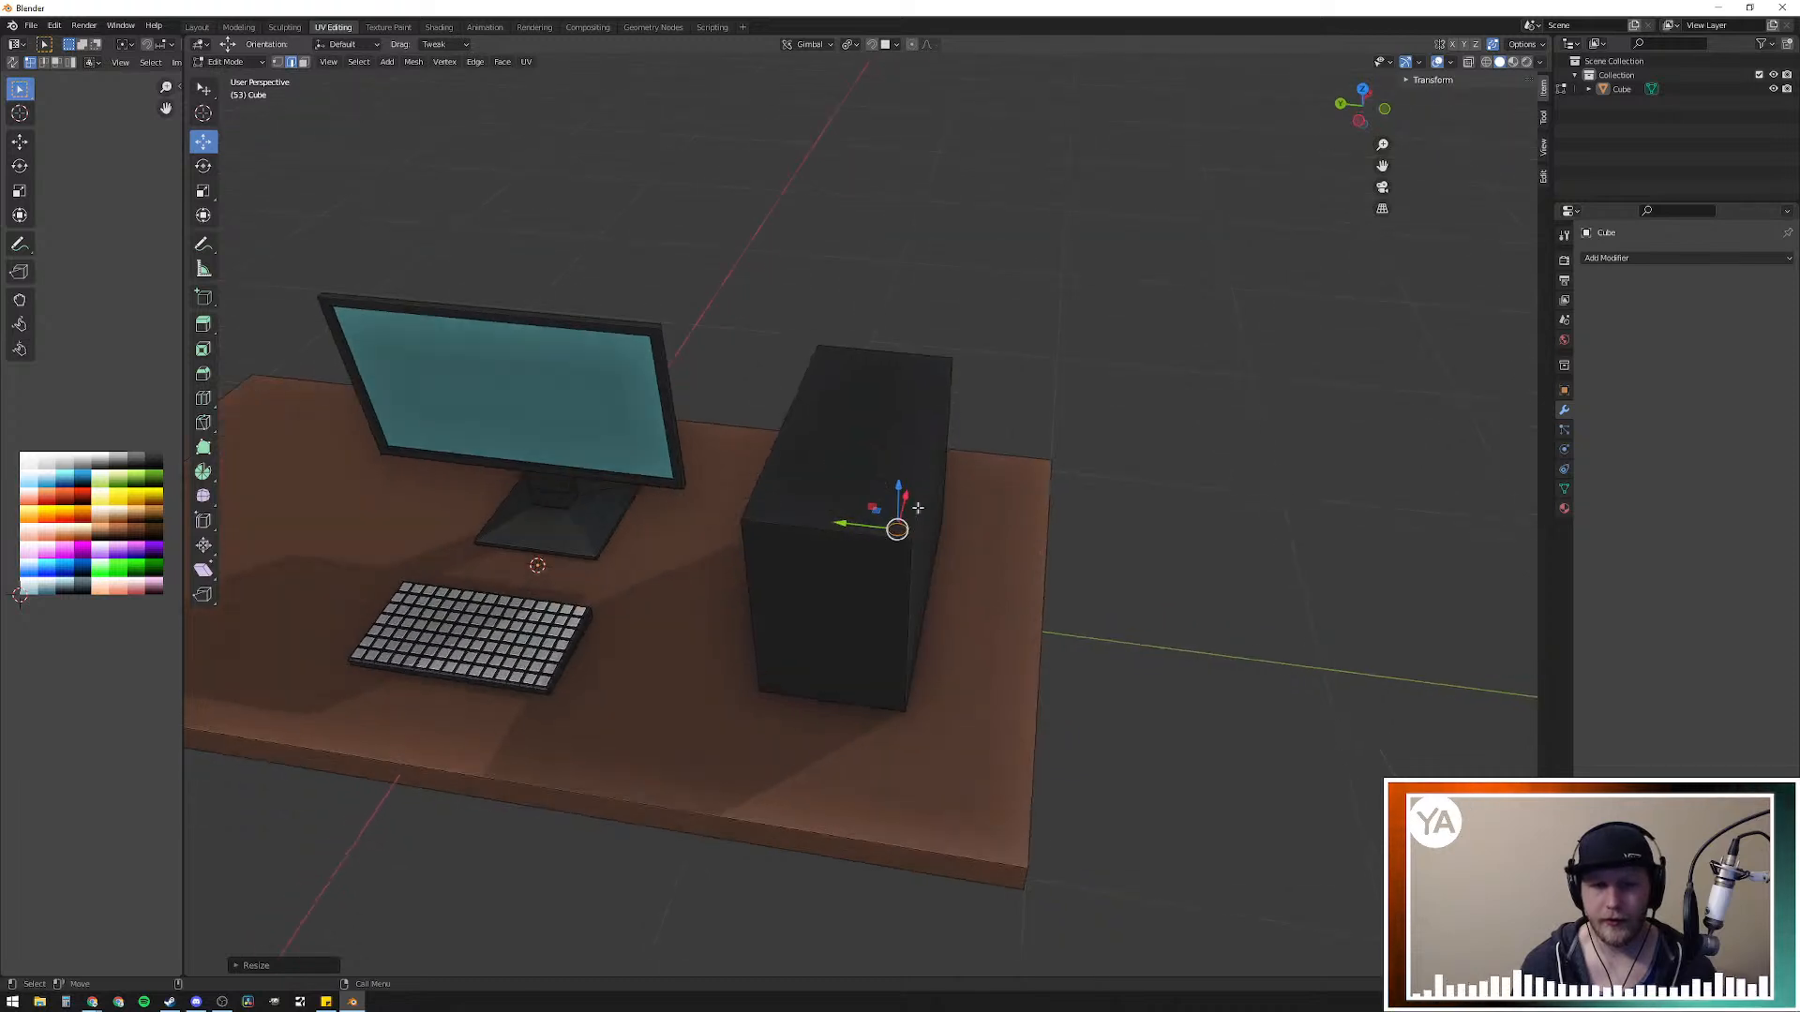
{"action": "scroll", "coordinate": [880, 487], "scroll_direction": "up", "scroll_amount": 4}
{"action": "middle_click_drag", "start_coordinate": [1225, 542], "coordinate": [1277, 551]}
{"action": "left_click", "coordinate": [1276, 550]}
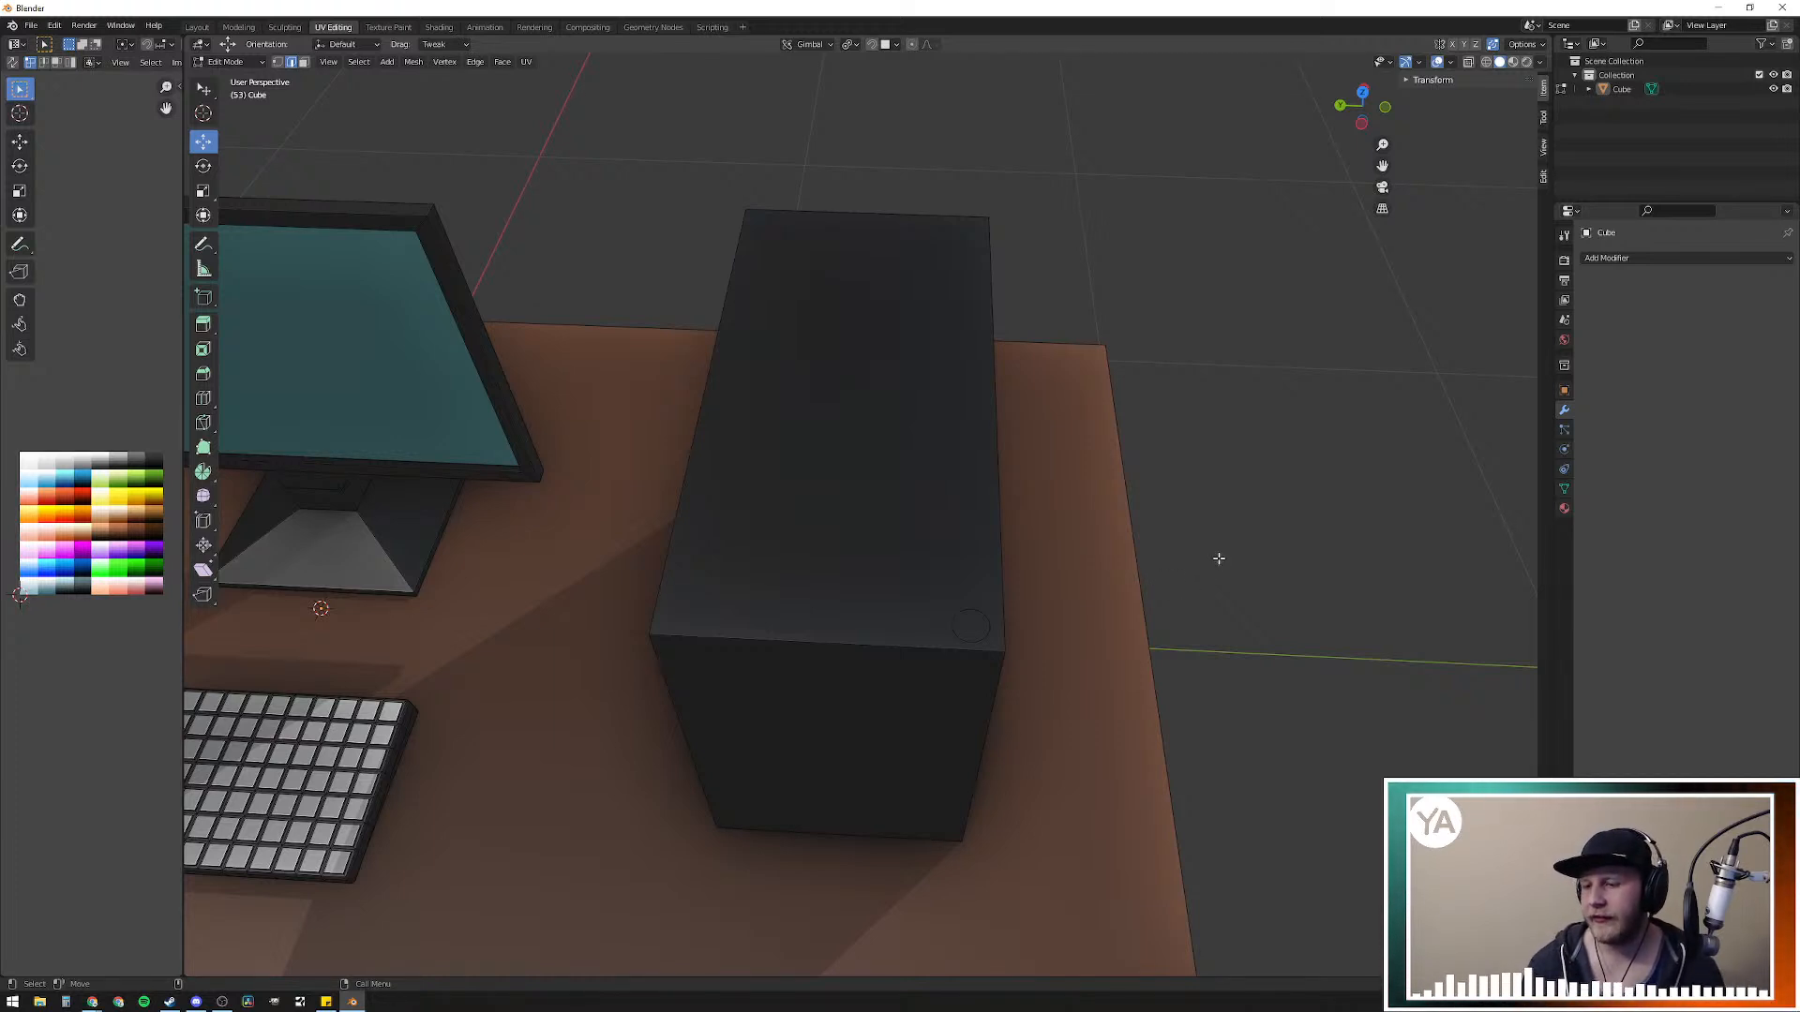
{"action": "scroll", "coordinate": [969, 631], "scroll_direction": "up", "scroll_amount": 3}
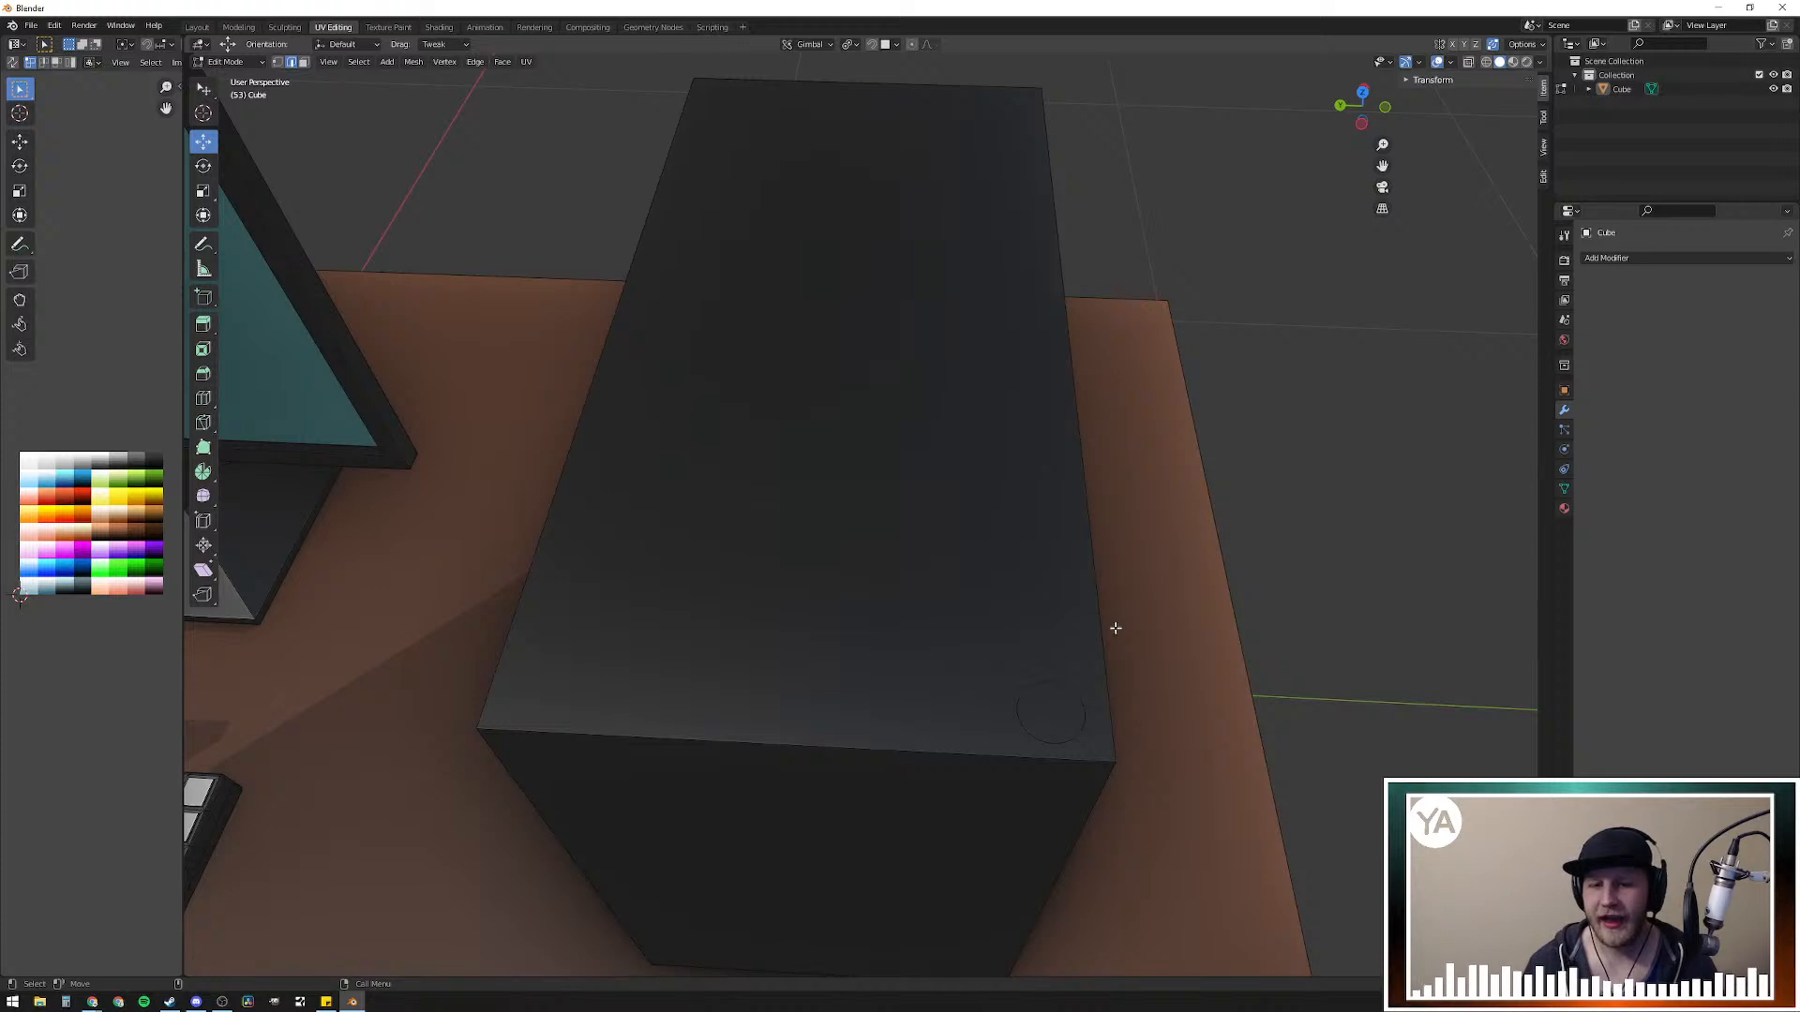
{"action": "middle_click_drag", "start_coordinate": [1114, 628], "coordinate": [1116, 639]}
Step: Undo the circle's edits back to before it was added on the PC case
{"action": "key", "text": "ctrl+z"}
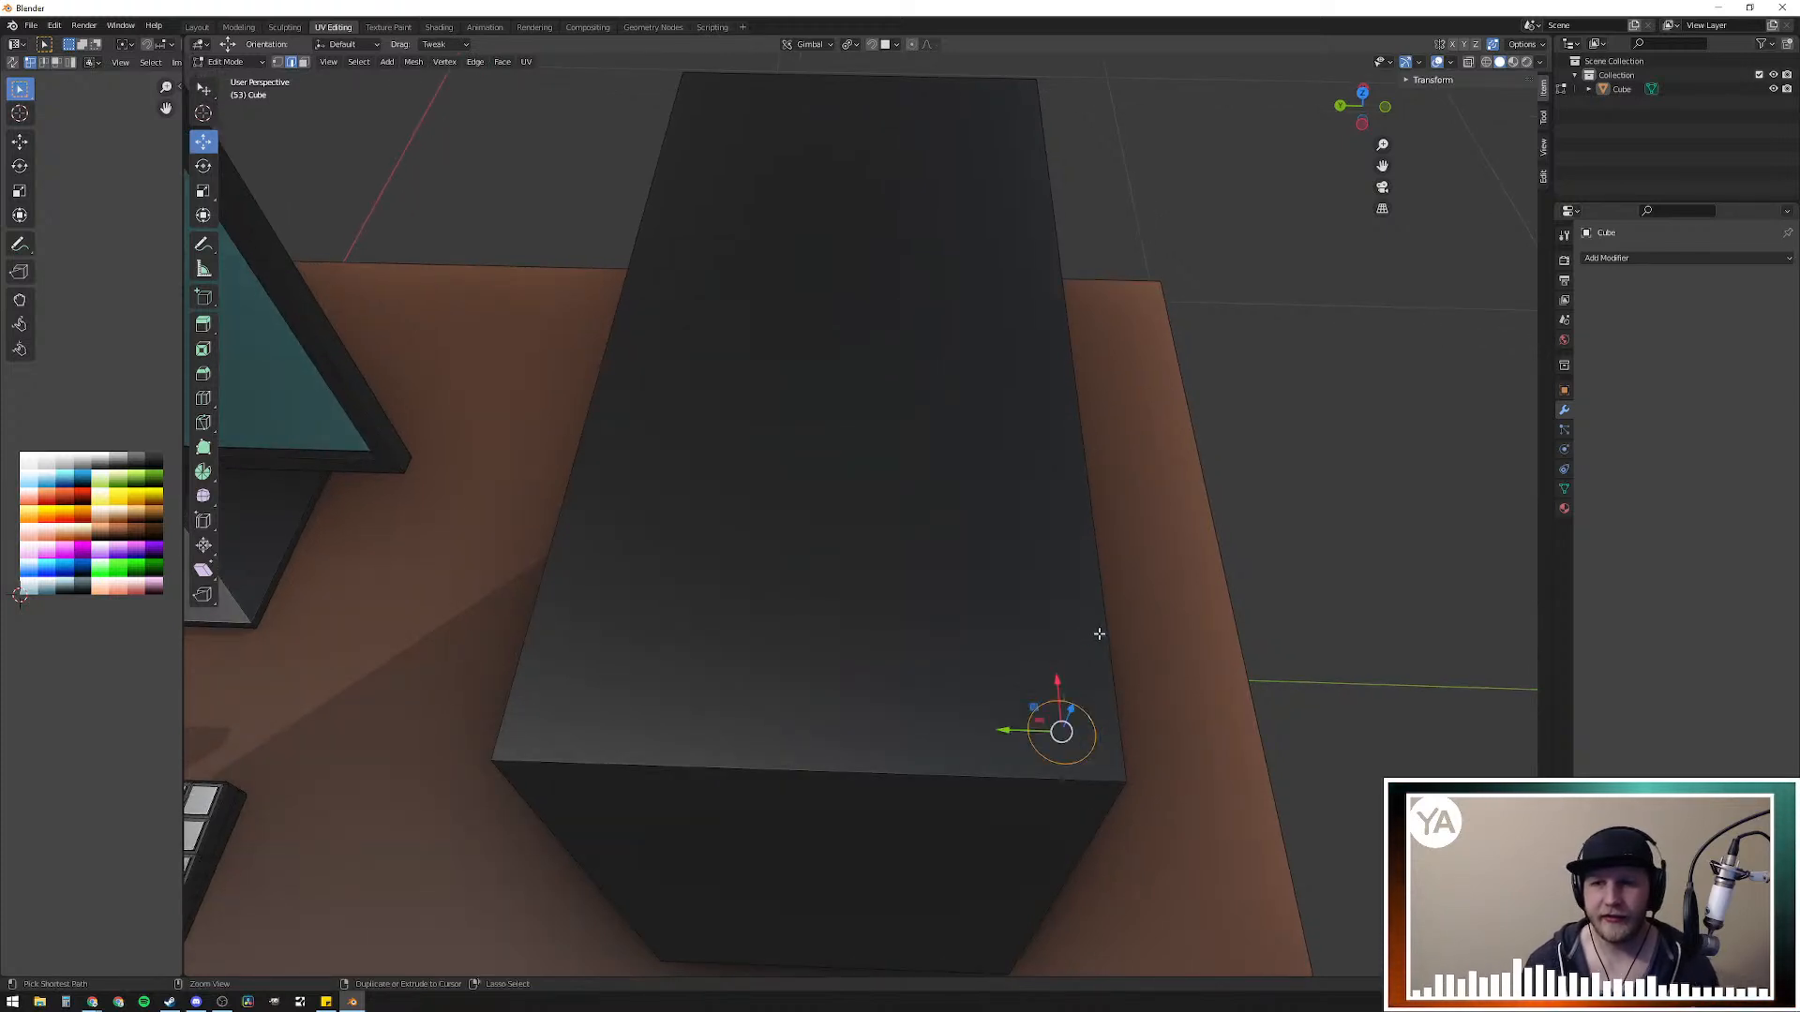
{"action": "key", "text": "ctrl+z"}
{"action": "key", "text": "ctrl+z"}
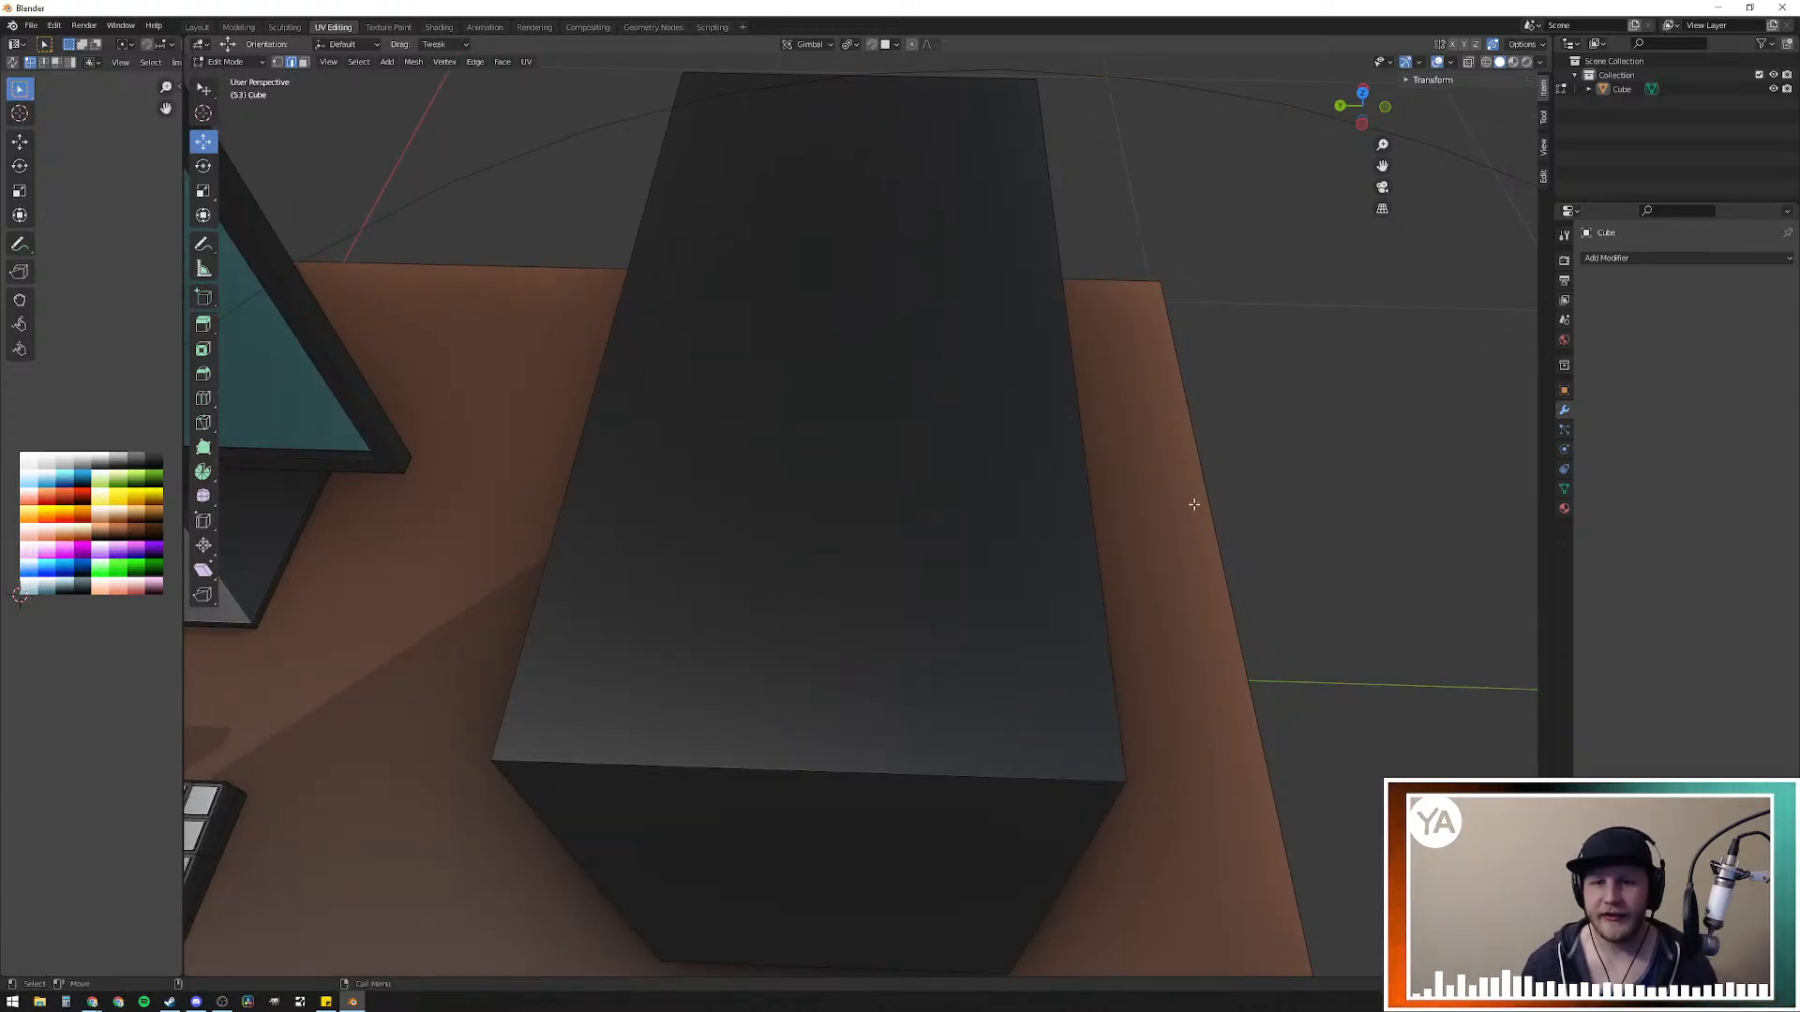
{"action": "scroll", "coordinate": [1193, 505], "scroll_direction": "down", "scroll_amount": 4}
{"action": "key", "text": "ctrl+z"}
{"action": "key", "text": "ctrl+z"}
{"action": "key", "text": "ctrl+z"}
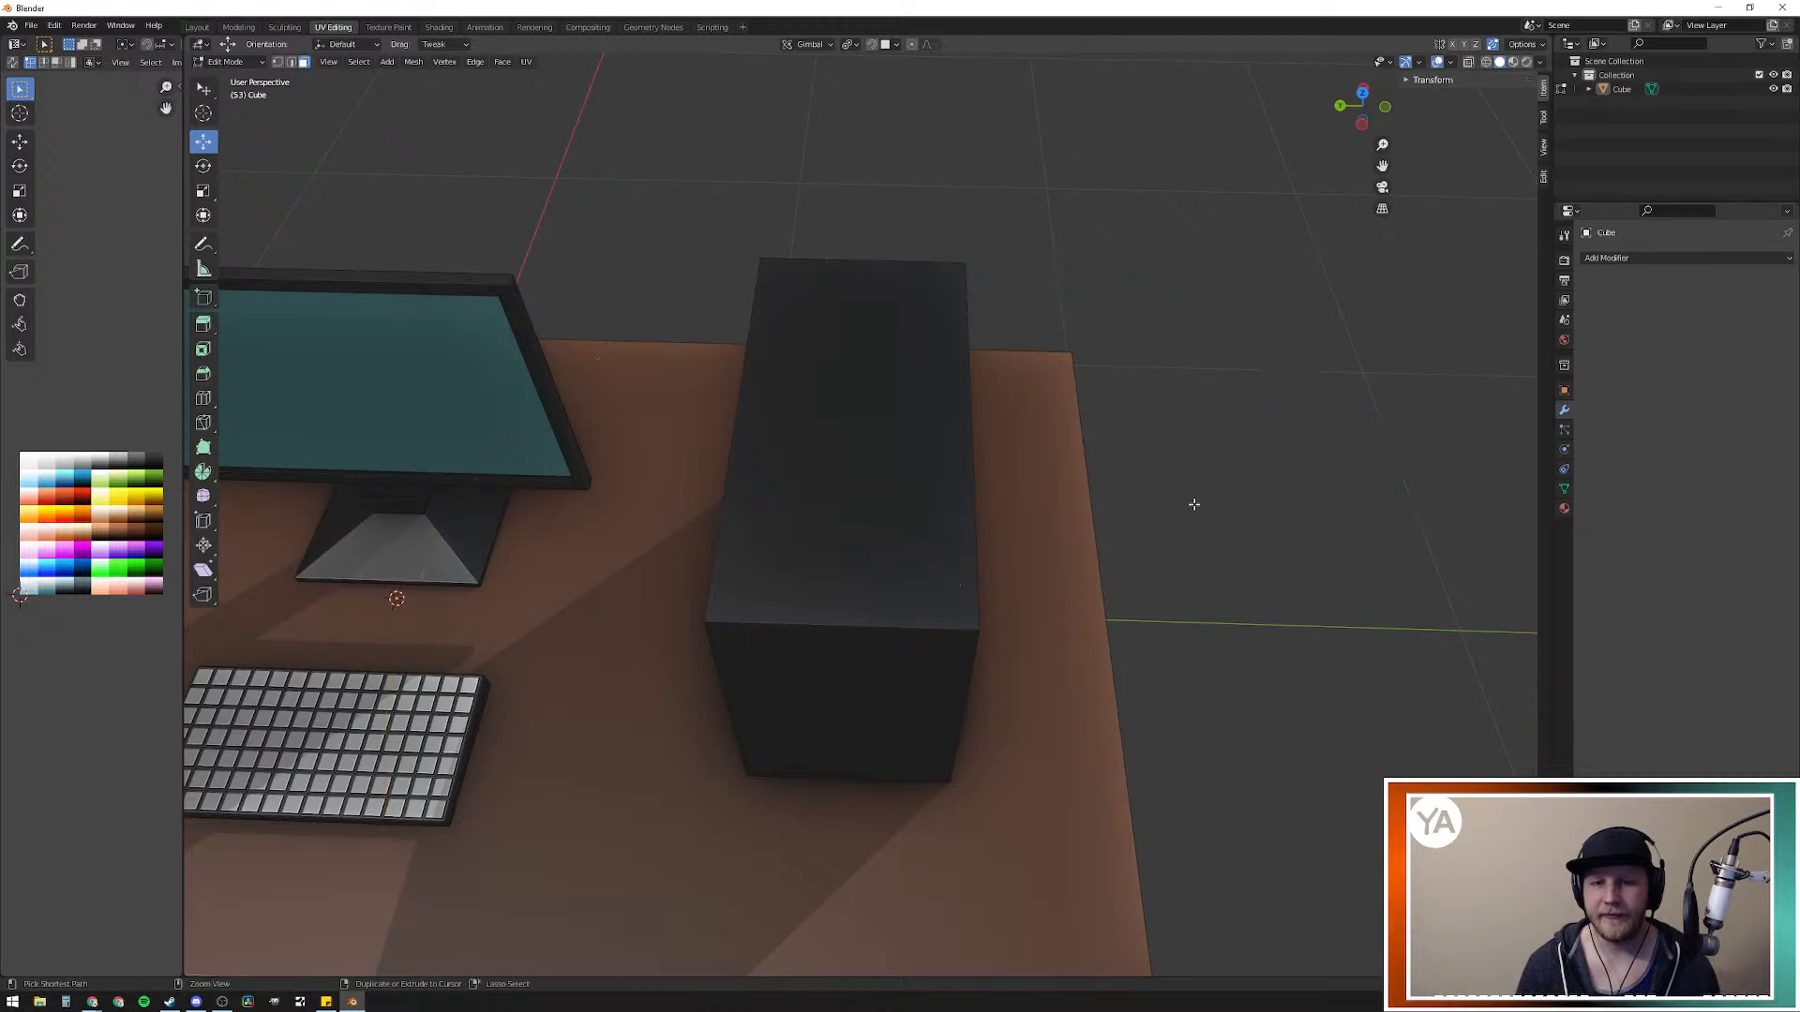
Step: Place the 3D cursor on the PC case's top front corner, add a cube there and scale it down to button size
{"action": "right_click", "coordinate": [958, 618], "text": "shift"}
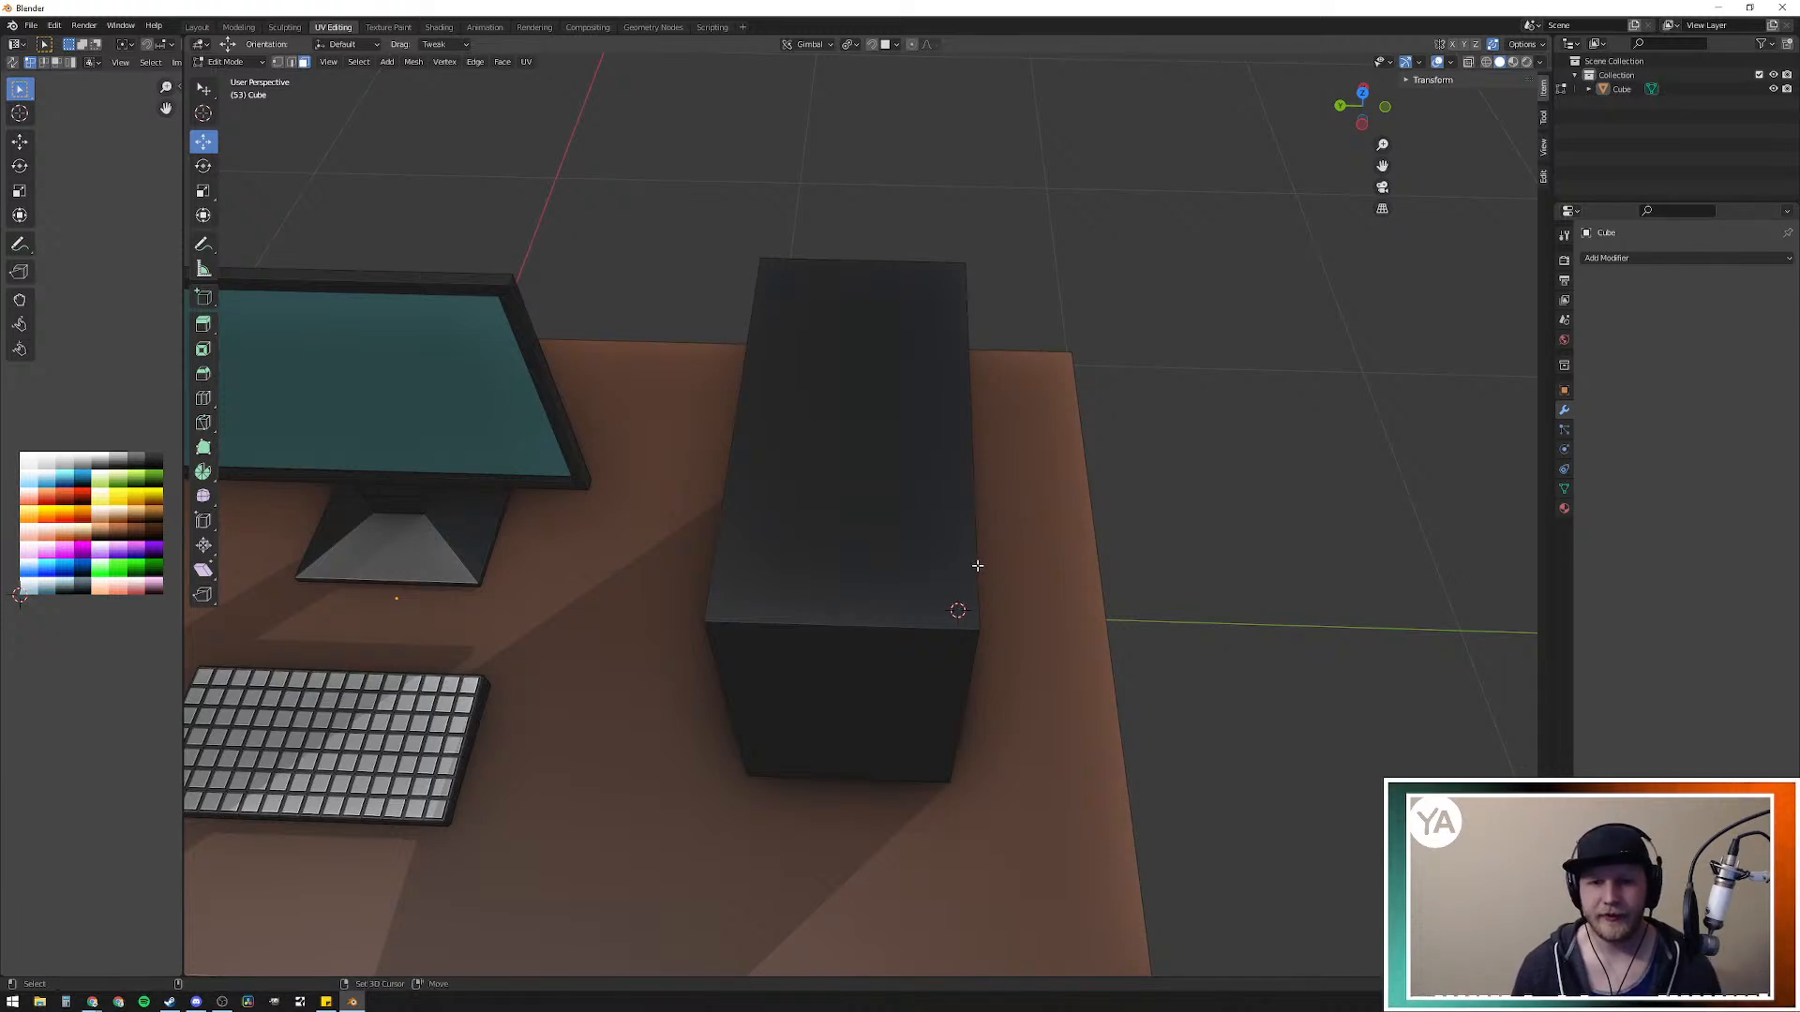
{"action": "key", "text": "shift+a"}
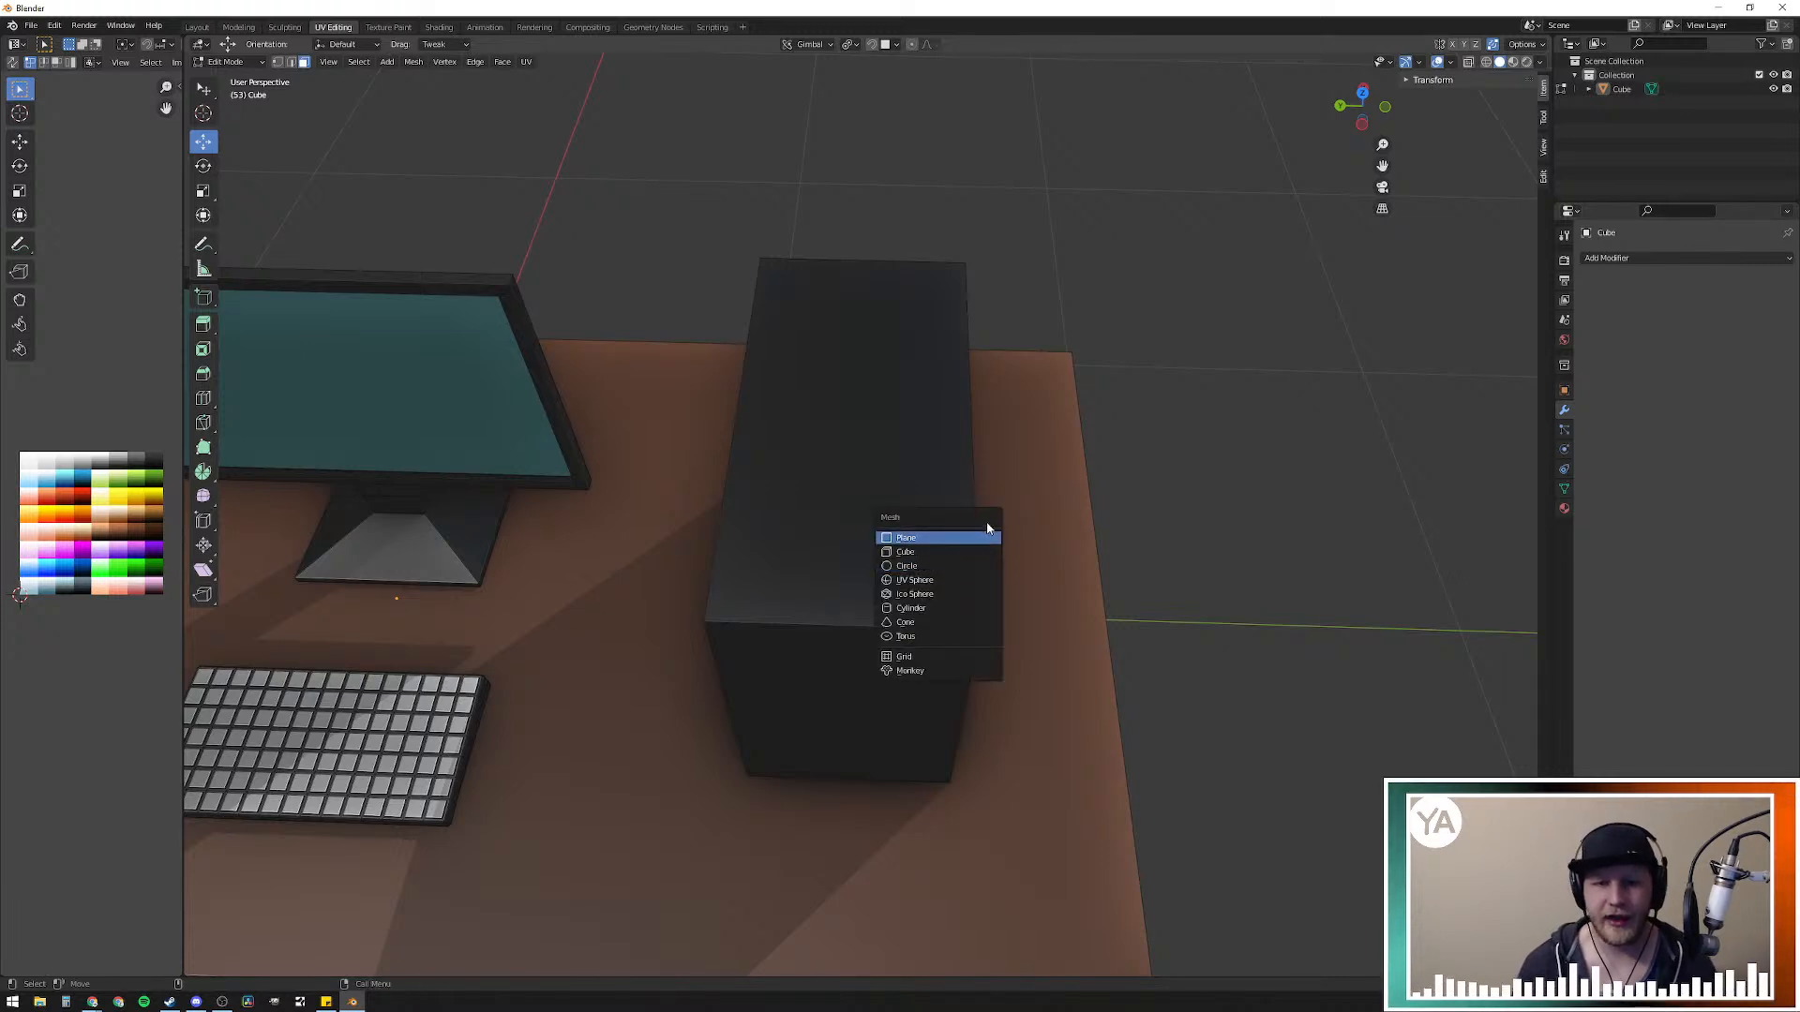
{"action": "left_click", "coordinate": [947, 551]}
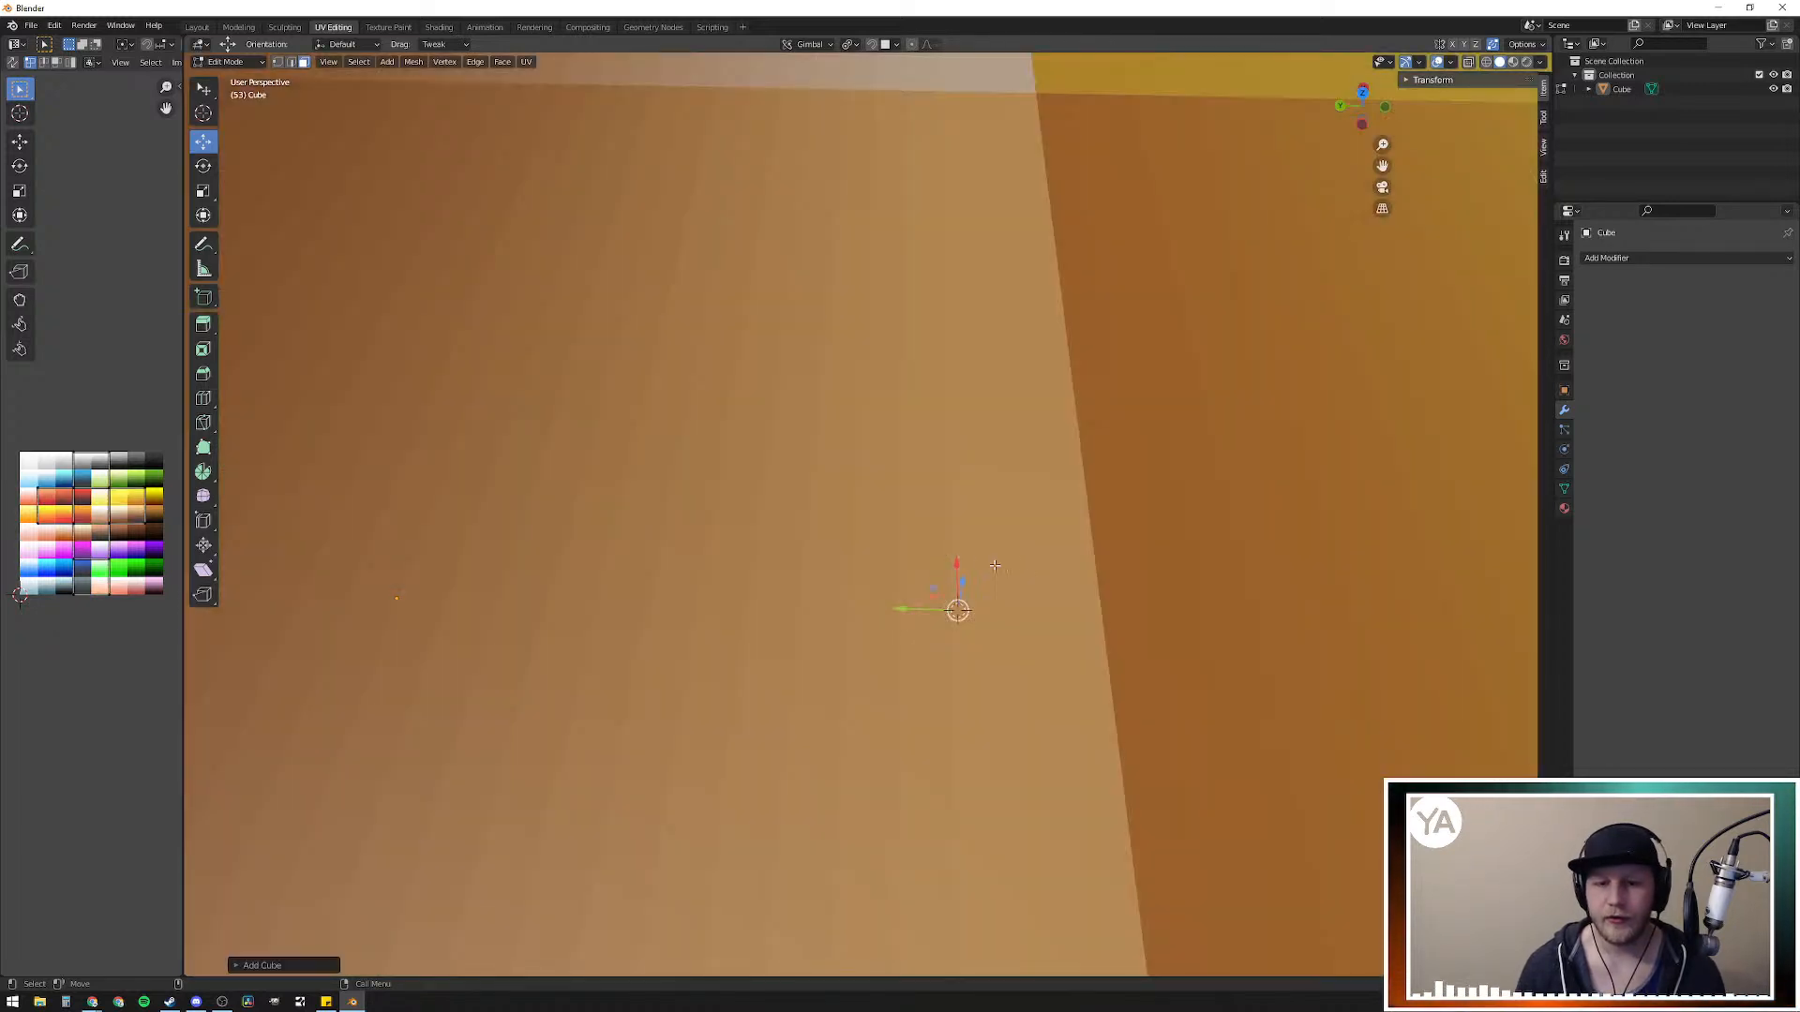
{"action": "scroll", "coordinate": [1138, 545], "scroll_direction": "down", "scroll_amount": 5}
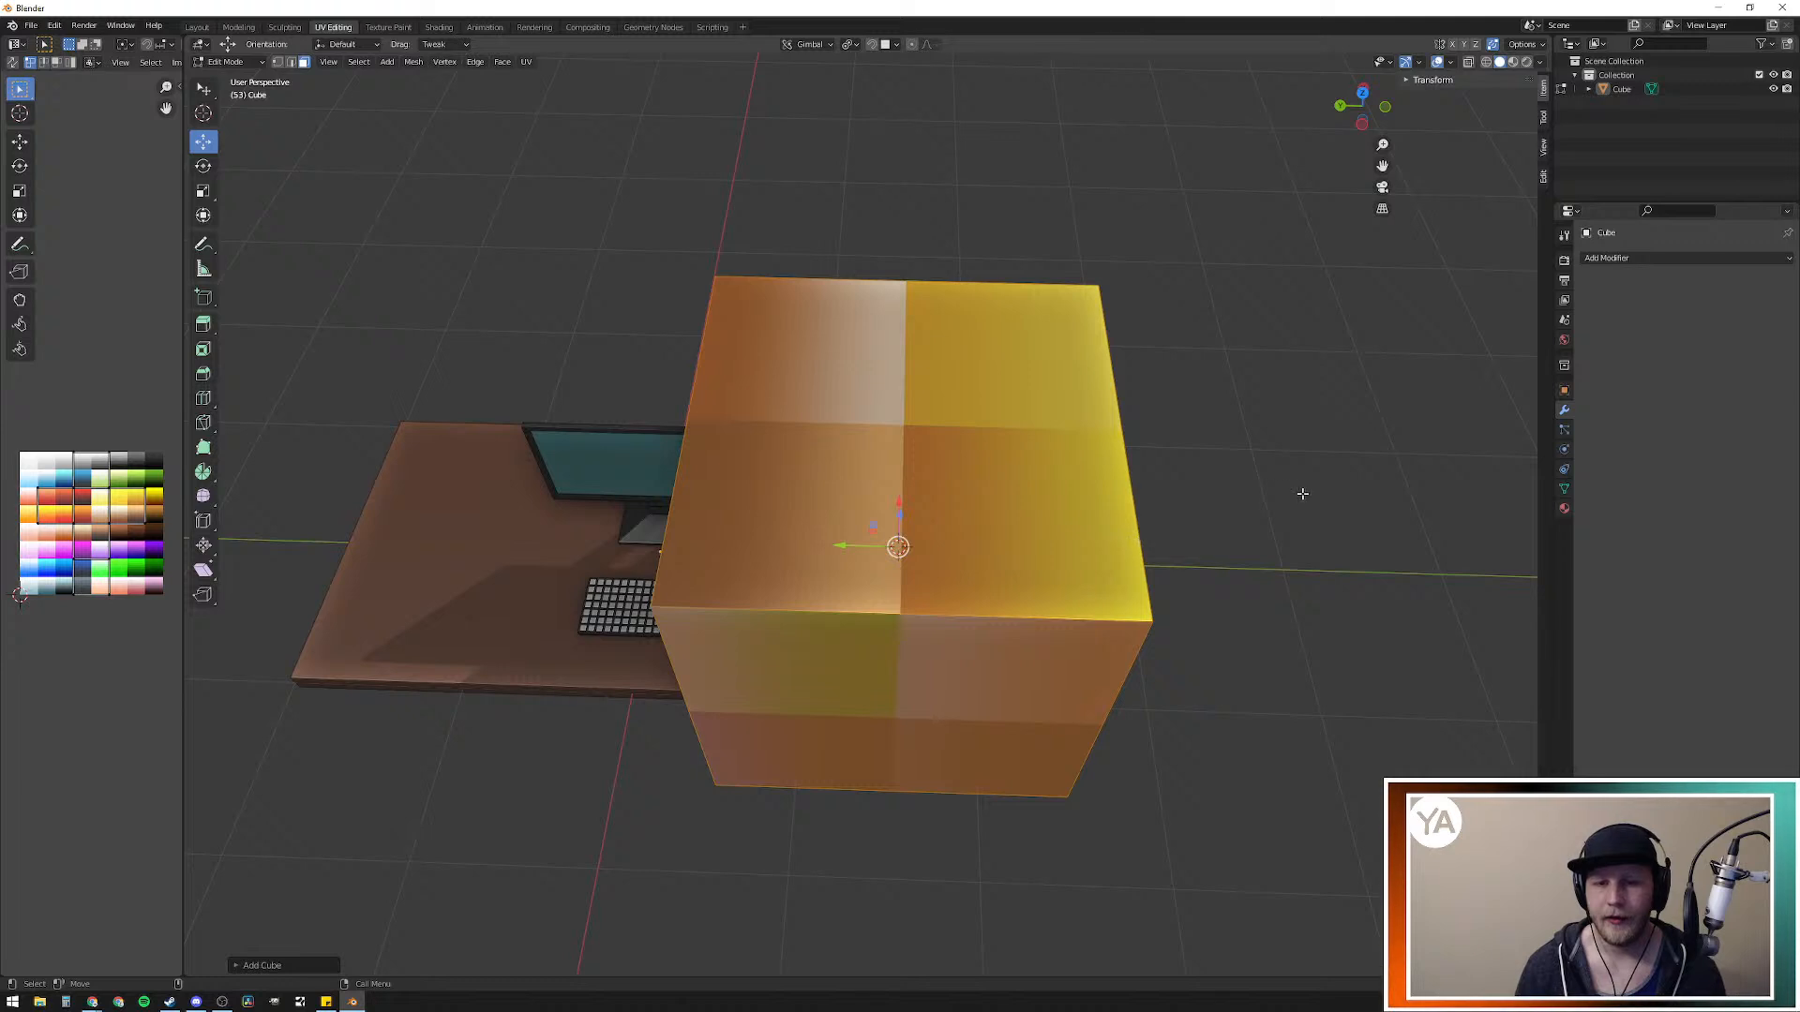
{"action": "key", "text": "s"}
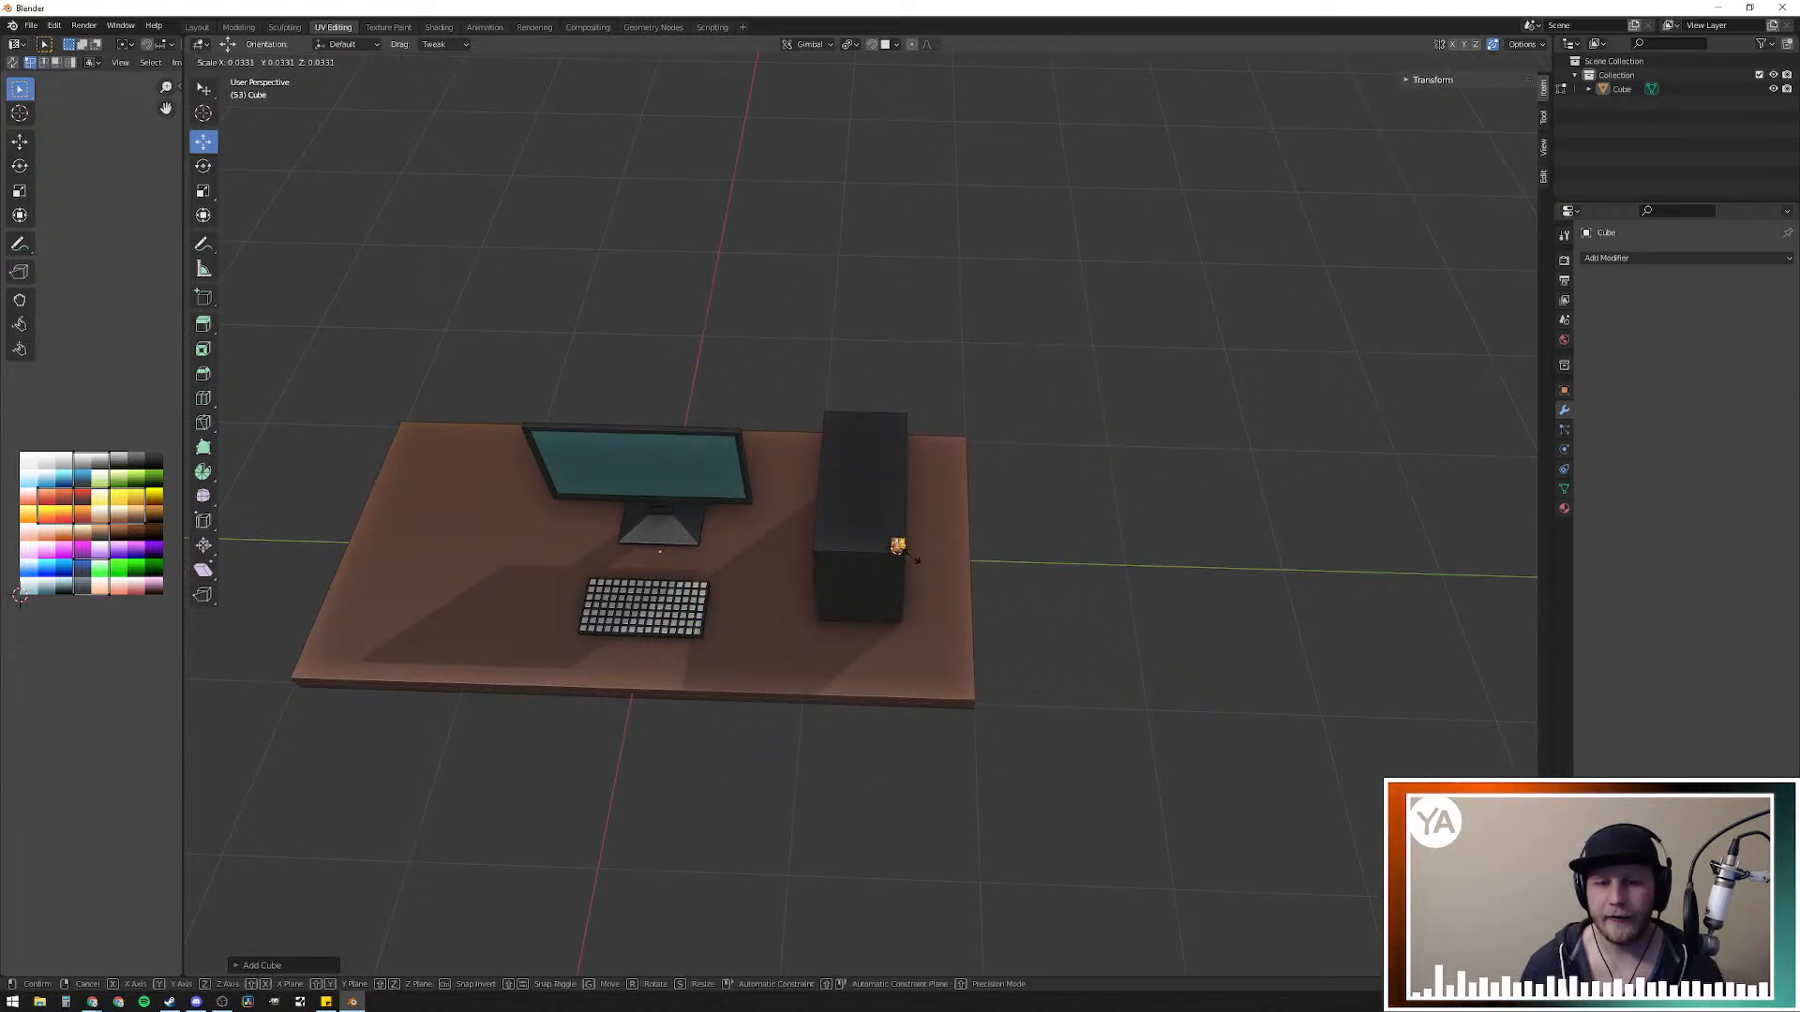
{"action": "left_click", "coordinate": [914, 560]}
{"action": "scroll", "coordinate": [937, 563], "scroll_direction": "up", "scroll_amount": 6}
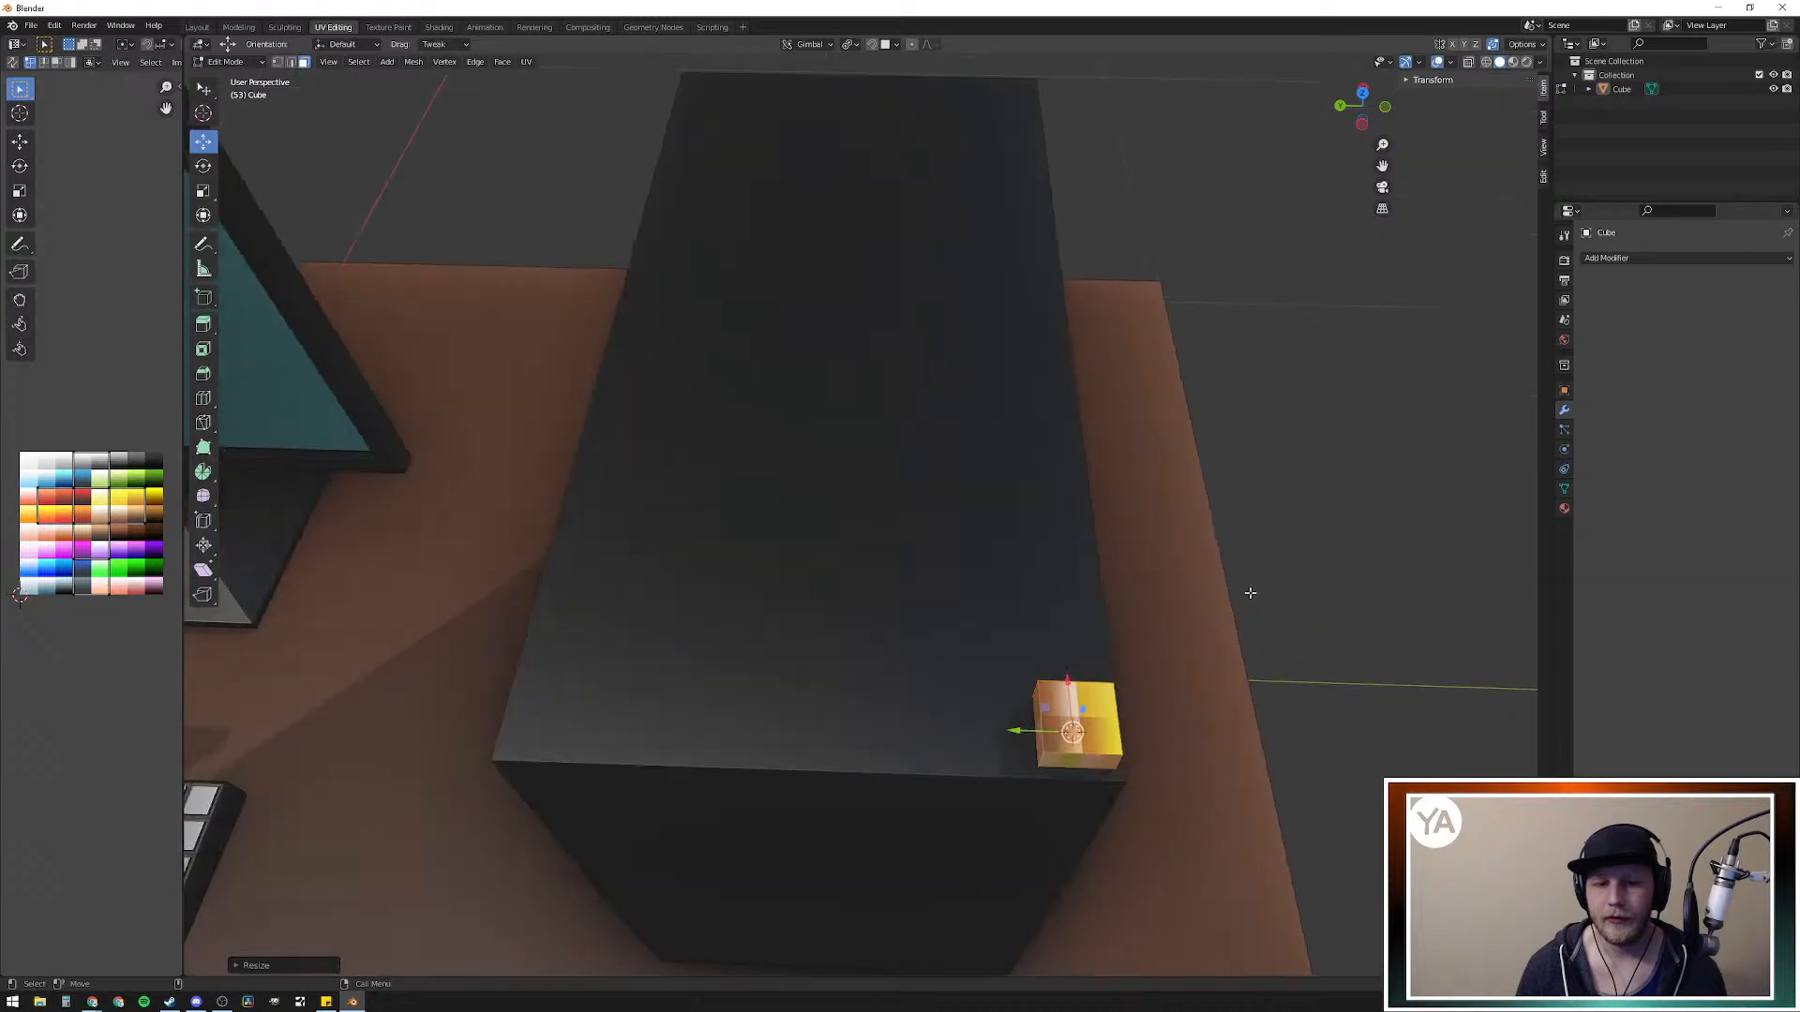
Step: Reset the 3D cursor to the scene origin and raise the small cube above the PC case's top surface
{"action": "key", "text": "ctrl+c"}
{"action": "scroll", "coordinate": [1180, 612], "scroll_direction": "down", "scroll_amount": 6}
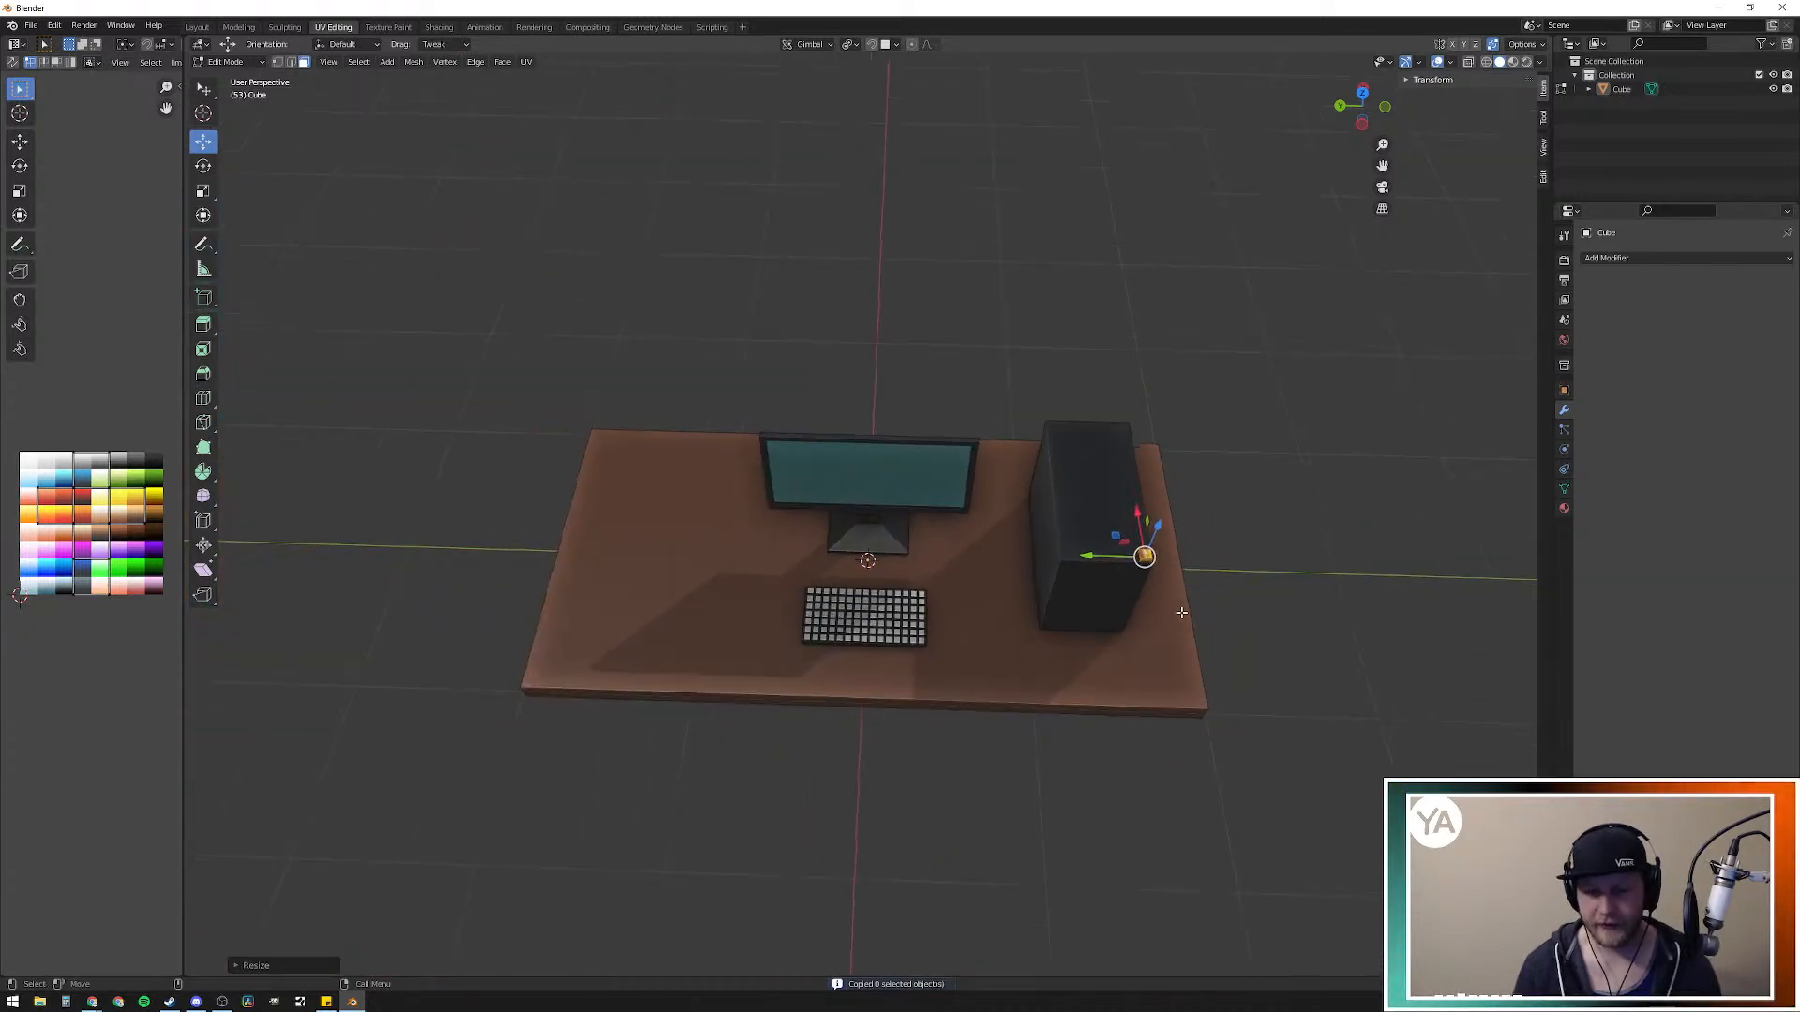
{"action": "scroll", "coordinate": [1196, 577], "scroll_direction": "up", "scroll_amount": 3}
{"action": "middle_click_drag", "start_coordinate": [1103, 566], "coordinate": [863, 515]}
{"action": "scroll", "coordinate": [888, 514], "scroll_direction": "up", "scroll_amount": 5}
{"action": "middle_click_drag", "start_coordinate": [1288, 577], "coordinate": [995, 522], "text": "shift"}
{"action": "scroll", "coordinate": [1031, 542], "scroll_direction": "up", "scroll_amount": 1}
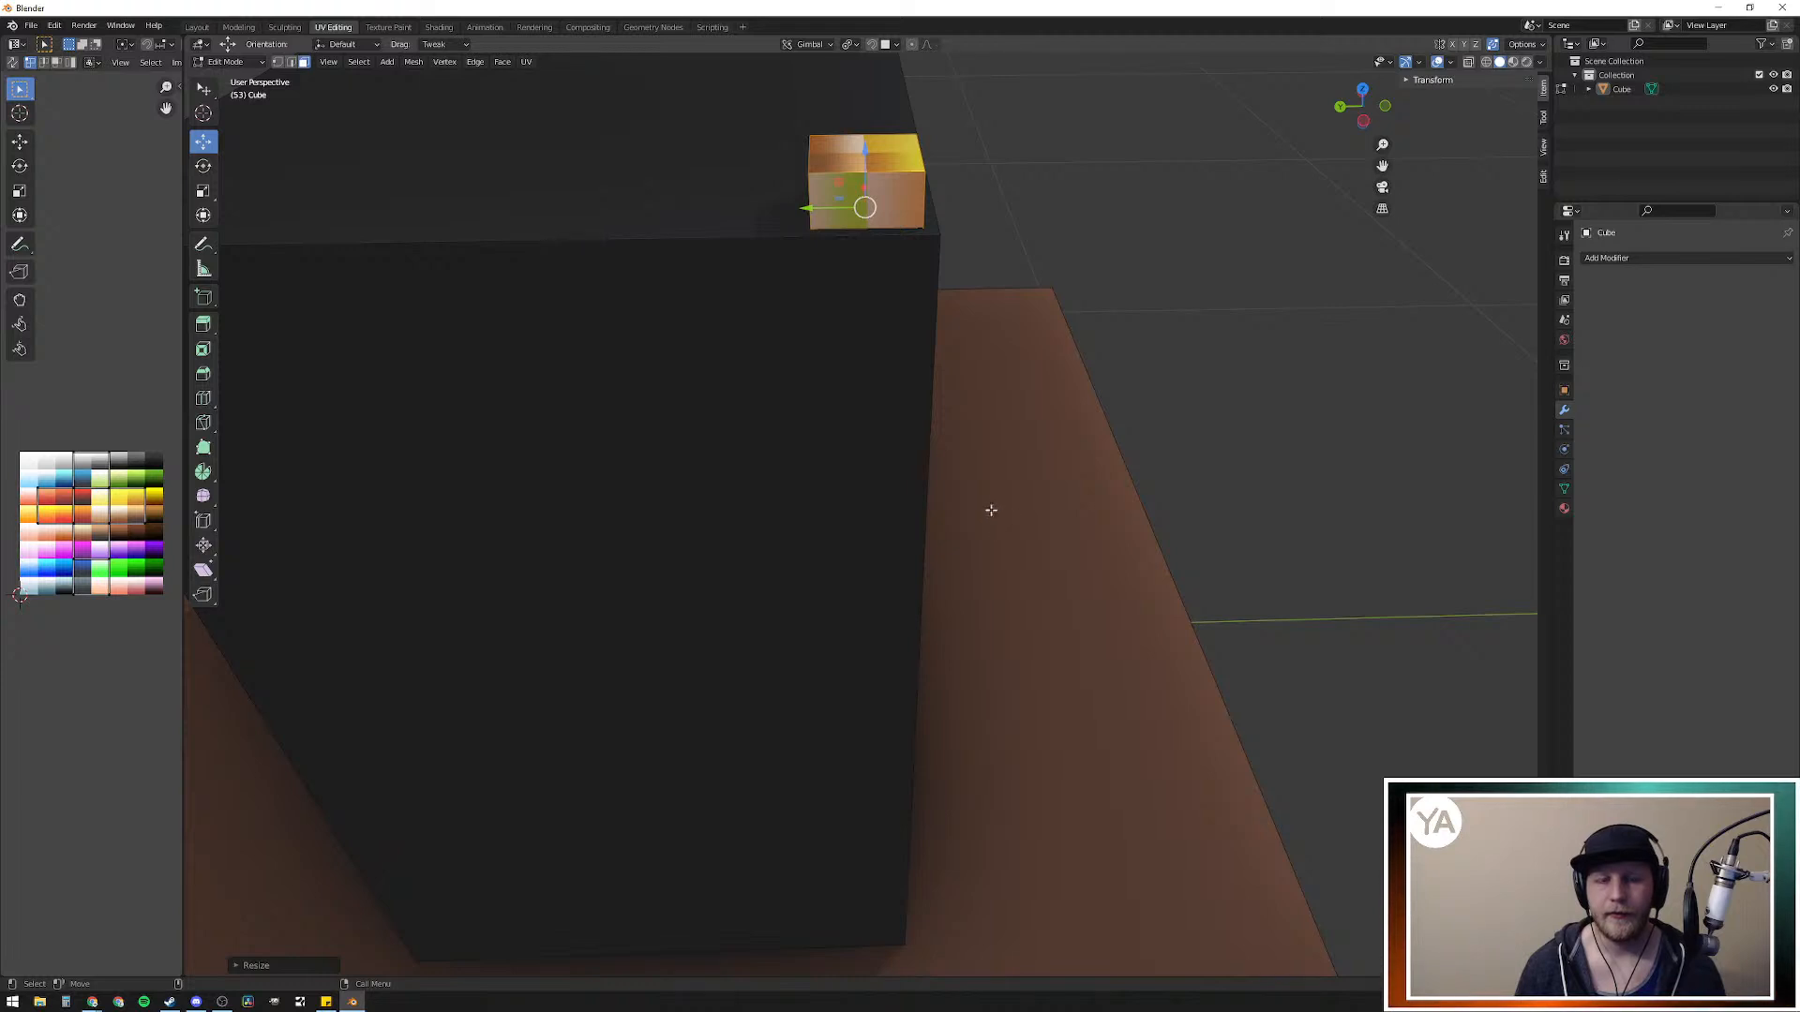
{"action": "middle_click_drag", "start_coordinate": [996, 410], "coordinate": [1029, 537], "text": "shift"}
{"action": "scroll", "coordinate": [1017, 562], "scroll_direction": "up", "scroll_amount": 1}
{"action": "middle_click_drag", "start_coordinate": [1181, 575], "coordinate": [1156, 546]}
{"action": "scroll", "coordinate": [1122, 556], "scroll_direction": "down", "scroll_amount": 3}
{"action": "middle_click_drag", "start_coordinate": [1013, 463], "coordinate": [1089, 610], "text": "shift"}
{"action": "scroll", "coordinate": [1088, 610], "scroll_direction": "up", "scroll_amount": 2}
{"action": "middle_click_drag", "start_coordinate": [1201, 643], "coordinate": [942, 566]}
{"action": "left_click_drag", "start_coordinate": [868, 494], "coordinate": [869, 394]}
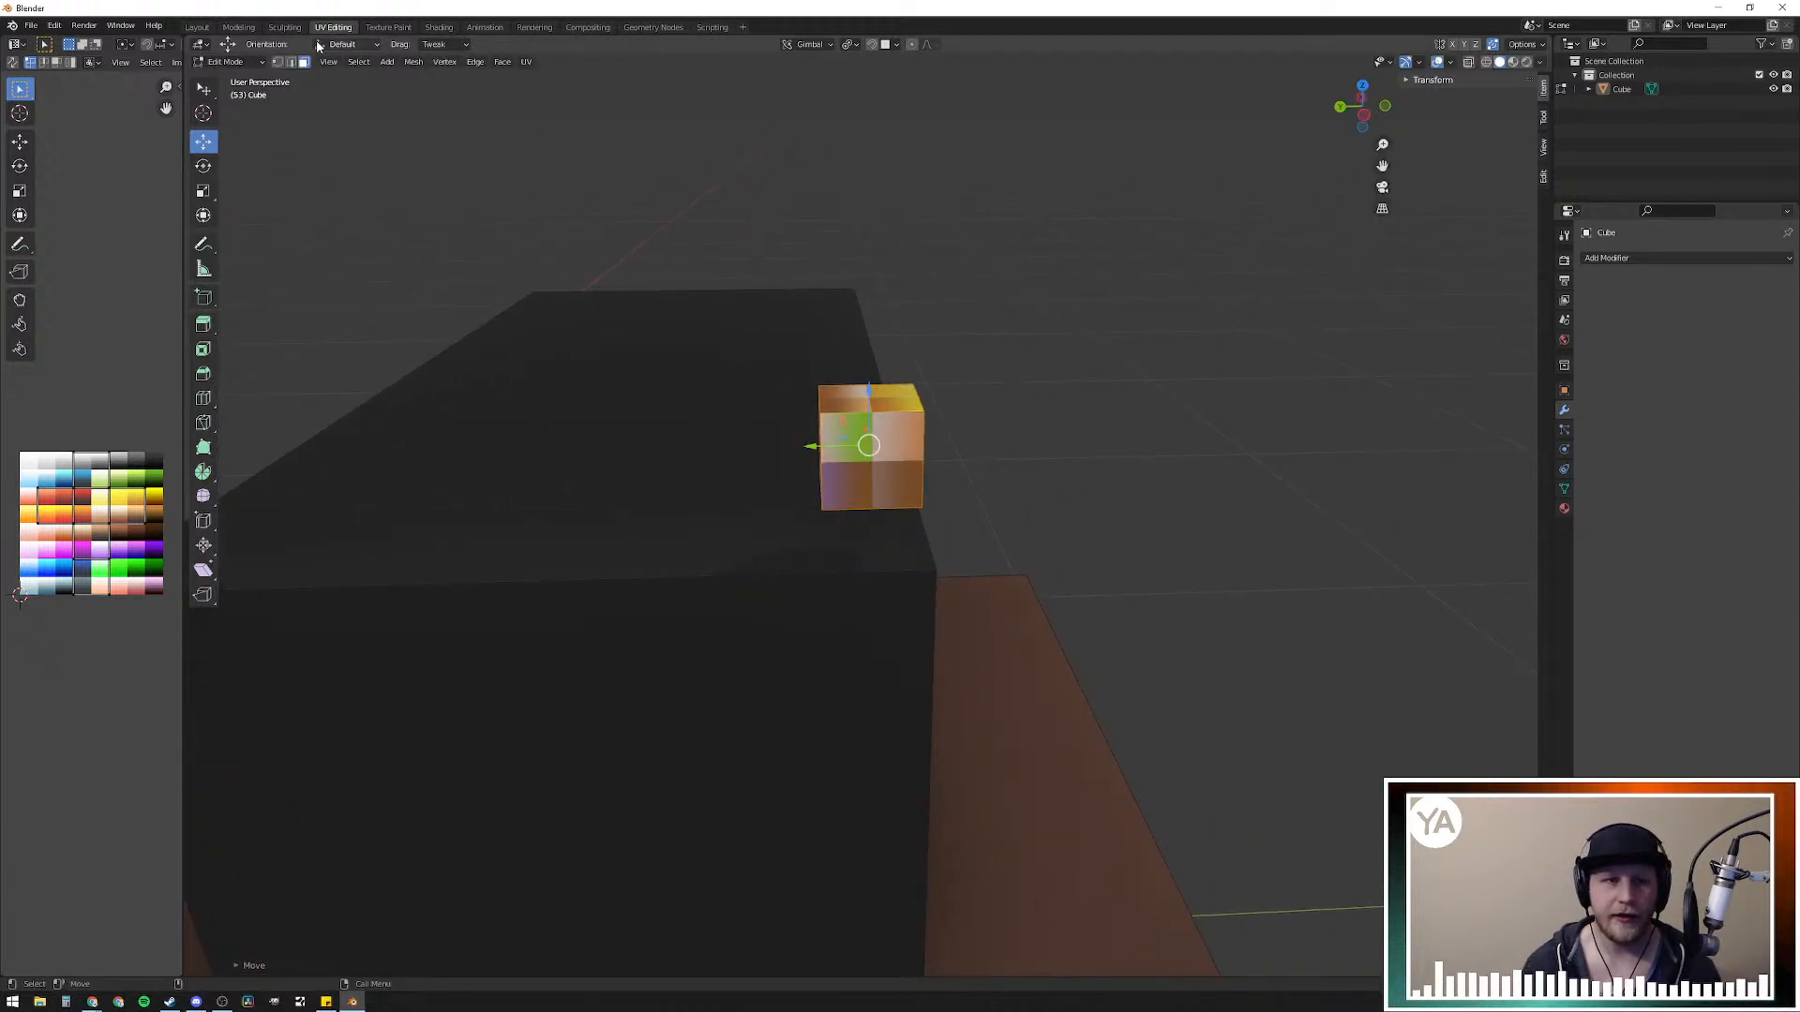
Step: Shrink the cube's UVs to a point, move them onto a dark grey palette swatch, and deselect the cube
{"action": "key", "text": "a"}
{"action": "key", "text": "s"}
{"action": "left_click", "coordinate": [102, 509]}
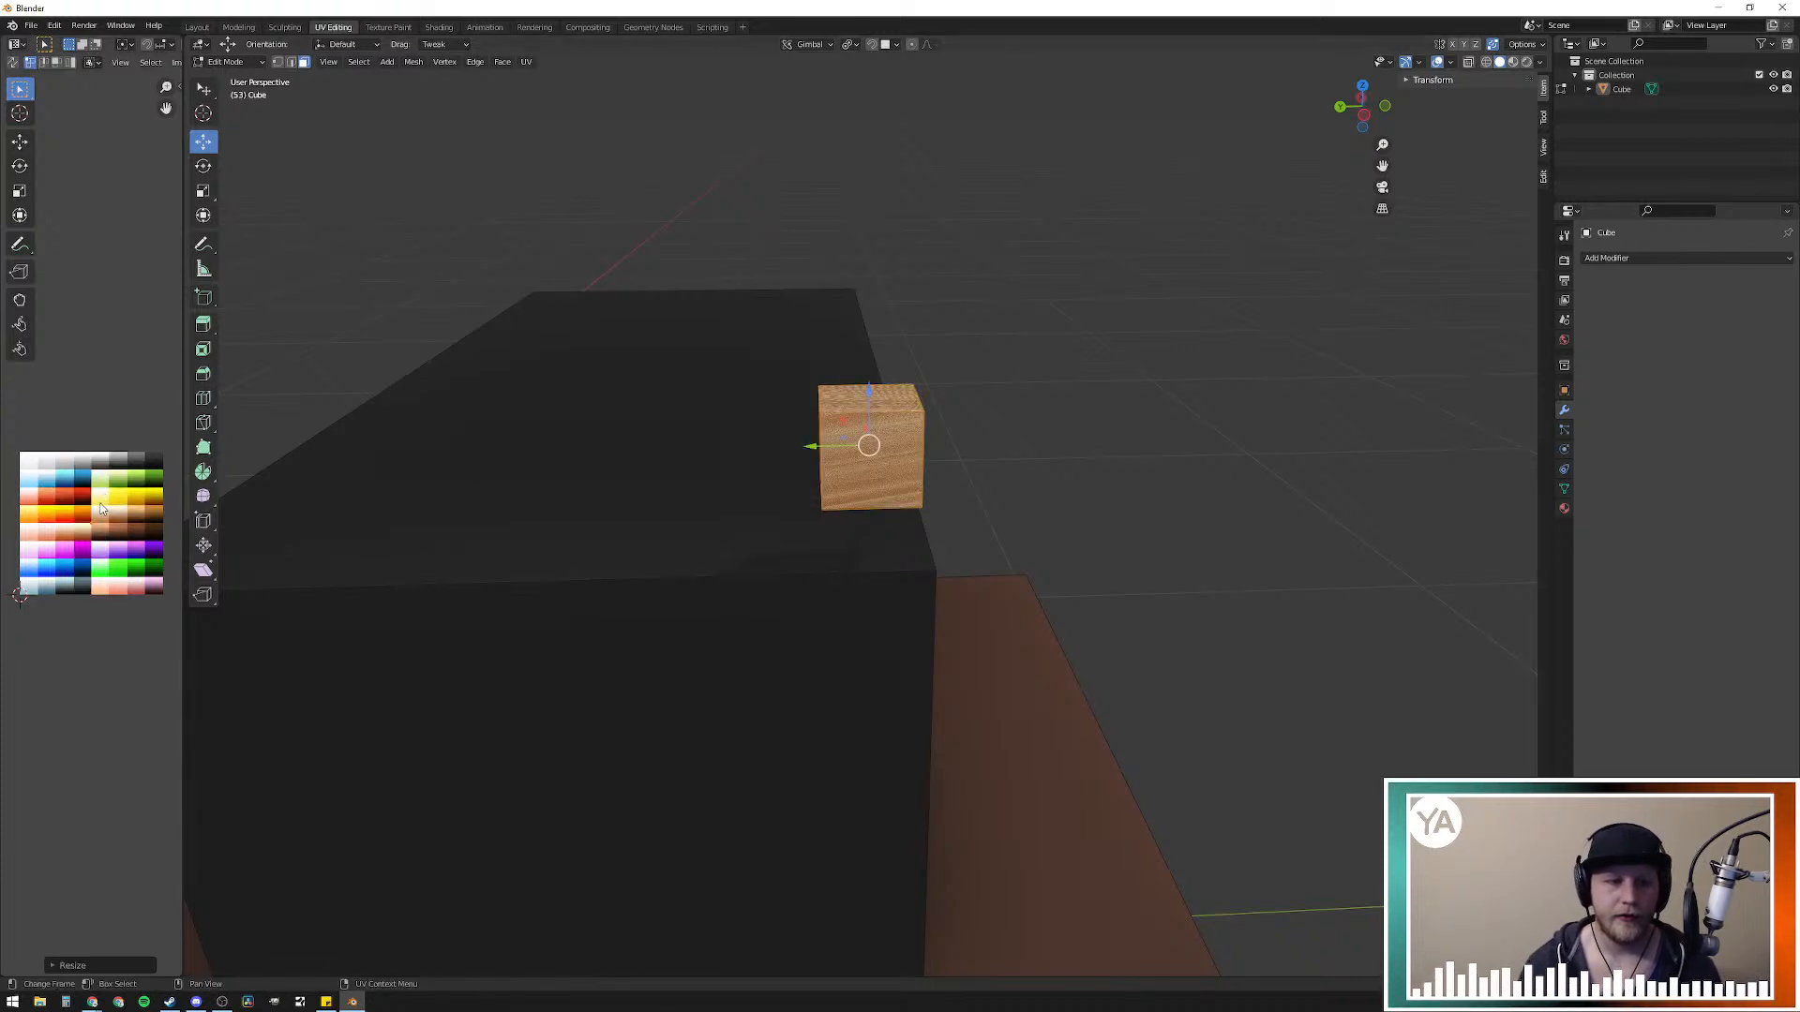
{"action": "key", "text": "g"}
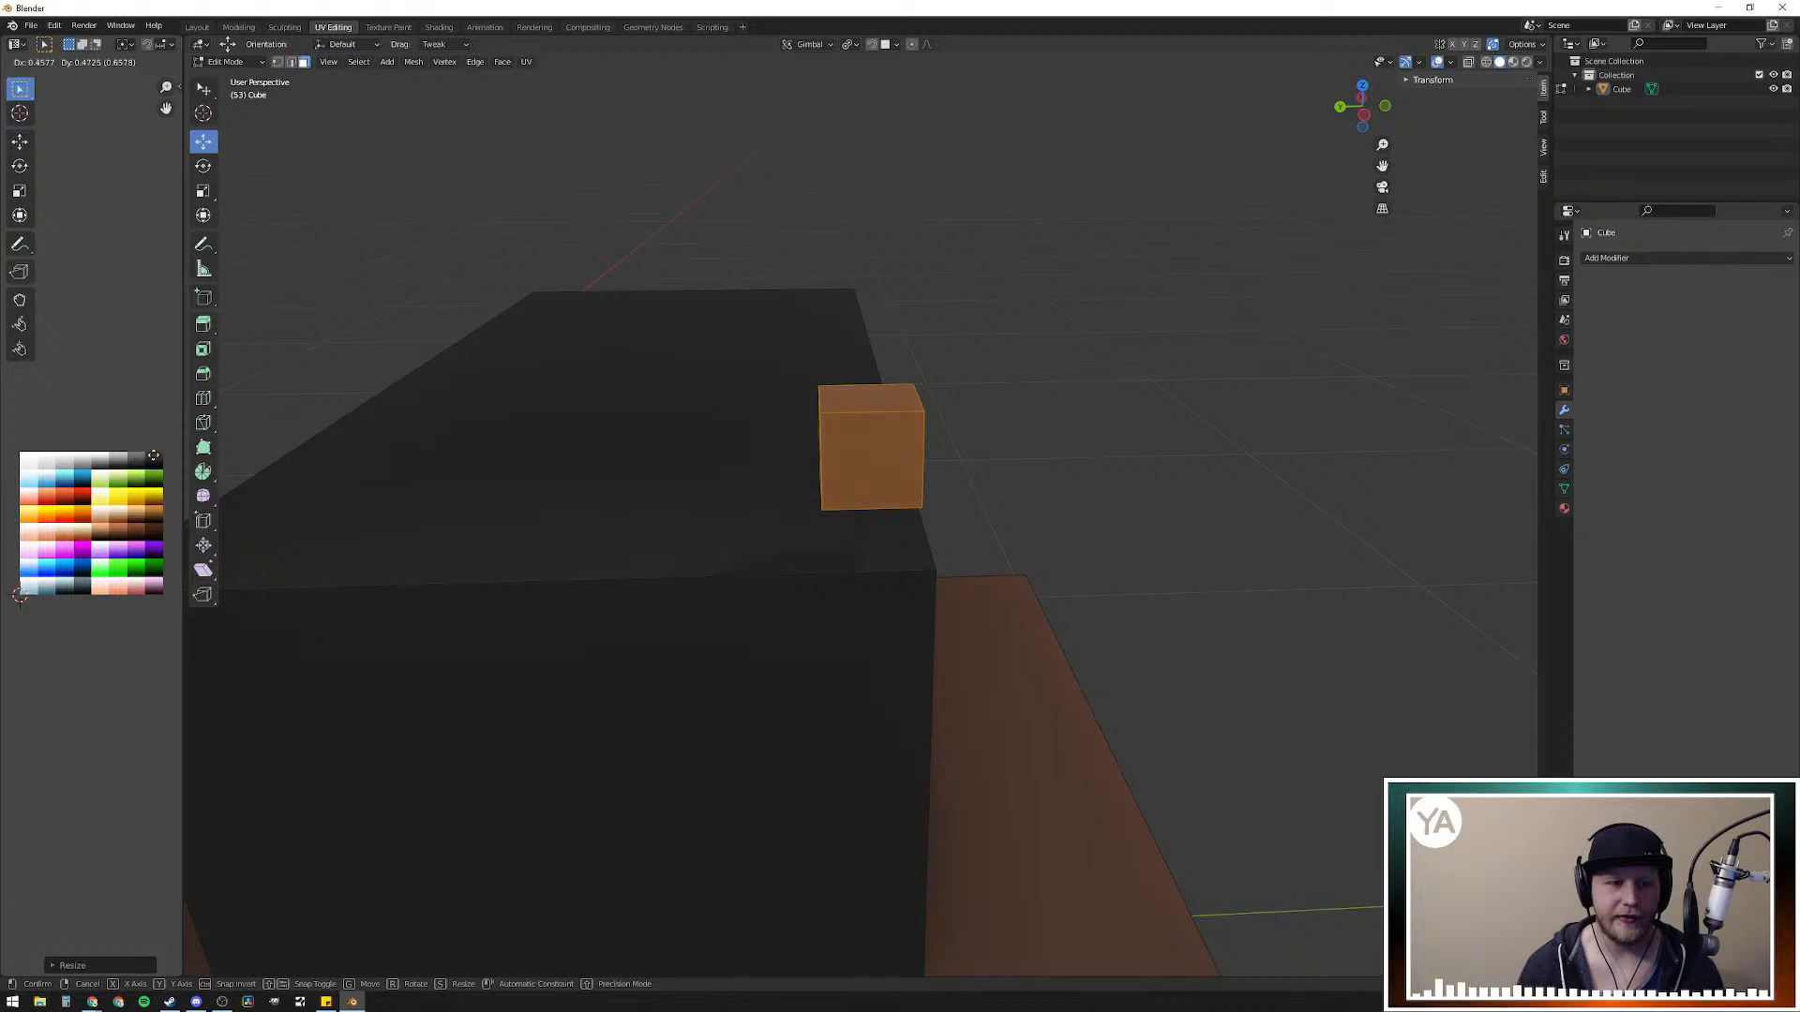
{"action": "left_click", "coordinate": [151, 454]}
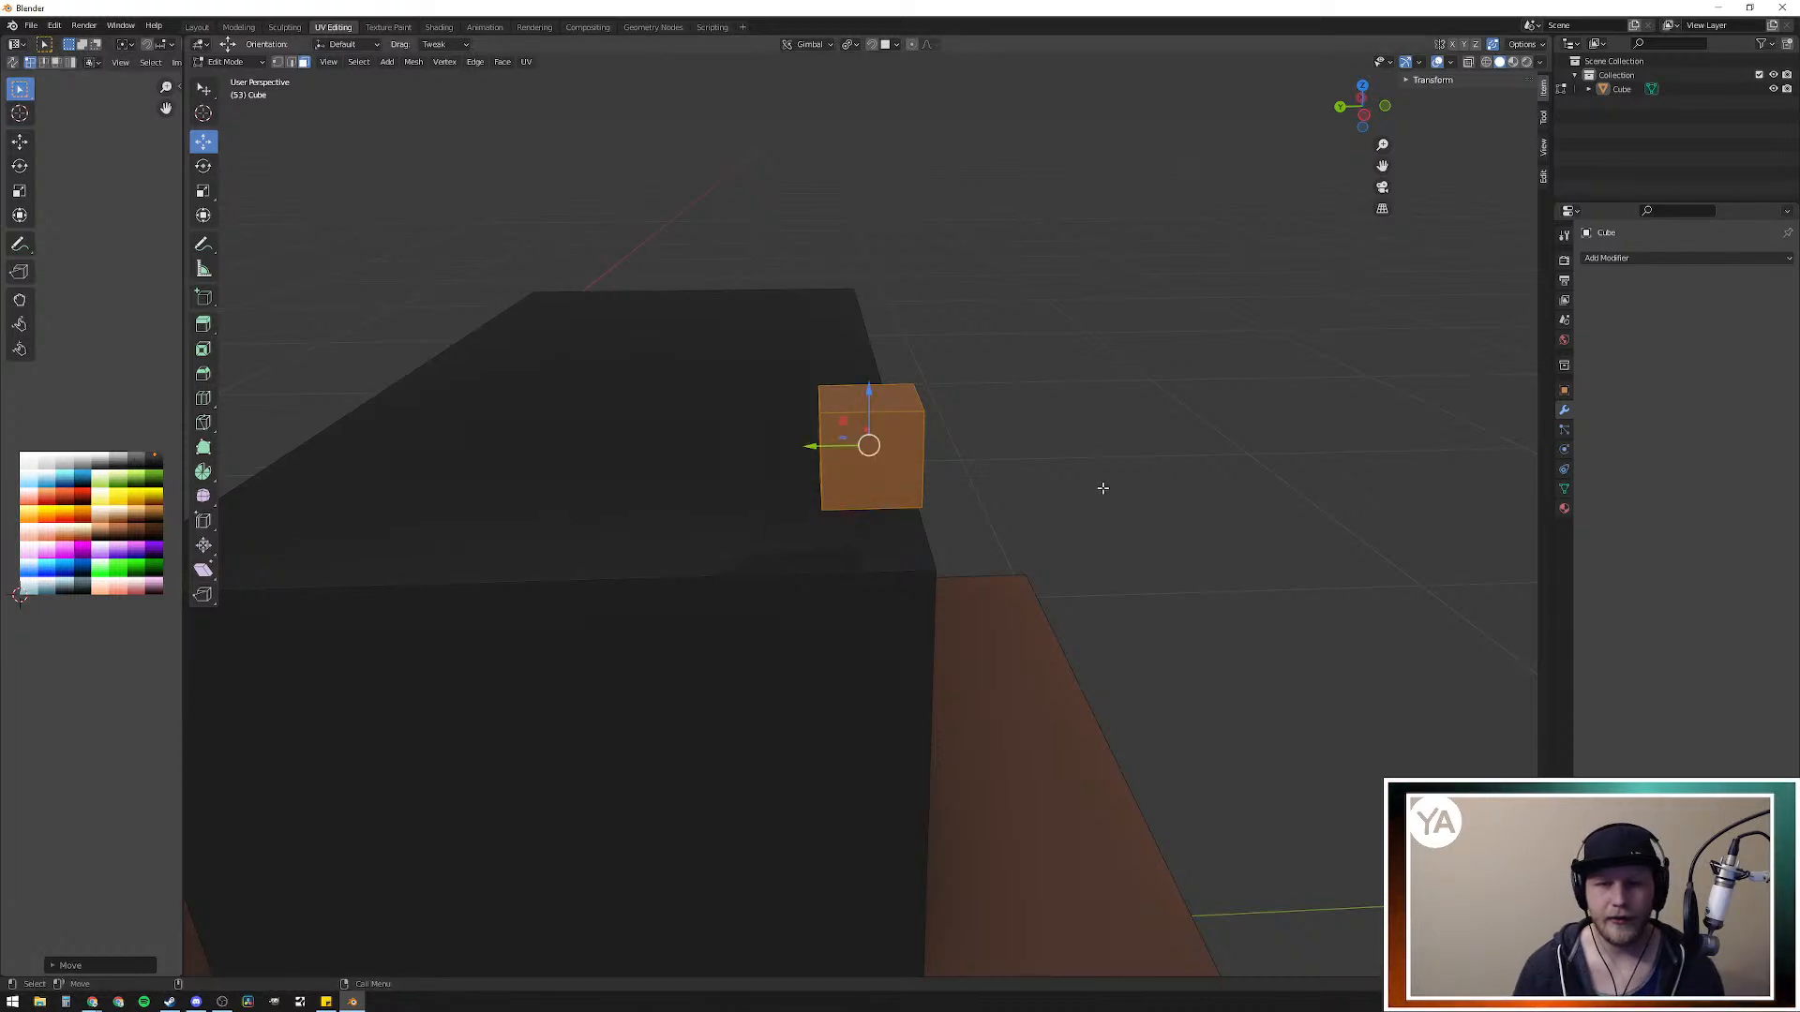
{"action": "left_click", "coordinate": [1215, 439]}
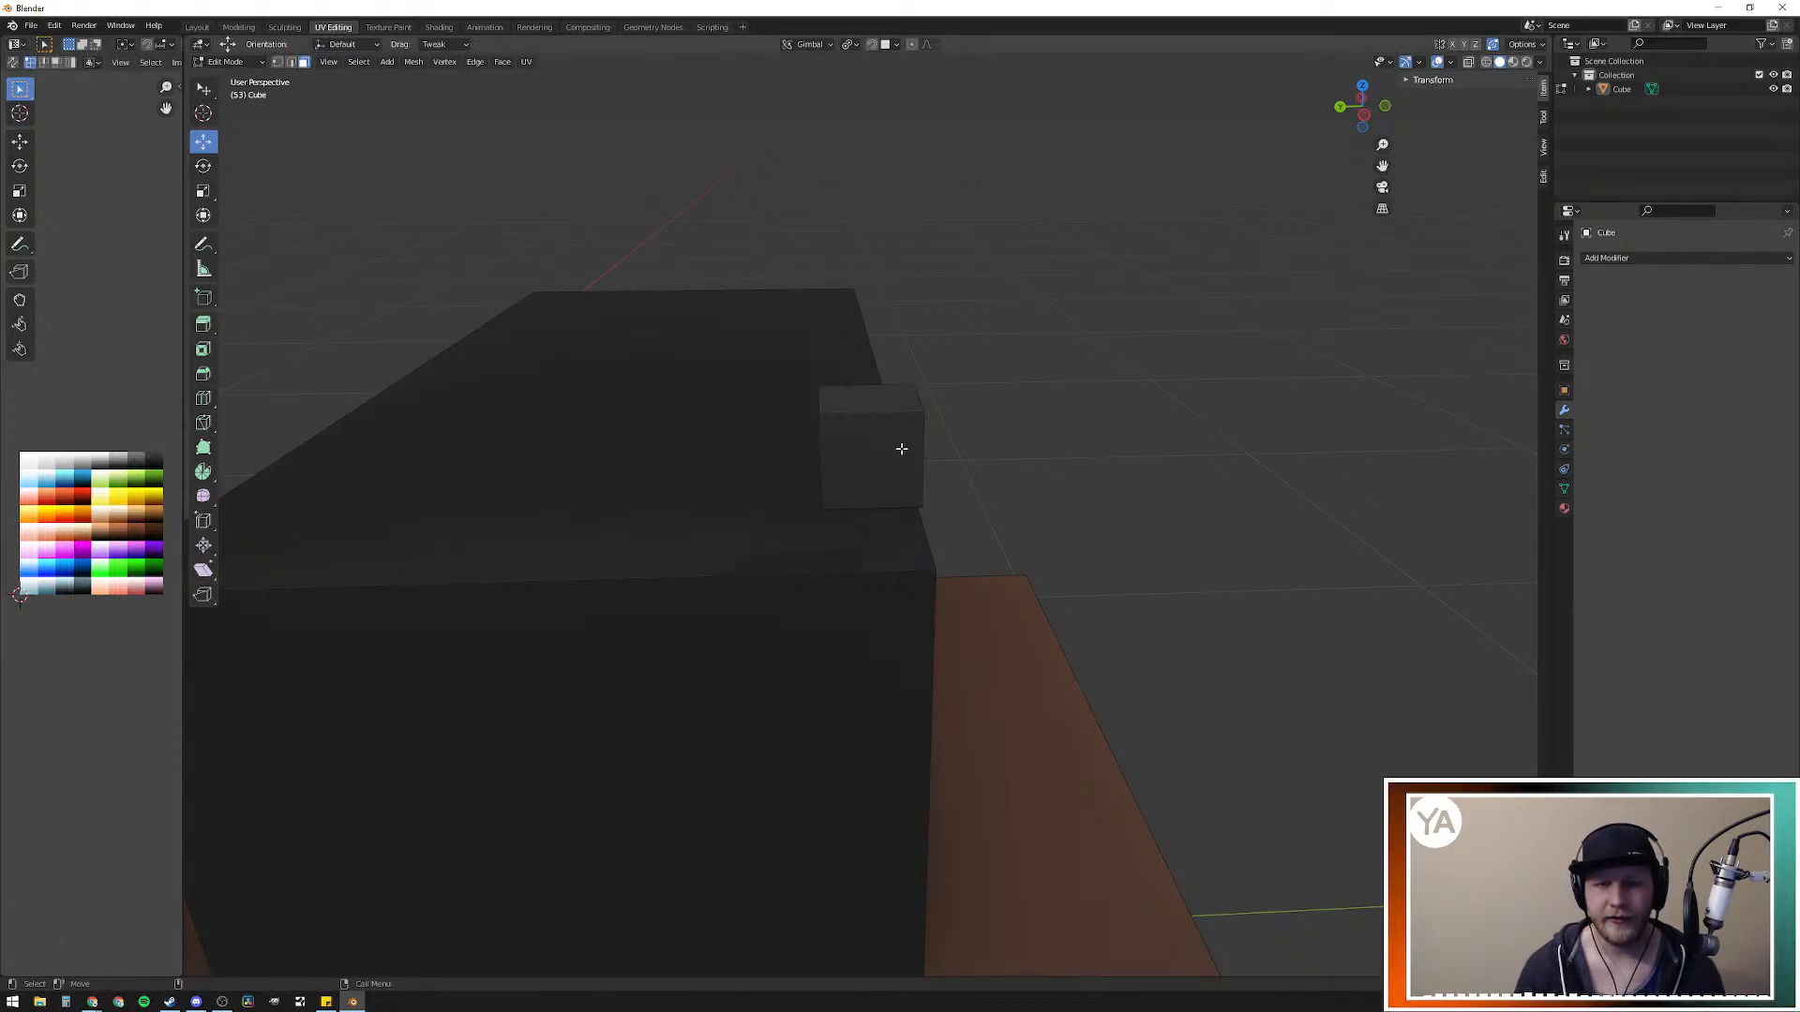
Step: Select the linked small cube, flatten it along Z and narrow it along X into a thin bar
{"action": "key", "text": "l"}
{"action": "key", "text": "s"}
{"action": "key", "text": "z"}
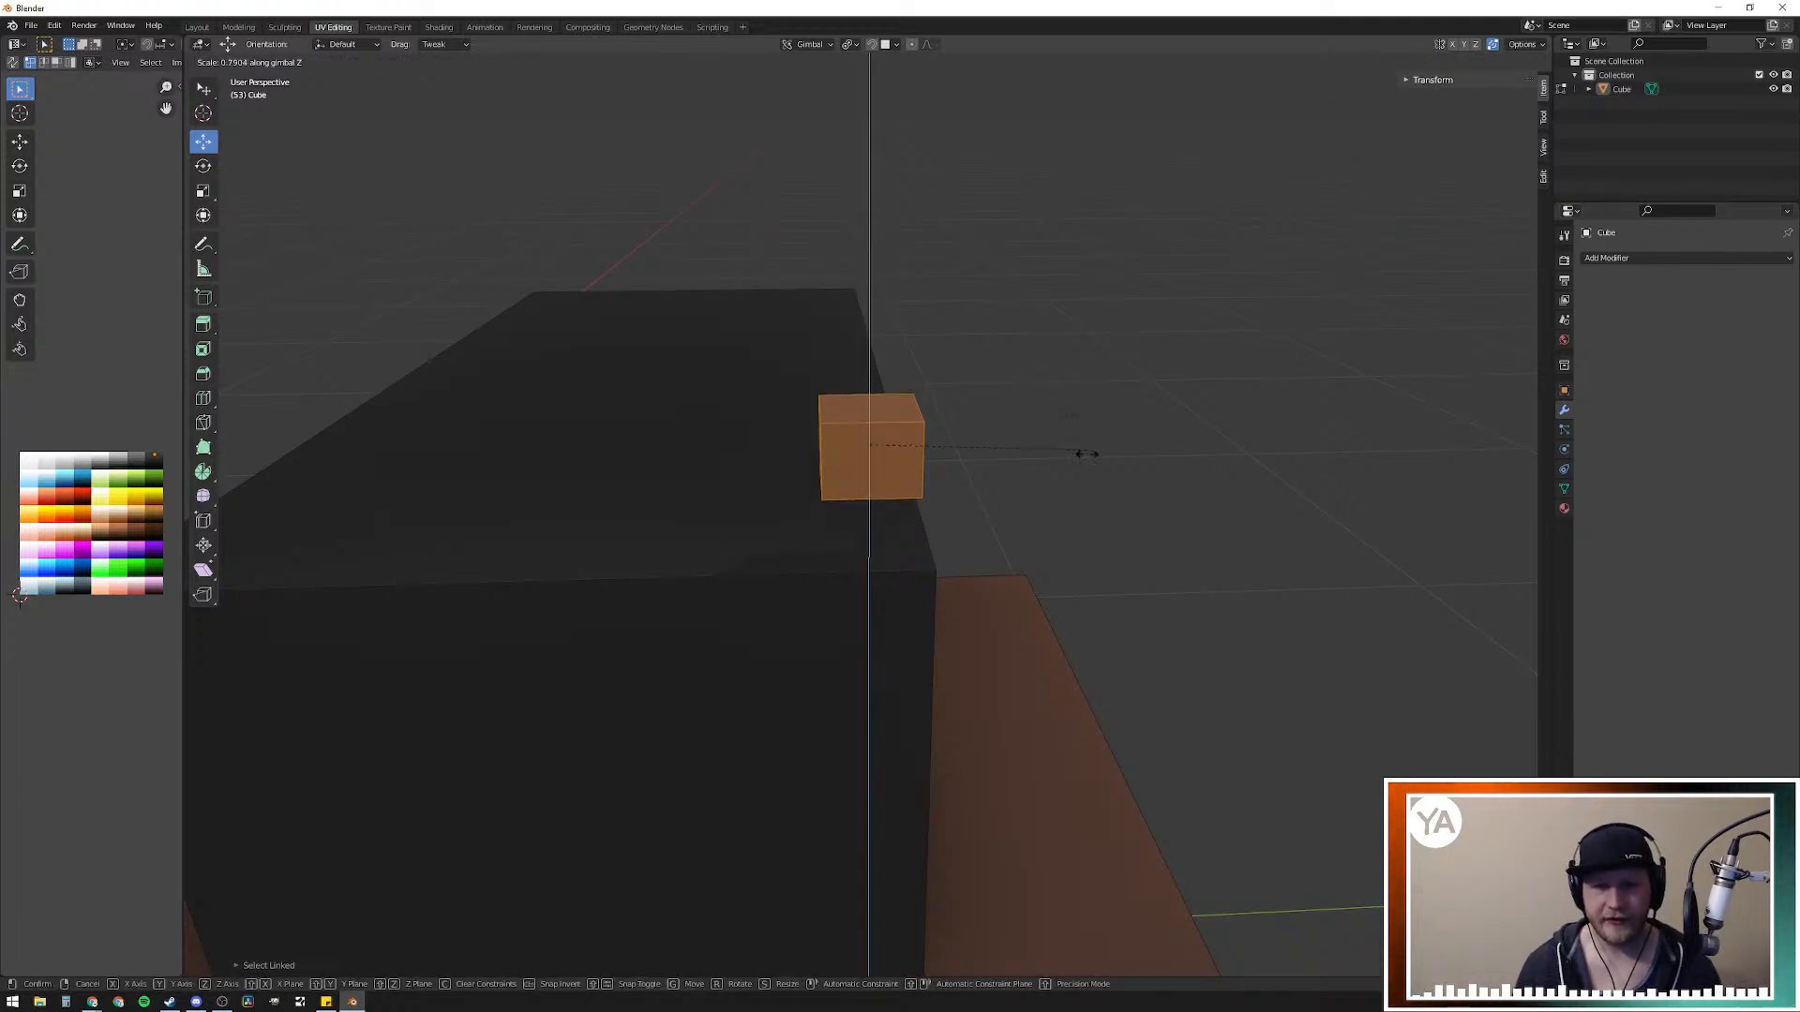
{"action": "left_click", "coordinate": [897, 445]}
{"action": "middle_click_drag", "start_coordinate": [1044, 325], "coordinate": [995, 360]}
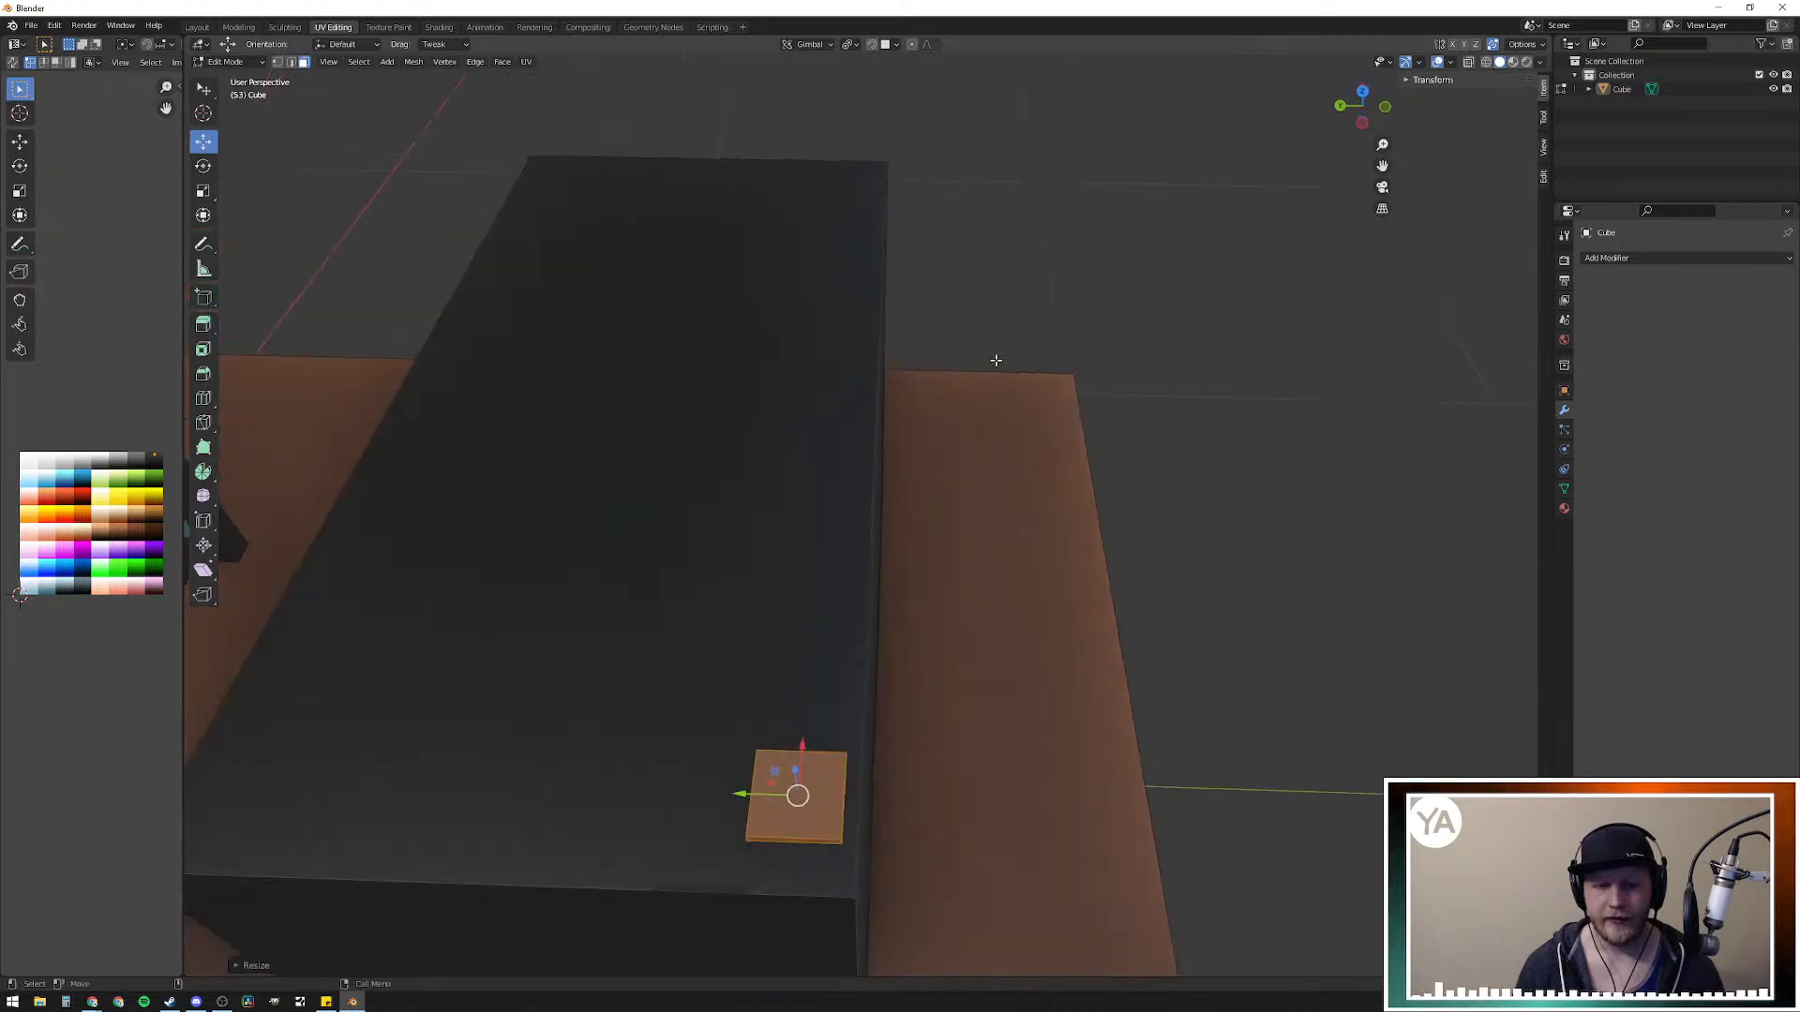
{"action": "key", "text": "s"}
{"action": "key", "text": "x"}
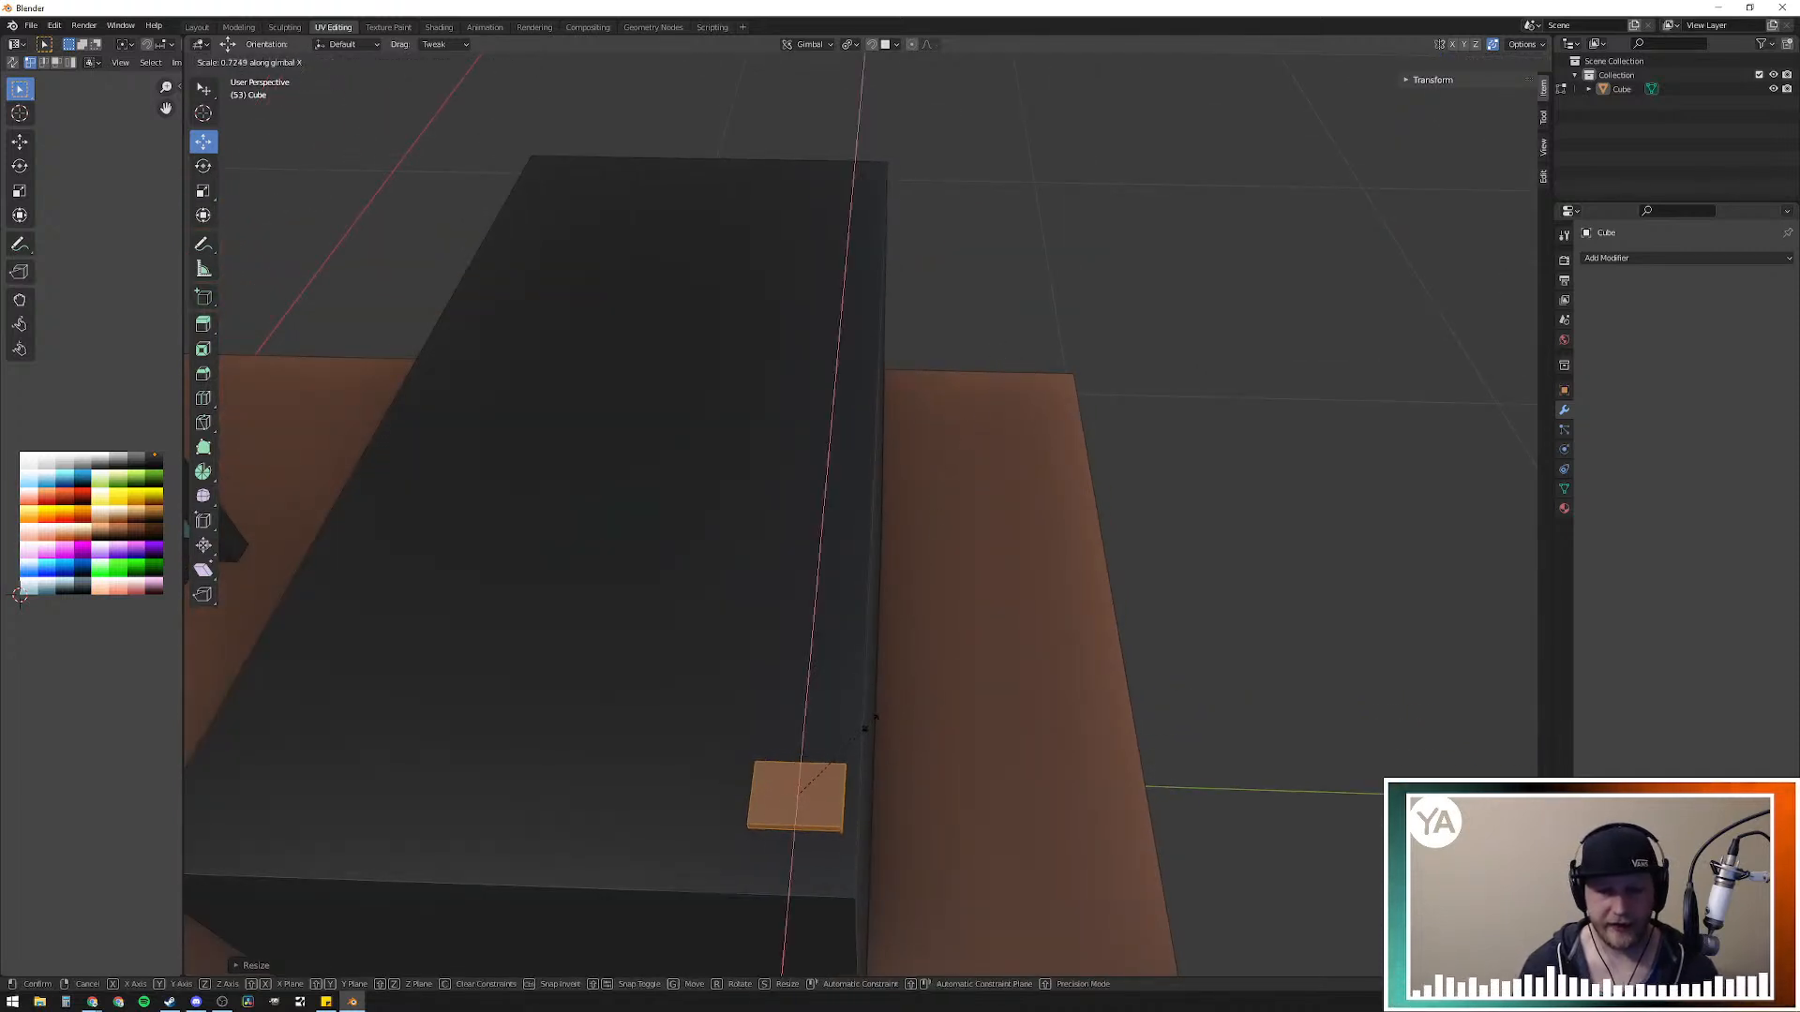
{"action": "left_click", "coordinate": [847, 794]}
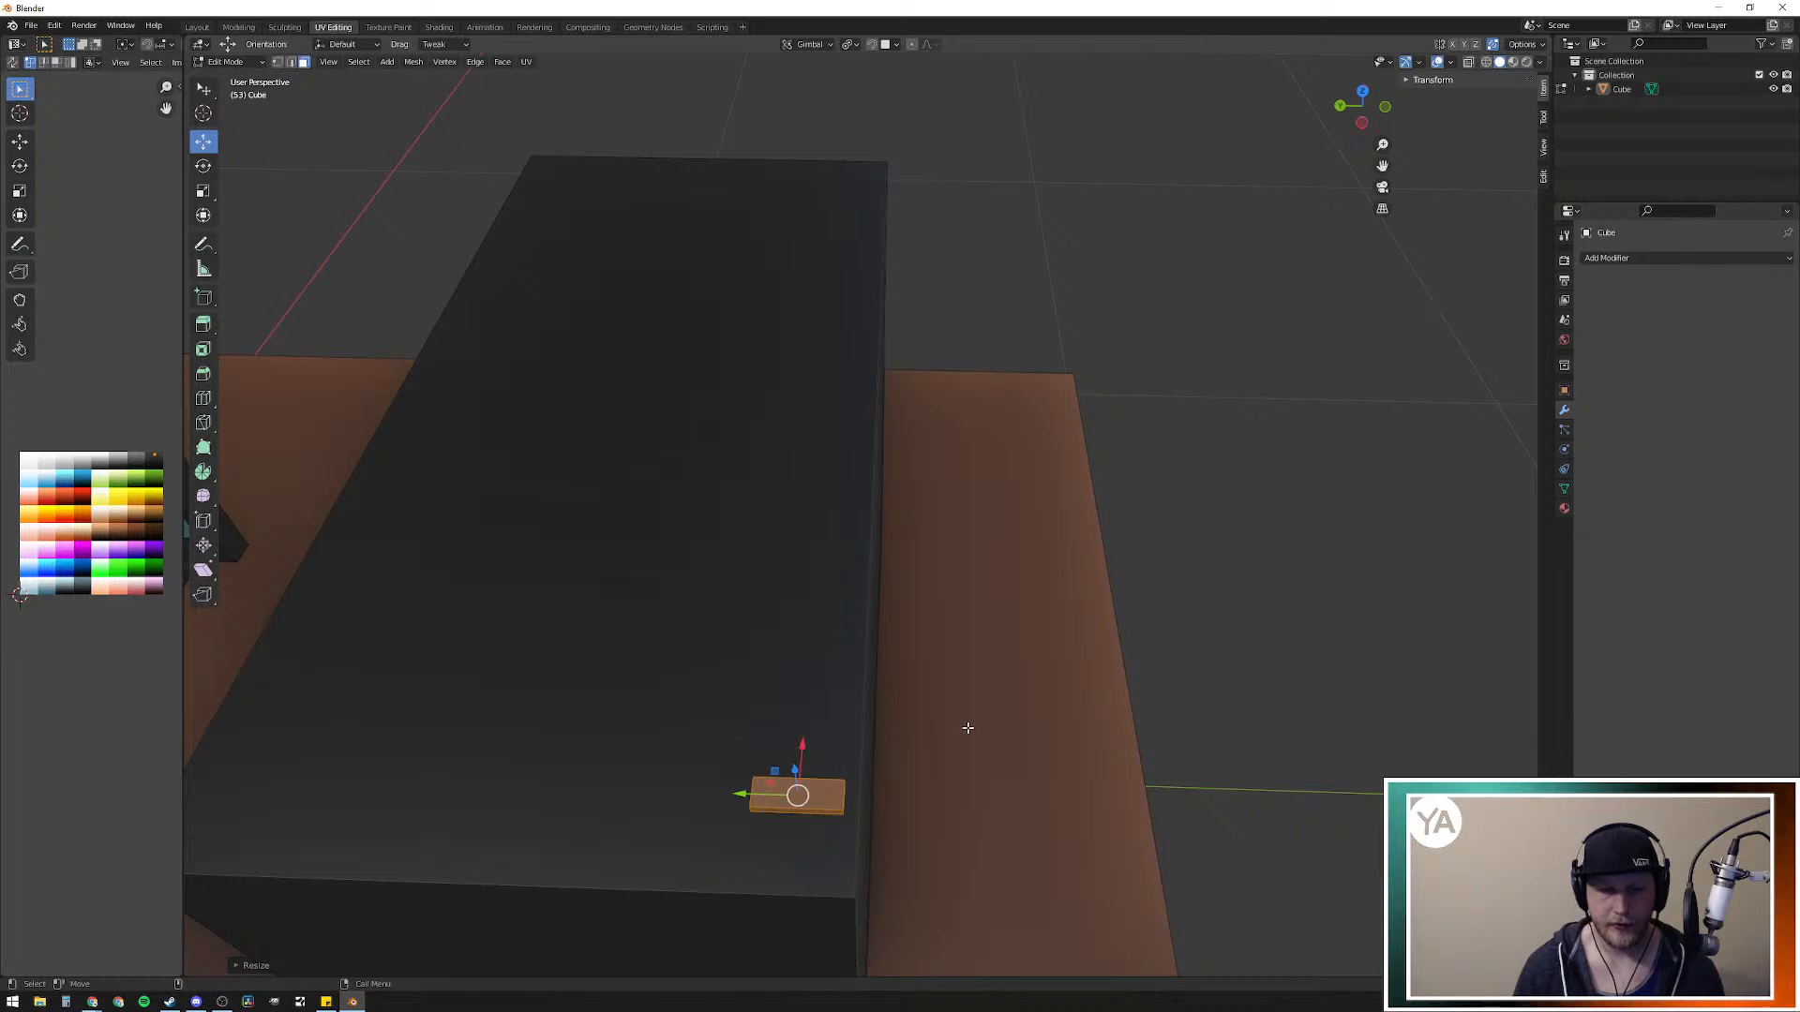
Step: Lower the thin bar onto the PC case's top and slide it toward the front edge
{"action": "middle_click_drag", "start_coordinate": [965, 732], "coordinate": [960, 685]}
{"action": "left_click_drag", "start_coordinate": [814, 415], "coordinate": [799, 515]}
{"action": "middle_click_drag", "start_coordinate": [965, 515], "coordinate": [792, 585]}
{"action": "left_click_drag", "start_coordinate": [785, 583], "coordinate": [690, 590]}
{"action": "middle_click_drag", "start_coordinate": [1014, 640], "coordinate": [1072, 594]}
{"action": "middle_click_drag", "start_coordinate": [1162, 518], "coordinate": [1204, 546]}
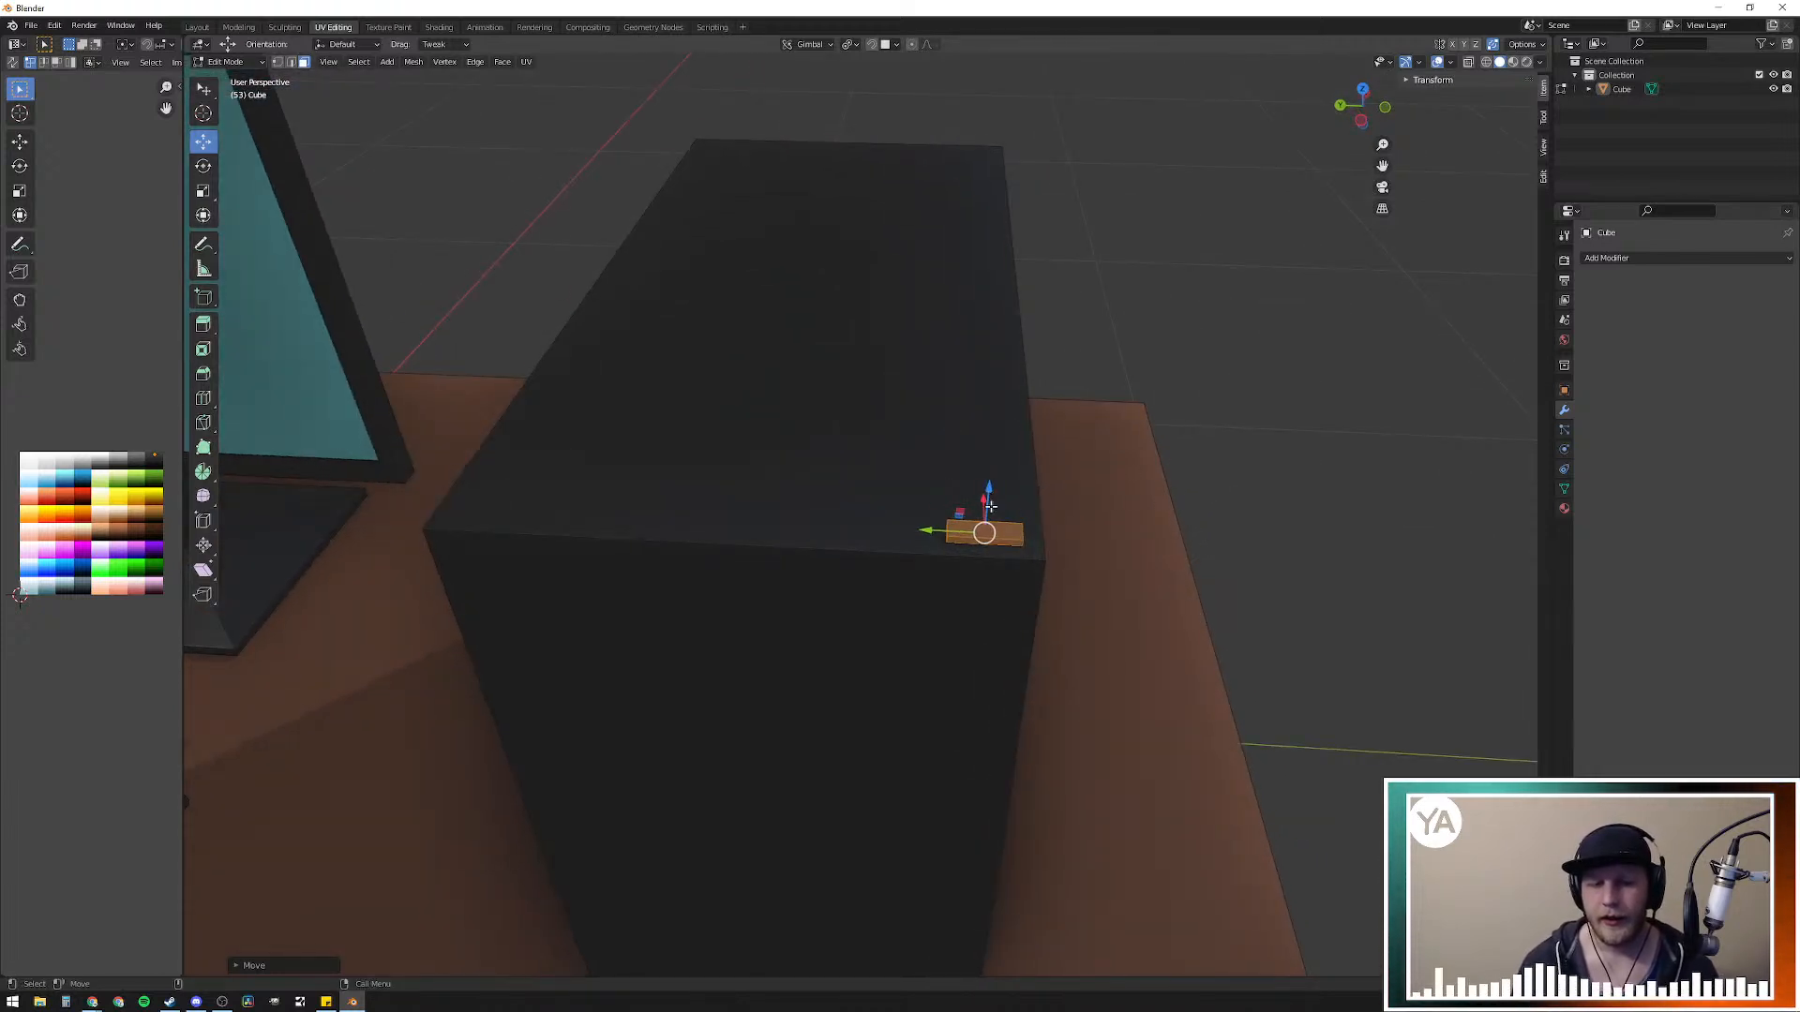
Step: Undo the bar's repositioning and its Z and X scaling
{"action": "key", "text": "e"}
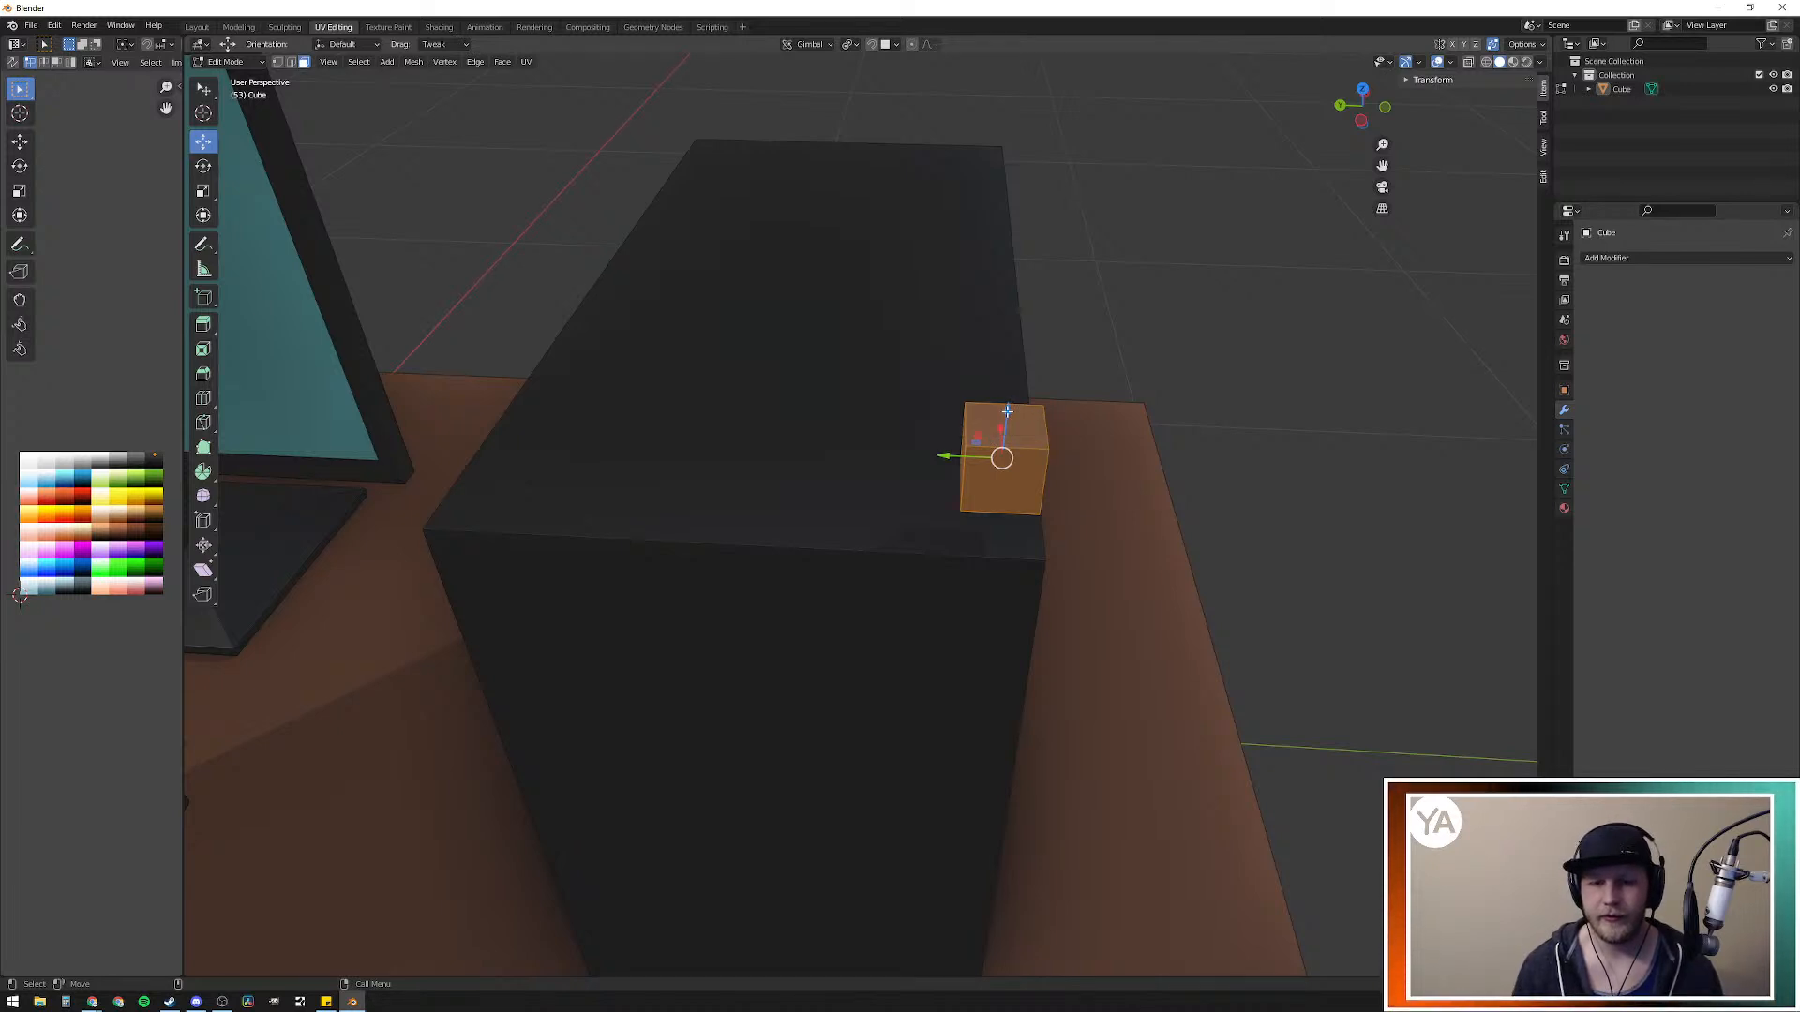
{"action": "middle_click_drag", "start_coordinate": [1249, 396], "coordinate": [1205, 395]}
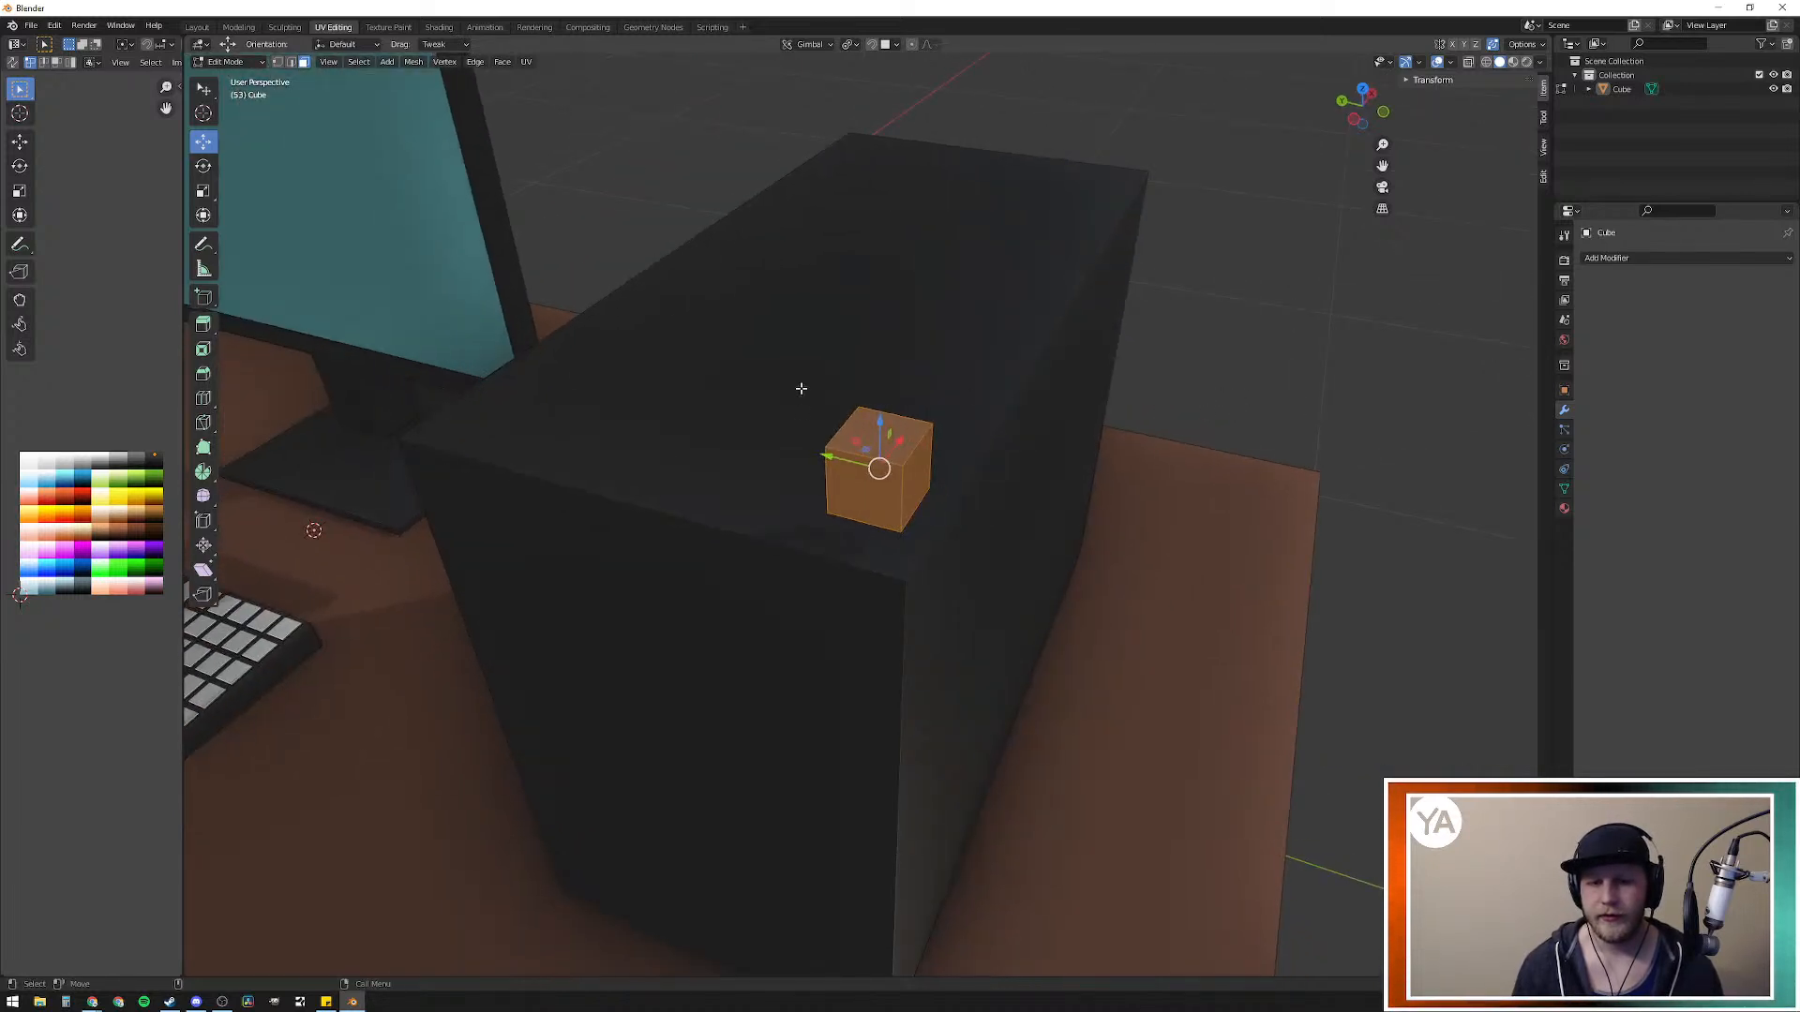
{"action": "key", "text": "s"}
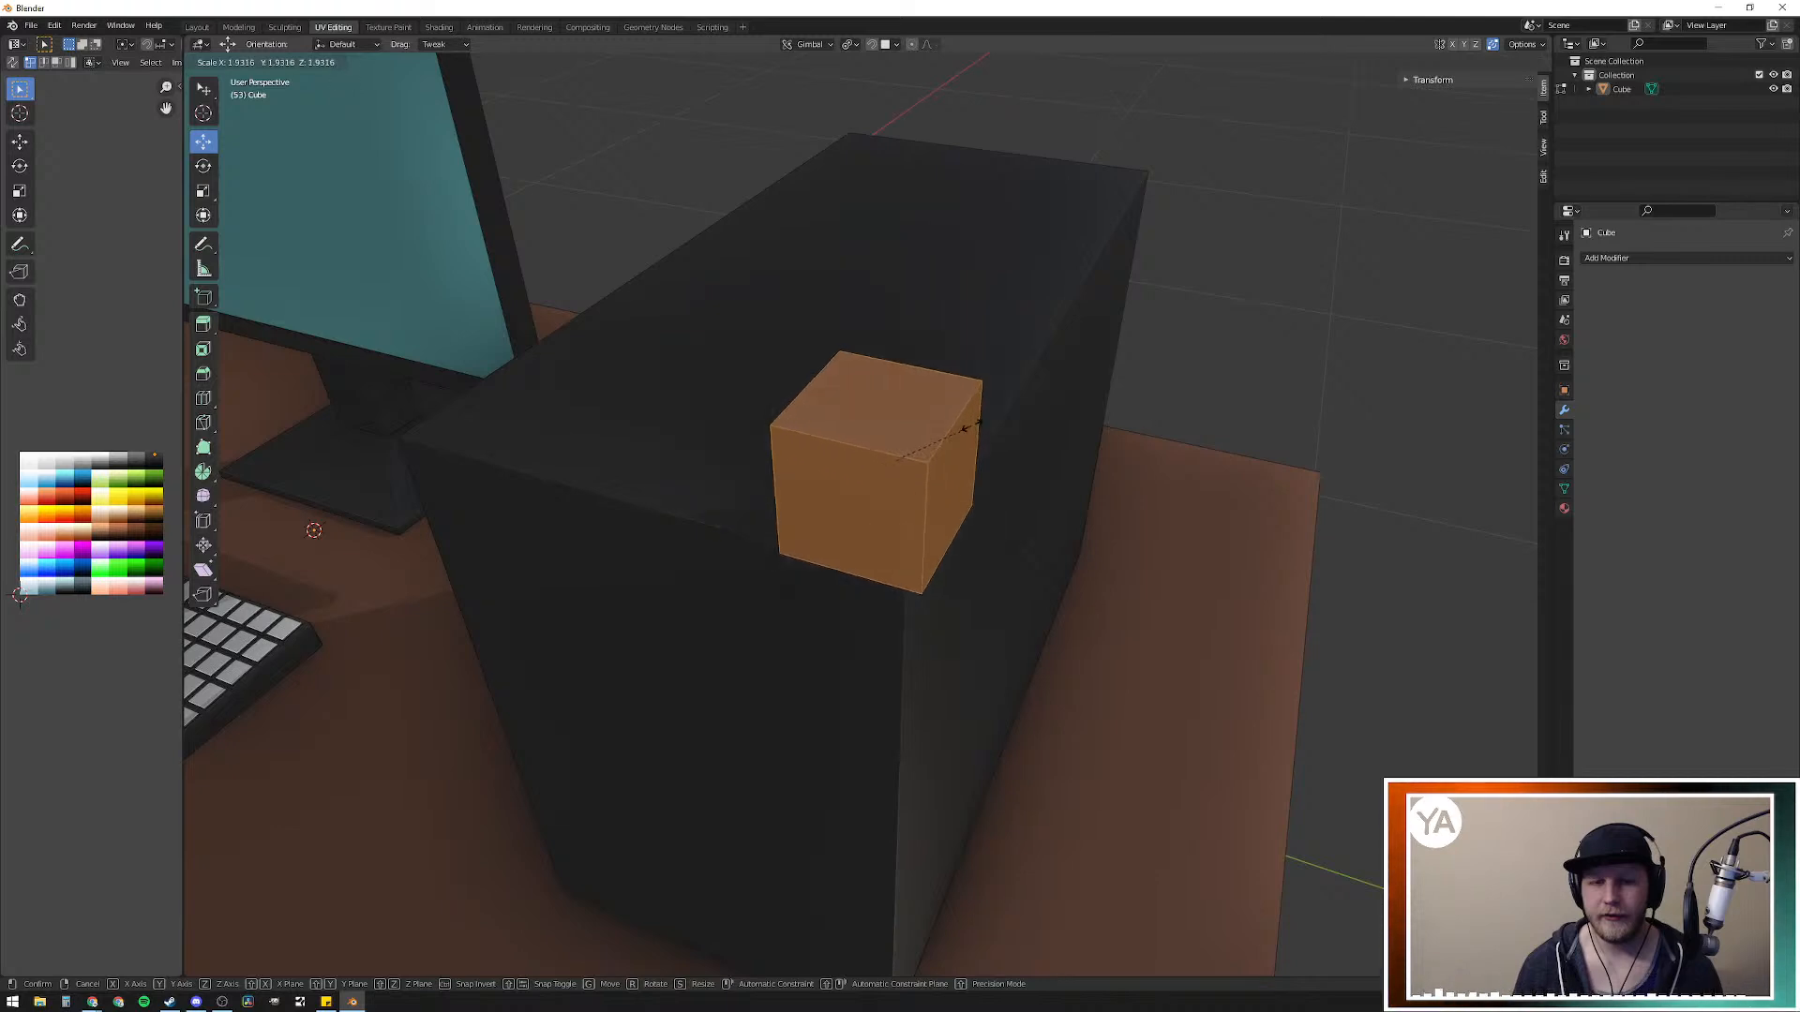
{"action": "key", "text": "z"}
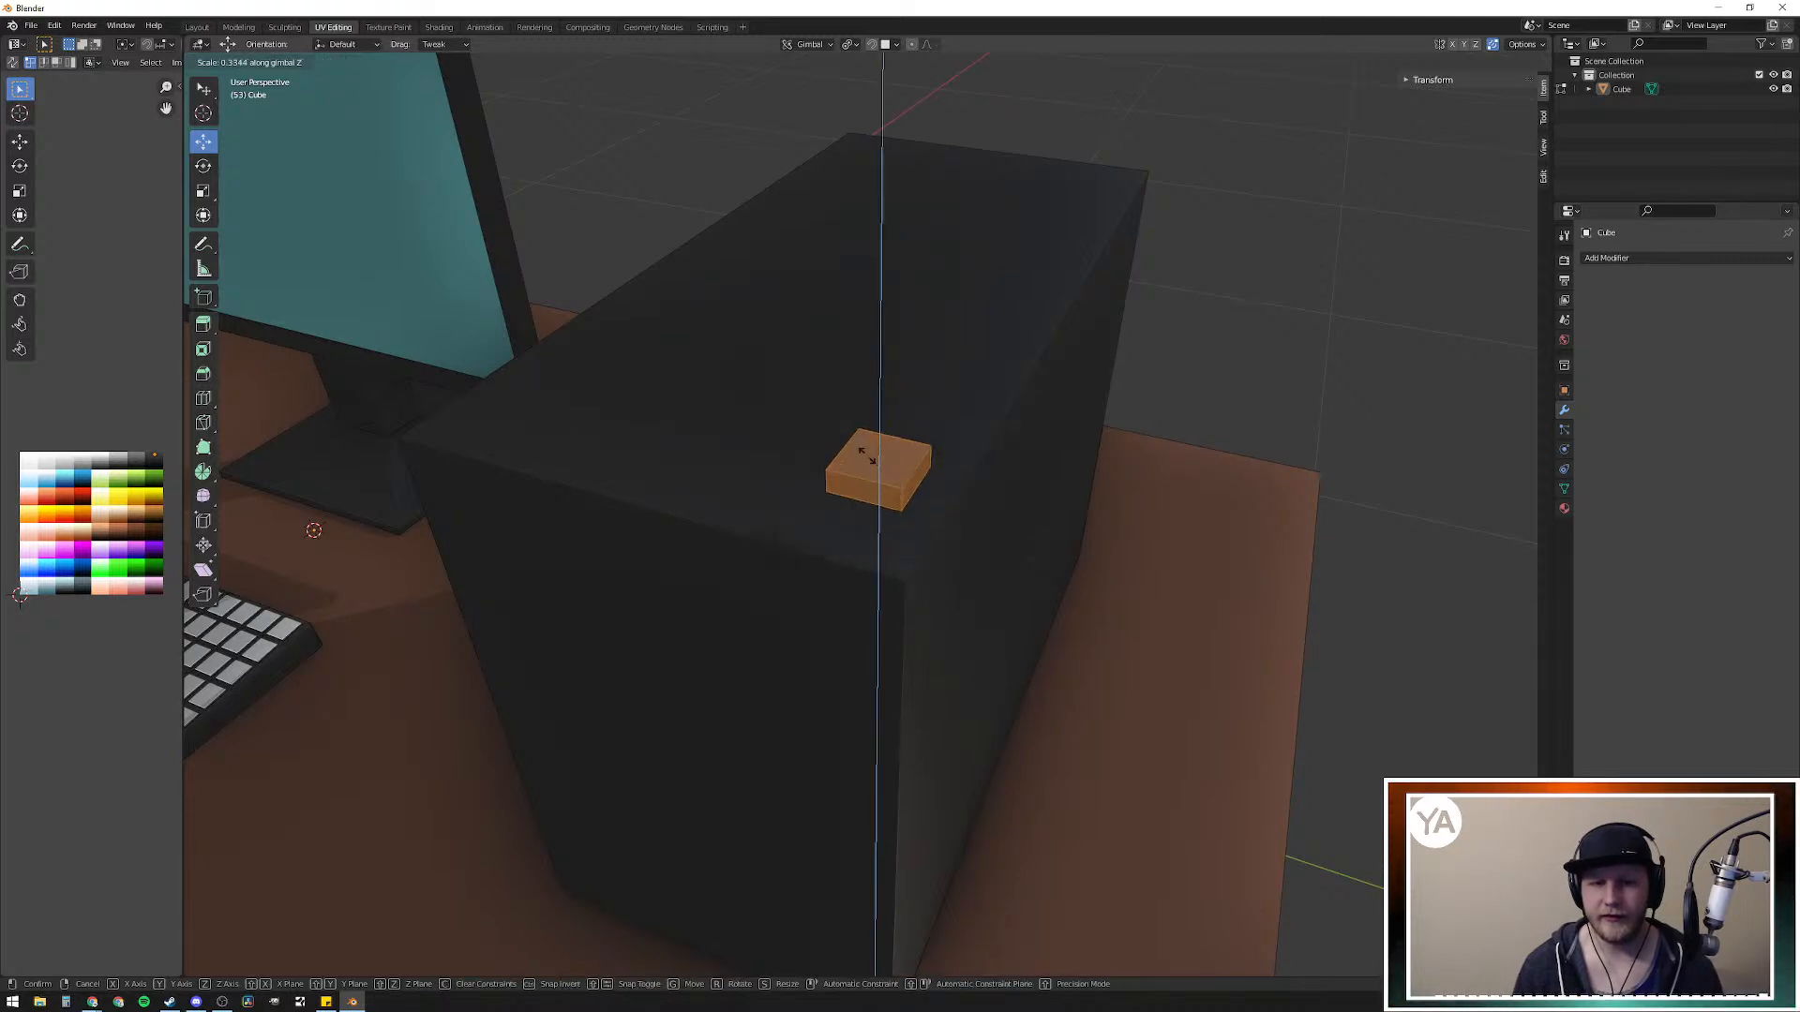
{"action": "right_click", "coordinate": [1235, 439]}
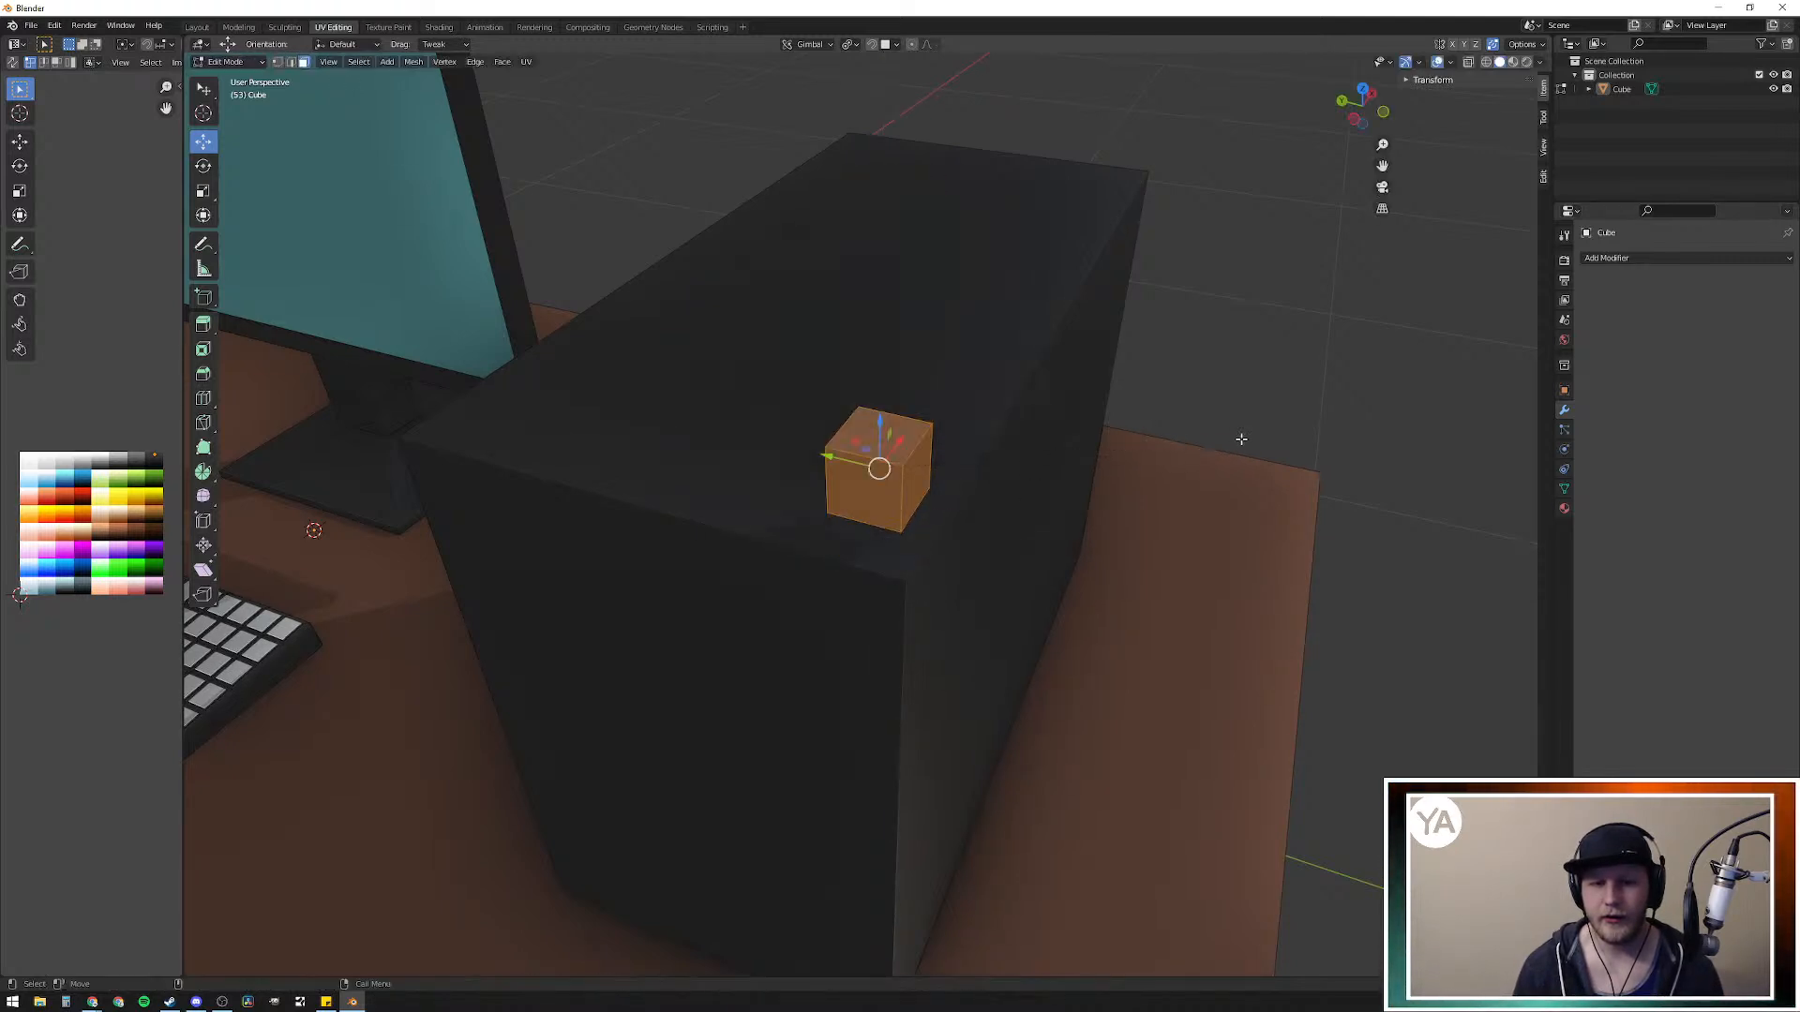
Step: Flatten the small cube along the Z axis into a thin square slab
{"action": "key", "text": "s"}
{"action": "key", "text": "z"}
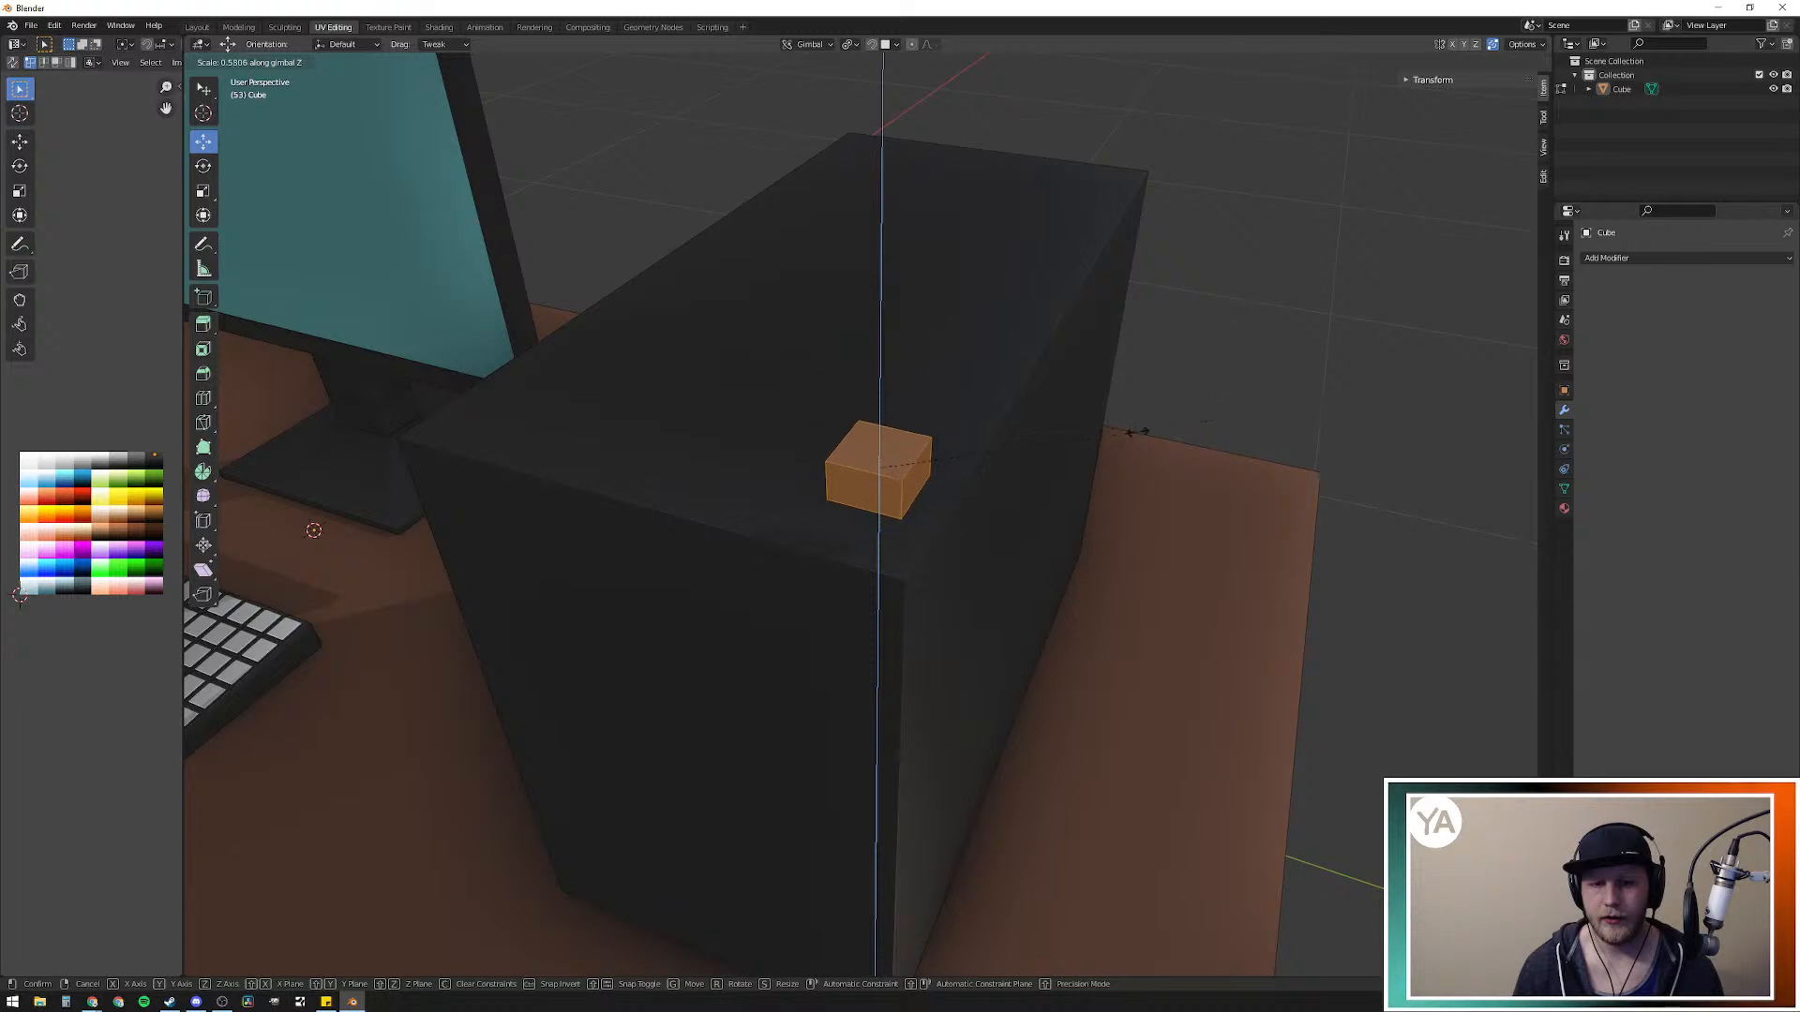
{"action": "left_click", "coordinate": [947, 453]}
{"action": "middle_click_drag", "start_coordinate": [947, 453], "coordinate": [1150, 510]}
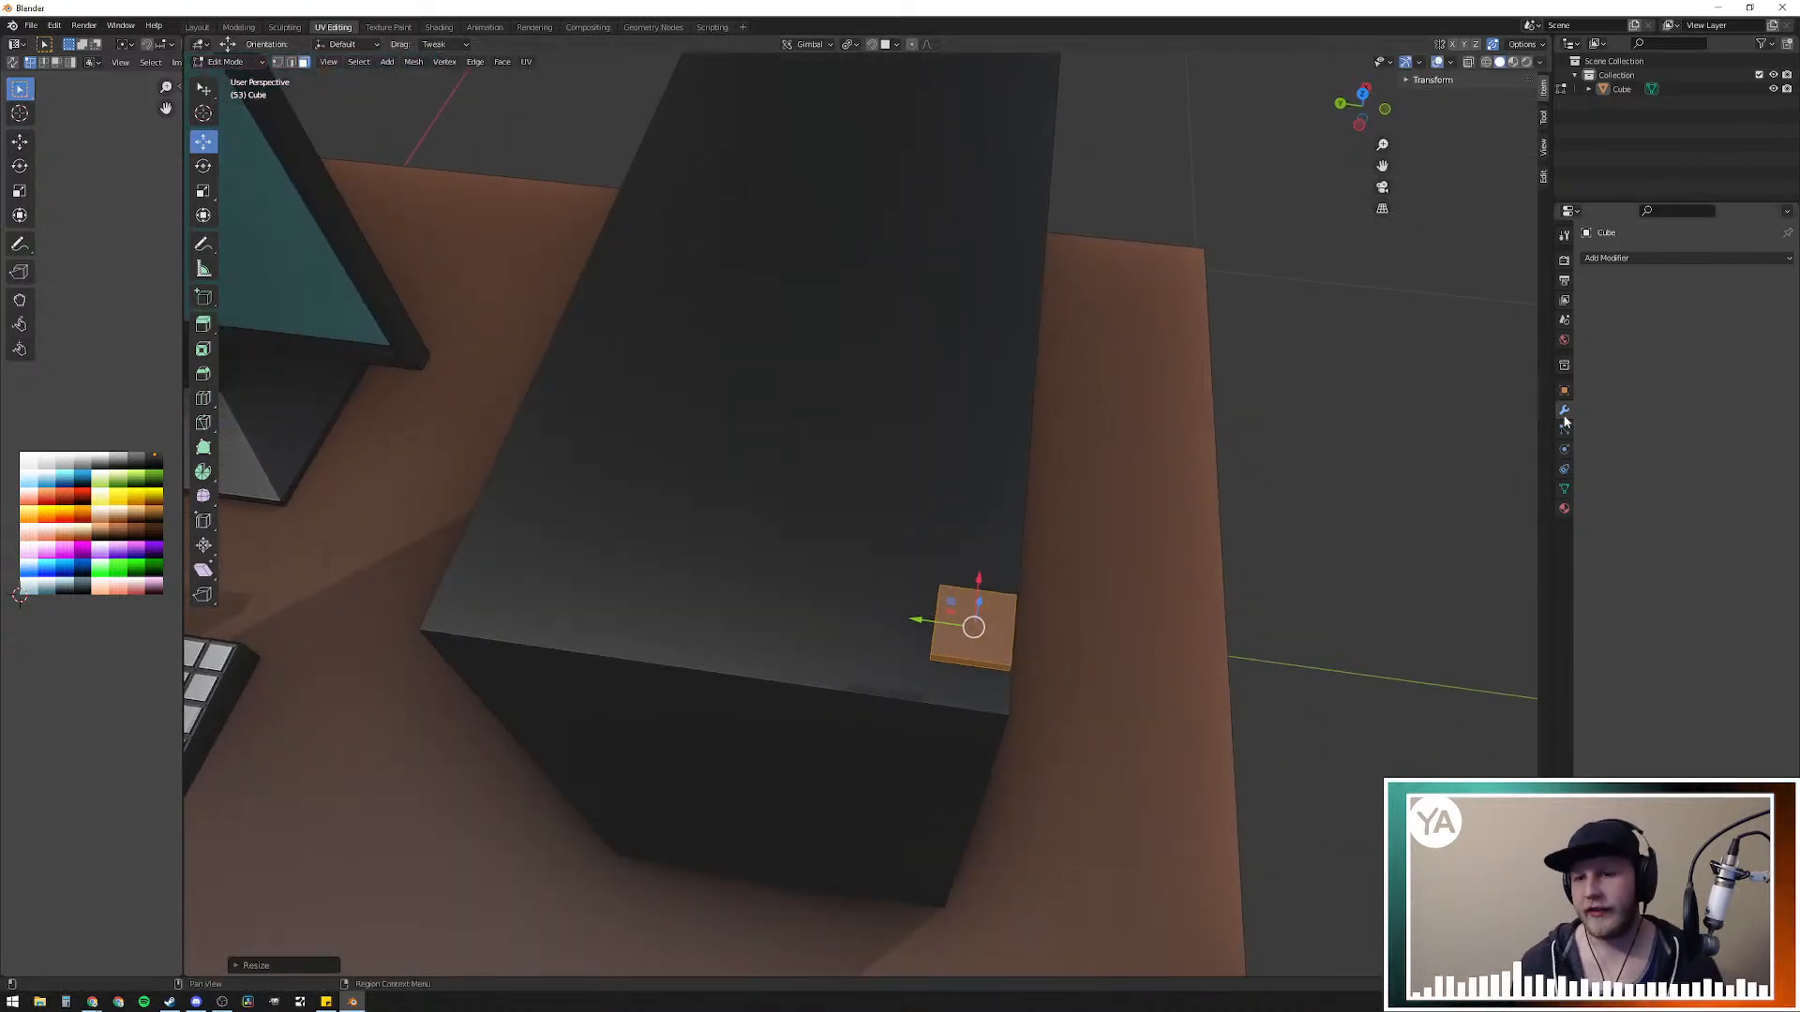
Step: Examine the flattened slab's position relative to the PC case's top from several angles in Object Mode
{"action": "key", "text": "Tab"}
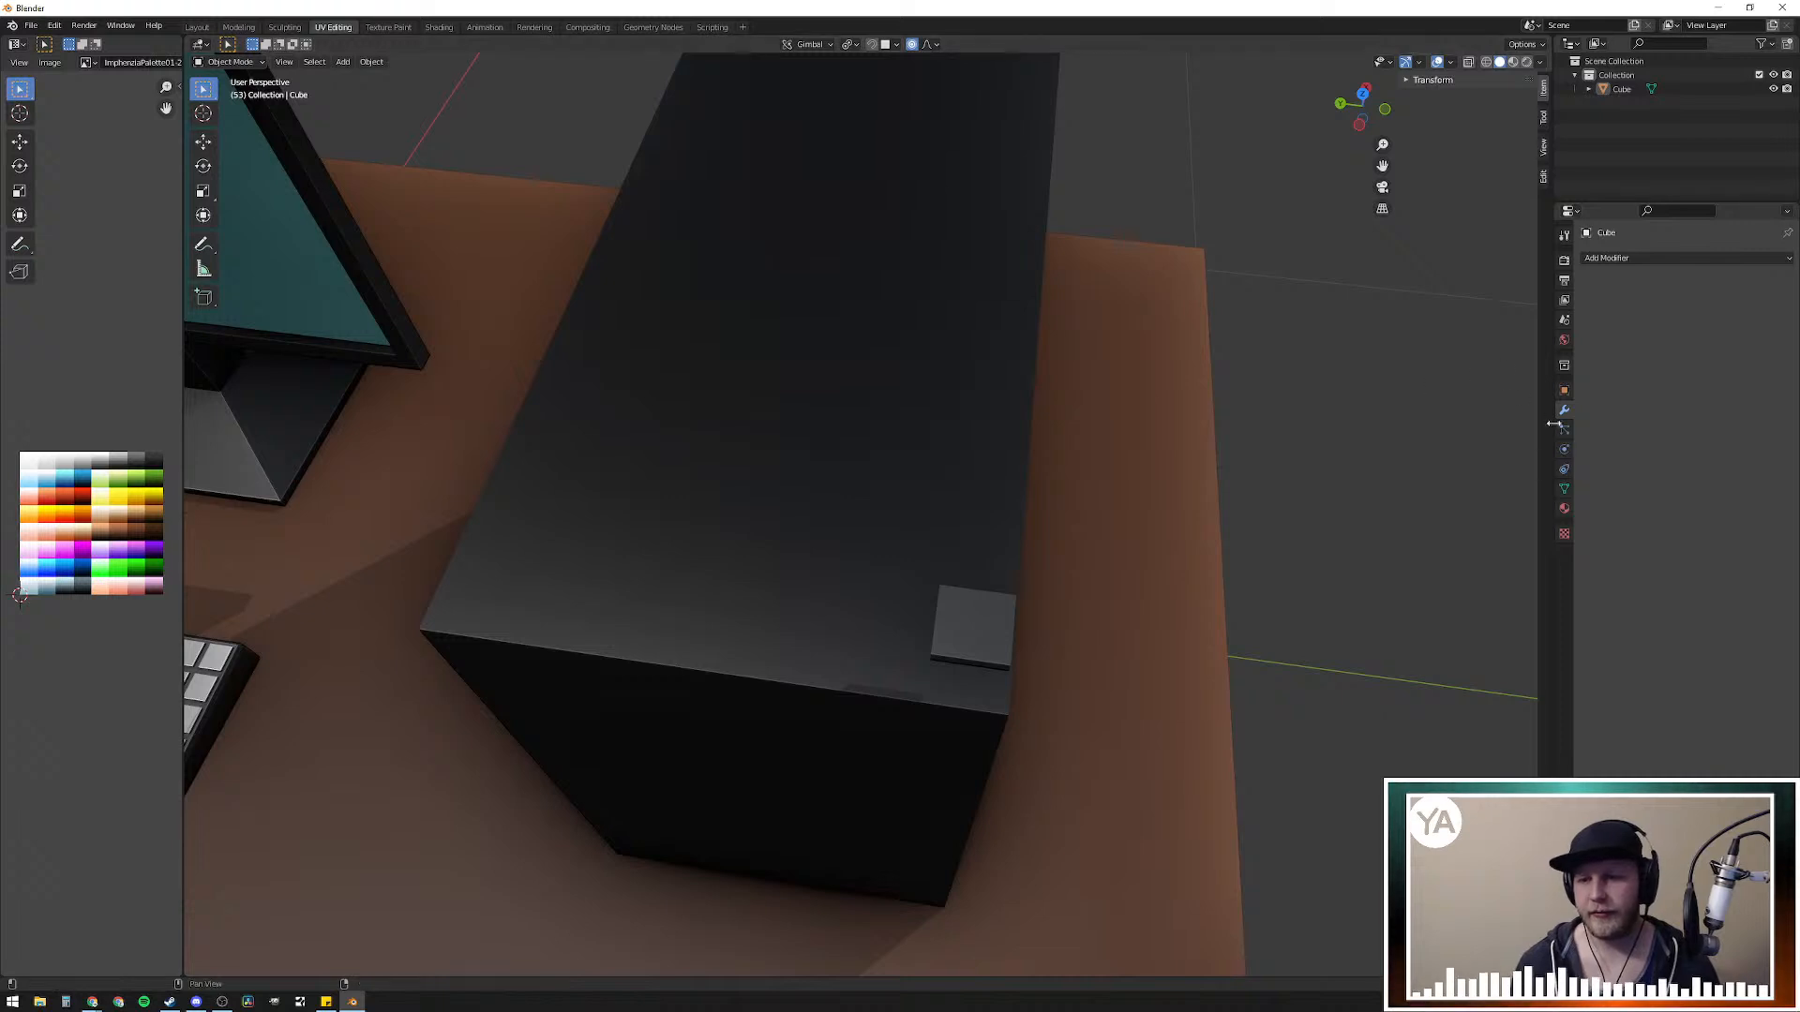
{"action": "left_click", "coordinate": [975, 638]}
{"action": "middle_click_drag", "start_coordinate": [1027, 583], "coordinate": [1149, 394]}
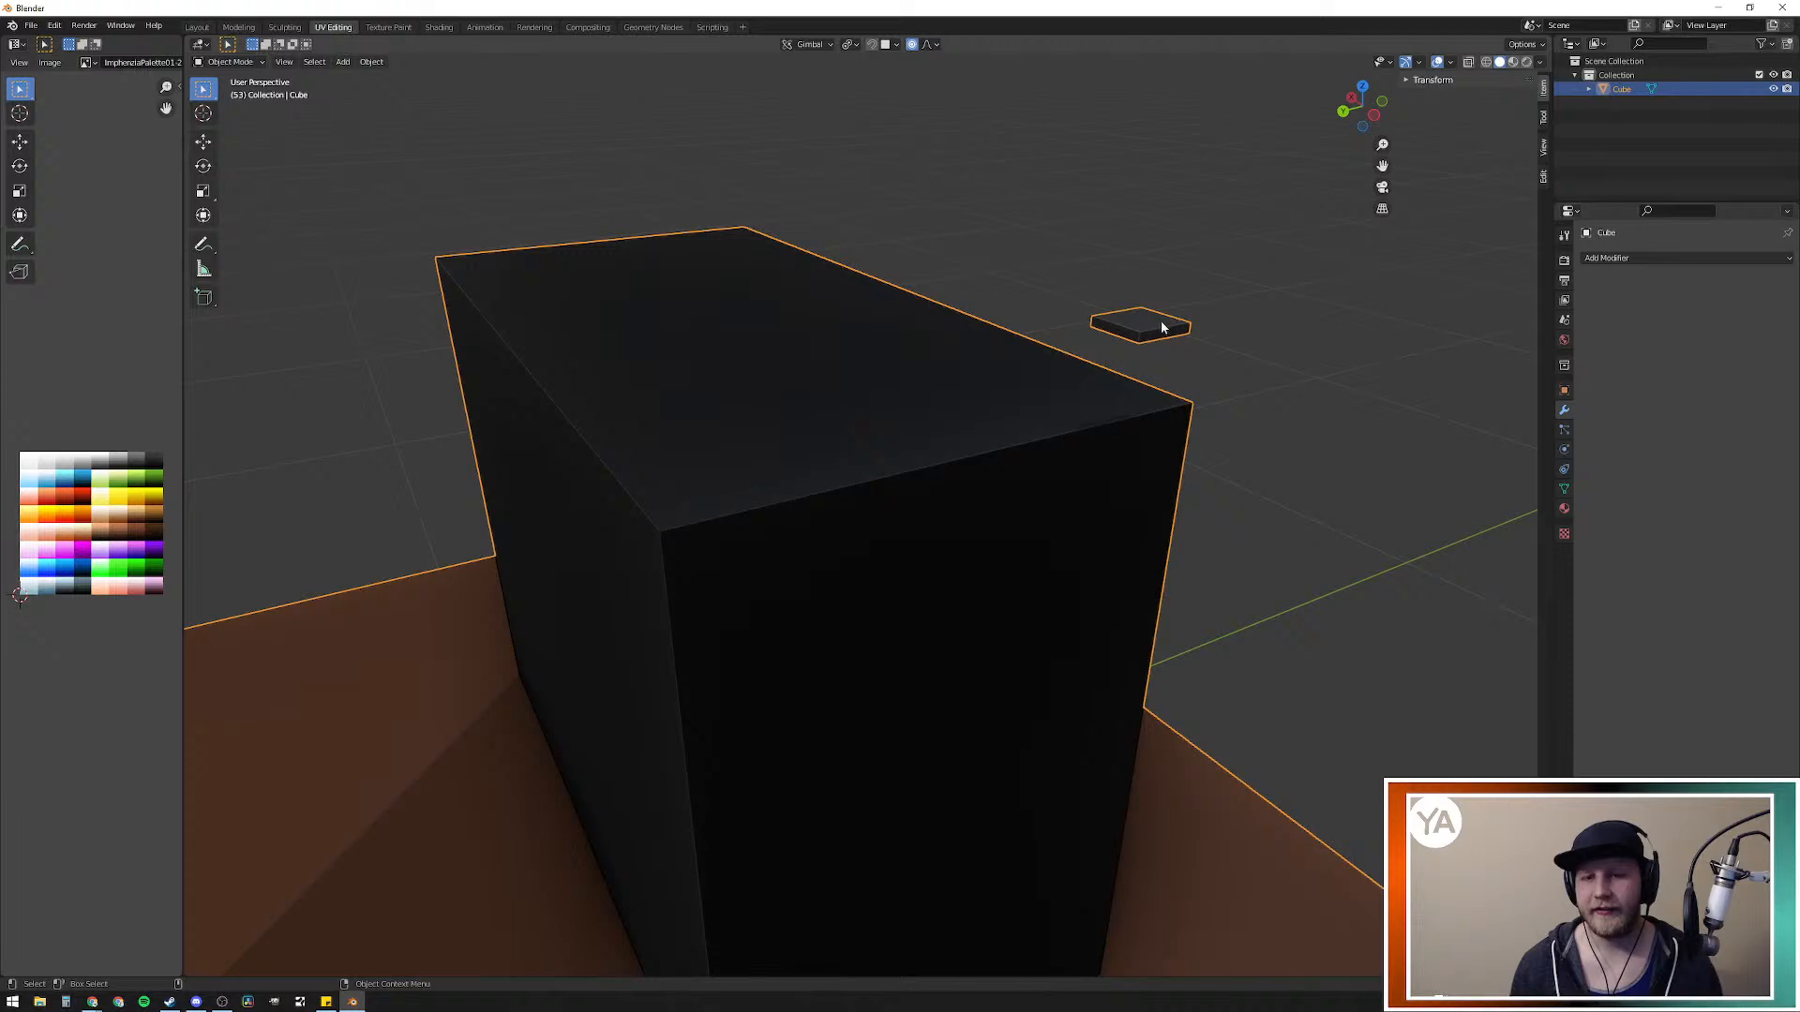
{"action": "left_click", "coordinate": [1238, 296]}
{"action": "middle_click_drag", "start_coordinate": [1235, 297], "coordinate": [1121, 338]}
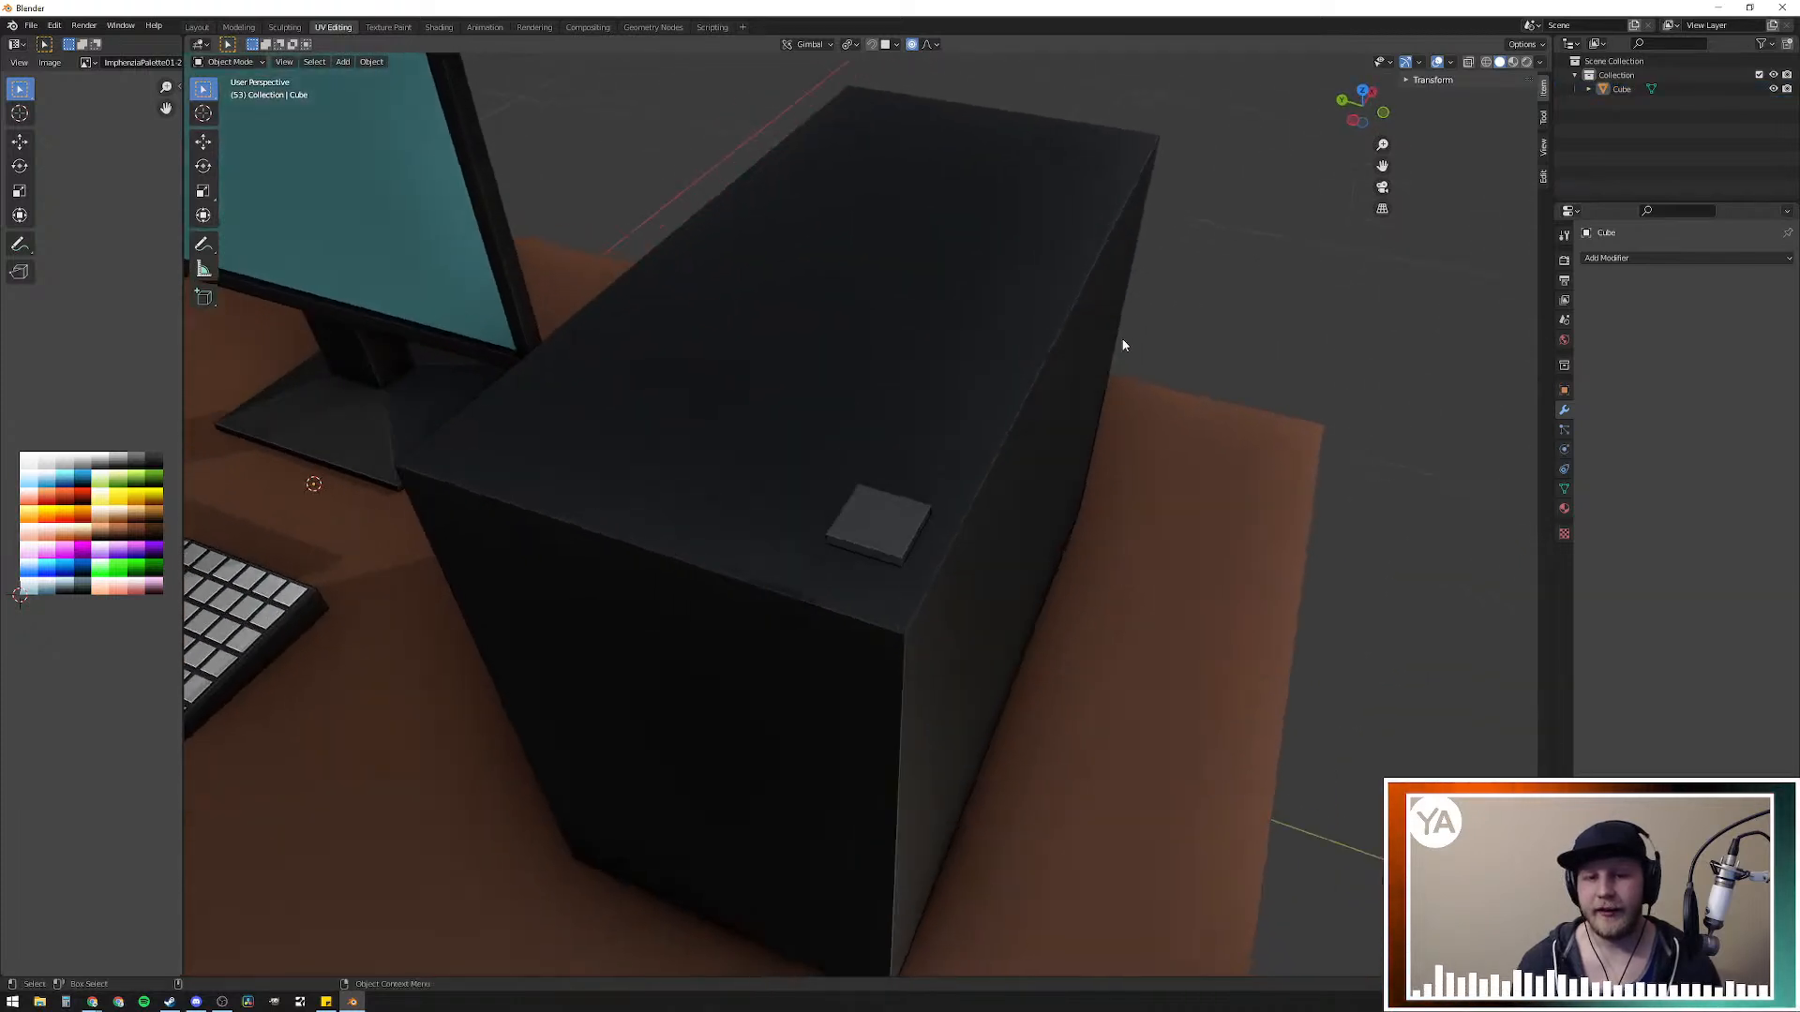
{"action": "middle_click_drag", "start_coordinate": [1245, 434], "coordinate": [1338, 498]}
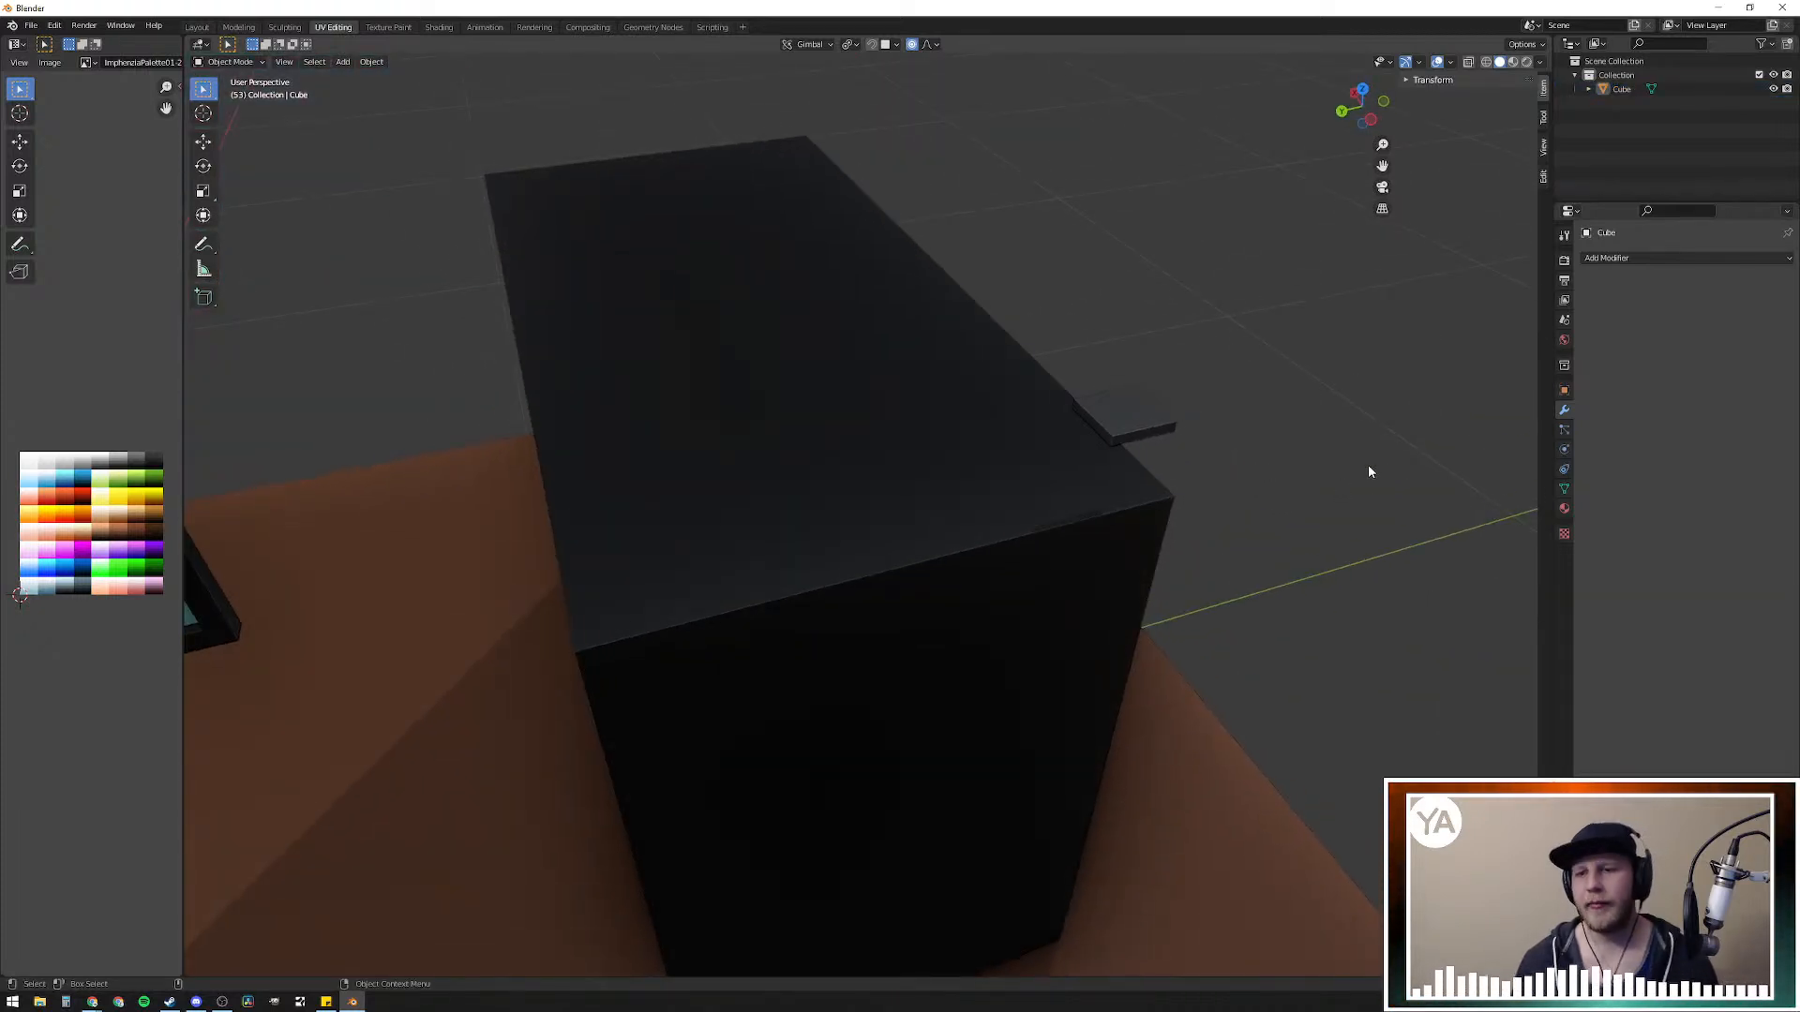
{"action": "left_click", "coordinate": [1157, 401]}
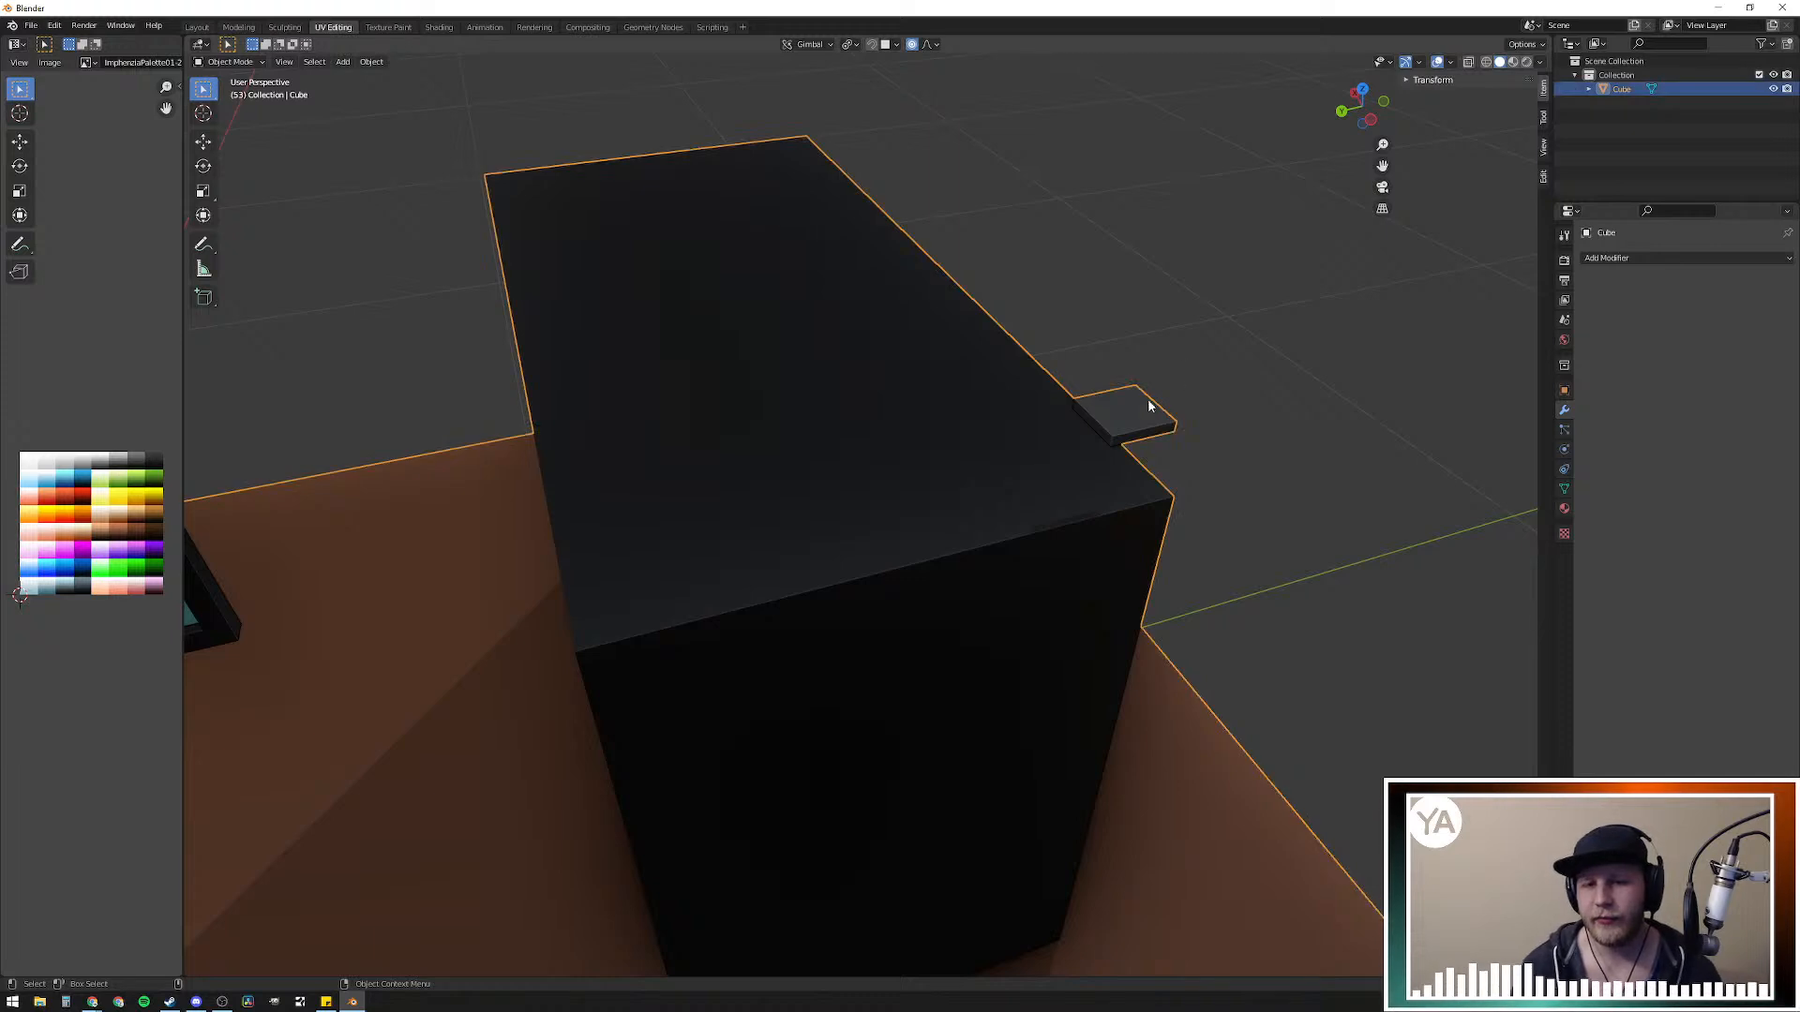
{"action": "middle_click_drag", "start_coordinate": [1137, 407], "coordinate": [1217, 416]}
Step: Separate the selected slab from the desk mesh into its own object and select only that object in Object Mode
{"action": "key", "text": "Tab"}
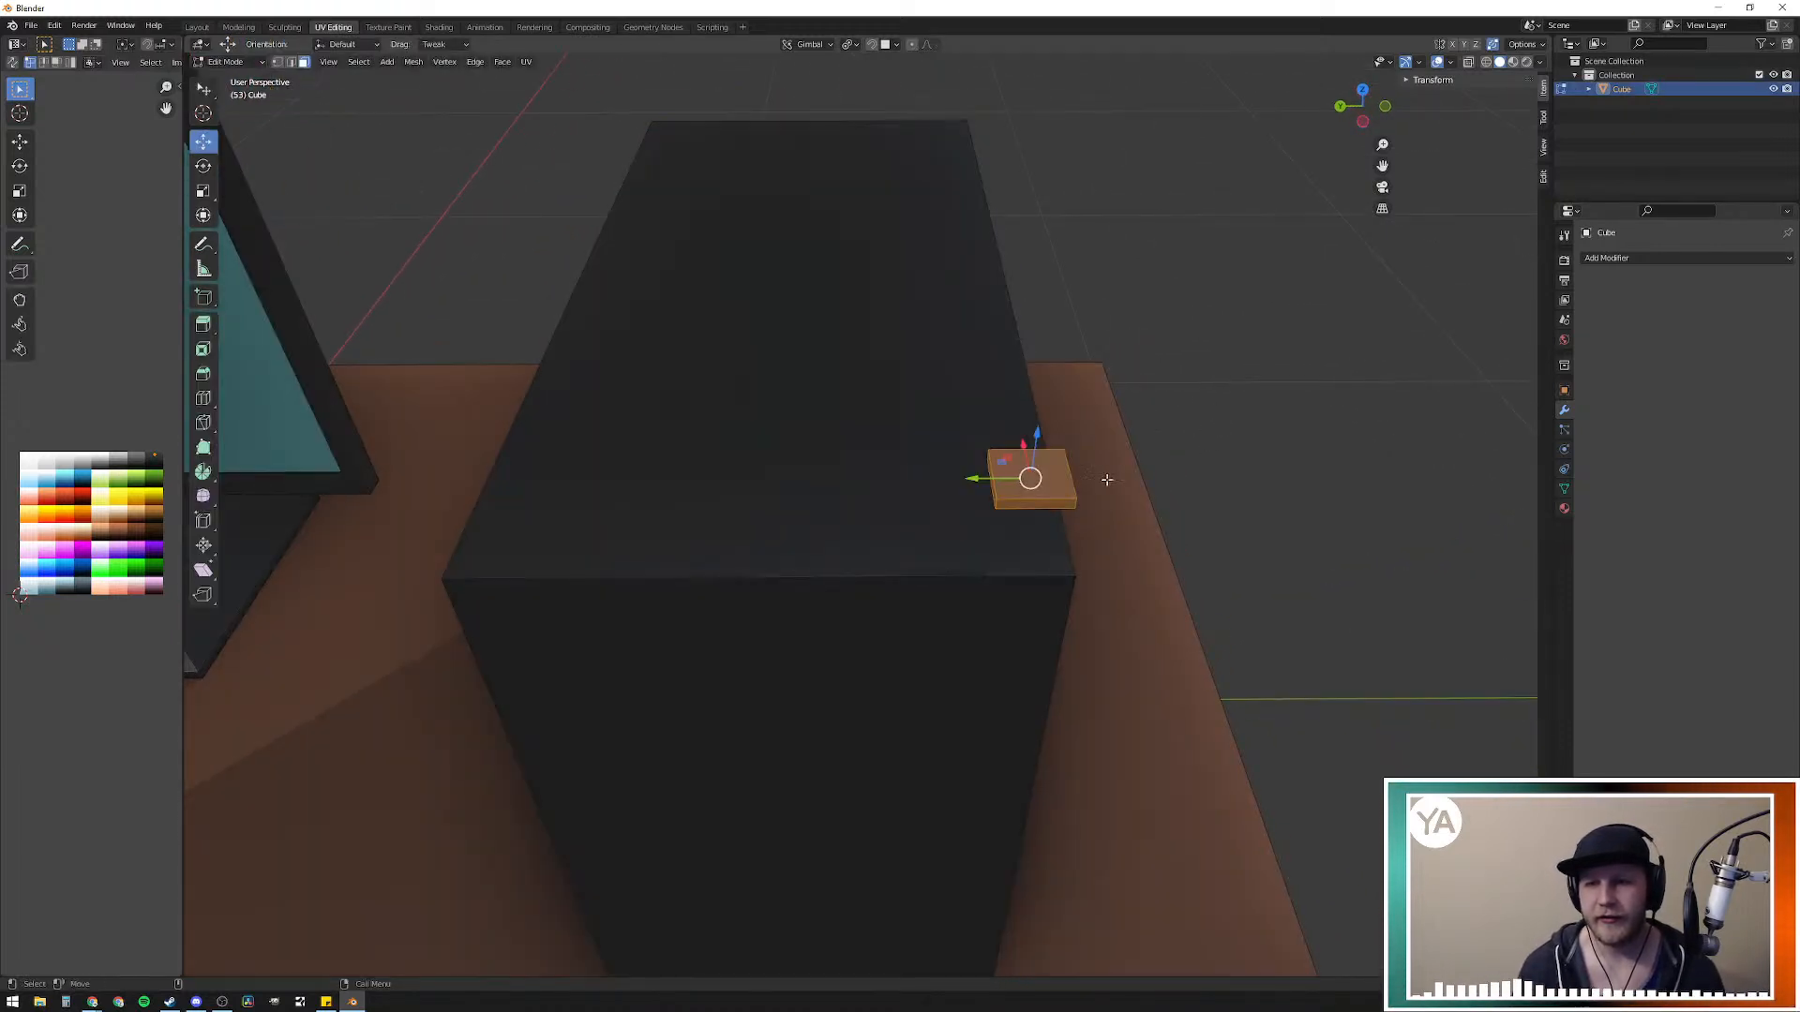
{"action": "right_click", "coordinate": [1031, 483]}
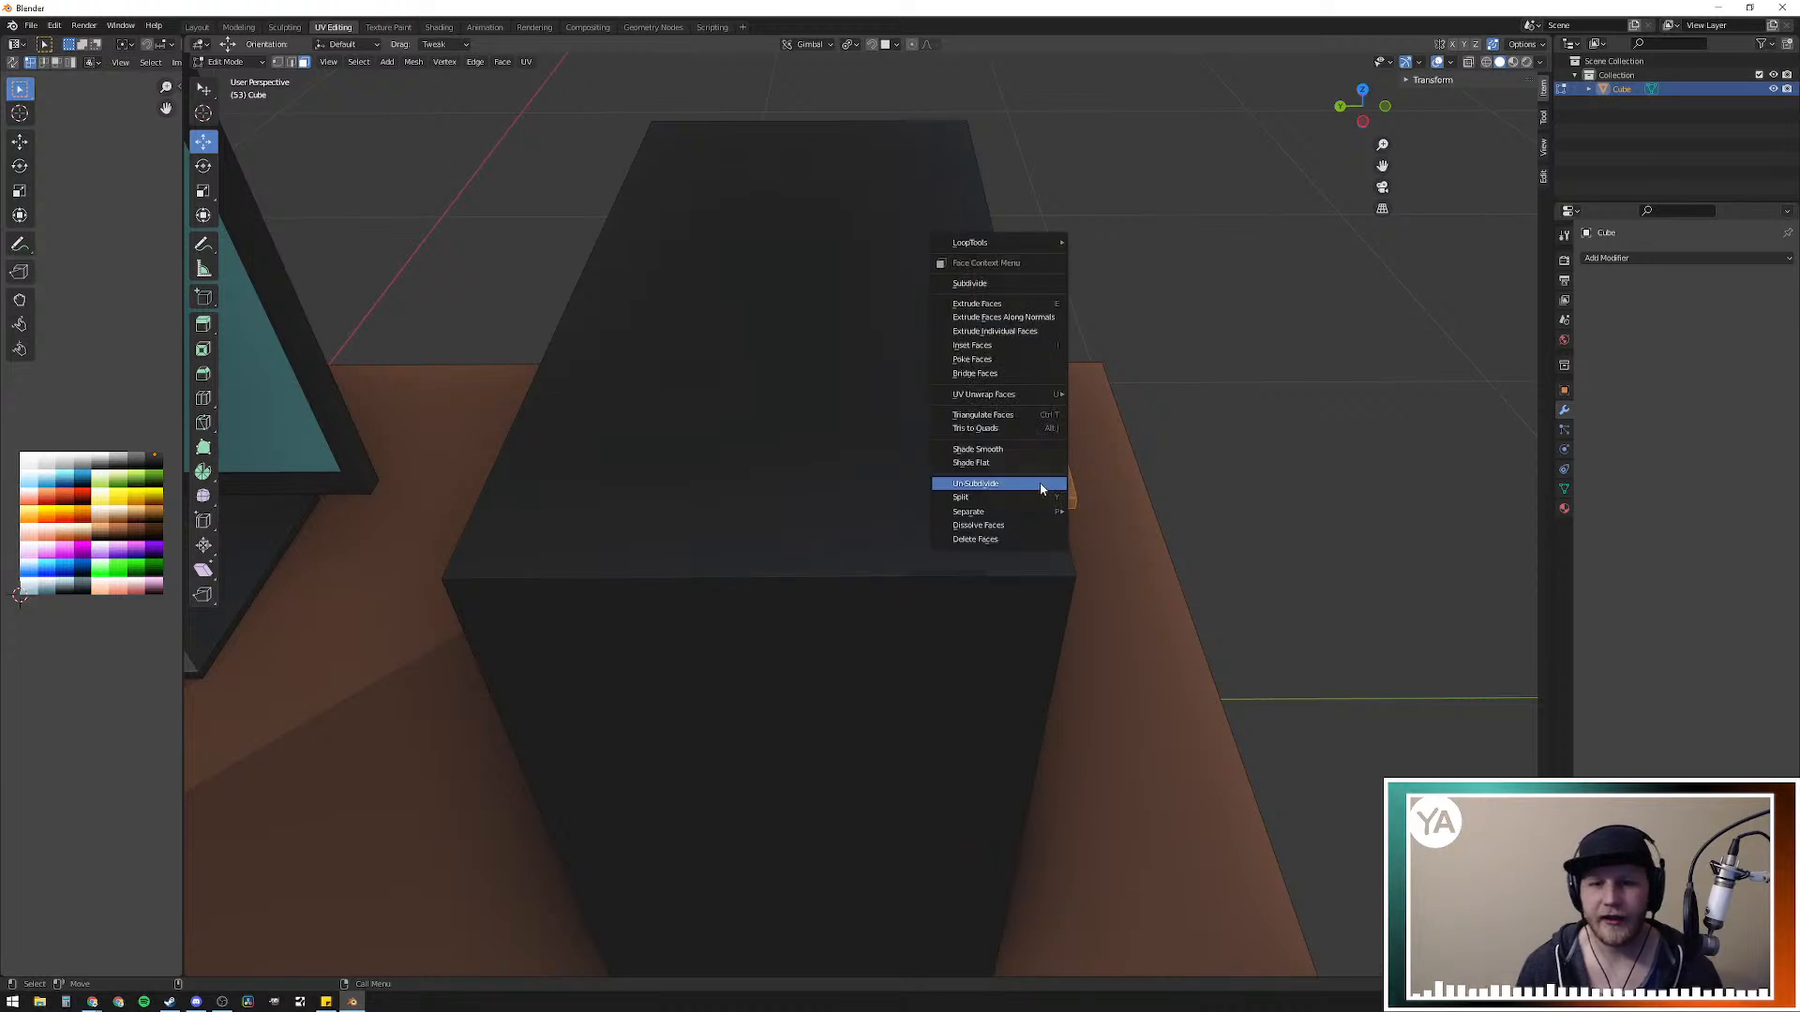
{"action": "mouse_move", "coordinate": [1028, 512]}
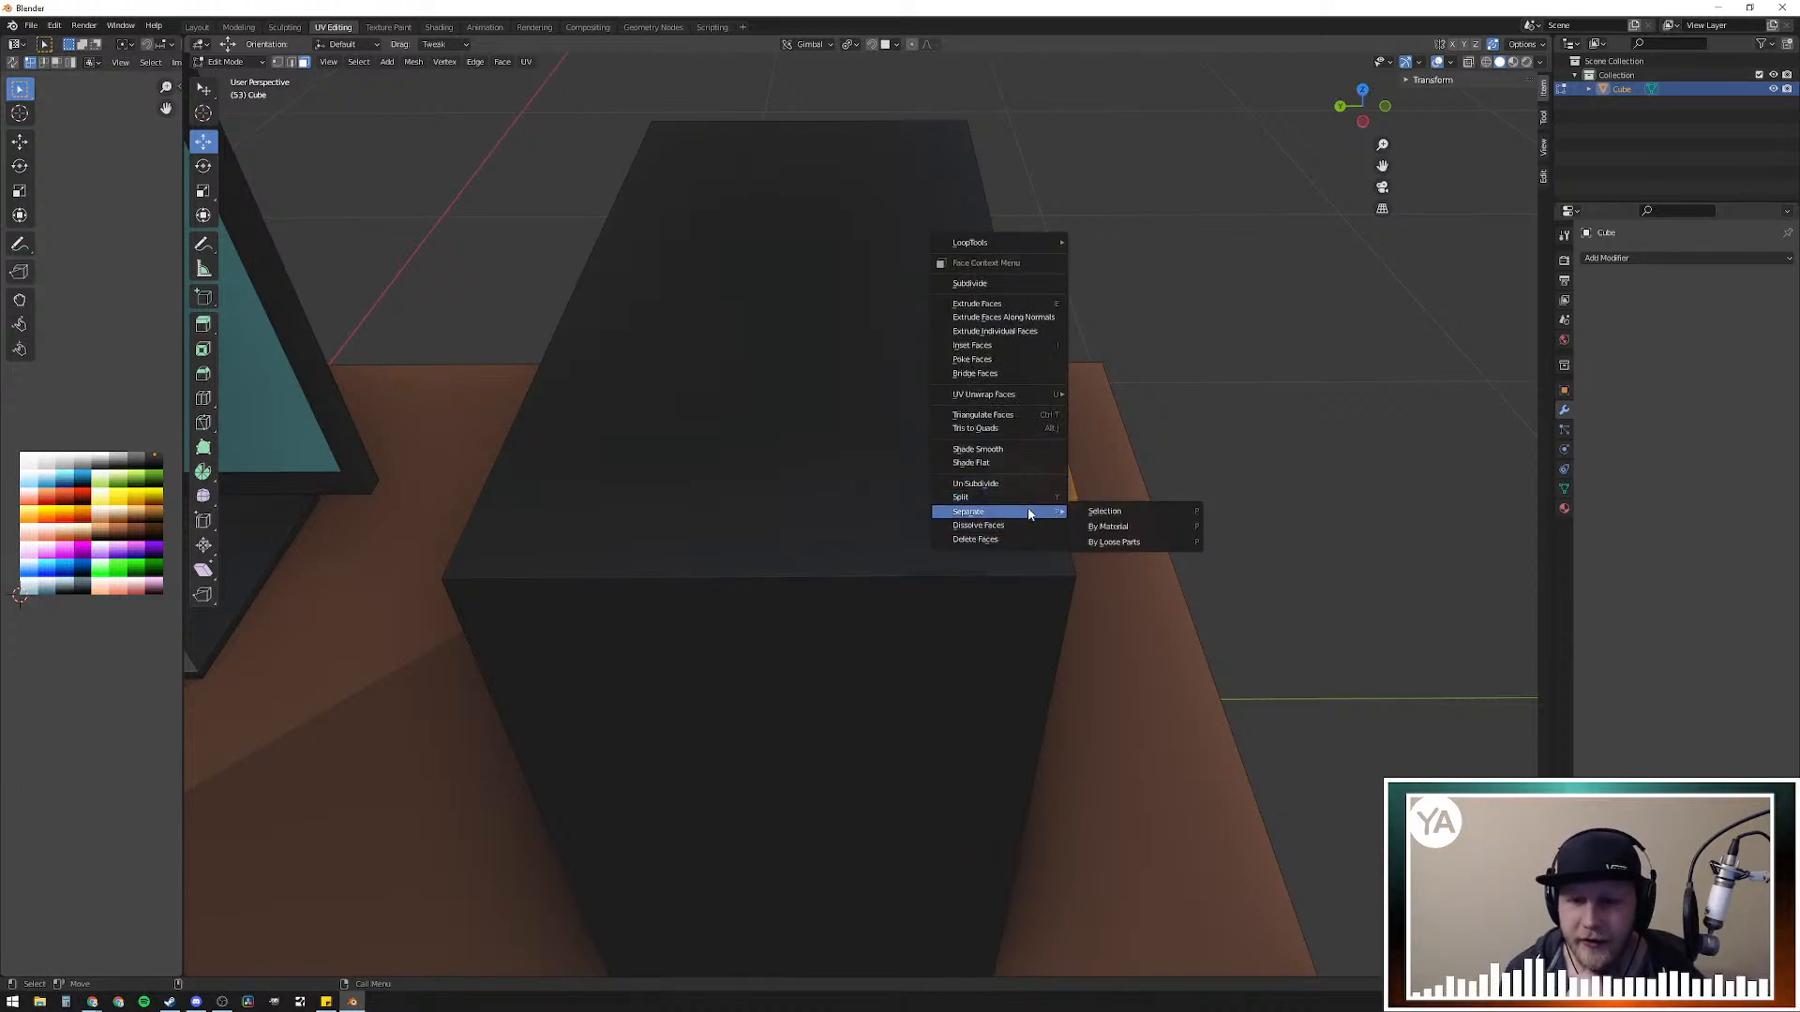
{"action": "left_click", "coordinate": [1112, 513]}
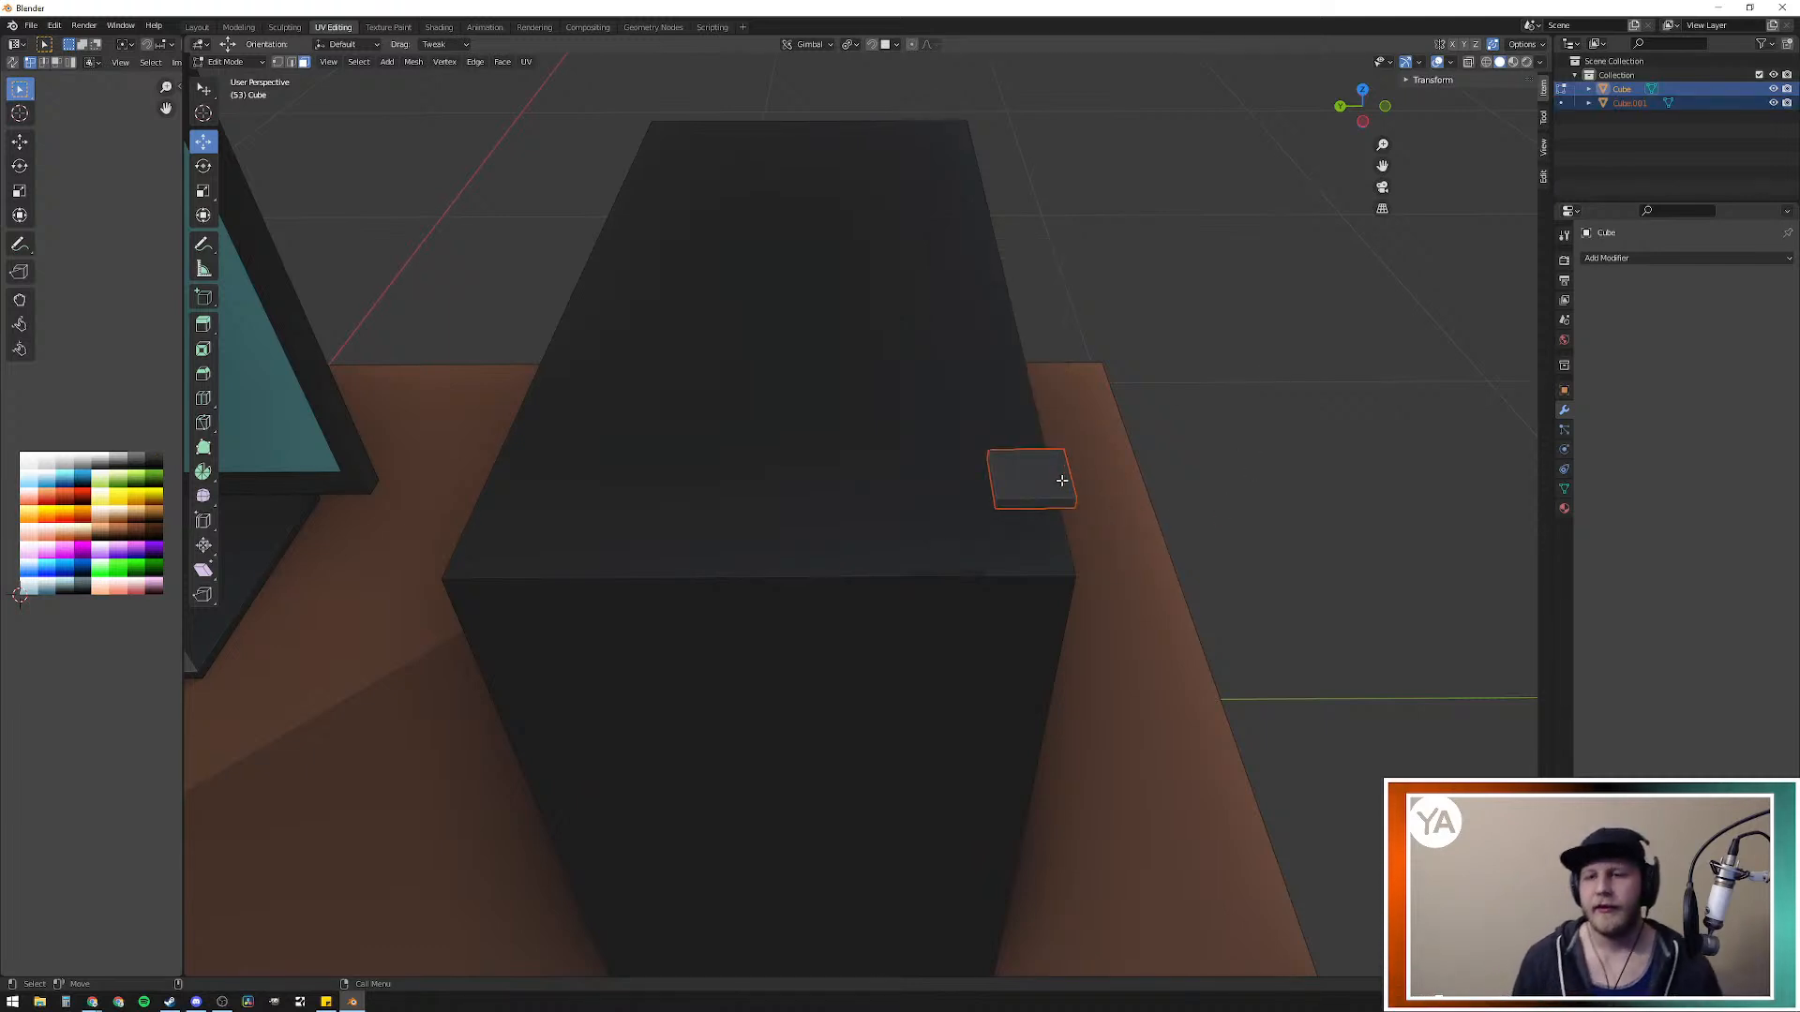
{"action": "key", "text": "Tab"}
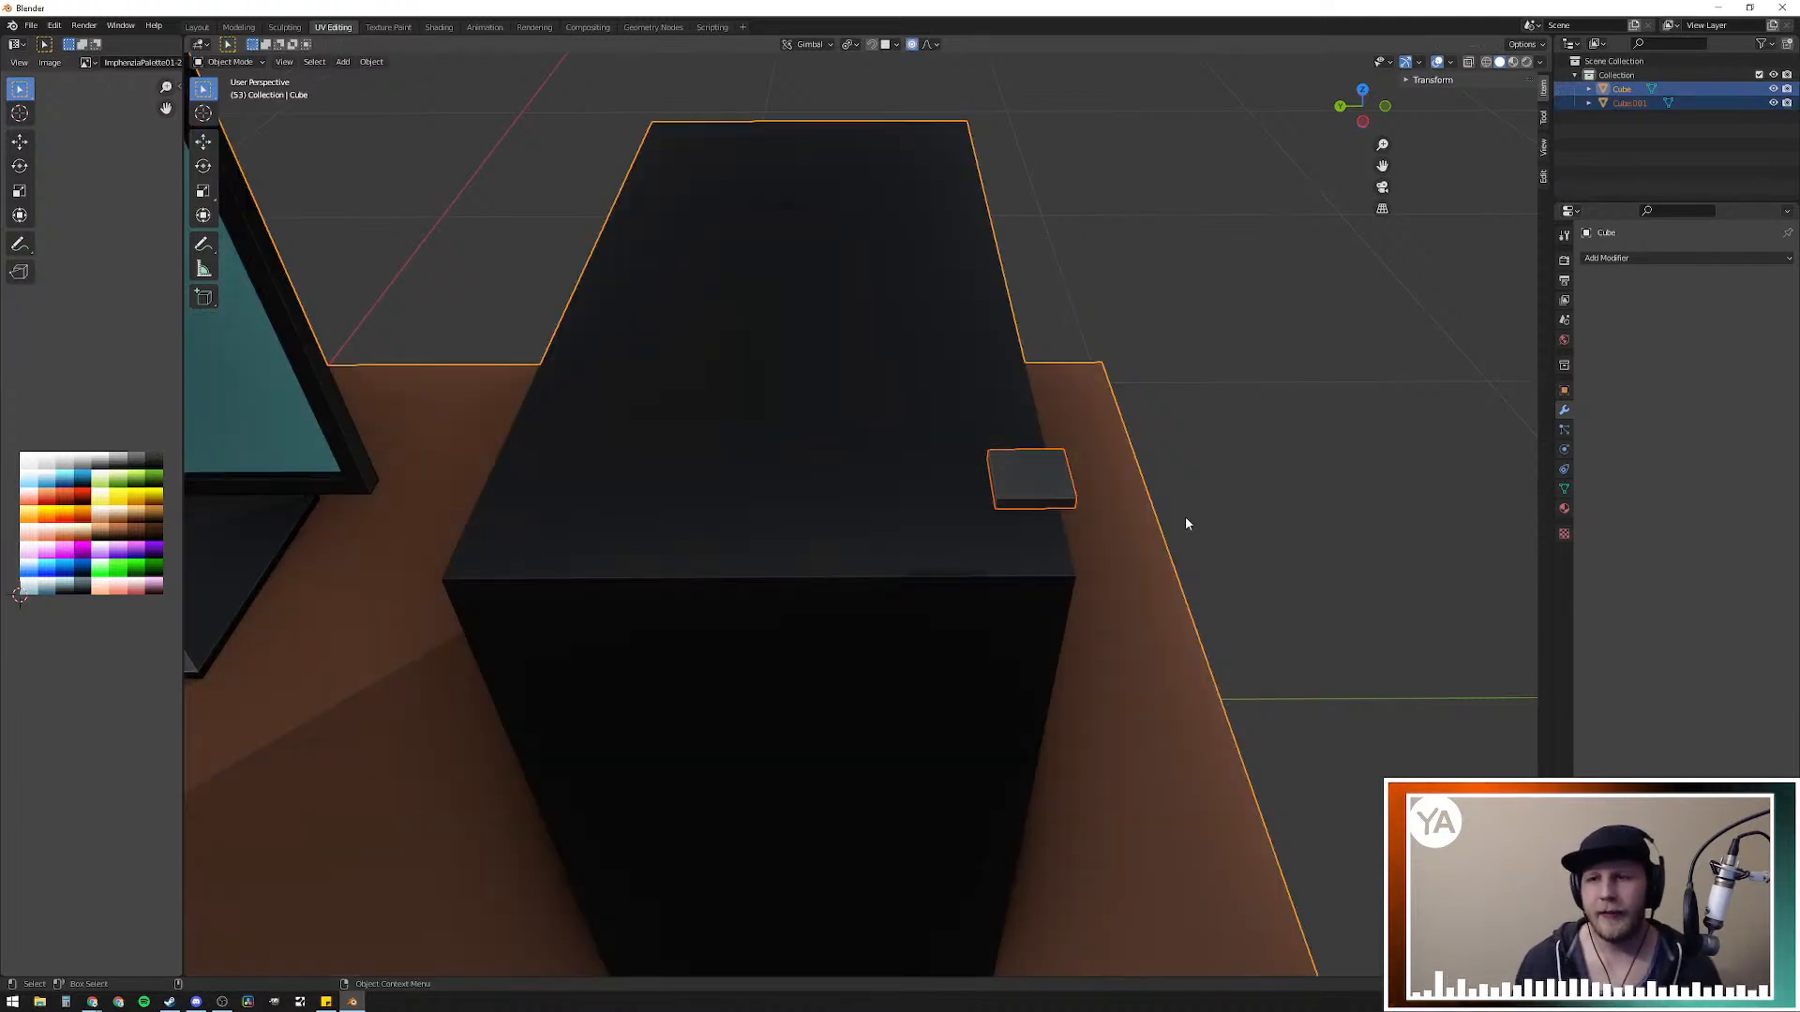
{"action": "left_click", "coordinate": [1030, 489]}
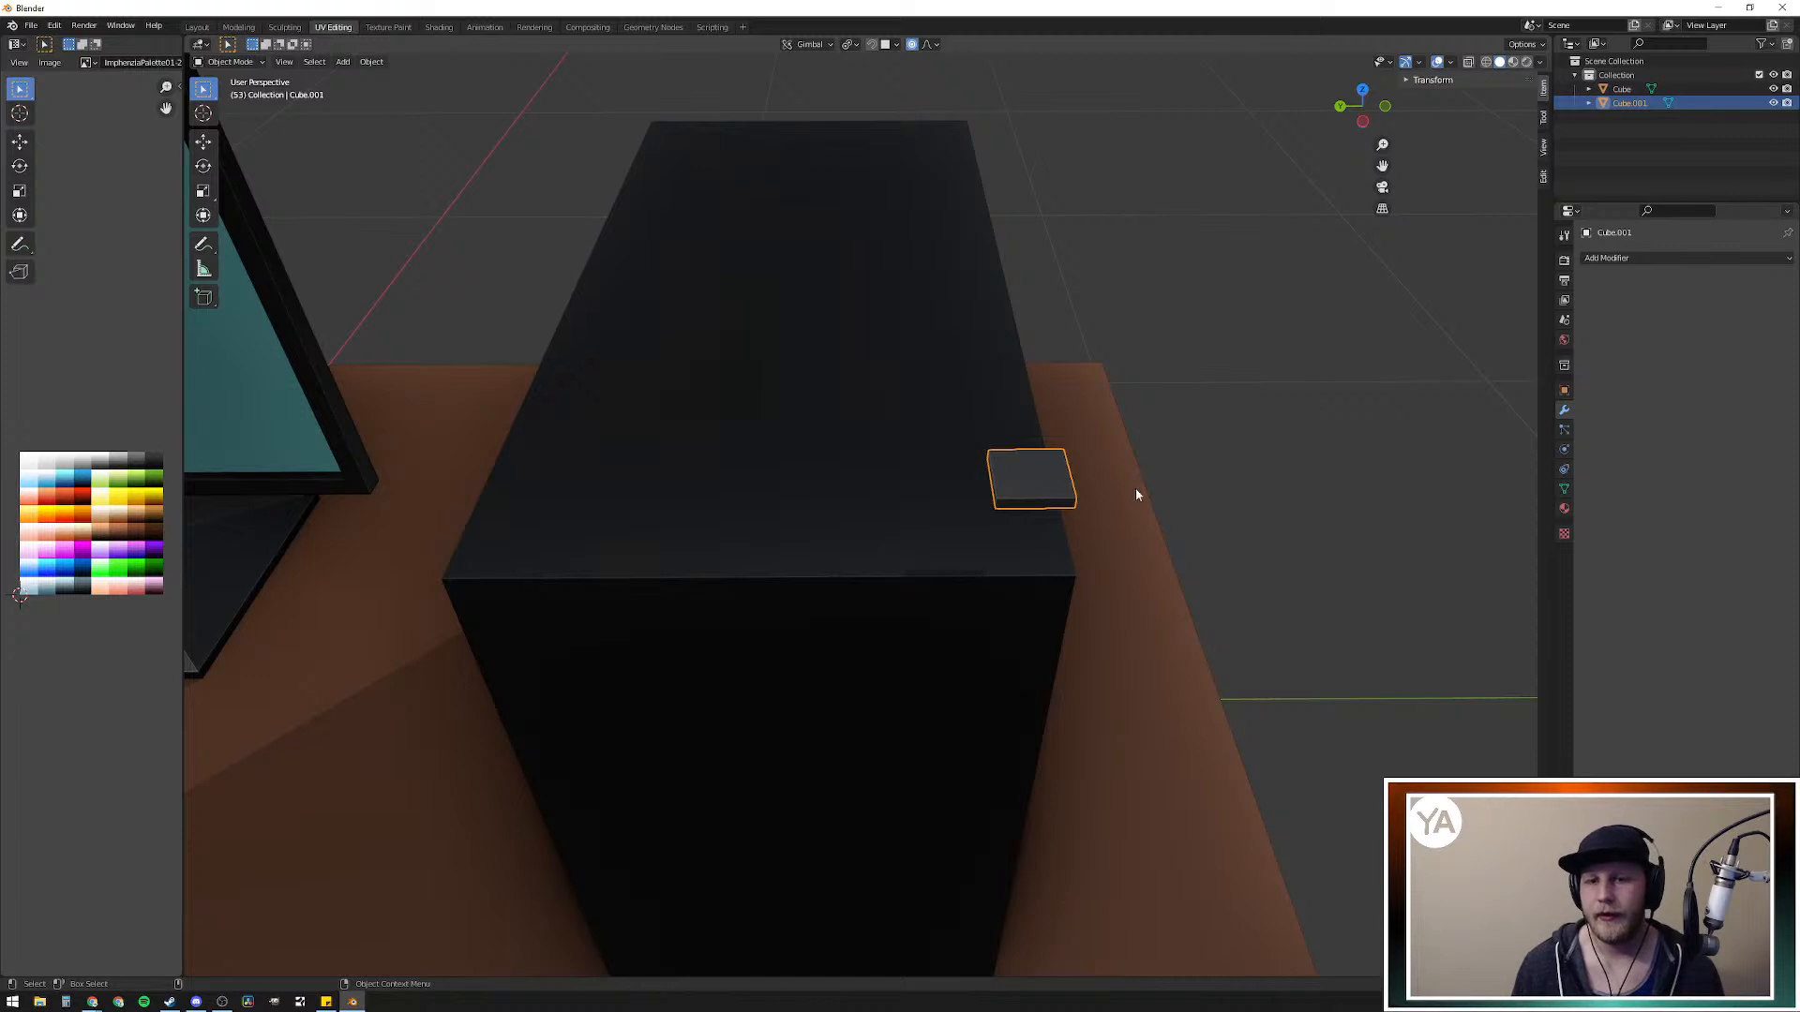
Step: Add a Subdivision modifier to the slab and set its viewport level to 1
{"action": "left_click", "coordinate": [1673, 262]}
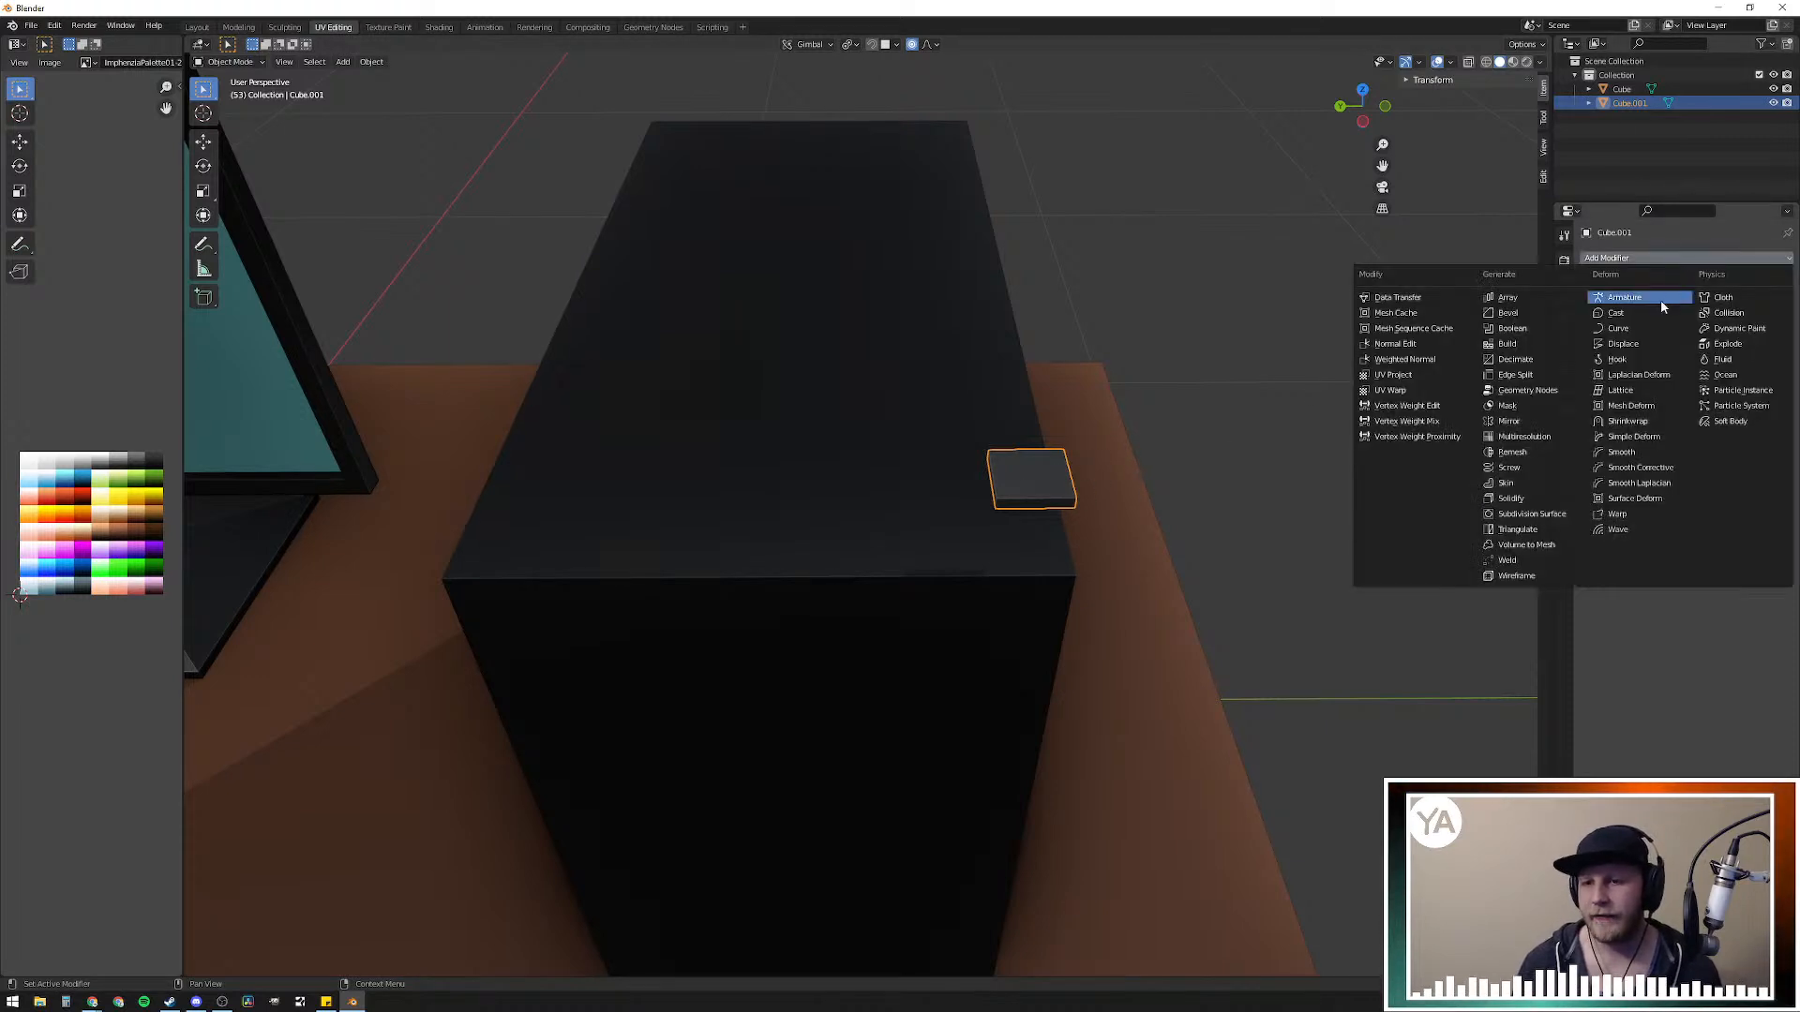
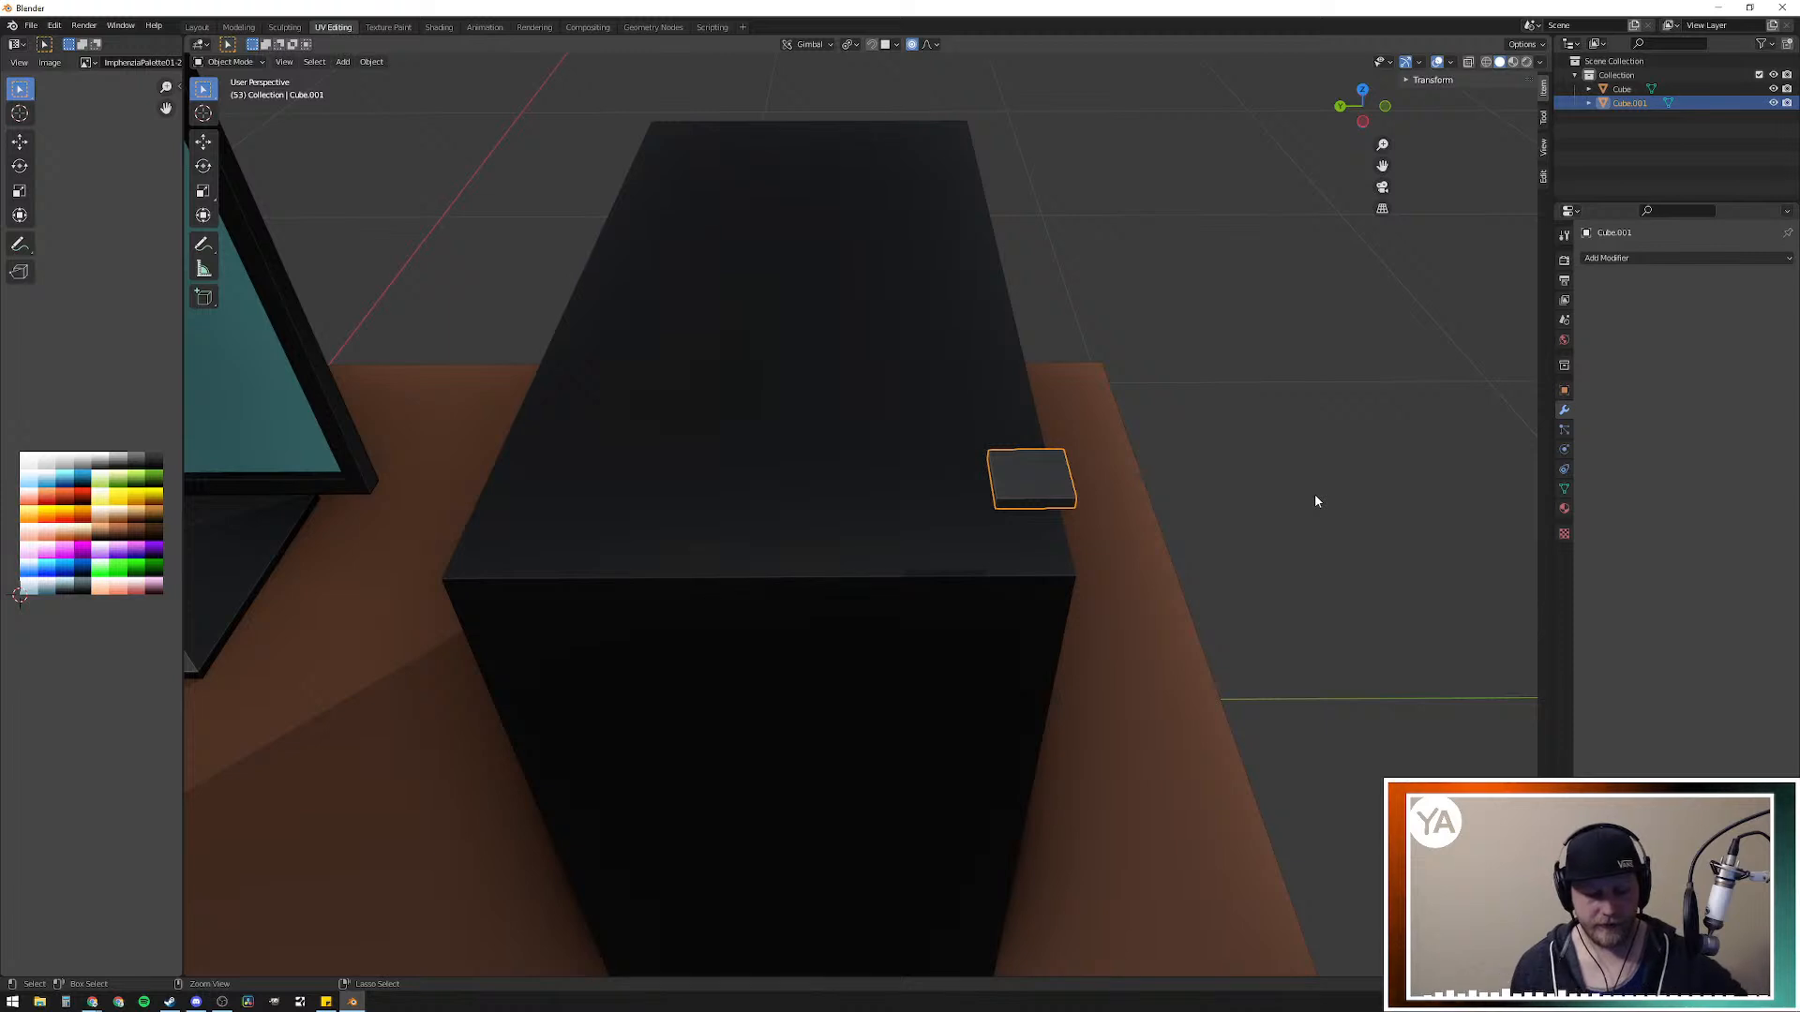
{"action": "key", "text": "ctrl+5"}
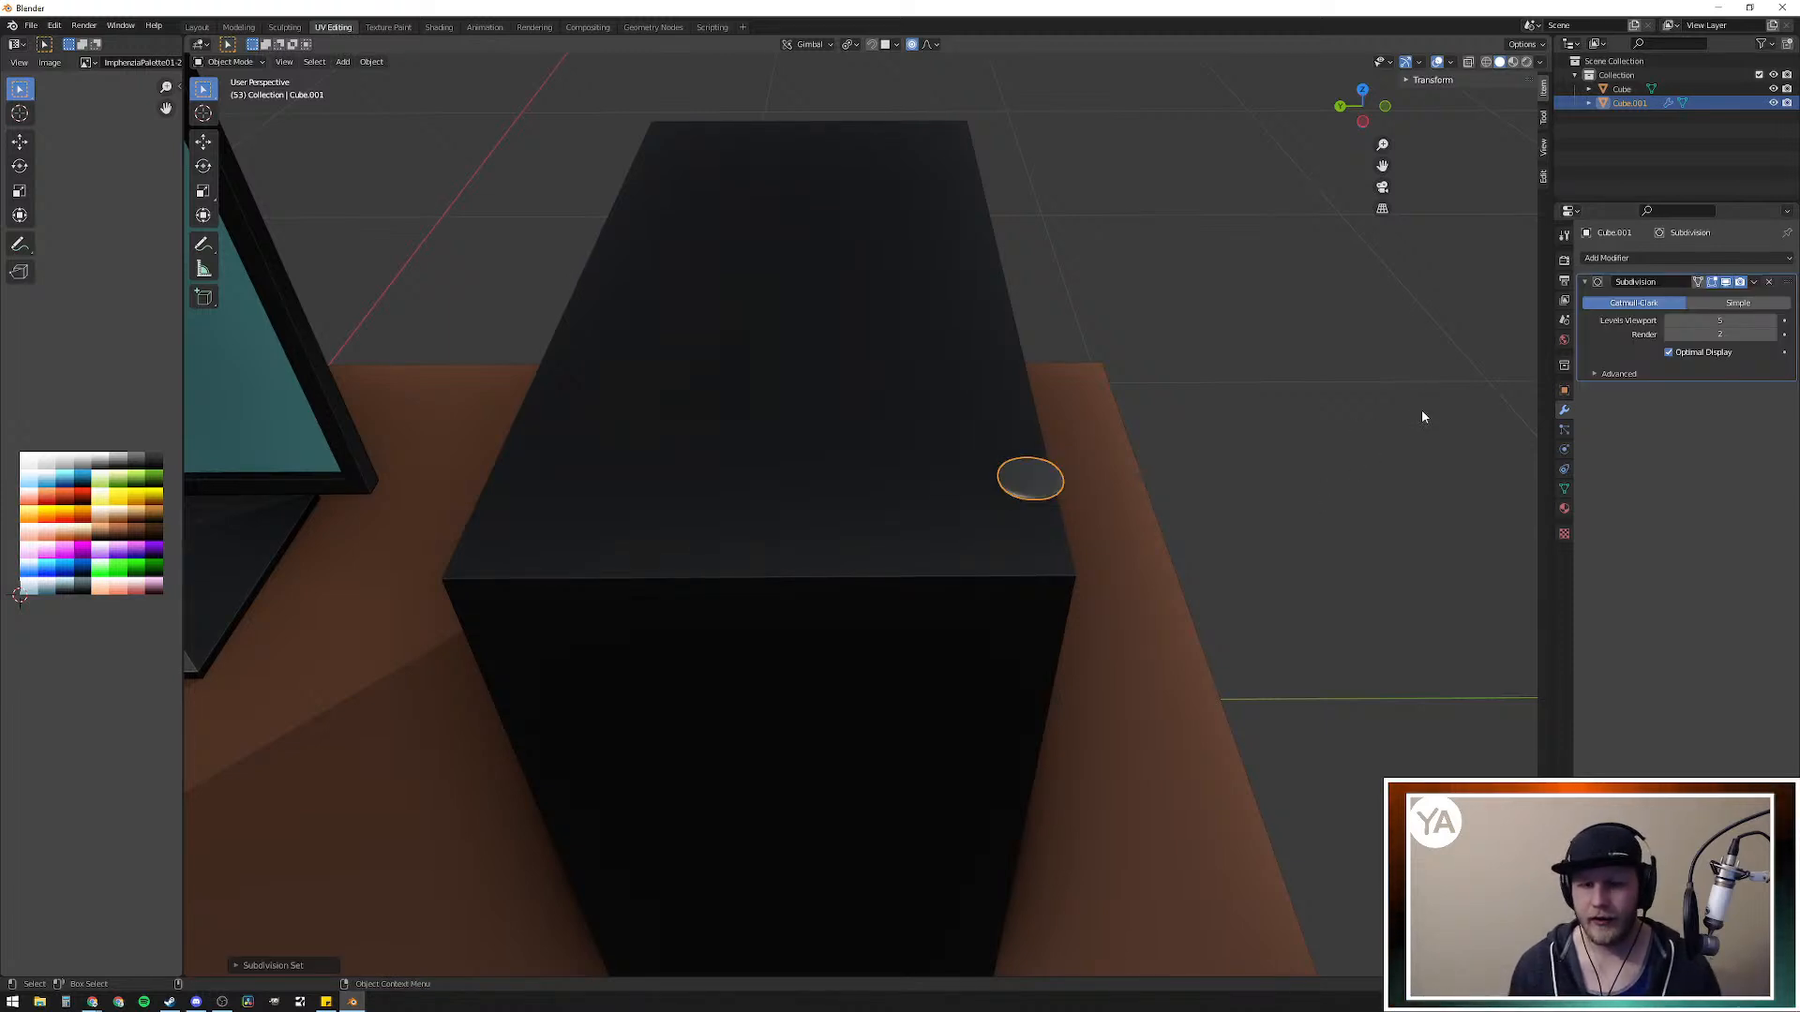
{"action": "left_click", "coordinate": [236, 965]}
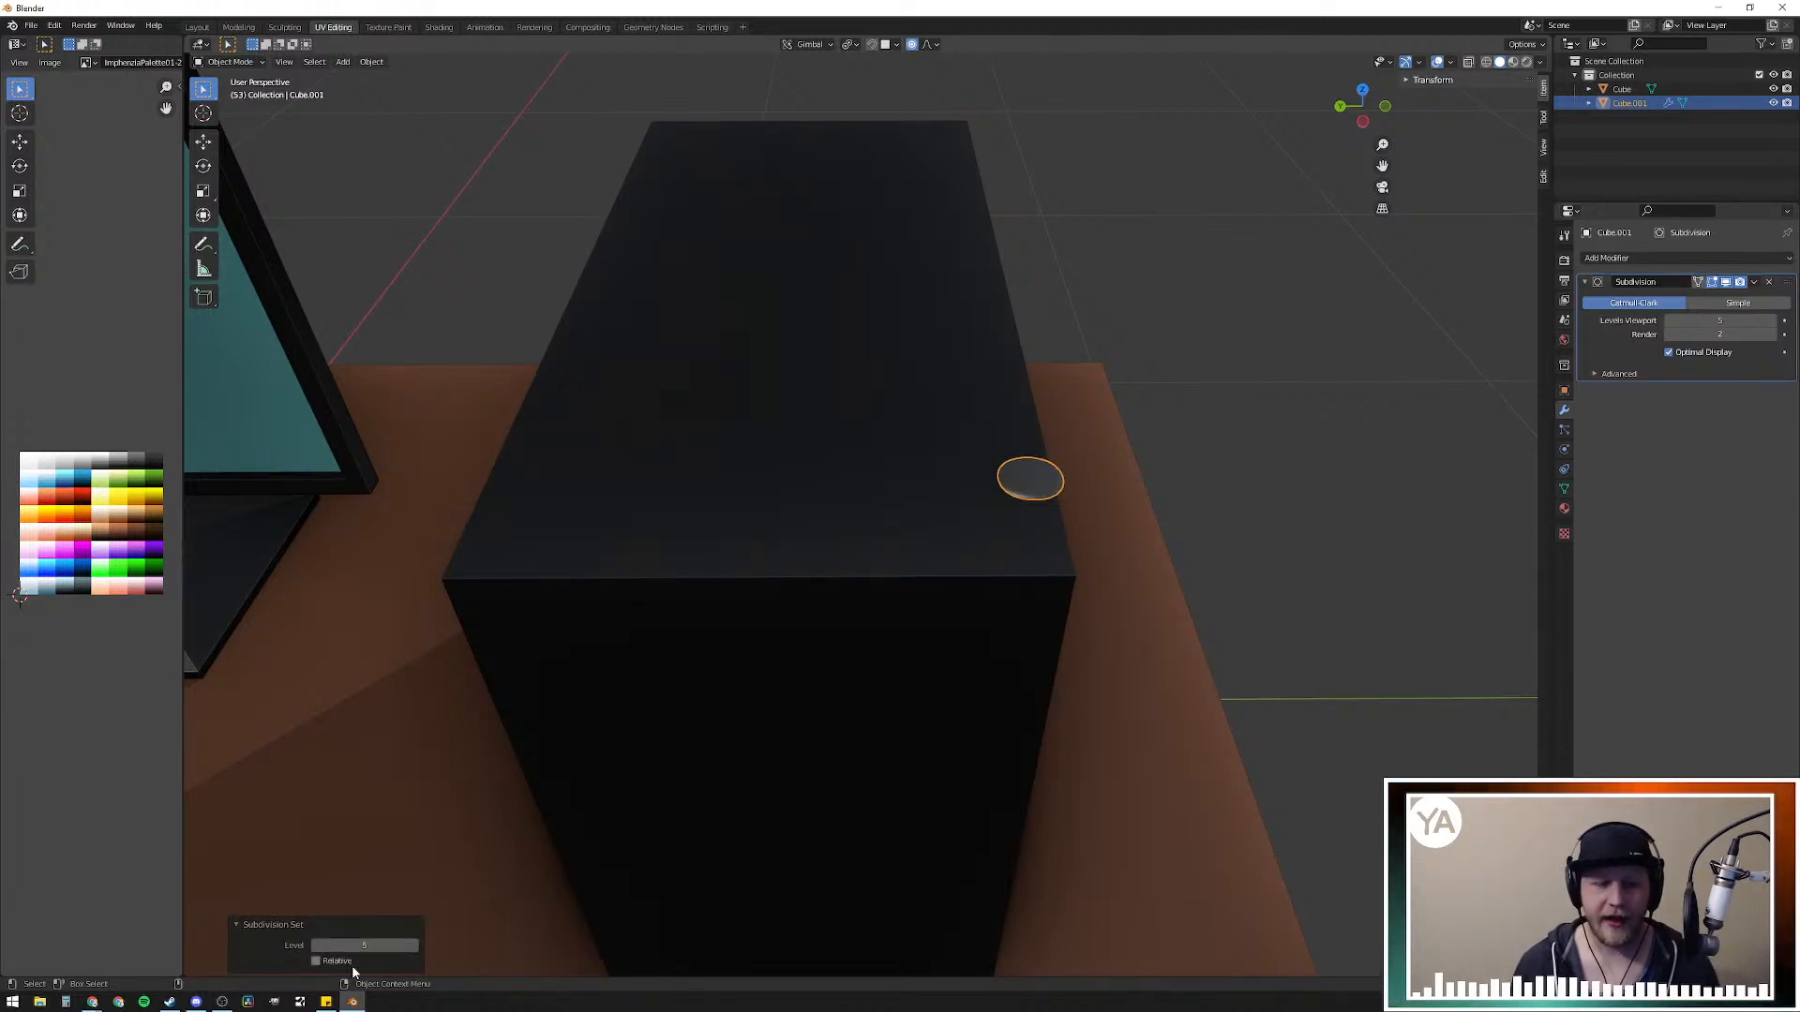
{"action": "left_click", "coordinate": [316, 945]}
{"action": "left_click", "coordinate": [316, 946]}
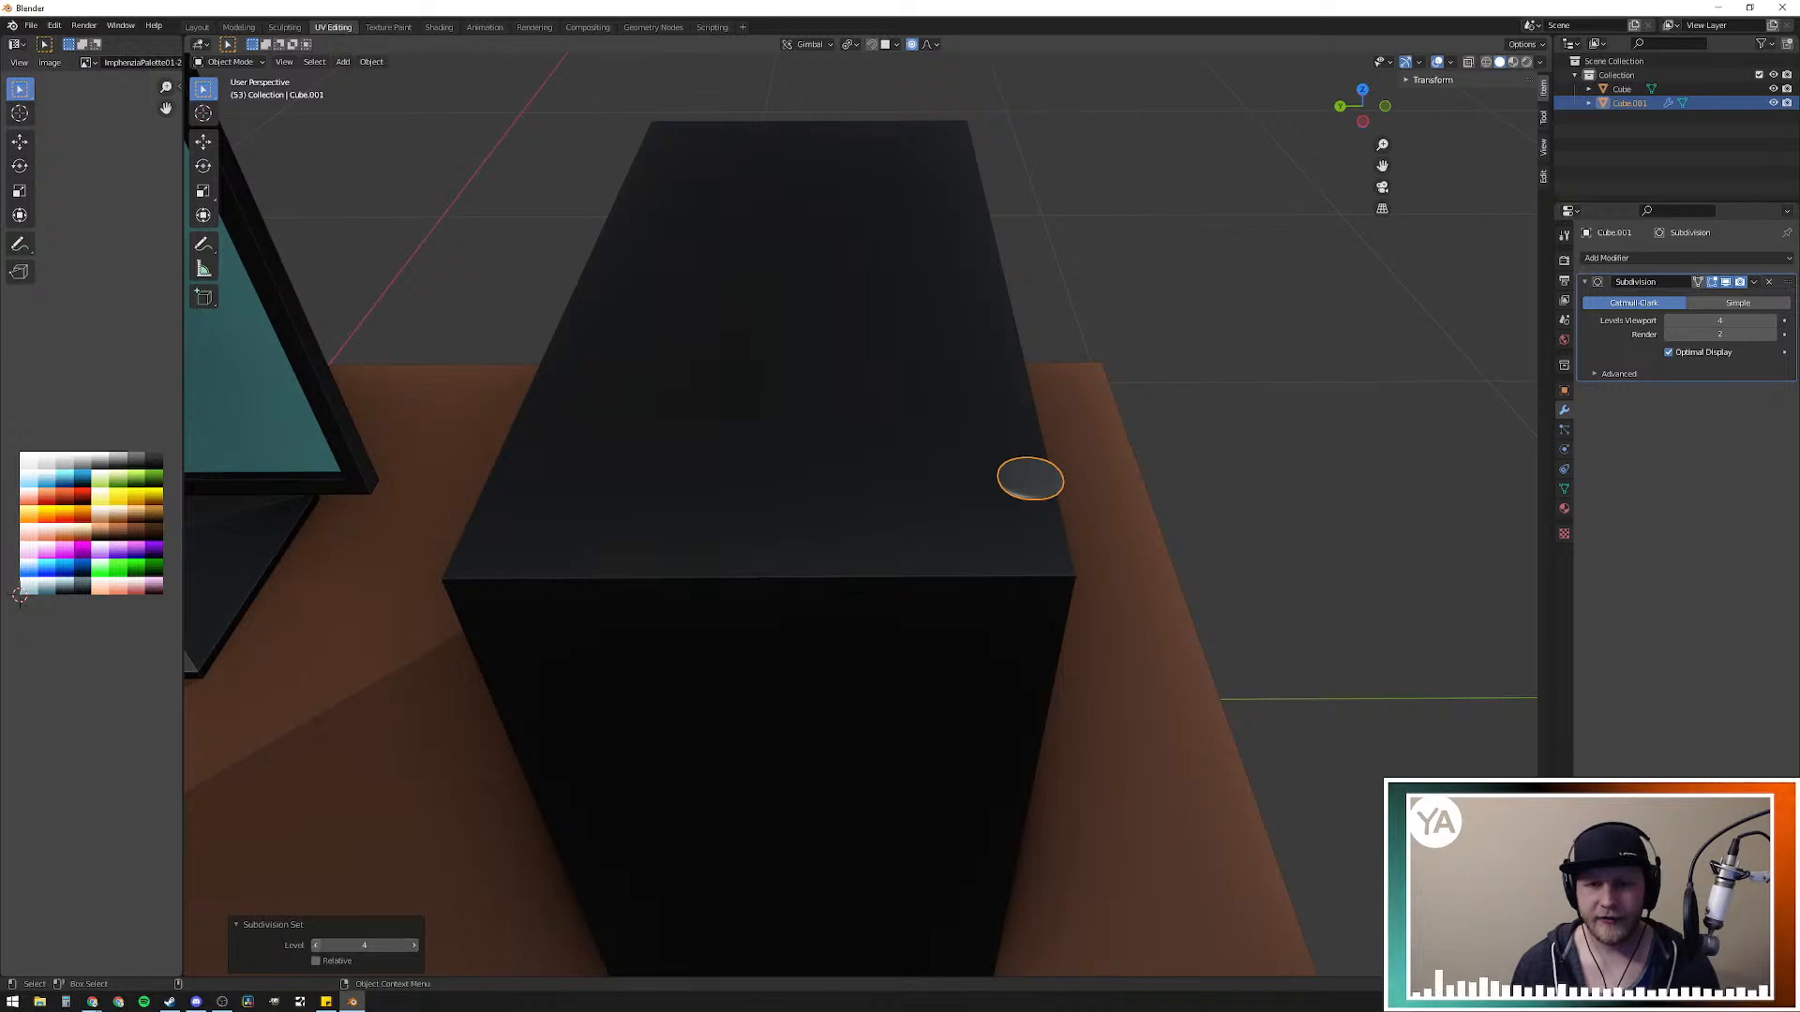
{"action": "left_click", "coordinate": [316, 946]}
{"action": "left_click", "coordinate": [316, 946]}
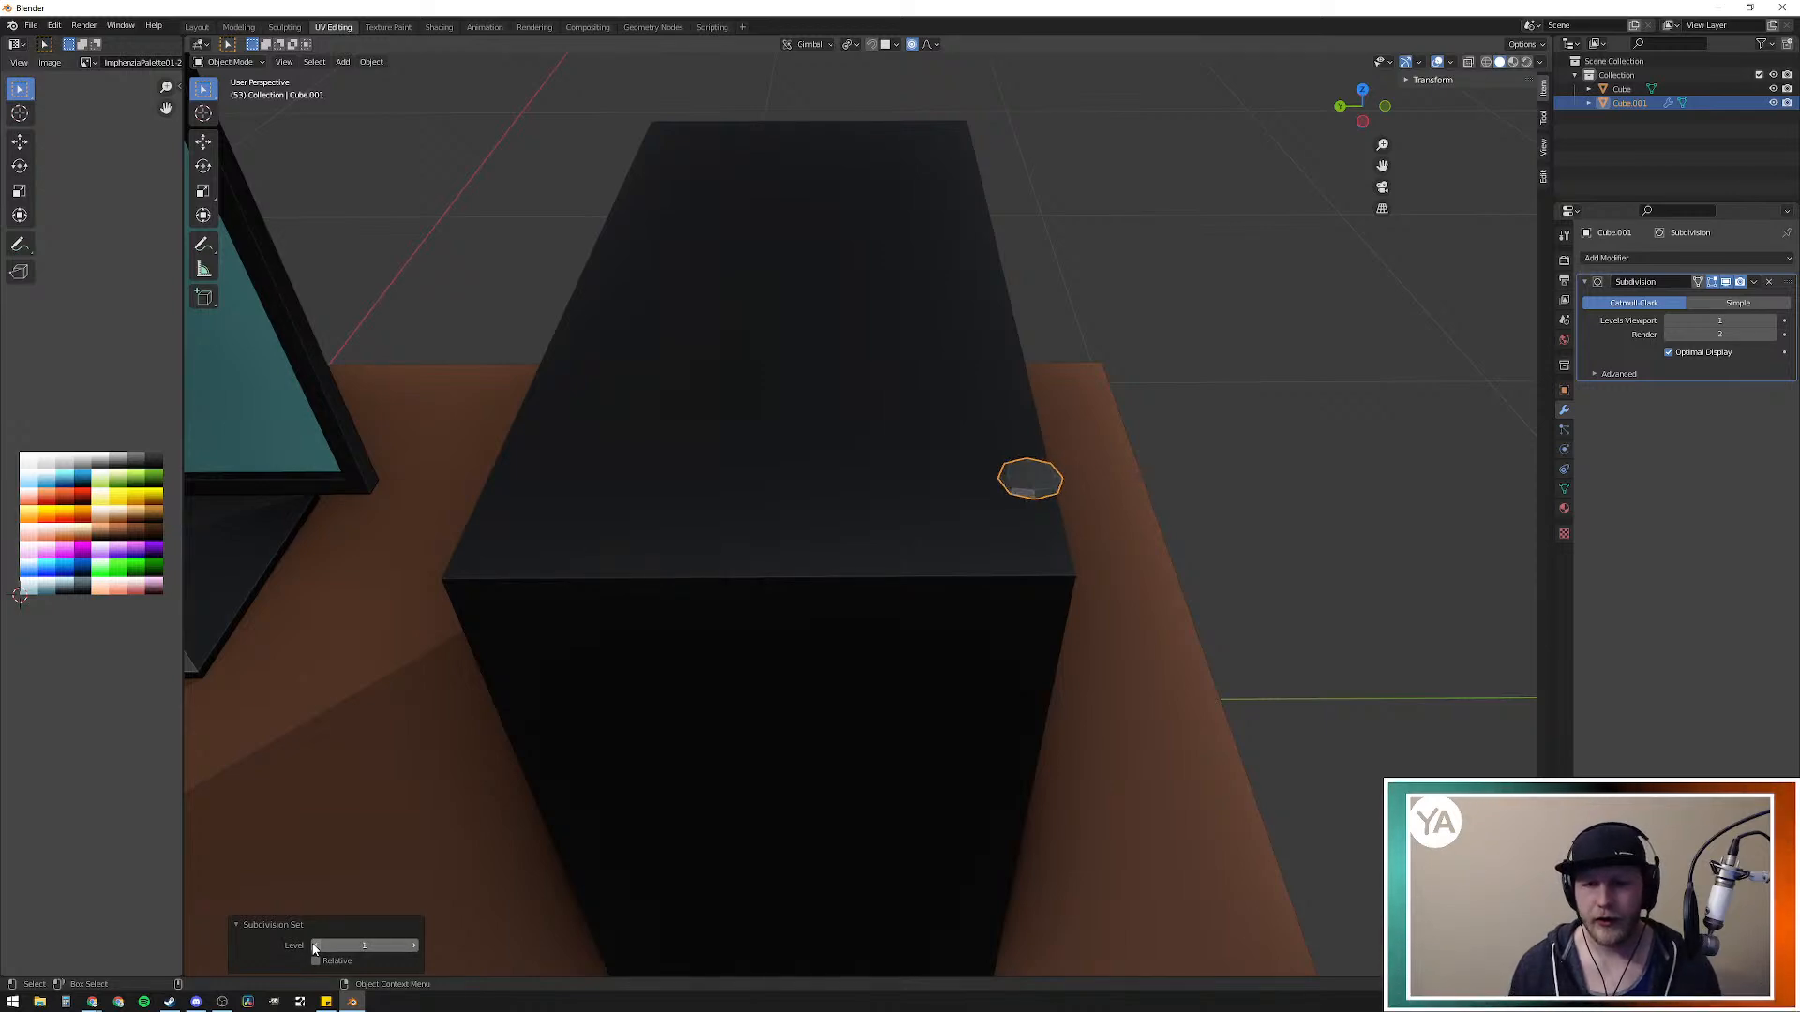
Step: Check the rounded button's shape from several angles and apply its Subdivision modifier
{"action": "middle_click_drag", "start_coordinate": [1033, 563], "coordinate": [1014, 634]}
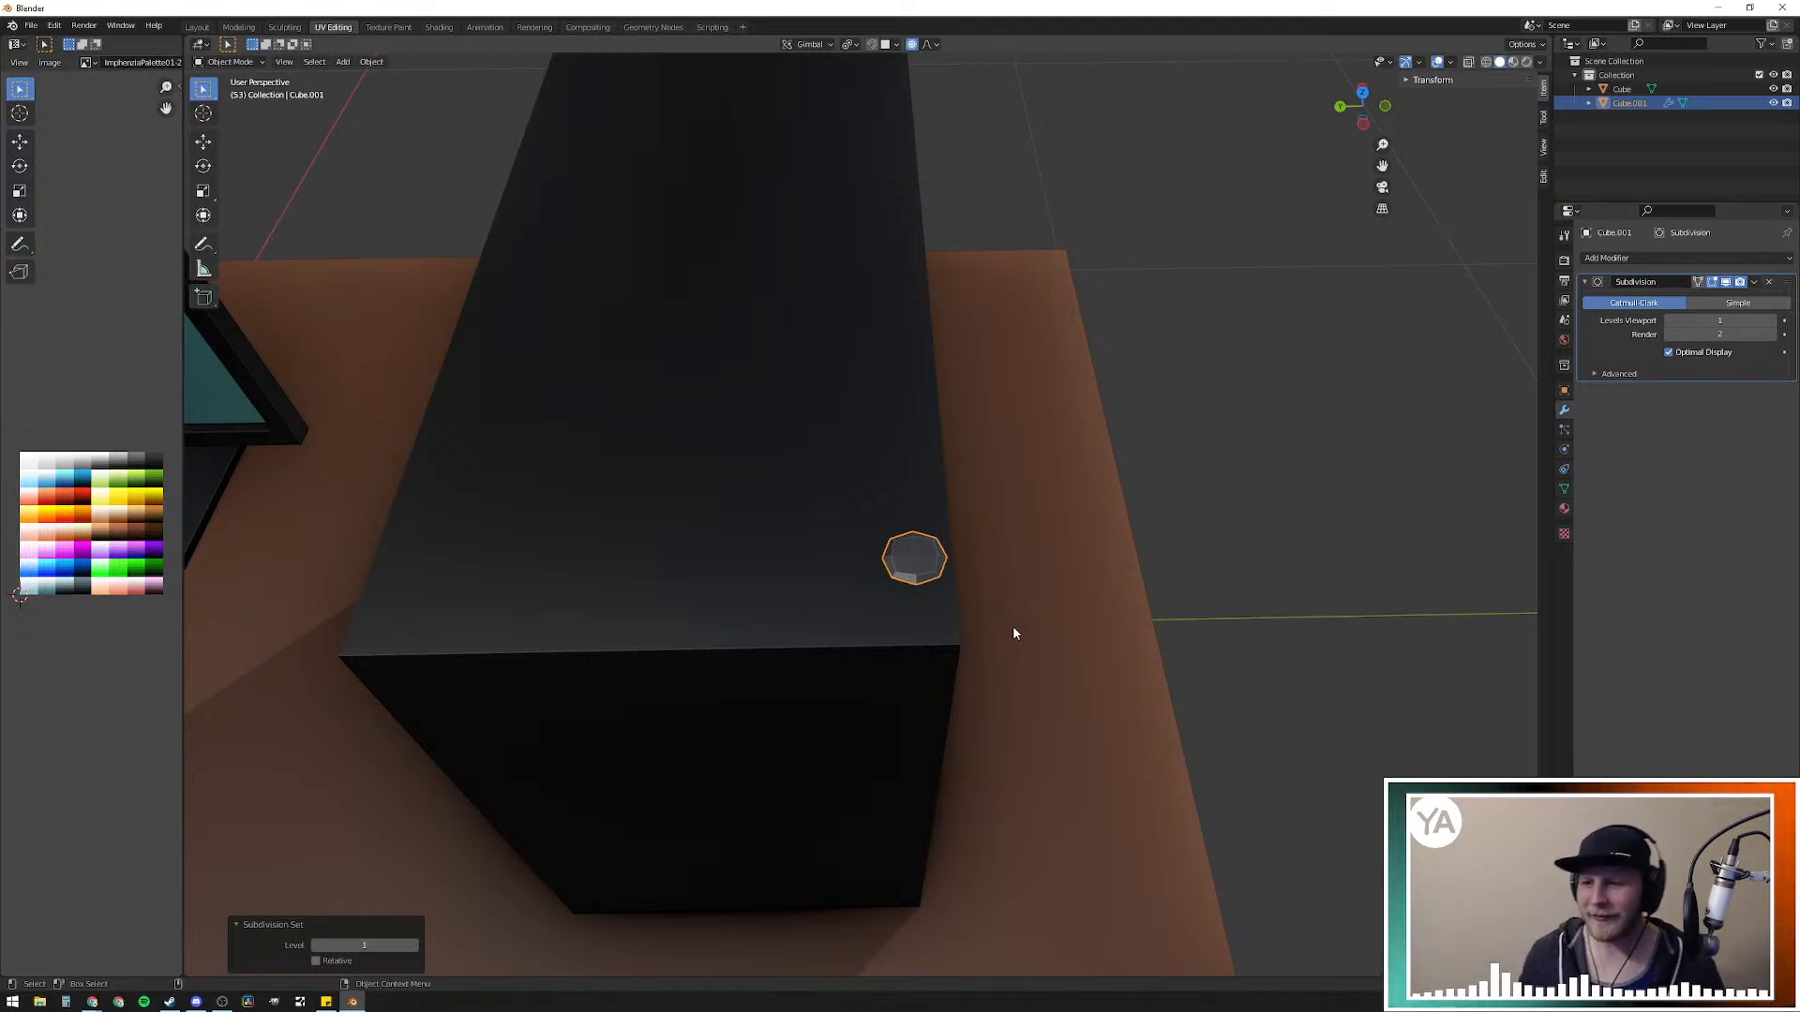
{"action": "middle_click_drag", "start_coordinate": [1037, 574], "coordinate": [1048, 458]}
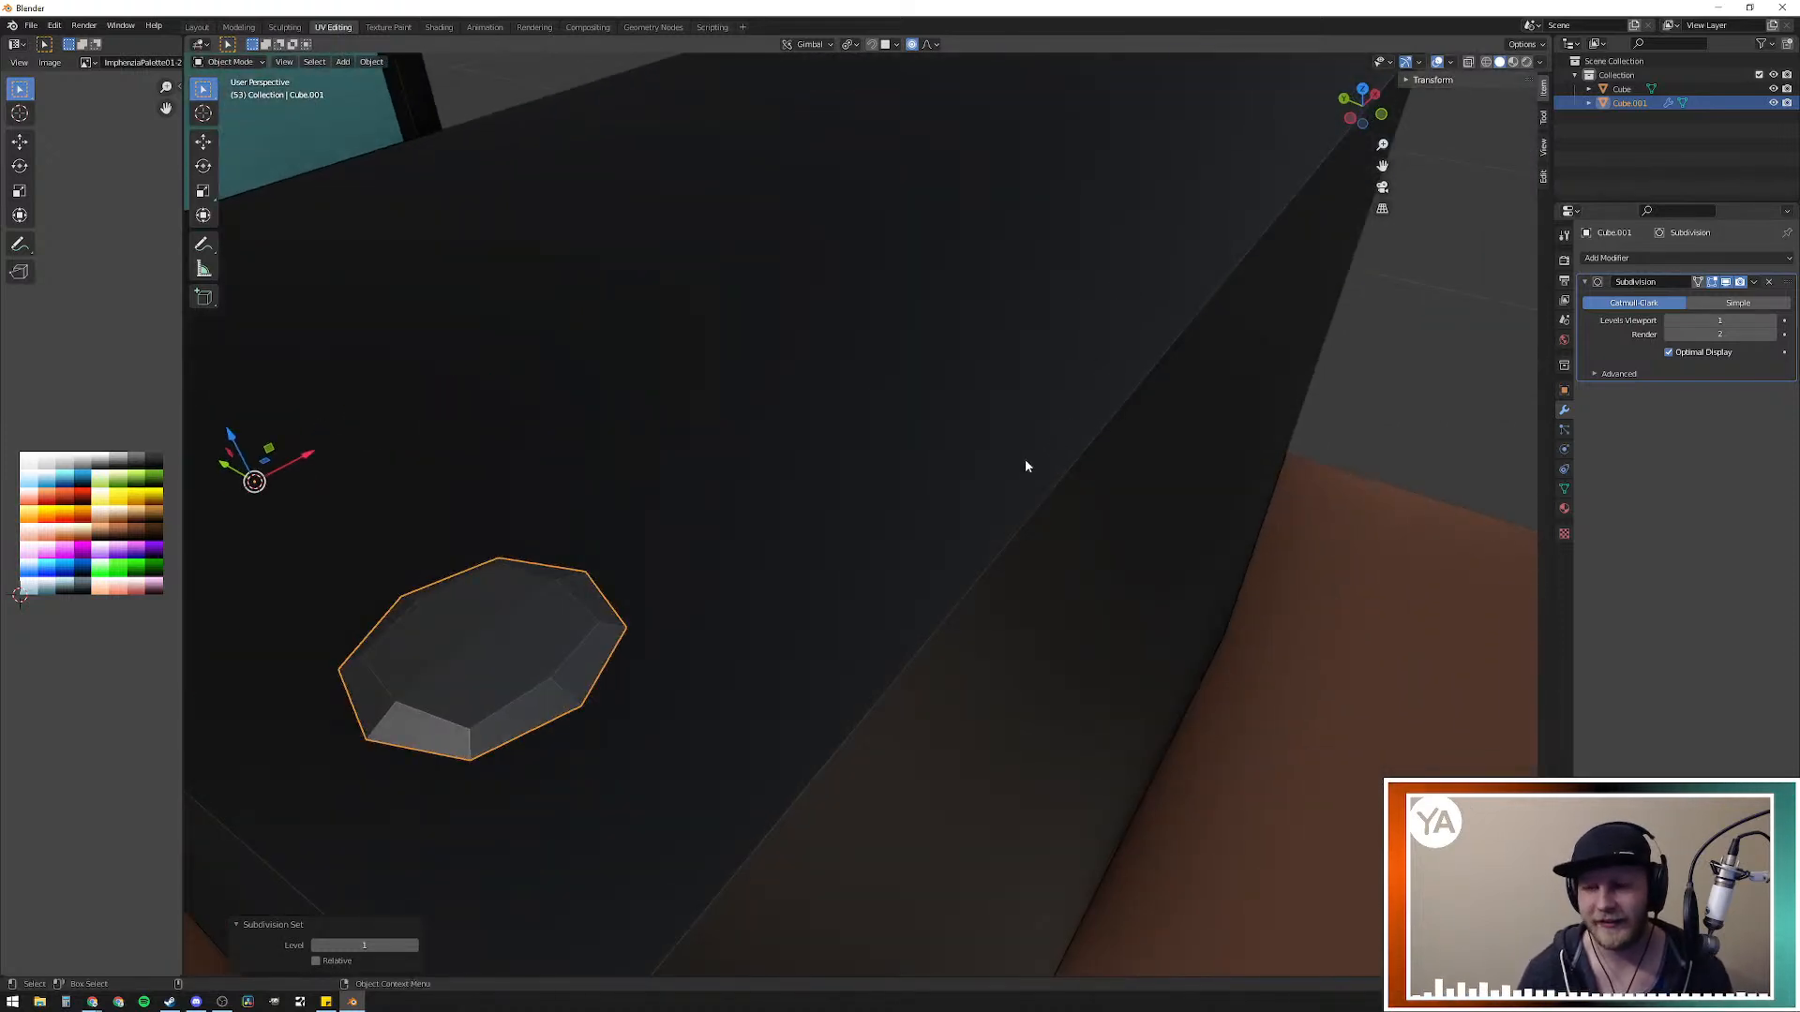
{"action": "middle_click_drag", "start_coordinate": [876, 651], "coordinate": [924, 470]}
{"action": "key", "text": "Tab"}
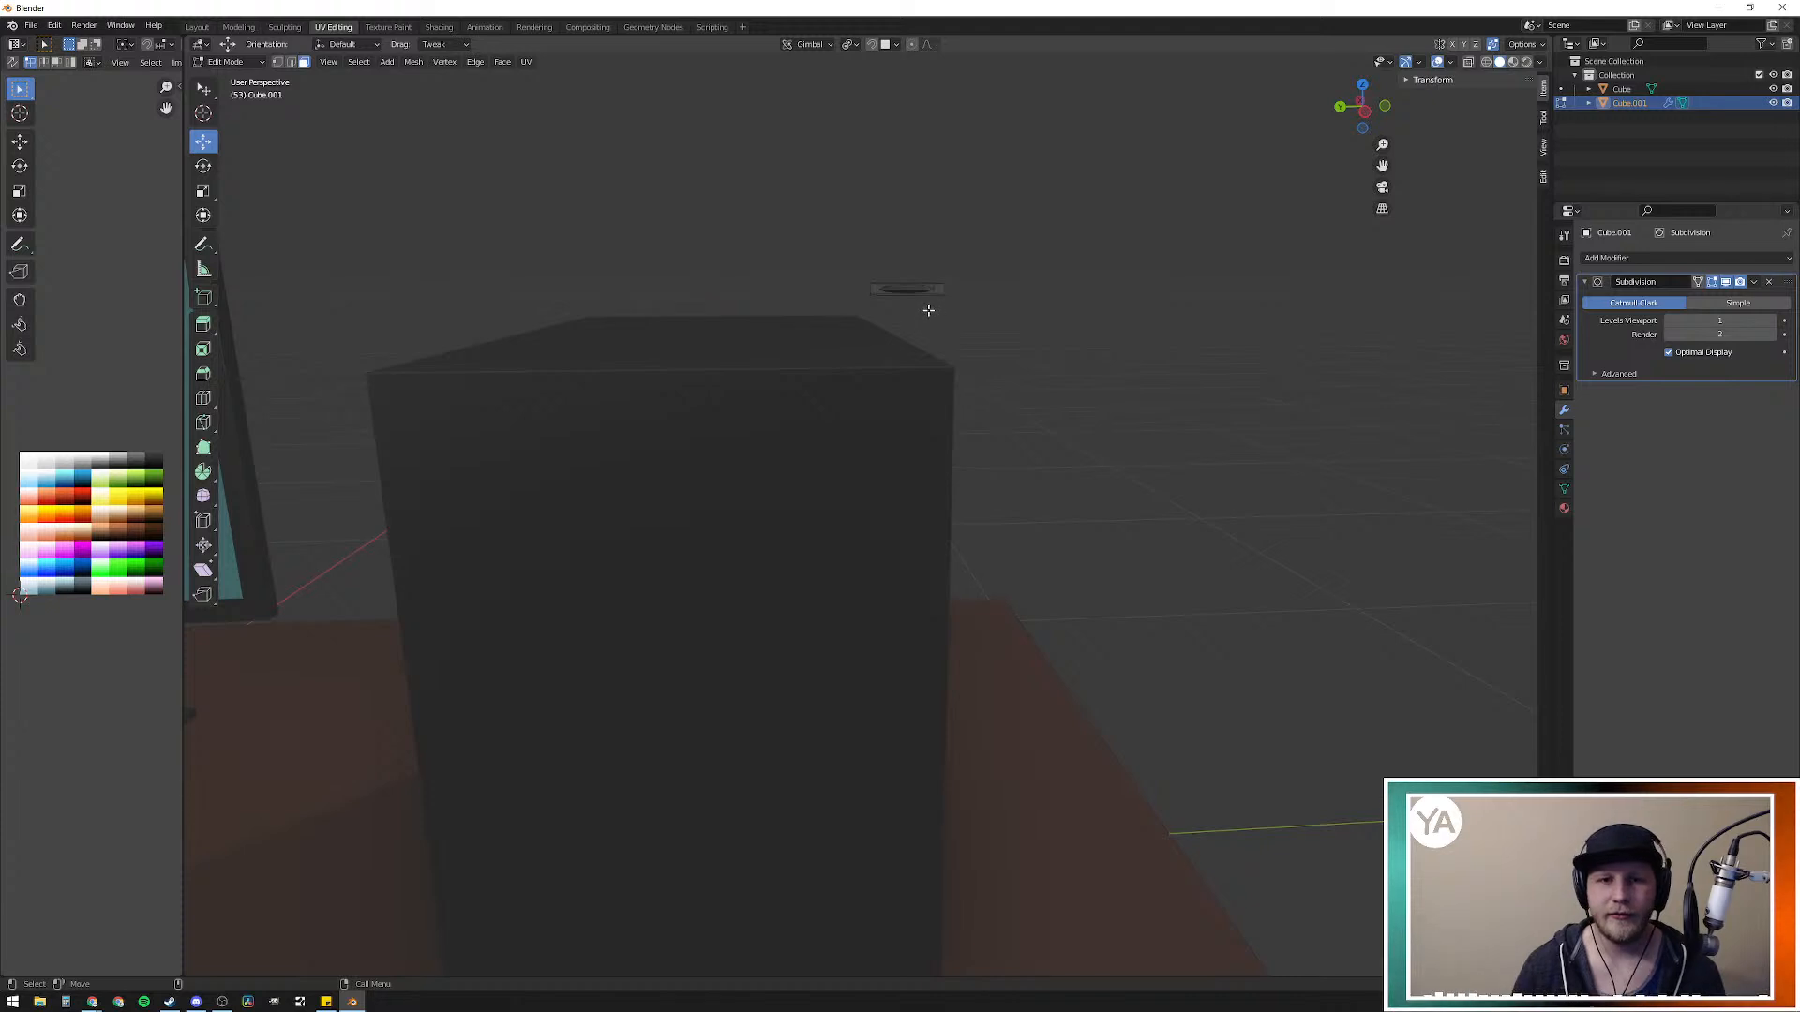
{"action": "middle_click_drag", "start_coordinate": [945, 321], "coordinate": [944, 374]}
{"action": "key", "text": "Tab"}
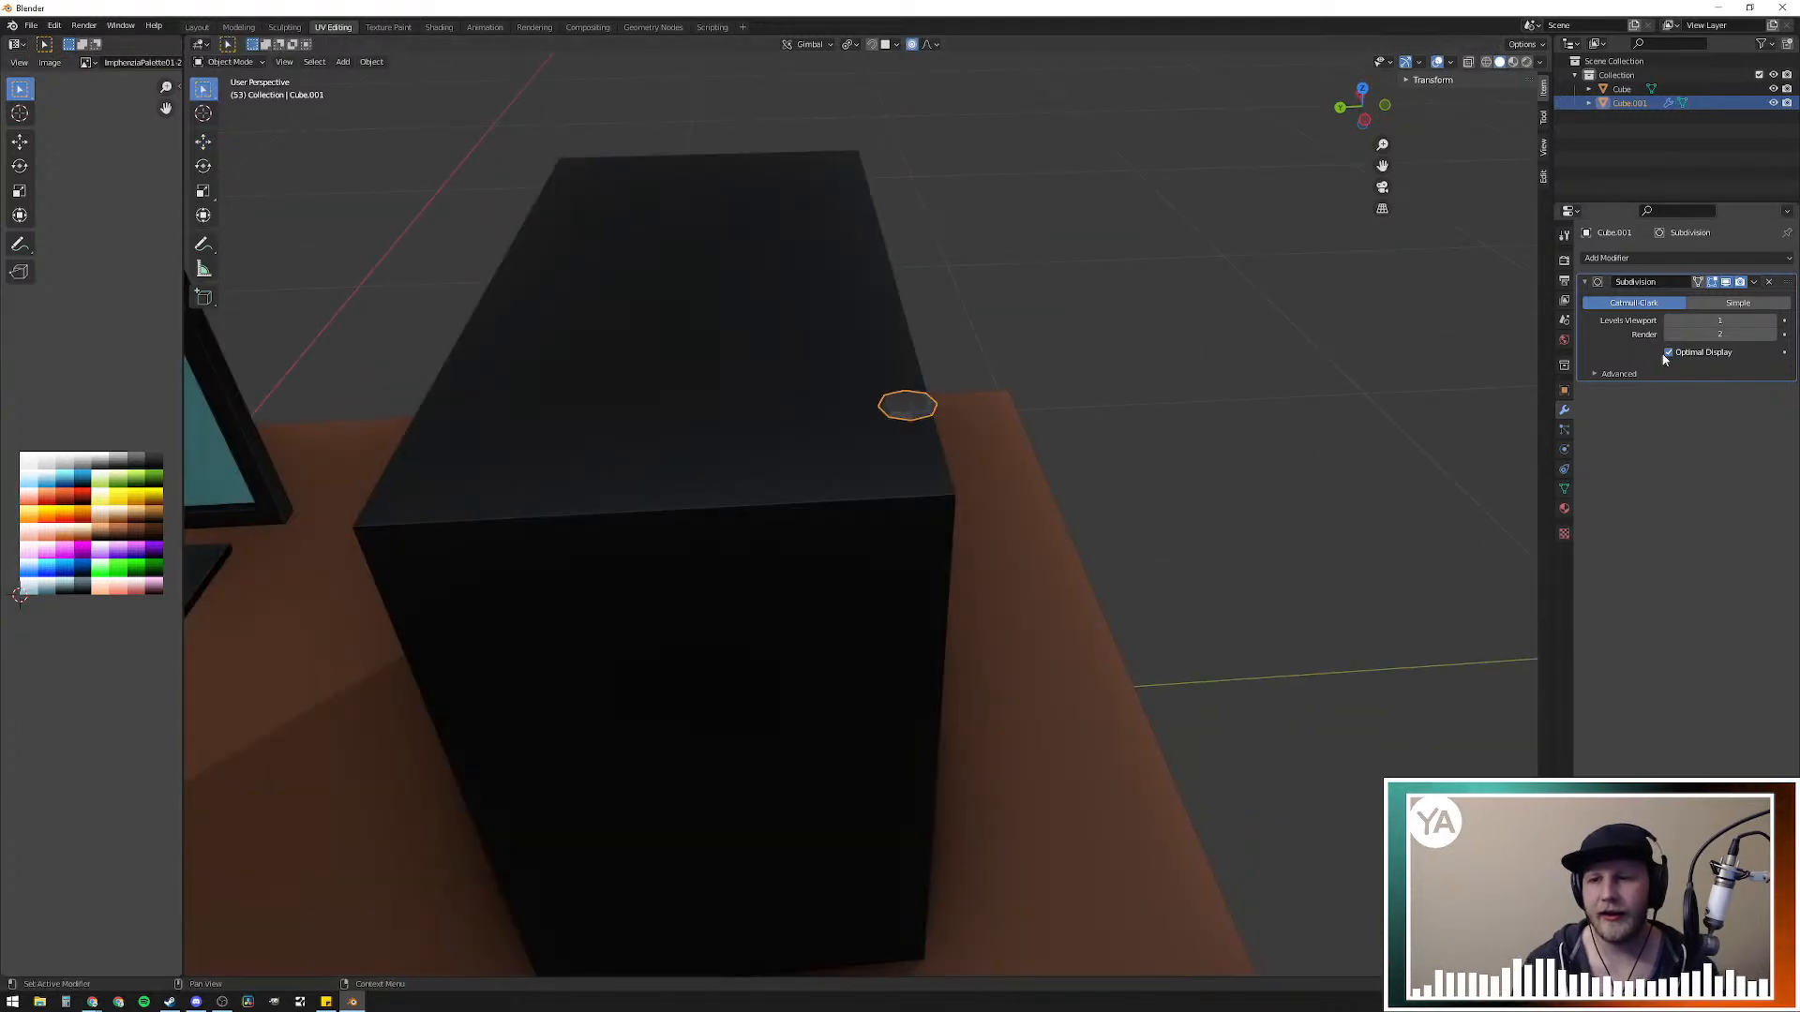
{"action": "key", "text": "ctrl+a"}
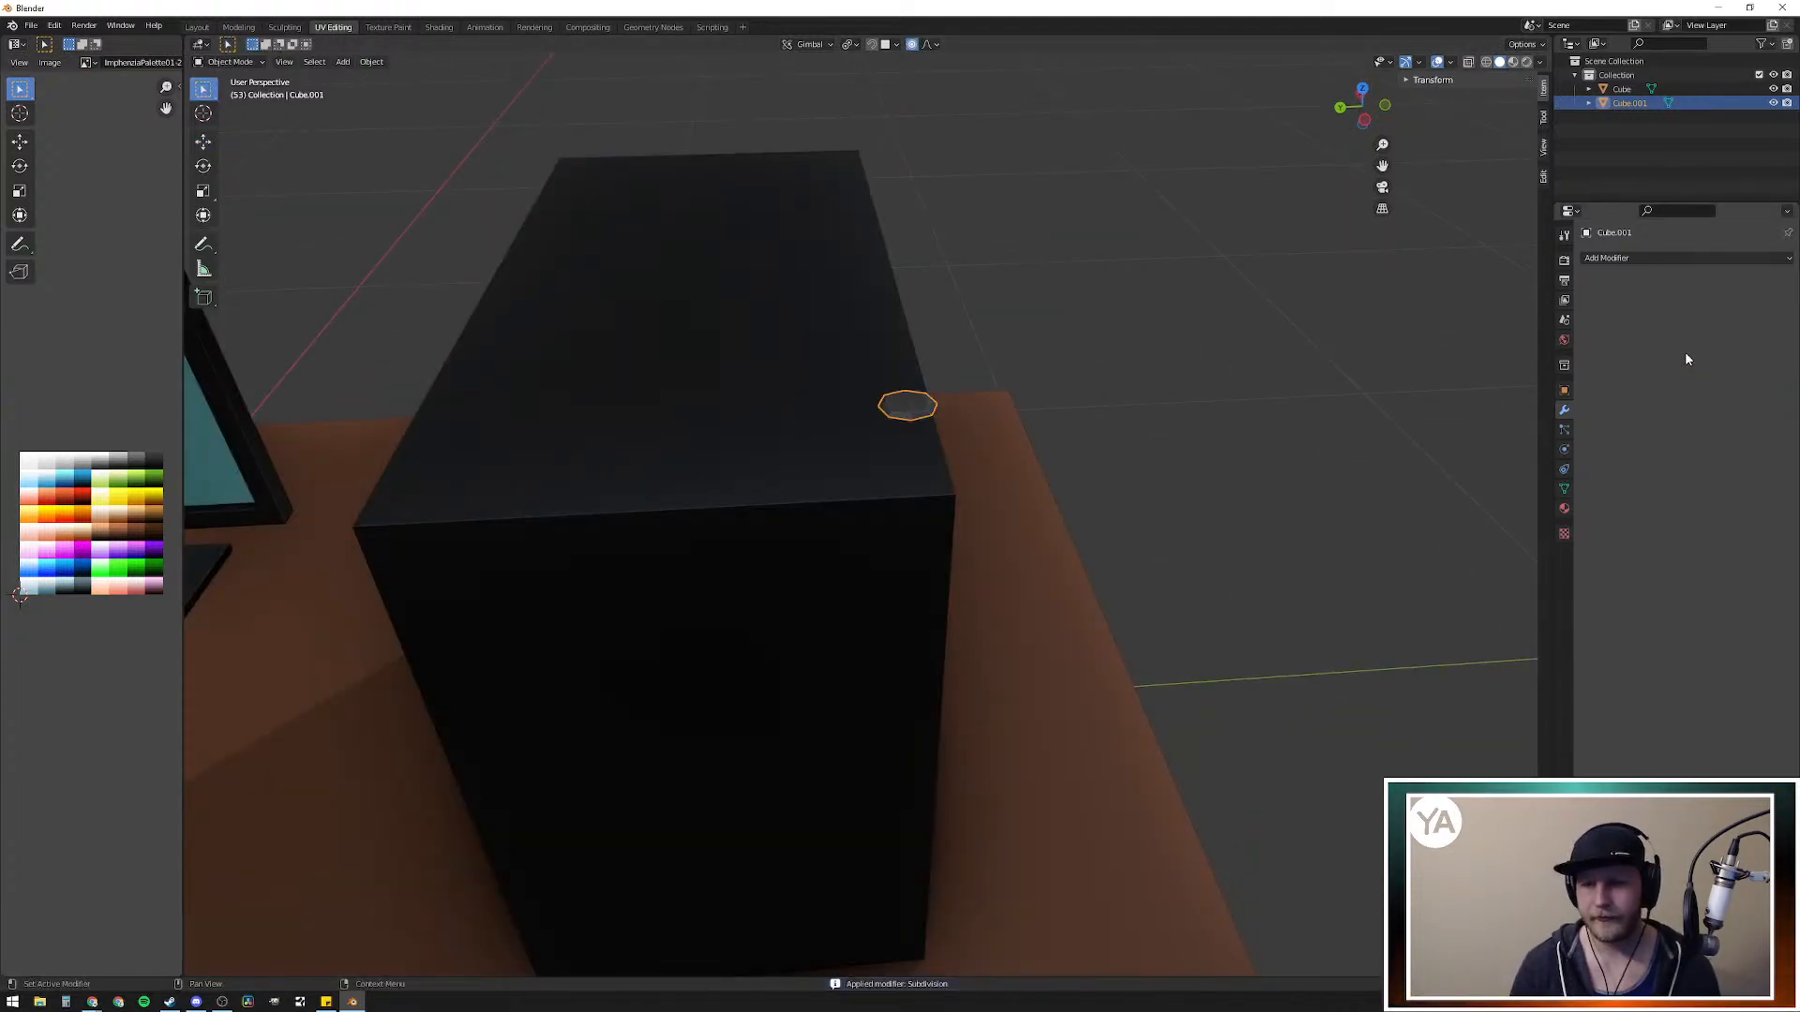
Step: Select the button's entire linked mesh in Edit Mode and lower it along Z toward the PC case's top
{"action": "middle_click_drag", "start_coordinate": [1015, 410], "coordinate": [994, 407]}
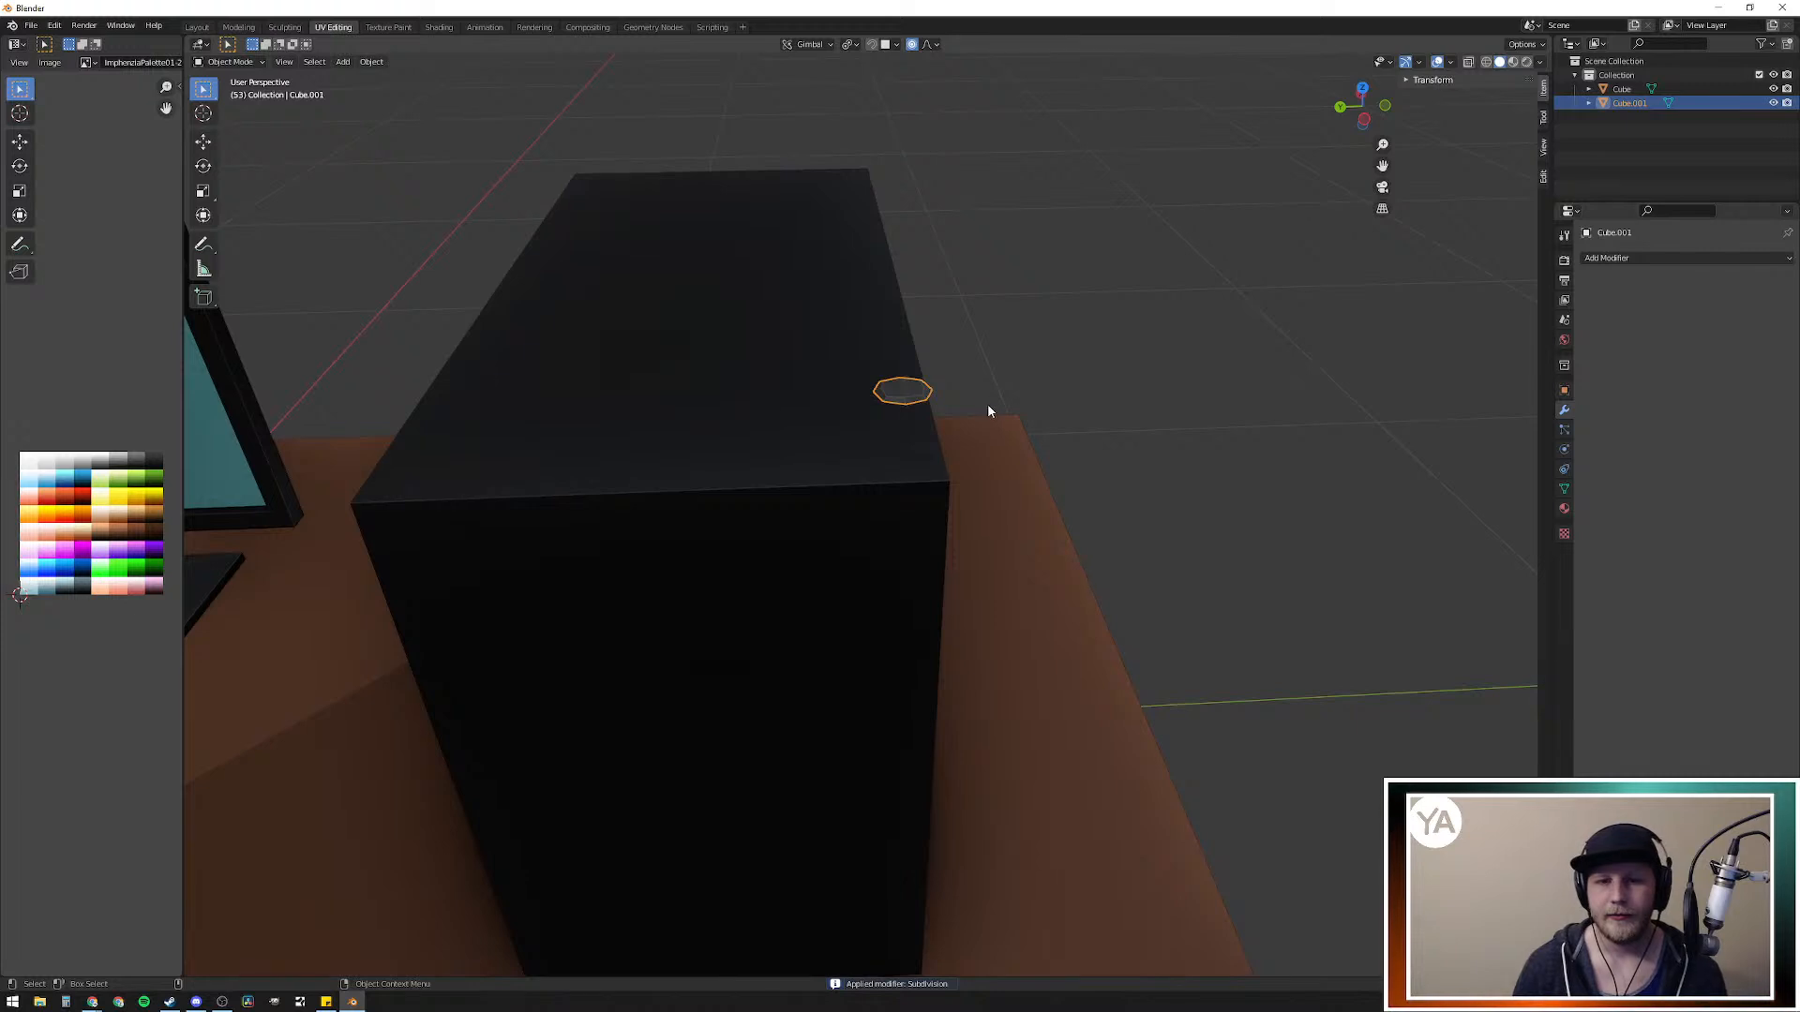
{"action": "key", "text": "Tab"}
{"action": "left_click", "coordinate": [912, 391]}
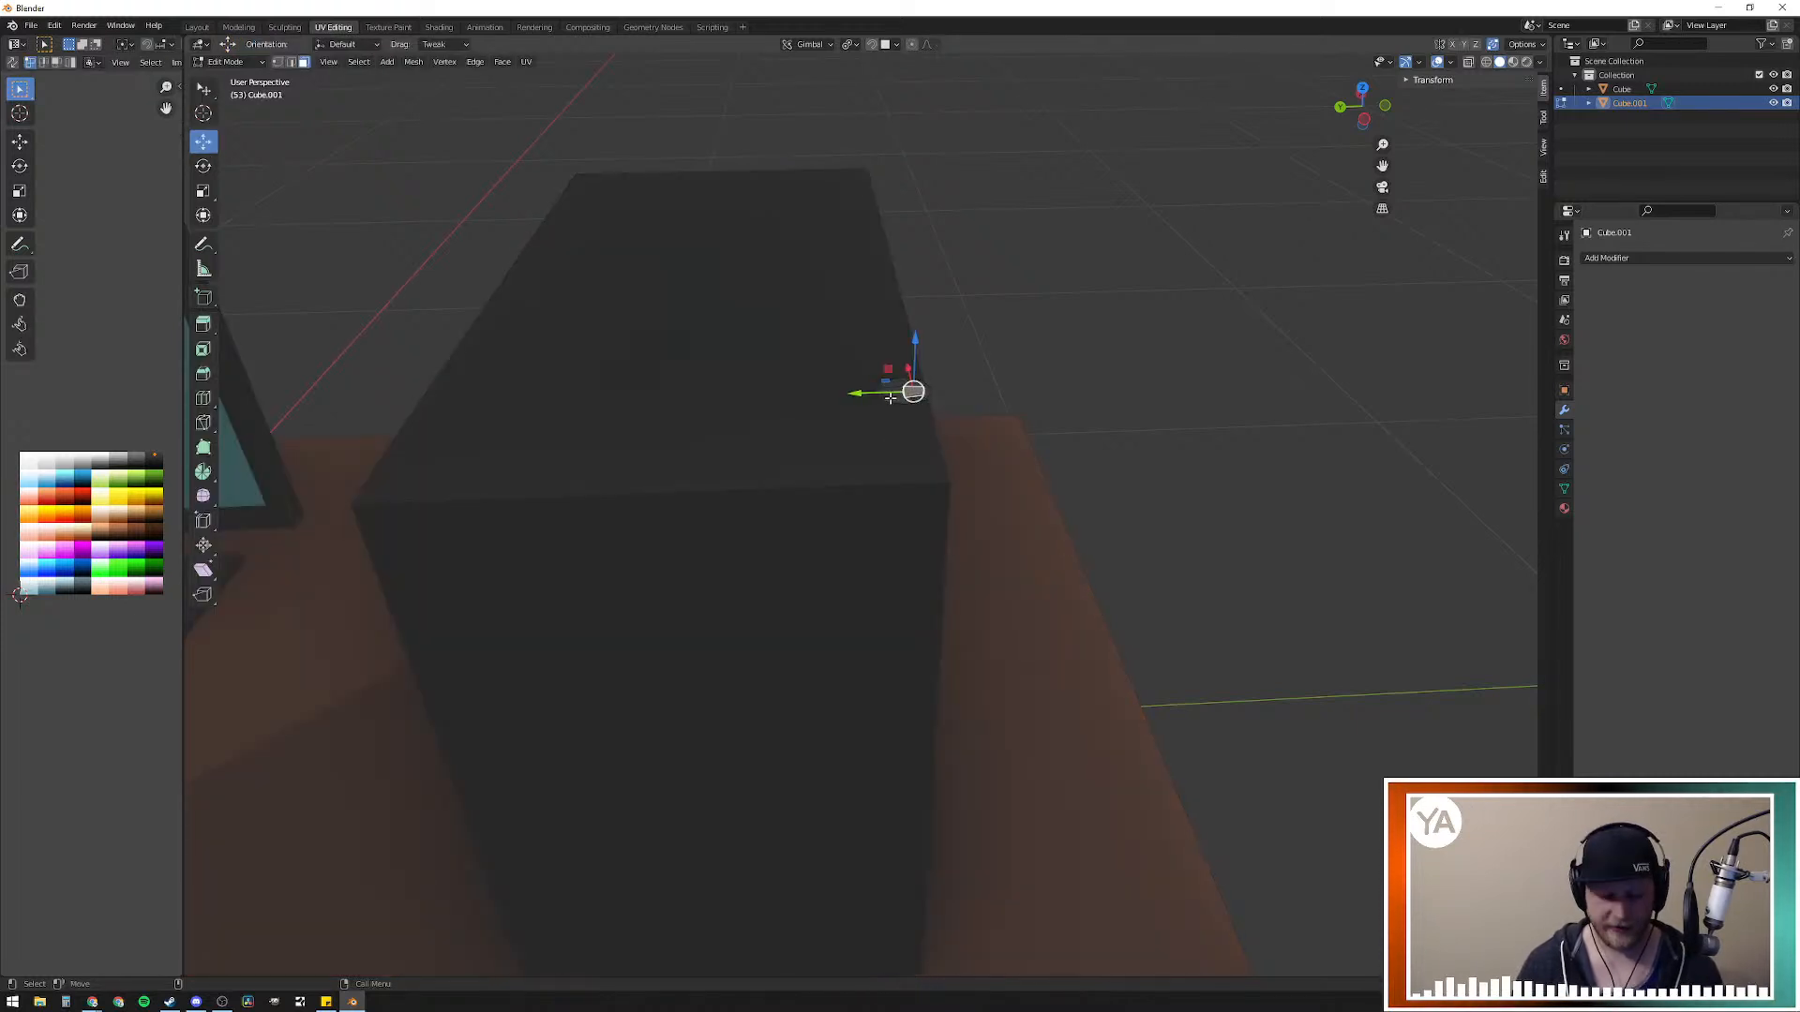
{"action": "key", "text": "ctrl+l"}
{"action": "left_click_drag", "start_coordinate": [911, 334], "coordinate": [899, 407]}
Step: Scale the button by about 0.718, lower it slightly into the PC case's top surface, and deselect it
{"action": "scroll", "coordinate": [1100, 424], "scroll_direction": "up", "scroll_amount": 3}
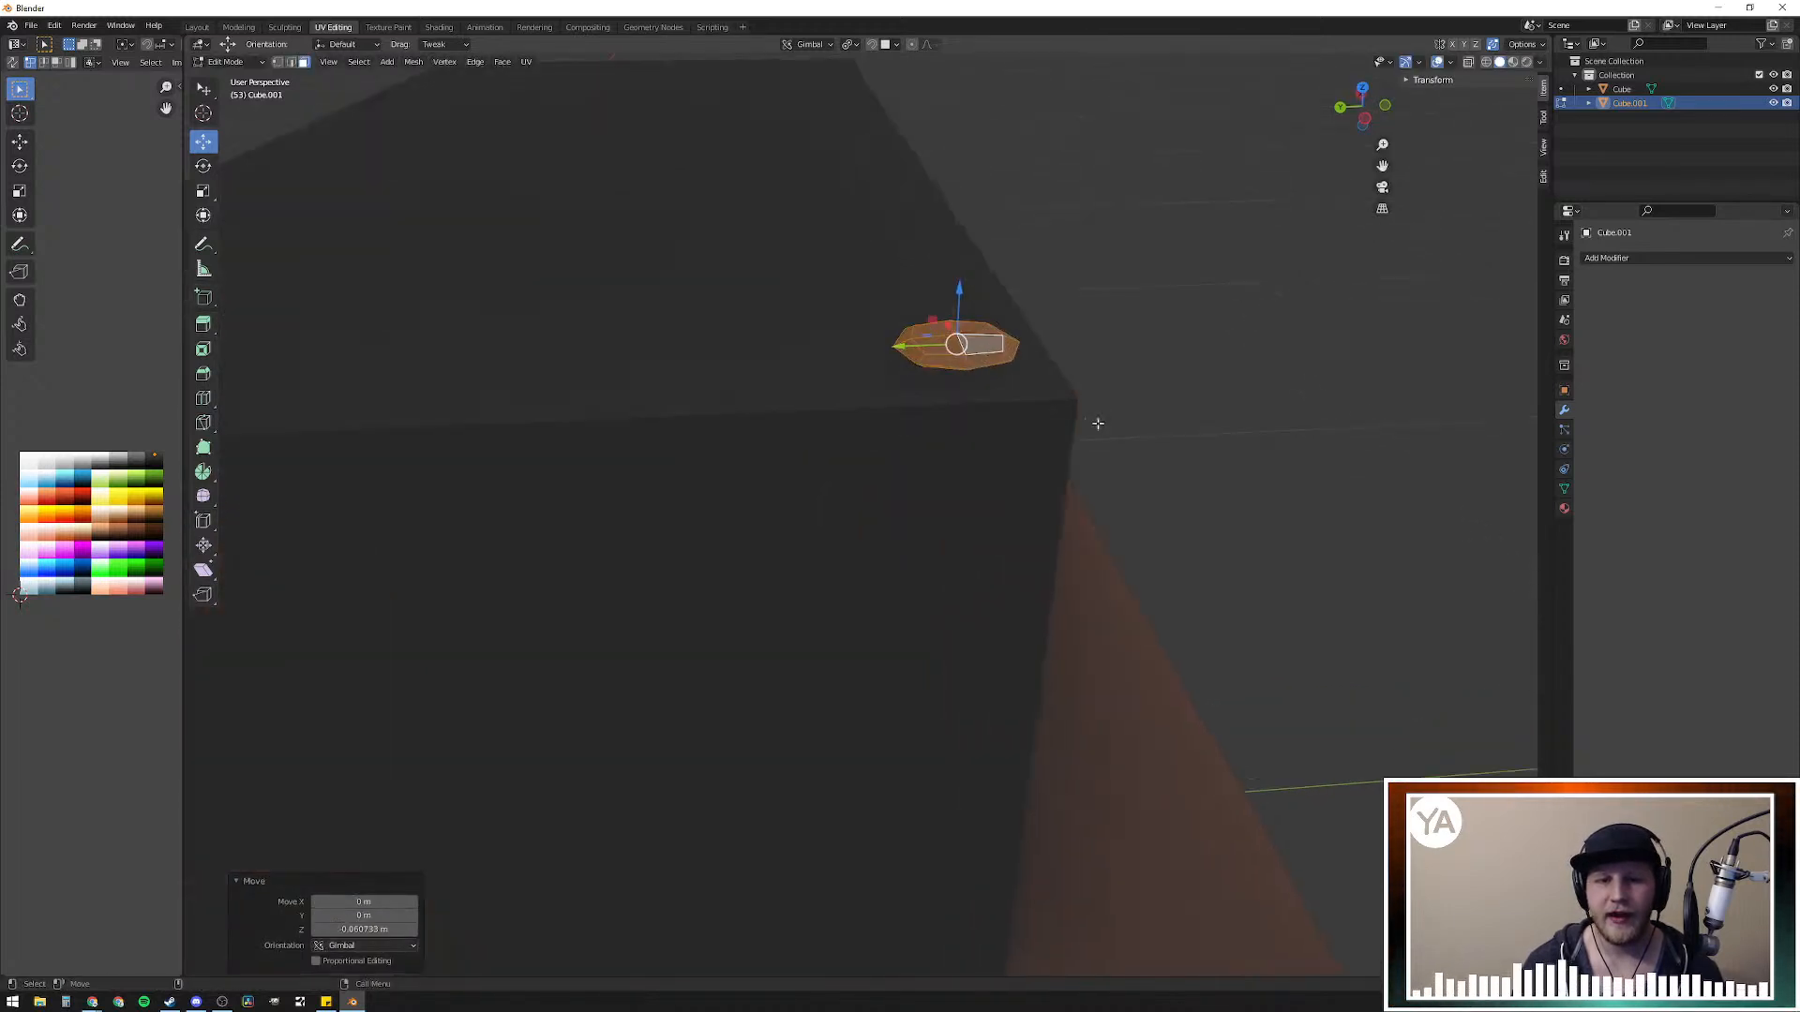
{"action": "key", "text": "s"}
{"action": "left_click", "coordinate": [1154, 351]}
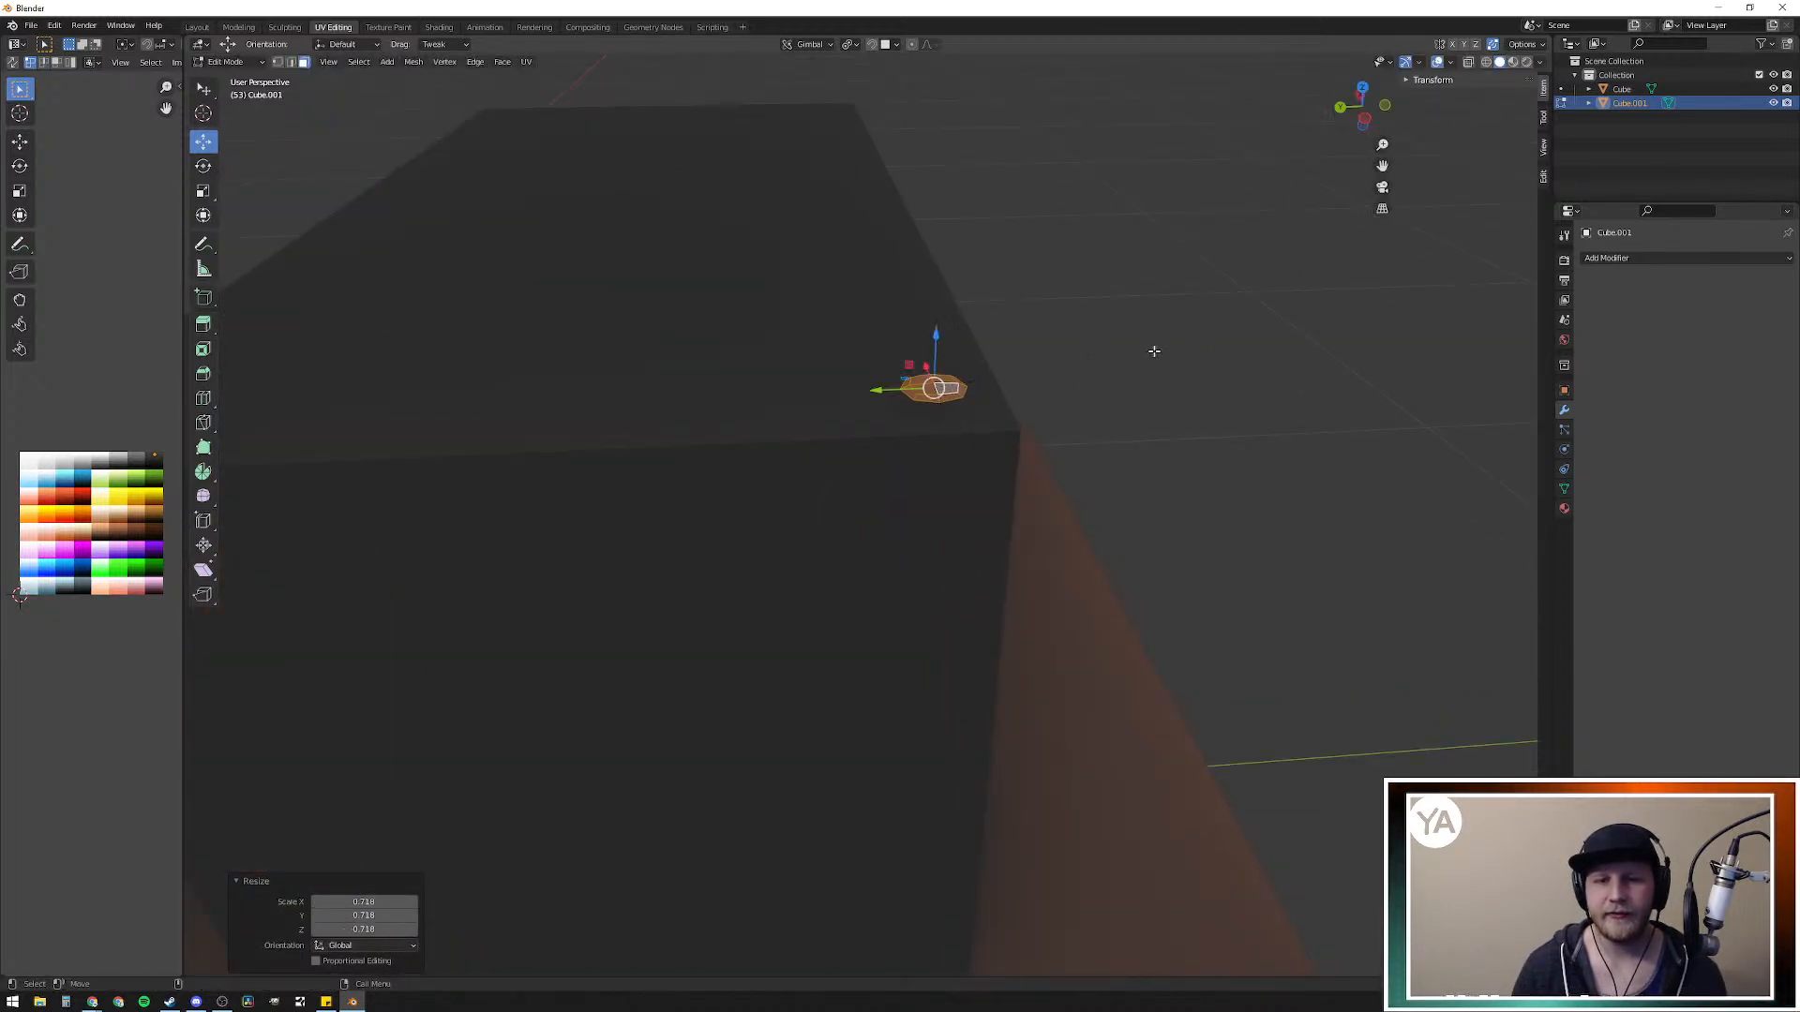
{"action": "left_click_drag", "start_coordinate": [934, 342], "coordinate": [936, 357]}
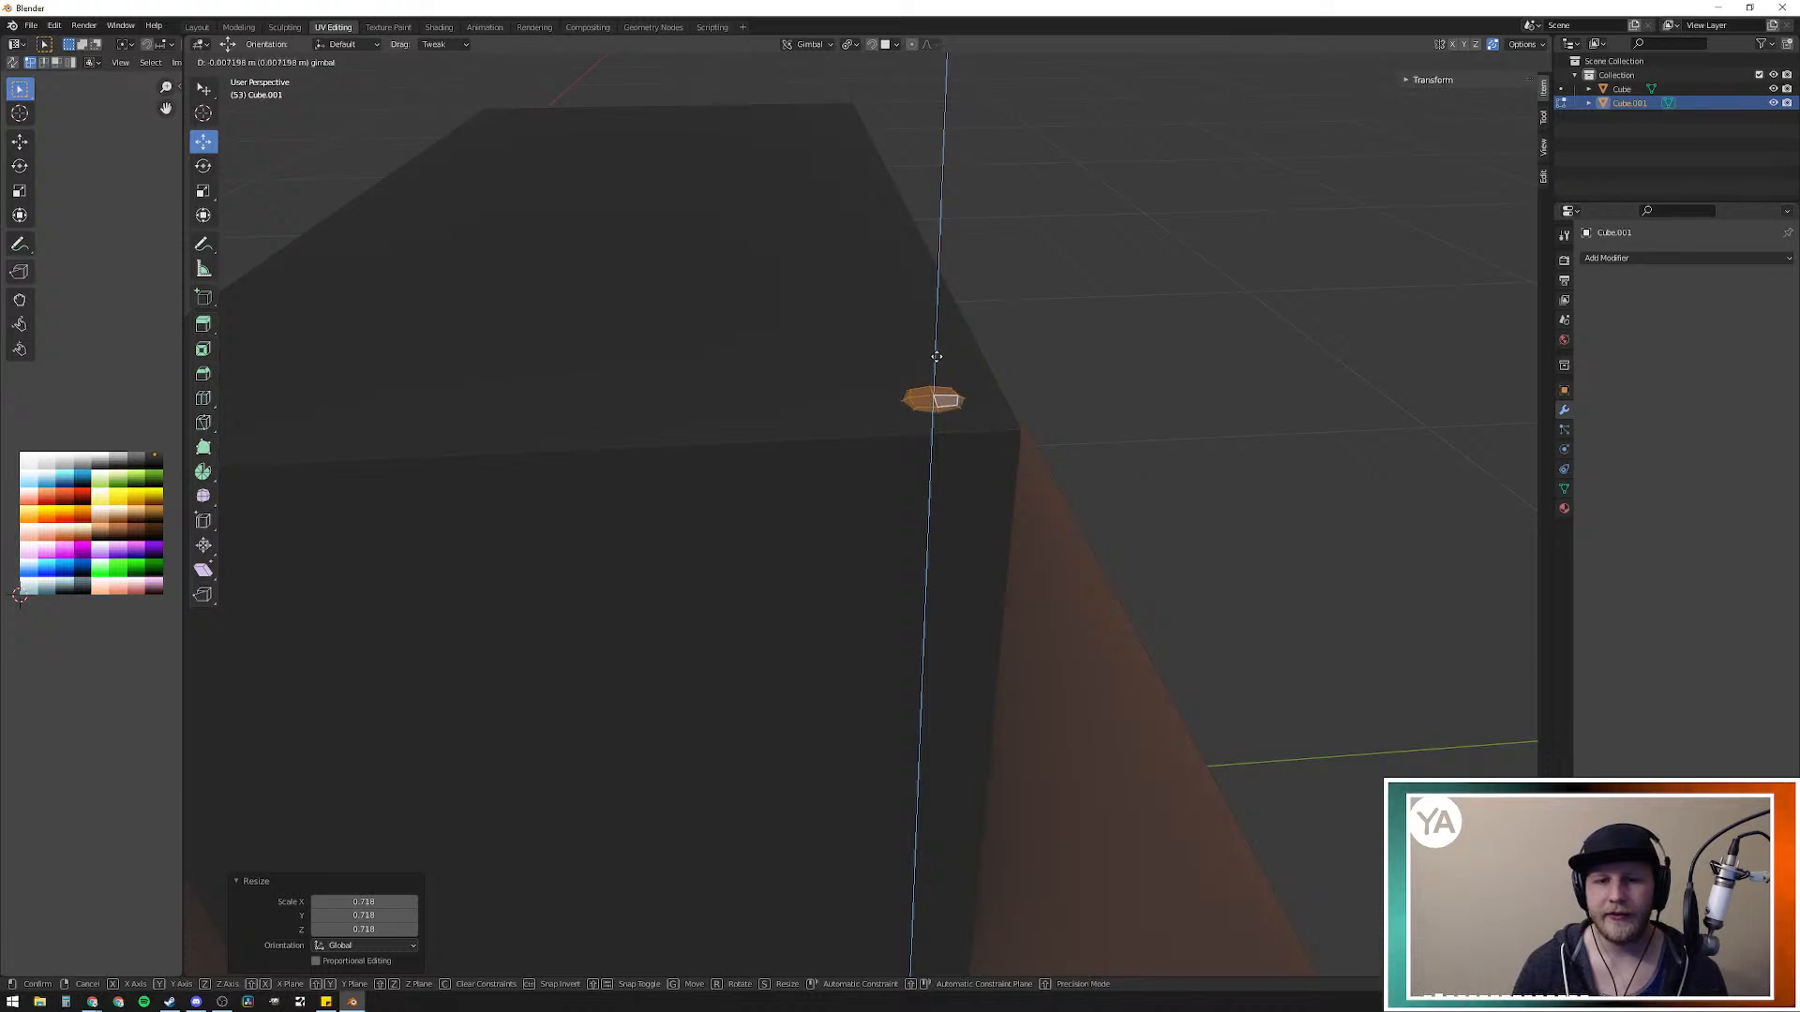
{"action": "left_click", "coordinate": [937, 357]}
{"action": "middle_click_drag", "start_coordinate": [1082, 408], "coordinate": [1053, 378]}
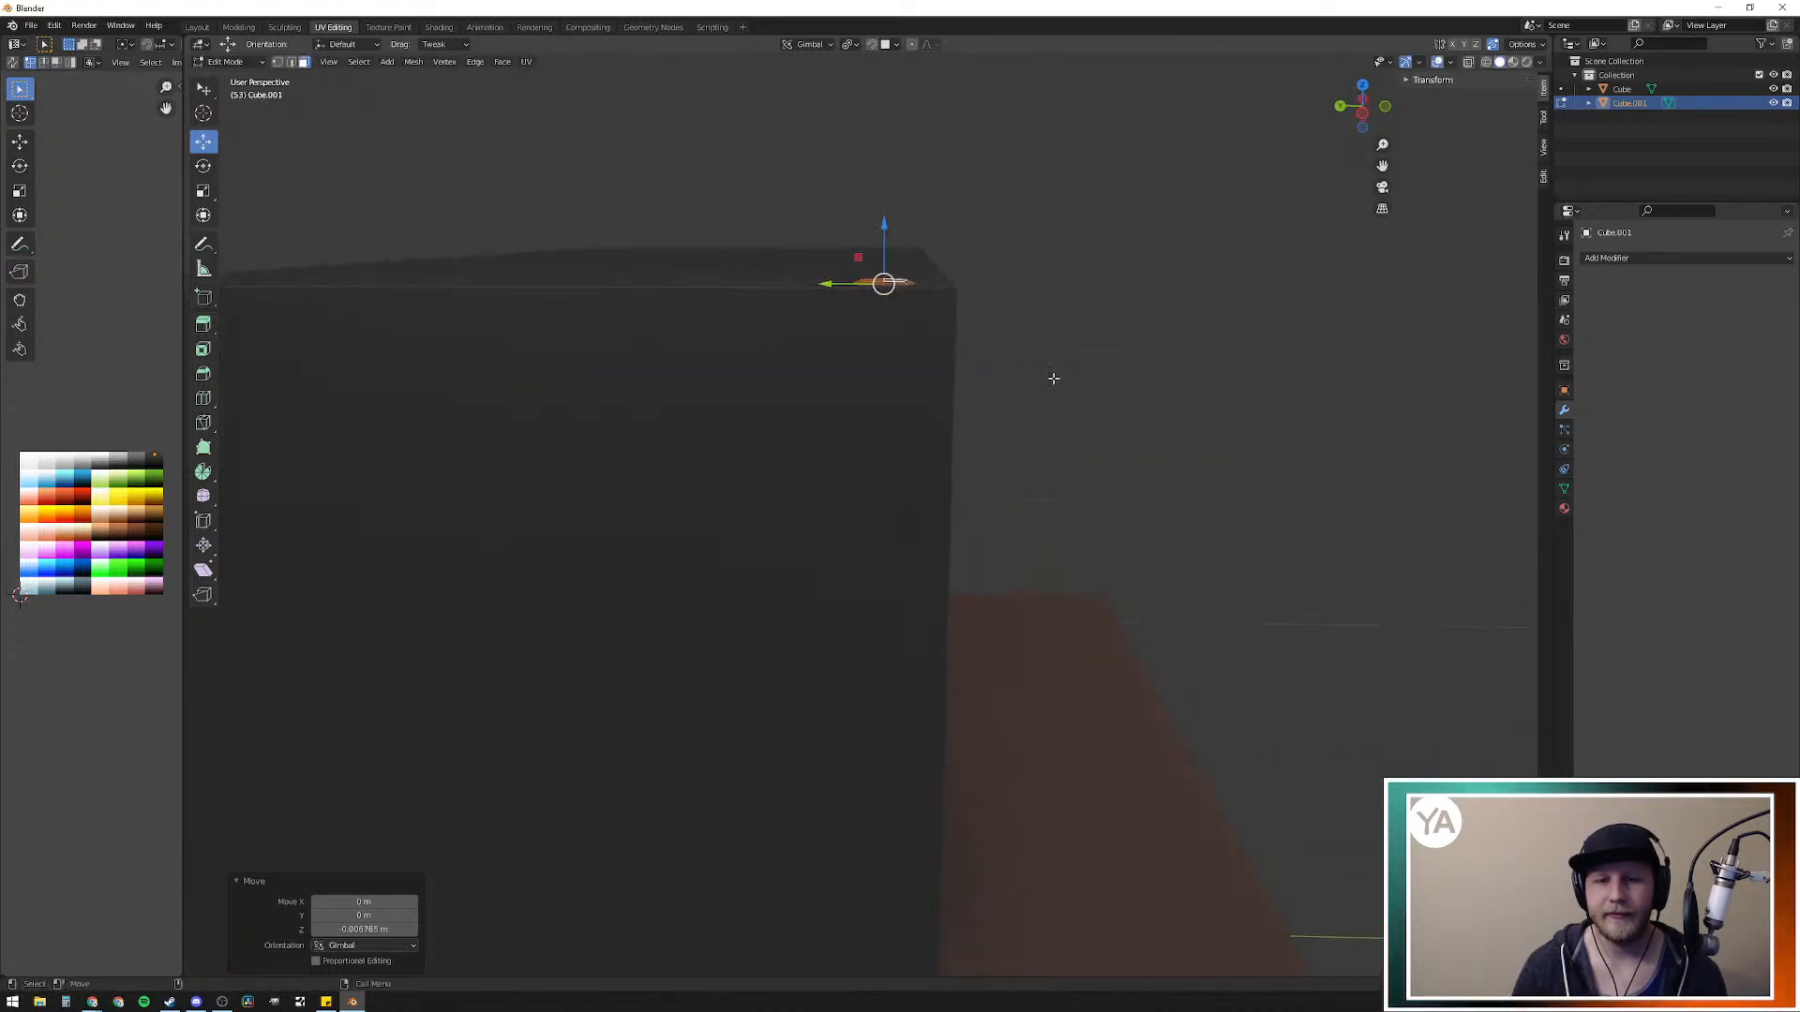
{"action": "left_click", "coordinate": [1129, 290]}
Step: Select the round button's whole linked mesh on the PC case and move its UVs onto the white palette swatch
{"action": "middle_click_drag", "start_coordinate": [1133, 306], "coordinate": [1136, 348]}
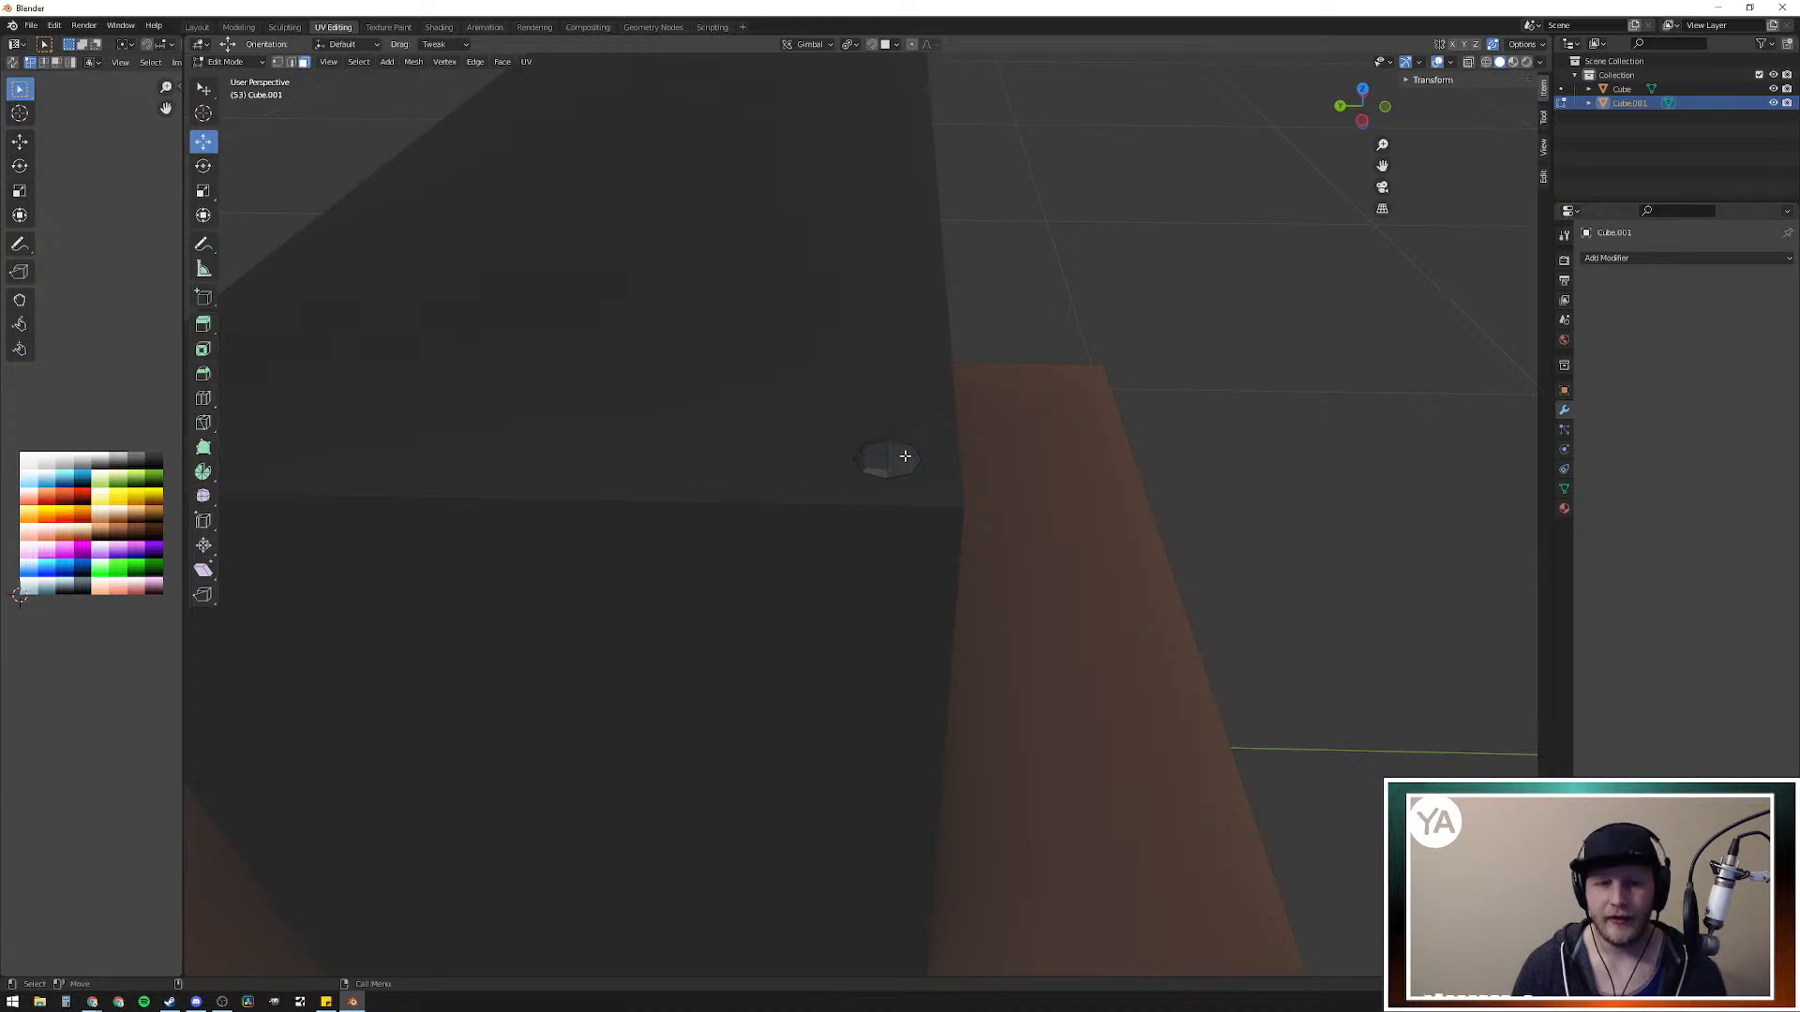
{"action": "key", "text": "l"}
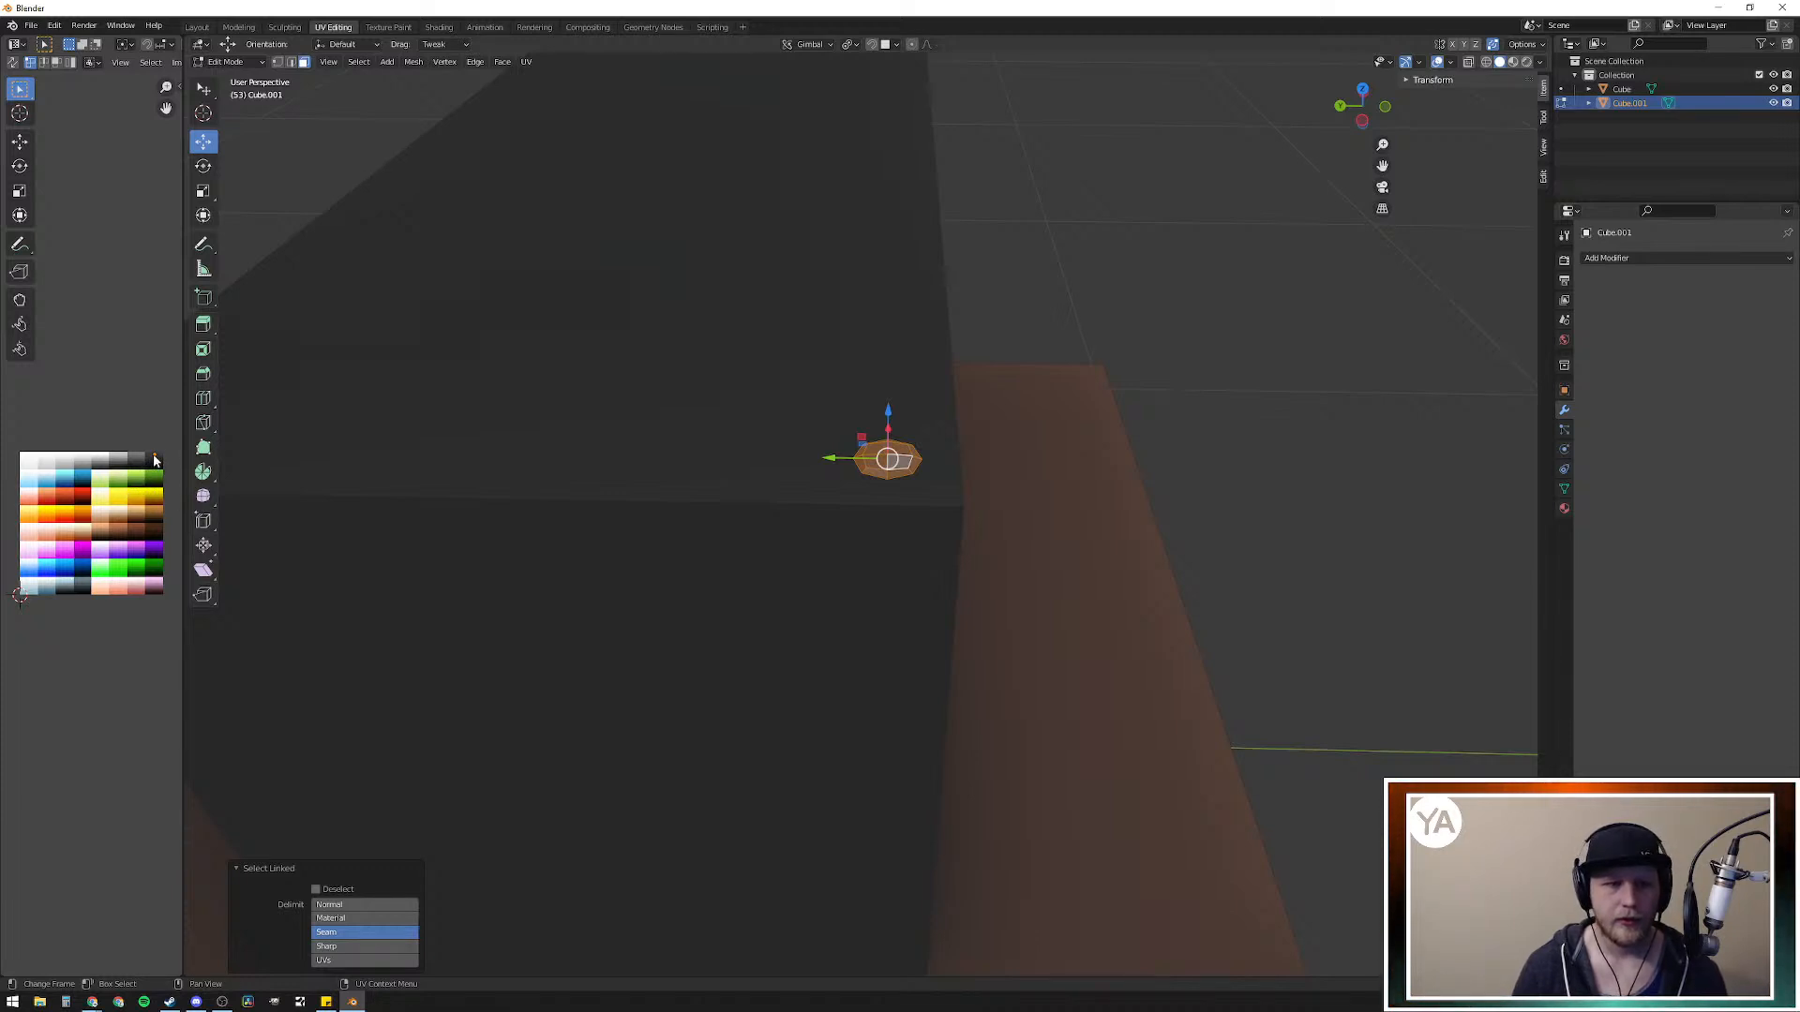
{"action": "key", "text": "g"}
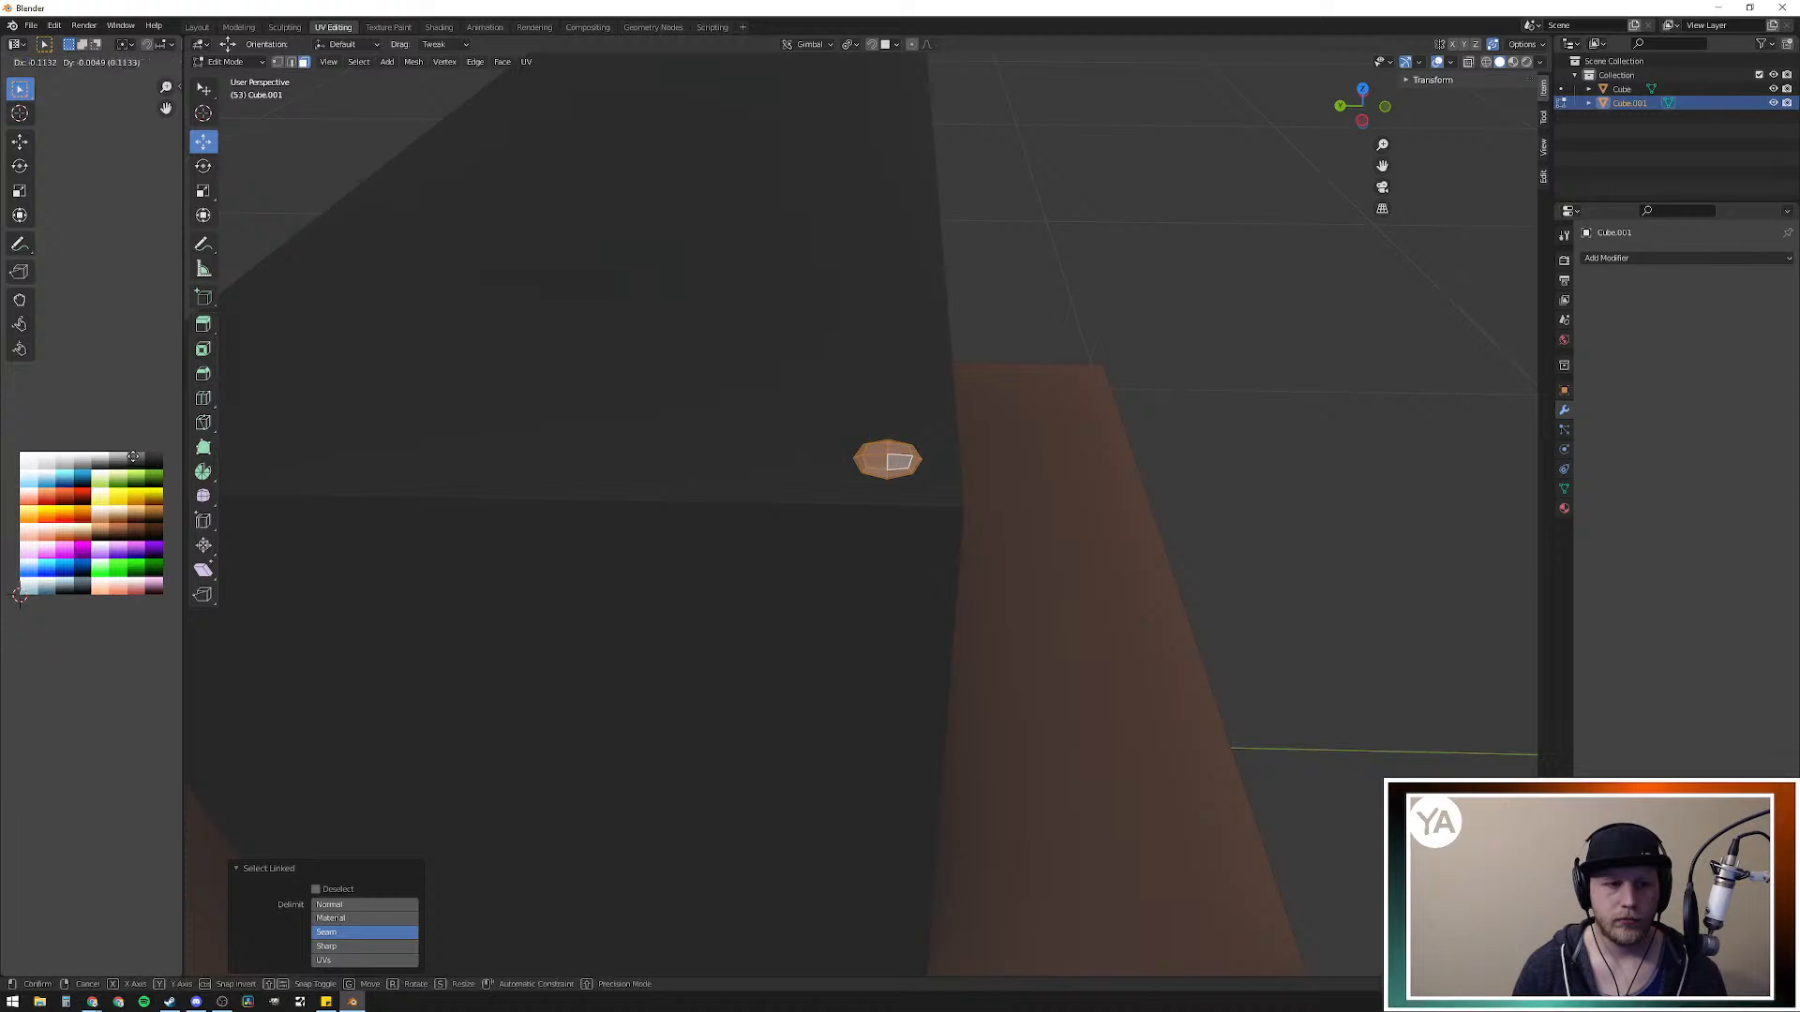
{"action": "left_click", "coordinate": [48, 460]}
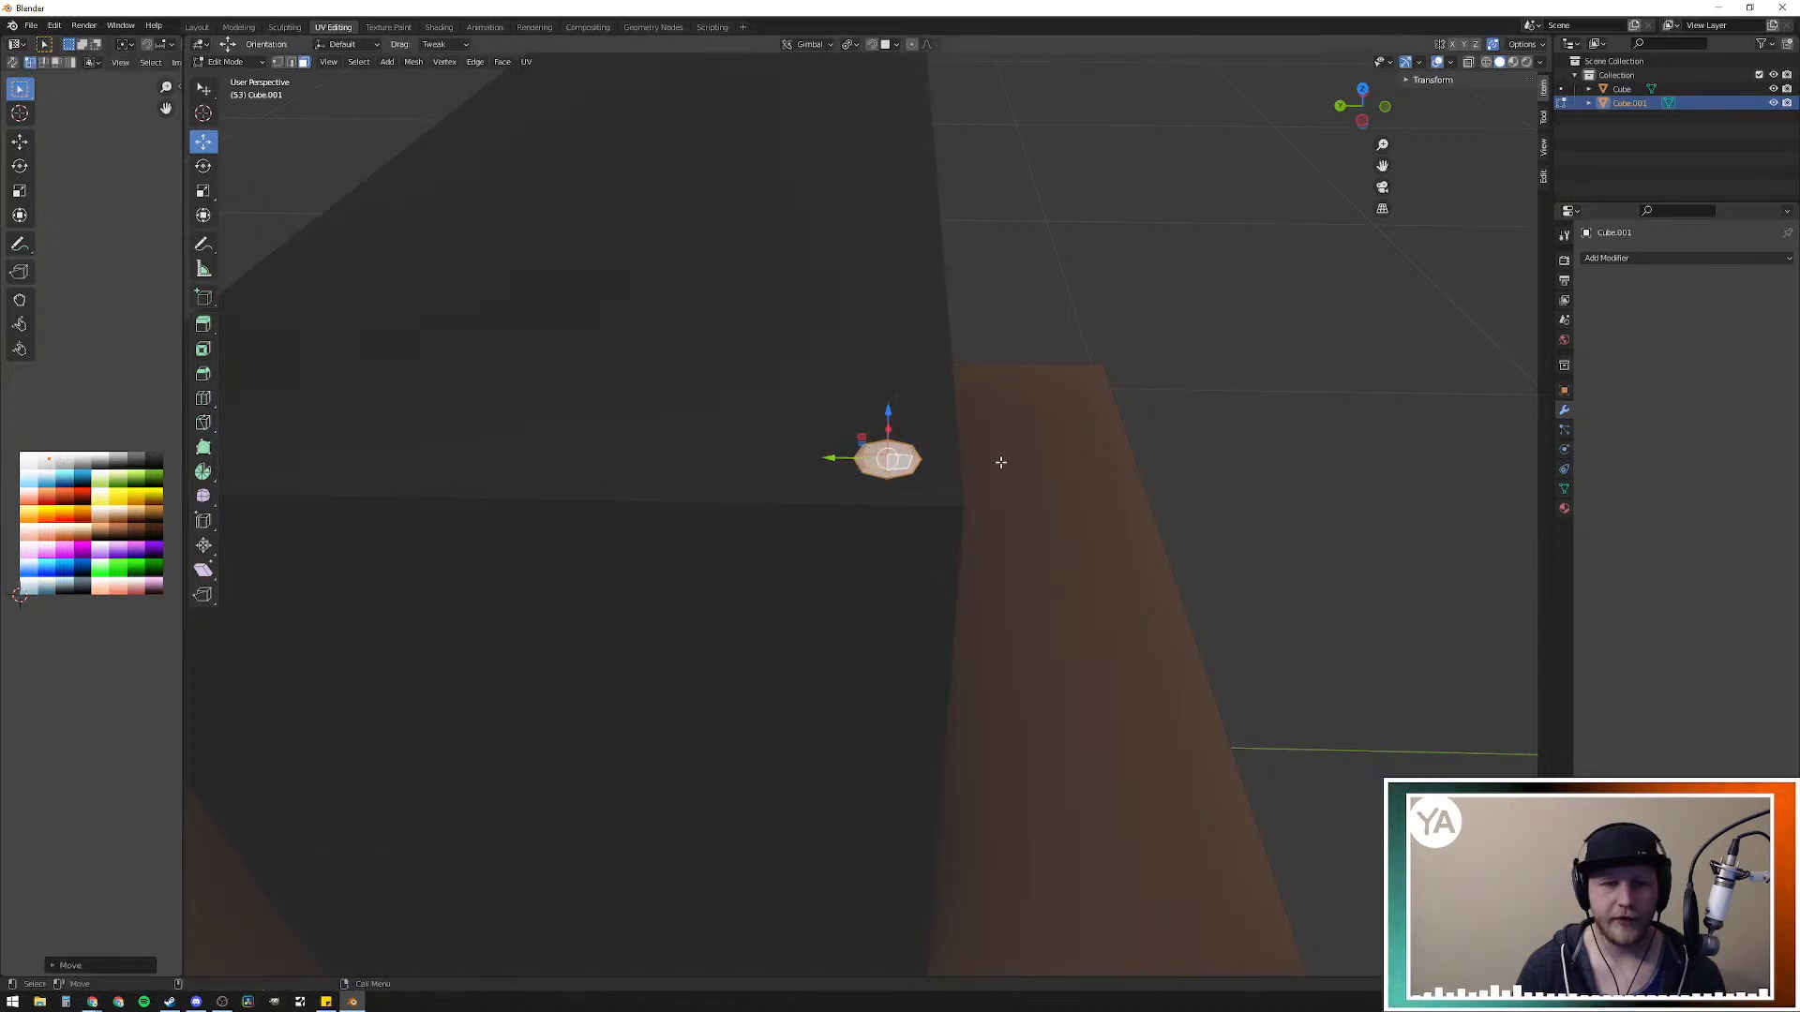
Step: Look over the whole desk scene from several angles, including the underside of the desktop
{"action": "scroll", "coordinate": [1269, 469], "scroll_direction": "down", "scroll_amount": 5}
{"action": "scroll", "coordinate": [1208, 481], "scroll_direction": "down", "scroll_amount": 3}
{"action": "middle_click_drag", "start_coordinate": [842, 616], "coordinate": [813, 582]}
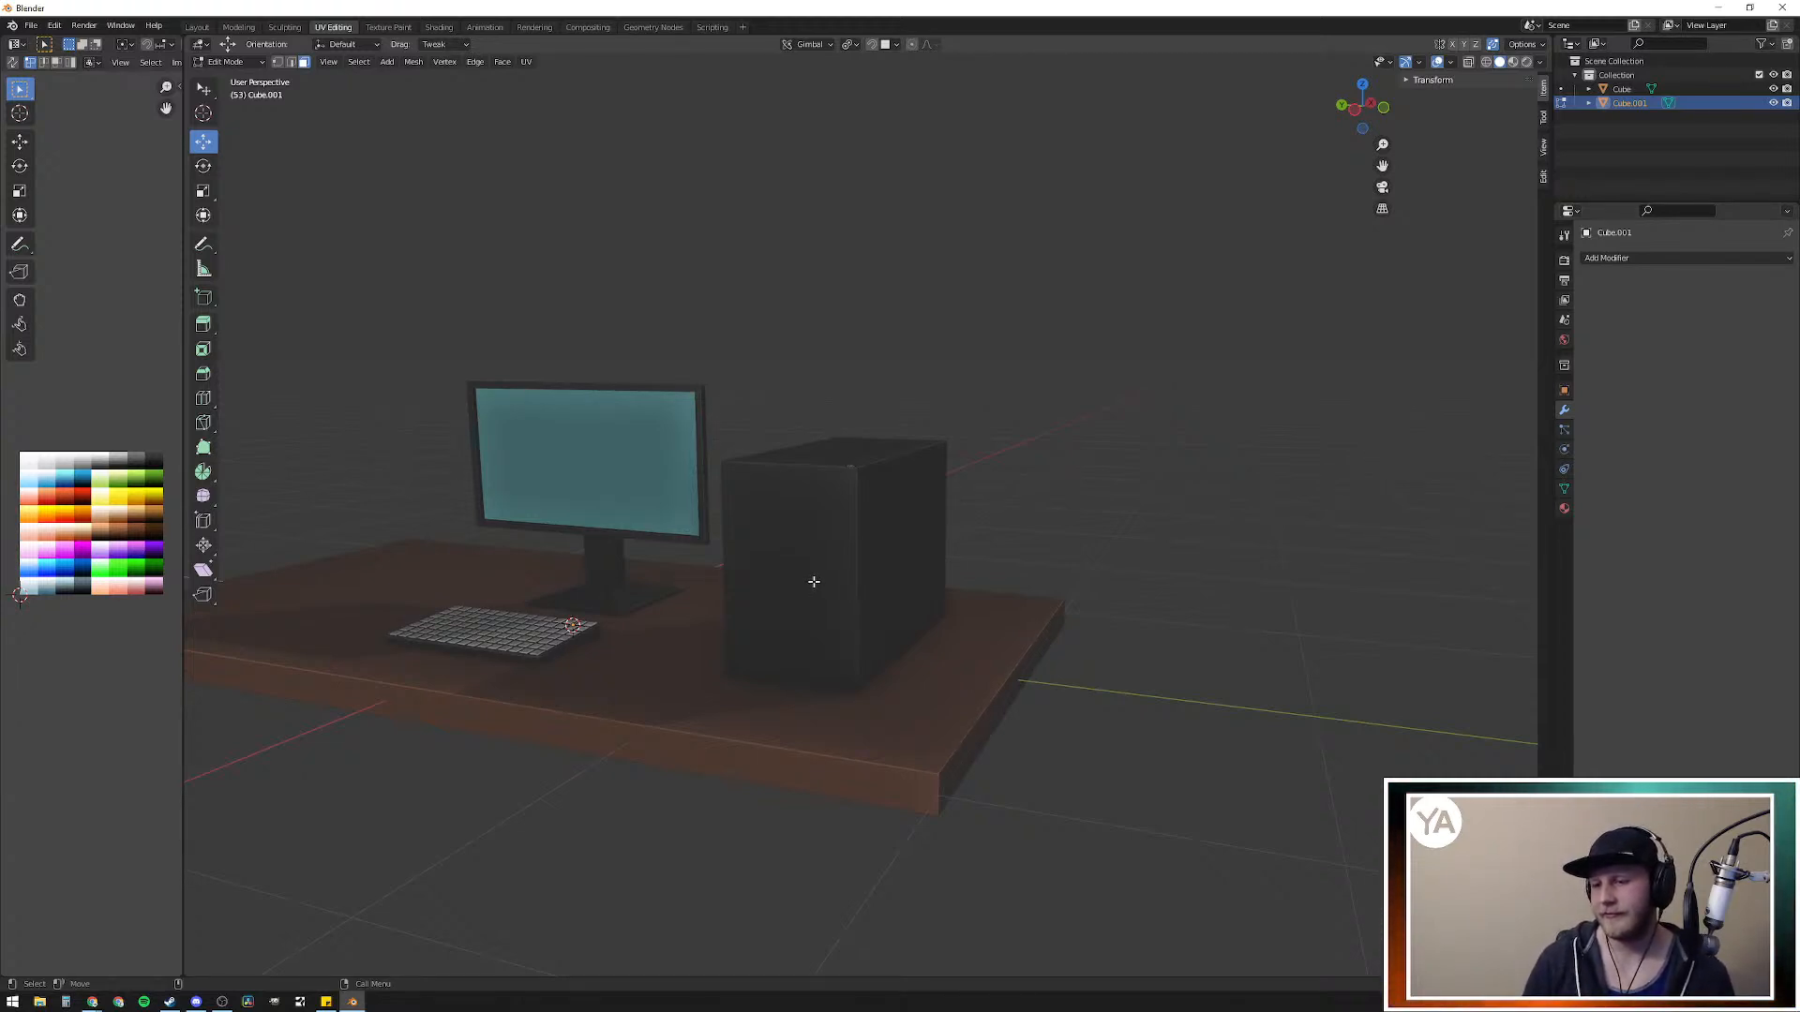
{"action": "middle_click_drag", "start_coordinate": [718, 602], "coordinate": [775, 385]}
{"action": "scroll", "coordinate": [958, 535], "scroll_direction": "up", "scroll_amount": 4}
{"action": "scroll", "coordinate": [958, 535], "scroll_direction": "down", "scroll_amount": 3}
{"action": "mouse_move", "coordinate": [782, 466]}
{"action": "middle_mouse_down"}
{"action": "mouse_move", "coordinate": [848, 497]}
{"action": "mouse_move", "coordinate": [771, 481]}
{"action": "middle_mouse_up"}
{"action": "middle_click_drag", "start_coordinate": [749, 634], "coordinate": [894, 353]}
{"action": "scroll", "coordinate": [859, 422], "scroll_direction": "down", "scroll_amount": 4}
{"action": "middle_click_drag", "start_coordinate": [883, 547], "coordinate": [844, 536], "text": "shift"}
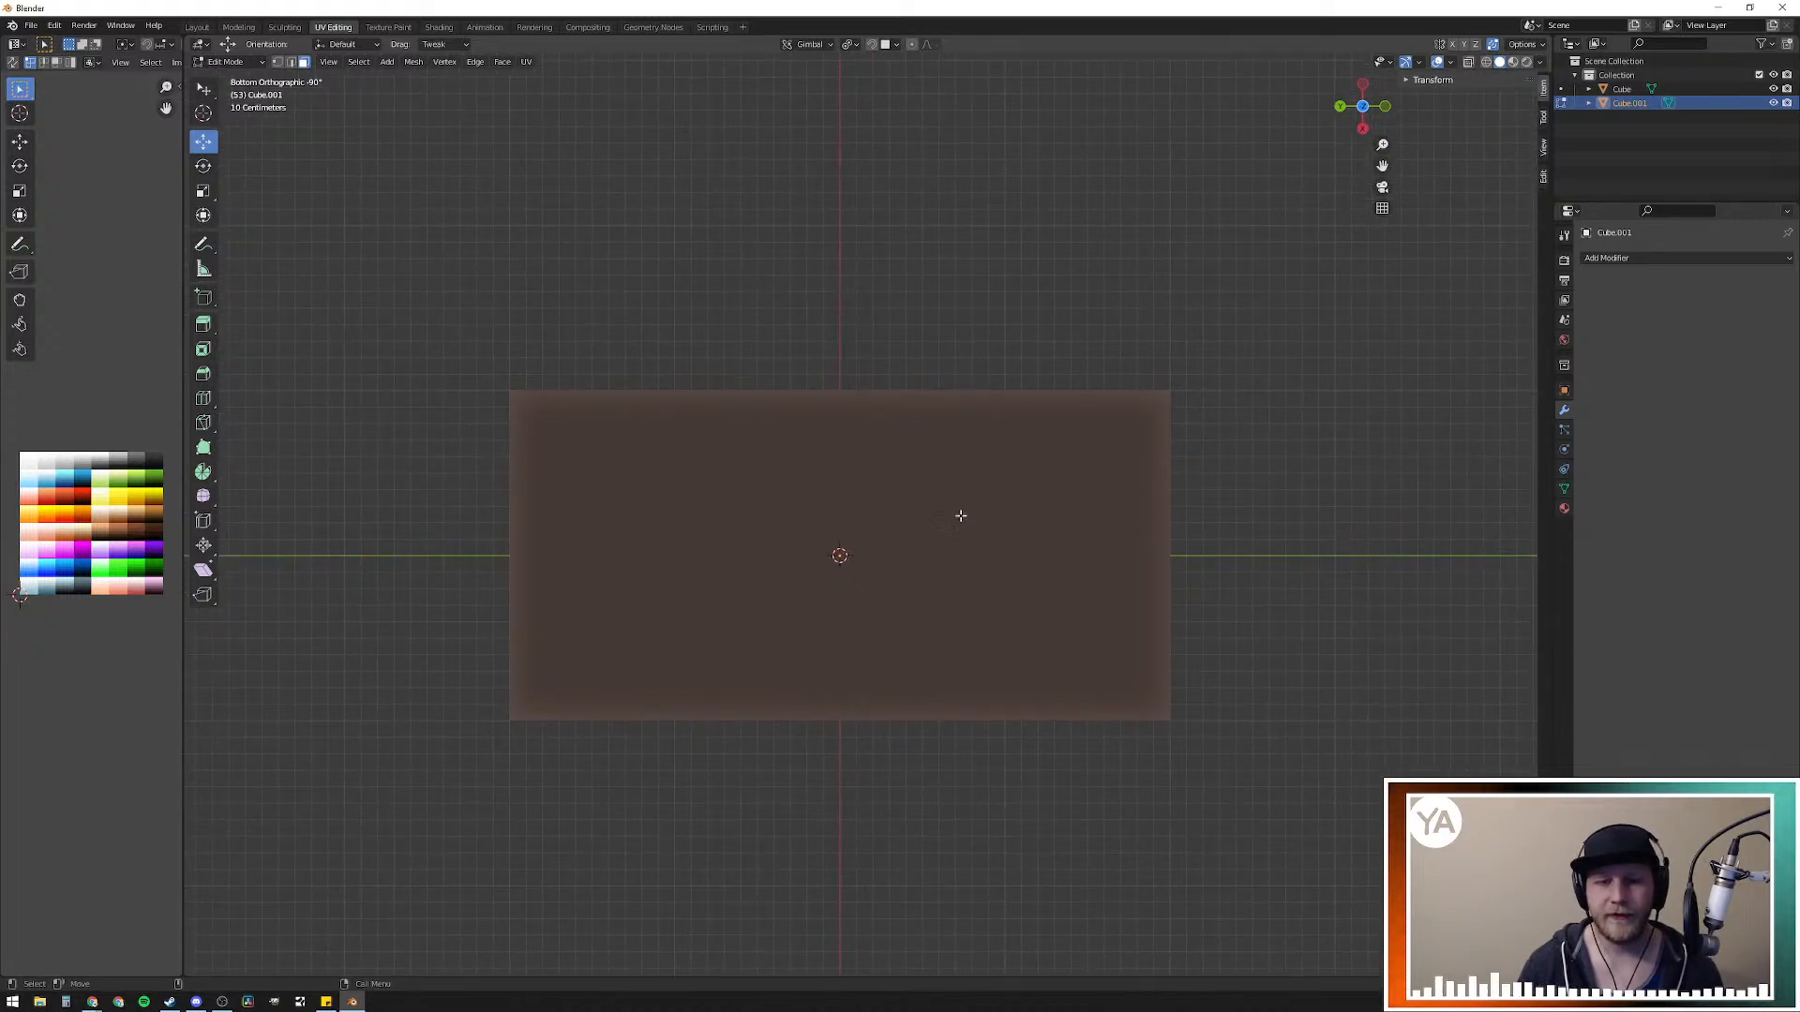
Step: Leave Edit Mode on the keyboard object and select the desk object from below
{"action": "key", "text": "Tab"}
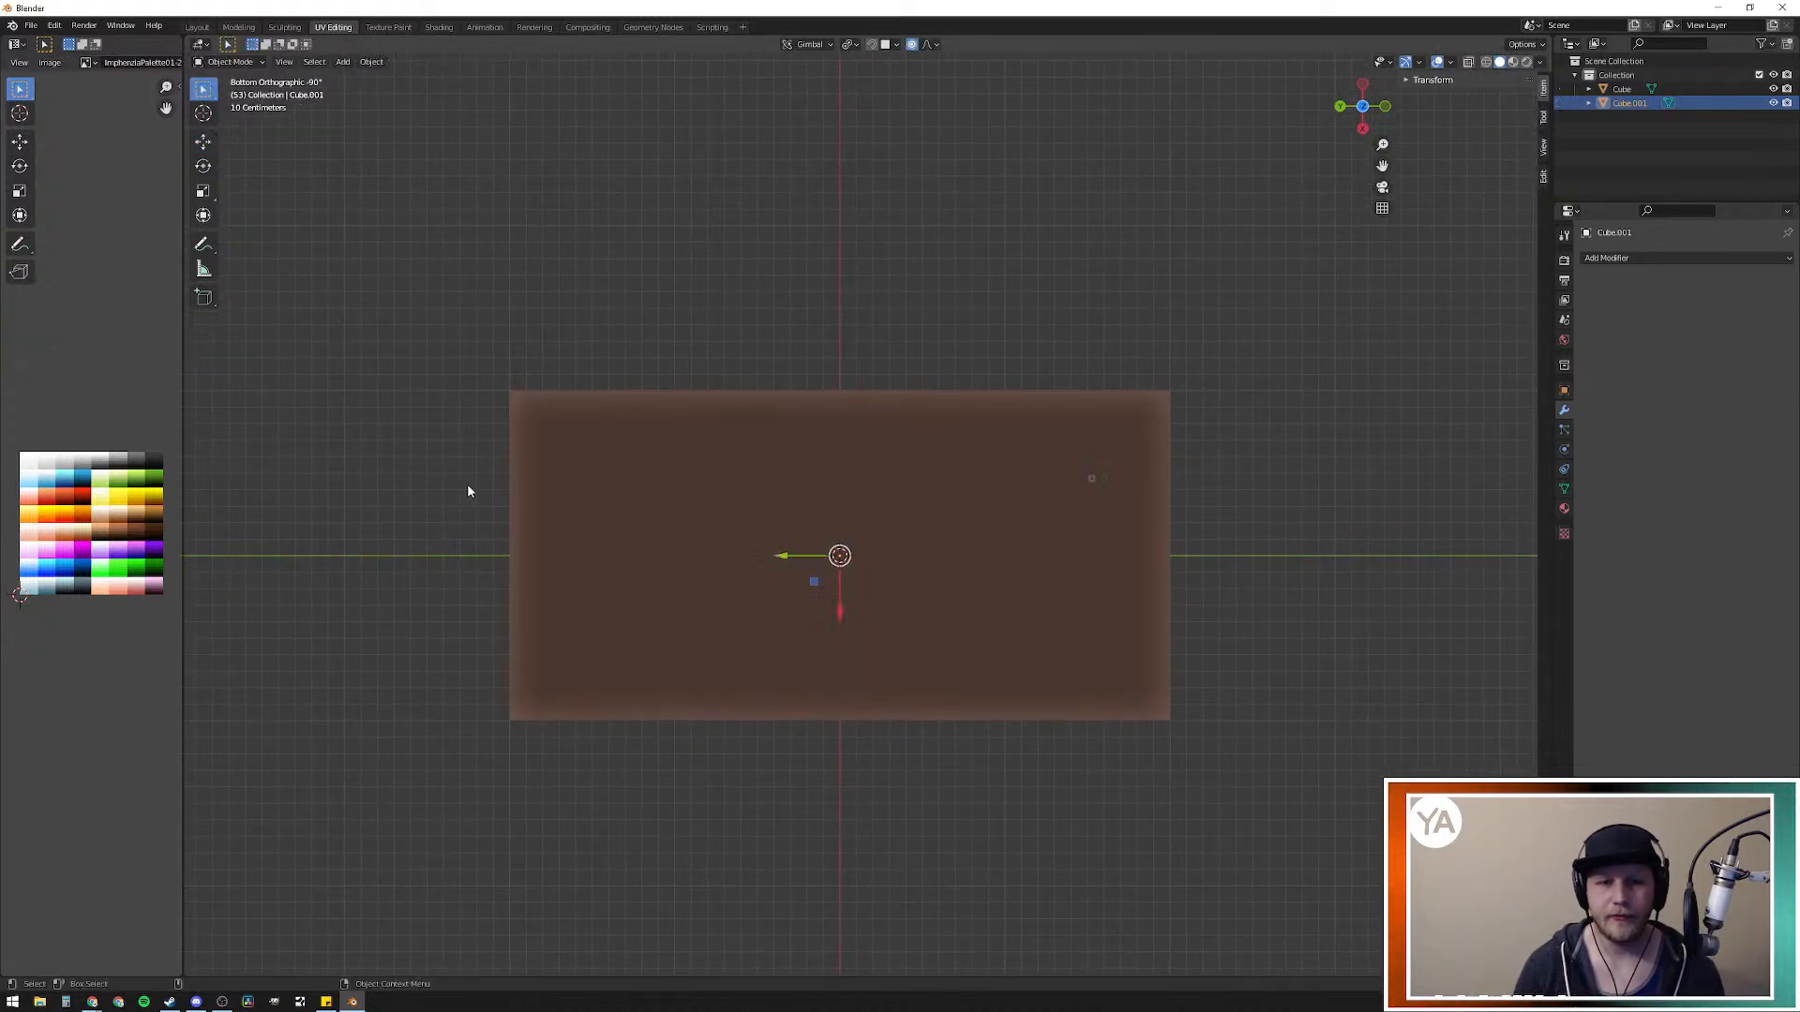
{"action": "left_click", "coordinate": [936, 572]}
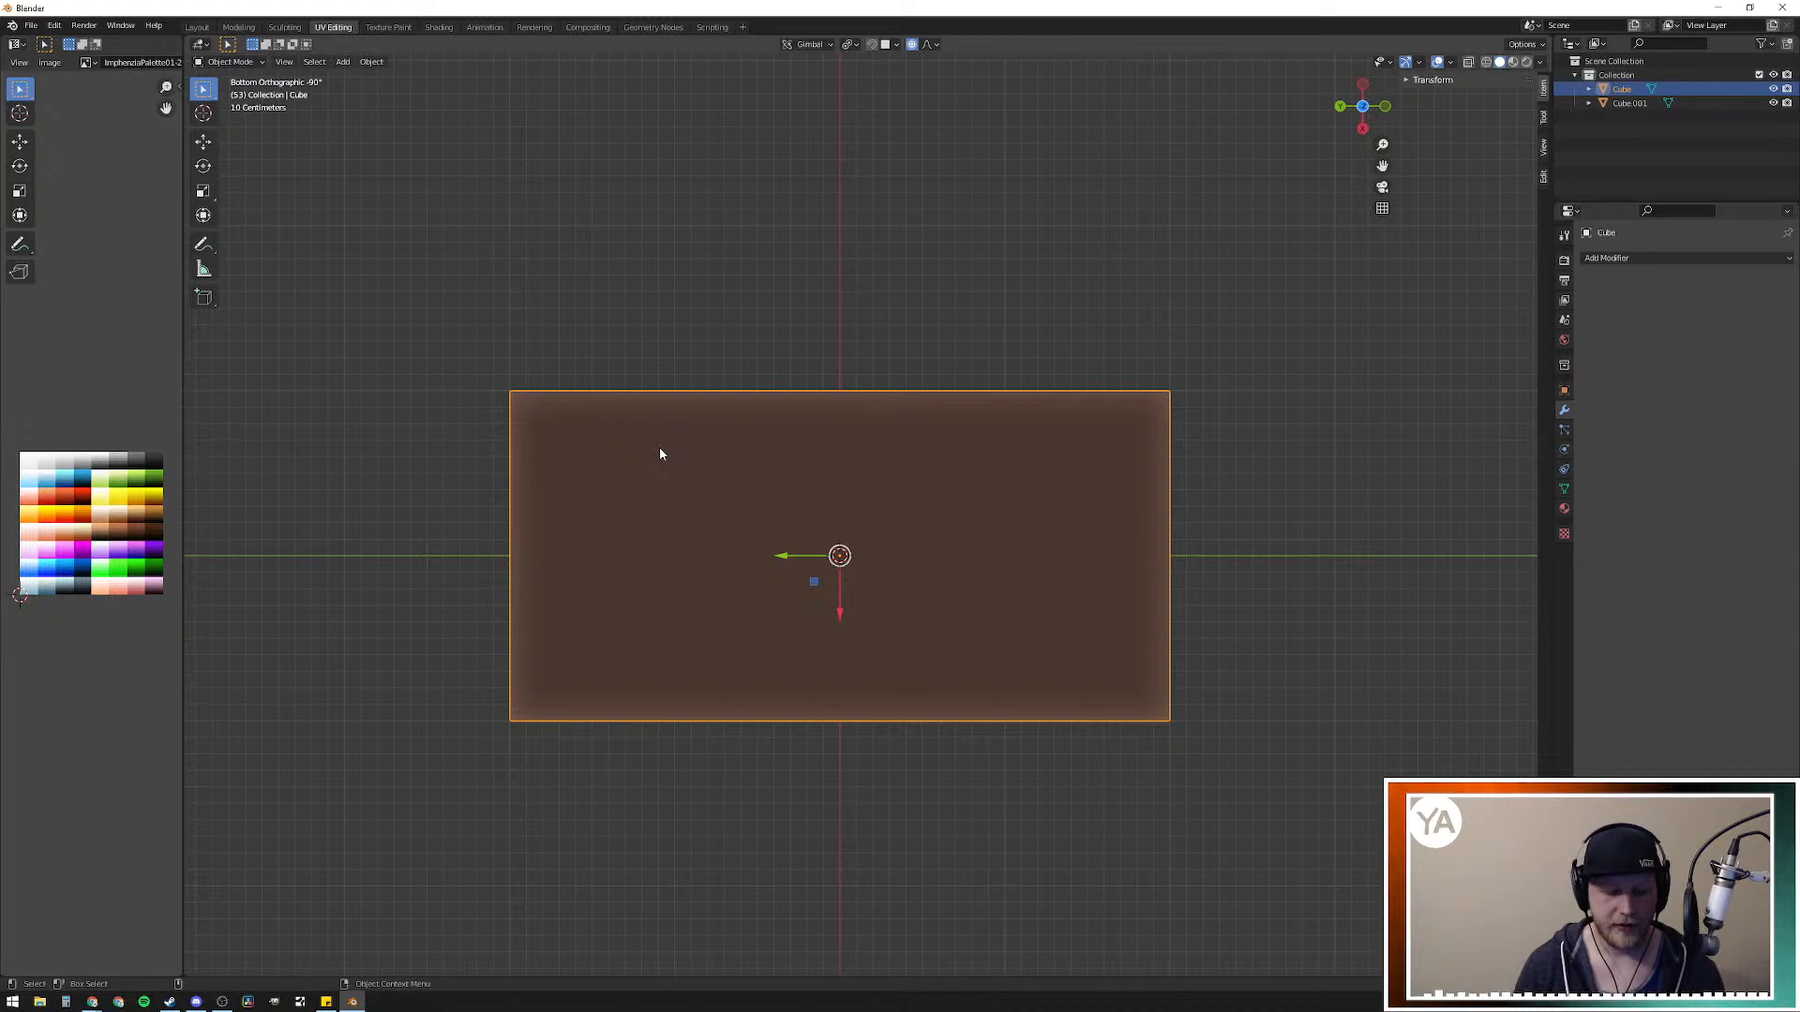
{"action": "left_click", "coordinate": [482, 432]}
{"action": "left_click", "coordinate": [592, 526]}
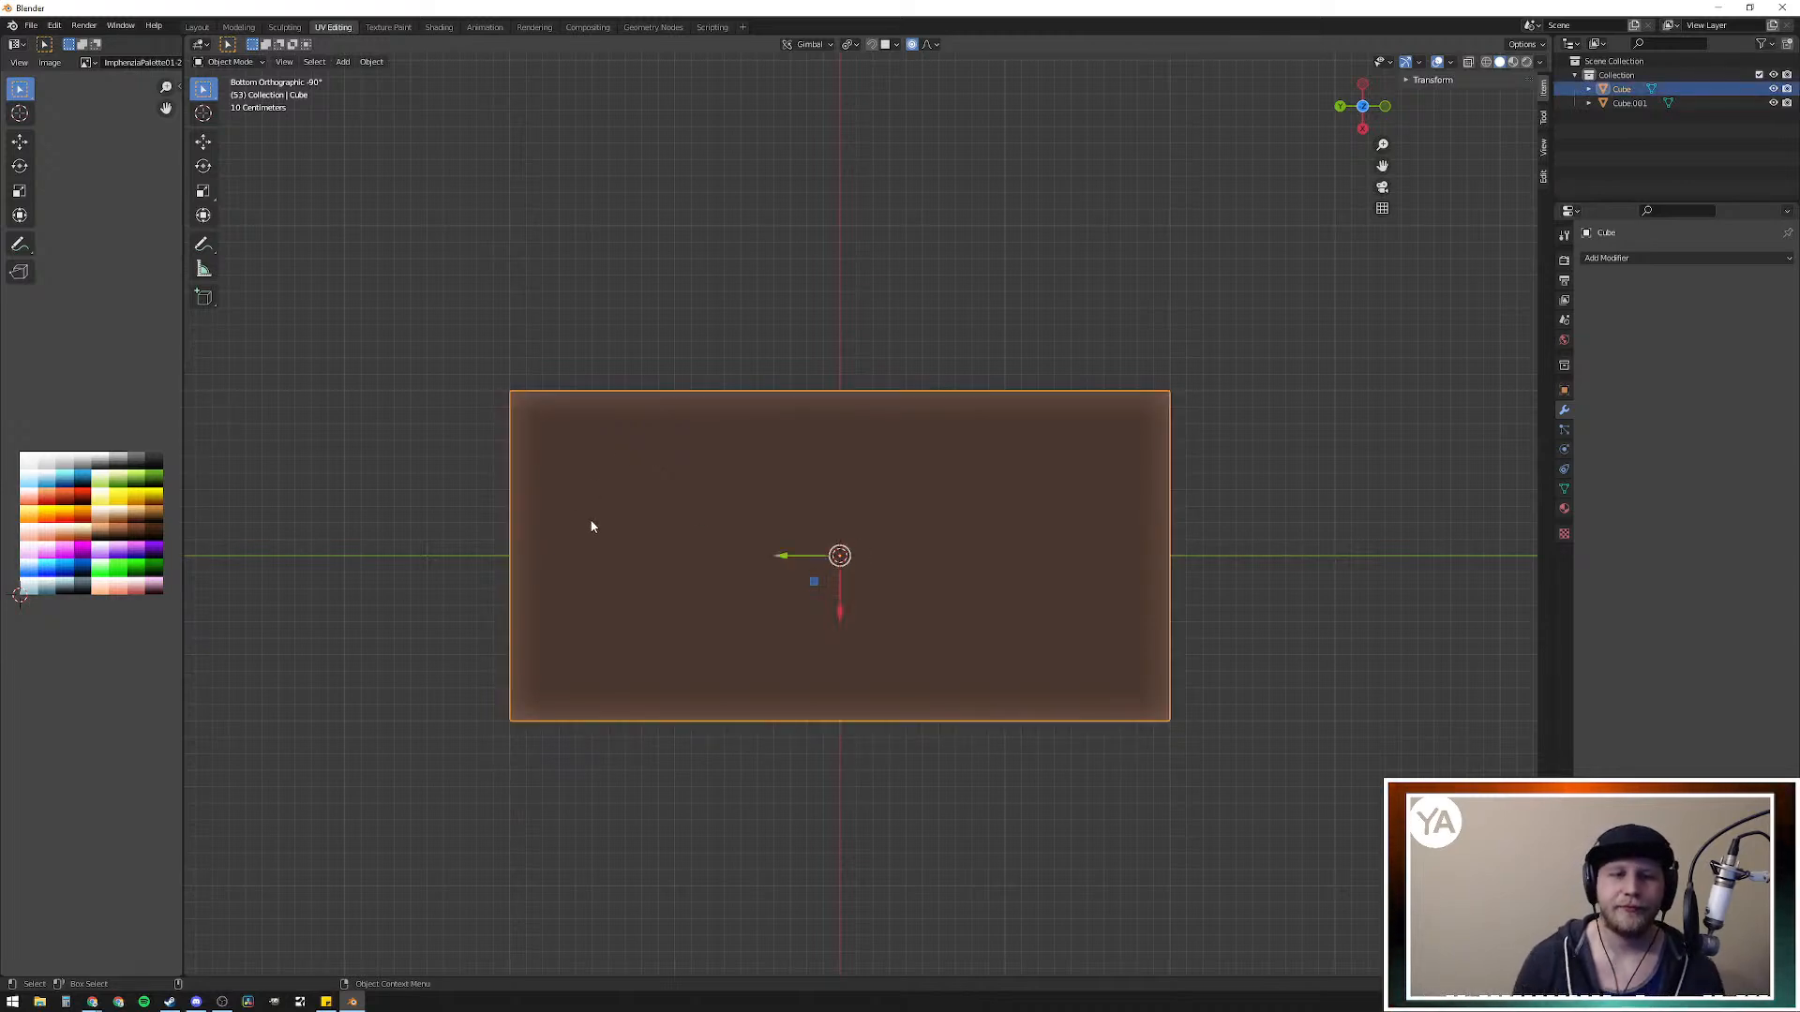
Step: Try to duplicate the whole desk object in place and scale the copy down
{"action": "key", "text": "shift+d"}
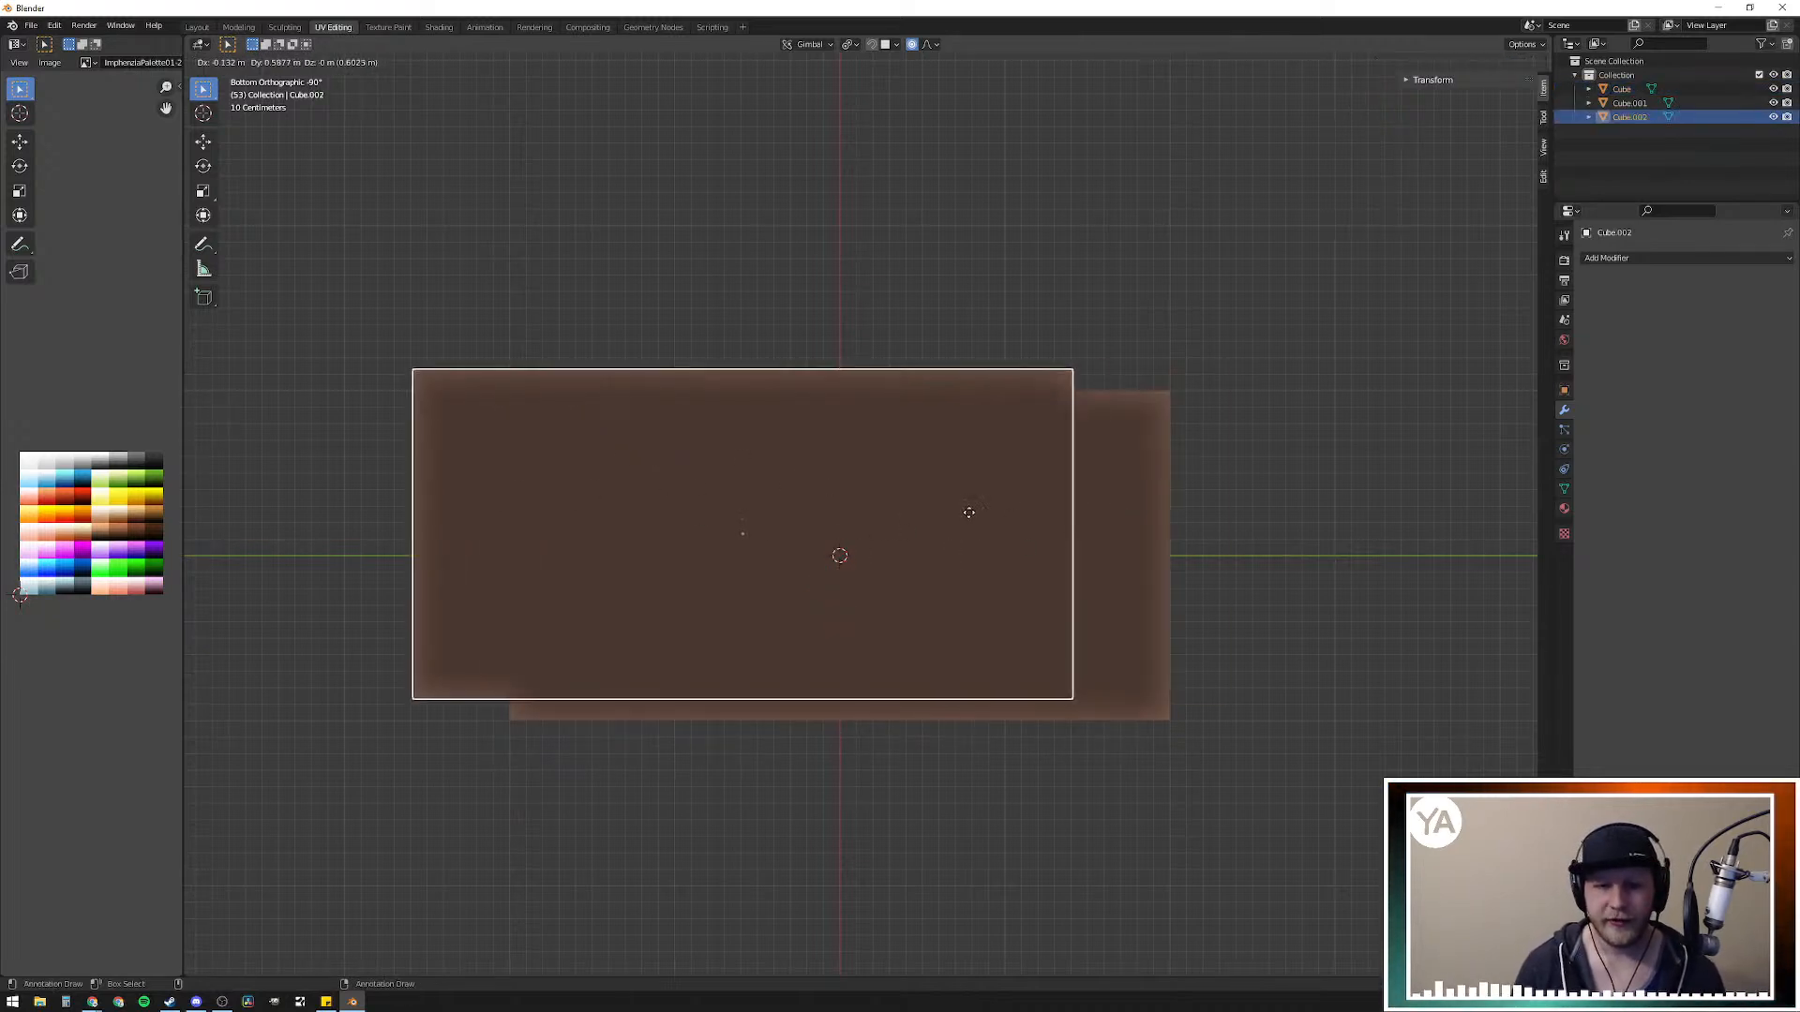
{"action": "key", "text": "Escape"}
{"action": "key", "text": "s"}
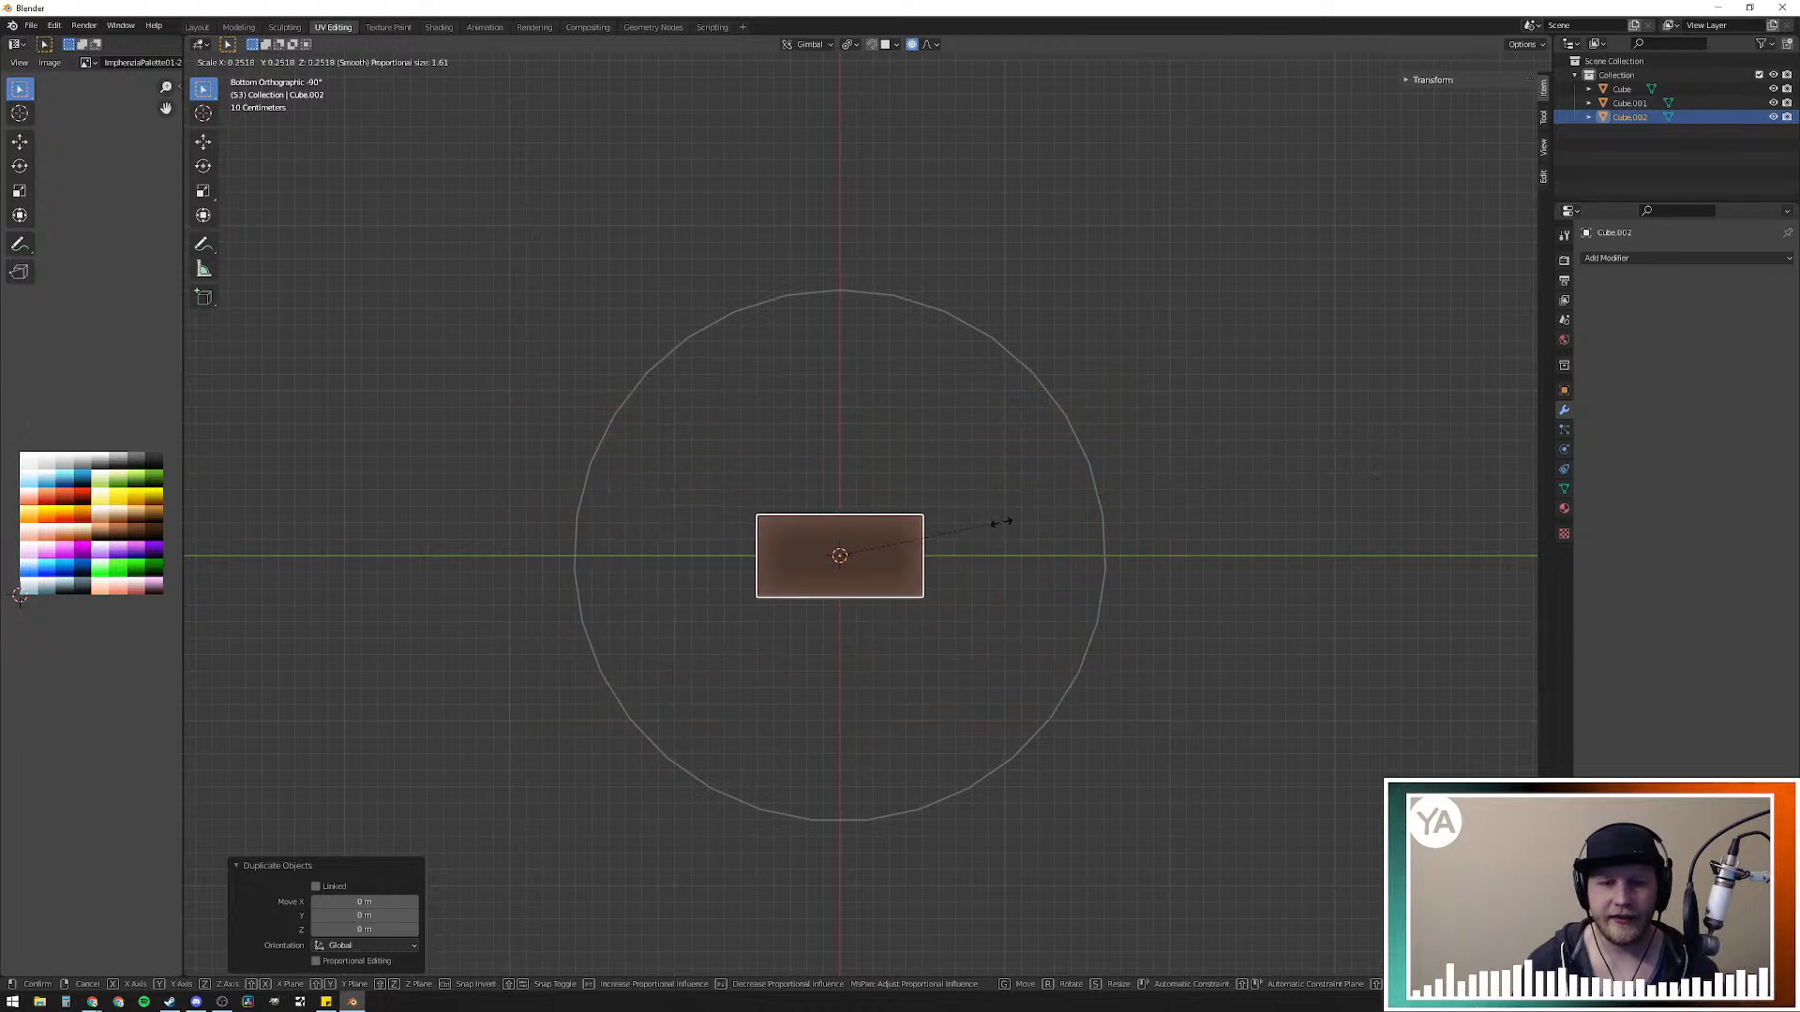
{"action": "key", "text": "Escape"}
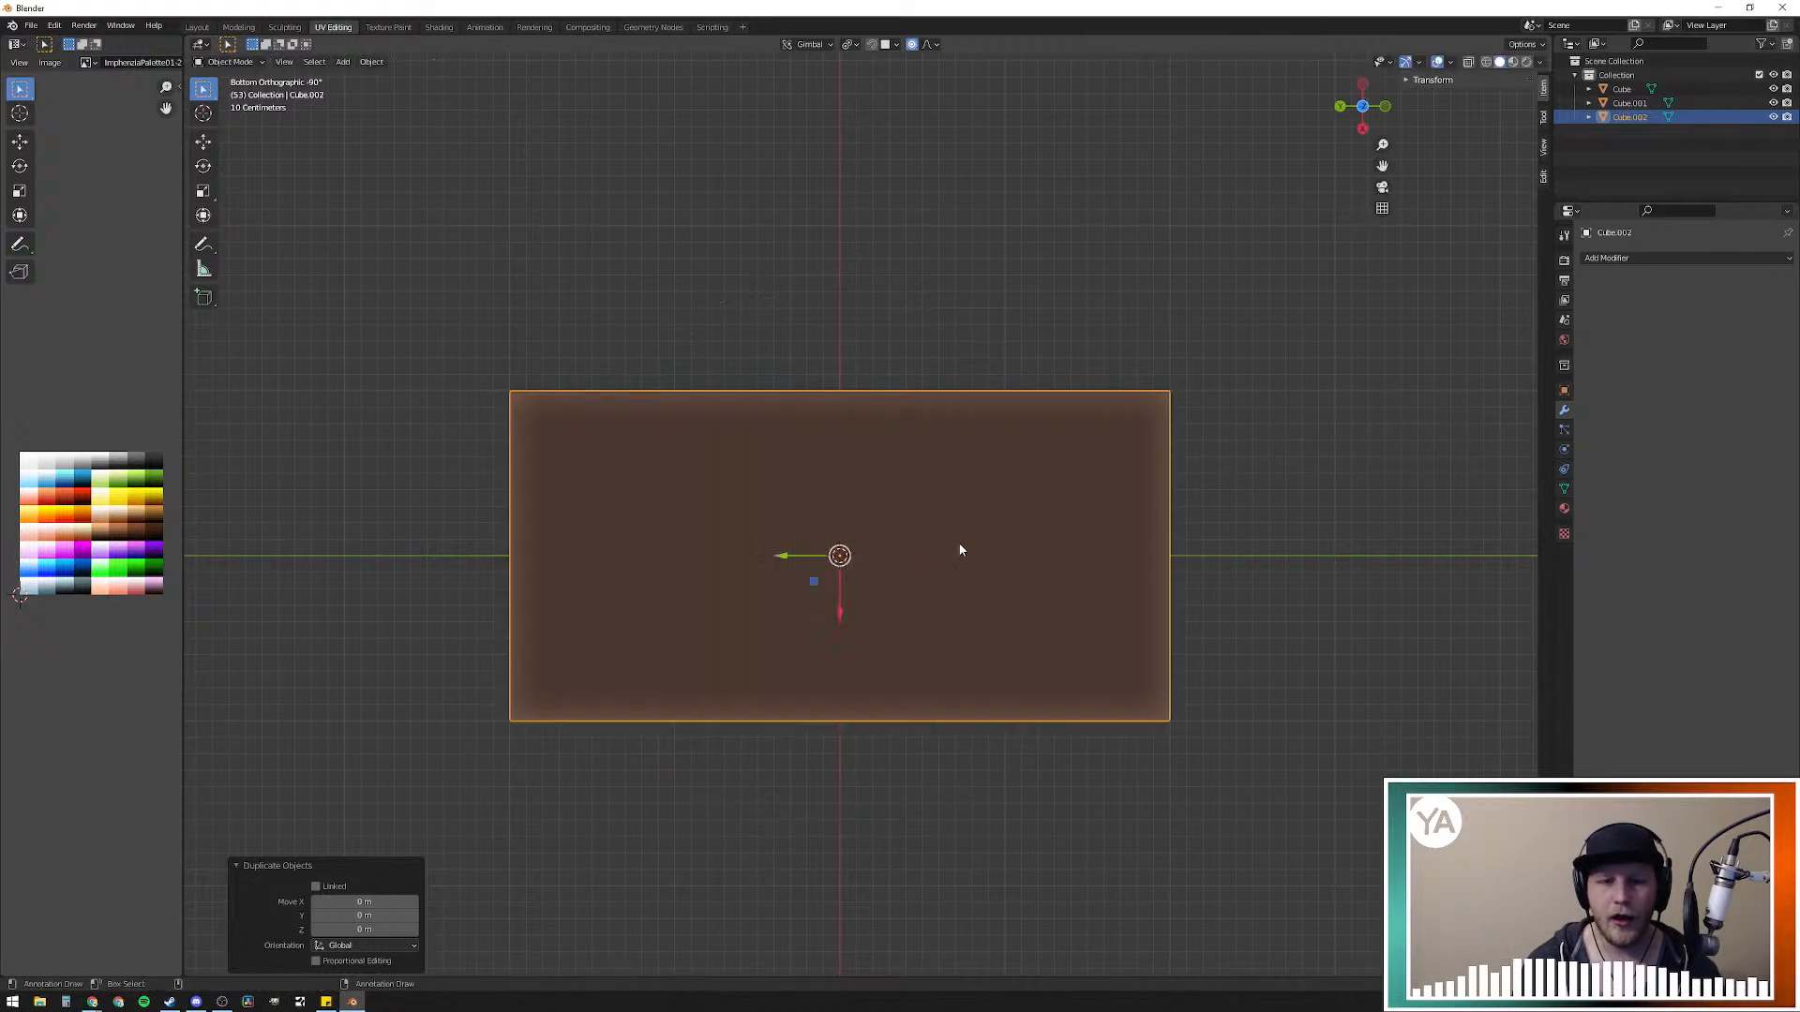
{"action": "left_click", "coordinate": [1057, 476]}
{"action": "key", "text": "ctrl+z"}
{"action": "key", "text": "ctrl+z"}
{"action": "middle_click_drag", "start_coordinate": [1081, 448], "coordinate": [1056, 588]}
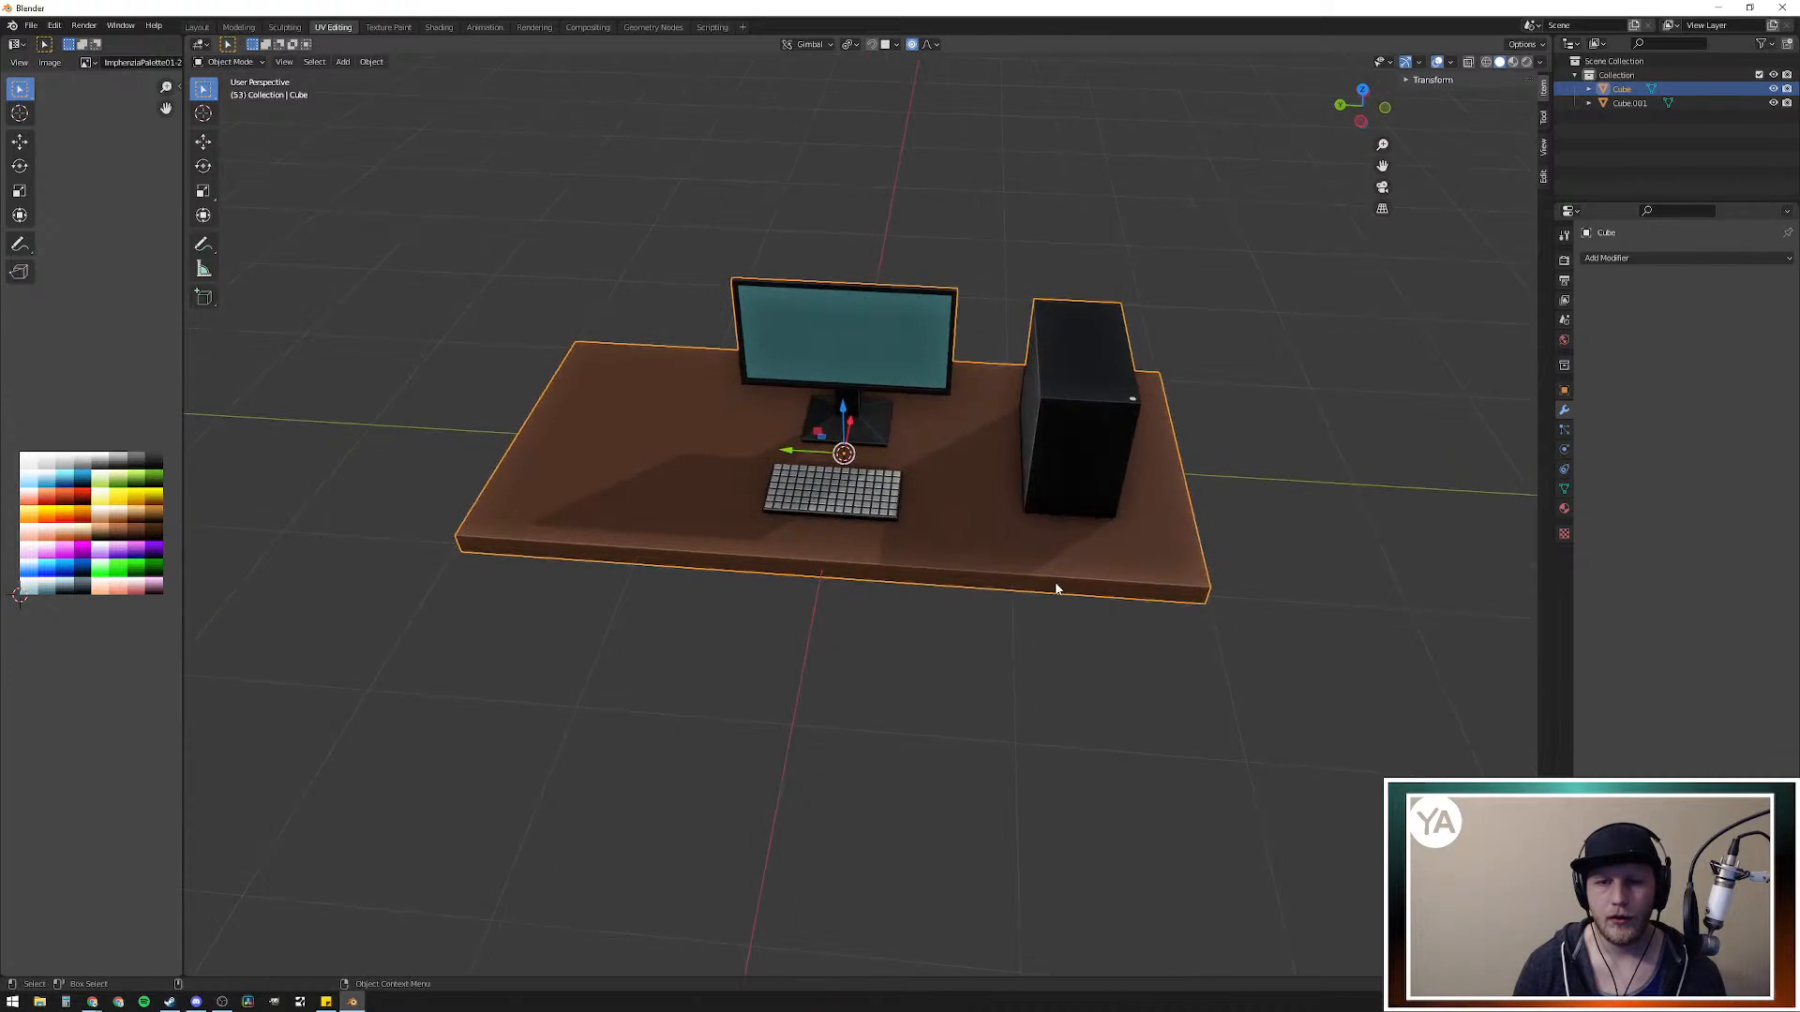
{"action": "key", "text": "alt+a"}
{"action": "left_click", "coordinate": [1056, 589]}
{"action": "key", "text": "Tab"}
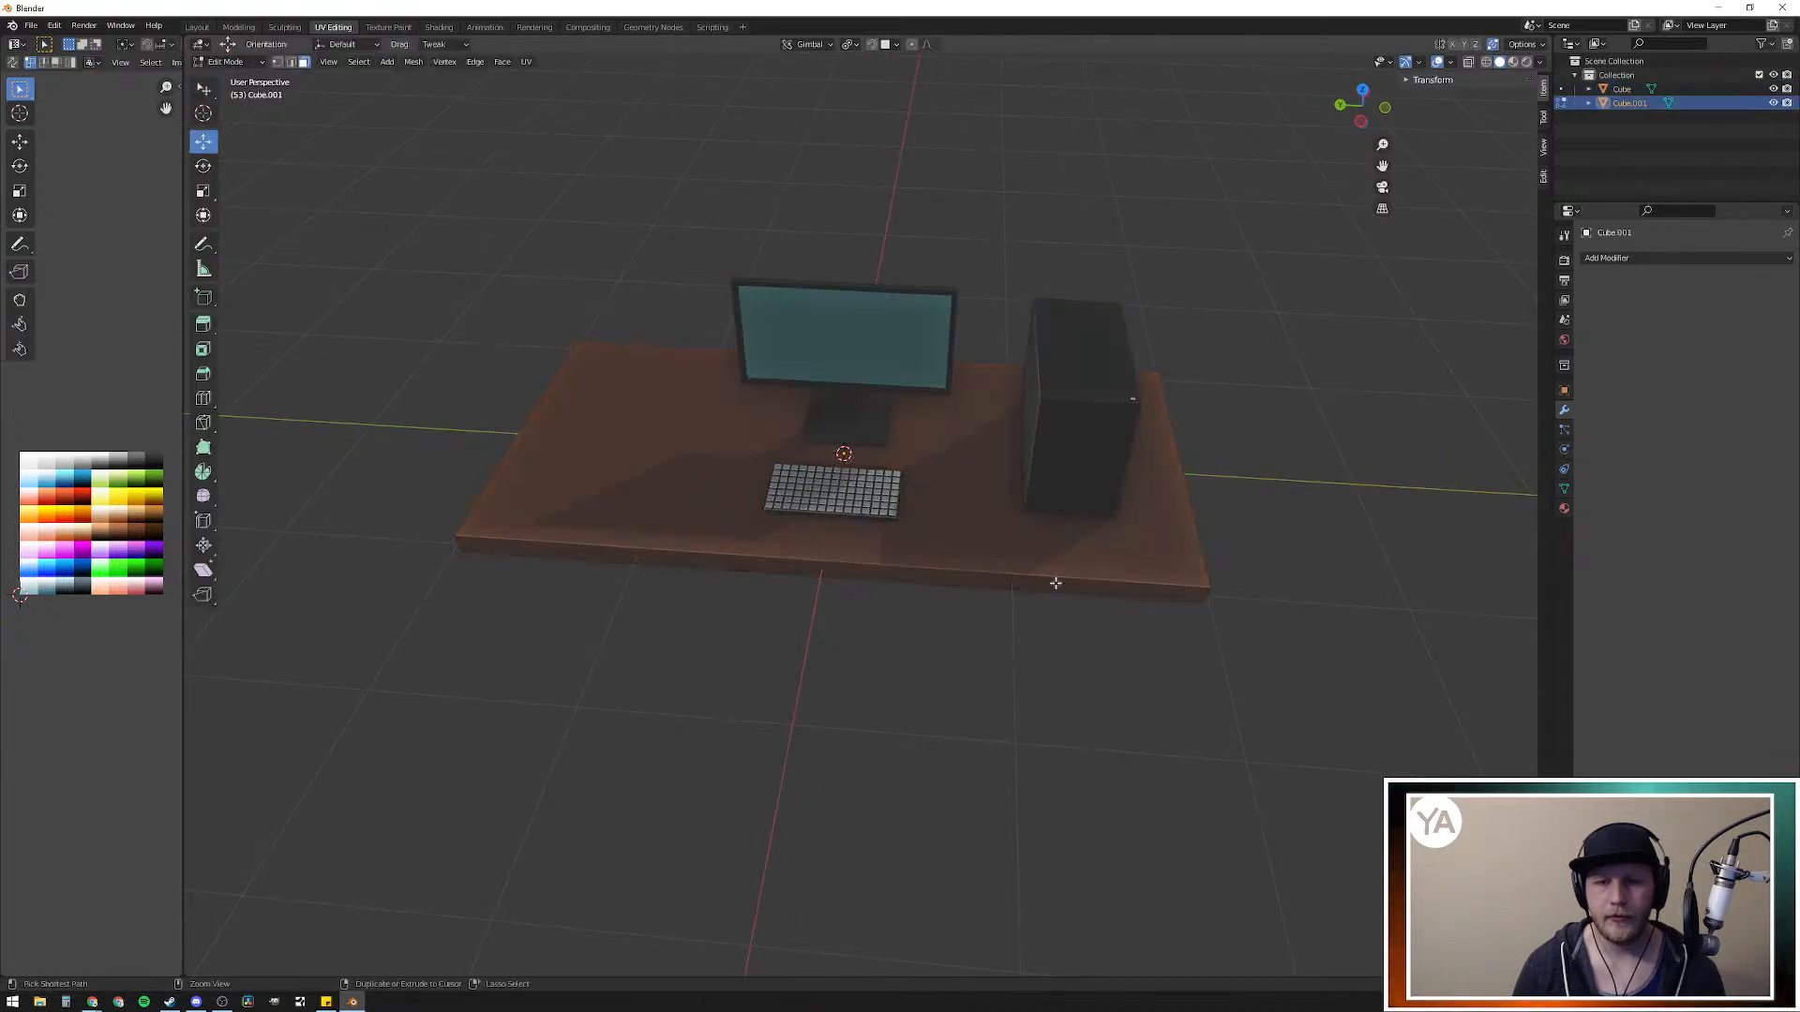
{"action": "key", "text": "ctrl+z"}
{"action": "key", "text": "ctrl+z"}
{"action": "key", "text": "ctrl+z"}
{"action": "key", "text": "ctrl+z"}
{"action": "key", "text": "ctrl+z"}
{"action": "key", "text": "ctrl+z"}
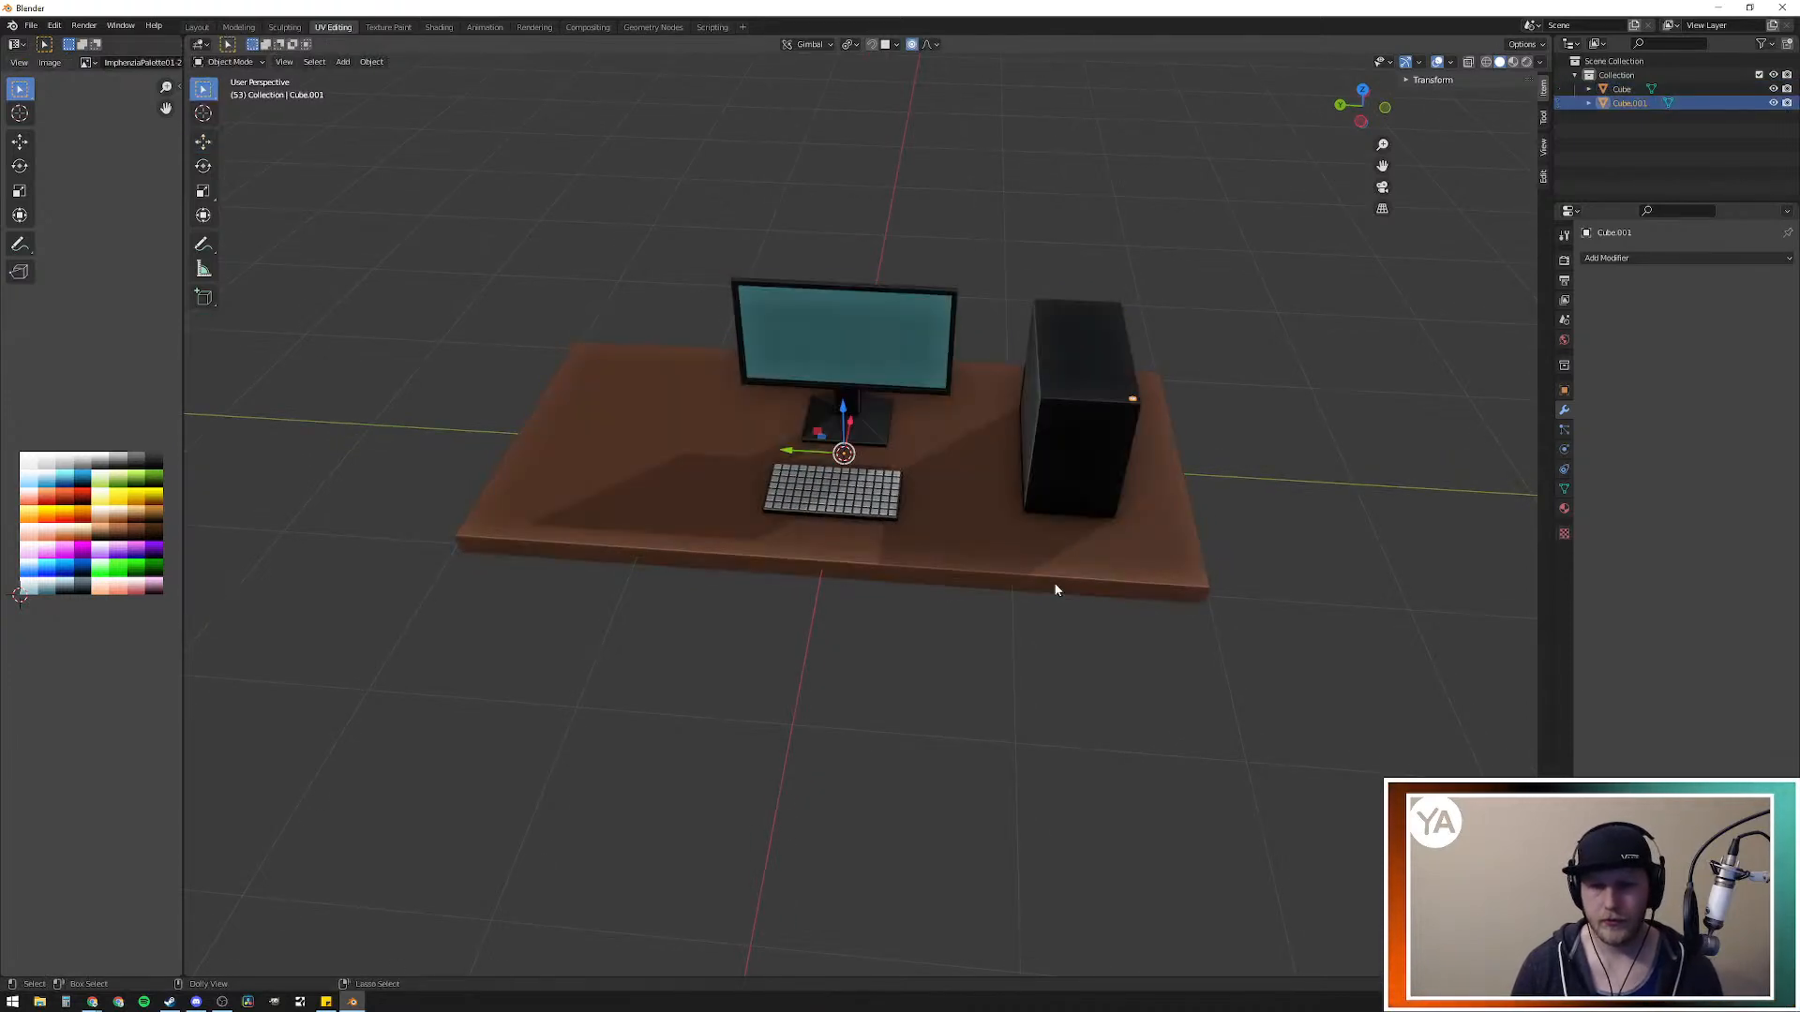
{"action": "middle_click_drag", "start_coordinate": [952, 664], "coordinate": [747, 734]}
{"action": "key", "text": "ctrl+z"}
{"action": "key", "text": "ctrl+z"}
{"action": "key", "text": "ctrl+z"}
{"action": "key", "text": "ctrl+z"}
{"action": "key", "text": "ctrl+z"}
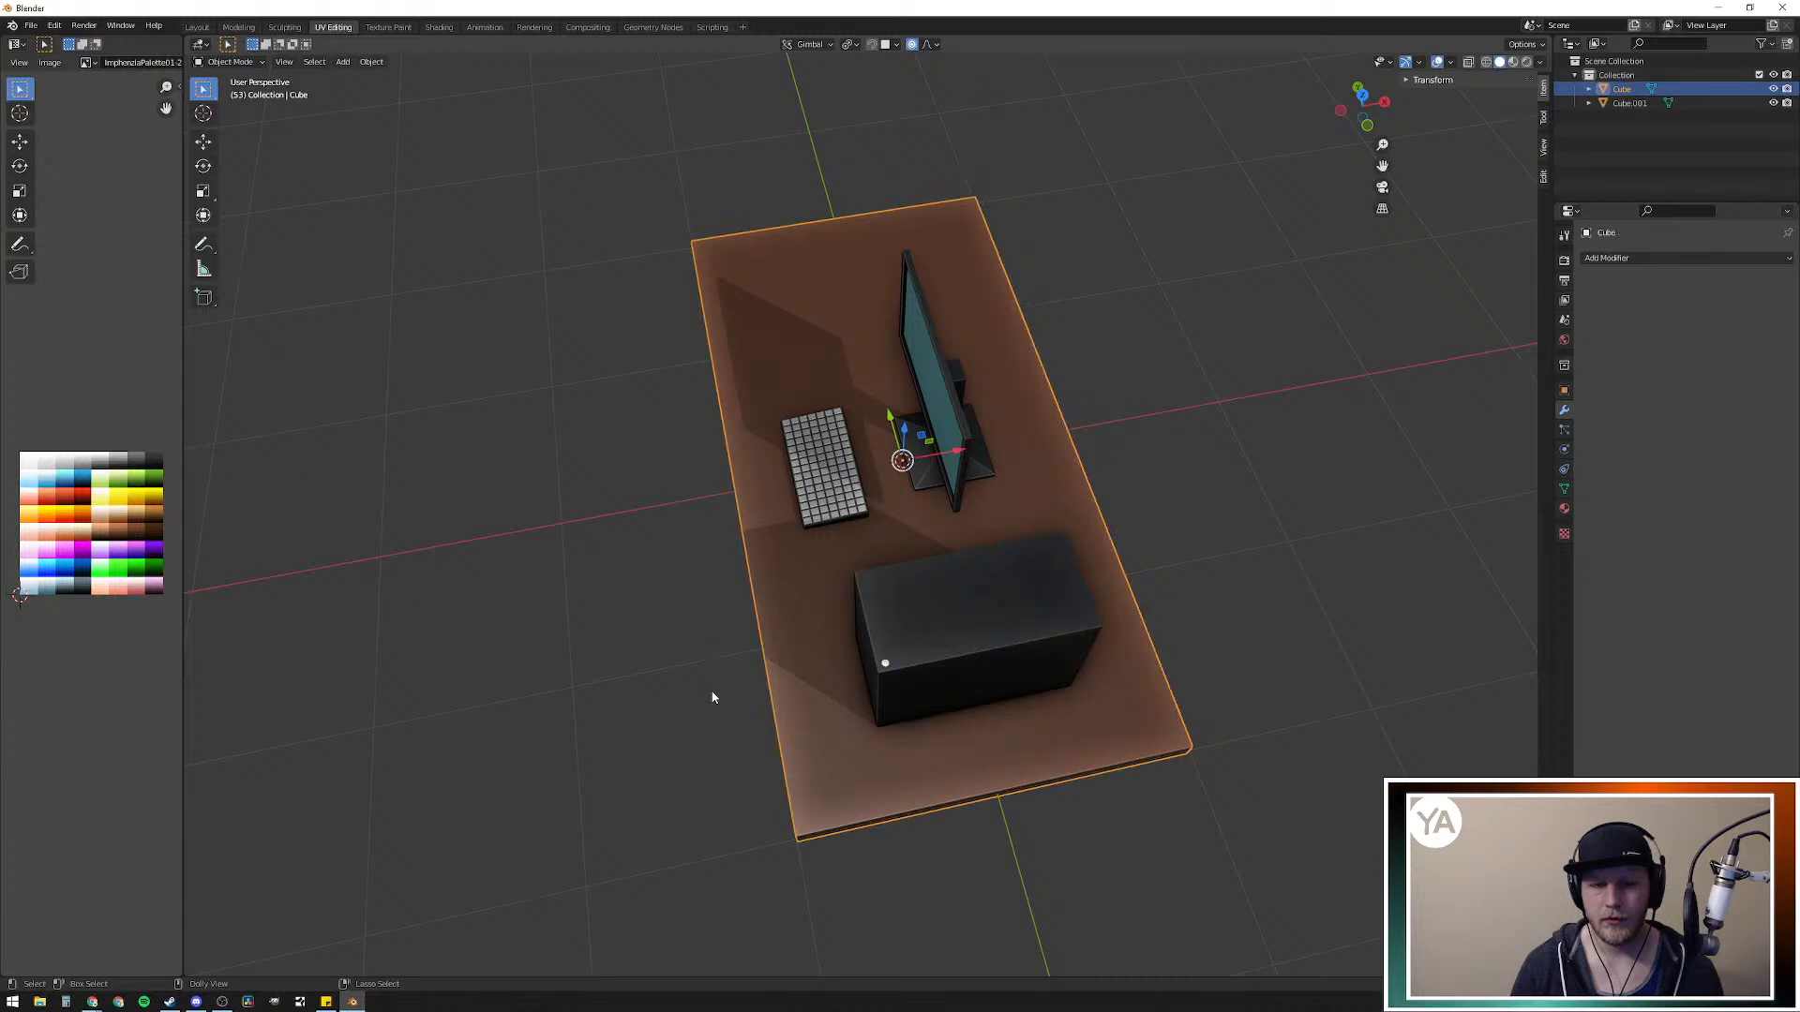
{"action": "key", "text": "ctrl+shift+z"}
{"action": "key", "text": "ctrl+z"}
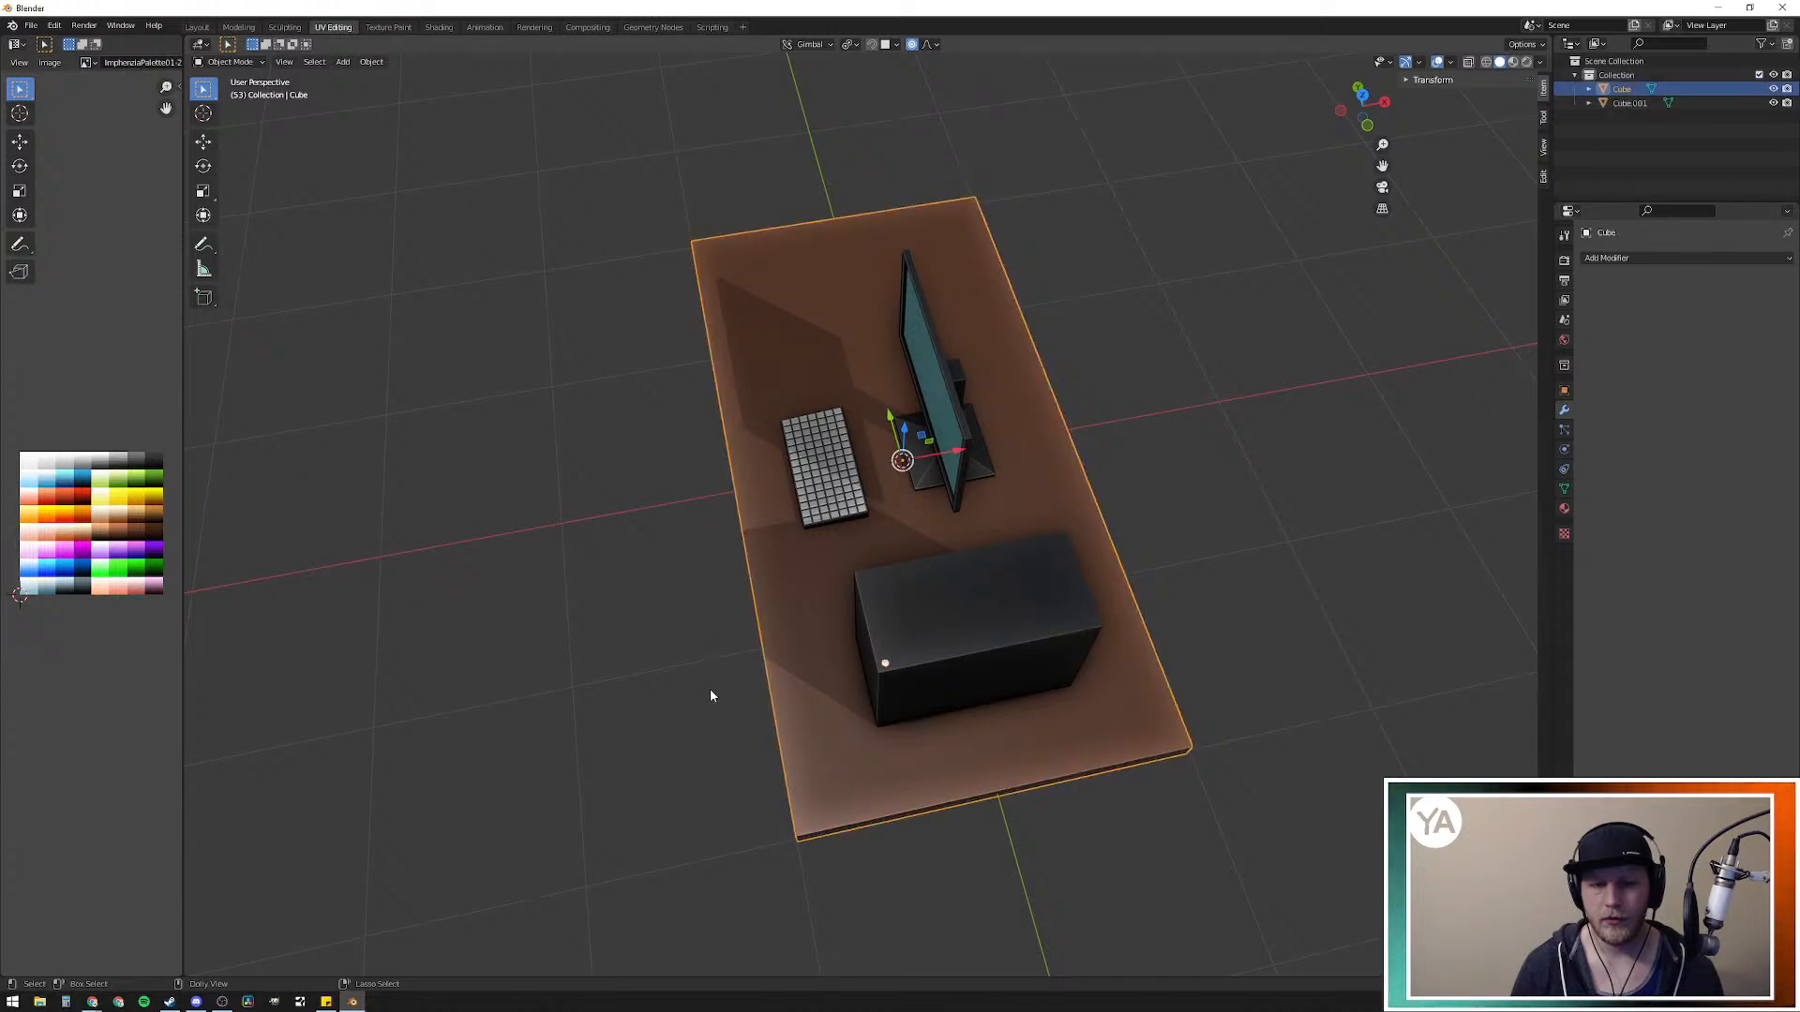
Step: Try to move the desk object along the X axis and undo the move
{"action": "middle_click_drag", "start_coordinate": [784, 623], "coordinate": [823, 488]}
{"action": "left_click_drag", "start_coordinate": [819, 514], "coordinate": [689, 600]}
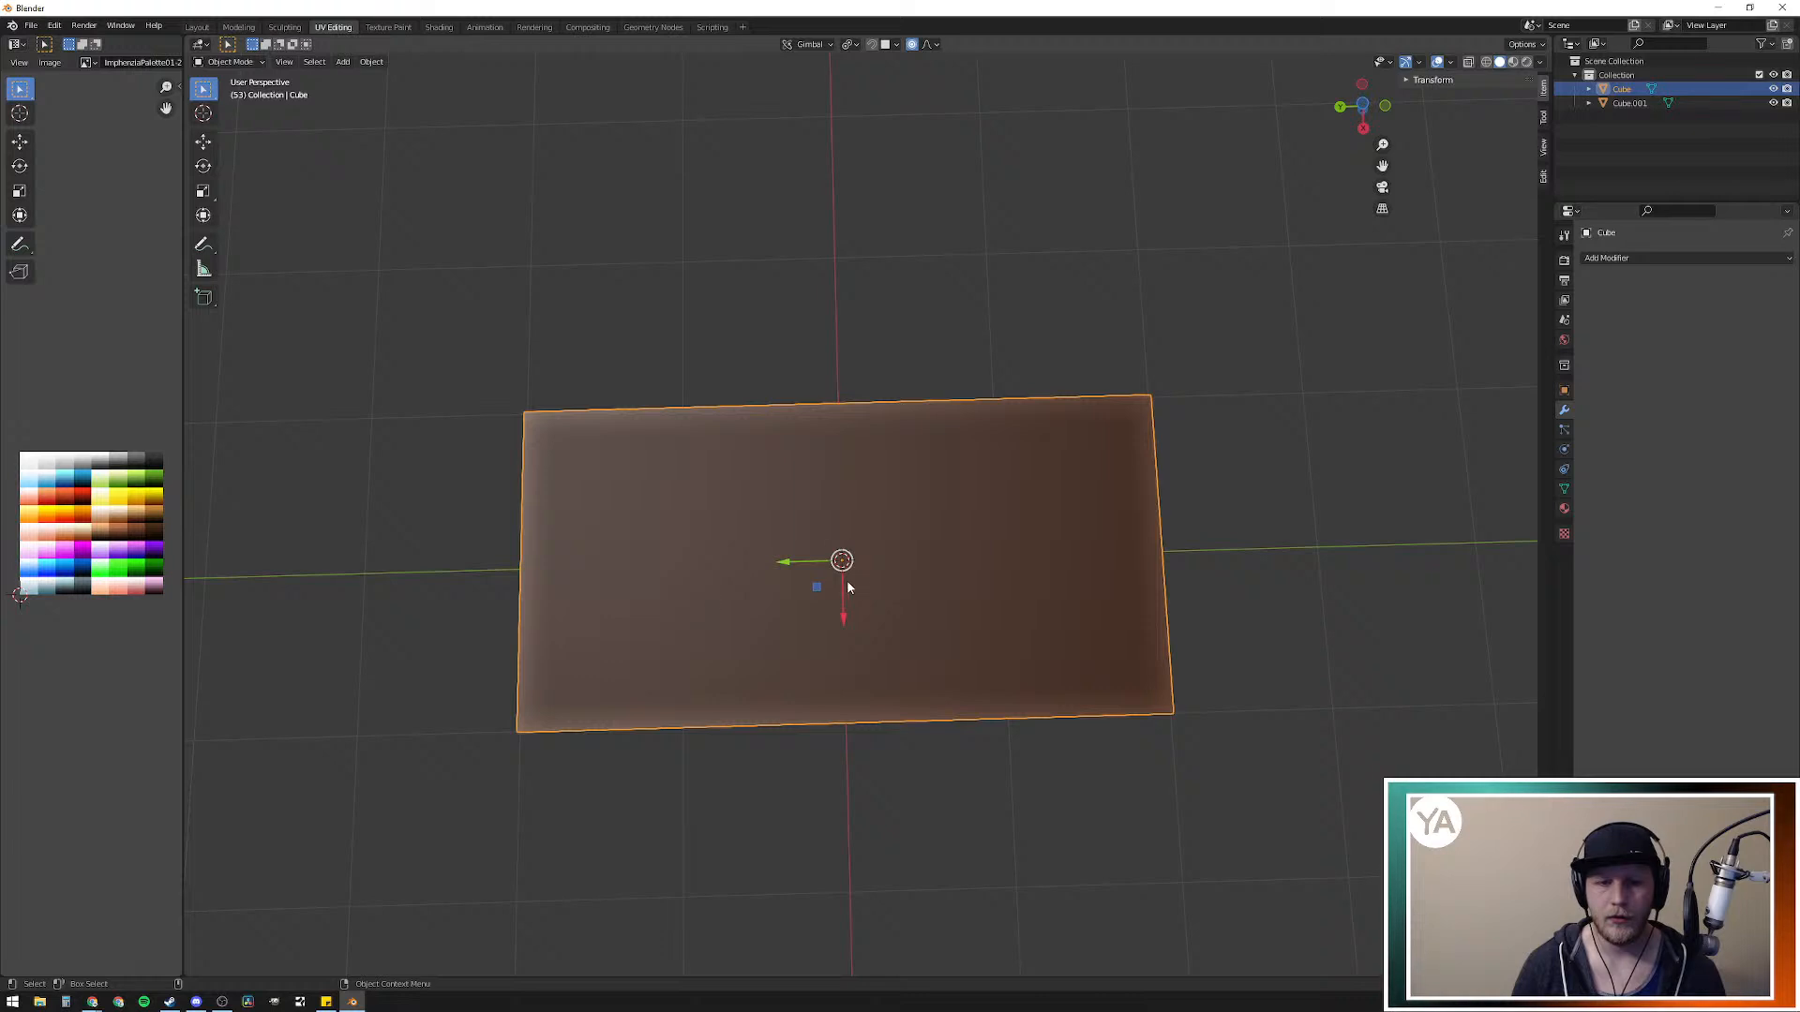
{"action": "key", "text": "g"}
{"action": "key", "text": "x"}
{"action": "left_click", "coordinate": [851, 744]}
{"action": "key", "text": "ctrl+z"}
Step: In Edit Mode, duplicate the desktop's underside face in place and scale the copy to about 0.085
{"action": "mouse_move", "coordinate": [717, 537]}
{"action": "middle_mouse_down"}
{"action": "mouse_move", "coordinate": [735, 550]}
{"action": "mouse_move", "coordinate": [694, 541]}
{"action": "middle_mouse_up"}
{"action": "key", "text": "Tab"}
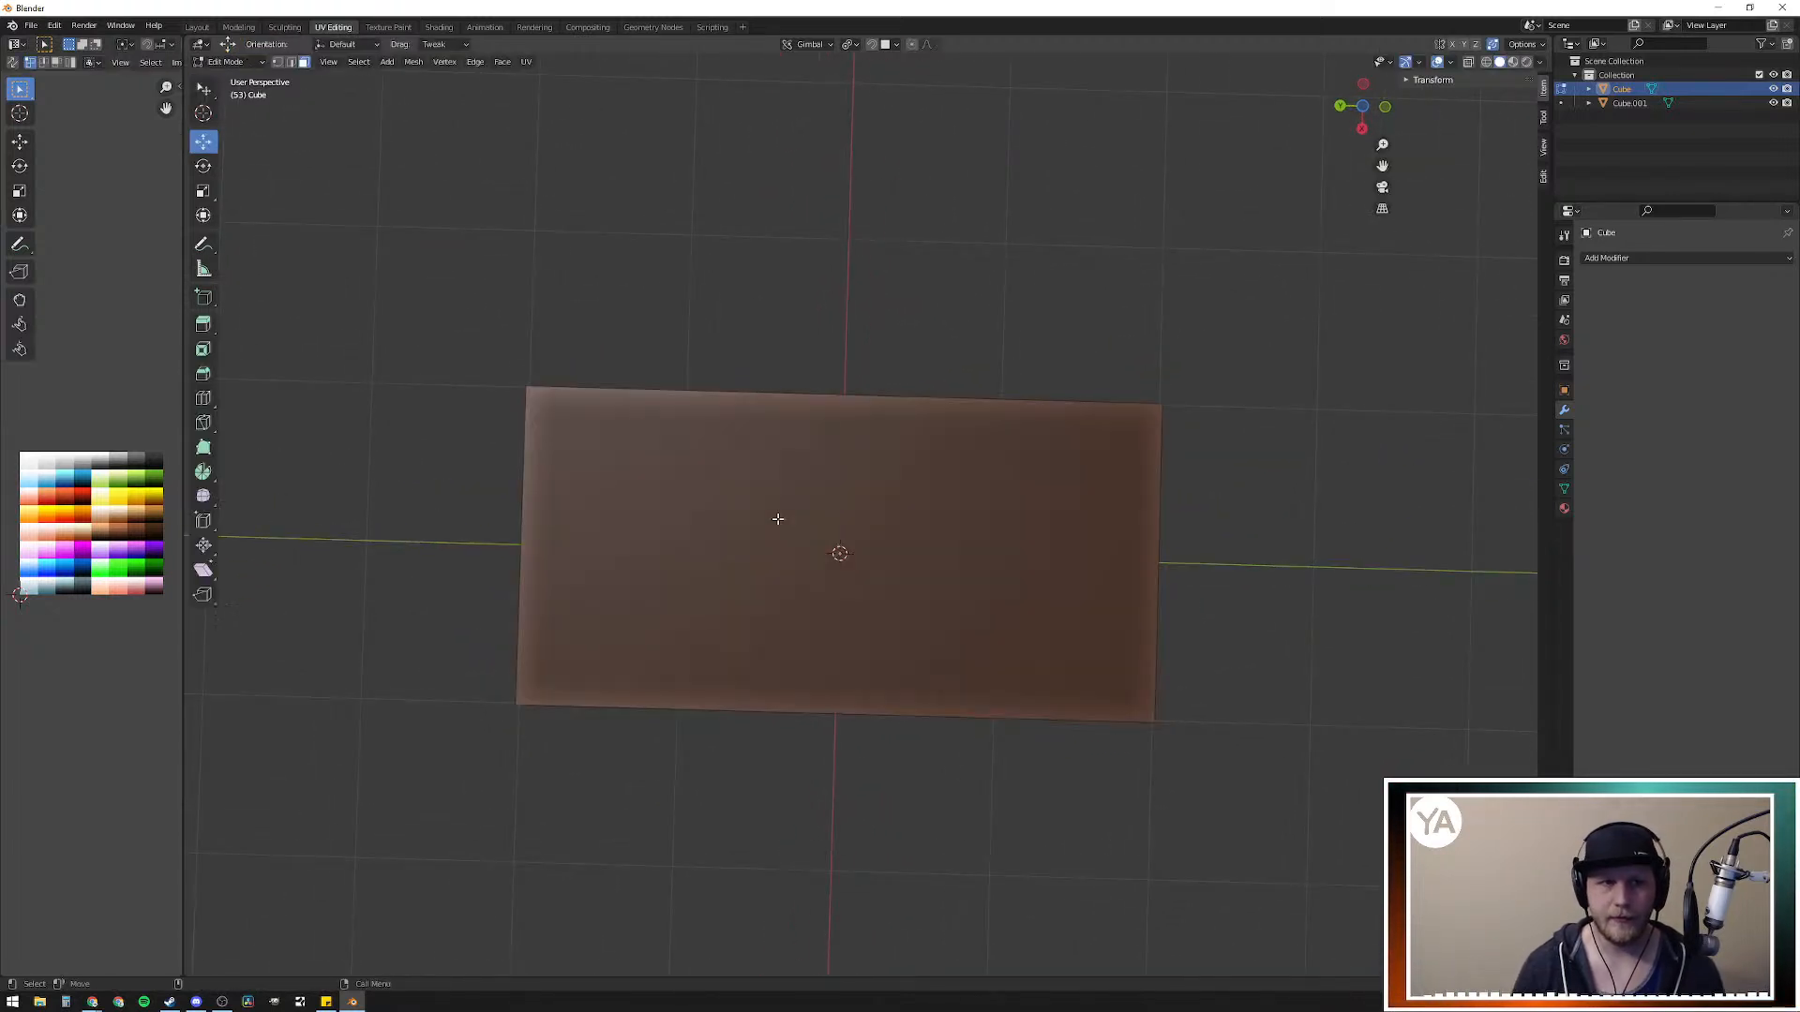
{"action": "key", "text": "Tab"}
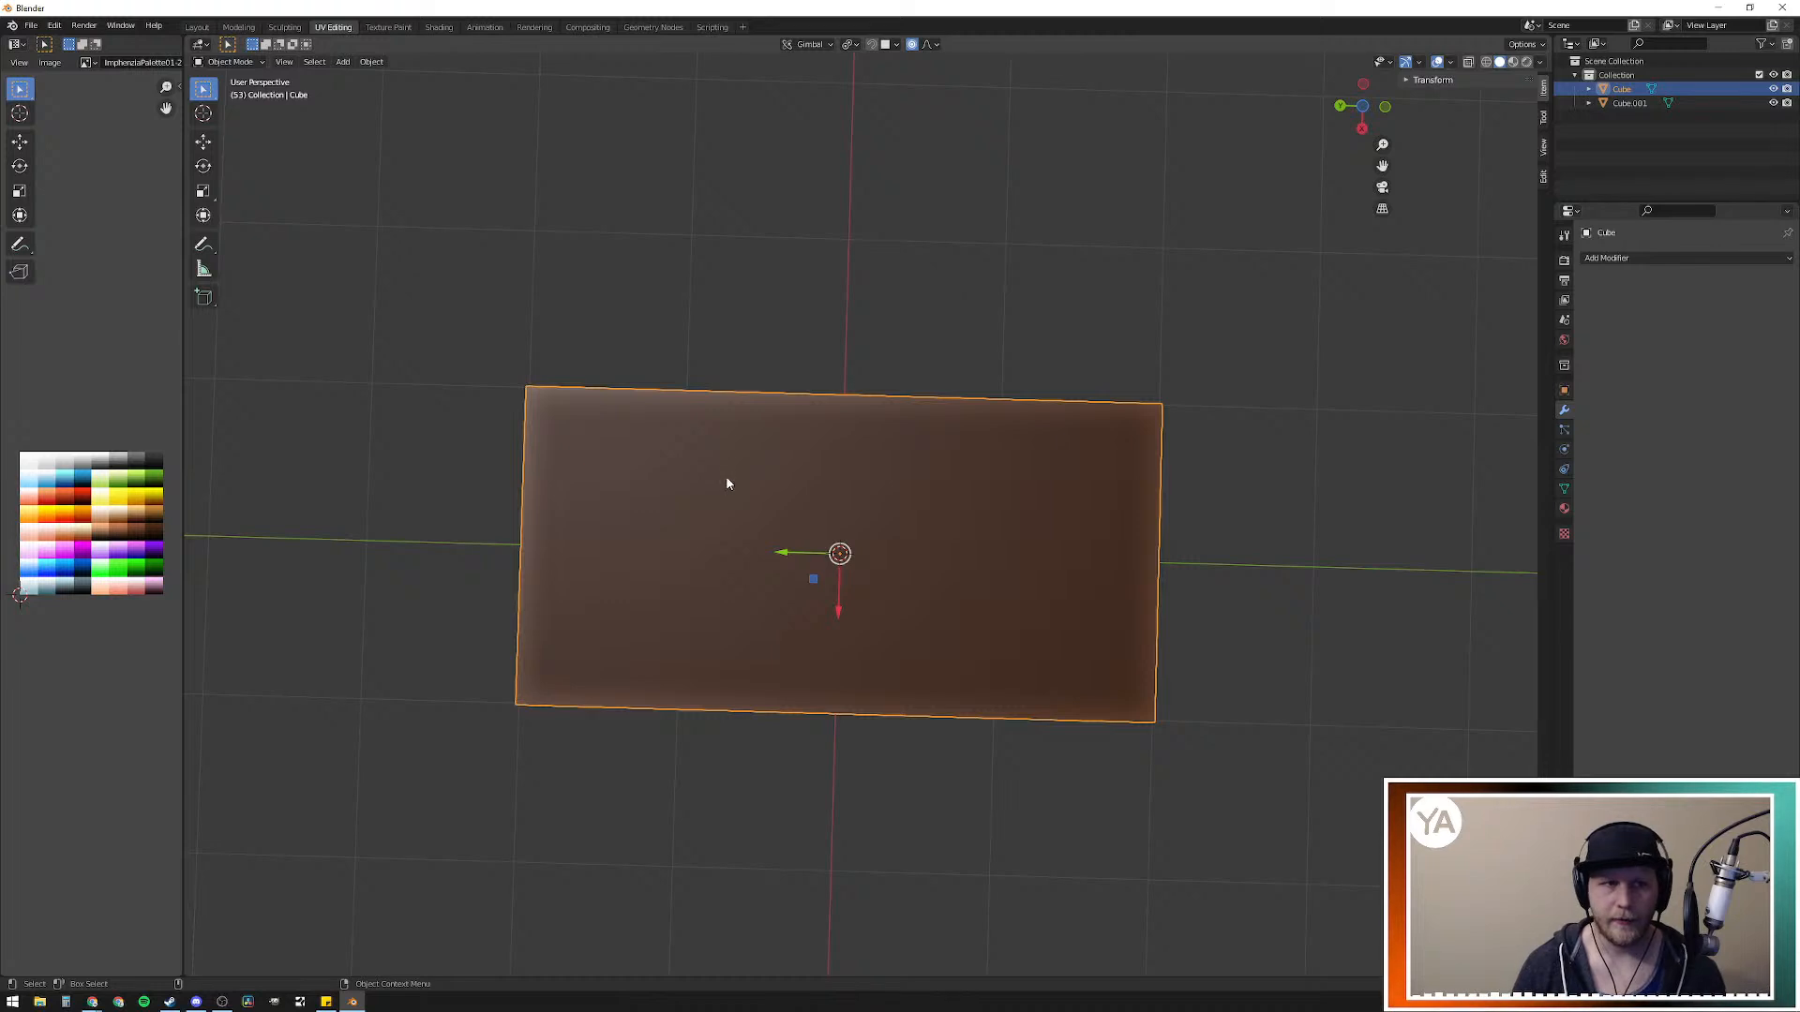
{"action": "key", "text": "Tab"}
{"action": "left_click", "coordinate": [795, 495]}
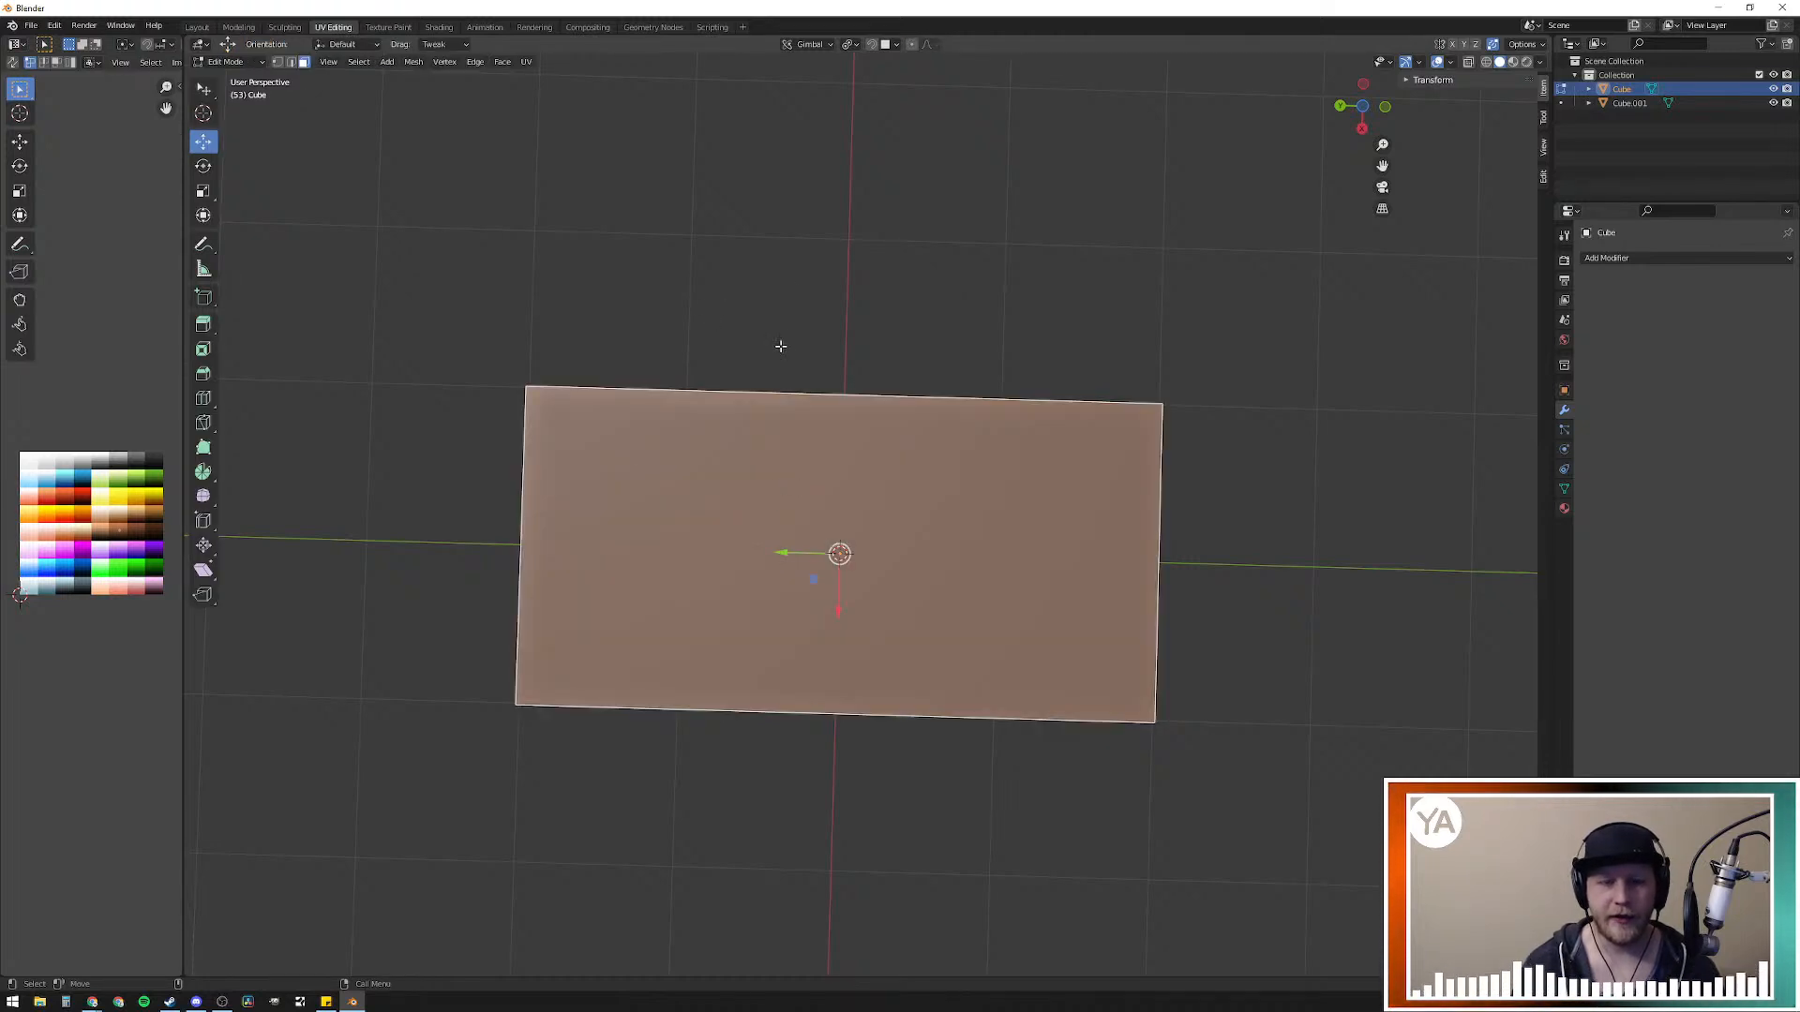
{"action": "key", "text": "shift+d"}
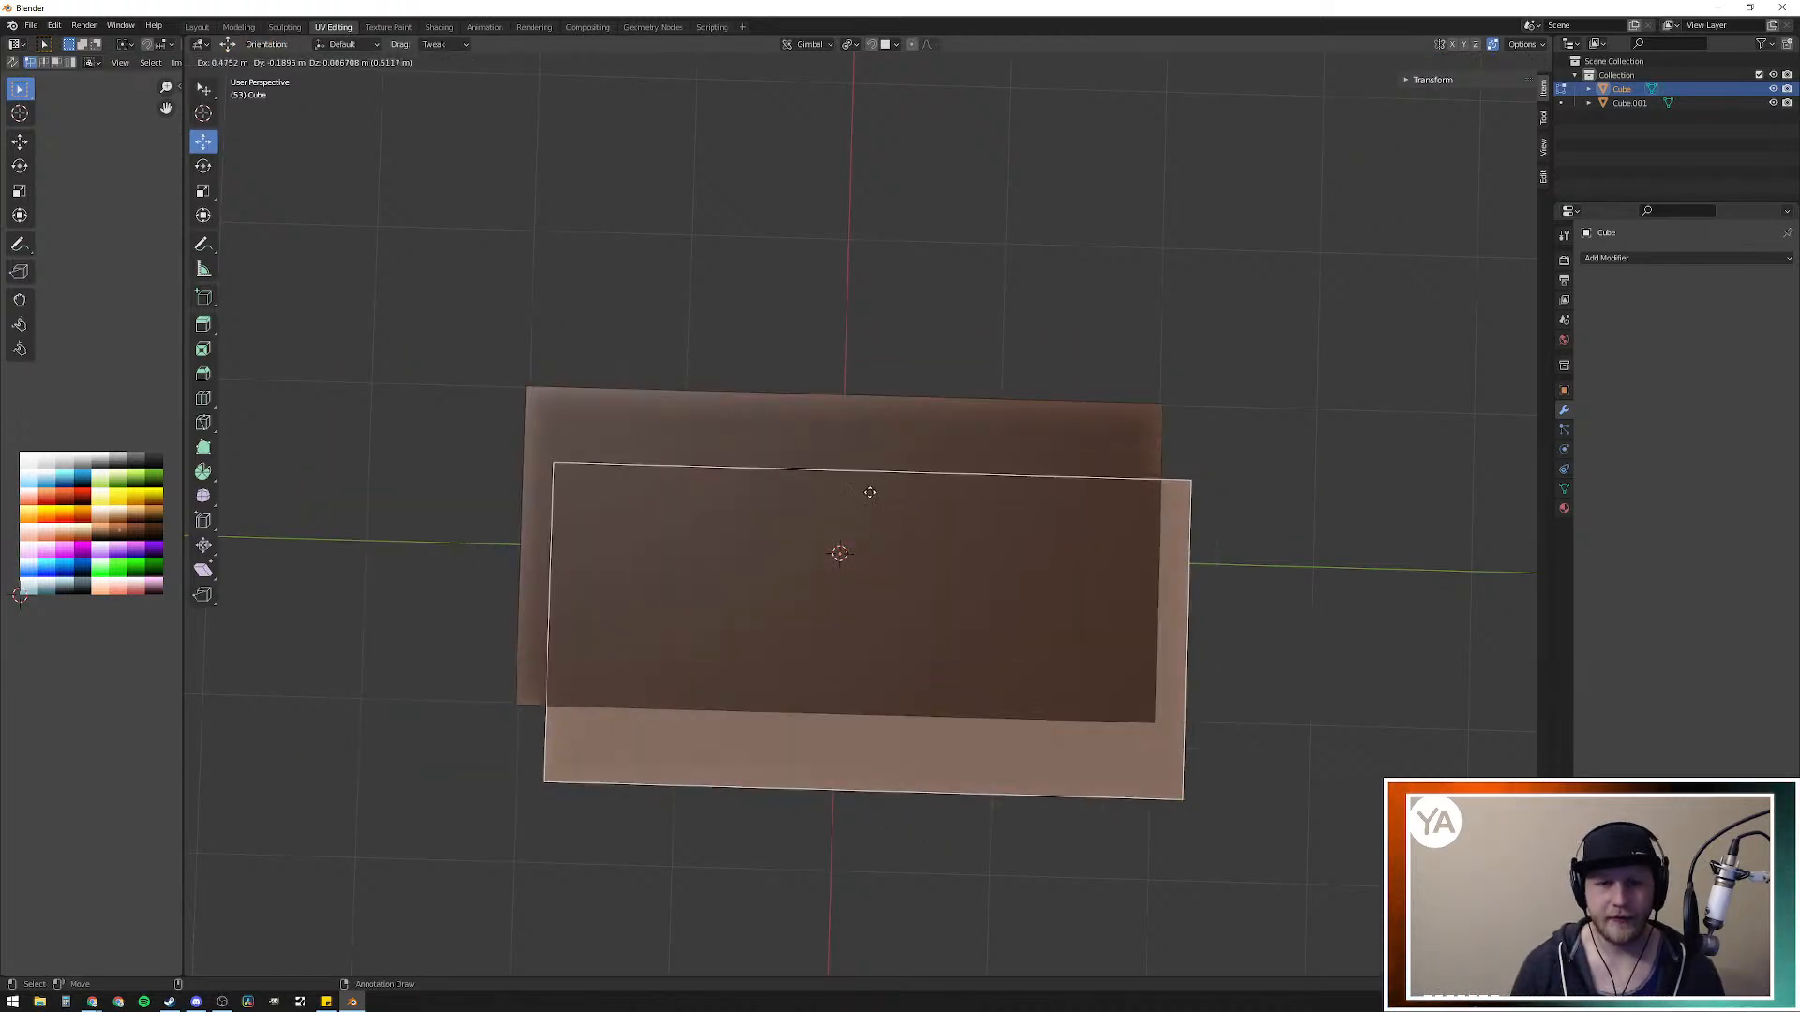
{"action": "right_click", "coordinate": [1329, 534]}
{"action": "key", "text": "s"}
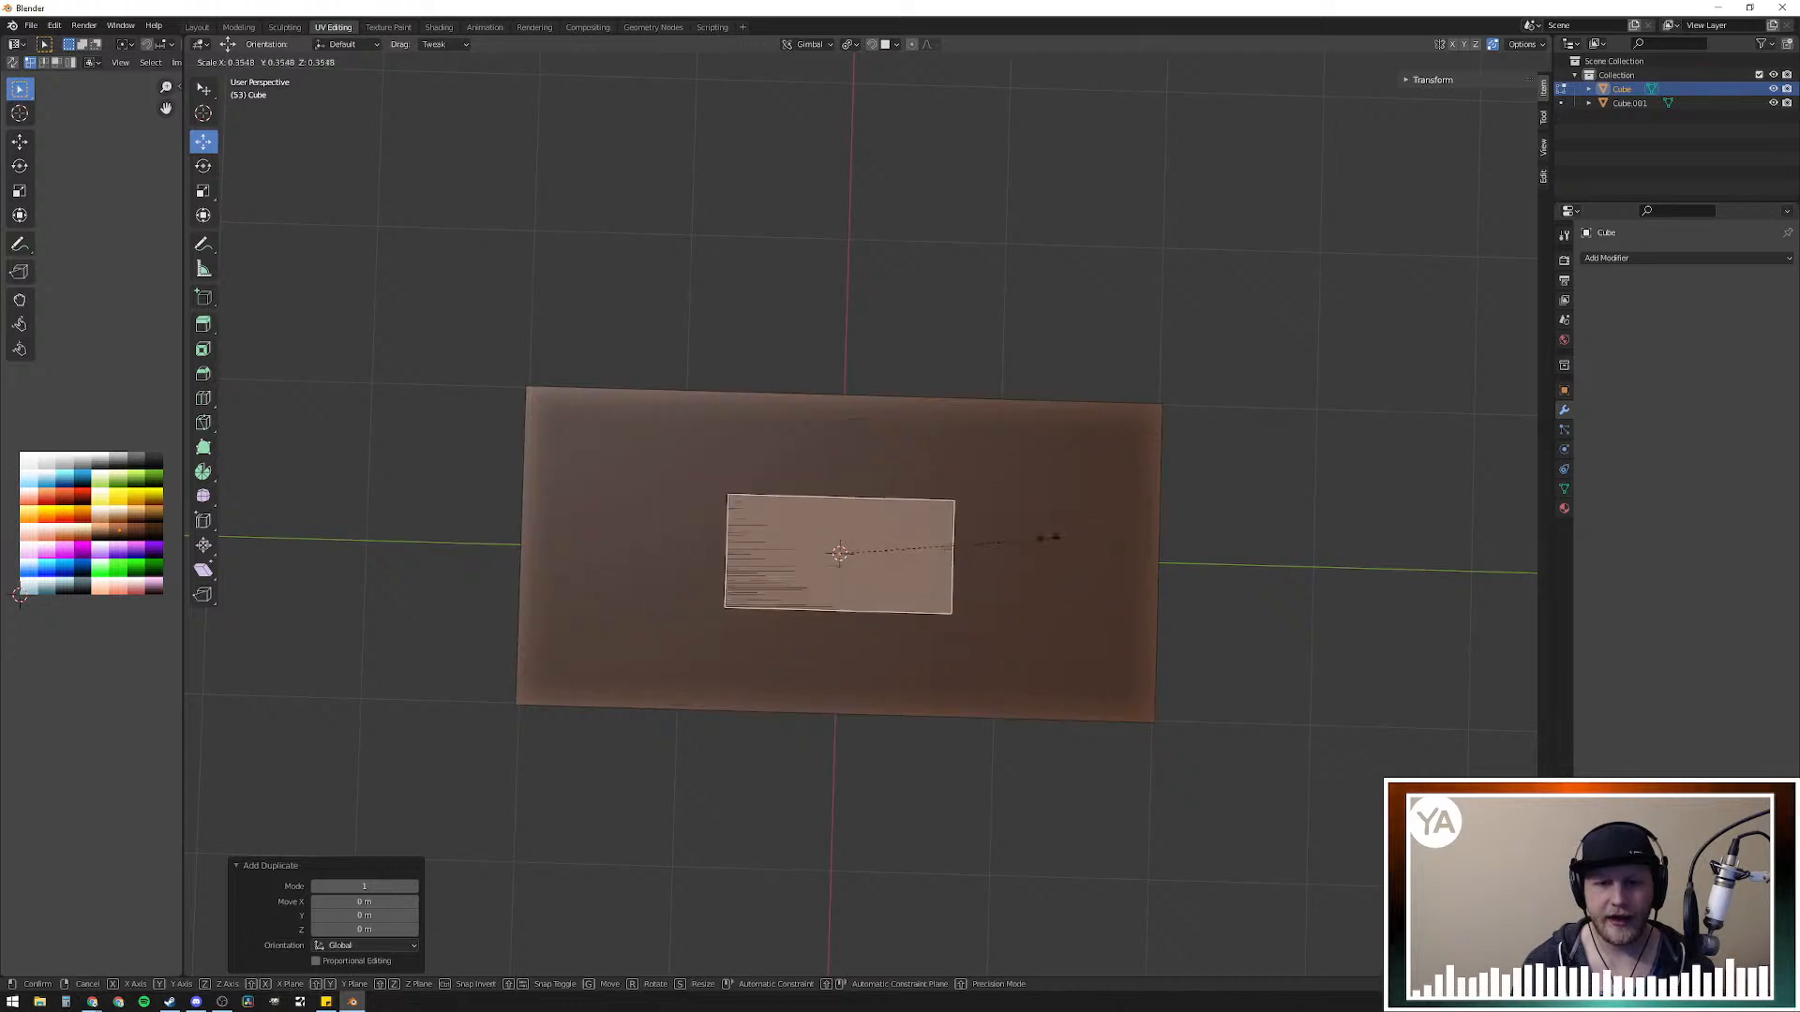
{"action": "left_click", "coordinate": [892, 558]}
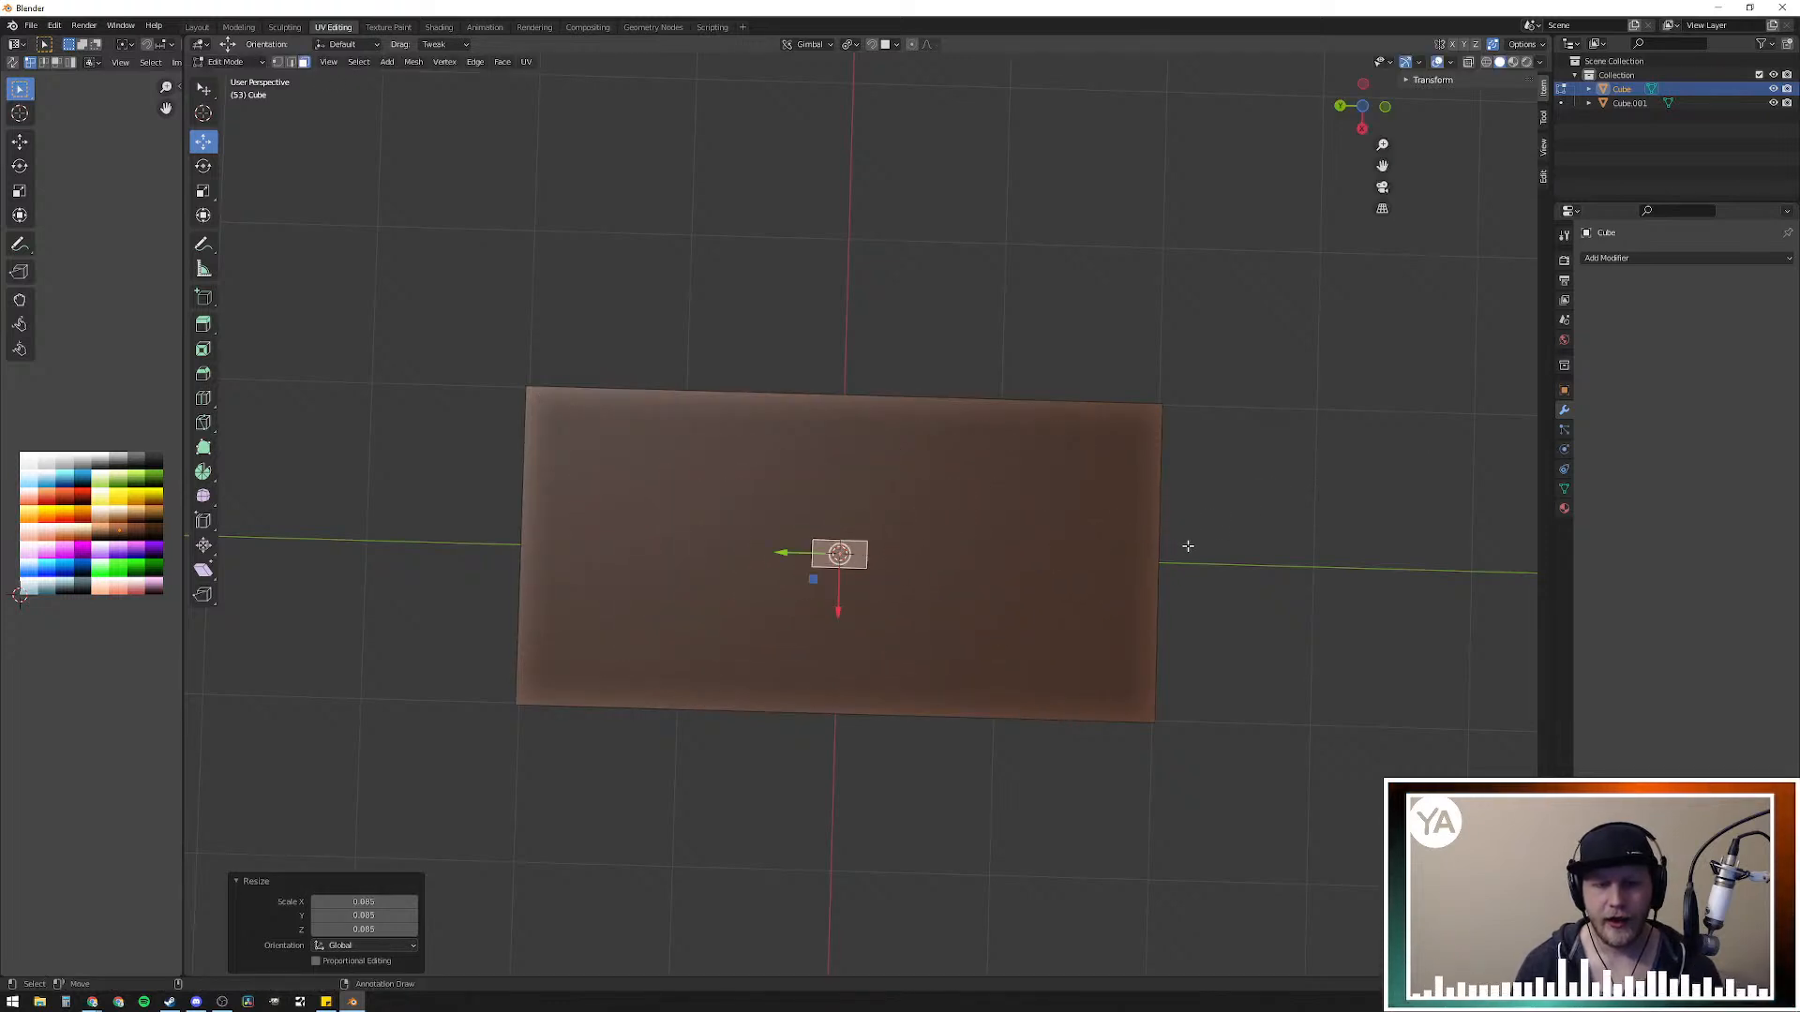
Step: Scale the small face by 0.6 along Y, and scale it uniformly by about 0.65 into a leg-sized square
{"action": "key", "text": "s"}
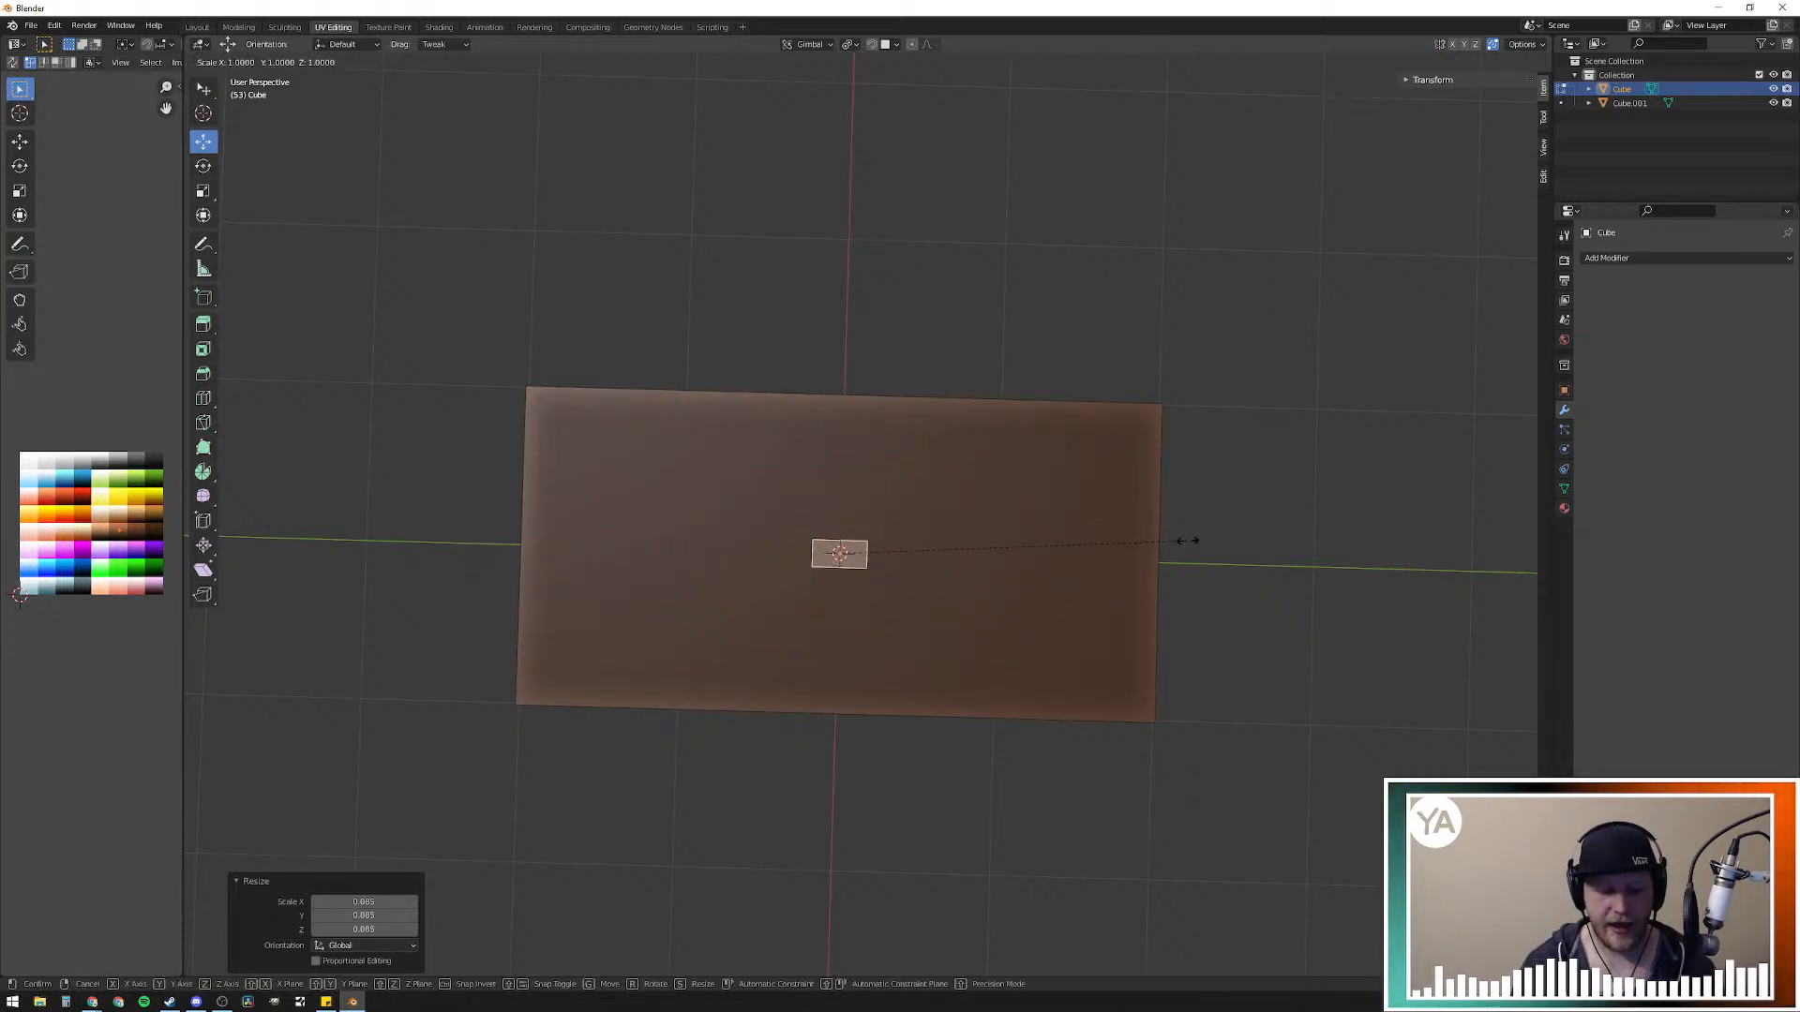
{"action": "key", "text": "y"}
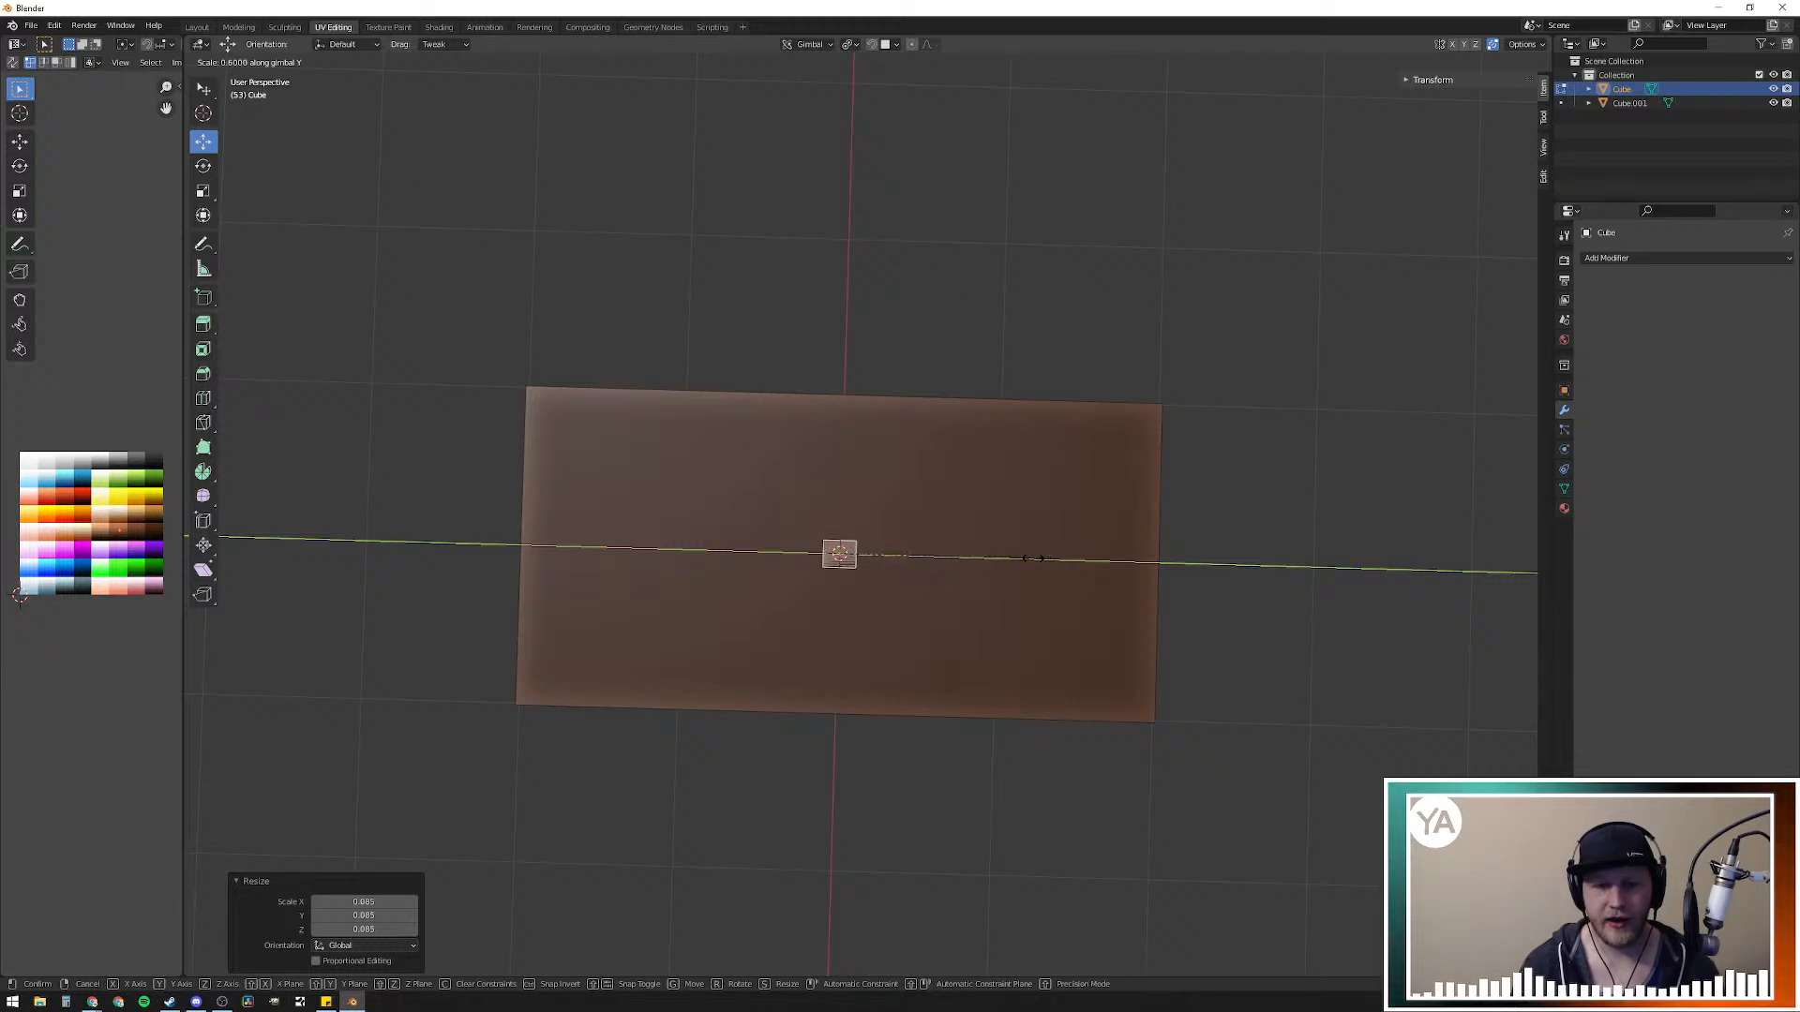
{"action": "left_click", "coordinate": [1025, 557], "text": "ctrl"}
{"action": "key", "text": "s"}
{"action": "left_click", "coordinate": [1087, 522]}
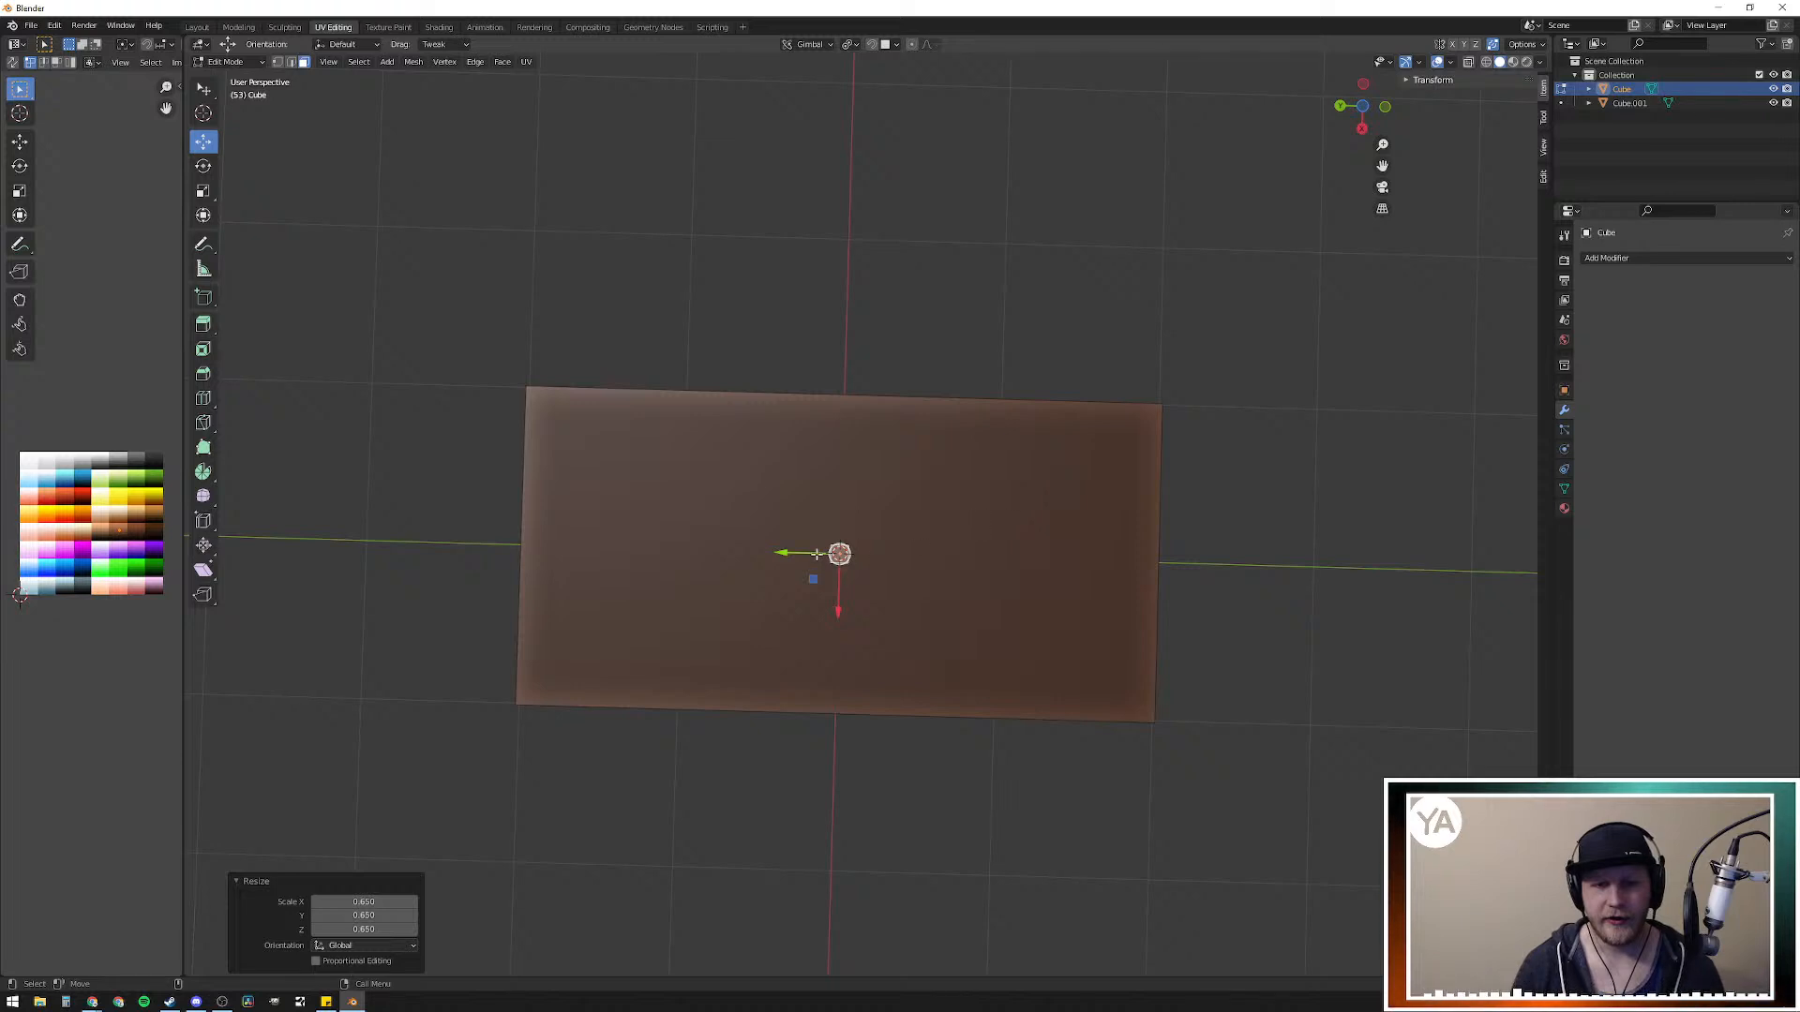
Step: Move the square into one corner of the desk's underside and place a duplicate about 1.69 m along X at the neighbouring corner
{"action": "left_click_drag", "start_coordinate": [815, 558], "coordinate": [546, 453]}
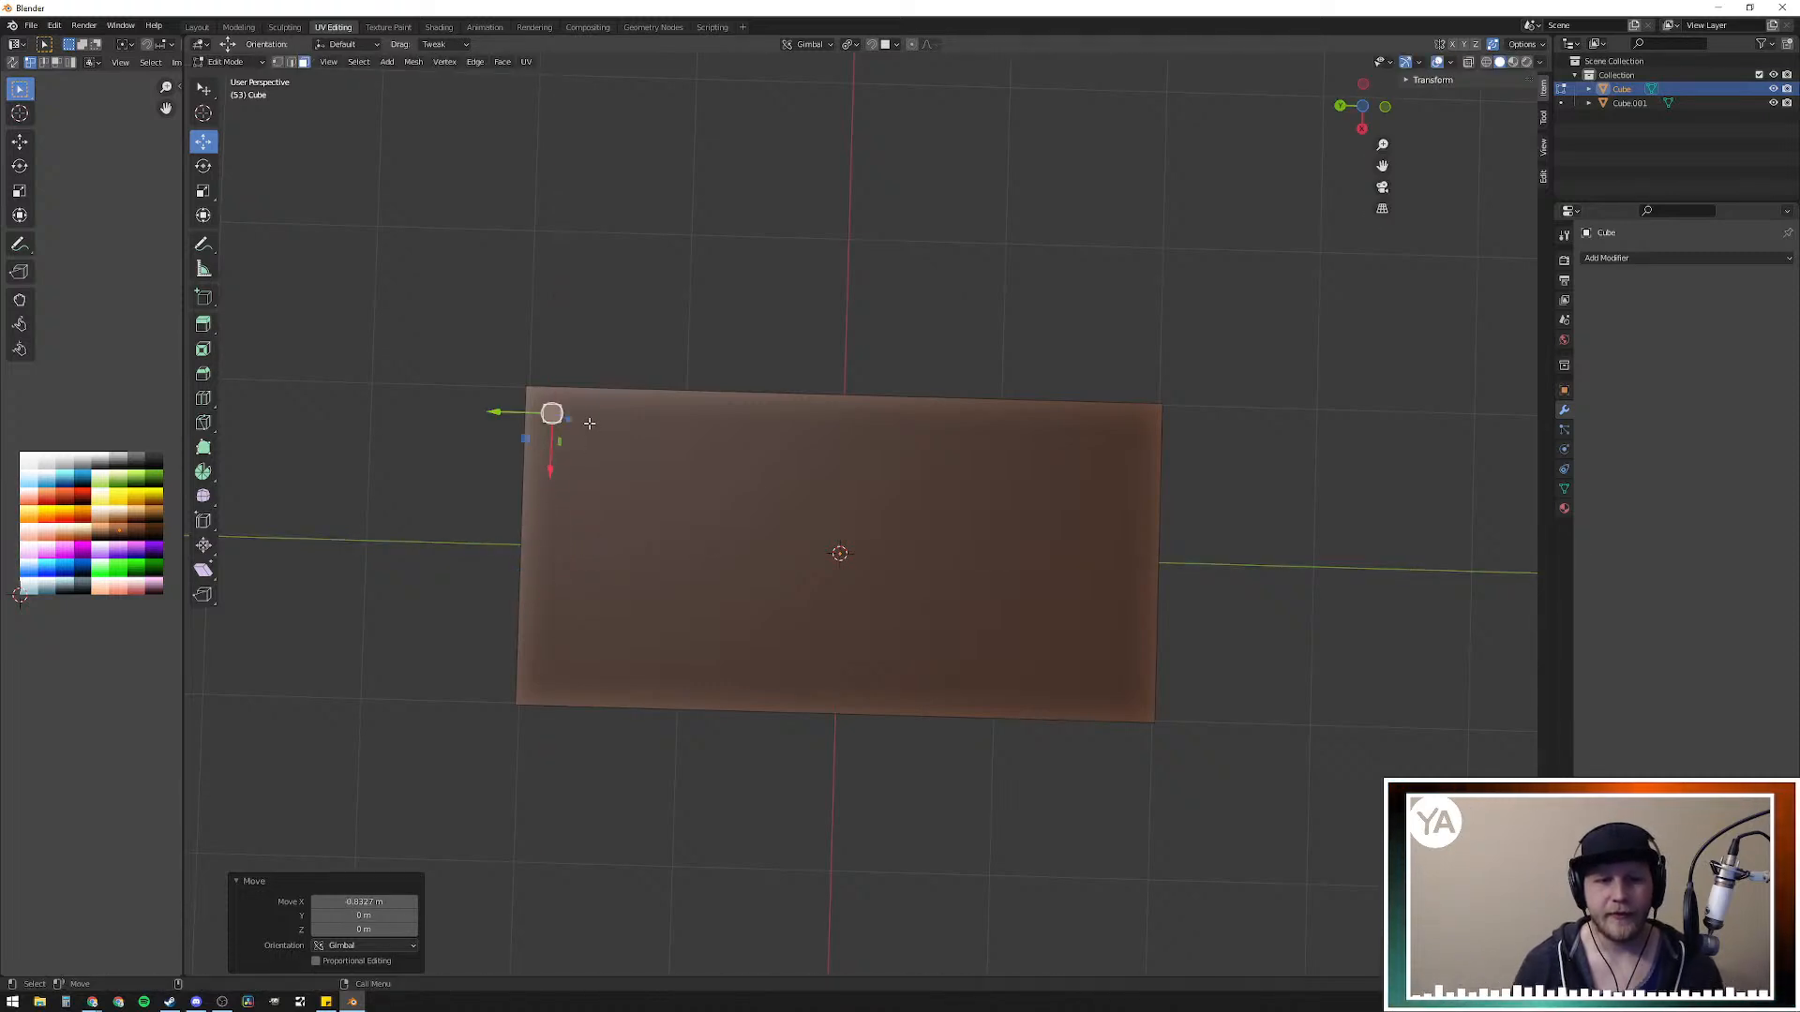
{"action": "key", "text": "shift+d"}
{"action": "right_click", "coordinate": [565, 439]}
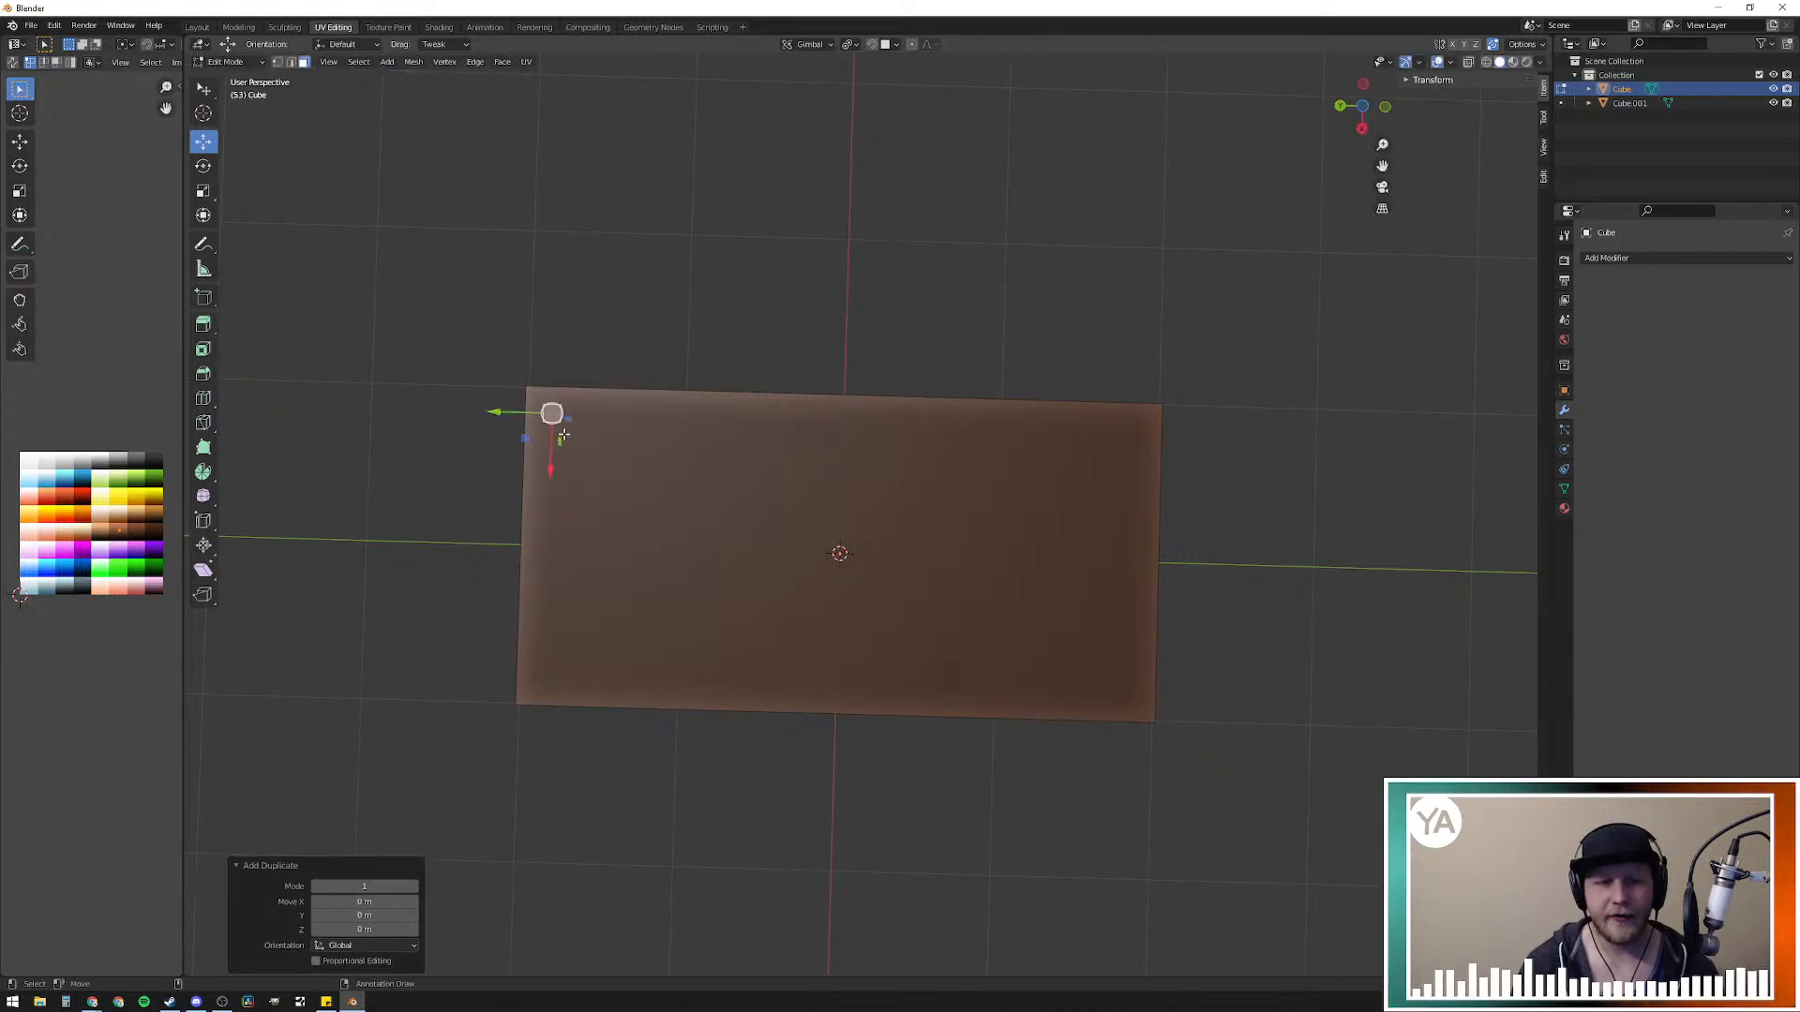
{"action": "left_click_drag", "start_coordinate": [552, 437], "coordinate": [544, 710]}
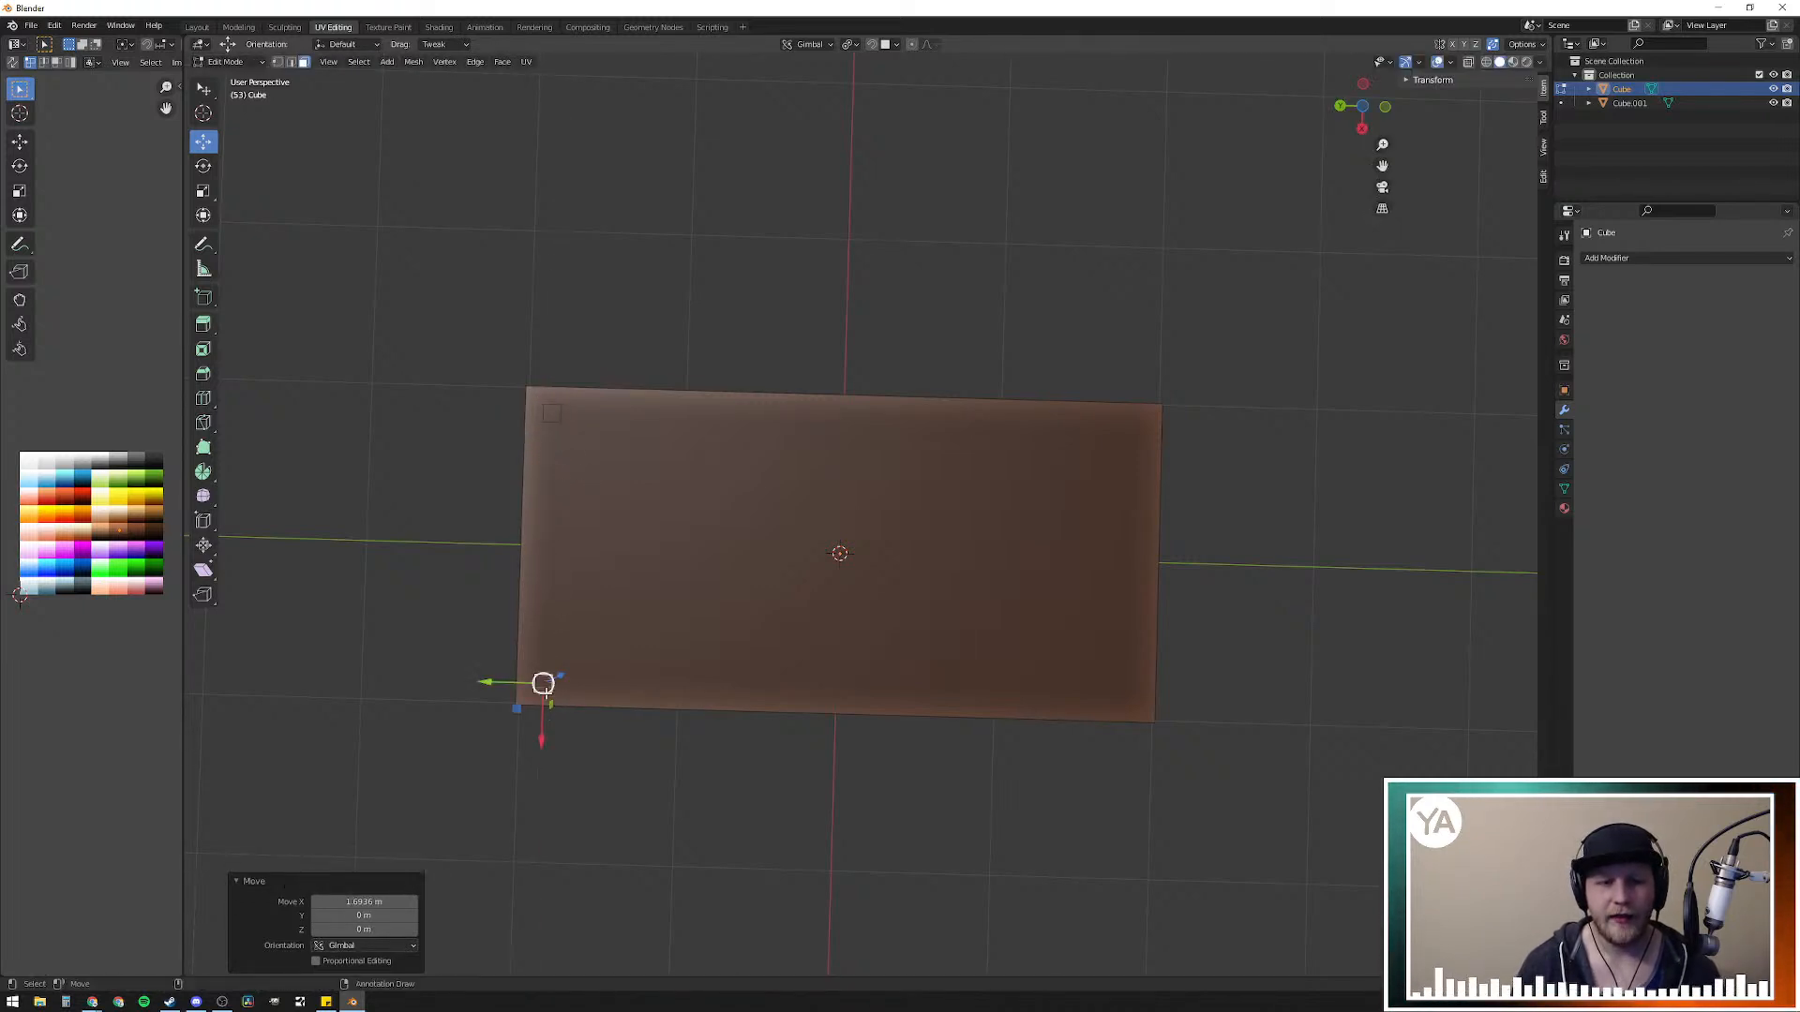
Step: Select both corner squares, duplicate them, and move the copies along Y to the two corners at the desk's opposite end
{"action": "left_click", "coordinate": [552, 414], "text": "ctrl+shift"}
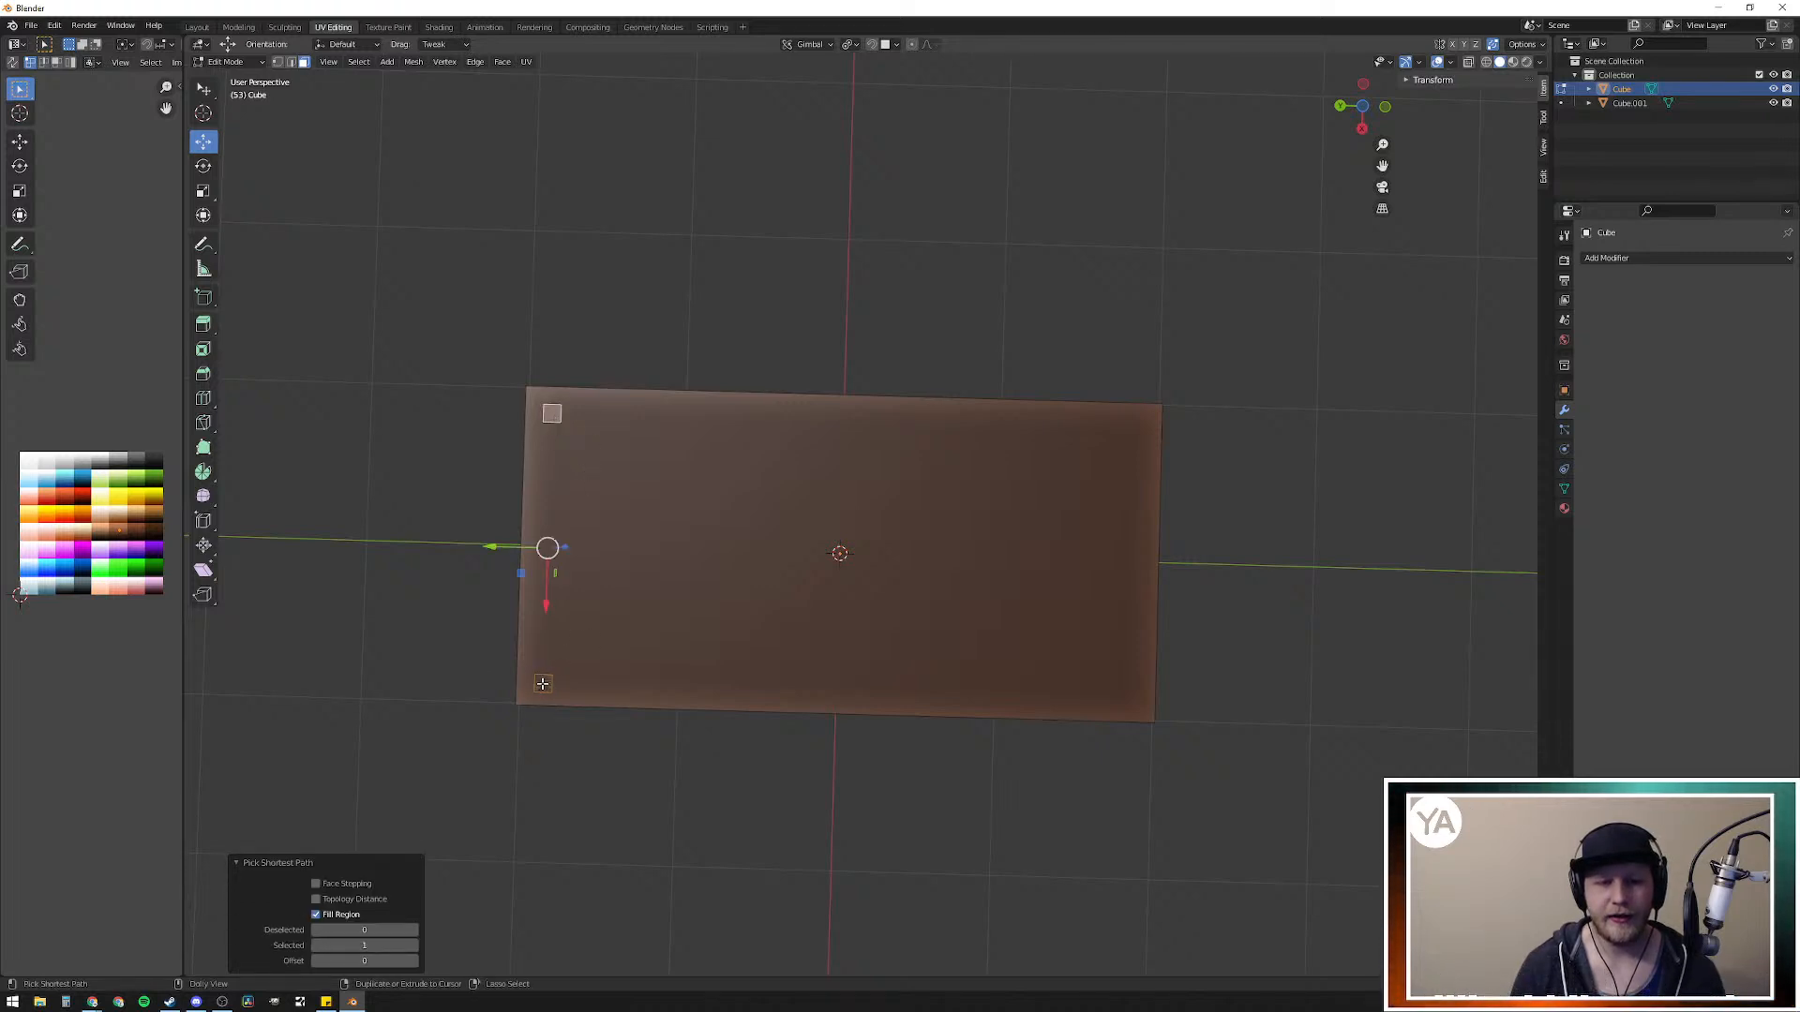
{"action": "key", "text": "shift+d"}
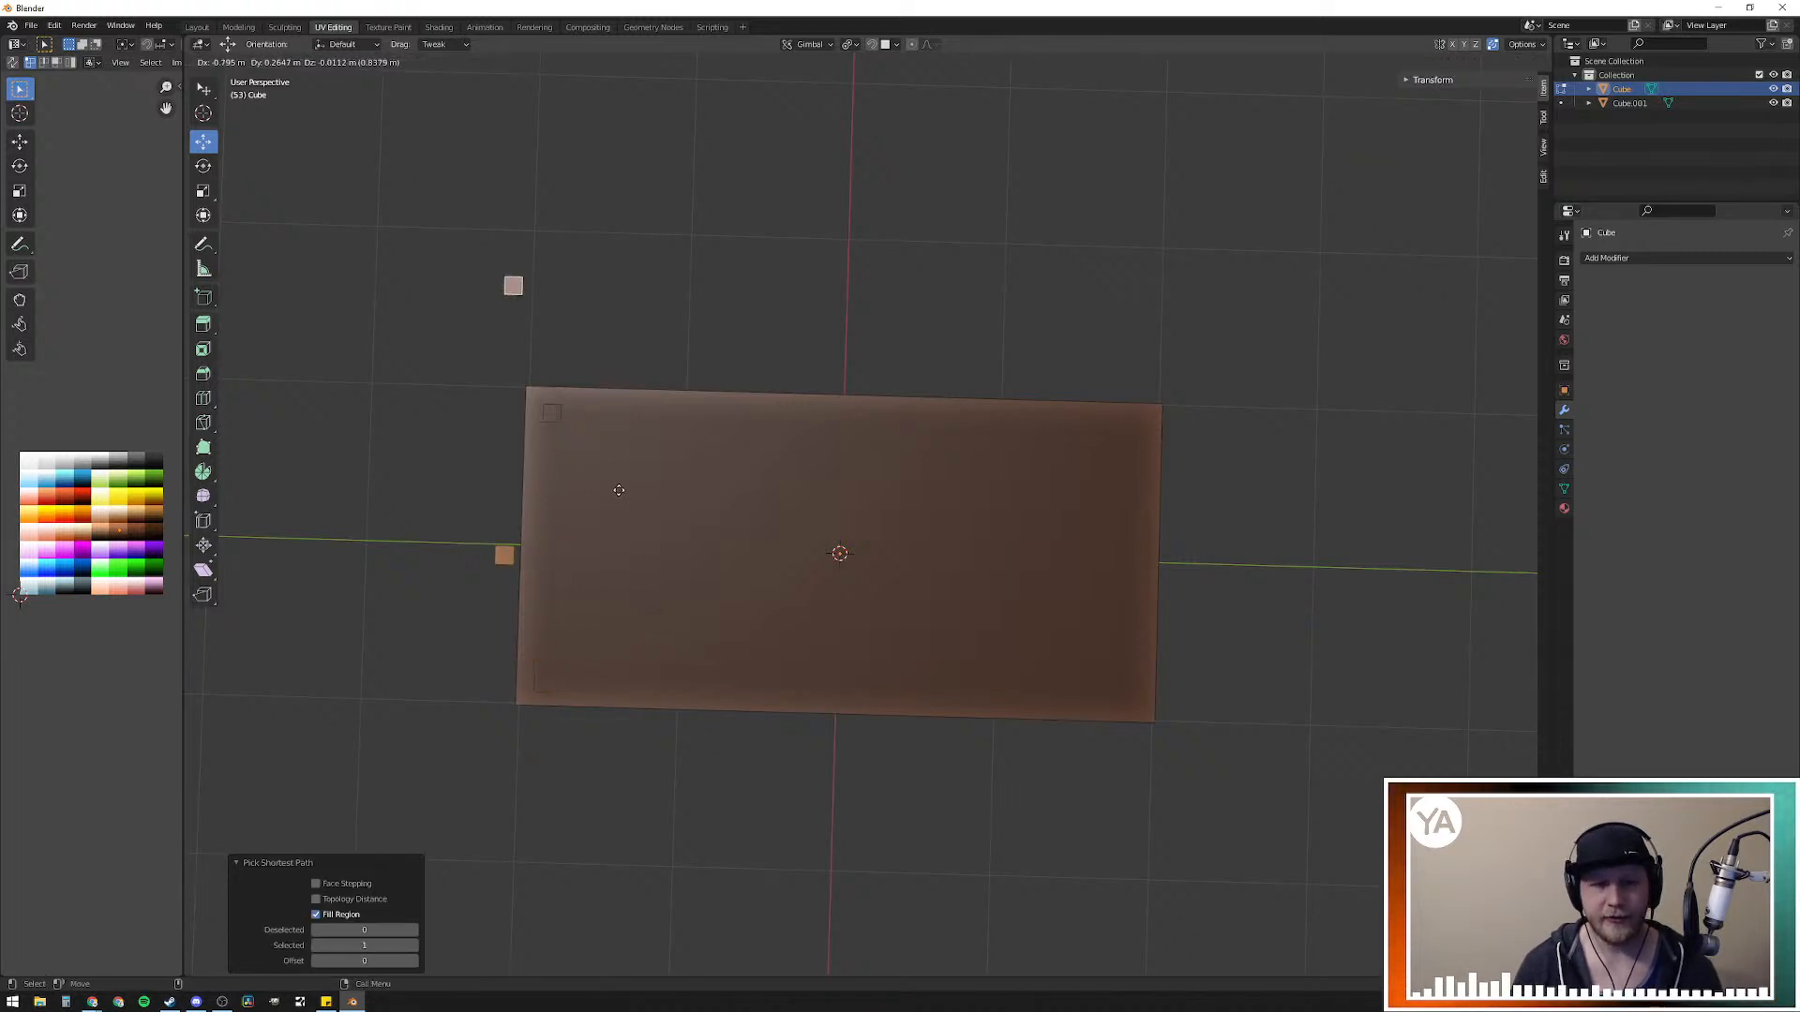
{"action": "key", "text": "Escape"}
{"action": "key", "text": "g"}
{"action": "key", "text": "y"}
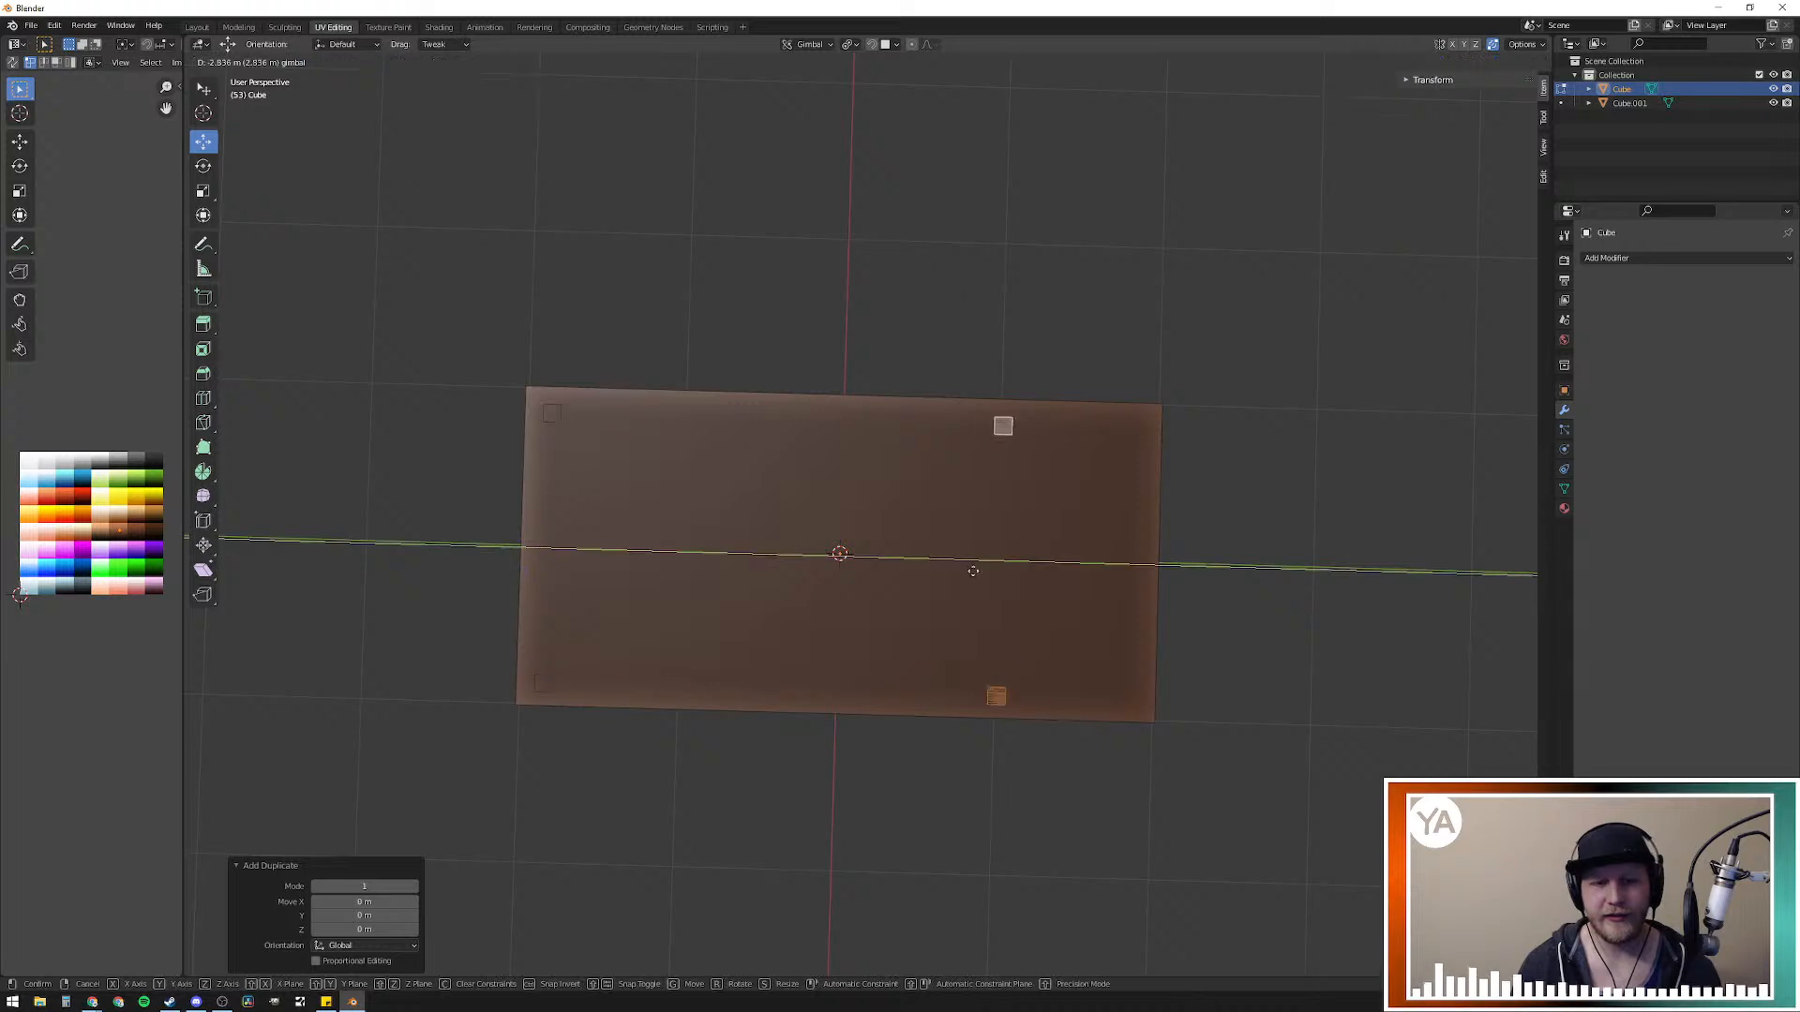
{"action": "left_click", "coordinate": [1091, 578]}
Step: Select all four leg-sized squares at the corners of the desk's underside, leaving the large underside face unselected
{"action": "left_click", "coordinate": [553, 417], "text": "shift"}
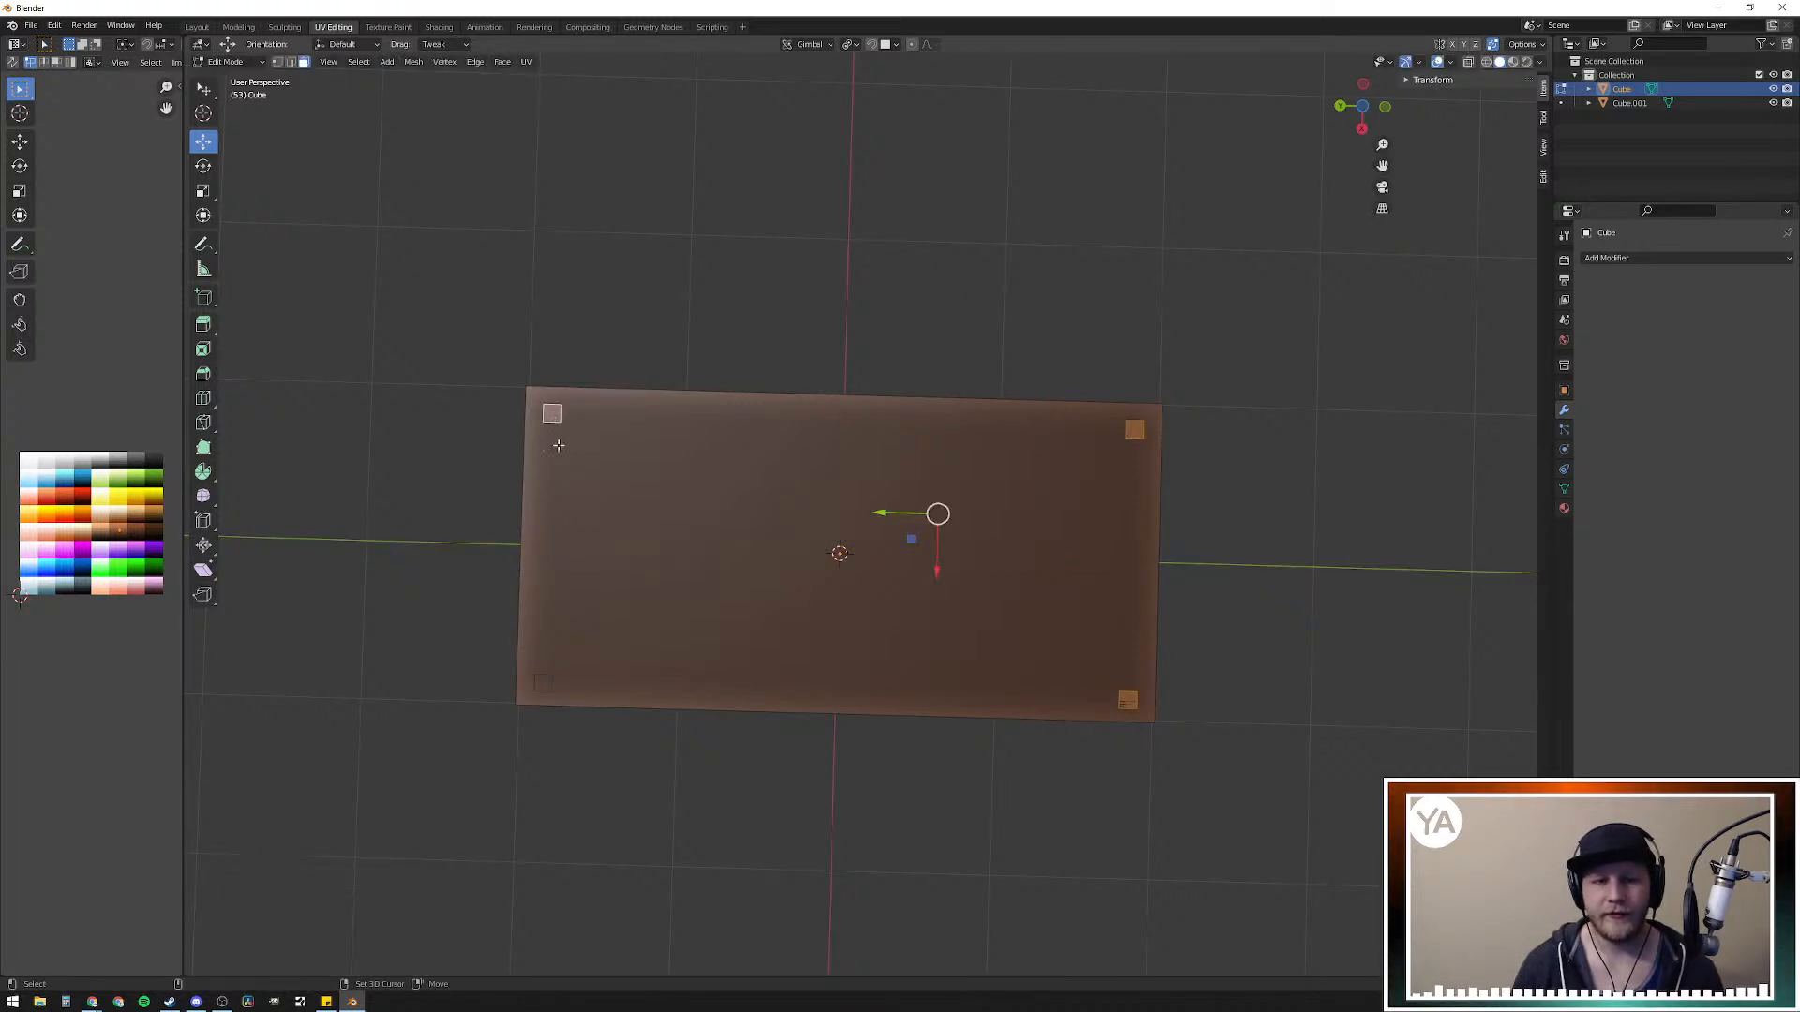
{"action": "left_click", "coordinate": [542, 687], "text": "shift"}
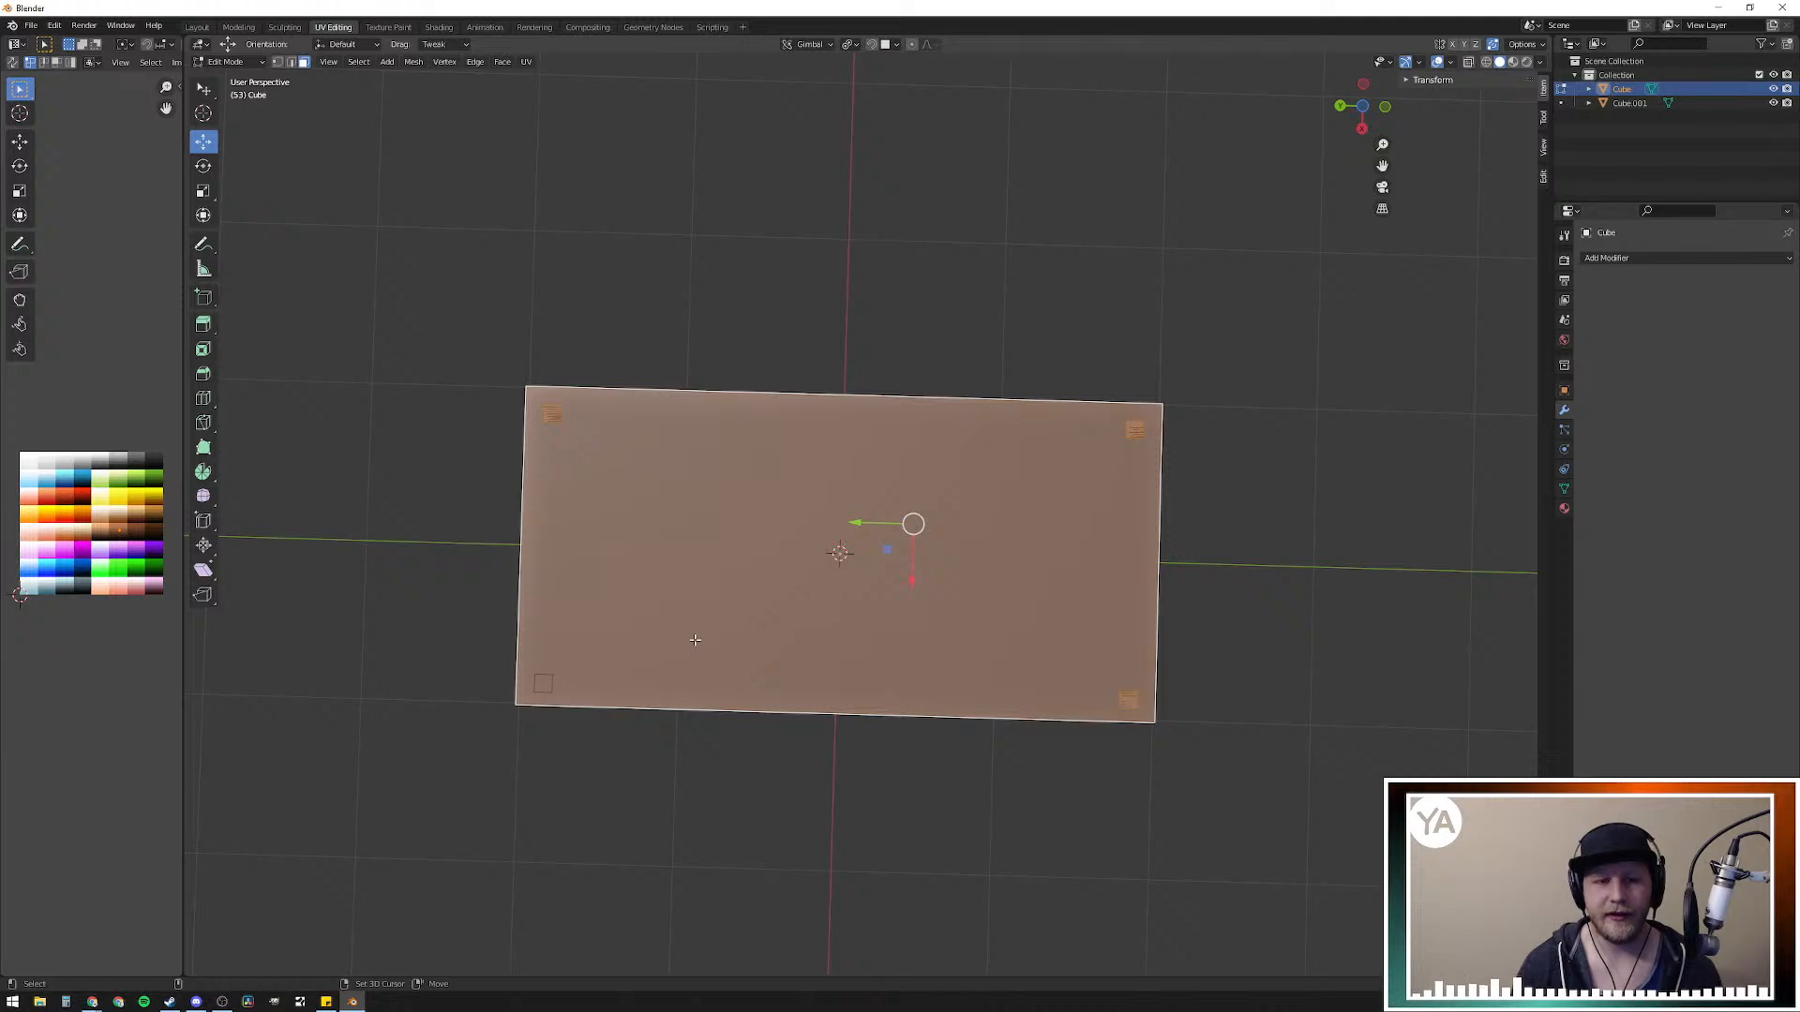
{"action": "left_click", "coordinate": [542, 687], "text": "shift"}
{"action": "left_click", "coordinate": [542, 684], "text": "shift"}
{"action": "left_click", "coordinate": [573, 677], "text": "shift"}
{"action": "left_click", "coordinate": [539, 680], "text": "shift"}
{"action": "left_click", "coordinate": [591, 674], "text": "shift"}
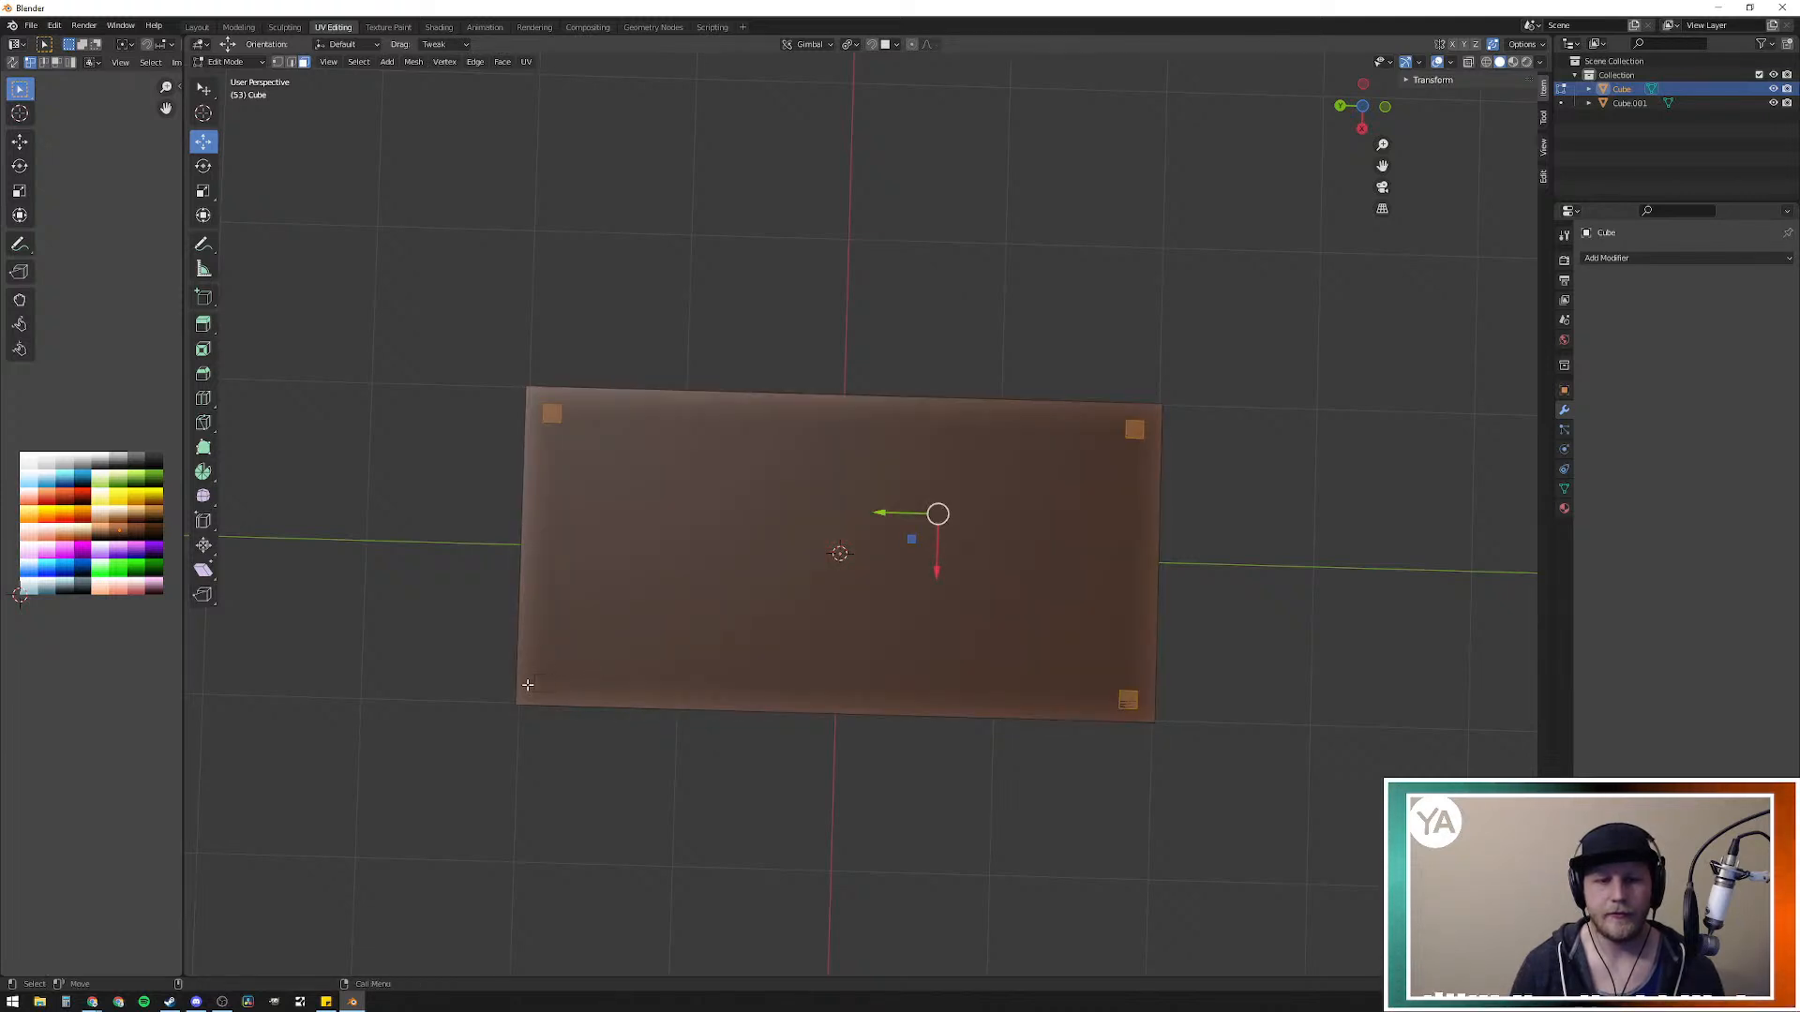
{"action": "scroll", "coordinate": [528, 681], "scroll_direction": "up", "scroll_amount": 3}
{"action": "middle_click_drag", "start_coordinate": [528, 681], "coordinate": [802, 590]}
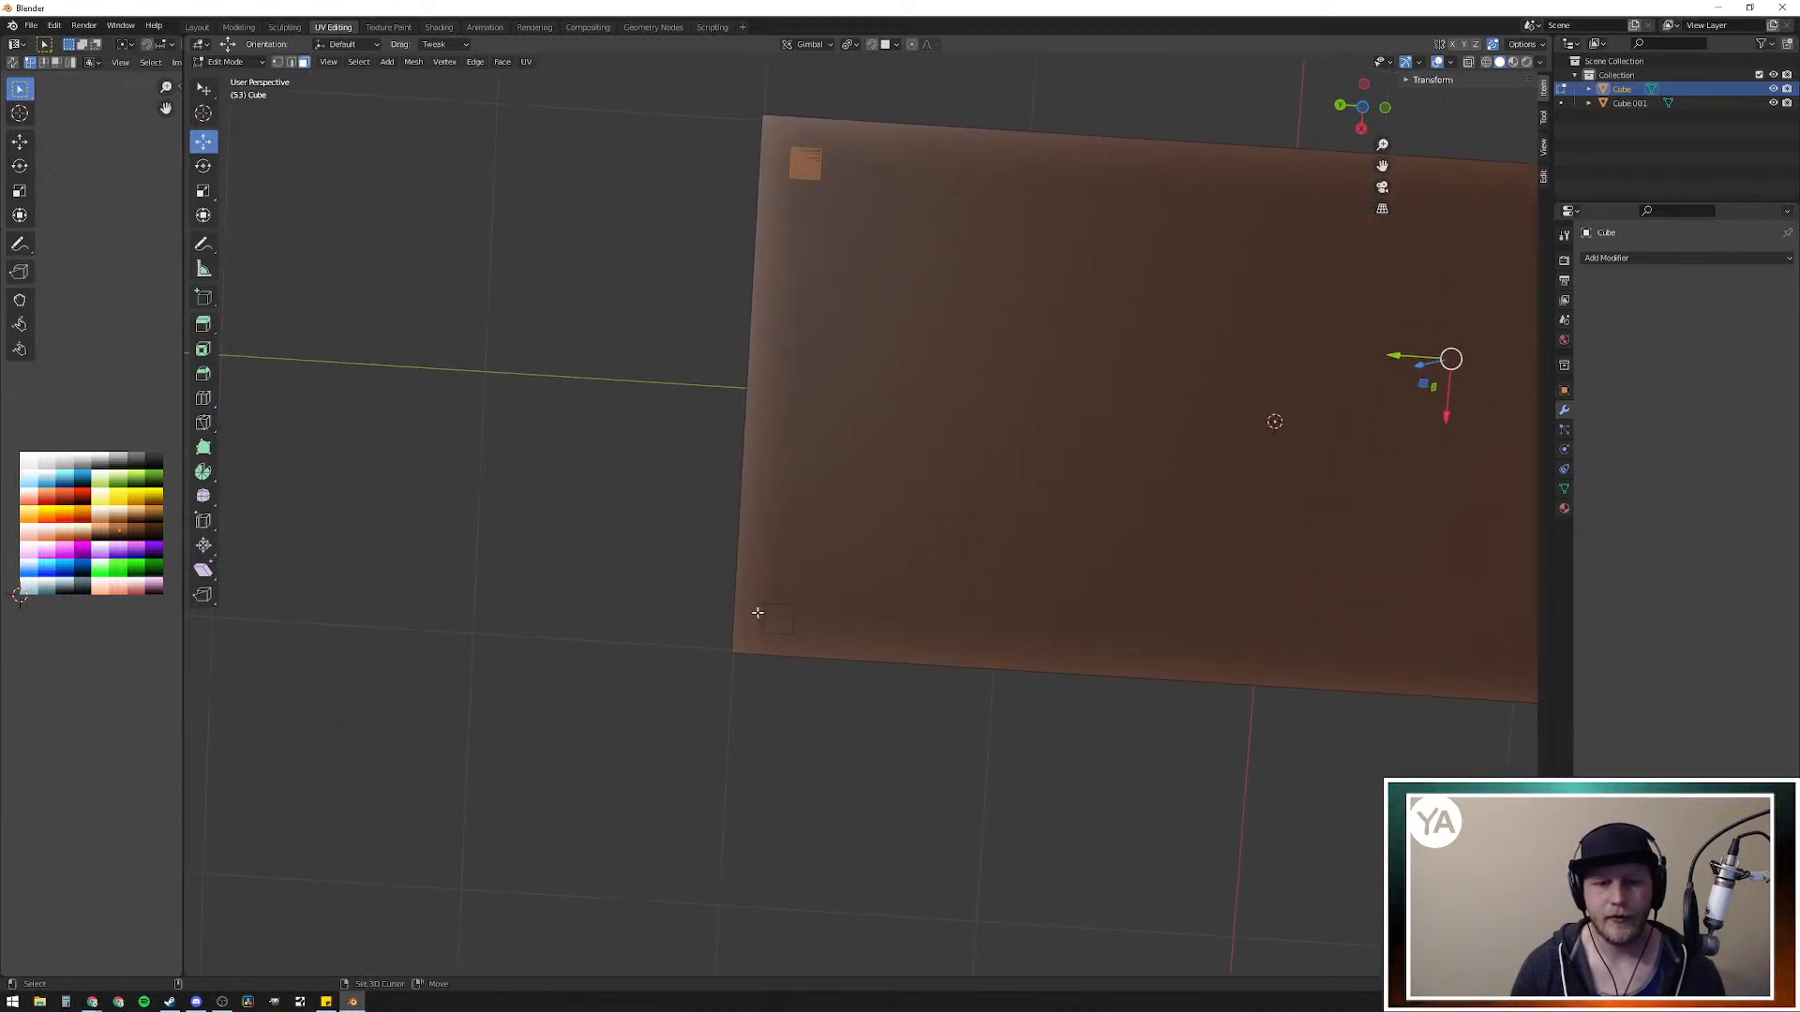
{"action": "left_click", "coordinate": [767, 613], "text": "shift"}
{"action": "middle_click_drag", "start_coordinate": [1277, 382], "coordinate": [1197, 558]}
{"action": "key", "text": "e"}
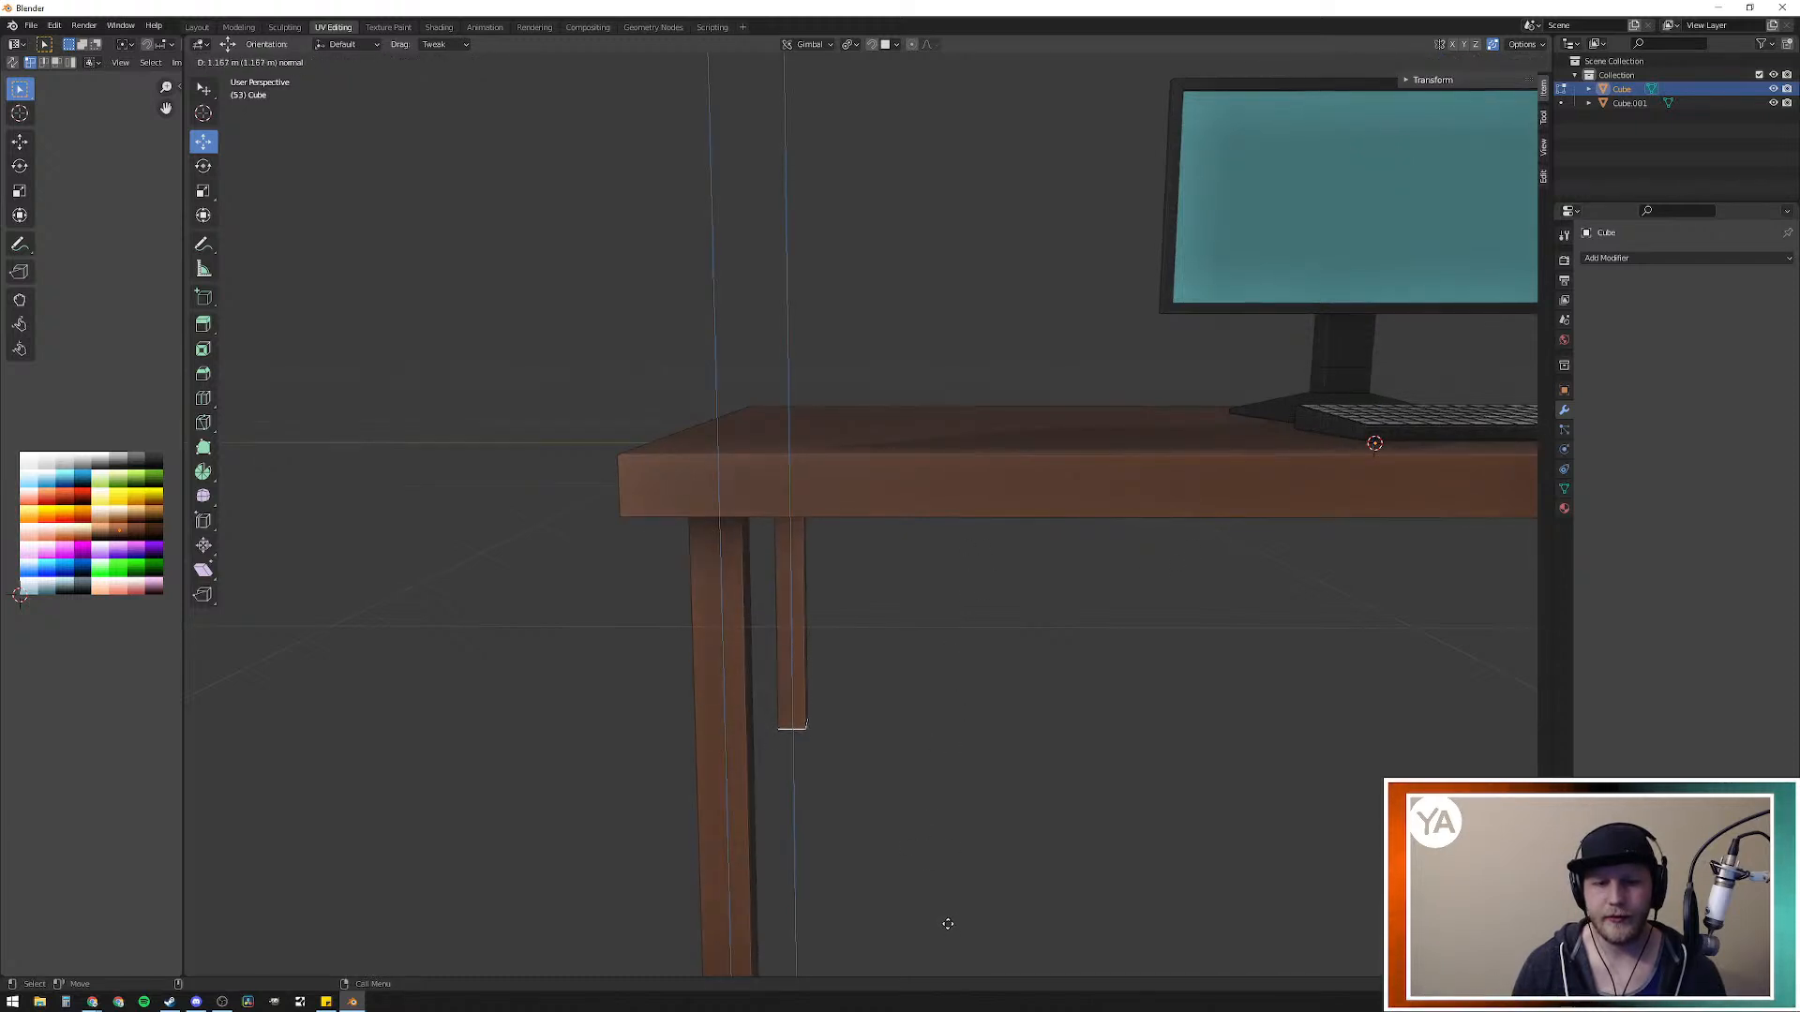
{"action": "key", "text": "Escape"}
{"action": "middle_click_drag", "start_coordinate": [980, 903], "coordinate": [803, 450]}
{"action": "key", "text": "e"}
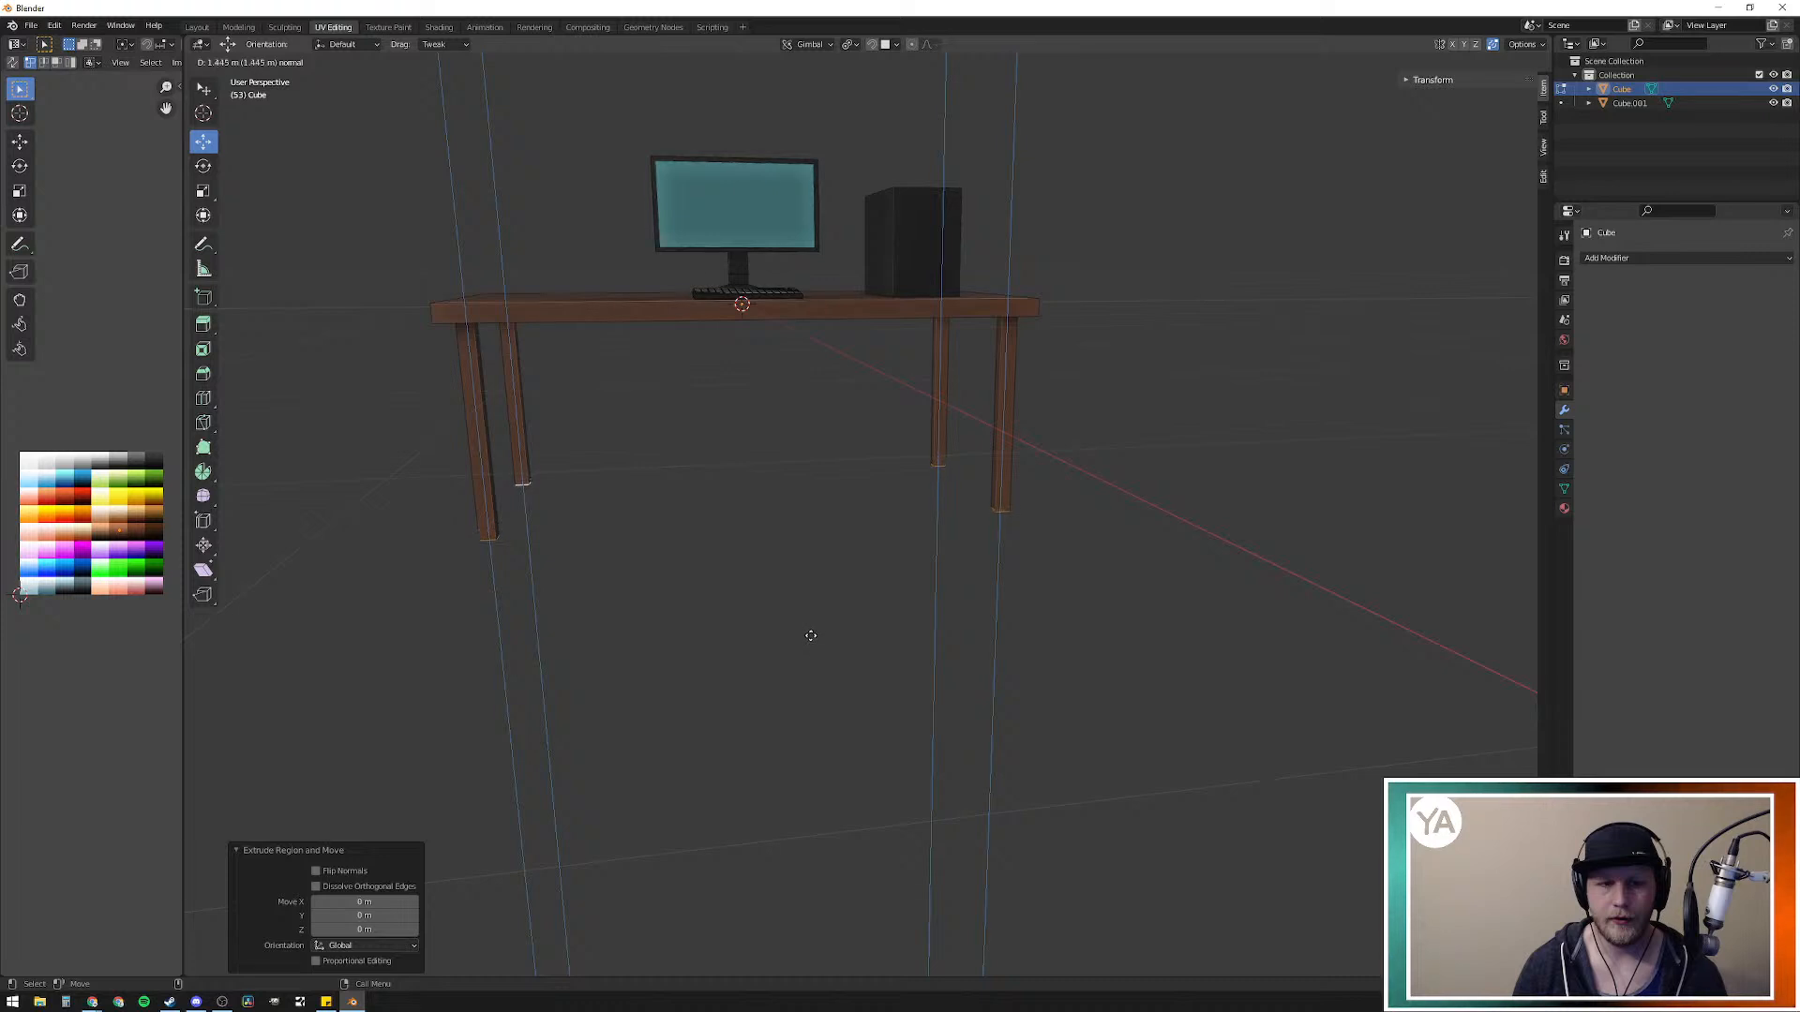
{"action": "left_click", "coordinate": [811, 635]}
{"action": "middle_click_drag", "start_coordinate": [812, 622], "coordinate": [812, 497]}
{"action": "key", "text": "ctrl+z"}
Step: Extrude the four corner squares downward about 1.41 m to form the desk legs, and clear the selection
{"action": "key", "text": "e"}
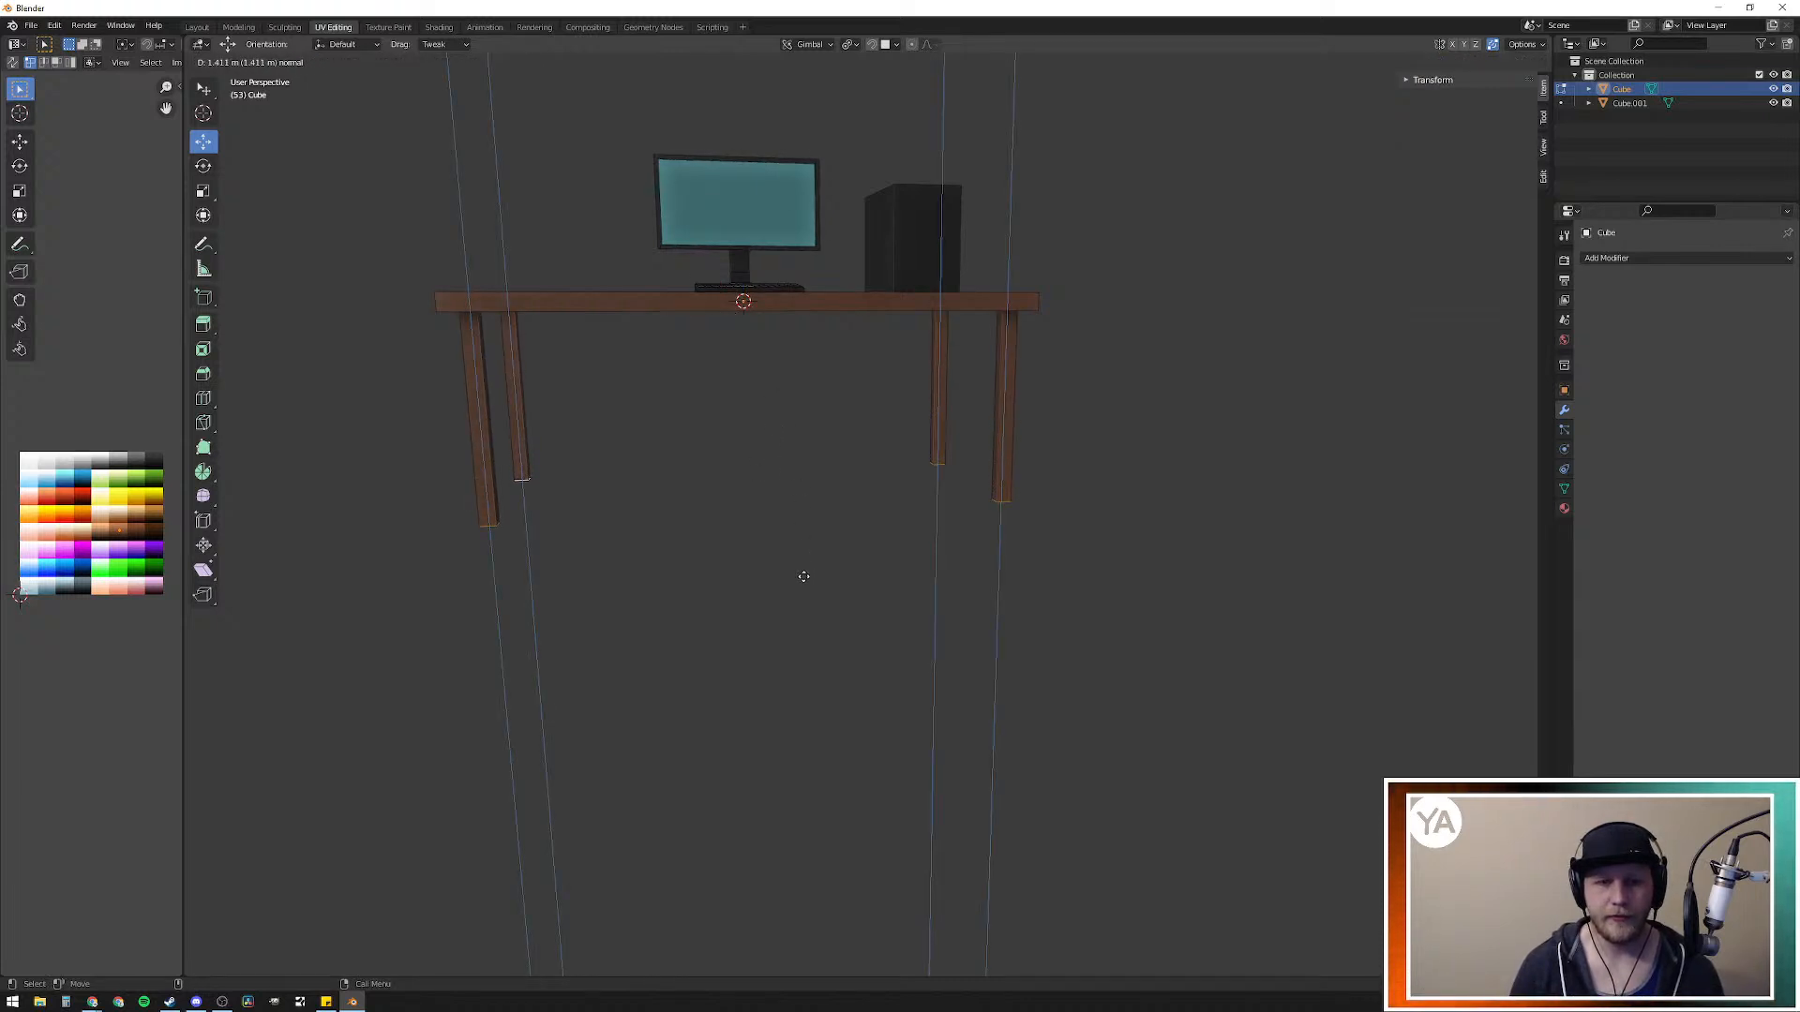
{"action": "left_click", "coordinate": [803, 577]}
{"action": "middle_click_drag", "start_coordinate": [756, 435], "coordinate": [701, 482]}
{"action": "left_click", "coordinate": [1175, 242]}
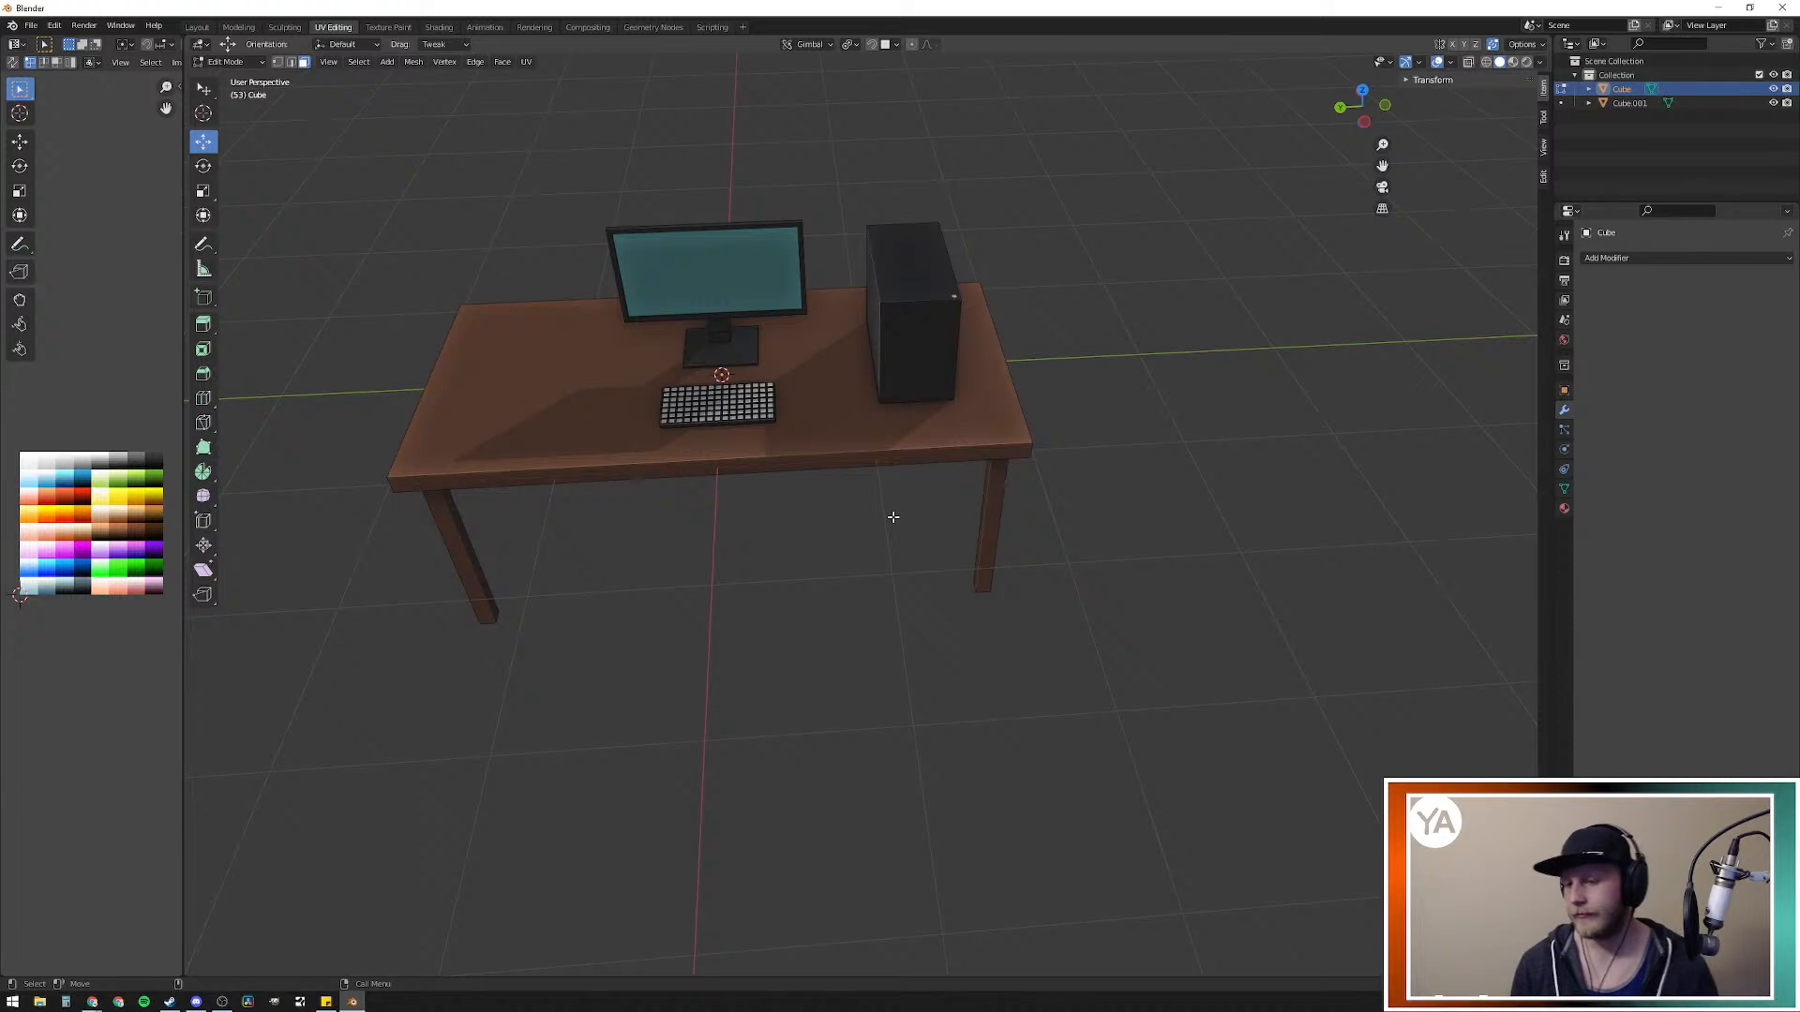
Step: Examine the PC case and its small top detail up close from several angles
{"action": "middle_click_drag", "start_coordinate": [450, 214], "coordinate": [607, 470]}
{"action": "scroll", "coordinate": [770, 528], "scroll_direction": "up", "scroll_amount": 6}
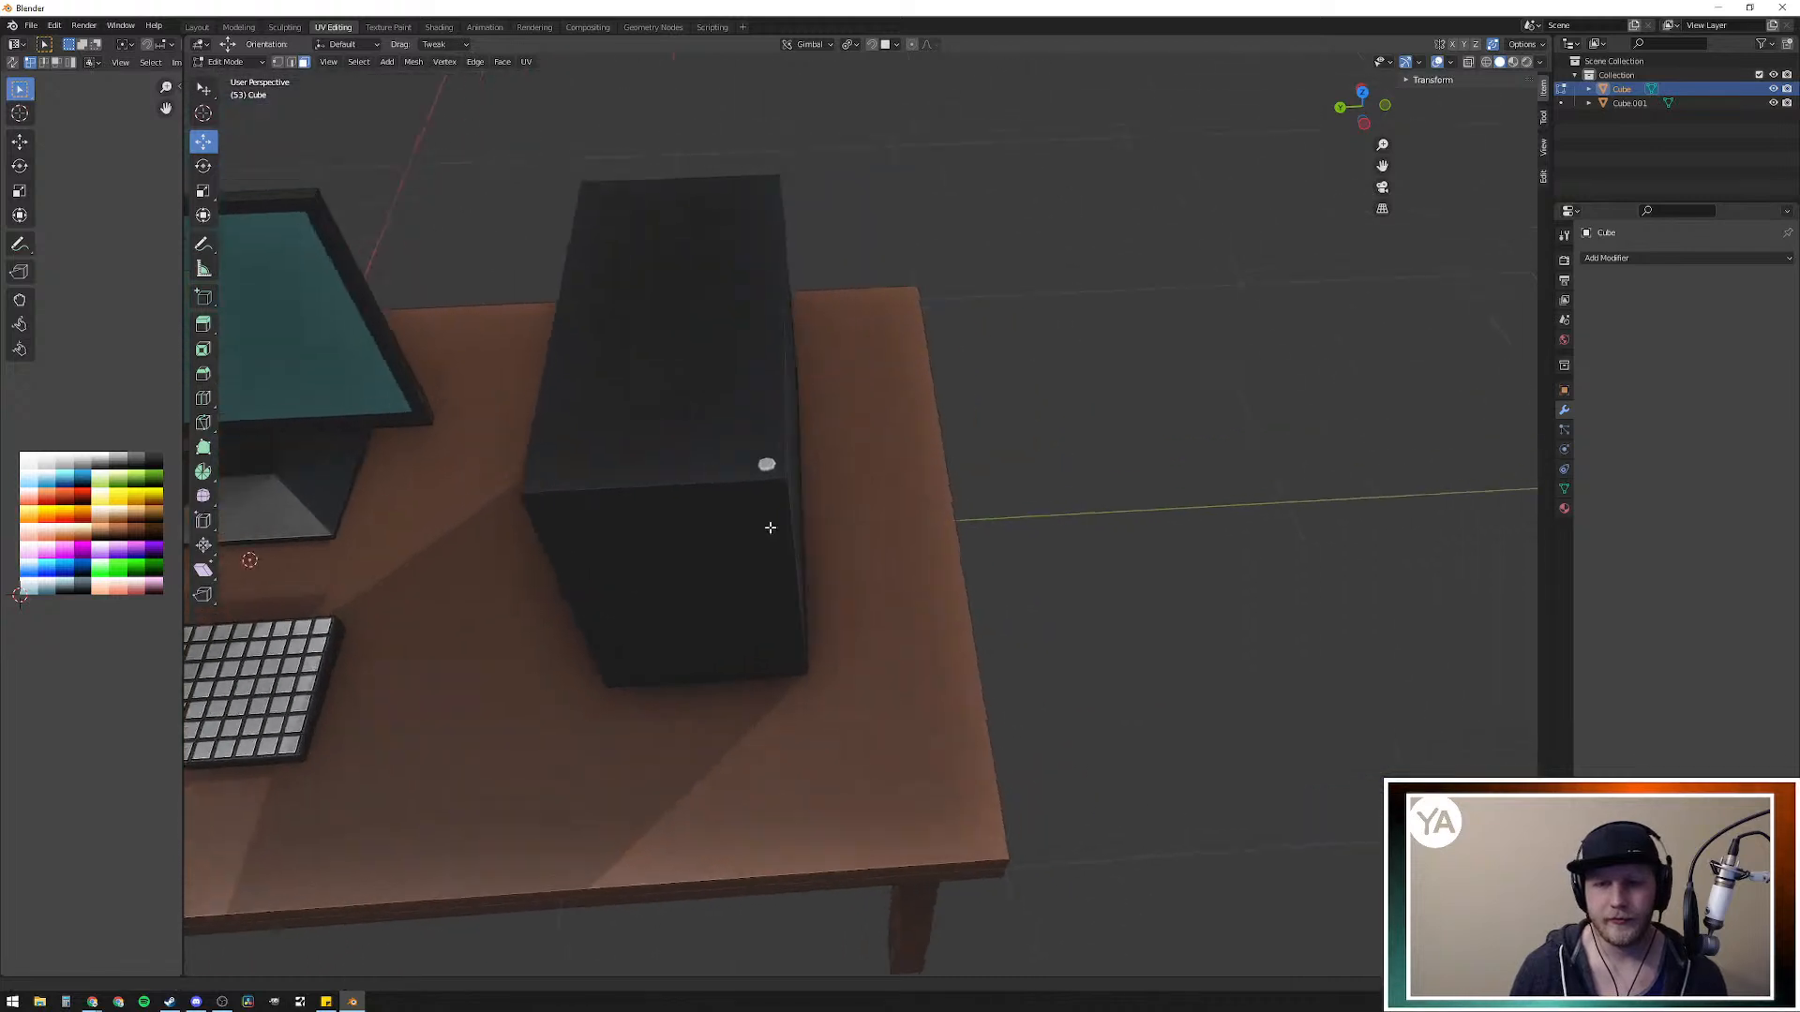
{"action": "middle_click_drag", "start_coordinate": [770, 528], "coordinate": [703, 390]}
{"action": "scroll", "coordinate": [648, 427], "scroll_direction": "up", "scroll_amount": 3}
{"action": "middle_click_drag", "start_coordinate": [676, 435], "coordinate": [735, 534]}
{"action": "scroll", "coordinate": [607, 468], "scroll_direction": "down", "scroll_amount": 4}
{"action": "scroll", "coordinate": [887, 586], "scroll_direction": "up", "scroll_amount": 3}
{"action": "scroll", "coordinate": [886, 587], "scroll_direction": "up", "scroll_amount": 2}
Step: Select the single key at the keyboard's far corner beside the PC case and delete its vertices
{"action": "middle_click_drag", "start_coordinate": [1045, 630], "coordinate": [587, 507]}
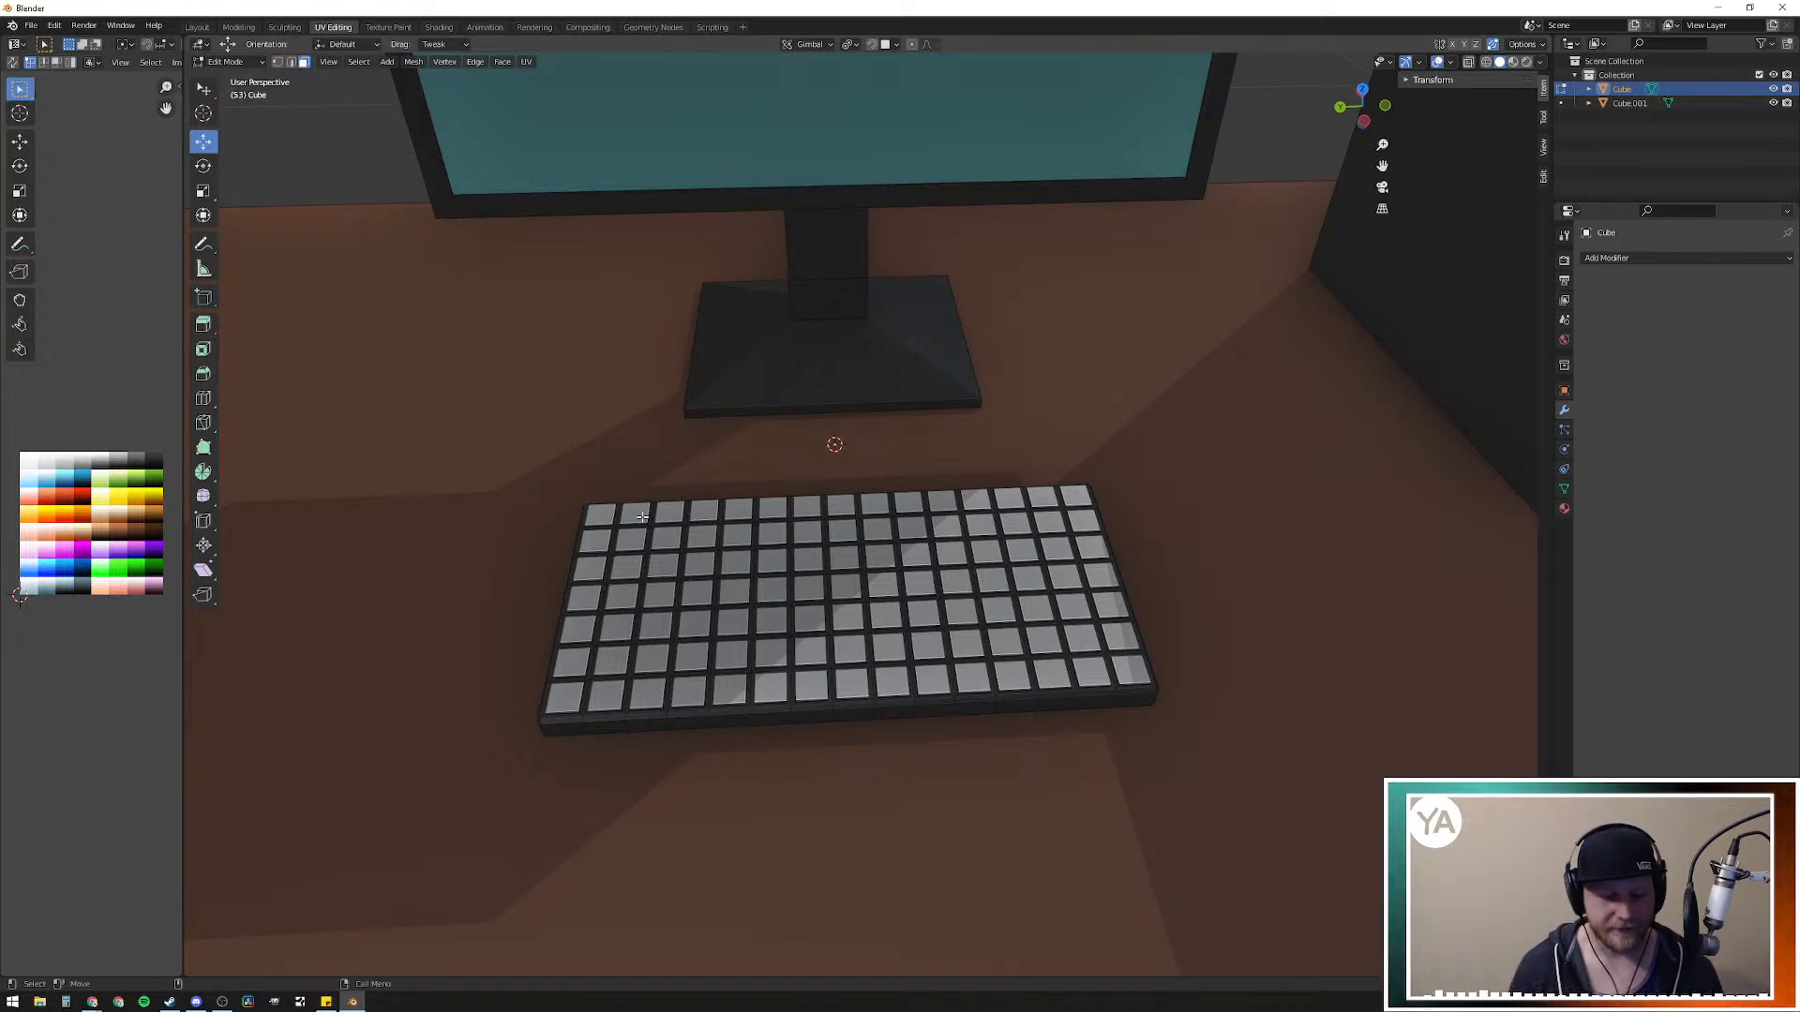
{"action": "left_click", "coordinate": [1076, 495]}
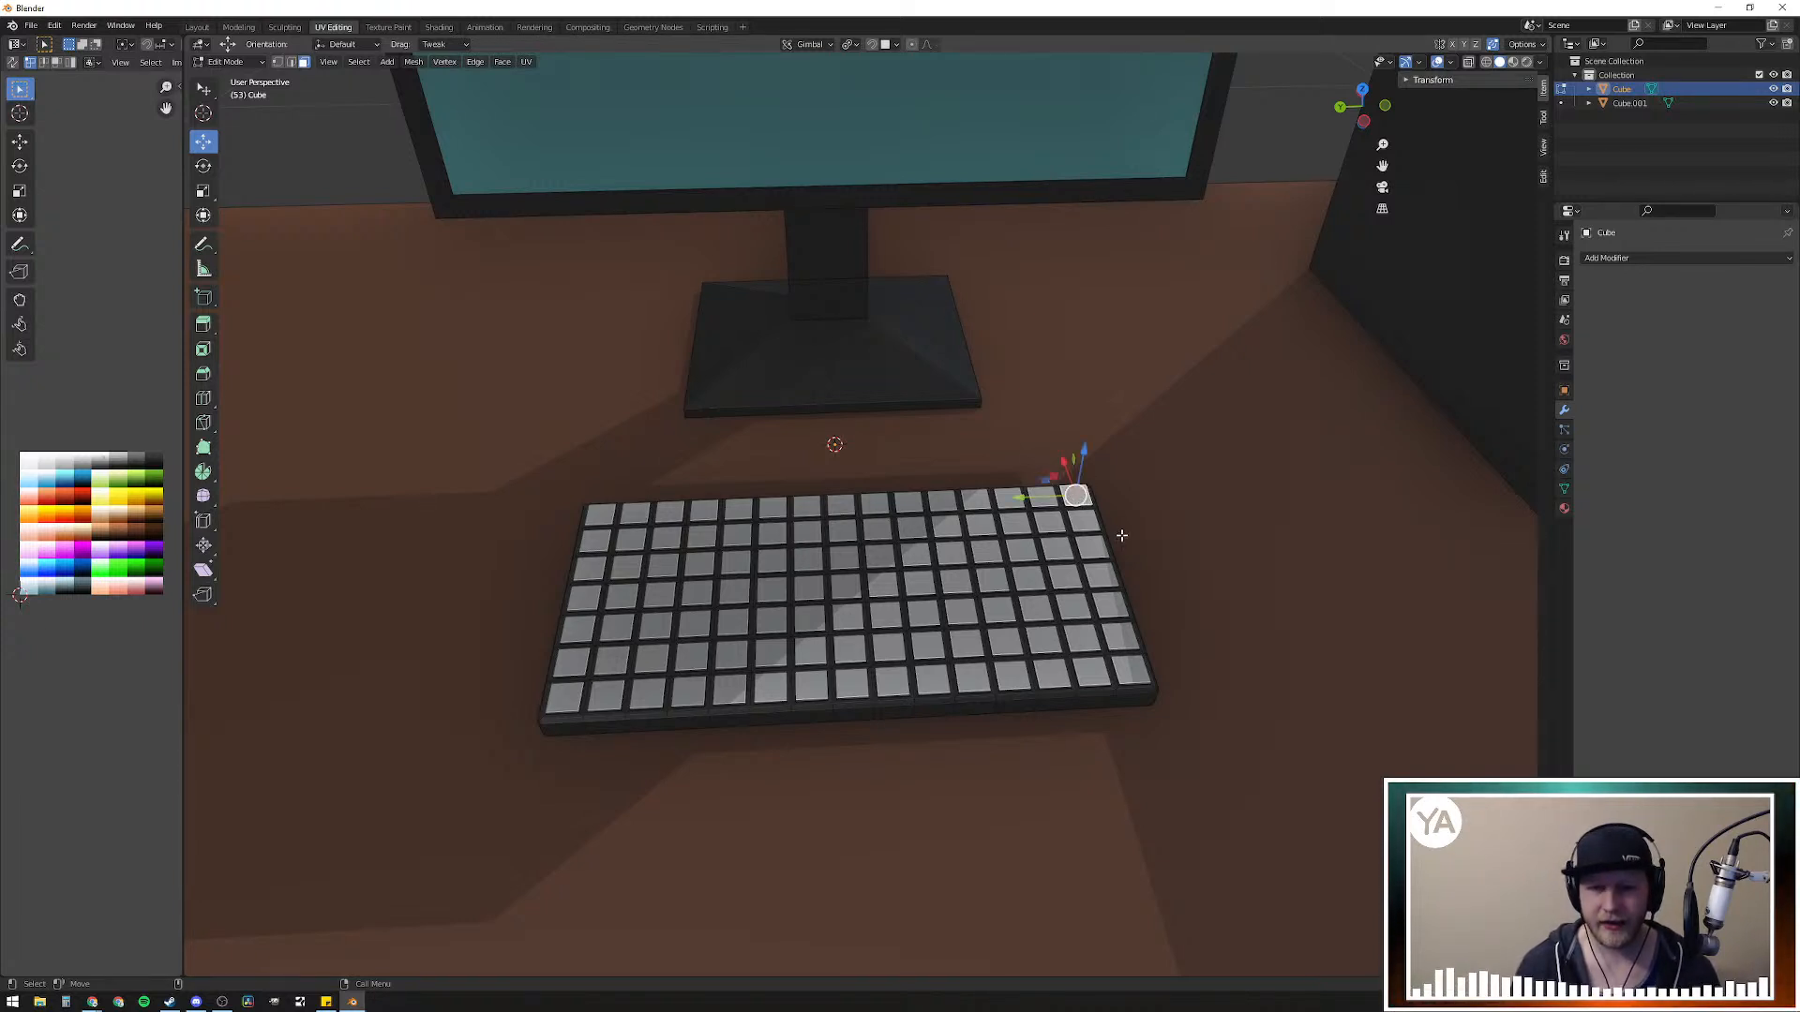
{"action": "key", "text": "ctrl+KP_Add"}
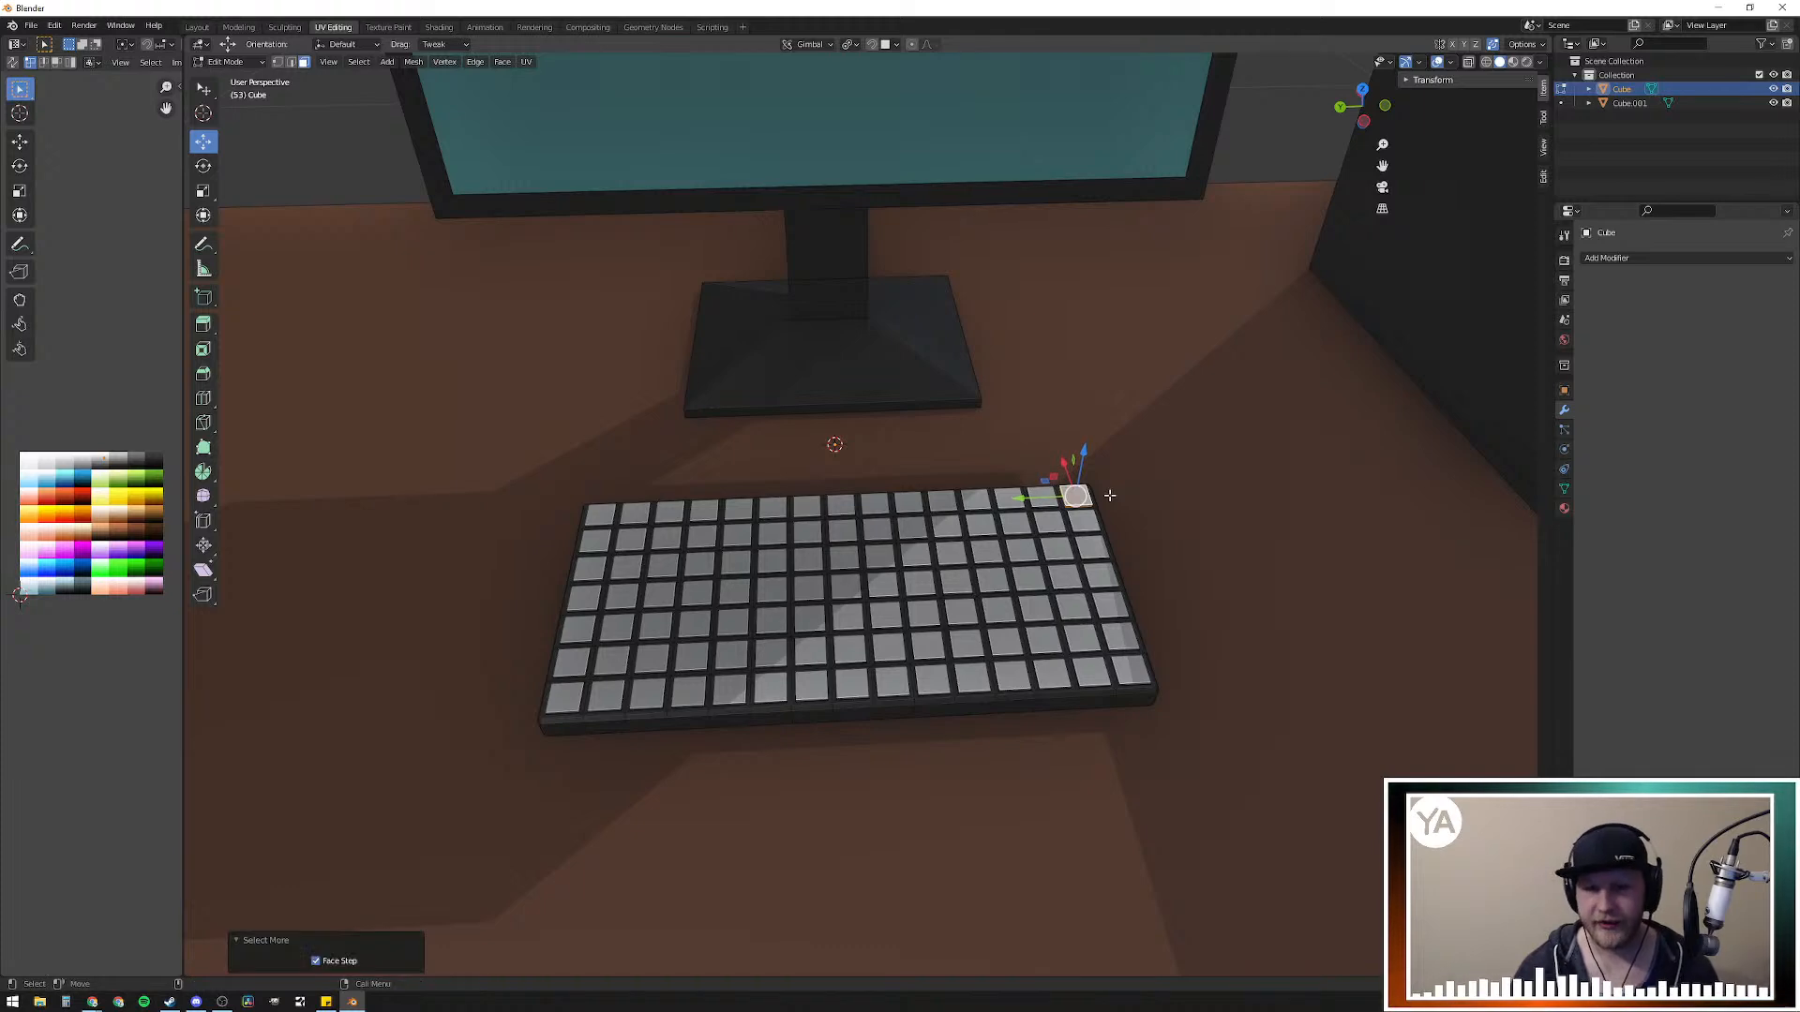
{"action": "key", "text": "x"}
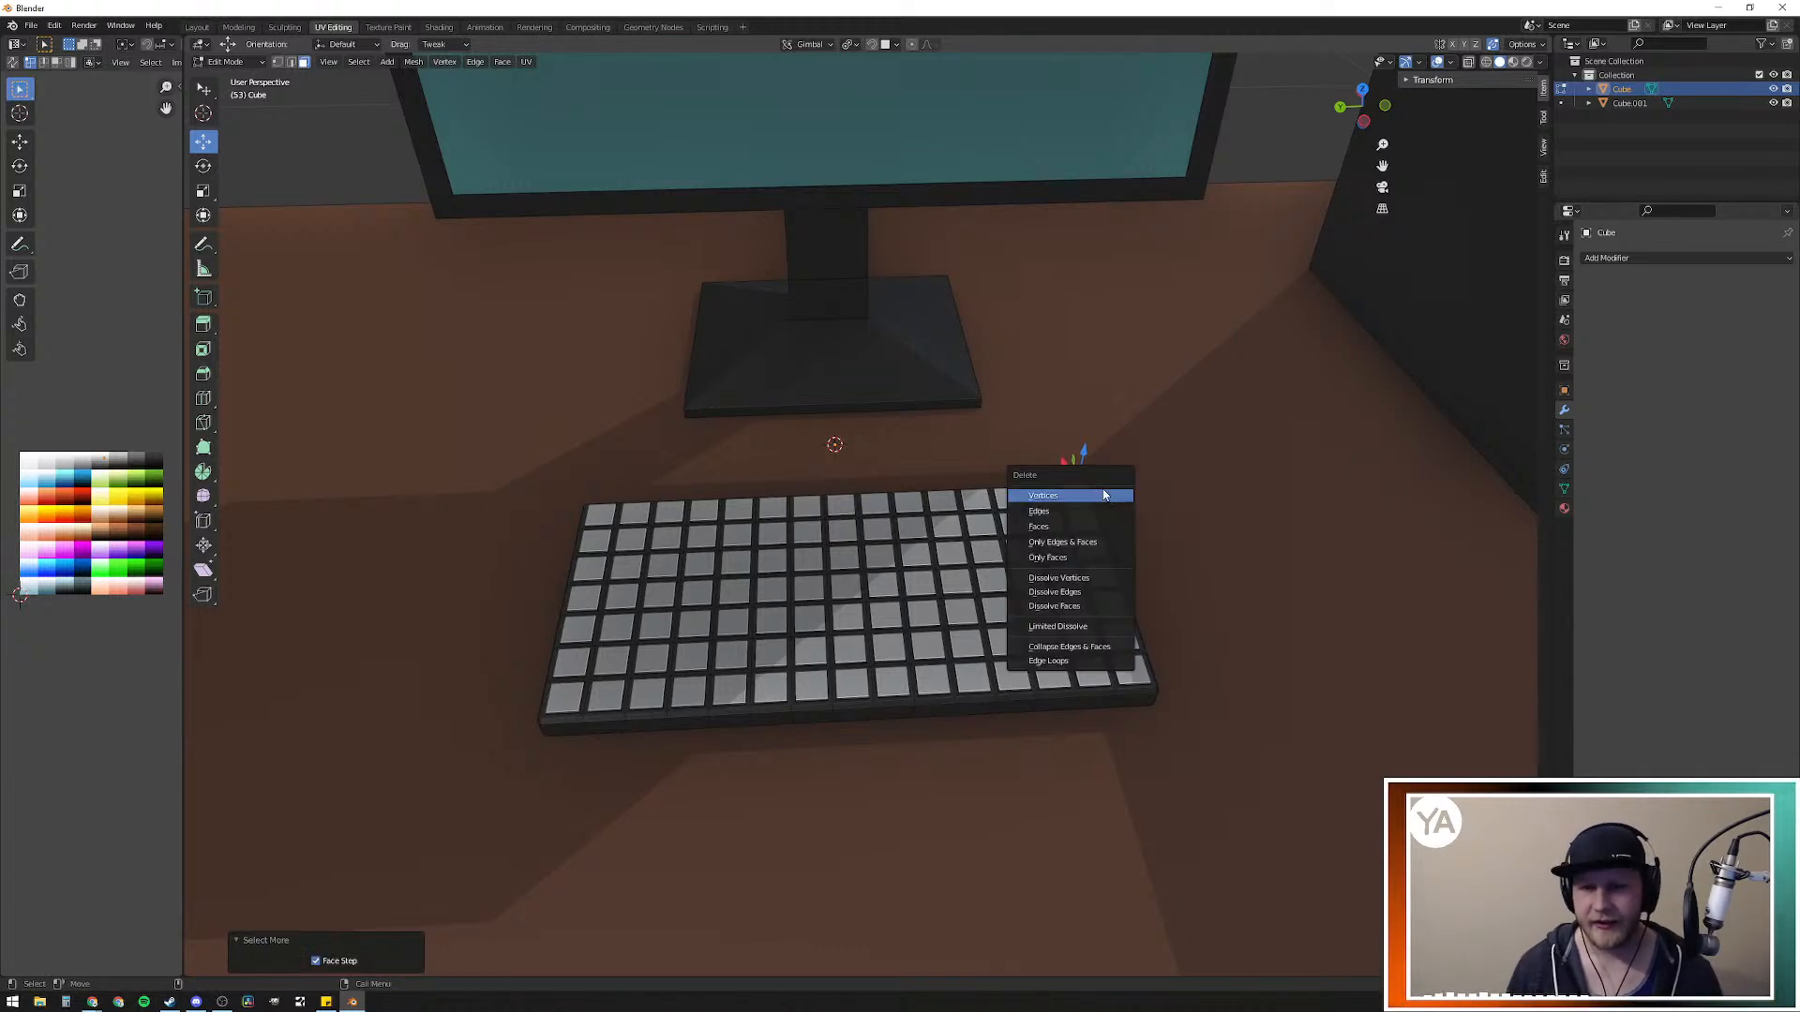
{"action": "left_click", "coordinate": [1078, 496]}
Step: Select the faces surrounding the hole left by the removed corner key and fill the gap with a new face
{"action": "scroll", "coordinate": [1153, 507], "scroll_direction": "up", "scroll_amount": 6}
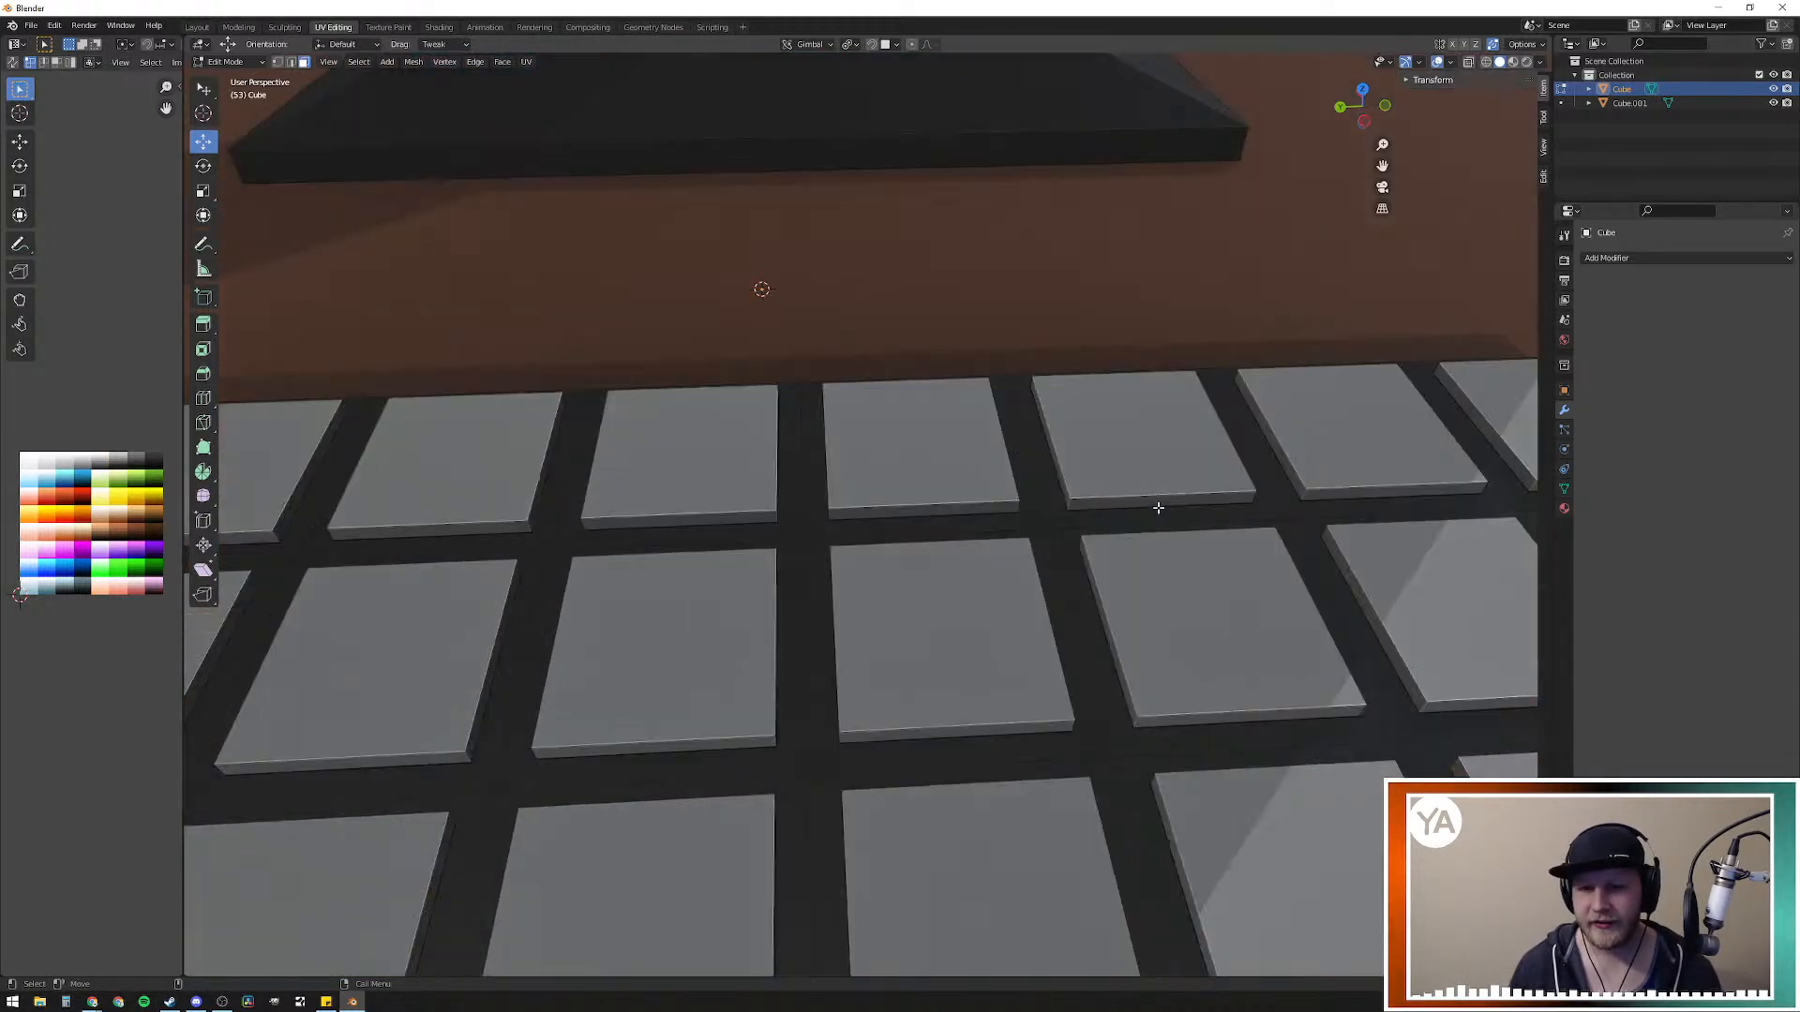
{"action": "middle_click_drag", "start_coordinate": [1192, 520], "coordinate": [1064, 518]}
{"action": "middle_click_drag", "start_coordinate": [931, 523], "coordinate": [899, 559]}
{"action": "scroll", "coordinate": [914, 526], "scroll_direction": "down", "scroll_amount": 6}
{"action": "left_click", "coordinate": [905, 629]}
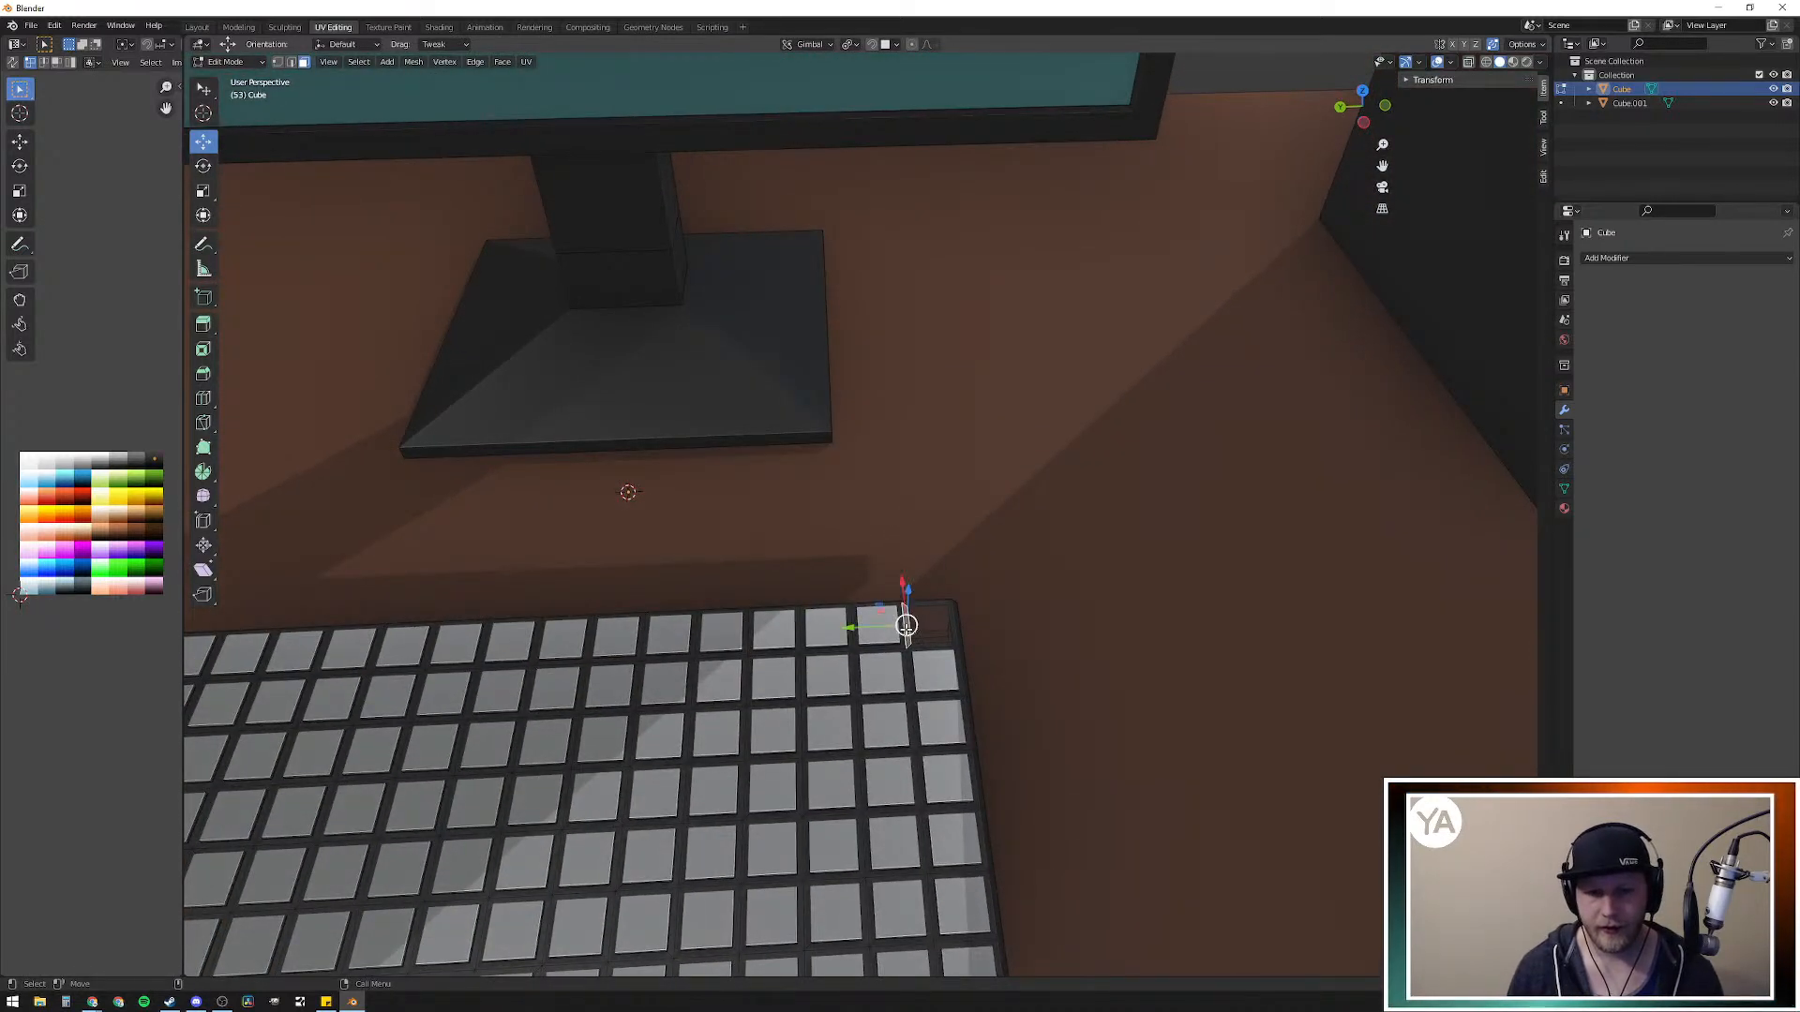
{"action": "left_click", "coordinate": [945, 620], "text": "shift"}
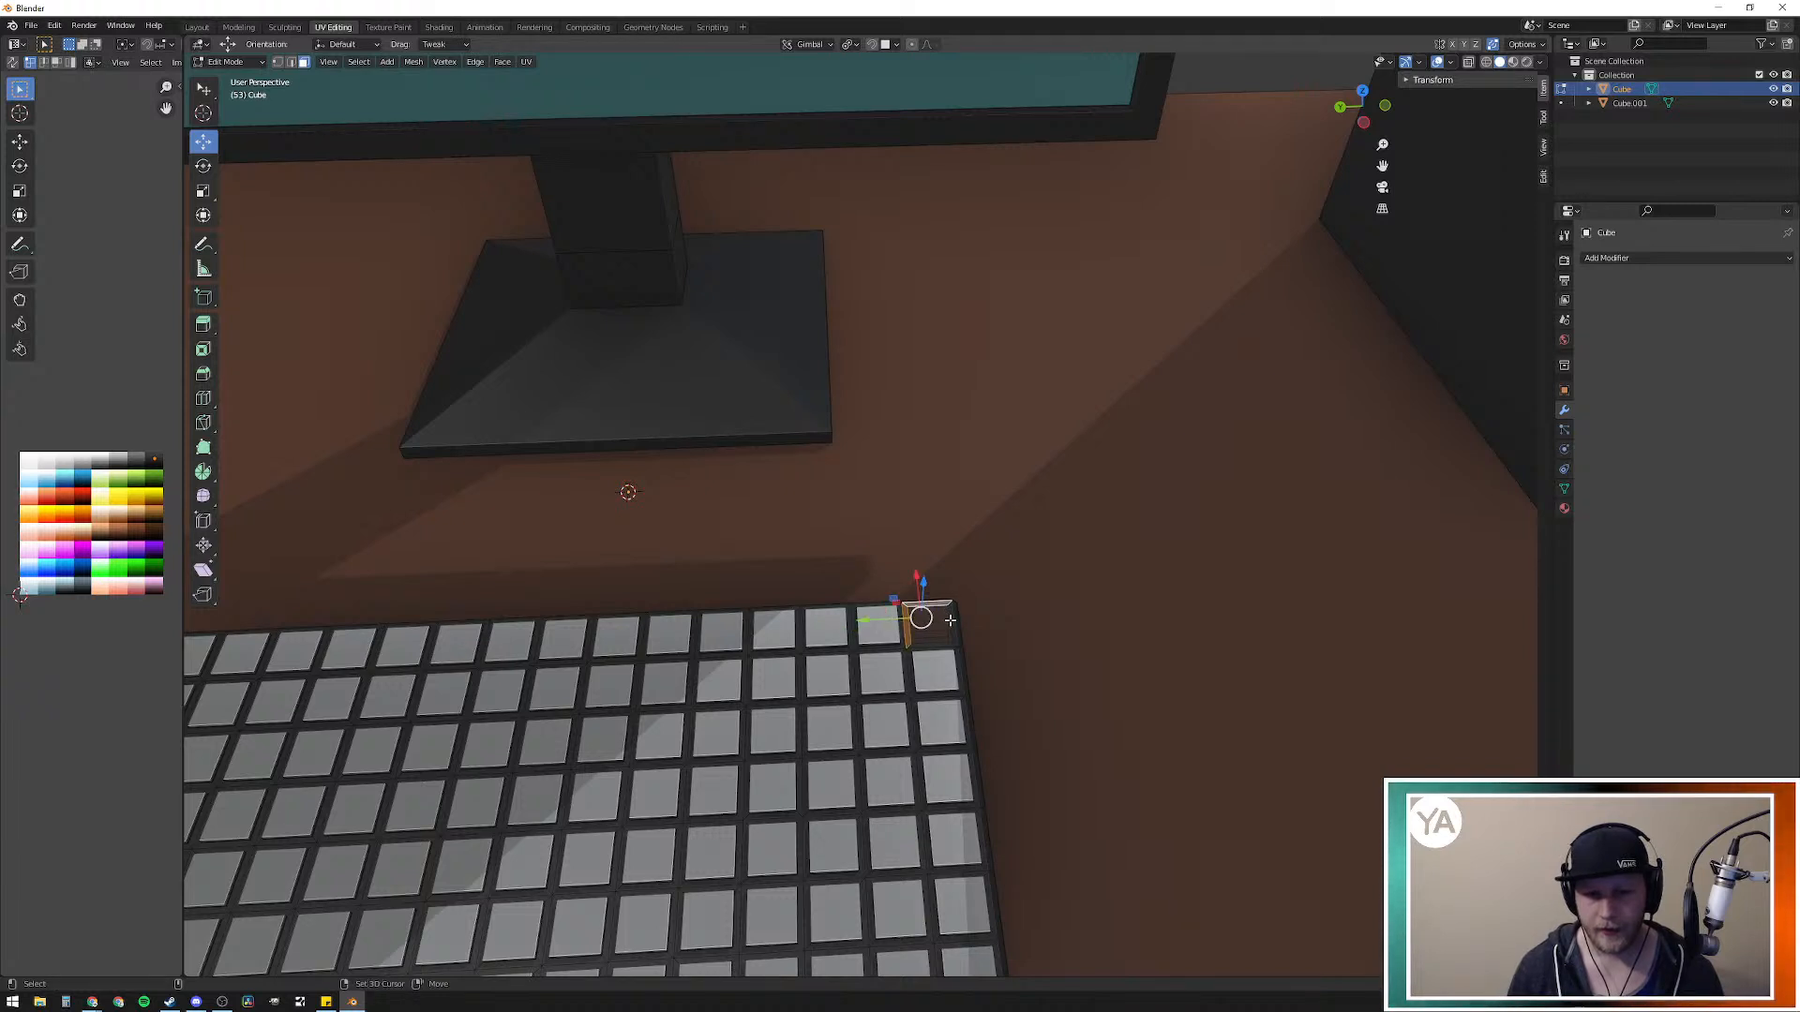
{"action": "left_click", "coordinate": [940, 638], "text": "shift"}
{"action": "key", "text": "f"}
{"action": "left_click", "coordinate": [1030, 619]}
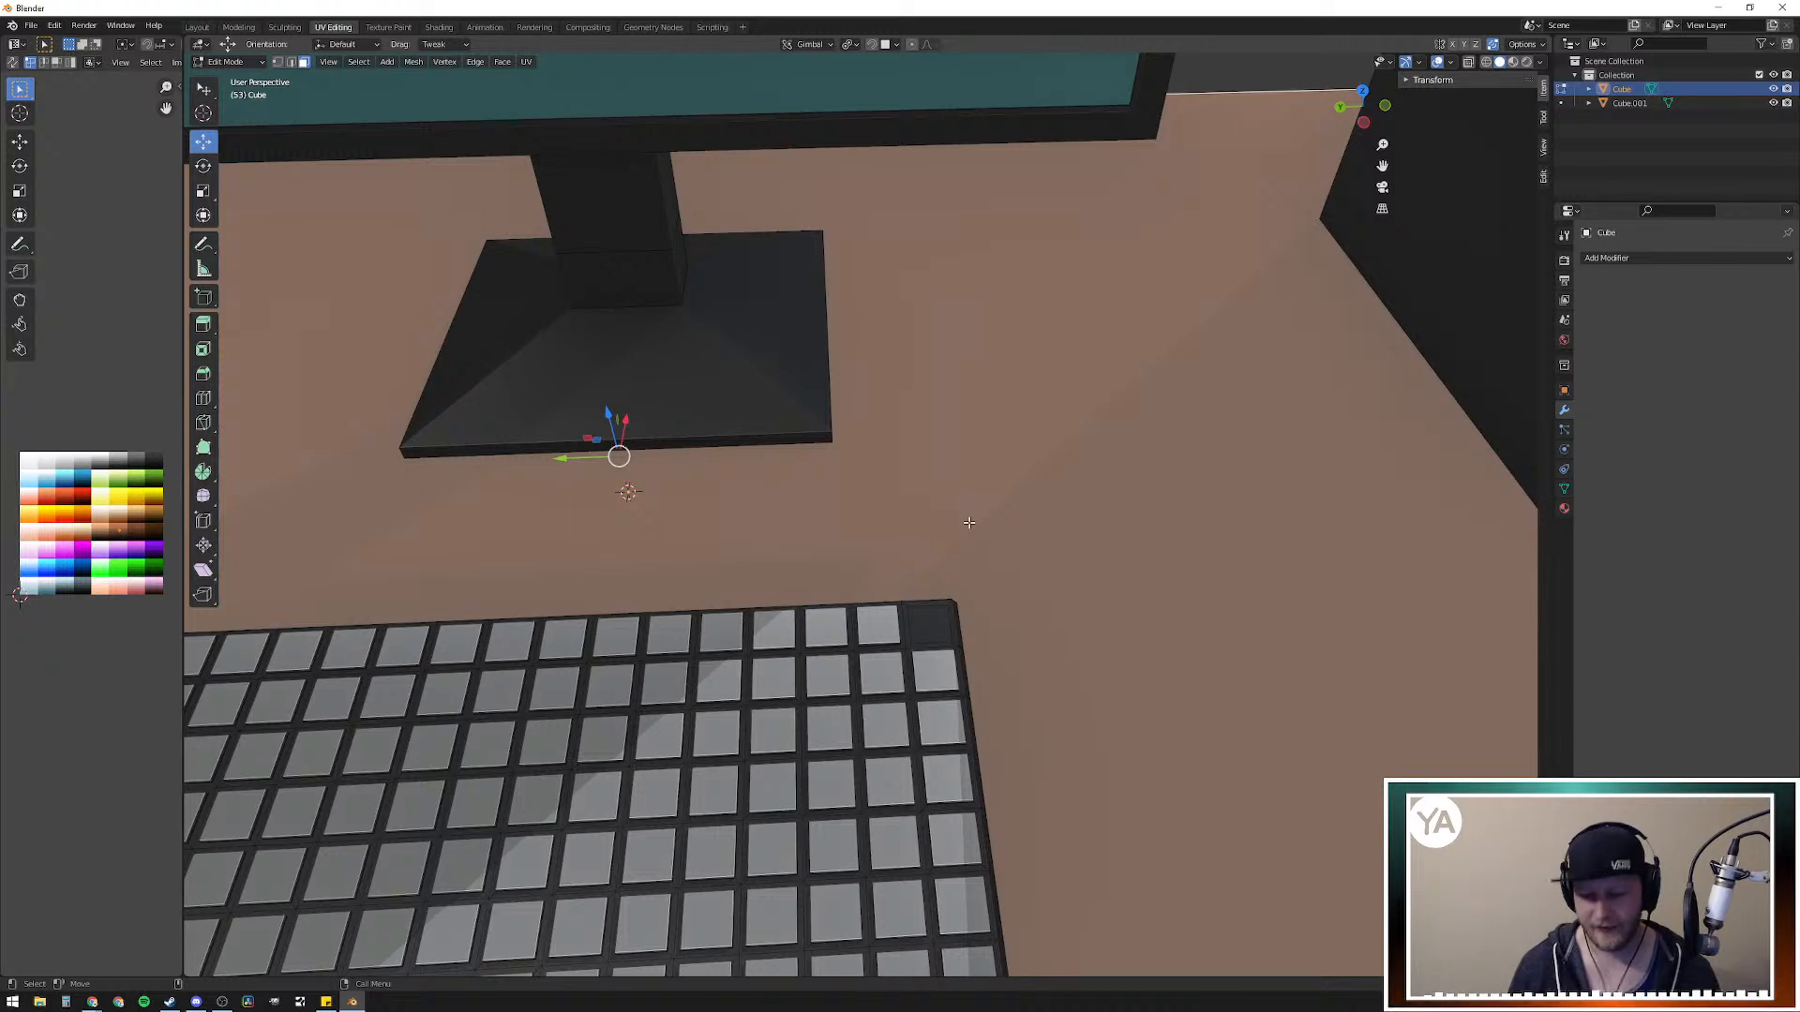
Step: Clear the selection and examine the keyboard's filled corner from different angles
{"action": "scroll", "coordinate": [878, 510], "scroll_direction": "down", "scroll_amount": 2}
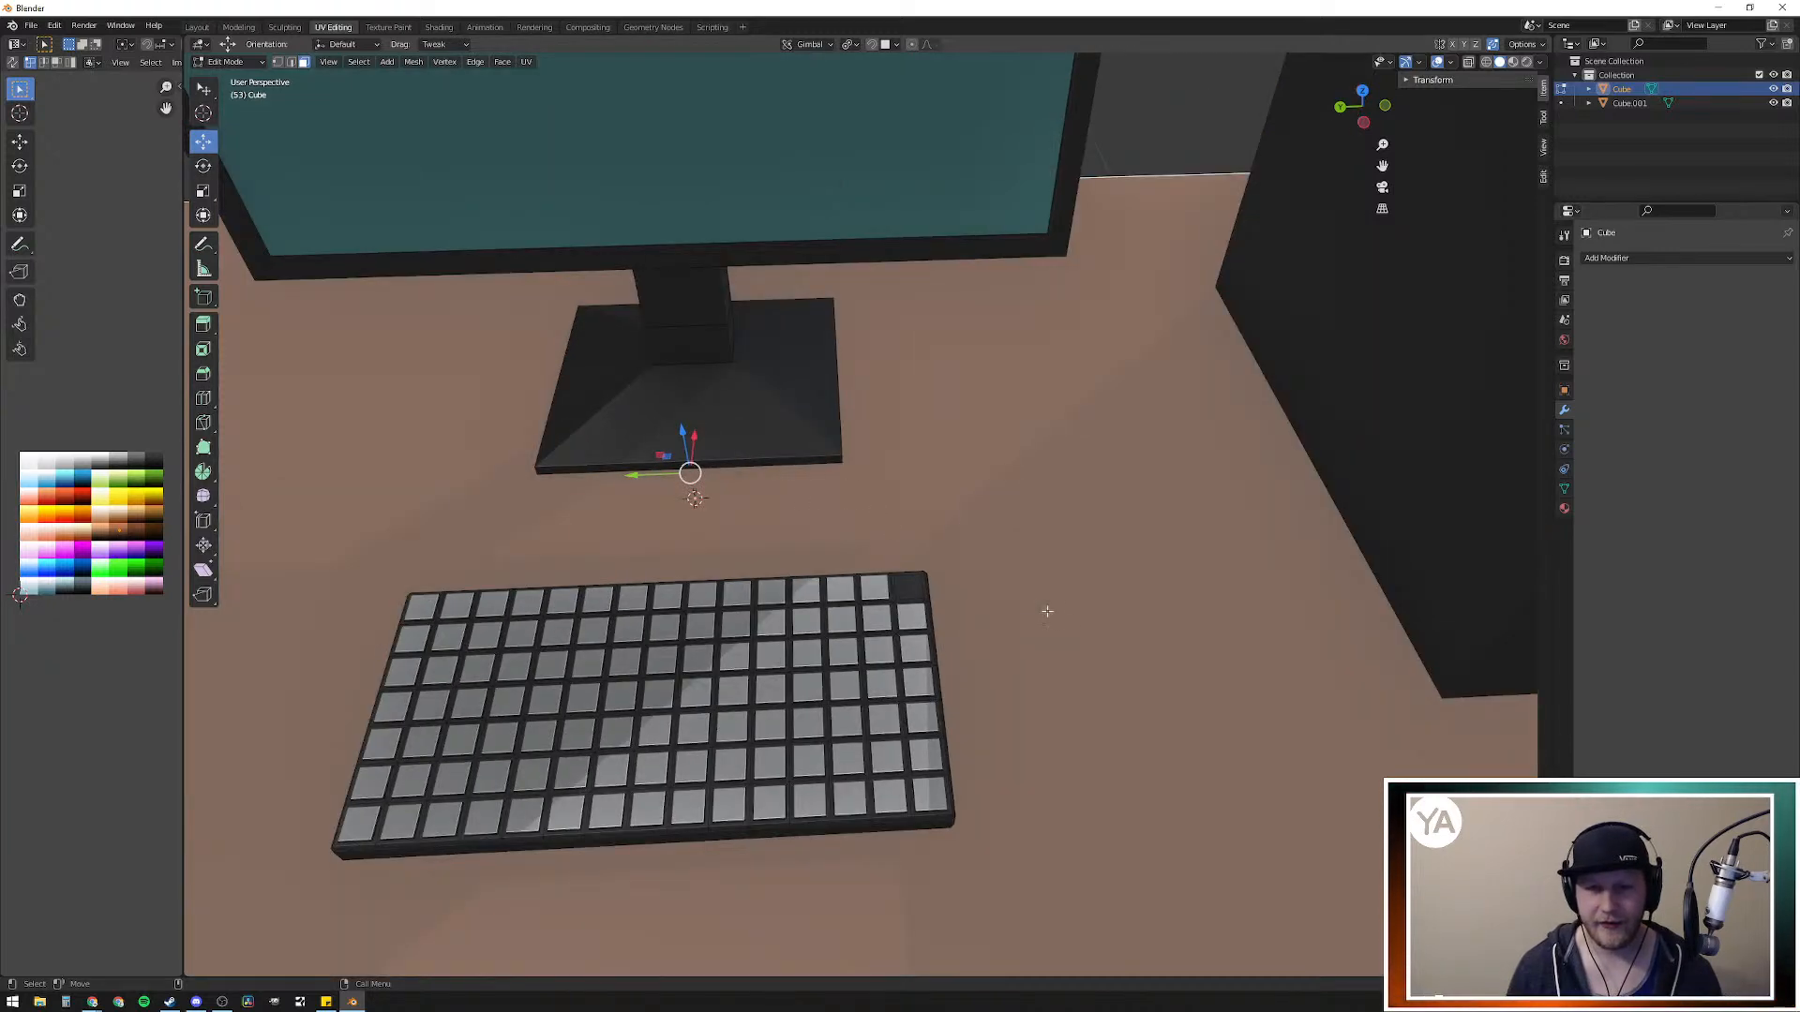
{"action": "key", "text": "a"}
{"action": "key", "text": "a"}
{"action": "scroll", "coordinate": [1016, 522], "scroll_direction": "up", "scroll_amount": 5}
{"action": "middle_click_drag", "start_coordinate": [1016, 554], "coordinate": [1017, 573]}
{"action": "scroll", "coordinate": [1016, 572], "scroll_direction": "down", "scroll_amount": 7}
{"action": "middle_click_drag", "start_coordinate": [914, 554], "coordinate": [840, 586]}
{"action": "scroll", "coordinate": [840, 586], "scroll_direction": "up", "scroll_amount": 4}
{"action": "middle_click_drag", "start_coordinate": [766, 382], "coordinate": [881, 454]}
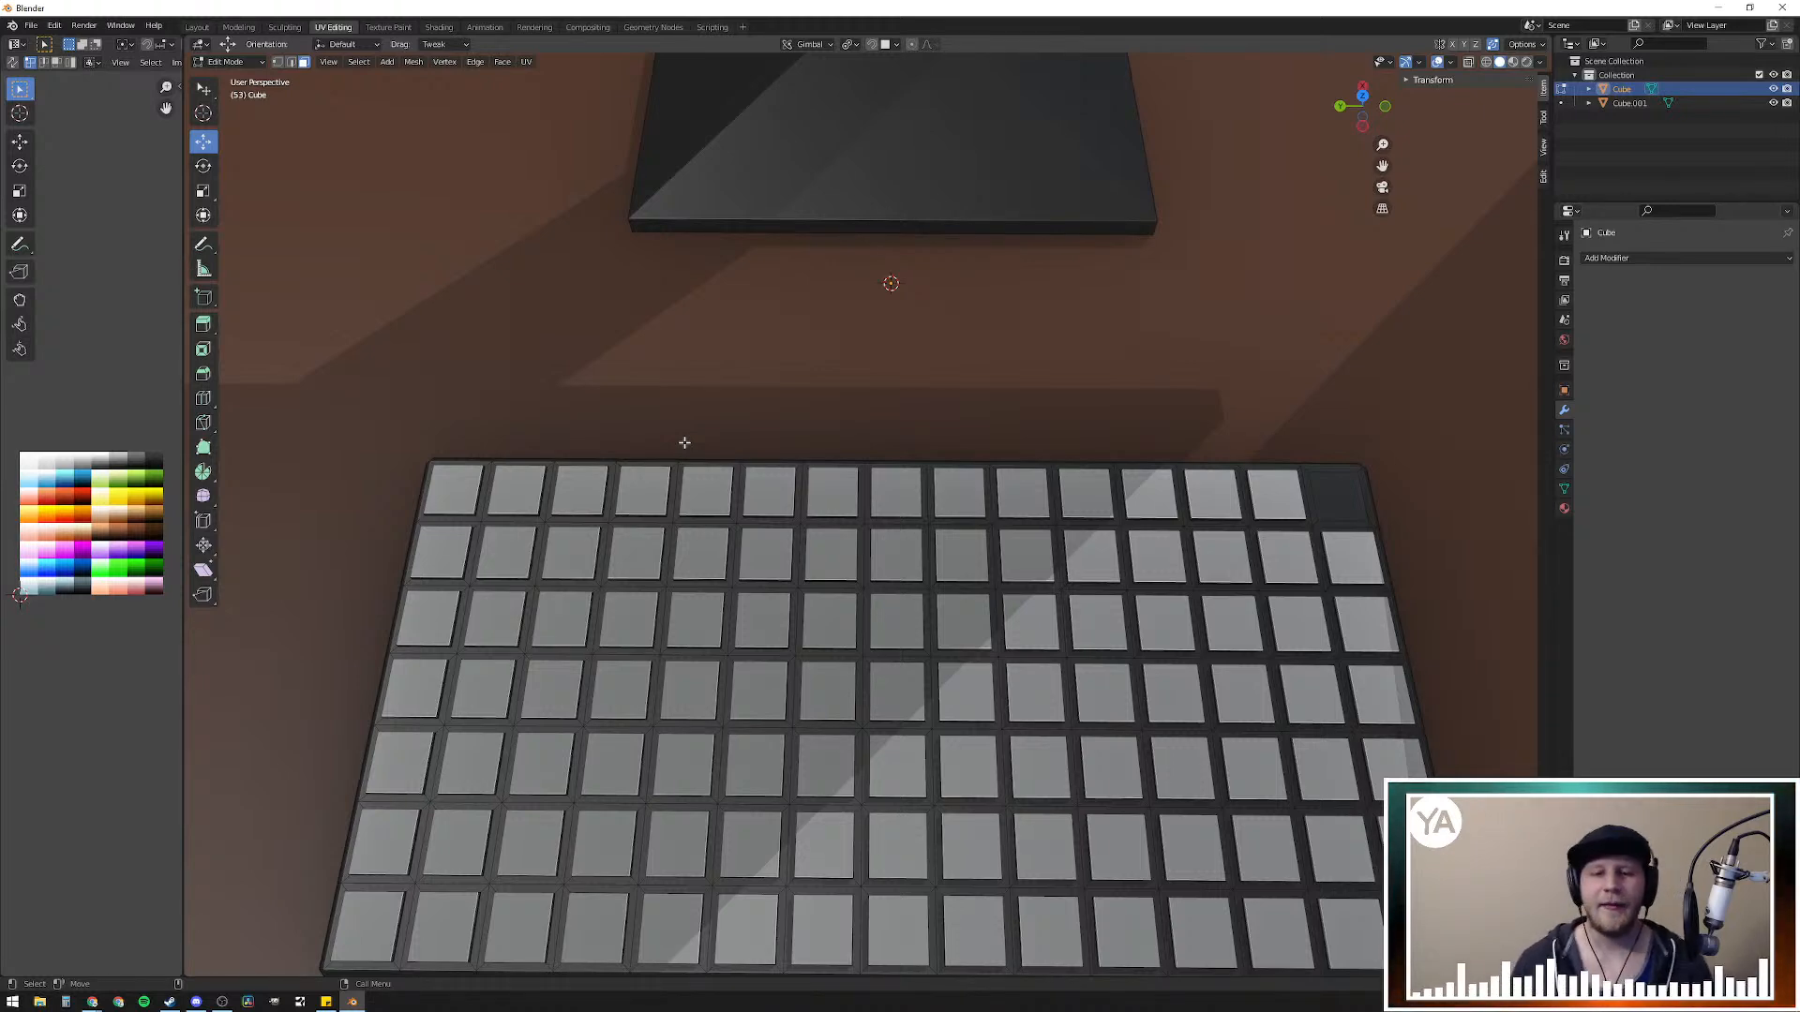
Step: Undo the fill and the deletion of the keyboard's corner key, and clear the selection
{"action": "key", "text": "alt+h"}
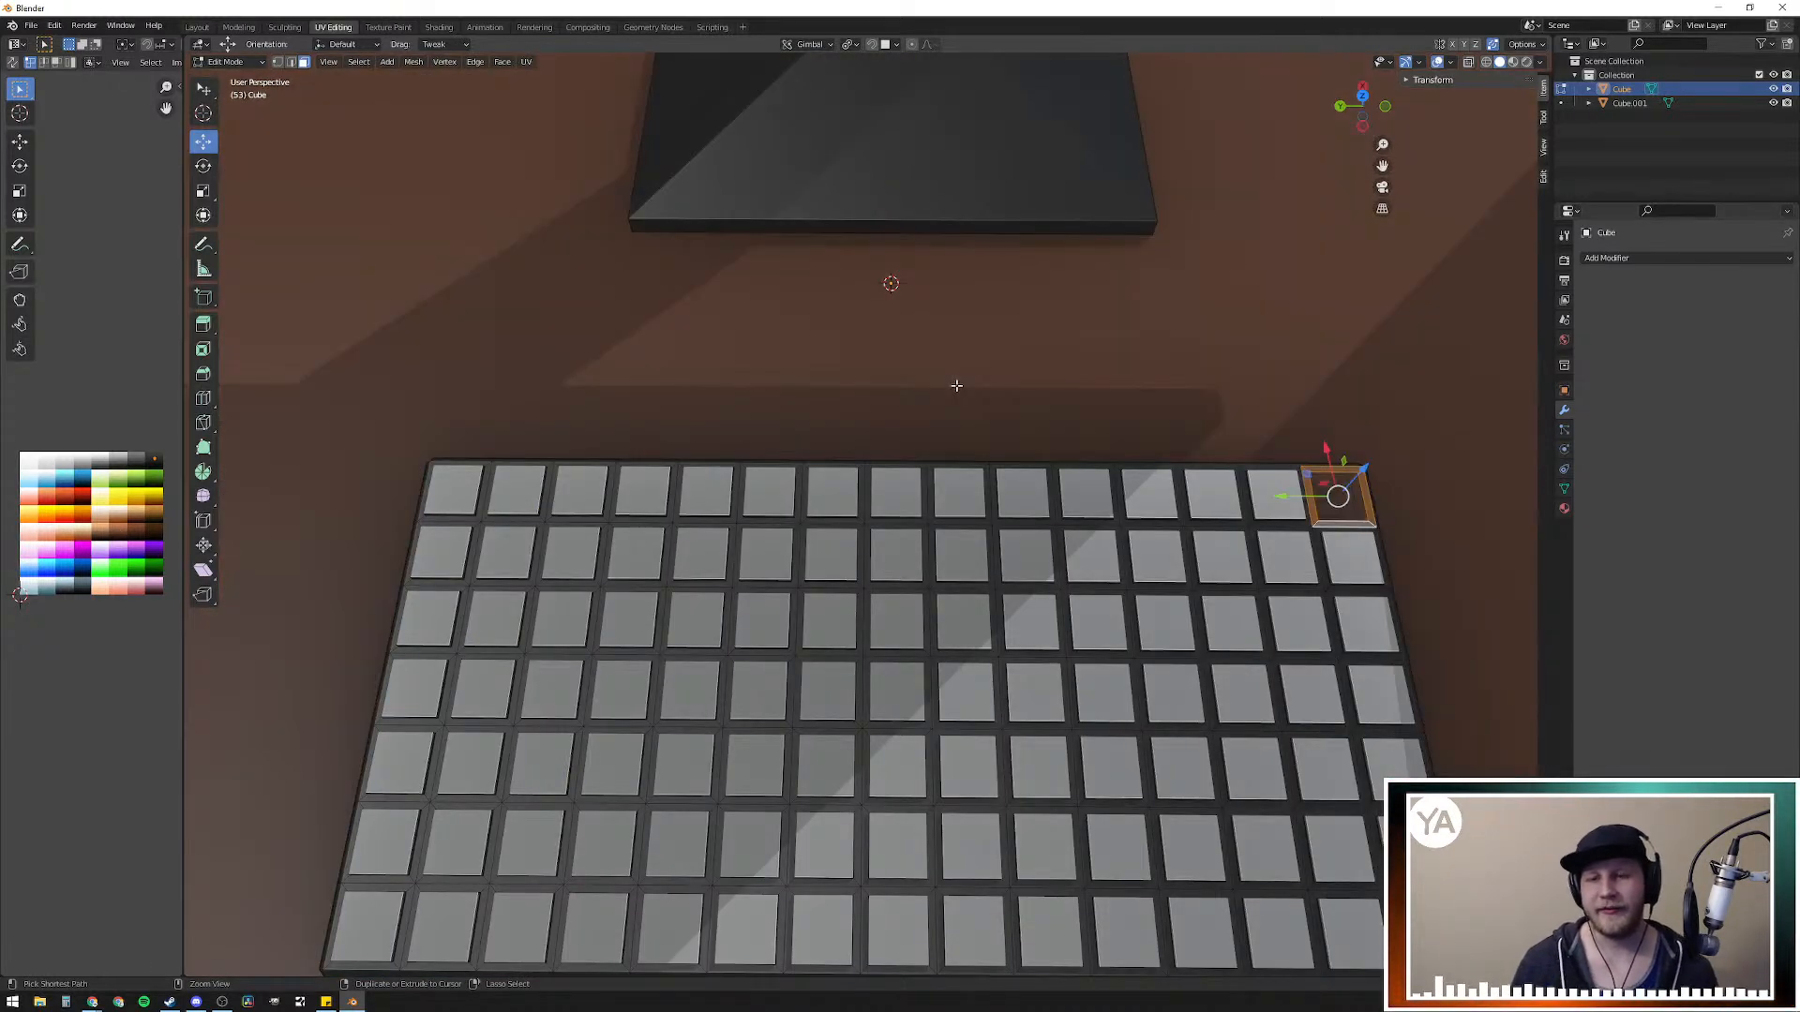
{"action": "middle_click_drag", "start_coordinate": [1209, 257], "coordinate": [1178, 347]}
{"action": "scroll", "coordinate": [1179, 350], "scroll_direction": "down", "scroll_amount": 5}
{"action": "left_click", "coordinate": [770, 883]}
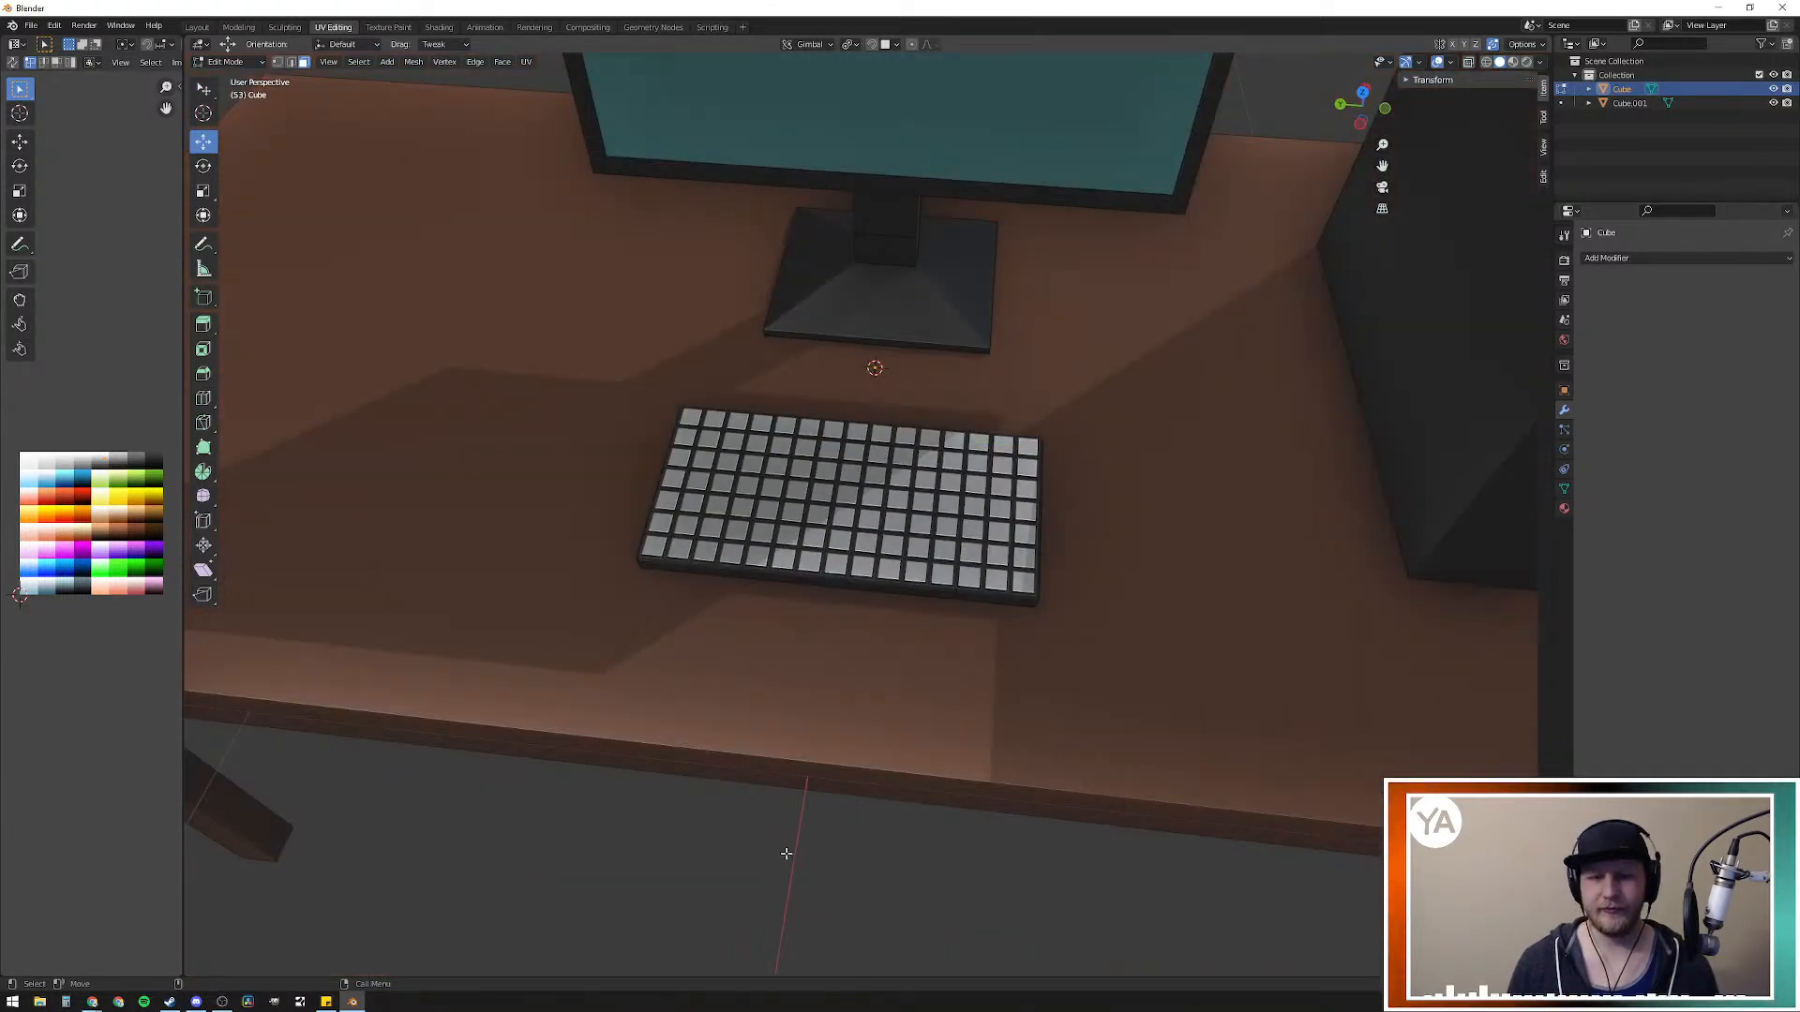
Step: Select the entire monitor with its stand, duplicate it, and move the copy about 1.3 m along Y, away from the PC case
{"action": "middle_click_drag", "start_coordinate": [786, 852], "coordinate": [796, 828]}
{"action": "scroll", "coordinate": [903, 715], "scroll_direction": "down", "scroll_amount": 5}
{"action": "middle_click_drag", "start_coordinate": [999, 647], "coordinate": [1004, 610]}
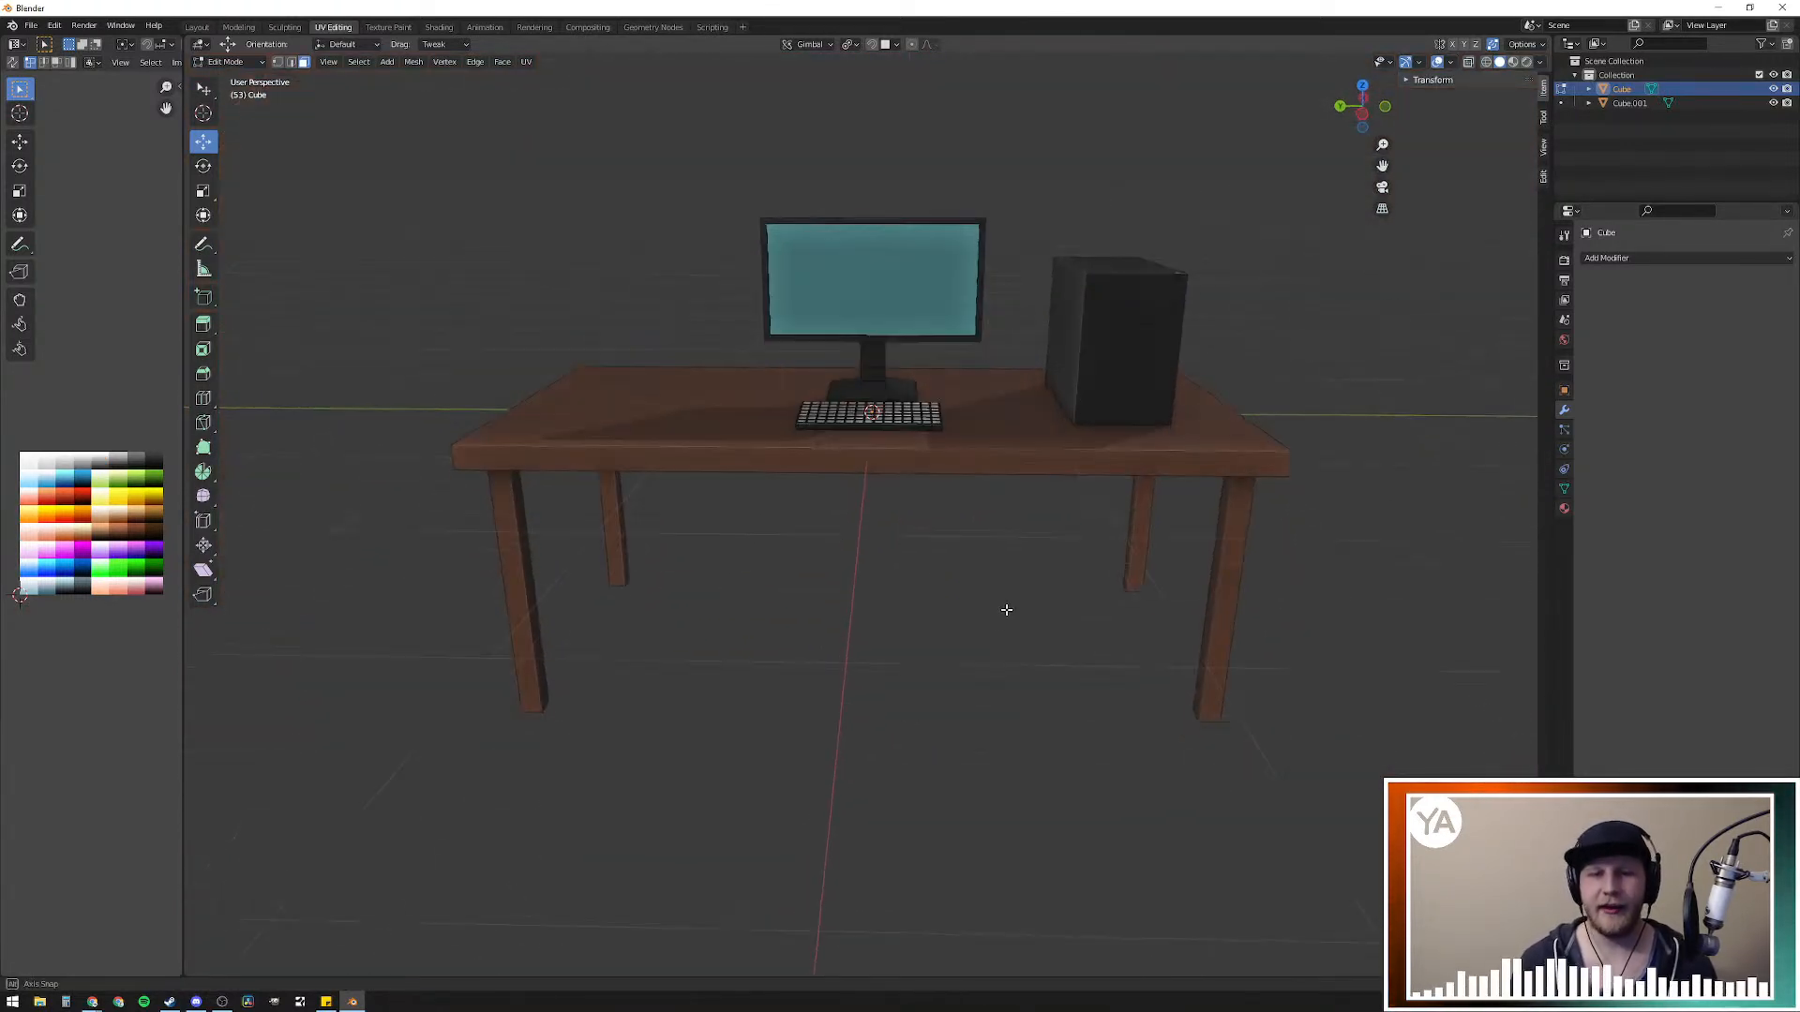
{"action": "middle_click_drag", "start_coordinate": [993, 532], "coordinate": [274, 545]}
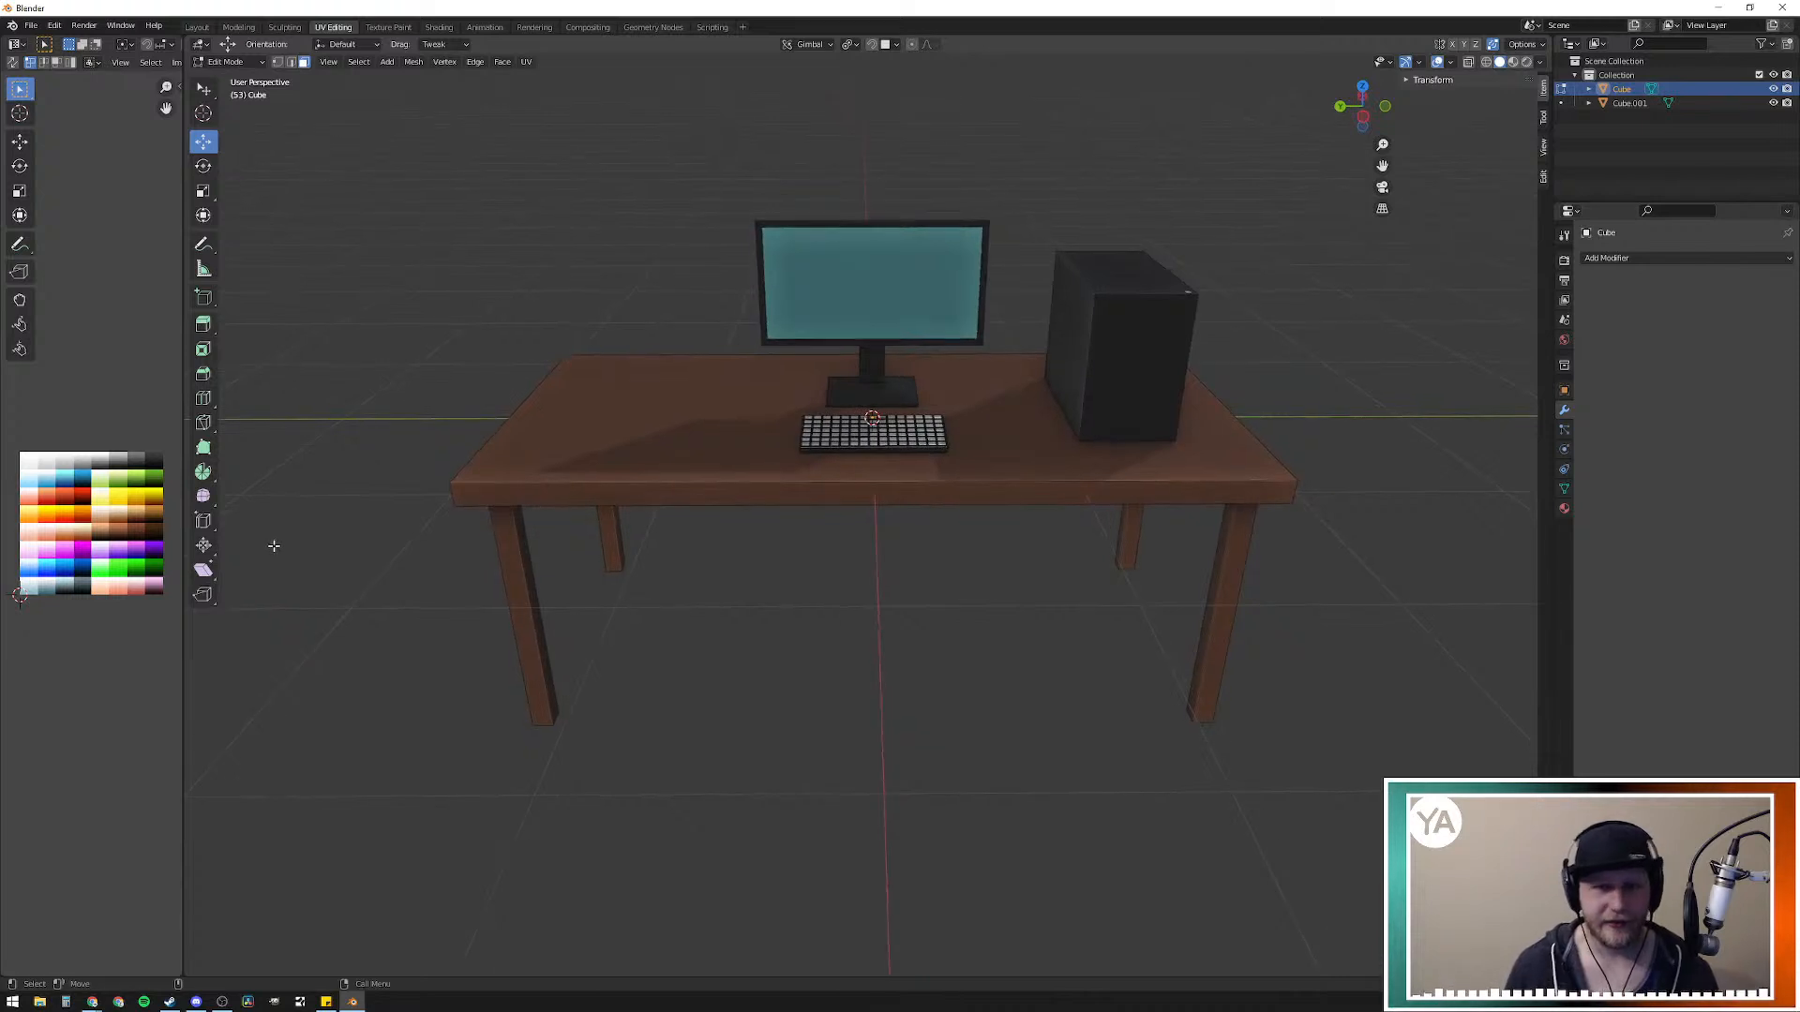
{"action": "left_click", "coordinate": [890, 300], "text": "ctrl"}
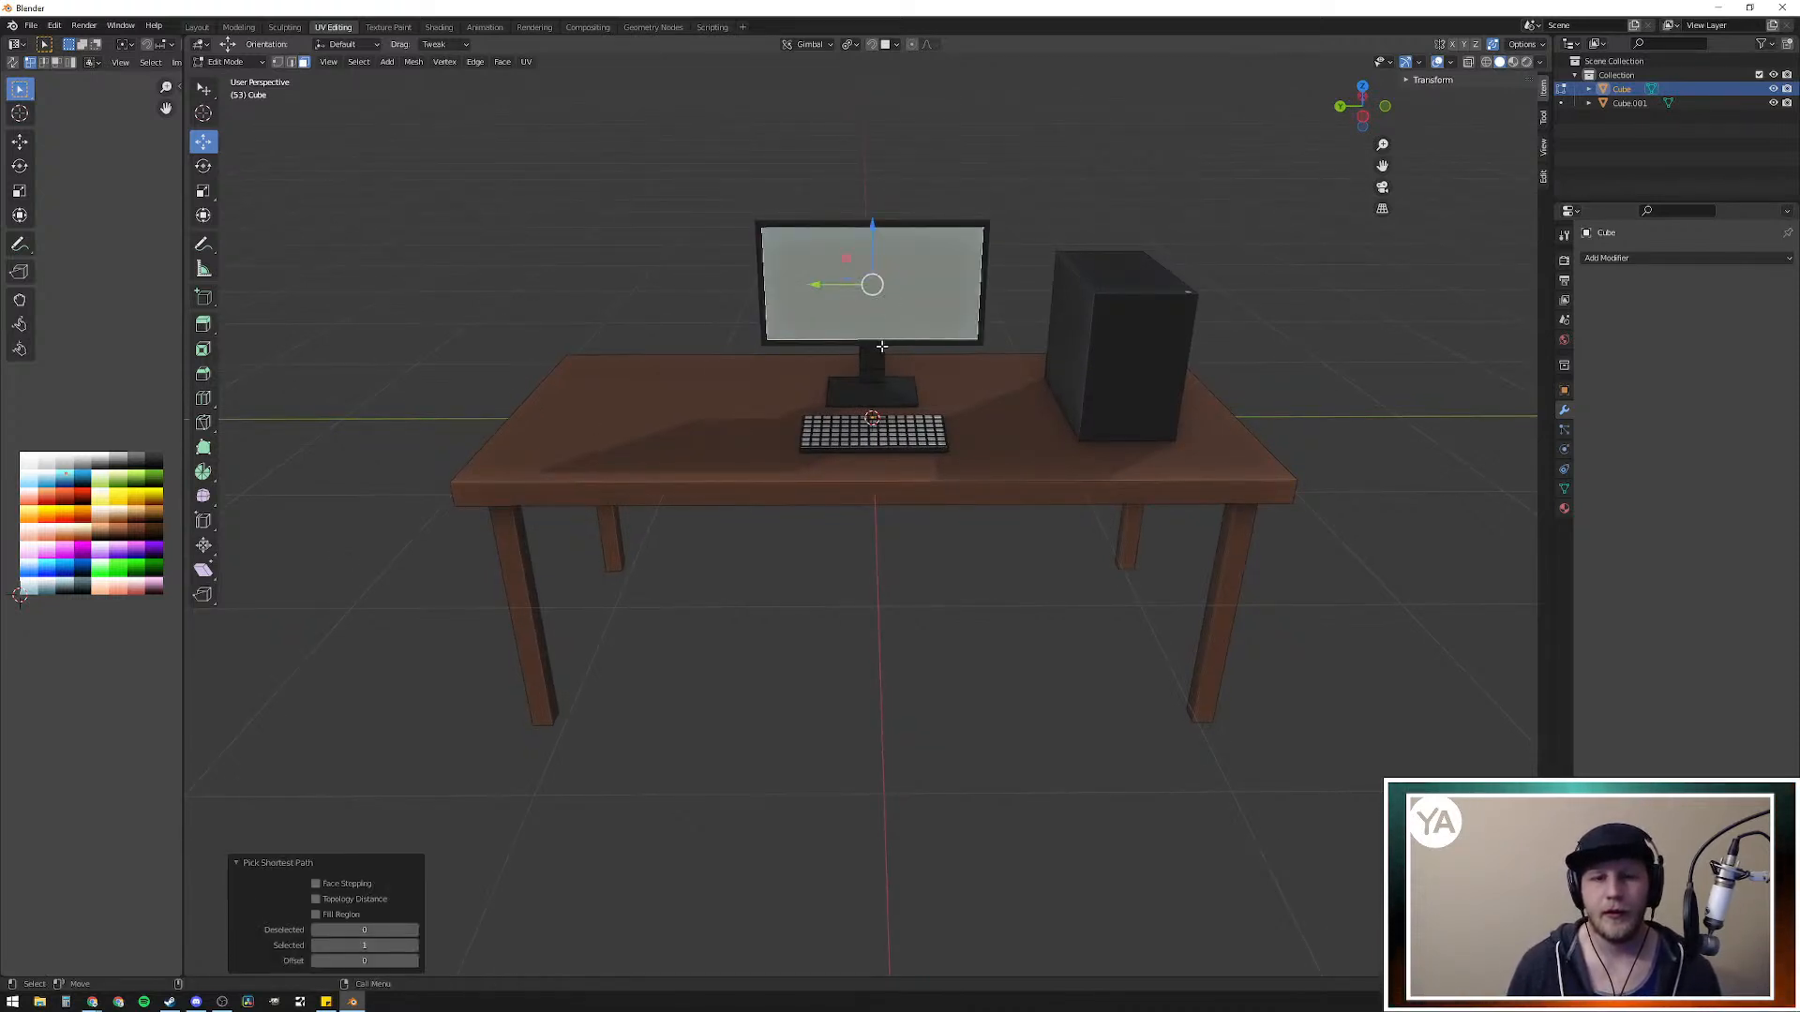
{"action": "key", "text": "l"}
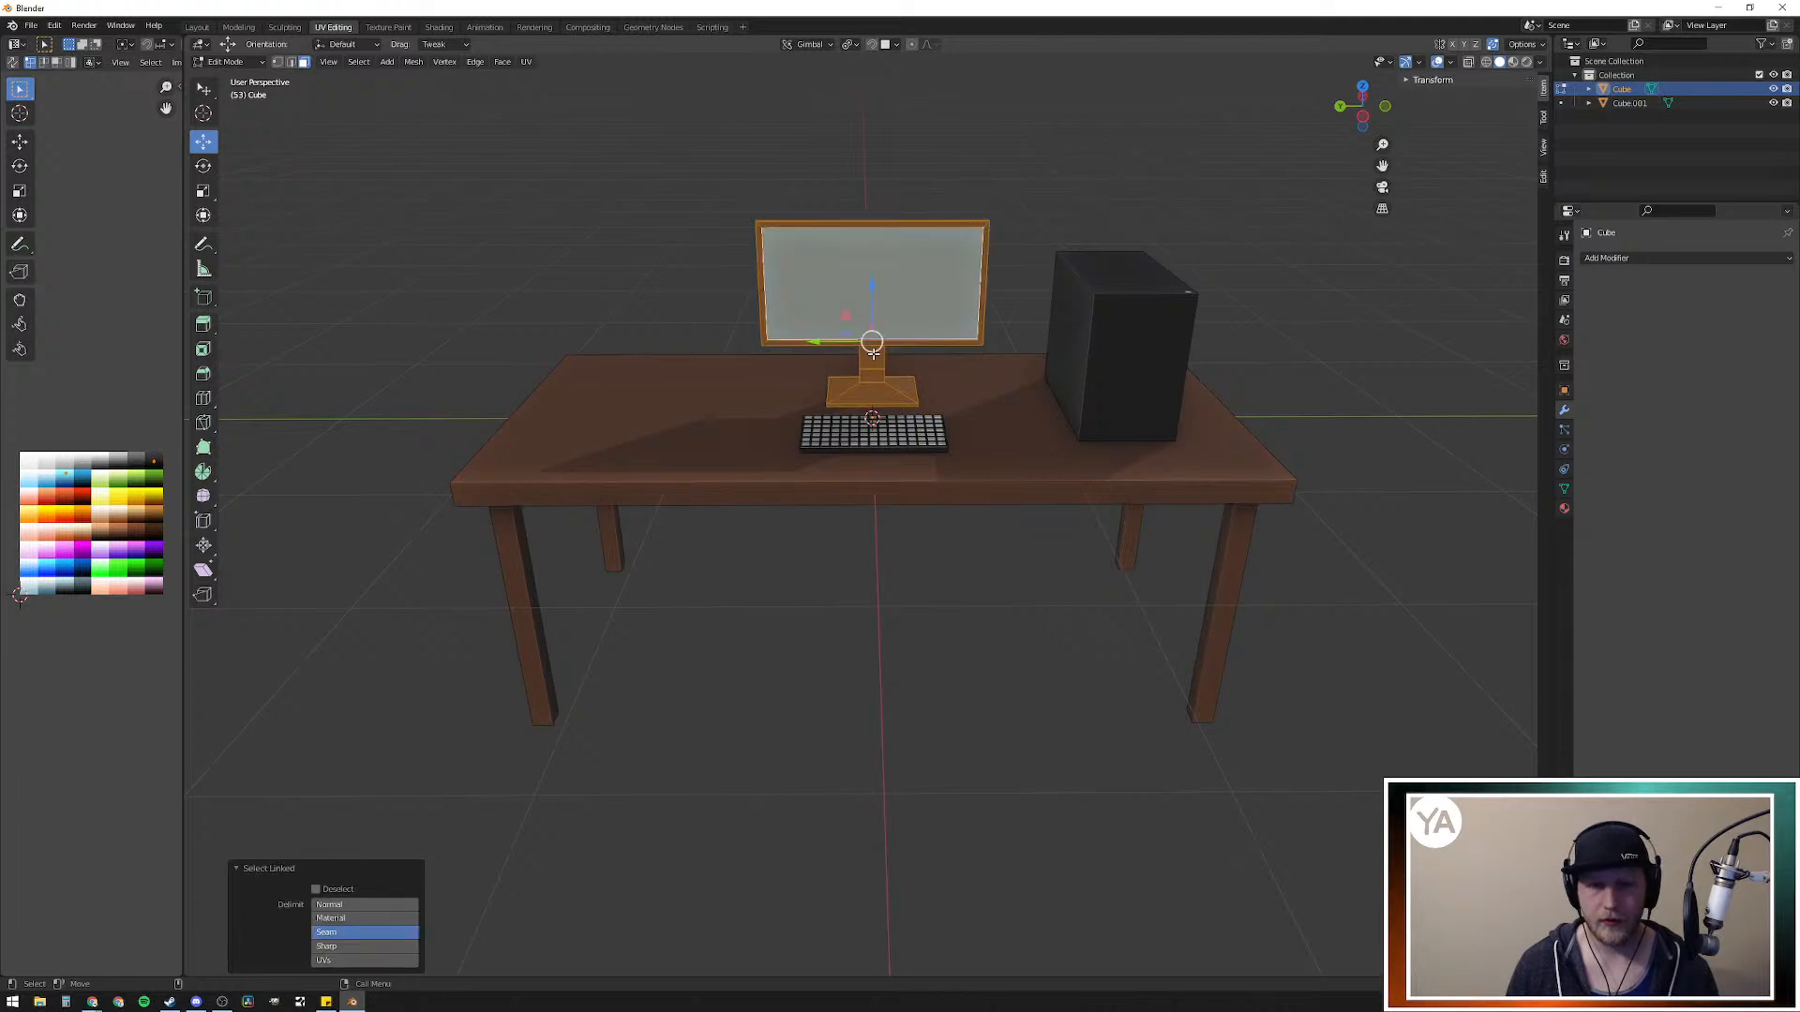
{"action": "key", "text": "shift+d"}
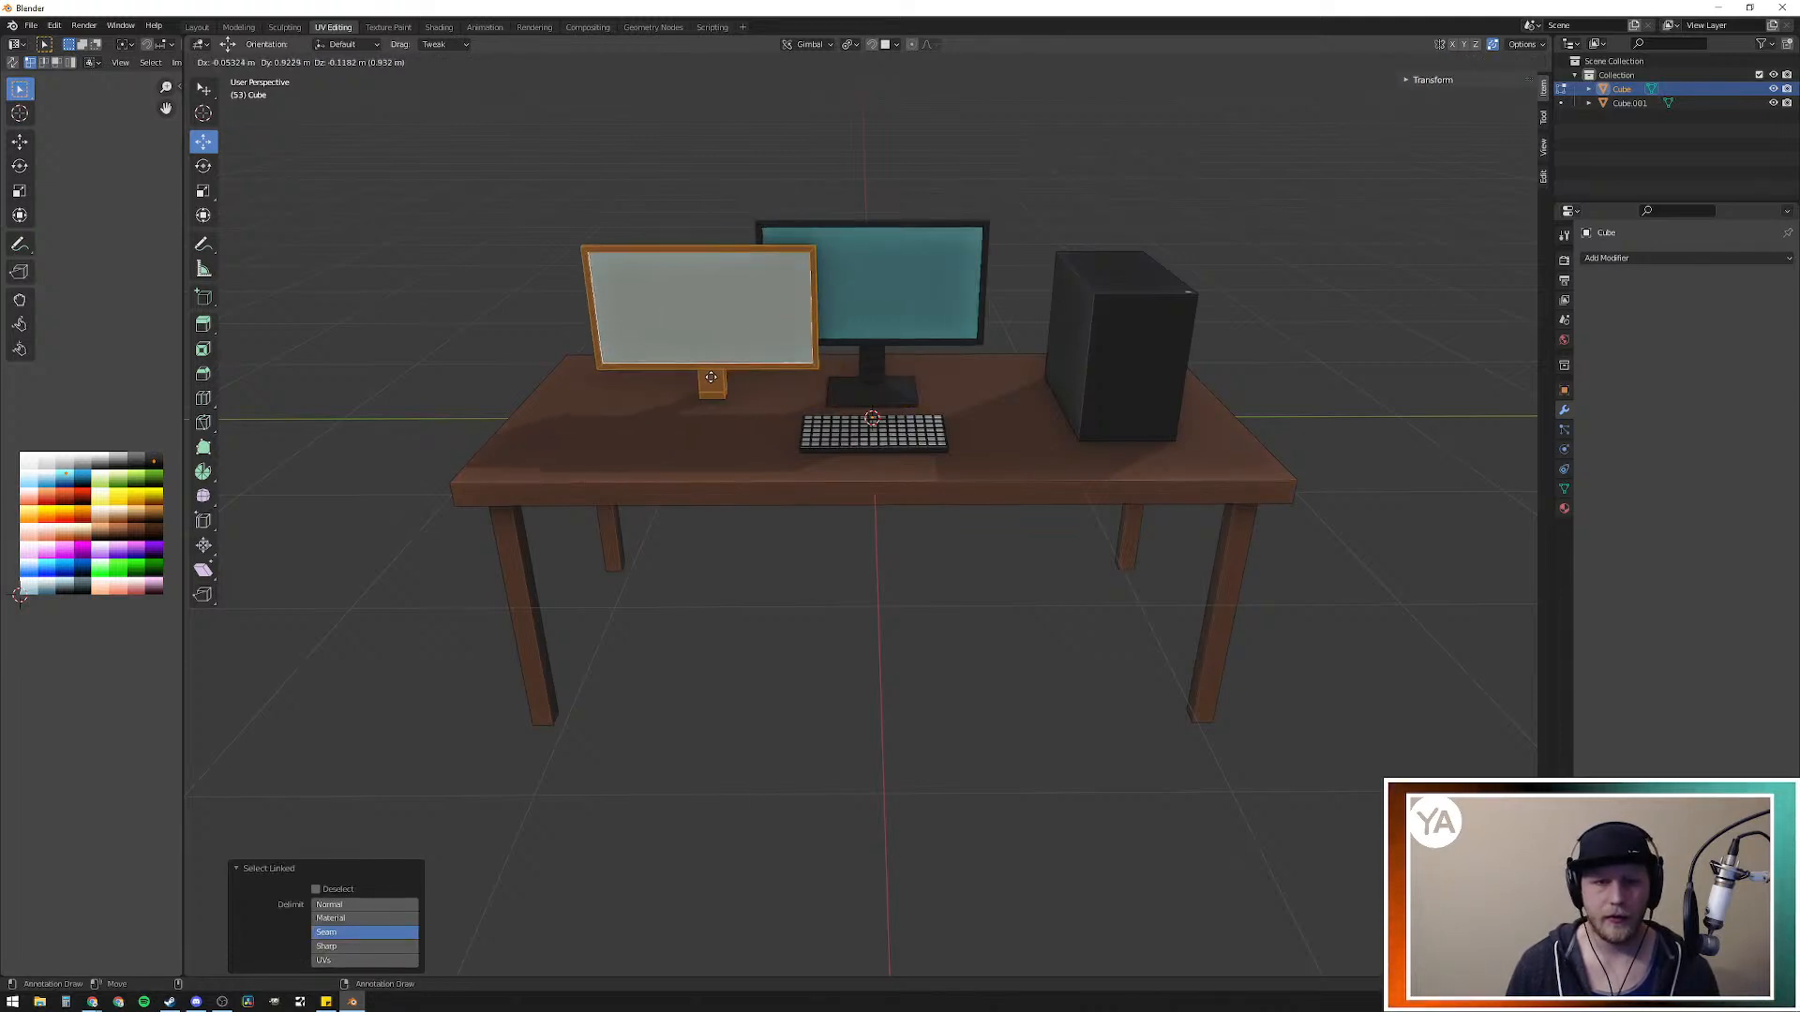
{"action": "right_click", "coordinate": [695, 364]}
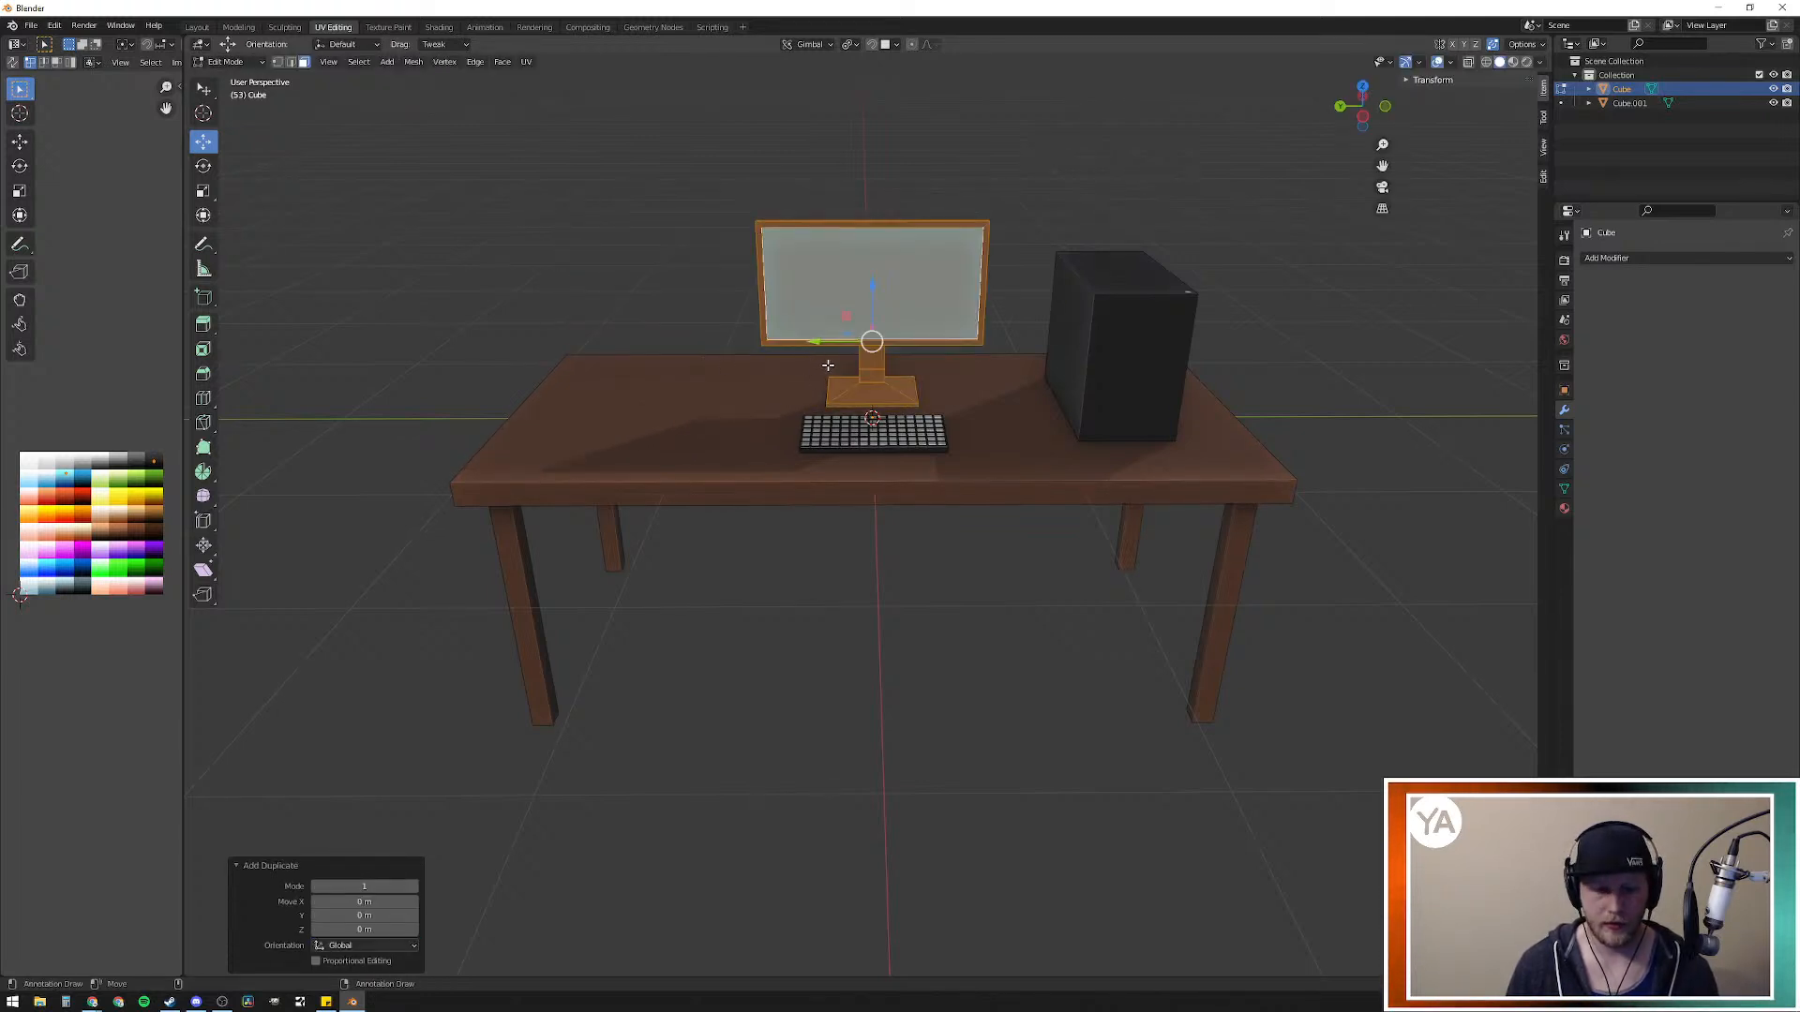
{"action": "key", "text": "g"}
{"action": "key", "text": "x"}
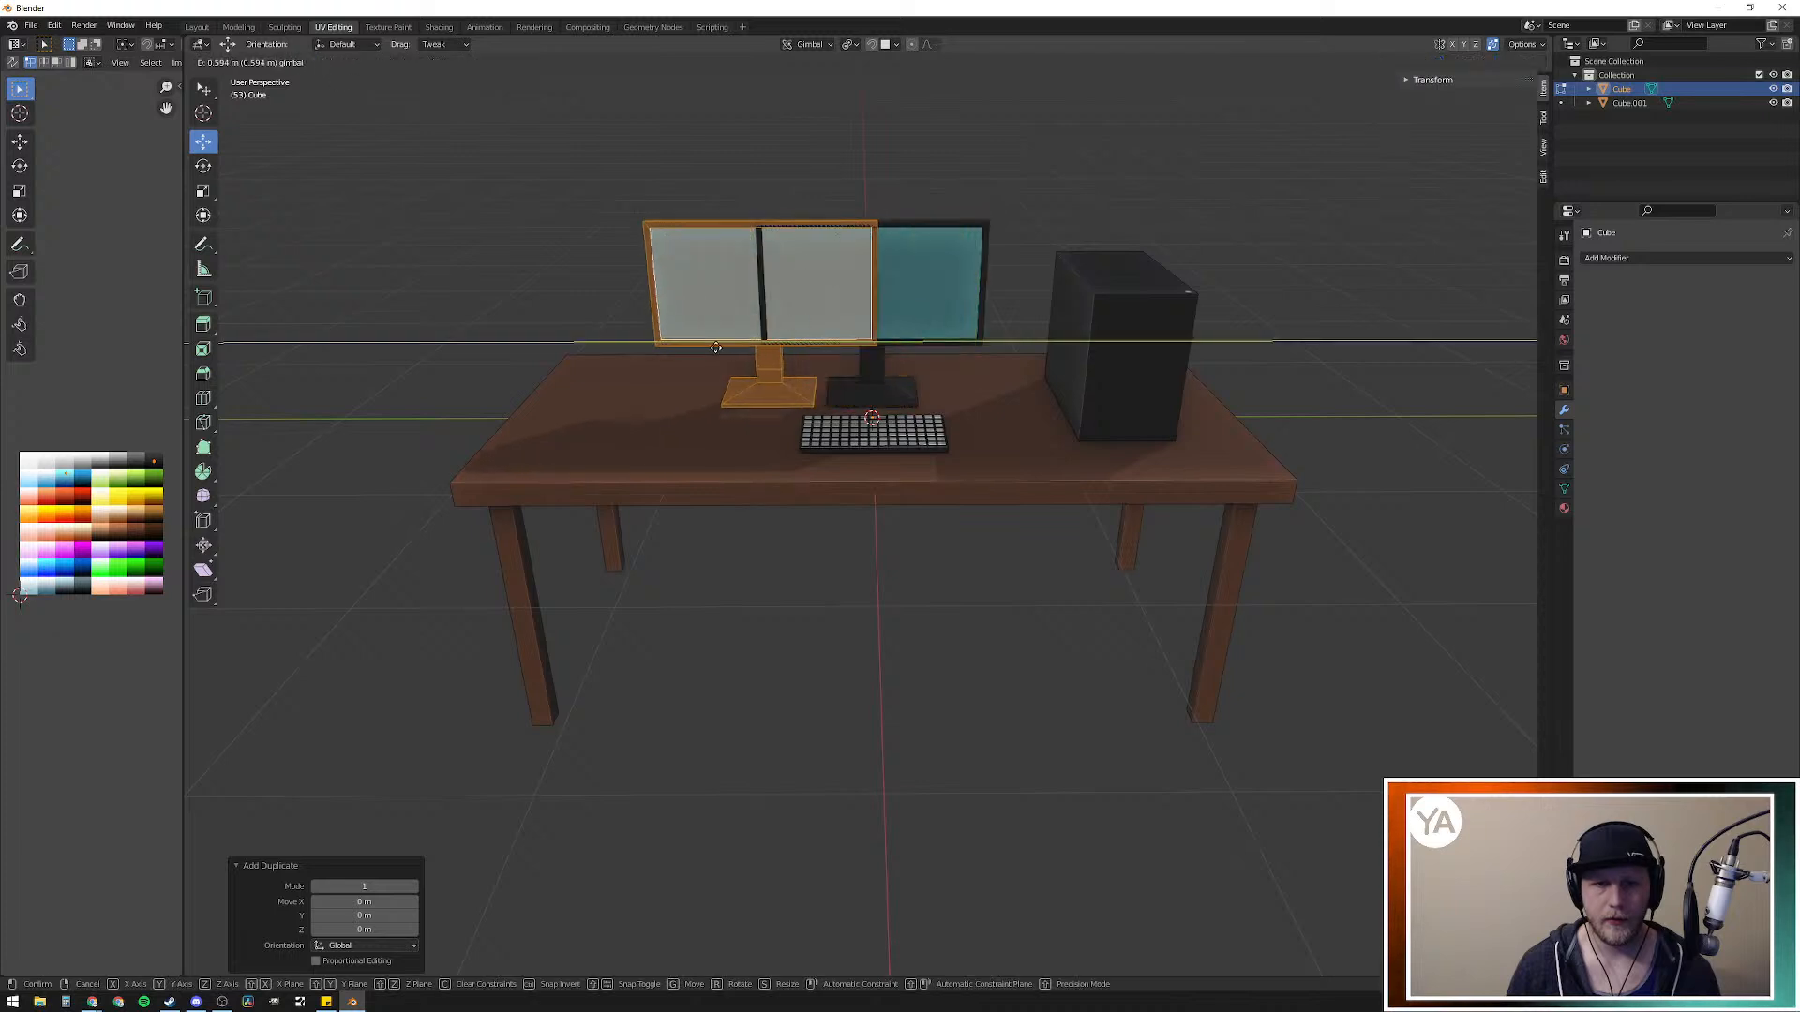
{"action": "left_click", "coordinate": [585, 345]}
Step: Rotate the duplicated monitor around Z so its screen angles inward toward the keyboard
{"action": "key", "text": "r"}
{"action": "key", "text": "z"}
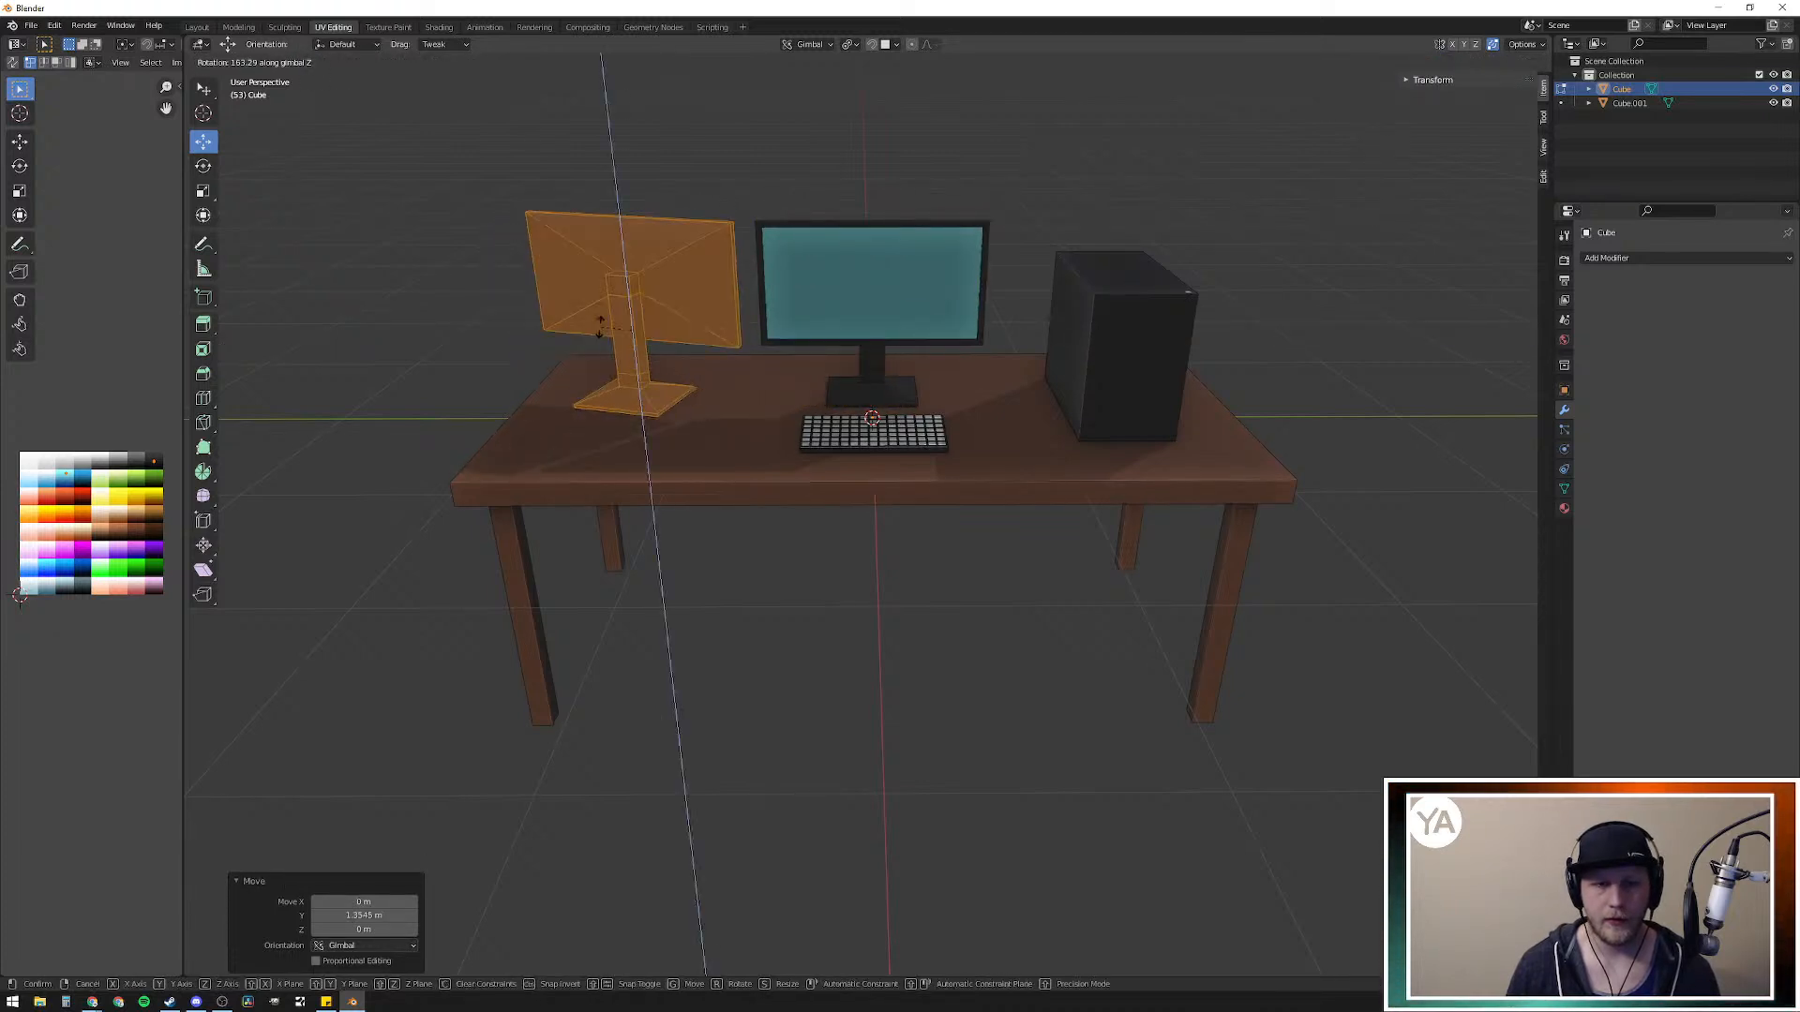
{"action": "left_click", "coordinate": [638, 319]}
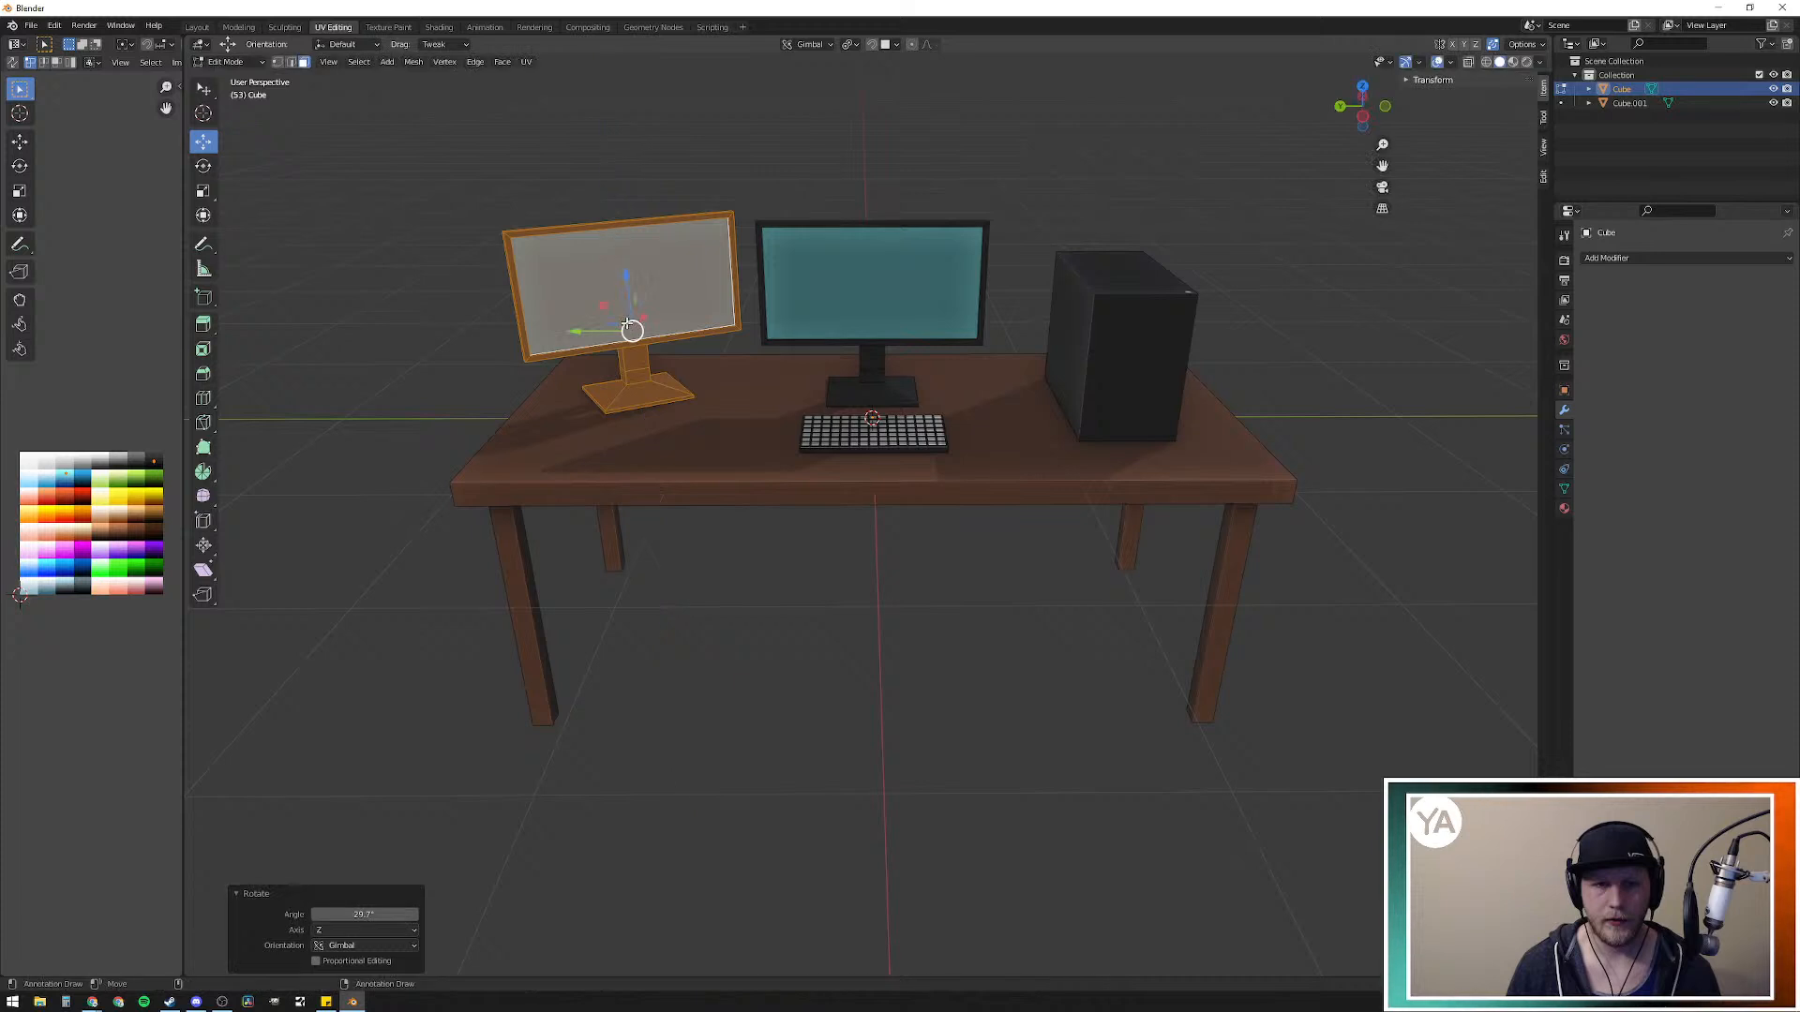
Step: Shift the angled monitor slightly forward along X until its inner edge lines up beside the original, and clear the selection
{"action": "key", "text": "g"}
{"action": "key", "text": "x"}
{"action": "left_click", "coordinate": [600, 347]}
{"action": "key", "text": "g"}
{"action": "key", "text": "x"}
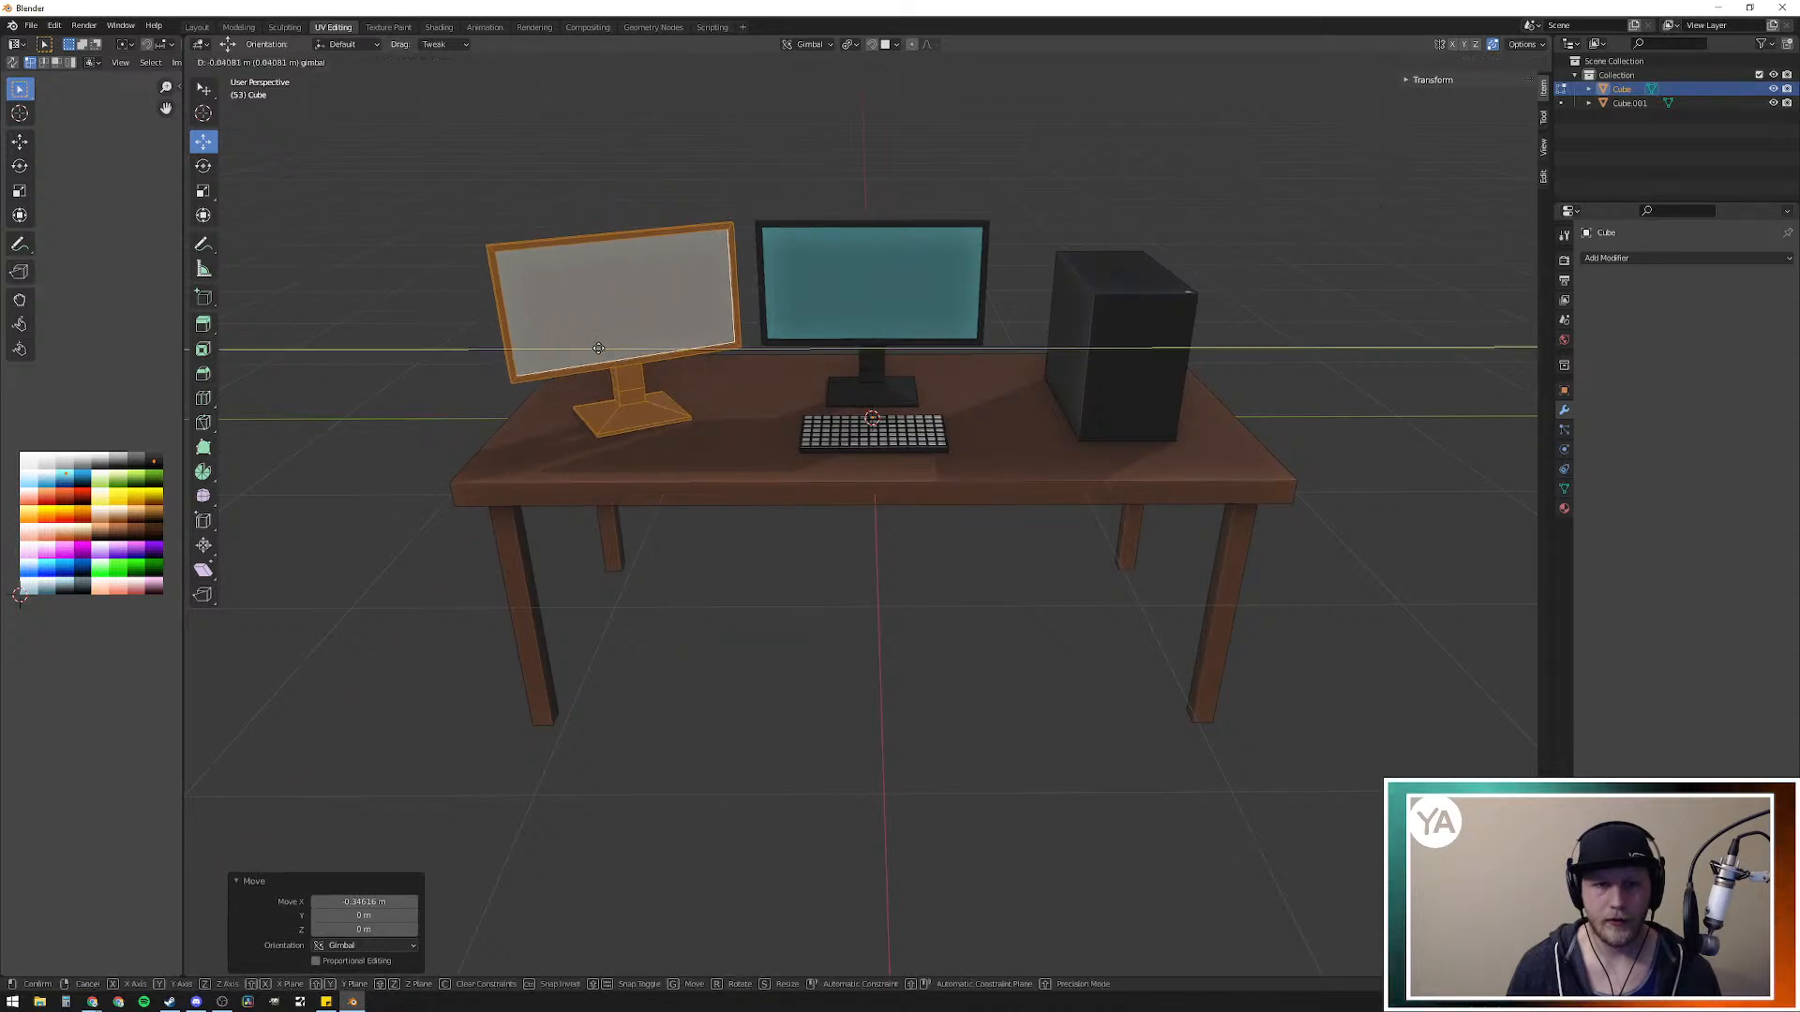
{"action": "left_click", "coordinate": [645, 352]}
{"action": "middle_click_drag", "start_coordinate": [645, 352], "coordinate": [715, 352]}
{"action": "key", "text": "g"}
{"action": "left_click_drag", "start_coordinate": [944, 272], "coordinate": [955, 274]}
{"action": "middle_click_drag", "start_coordinate": [676, 249], "coordinate": [987, 252]}
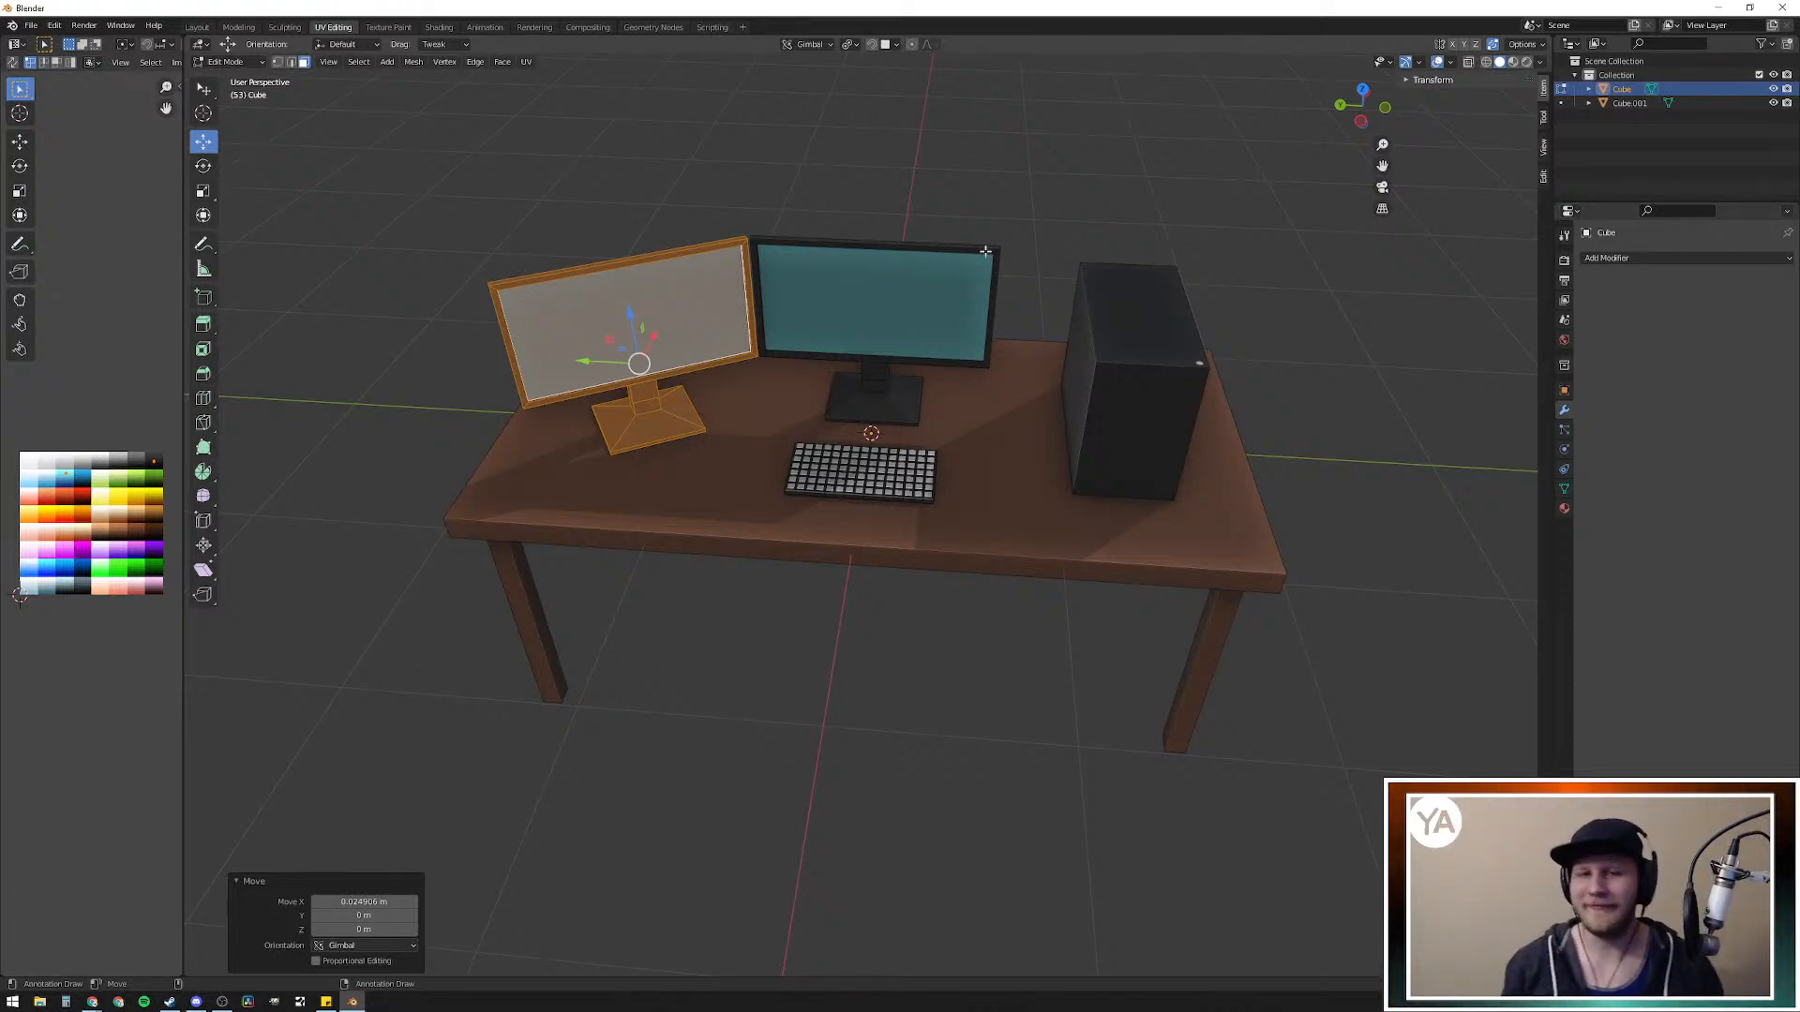
{"action": "left_click", "coordinate": [912, 619]}
Step: Select the entire linked mesh of the duplicated monitor, including its frame and stand
{"action": "middle_click_drag", "start_coordinate": [784, 635], "coordinate": [815, 618]}
{"action": "scroll", "coordinate": [703, 534], "scroll_direction": "up", "scroll_amount": 5}
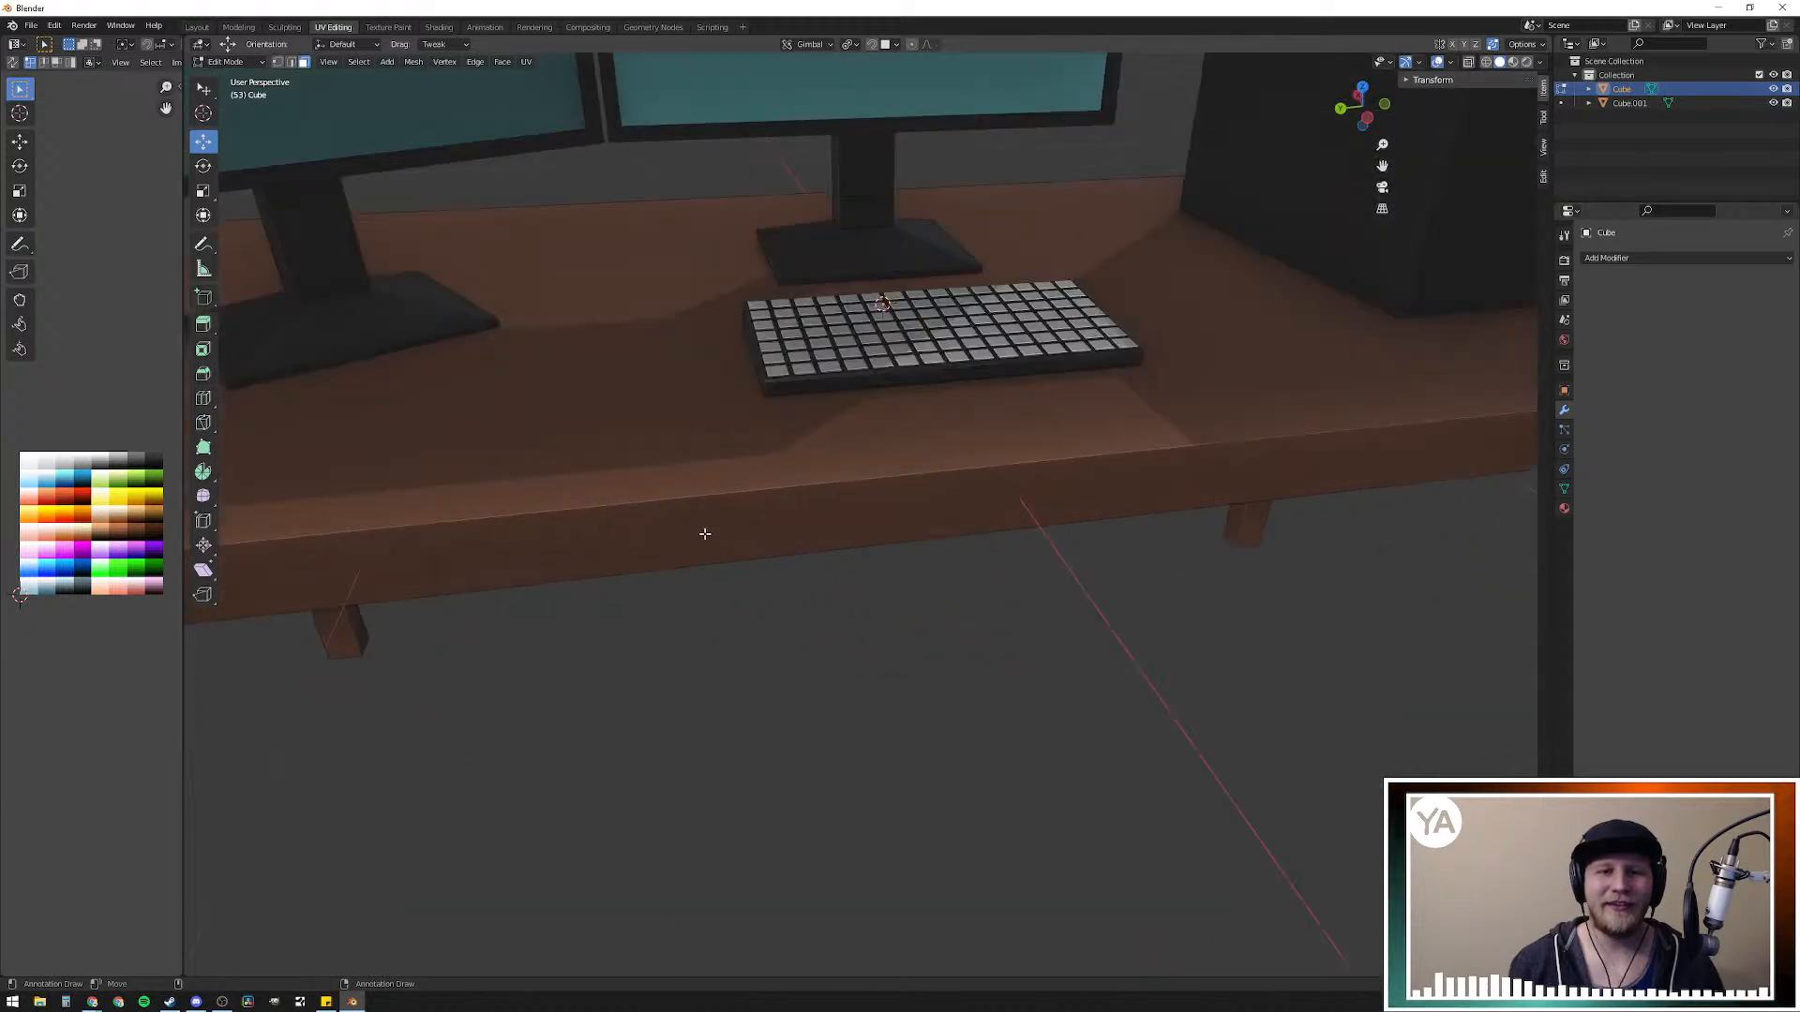
{"action": "middle_click_drag", "start_coordinate": [754, 507], "coordinate": [764, 548], "text": "shift"}
{"action": "scroll", "coordinate": [752, 594], "scroll_direction": "down", "scroll_amount": 3}
{"action": "scroll", "coordinate": [787, 548], "scroll_direction": "up", "scroll_amount": 2}
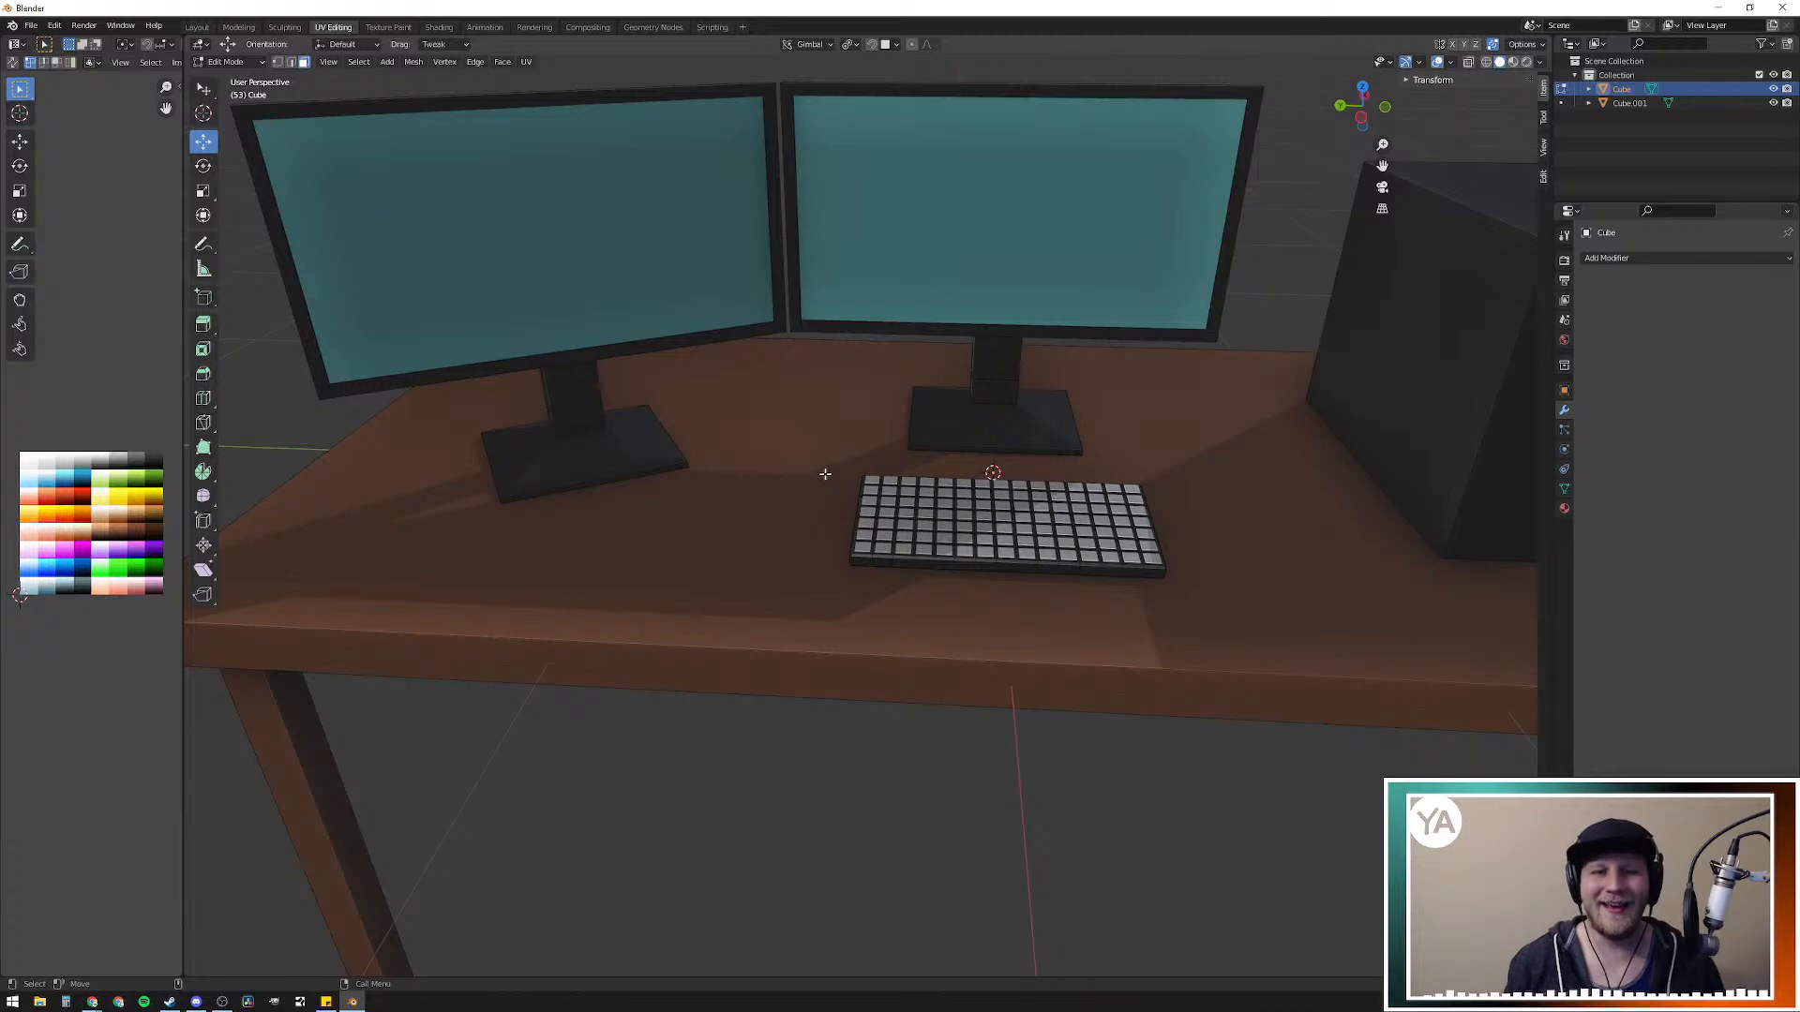
{"action": "mouse_move", "coordinate": [901, 561]}
{"action": "middle_mouse_down"}
{"action": "mouse_move", "coordinate": [964, 550]}
{"action": "mouse_move", "coordinate": [924, 550]}
{"action": "middle_mouse_up"}
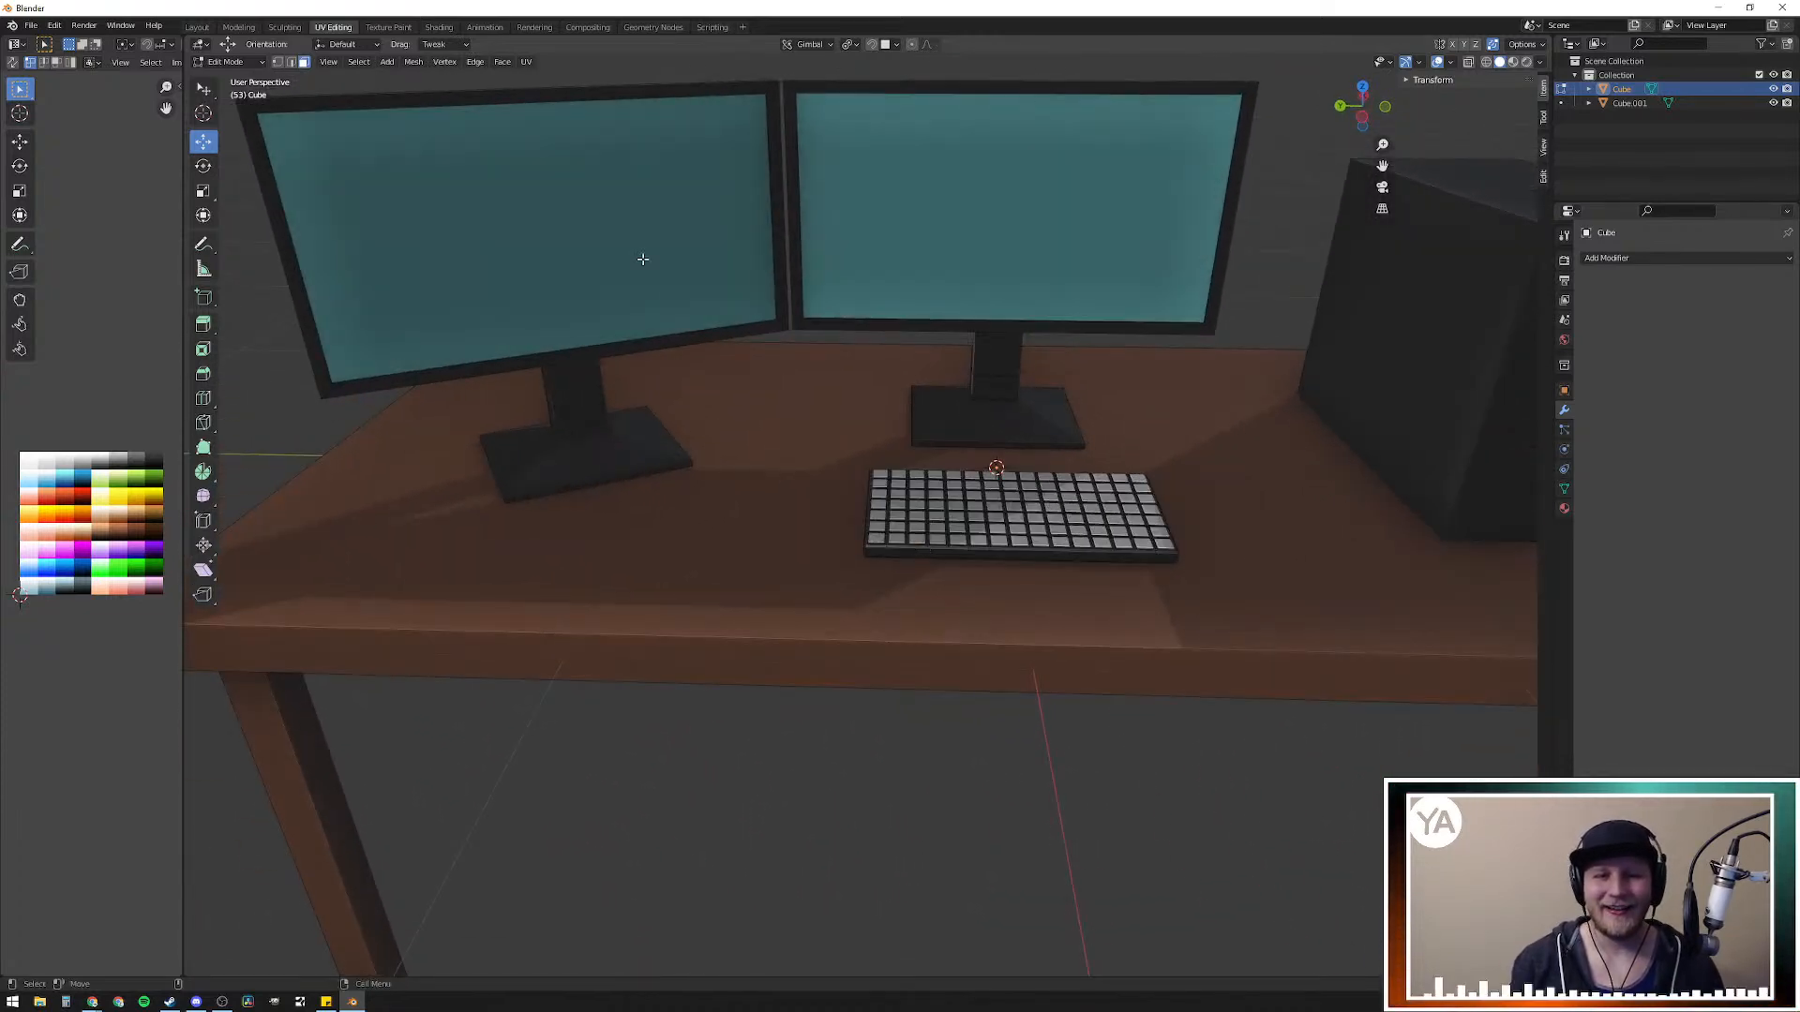
{"action": "key", "text": "l"}
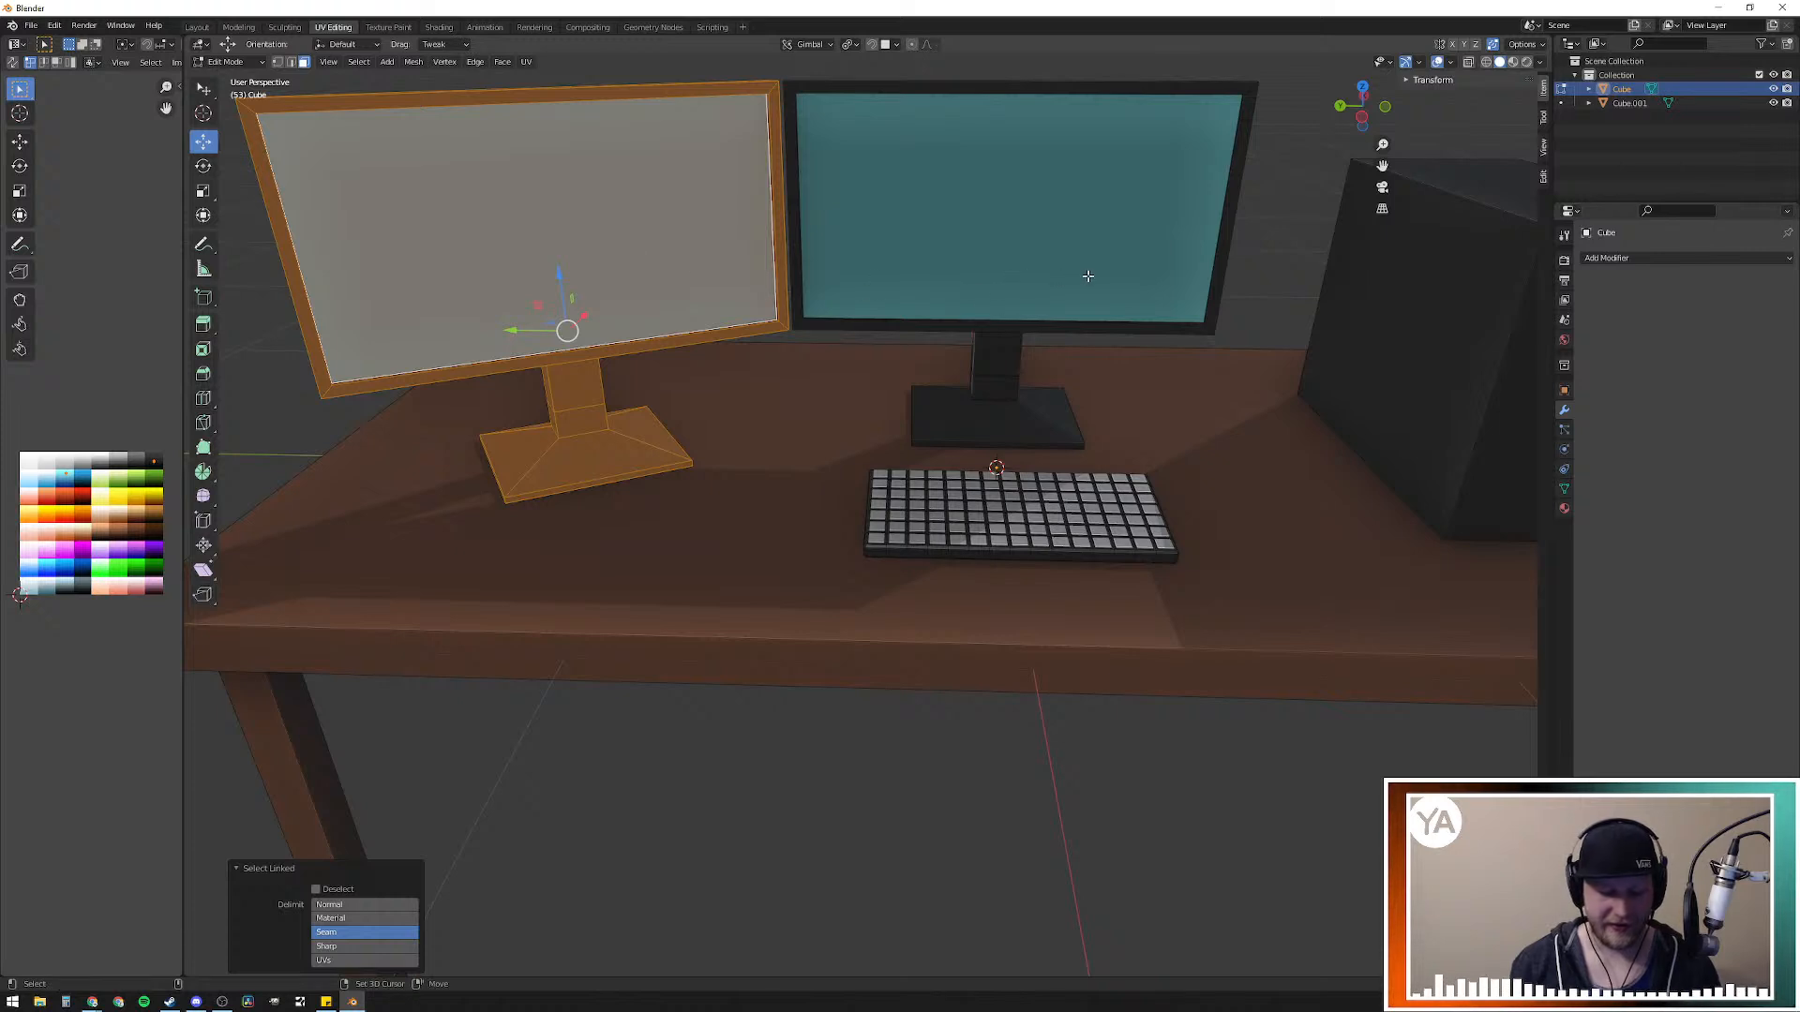
{"action": "key", "text": "shift+l"}
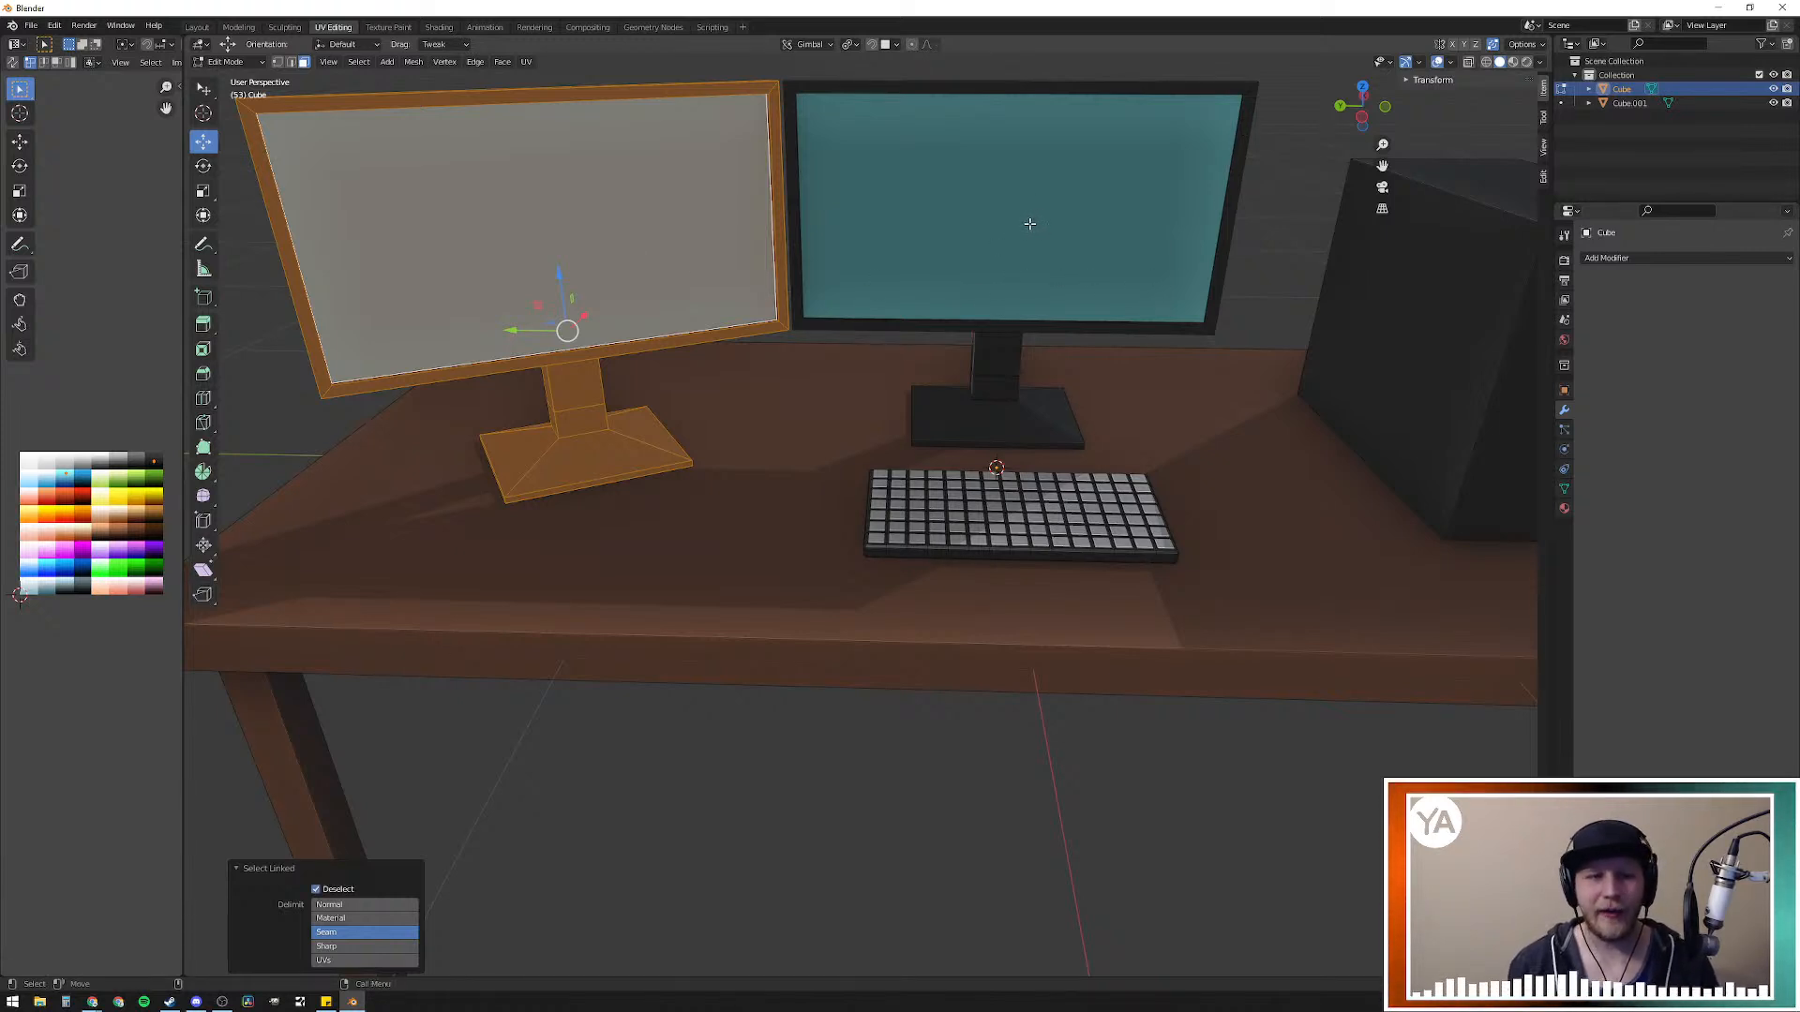
Step: Move both monitors with their stands about 0.21 m along the Y axis toward the PC case, and deselect everything
{"action": "key", "text": "l"}
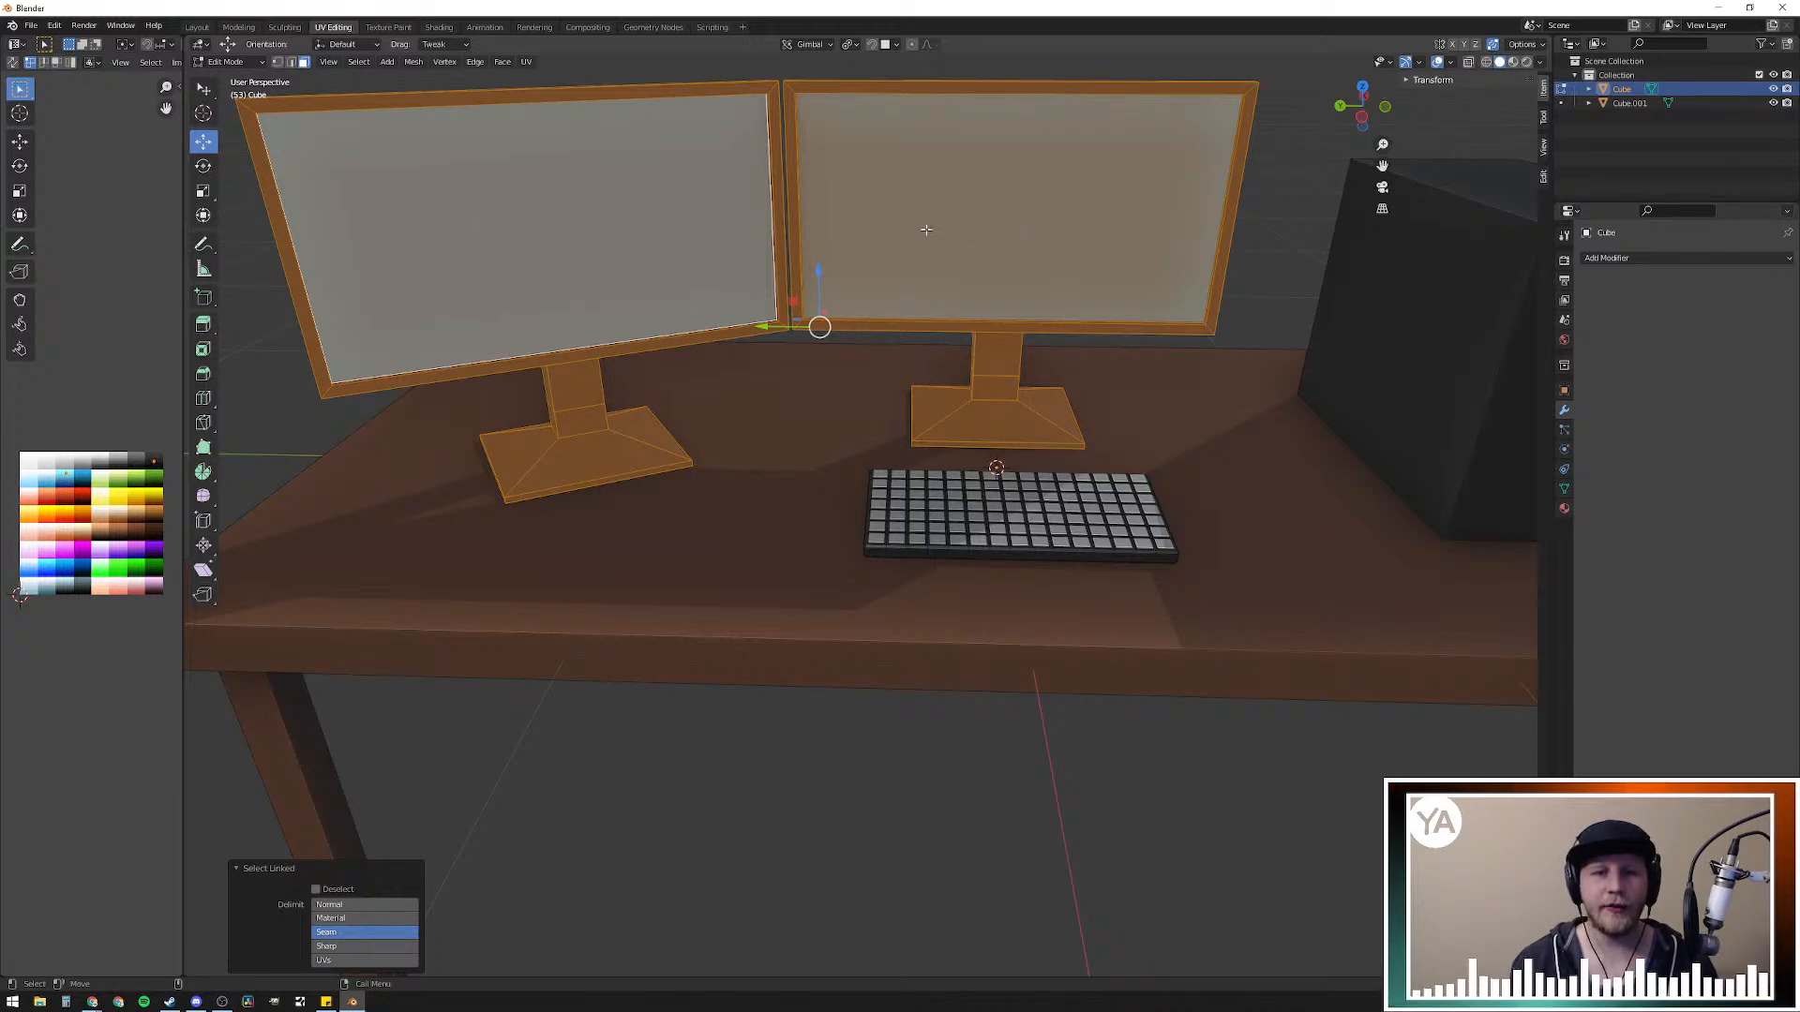
{"action": "scroll", "coordinate": [924, 230], "scroll_direction": "down", "scroll_amount": 3}
{"action": "left_click", "coordinate": [929, 153]}
{"action": "key", "text": "l"}
{"action": "key", "text": "l"}
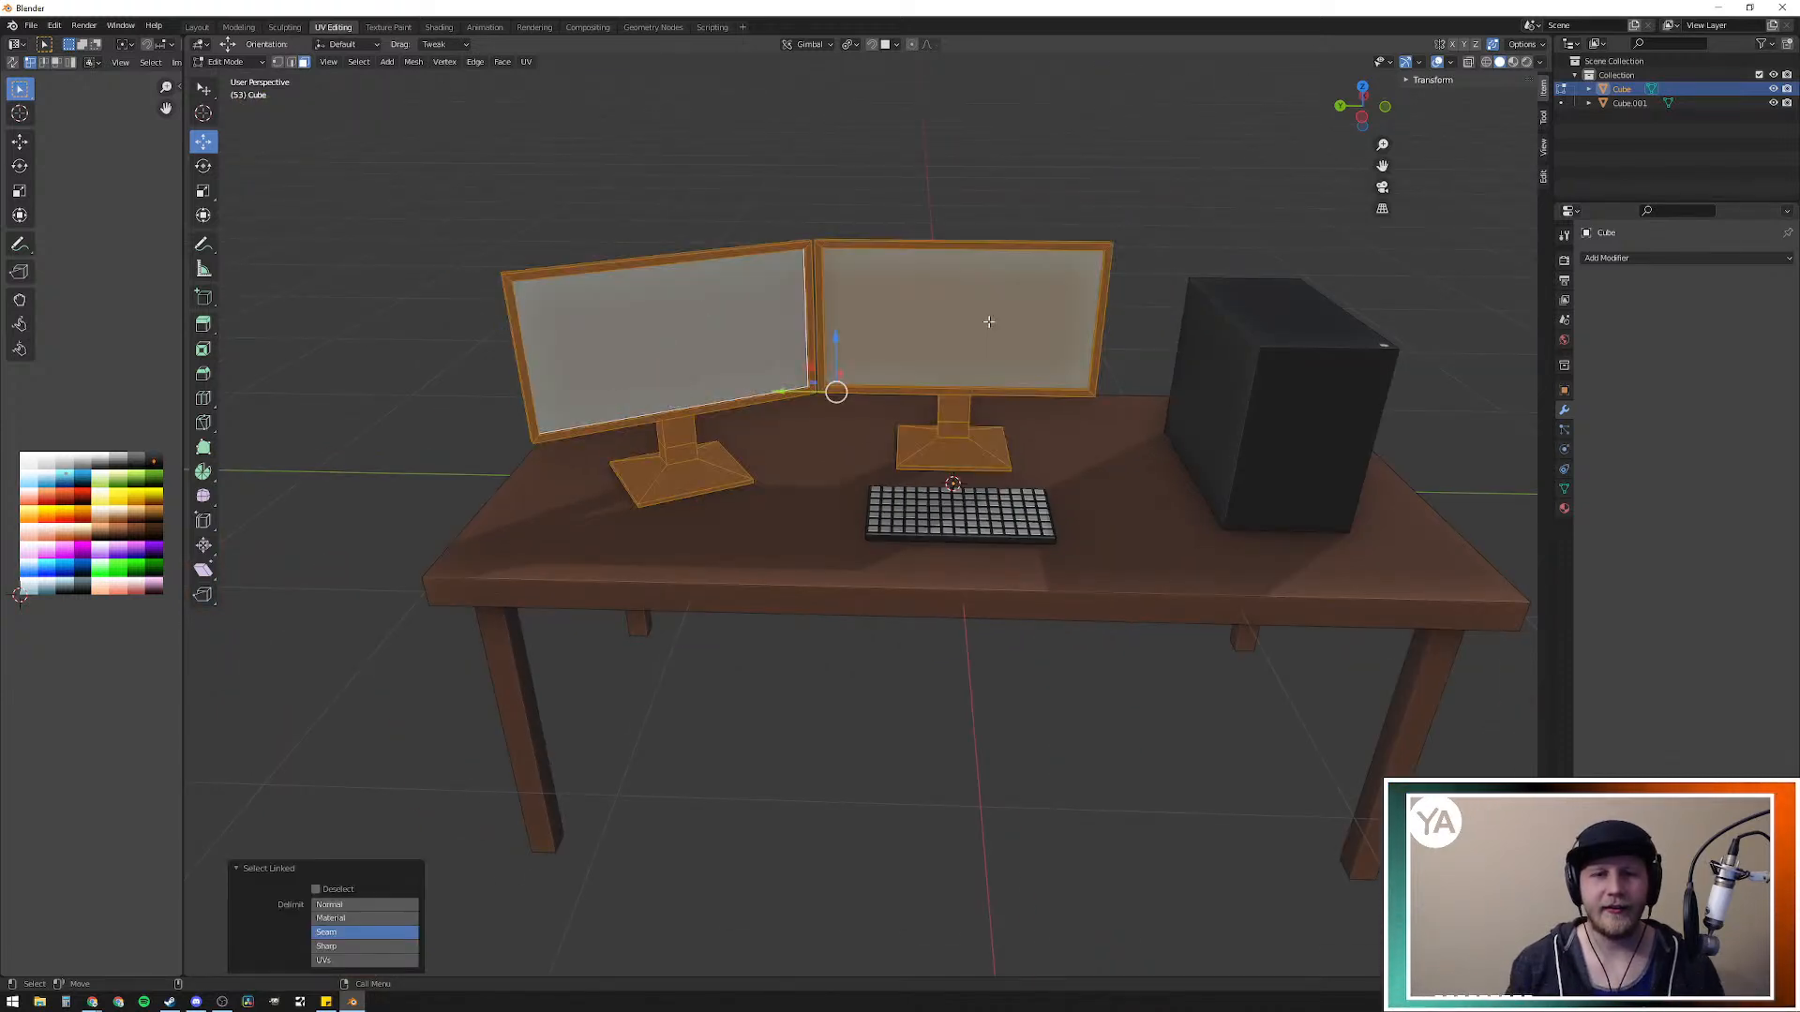
{"action": "left_click_drag", "start_coordinate": [816, 394], "coordinate": [849, 396]}
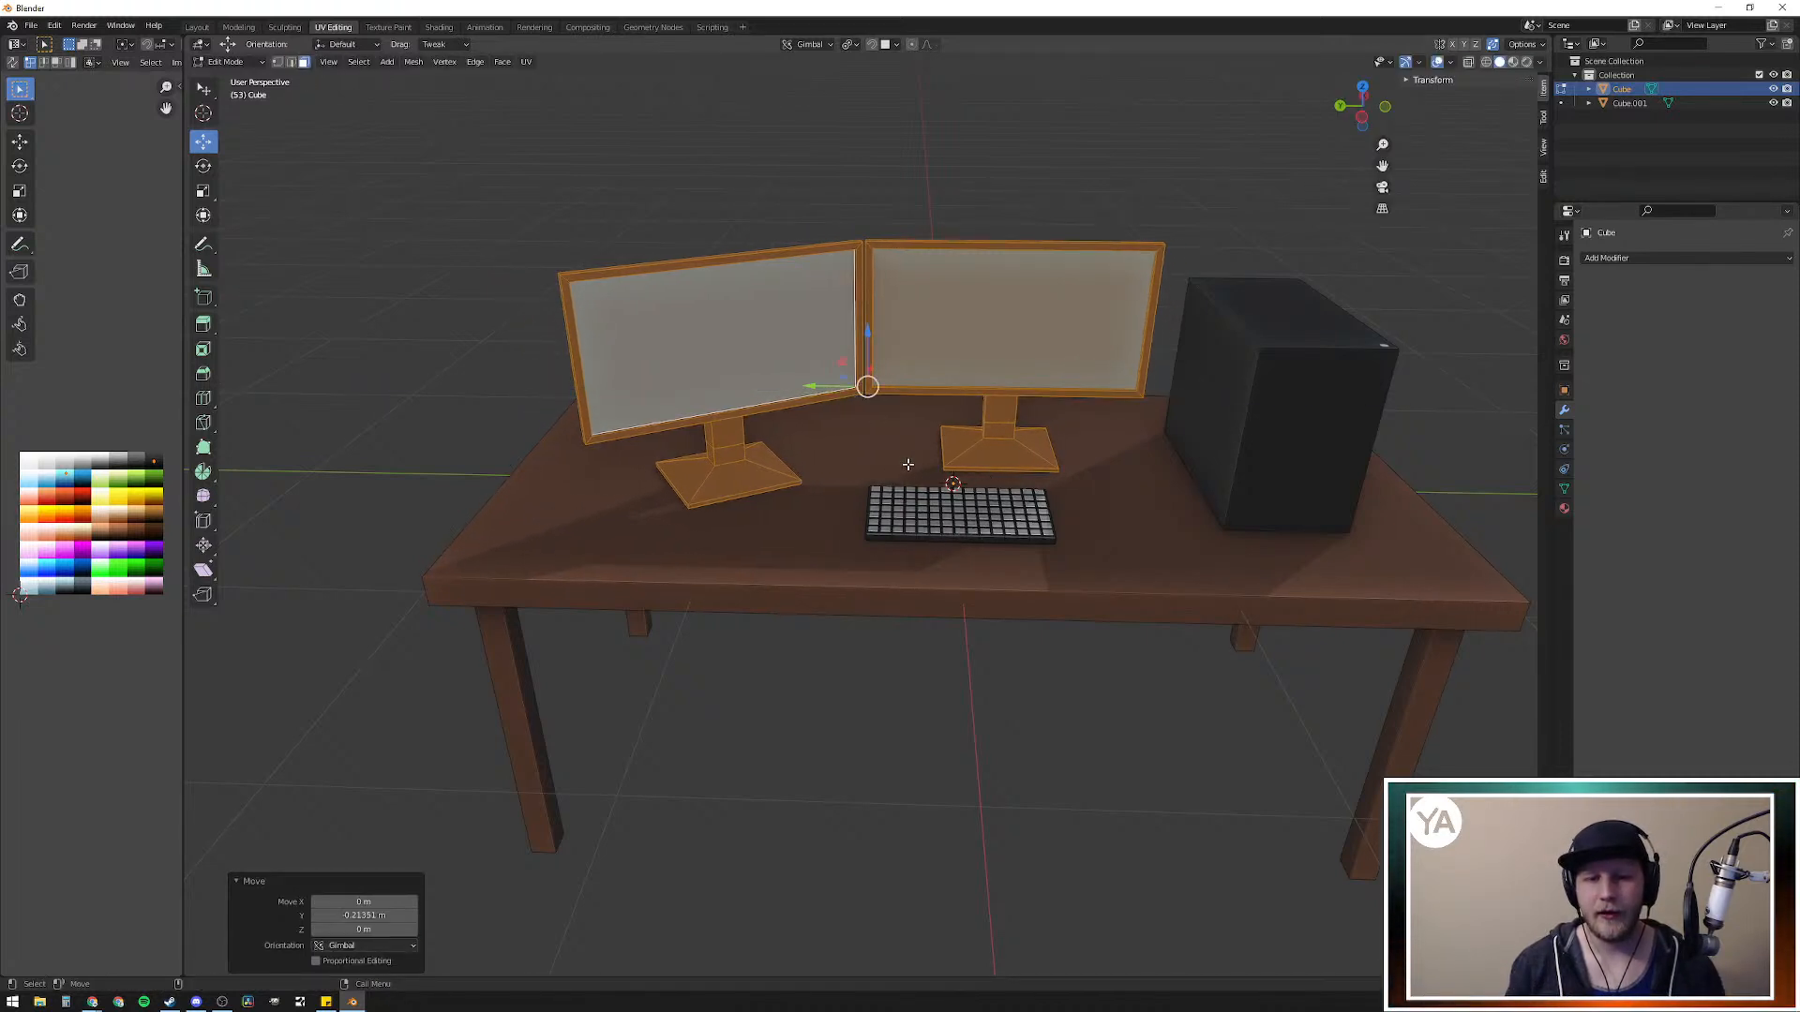
{"action": "key", "text": "alt+a"}
Step: Hide all linked geometry of the PC case to isolate the small round disc on its top
{"action": "middle_click_drag", "start_coordinate": [1120, 490], "coordinate": [952, 459]}
{"action": "left_click", "coordinate": [962, 373]}
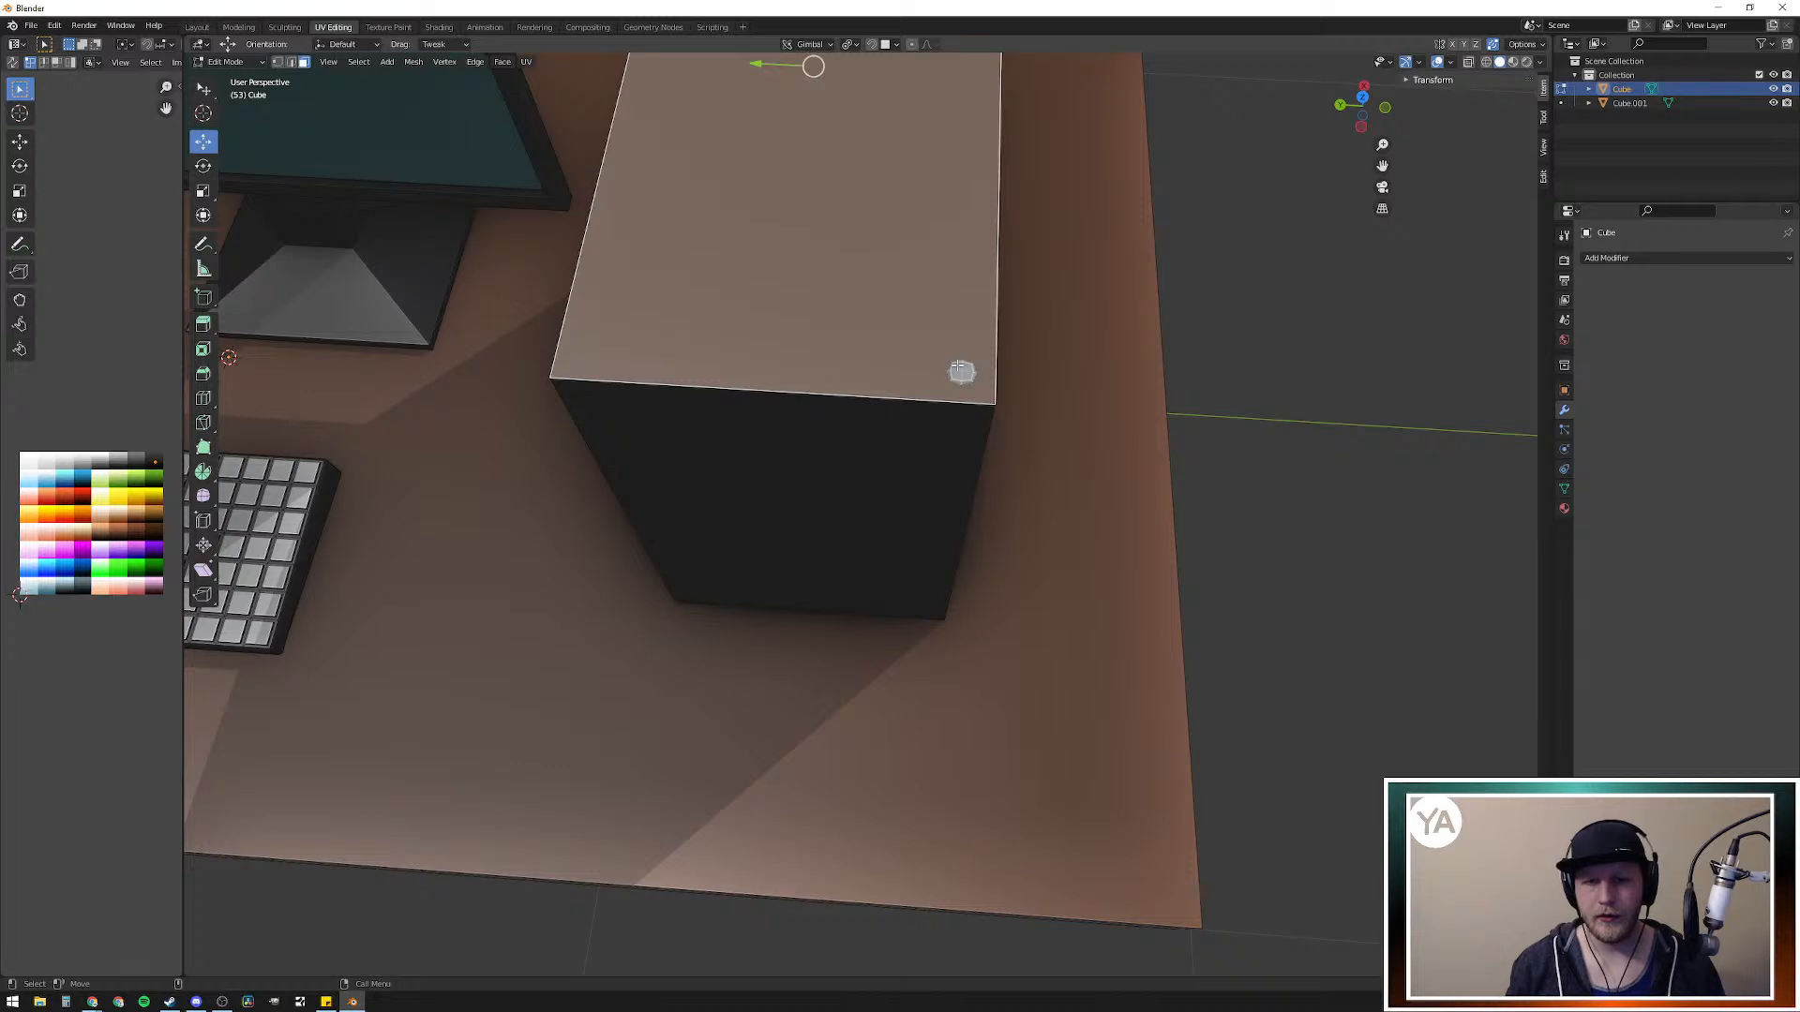
{"action": "scroll", "coordinate": [969, 382], "scroll_direction": "up", "scroll_amount": 7}
{"action": "middle_click_drag", "start_coordinate": [1183, 321], "coordinate": [1169, 343]}
{"action": "scroll", "coordinate": [1169, 342], "scroll_direction": "down", "scroll_amount": 6}
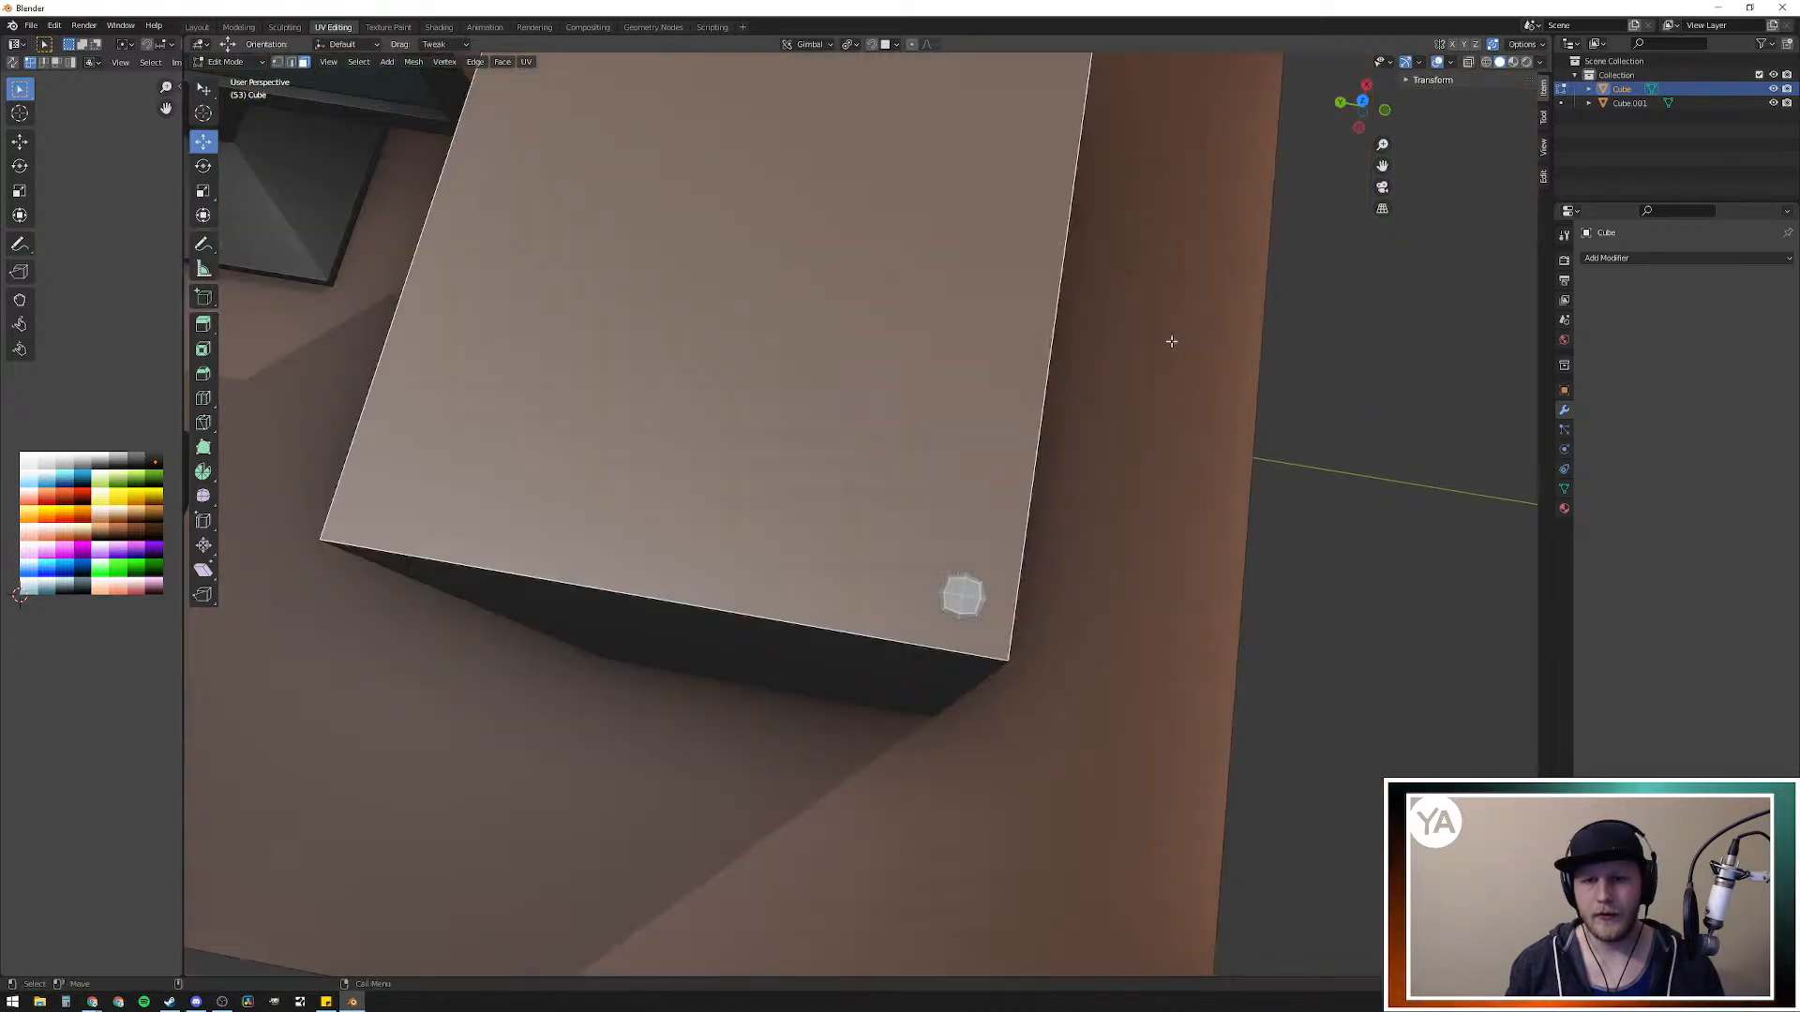
{"action": "key", "text": "ctrl+l"}
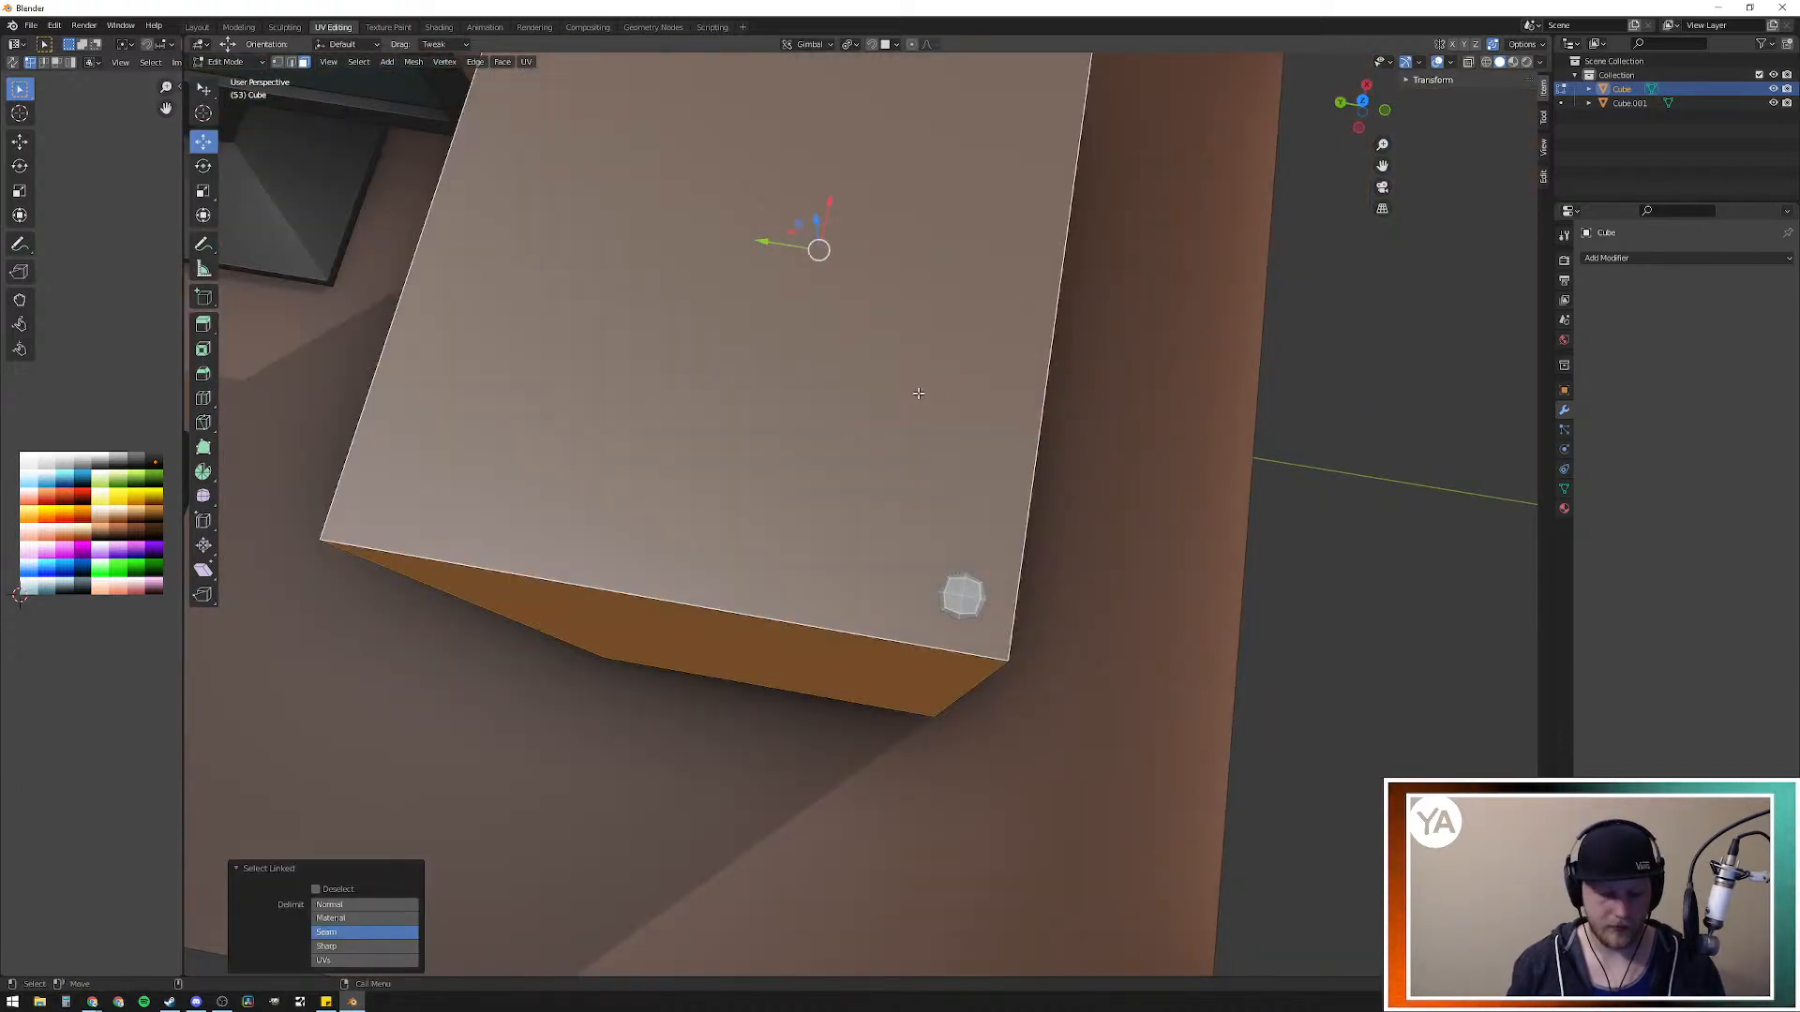
{"action": "key", "text": "h"}
{"action": "key", "text": "ctrl+z"}
{"action": "middle_click_drag", "start_coordinate": [980, 593], "coordinate": [980, 526]}
{"action": "middle_click_drag", "start_coordinate": [968, 266], "coordinate": [1025, 590], "text": "shift"}
{"action": "scroll", "coordinate": [979, 502], "scroll_direction": "up", "scroll_amount": 1}
{"action": "scroll", "coordinate": [1024, 431], "scroll_direction": "down", "scroll_amount": 1}
{"action": "left_click", "coordinate": [985, 392]}
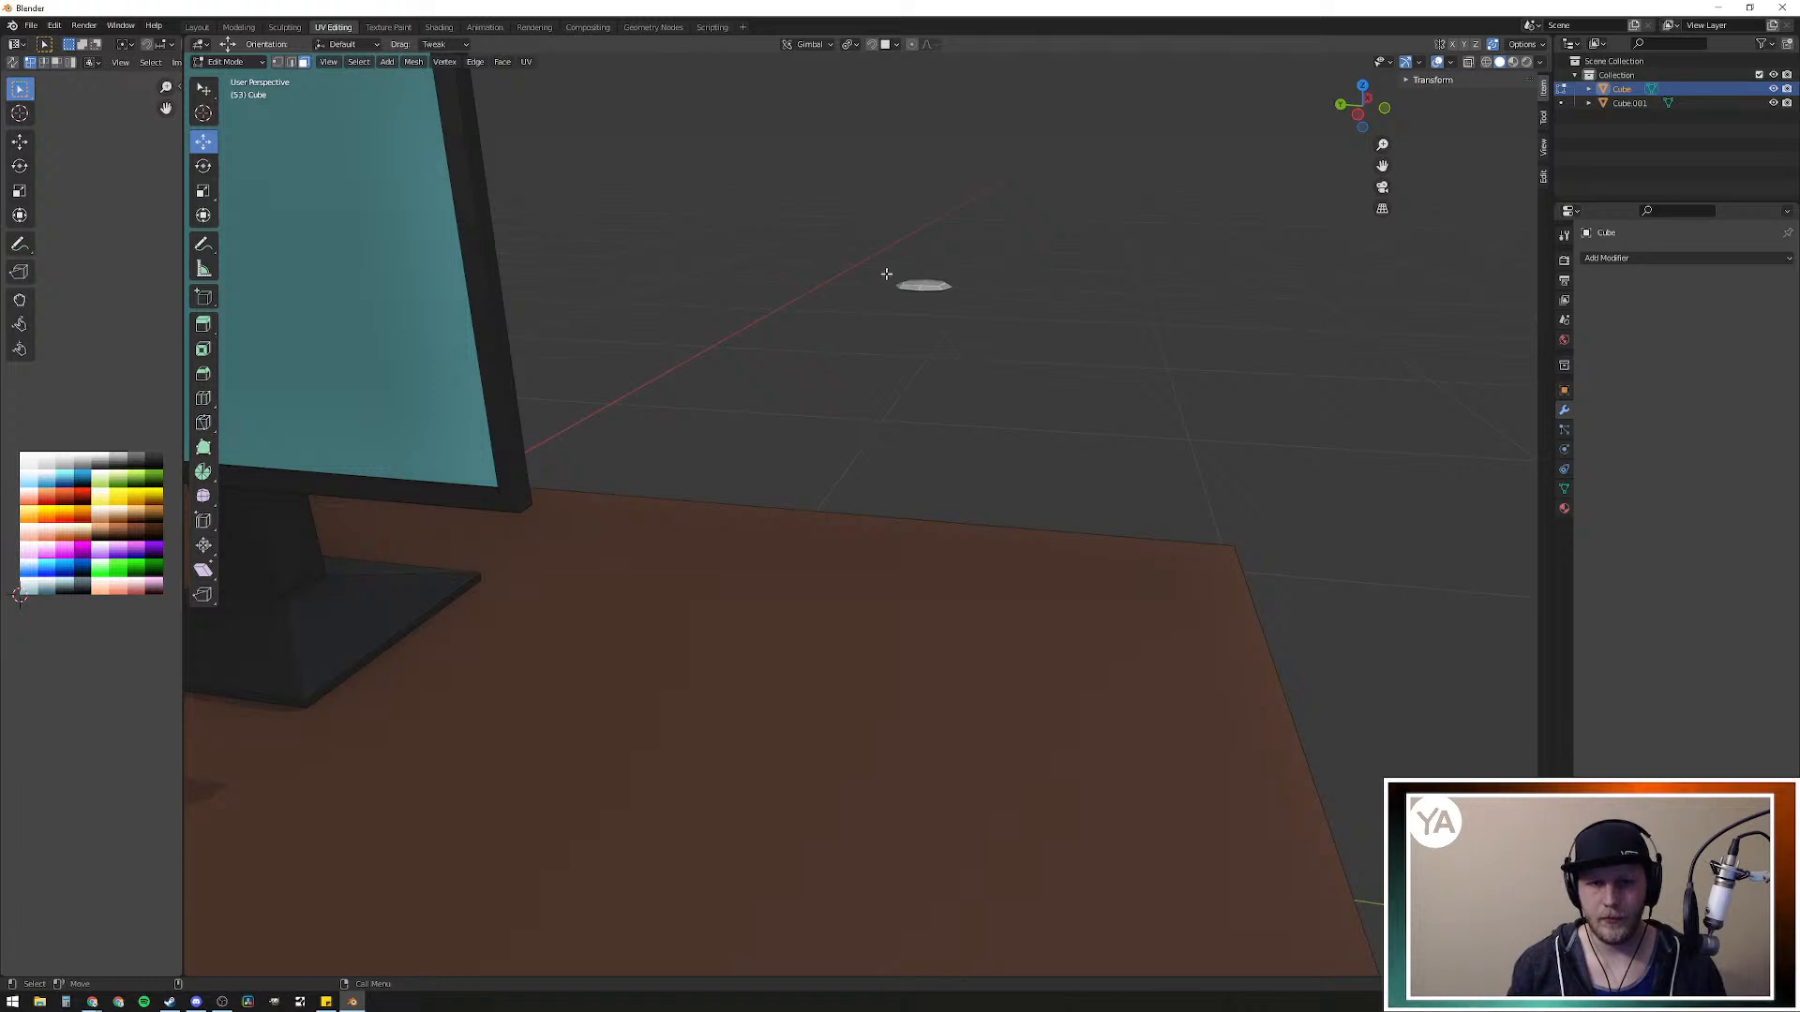
Step: Delete the separate disc object Cube.001 and reveal the hidden PC case geometry
{"action": "mouse_move", "coordinate": [886, 274]}
{"action": "right_mouse_down", "text": "ctrl"}
{"action": "mouse_move", "coordinate": [994, 318]}
{"action": "mouse_move", "coordinate": [868, 279]}
{"action": "mouse_move", "coordinate": [922, 345]}
{"action": "right_mouse_up", "text": "ctrl"}
{"action": "left_click", "coordinate": [1631, 103]}
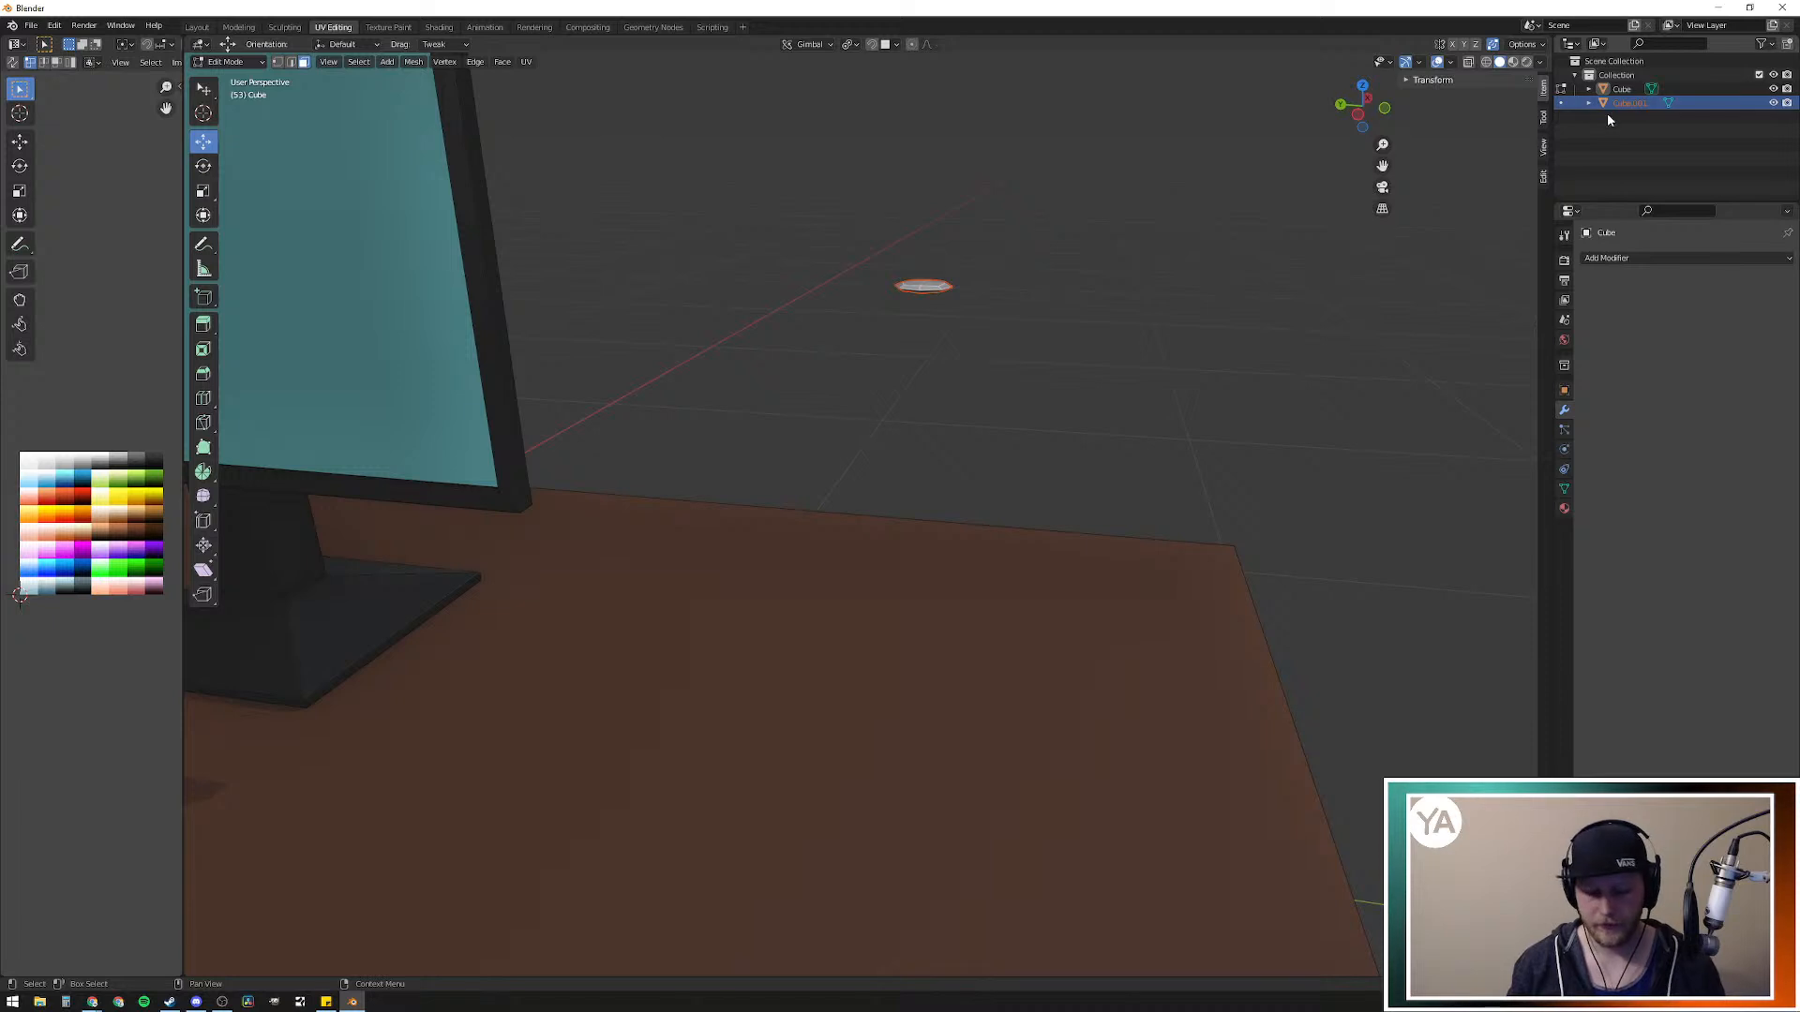
{"action": "key", "text": "x"}
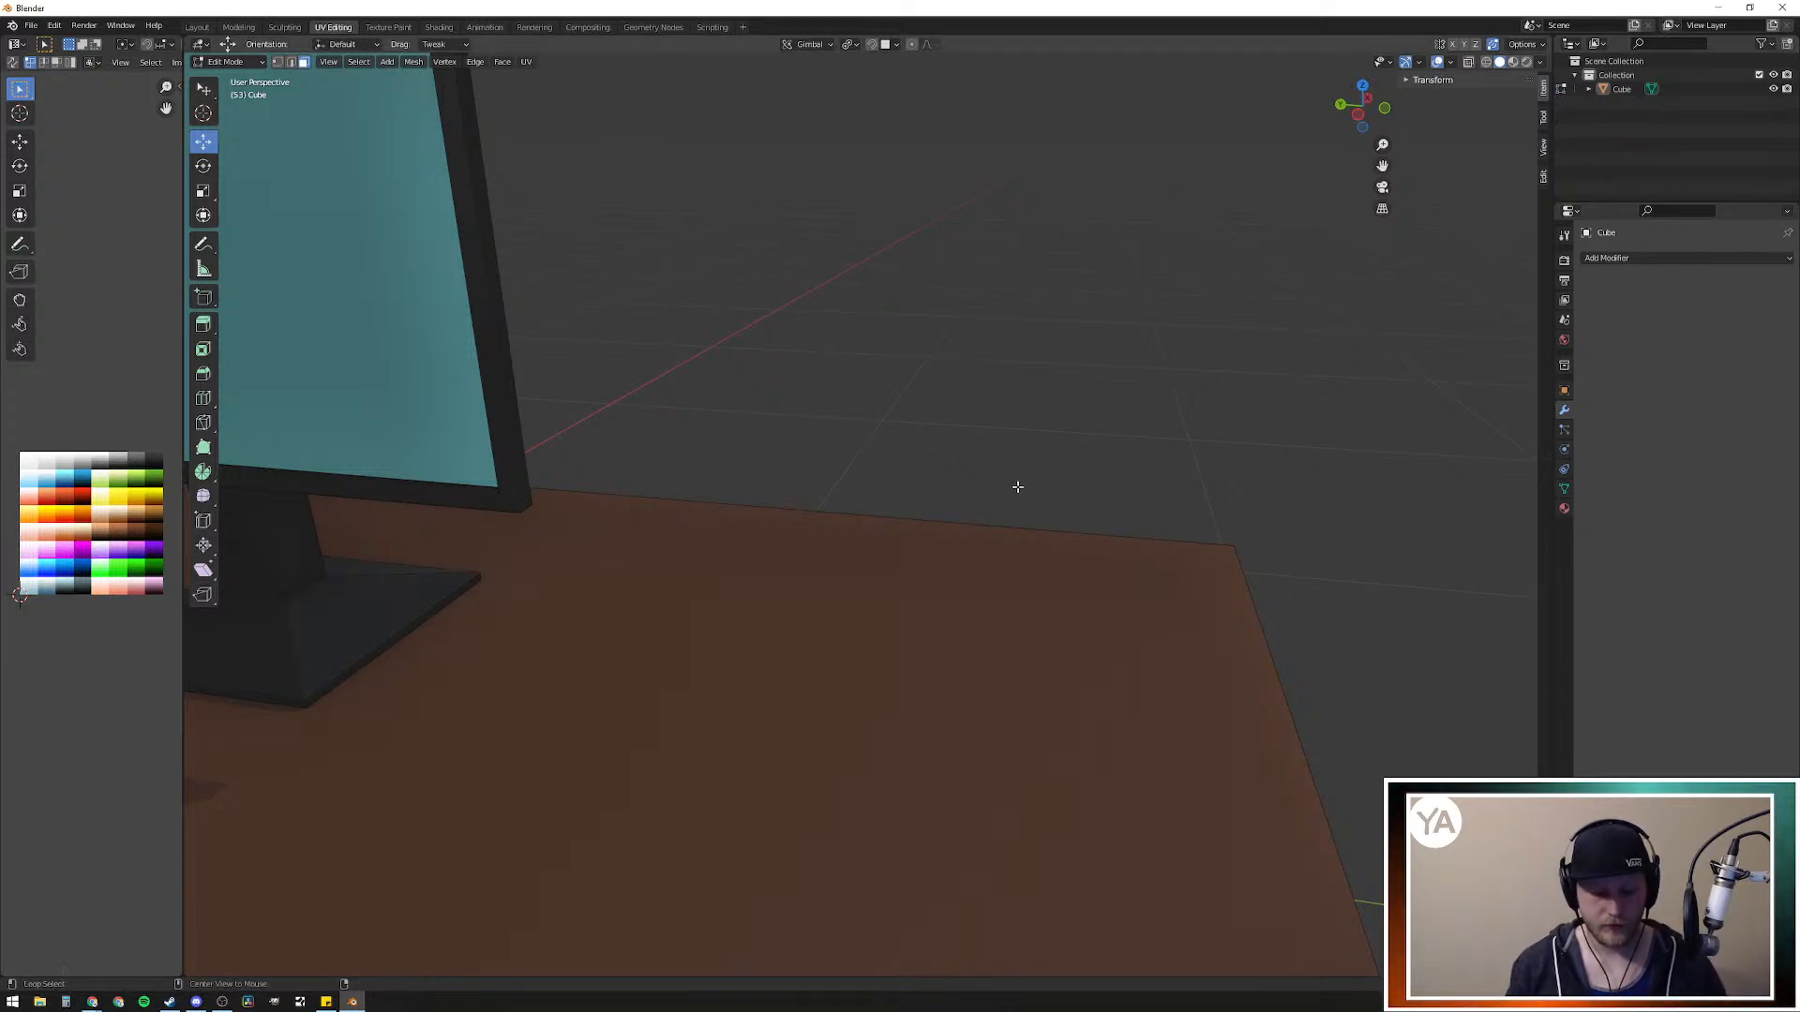
{"action": "key", "text": "alt+h"}
Step: Try to add a mesh circle near the front corner of the PC case's top, and undo the addition
{"action": "scroll", "coordinate": [1012, 403], "scroll_direction": "down", "scroll_amount": 5}
{"action": "left_click", "coordinate": [1217, 468]}
{"action": "middle_click_drag", "start_coordinate": [652, 437], "coordinate": [950, 493]}
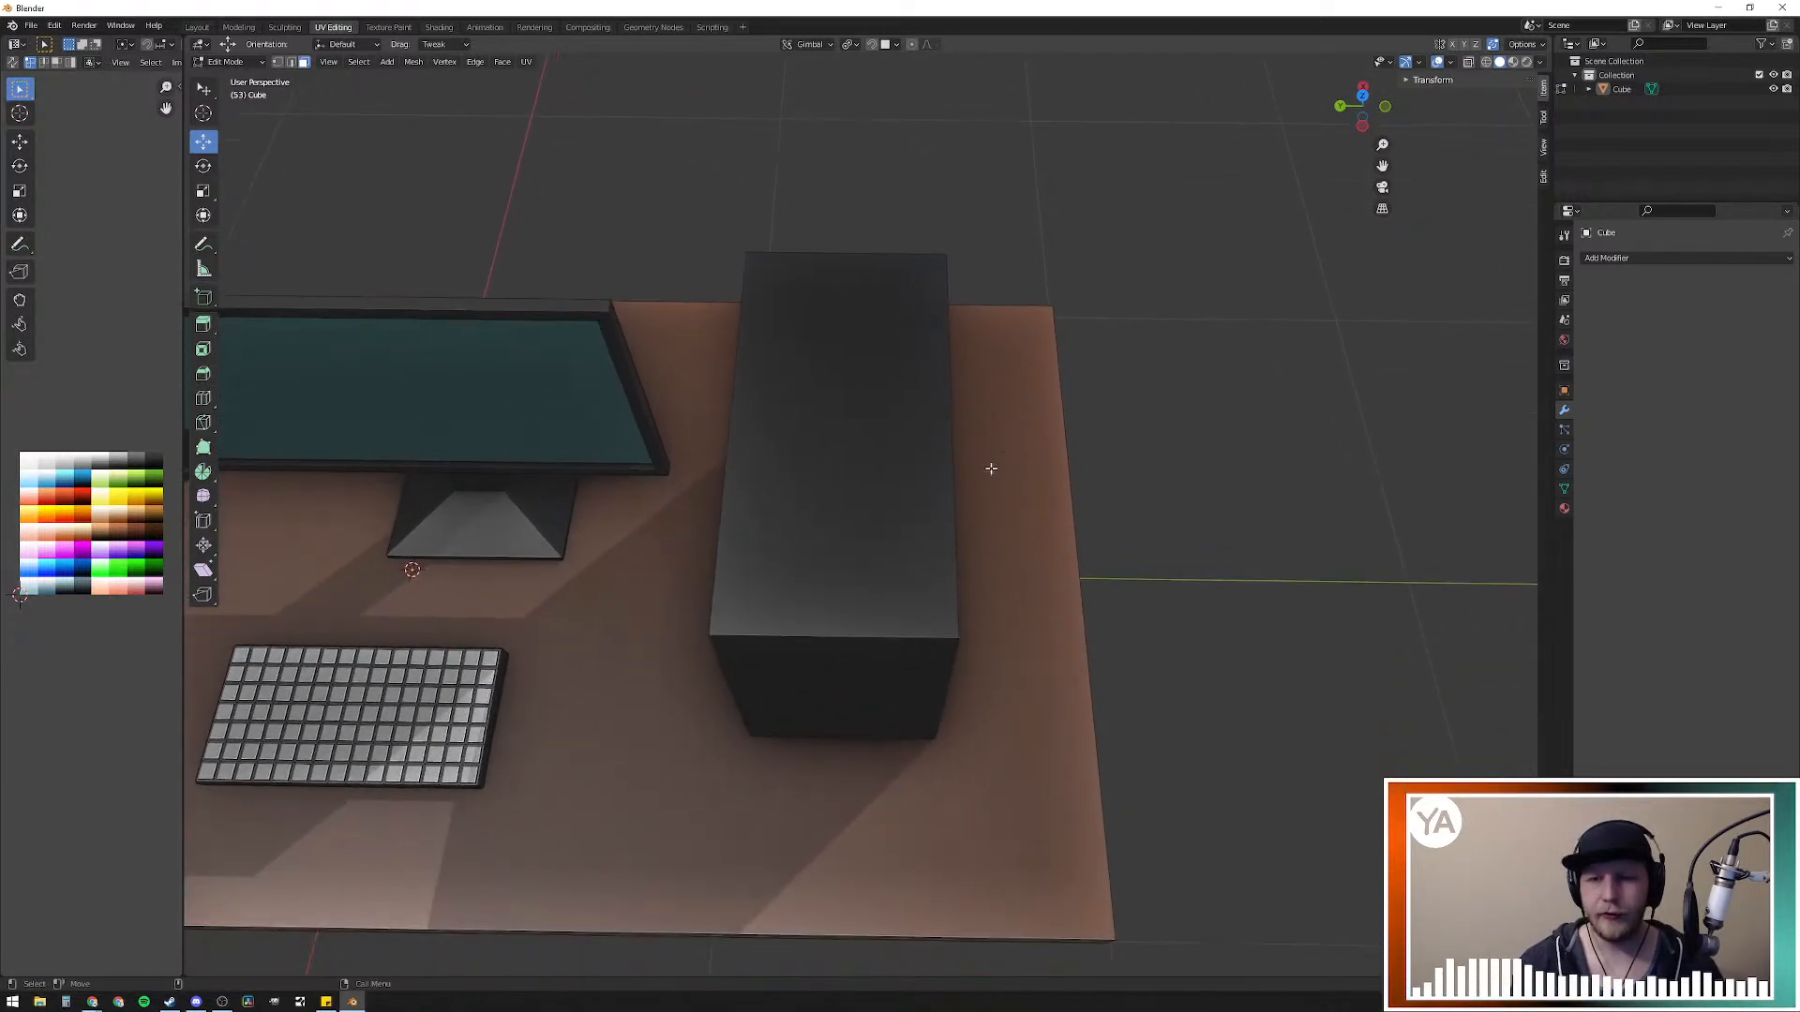
{"action": "right_click", "coordinate": [937, 620], "text": "ctrl"}
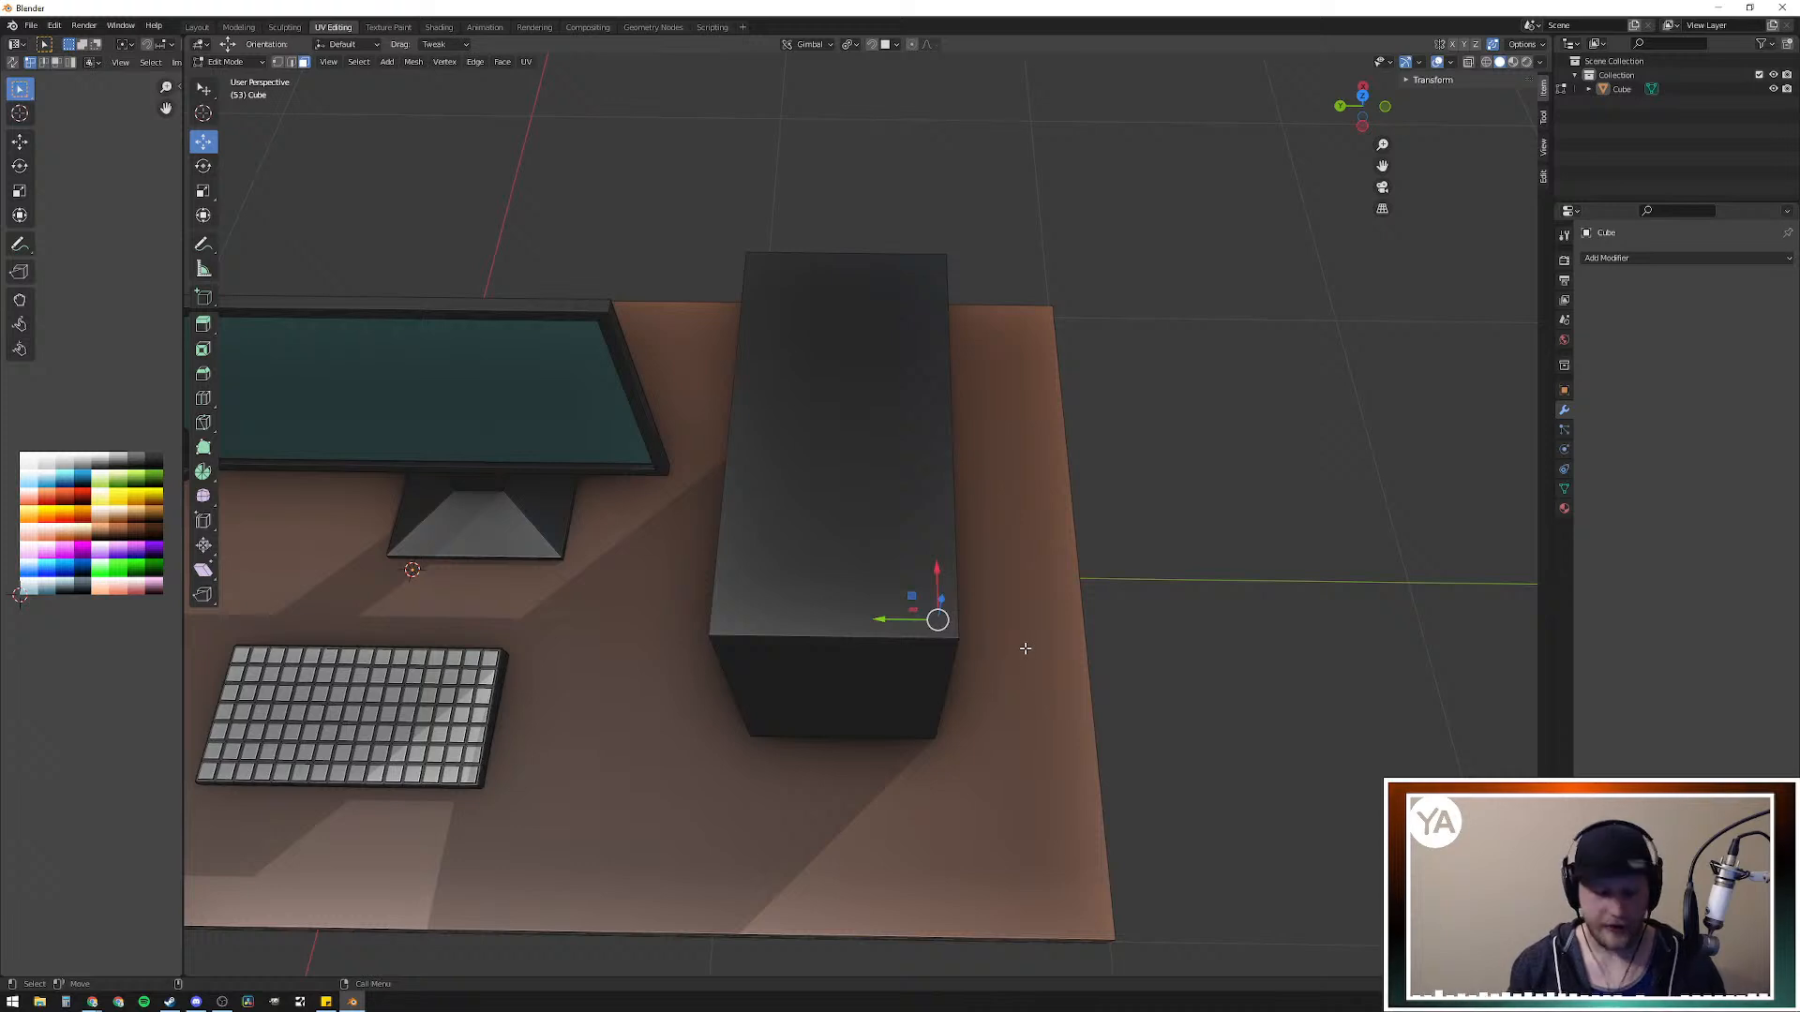
{"action": "key", "text": "shift+a"}
{"action": "left_click", "coordinate": [989, 657]}
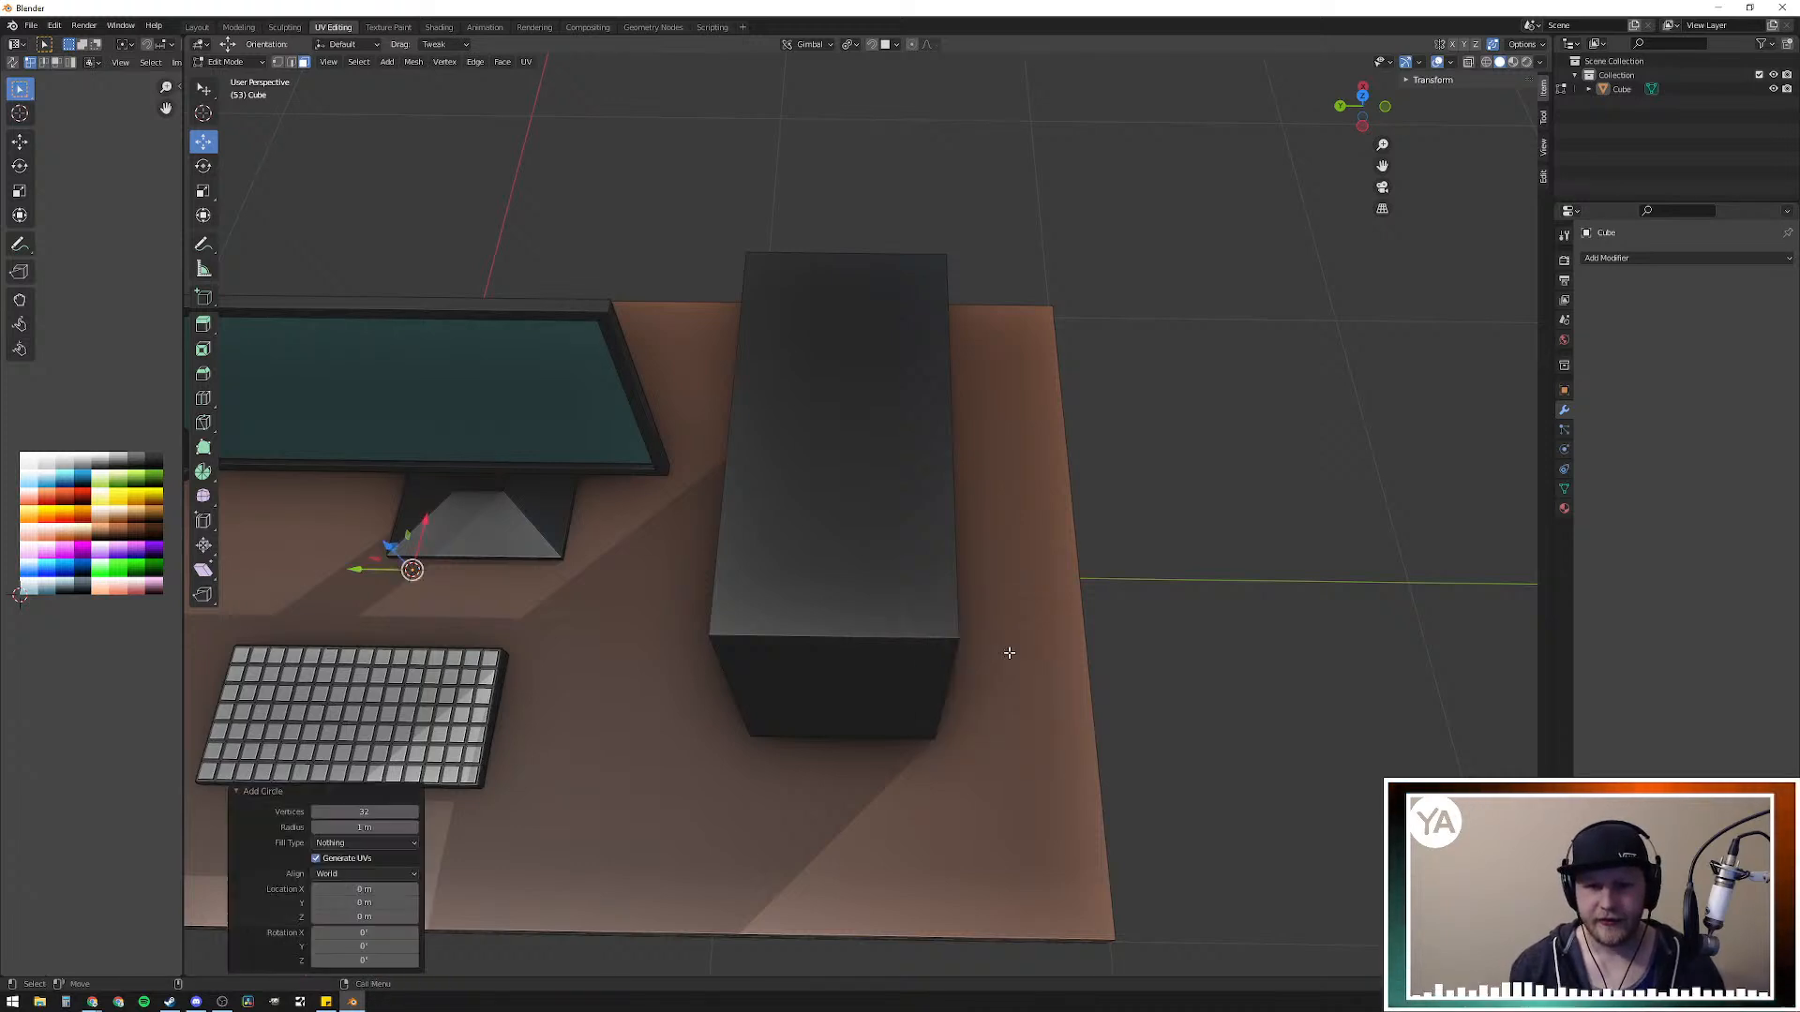
{"action": "scroll", "coordinate": [1149, 566], "scroll_direction": "down", "scroll_amount": 5}
{"action": "scroll", "coordinate": [1121, 579], "scroll_direction": "up", "scroll_amount": 4}
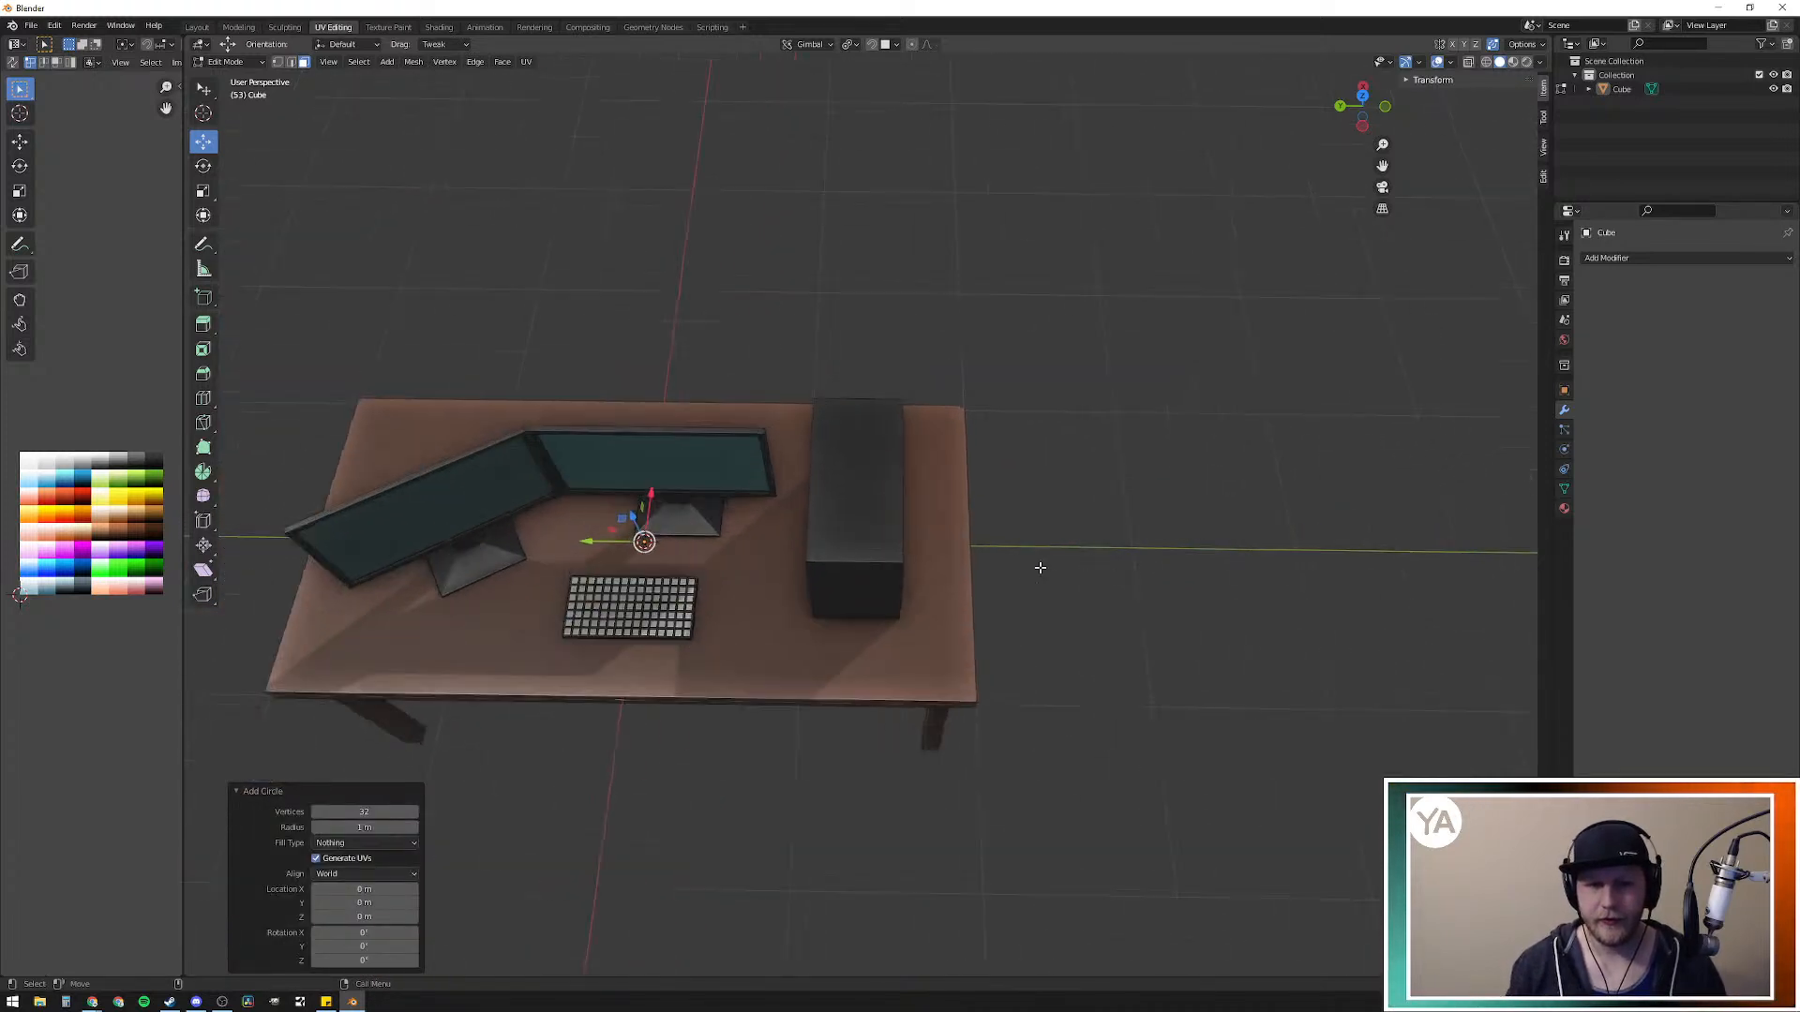
{"action": "key", "text": "ctrl+z"}
{"action": "scroll", "coordinate": [989, 557], "scroll_direction": "up", "scroll_amount": 3}
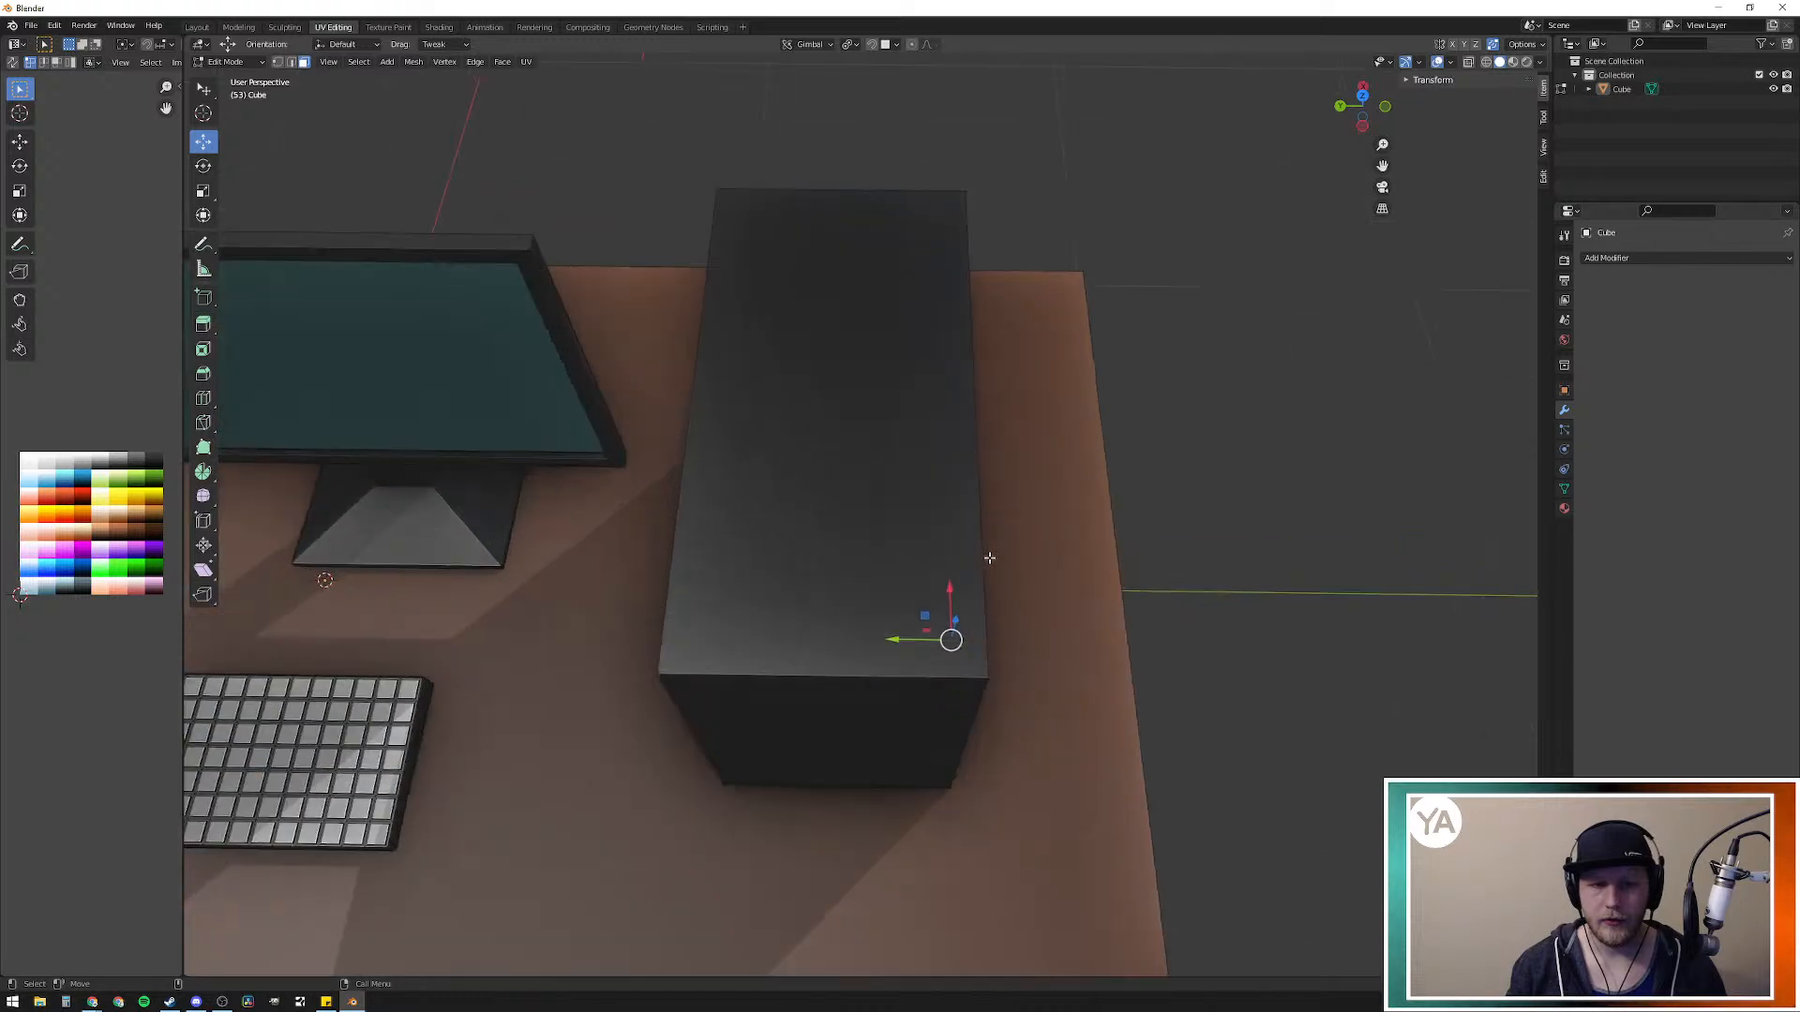
Step: Place the 3D cursor near the front corner of the PC case's top and add a 32-vertex mesh circle with a 1 m radius there
{"action": "right_click", "coordinate": [954, 656], "text": "ctrl"}
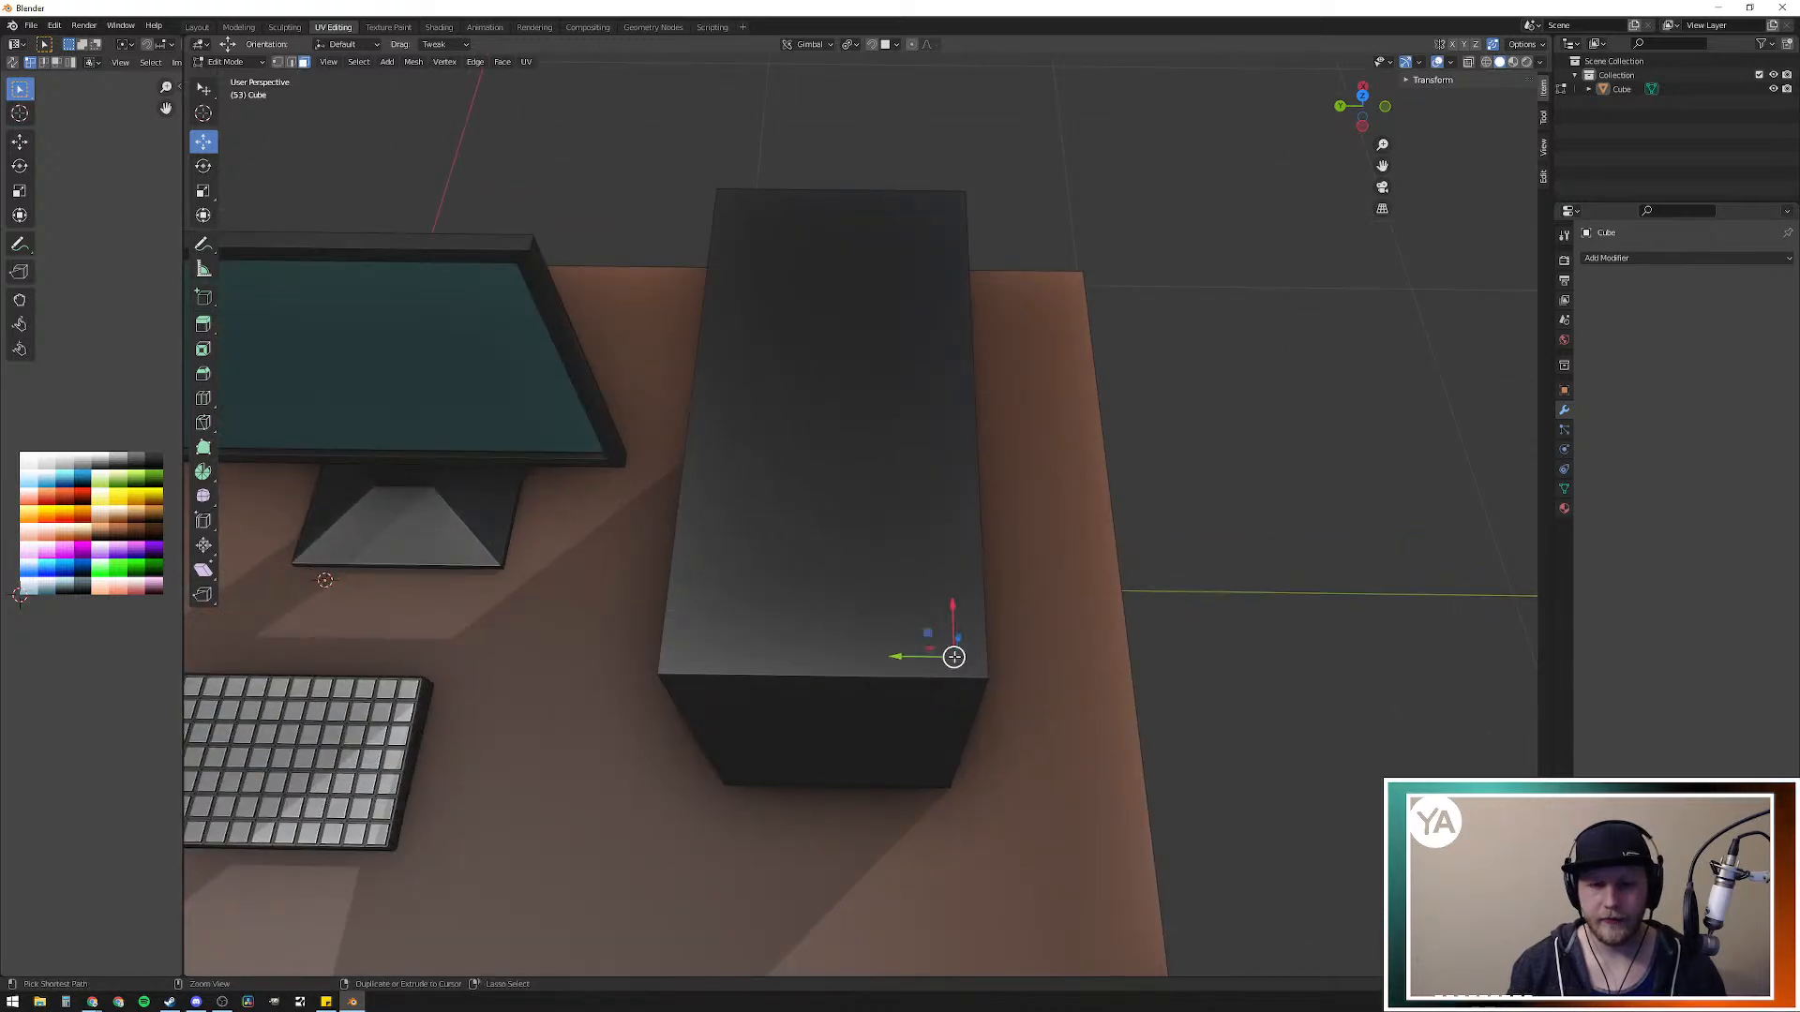
{"action": "left_click", "coordinate": [1241, 462]}
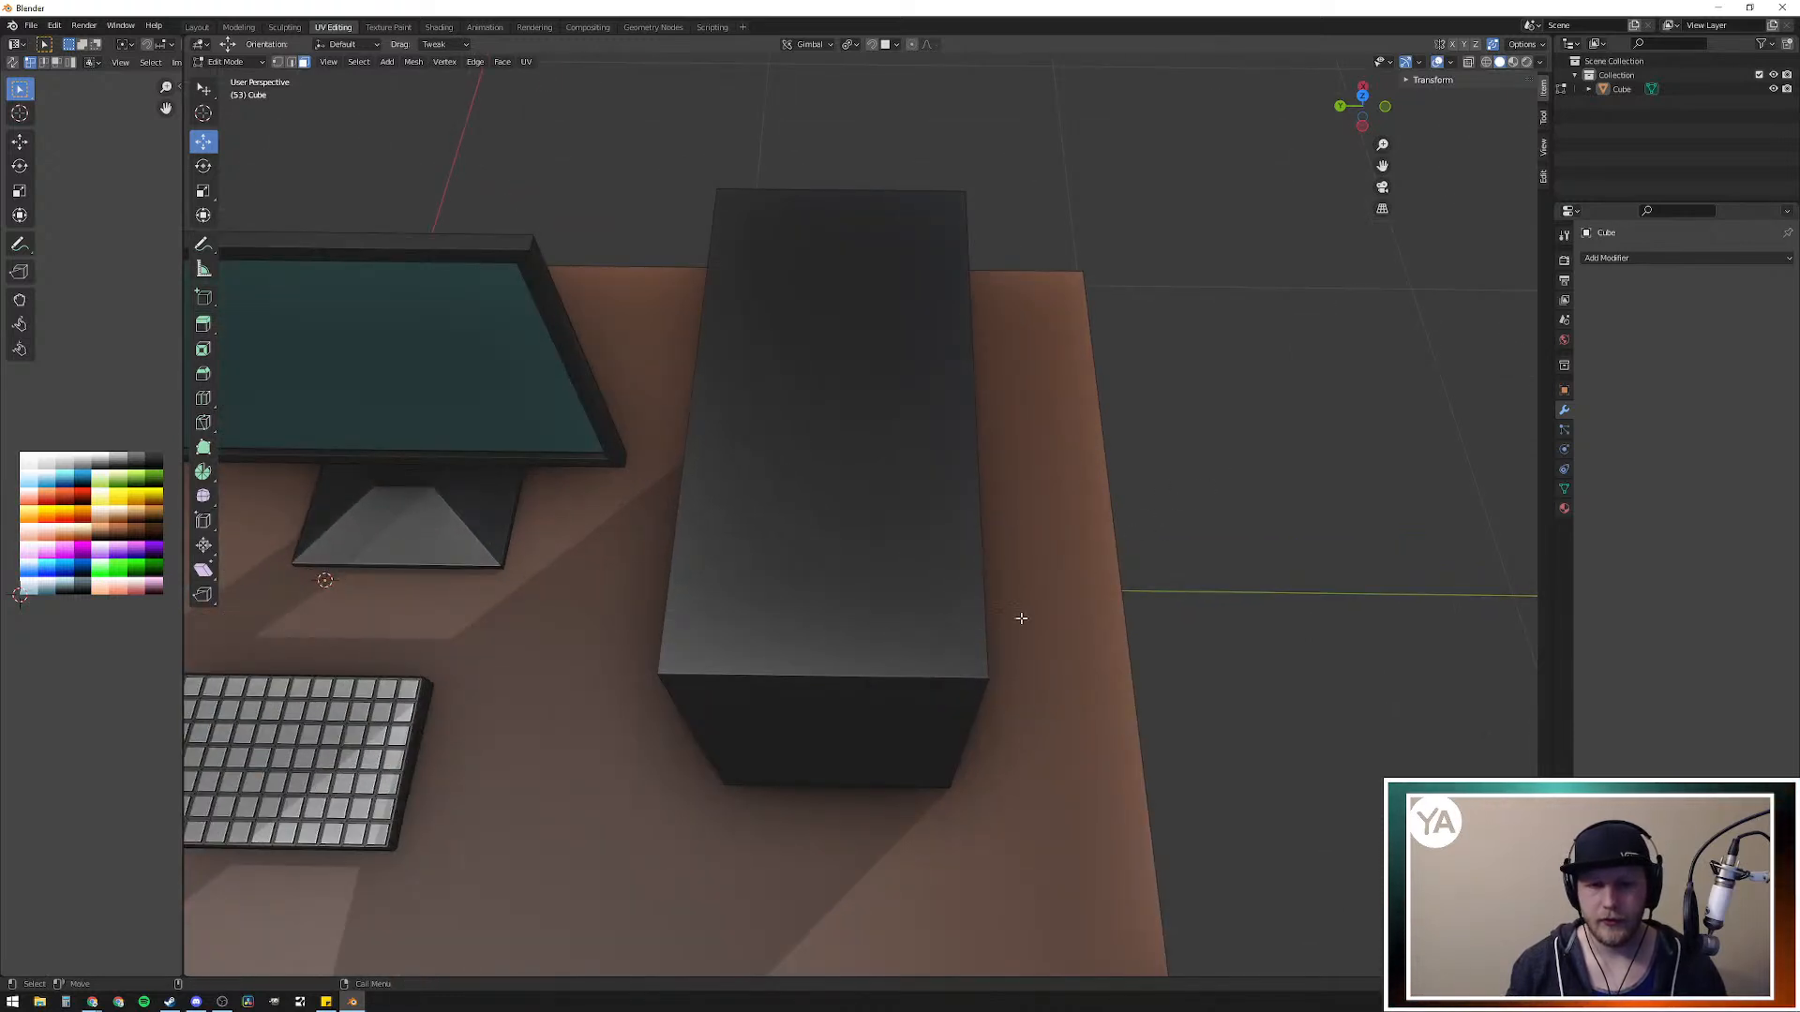
{"action": "right_click", "coordinate": [959, 660], "text": "ctrl"}
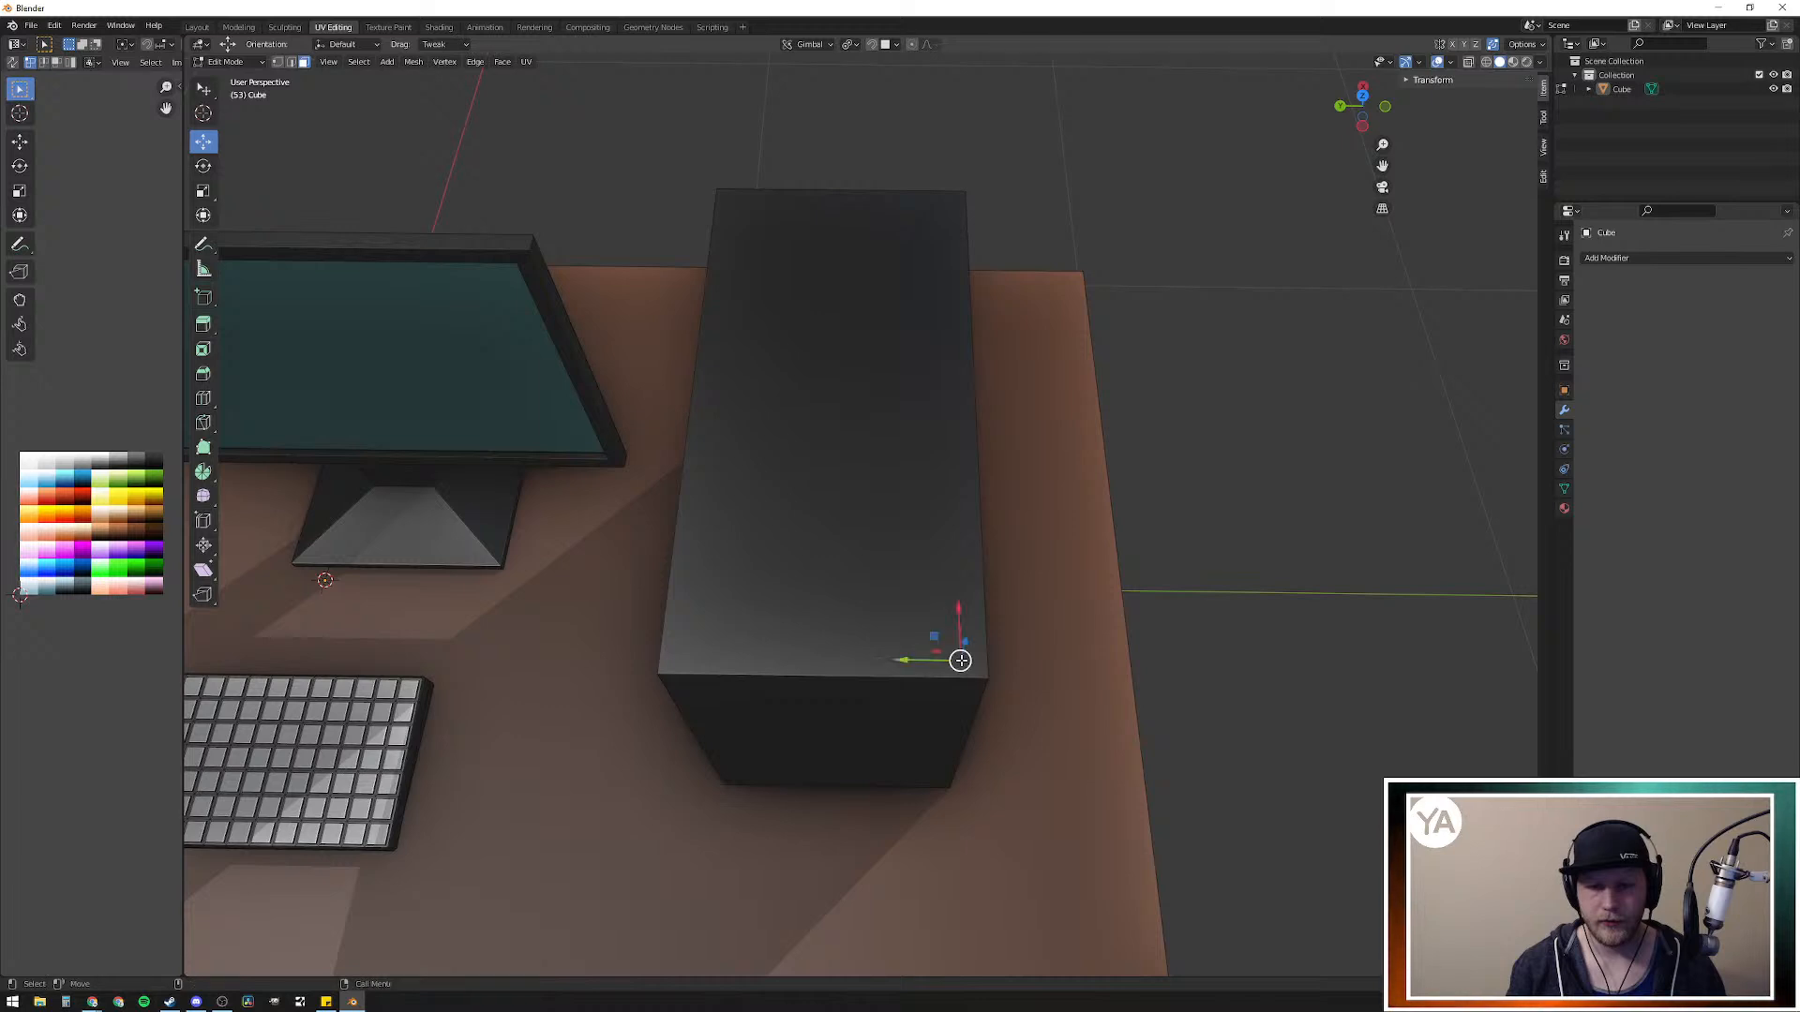
{"action": "left_click", "coordinate": [1161, 600]}
{"action": "right_click", "coordinate": [964, 654], "text": "shift"}
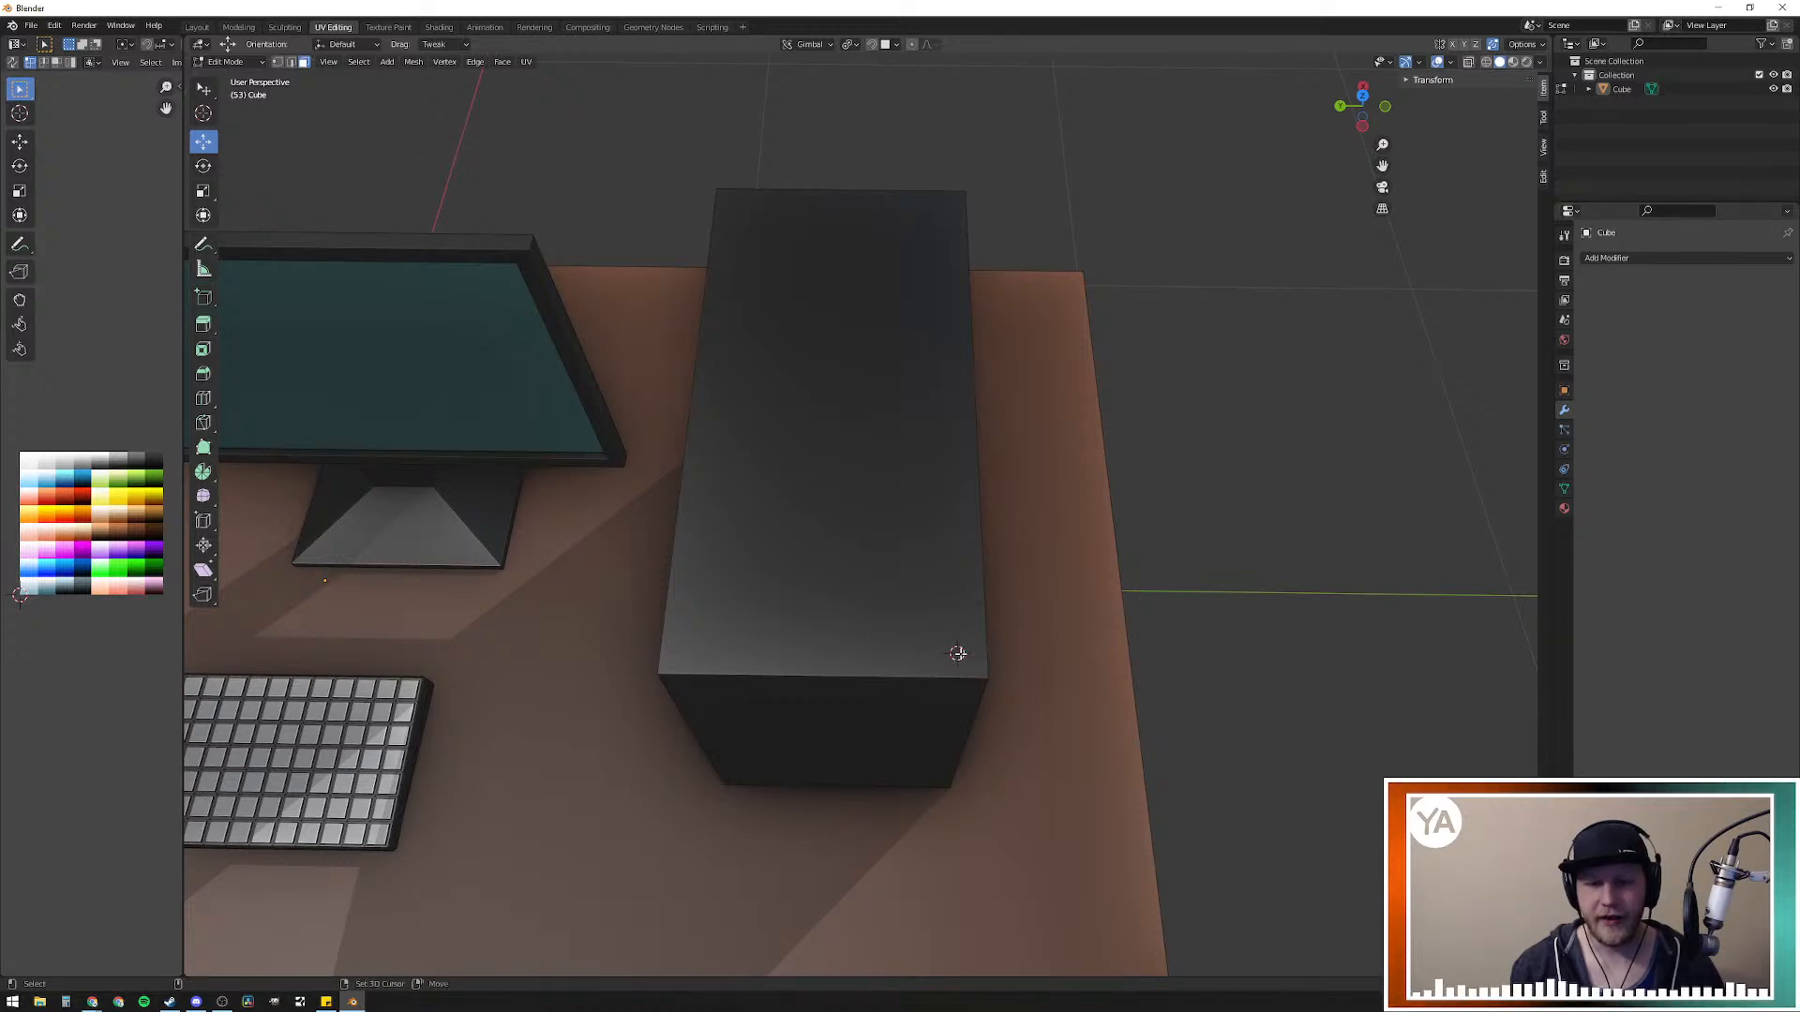
{"action": "key", "text": "shift+a"}
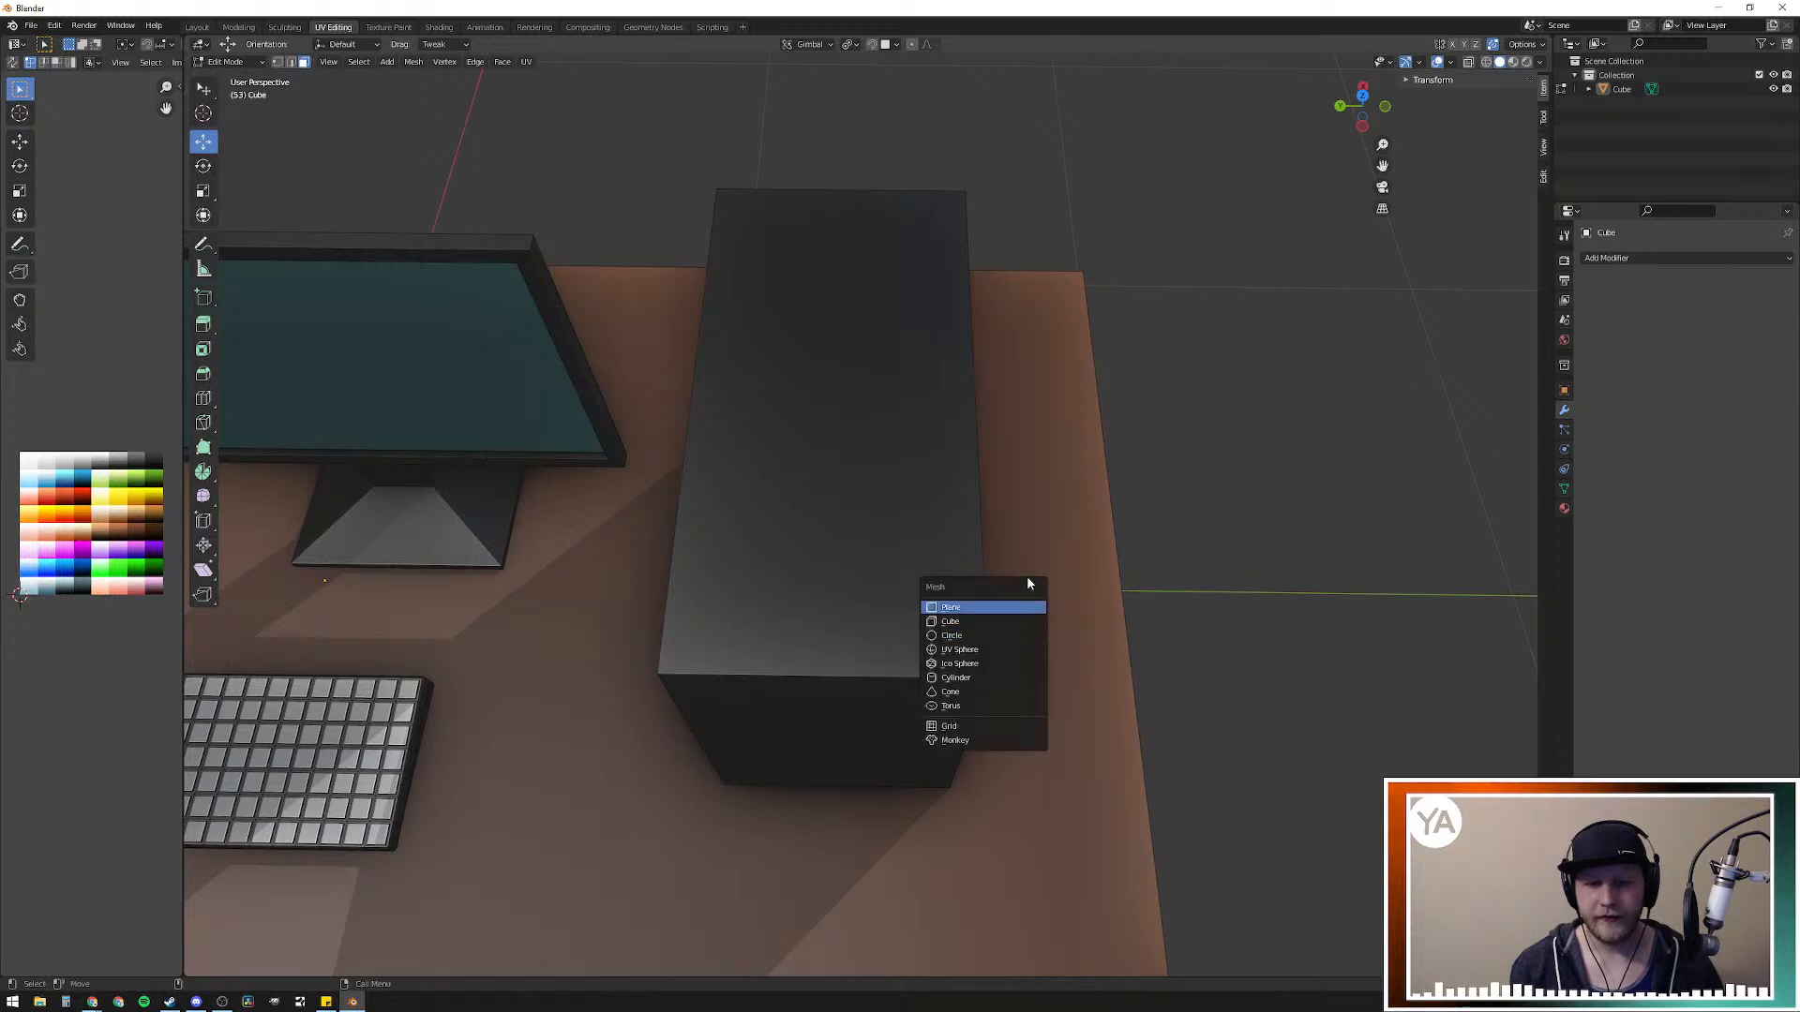
{"action": "left_click", "coordinate": [974, 630]}
{"action": "scroll", "coordinate": [1153, 551], "scroll_direction": "down", "scroll_amount": 4}
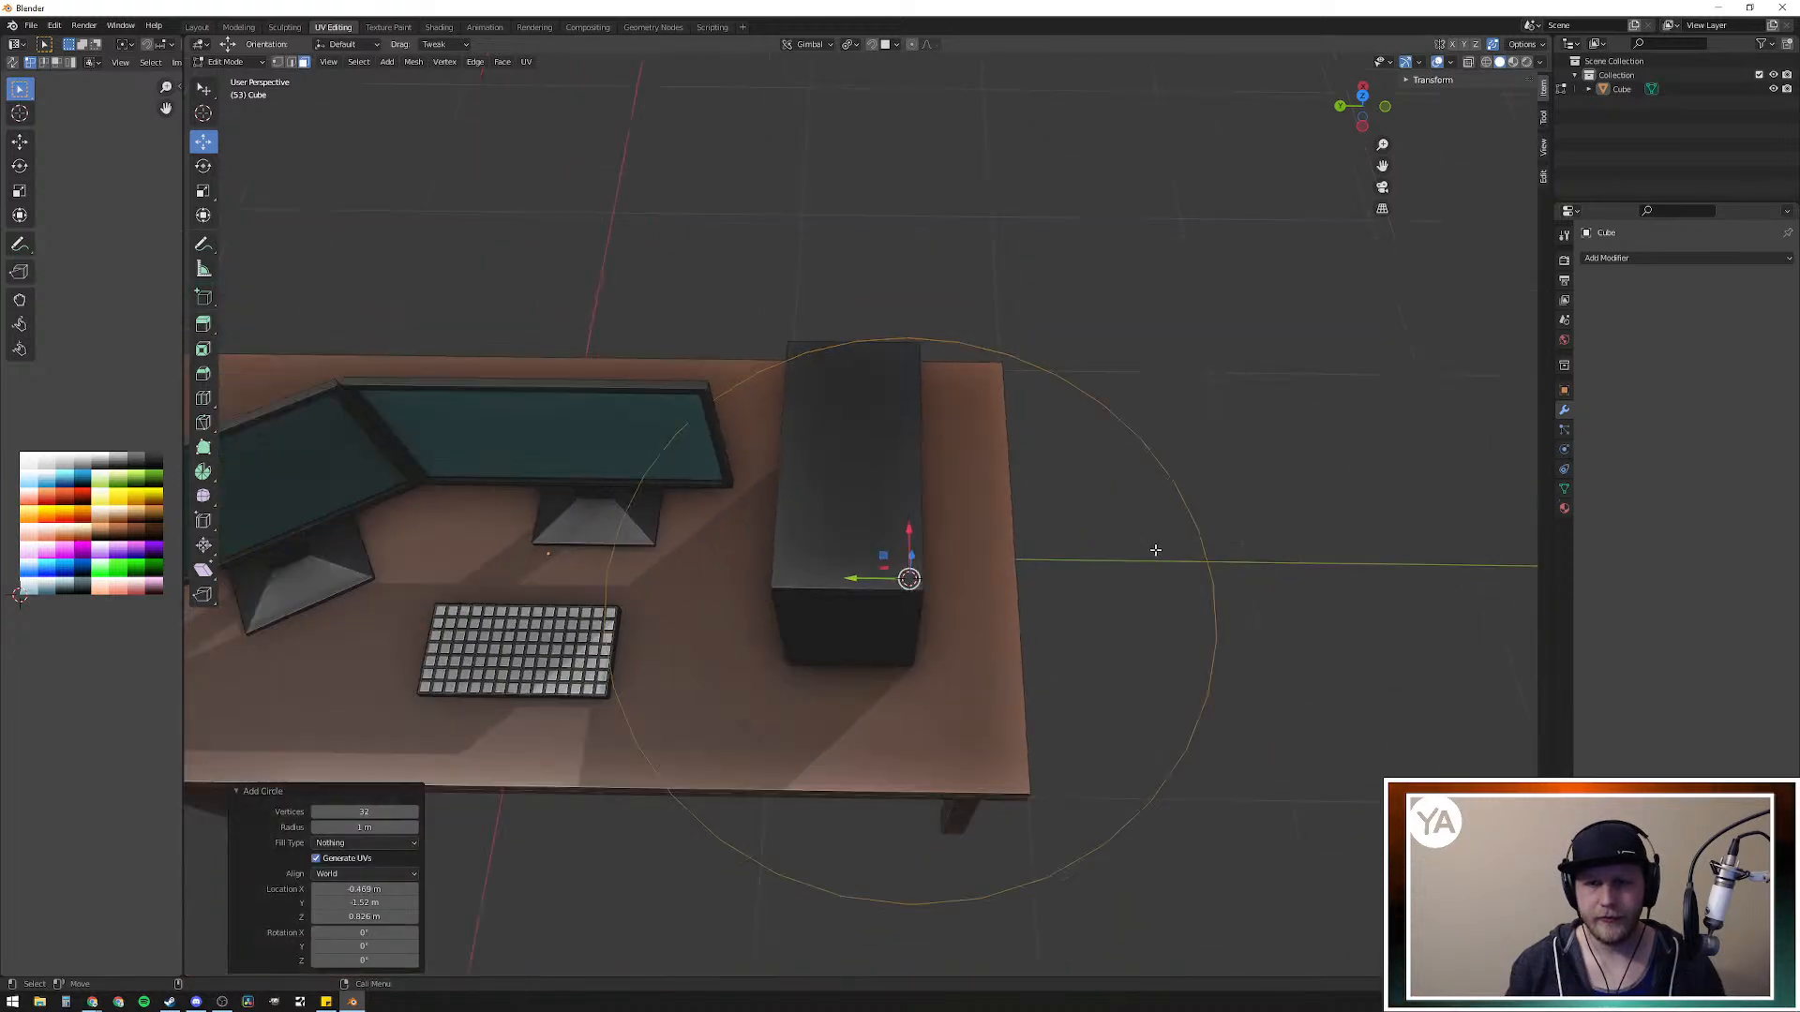
{"action": "key", "text": "s"}
{"action": "left_click", "coordinate": [1101, 553]}
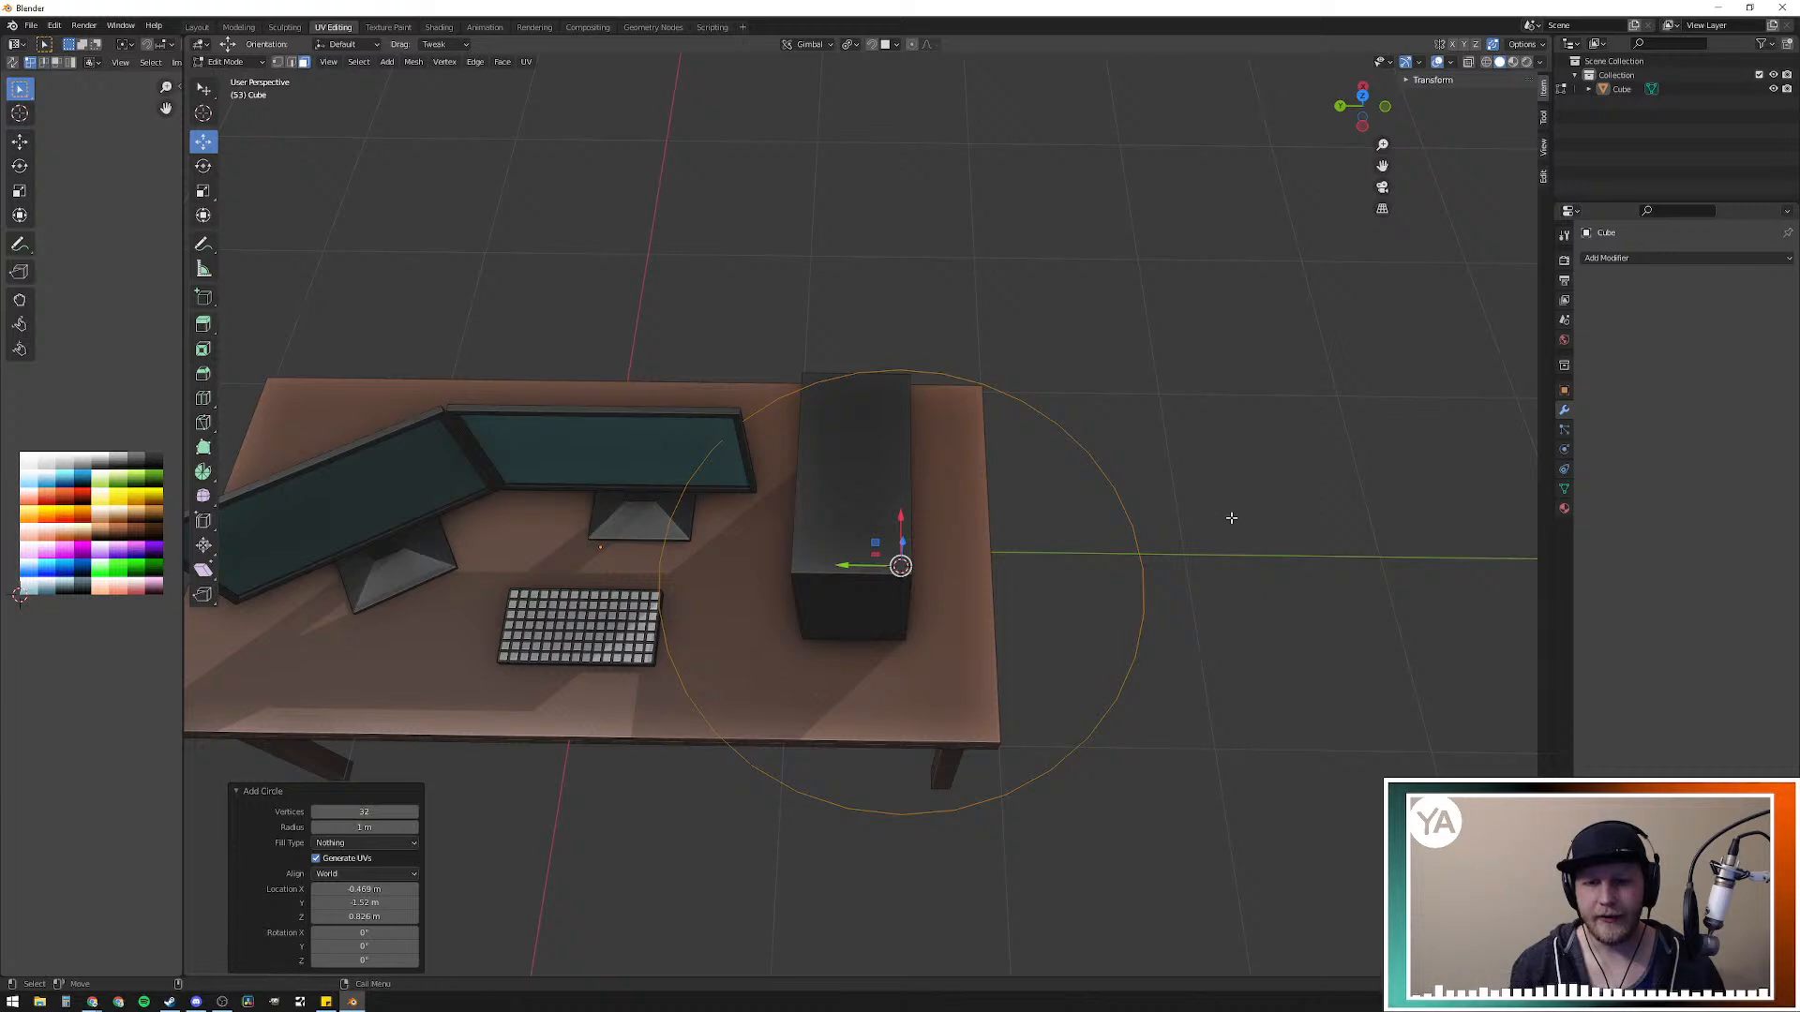
{"action": "left_click", "coordinate": [1132, 529]}
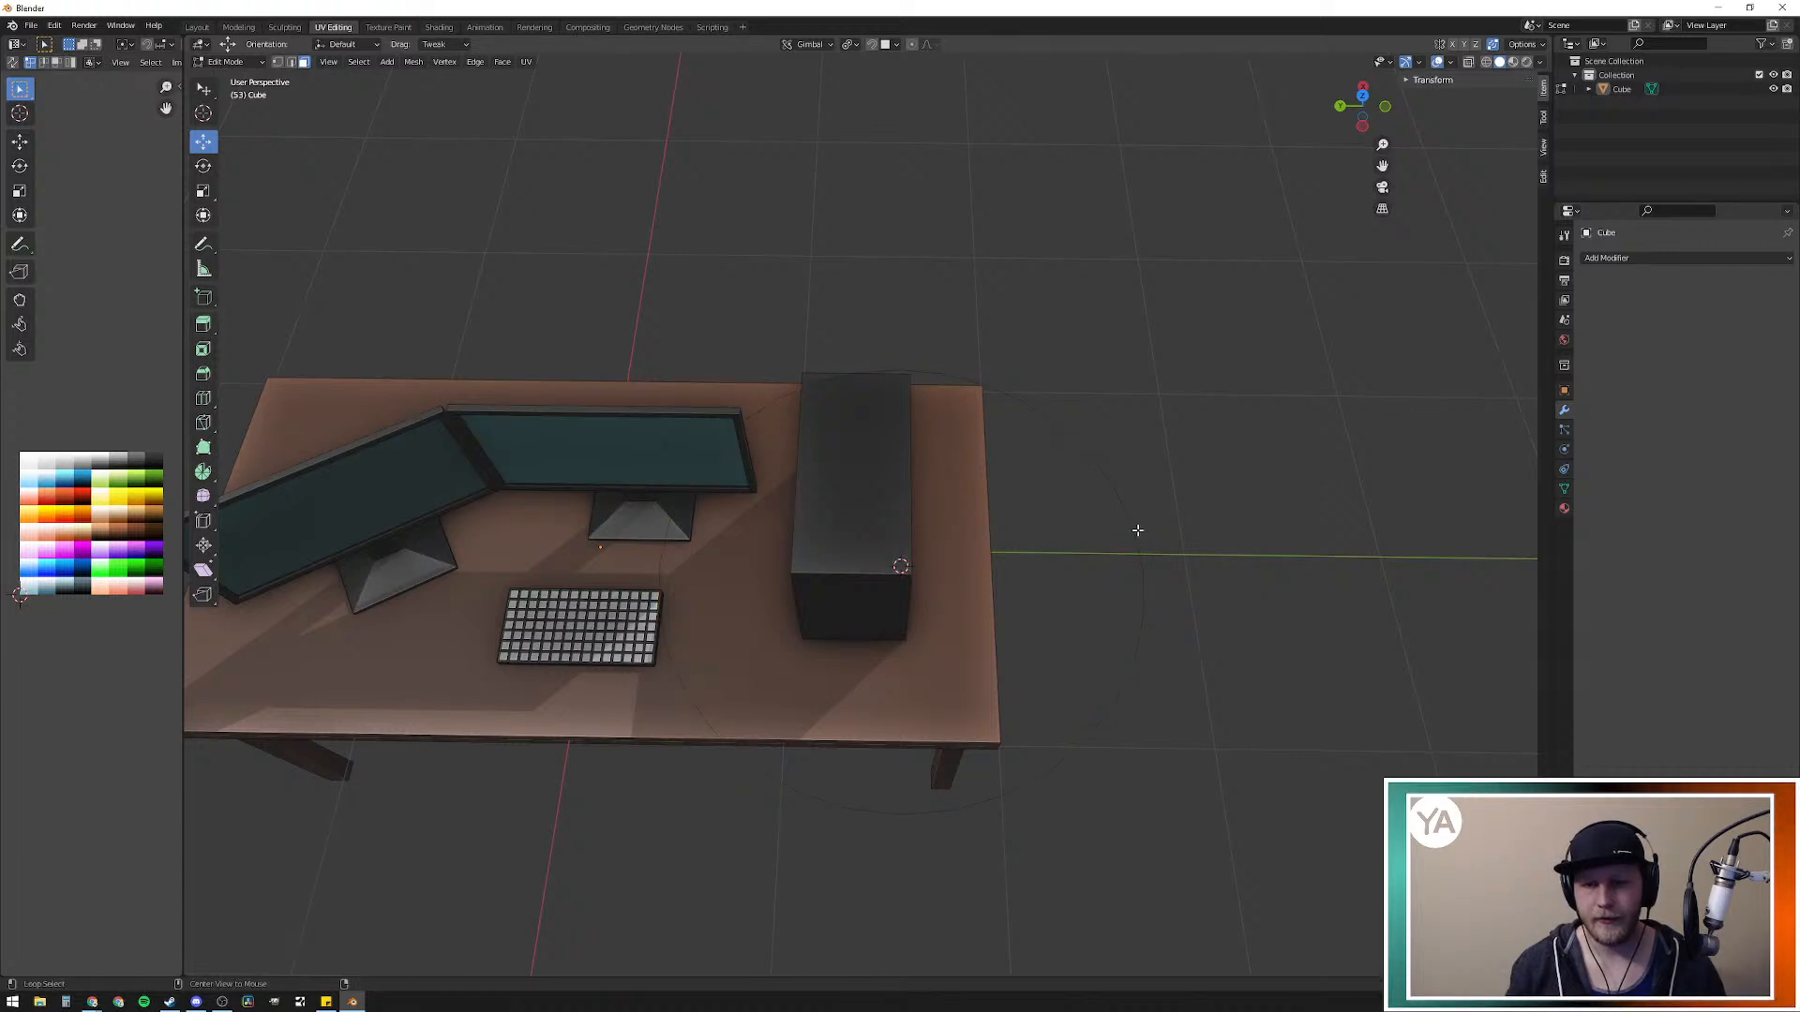
Step: Reset the 3D cursor to the world origin
{"action": "scroll", "coordinate": [1126, 511], "scroll_direction": "up", "scroll_amount": 2}
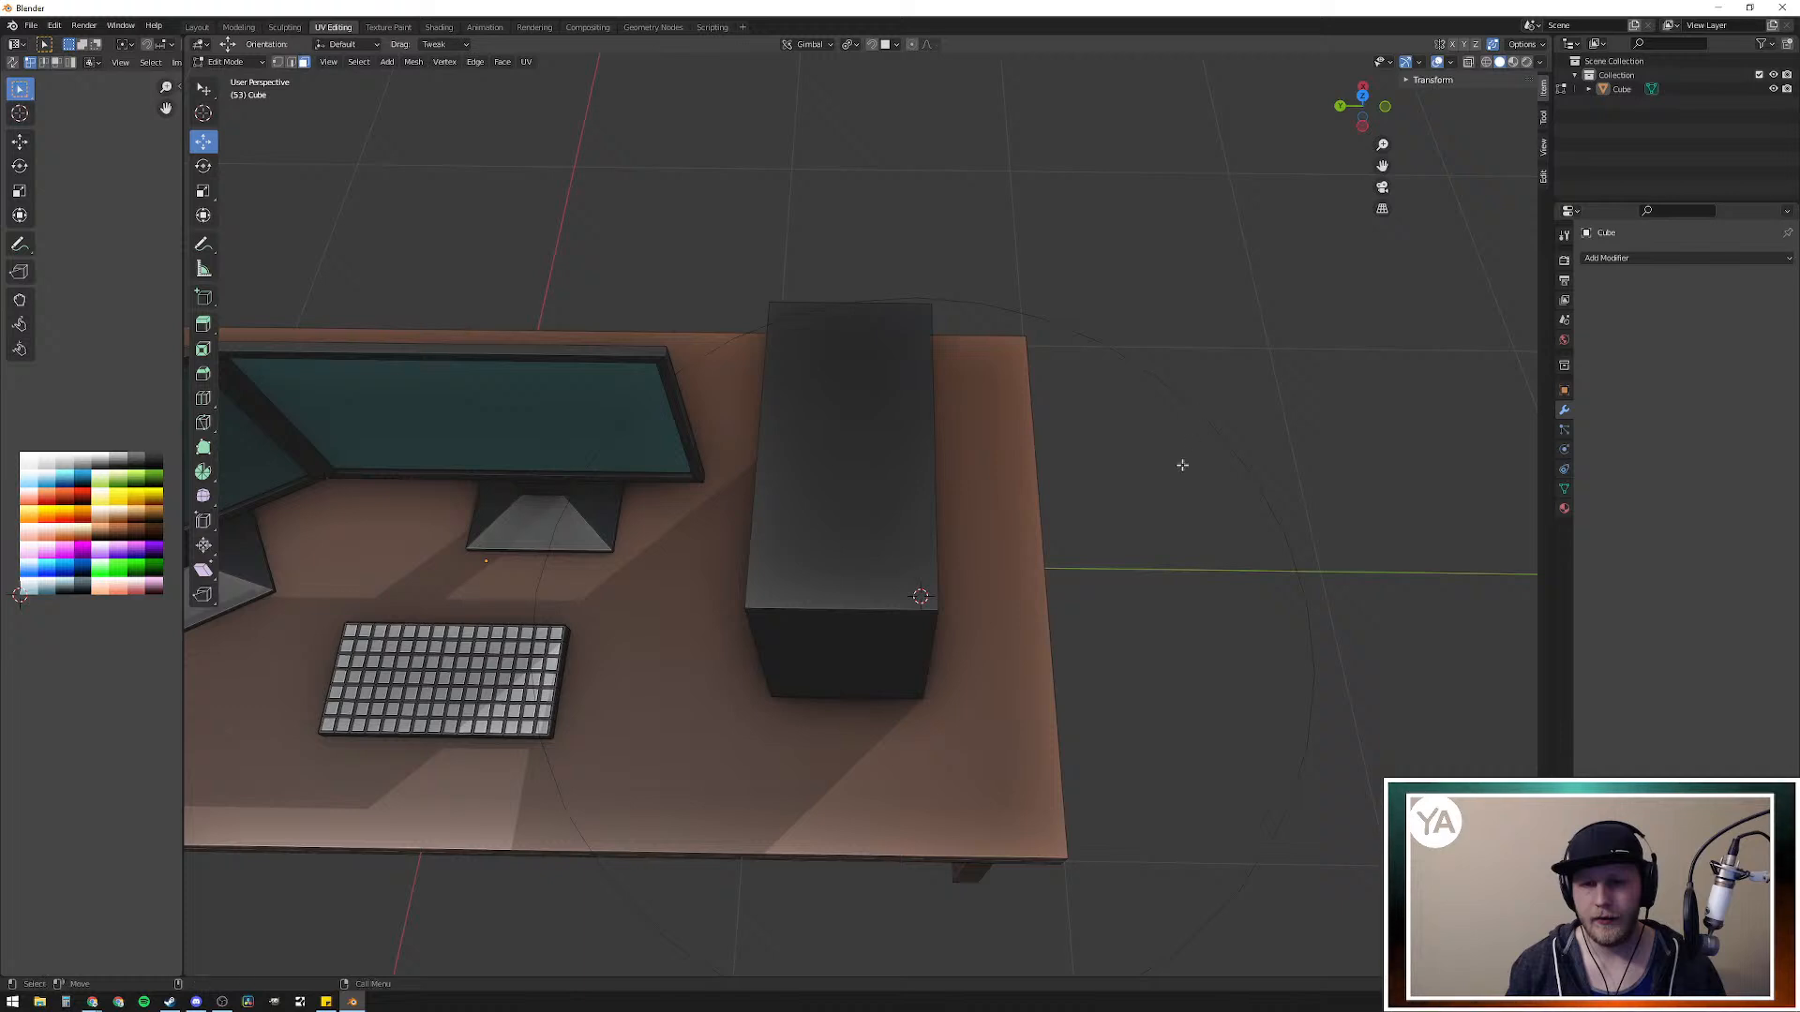
{"action": "key", "text": "ctrl+c"}
{"action": "key", "text": "Home"}
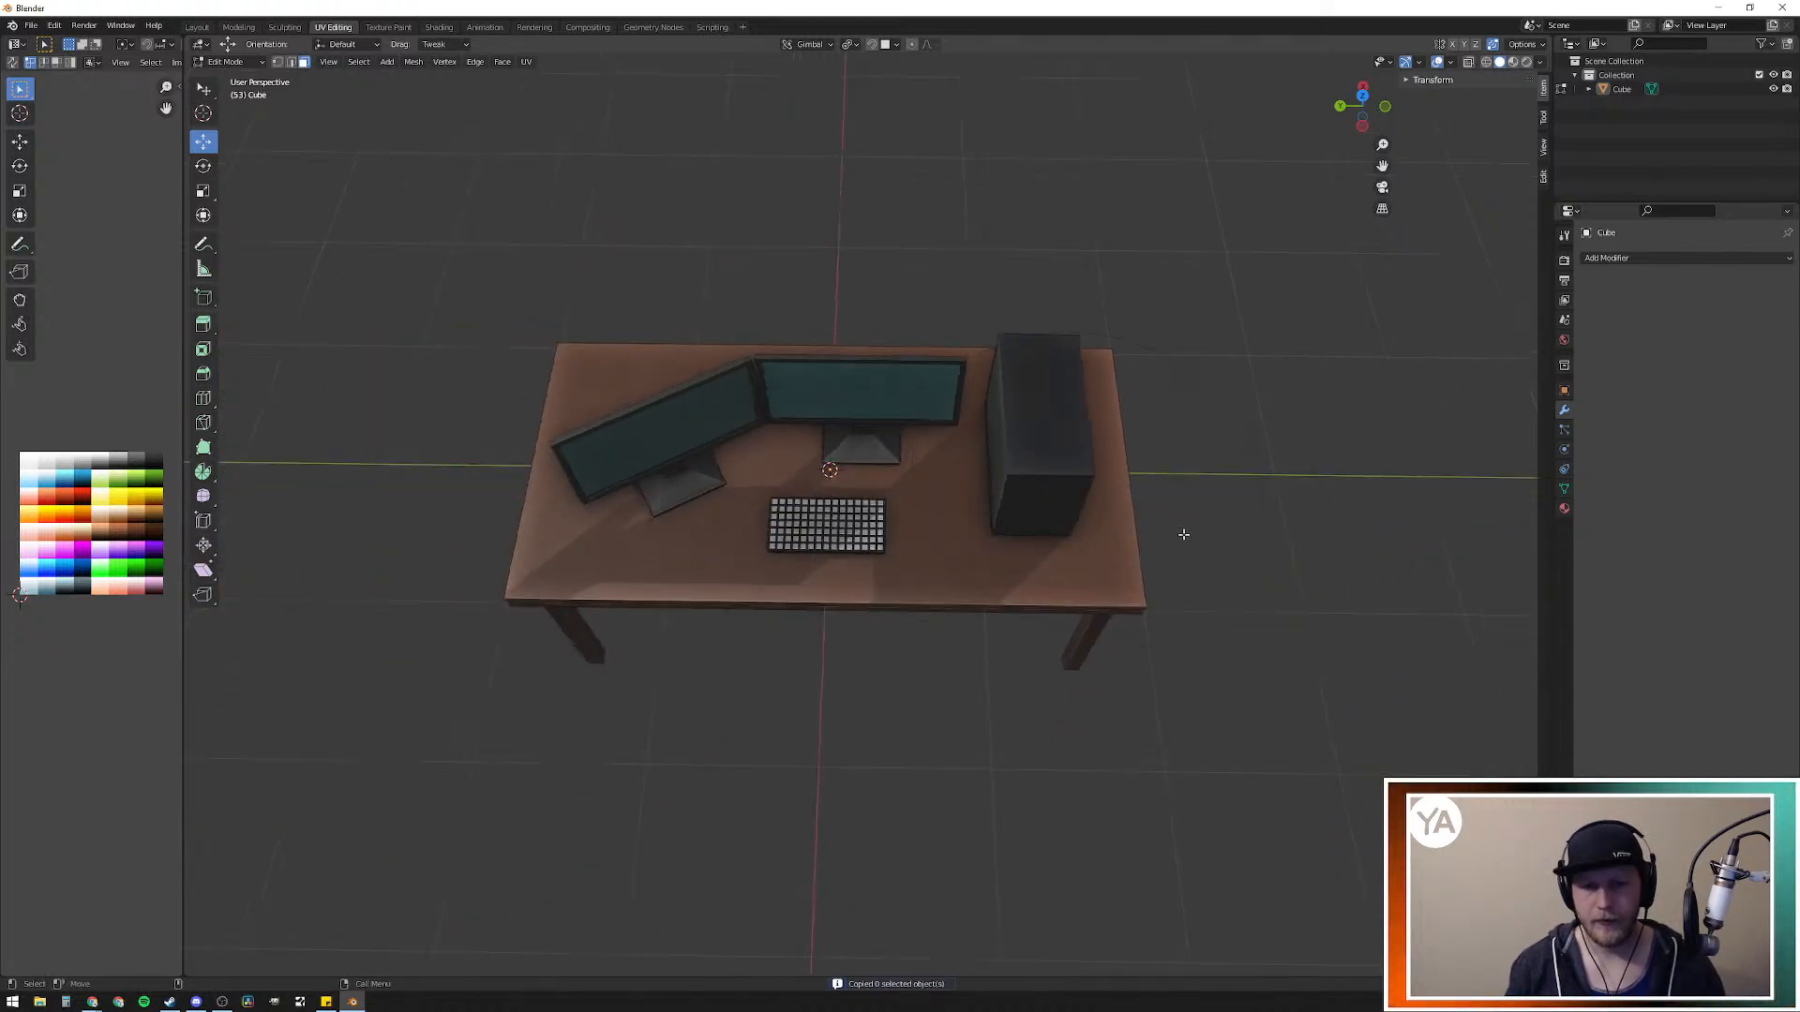
Step: Select the whole circle edge loop in edge mode and scale it down to about 0.02 of its size
{"action": "scroll", "coordinate": [1257, 486], "scroll_direction": "up", "scroll_amount": 6}
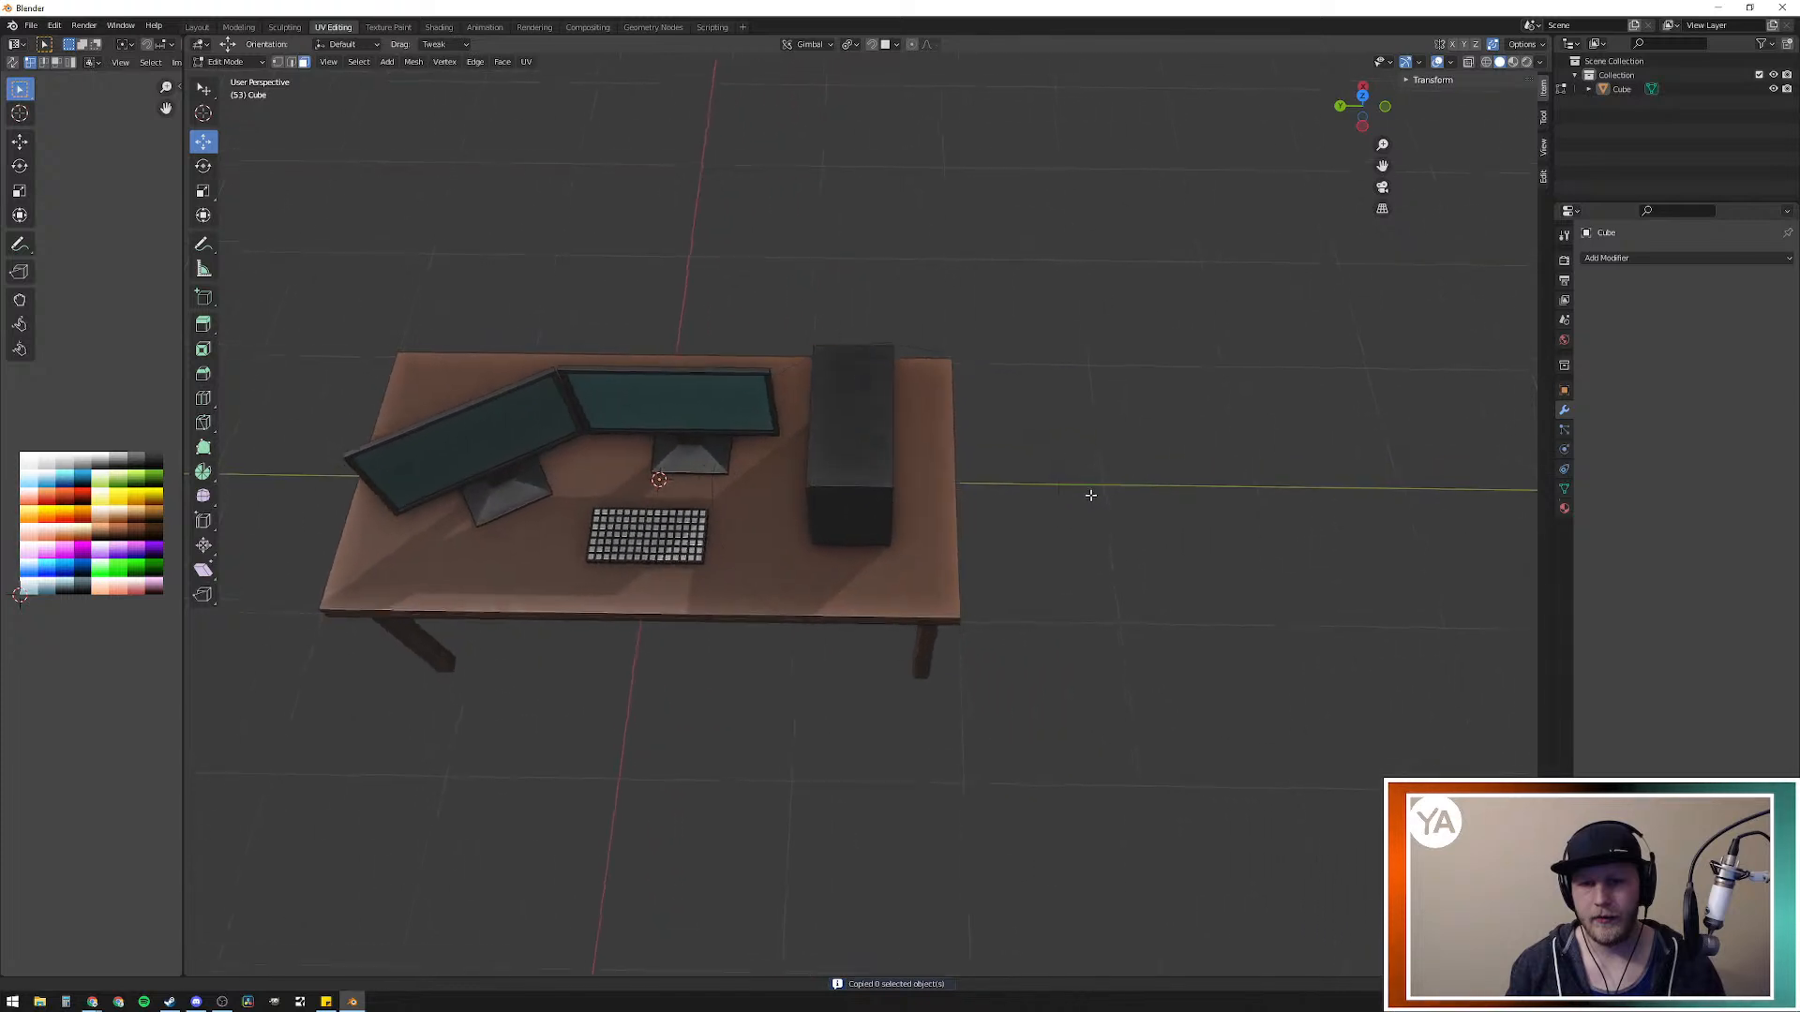
{"action": "scroll", "coordinate": [1069, 506], "scroll_direction": "up", "scroll_amount": 3}
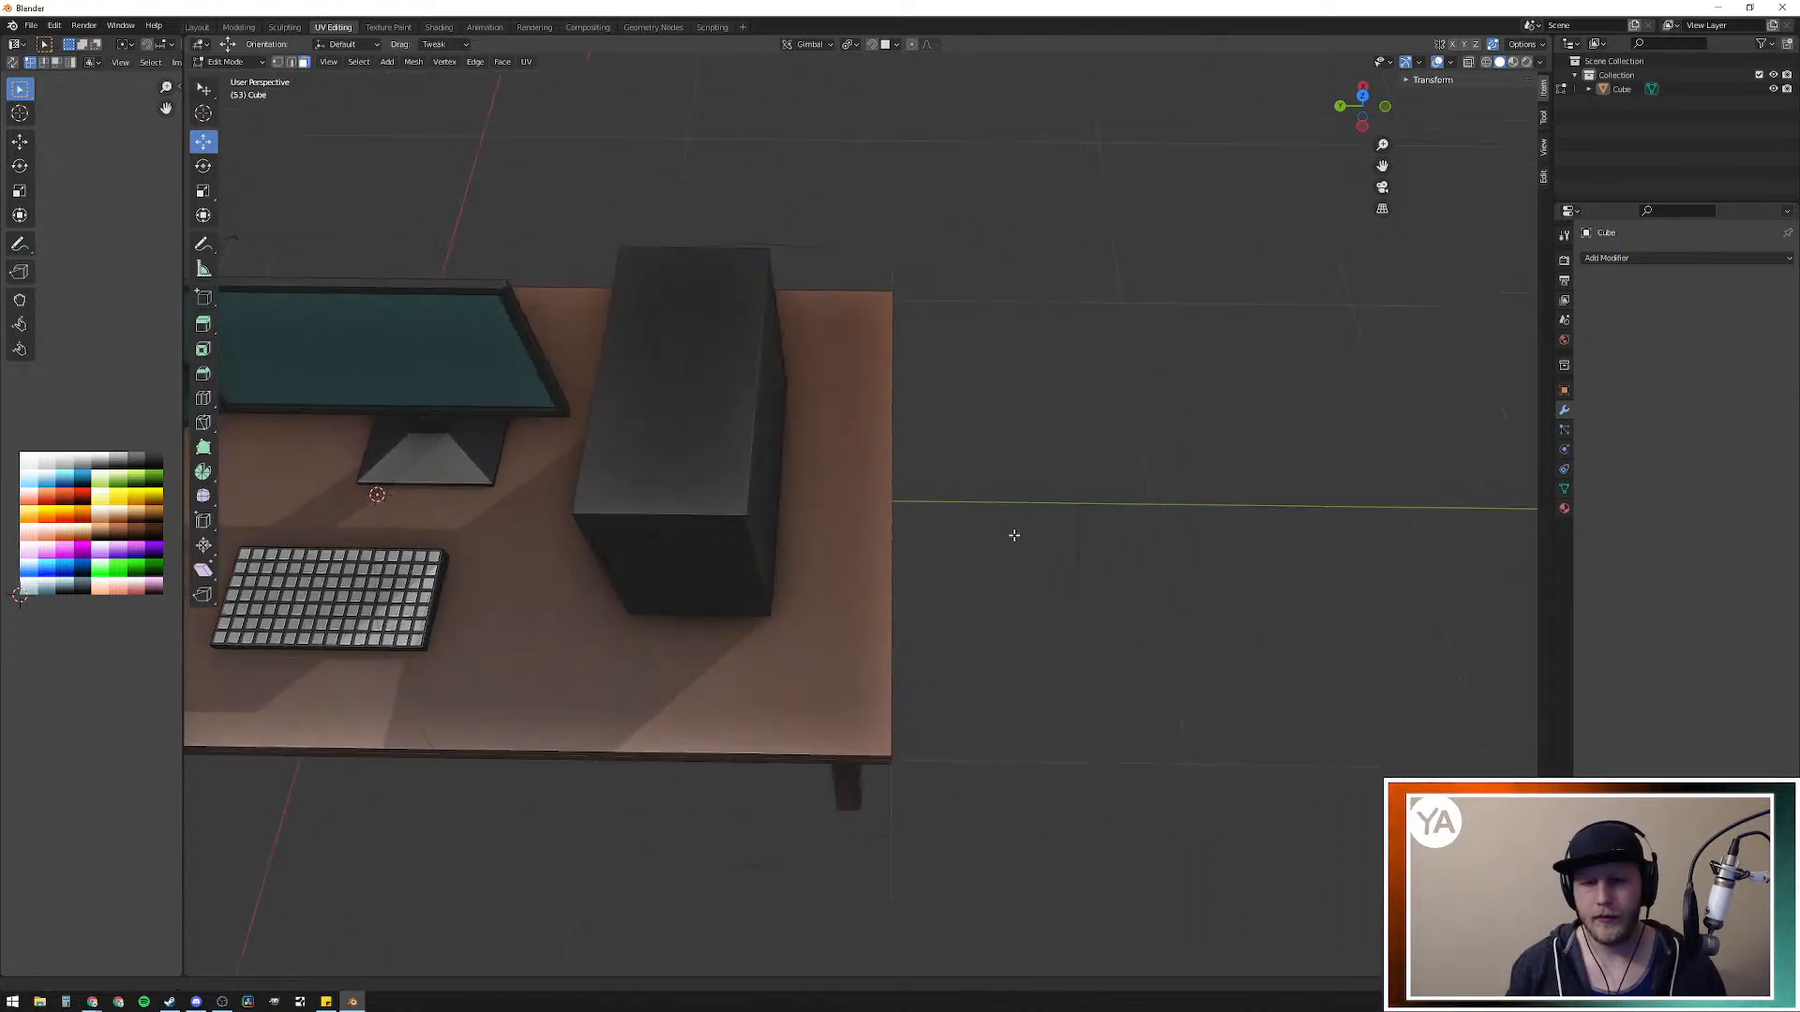
{"action": "key", "text": "2"}
{"action": "left_click", "coordinate": [1013, 488]}
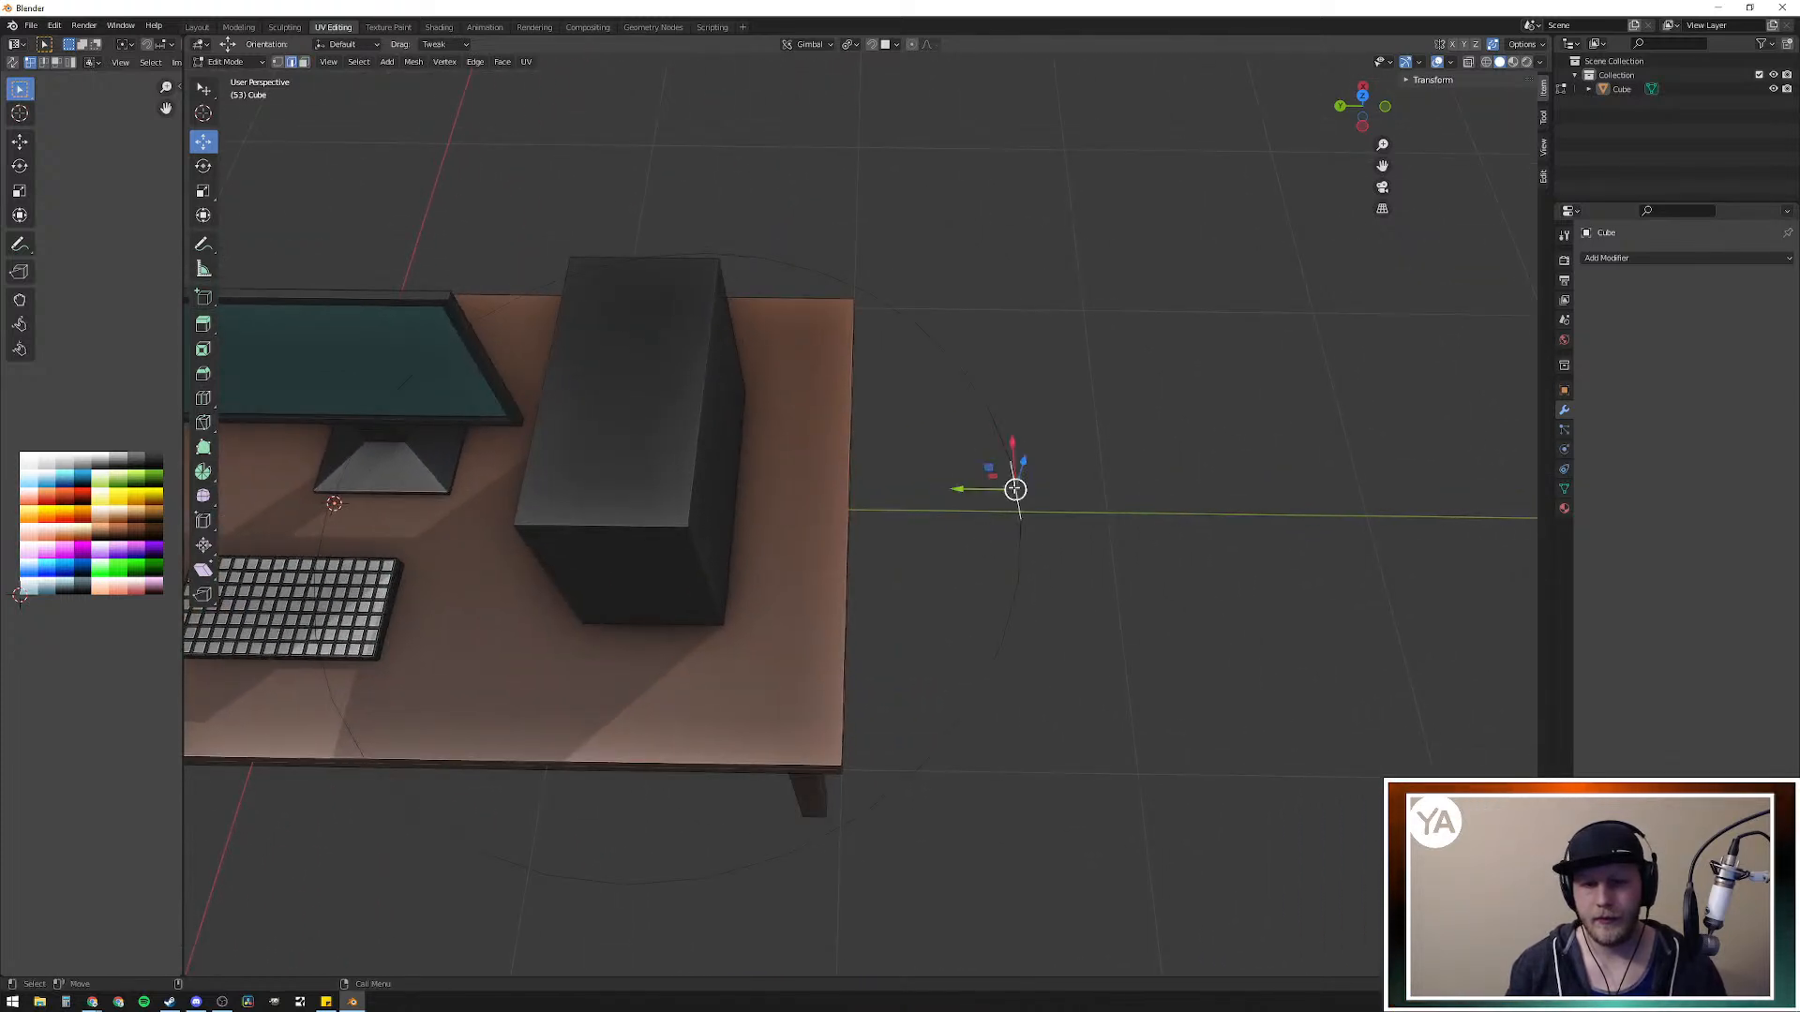
{"action": "left_click", "coordinate": [1019, 537], "text": "alt"}
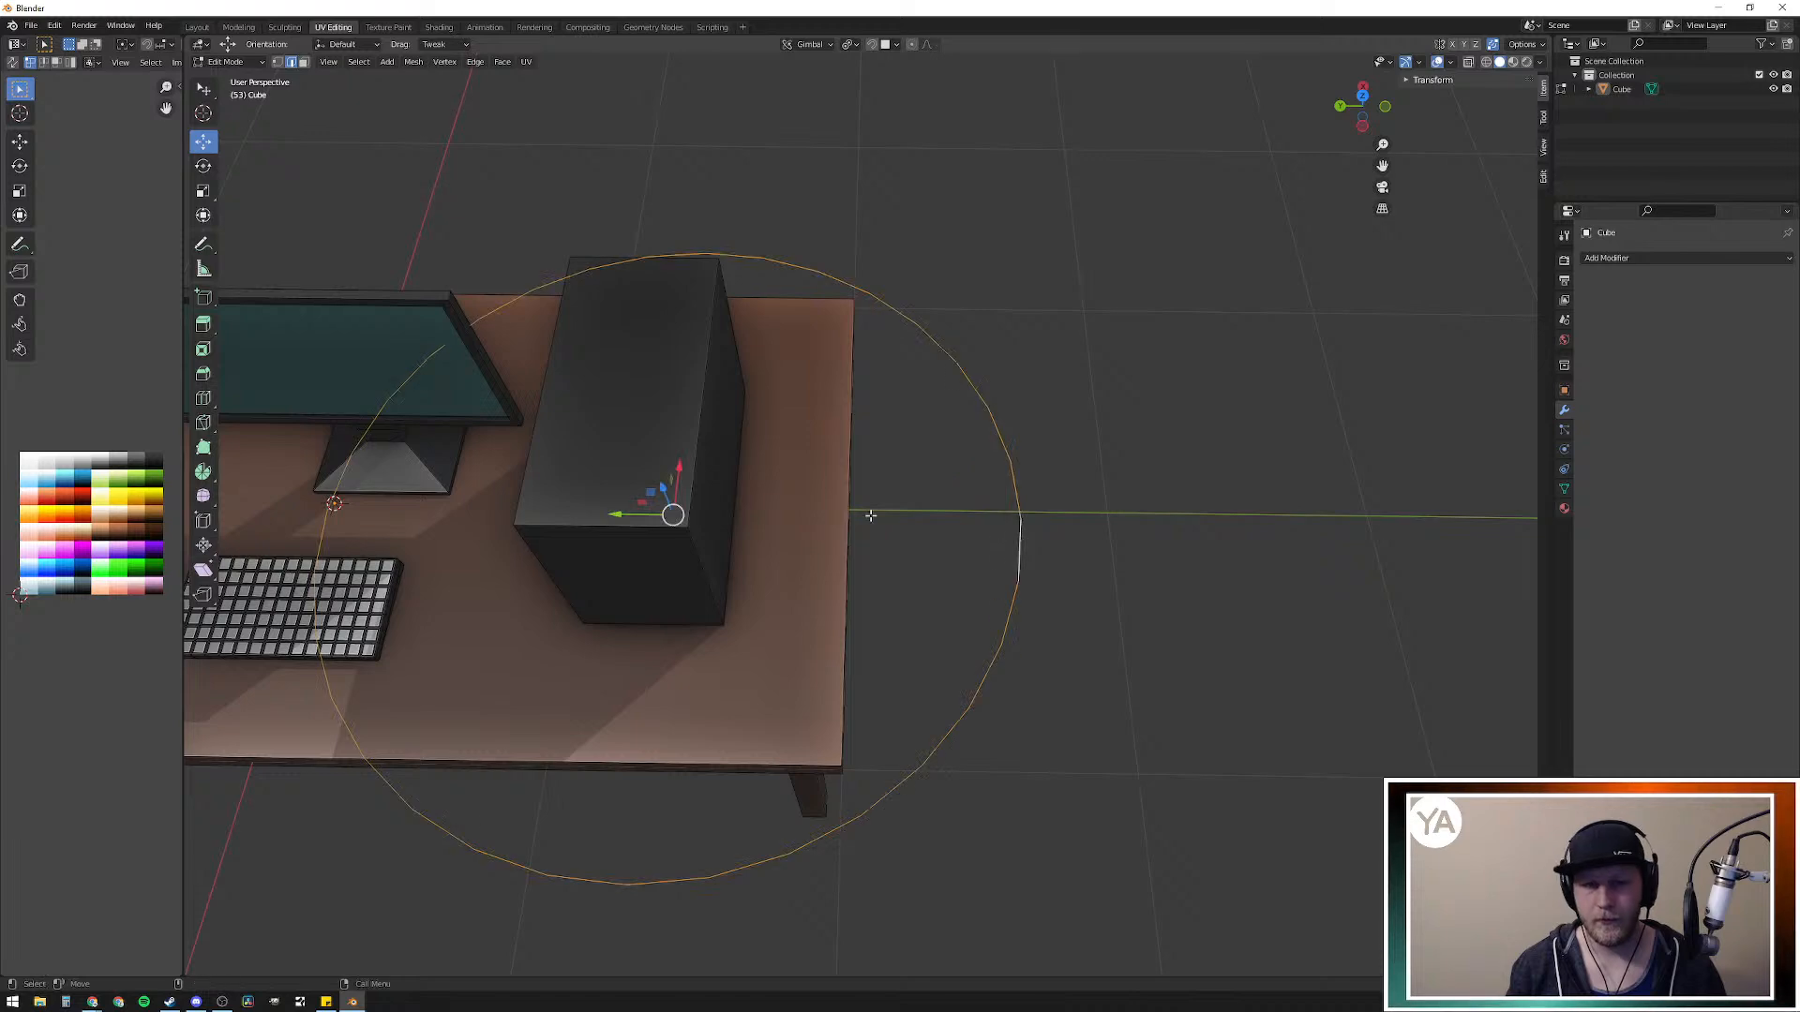
{"action": "middle_click_drag", "start_coordinate": [864, 515], "coordinate": [920, 506]}
{"action": "key", "text": "s"}
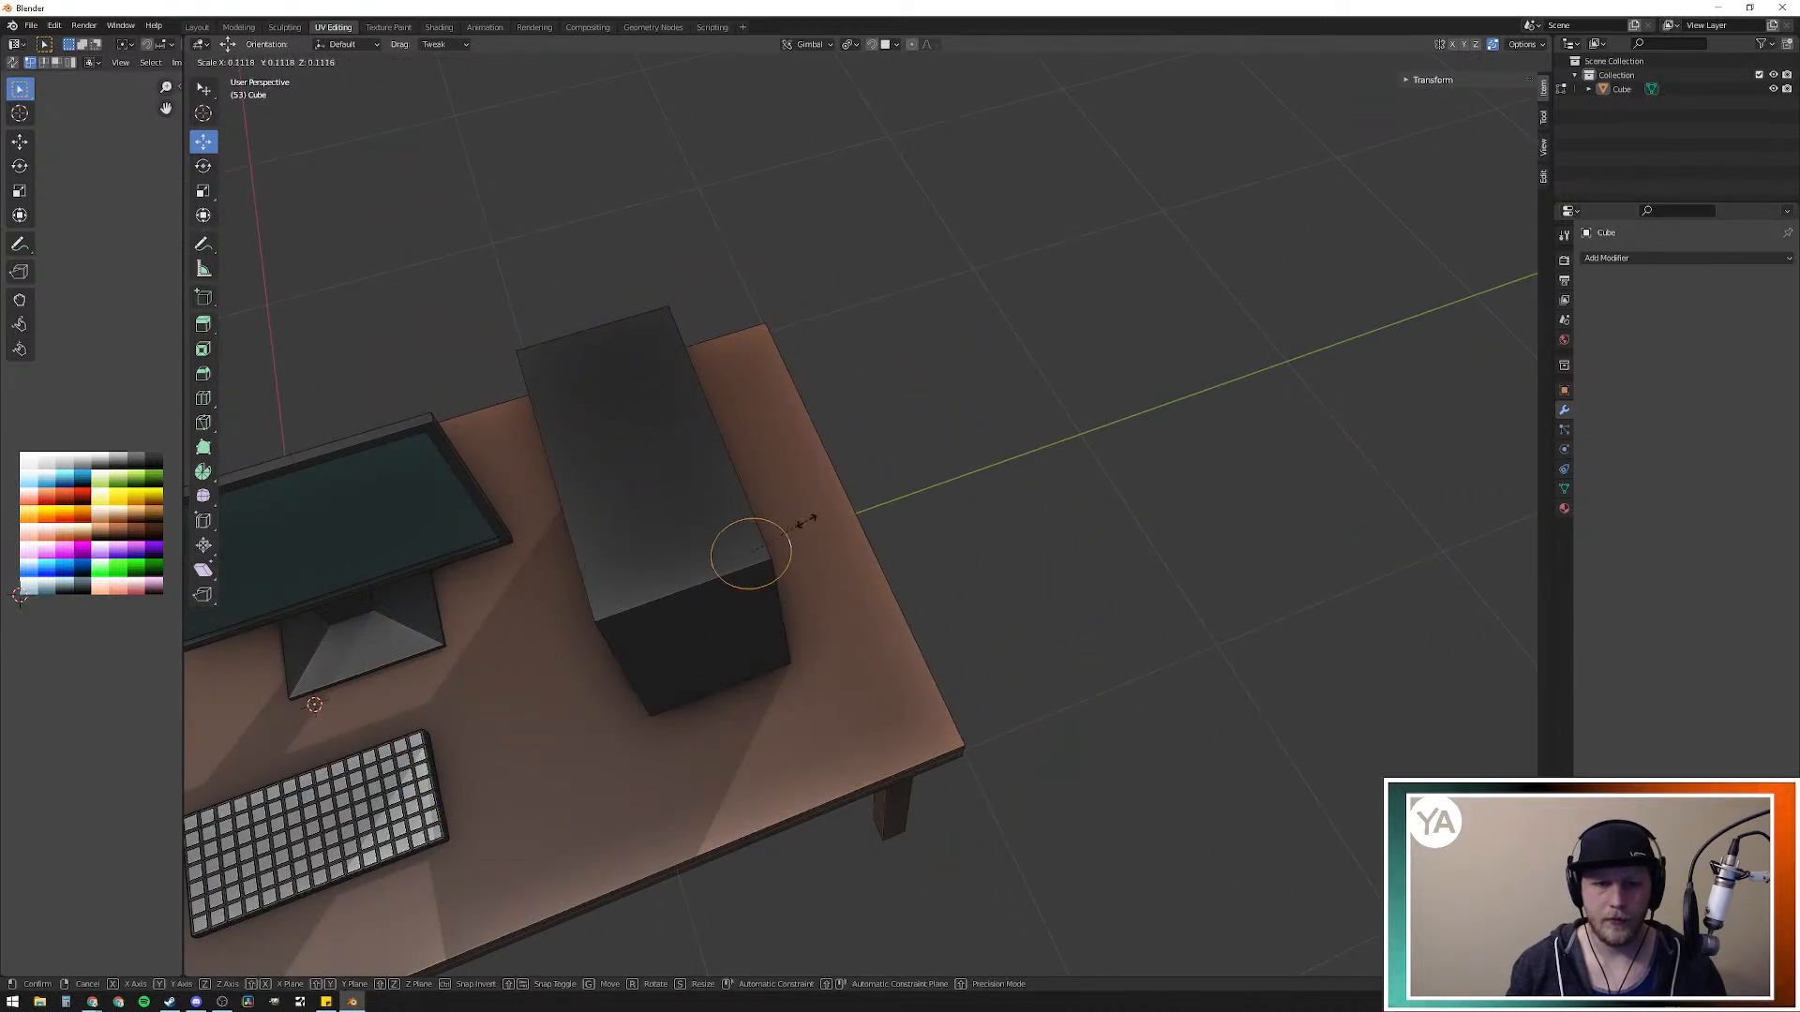
{"action": "left_click", "coordinate": [762, 542]}
Step: Extrude the small circle upward by about 0.002 m and fill its top with a face to form a button disc
{"action": "middle_click_drag", "start_coordinate": [745, 544], "coordinate": [946, 594]}
{"action": "scroll", "coordinate": [656, 516], "scroll_direction": "up", "scroll_amount": 5}
{"action": "scroll", "coordinate": [933, 574], "scroll_direction": "up", "scroll_amount": 3}
{"action": "middle_click_drag", "start_coordinate": [816, 538], "coordinate": [1241, 827]}
{"action": "scroll", "coordinate": [1341, 644], "scroll_direction": "up", "scroll_amount": 3}
{"action": "middle_click_drag", "start_coordinate": [1342, 644], "coordinate": [1214, 622]}
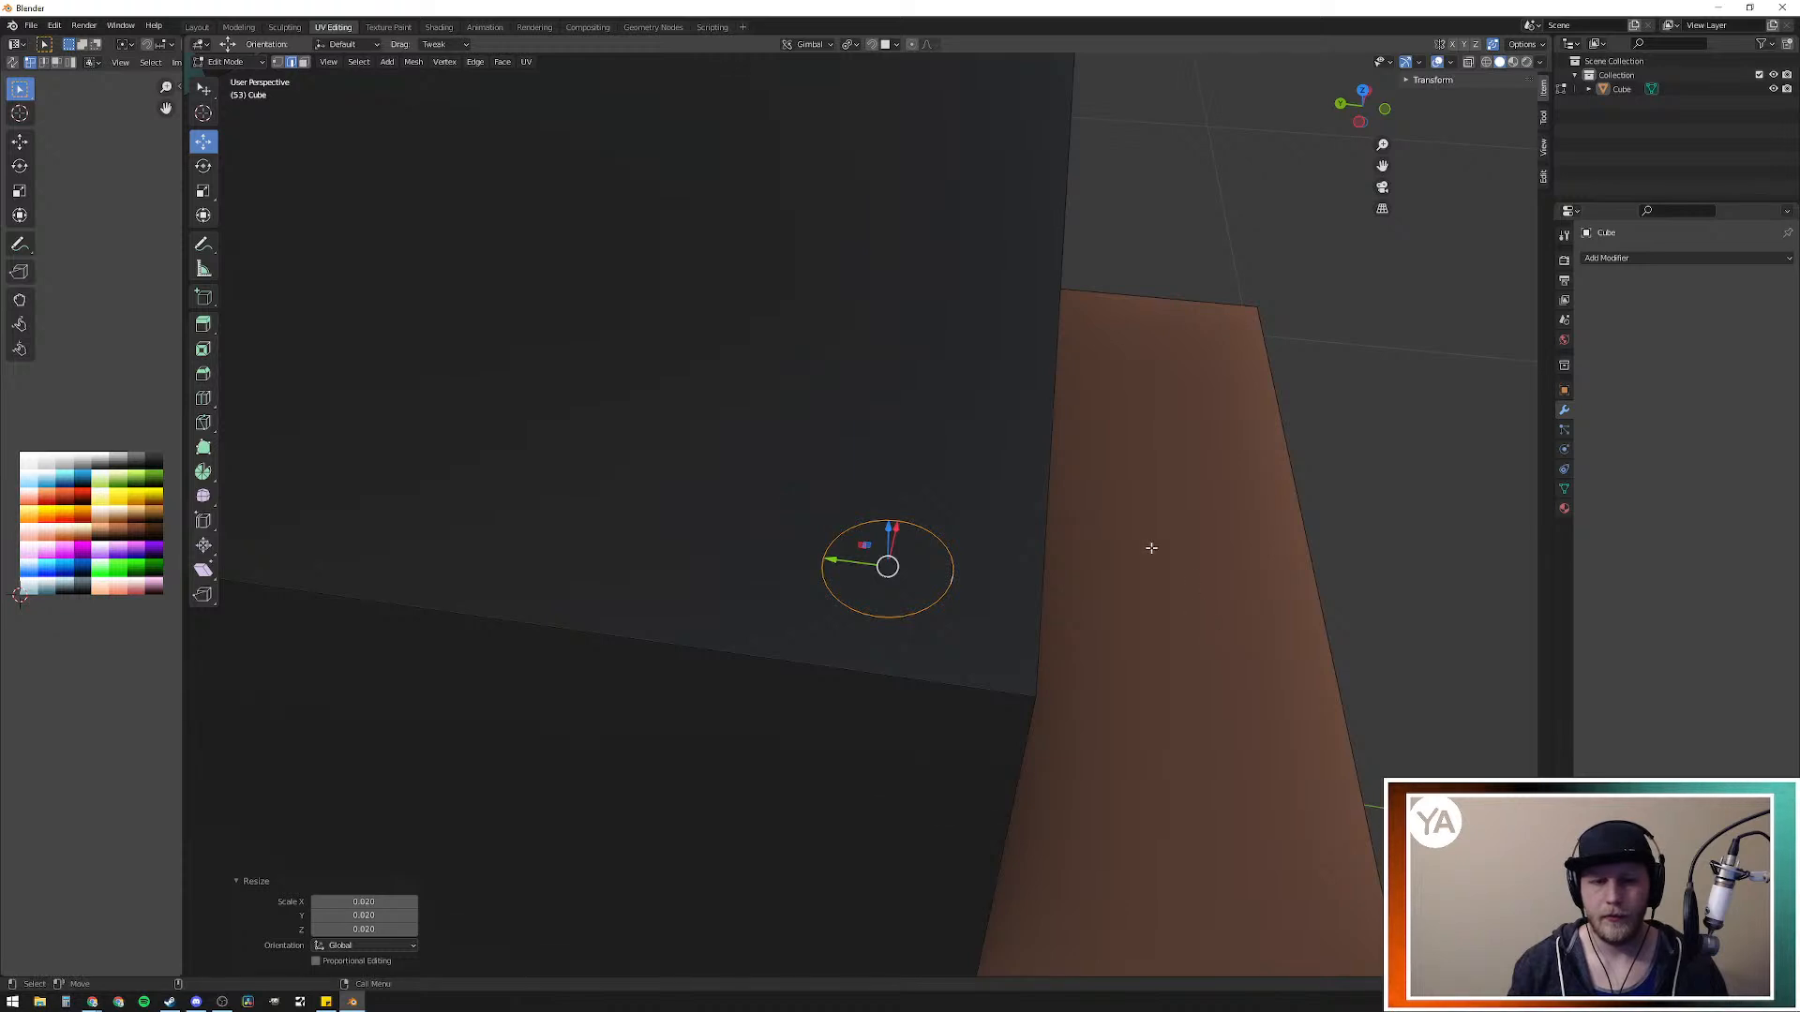
{"action": "key", "text": "e"}
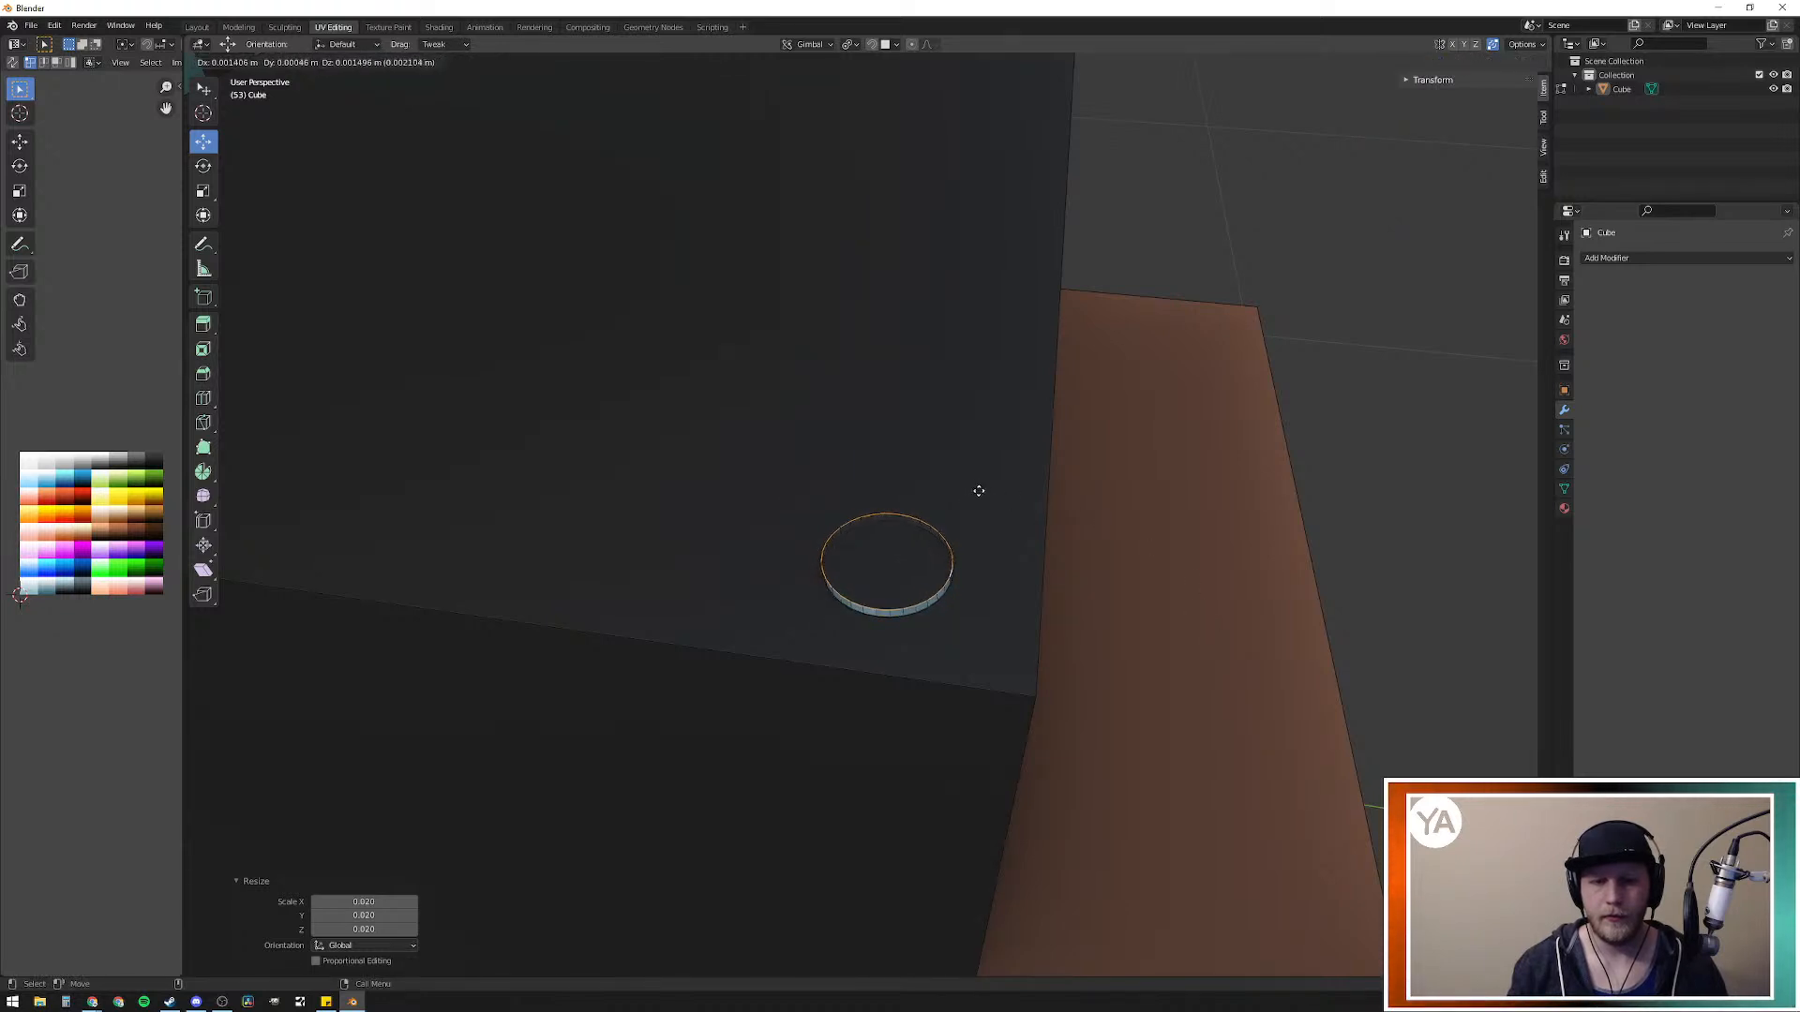
{"action": "left_click", "coordinate": [978, 491]}
{"action": "key", "text": "f"}
{"action": "mouse_move", "coordinate": [1074, 525]}
{"action": "middle_mouse_down"}
{"action": "mouse_move", "coordinate": [1004, 503]}
{"action": "mouse_move", "coordinate": [1012, 482]}
{"action": "mouse_move", "coordinate": [1065, 532]}
{"action": "middle_mouse_up"}
{"action": "left_click", "coordinate": [1323, 345]}
Step: Select all linked geometry of the button disc and its UVs at the lower-left corner of the color palette
{"action": "middle_click_drag", "start_coordinate": [1205, 446], "coordinate": [1172, 466]}
{"action": "key", "text": "l"}
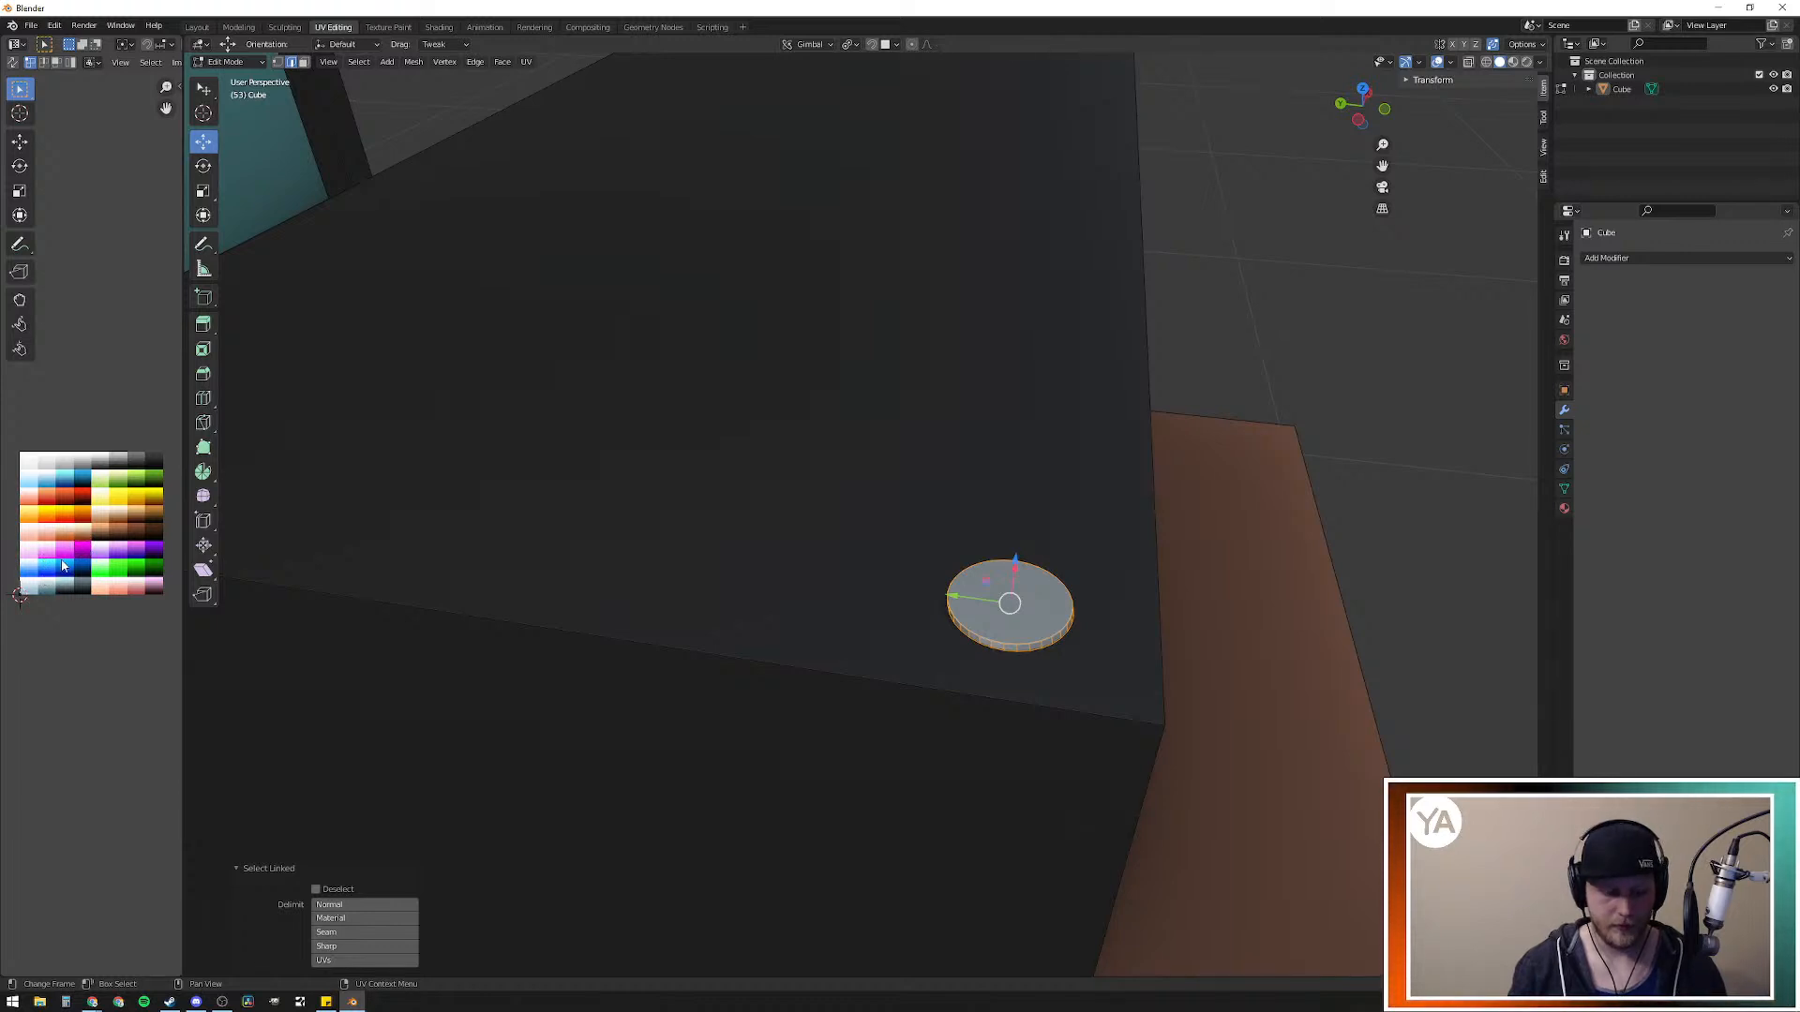
{"action": "left_click", "coordinate": [22, 597]}
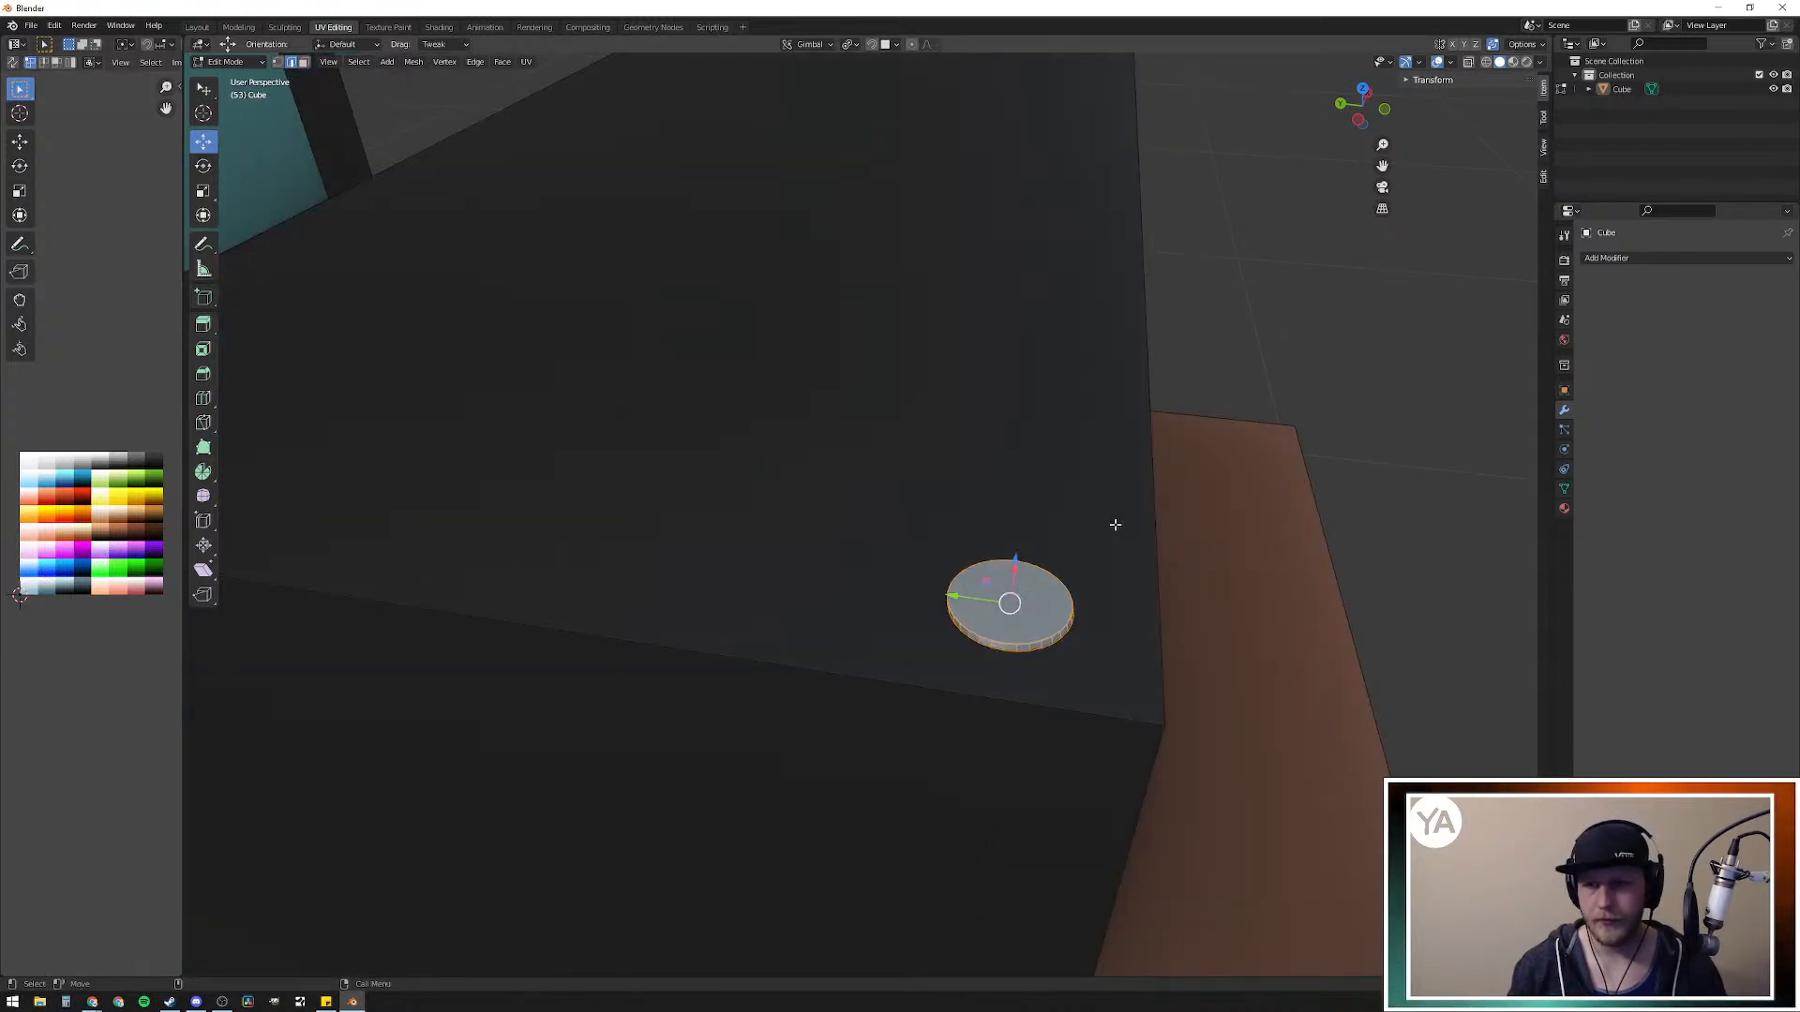
Step: Expand the Cube object in the outliner and inspect its mesh data
{"action": "left_click", "coordinate": [1589, 89]}
{"action": "left_click", "coordinate": [1635, 106]}
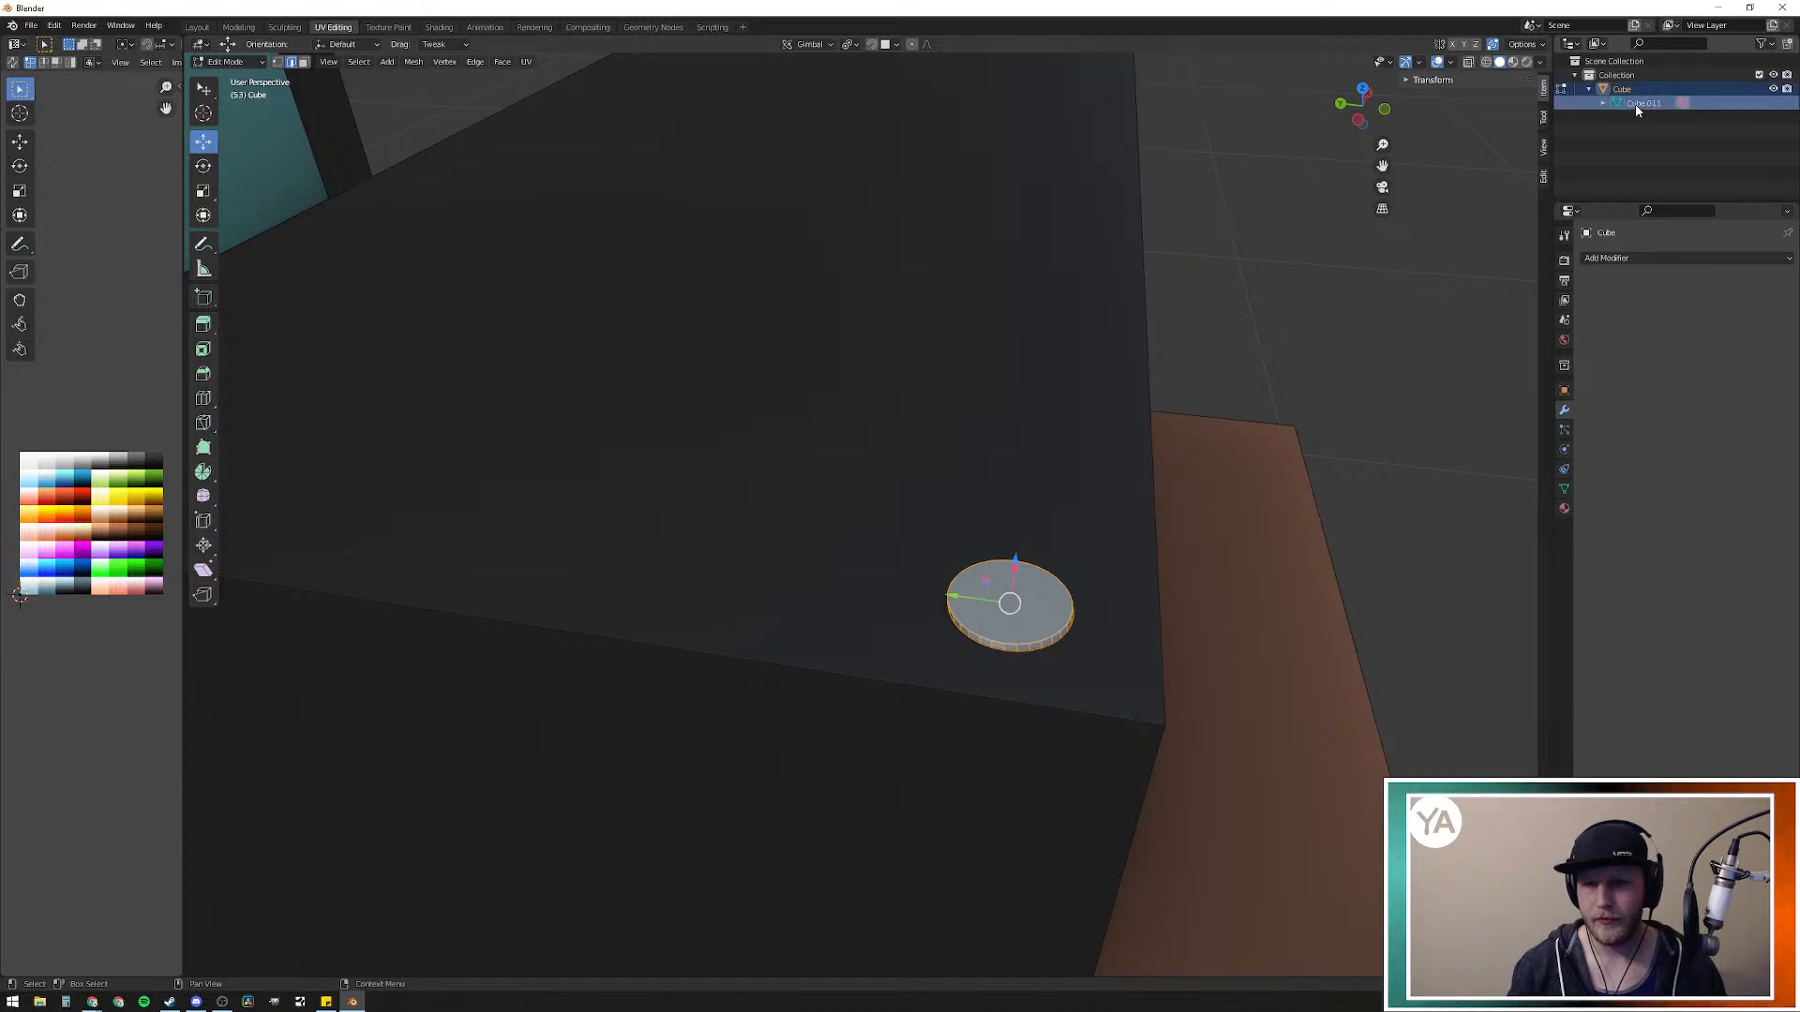
{"action": "left_click", "coordinate": [1634, 88]}
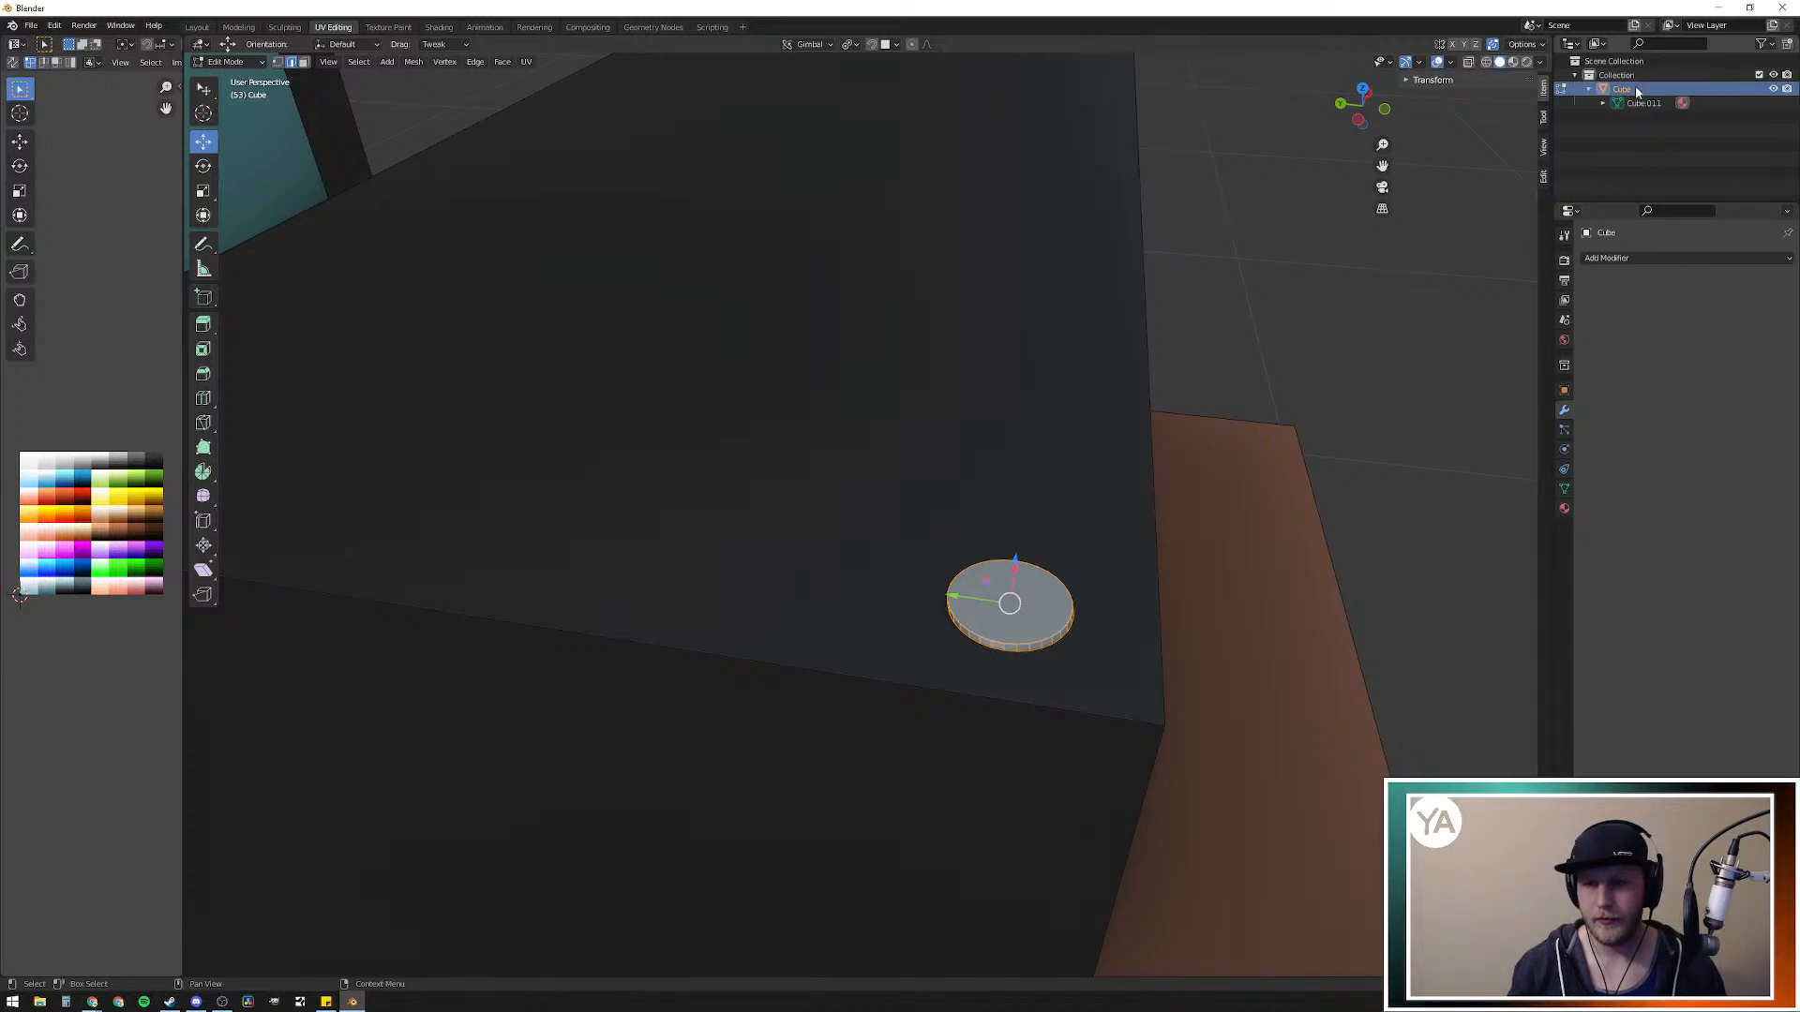
Step: Open the material settings of the Cube's mesh data from the outliner
{"action": "left_click", "coordinate": [1680, 105]}
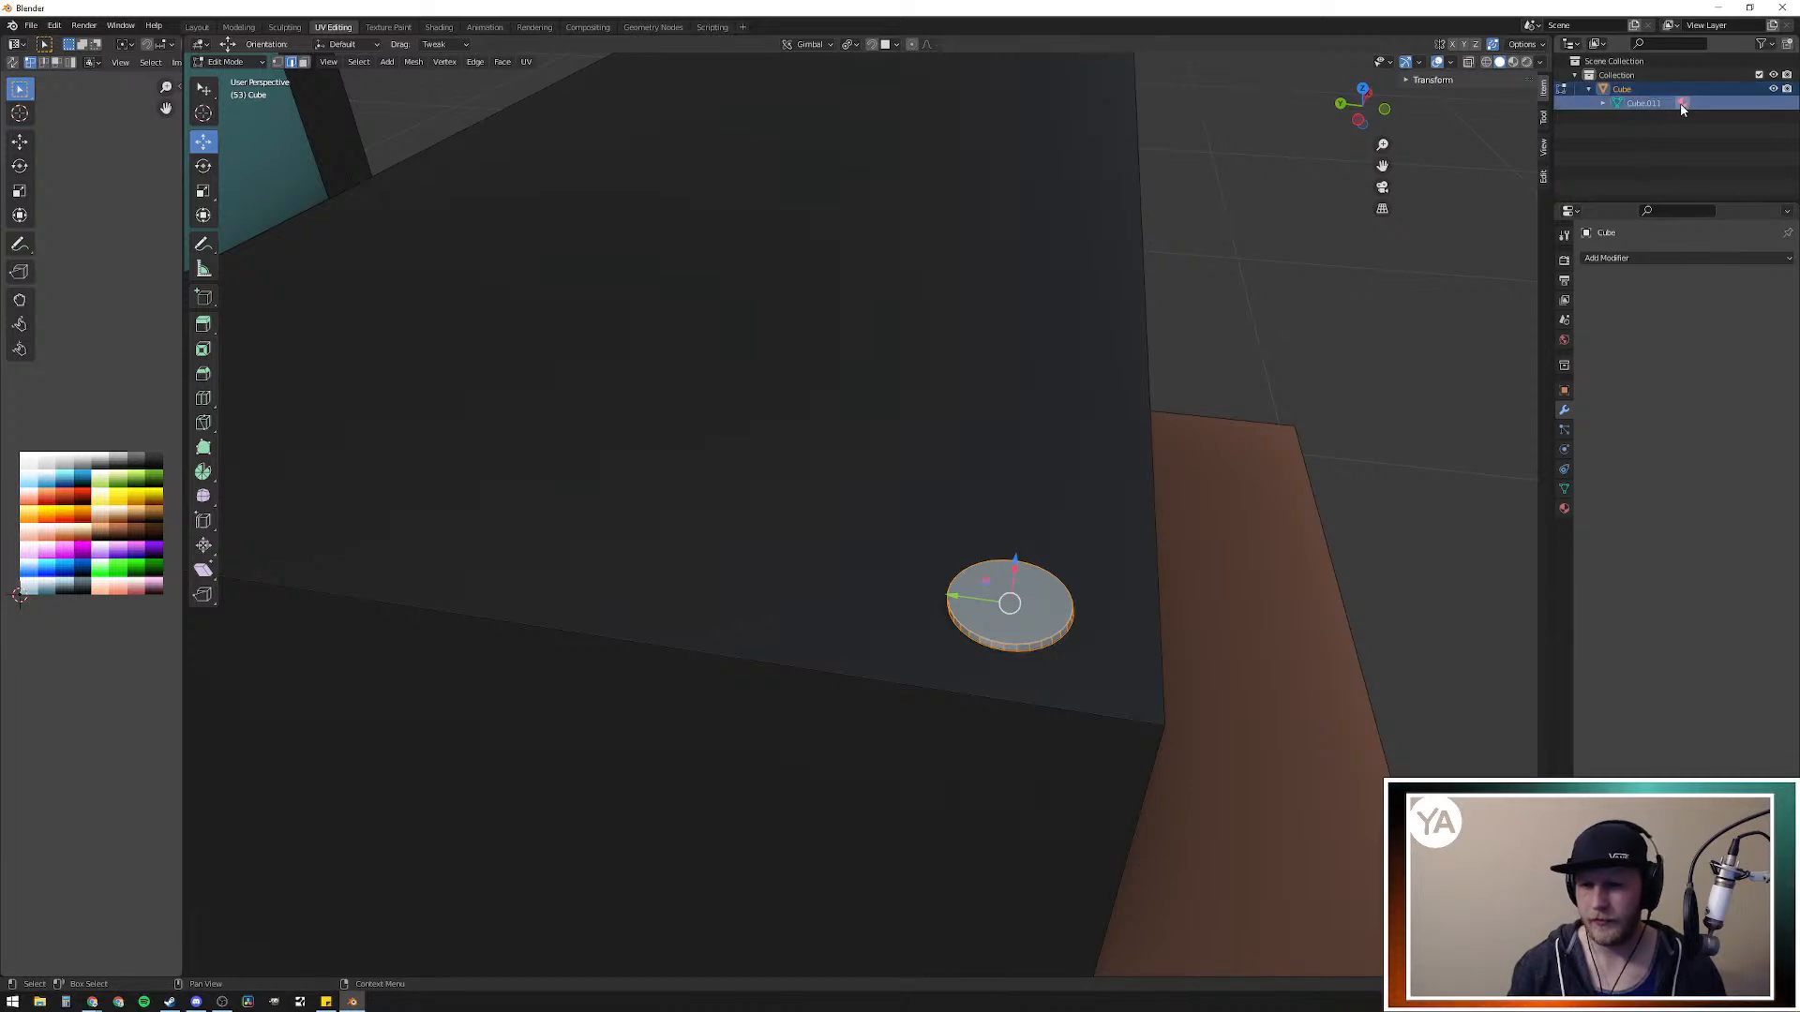
{"action": "left_click", "coordinate": [1682, 104]}
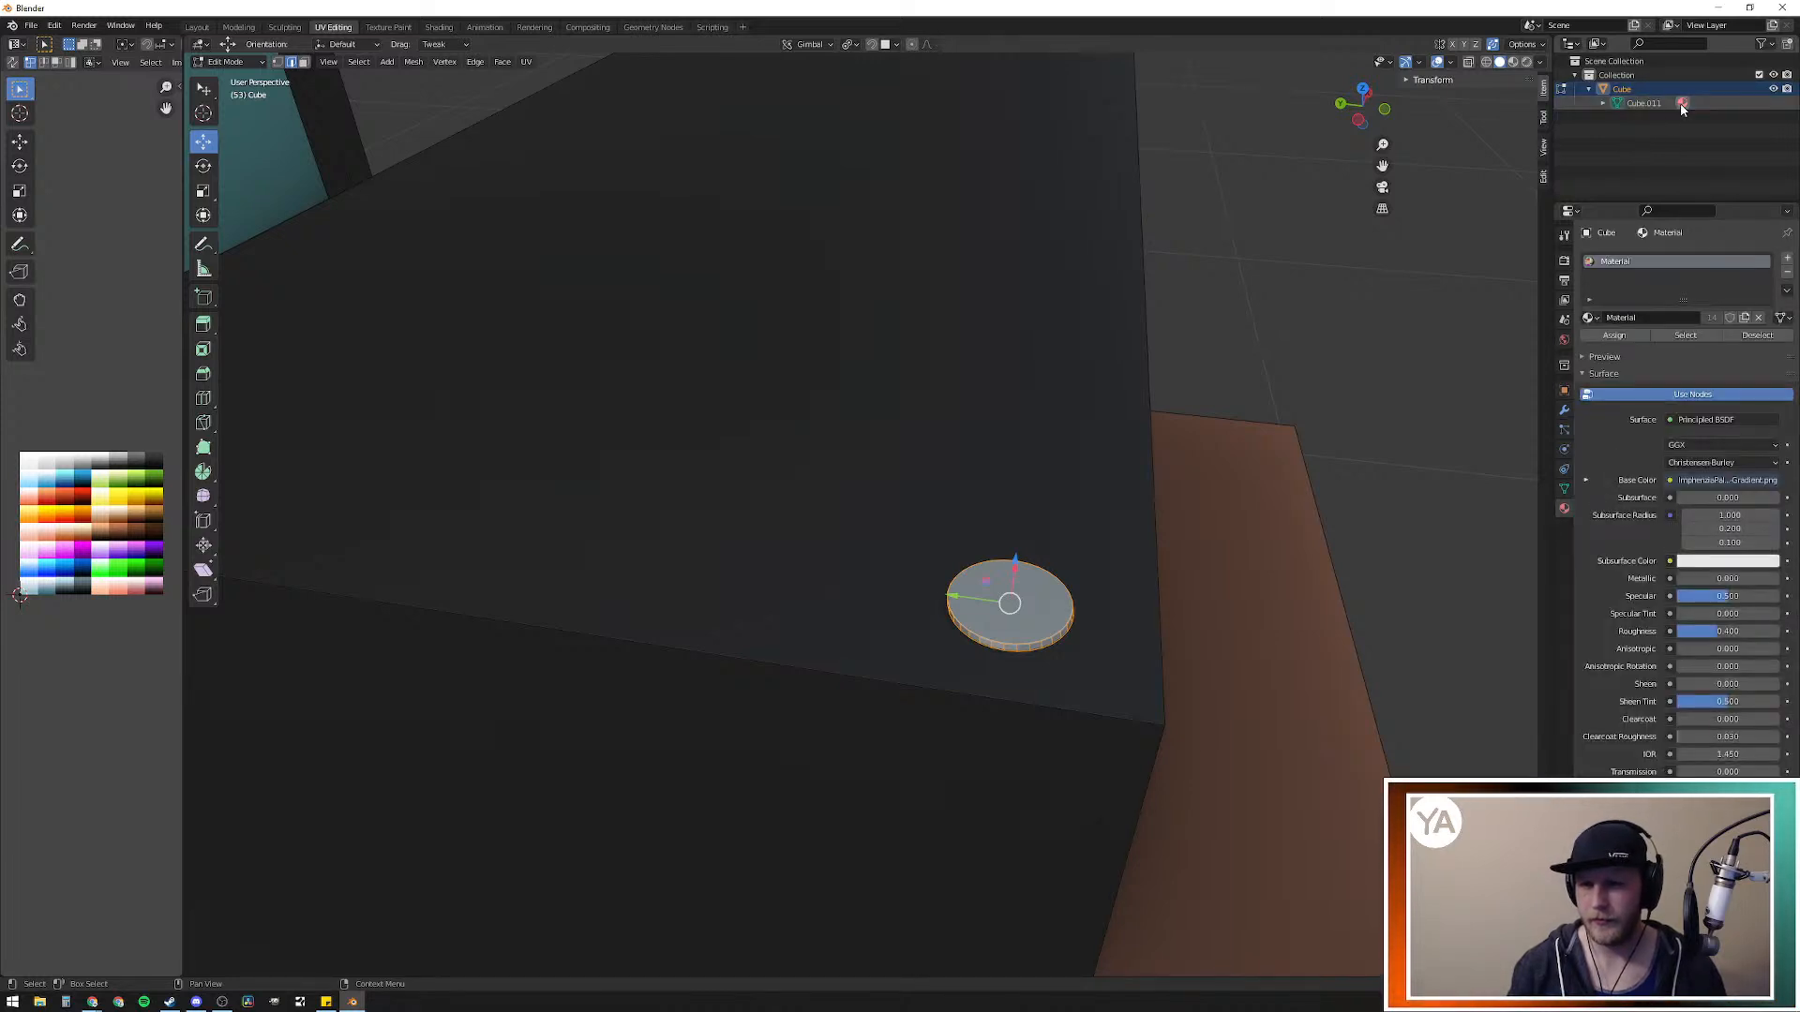
{"action": "double_click", "coordinate": [1654, 105]}
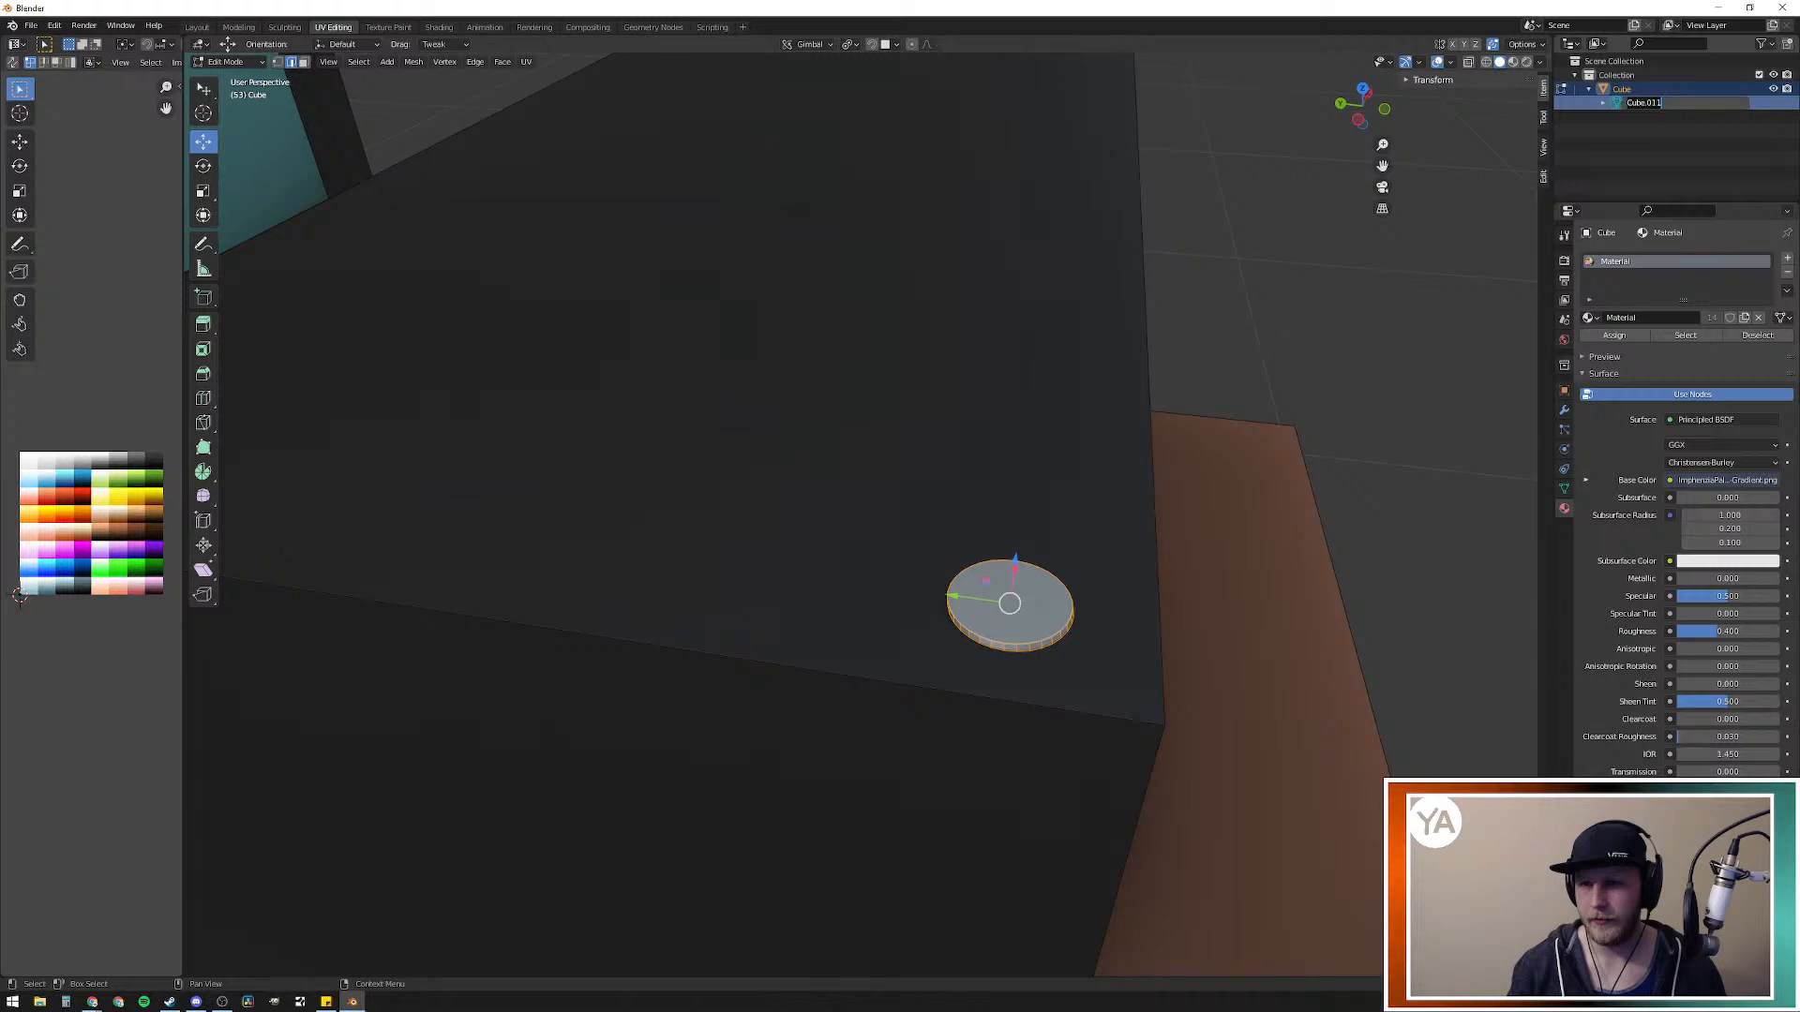
{"action": "key", "text": "Return"}
Step: Raise the button disc above the PC case in two moves of about 0.021 m each along Z
{"action": "left_click_drag", "start_coordinate": [1015, 573], "coordinate": [1025, 518]}
{"action": "middle_click_drag", "start_coordinate": [1049, 586], "coordinate": [1078, 501]}
{"action": "middle_click_drag", "start_coordinate": [1068, 275], "coordinate": [1034, 573]}
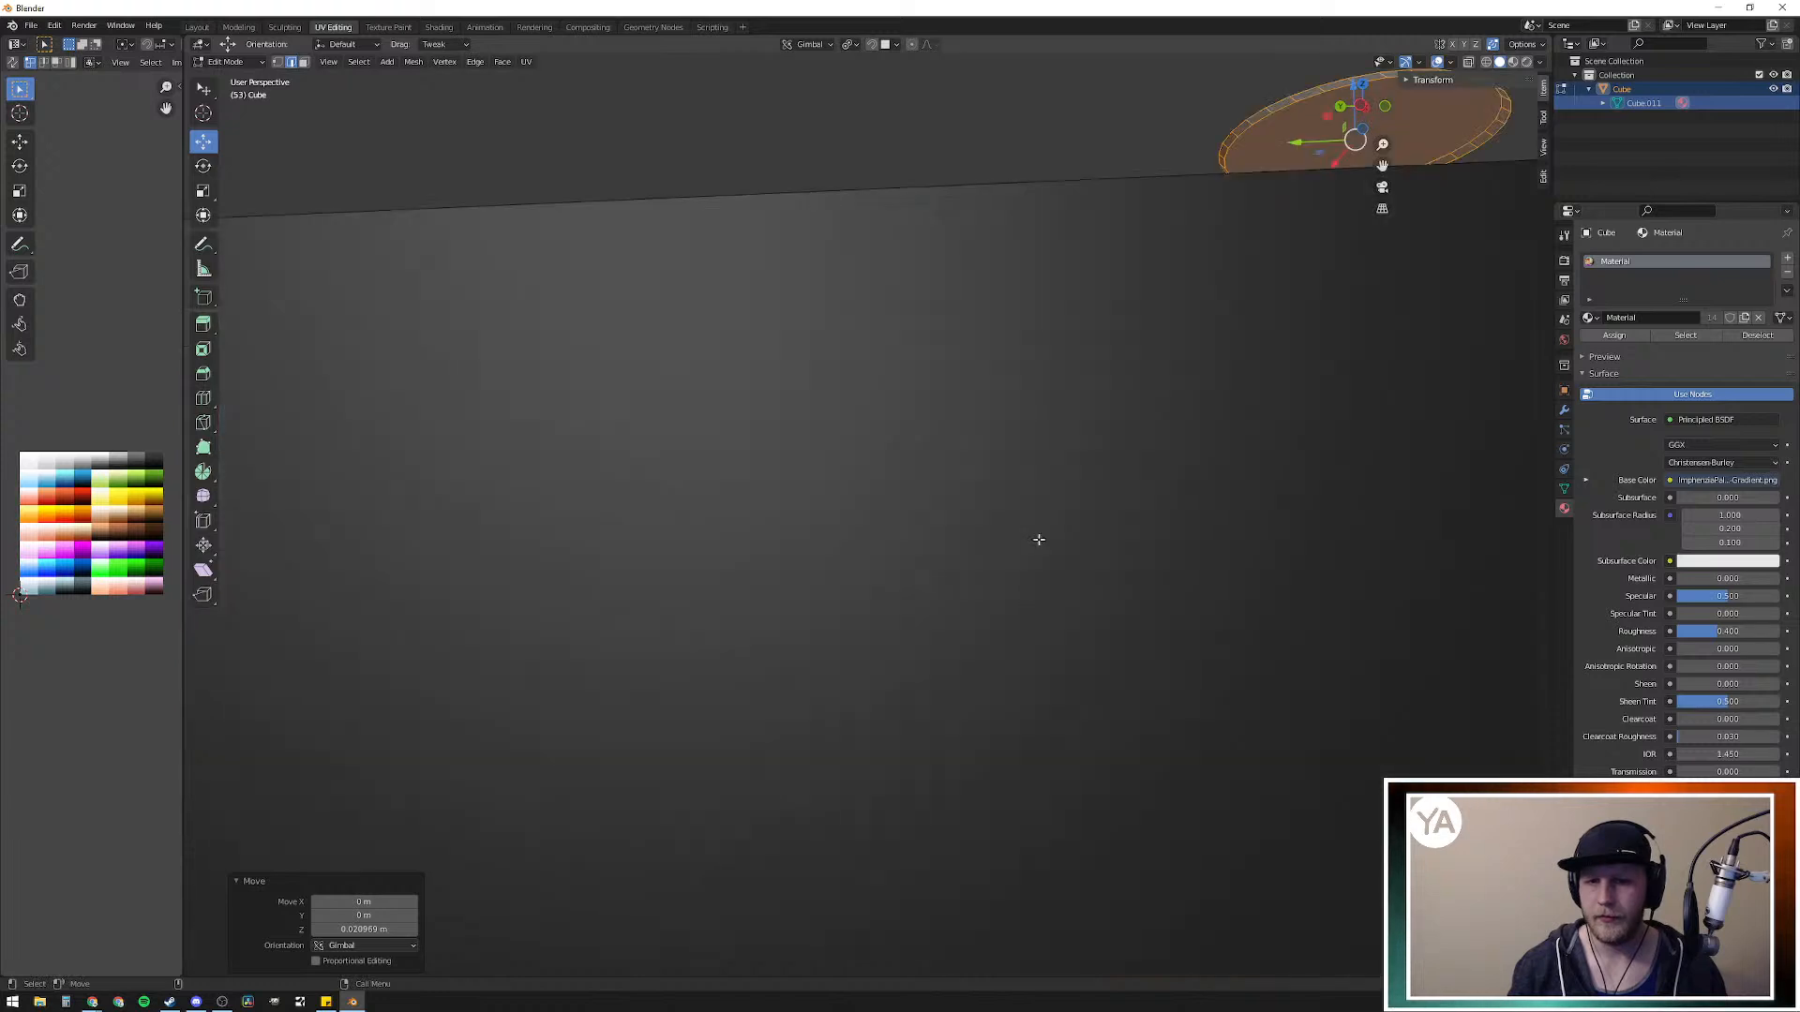
{"action": "middle_click_drag", "start_coordinate": [1261, 313], "coordinate": [1202, 350]}
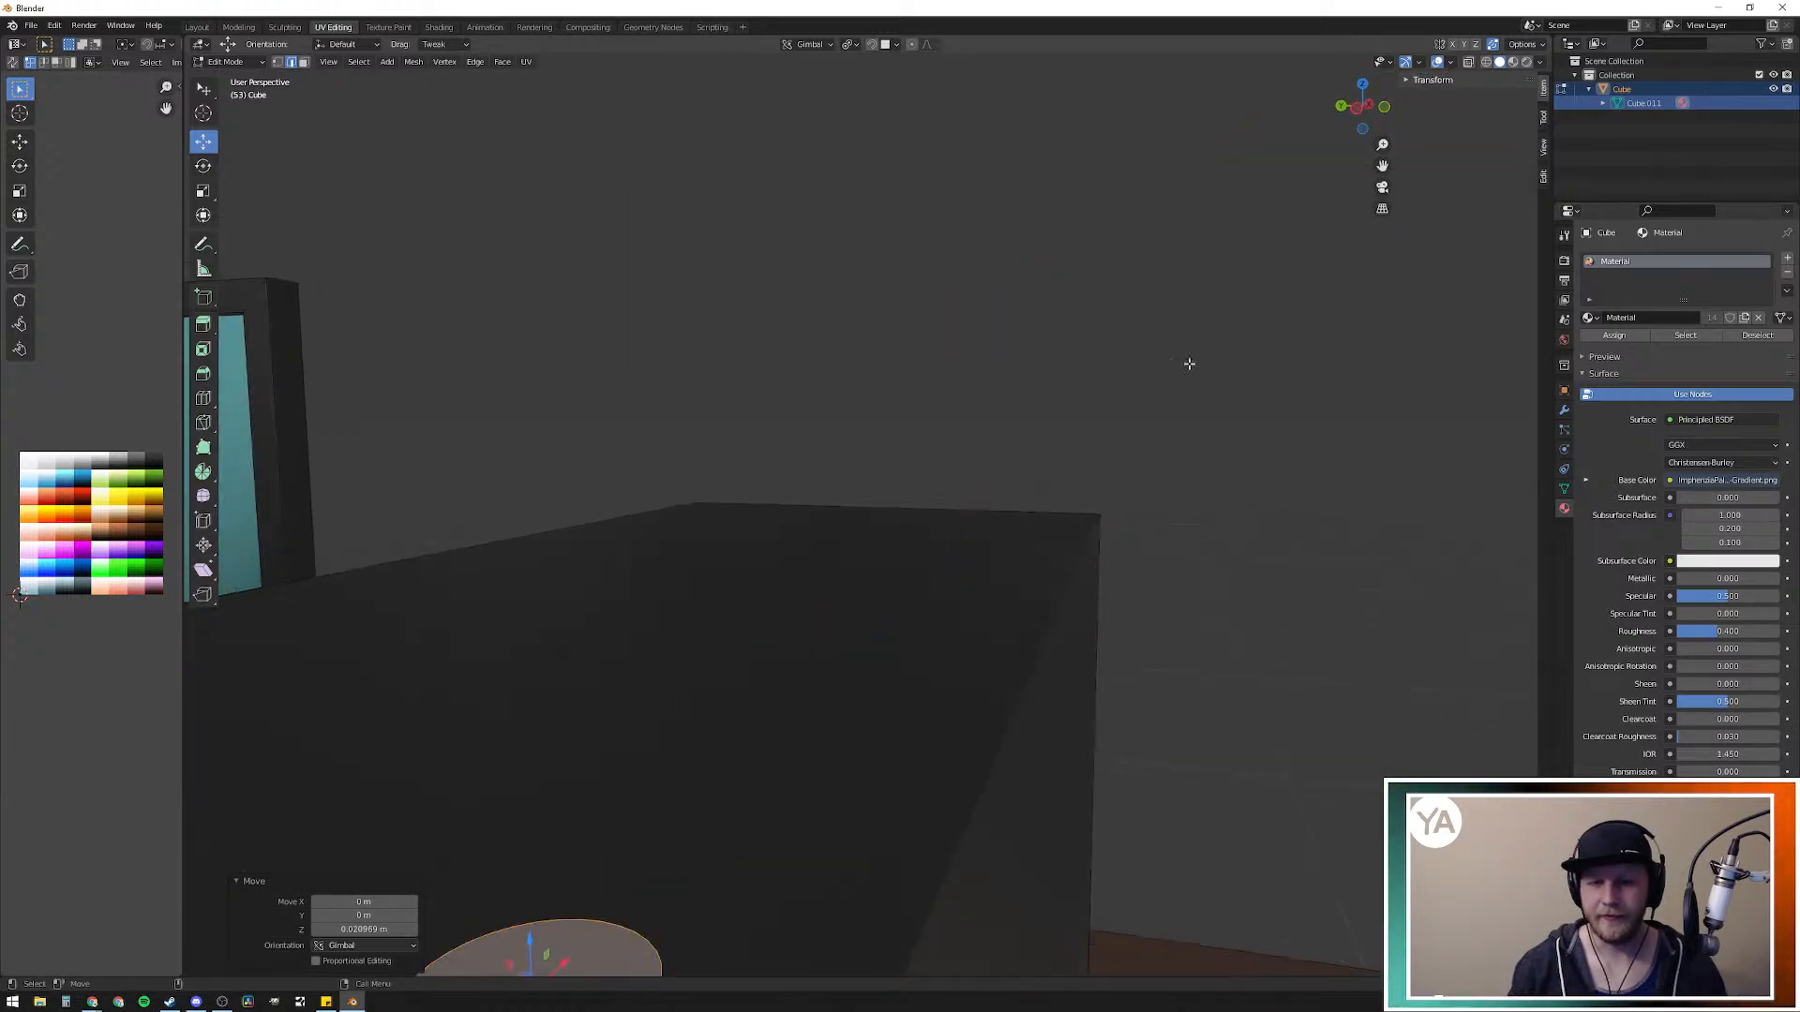
{"action": "middle_click_drag", "start_coordinate": [825, 713], "coordinate": [840, 698]}
{"action": "left_click_drag", "start_coordinate": [1108, 308], "coordinate": [1114, 165]}
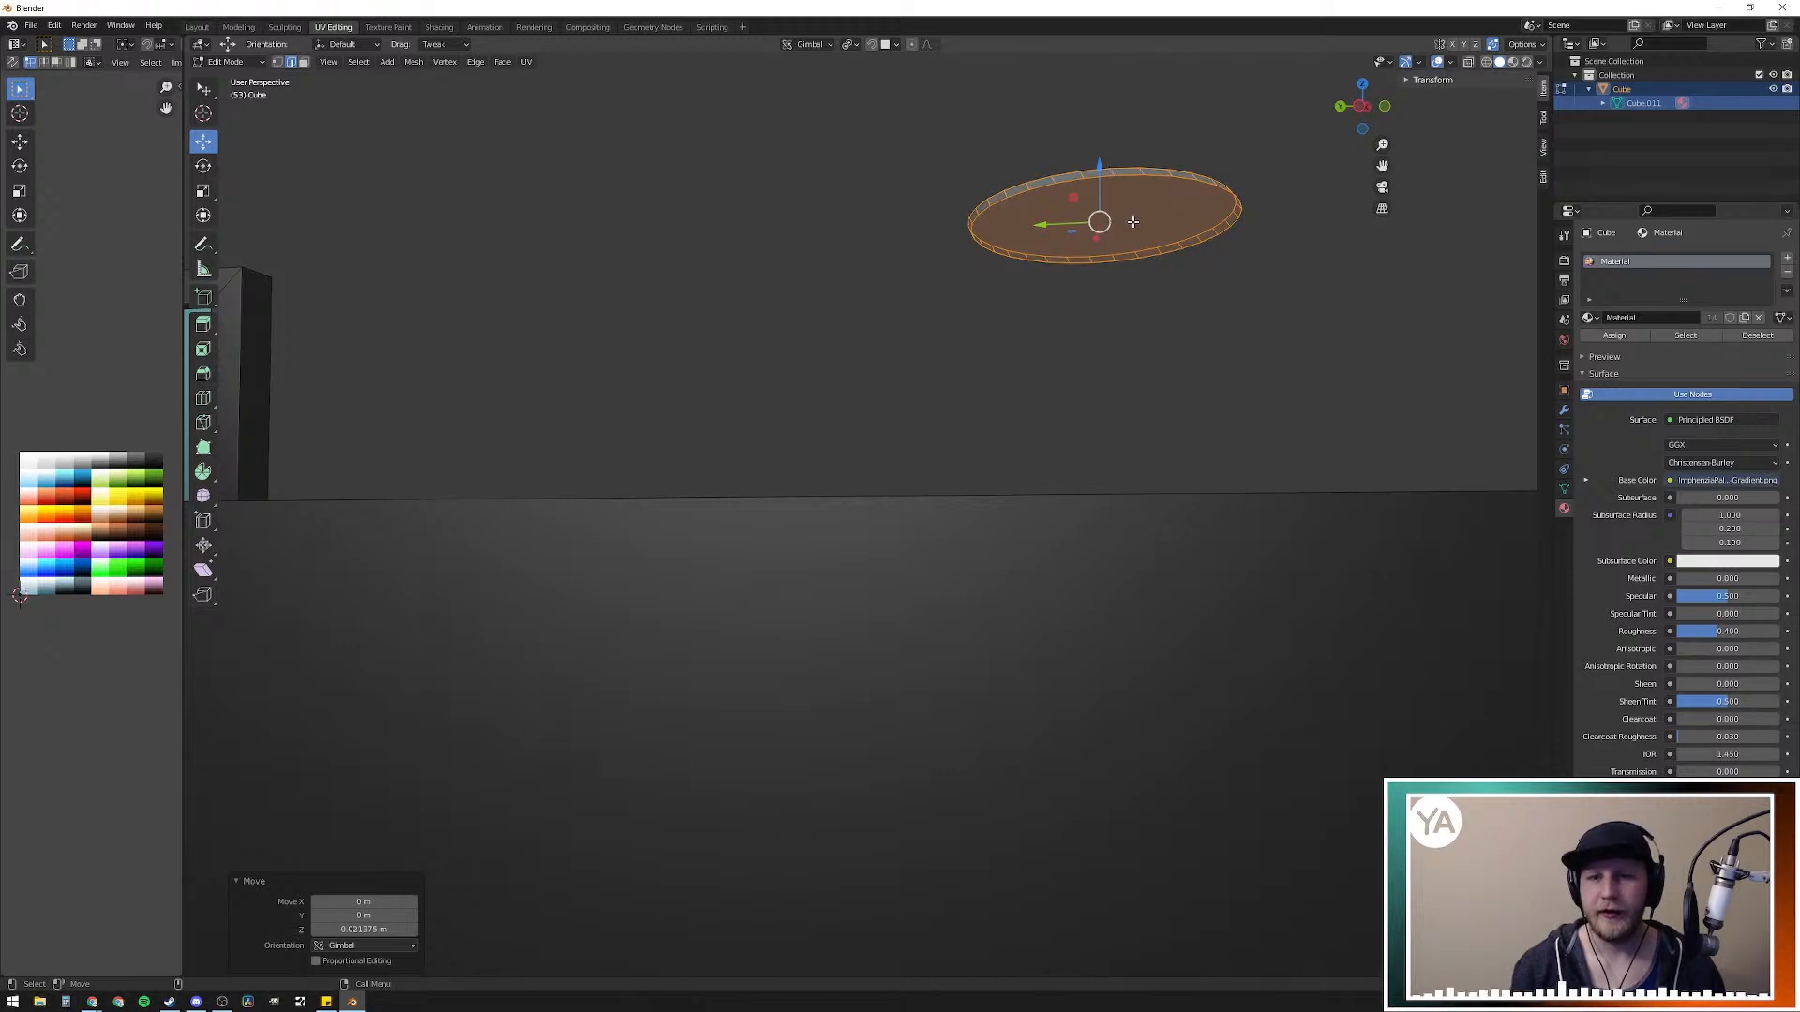
{"action": "middle_click_drag", "start_coordinate": [1127, 236], "coordinate": [1123, 256]}
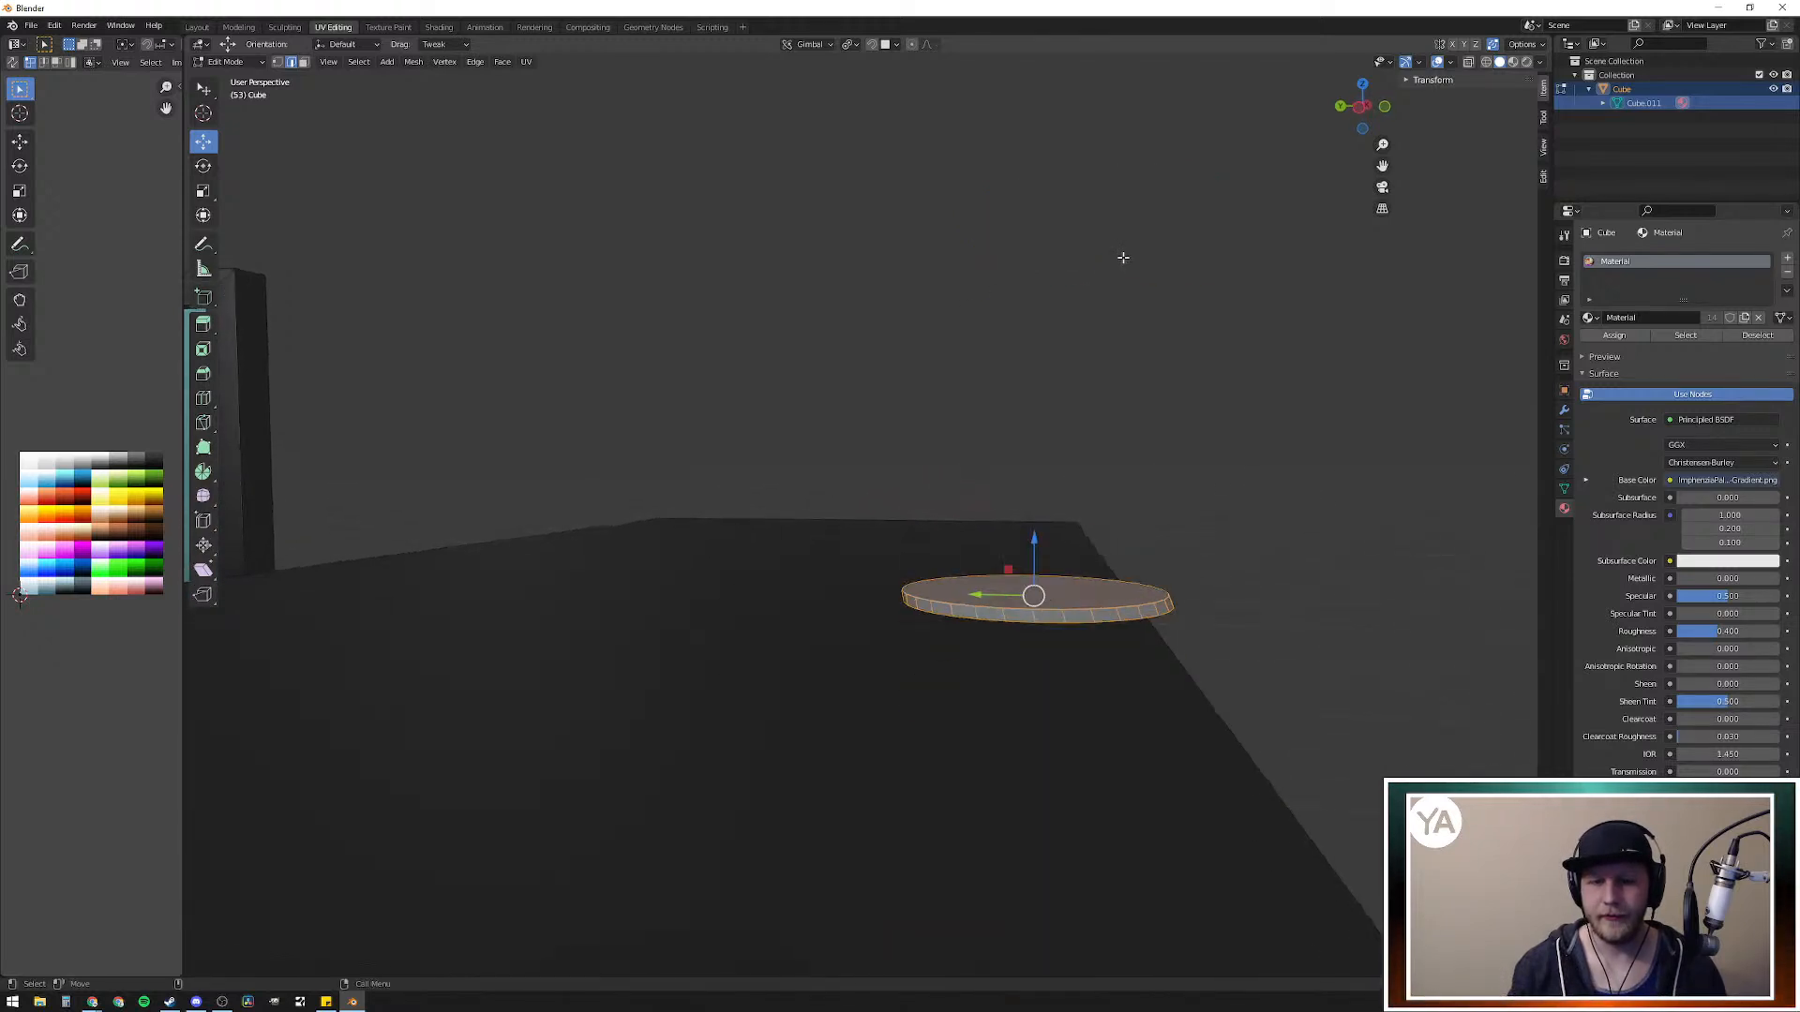
Step: Clear the current selection and select all geometry linked to the raised button disc
{"action": "left_click", "coordinate": [1065, 642]}
{"action": "left_click", "coordinate": [1074, 595]}
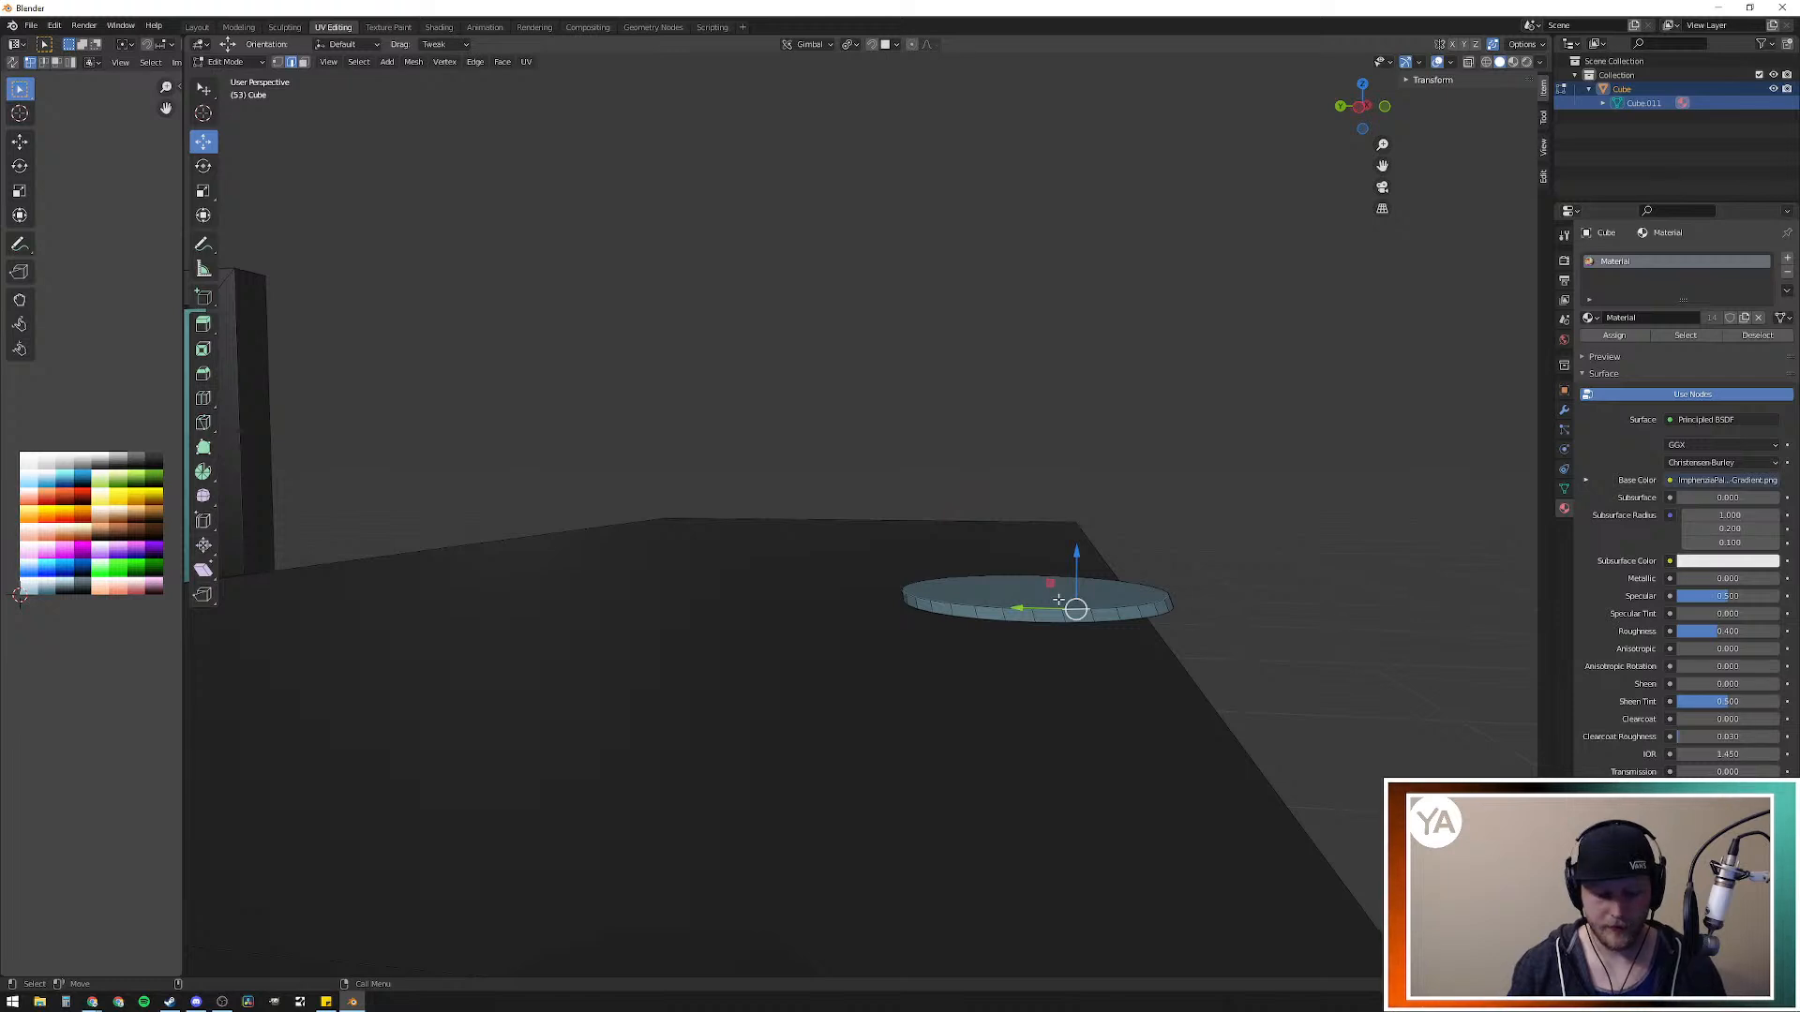
{"action": "key", "text": "l"}
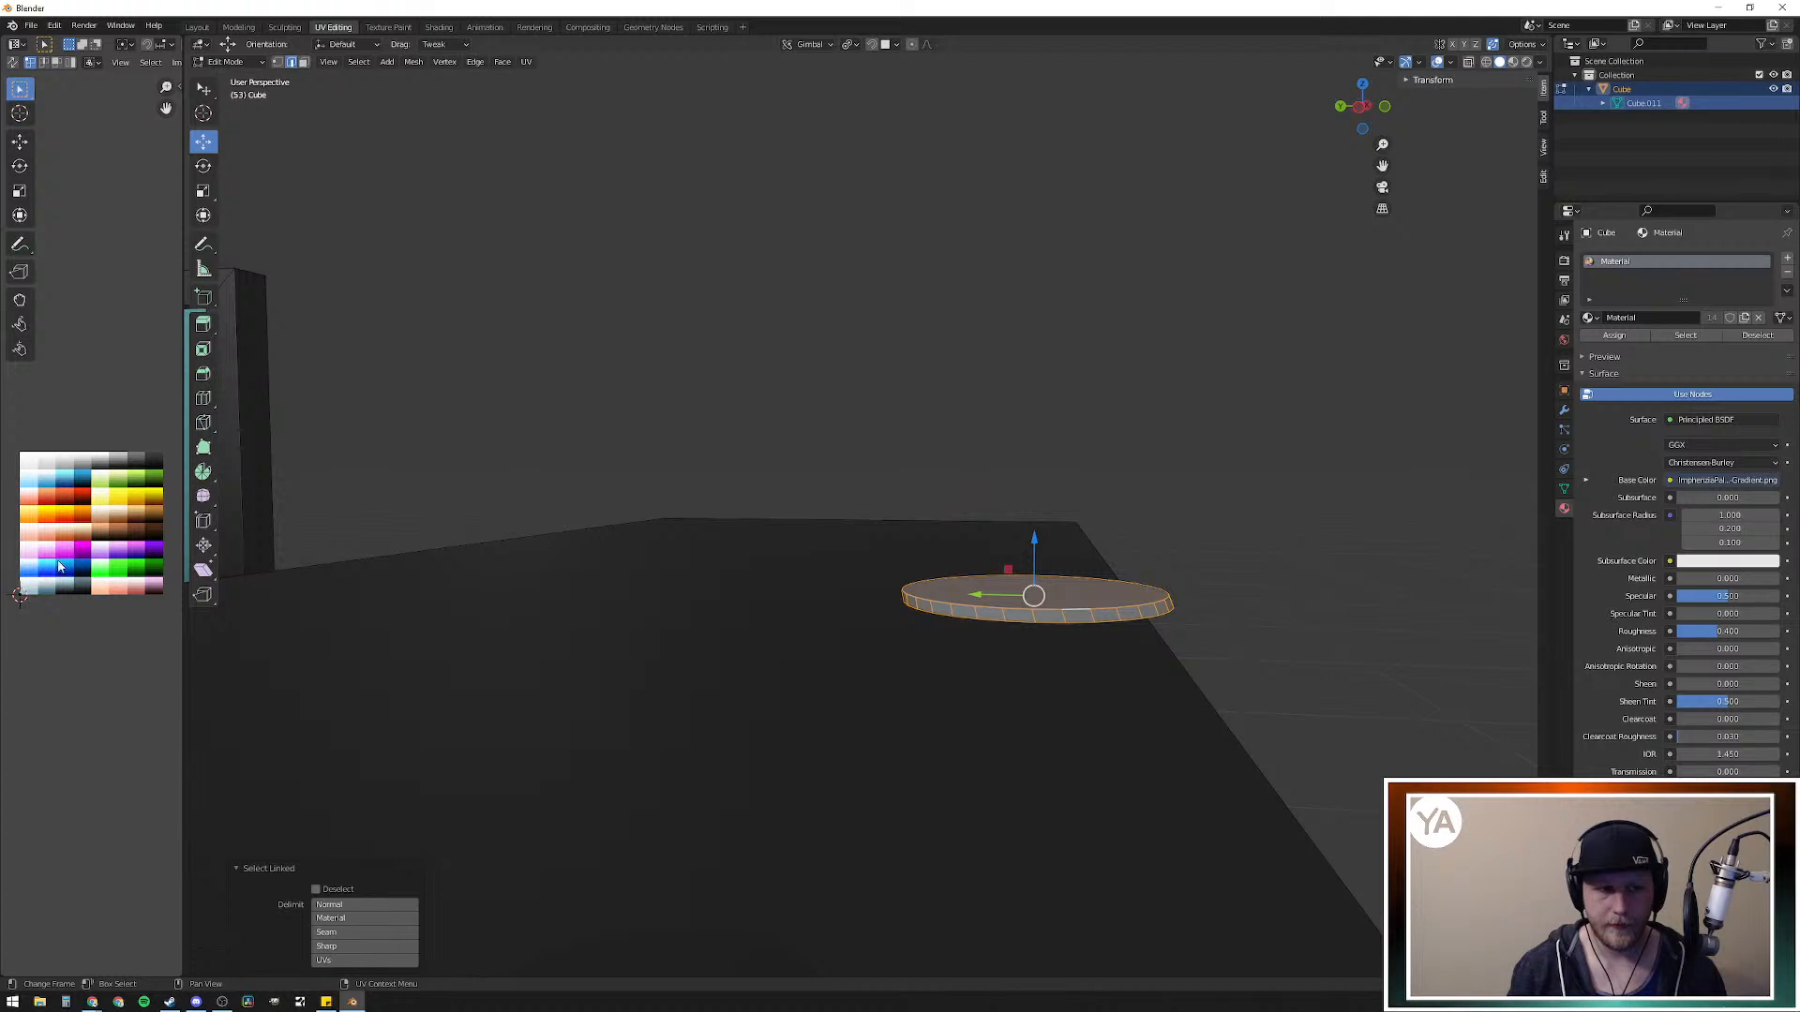
Step: Switch to the Shading workspace and examine the desk scene and the button disc from several angles
{"action": "left_click", "coordinate": [447, 27]}
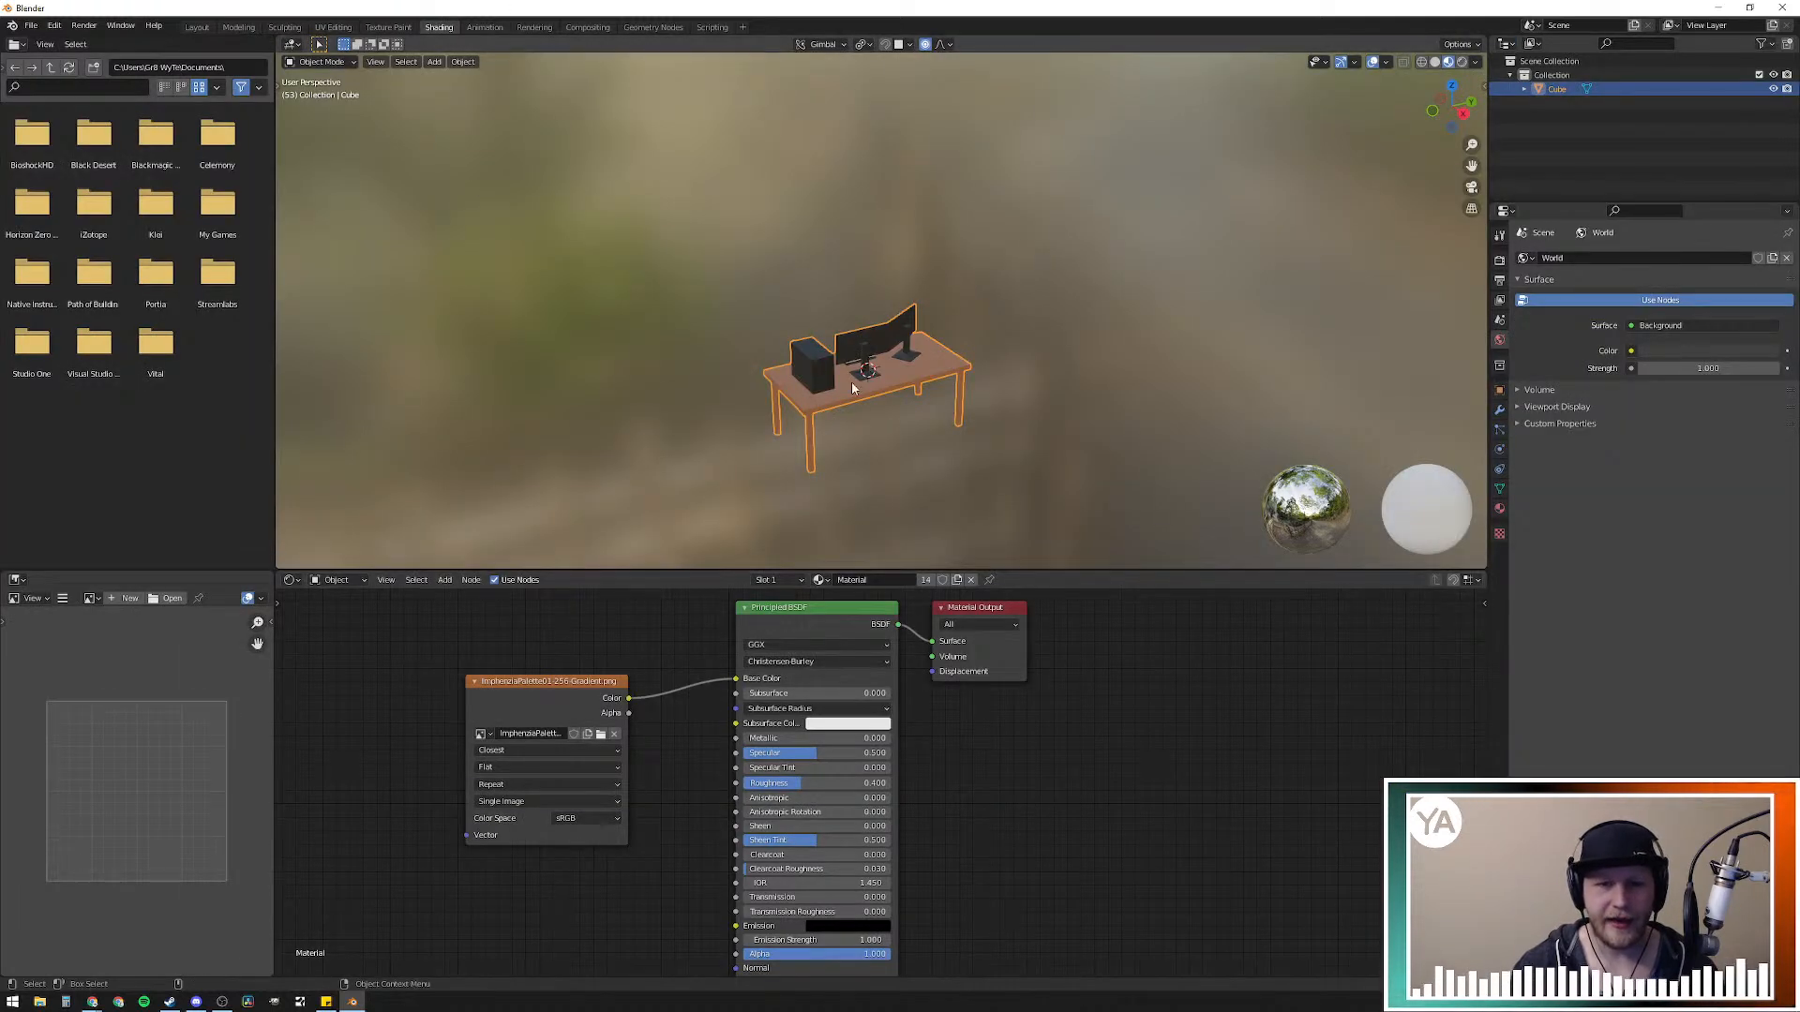
{"action": "scroll", "coordinate": [901, 633], "scroll_direction": "down", "scroll_amount": 4}
{"action": "scroll", "coordinate": [900, 633], "scroll_direction": "up", "scroll_amount": 4}
{"action": "middle_click_drag", "start_coordinate": [905, 469], "coordinate": [885, 369]}
{"action": "scroll", "coordinate": [1015, 436], "scroll_direction": "up", "scroll_amount": 3}
{"action": "scroll", "coordinate": [890, 370], "scroll_direction": "up", "scroll_amount": 8}
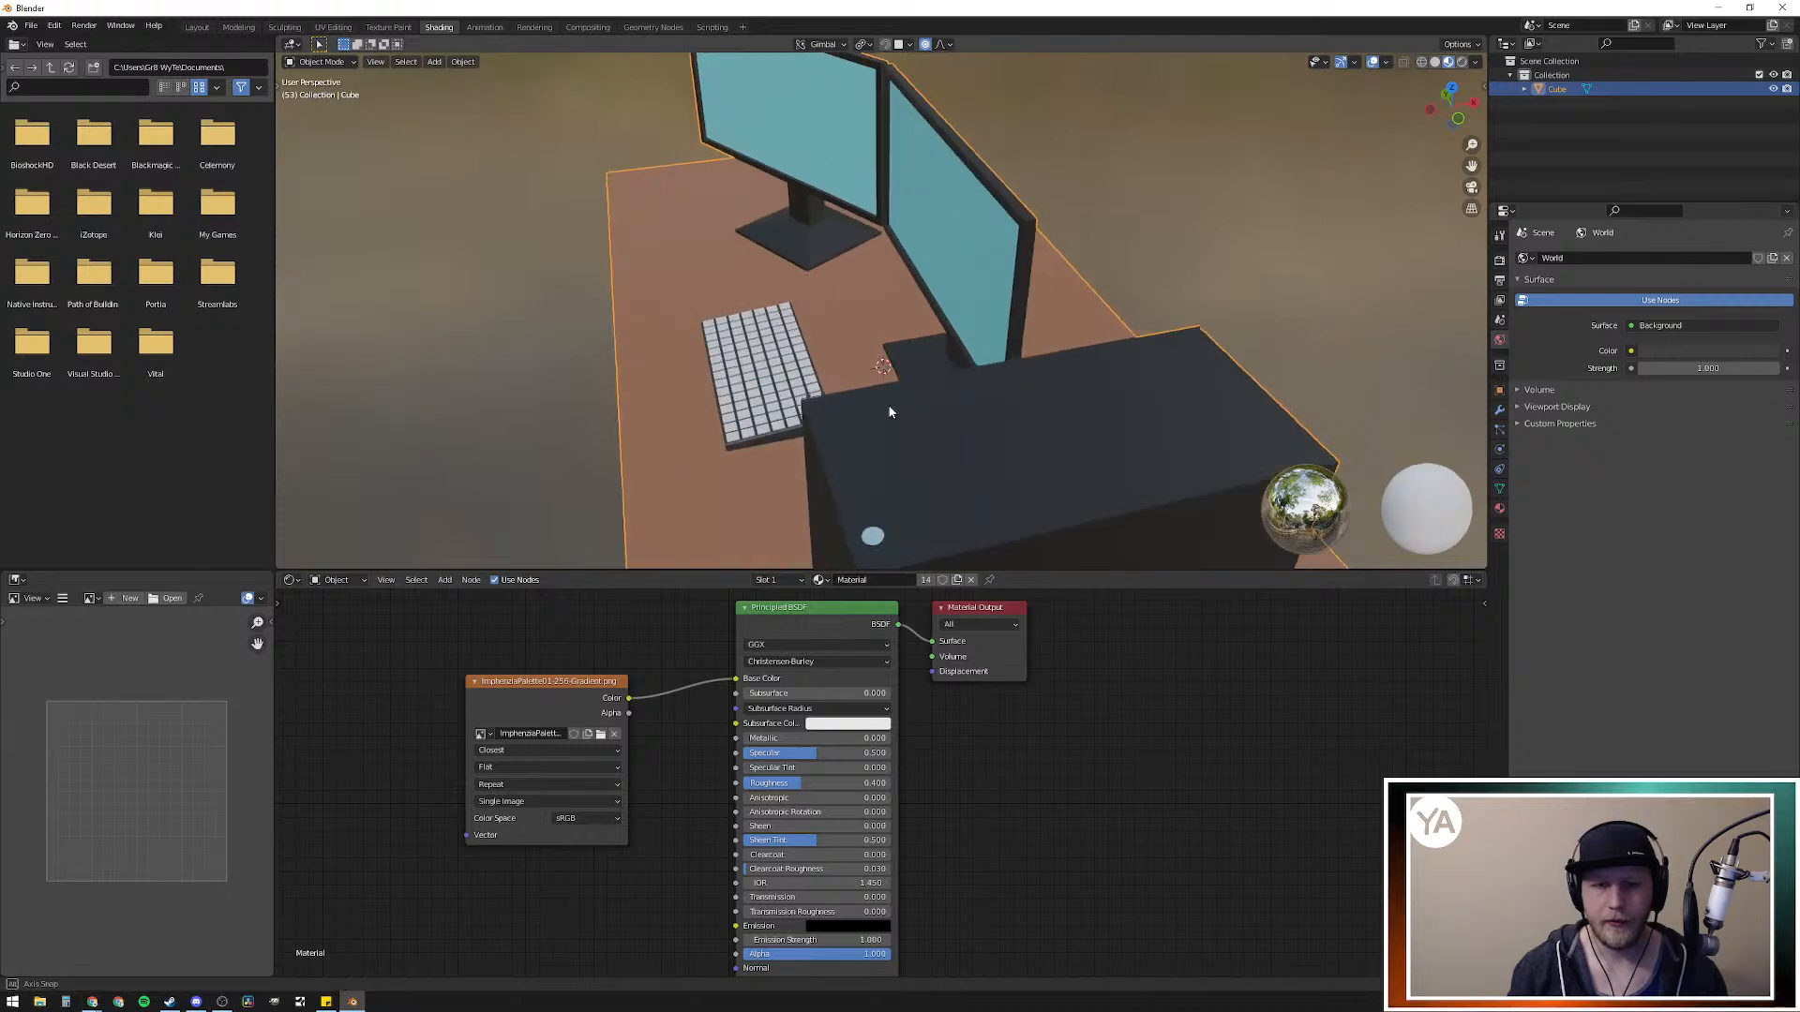
{"action": "middle_click_drag", "start_coordinate": [1093, 201], "coordinate": [951, 307]}
{"action": "mouse_move", "coordinate": [654, 503]}
{"action": "middle_mouse_down"}
{"action": "mouse_move", "coordinate": [694, 485]}
{"action": "mouse_move", "coordinate": [671, 475]}
{"action": "middle_mouse_up"}
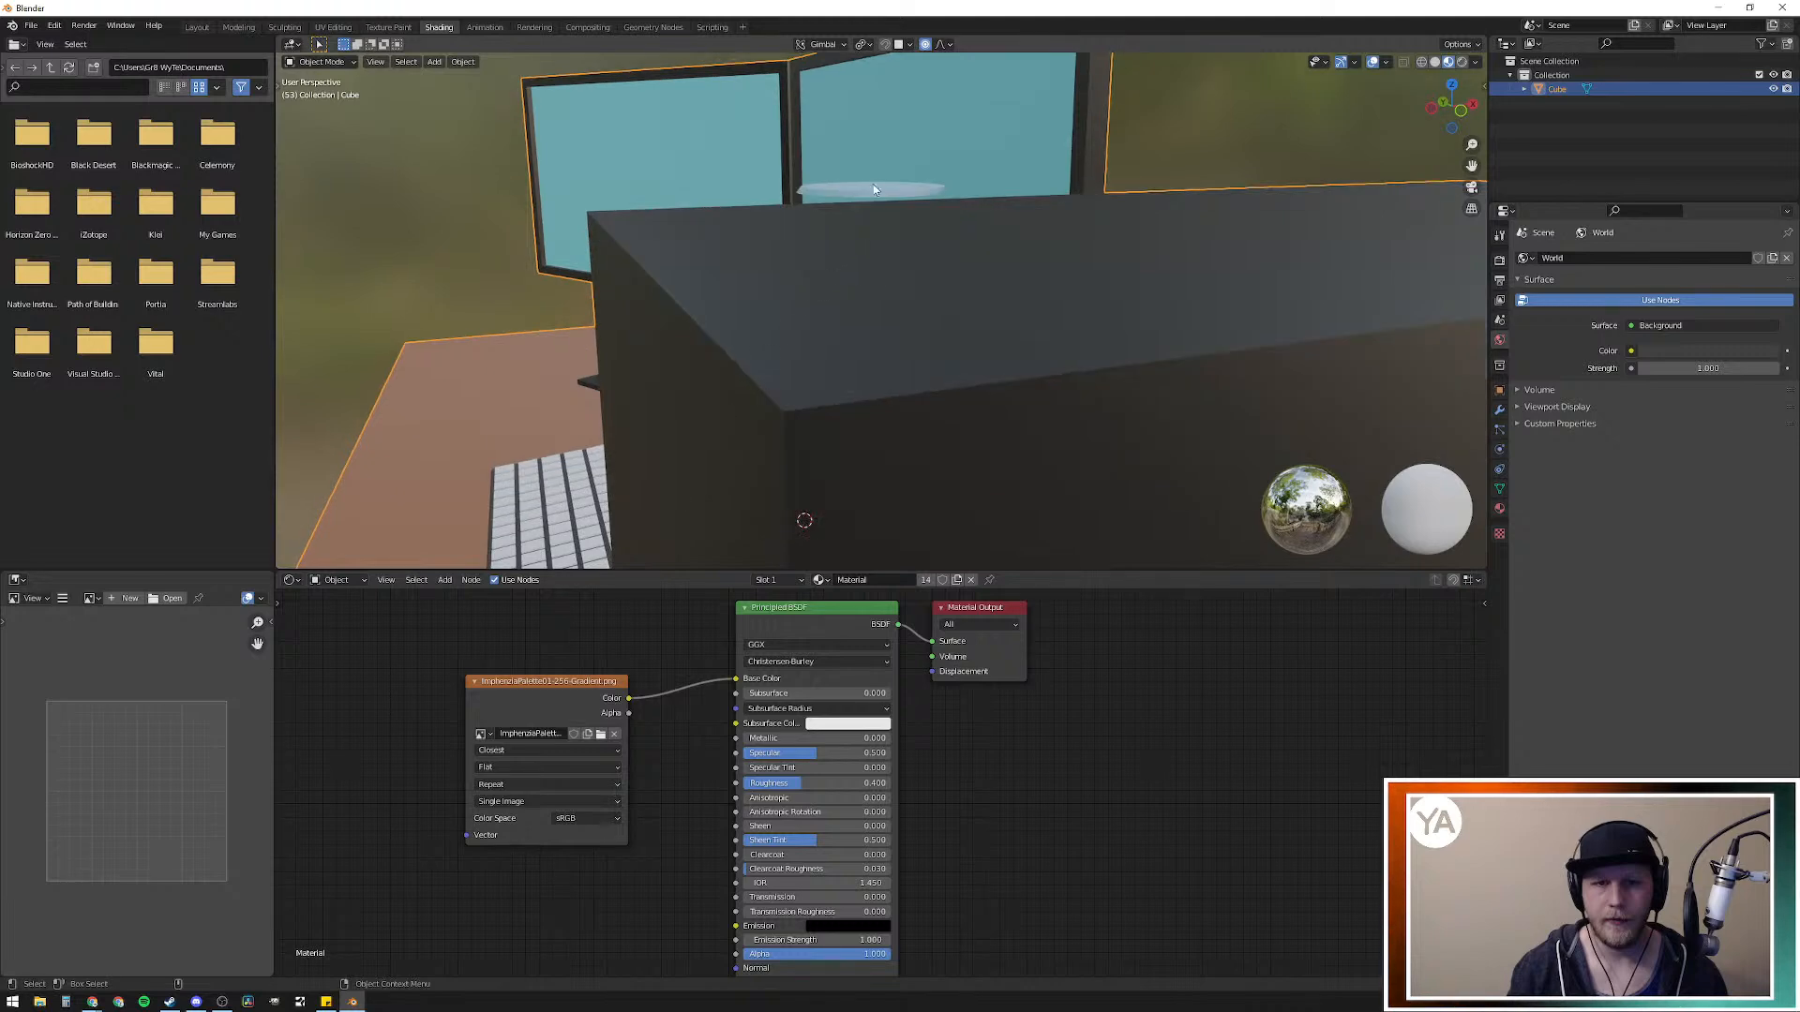
{"action": "scroll", "coordinate": [853, 290], "scroll_direction": "down", "scroll_amount": 8}
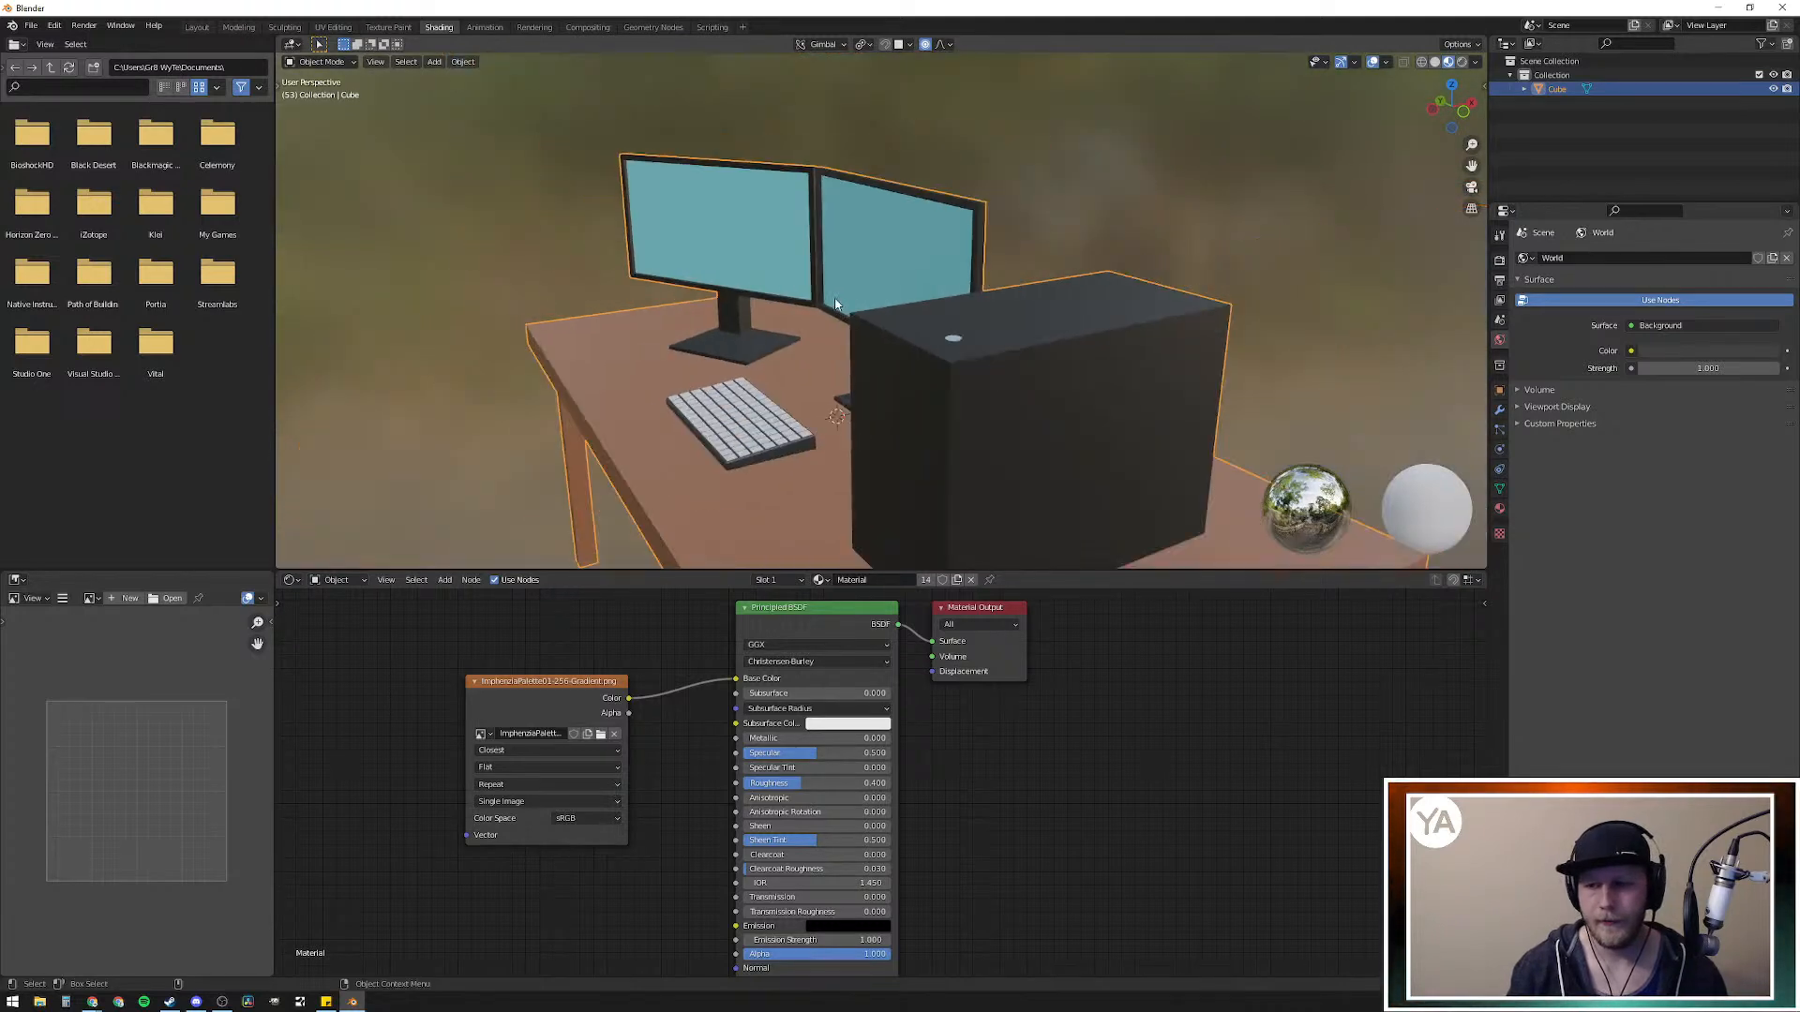
{"action": "middle_click_drag", "start_coordinate": [795, 278], "coordinate": [930, 334]}
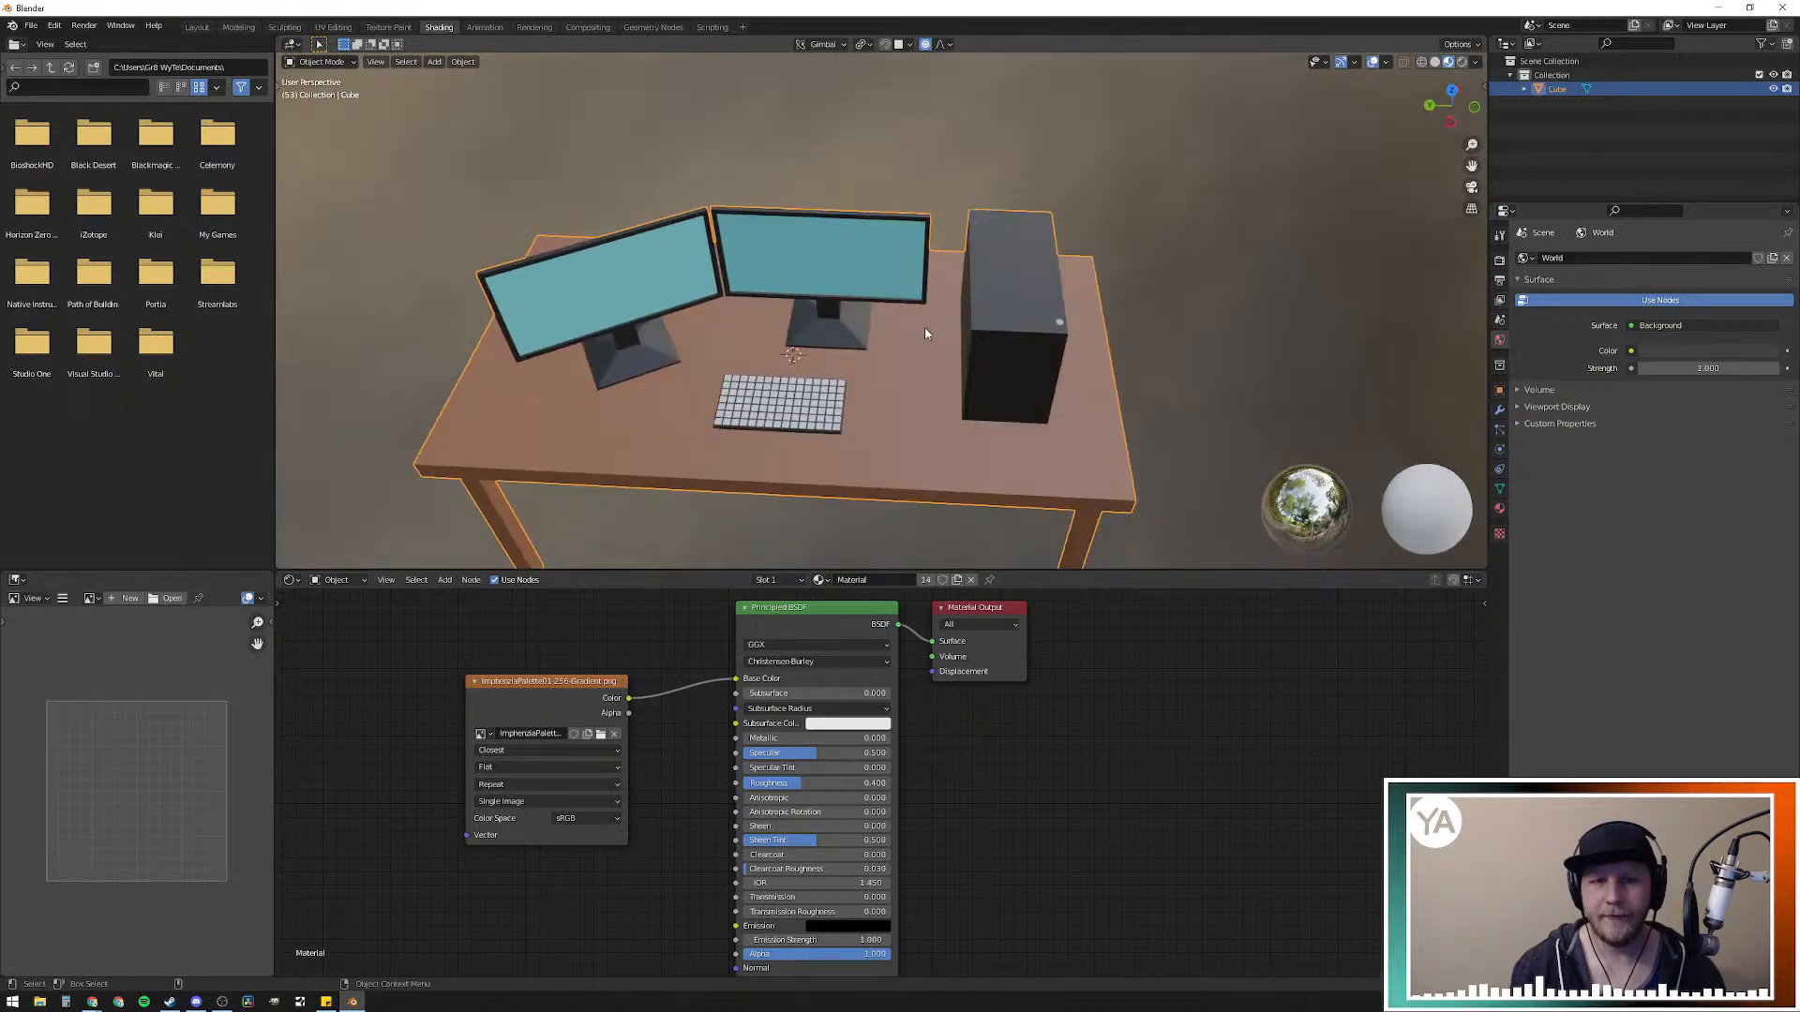
Step: Return to the UV Editing workspace and select the button disc's linked faces in face mode, delimited by Material
{"action": "left_click", "coordinate": [333, 27]}
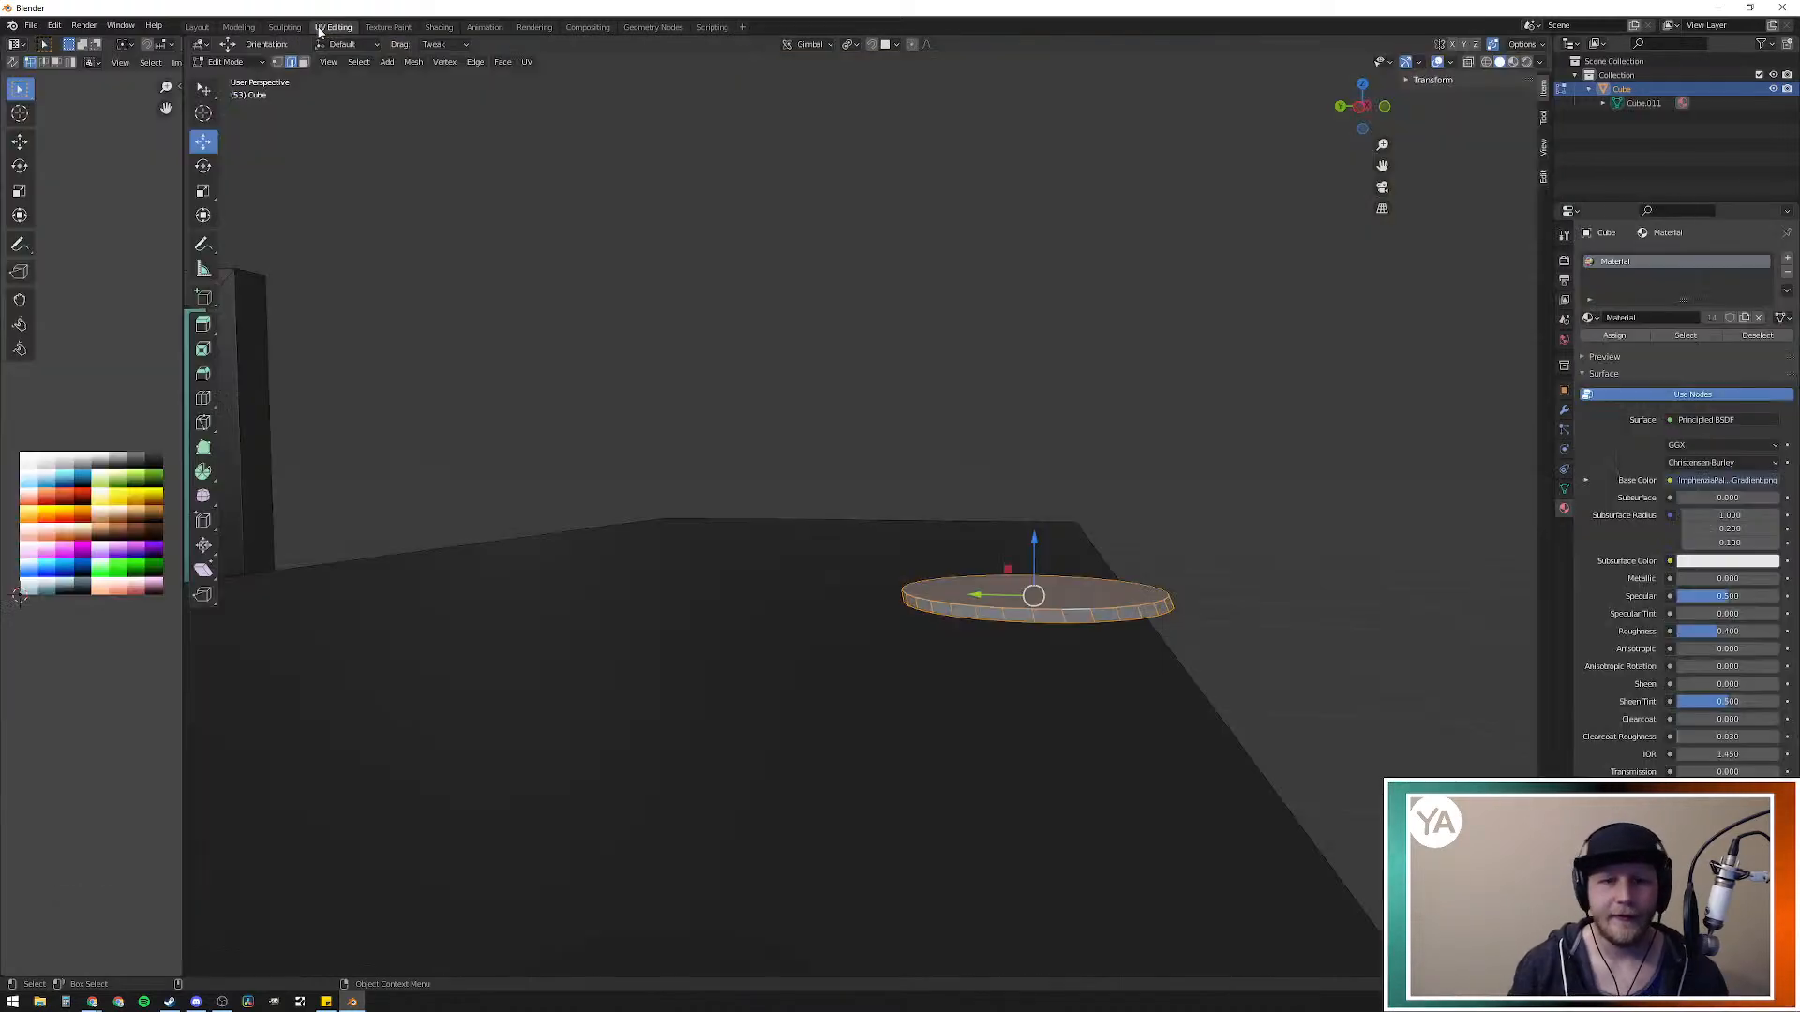
{"action": "left_click", "coordinate": [1114, 432]}
{"action": "middle_click_drag", "start_coordinate": [936, 398], "coordinate": [912, 442]}
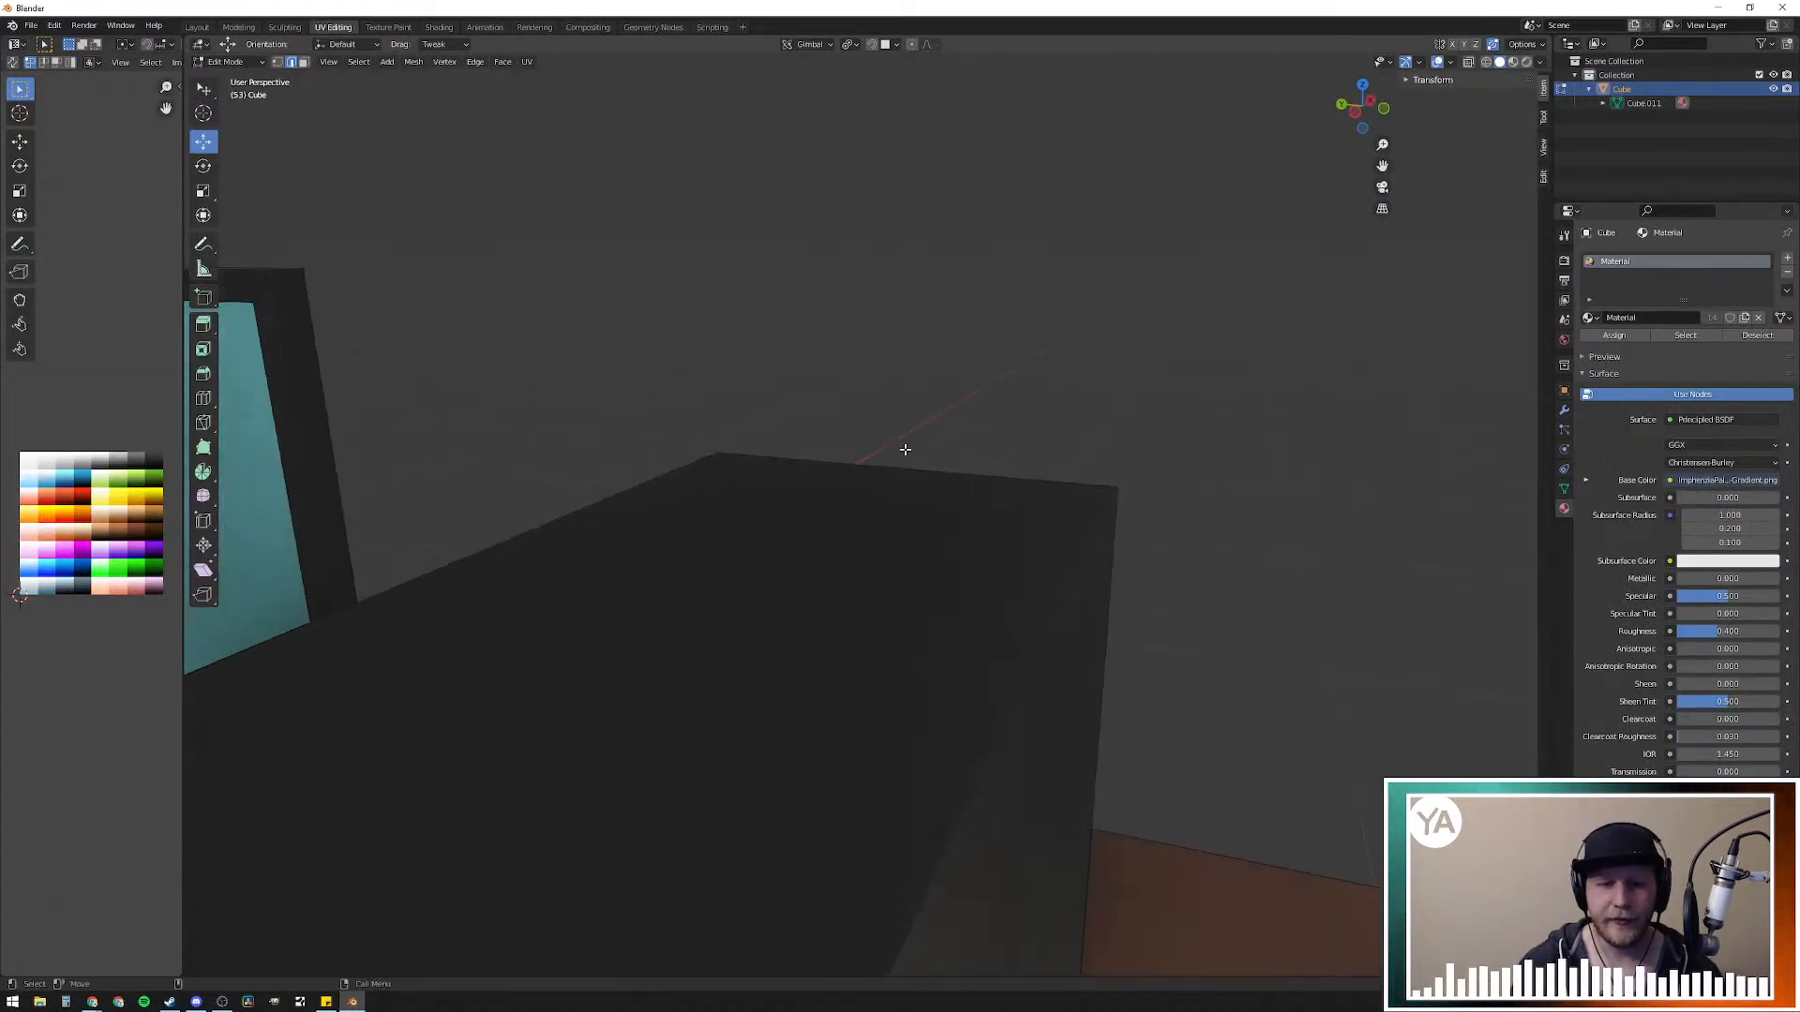
{"action": "scroll", "coordinate": [891, 479], "scroll_direction": "down", "scroll_amount": 5}
{"action": "middle_click_drag", "start_coordinate": [916, 542], "coordinate": [900, 593]}
{"action": "left_click", "coordinate": [792, 703]}
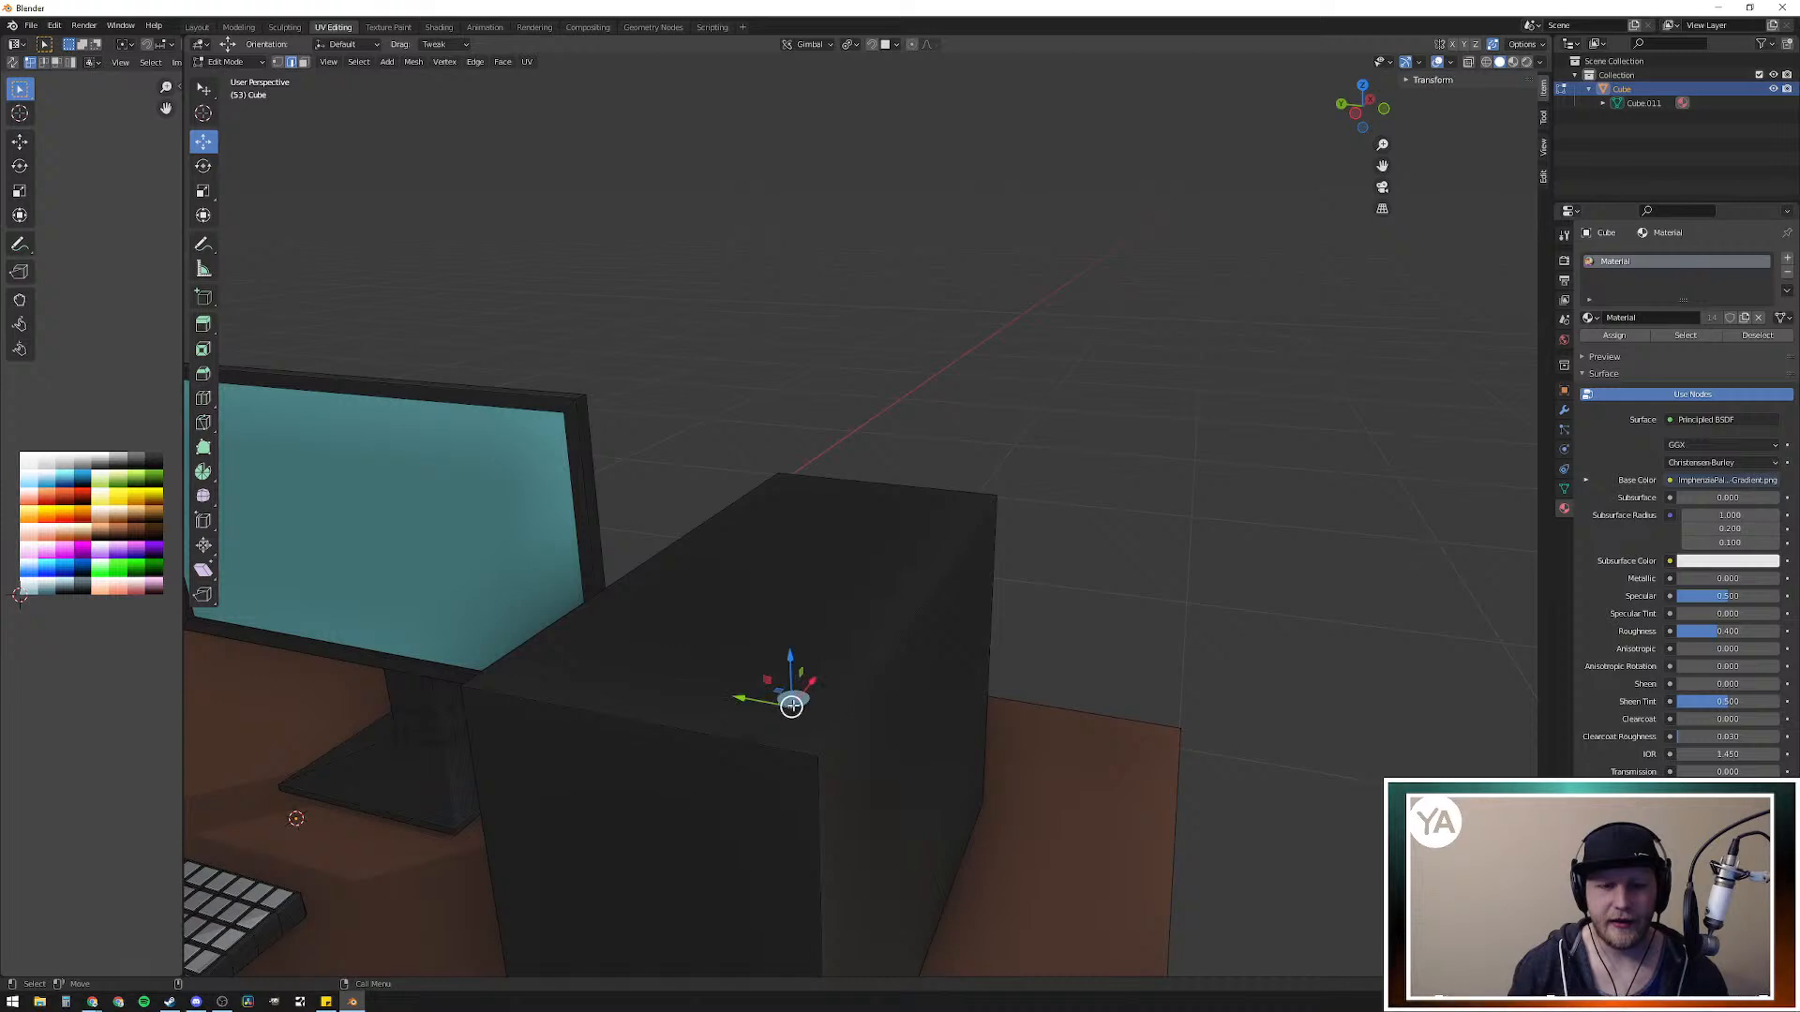
{"action": "left_click", "coordinate": [800, 699]}
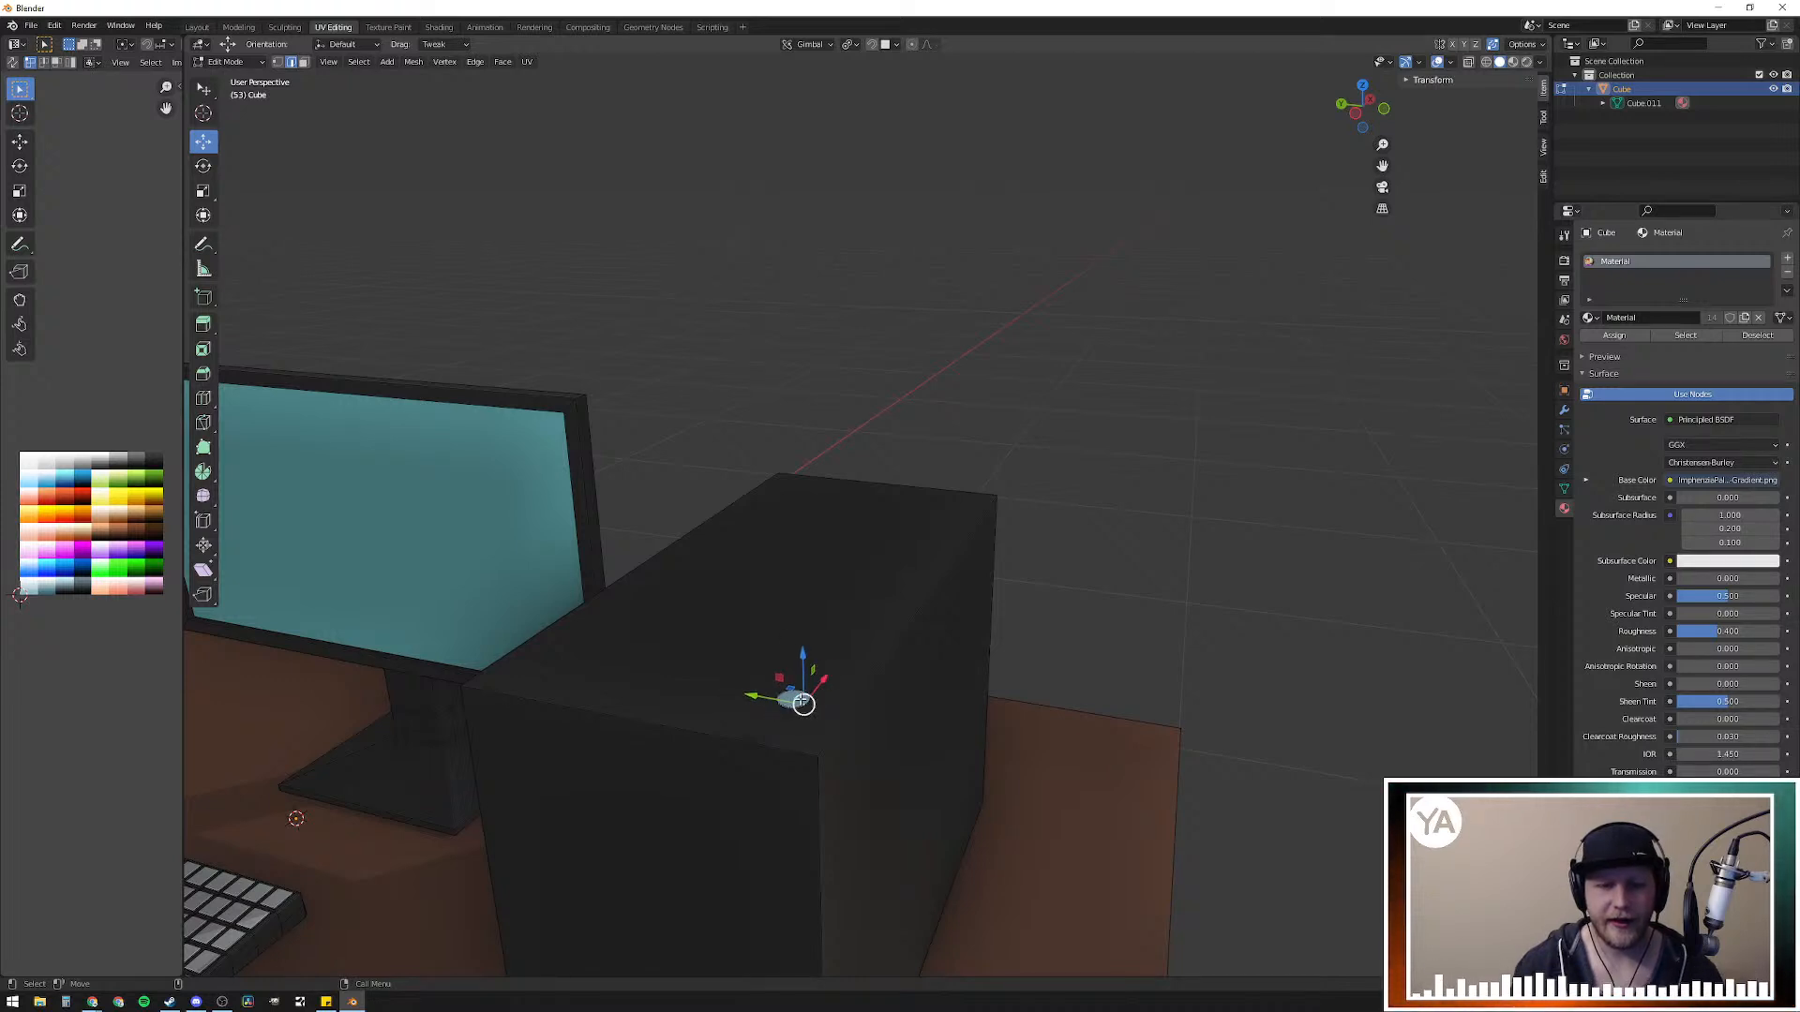
{"action": "key", "text": "3"}
{"action": "left_click", "coordinate": [795, 698]}
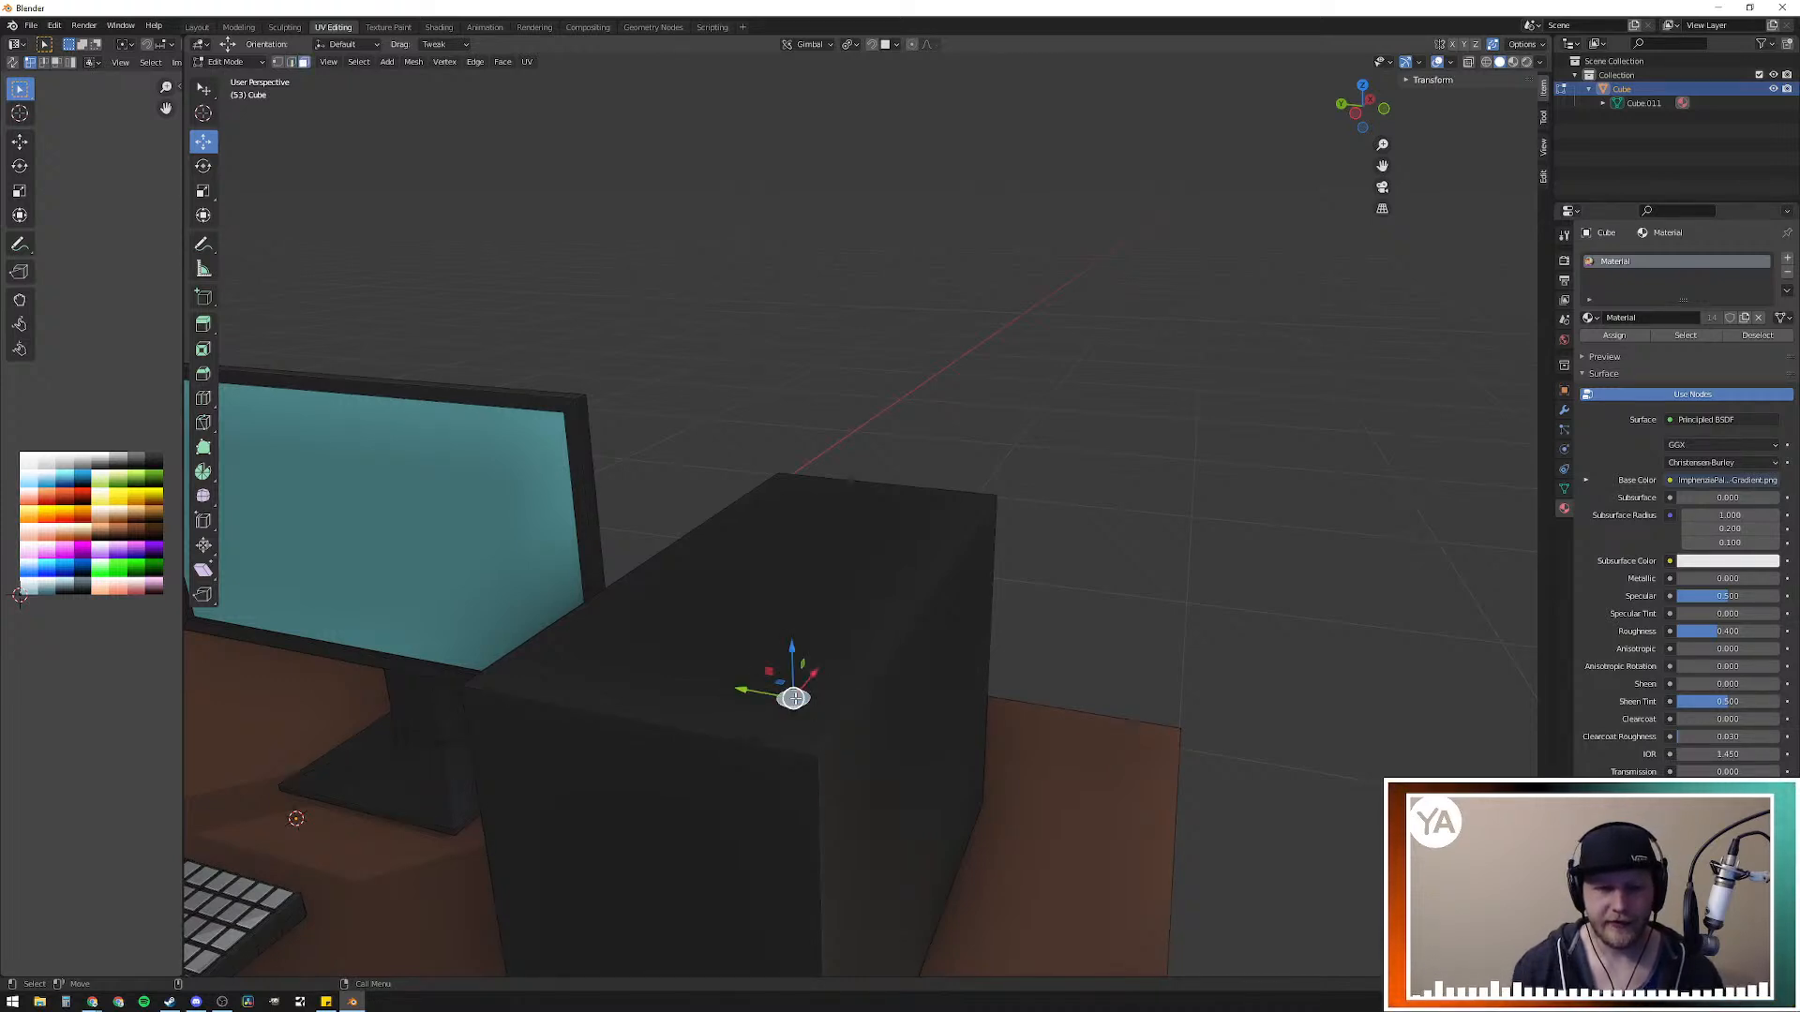
{"action": "key", "text": "l"}
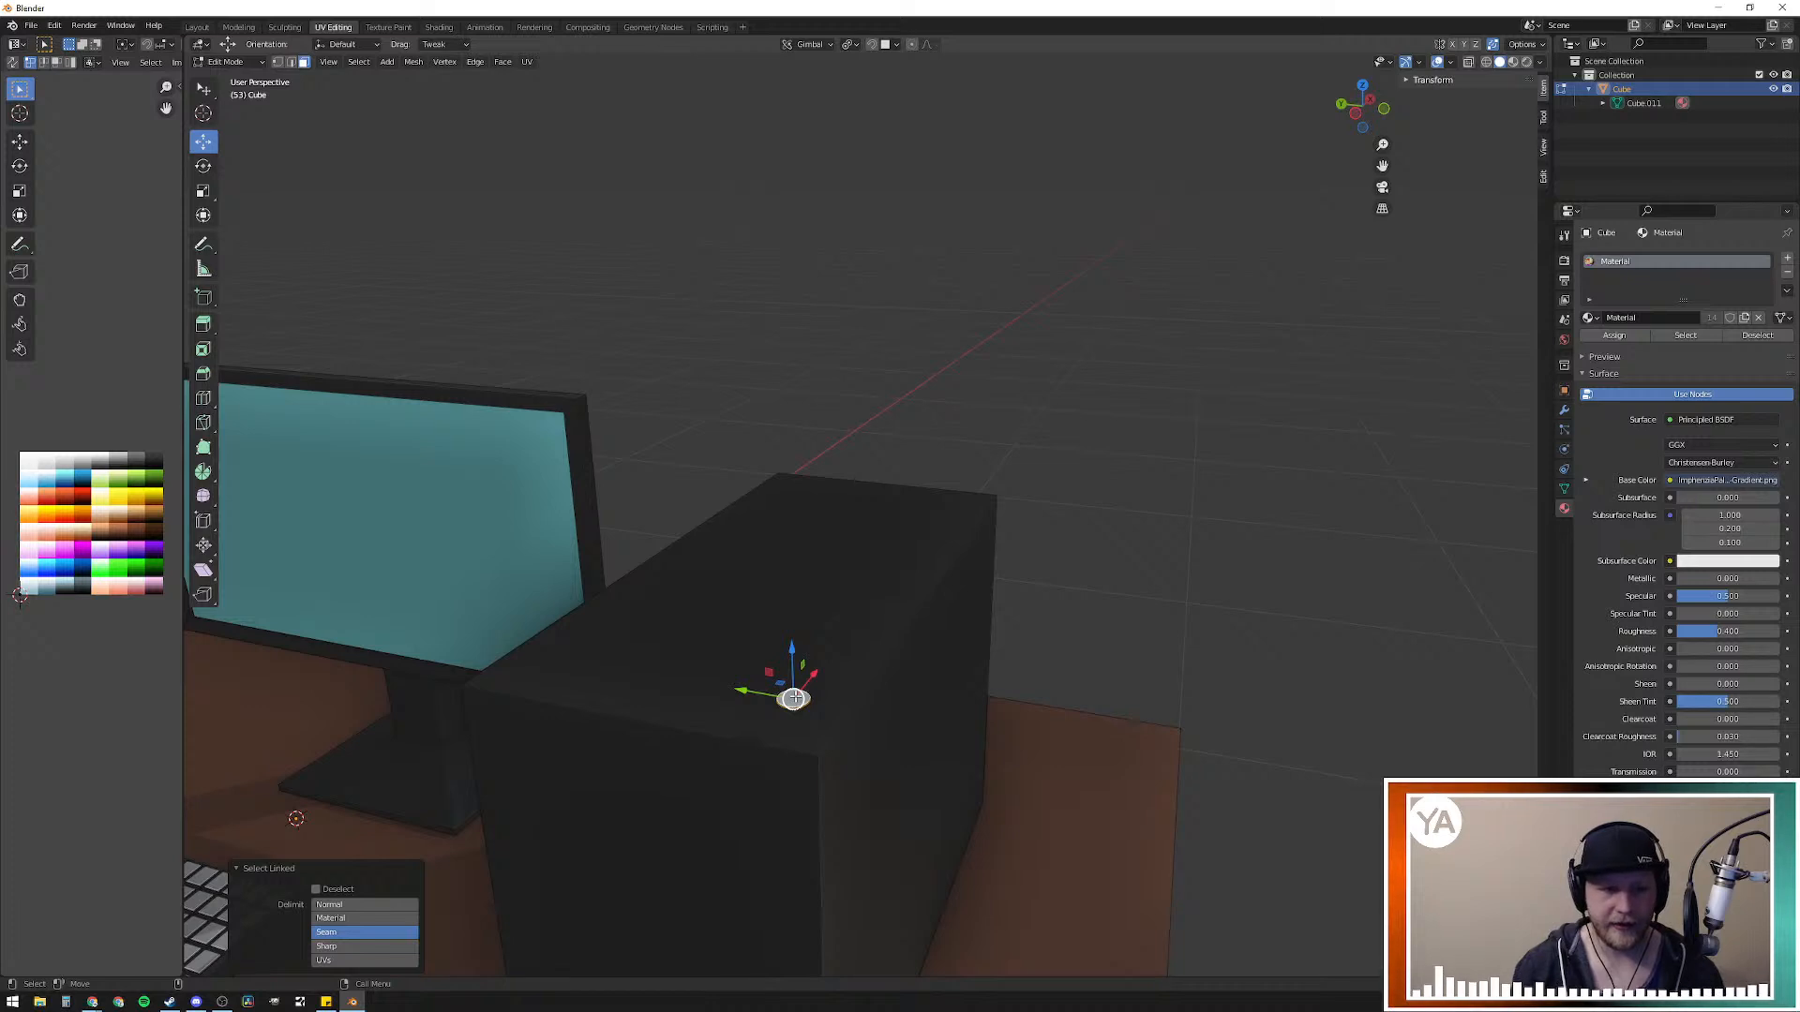
{"action": "left_click", "coordinate": [360, 920]}
{"action": "left_click", "coordinate": [363, 906]}
{"action": "left_click", "coordinate": [365, 919]}
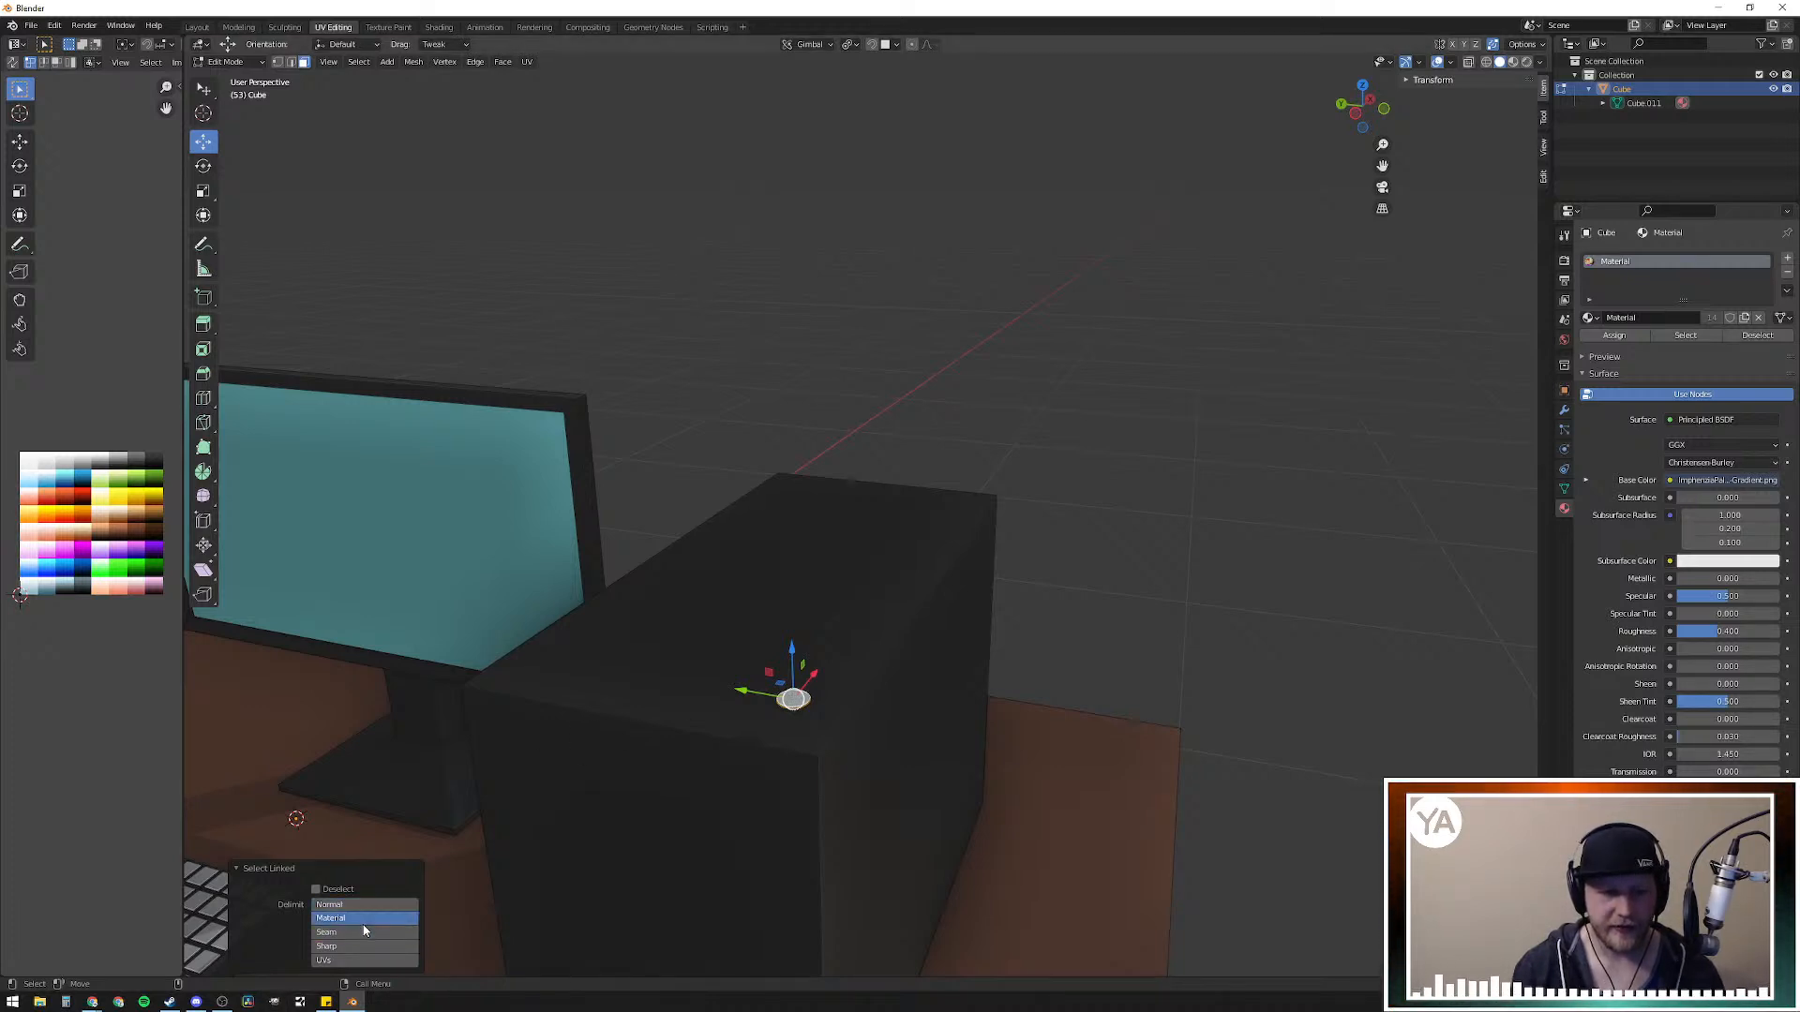
Step: Examine the button disc up close and check the object's material in the Shading workspace's node editor
{"action": "middle_click_drag", "start_coordinate": [777, 678], "coordinate": [966, 241]}
{"action": "scroll", "coordinate": [863, 606], "scroll_direction": "up", "scroll_amount": 2}
{"action": "middle_click_drag", "start_coordinate": [1026, 397], "coordinate": [924, 446]}
{"action": "scroll", "coordinate": [945, 433], "scroll_direction": "up", "scroll_amount": 3}
{"action": "scroll", "coordinate": [941, 387], "scroll_direction": "down", "scroll_amount": 1}
{"action": "scroll", "coordinate": [925, 446], "scroll_direction": "down", "scroll_amount": 3}
{"action": "middle_click_drag", "start_coordinate": [960, 306], "coordinate": [834, 579], "text": "shift"}
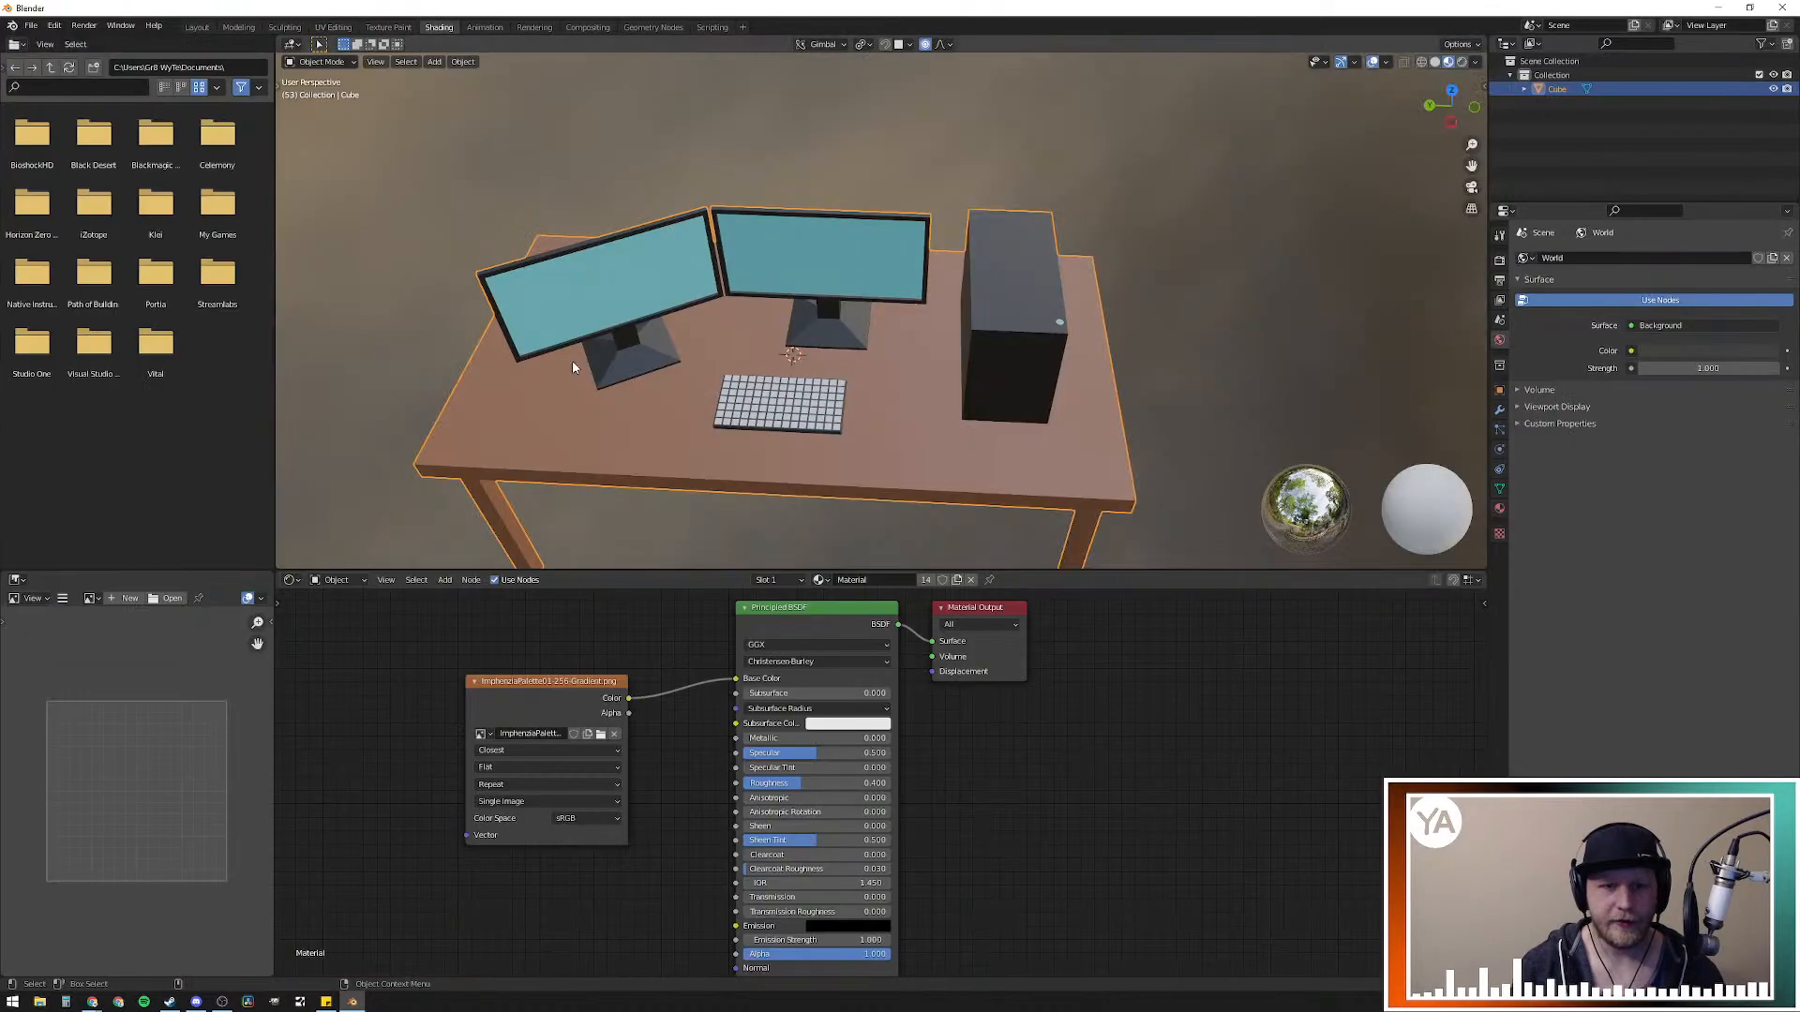
{"action": "left_click", "coordinate": [800, 582]}
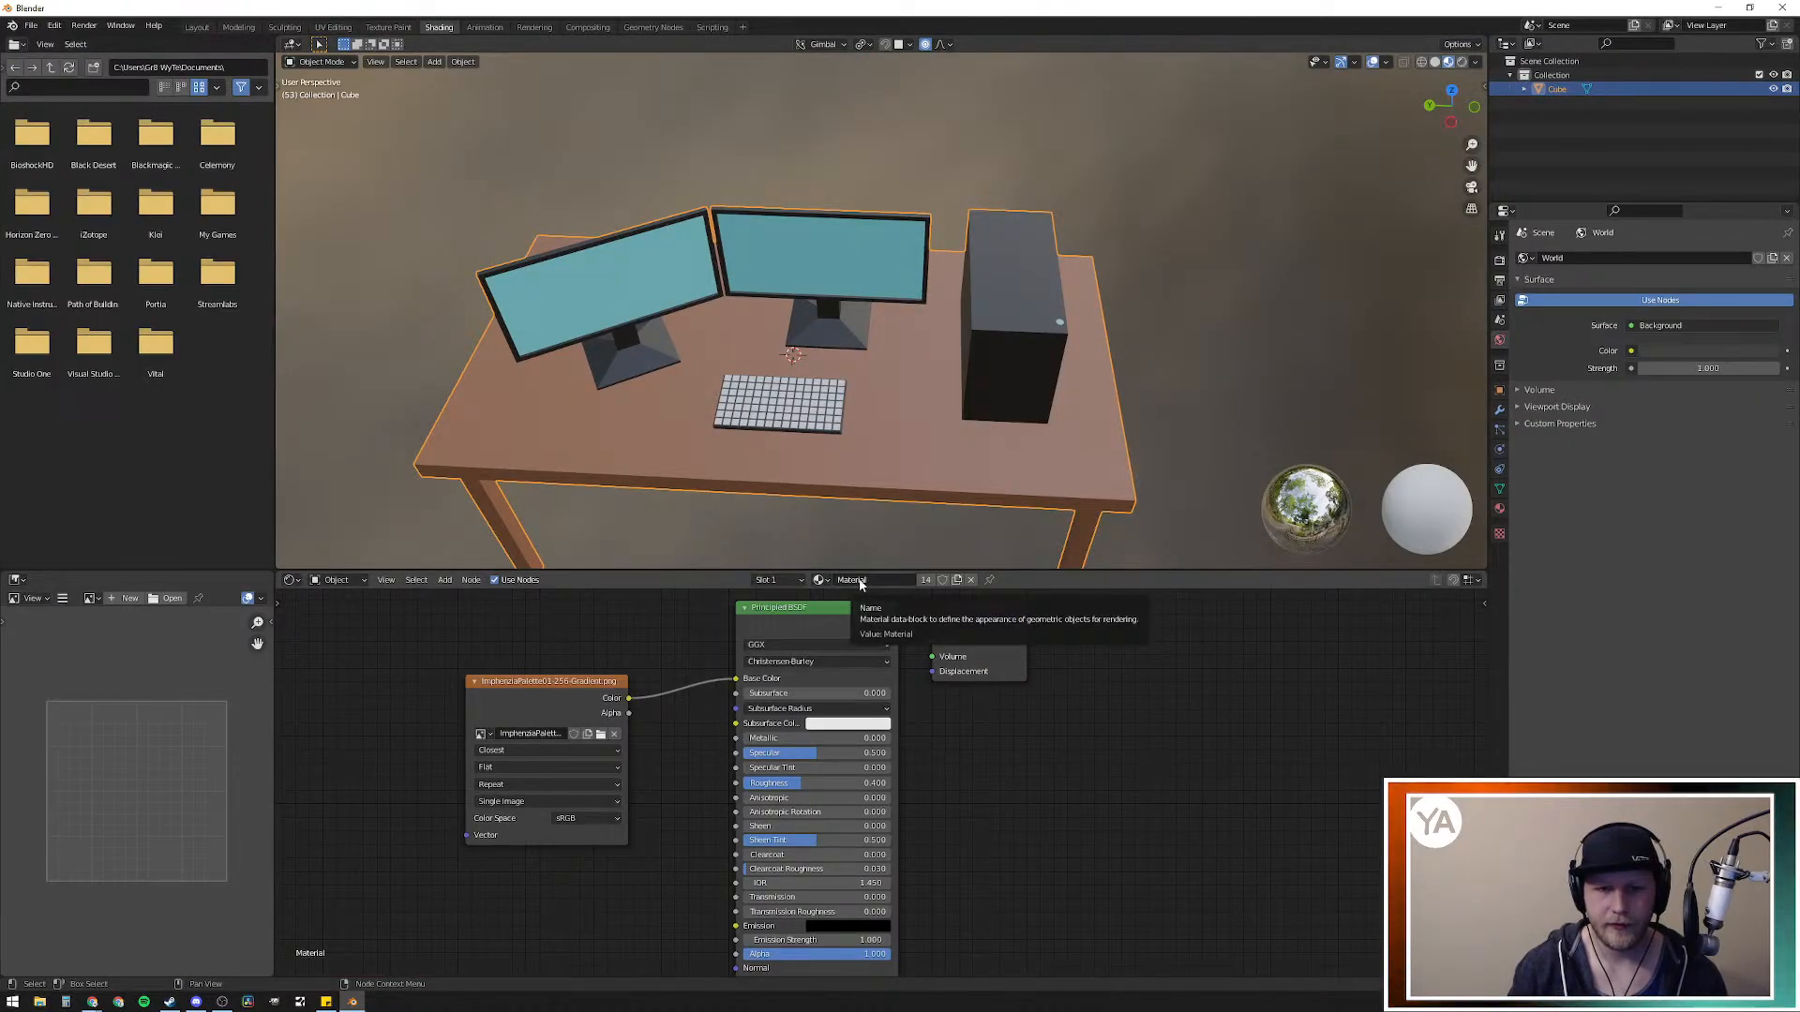
{"action": "left_click", "coordinate": [818, 581]}
{"action": "left_click", "coordinate": [819, 581]}
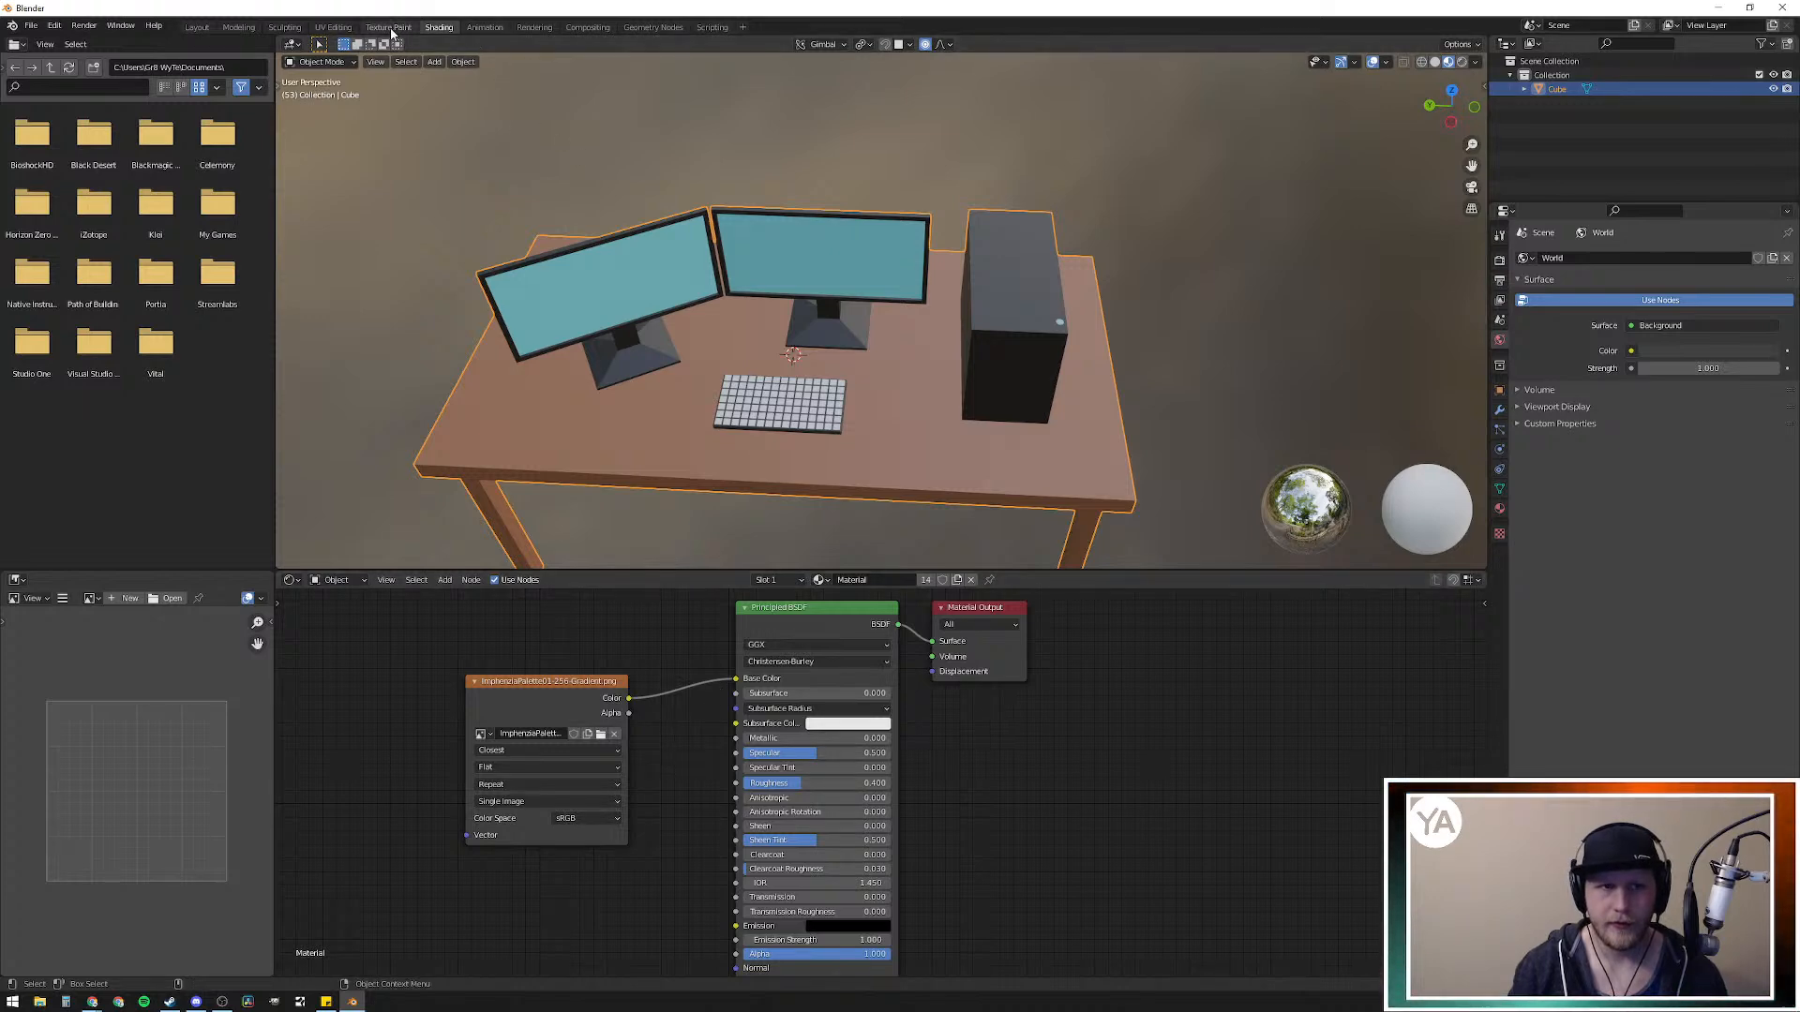
Step: Return to the UV Editing workspace and compare the palette positions of the PC case's top face and the button disc
{"action": "left_click", "coordinate": [332, 28]}
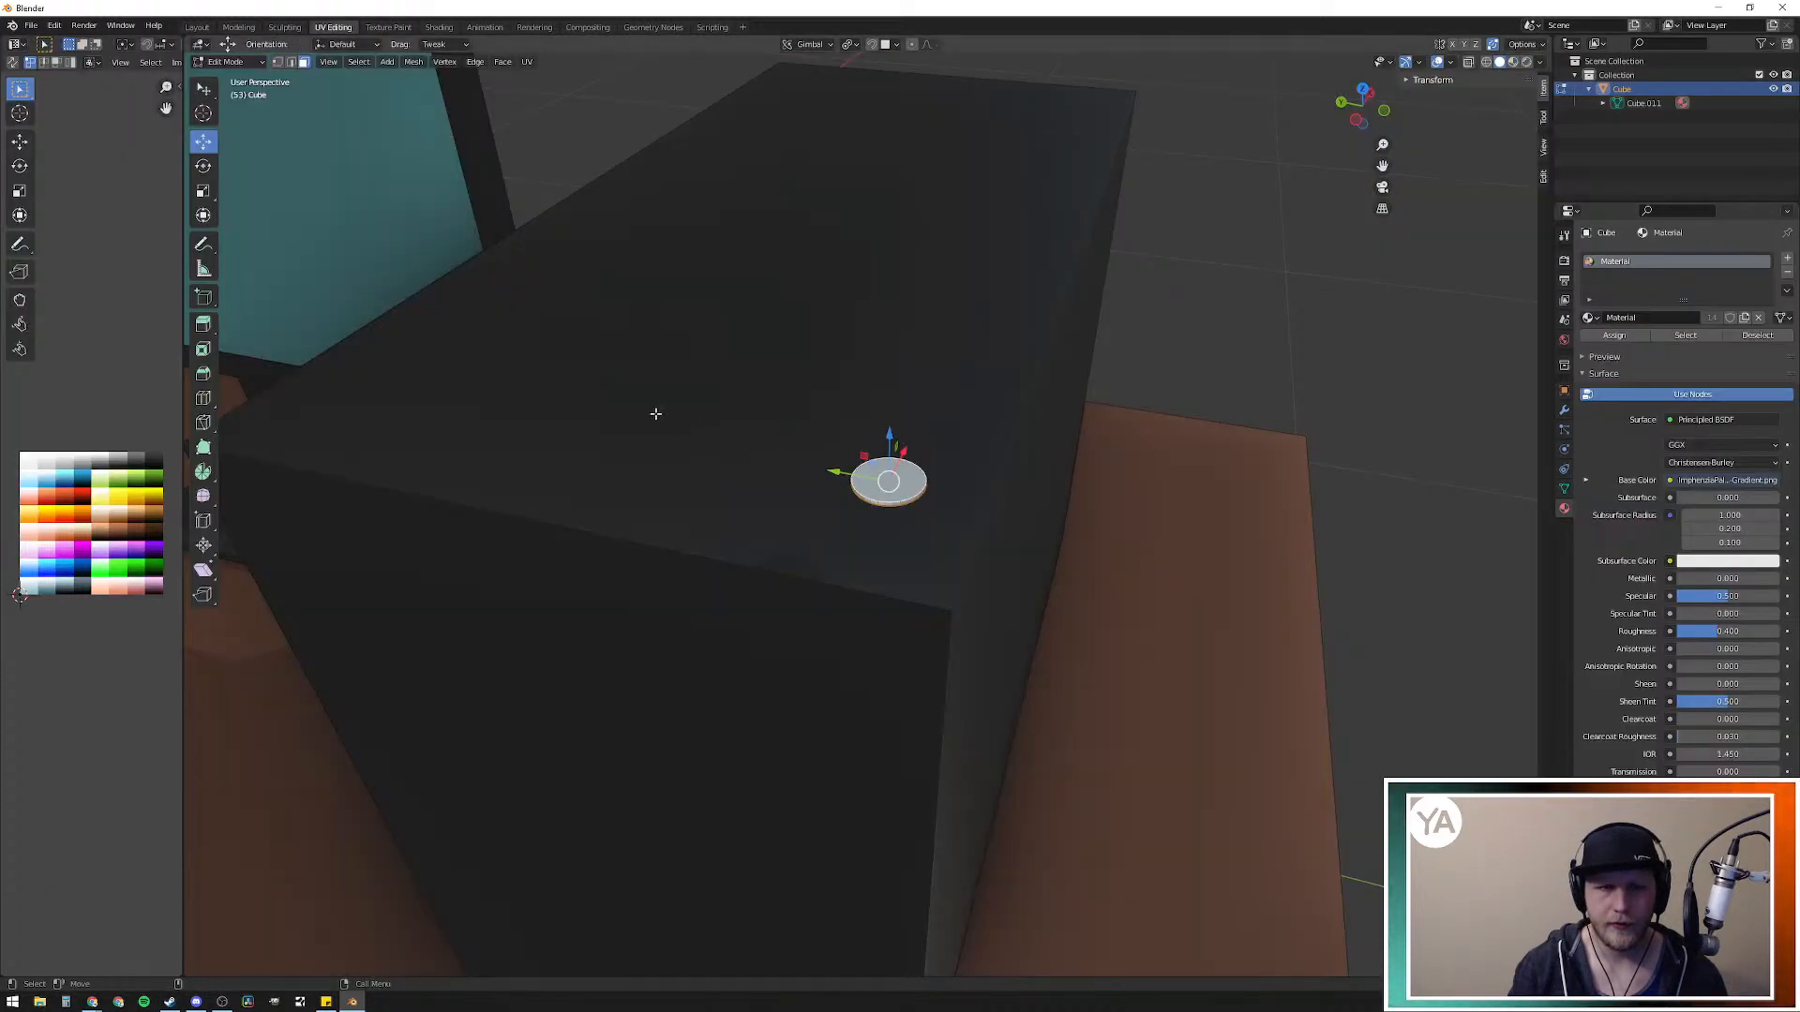
{"action": "left_click", "coordinate": [655, 413]}
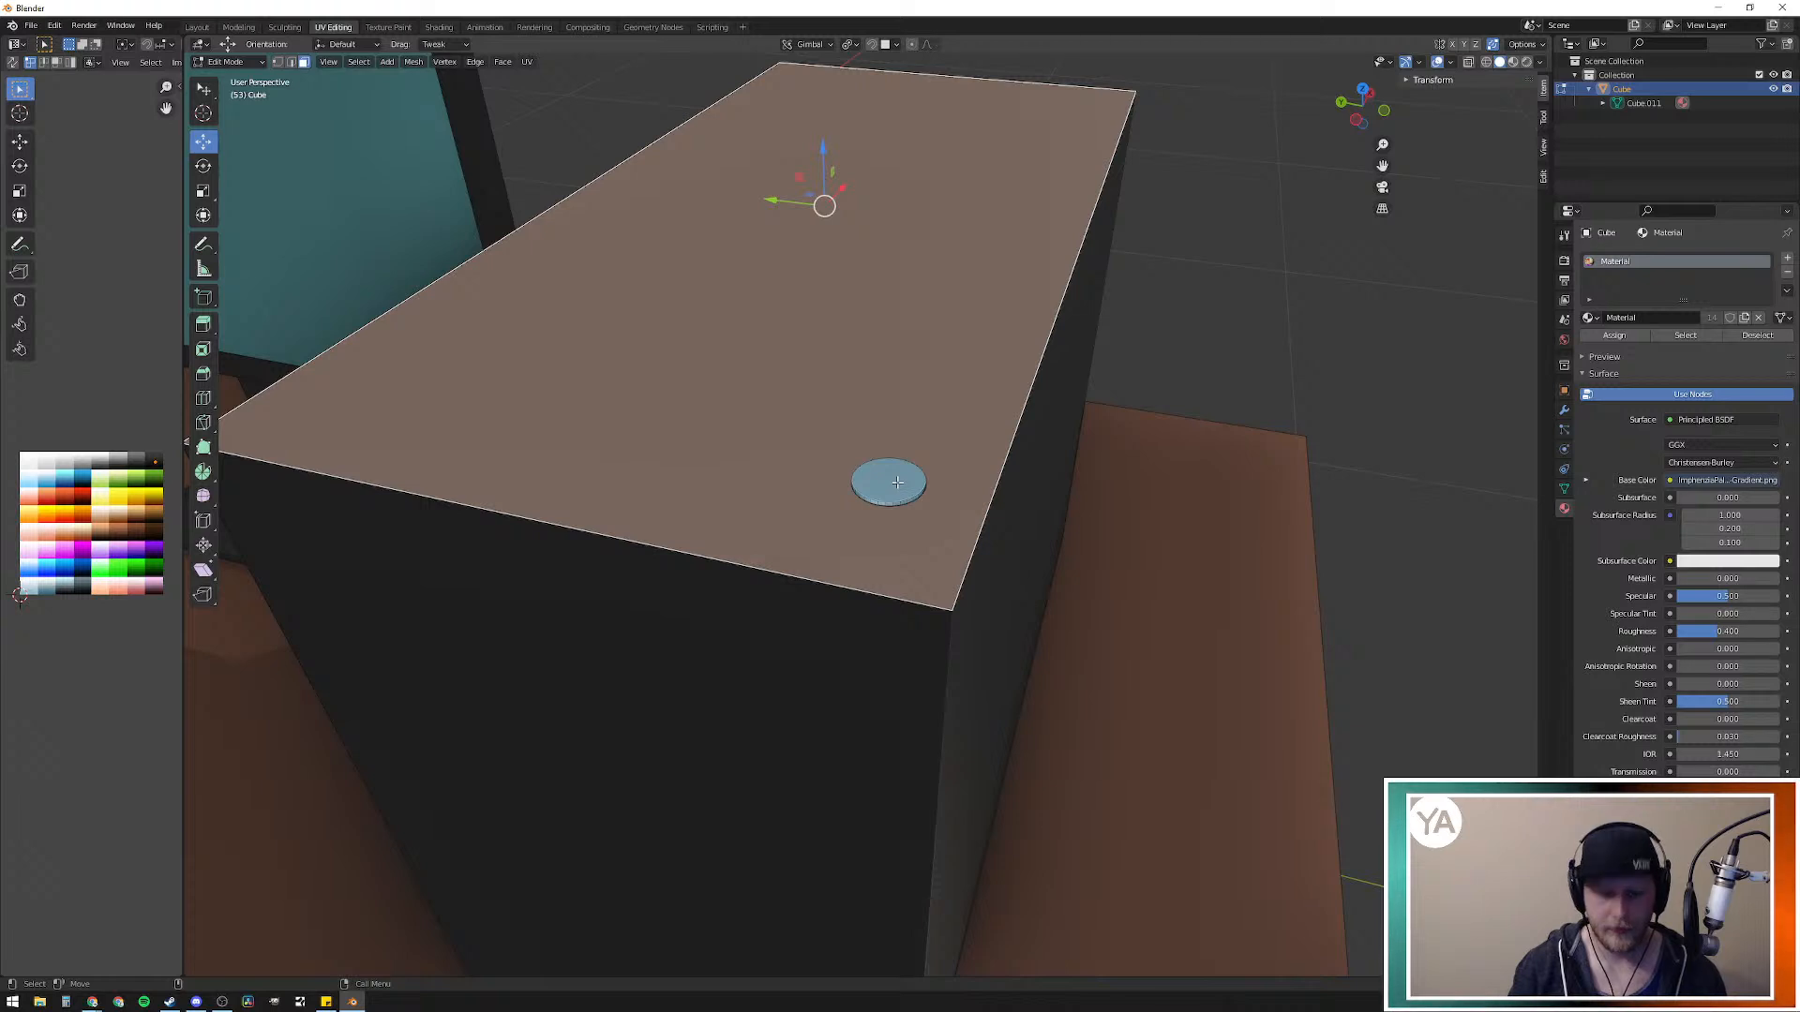
{"action": "key", "text": "l"}
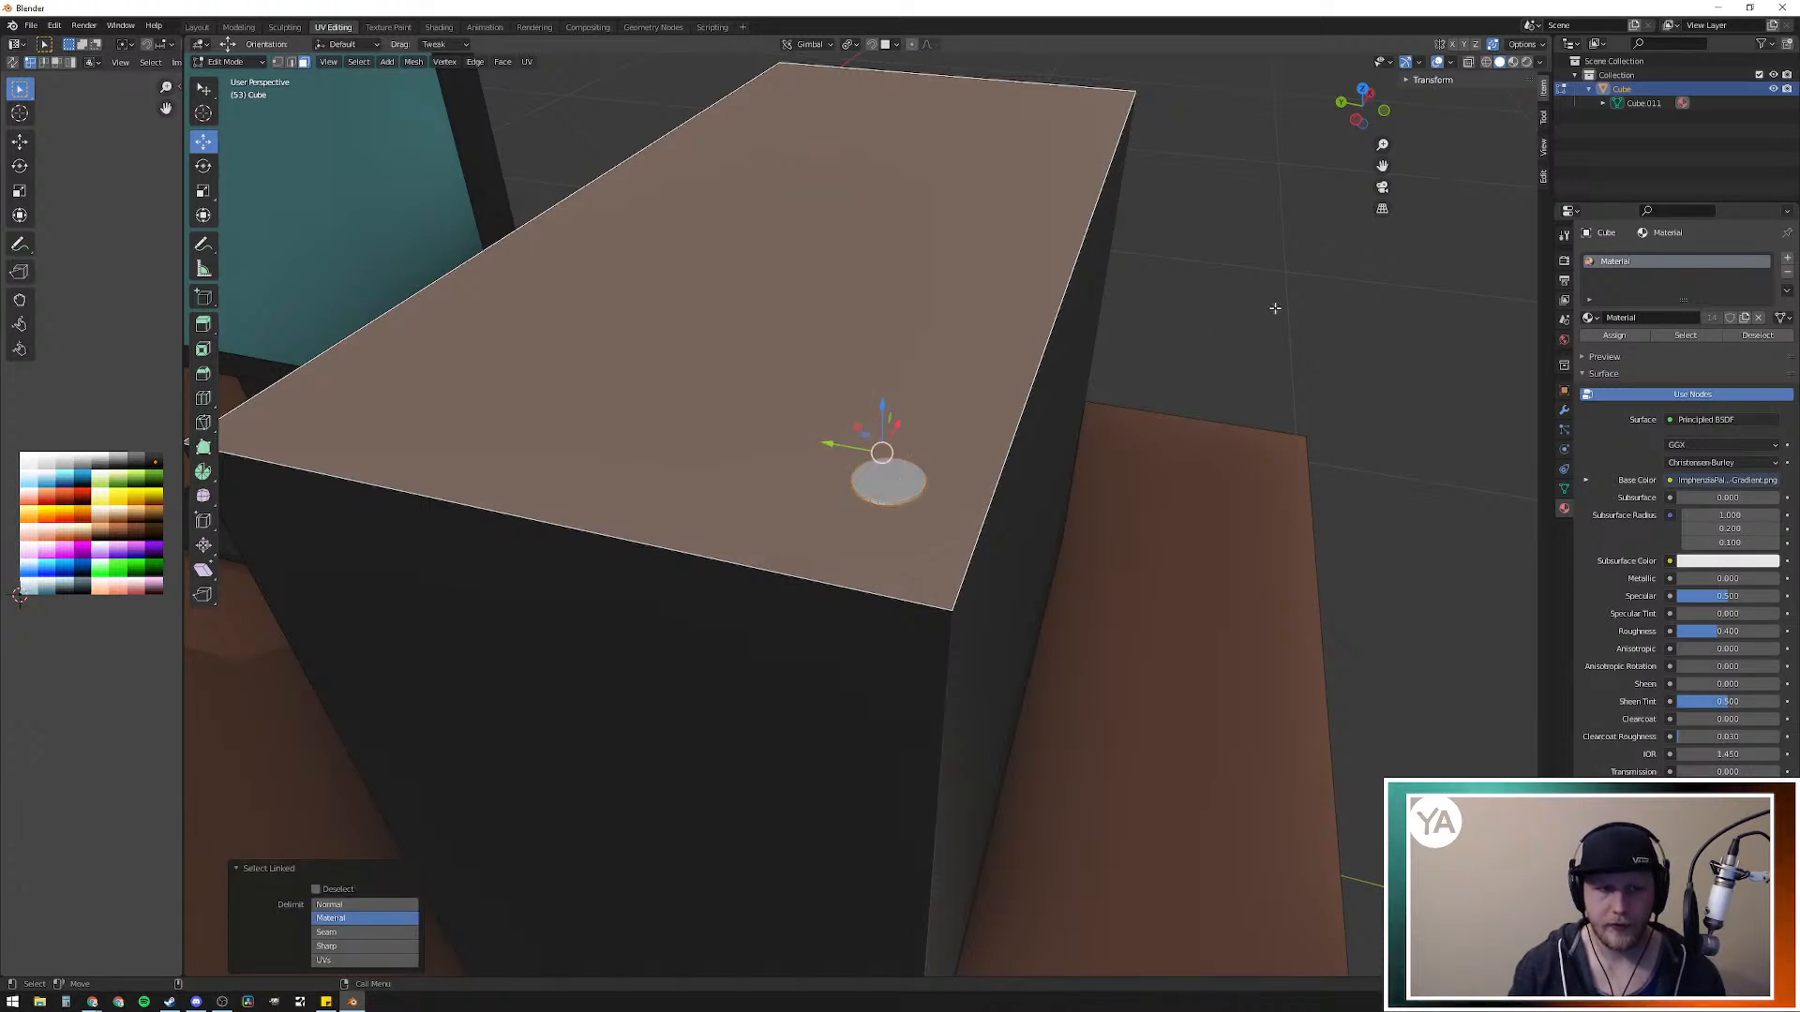
{"action": "left_click", "coordinate": [1369, 279]}
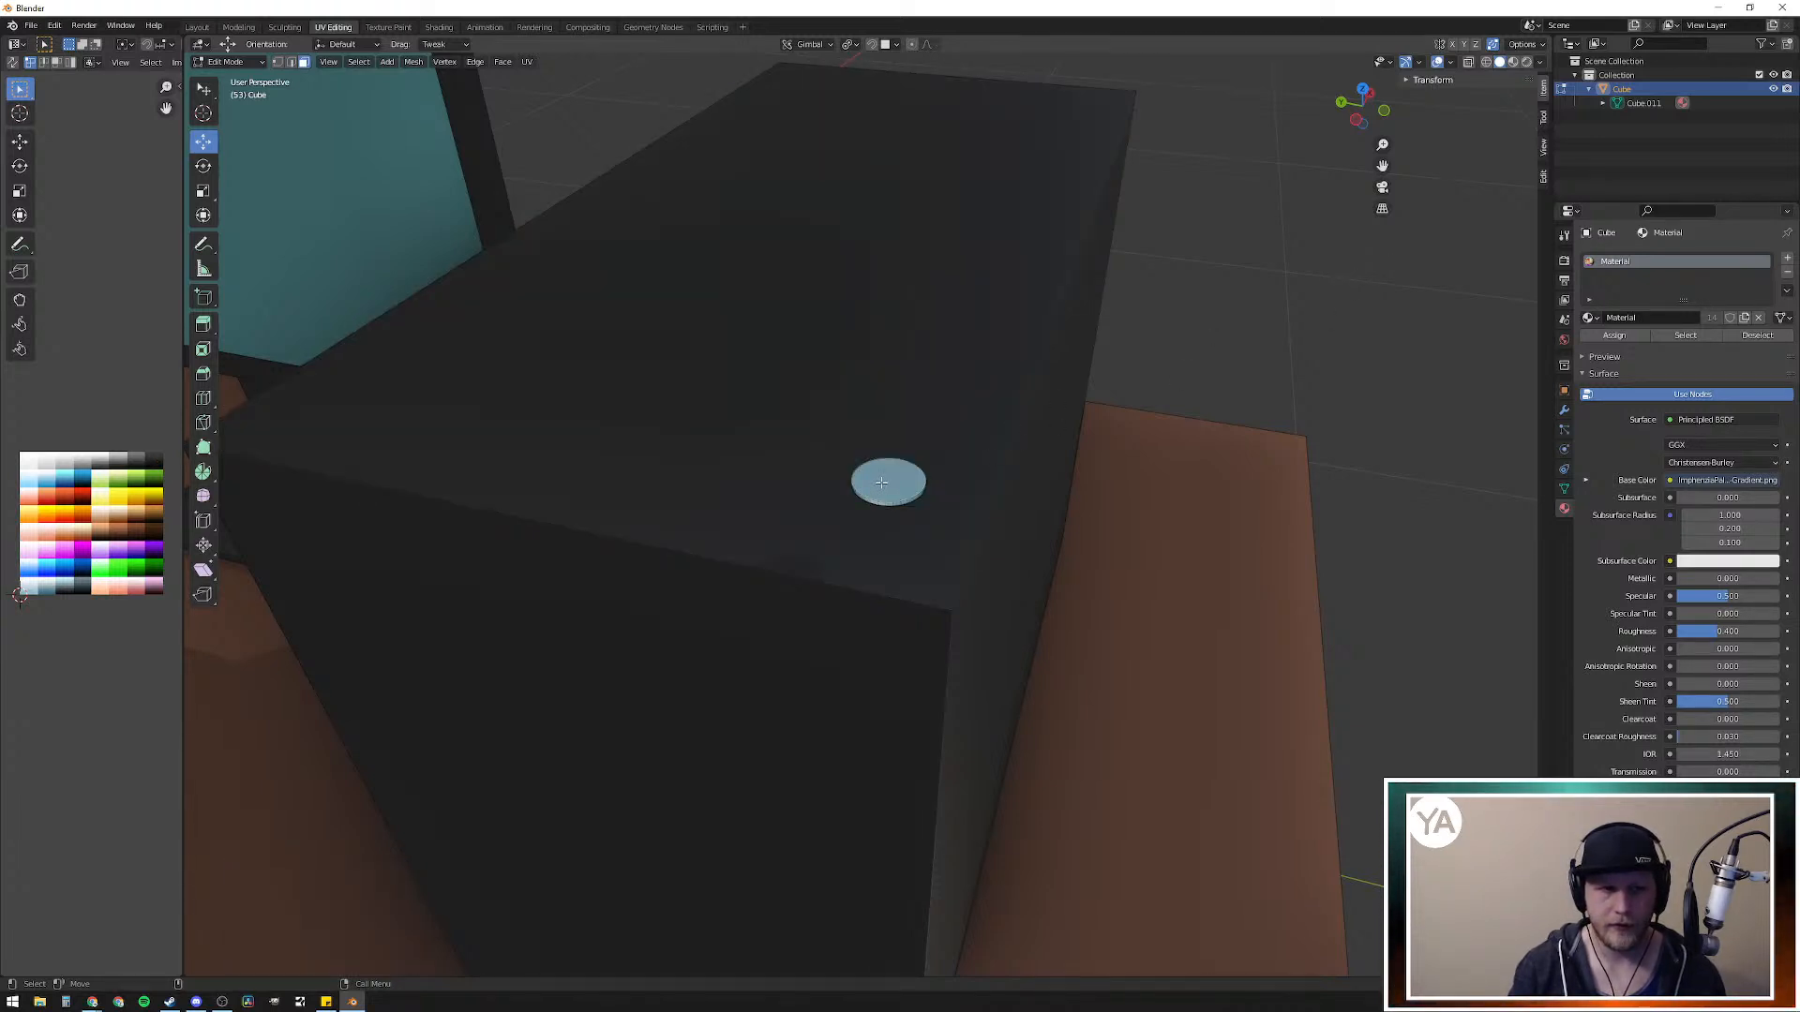
Step: Select the button disc's linked faces and lower them about 0.043 m along Z onto the PC case's top
{"action": "key", "text": "l"}
{"action": "scroll", "coordinate": [62, 549], "scroll_direction": "down", "scroll_amount": 3}
{"action": "scroll", "coordinate": [66, 555], "scroll_direction": "up", "scroll_amount": 3}
{"action": "scroll", "coordinate": [68, 556], "scroll_direction": "up", "scroll_amount": 2}
{"action": "scroll", "coordinate": [74, 558], "scroll_direction": "down", "scroll_amount": 2}
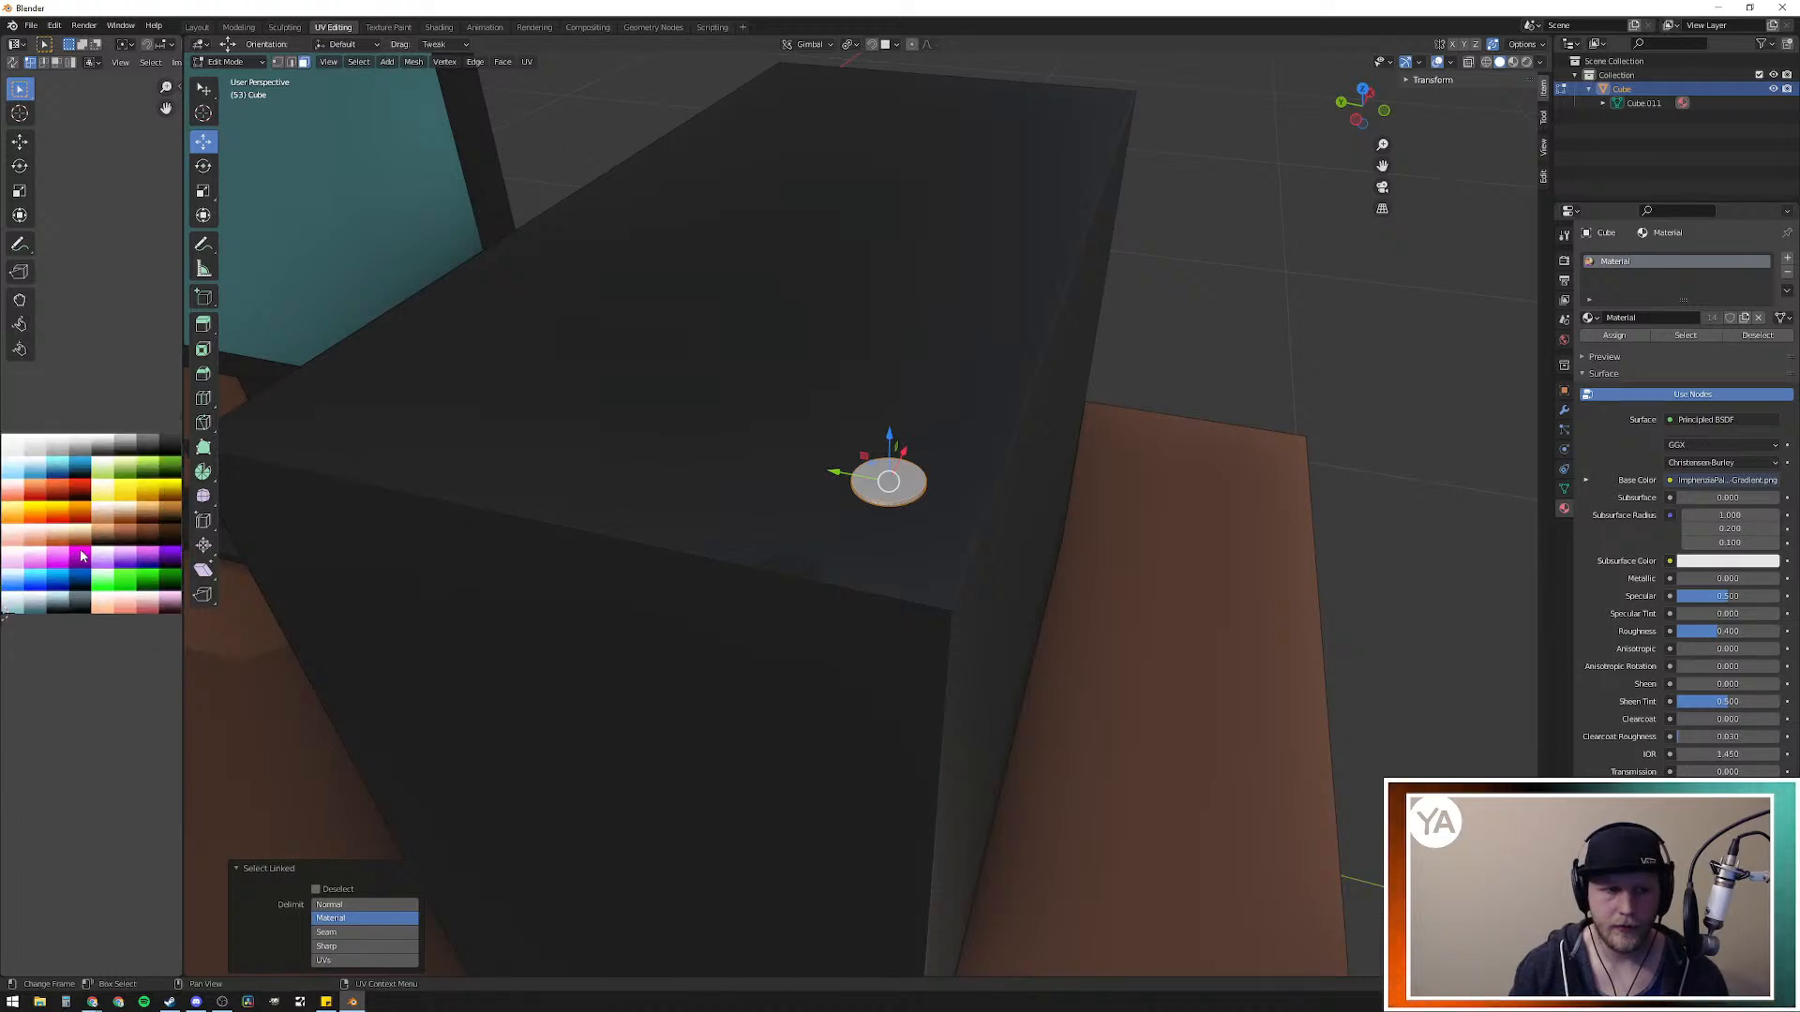
{"action": "mouse_move", "coordinate": [888, 433]}
{"action": "left_mouse_down"}
{"action": "mouse_move", "coordinate": [885, 505]}
{"action": "mouse_move", "coordinate": [883, 467]}
{"action": "left_mouse_up"}
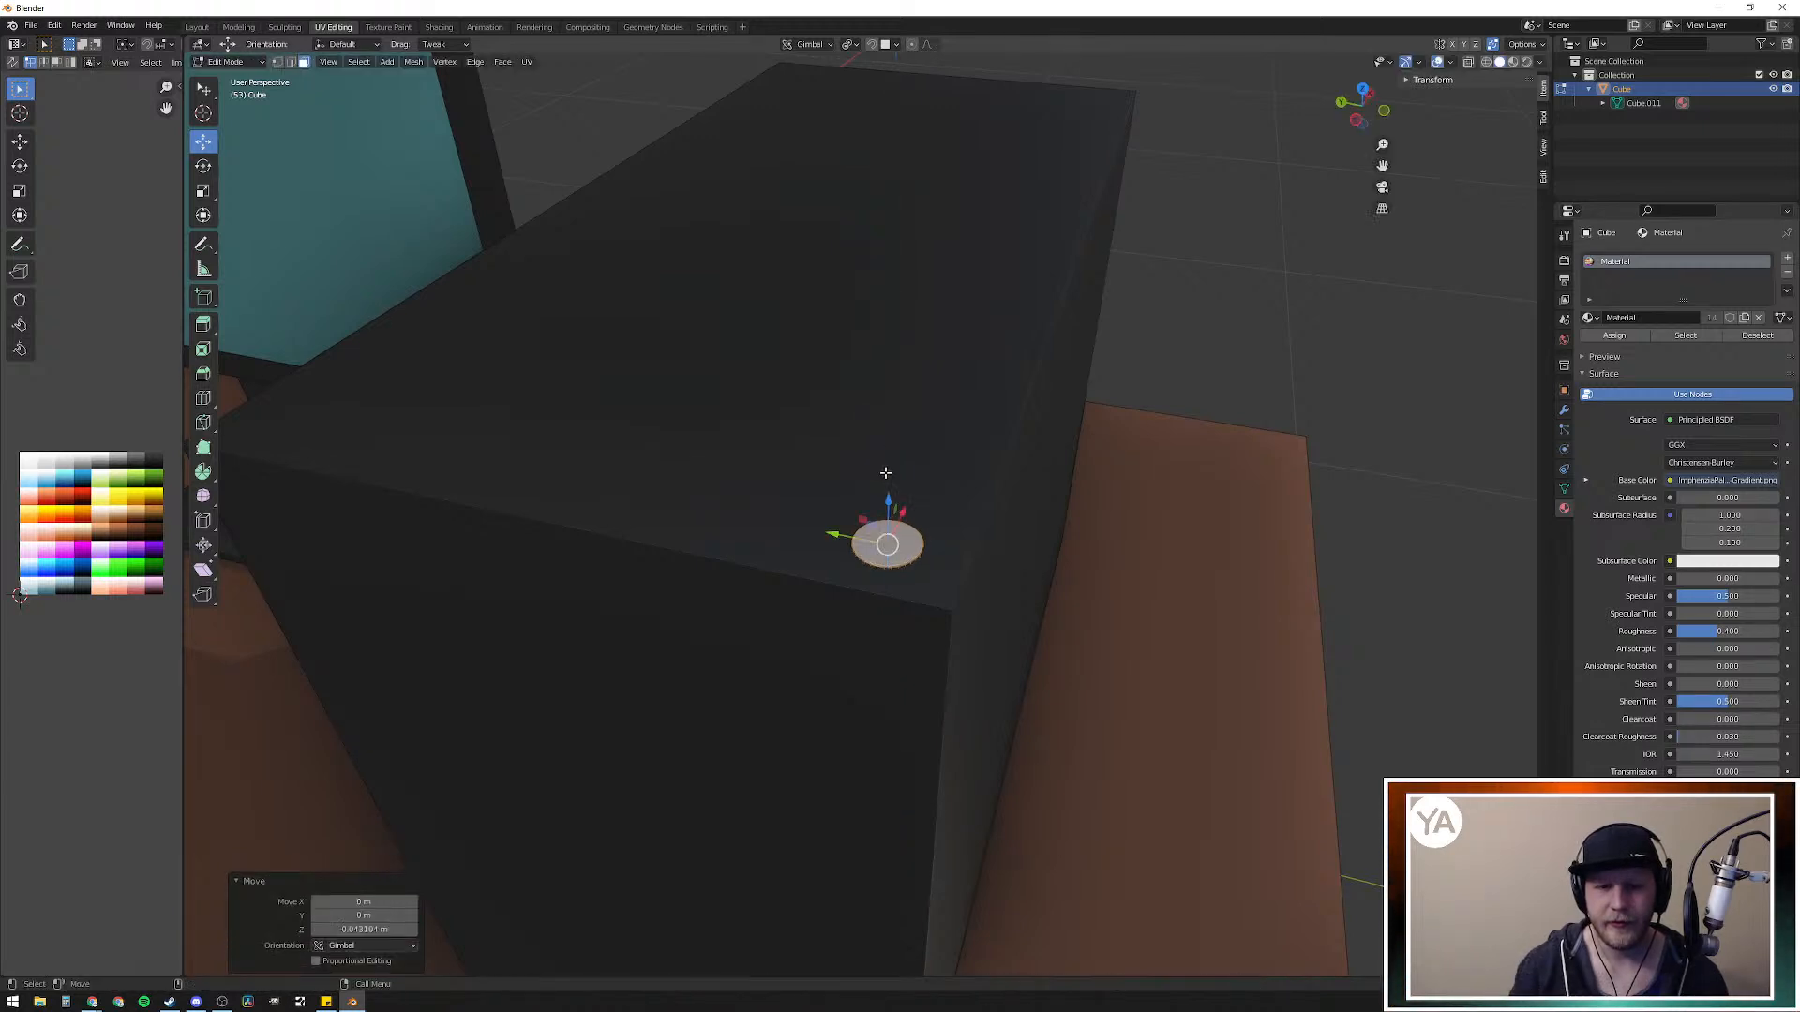
{"action": "middle_click_drag", "start_coordinate": [1022, 541], "coordinate": [1054, 504]}
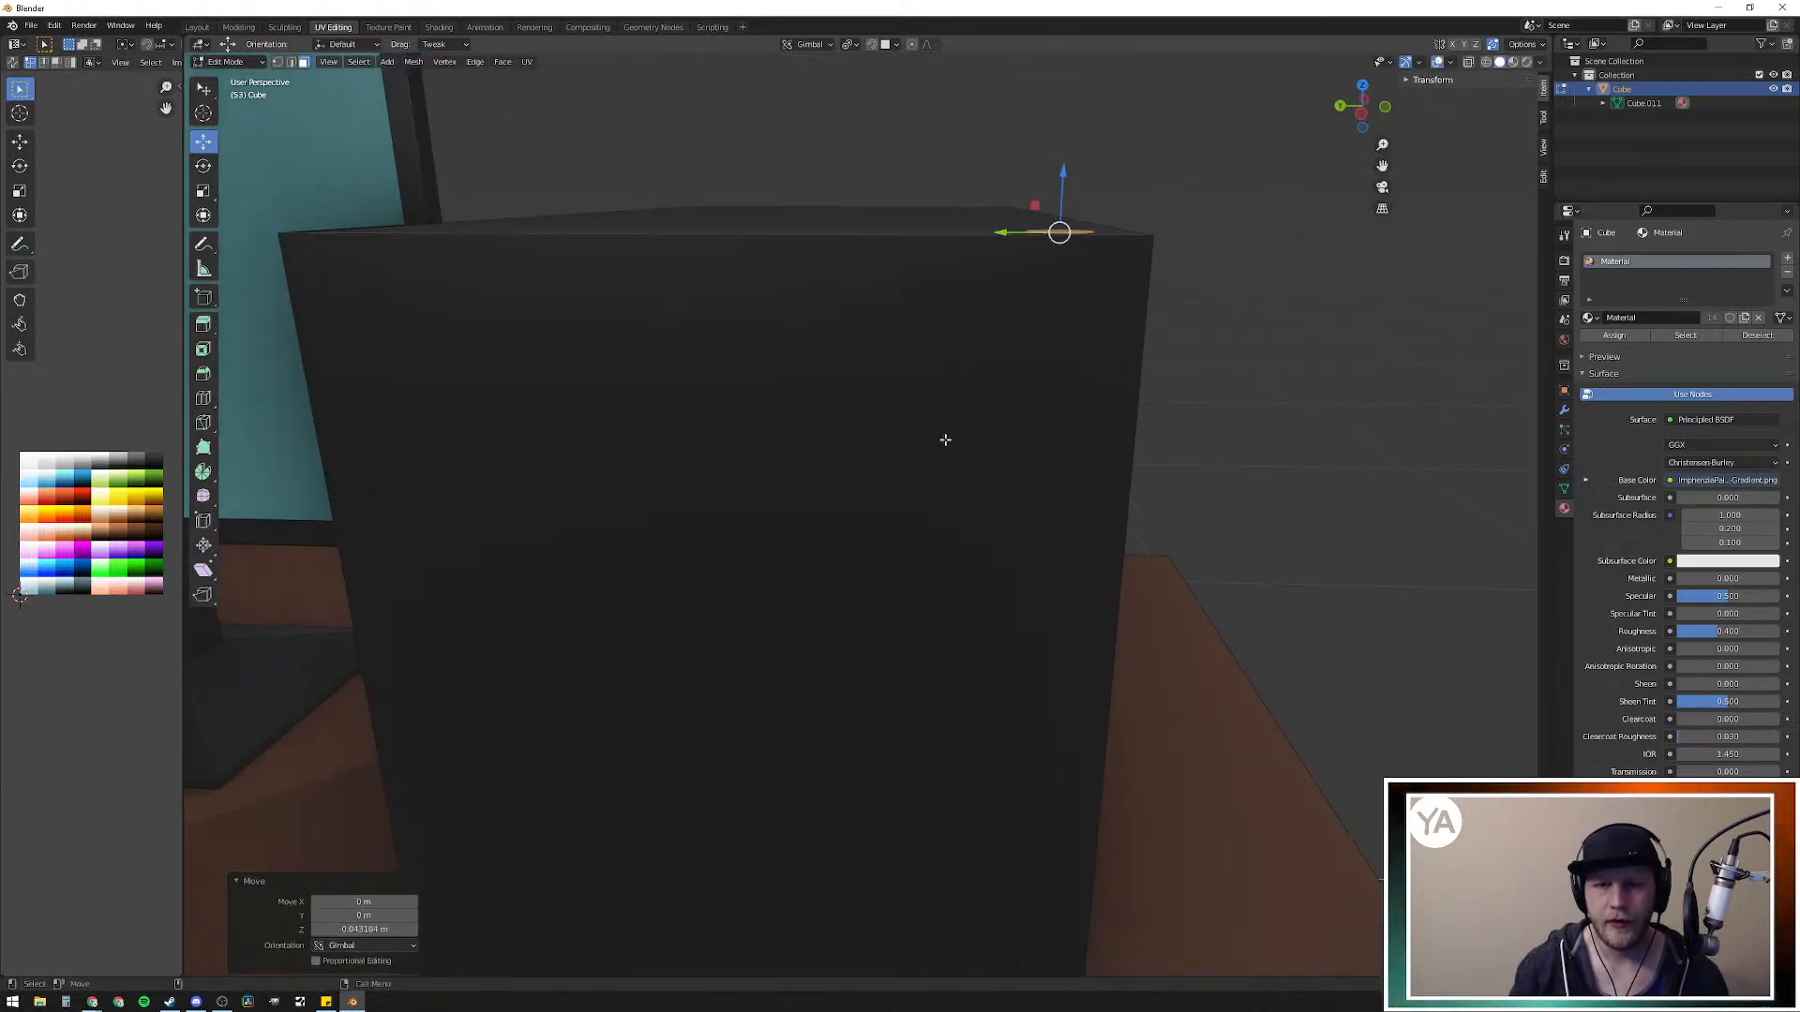
{"action": "scroll", "coordinate": [942, 445], "scroll_direction": "down", "scroll_amount": 6}
{"action": "middle_click_drag", "start_coordinate": [868, 531], "coordinate": [848, 590]}
{"action": "left_click", "coordinate": [1268, 364]}
Step: Review the whole desk scene from the front and back, including a close look at the keyboard
{"action": "middle_click_drag", "start_coordinate": [1019, 591], "coordinate": [1019, 581]}
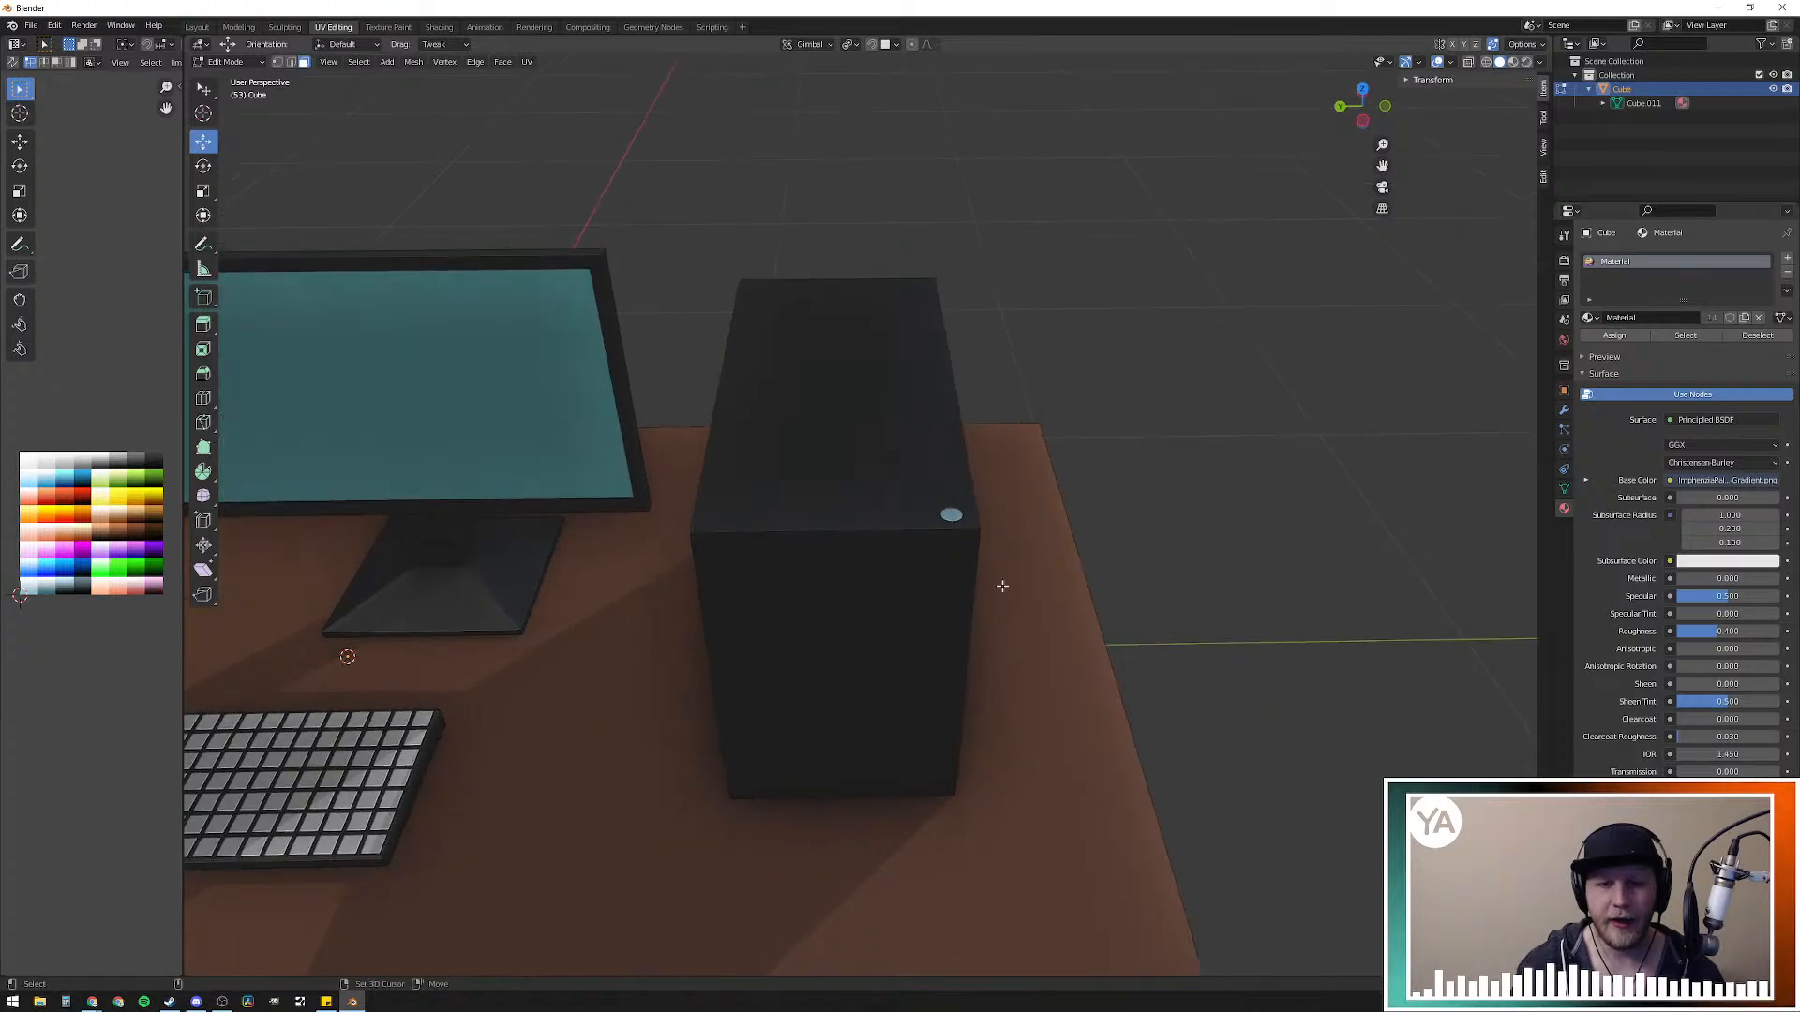
{"action": "scroll", "coordinate": [703, 540], "scroll_direction": "down", "scroll_amount": 4}
{"action": "middle_click_drag", "start_coordinate": [638, 558], "coordinate": [976, 557]}
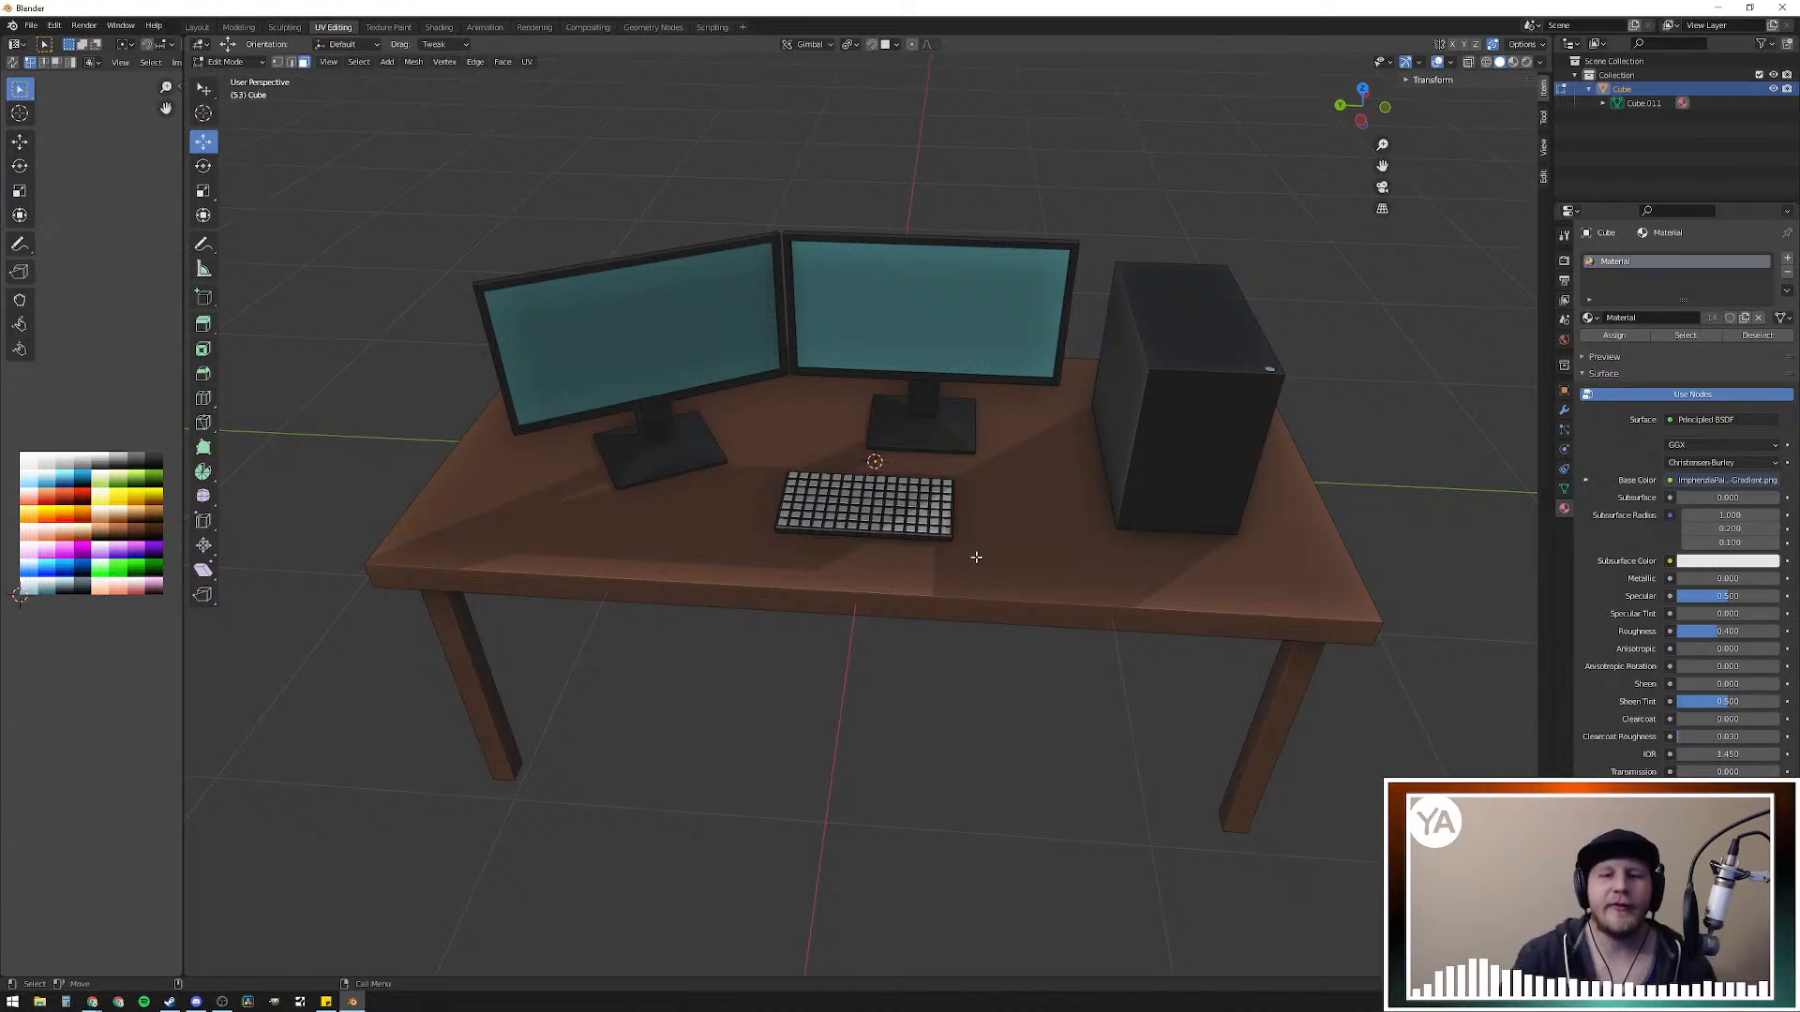
{"action": "mouse_move", "coordinate": [805, 375]}
{"action": "middle_mouse_down"}
{"action": "mouse_move", "coordinate": [843, 394]}
{"action": "mouse_move", "coordinate": [792, 384]}
{"action": "middle_mouse_up"}
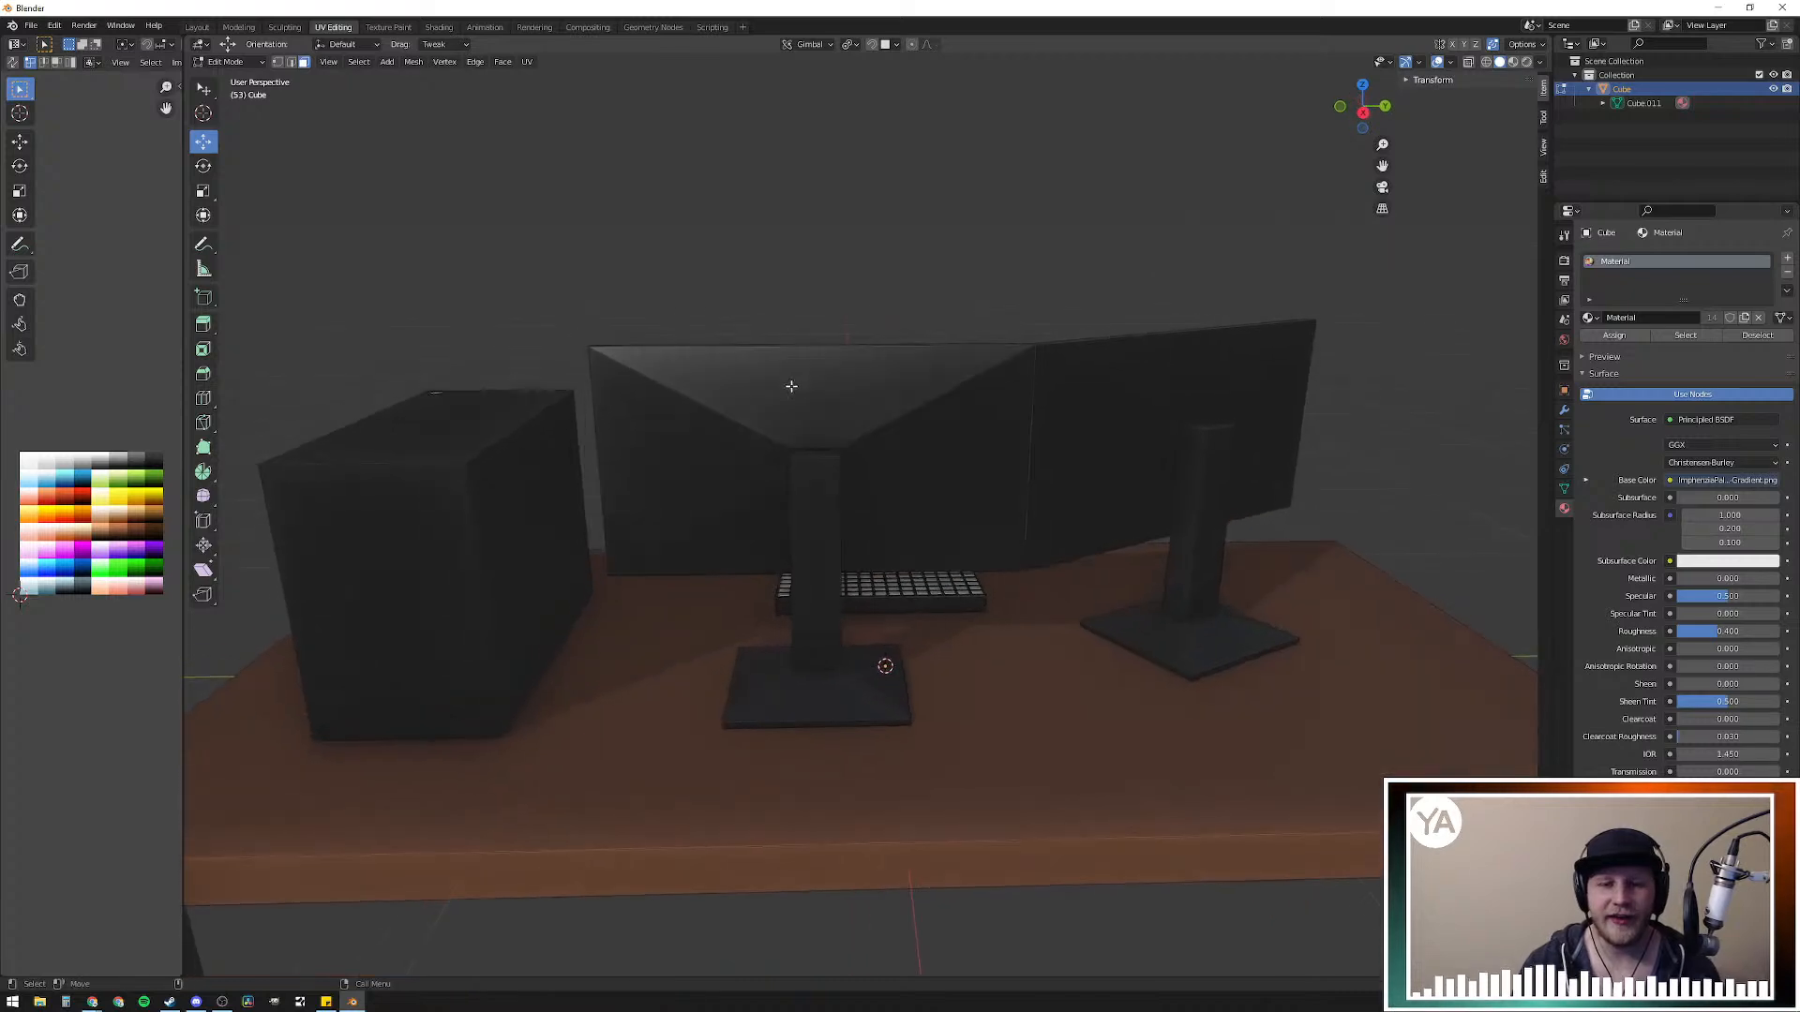
{"action": "mouse_move", "coordinate": [891, 649]}
{"action": "middle_mouse_down", "text": "shift"}
{"action": "mouse_move", "coordinate": [788, 461]}
{"action": "mouse_move", "coordinate": [775, 510]}
{"action": "mouse_move", "coordinate": [857, 512]}
{"action": "mouse_move", "coordinate": [722, 418]}
{"action": "mouse_move", "coordinate": [566, 482]}
{"action": "mouse_move", "coordinate": [1093, 526]}
{"action": "mouse_move", "coordinate": [785, 550]}
{"action": "mouse_move", "coordinate": [723, 430]}
{"action": "mouse_move", "coordinate": [678, 434]}
{"action": "mouse_move", "coordinate": [1073, 525]}
{"action": "mouse_move", "coordinate": [988, 475]}
{"action": "mouse_move", "coordinate": [807, 475]}
{"action": "mouse_move", "coordinate": [839, 506]}
{"action": "mouse_move", "coordinate": [800, 550]}
{"action": "mouse_move", "coordinate": [691, 526]}
{"action": "mouse_move", "coordinate": [925, 663]}
{"action": "mouse_move", "coordinate": [901, 650]}
{"action": "middle_mouse_up", "text": "shift"}
{"action": "scroll", "coordinate": [818, 543], "scroll_direction": "up", "scroll_amount": 6}
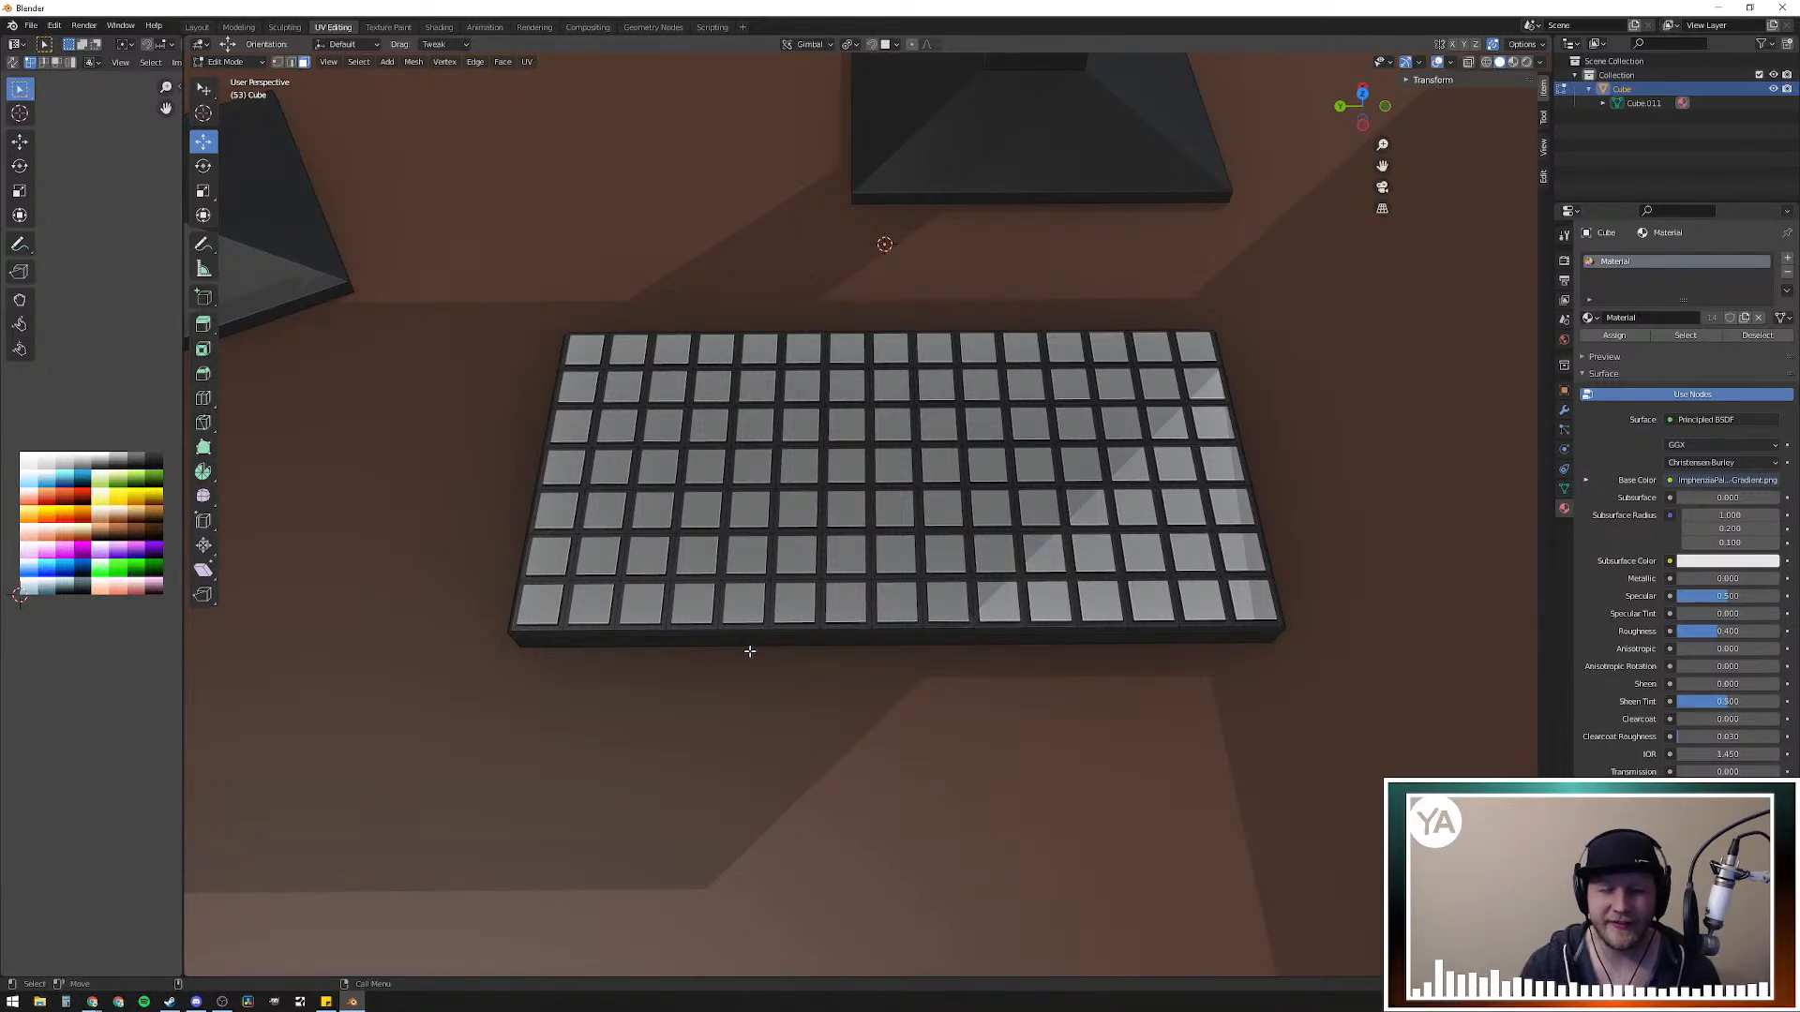
Step: Select the entire desk scene and raise it along Z in two moves, about 0.73 m and about 0.39 m, then deselect it
{"action": "scroll", "coordinate": [750, 650], "scroll_direction": "down", "scroll_amount": 10}
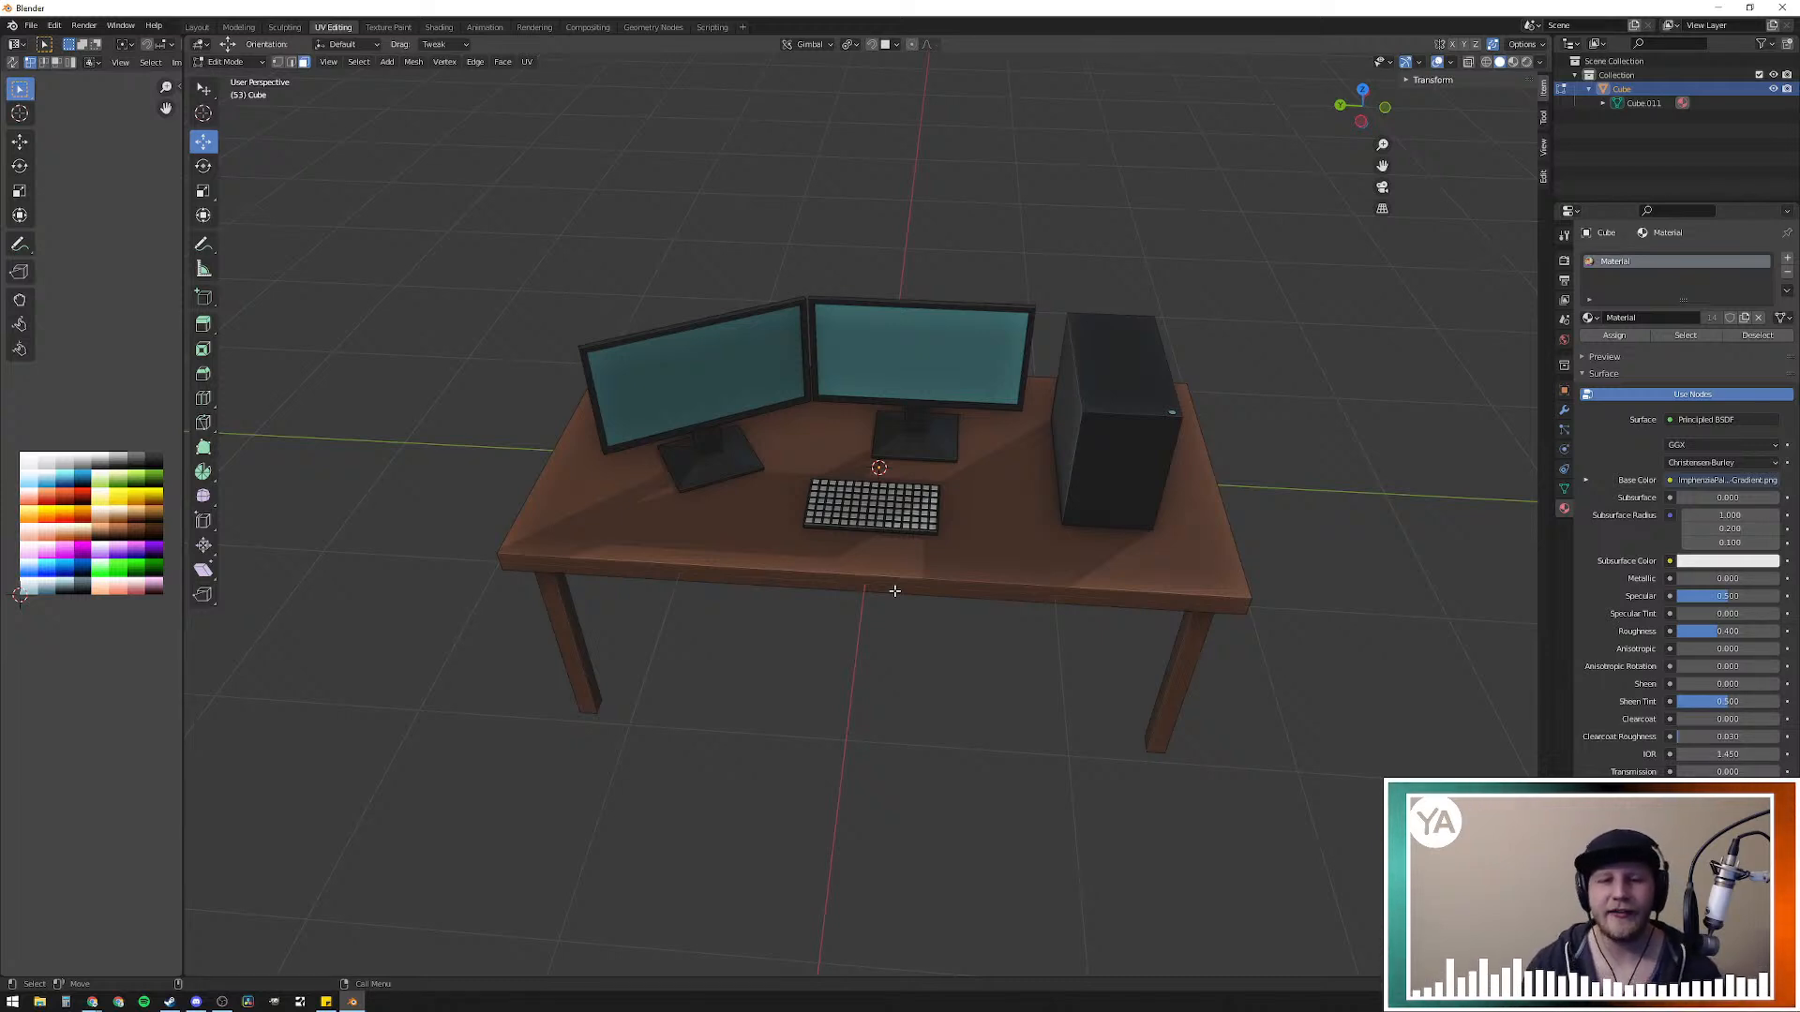
{"action": "middle_click_drag", "start_coordinate": [893, 584], "coordinate": [1025, 578]}
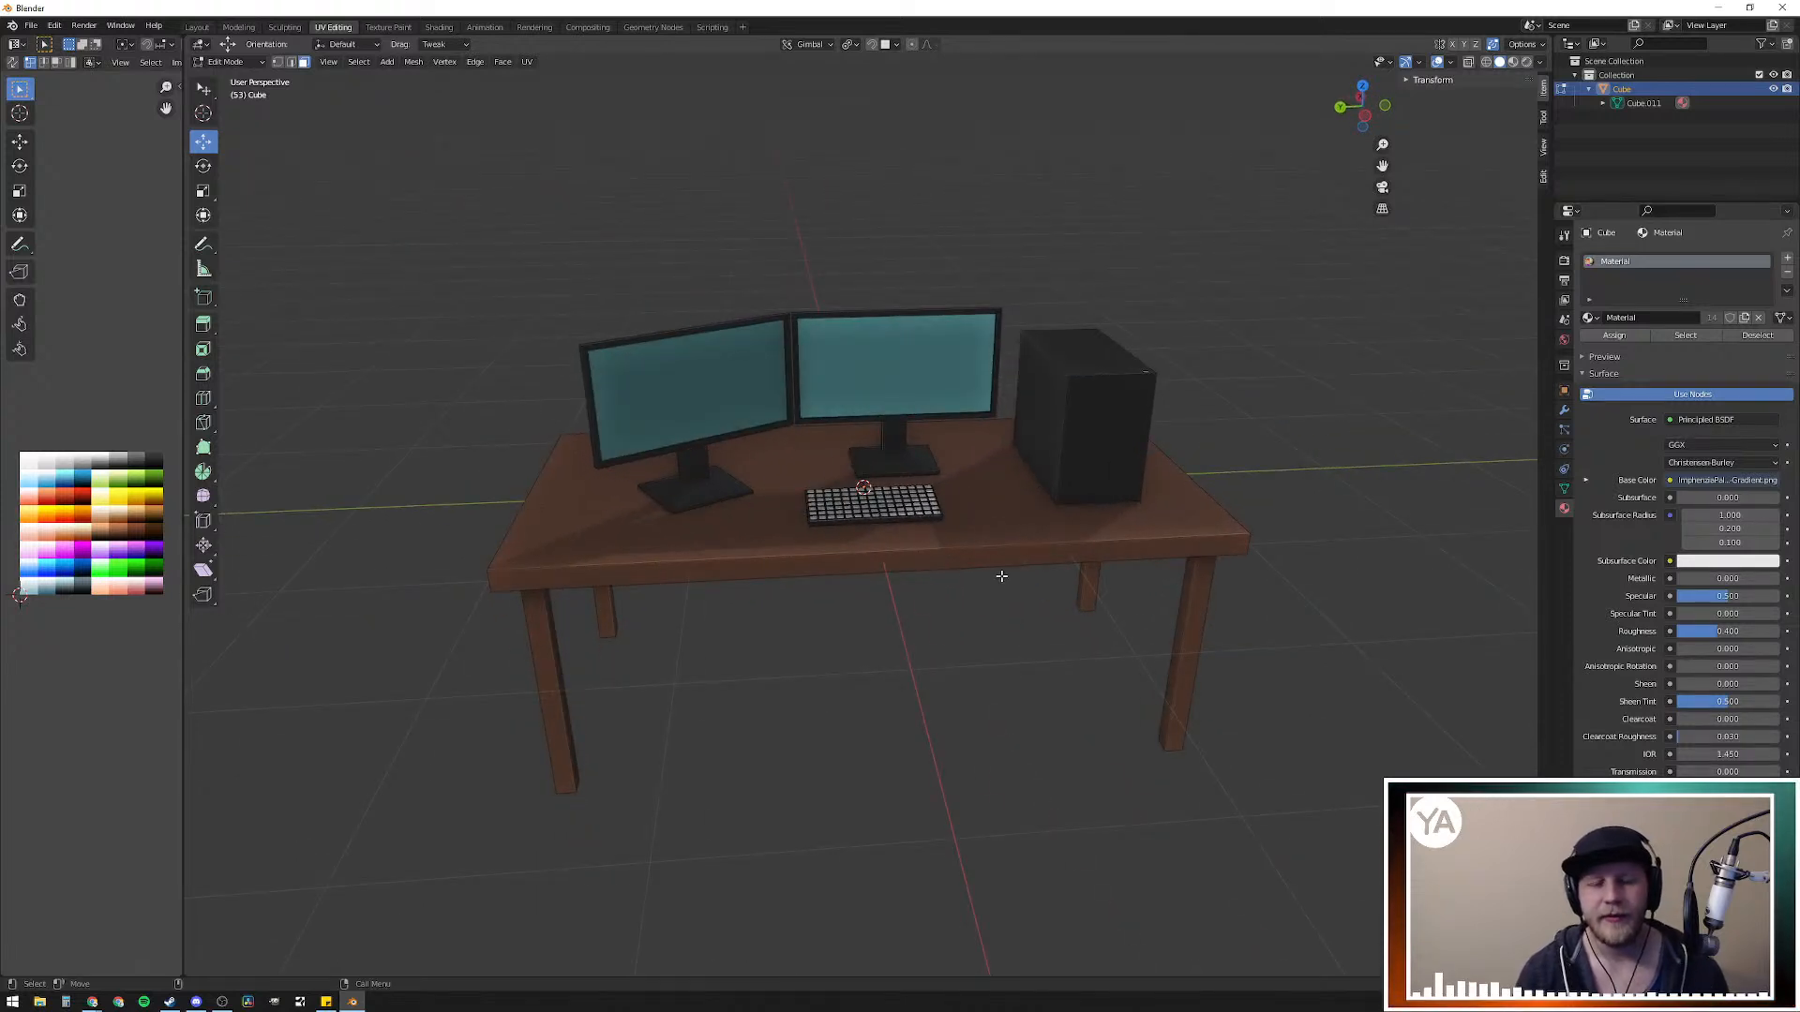
{"action": "middle_click_drag", "start_coordinate": [1088, 496], "coordinate": [1165, 530]}
{"action": "scroll", "coordinate": [1020, 601], "scroll_direction": "up", "scroll_amount": 5}
{"action": "key", "text": "a"}
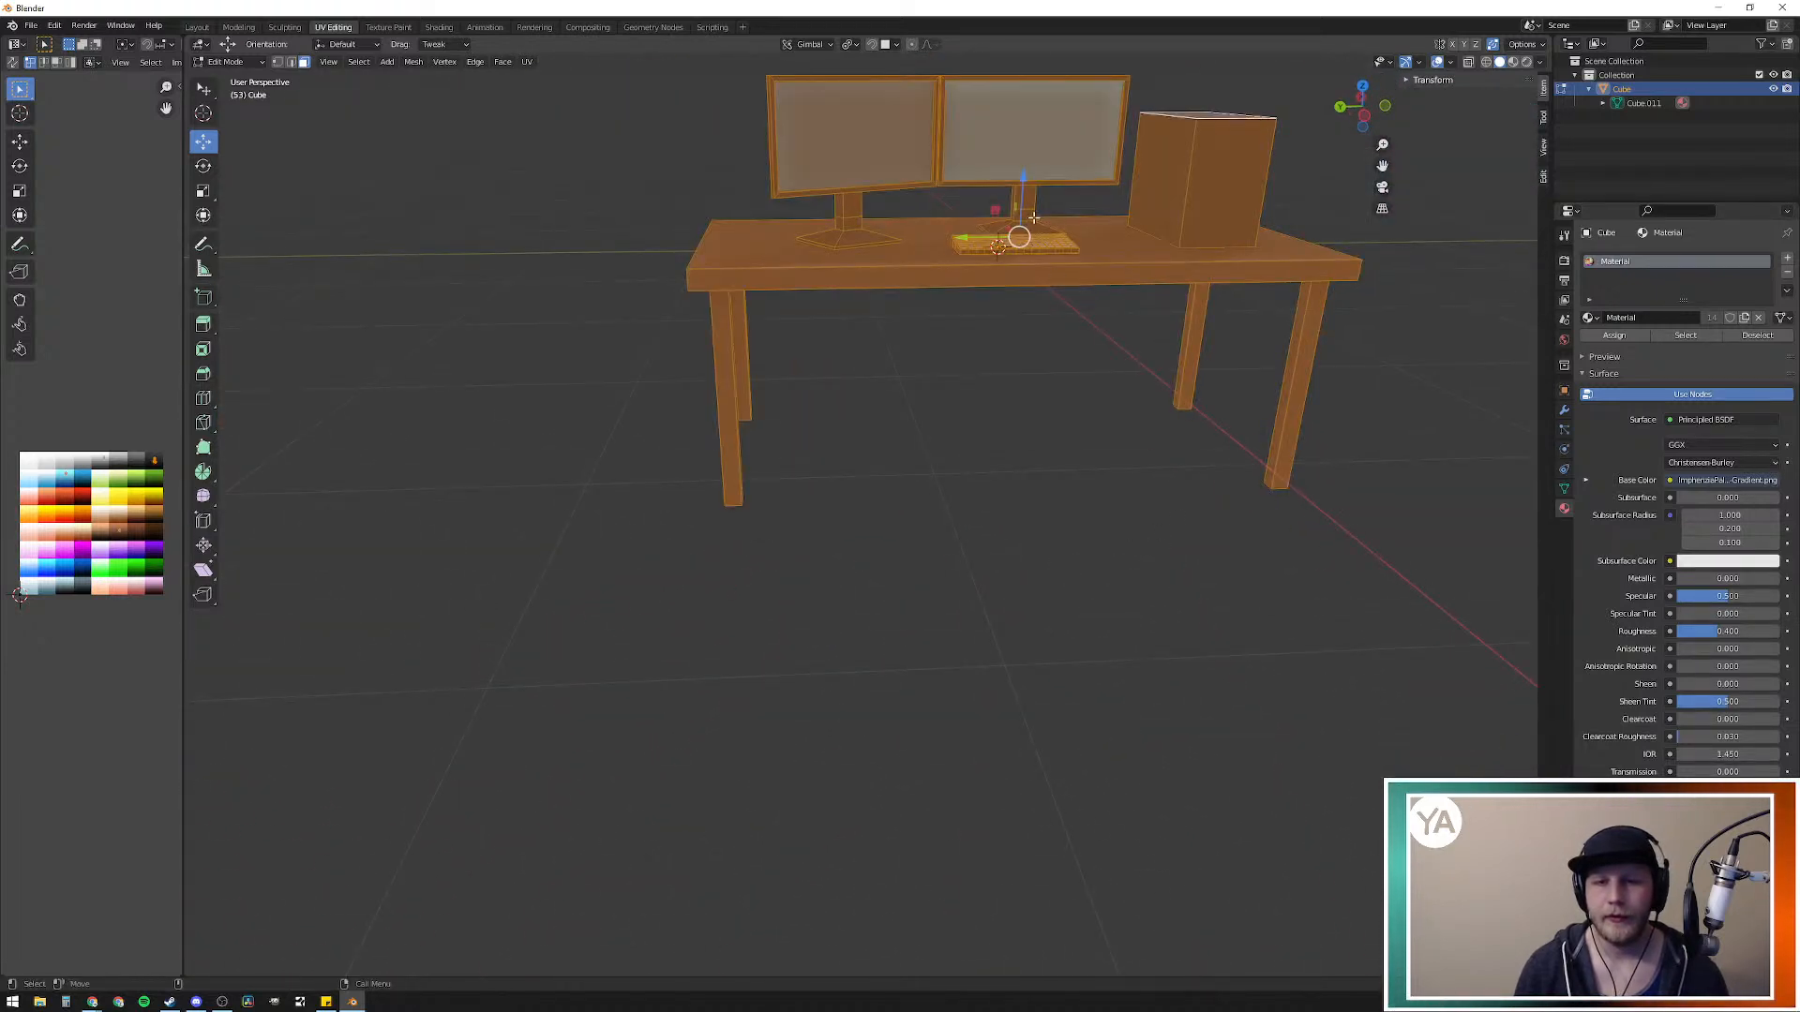
{"action": "left_click_drag", "start_coordinate": [1023, 177], "coordinate": [1031, 52]}
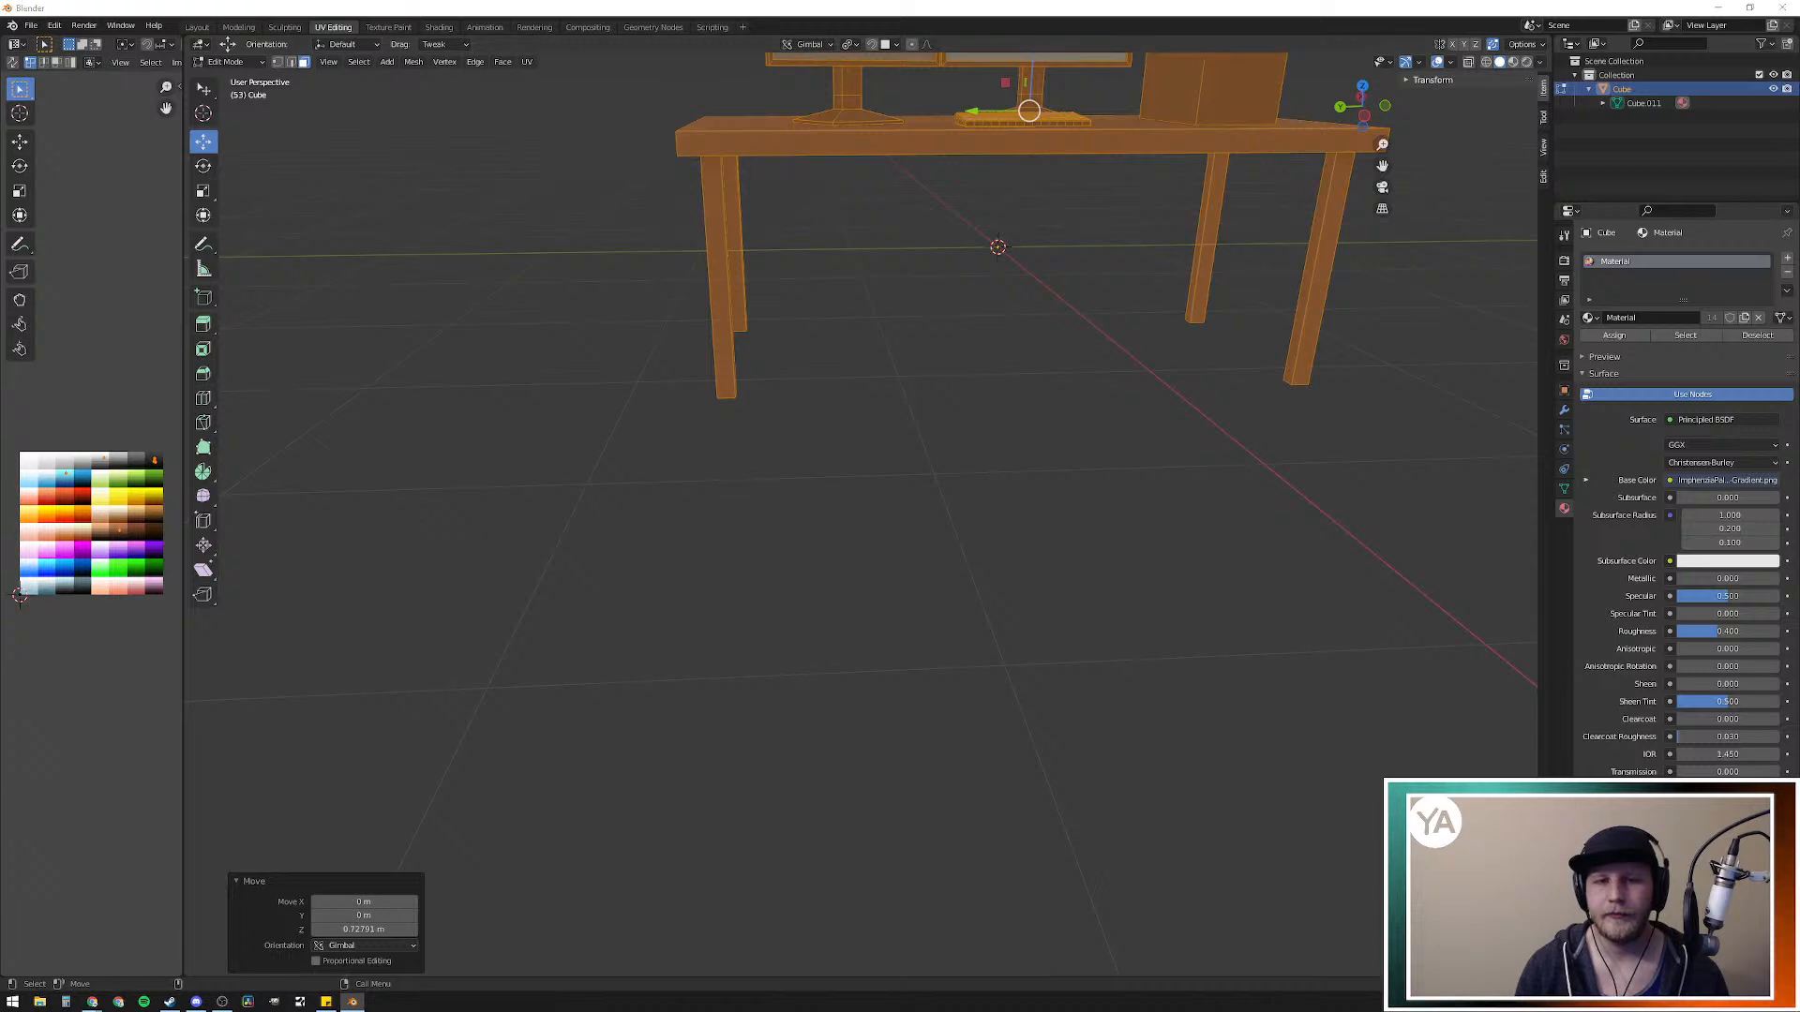
{"action": "middle_click_drag", "start_coordinate": [1069, 578], "coordinate": [940, 784]}
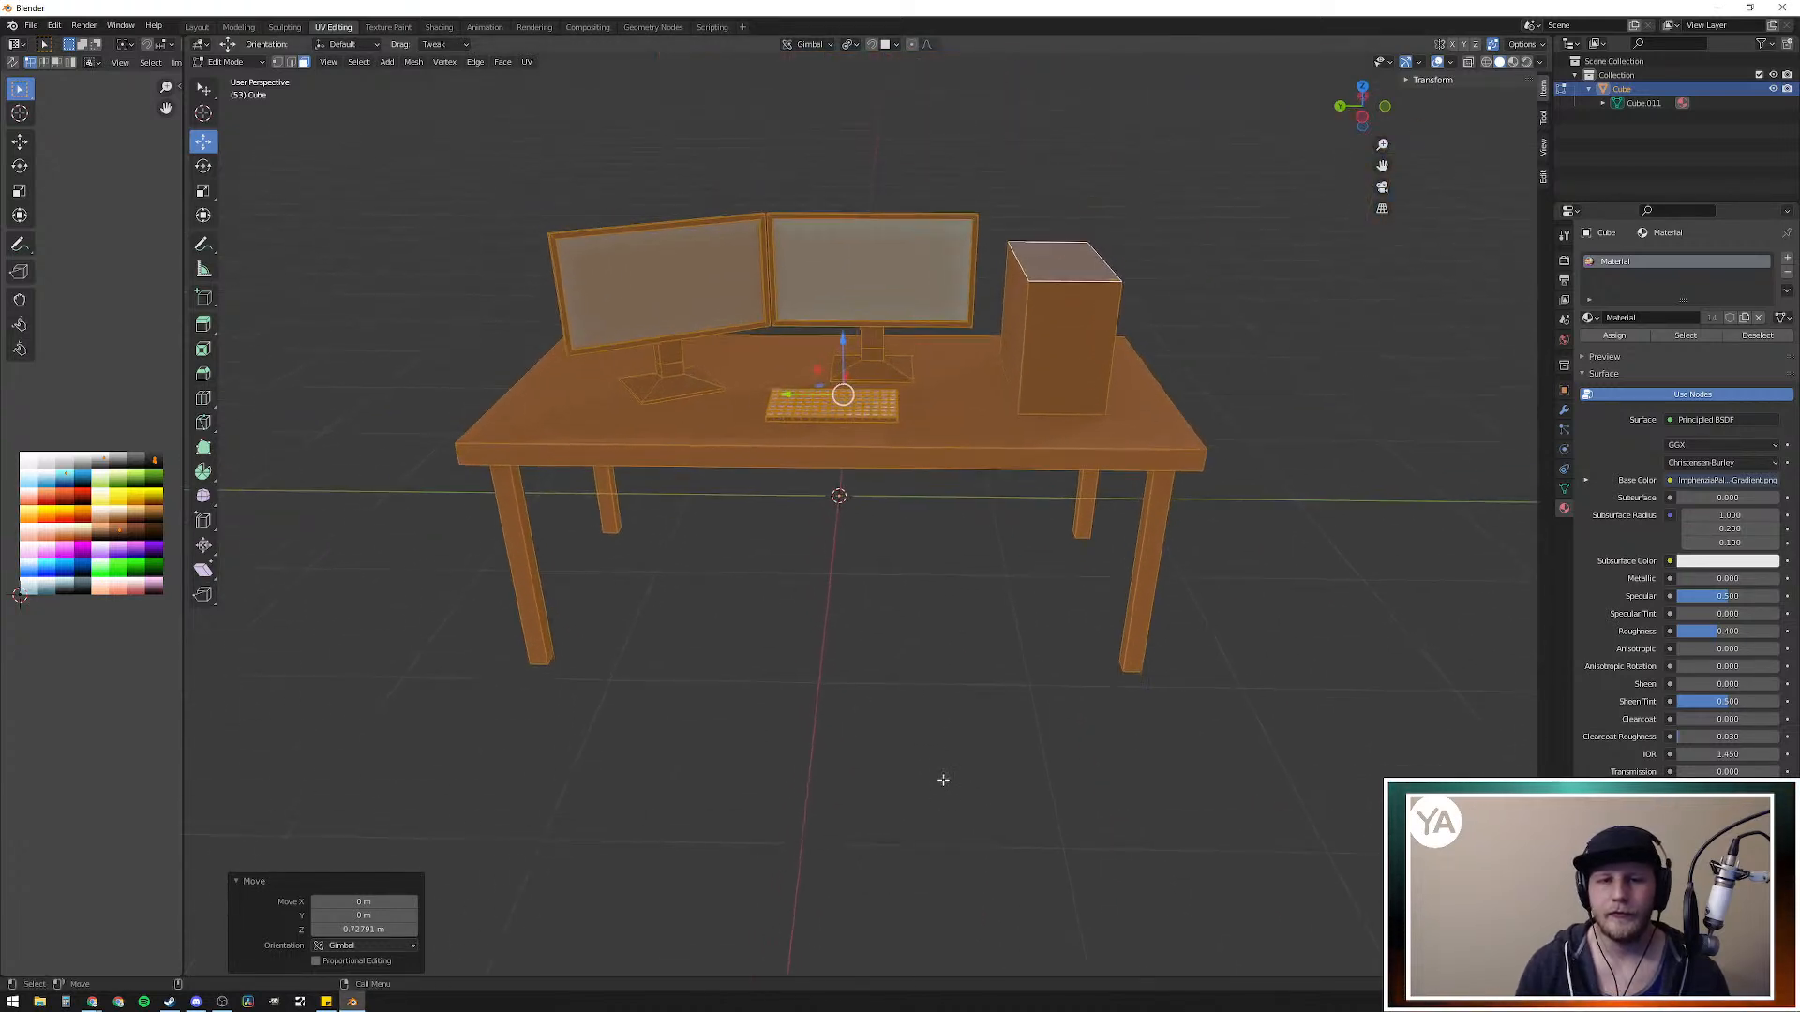
{"action": "left_click_drag", "start_coordinate": [842, 341], "coordinate": [899, 263]}
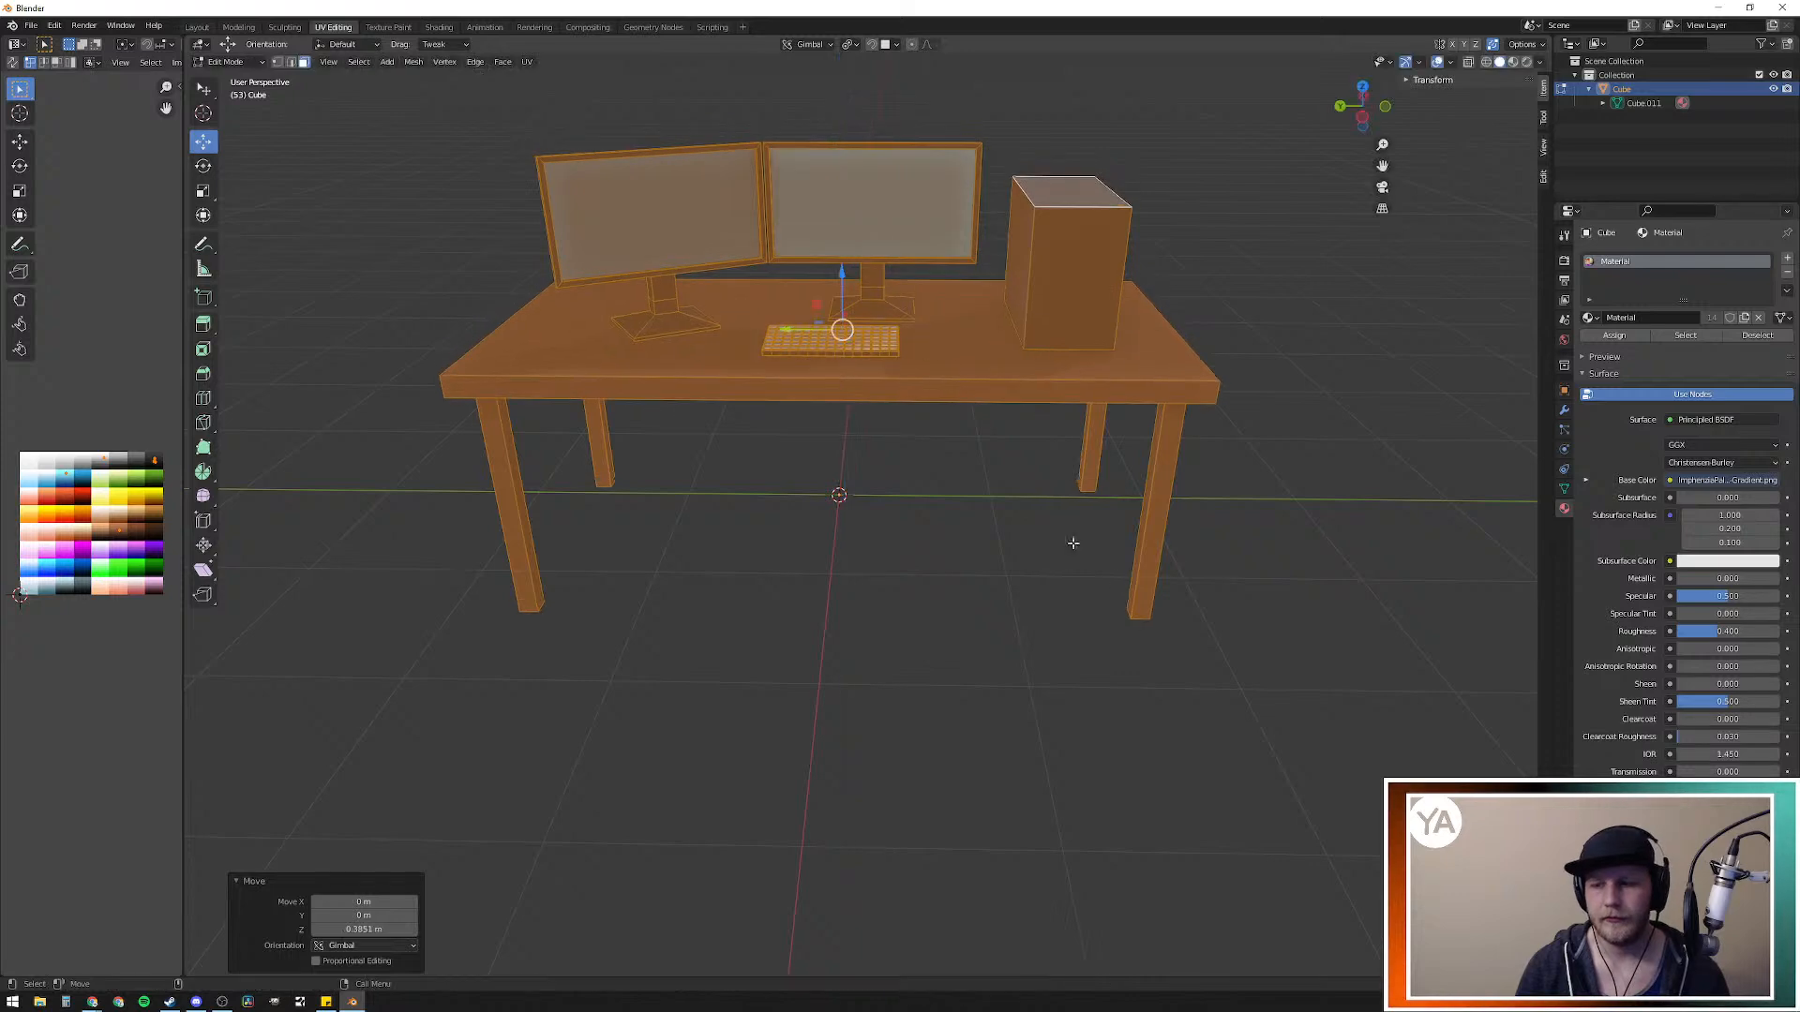
{"action": "left_click", "coordinate": [1109, 613]}
Step: Select the keyboard's linked geometry and slide it along Y away from the PC case to free up desk space
{"action": "middle_click_drag", "start_coordinate": [979, 464], "coordinate": [972, 627]}
{"action": "scroll", "coordinate": [984, 502], "scroll_direction": "up", "scroll_amount": 3}
{"action": "scroll", "coordinate": [971, 630], "scroll_direction": "up", "scroll_amount": 1}
{"action": "middle_click_drag", "start_coordinate": [1010, 467], "coordinate": [1024, 524]}
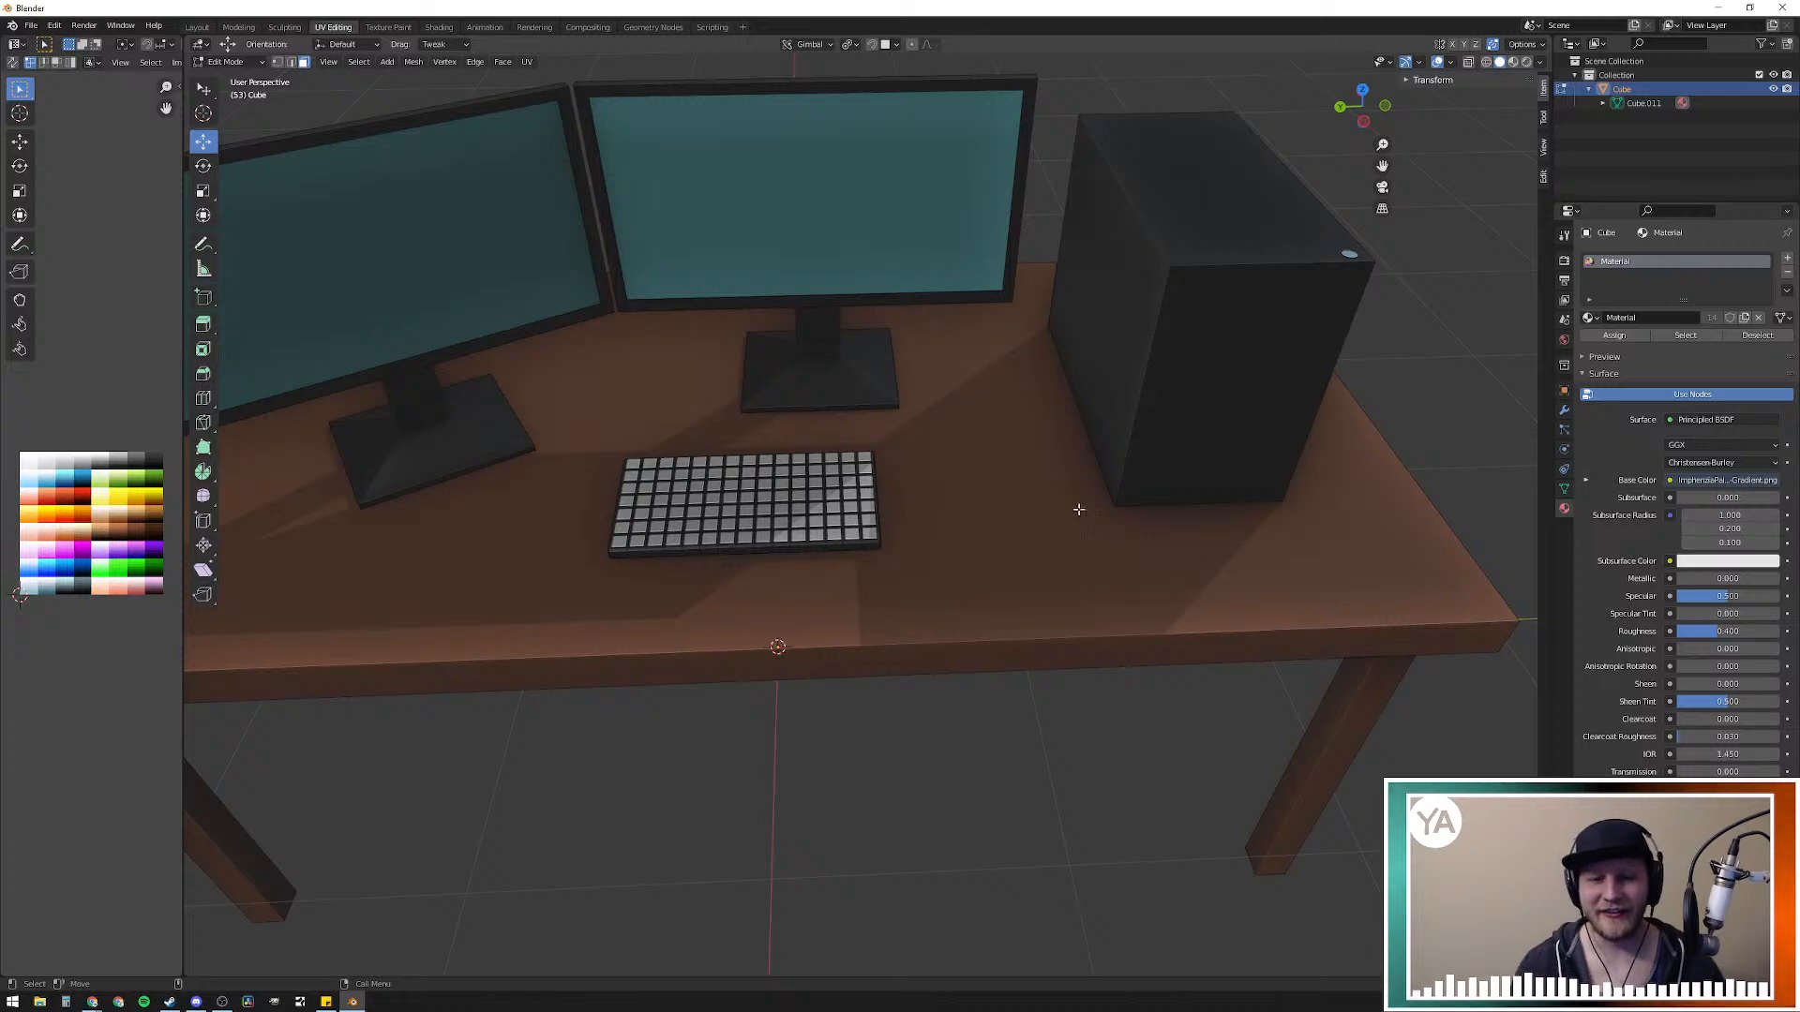
{"action": "key", "text": "l"}
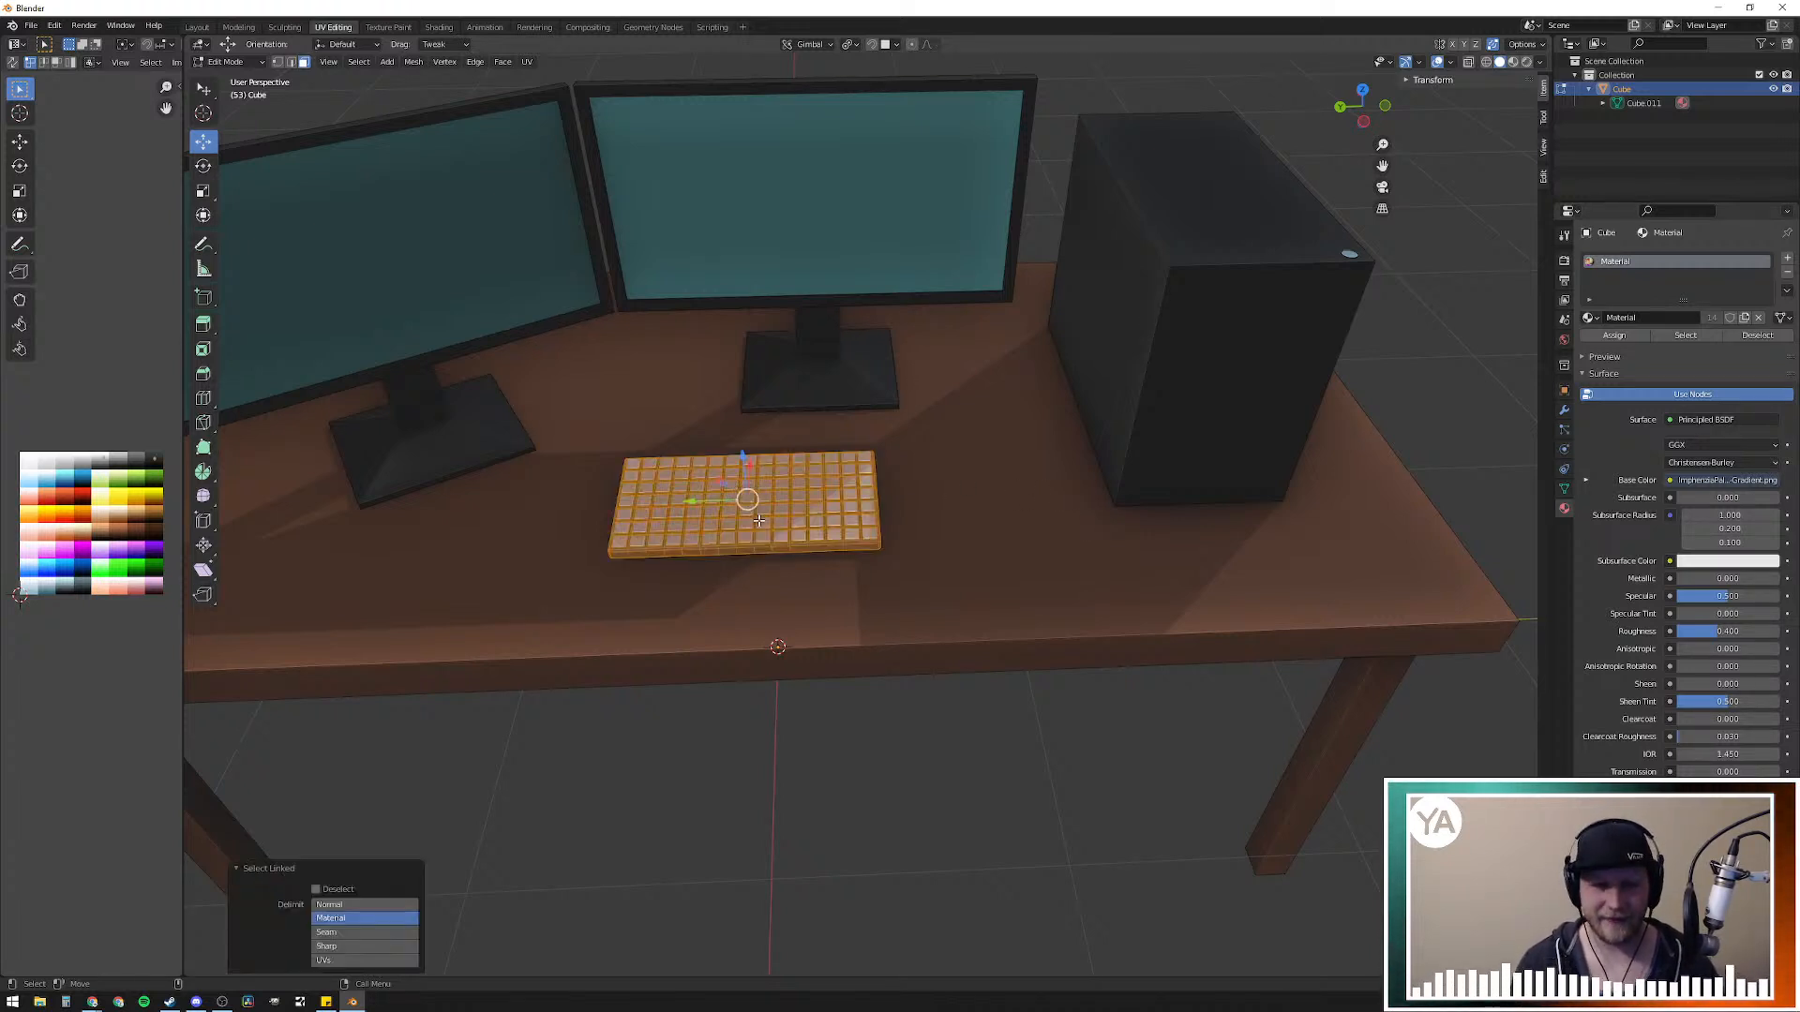
{"action": "left_click_drag", "start_coordinate": [724, 501], "coordinate": [654, 503]}
Step: Duplicate the tabletop face in place and scale the copy down to roughly the keyboard's size
{"action": "left_click", "coordinate": [1001, 575]}
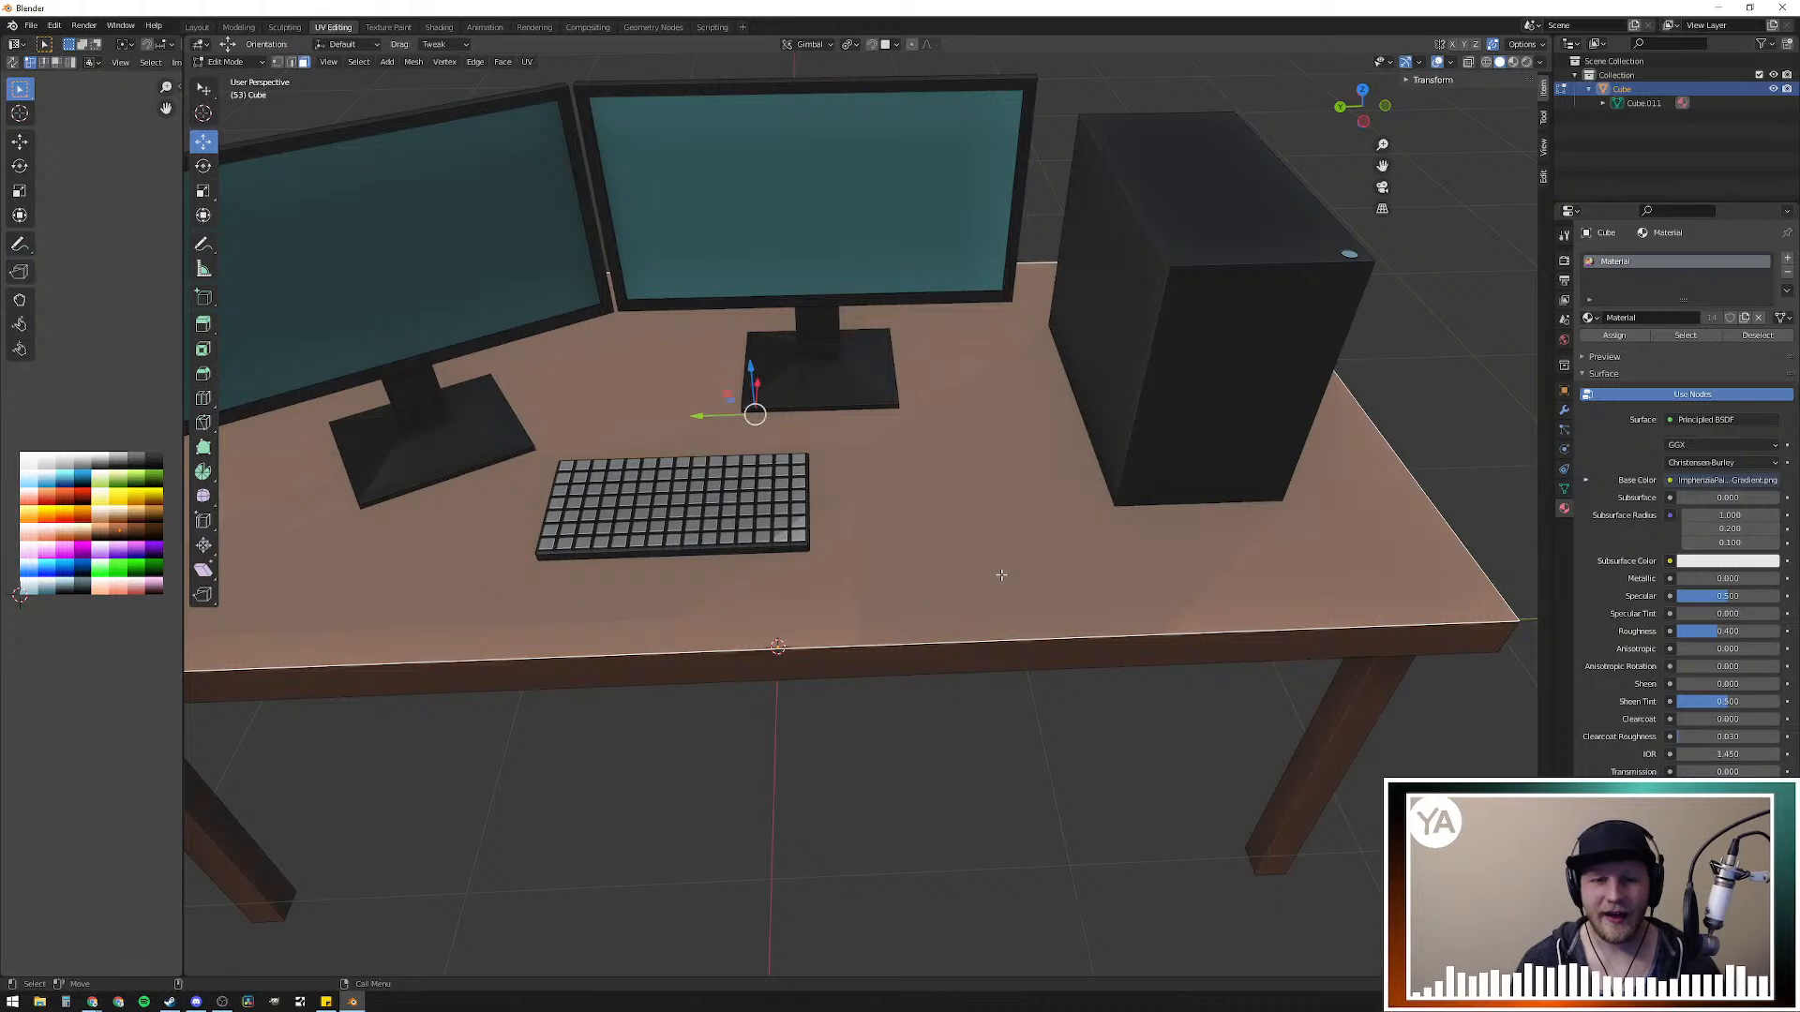
{"action": "key", "text": "shift+d"}
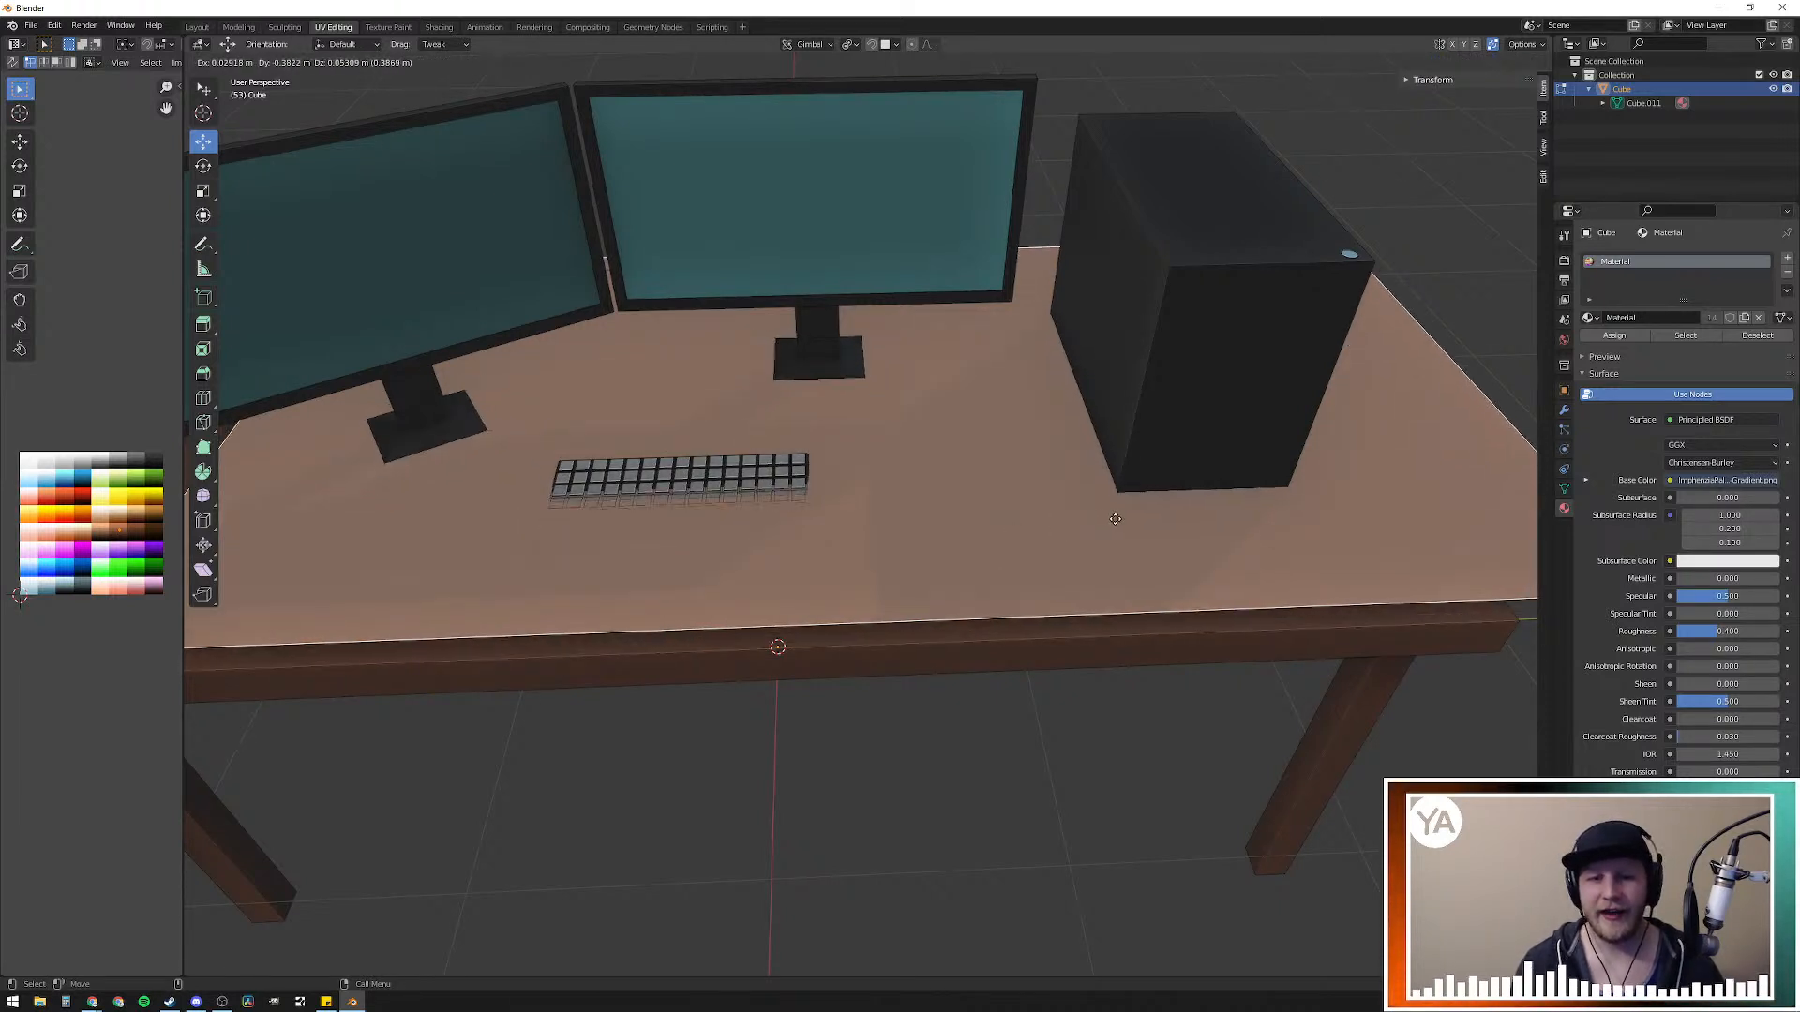
{"action": "right_click", "coordinate": [1452, 490]}
{"action": "key", "text": "s"}
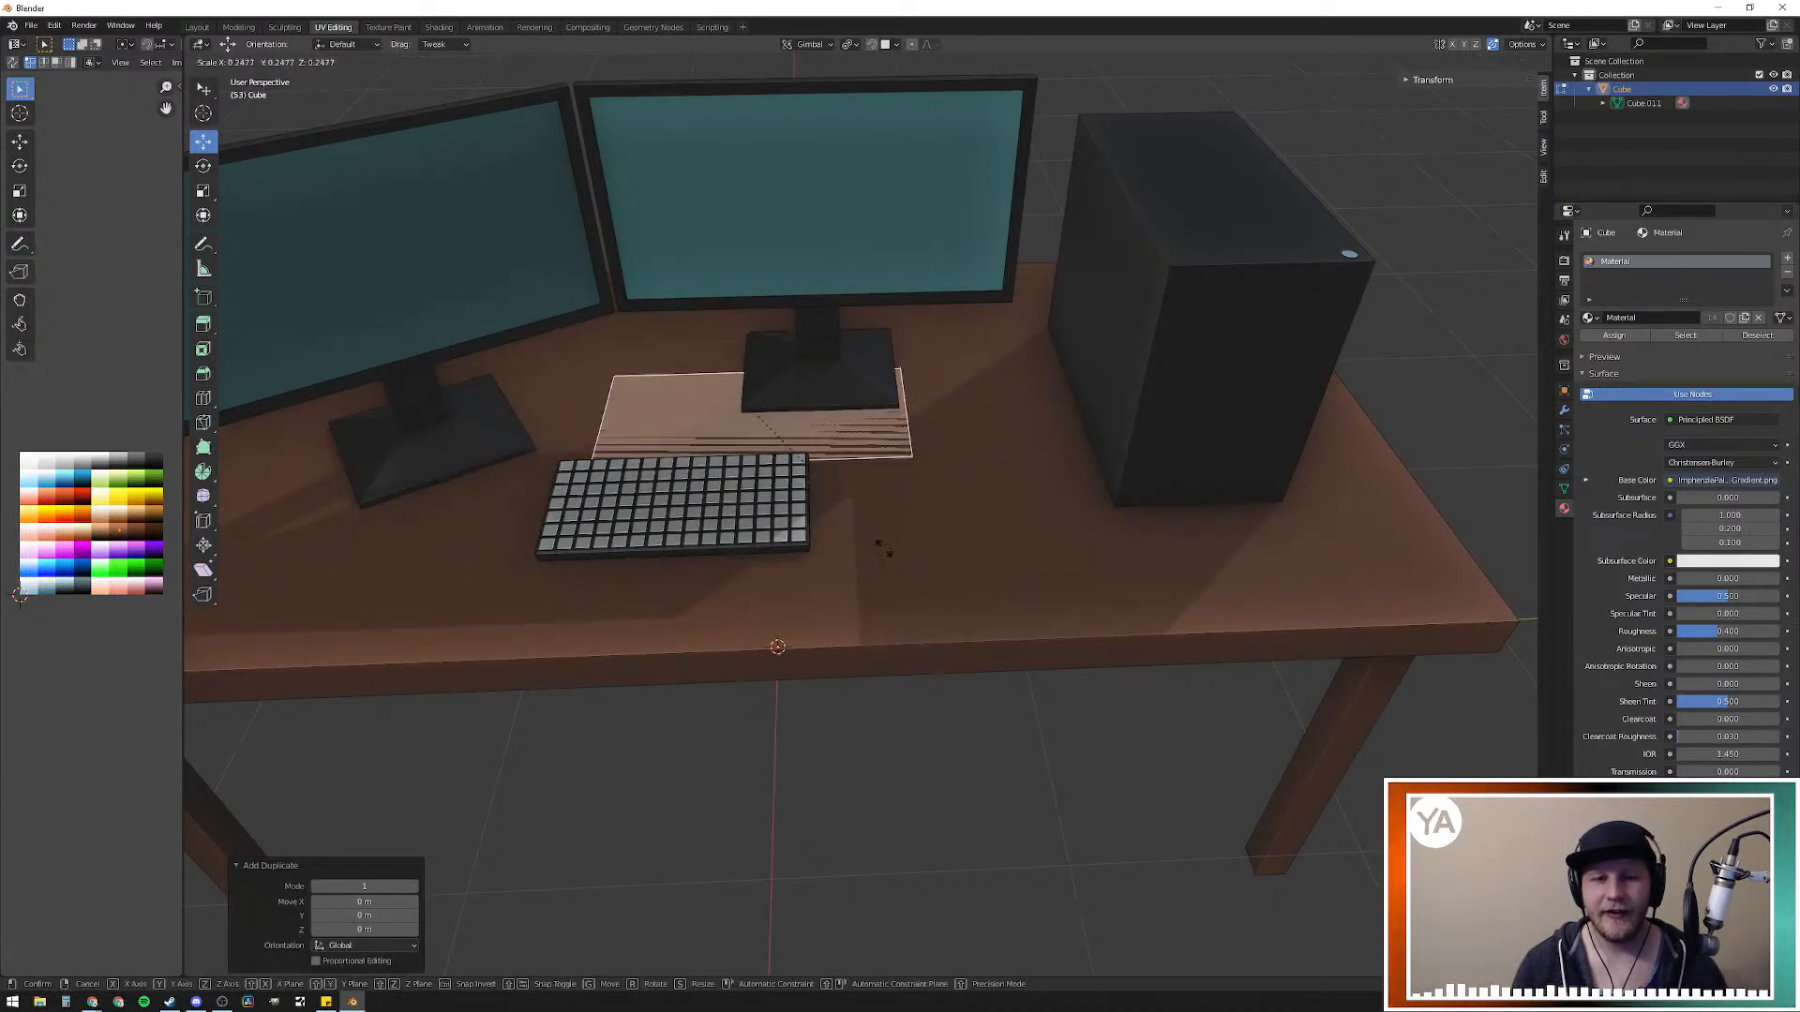
{"action": "left_click", "coordinate": [799, 536]}
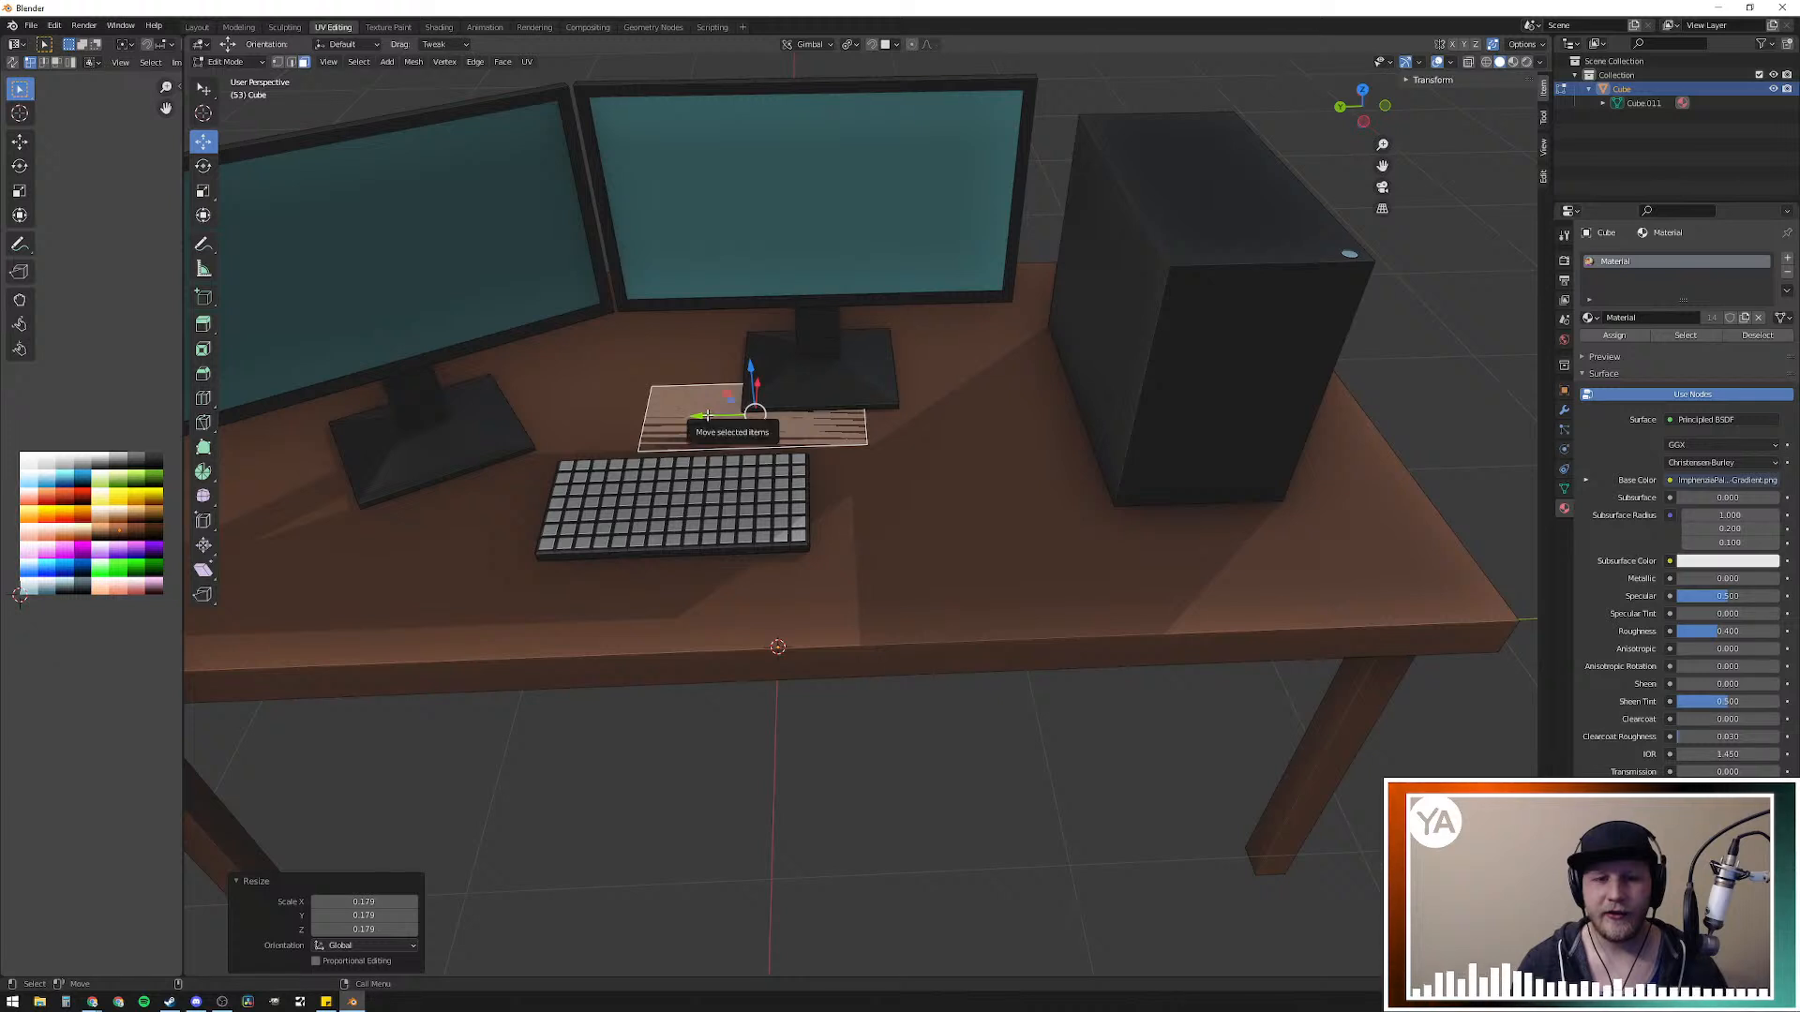
Step: Move the duplicated face along Y into the space between the keyboard and the PC case
{"action": "key", "text": "g"}
{"action": "key", "text": "y"}
{"action": "left_click", "coordinate": [996, 380]}
{"action": "key", "text": "g"}
{"action": "key", "text": "y"}
{"action": "left_click", "coordinate": [996, 527]}
Step: Proportion the mouse pad face by scaling it about 0.75 along Y and about 1.26 overall, and nudge it along X toward the monitors
{"action": "key", "text": "s"}
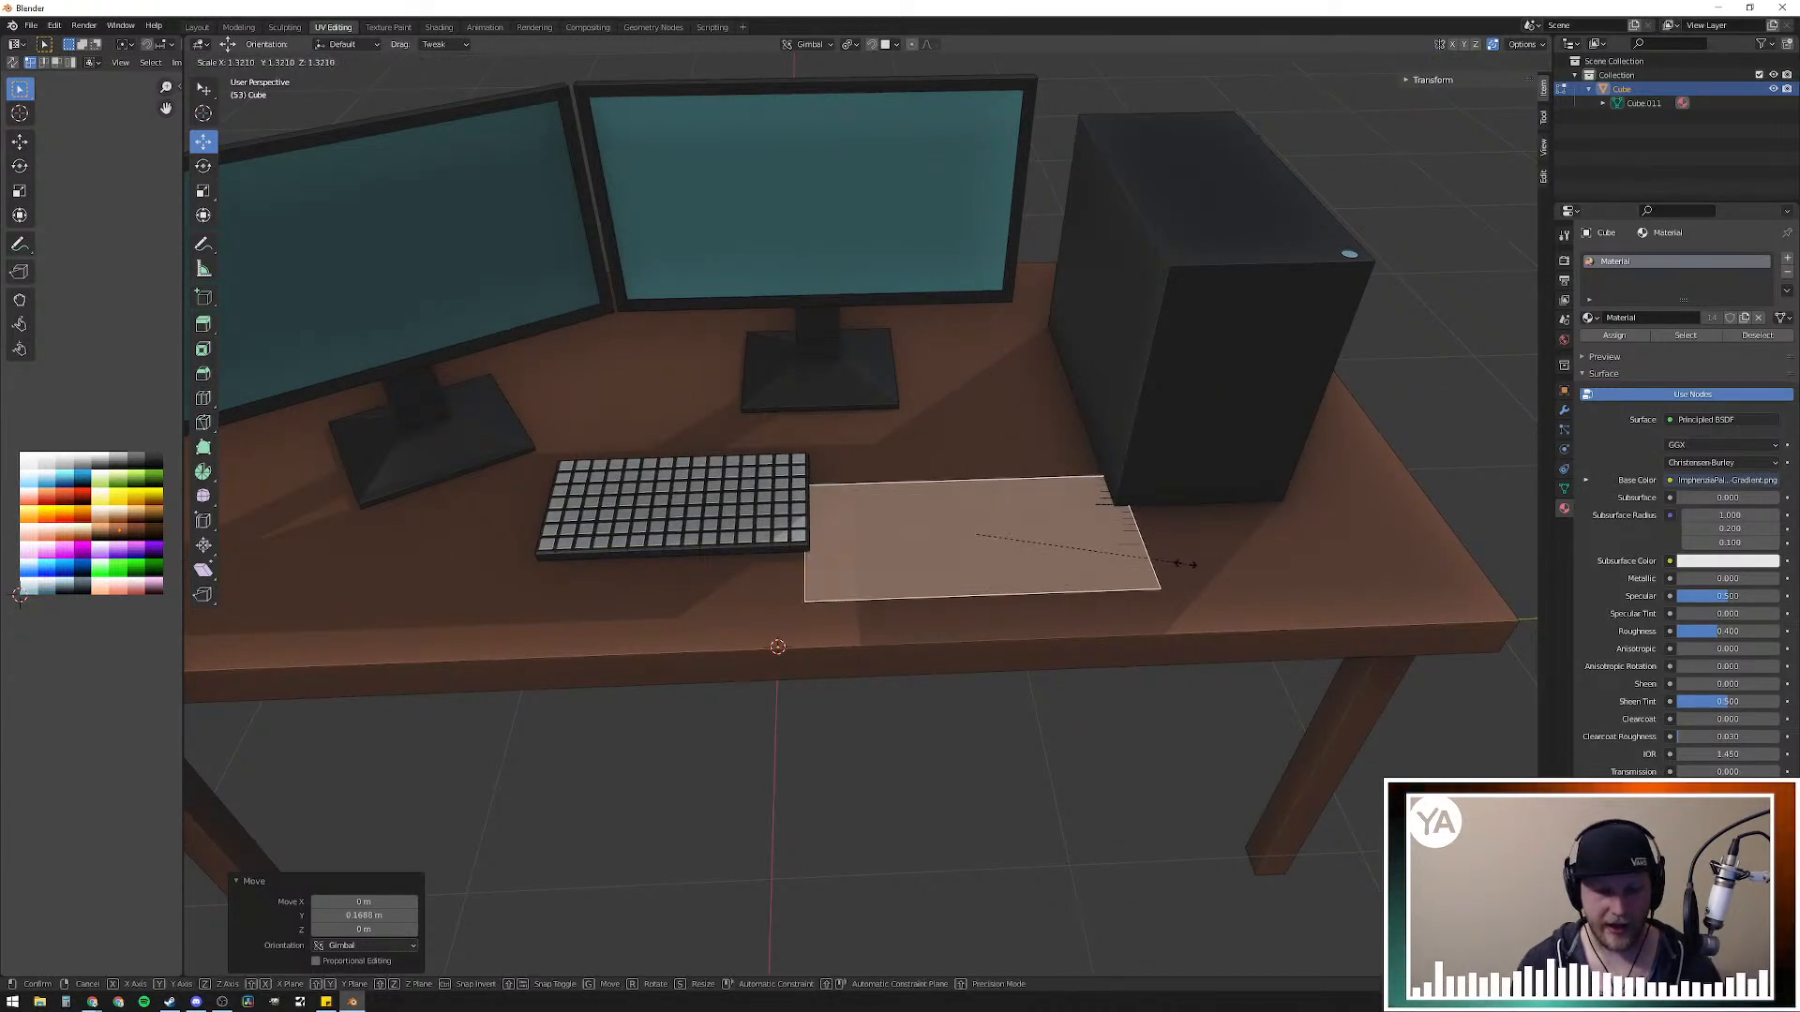
{"action": "key", "text": "y"}
{"action": "left_click", "coordinate": [1087, 563]}
{"action": "key", "text": "s"}
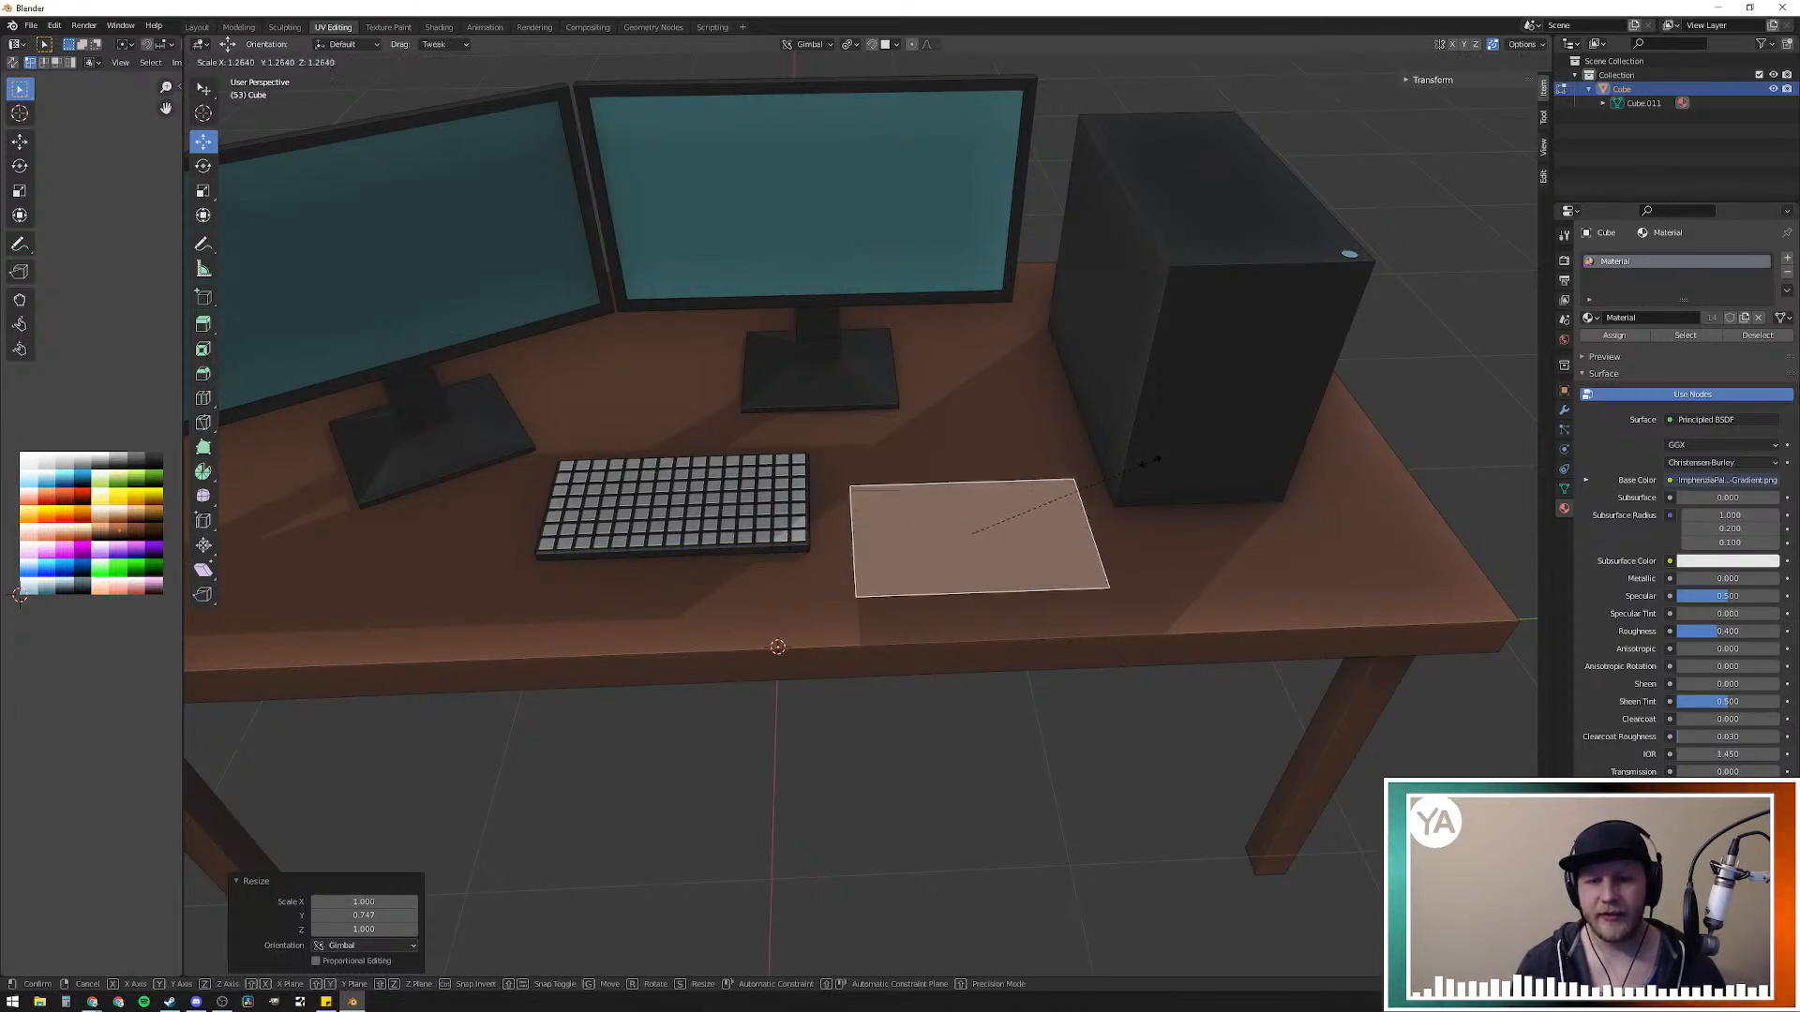
{"action": "left_click", "coordinate": [1150, 461]}
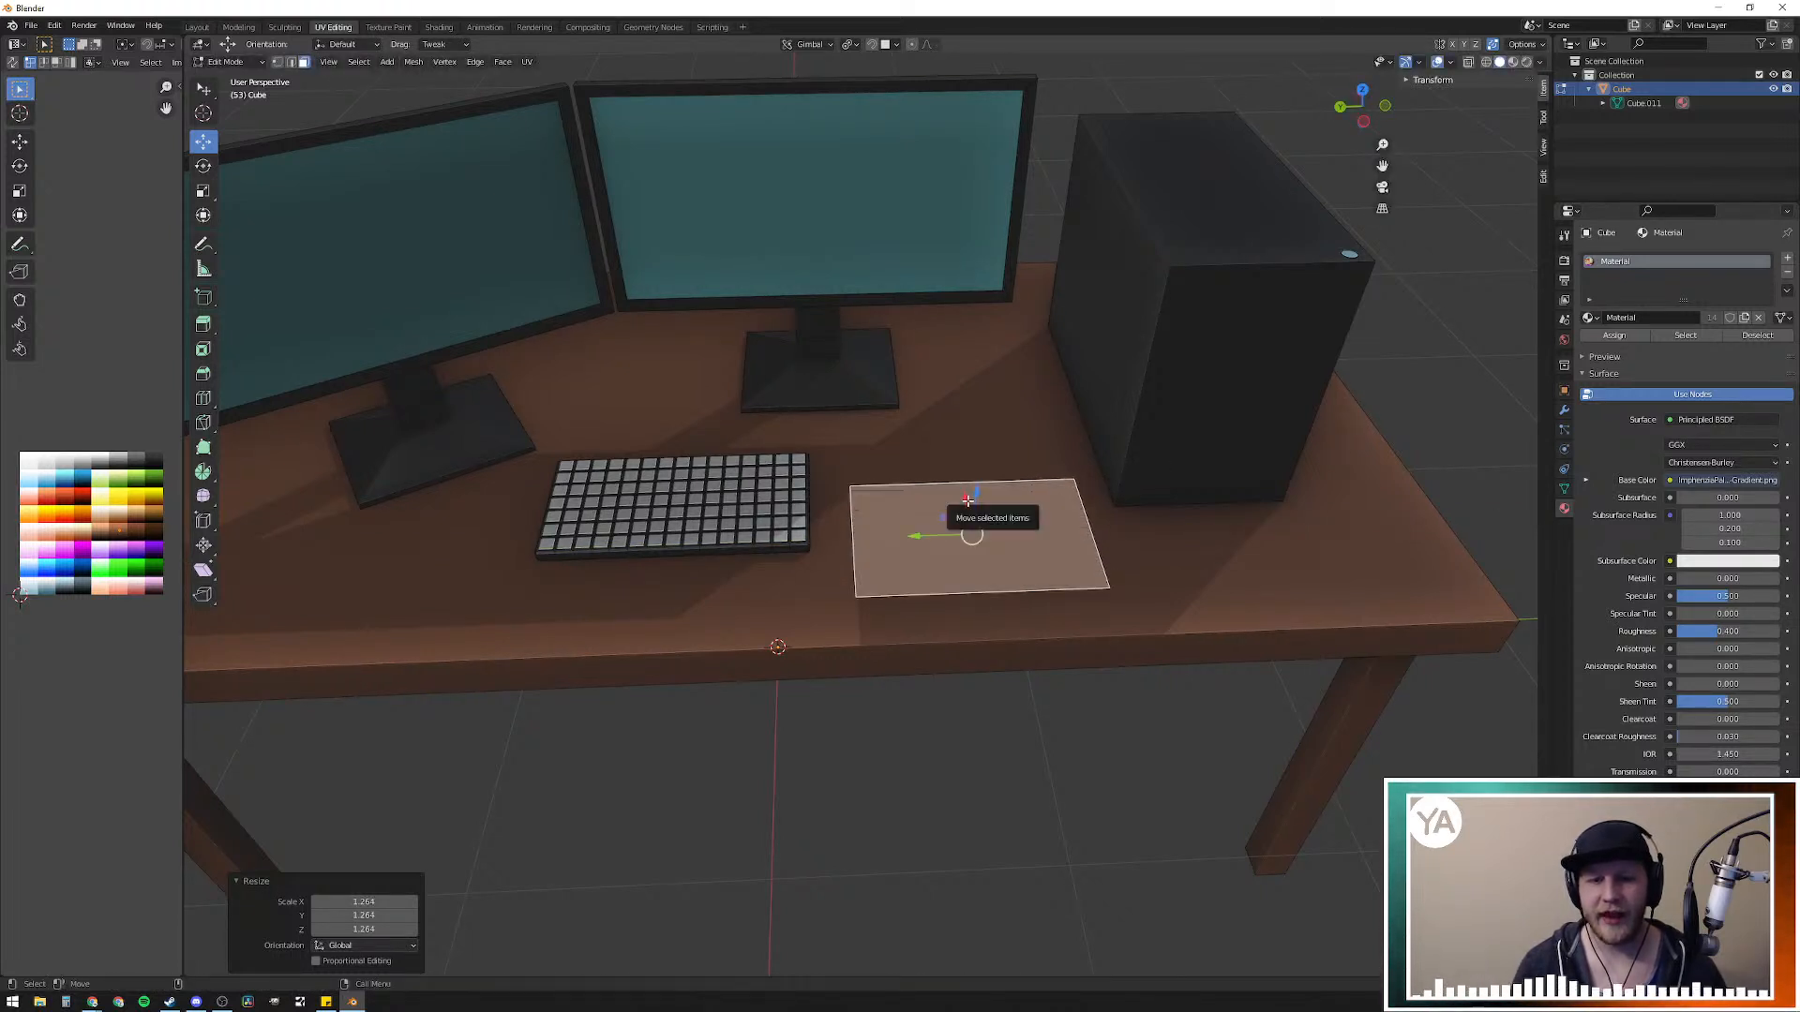
{"action": "left_click_drag", "start_coordinate": [966, 499], "coordinate": [965, 482]}
Step: Extrude the mouse pad face upward about 0.001 m to give it a thin thickness
{"action": "key", "text": "e"}
{"action": "right_click", "coordinate": [1120, 566]}
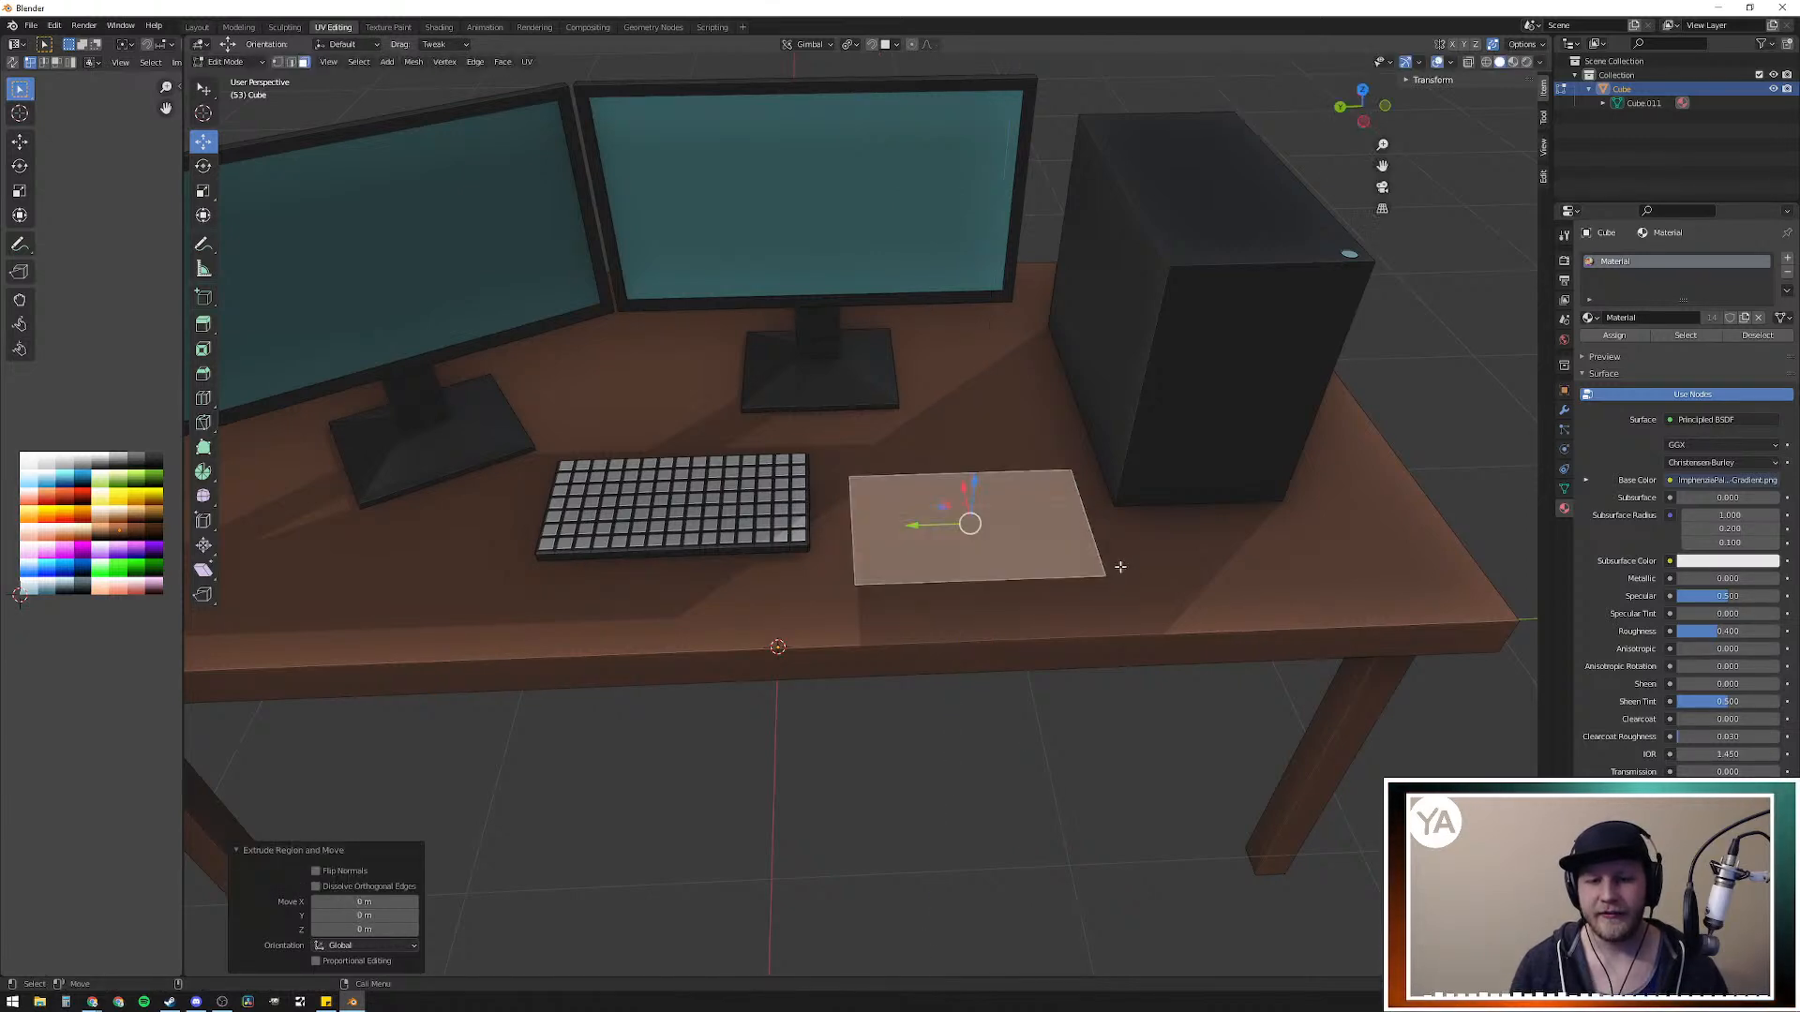
{"action": "scroll", "coordinate": [1116, 567], "scroll_direction": "up", "scroll_amount": 6}
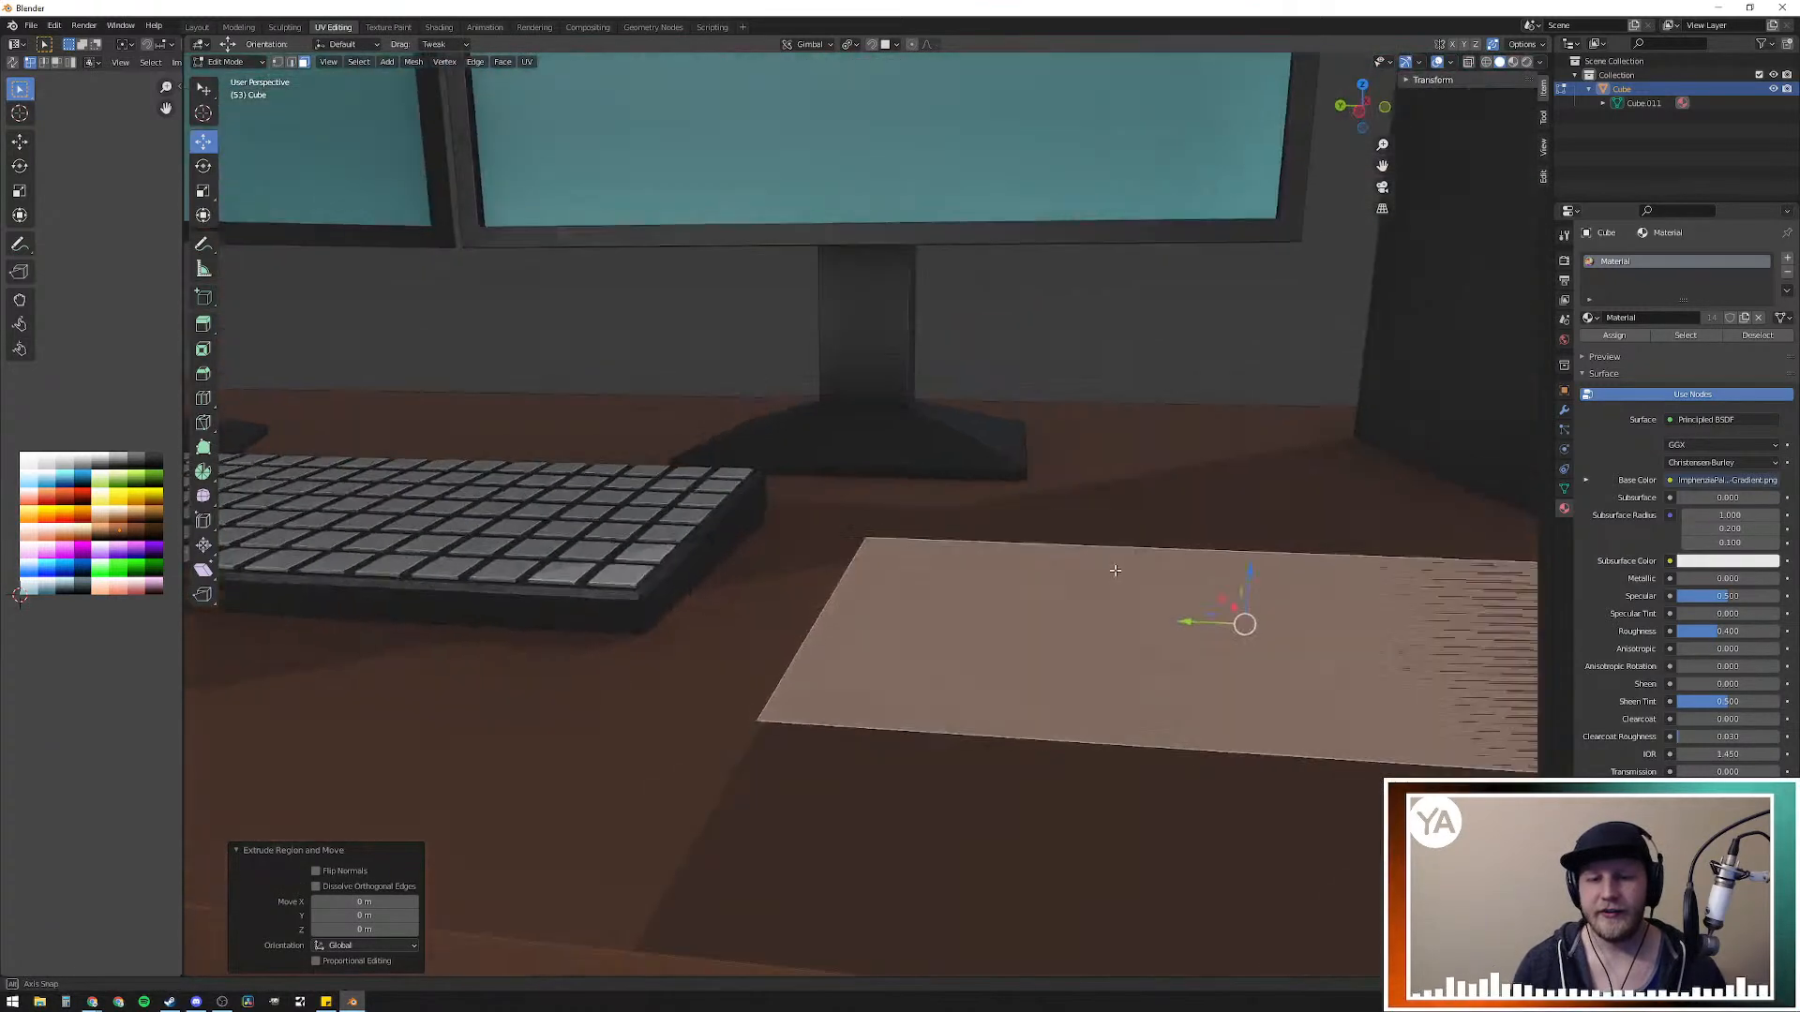
{"action": "middle_click_drag", "start_coordinate": [1115, 569], "coordinate": [1112, 571]}
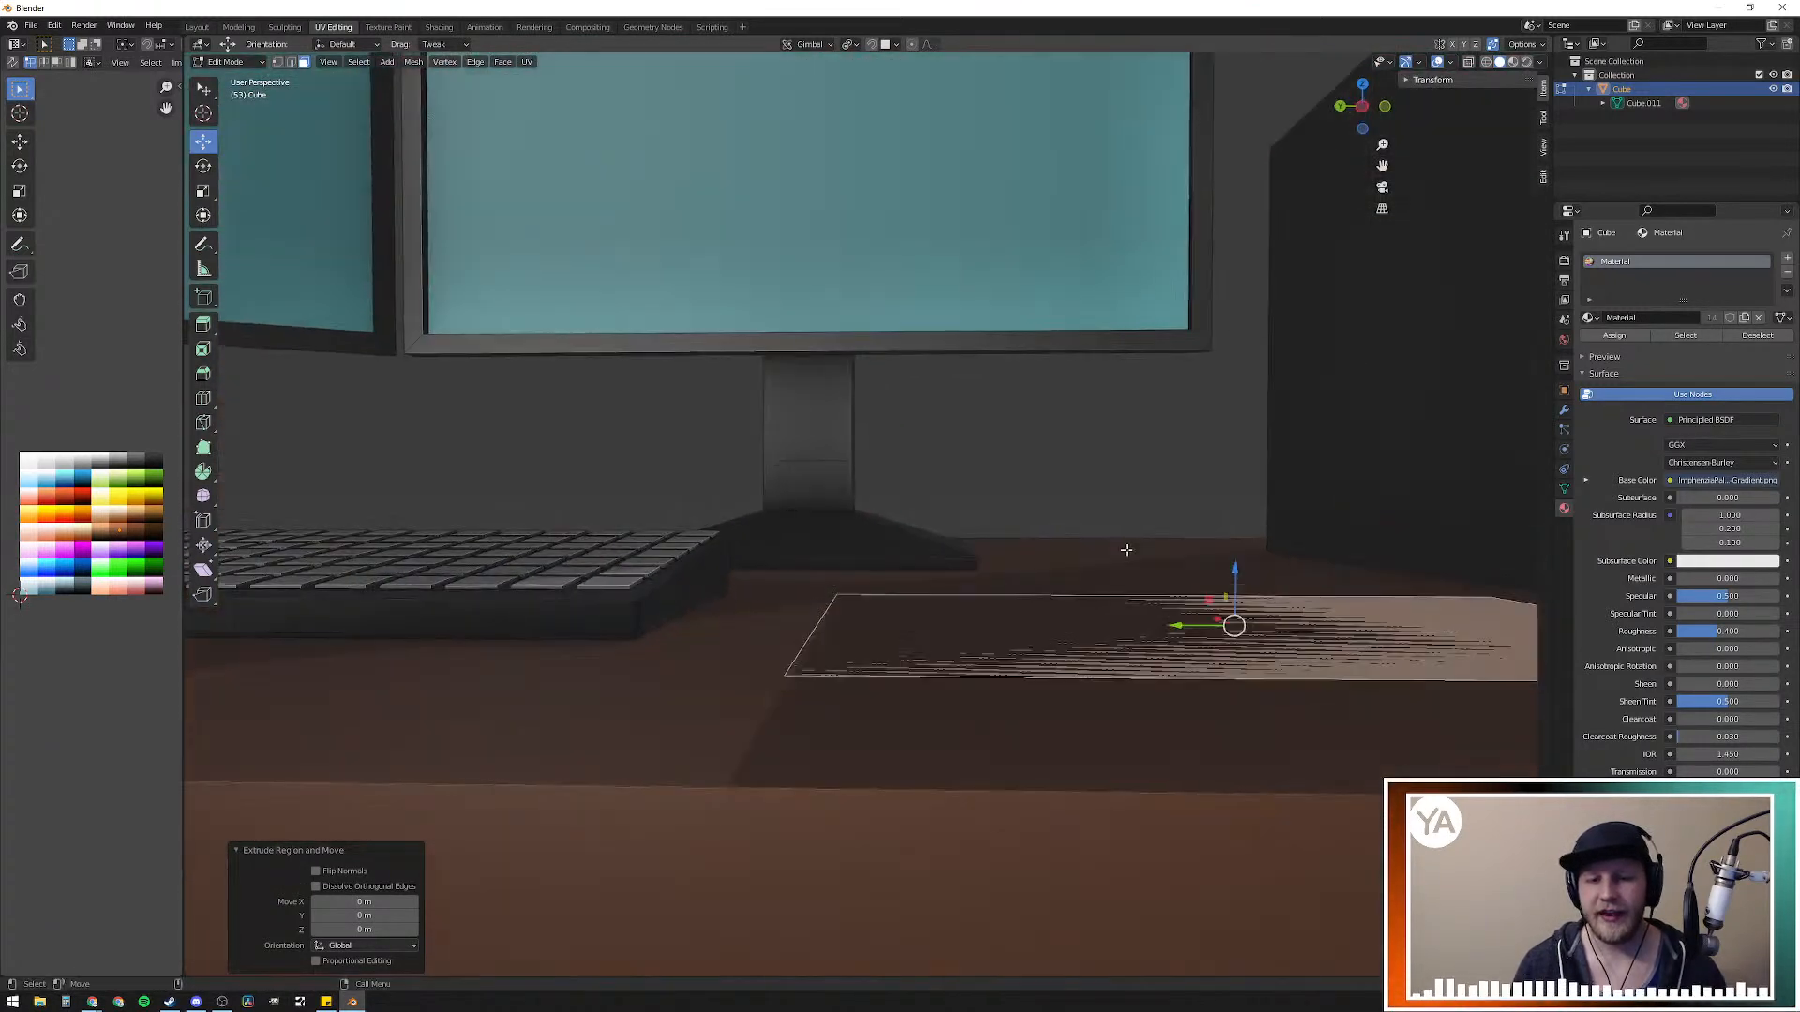
{"action": "key", "text": "e"}
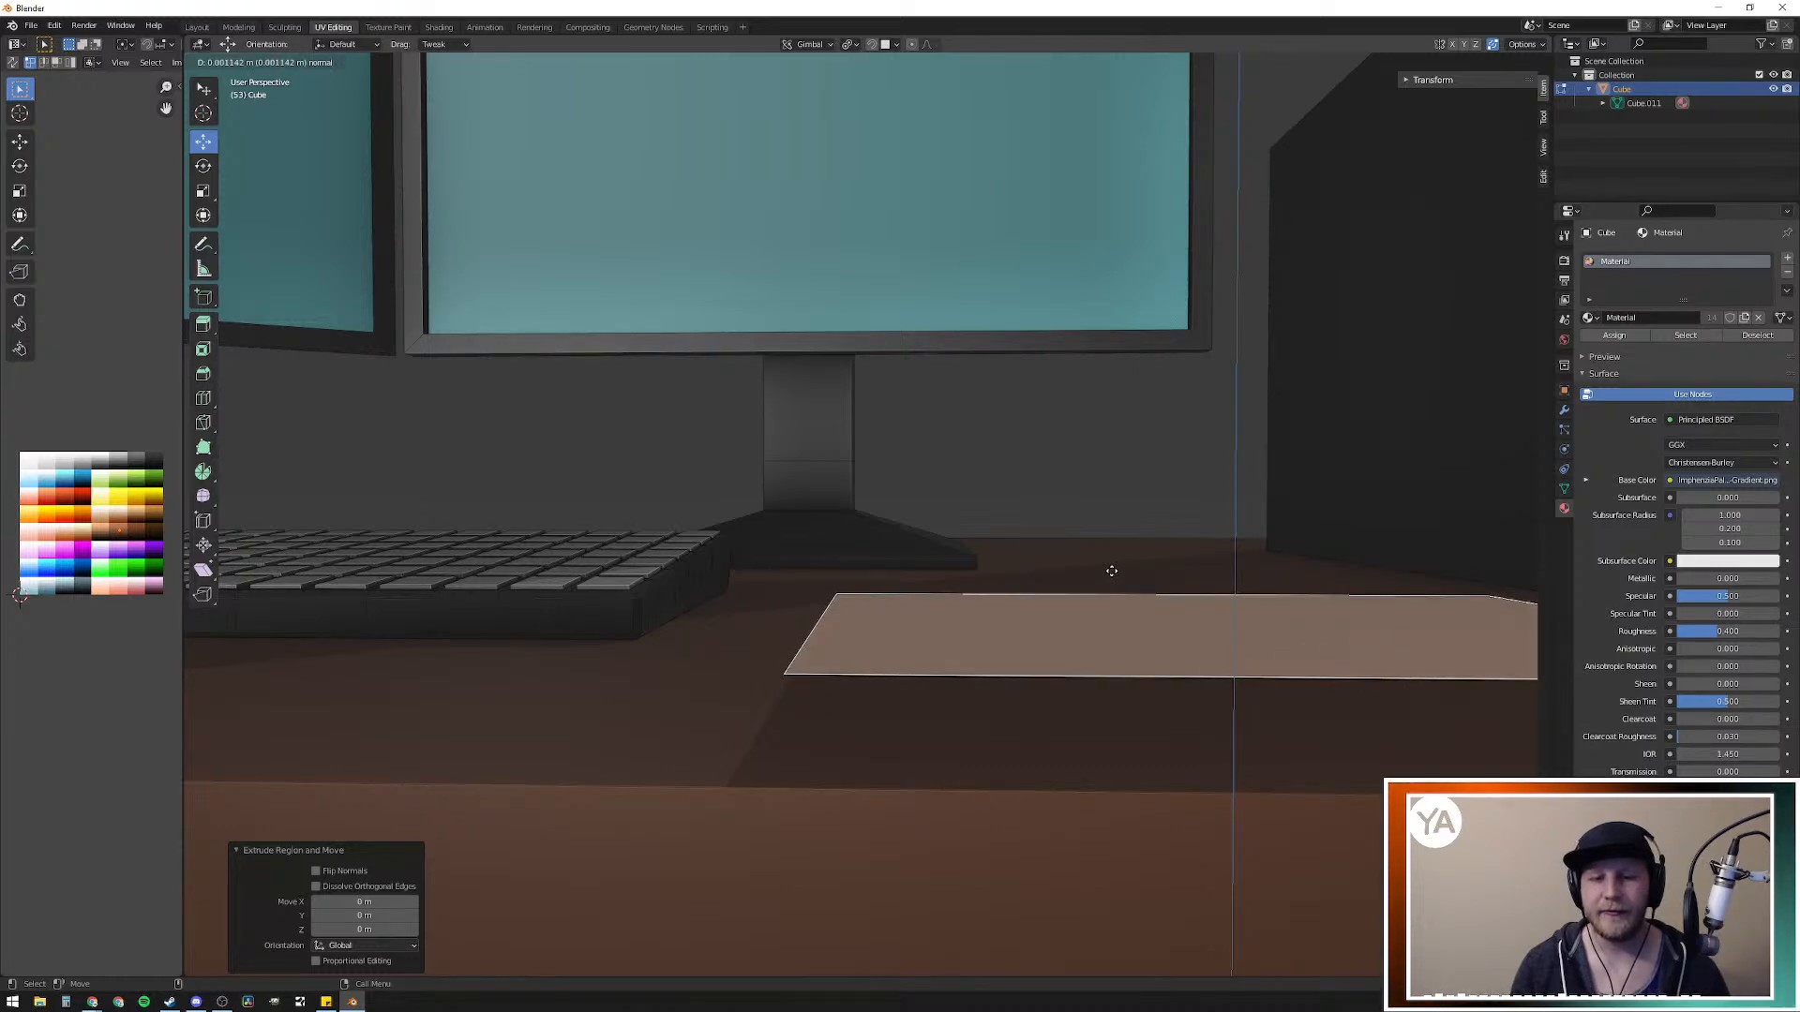
{"action": "left_click", "coordinate": [1111, 570]}
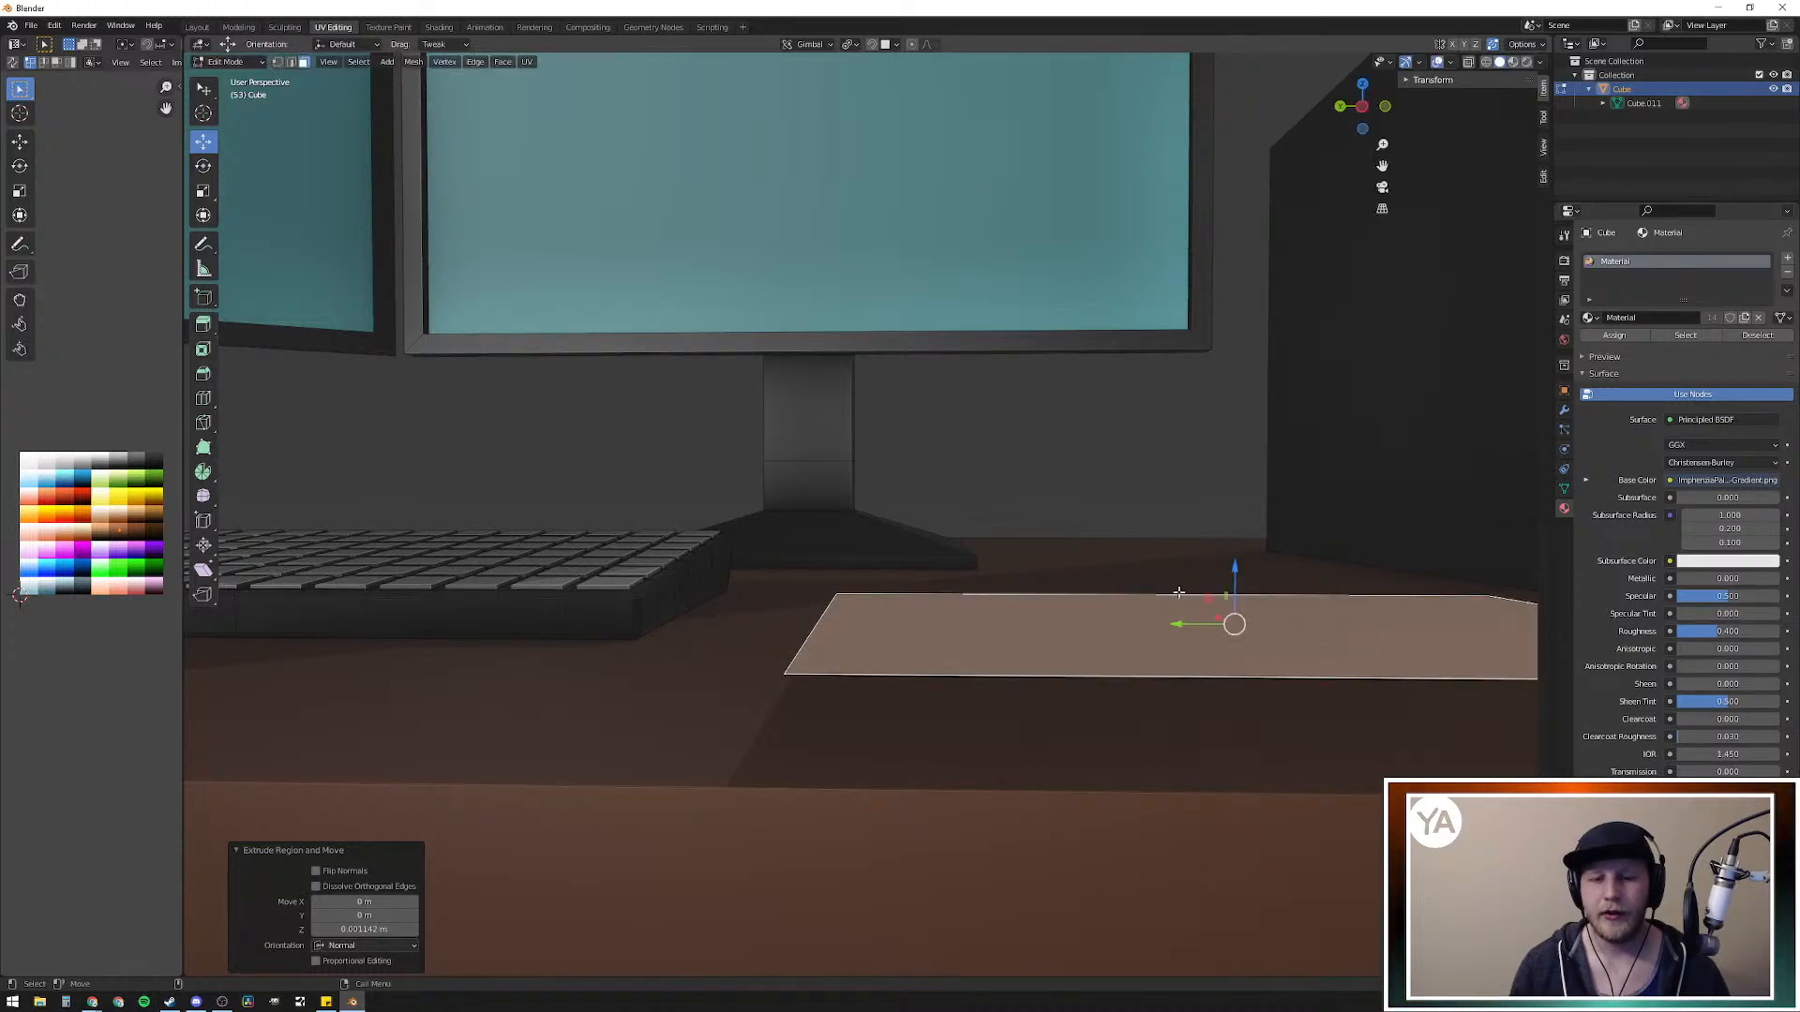
Step: Move the mouse pad top face's UVs onto a dark blue swatch of the palette and deselect it
{"action": "middle_click_drag", "start_coordinate": [1164, 641], "coordinate": [1244, 691]}
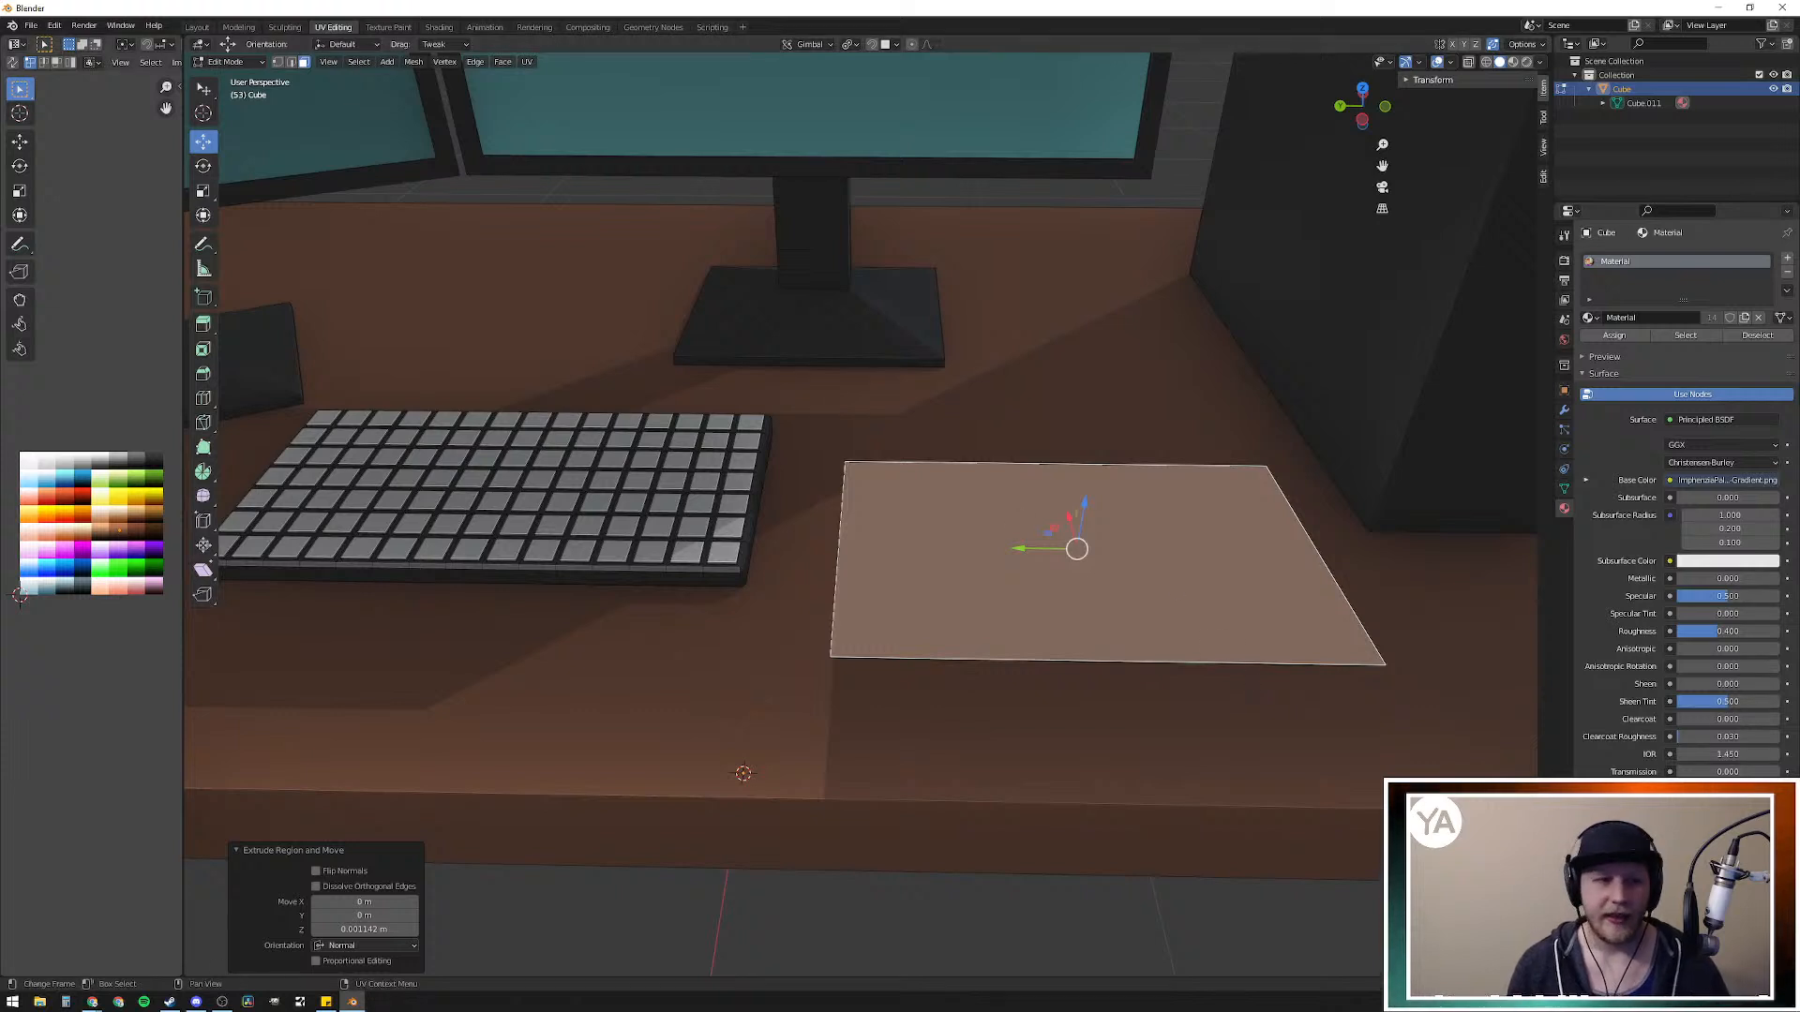
{"action": "key", "text": "g"}
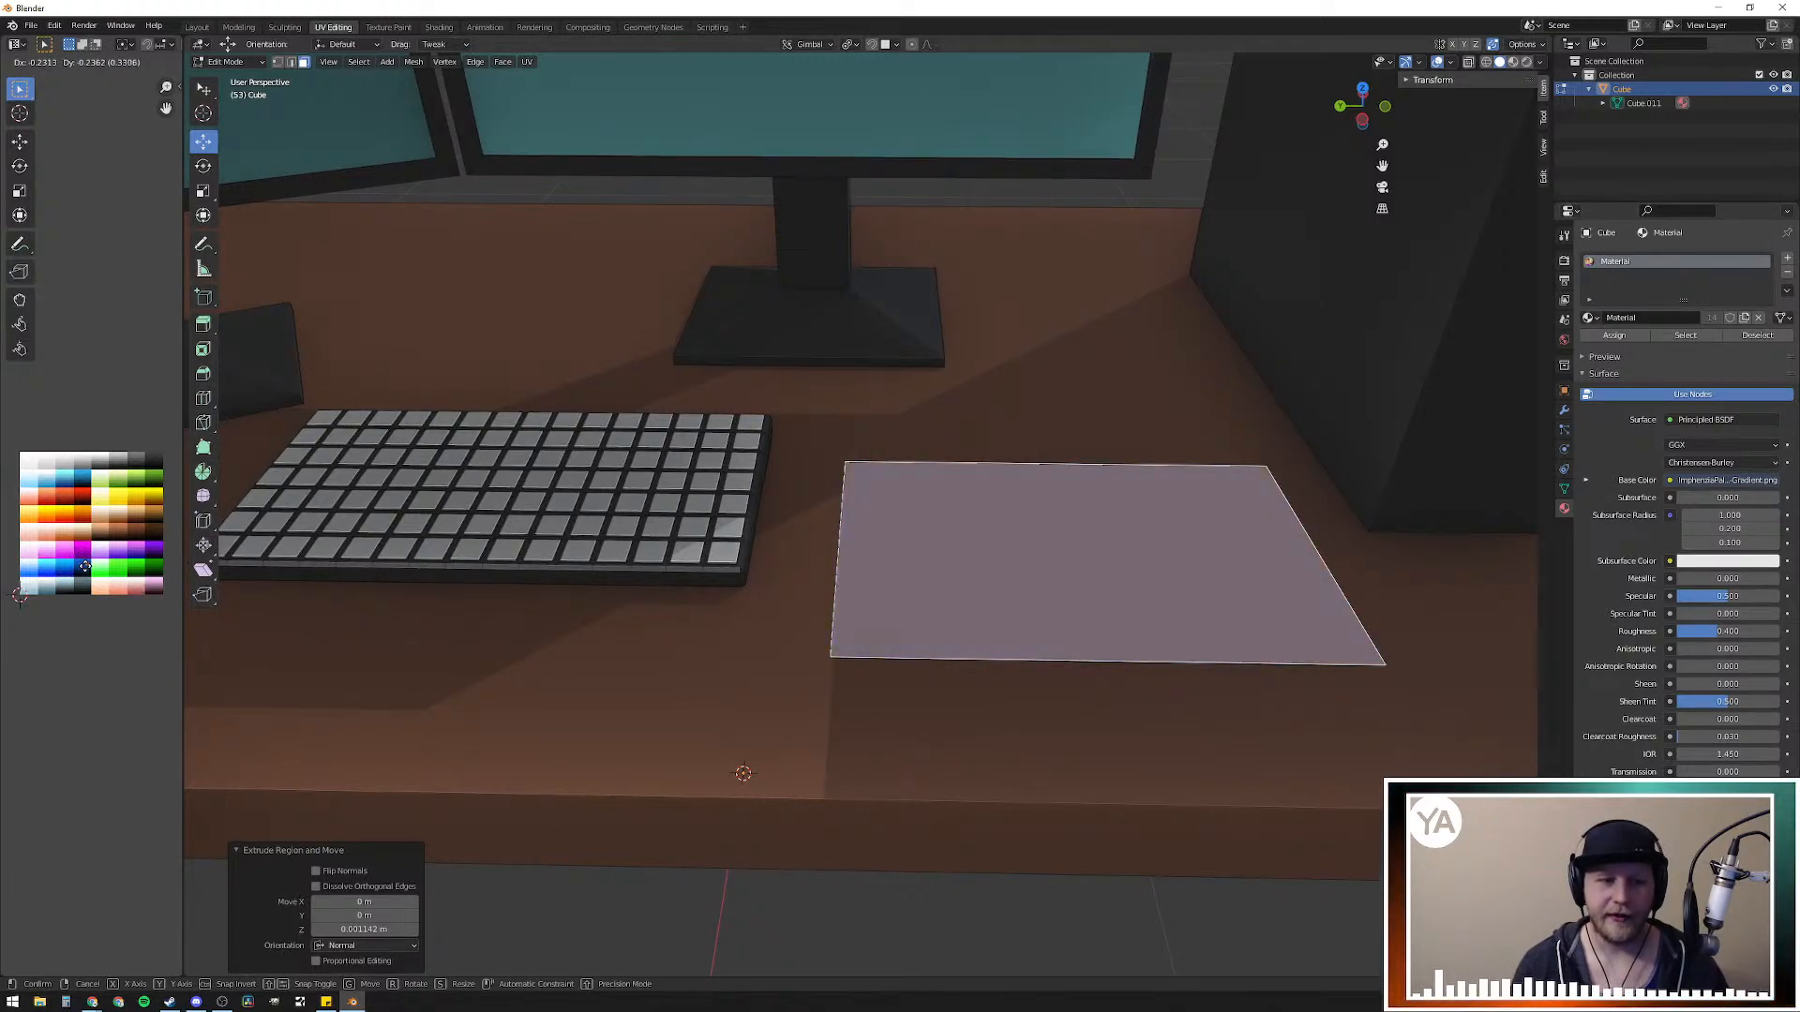
{"action": "left_click", "coordinate": [84, 567]}
{"action": "left_click", "coordinate": [1163, 180]}
{"action": "middle_click_drag", "start_coordinate": [1163, 268], "coordinate": [1149, 294]}
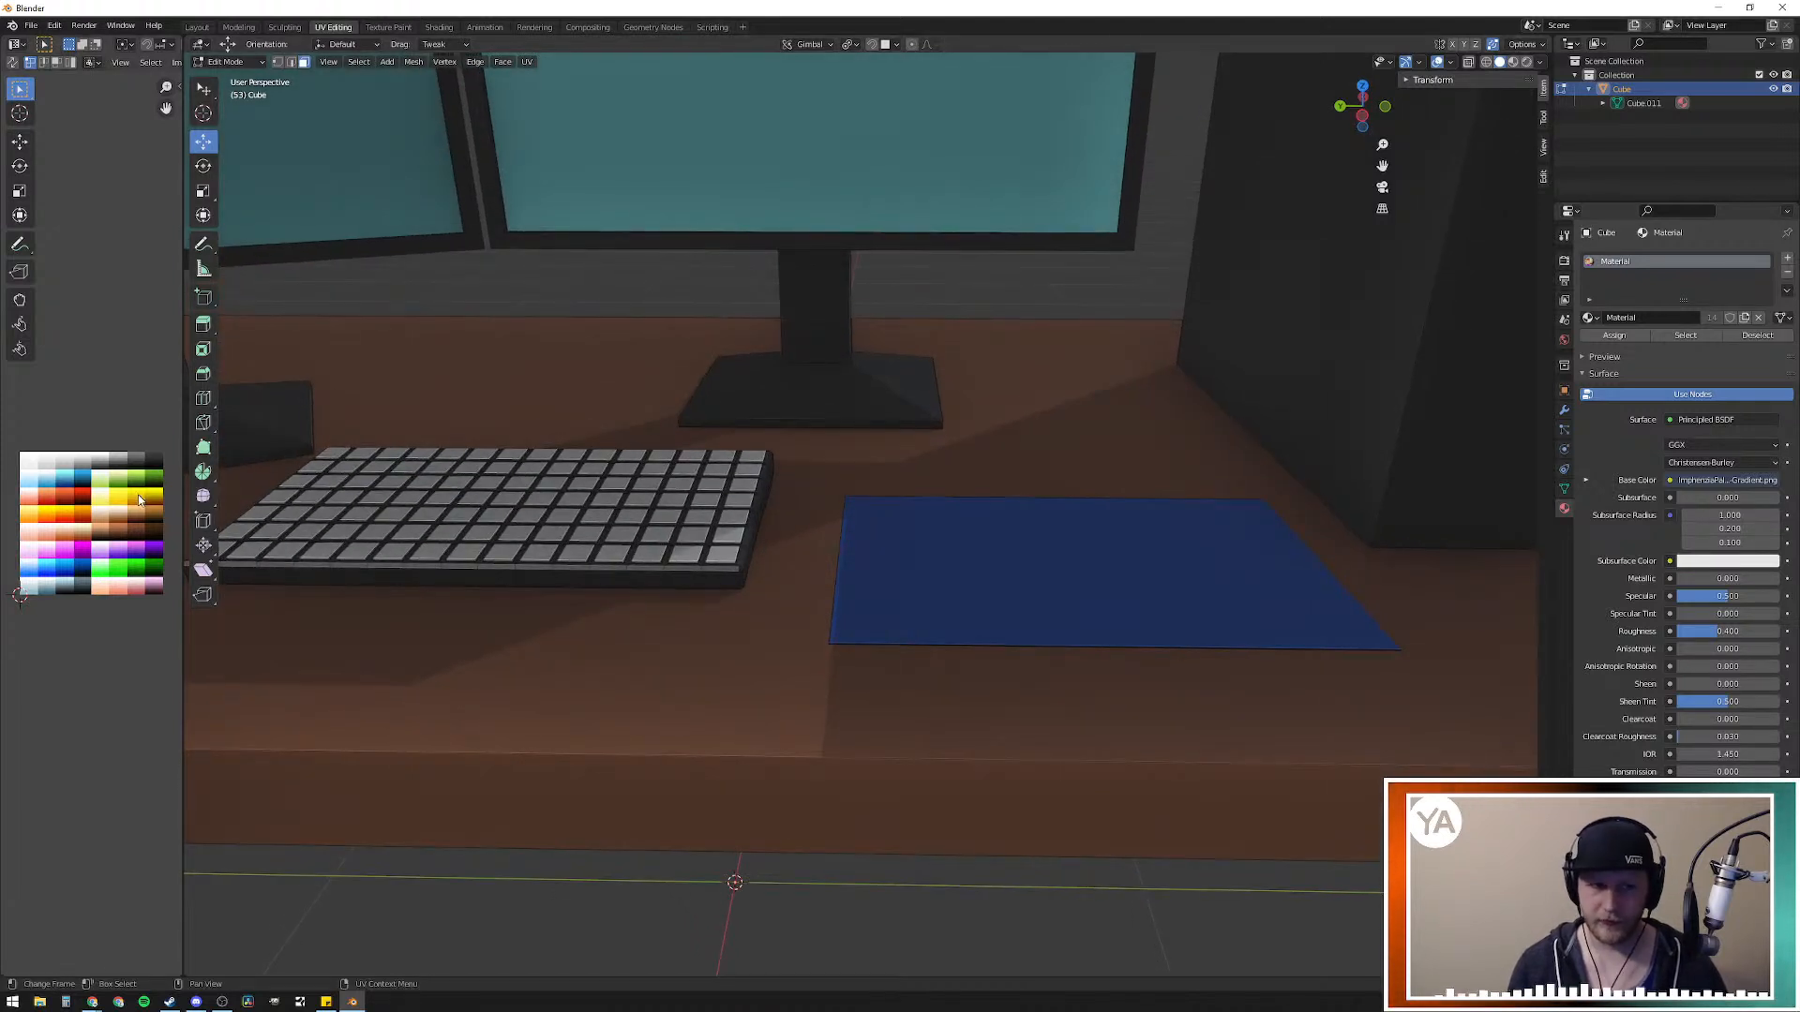
Step: Select all of the mouse pad's linked faces and scale their UVs together on the color palette
{"action": "key", "text": "l"}
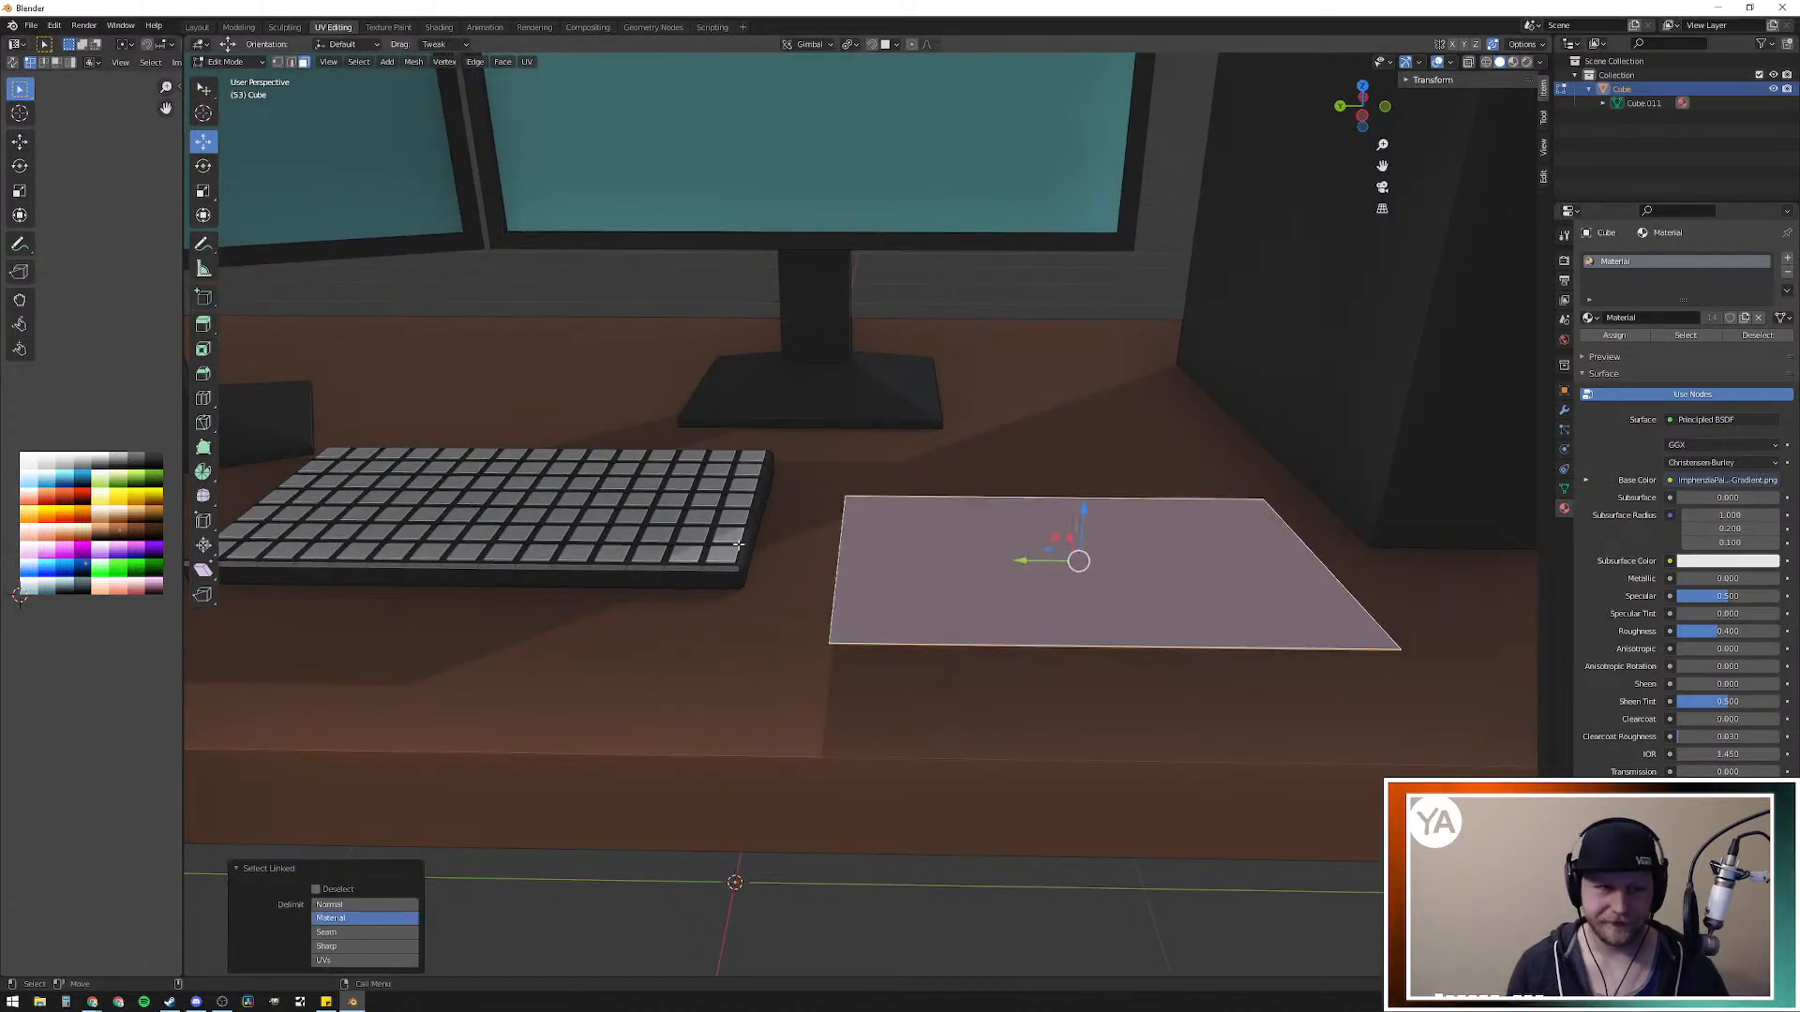
{"action": "key", "text": "g"}
{"action": "right_click", "coordinate": [102, 509]}
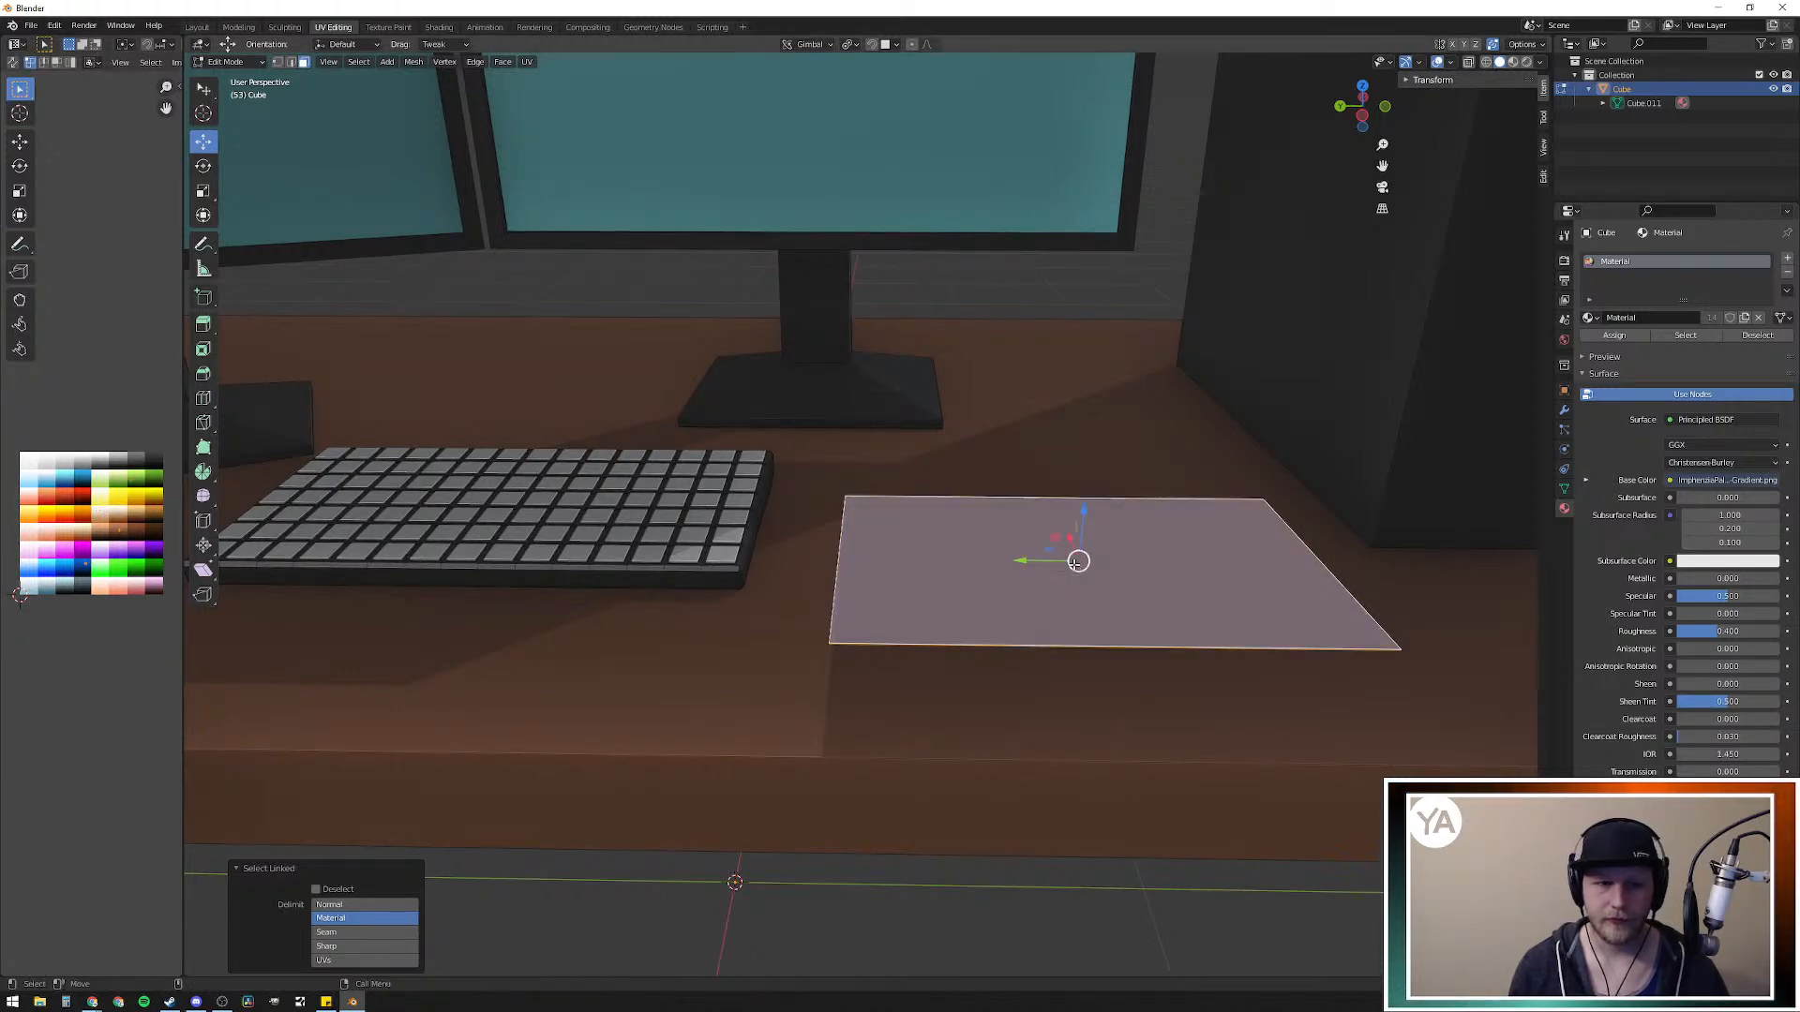
{"action": "middle_click_drag", "start_coordinate": [1073, 562], "coordinate": [960, 626]}
{"action": "key", "text": "s"}
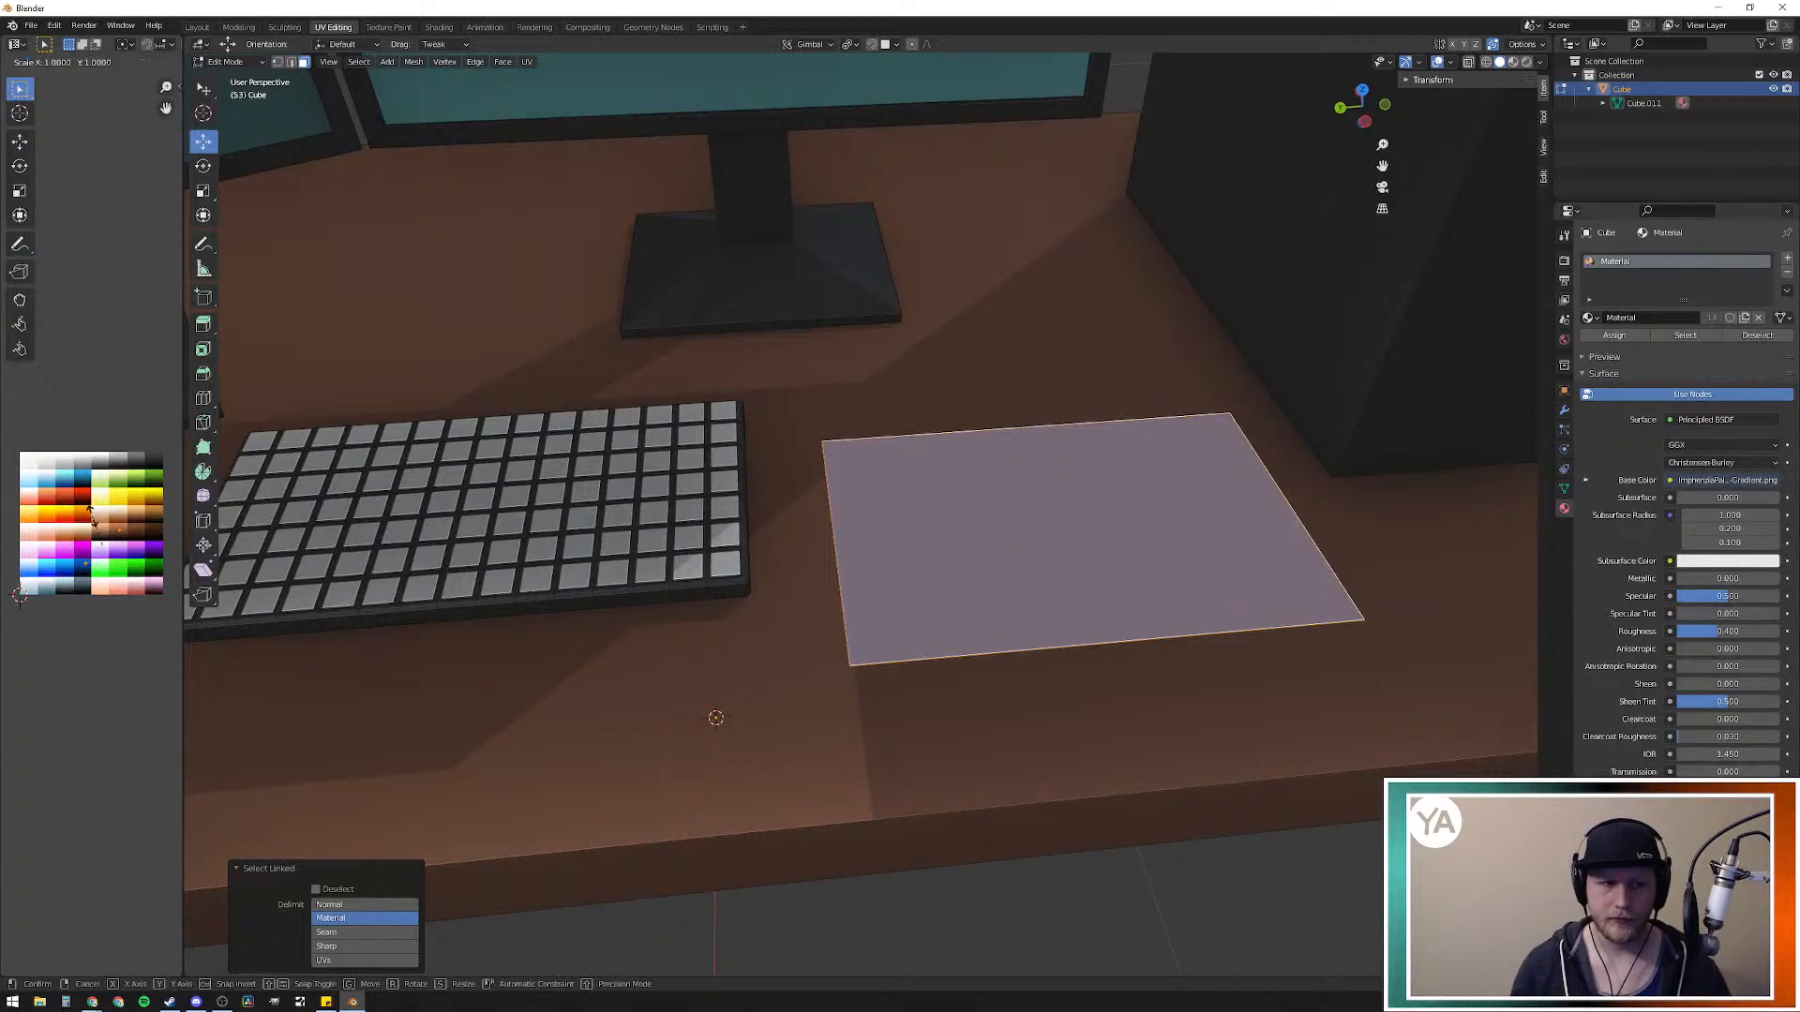
{"action": "left_click", "coordinate": [96, 521]}
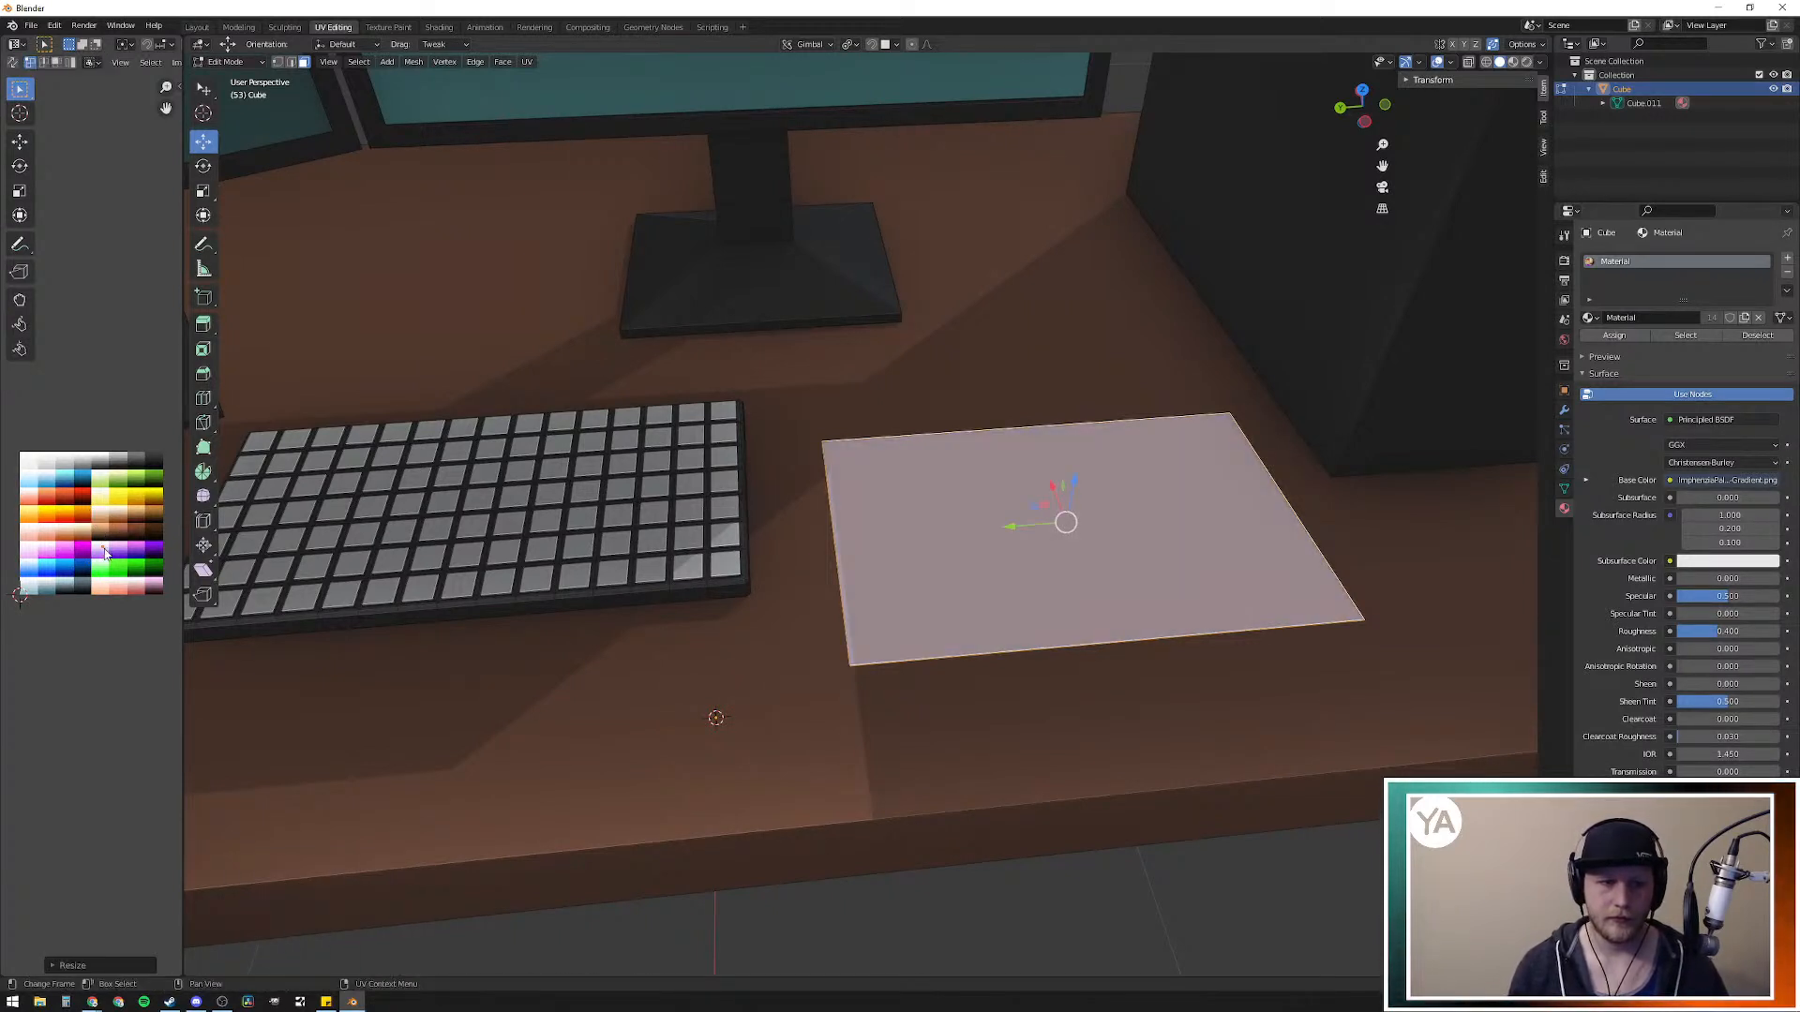
Step: Move the mouse pad's UVs onto a very dark green swatch and deselect the pad
{"action": "key", "text": "g"}
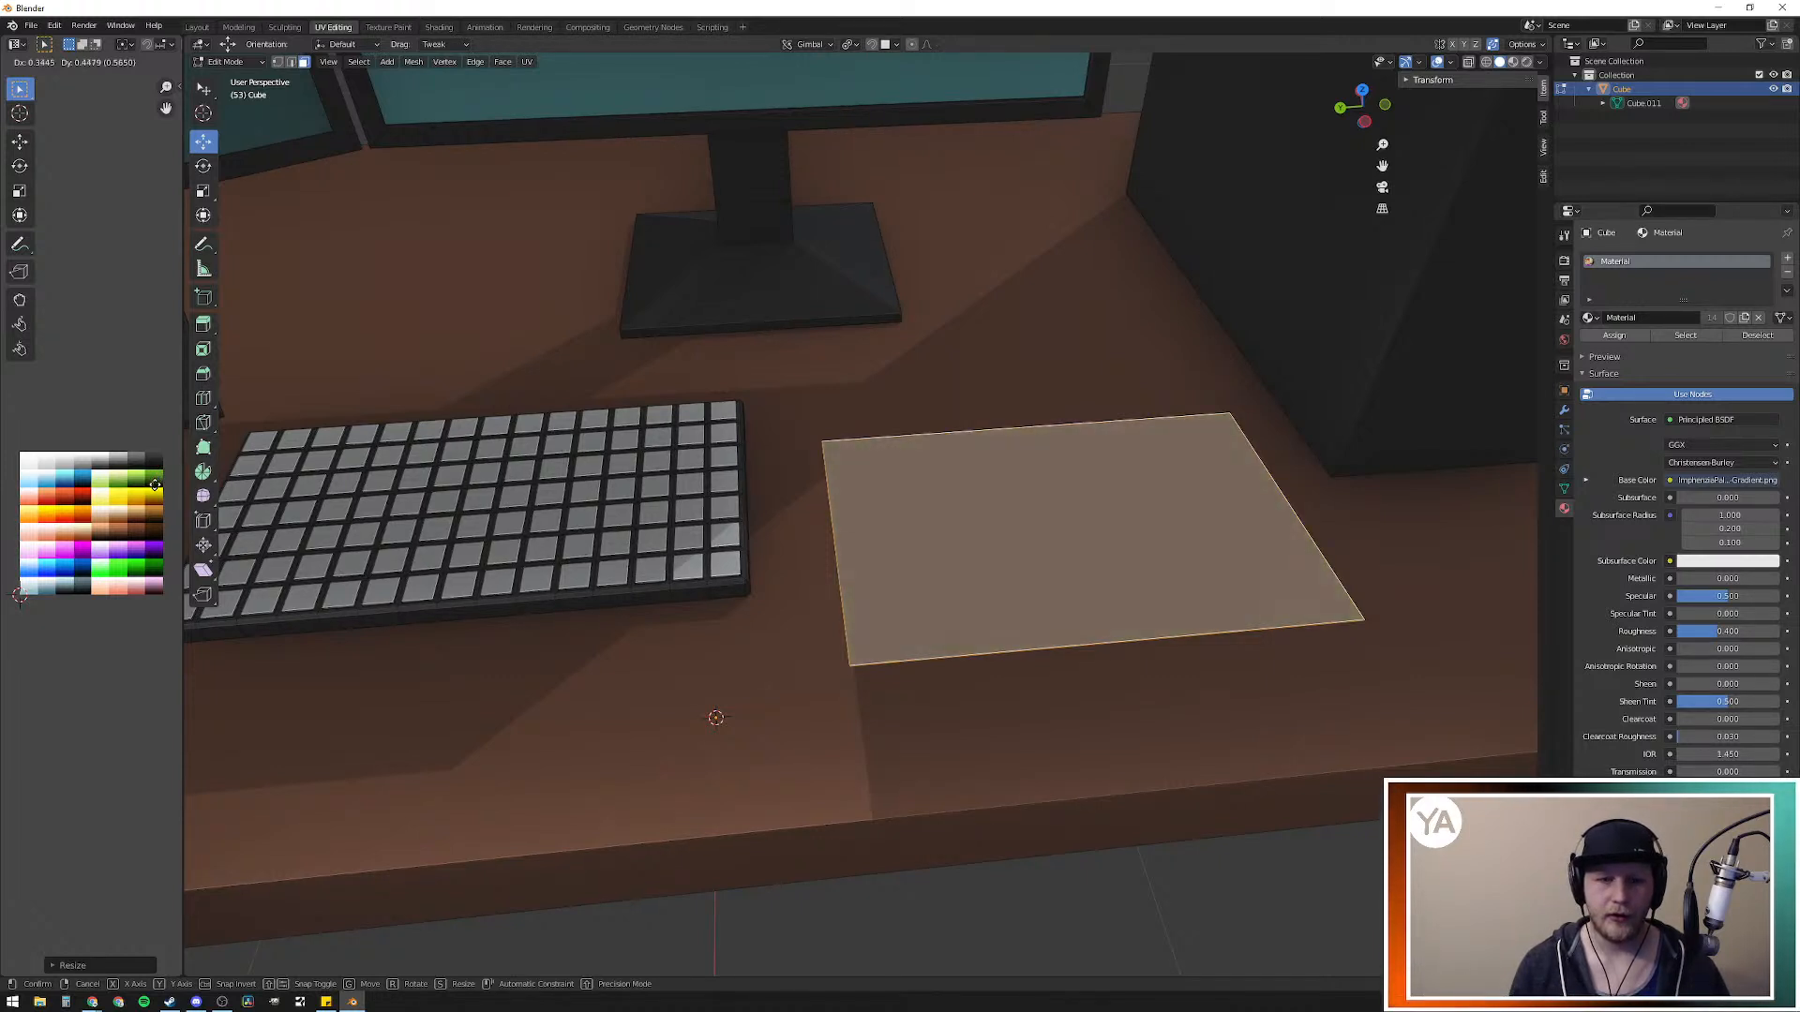
{"action": "left_click", "coordinate": [154, 484]}
{"action": "left_click", "coordinate": [1122, 81]}
{"action": "middle_click_drag", "start_coordinate": [1090, 270], "coordinate": [978, 573]}
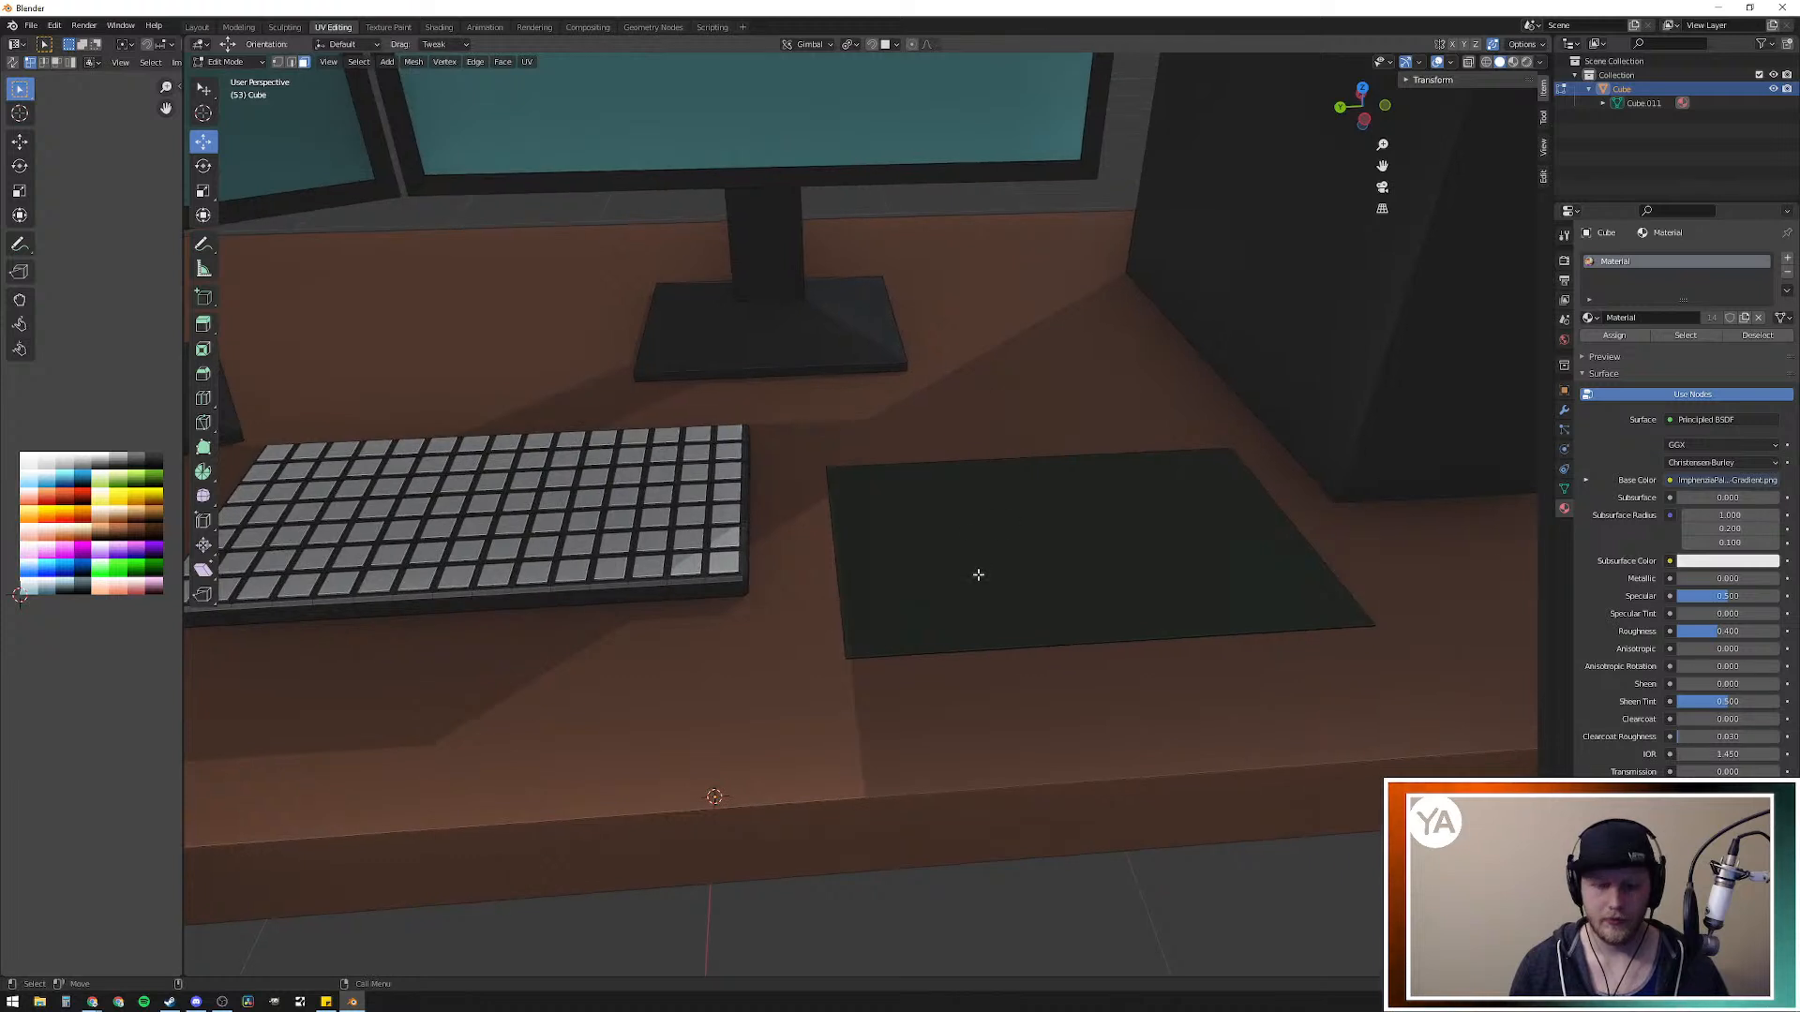
Step: Reselect the whole mouse pad and shift its UVs slightly toward a lighter green swatch
{"action": "key", "text": "l"}
{"action": "key", "text": "g"}
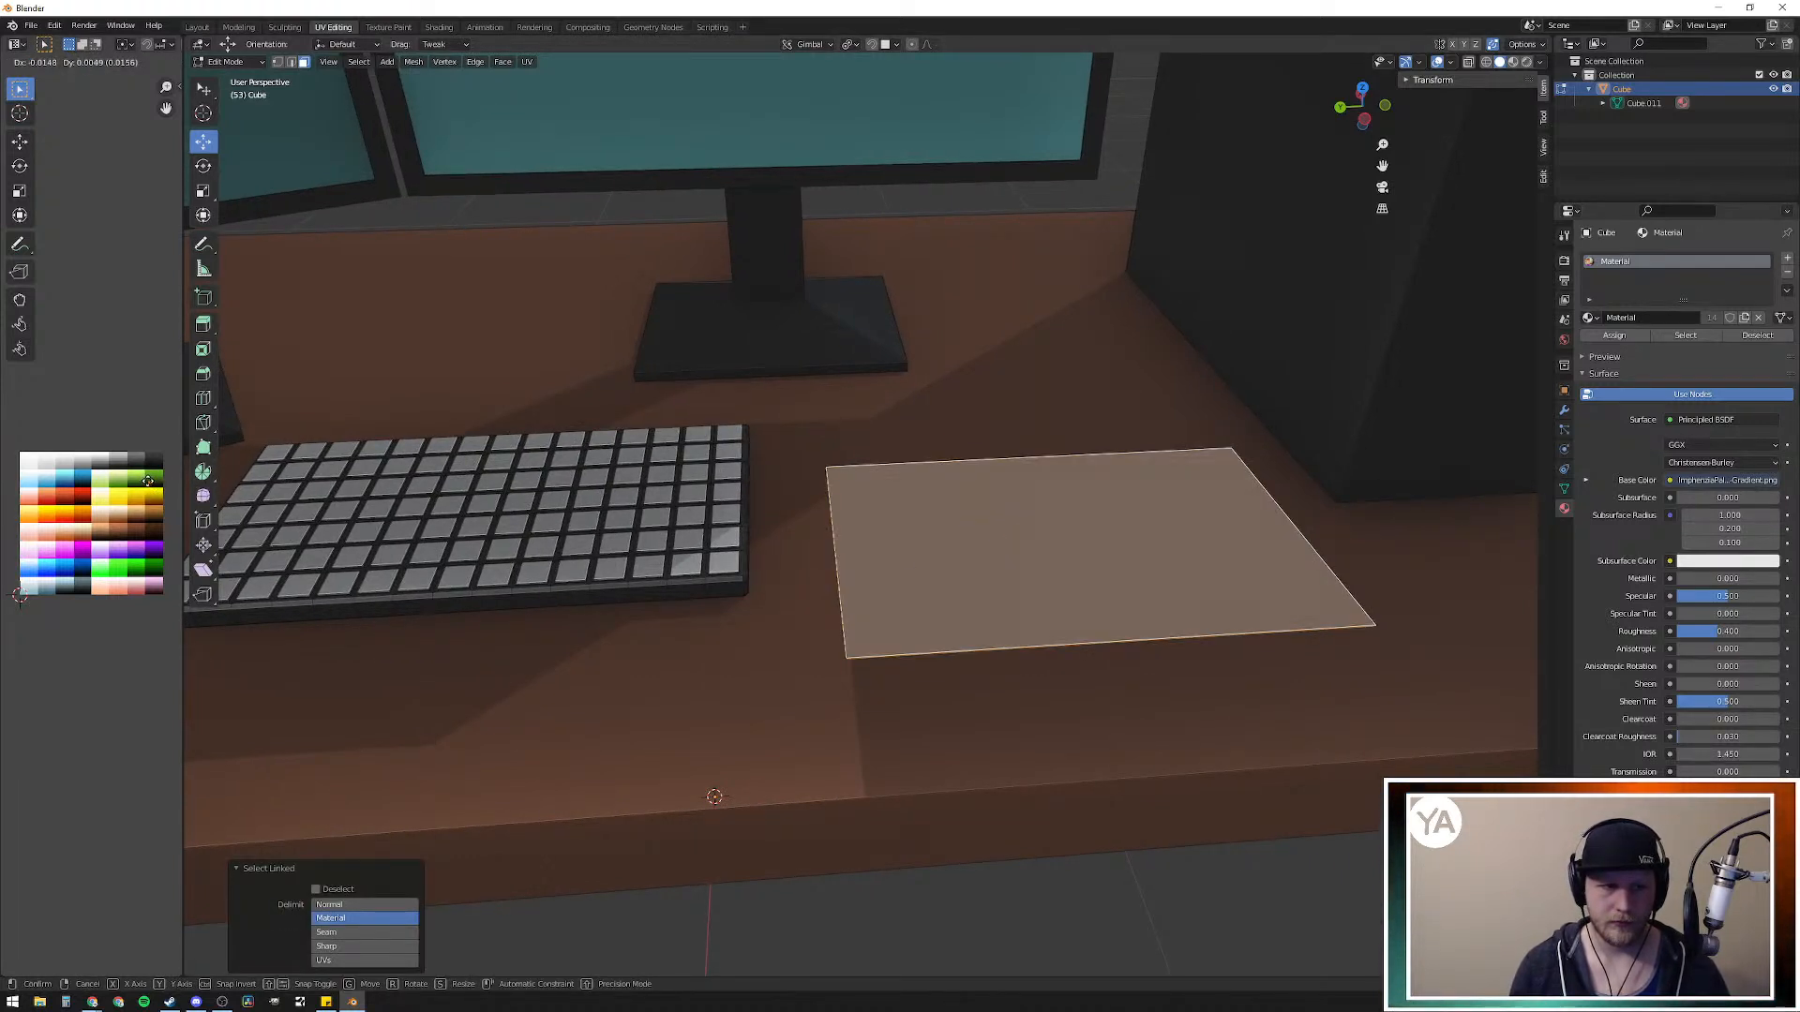
{"action": "left_click", "coordinate": [147, 480]}
{"action": "key", "text": "alt+a"}
Step: Fine-tune the linked mouse pad's UV position to a clearer dark green, clear the selection and check the color beside the keyboard
{"action": "middle_click_drag", "start_coordinate": [1043, 273], "coordinate": [1047, 393]}
{"action": "key", "text": "l"}
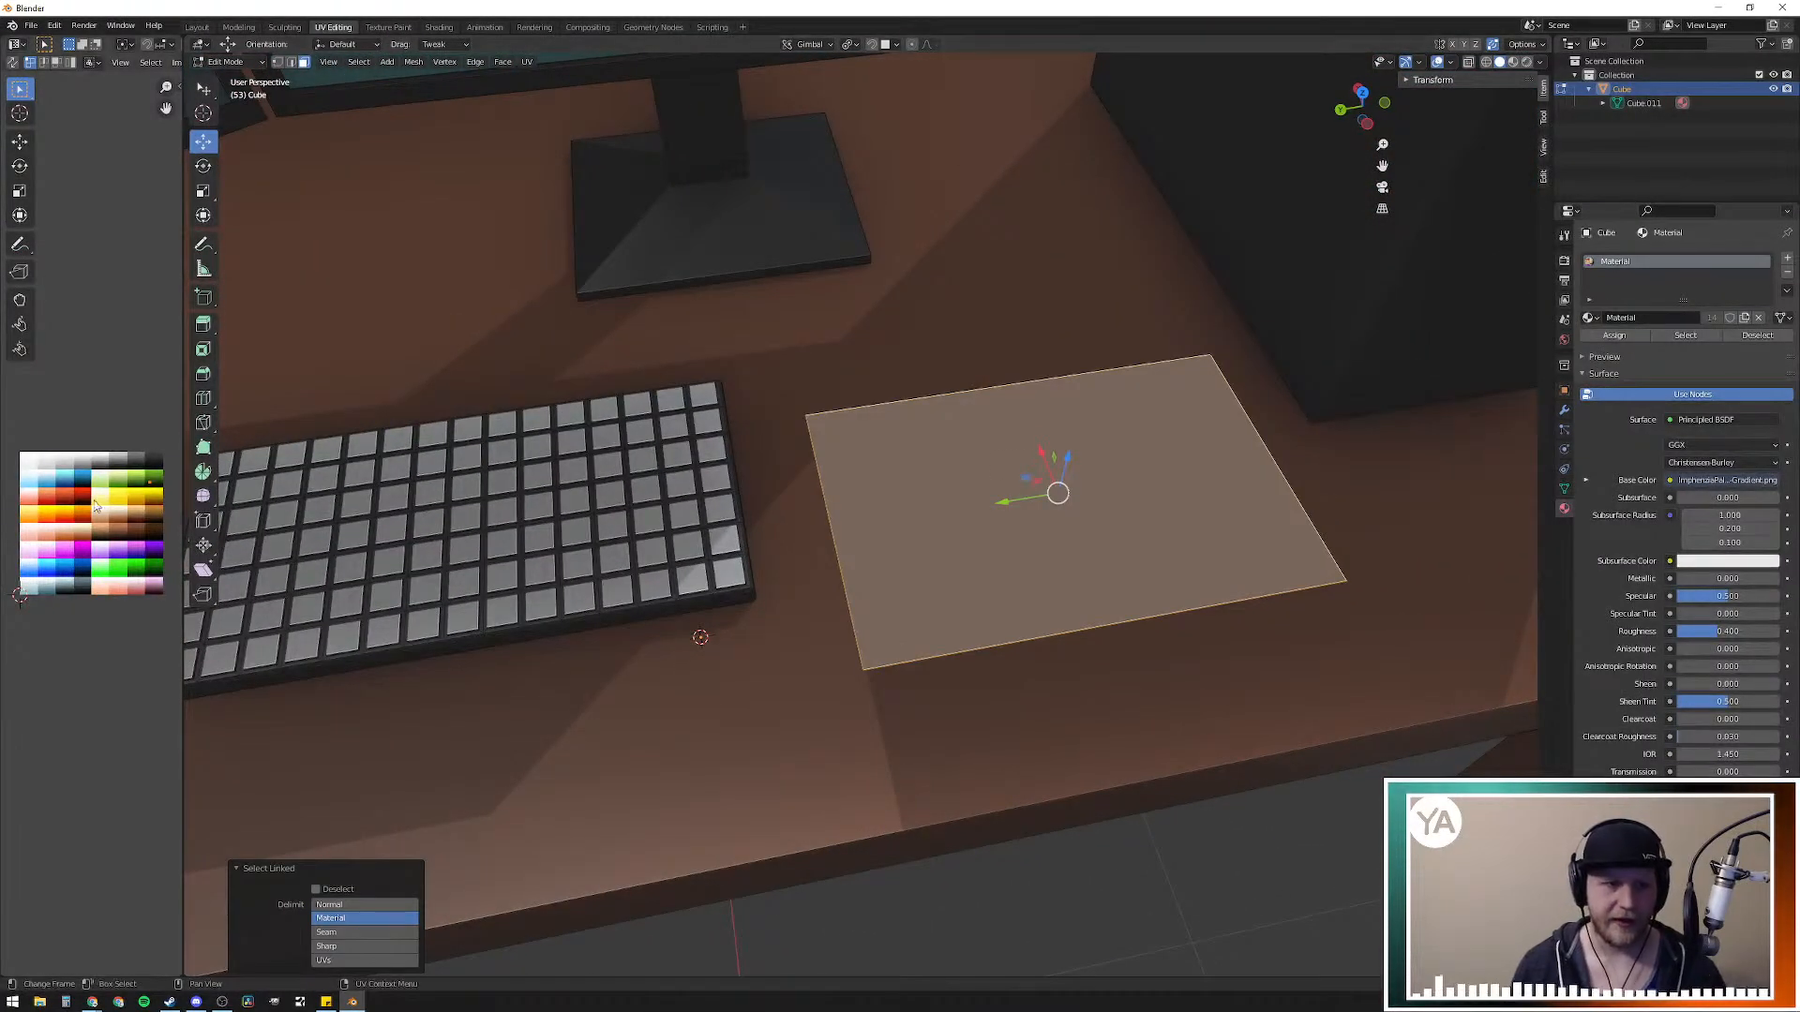
{"action": "key", "text": "g"}
{"action": "left_click", "coordinate": [150, 479]}
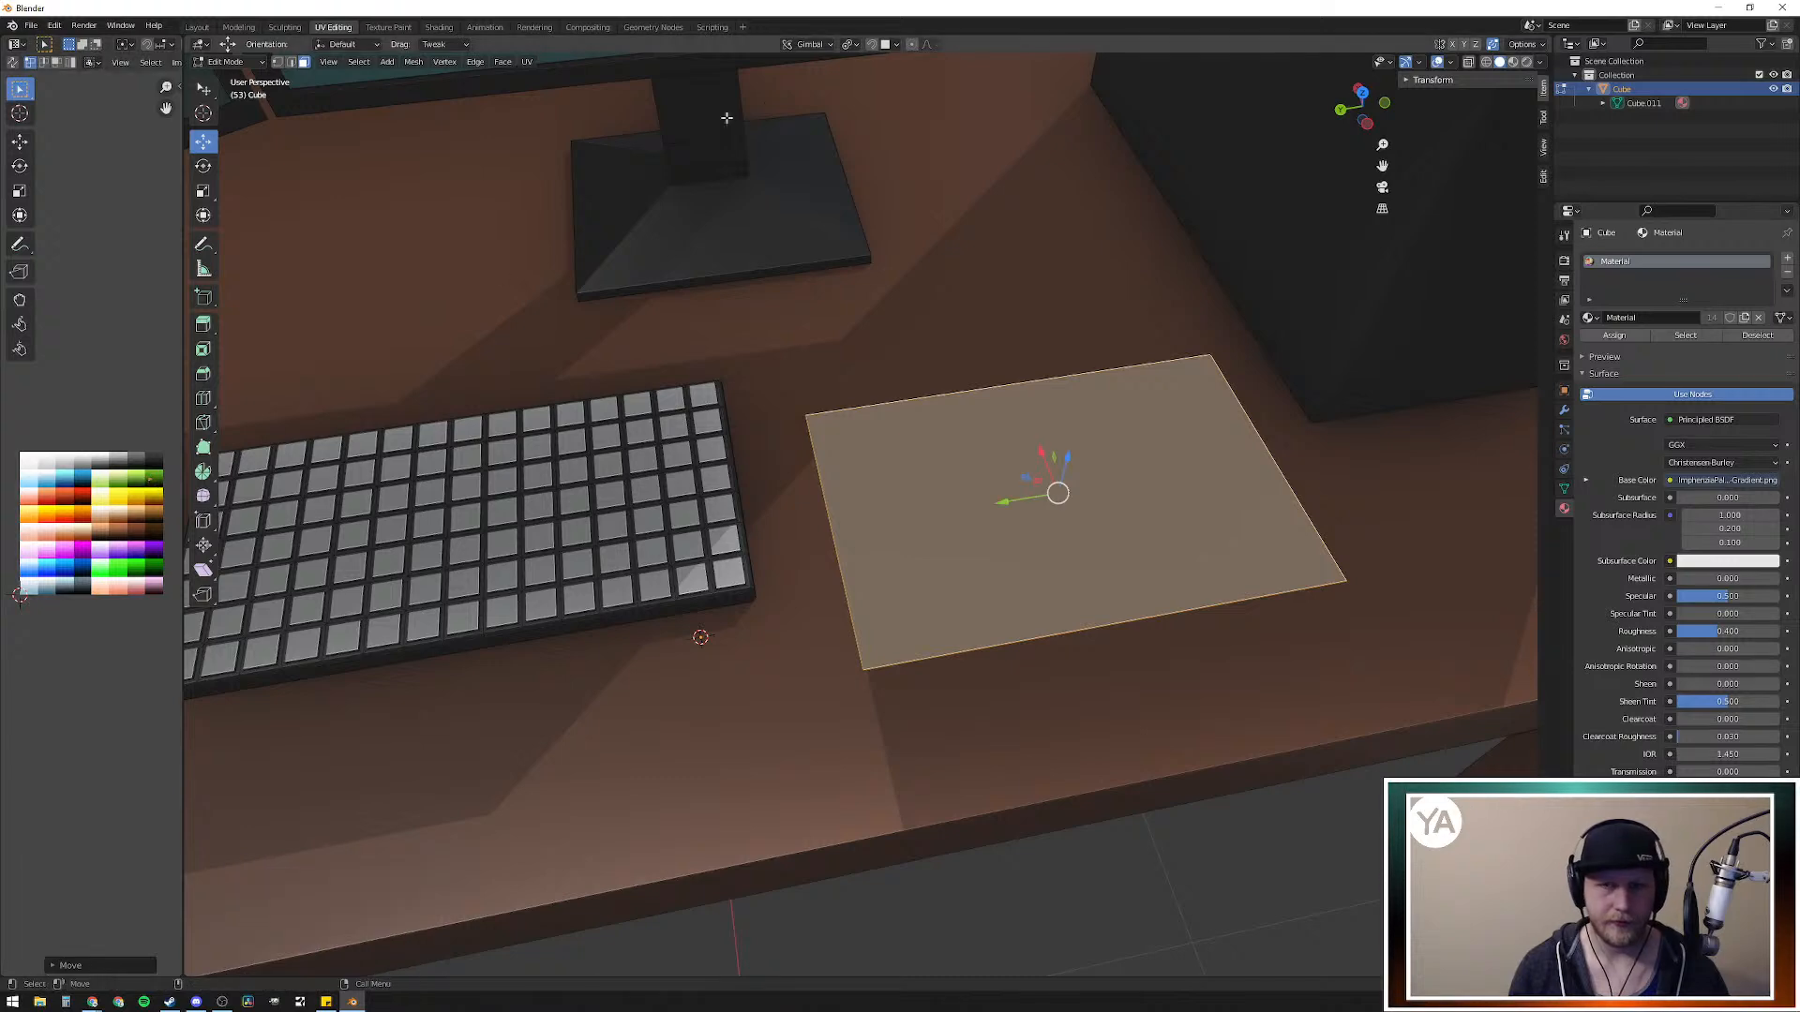
{"action": "middle_click_drag", "start_coordinate": [929, 119], "coordinate": [908, 199]}
{"action": "key", "text": "a"}
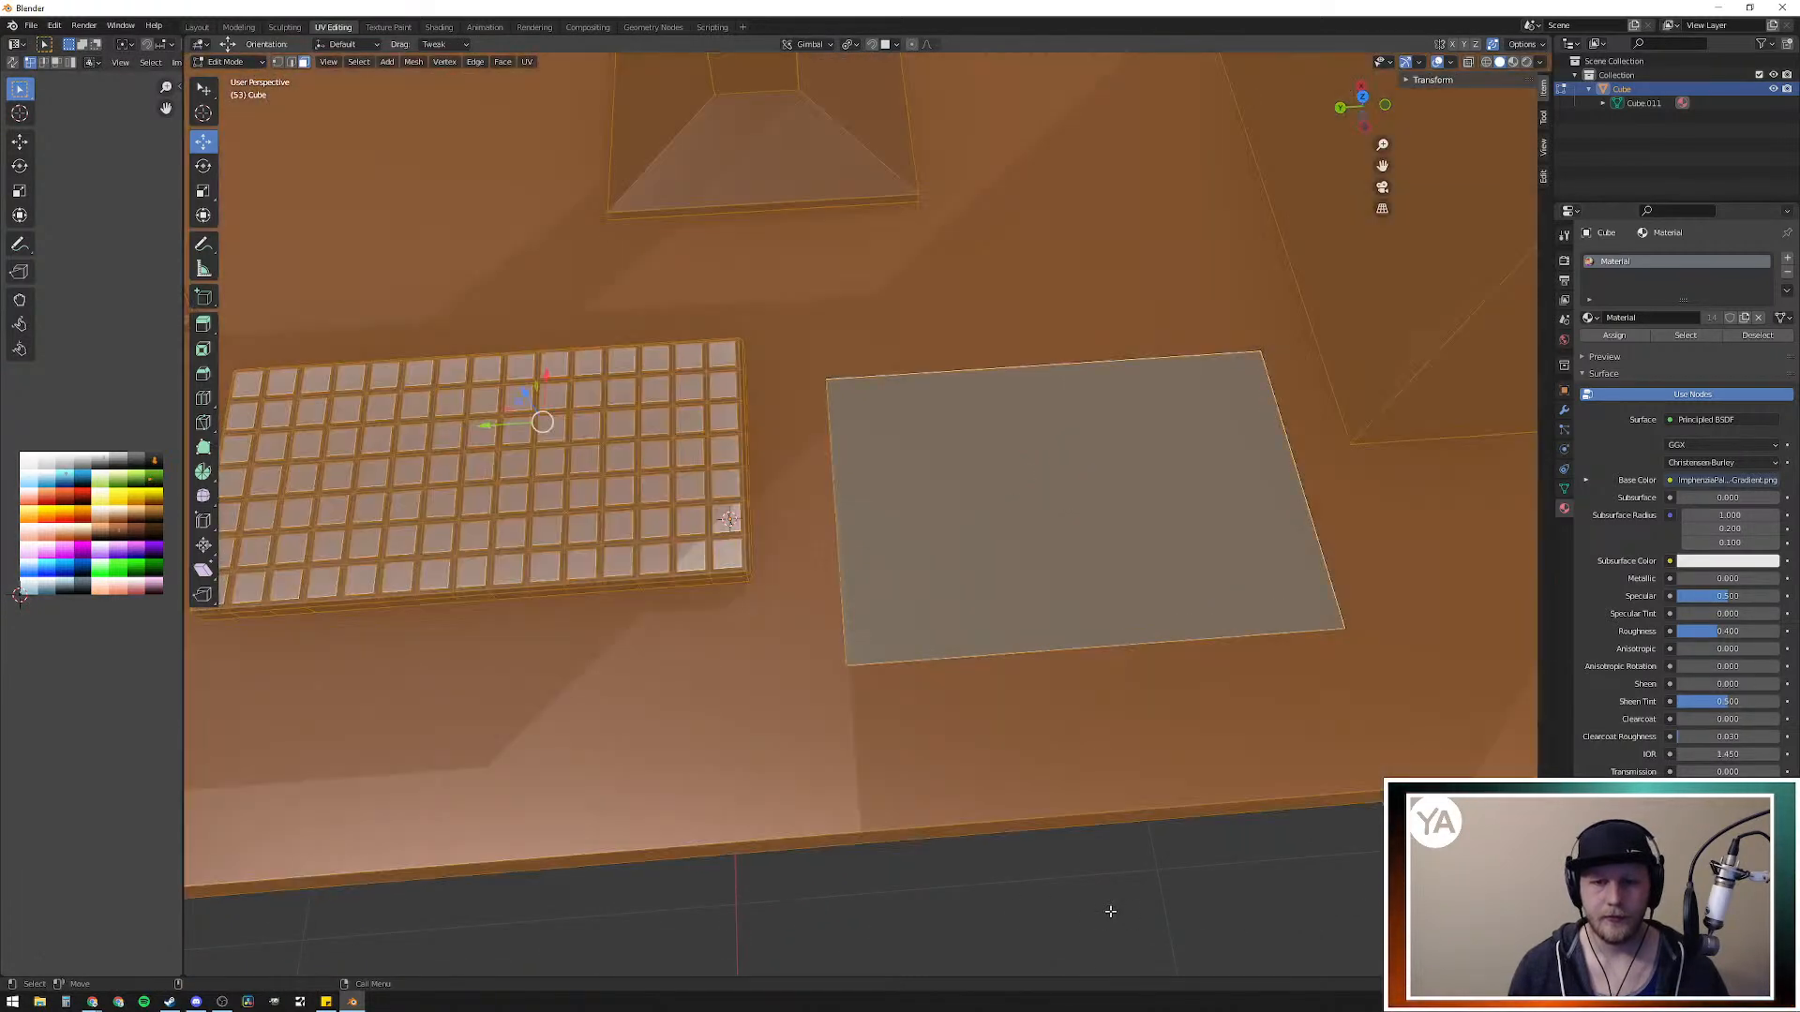
{"action": "key", "text": "alt+a"}
{"action": "middle_click_drag", "start_coordinate": [1116, 893], "coordinate": [1113, 732]}
{"action": "scroll", "coordinate": [1119, 787], "scroll_direction": "down", "scroll_amount": 3}
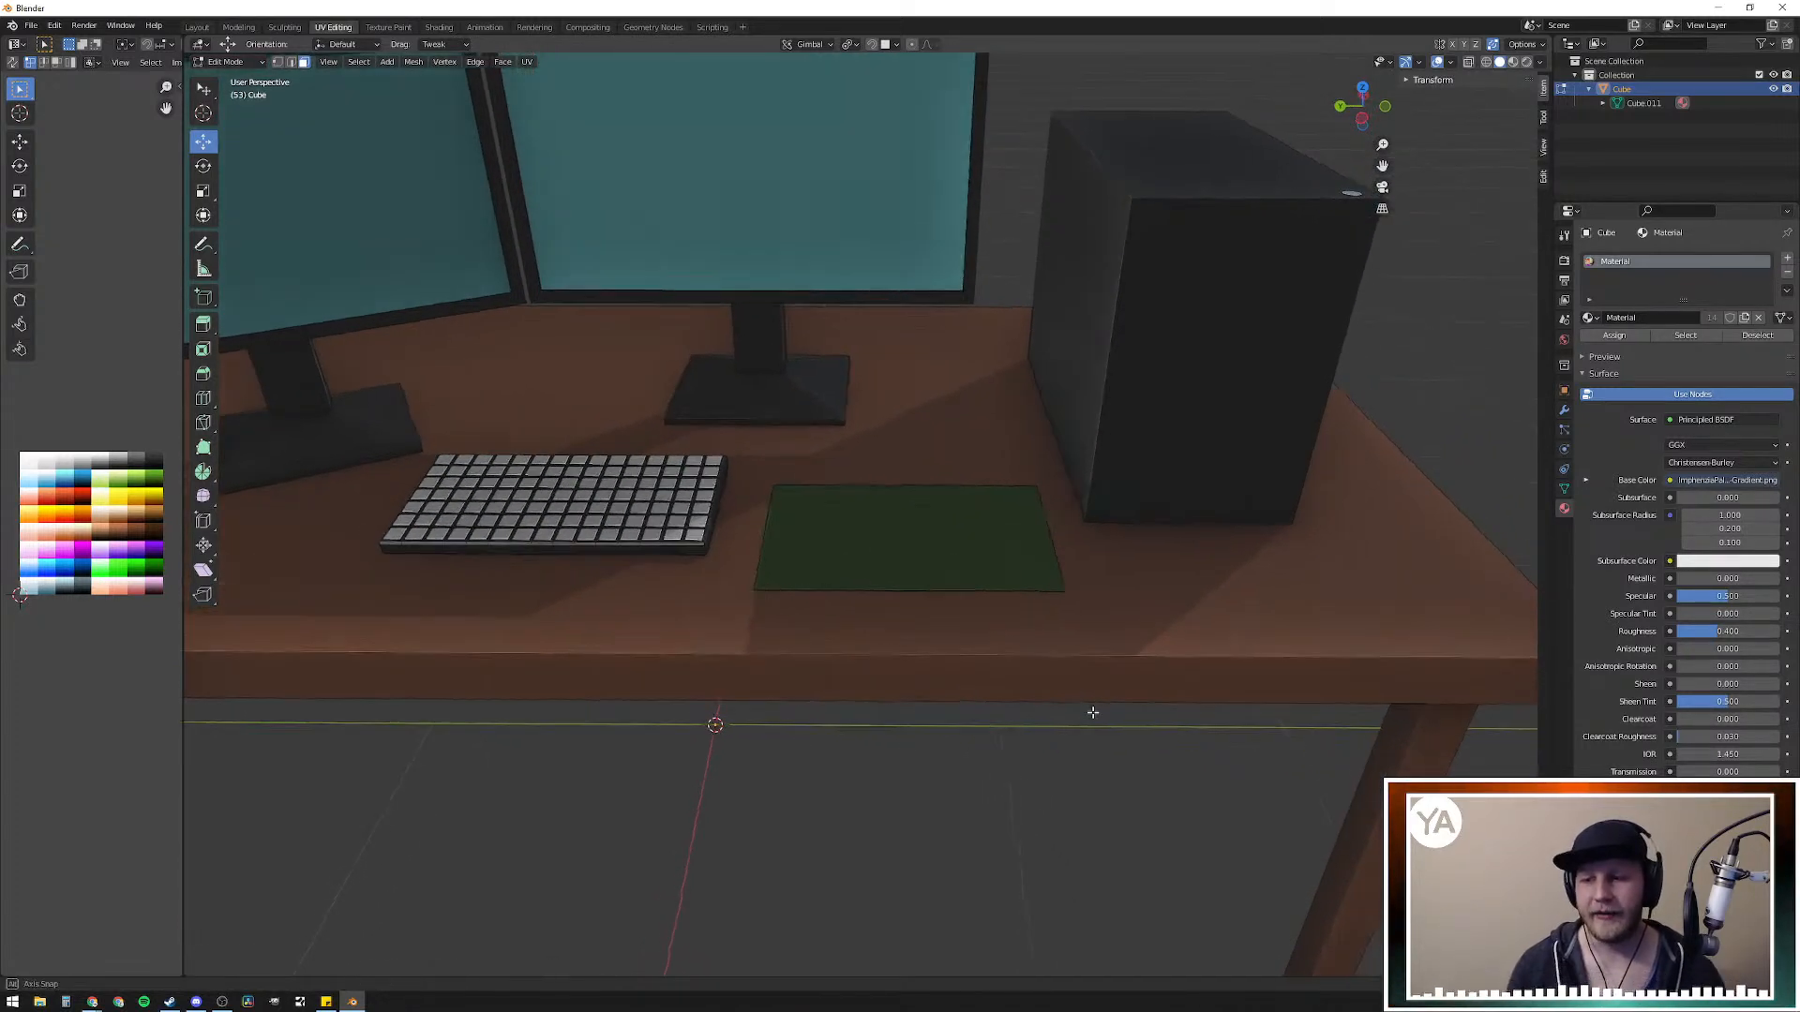
{"action": "scroll", "coordinate": [1097, 698], "scroll_direction": "up", "scroll_amount": 3}
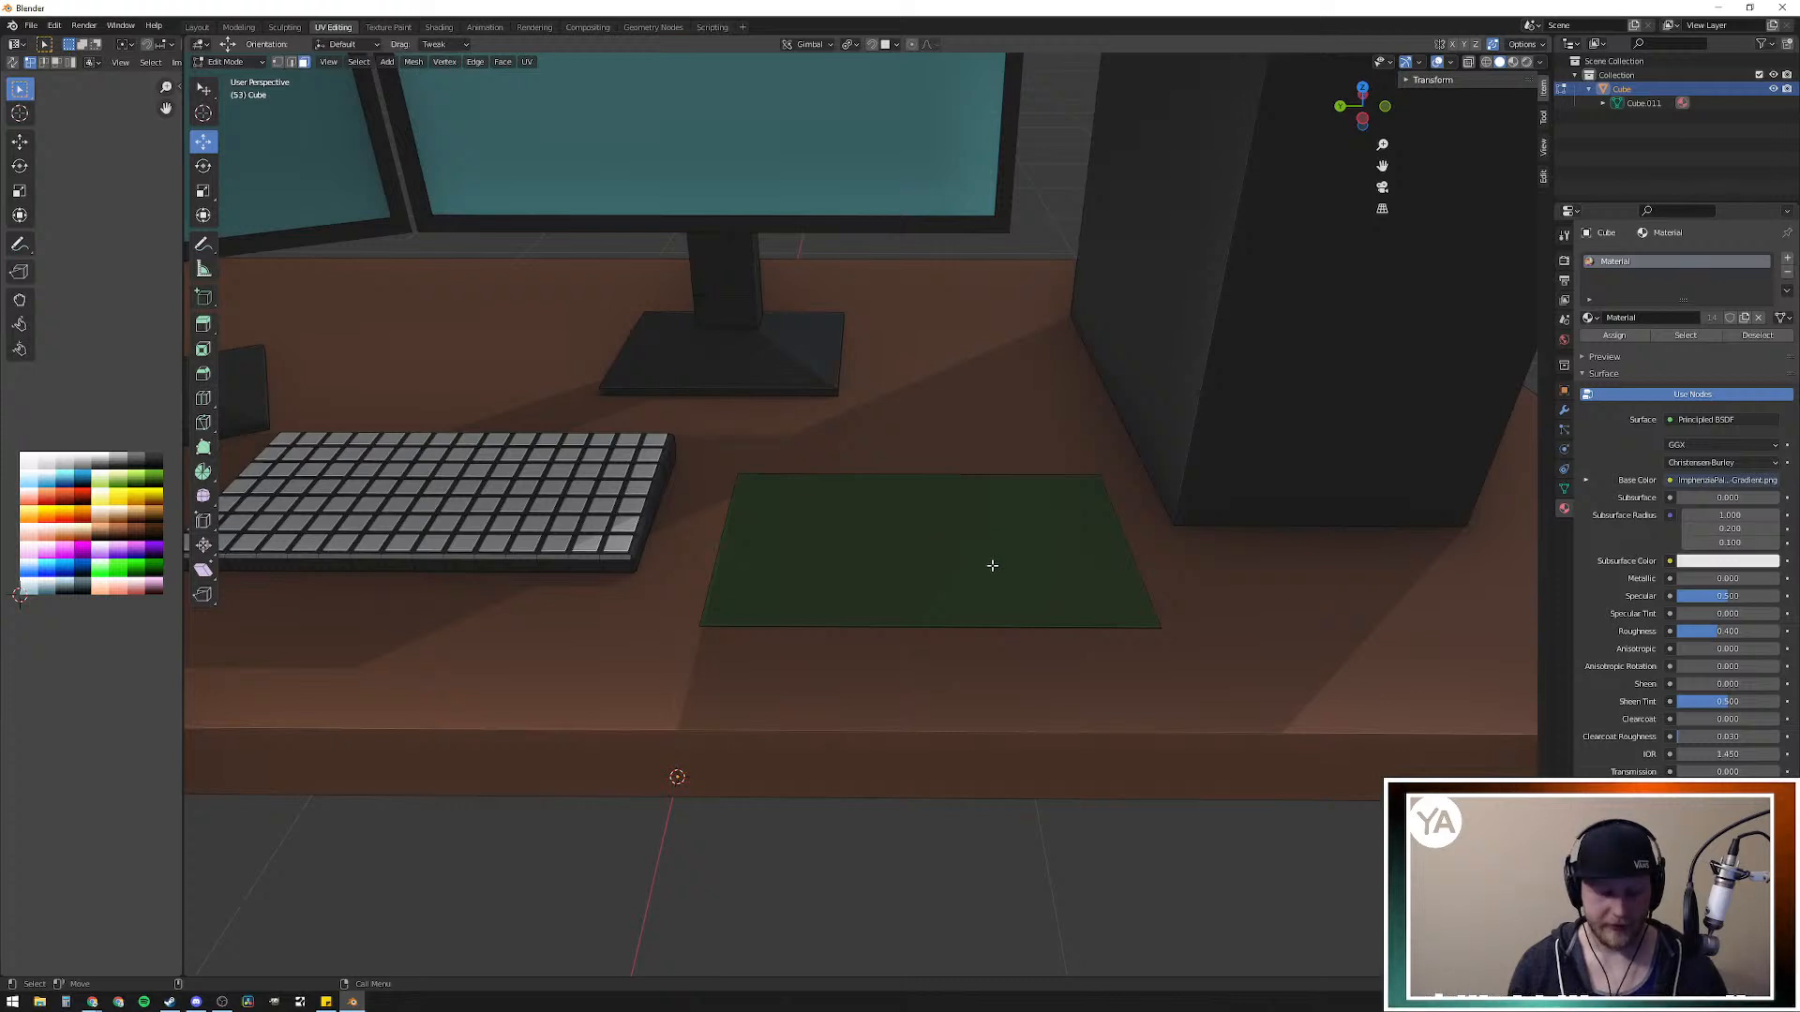
Step: Select the whole mouse pad, move its UVs onto the darkest swatch of the palette's grey row, and deselect it
{"action": "key", "text": "l"}
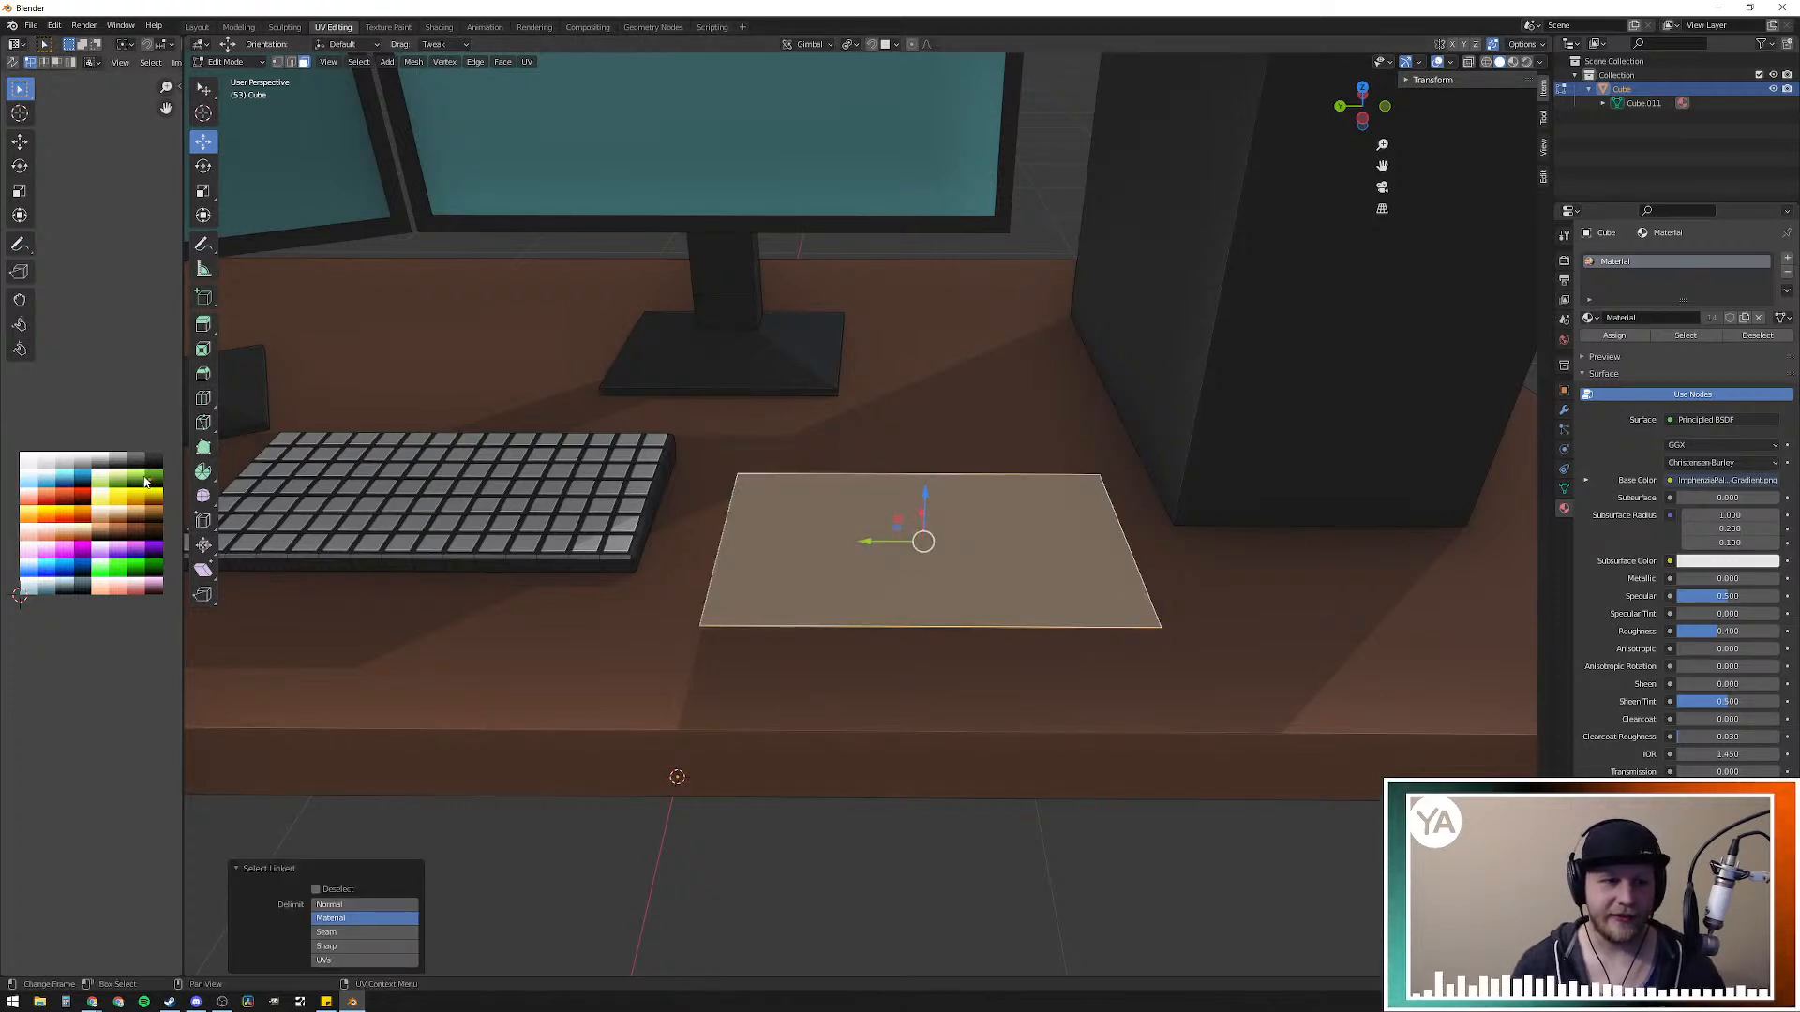
{"action": "key", "text": "g"}
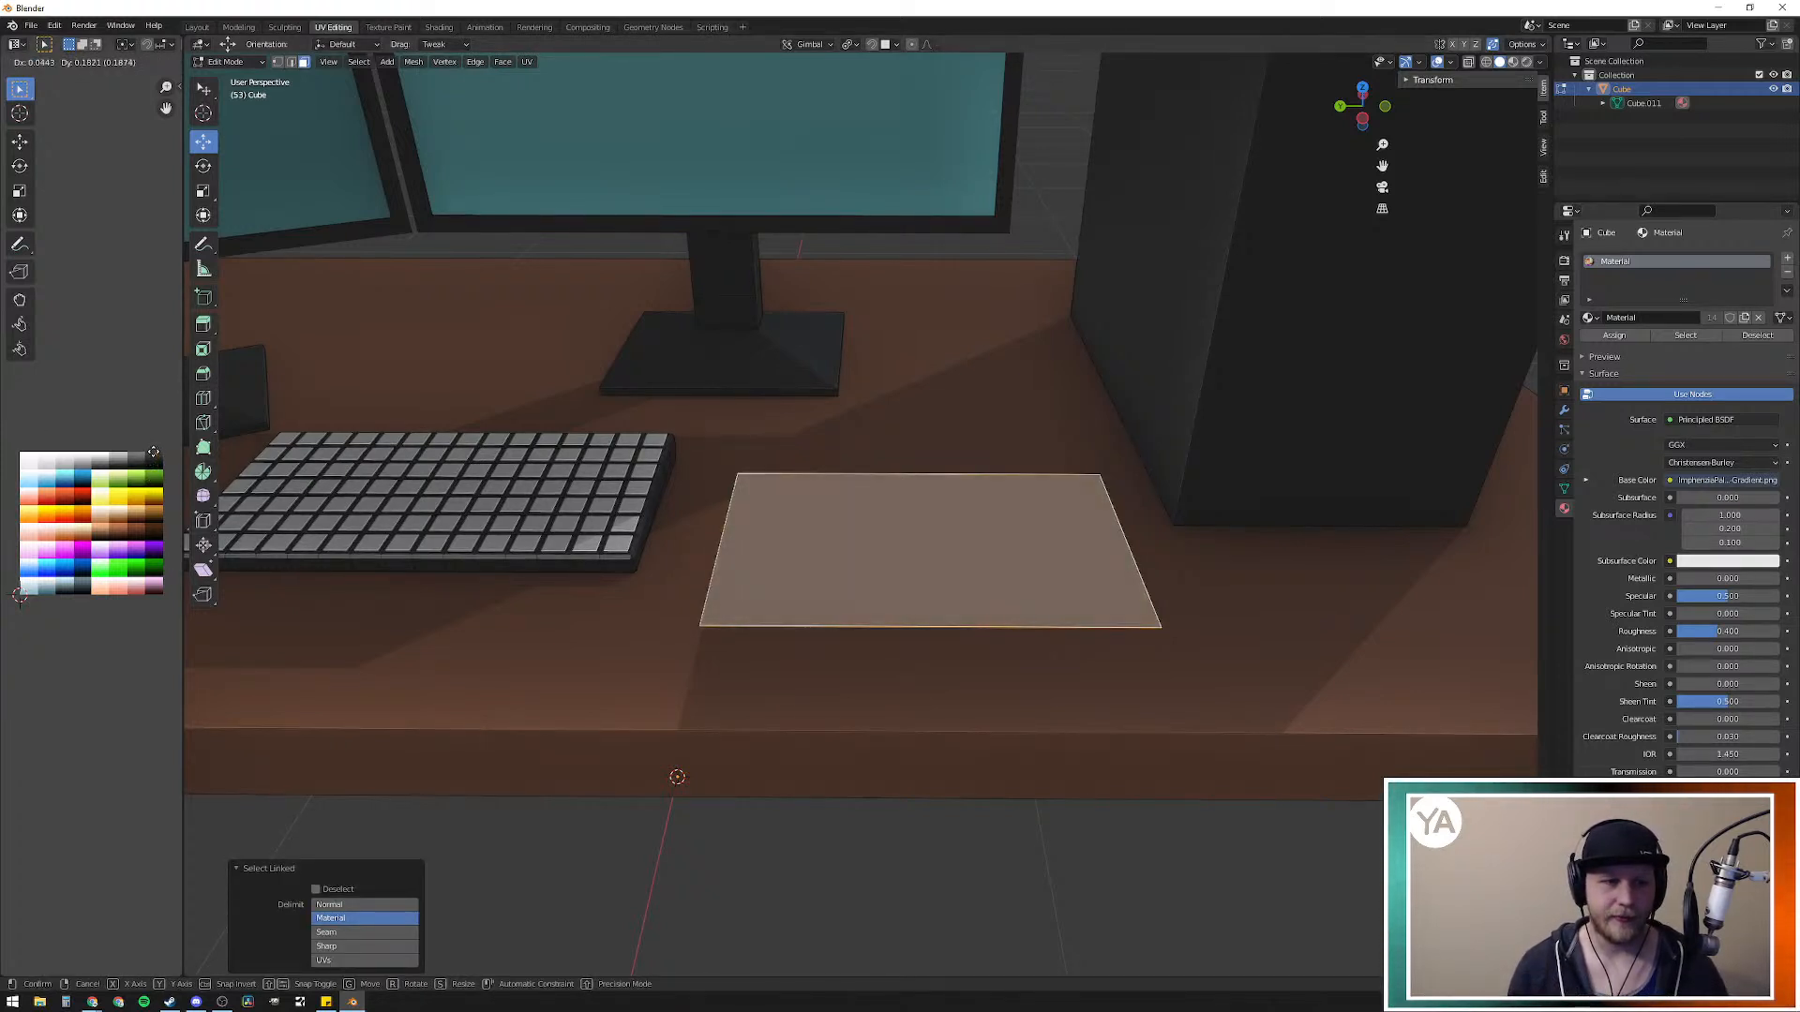
{"action": "left_click", "coordinate": [154, 456]}
{"action": "left_click", "coordinate": [1051, 187]}
{"action": "middle_click_drag", "start_coordinate": [1050, 186], "coordinate": [1020, 398]}
Step: Reselect the linked mouse pad, shift its UVs onto a dark grey swatch, and clear the selection to check the color
{"action": "key", "text": "l"}
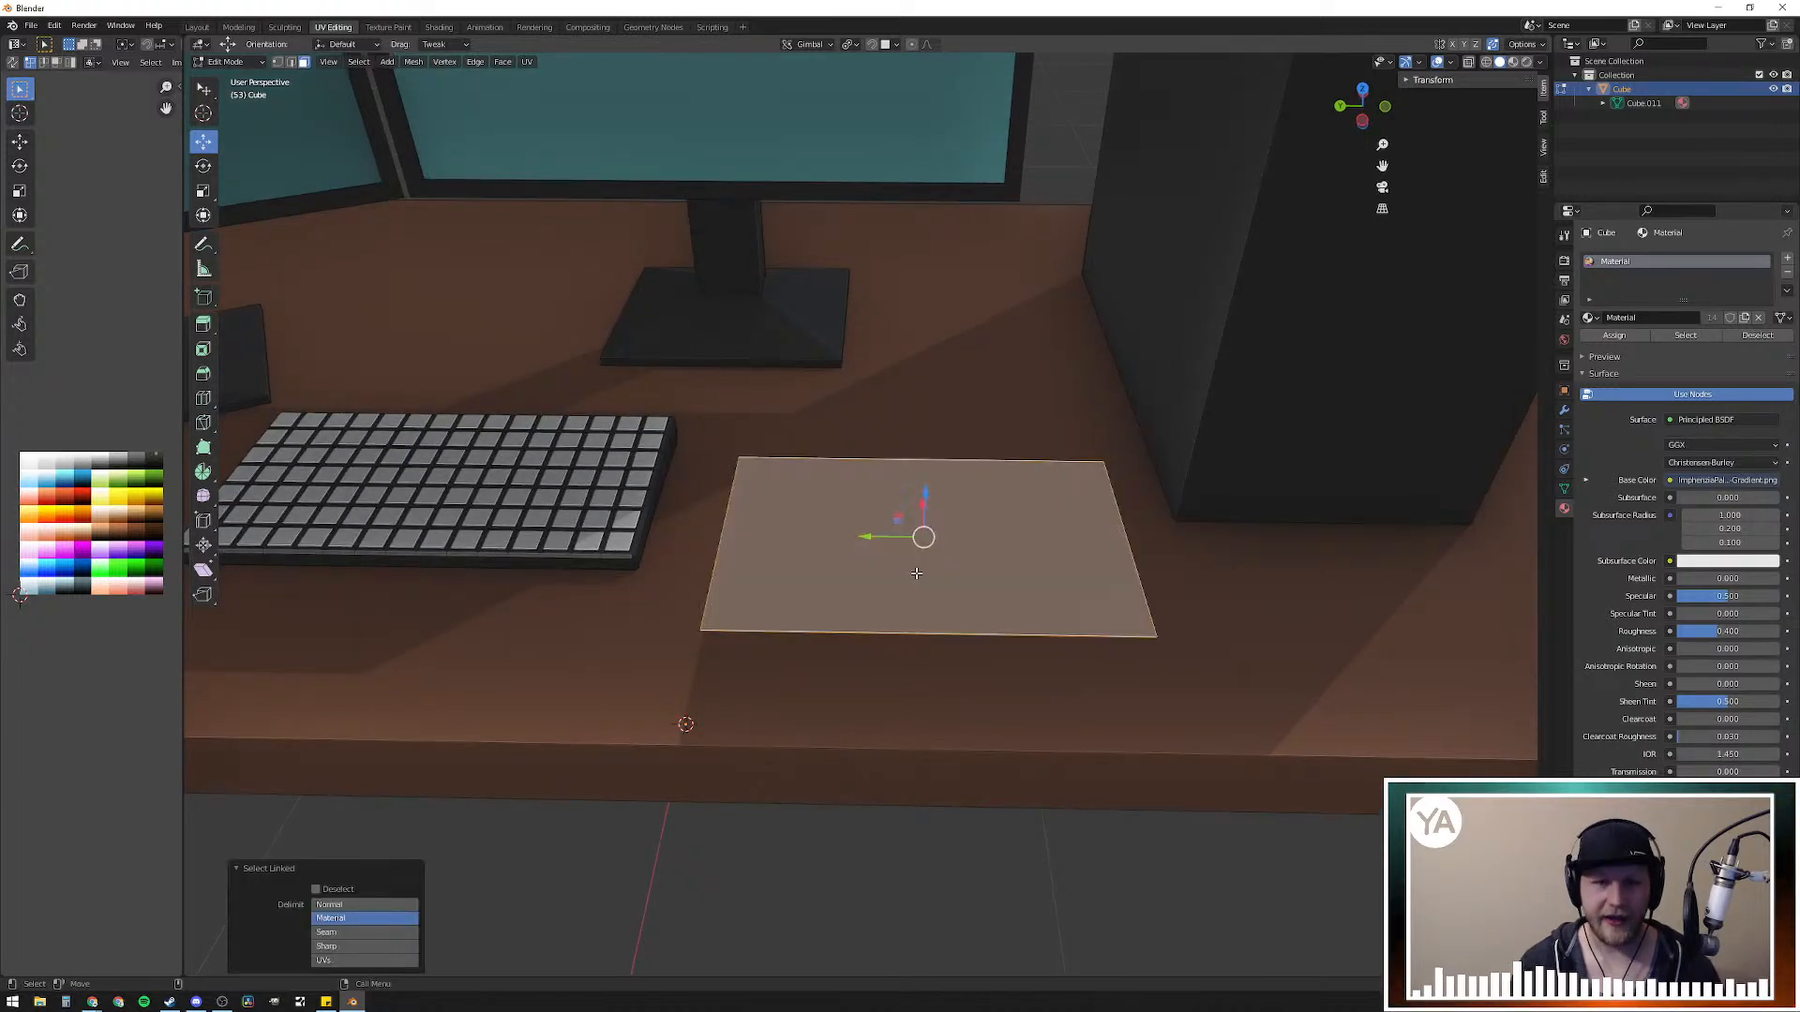
{"action": "key", "text": "g"}
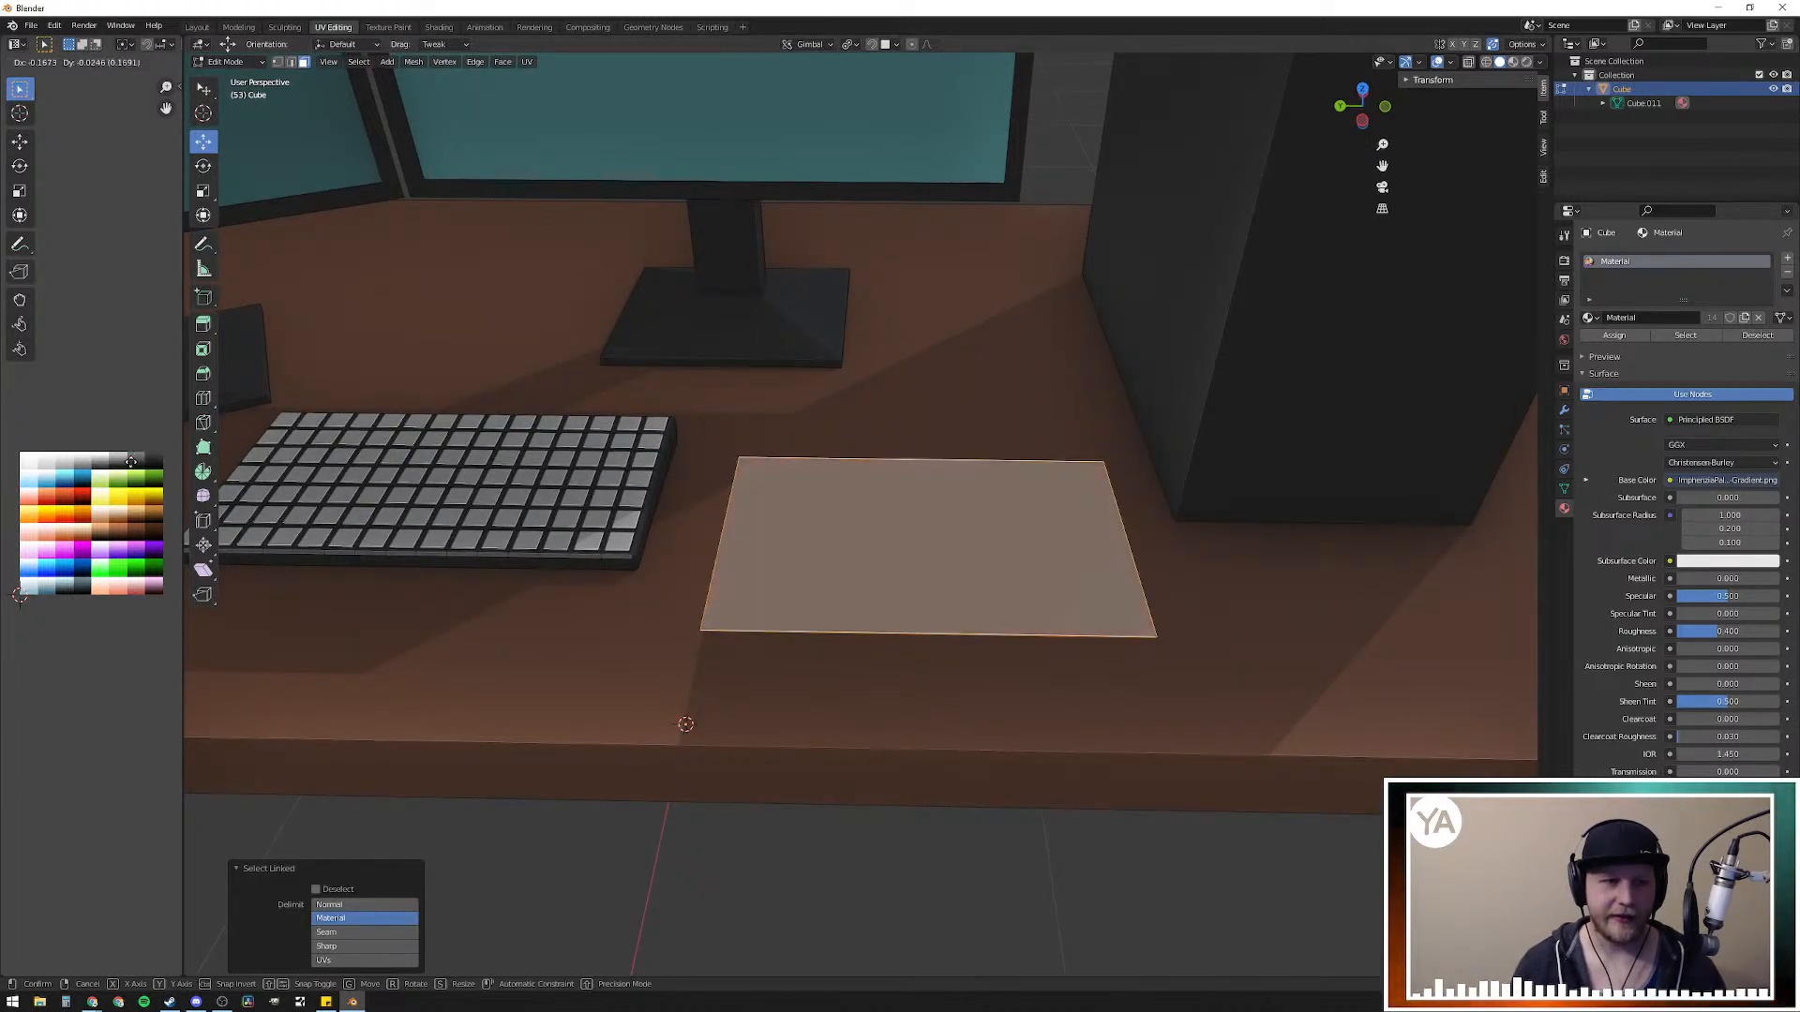
{"action": "left_click", "coordinate": [138, 465]}
{"action": "left_click", "coordinate": [1049, 148]}
{"action": "middle_click_drag", "start_coordinate": [1081, 346], "coordinate": [1037, 510]}
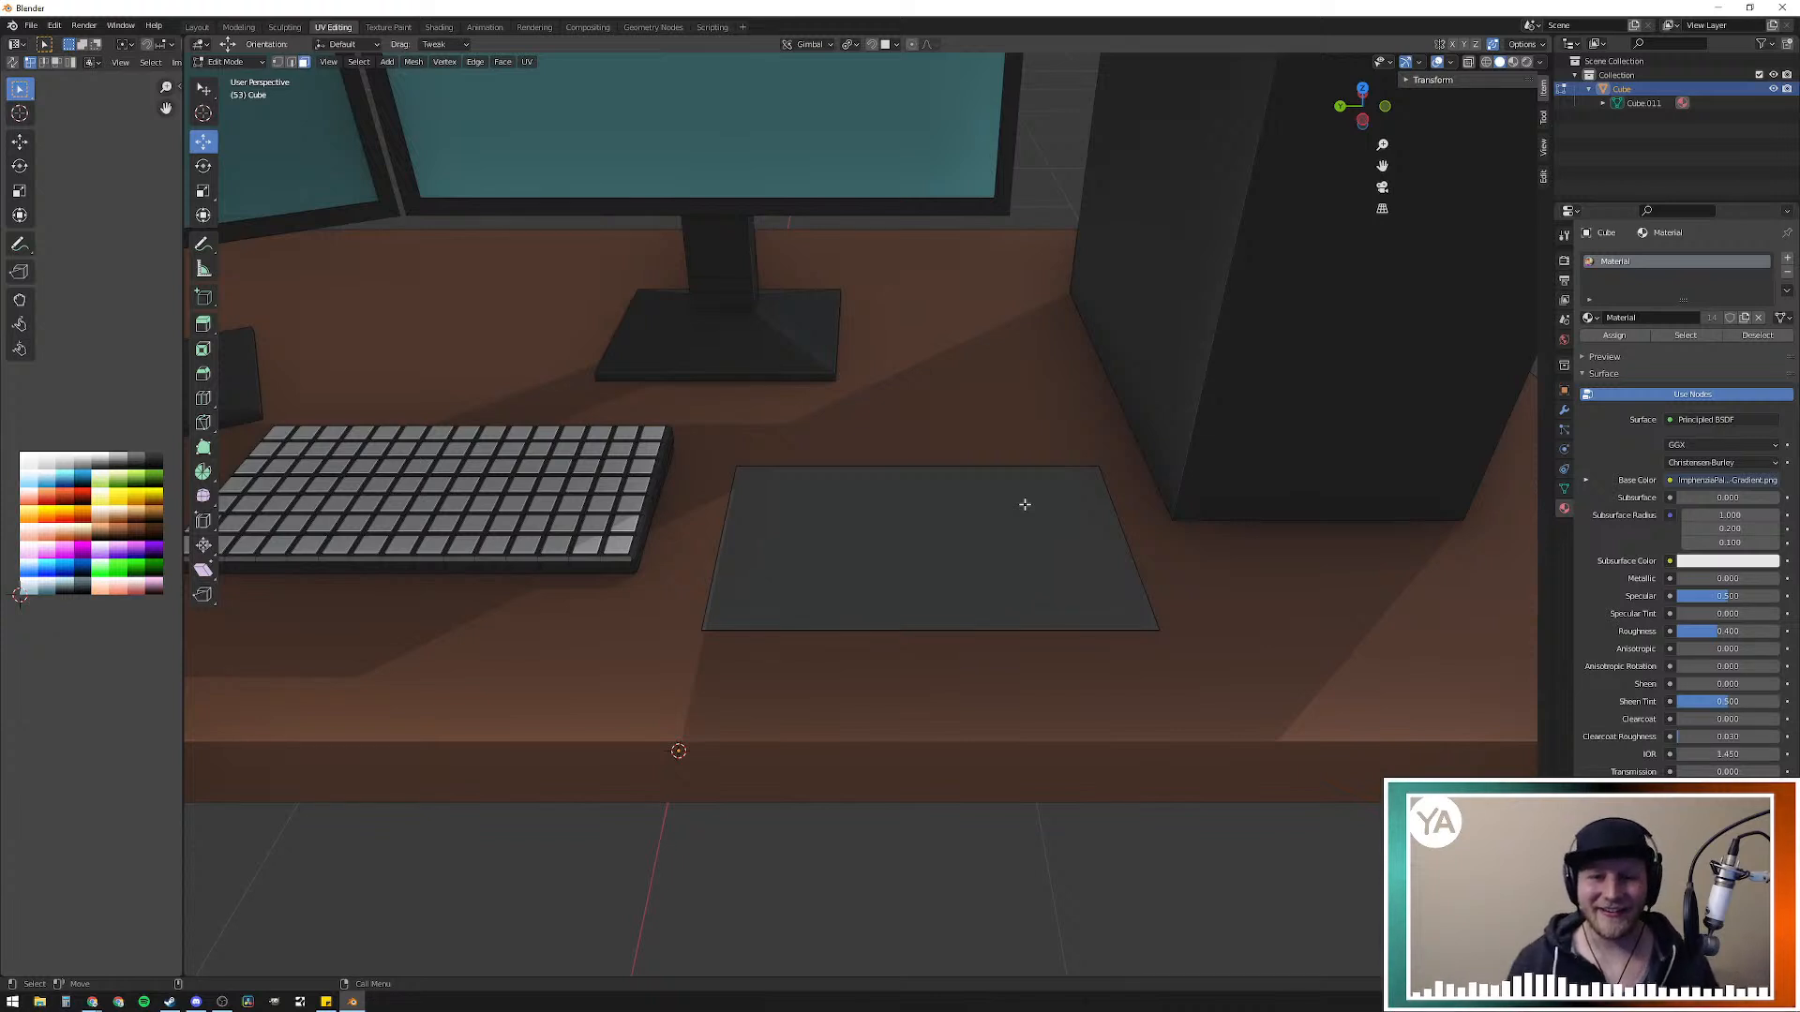
Step: Place the 3D cursor near the middle of the mouse pad and add an ico sphere there
{"action": "left_click", "coordinate": [927, 564], "text": "ctrl"}
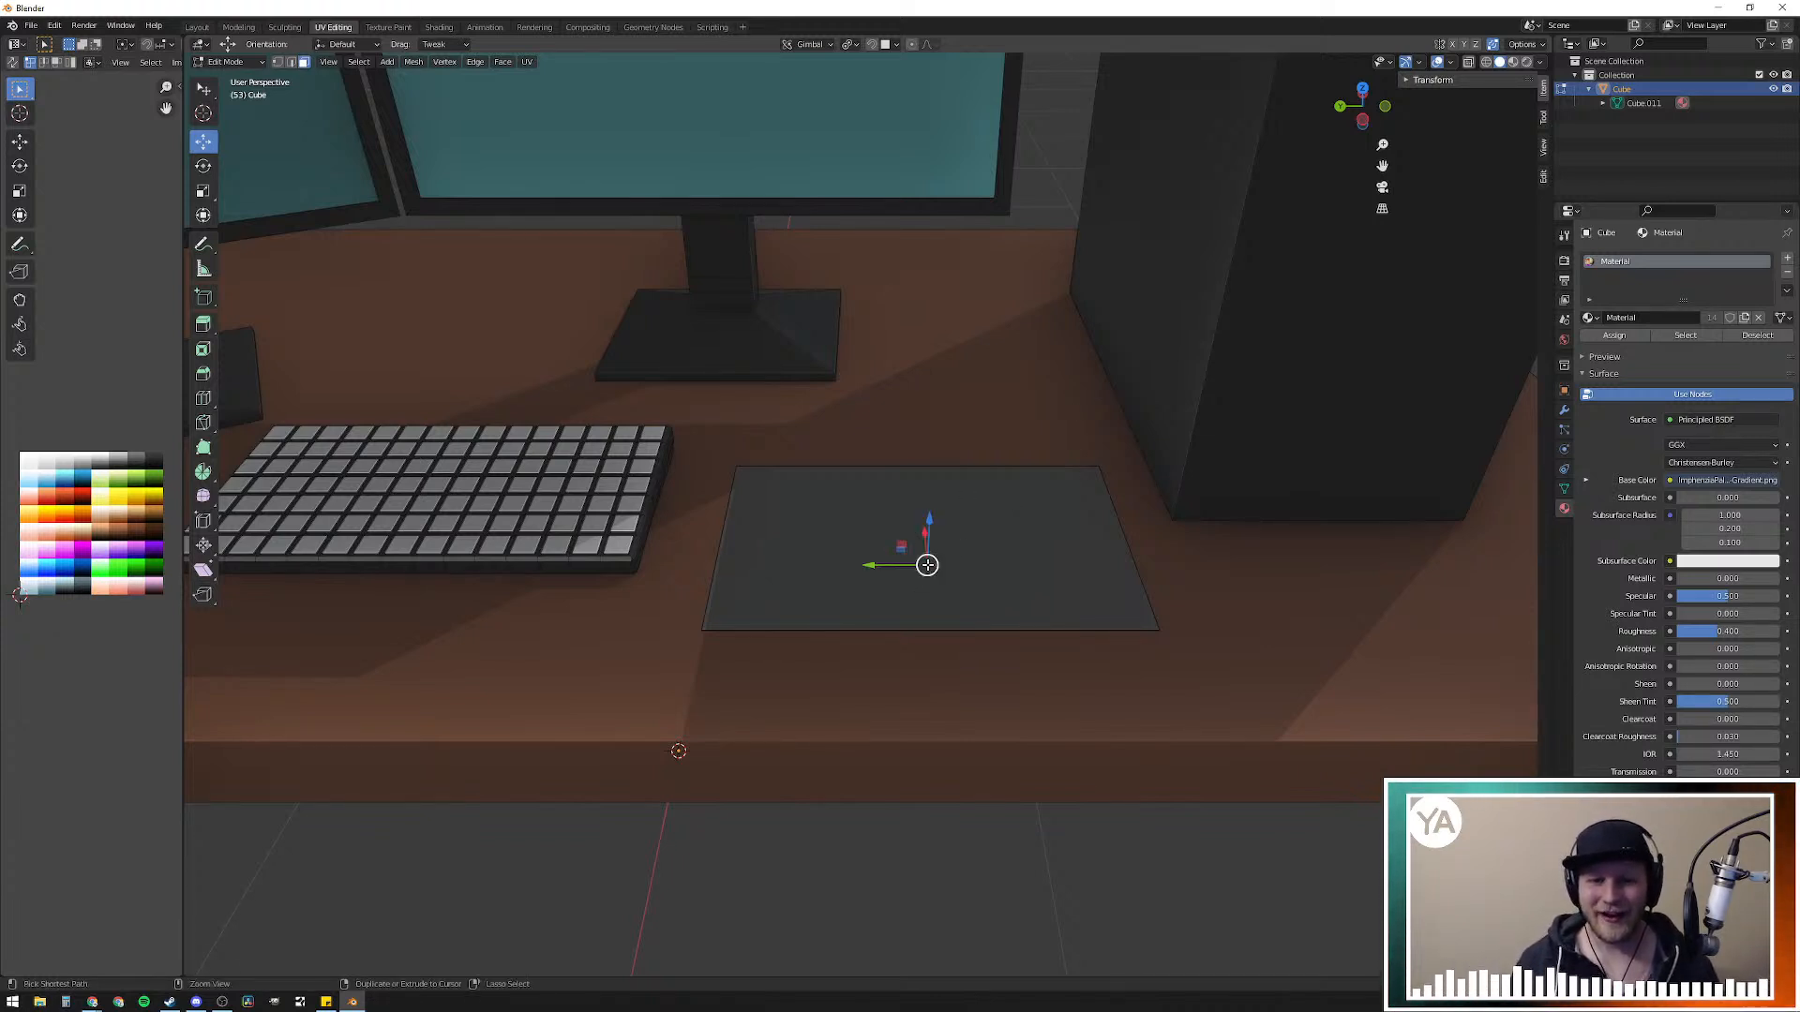
{"action": "left_click", "coordinate": [956, 551]}
{"action": "right_click", "coordinate": [920, 544], "text": "shift"}
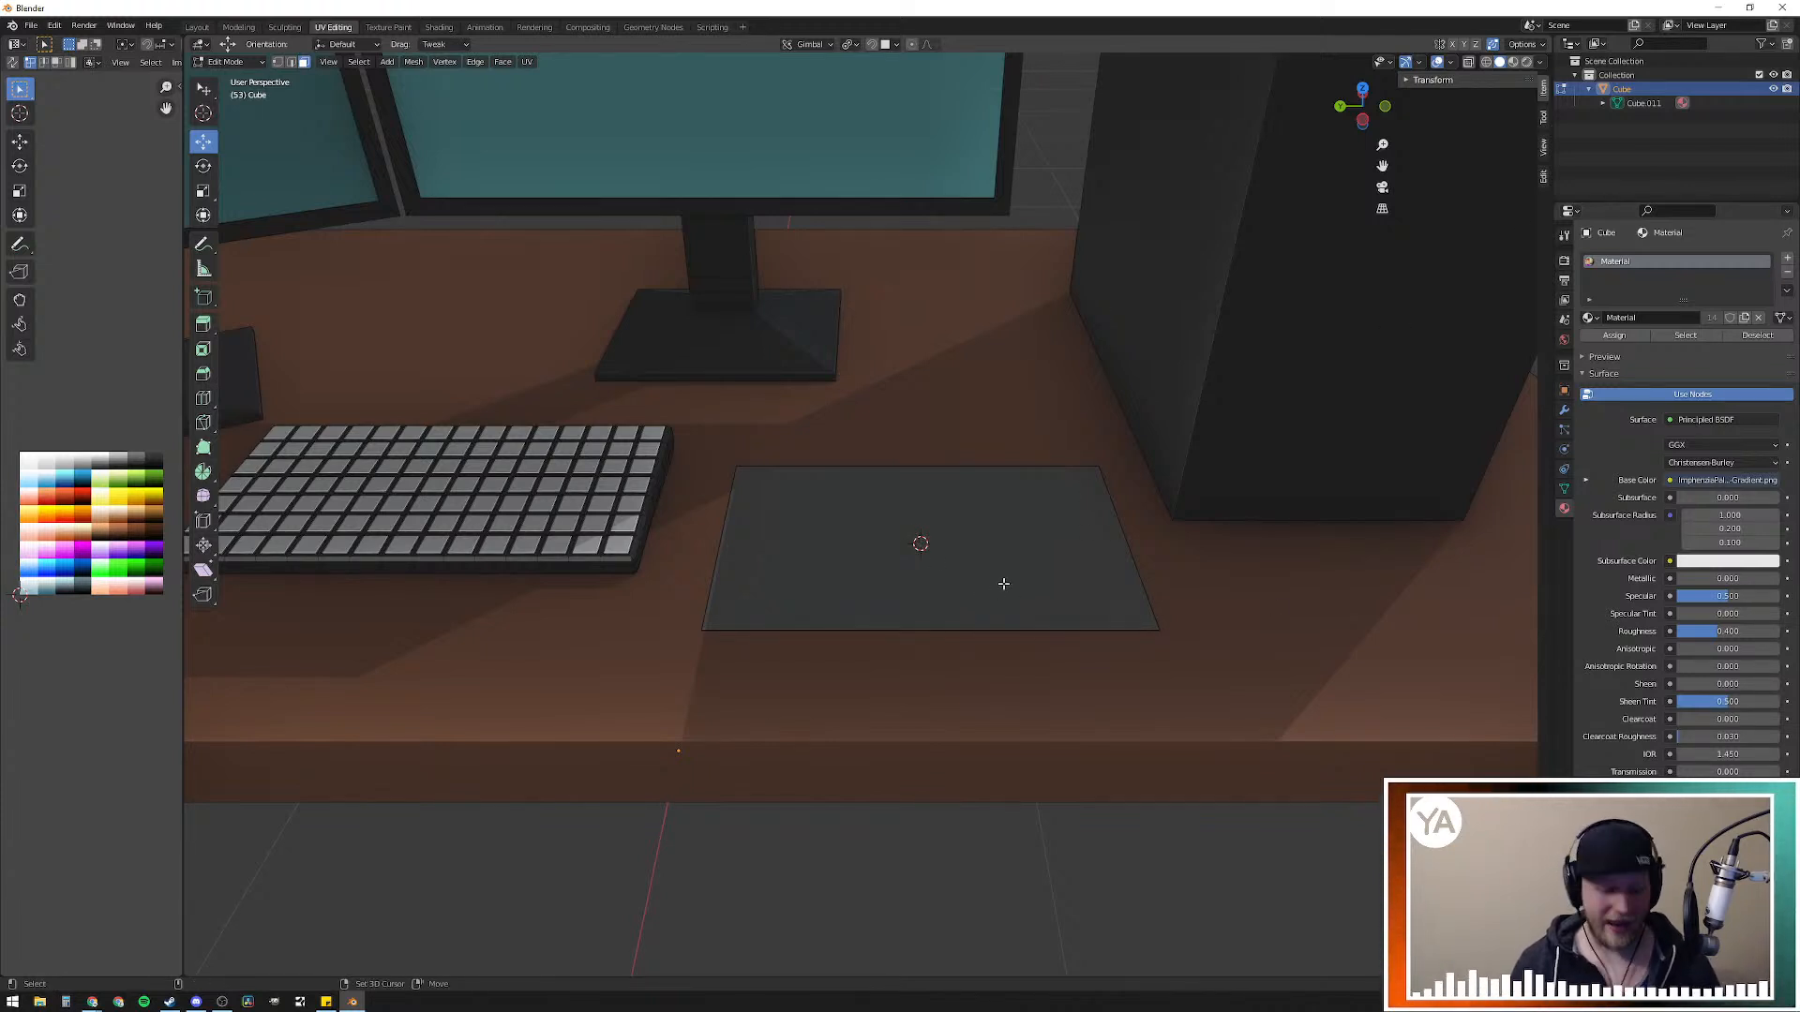
{"action": "key", "text": "shift+a"}
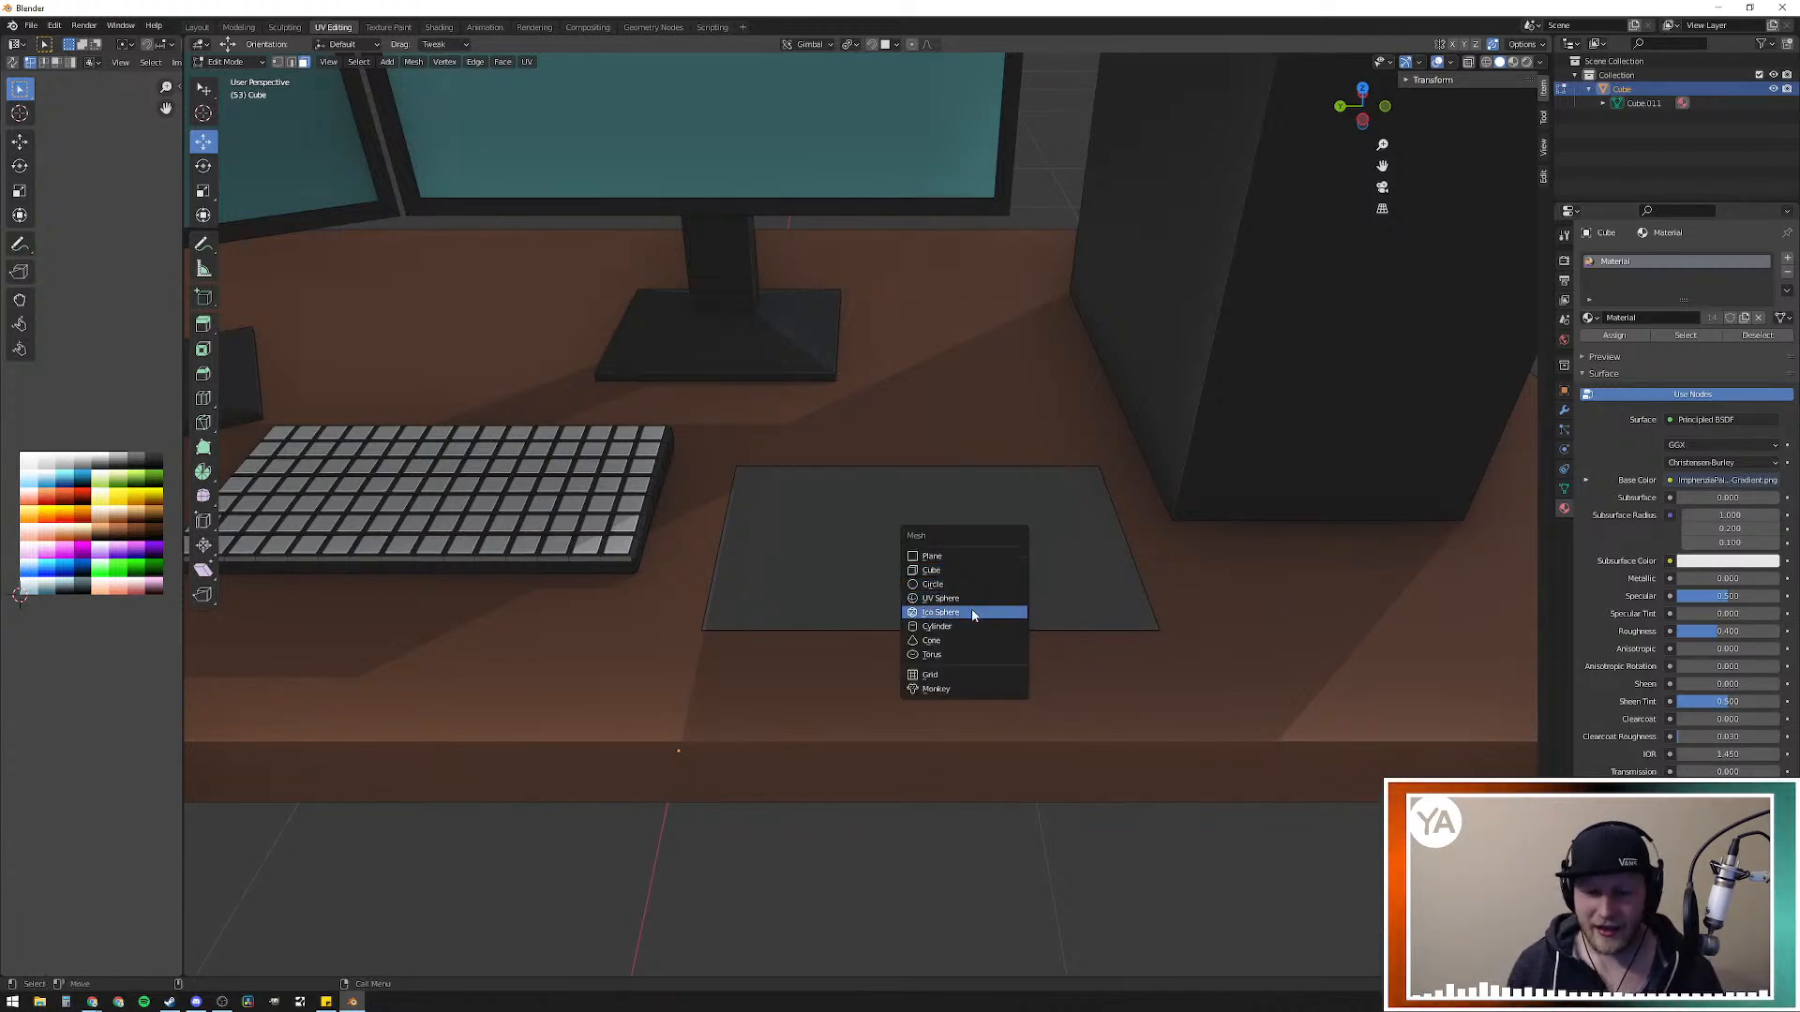
{"action": "left_click", "coordinate": [975, 613]}
{"action": "scroll", "coordinate": [1076, 525], "scroll_direction": "down", "scroll_amount": 6}
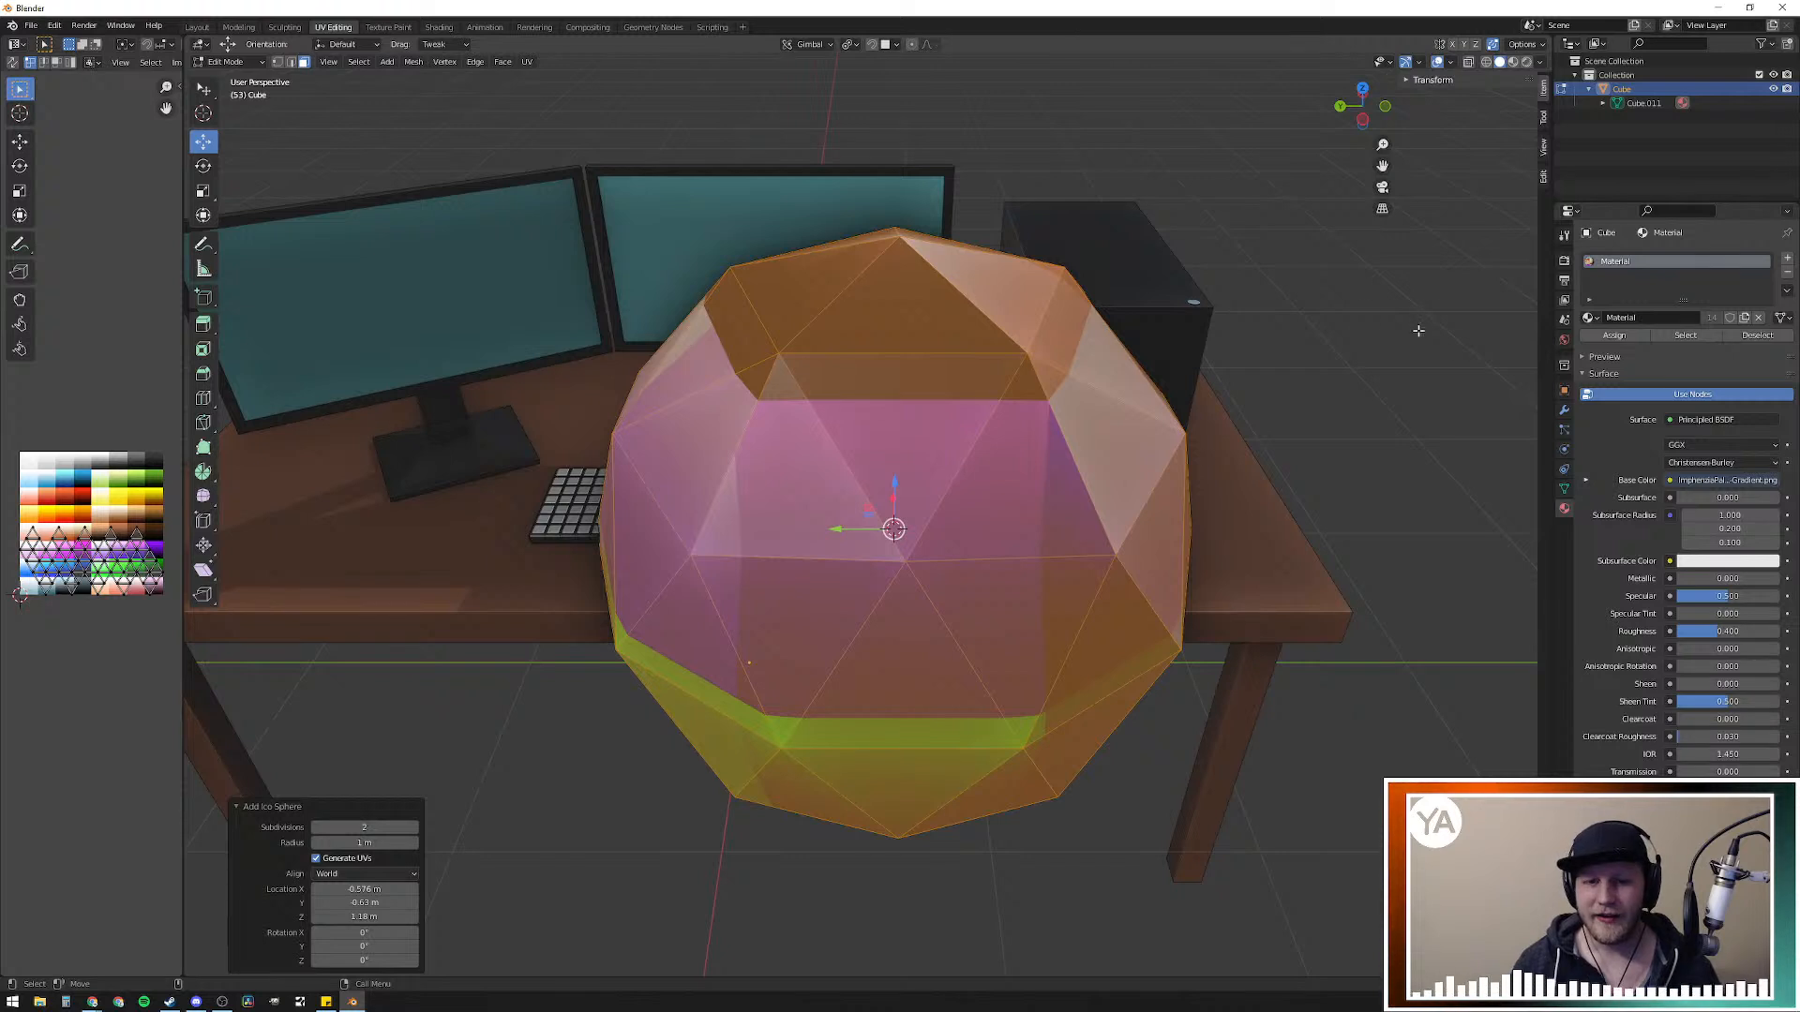
Step: Scale the ico sphere down to about 0.103 and raise it about 0.12 m along Z above the mouse pad
{"action": "key", "text": "s"}
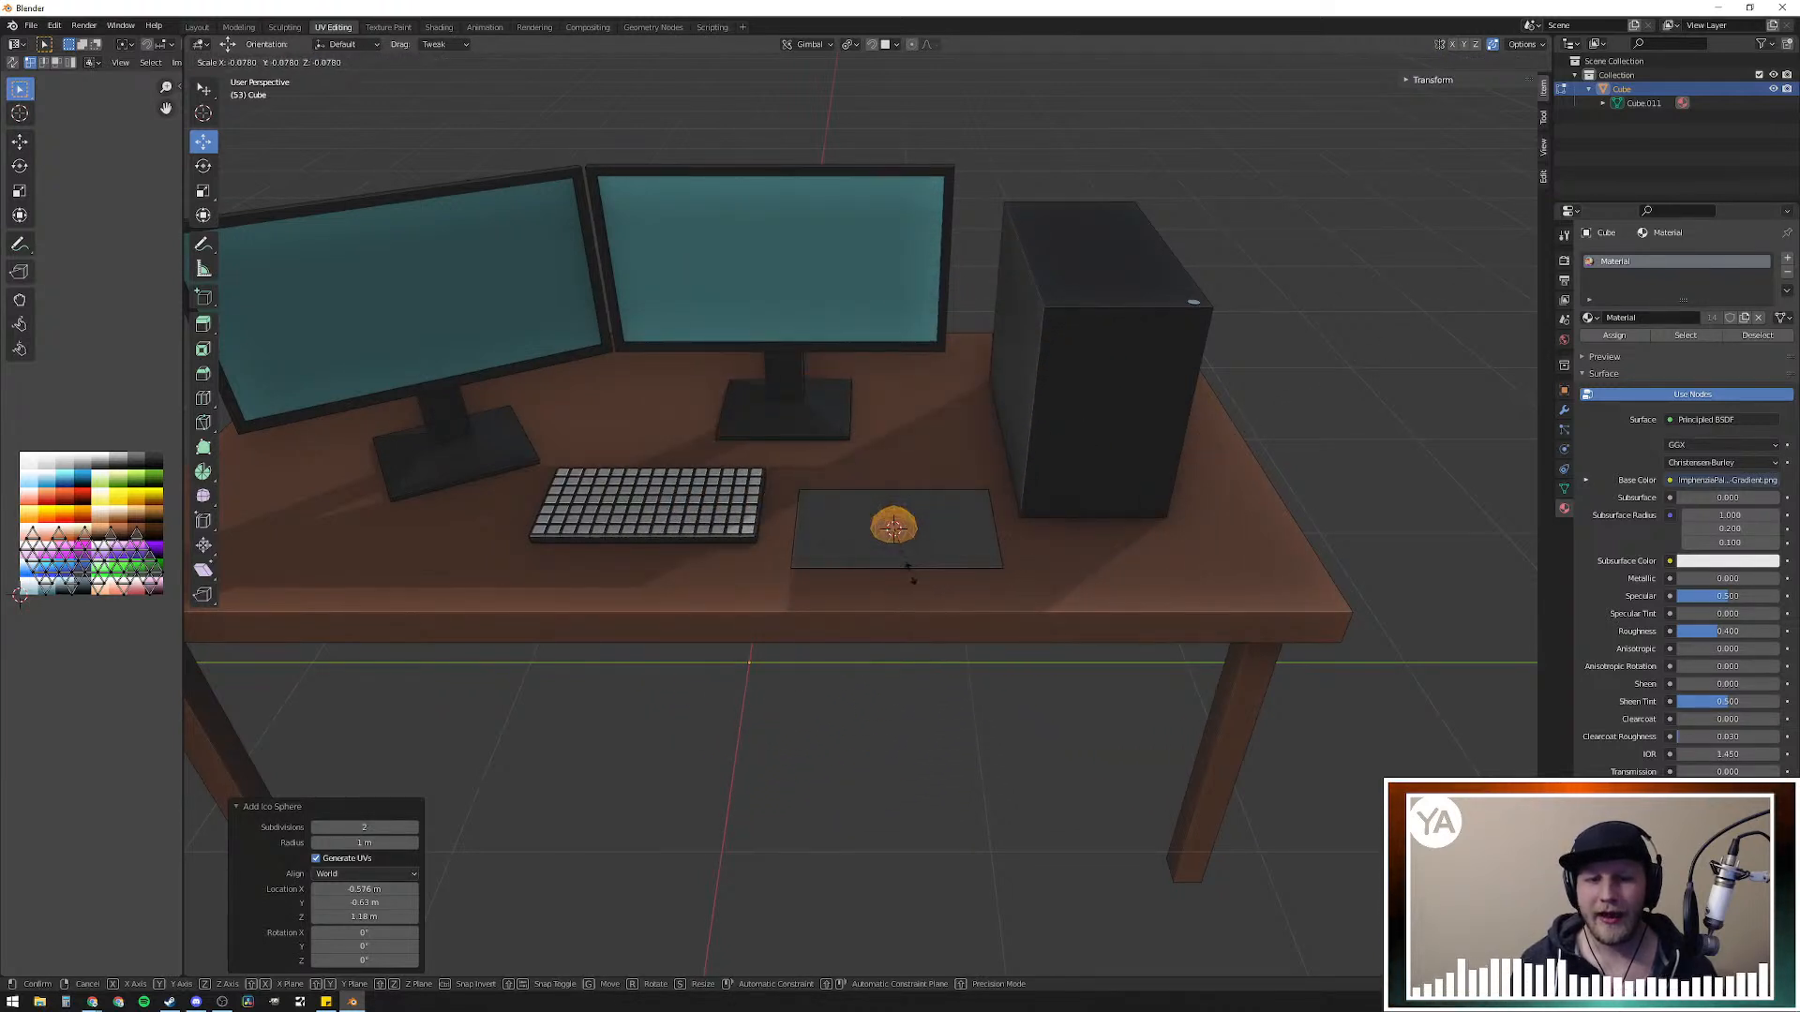
{"action": "left_click", "coordinate": [948, 561]}
{"action": "scroll", "coordinate": [951, 557], "scroll_direction": "up", "scroll_amount": 2}
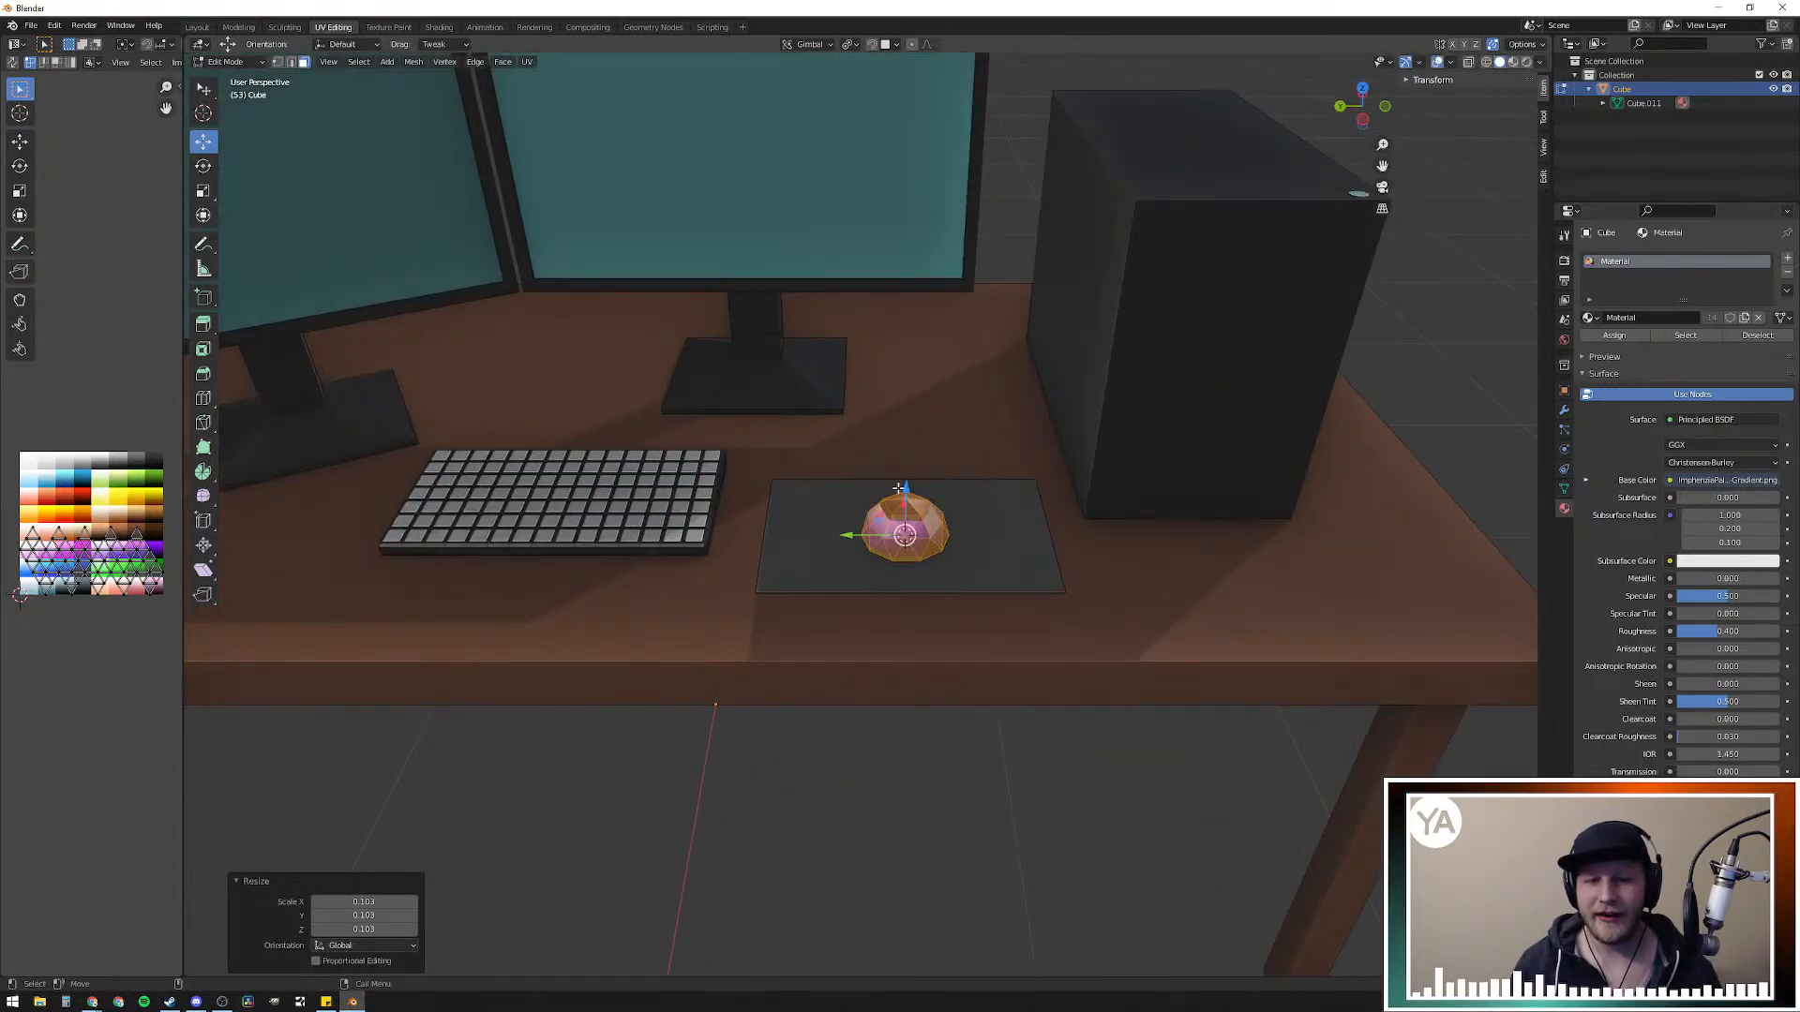
{"action": "left_click_drag", "start_coordinate": [902, 488], "coordinate": [1101, 456]}
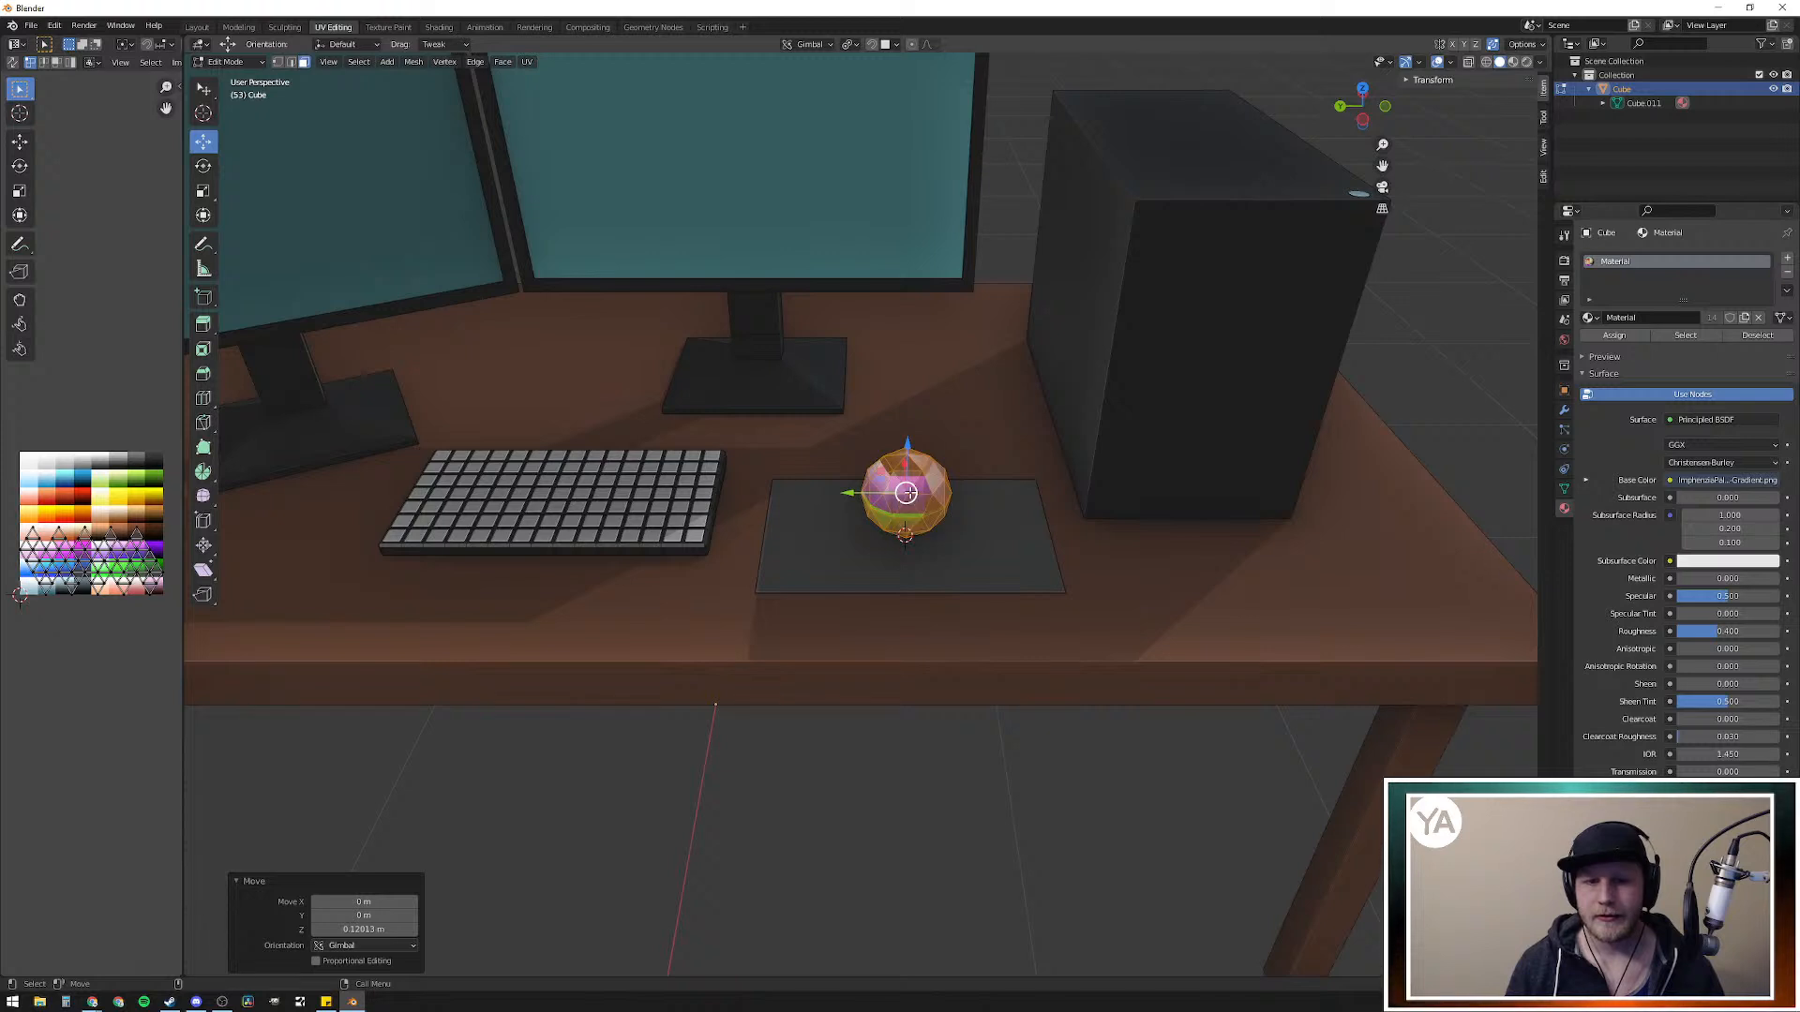
Step: Separate the selected ico sphere from the desk mesh into its own object and return to Object Mode
{"action": "right_click", "coordinate": [900, 488]}
{"action": "mouse_move", "coordinate": [902, 488]}
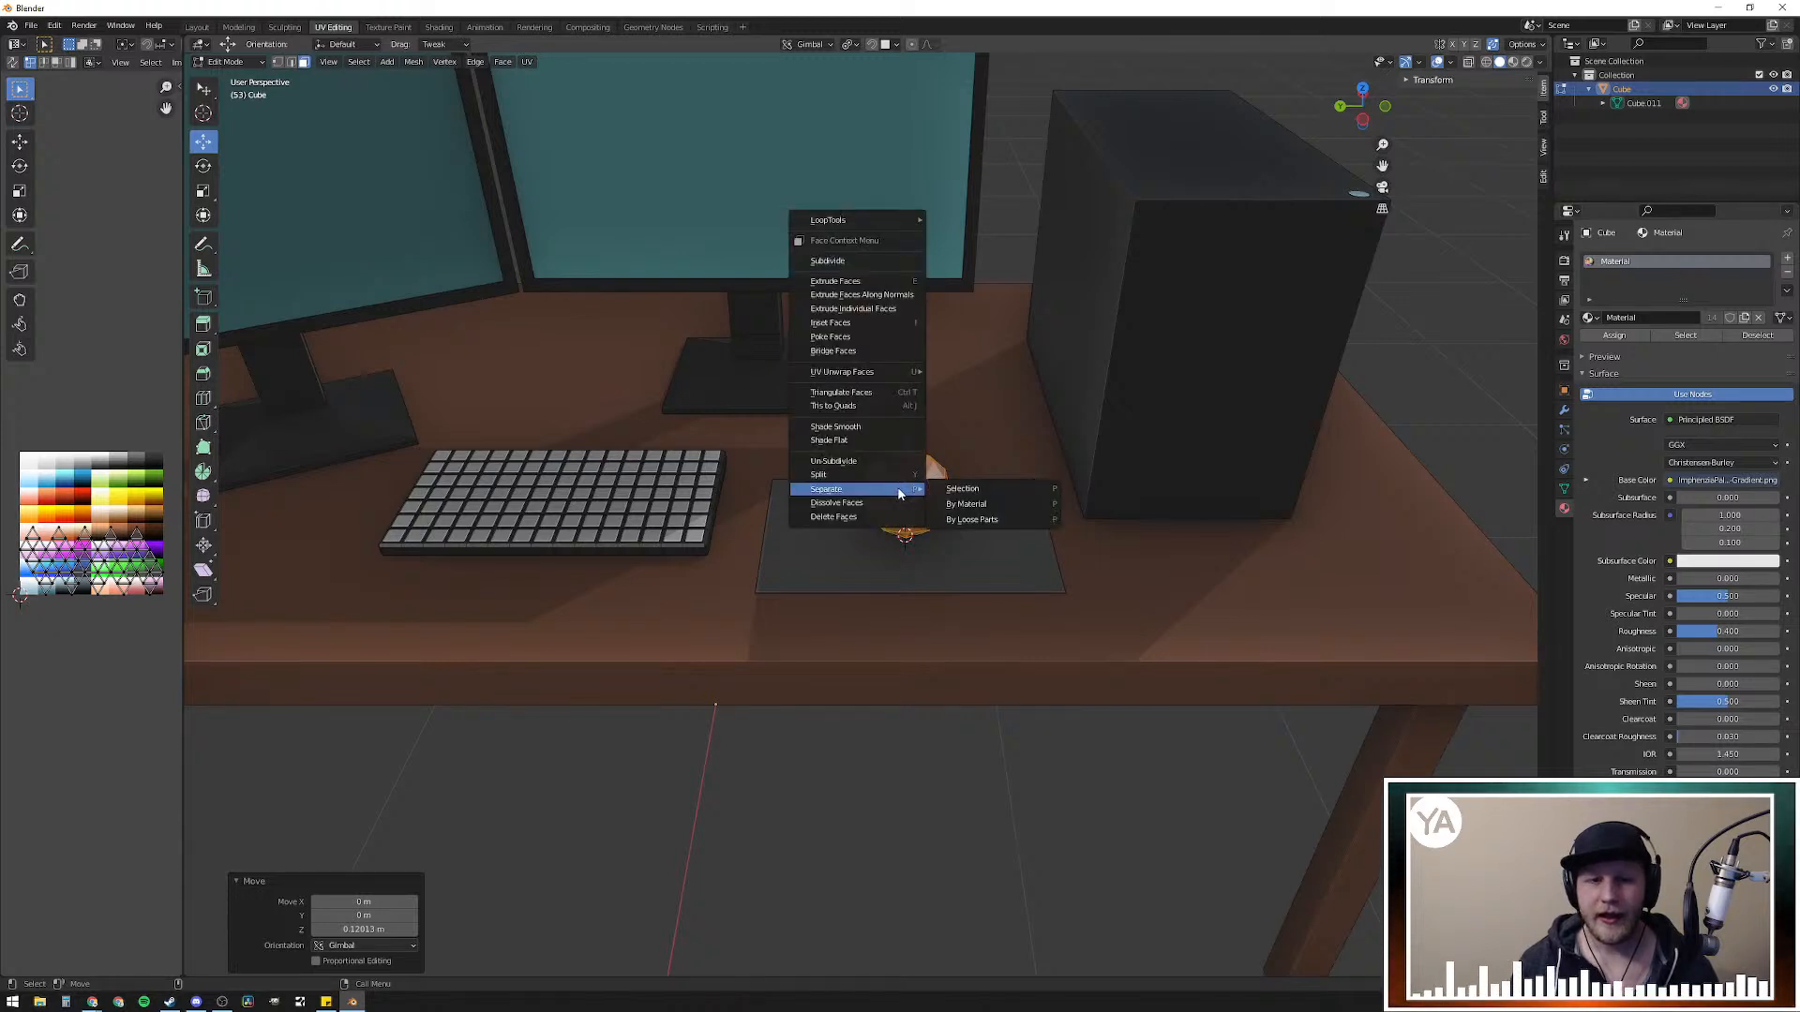
{"action": "left_click", "coordinate": [1028, 504]}
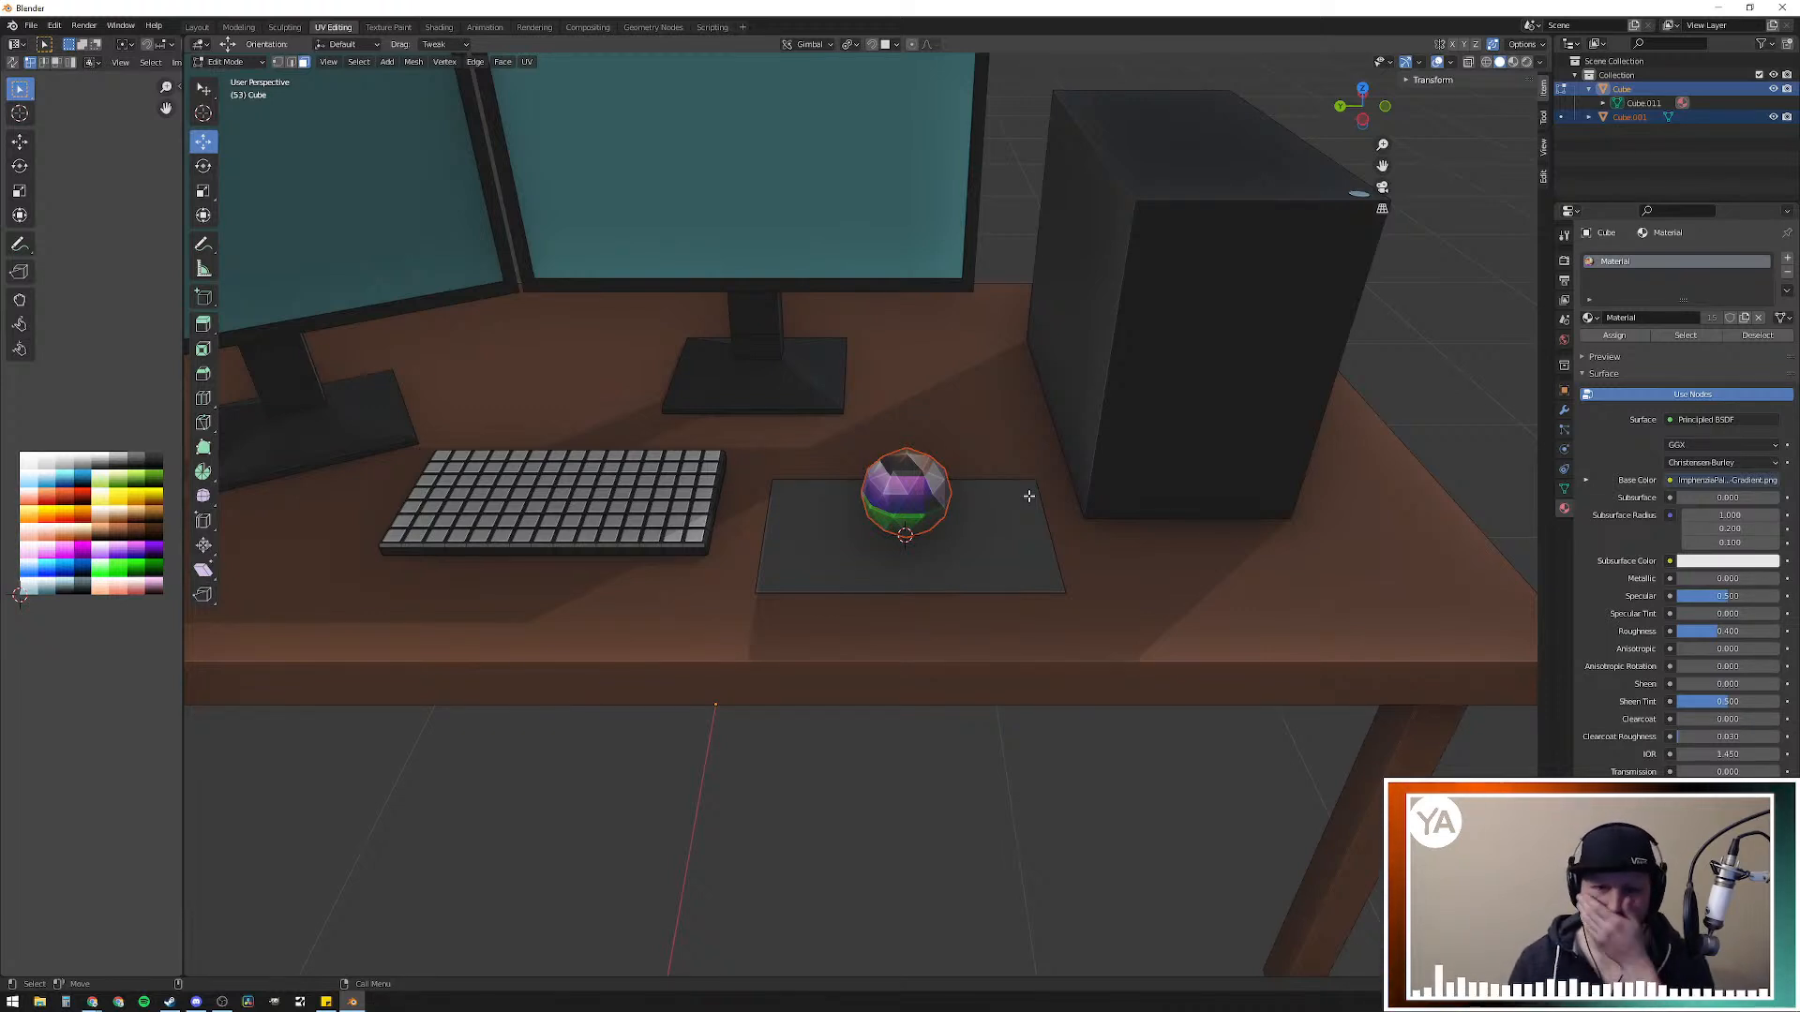
{"action": "key", "text": "Tab"}
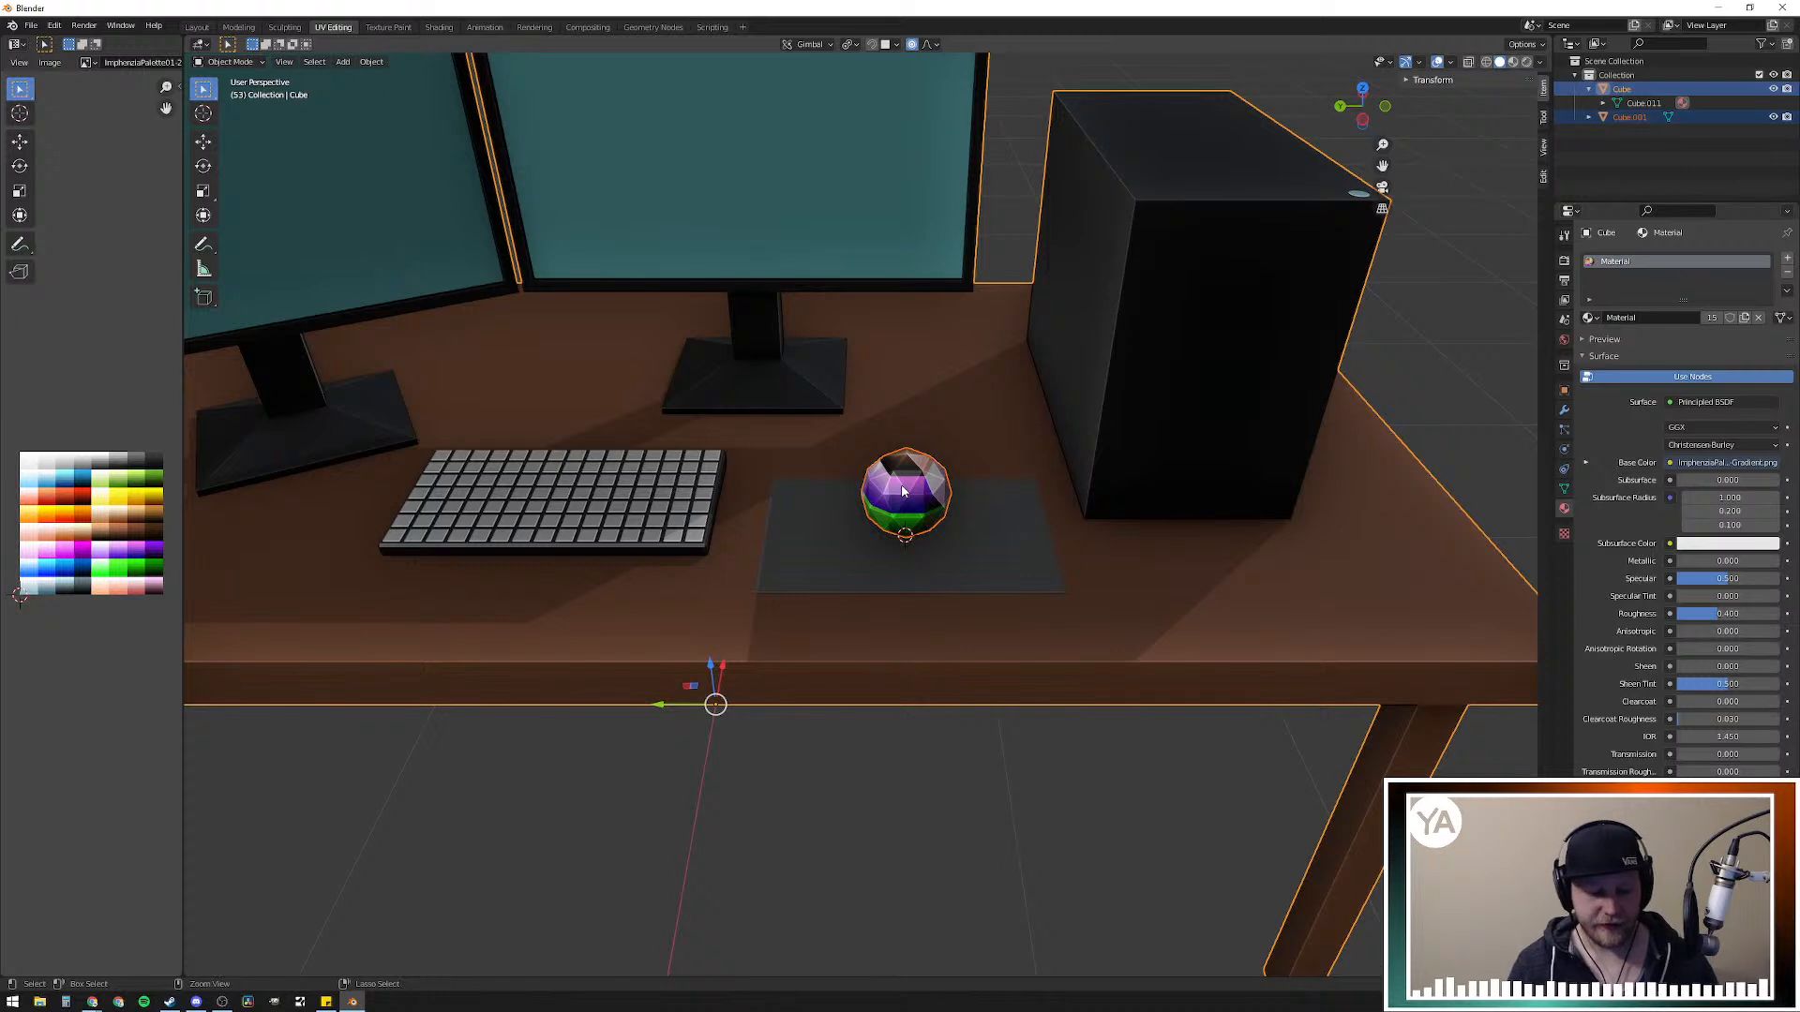
Step: Try a level 5 subdivision on the desk and sphere together, view the result from another angle, and undo it
{"action": "key", "text": "ctrl+5"}
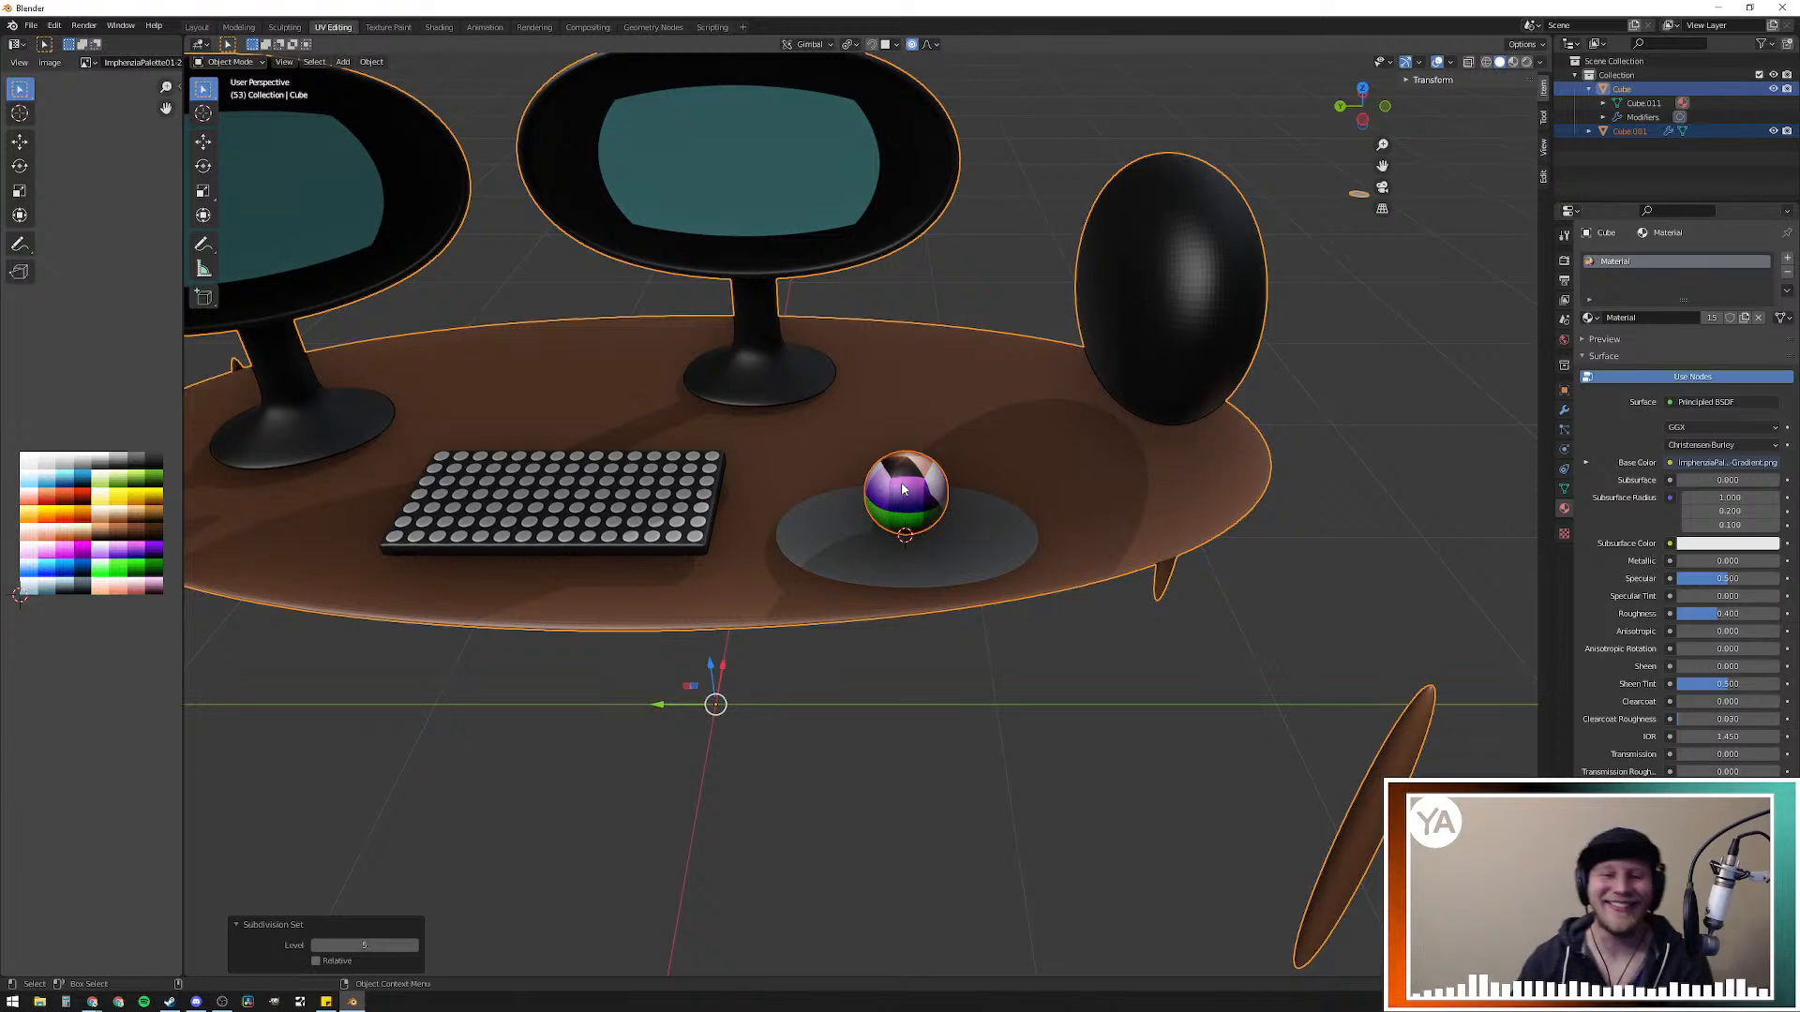
{"action": "scroll", "coordinate": [903, 487], "scroll_direction": "down", "scroll_amount": 6}
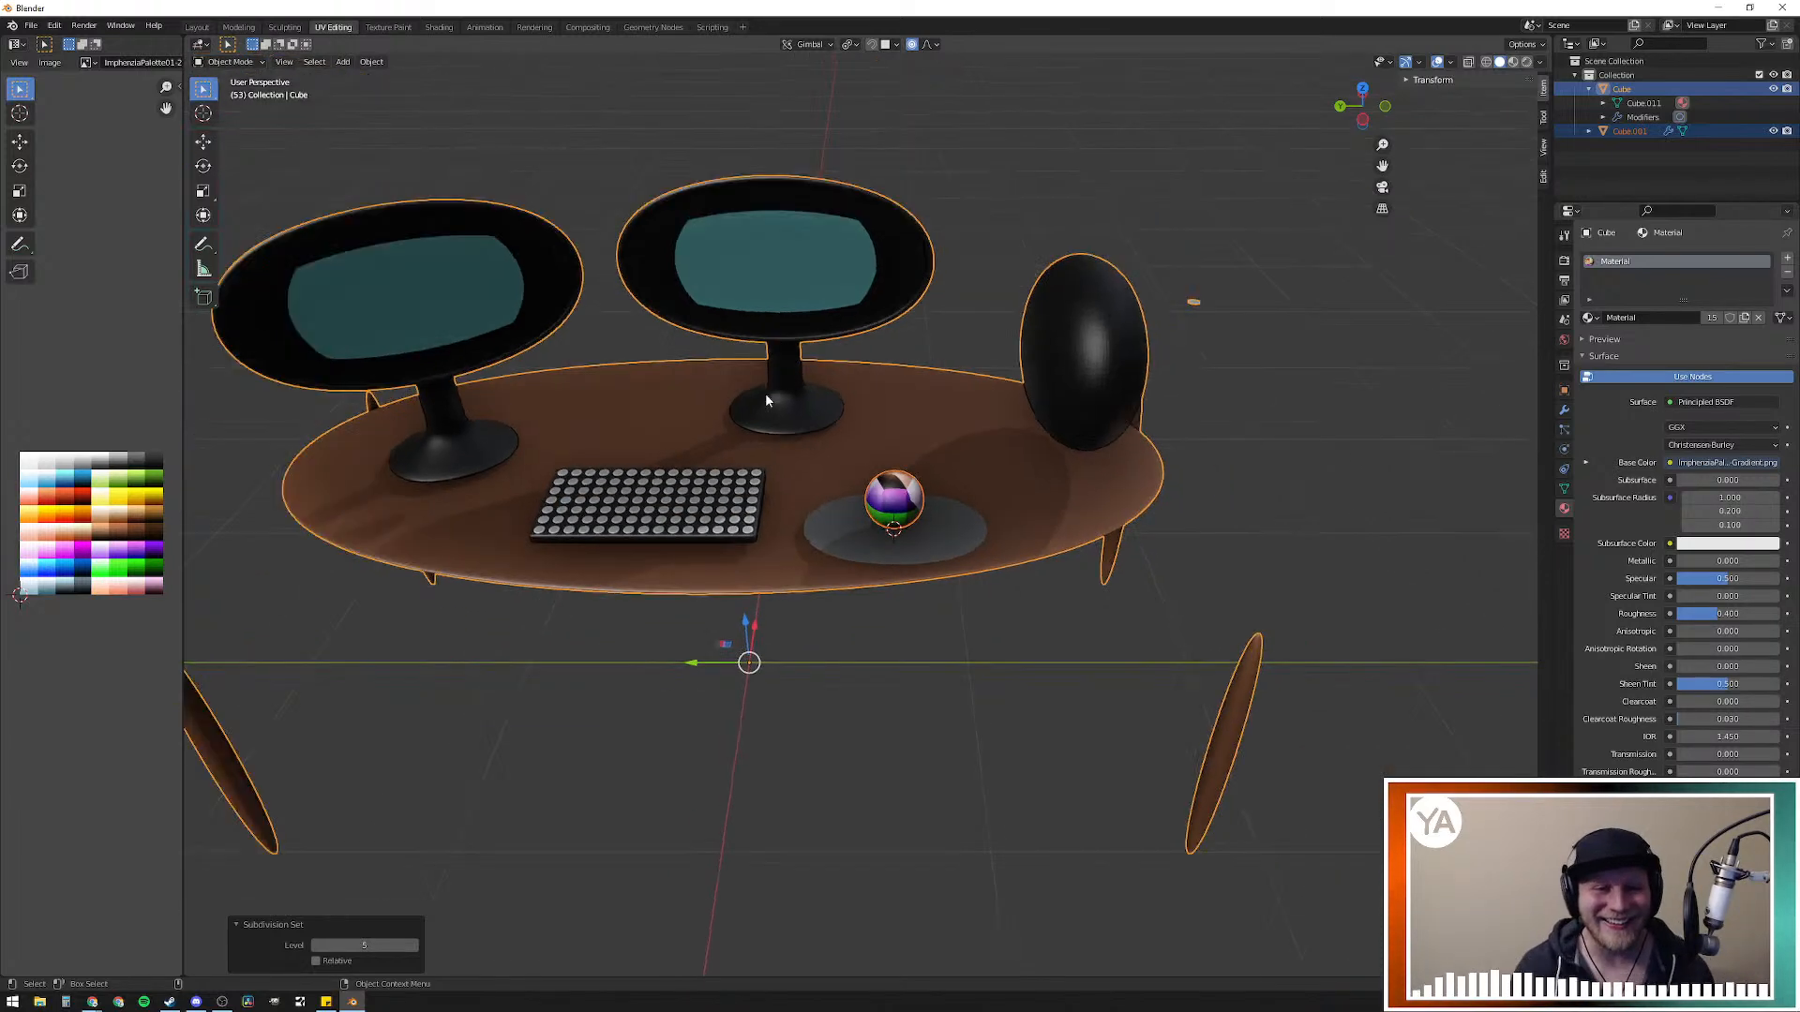
{"action": "middle_click_drag", "start_coordinate": [623, 480], "coordinate": [890, 525]}
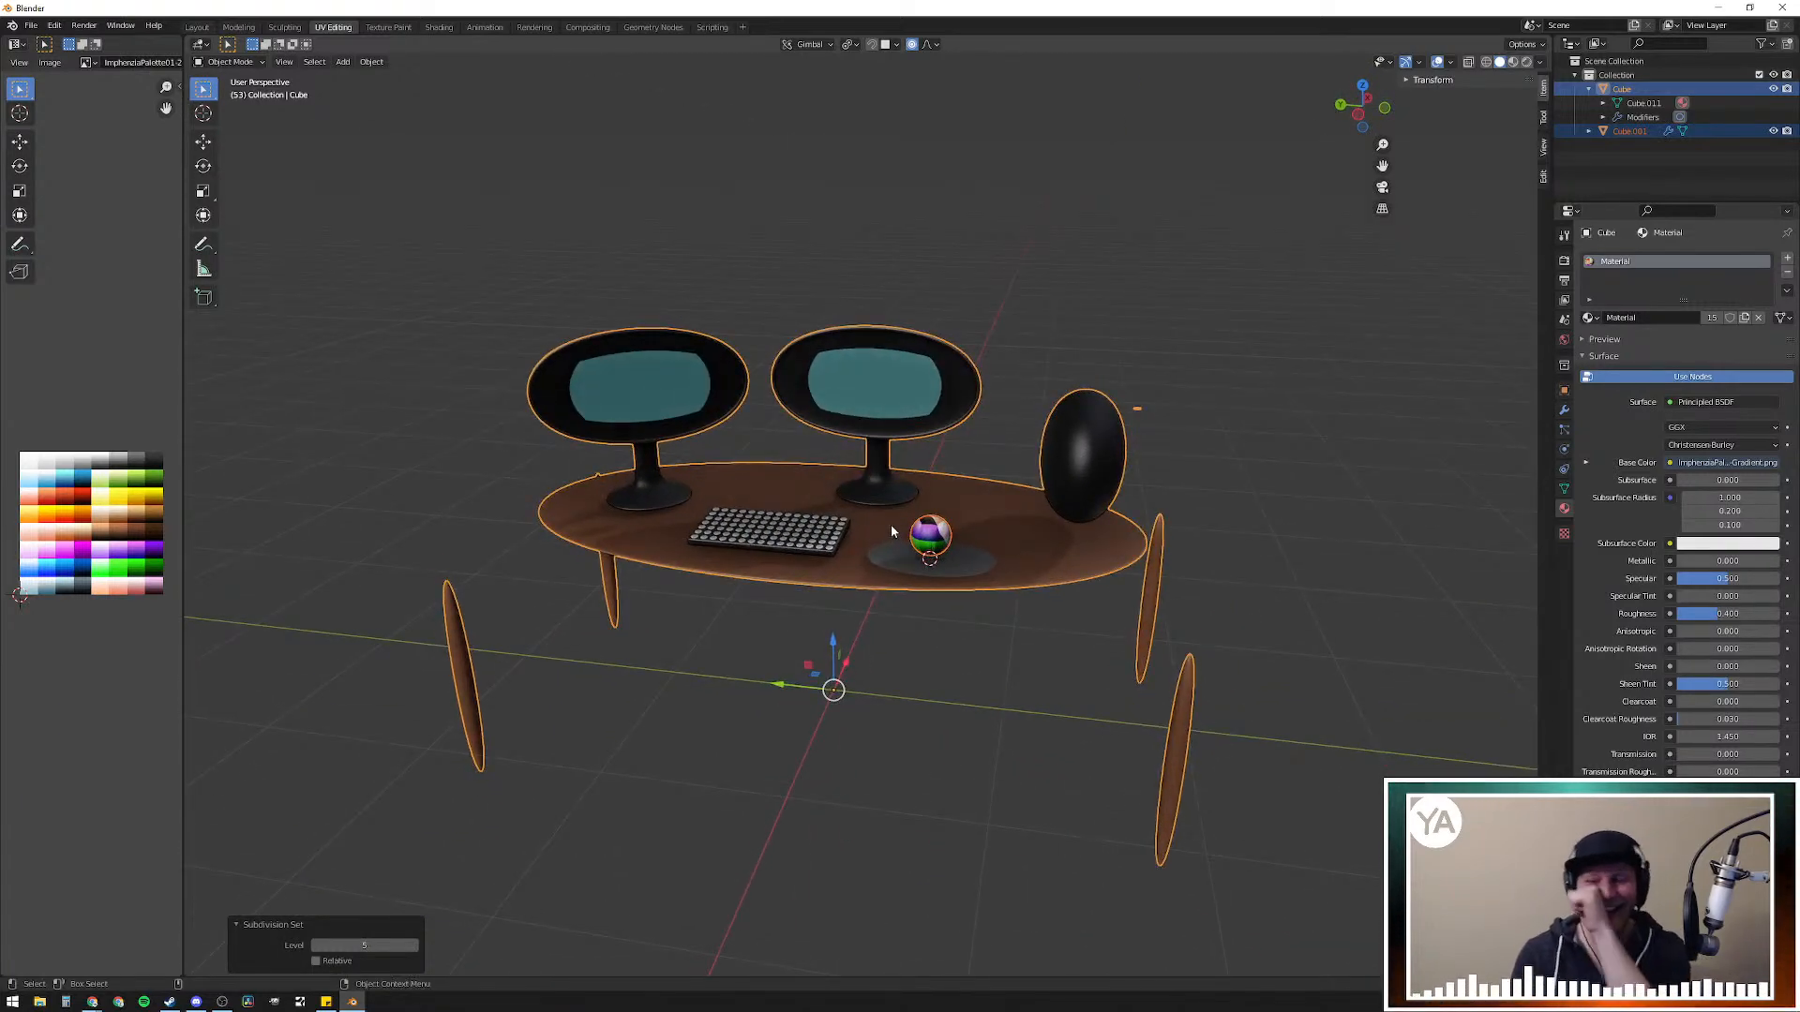
{"action": "key", "text": "ctrl+z"}
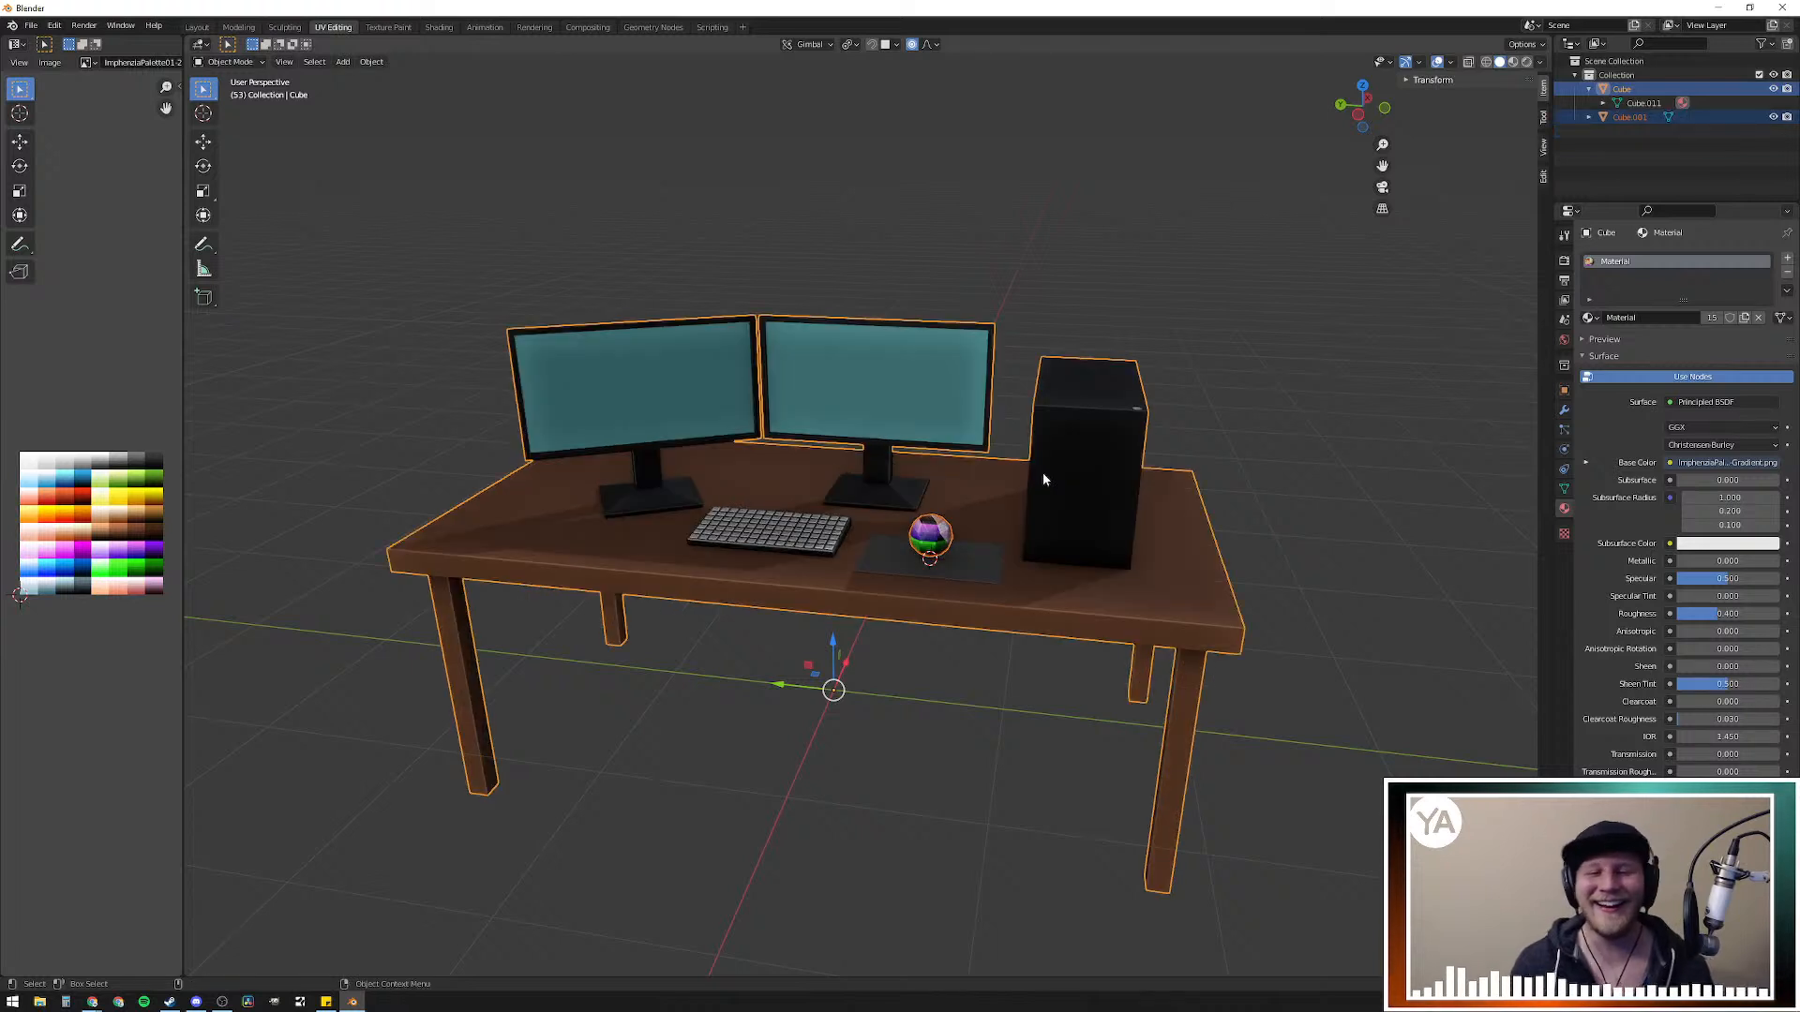
{"action": "middle_click_drag", "start_coordinate": [948, 555], "coordinate": [941, 606]}
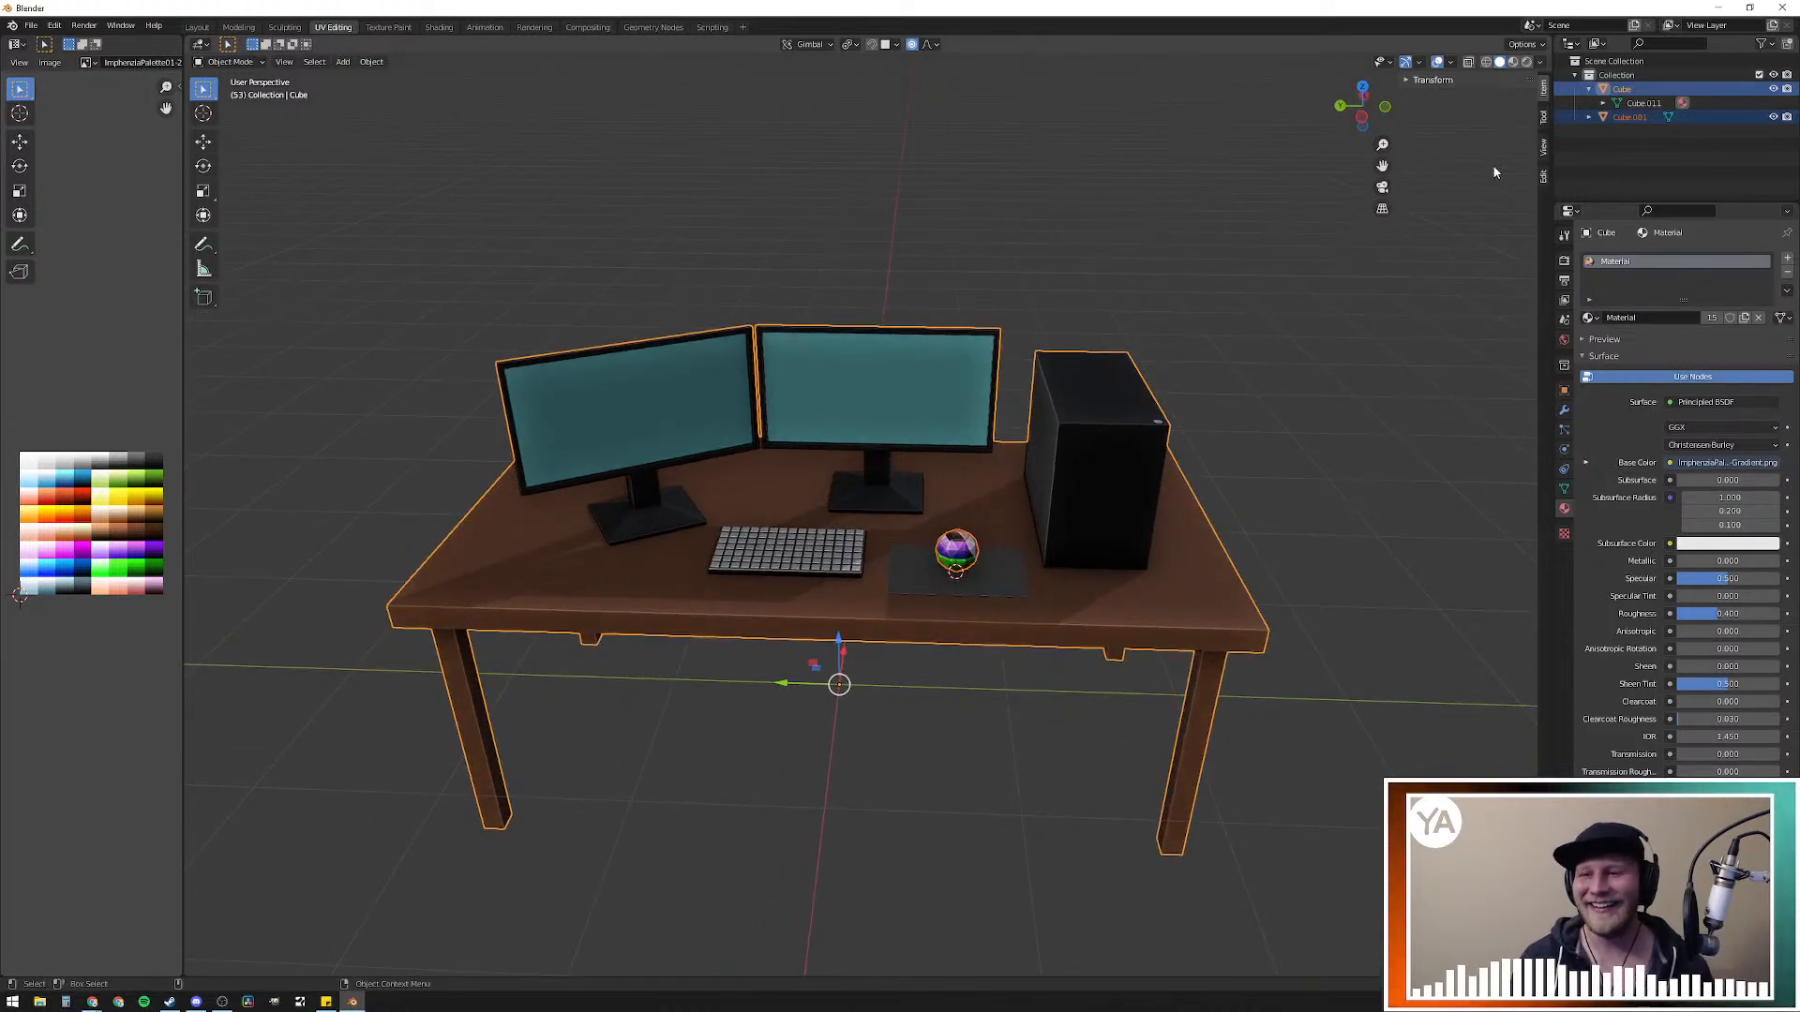
Step: Select only the separated sphere object and give it a level 5 Subdivision modifier, checking the result up close
{"action": "left_click", "coordinate": [1630, 147]}
{"action": "left_click", "coordinate": [1631, 116]}
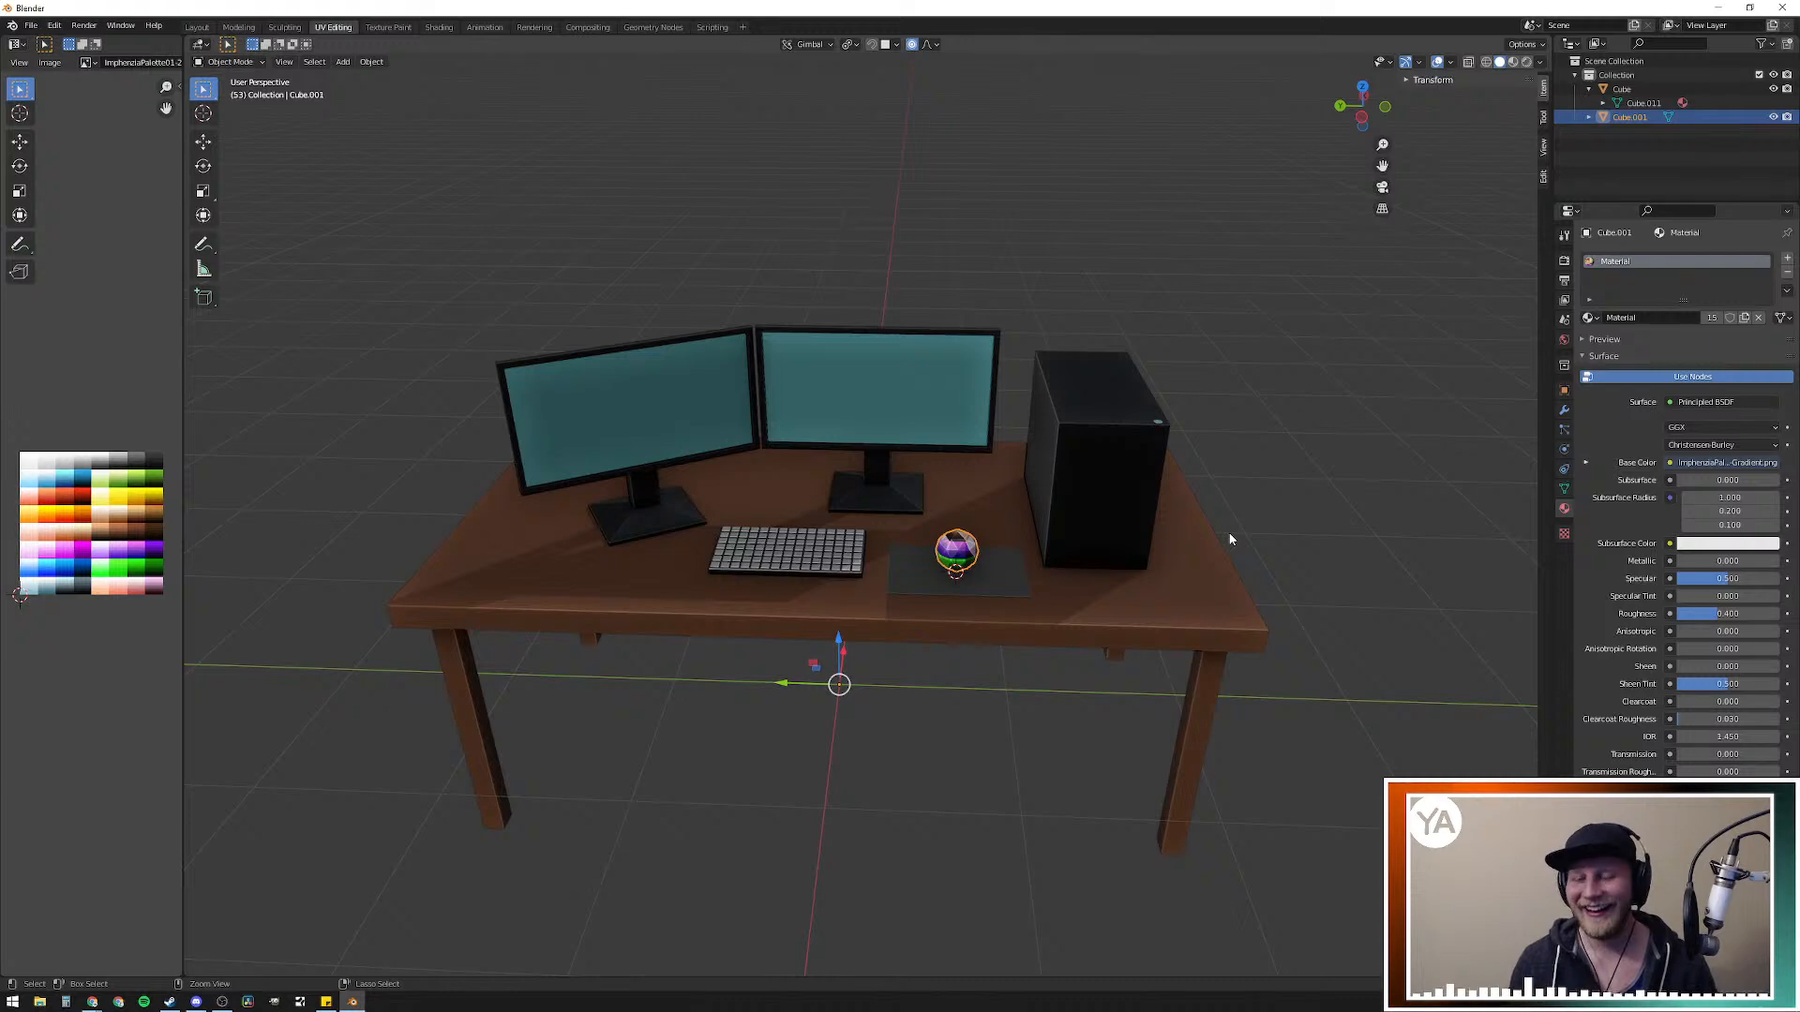
{"action": "key", "text": "ctrl+5"}
{"action": "scroll", "coordinate": [1191, 530], "scroll_direction": "up", "scroll_amount": 4}
{"action": "middle_click_drag", "start_coordinate": [1189, 604], "coordinate": [888, 566]}
{"action": "scroll", "coordinate": [1036, 558], "scroll_direction": "up", "scroll_amount": 8}
{"action": "scroll", "coordinate": [1121, 593], "scroll_direction": "down", "scroll_amount": 3}
{"action": "scroll", "coordinate": [896, 564], "scroll_direction": "down", "scroll_amount": 5}
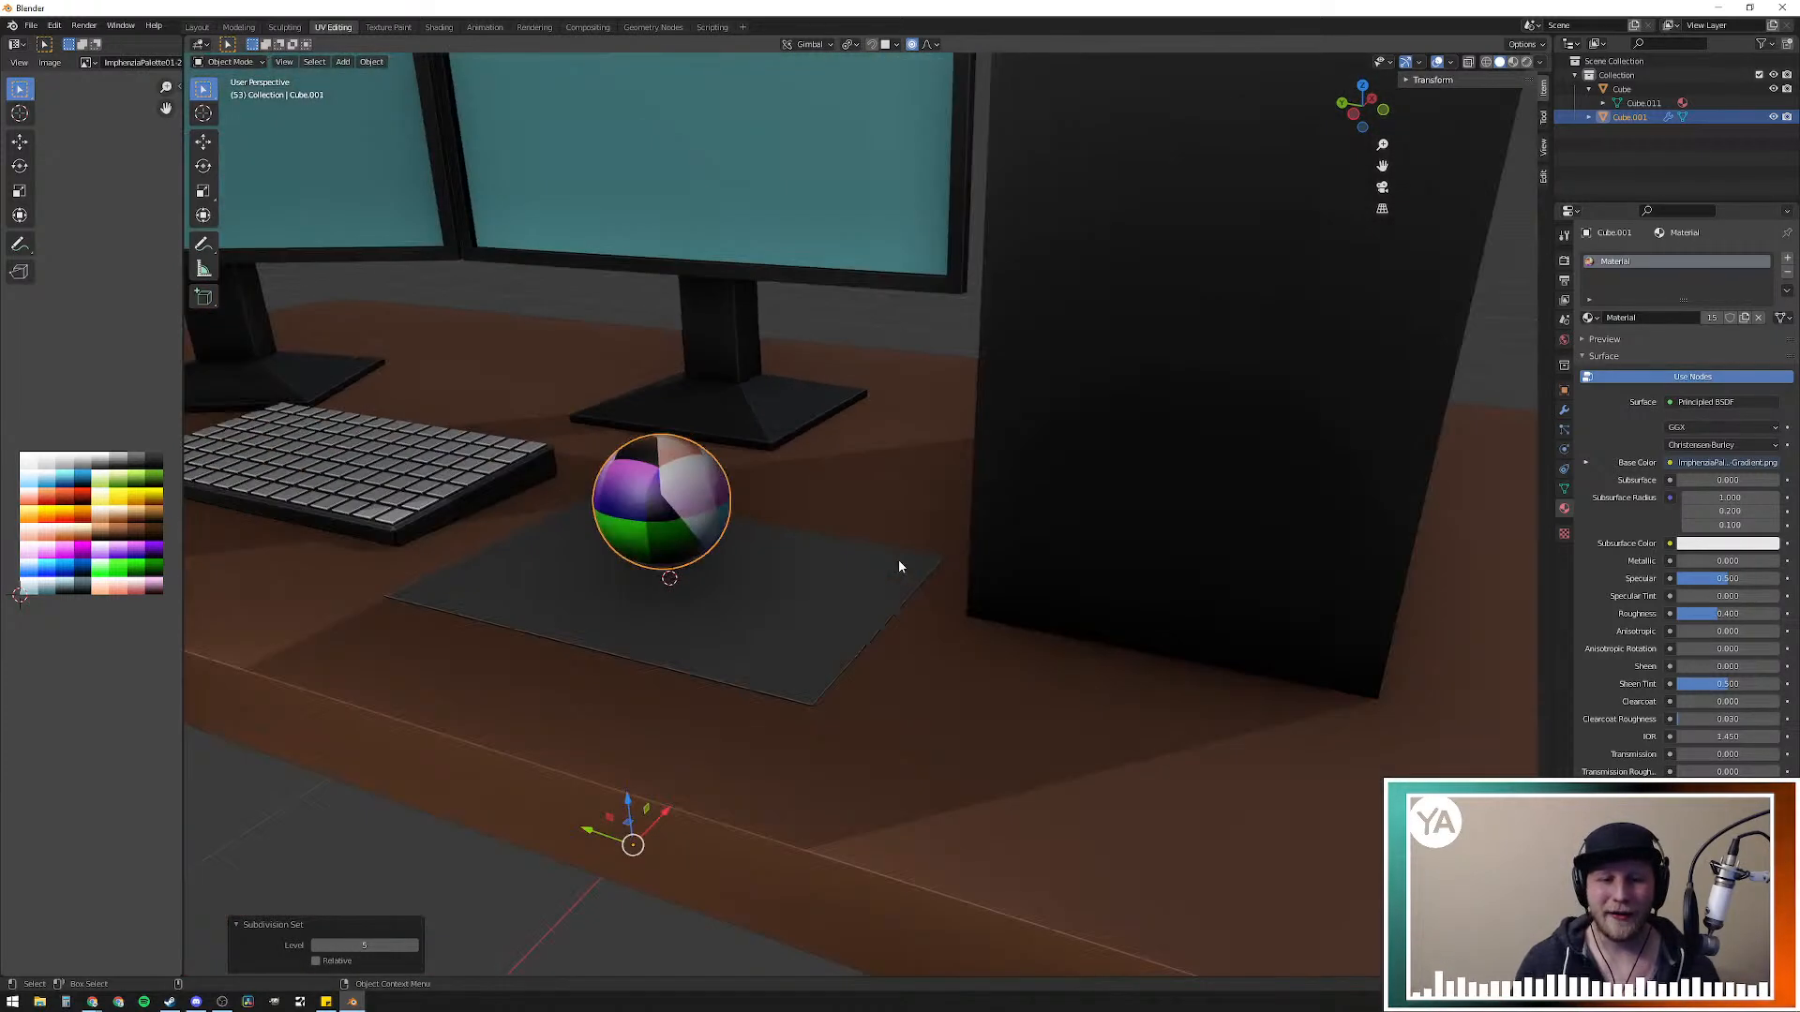
Step: Open the sphere's Subdivision modifier settings, try viewport levels up to 6, and inspect the surface up close
{"action": "left_click", "coordinate": [1564, 410]}
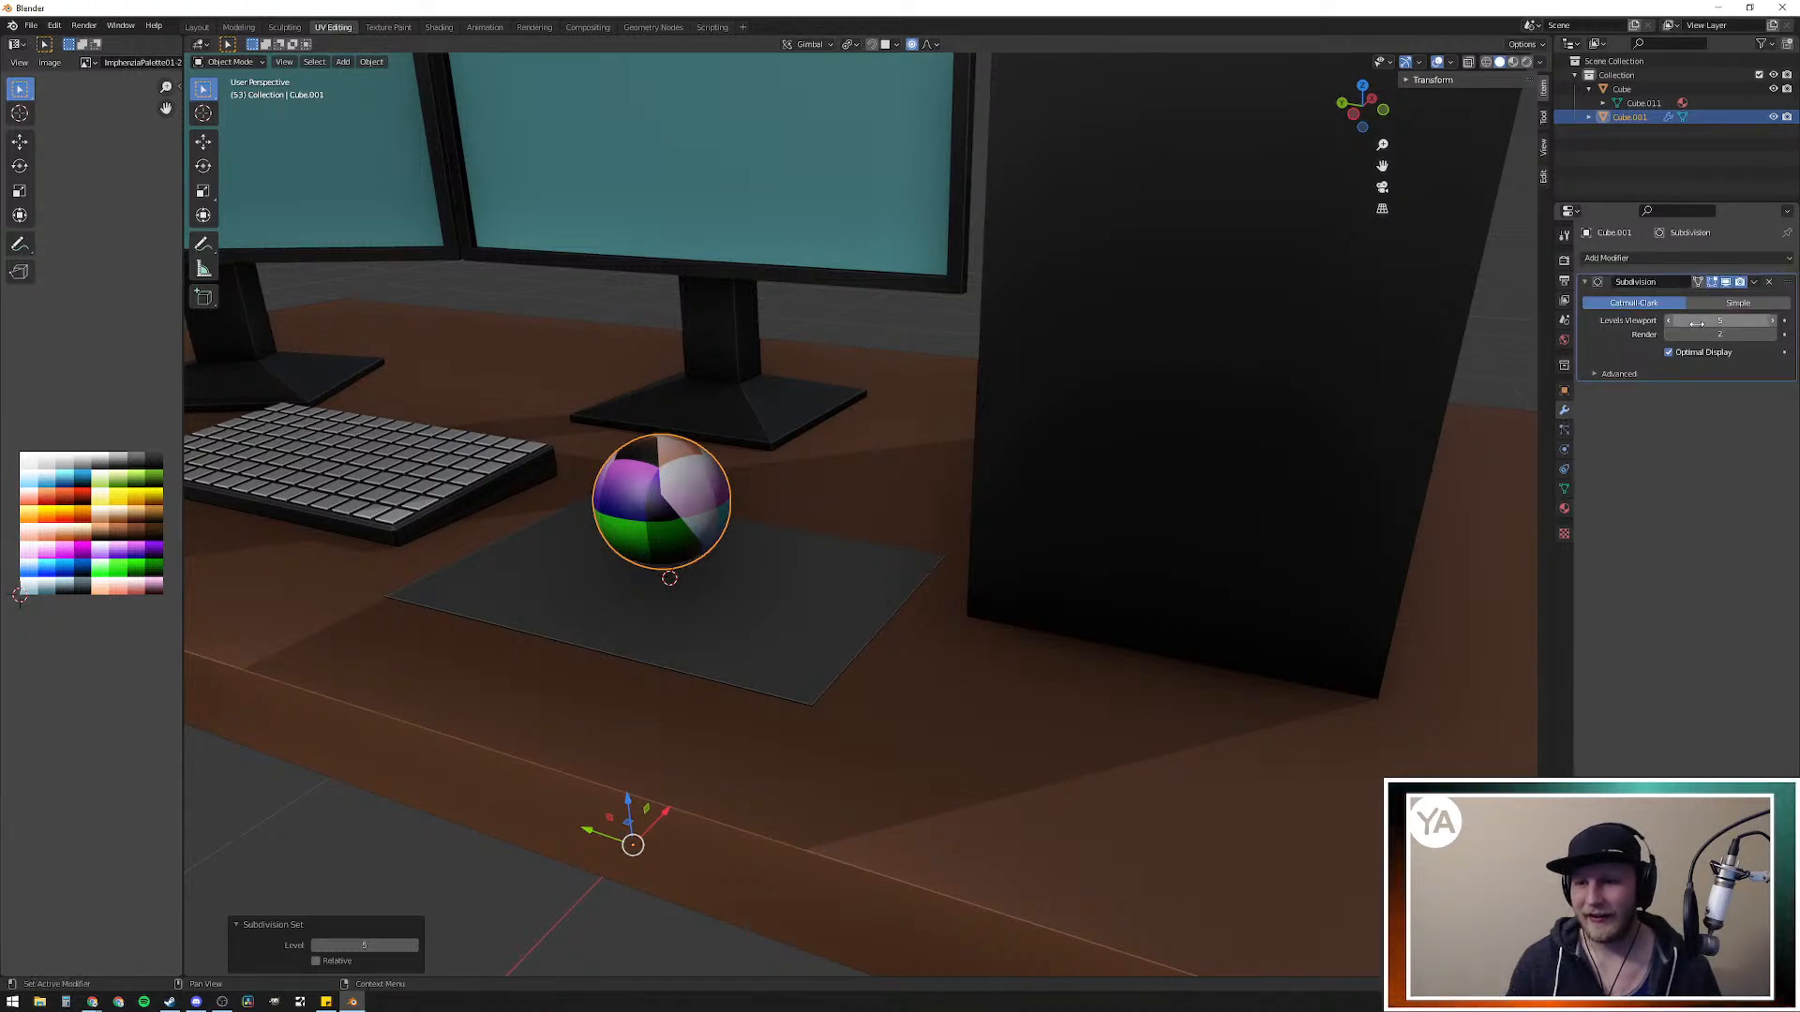
{"action": "left_click", "coordinate": [1668, 322]}
{"action": "left_click", "coordinate": [1772, 321]}
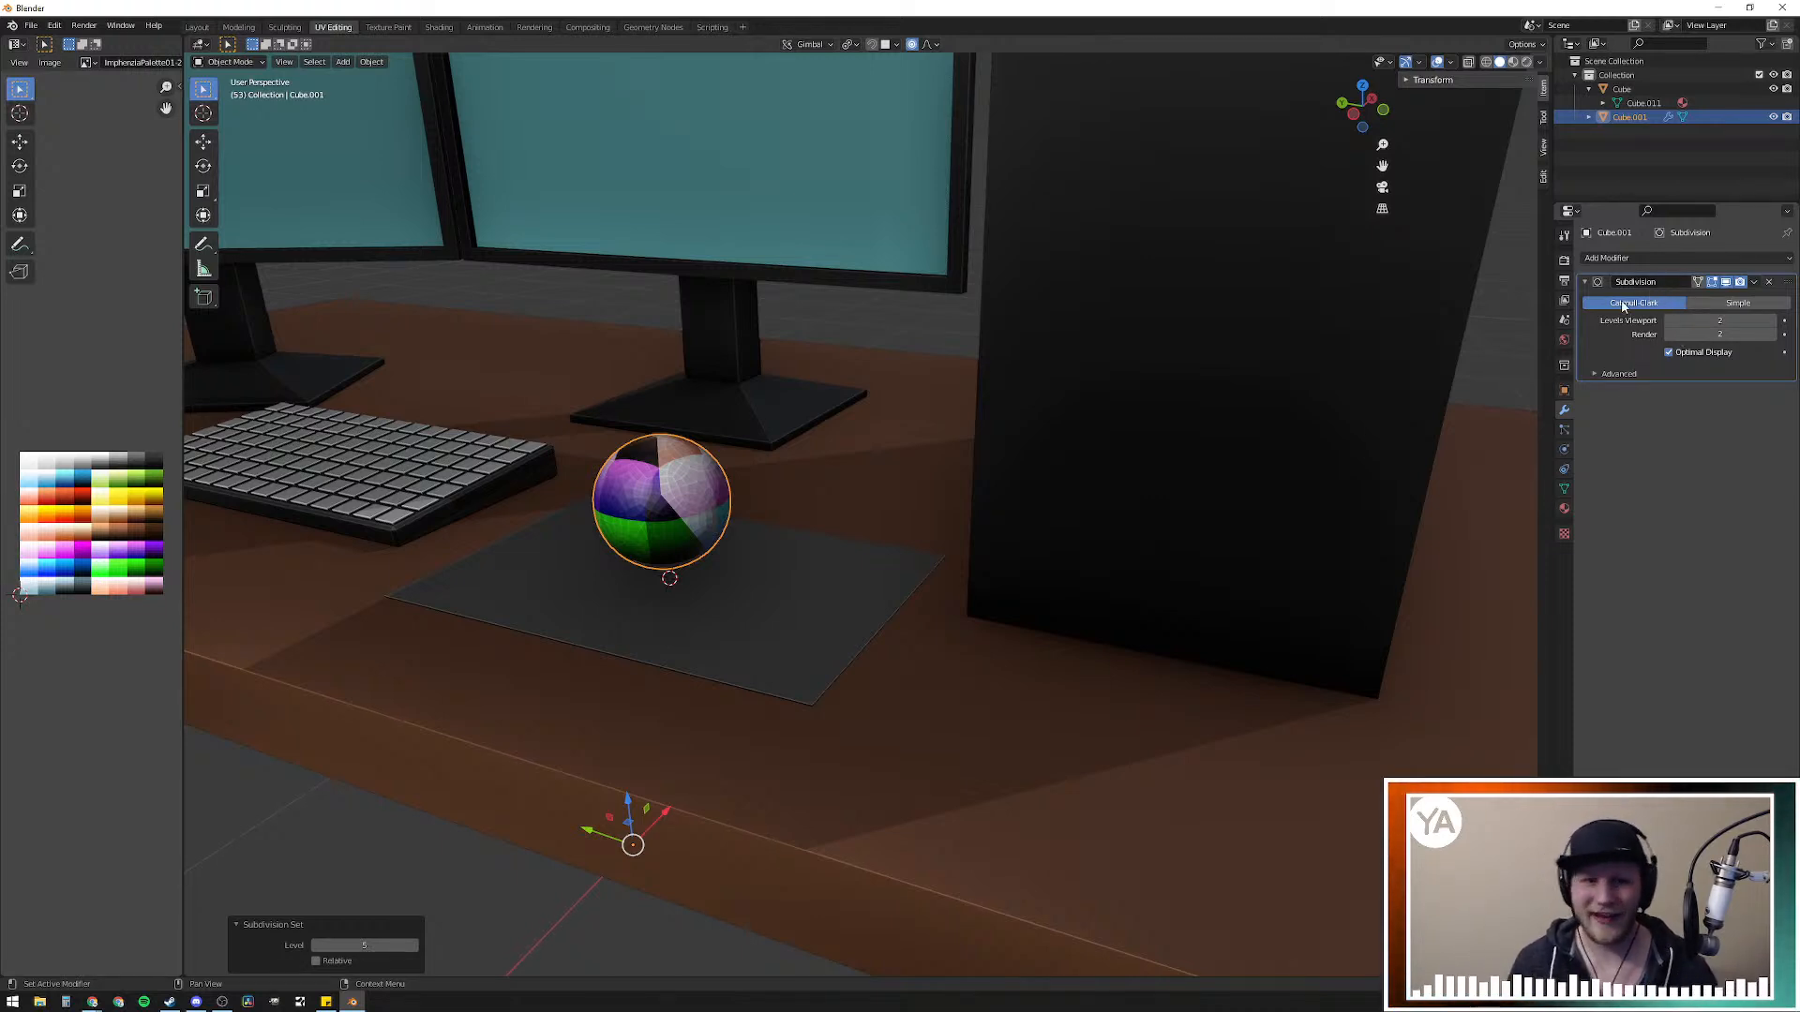
{"action": "left_click", "coordinate": [1773, 322]}
{"action": "left_click", "coordinate": [1773, 322]}
{"action": "left_click", "coordinate": [1772, 322]}
{"action": "left_click", "coordinate": [1772, 321]}
{"action": "scroll", "coordinate": [520, 498], "scroll_direction": "up", "scroll_amount": 6}
{"action": "middle_click_drag", "start_coordinate": [571, 475], "coordinate": [824, 569], "text": "shift"}
{"action": "scroll", "coordinate": [824, 569], "scroll_direction": "up", "scroll_amount": 3}
{"action": "scroll", "coordinate": [1014, 609], "scroll_direction": "down", "scroll_amount": 2}
{"action": "middle_click_drag", "start_coordinate": [1154, 595], "coordinate": [1099, 594], "text": "shift"}
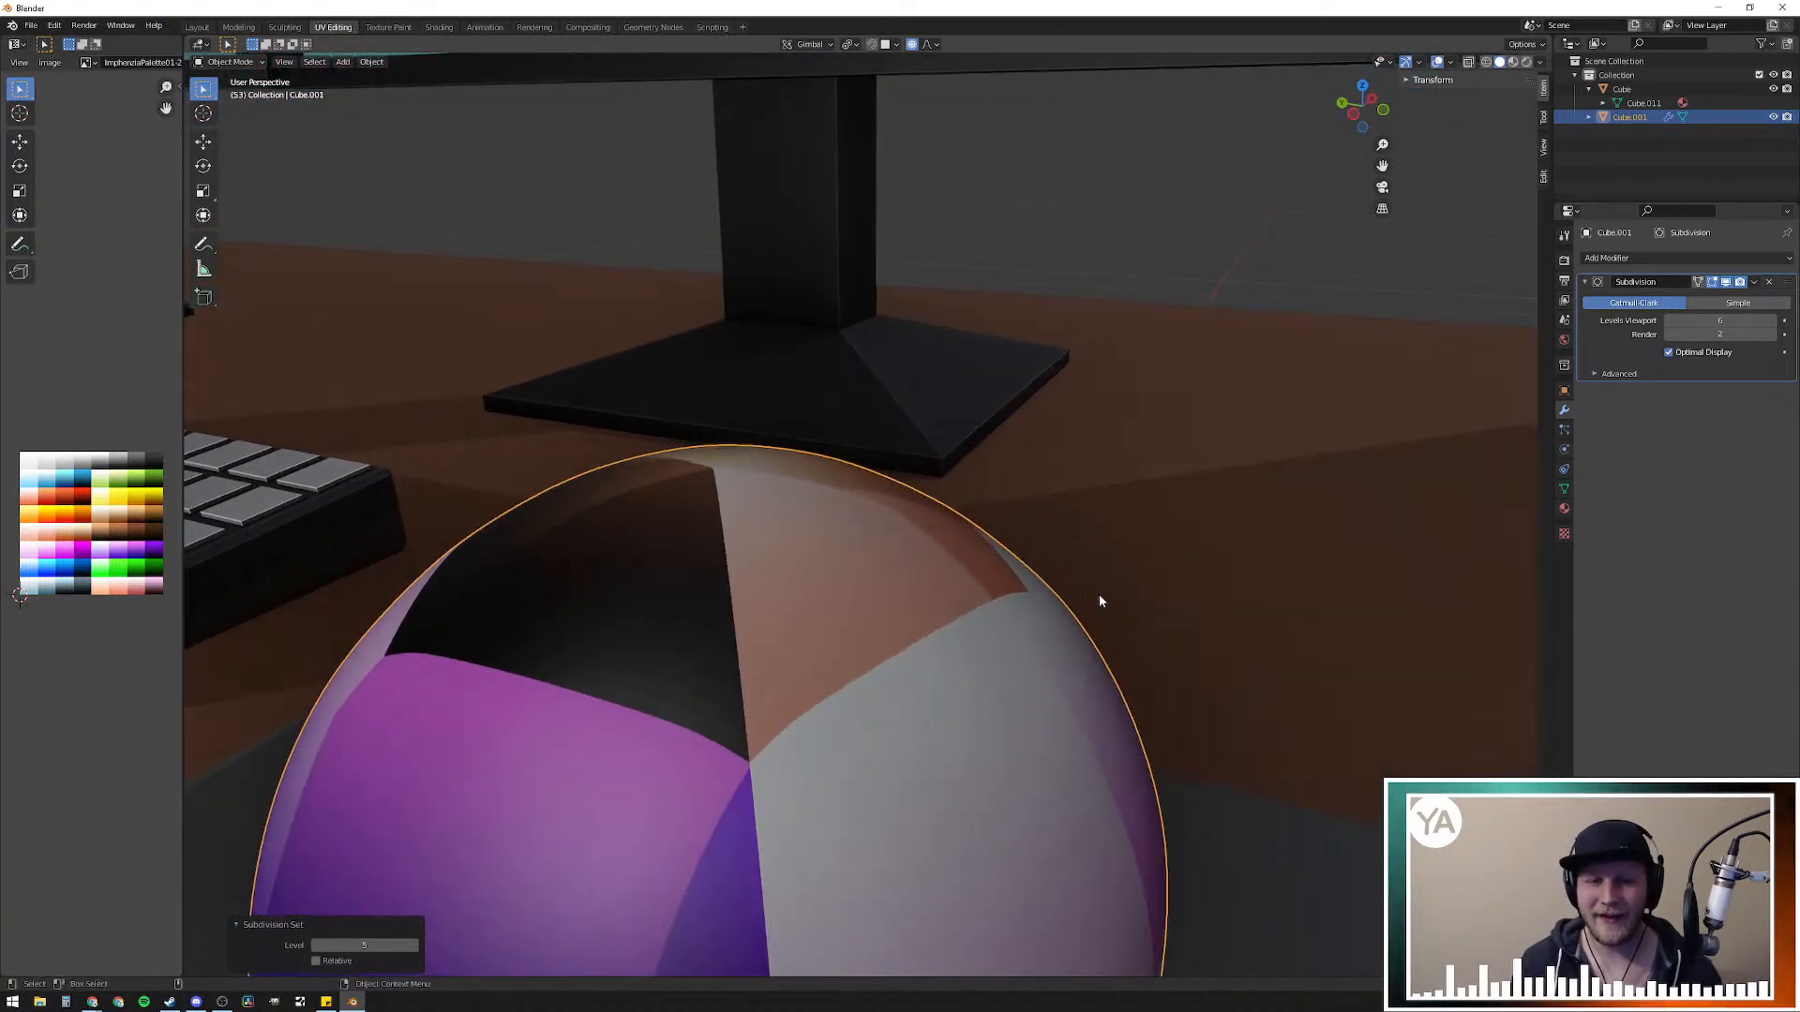
Step: Lower the sphere's viewport subdivision step by step to 0 and raise it back to 4 to compare the smoothness
{"action": "left_click", "coordinate": [1669, 323]}
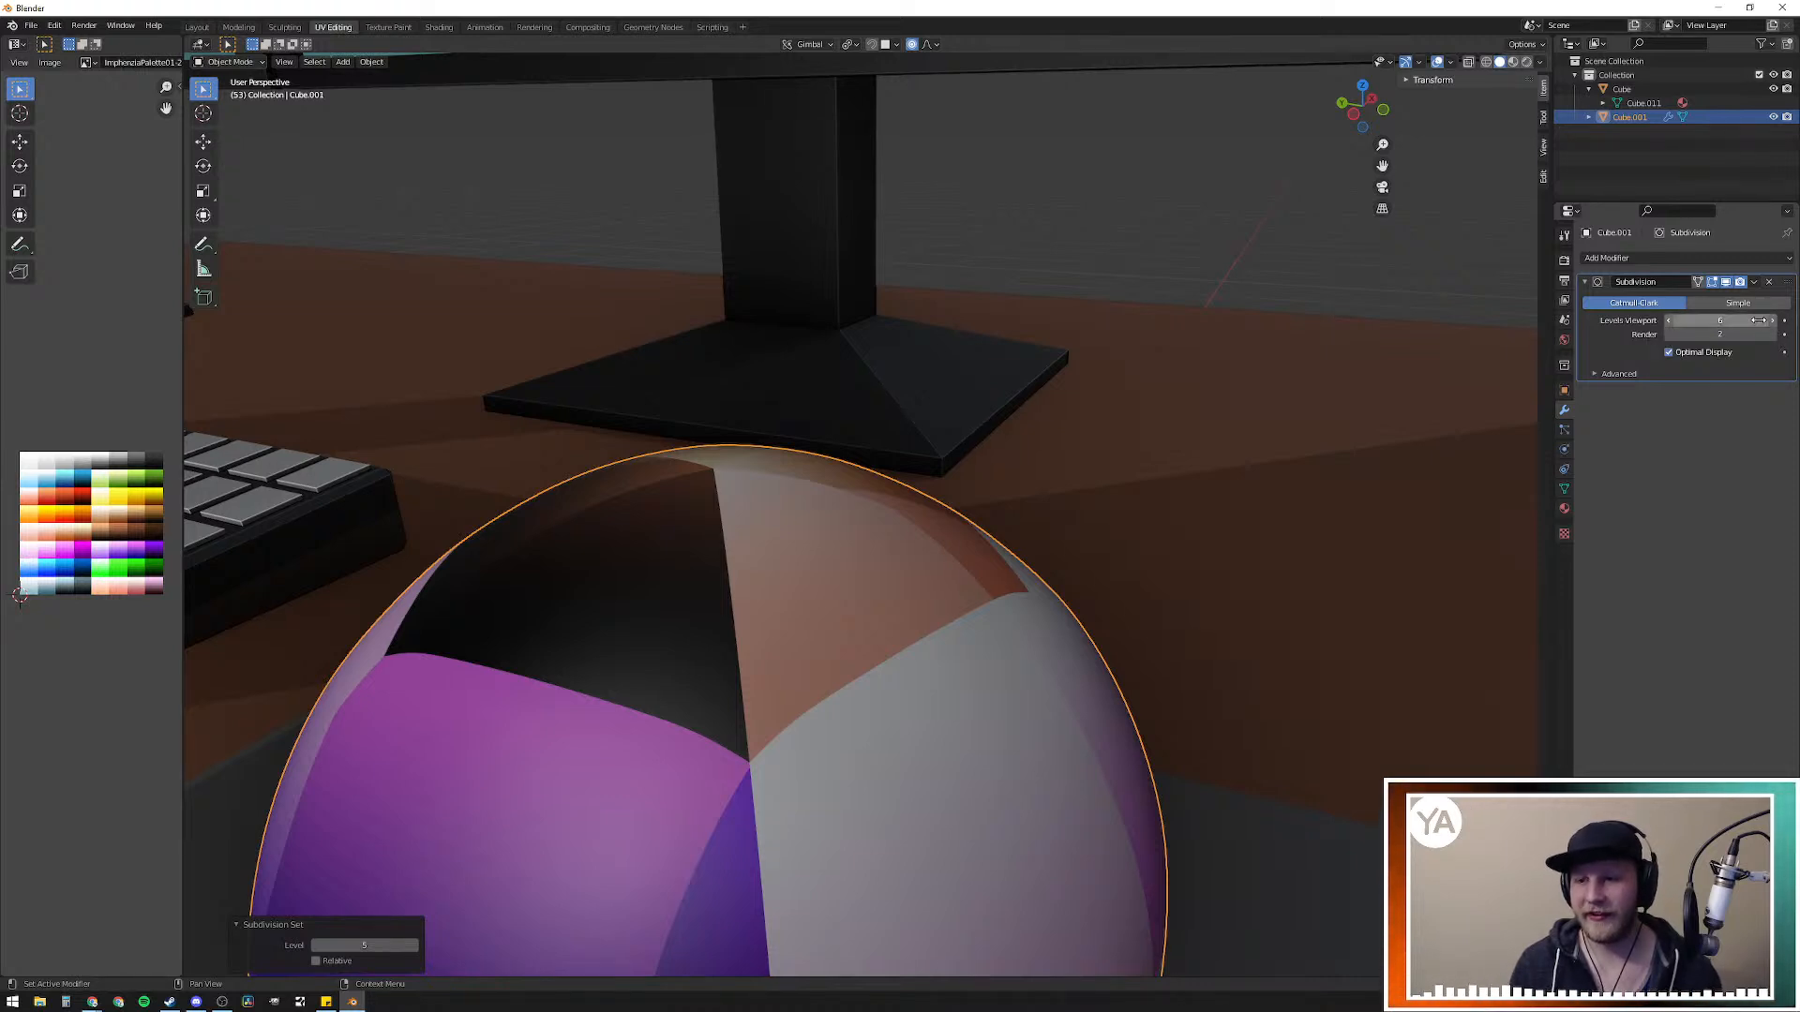
{"action": "left_click", "coordinate": [1670, 323]}
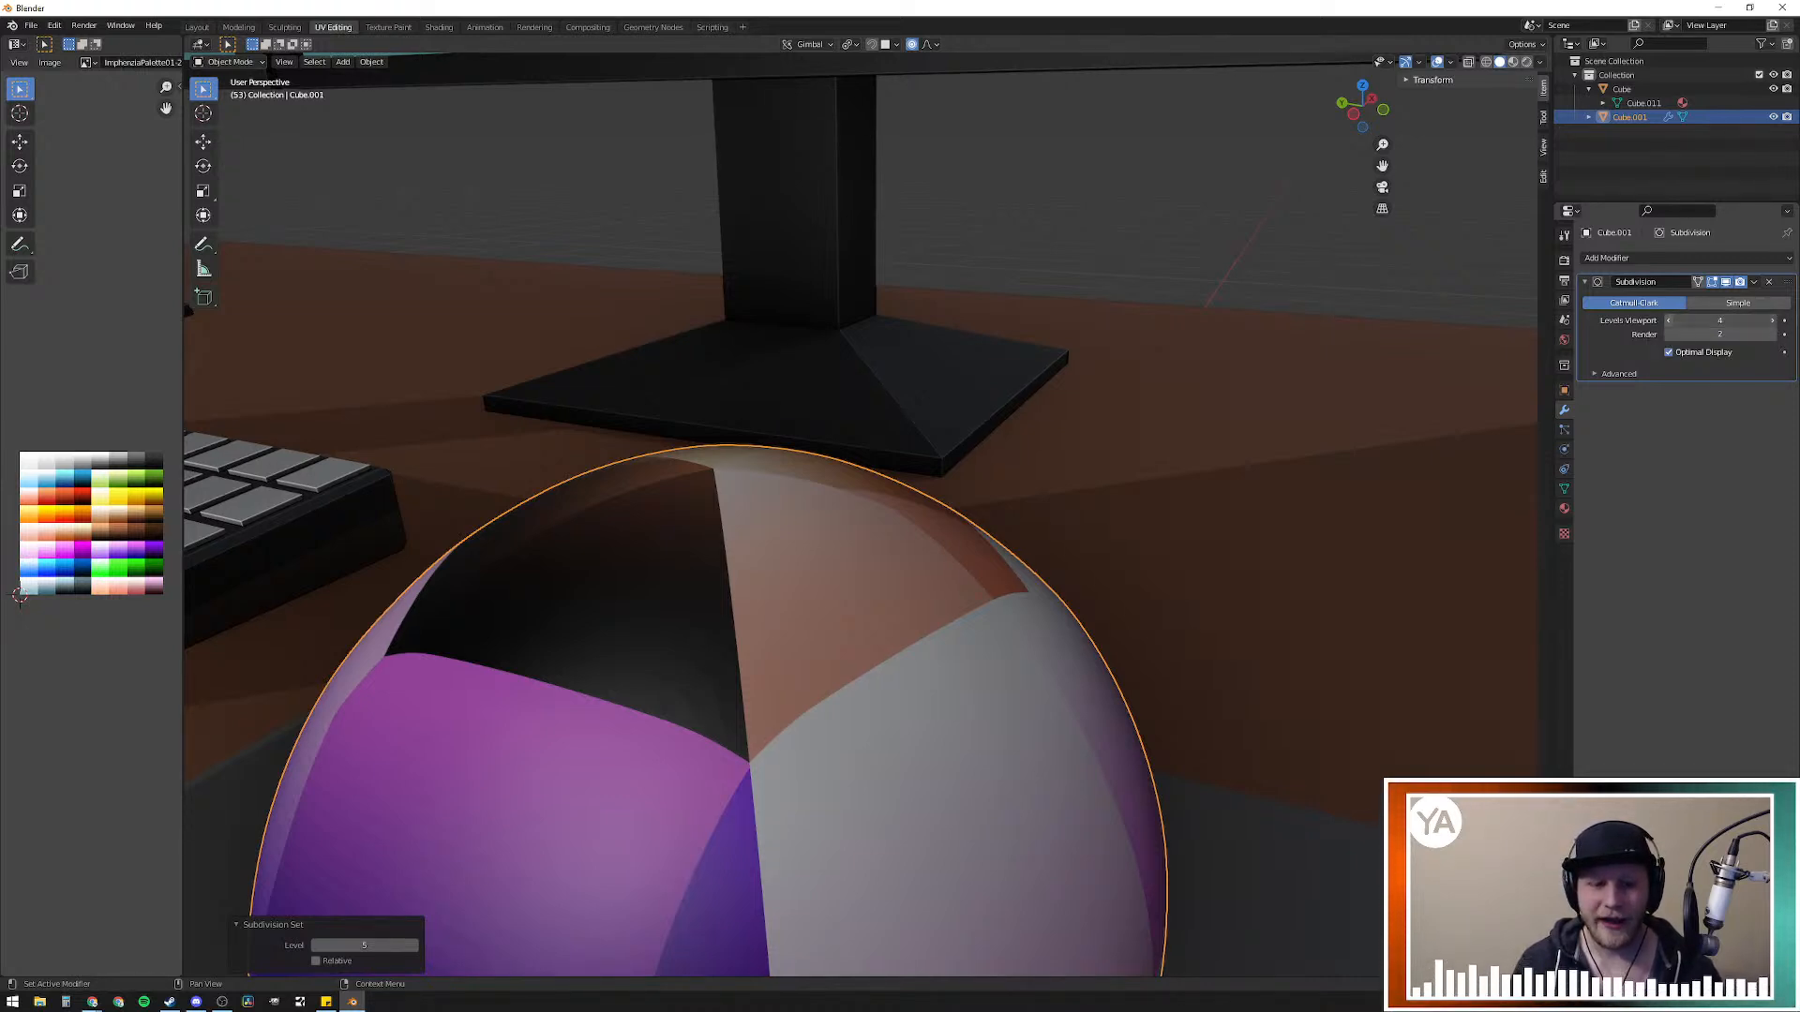
{"action": "left_click", "coordinate": [1670, 324]}
{"action": "left_click", "coordinate": [1669, 323]}
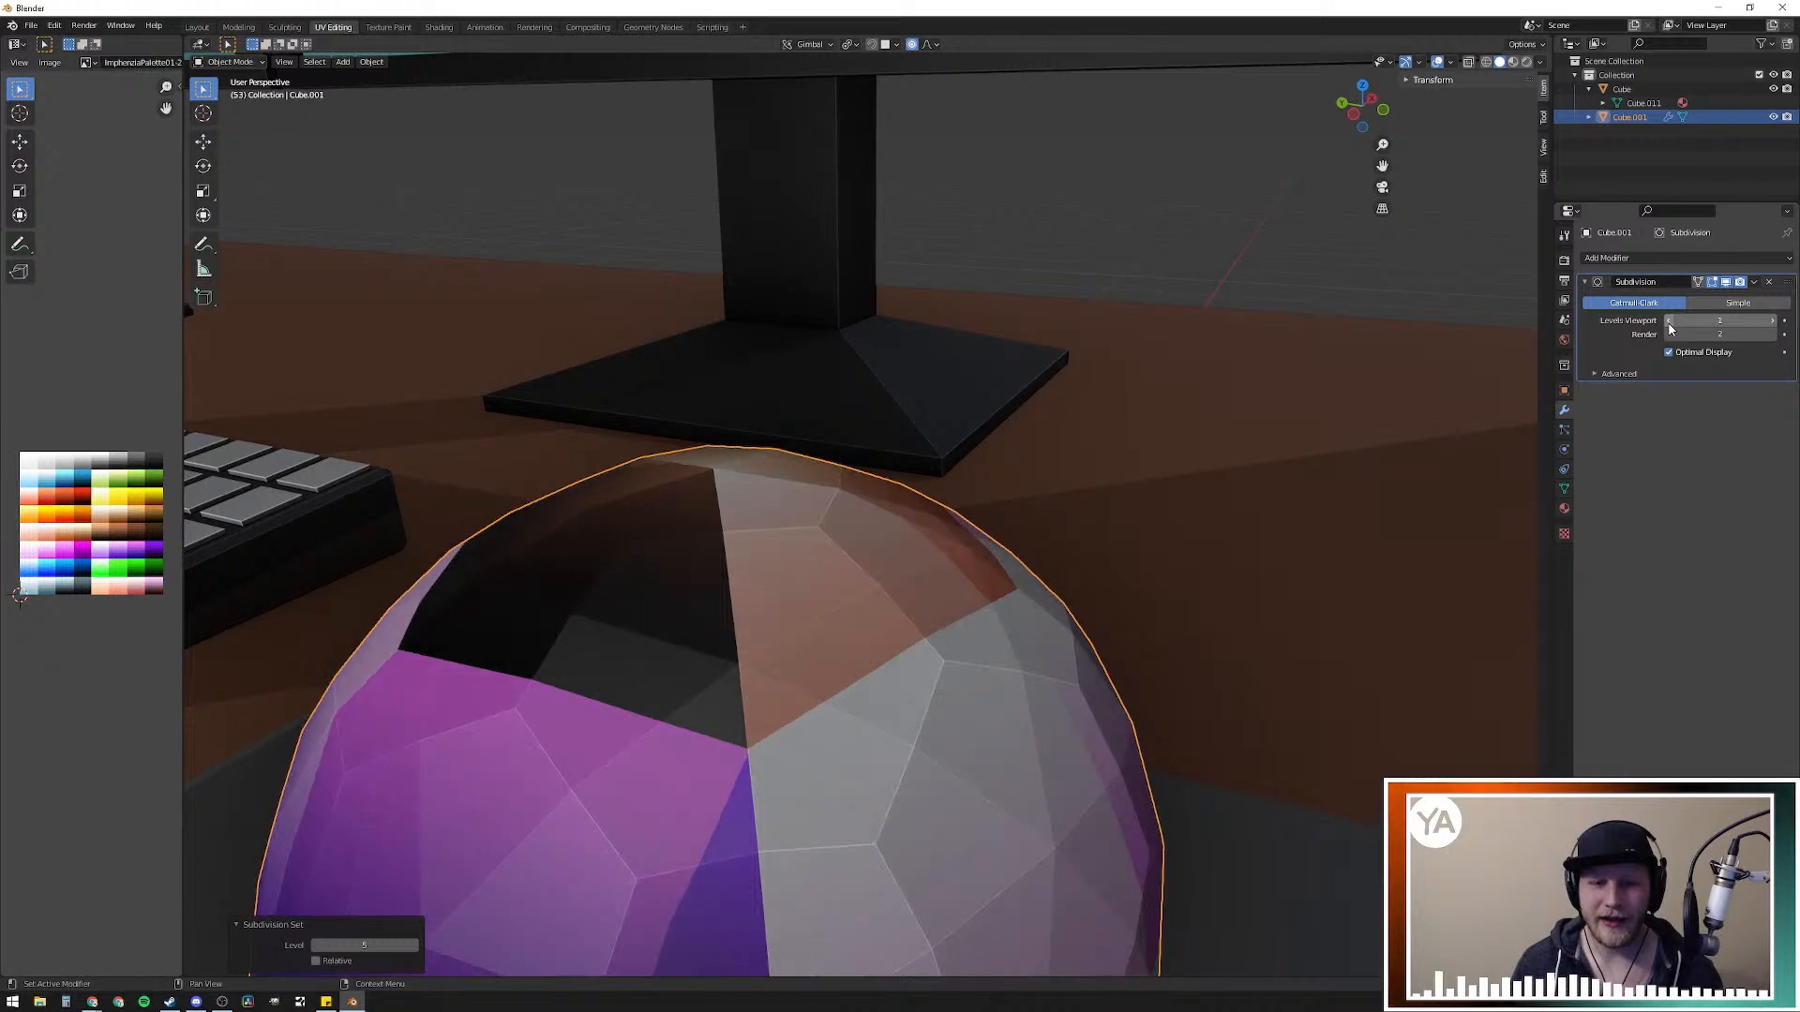
{"action": "left_click", "coordinate": [1669, 323]}
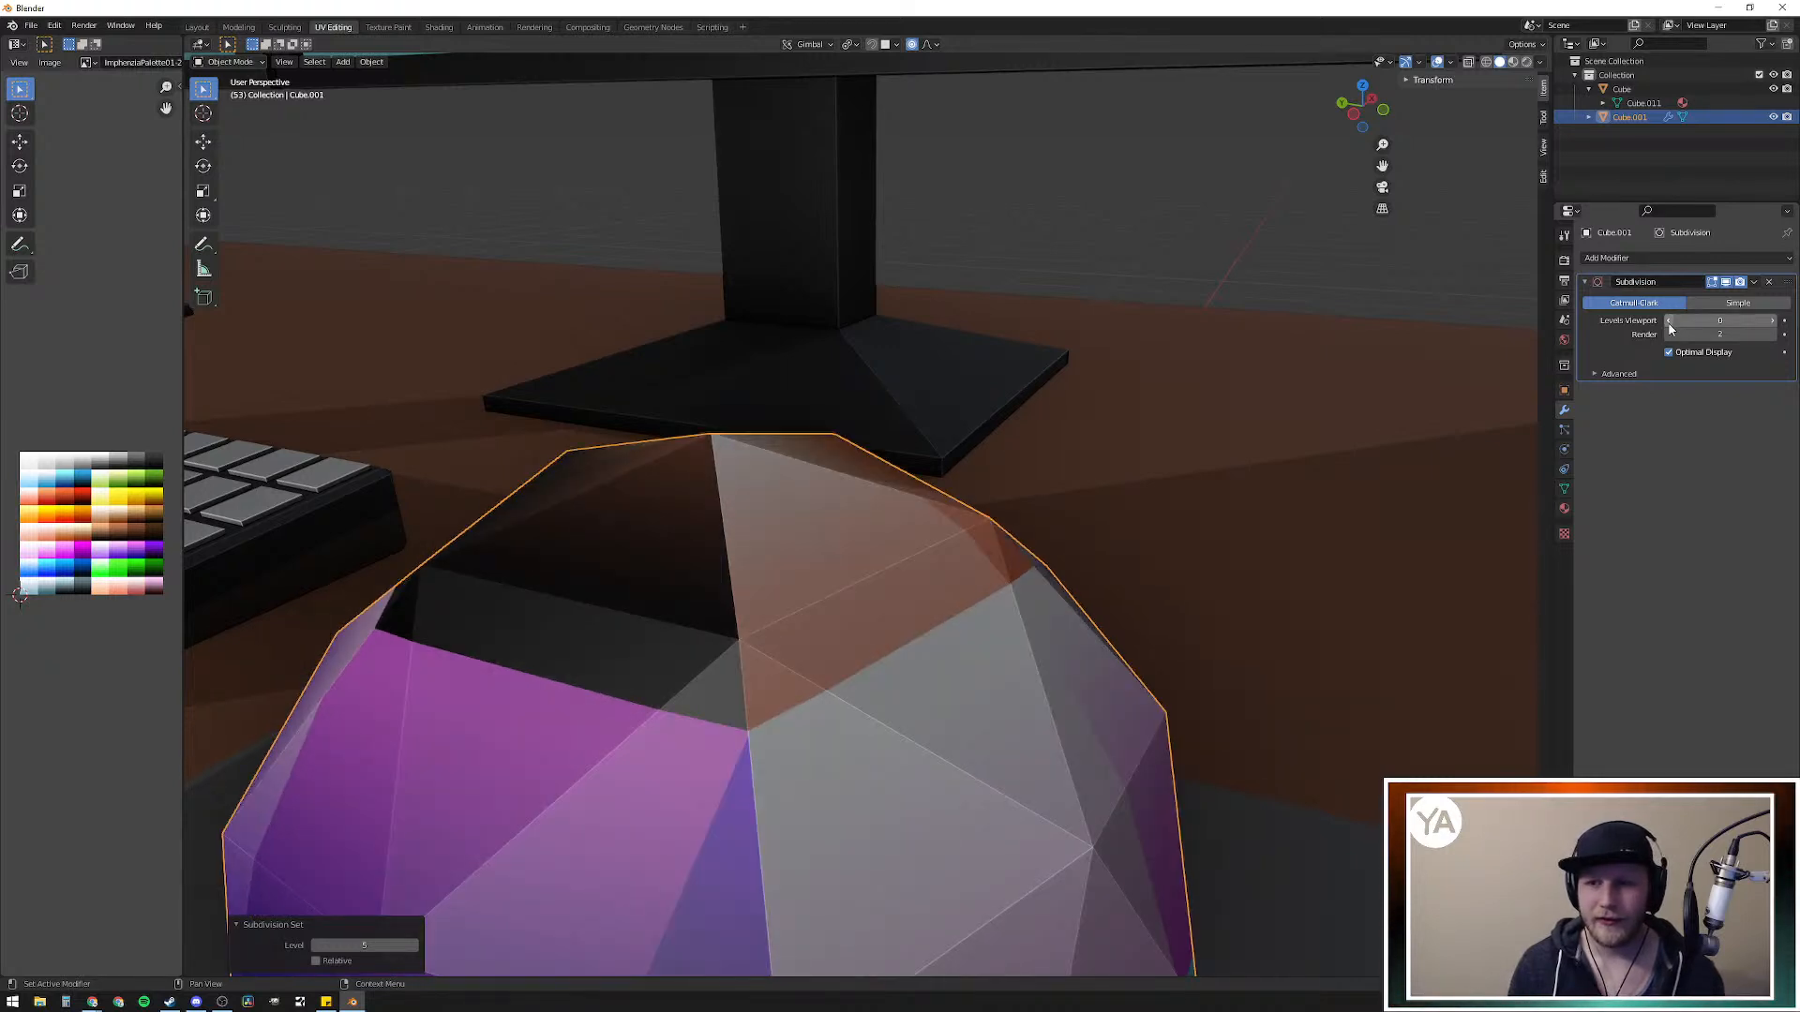
{"action": "left_click", "coordinate": [1774, 321]}
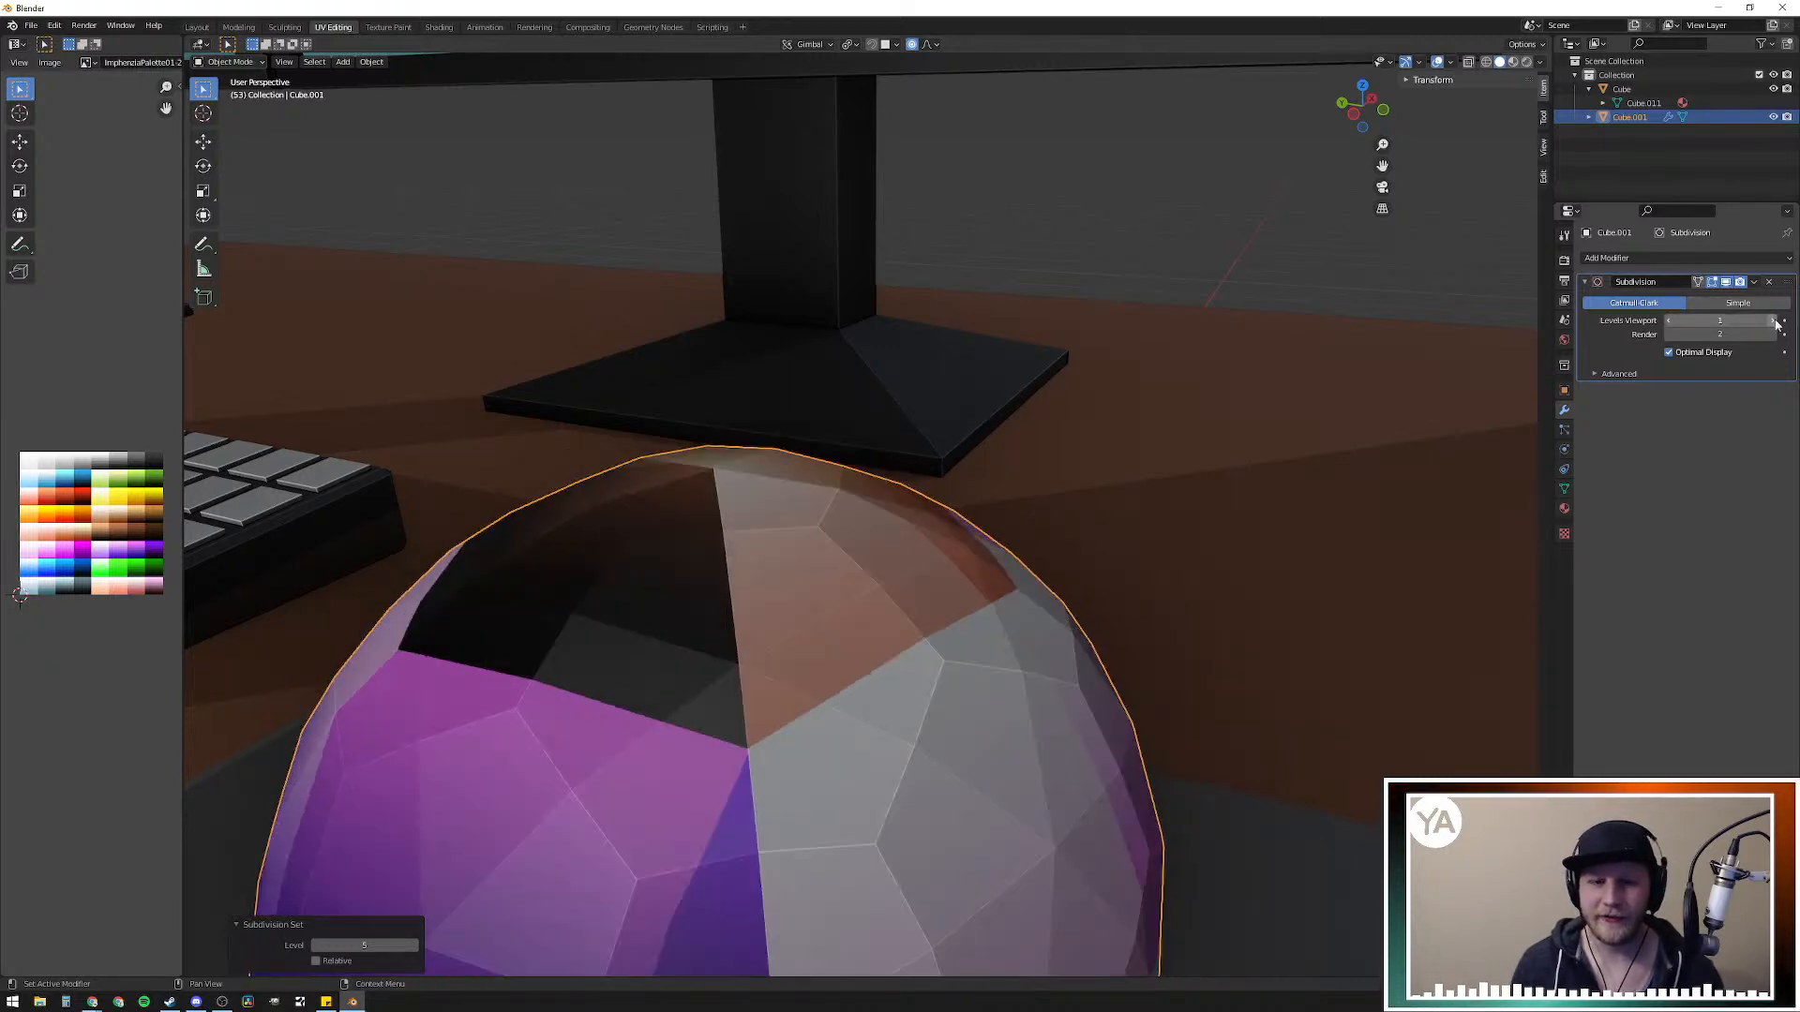
{"action": "left_click", "coordinate": [1774, 322]}
{"action": "left_click", "coordinate": [1775, 322]}
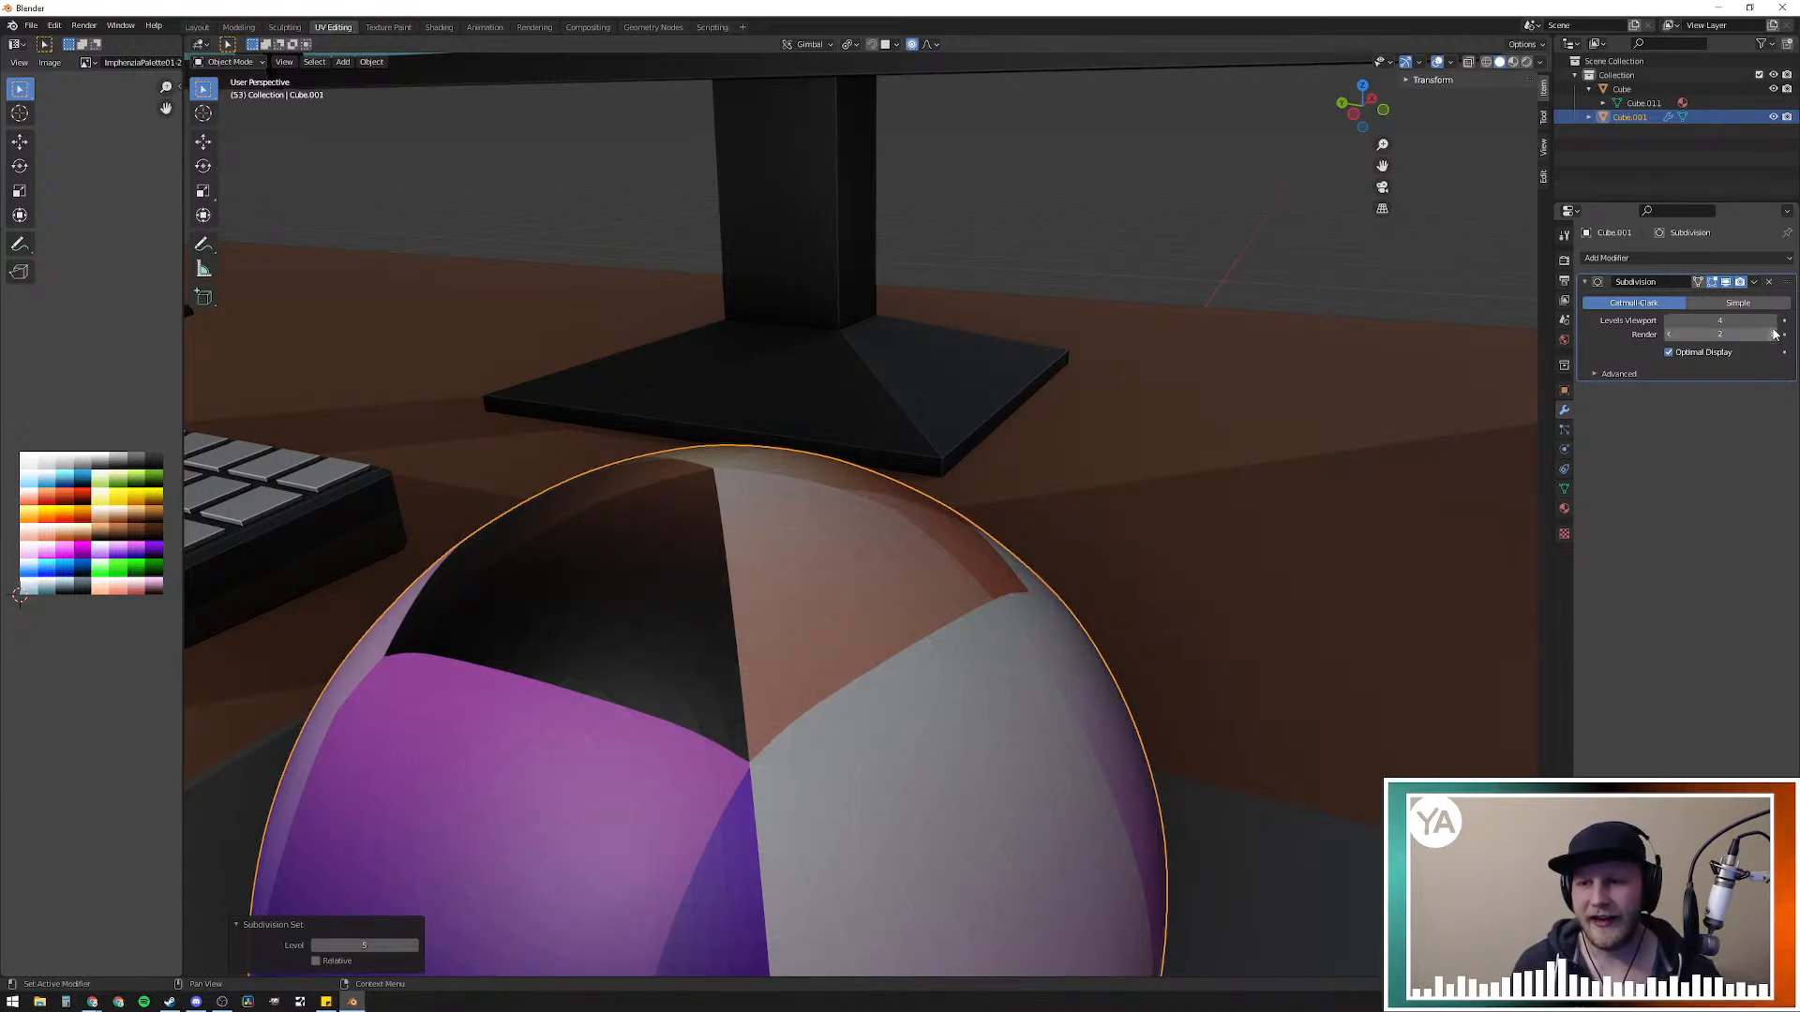
Step: Set the sphere's viewport subdivision level to 2 and view the sphere above the mouse pad
{"action": "left_click", "coordinate": [1670, 322]}
{"action": "left_click", "coordinate": [1669, 322]}
{"action": "middle_click_drag", "start_coordinate": [1125, 497], "coordinate": [1063, 536]}
{"action": "scroll", "coordinate": [1063, 536], "scroll_direction": "down", "scroll_amount": 2}
{"action": "middle_click_drag", "start_coordinate": [796, 598], "coordinate": [968, 527]}
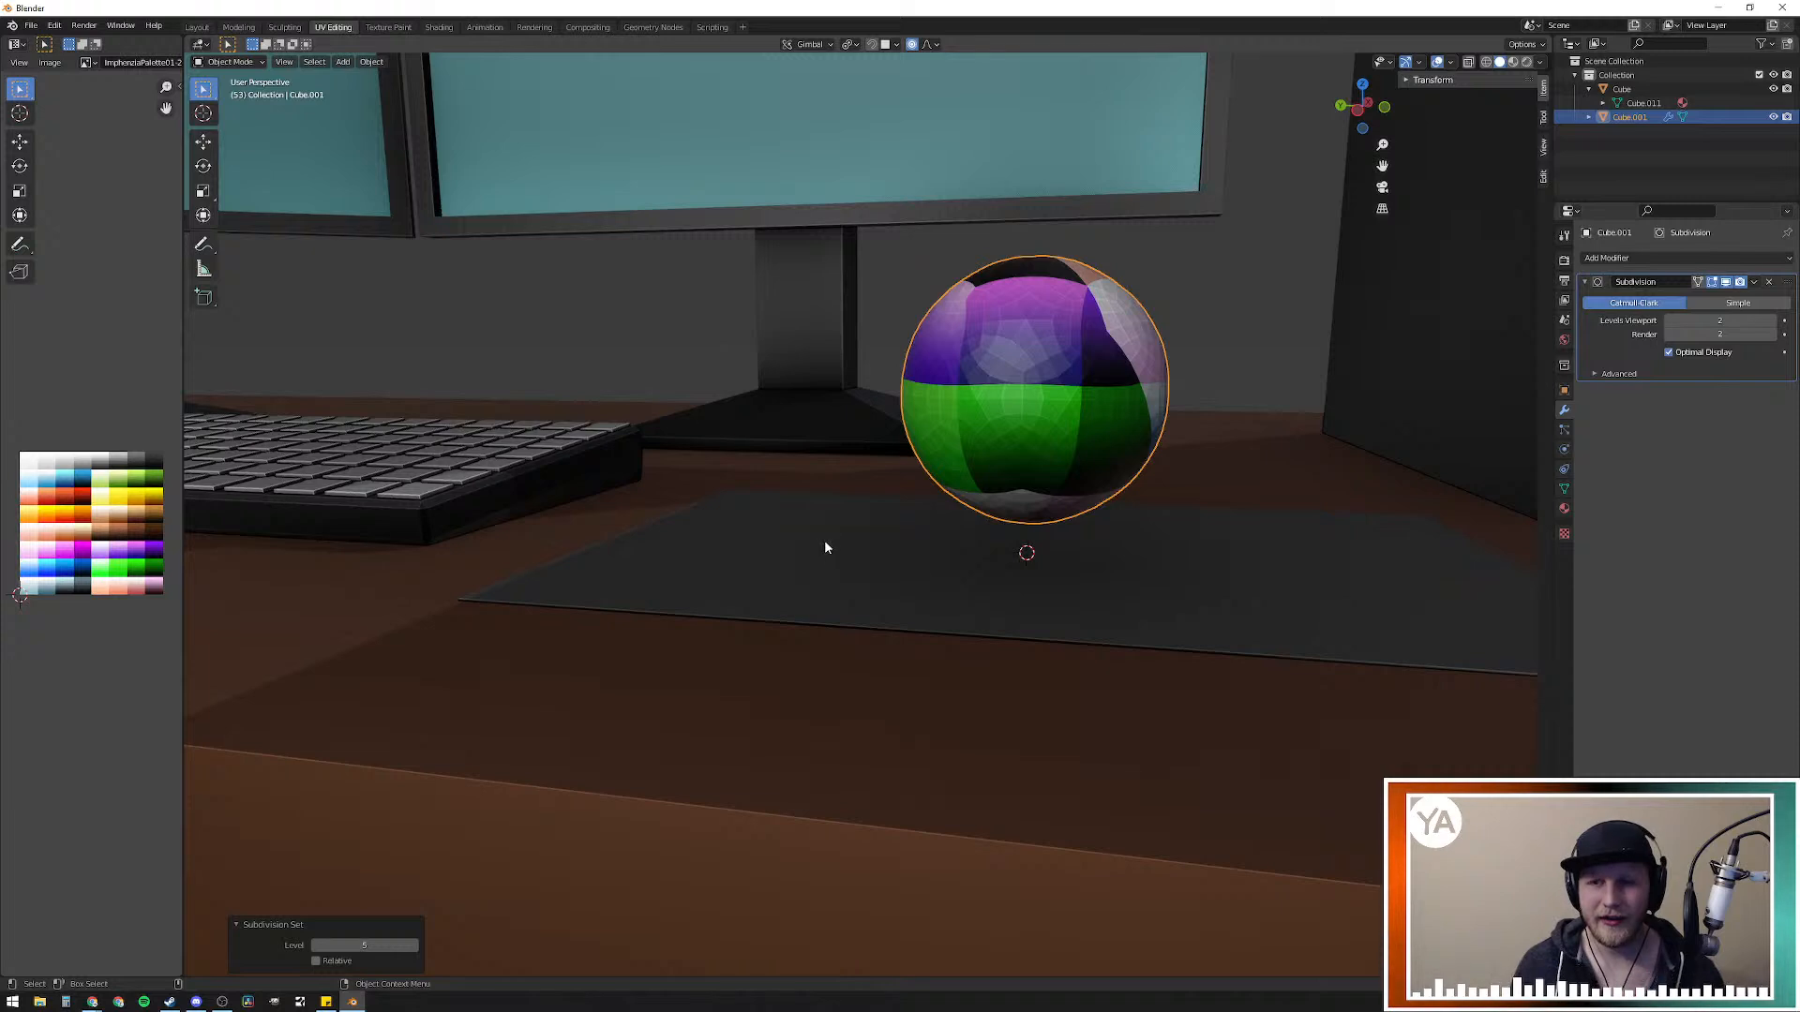
{"action": "scroll", "coordinate": [824, 546], "scroll_direction": "down", "scroll_amount": 4}
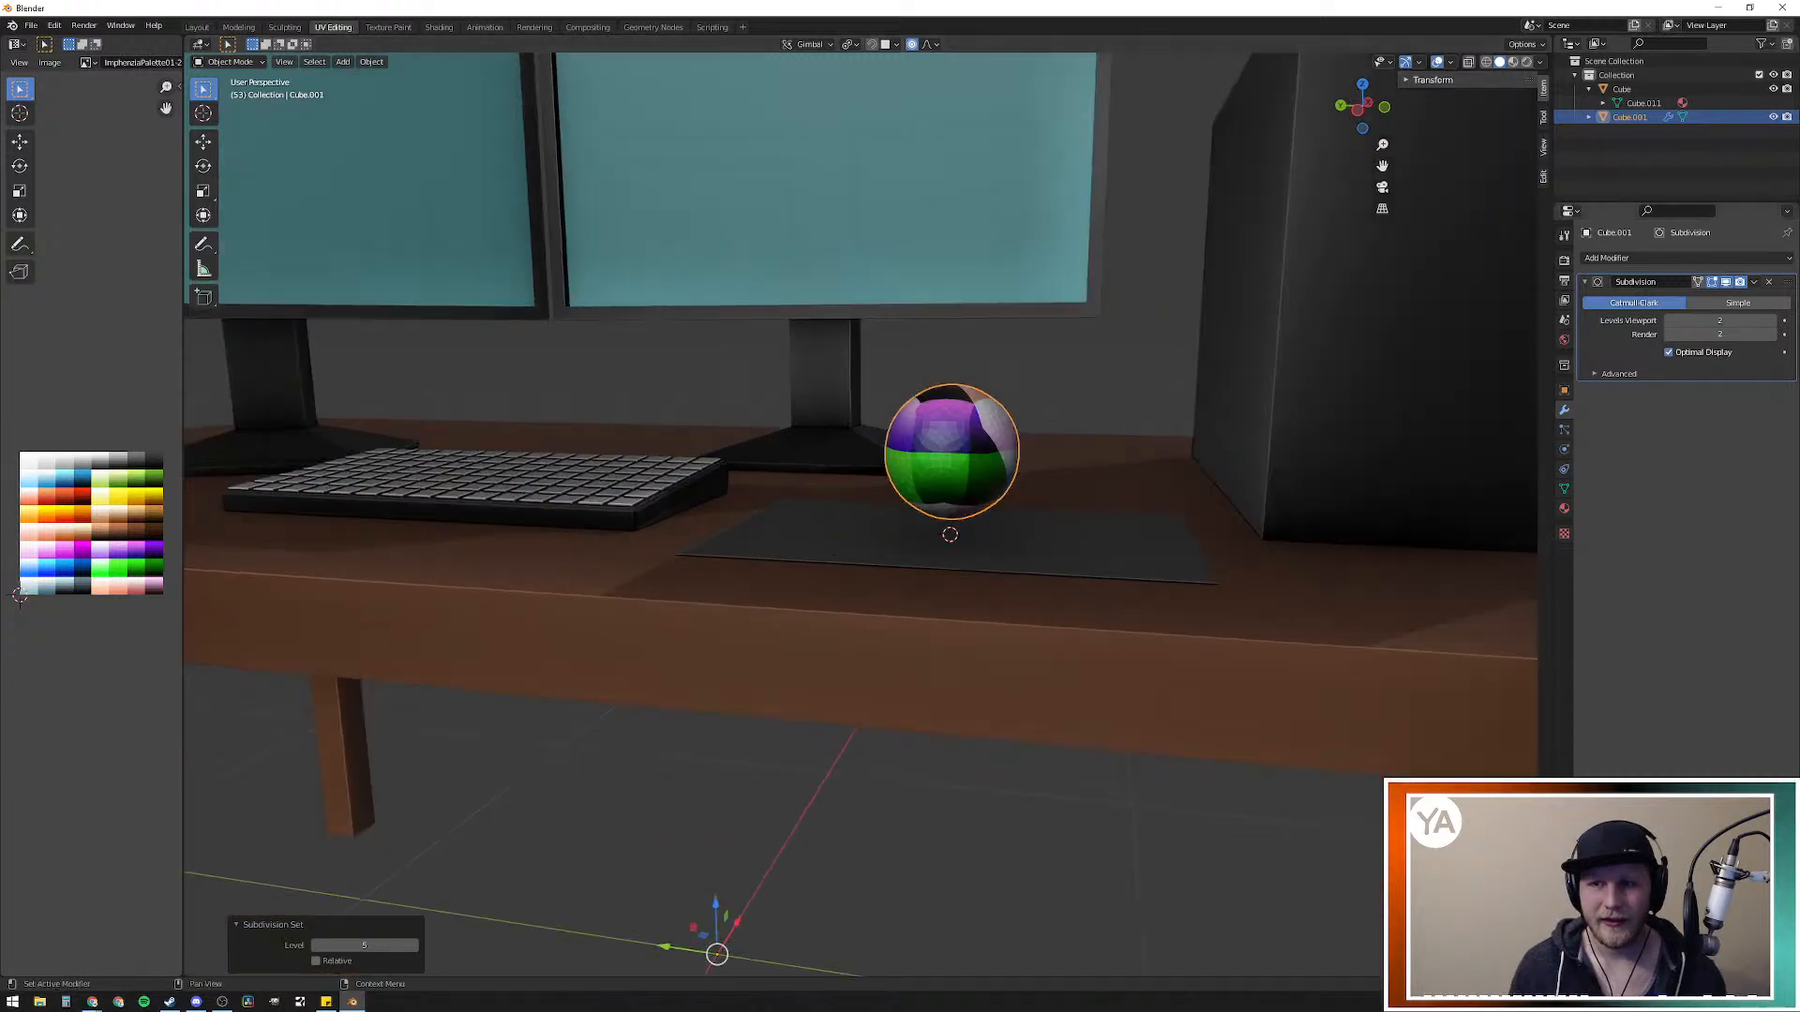
Step: Select the desk object and hide it so only the sphere remains in the viewport
{"action": "left_click", "coordinate": [1660, 88]}
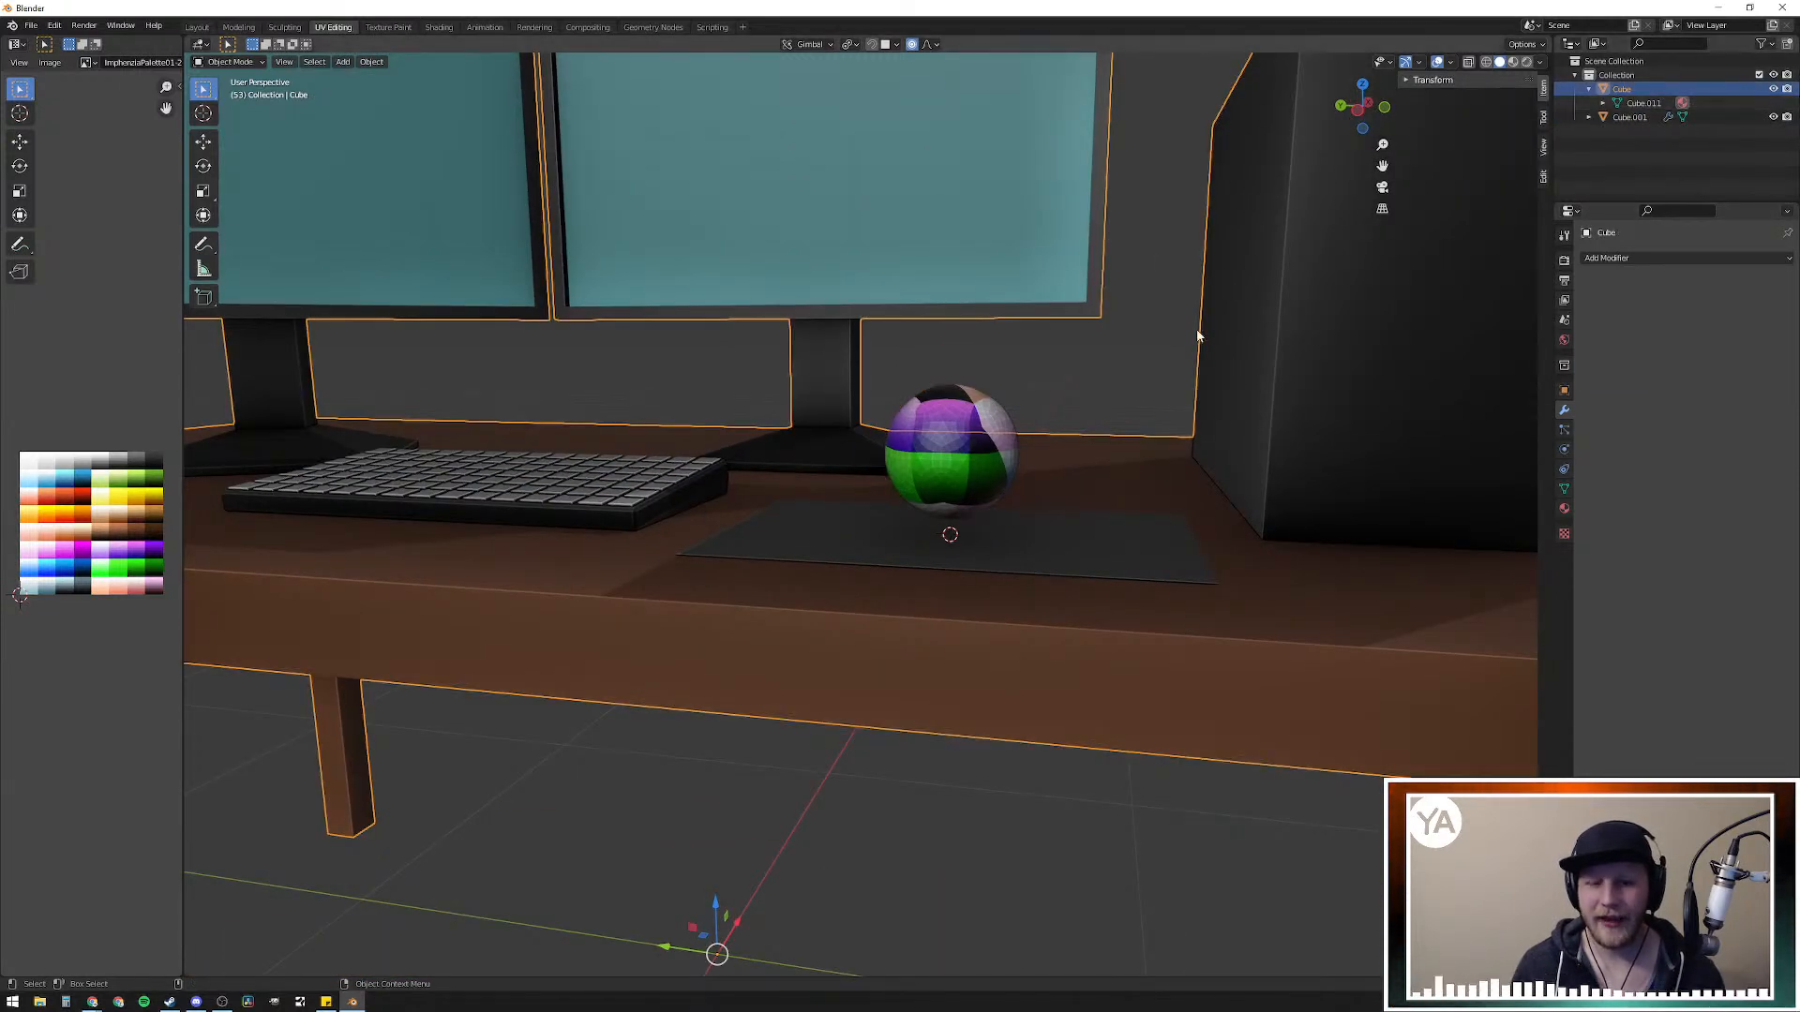
{"action": "key", "text": "h"}
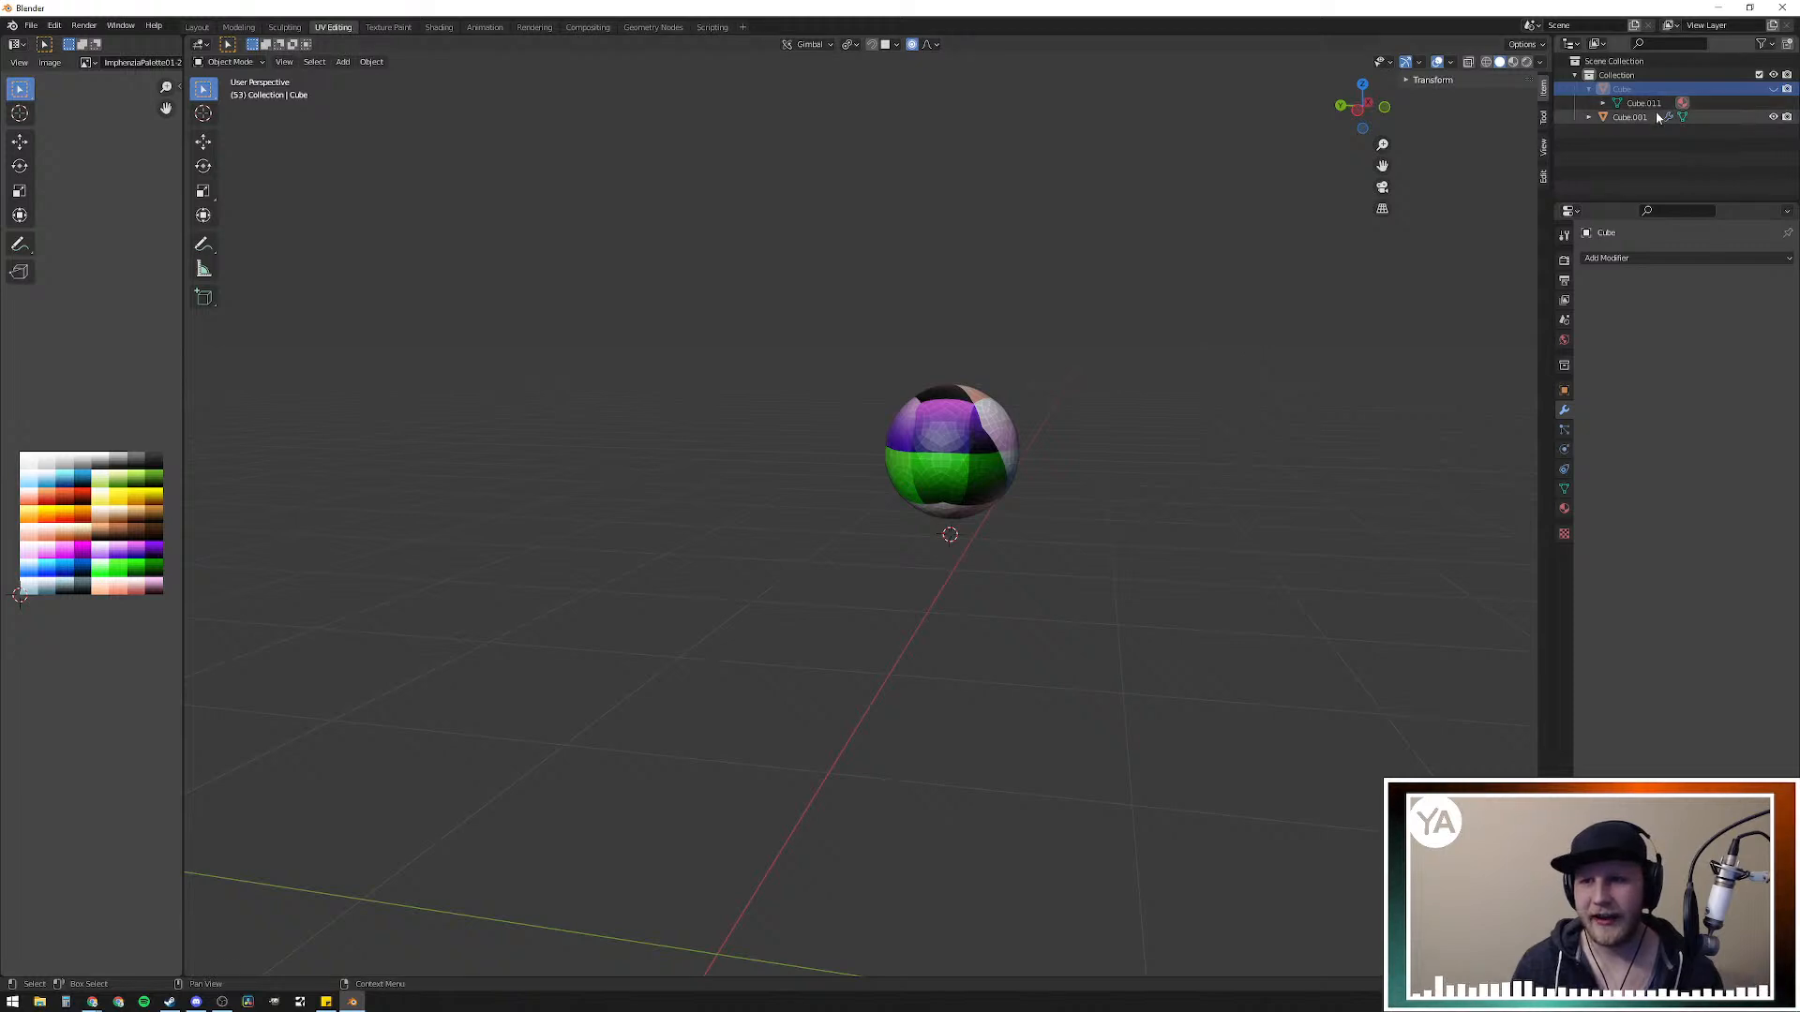
Step: Select the multicoloured sphere and apply its Subdivision modifier
{"action": "left_click", "coordinate": [1640, 117]}
{"action": "mouse_move", "coordinate": [1065, 526]}
{"action": "middle_mouse_down"}
{"action": "mouse_move", "coordinate": [1037, 551]}
{"action": "mouse_move", "coordinate": [1065, 540]}
{"action": "middle_mouse_up"}
{"action": "key", "text": "Tab"}
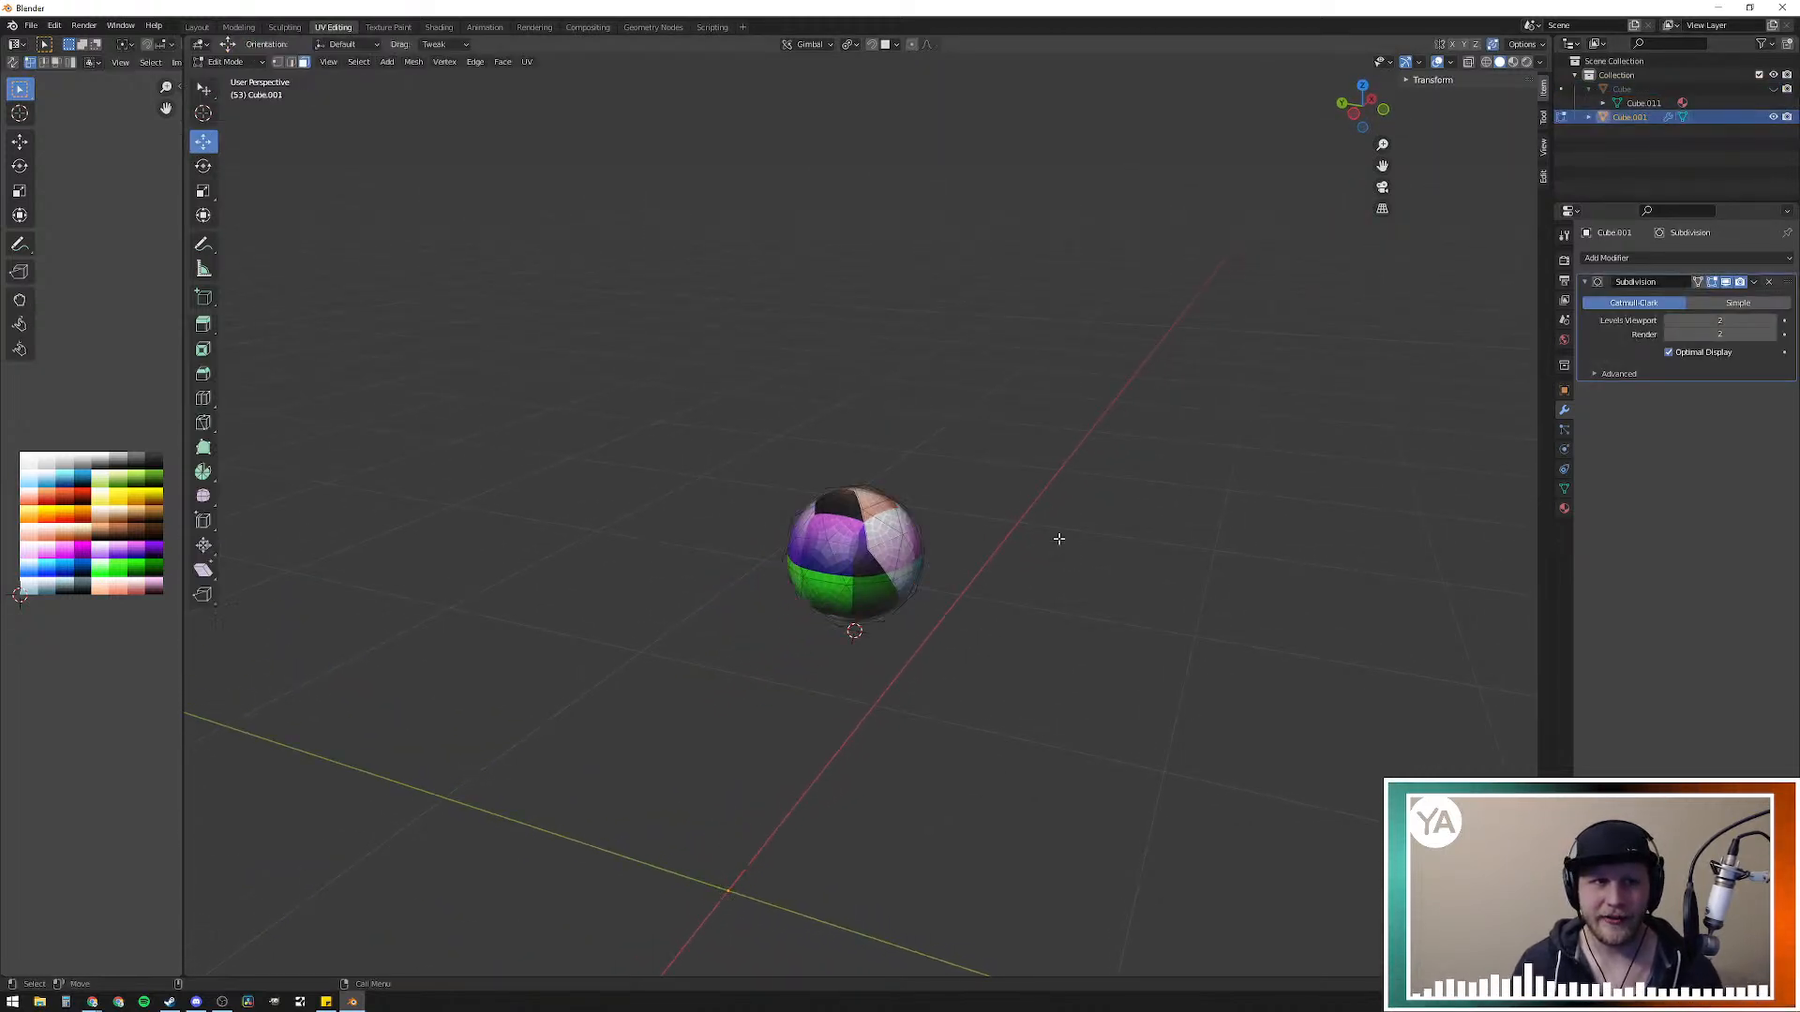
{"action": "key", "text": "Tab"}
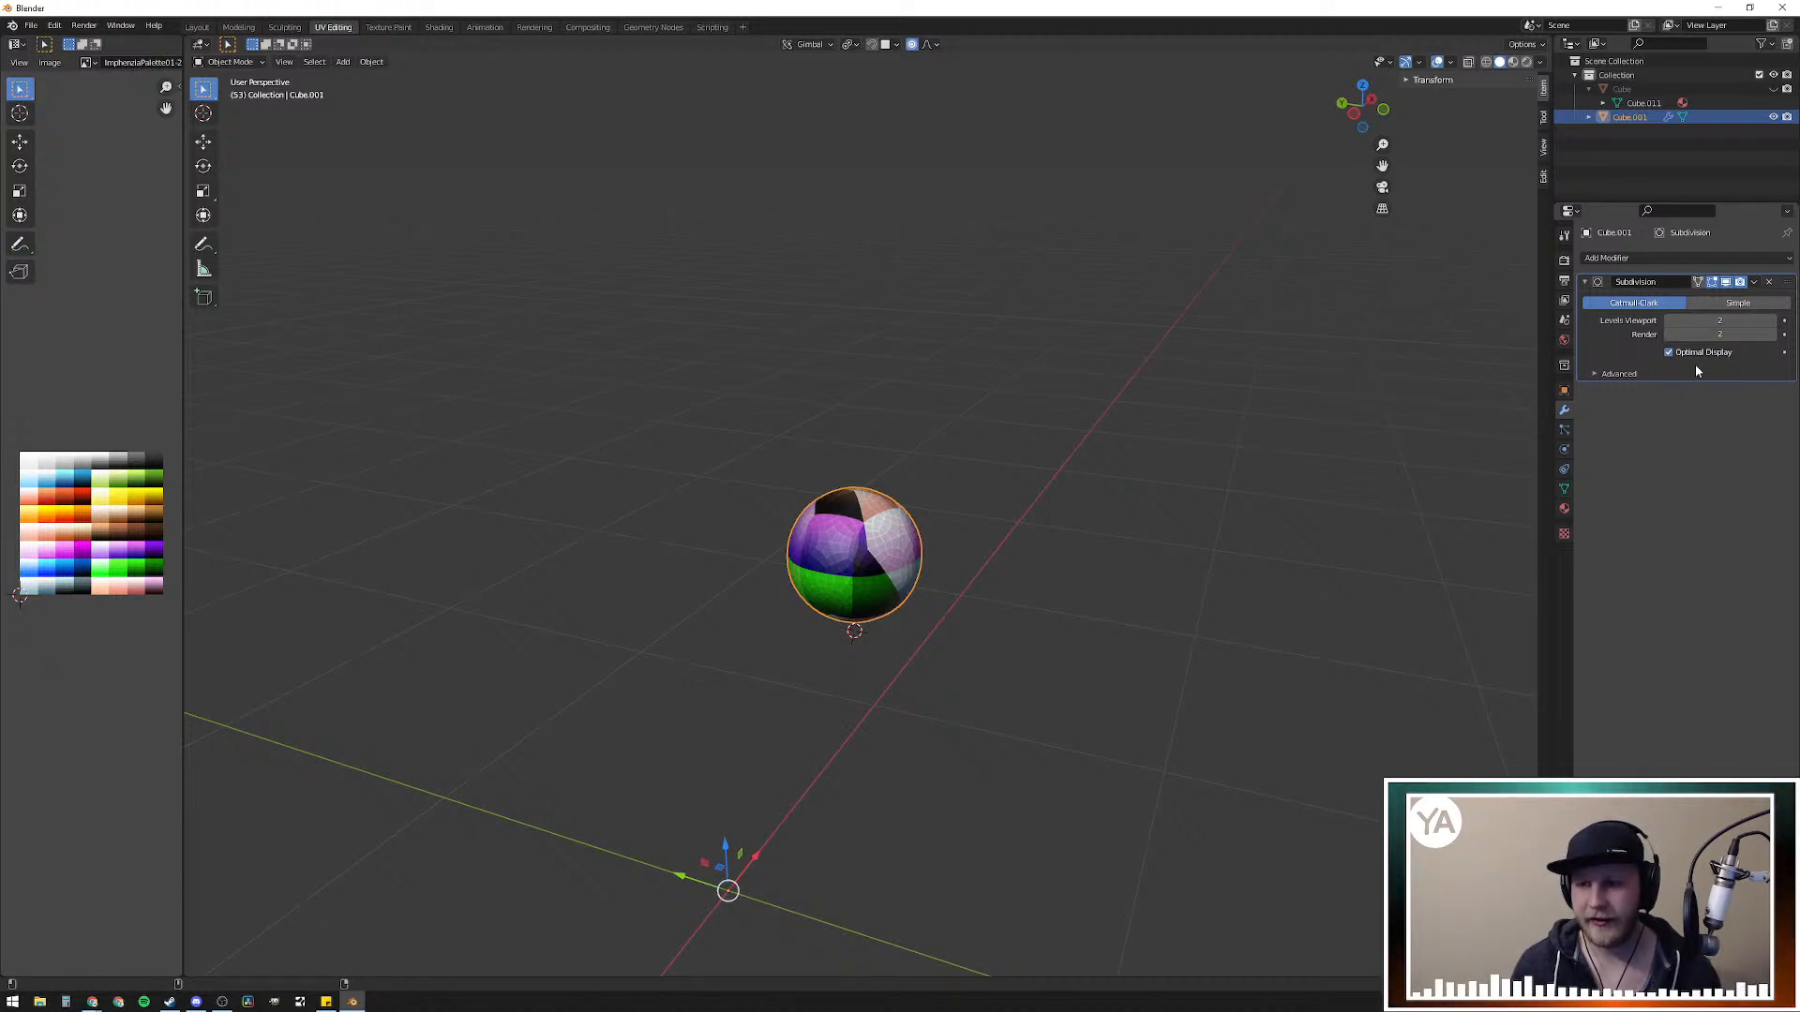
{"action": "key", "text": "ctrl+a"}
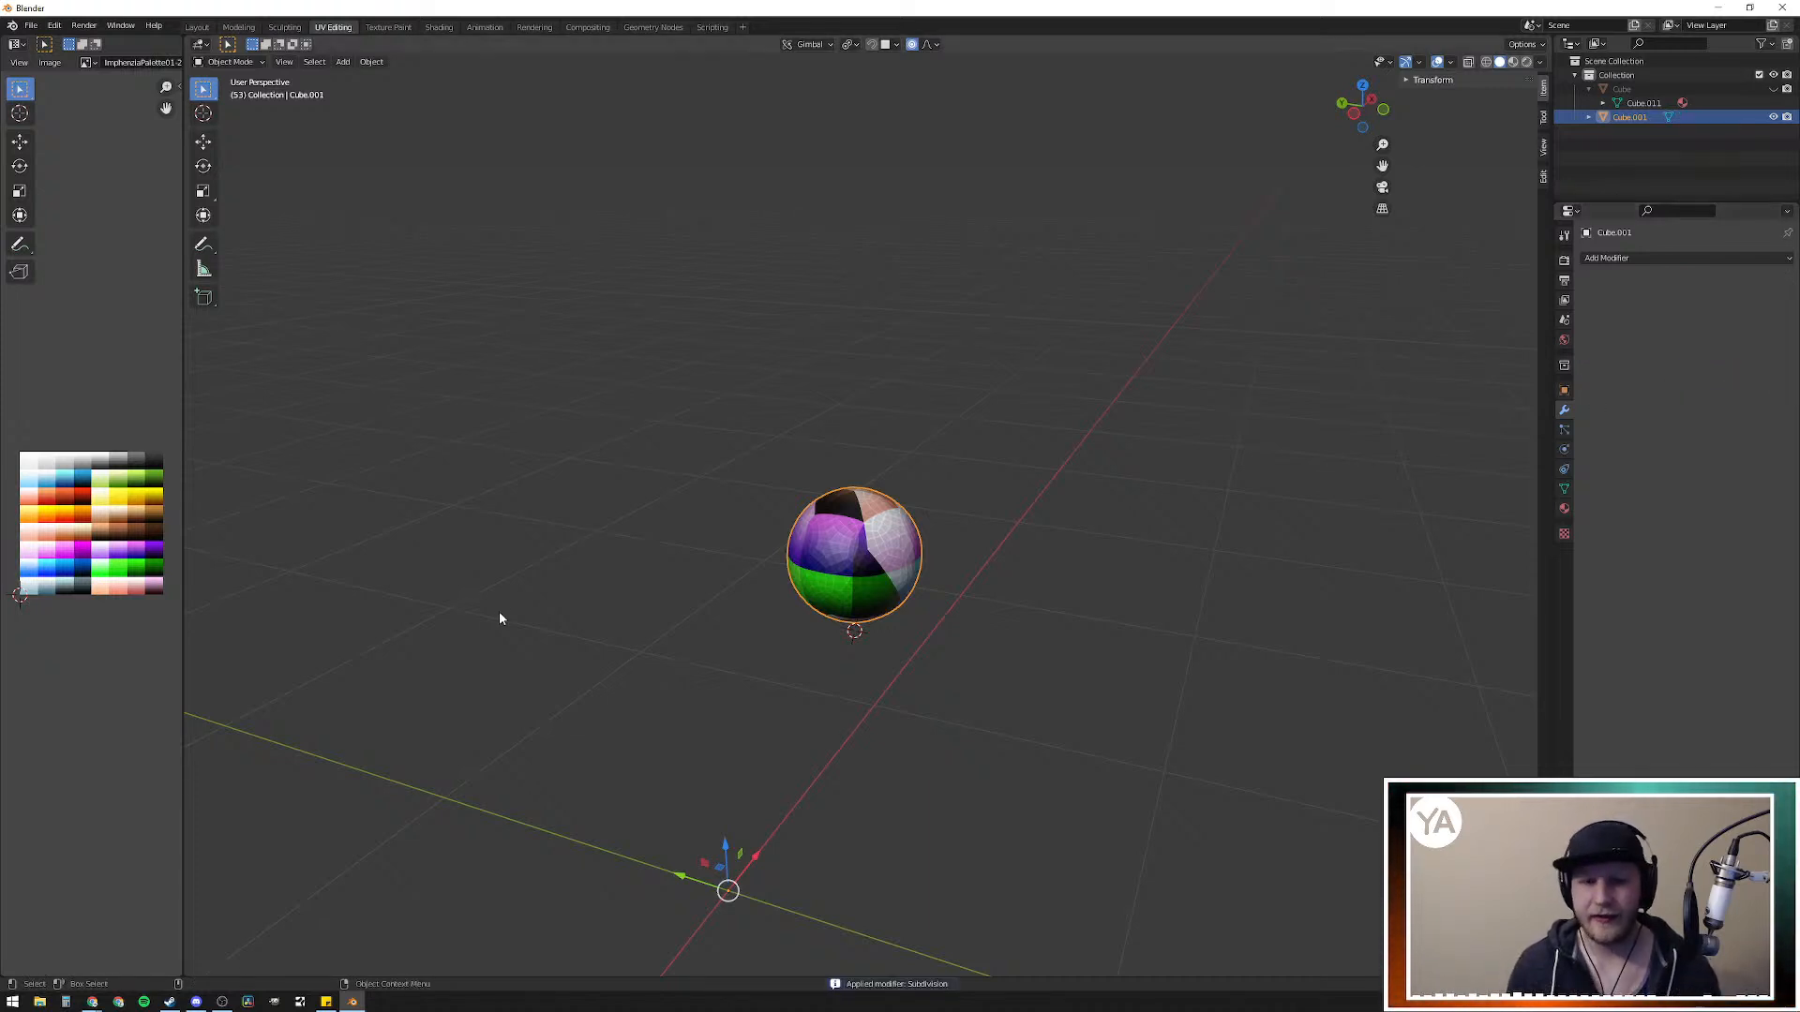
Step: Select all linked faces of the sphere in Edit Mode
{"action": "key", "text": "Tab"}
{"action": "scroll", "coordinate": [850, 557], "scroll_direction": "up", "scroll_amount": 10}
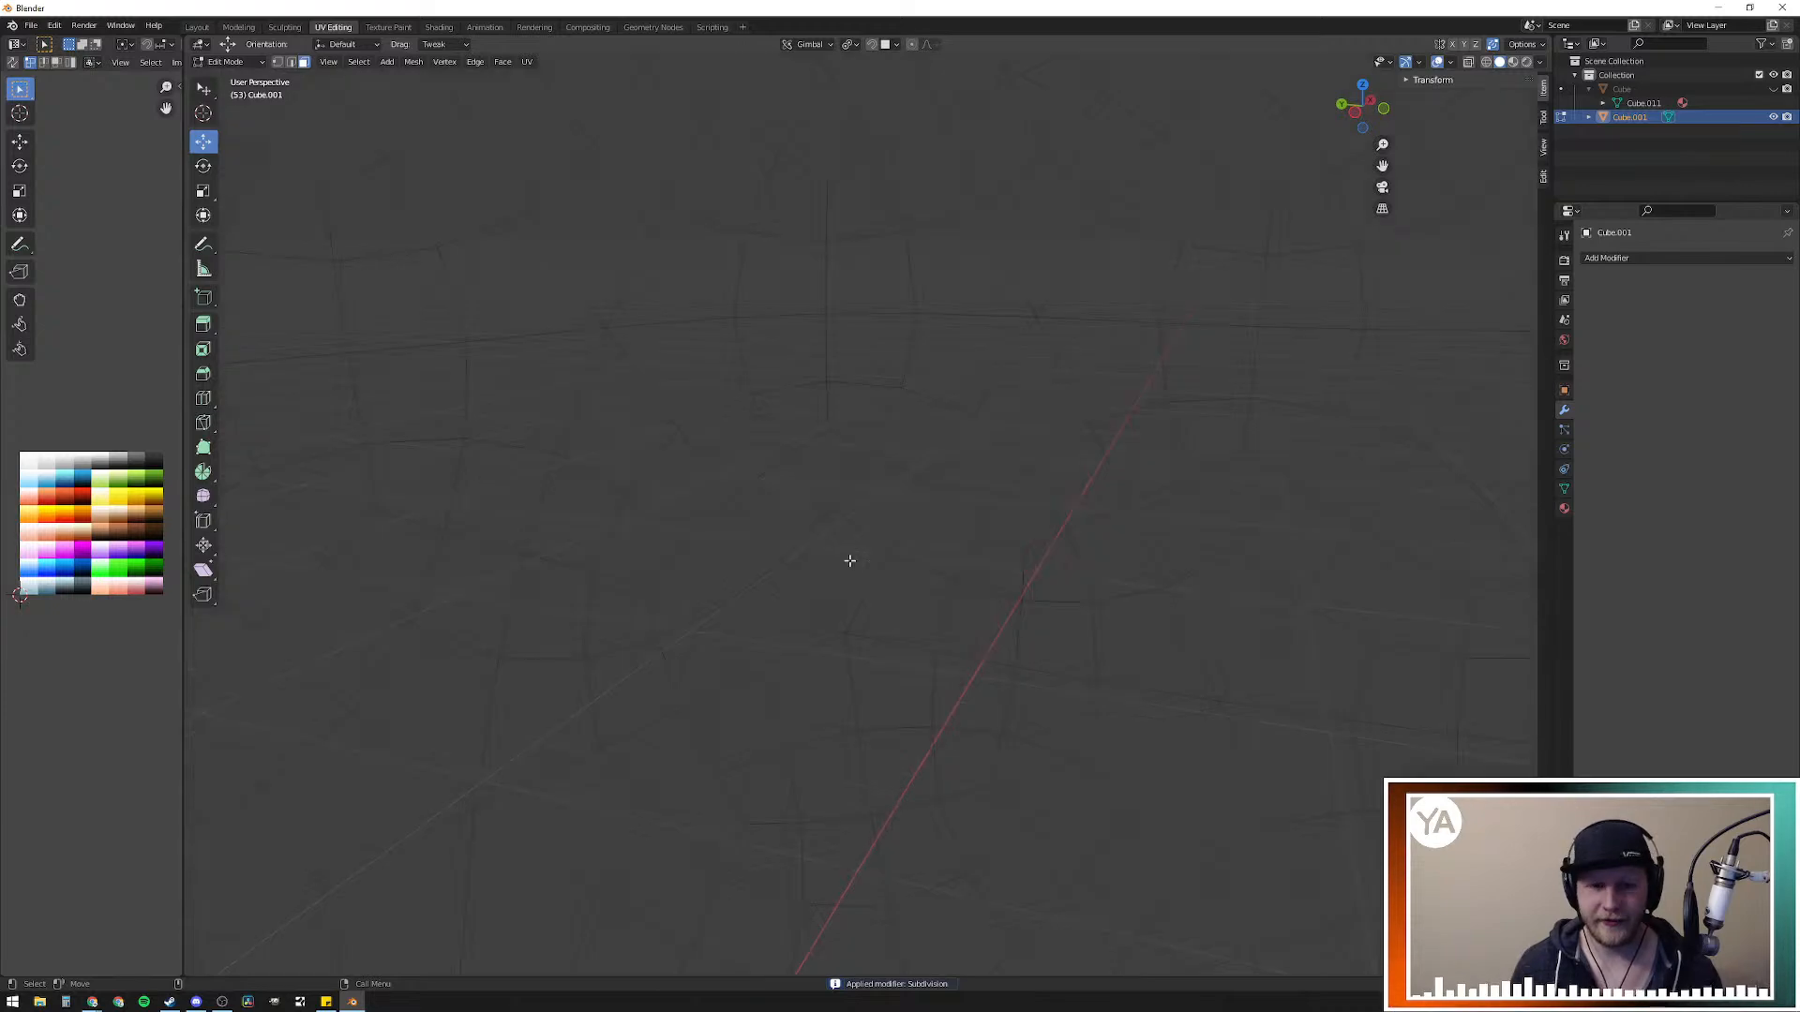
{"action": "scroll", "coordinate": [849, 557], "scroll_direction": "down", "scroll_amount": 8}
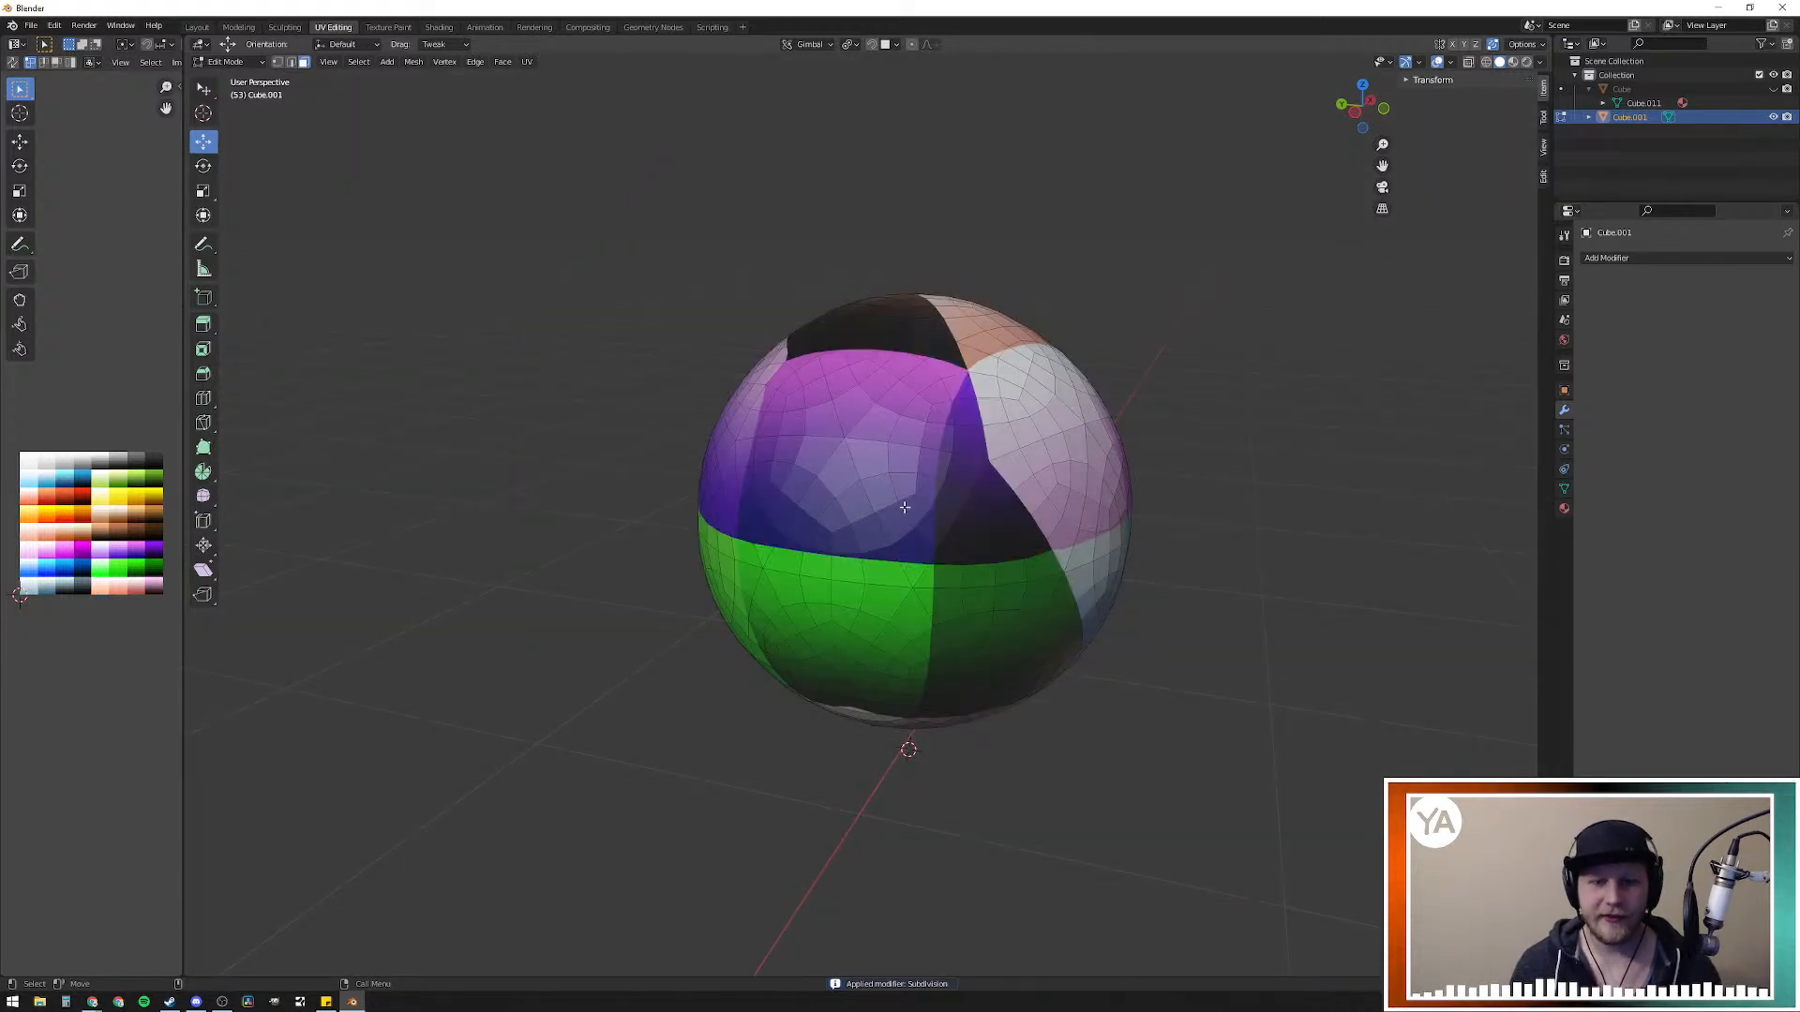
{"action": "key", "text": "l"}
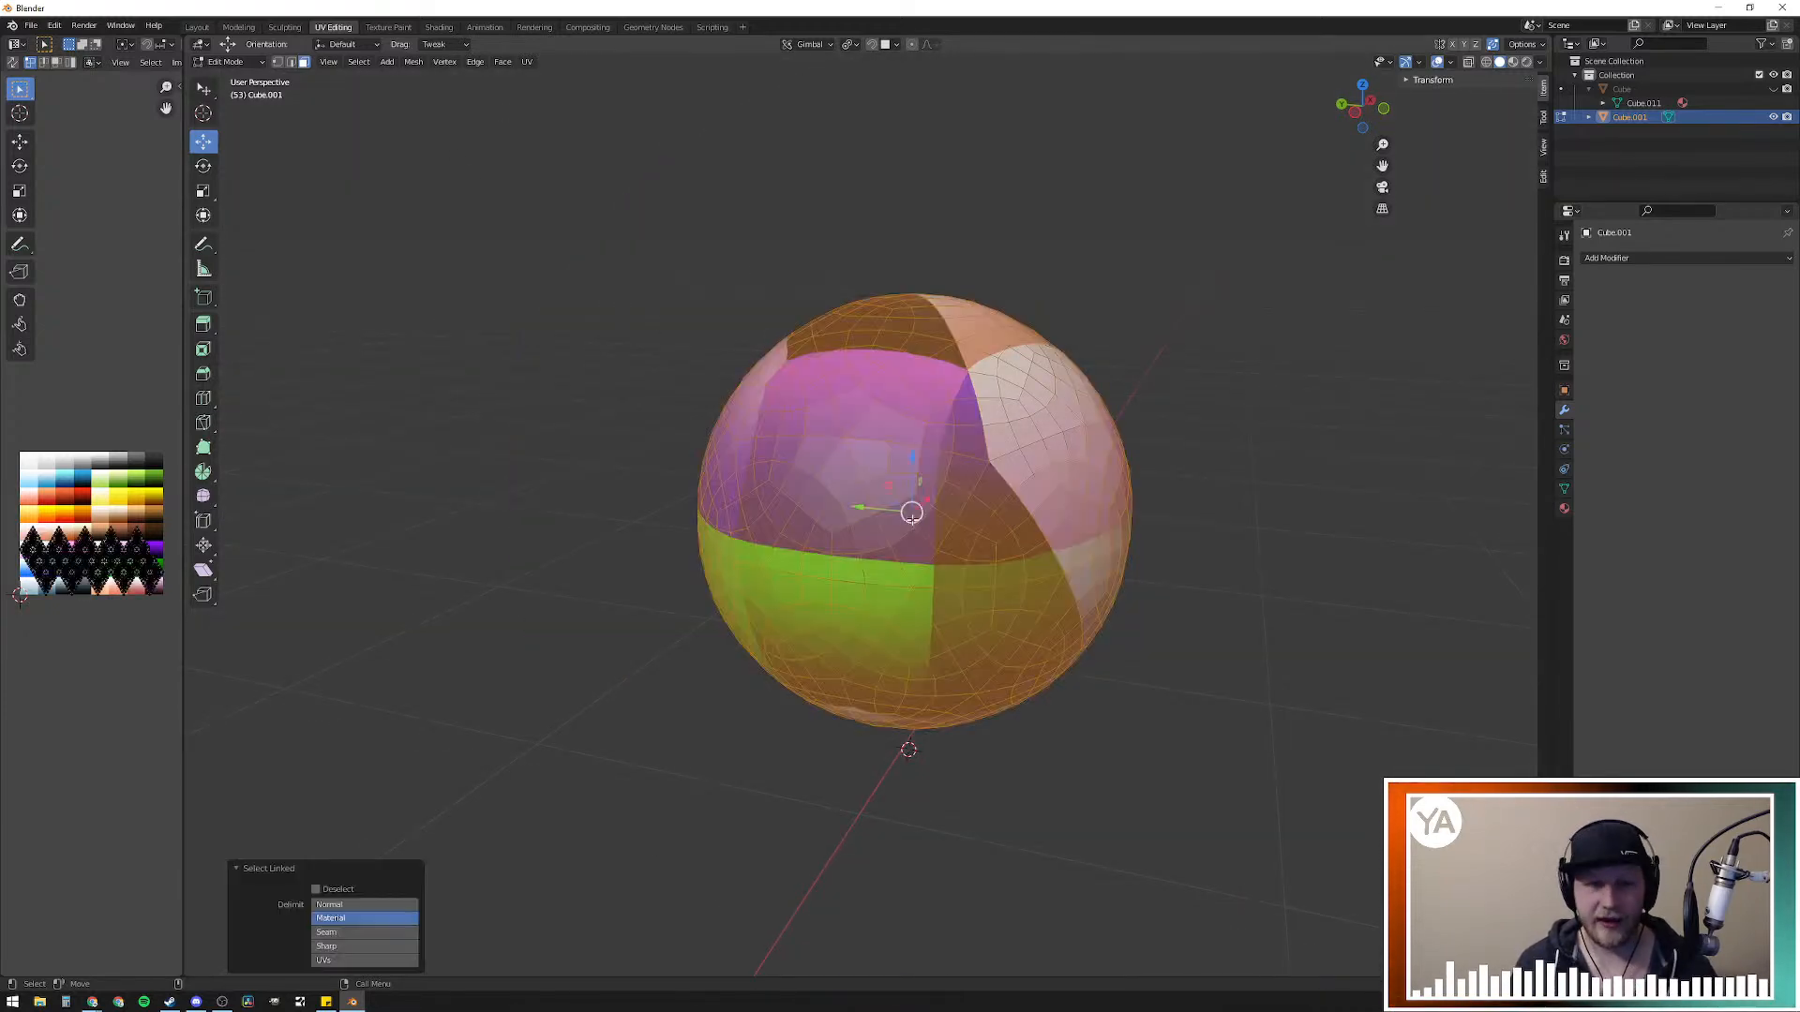
{"action": "left_click", "coordinate": [439, 27]}
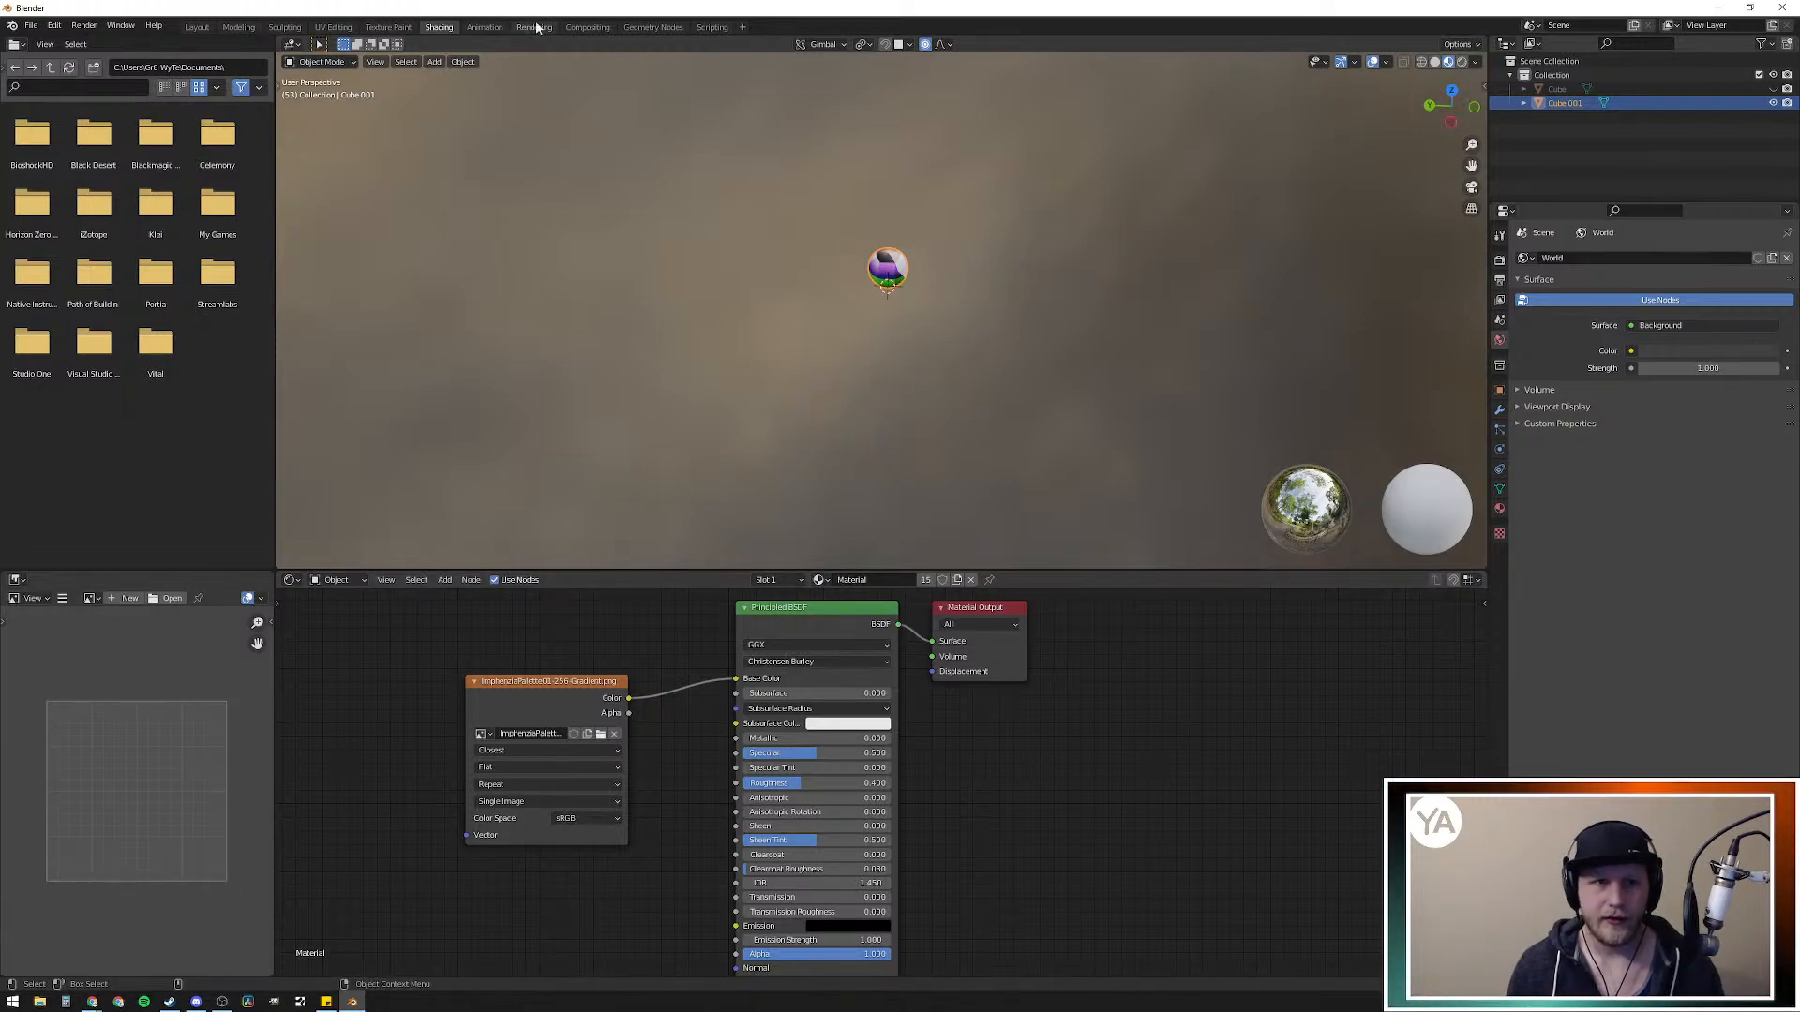
{"action": "left_click", "coordinate": [333, 27]}
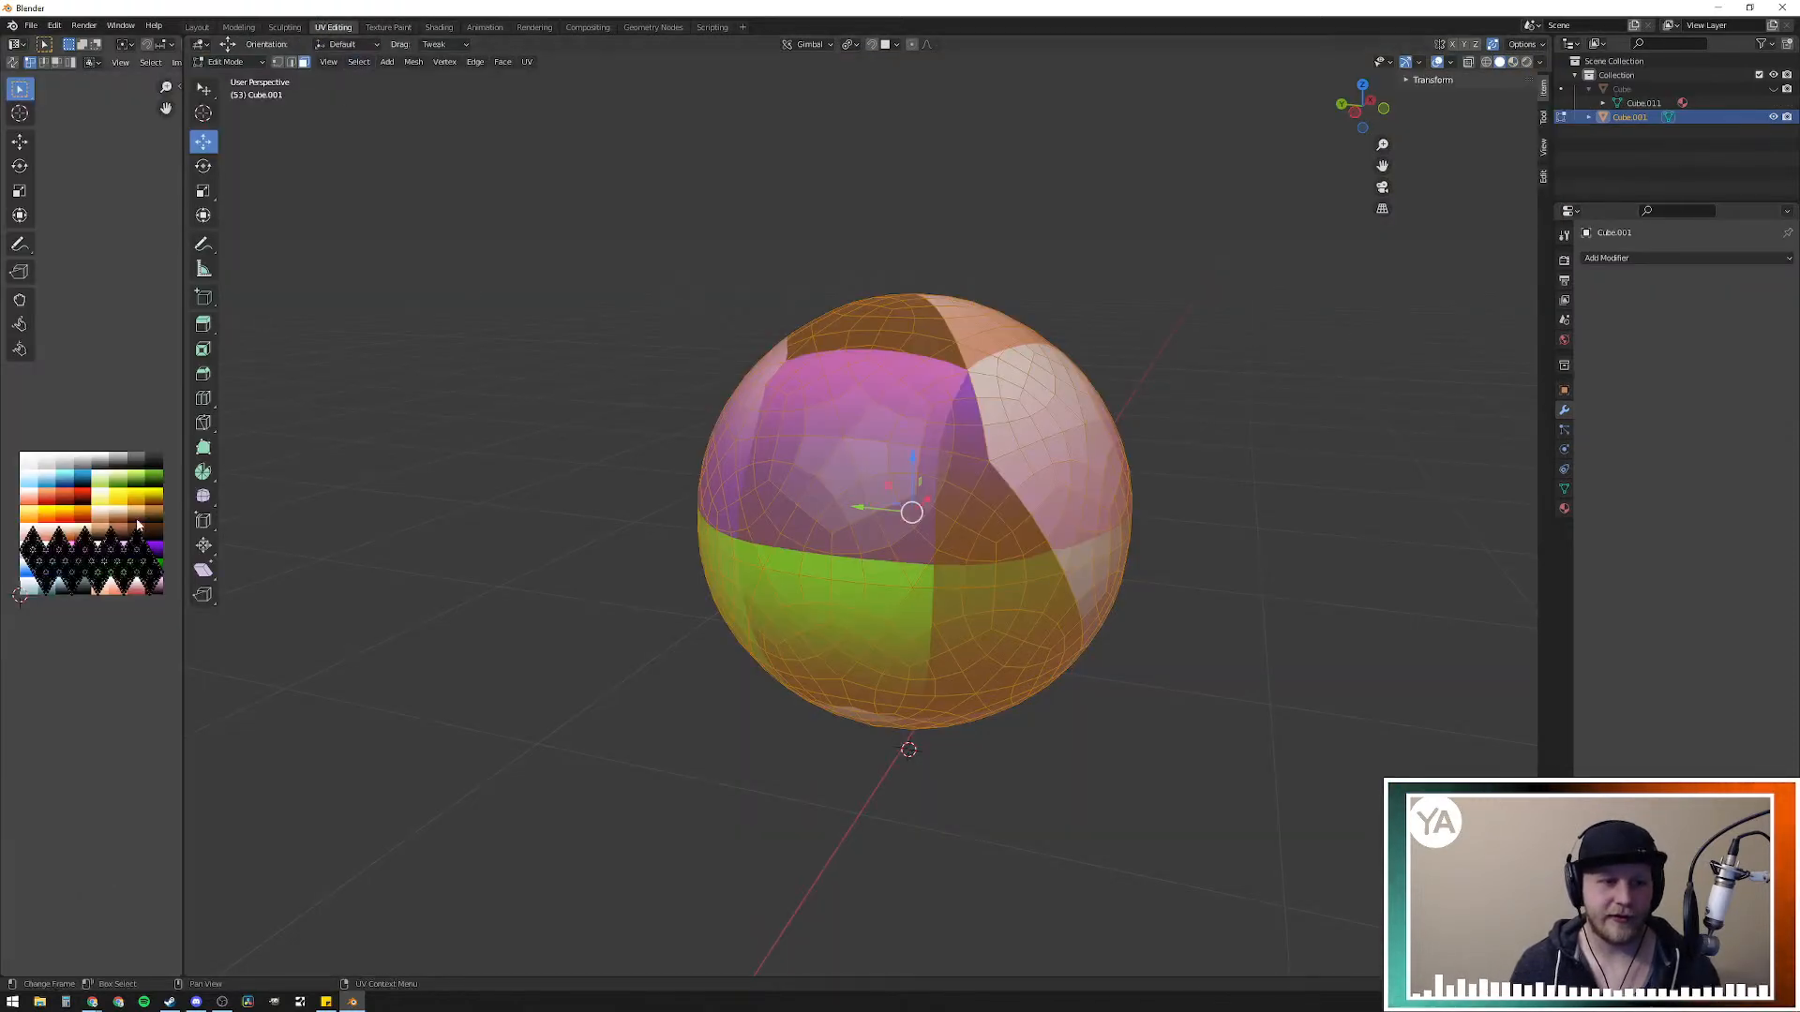
Step: Scale all of the sphere's UVs to 0 and place them on a dark grey swatch of the palette
{"action": "key", "text": "a"}
{"action": "key", "text": "s"}
{"action": "key", "text": "0"}
{"action": "key", "text": "Return"}
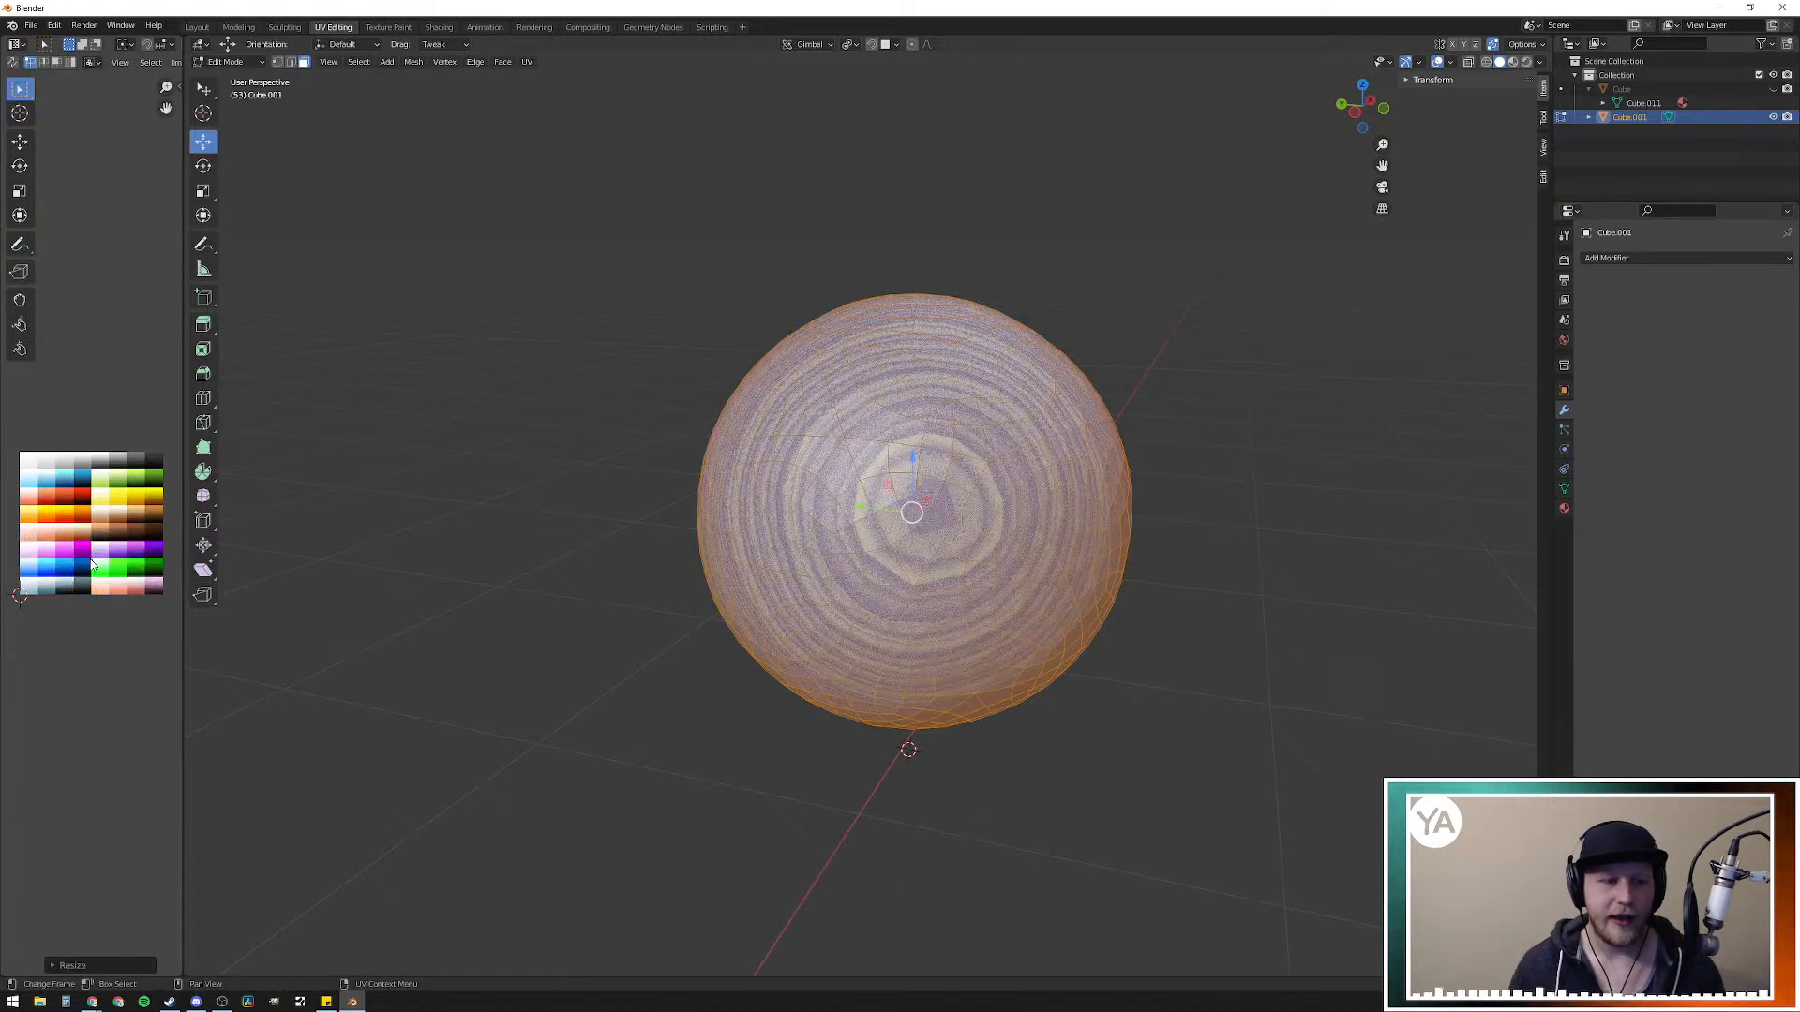
{"action": "key", "text": "g"}
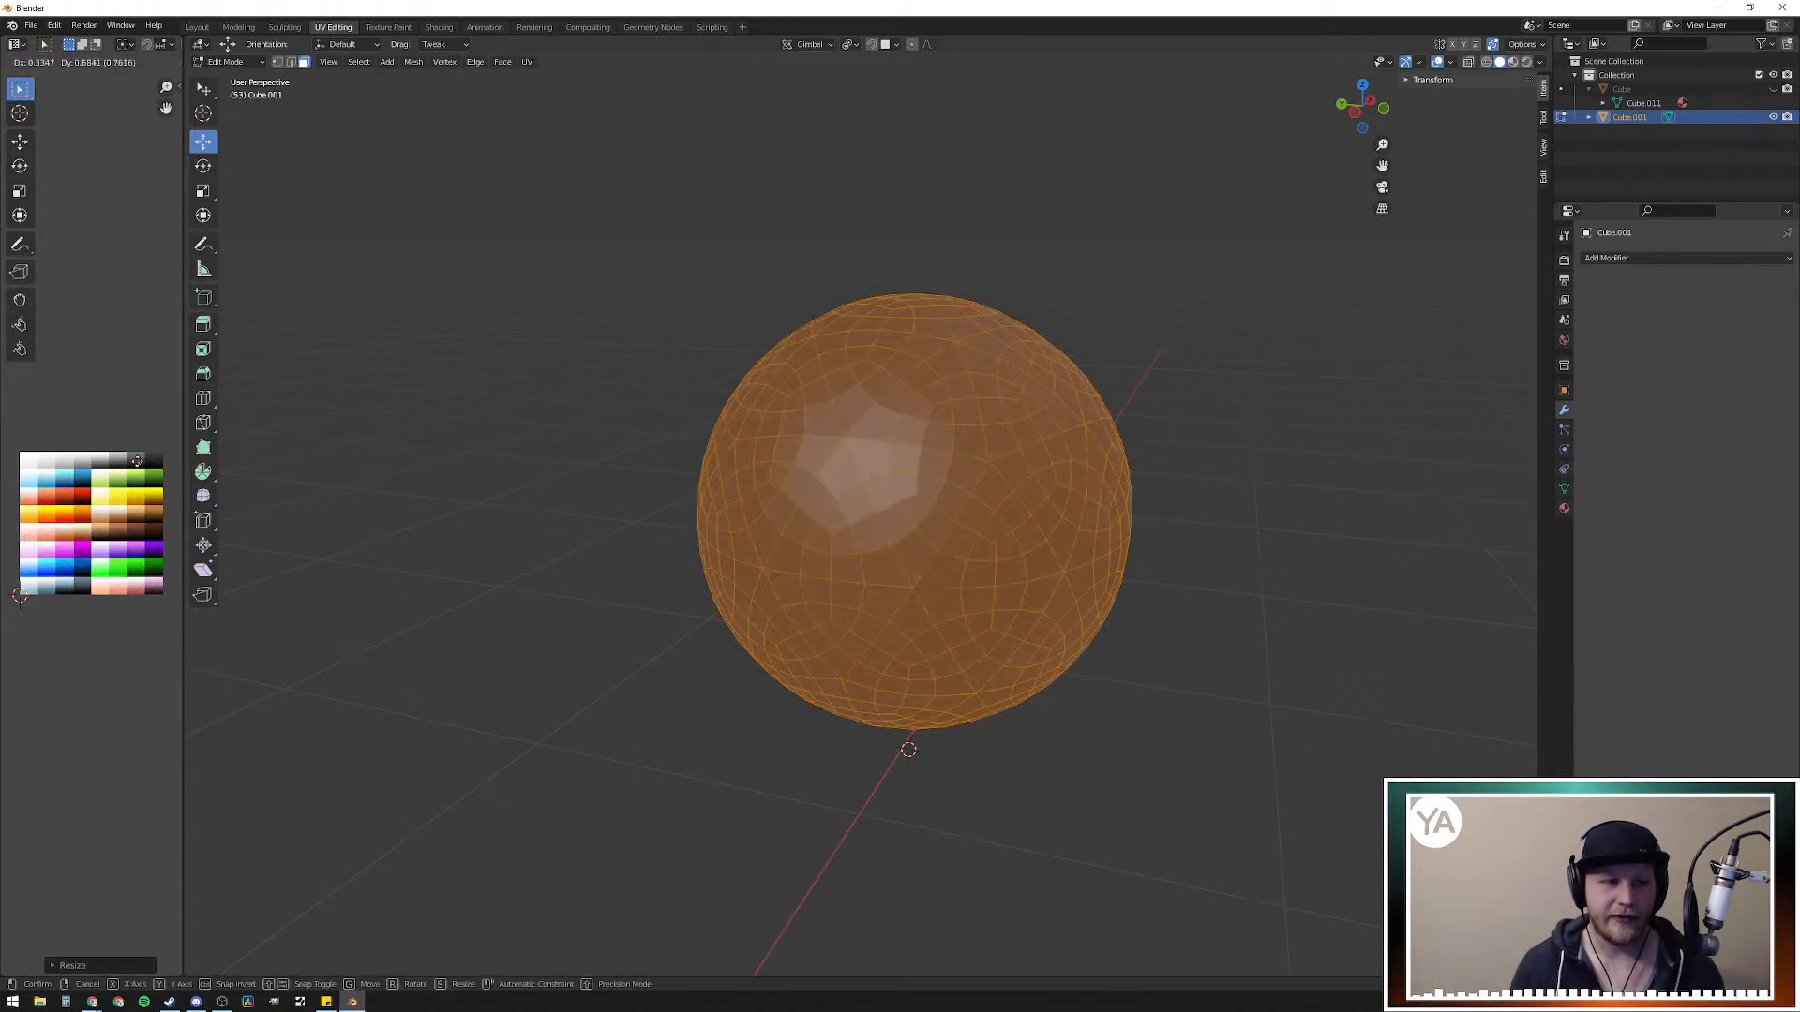
{"action": "left_click", "coordinate": [138, 456]}
{"action": "left_click", "coordinate": [922, 235]}
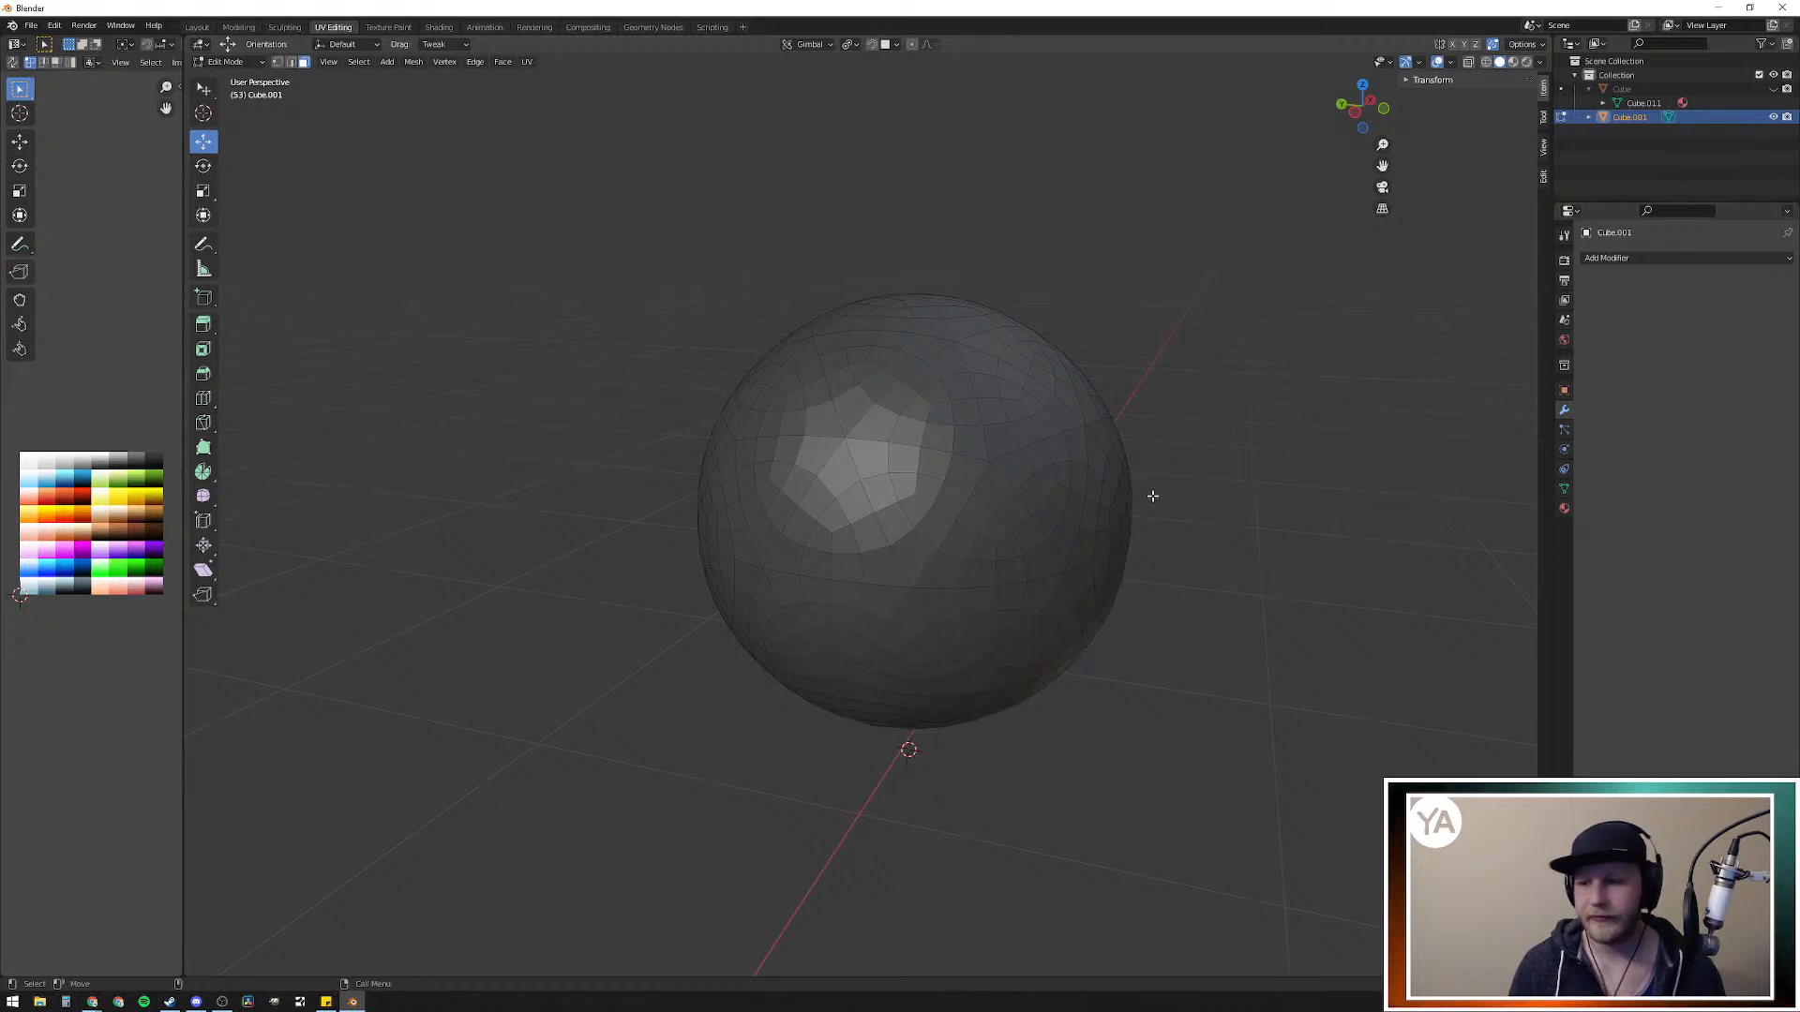
Step: Select the single vertex at the centre of the sphere's underside, using vertex selection
{"action": "middle_click_drag", "start_coordinate": [1037, 687], "coordinate": [924, 501]}
{"action": "middle_click_drag", "start_coordinate": [678, 458], "coordinate": [1081, 604], "text": "shift"}
{"action": "scroll", "coordinate": [969, 537], "scroll_direction": "up", "scroll_amount": 7}
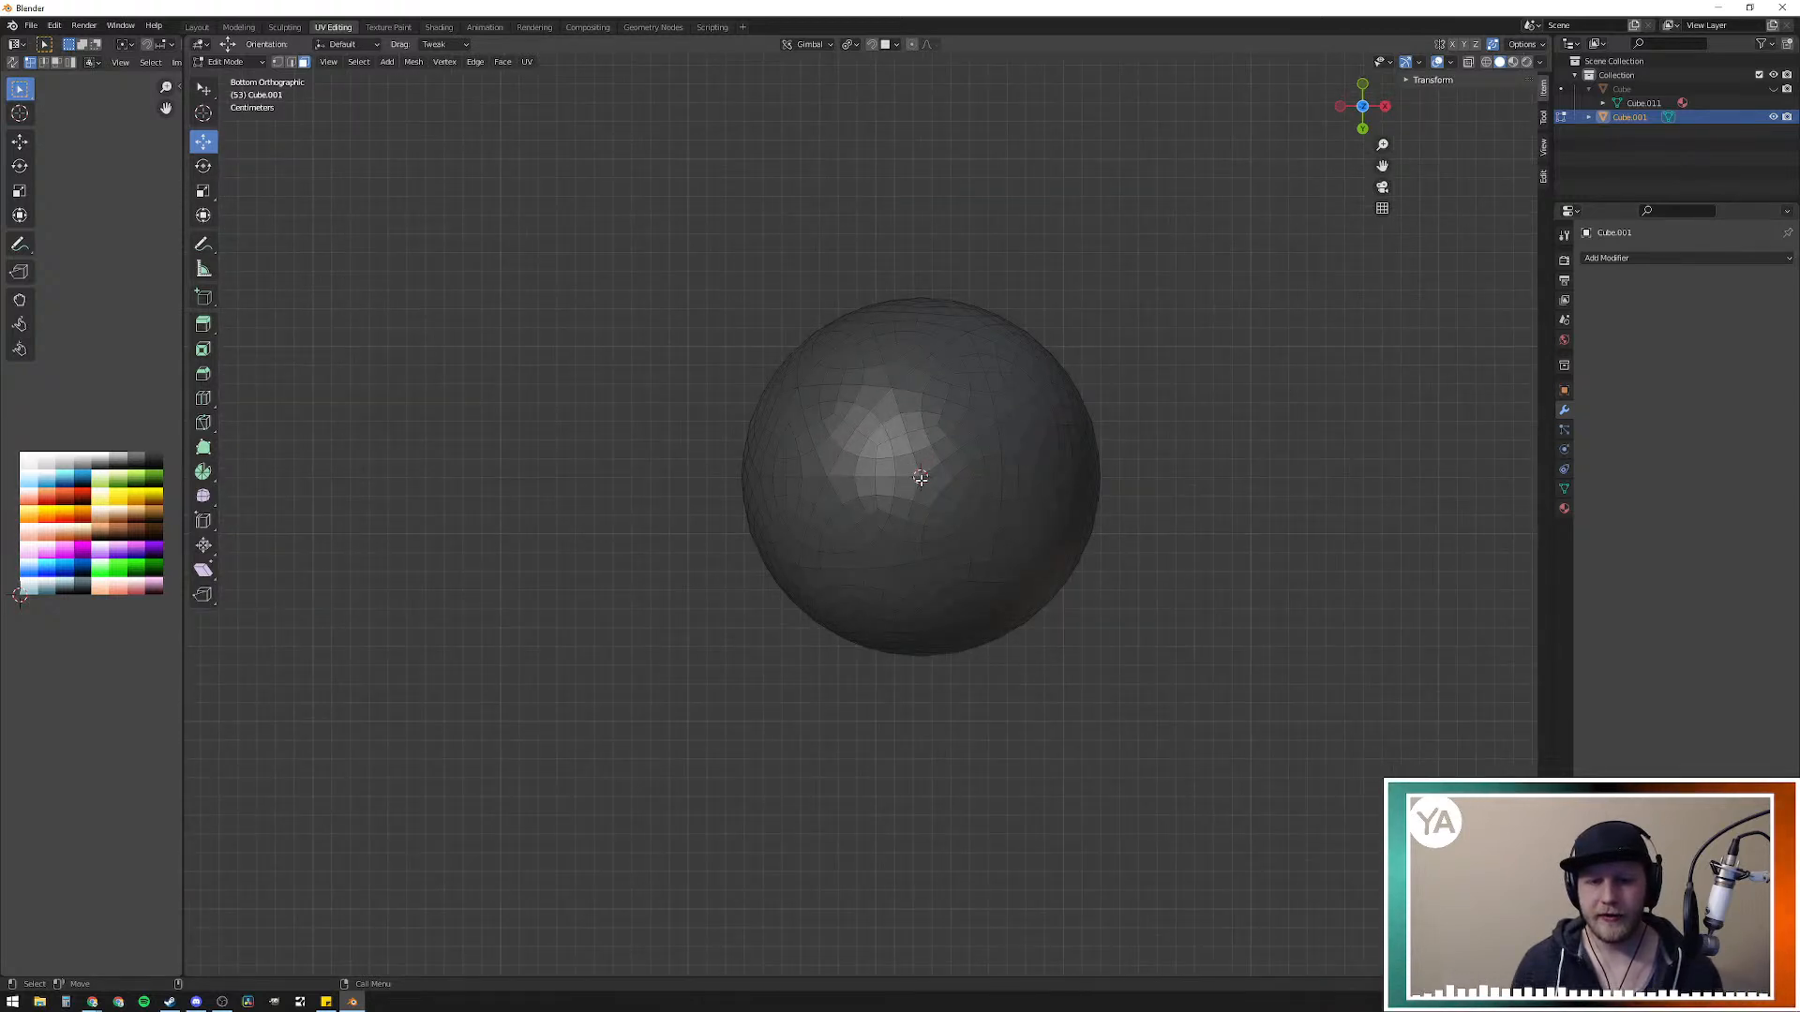
{"action": "key", "text": "2"}
{"action": "left_click", "coordinate": [923, 474]}
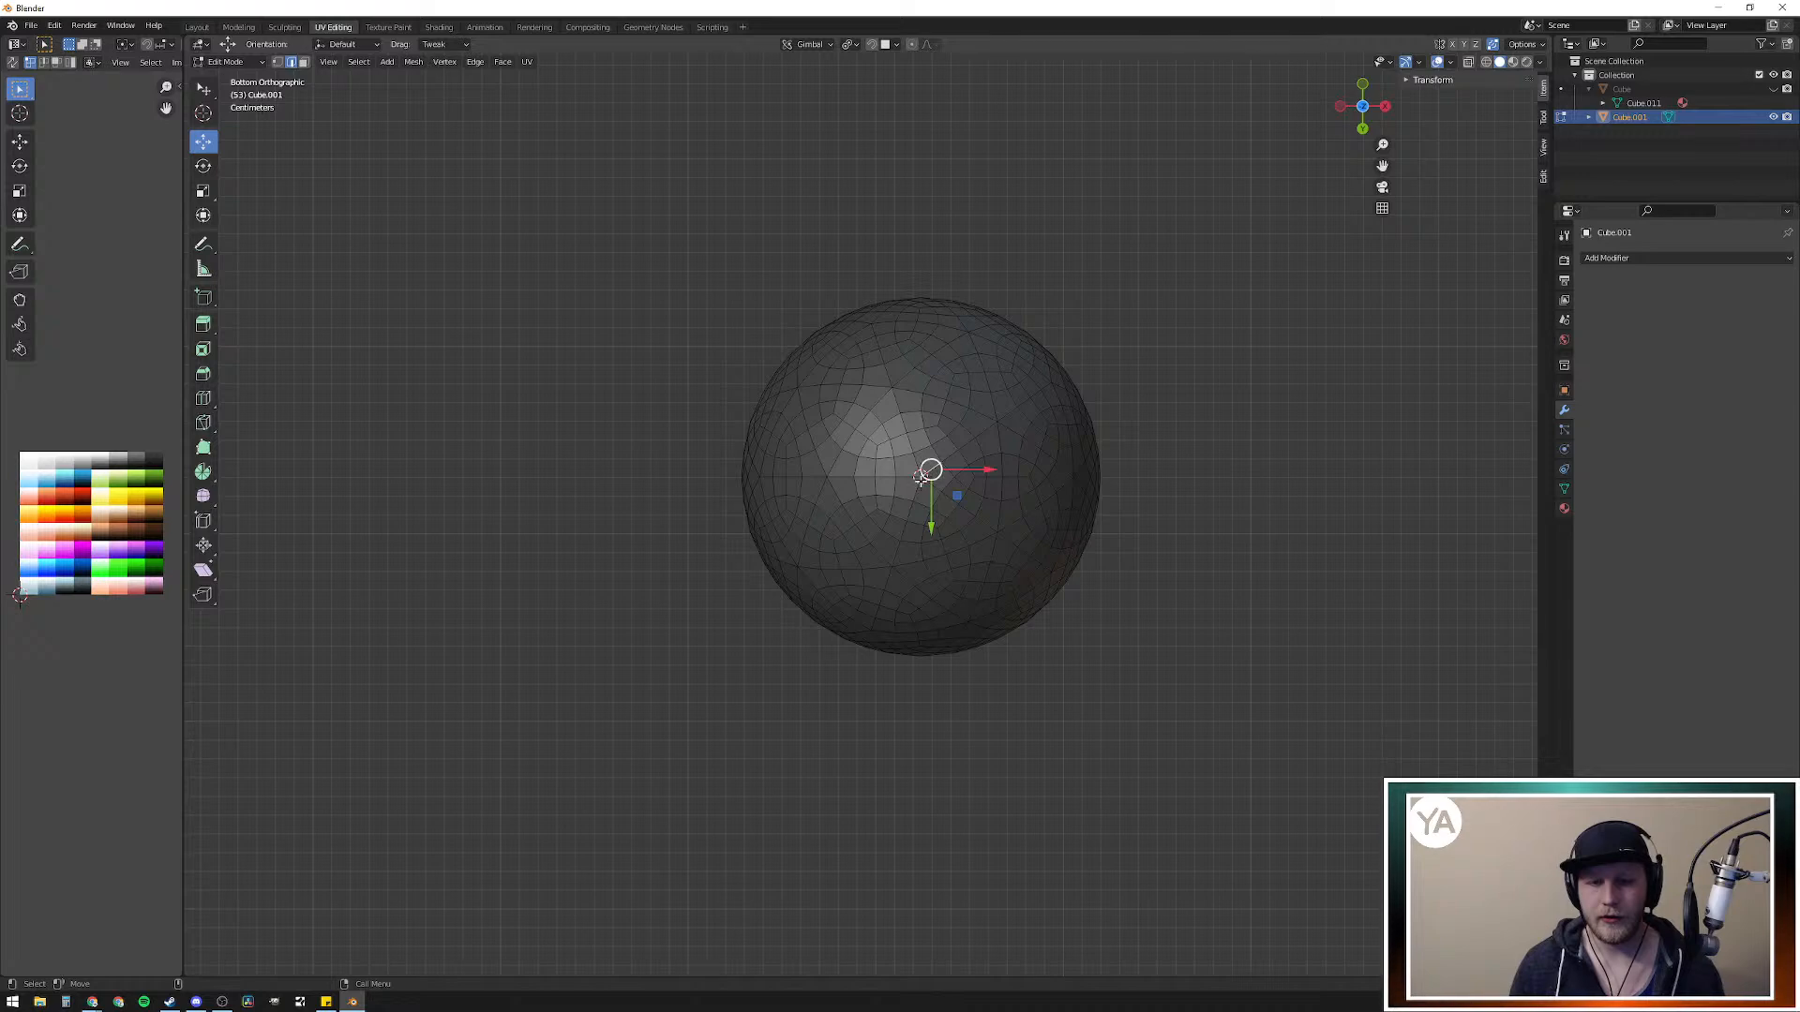
{"action": "scroll", "coordinate": [938, 483], "scroll_direction": "up", "scroll_amount": 7}
{"action": "left_click", "coordinate": [1062, 377]}
{"action": "left_click", "coordinate": [1058, 380]}
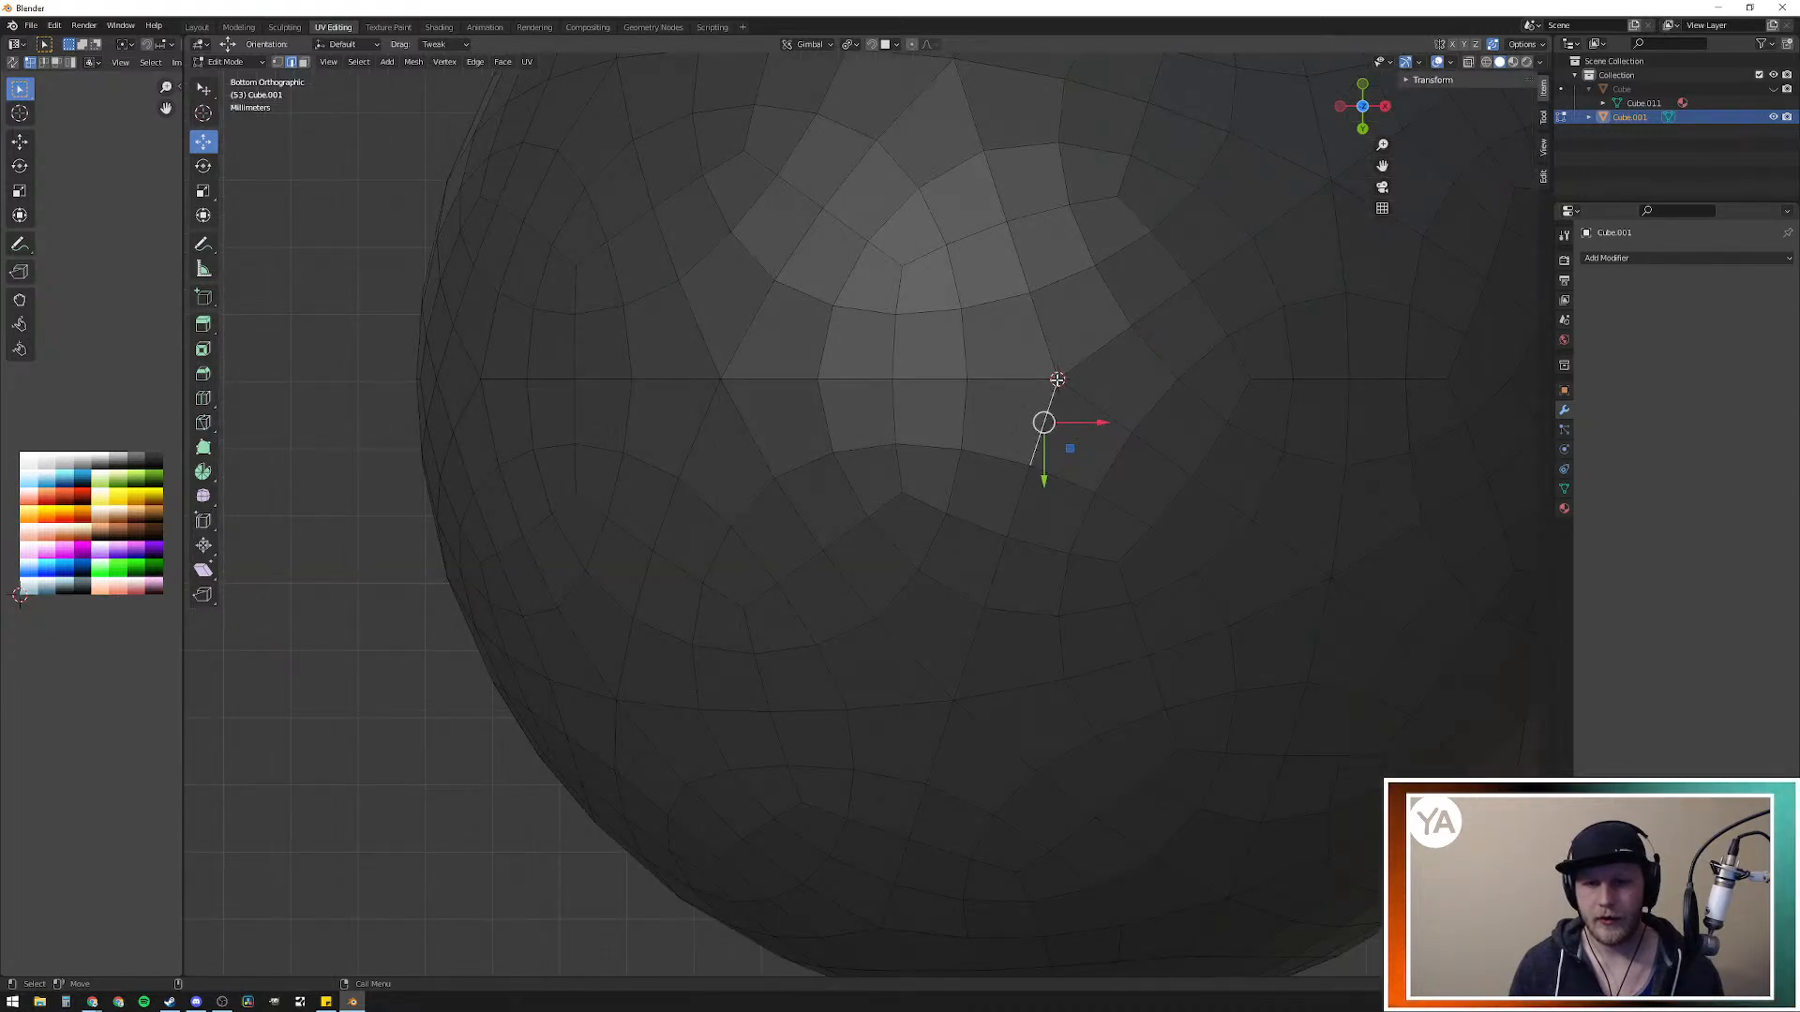
{"action": "key", "text": "1"}
{"action": "left_click", "coordinate": [1057, 379]}
{"action": "scroll", "coordinate": [1118, 361], "scroll_direction": "down", "scroll_amount": 4}
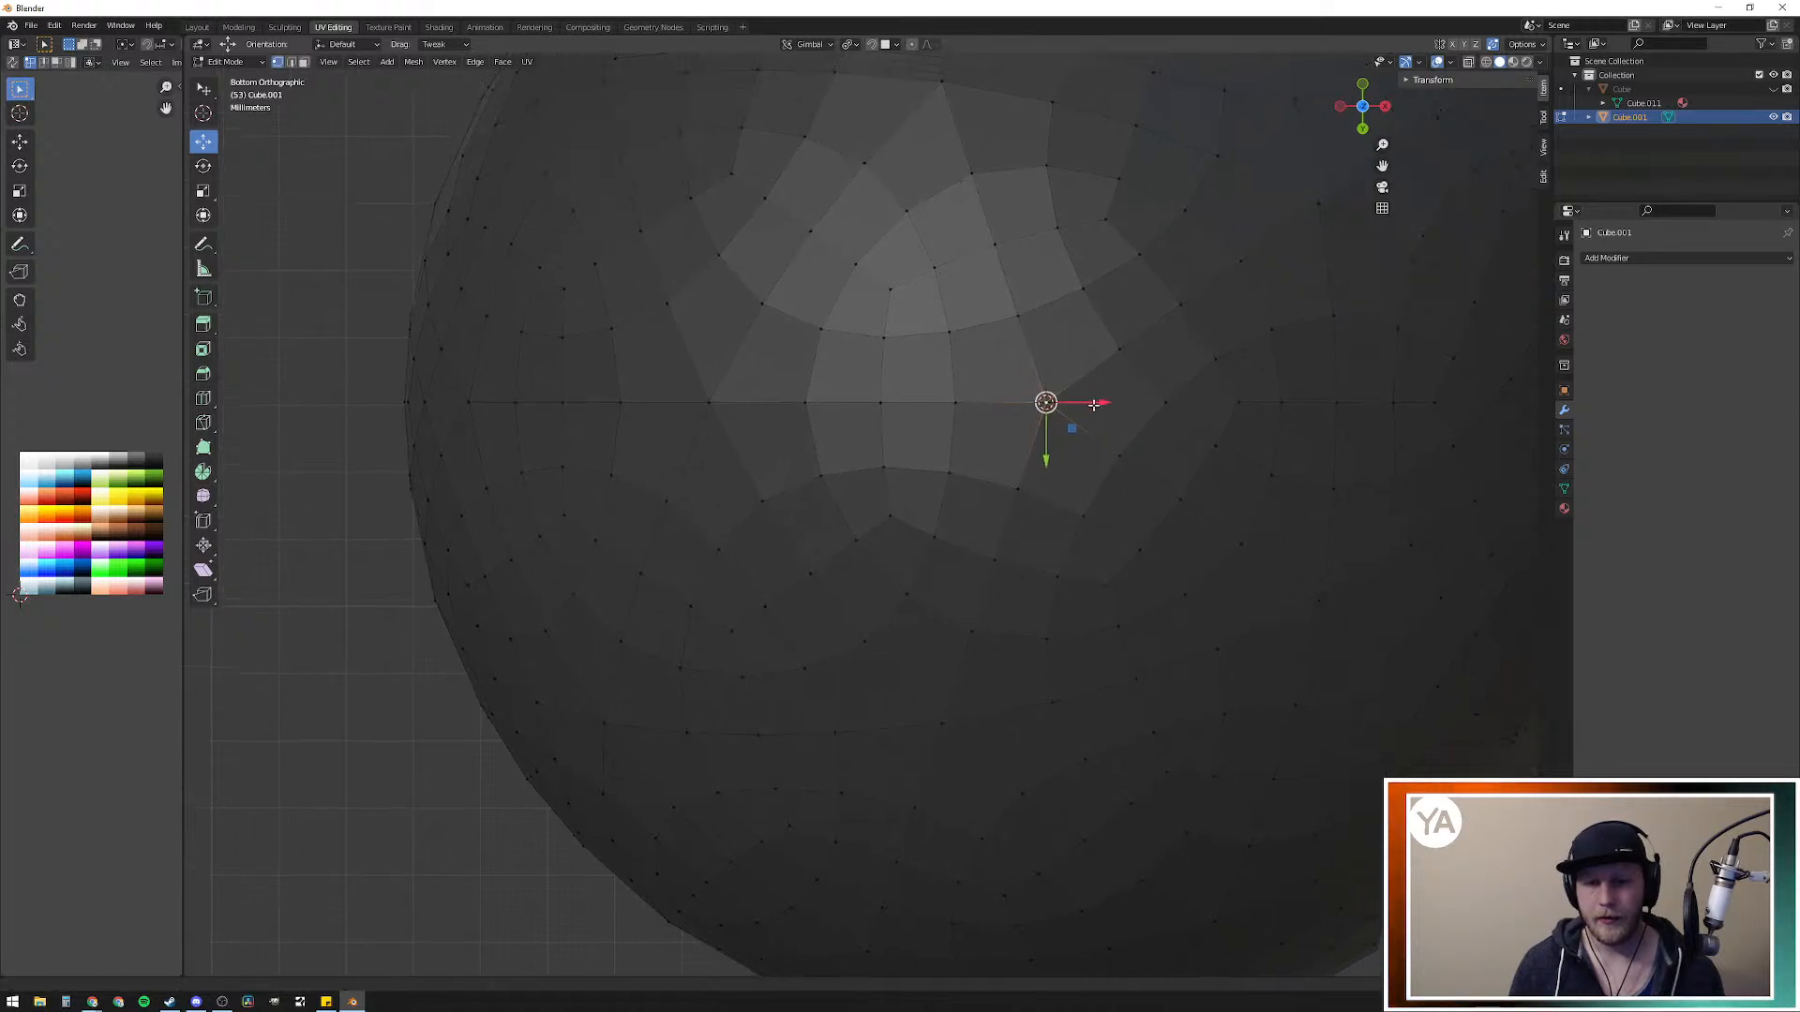
Step: Turn on proportional editing and check that its falloff is Smooth
{"action": "middle_click_drag", "start_coordinate": [1077, 379], "coordinate": [1033, 480]}
{"action": "key", "text": "KP_Decimal"}
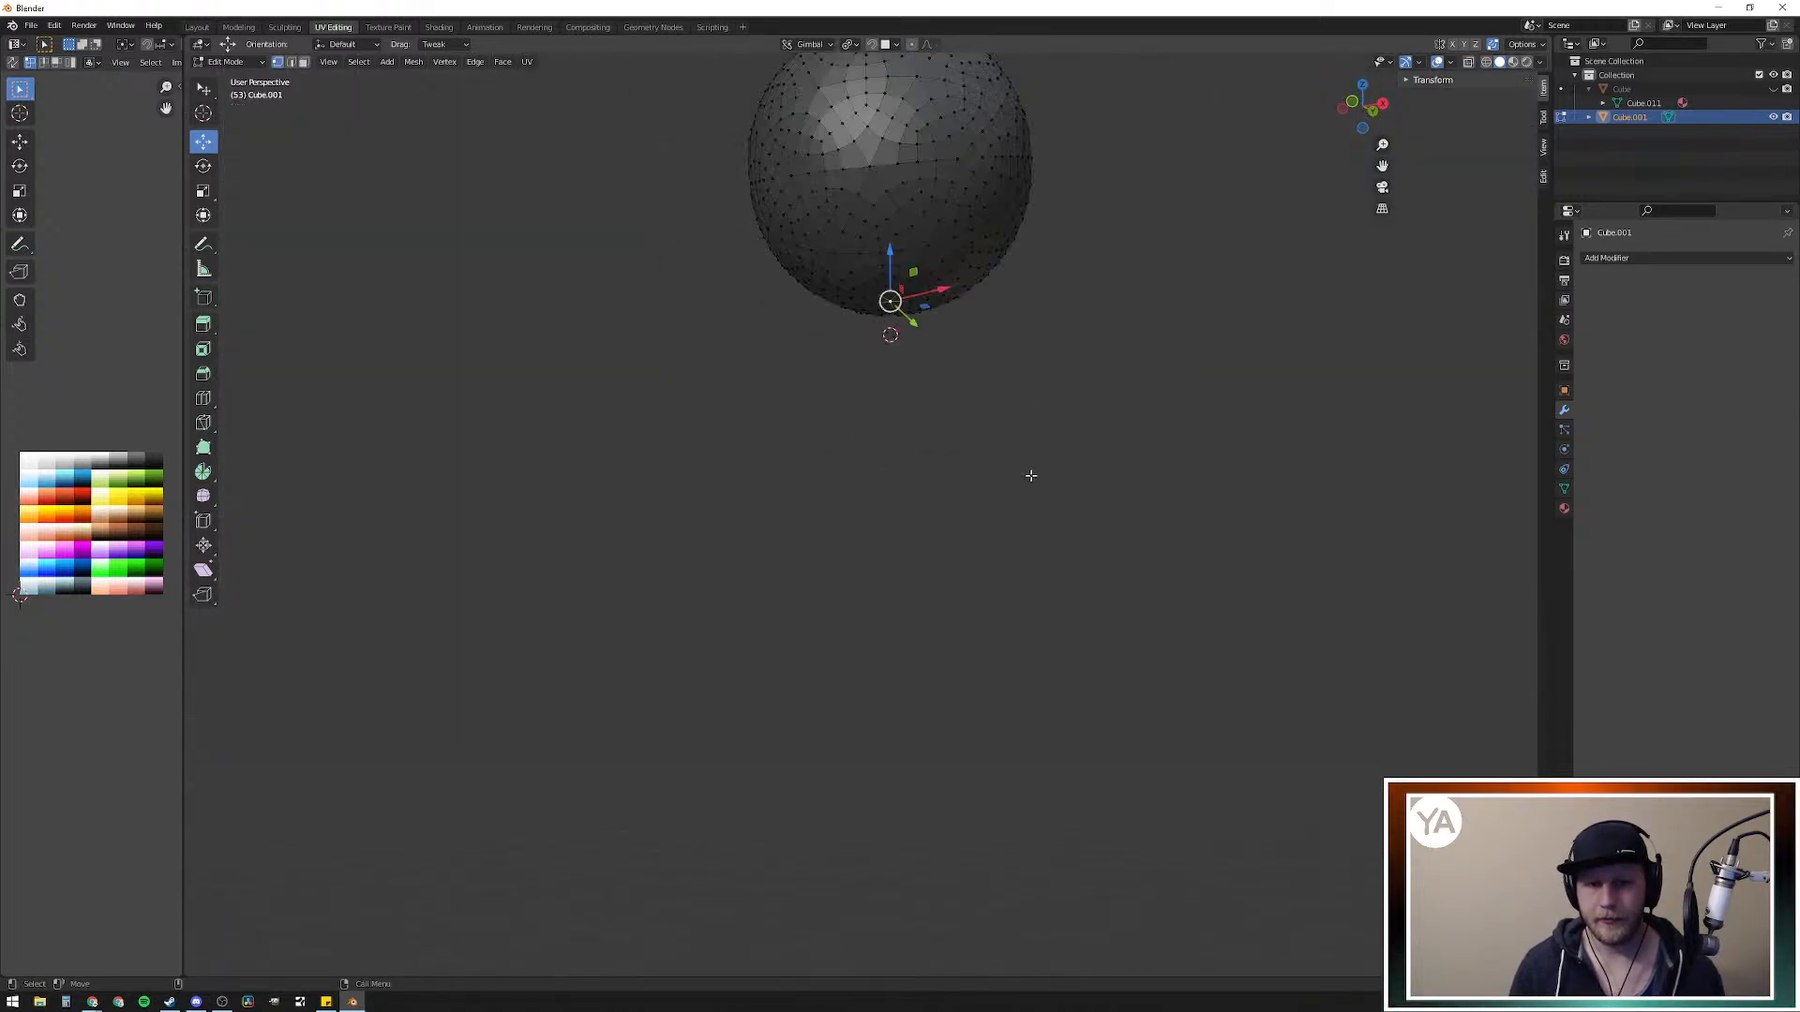
{"action": "scroll", "coordinate": [1017, 487], "scroll_direction": "up", "scroll_amount": 3}
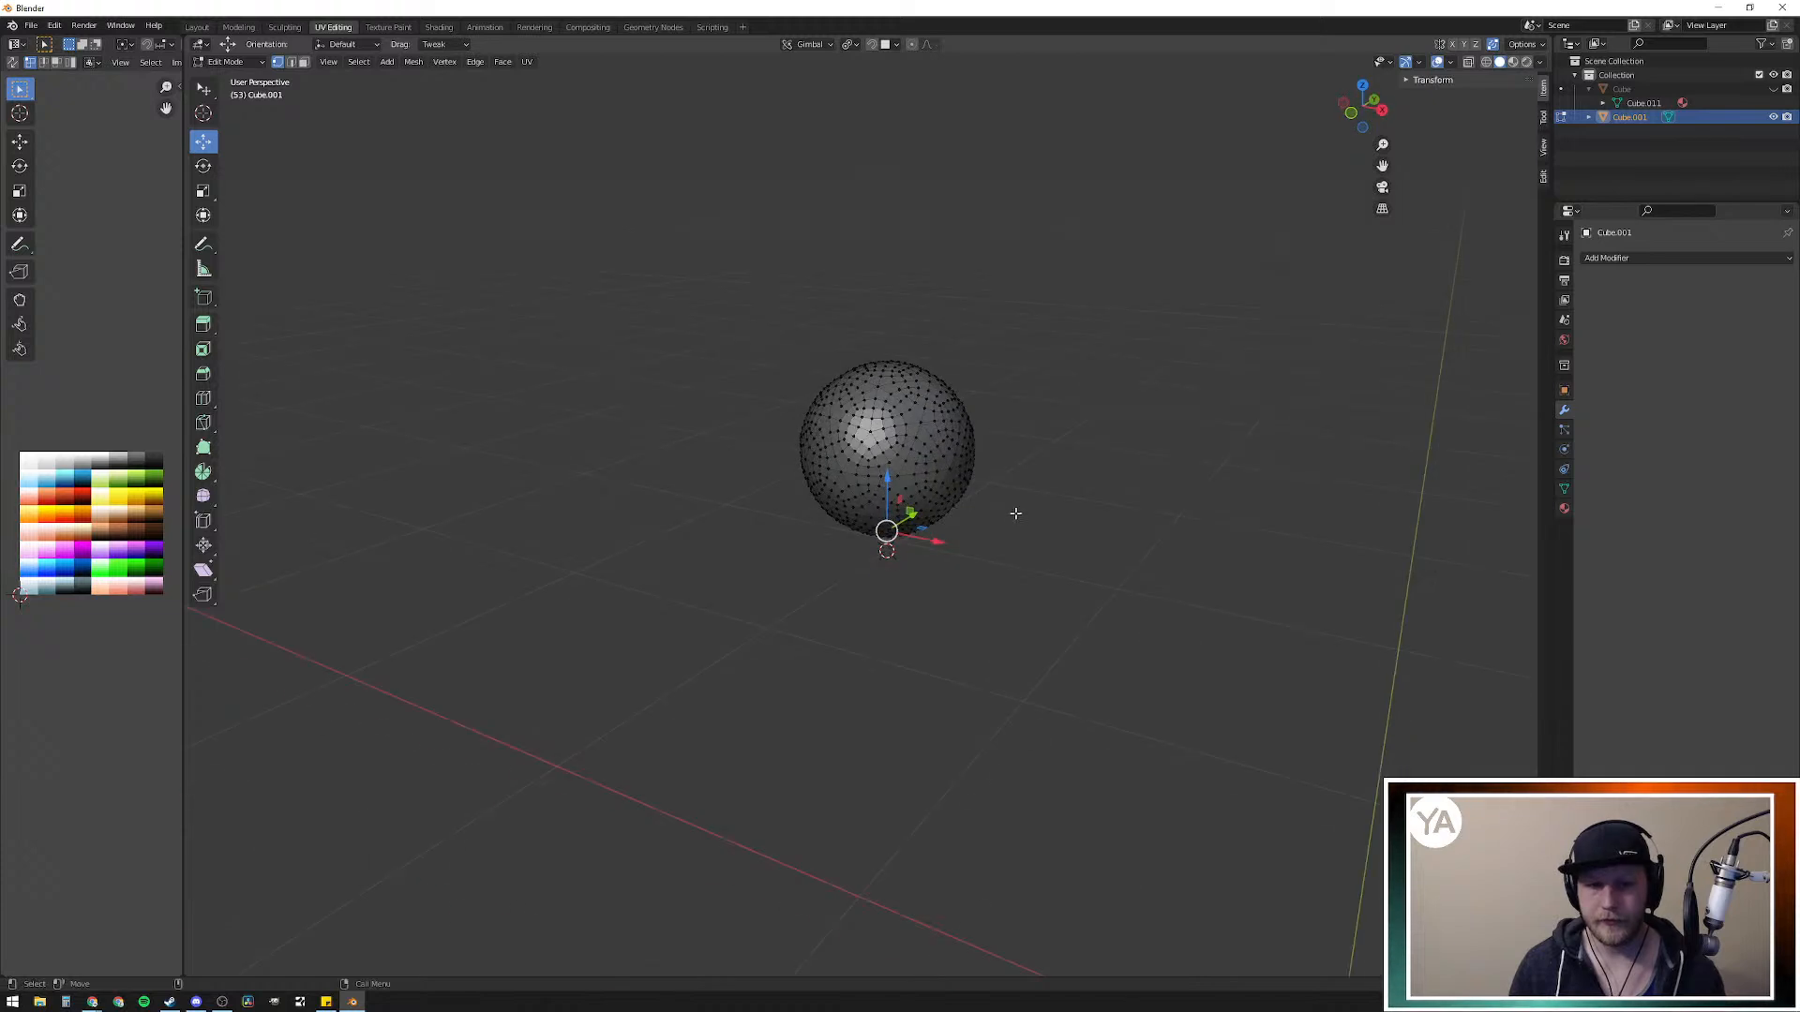
{"action": "middle_click_drag", "start_coordinate": [1028, 538], "coordinate": [1081, 539]}
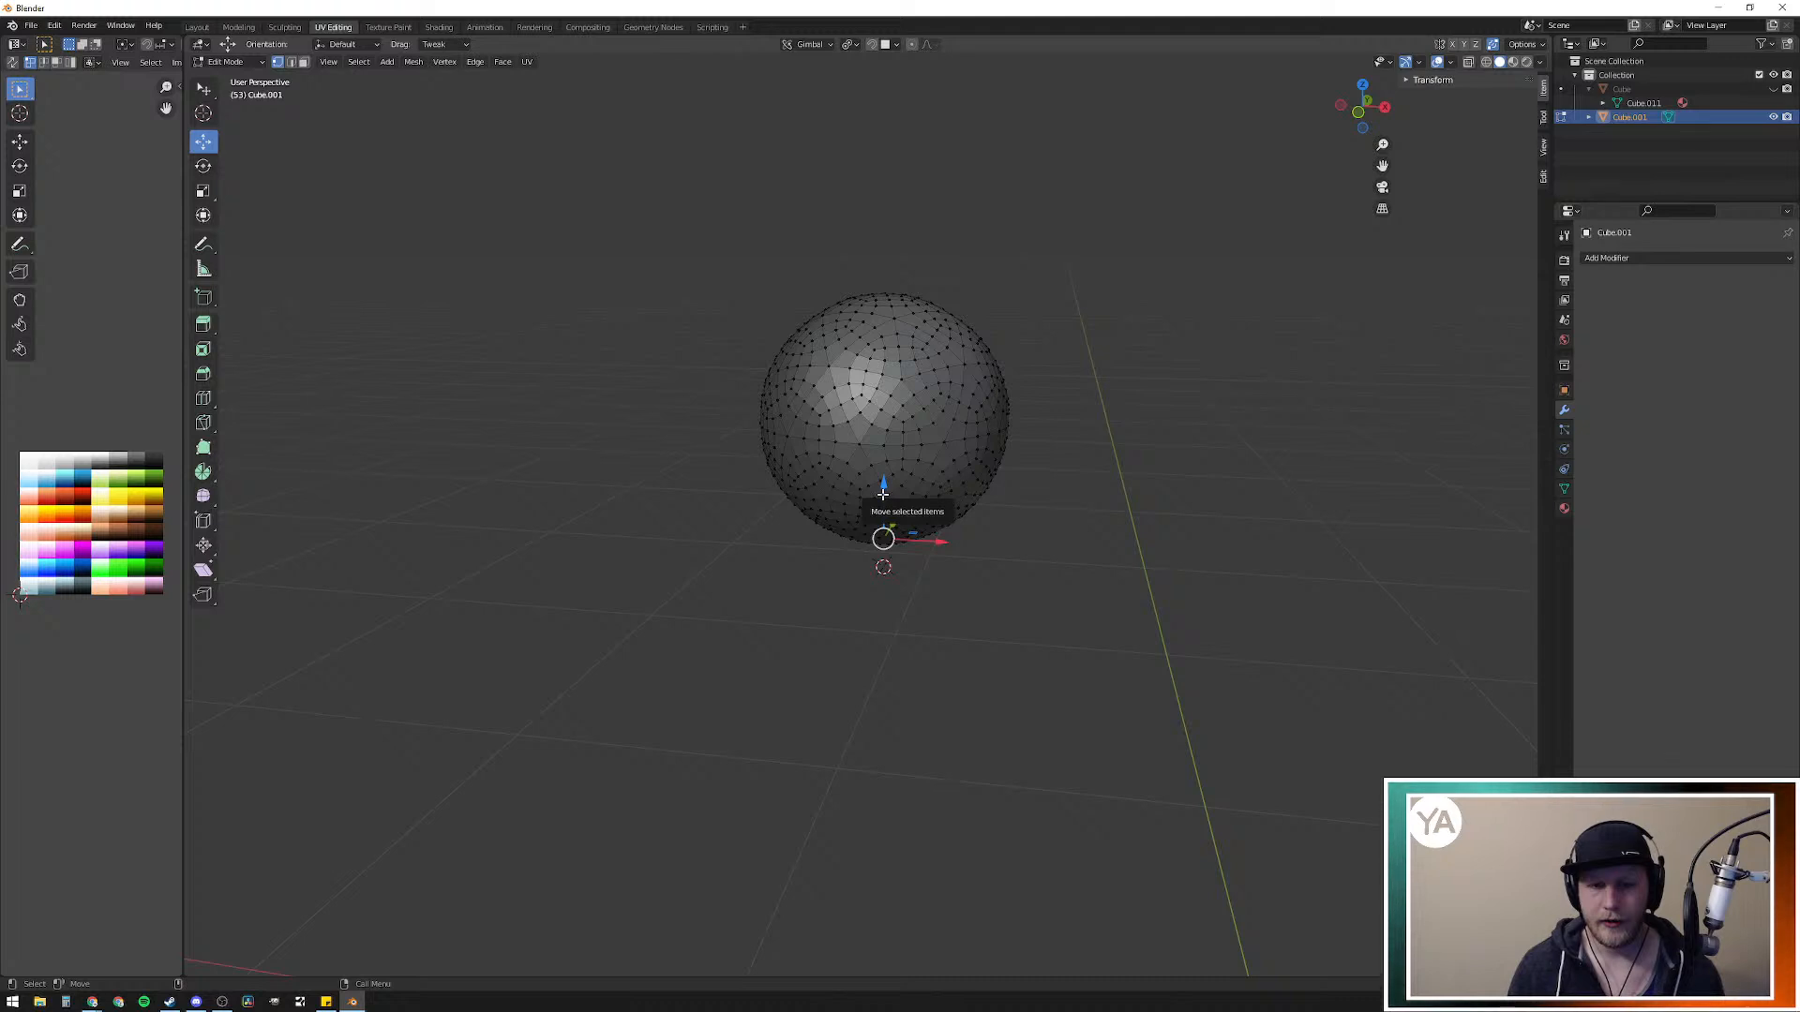
{"action": "left_click", "coordinate": [912, 45]}
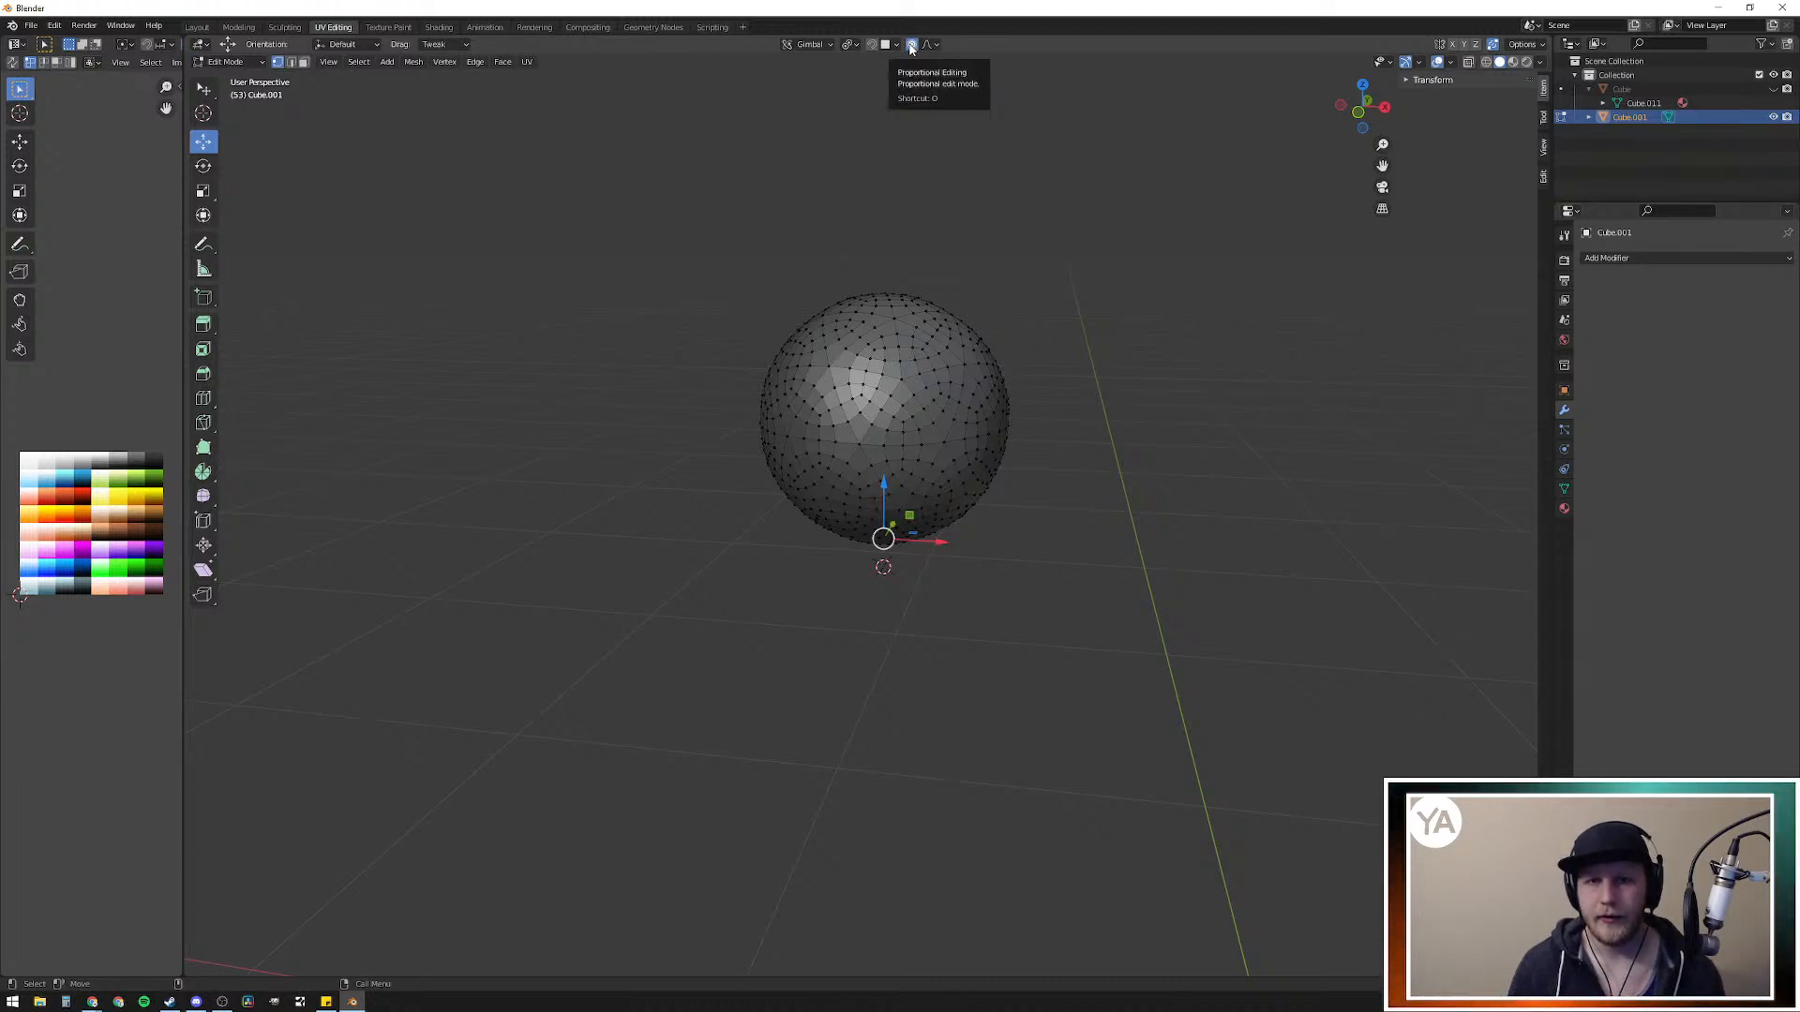
{"action": "left_click", "coordinate": [931, 44]}
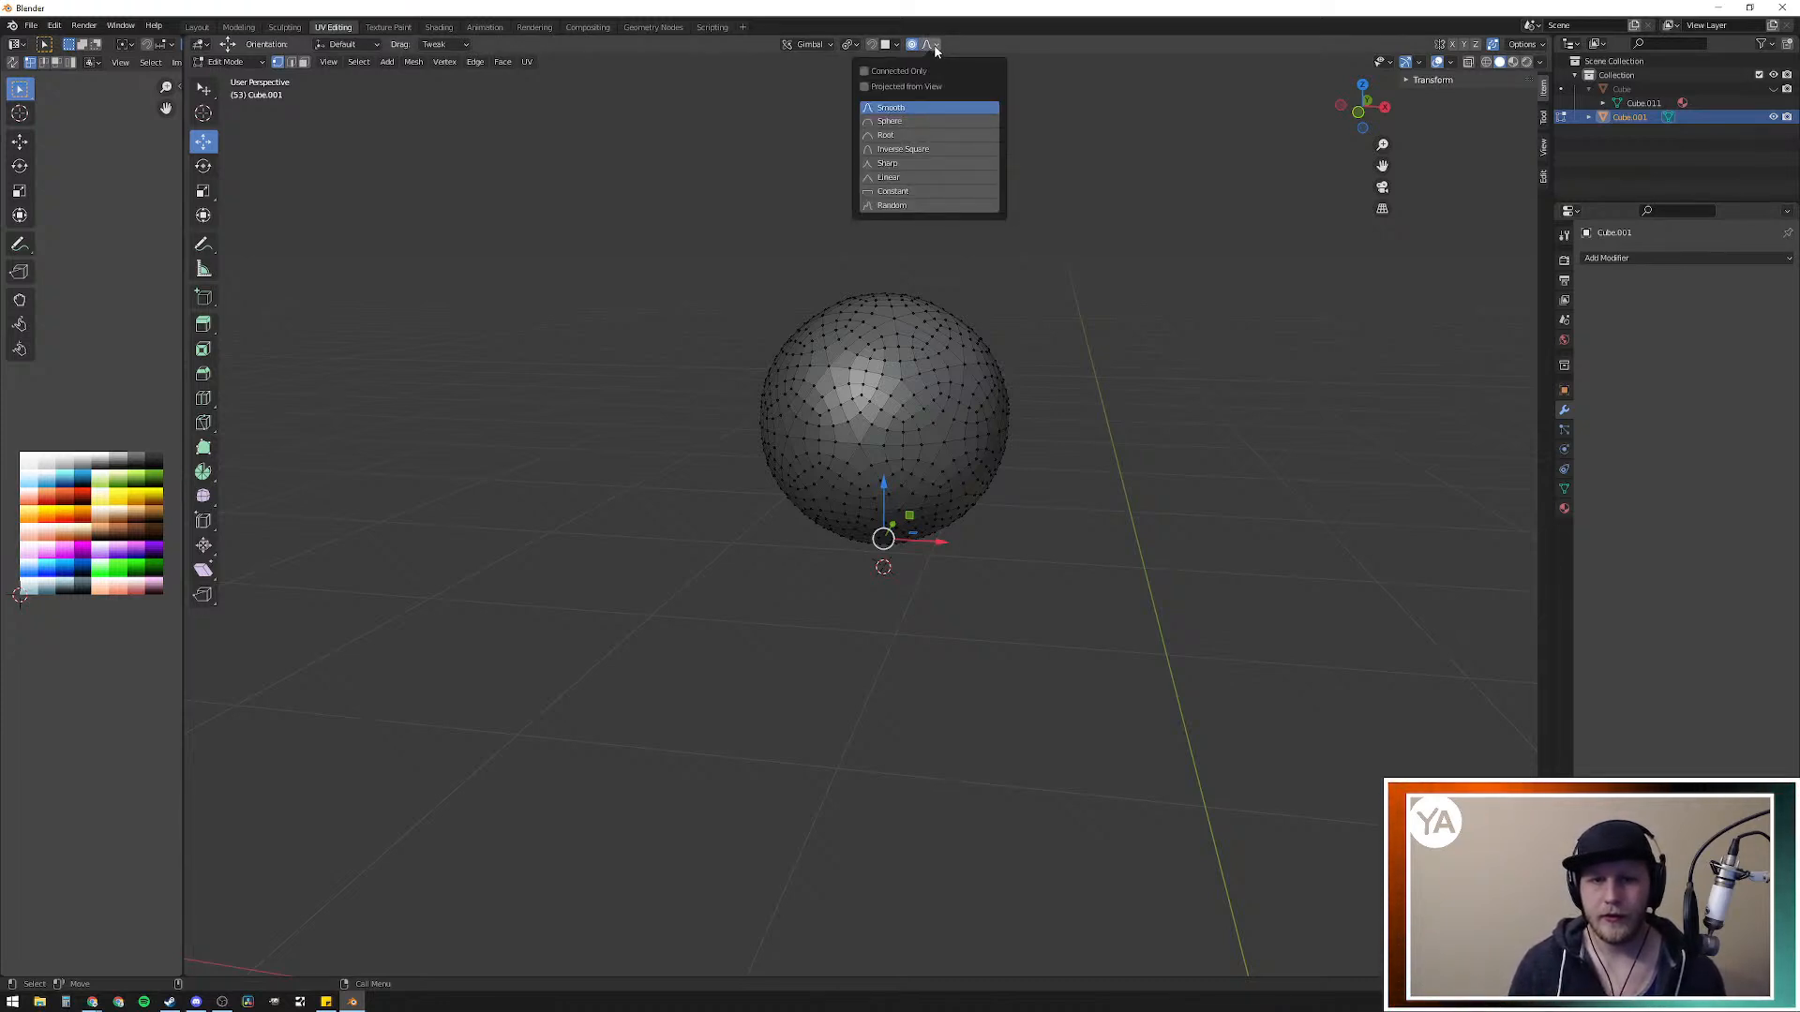
{"action": "left_click", "coordinate": [934, 50]}
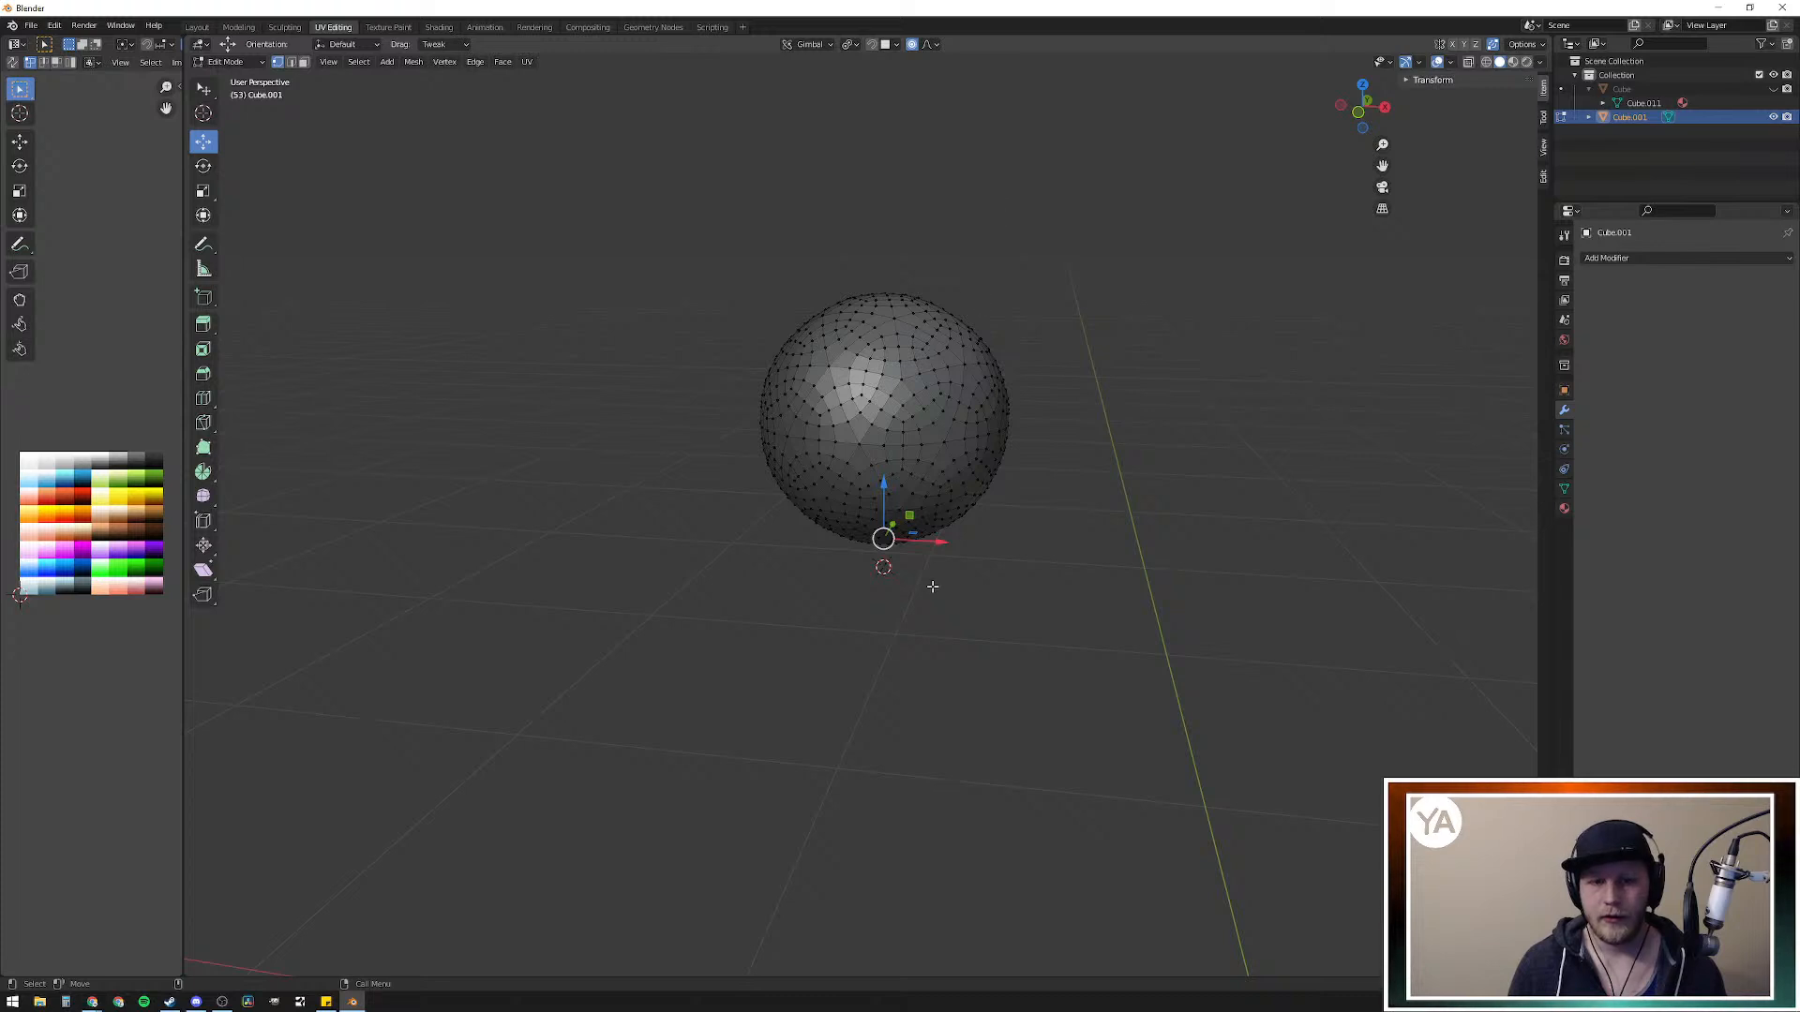
Step: Try to pull the sphere's bottom vertex upward with proportional editing
{"action": "left_click_drag", "start_coordinate": [883, 538], "coordinate": [888, 446]}
{"action": "right_click", "coordinate": [886, 458]}
{"action": "left_click", "coordinate": [1125, 410]}
{"action": "left_click", "coordinate": [881, 495]}
Step: Reselect only the vertex at the centre of the sphere's underside
{"action": "scroll", "coordinate": [976, 490], "scroll_direction": "up", "scroll_amount": 4}
{"action": "middle_click_drag", "start_coordinate": [976, 490], "coordinate": [950, 402]}
{"action": "left_click", "coordinate": [938, 626], "text": "shift"}
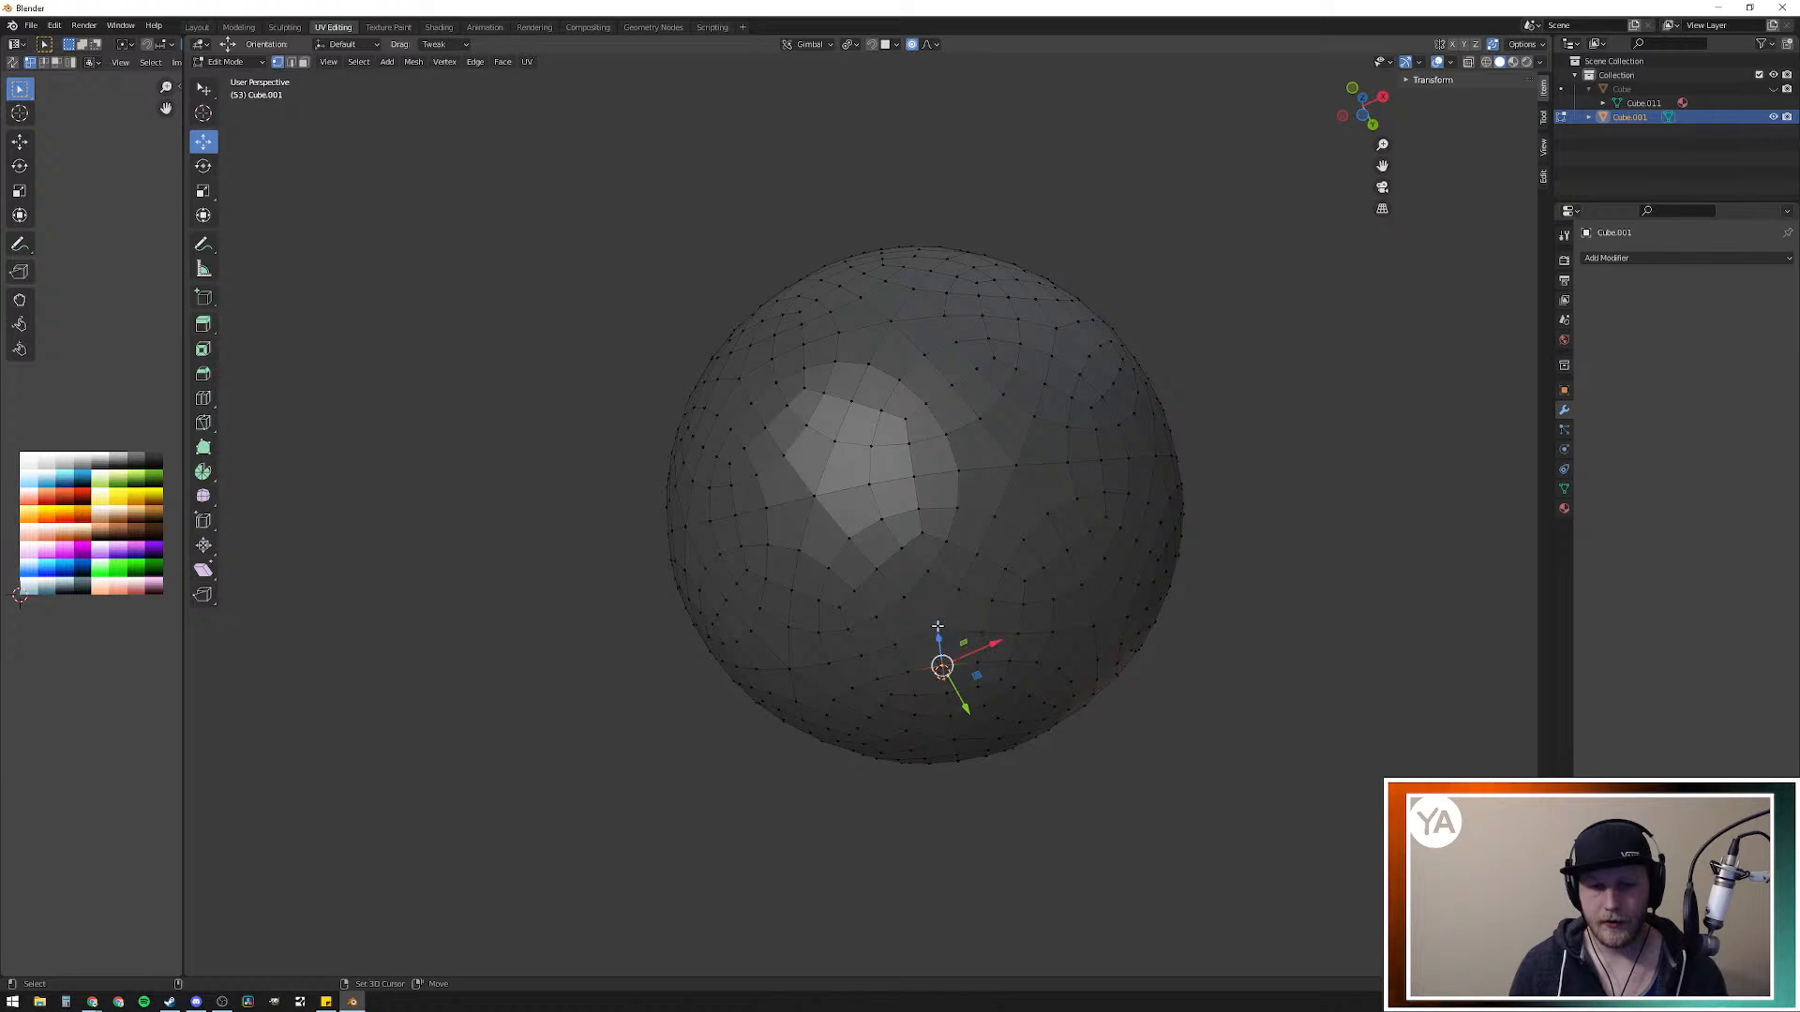
{"action": "left_click", "coordinate": [942, 667], "text": "shift"}
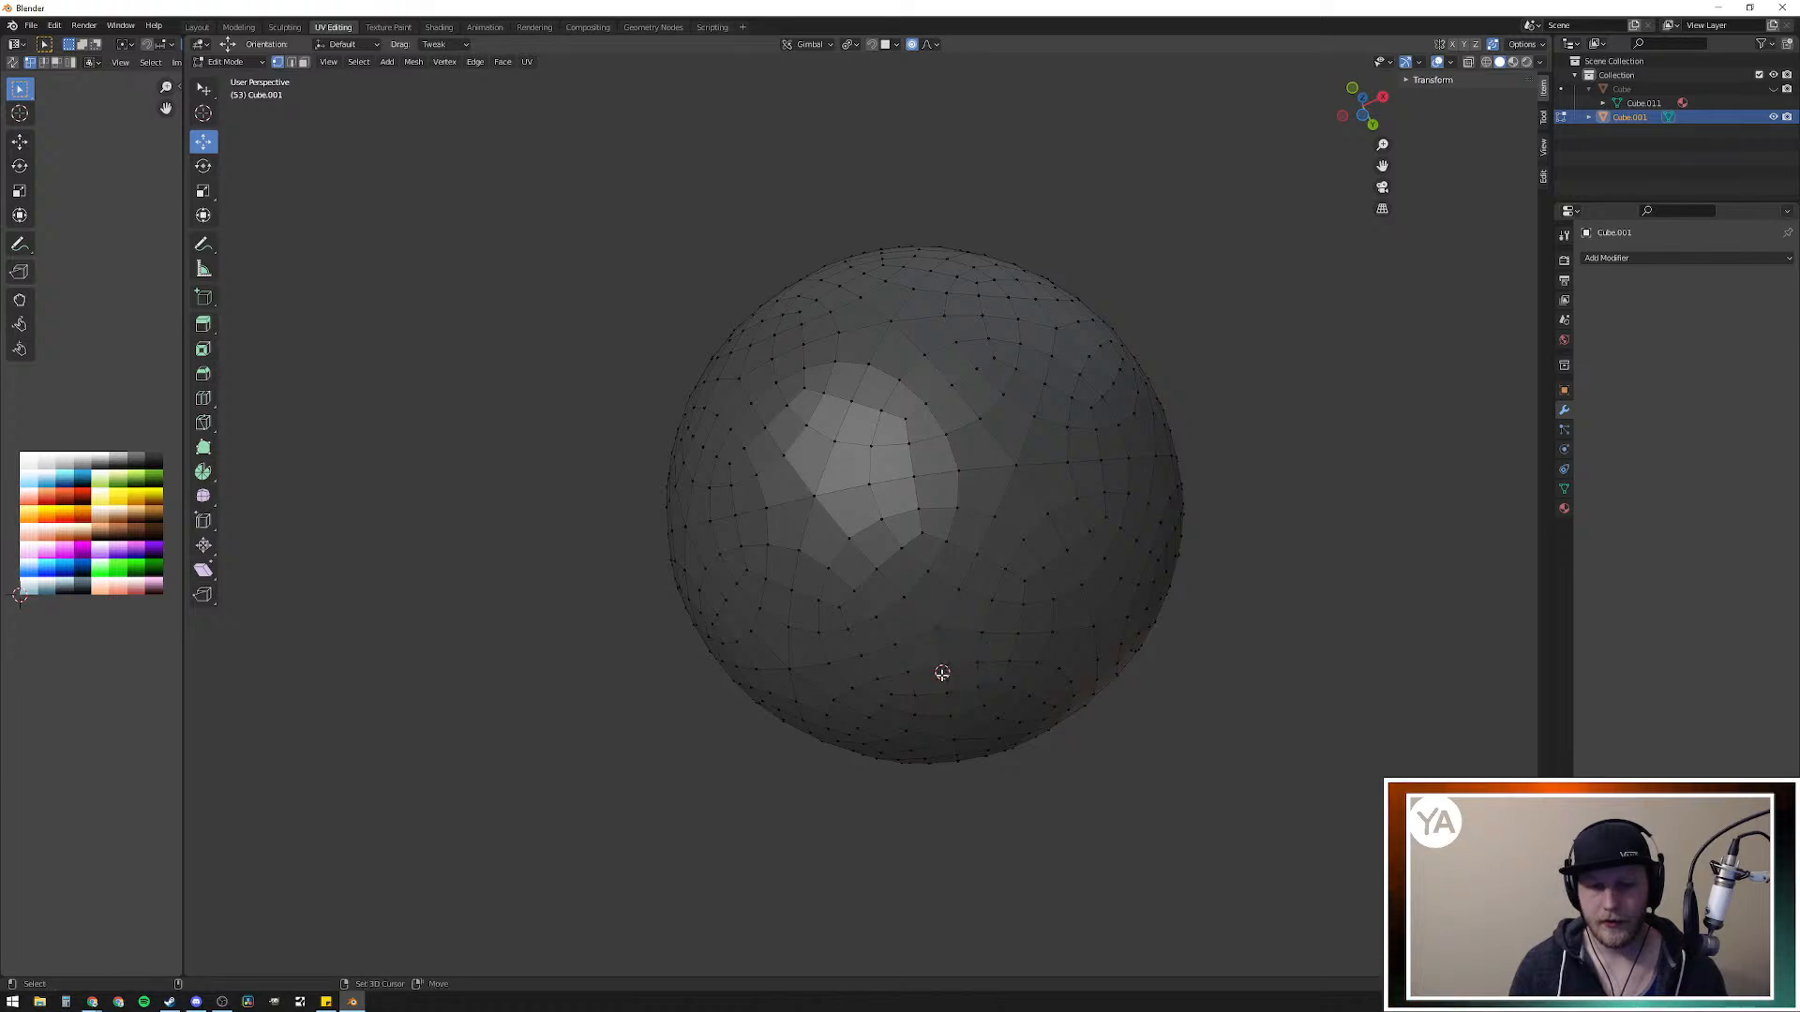
{"action": "left_click", "coordinate": [936, 627]}
Step: Try to scale the area around the bottom vertex with proportional editing
{"action": "mouse_move", "coordinate": [1071, 448]}
{"action": "middle_mouse_down"}
{"action": "mouse_move", "coordinate": [1064, 562]}
{"action": "mouse_move", "coordinate": [1105, 575]}
{"action": "mouse_move", "coordinate": [1053, 530]}
{"action": "middle_mouse_up"}
{"action": "scroll", "coordinate": [1103, 574], "scroll_direction": "down", "scroll_amount": 2}
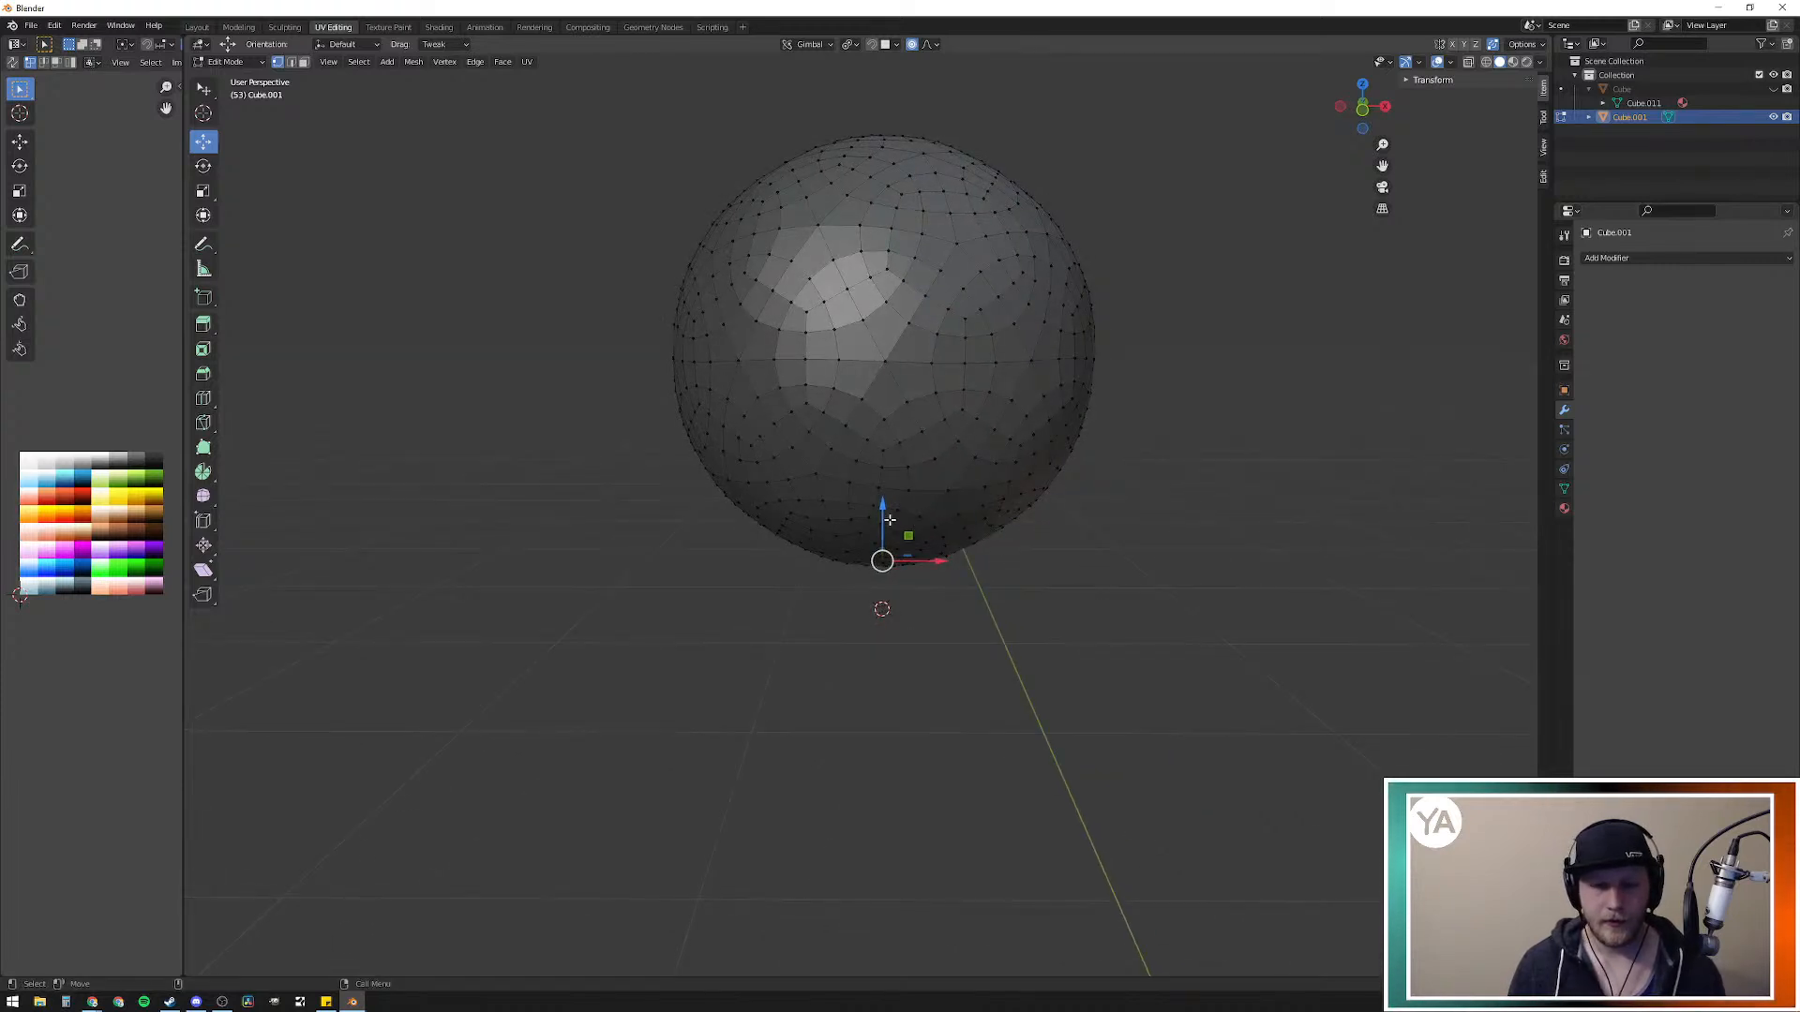
{"action": "key", "text": "s"}
{"action": "right_click", "coordinate": [881, 499]}
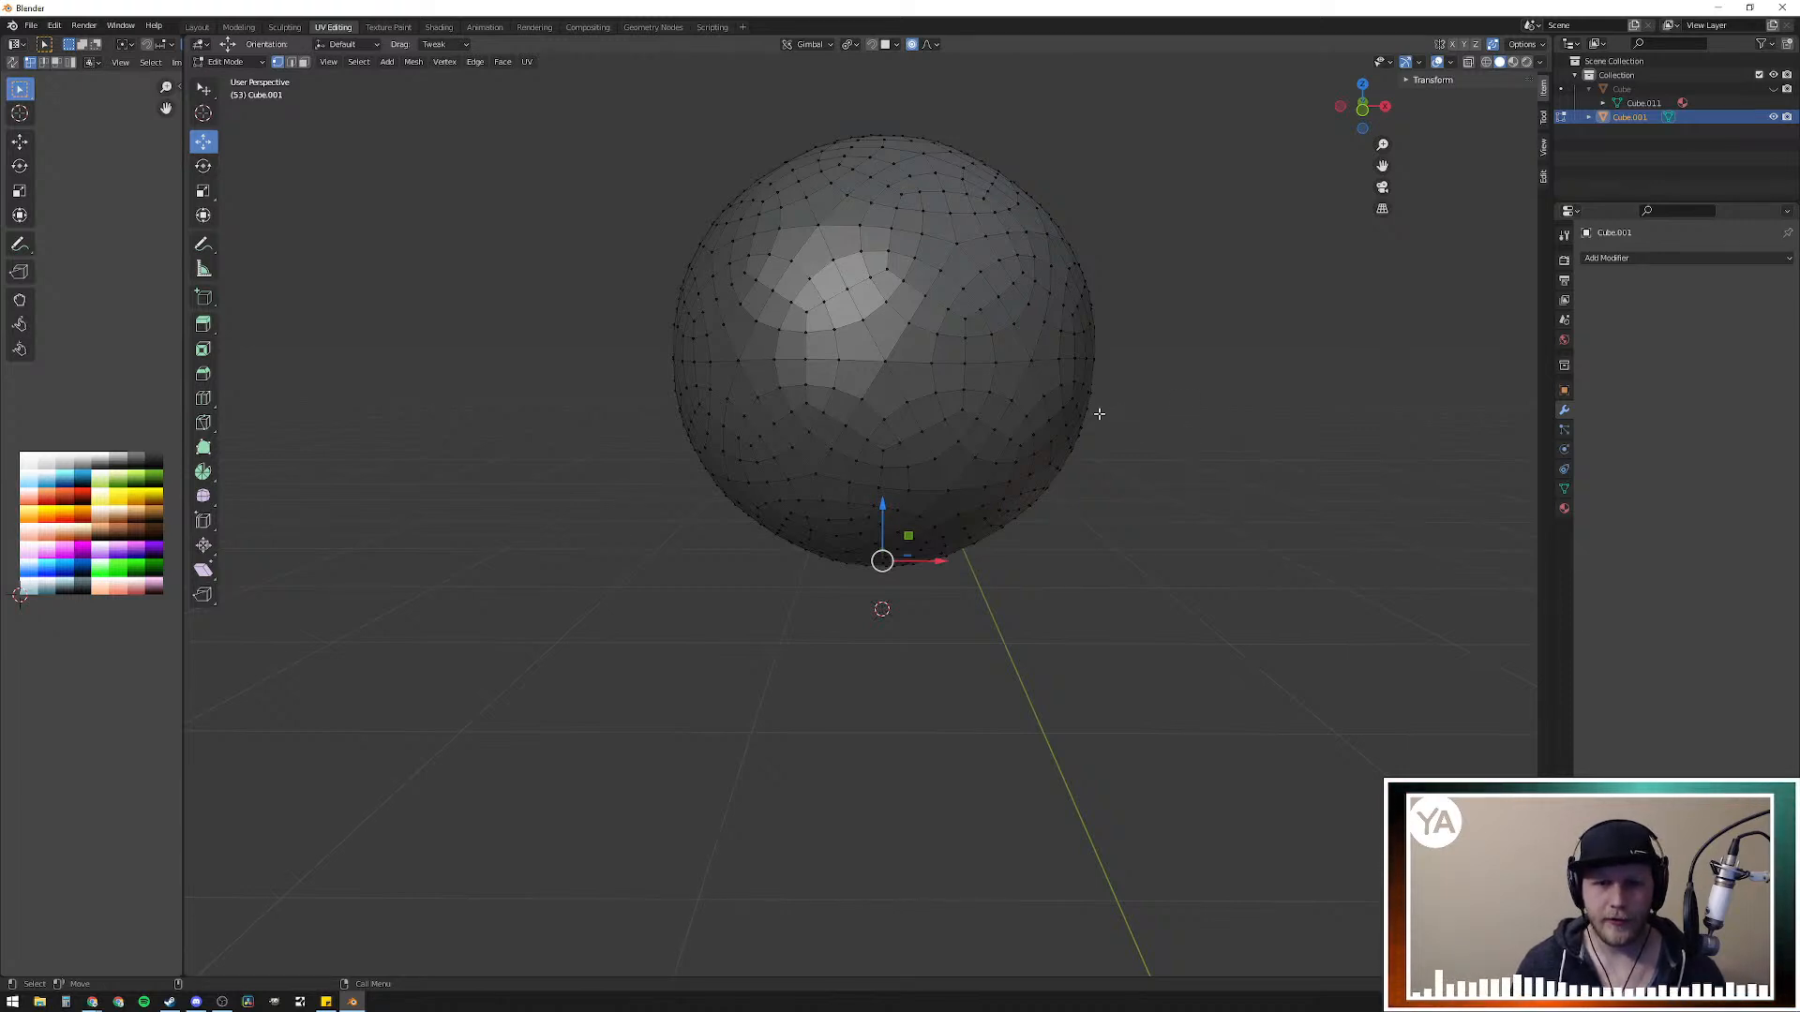
Step: Set the pivot point to Individual Origins and the transform orientation to Gimbal
{"action": "scroll", "coordinate": [1054, 356], "scroll_direction": "down", "scroll_amount": 2}
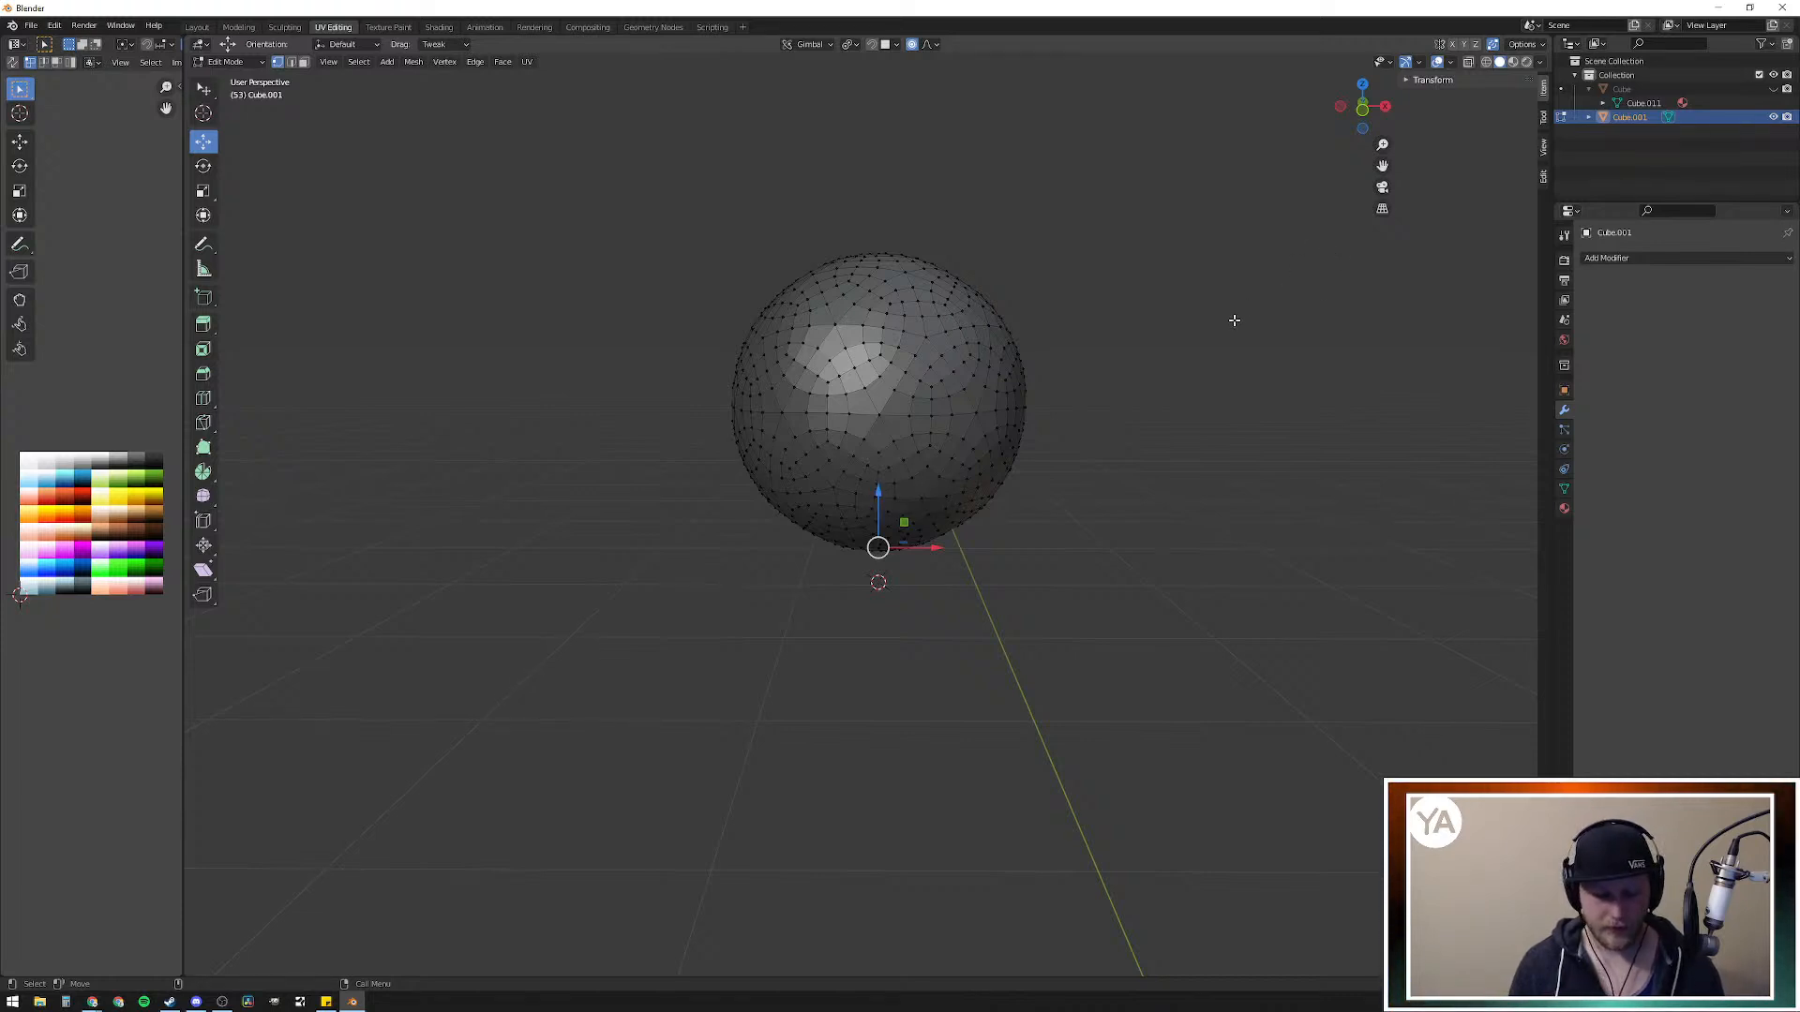
{"action": "key", "text": "period"}
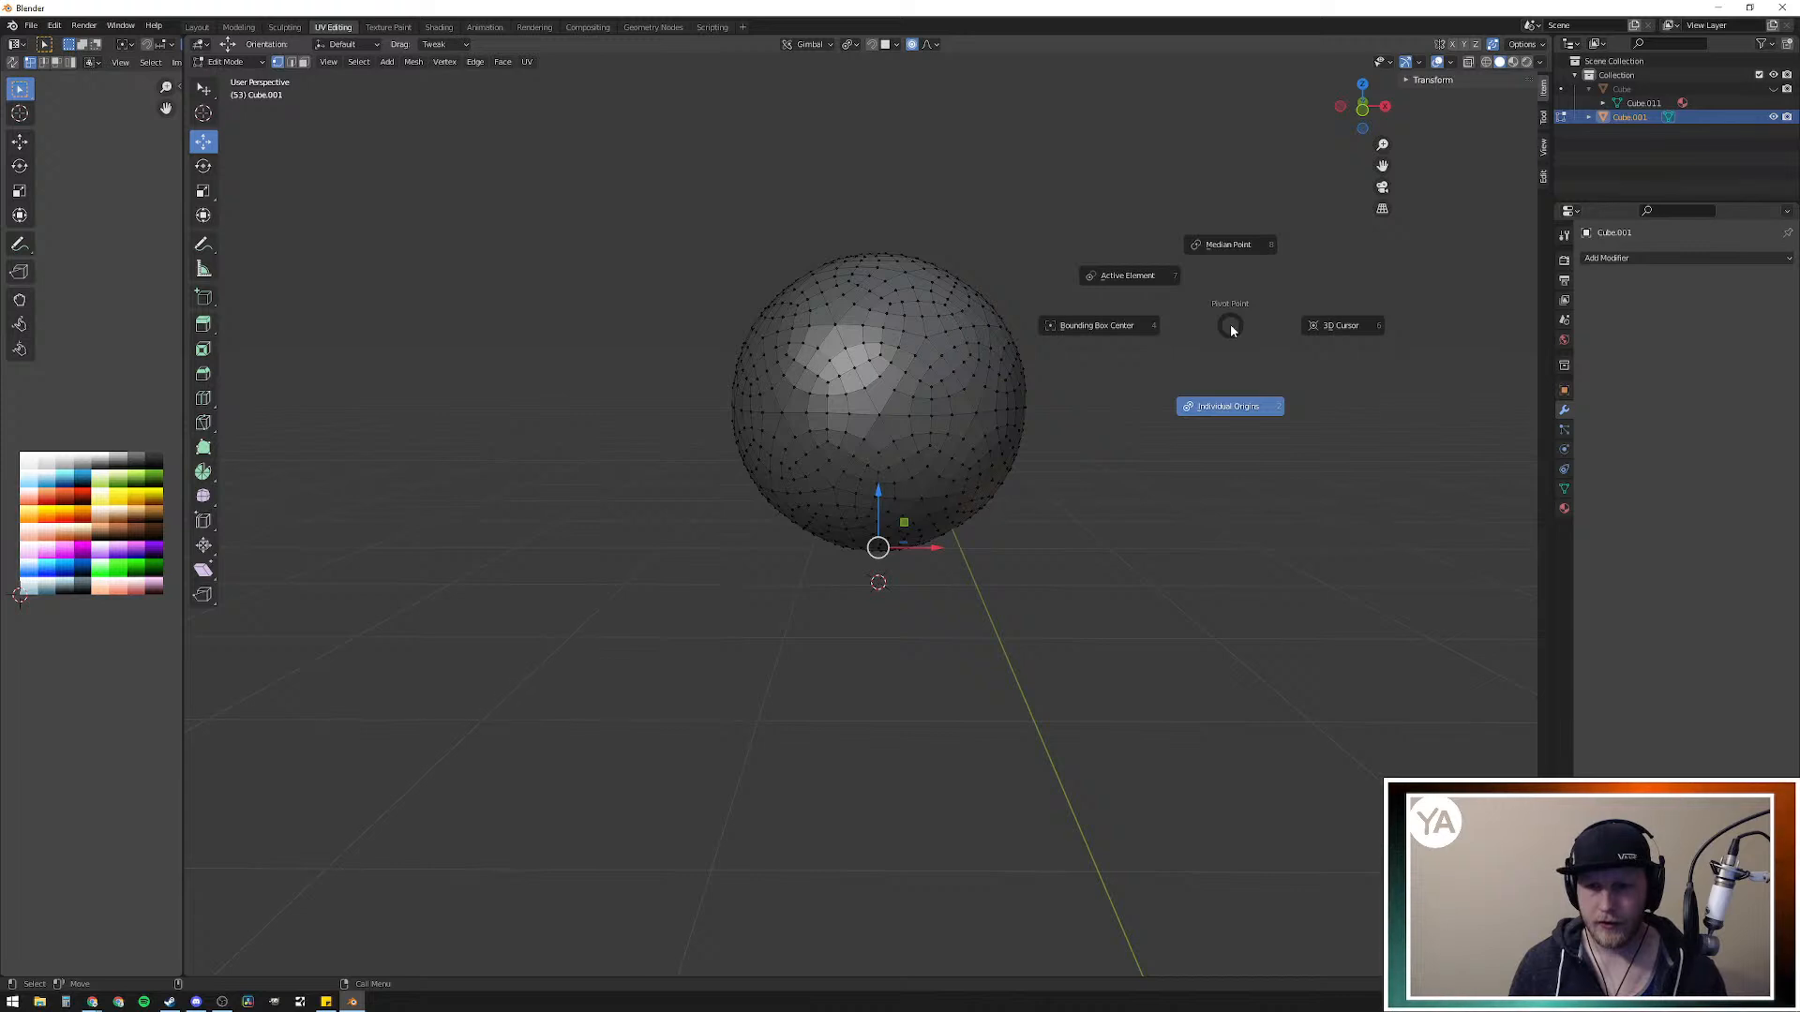
{"action": "left_click", "coordinate": [1246, 418]}
{"action": "key", "text": "comma"}
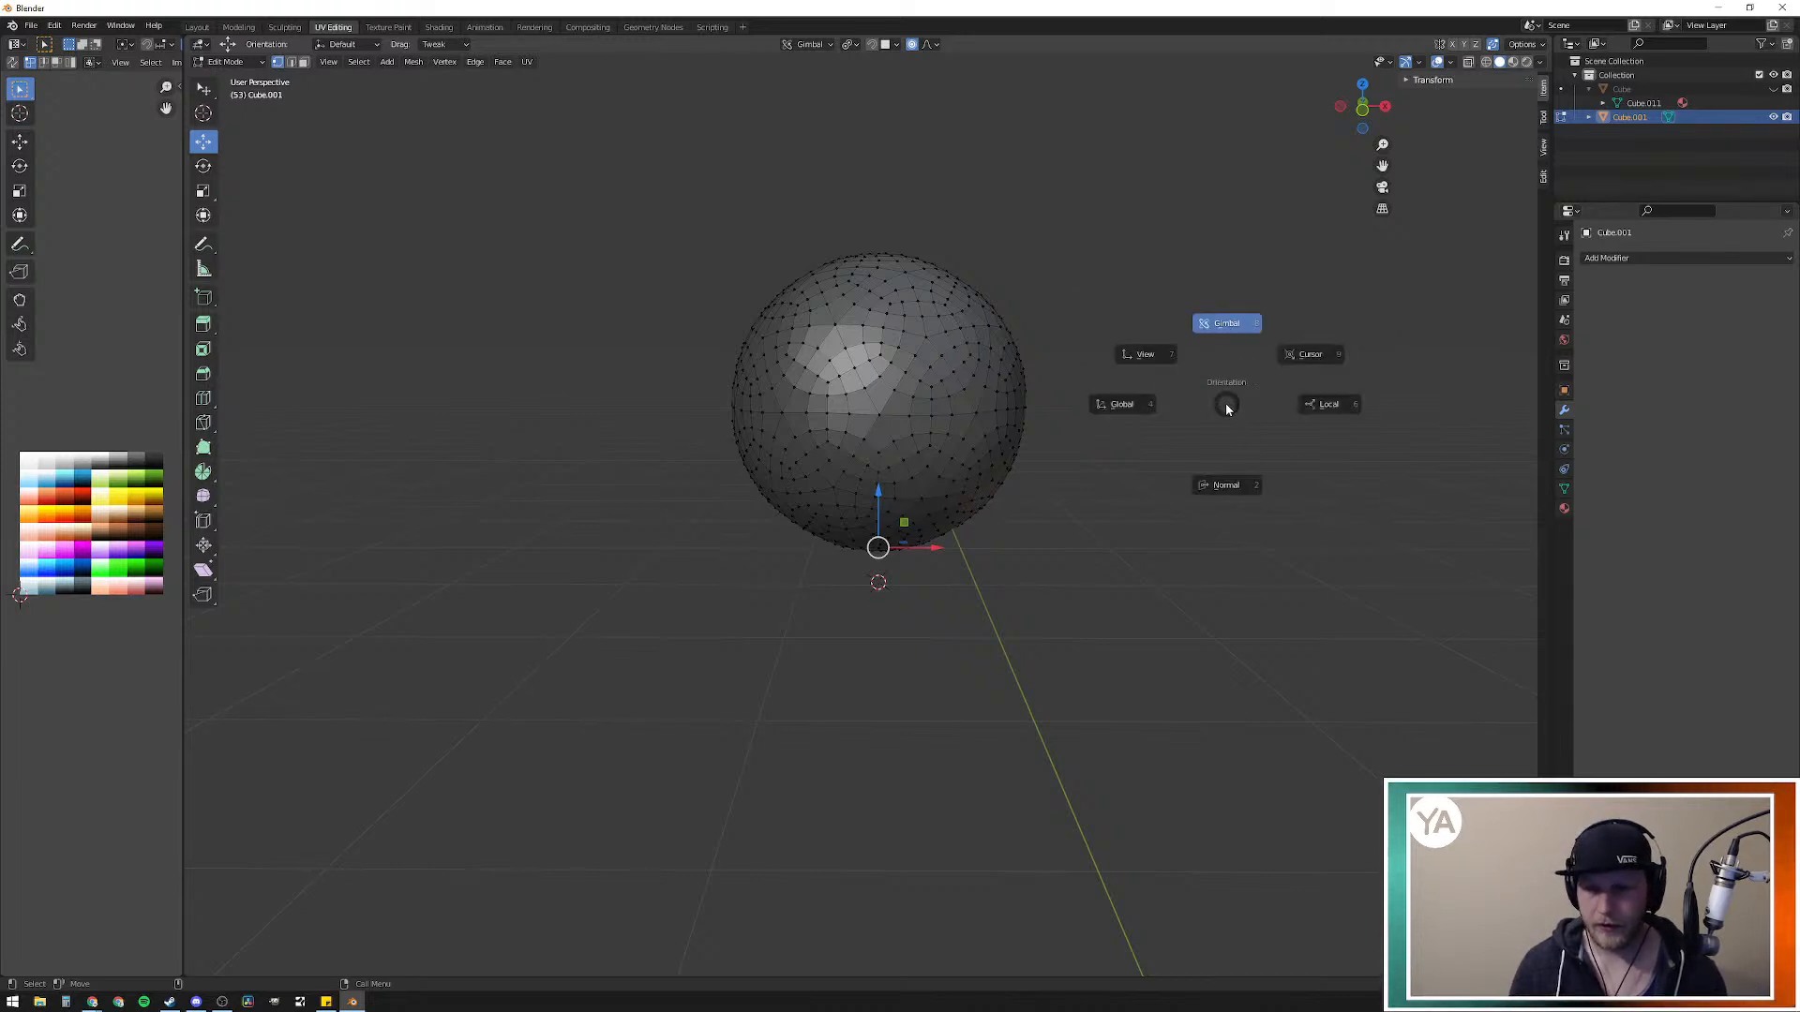
{"action": "left_click", "coordinate": [1215, 324]}
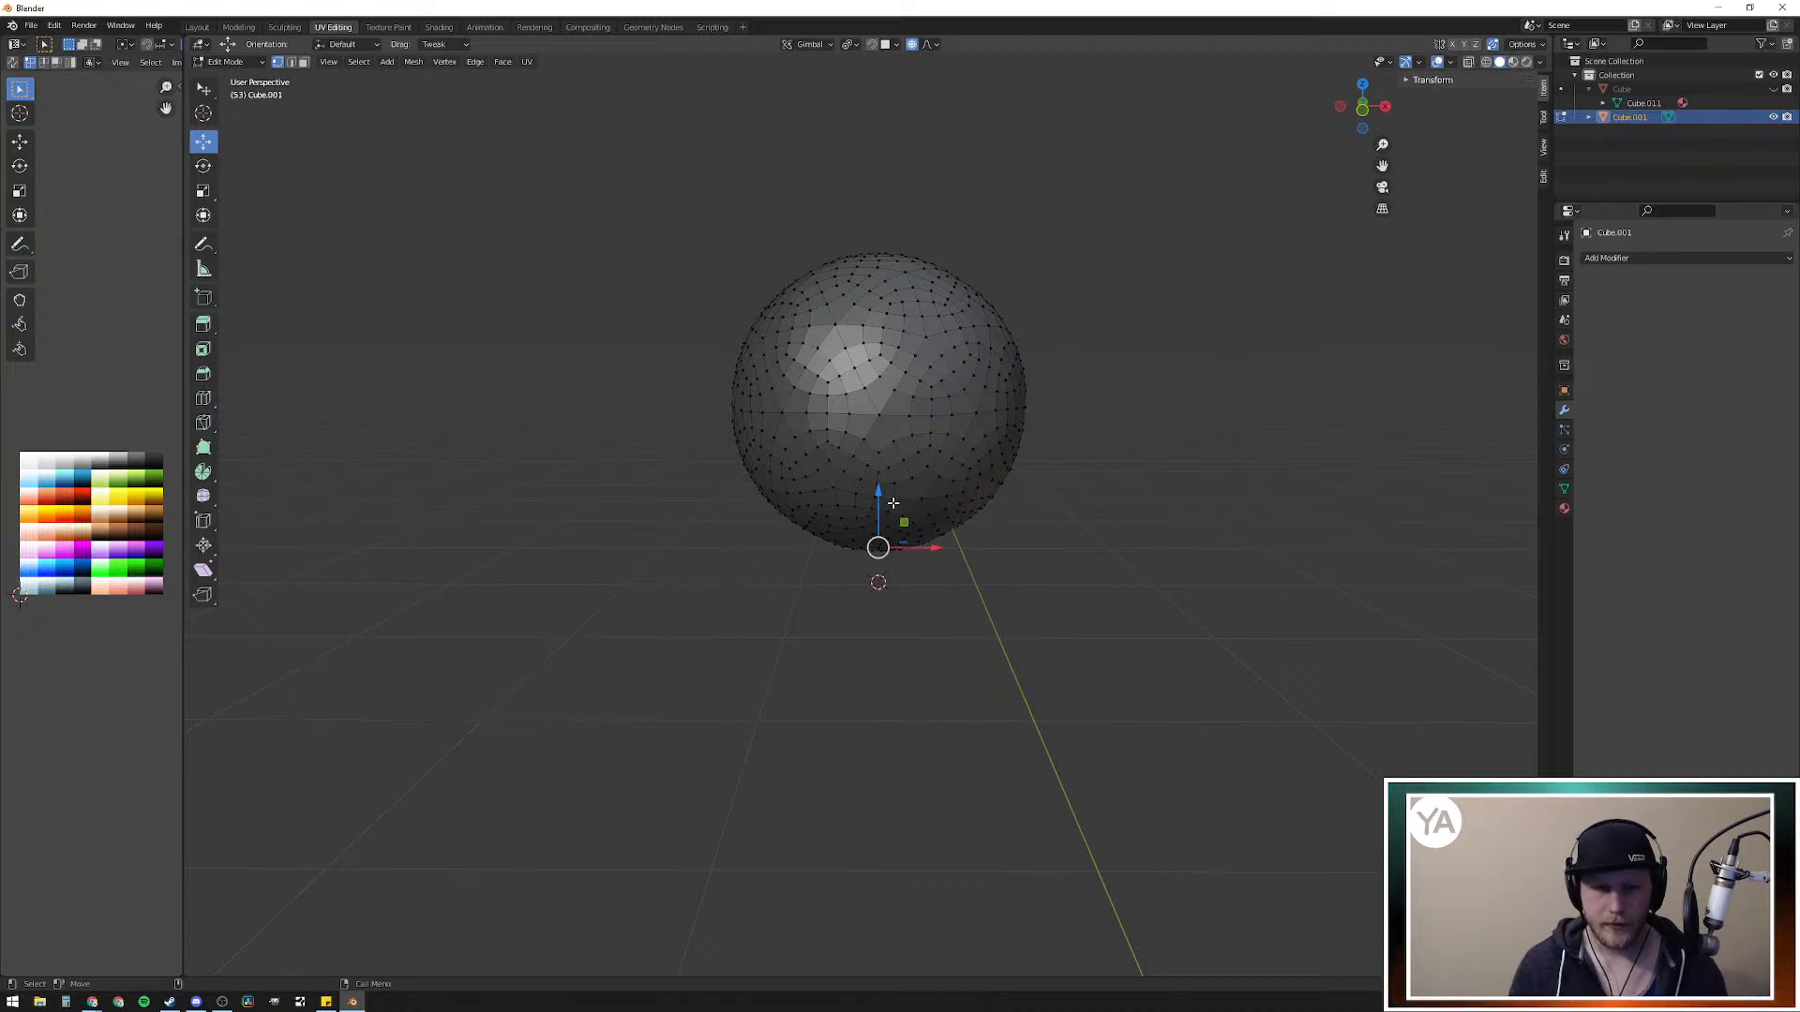
Step: Try a proportional scale, cancel it, and move the bottom vertex about 0.022 m down along Z with Smooth falloff
{"action": "key", "text": "s"}
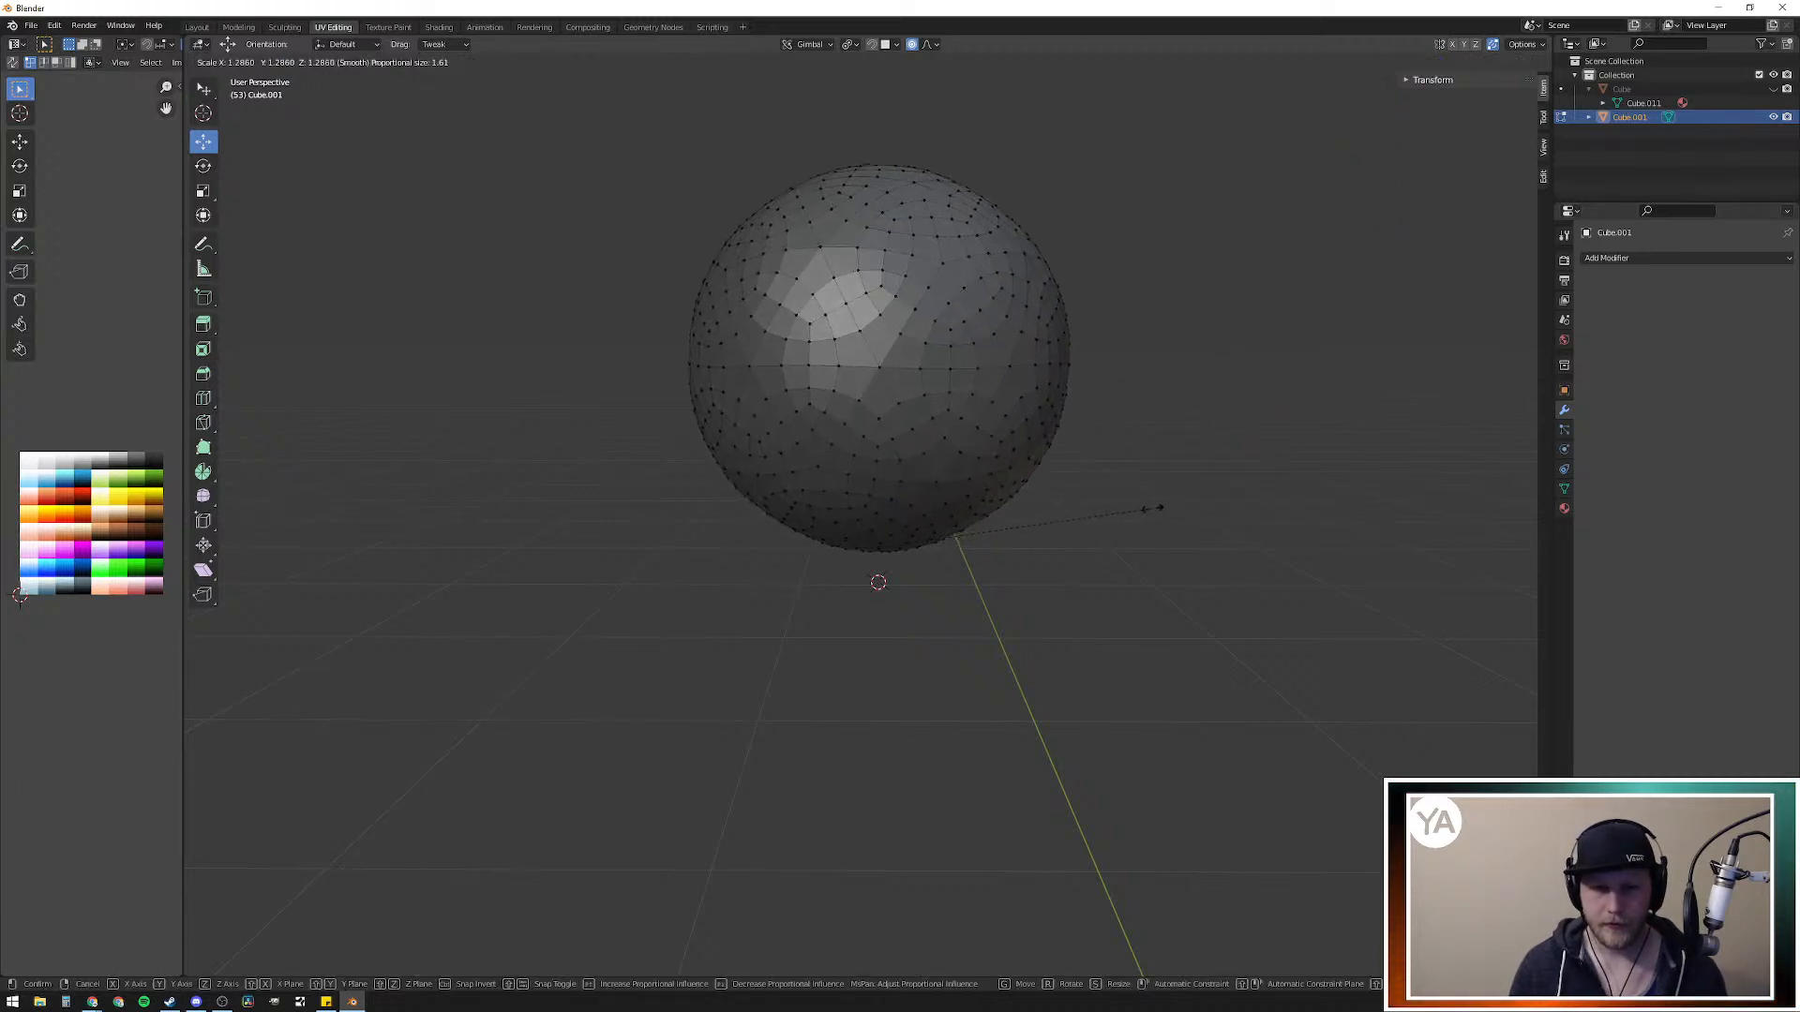
{"action": "key", "text": "Escape"}
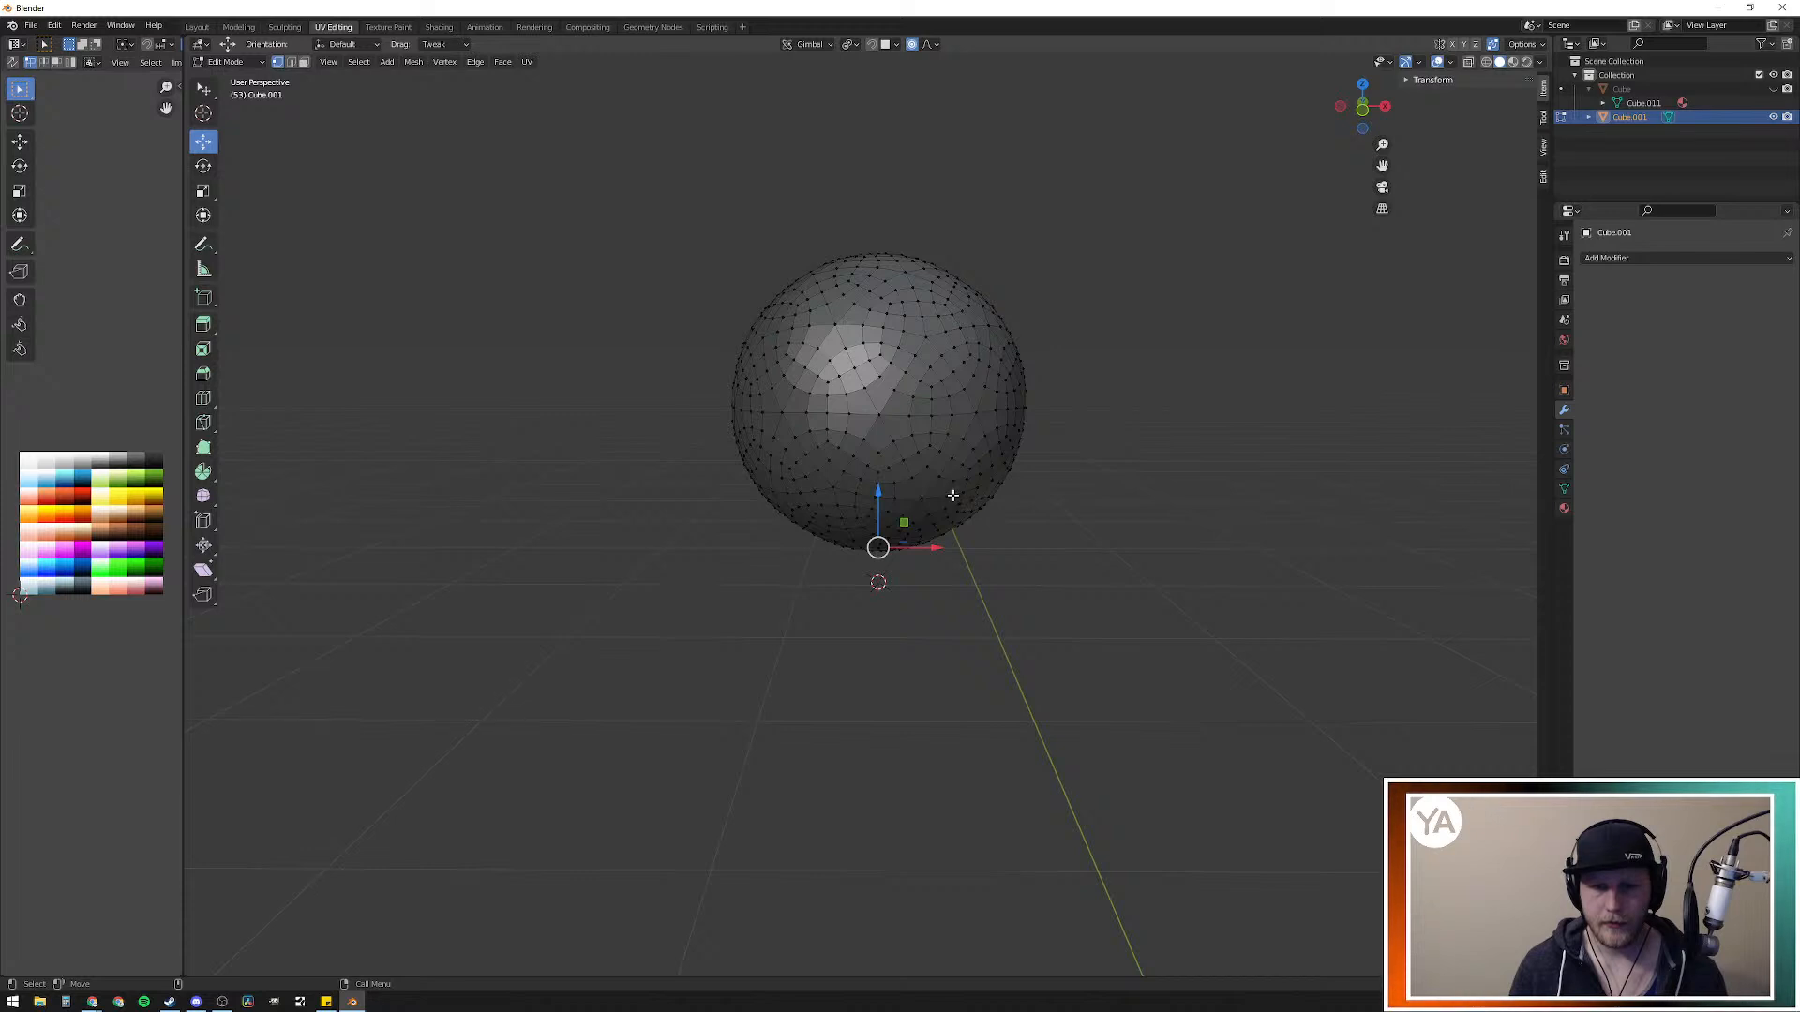
{"action": "left_click_drag", "start_coordinate": [882, 507], "coordinate": [924, 518]}
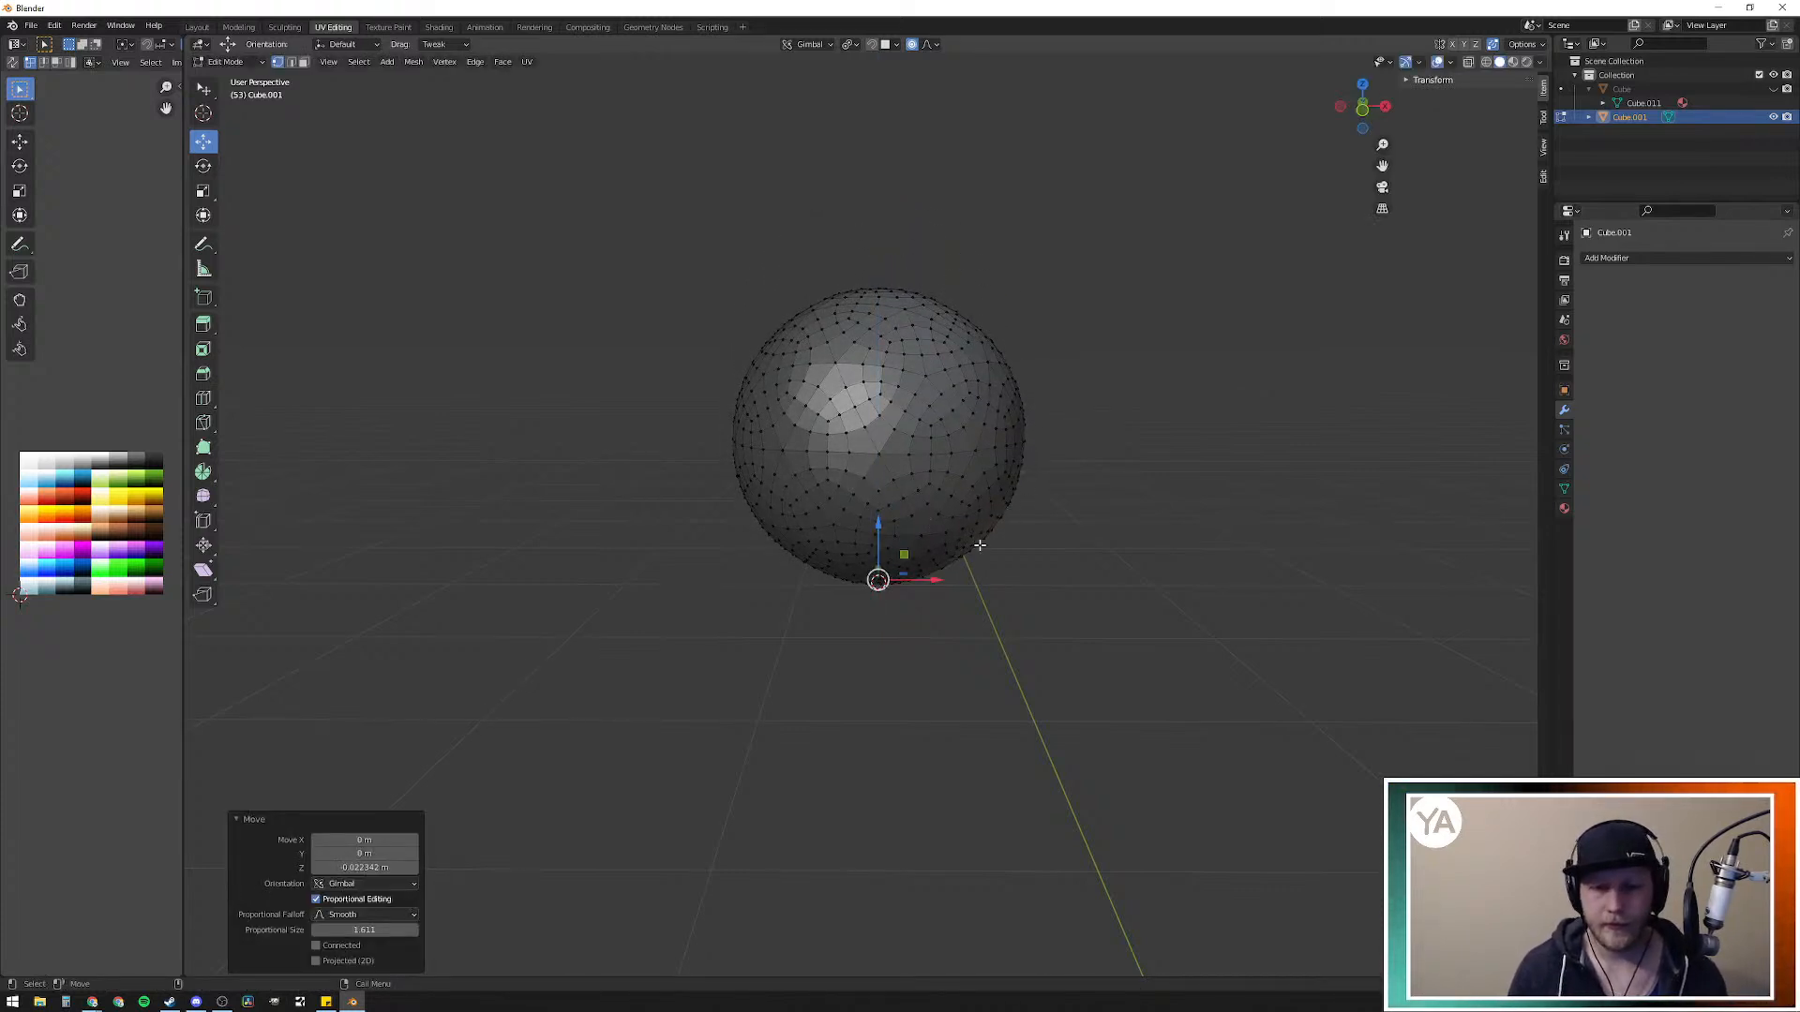
Step: Select the five faces surrounding the sphere's bottom vertex, using face selection
{"action": "key", "text": "3"}
{"action": "middle_click_drag", "start_coordinate": [952, 582], "coordinate": [951, 408]}
{"action": "scroll", "coordinate": [925, 483], "scroll_direction": "up", "scroll_amount": 5}
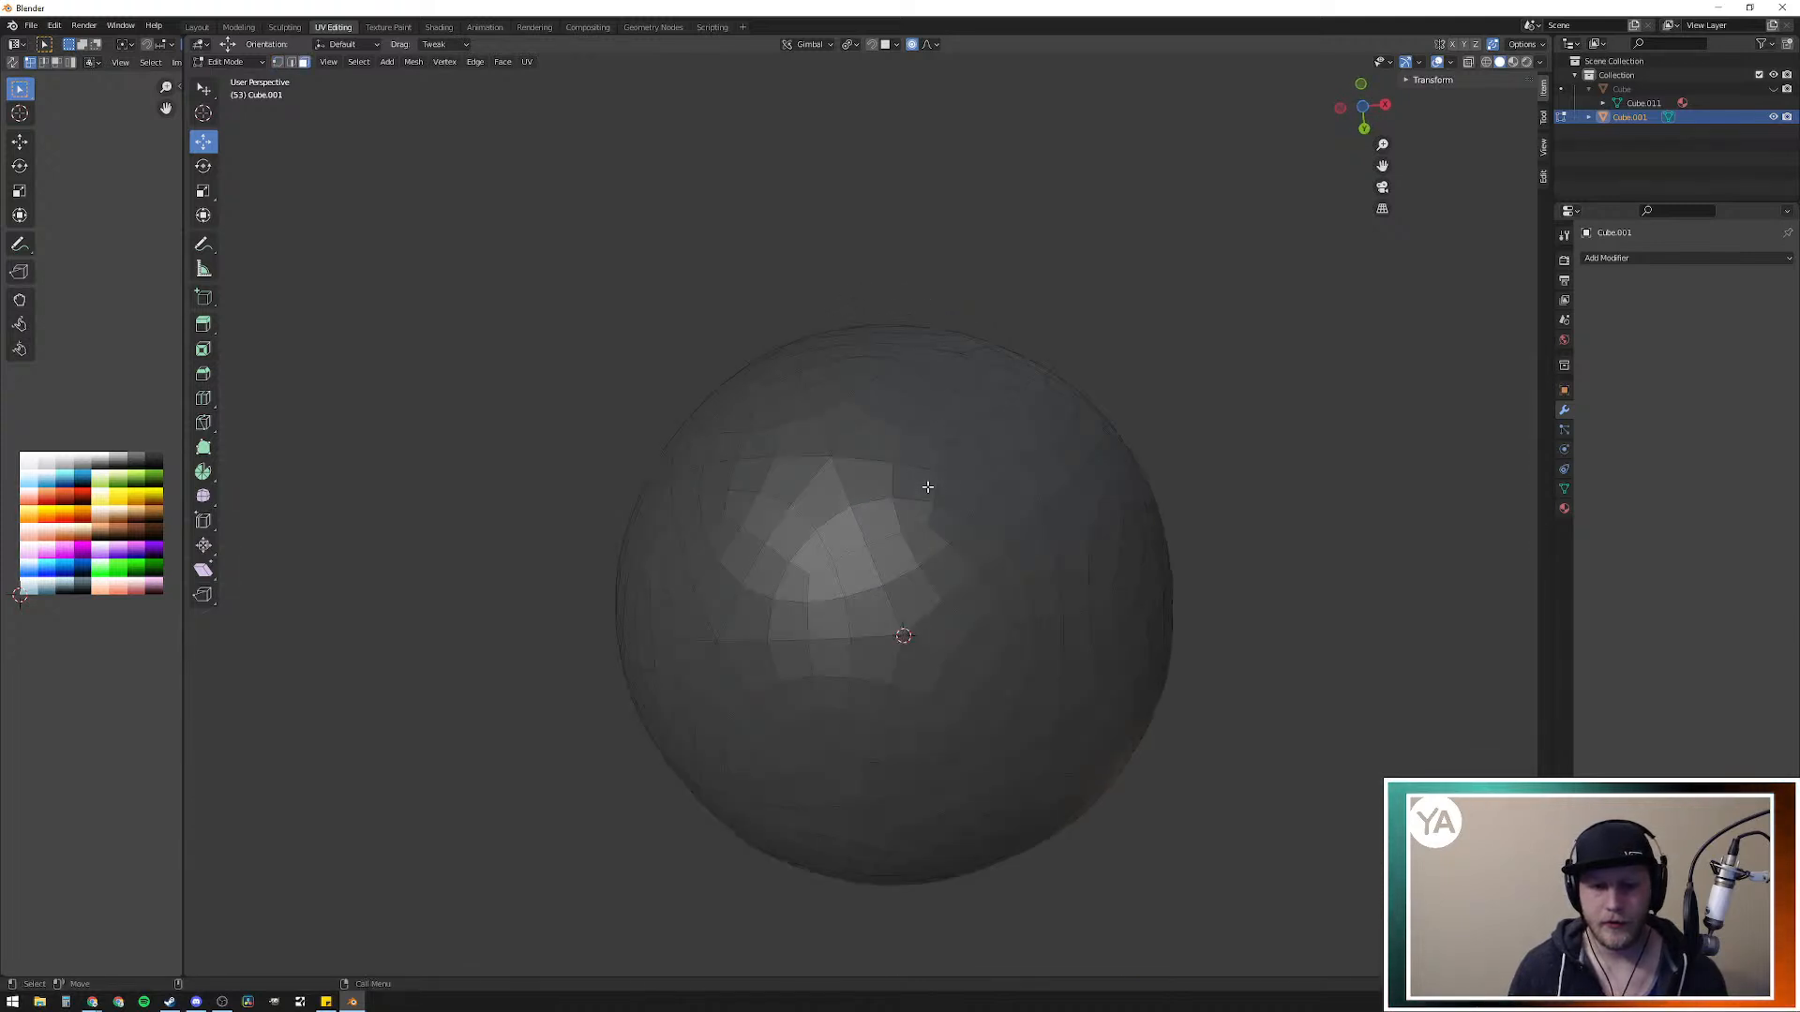
{"action": "left_click", "coordinate": [883, 646]}
{"action": "left_click", "coordinate": [926, 617], "text": "shift"}
{"action": "left_click", "coordinate": [965, 668], "text": "shift"}
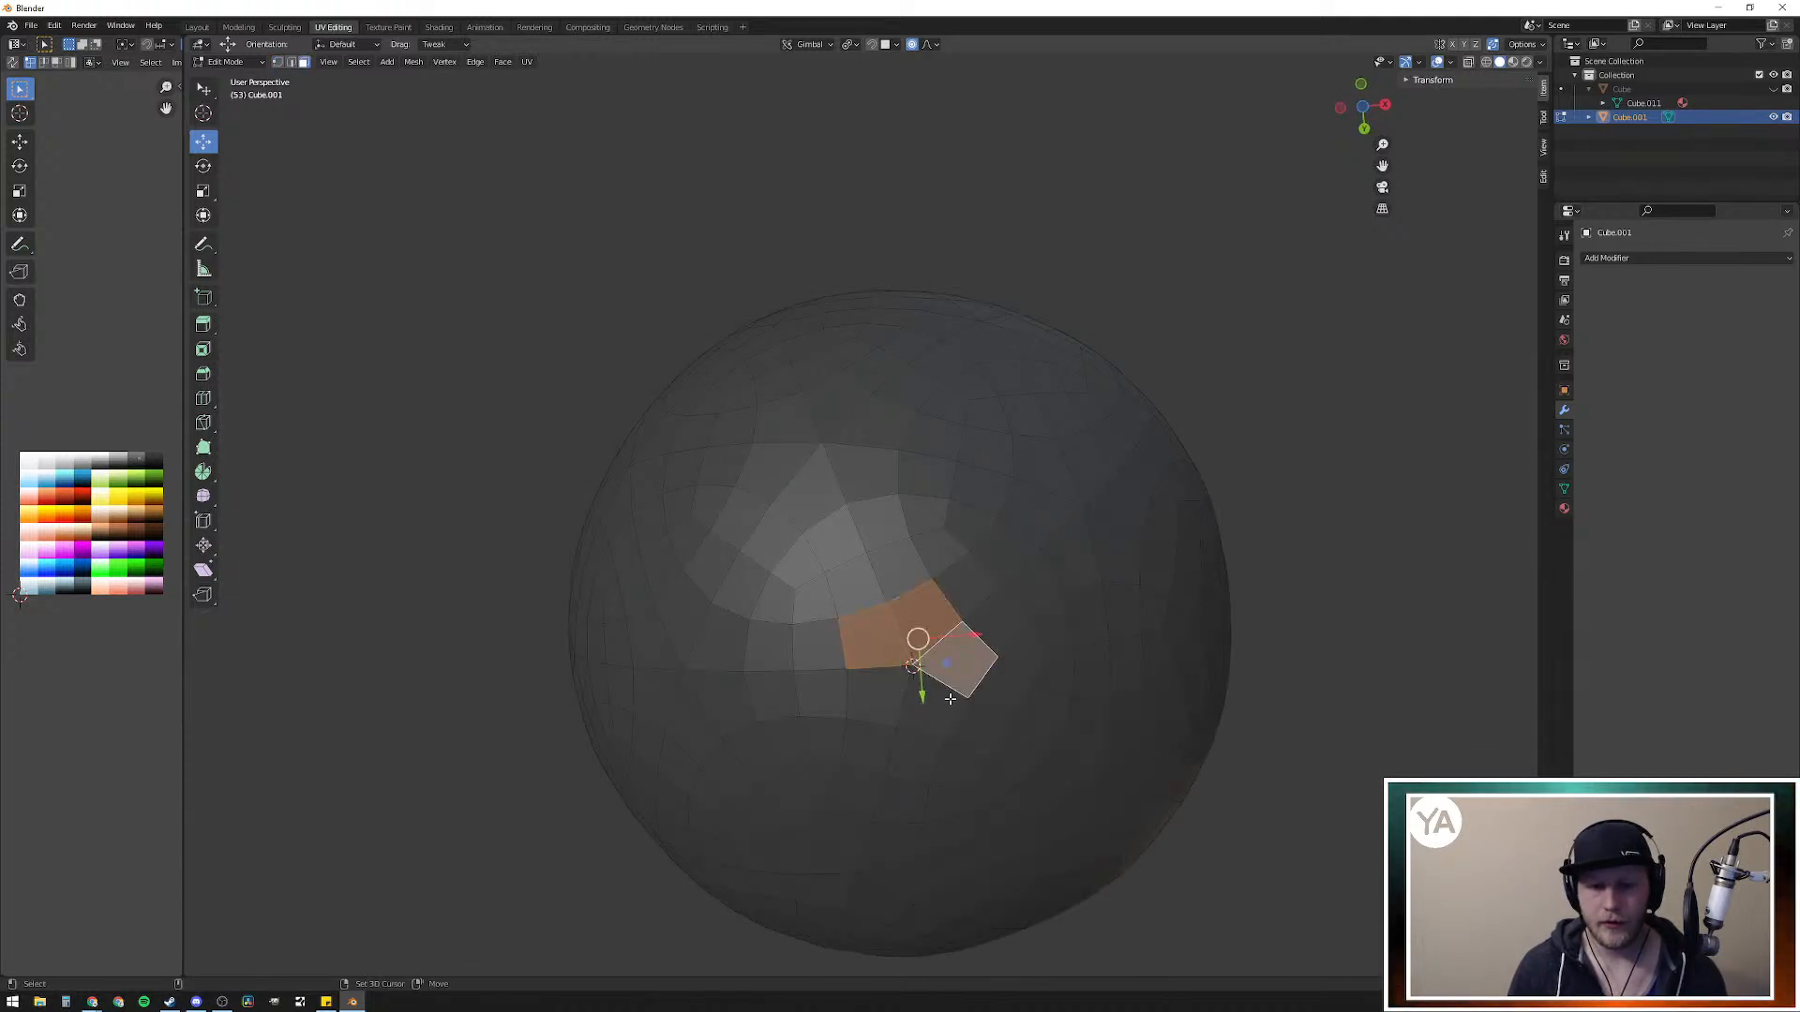
{"action": "left_click", "coordinate": [942, 714], "text": "shift"}
{"action": "left_click", "coordinate": [870, 691], "text": "shift"}
{"action": "middle_click_drag", "start_coordinate": [1008, 495], "coordinate": [893, 652]}
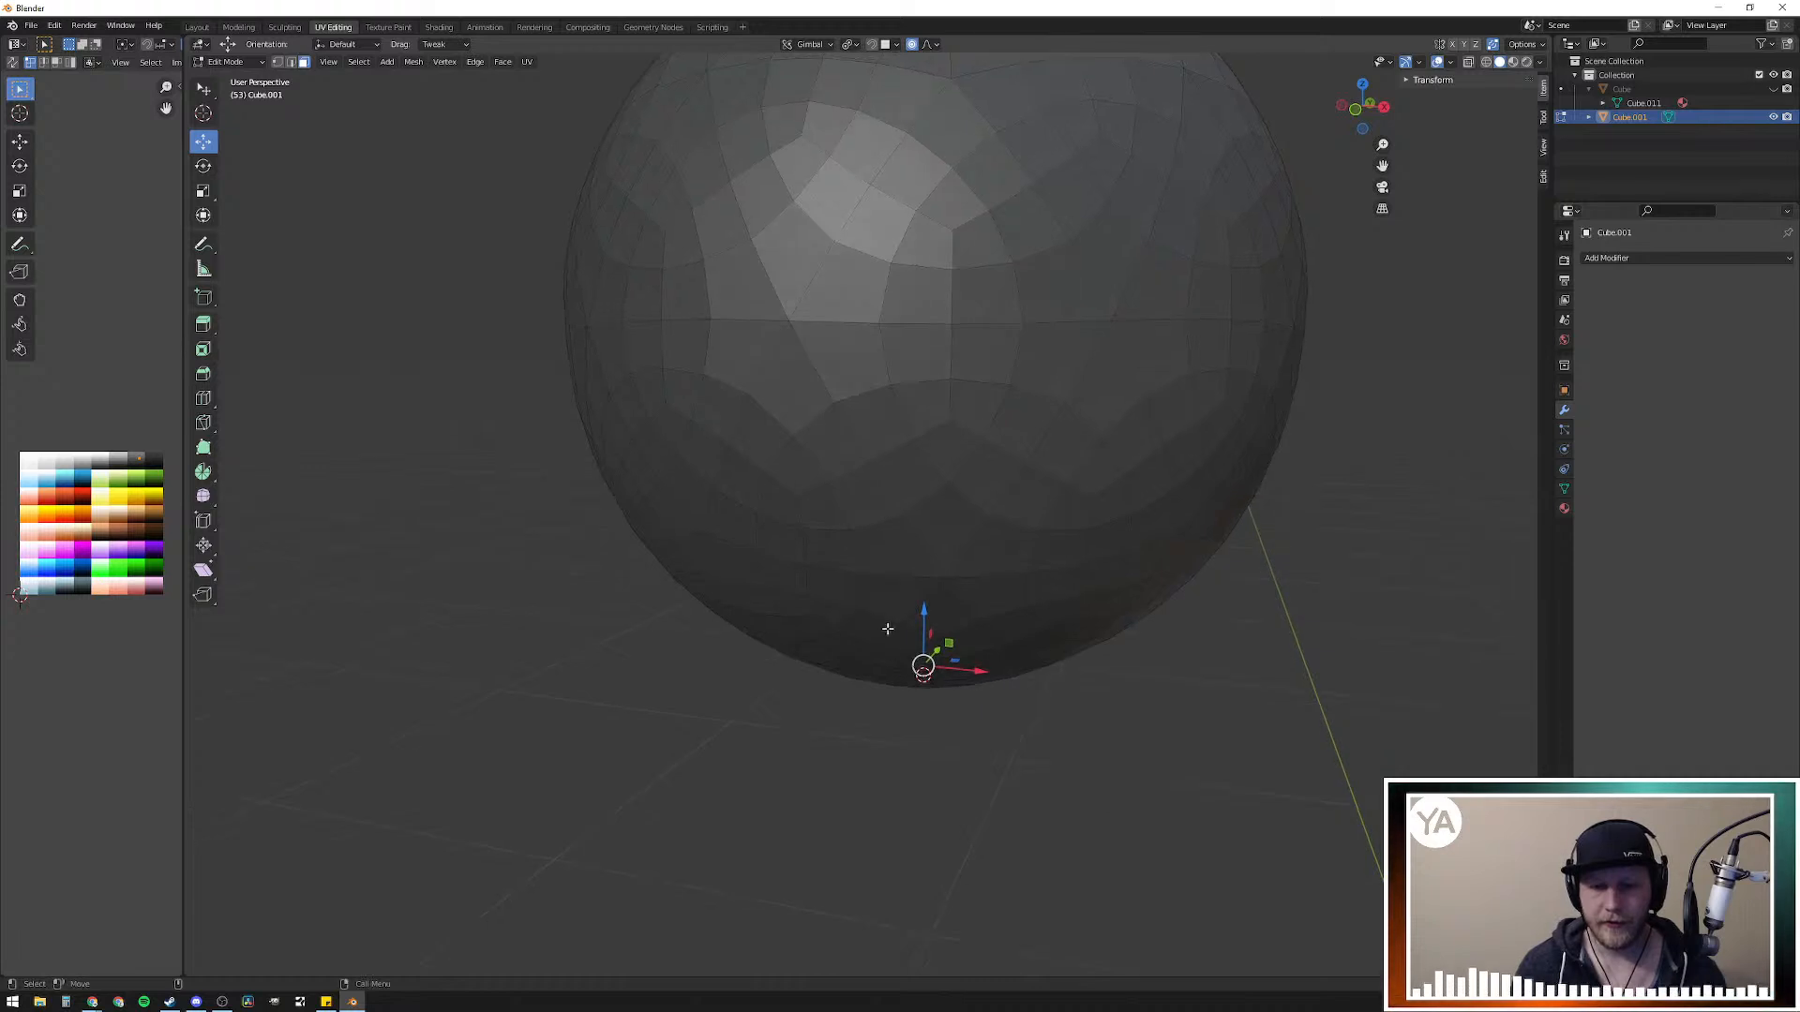
Step: Nudge the bottom faces along Z, turn off proportional editing, and try moving them about 0.174 m up along Z
{"action": "mouse_move", "coordinate": [926, 624]}
{"action": "left_mouse_down"}
{"action": "mouse_move", "coordinate": [926, 469]}
{"action": "mouse_move", "coordinate": [926, 633]}
{"action": "left_mouse_up"}
{"action": "scroll", "coordinate": [1106, 595], "scroll_direction": "down", "scroll_amount": 5}
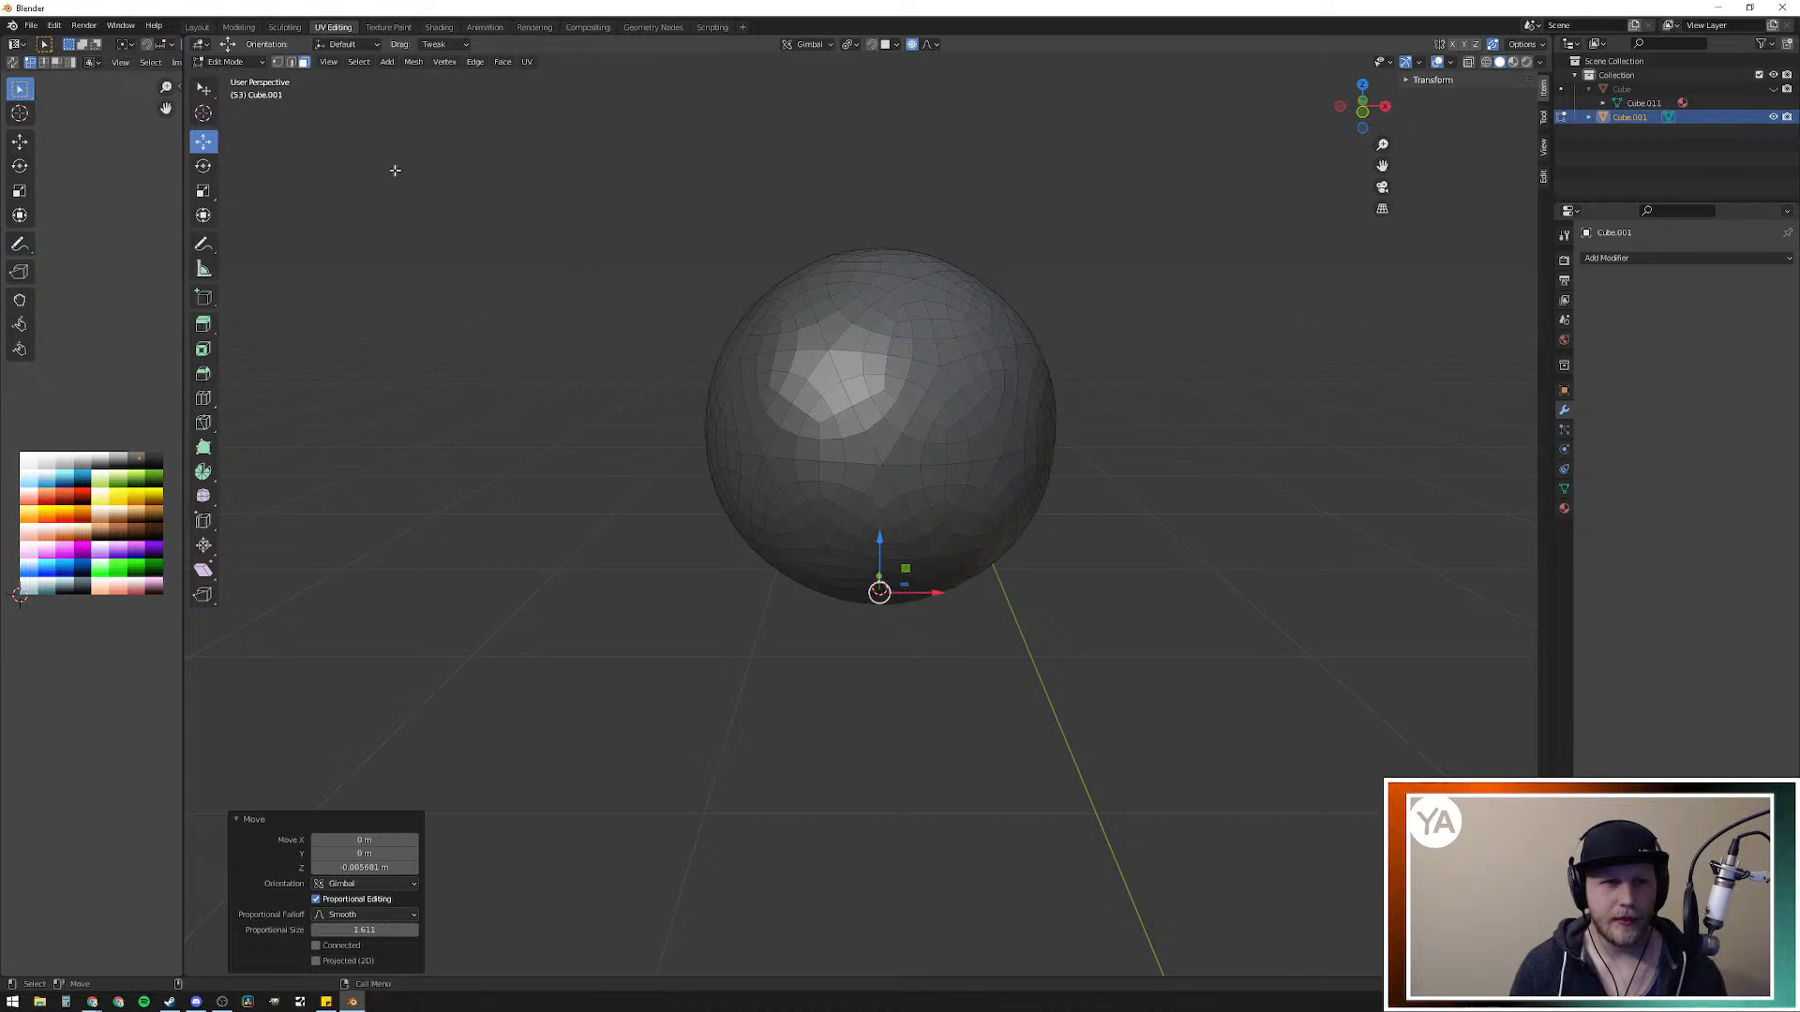
{"action": "left_click", "coordinate": [911, 44]}
{"action": "key", "text": "g"}
{"action": "key", "text": "z"}
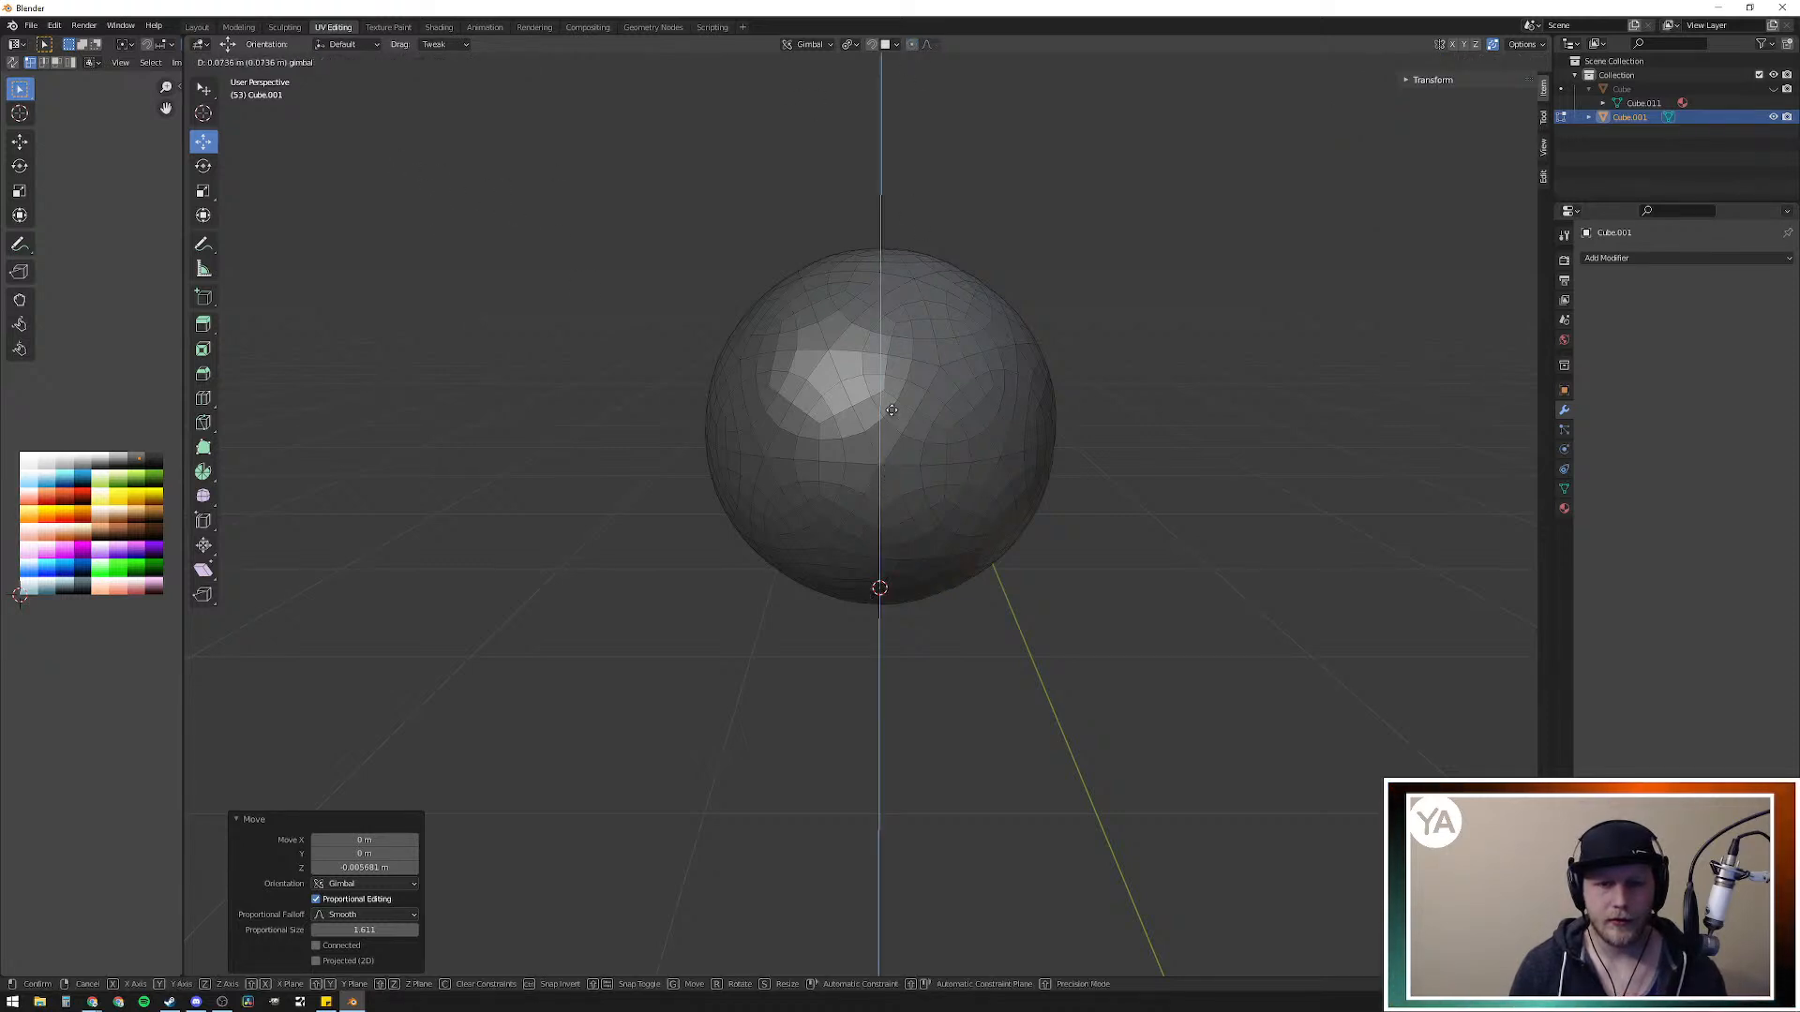
{"action": "left_click", "coordinate": [914, 540]}
{"action": "scroll", "coordinate": [911, 535], "scroll_direction": "up", "scroll_amount": 4}
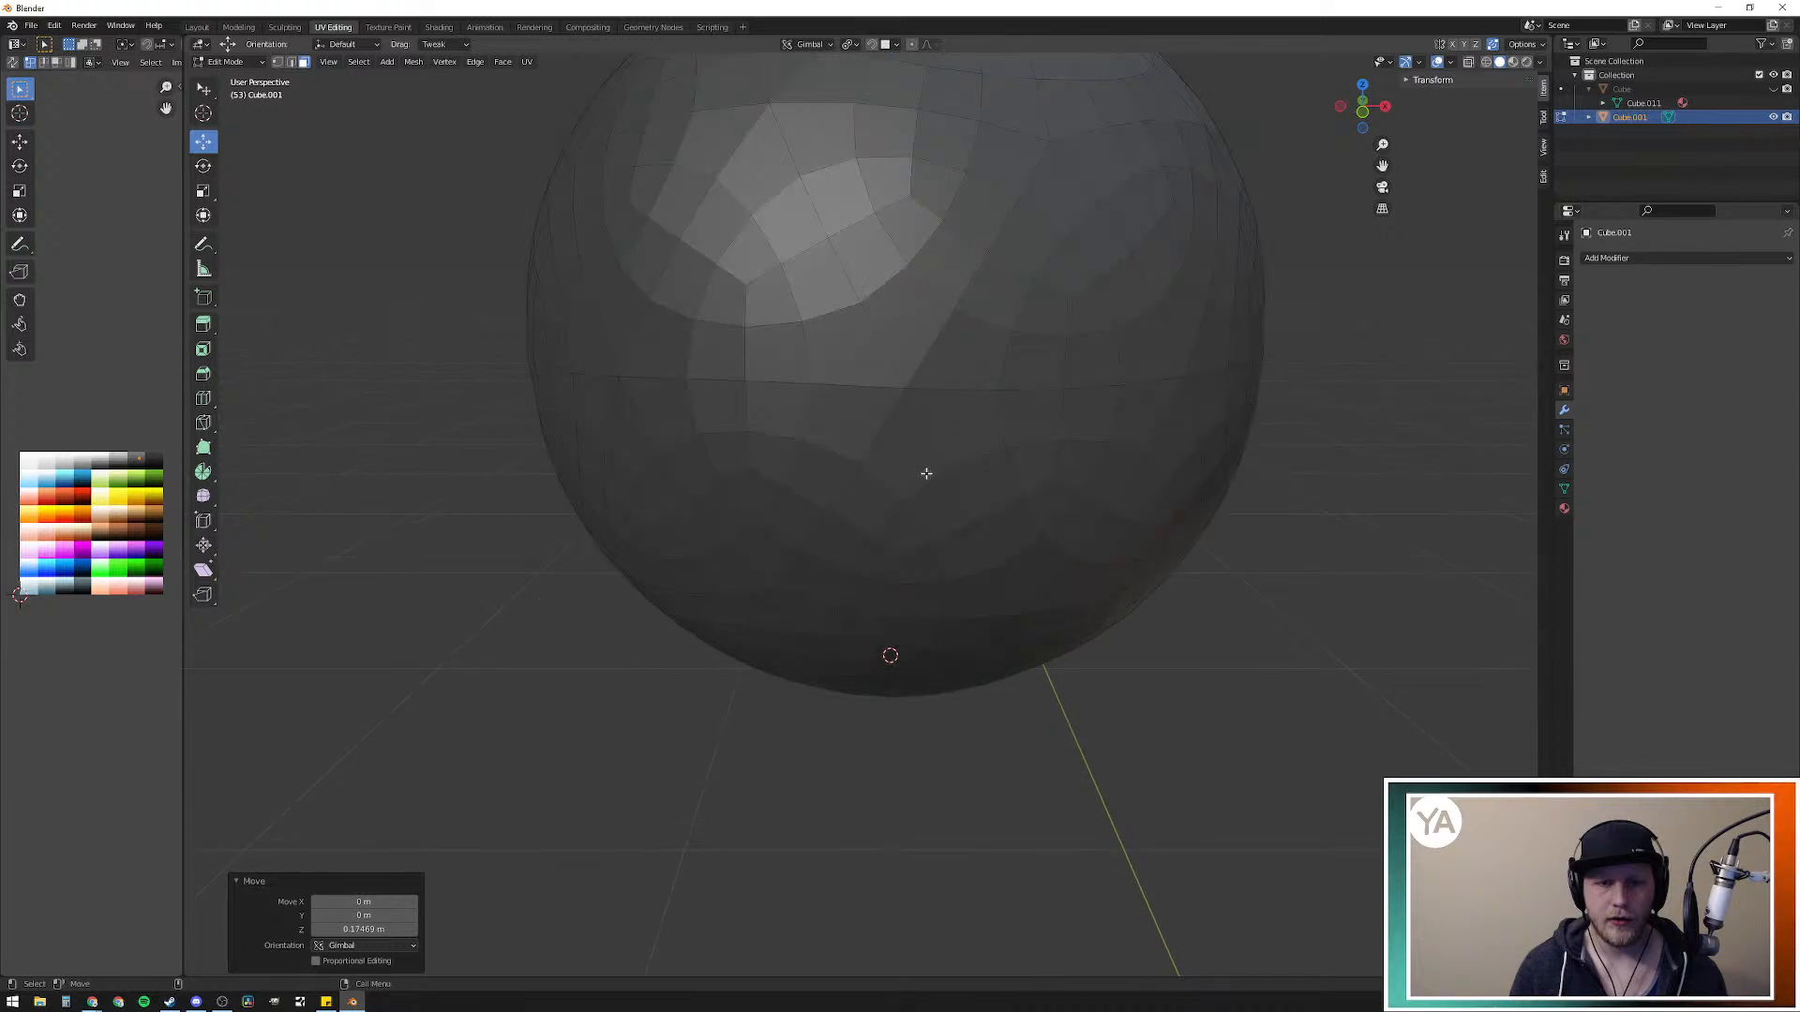
{"action": "middle_click_drag", "start_coordinate": [925, 478], "coordinate": [949, 309]}
{"action": "key", "text": "ctrl+z"}
{"action": "middle_click_drag", "start_coordinate": [885, 475], "coordinate": [935, 566]}
{"action": "scroll", "coordinate": [947, 549], "scroll_direction": "down", "scroll_amount": 4}
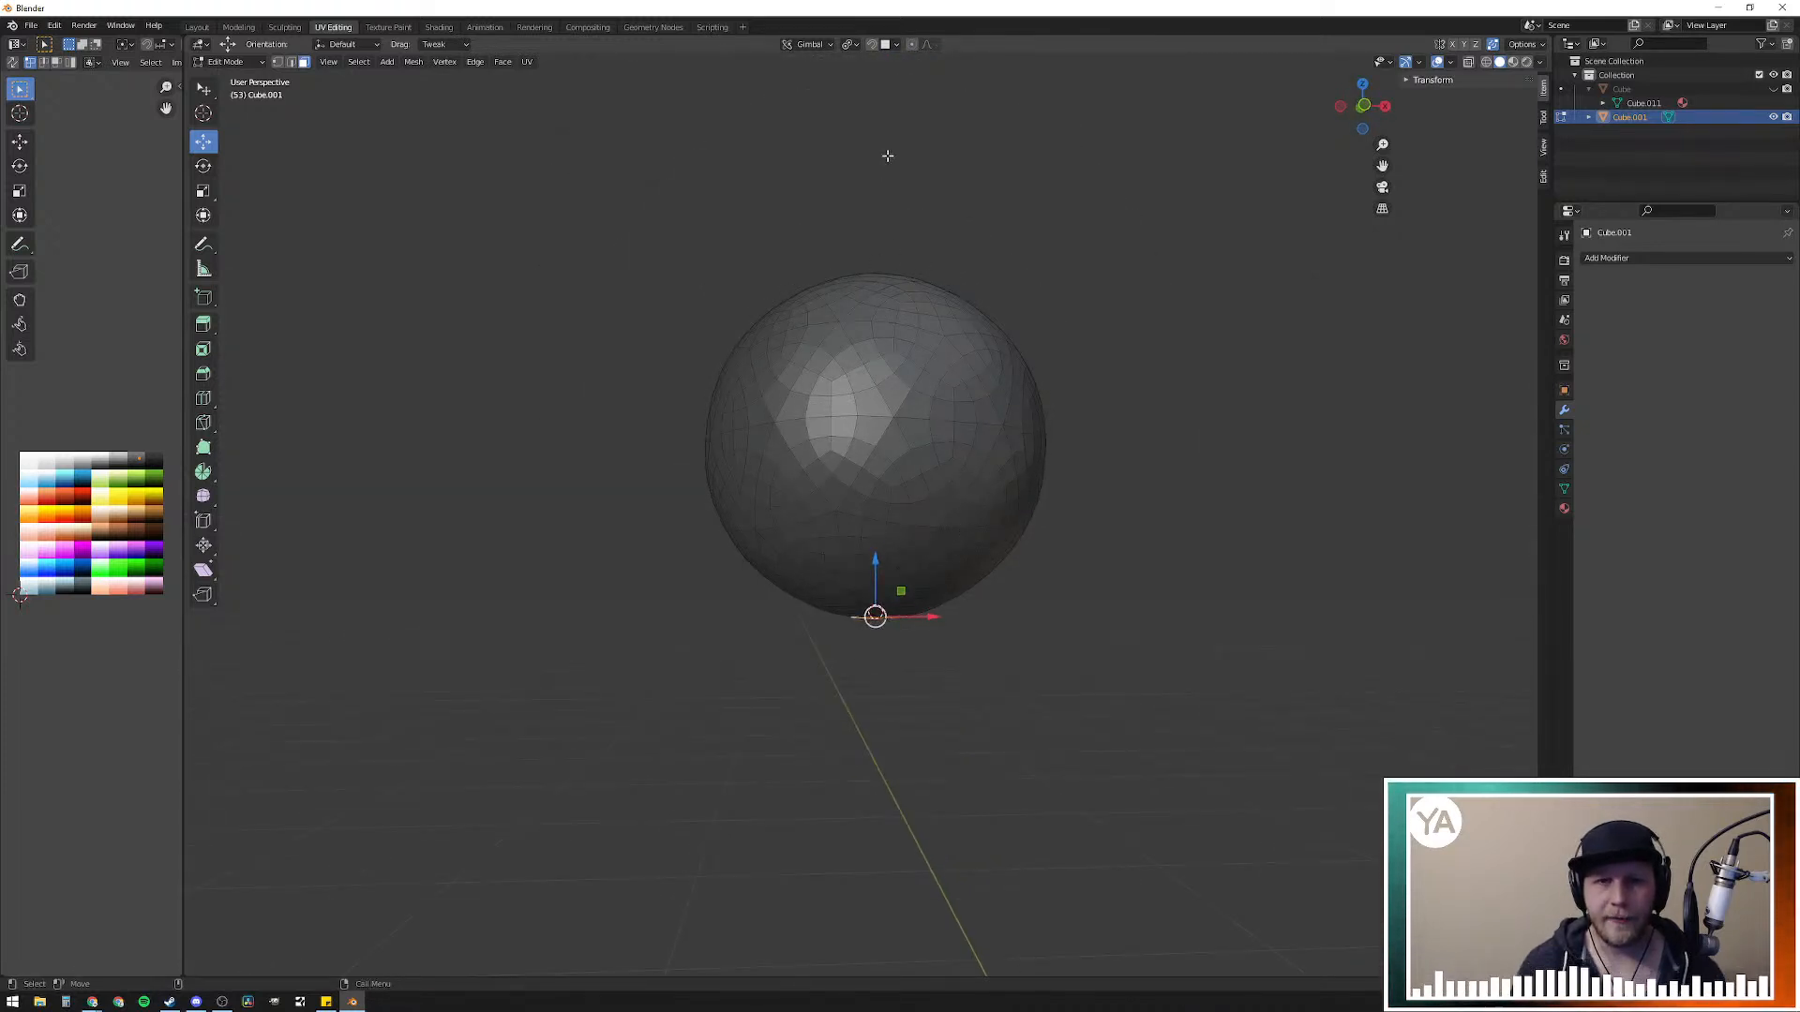
Step: Clear the face selection and select only the sphere's bottommost vertex in vertex selection mode
{"action": "middle_click_drag", "start_coordinate": [1020, 602], "coordinate": [1032, 434]}
{"action": "scroll", "coordinate": [977, 588], "scroll_direction": "up", "scroll_amount": 3}
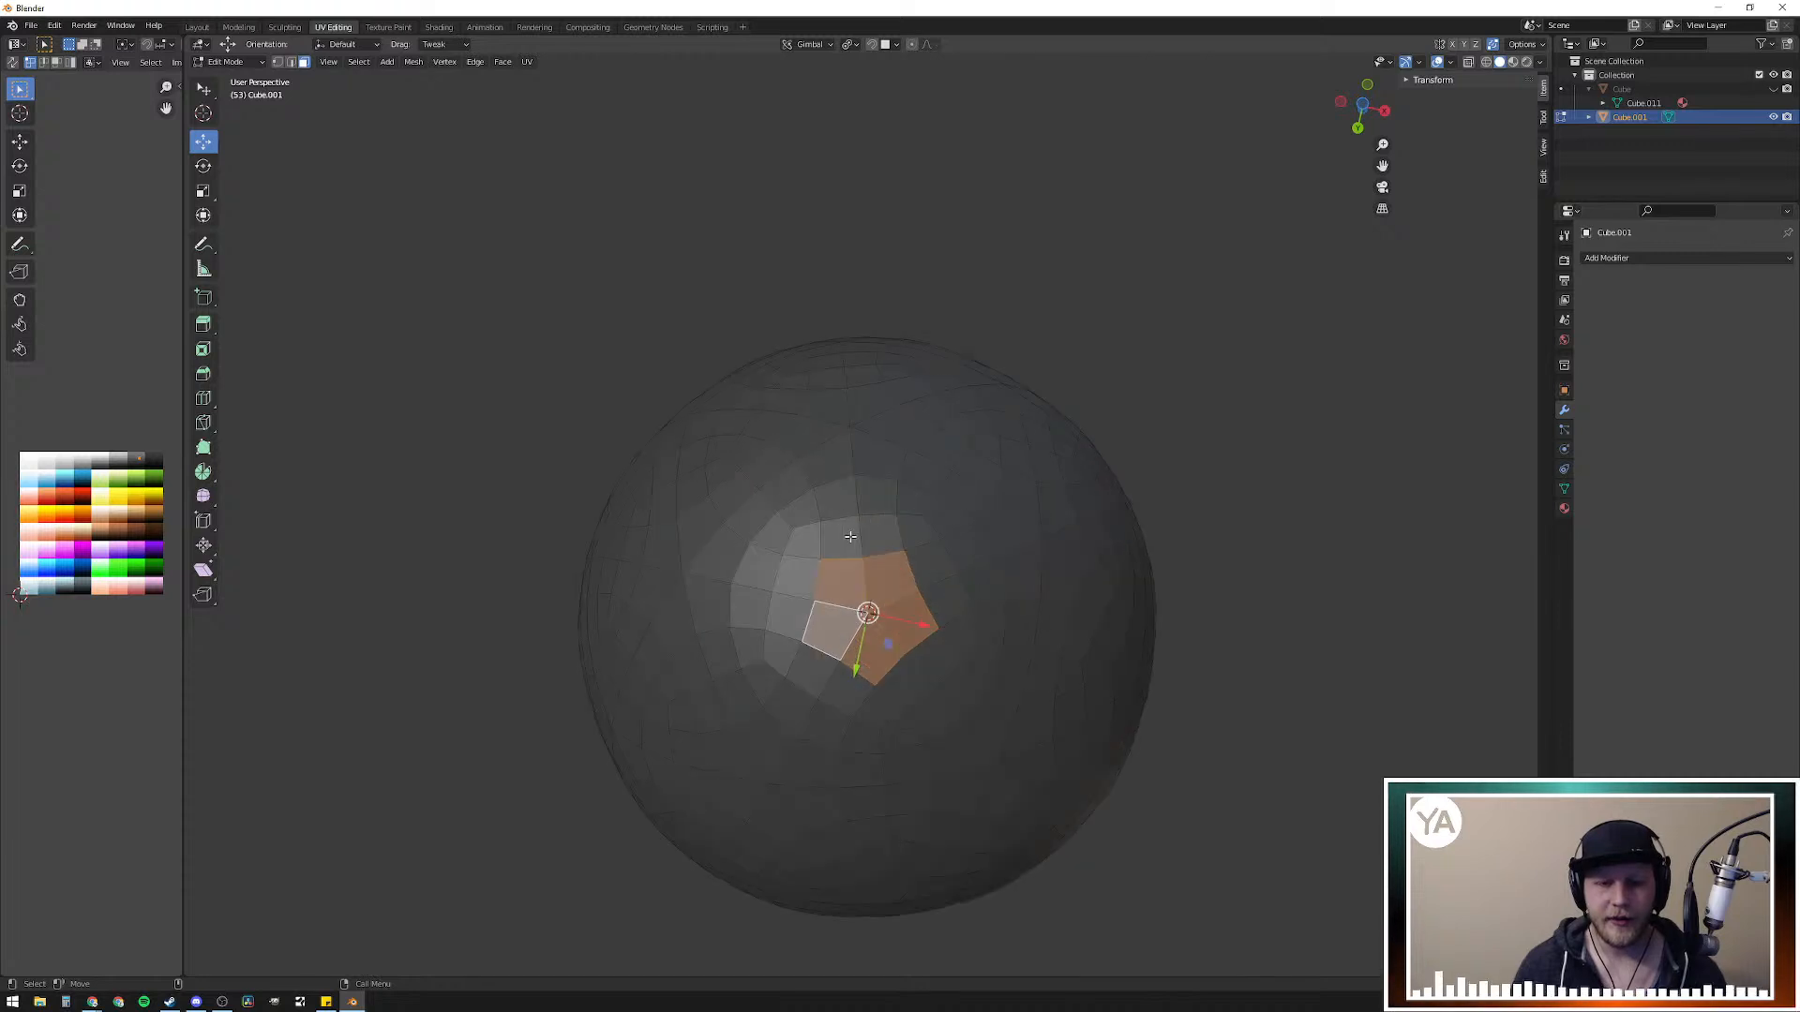
{"action": "key", "text": "a"}
{"action": "key", "text": "alt+a"}
{"action": "key", "text": "1"}
{"action": "left_click", "coordinate": [869, 612]}
{"action": "middle_click_drag", "start_coordinate": [957, 400], "coordinate": [970, 588]}
{"action": "scroll", "coordinate": [970, 588], "scroll_direction": "down", "scroll_amount": 2}
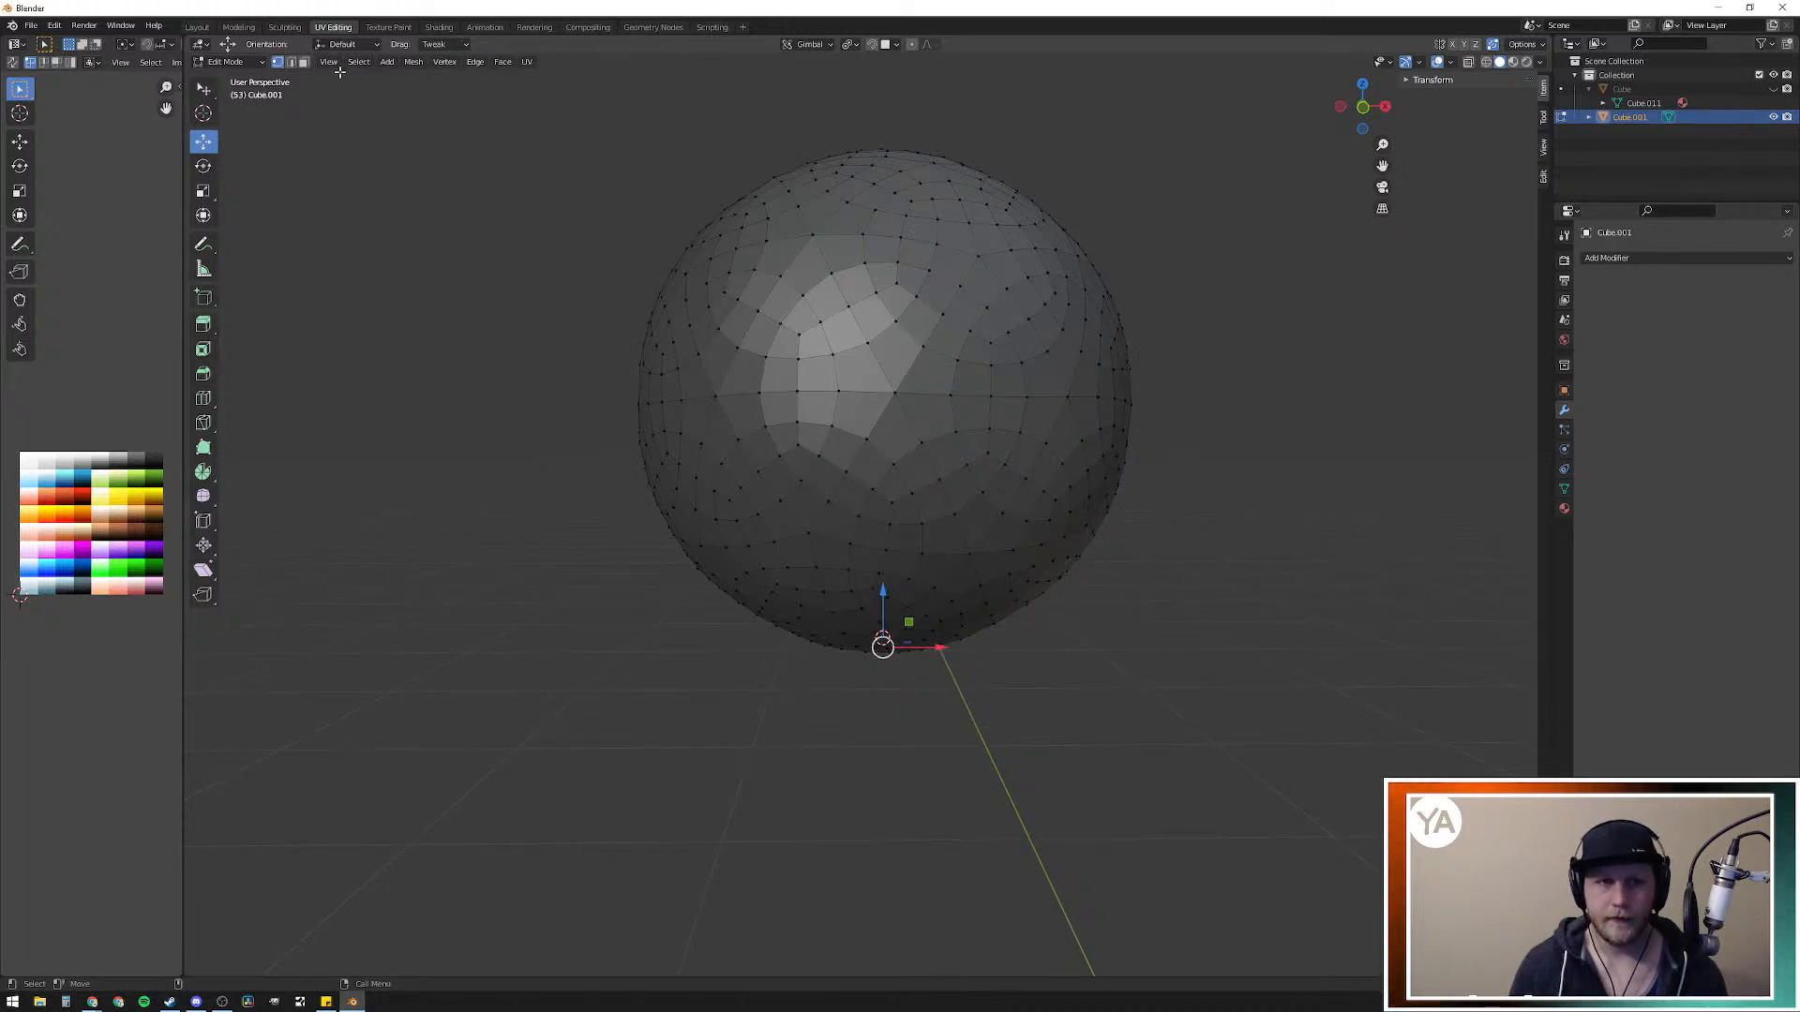
Step: Turn proportional editing back on and shrink its influence radius during a move to roughly the sphere's own radius
{"action": "left_click", "coordinate": [912, 44]}
{"action": "scroll", "coordinate": [909, 381], "scroll_direction": "down", "scroll_amount": 6}
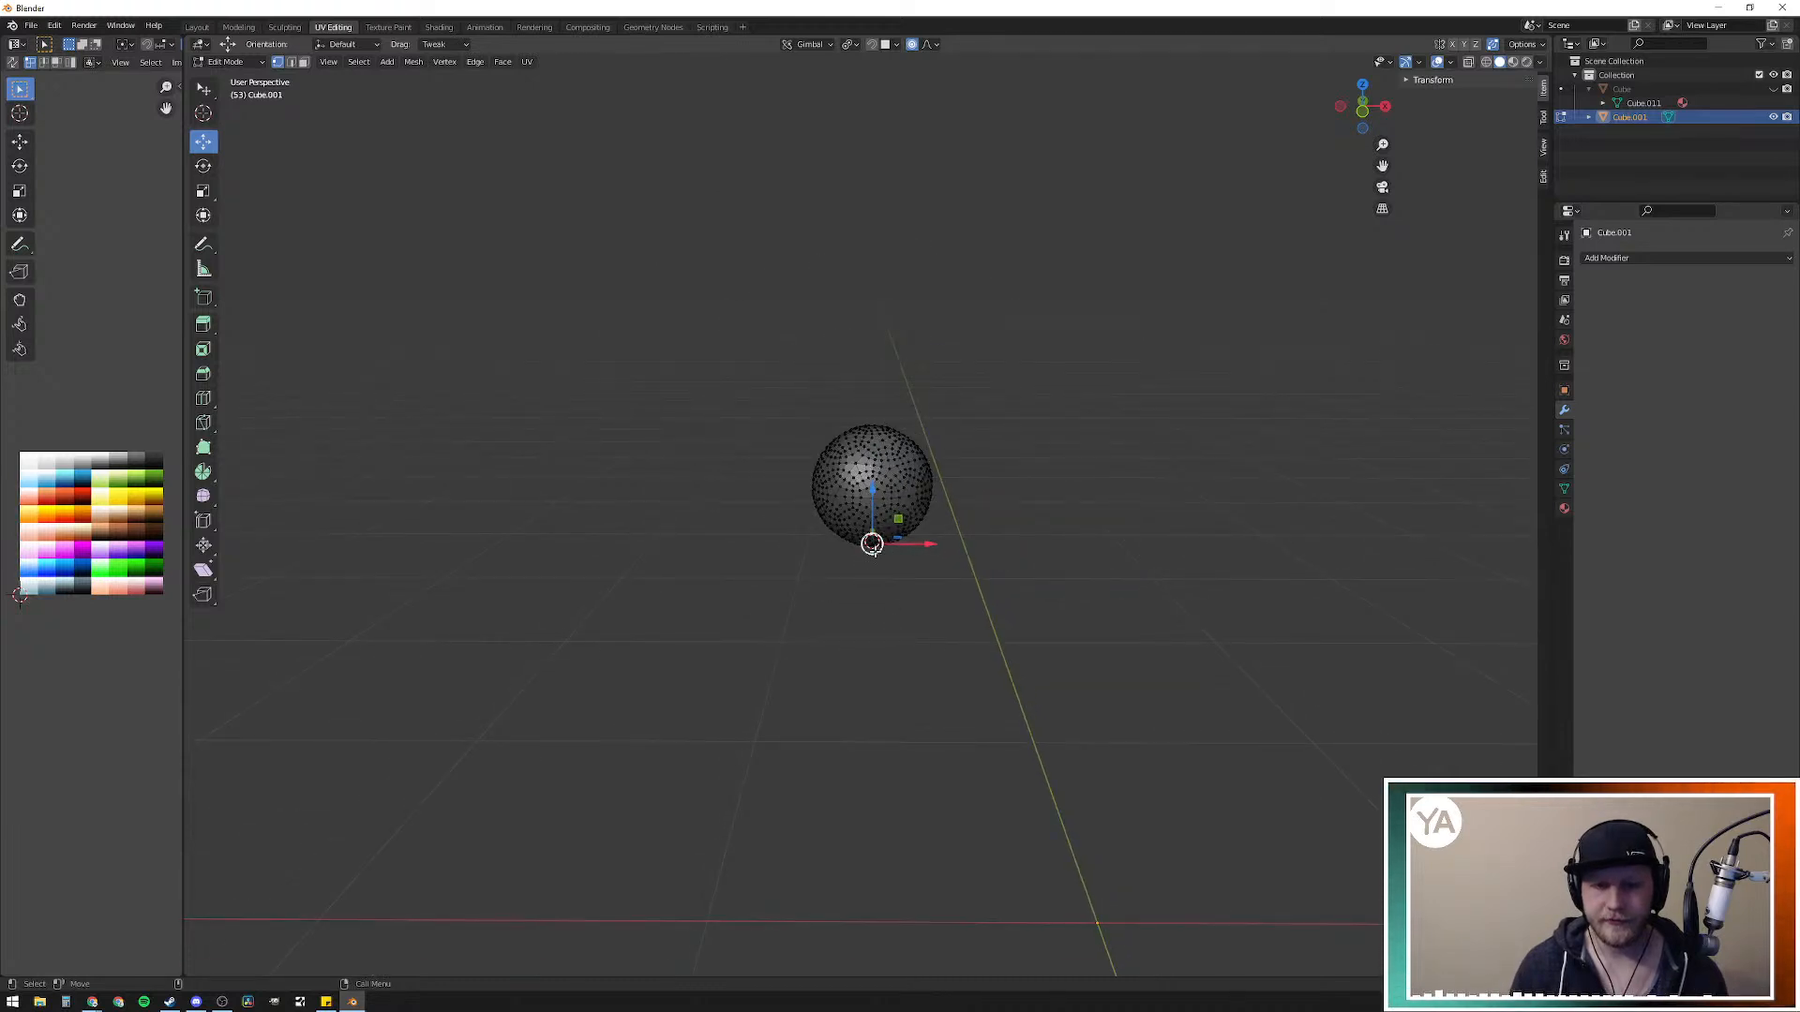
{"action": "key", "text": "g"}
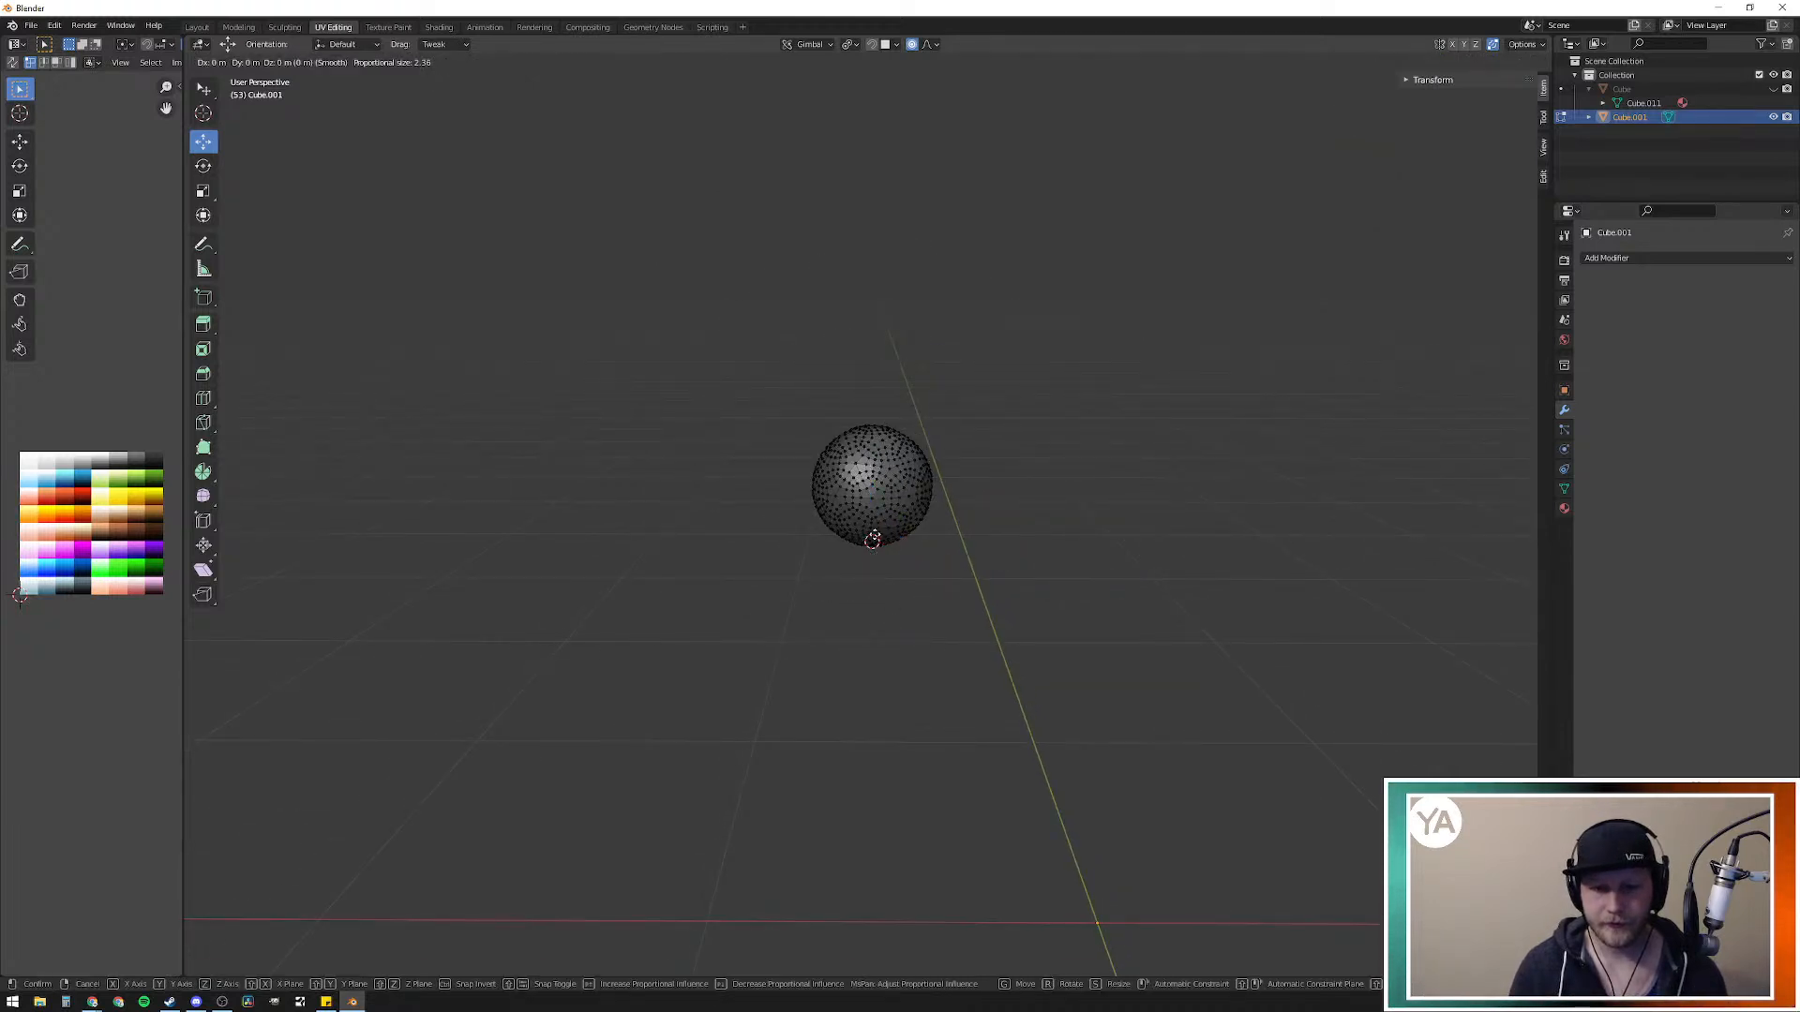
{"action": "scroll", "coordinate": [872, 488], "scroll_direction": "up", "scroll_amount": 20}
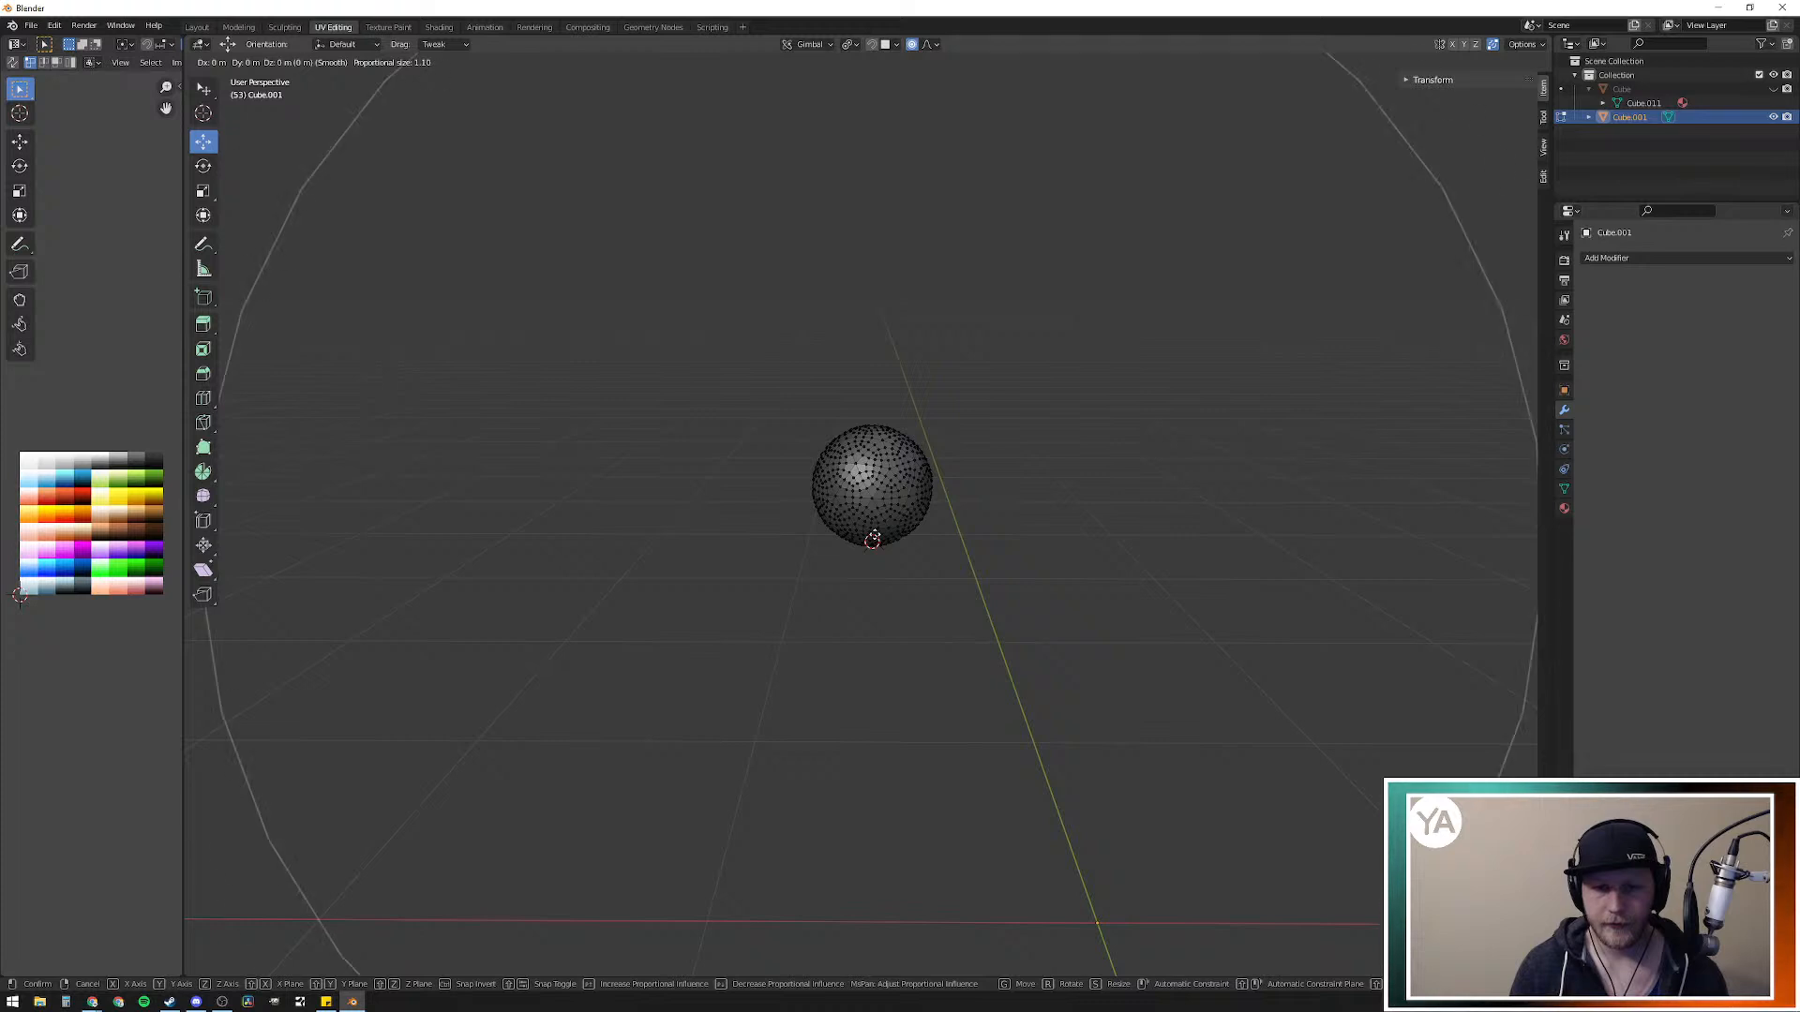
{"action": "scroll", "coordinate": [873, 537], "scroll_direction": "up", "scroll_amount": 6}
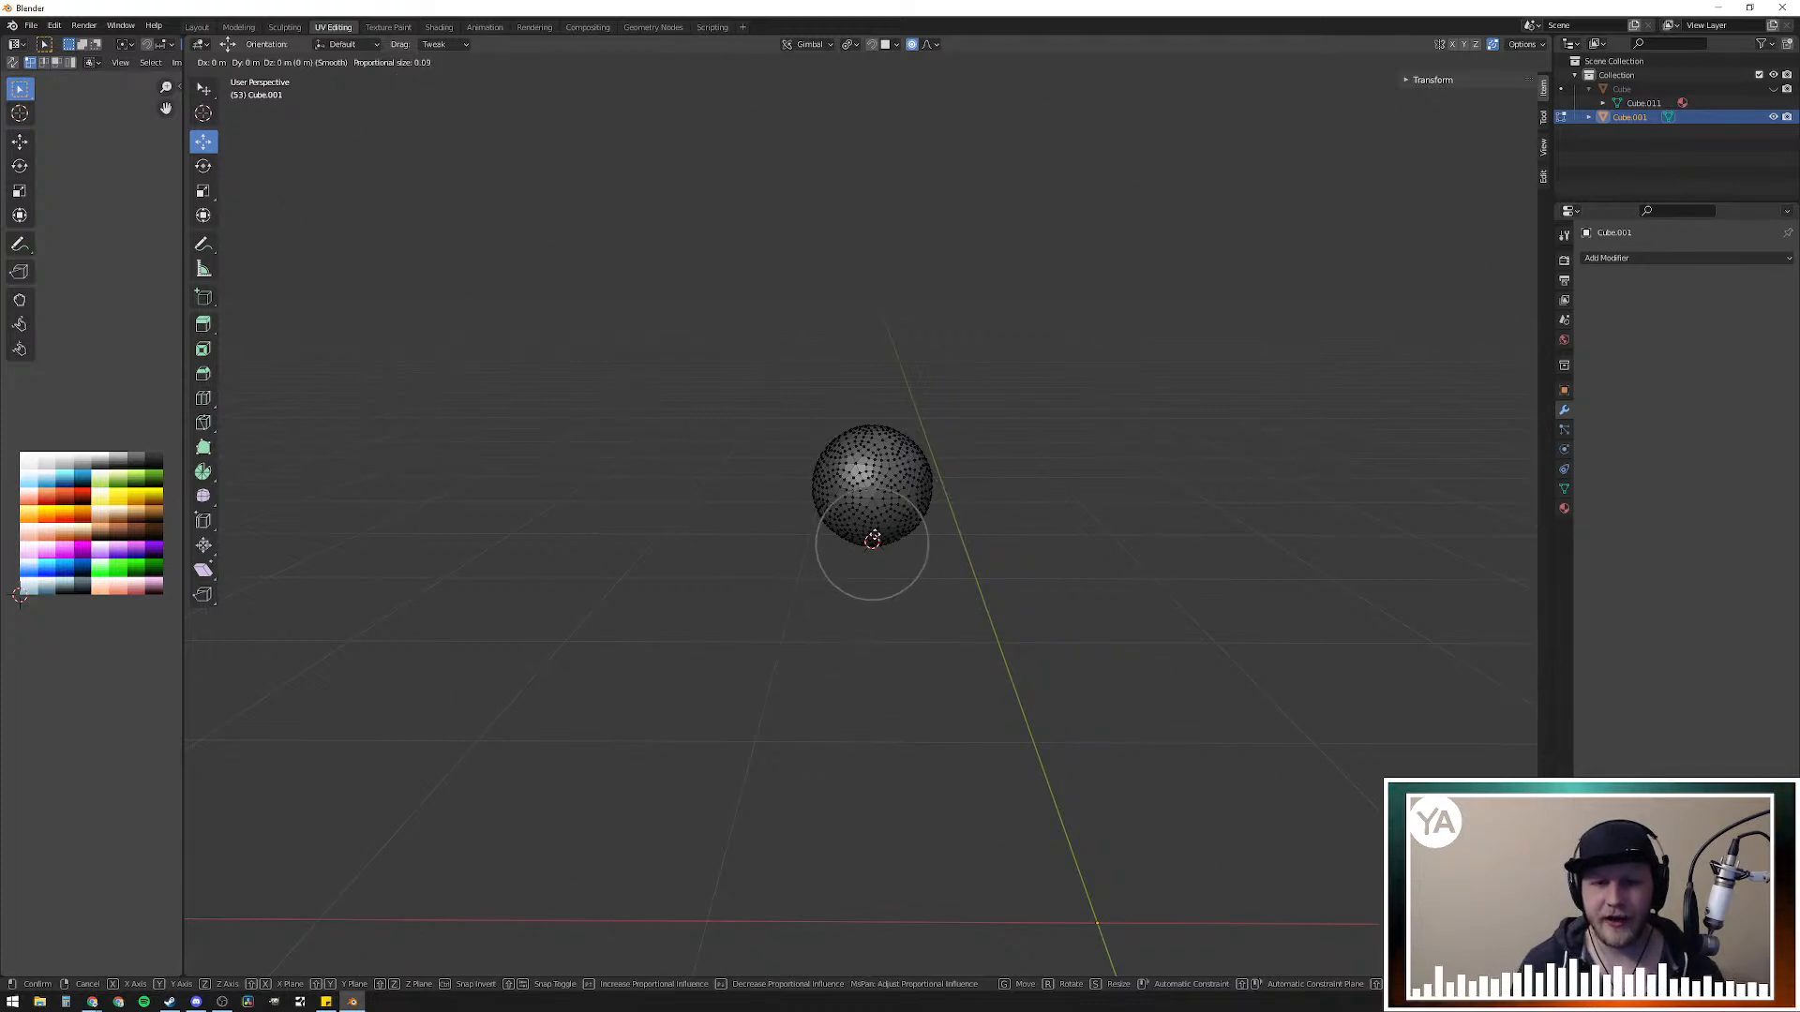
{"action": "left_click", "coordinate": [873, 537]}
Step: Move the bottom vertex about 0.13 m up with Smooth falloff and a 0.15 proportional size, hollowing the underside, and inspect it from below
{"action": "scroll", "coordinate": [875, 533], "scroll_direction": "up", "scroll_amount": 4}
{"action": "key", "text": "g"}
{"action": "scroll", "coordinate": [872, 515], "scroll_direction": "down", "scroll_amount": 8}
{"action": "scroll", "coordinate": [874, 436], "scroll_direction": "down", "scroll_amount": 3}
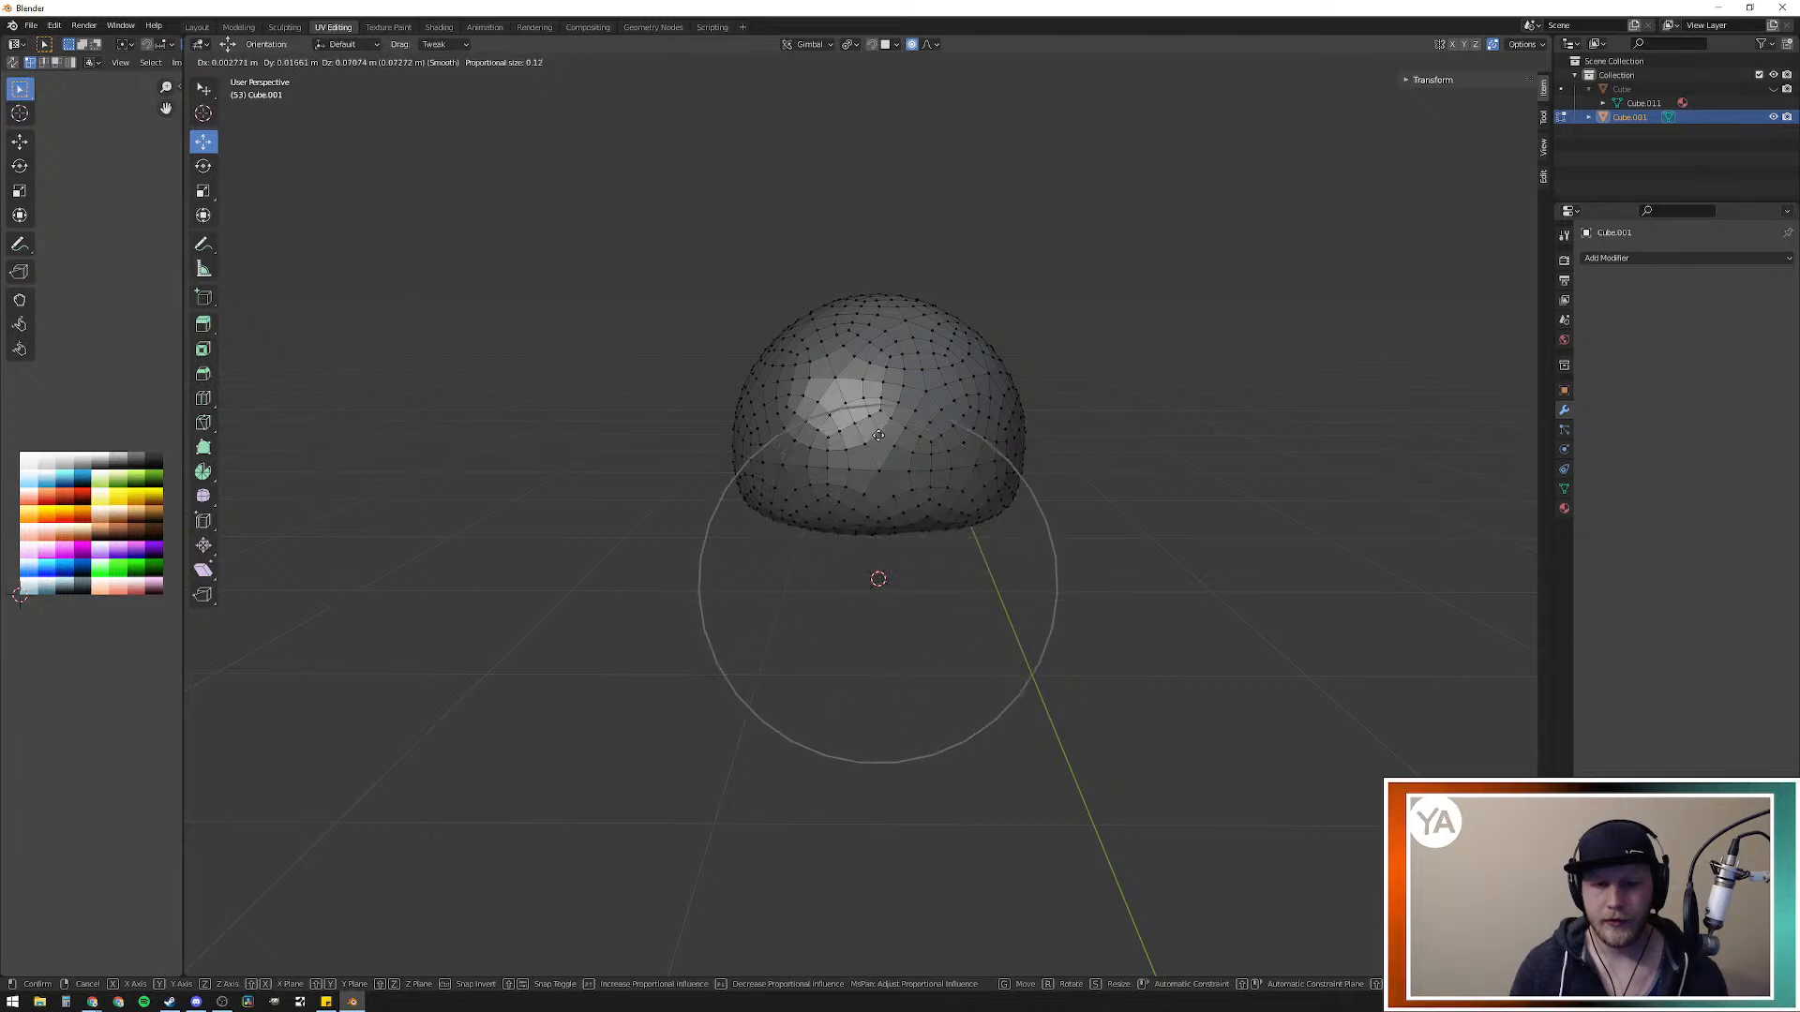
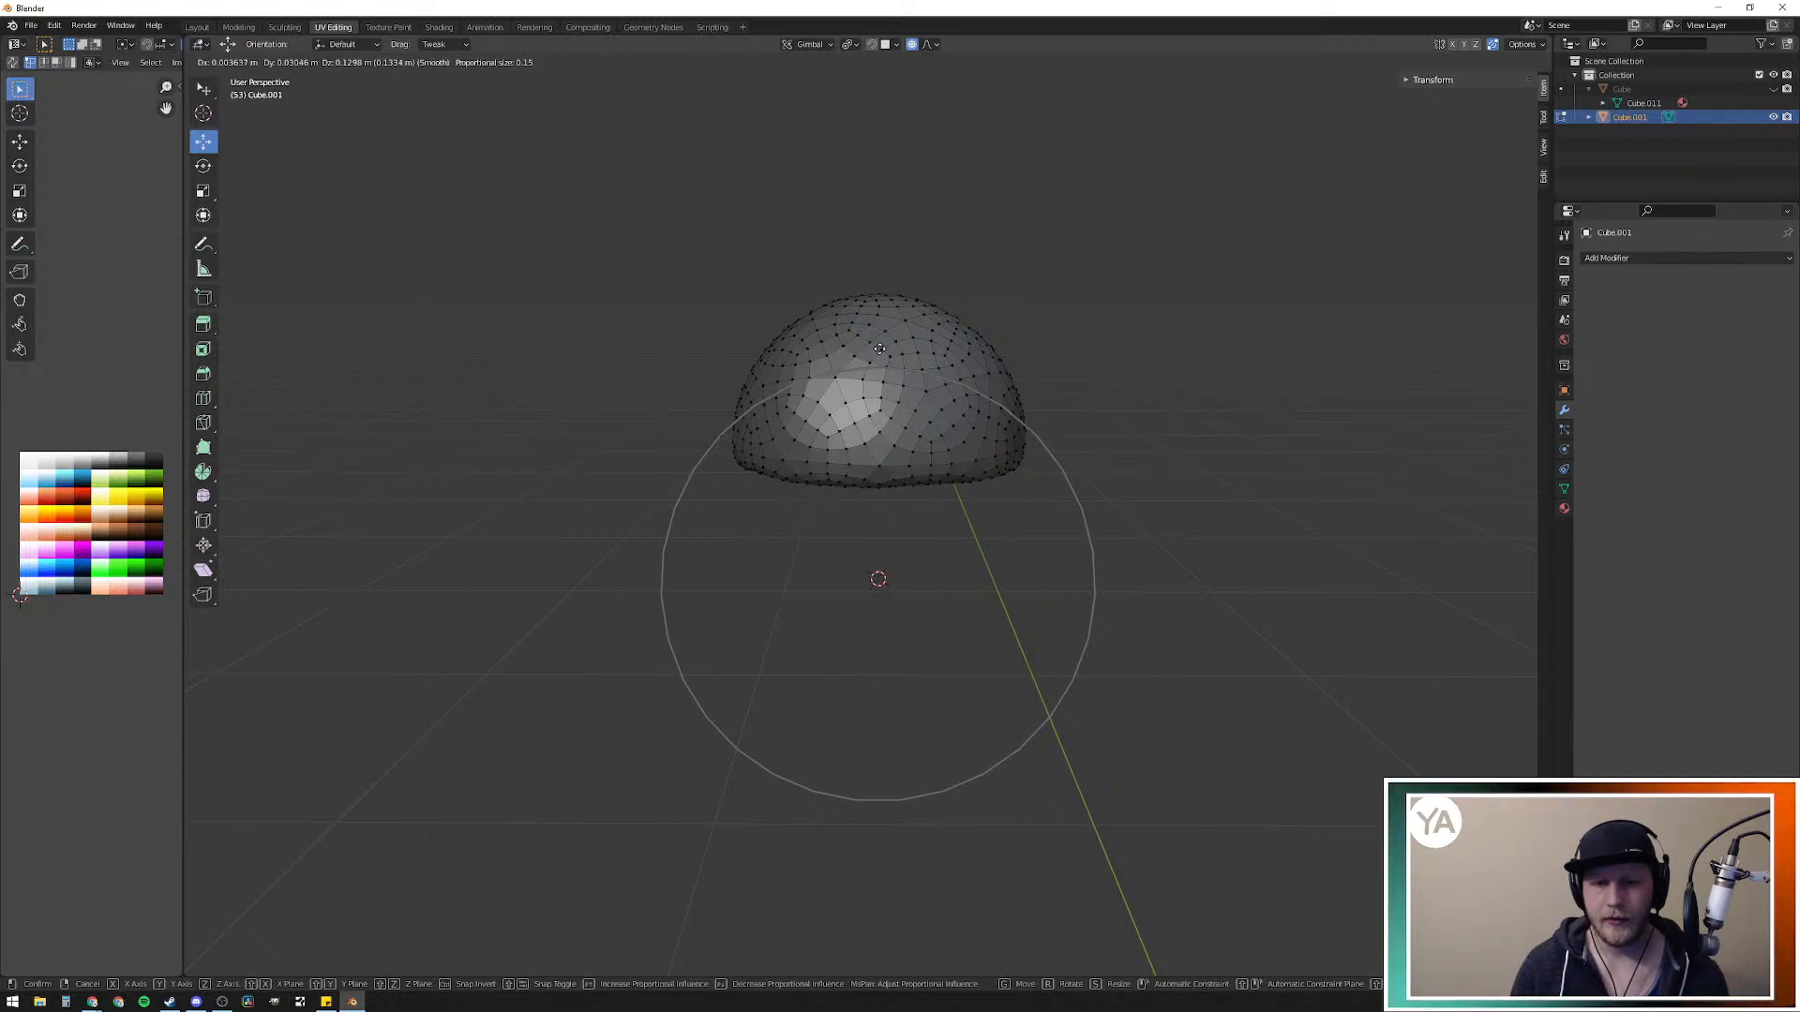
{"action": "left_click", "coordinate": [879, 348]}
{"action": "middle_click_drag", "start_coordinate": [1044, 422], "coordinate": [1031, 587]}
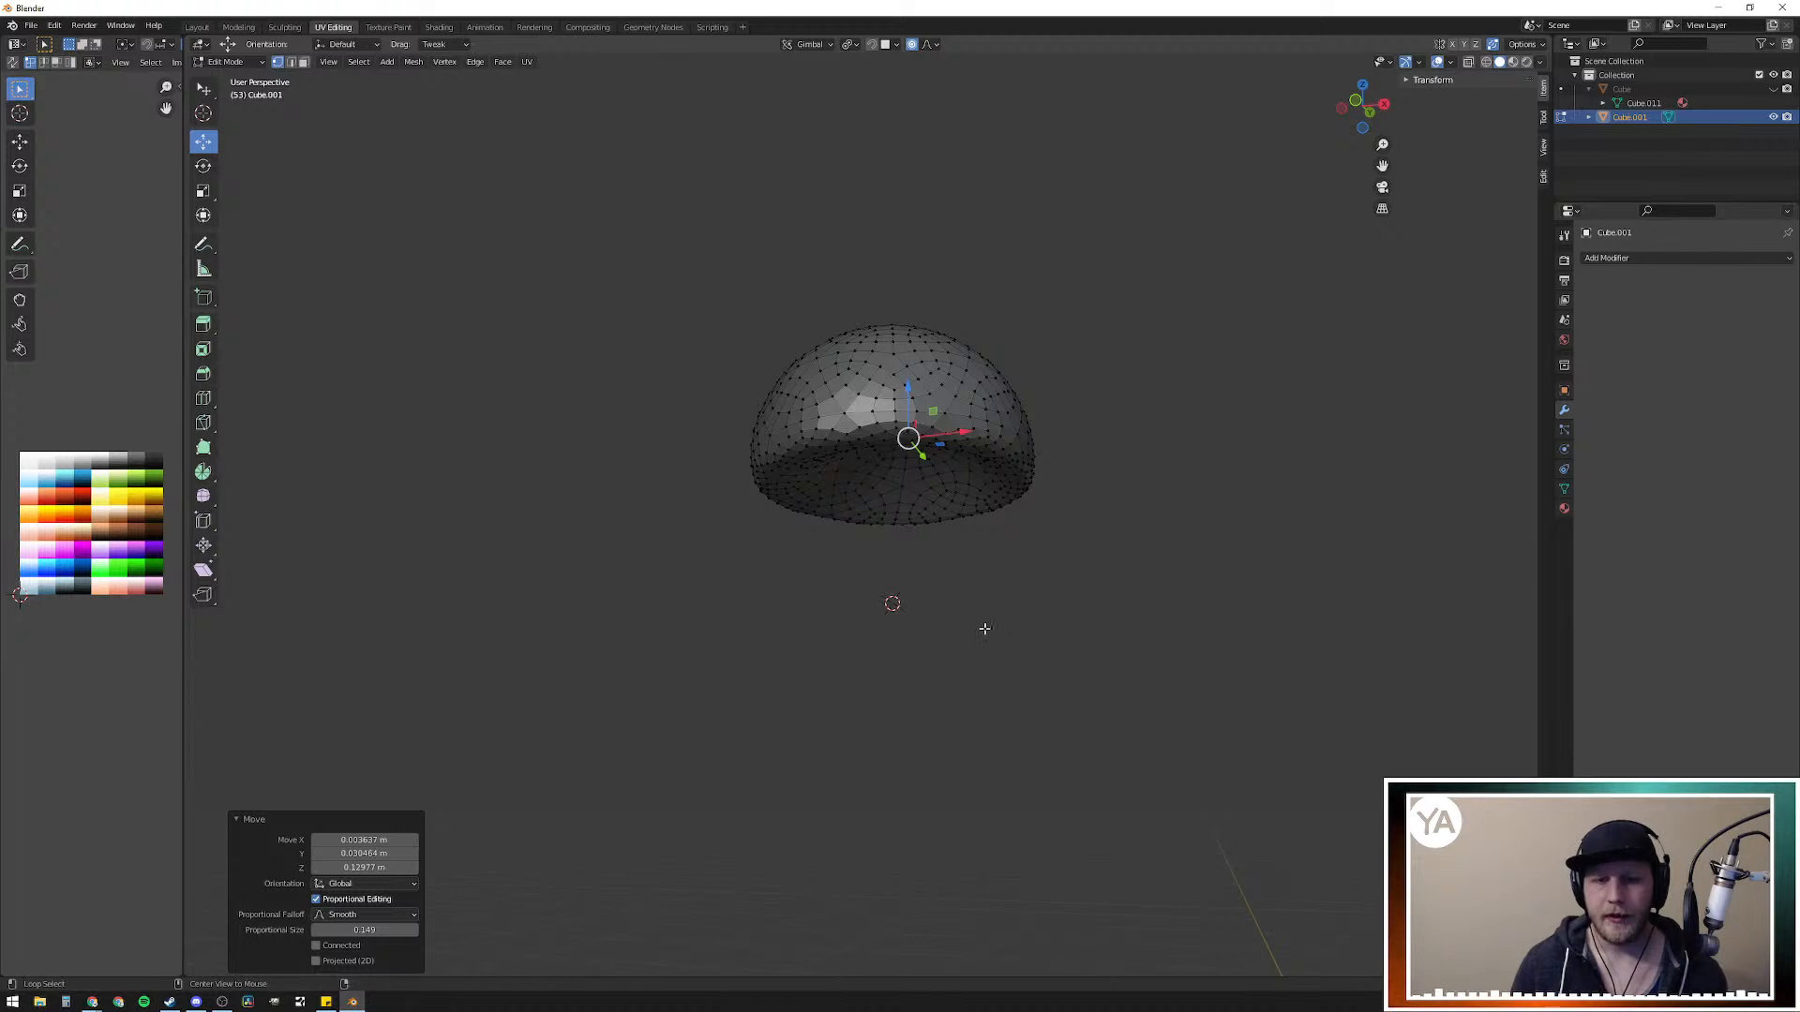
{"action": "middle_click_drag", "start_coordinate": [947, 398], "coordinate": [955, 451]}
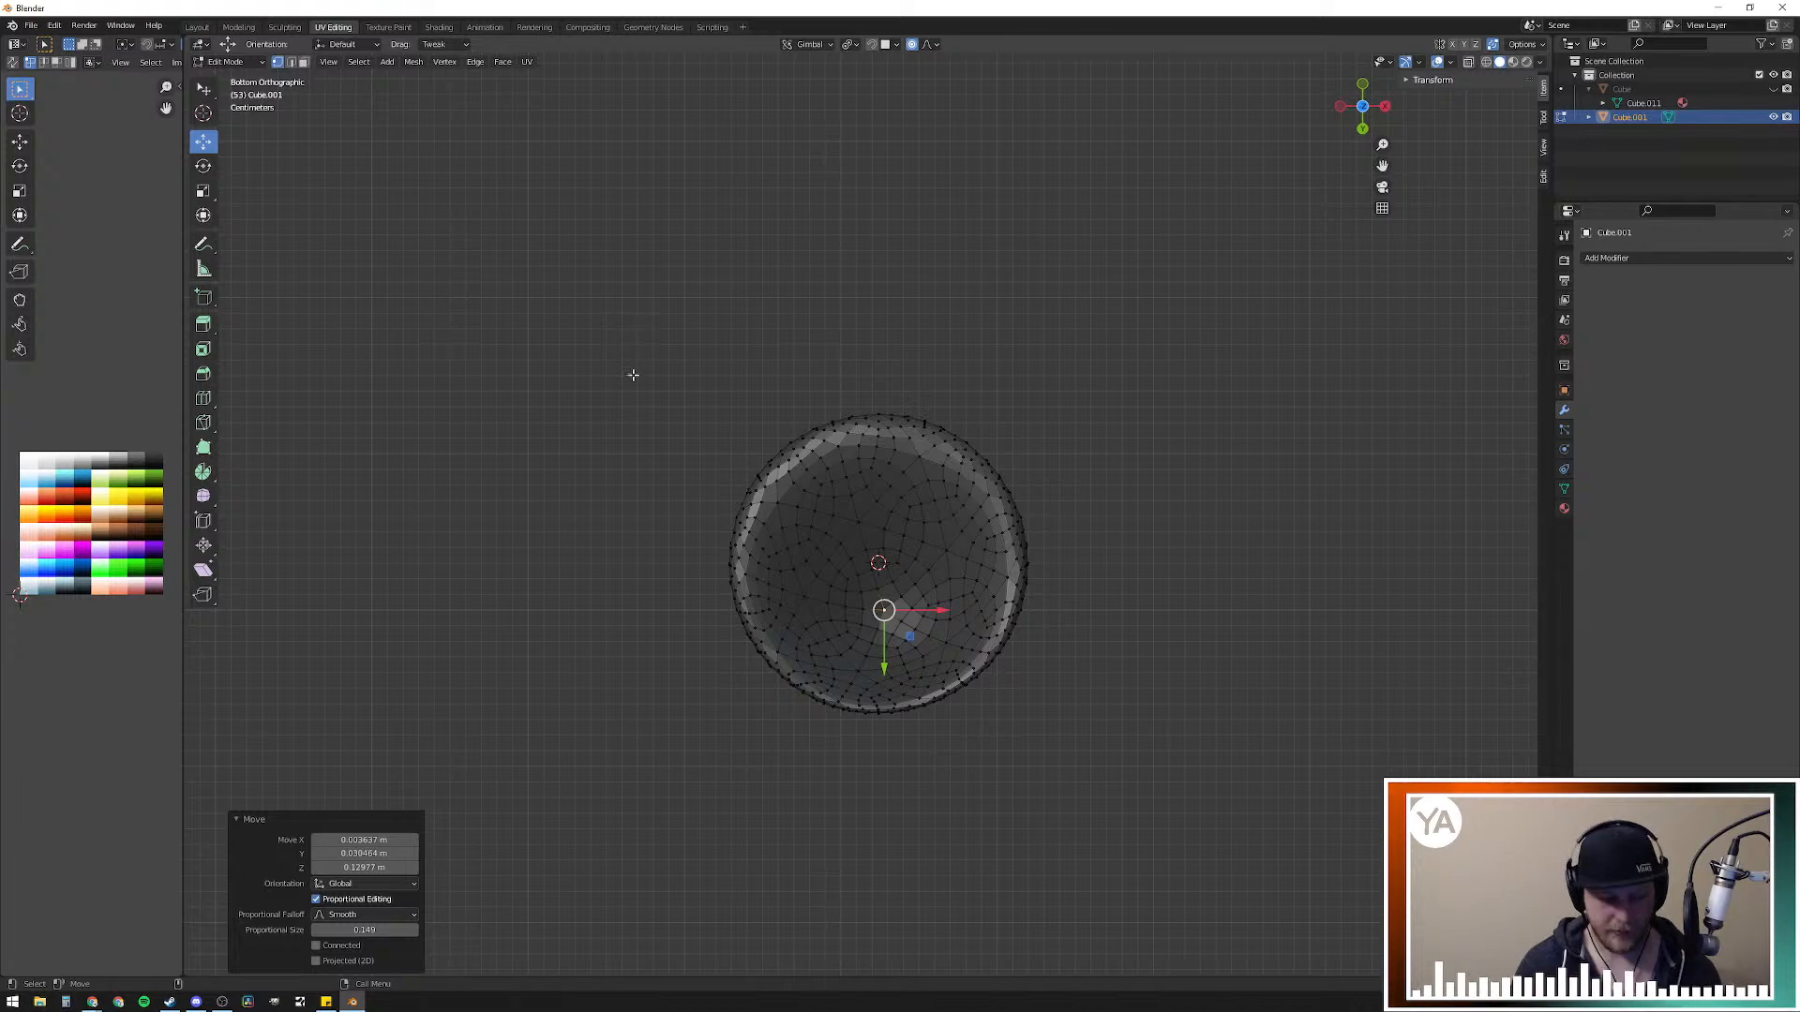
Step: Try box-selecting the hollowed underside's vertices from the bottom view and deleting them
{"action": "key", "text": "b"}
{"action": "left_click_drag", "start_coordinate": [622, 377], "coordinate": [1218, 828]}
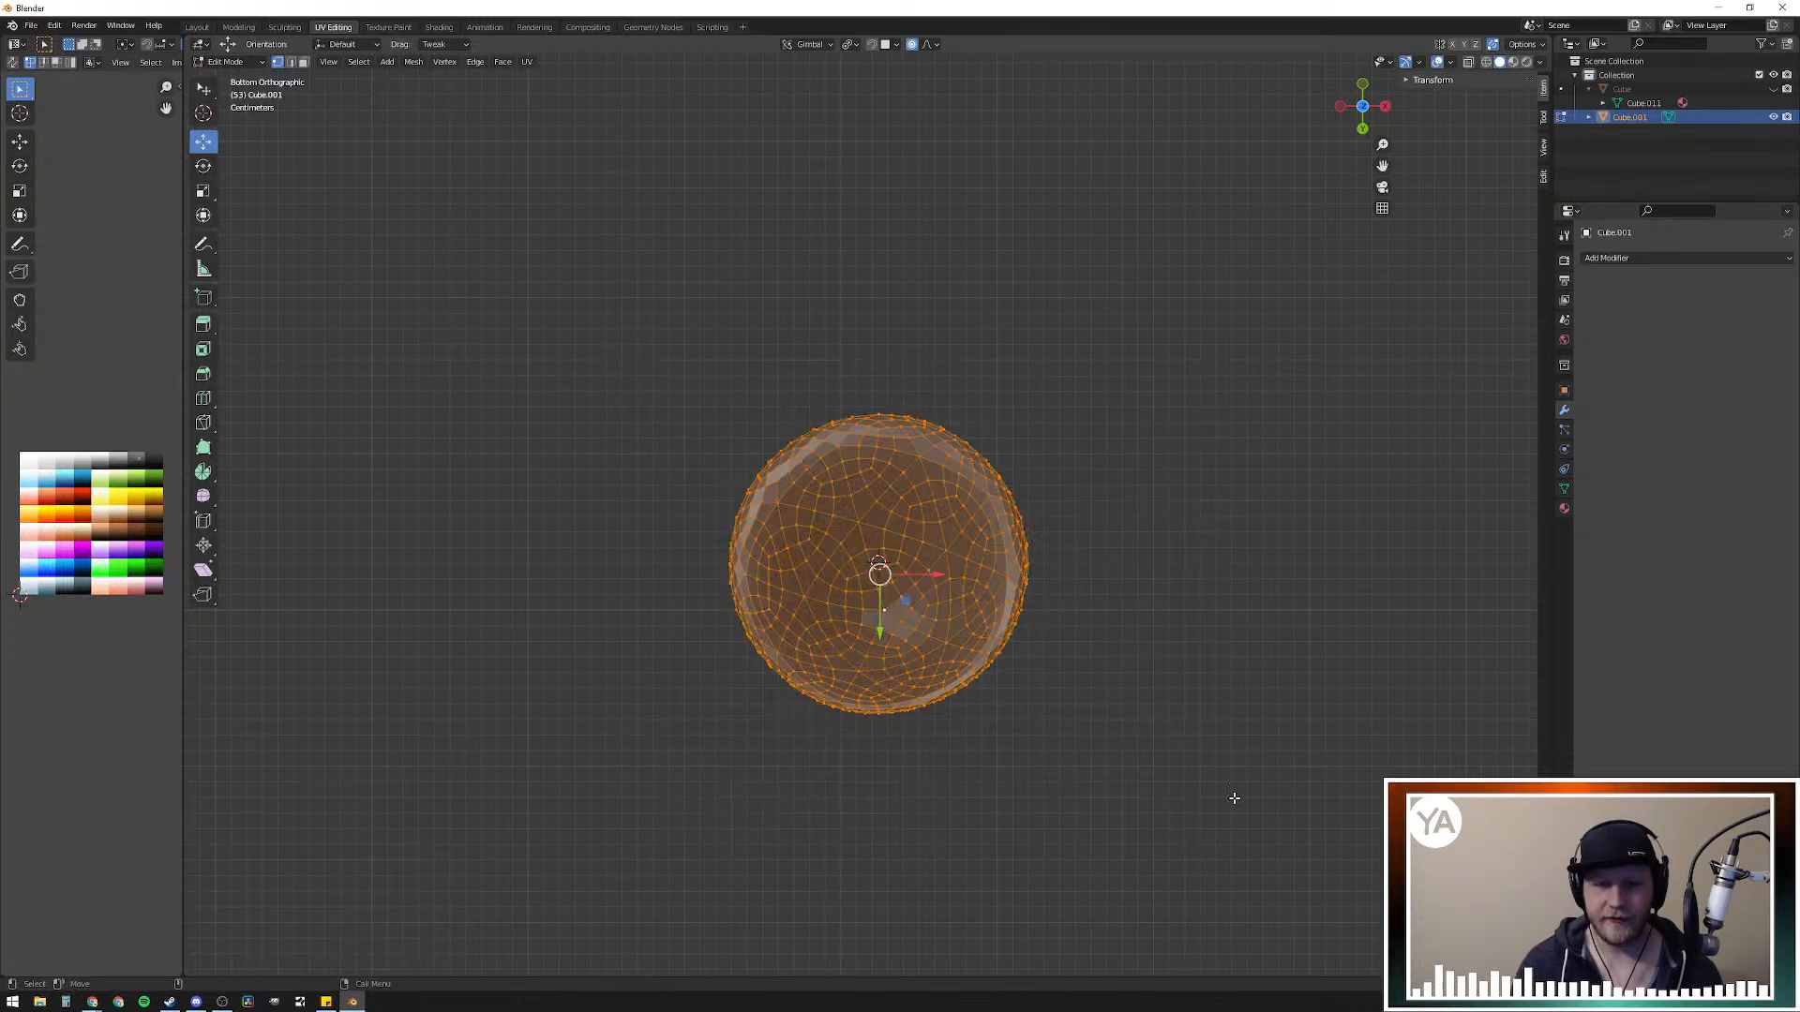
{"action": "right_click", "coordinate": [922, 566]}
{"action": "mouse_move", "coordinate": [928, 551]}
{"action": "left_click", "coordinate": [994, 540]}
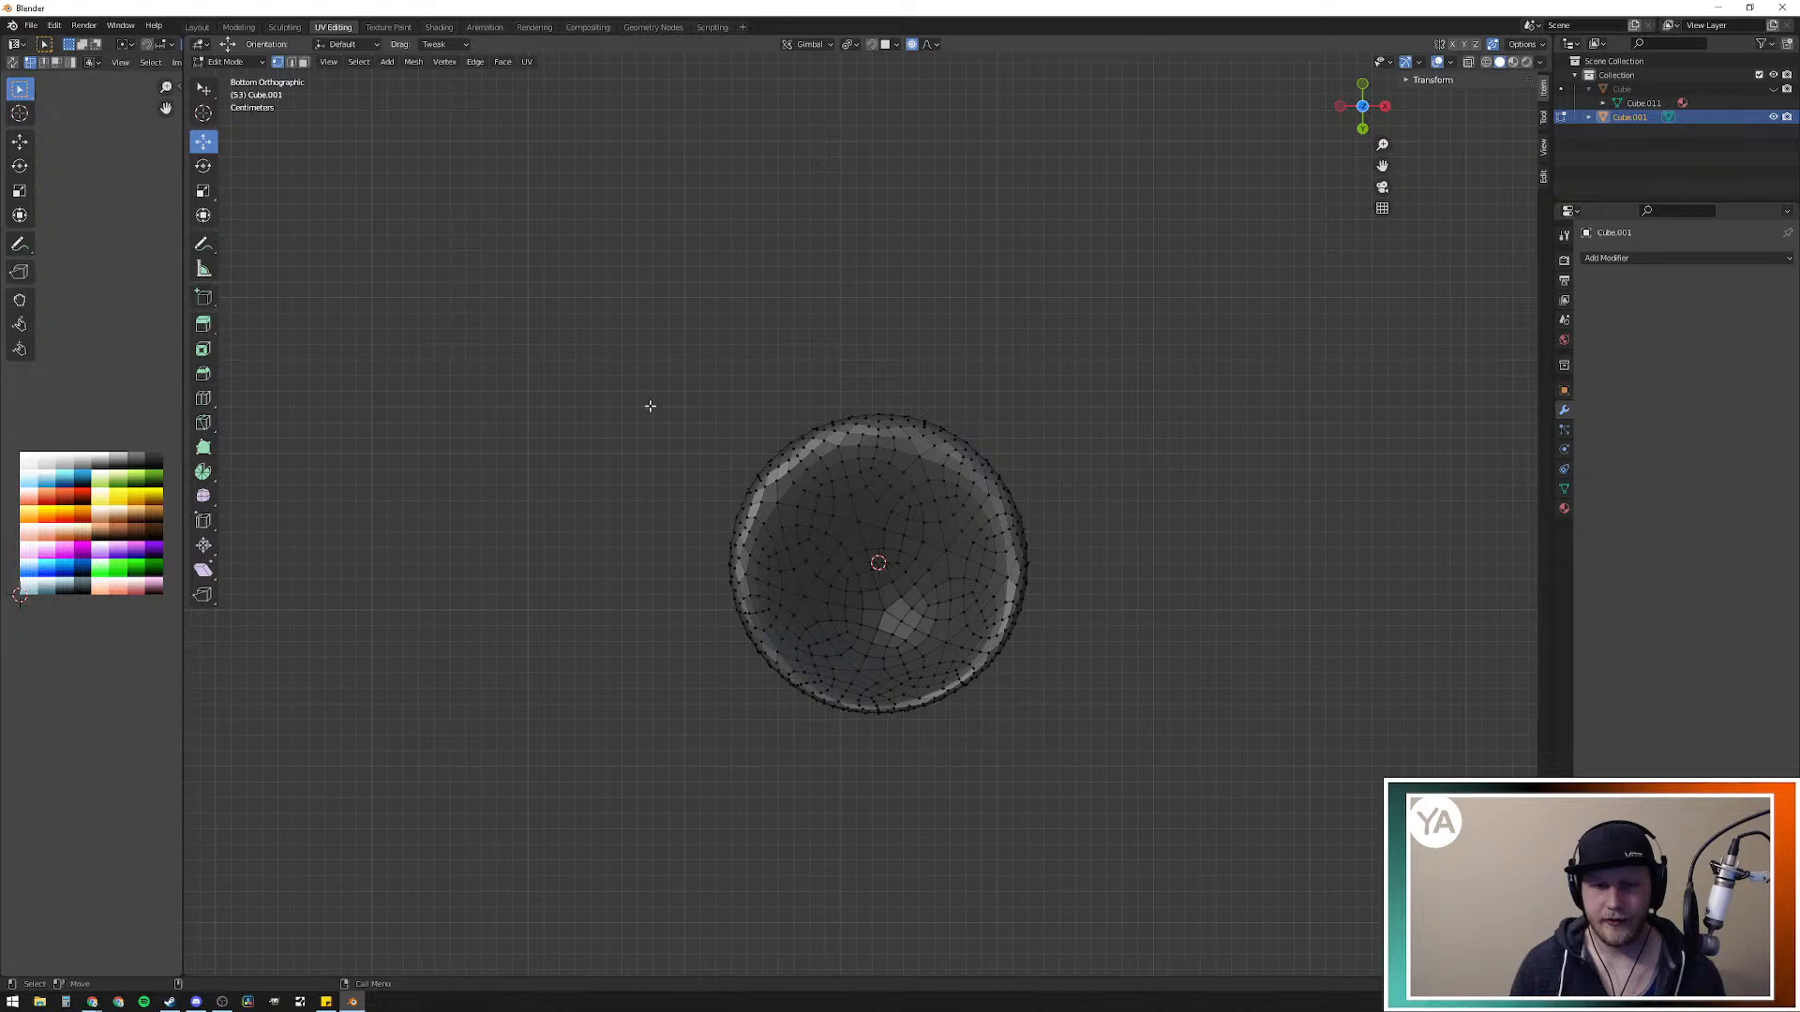
{"action": "left_click_drag", "start_coordinate": [687, 413], "coordinate": [1139, 772]}
{"action": "key", "text": "x"}
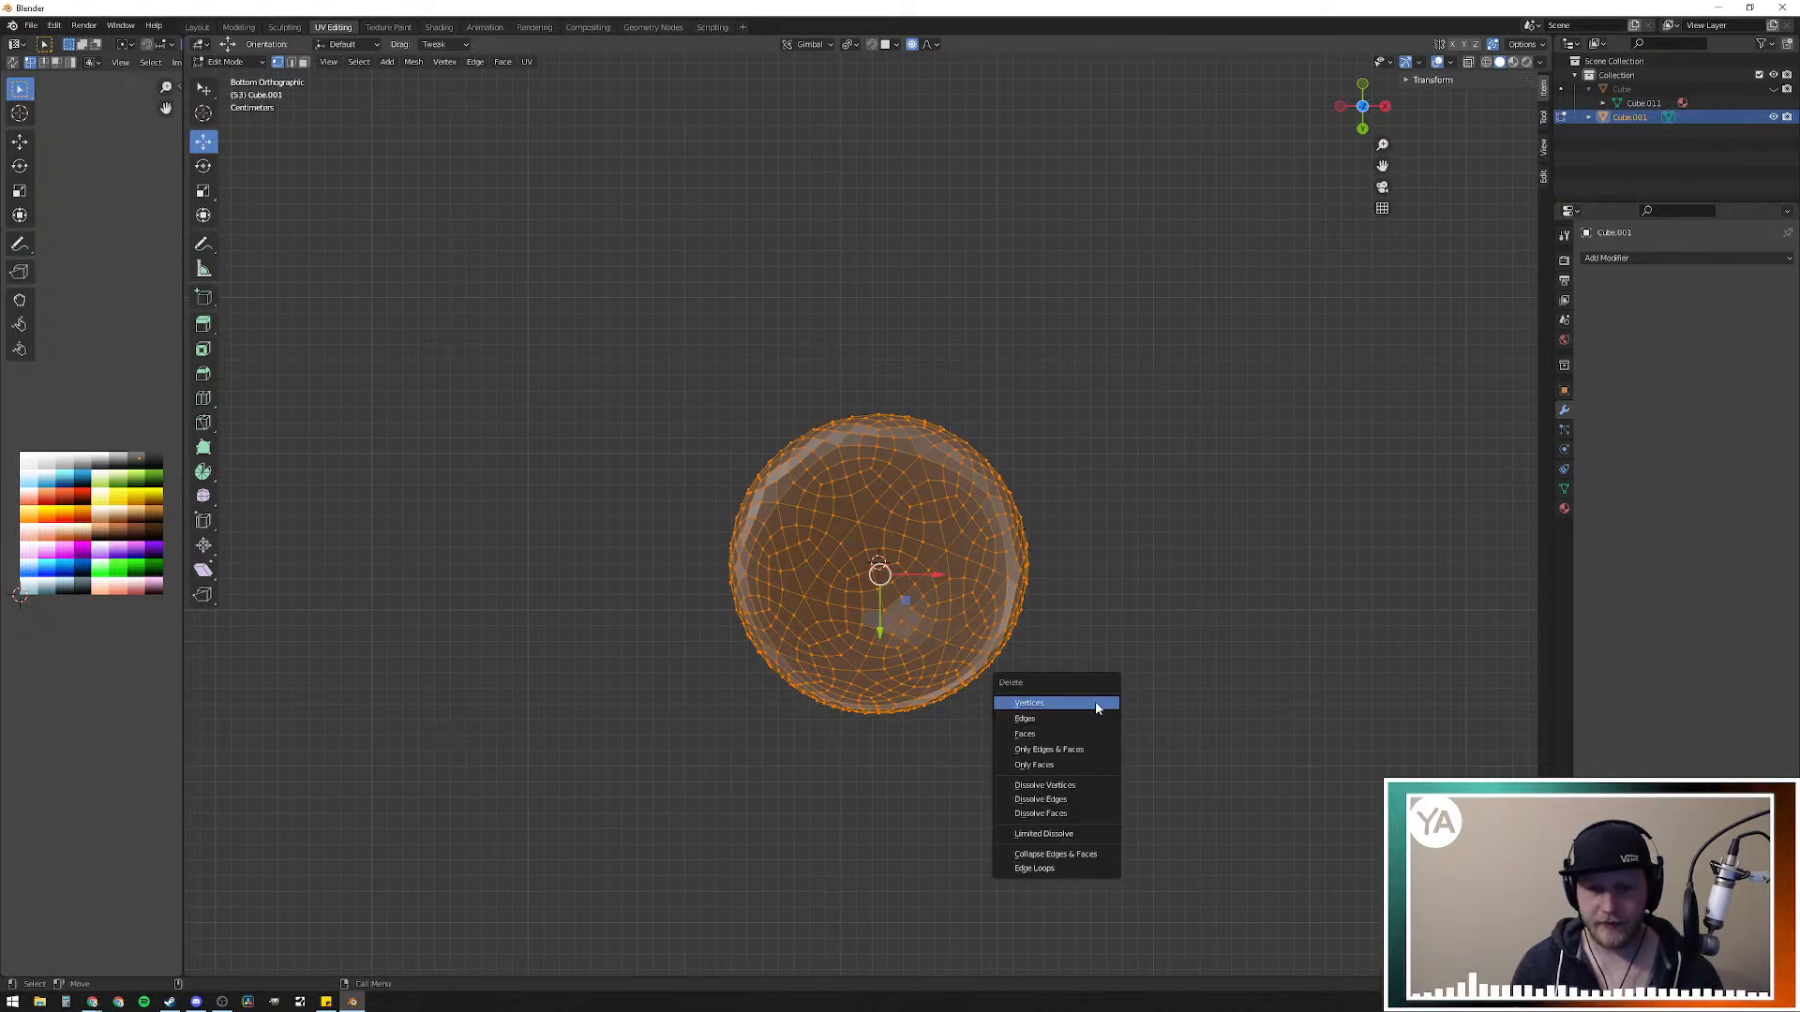
{"action": "left_click", "coordinate": [1090, 704]}
{"action": "middle_click_drag", "start_coordinate": [1072, 519], "coordinate": [1022, 693]}
{"action": "key", "text": "ctrl+z"}
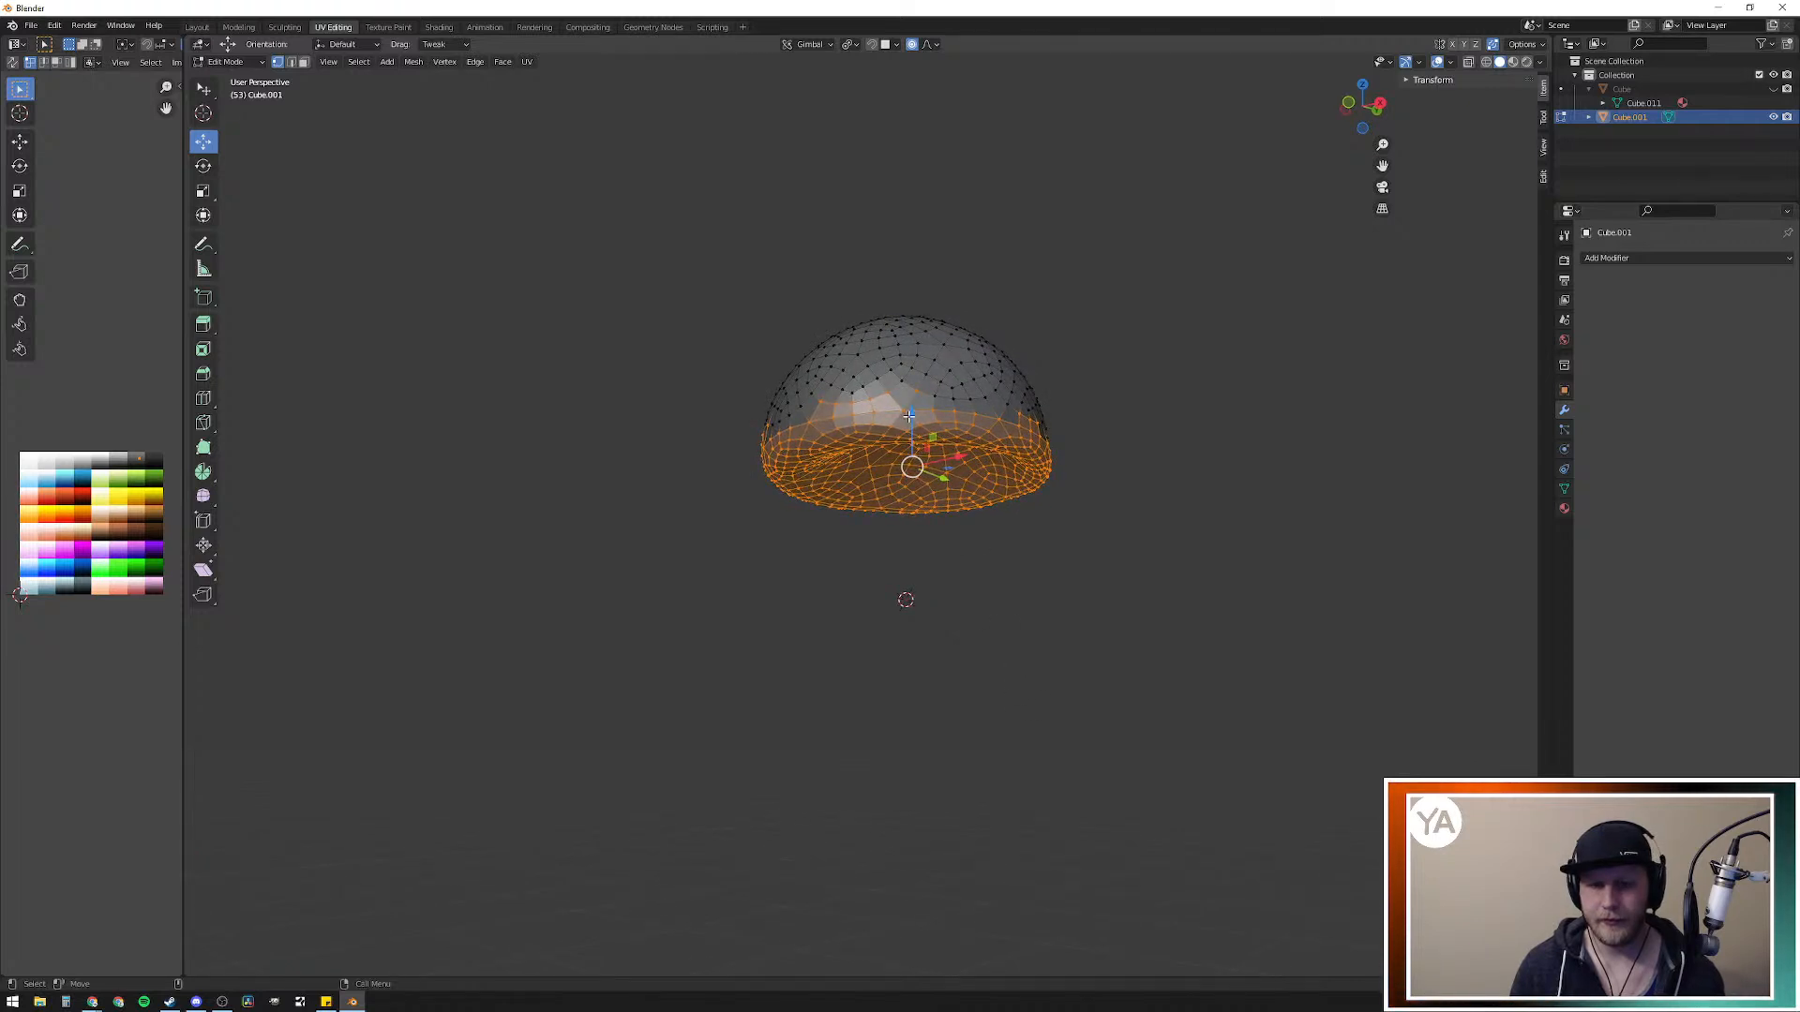
Step: Try moving the selected underside vertices about 0.034 m down along Z with proportional editing
{"action": "left_click_drag", "start_coordinate": [909, 414], "coordinate": [904, 475]}
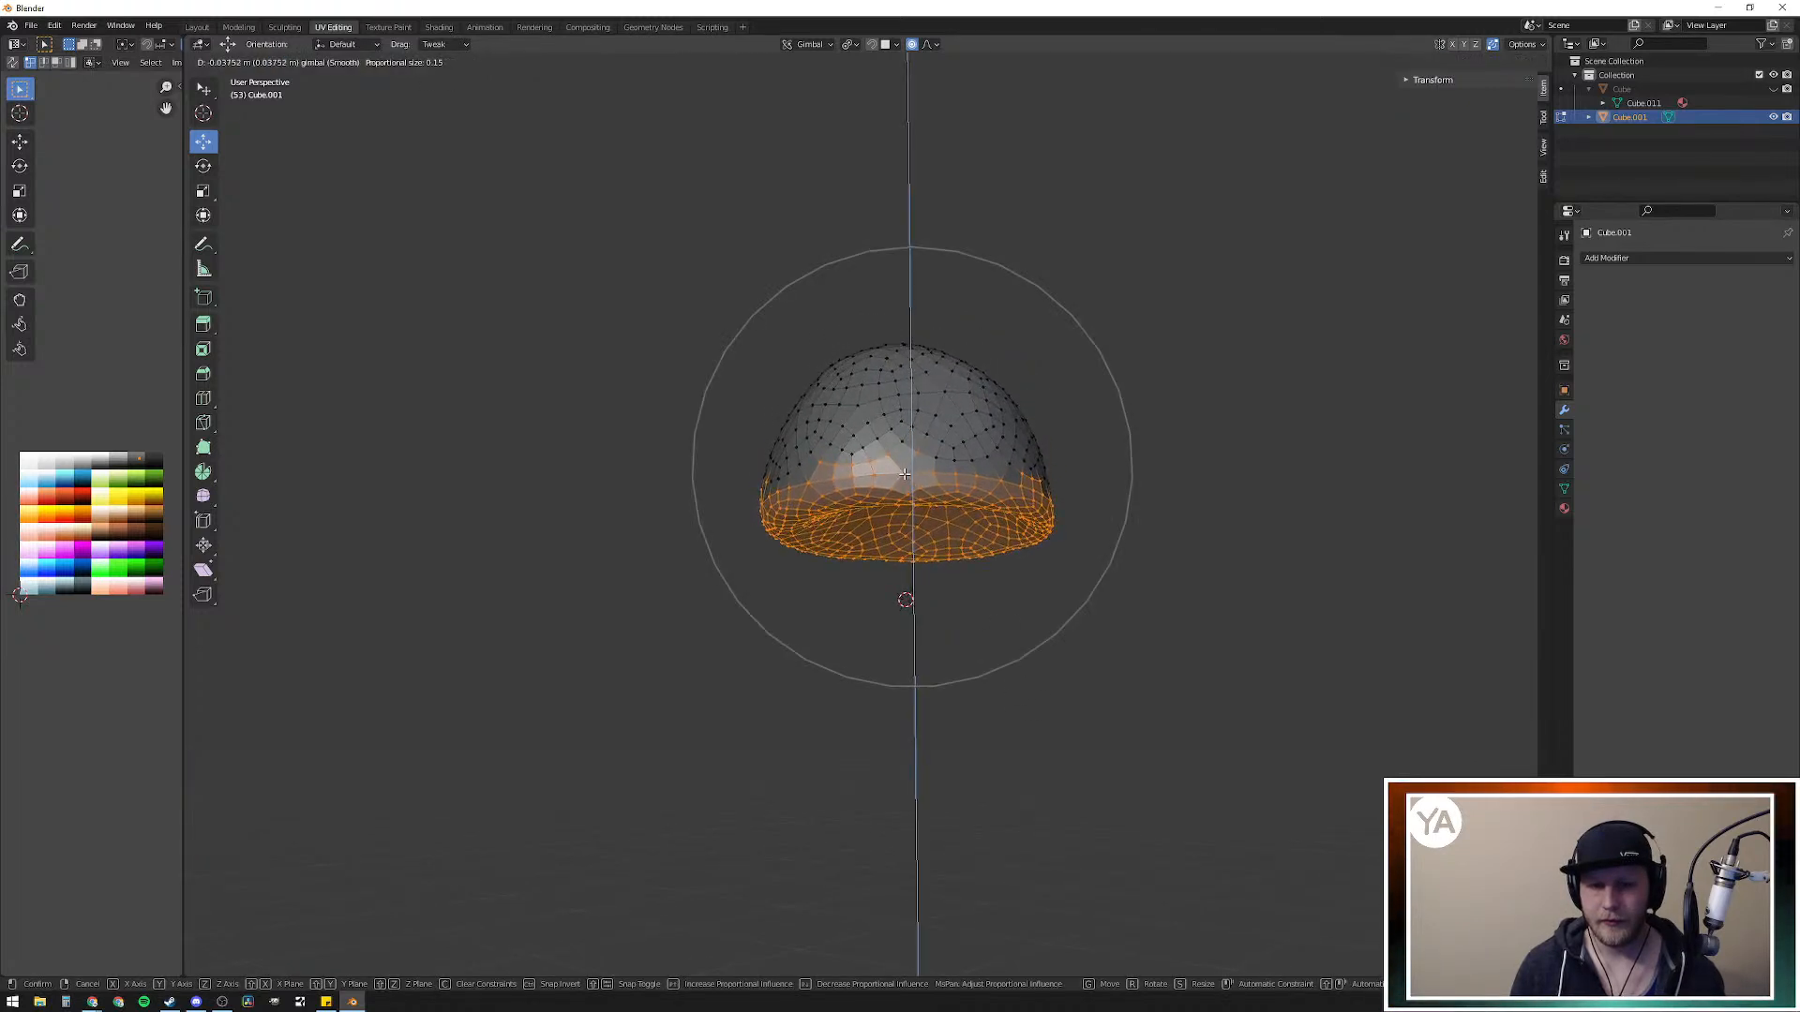
{"action": "key", "text": "ctrl+z"}
{"action": "scroll", "coordinate": [909, 468], "scroll_direction": "down", "scroll_amount": 3}
{"action": "scroll", "coordinate": [909, 469], "scroll_direction": "up", "scroll_amount": 3}
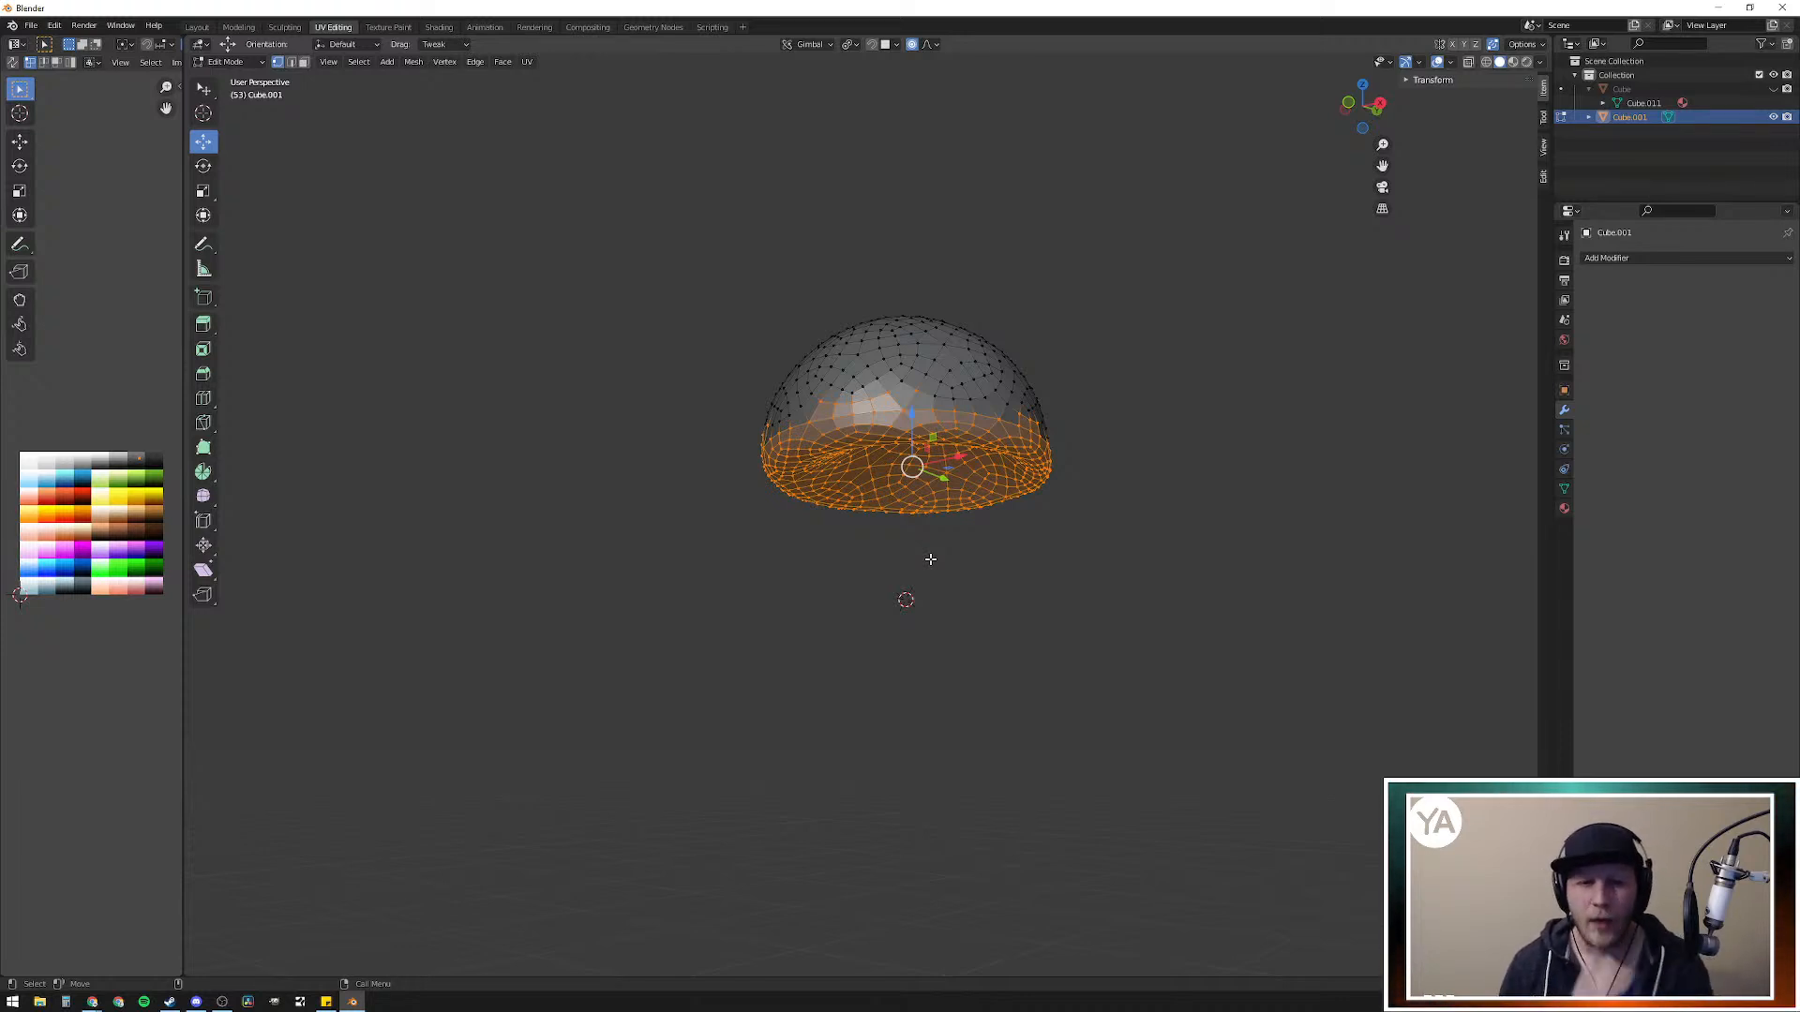
Step: Undo the underside selections and the proportional move to return to the full sphere with its bottom vertex selected
{"action": "key", "text": "ctrl+z"}
{"action": "key", "text": "ctrl+z"}
{"action": "key", "text": "ctrl+z"}
{"action": "key", "text": "ctrl+z"}
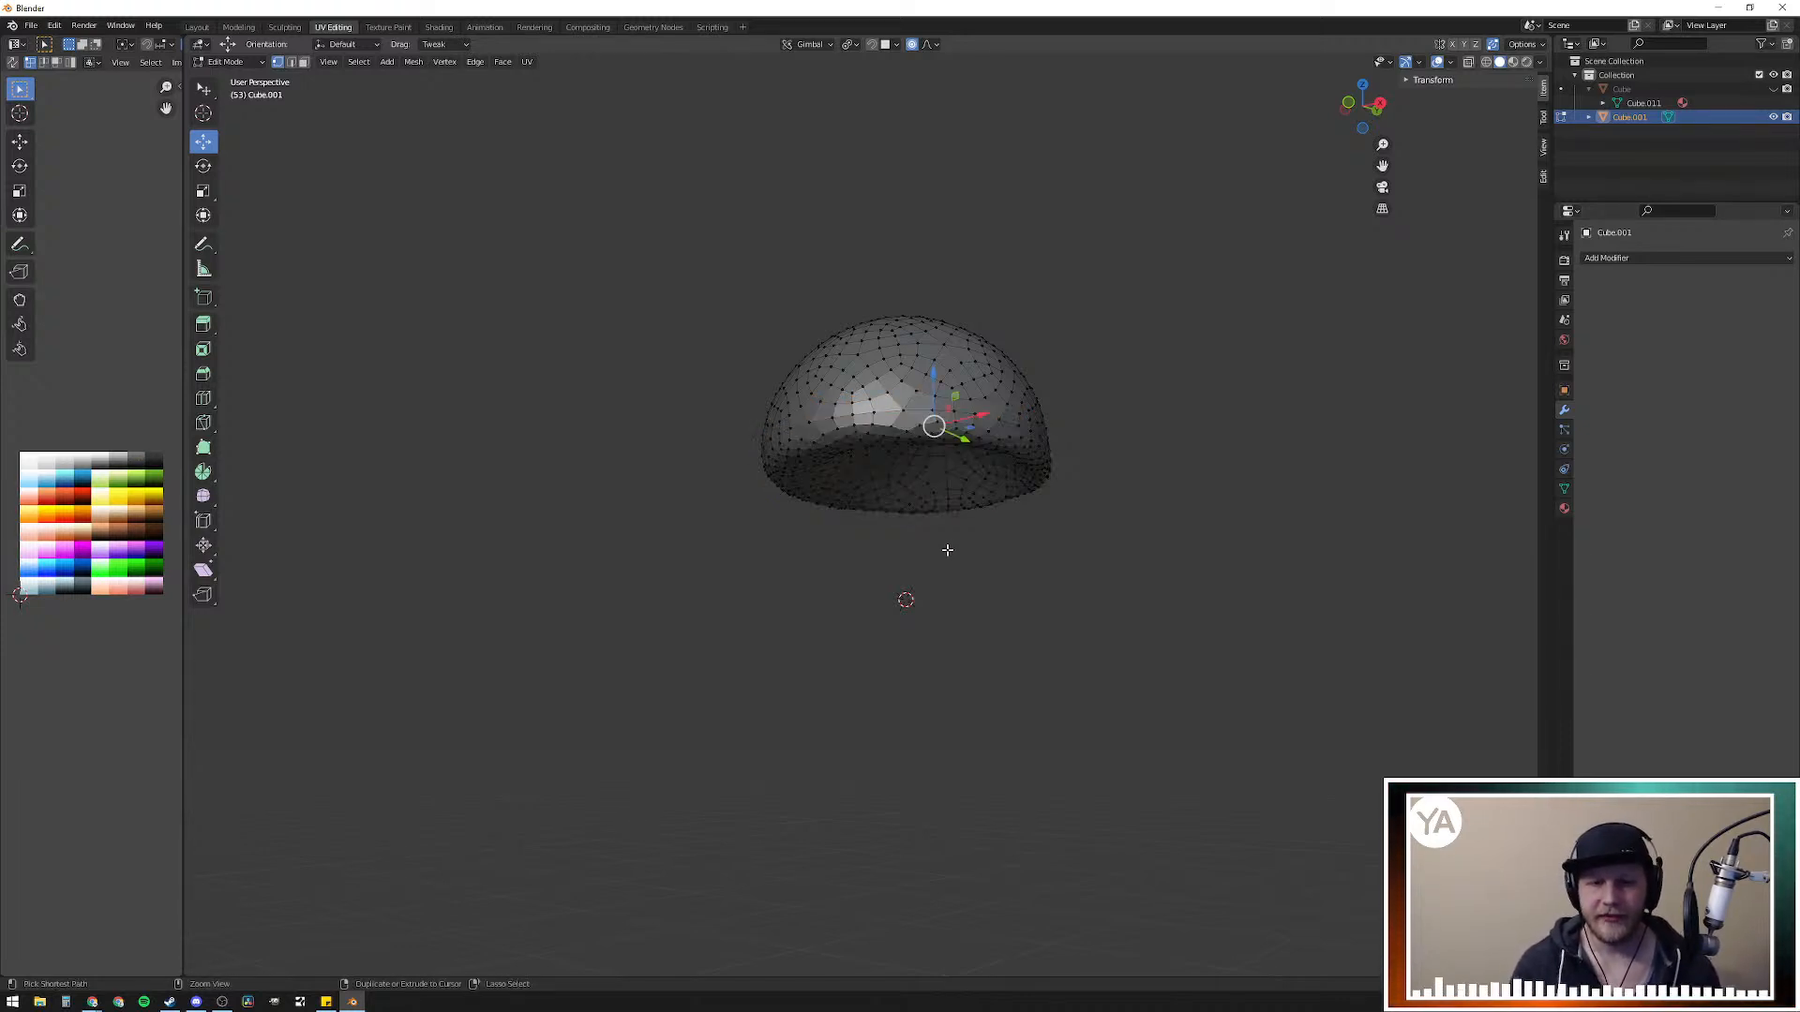
{"action": "middle_click_drag", "start_coordinate": [947, 549], "coordinate": [950, 602]}
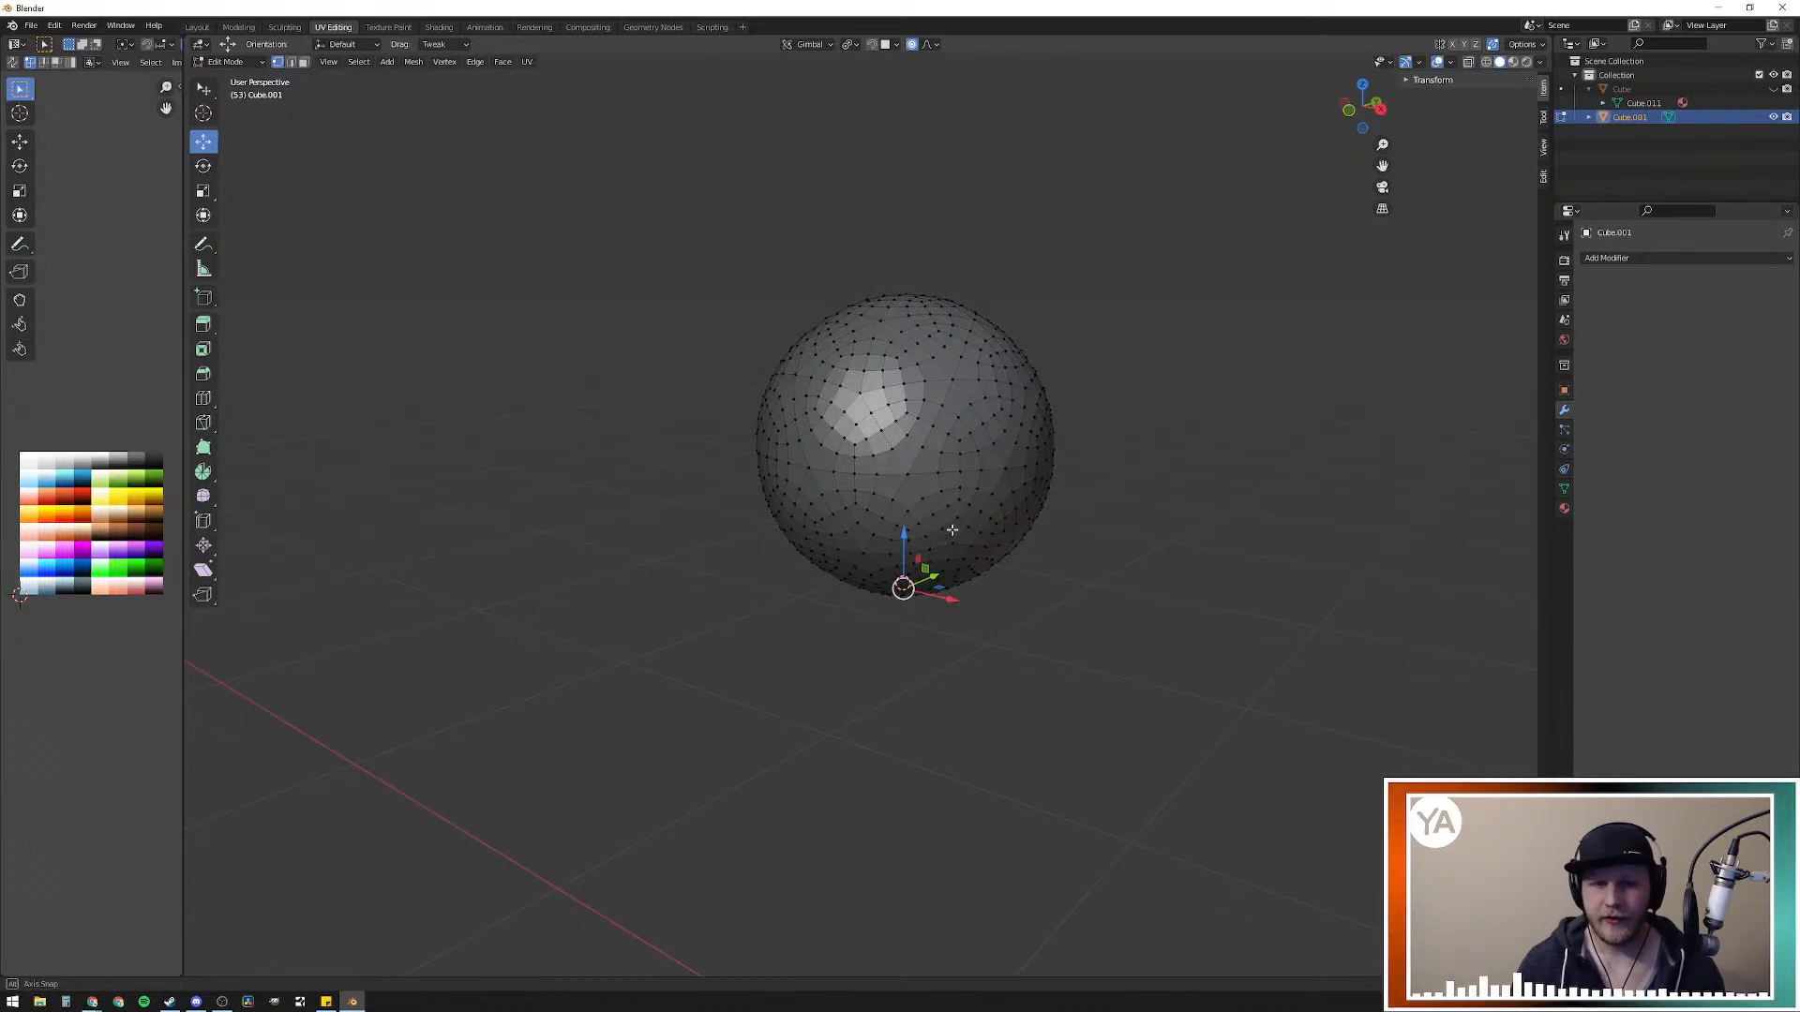
Step: Try box-selecting the lower half of the sphere from the front view without X-ray and deleting its vertices
{"action": "middle_click_drag", "start_coordinate": [1029, 530], "coordinate": [928, 531], "text": "alt"}
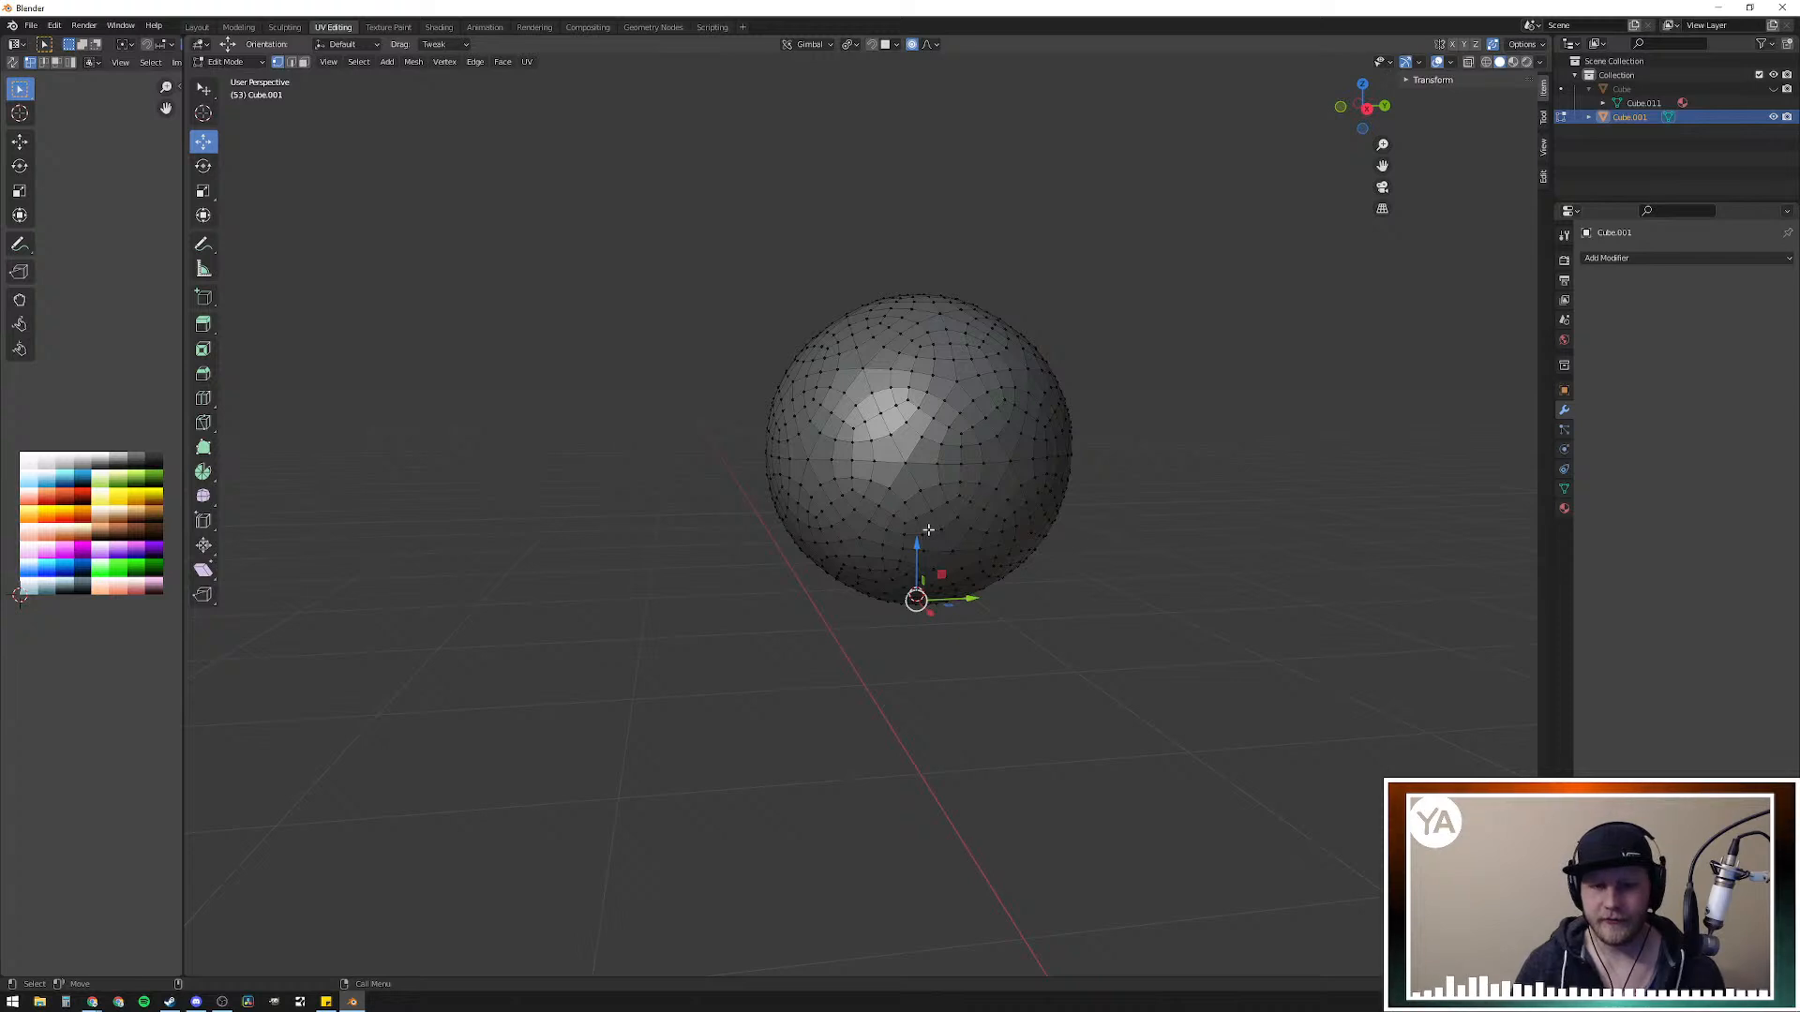
{"action": "key", "text": "KP_1"}
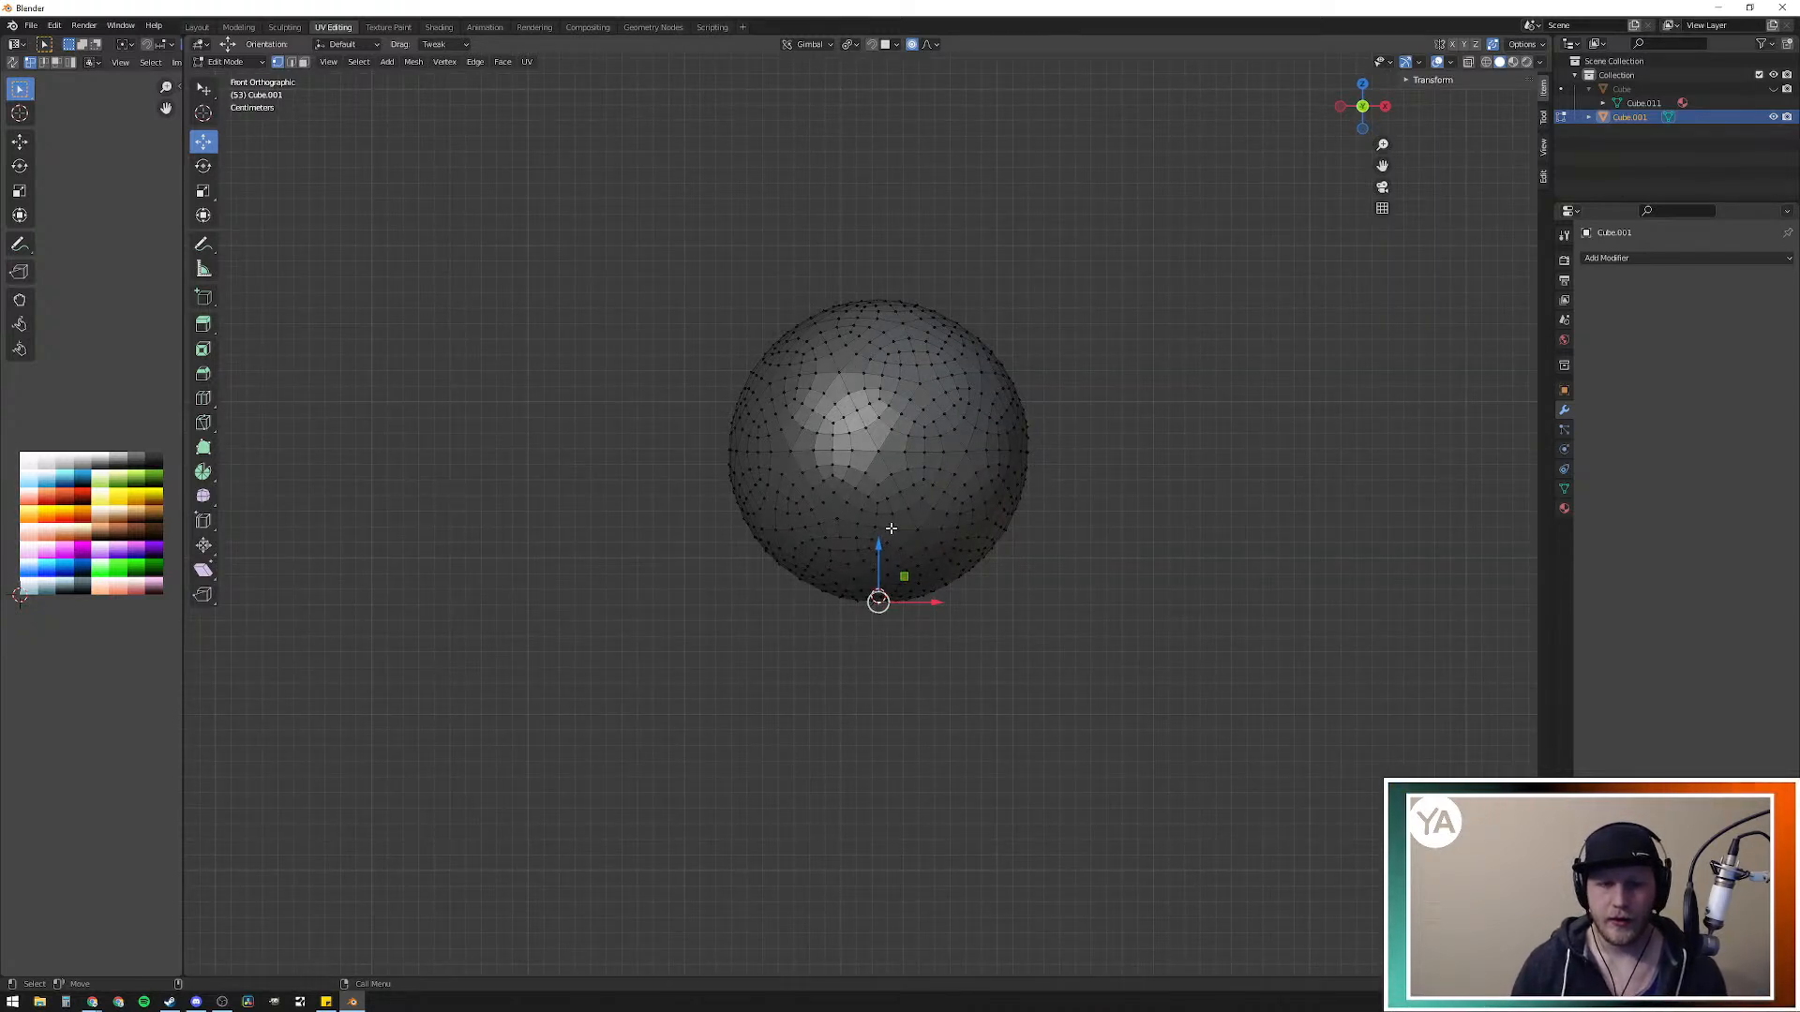
{"action": "key", "text": "b"}
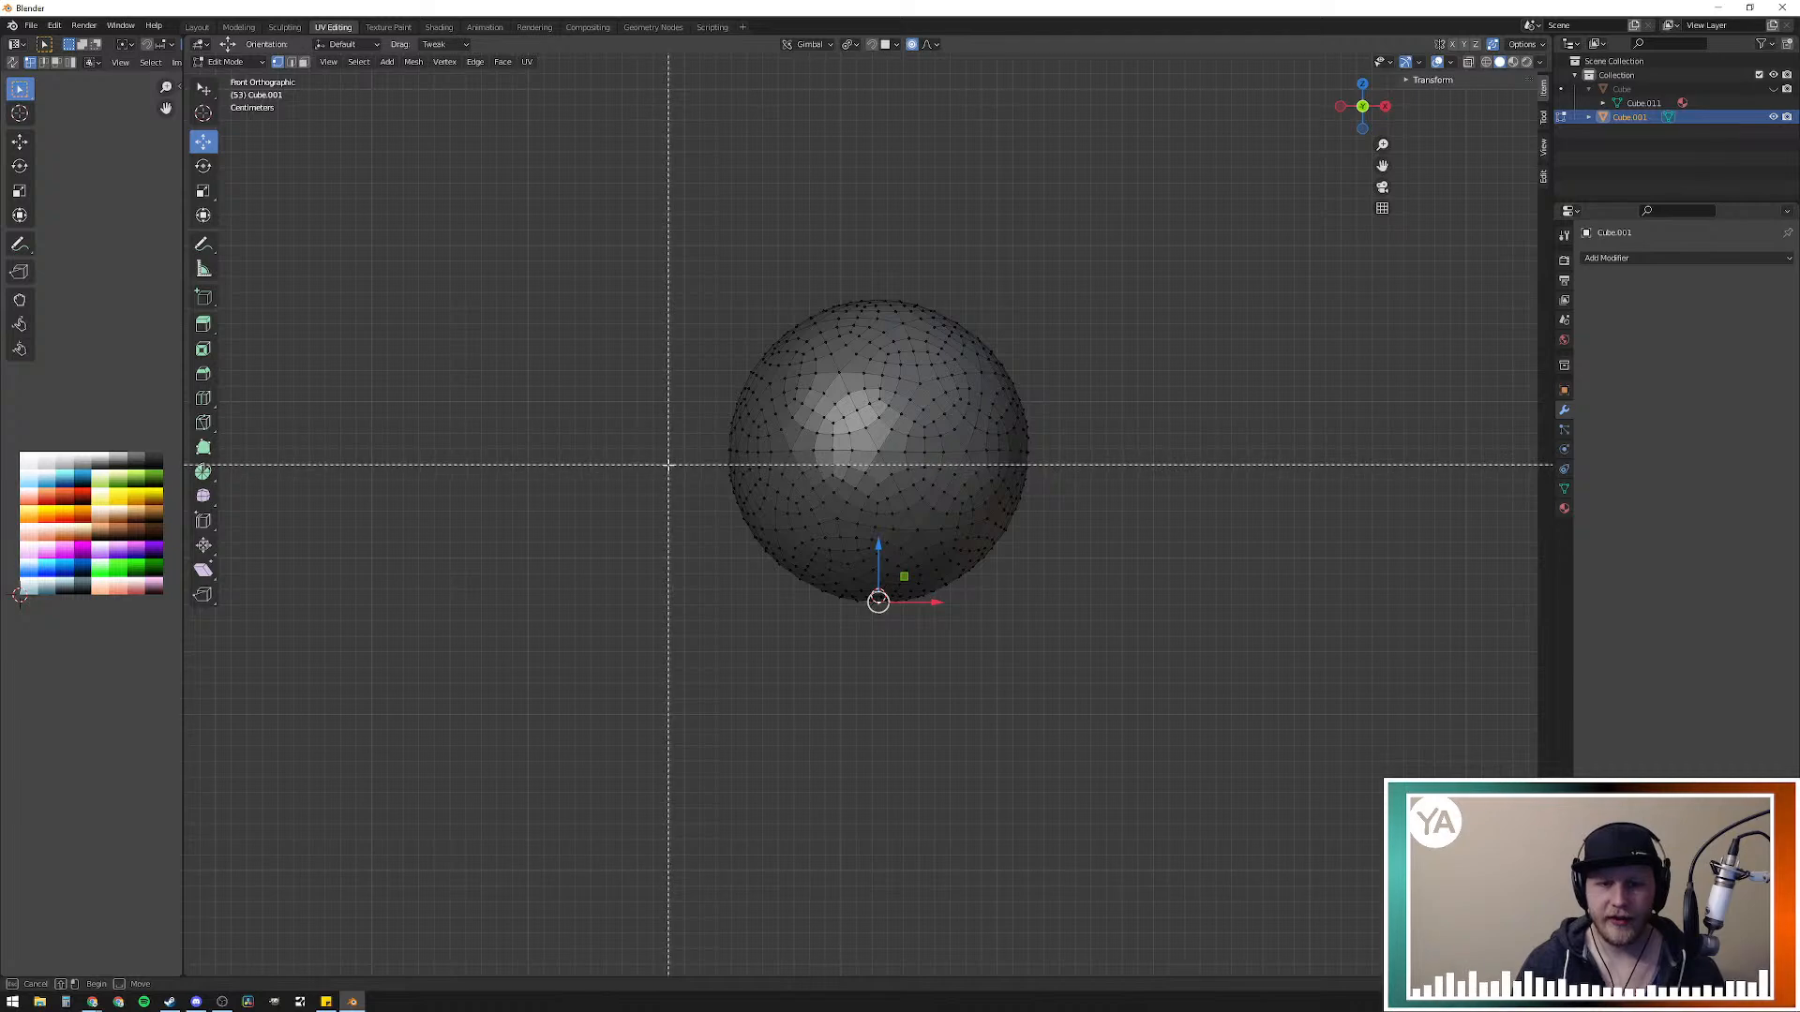
{"action": "left_click_drag", "start_coordinate": [667, 459], "coordinate": [1278, 617]}
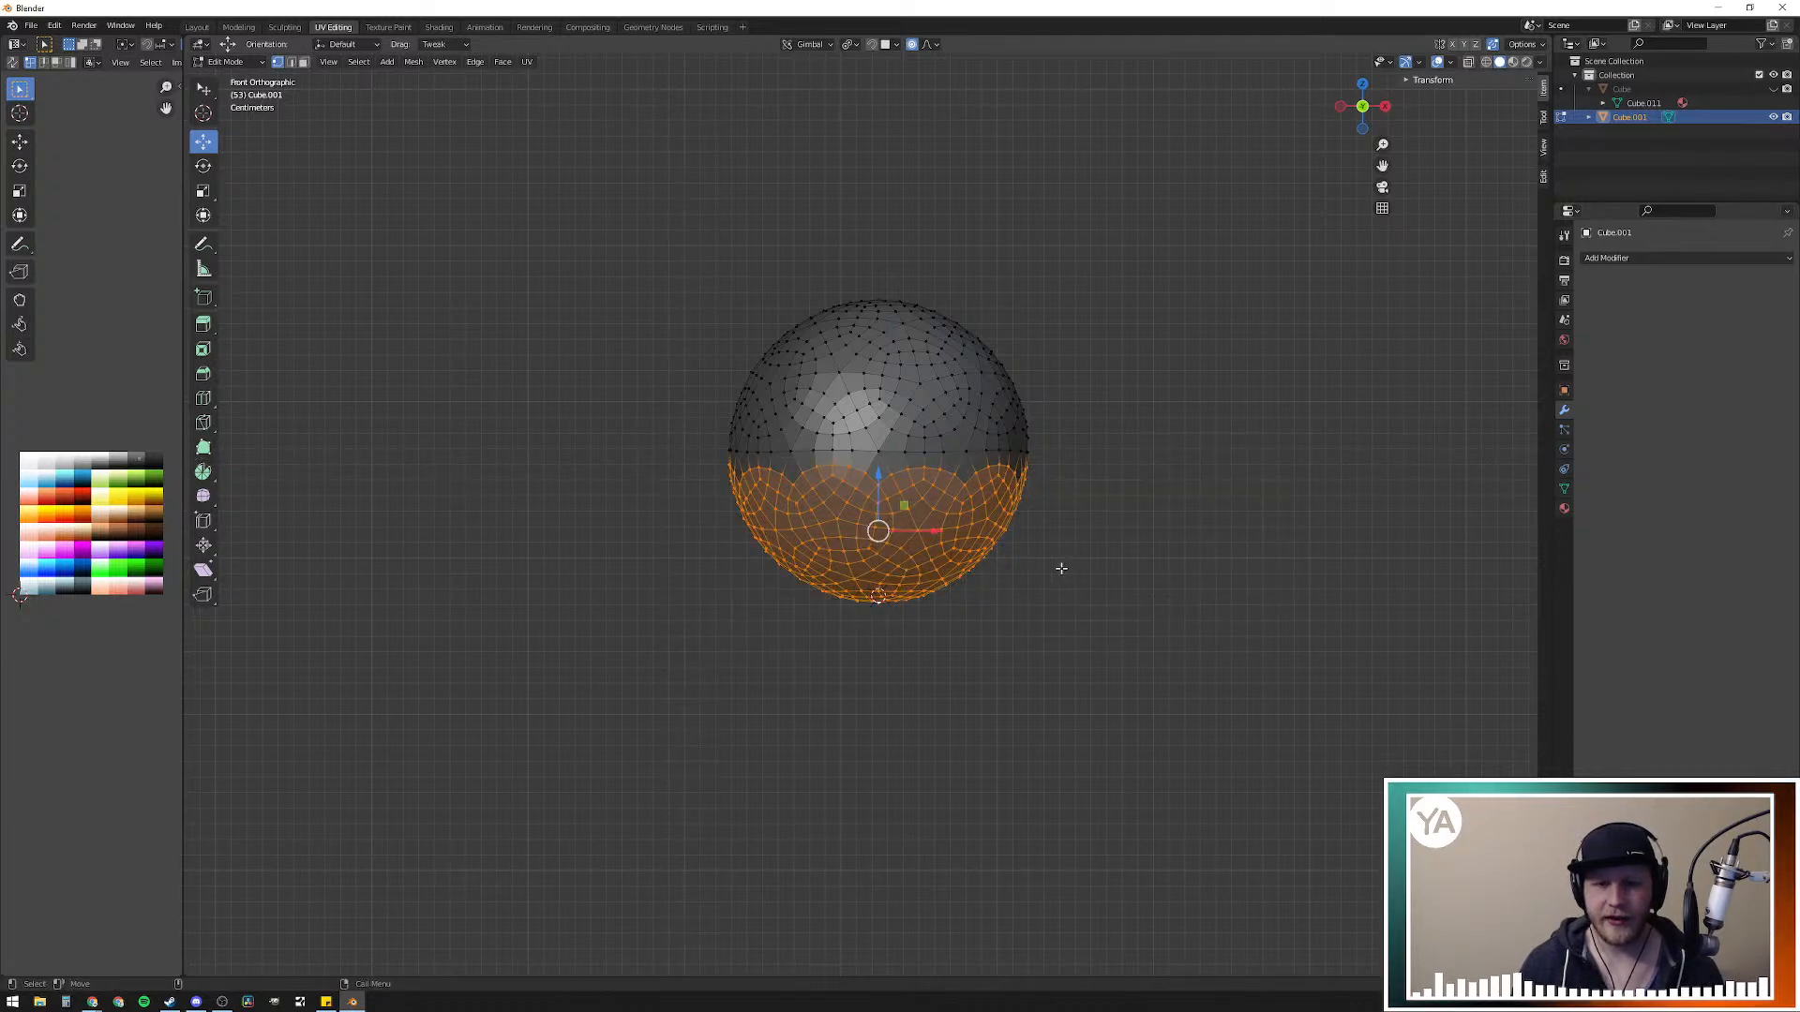
{"action": "key", "text": "x"}
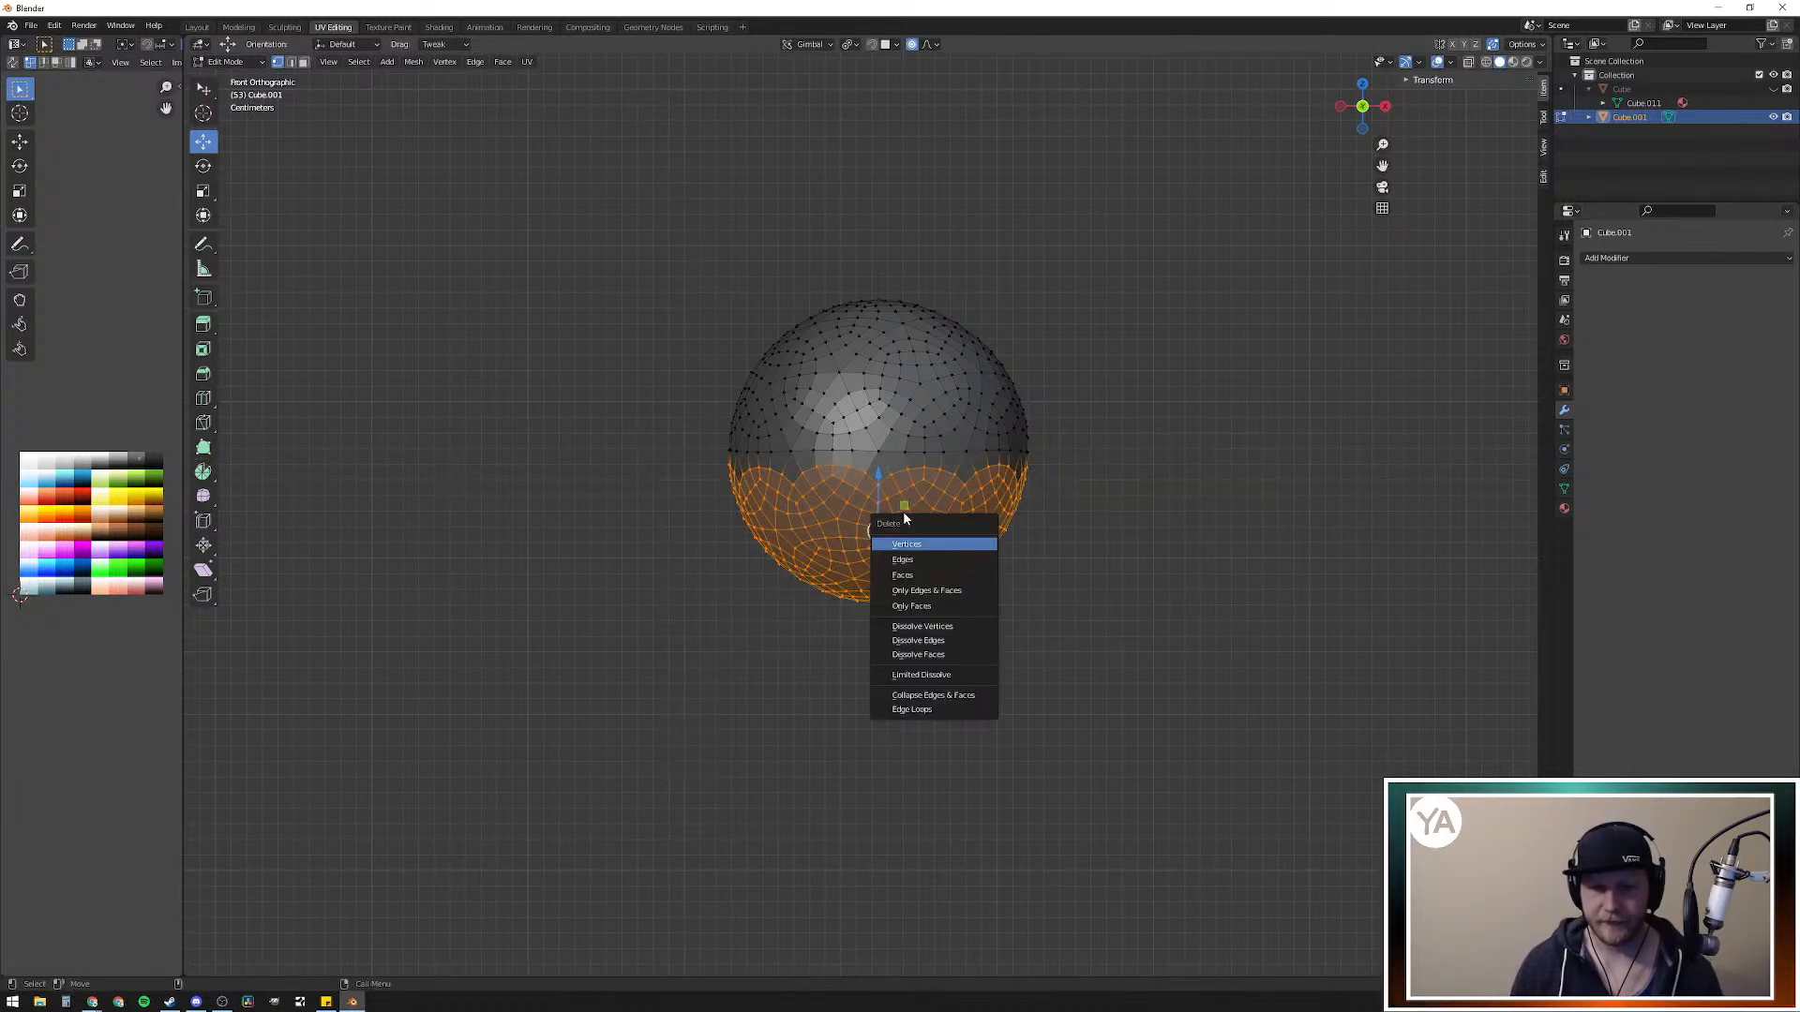
{"action": "left_click", "coordinate": [921, 545]}
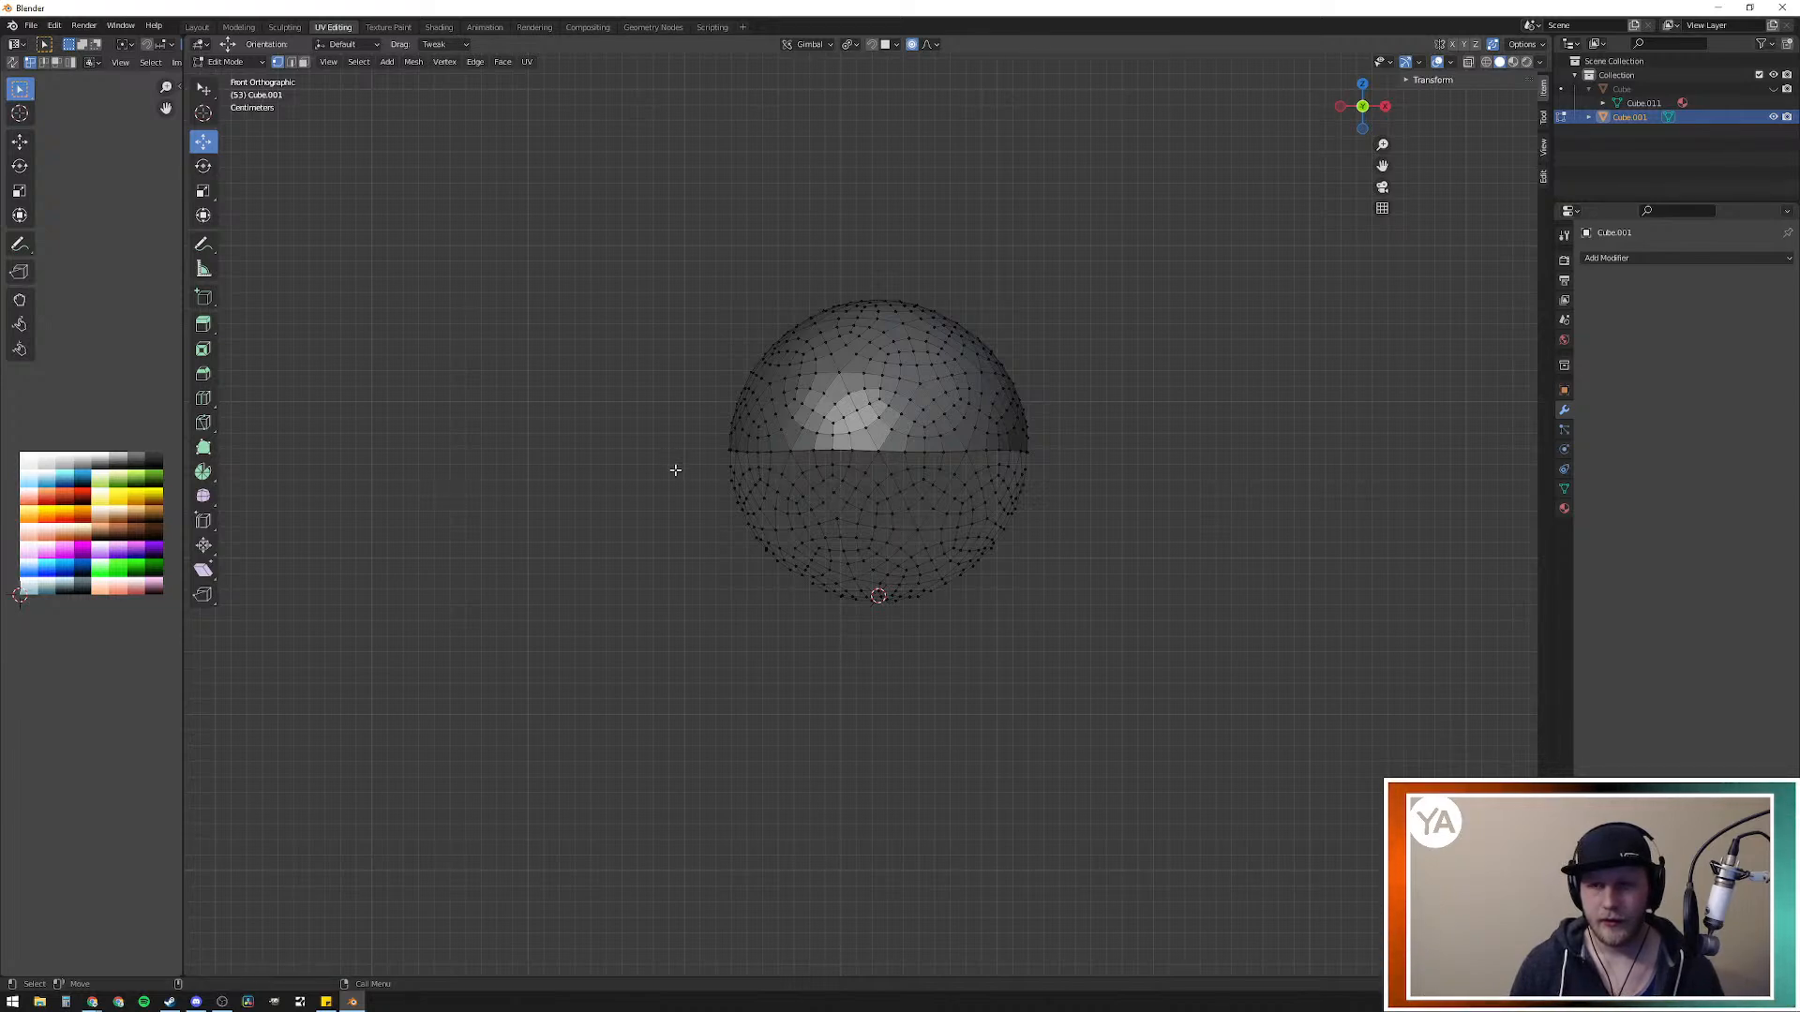
Step: Reset the 3D cursor to the world origin and deselect all of the sphere's vertices
{"action": "right_click_drag", "start_coordinate": [700, 460], "coordinate": [840, 505], "text": "shift"}
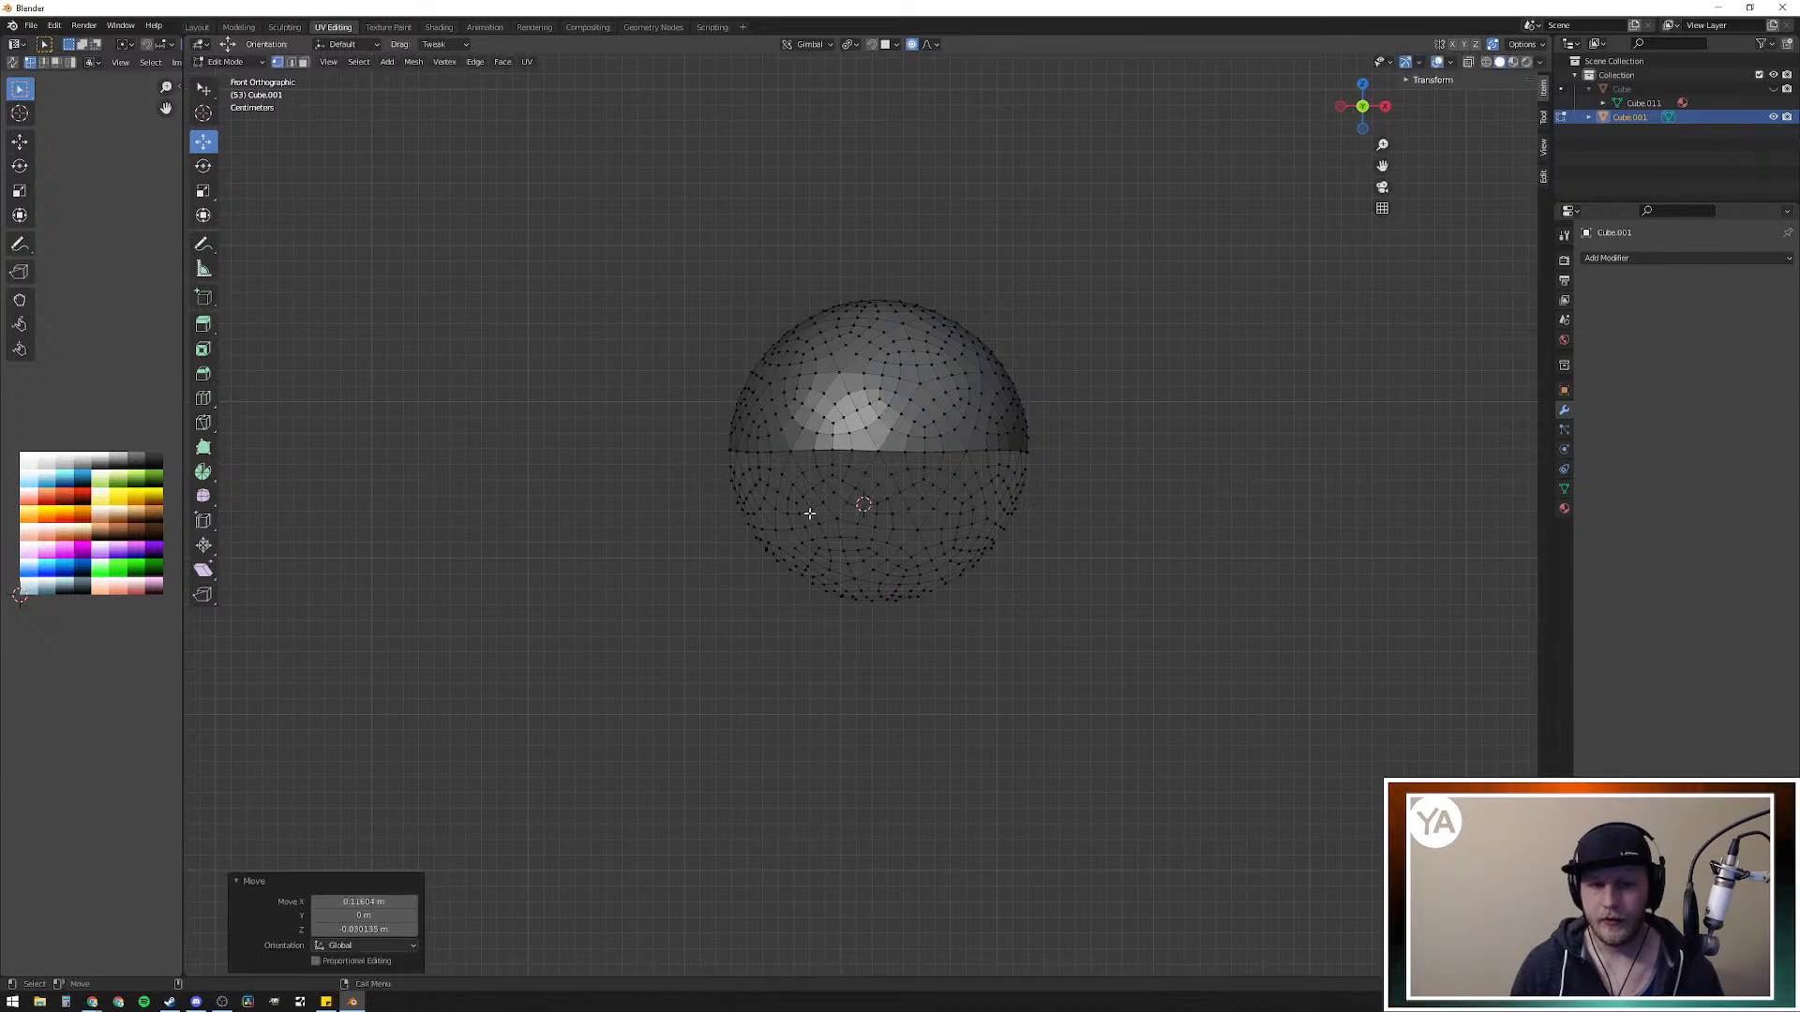
{"action": "key", "text": "shift+c"}
{"action": "middle_click_drag", "start_coordinate": [715, 350], "coordinate": [820, 401]}
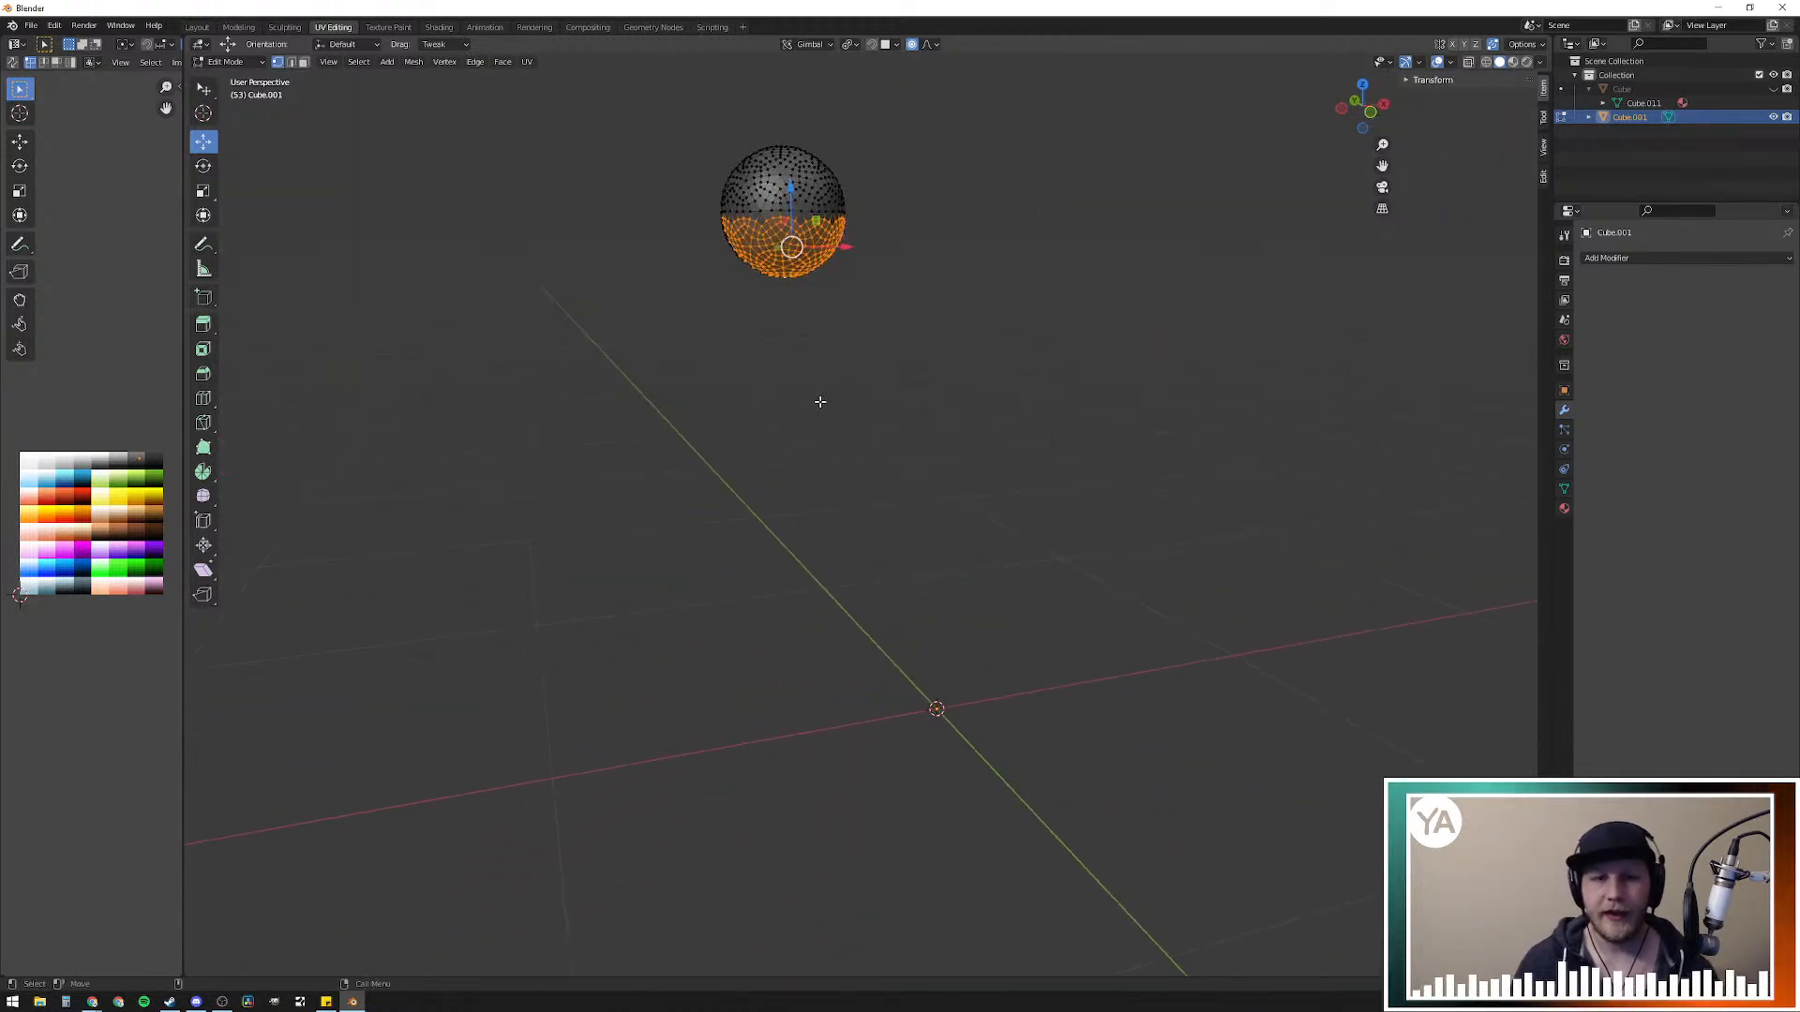
{"action": "key", "text": "alt+a"}
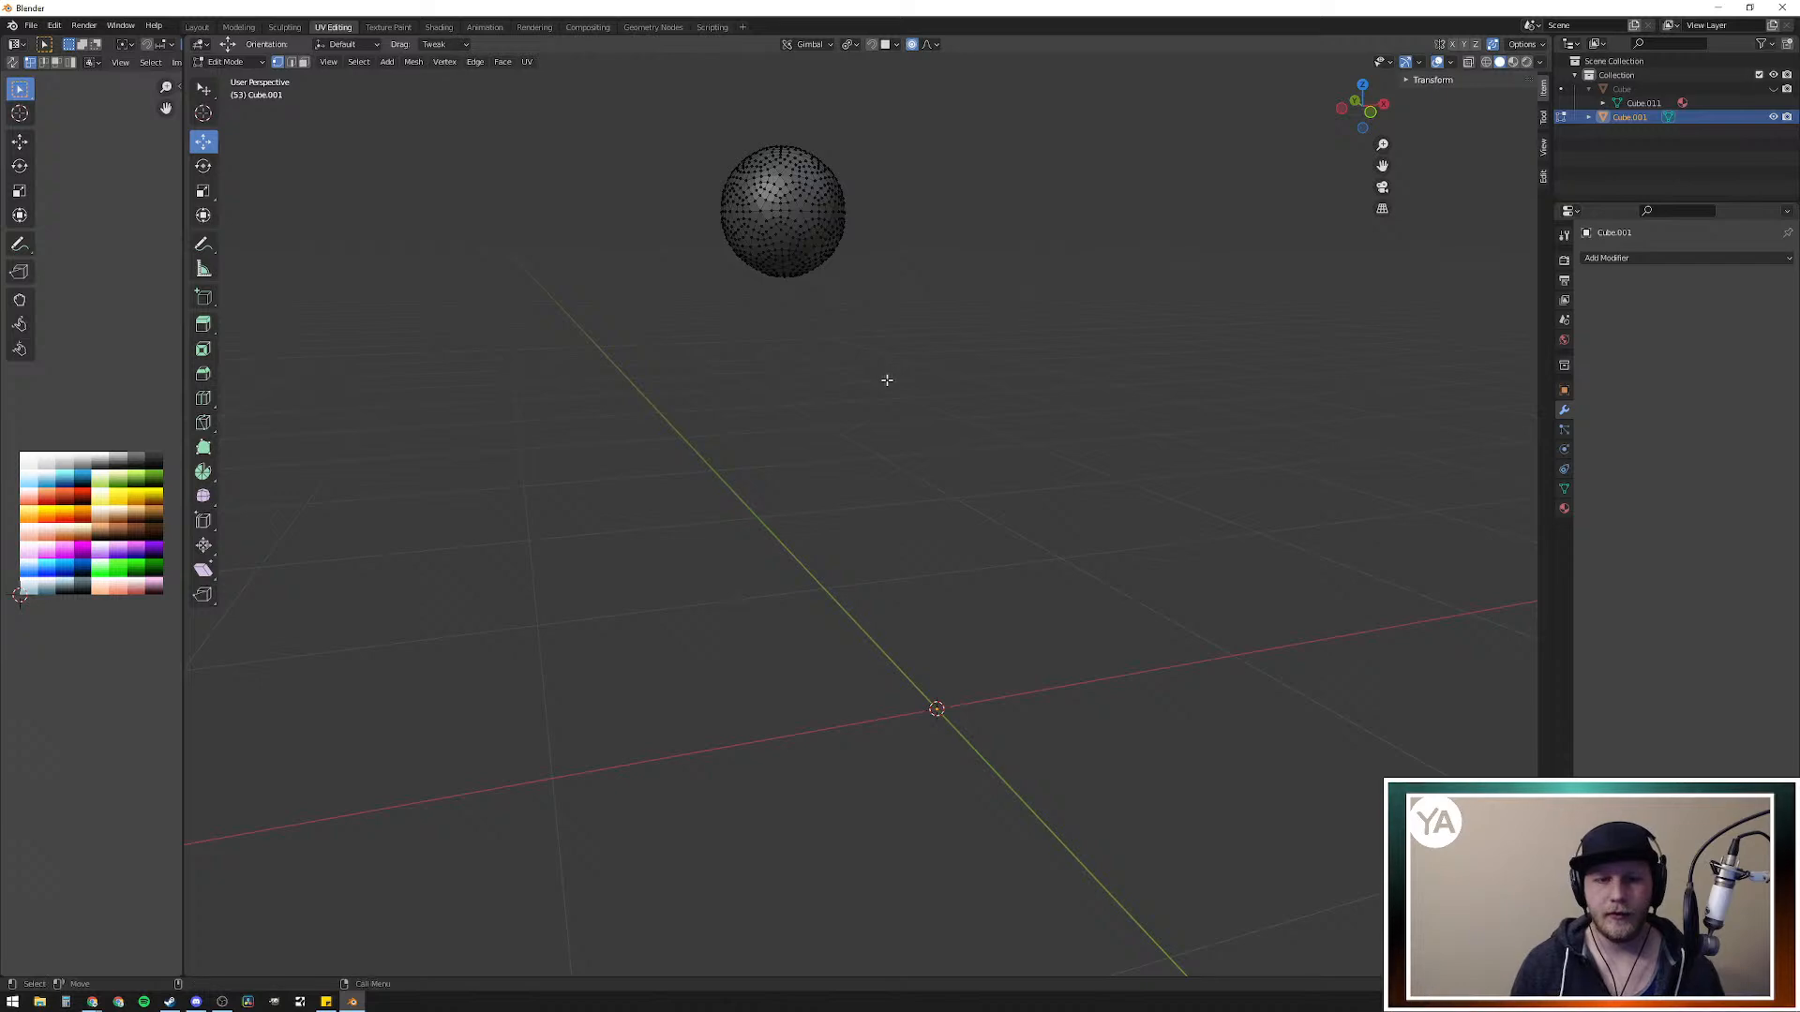
Step: Enable X-ray and box-select all vertices in the lower half of the sphere from the front view
{"action": "key", "text": "KP_1"}
{"action": "scroll", "coordinate": [852, 374], "scroll_direction": "up", "scroll_amount": 3}
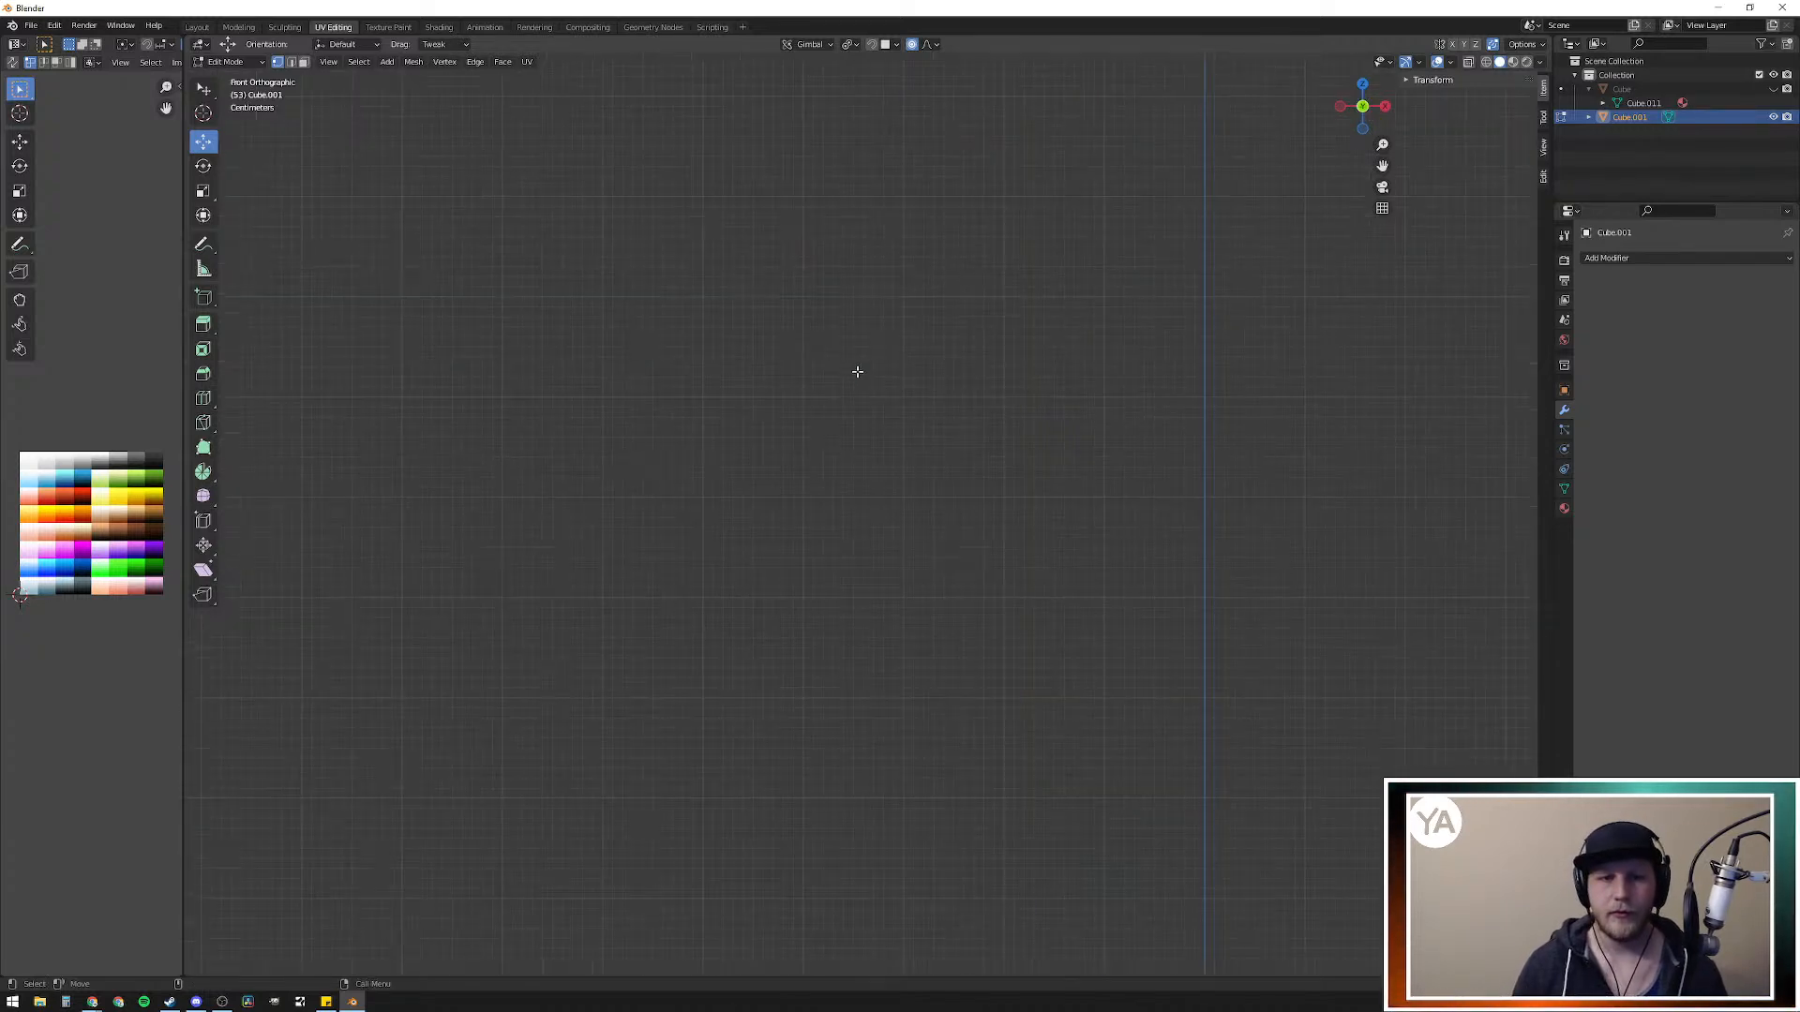
{"action": "middle_click_drag", "start_coordinate": [754, 280], "coordinate": [988, 775], "text": "shift"}
{"action": "scroll", "coordinate": [948, 659], "scroll_direction": "up", "scroll_amount": 4}
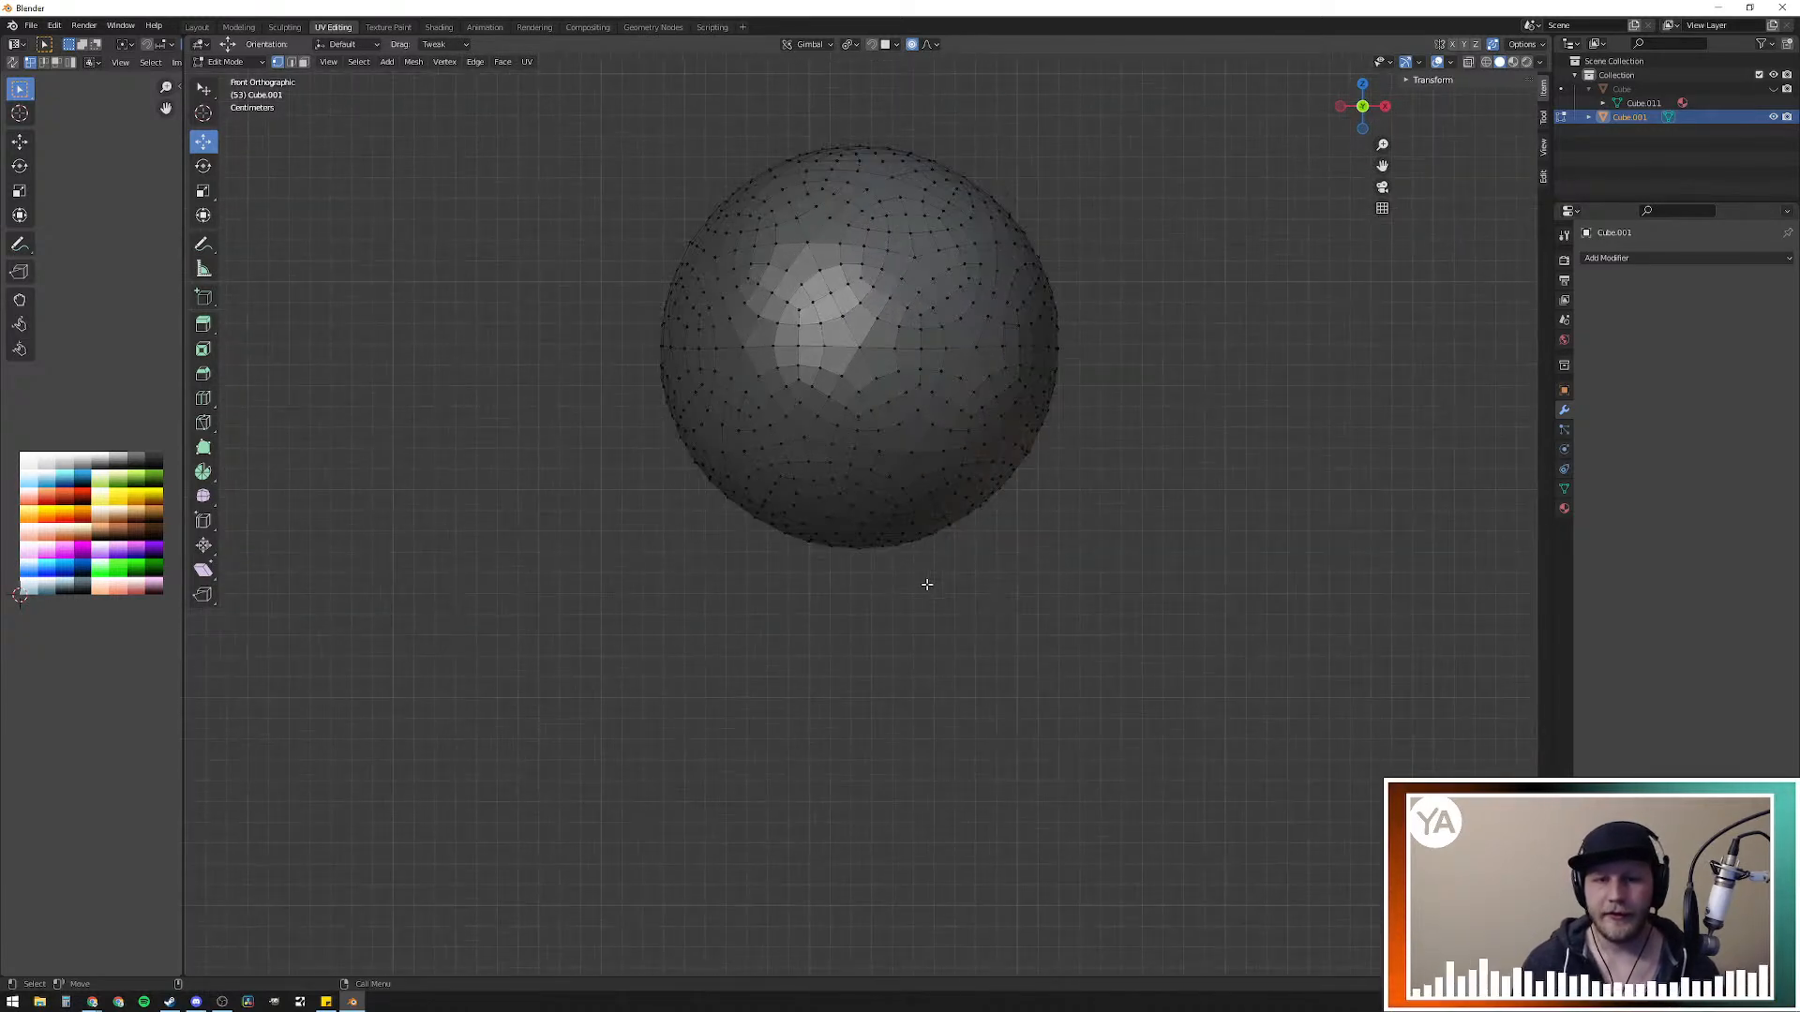
{"action": "scroll", "coordinate": [955, 584], "scroll_direction": "down", "scroll_amount": 1}
{"action": "key", "text": "alt+z"}
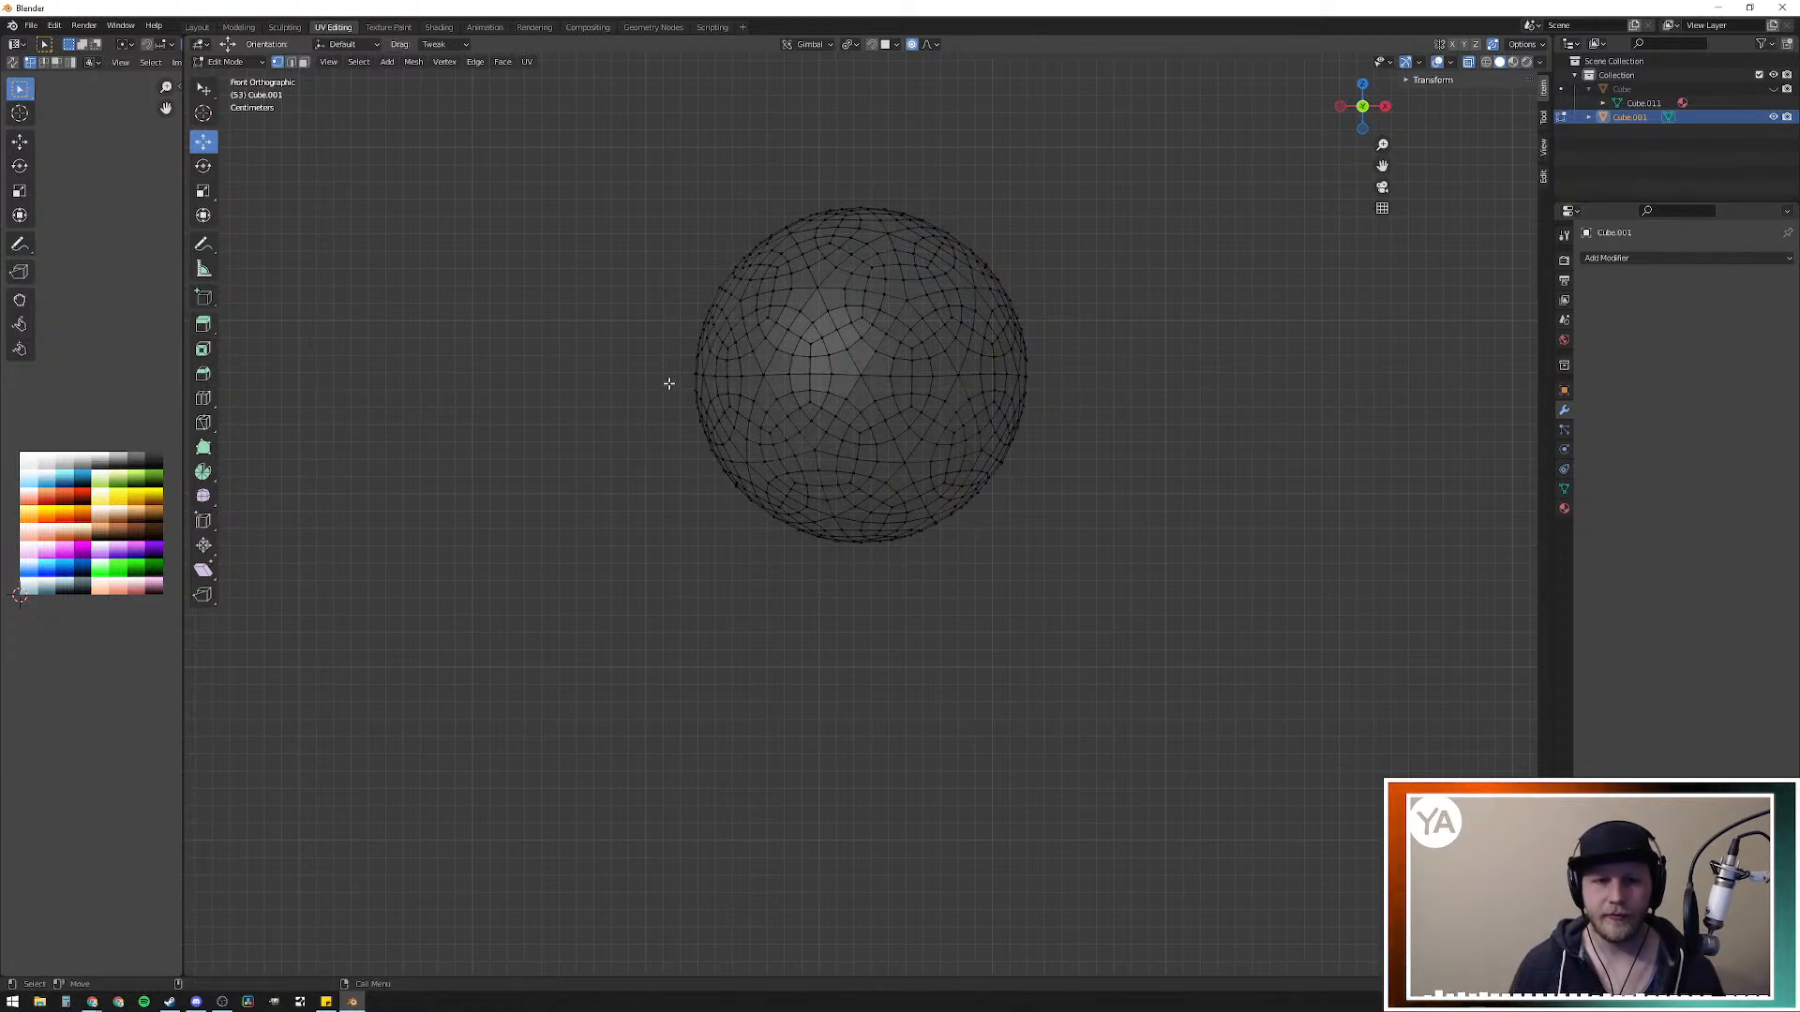
{"action": "key", "text": "b"}
{"action": "left_click_drag", "start_coordinate": [665, 381], "coordinate": [1225, 573]}
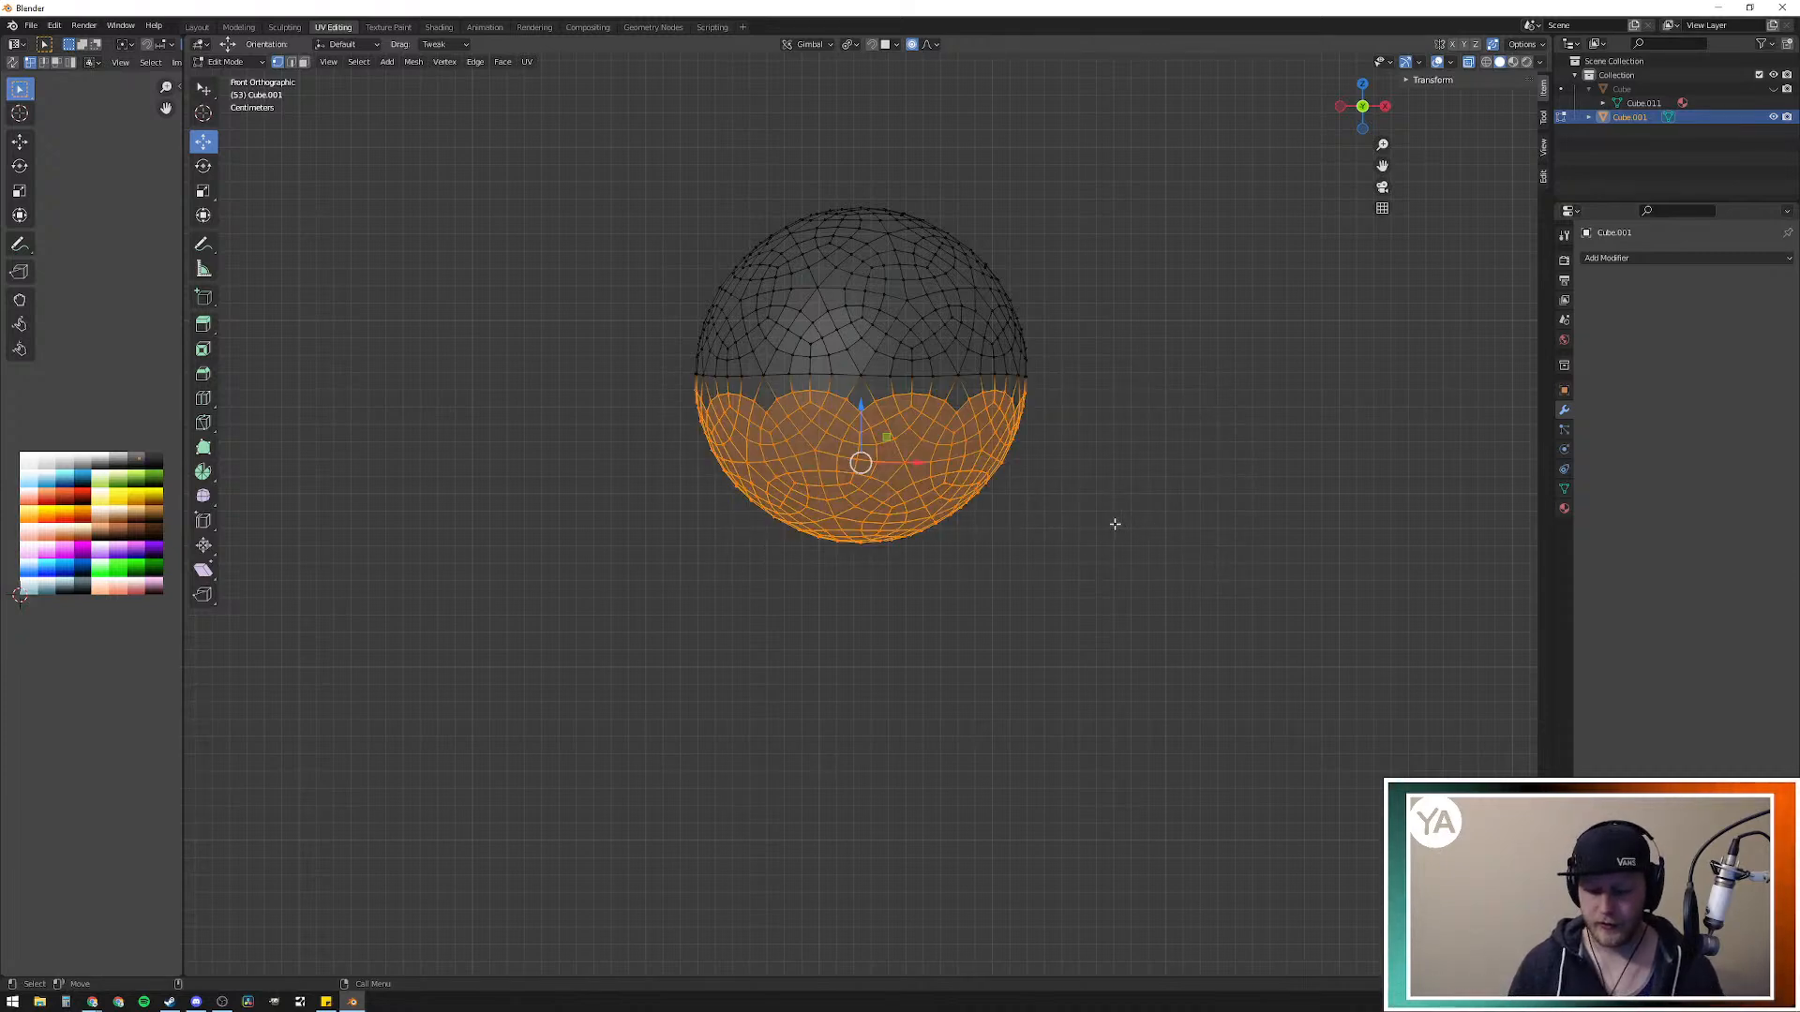
Step: Delete the selected vertices in the lower half of the sphere and turn off X-ray
{"action": "key", "text": "x"}
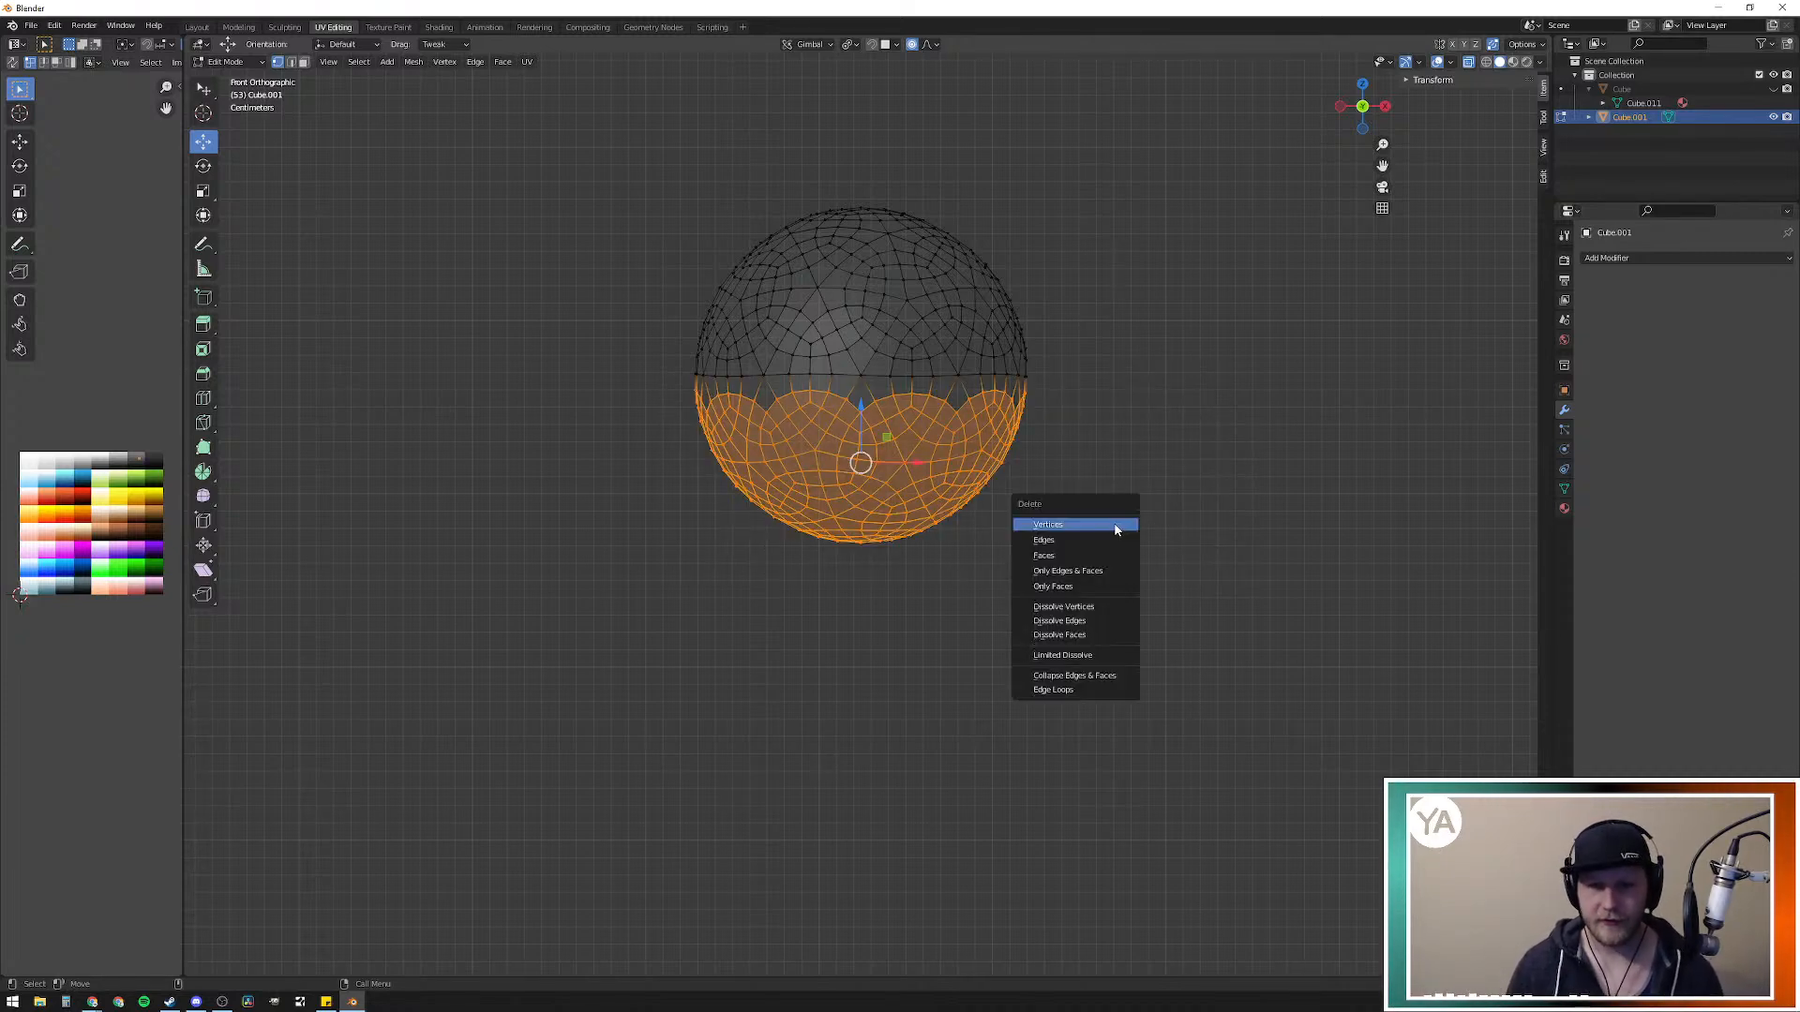
{"action": "left_click", "coordinate": [1111, 522]}
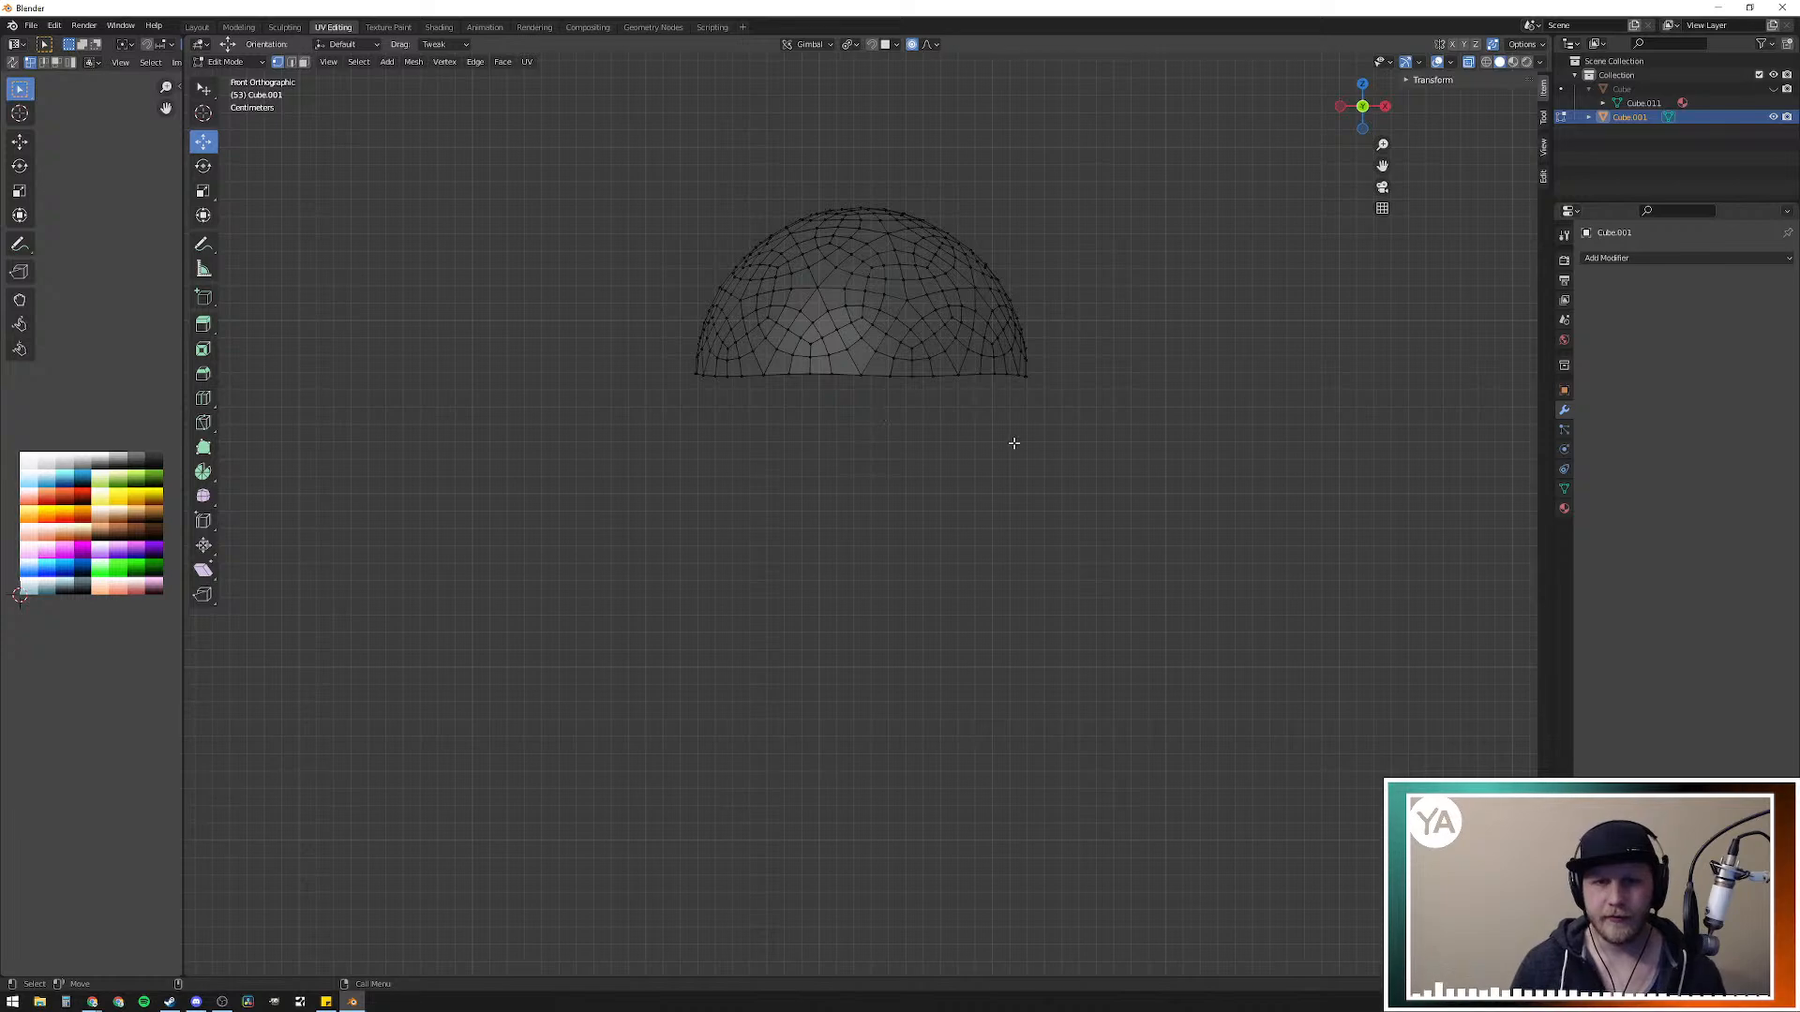
{"action": "scroll", "coordinate": [1025, 440], "scroll_direction": "down", "scroll_amount": 1}
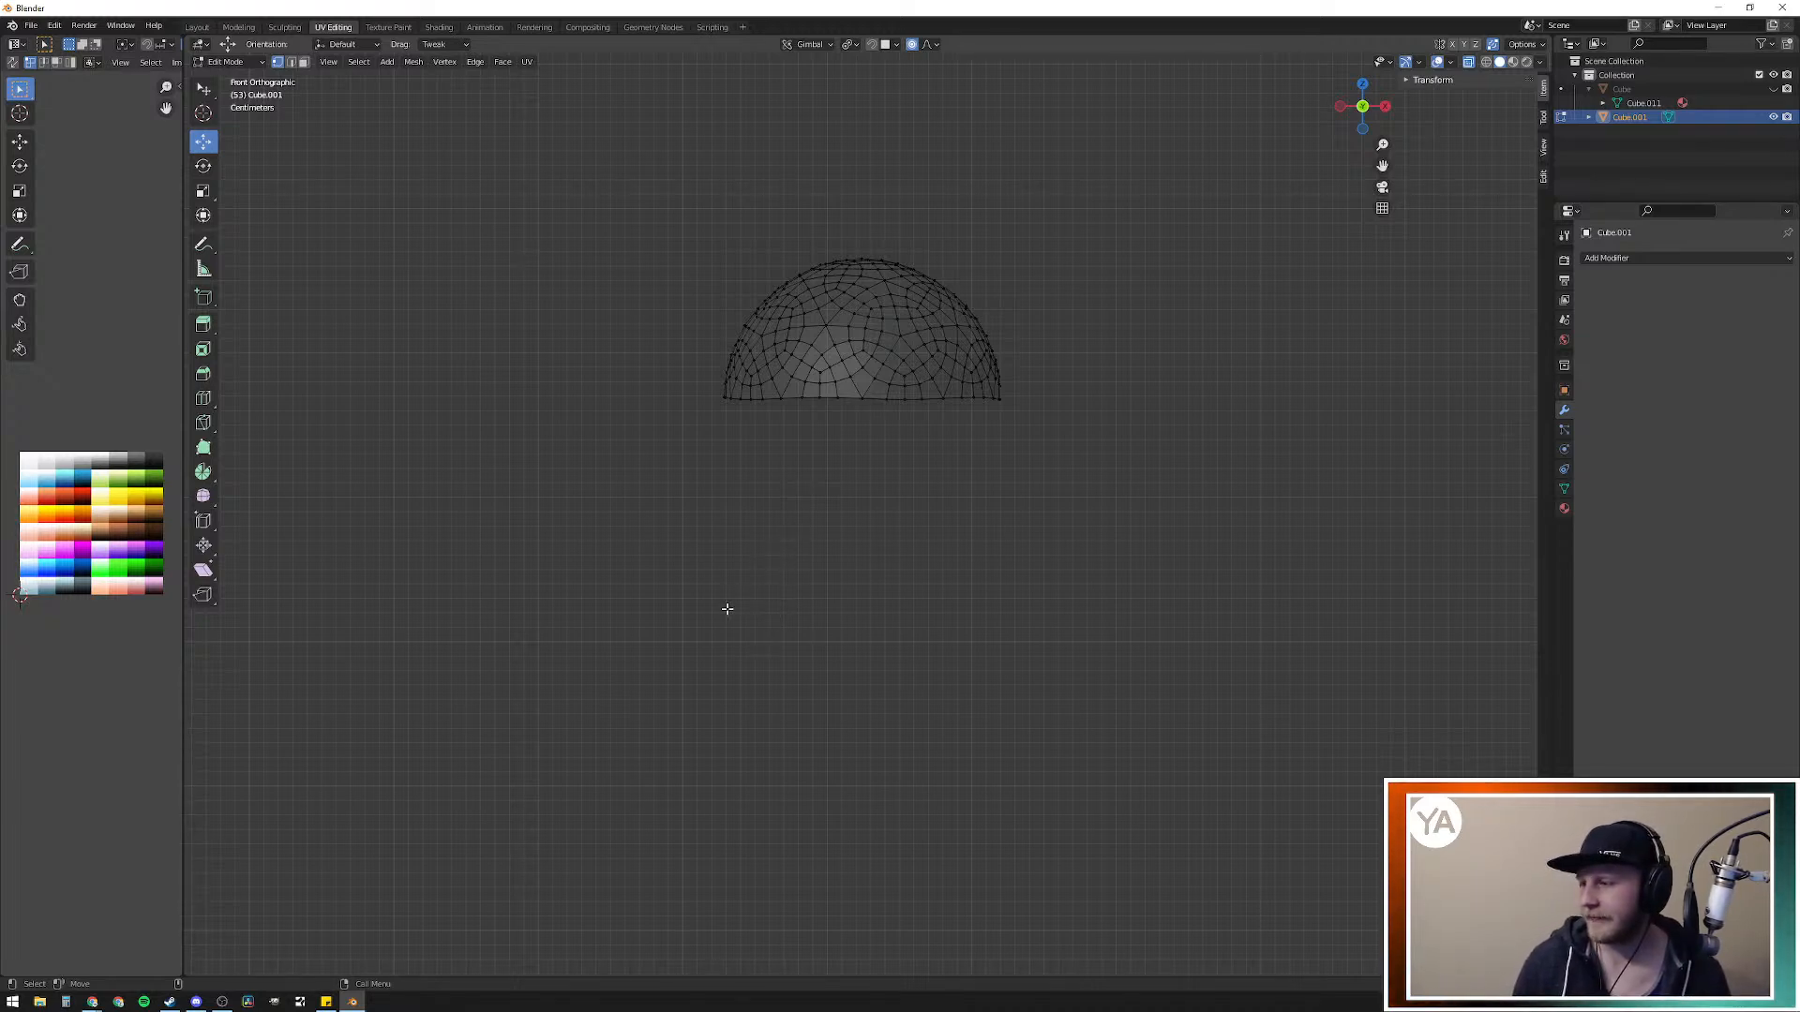
{"action": "middle_click_drag", "start_coordinate": [699, 612], "coordinate": [654, 624]}
{"action": "key", "text": "alt+z"}
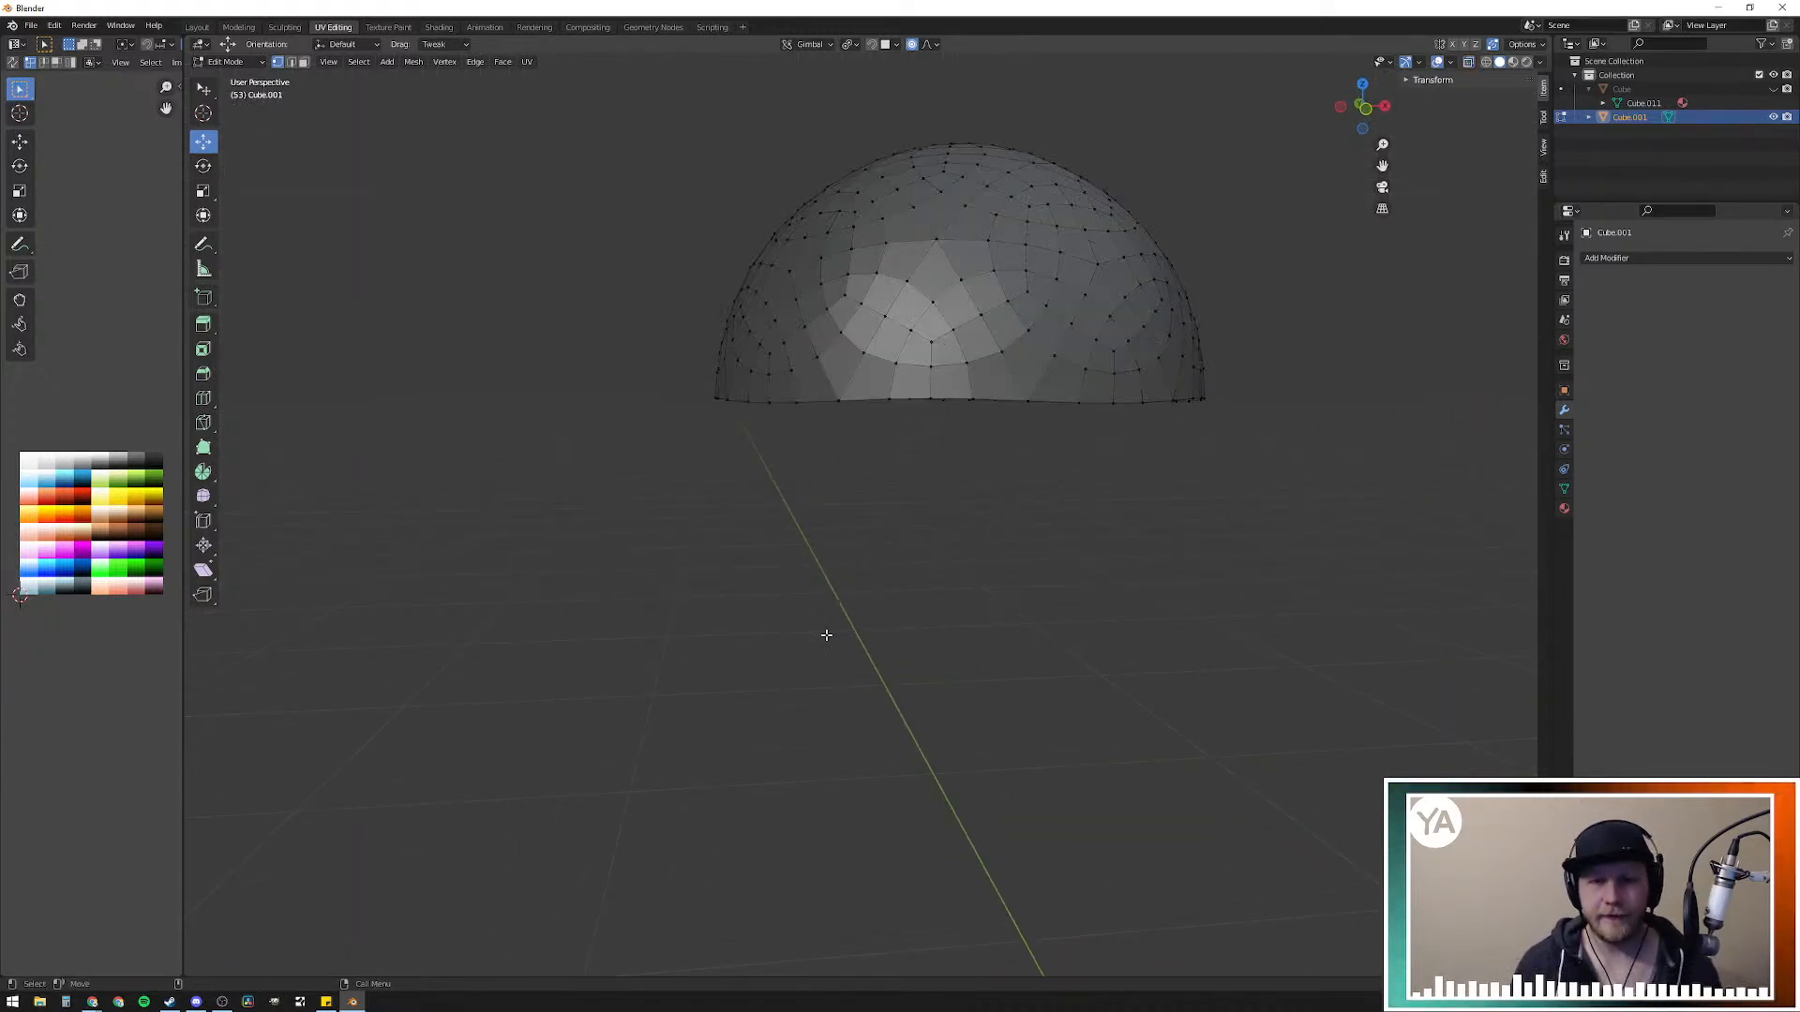
Step: Select the dome's linked geometry, view it from several angles, and clear the selection
{"action": "middle_click_drag", "start_coordinate": [799, 635], "coordinate": [856, 622]}
{"action": "key", "text": "l"}
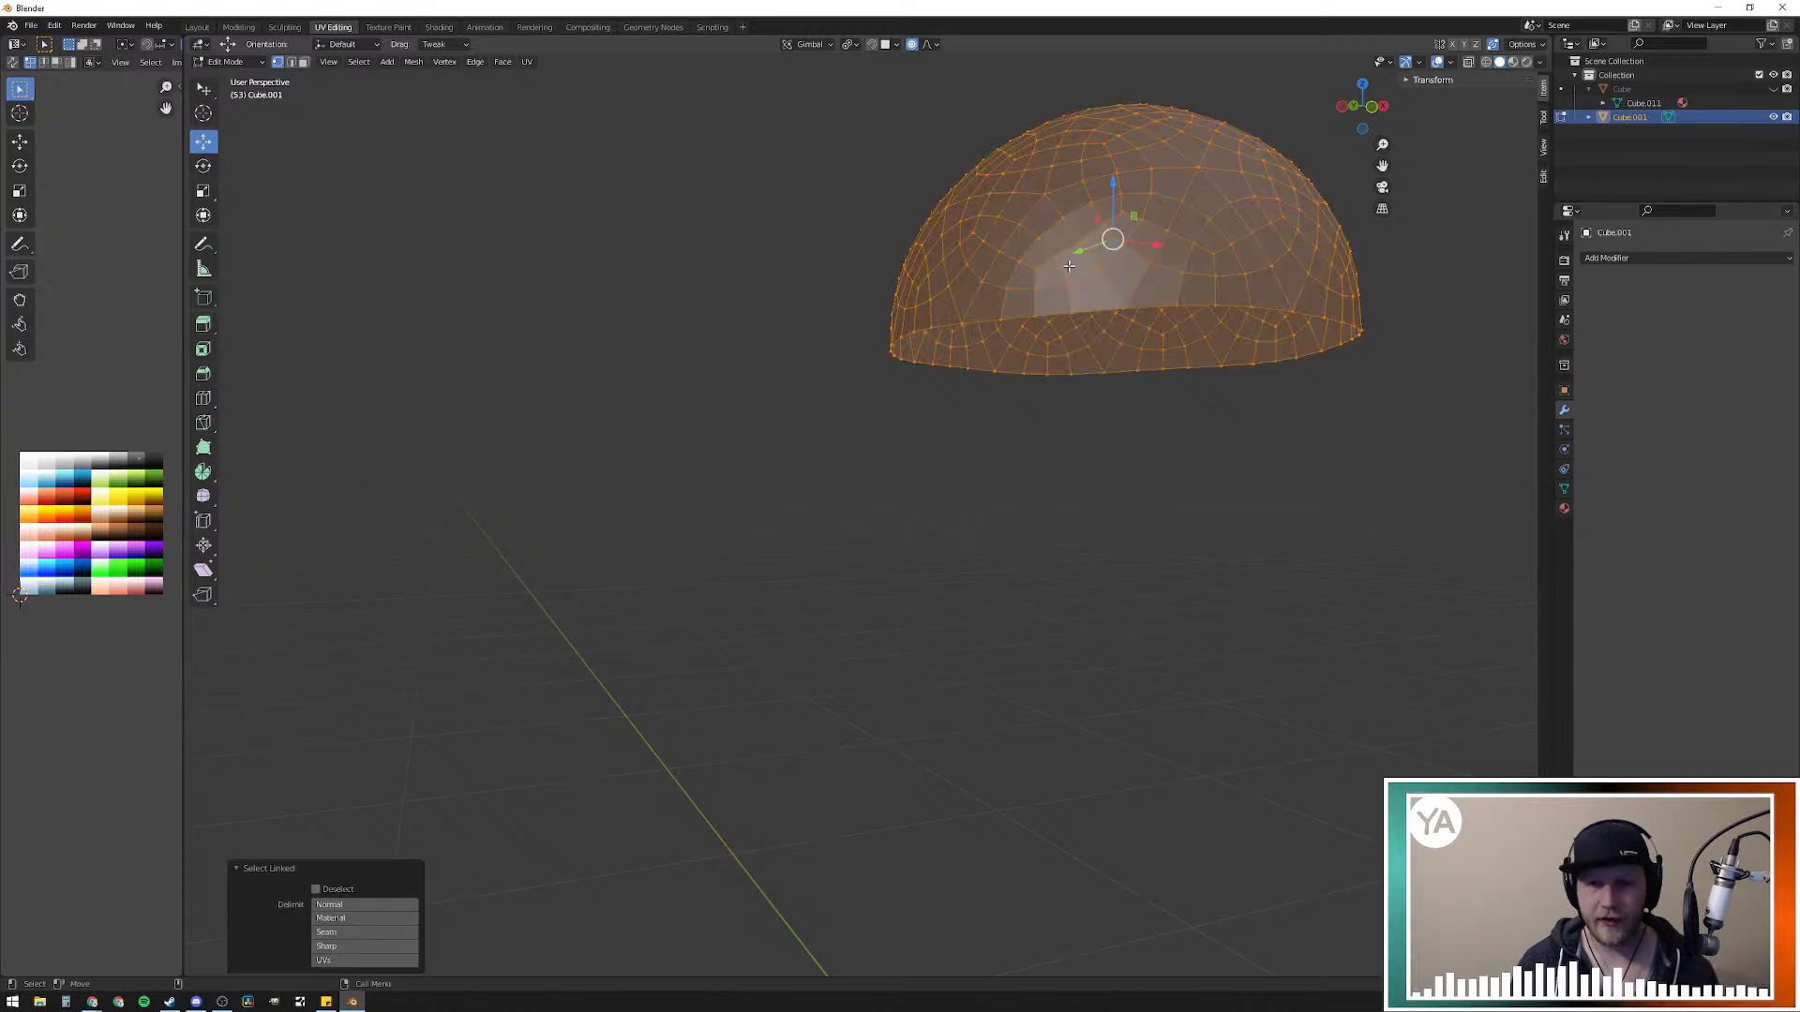
{"action": "middle_click_drag", "start_coordinate": [996, 390], "coordinate": [916, 466]}
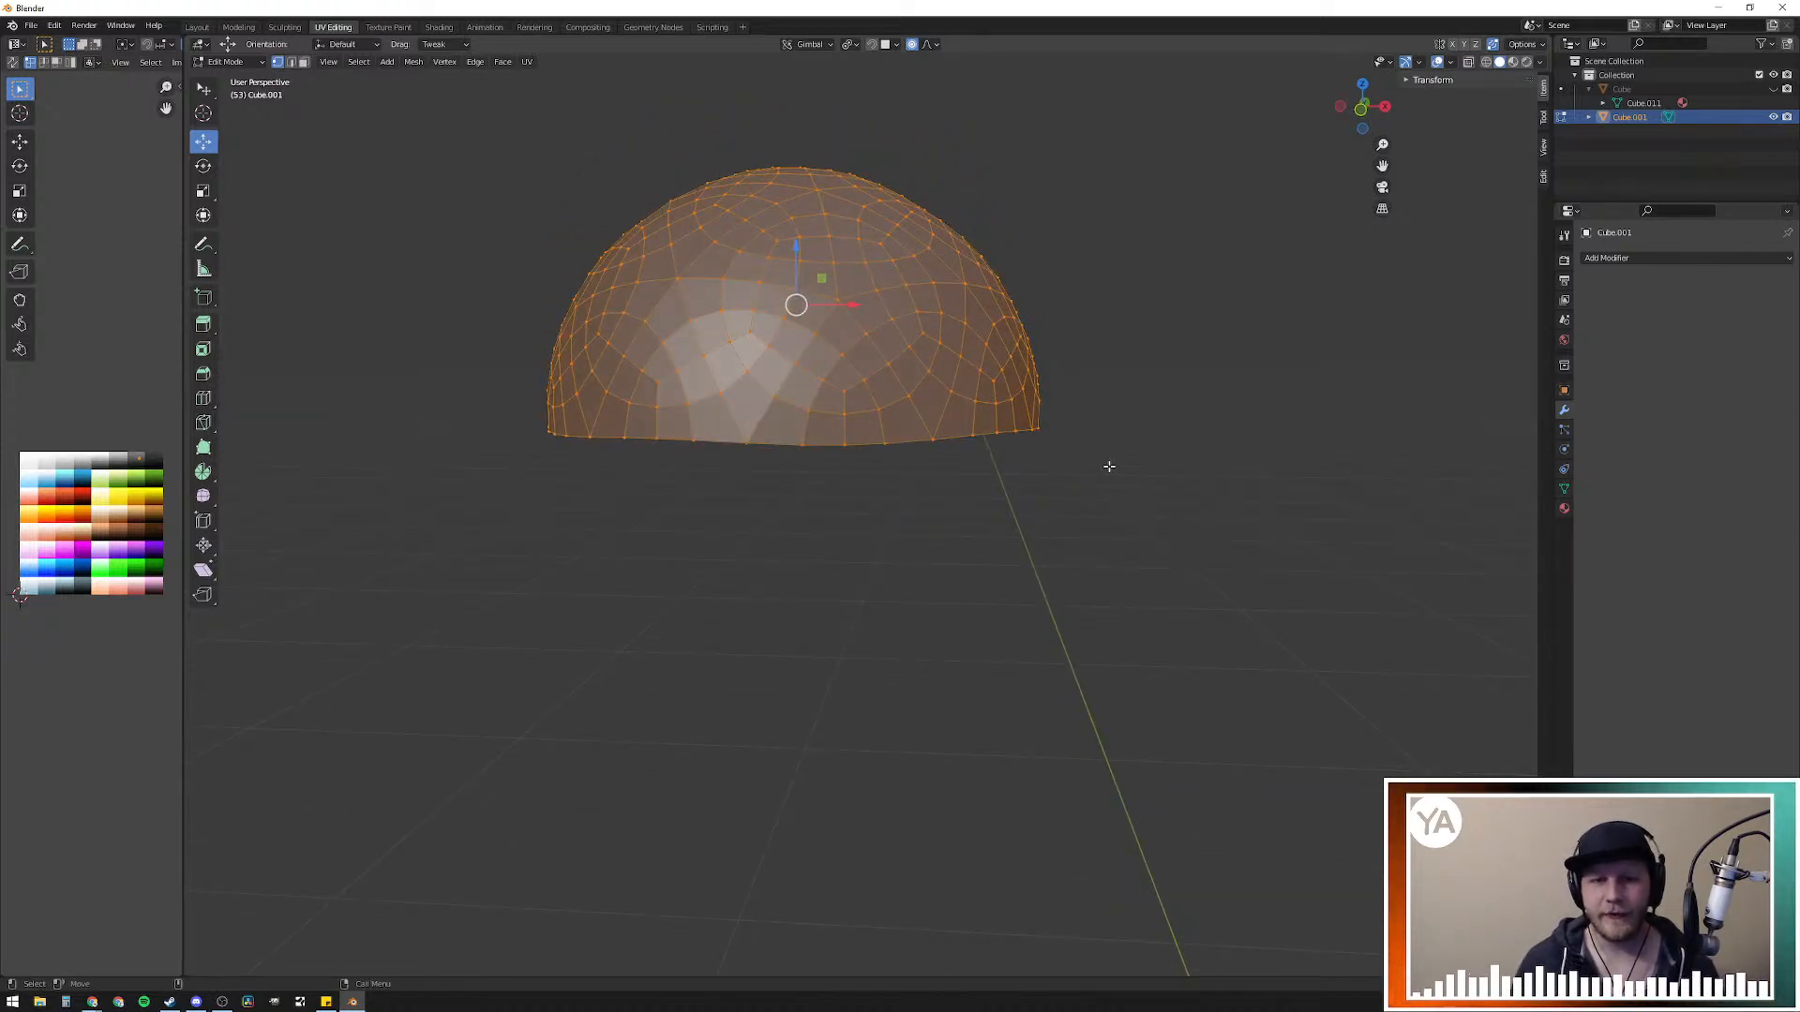
{"action": "middle_click_drag", "start_coordinate": [1073, 466], "coordinate": [1065, 466]}
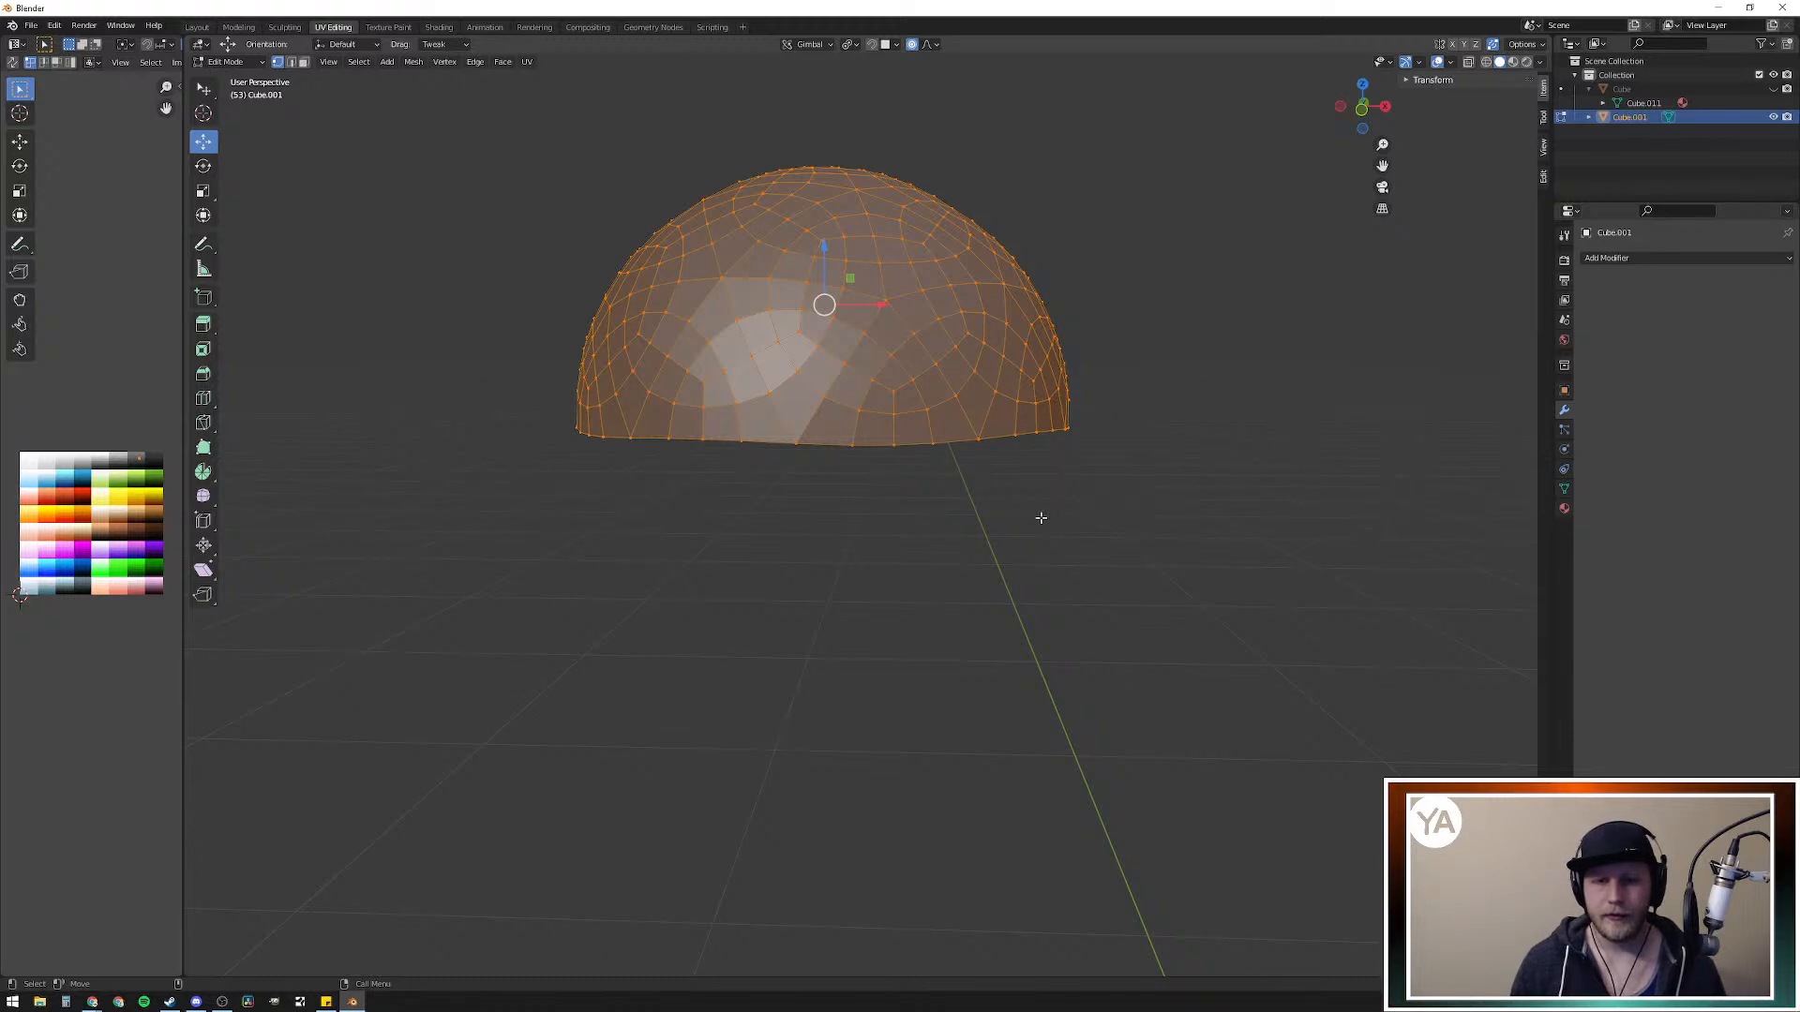
{"action": "mouse_move", "coordinate": [1039, 517]}
{"action": "middle_mouse_down"}
{"action": "mouse_move", "coordinate": [1066, 522]}
{"action": "mouse_move", "coordinate": [1056, 497]}
{"action": "mouse_move", "coordinate": [1029, 513]}
{"action": "middle_mouse_up"}
{"action": "scroll", "coordinate": [1062, 517], "scroll_direction": "down", "scroll_amount": 3}
{"action": "scroll", "coordinate": [1060, 516], "scroll_direction": "up", "scroll_amount": 5}
{"action": "scroll", "coordinate": [1029, 513], "scroll_direction": "down", "scroll_amount": 4}
{"action": "key", "text": "alt+a"}
{"action": "middle_click_drag", "start_coordinate": [1008, 386], "coordinate": [1067, 488]}
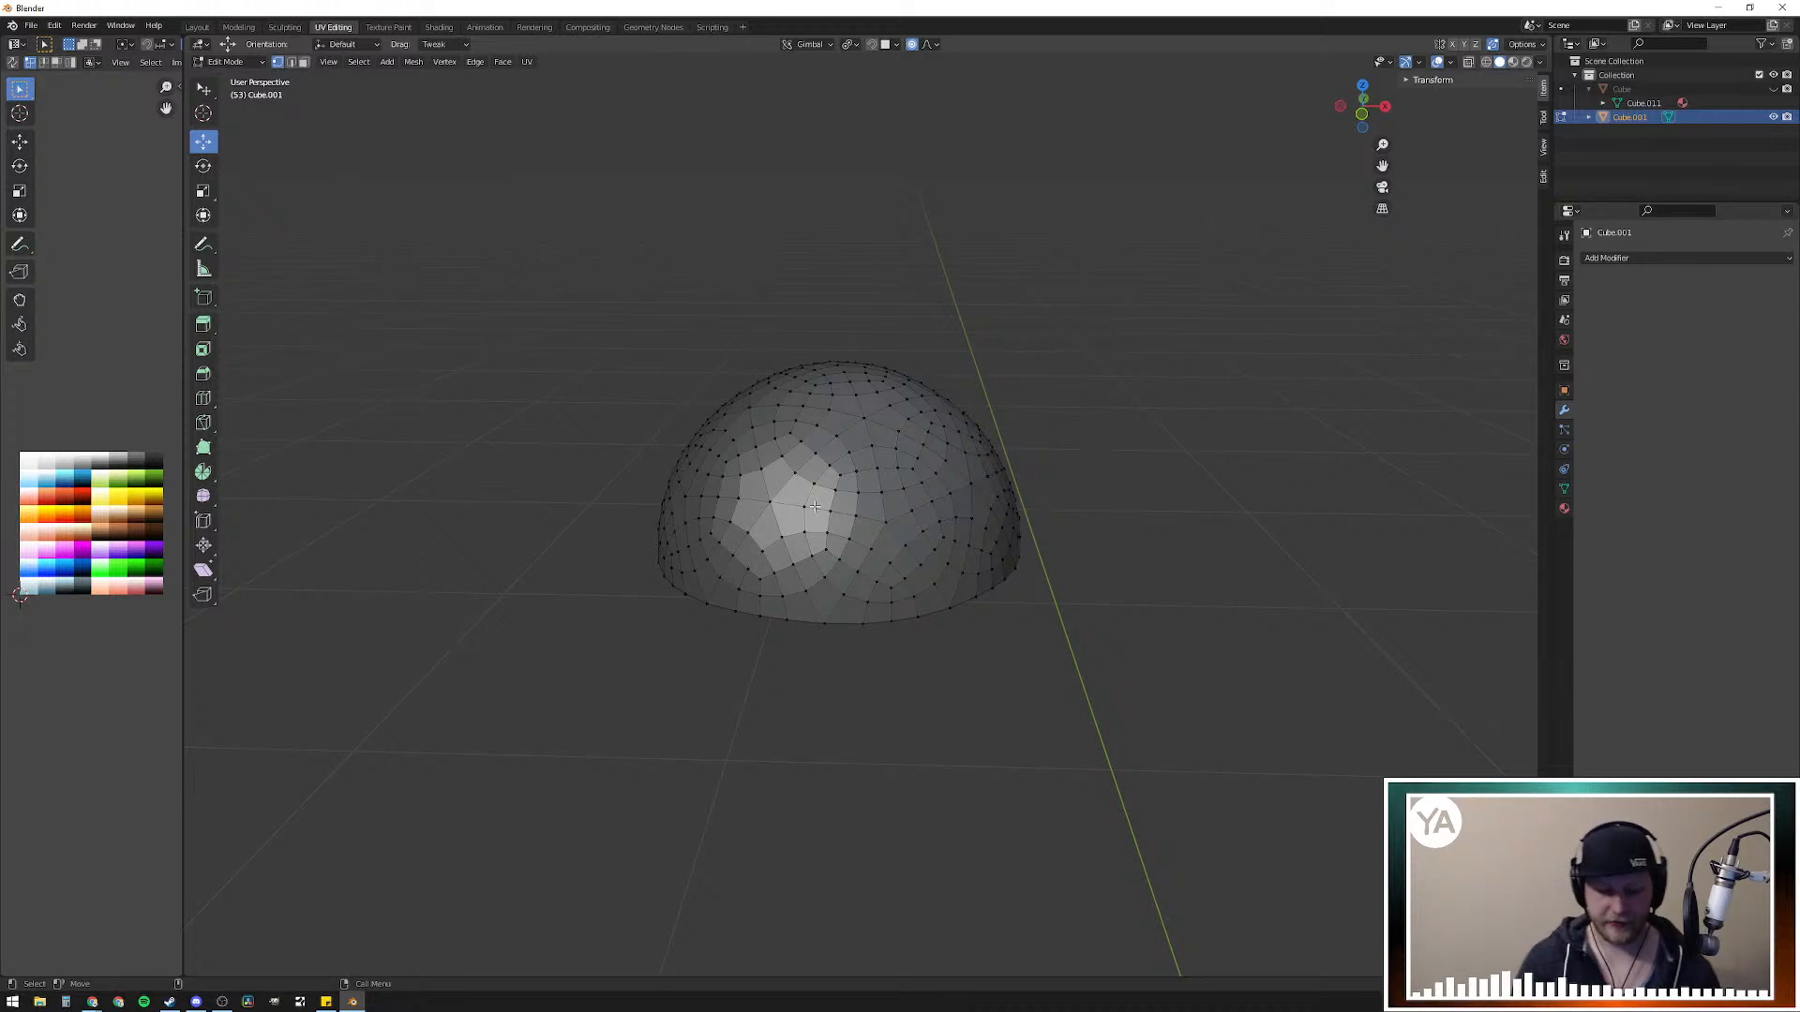
Step: Select the whole linked dome, stretch it to about 1.7 times its length along the Y axis, and deselect it
{"action": "key", "text": "l"}
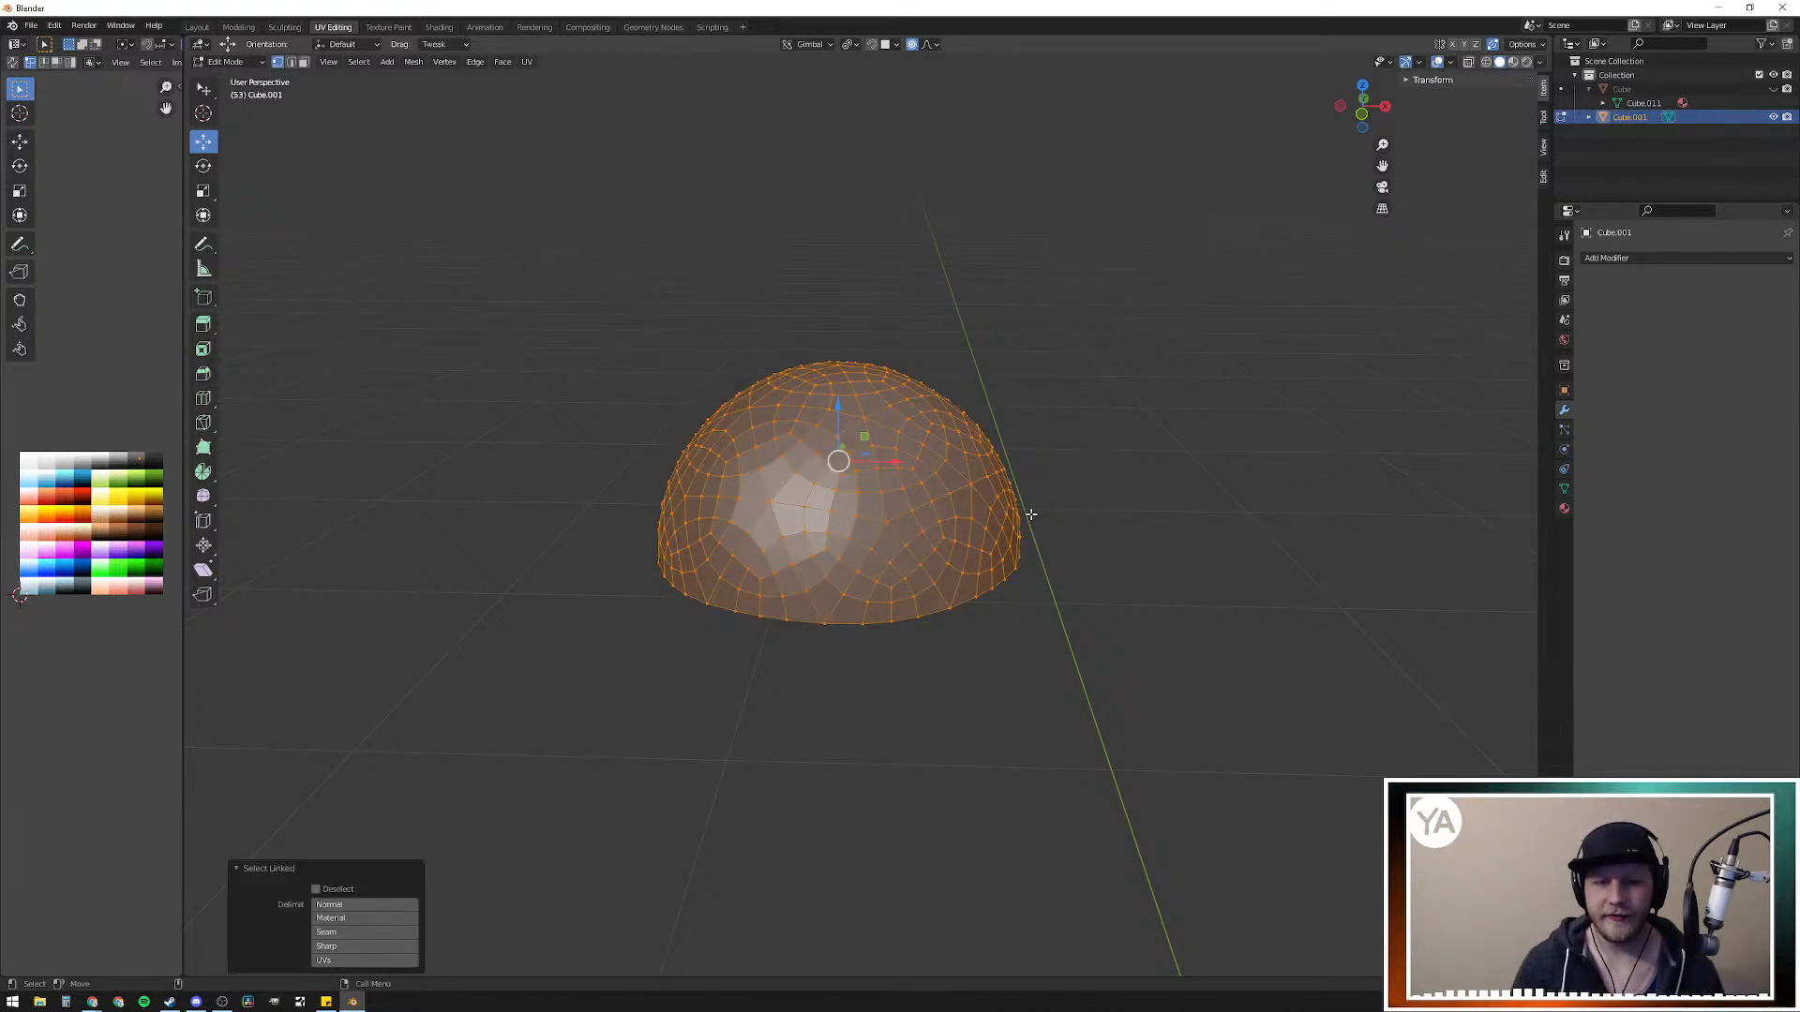
{"action": "scroll", "coordinate": [1024, 515], "scroll_direction": "down", "scroll_amount": 3}
{"action": "middle_click_drag", "start_coordinate": [996, 482], "coordinate": [984, 515]}
{"action": "key", "text": "s"}
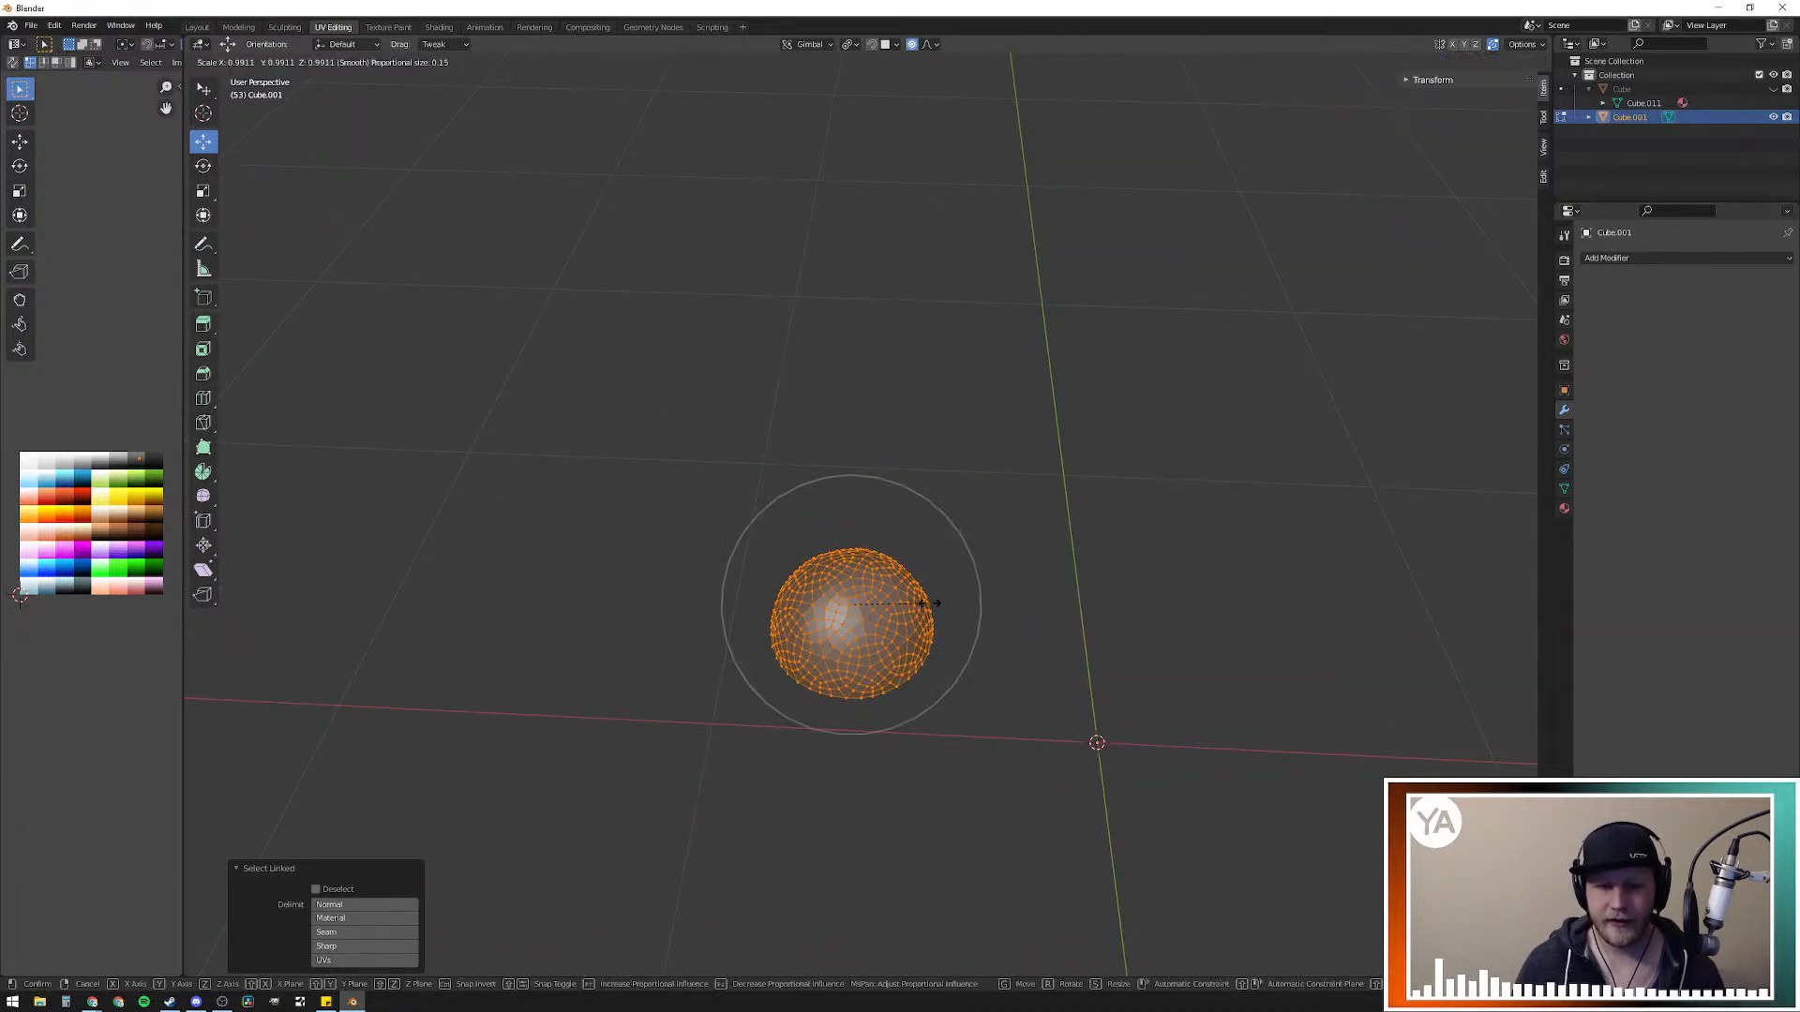
{"action": "key", "text": "y"}
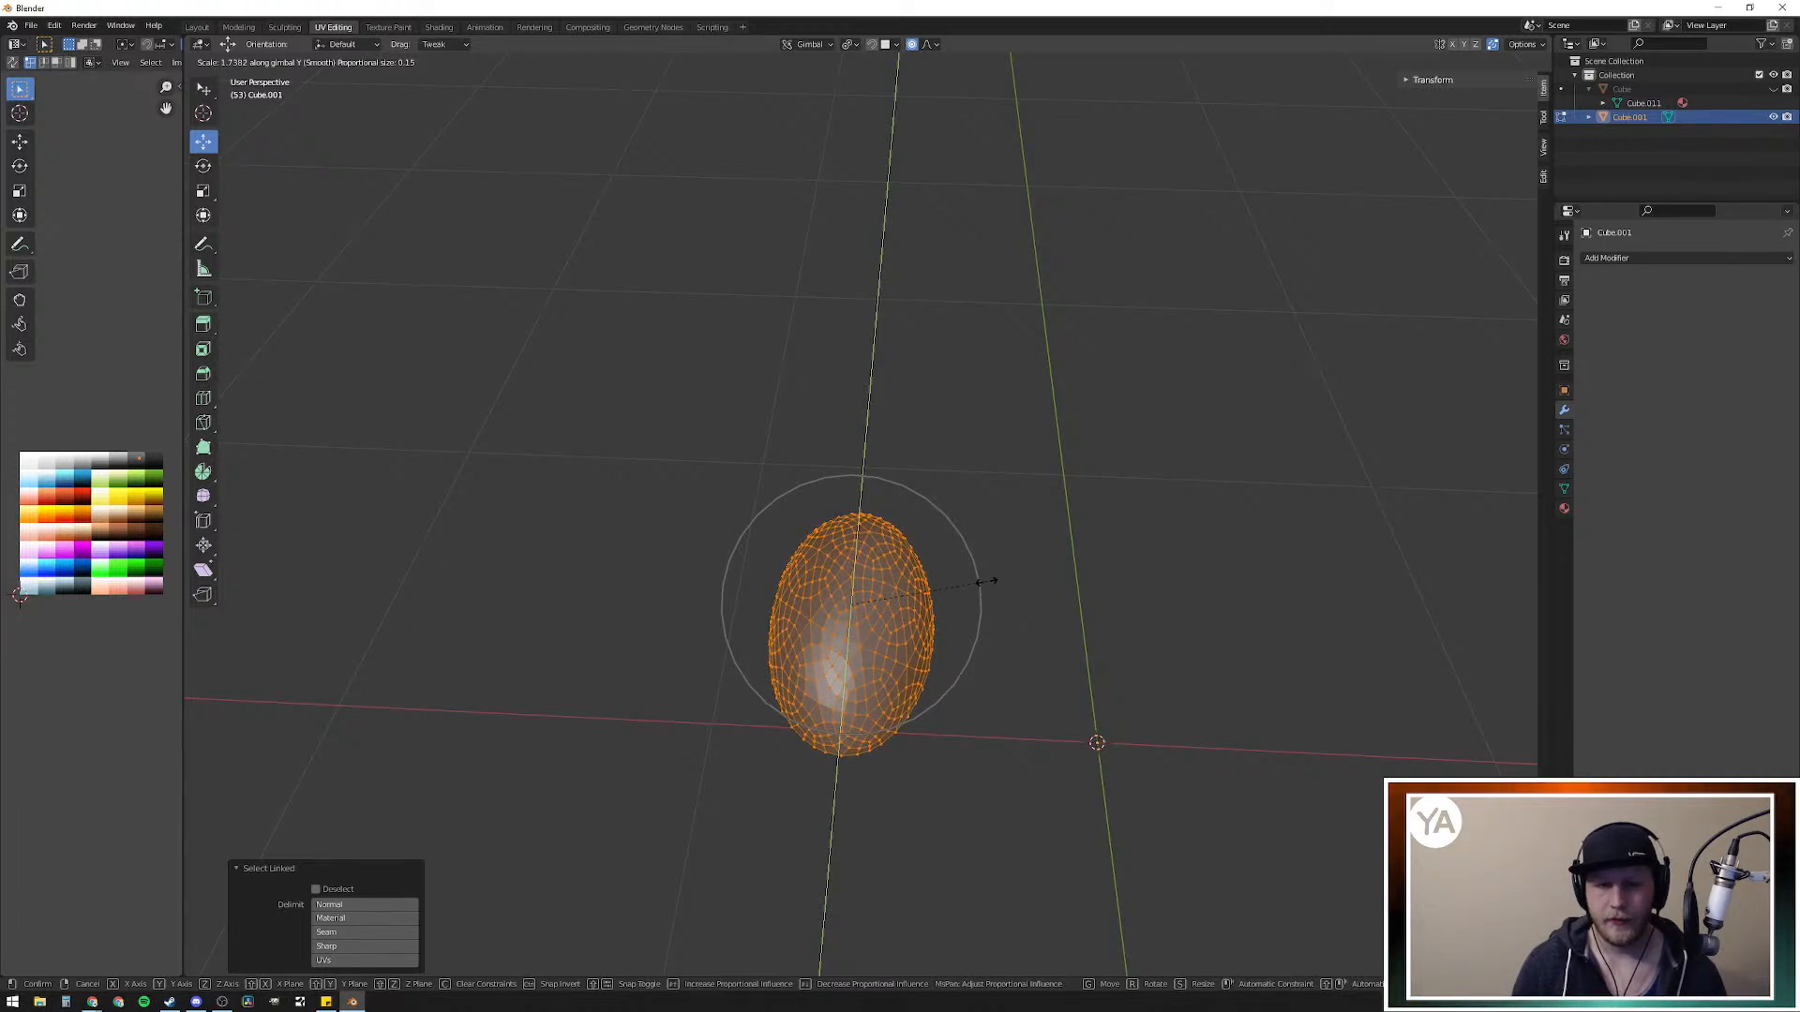
{"action": "left_click", "coordinate": [987, 582]}
{"action": "middle_click_drag", "start_coordinate": [987, 582], "coordinate": [1014, 496]}
{"action": "middle_click_drag", "start_coordinate": [891, 509], "coordinate": [1060, 522]}
{"action": "scroll", "coordinate": [1060, 523], "scroll_direction": "up", "scroll_amount": 1}
{"action": "middle_click_drag", "start_coordinate": [1045, 283], "coordinate": [731, 643], "text": "shift"}
{"action": "scroll", "coordinate": [1060, 483], "scroll_direction": "up", "scroll_amount": 1}
{"action": "key", "text": "alt+a"}
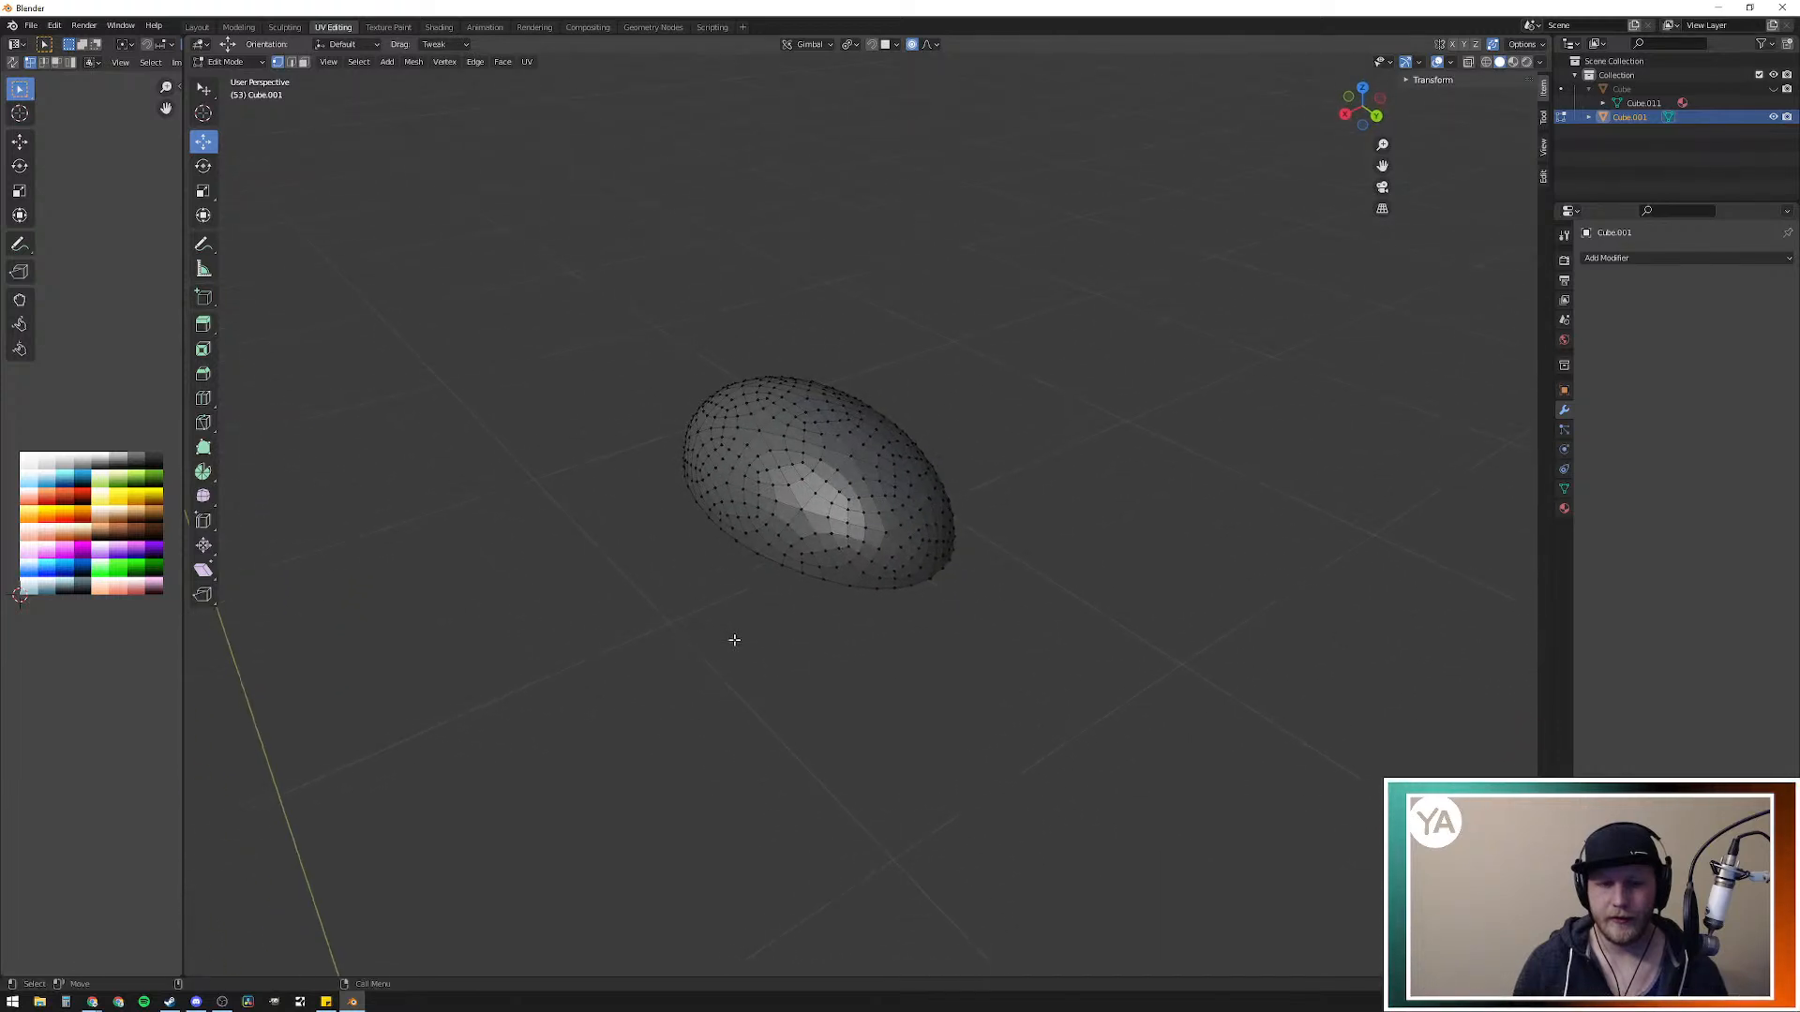
Step: Select a single vertex on the side of the stretched dome and set the transform orientation to Normal
{"action": "left_click", "coordinate": [850, 504]}
{"action": "middle_click_drag", "start_coordinate": [861, 566], "coordinate": [905, 583]}
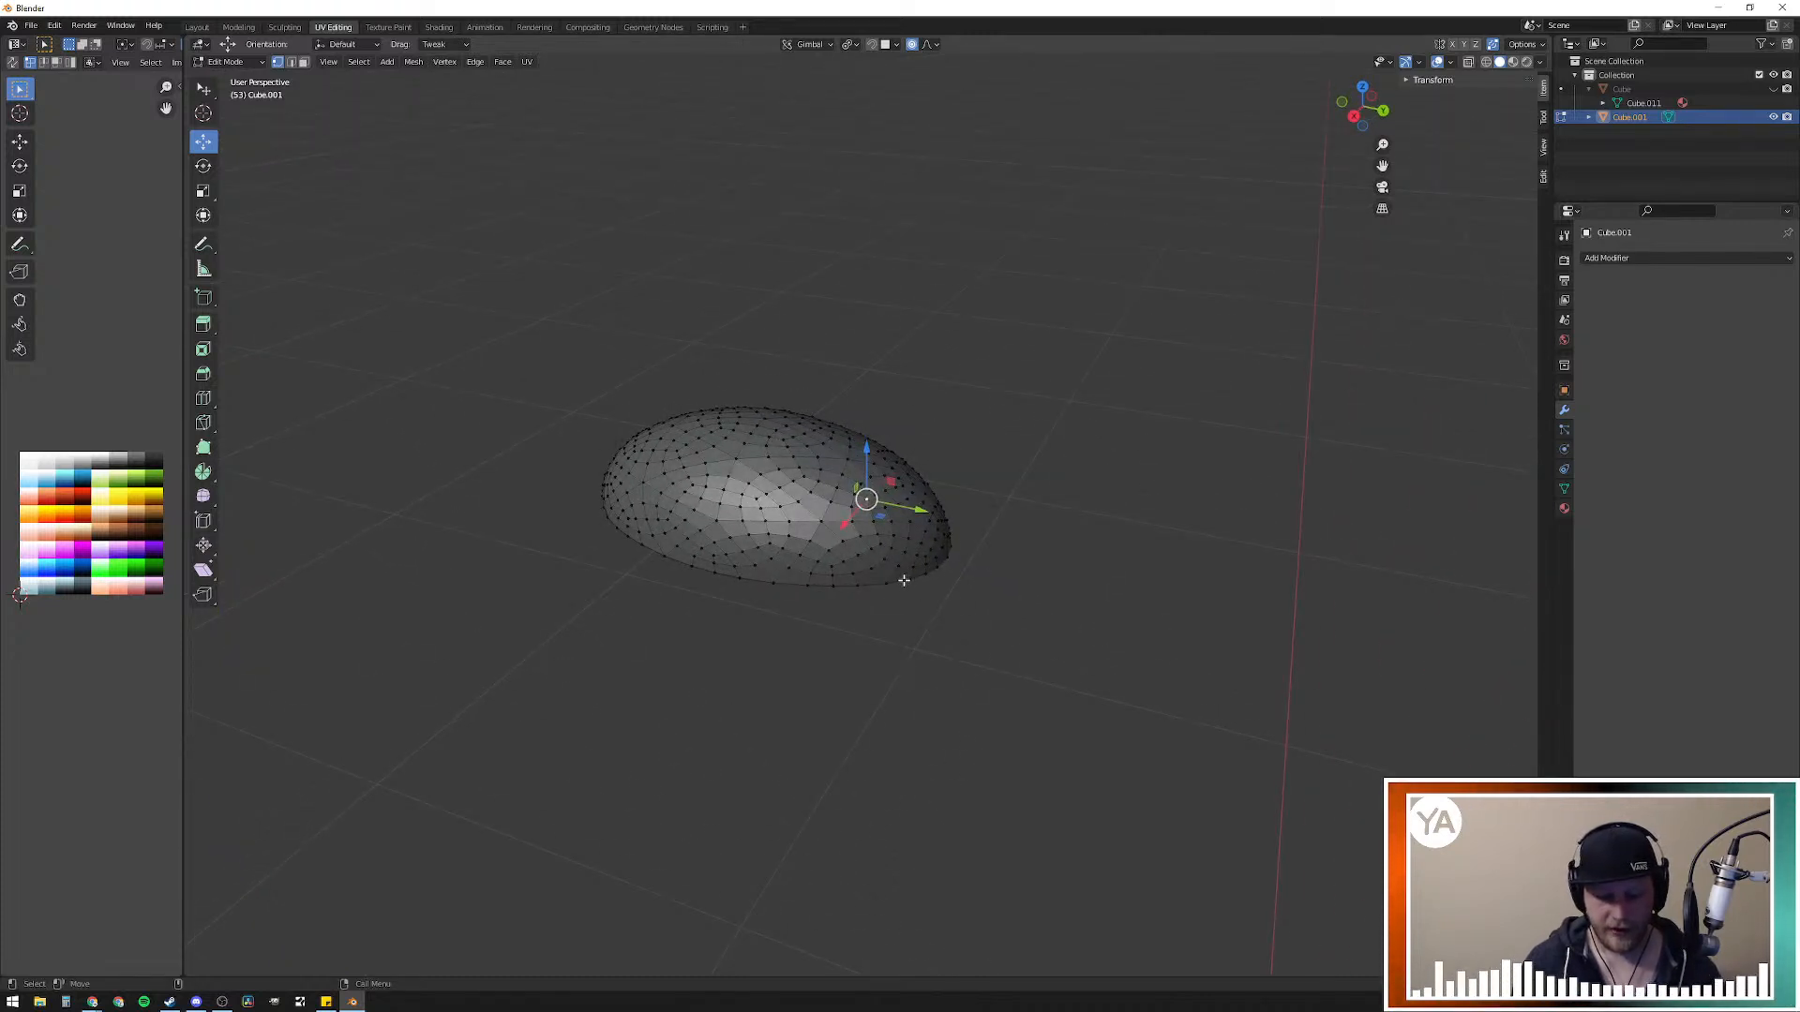
{"action": "key", "text": "comma"}
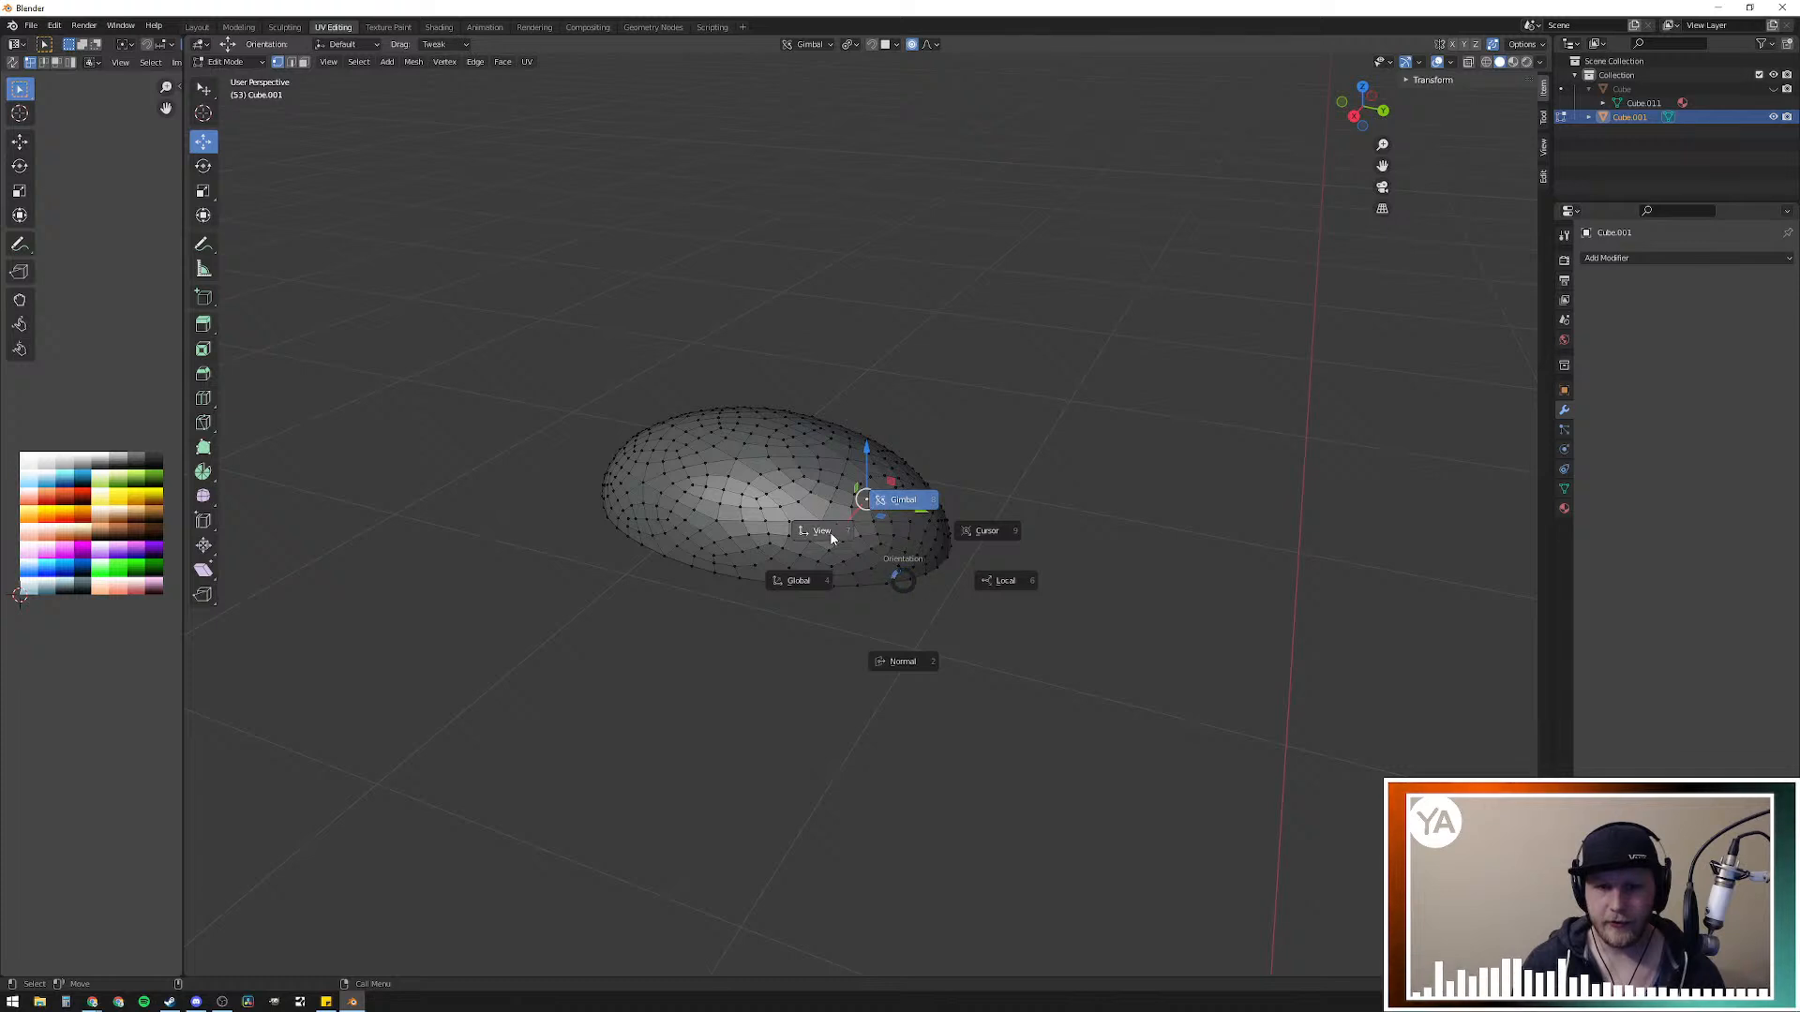
{"action": "left_click", "coordinate": [899, 659]}
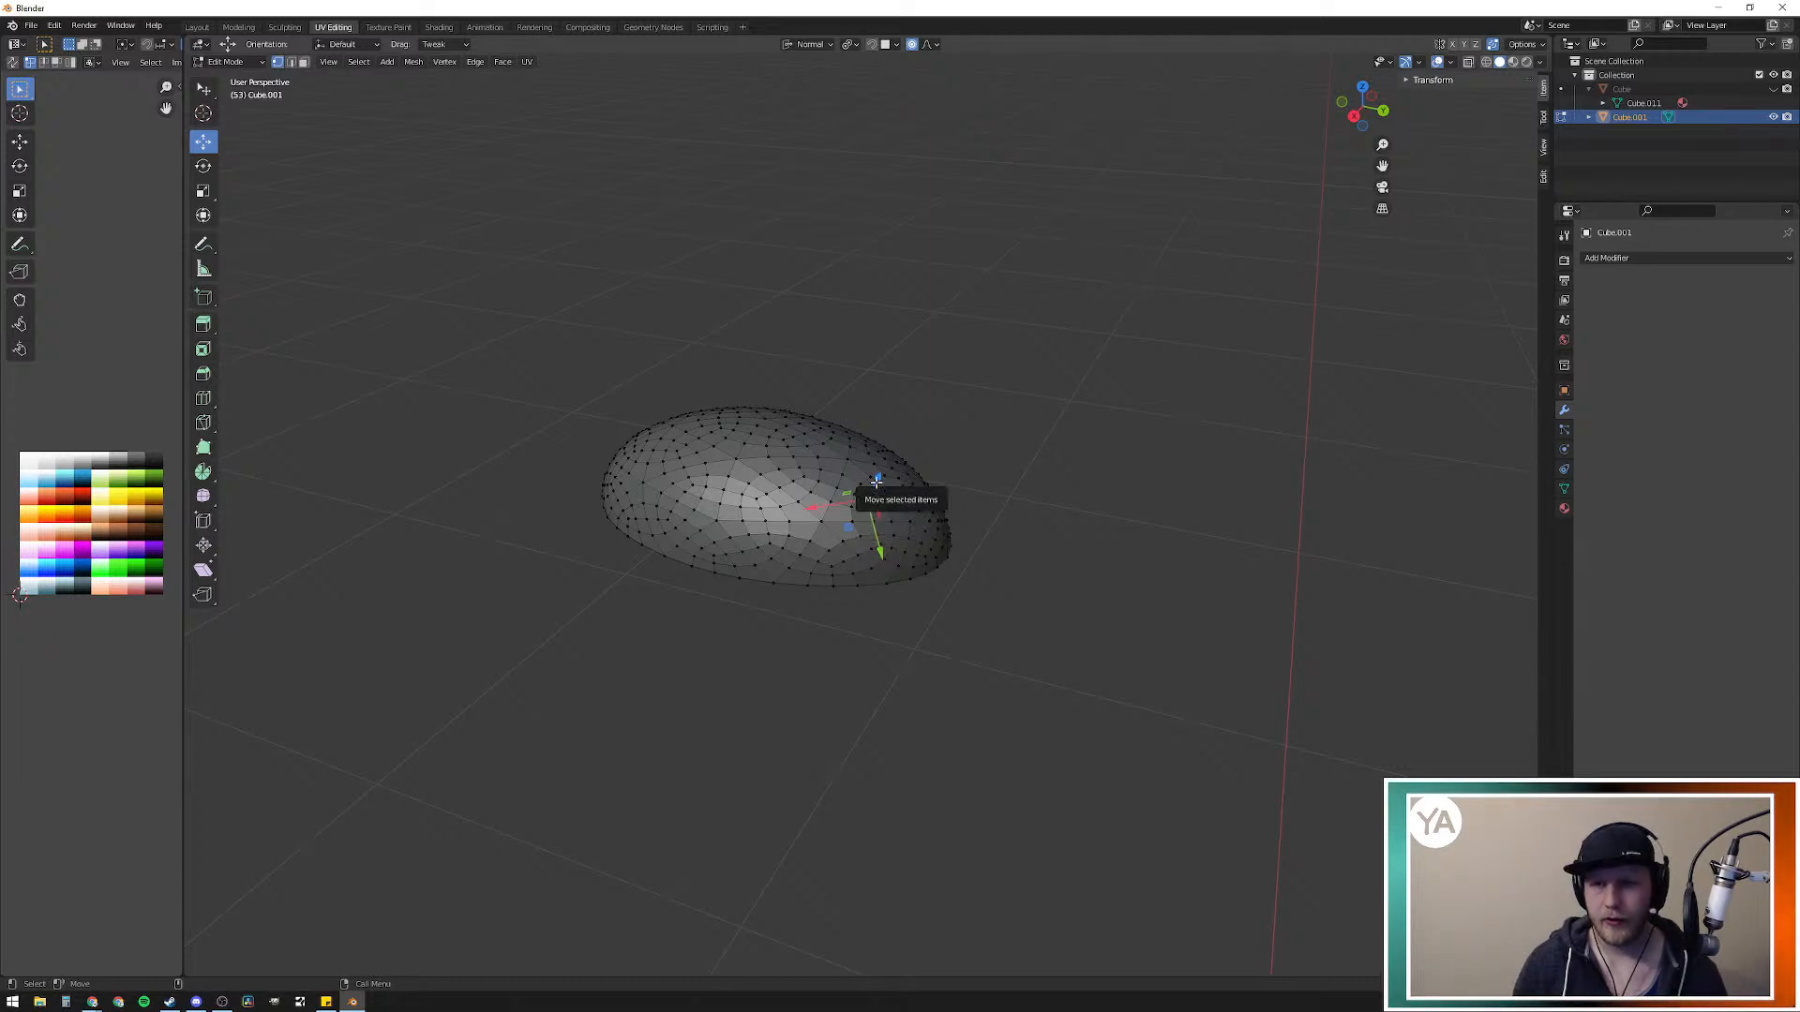
Step: Push the vertex about 0.005 m inward along its normal with proportional editing at a size of about 0.03
{"action": "key", "text": "g"}
{"action": "key", "text": "z"}
{"action": "key", "text": "z"}
{"action": "scroll", "coordinate": [875, 490], "scroll_direction": "down", "scroll_amount": 4}
{"action": "scroll", "coordinate": [875, 490], "scroll_direction": "up", "scroll_amount": 8}
{"action": "scroll", "coordinate": [874, 490], "scroll_direction": "up", "scroll_amount": 14}
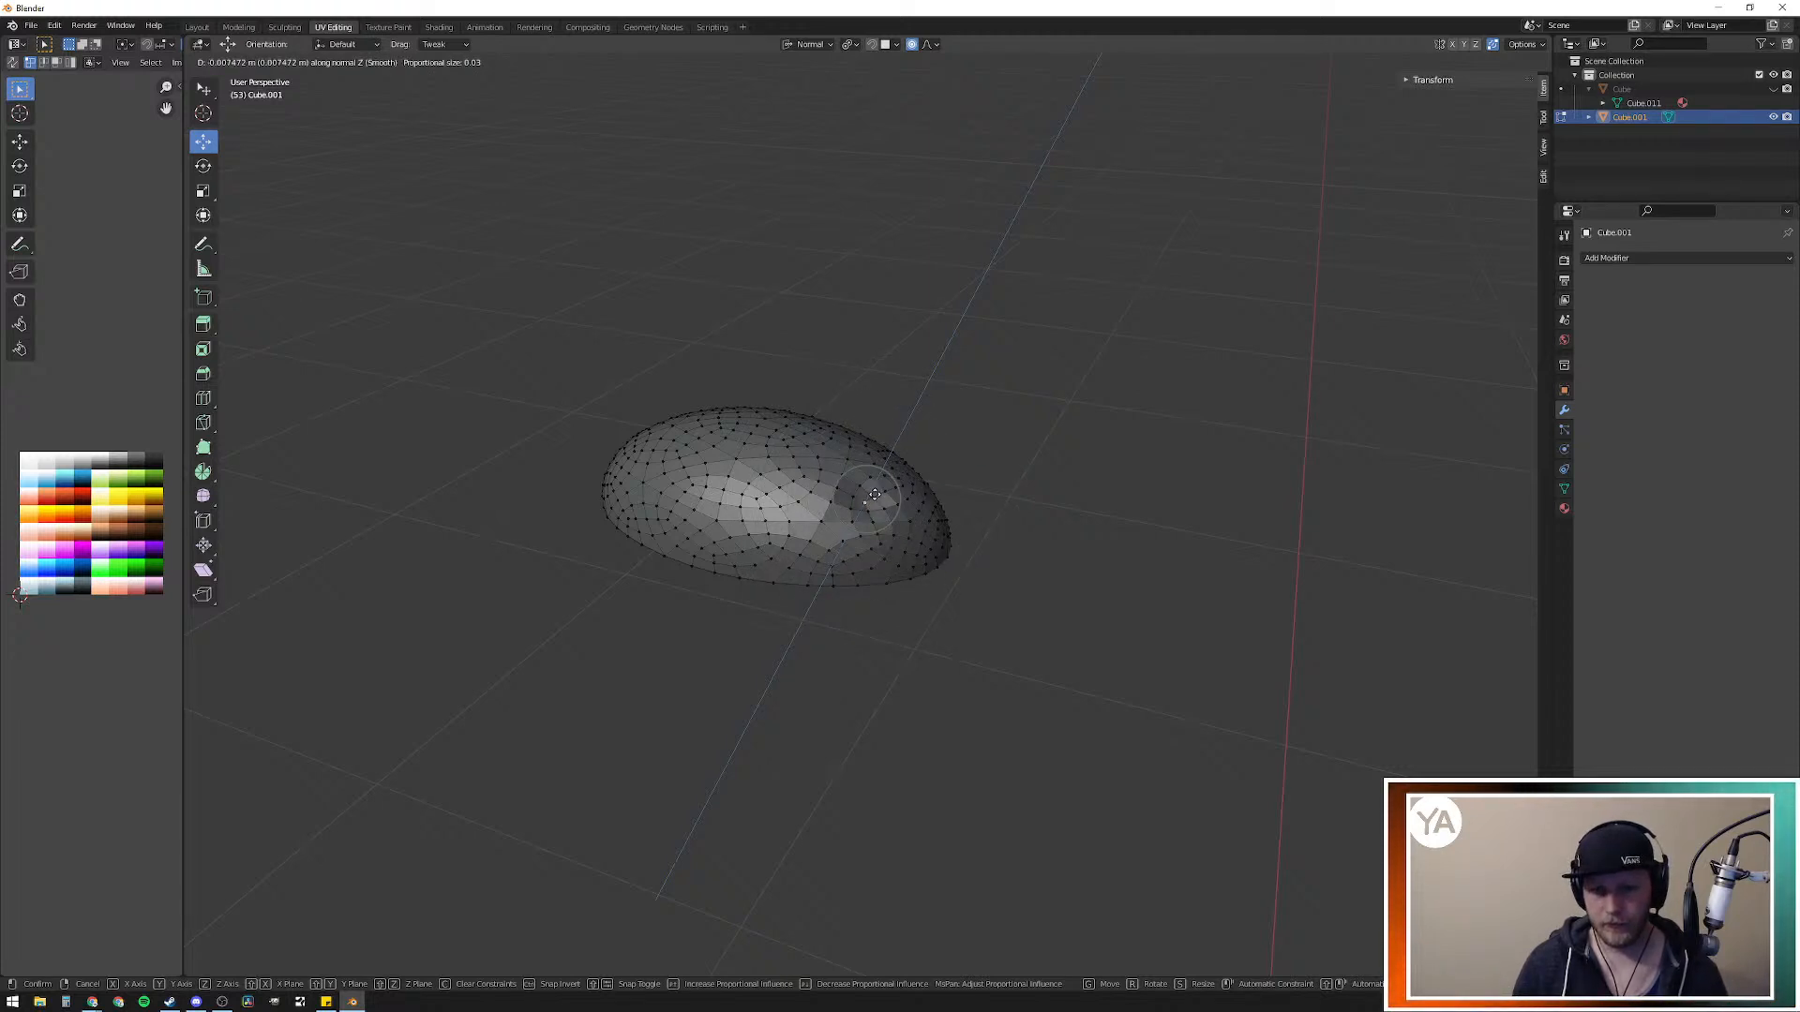
{"action": "scroll", "coordinate": [874, 494], "scroll_direction": "down", "scroll_amount": 4}
{"action": "scroll", "coordinate": [874, 494], "scroll_direction": "down", "scroll_amount": 1}
{"action": "scroll", "coordinate": [874, 495], "scroll_direction": "up", "scroll_amount": 2}
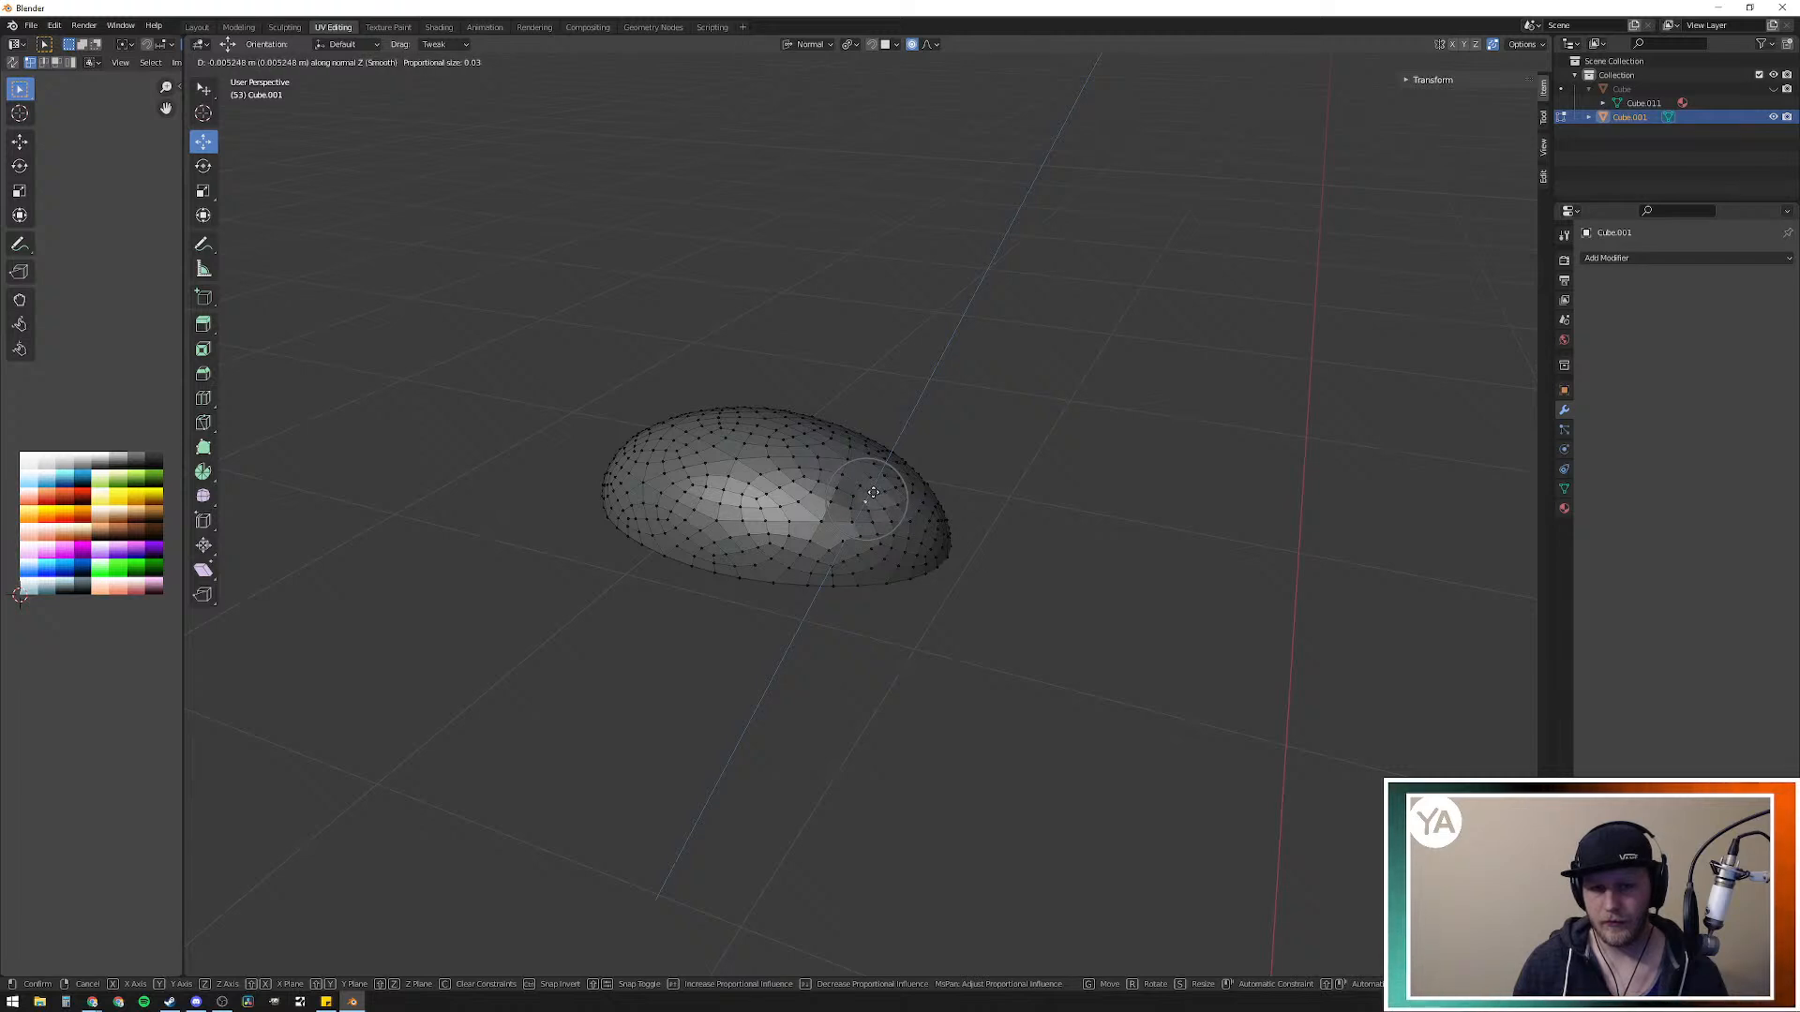
{"action": "left_click", "coordinate": [873, 493]}
{"action": "middle_click_drag", "start_coordinate": [947, 501], "coordinate": [752, 495]}
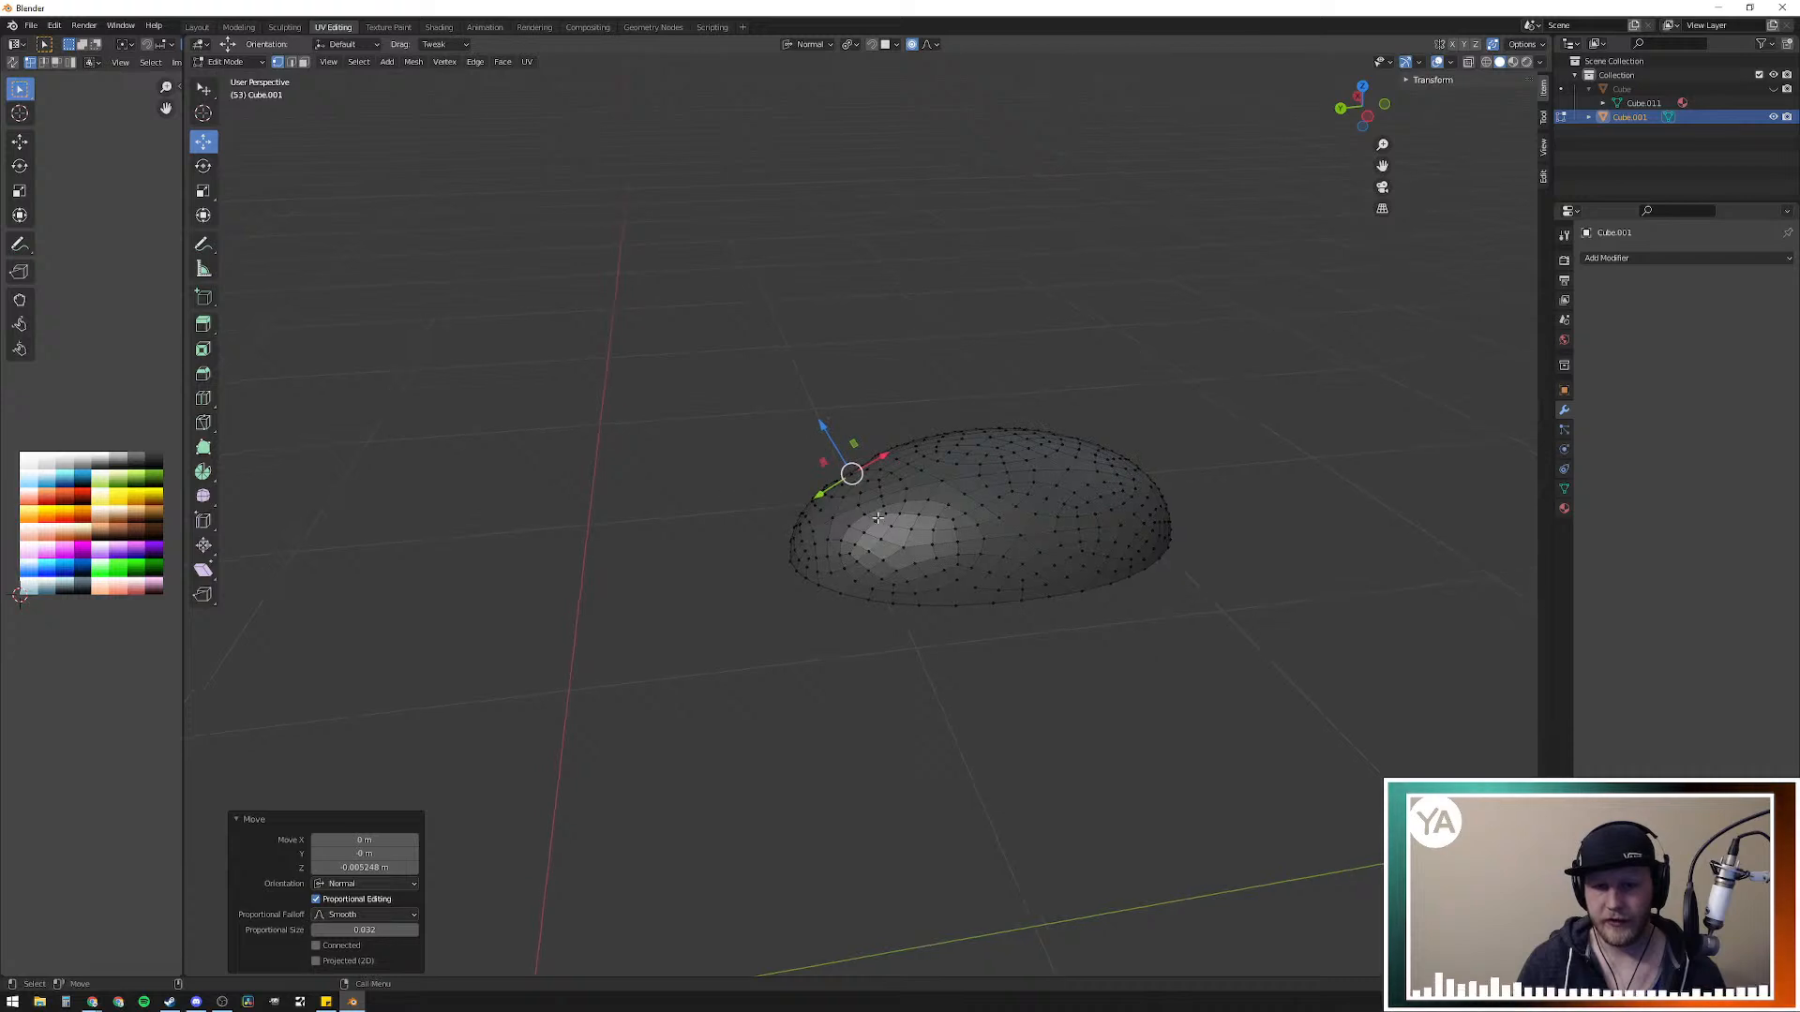
{"action": "mouse_move", "coordinate": [884, 514]}
{"action": "middle_mouse_down"}
{"action": "mouse_move", "coordinate": [999, 553]}
{"action": "mouse_move", "coordinate": [1013, 538]}
{"action": "mouse_move", "coordinate": [851, 516]}
{"action": "middle_mouse_up"}
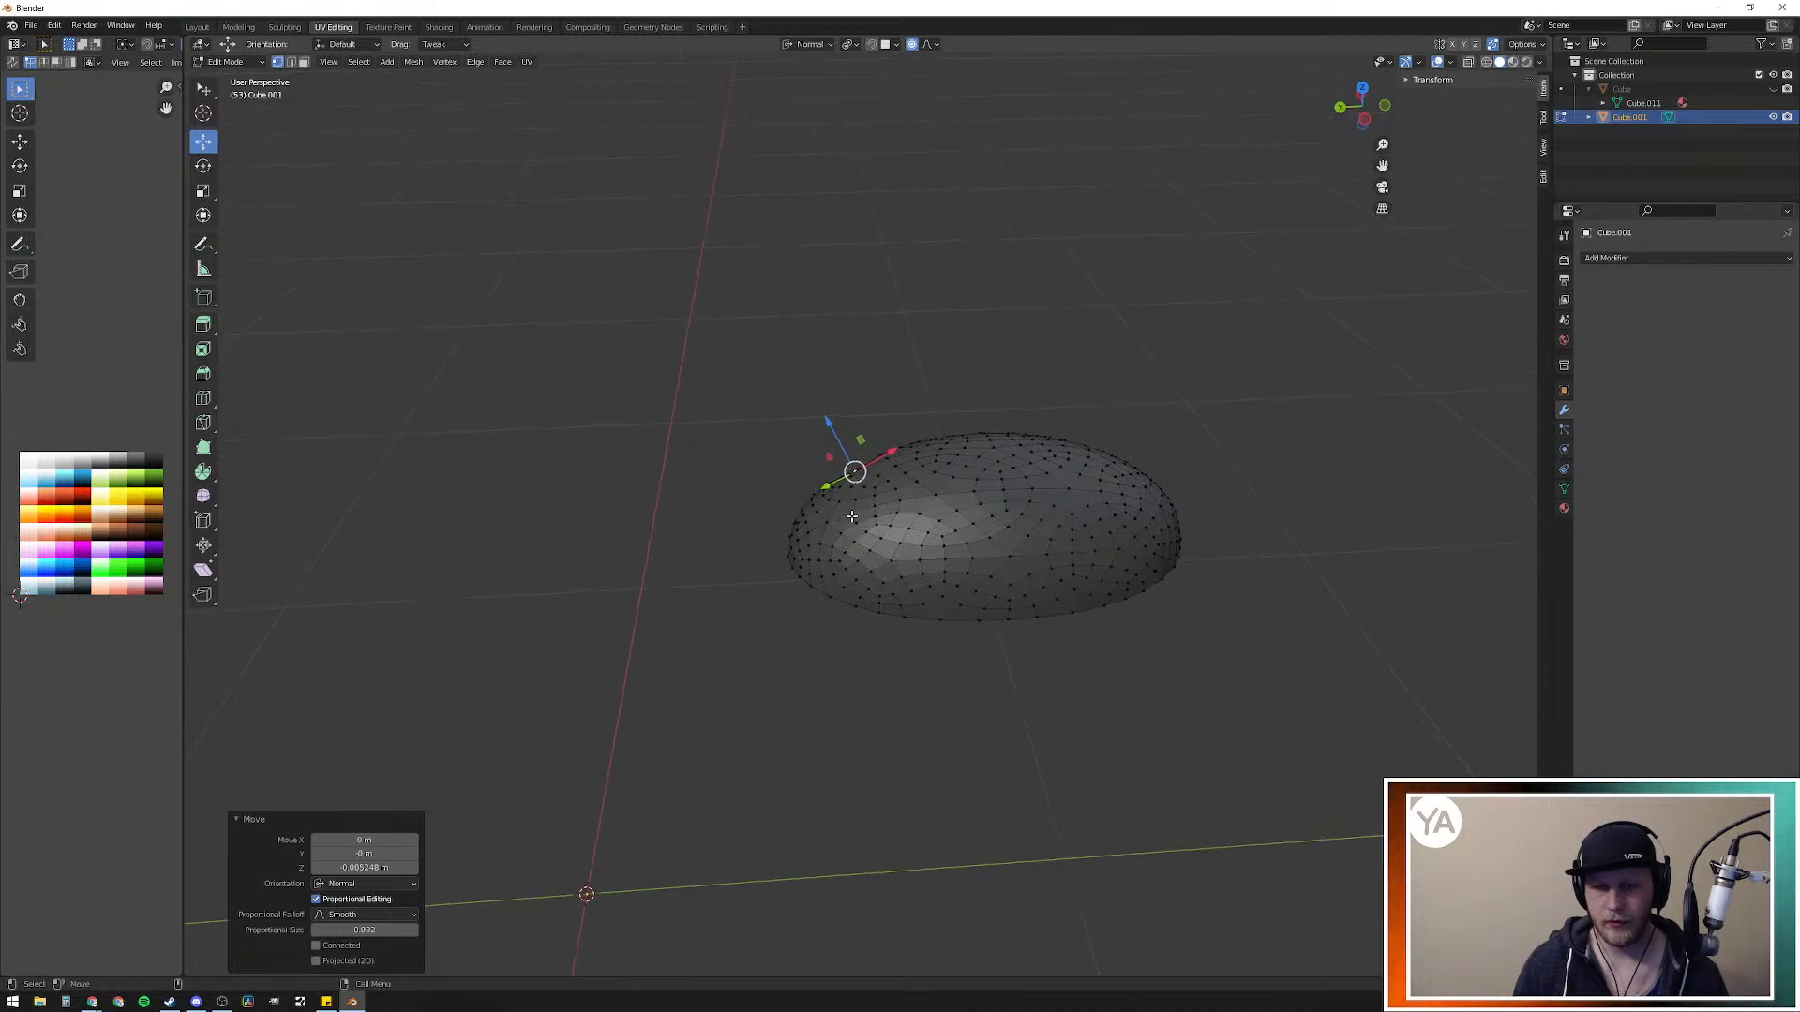
Step: Move a neighbouring vertex about 0.012 m along its normal with a proportional size of about 0.04
{"action": "left_click", "coordinate": [851, 515]}
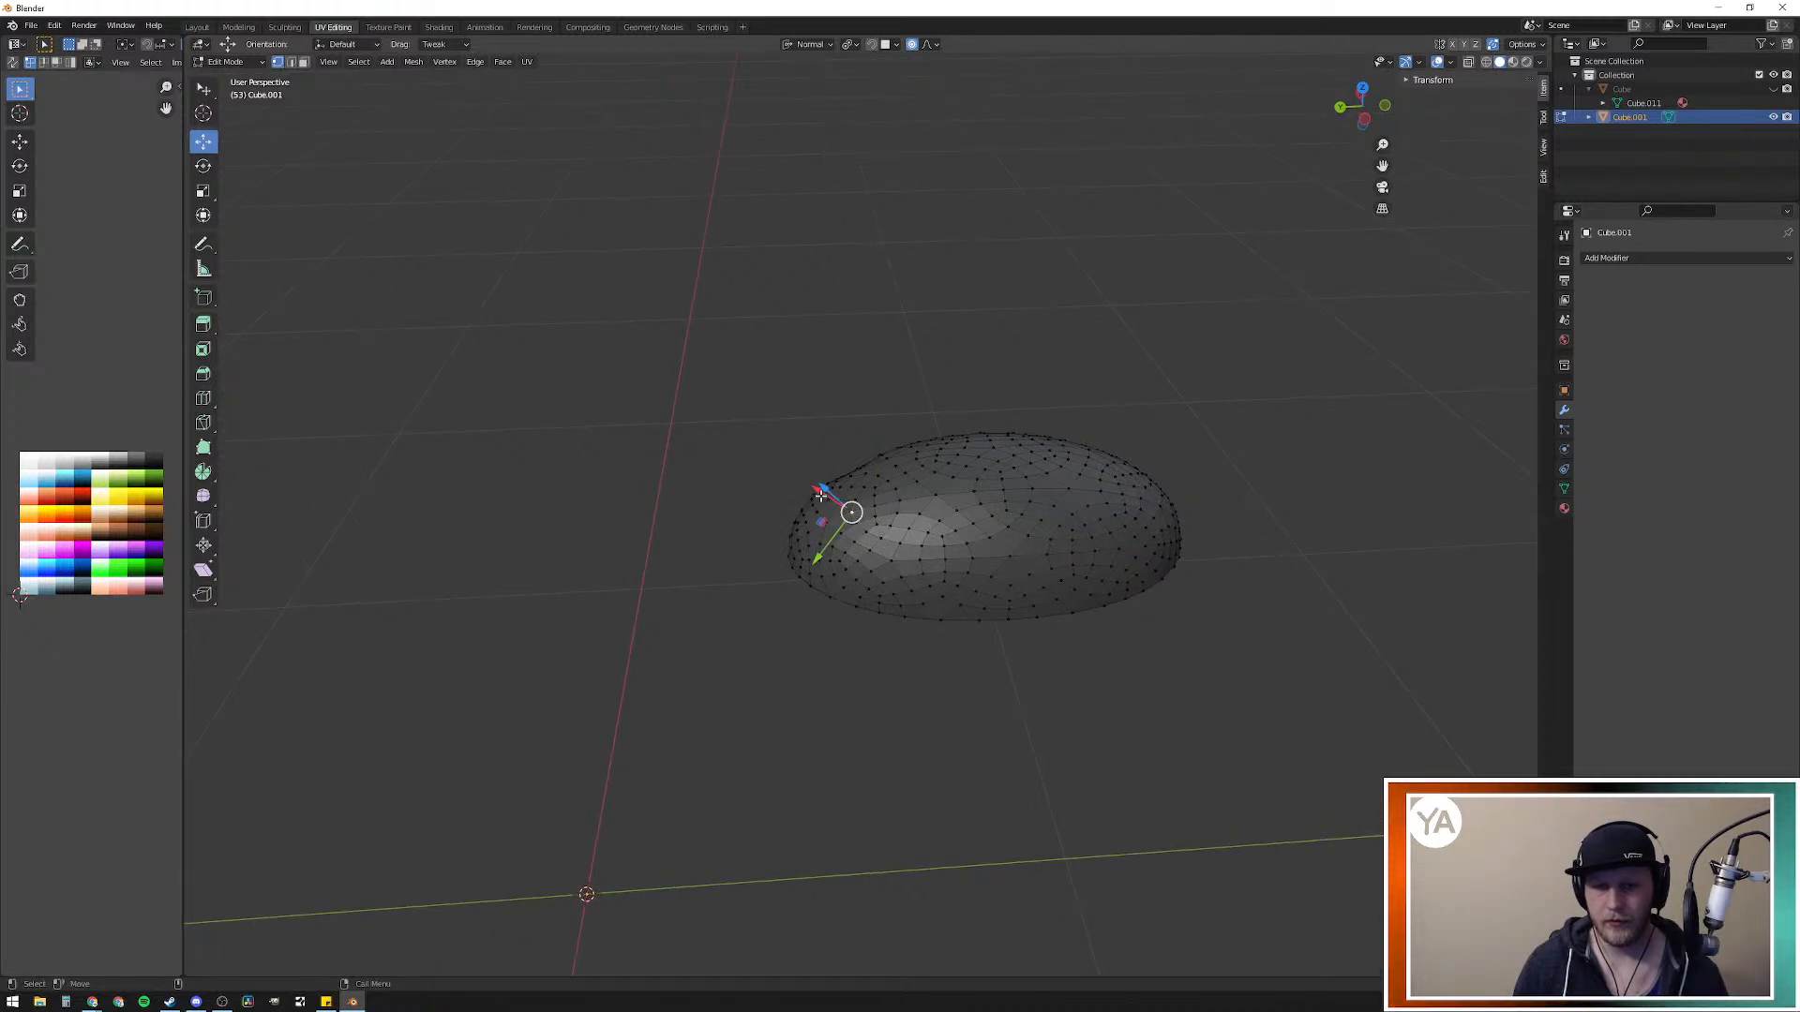
{"action": "middle_click_drag", "start_coordinate": [818, 494], "coordinate": [843, 559]}
{"action": "key", "text": "g"}
{"action": "key", "text": "z"}
{"action": "key", "text": "z"}
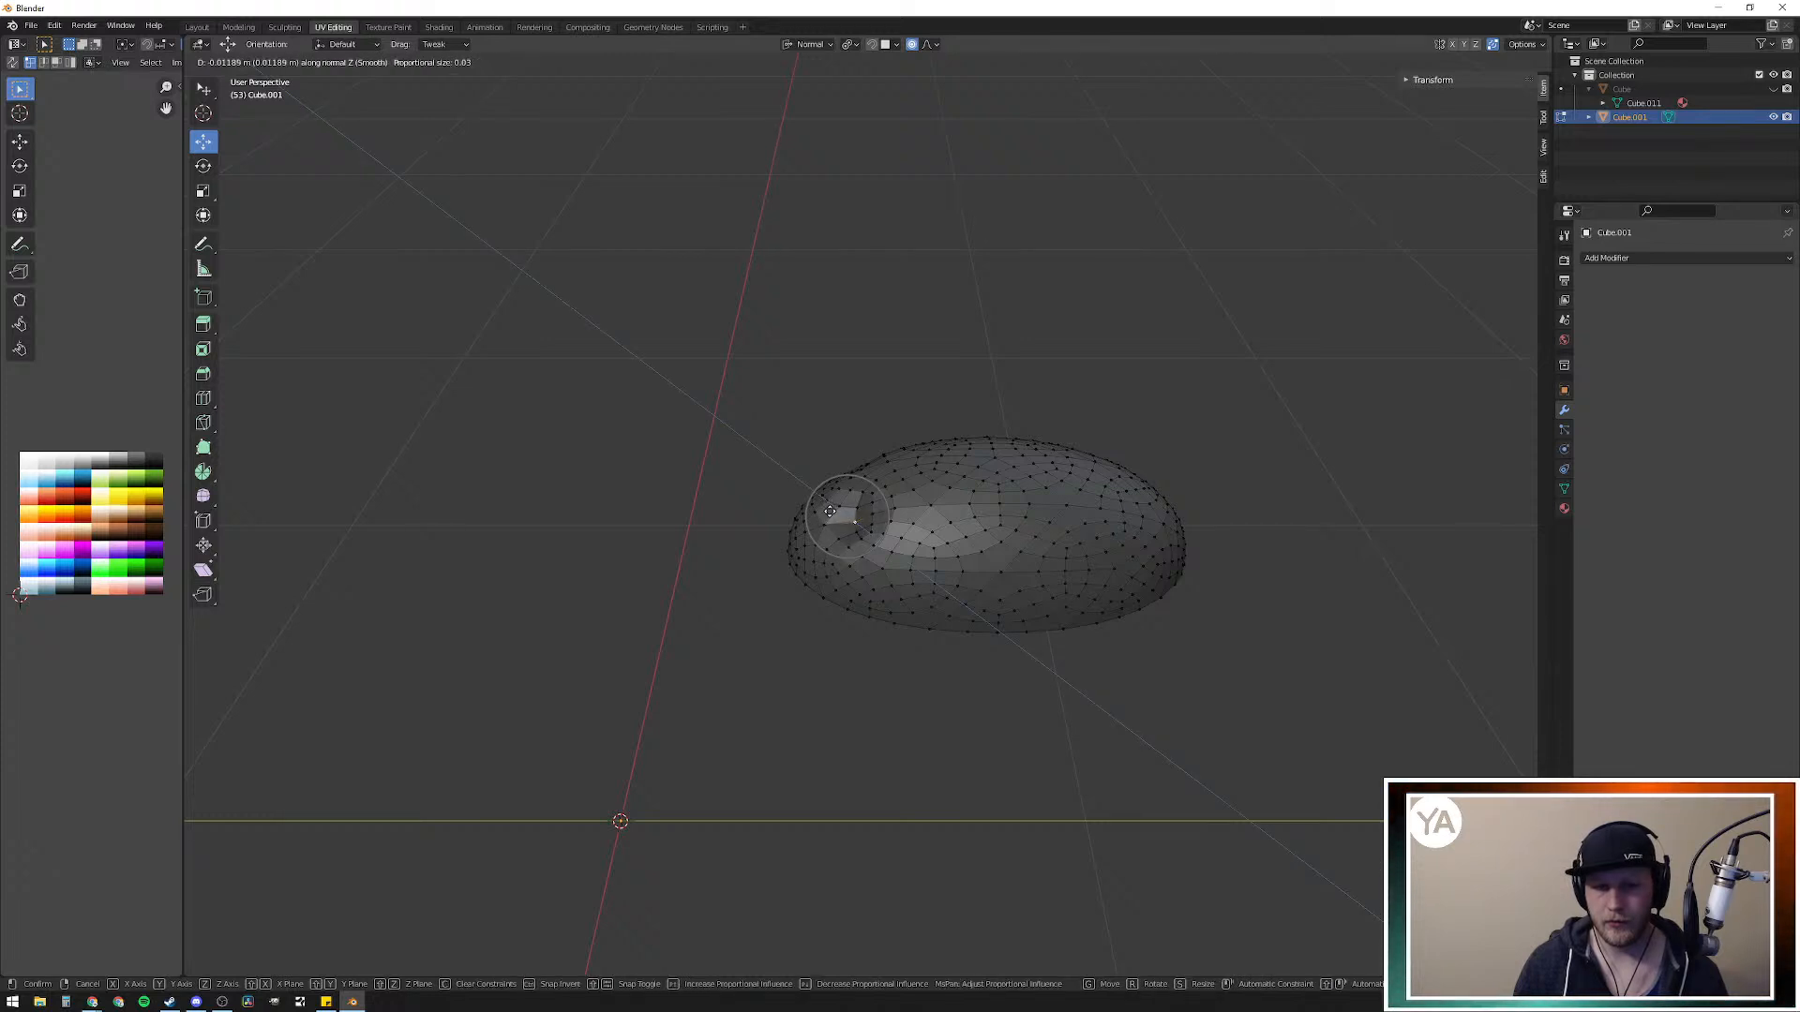
{"action": "scroll", "coordinate": [830, 511], "scroll_direction": "up", "scroll_amount": 2}
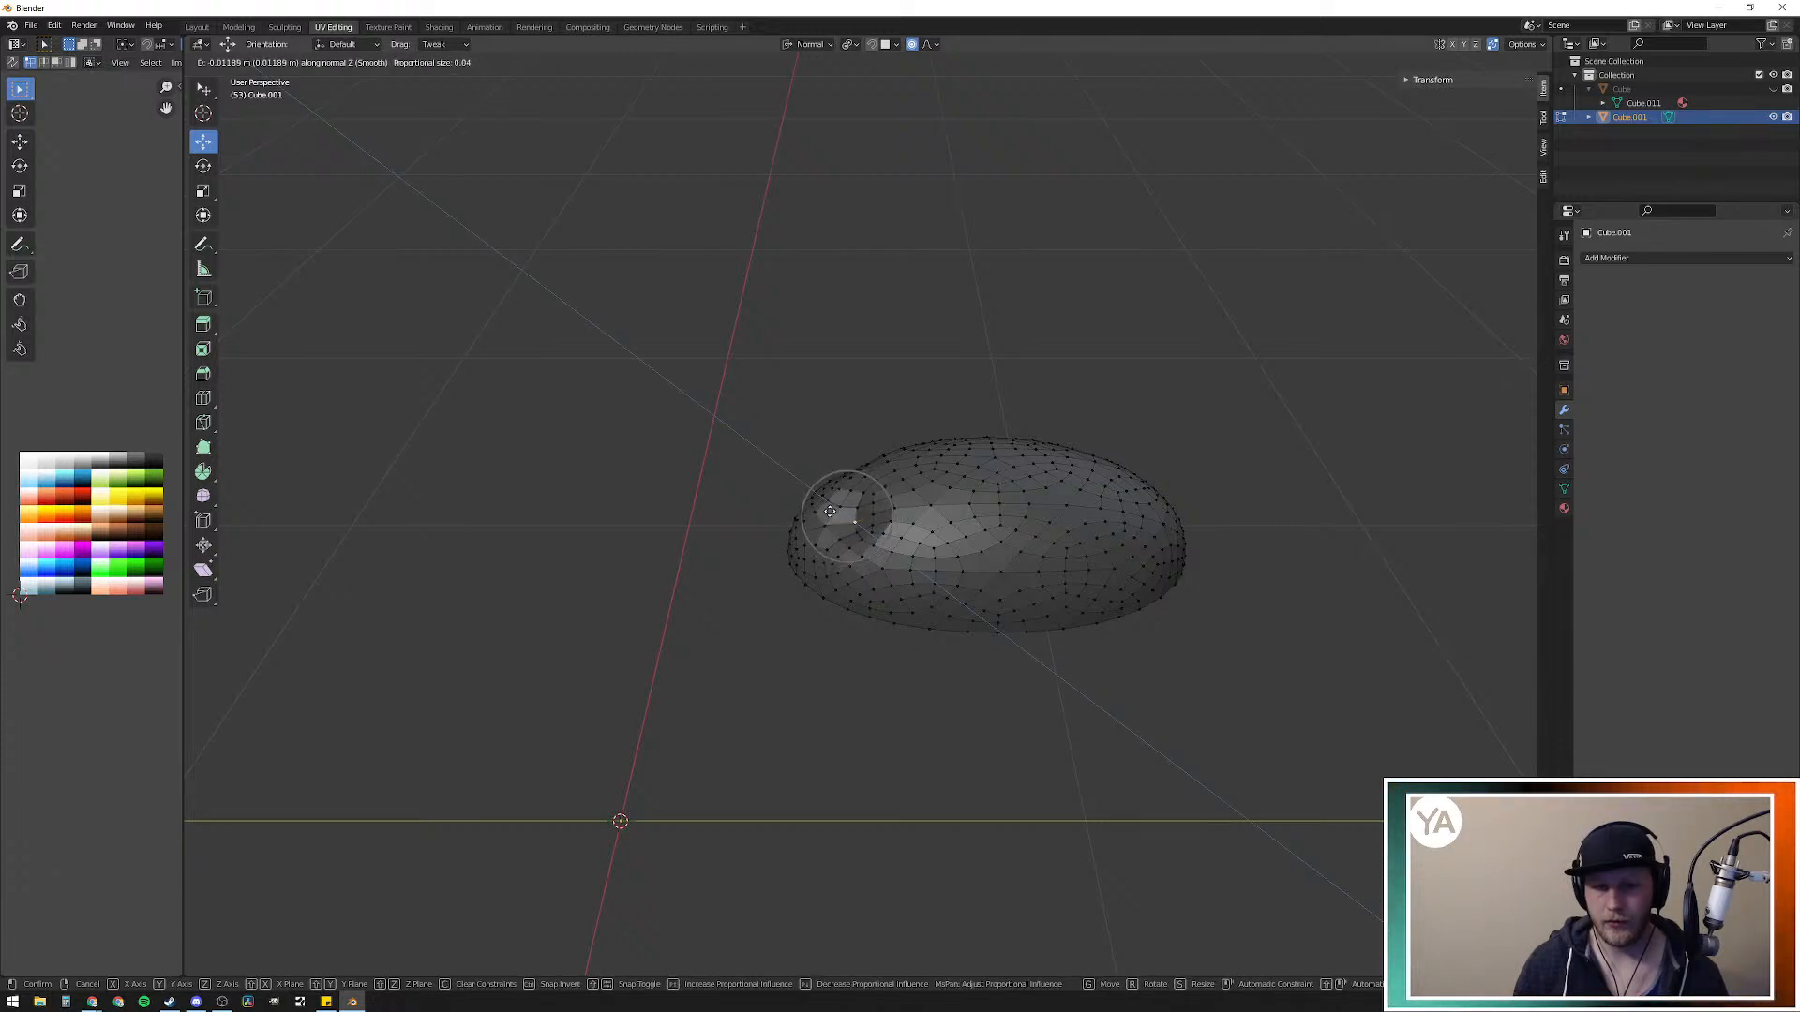
{"action": "left_click", "coordinate": [830, 511]}
{"action": "middle_click_drag", "start_coordinate": [839, 514], "coordinate": [794, 479]}
Step: Reshape the dented area by moving its vertices freely with a proportional size of about 0.04
{"action": "key", "text": "g"}
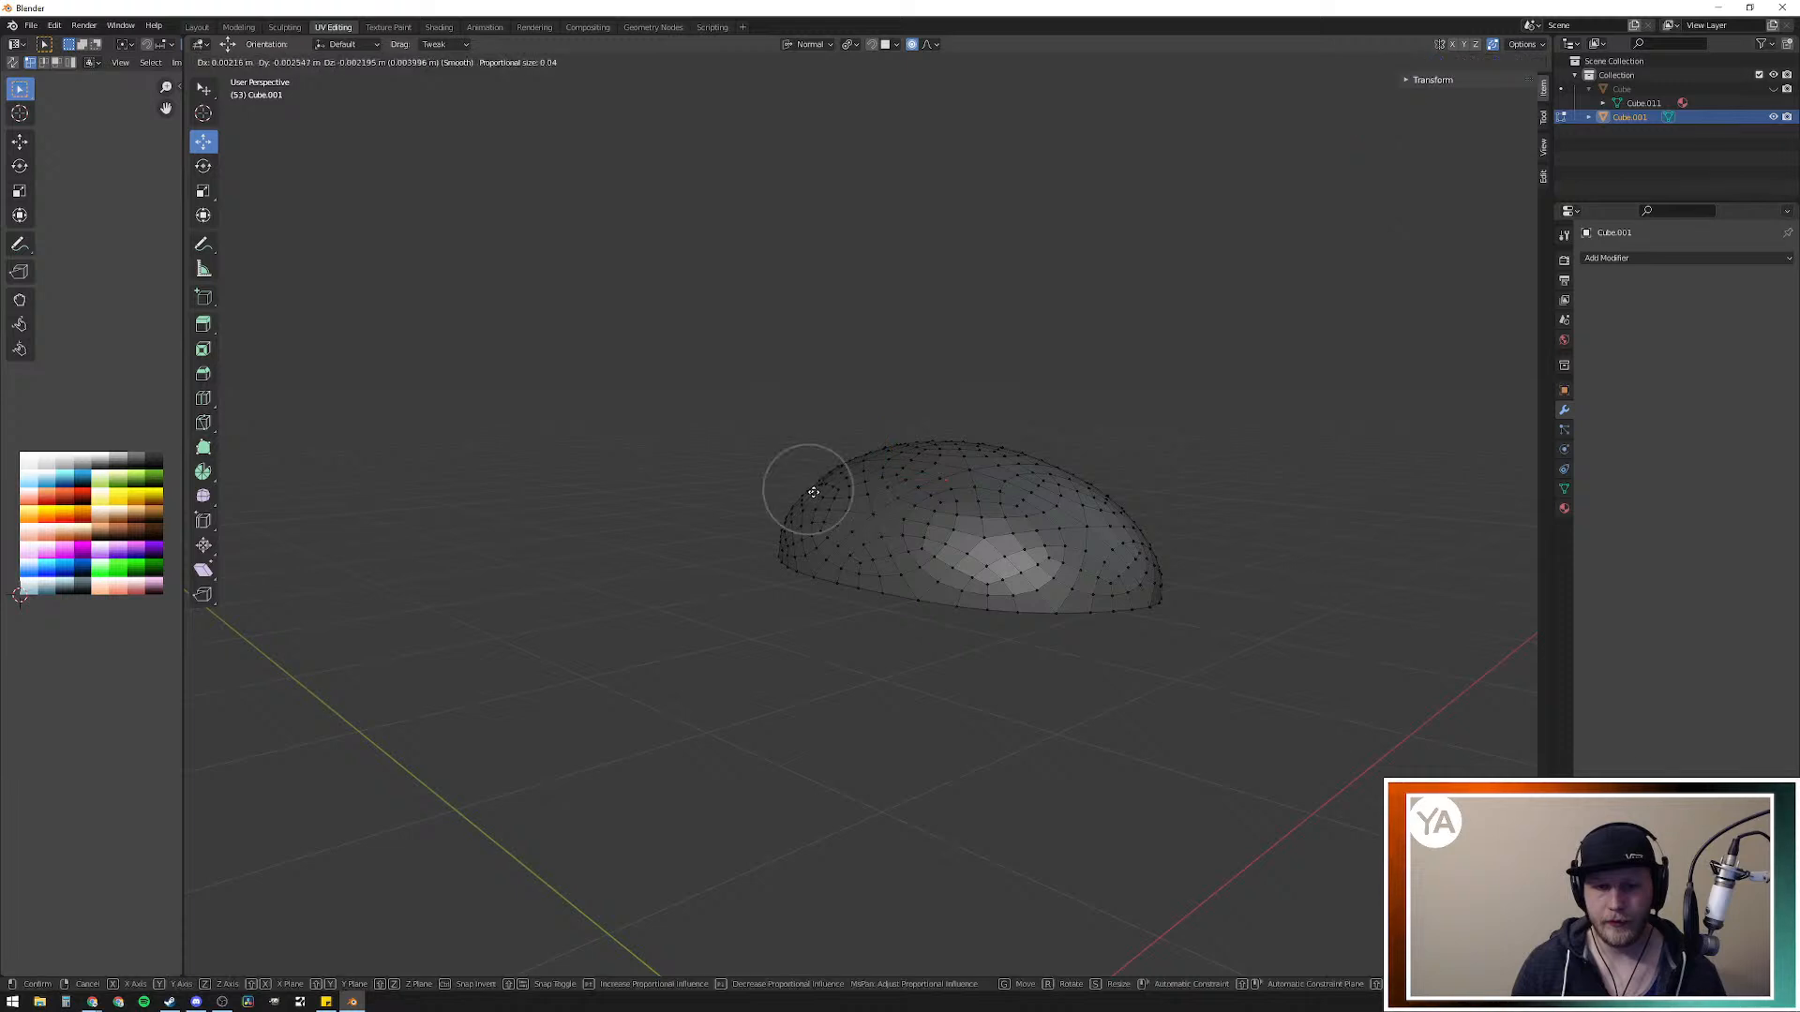
{"action": "left_click", "coordinate": [824, 500]}
{"action": "middle_click_drag", "start_coordinate": [757, 511], "coordinate": [796, 505]}
{"action": "key", "text": "g"}
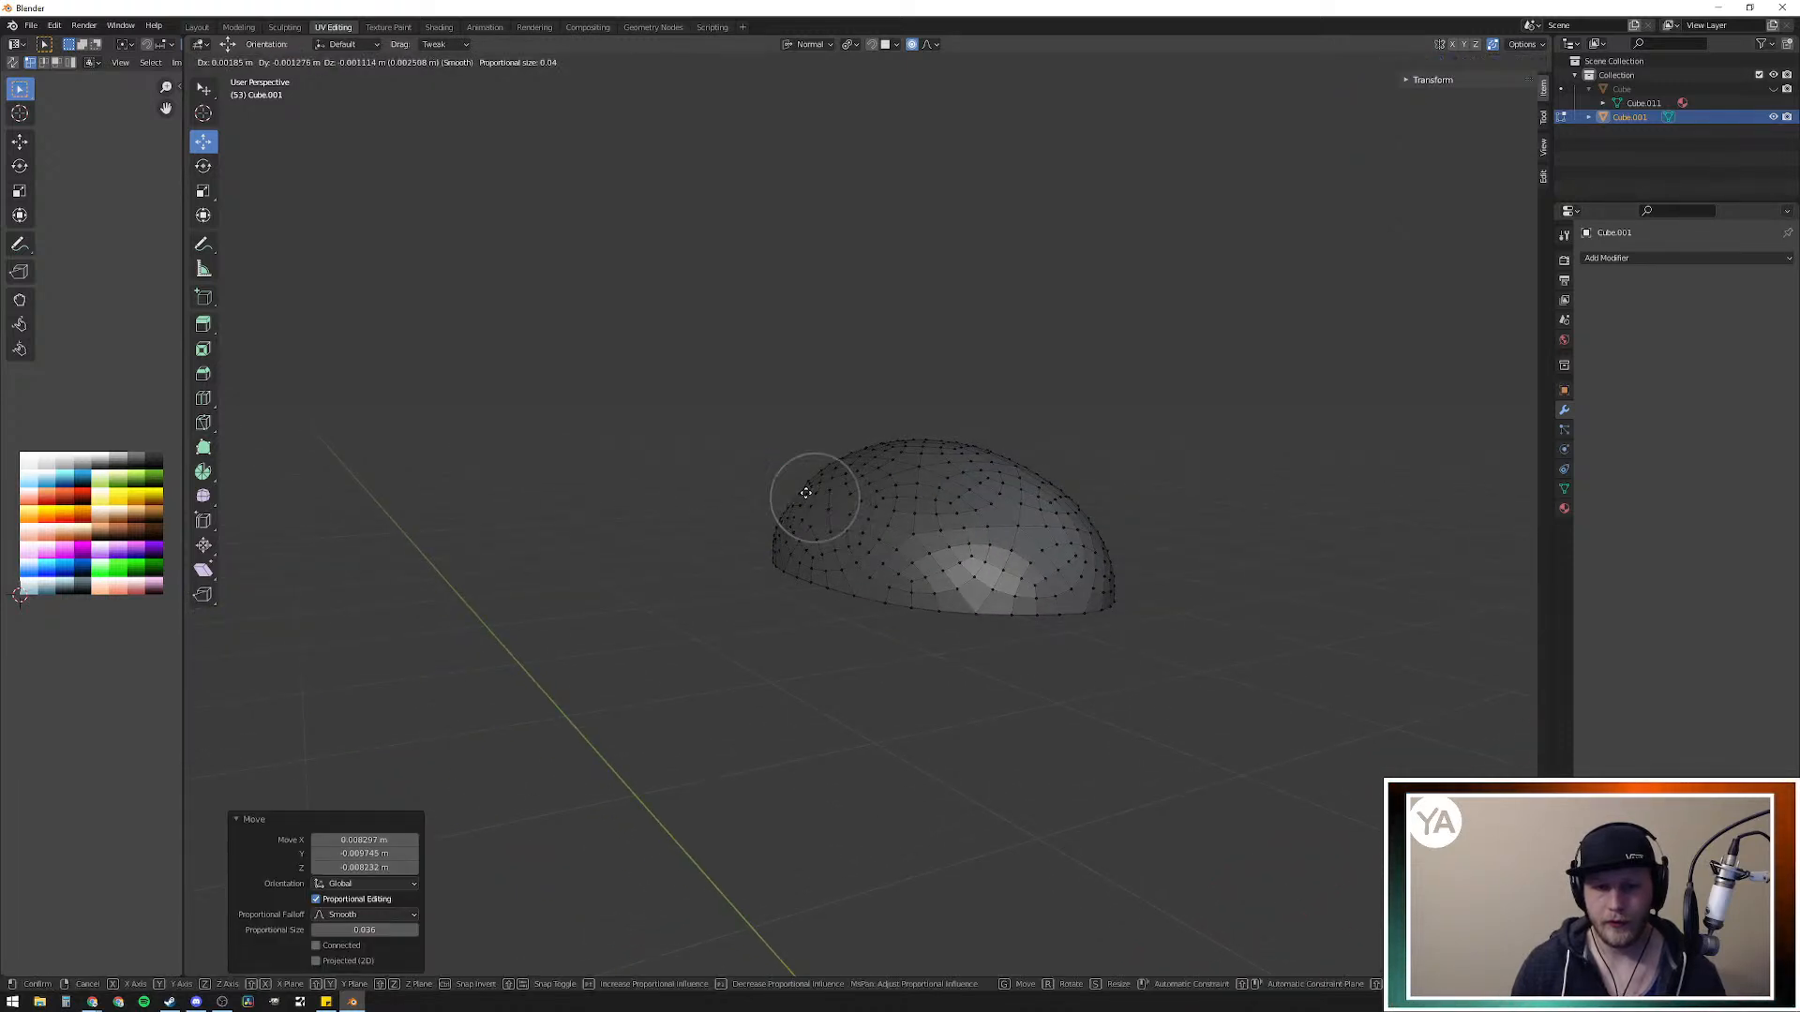
{"action": "left_click", "coordinate": [807, 494]}
{"action": "left_click", "coordinate": [798, 493]}
{"action": "key", "text": "g"}
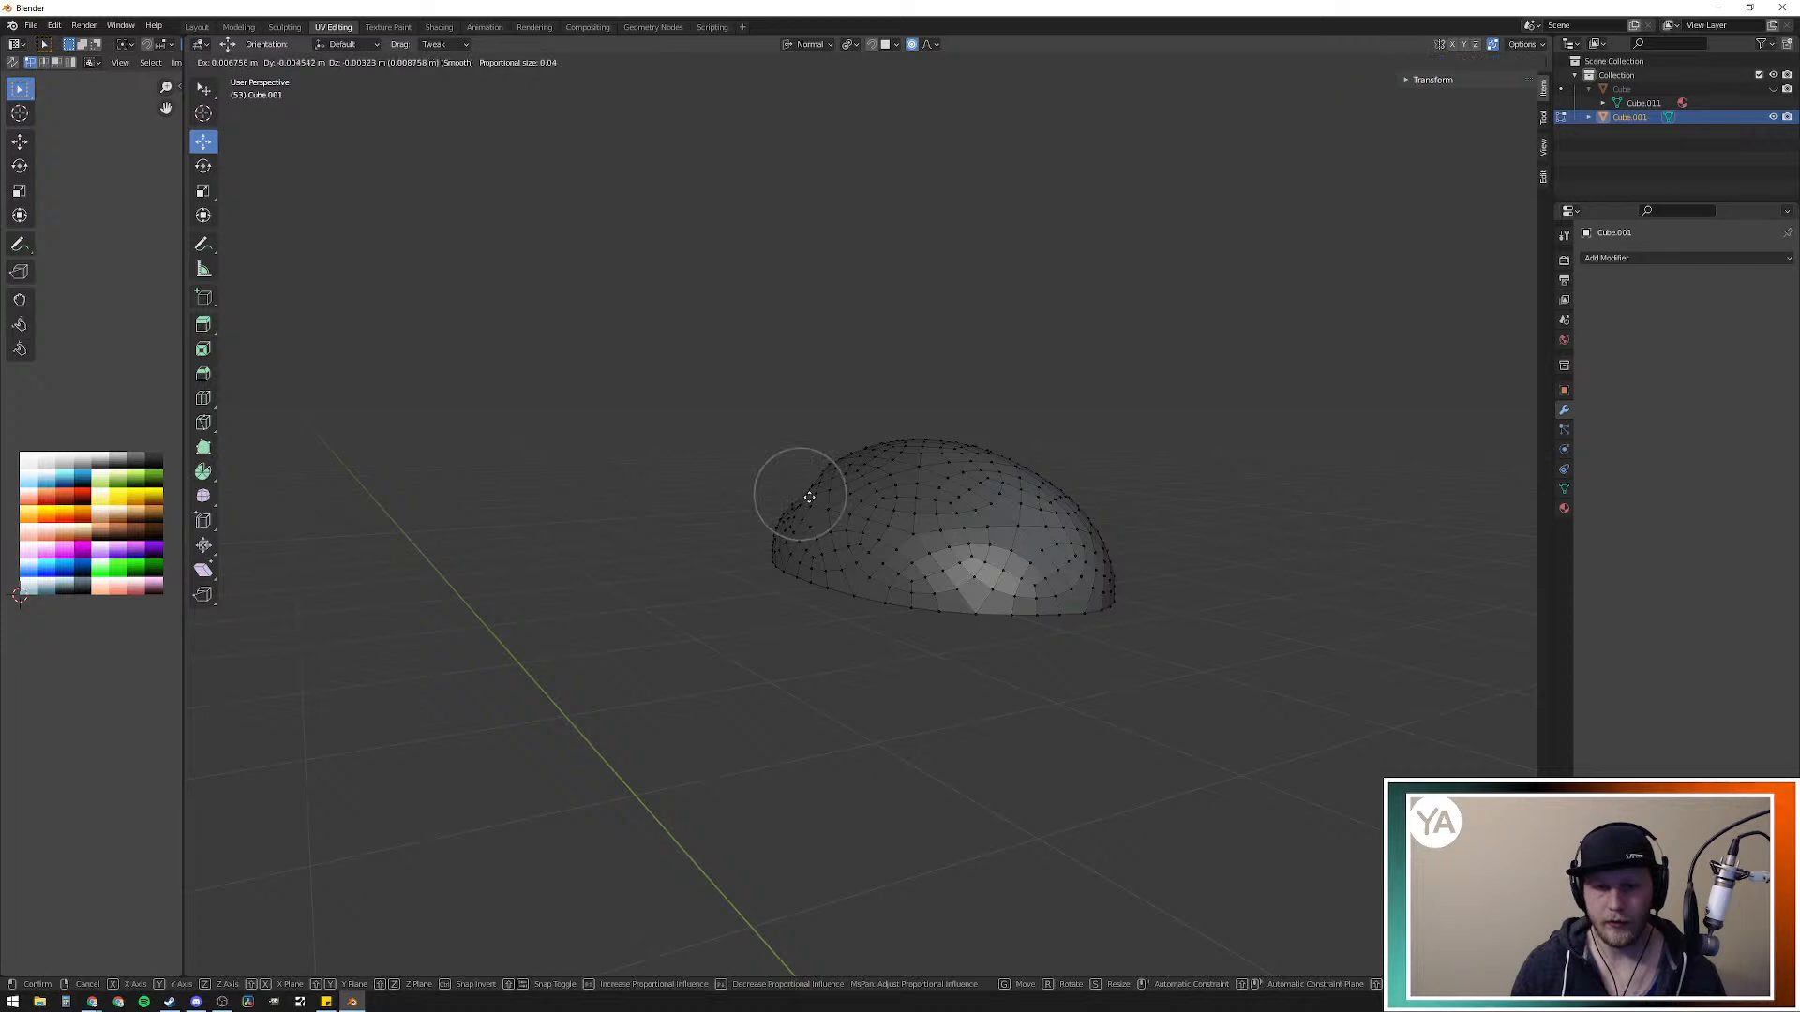
{"action": "left_click", "coordinate": [798, 493]}
Step: Undo the latest freehand vertex moves around the dented area
{"action": "middle_click_drag", "start_coordinate": [799, 493], "coordinate": [1104, 527]}
{"action": "left_click_drag", "start_coordinate": [910, 501], "coordinate": [891, 508]}
{"action": "key", "text": "ctrl+z"}
{"action": "key", "text": "ctrl+z"}
{"action": "key", "text": "ctrl+z"}
{"action": "key", "text": "ctrl+z"}
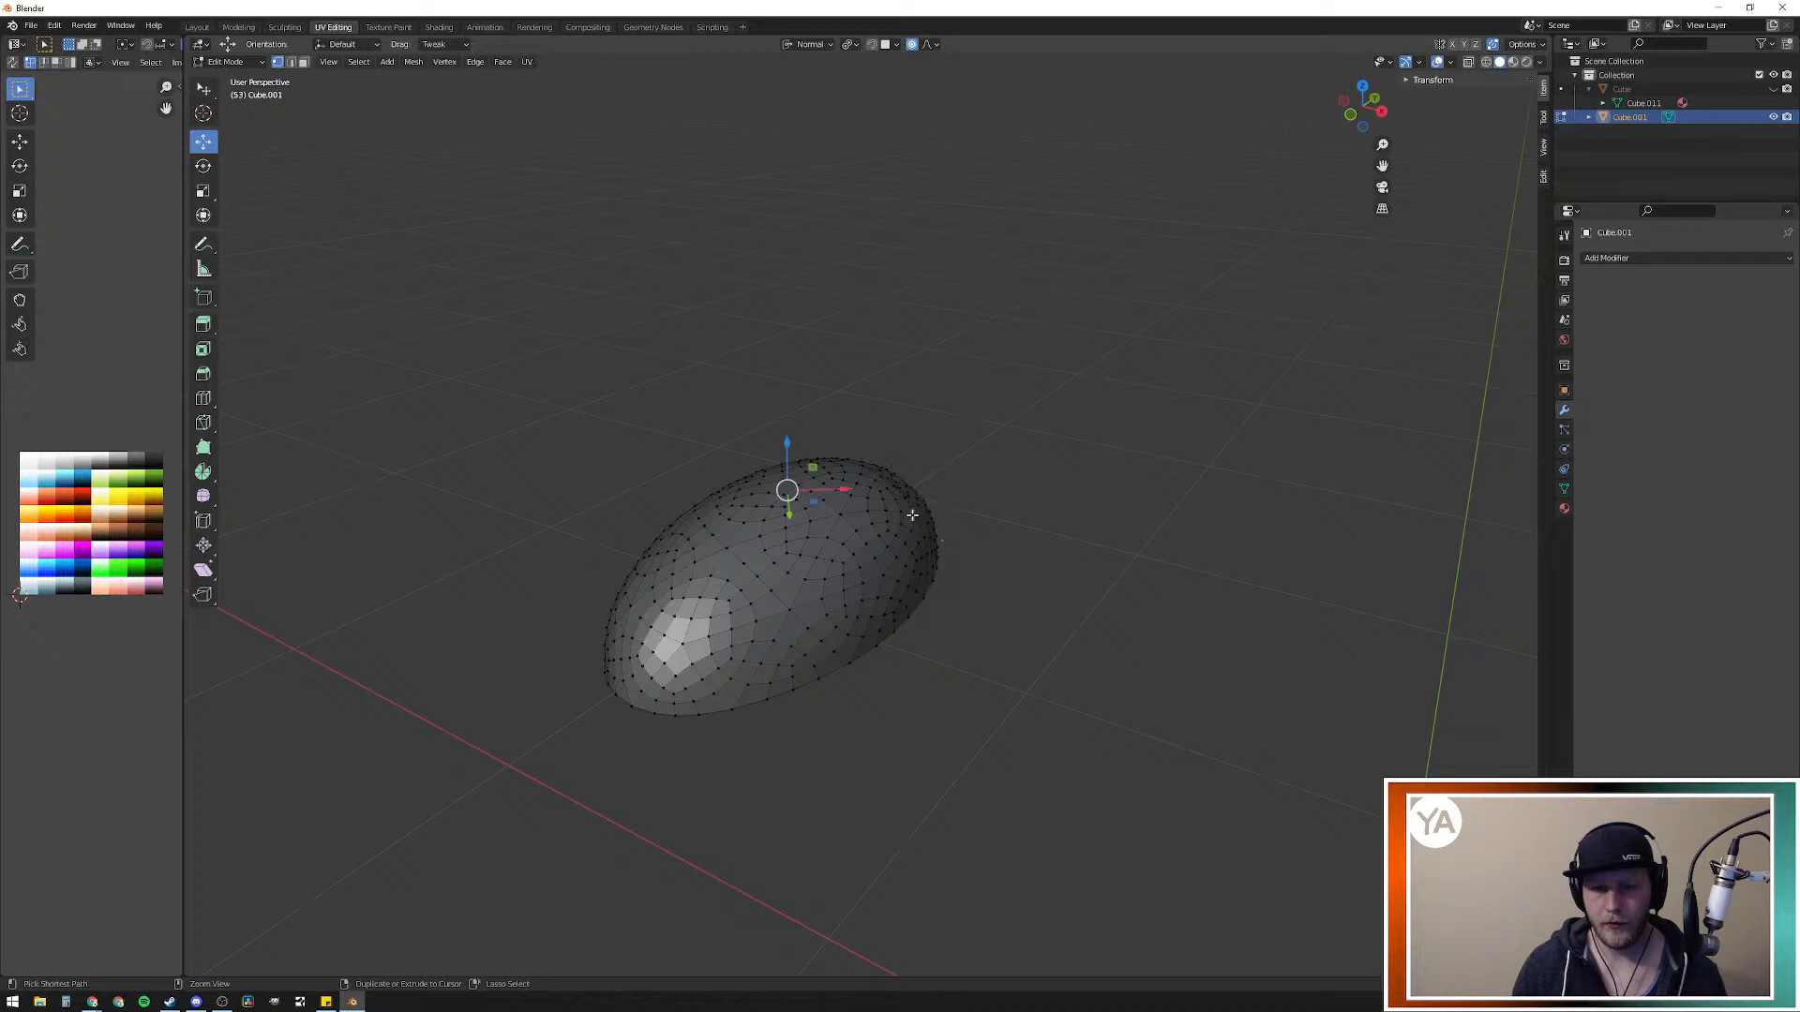
Step: Undo the remaining proportional moves to restore the smooth stretched dome
{"action": "left_click_drag", "start_coordinate": [896, 502], "coordinate": [885, 507]}
{"action": "middle_click_drag", "start_coordinate": [1030, 524], "coordinate": [775, 575]}
{"action": "key", "text": "ctrl+z"}
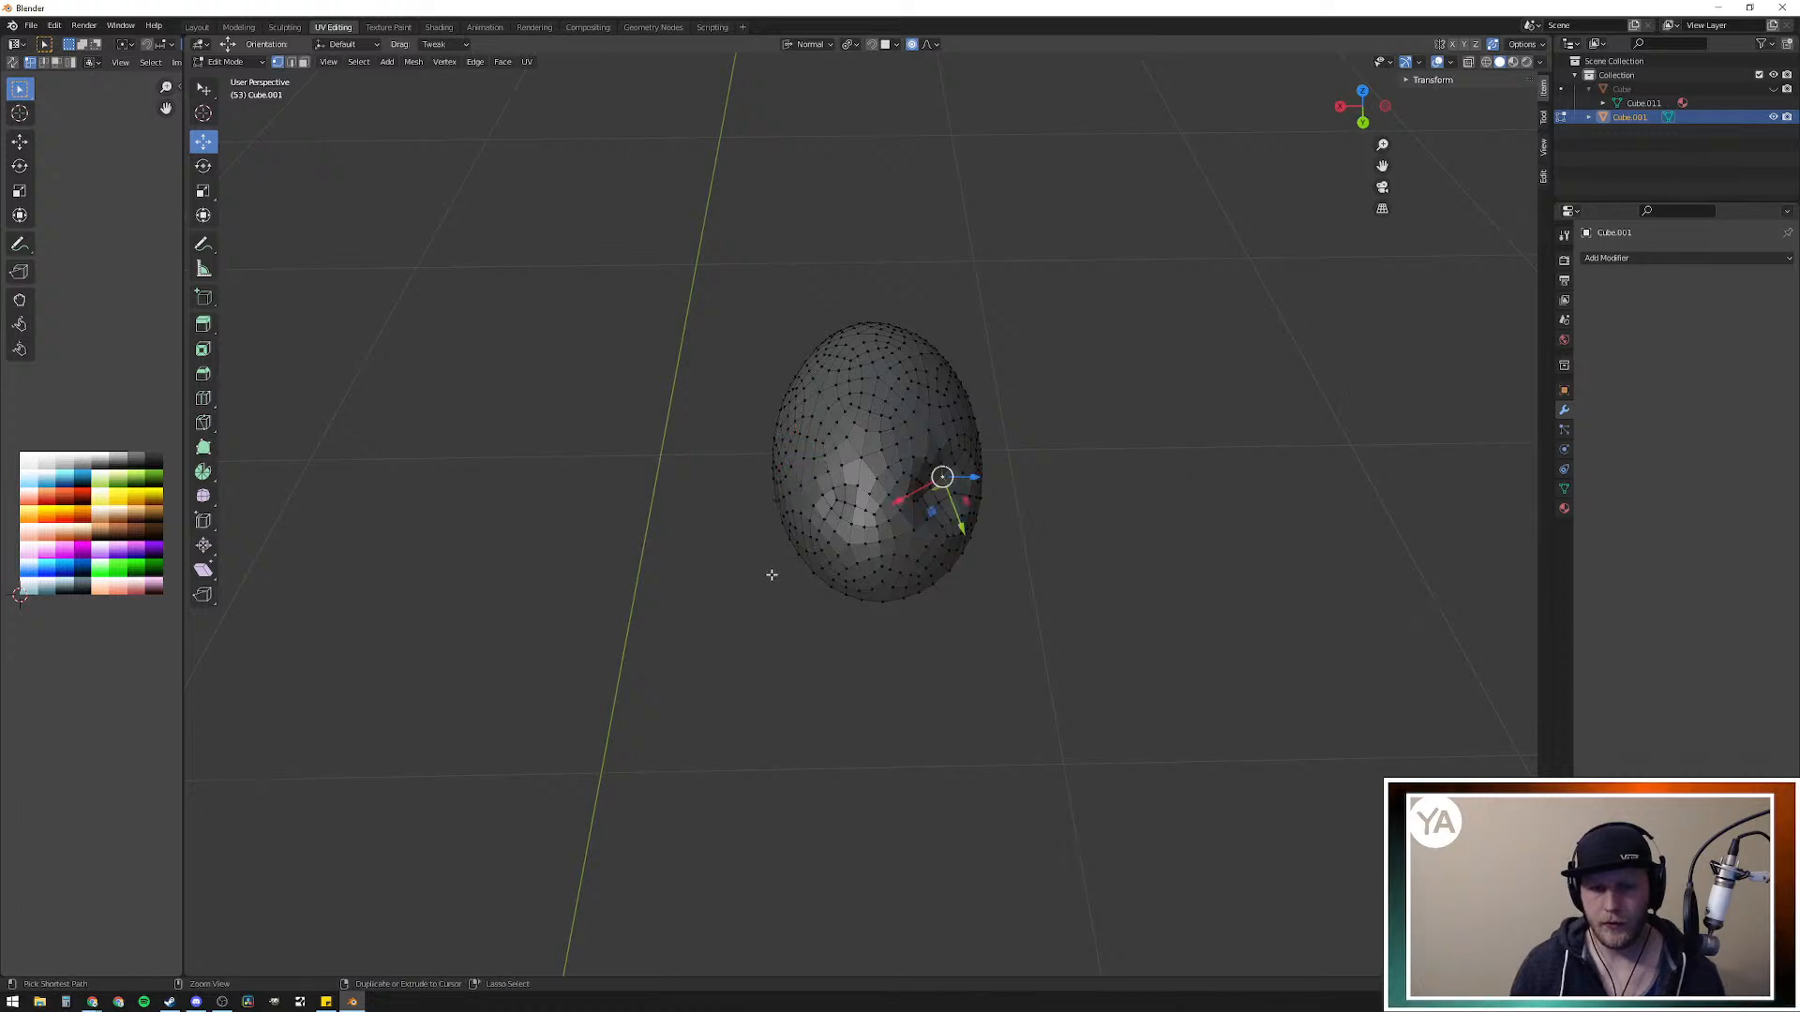
{"action": "key", "text": "ctrl+z"}
{"action": "key", "text": "ctrl+z"}
{"action": "key", "text": "ctrl+z"}
{"action": "middle_click_drag", "start_coordinate": [961, 610], "coordinate": [1026, 660]}
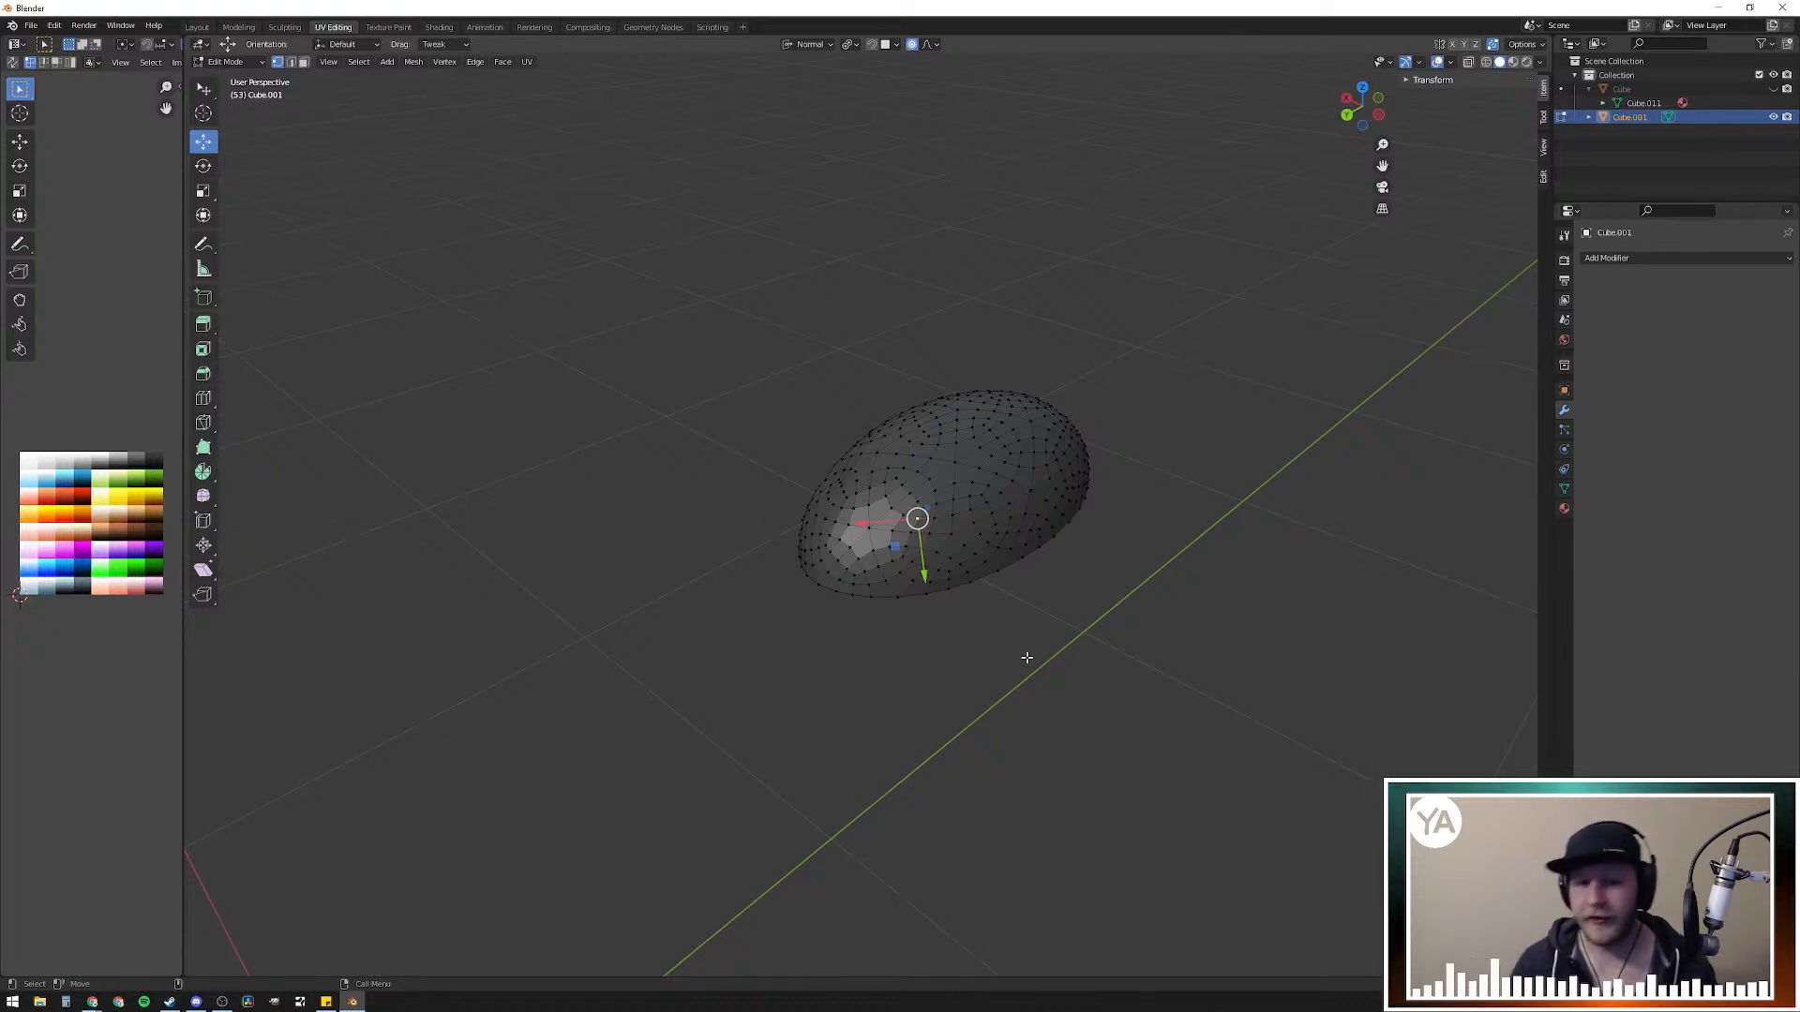
{"action": "middle_click_drag", "start_coordinate": [1091, 630], "coordinate": [815, 643]}
{"action": "key", "text": "ctrl+z"}
{"action": "key", "text": "ctrl+z"}
{"action": "key", "text": "ctrl+z"}
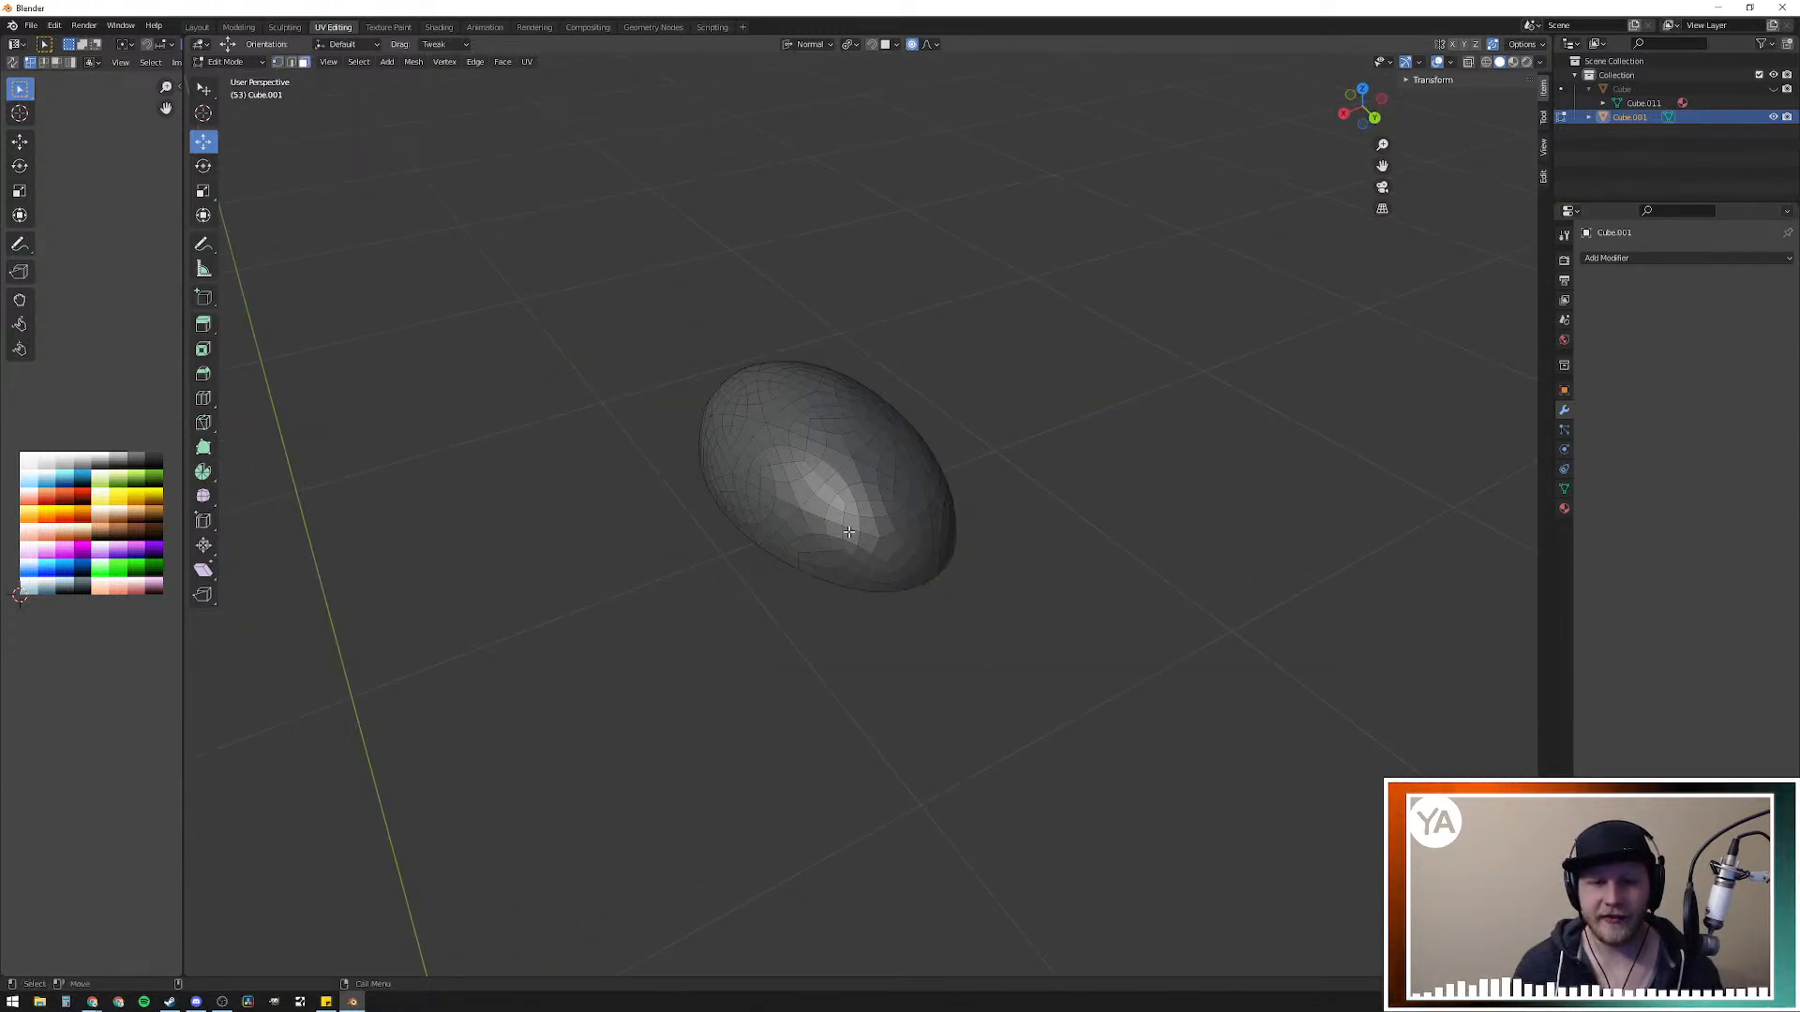
Step: In face selection mode, paint a selection over a patch of faces on the dome's side with Circle Select
{"action": "key", "text": "c"}
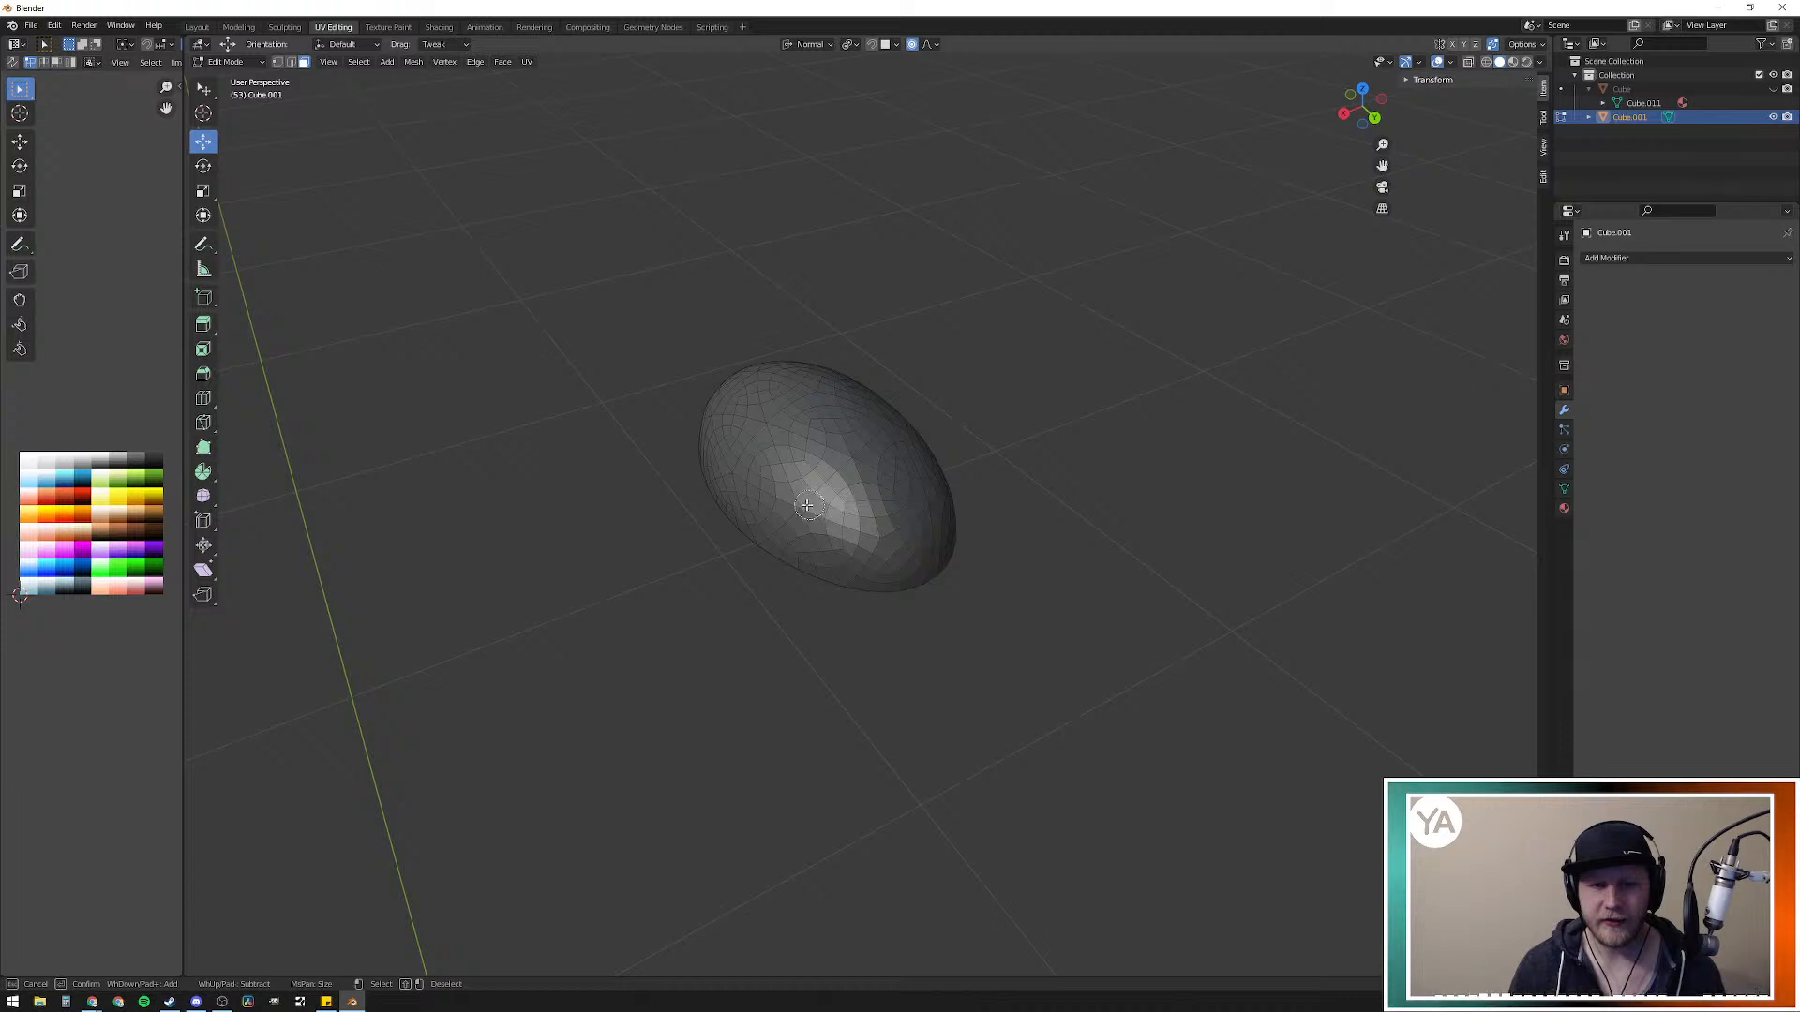
{"action": "mouse_move", "coordinate": [792, 503]}
{"action": "left_mouse_down"}
{"action": "mouse_move", "coordinate": [848, 529]}
{"action": "mouse_move", "coordinate": [858, 516]}
{"action": "mouse_move", "coordinate": [800, 483]}
{"action": "left_mouse_up"}
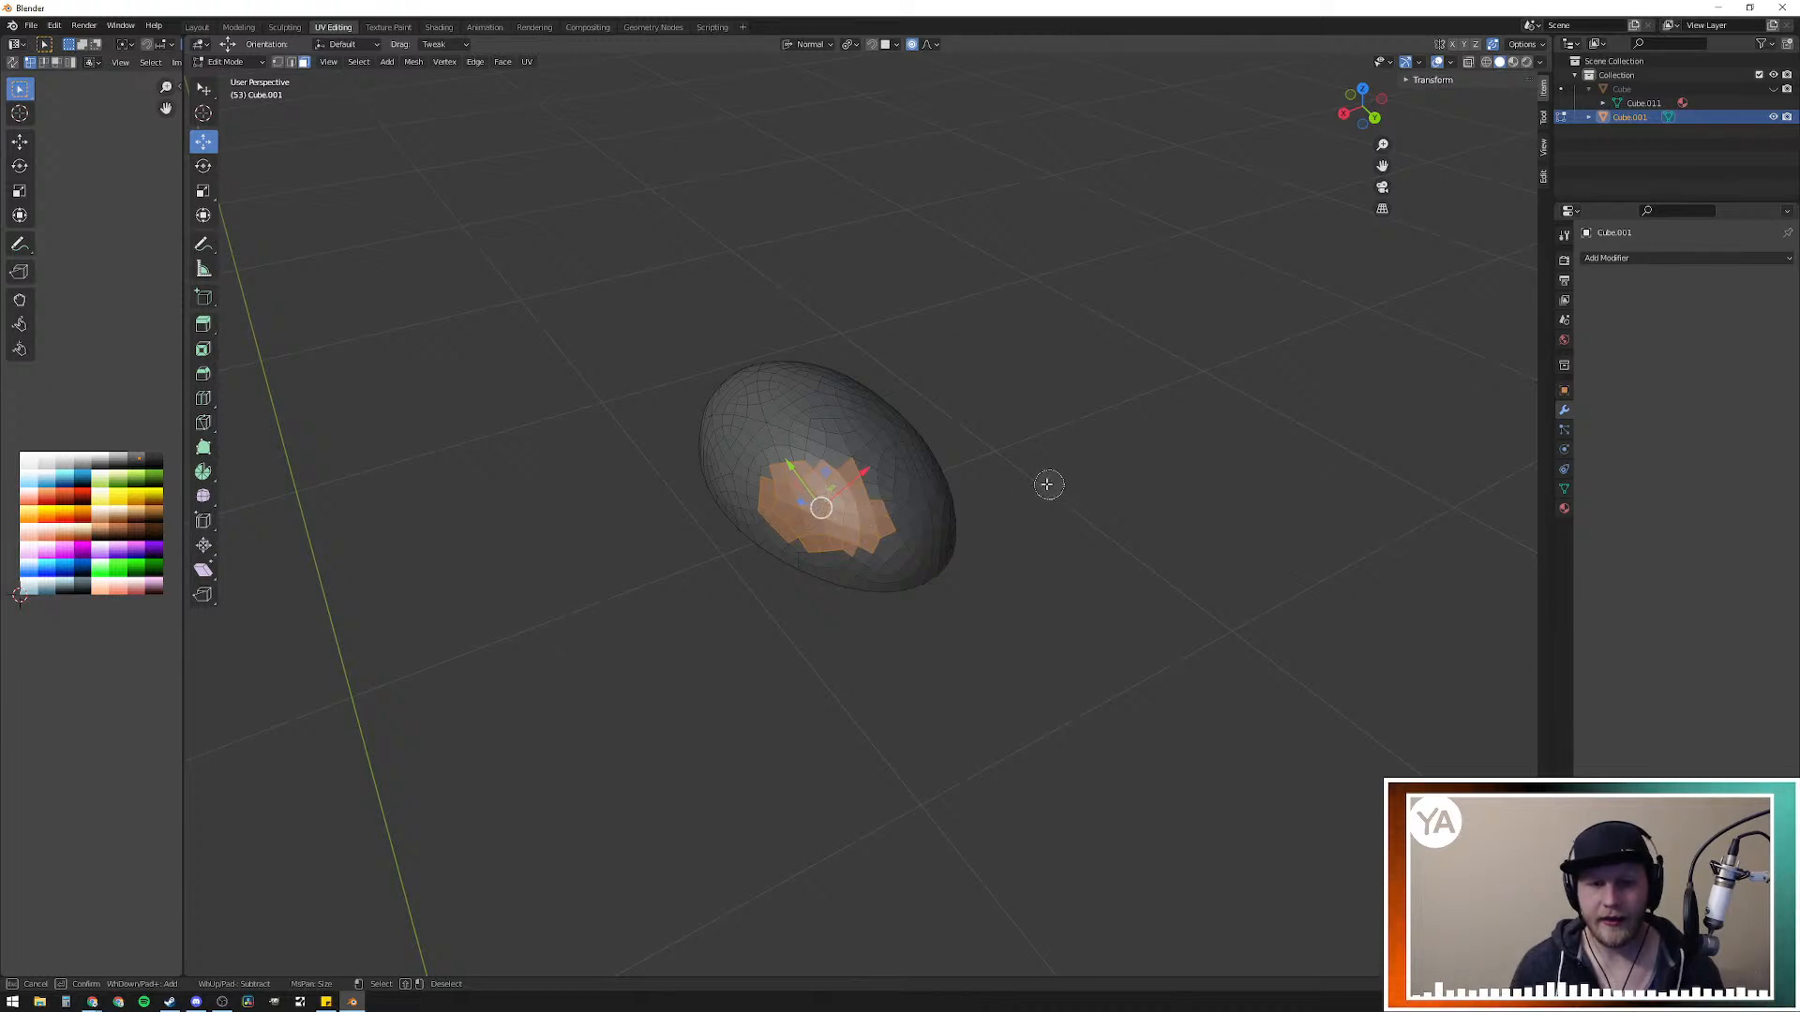
{"action": "left_click_drag", "start_coordinate": [831, 481], "coordinate": [812, 481]}
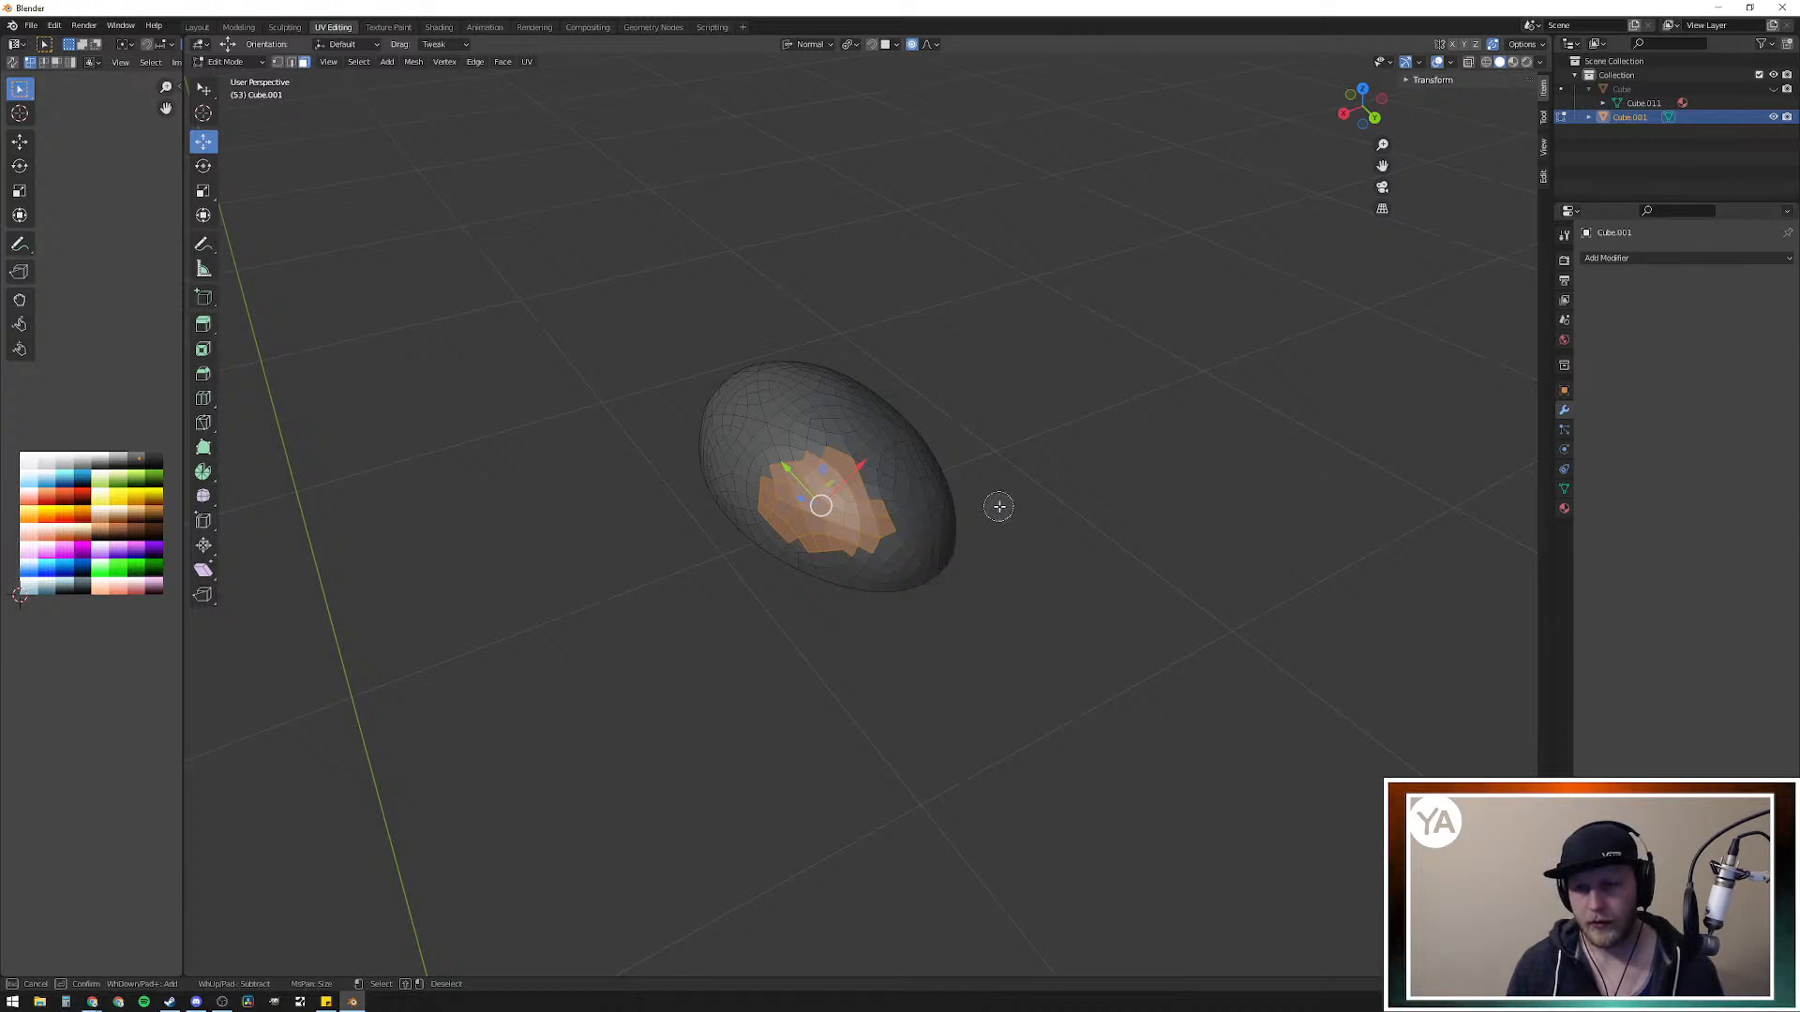
{"action": "right_click", "coordinate": [1052, 495]}
{"action": "right_click", "coordinate": [1097, 502]}
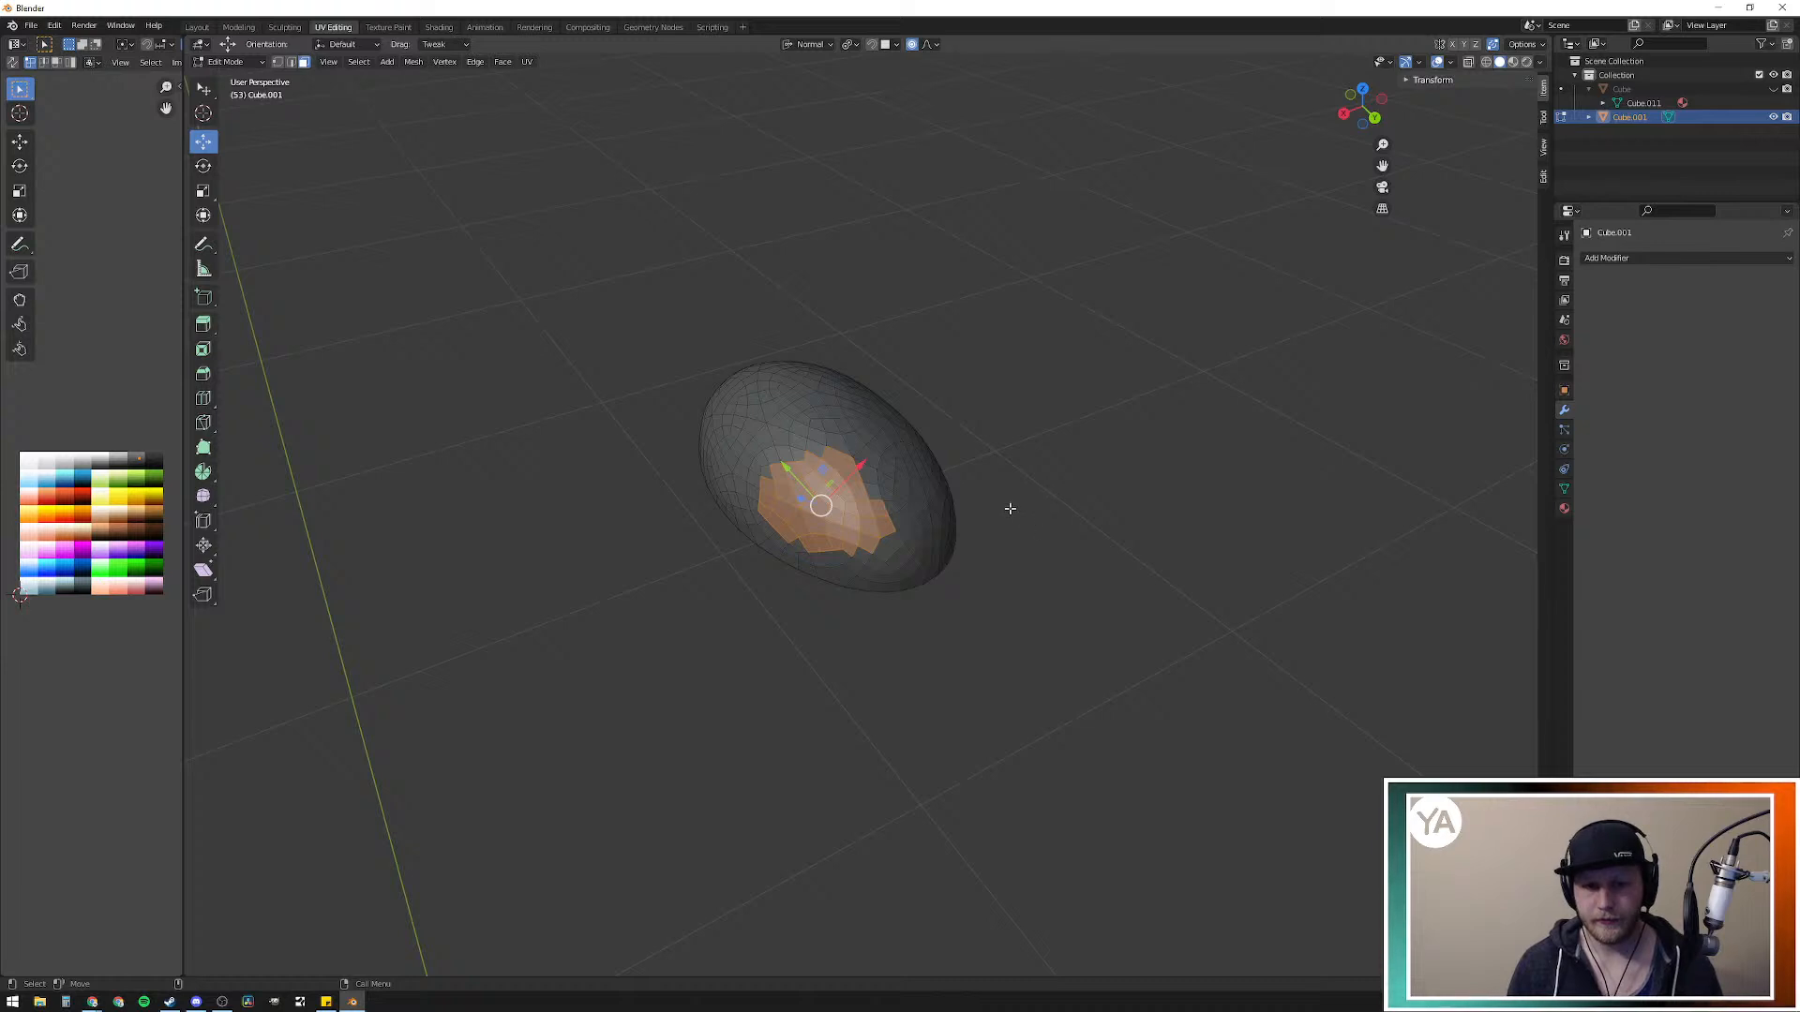
Step: Clear the face patch selection and return to Object Mode
{"action": "key", "text": "a"}
{"action": "key", "text": "alt+a"}
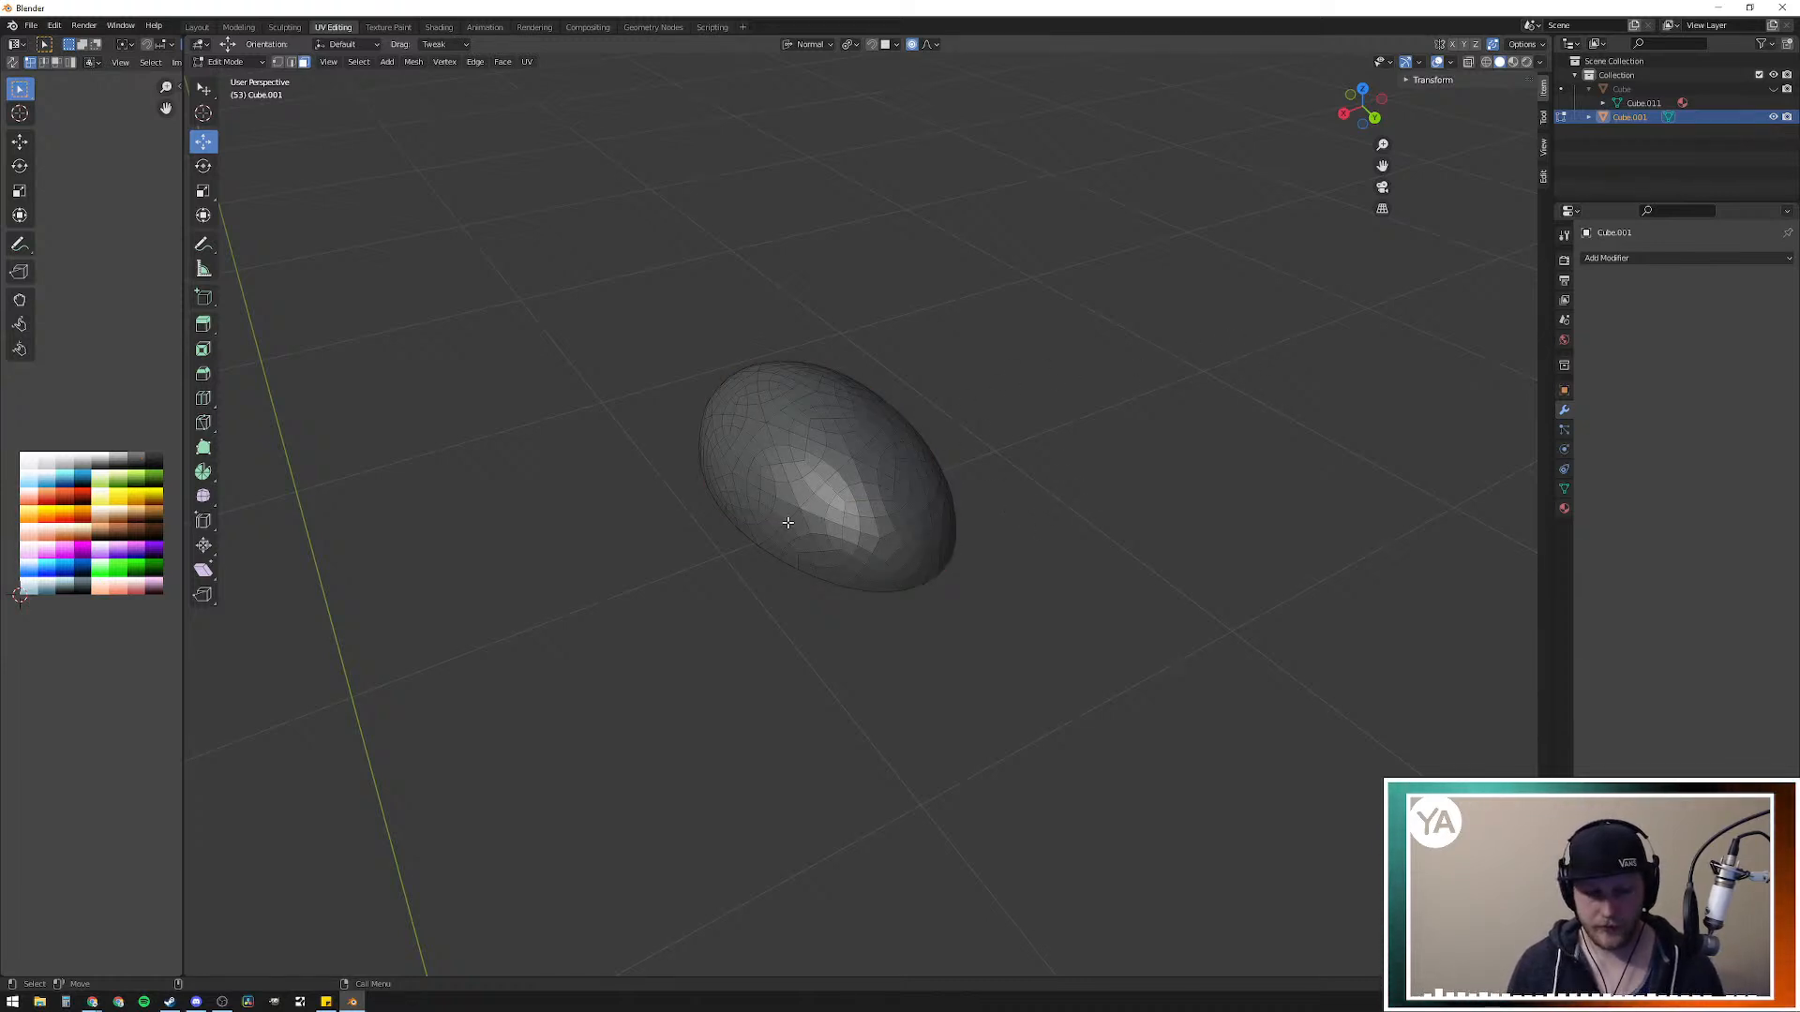
{"action": "key", "text": "a"}
{"action": "key", "text": "Tab"}
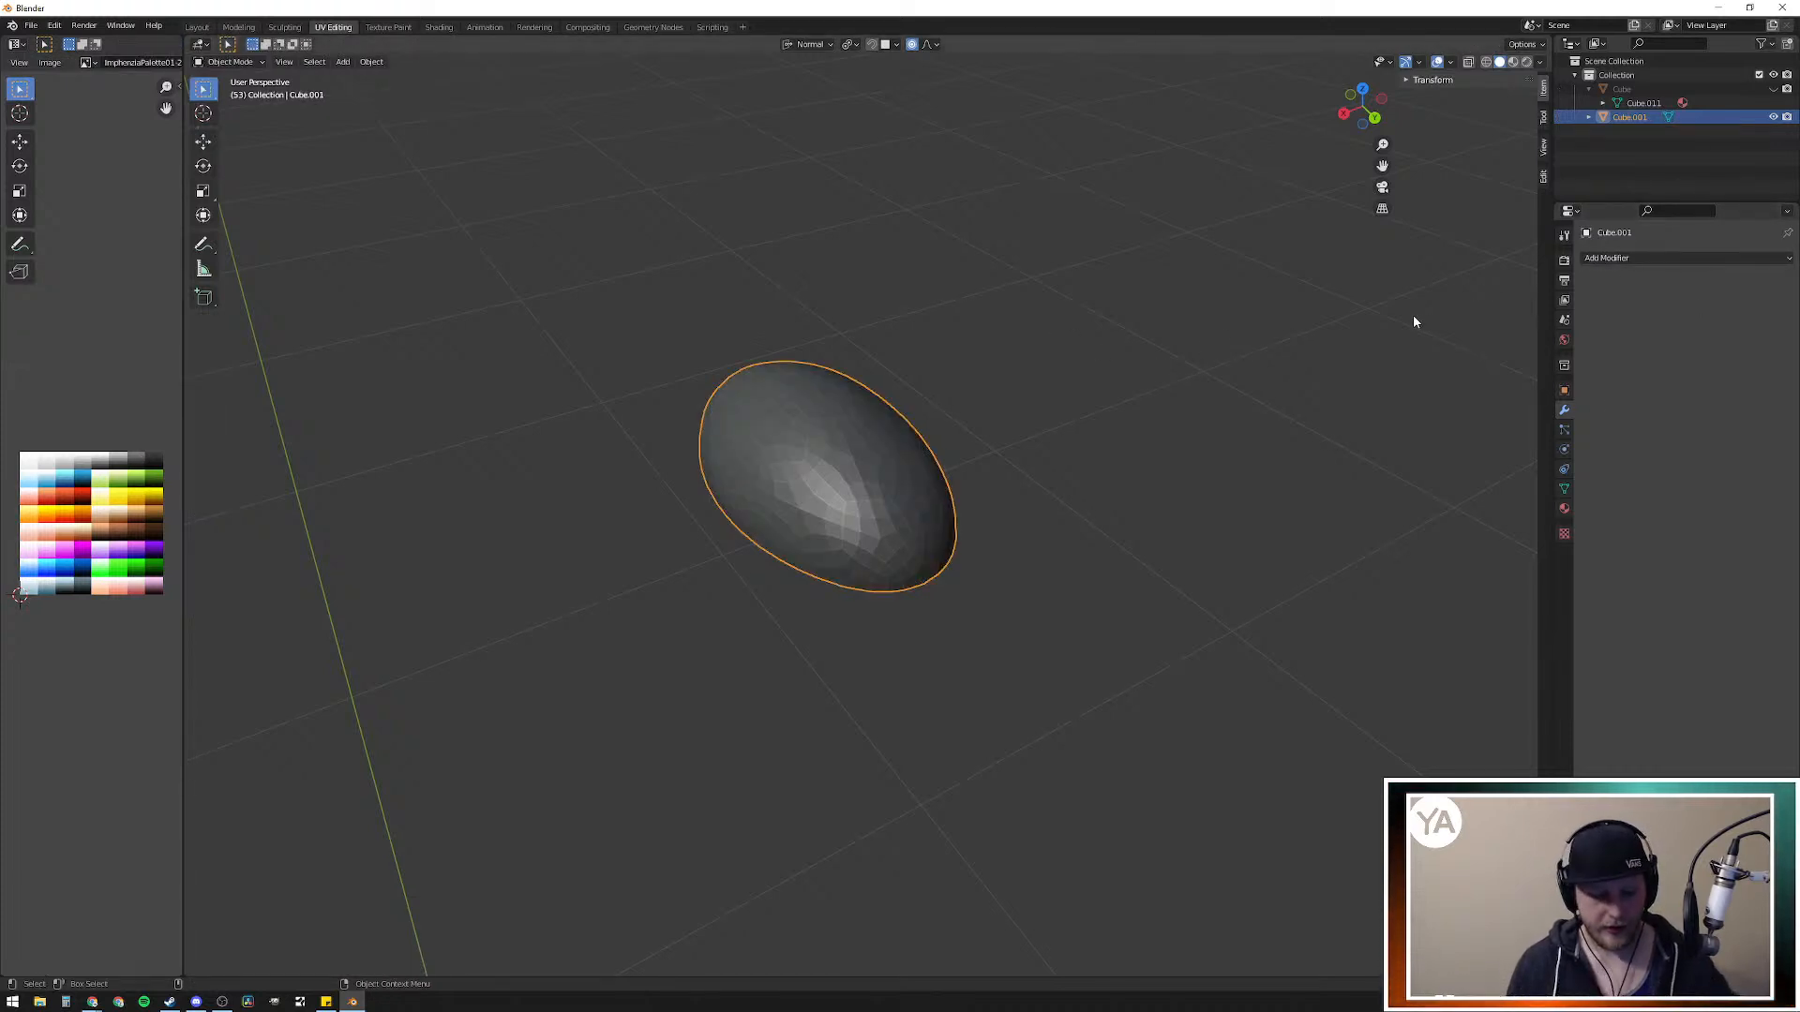
Step: Add a level 5 Subdivision modifier to the stretched dome and apply it
{"action": "key", "text": "ctrl+5"}
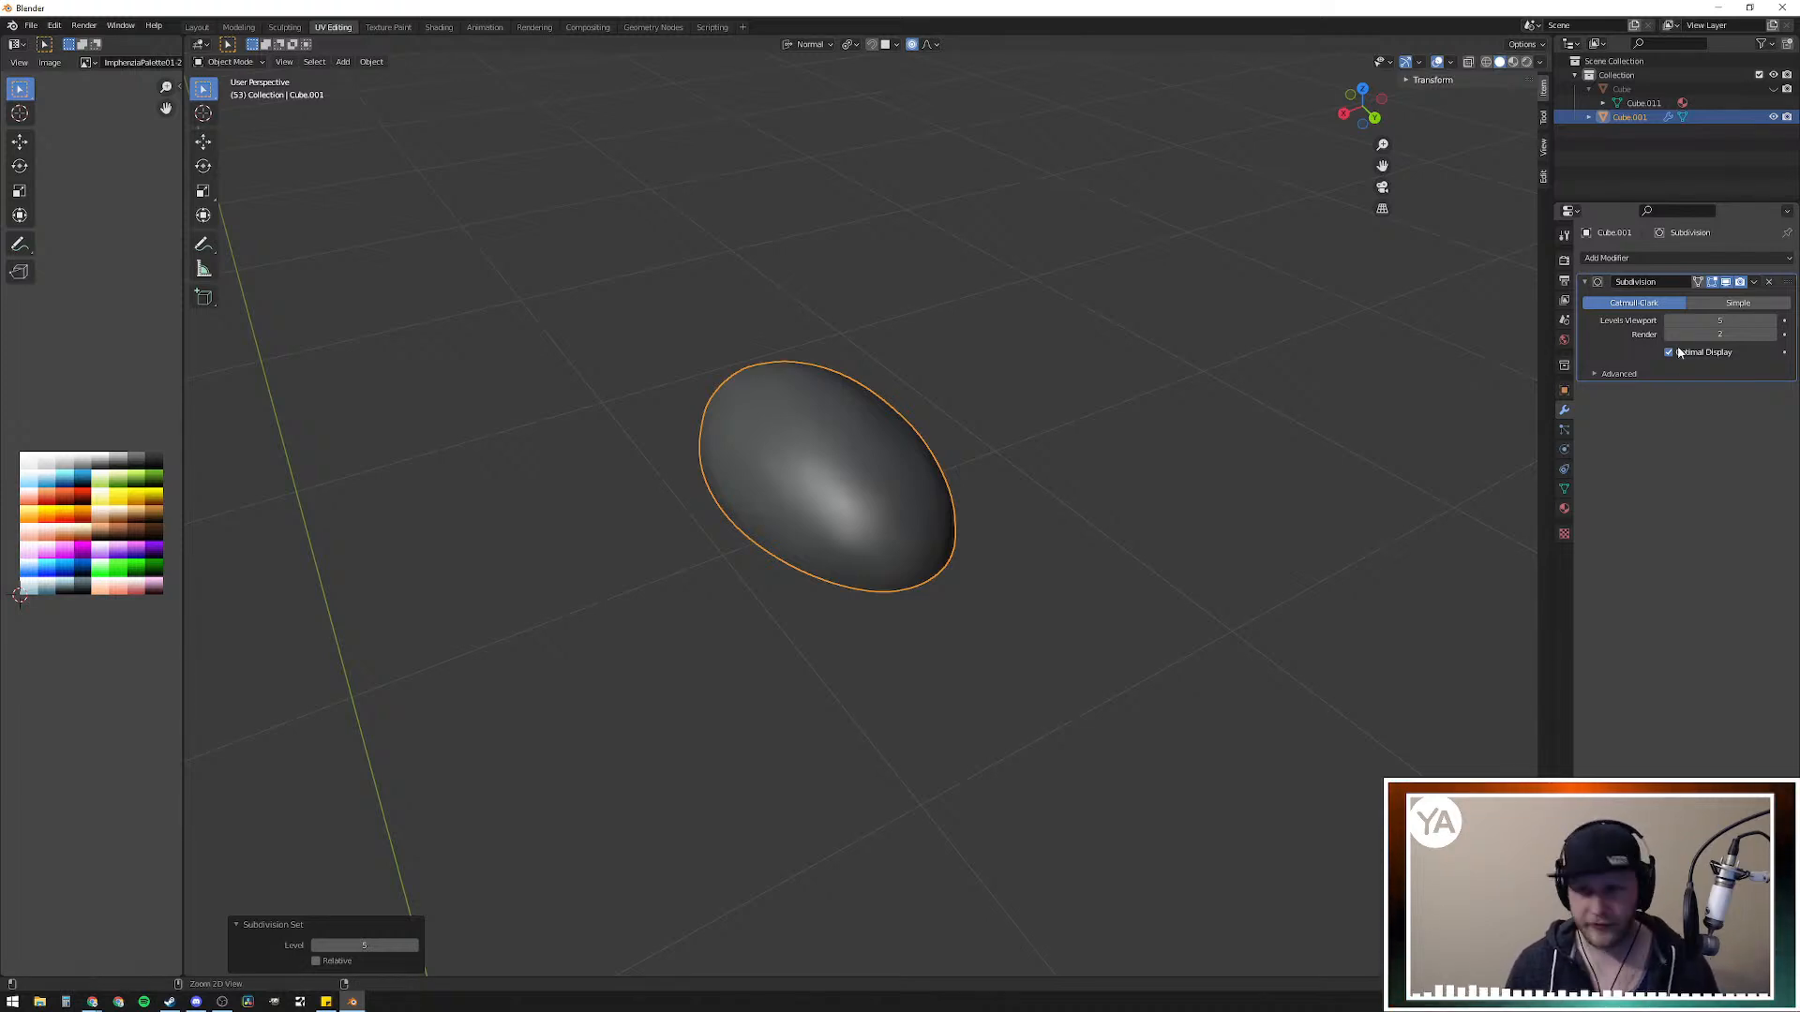
{"action": "key", "text": "ctrl+s"}
{"action": "key", "text": "Escape"}
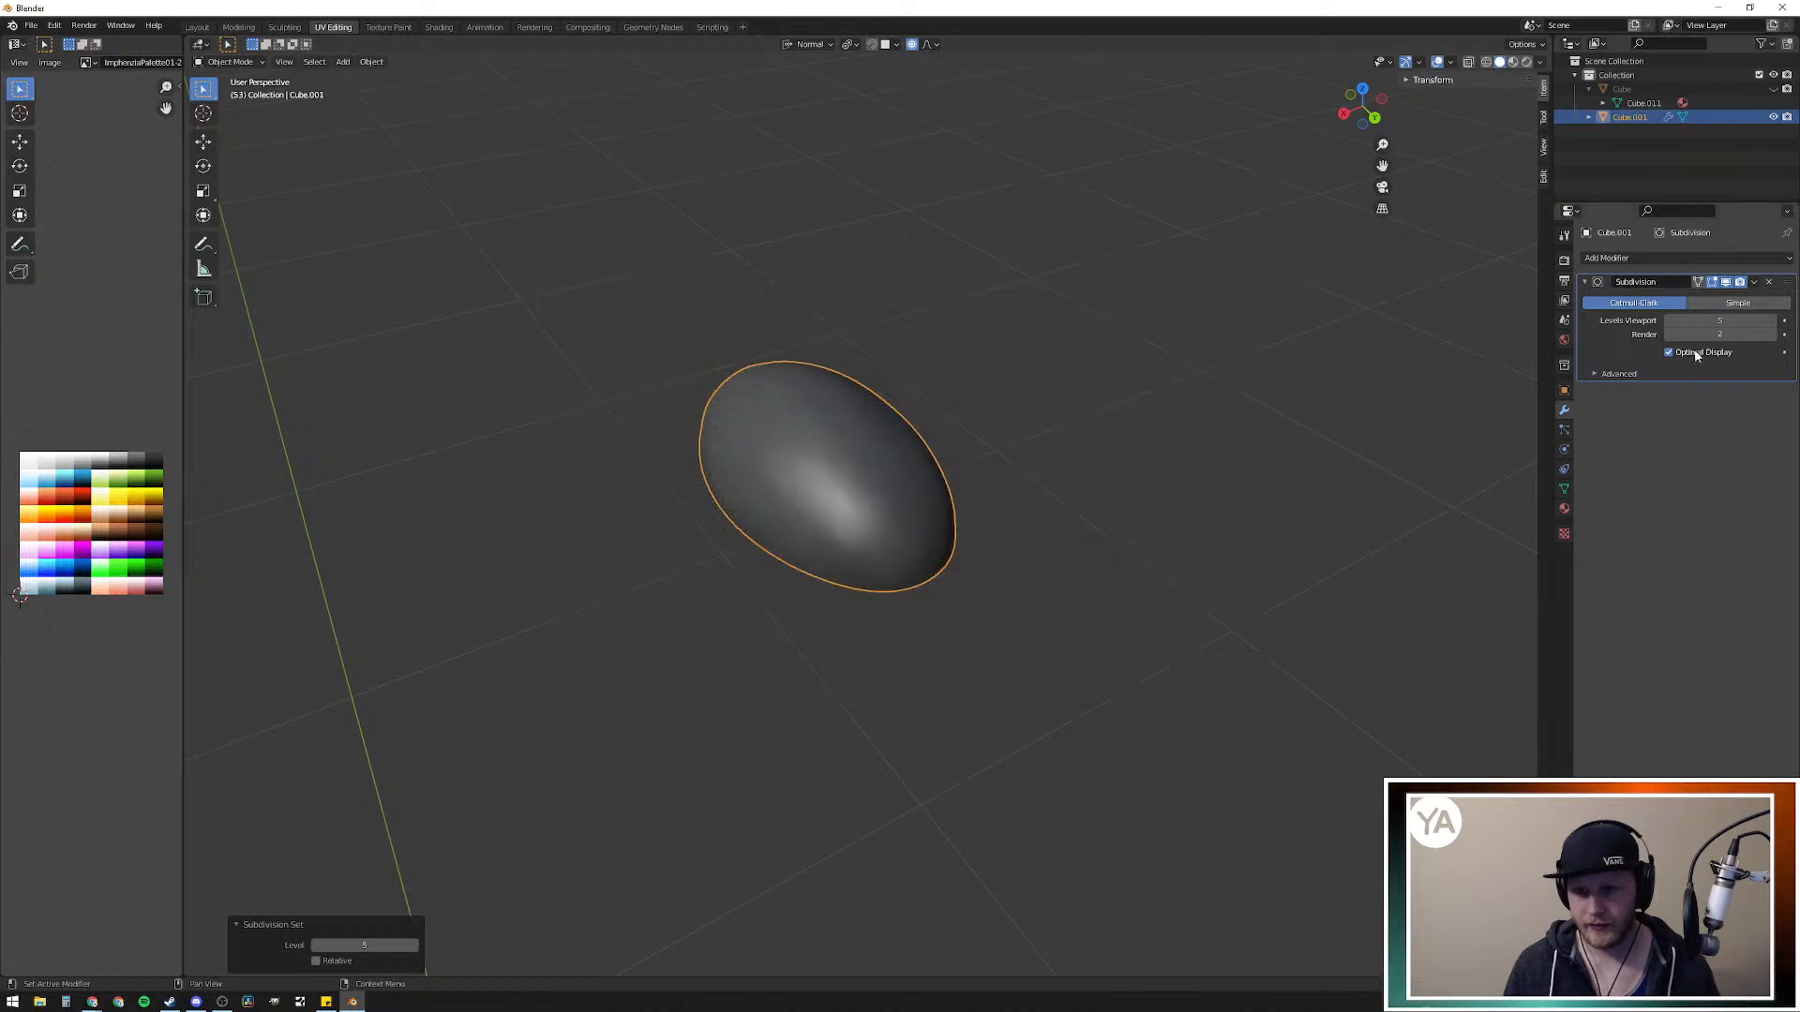
{"action": "key", "text": "ctrl+a"}
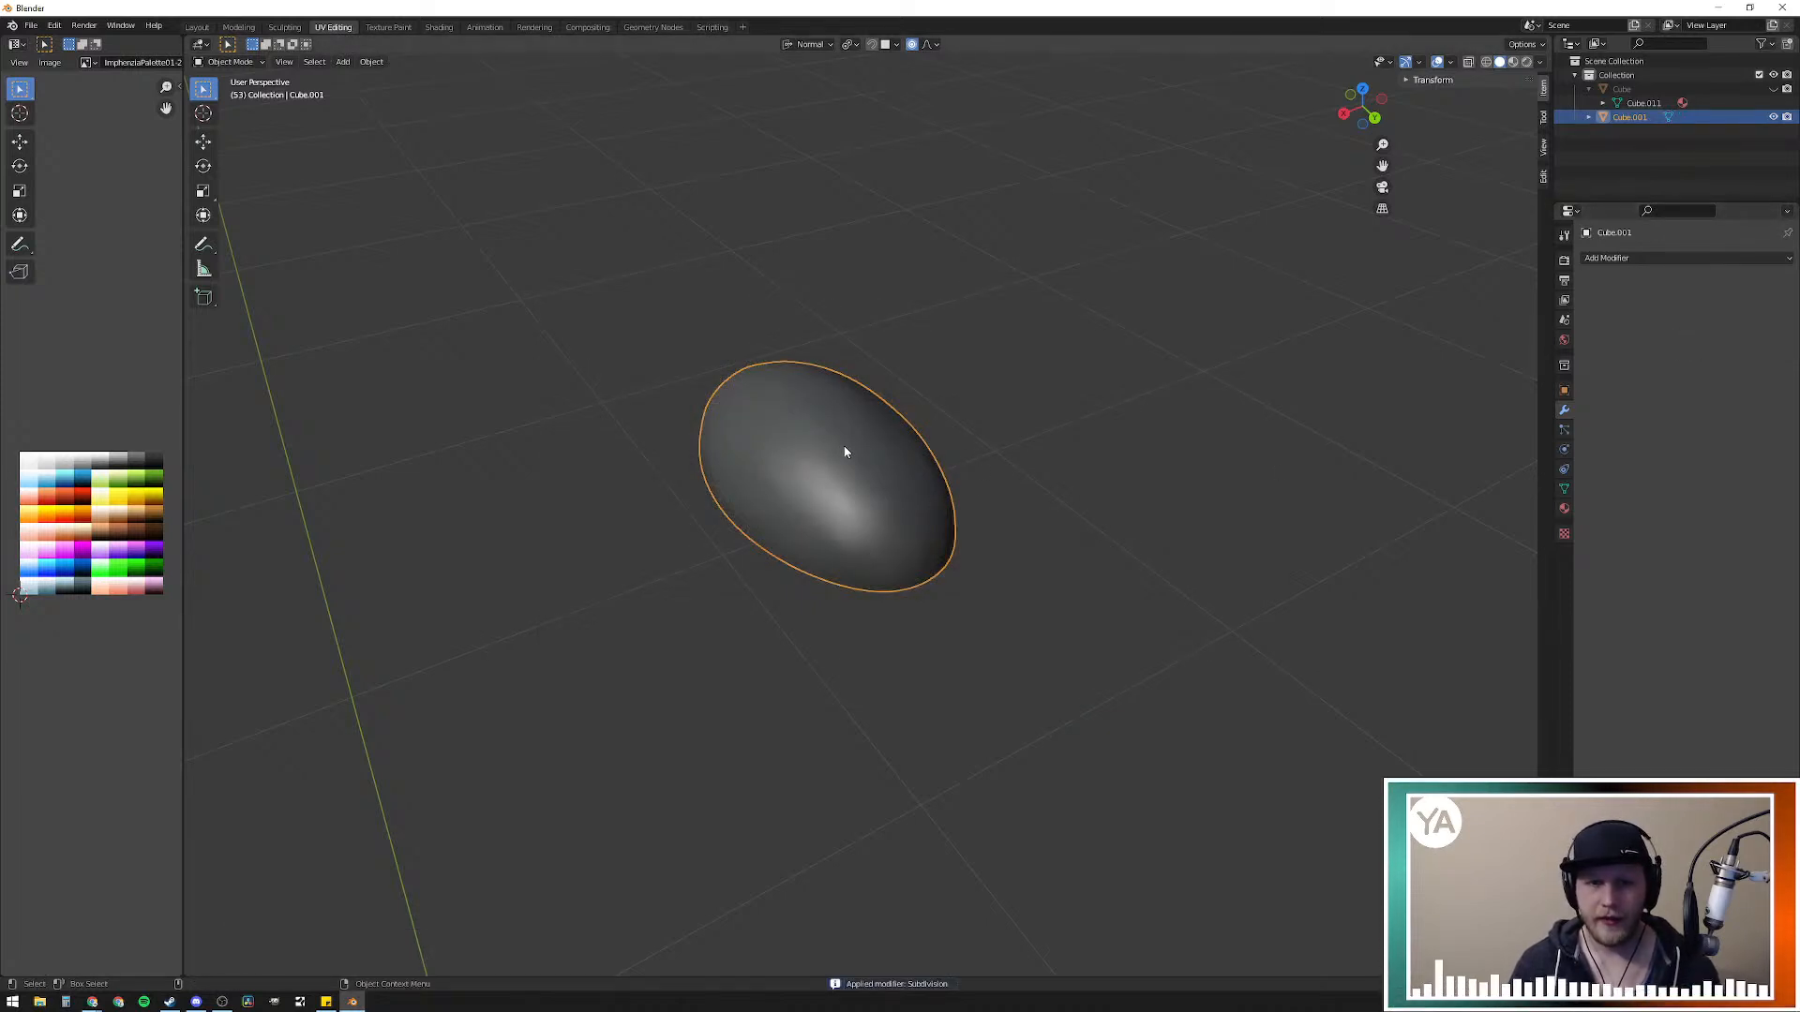
Step: In Edit Mode, paint a selection over a diagonal patch of the dense mesh's side with Circle Select
{"action": "key", "text": "Tab"}
{"action": "scroll", "coordinate": [918, 519], "scroll_direction": "up", "scroll_amount": 5}
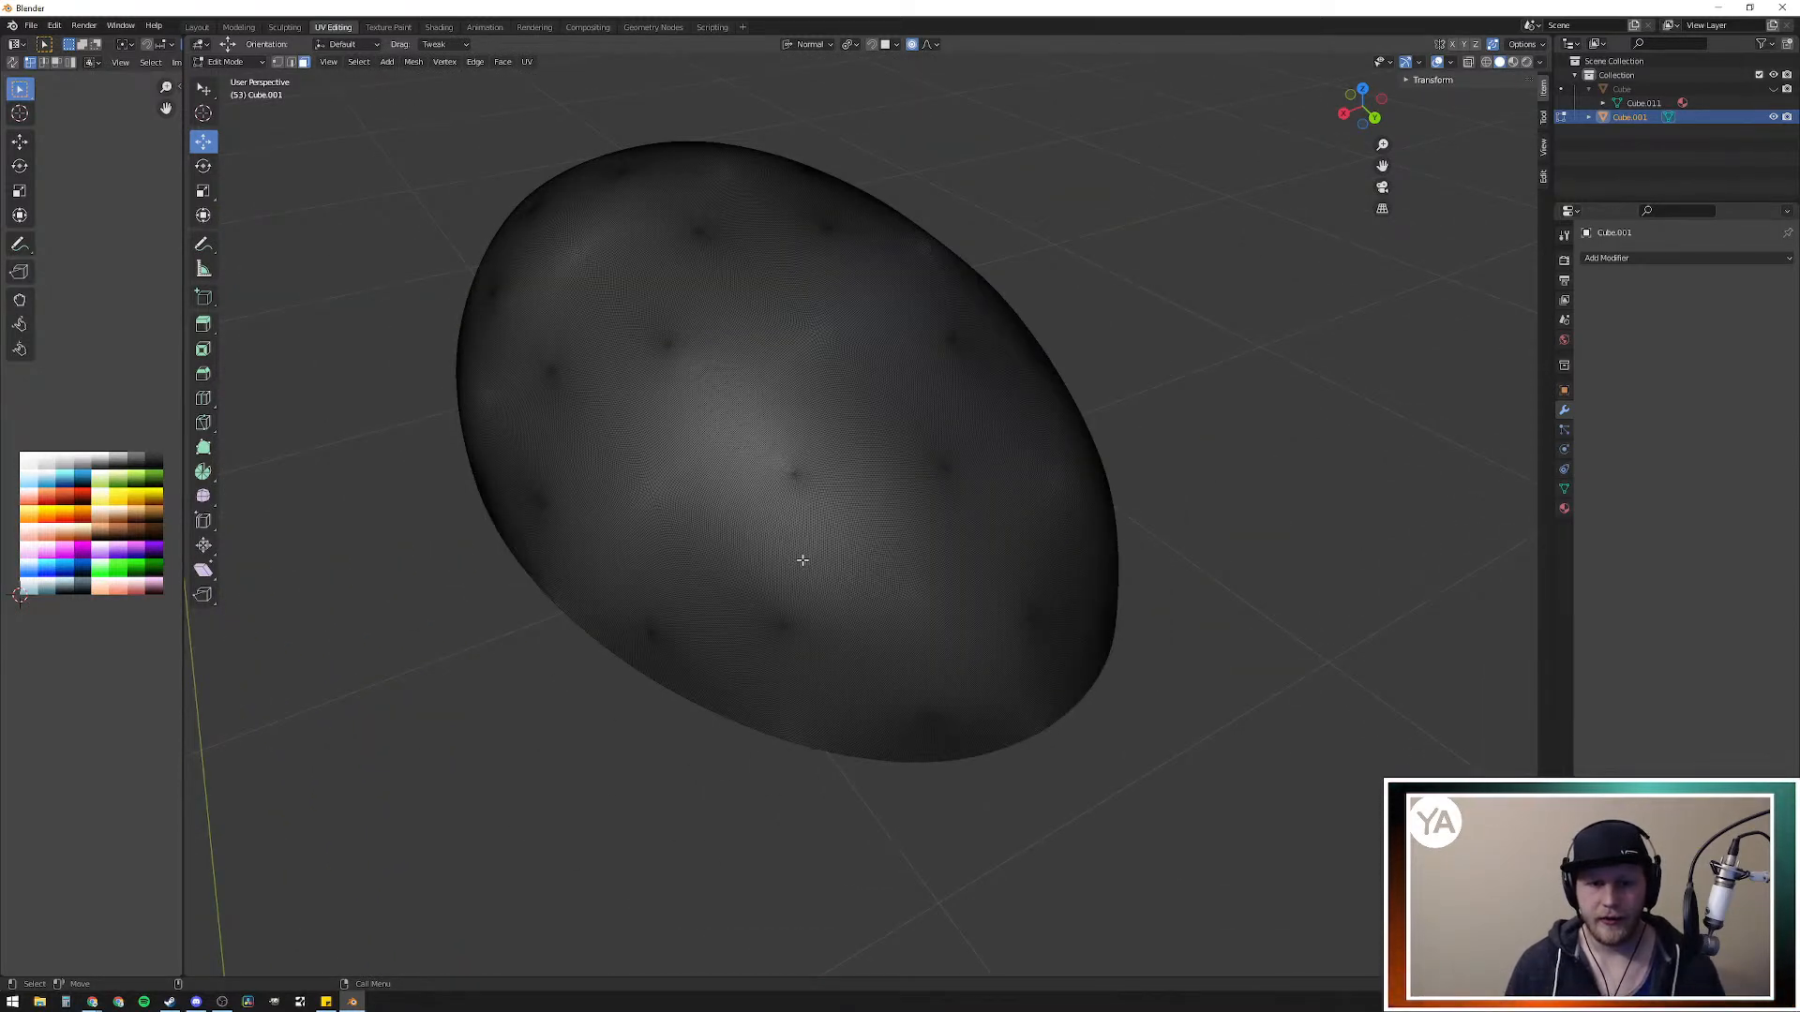
{"action": "key", "text": "c"}
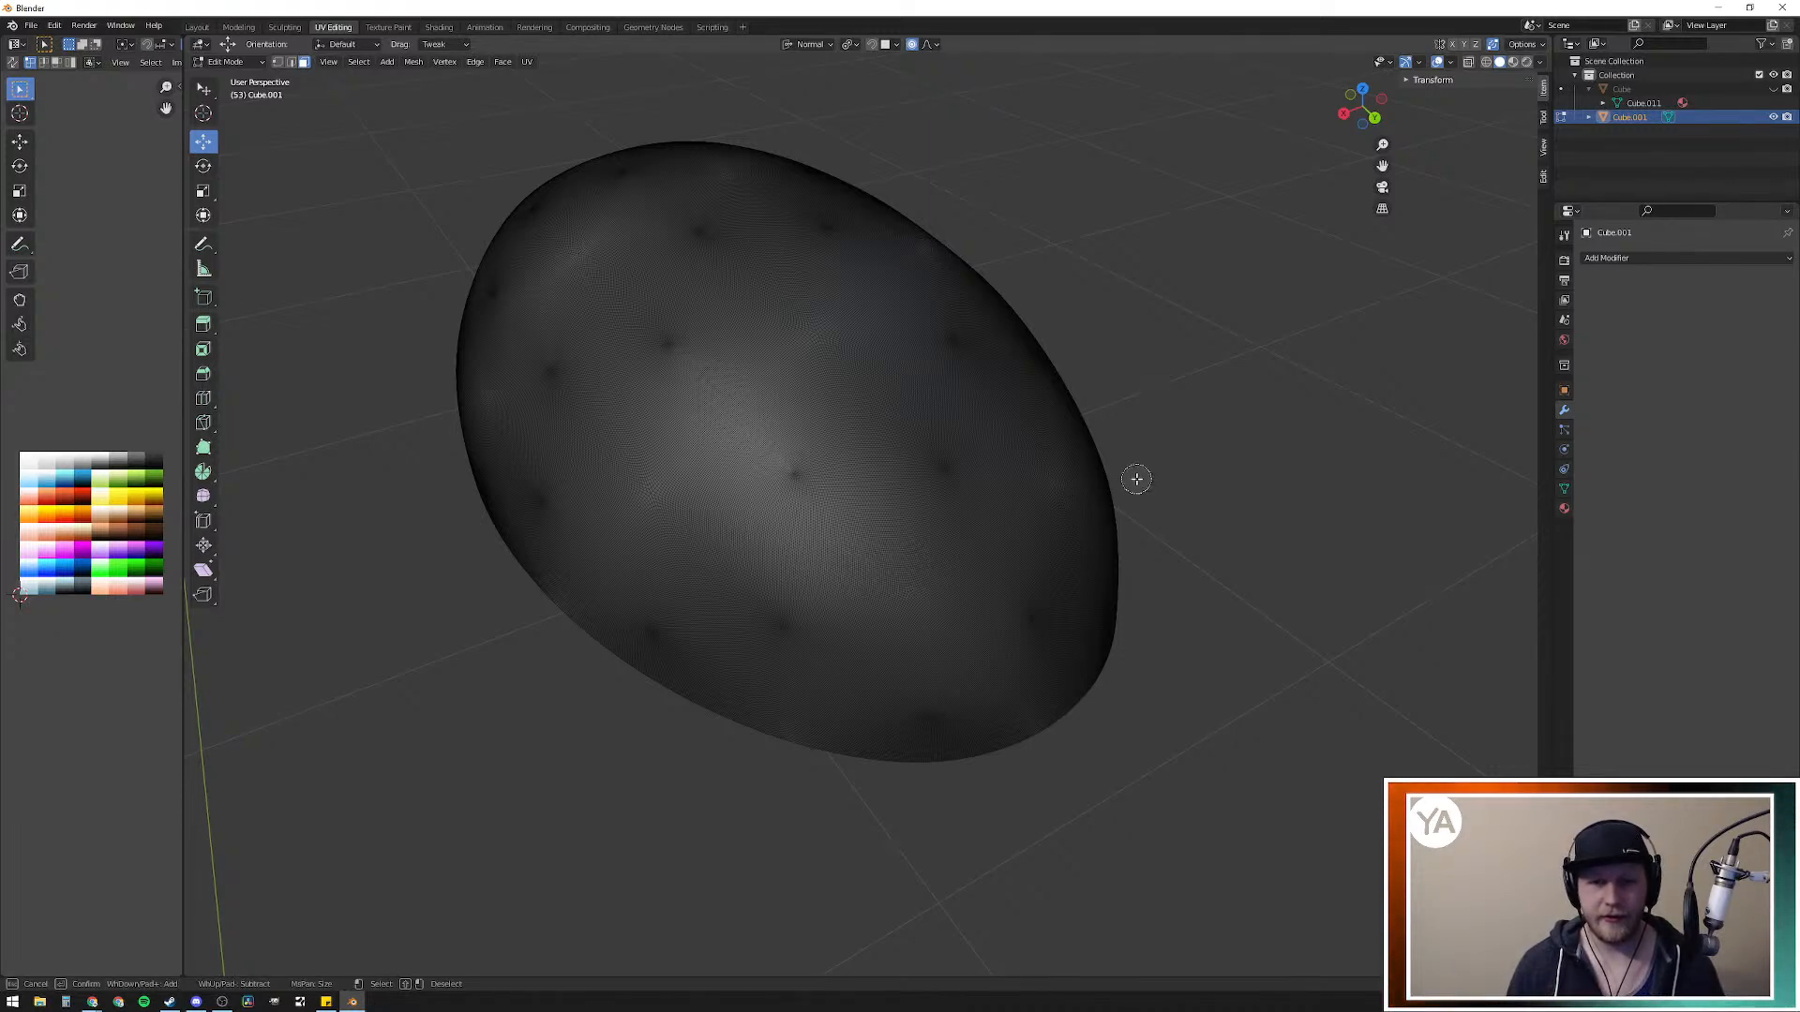
{"action": "key", "text": "Escape"}
{"action": "middle_click_drag", "start_coordinate": [1133, 478], "coordinate": [1022, 476]}
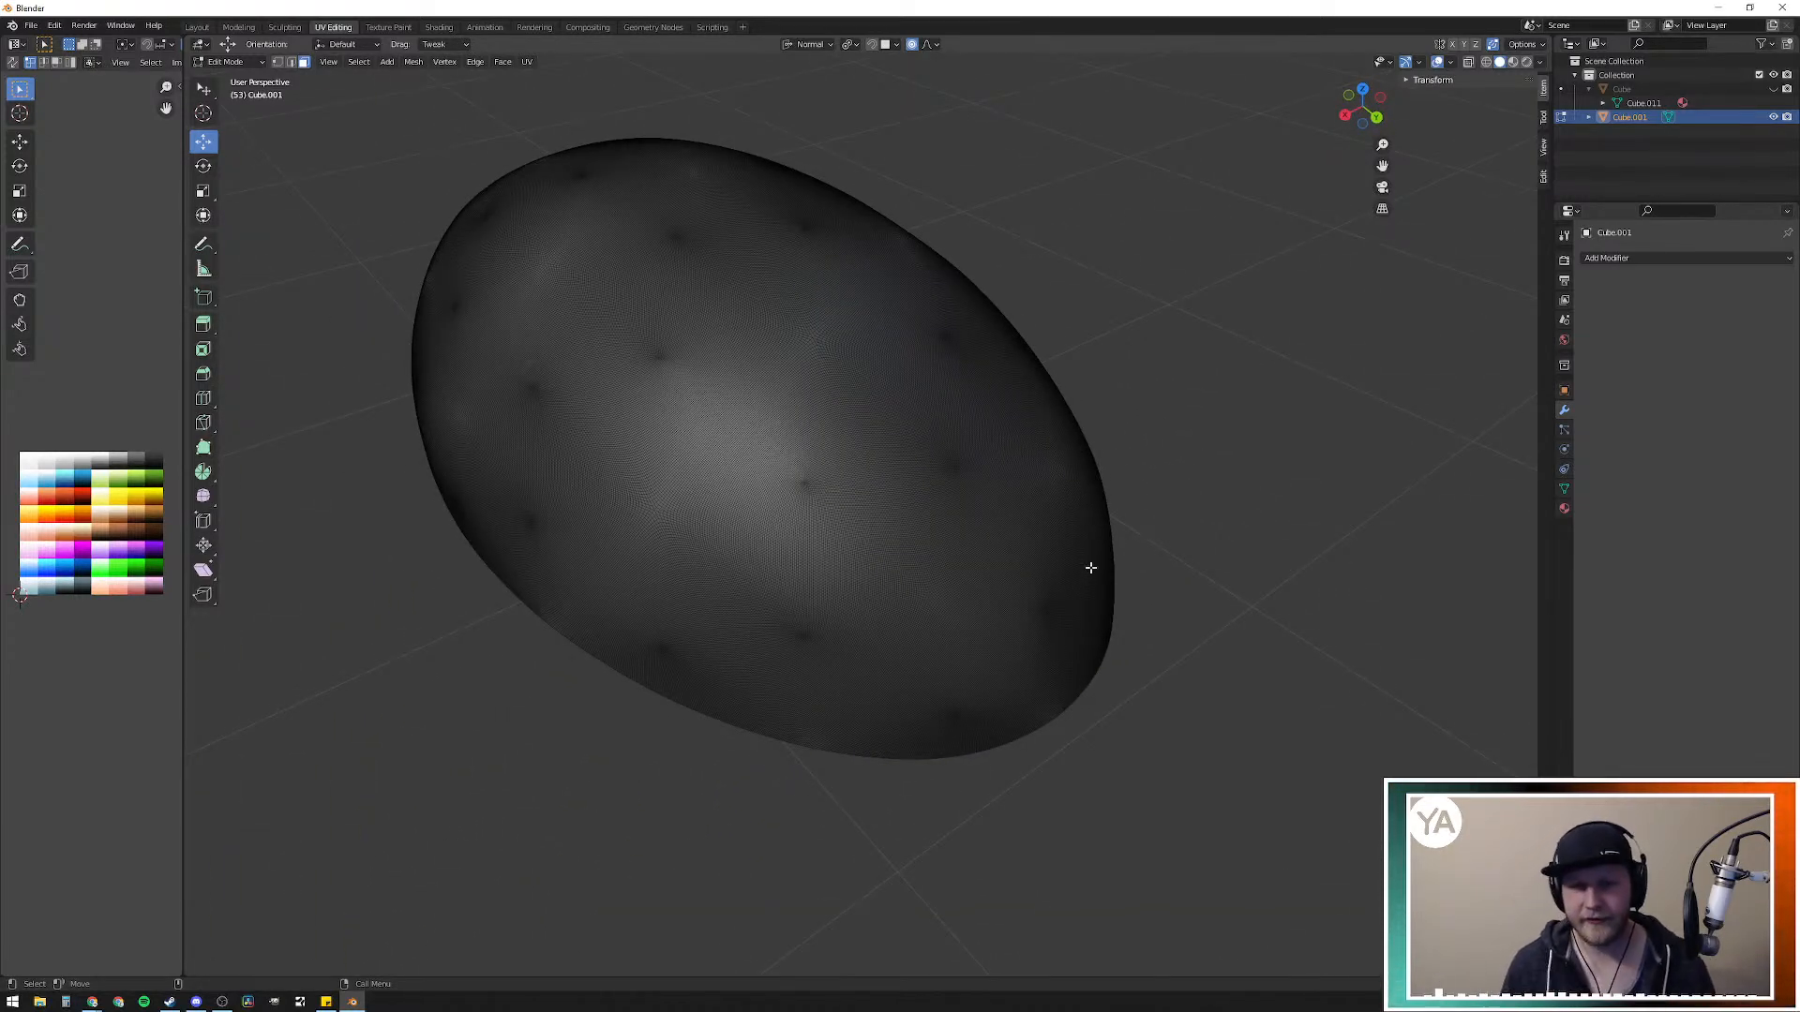
{"action": "key", "text": "c"}
{"action": "mouse_move", "coordinate": [867, 536]}
{"action": "left_mouse_down"}
{"action": "mouse_move", "coordinate": [787, 483]}
{"action": "mouse_move", "coordinate": [733, 476]}
{"action": "mouse_move", "coordinate": [733, 497]}
{"action": "mouse_move", "coordinate": [871, 562]}
{"action": "mouse_move", "coordinate": [767, 442]}
{"action": "mouse_move", "coordinate": [736, 455]}
{"action": "mouse_move", "coordinate": [712, 506]}
{"action": "mouse_move", "coordinate": [806, 600]}
{"action": "mouse_move", "coordinate": [886, 637]}
{"action": "mouse_move", "coordinate": [949, 626]}
{"action": "mouse_move", "coordinate": [825, 508]}
{"action": "mouse_move", "coordinate": [743, 519]}
{"action": "mouse_move", "coordinate": [923, 623]}
{"action": "mouse_move", "coordinate": [769, 534]}
{"action": "mouse_move", "coordinate": [891, 589]}
{"action": "left_mouse_up"}
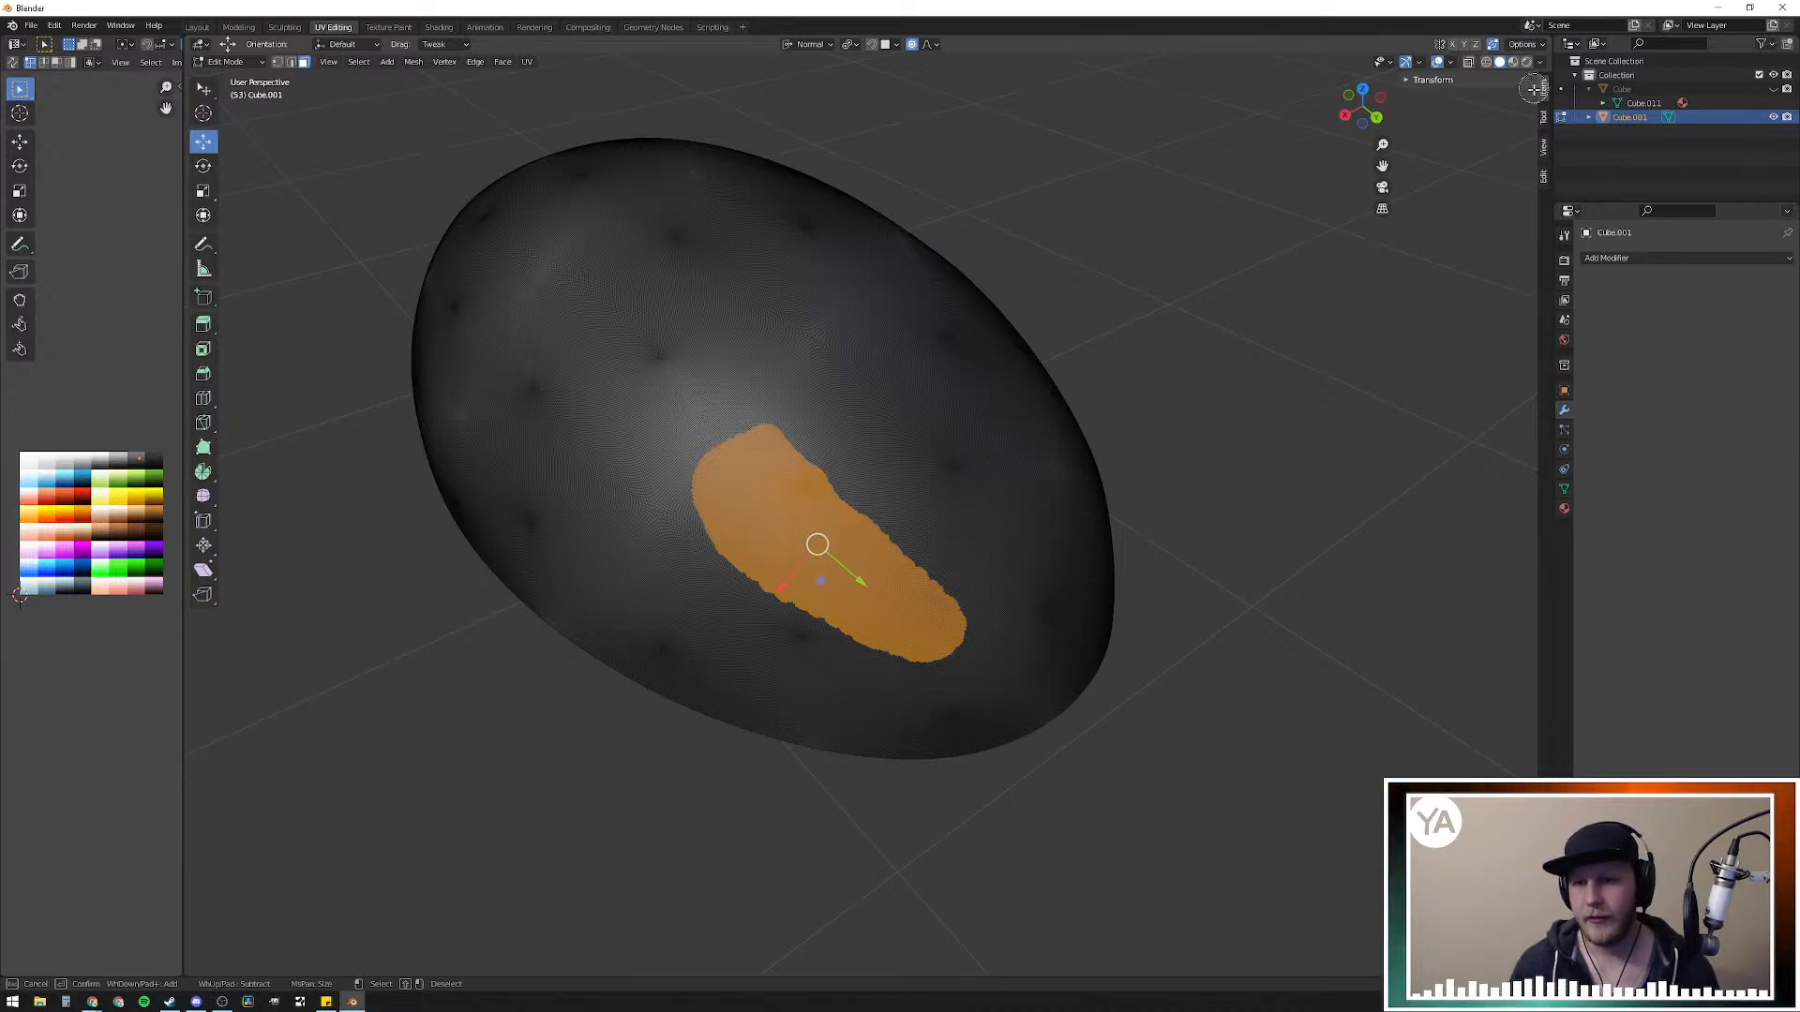
{"action": "right_click", "coordinate": [1309, 321]}
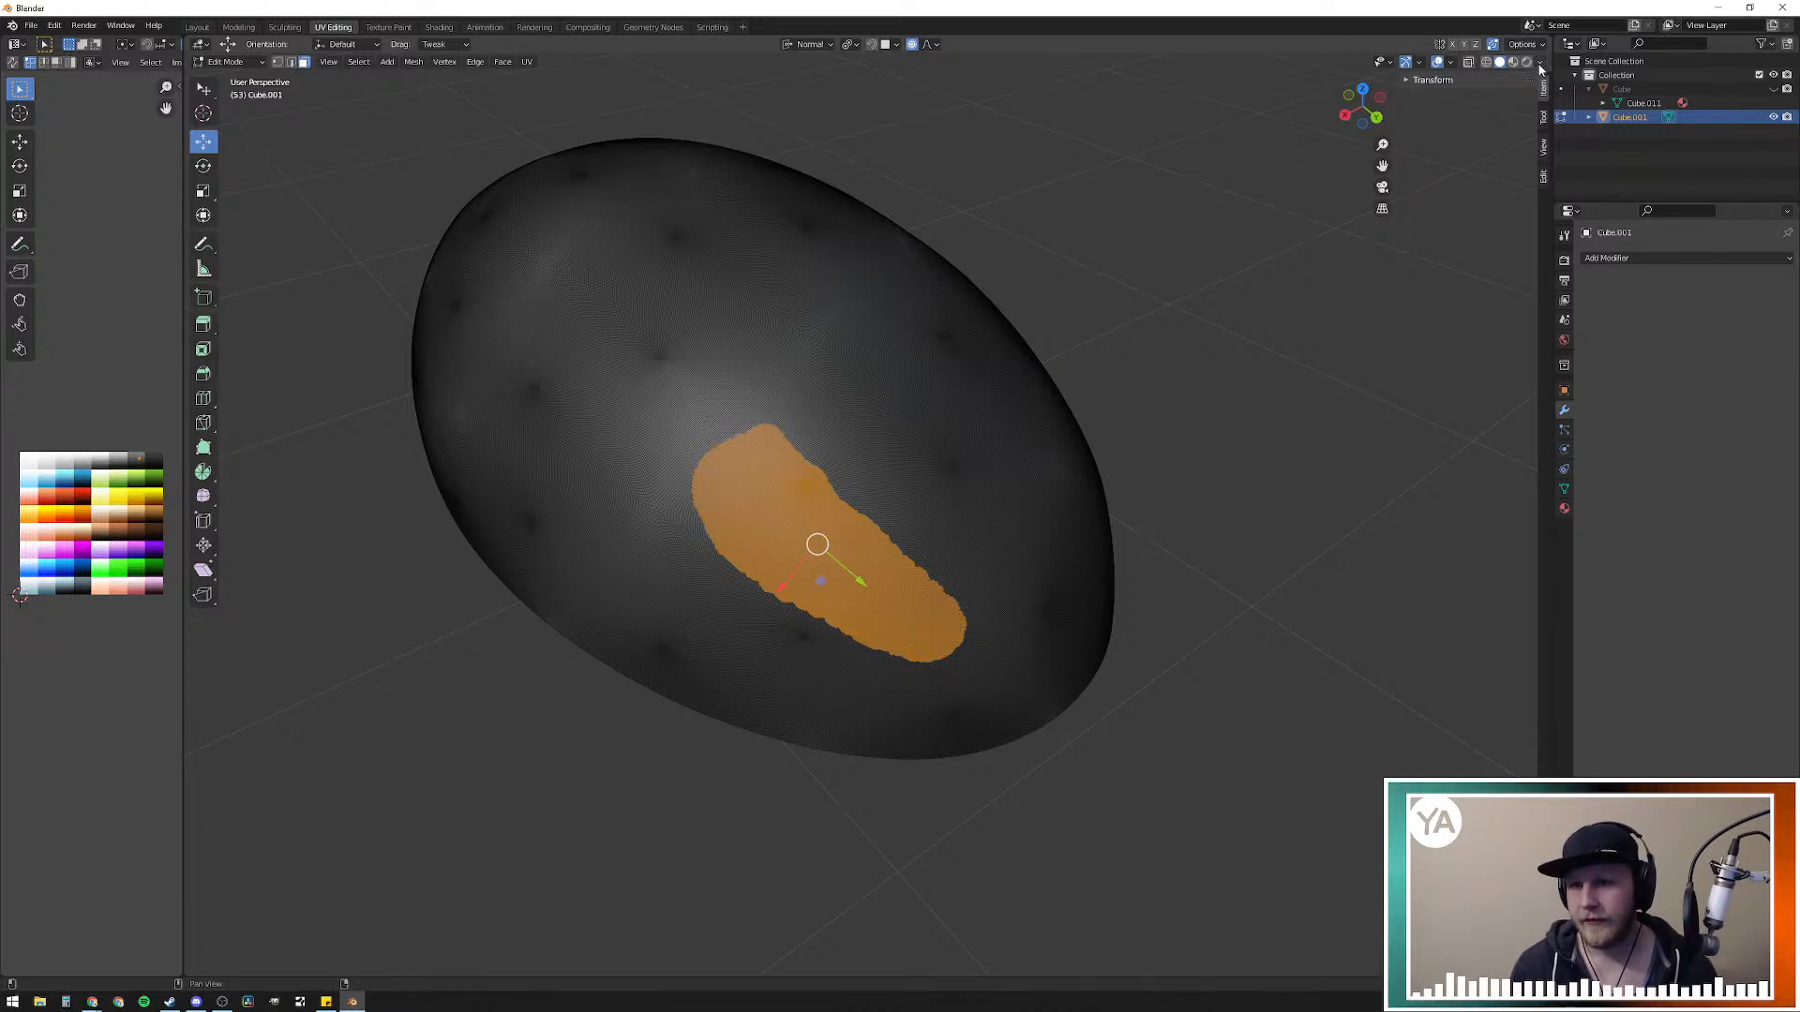
Step: Flatten the painted patch on the dense dome with LoopTools Flatten
{"action": "left_click", "coordinate": [1542, 182]}
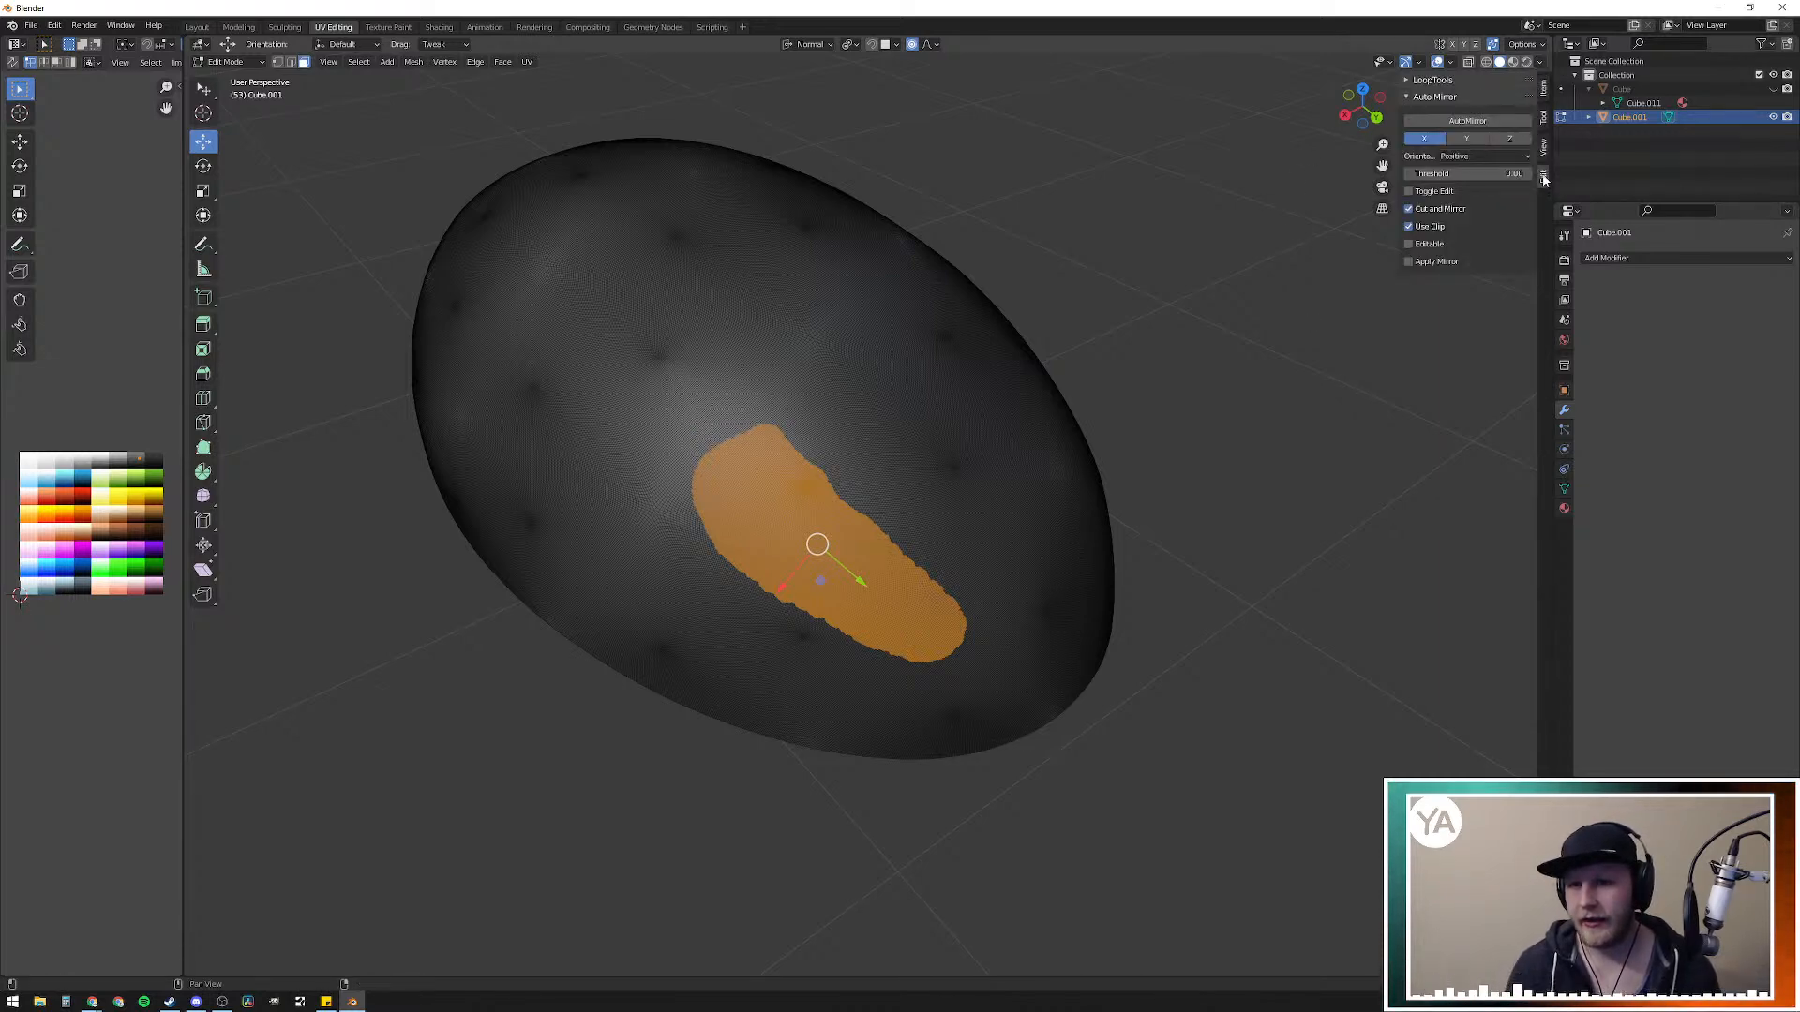
{"action": "left_click", "coordinate": [1543, 148]}
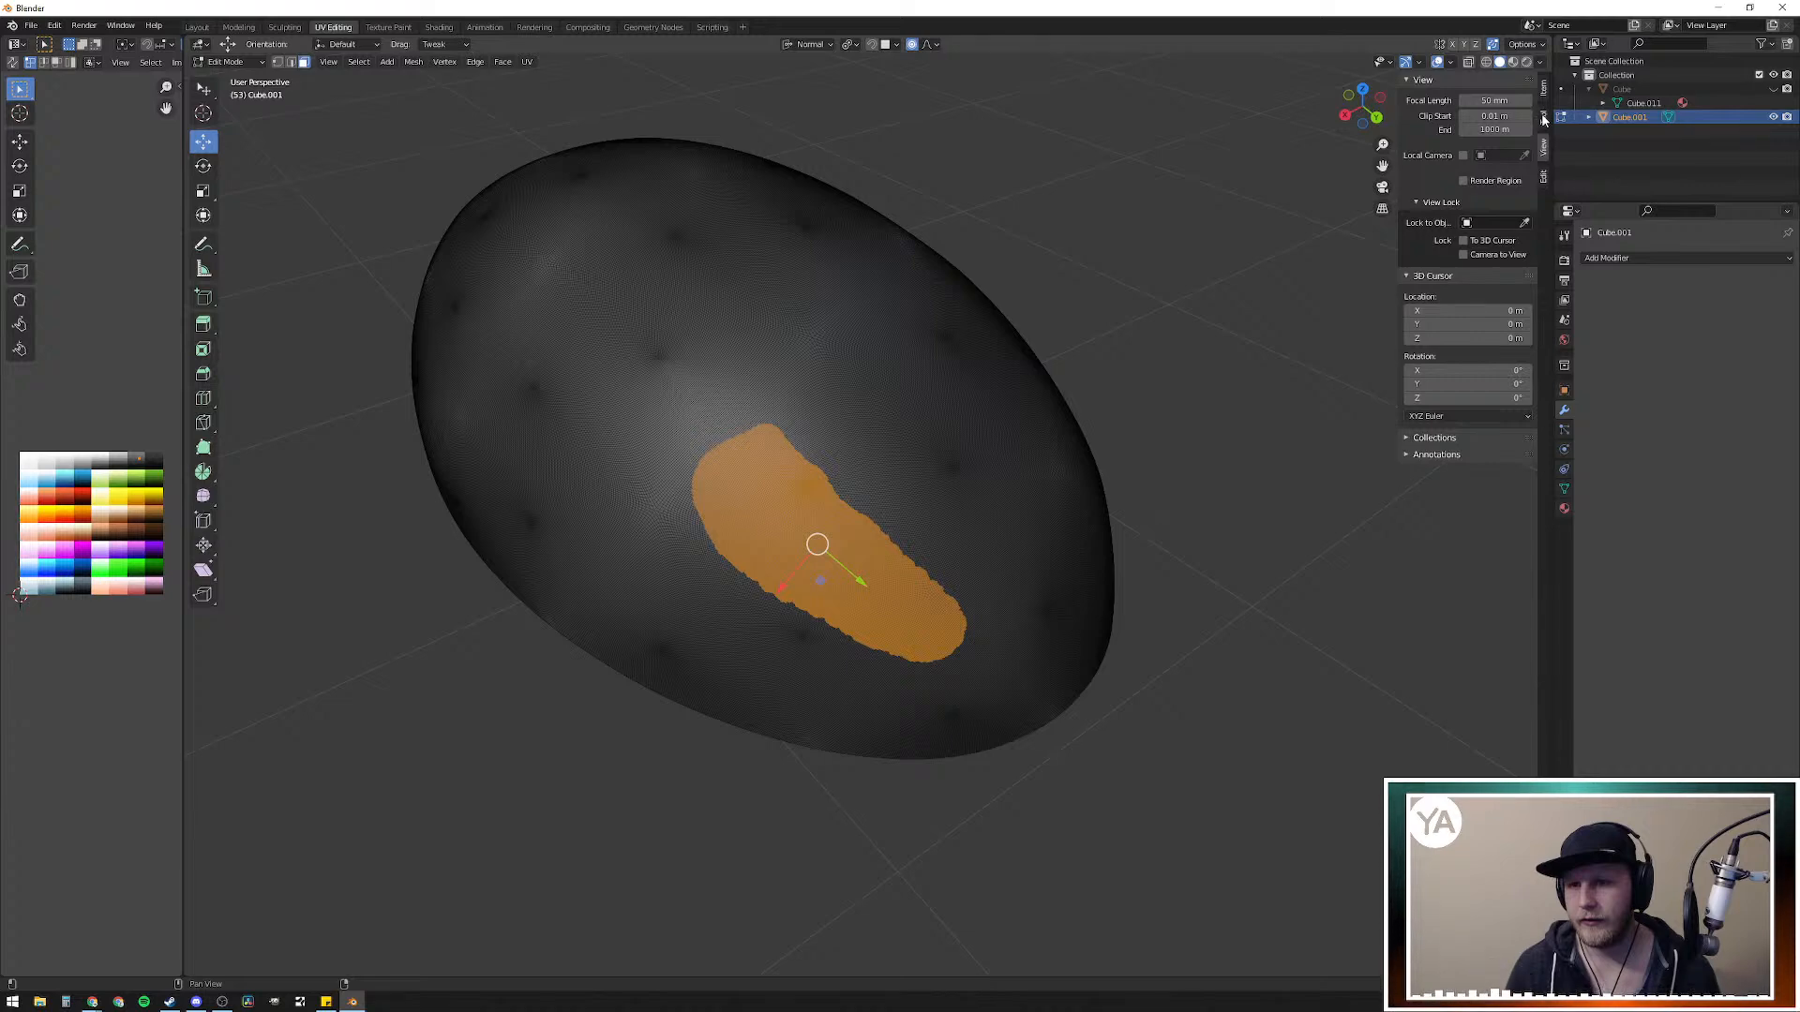
{"action": "left_click", "coordinate": [1543, 117]}
{"action": "left_click", "coordinate": [1545, 94]}
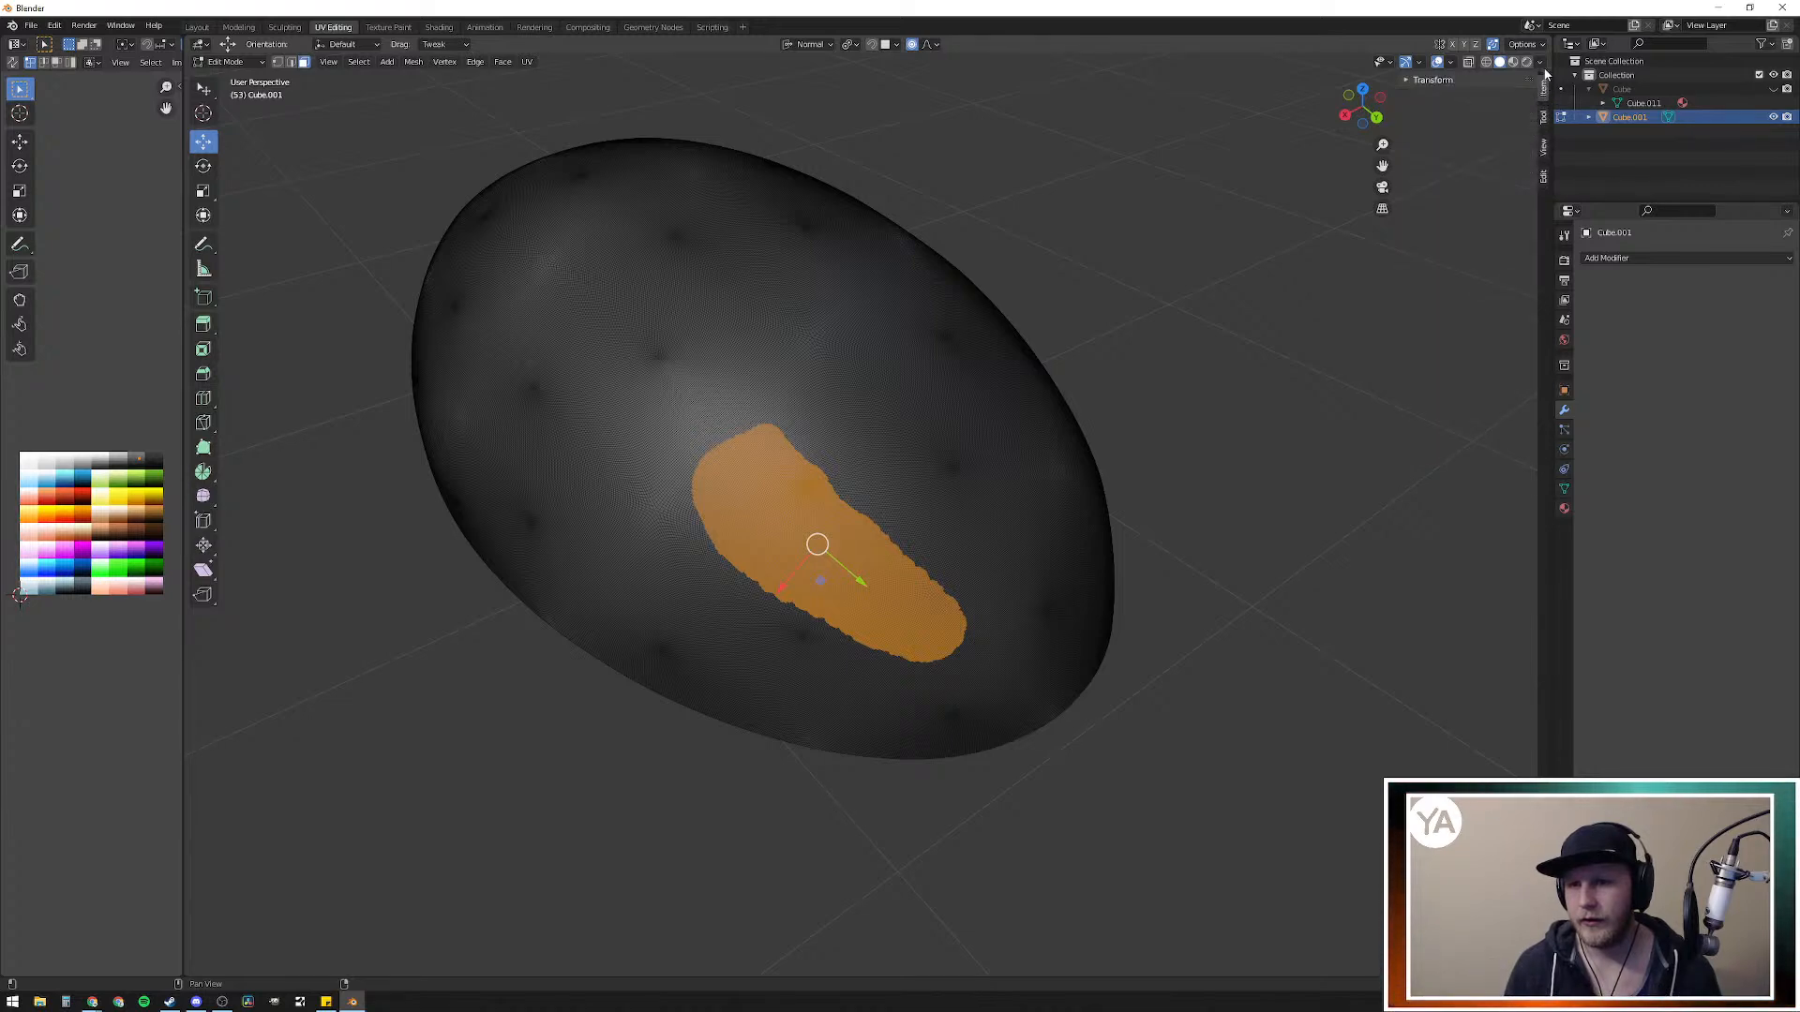
{"action": "right_click", "coordinate": [857, 579]}
{"action": "mouse_move", "coordinate": [845, 296]}
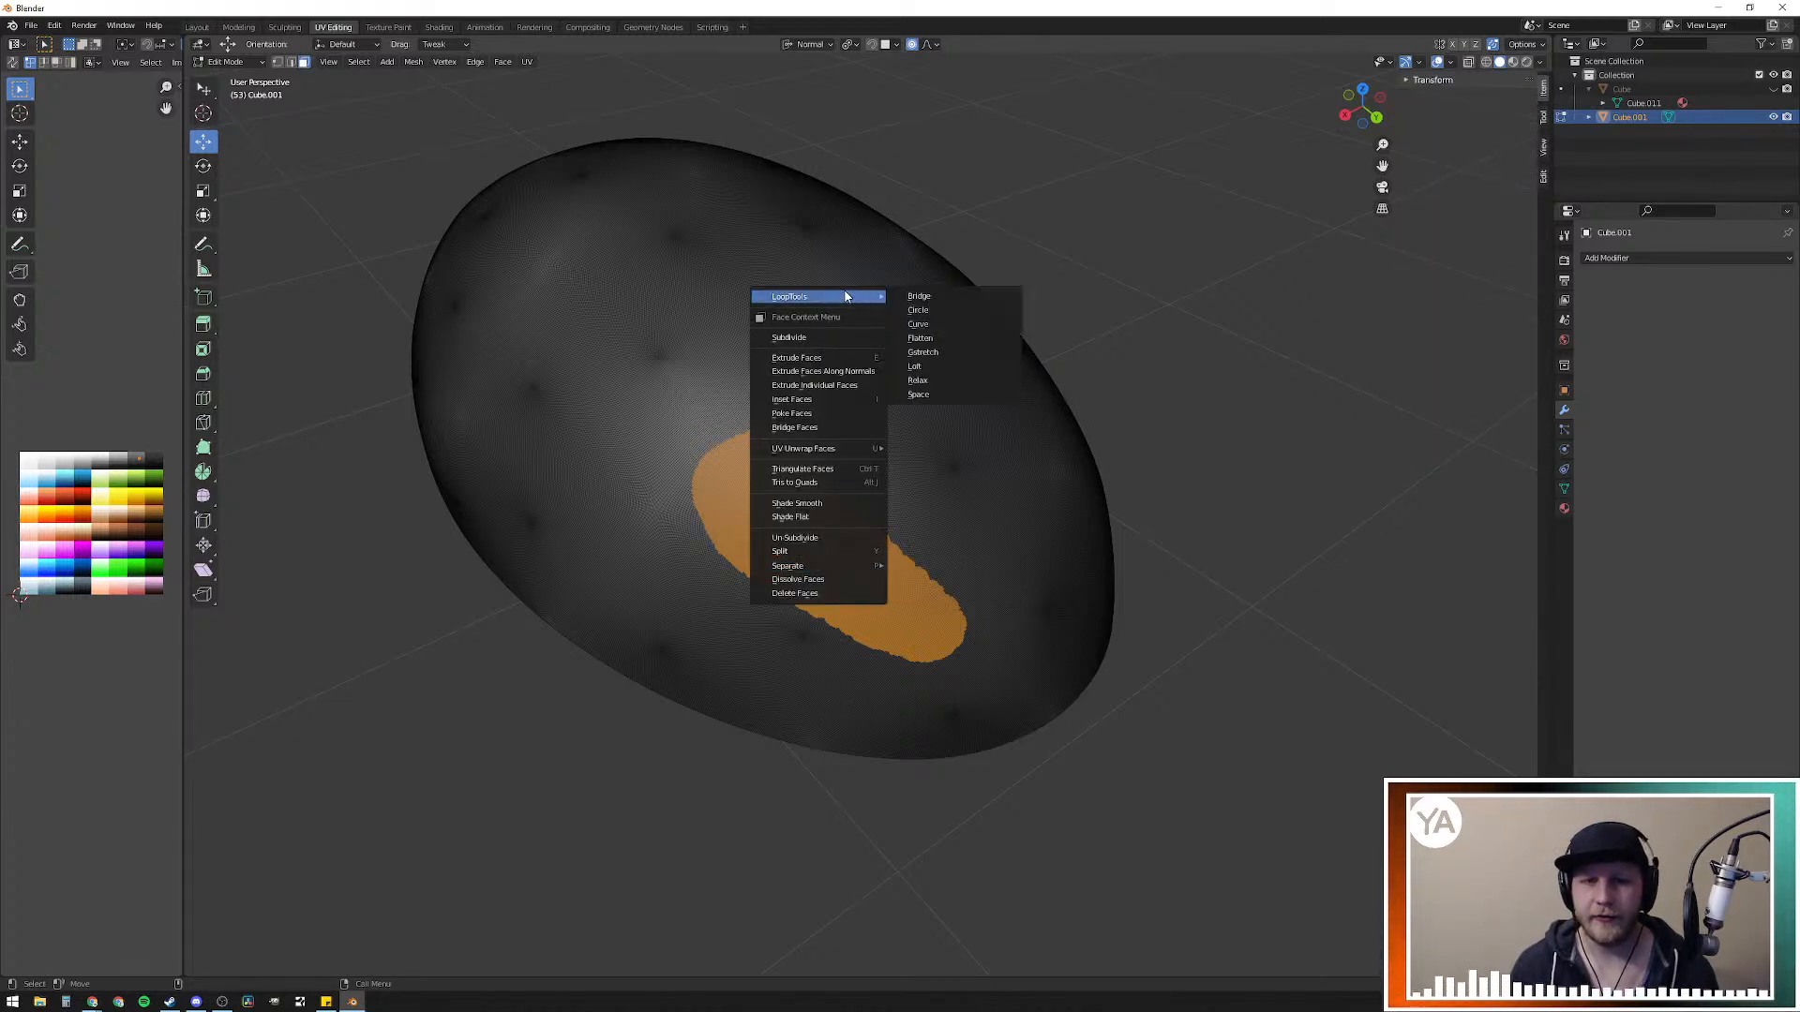
{"action": "left_click", "coordinate": [948, 330]}
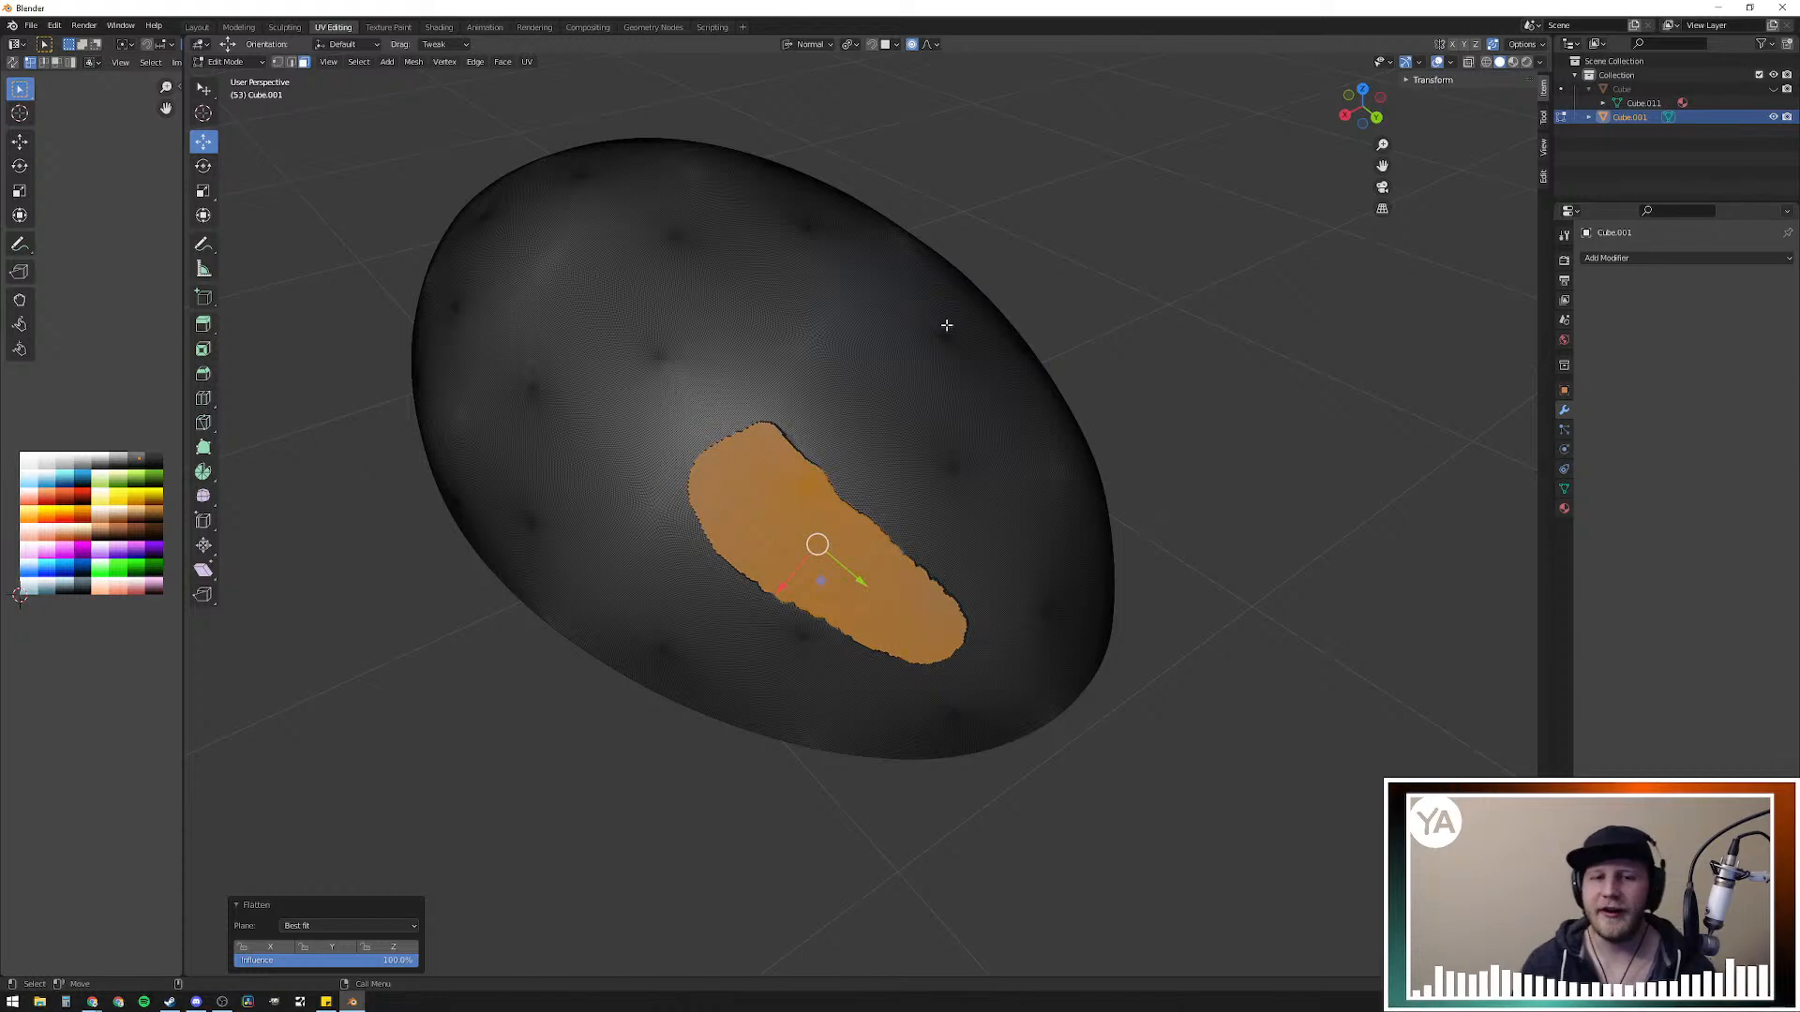
{"action": "middle_click_drag", "start_coordinate": [915, 368], "coordinate": [890, 542]}
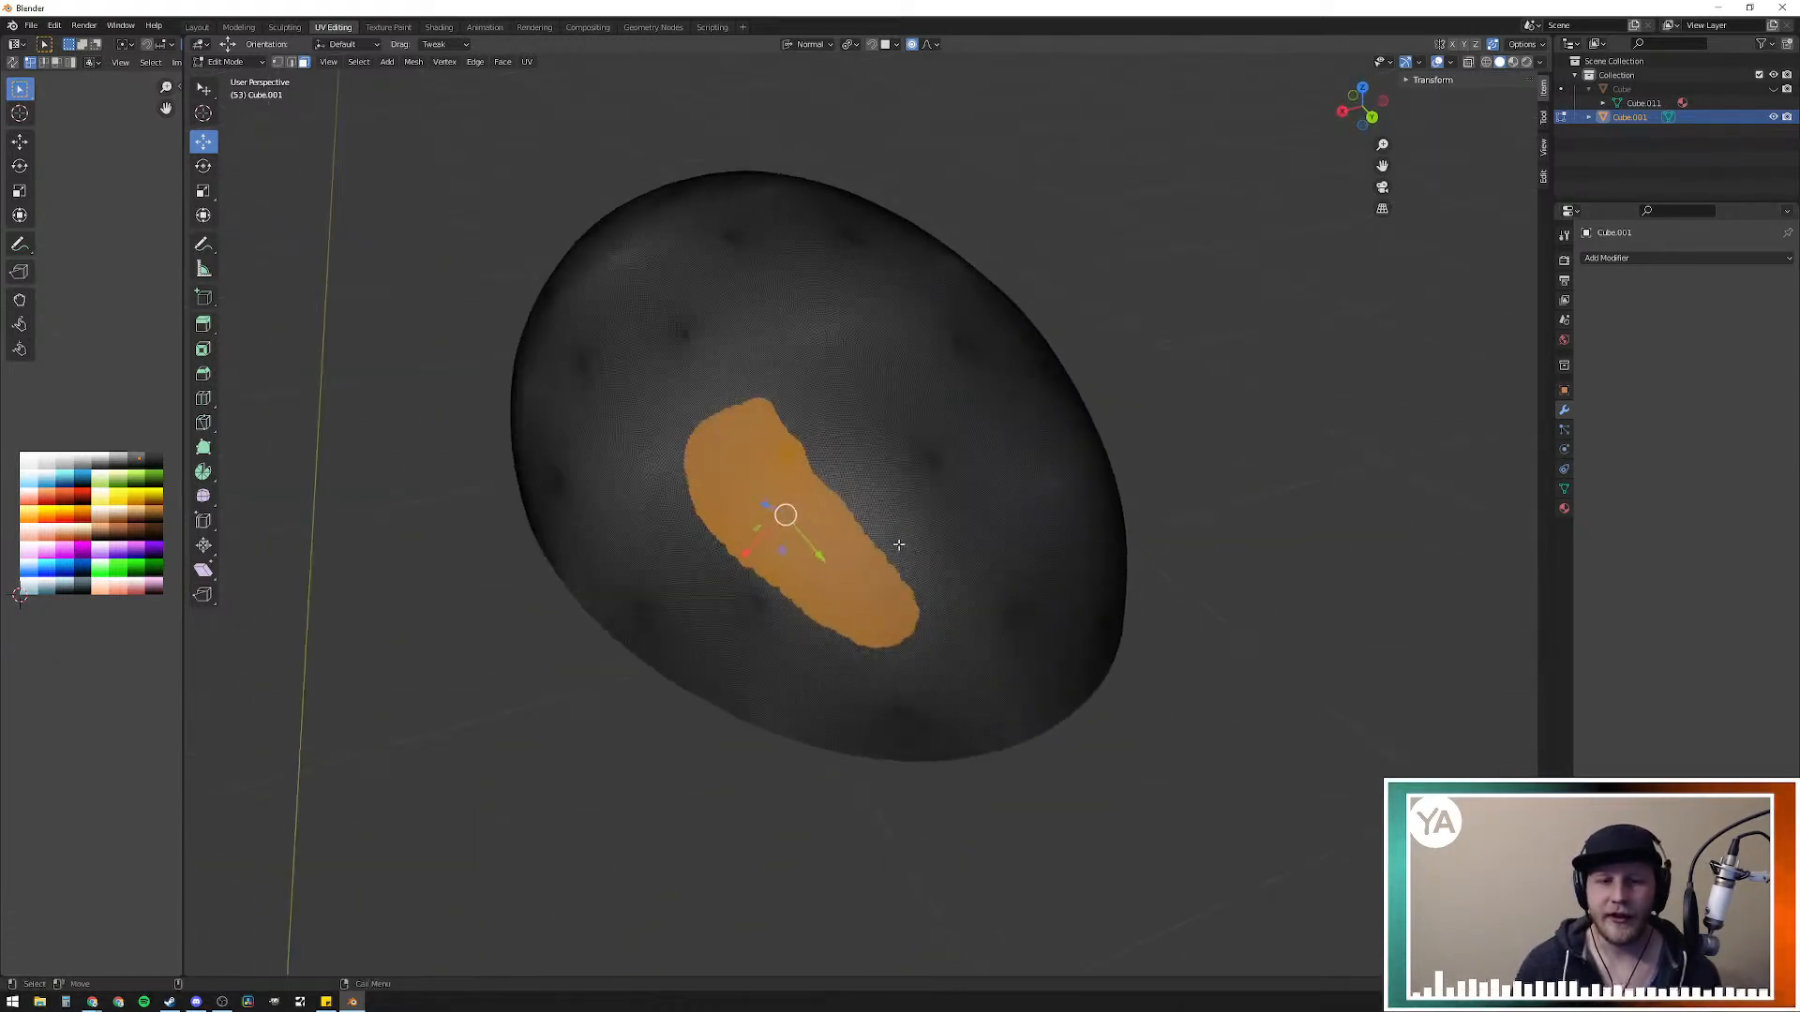
Step: Clear the patch selection, select the whole dense mesh and inspect its smooth surface in Object Mode
{"action": "key", "text": "alt+a"}
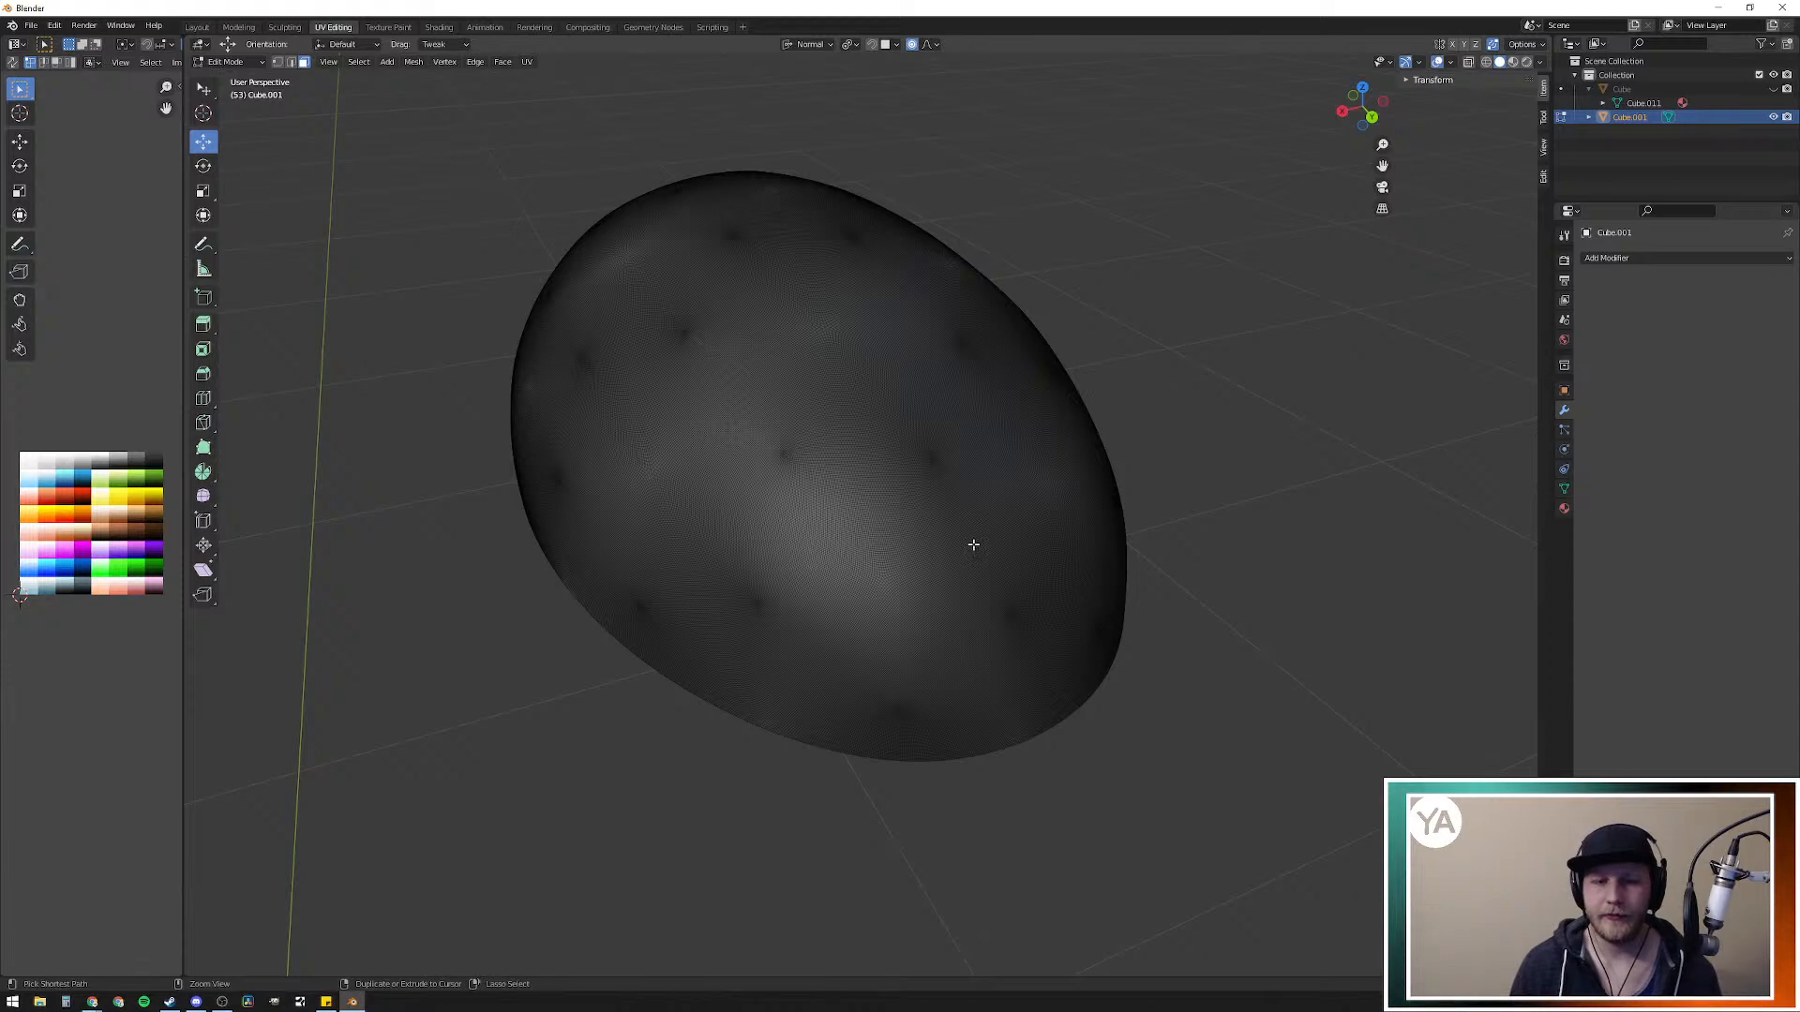
{"action": "key", "text": "a"}
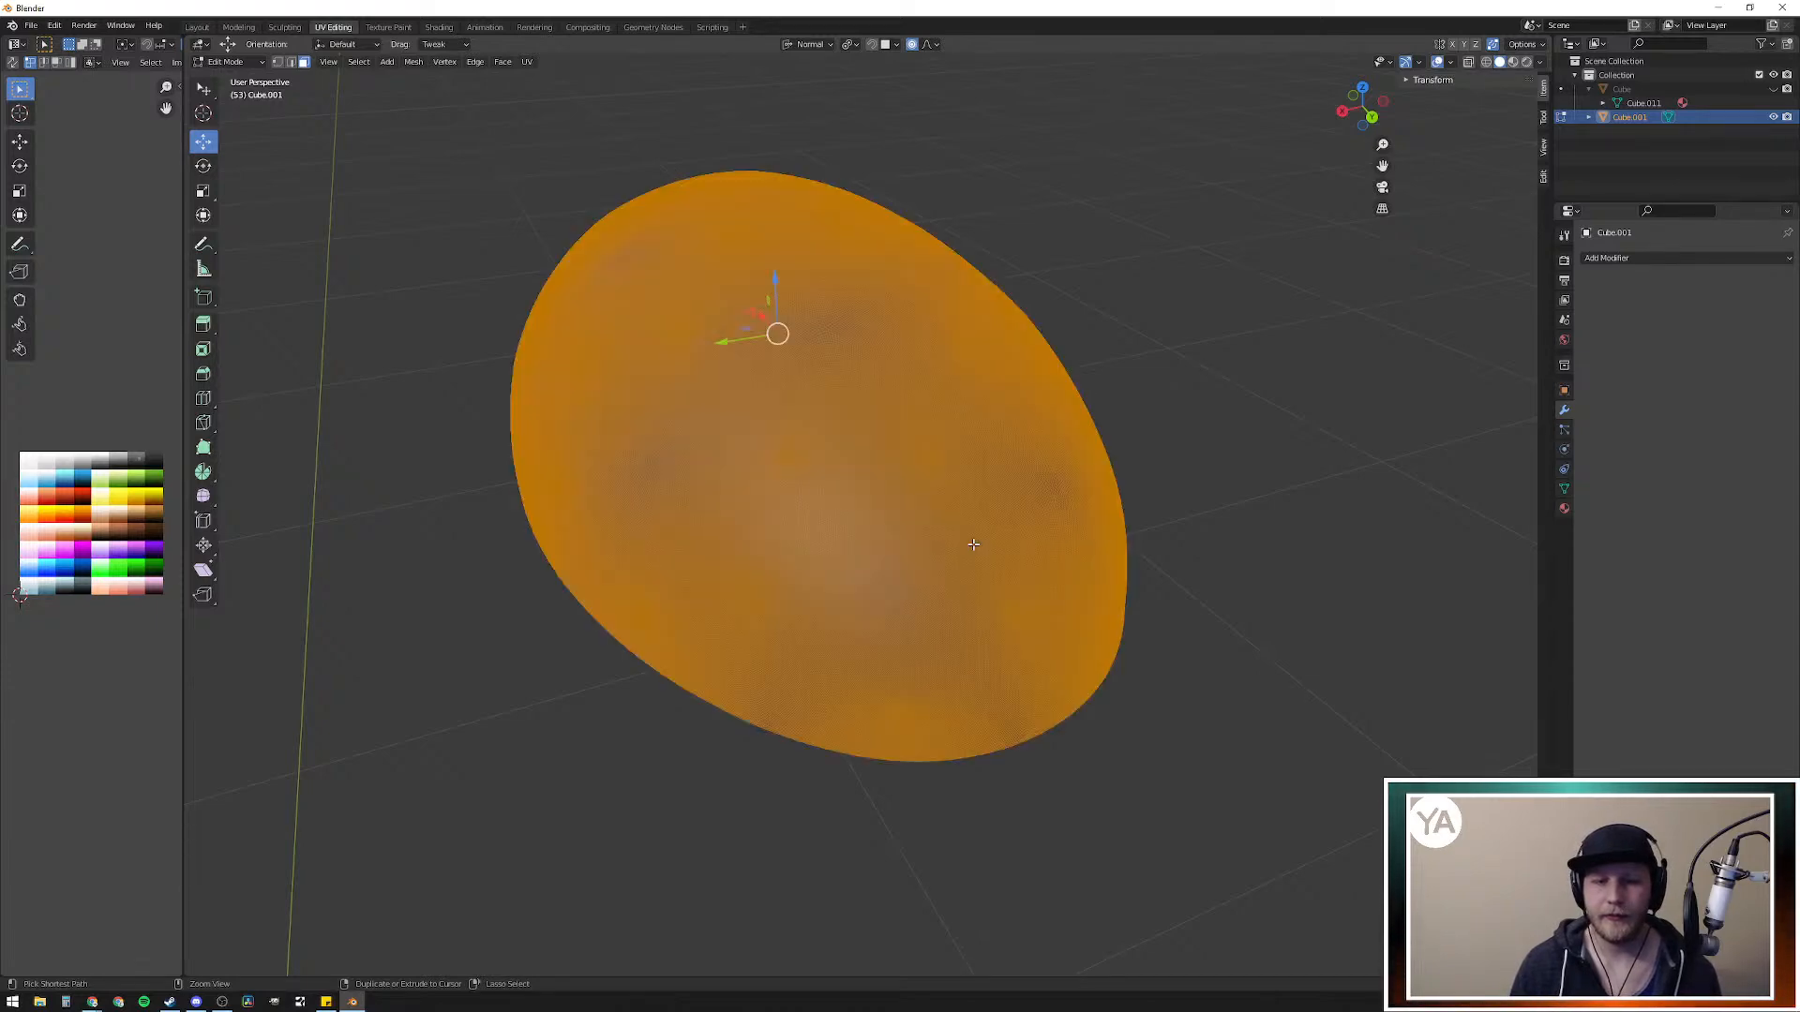
{"action": "key", "text": "Tab"}
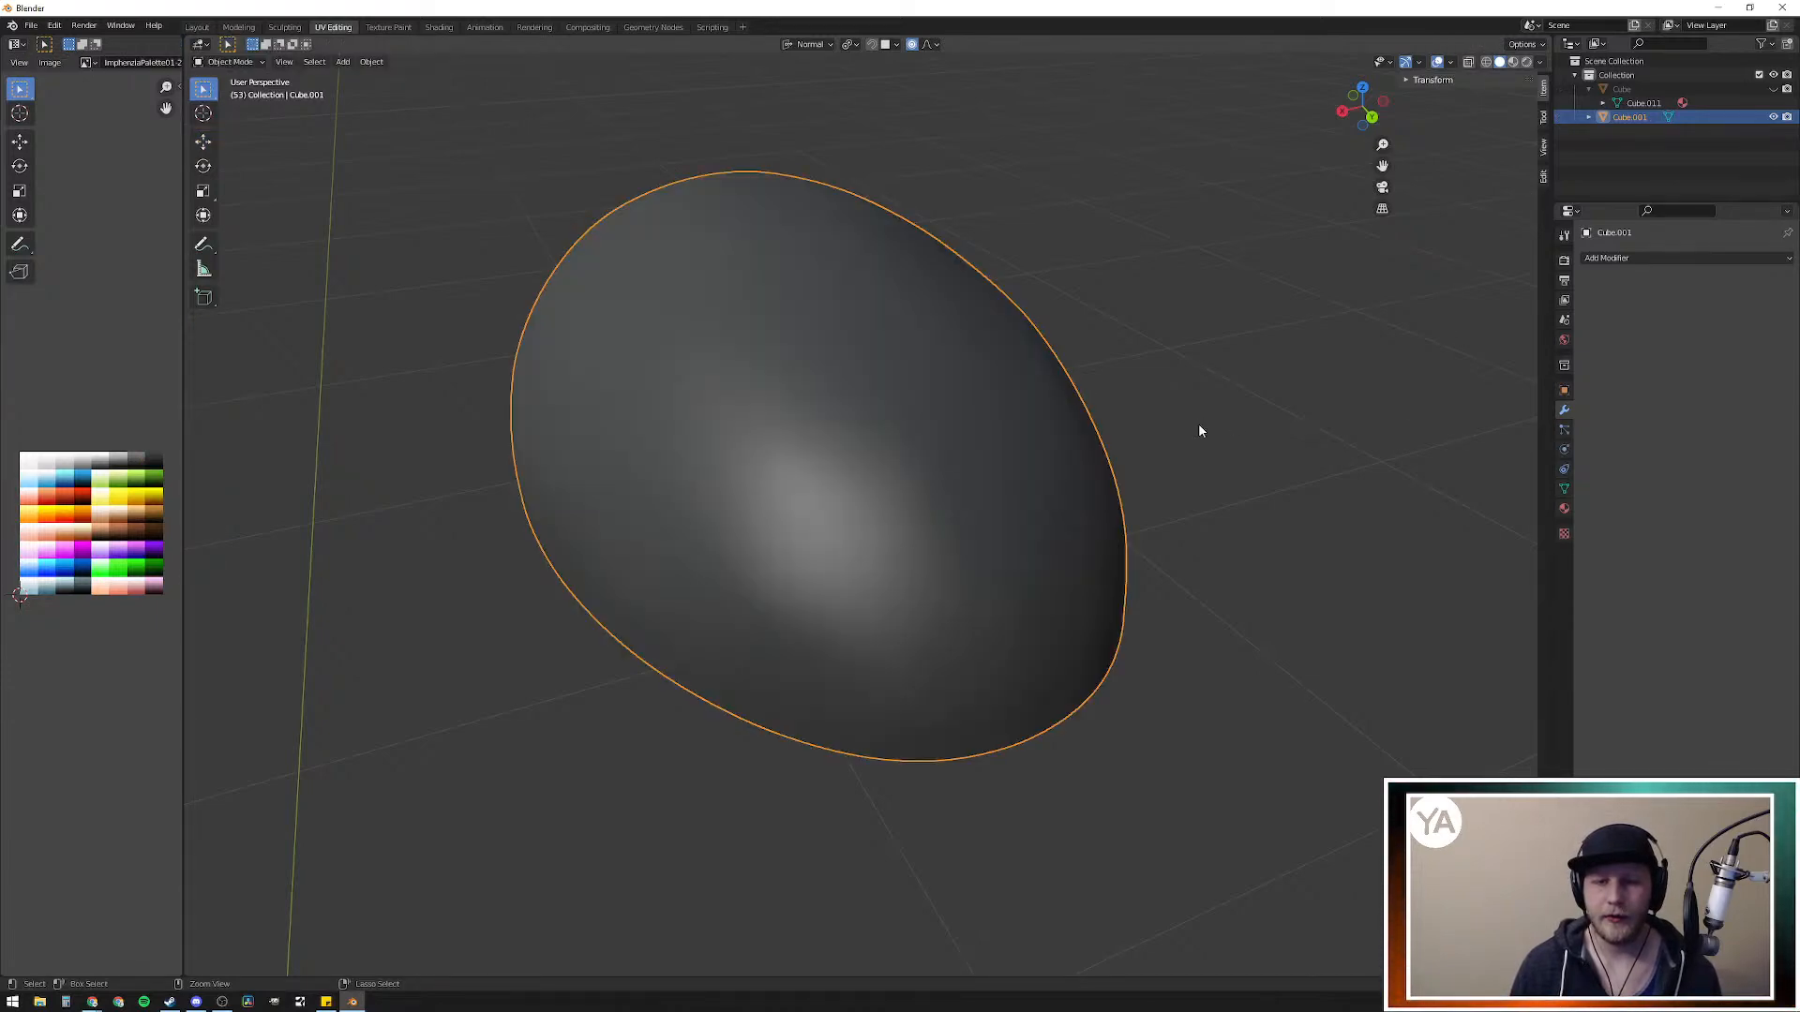
{"action": "middle_click_drag", "start_coordinate": [1177, 431], "coordinate": [910, 495]}
{"action": "key", "text": "Tab"}
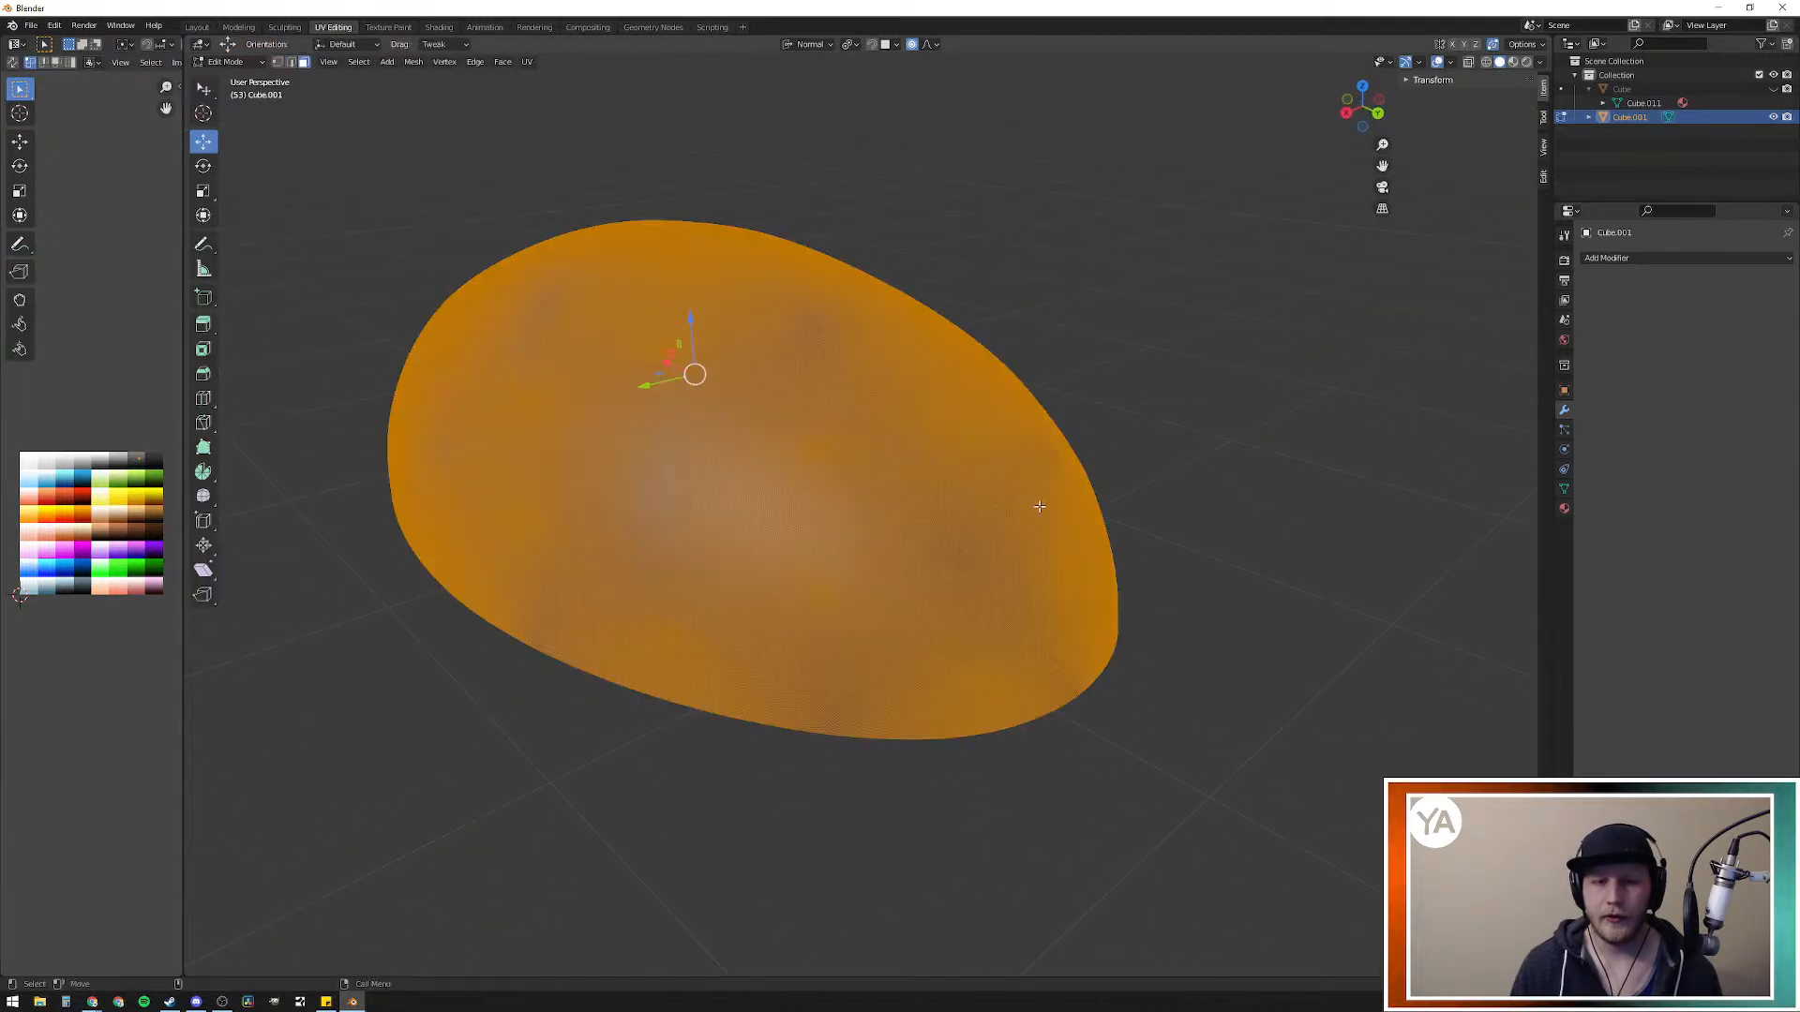
{"action": "middle_click_drag", "start_coordinate": [1037, 506], "coordinate": [1030, 564]}
{"action": "key", "text": "Tab"}
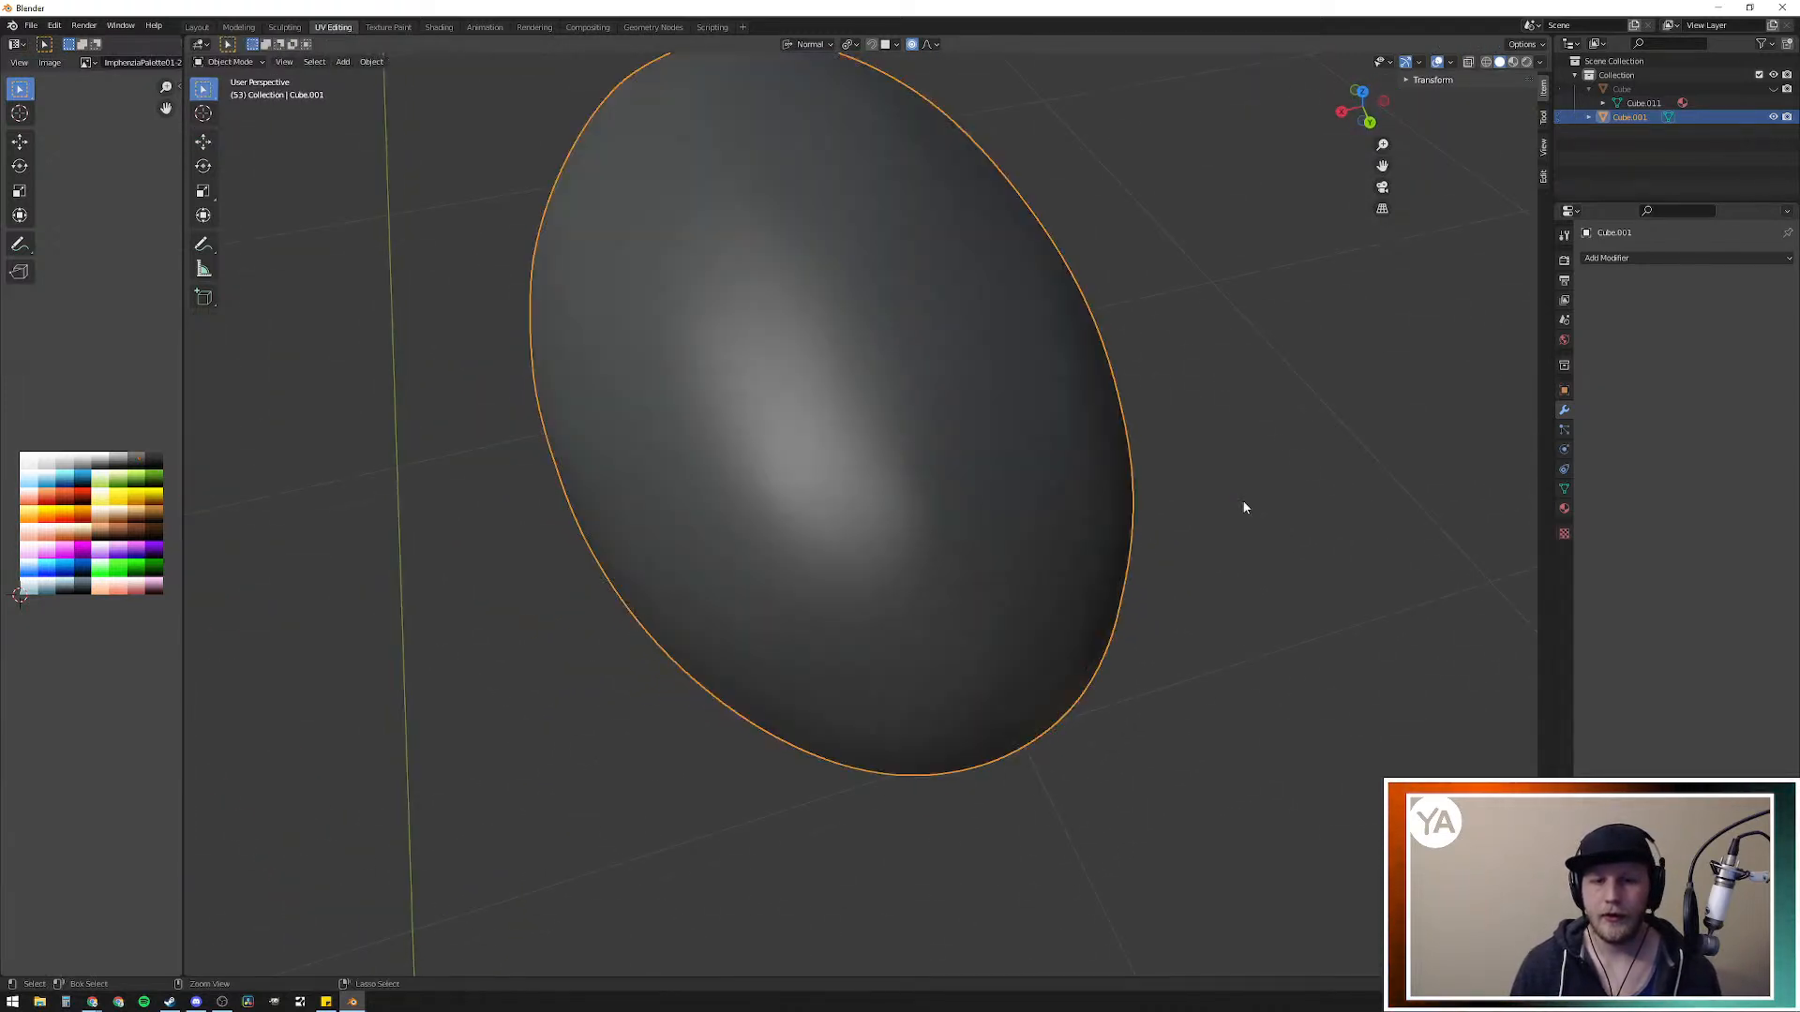
Step: Undo the applied subdivision to restore the faceted dome
{"action": "key", "text": "ctrl+z"}
{"action": "key", "text": "ctrl+z"}
{"action": "mouse_move", "coordinate": [1242, 500]}
{"action": "middle_mouse_down"}
{"action": "mouse_move", "coordinate": [1242, 432]}
{"action": "mouse_move", "coordinate": [1228, 499]}
{"action": "middle_mouse_up"}
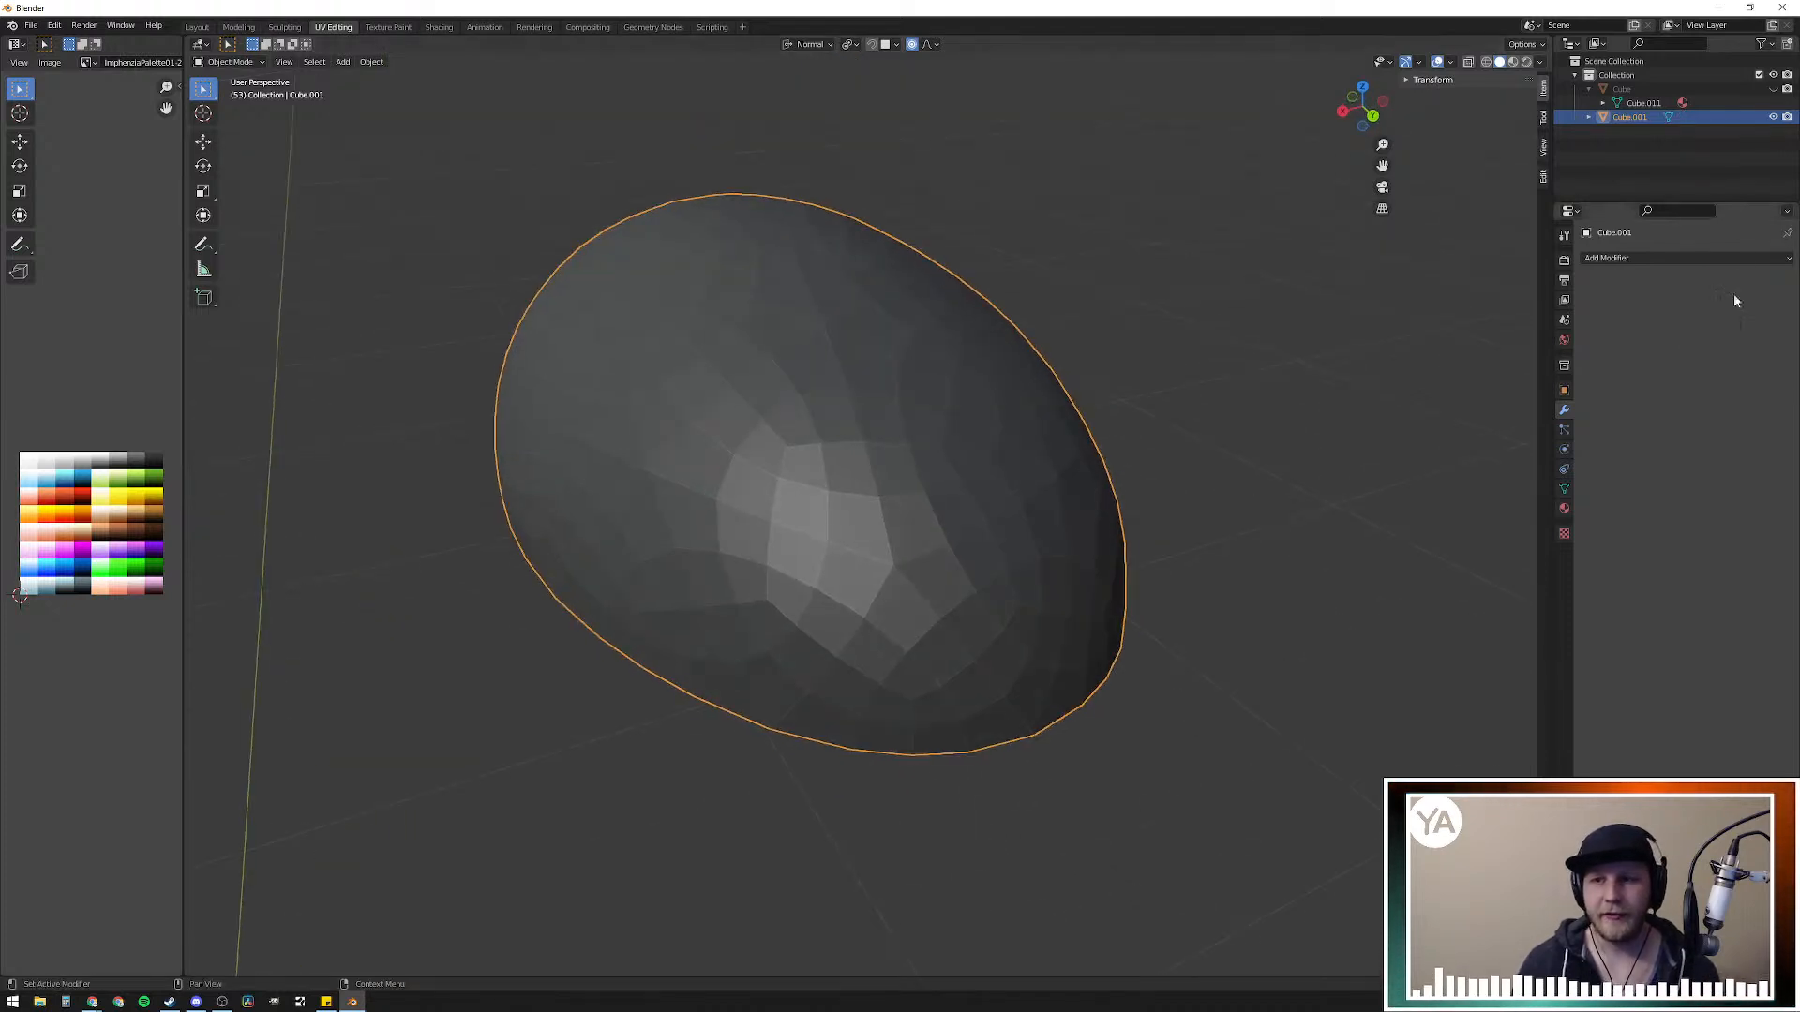
{"action": "middle_click_drag", "start_coordinate": [946, 300], "coordinate": [900, 311]}
{"action": "middle_click_drag", "start_coordinate": [891, 313], "coordinate": [856, 439]}
{"action": "key", "text": "c"}
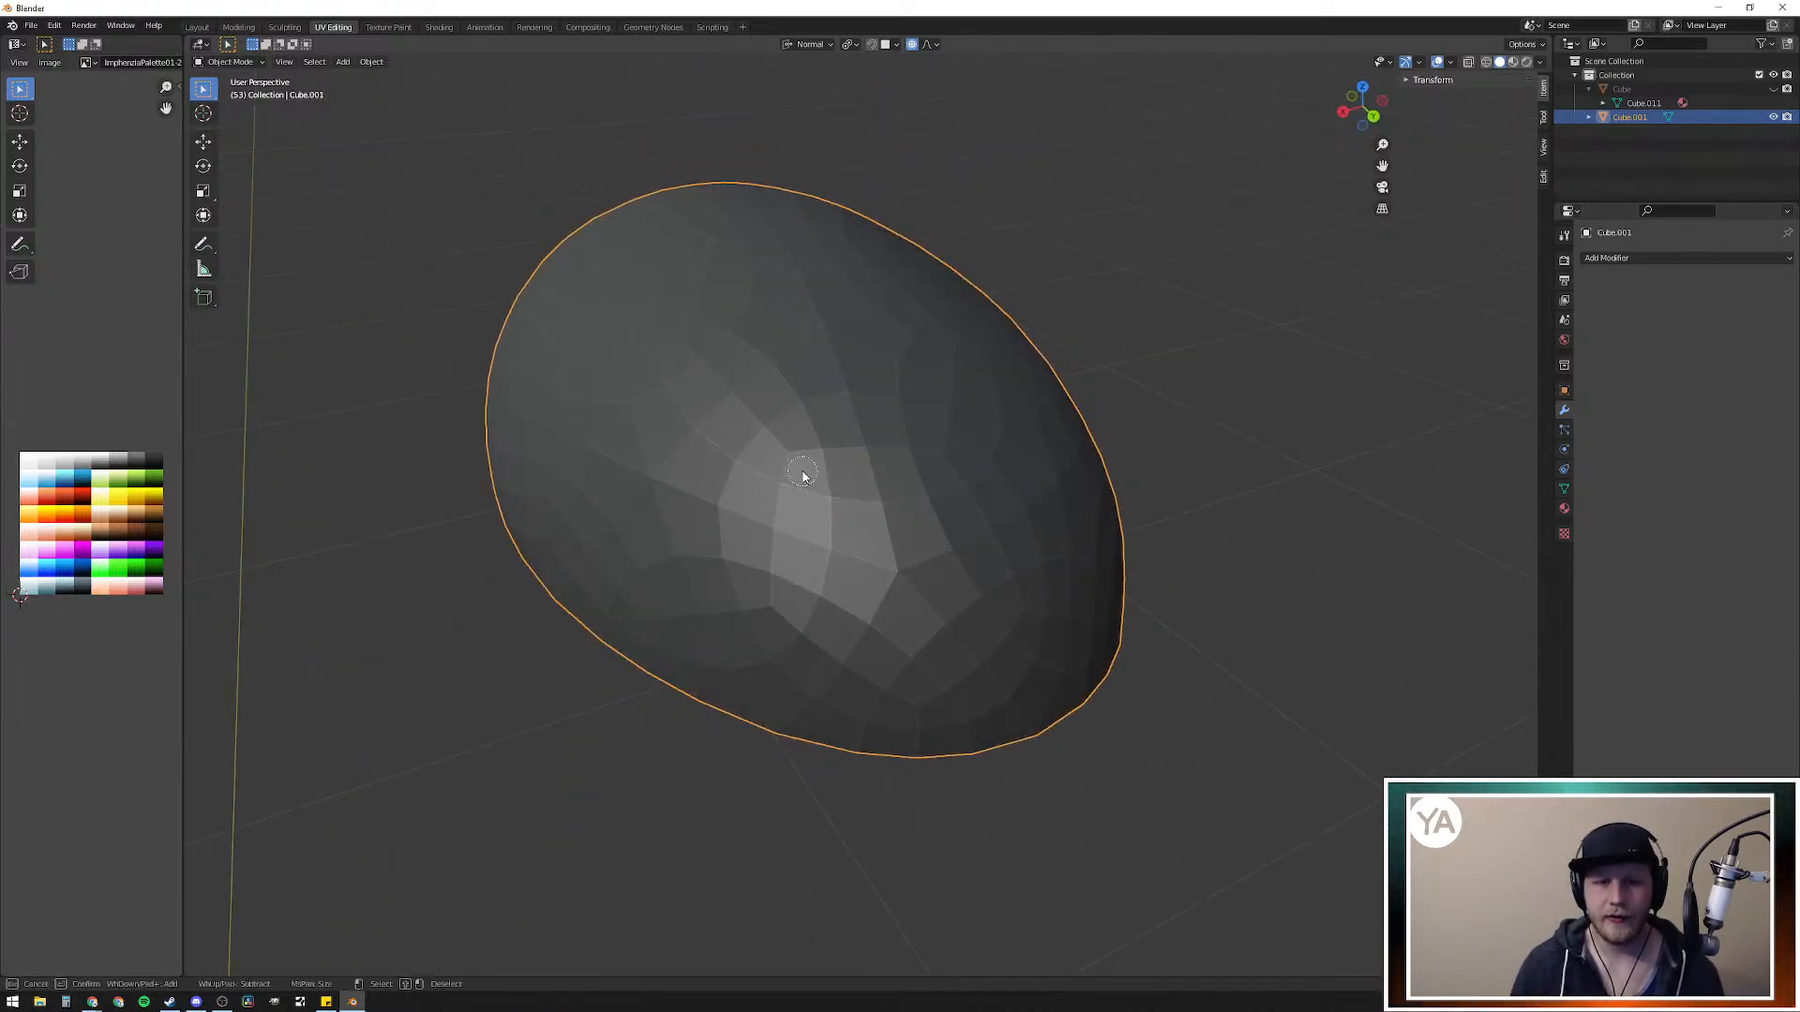
{"action": "key", "text": "Escape"}
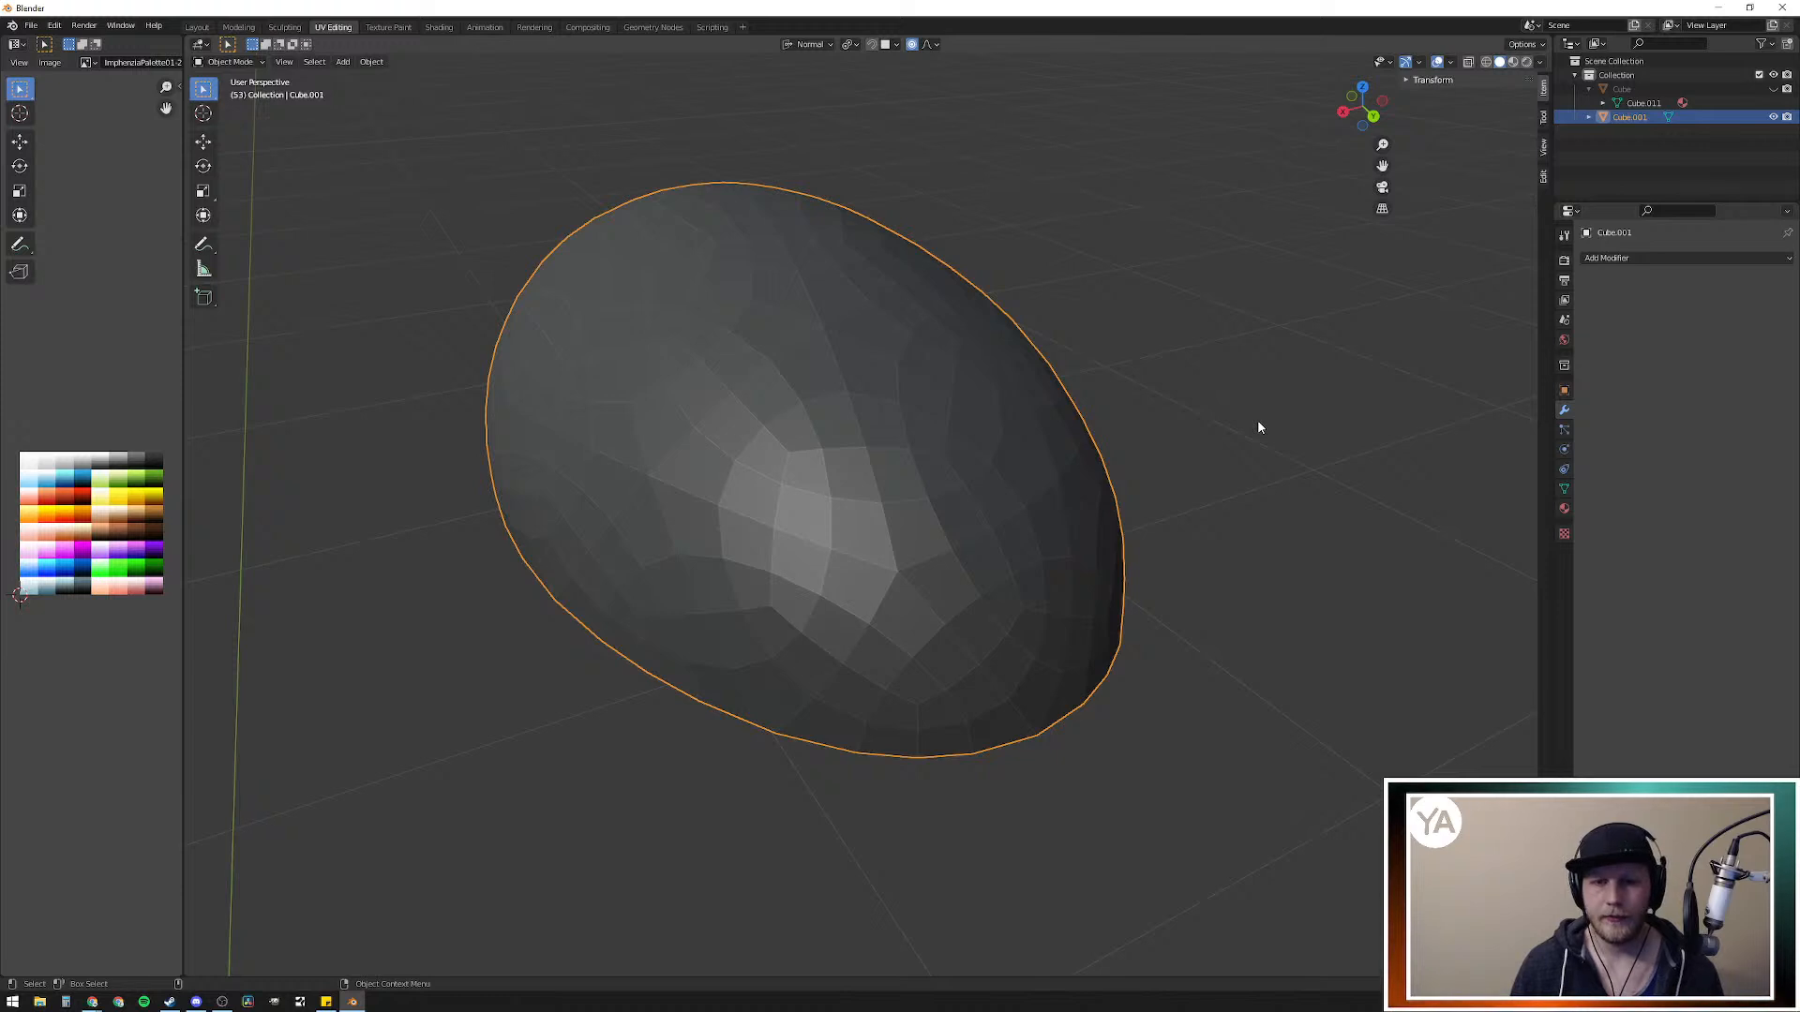
Step: In Edit Mode, clear the selection and paint over a patch of faces on the faceted dome's side with Circle Select
{"action": "key", "text": "Tab"}
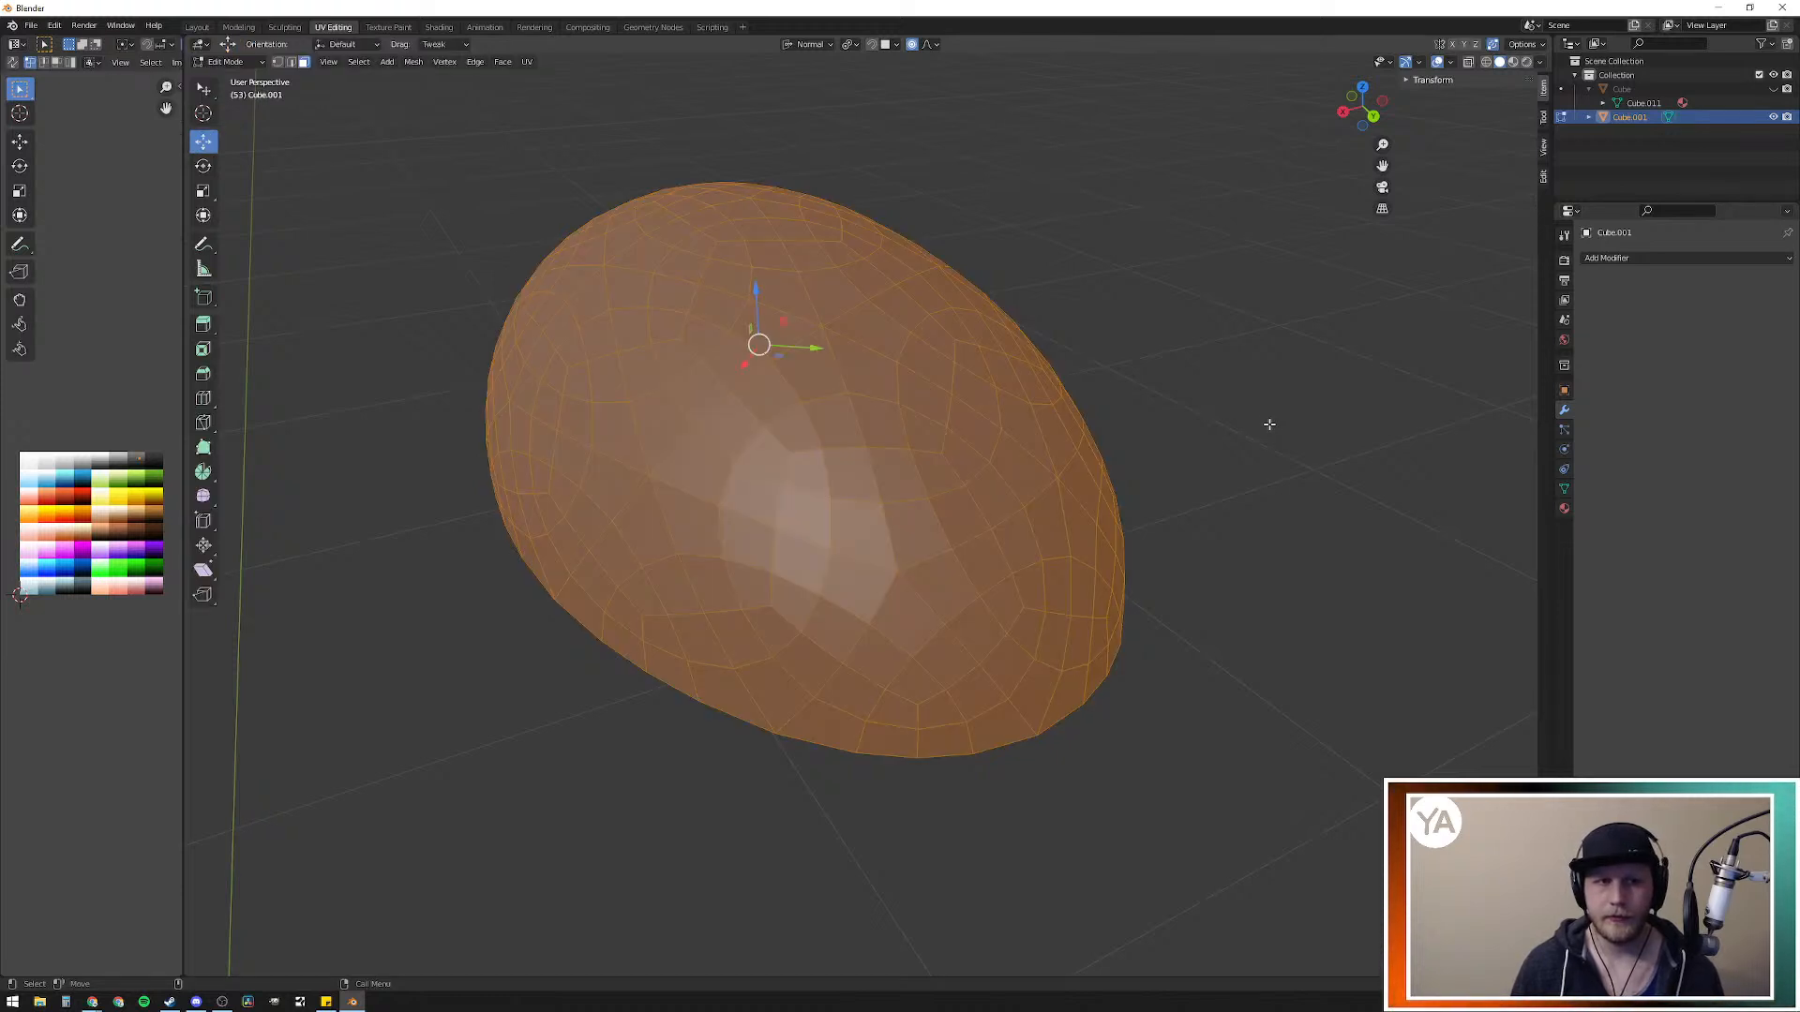
{"action": "key", "text": "alt+a"}
{"action": "key", "text": "c"}
{"action": "mouse_move", "coordinate": [843, 497]}
{"action": "left_mouse_down"}
{"action": "mouse_move", "coordinate": [740, 440]}
{"action": "mouse_move", "coordinate": [792, 586]}
{"action": "mouse_move", "coordinate": [900, 624]}
{"action": "mouse_move", "coordinate": [764, 396]}
{"action": "mouse_move", "coordinate": [718, 386]}
{"action": "mouse_move", "coordinate": [839, 567]}
{"action": "mouse_move", "coordinate": [914, 536]}
{"action": "mouse_move", "coordinate": [817, 459]}
{"action": "left_mouse_up"}
{"action": "right_click", "coordinate": [902, 441]}
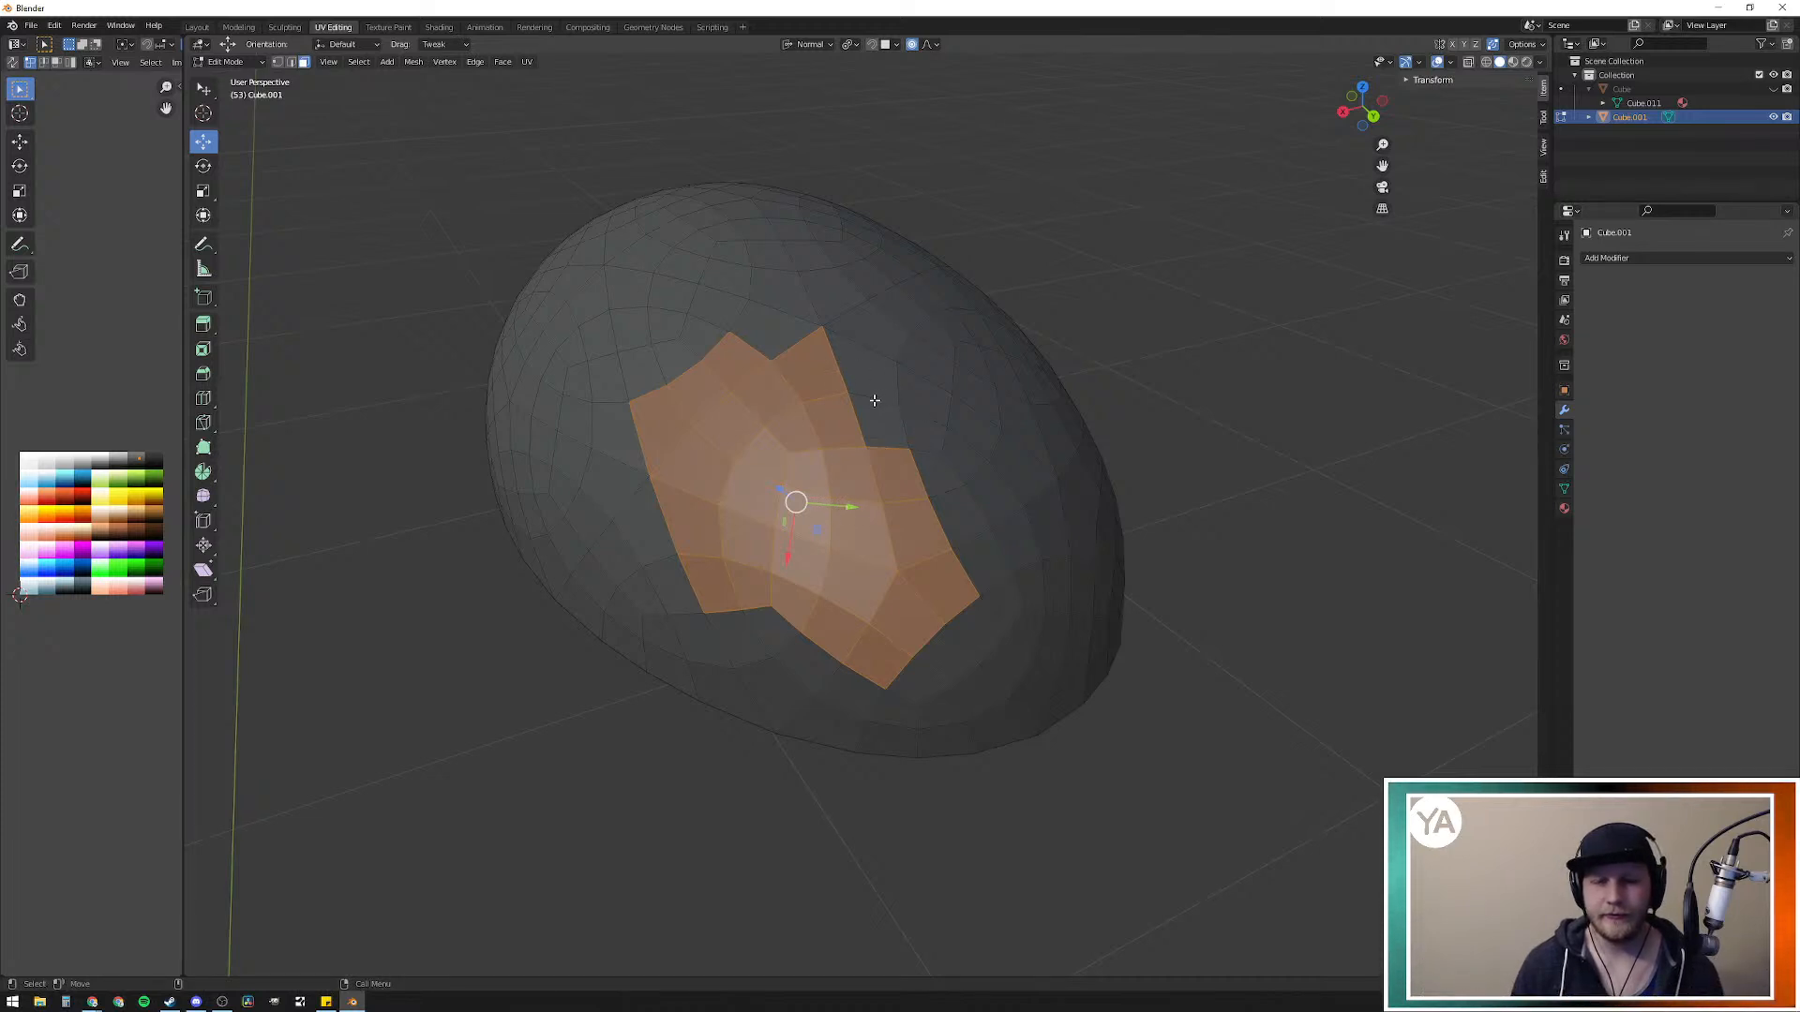
Step: Flatten the selected patch with LoopTools and push it inward along its normal by about 0.0048 m
{"action": "right_click", "coordinate": [797, 485]}
{"action": "mouse_move", "coordinate": [798, 485]}
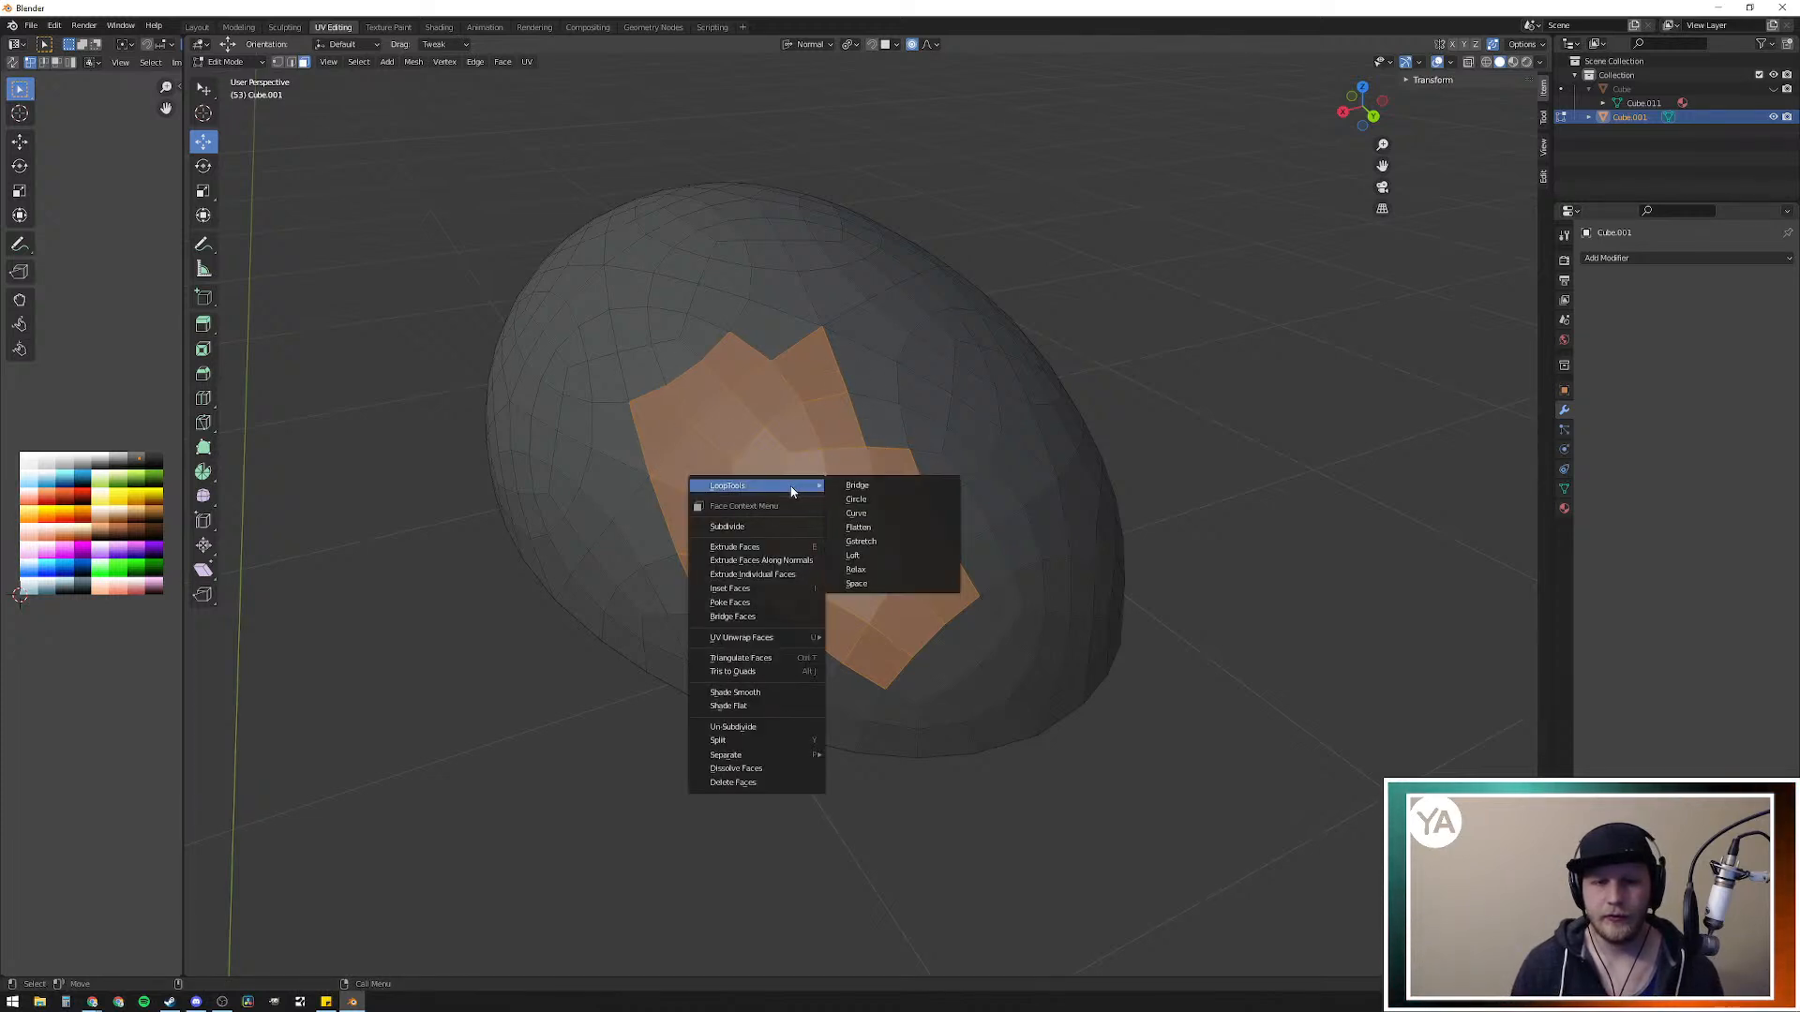
{"action": "left_click", "coordinate": [885, 527]}
{"action": "middle_click_drag", "start_coordinate": [1140, 474], "coordinate": [720, 431]}
{"action": "left_click_drag", "start_coordinate": [712, 401], "coordinate": [730, 411]}
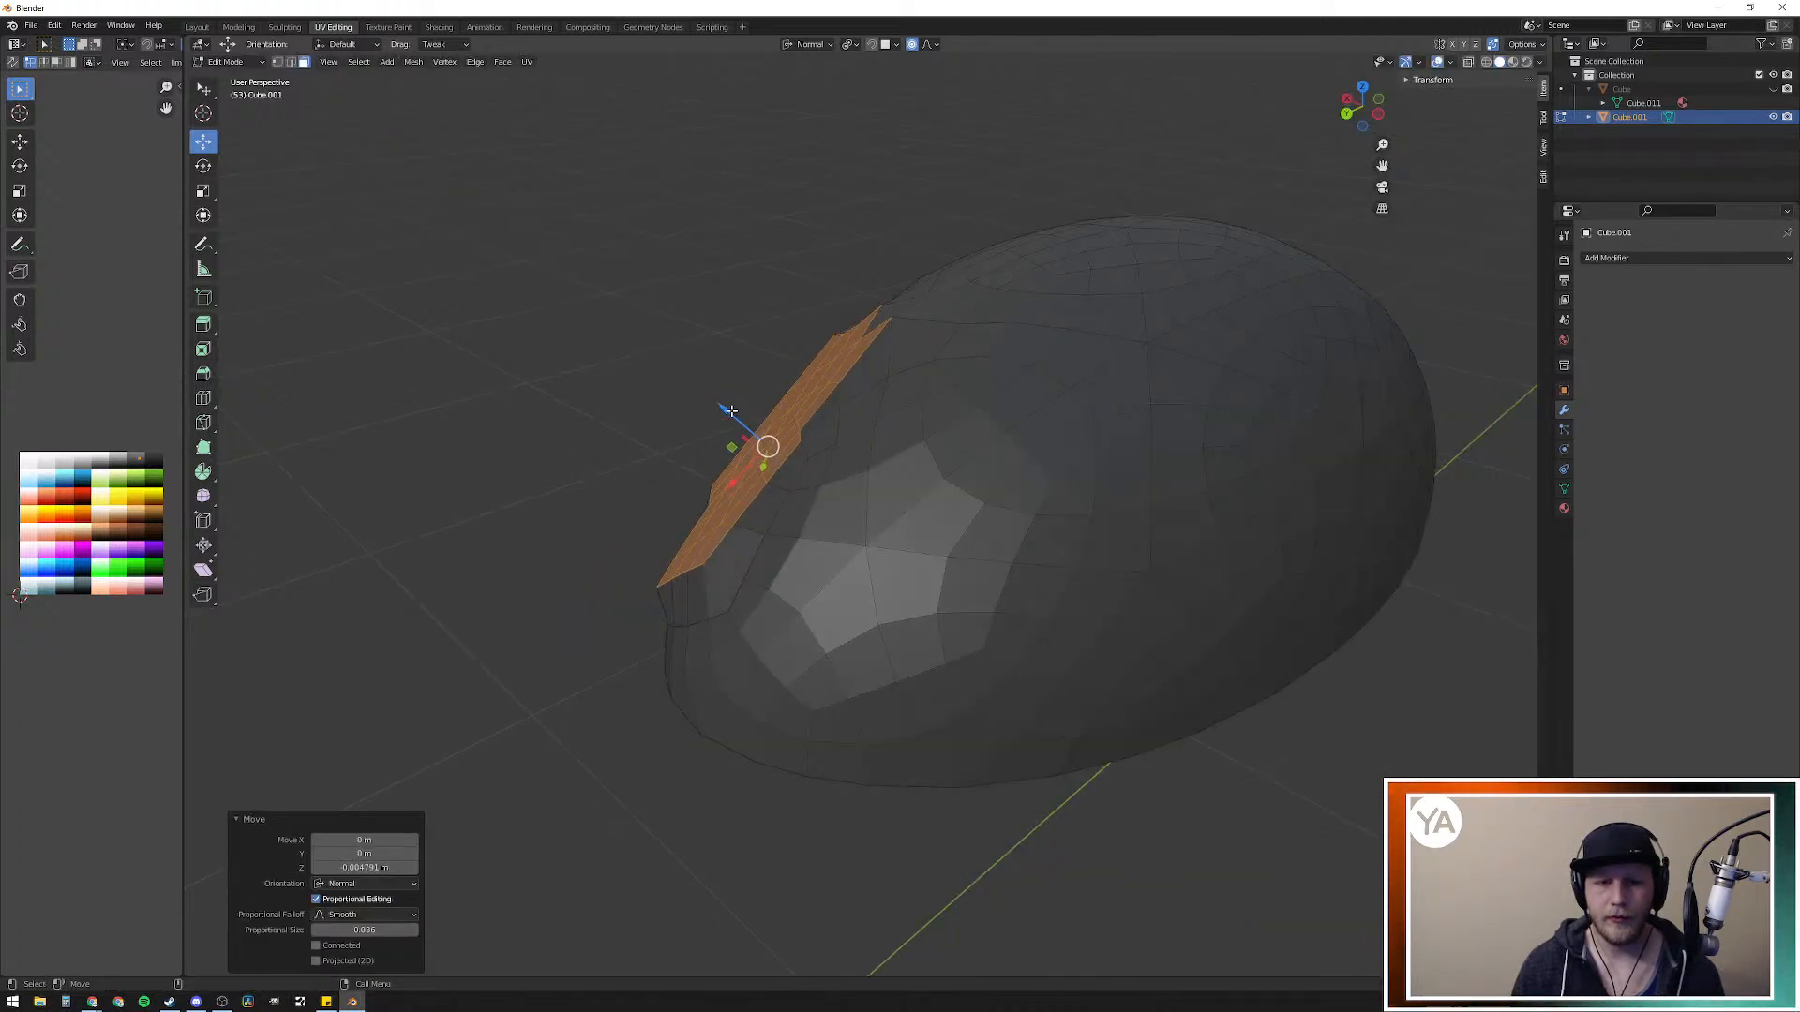
Step: Push the flattened patch about 0.0055 m further inward along its normal with the proportional size reduced to about 0.014
{"action": "key", "text": "g"}
{"action": "key", "text": "z"}
{"action": "scroll", "coordinate": [728, 413], "scroll_direction": "down", "scroll_amount": 7}
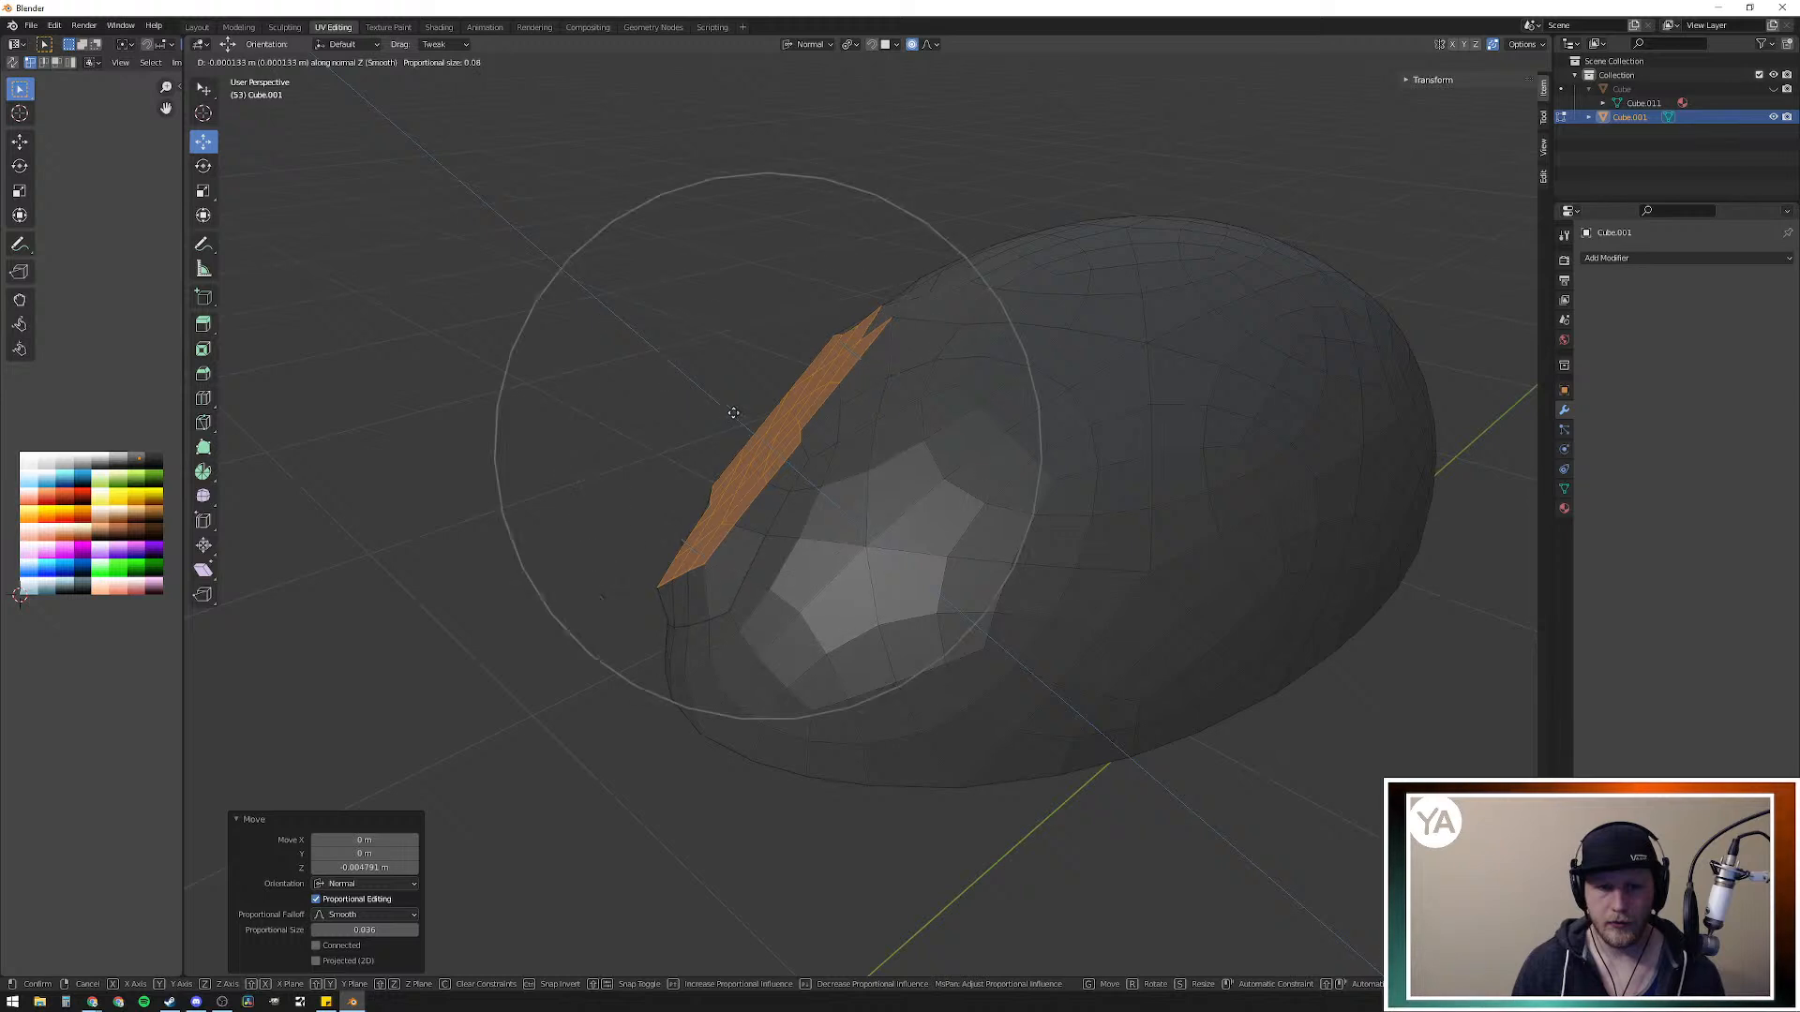
{"action": "scroll", "coordinate": [763, 410], "scroll_direction": "up", "scroll_amount": 14}
{"action": "scroll", "coordinate": [765, 407], "scroll_direction": "up", "scroll_amount": 3}
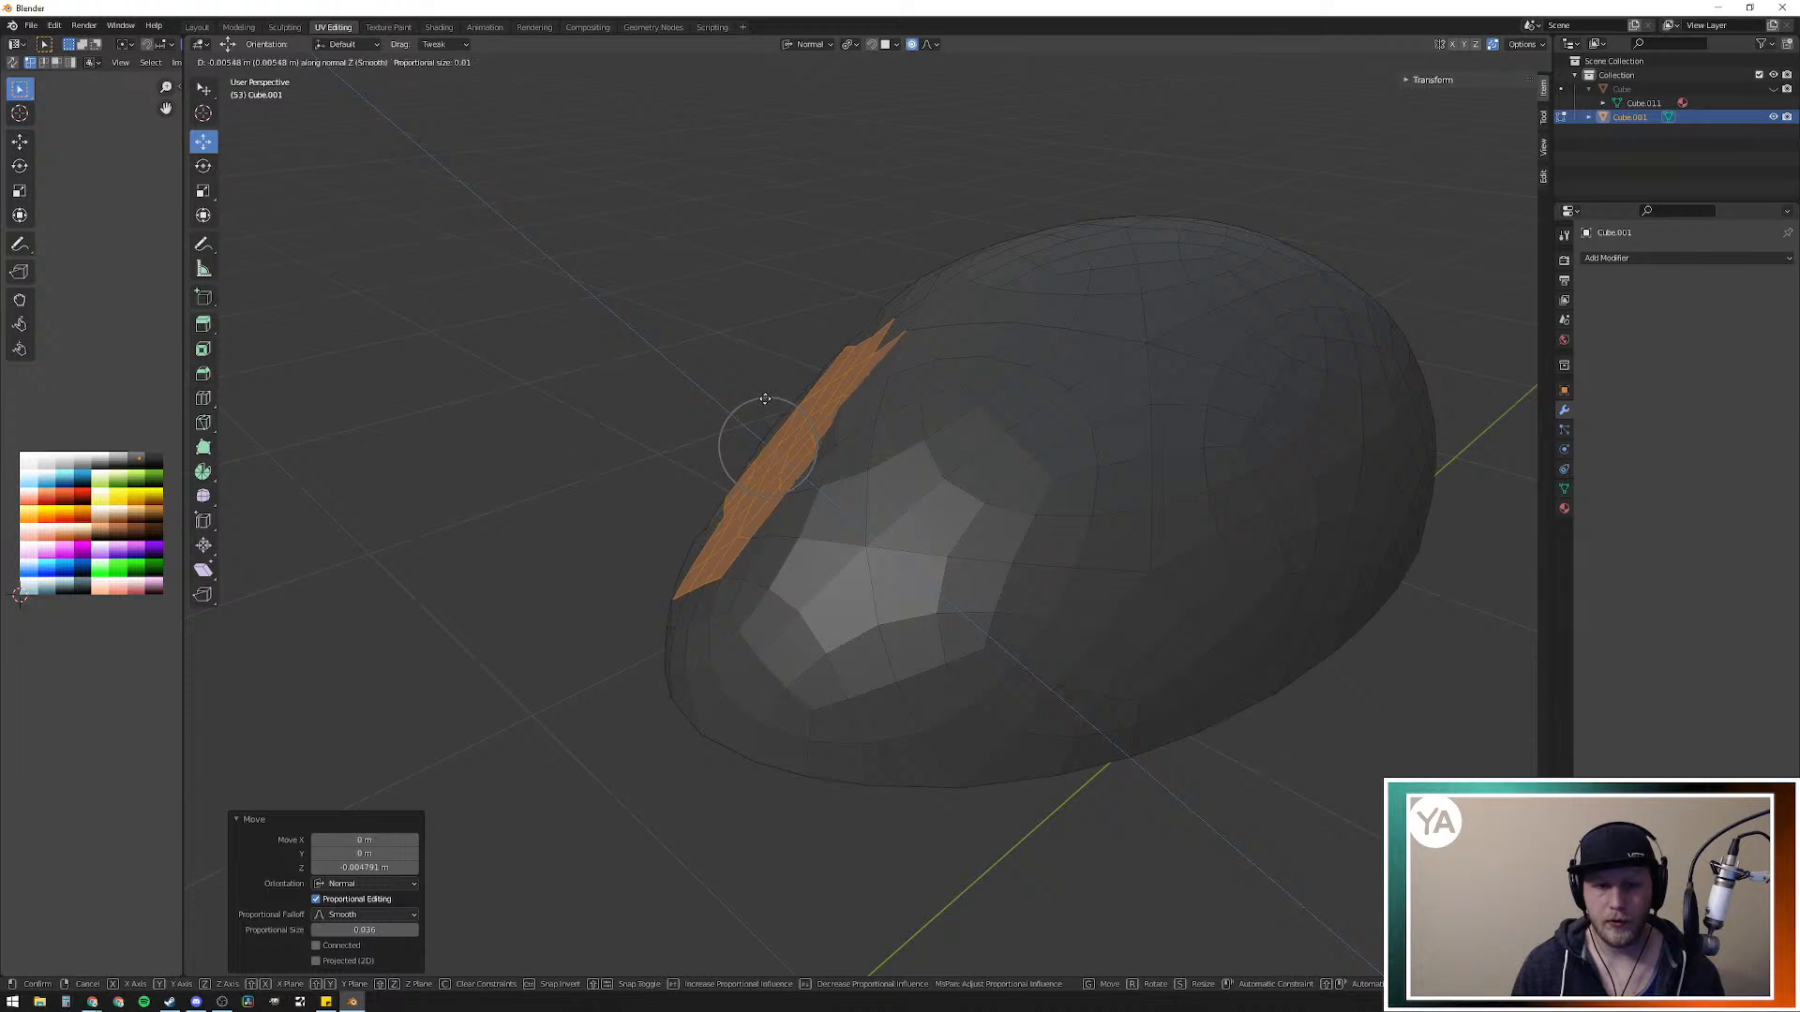
{"action": "left_click", "coordinate": [763, 400]}
{"action": "middle_click_drag", "start_coordinate": [643, 342], "coordinate": [909, 440]}
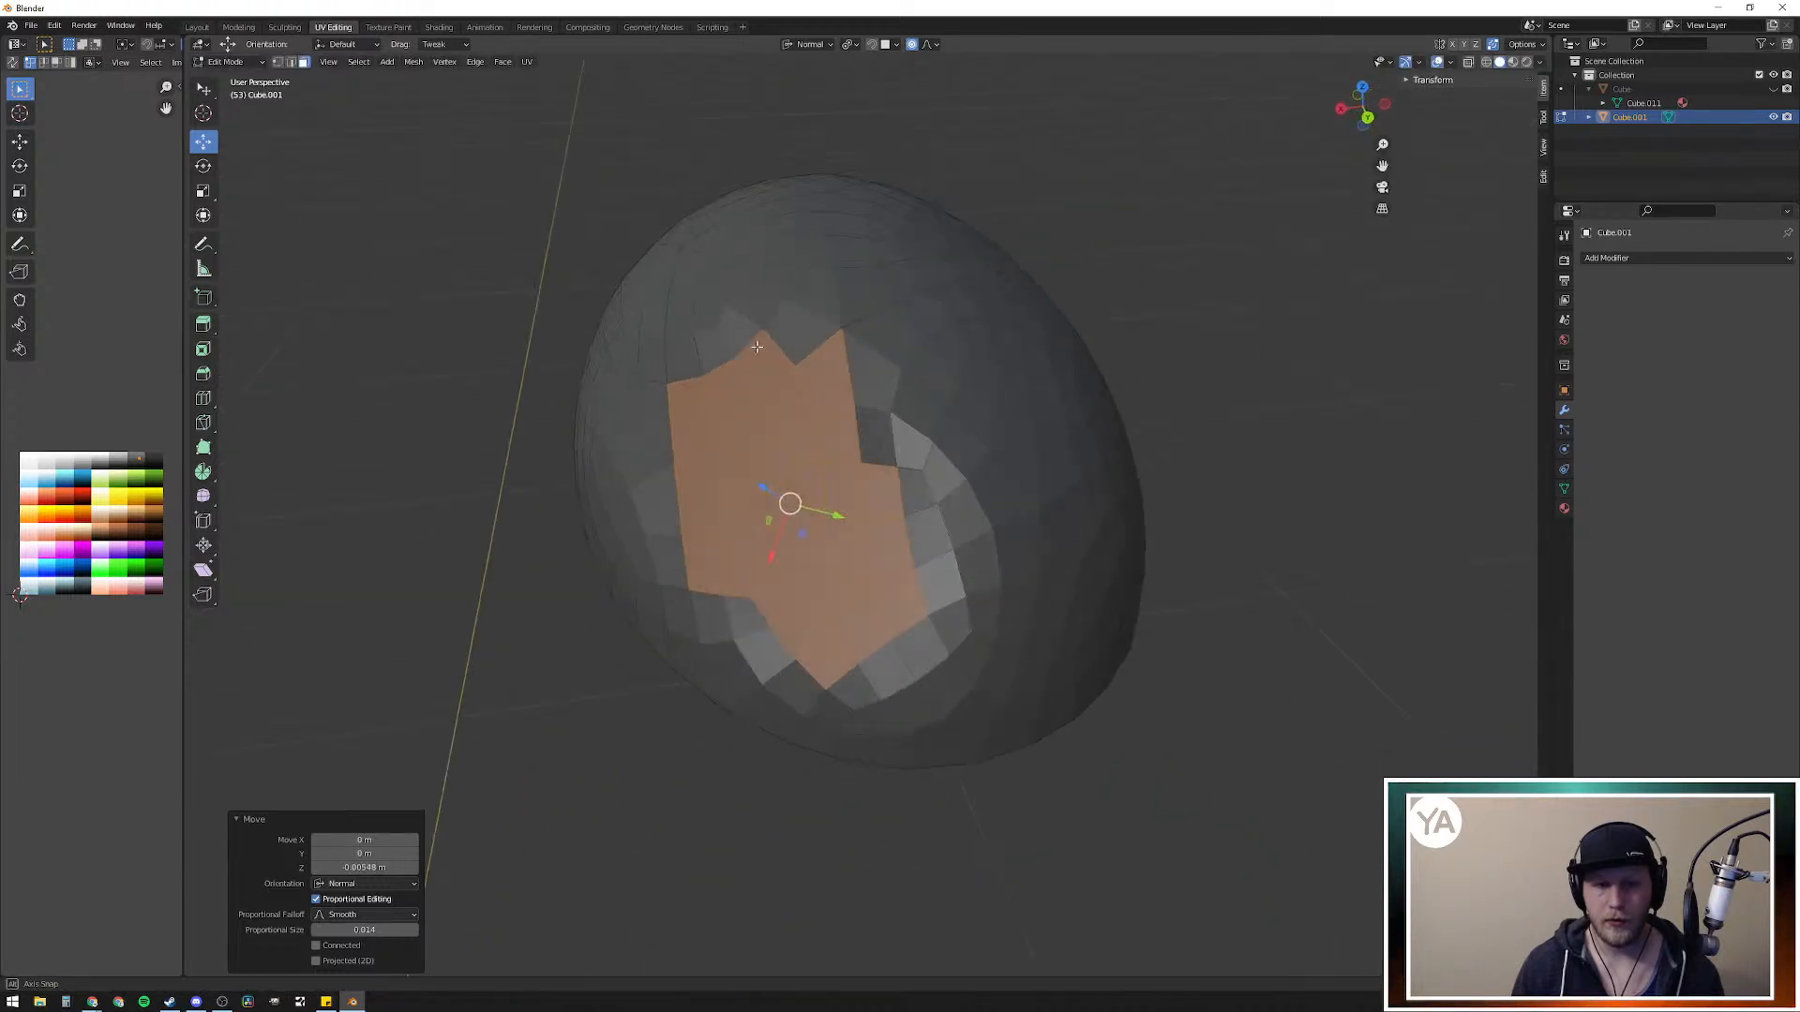
{"action": "middle_click_drag", "start_coordinate": [1040, 485], "coordinate": [992, 488]}
Step: Clear the selection and paint over a second patch of faces on the dome's adjacent side with Circle Select
{"action": "key", "text": "c"}
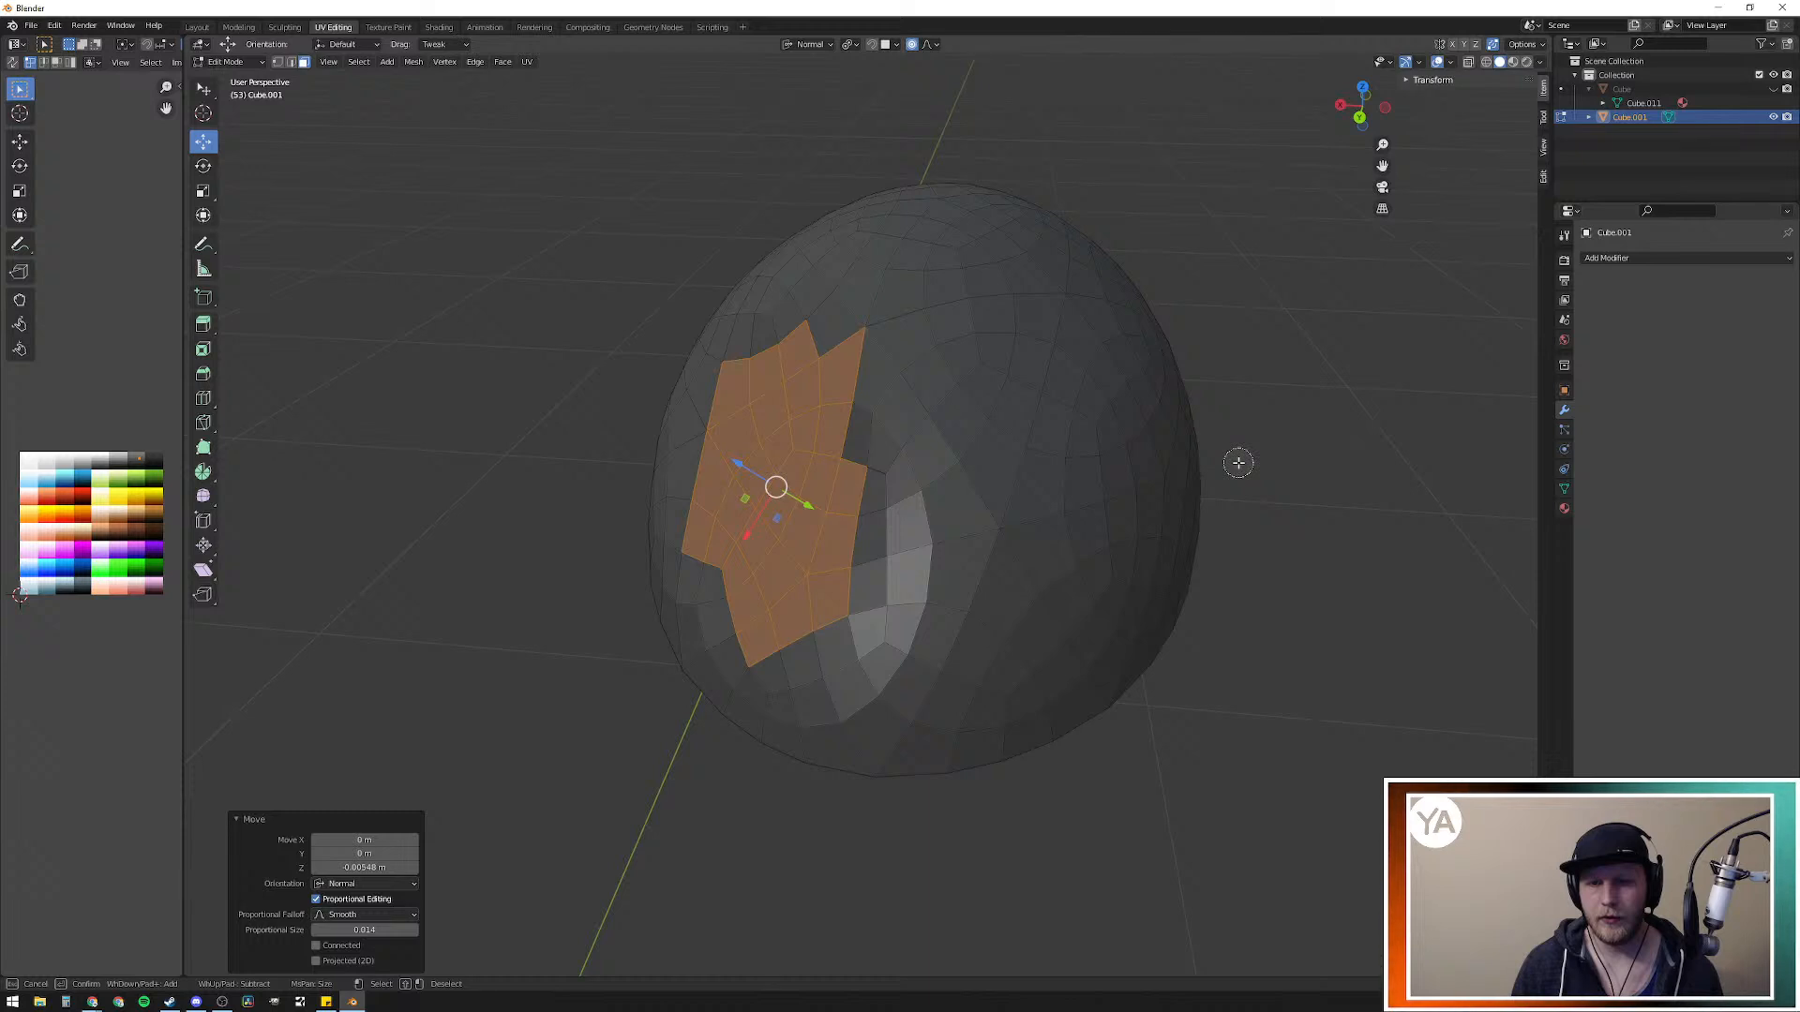
{"action": "key", "text": "Escape"}
{"action": "key", "text": "alt+a"}
{"action": "key", "text": "c"}
{"action": "mouse_move", "coordinate": [965, 603]}
{"action": "left_mouse_down"}
{"action": "mouse_move", "coordinate": [968, 487]}
{"action": "mouse_move", "coordinate": [1006, 401]}
{"action": "mouse_move", "coordinate": [1087, 368]}
{"action": "mouse_move", "coordinate": [1045, 455]}
{"action": "mouse_move", "coordinate": [1031, 592]}
{"action": "mouse_move", "coordinate": [1086, 560]}
{"action": "mouse_move", "coordinate": [1088, 510]}
{"action": "mouse_move", "coordinate": [1004, 615]}
{"action": "left_mouse_up"}
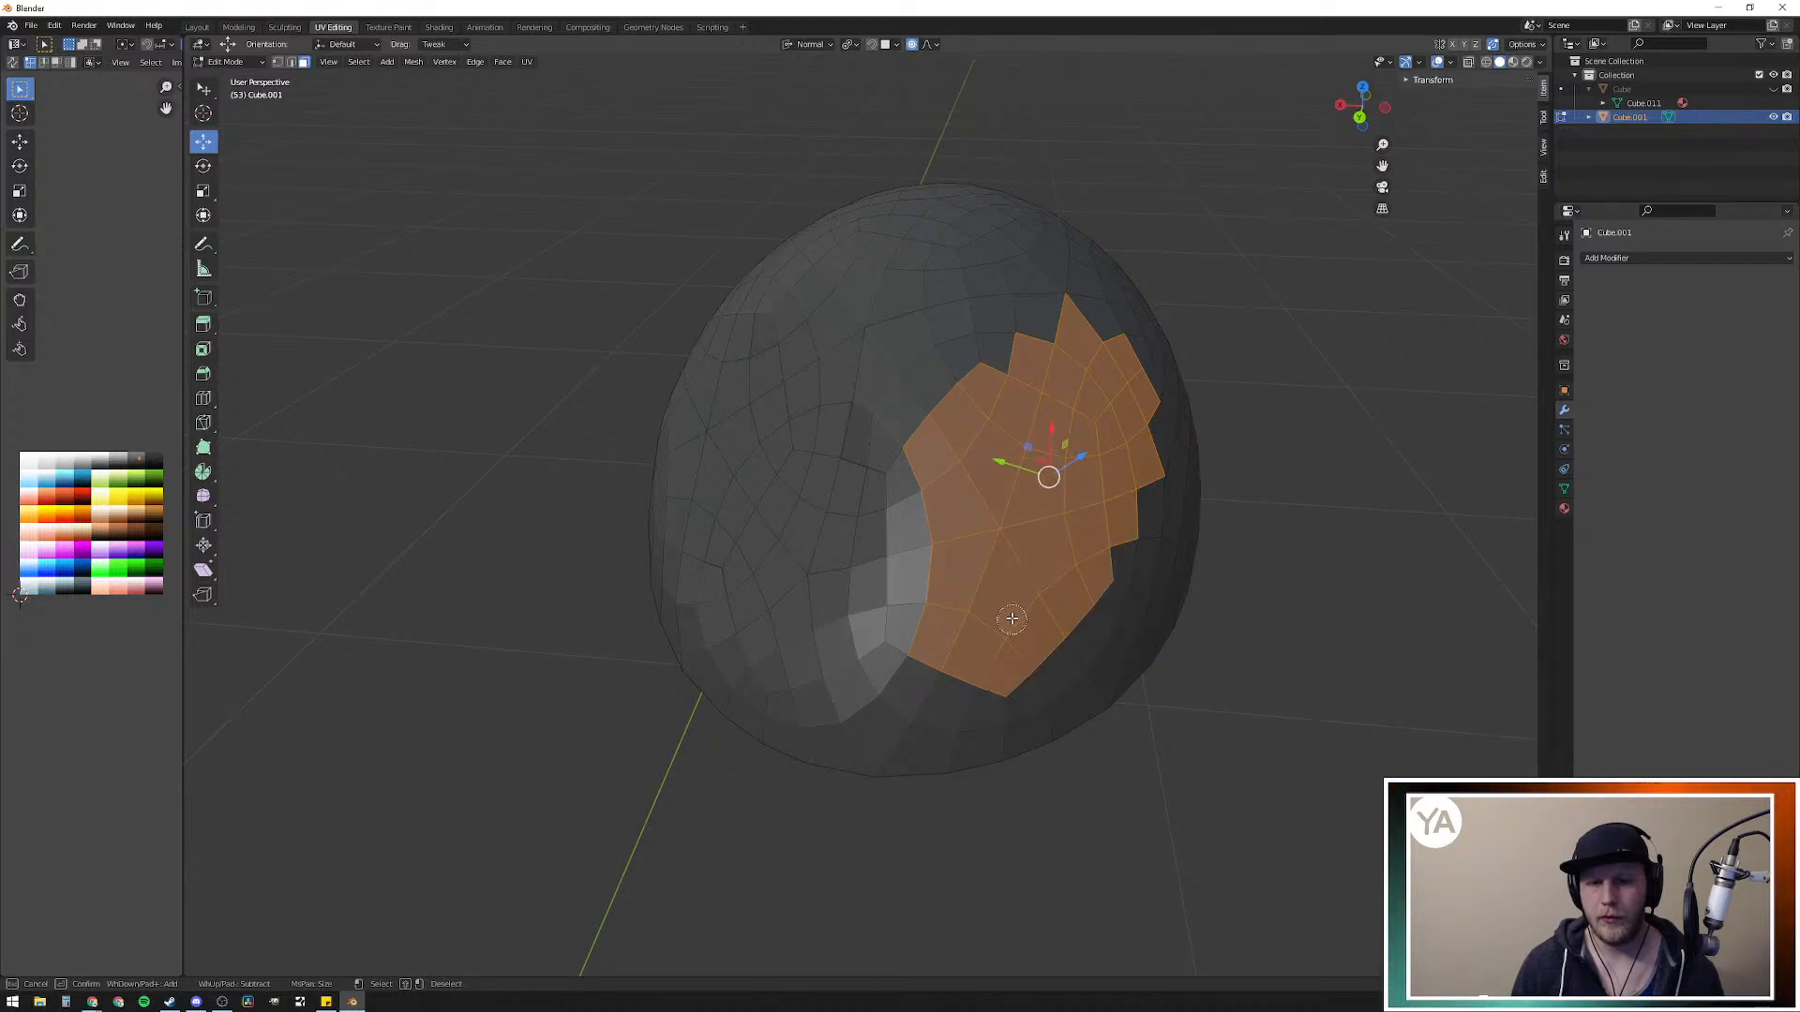
{"action": "key", "text": "Escape"}
Step: Flatten the second patch with LoopTools, push it slightly inward along its normal and deselect it
{"action": "right_click", "coordinate": [1068, 448]}
{"action": "mouse_move", "coordinate": [1093, 441]}
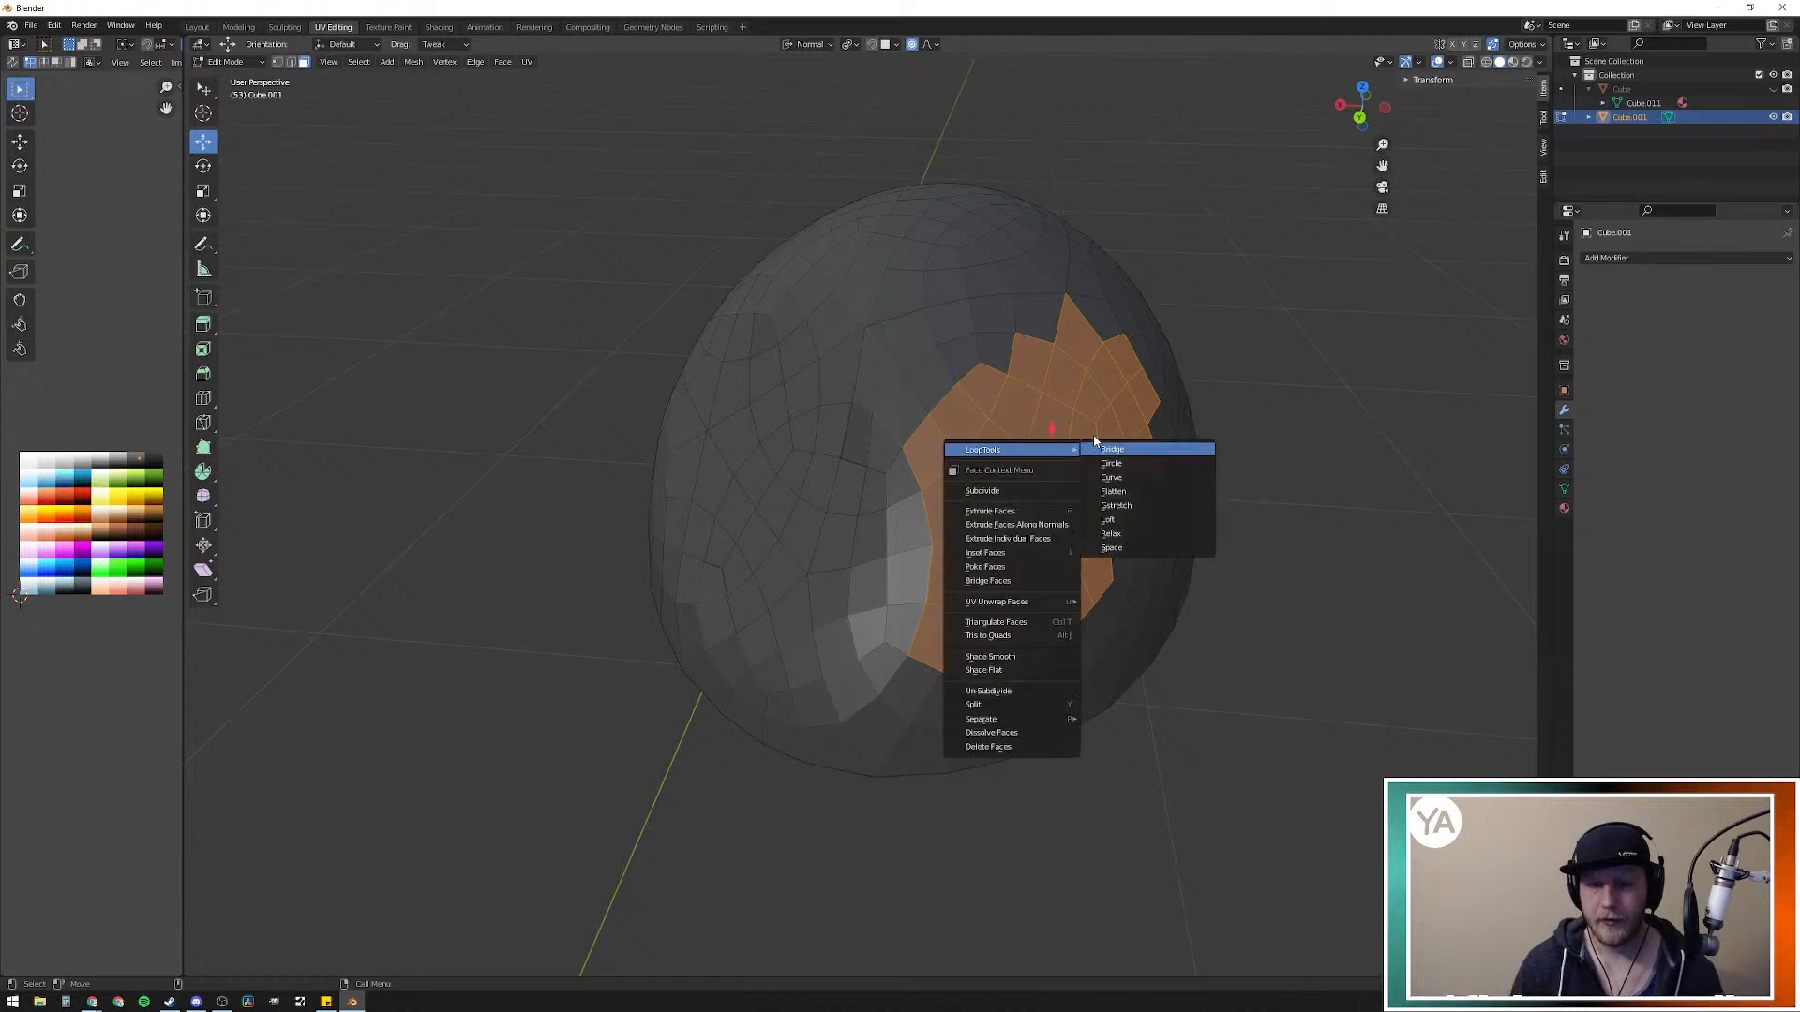
{"action": "left_click", "coordinate": [1122, 492]}
{"action": "middle_click_drag", "start_coordinate": [1110, 476], "coordinate": [1120, 434]}
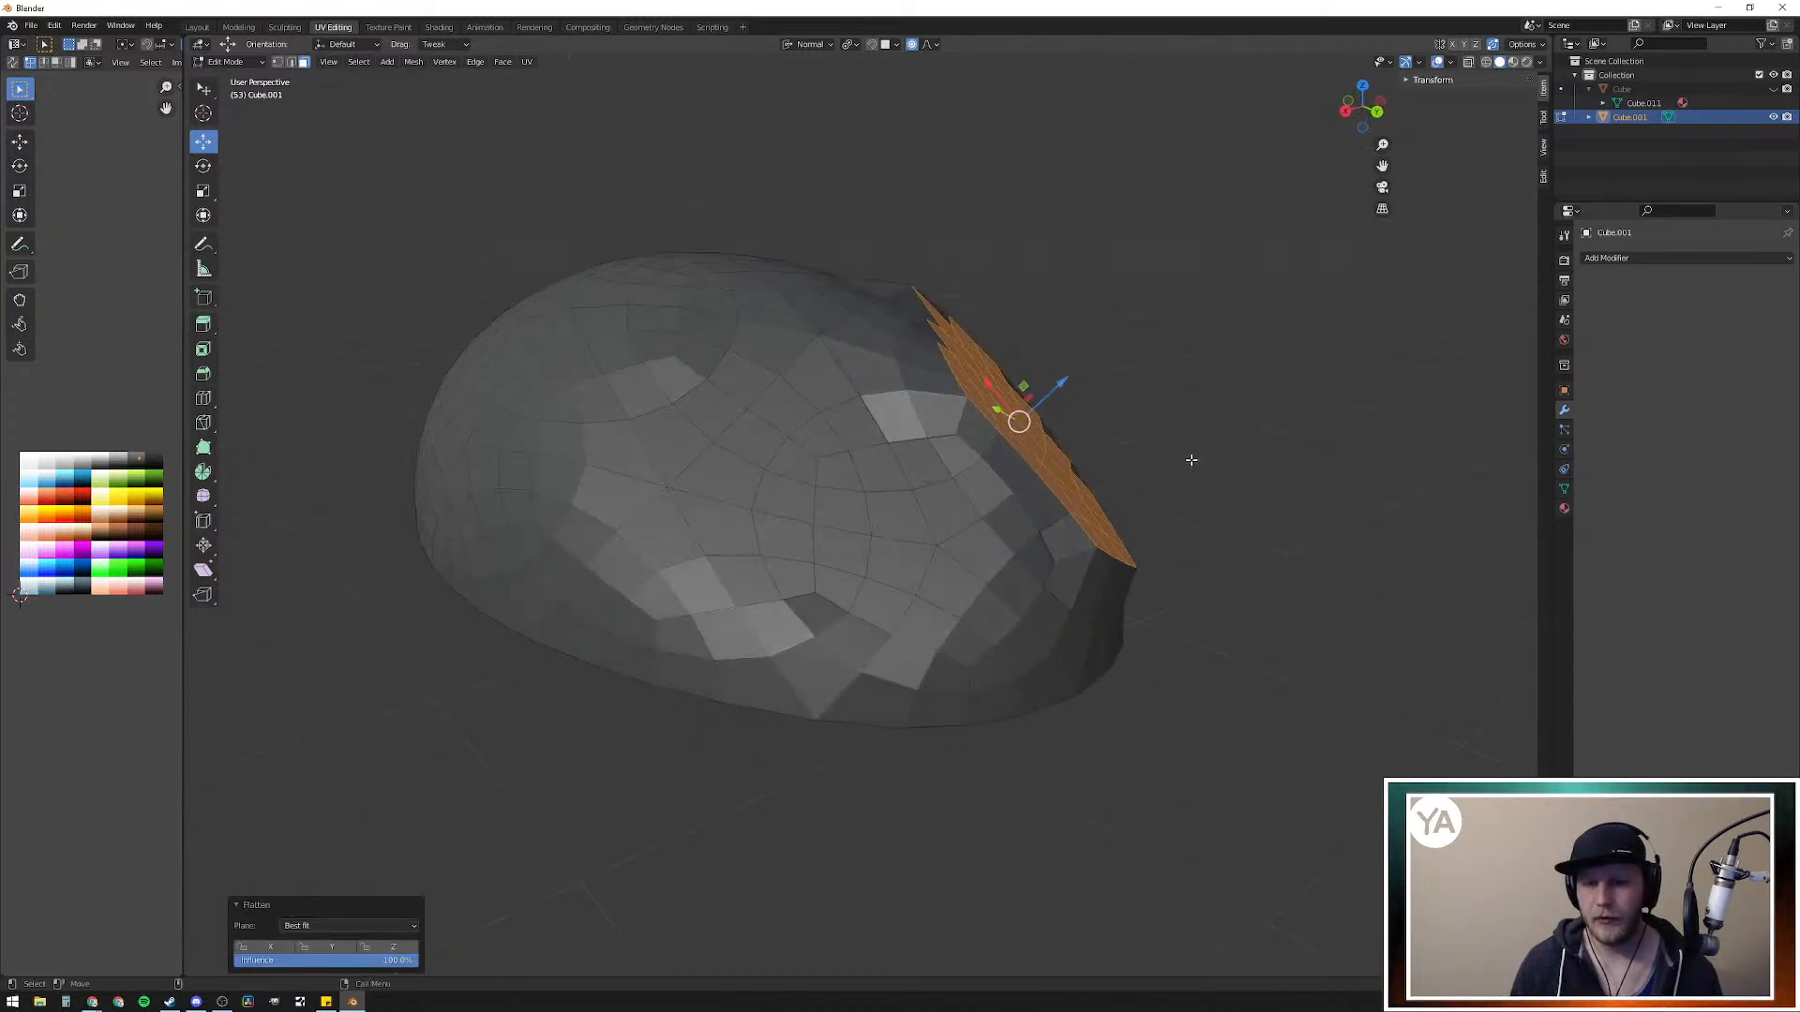
{"action": "mouse_move", "coordinate": [1057, 383]}
{"action": "left_mouse_down"}
{"action": "mouse_move", "coordinate": [1025, 403]}
{"action": "mouse_move", "coordinate": [1046, 400]}
{"action": "left_mouse_up"}
{"action": "left_click", "coordinate": [1185, 389]}
{"action": "middle_click_drag", "start_coordinate": [1185, 389], "coordinate": [651, 517]}
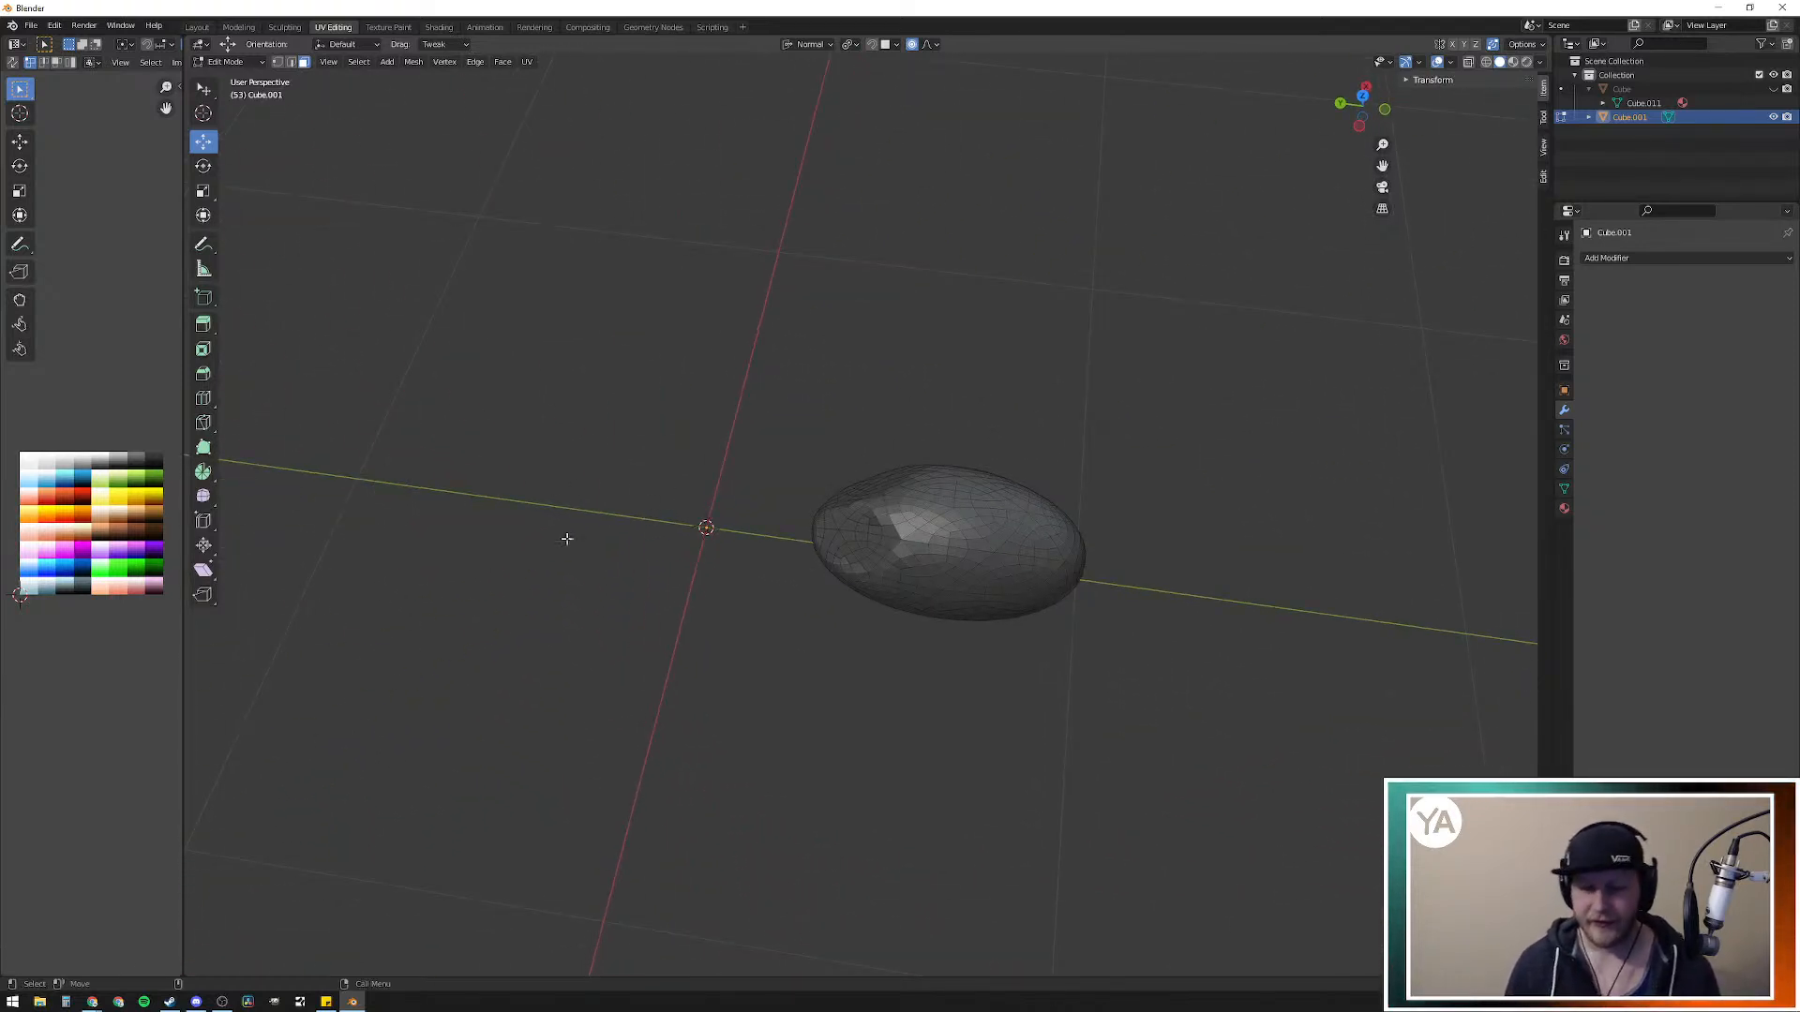
{"action": "middle_click_drag", "start_coordinate": [946, 657], "coordinate": [908, 618]}
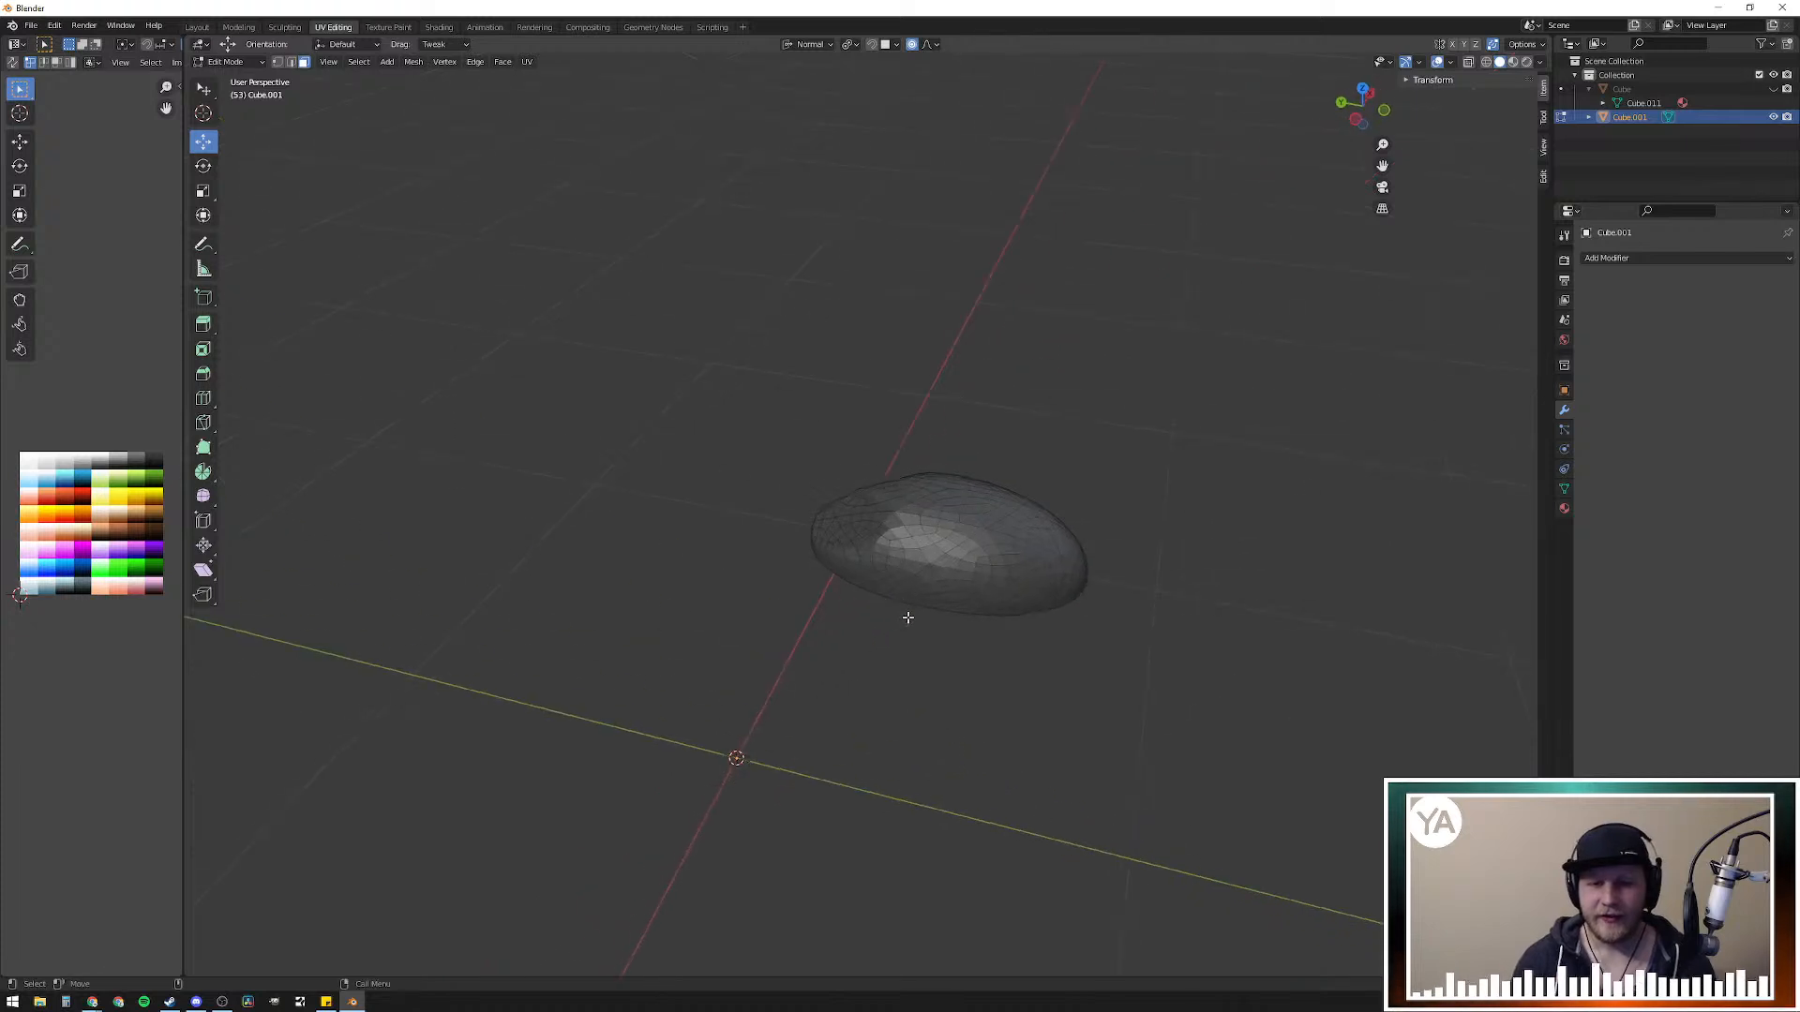
Step: Paint over the faces along the dome's long lower side with Circle Select and flatten them with LoopTools
{"action": "key", "text": "c"}
{"action": "mouse_move", "coordinate": [851, 574]}
{"action": "left_mouse_down"}
{"action": "mouse_move", "coordinate": [916, 574]}
{"action": "mouse_move", "coordinate": [990, 608]}
{"action": "mouse_move", "coordinate": [892, 598]}
{"action": "mouse_move", "coordinate": [985, 607]}
{"action": "mouse_move", "coordinate": [952, 572]}
{"action": "left_mouse_up"}
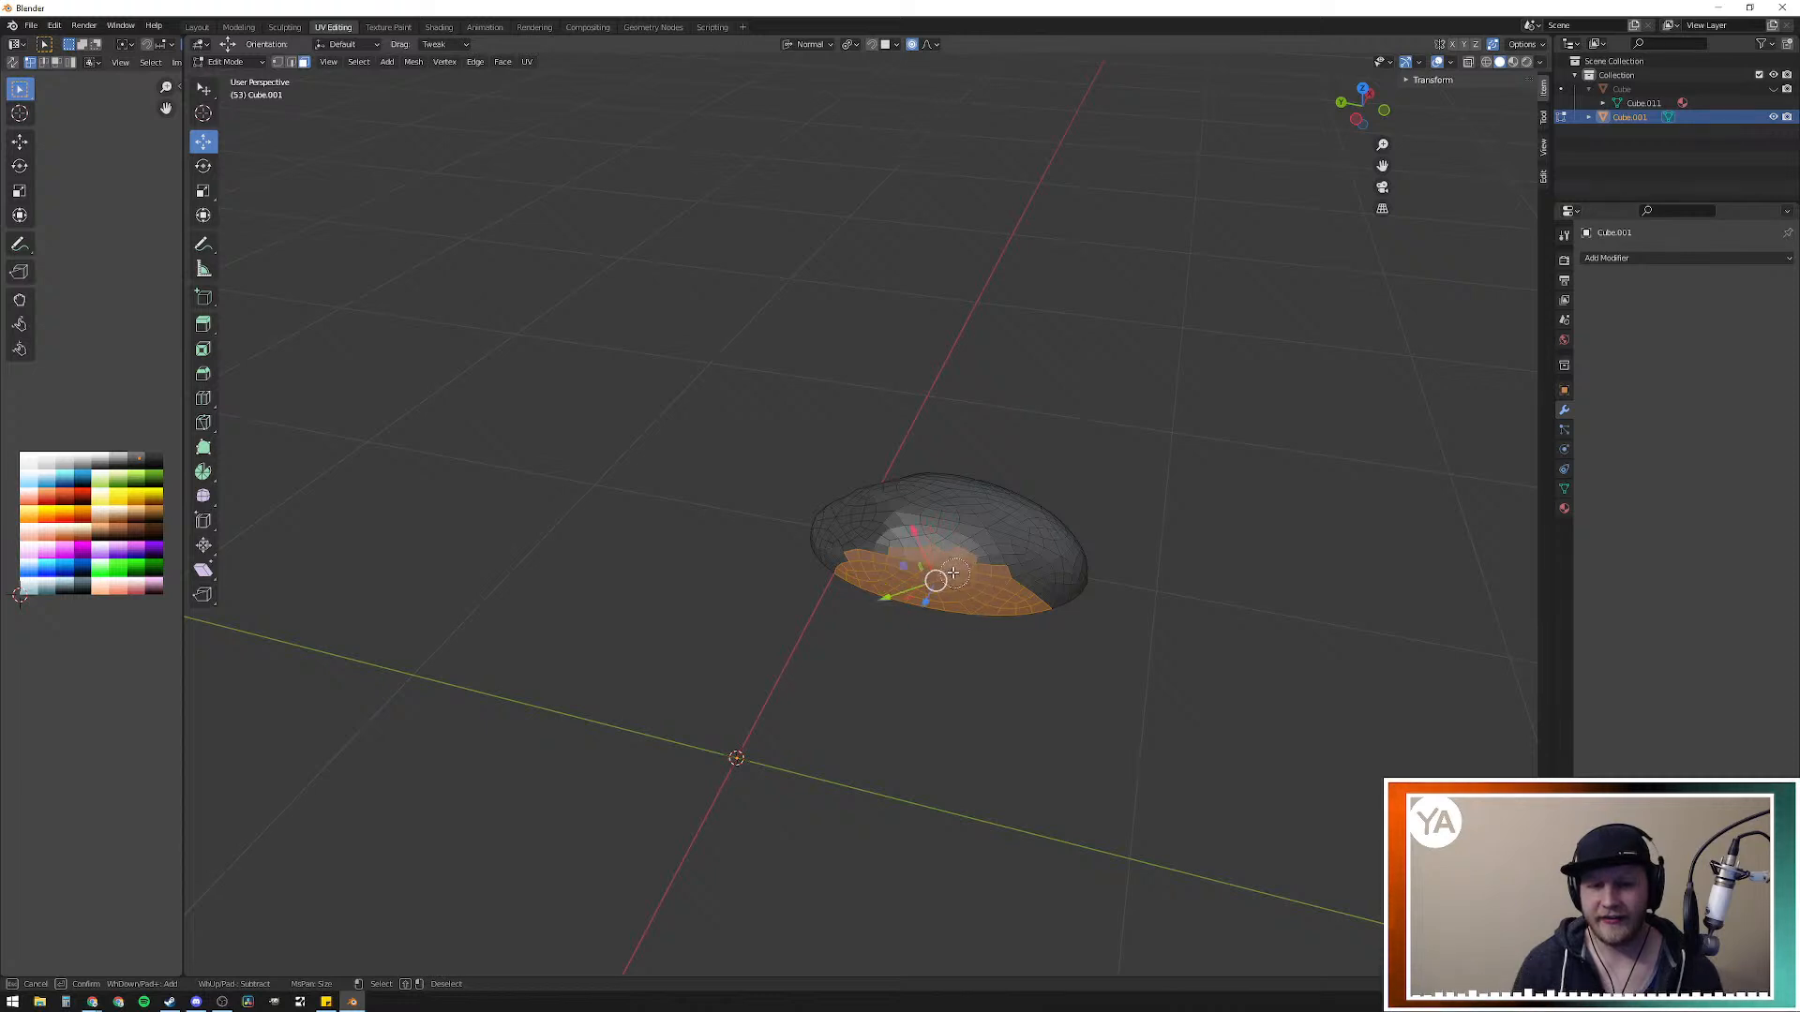
{"action": "right_click", "coordinate": [963, 599]}
{"action": "right_click", "coordinate": [970, 598]}
{"action": "mouse_move", "coordinate": [975, 598]}
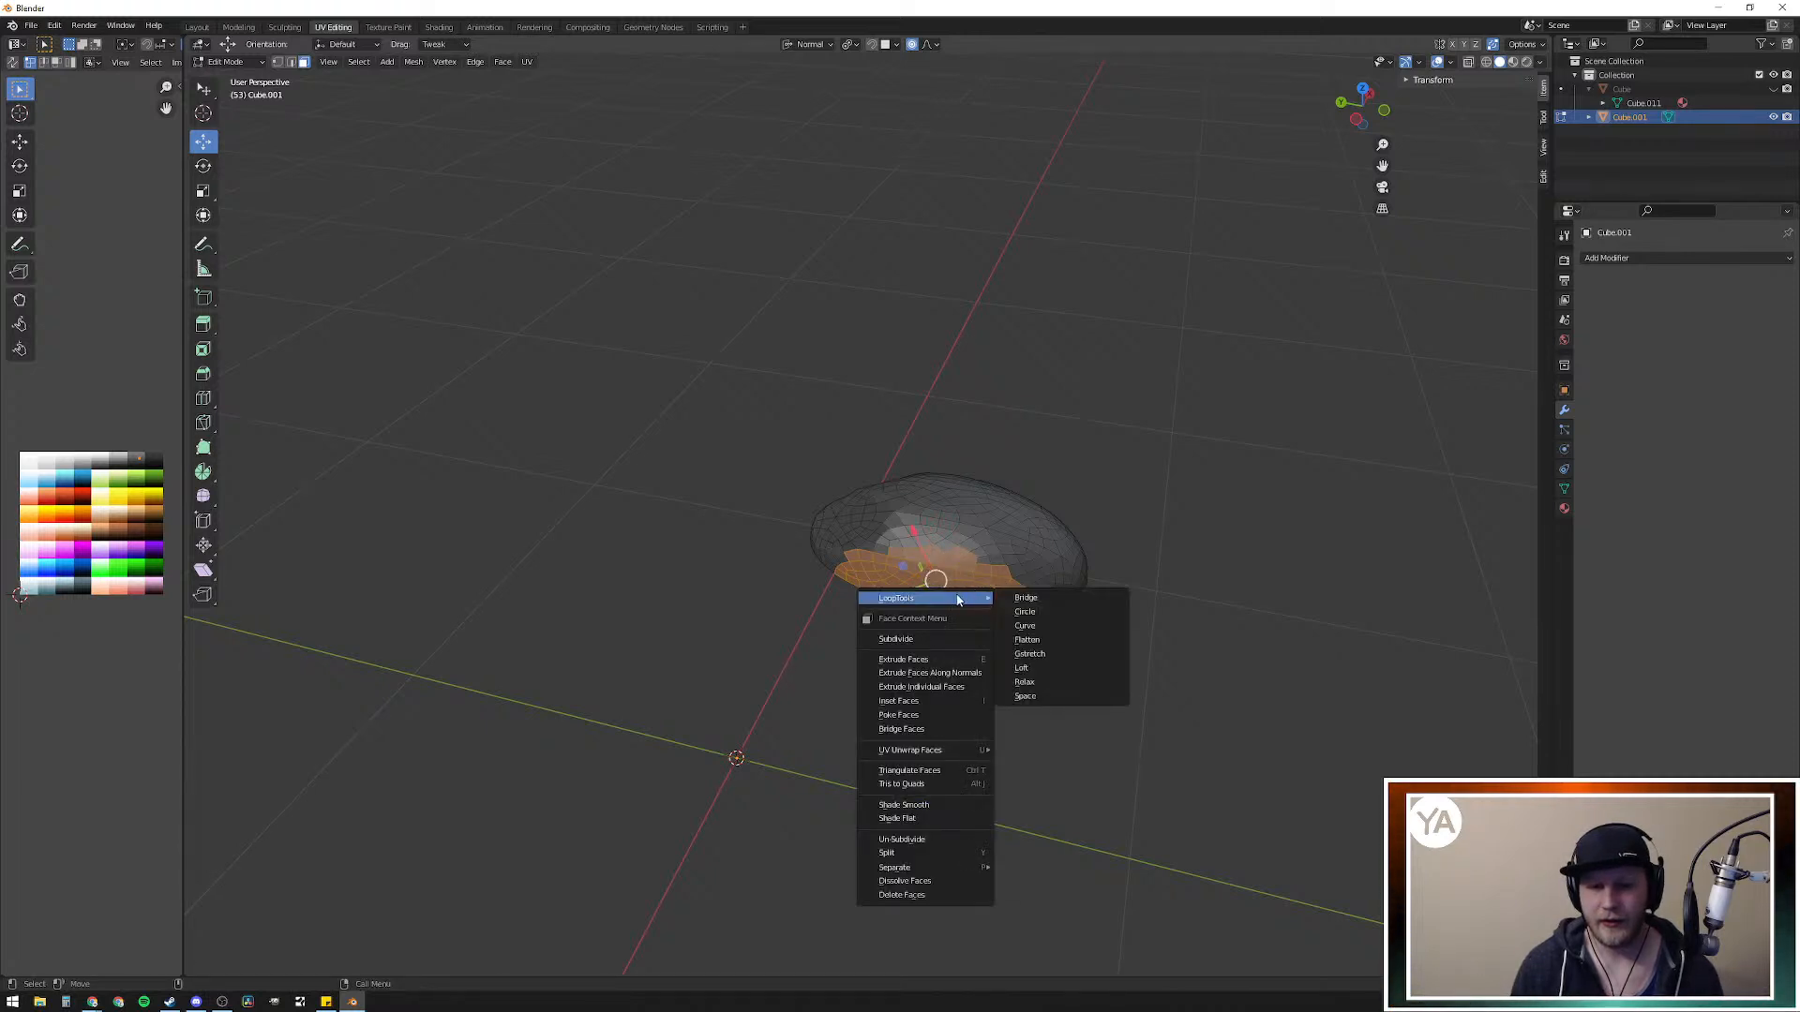
{"action": "left_click", "coordinate": [1058, 645]}
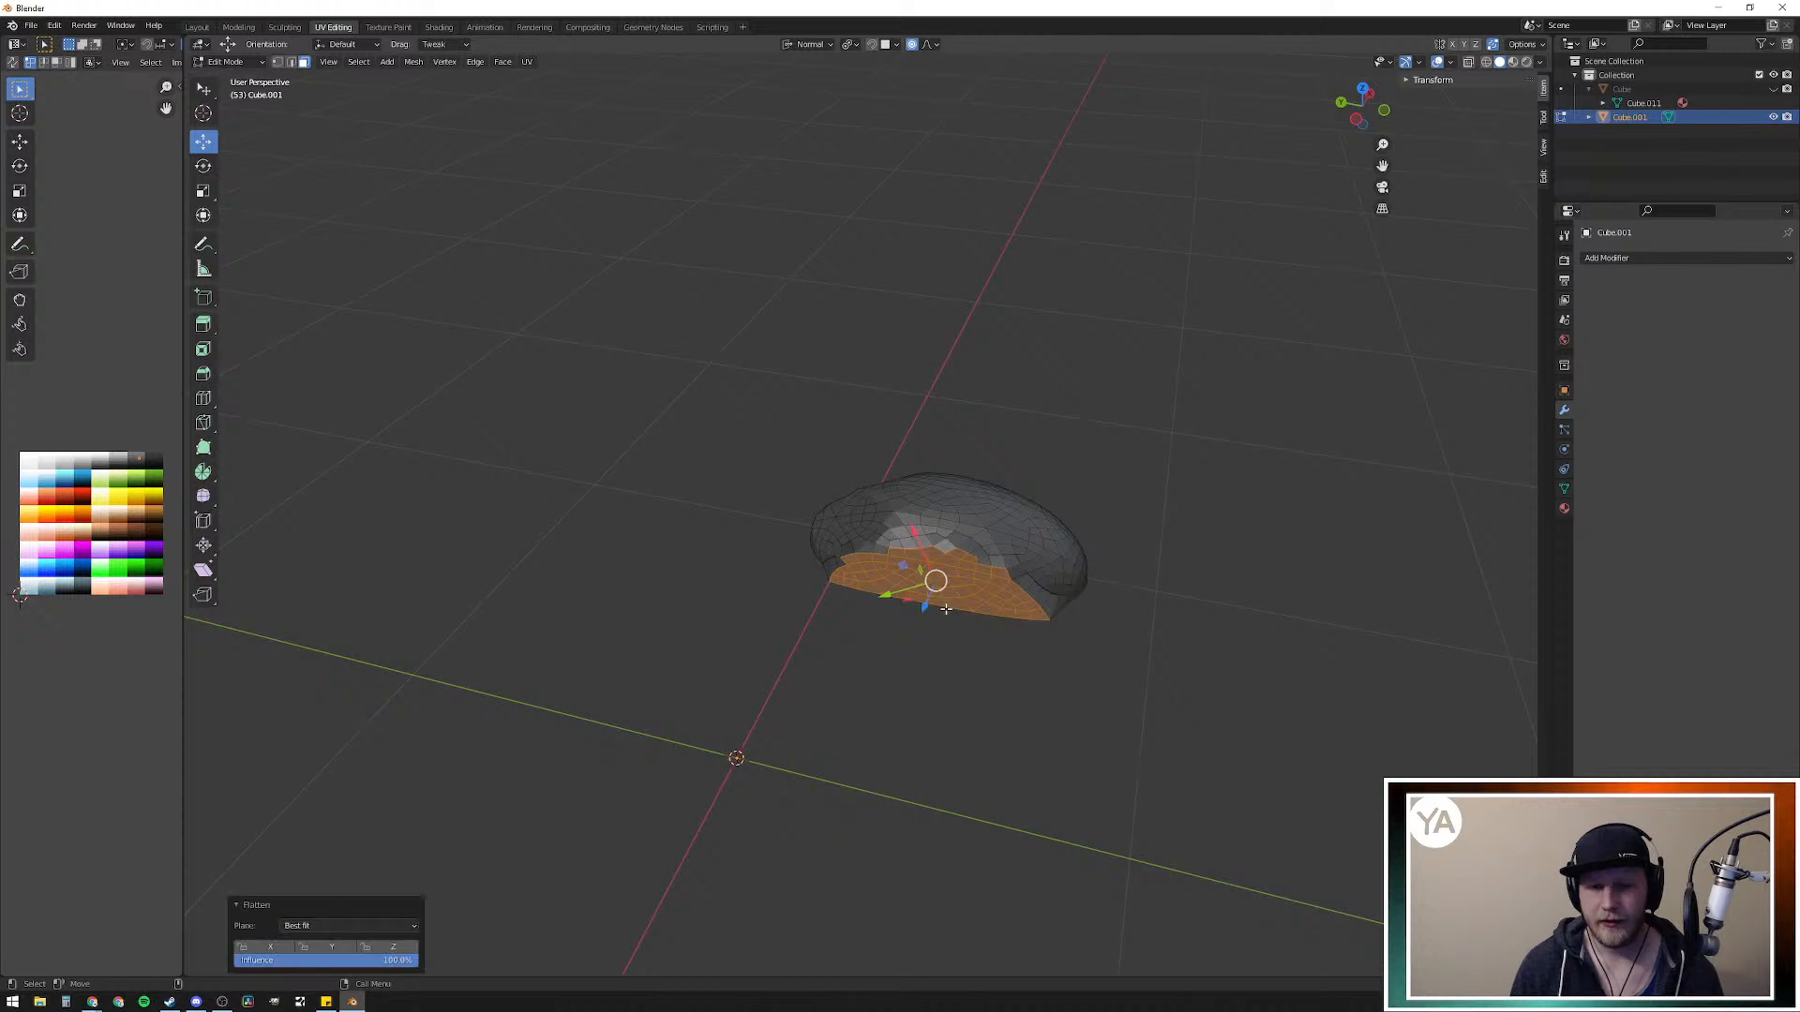
Step: Push the flattened side patch about 0.0123 m inward along its normal with a proportional size of 0.024, and deselect it
{"action": "middle_click_drag", "start_coordinate": [928, 642], "coordinate": [793, 631]}
{"action": "left_click_drag", "start_coordinate": [787, 630], "coordinate": [815, 636]}
{"action": "key", "text": "ctrl+z"}
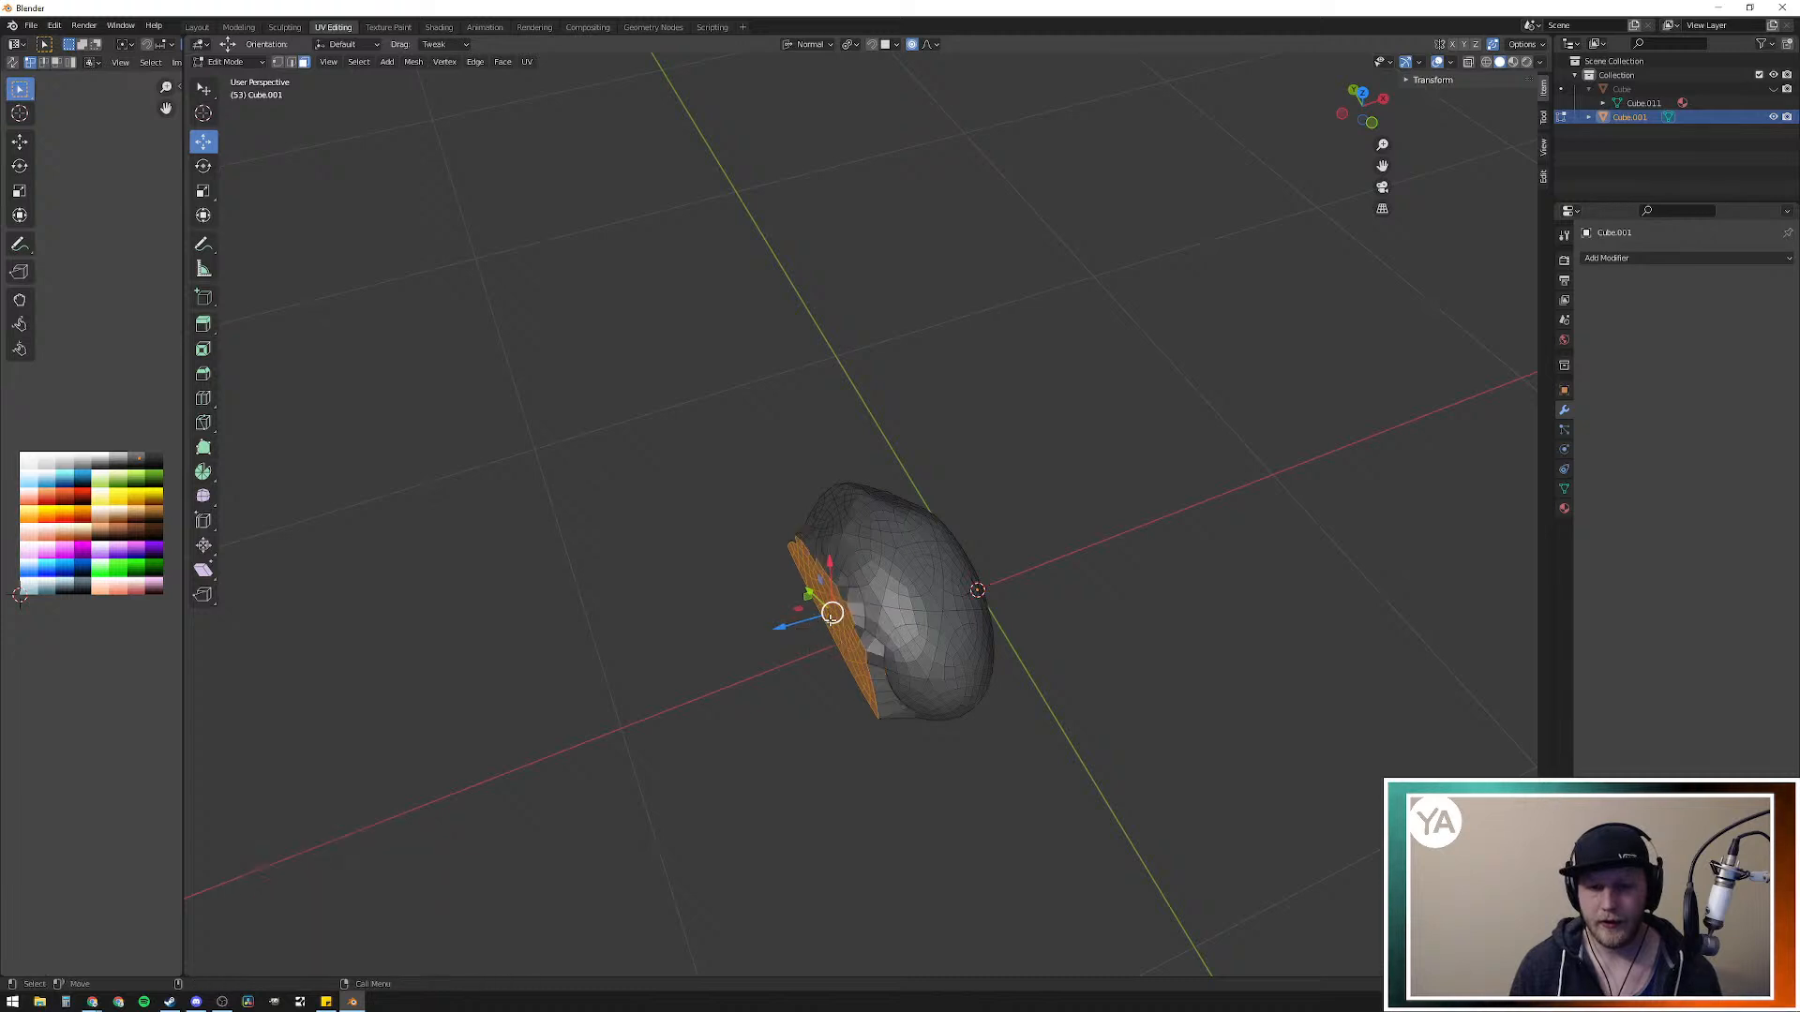
{"action": "left_click_drag", "start_coordinate": [818, 619], "coordinate": [842, 626]}
{"action": "scroll", "coordinate": [829, 621], "scroll_direction": "down", "scroll_amount": 7}
{"action": "scroll", "coordinate": [829, 622], "scroll_direction": "up", "scroll_amount": 7}
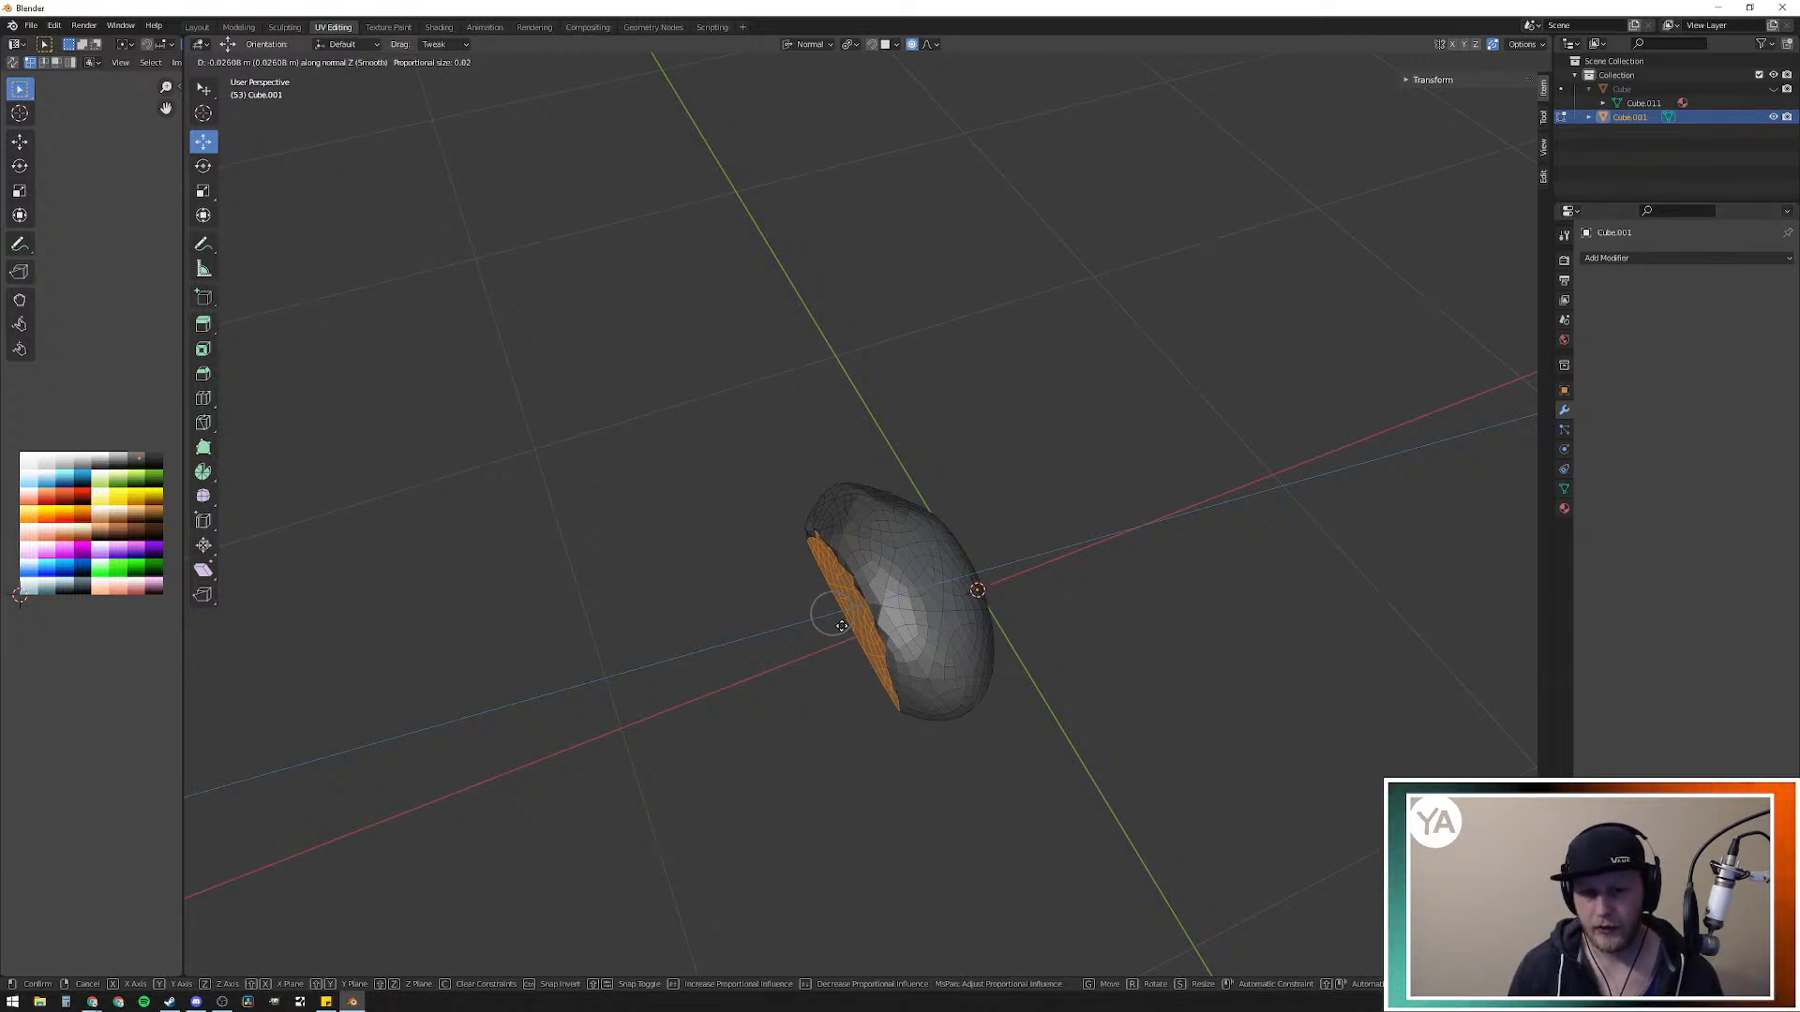
{"action": "left_click_drag", "start_coordinate": [842, 626], "coordinate": [810, 624]}
{"action": "mouse_move", "coordinate": [765, 640]}
{"action": "middle_mouse_down"}
{"action": "mouse_move", "coordinate": [777, 479]}
{"action": "mouse_move", "coordinate": [777, 596]}
{"action": "middle_mouse_up"}
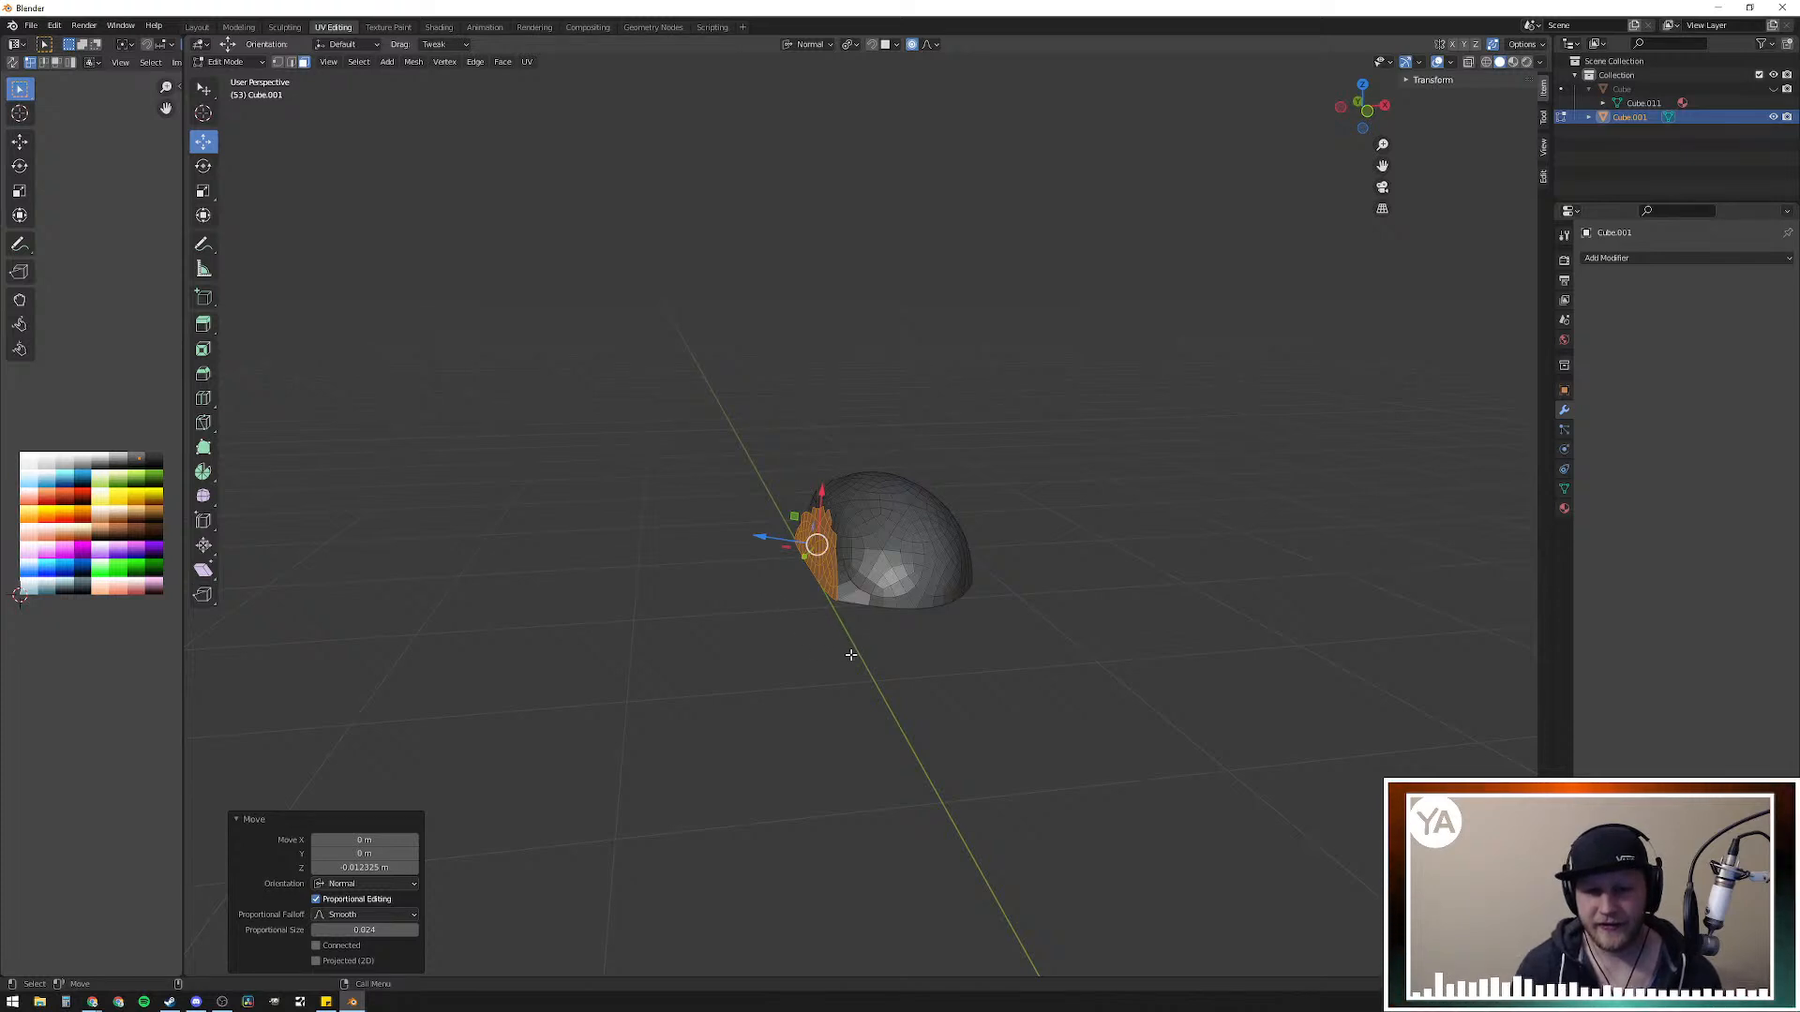
{"action": "key", "text": "a"}
{"action": "key", "text": "a"}
{"action": "key", "text": "a"}
{"action": "scroll", "coordinate": [853, 660], "scroll_direction": "up", "scroll_amount": 5}
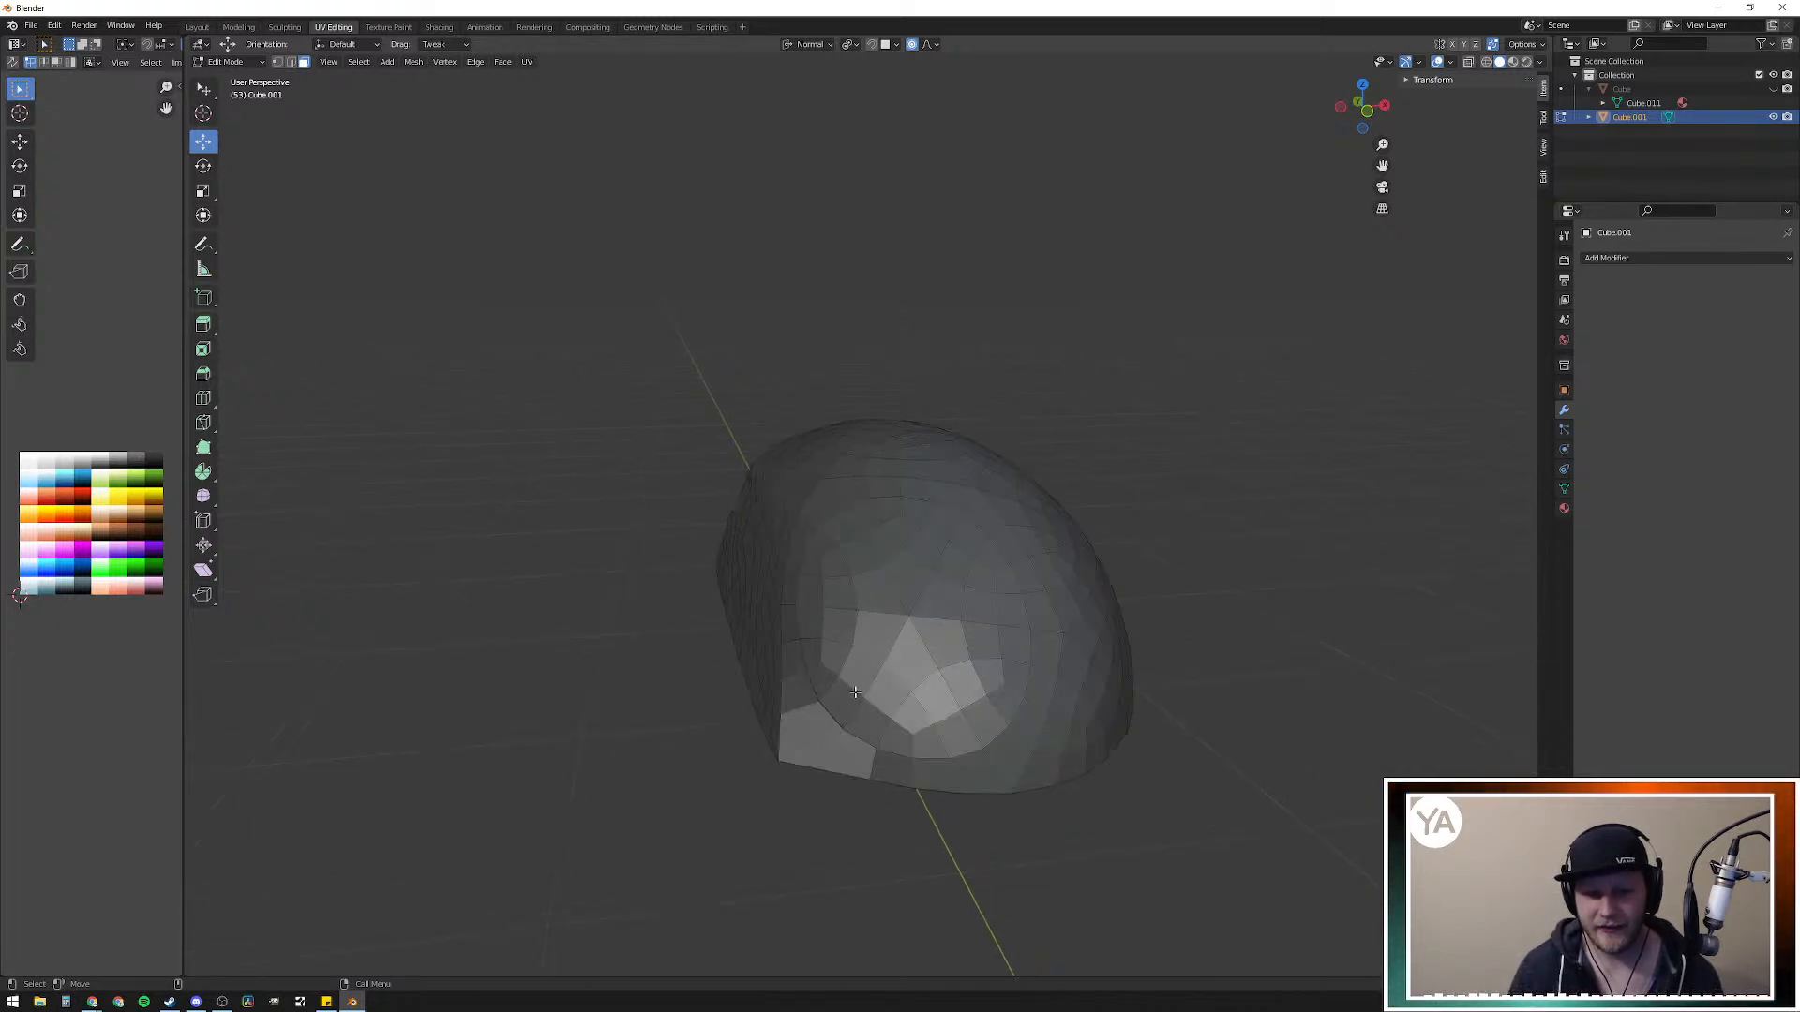
{"action": "key", "text": "c"}
{"action": "left_click_drag", "start_coordinate": [790, 735], "coordinate": [760, 726]}
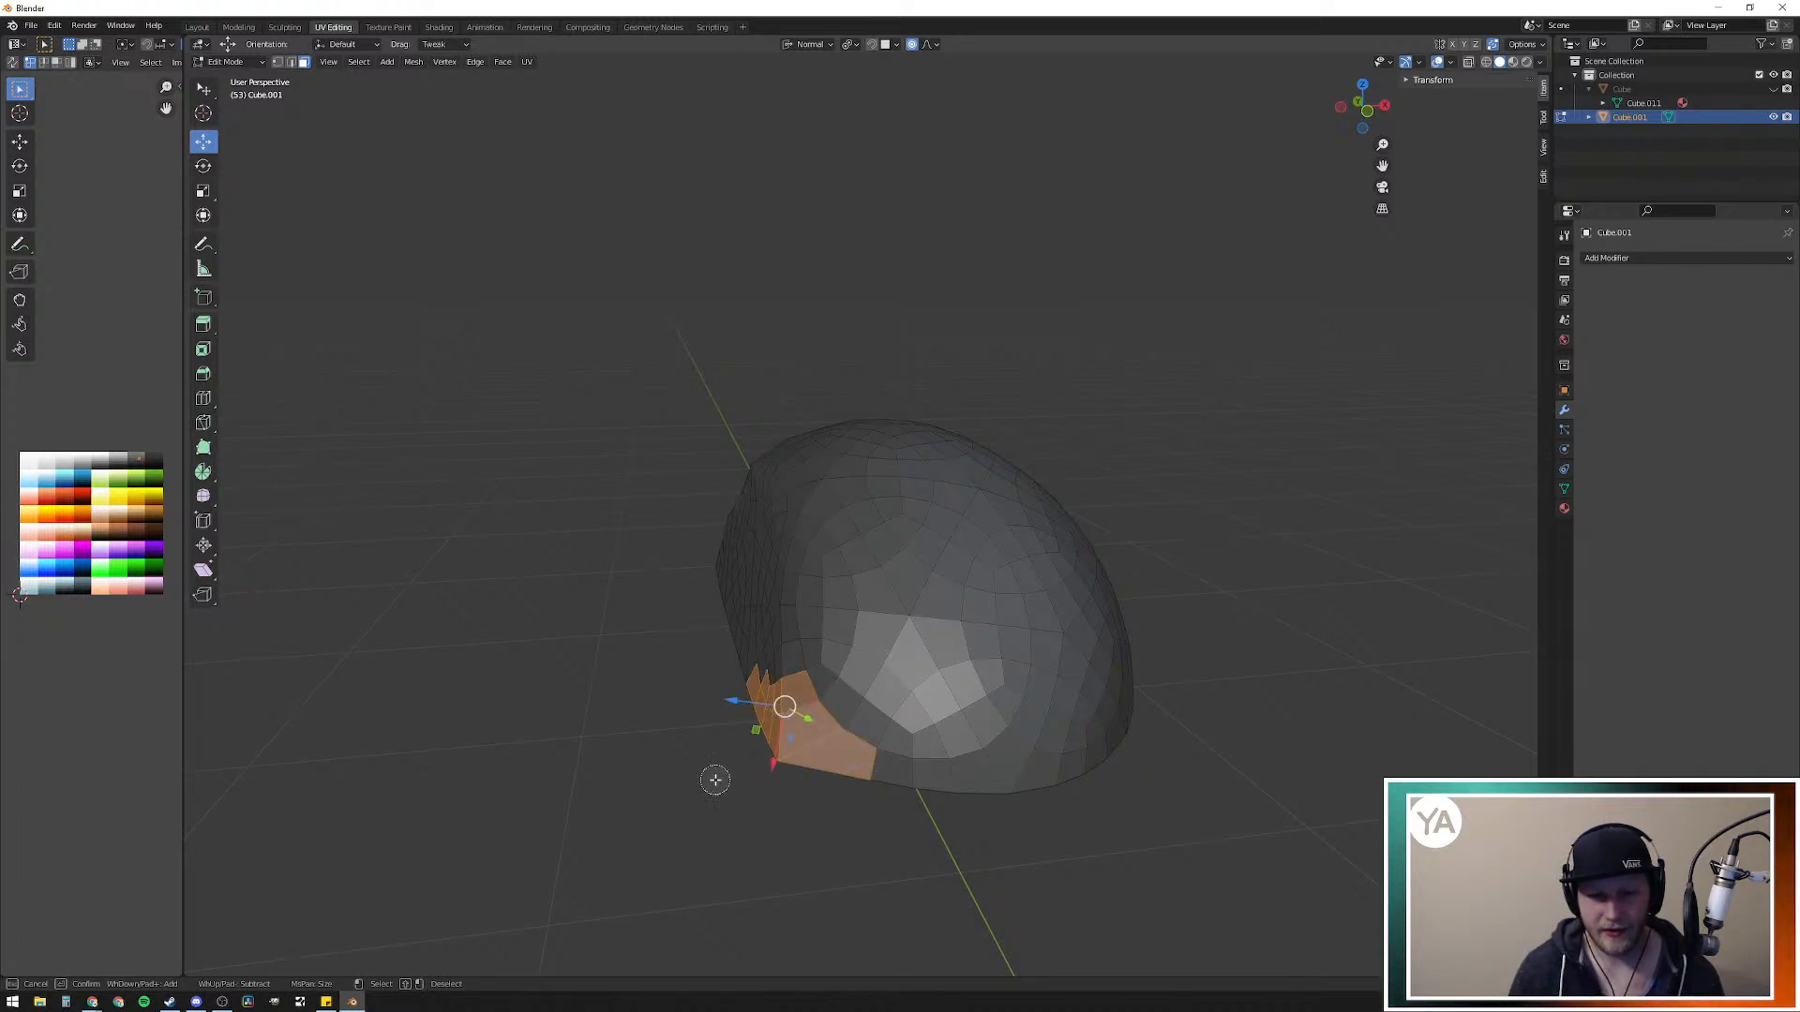
{"action": "right_click", "coordinate": [743, 763]}
{"action": "middle_click_drag", "start_coordinate": [723, 775], "coordinate": [691, 756]}
{"action": "left_click", "coordinate": [566, 741]}
Step: Circle-select the faces at the dome's lower corner beside the flattened side and pull them outward along their normal
{"action": "key", "text": "c"}
{"action": "mouse_move", "coordinate": [1102, 746]}
{"action": "left_mouse_down"}
{"action": "mouse_move", "coordinate": [1083, 759]}
{"action": "mouse_move", "coordinate": [1130, 757]}
{"action": "left_mouse_up"}
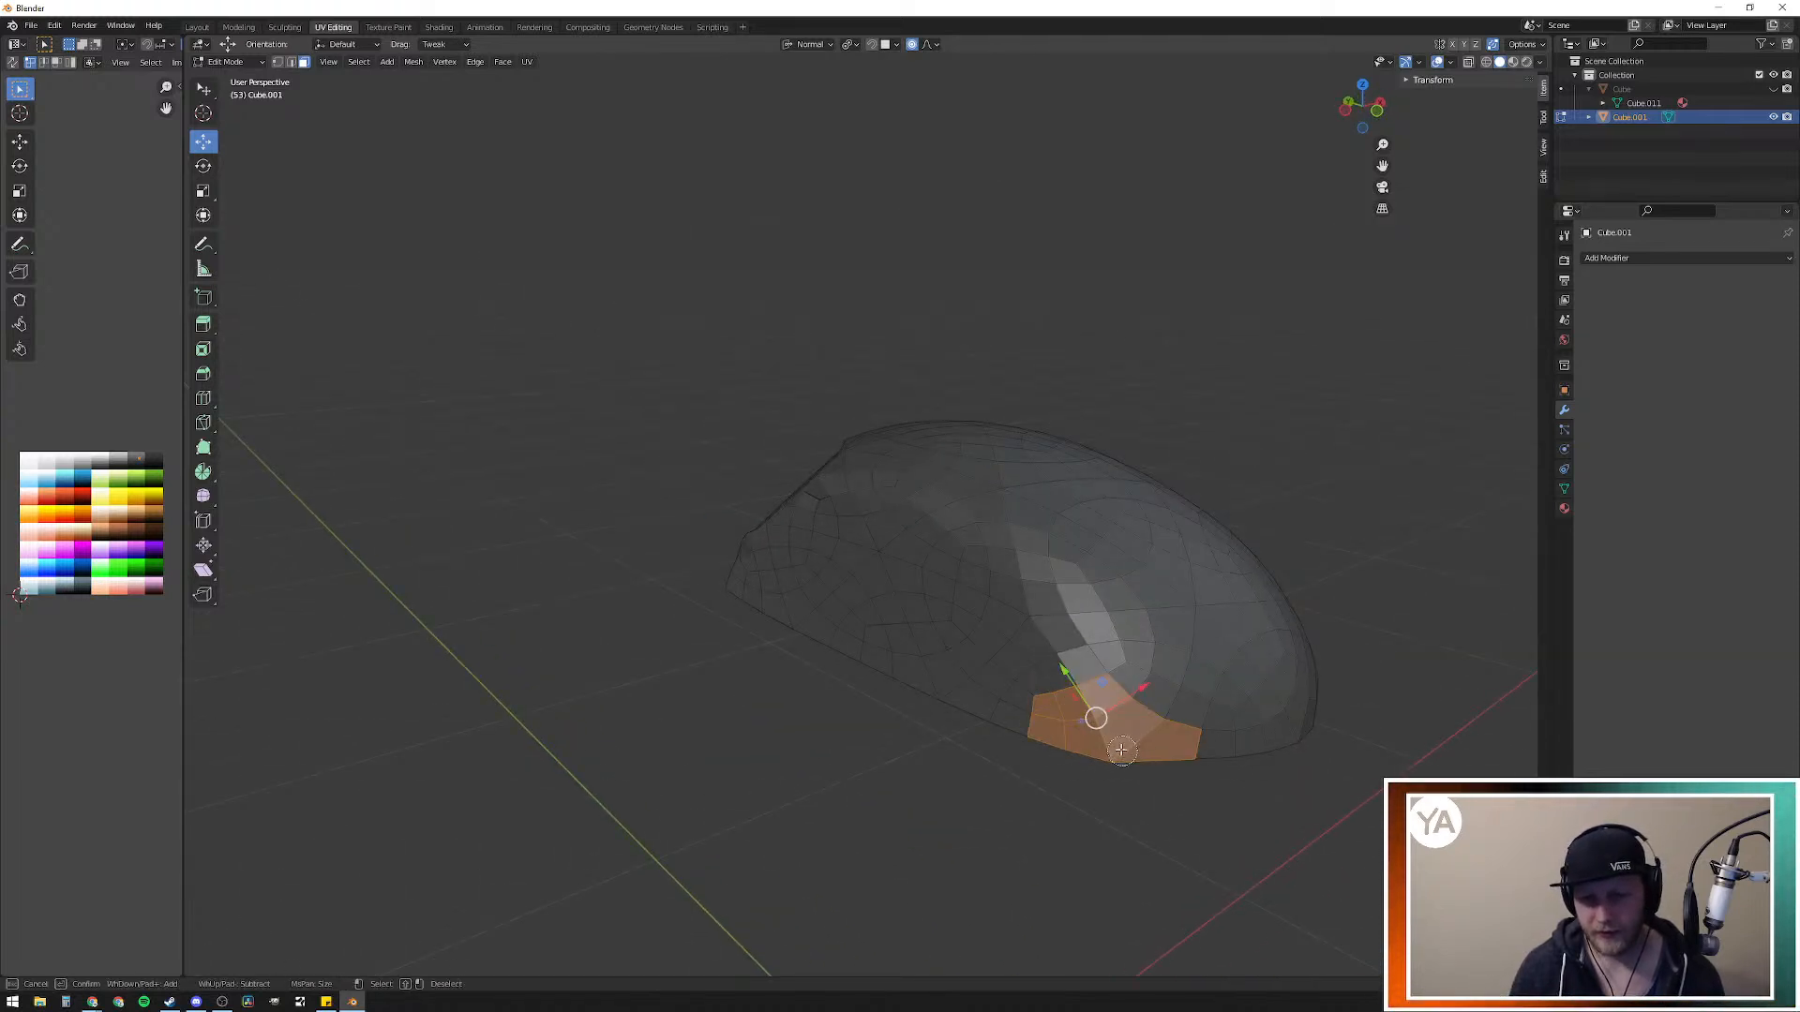
{"action": "right_click", "coordinate": [934, 749]}
{"action": "middle_click_drag", "start_coordinate": [934, 749], "coordinate": [701, 778]}
{"action": "left_click_drag", "start_coordinate": [649, 768], "coordinate": [679, 810]}
{"action": "middle_click_drag", "start_coordinate": [678, 810], "coordinate": [821, 792]}
{"action": "middle_click_drag", "start_coordinate": [954, 840], "coordinate": [889, 806]}
Step: Flatten the corner patch with LoopTools, then push it about 0.0012 m inward along its normal and deselect it
{"action": "right_click", "coordinate": [635, 616]}
{"action": "mouse_move", "coordinate": [619, 622]}
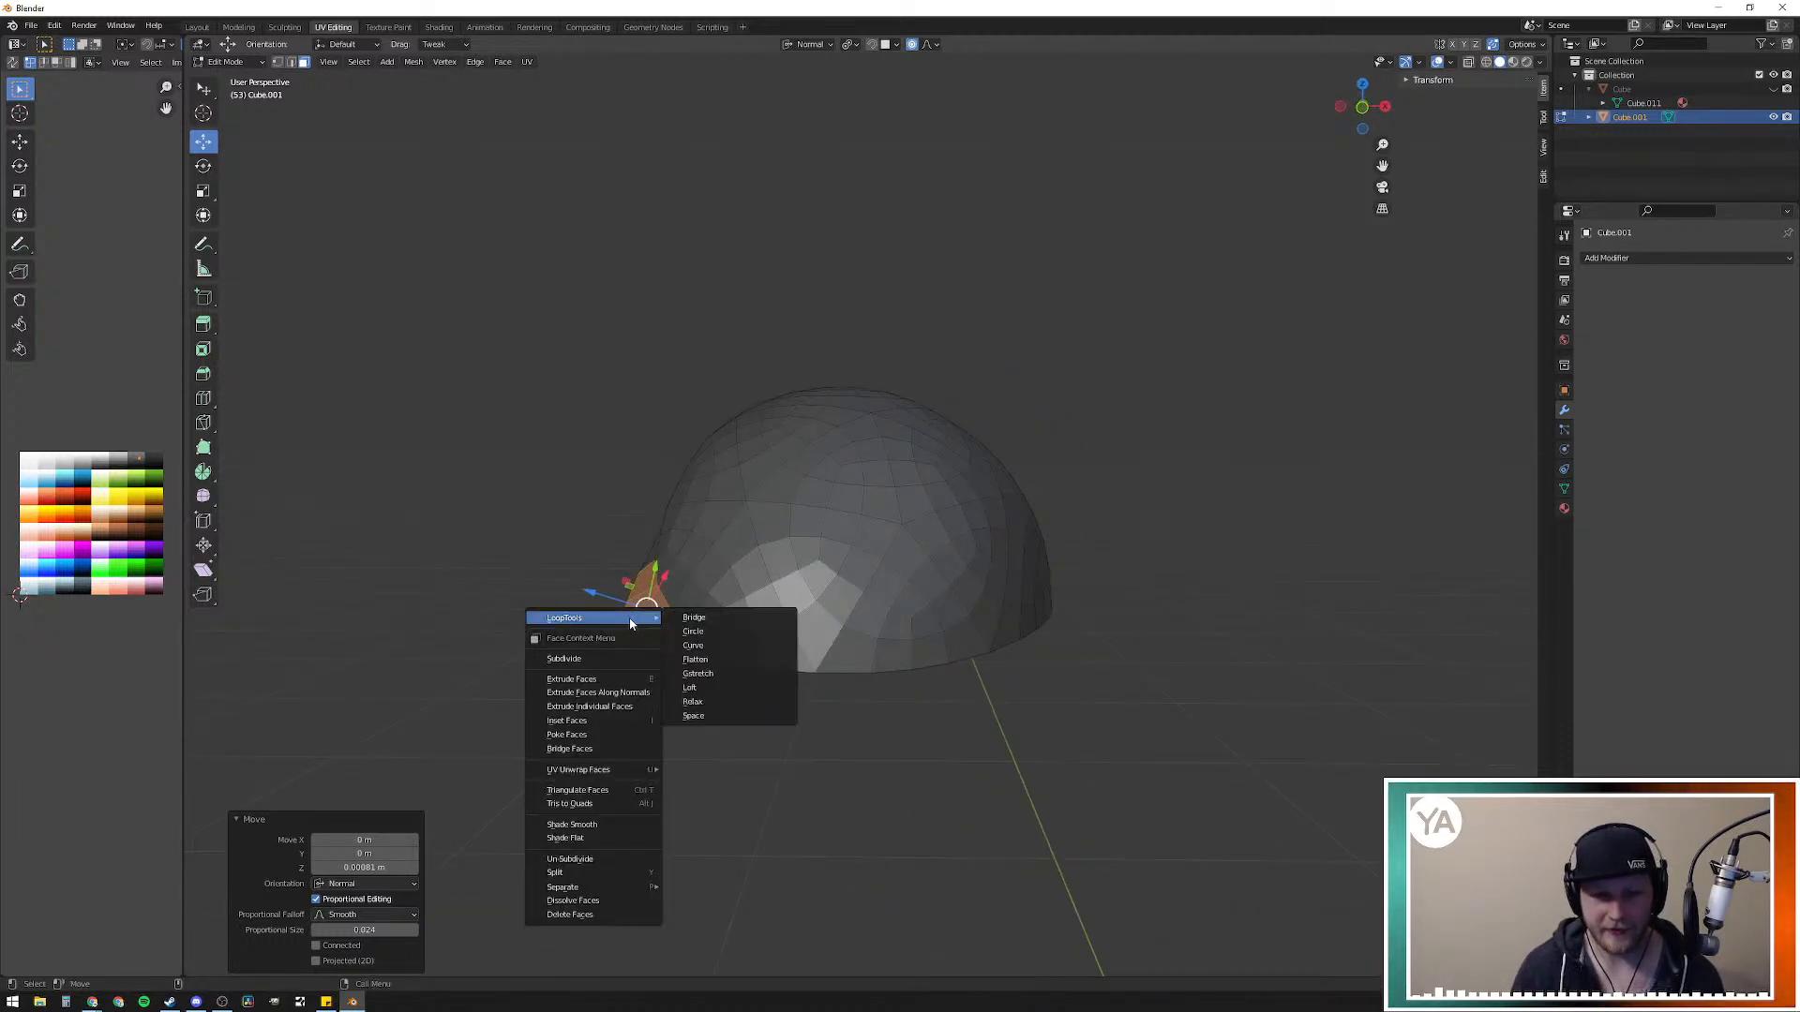
{"action": "left_click", "coordinate": [695, 663]}
{"action": "middle_click_drag", "start_coordinate": [605, 656], "coordinate": [851, 749]}
{"action": "key", "text": "g"}
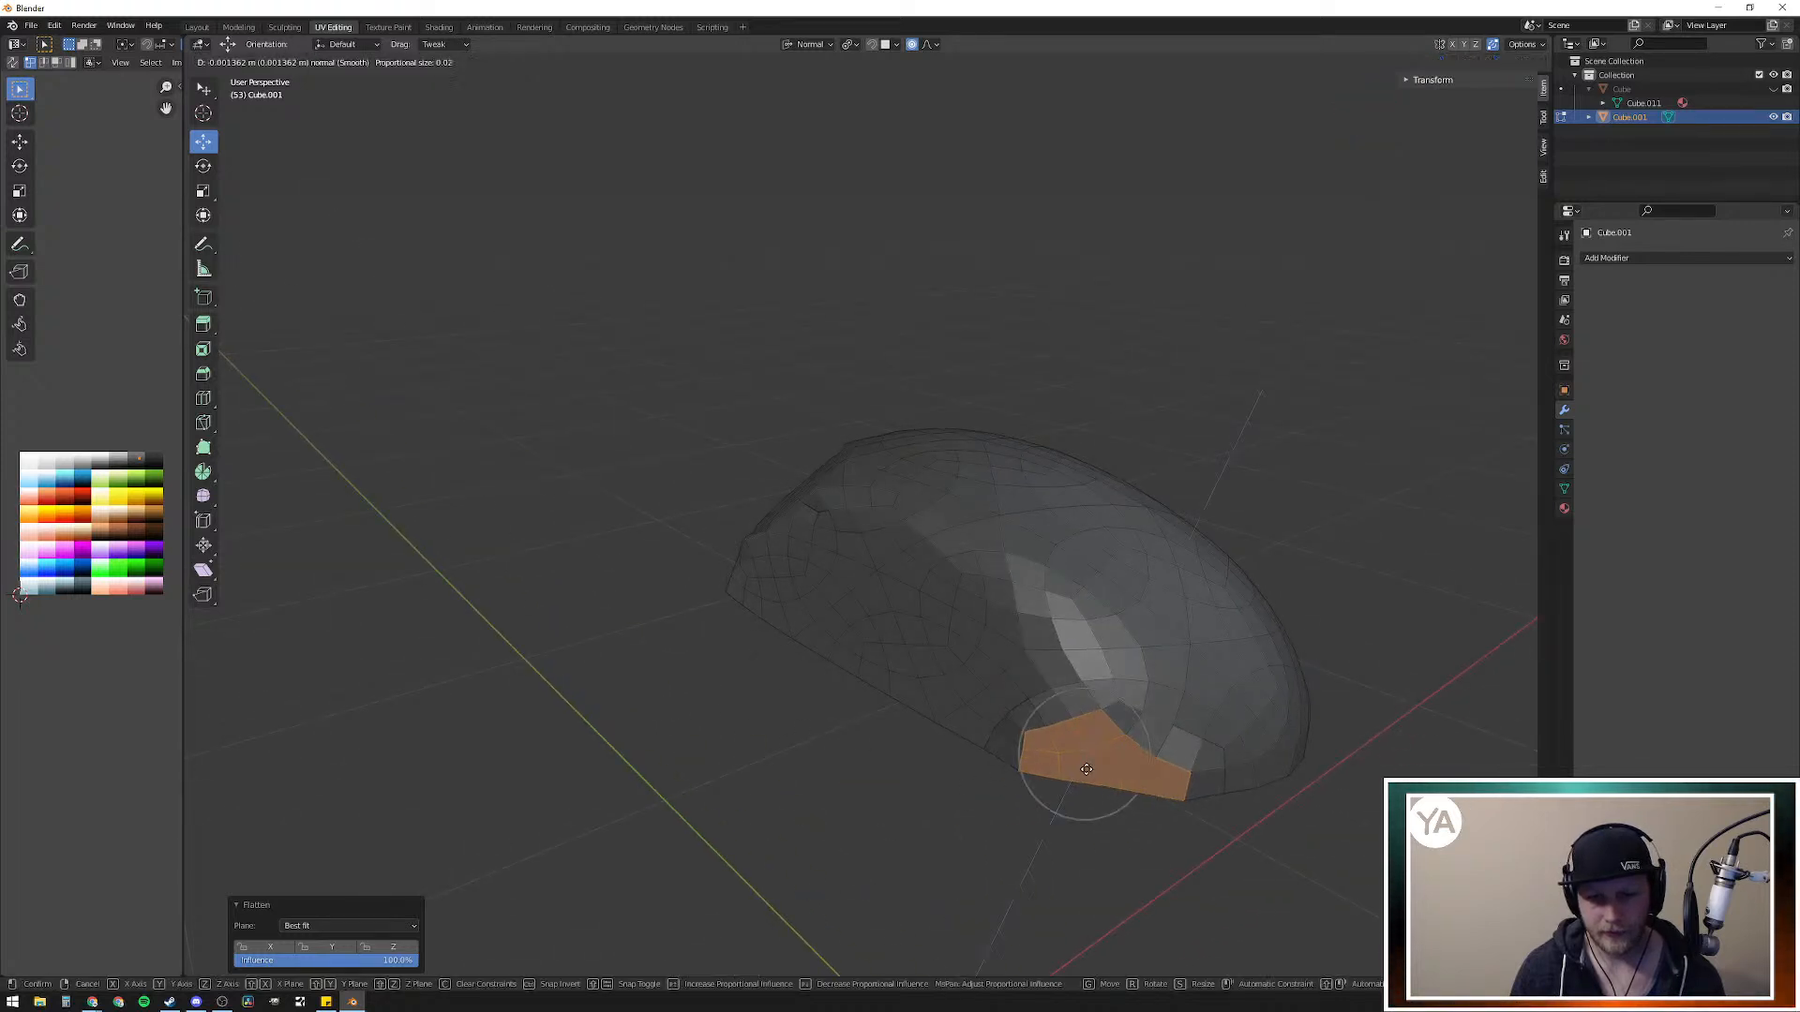
{"action": "key", "text": "z"}
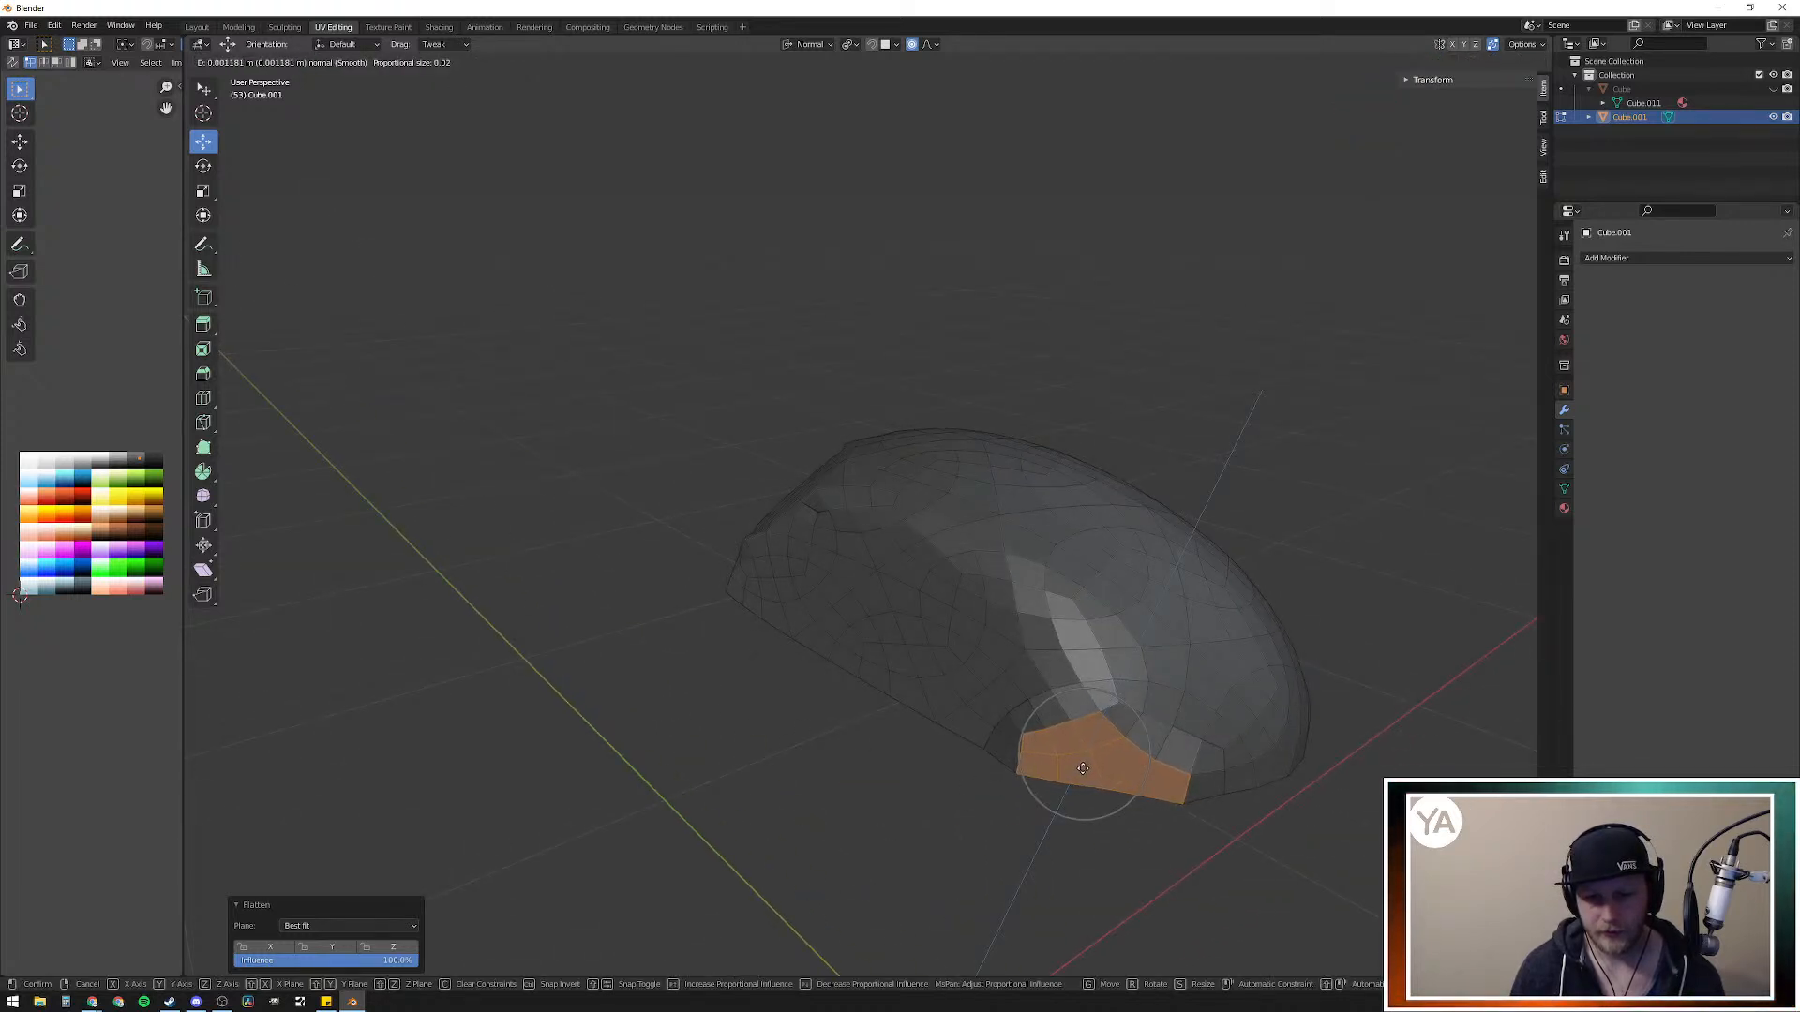
{"action": "left_click", "coordinate": [1083, 769]}
{"action": "middle_click_drag", "start_coordinate": [965, 777], "coordinate": [863, 775]}
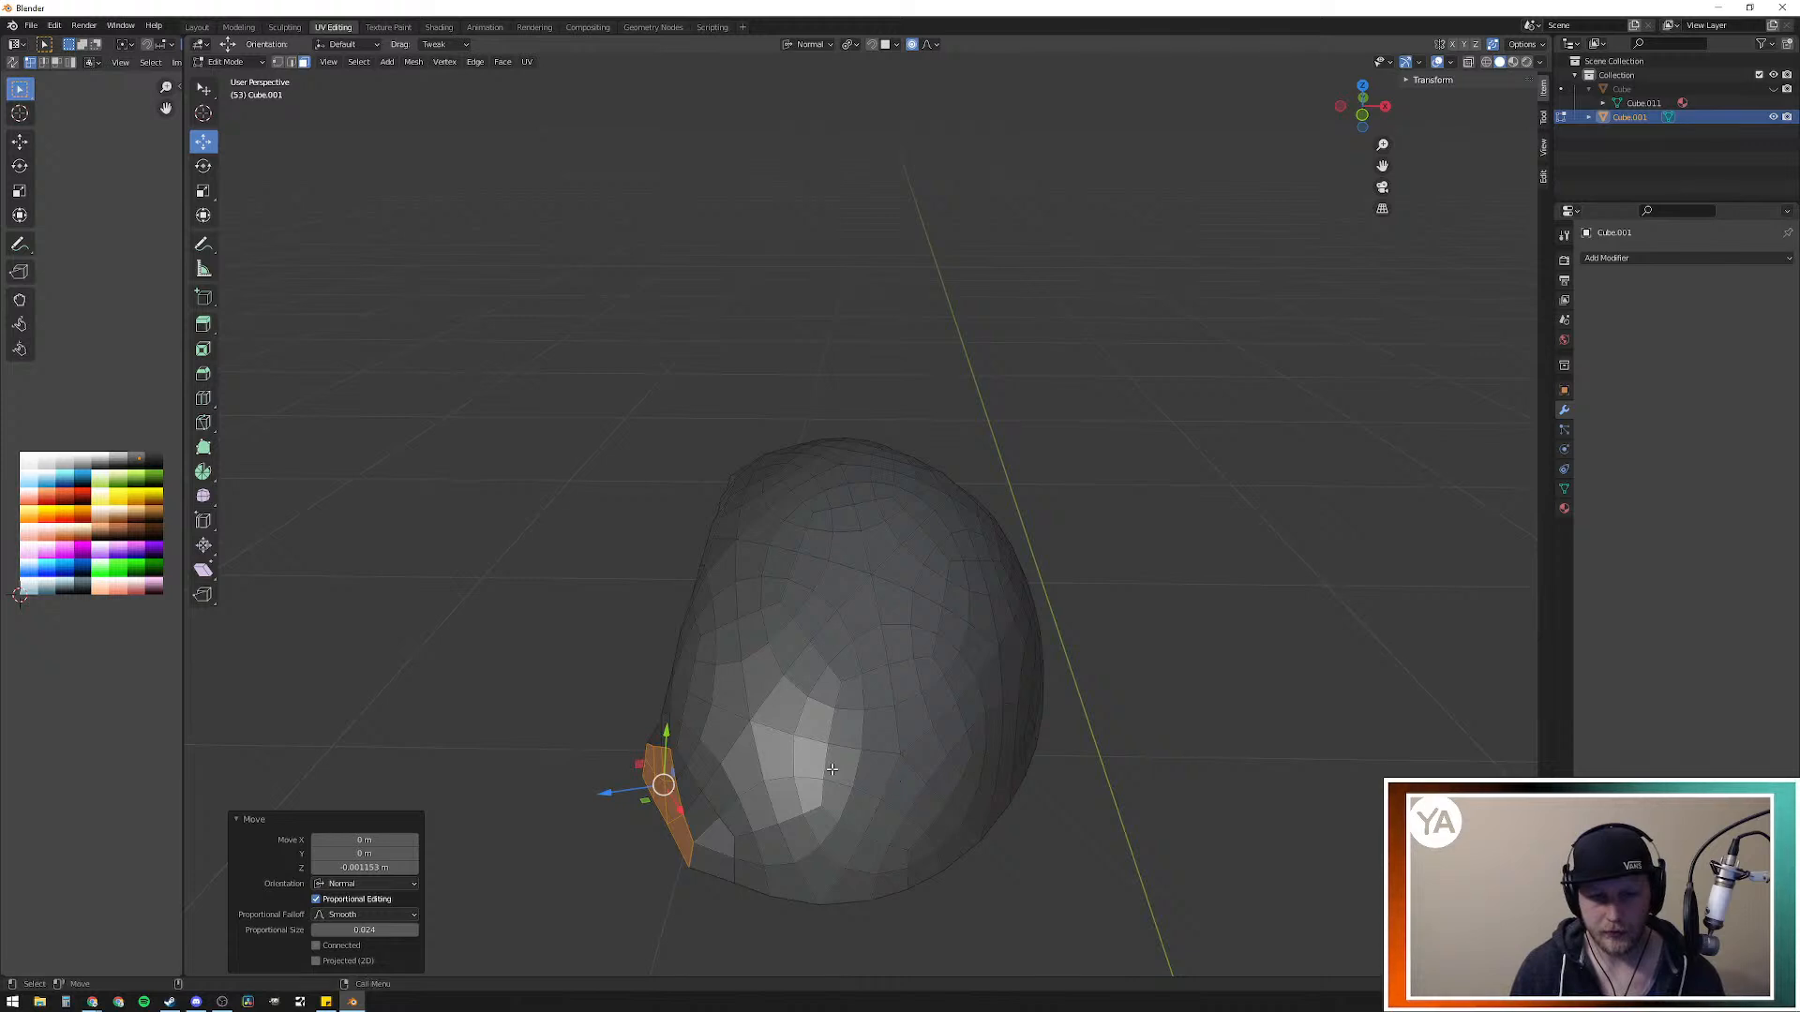
{"action": "middle_click_drag", "start_coordinate": [628, 736], "coordinate": [822, 771]}
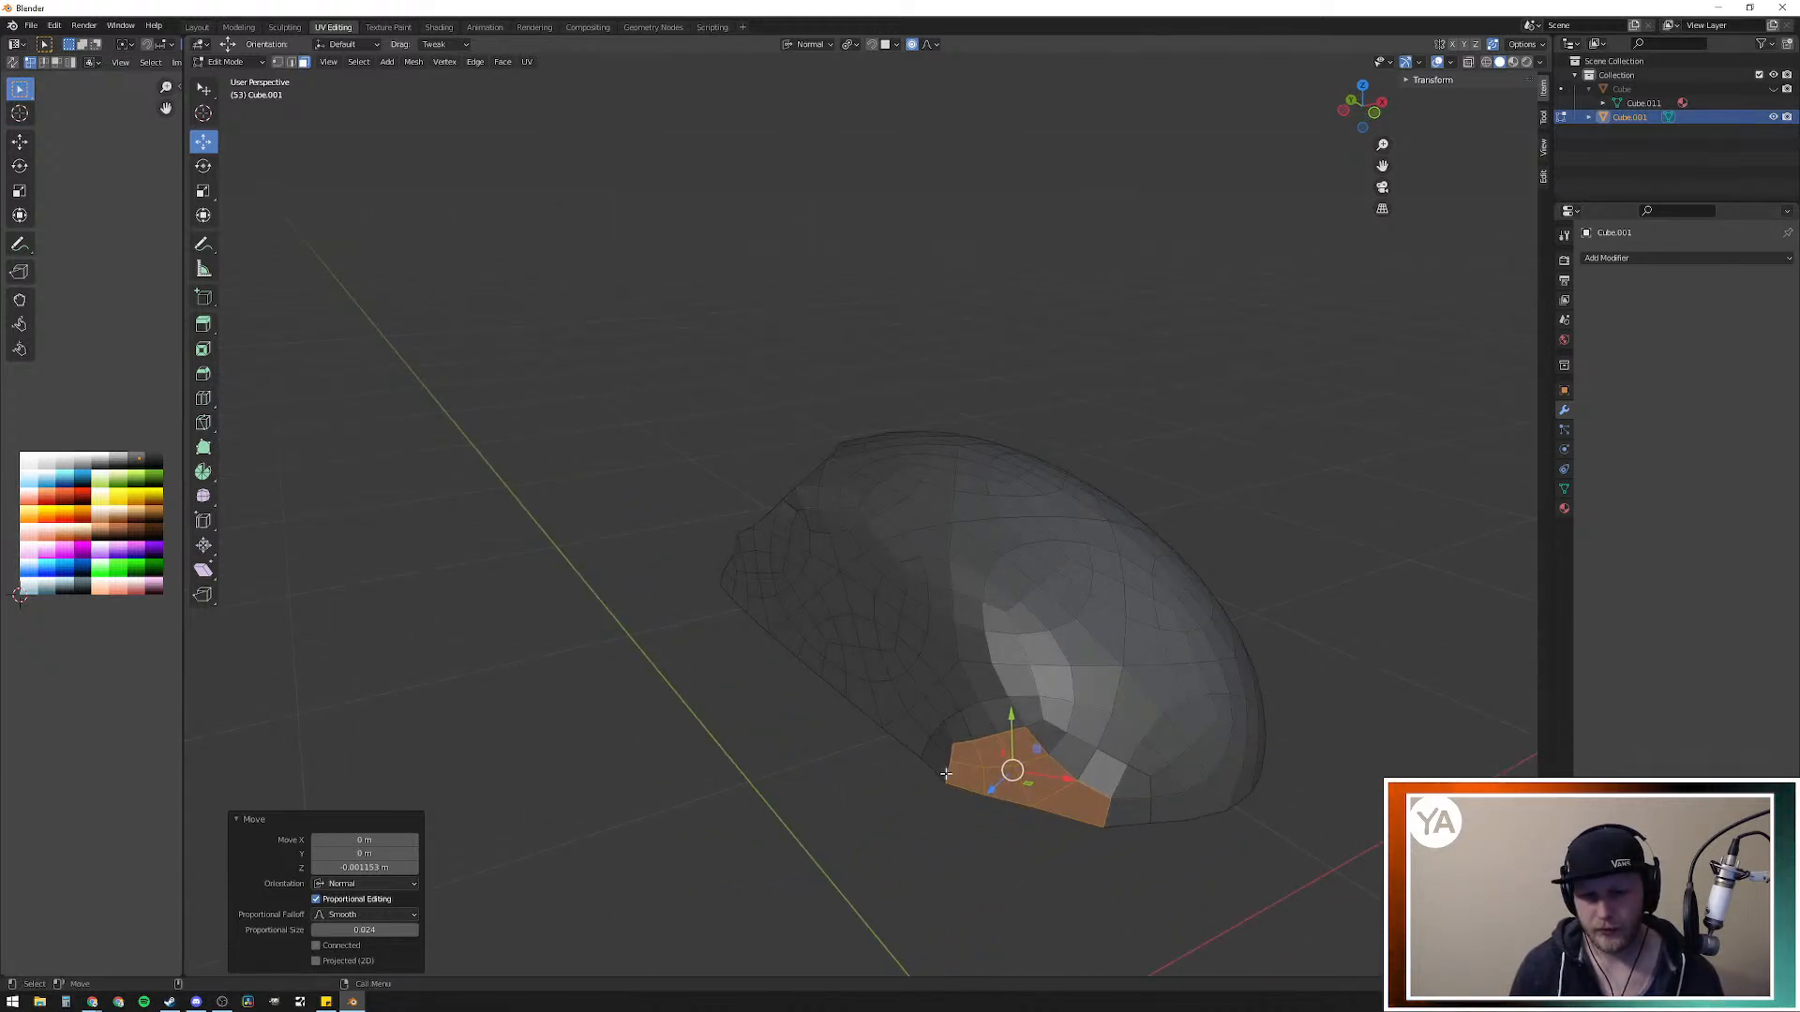
{"action": "left_click", "coordinate": [893, 806]}
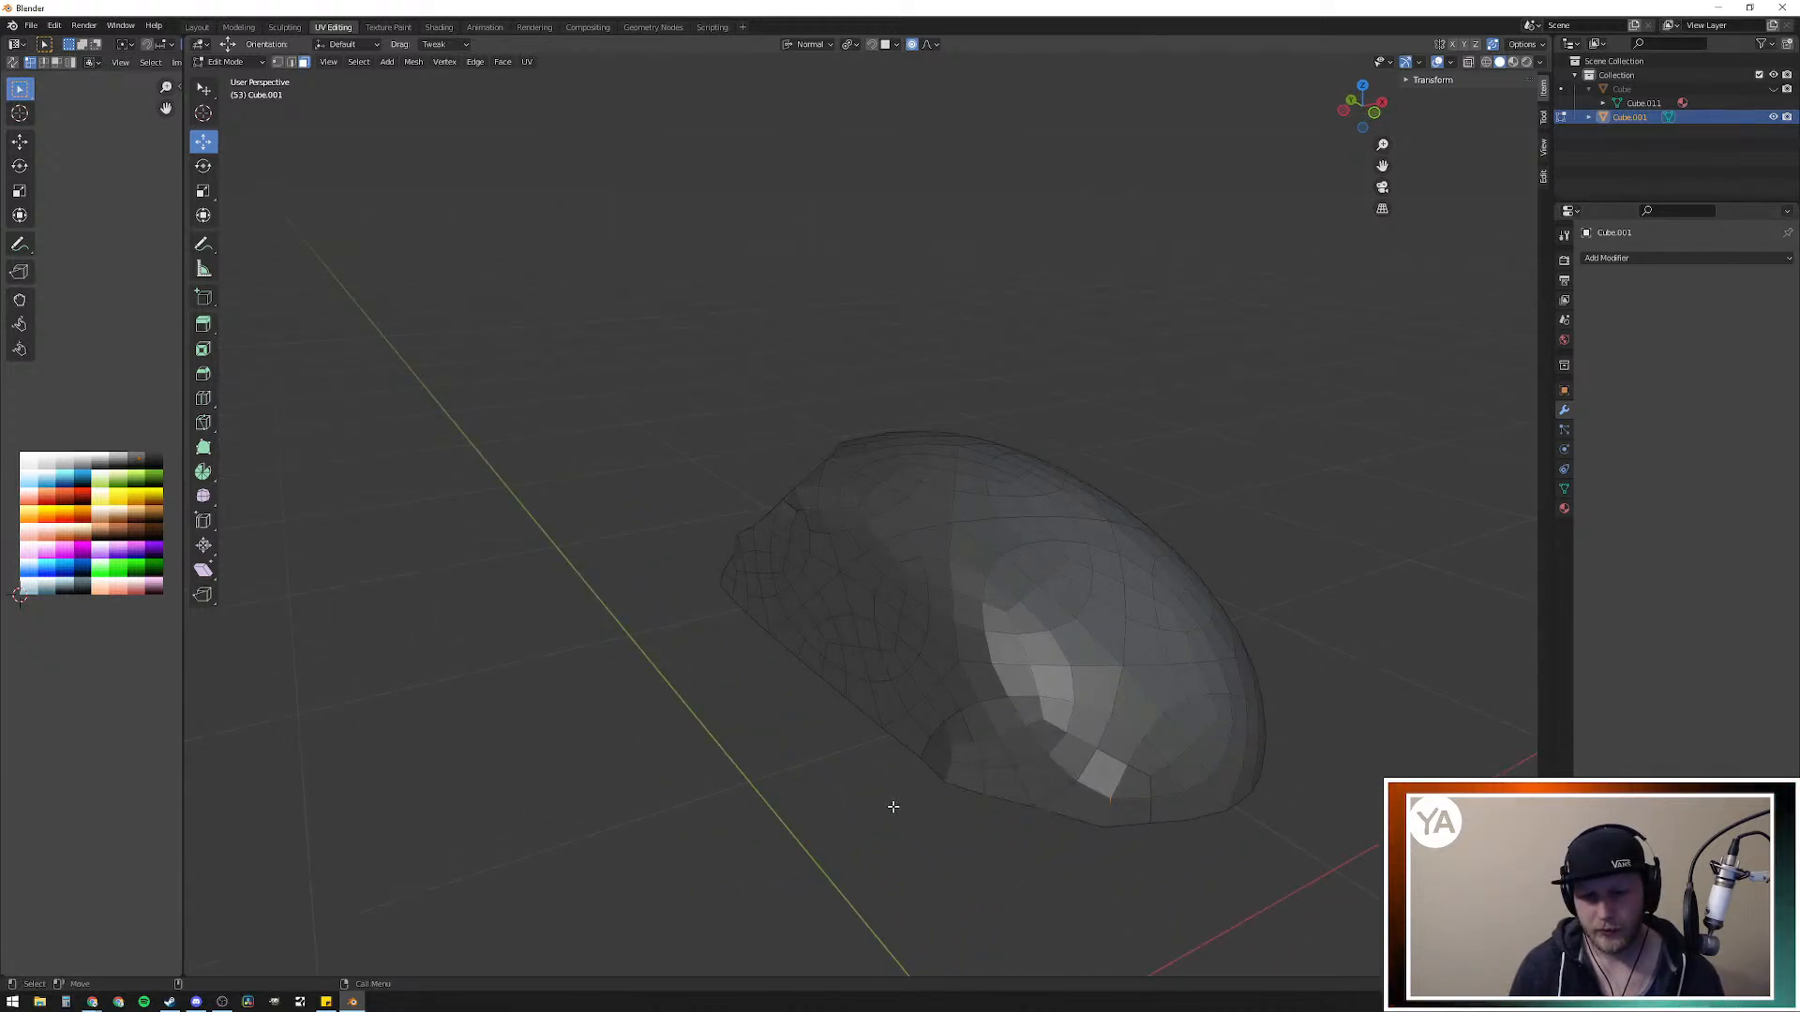
Step: In edge selection, slightly adjust the short edges at the two lower corners of the flattened side, and clear the selection
{"action": "left_click", "coordinate": [948, 774]}
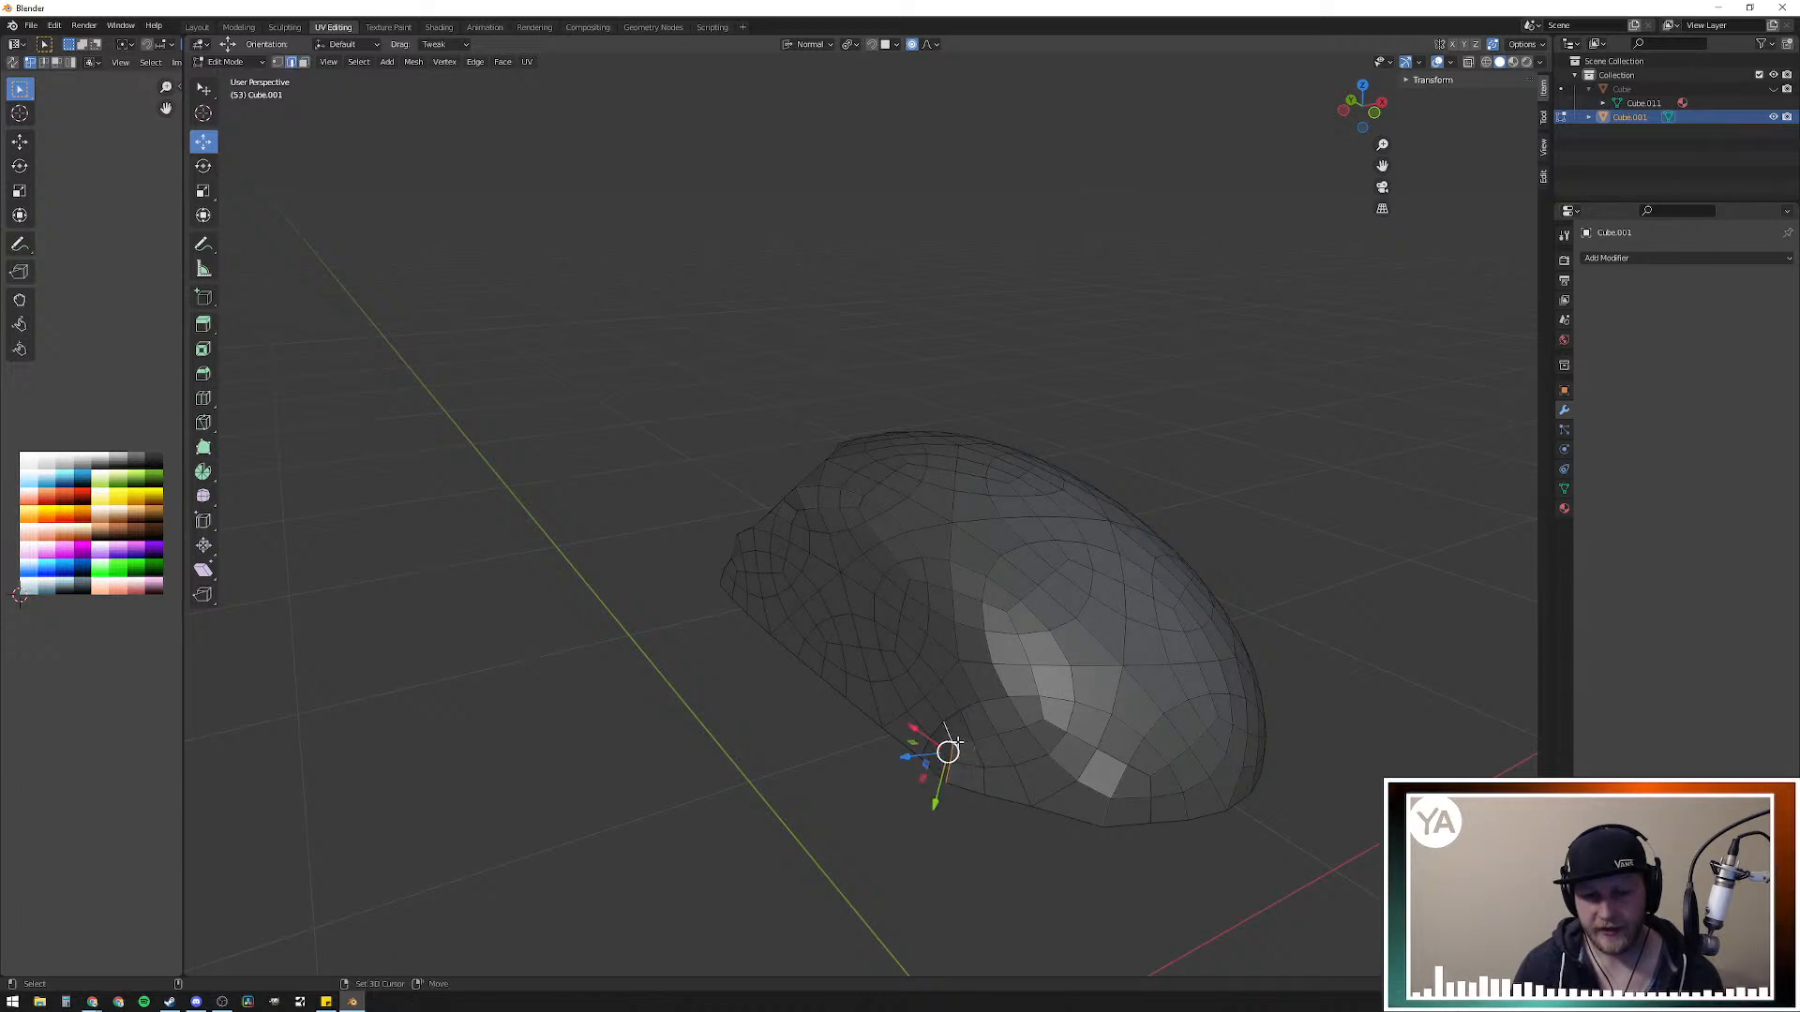
{"action": "left_click_drag", "start_coordinate": [953, 747], "coordinate": [959, 749]}
{"action": "middle_click_drag", "start_coordinate": [855, 784], "coordinate": [912, 778]}
{"action": "left_click", "coordinate": [895, 663], "text": "shift"}
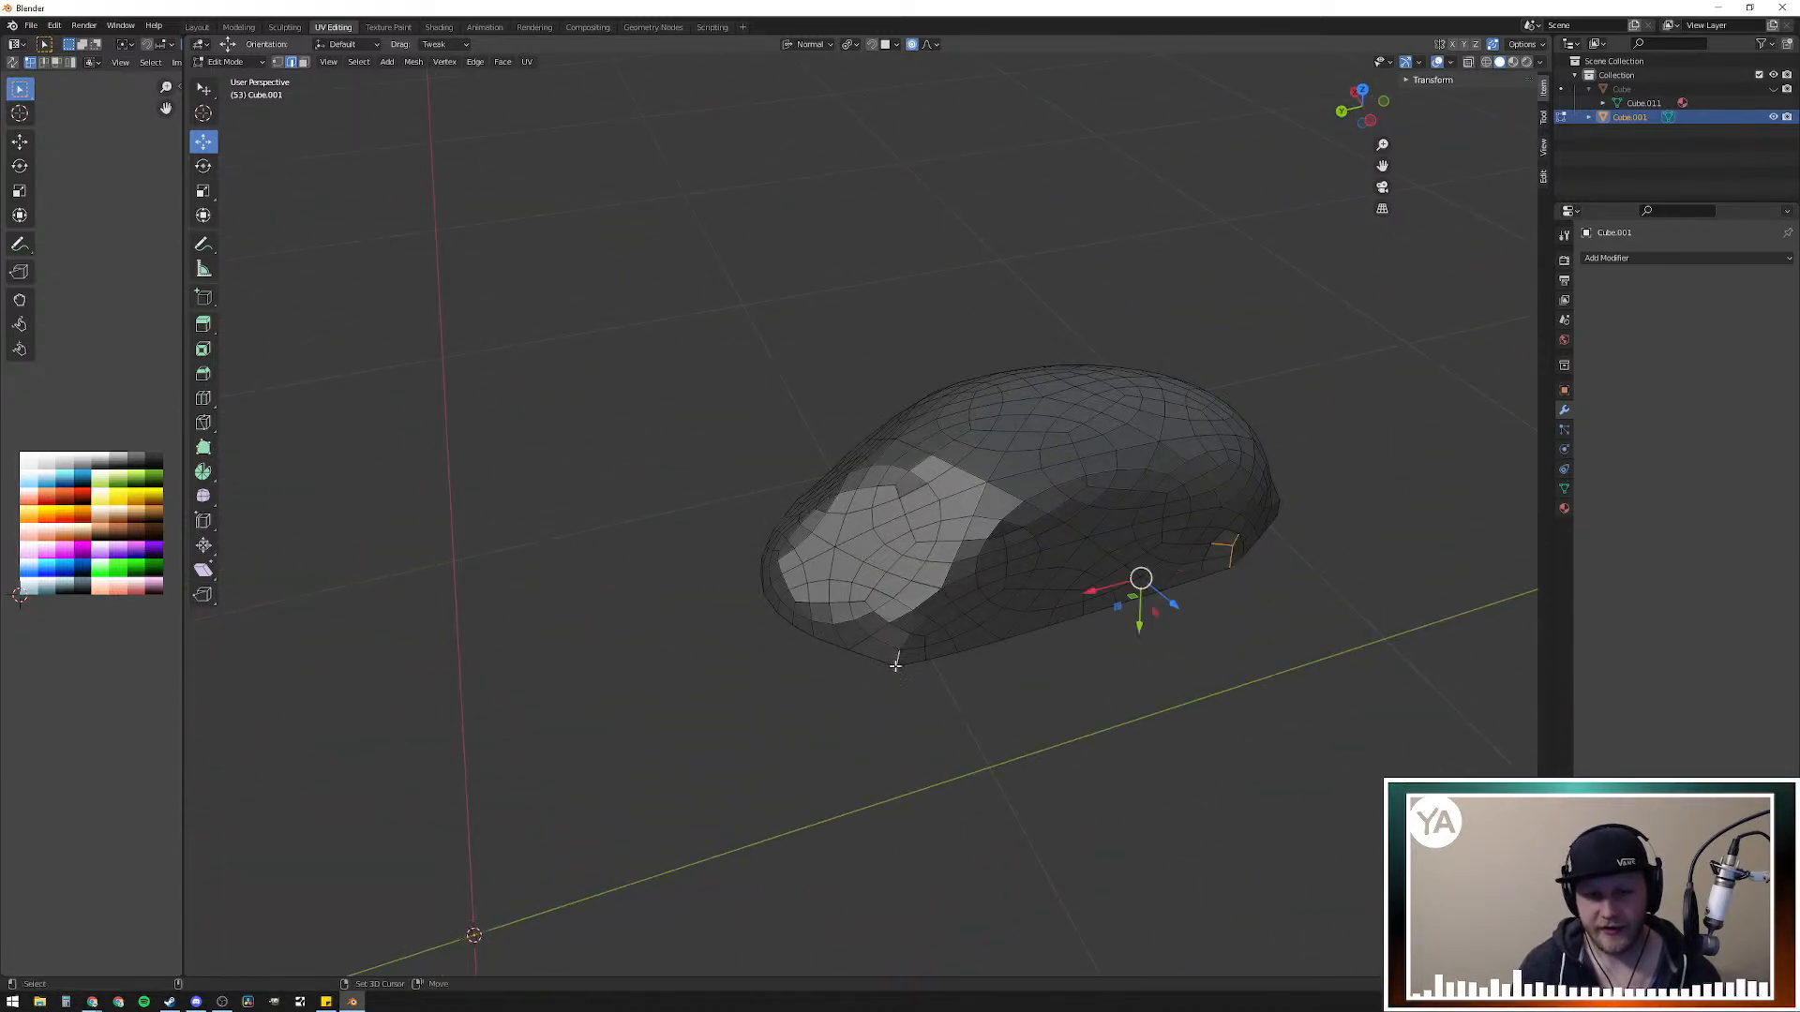
{"action": "left_click", "coordinate": [1012, 705]}
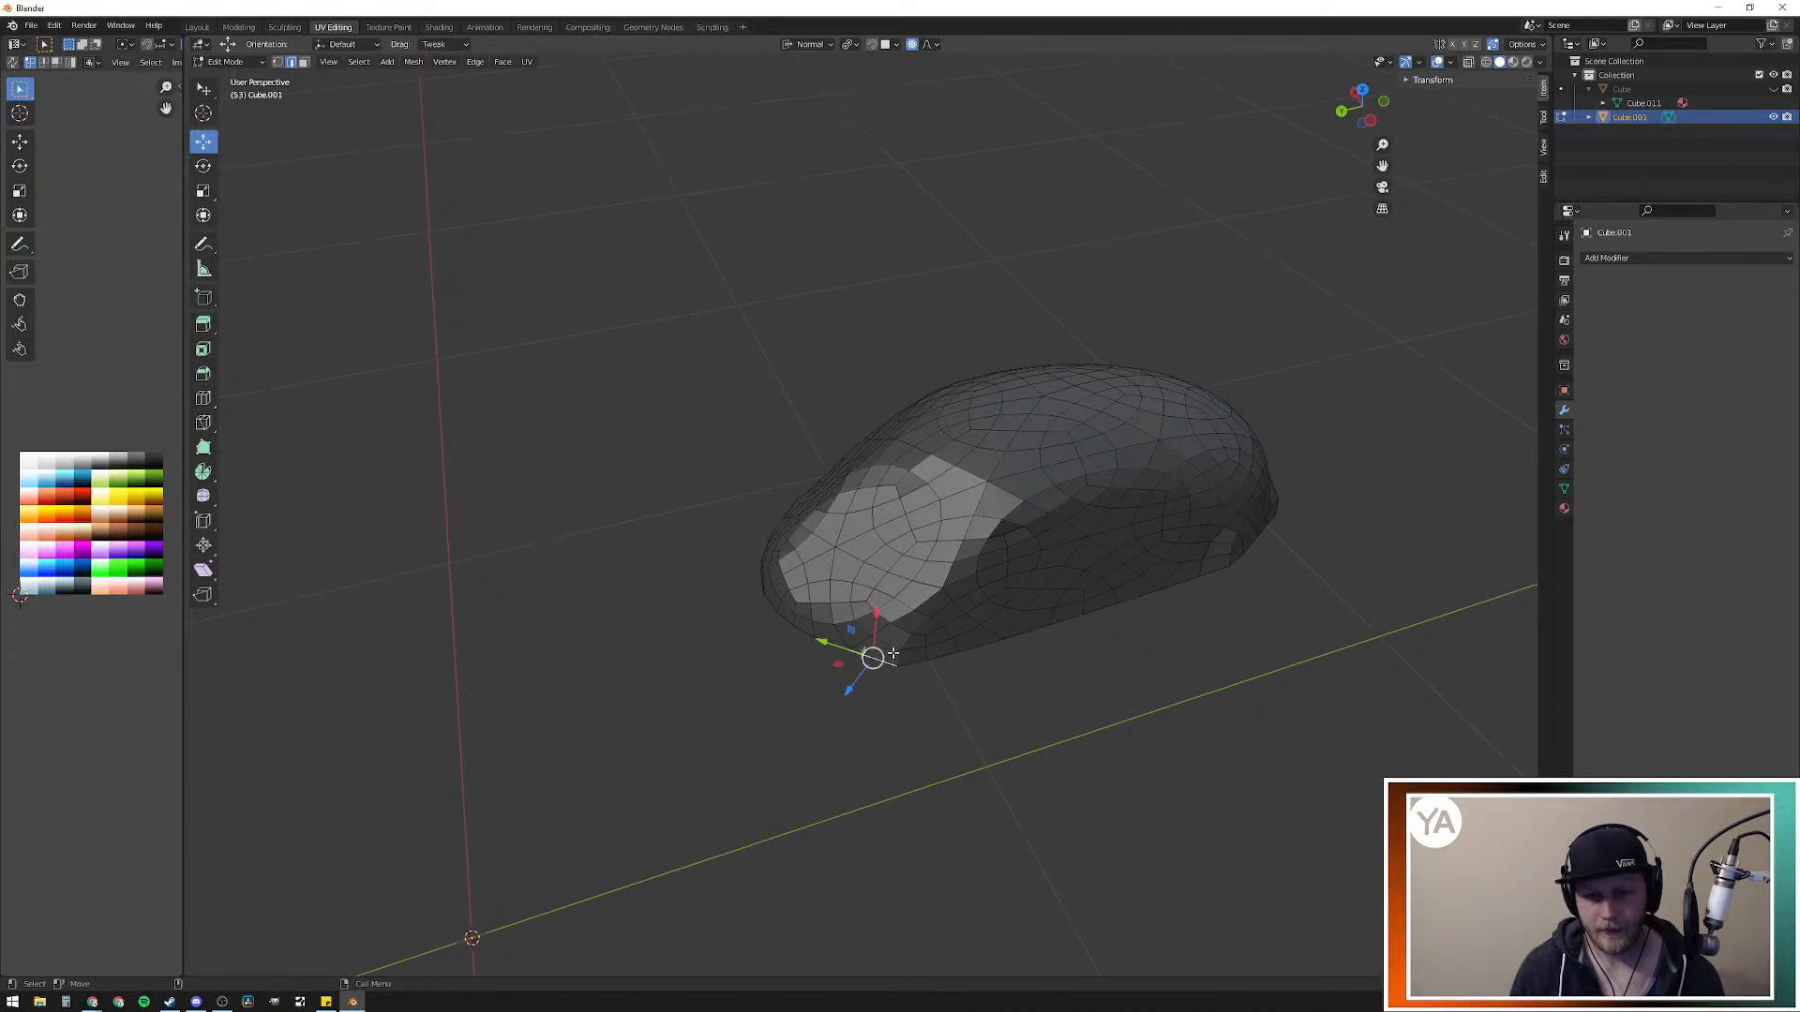
{"action": "left_click_drag", "start_coordinate": [899, 687], "coordinate": [899, 675]}
{"action": "middle_click_drag", "start_coordinate": [900, 674], "coordinate": [857, 743]}
{"action": "scroll", "coordinate": [746, 703], "scroll_direction": "down", "scroll_amount": 4}
{"action": "key", "text": "a"}
{"action": "key", "text": "alt+a"}
{"action": "middle_click_drag", "start_coordinate": [943, 748], "coordinate": [847, 757]}
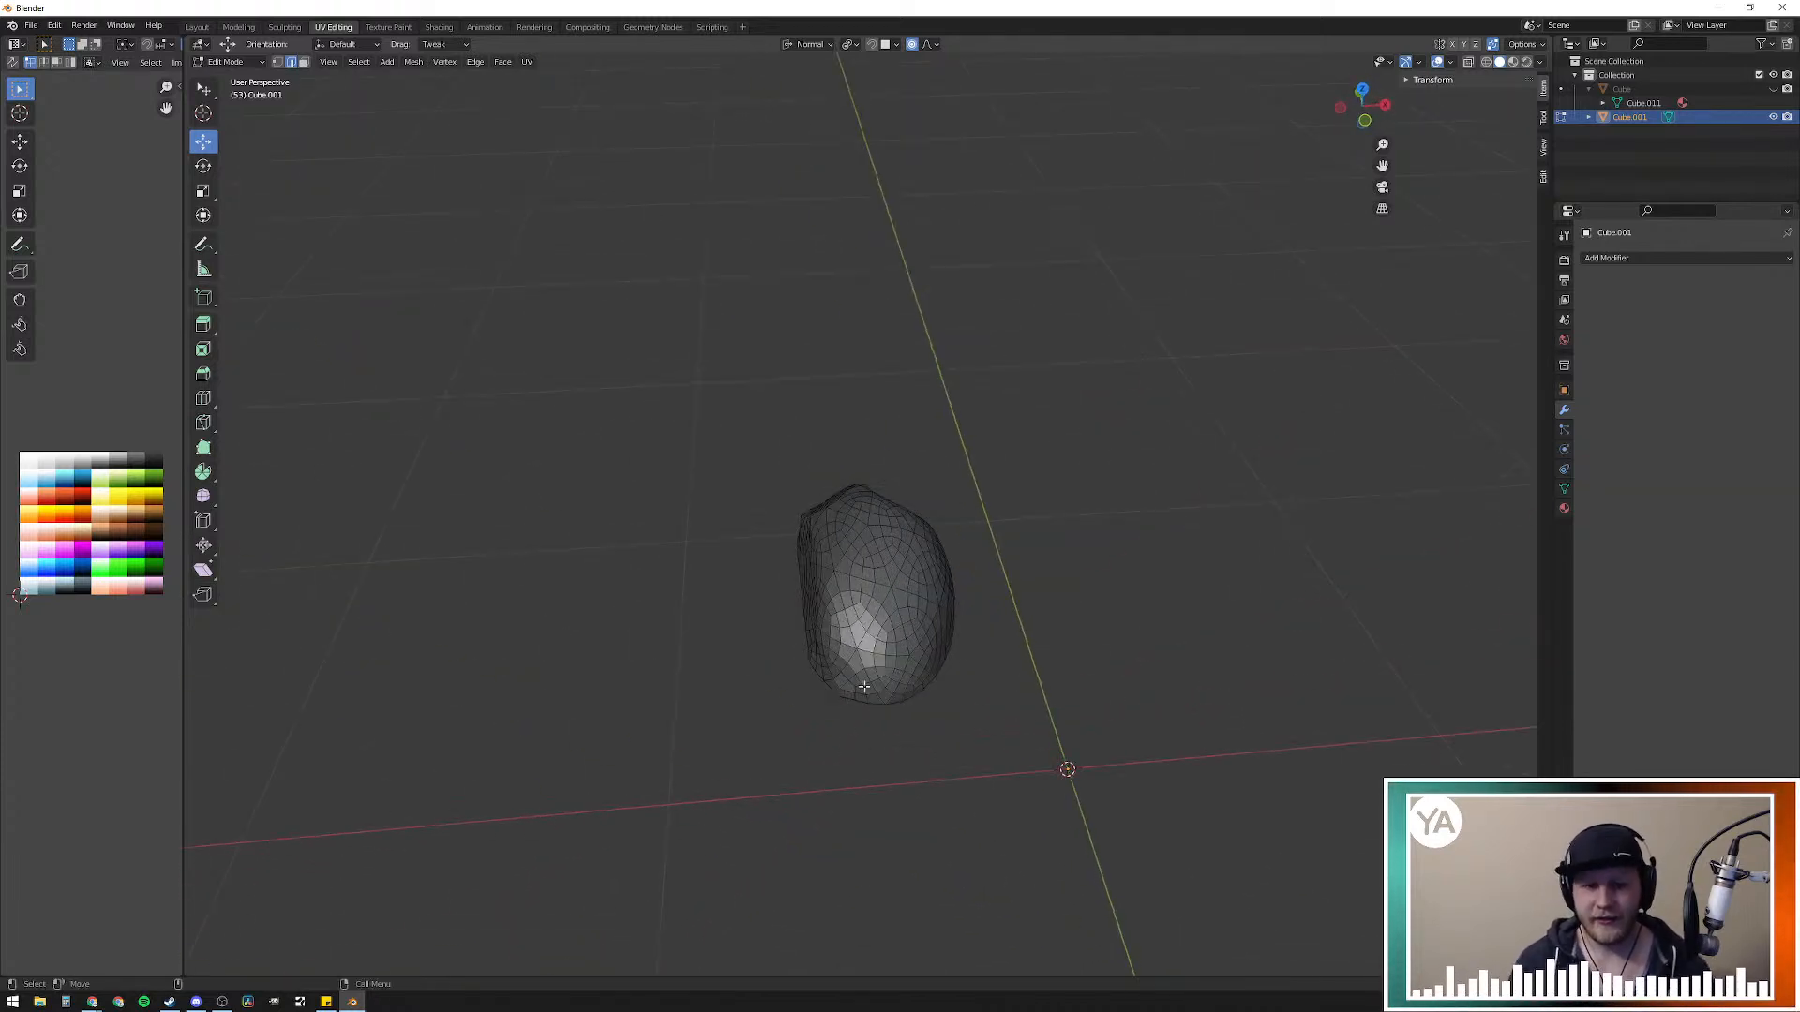
Step: Return to Object Mode and add a Decimate modifier to the dome with a Collapse ratio of about 0.09
{"action": "key", "text": "a"}
{"action": "key", "text": "Tab"}
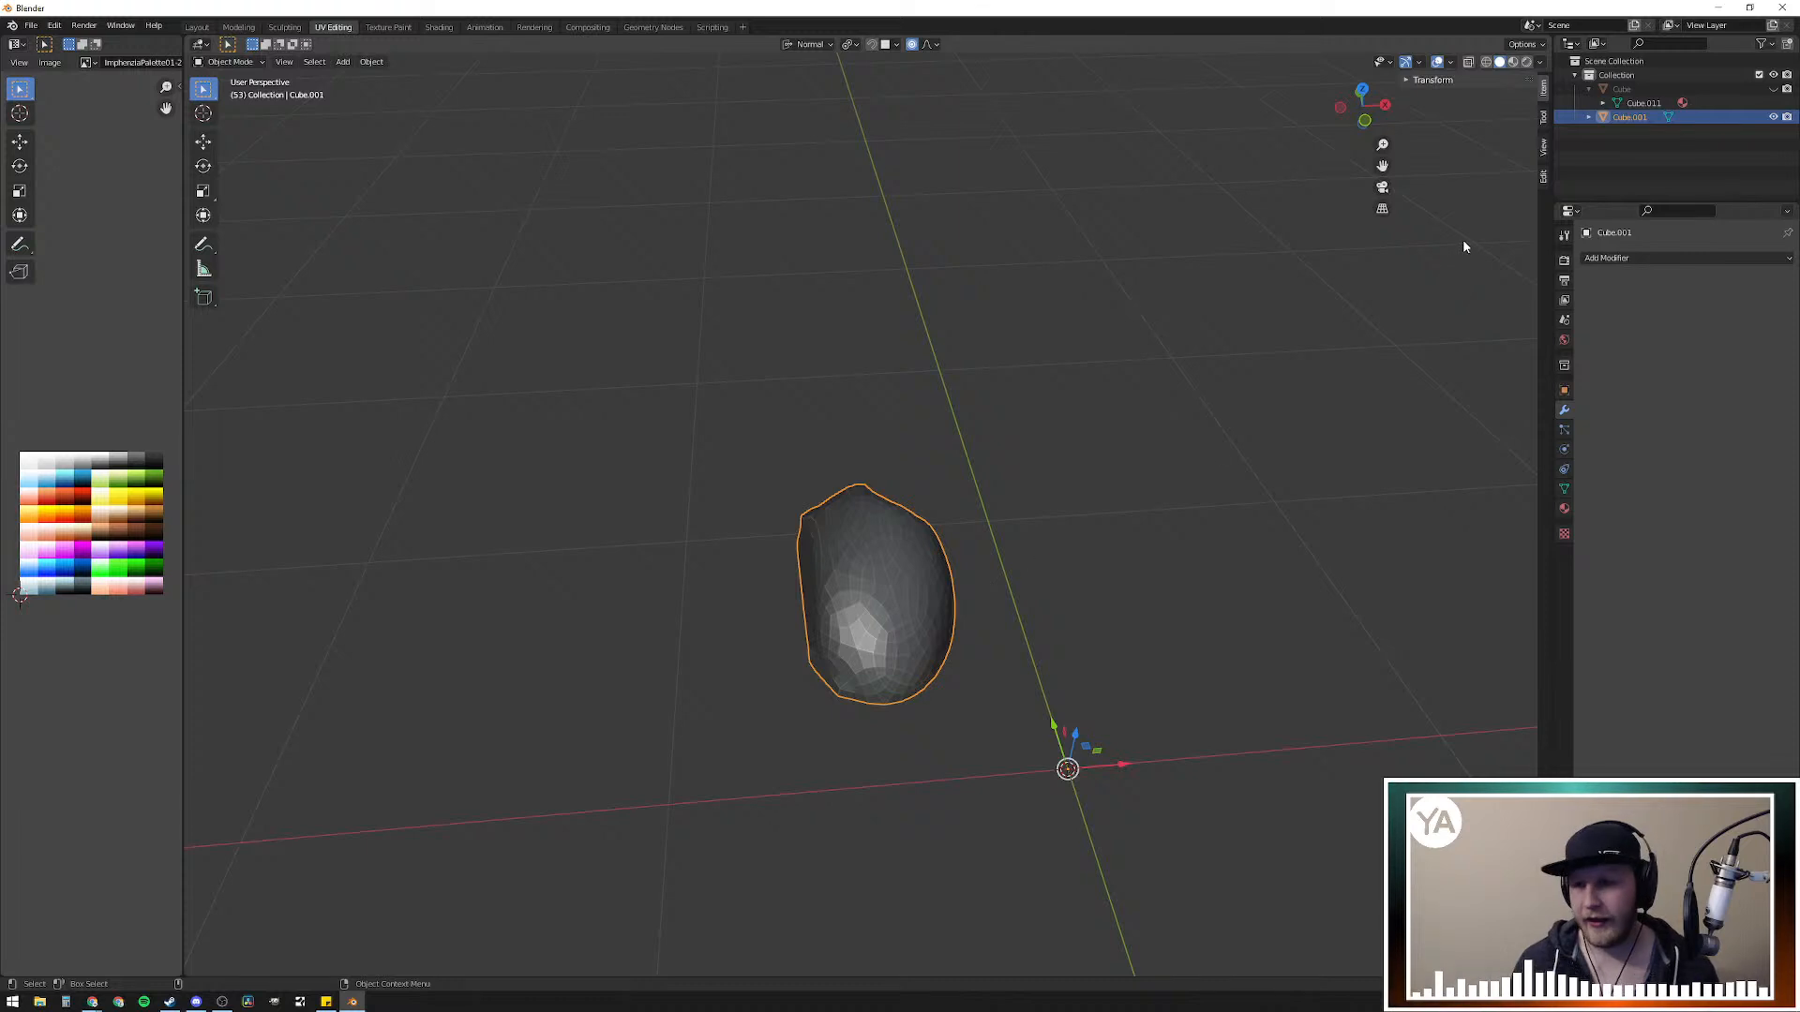
{"action": "left_click", "coordinate": [1607, 258]}
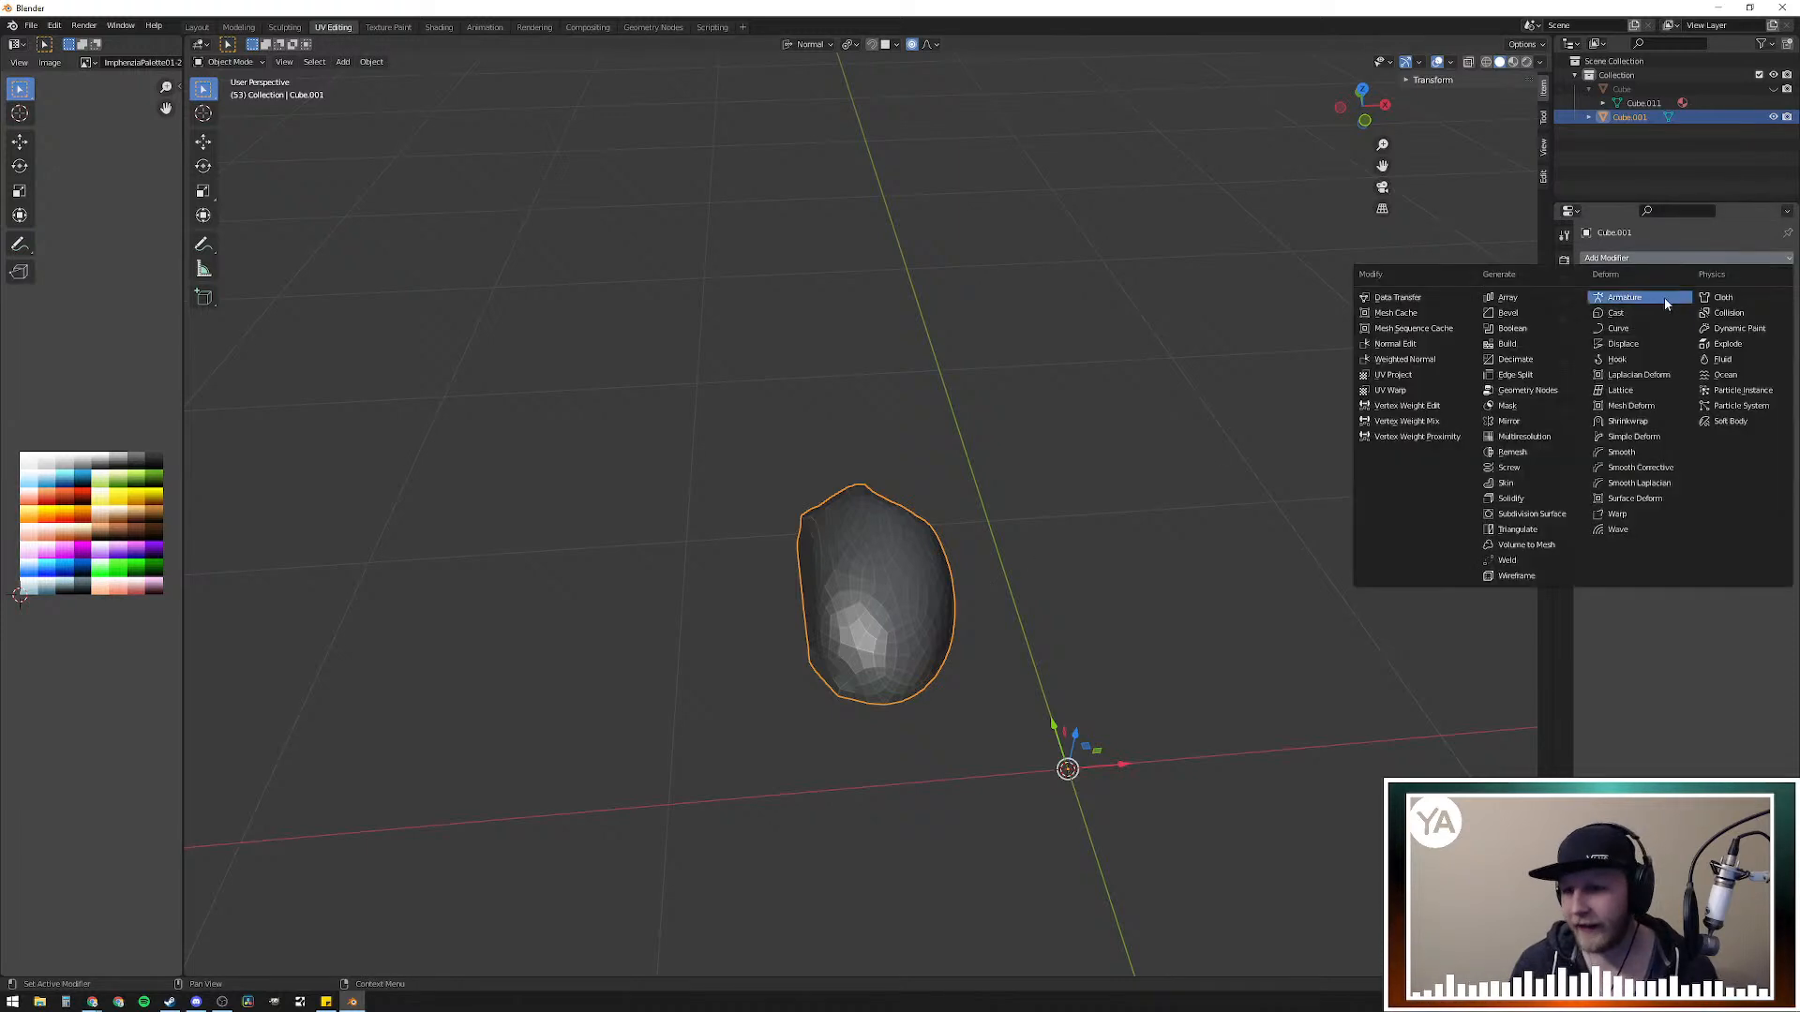
{"action": "left_click", "coordinate": [1534, 362]}
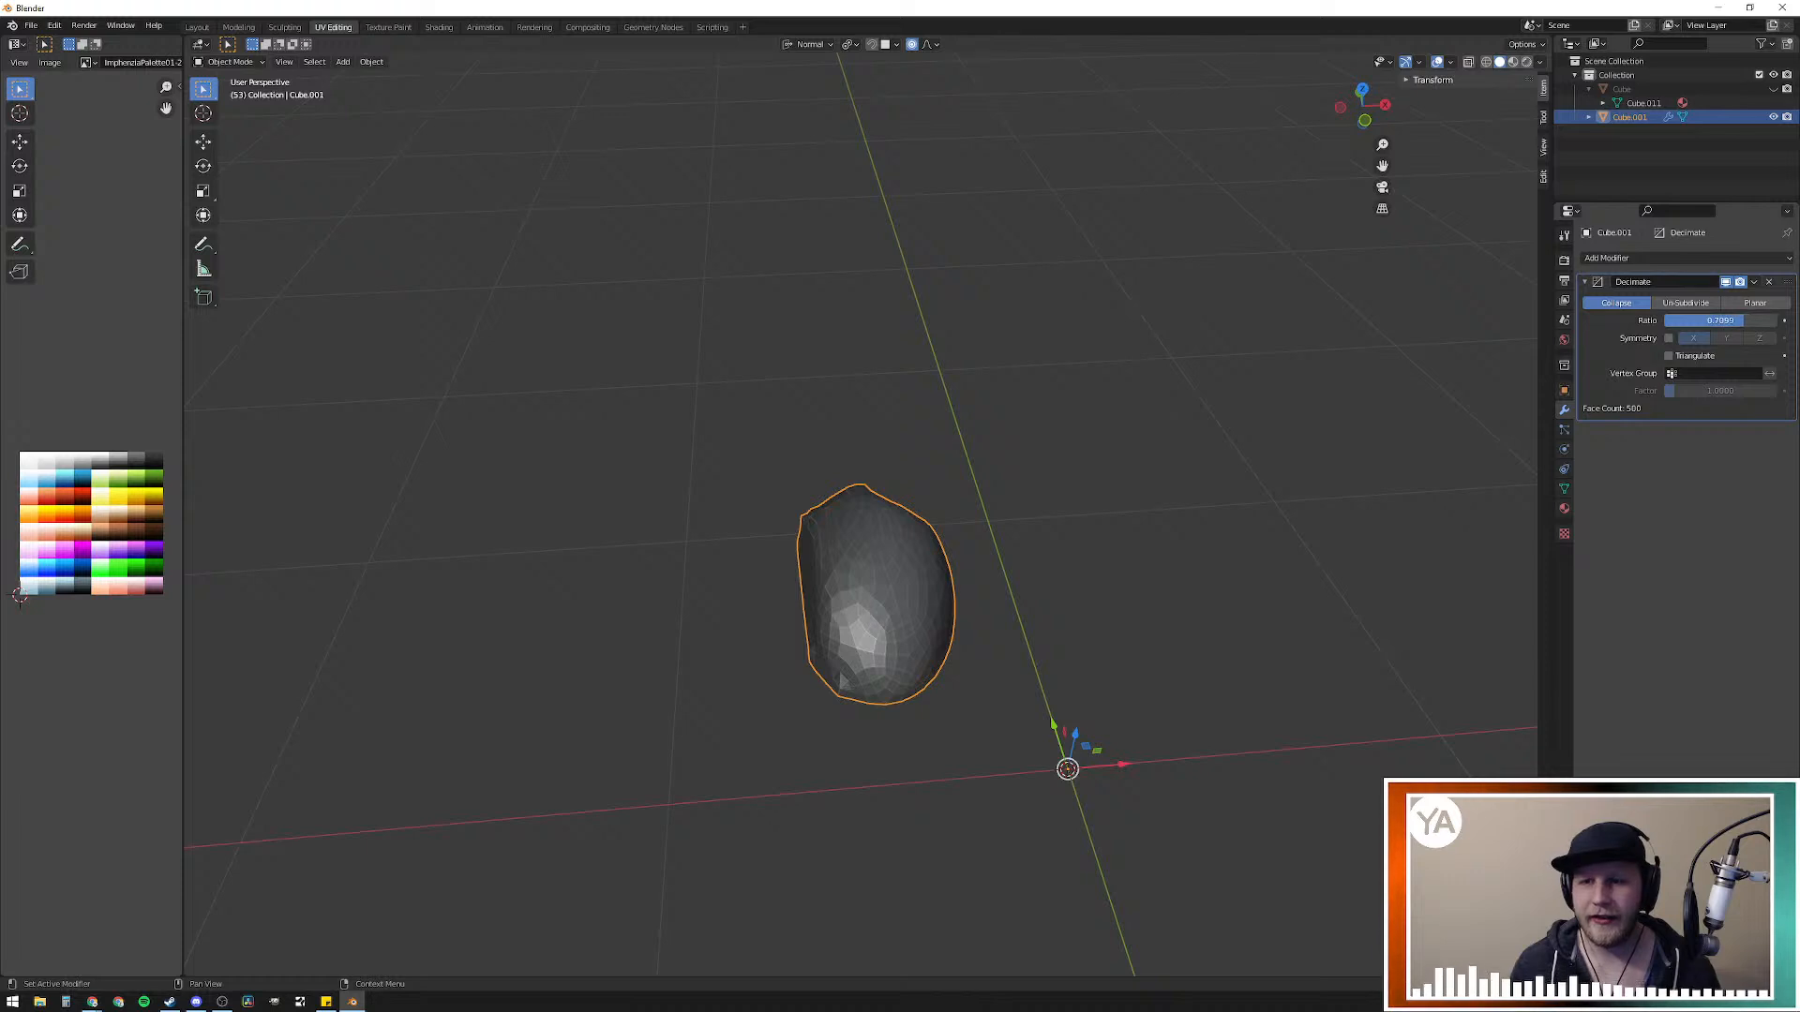
{"action": "left_click_drag", "start_coordinate": [1736, 320], "coordinate": [1674, 320]}
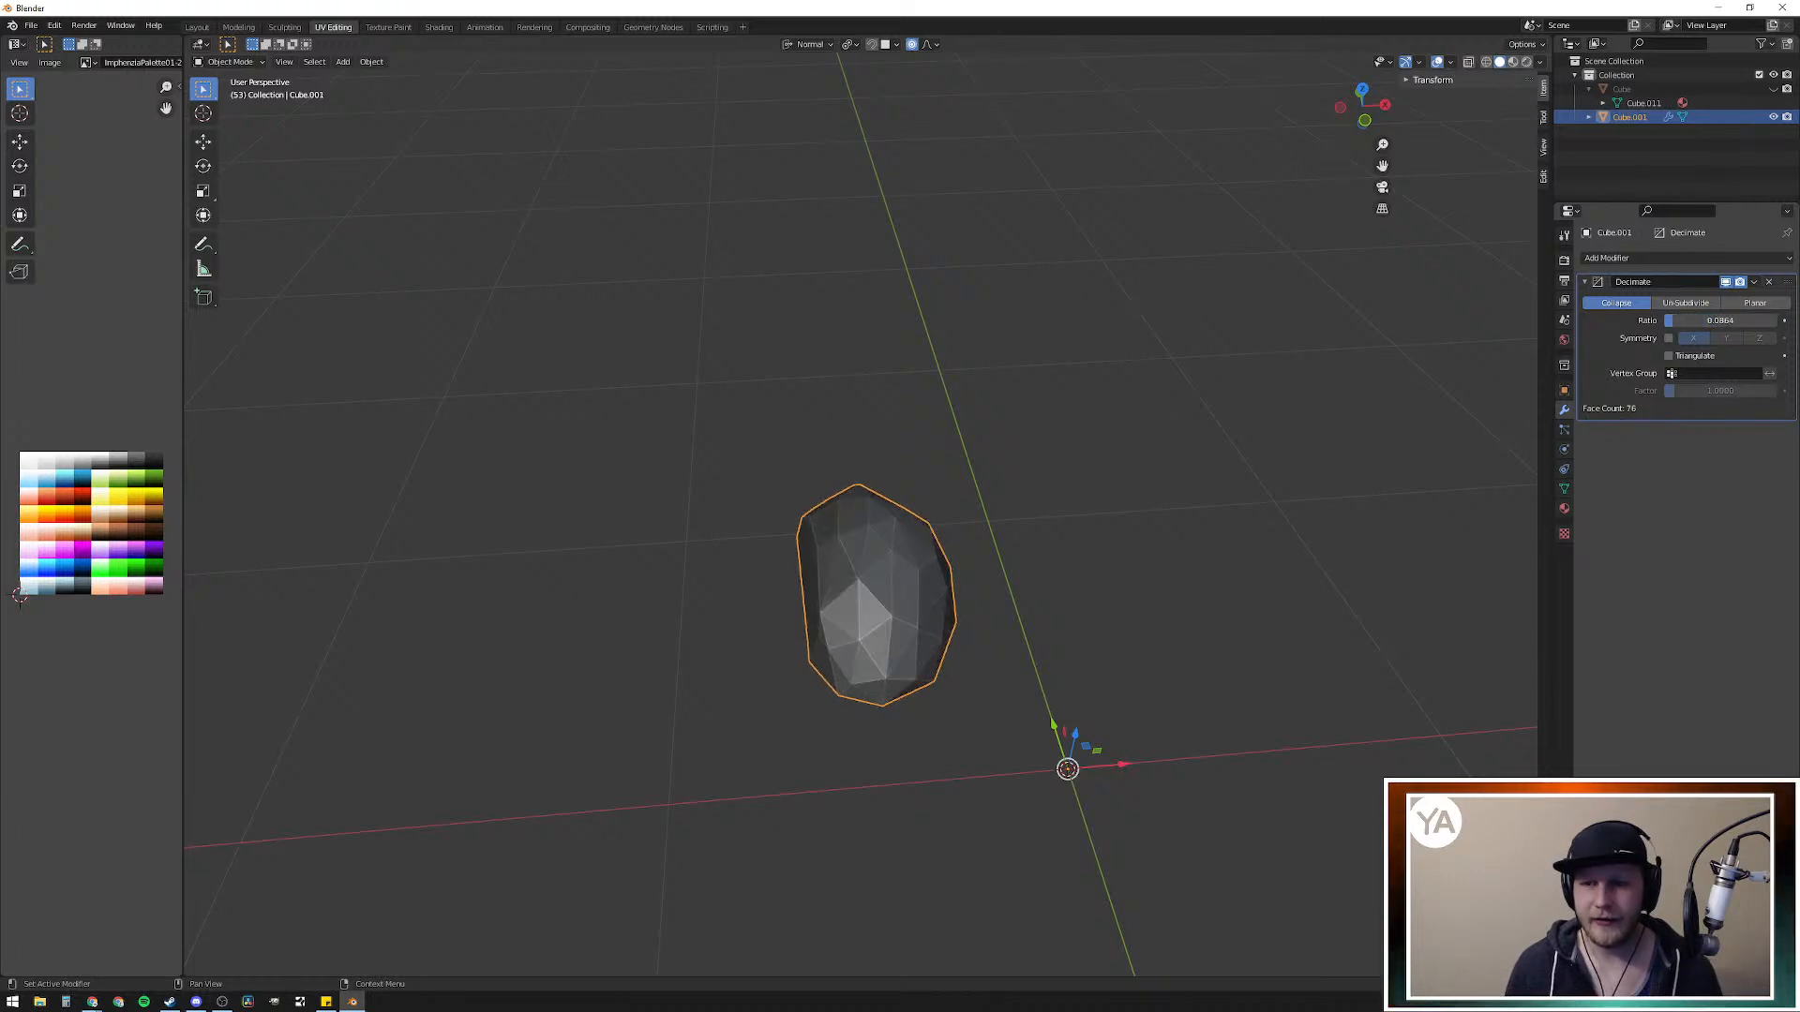
Step: Examine the decimated dome from several sides and compare it with its original mesh in Edit Mode
{"action": "middle_click_drag", "start_coordinate": [1088, 550], "coordinate": [698, 541]}
{"action": "left_click", "coordinate": [697, 542]}
{"action": "middle_click_drag", "start_coordinate": [976, 623], "coordinate": [1041, 591]}
{"action": "scroll", "coordinate": [976, 647], "scroll_direction": "up", "scroll_amount": 7}
{"action": "scroll", "coordinate": [1041, 590], "scroll_direction": "down", "scroll_amount": 5}
{"action": "left_click", "coordinate": [1019, 550]}
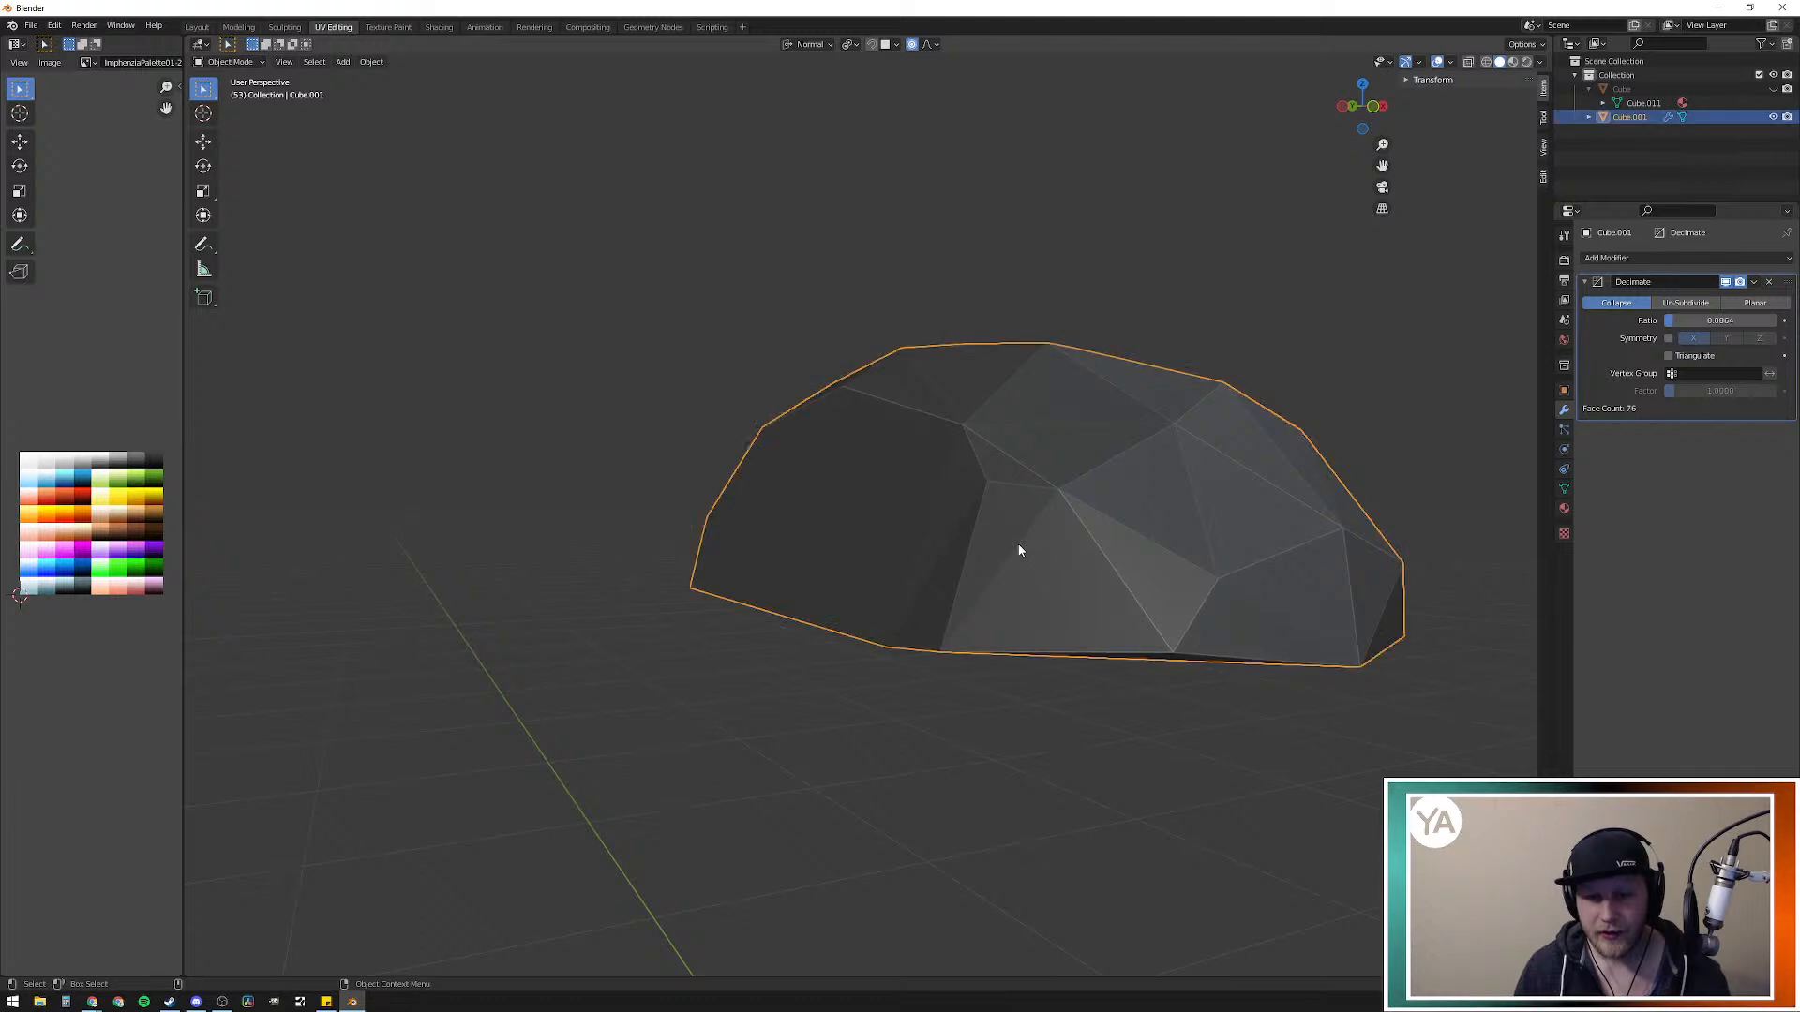
{"action": "key", "text": "Tab"}
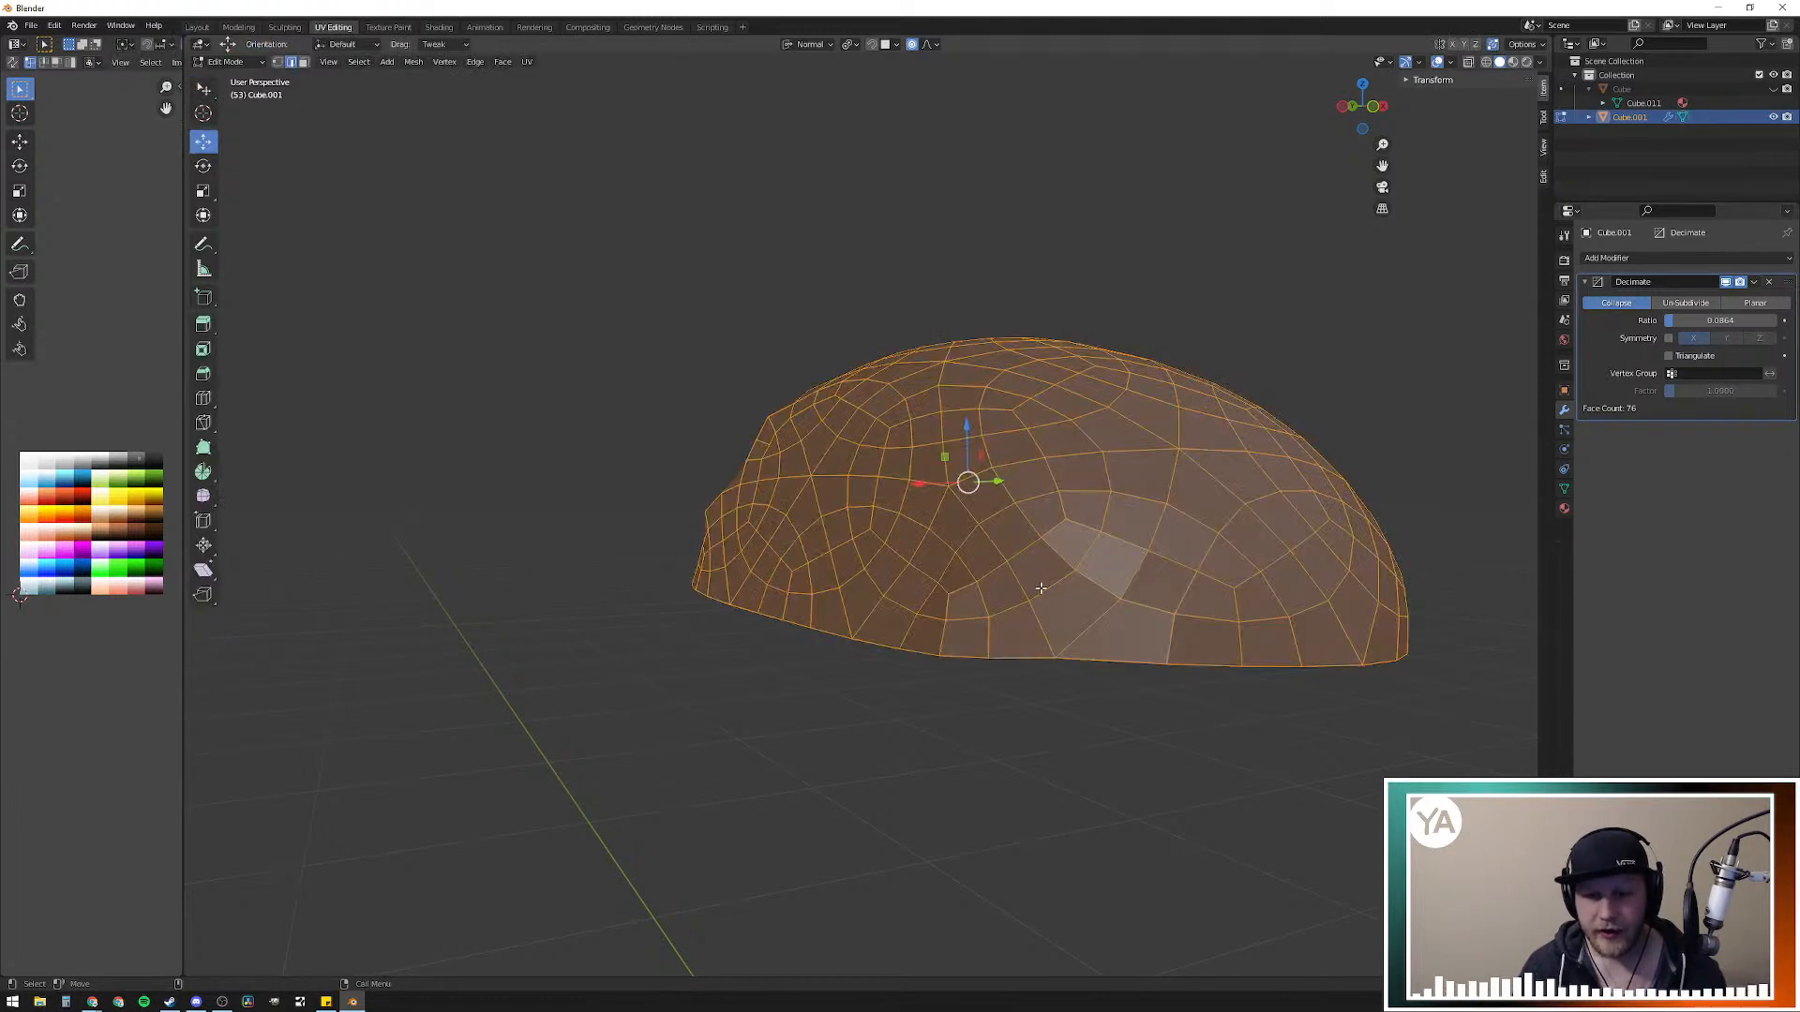
{"action": "key", "text": "Tab"}
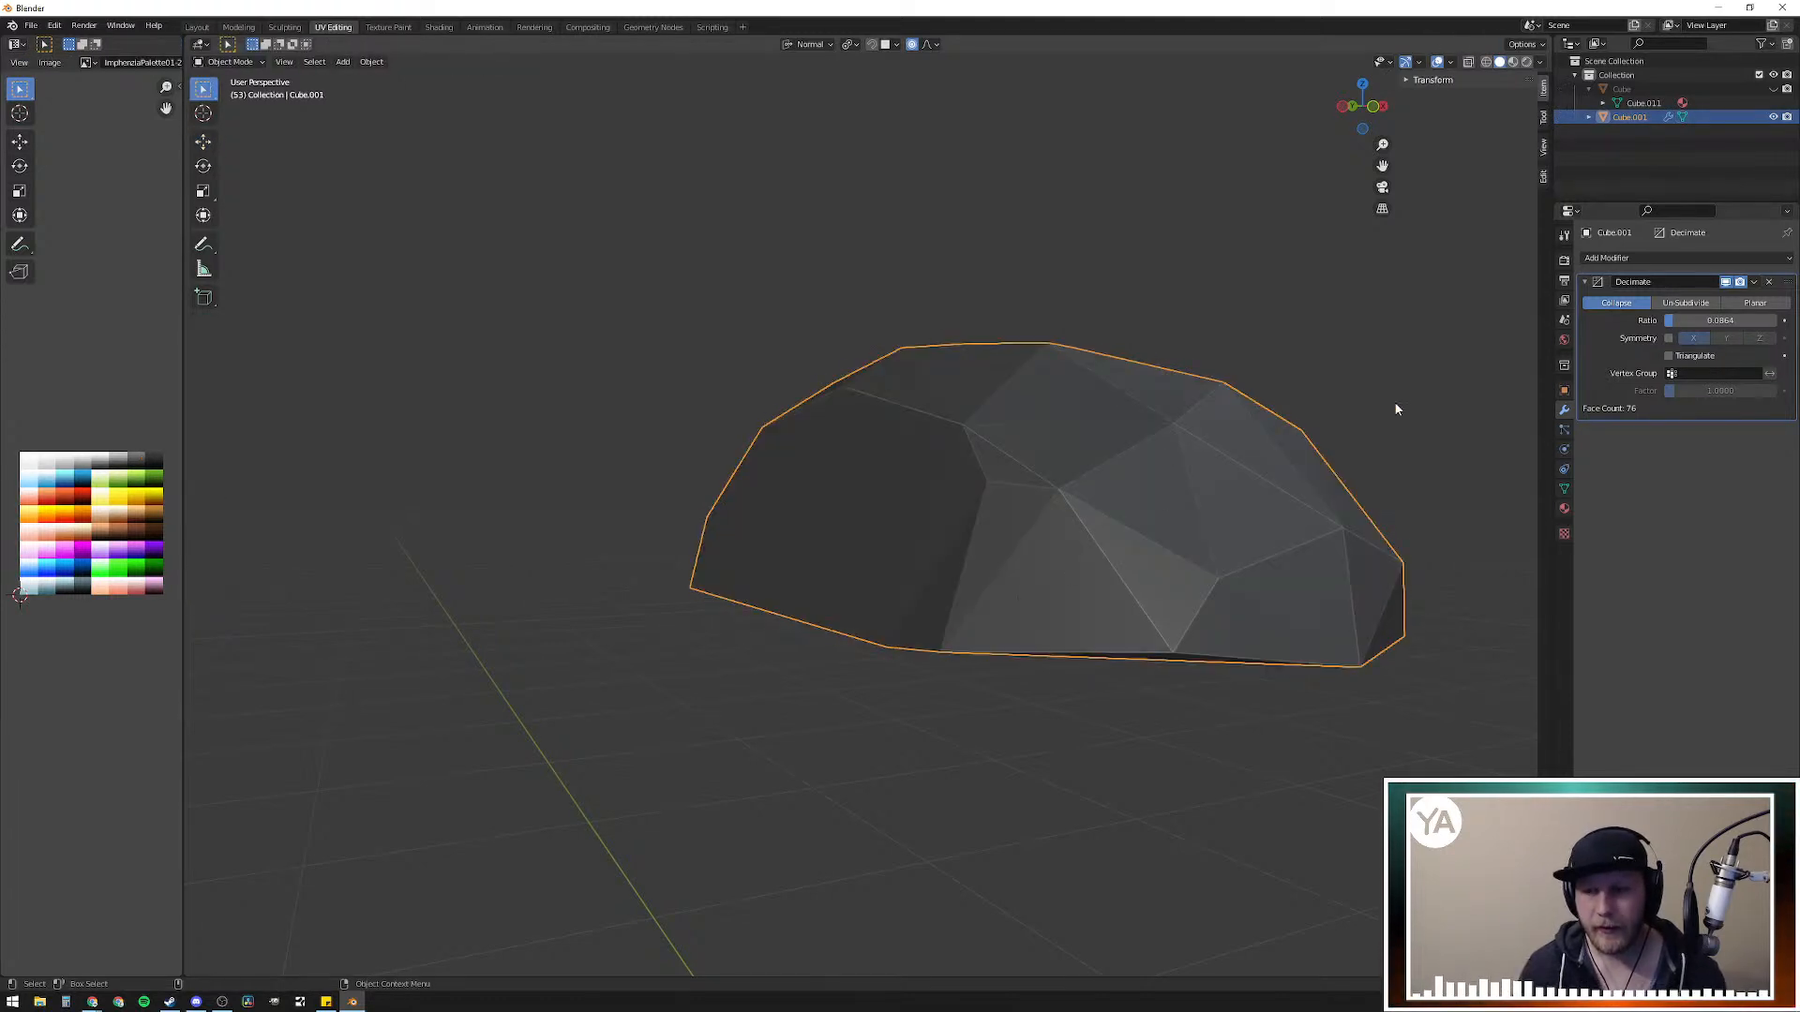
Step: Apply the Decimate modifier and enter Edit Mode on the reduced mesh
{"action": "key", "text": "ctrl+a"}
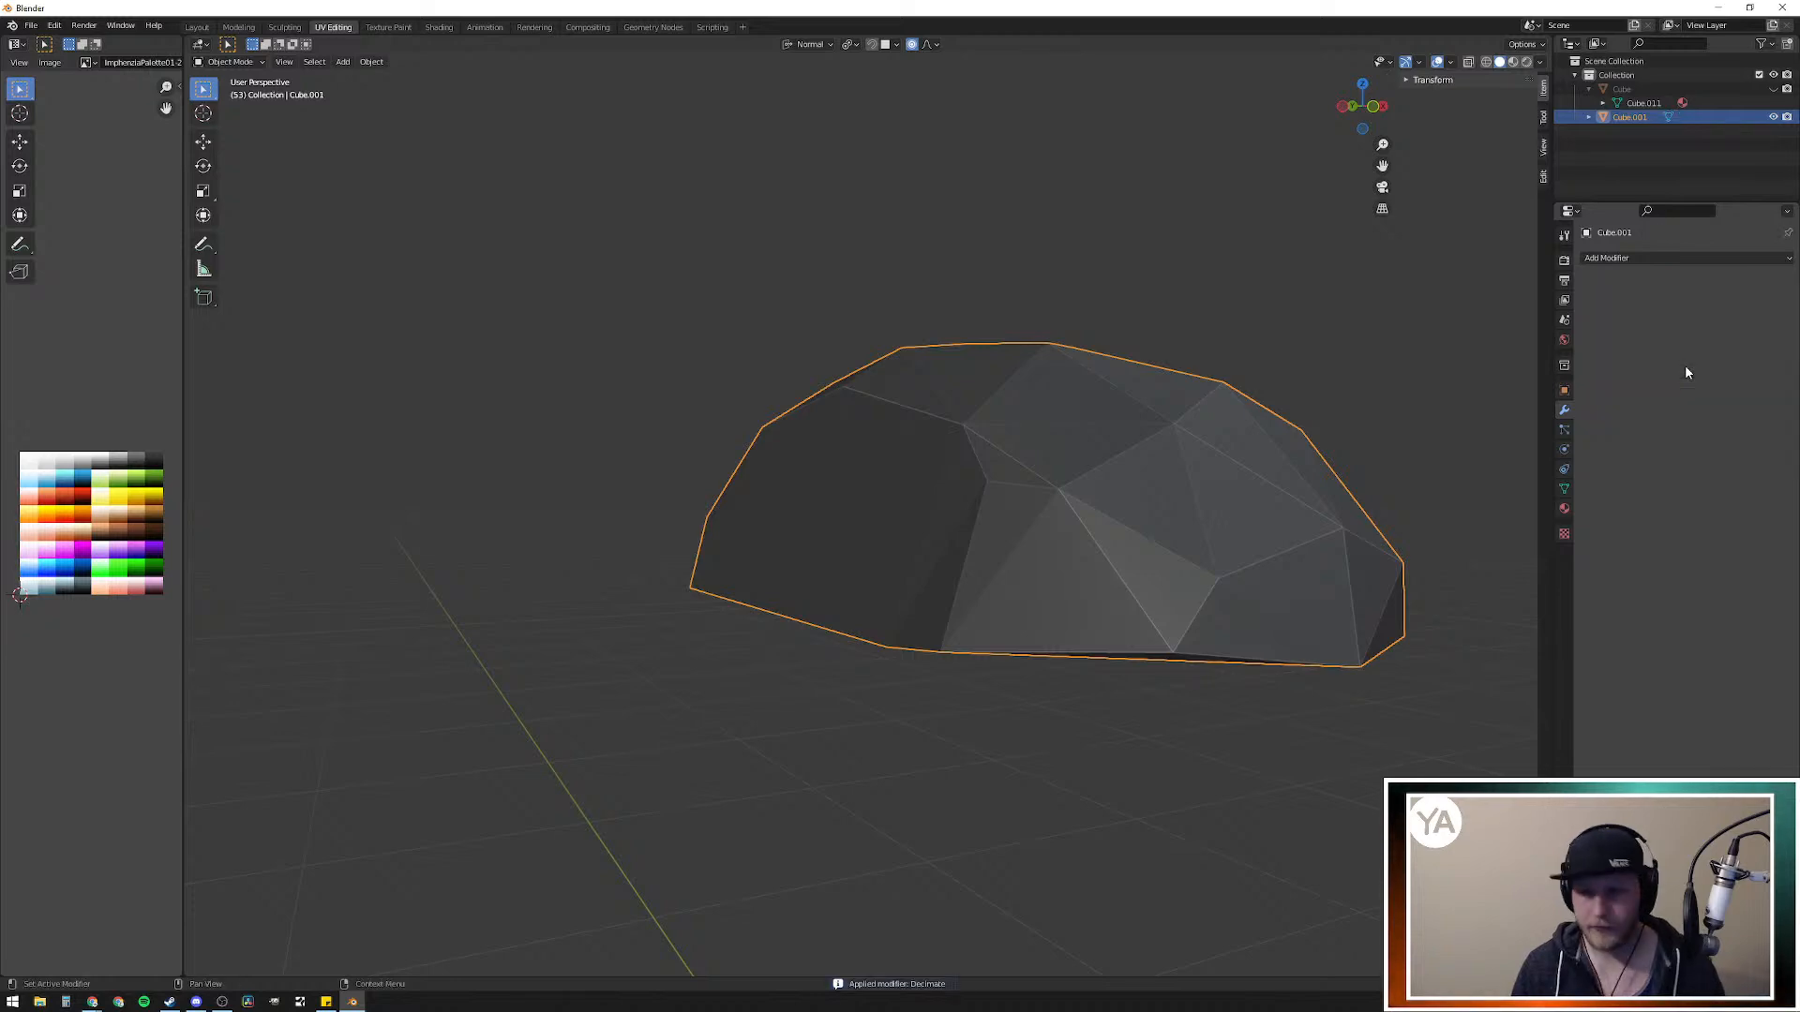
{"action": "key", "text": "Tab"}
{"action": "middle_click_drag", "start_coordinate": [1081, 611], "coordinate": [1086, 648]}
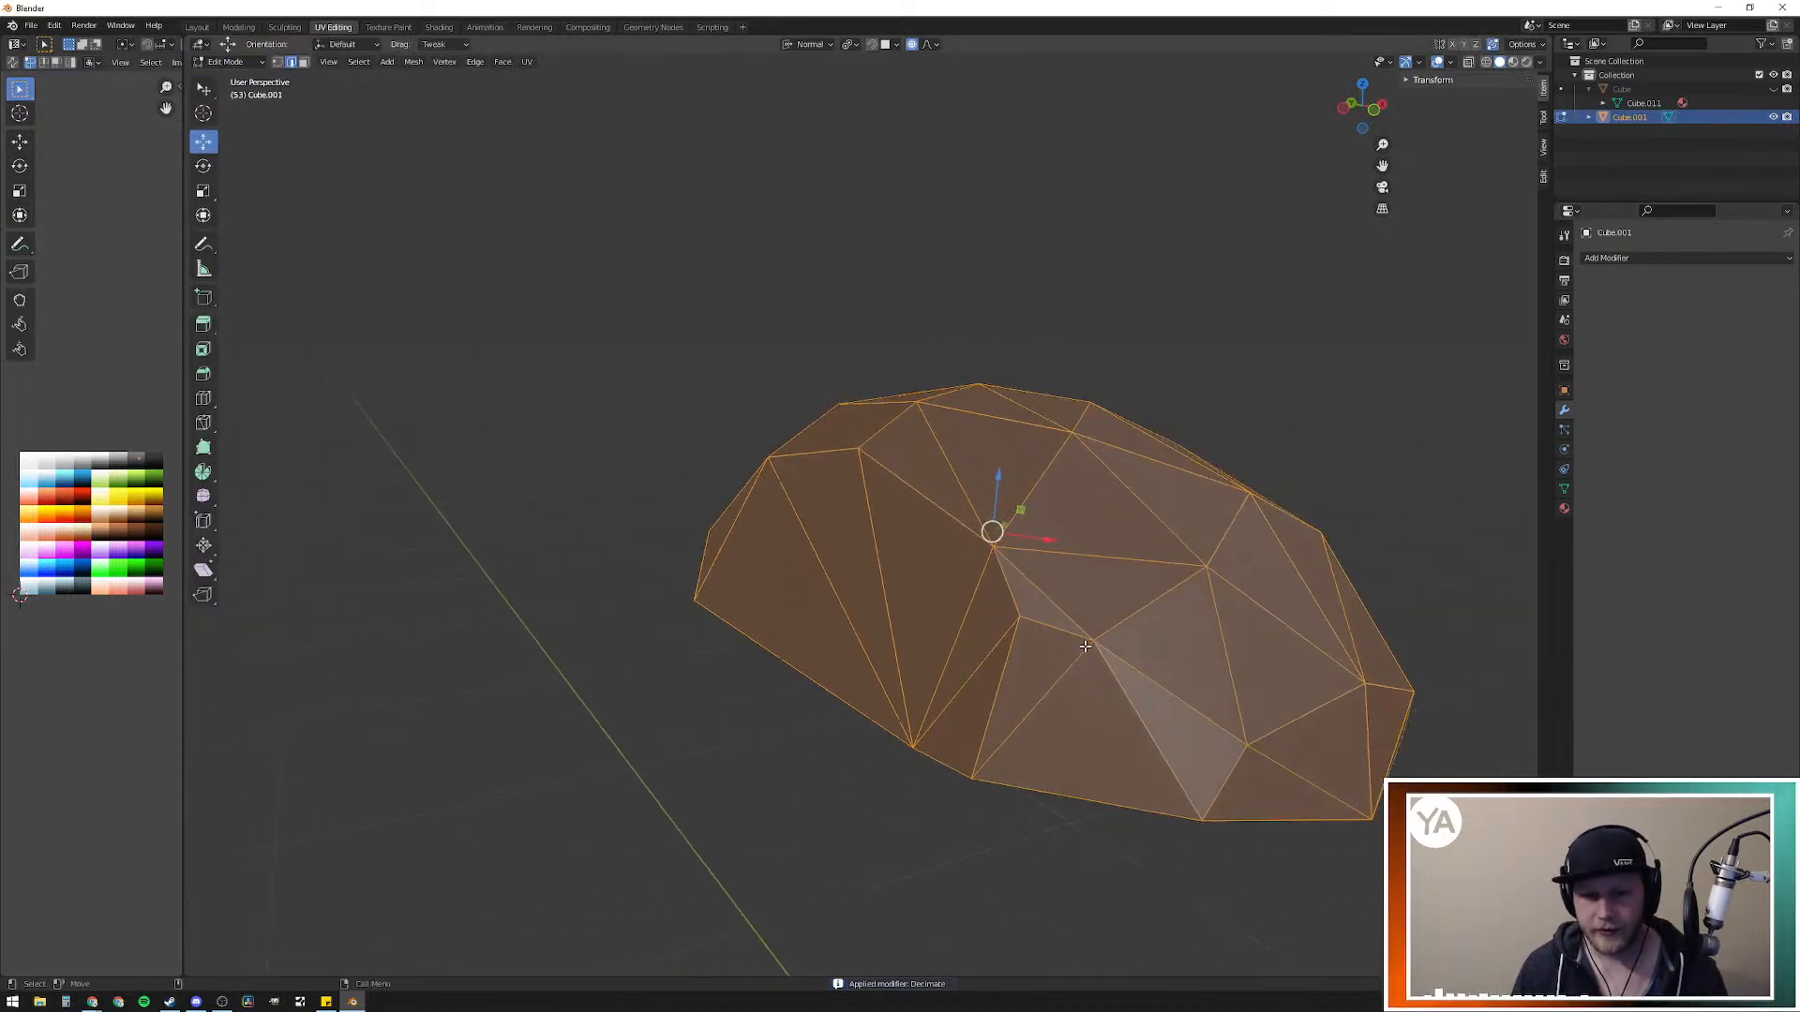
{"action": "key", "text": "Tab"}
{"action": "key", "text": "Tab"}
Step: Pull the lower corner edge about 0.0006 m outward along its normal, and the adjoining vertex about 0.0015 m
{"action": "middle_click_drag", "start_coordinate": [1085, 711], "coordinate": [817, 745]}
{"action": "left_click", "coordinate": [808, 743]}
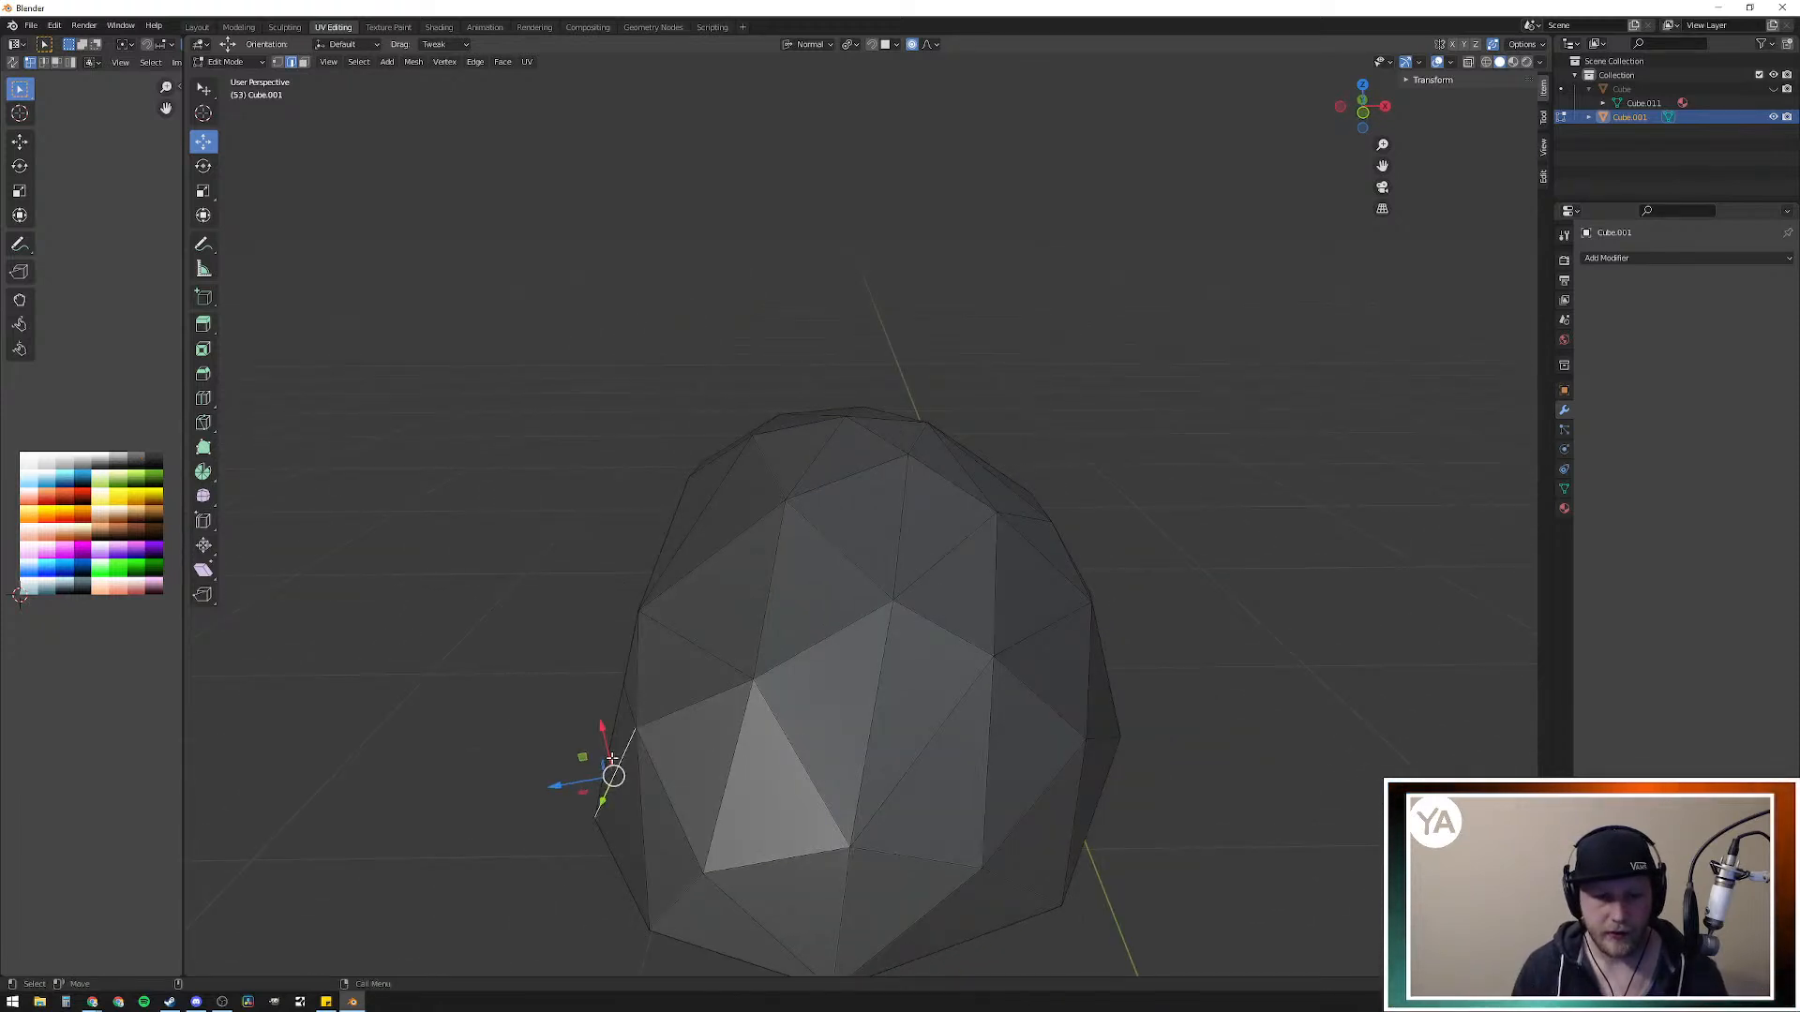
{"action": "left_click_drag", "start_coordinate": [563, 781], "coordinate": [552, 785]}
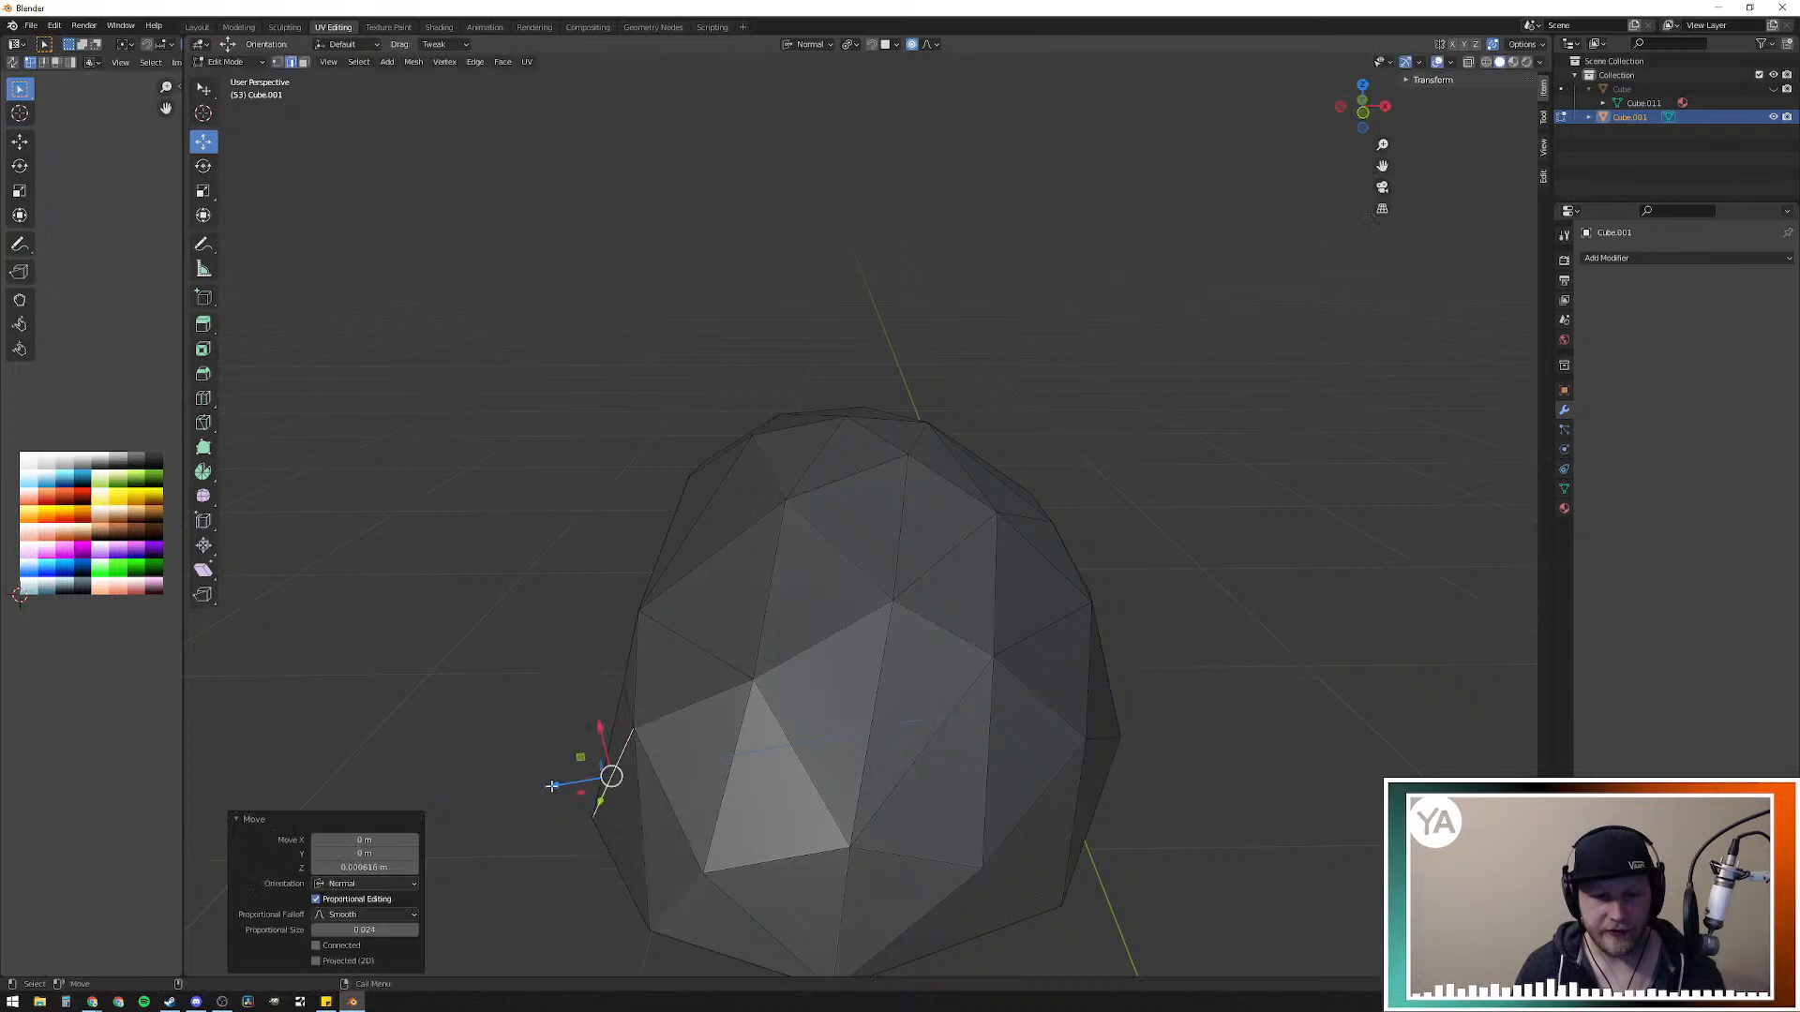
{"action": "left_click", "coordinate": [633, 730]}
{"action": "key", "text": "1"}
{"action": "left_click", "coordinate": [633, 730]}
{"action": "left_click_drag", "start_coordinate": [607, 726], "coordinate": [595, 723]}
{"action": "middle_click_drag", "start_coordinate": [729, 720], "coordinate": [784, 728]}
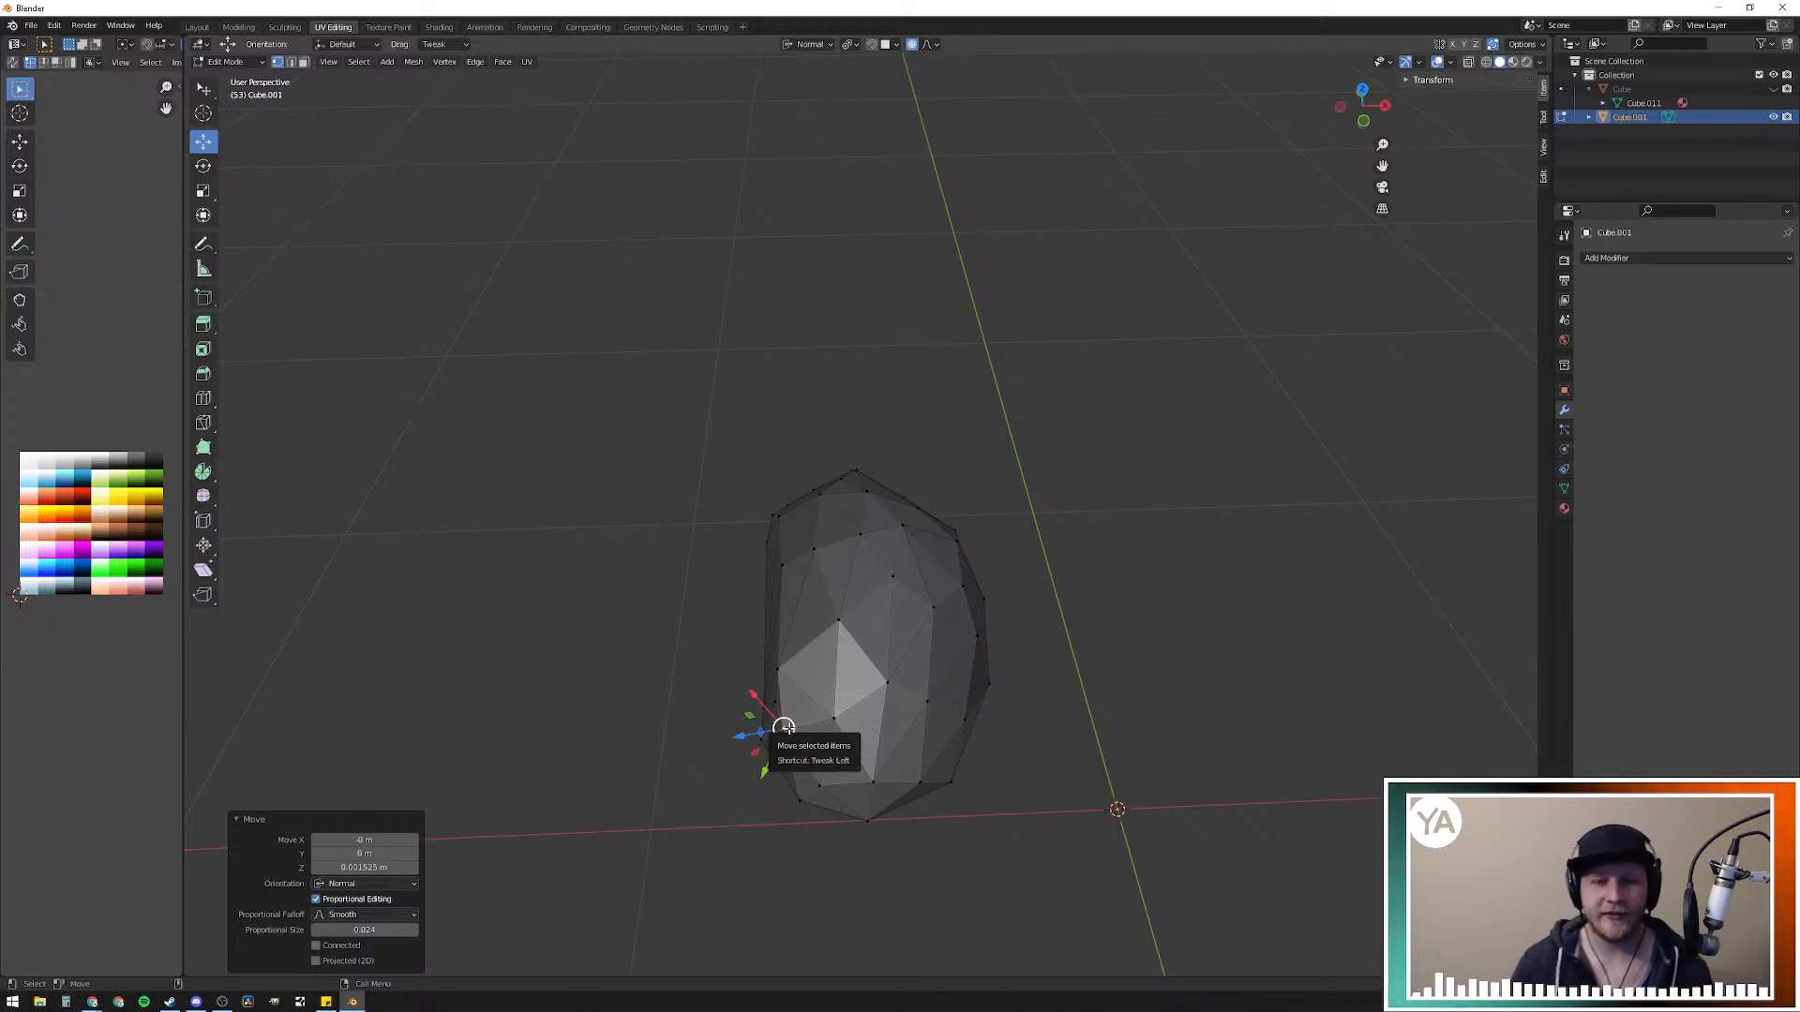
Step: Try to reveal the hidden geometry while still in Edit Mode
{"action": "scroll", "coordinate": [890, 386], "scroll_direction": "down", "scroll_amount": 3}
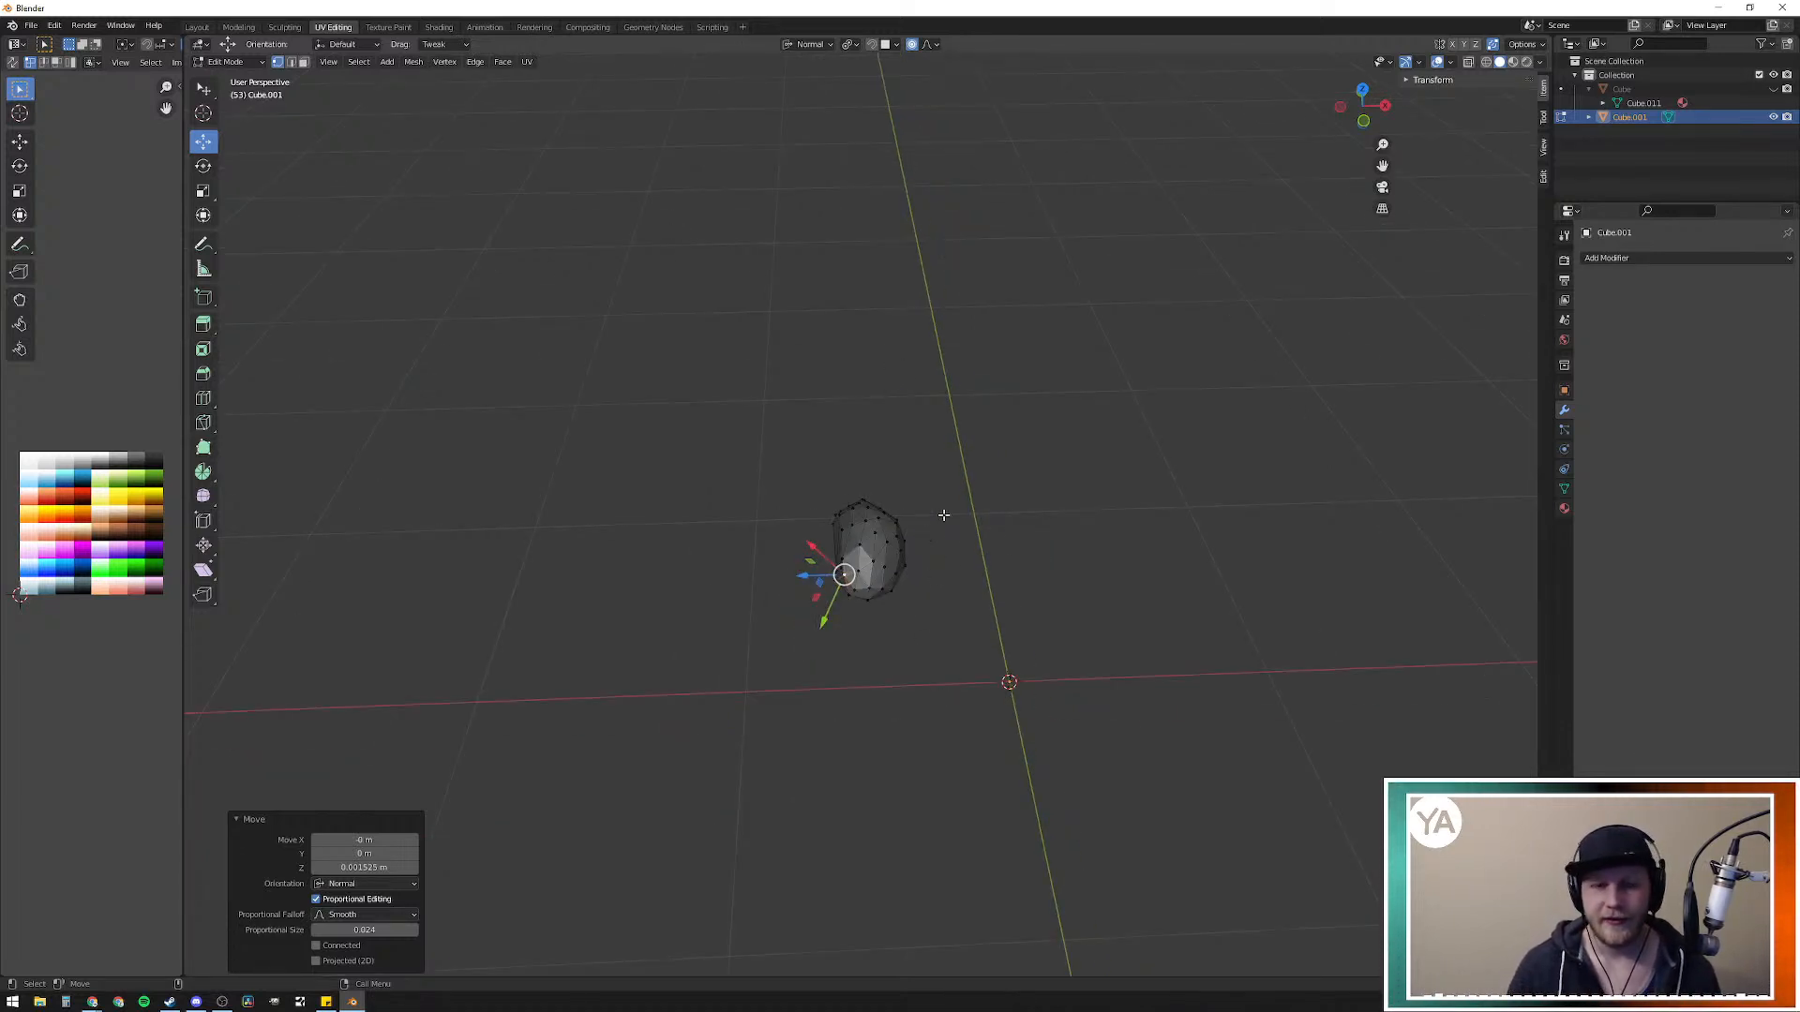
{"action": "key", "text": "alt+h"}
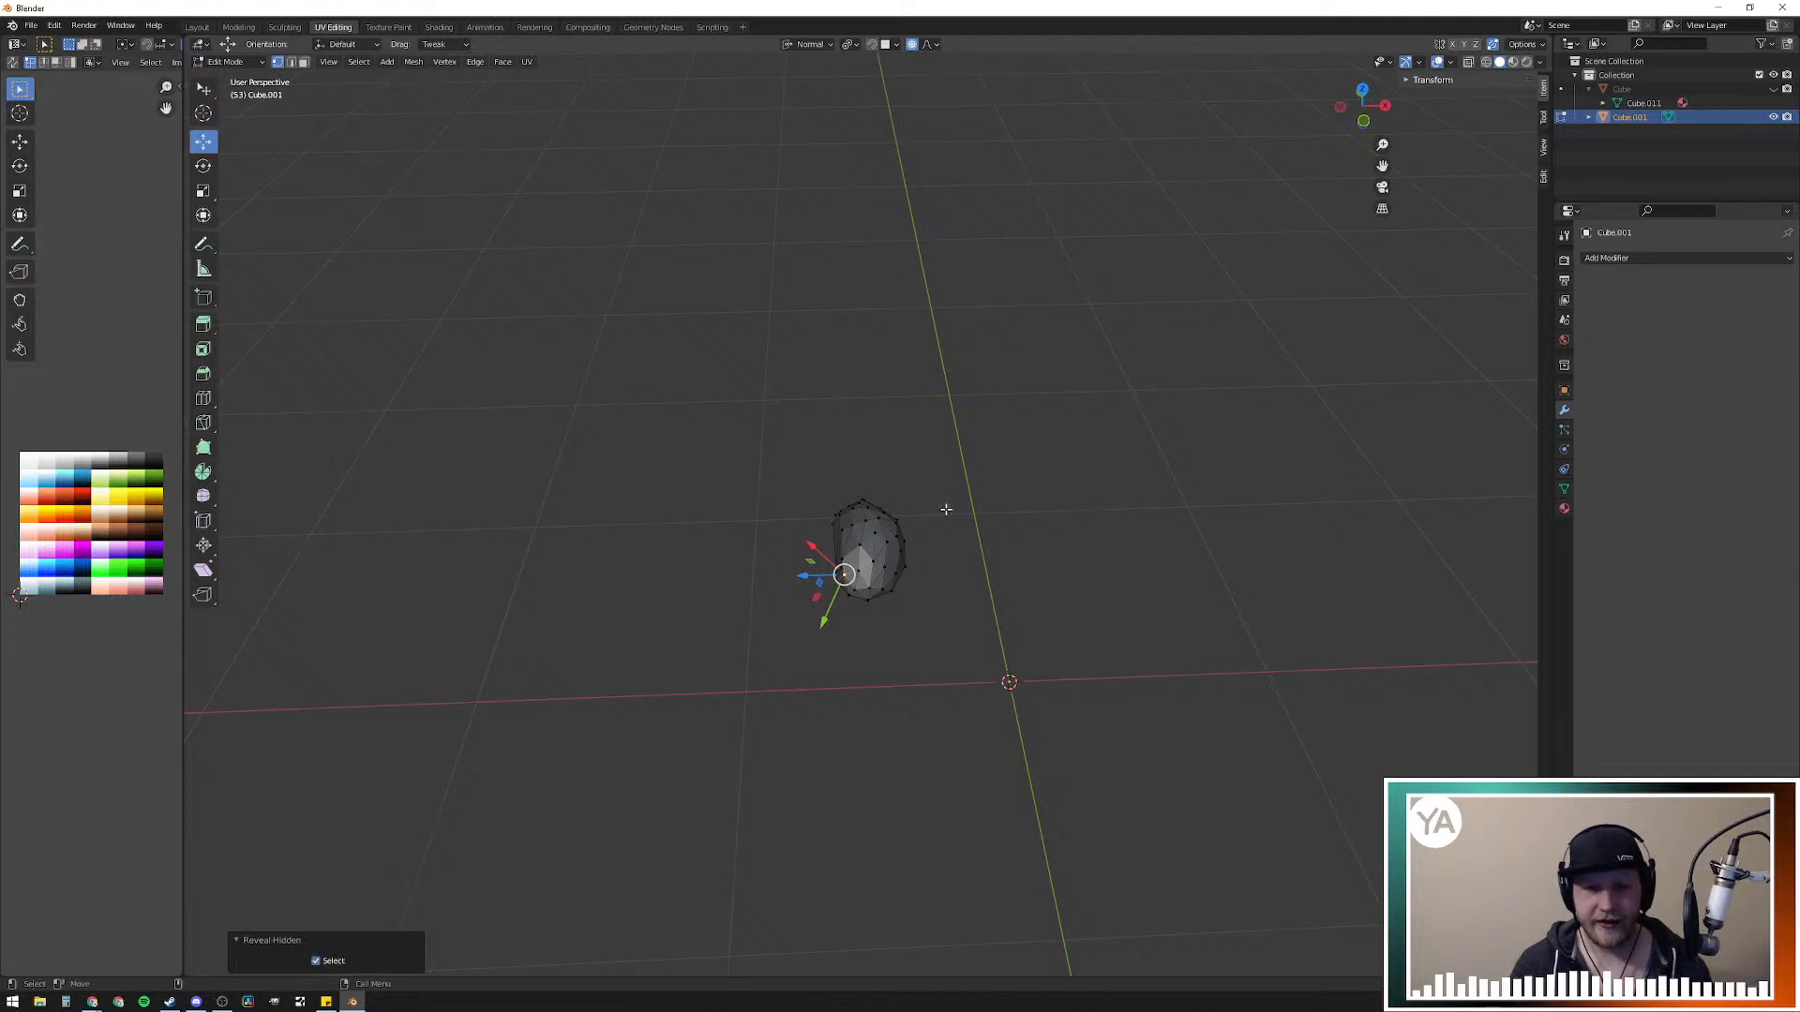
{"action": "scroll", "coordinate": [595, 527], "scroll_direction": "down", "scroll_amount": 4}
{"action": "scroll", "coordinate": [824, 469], "scroll_direction": "up", "scroll_amount": 4}
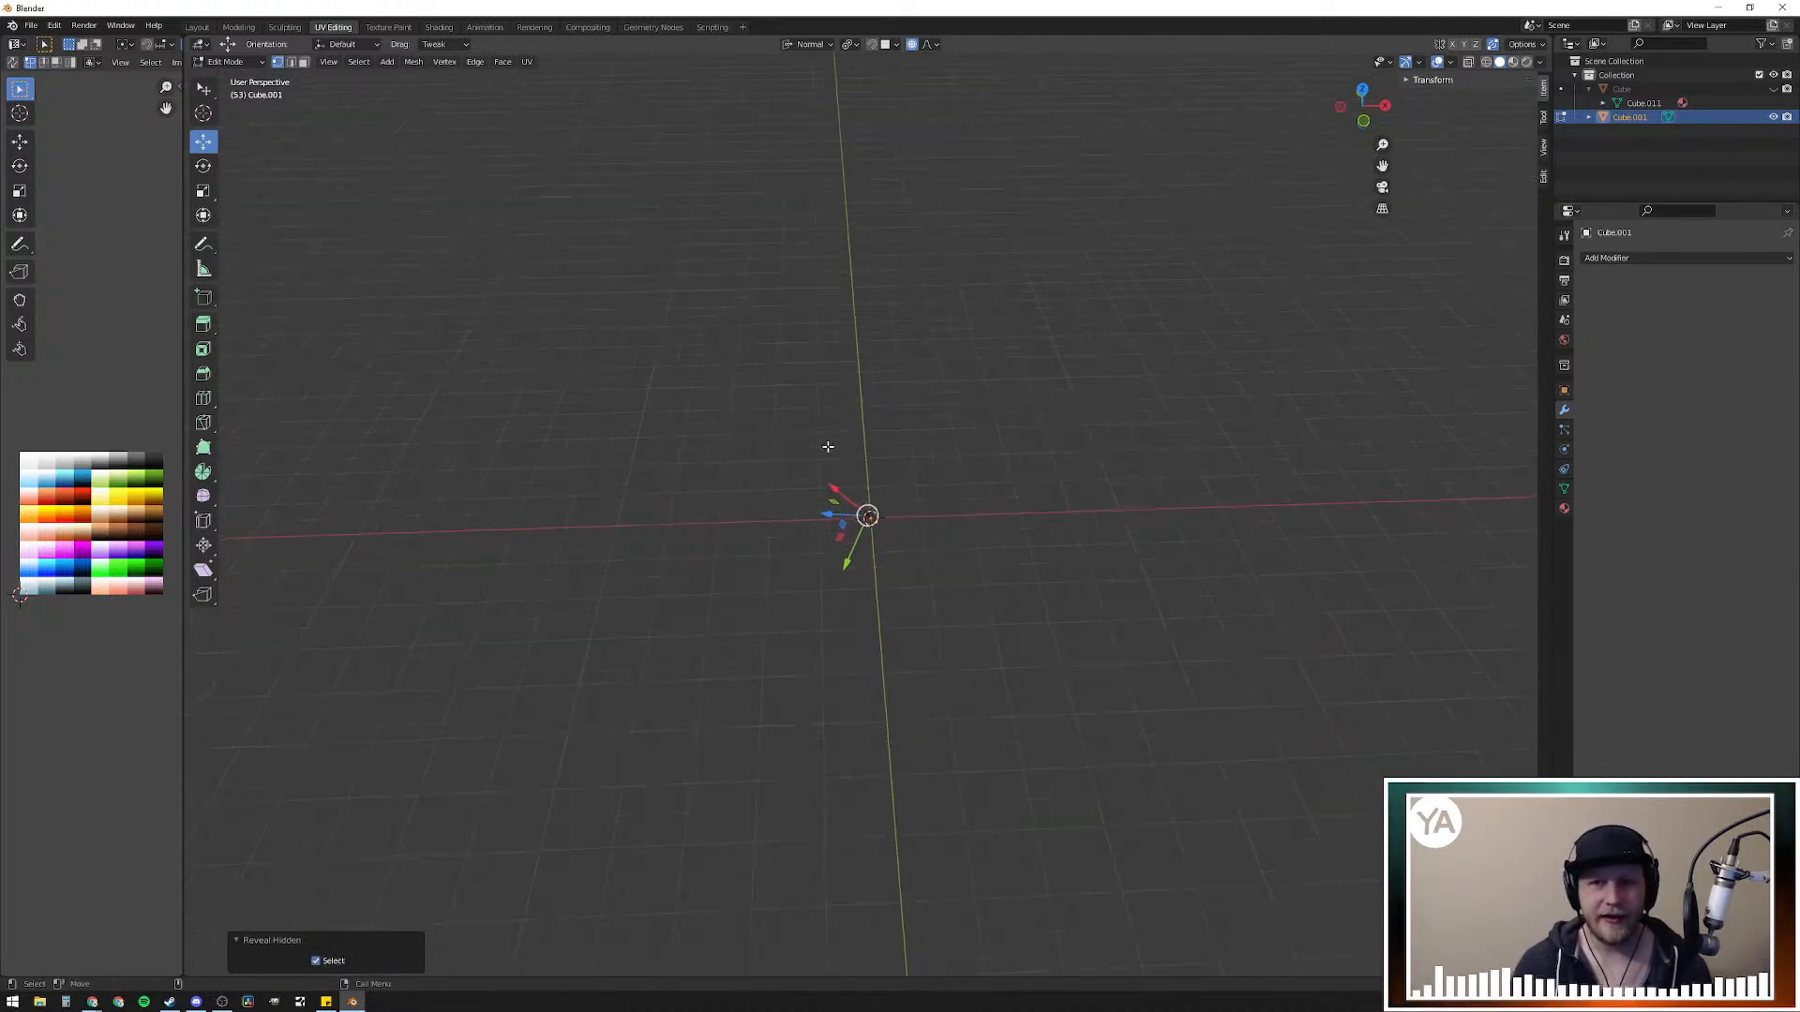
{"action": "scroll", "coordinate": [829, 448], "scroll_direction": "up", "scroll_amount": 6}
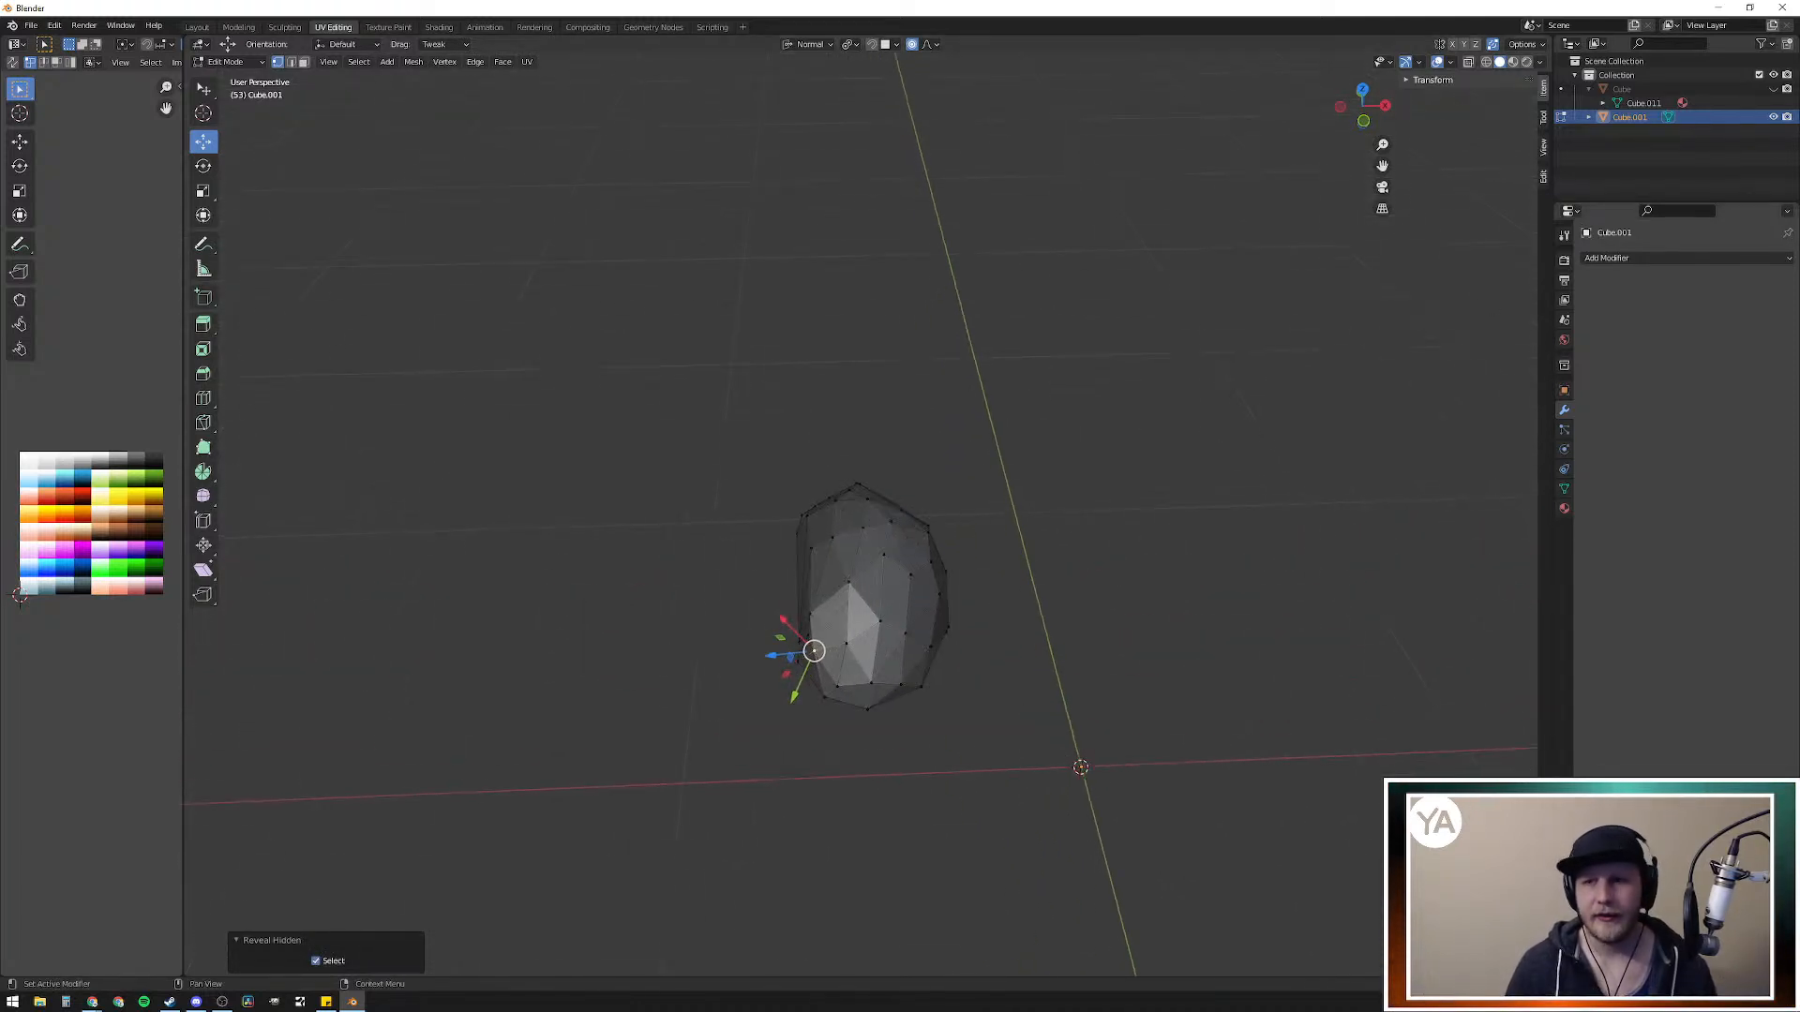
Step: Unhide the desk scene object and make the reduced dome mesh the active object again
{"action": "left_click", "coordinate": [1684, 157]}
{"action": "left_click", "coordinate": [1654, 88]}
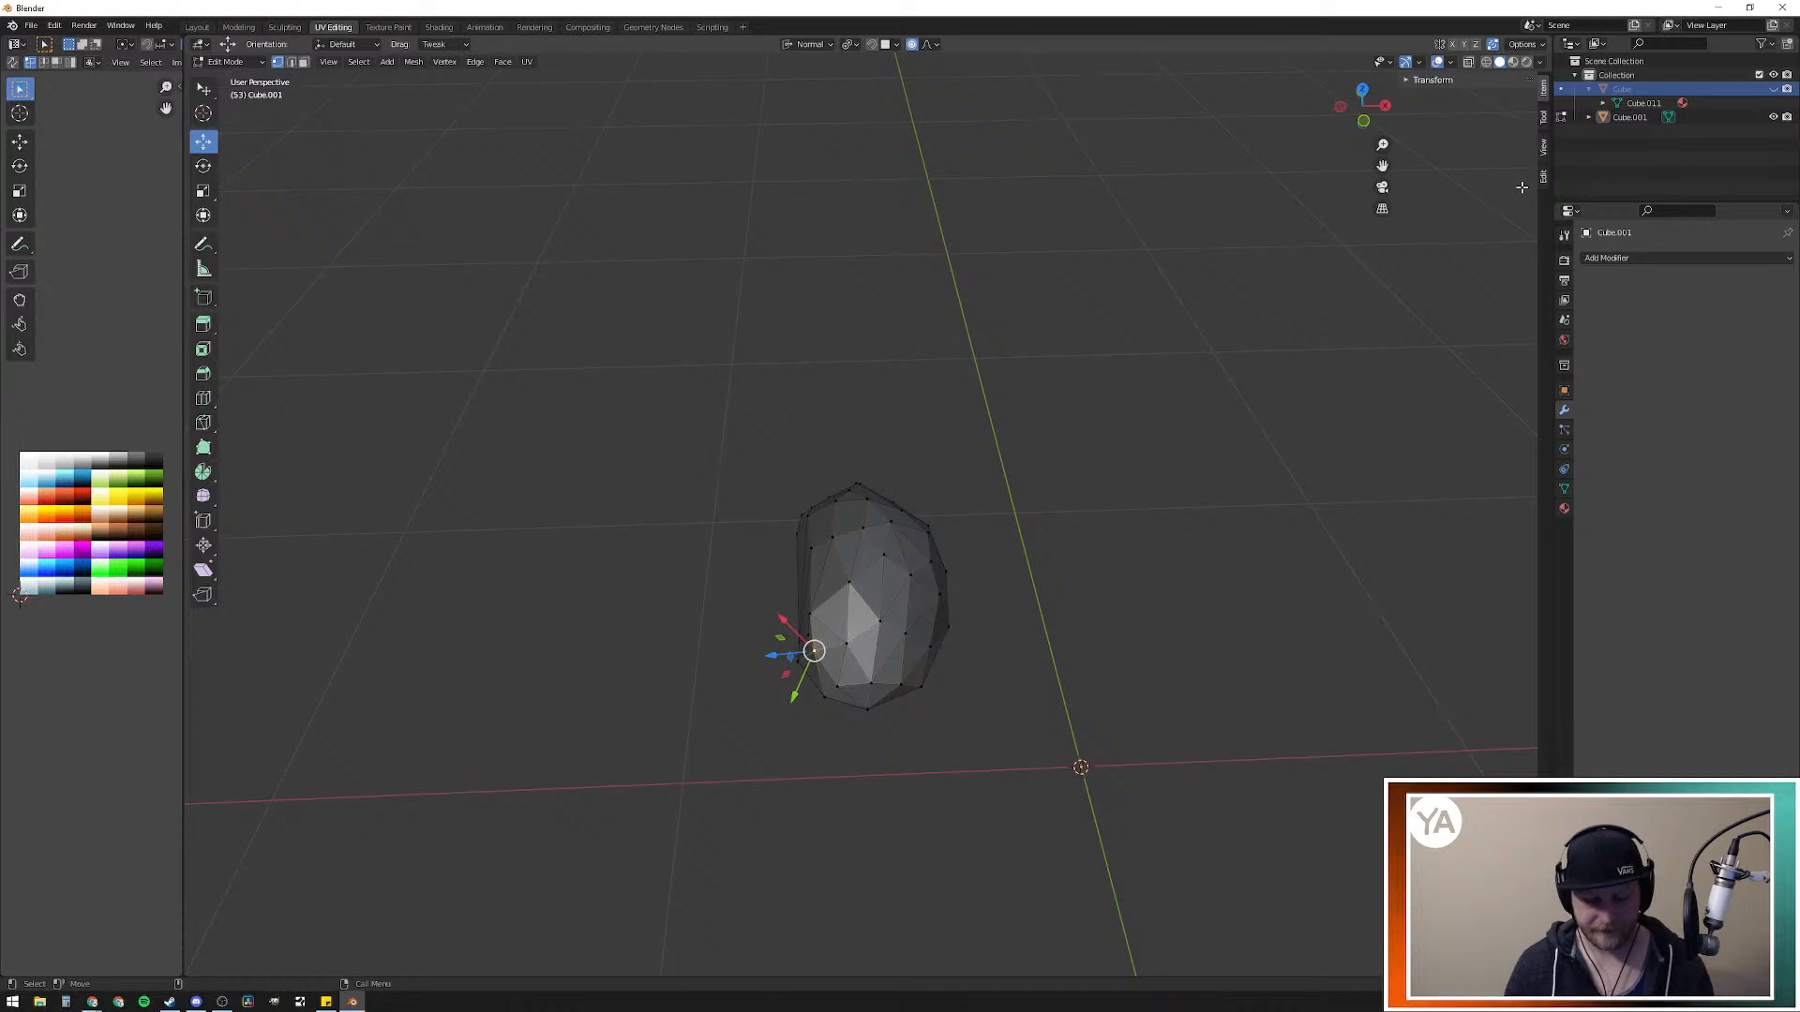
{"action": "left_click", "coordinate": [1772, 88]}
{"action": "middle_click_drag", "start_coordinate": [845, 482], "coordinate": [1050, 486]}
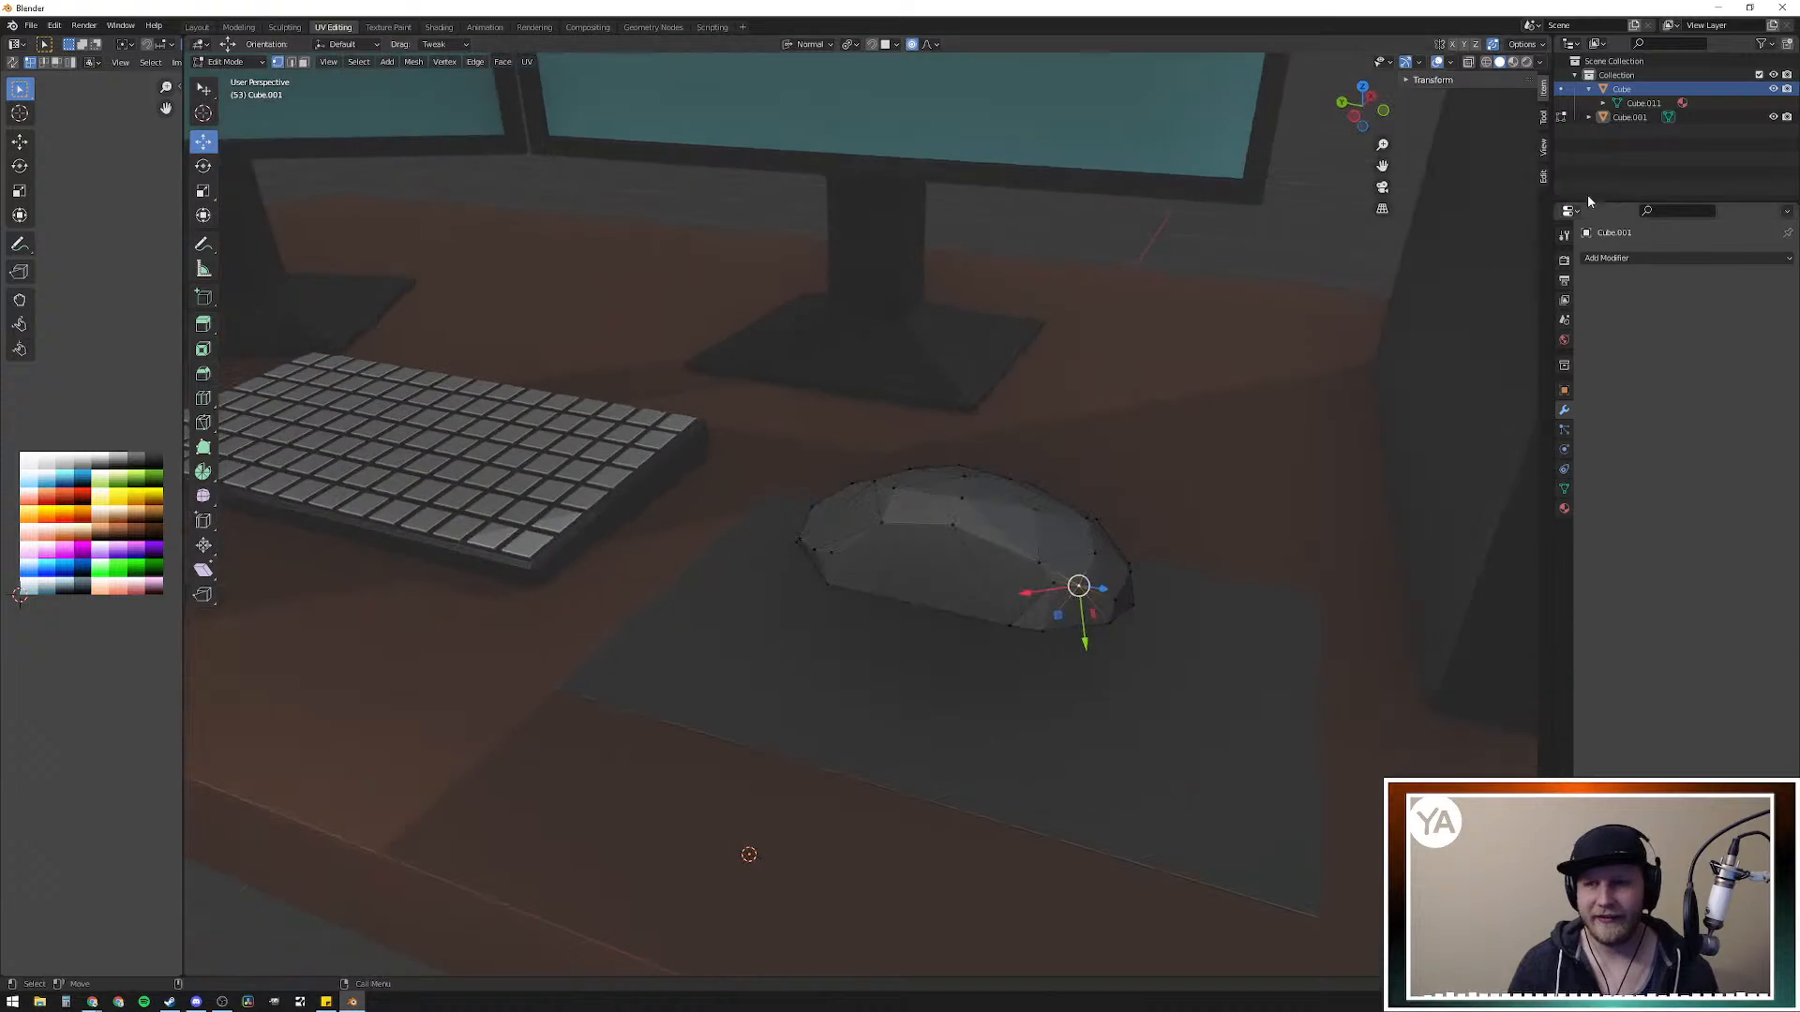
{"action": "left_click", "coordinate": [1711, 118]}
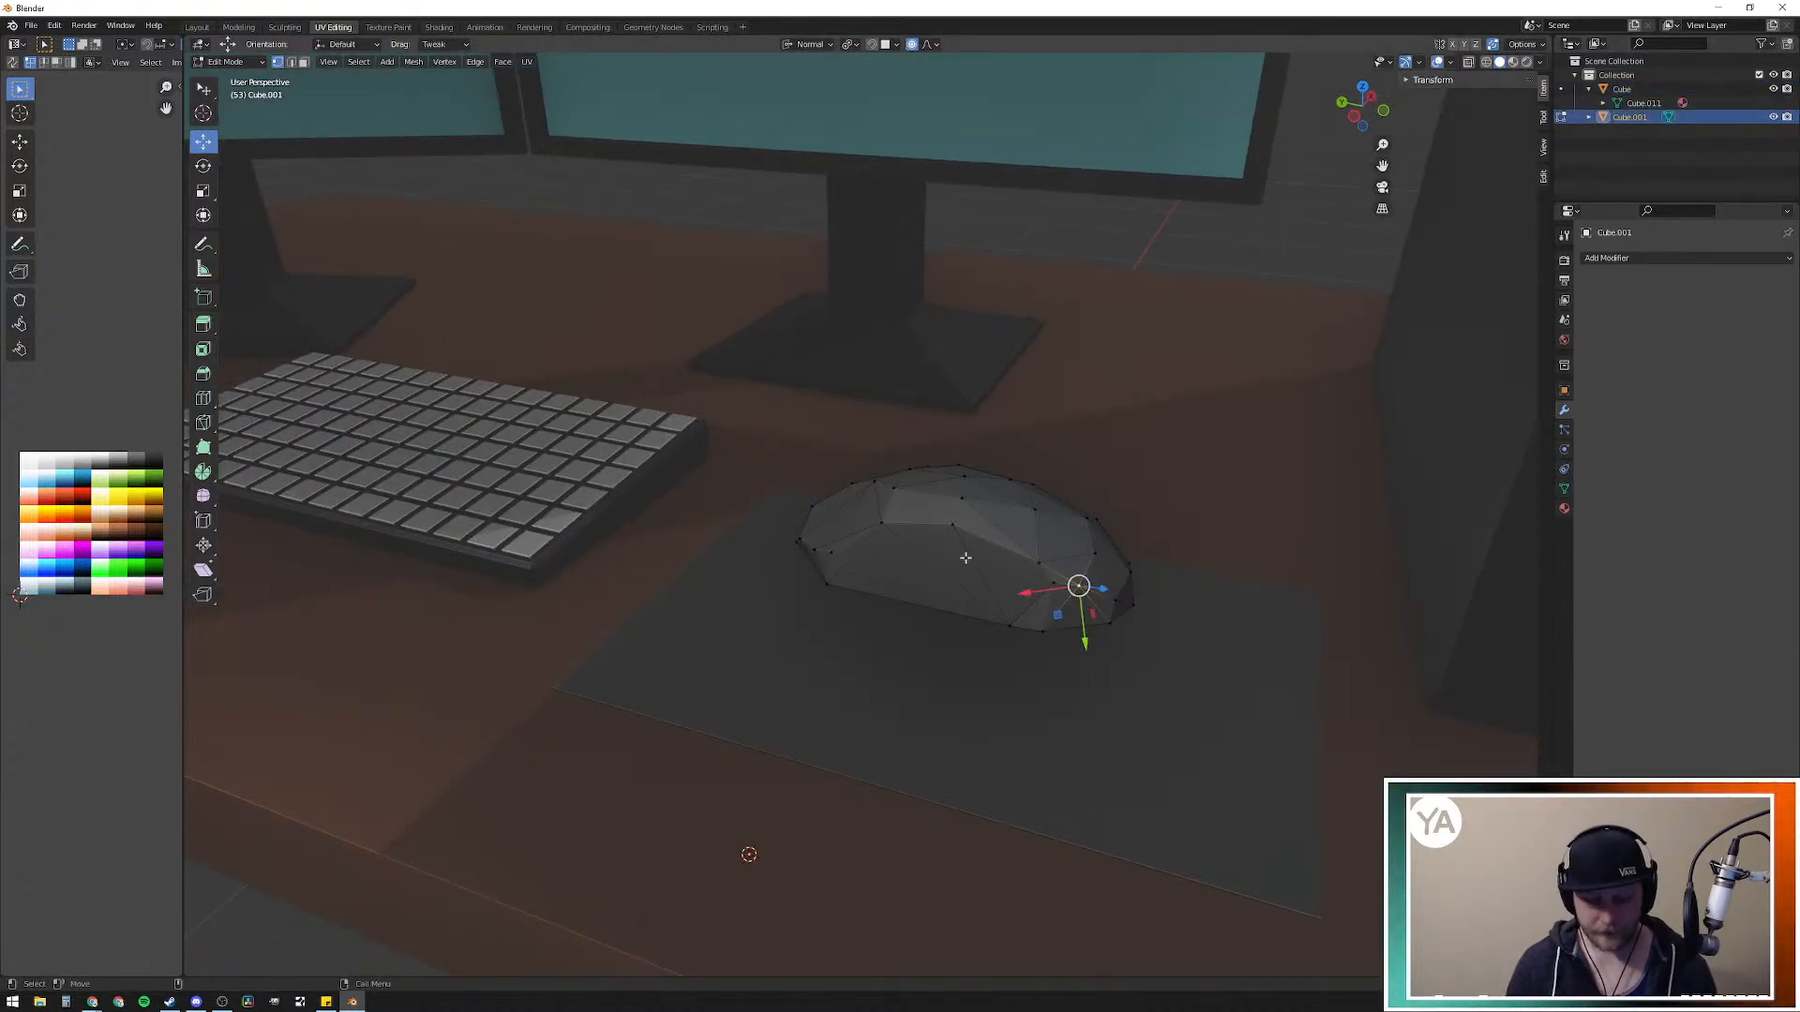
Step: Select the whole linked dome mesh and rotate it roughly 85° around Z so its length runs away from the desk's front edge
{"action": "key", "text": "l"}
{"action": "key", "text": "r"}
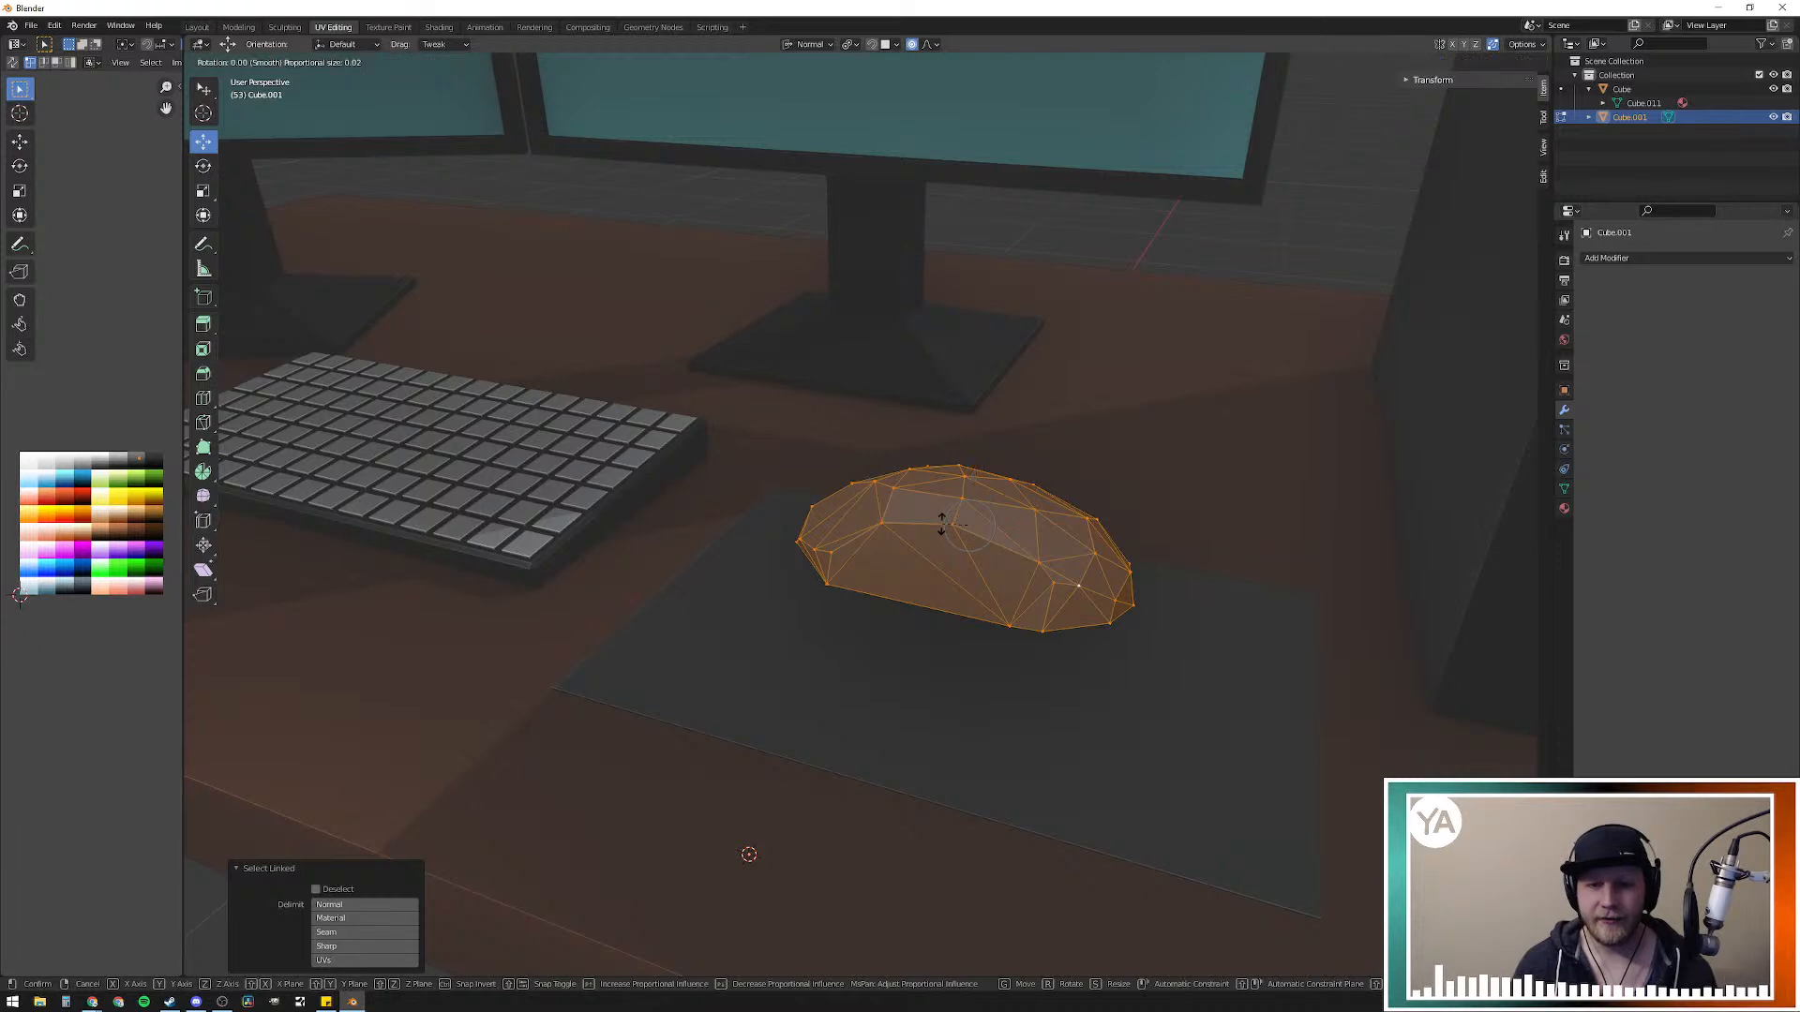
{"action": "key", "text": "z"}
{"action": "key", "text": "z"}
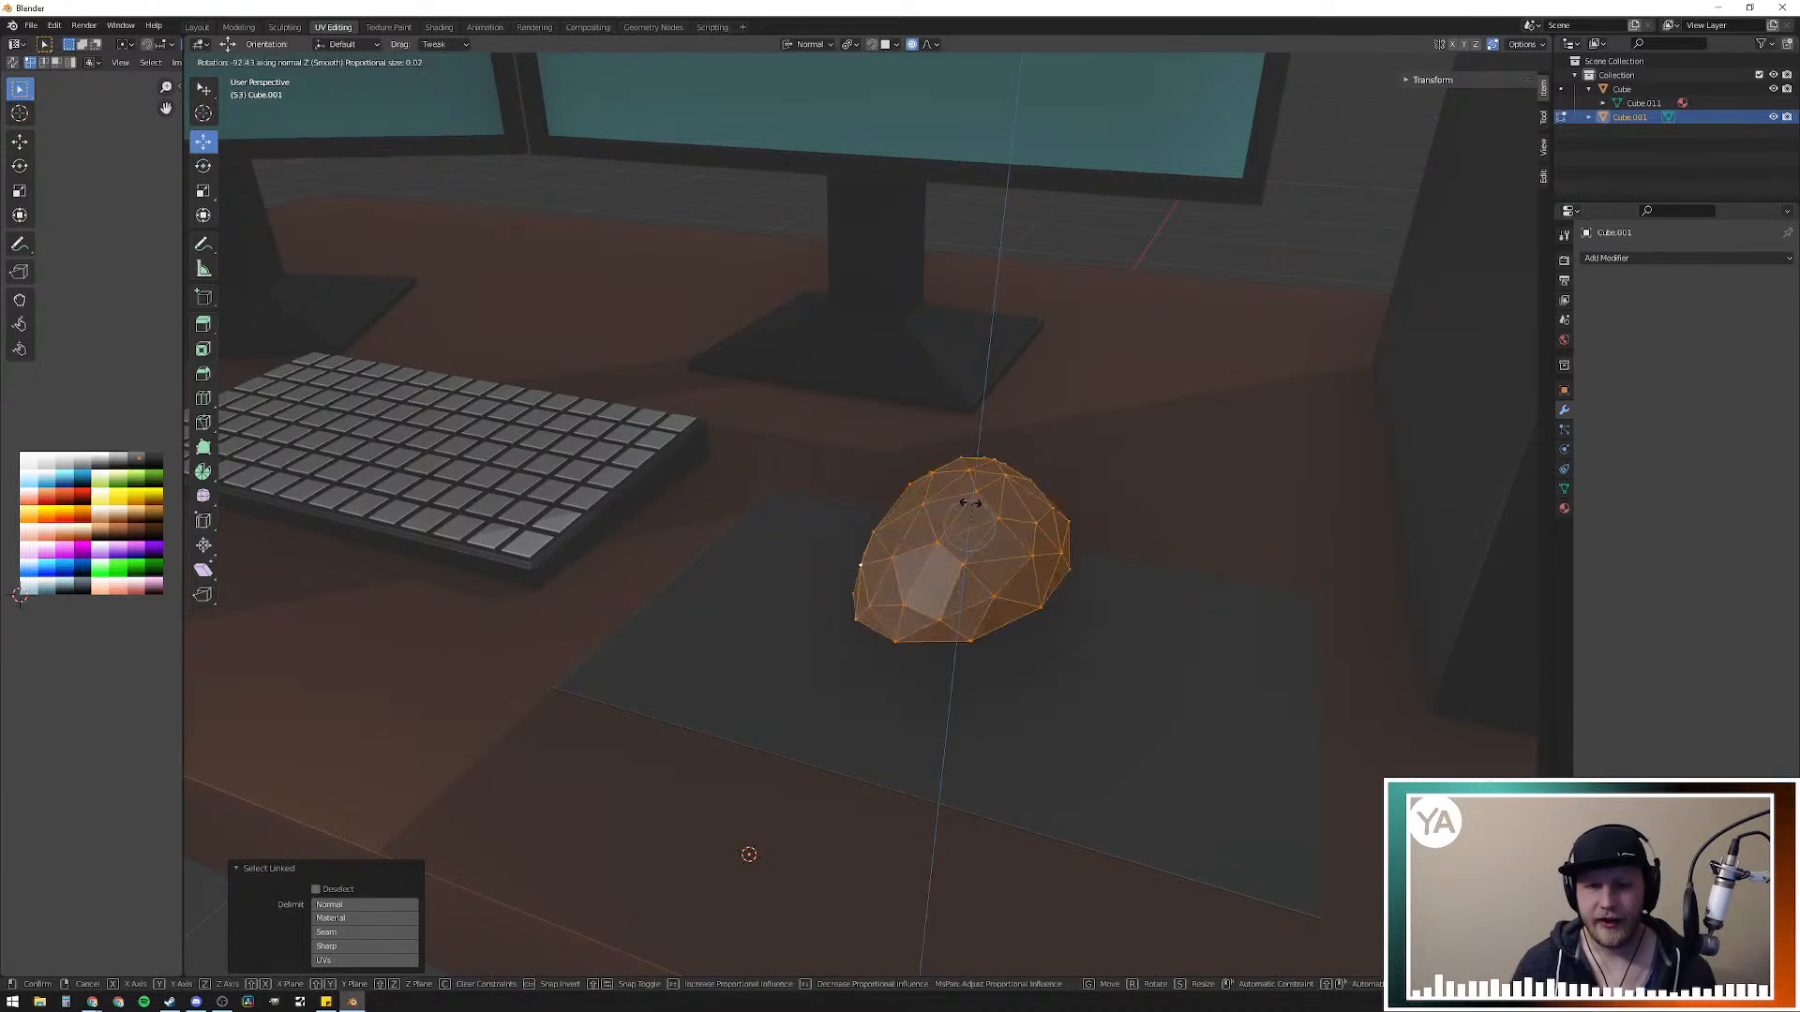
{"action": "left_click", "coordinate": [973, 504]}
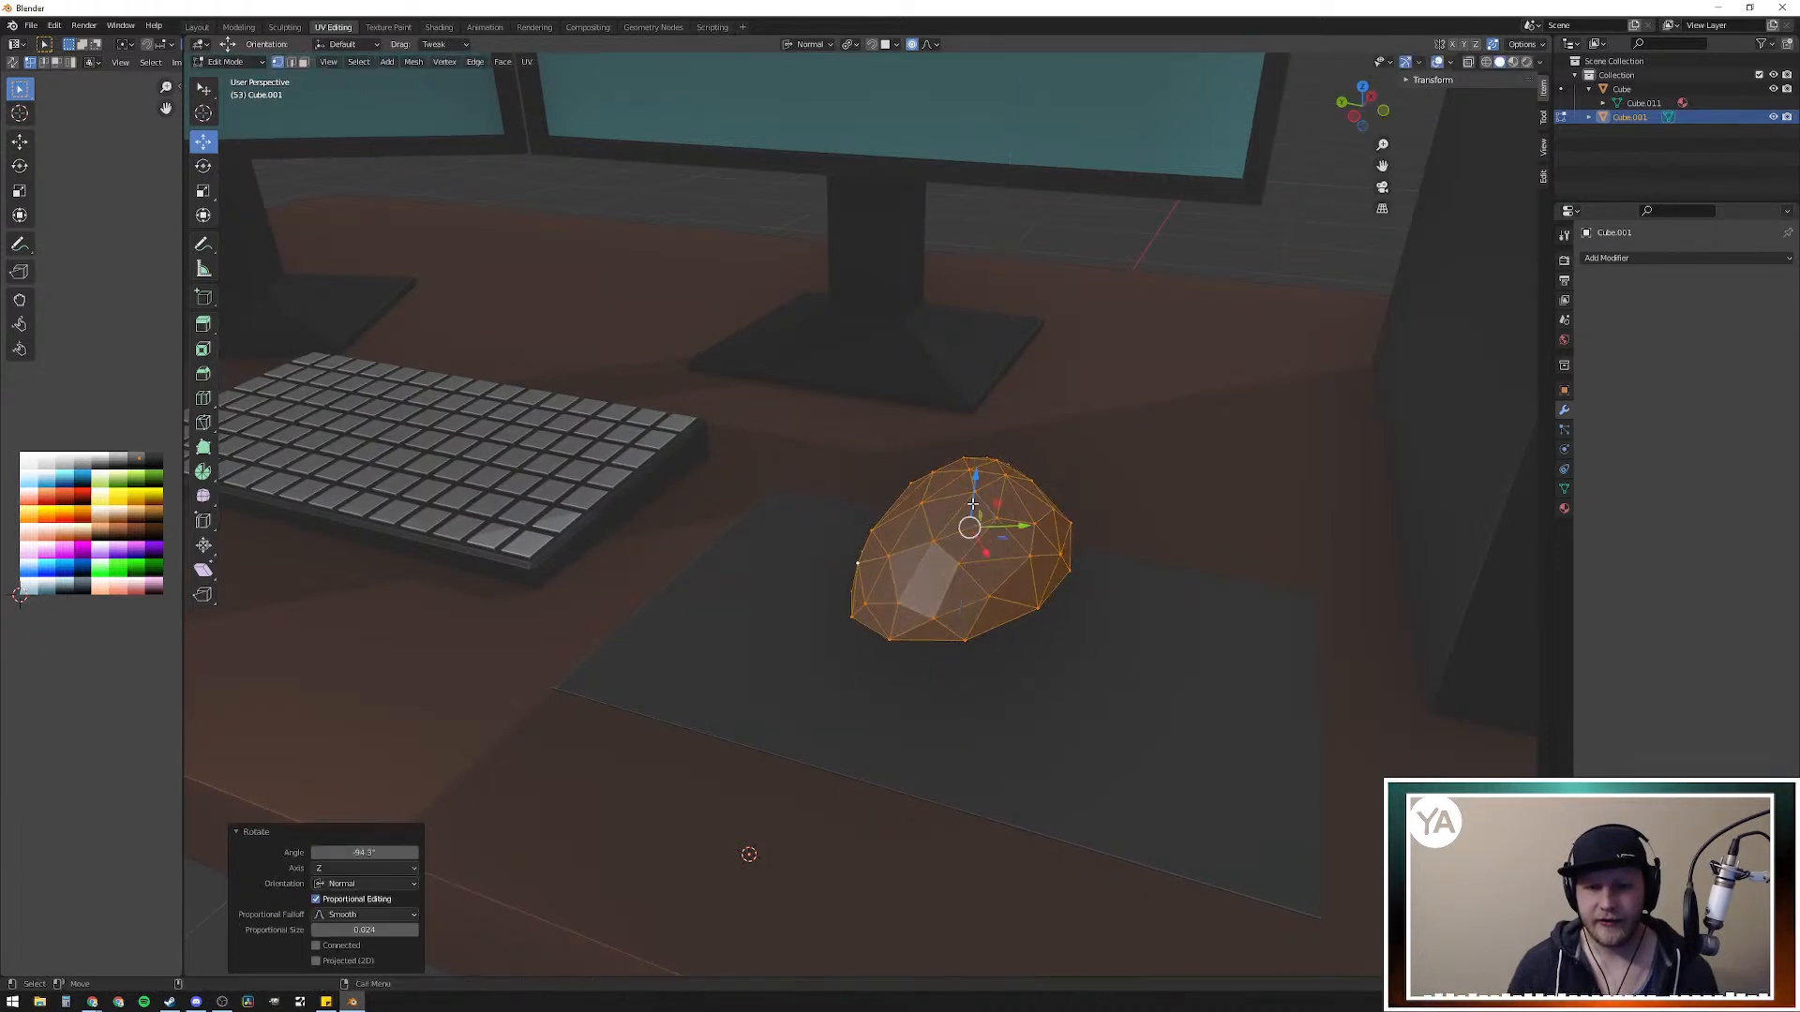
Step: Lower the selected mouse mesh about 0.1 m along Z onto the mouse pad
{"action": "key", "text": "g"}
{"action": "key", "text": "z"}
{"action": "key", "text": "z"}
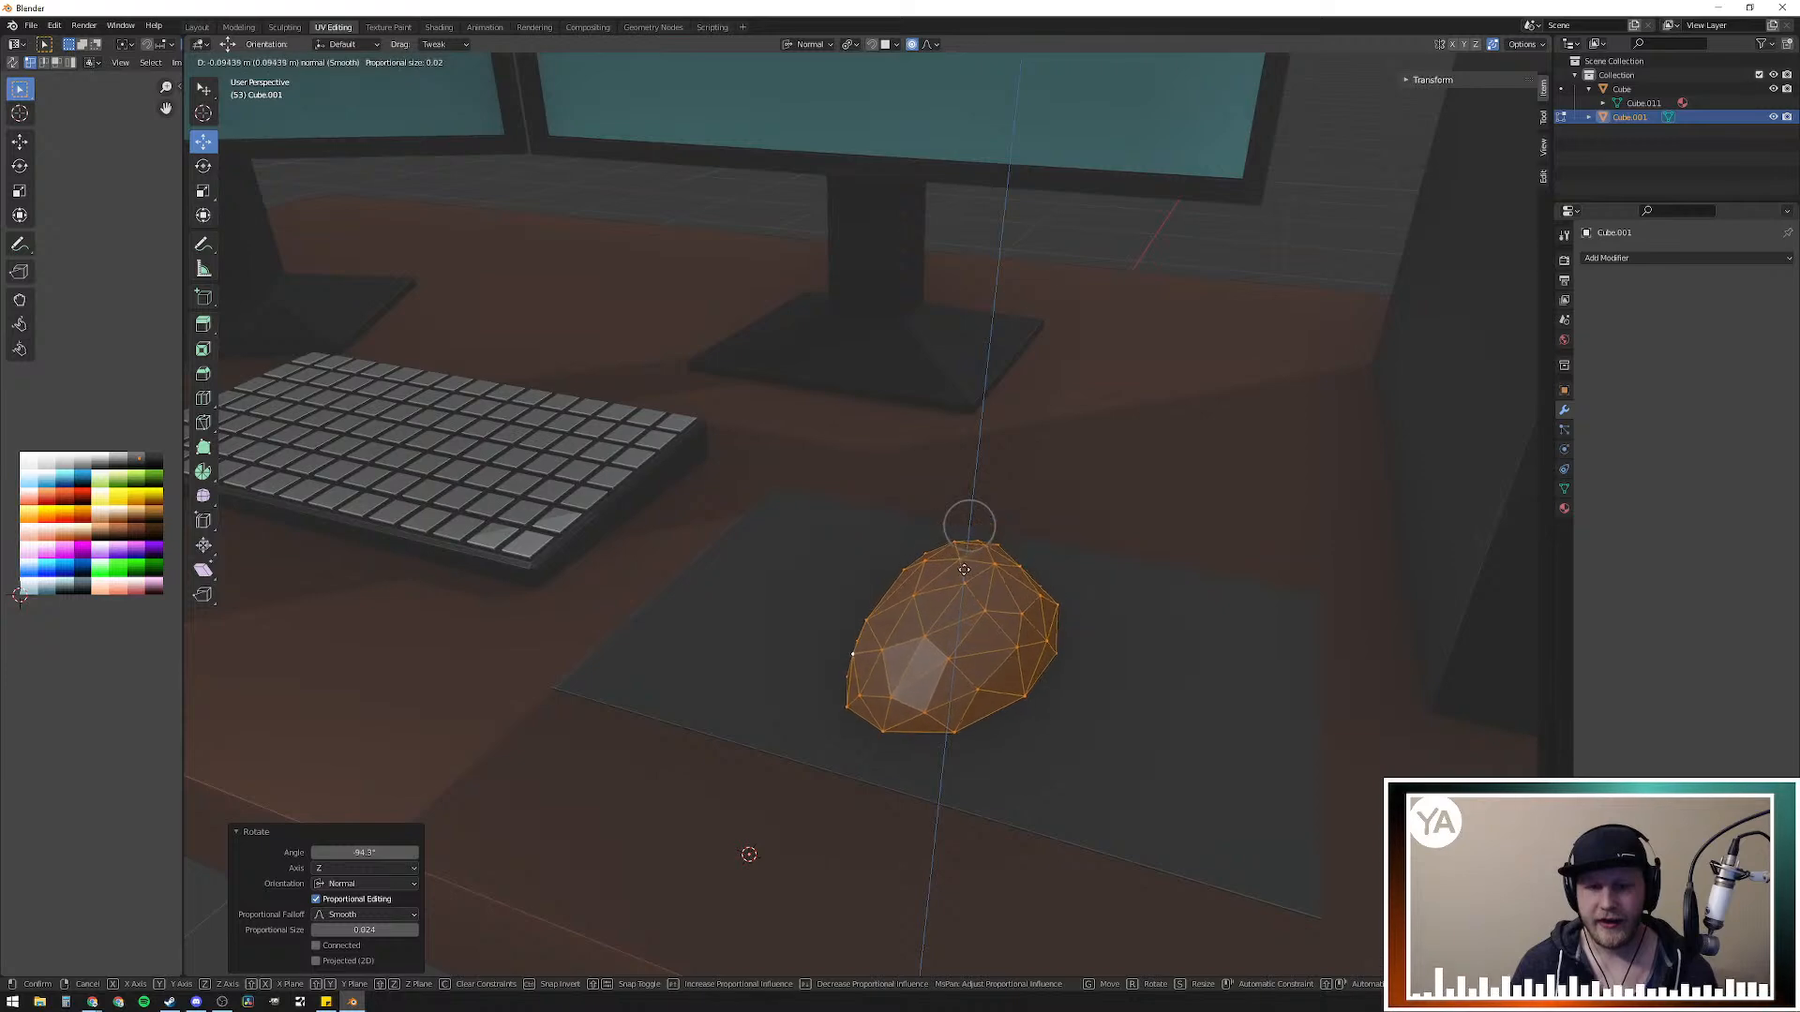
{"action": "left_click", "coordinate": [962, 572]}
{"action": "middle_click_drag", "start_coordinate": [963, 572], "coordinate": [1269, 691]}
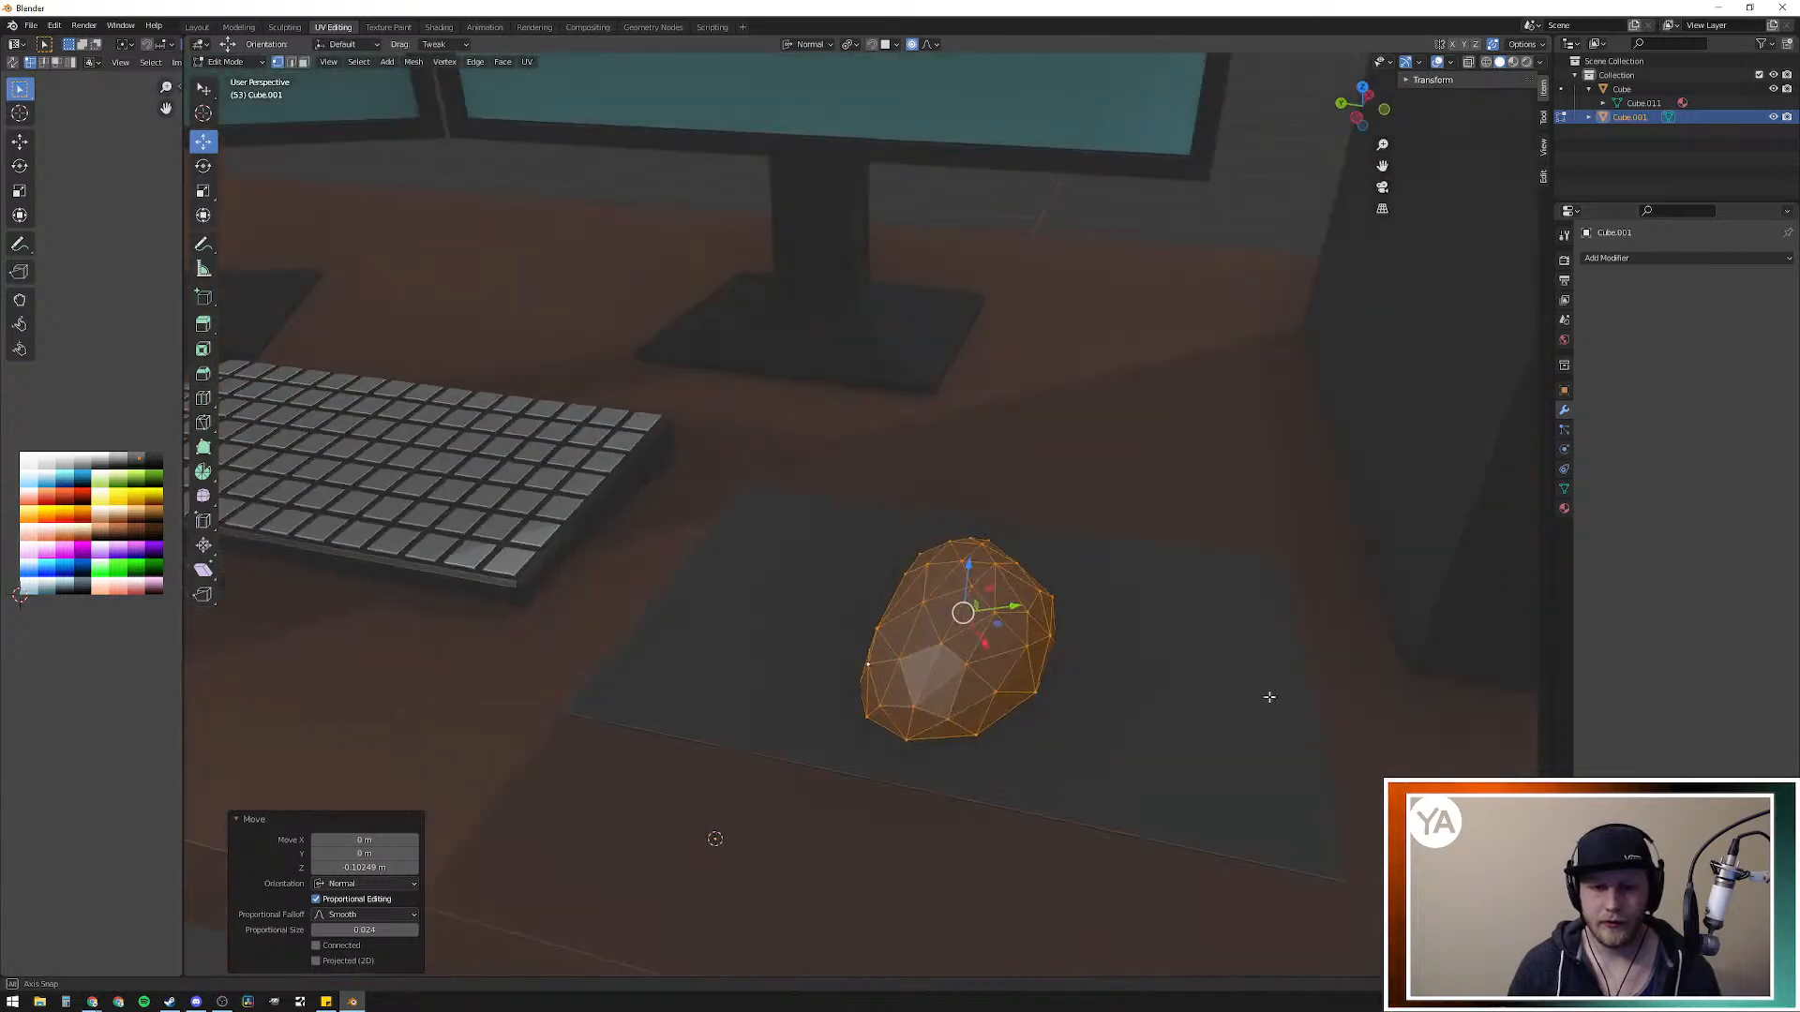
{"action": "middle_click_drag", "start_coordinate": [1157, 649], "coordinate": [1213, 709]}
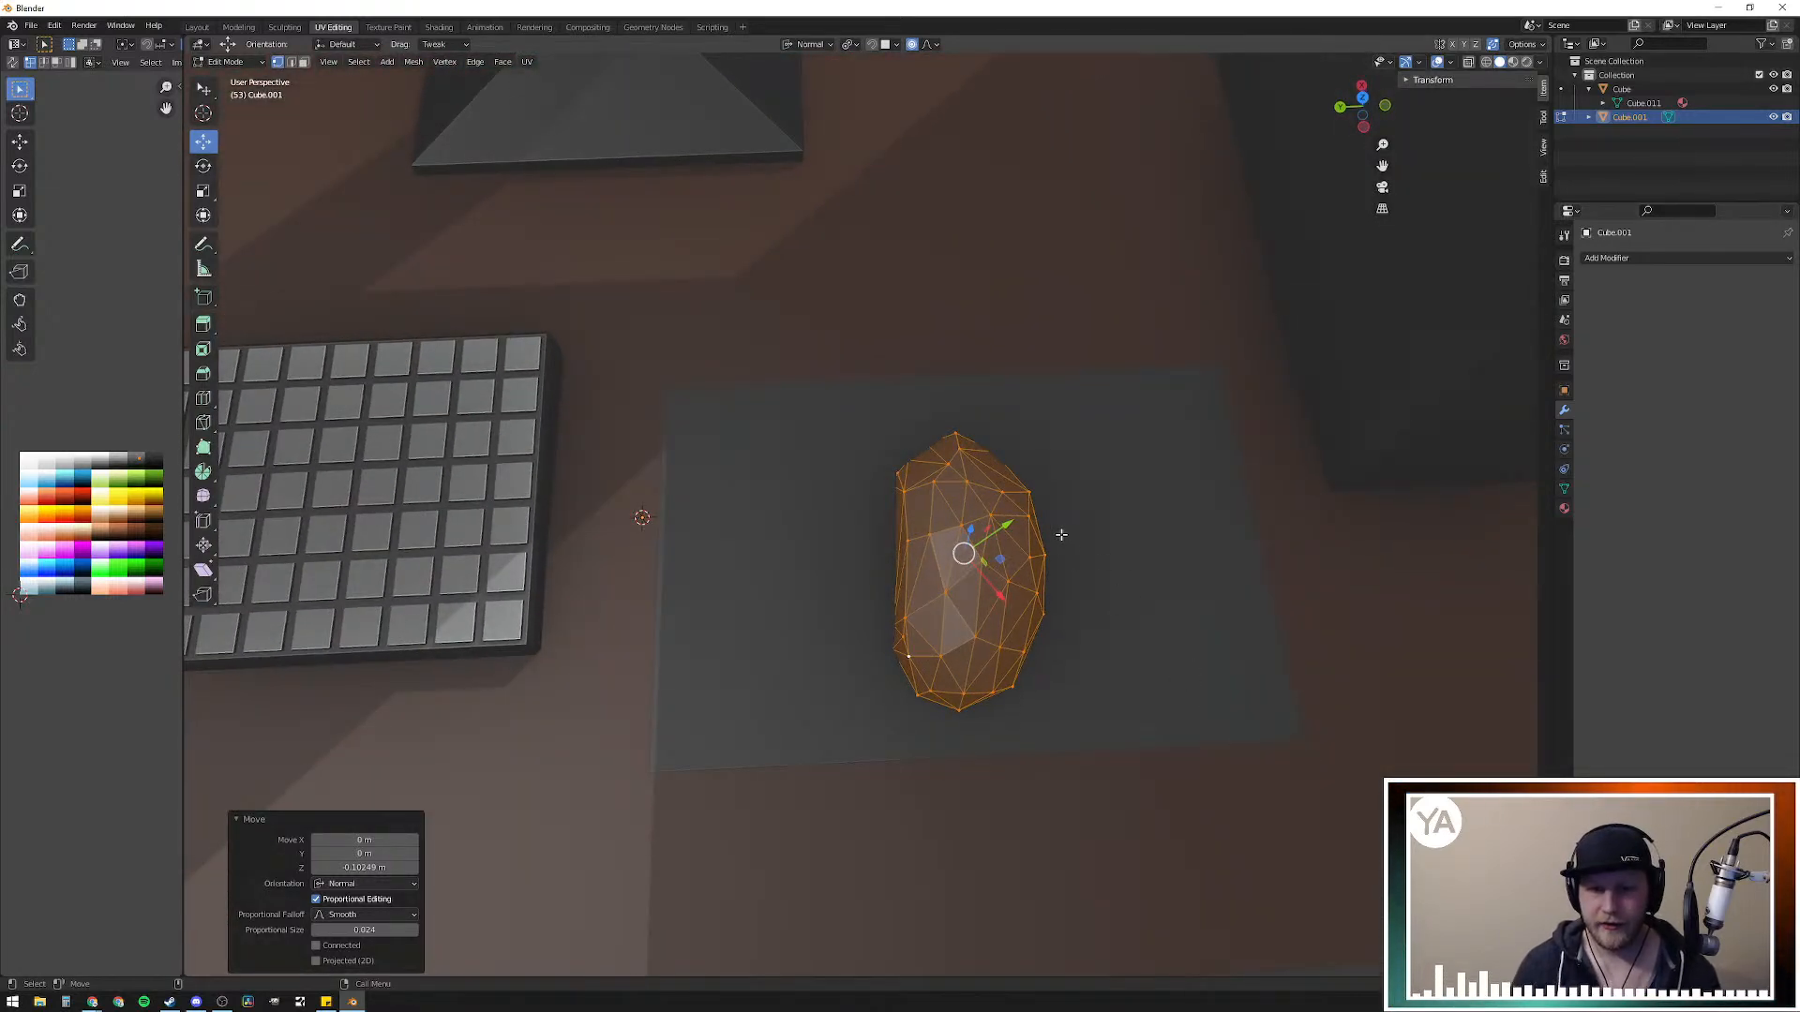
Step: Select the whole mouse mesh and fine-tune its rotation on the pad by about 6° around Z
{"action": "key", "text": "r"}
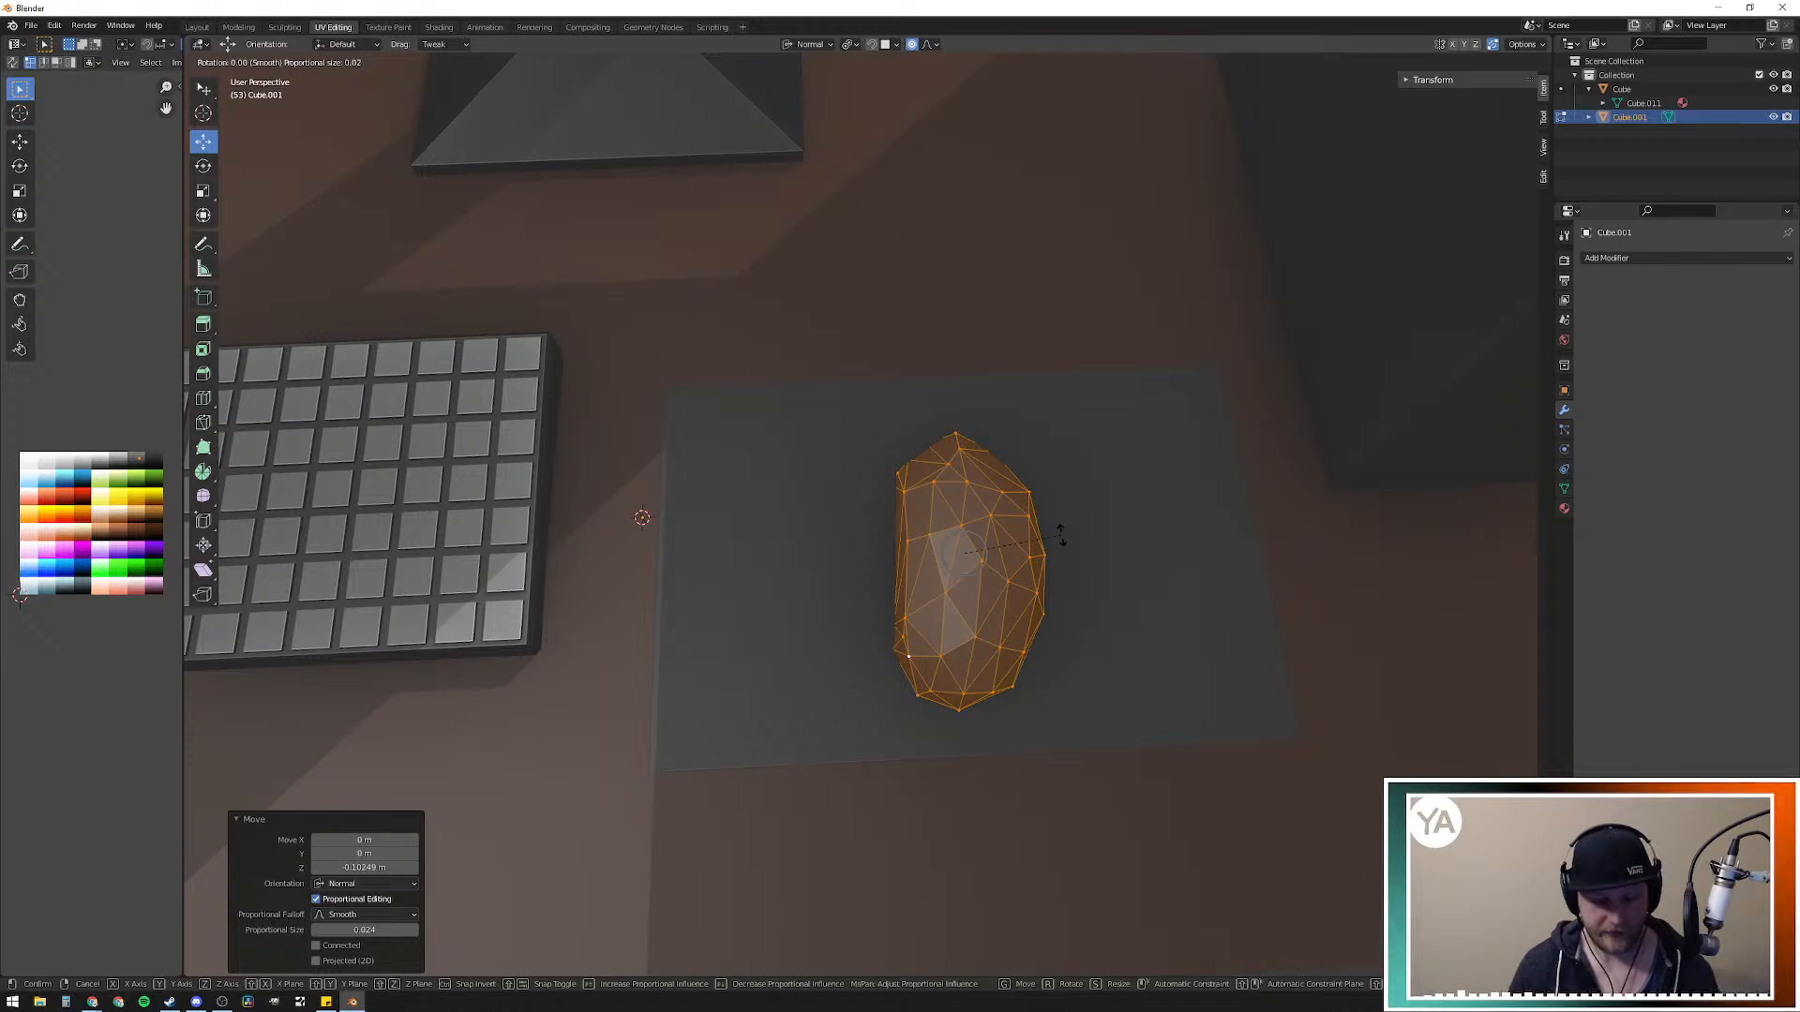
{"action": "key", "text": "Escape"}
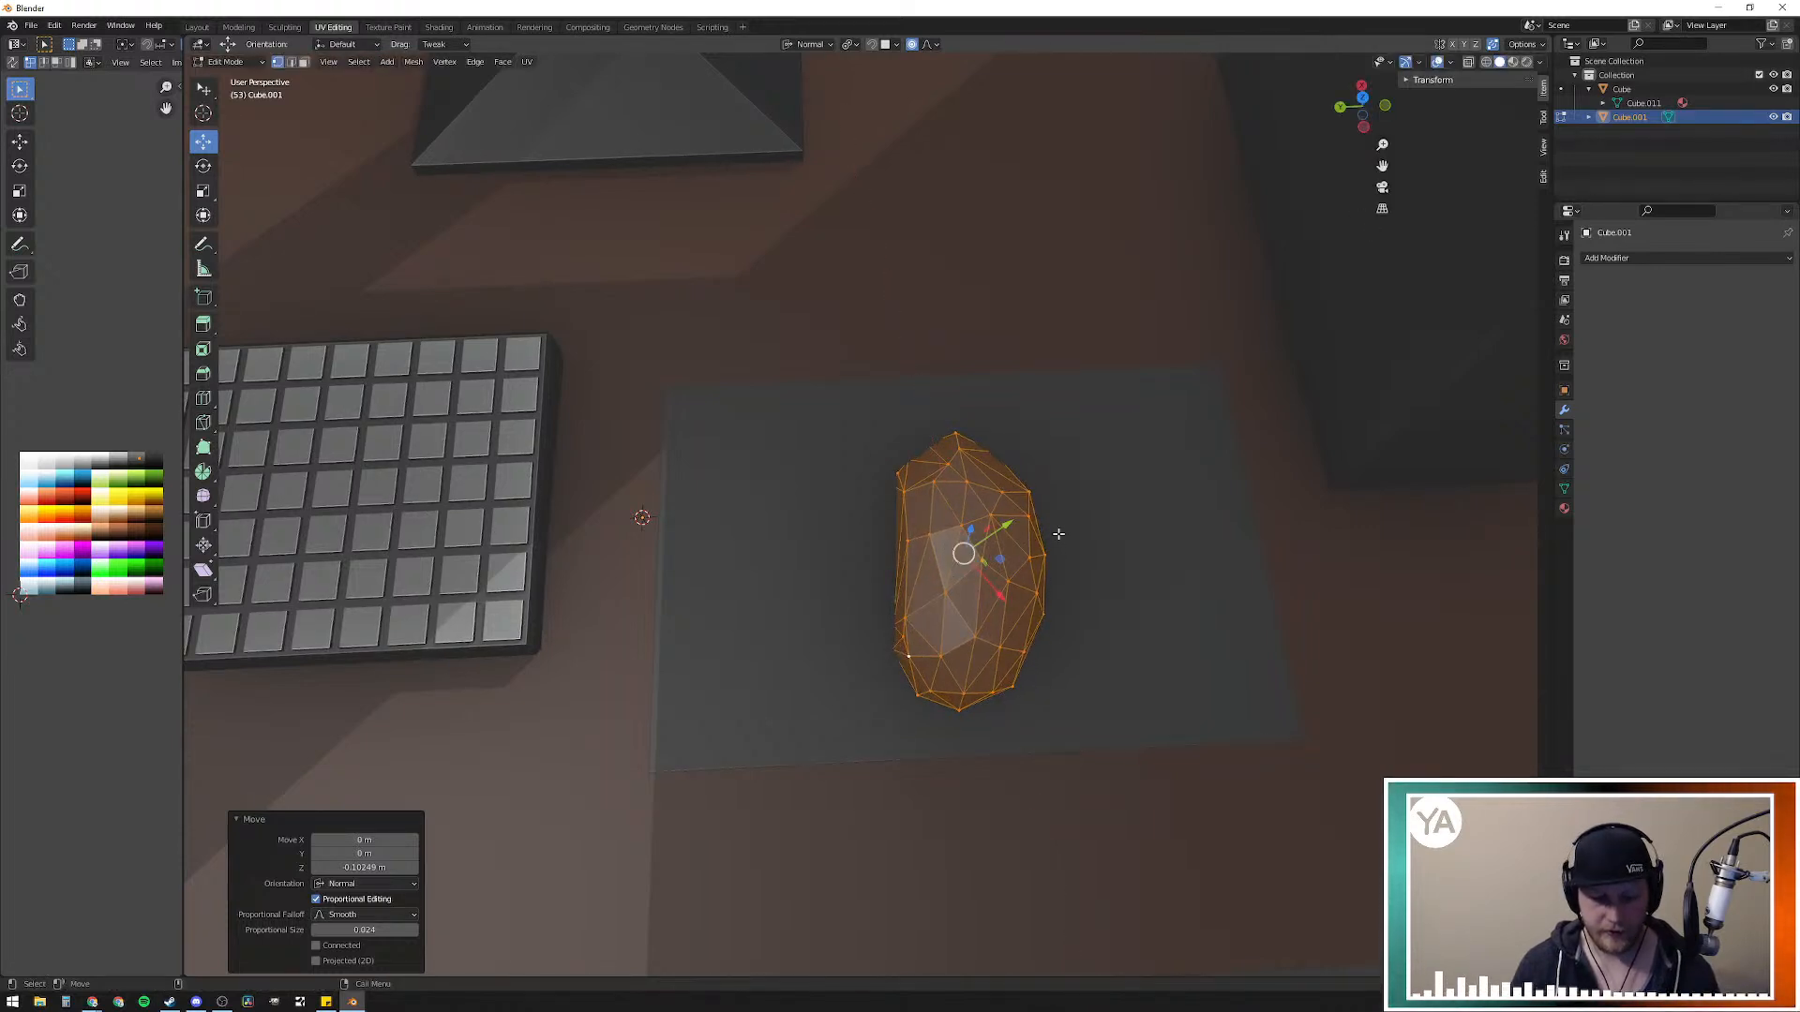
{"action": "key", "text": "a"}
{"action": "right_click", "coordinate": [1077, 535]}
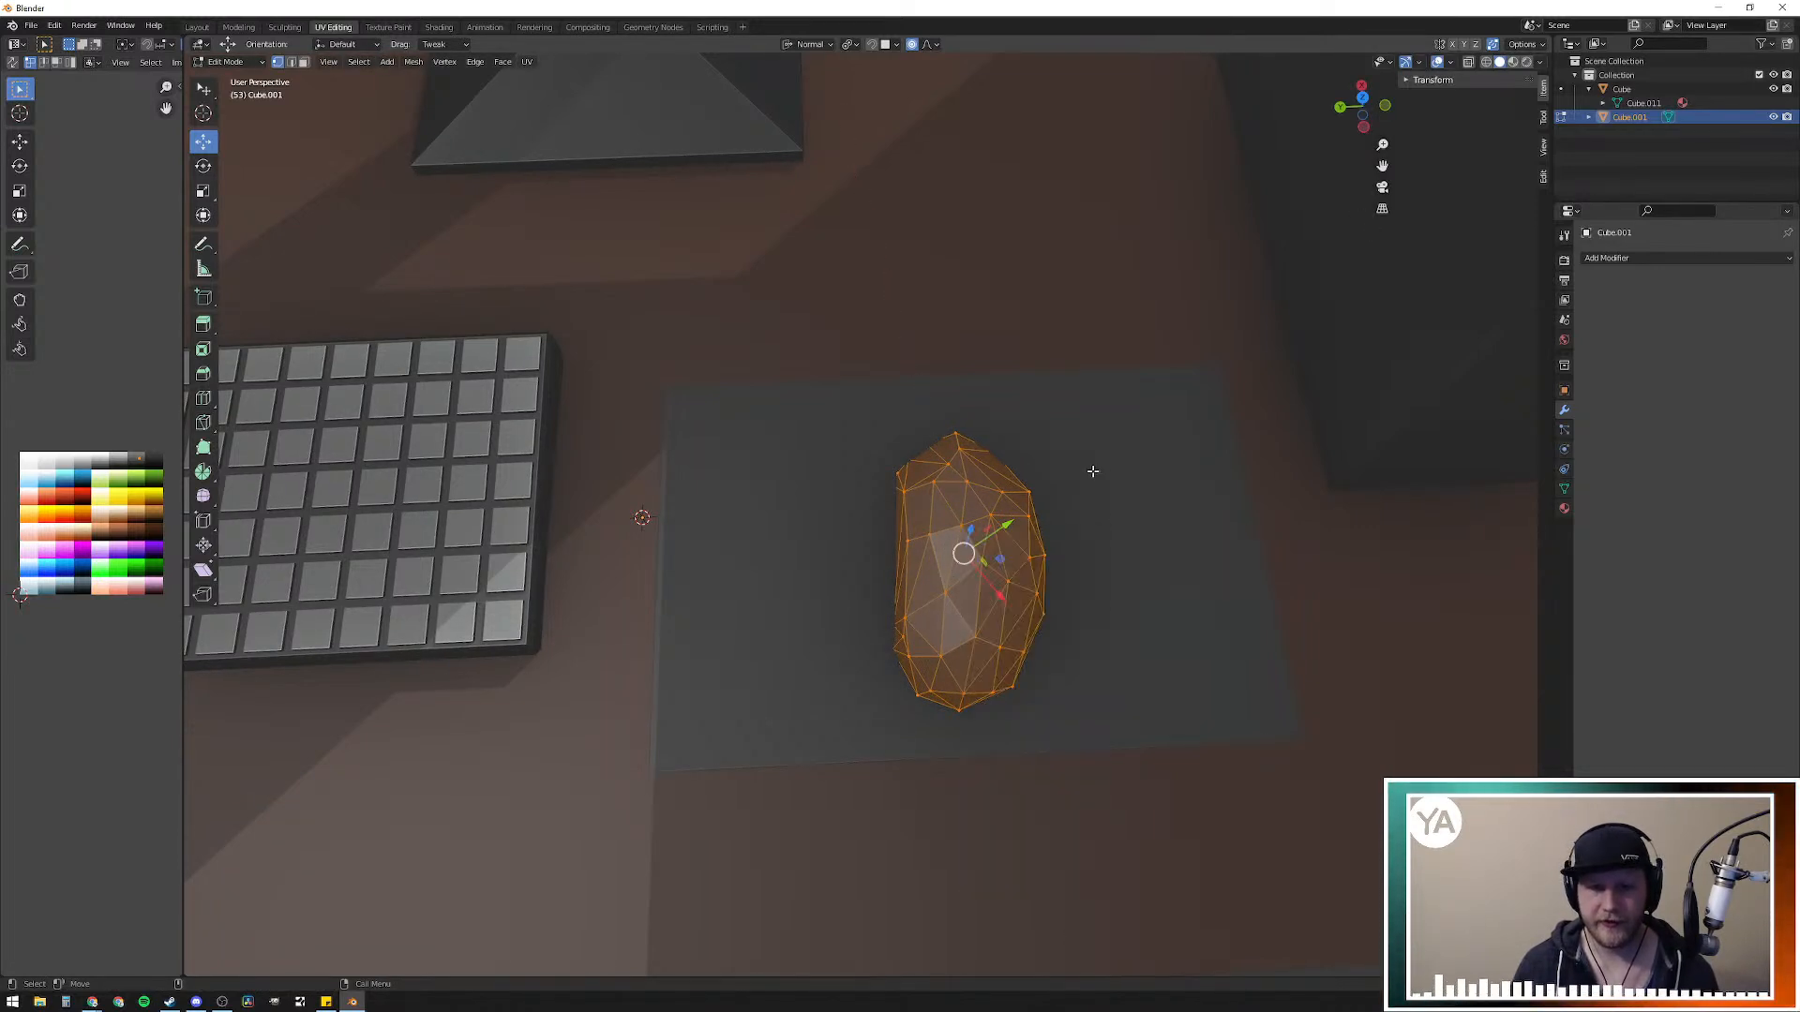
{"action": "key", "text": "r"}
{"action": "key", "text": "z"}
{"action": "key", "text": "z"}
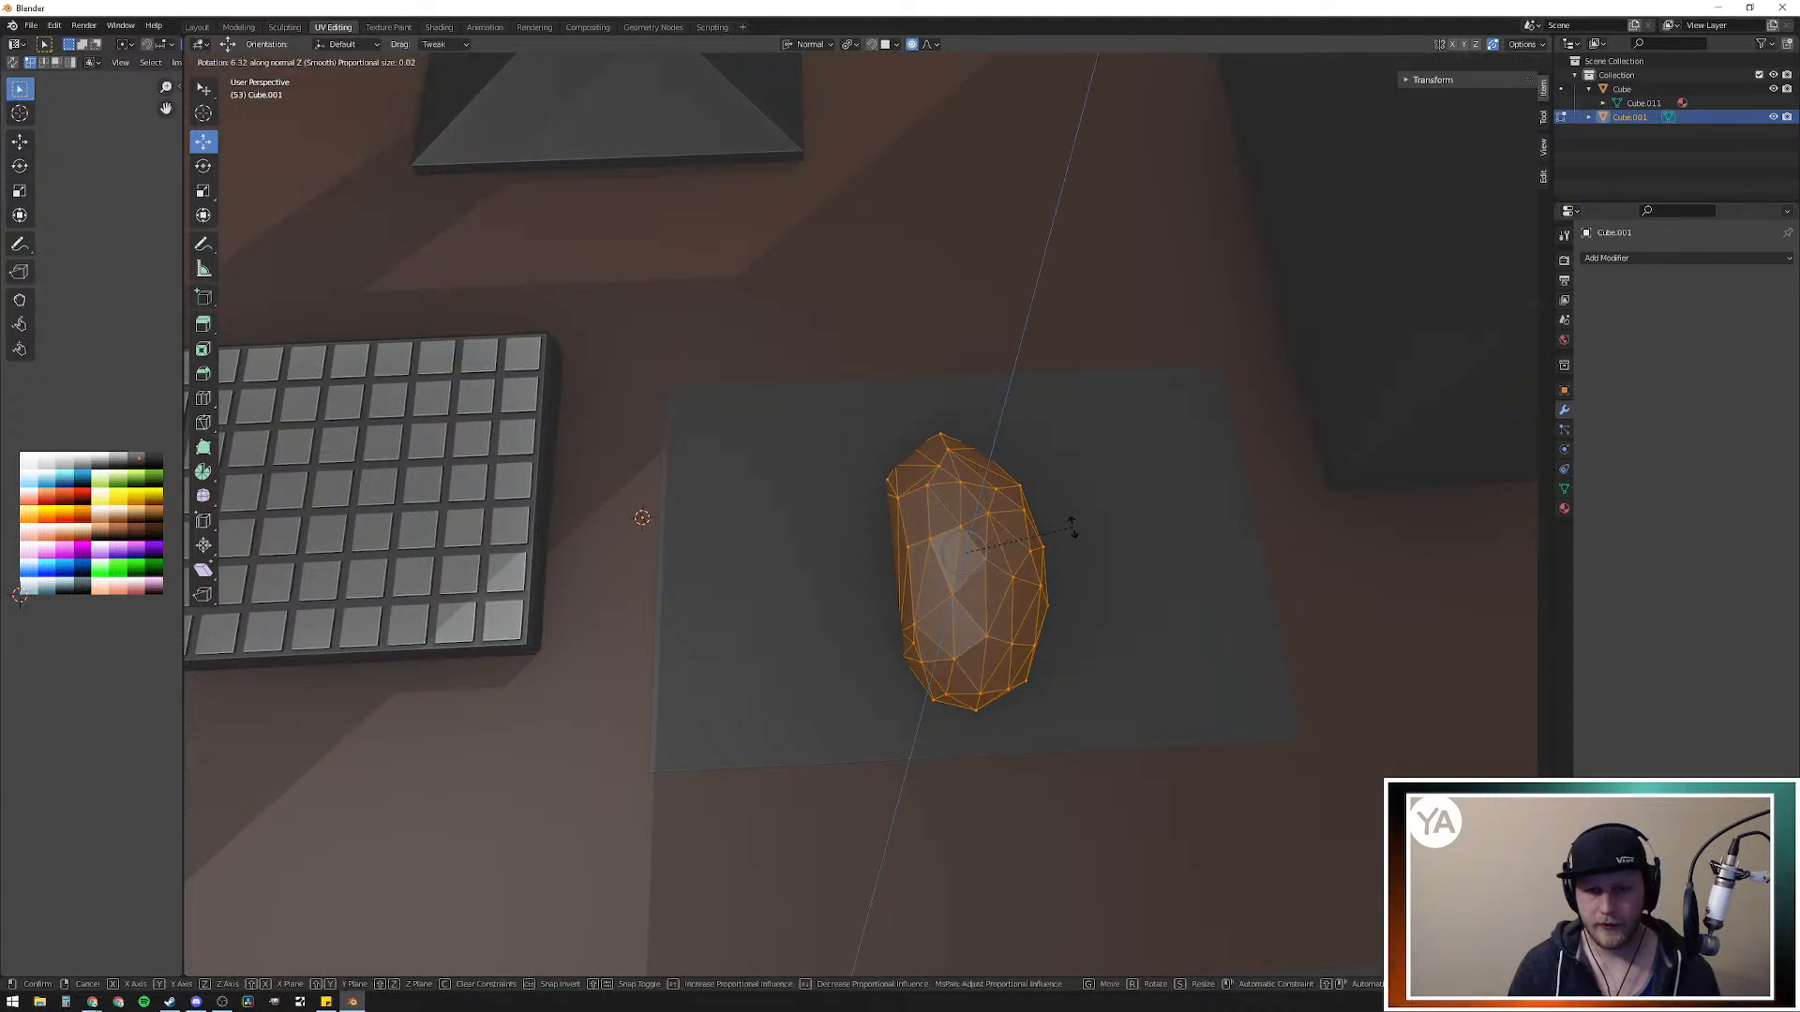
{"action": "left_click", "coordinate": [1073, 530]}
{"action": "middle_click_drag", "start_coordinate": [1073, 530], "coordinate": [886, 600]}
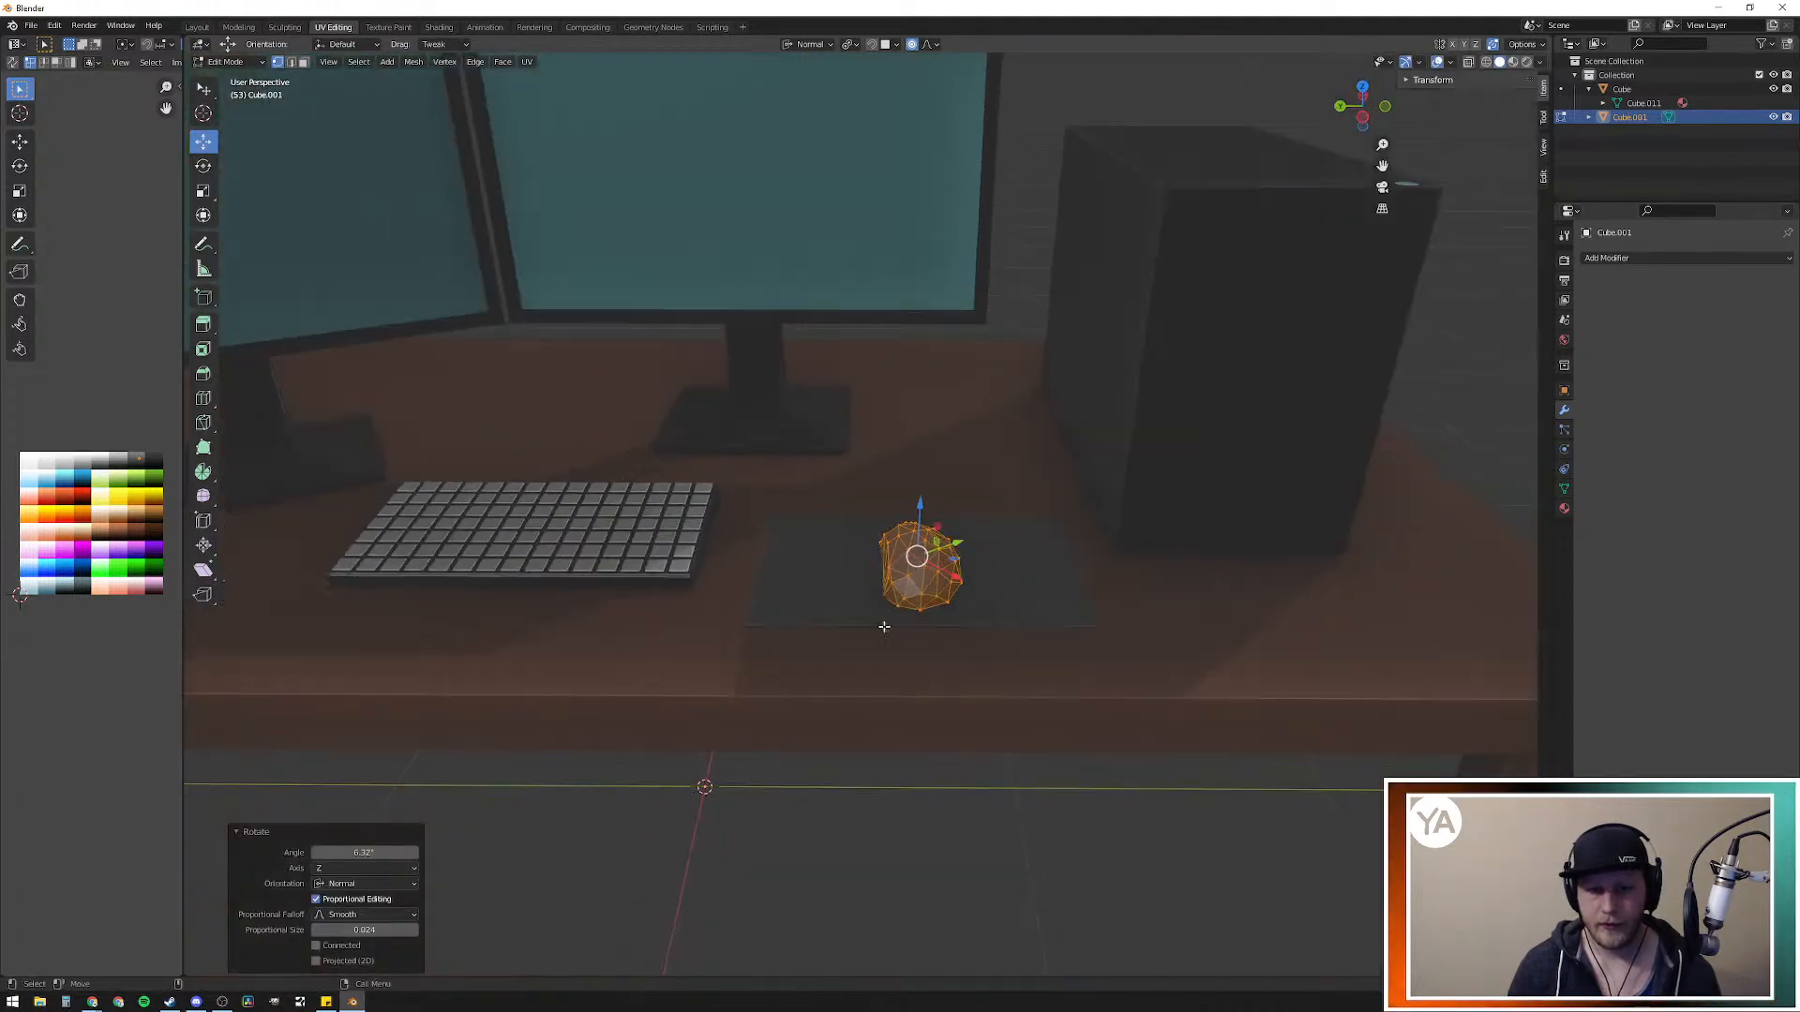
Step: Clear the selection and reselect all linked faces of the computer mouse in face select mode
{"action": "key", "text": "a"}
{"action": "key", "text": "a"}
{"action": "middle_click_drag", "start_coordinate": [844, 784], "coordinate": [1057, 667]}
{"action": "scroll", "coordinate": [833, 766], "scroll_direction": "down", "scroll_amount": 2}
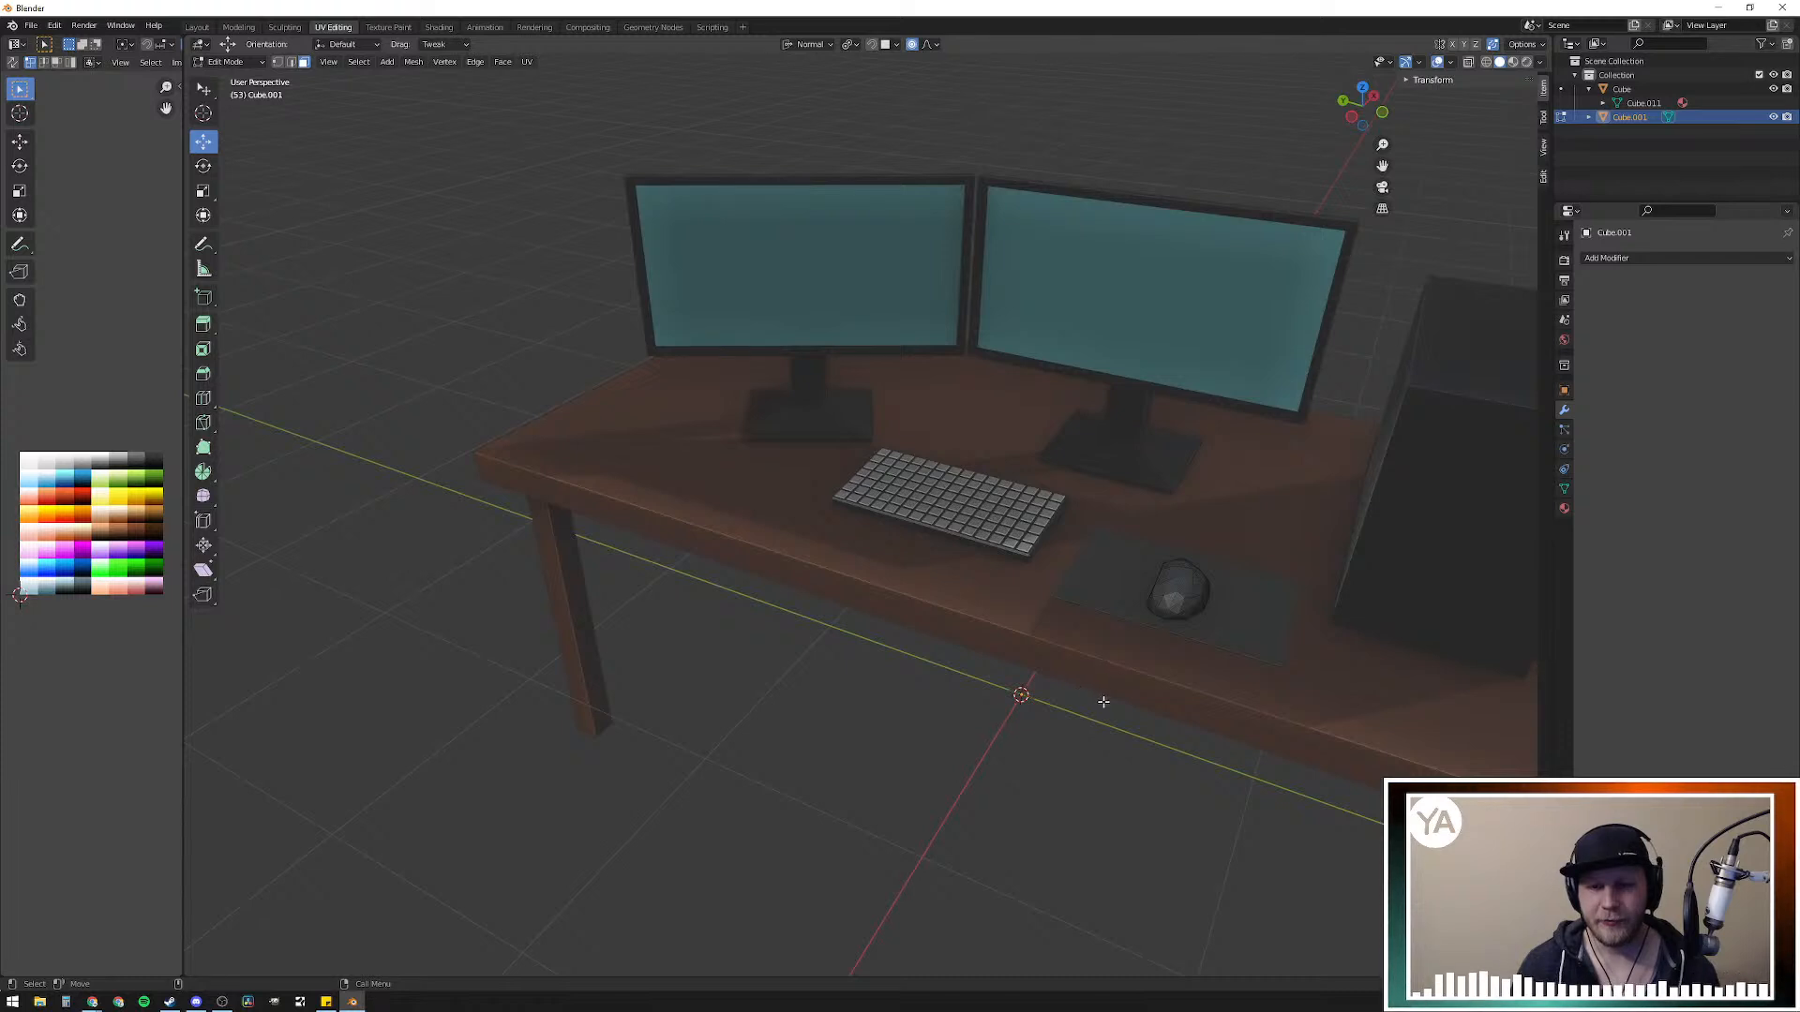
{"action": "key", "text": "ctrl+l"}
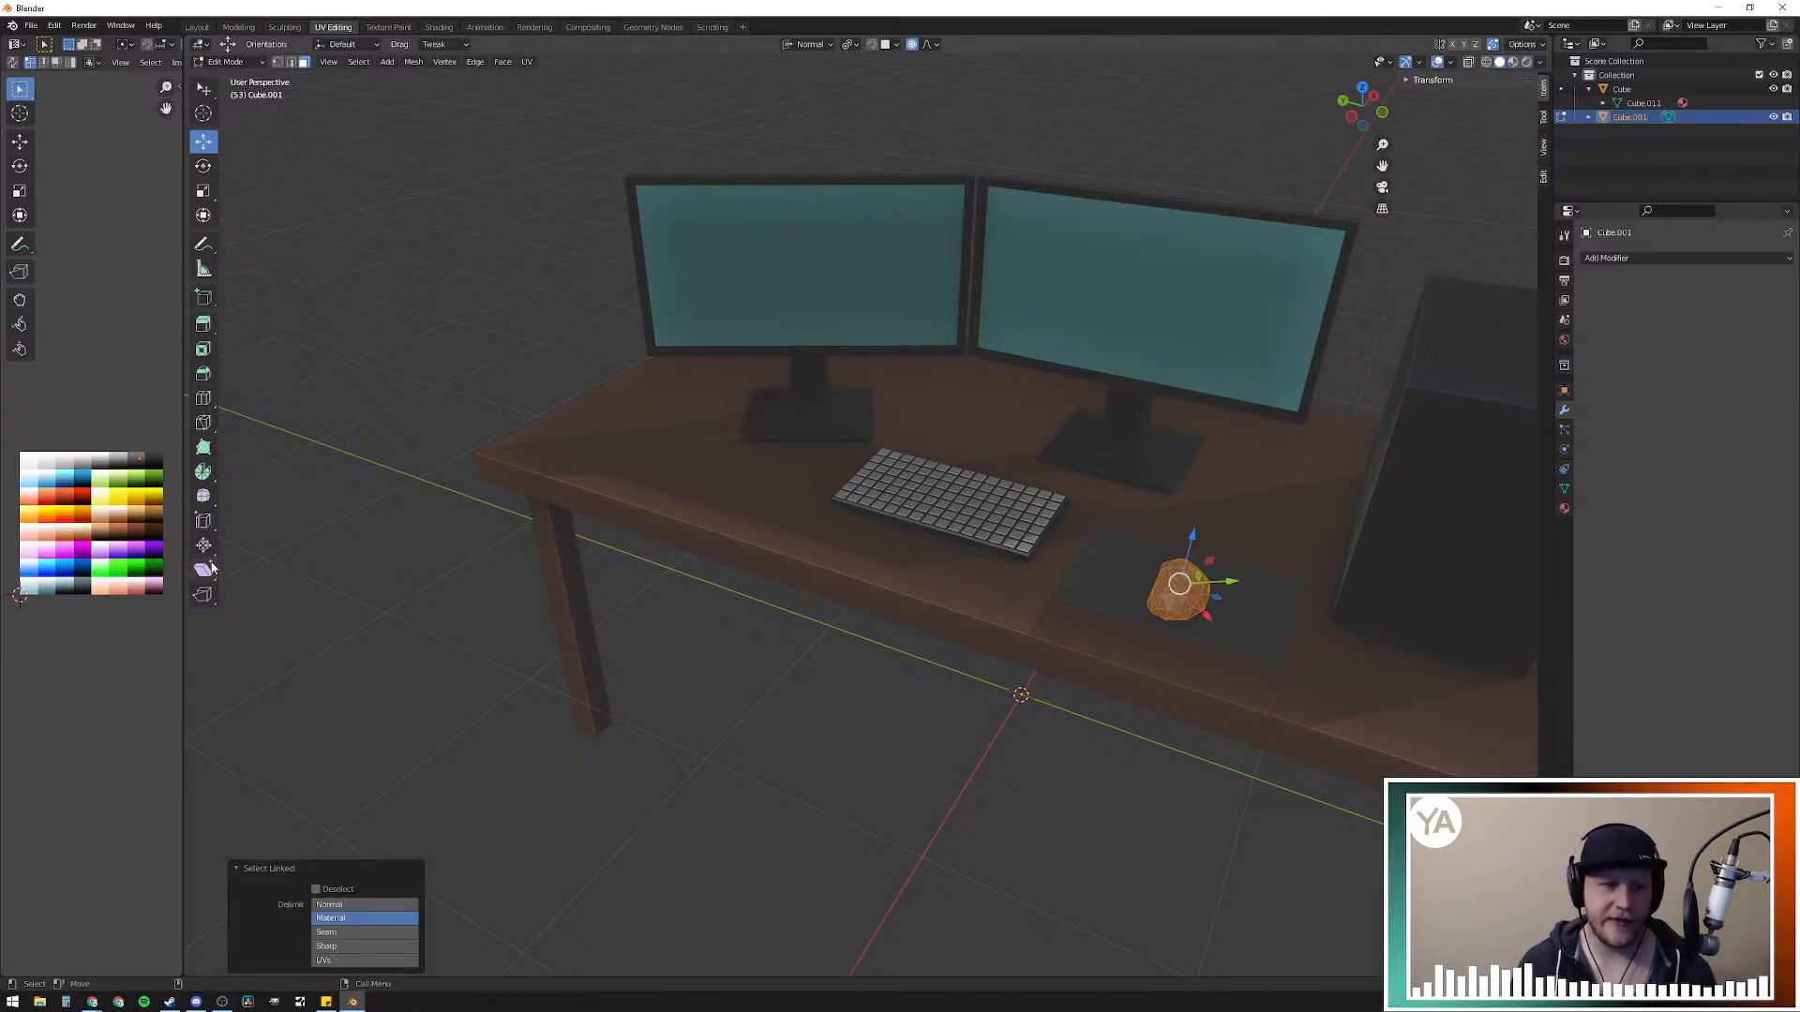
Step: Box-select the computer mouse's UVs on the dark palette swatch and reselect its whole linked mesh
{"action": "key", "text": "b"}
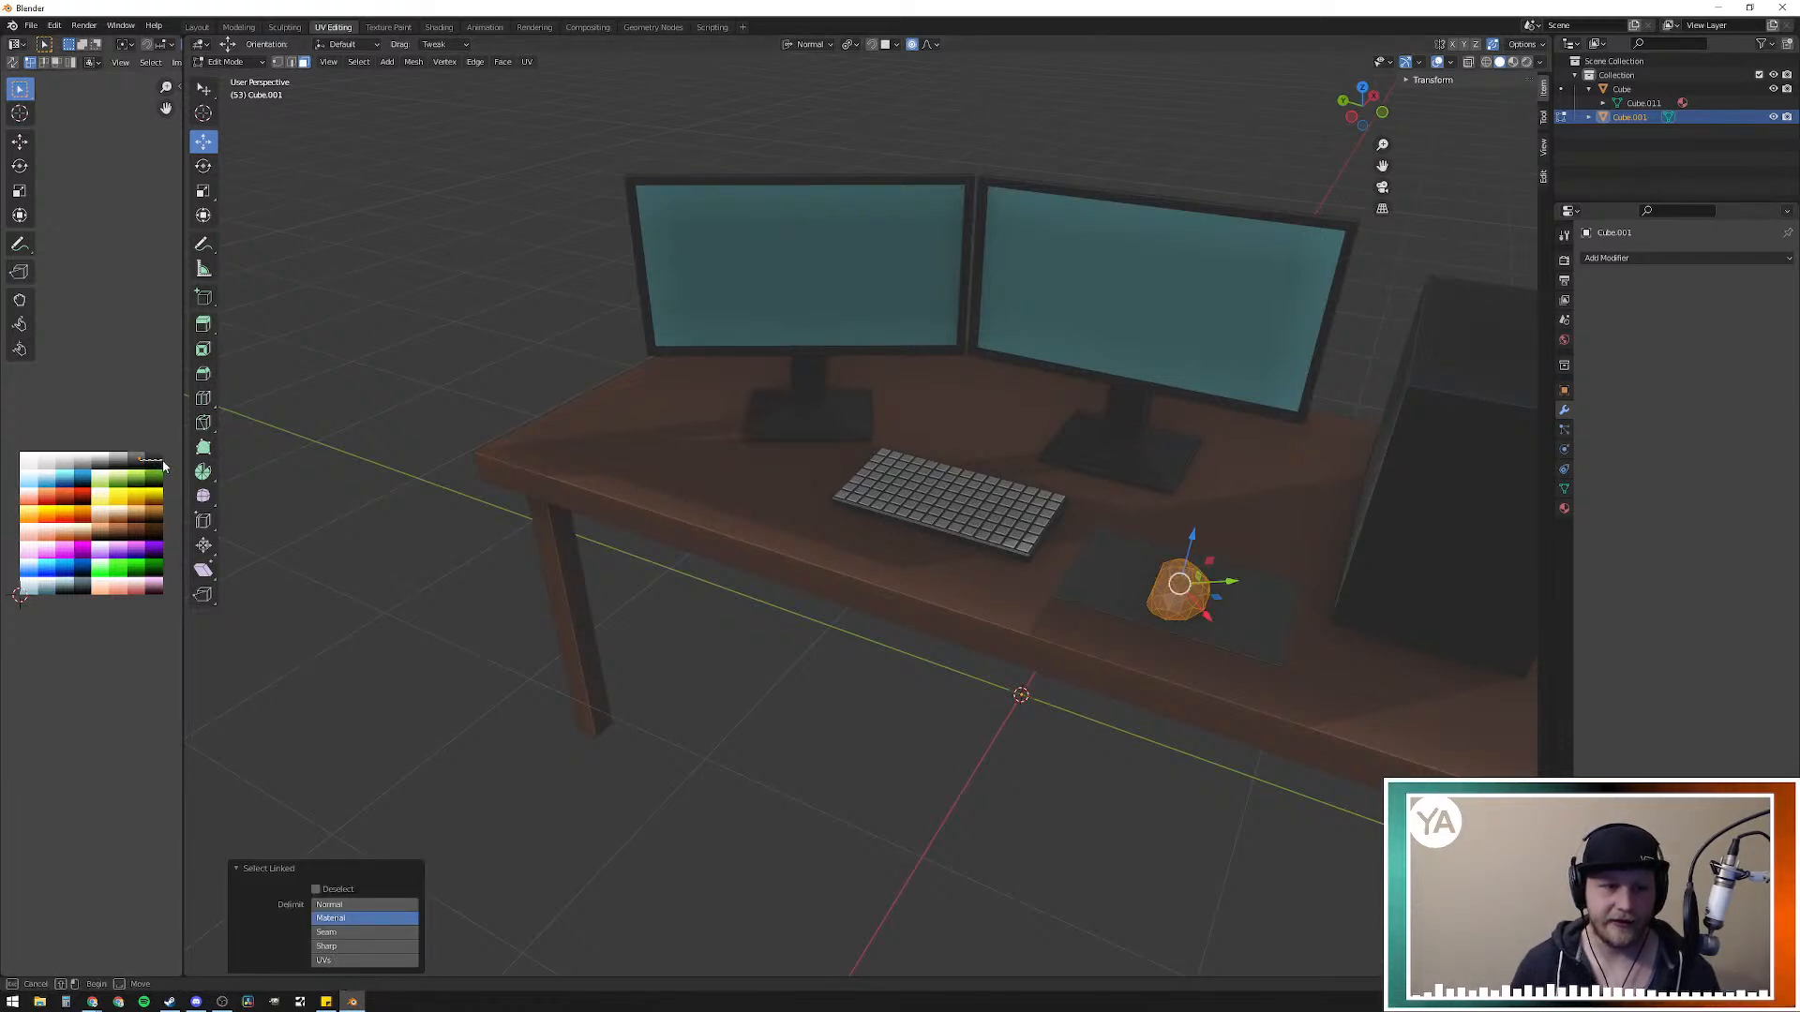
{"action": "left_click", "coordinate": [157, 466]}
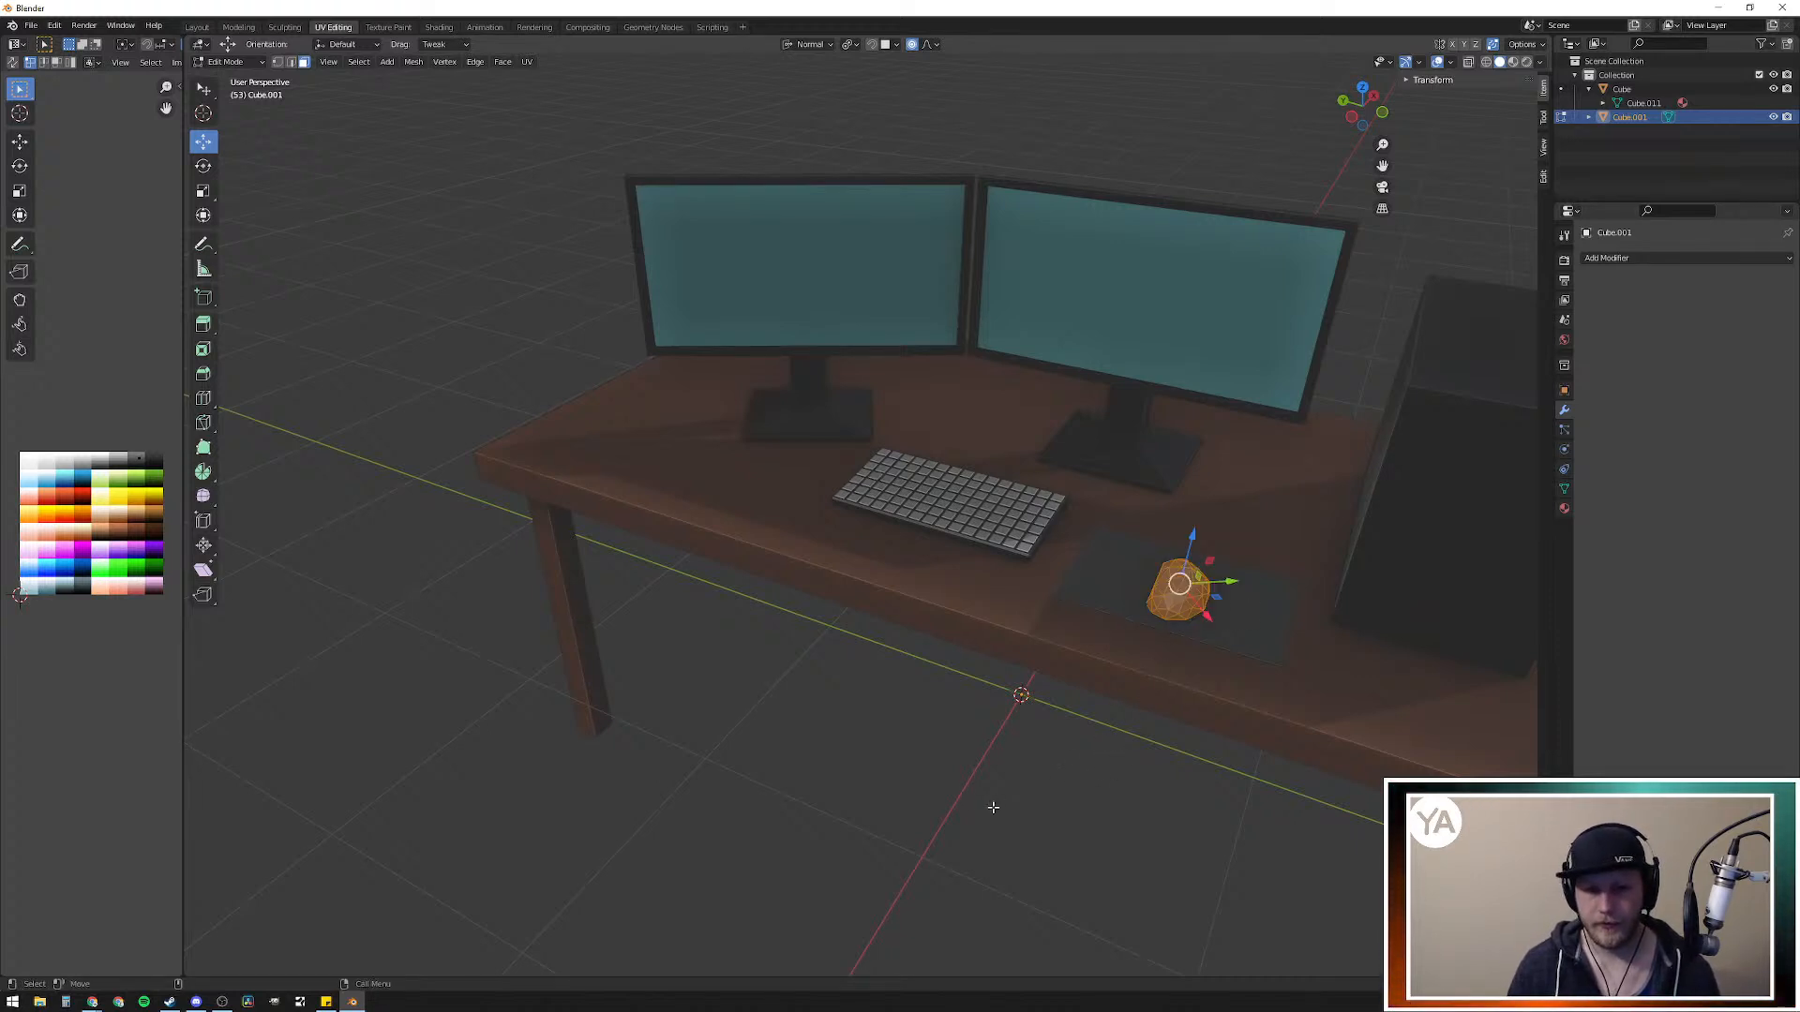
{"action": "key", "text": "alt+a"}
{"action": "key", "text": "a"}
{"action": "key", "text": "alt+a"}
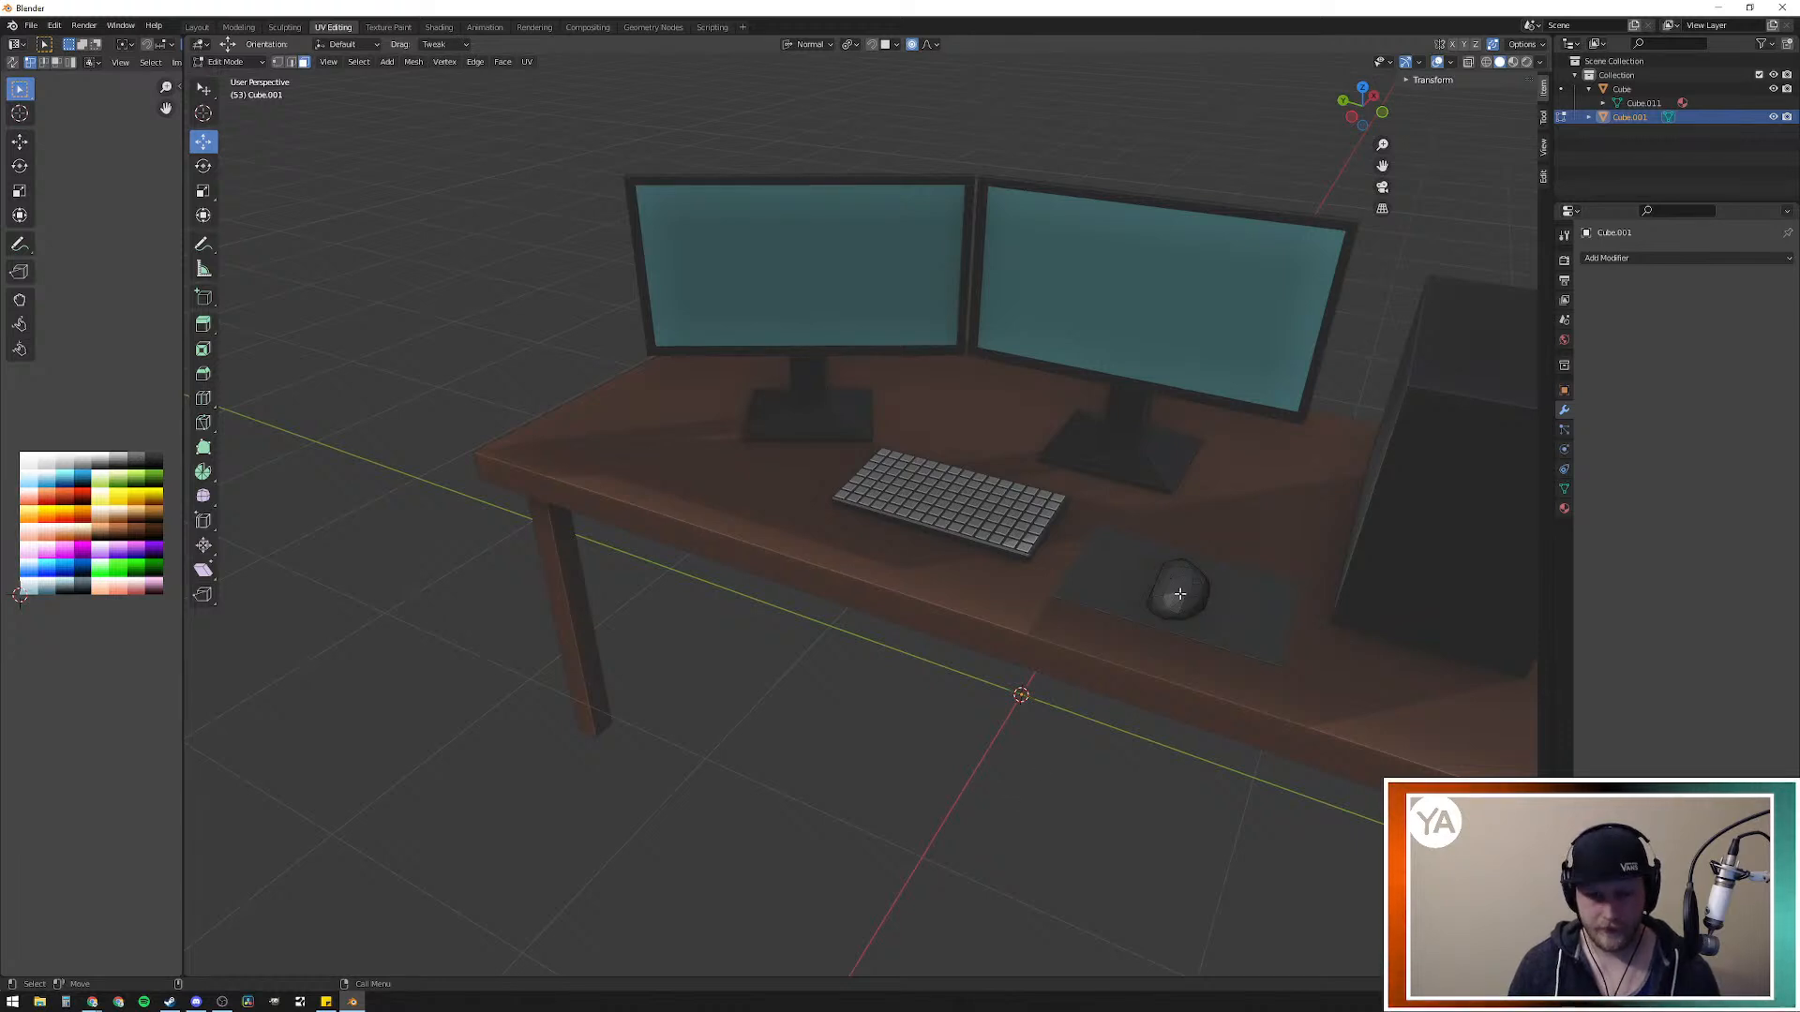
{"action": "key", "text": "l"}
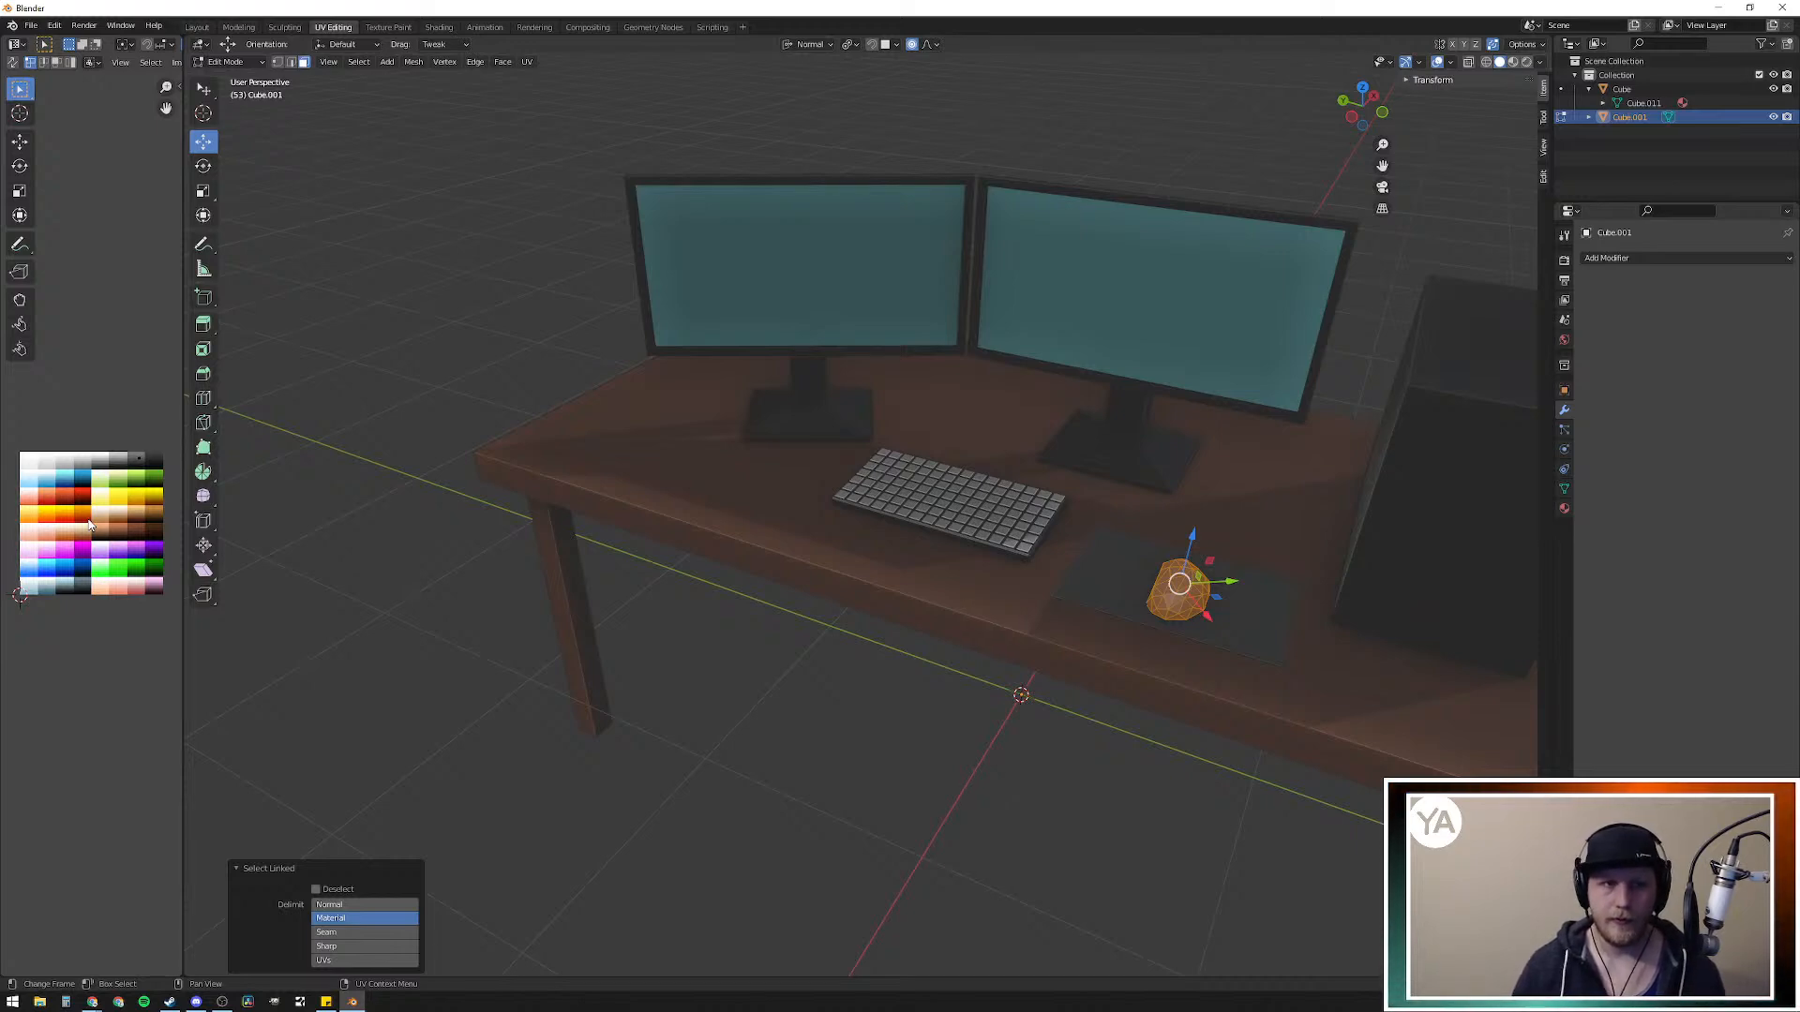
Step: Examine the mouse object's material nodes and material slot in the Shading workspace, and return to UV Editing
{"action": "left_click", "coordinate": [439, 27]}
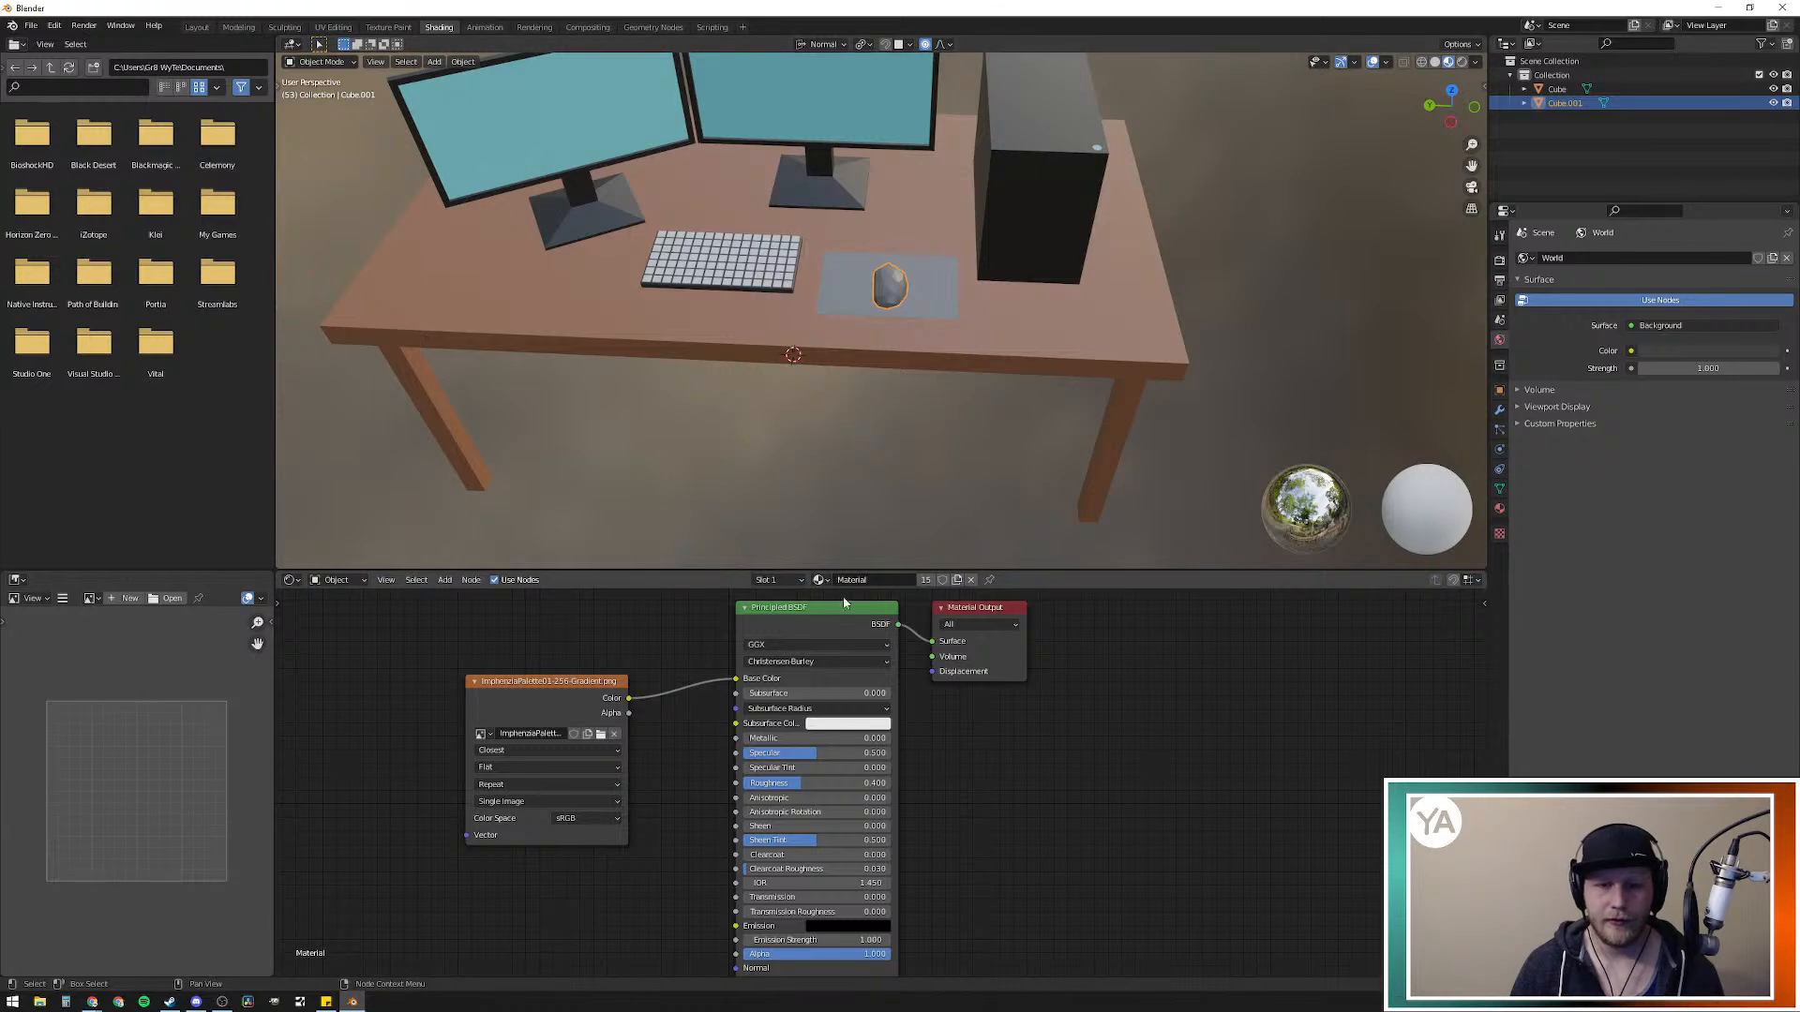
{"action": "scroll", "coordinate": [943, 742], "scroll_direction": "down", "scroll_amount": 4}
{"action": "scroll", "coordinate": [996, 796], "scroll_direction": "up", "scroll_amount": 3}
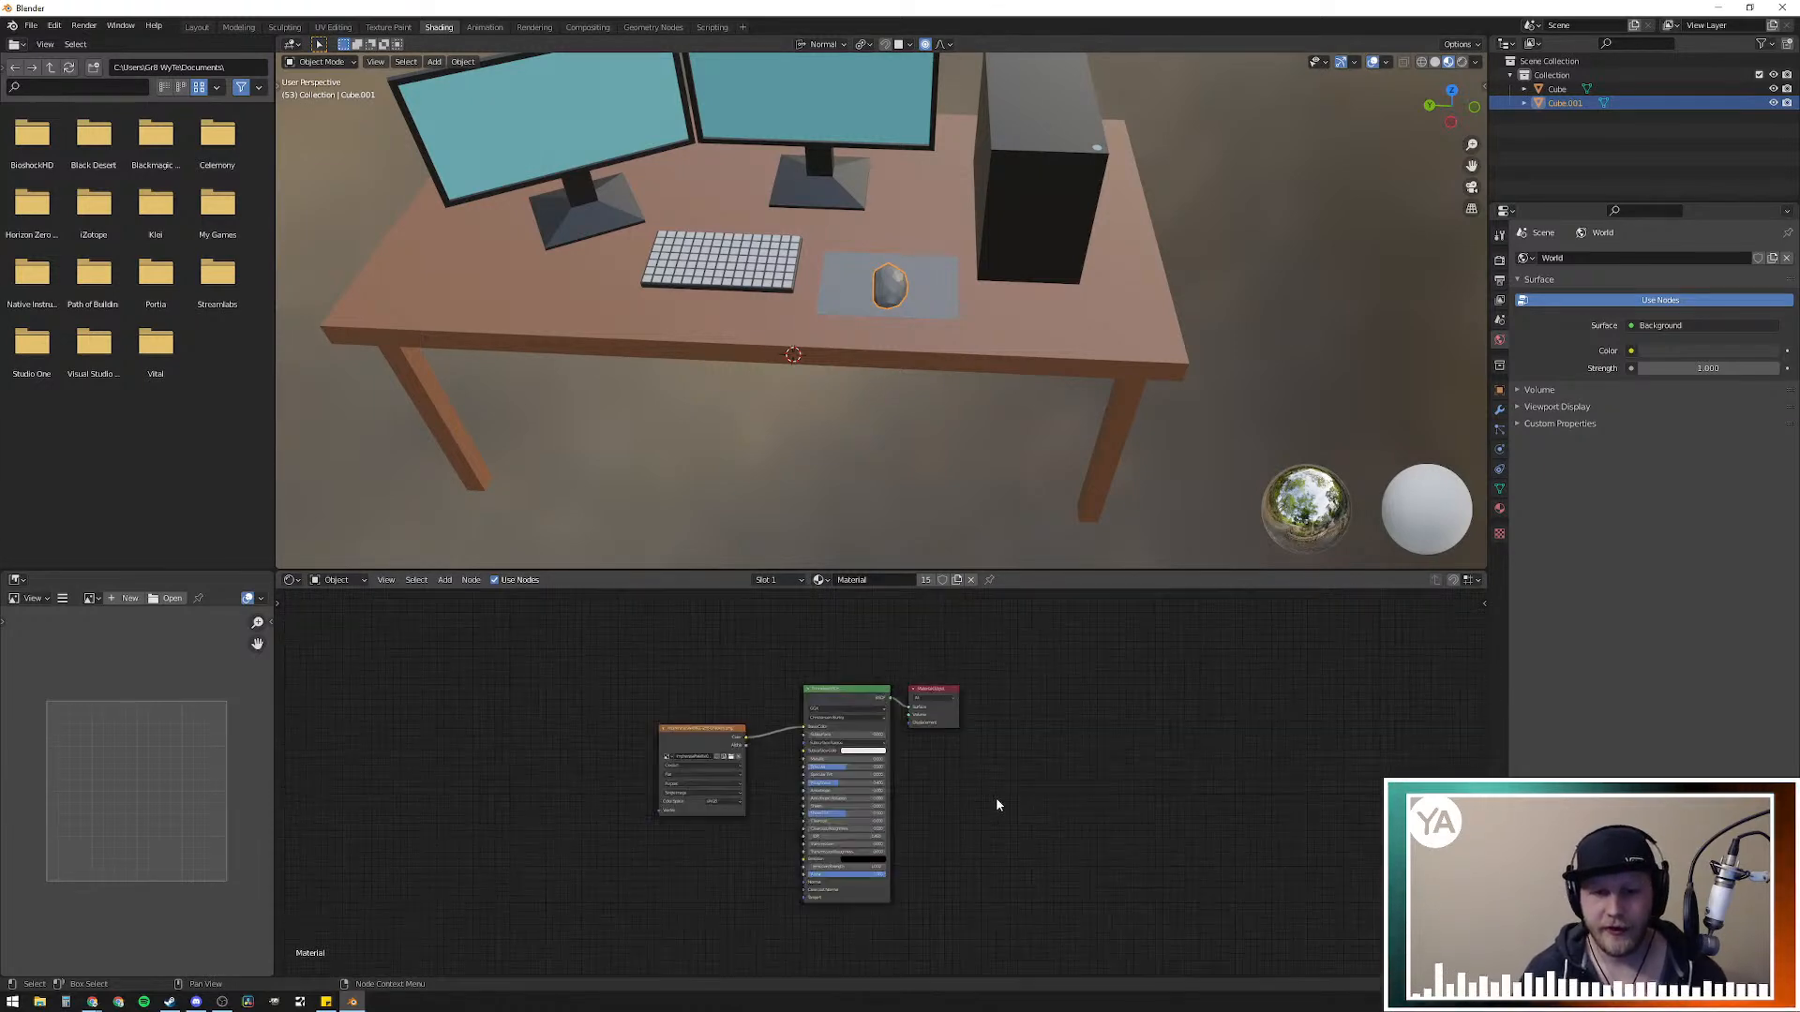
{"action": "scroll", "coordinate": [988, 789], "scroll_direction": "up", "scroll_amount": 2}
{"action": "scroll", "coordinate": [896, 694], "scroll_direction": "down", "scroll_amount": 1}
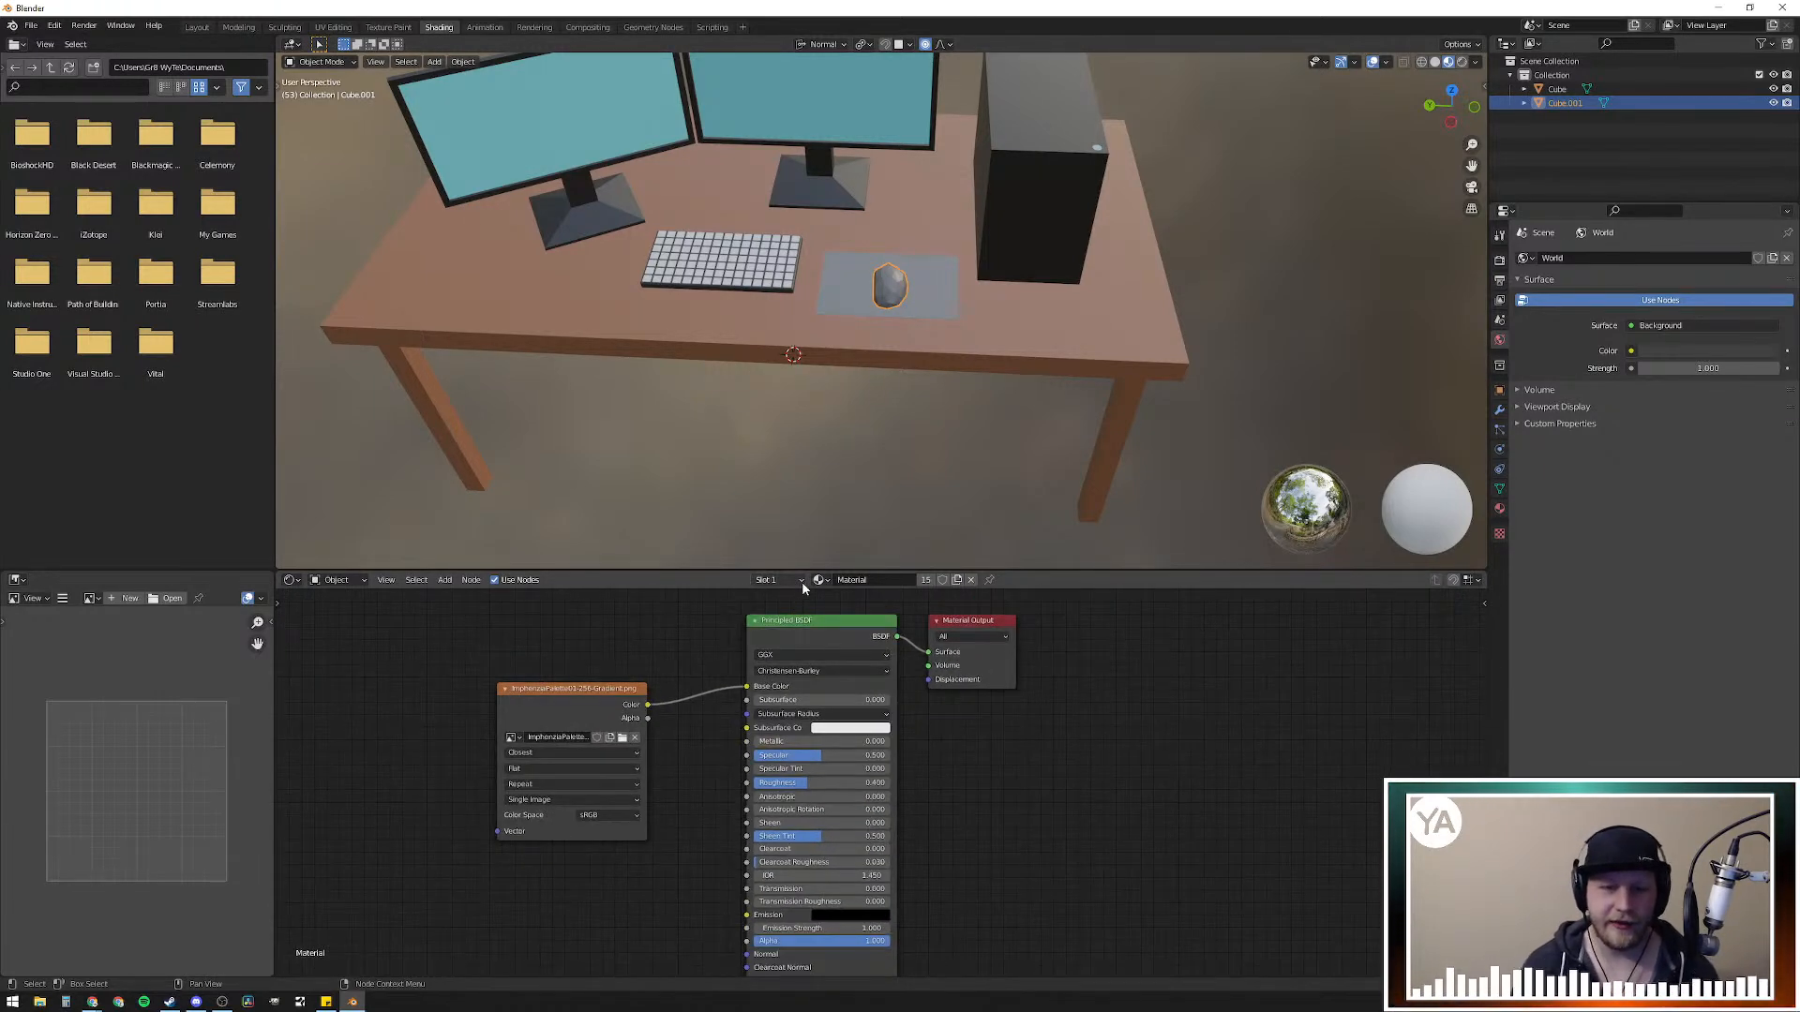
{"action": "left_click", "coordinate": [790, 582]}
{"action": "left_click", "coordinate": [819, 581]}
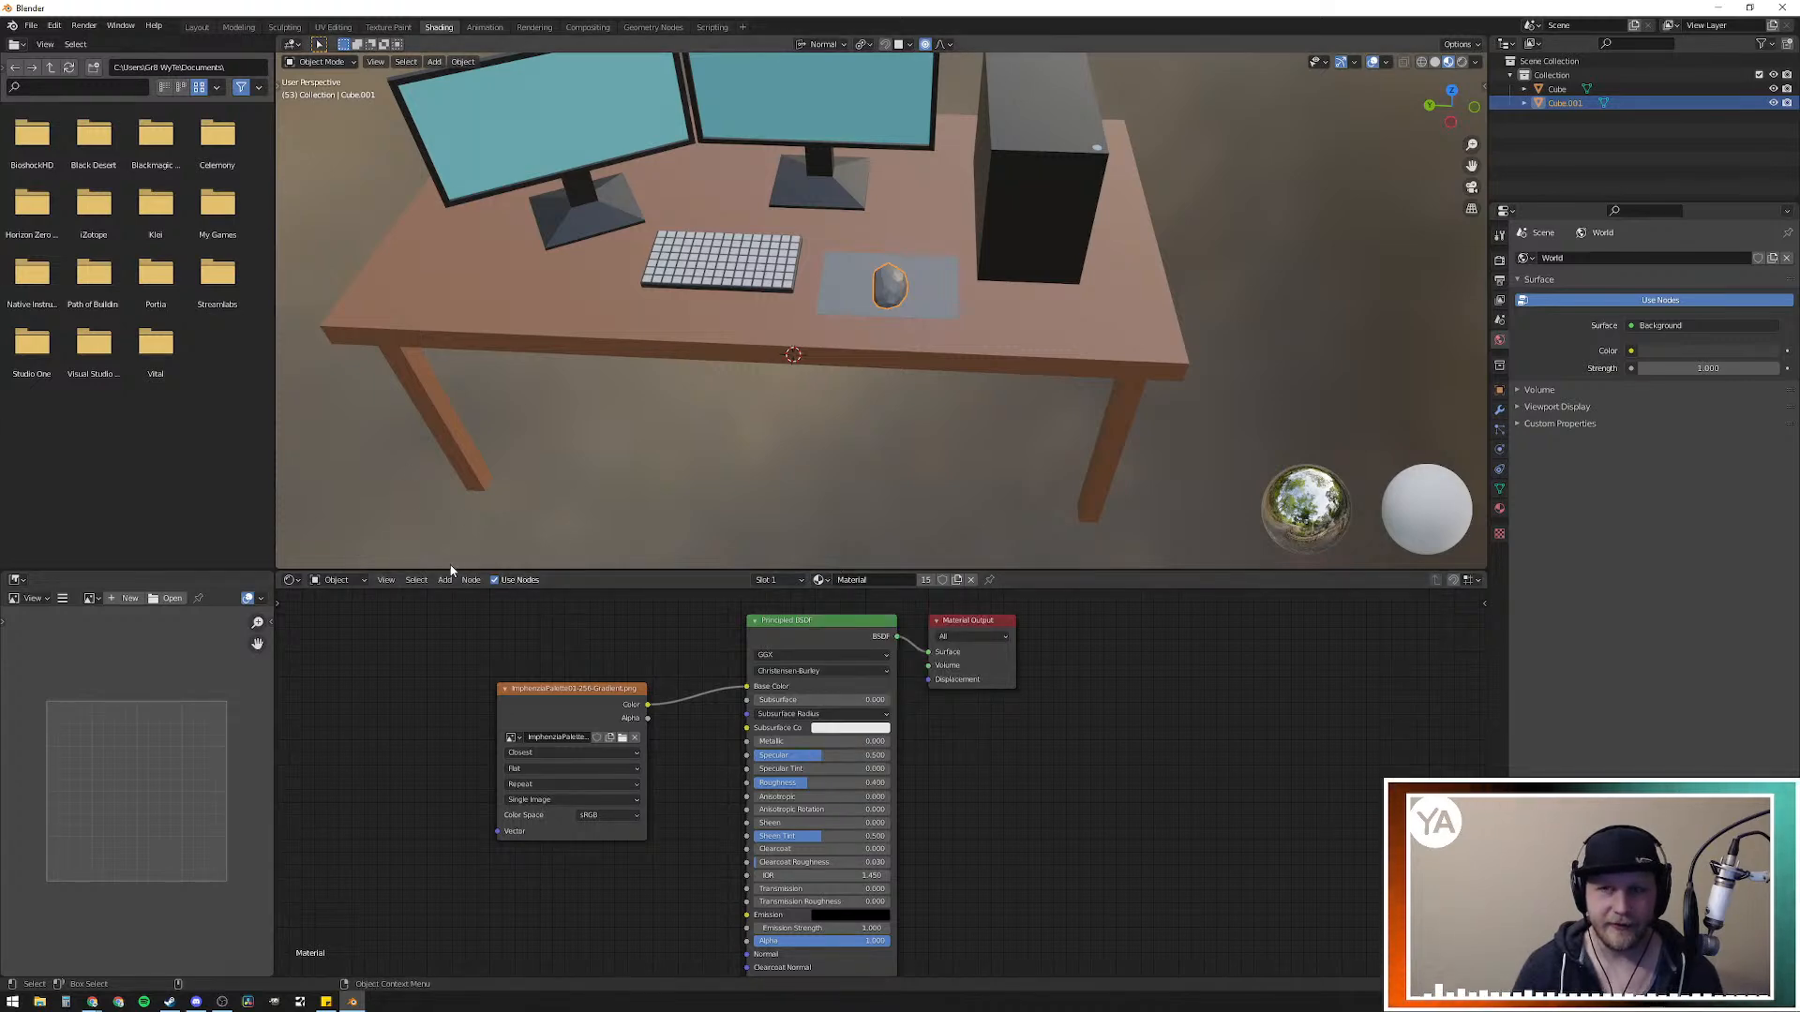
{"action": "left_click_drag", "start_coordinate": [1568, 108], "coordinate": [1563, 61]}
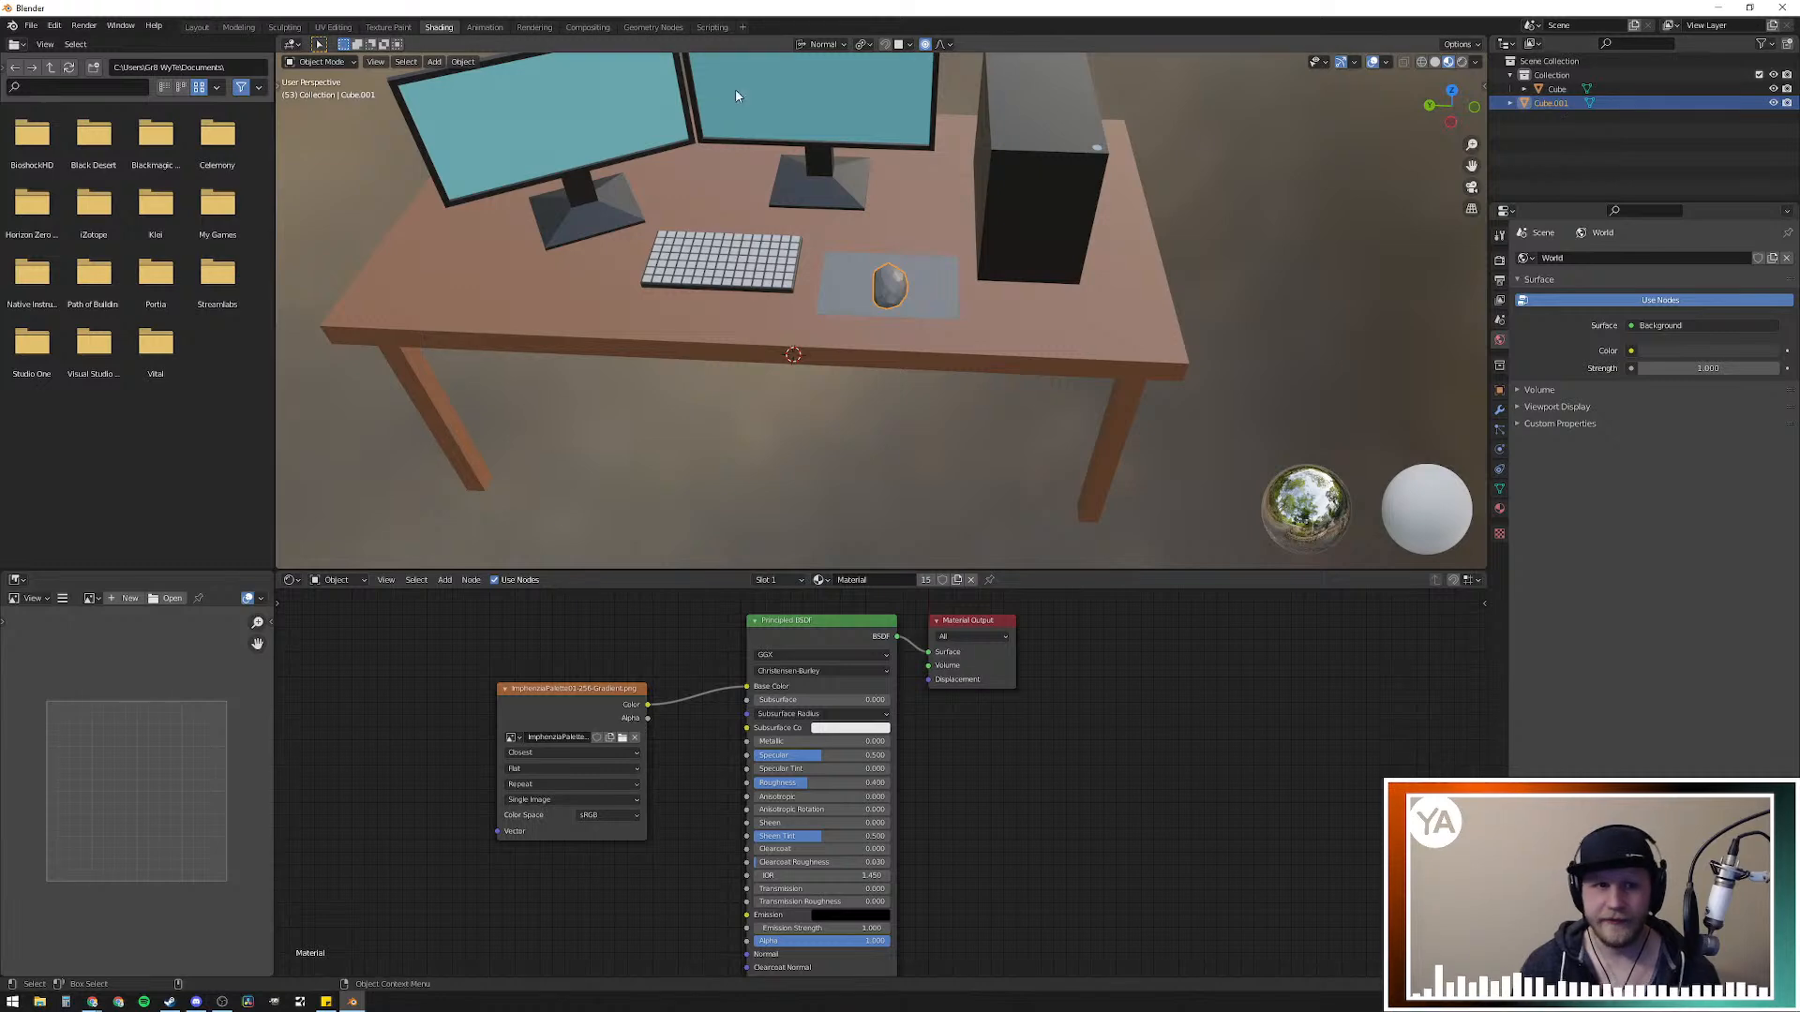
{"action": "left_click", "coordinate": [487, 27]}
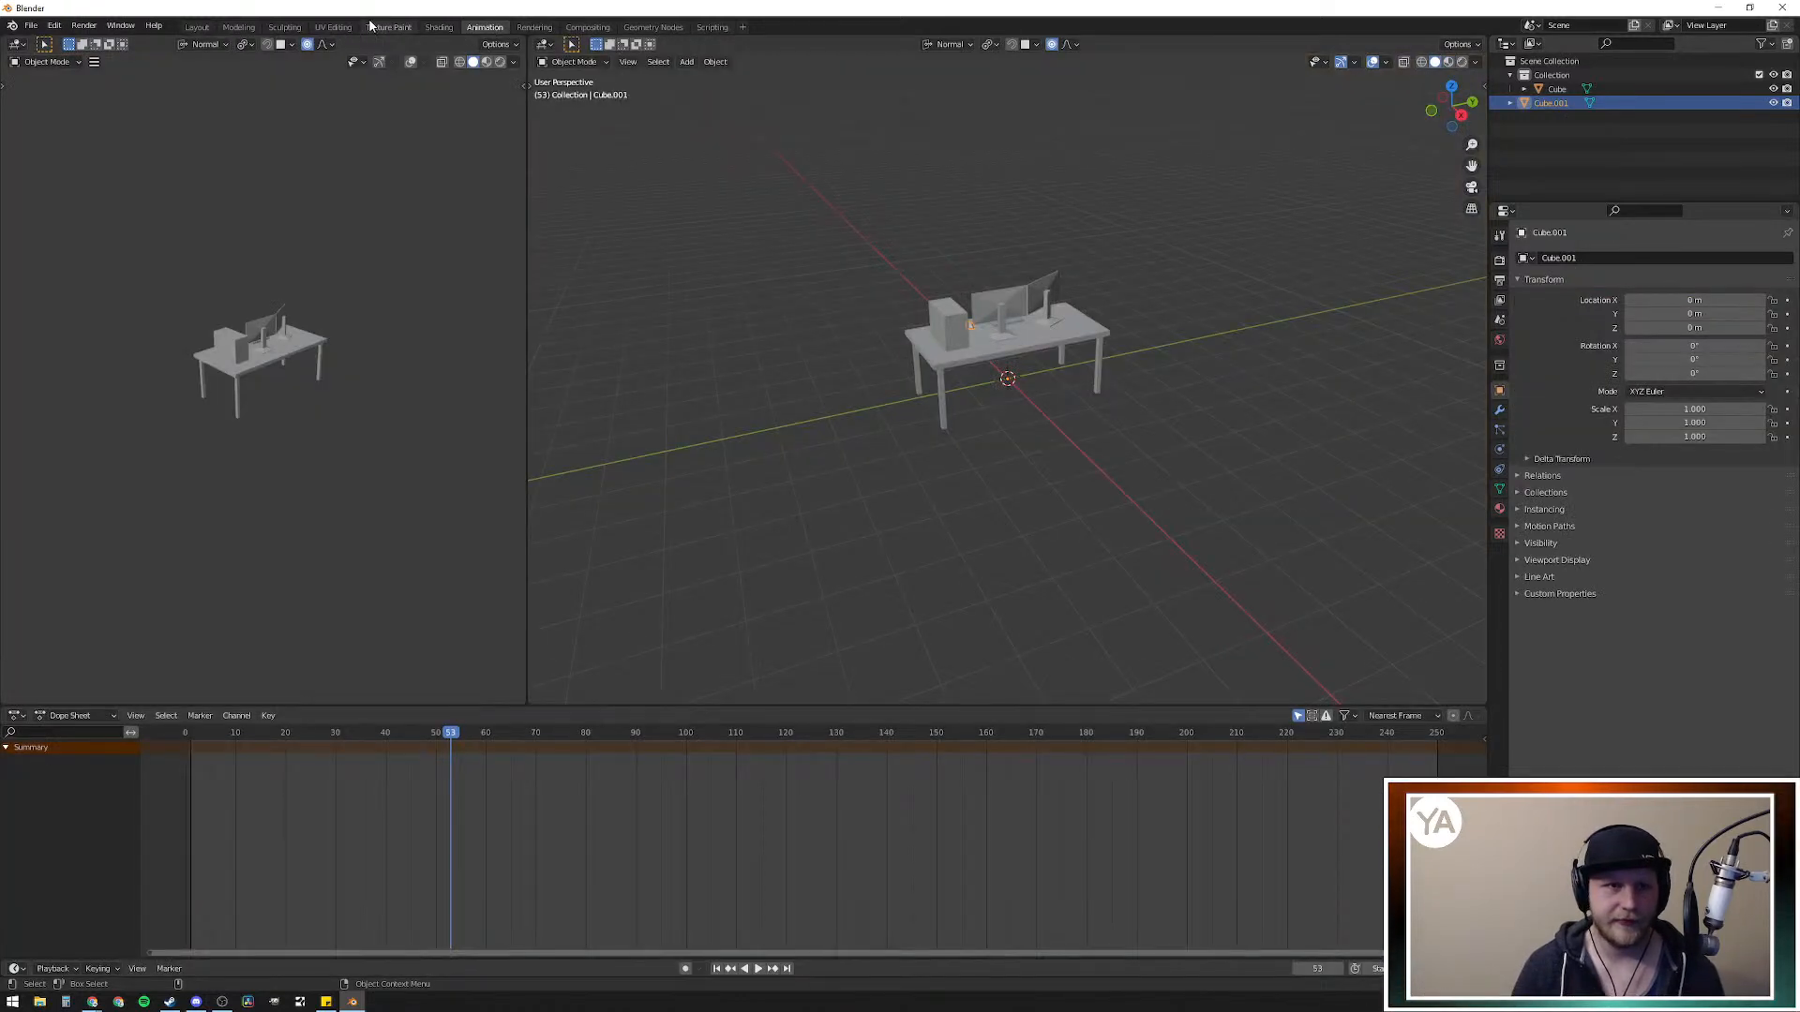
{"action": "left_click", "coordinate": [333, 27]}
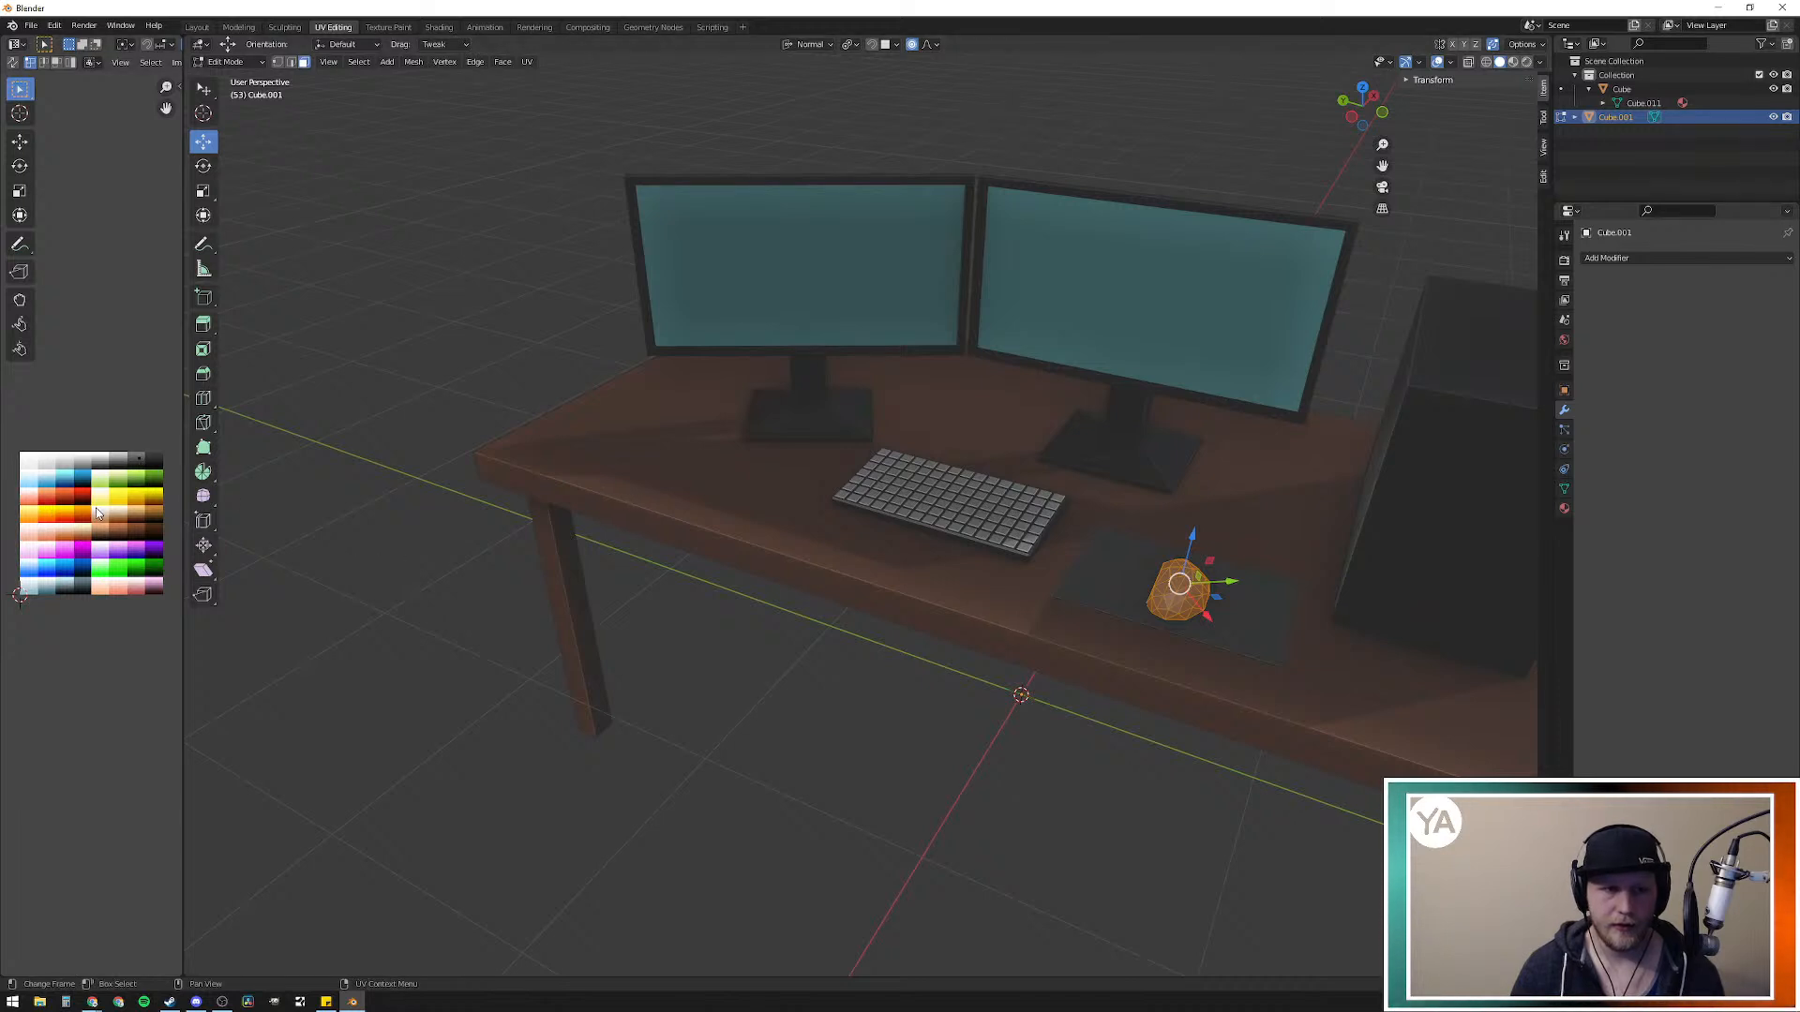
Step: Select the whole computer mouse mesh and un-subdivide it to reduce its faces
{"action": "left_click", "coordinate": [744, 772]}
{"action": "middle_click_drag", "start_coordinate": [744, 771], "coordinate": [862, 728]}
{"action": "key", "text": "l"}
{"action": "right_click", "coordinate": [1103, 560]}
{"action": "mouse_move", "coordinate": [1080, 834]}
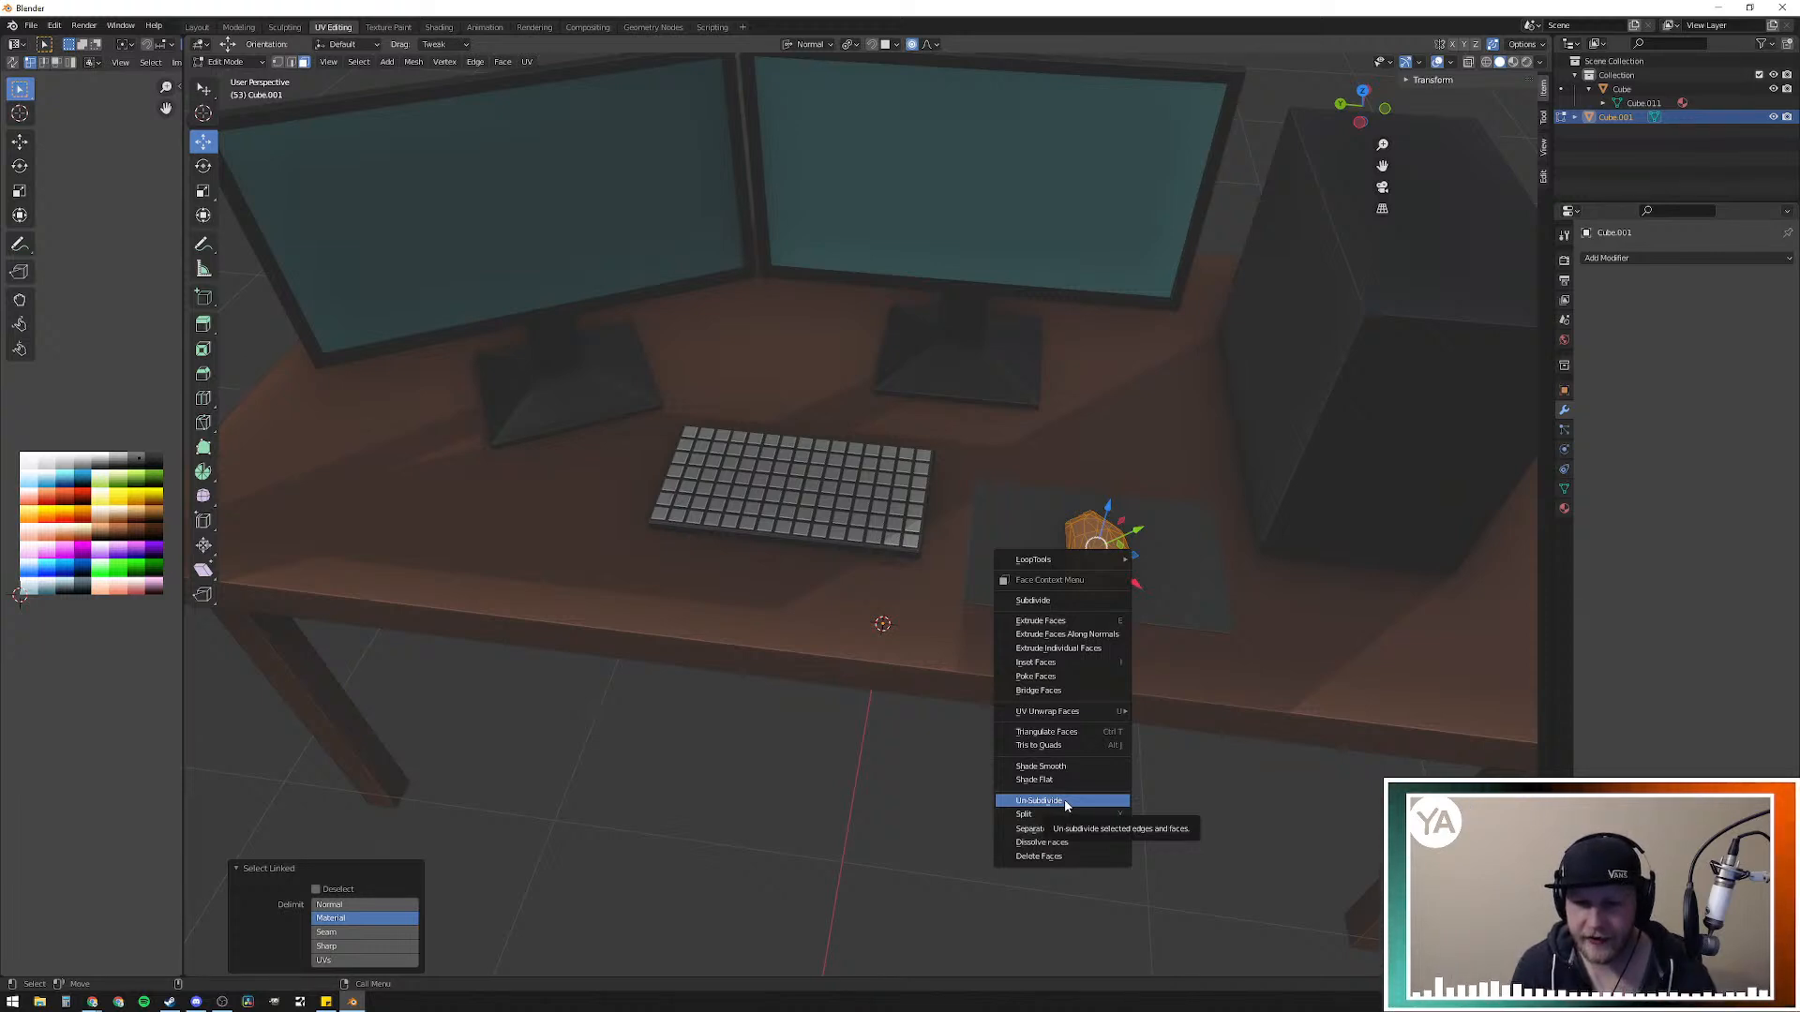
{"action": "left_click", "coordinate": [1066, 803]}
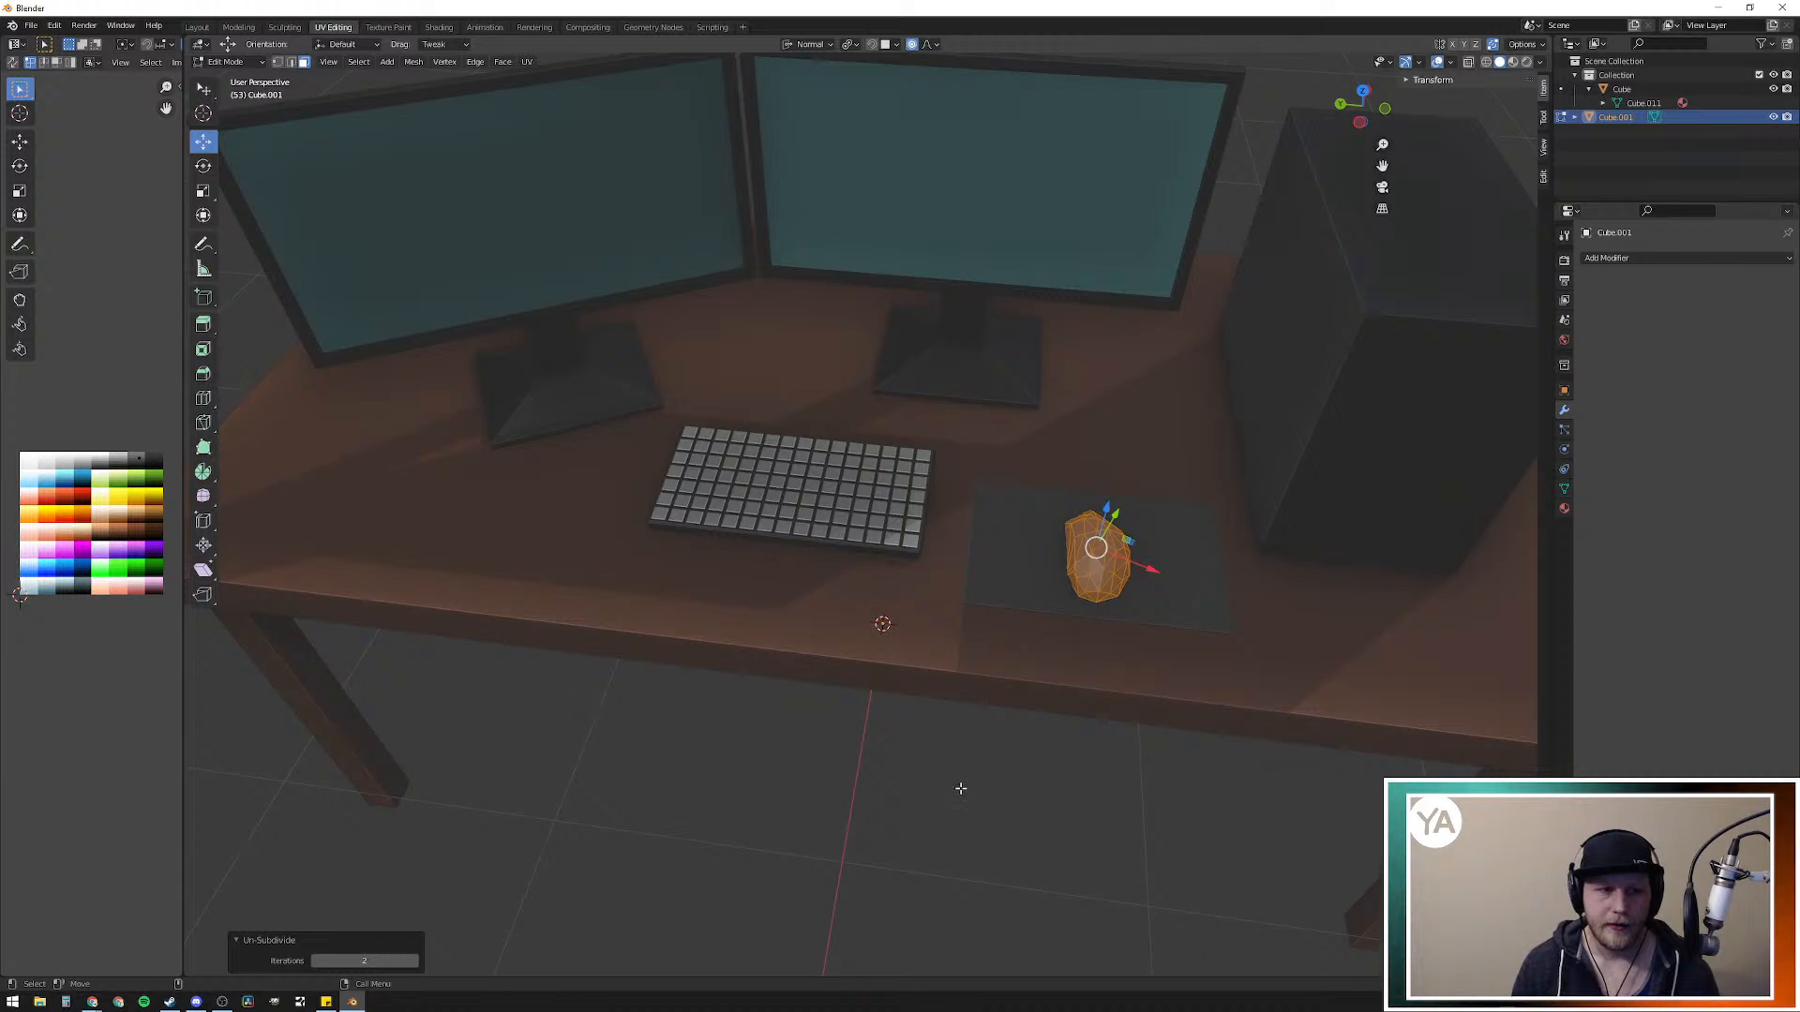
{"action": "left_click", "coordinate": [1055, 625]}
{"action": "left_click", "coordinate": [1092, 555]}
{"action": "left_click", "coordinate": [983, 562]}
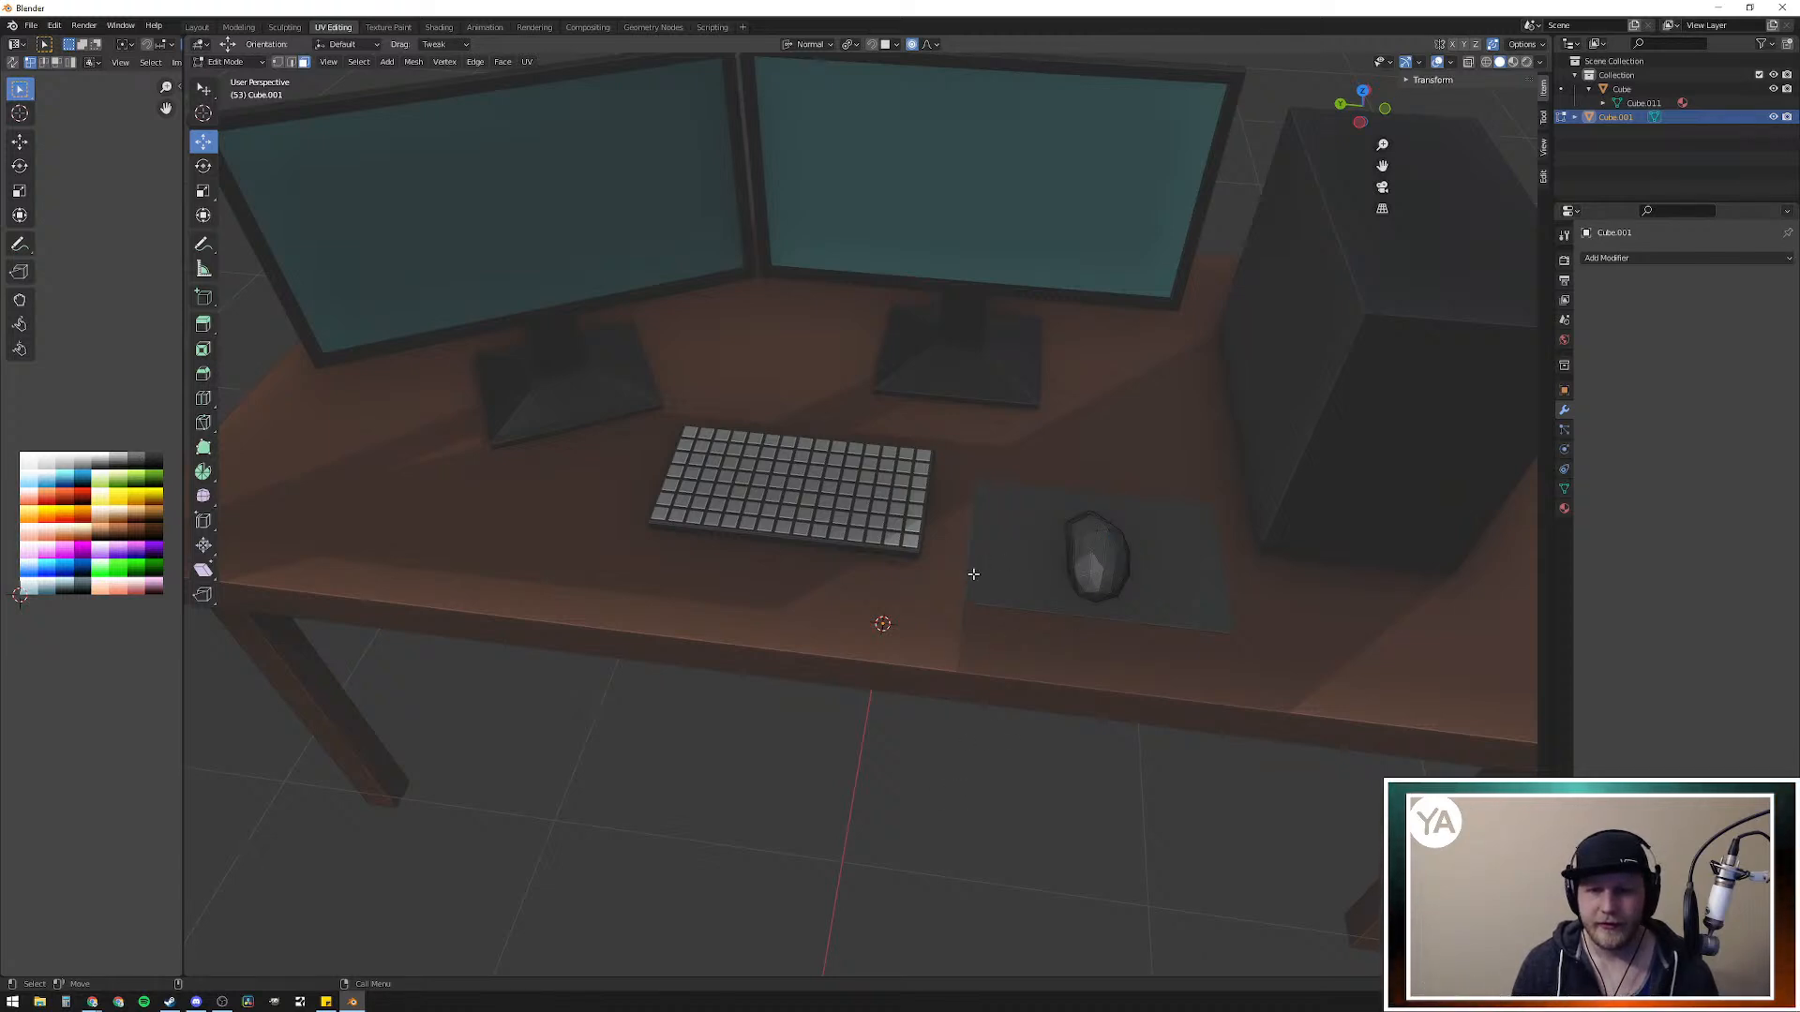
Step: Make the desk object Cube the current selection and switch from Edit Mode to Object Mode
{"action": "left_click", "coordinate": [1661, 105]}
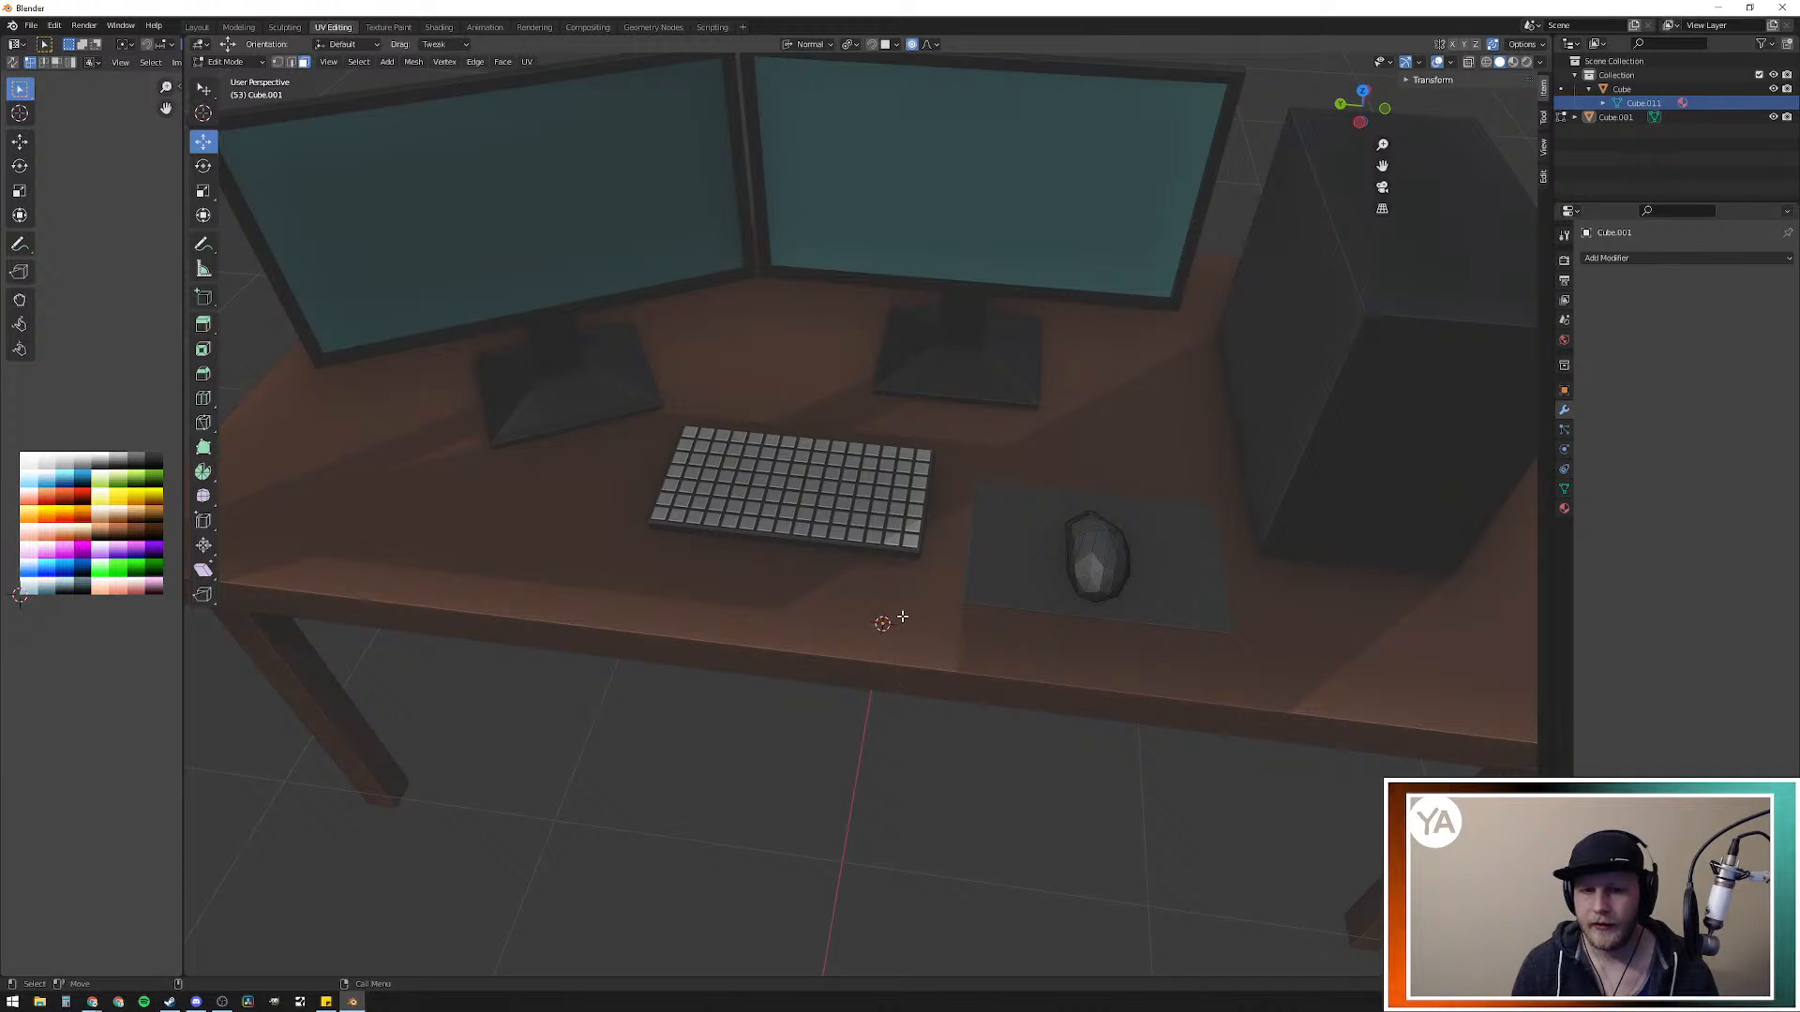
{"action": "left_click", "coordinate": [1657, 88]}
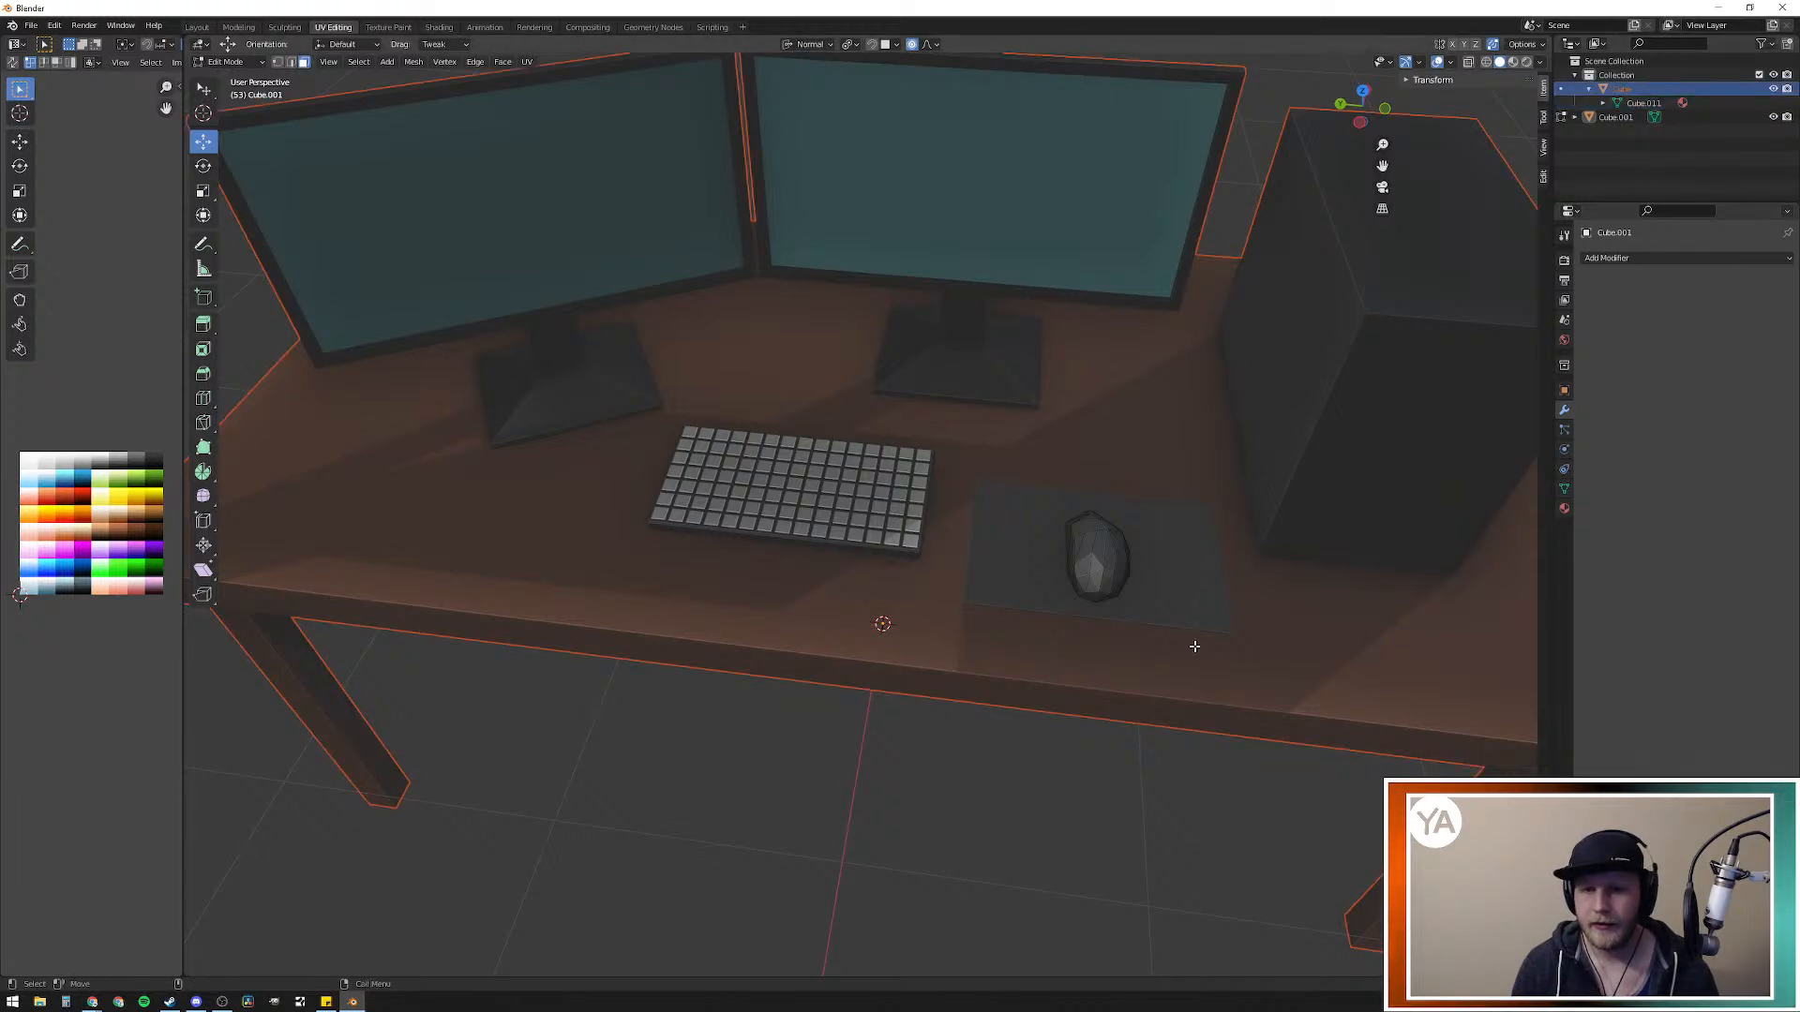
{"action": "mouse_move", "coordinate": [839, 527]}
{"action": "middle_mouse_down"}
{"action": "mouse_move", "coordinate": [868, 494]}
{"action": "mouse_move", "coordinate": [843, 507]}
{"action": "middle_mouse_up"}
{"action": "scroll", "coordinate": [820, 519], "scroll_direction": "down", "scroll_amount": 1}
{"action": "mouse_move", "coordinate": [956, 566]}
{"action": "middle_mouse_down"}
{"action": "mouse_move", "coordinate": [949, 548]}
{"action": "mouse_move", "coordinate": [935, 582]}
{"action": "middle_mouse_up"}
{"action": "right_click", "coordinate": [934, 582]}
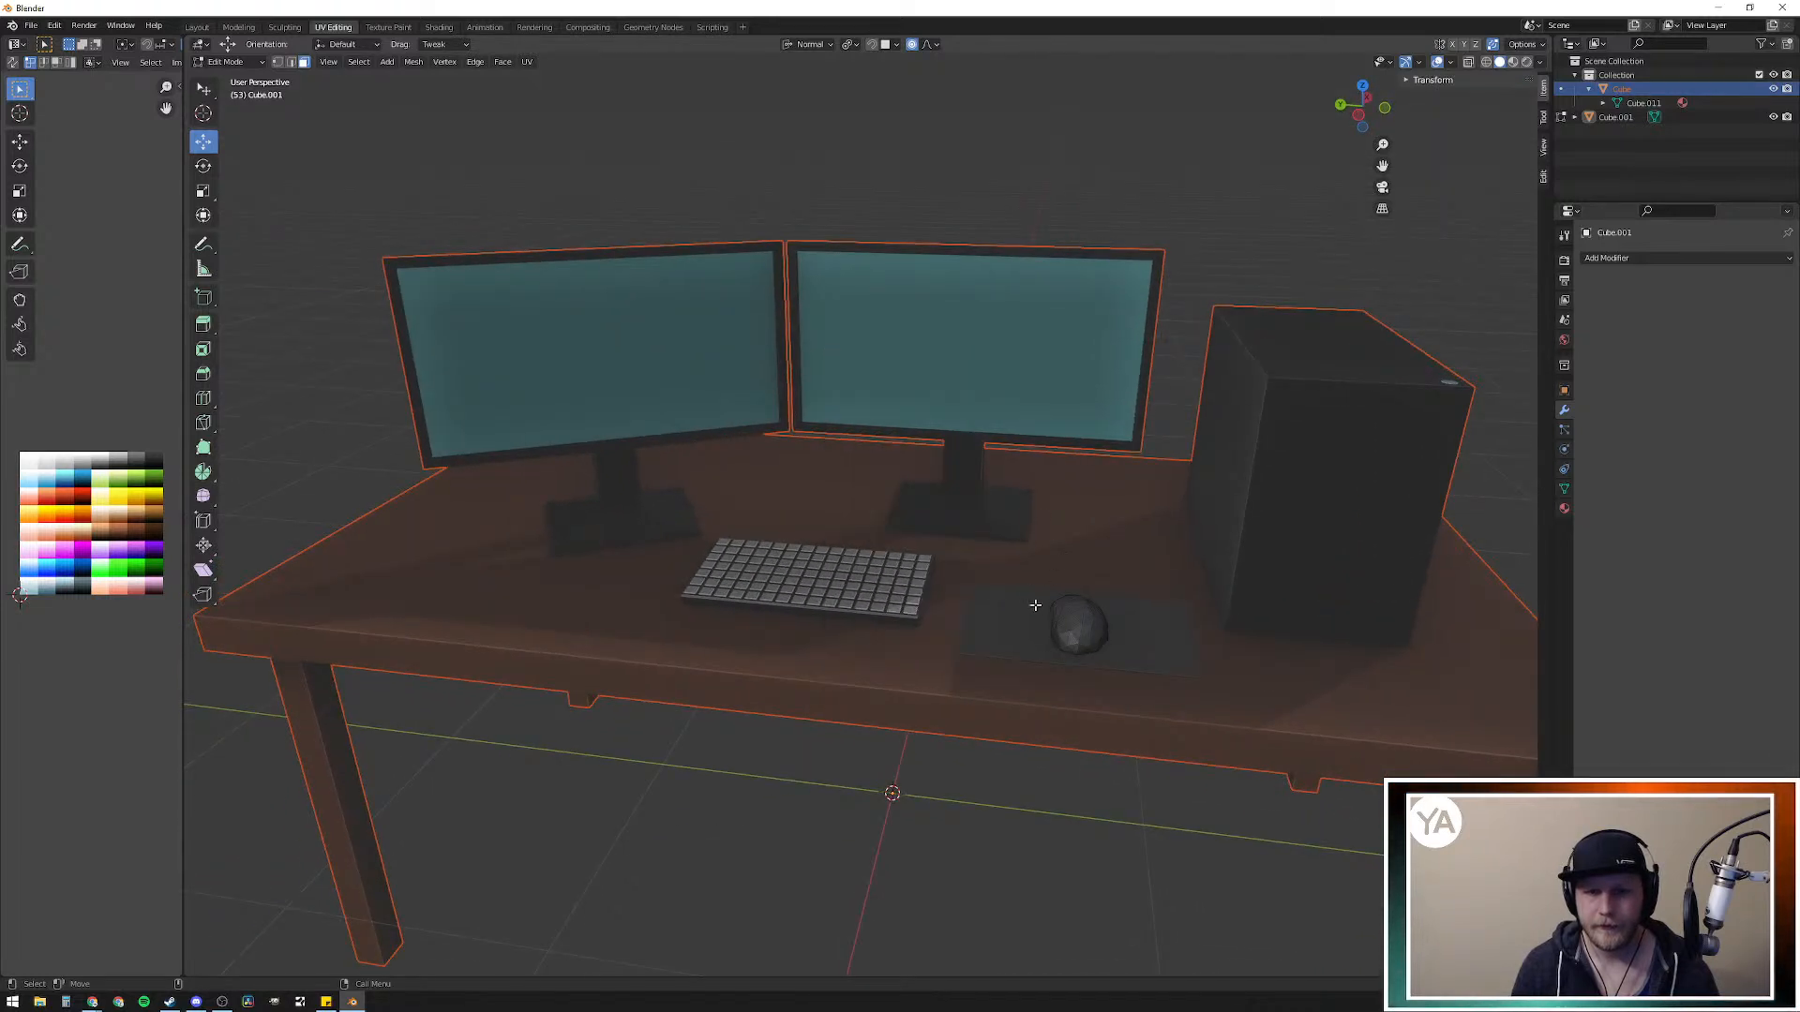
{"action": "key", "text": "Tab"}
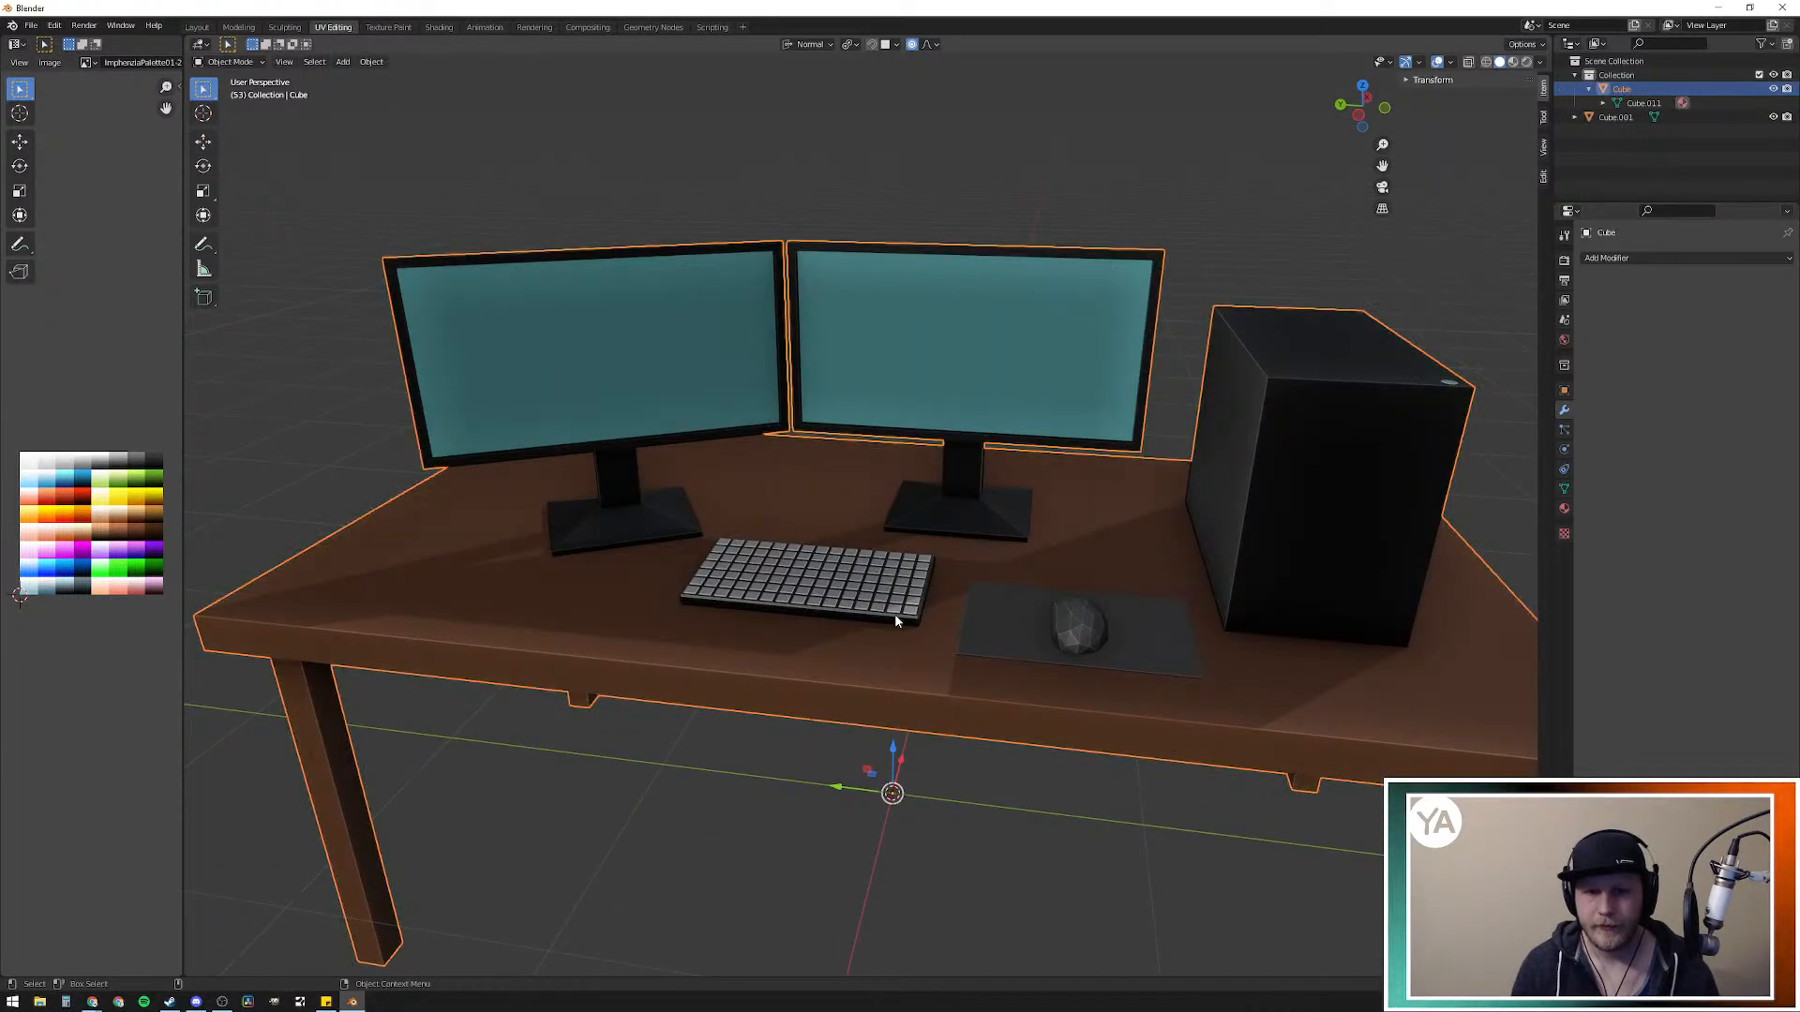
Step: Select the desk object together with the computer mouse object and join them into one object
{"action": "left_click", "coordinate": [1064, 617]}
{"action": "left_click", "coordinate": [940, 643]}
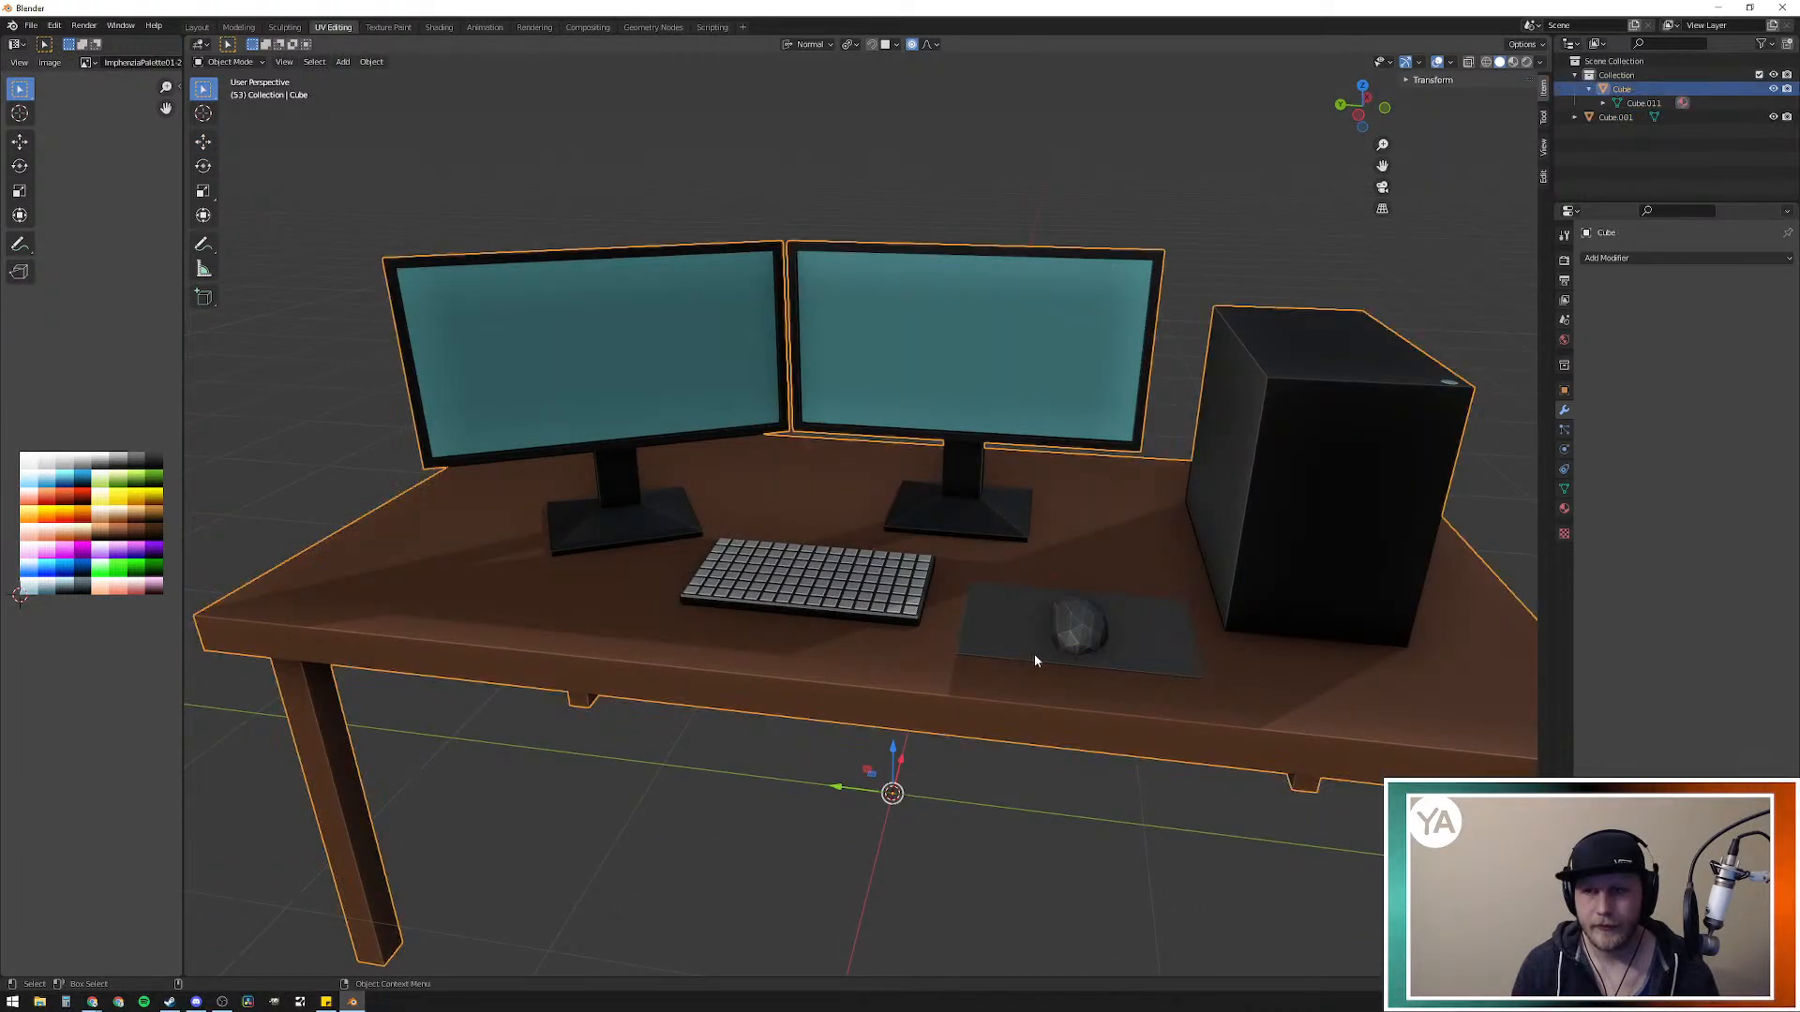
{"action": "left_click", "coordinate": [1100, 637]}
{"action": "left_click_drag", "start_coordinate": [1601, 120], "coordinate": [1625, 76]}
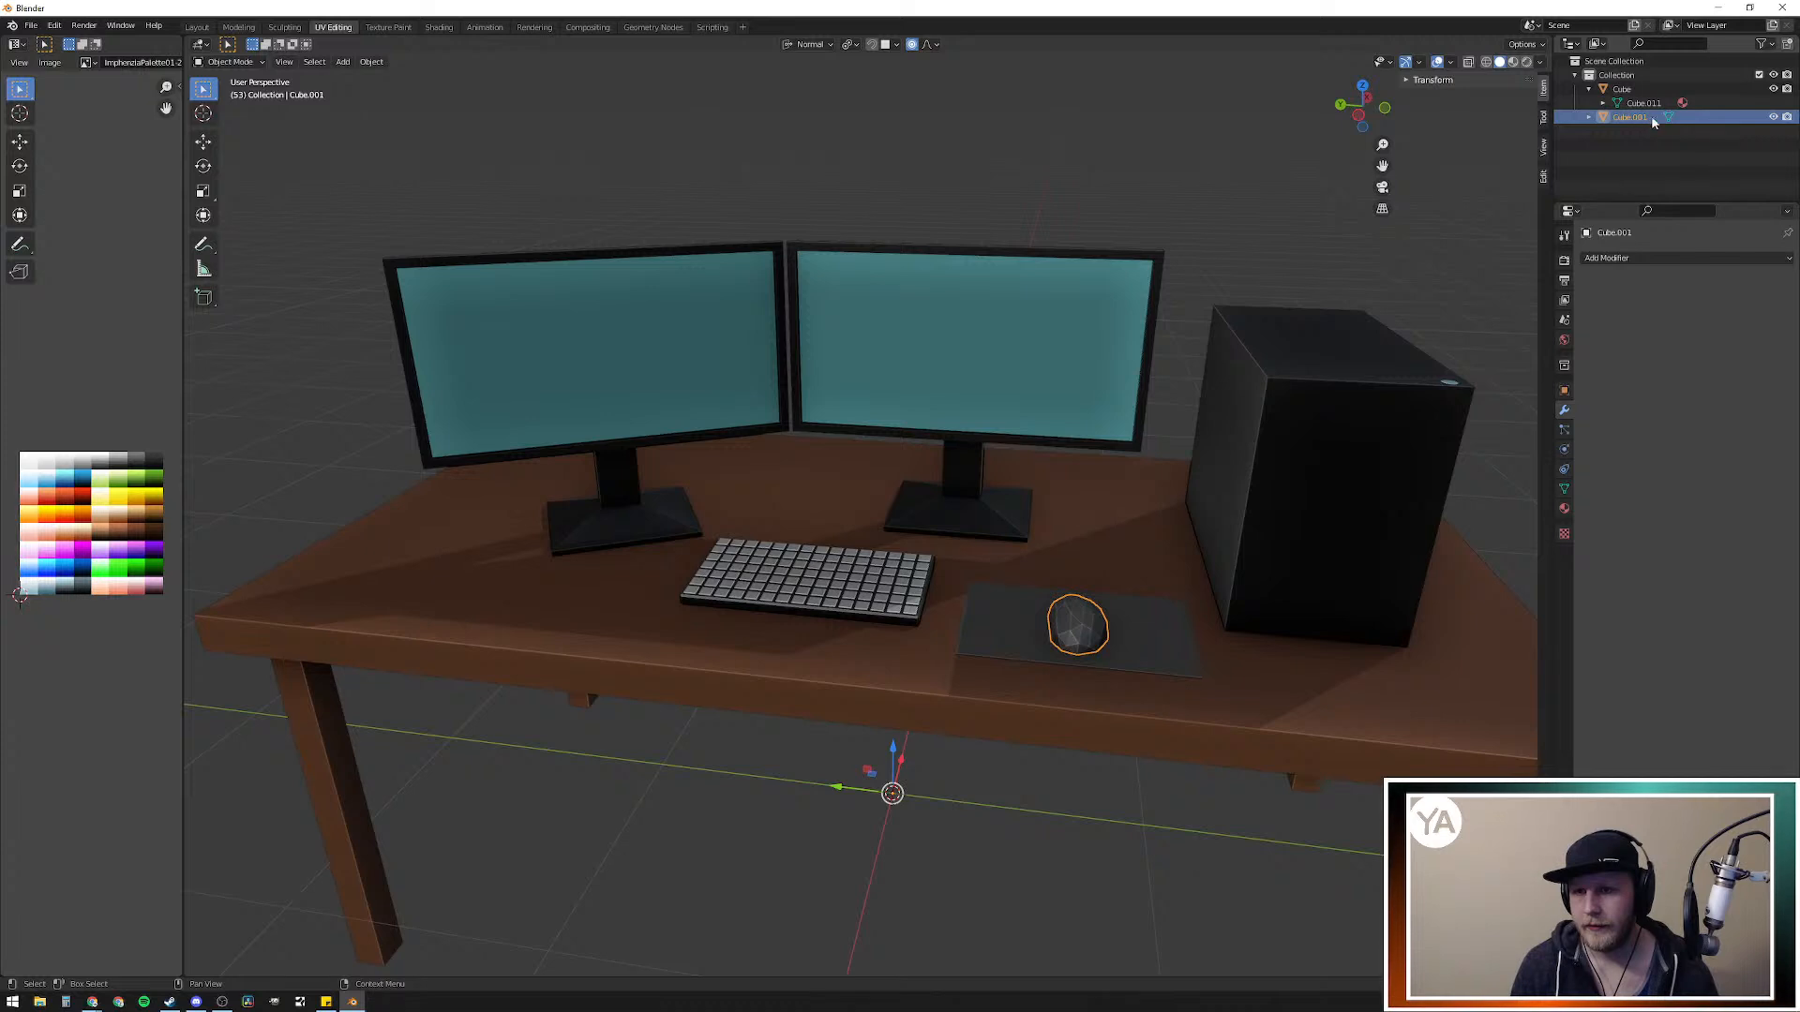
{"action": "left_click", "coordinate": [1211, 492], "text": "shift"}
{"action": "left_click", "coordinate": [1082, 605], "text": "shift"}
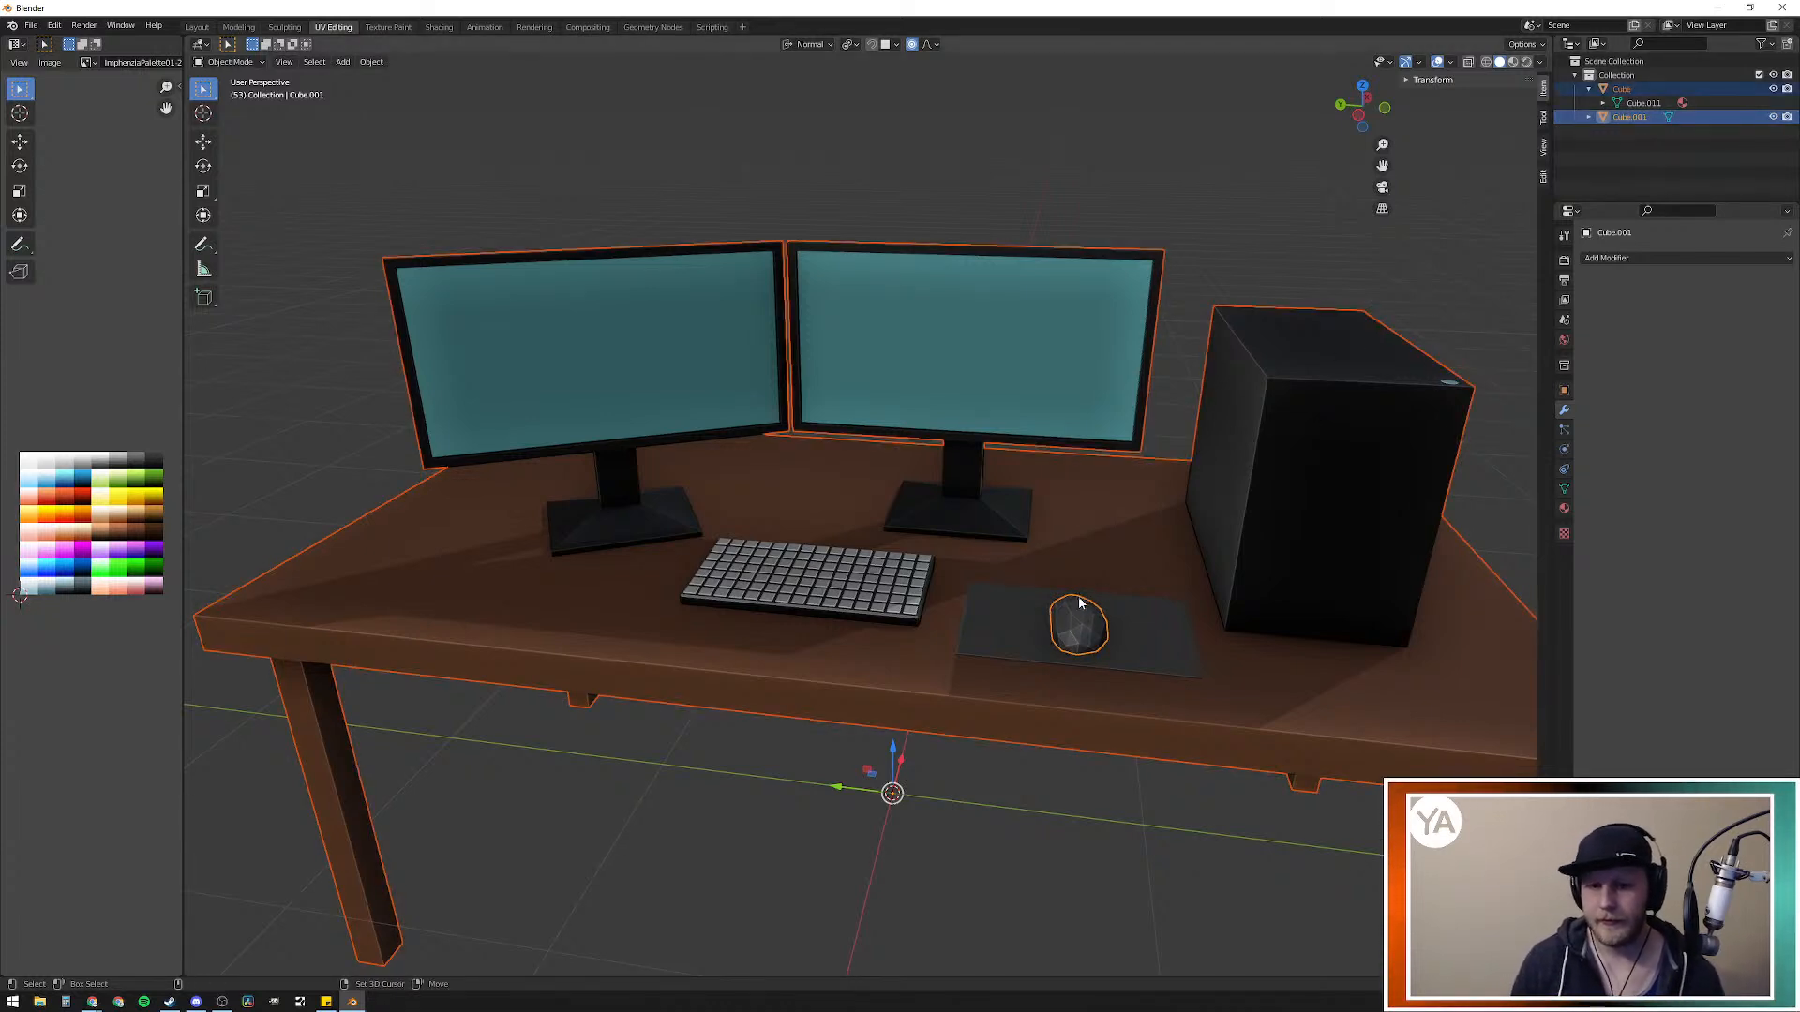
{"action": "right_click", "coordinate": [1133, 559]}
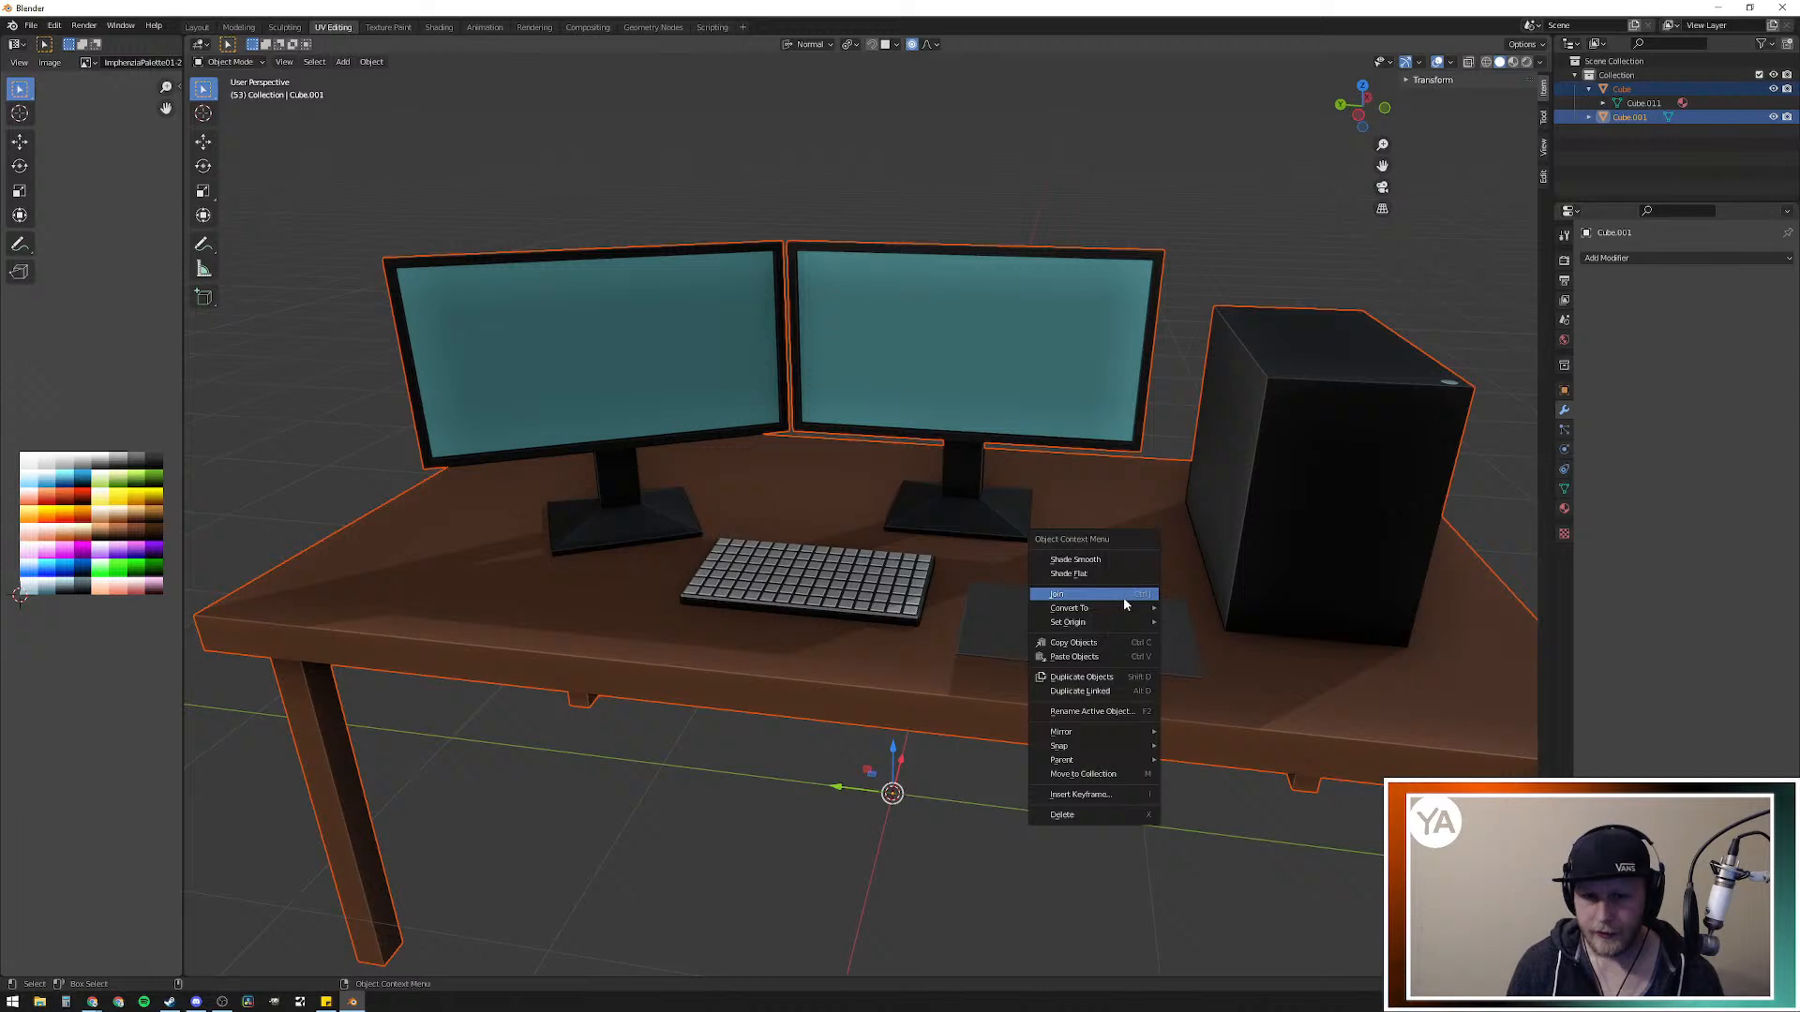
{"action": "left_click", "coordinate": [1119, 594]}
Step: In Edit Mode, select the tabletop and linked mouse geometry of the joined object to check their UV placement on the palette
{"action": "middle_click_drag", "start_coordinate": [1151, 623], "coordinate": [1160, 611]}
{"action": "key", "text": "Tab"}
{"action": "key", "text": "l"}
{"action": "left_click", "coordinate": [1003, 591]}
{"action": "left_click", "coordinate": [1000, 648]}
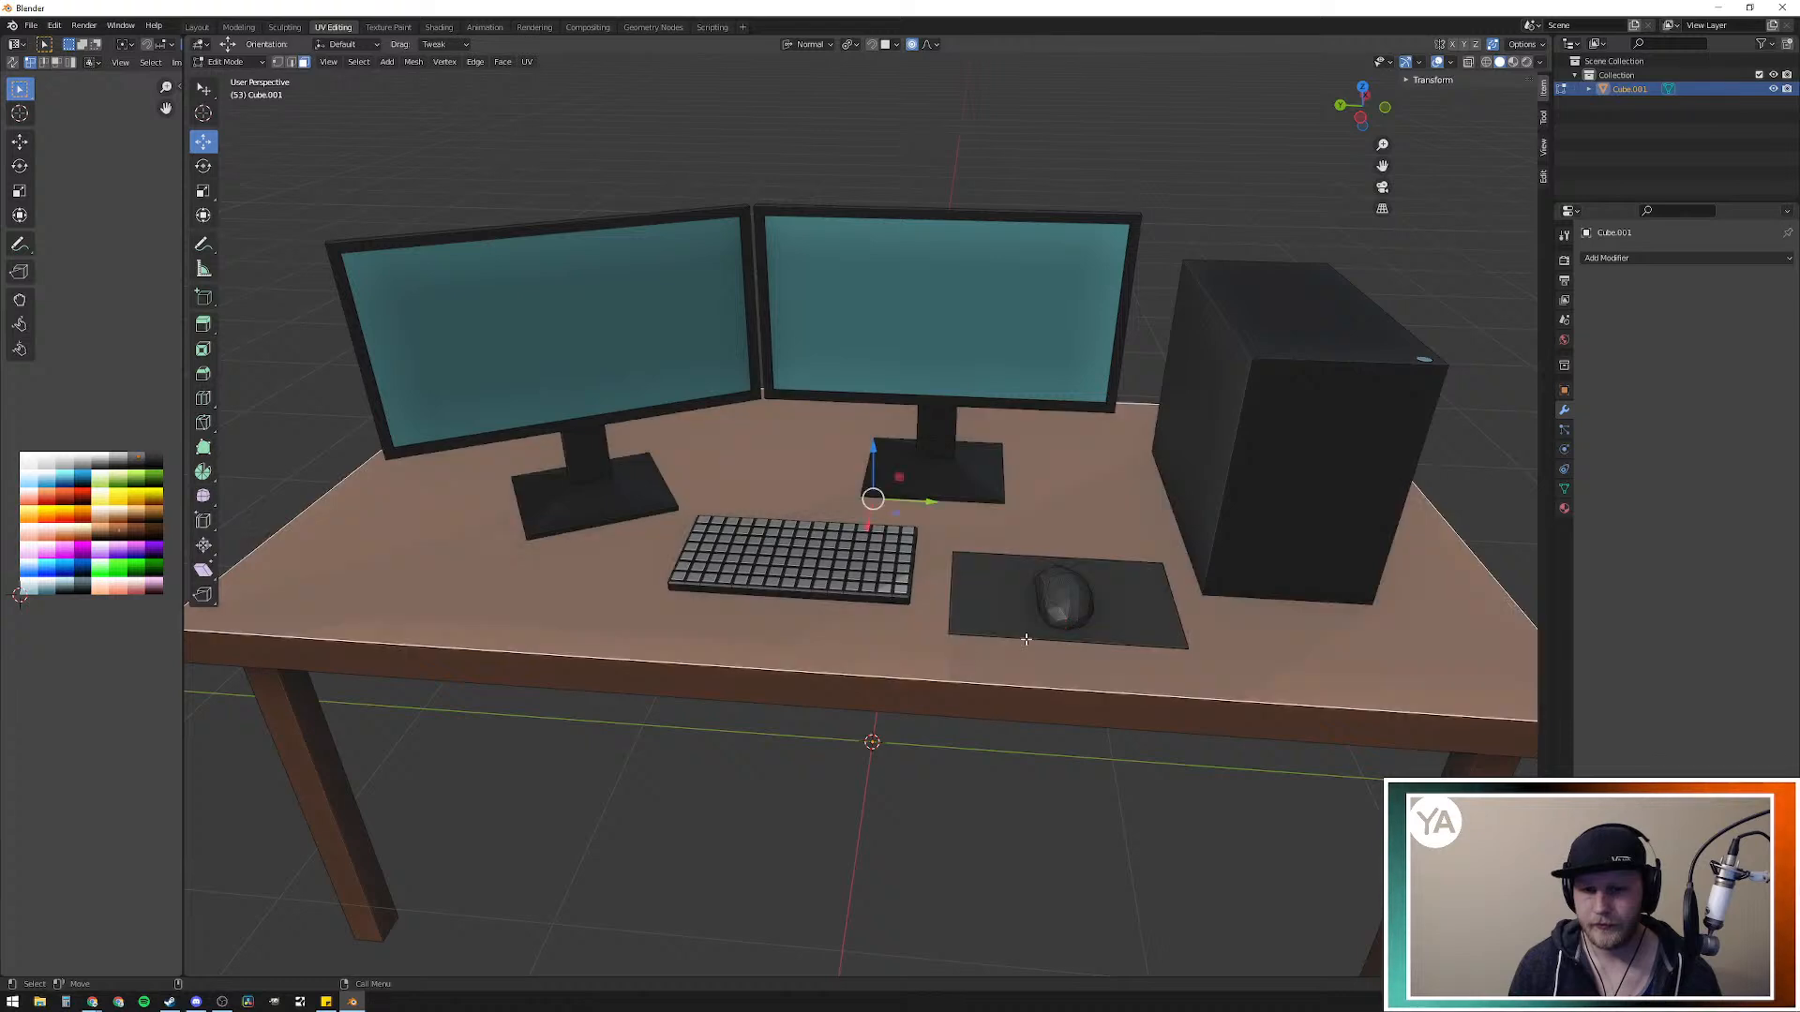
{"action": "key", "text": "l"}
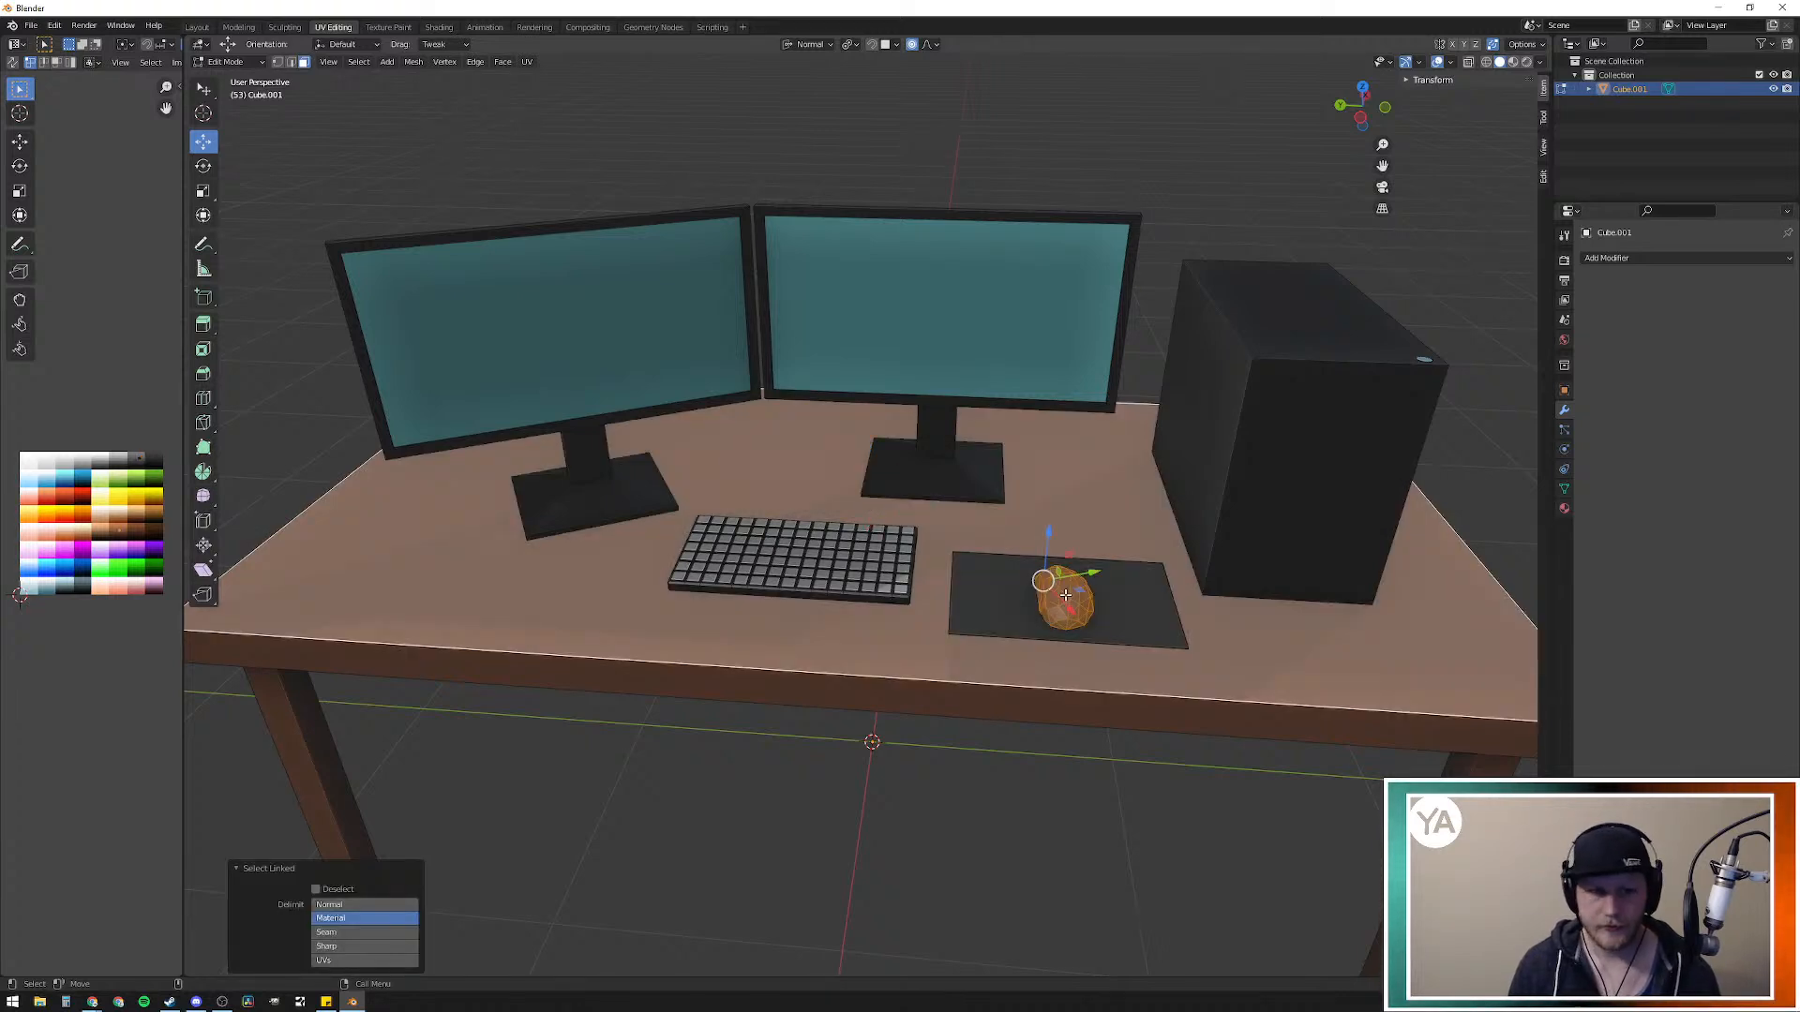
{"action": "left_click", "coordinate": [1038, 761]}
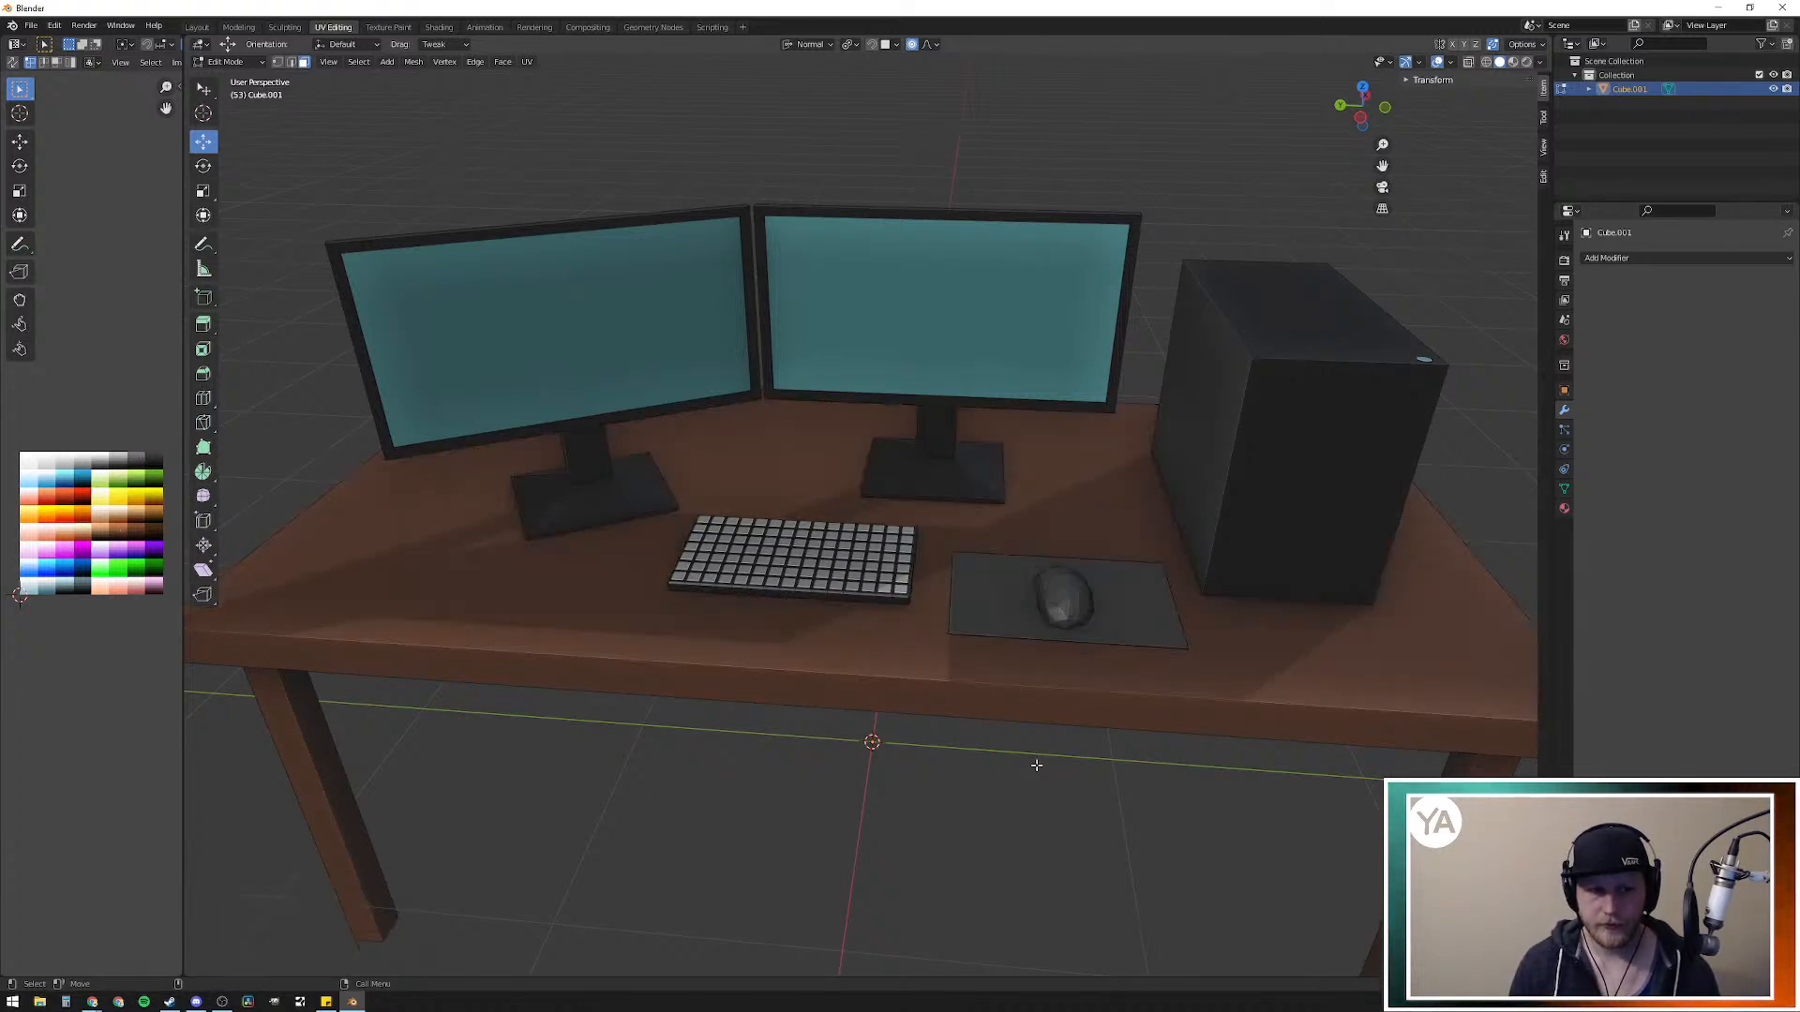
{"action": "key", "text": "l"}
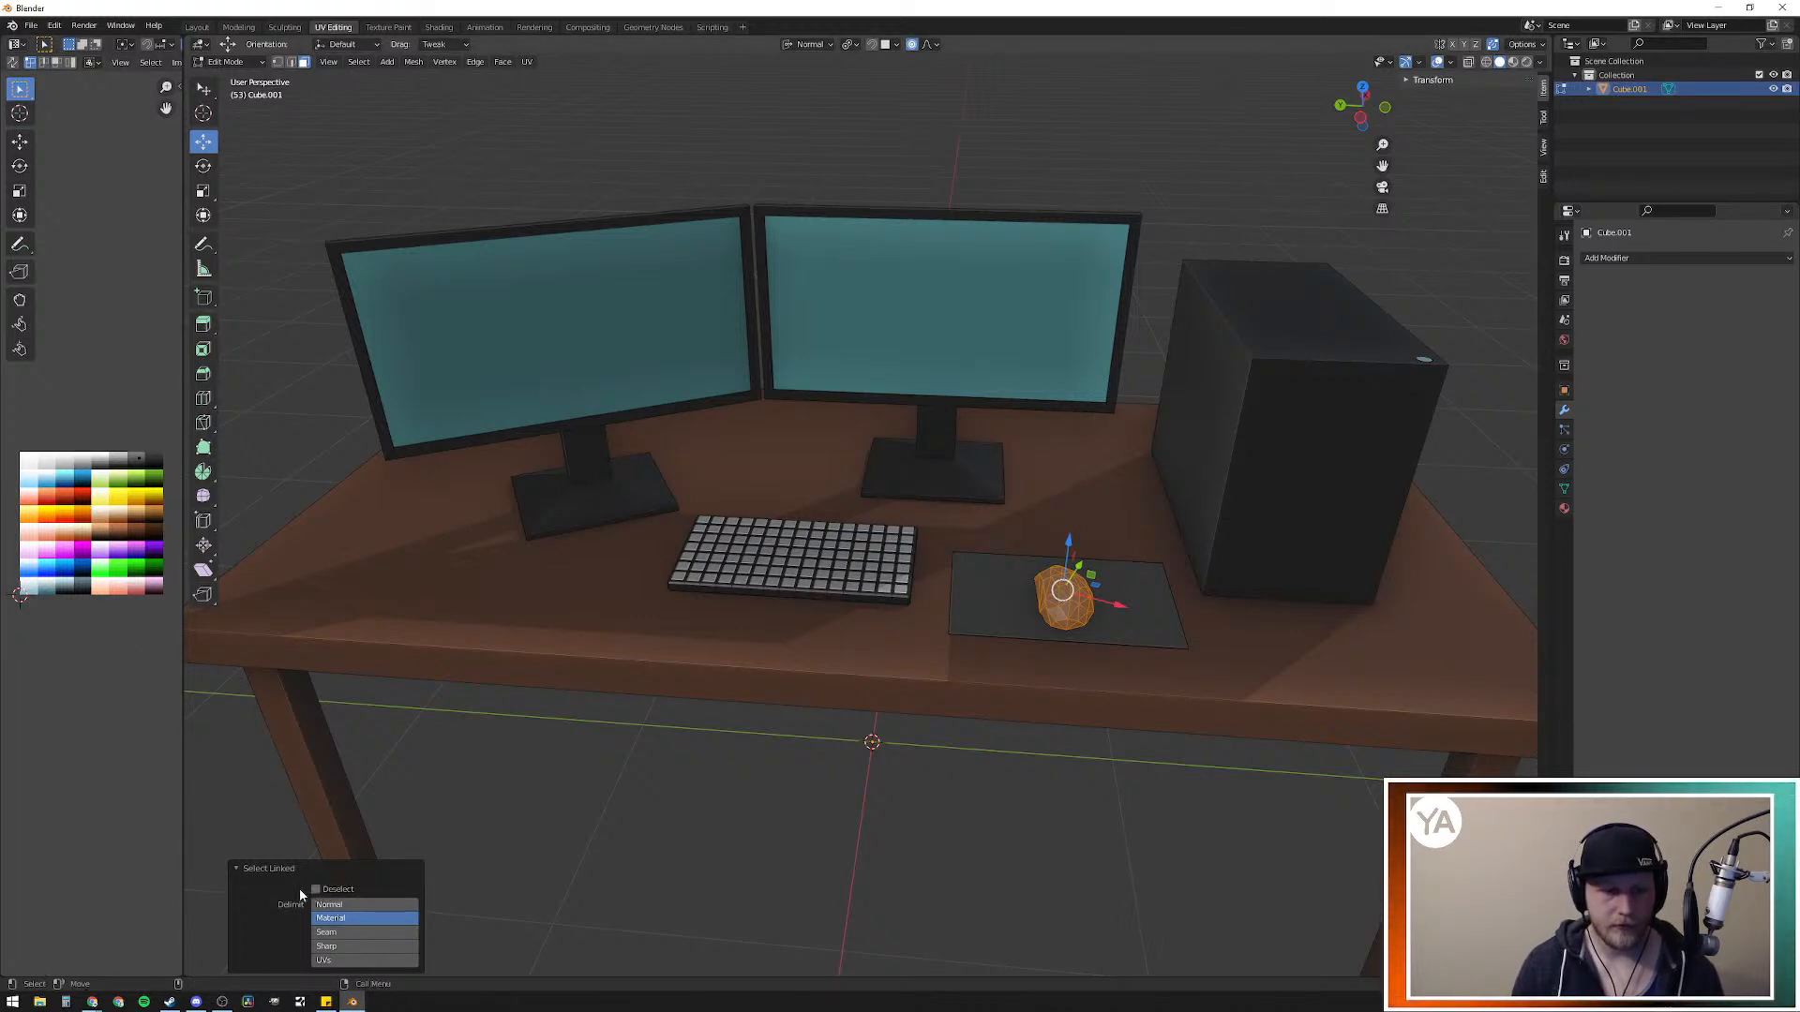
{"action": "left_click", "coordinate": [244, 874]}
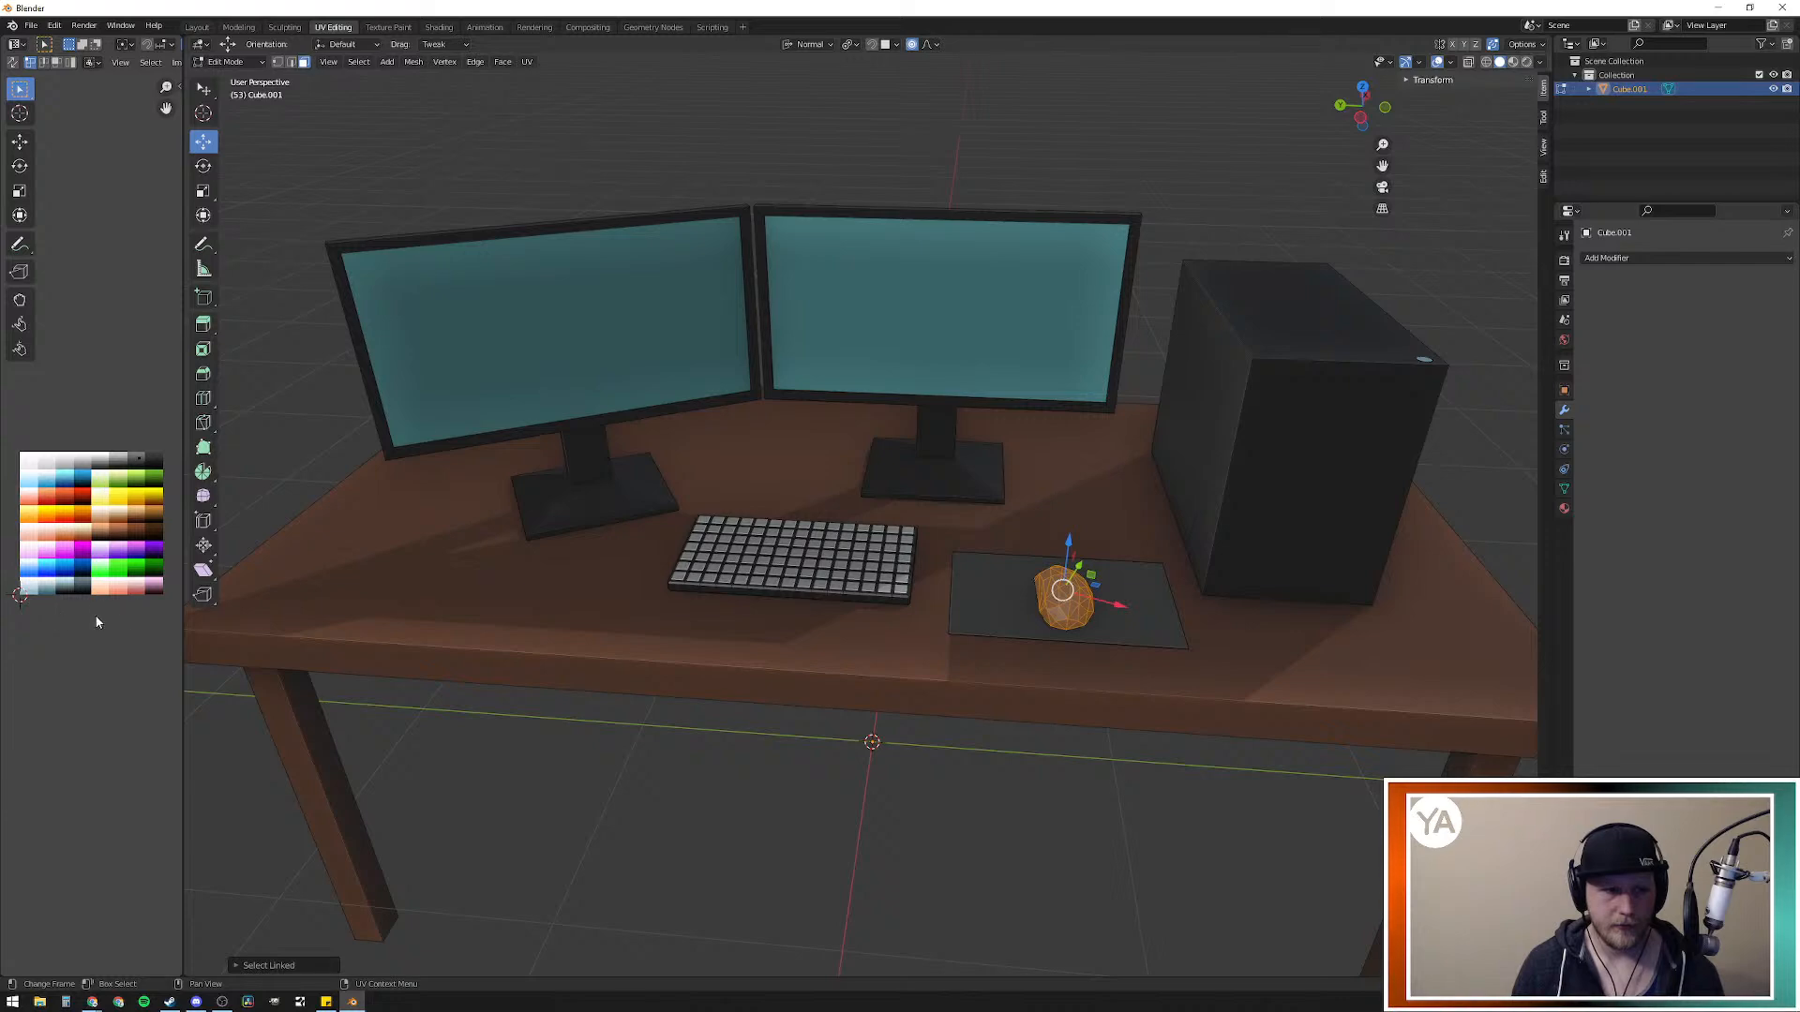
{"action": "left_click", "coordinate": [1002, 779]}
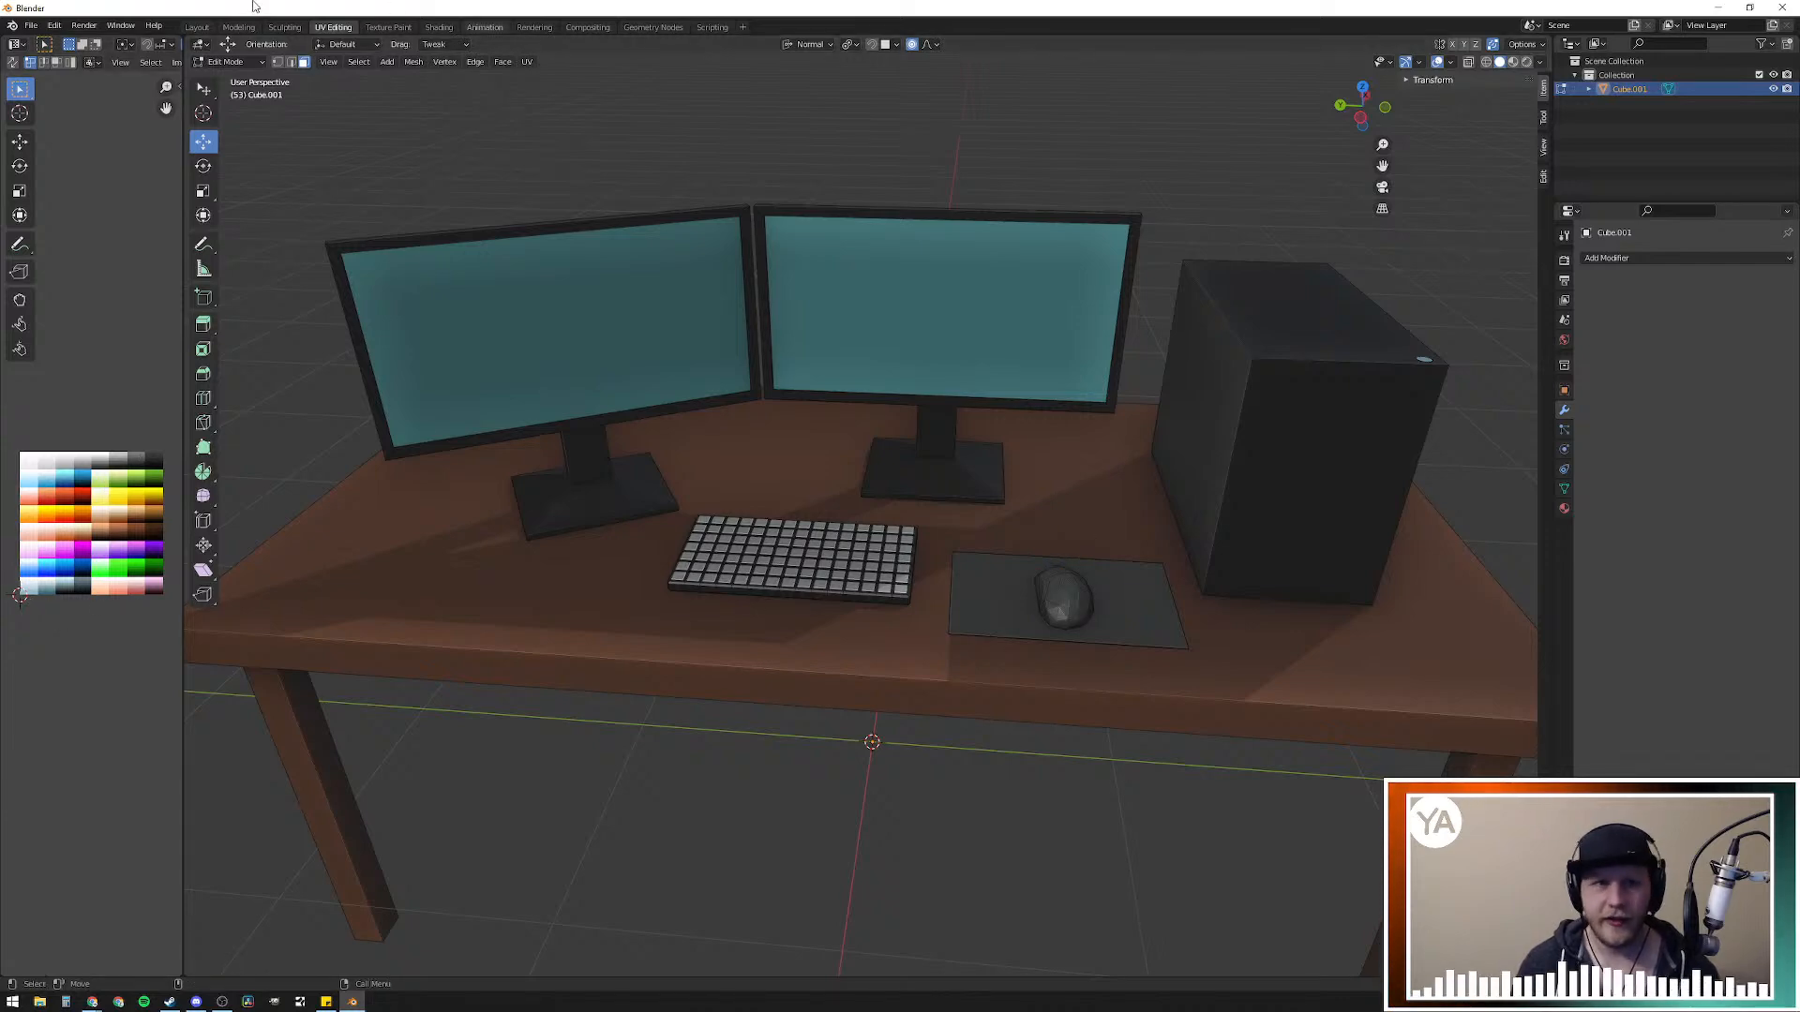
Step: Review the joined object's material nodes and appearance in the Shading workspace, and return to UV Editing
{"action": "left_click", "coordinate": [439, 27]}
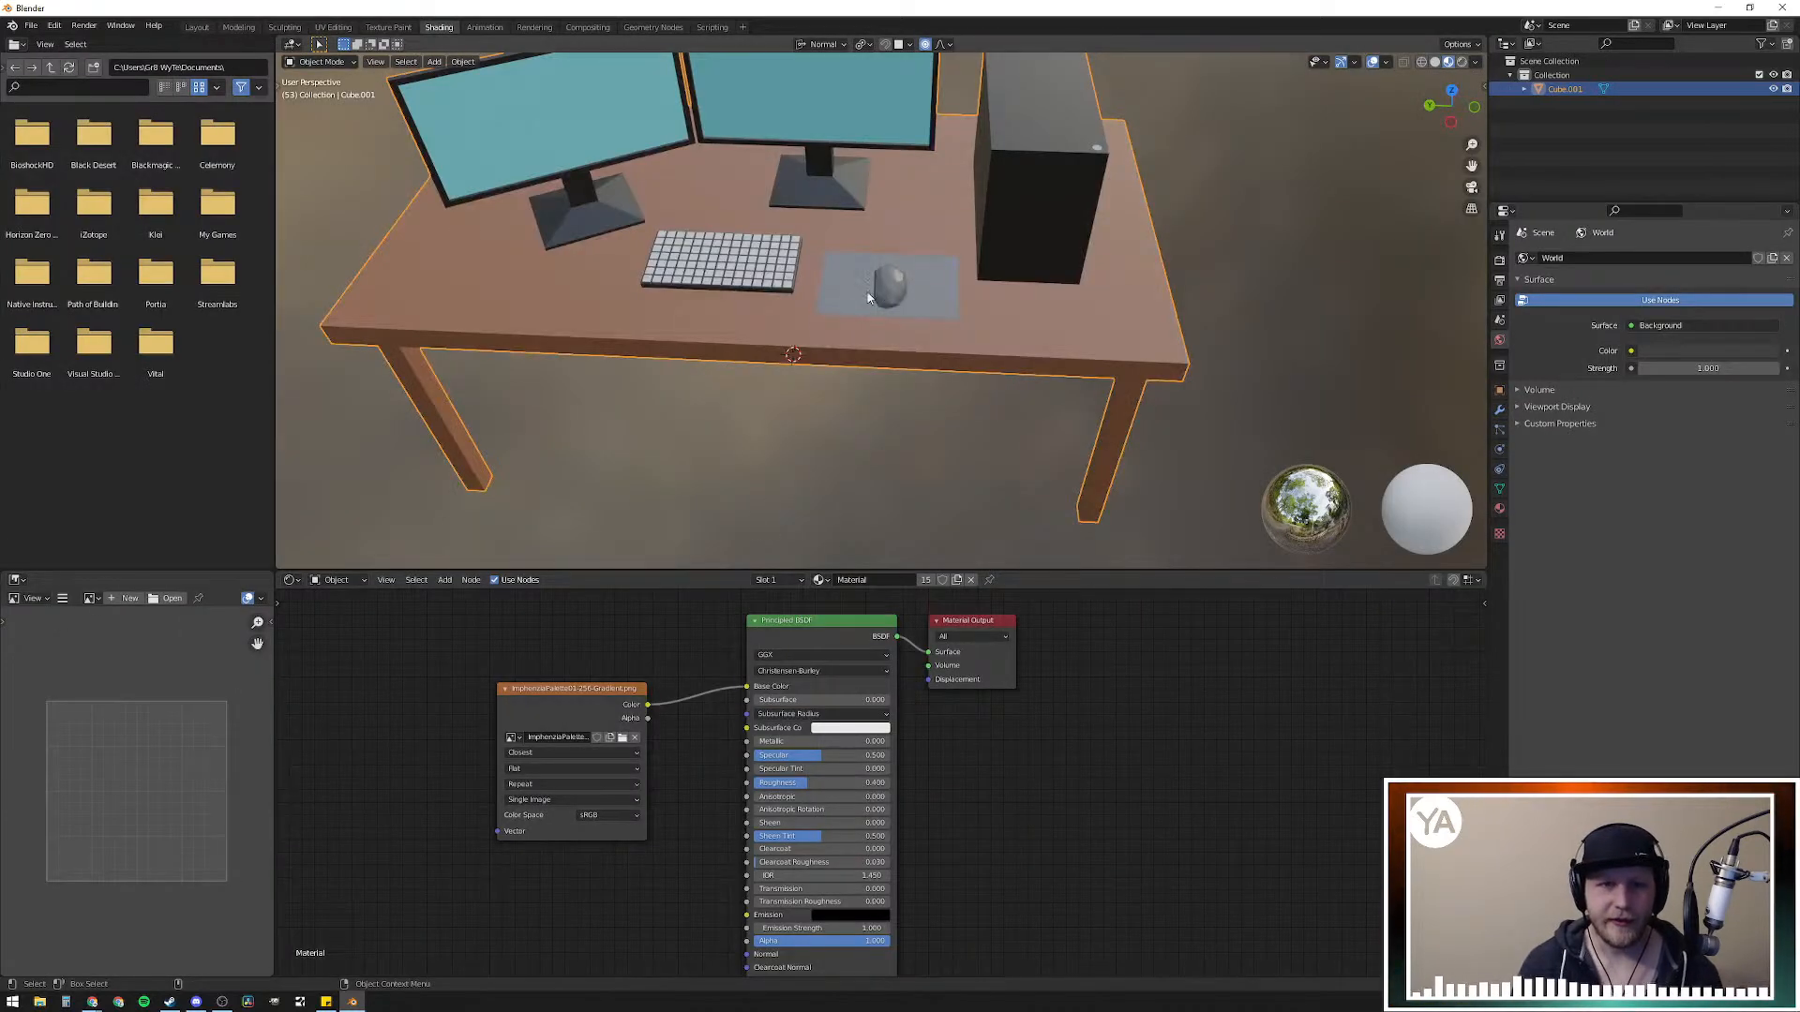
{"action": "mouse_move", "coordinate": [879, 422]}
{"action": "middle_mouse_down"}
{"action": "mouse_move", "coordinate": [881, 388]}
{"action": "mouse_move", "coordinate": [863, 424]}
{"action": "middle_mouse_up"}
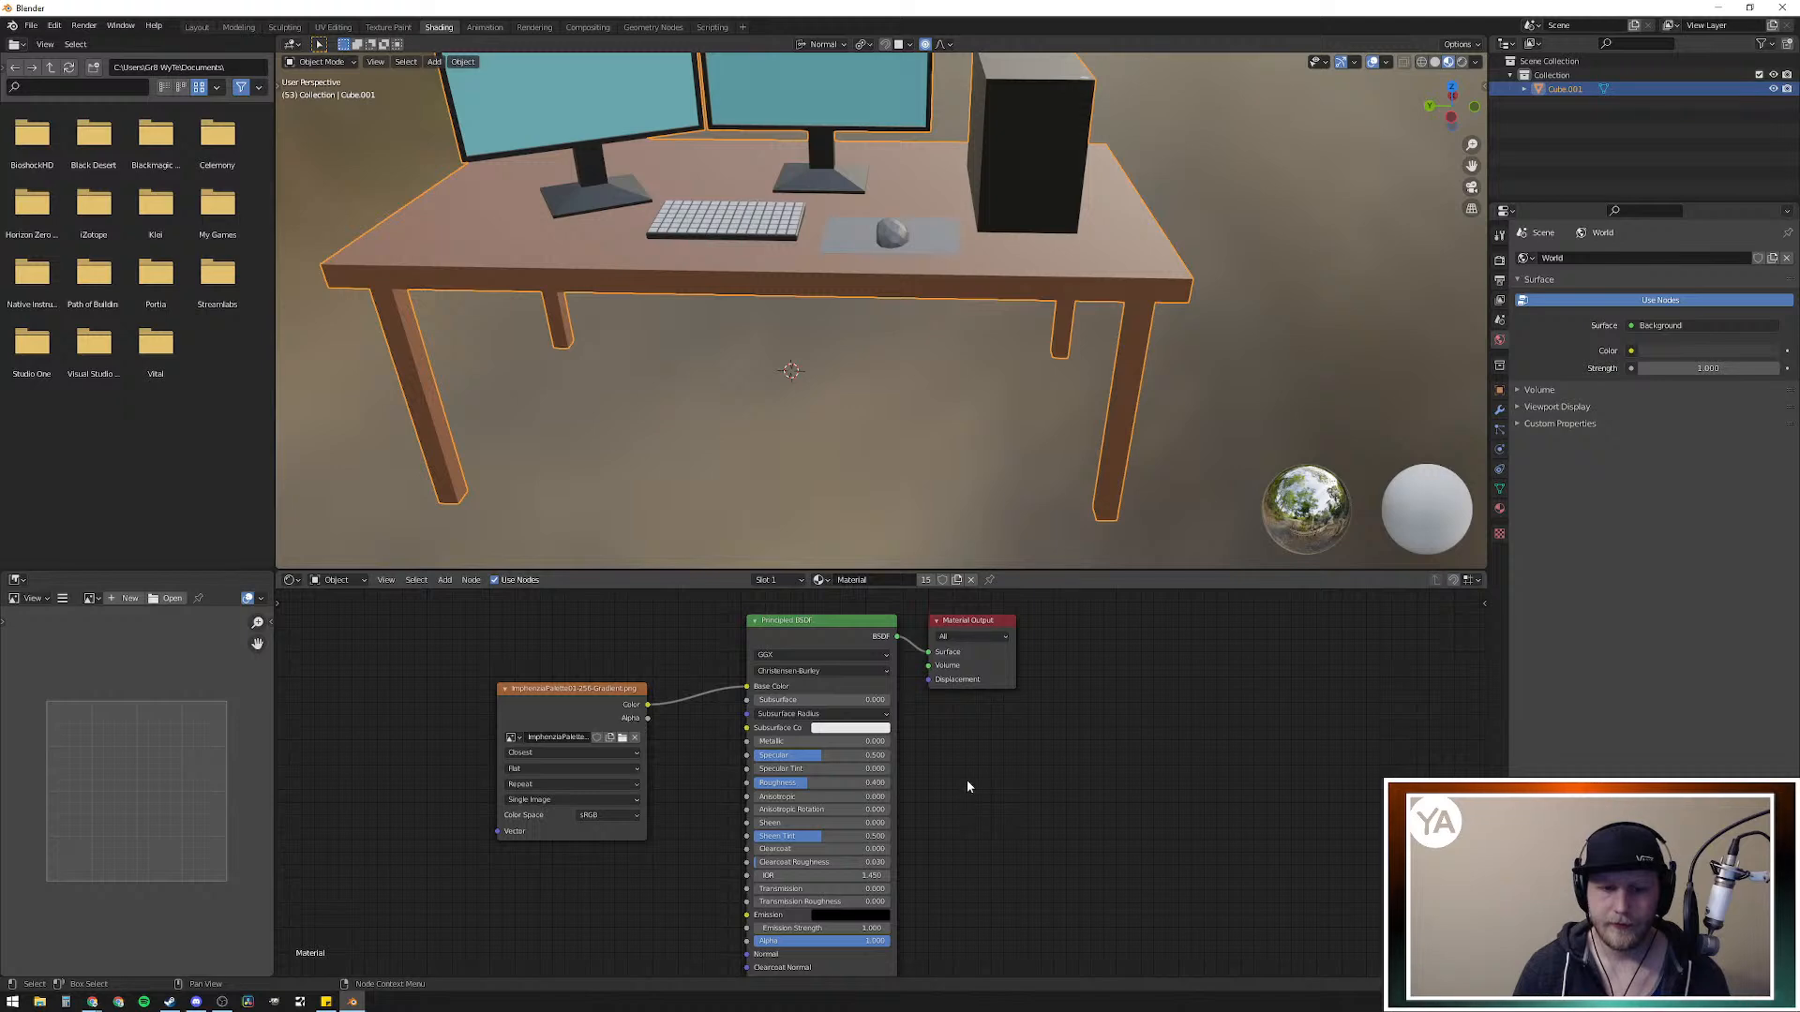
{"action": "scroll", "coordinate": [968, 786], "scroll_direction": "down", "scroll_amount": 2}
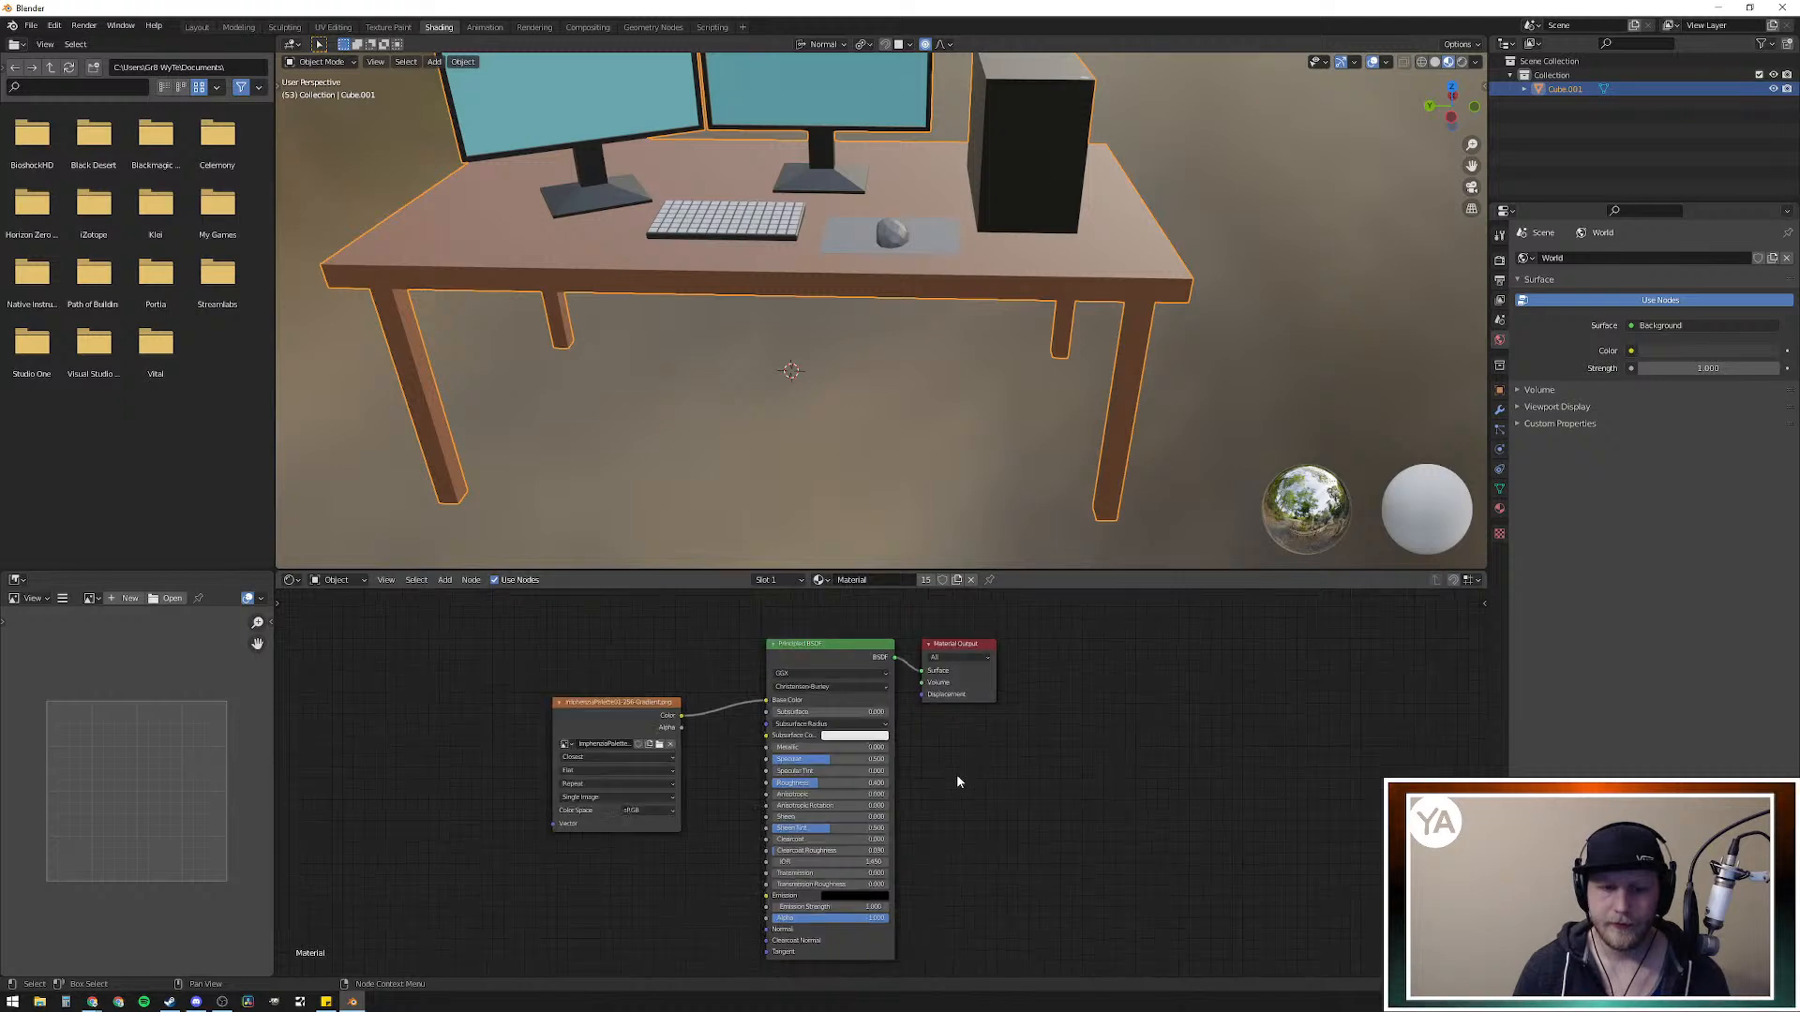
{"action": "left_click", "coordinate": [335, 28]}
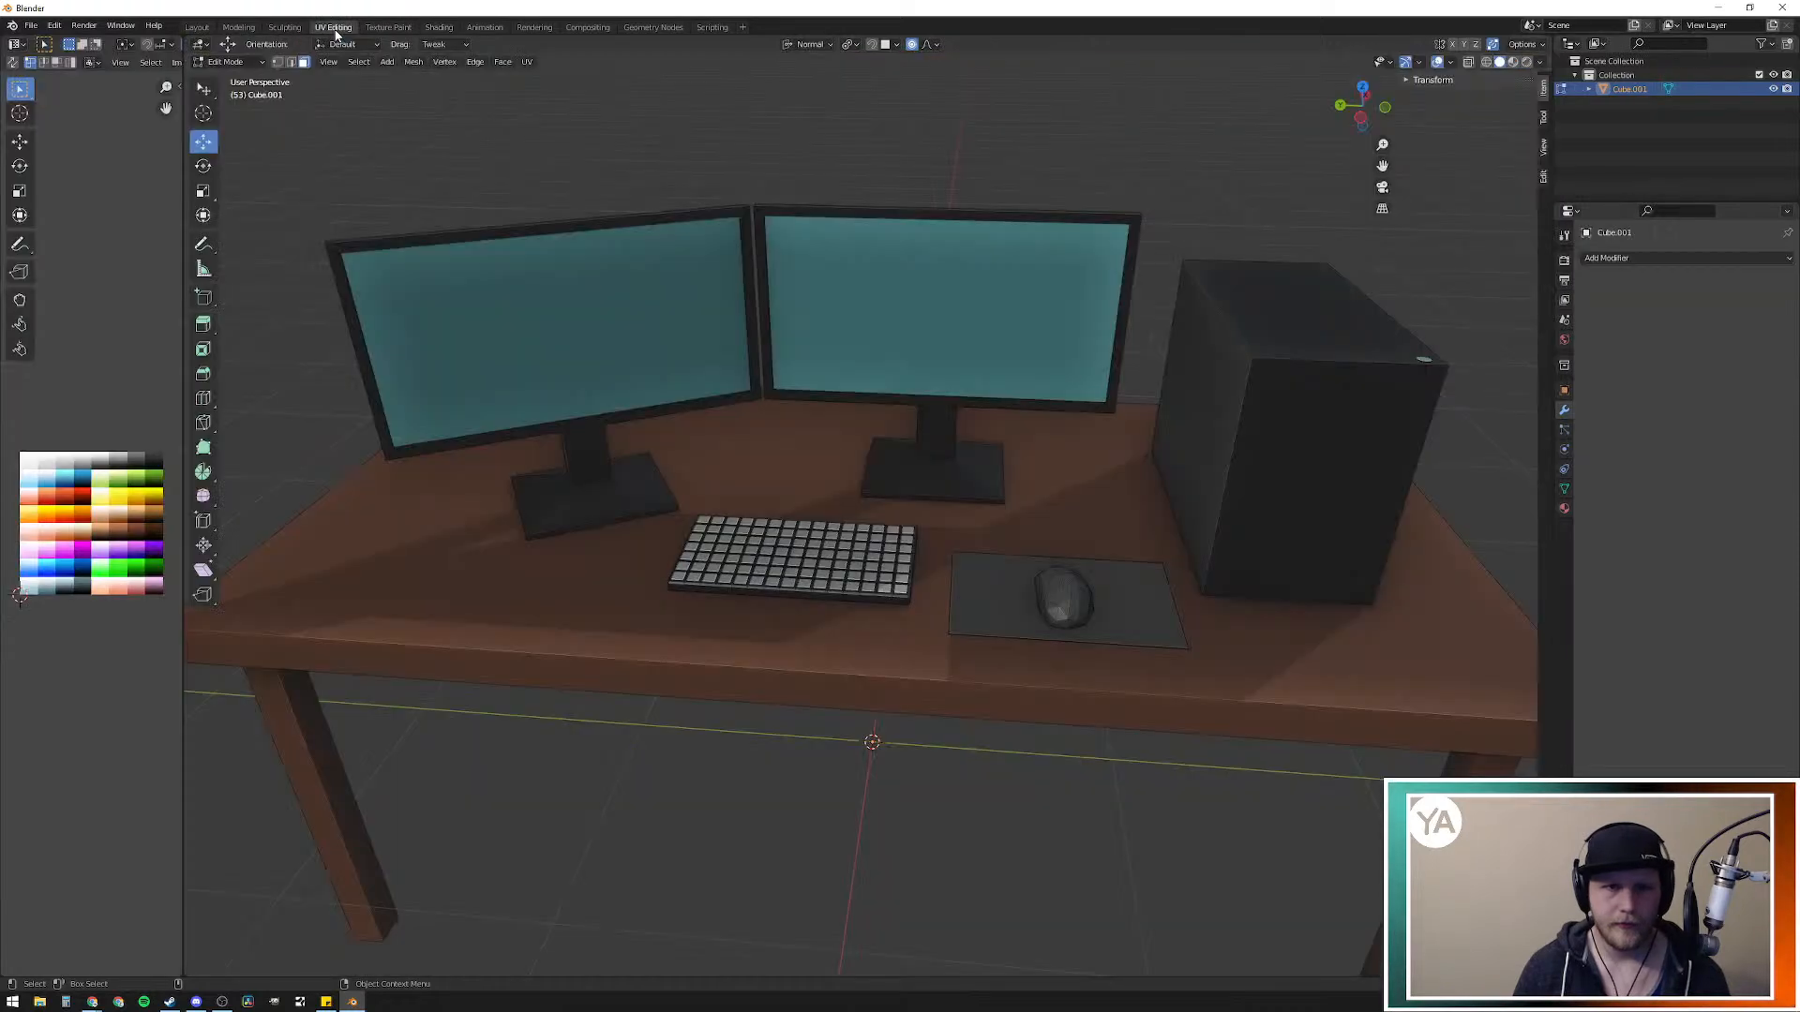
Step: Select single faces of the mouse and the tabletop in turn to compare their UV positions on the palette
{"action": "left_click", "coordinate": [872, 647]}
{"action": "left_click", "coordinate": [1063, 599]}
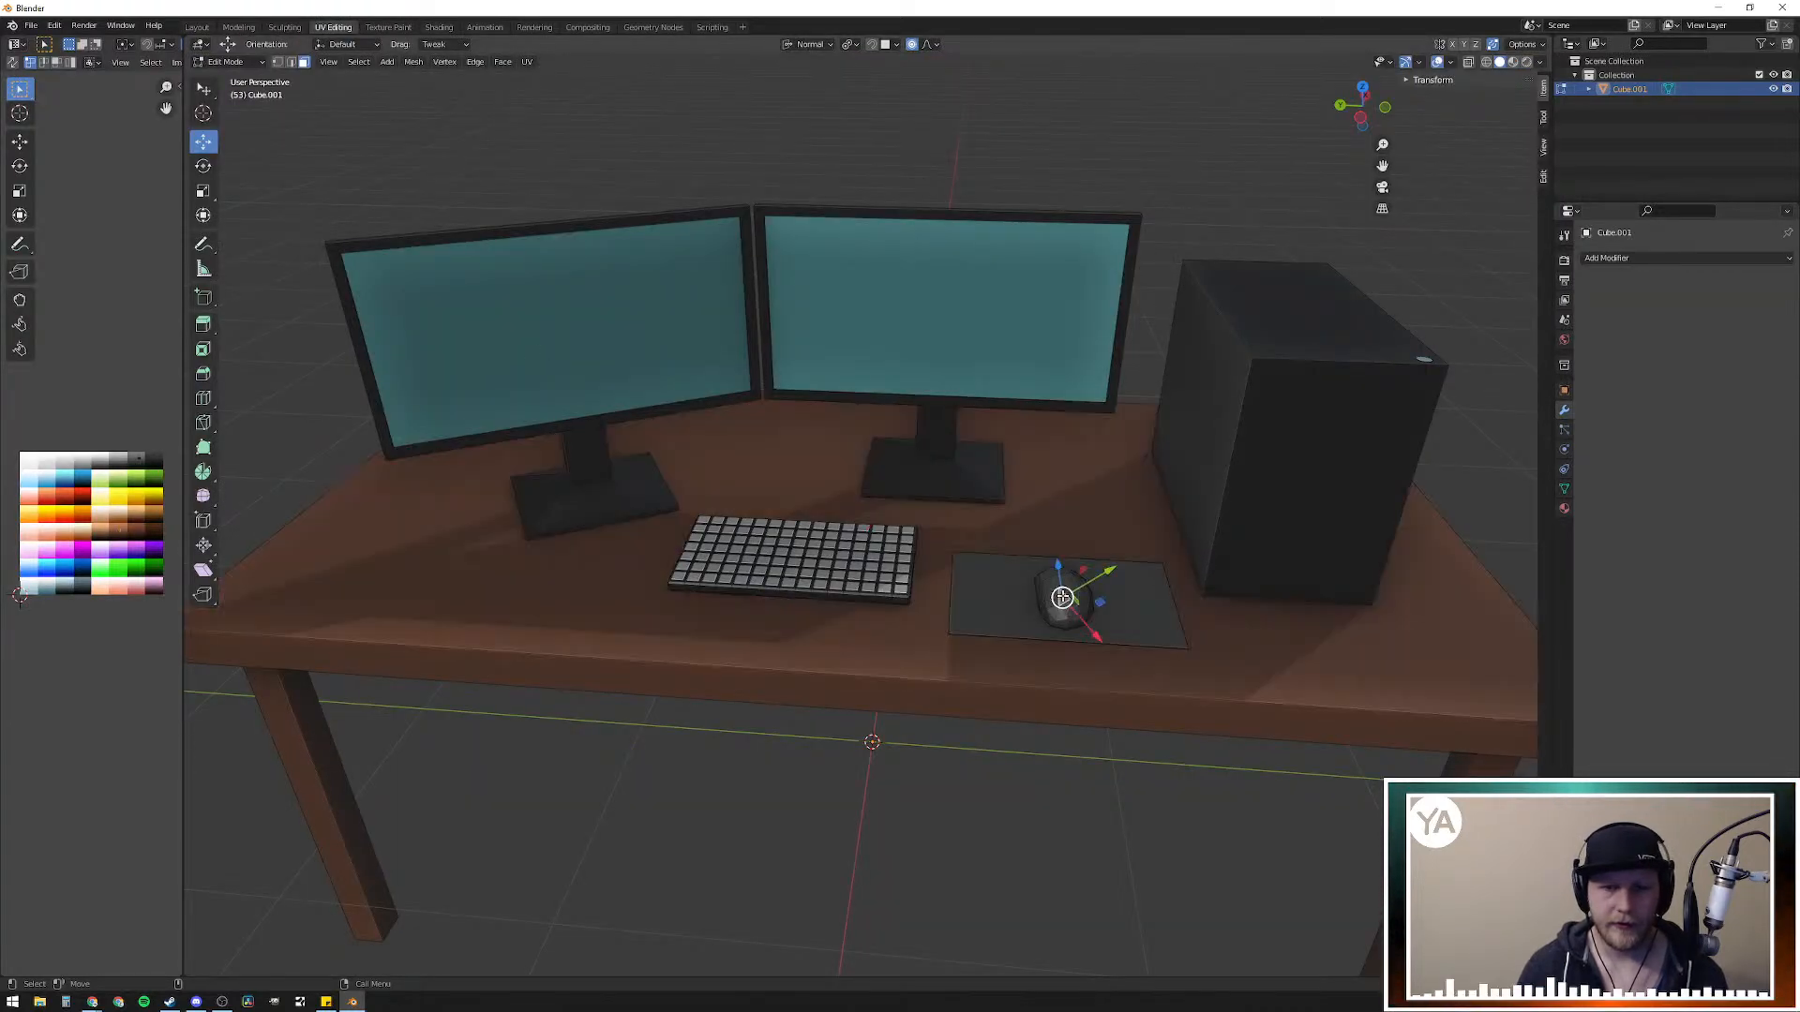
{"action": "left_click", "coordinate": [916, 652]}
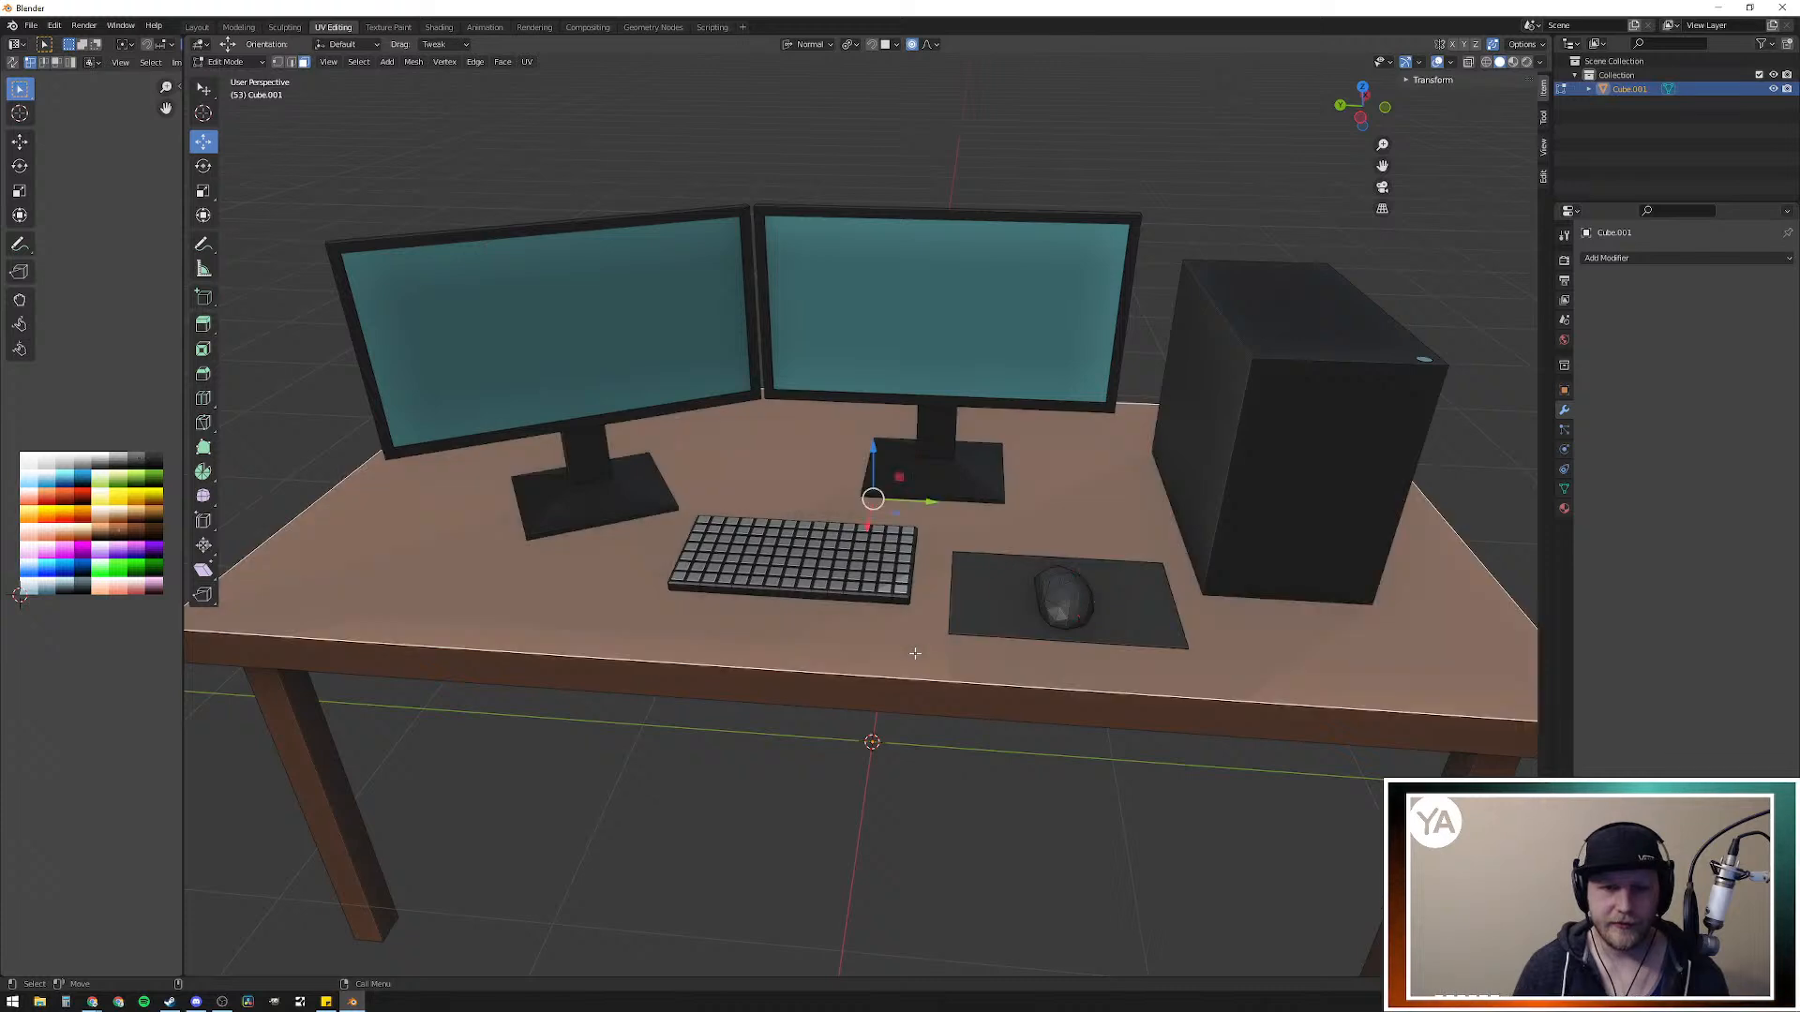
{"action": "left_click", "coordinate": [1074, 602]}
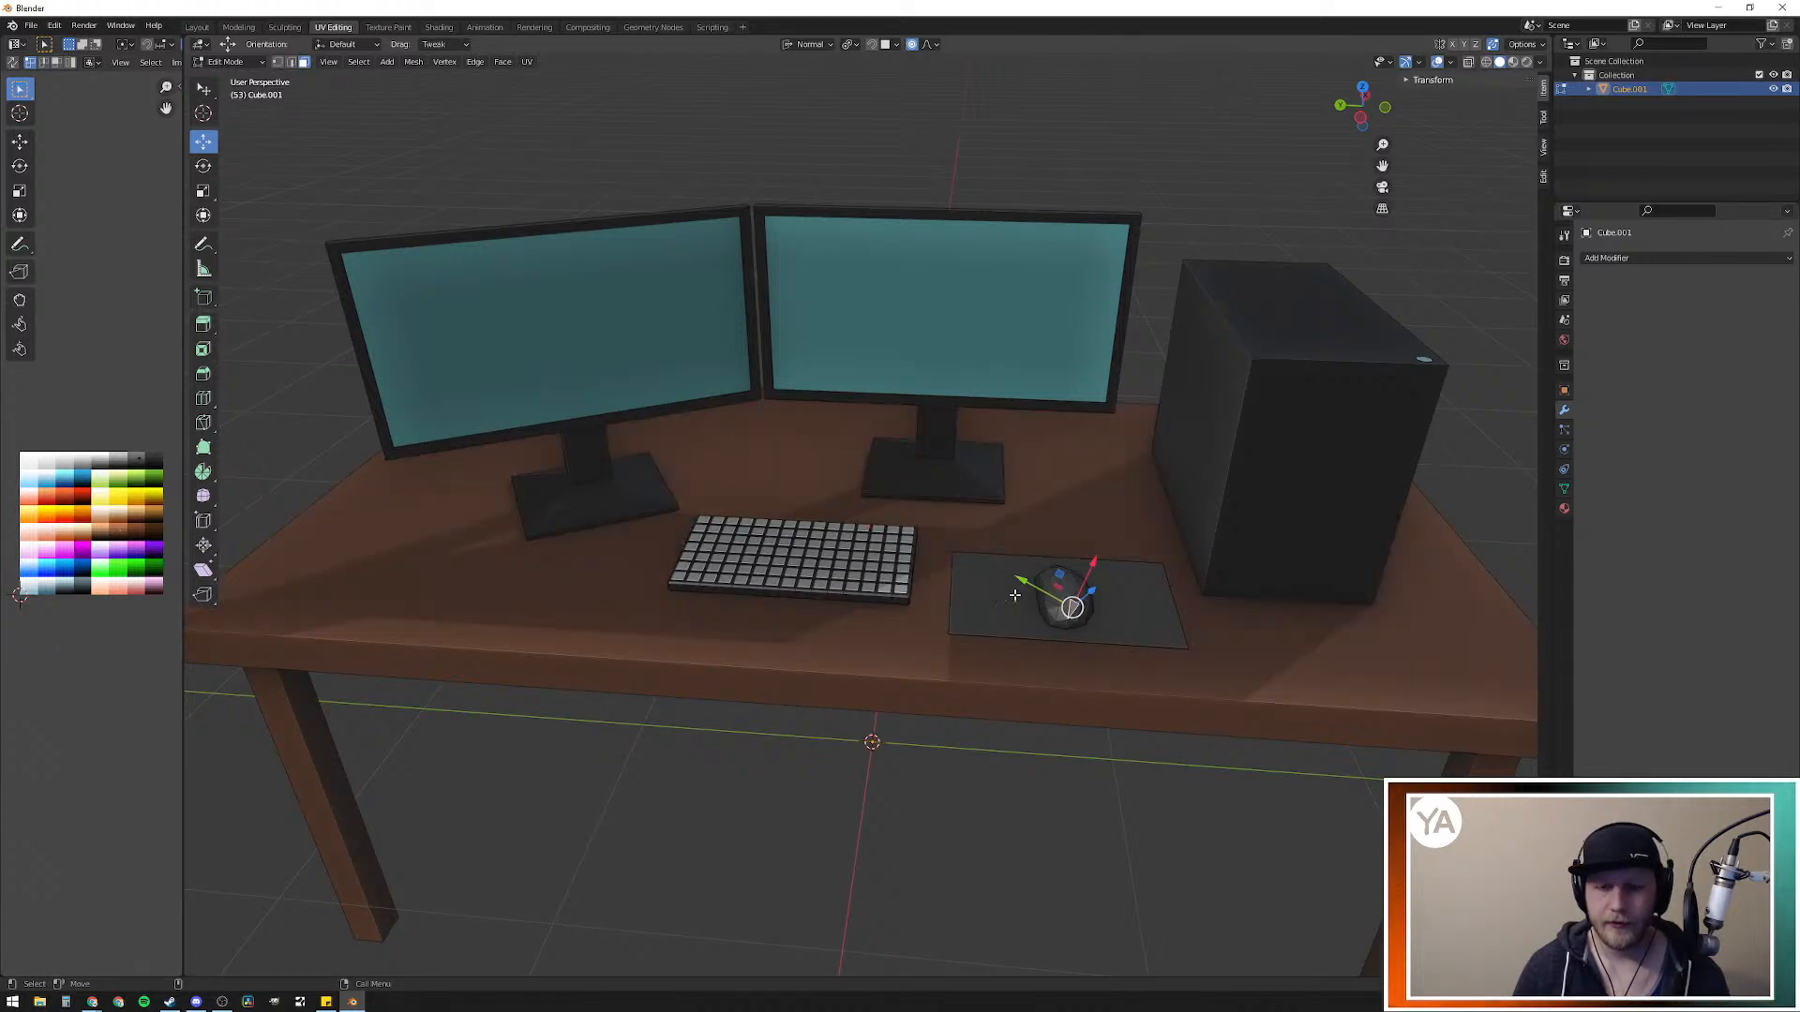
Step: Select the linked mouse pad geometry and move its UVs onto the darkest grey-black swatch of the palette
{"action": "middle_click_drag", "start_coordinate": [922, 774], "coordinate": [1016, 817]}
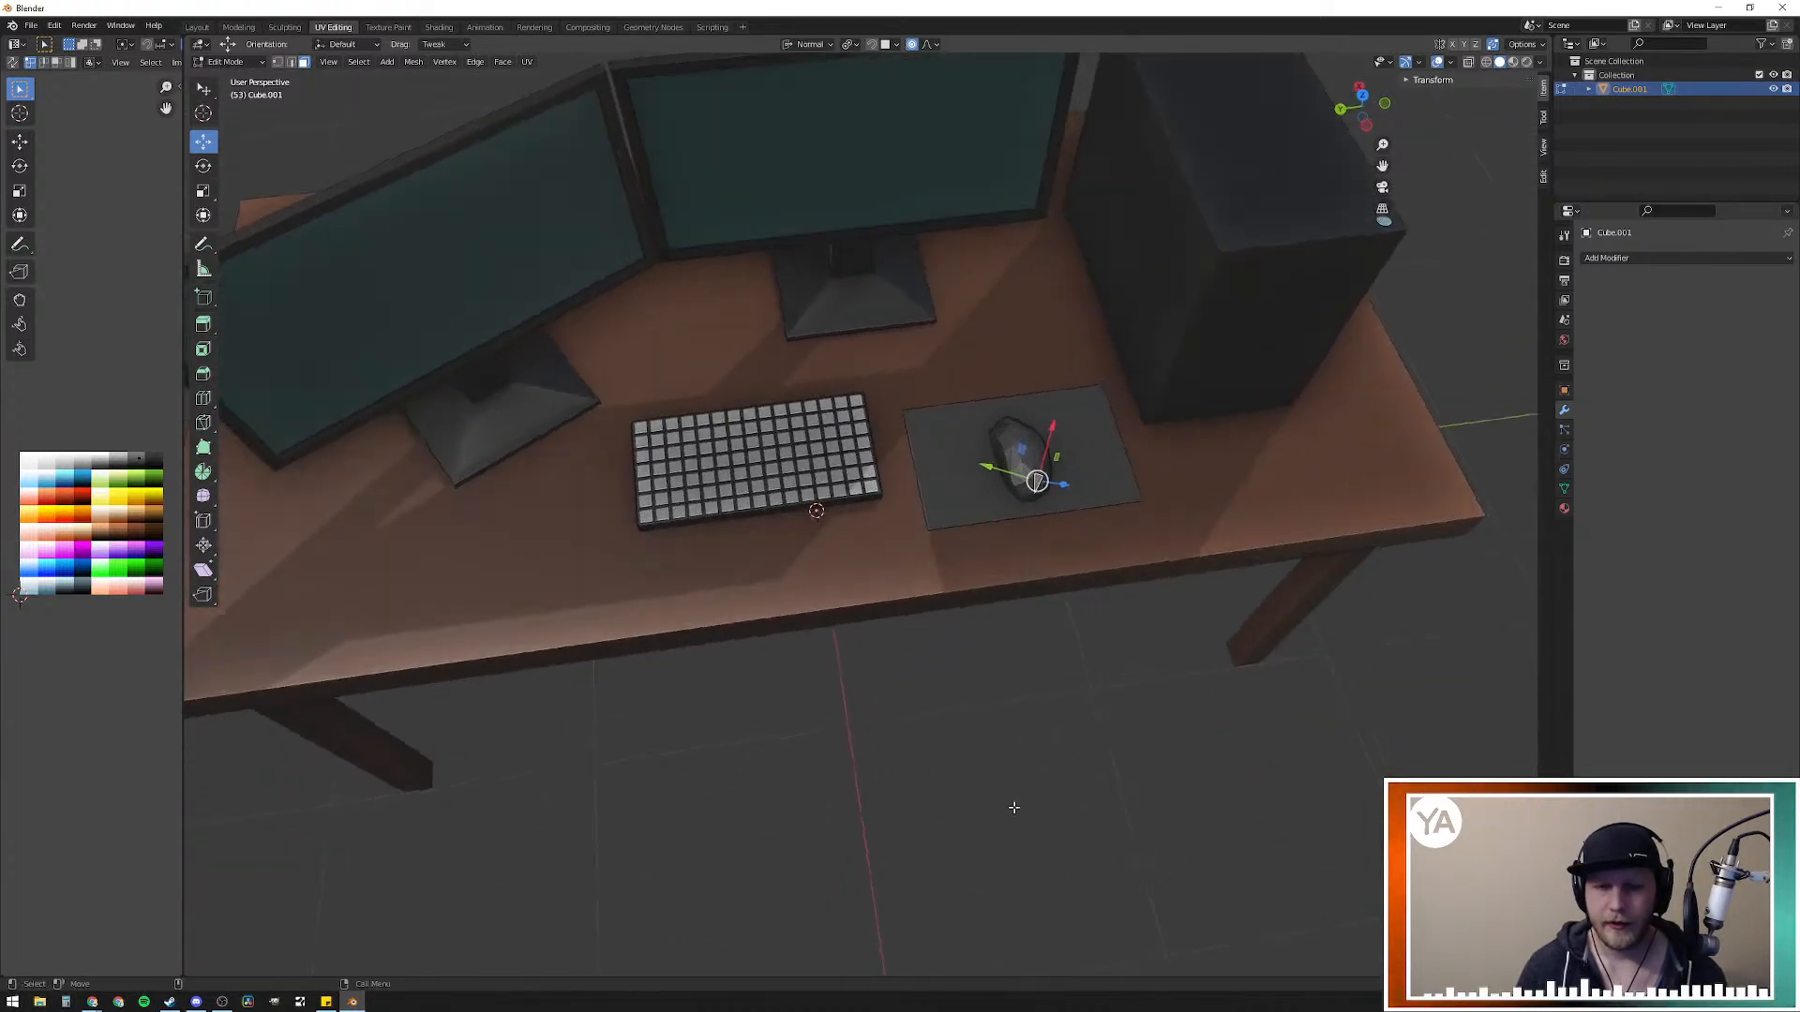
{"action": "left_click", "coordinate": [946, 488]}
{"action": "key", "text": "ctrl+l"}
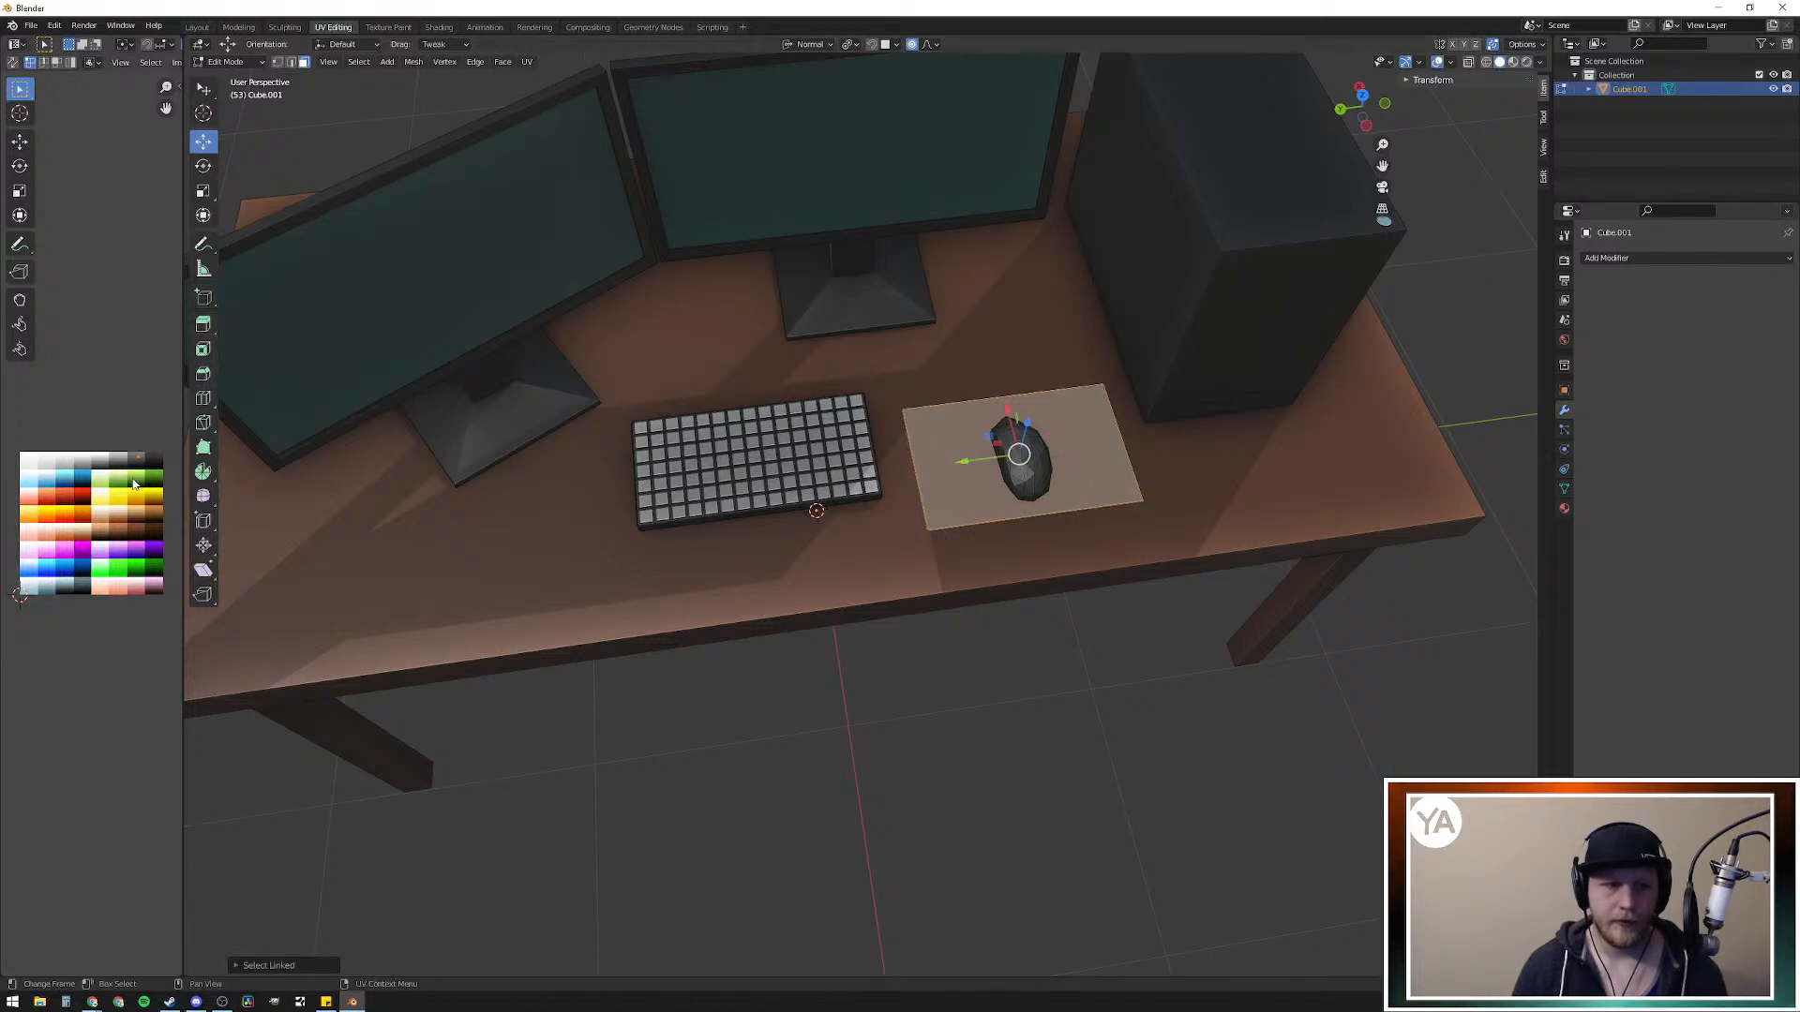
{"action": "key", "text": "g"}
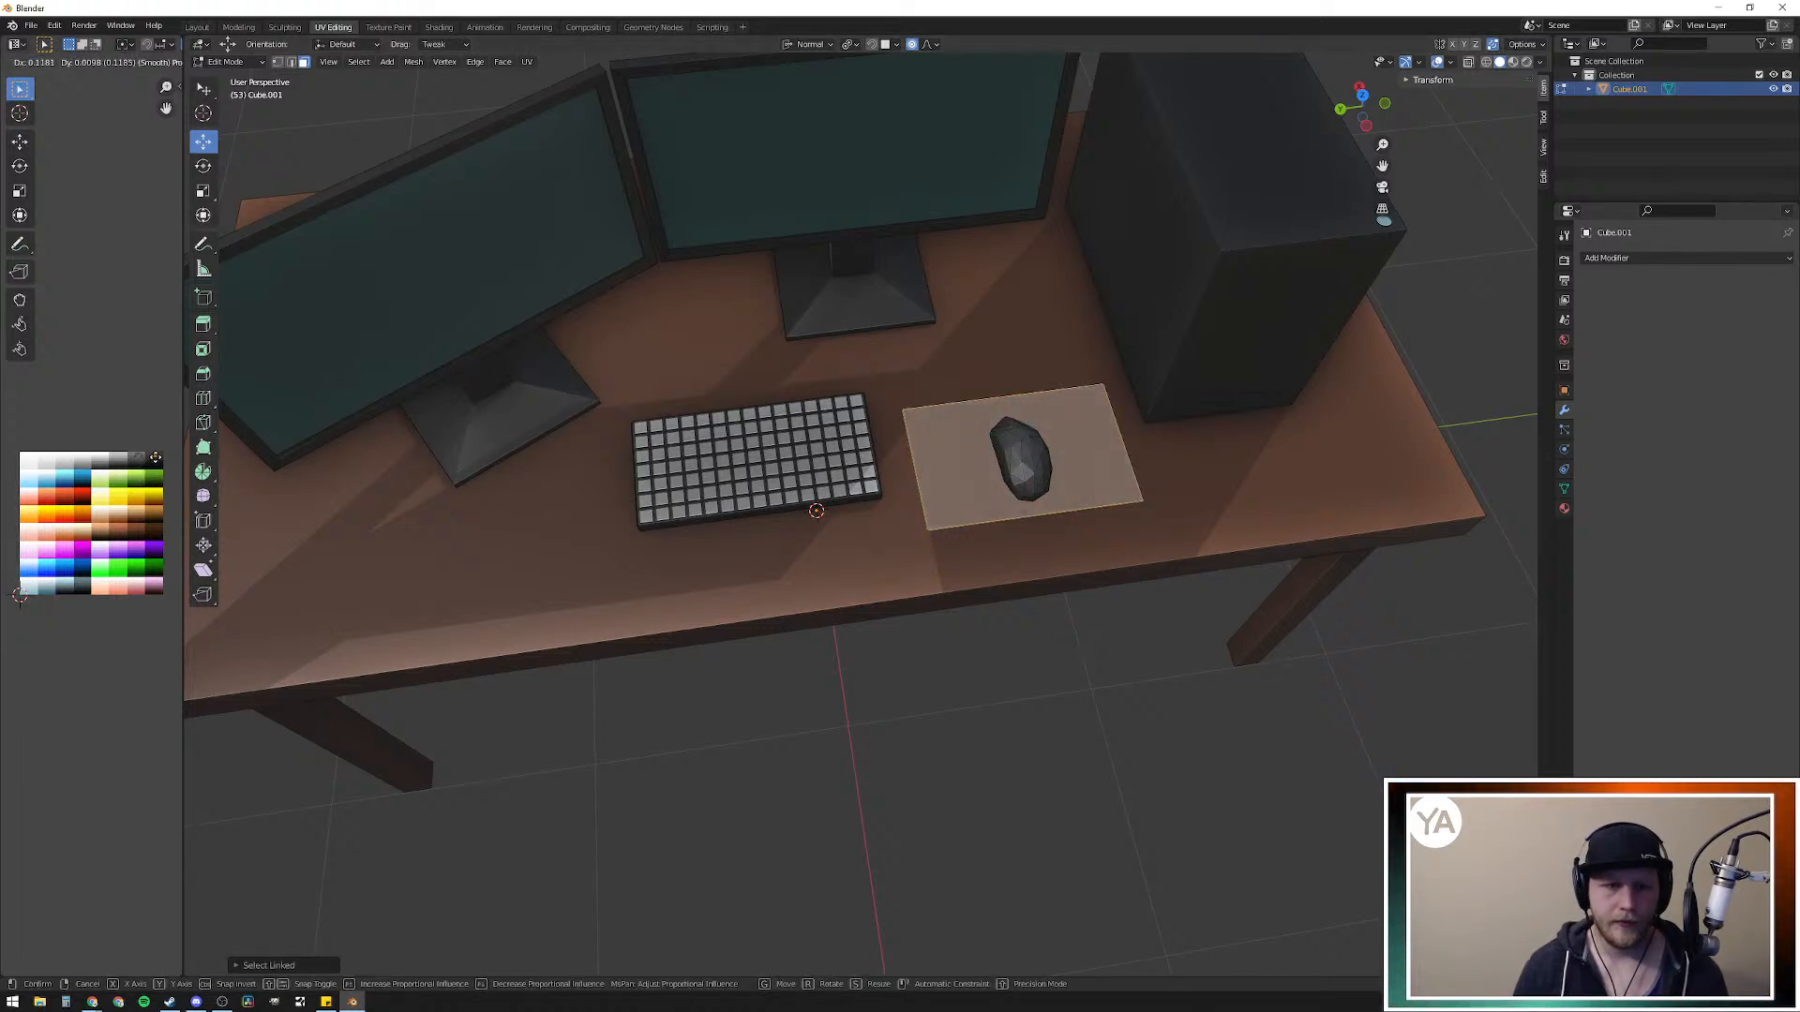
{"action": "left_click", "coordinate": [156, 471]}
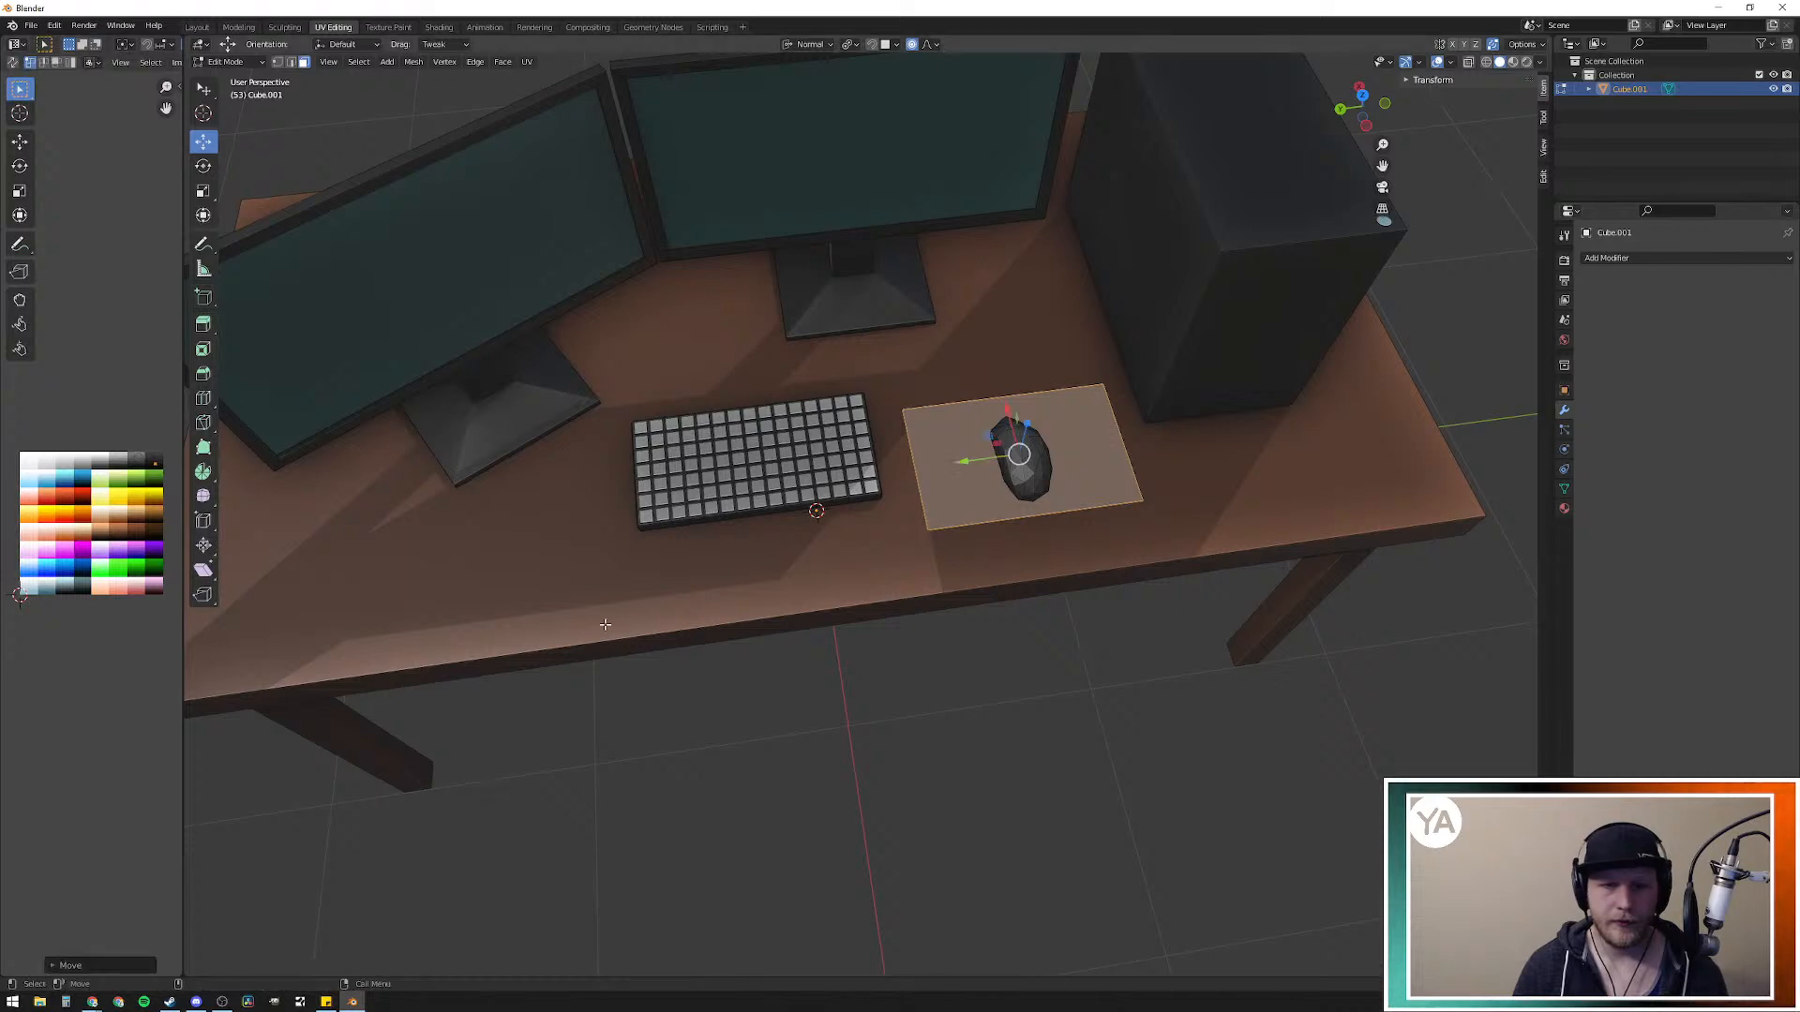
{"action": "left_click", "coordinate": [1005, 726]}
Step: Examine the recoloured mouse pad together with the monitors, keyboard and PC from several angles and distances
{"action": "middle_click_drag", "start_coordinate": [1005, 726], "coordinate": [763, 362]}
{"action": "scroll", "coordinate": [1071, 671], "scroll_direction": "up", "scroll_amount": 5}
{"action": "scroll", "coordinate": [761, 403], "scroll_direction": "down", "scroll_amount": 5}
{"action": "middle_click_drag", "start_coordinate": [759, 438], "coordinate": [760, 510]}
{"action": "middle_click_drag", "start_coordinate": [769, 720], "coordinate": [833, 537], "text": "shift"}
{"action": "scroll", "coordinate": [764, 487], "scroll_direction": "down", "scroll_amount": 3}
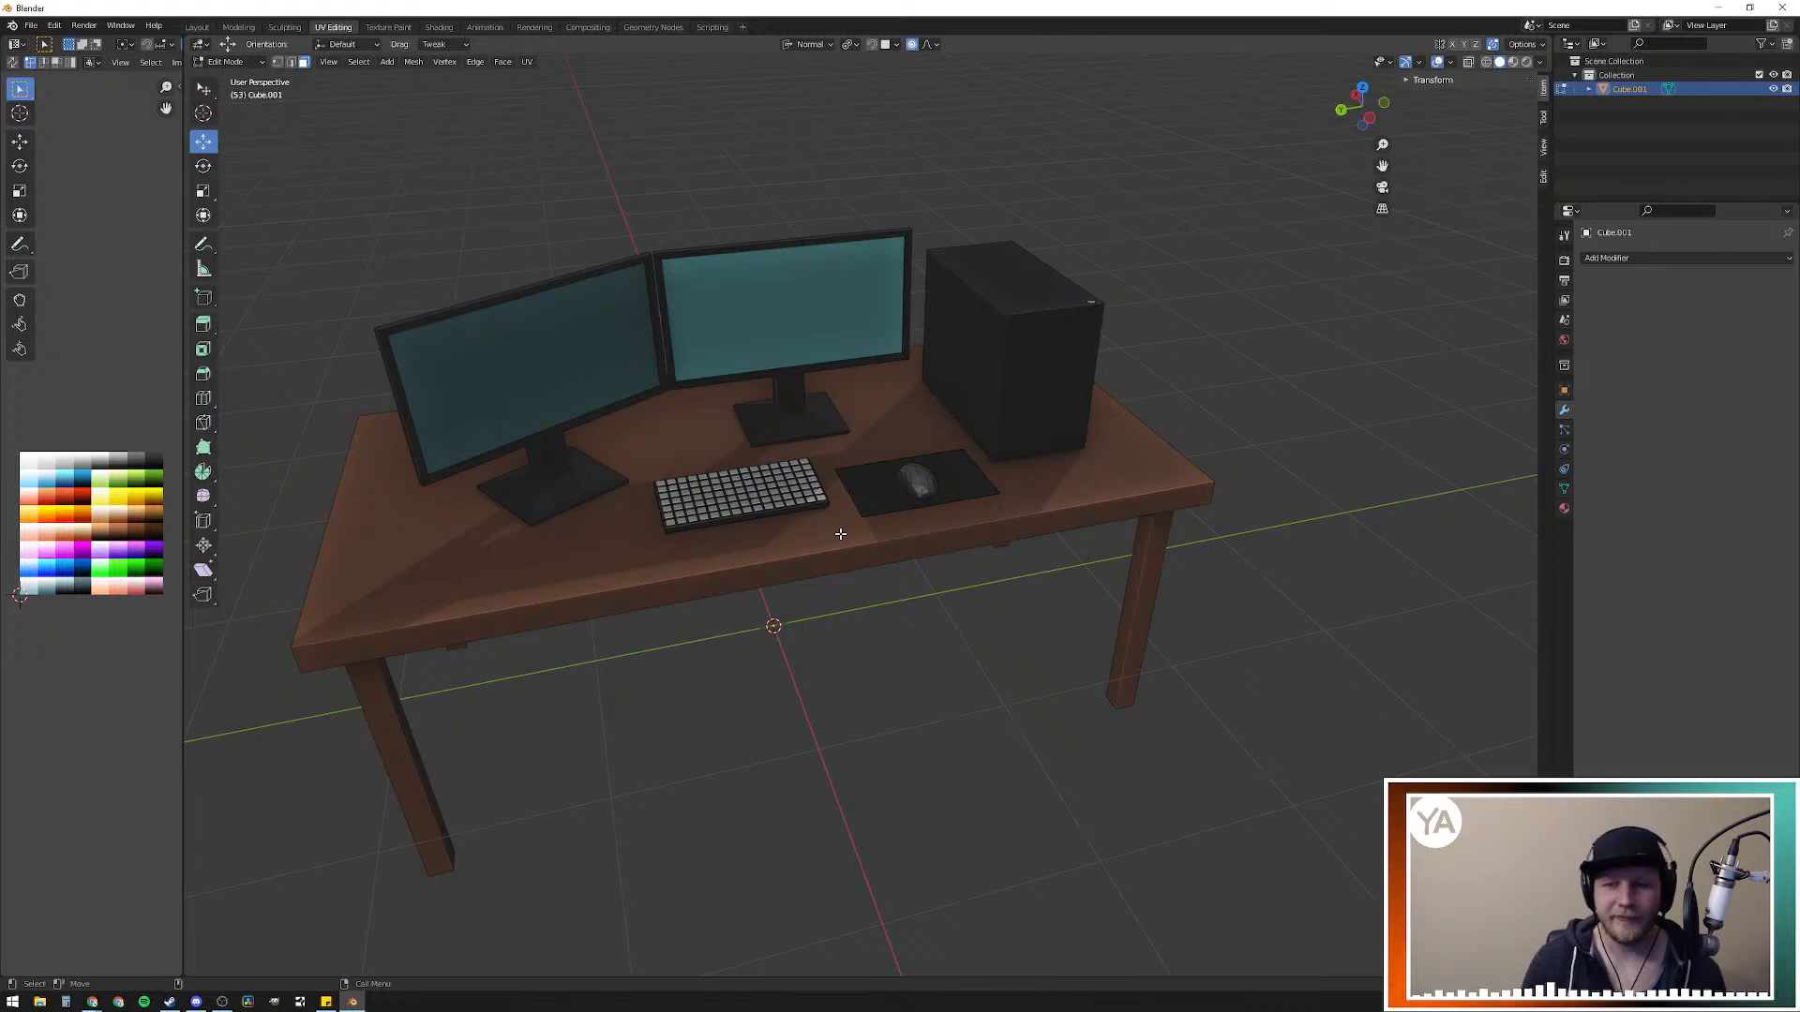
{"action": "middle_click_drag", "start_coordinate": [942, 431], "coordinate": [903, 546]}
{"action": "scroll", "coordinate": [769, 506], "scroll_direction": "up", "scroll_amount": 3}
{"action": "middle_click_drag", "start_coordinate": [788, 539], "coordinate": [792, 483], "text": "shift"}
{"action": "scroll", "coordinate": [786, 484], "scroll_direction": "up", "scroll_amount": 3}
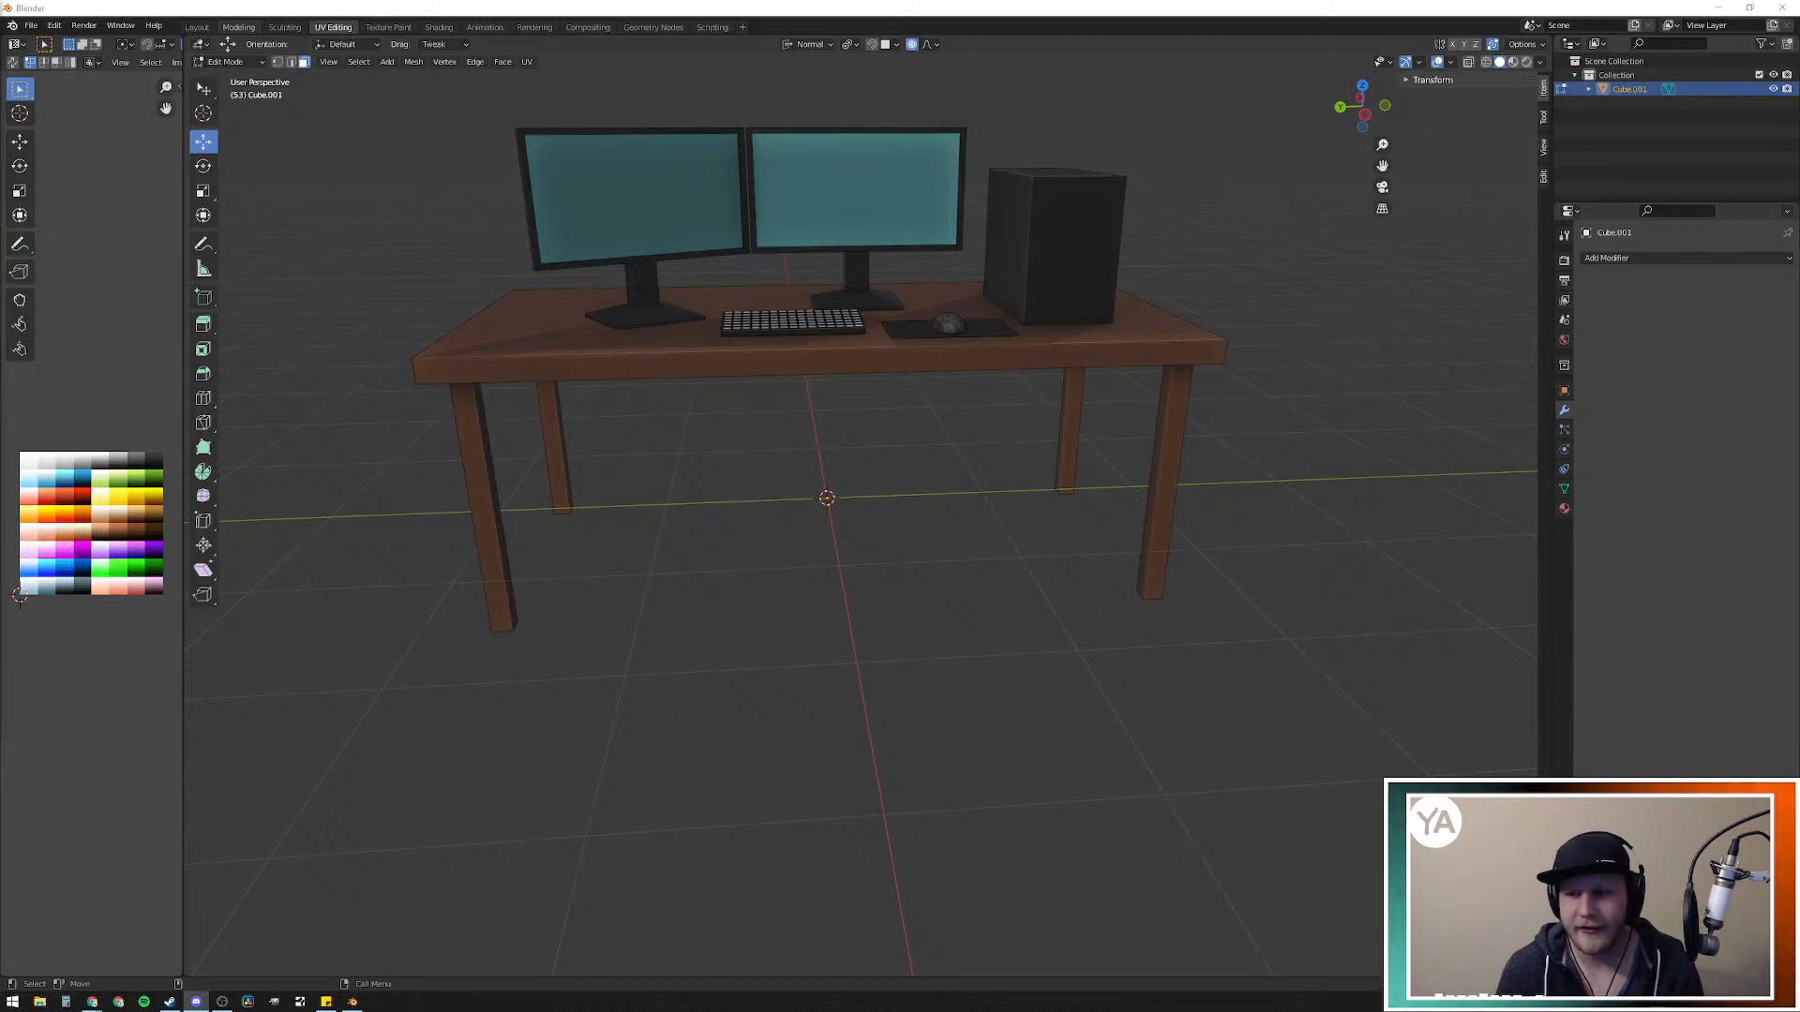
{"action": "middle_click_drag", "start_coordinate": [740, 370], "coordinate": [766, 425]}
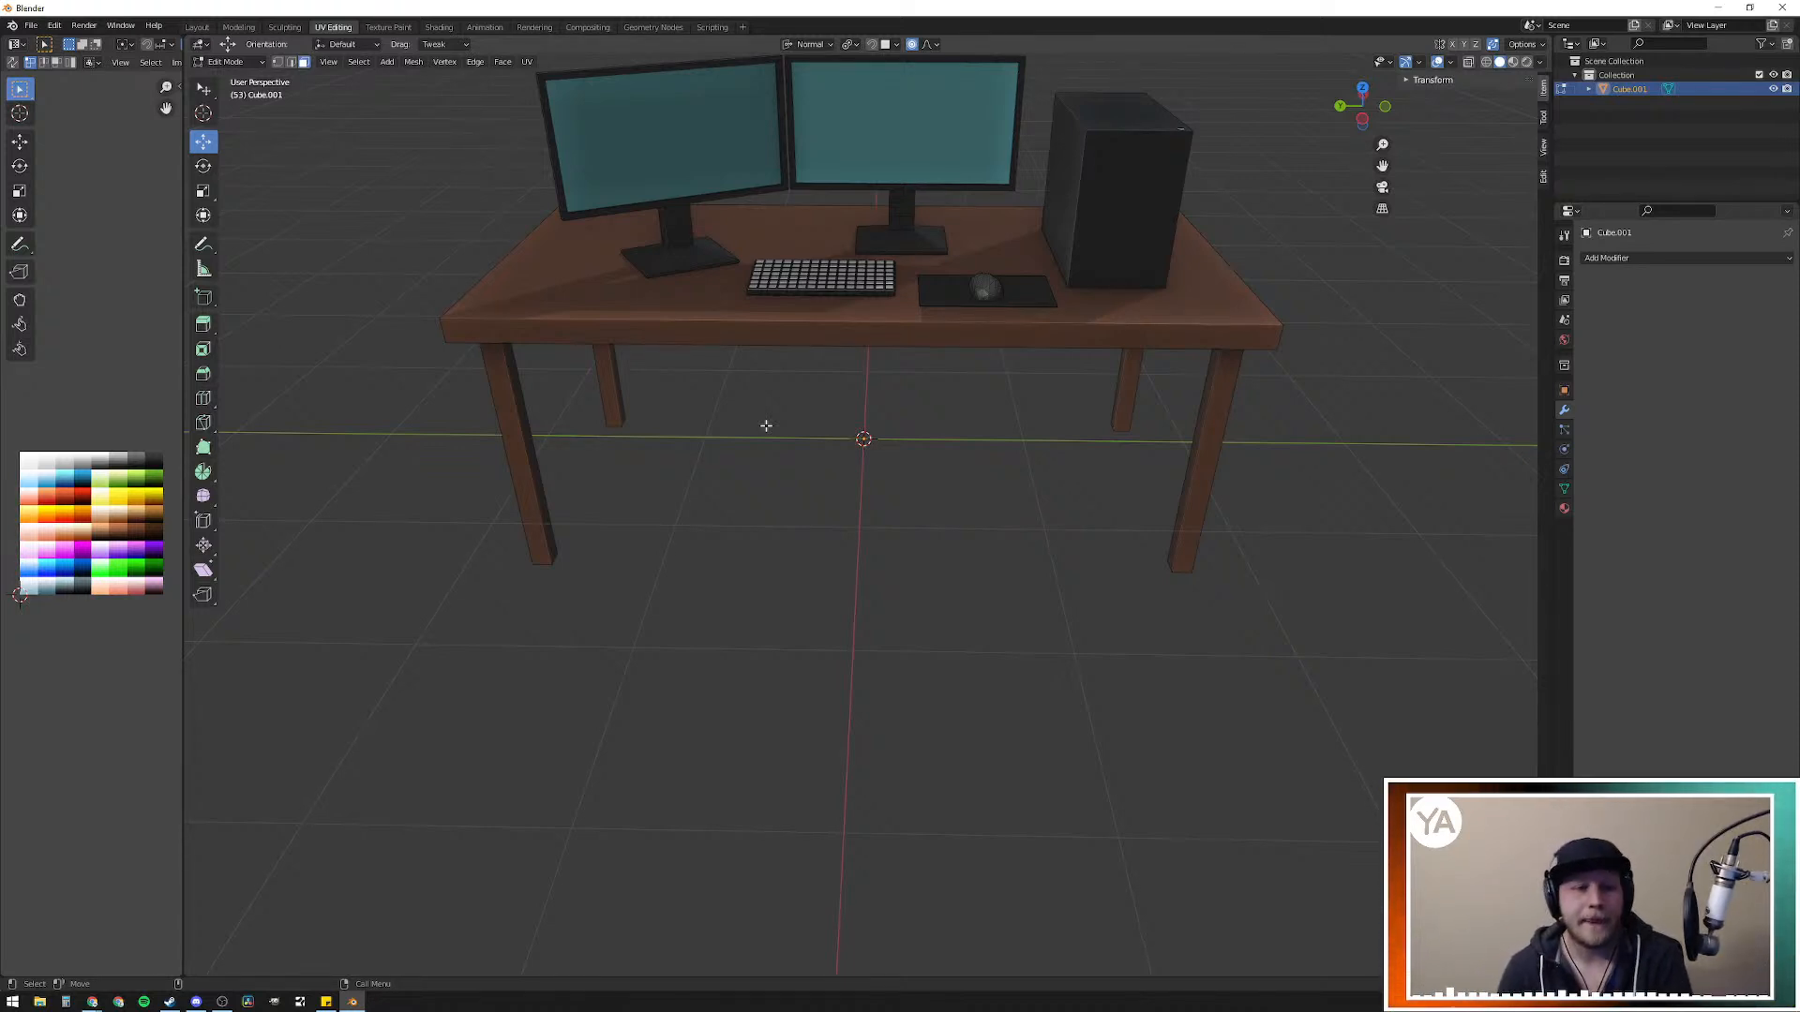
Step: Inspect the keyboard up close, selecting a keycap face and the tabletop in turn to check their palette positions, and deselect
{"action": "middle_click_drag", "start_coordinate": [778, 341], "coordinate": [849, 546], "text": "shift"}
{"action": "scroll", "coordinate": [850, 544], "scroll_direction": "up", "scroll_amount": 6}
{"action": "middle_click_drag", "start_coordinate": [849, 484], "coordinate": [839, 615], "text": "shift"}
{"action": "scroll", "coordinate": [840, 615], "scroll_direction": "up", "scroll_amount": 3}
{"action": "scroll", "coordinate": [900, 542], "scroll_direction": "up", "scroll_amount": 4}
{"action": "scroll", "coordinate": [869, 502], "scroll_direction": "up", "scroll_amount": 1}
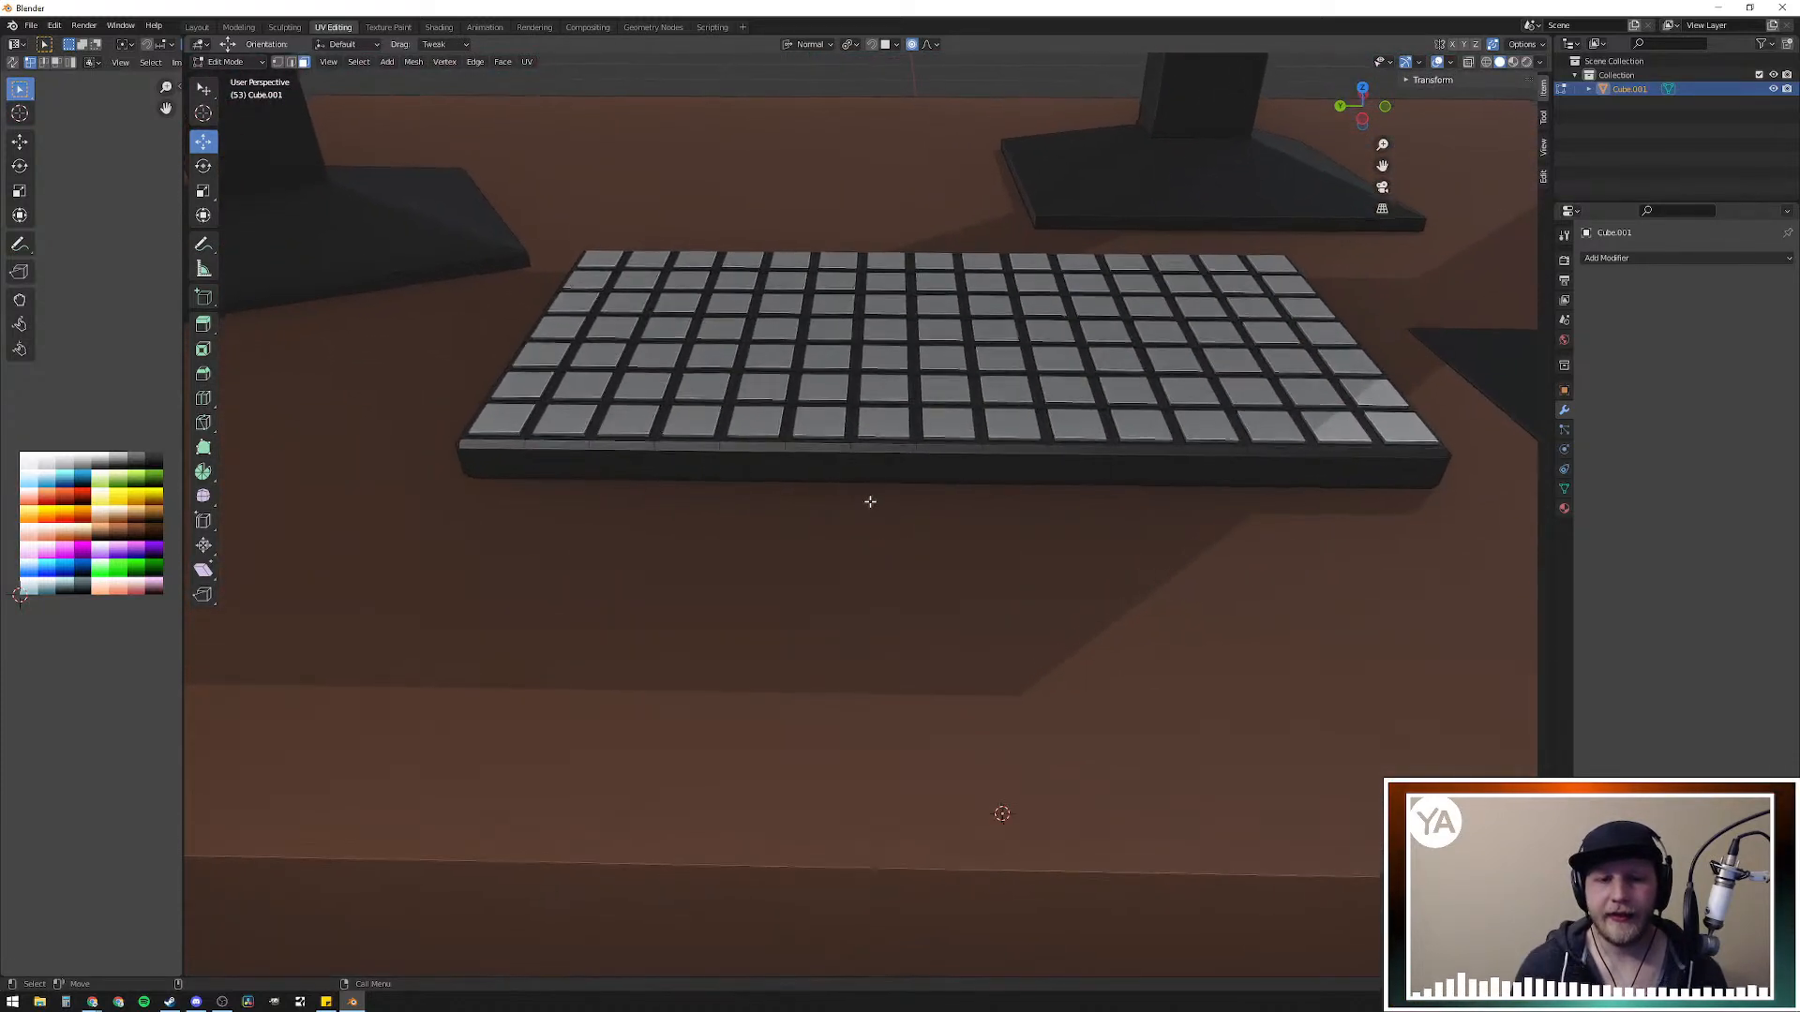
{"action": "middle_click_drag", "start_coordinate": [859, 550], "coordinate": [824, 531]}
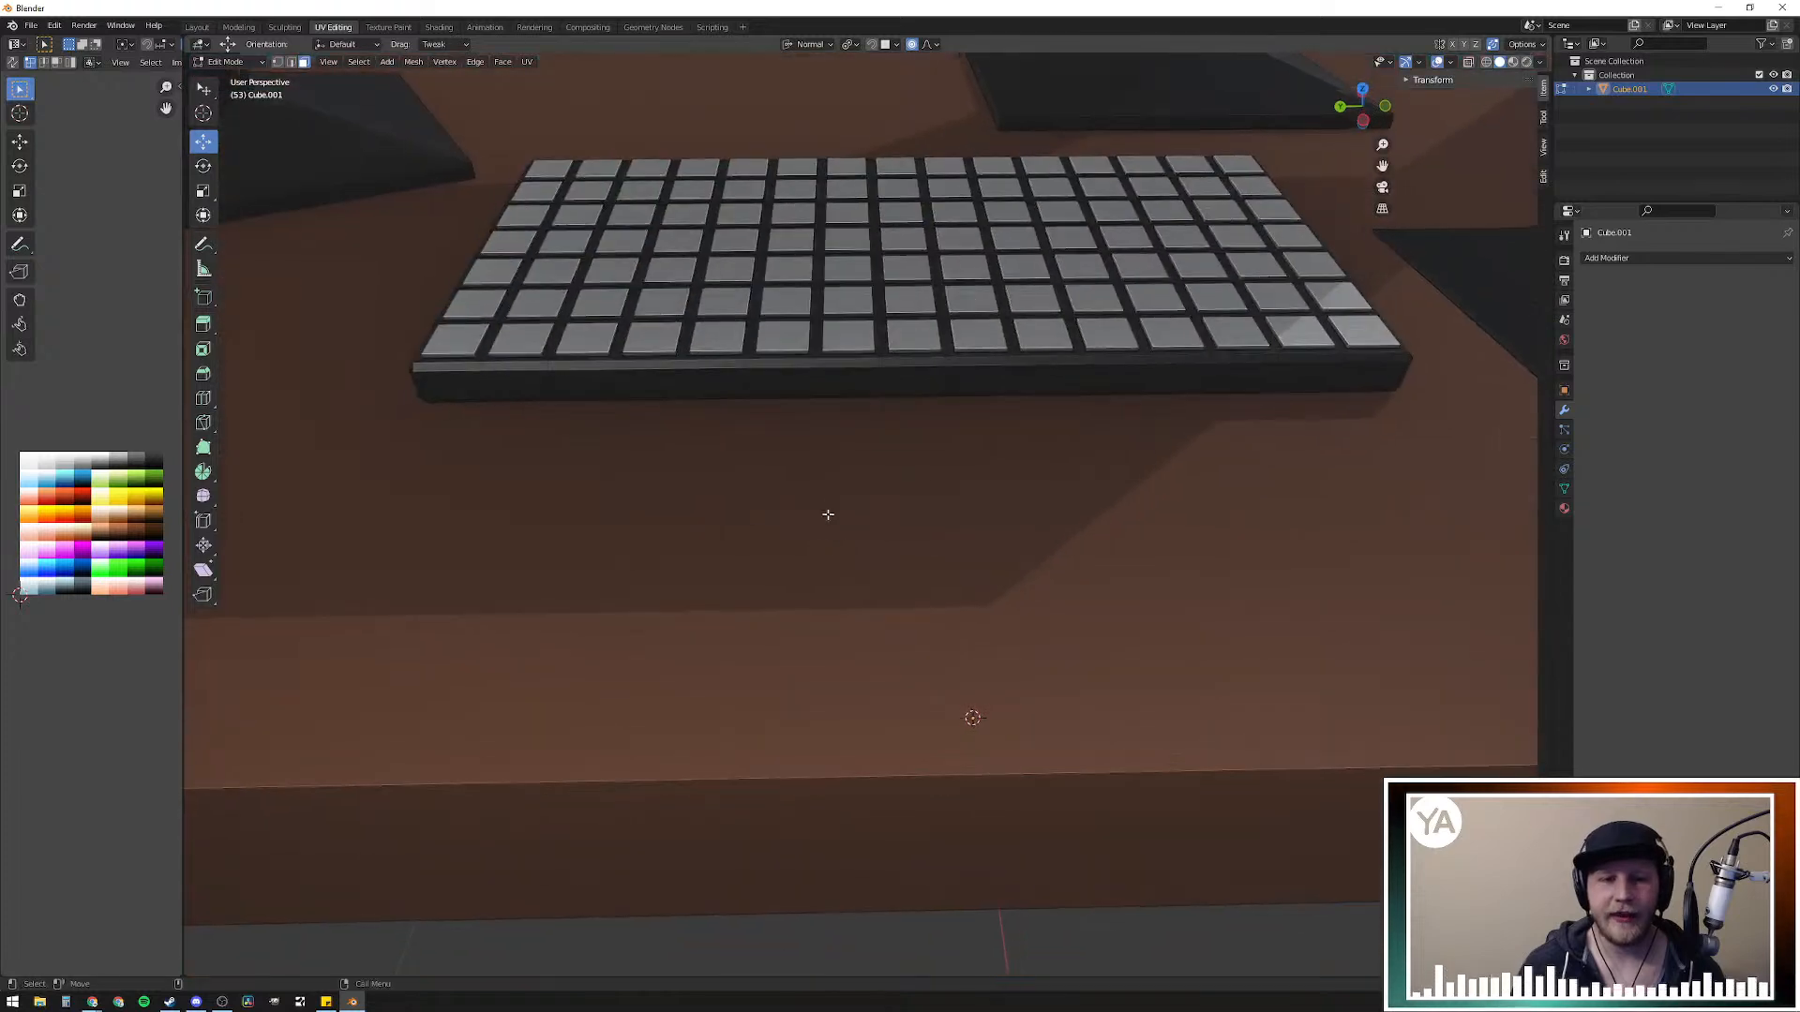
{"action": "middle_click_drag", "start_coordinate": [833, 375], "coordinate": [944, 666]}
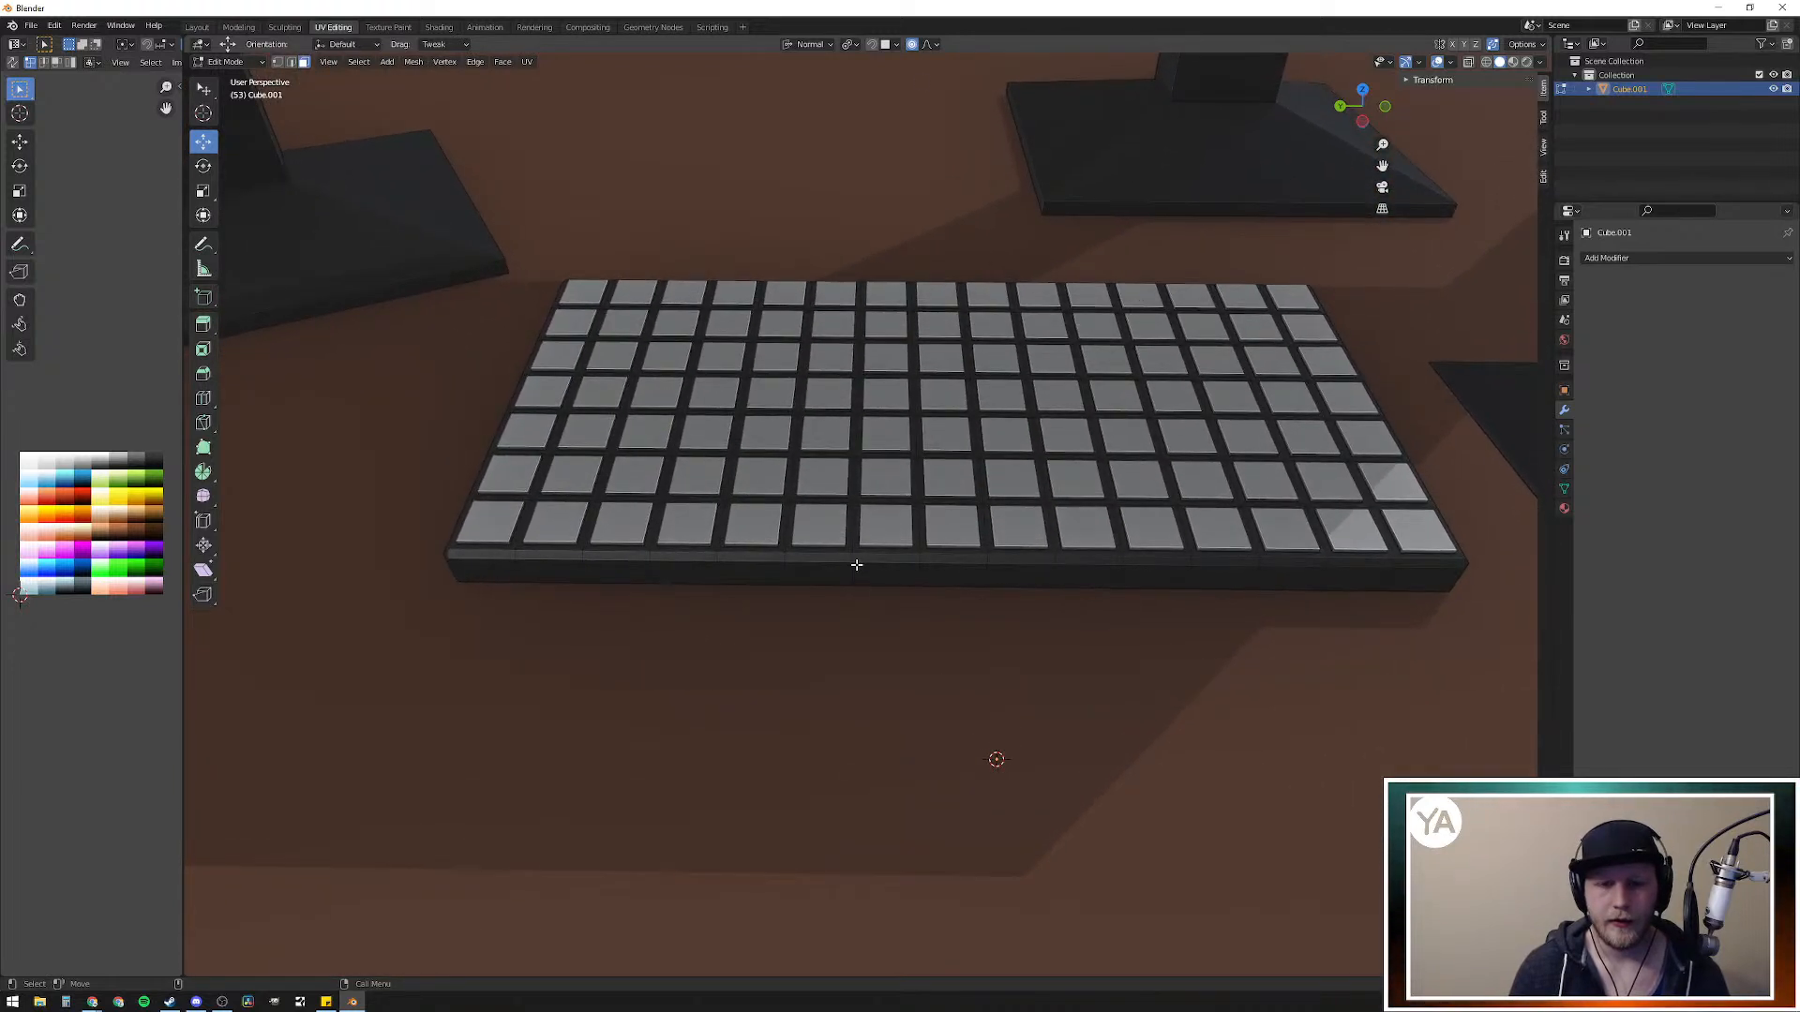
{"action": "left_click", "coordinate": [839, 523]}
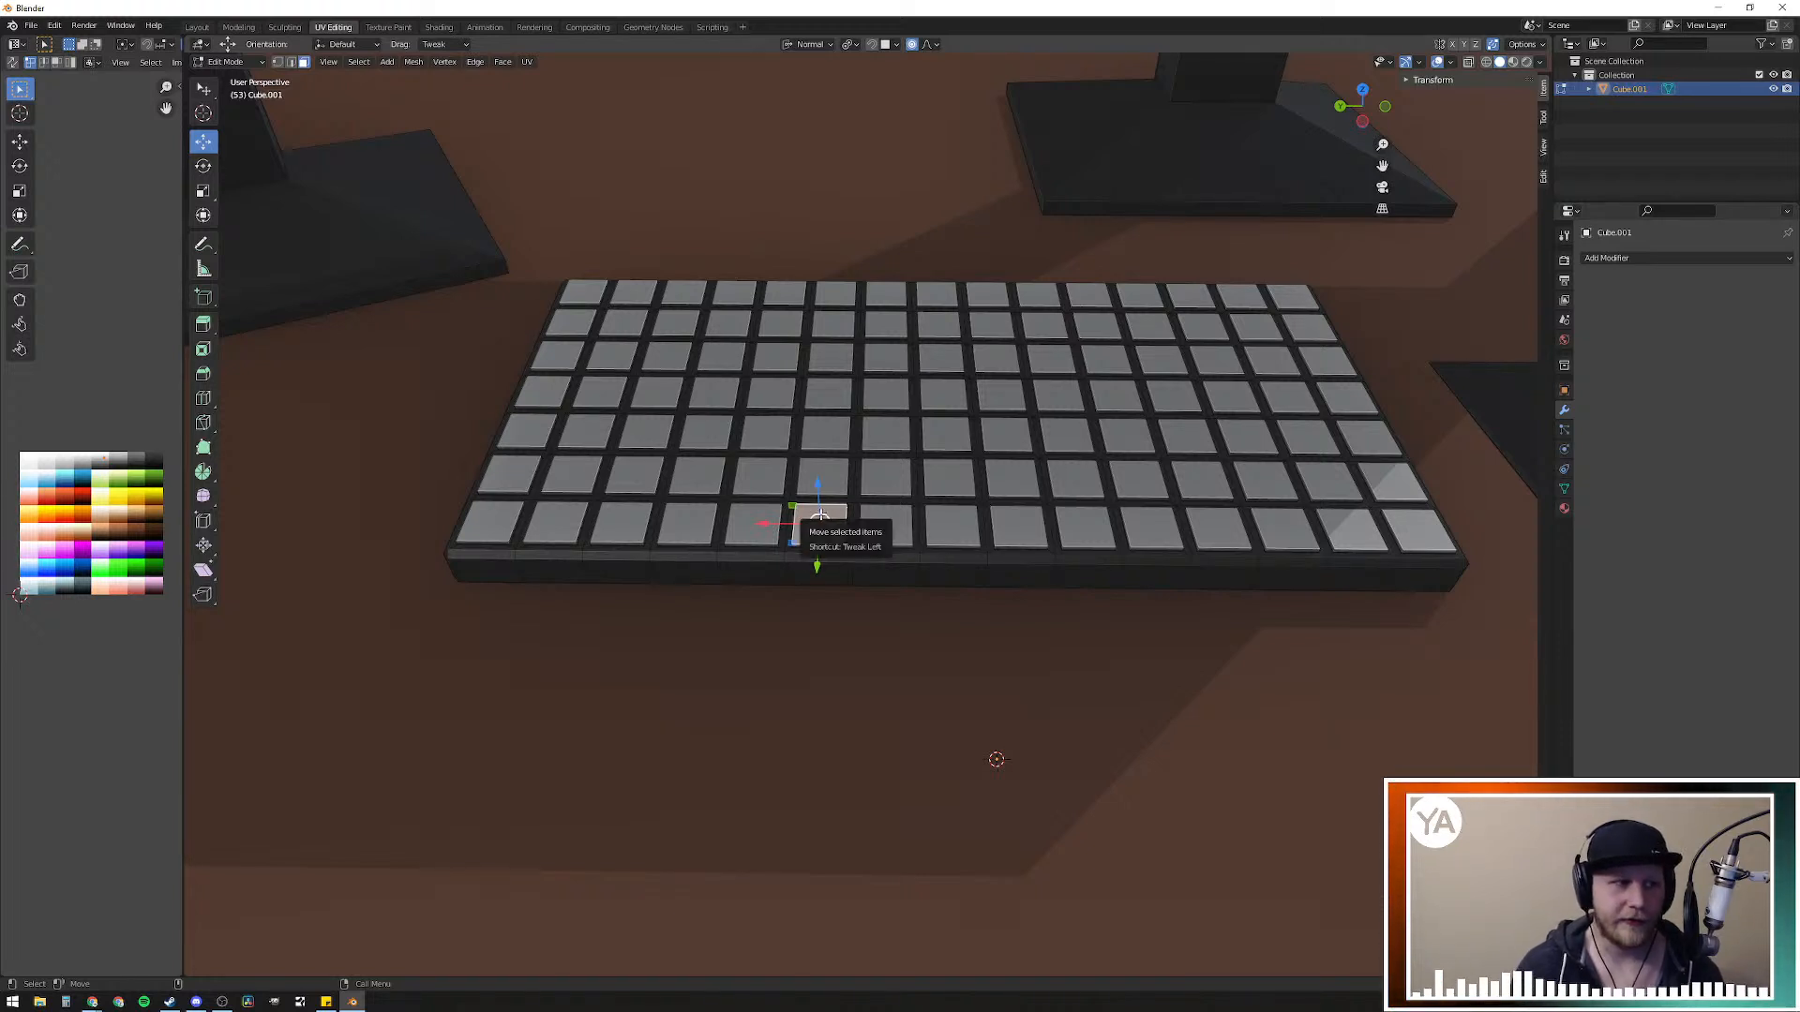
{"action": "left_click", "coordinate": [909, 671]}
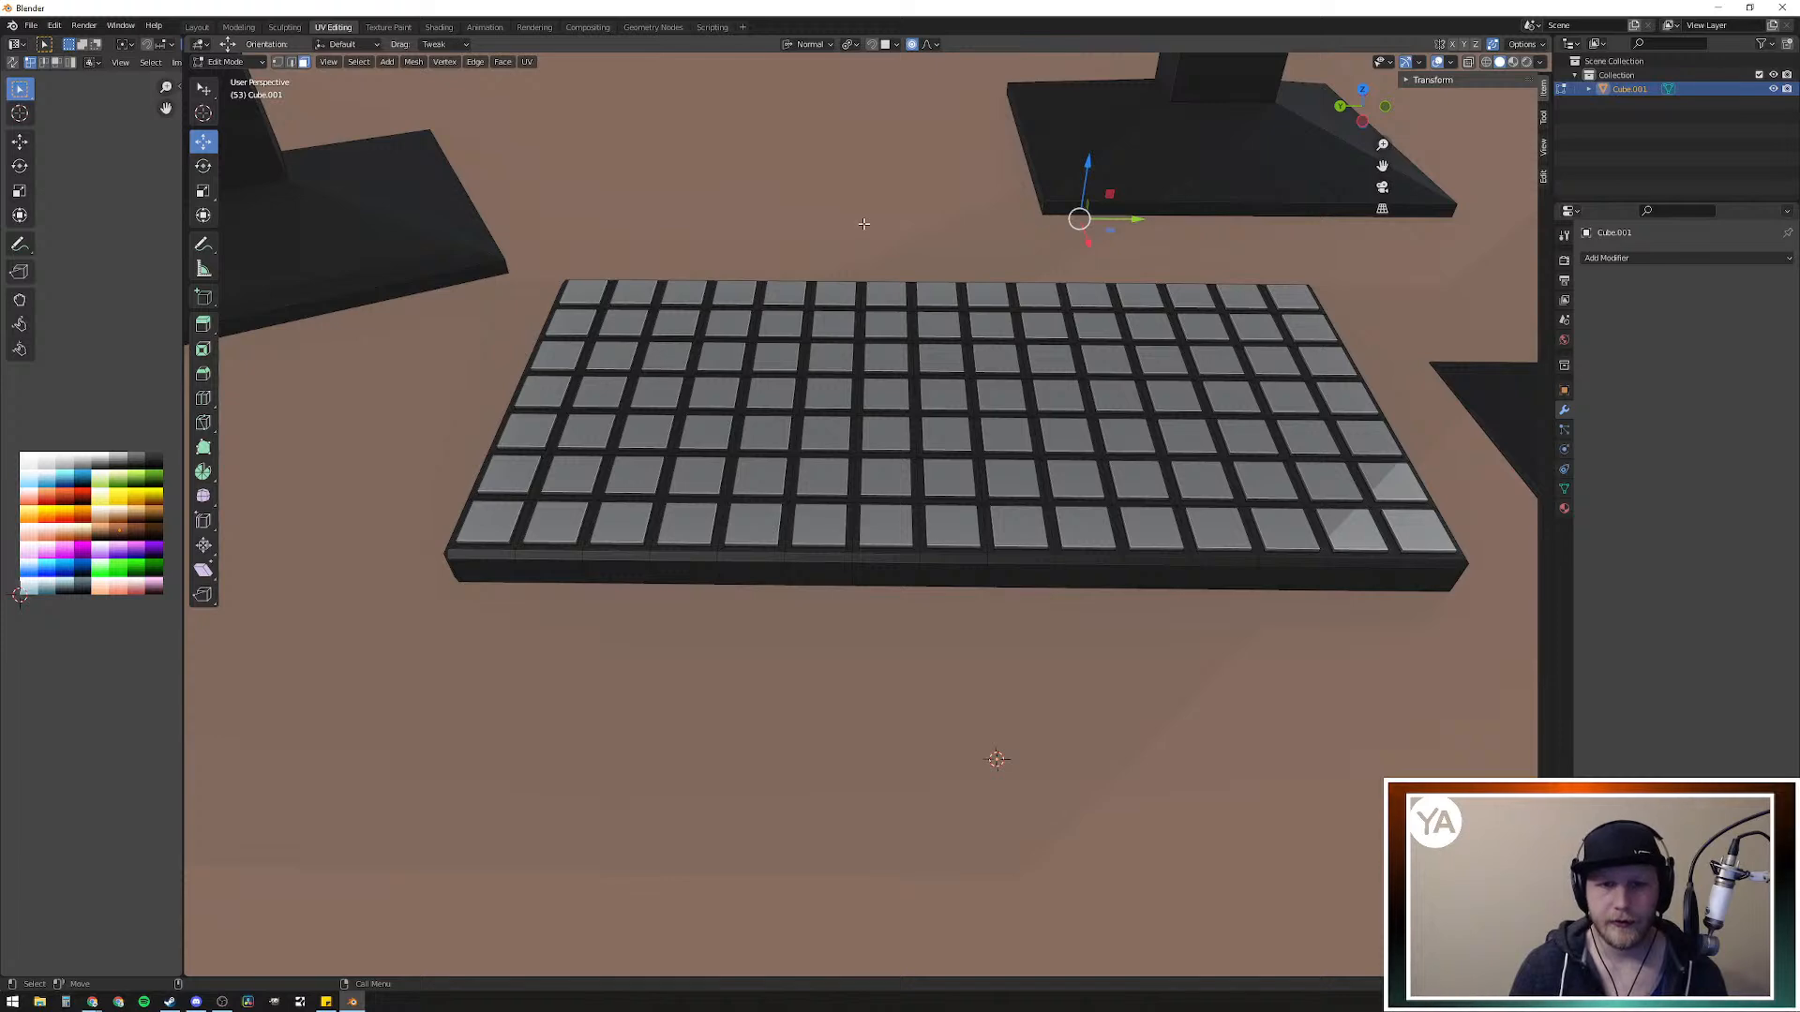
{"action": "right_click", "coordinate": [943, 226]}
{"action": "key", "text": "a"}
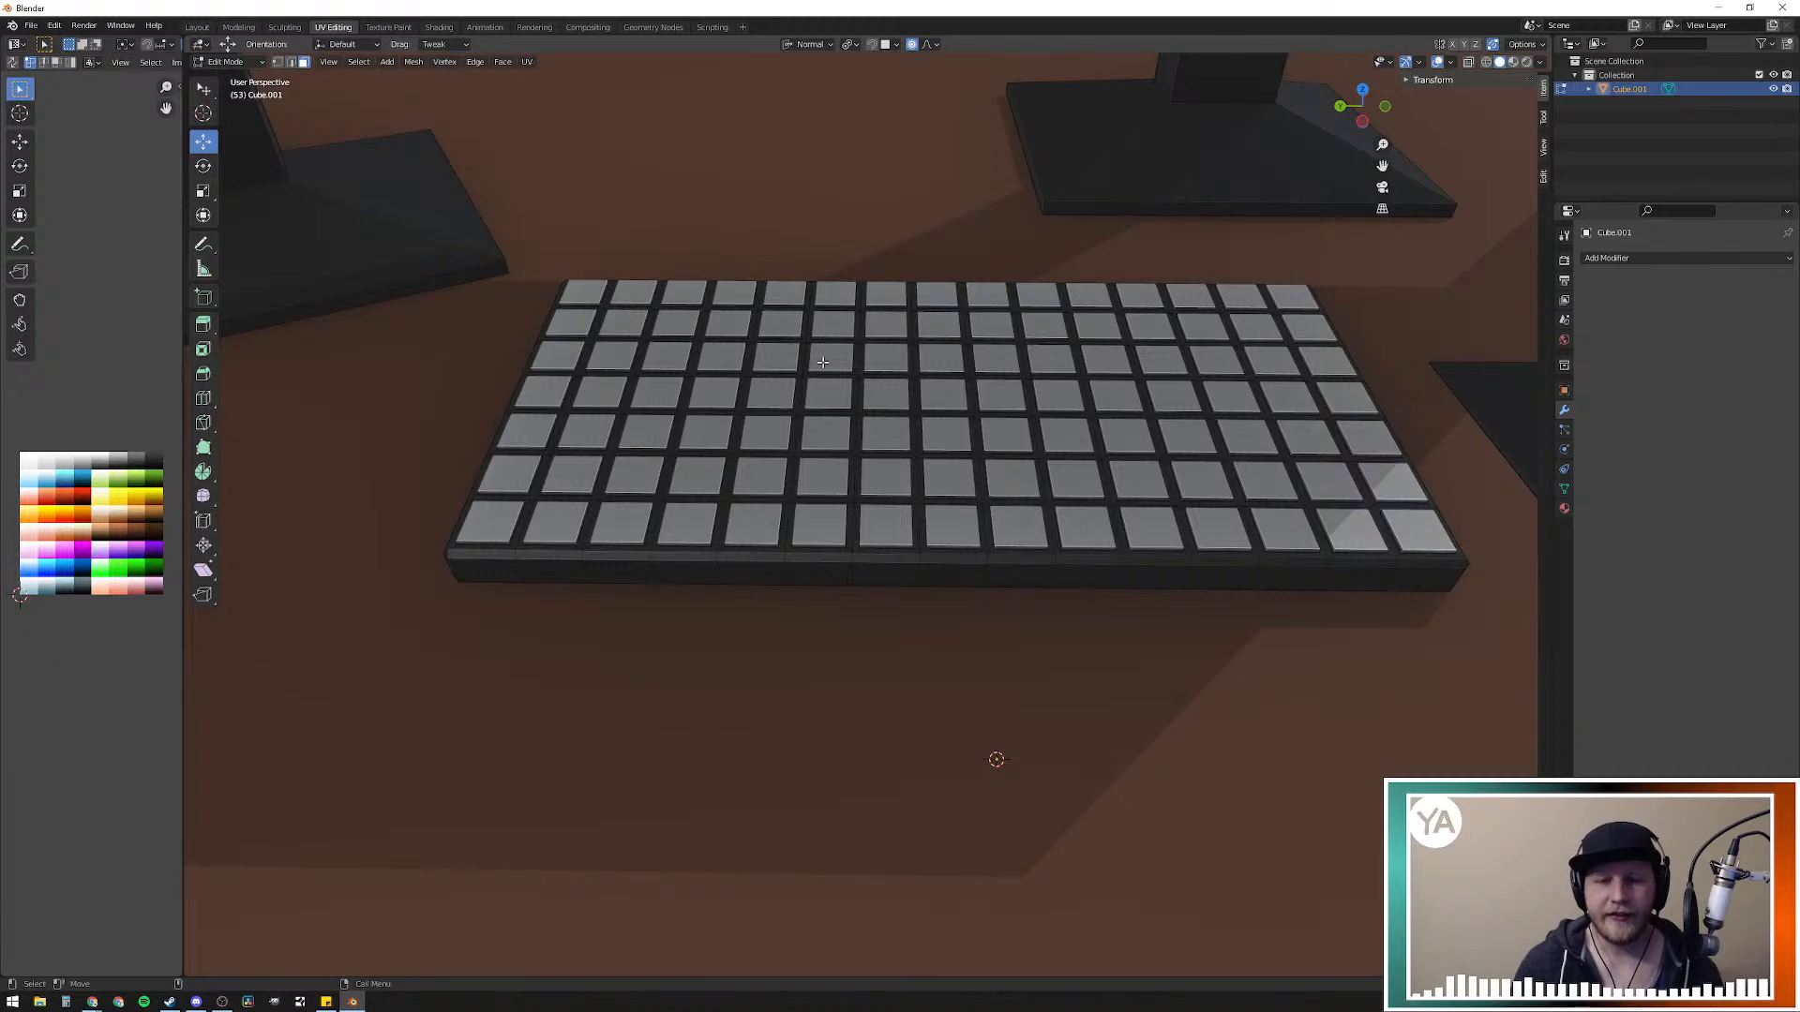
Step: Review the whole desk scene from different sides, checking the colours and proportions of the desk, screens, PC and accessories
{"action": "scroll", "coordinate": [993, 371], "scroll_direction": "down", "scroll_amount": 4}
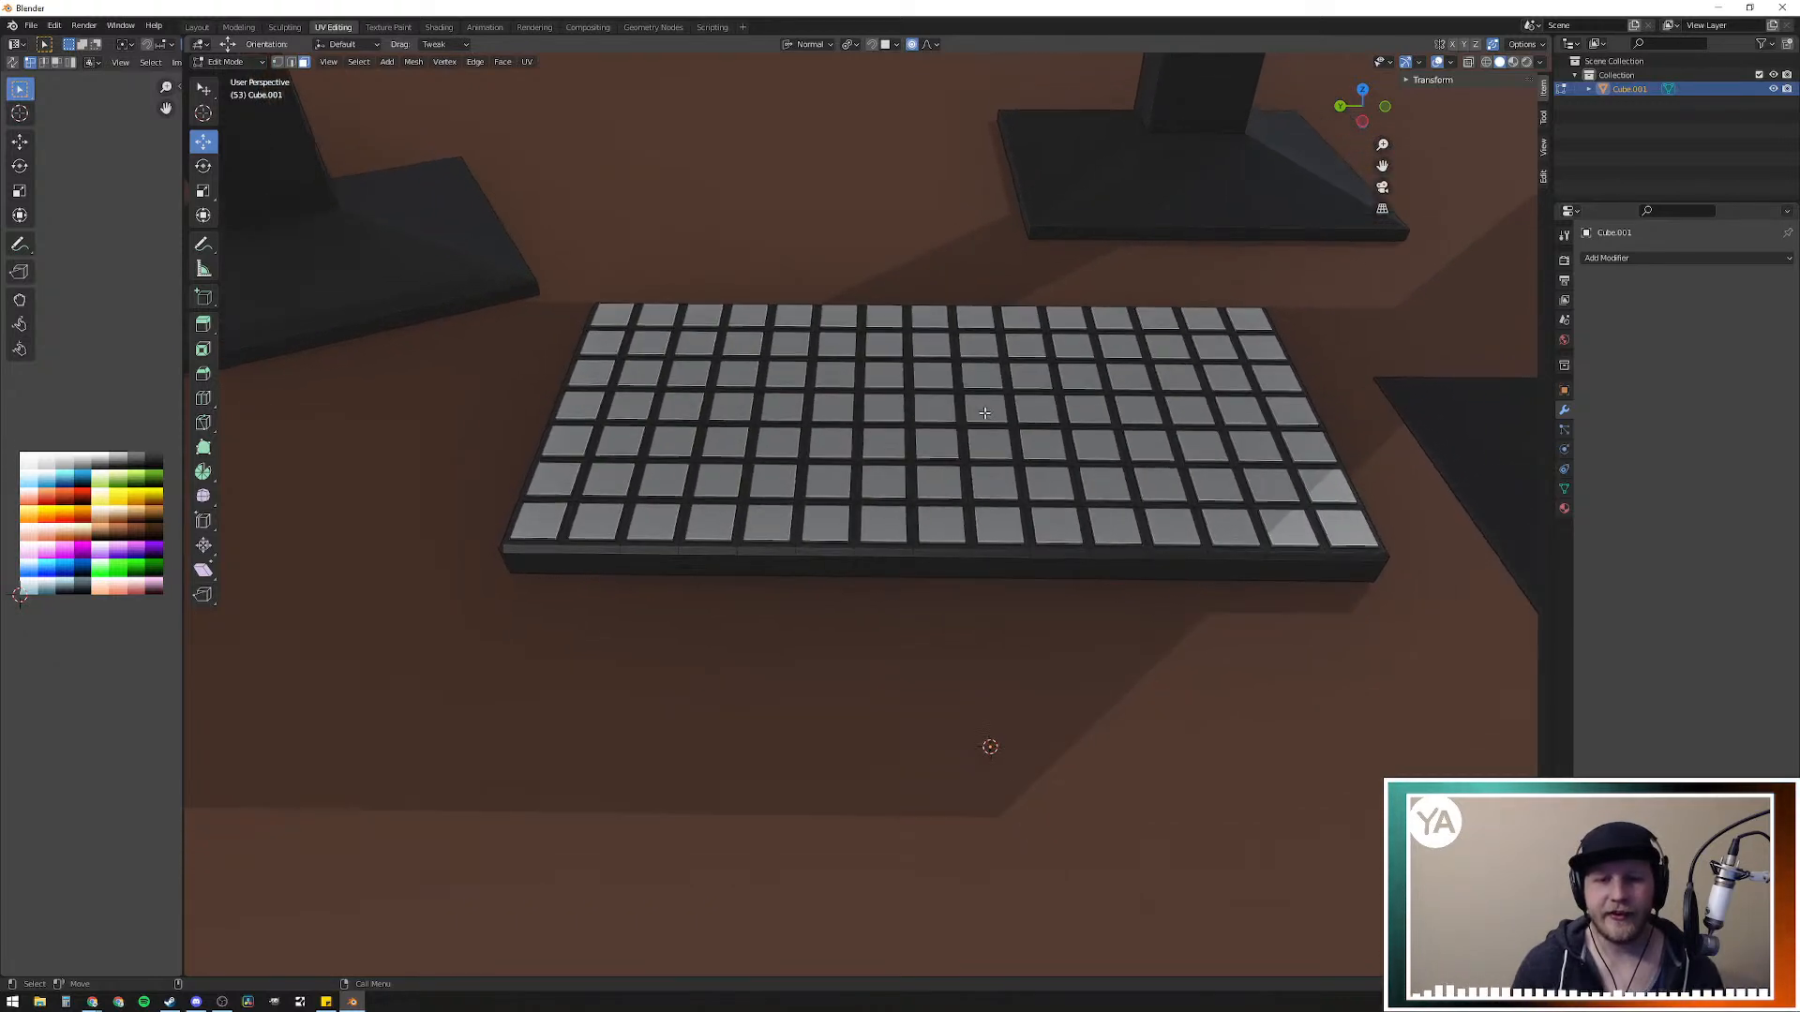
{"action": "scroll", "coordinate": [977, 389], "scroll_direction": "down", "scroll_amount": 8}
{"action": "scroll", "coordinate": [866, 267], "scroll_direction": "up", "scroll_amount": 9}
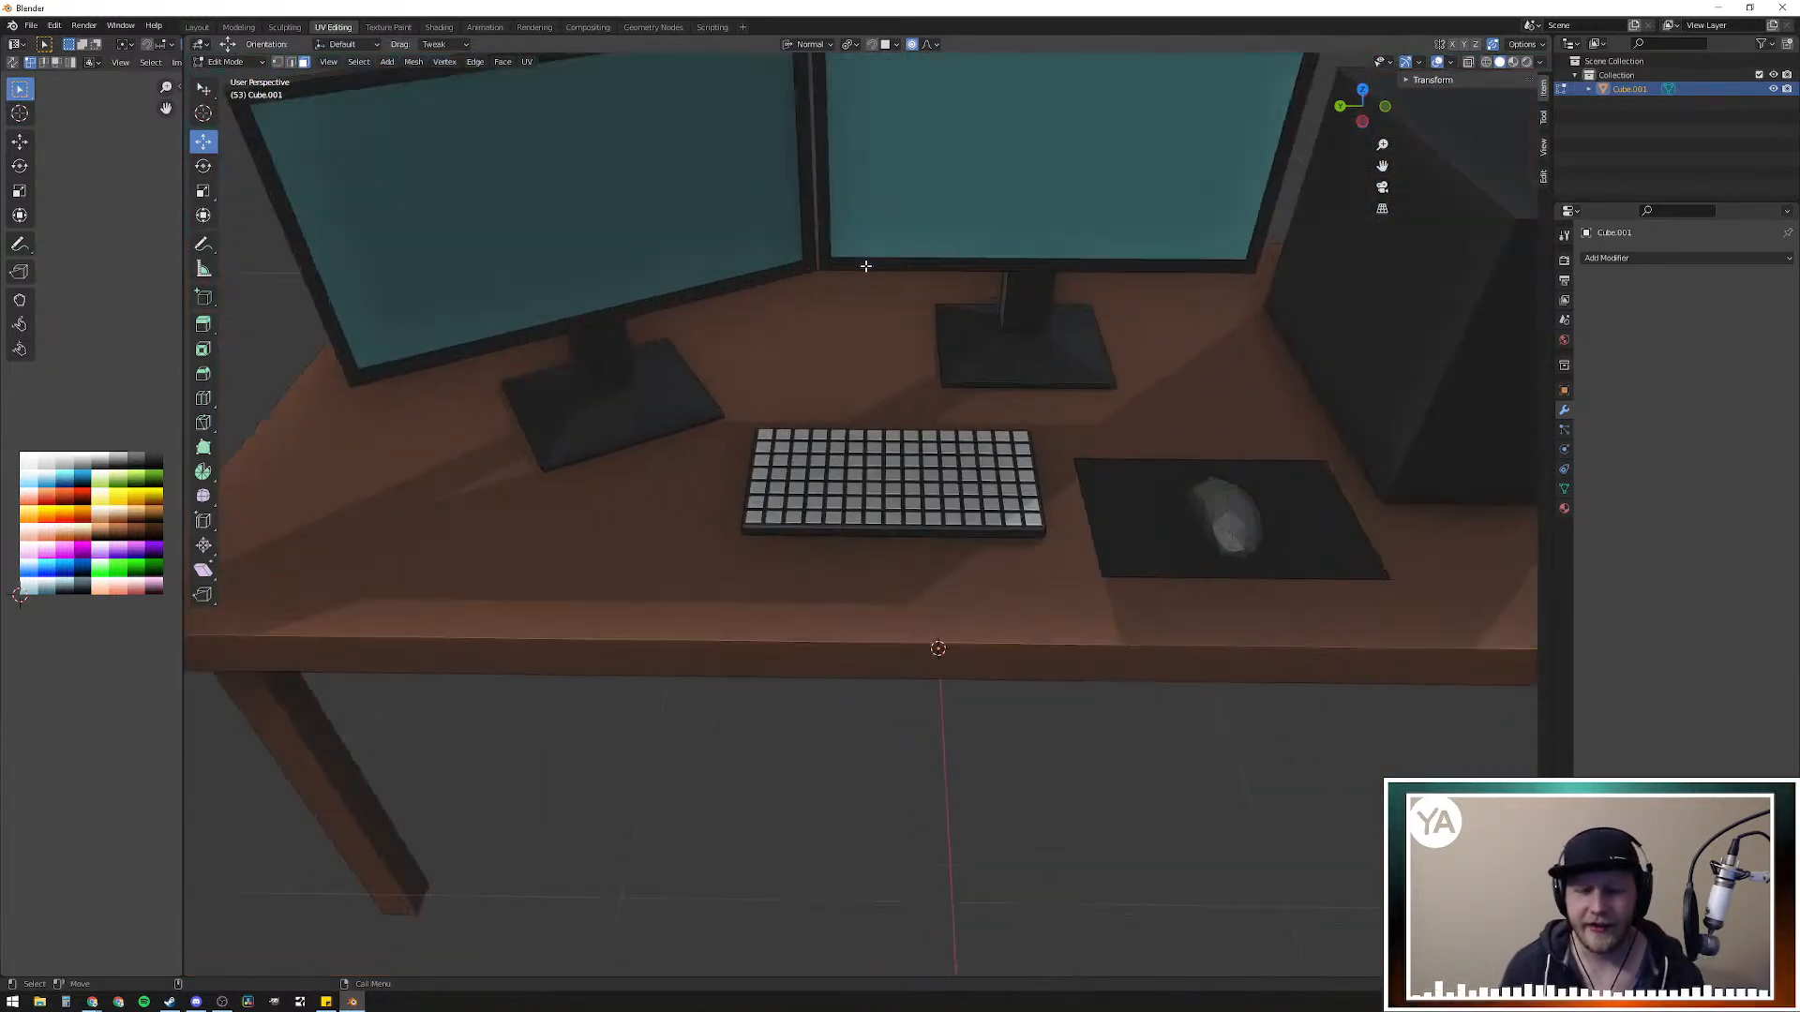
{"action": "scroll", "coordinate": [865, 266], "scroll_direction": "down", "scroll_amount": 10}
{"action": "middle_click_drag", "start_coordinate": [886, 813], "coordinate": [895, 606]}
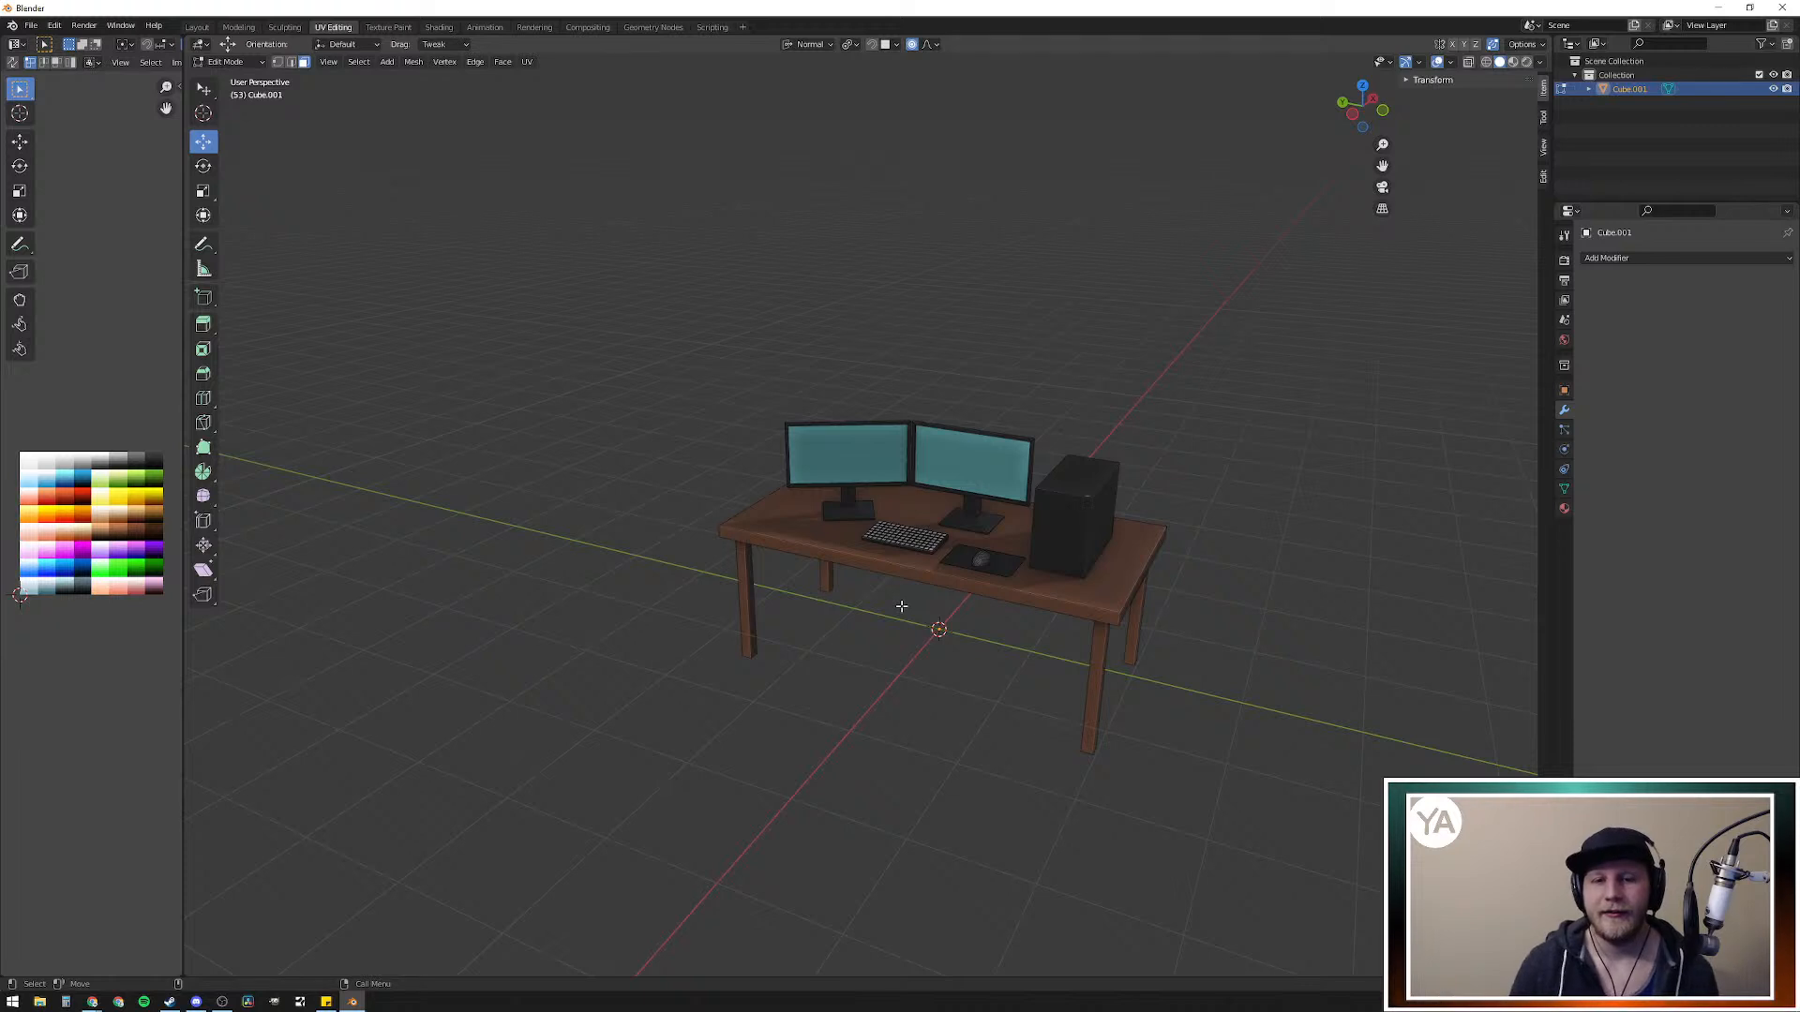
{"action": "middle_click_drag", "start_coordinate": [878, 617], "coordinate": [862, 566]}
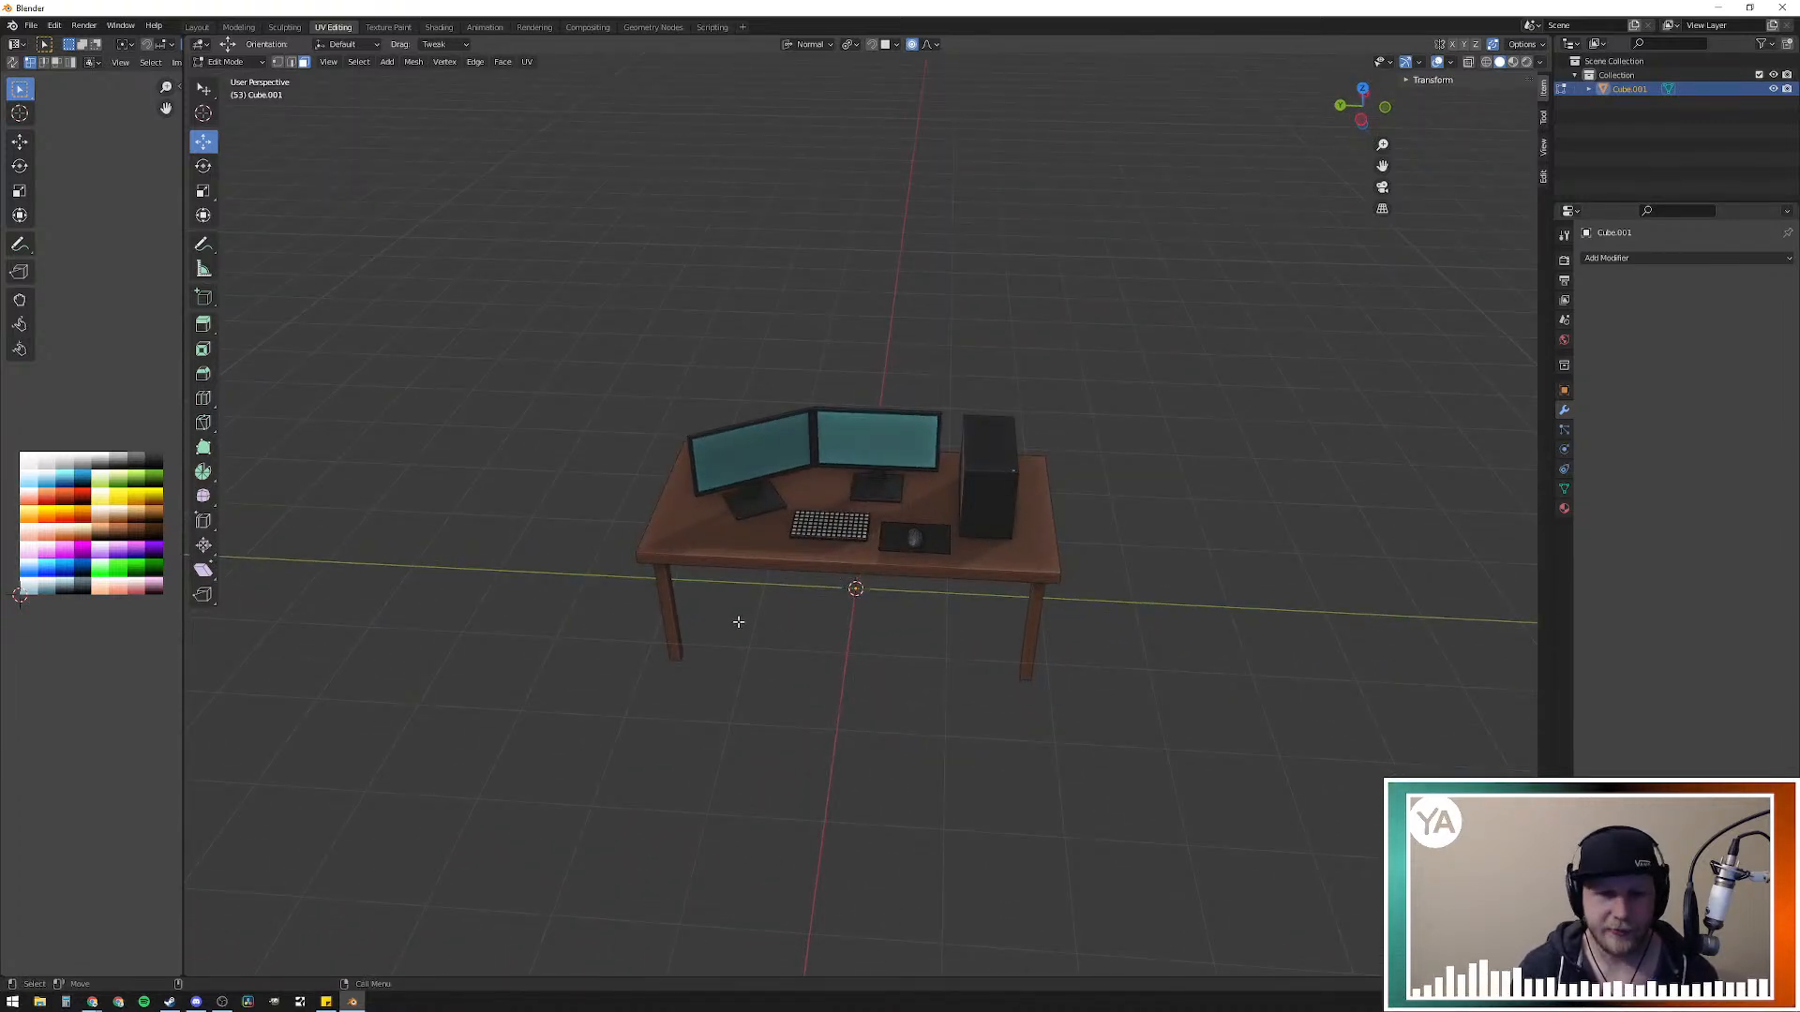
{"action": "scroll", "coordinate": [739, 622], "scroll_direction": "up", "scroll_amount": 6}
{"action": "scroll", "coordinate": [777, 557], "scroll_direction": "up", "scroll_amount": 2}
{"action": "middle_click_drag", "start_coordinate": [777, 557], "coordinate": [719, 437], "text": "shift"}
{"action": "middle_click_drag", "start_coordinate": [1083, 372], "coordinate": [1230, 430]}
{"action": "middle_click_drag", "start_coordinate": [1140, 366], "coordinate": [896, 409]}
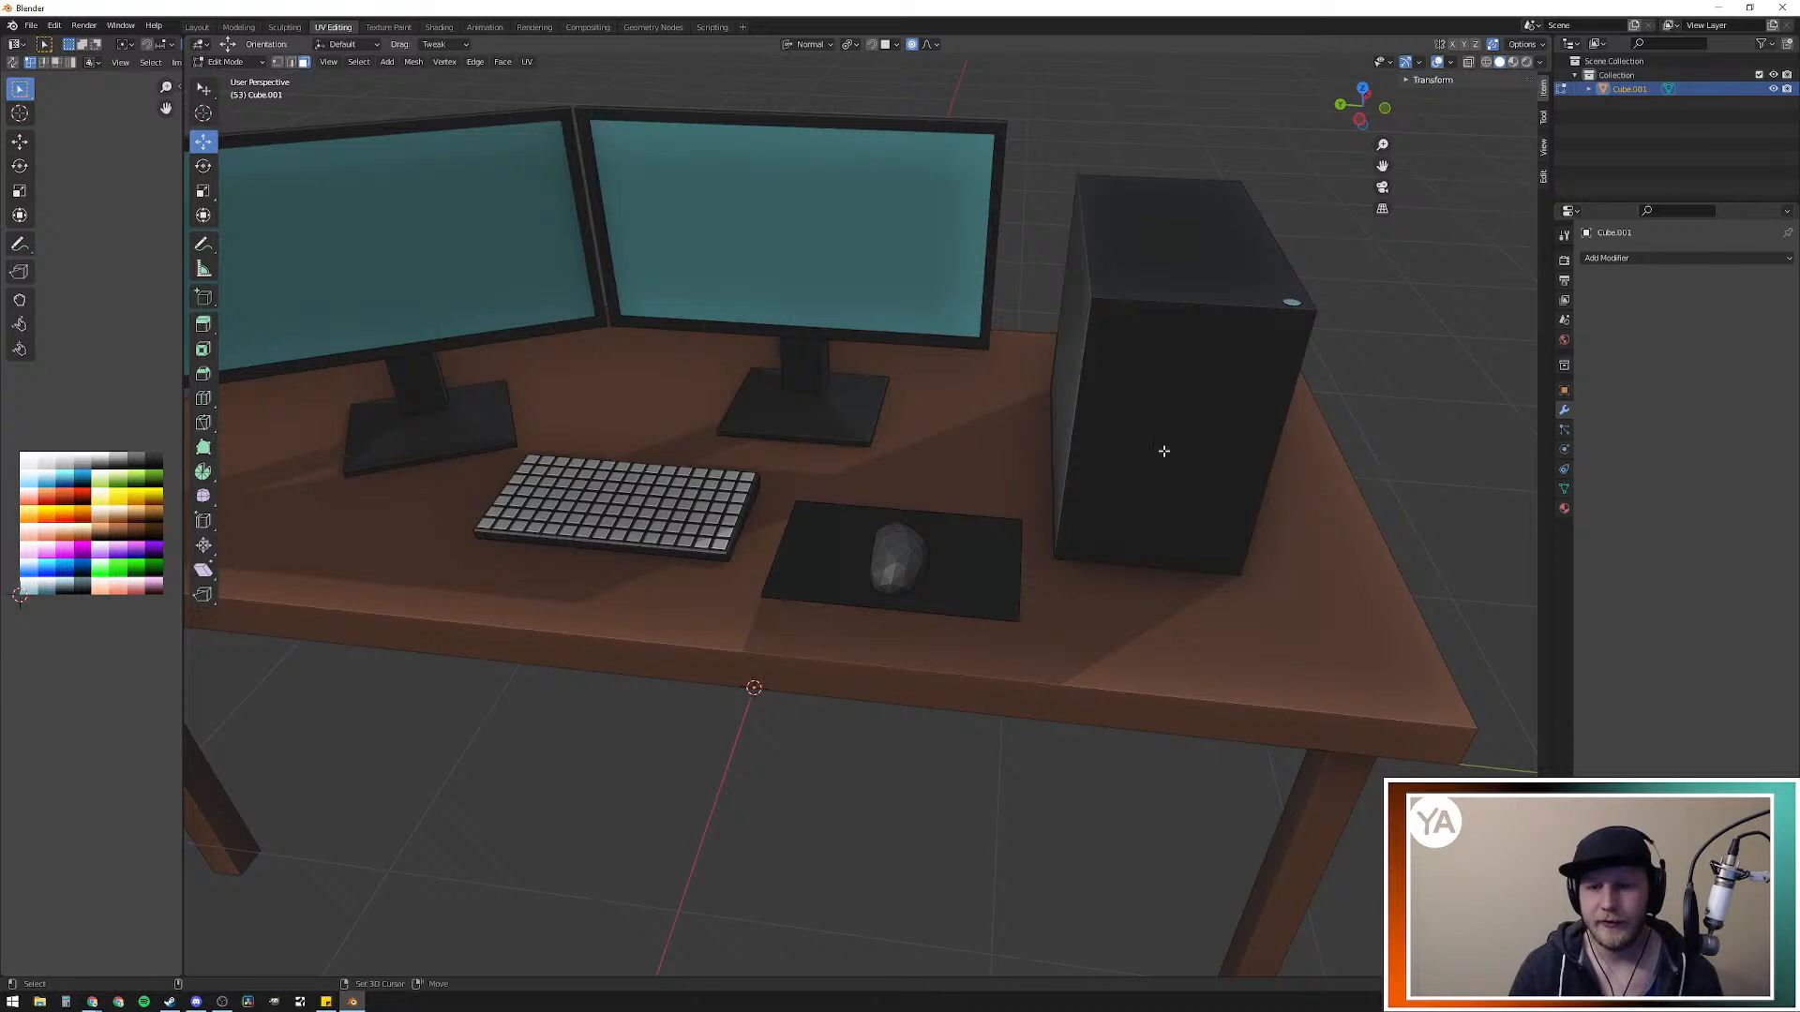
{"action": "scroll", "coordinate": [1162, 451], "scroll_direction": "down", "scroll_amount": 3}
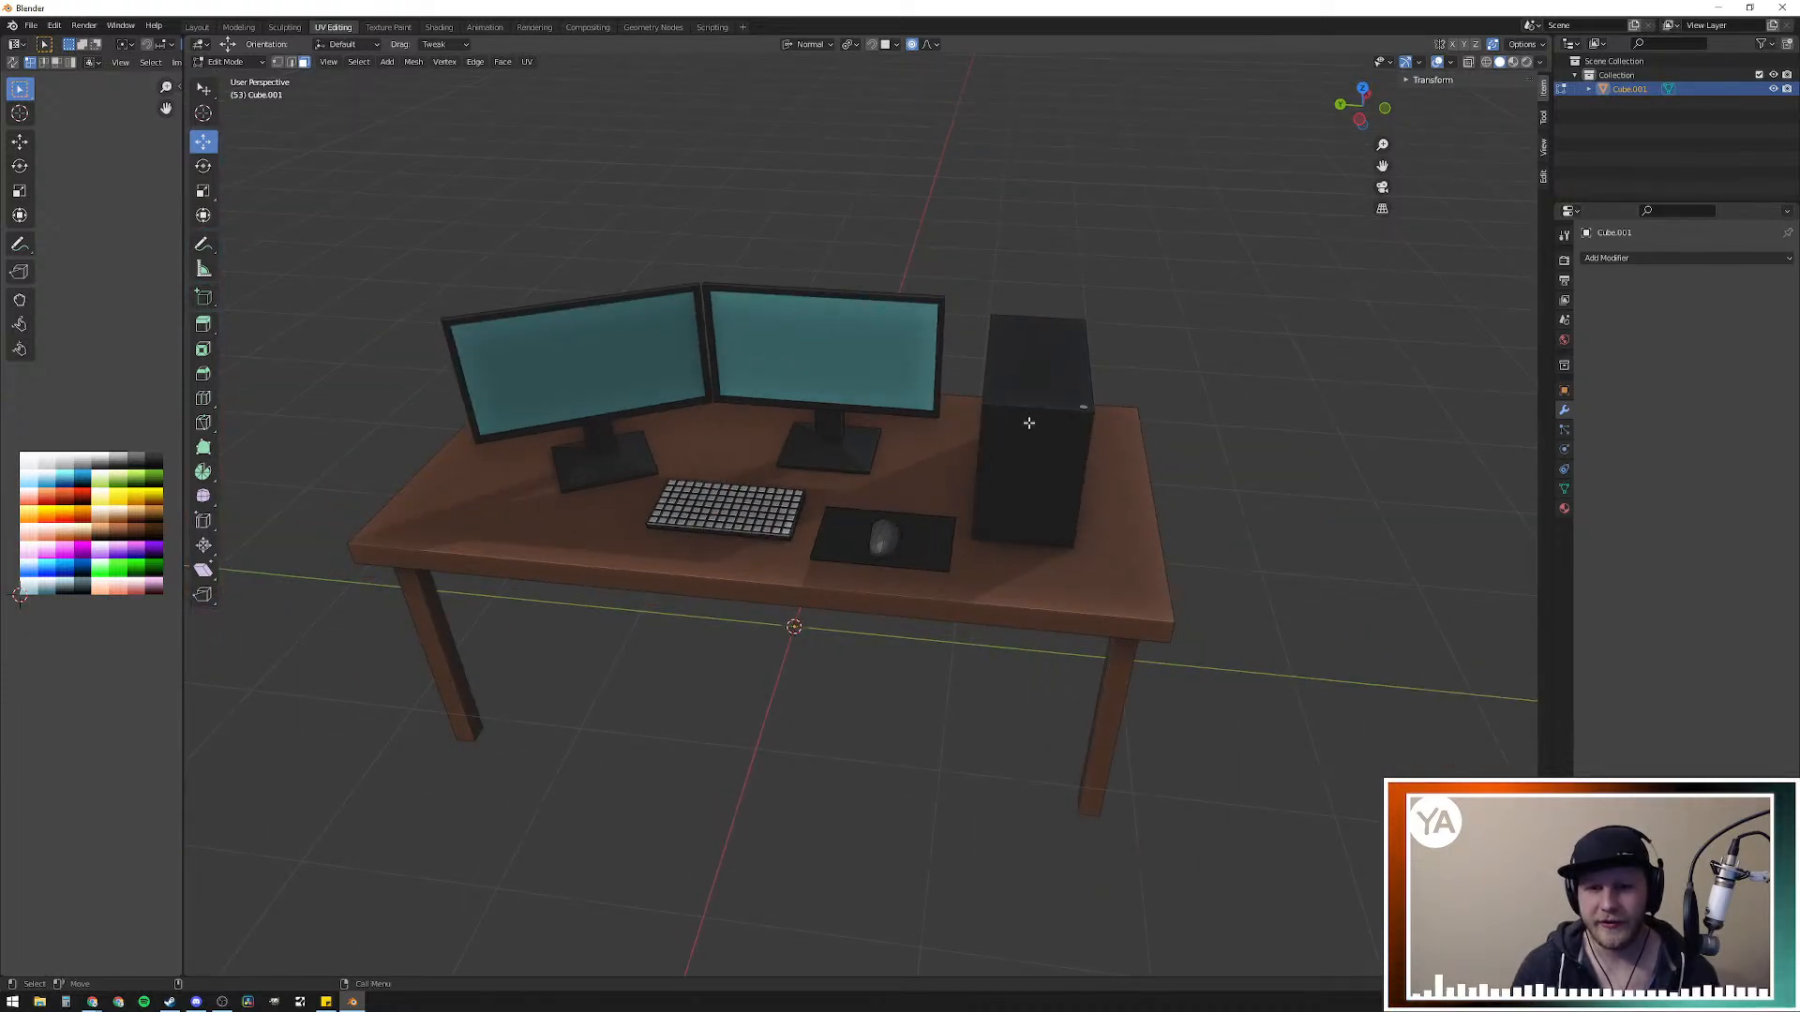
{"action": "middle_click_drag", "start_coordinate": [1094, 418], "coordinate": [1362, 576]}
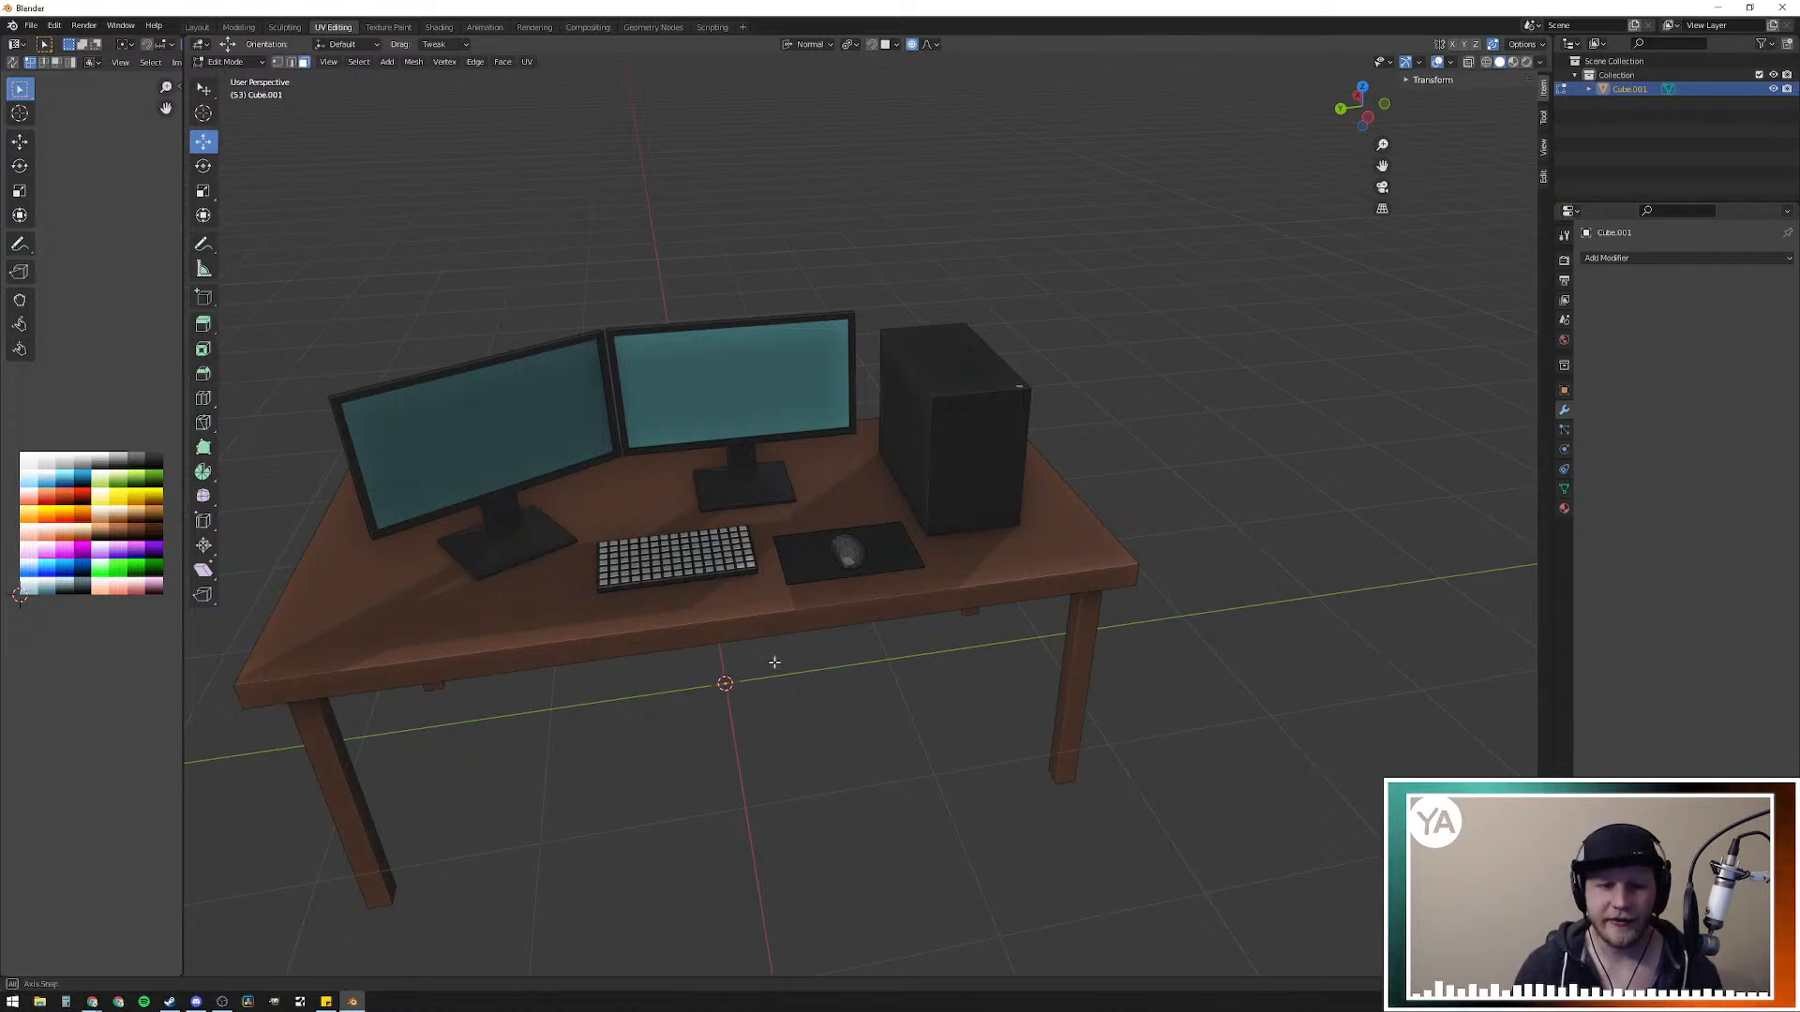
{"action": "middle_click_drag", "start_coordinate": [813, 684], "coordinate": [736, 666]}
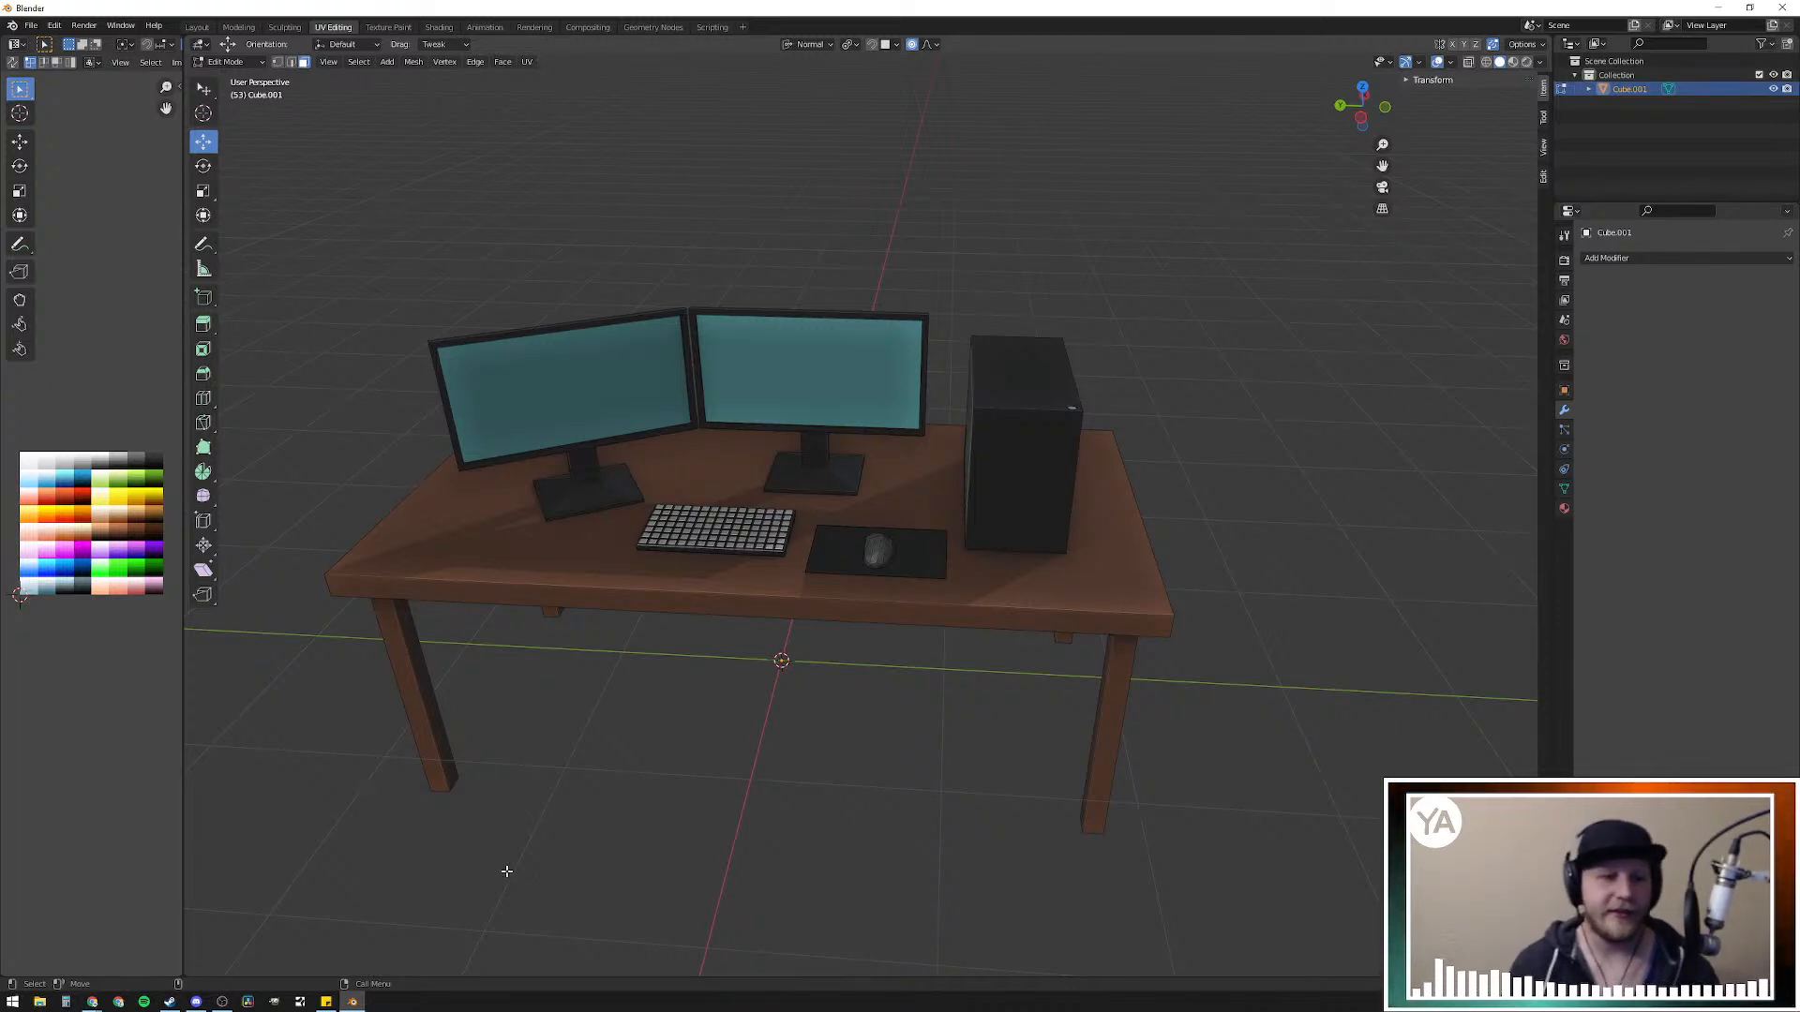
{"action": "middle_click_drag", "start_coordinate": [668, 665], "coordinate": [864, 698]}
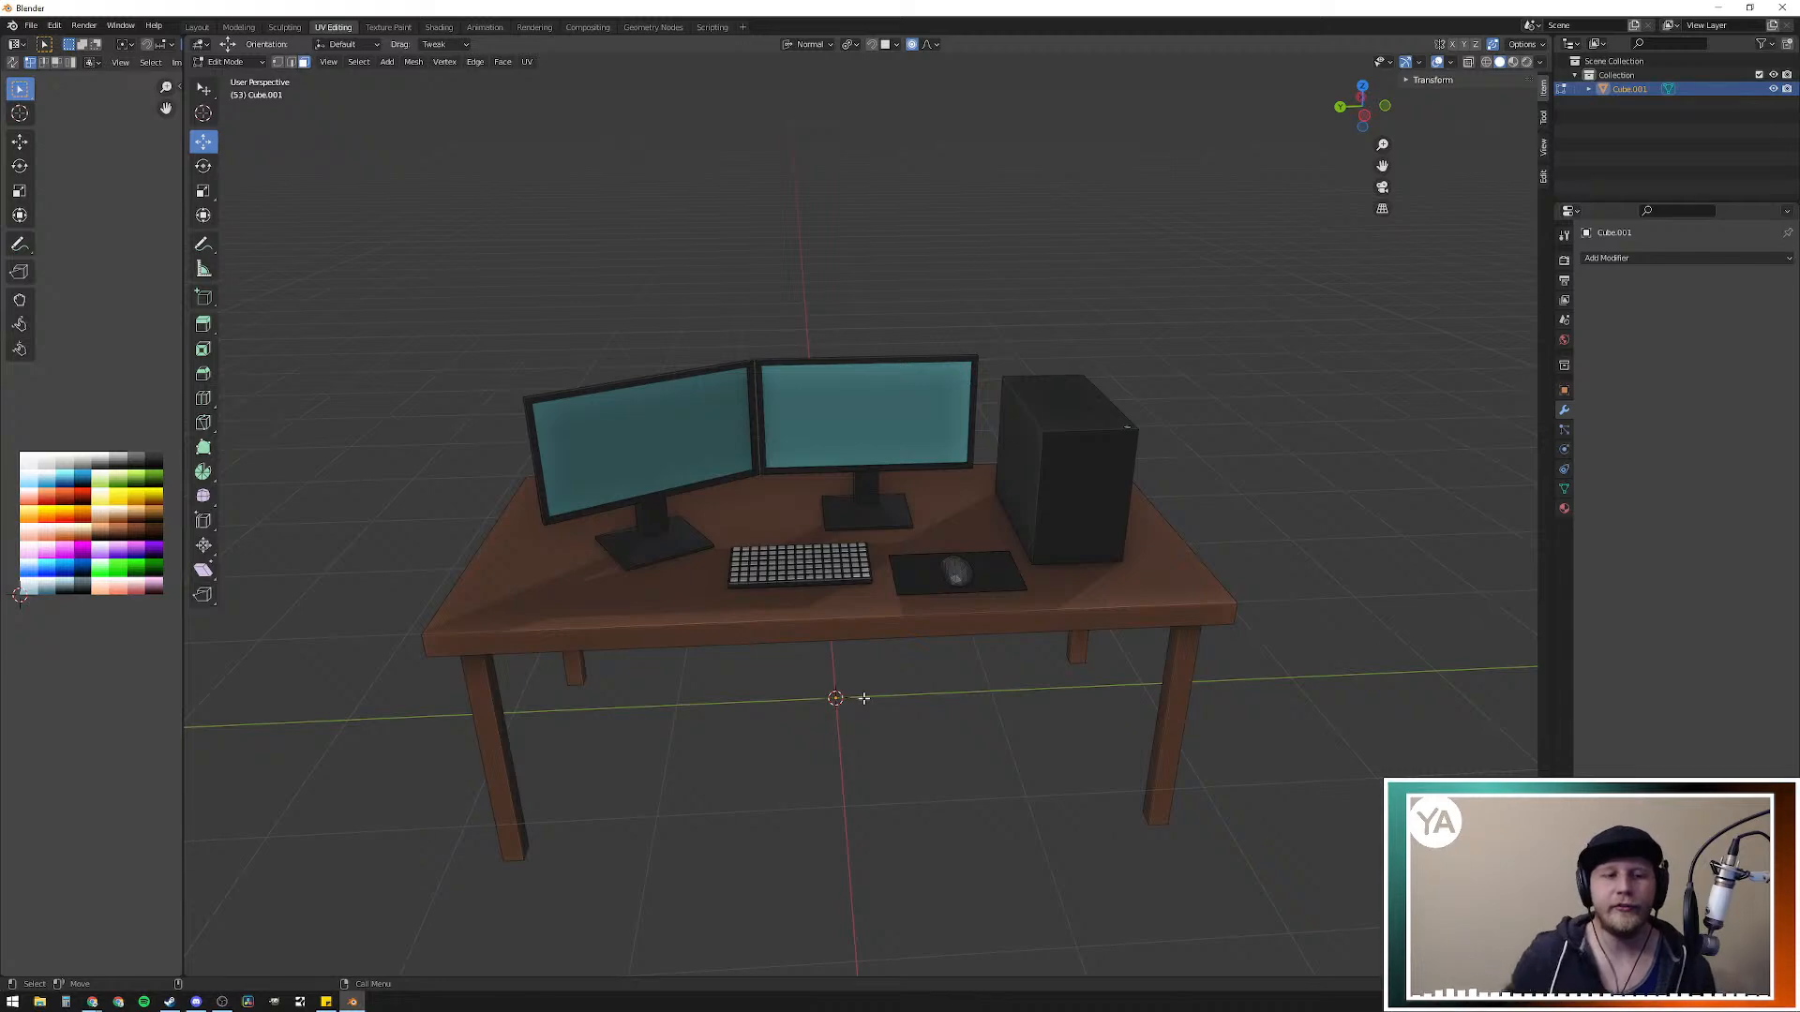
{"action": "middle_click_drag", "start_coordinate": [850, 682], "coordinate": [1086, 641]}
{"action": "scroll", "coordinate": [1081, 595], "scroll_direction": "down", "scroll_amount": 14}
Step: Return to Object Mode and deselect the joined desk object
{"action": "key", "text": "Tab"}
{"action": "scroll", "coordinate": [975, 597], "scroll_direction": "up", "scroll_amount": 2}
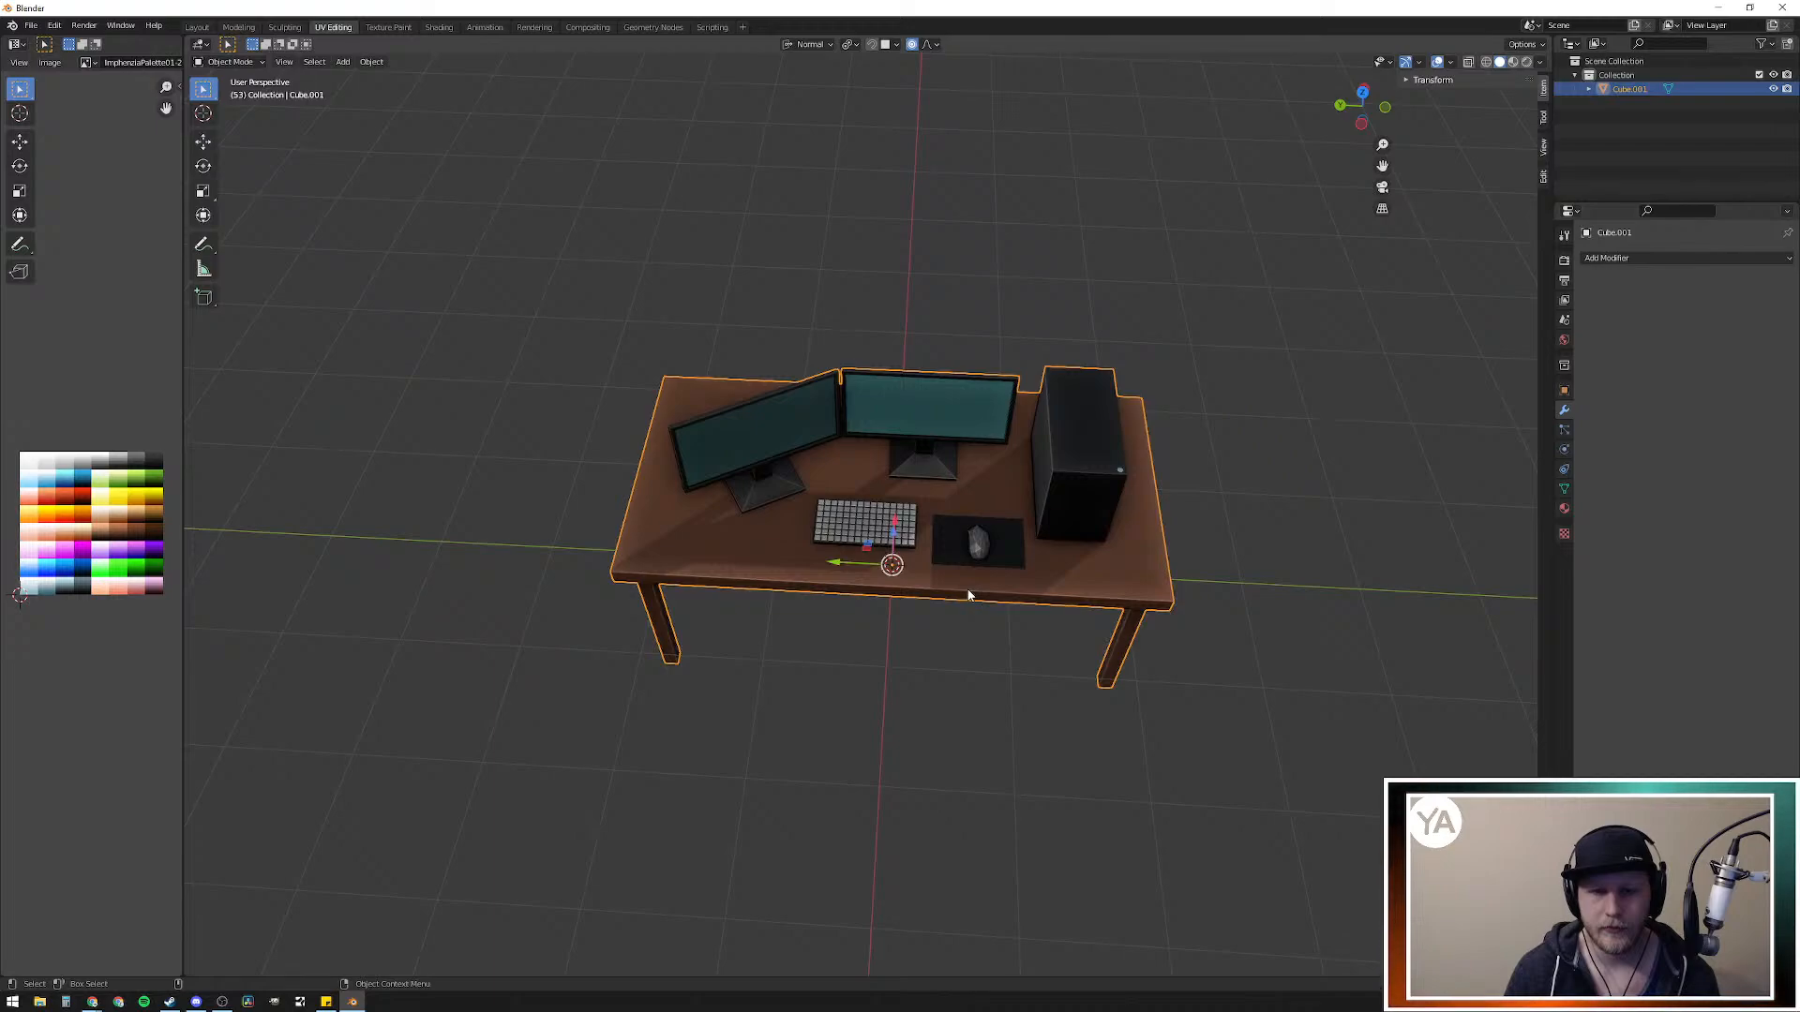
{"action": "scroll", "coordinate": [969, 595], "scroll_direction": "up", "scroll_amount": 3}
{"action": "key", "text": "alt+a"}
Step: In Edit Mode, select the round power button's face on top of the PC case
{"action": "scroll", "coordinate": [913, 729], "scroll_direction": "up", "scroll_amount": 6}
{"action": "middle_click_drag", "start_coordinate": [917, 636], "coordinate": [960, 568]}
{"action": "scroll", "coordinate": [960, 568], "scroll_direction": "down", "scroll_amount": 8}
{"action": "middle_click_drag", "start_coordinate": [973, 477], "coordinate": [835, 546]}
{"action": "scroll", "coordinate": [1155, 562], "scroll_direction": "up", "scroll_amount": 6}
{"action": "middle_click_drag", "start_coordinate": [1155, 562], "coordinate": [815, 477]}
{"action": "scroll", "coordinate": [926, 691], "scroll_direction": "up", "scroll_amount": 5}
{"action": "scroll", "coordinate": [853, 481], "scroll_direction": "up", "scroll_amount": 4}
{"action": "scroll", "coordinate": [814, 477], "scroll_direction": "down", "scroll_amount": 3}
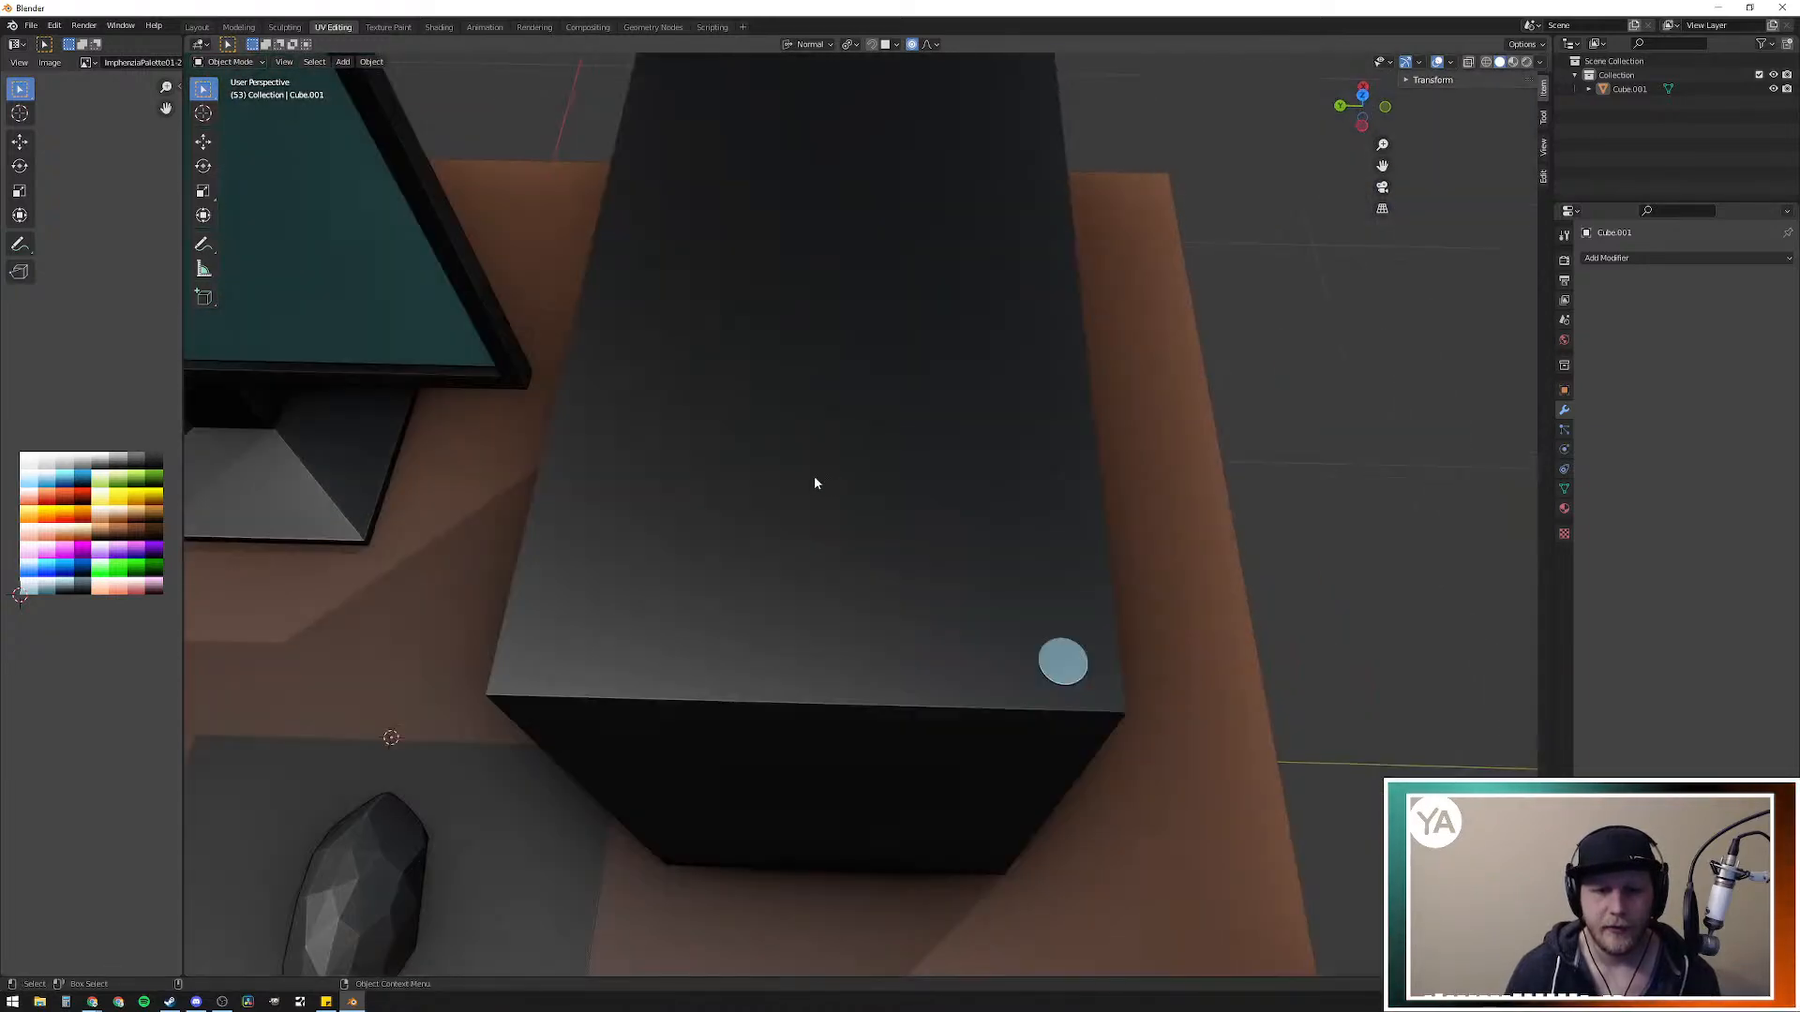
{"action": "scroll", "coordinate": [814, 478], "scroll_direction": "up", "scroll_amount": 2}
{"action": "middle_click_drag", "start_coordinate": [990, 596], "coordinate": [887, 510], "text": "shift"}
{"action": "key", "text": "Tab"}
{"action": "left_click", "coordinate": [873, 697]}
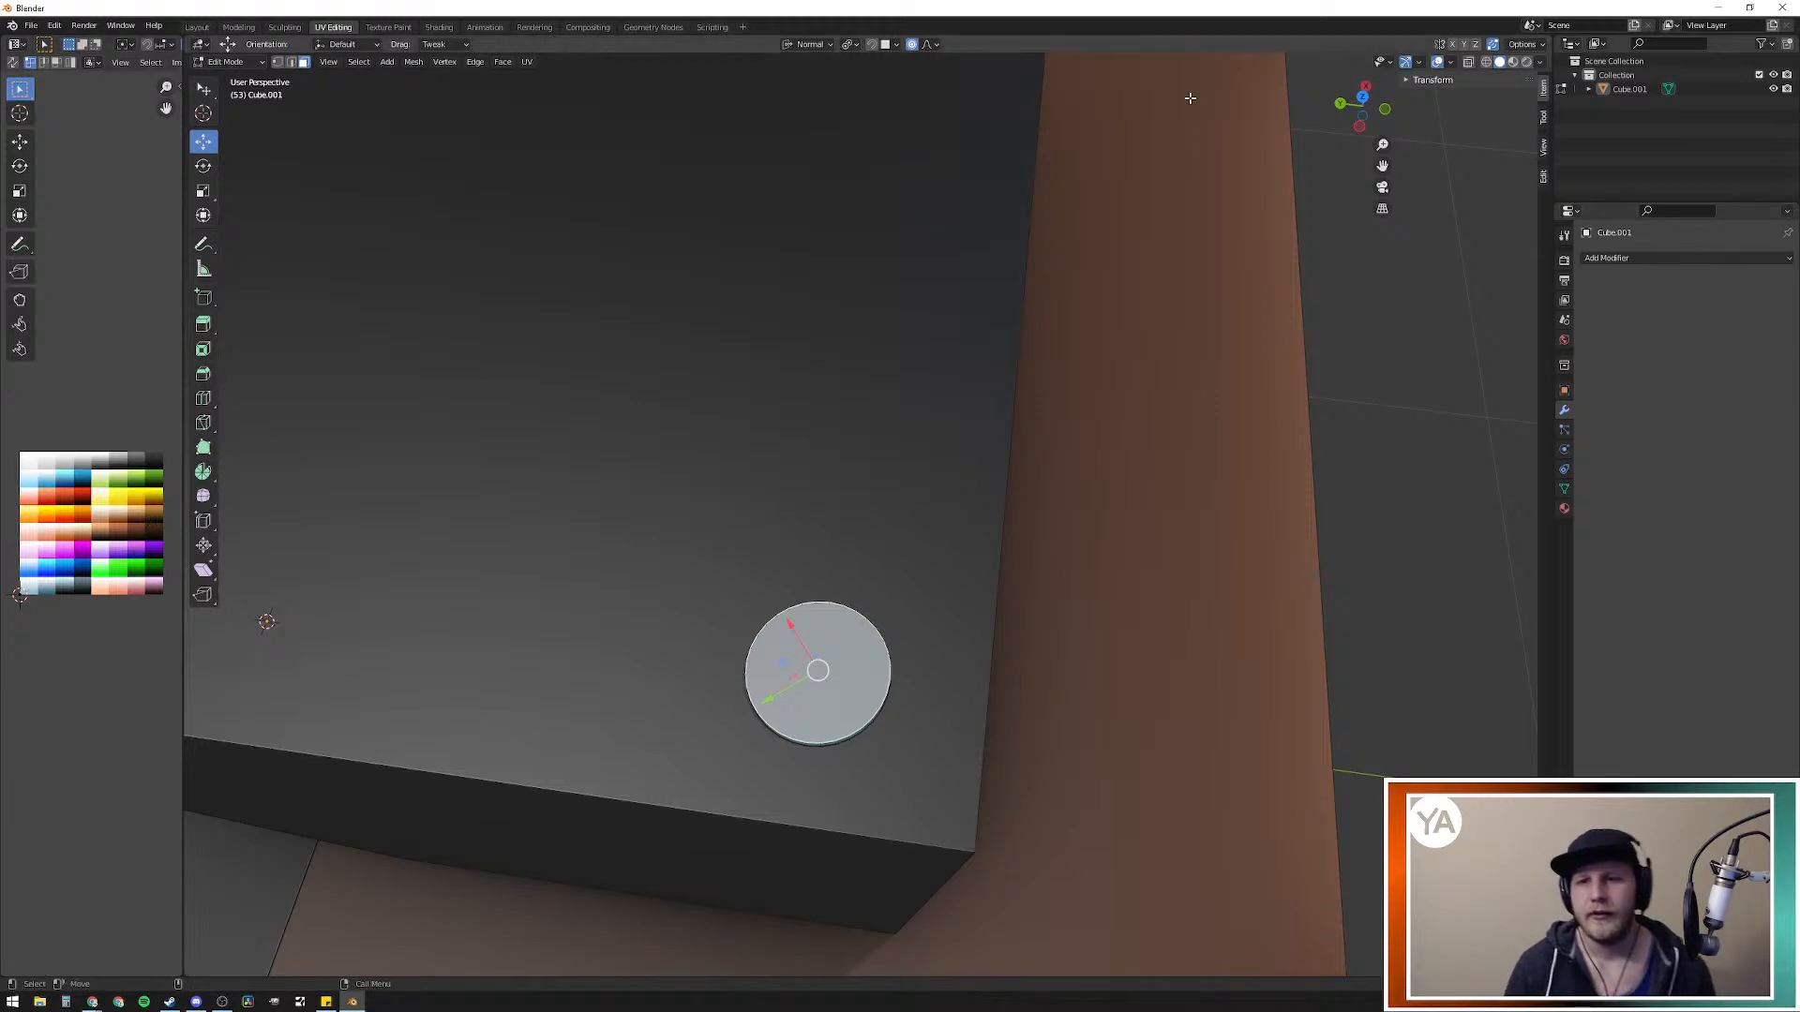
Step: Compare the solid viewport's Material and Texture colour options, leaving the shading set to Texture
{"action": "left_click", "coordinate": [1408, 80]}
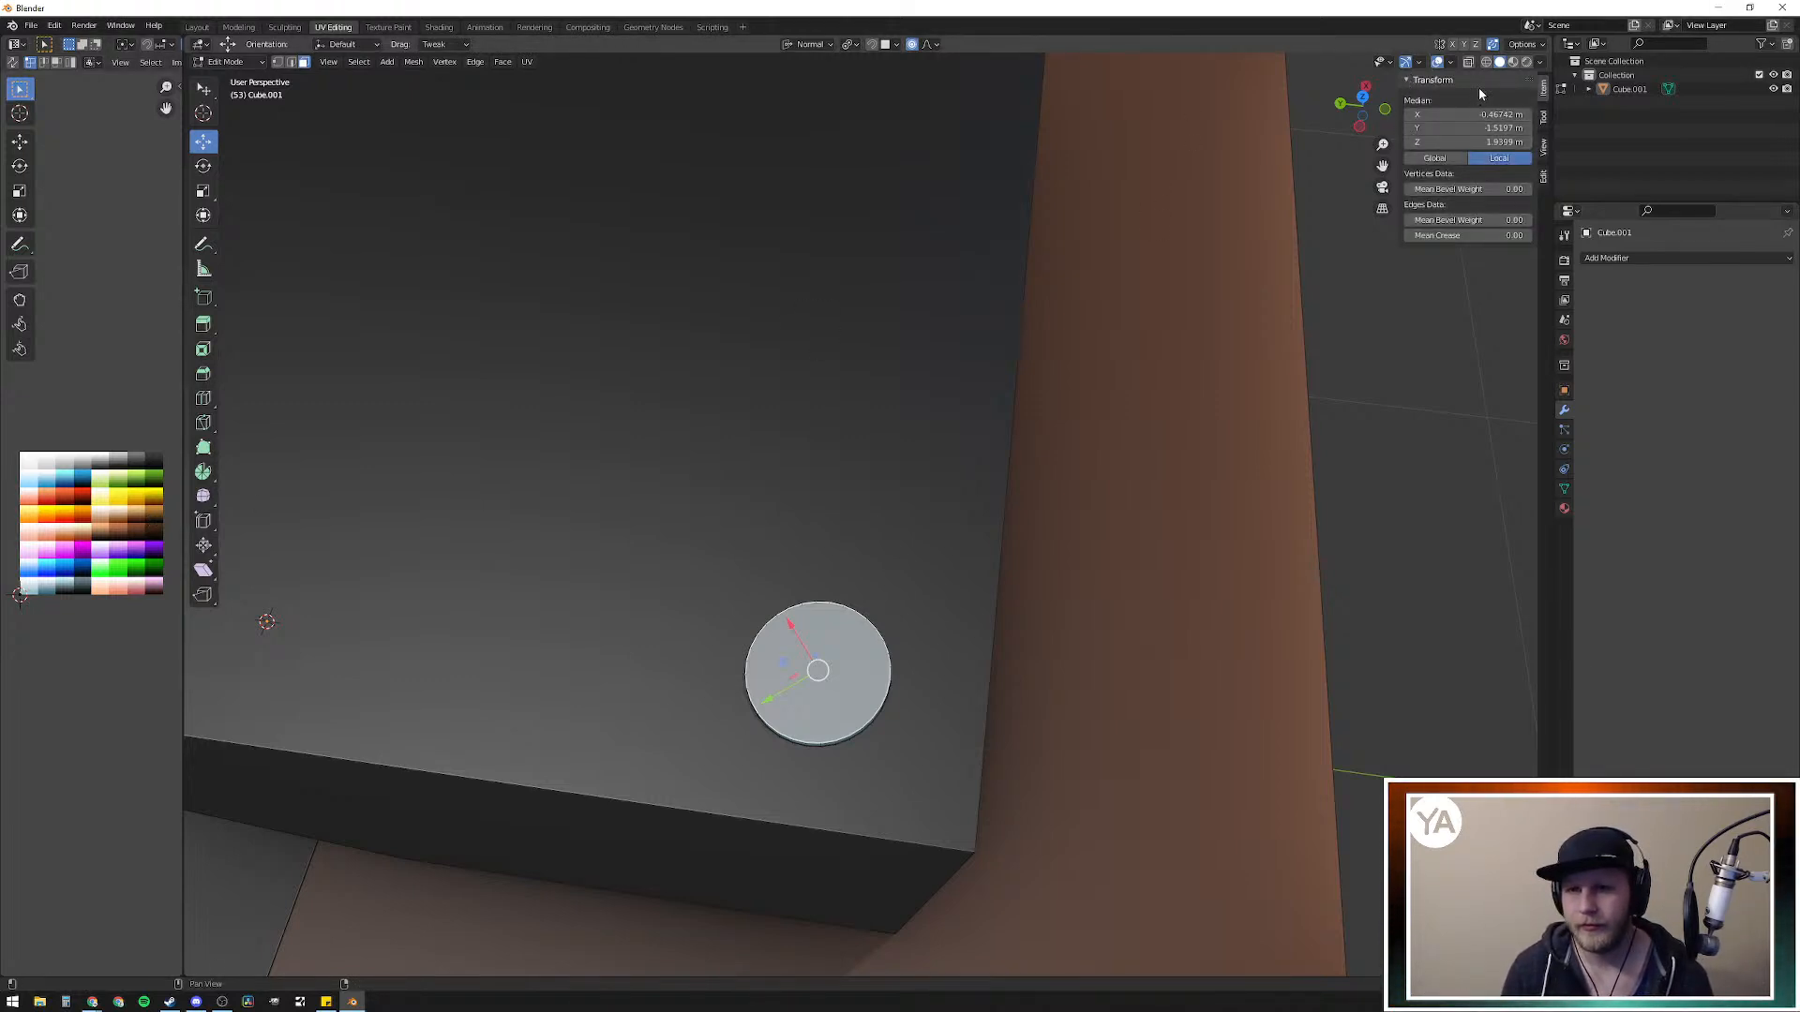
{"action": "left_click", "coordinate": [1540, 62]}
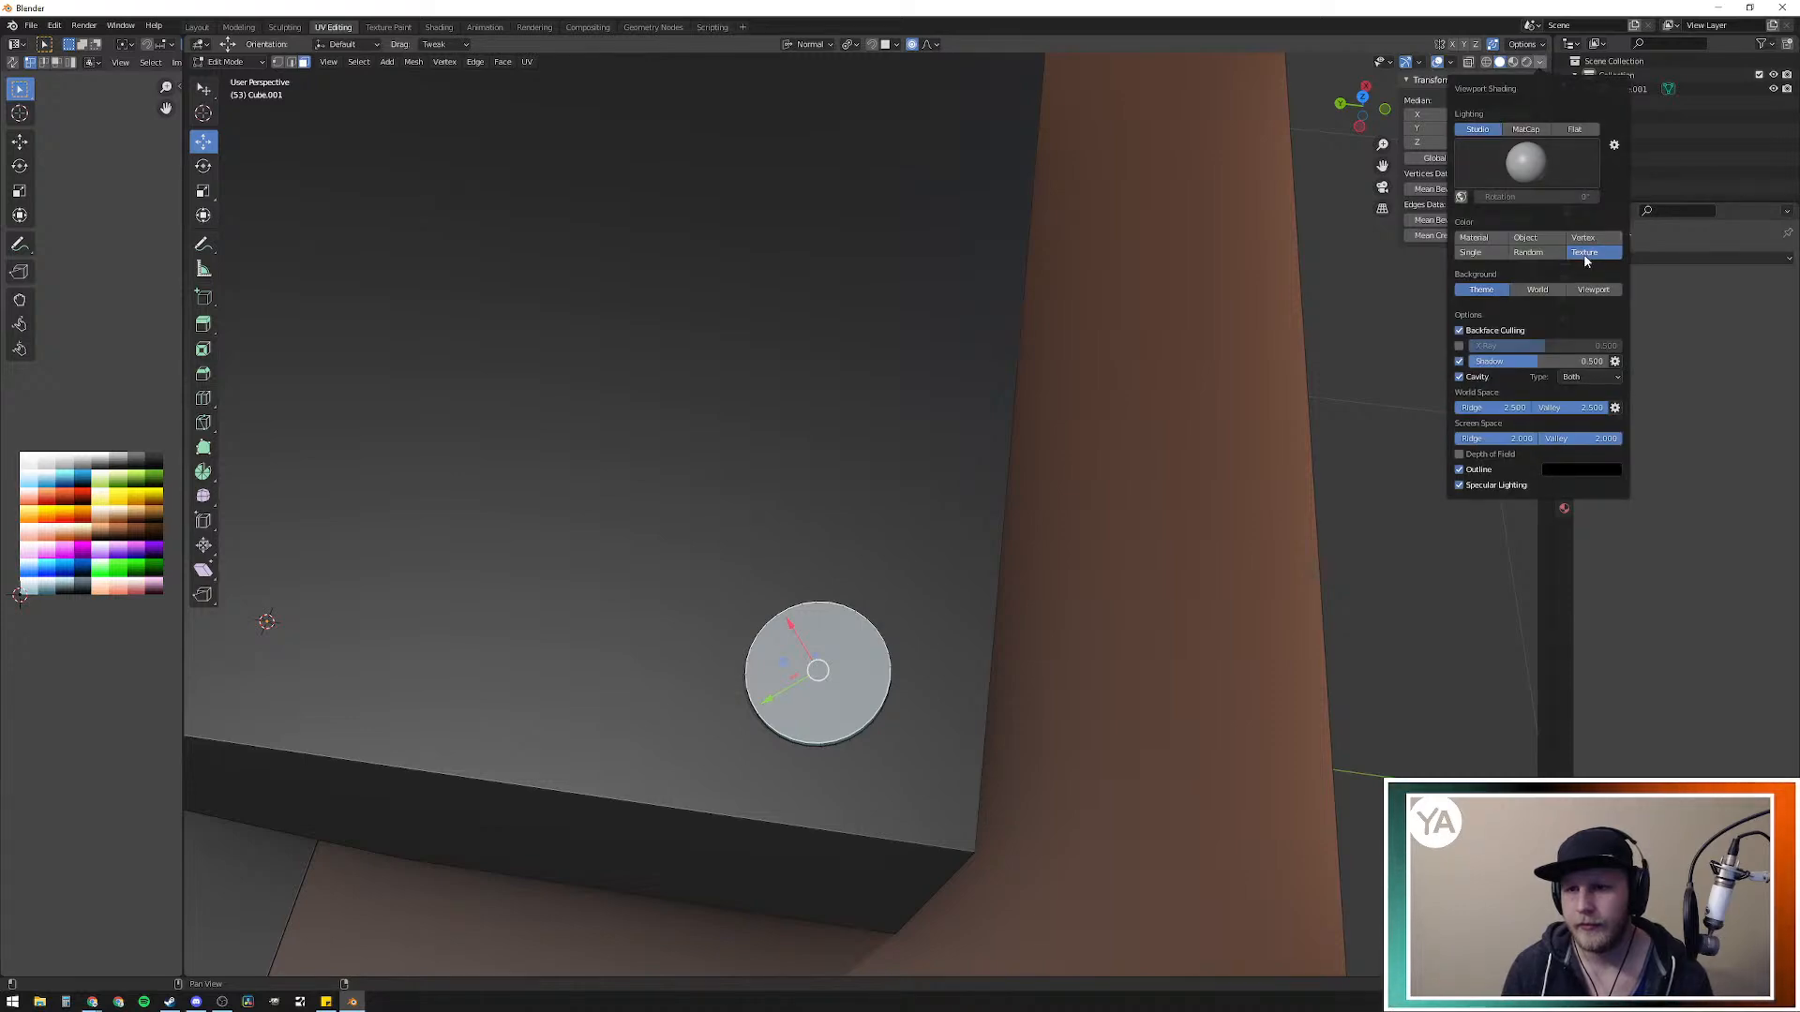
{"action": "left_click", "coordinate": [1474, 239]}
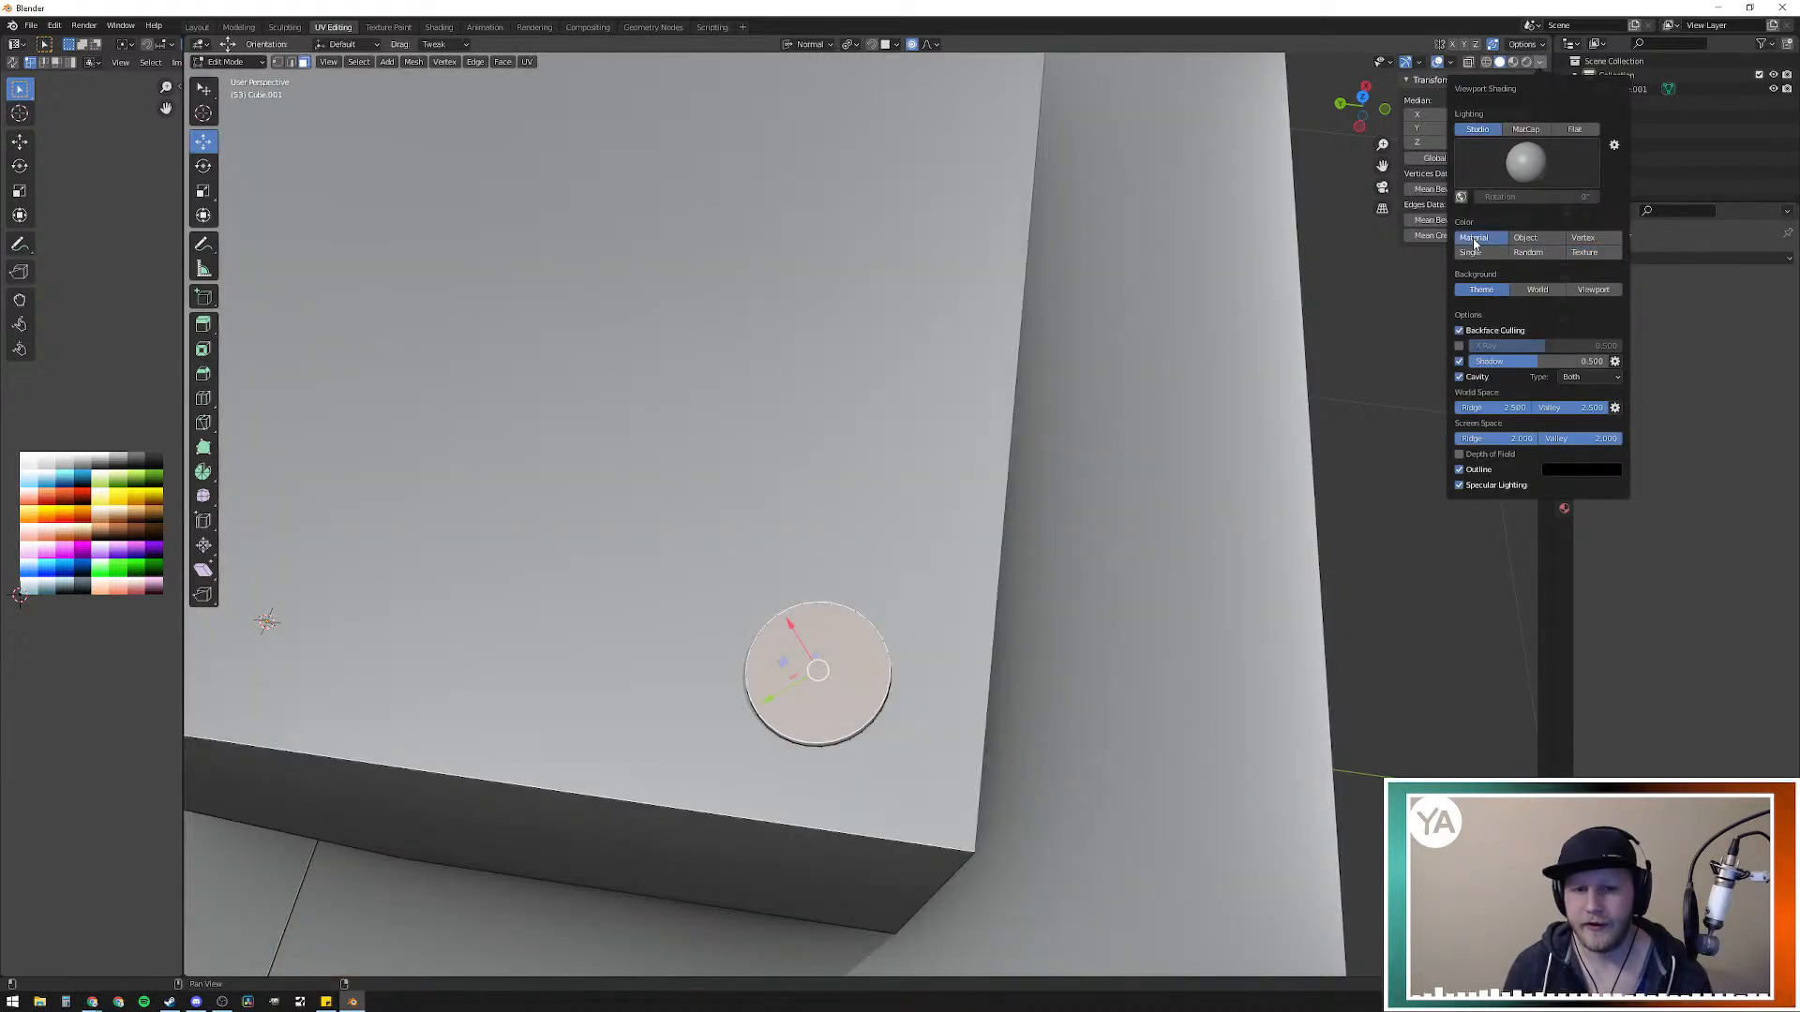
{"action": "scroll", "coordinate": [855, 403], "scroll_direction": "down", "scroll_amount": 12}
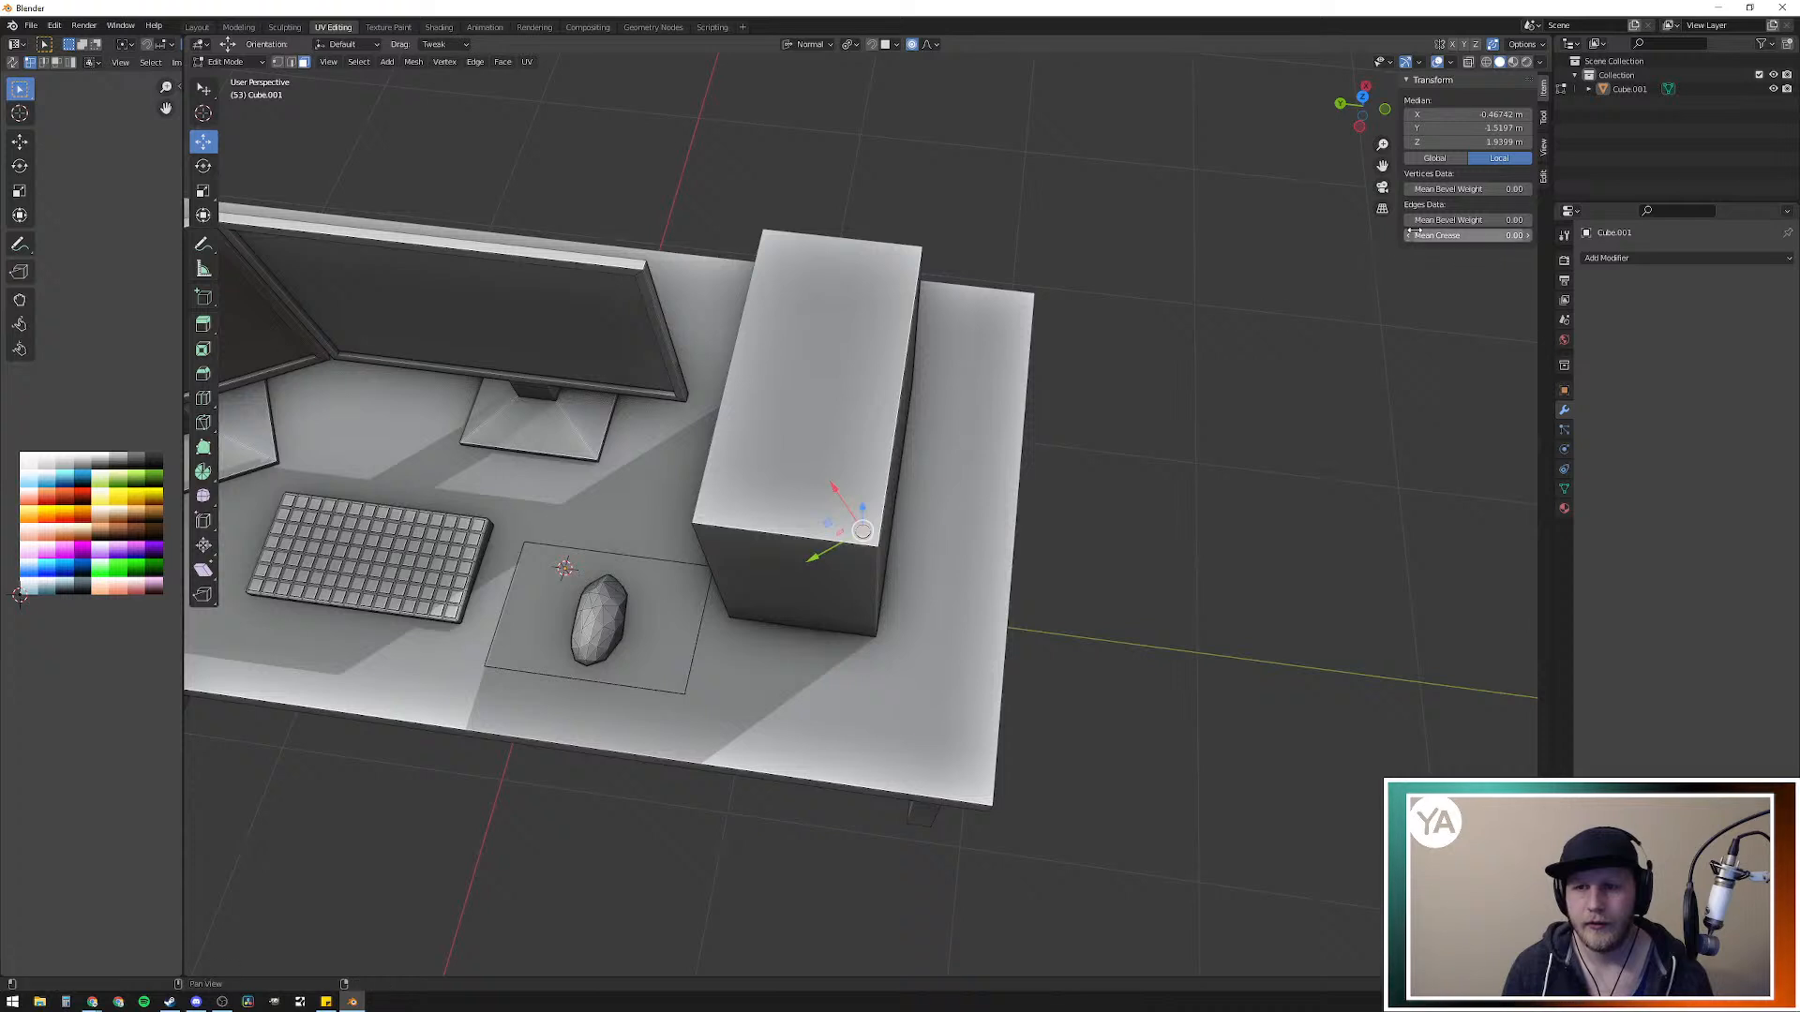
{"action": "left_click", "coordinate": [1541, 65]}
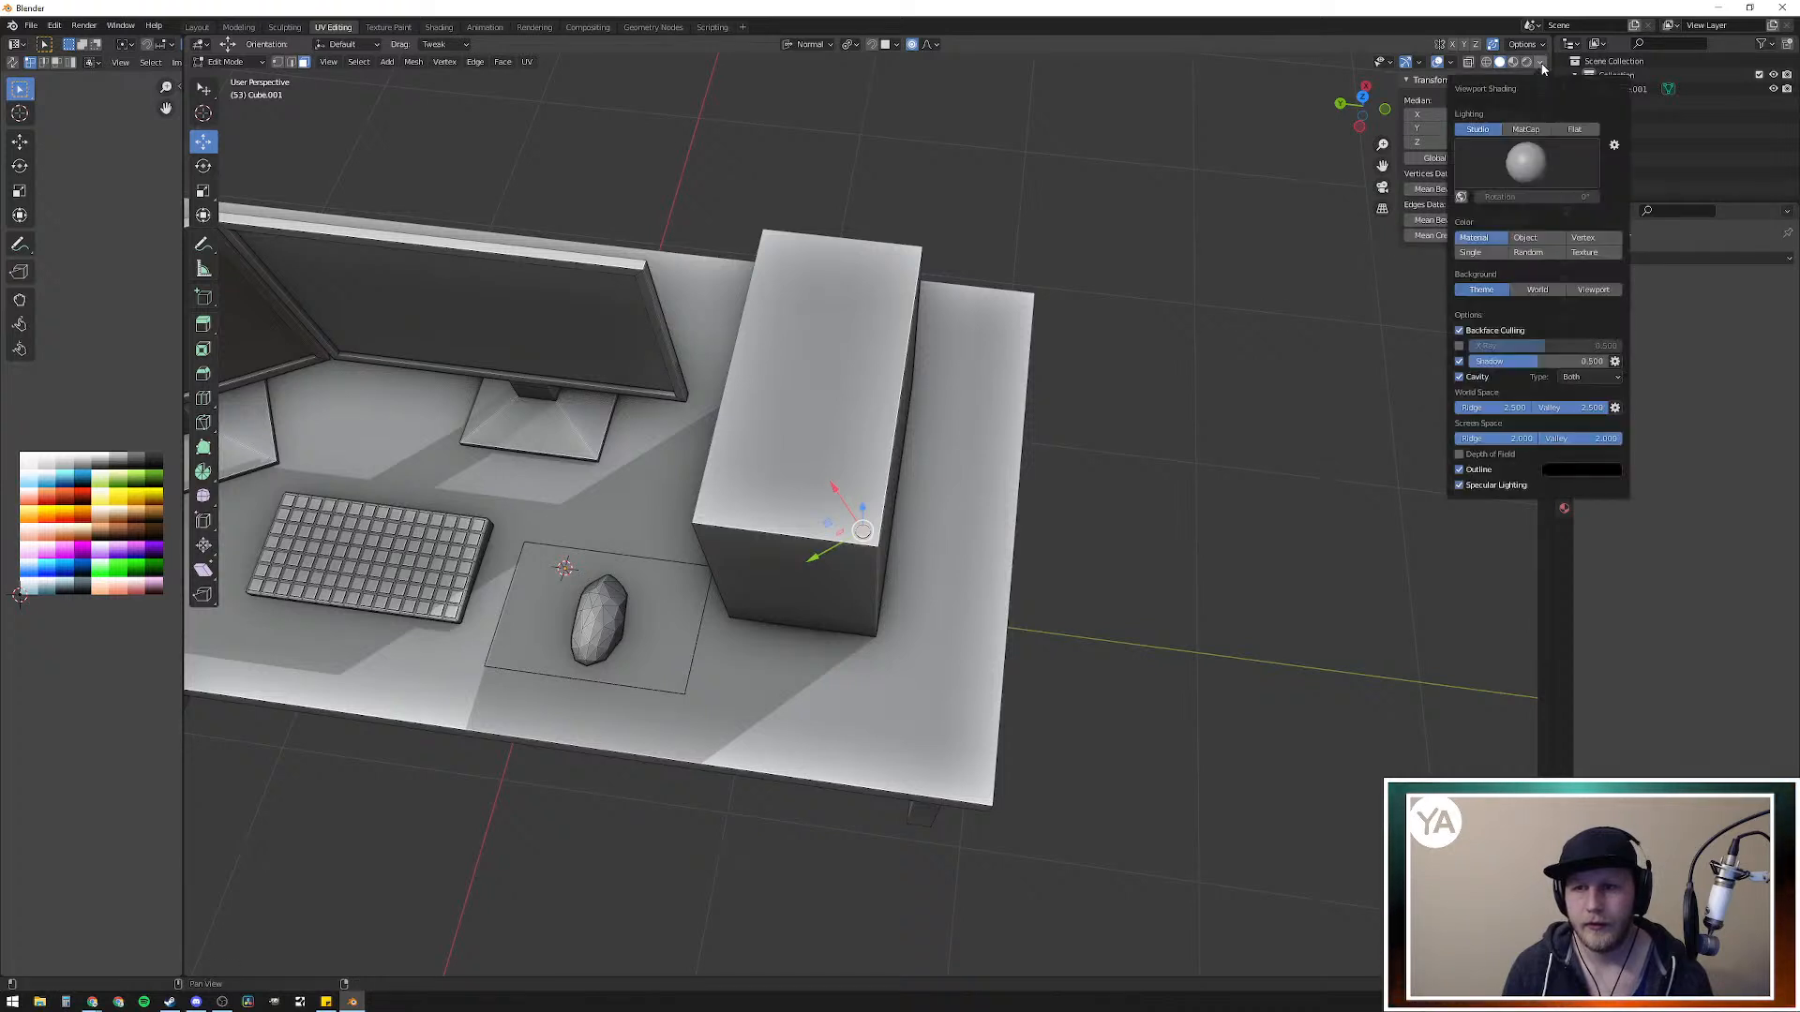
{"action": "left_click", "coordinate": [1585, 252]}
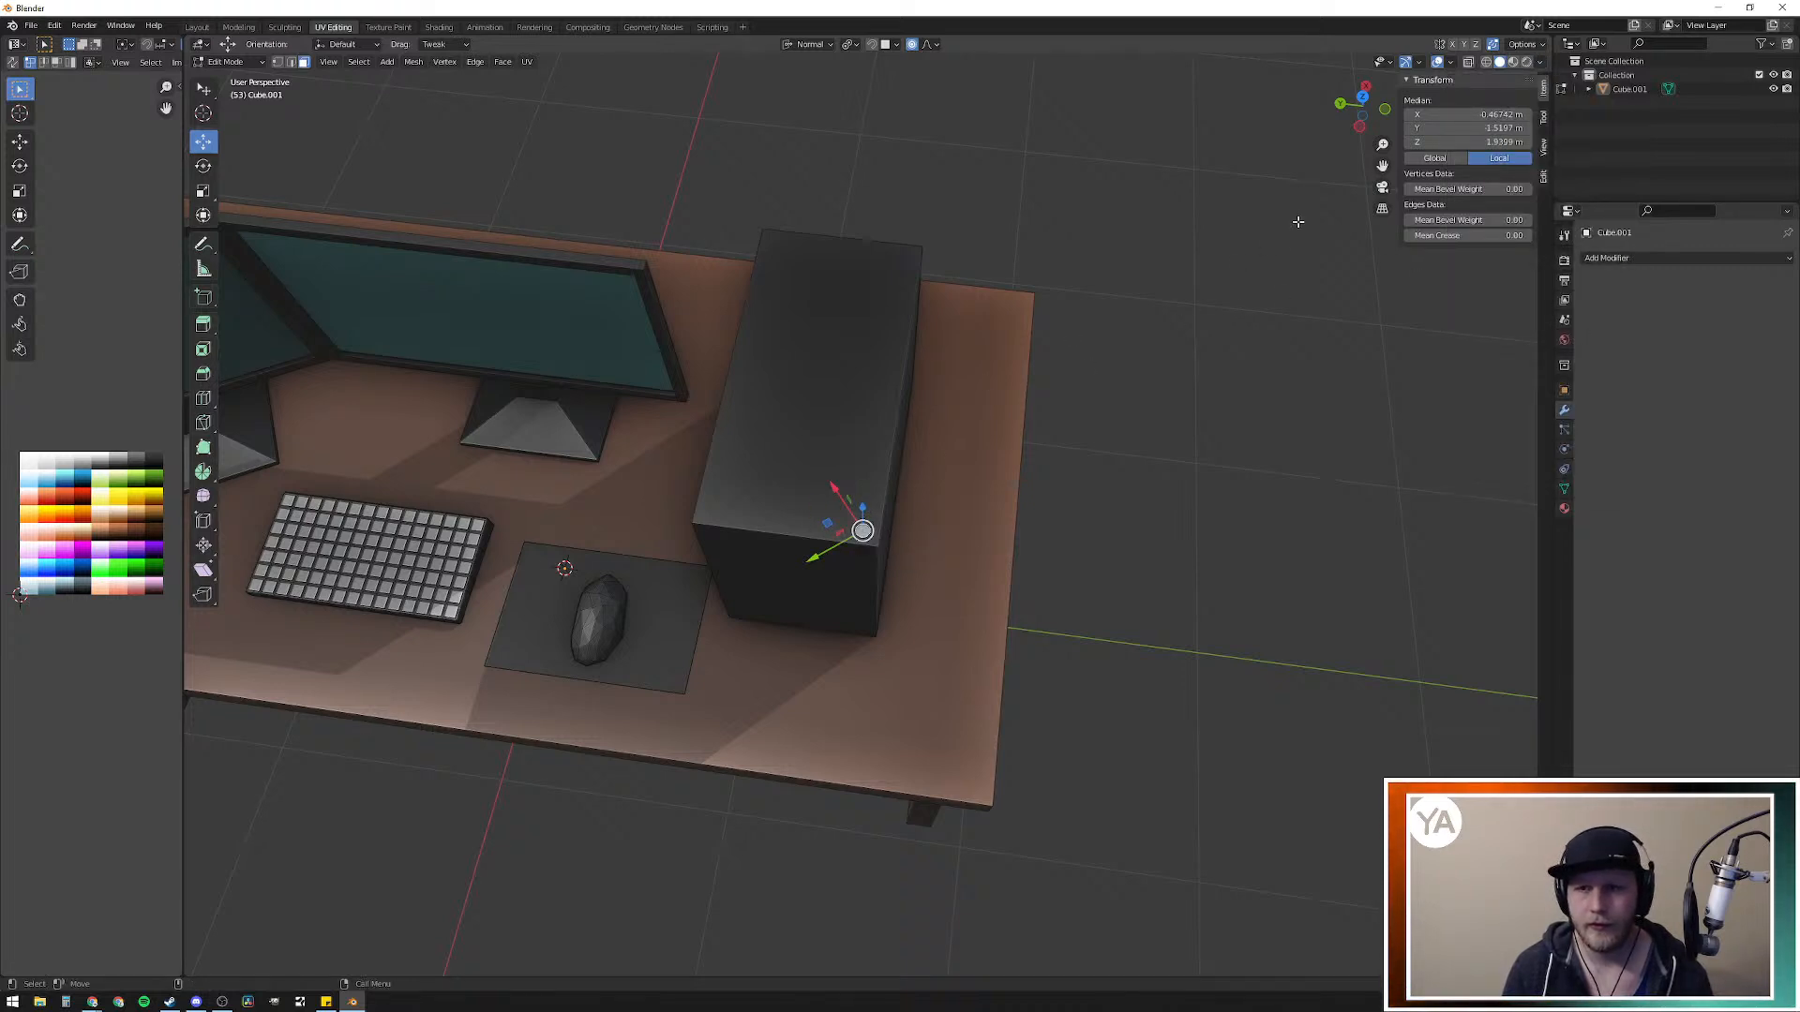
{"action": "left_click", "coordinate": [1542, 64]}
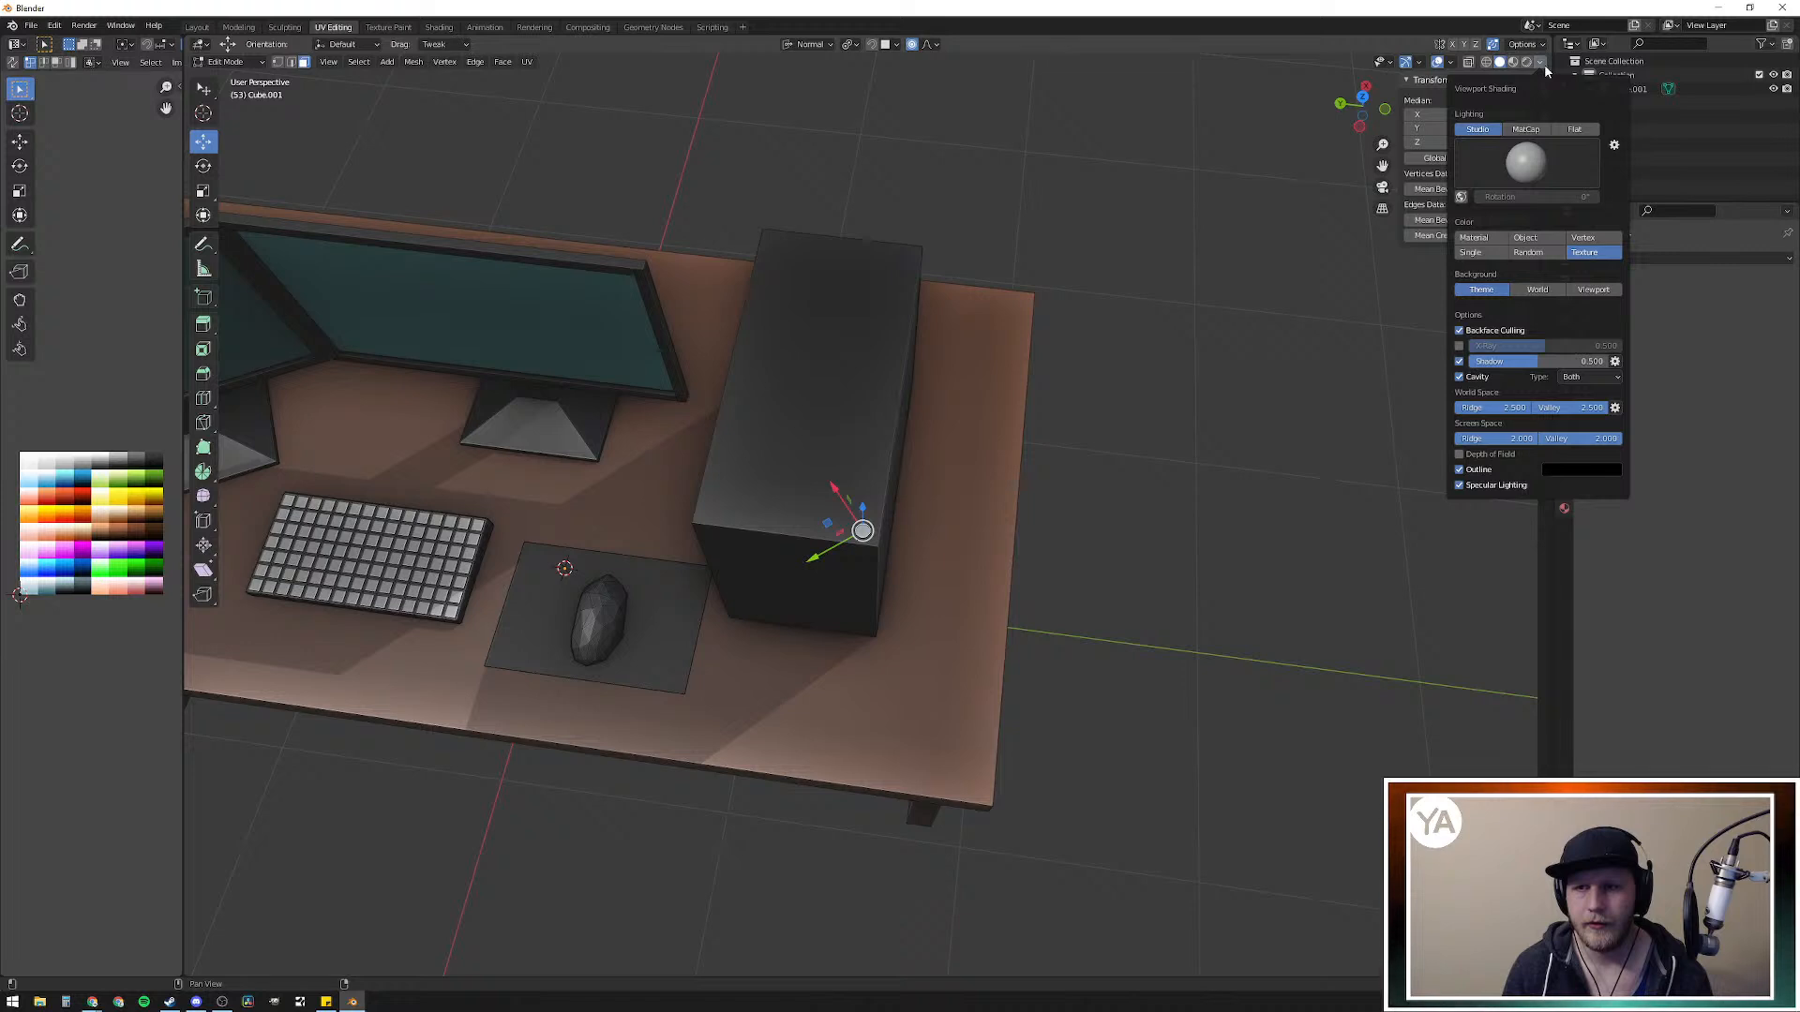
{"action": "left_click", "coordinate": [1472, 239]}
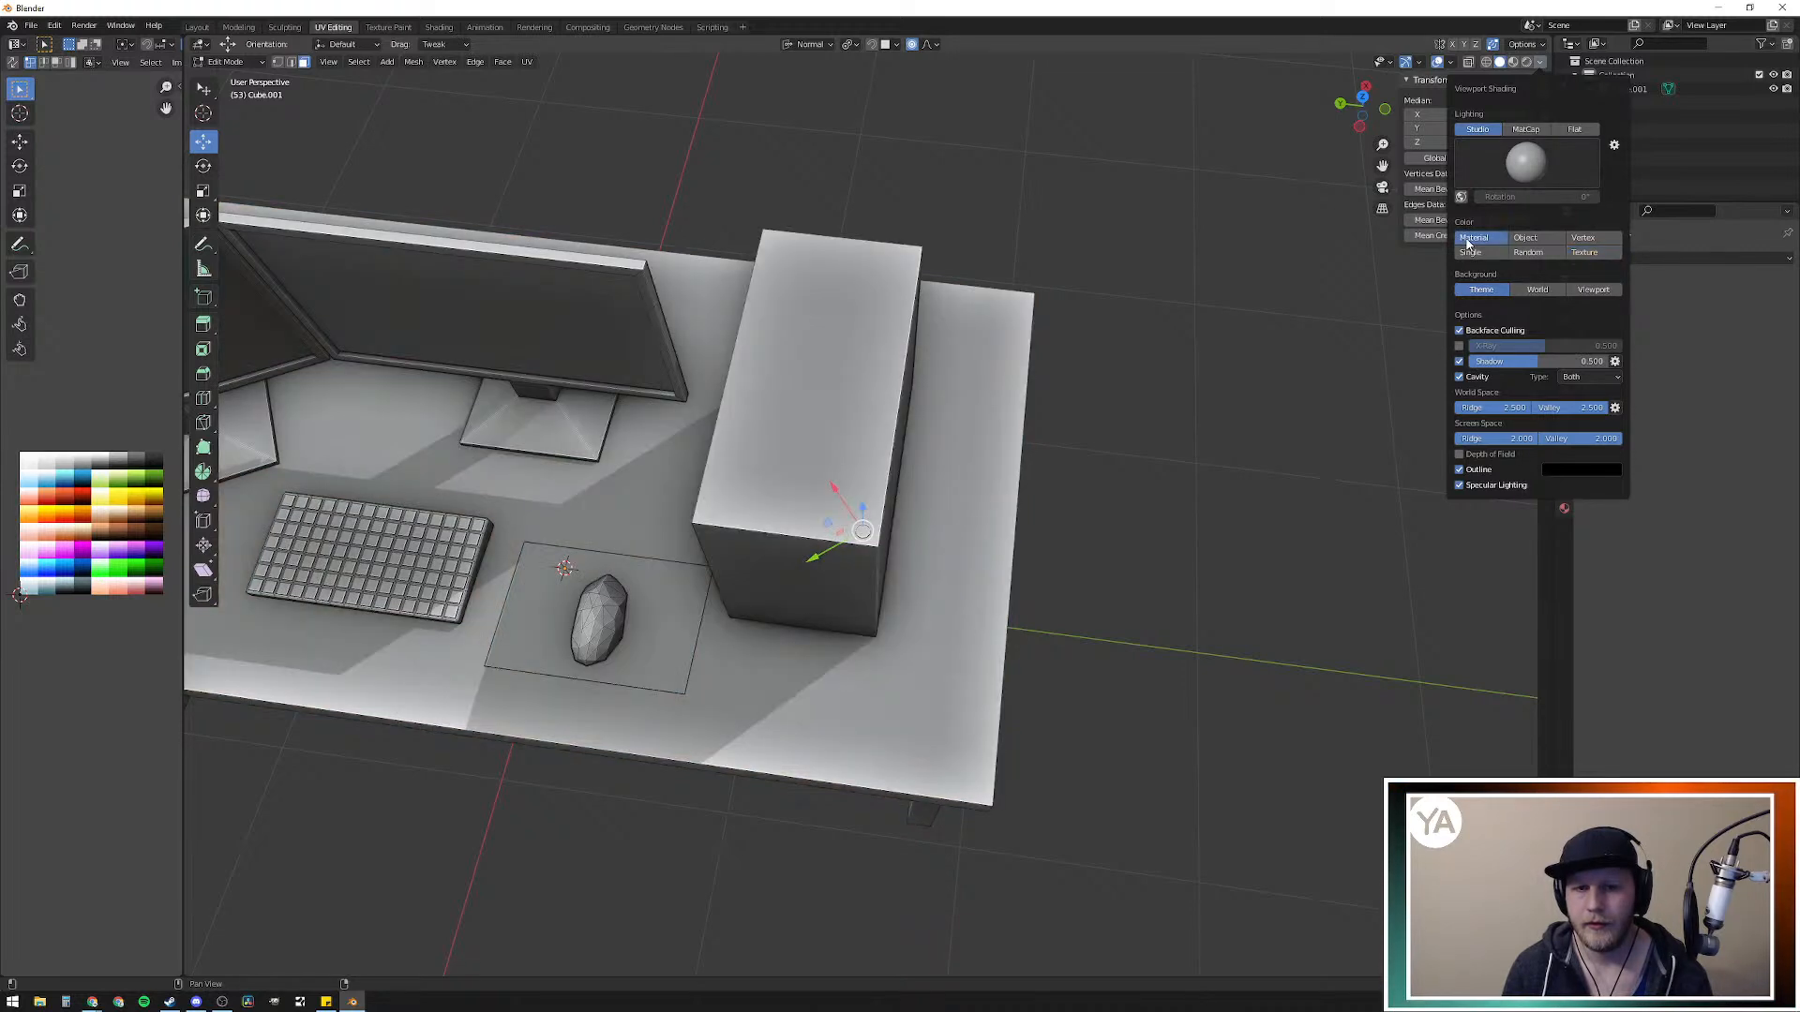
{"action": "left_click", "coordinate": [1594, 255]}
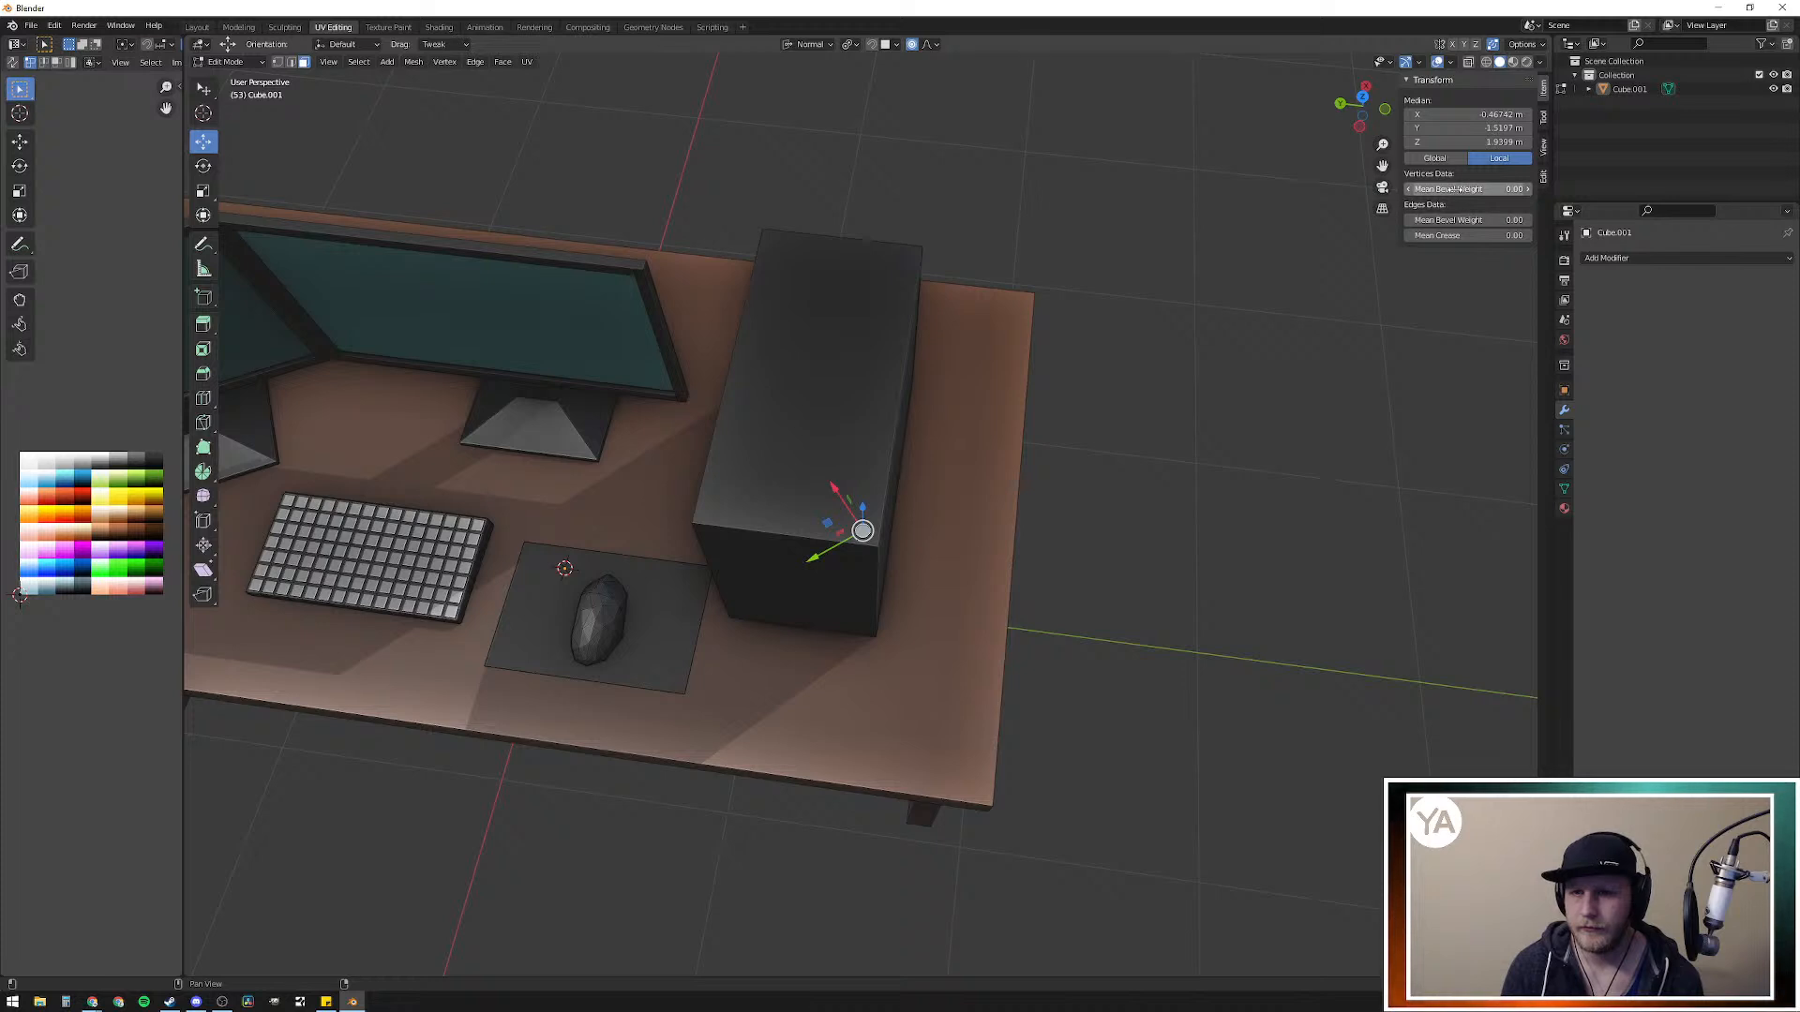
{"action": "left_click", "coordinate": [1381, 62]}
{"action": "left_click", "coordinate": [1381, 64]}
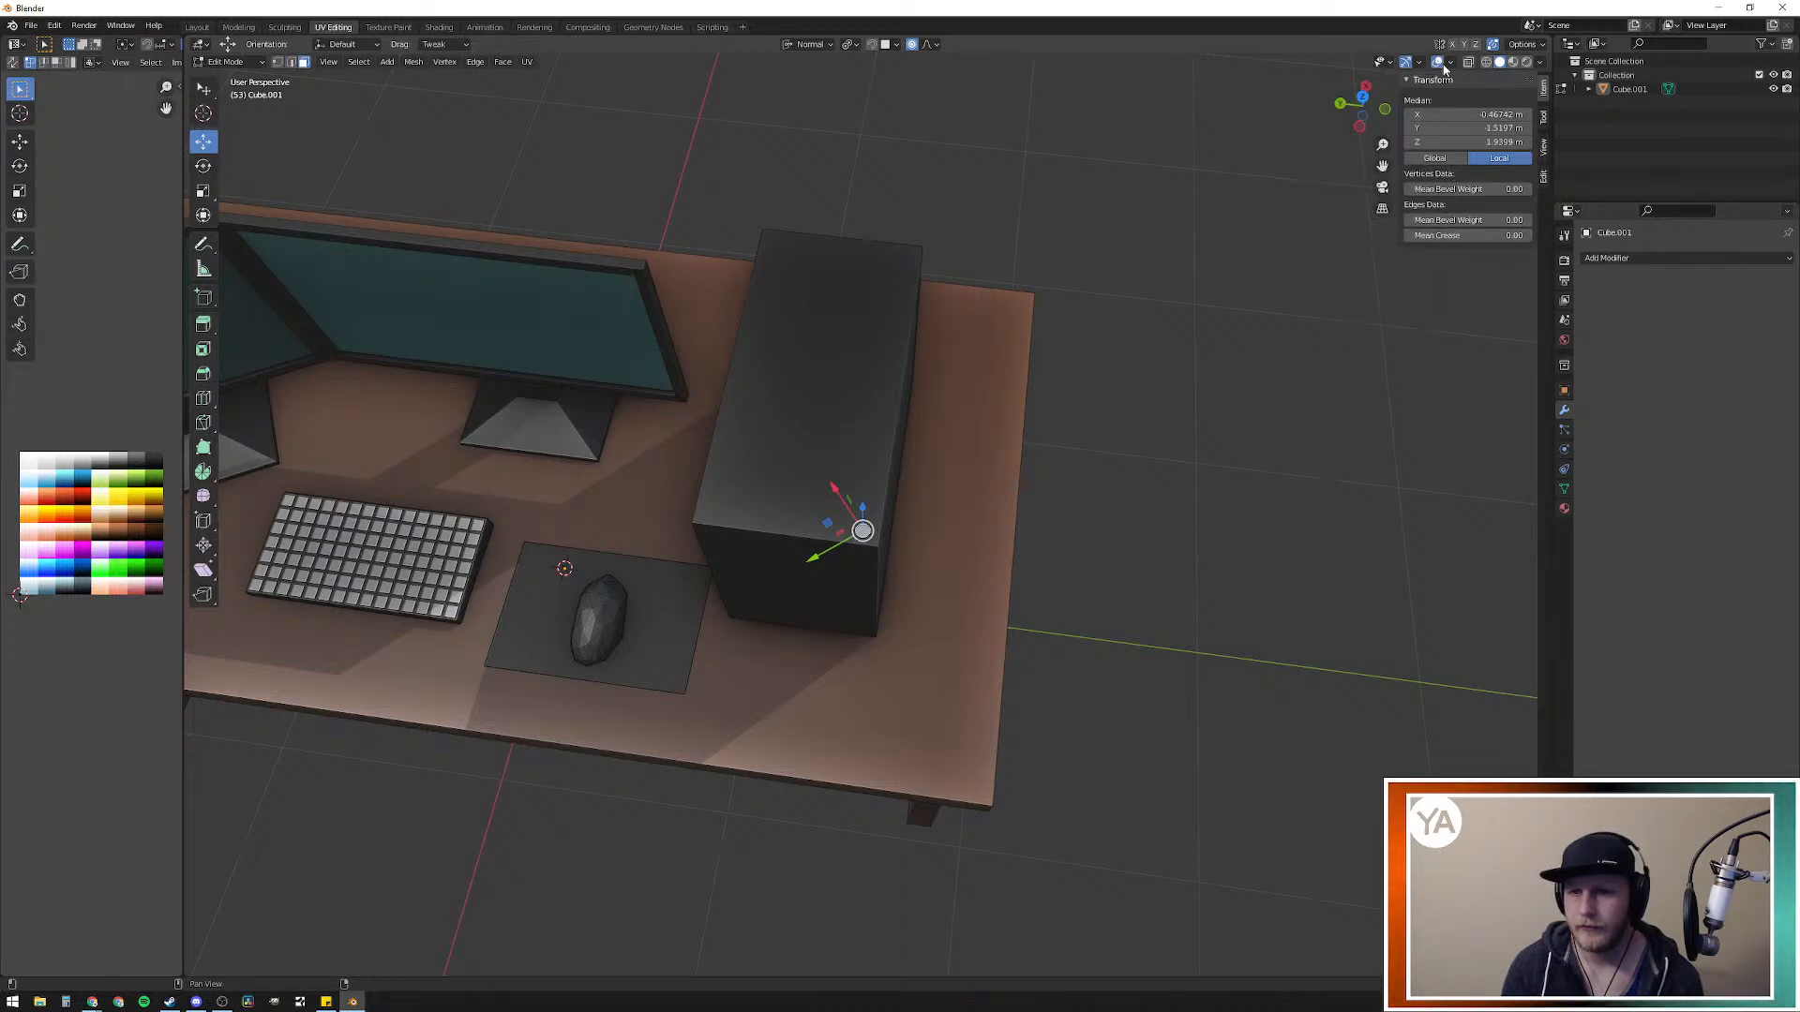
Step: Select the desk object's mesh data in the Outliner and apply Un-Subdivide to the PC power button's face
{"action": "left_click", "coordinate": [1588, 90]}
{"action": "left_click", "coordinate": [1642, 103]}
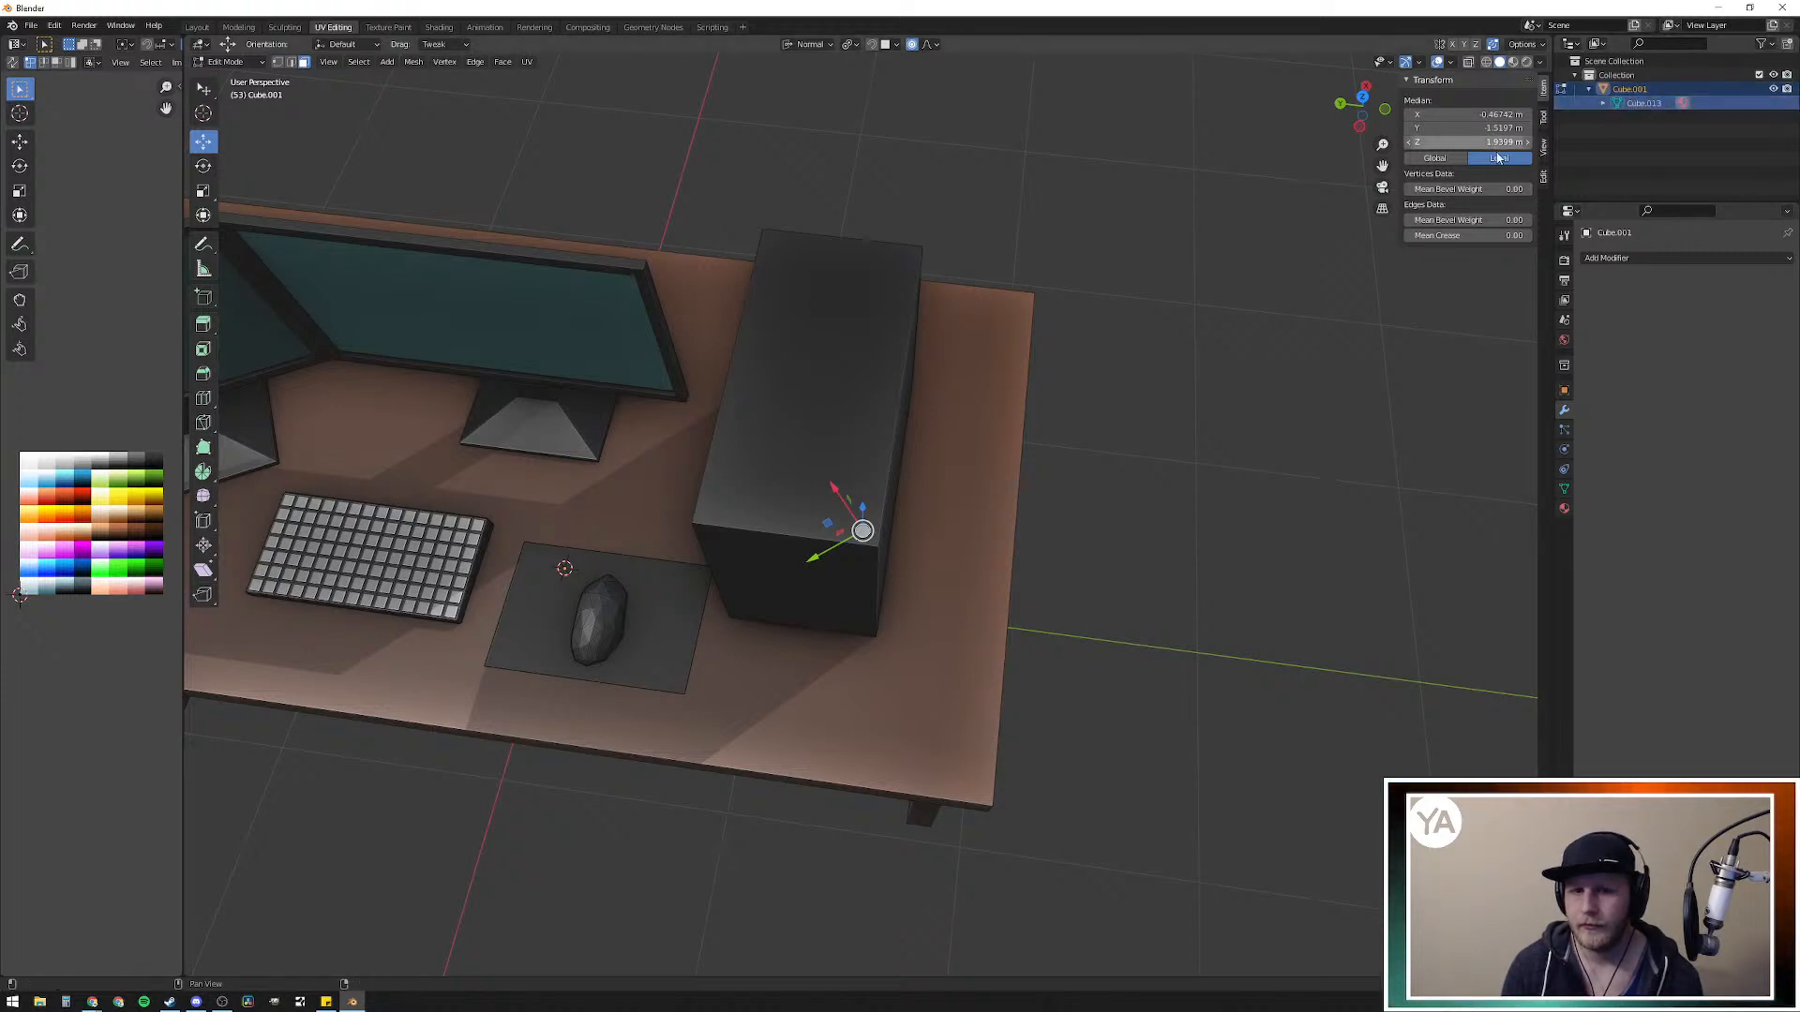
{"action": "right_click", "coordinate": [1654, 105]}
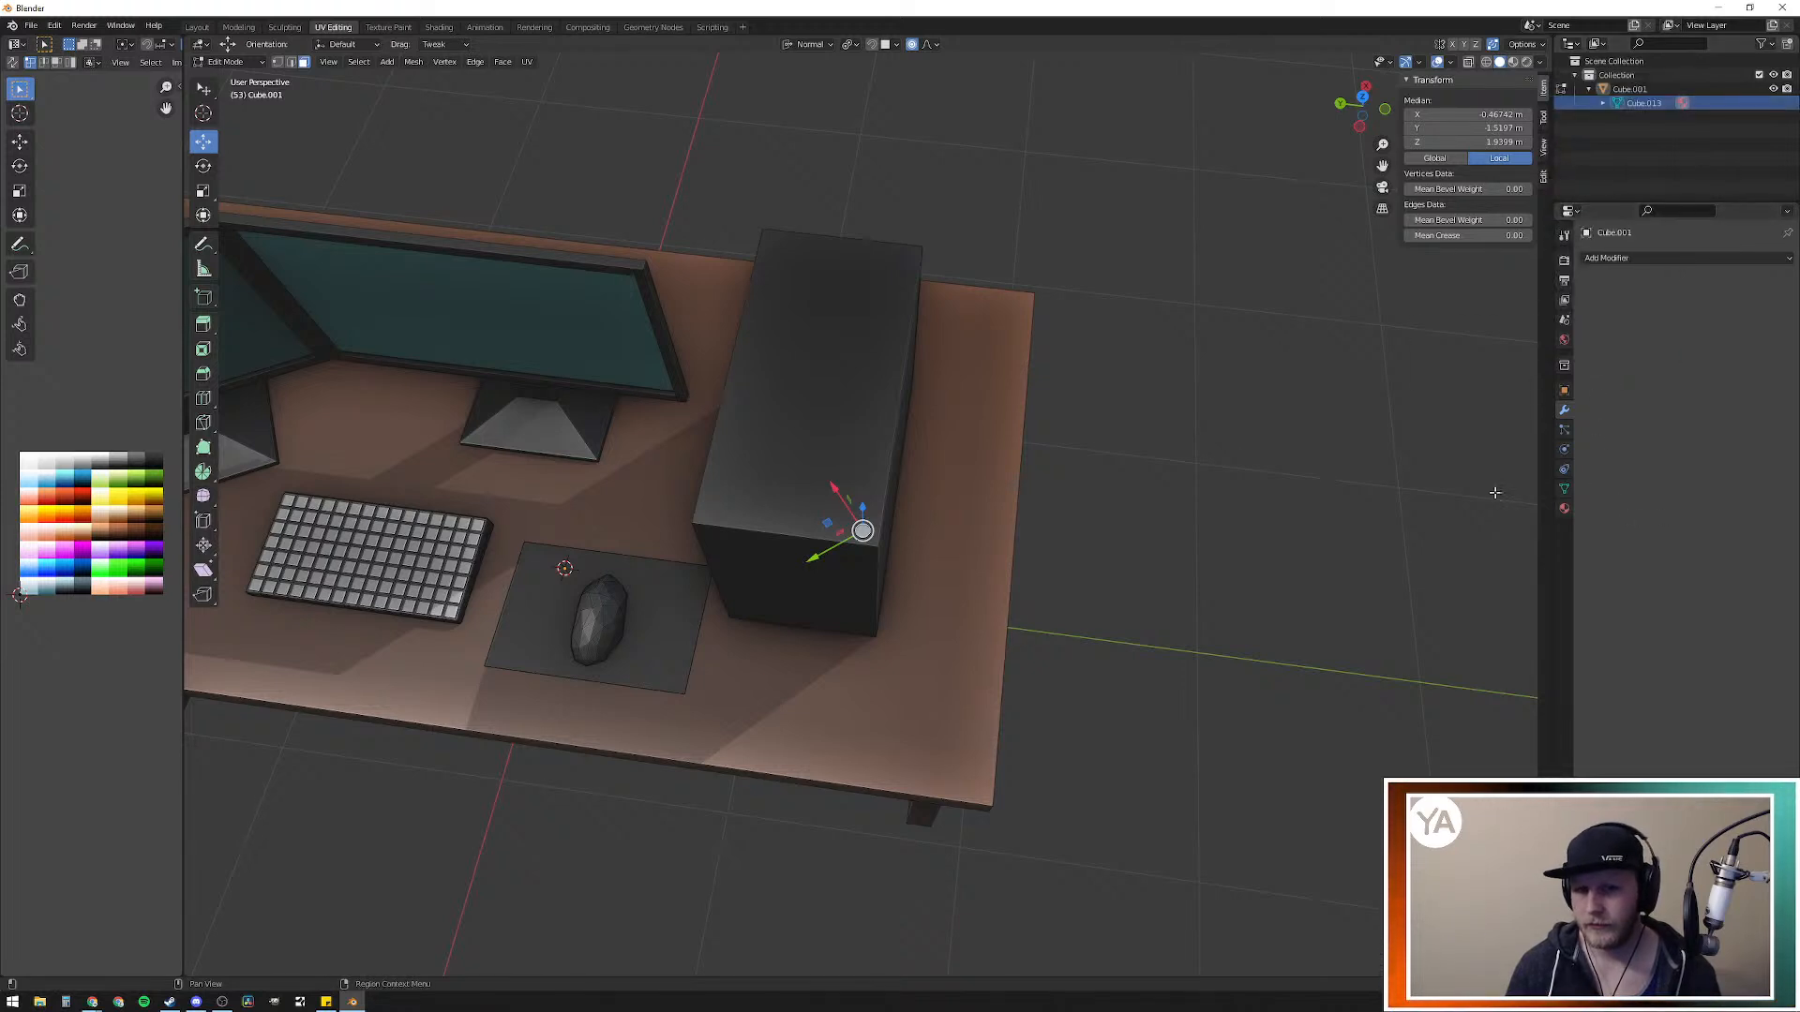
{"action": "right_click", "coordinate": [861, 542]}
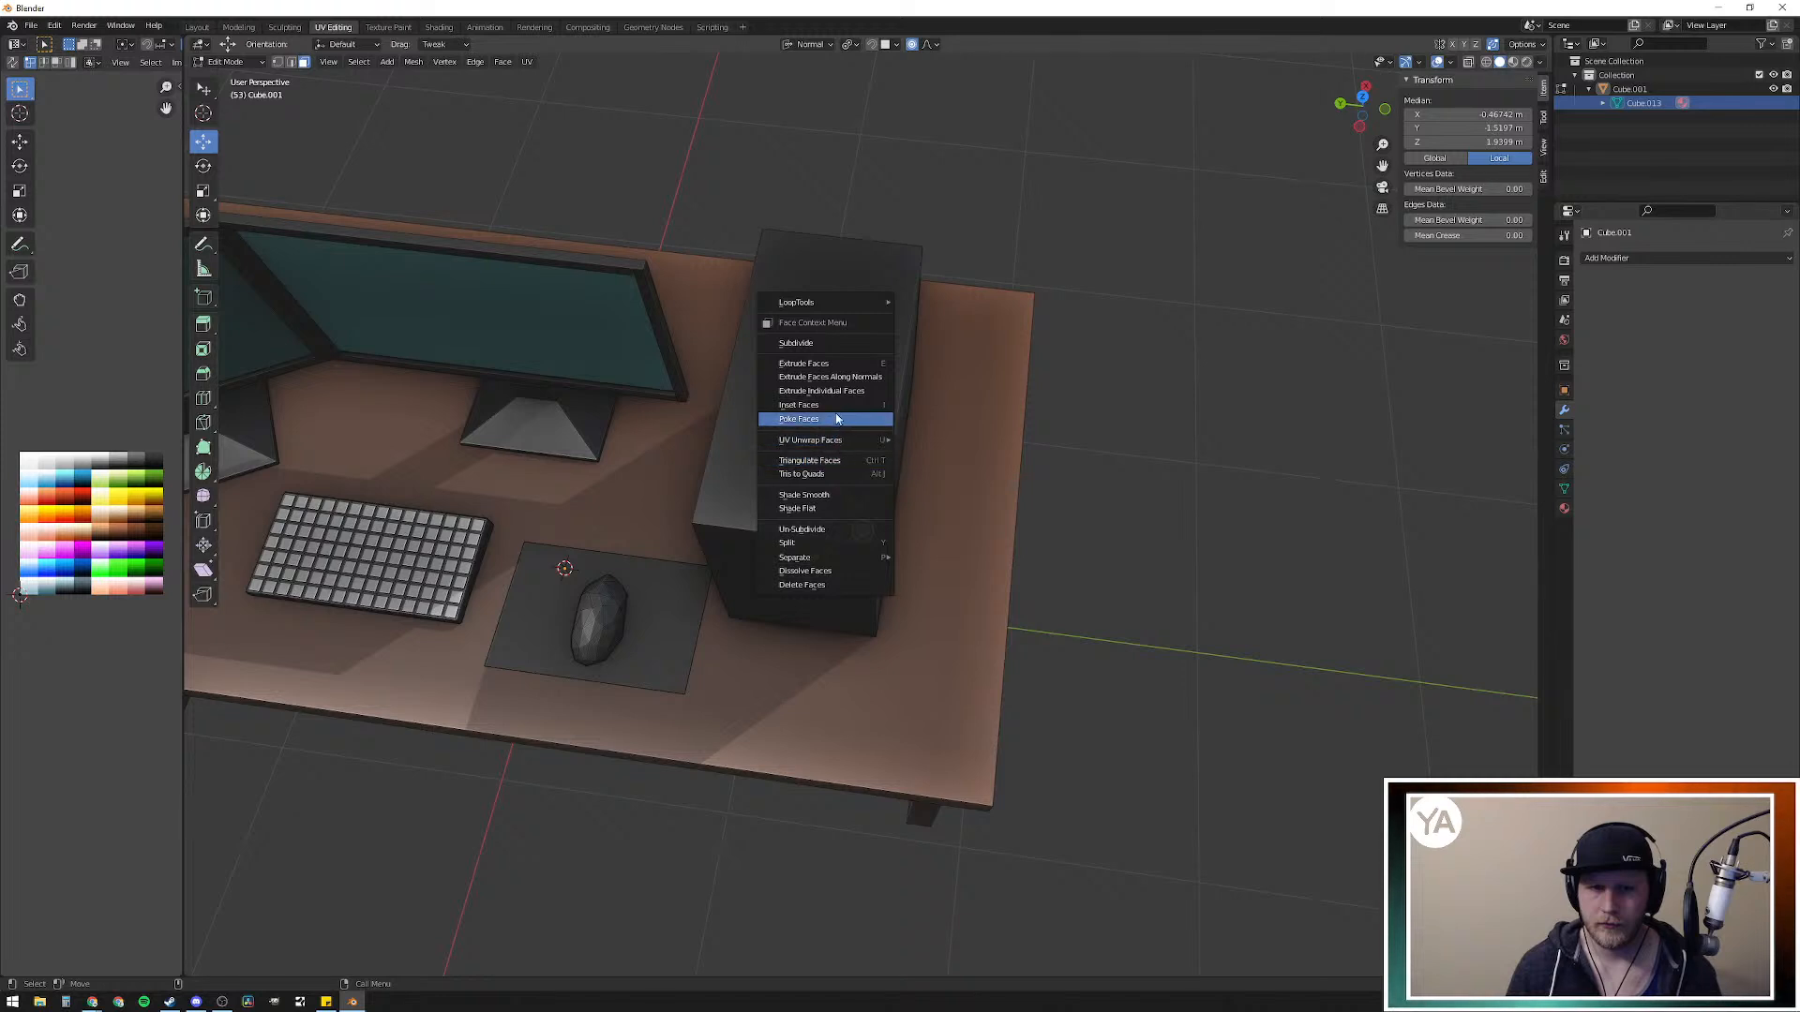
{"action": "mouse_move", "coordinate": [848, 300]}
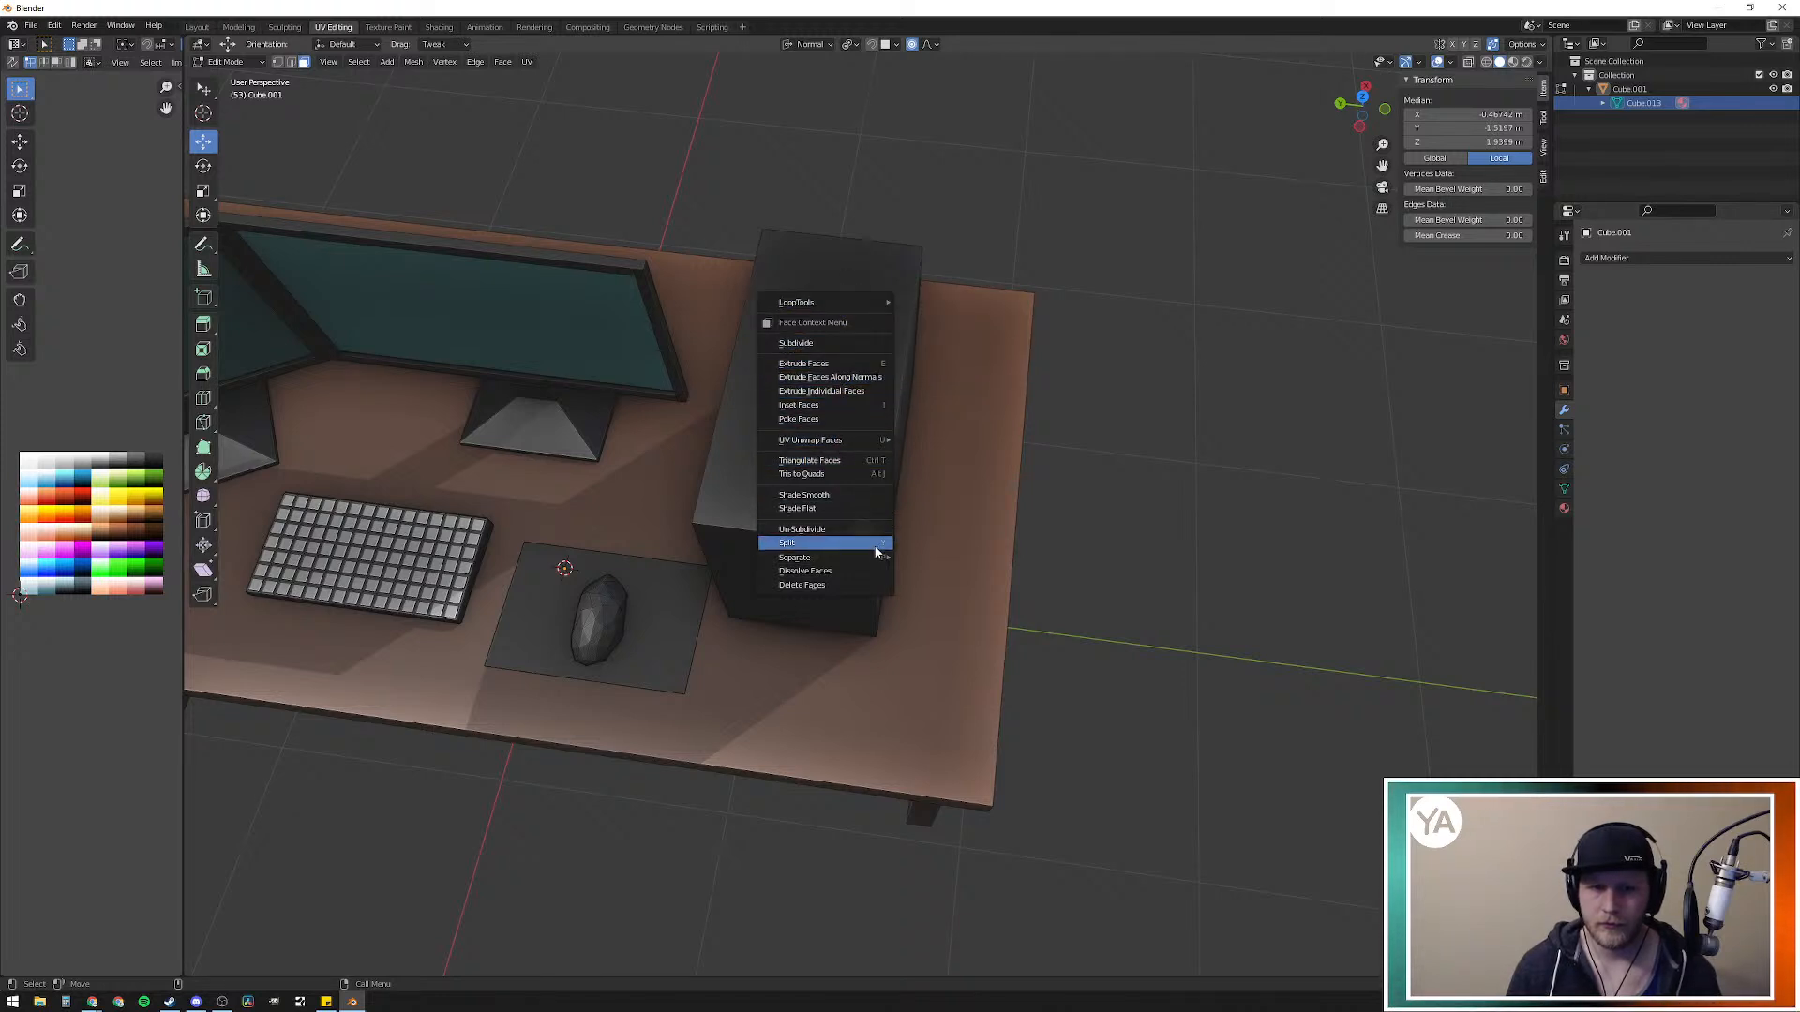
{"action": "left_click", "coordinate": [815, 529]}
{"action": "scroll", "coordinate": [864, 530], "scroll_direction": "up", "scroll_amount": 8}
{"action": "scroll", "coordinate": [860, 530], "scroll_direction": "down", "scroll_amount": 2}
{"action": "middle_click_drag", "start_coordinate": [923, 569], "coordinate": [954, 483], "text": "shift"}
{"action": "scroll", "coordinate": [848, 479], "scroll_direction": "down", "scroll_amount": 4}
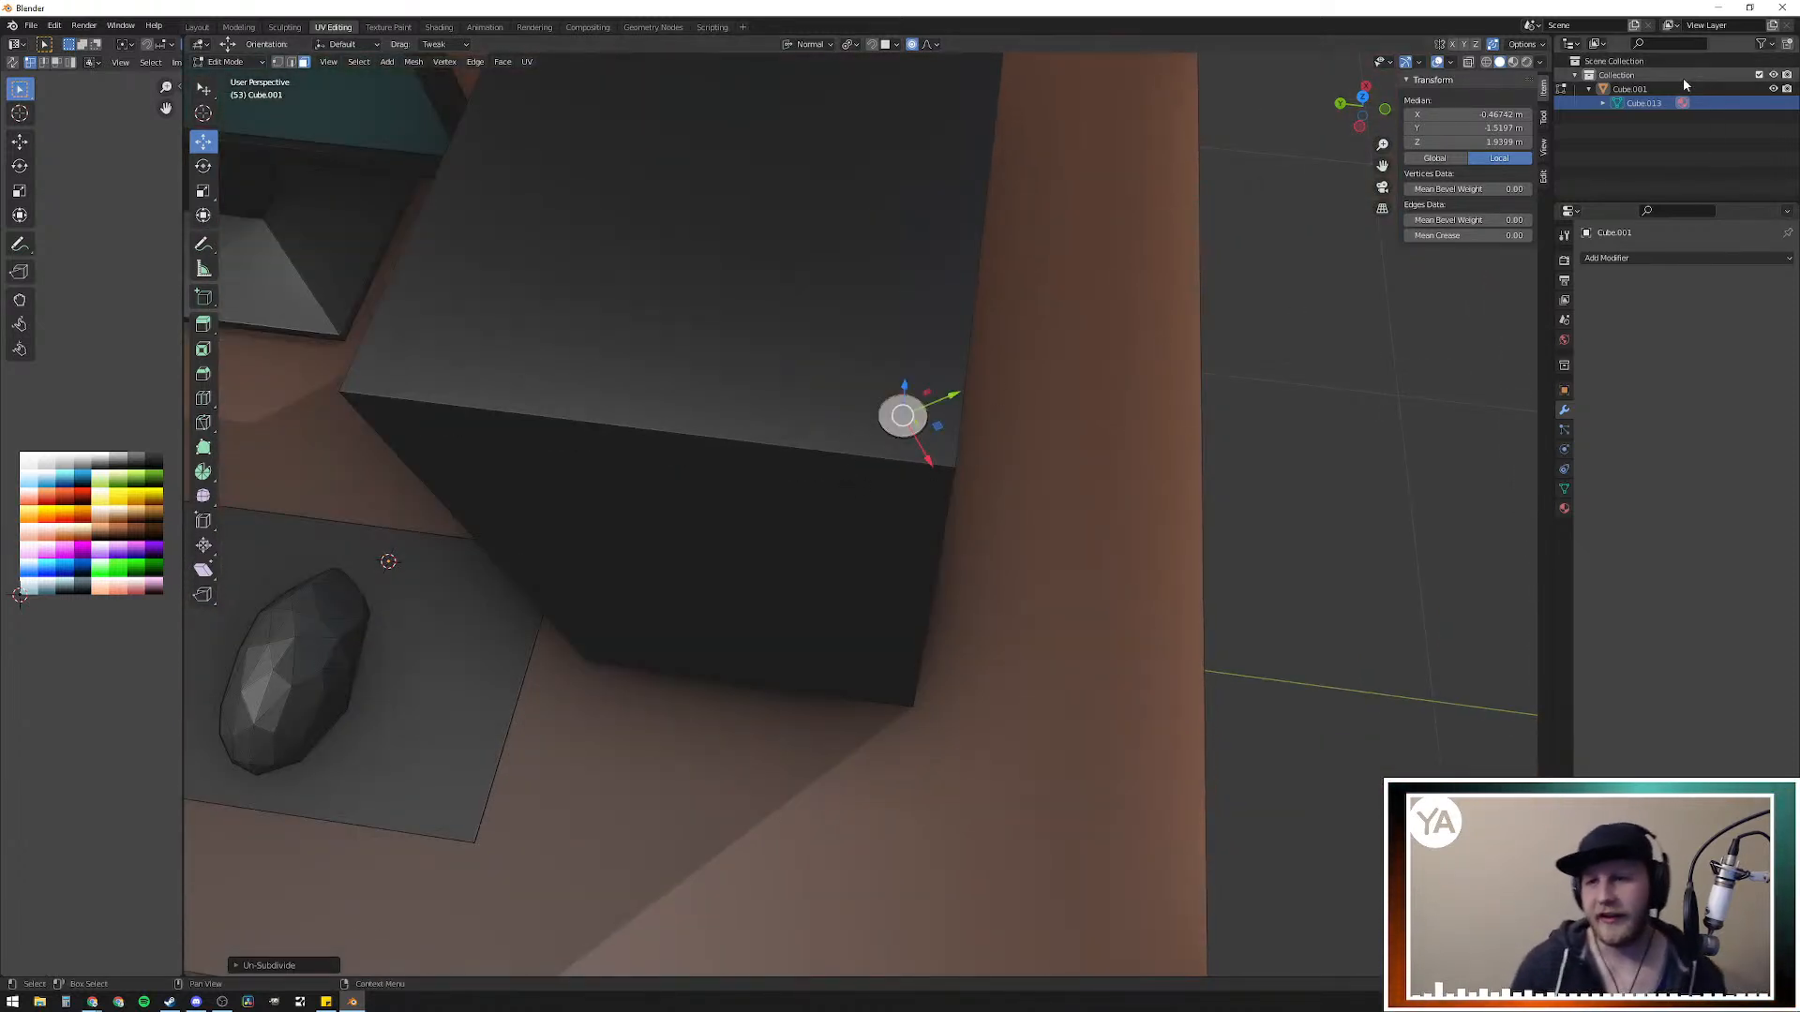
Step: Try to unlink the desk object's mesh data in the Outliner
{"action": "right_click", "coordinate": [1624, 109]}
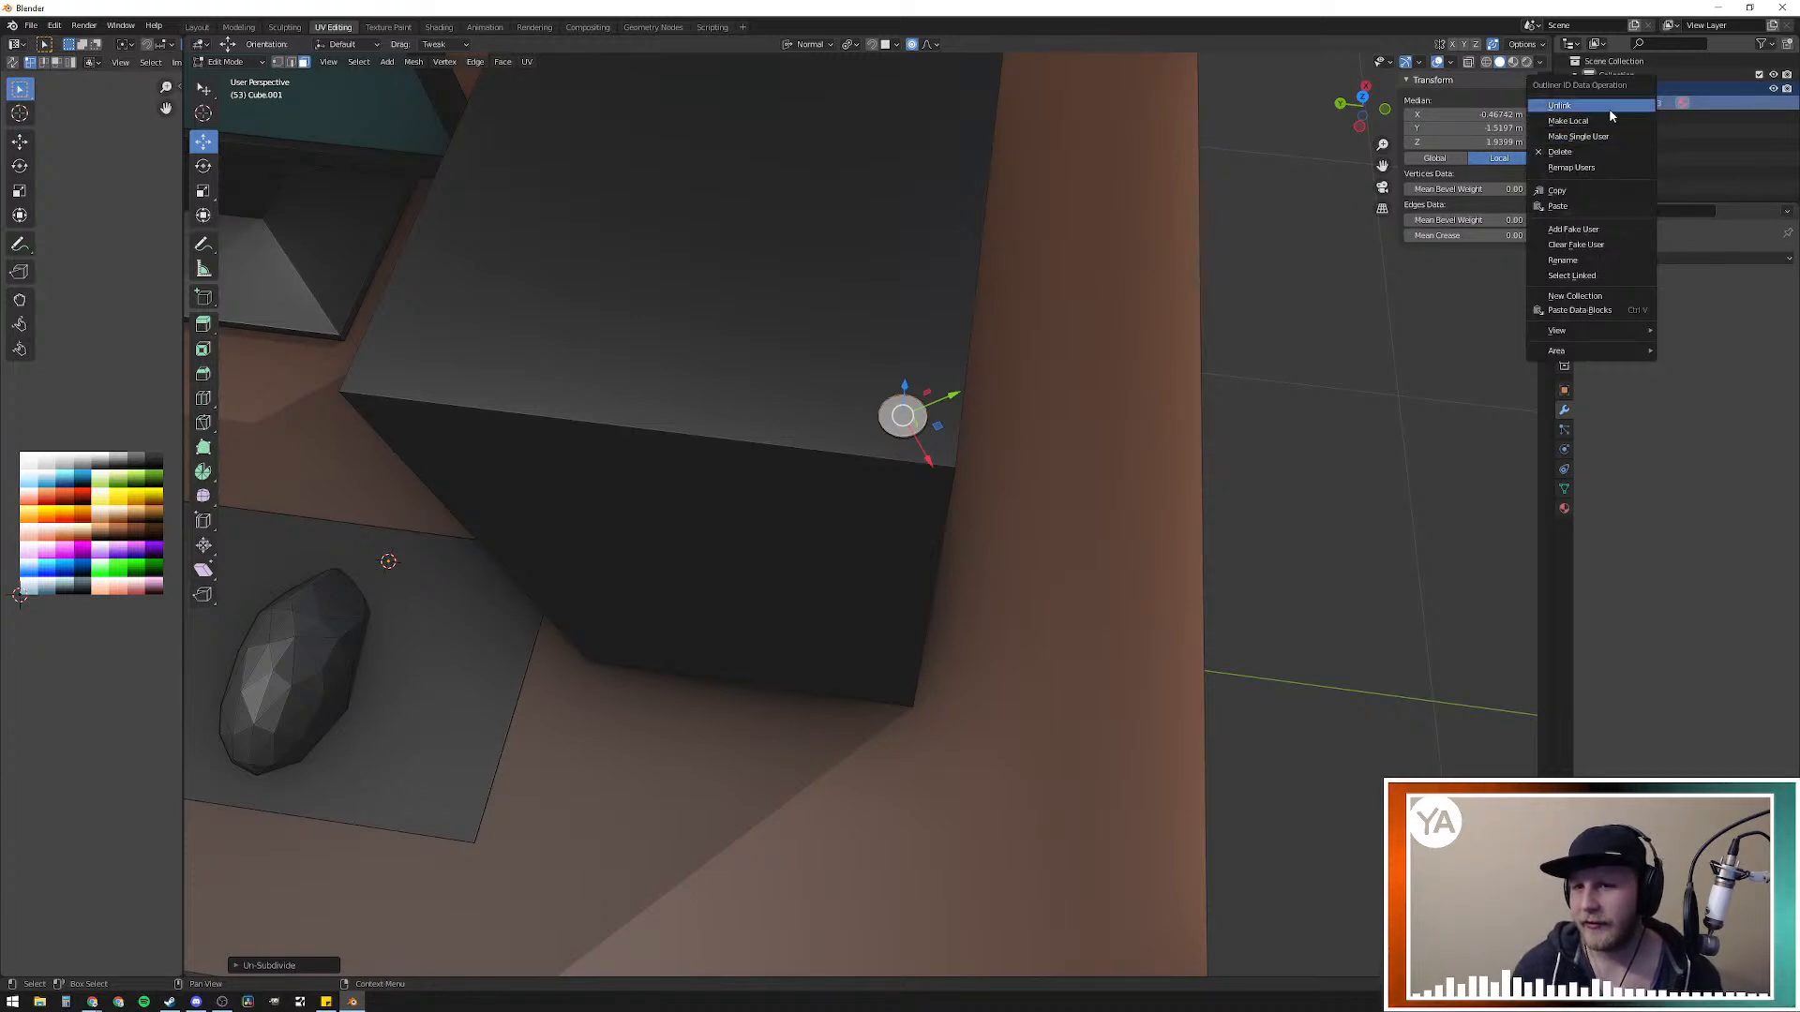
{"action": "left_click", "coordinate": [1609, 110]}
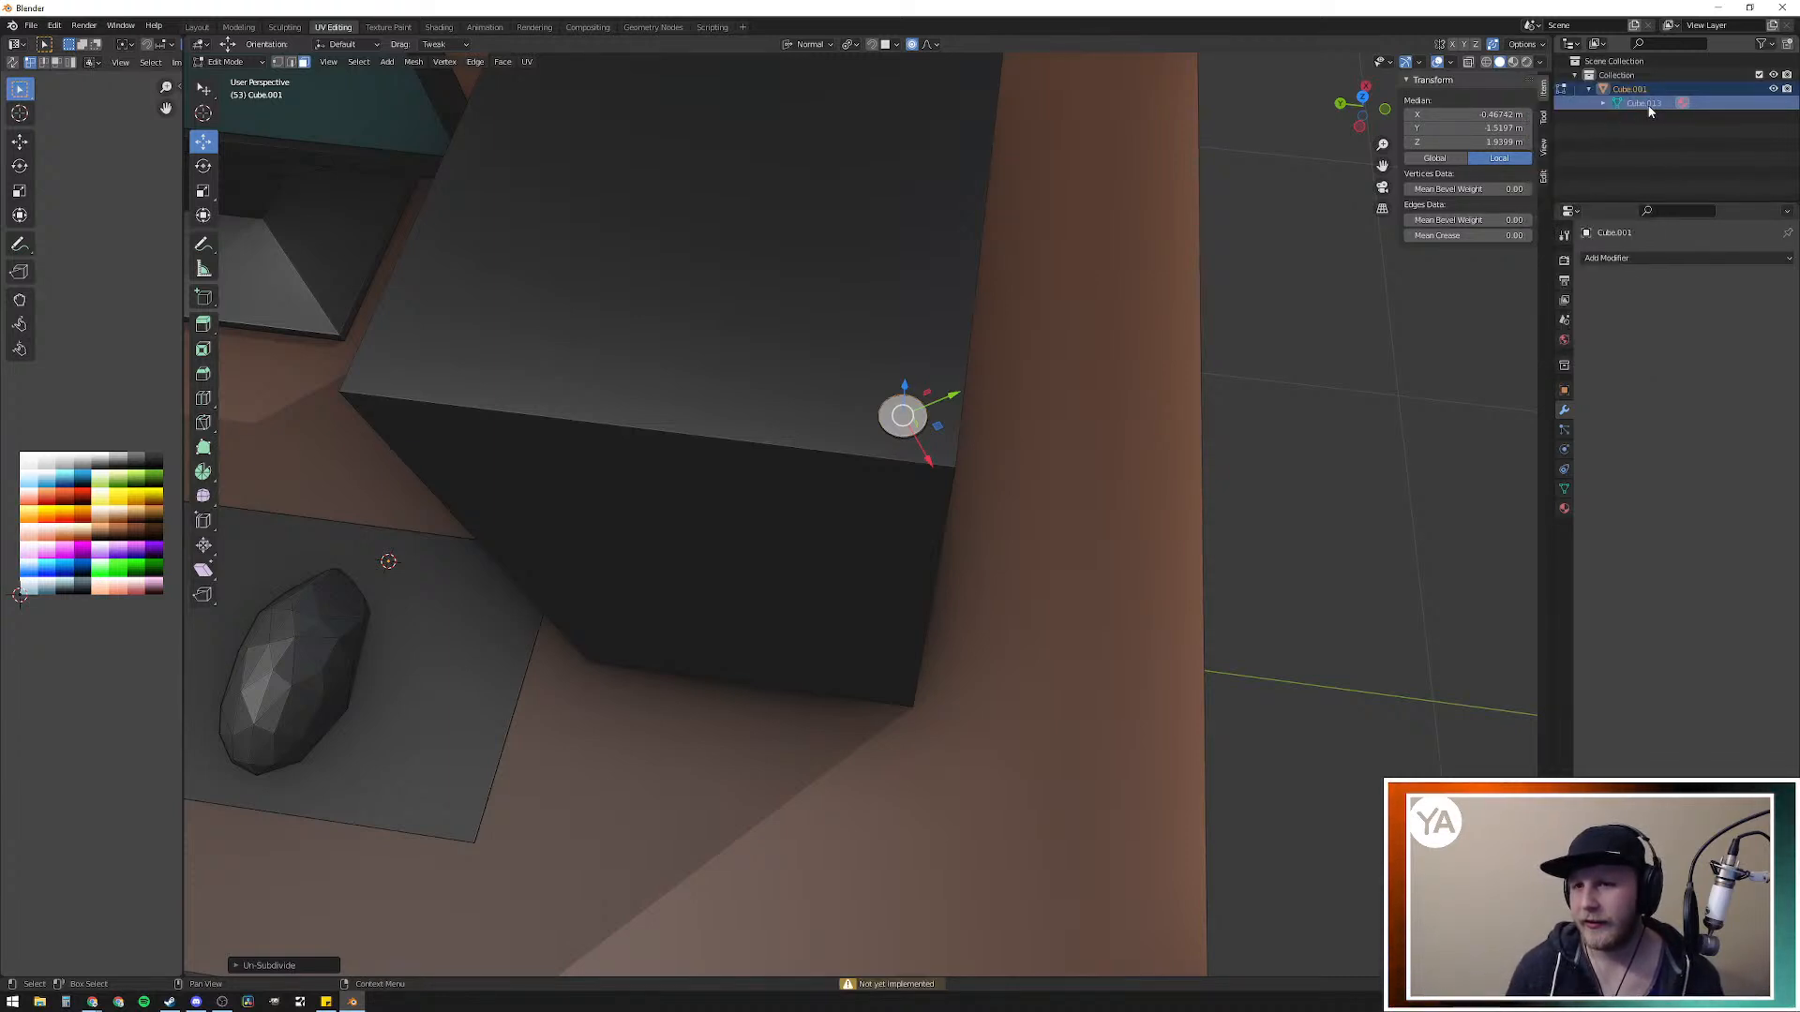
{"action": "right_click", "coordinate": [1650, 111]}
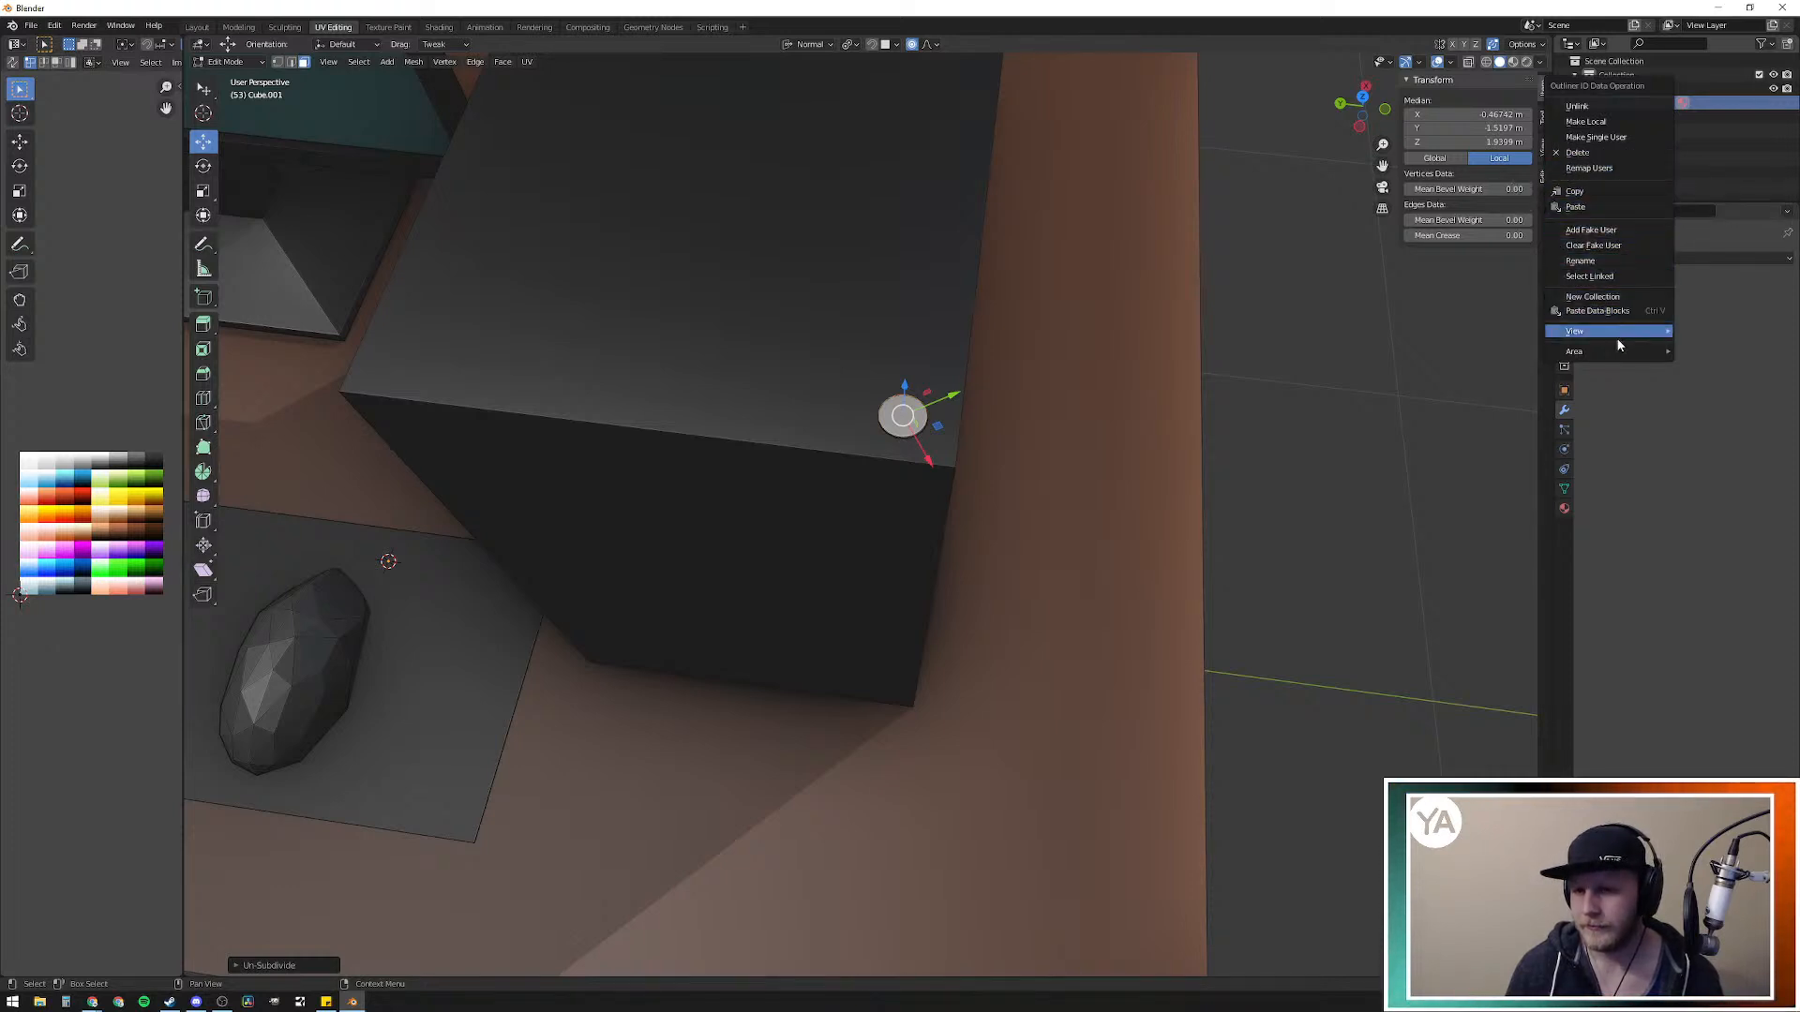
{"action": "mouse_move", "coordinate": [1616, 351]}
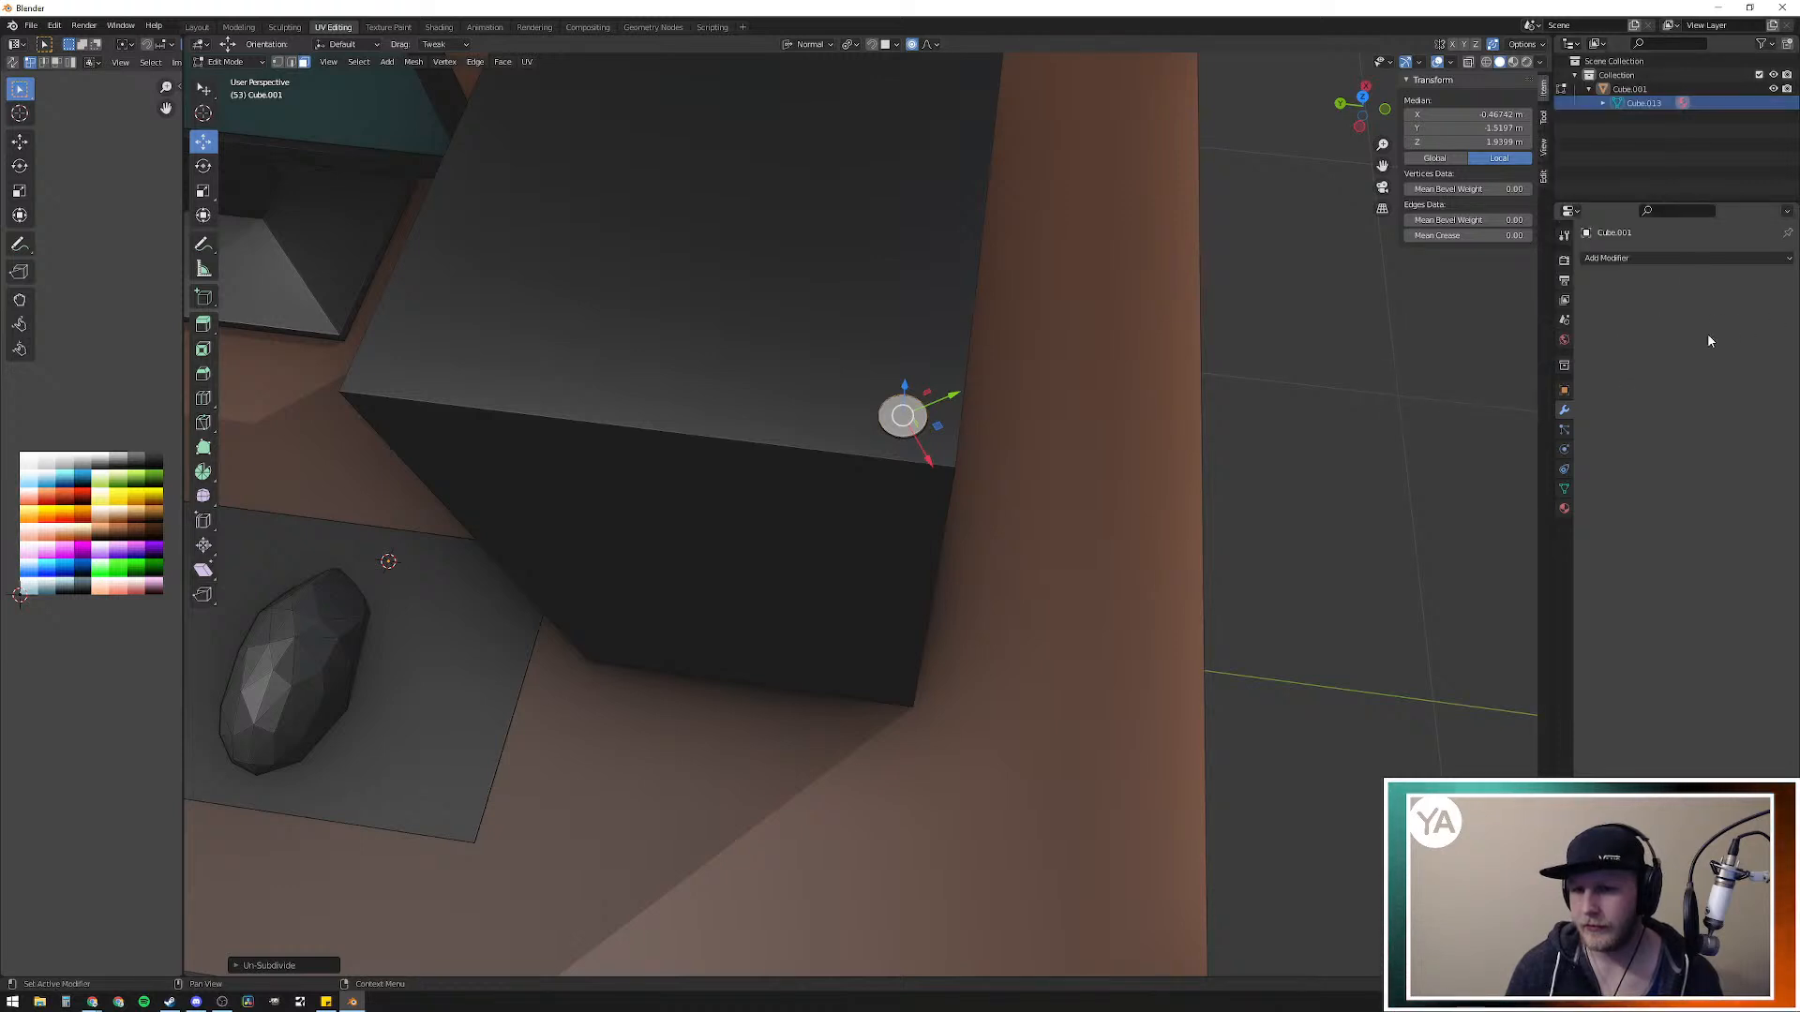
{"action": "left_click", "coordinate": [1568, 212]}
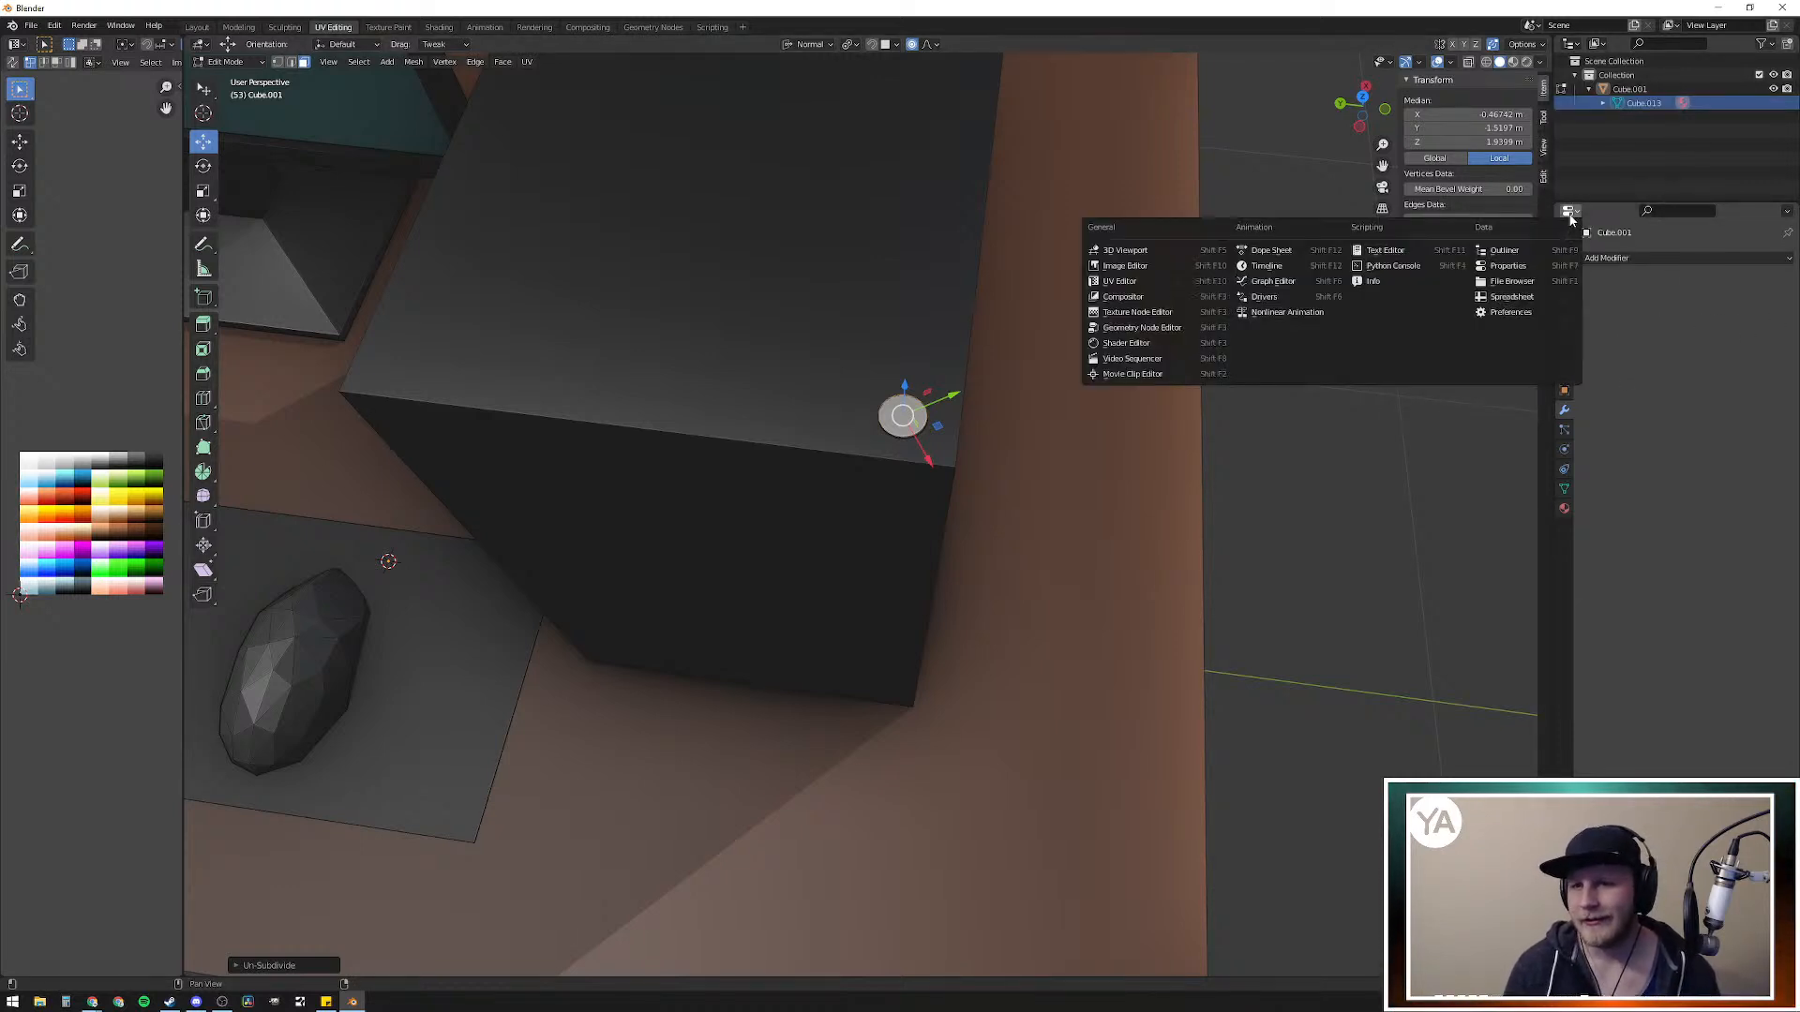
{"action": "left_click", "coordinate": [1567, 214]}
Step: Delete the joined desk object, Cube.001, from the scene
{"action": "scroll", "coordinate": [879, 365], "scroll_direction": "down", "scroll_amount": 11}
{"action": "middle_click_drag", "start_coordinate": [805, 394], "coordinate": [1088, 460]}
{"action": "left_click", "coordinate": [1684, 90]}
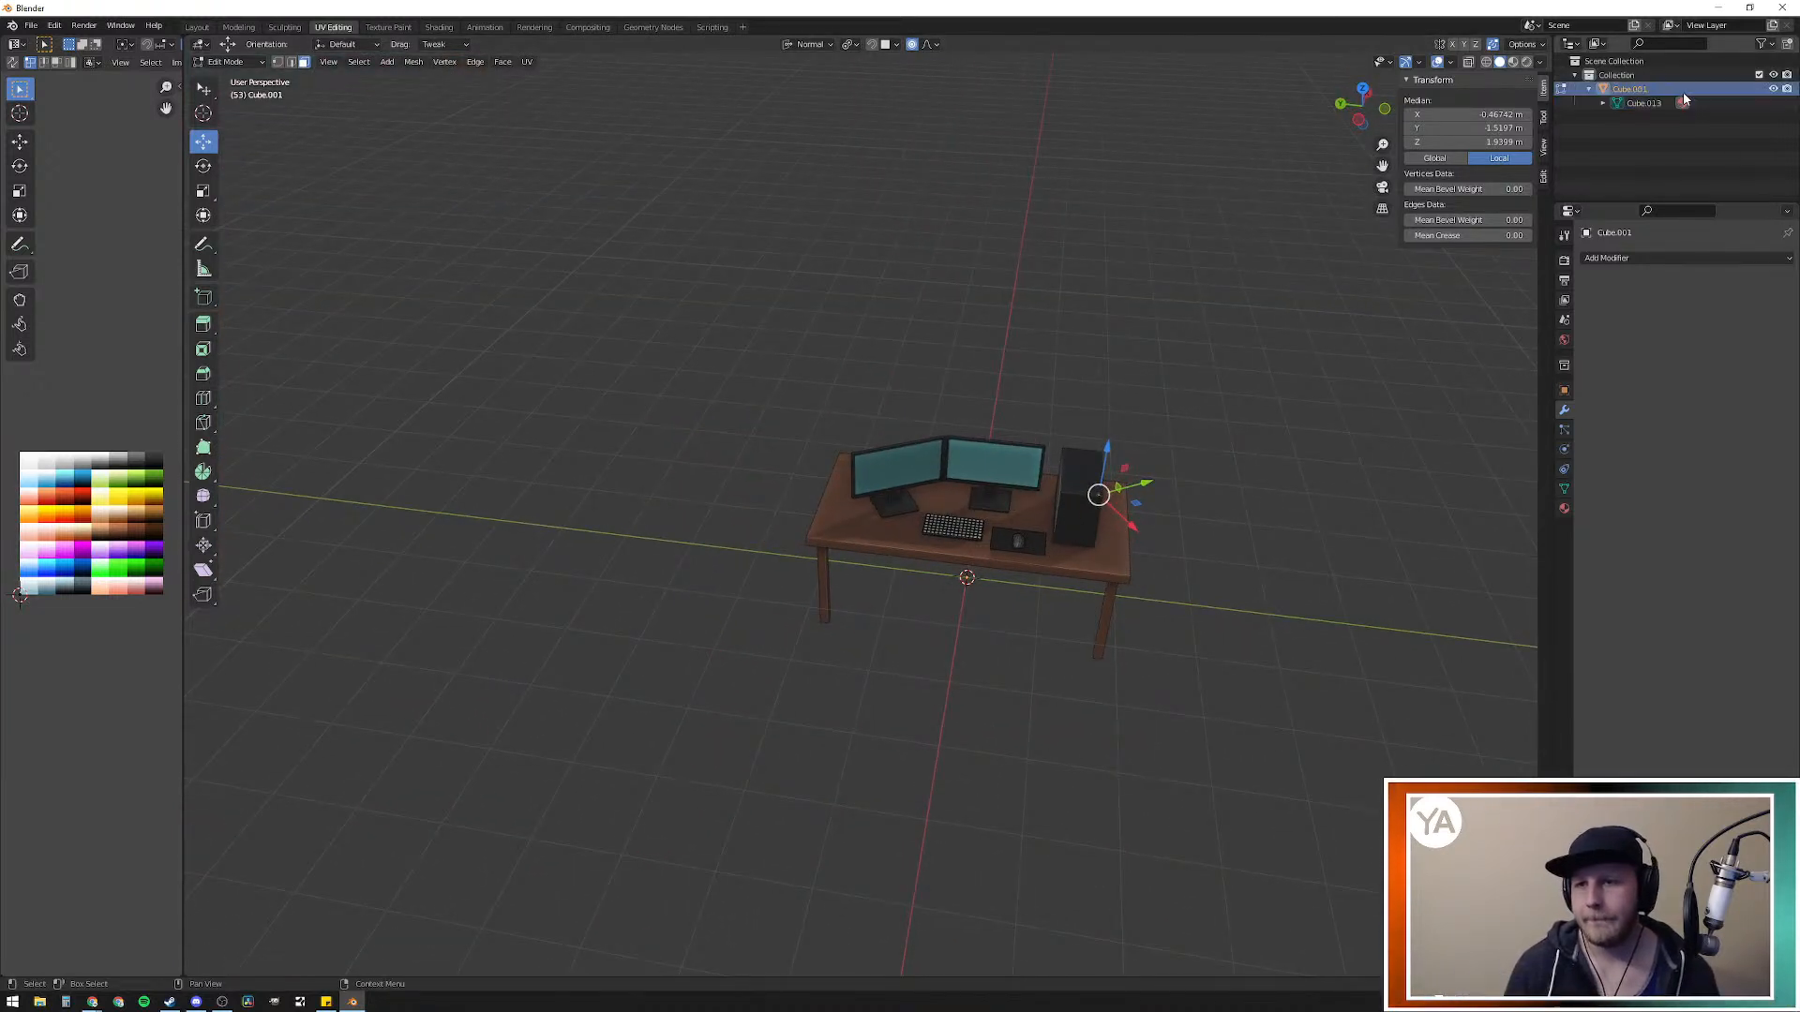
{"action": "key", "text": "x"}
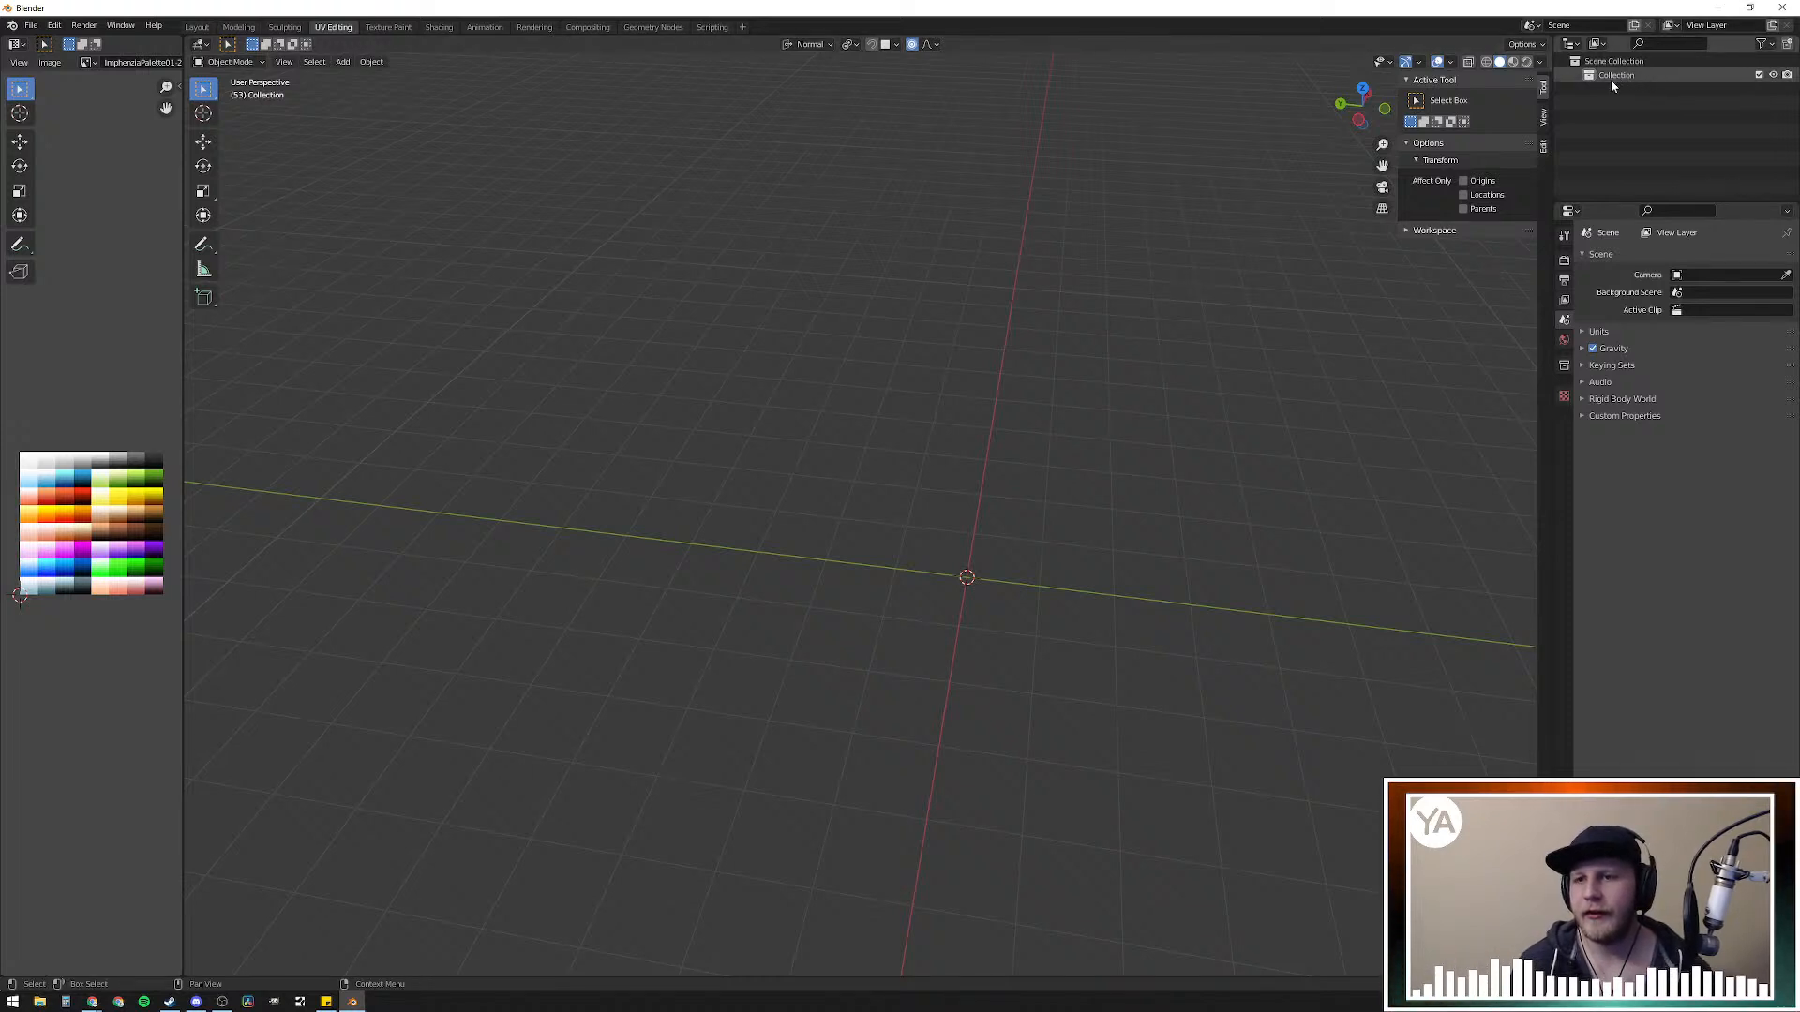
Step: Add a mesh plane at the world origin and scale it uniformly by 20
{"action": "middle_click_drag", "start_coordinate": [1144, 462], "coordinate": [1030, 457]}
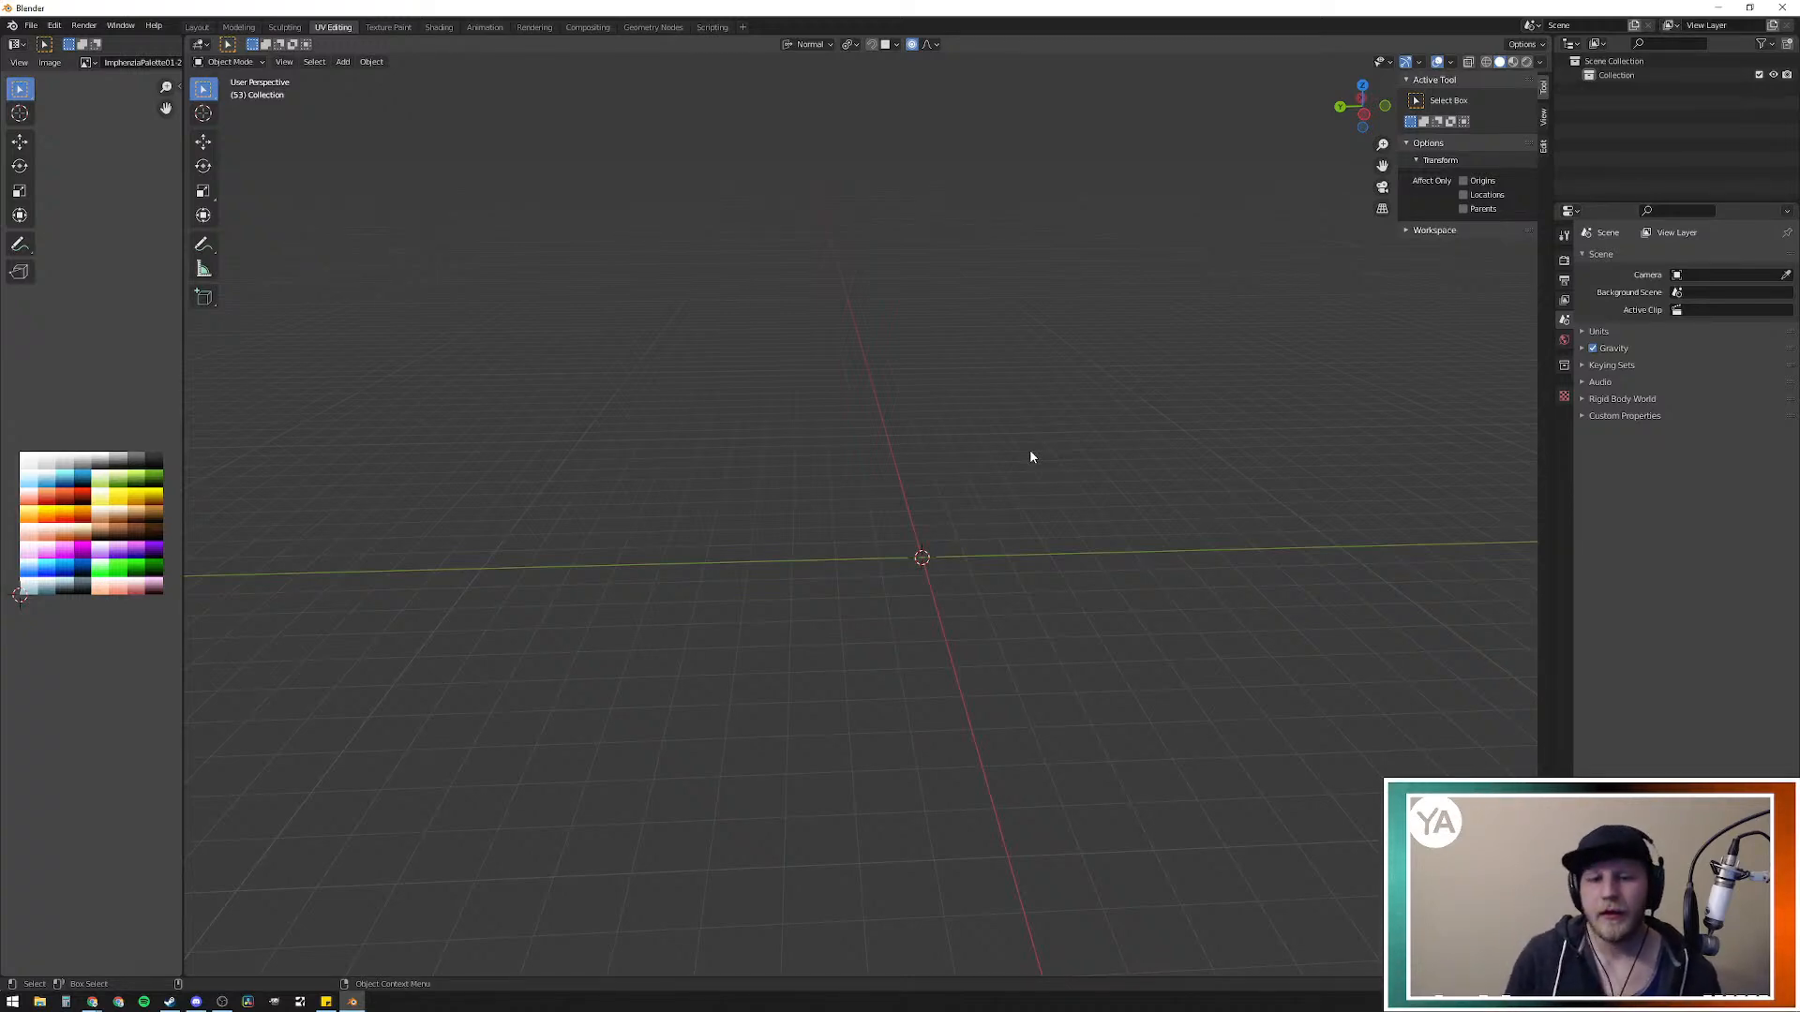
{"action": "key", "text": "shift+a"}
{"action": "mouse_move", "coordinate": [1016, 451]}
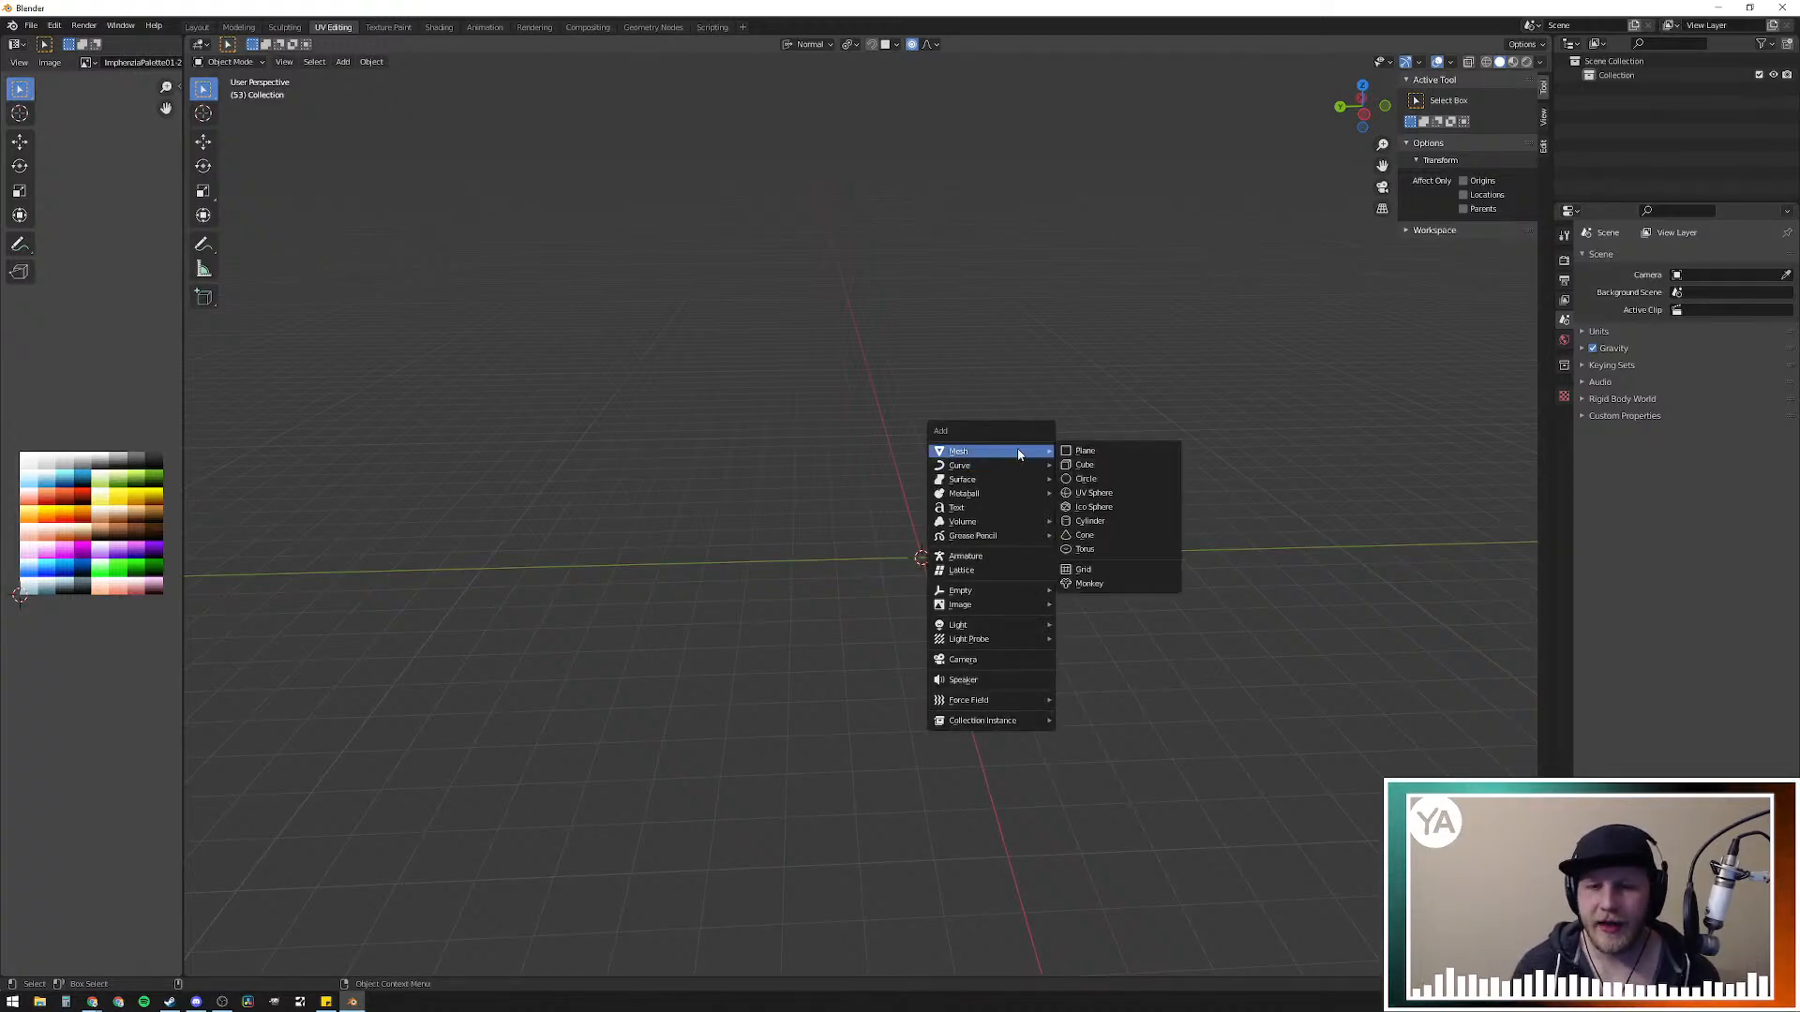
{"action": "left_click", "coordinate": [1125, 453]}
{"action": "middle_click_drag", "start_coordinate": [1068, 507], "coordinate": [1062, 545]}
{"action": "type", "text": "s"}
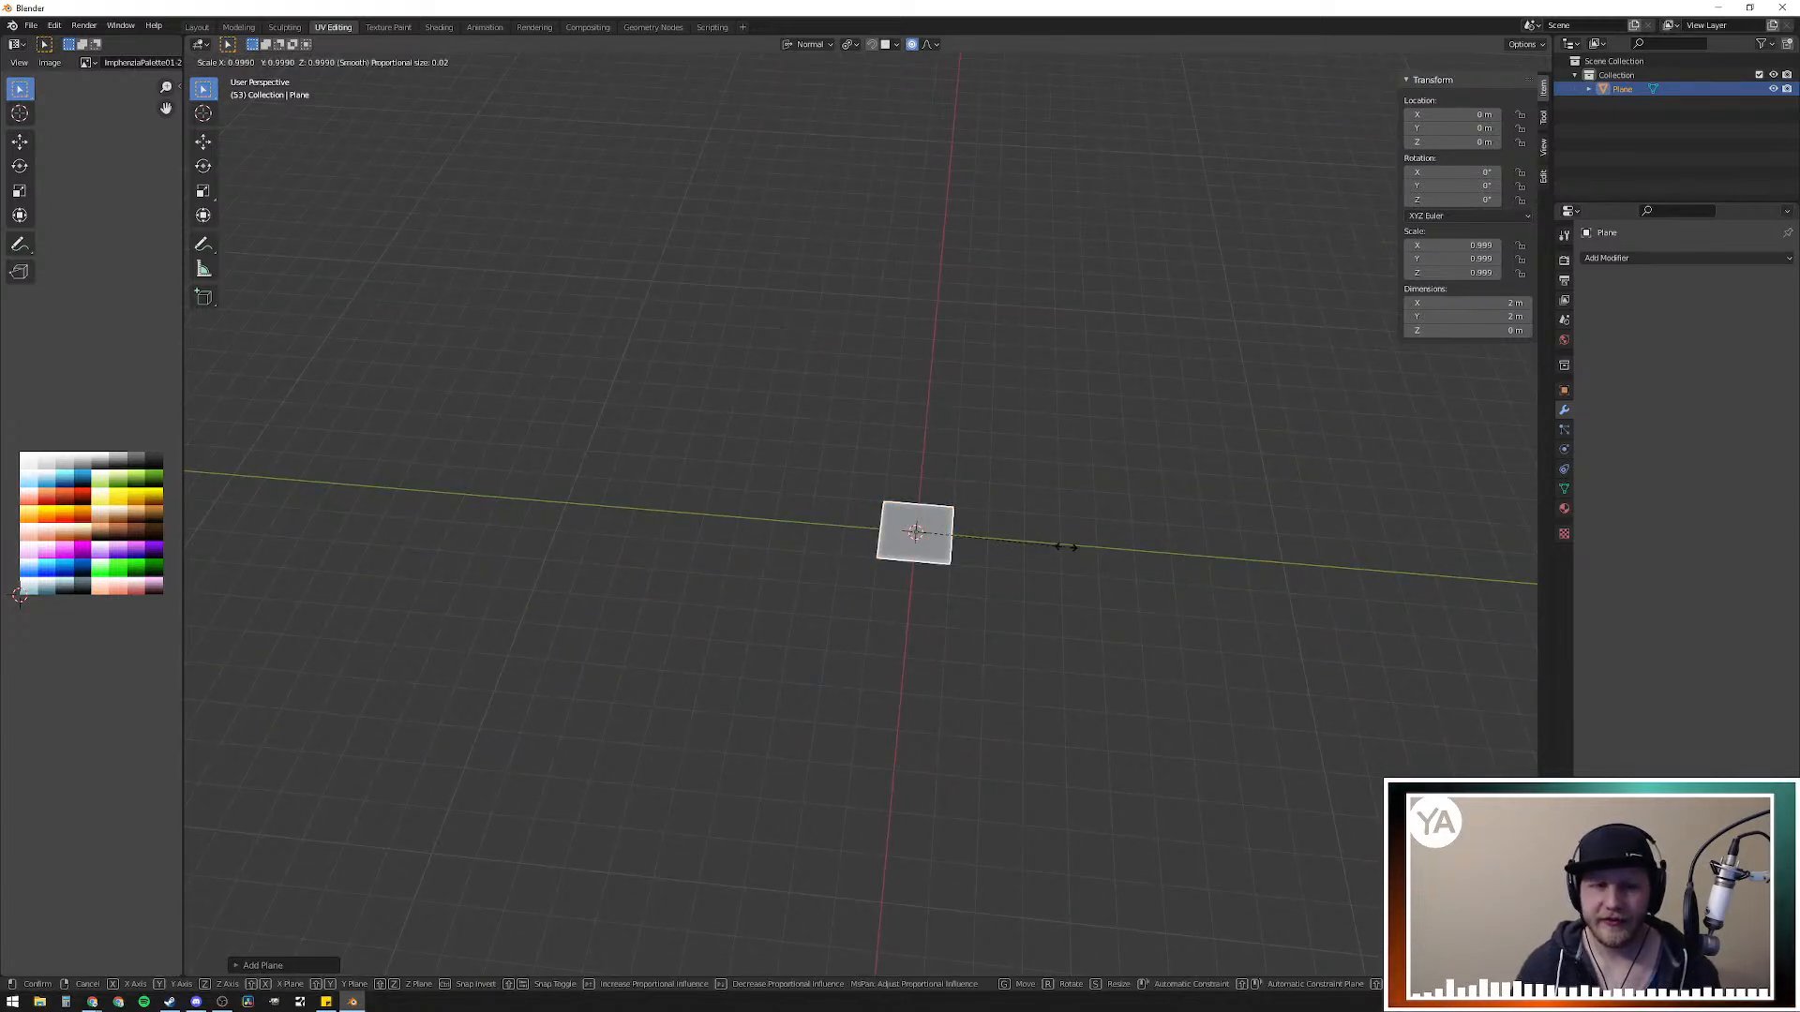
{"action": "type", "text": "20"}
{"action": "key", "text": "Return"}
{"action": "scroll", "coordinate": [1066, 547], "scroll_direction": "down", "scroll_amount": 8}
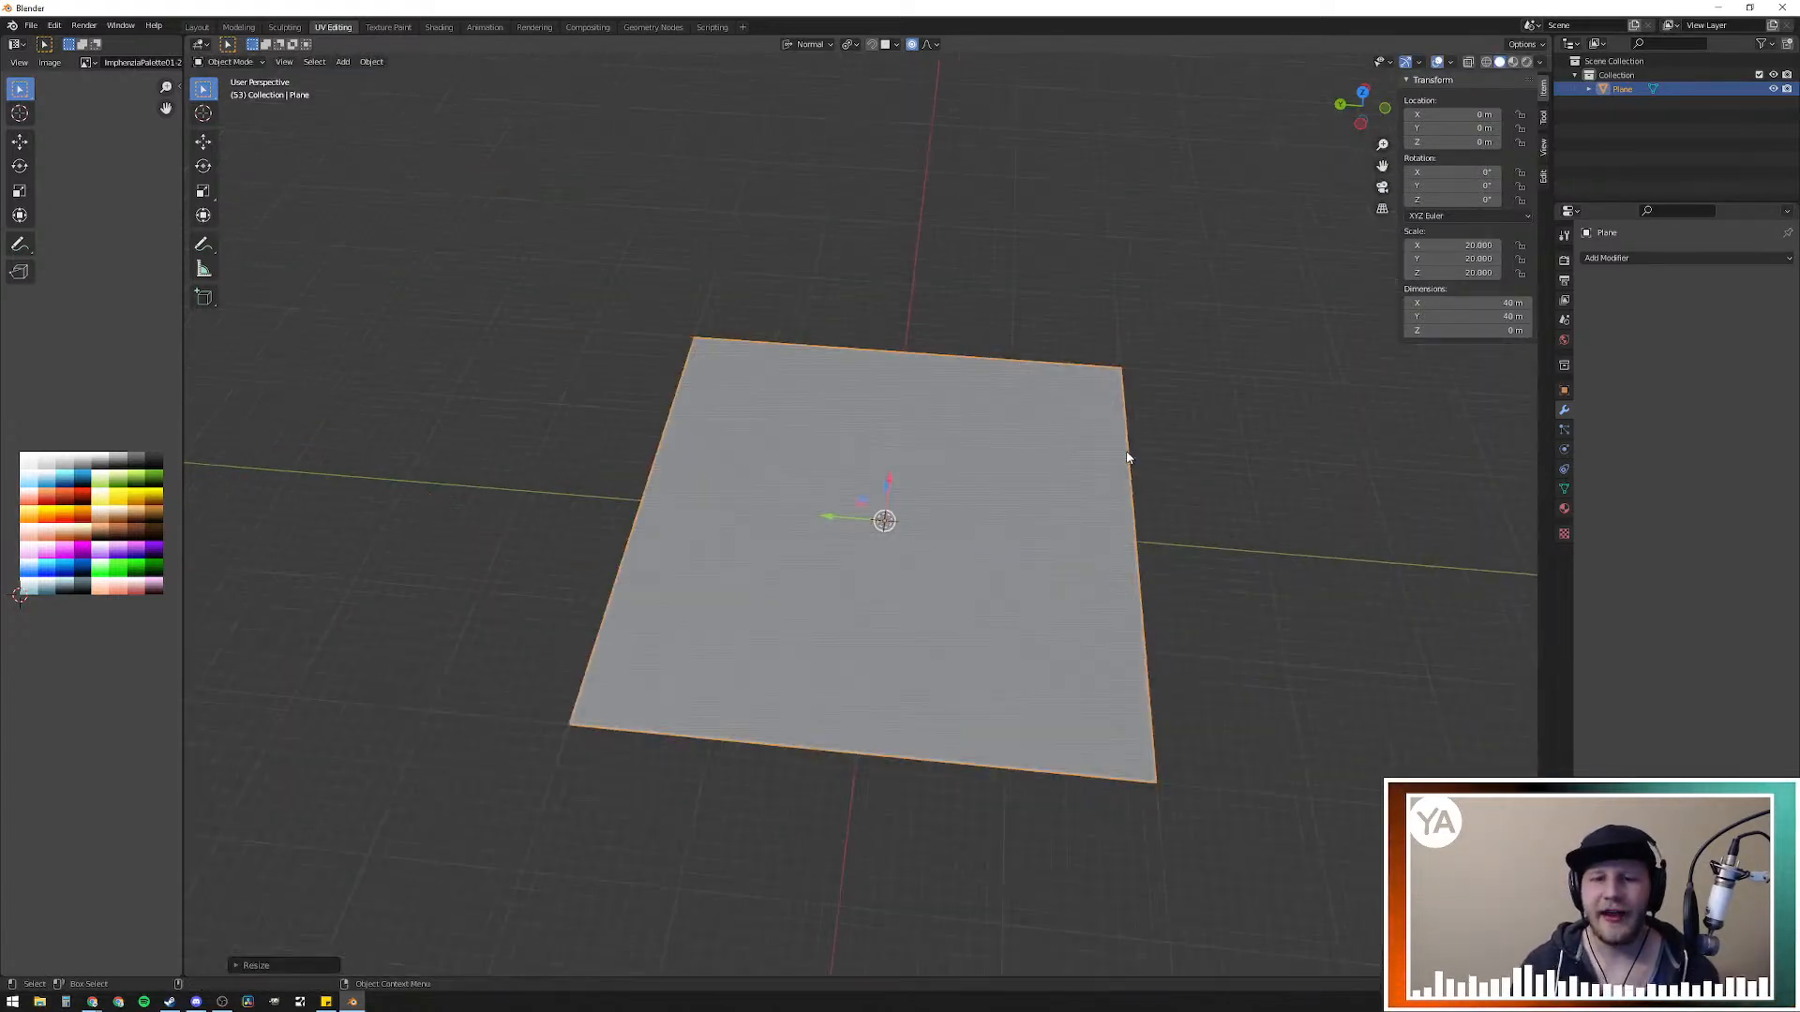
Step: Assign the existing palette material named Material to the plane in the Shading workspace
{"action": "scroll", "coordinate": [1012, 554], "scroll_direction": "up", "scroll_amount": 6}
{"action": "middle_click_drag", "start_coordinate": [1020, 574], "coordinate": [852, 522]}
{"action": "scroll", "coordinate": [852, 522], "scroll_direction": "up", "scroll_amount": 3}
{"action": "scroll", "coordinate": [949, 562], "scroll_direction": "down", "scroll_amount": 3}
{"action": "middle_click_drag", "start_coordinate": [949, 561], "coordinate": [912, 538]}
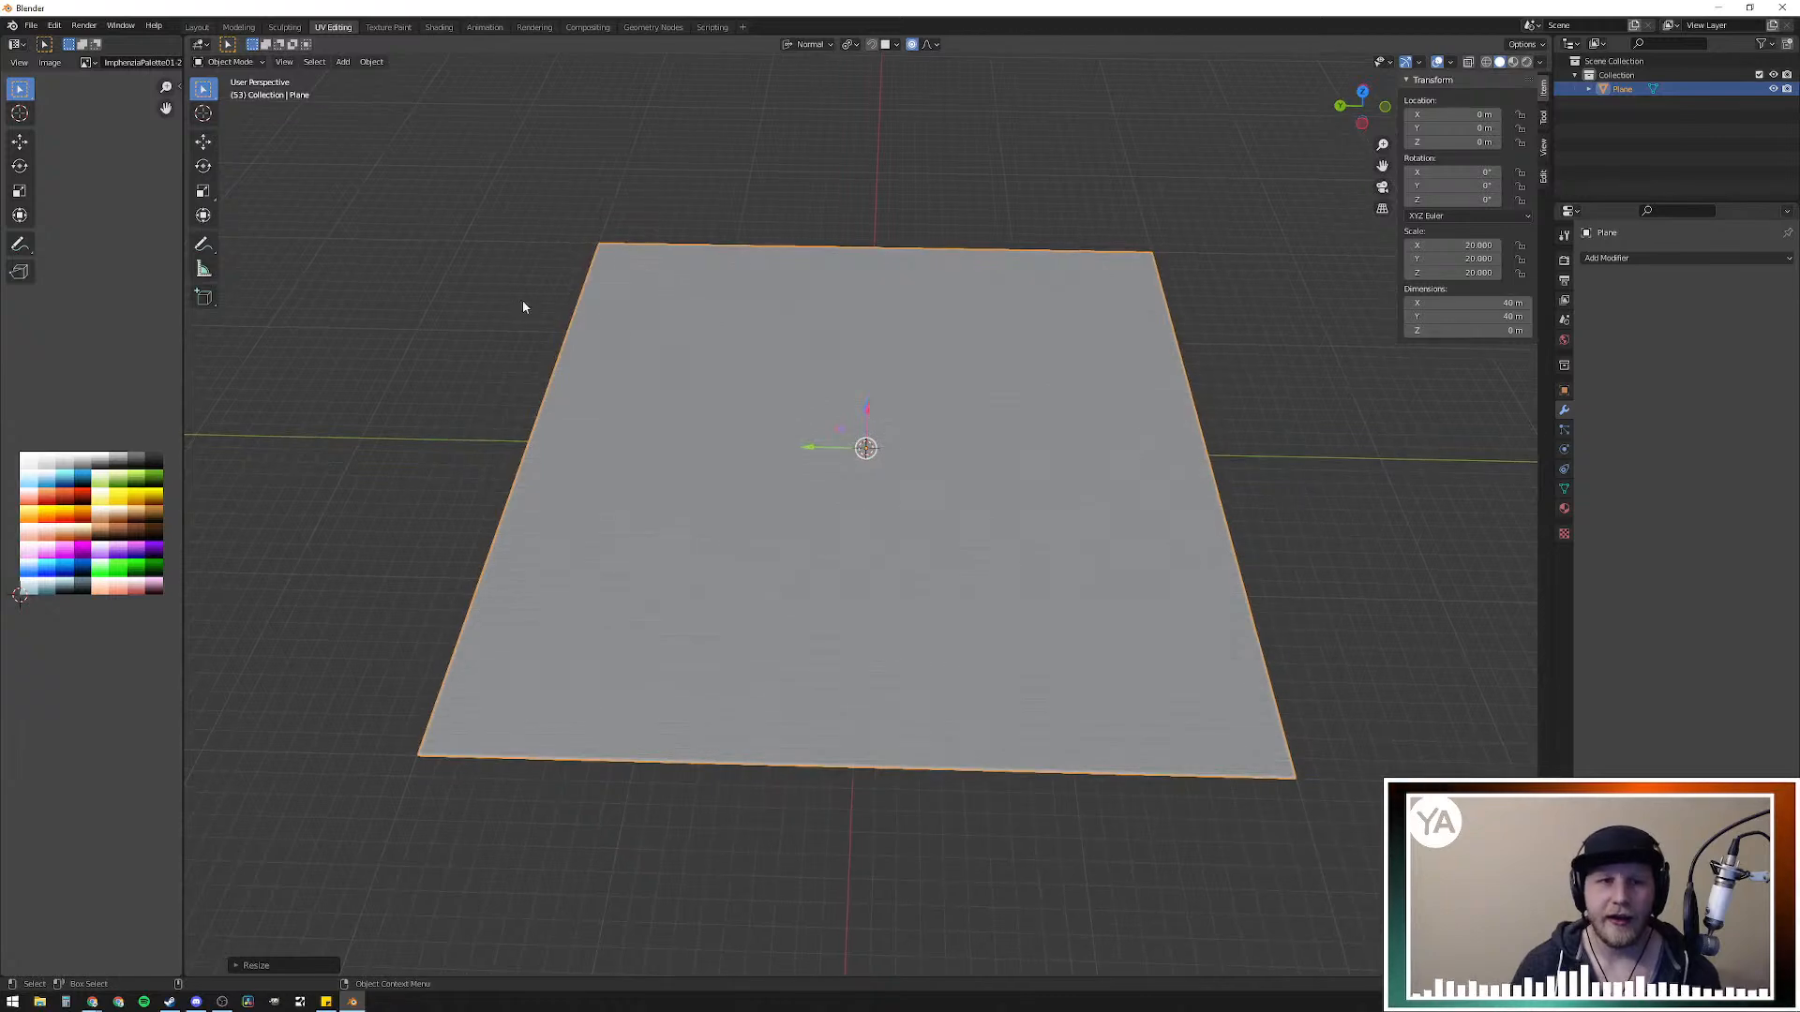
{"action": "left_click", "coordinate": [534, 28]}
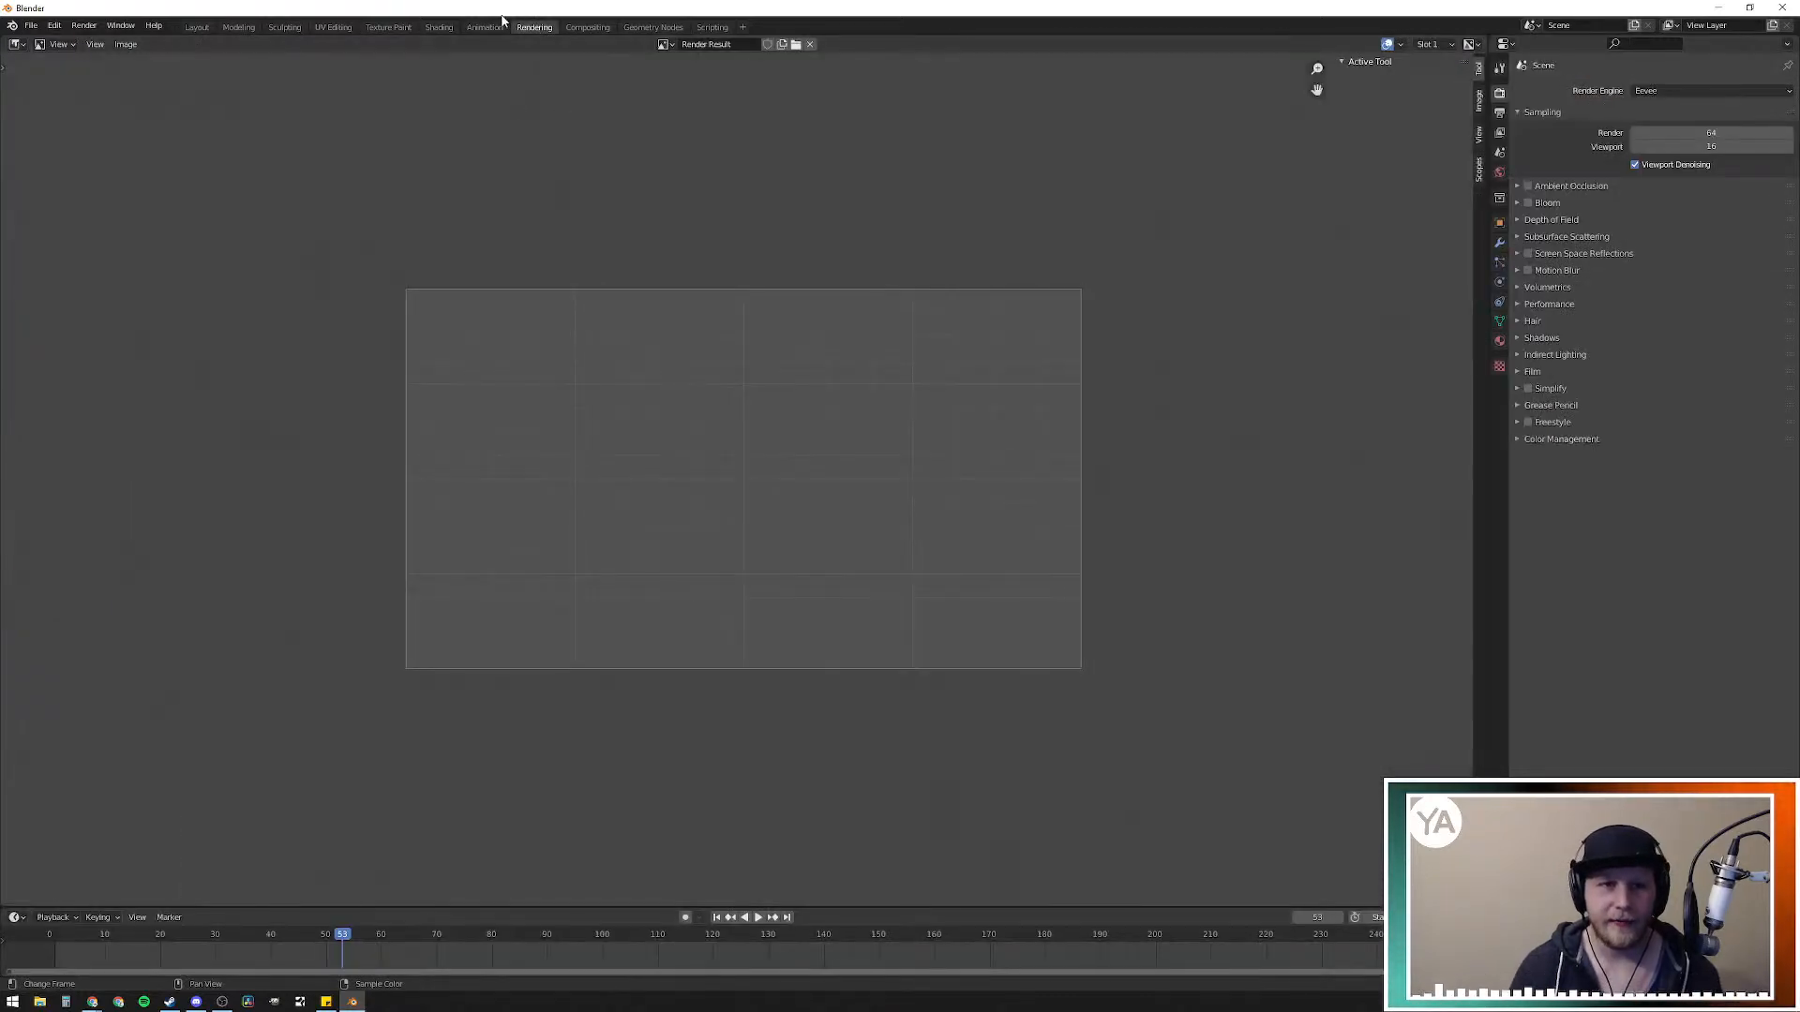
{"action": "left_click", "coordinate": [438, 27]}
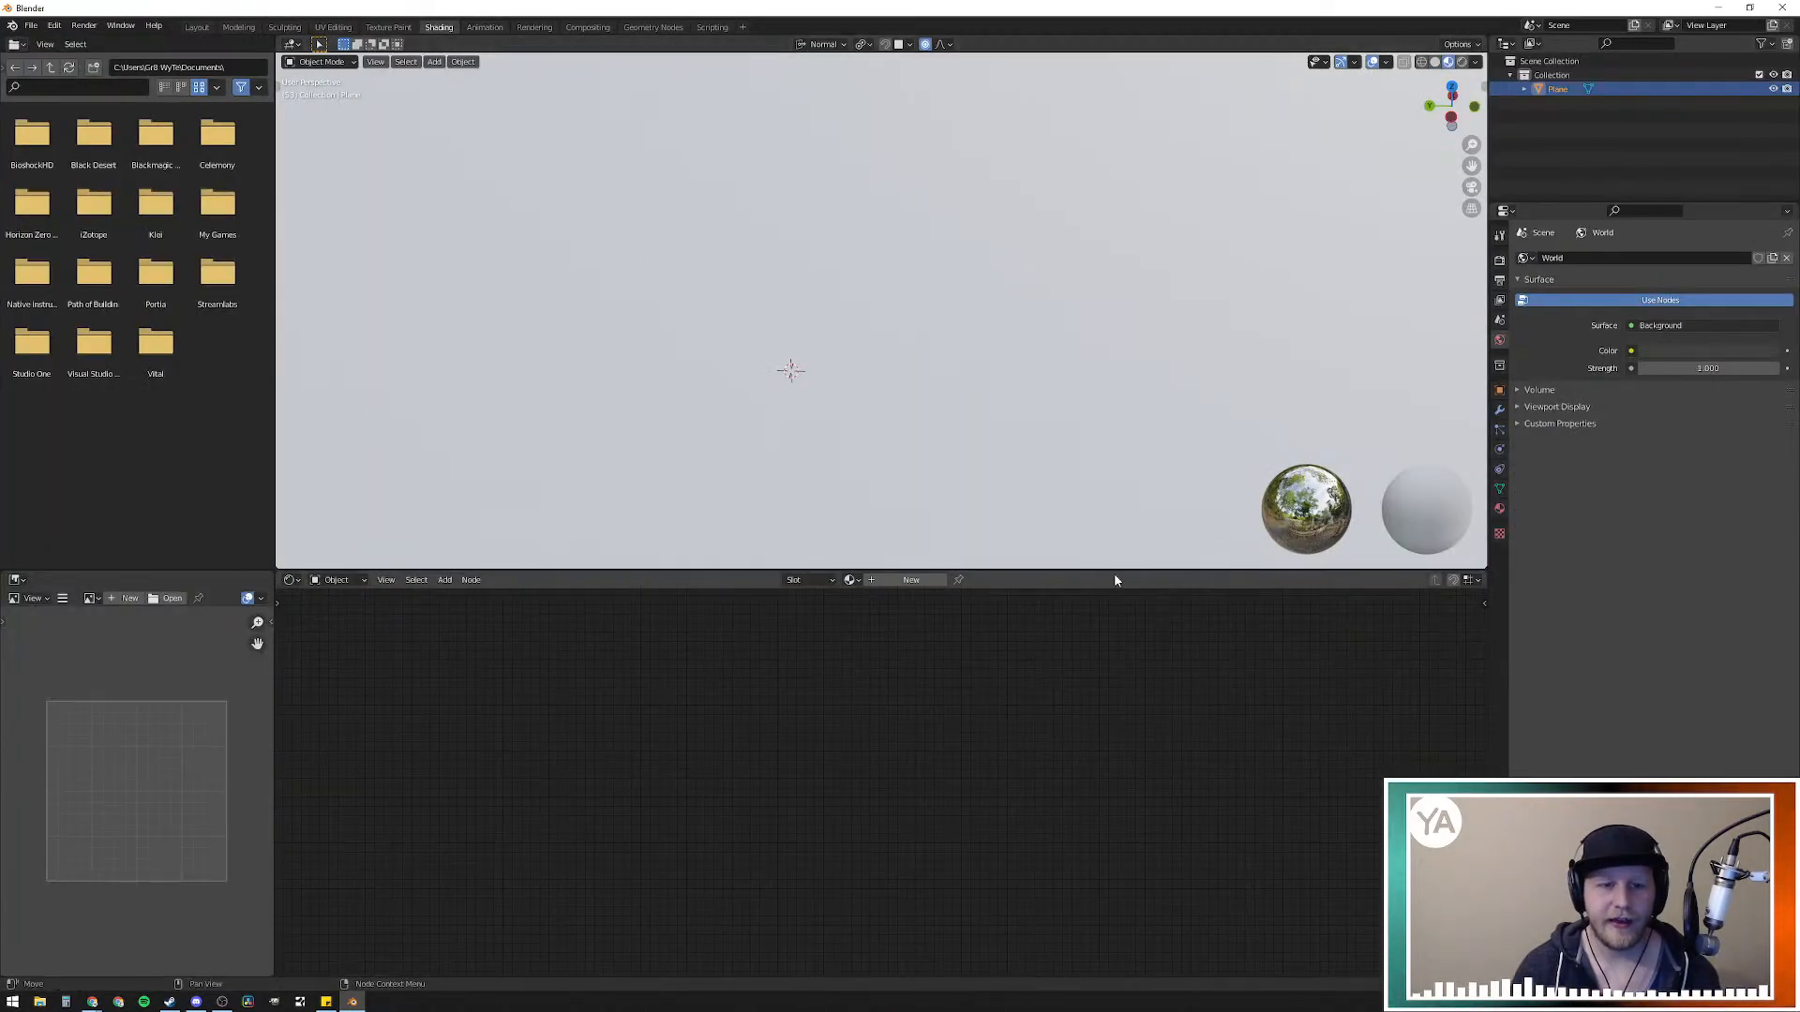
{"action": "left_click", "coordinate": [848, 581]}
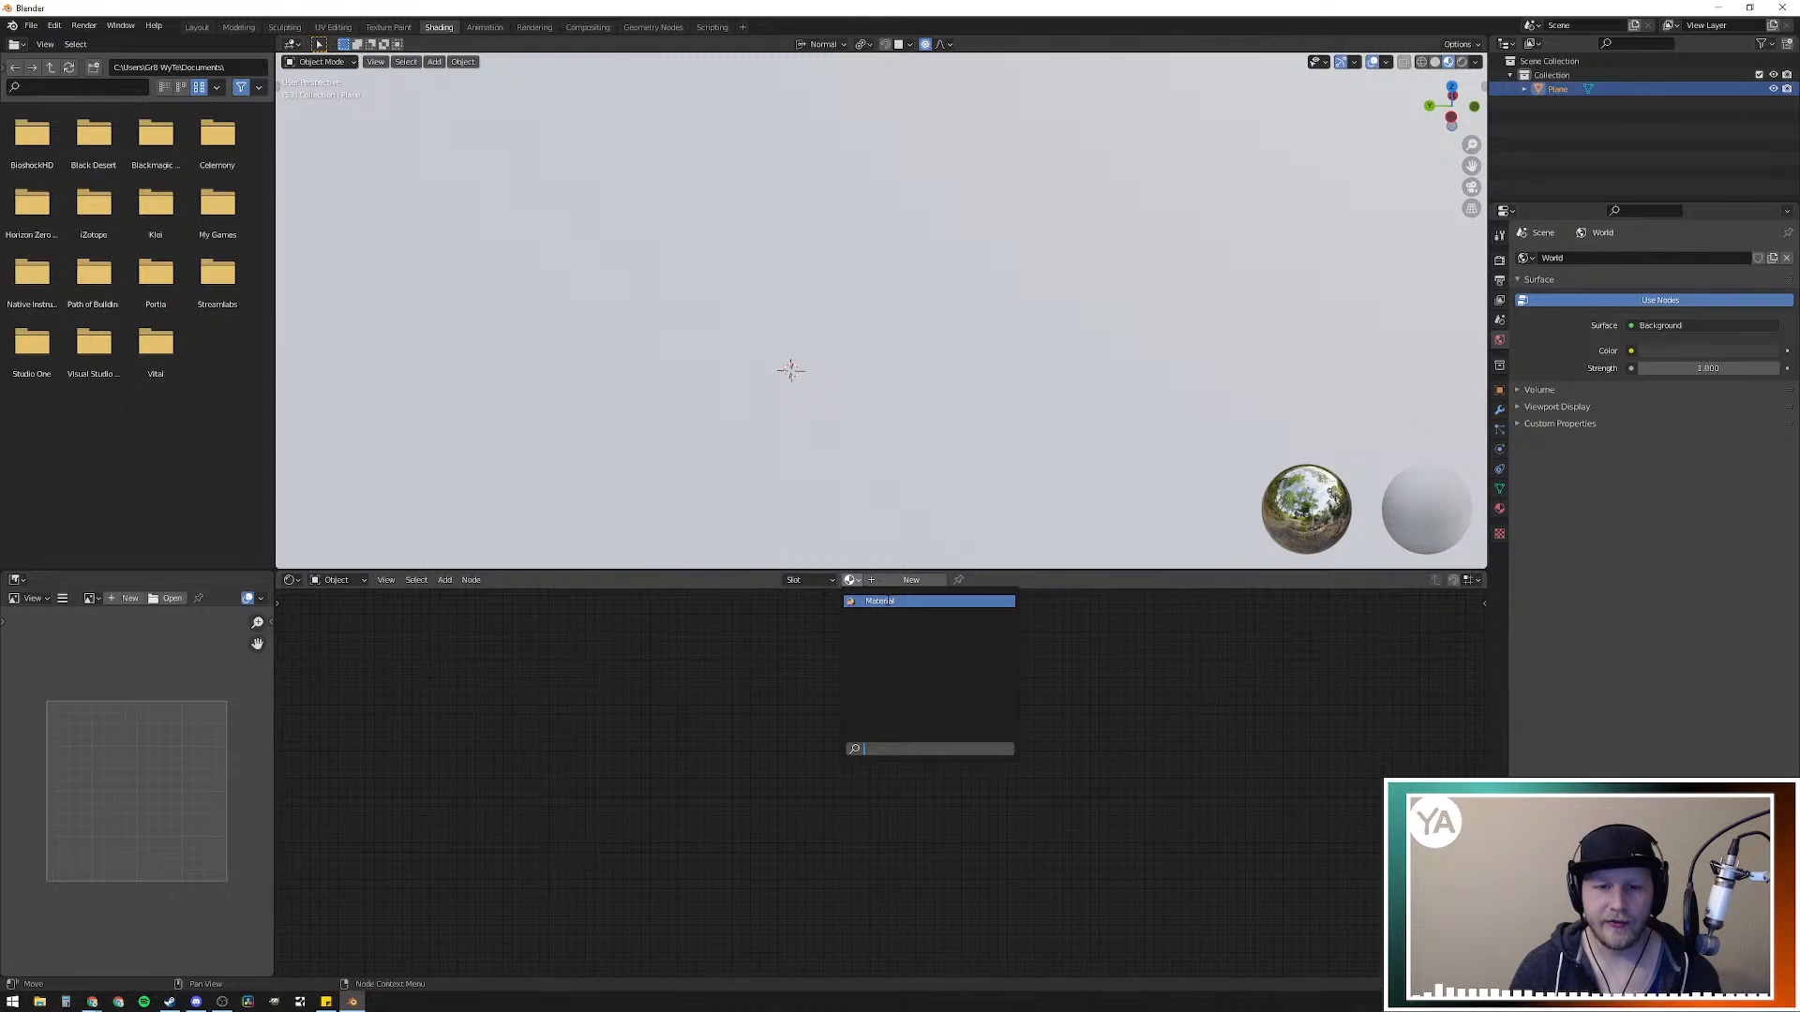
{"action": "left_click", "coordinate": [885, 601]}
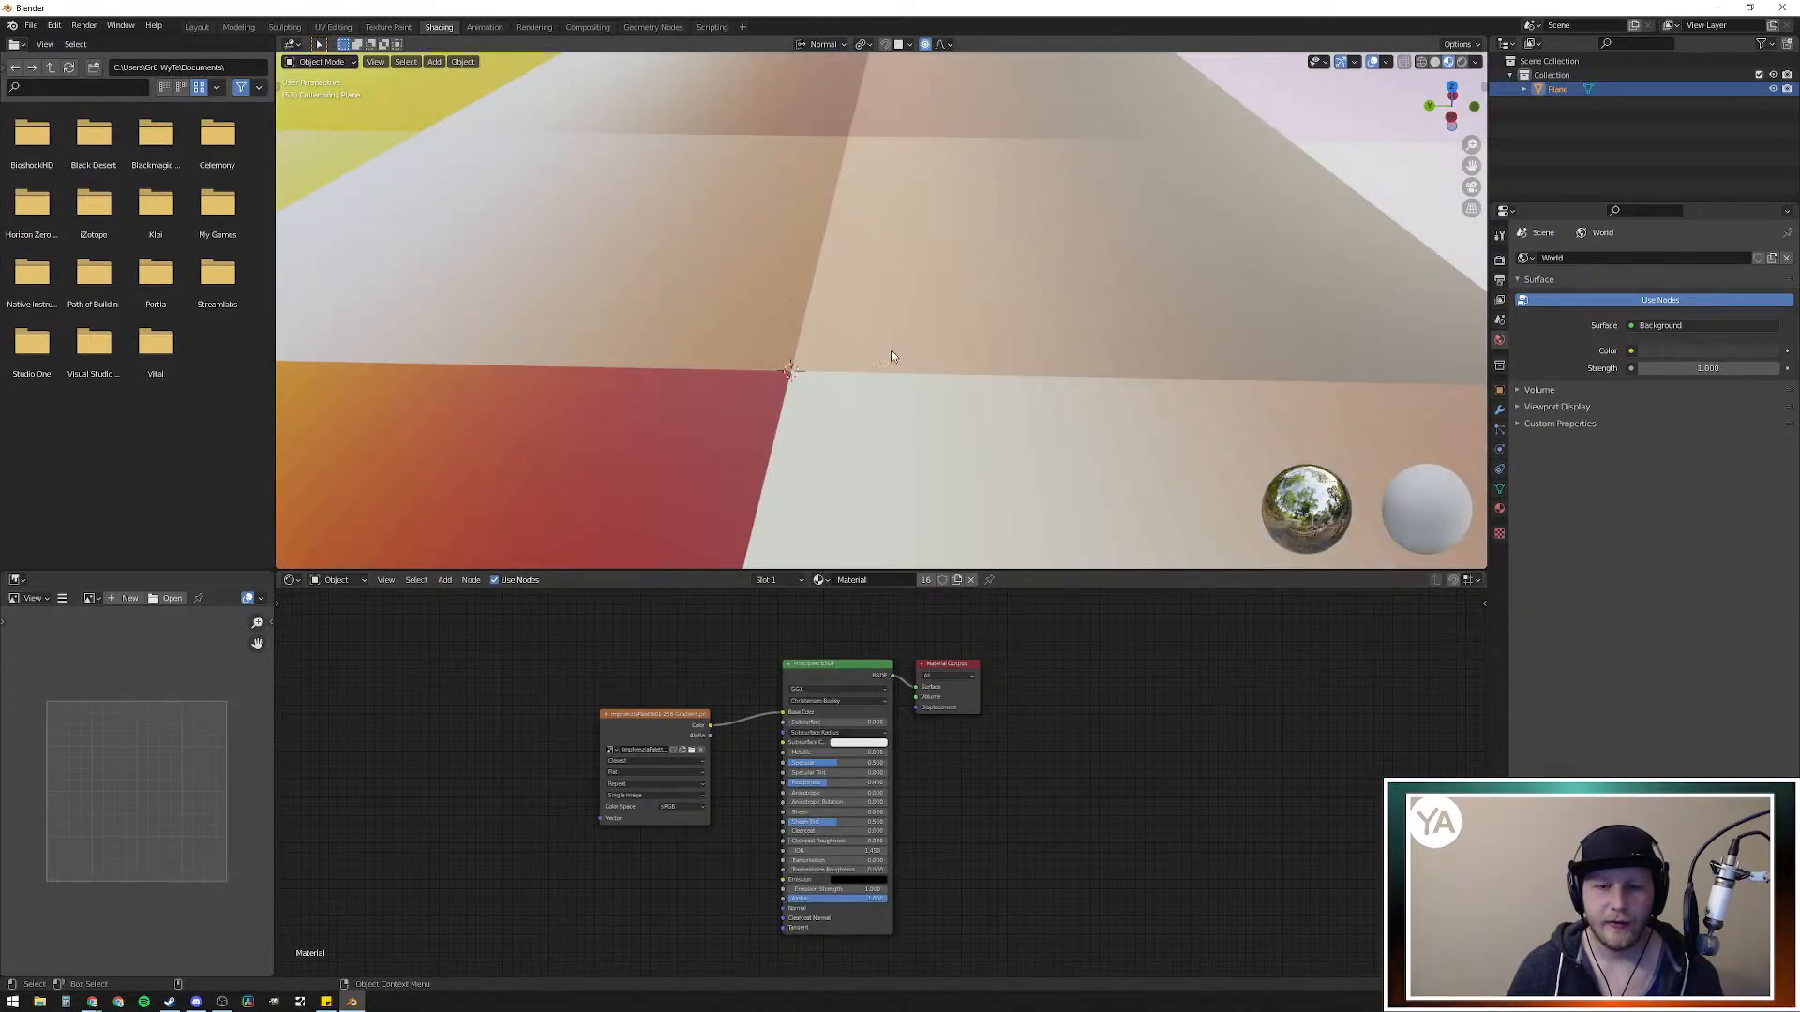
Step: In UV Editing, shrink the plane's UVs to a tiny point and move them onto the palette's dark grey swatch
{"action": "left_click", "coordinate": [333, 26]}
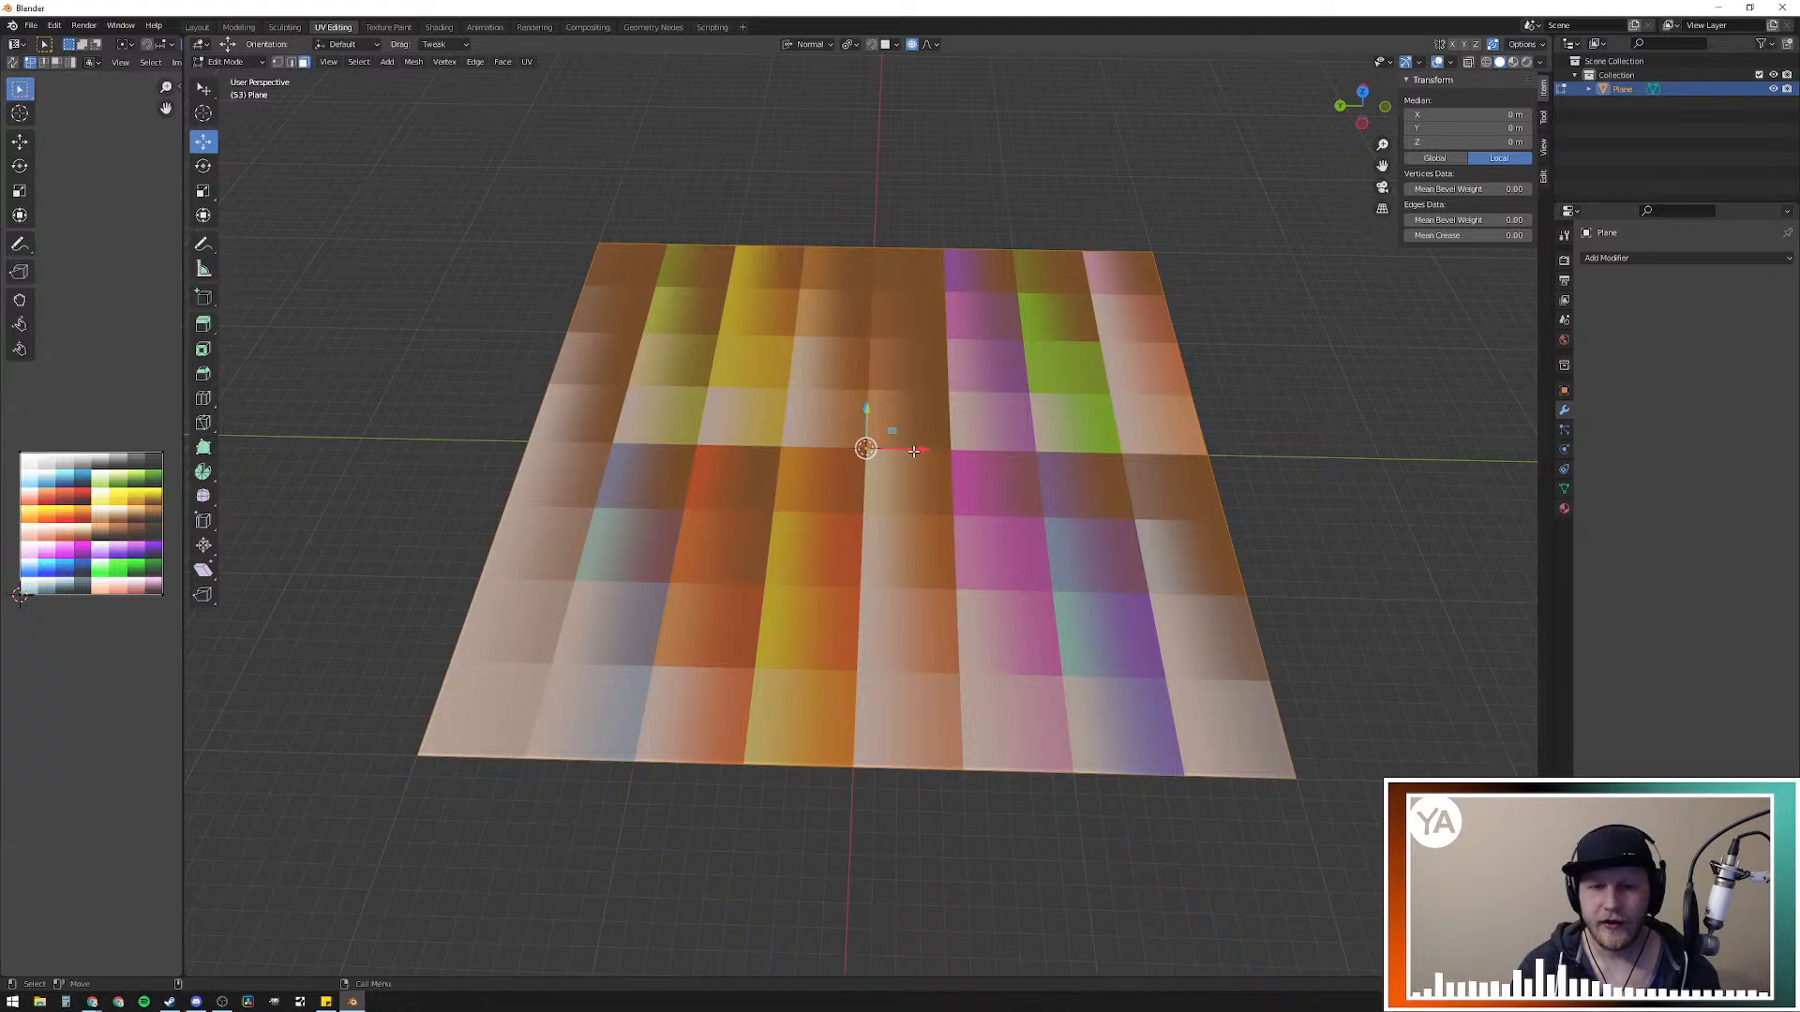
{"action": "key", "text": "s"}
{"action": "left_click", "coordinate": [108, 517]}
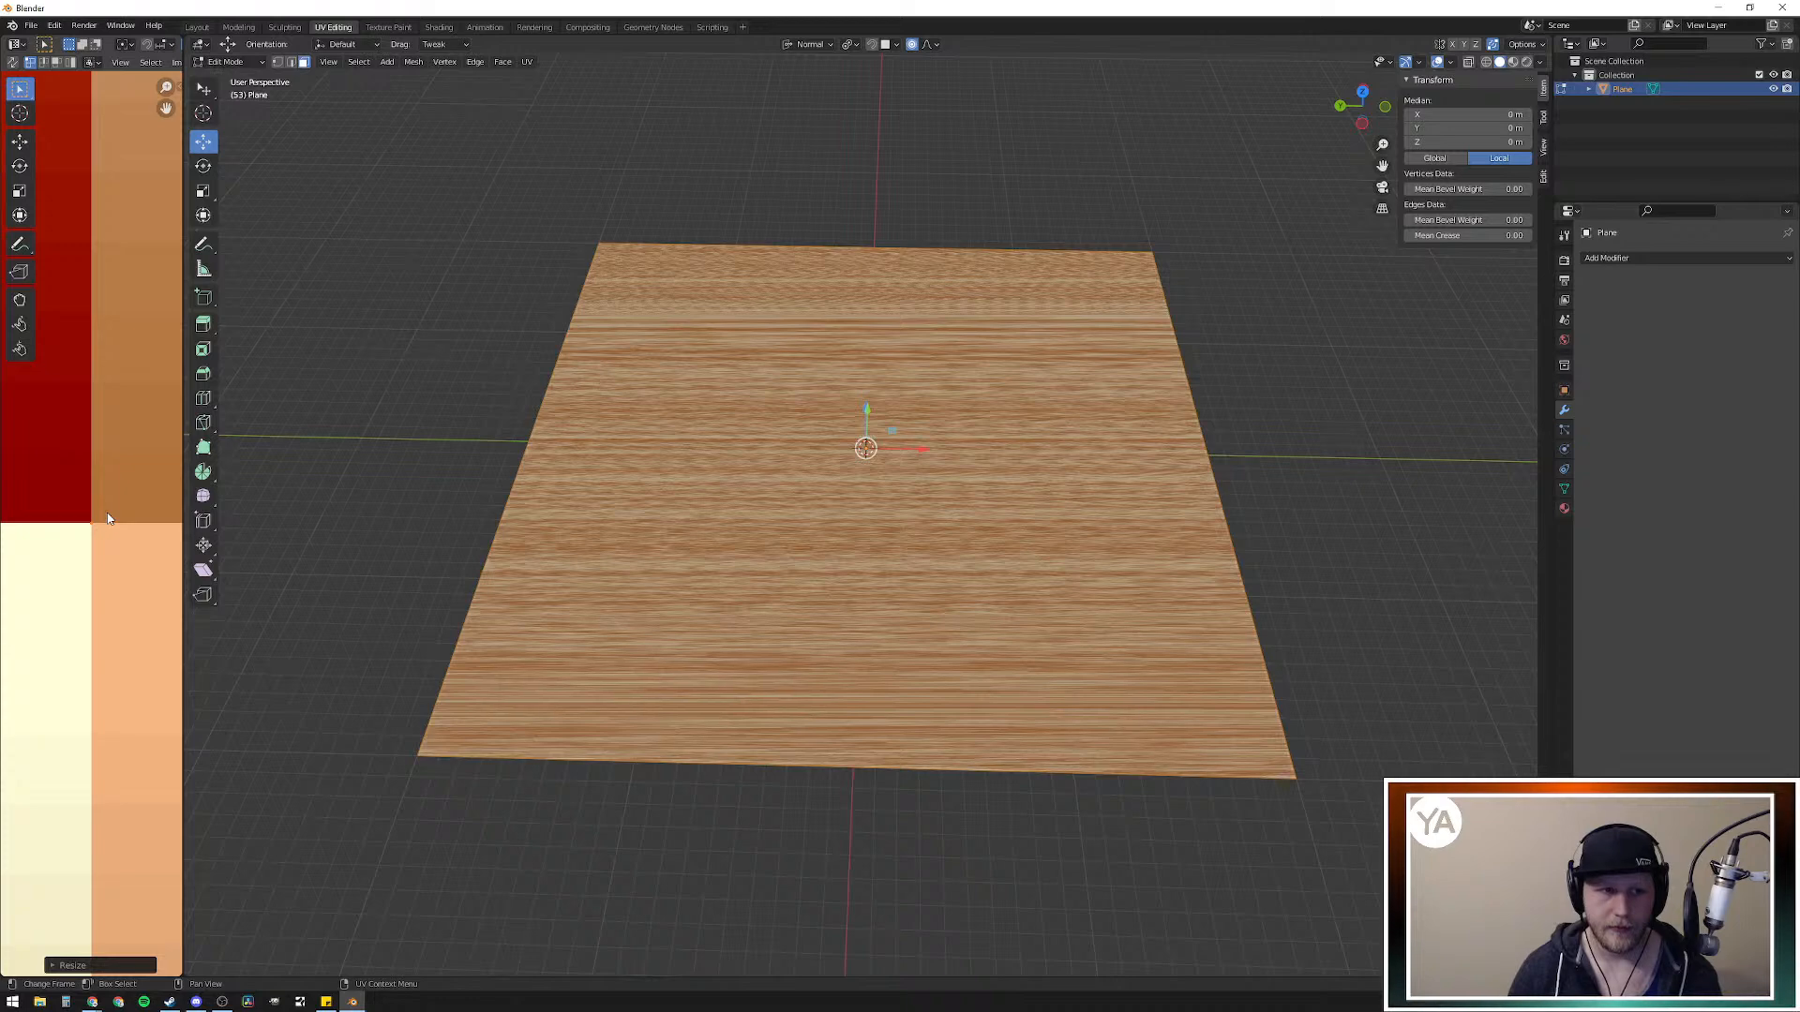
{"action": "scroll", "coordinate": [108, 518], "scroll_direction": "down", "scroll_amount": 10}
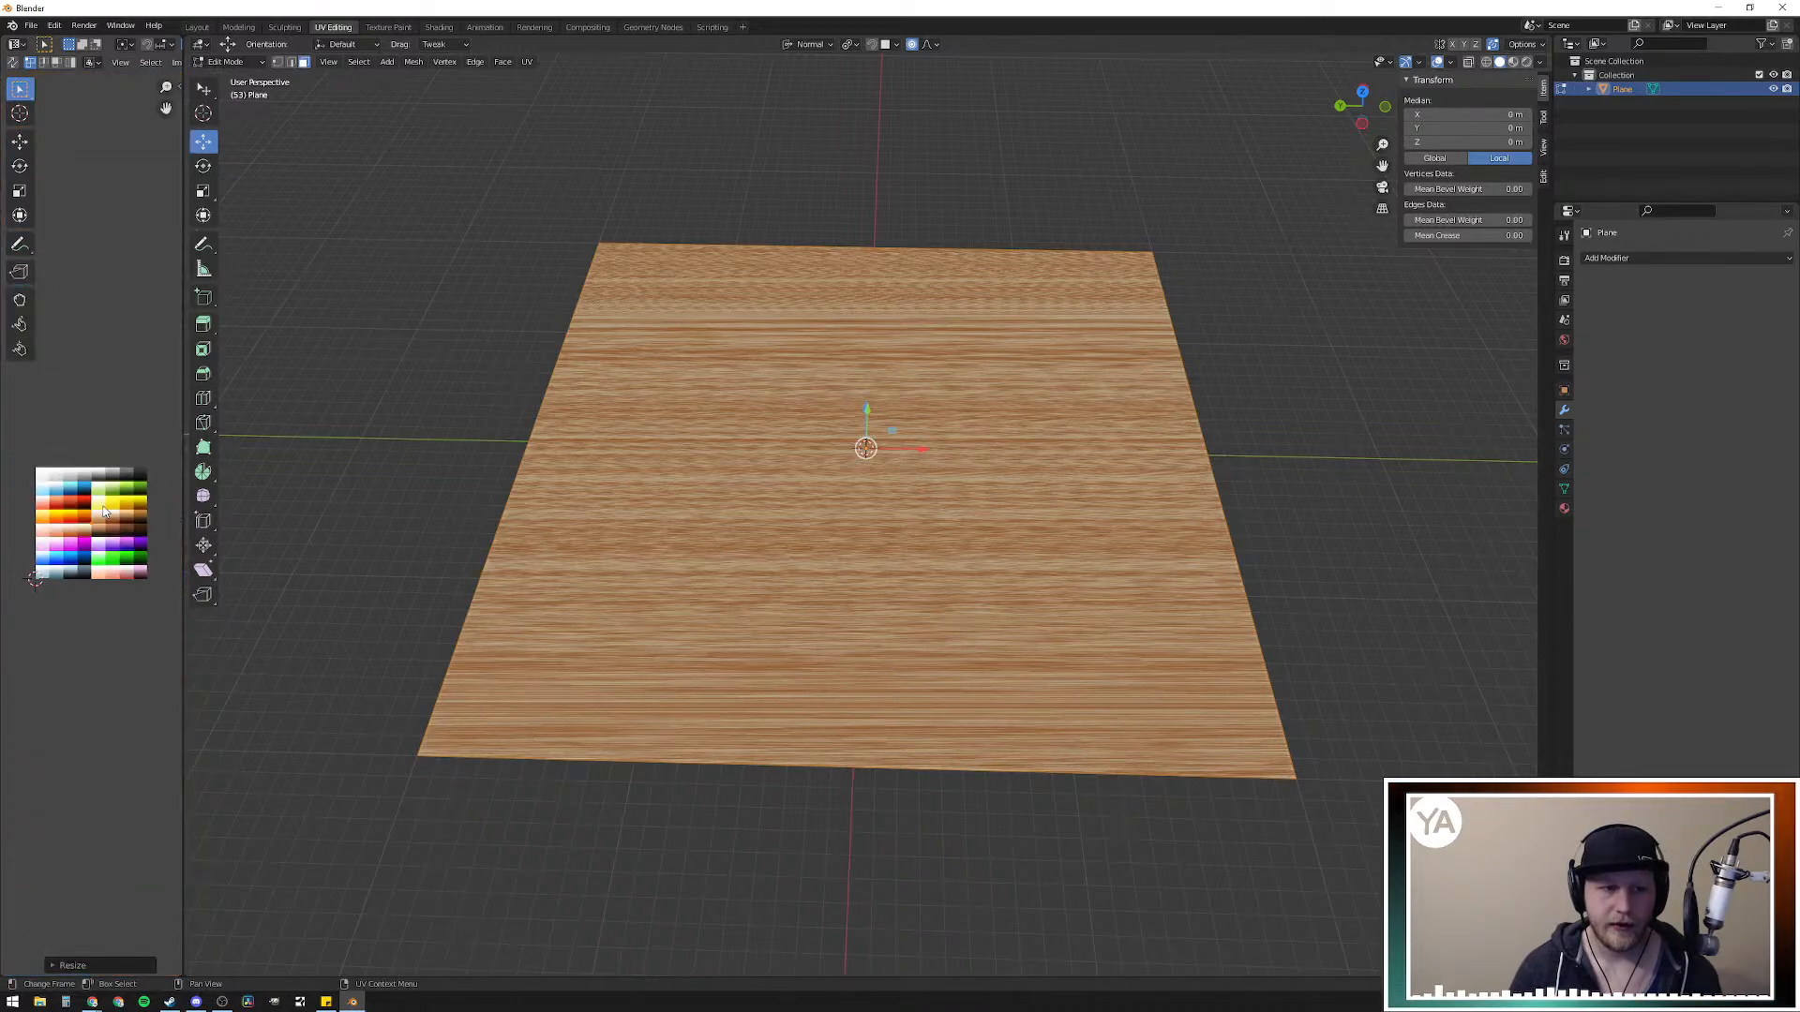
{"action": "key", "text": "g"}
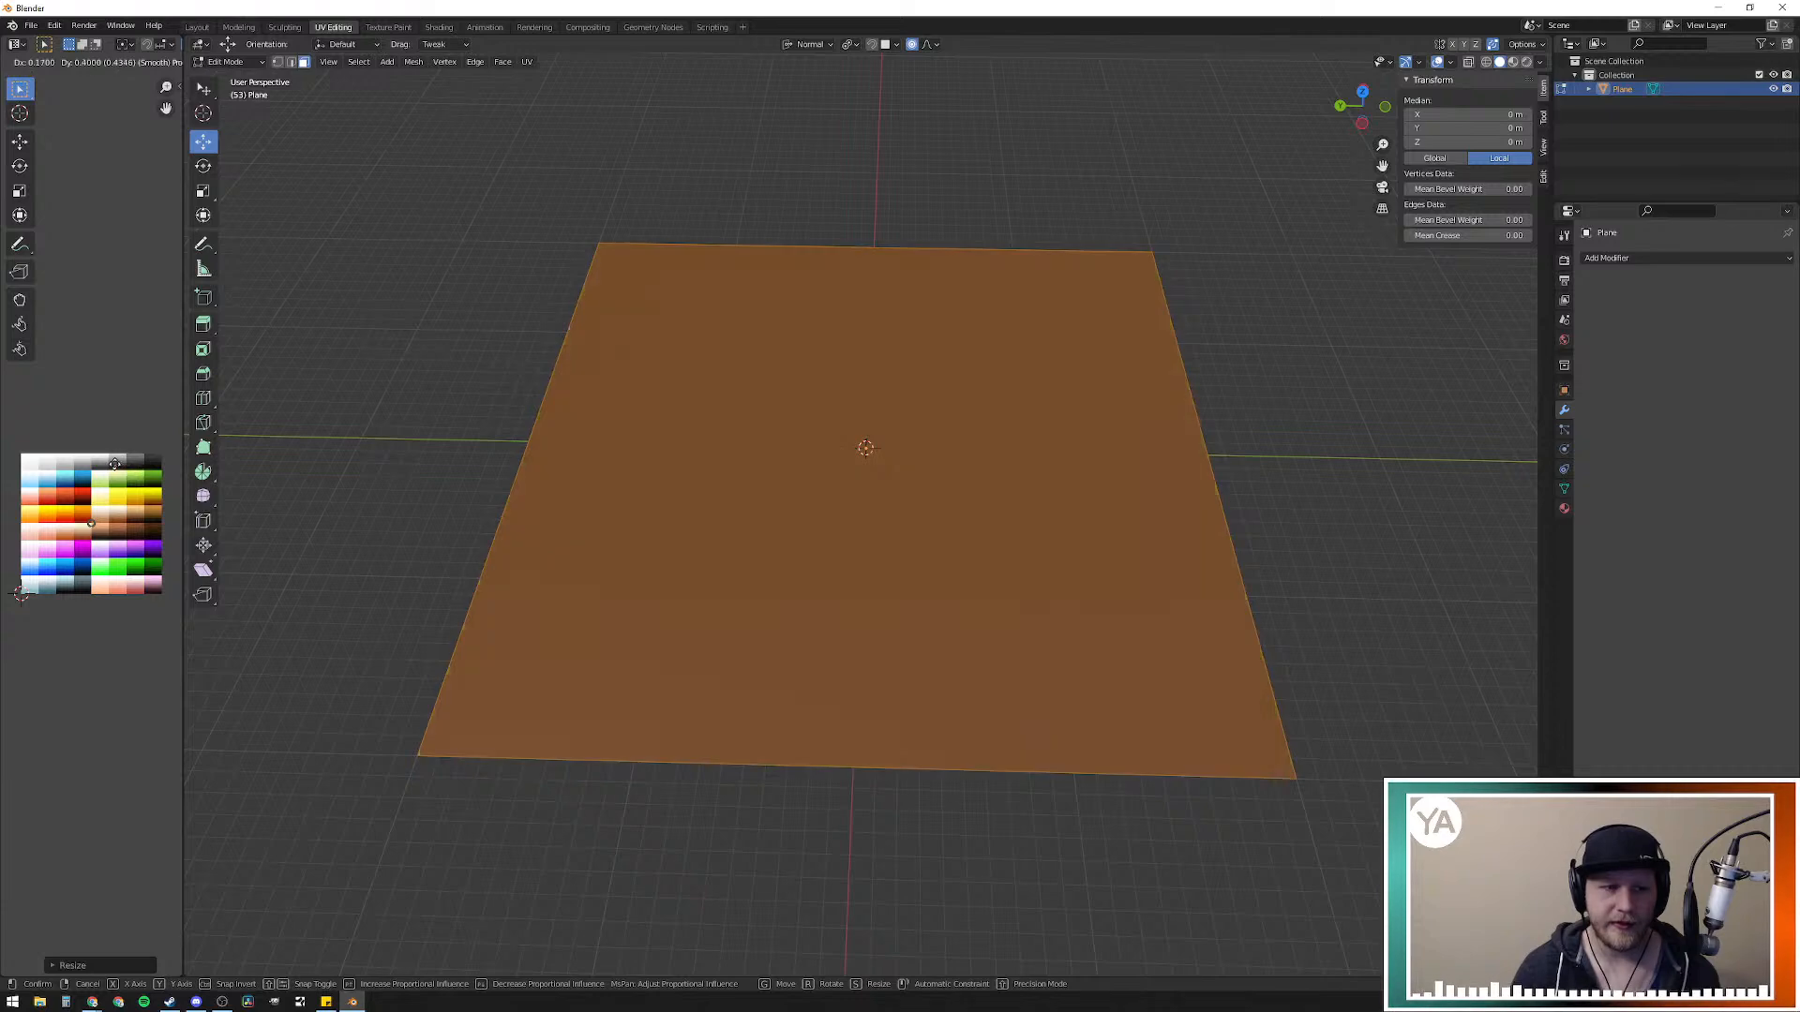
{"action": "left_click", "coordinate": [136, 461]}
{"action": "left_click", "coordinate": [1341, 434]}
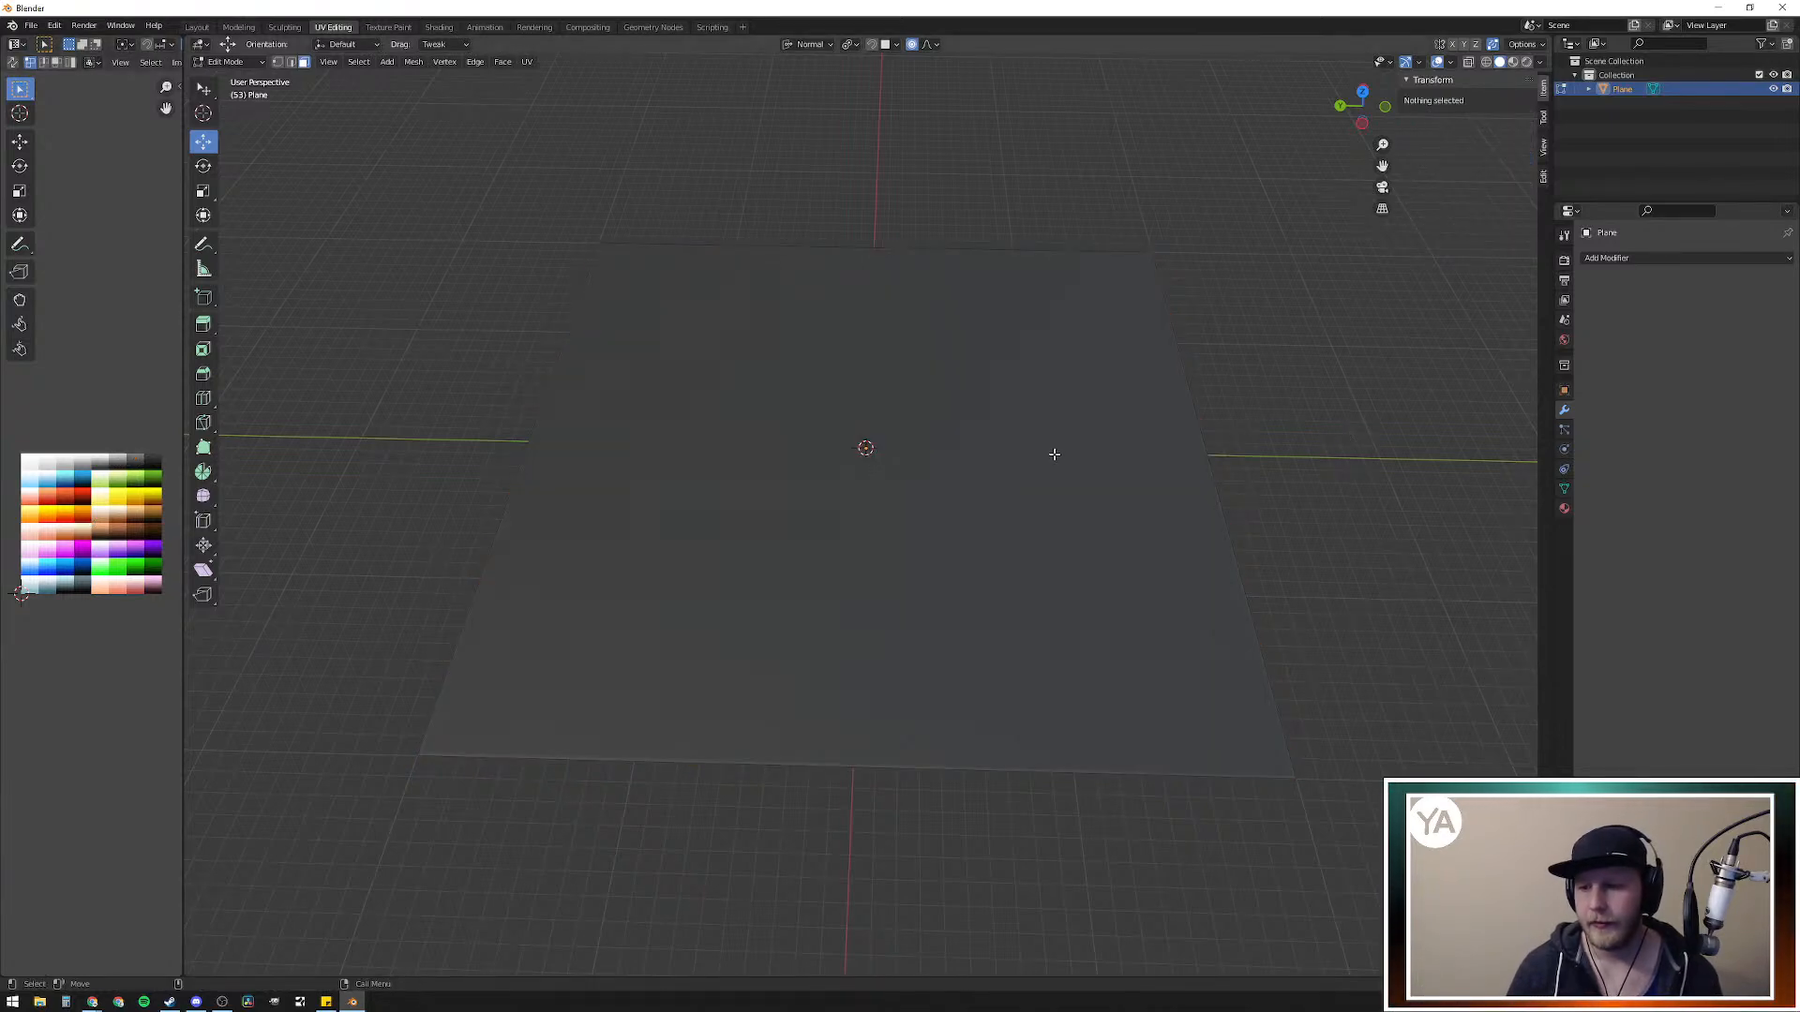
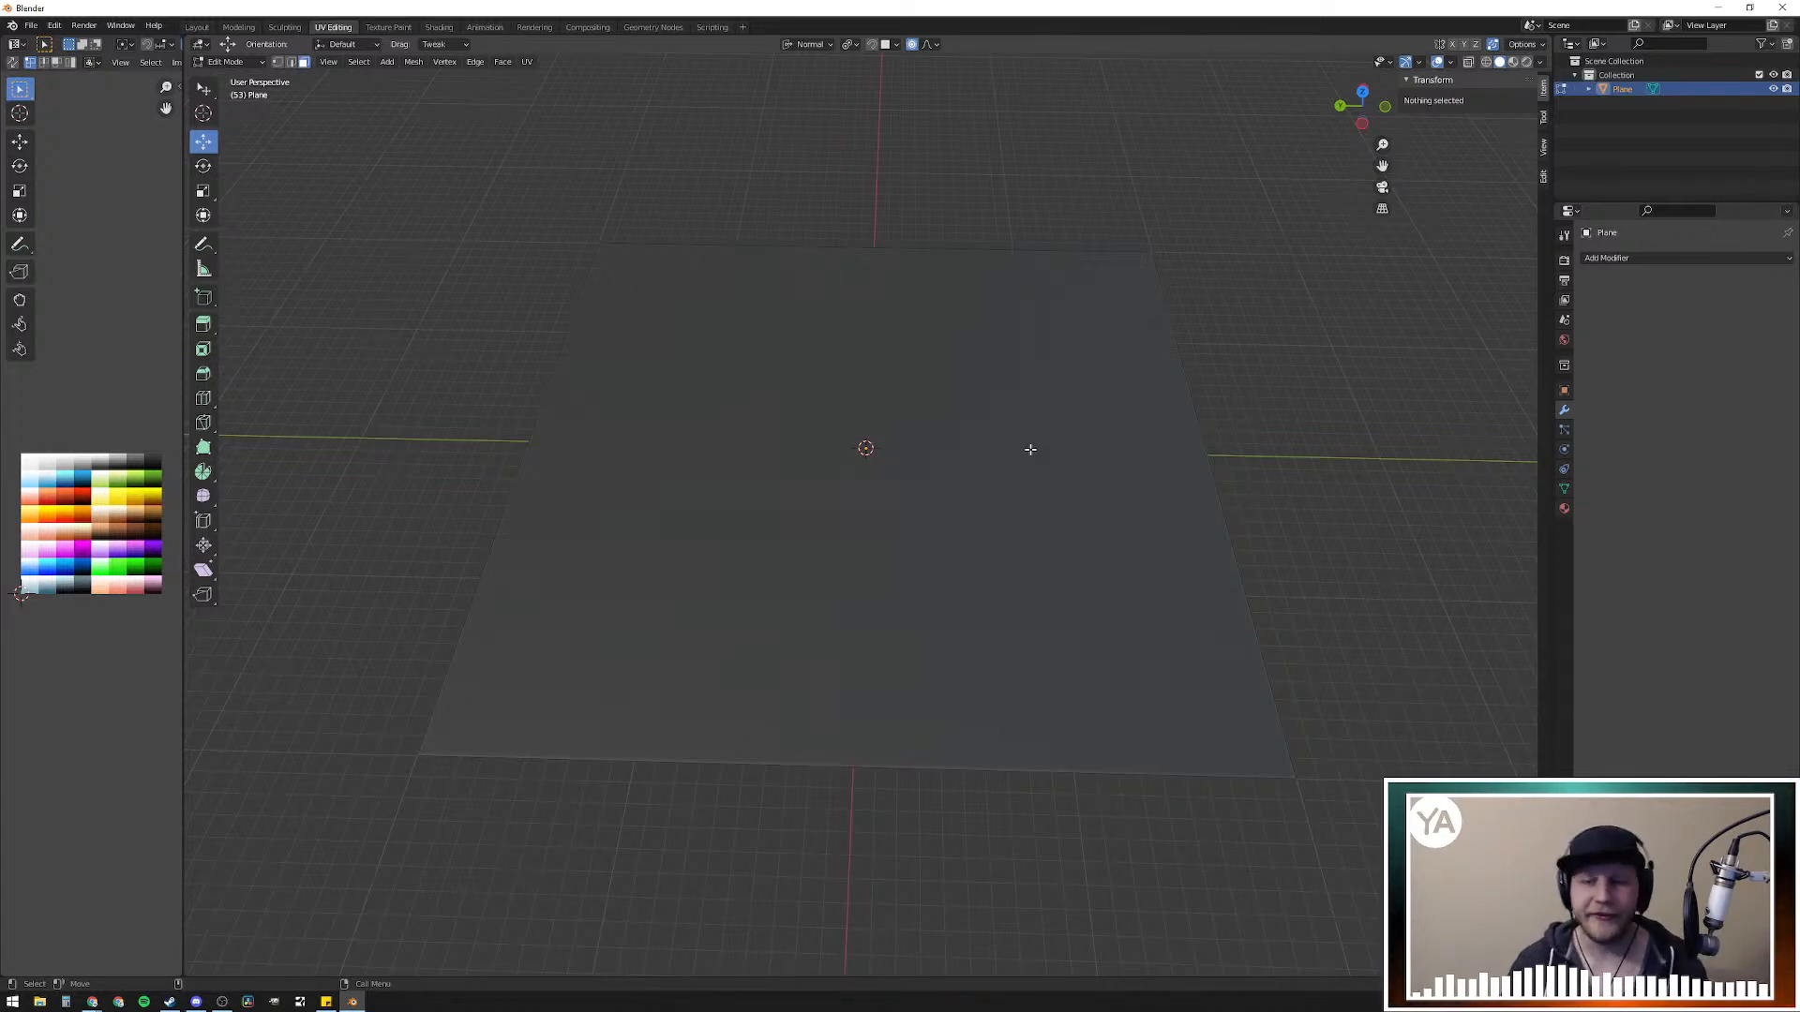
Step: Return the plane to Object Mode and add a Subdivision Surface modifier at level 5
{"action": "middle_click_drag", "start_coordinate": [992, 485], "coordinate": [889, 545]}
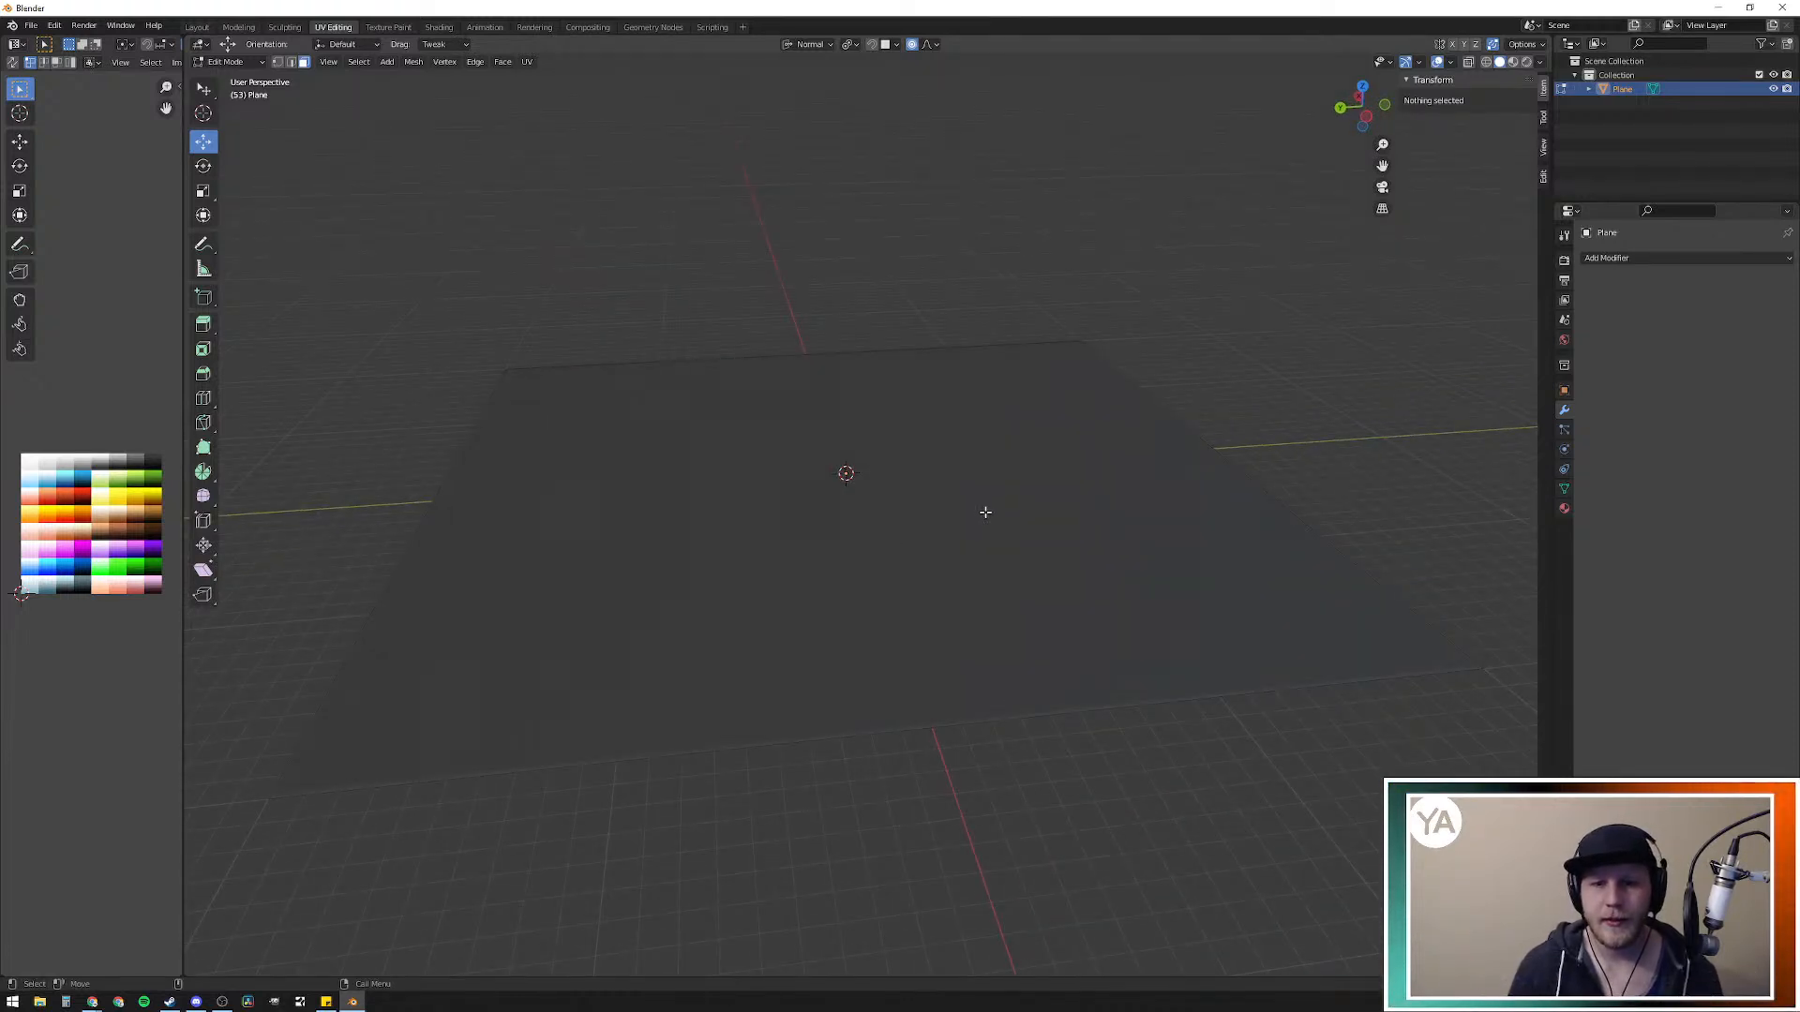
{"action": "key", "text": "Tab"}
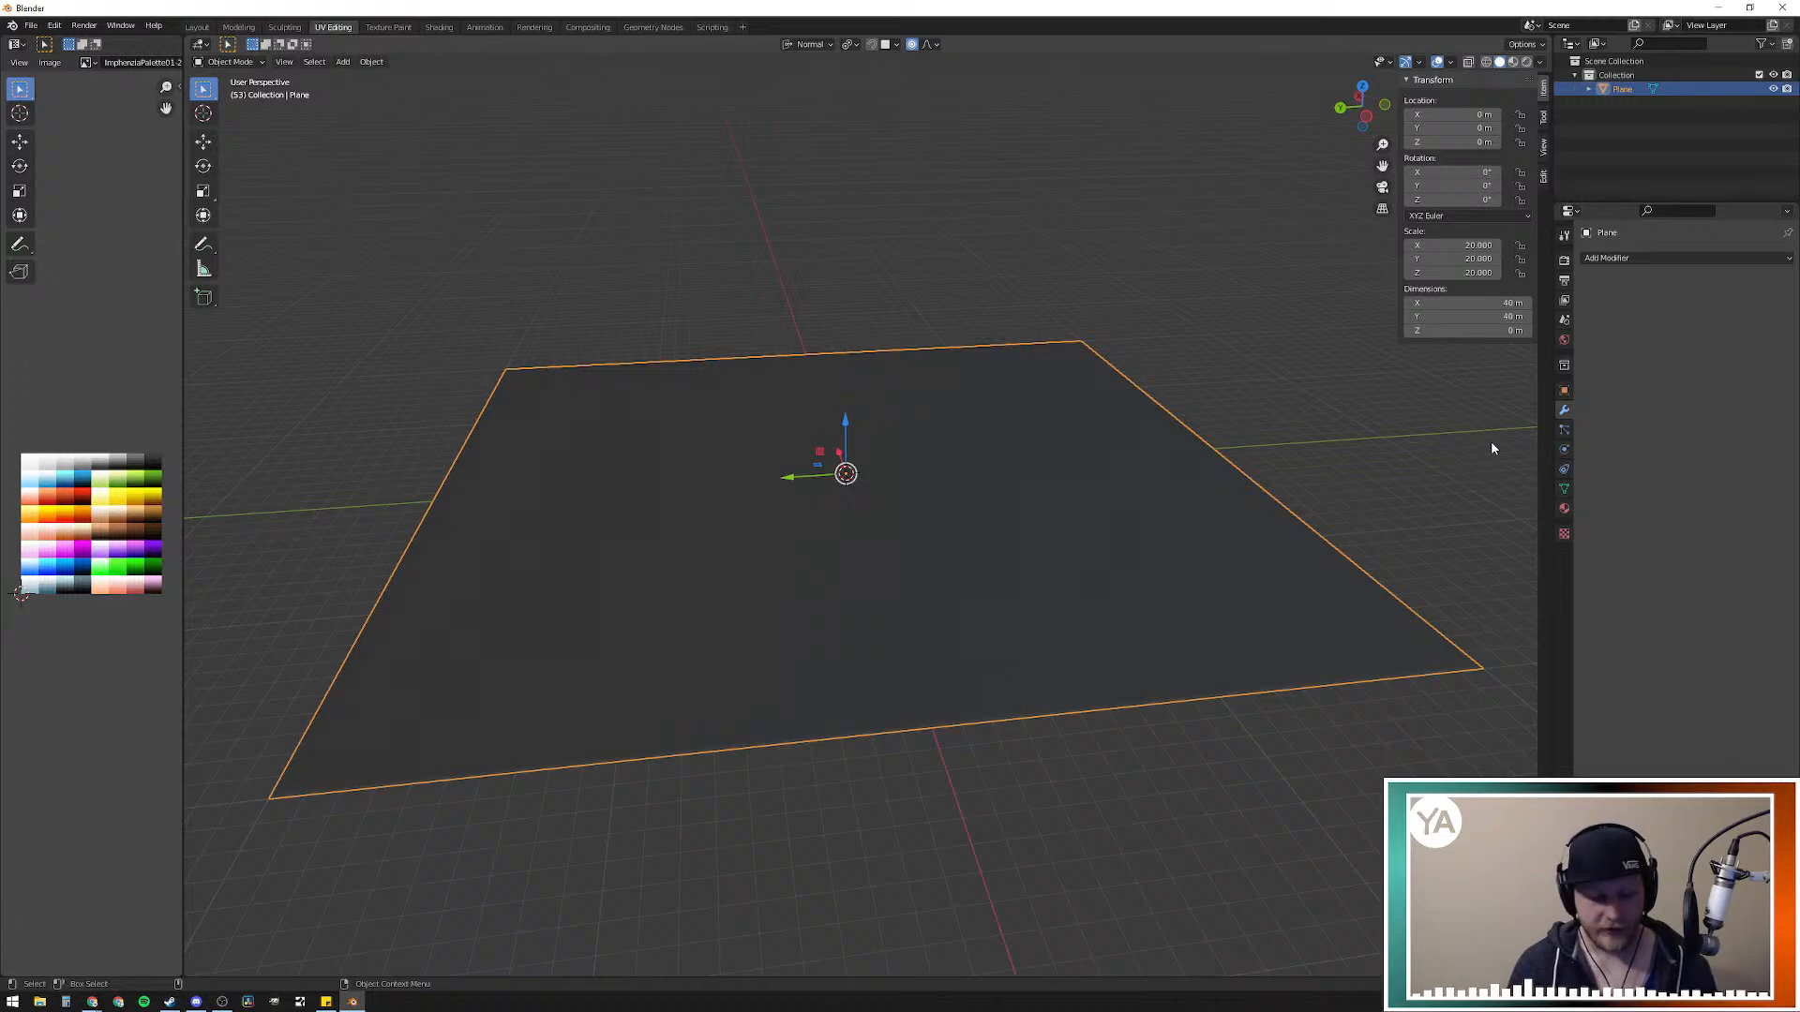
{"action": "key", "text": "ctrl+5"}
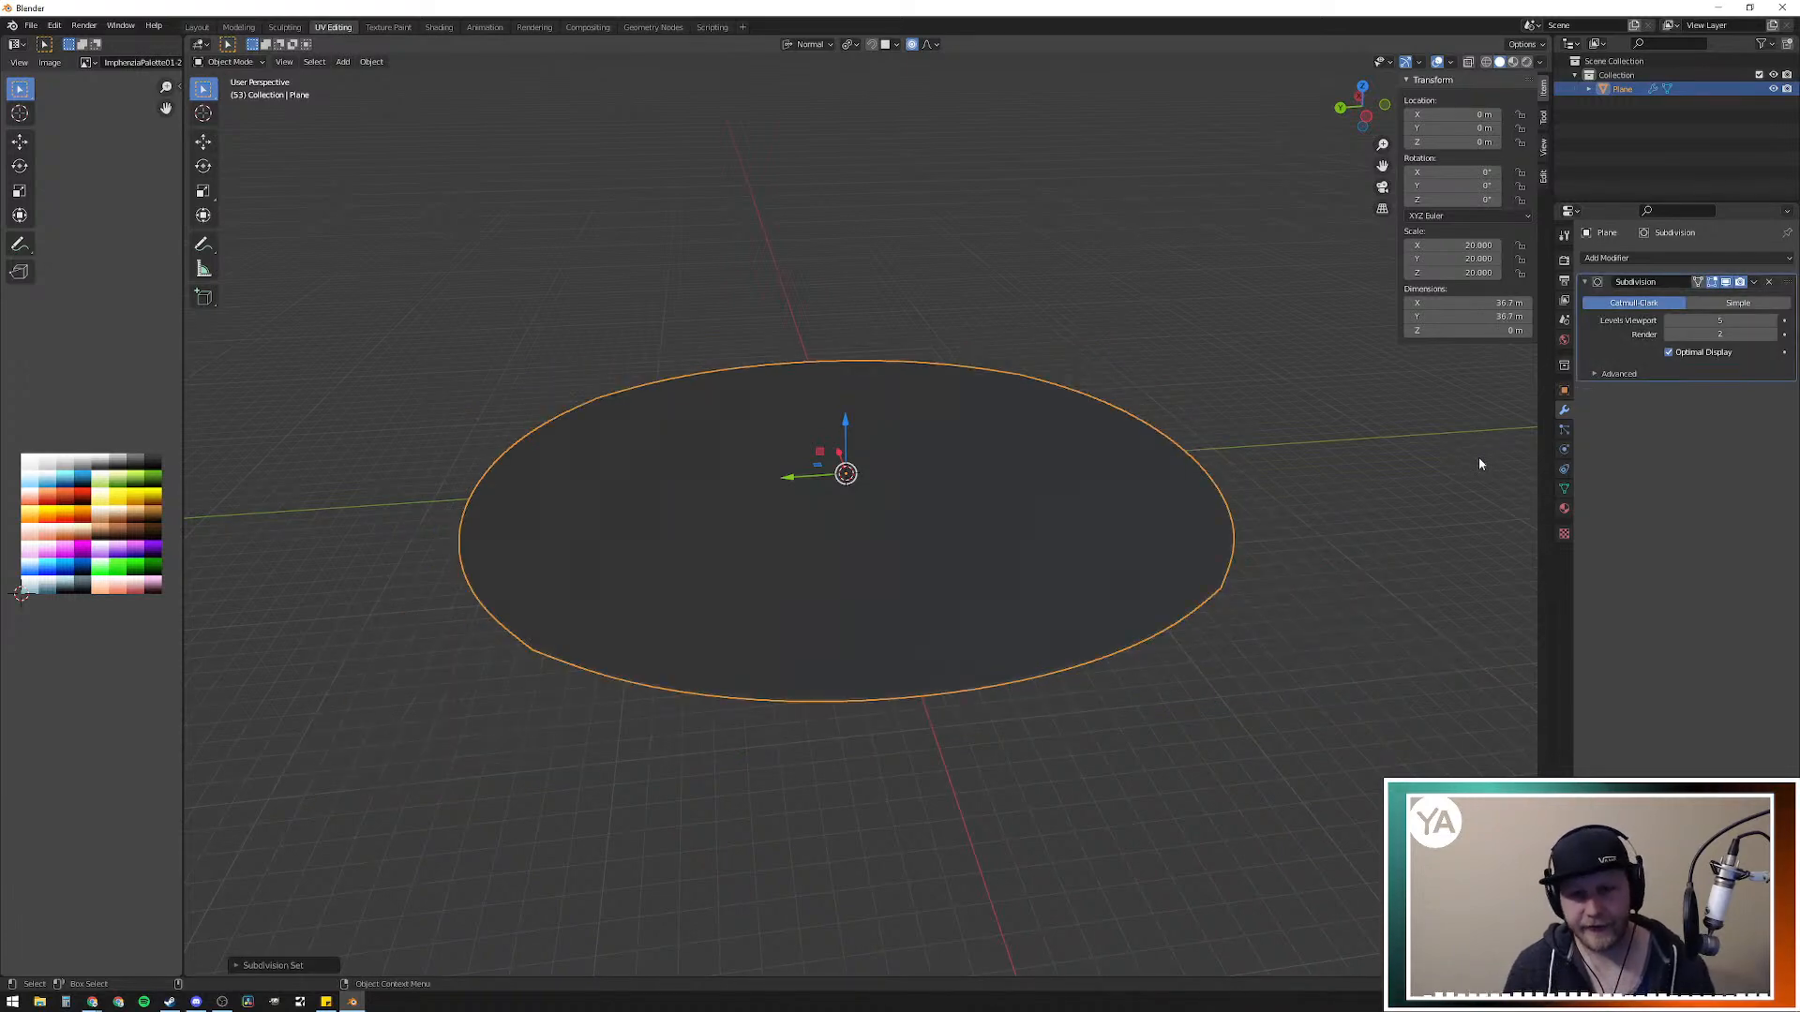
{"action": "middle_click_drag", "start_coordinate": [960, 446], "coordinate": [900, 455]}
{"action": "scroll", "coordinate": [963, 536], "scroll_direction": "down", "scroll_amount": 3}
{"action": "scroll", "coordinate": [851, 553], "scroll_direction": "up", "scroll_amount": 3}
{"action": "scroll", "coordinate": [851, 546], "scroll_direction": "up", "scroll_amount": 2}
{"action": "middle_click_drag", "start_coordinate": [851, 547], "coordinate": [812, 504]}
{"action": "scroll", "coordinate": [812, 504], "scroll_direction": "down", "scroll_amount": 1}
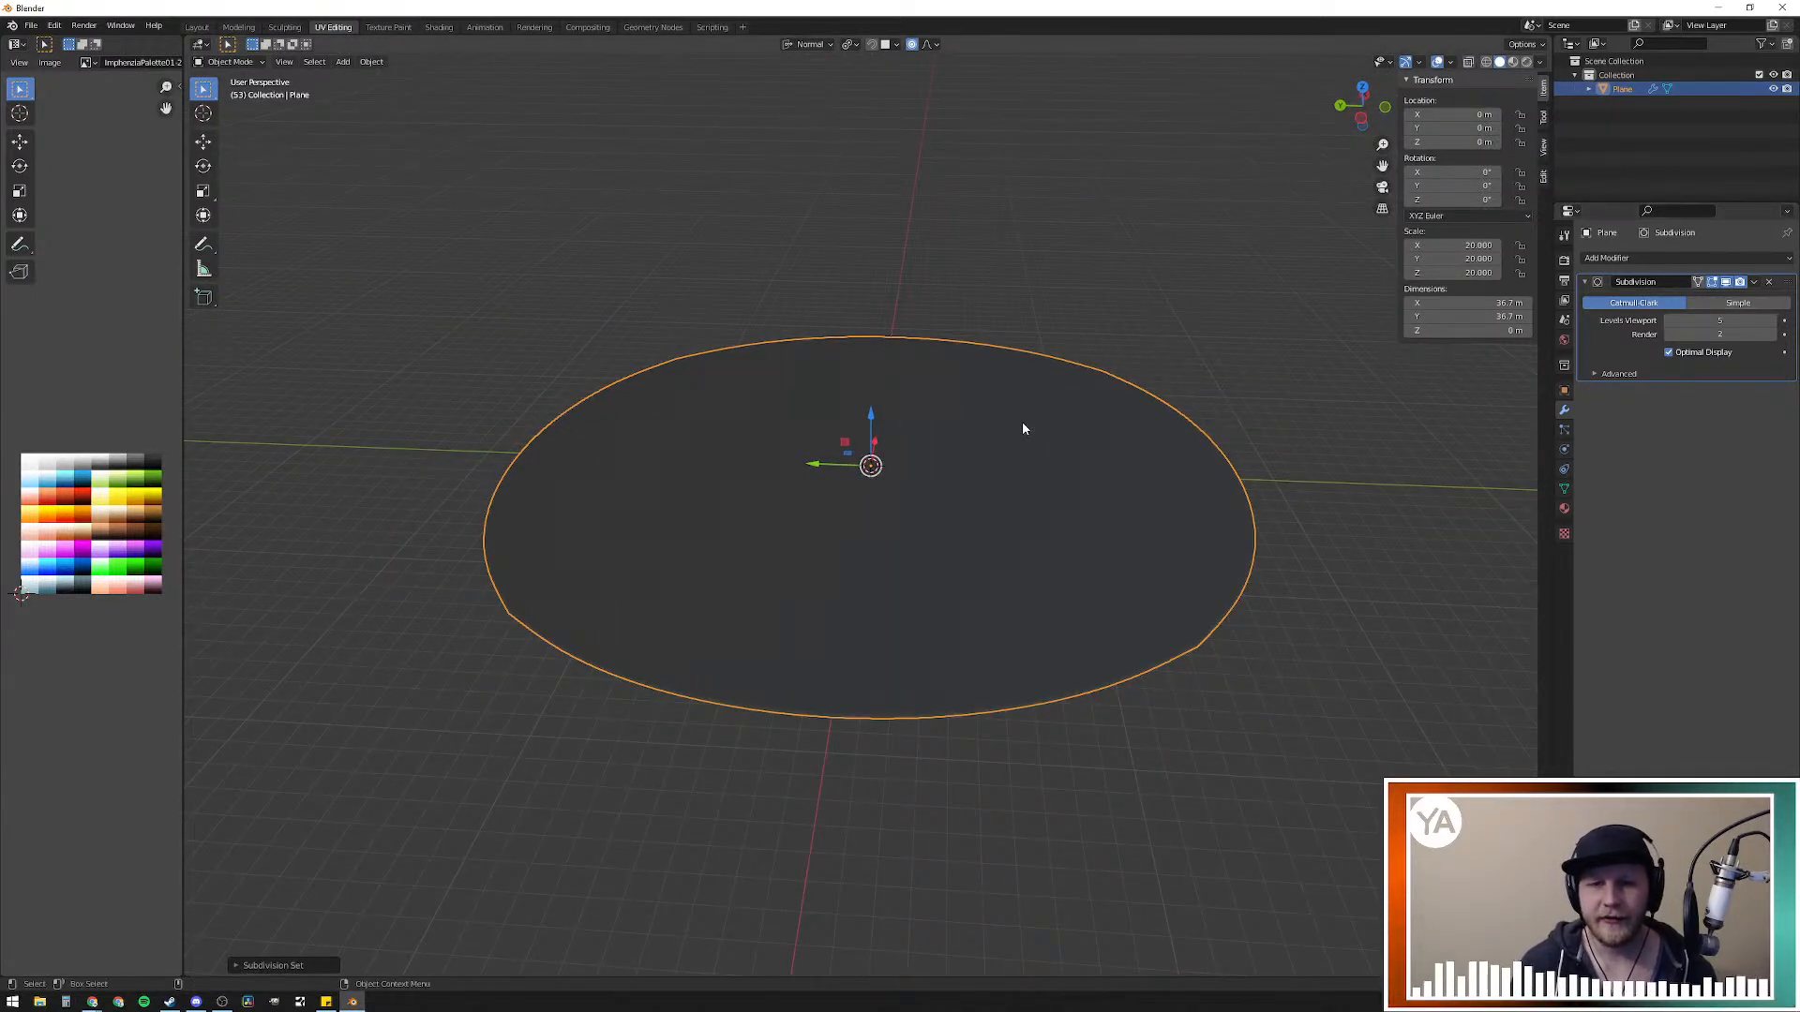
Step: Set the plane's Subdivision modifier to the Simple type
{"action": "key", "text": "Tab"}
{"action": "middle_click_drag", "start_coordinate": [811, 499], "coordinate": [627, 562]}
{"action": "middle_click_drag", "start_coordinate": [454, 460], "coordinate": [647, 471]}
{"action": "key", "text": "Tab"}
{"action": "left_click", "coordinate": [1730, 309]}
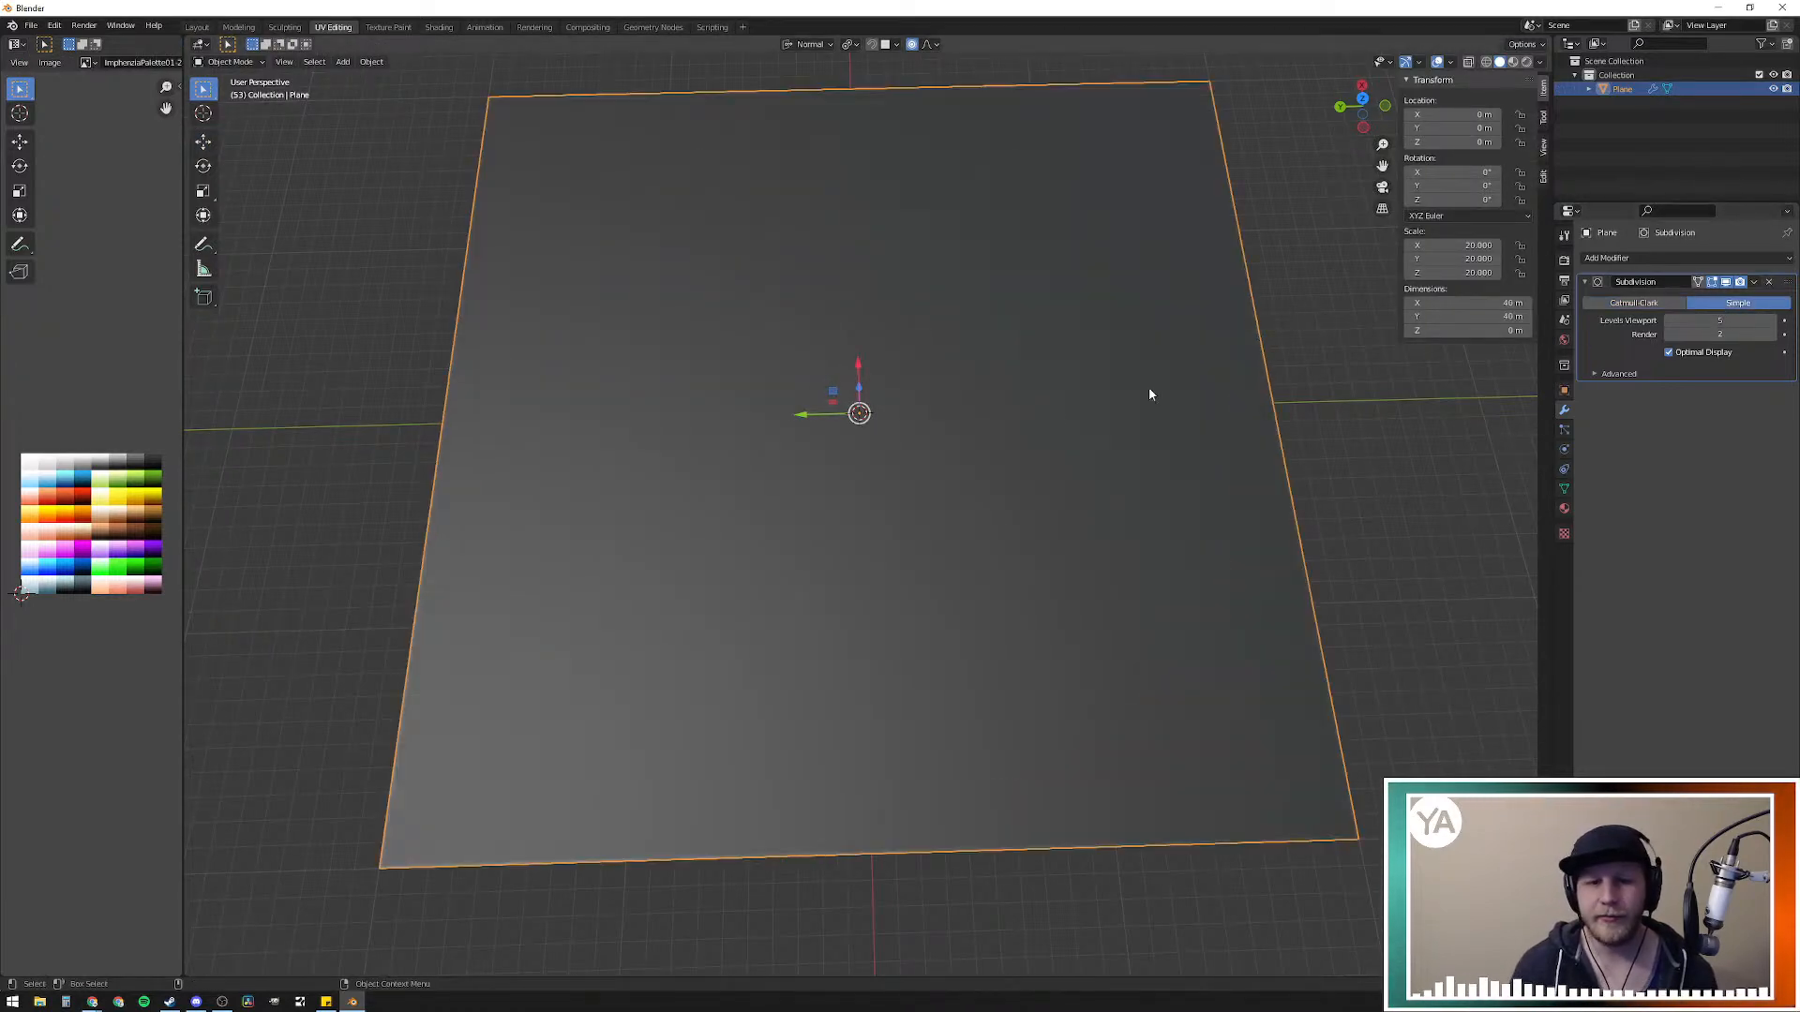
Step: Apply the Subdivision modifier to the plane
{"action": "middle_click_drag", "start_coordinate": [1225, 382], "coordinate": [1012, 398]}
{"action": "key", "text": "Tab"}
{"action": "key", "text": "Tab"}
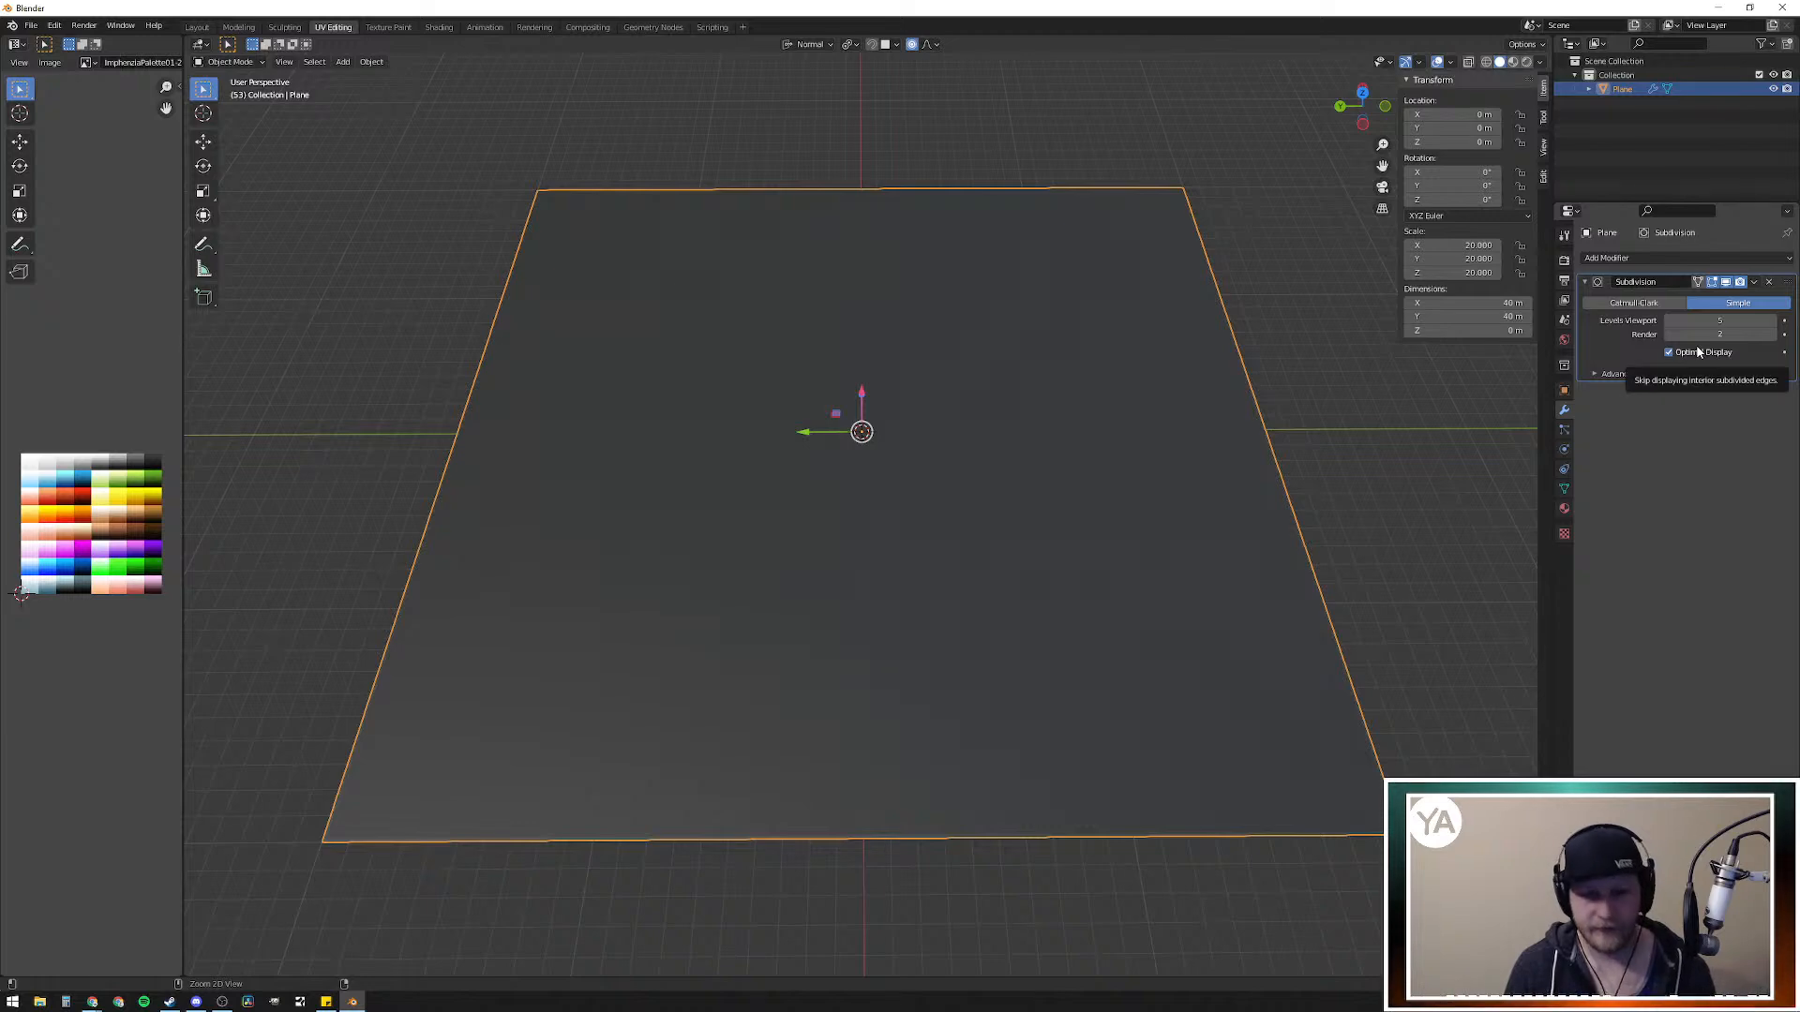
{"action": "key", "text": "ctrl+a"}
Step: Enter Edit Mode and select all faces of the subdivided plane
{"action": "key", "text": "Tab"}
{"action": "scroll", "coordinate": [884, 462], "scroll_direction": "up", "scroll_amount": 5}
{"action": "mouse_move", "coordinate": [825, 469]}
{"action": "middle_mouse_down"}
{"action": "mouse_move", "coordinate": [791, 421]}
{"action": "mouse_move", "coordinate": [731, 400]}
{"action": "mouse_move", "coordinate": [744, 447]}
{"action": "mouse_move", "coordinate": [844, 494]}
{"action": "mouse_move", "coordinate": [803, 478]}
{"action": "mouse_move", "coordinate": [806, 455]}
{"action": "middle_mouse_up"}
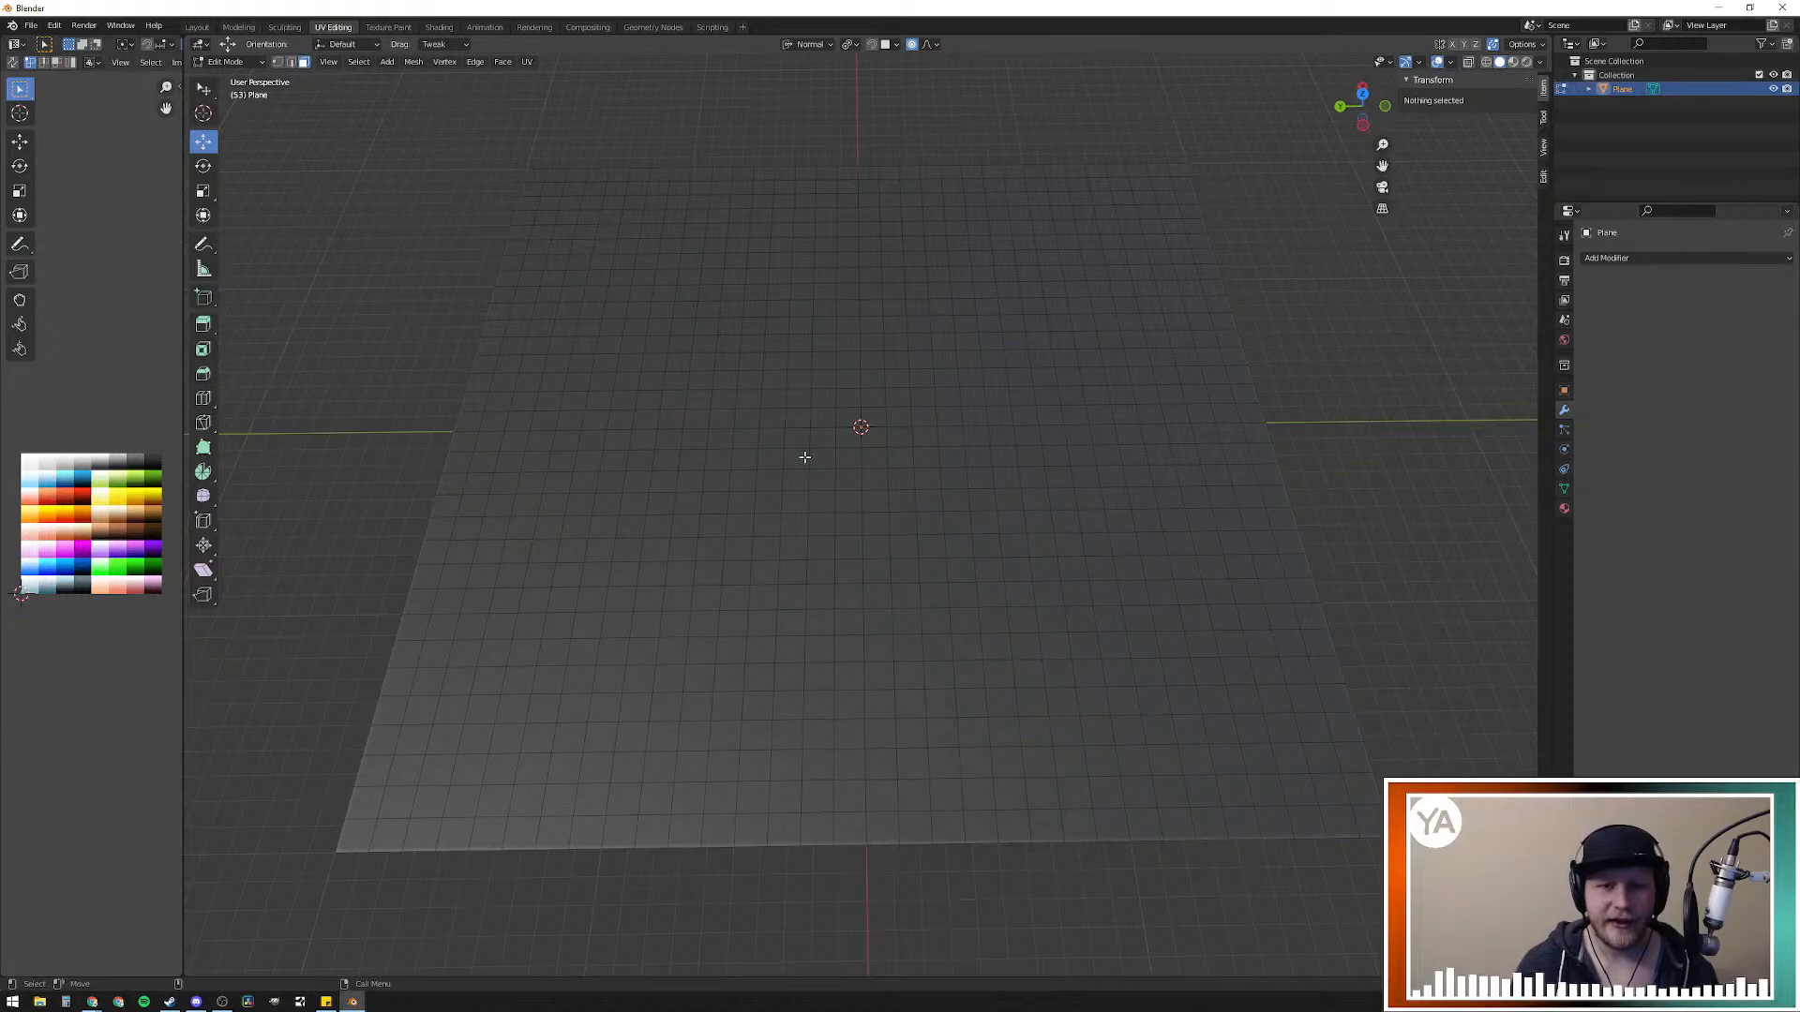
{"action": "key", "text": "a"}
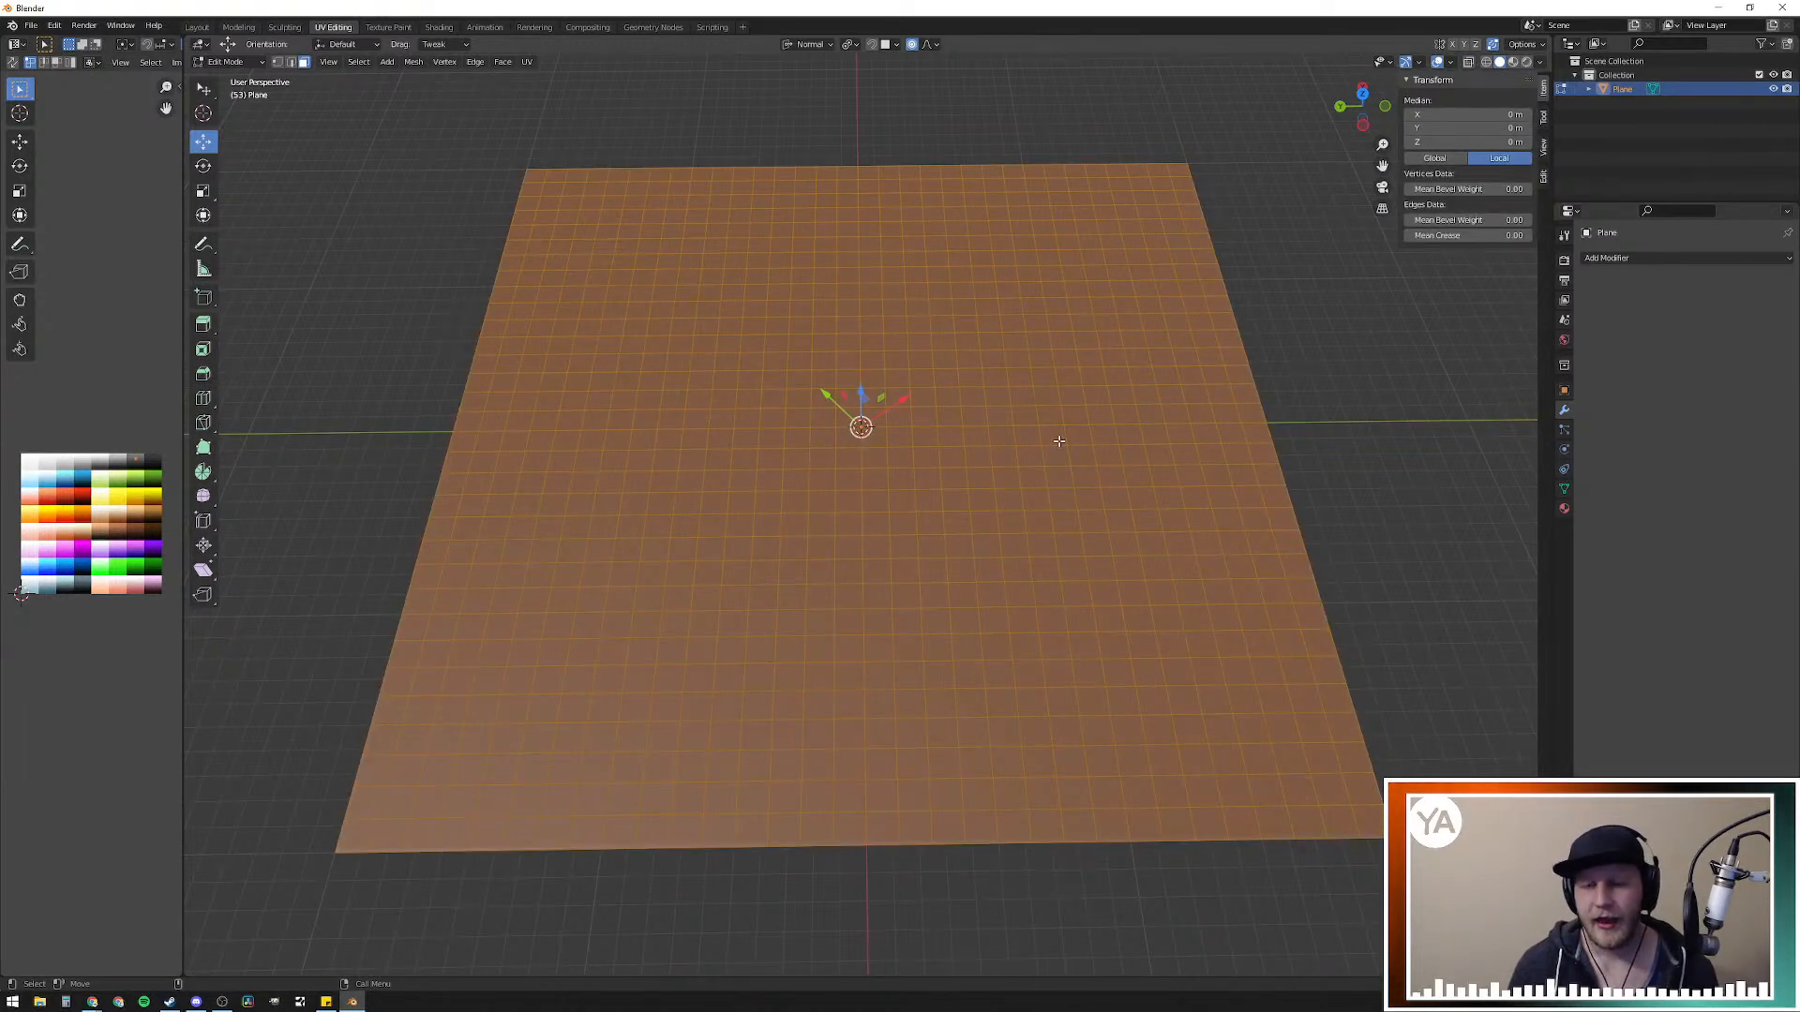
Step: Try to subdivide the plane further by adding and applying a level 2 Subdivision Surface modifier, and inspect the mesh in Edit Mode
{"action": "key", "text": "Tab"}
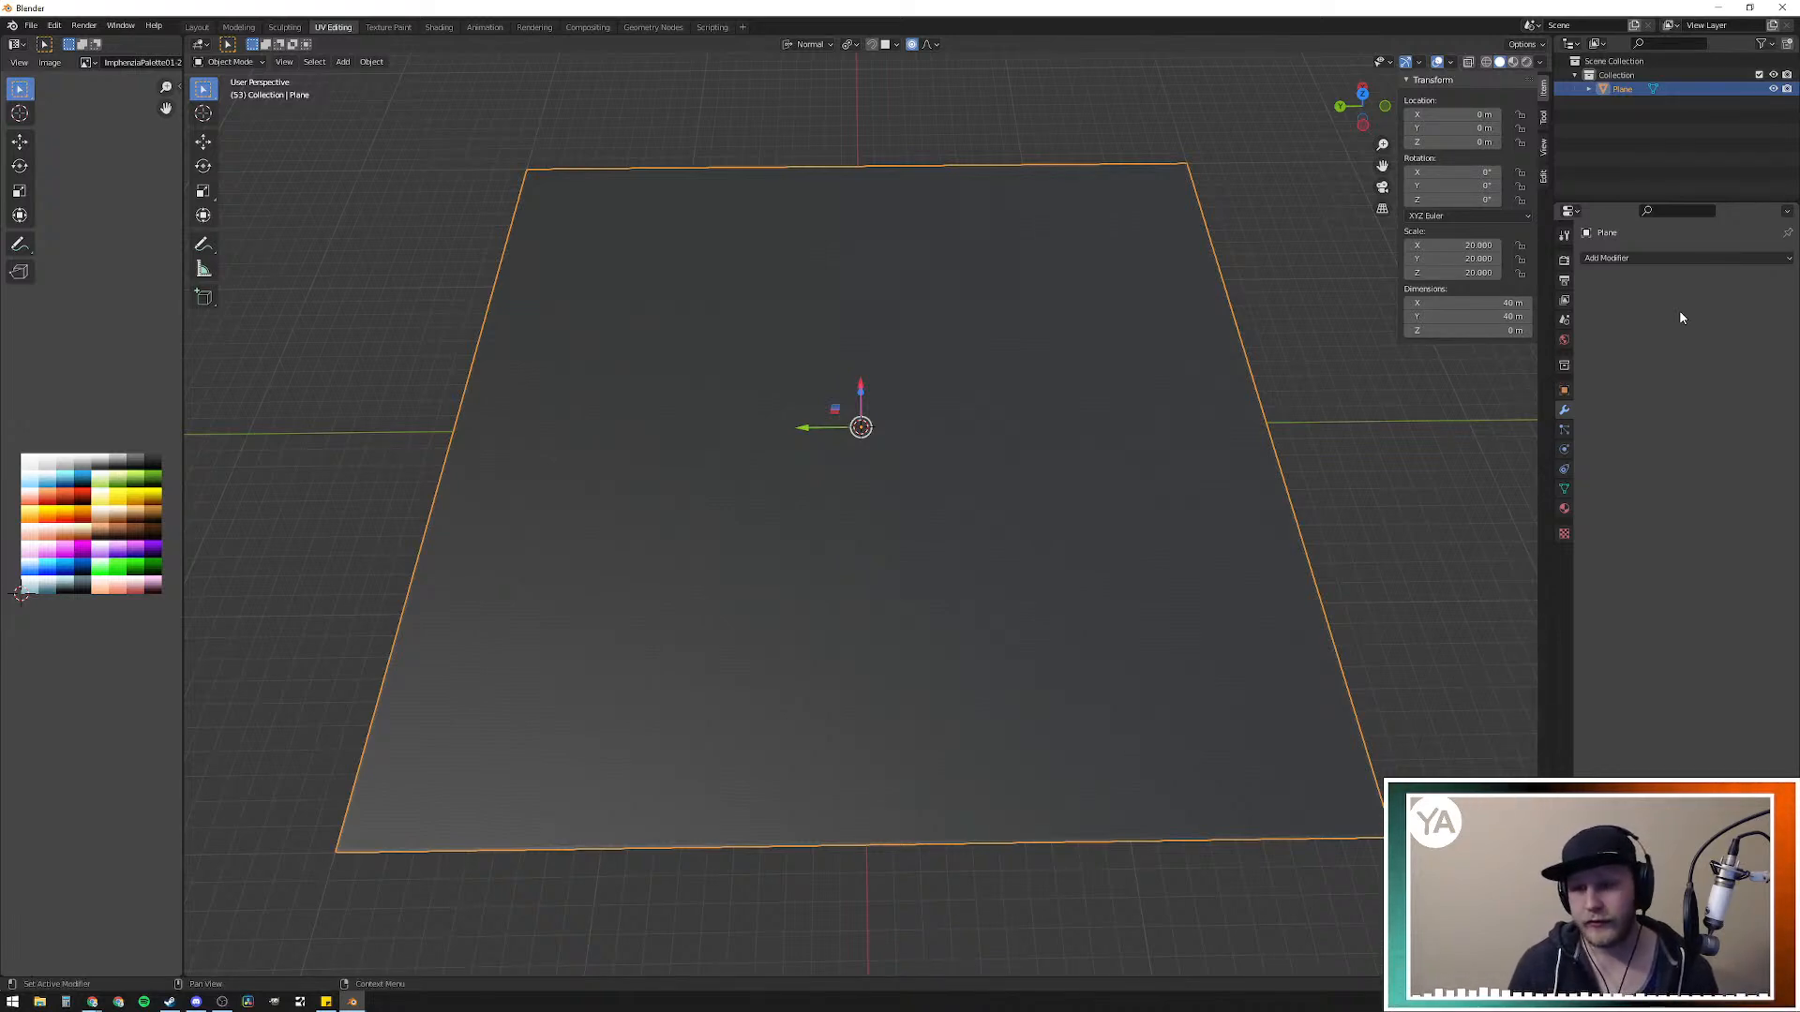
{"action": "key", "text": "ctrl+2"}
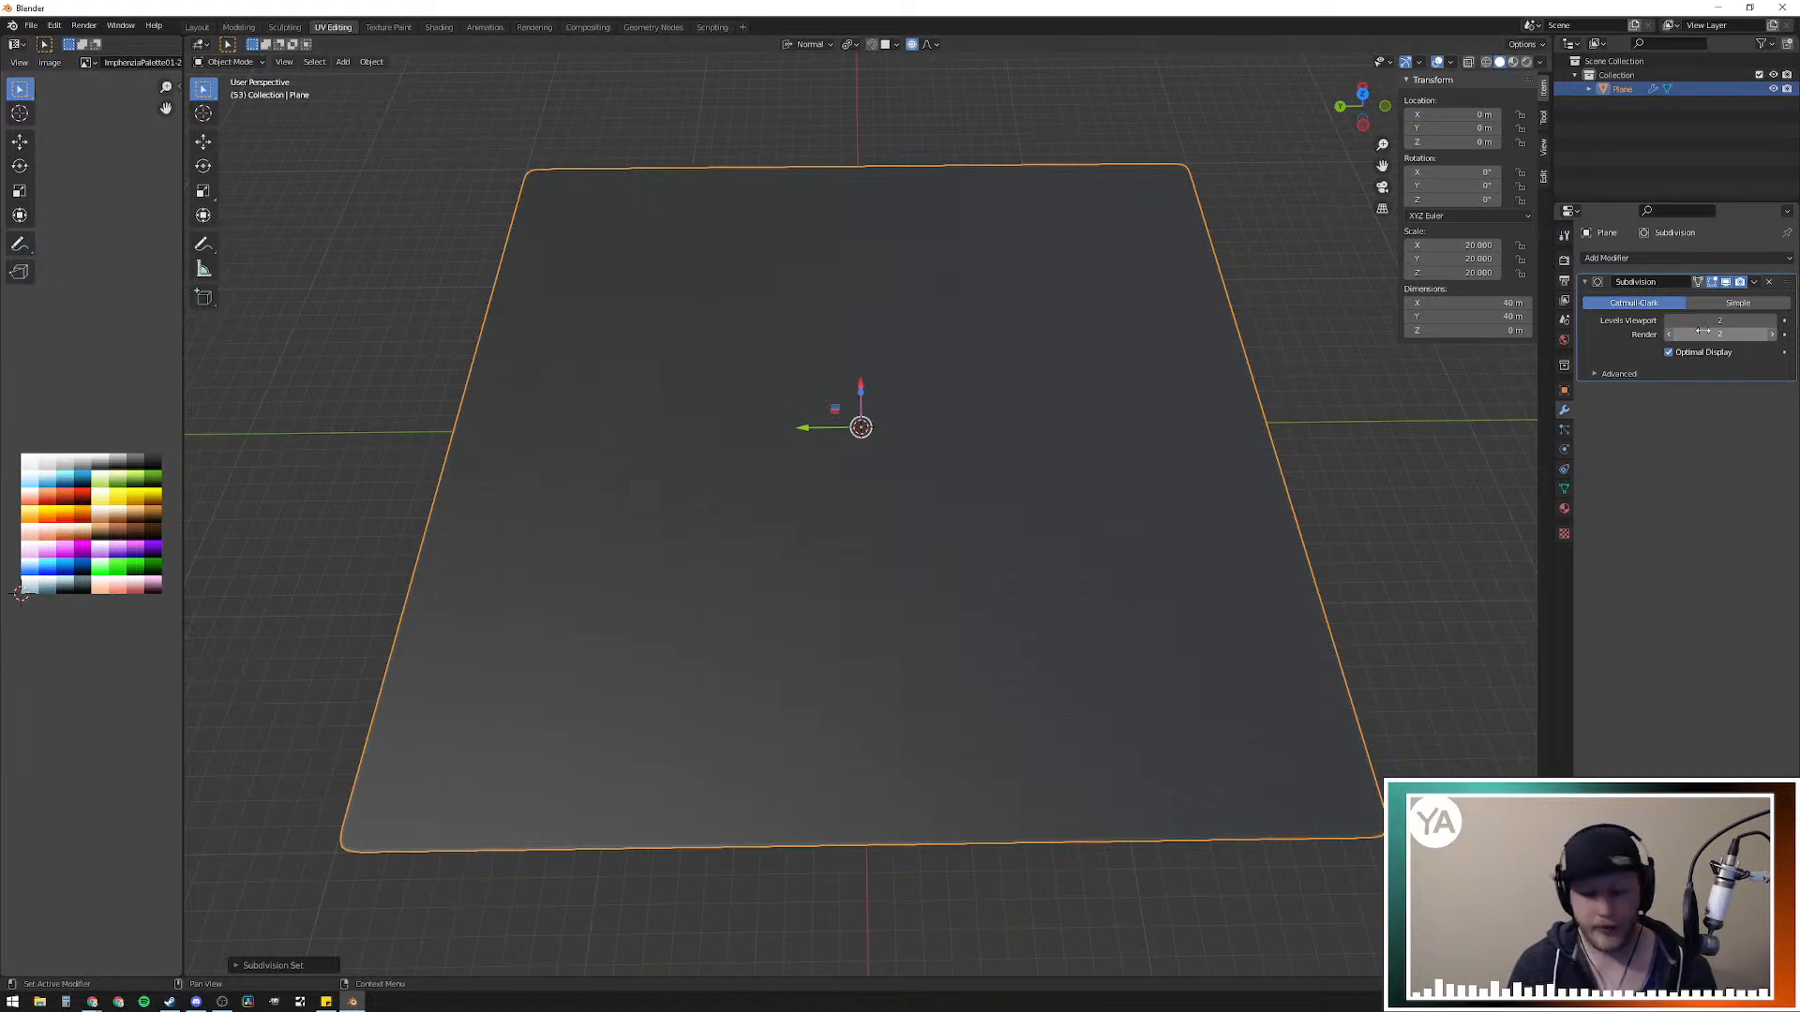
{"action": "key", "text": "ctrl+a"}
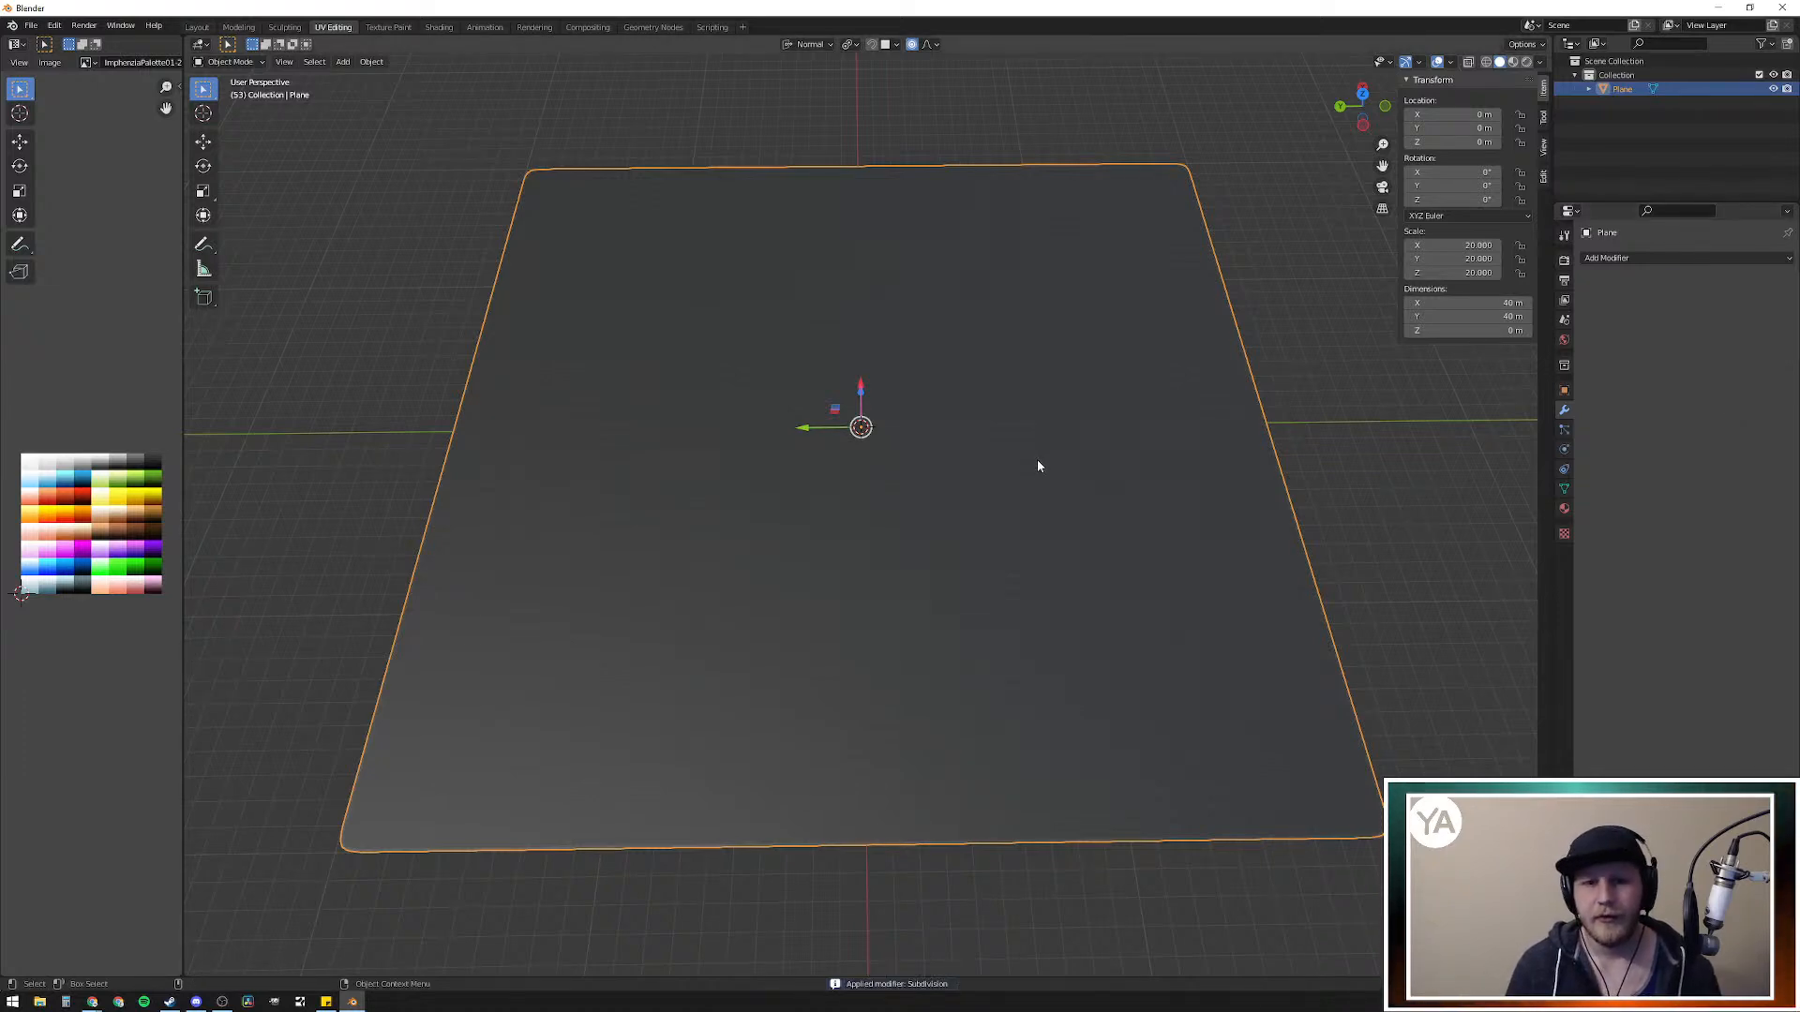
{"action": "key", "text": "Tab"}
{"action": "scroll", "coordinate": [995, 457], "scroll_direction": "up", "scroll_amount": 3}
{"action": "scroll", "coordinate": [965, 548], "scroll_direction": "down", "scroll_amount": 2}
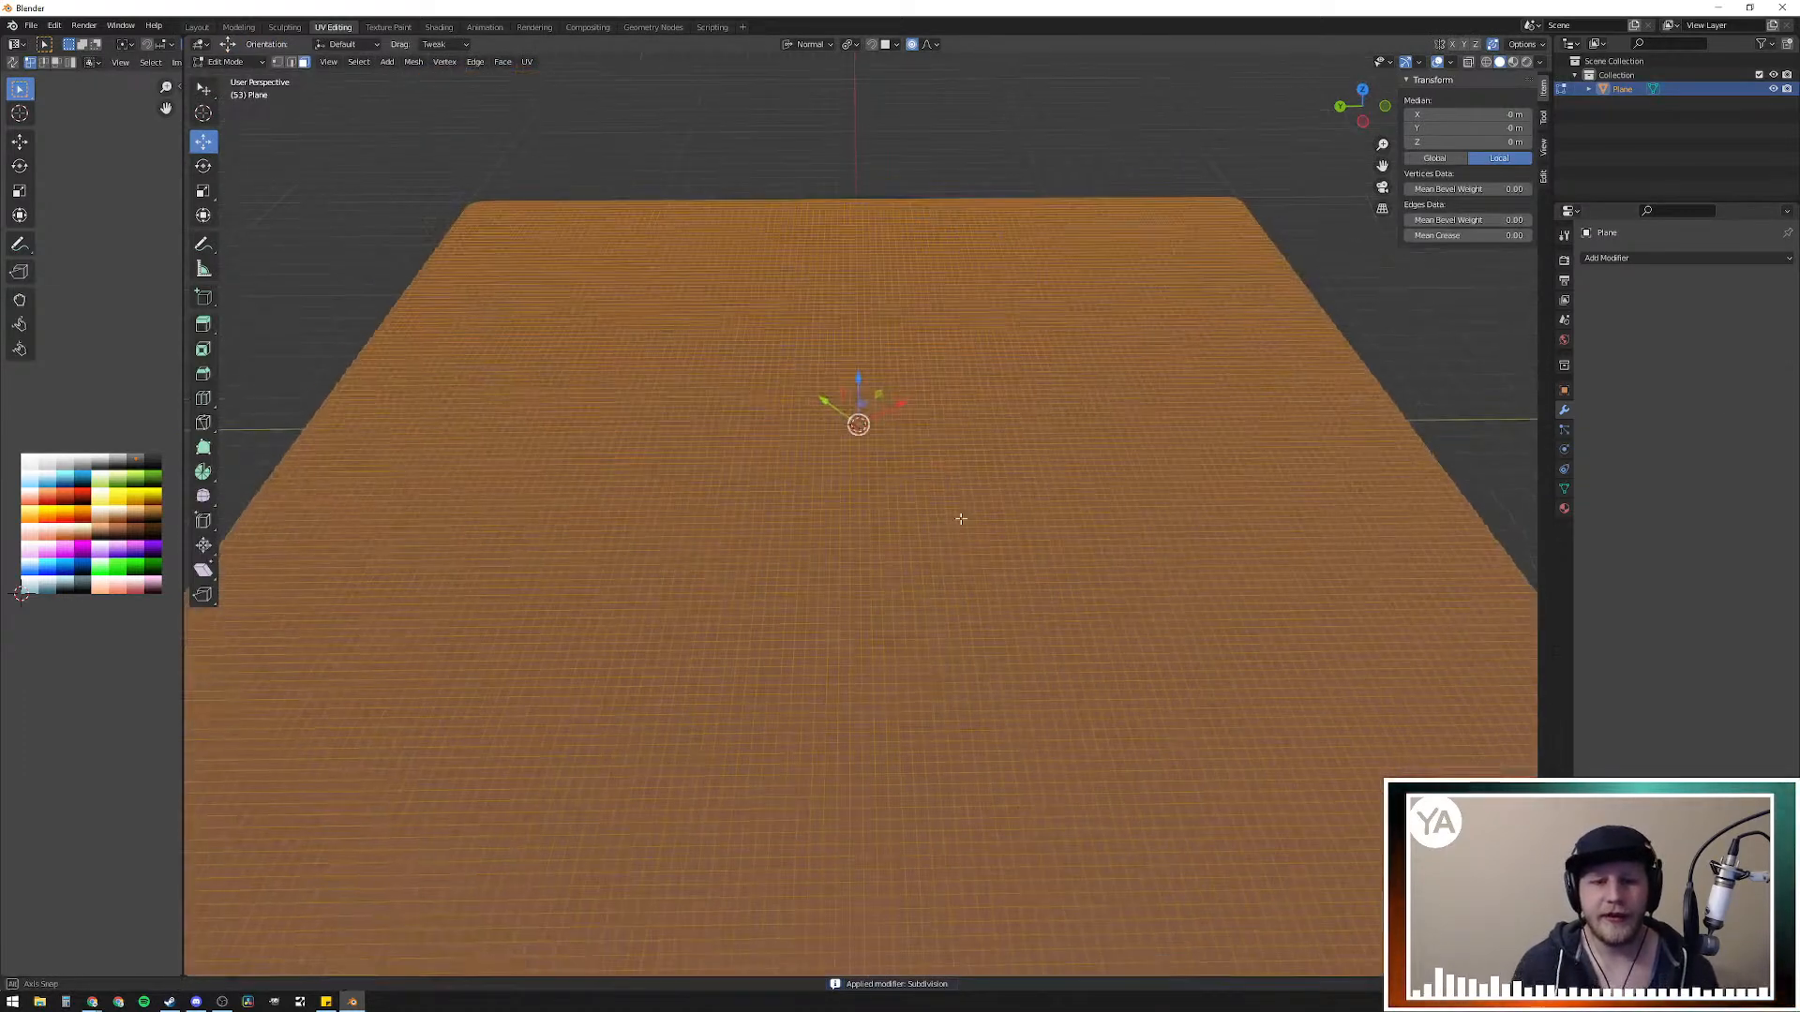
{"action": "middle_click_drag", "start_coordinate": [885, 611], "coordinate": [1105, 567]}
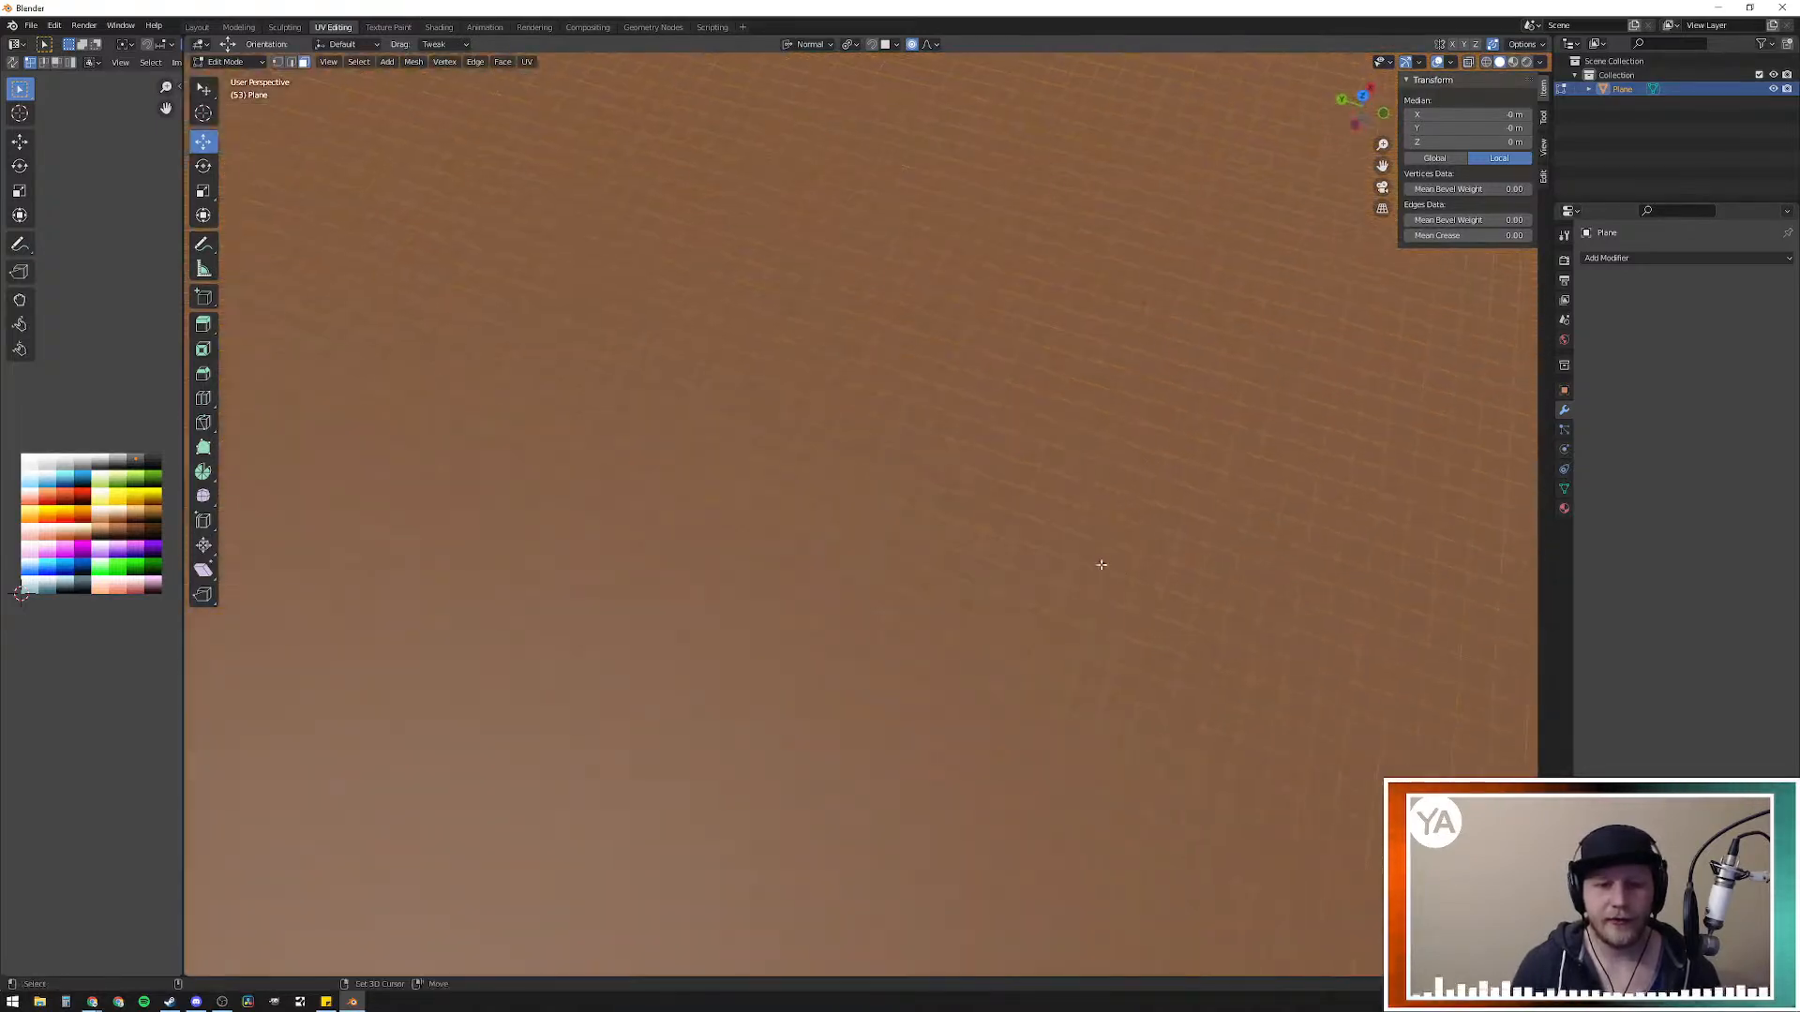
{"action": "scroll", "coordinate": [1126, 524], "scroll_direction": "down", "scroll_amount": 5}
{"action": "middle_click_drag", "start_coordinate": [1220, 461], "coordinate": [1086, 466]}
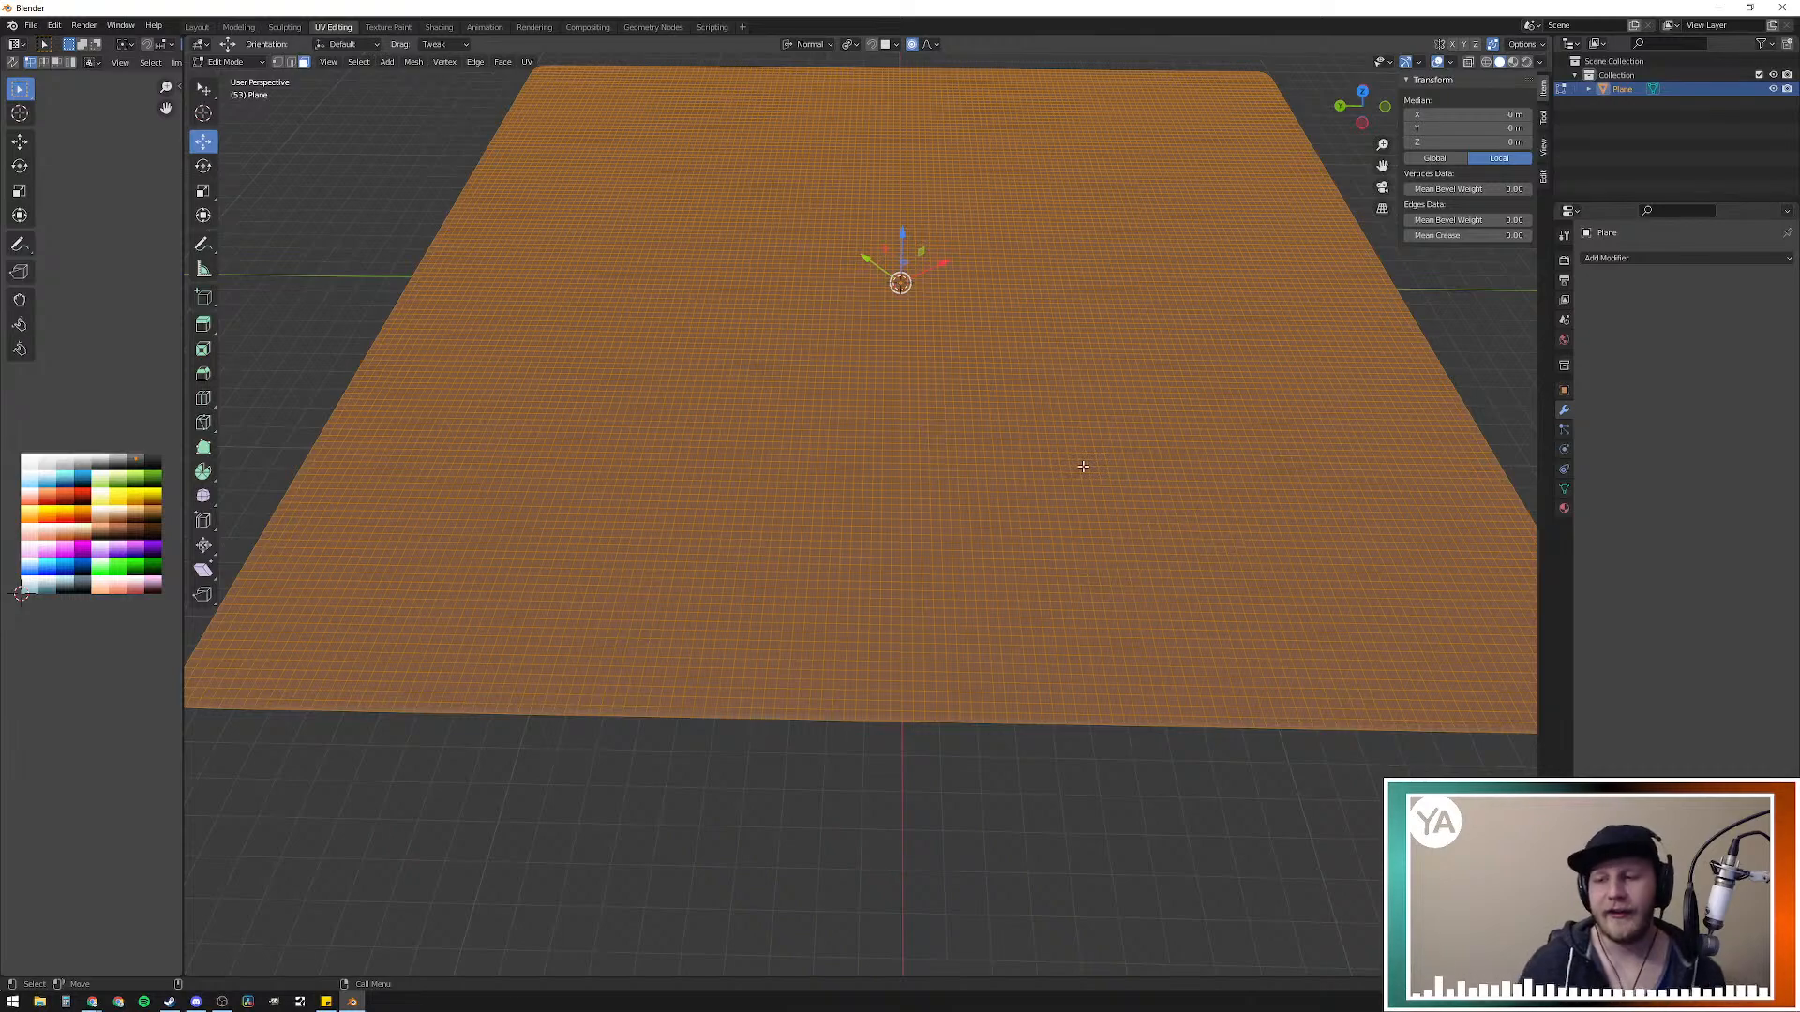
{"action": "middle_click_drag", "start_coordinate": [957, 454], "coordinate": [954, 413]}
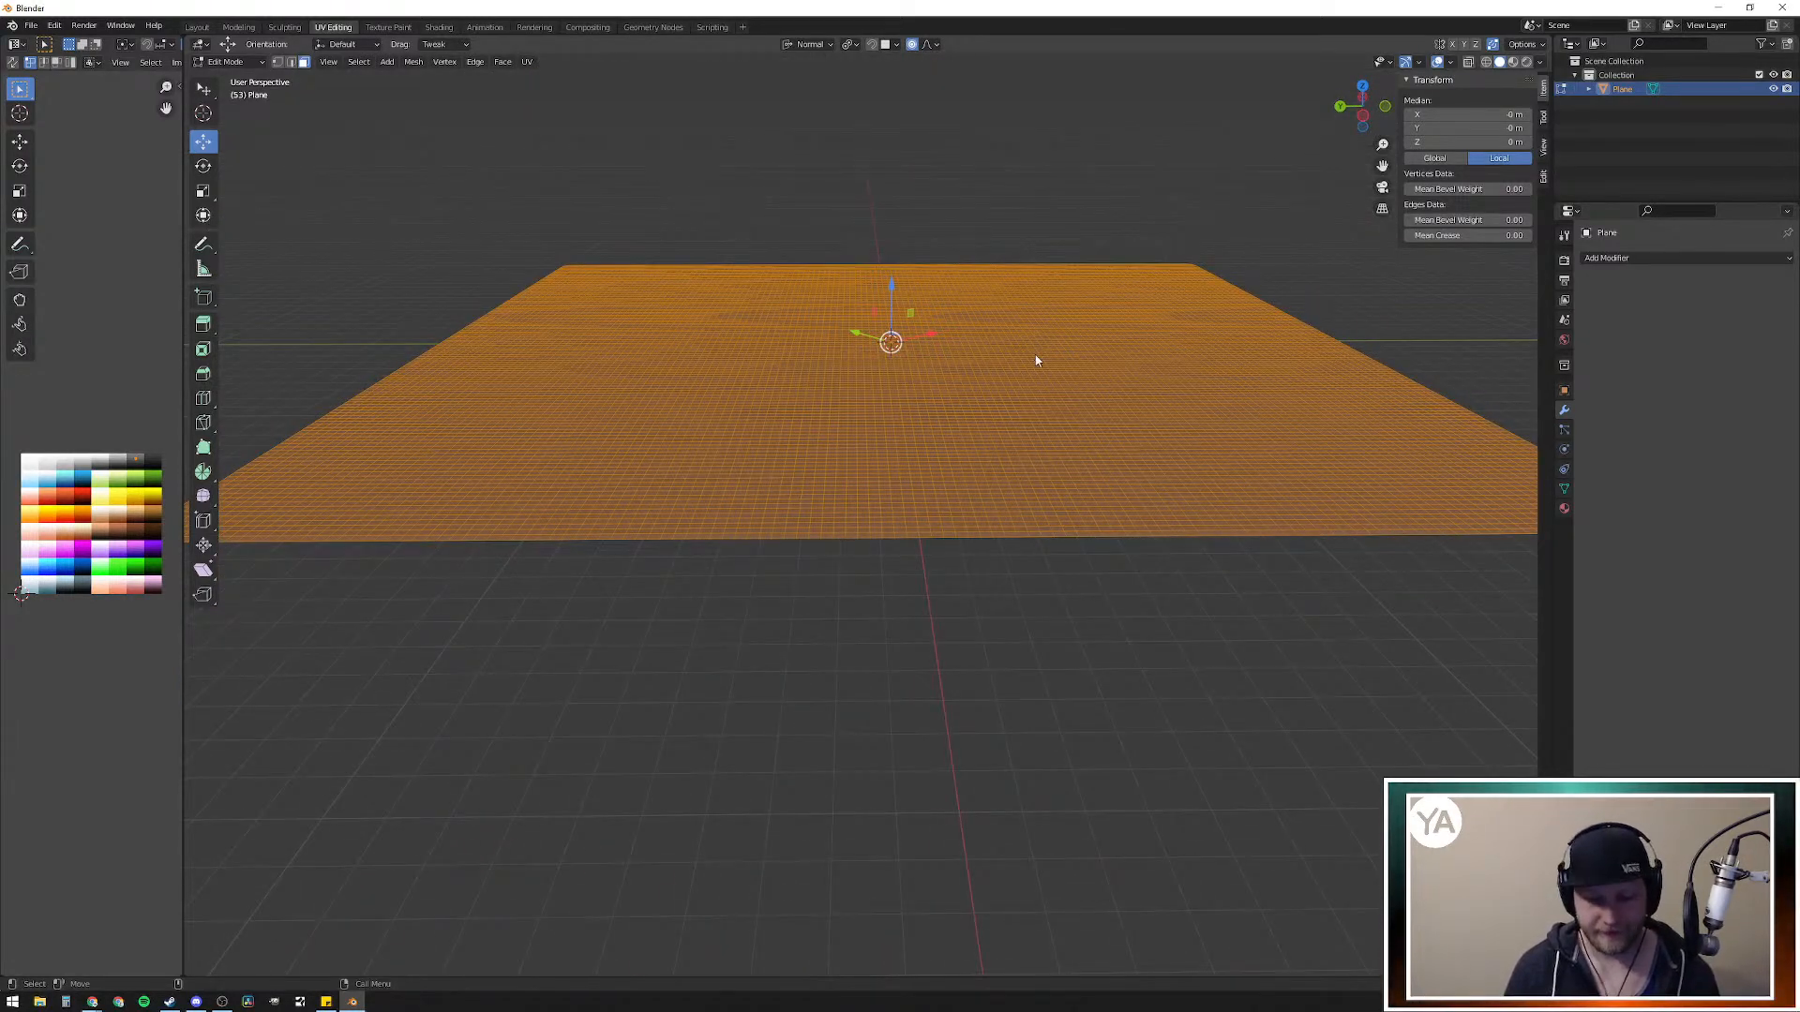
Step: Set the transform orientation to Global and deselect all faces of the plane
{"action": "key", "text": "comma"}
{"action": "left_click", "coordinate": [1038, 277]}
{"action": "middle_click_drag", "start_coordinate": [956, 300], "coordinate": [893, 378]}
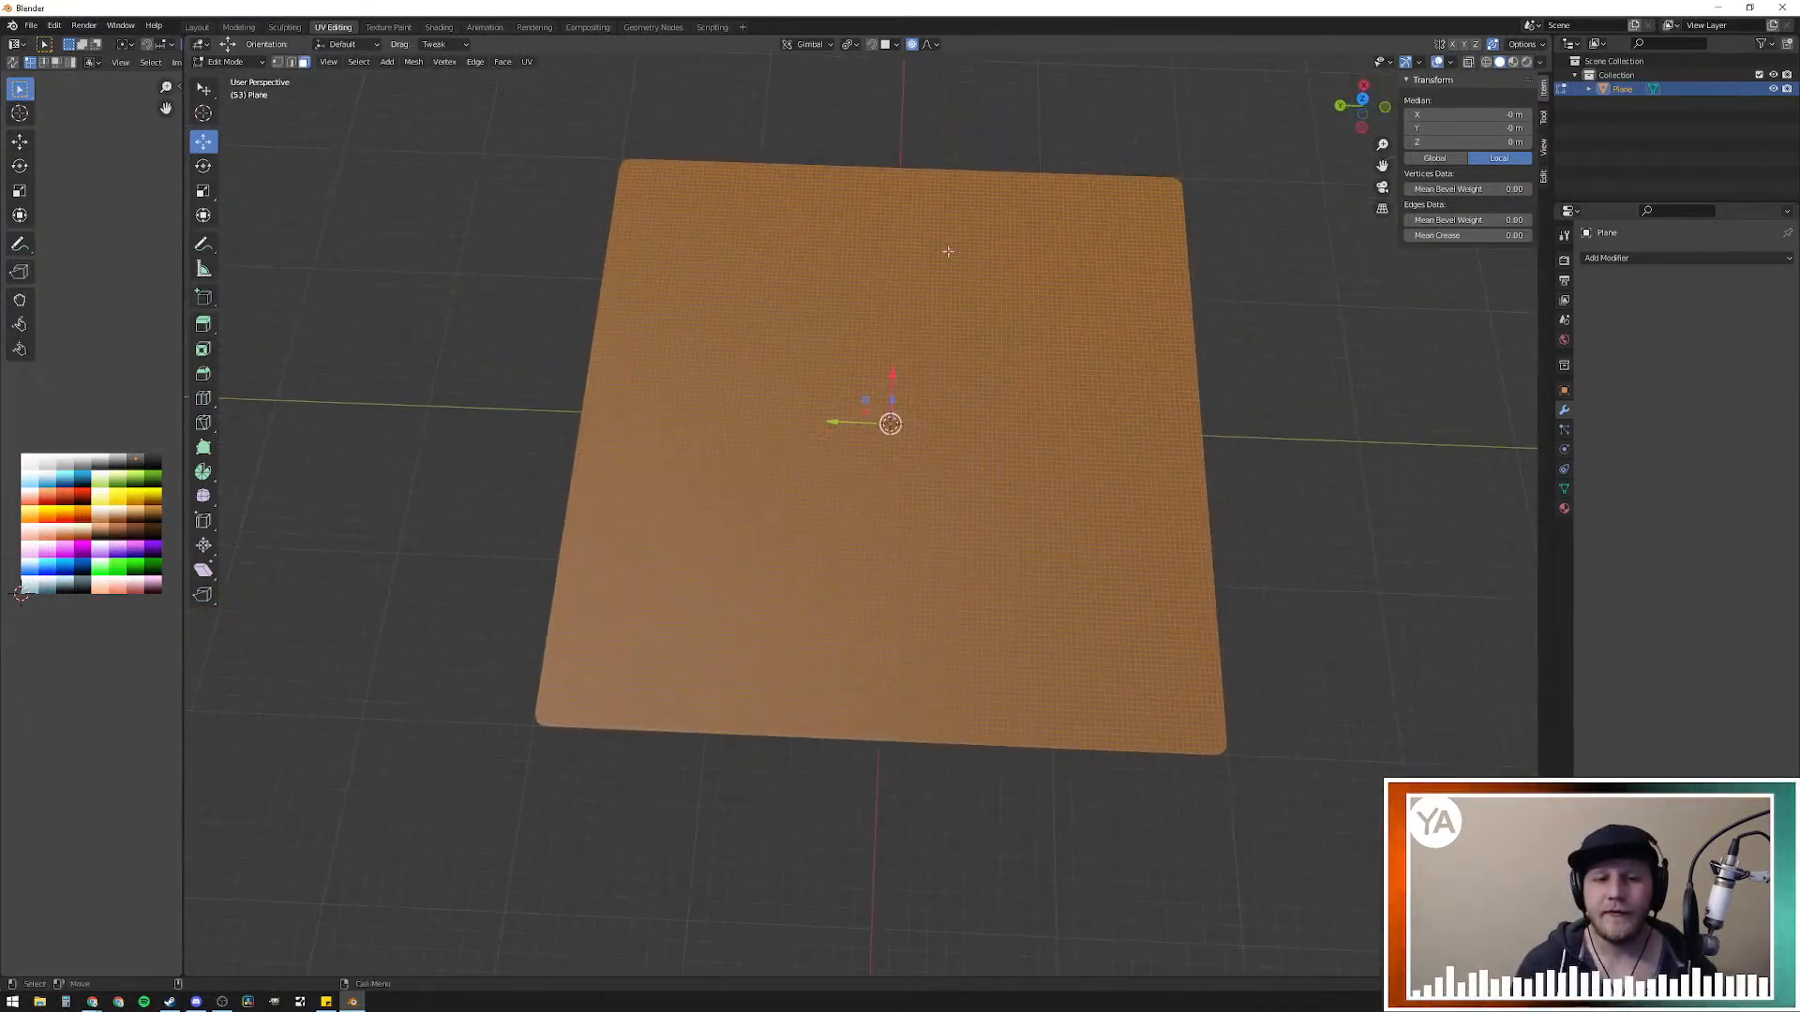
{"action": "left_click", "coordinate": [939, 112]}
{"action": "scroll", "coordinate": [844, 319], "scroll_direction": "up", "scroll_amount": 5}
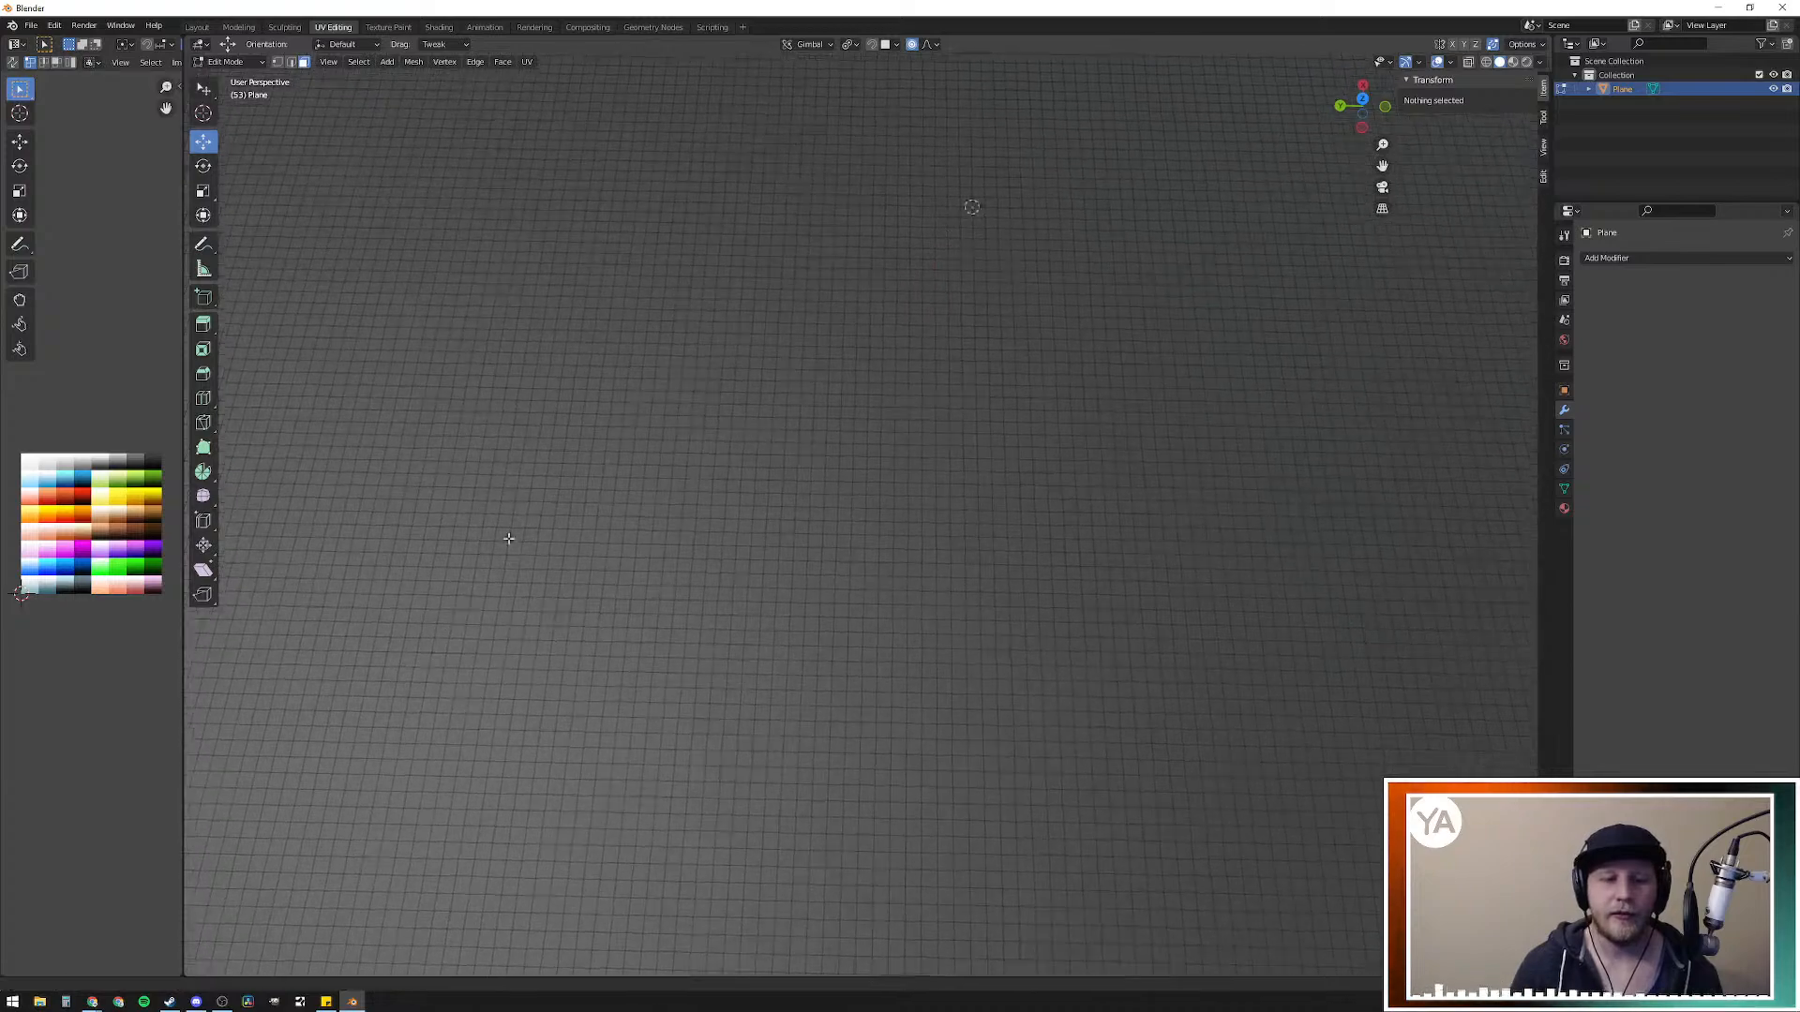
{"action": "scroll", "coordinate": [937, 220], "scroll_direction": "down", "scroll_amount": 2}
{"action": "middle_click_drag", "start_coordinate": [622, 437], "coordinate": [804, 438]}
Step: Return the plane to Object Mode and undo the applied level 2 subdivision
{"action": "key", "text": "a"}
{"action": "key", "text": "Tab"}
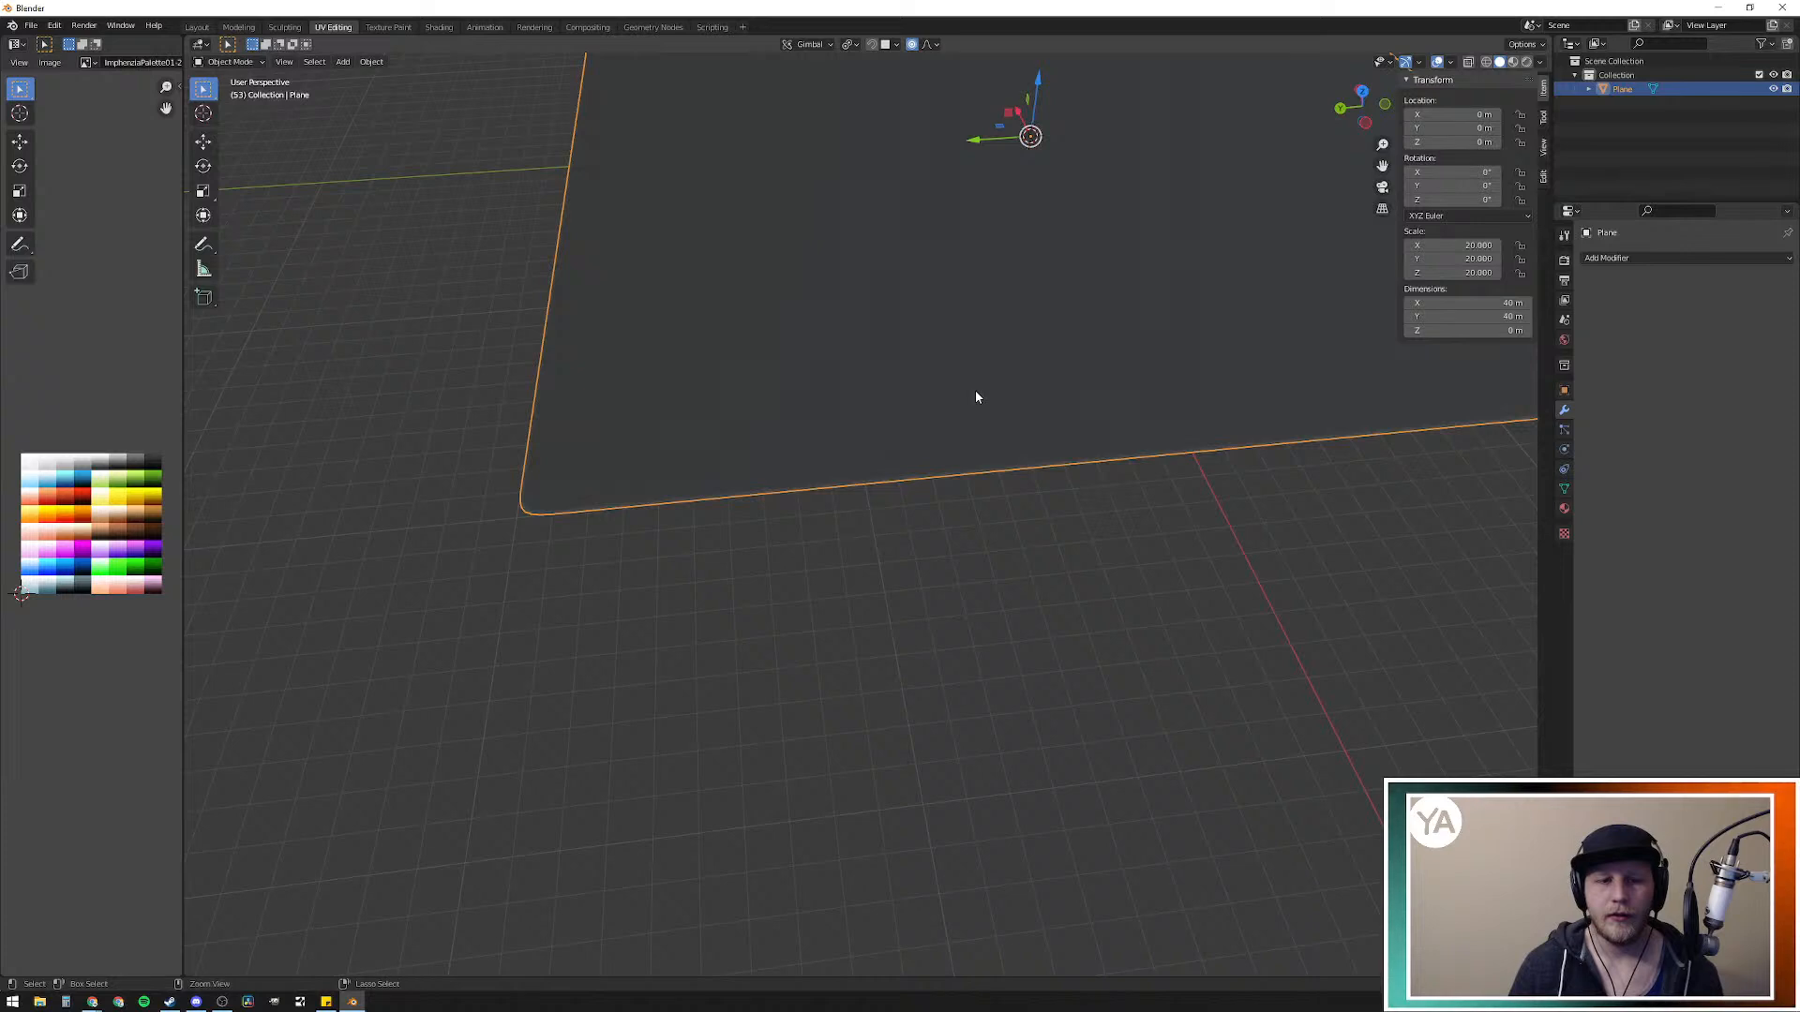
{"action": "middle_click_drag", "start_coordinate": [1021, 374], "coordinate": [884, 397]}
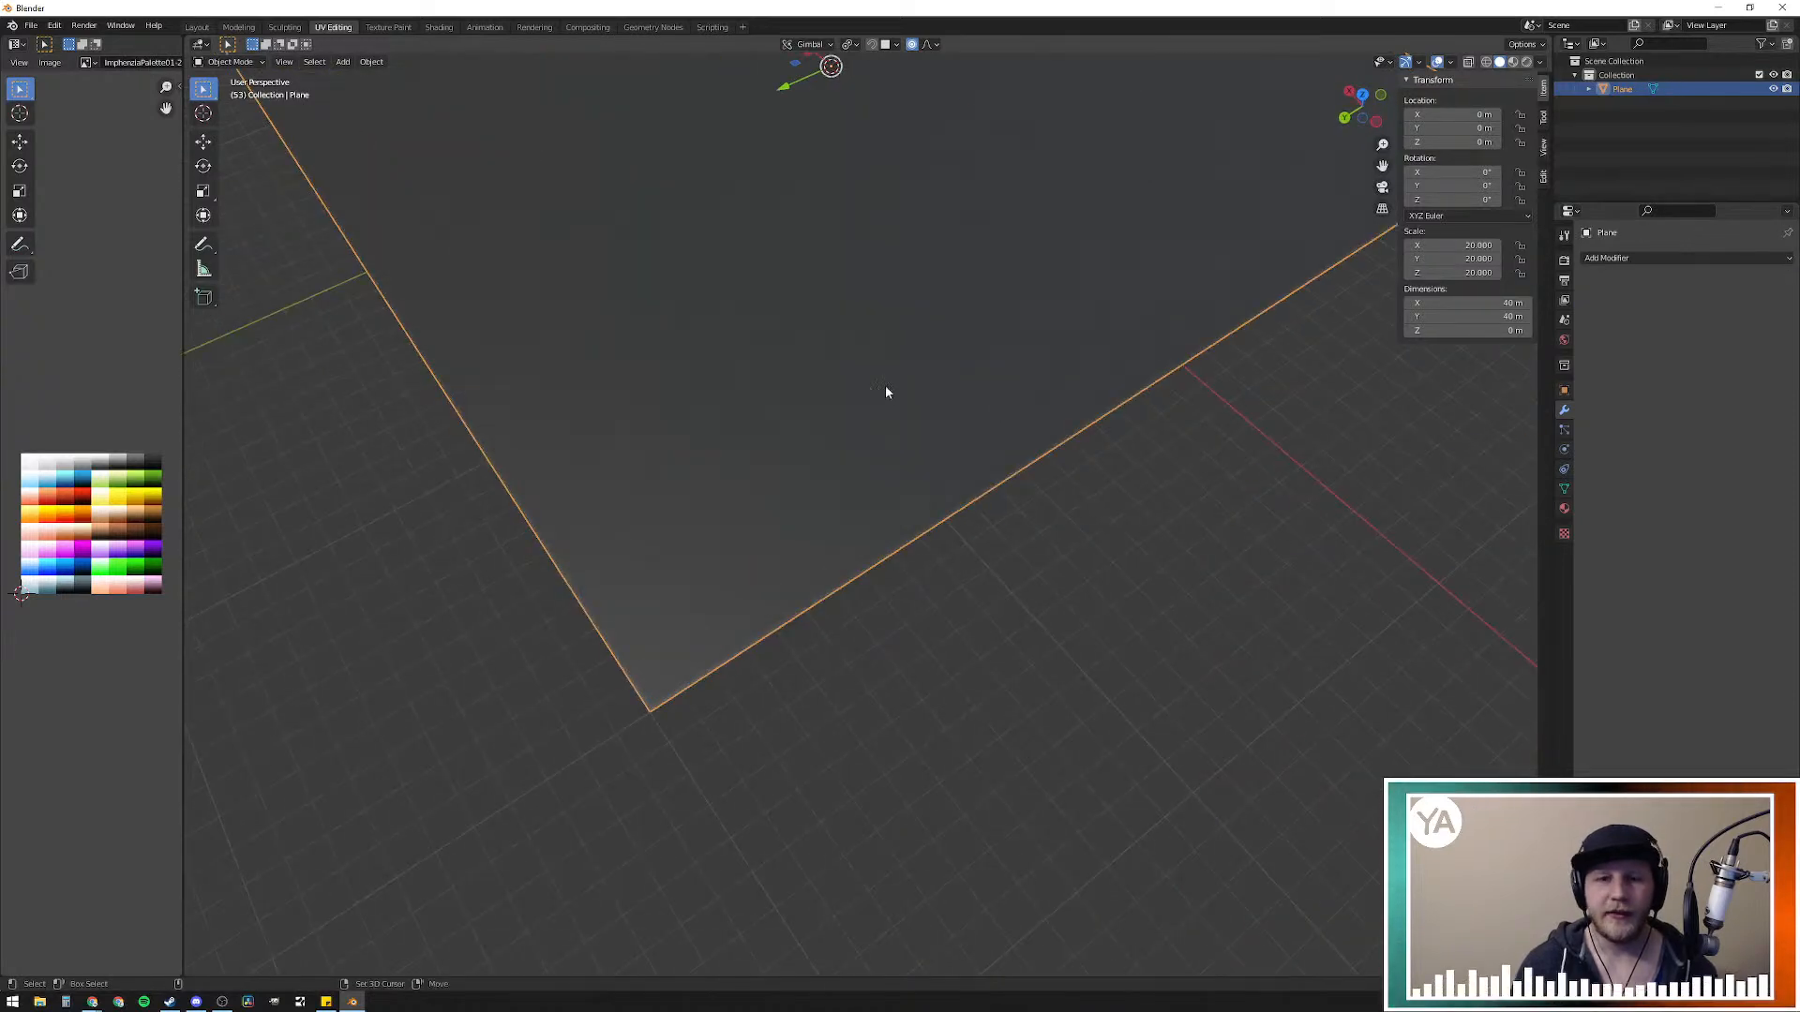
{"action": "scroll", "coordinate": [884, 397], "scroll_direction": "down", "scroll_amount": 8}
{"action": "middle_click_drag", "start_coordinate": [964, 309], "coordinate": [853, 362]}
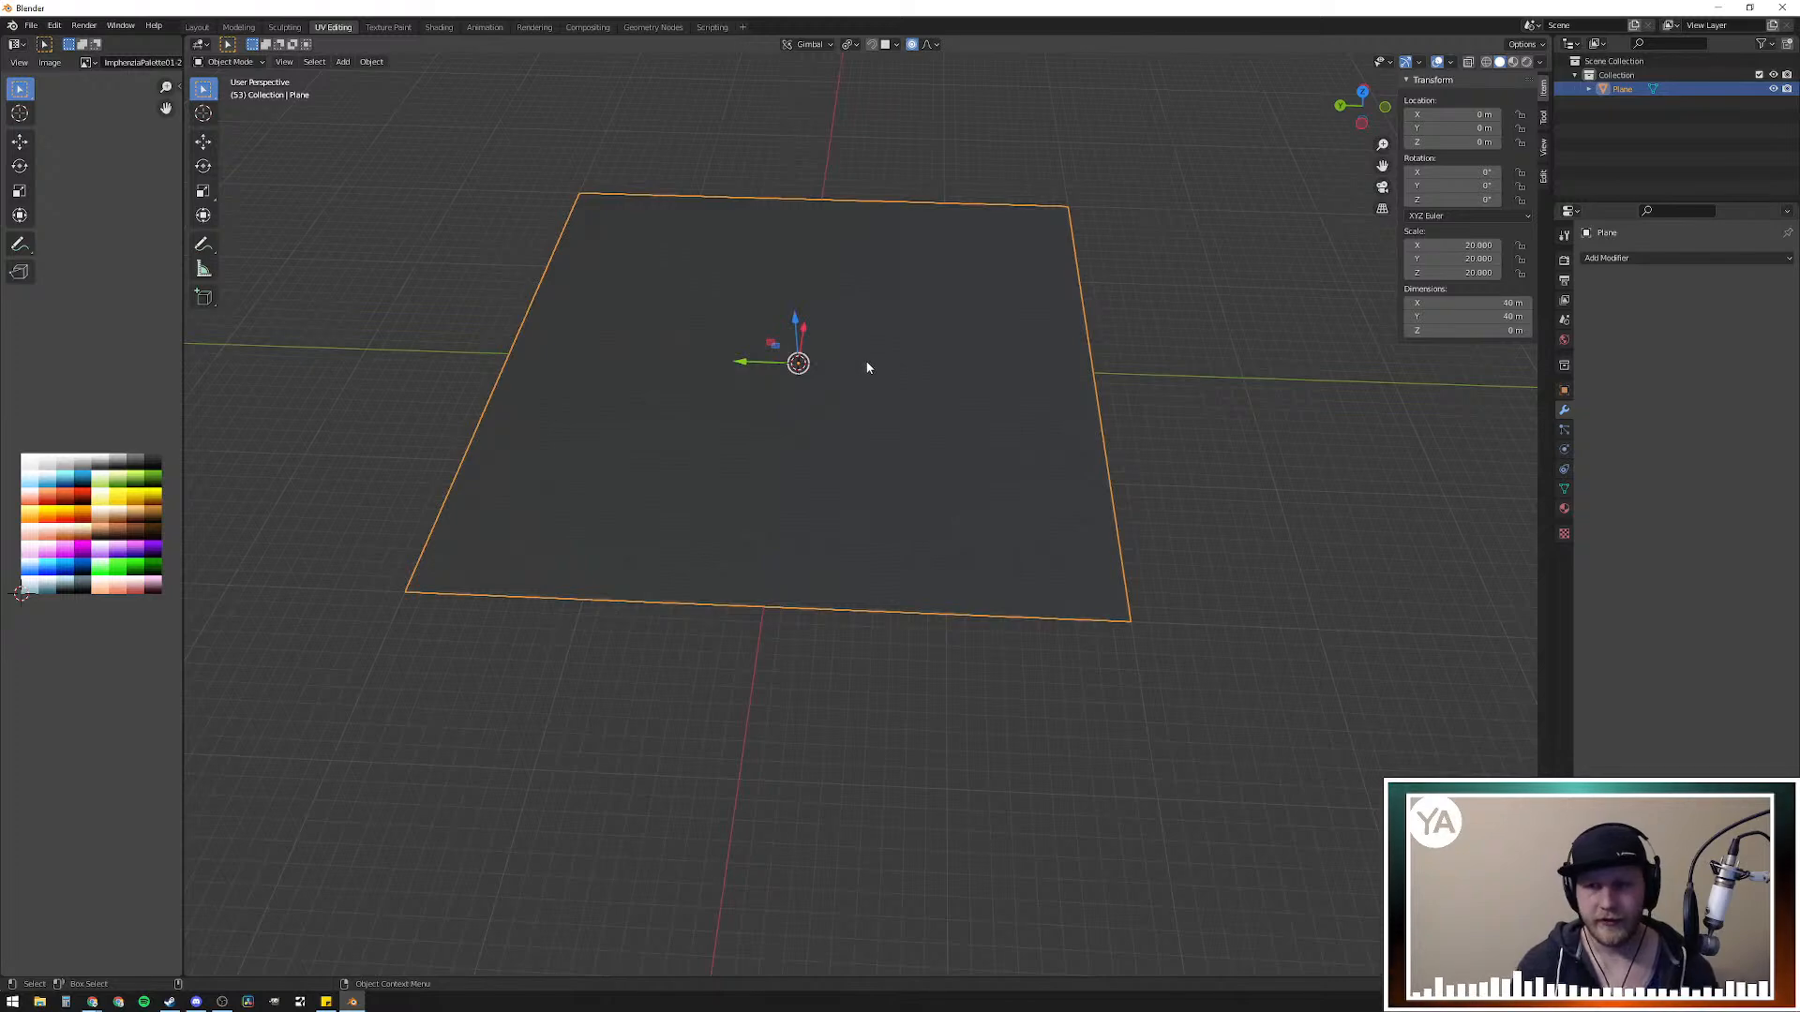
Step: Check the plane's grid in Edit Mode using edge and face selection
{"action": "key", "text": "Tab"}
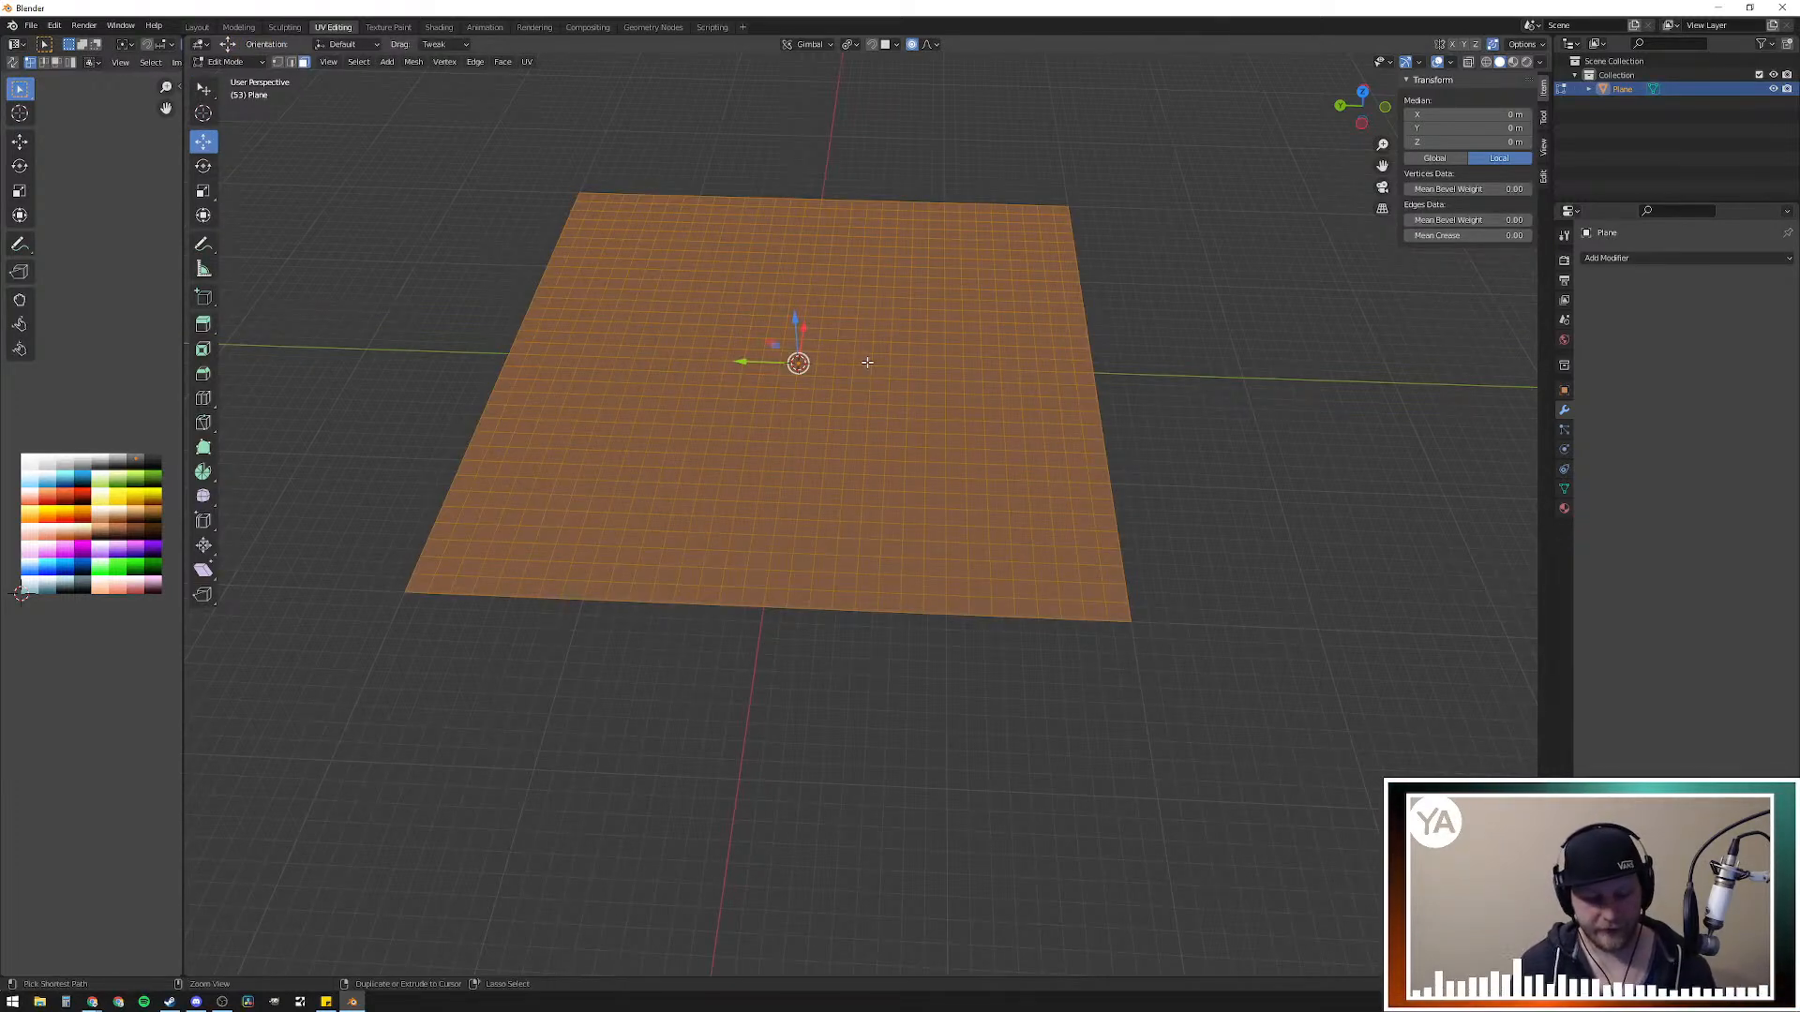
{"action": "key", "text": "2"}
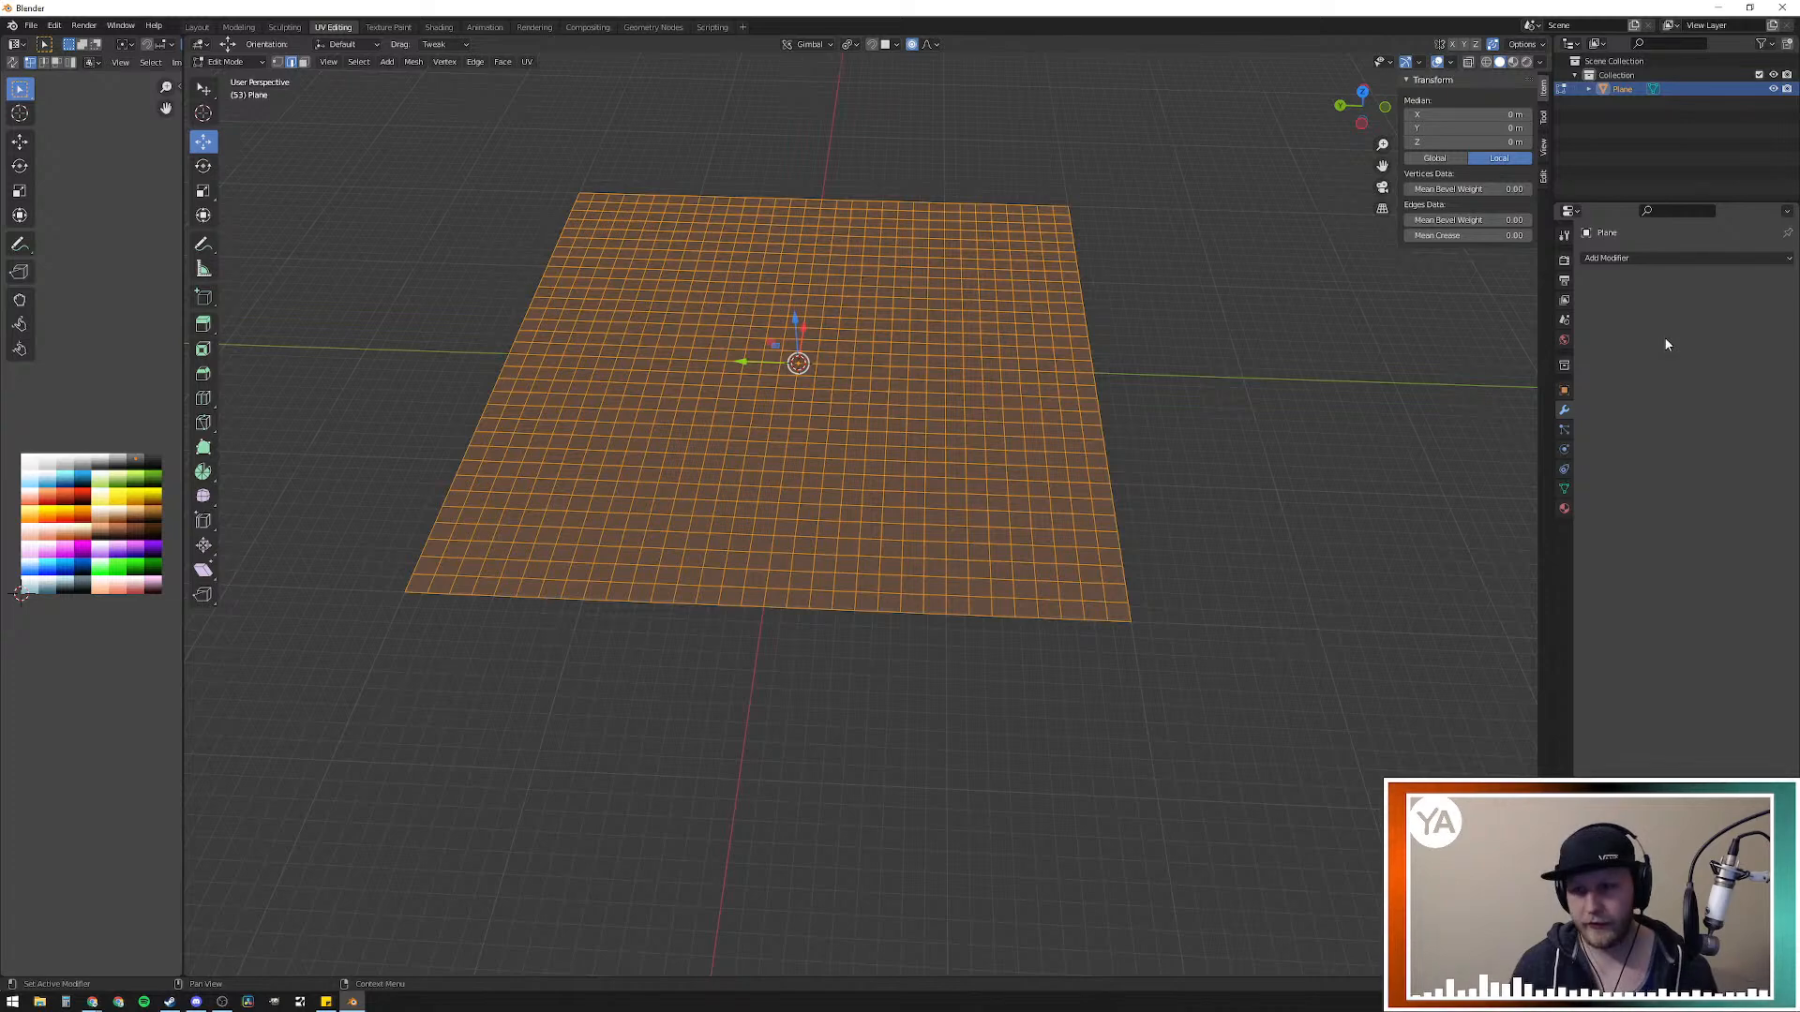
{"action": "left_click", "coordinate": [1304, 356]}
{"action": "key", "text": "Tab"}
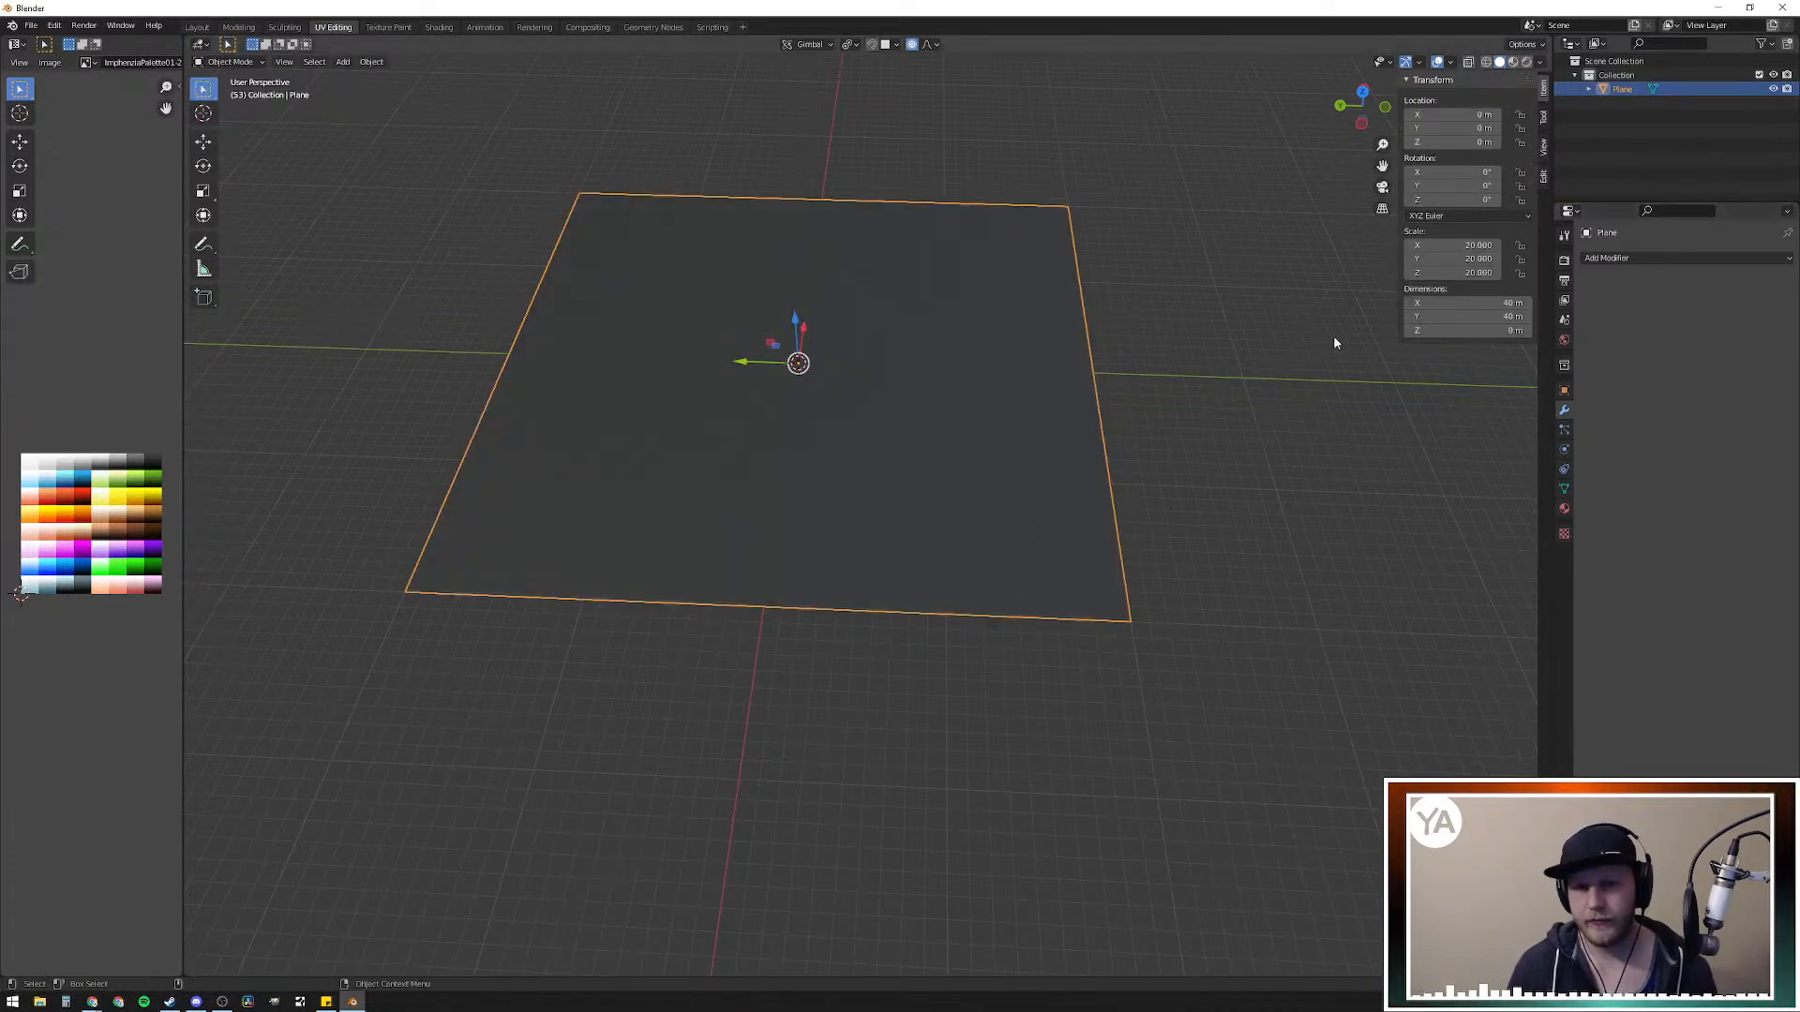
{"action": "key", "text": "Tab"}
{"action": "key", "text": "Tab"}
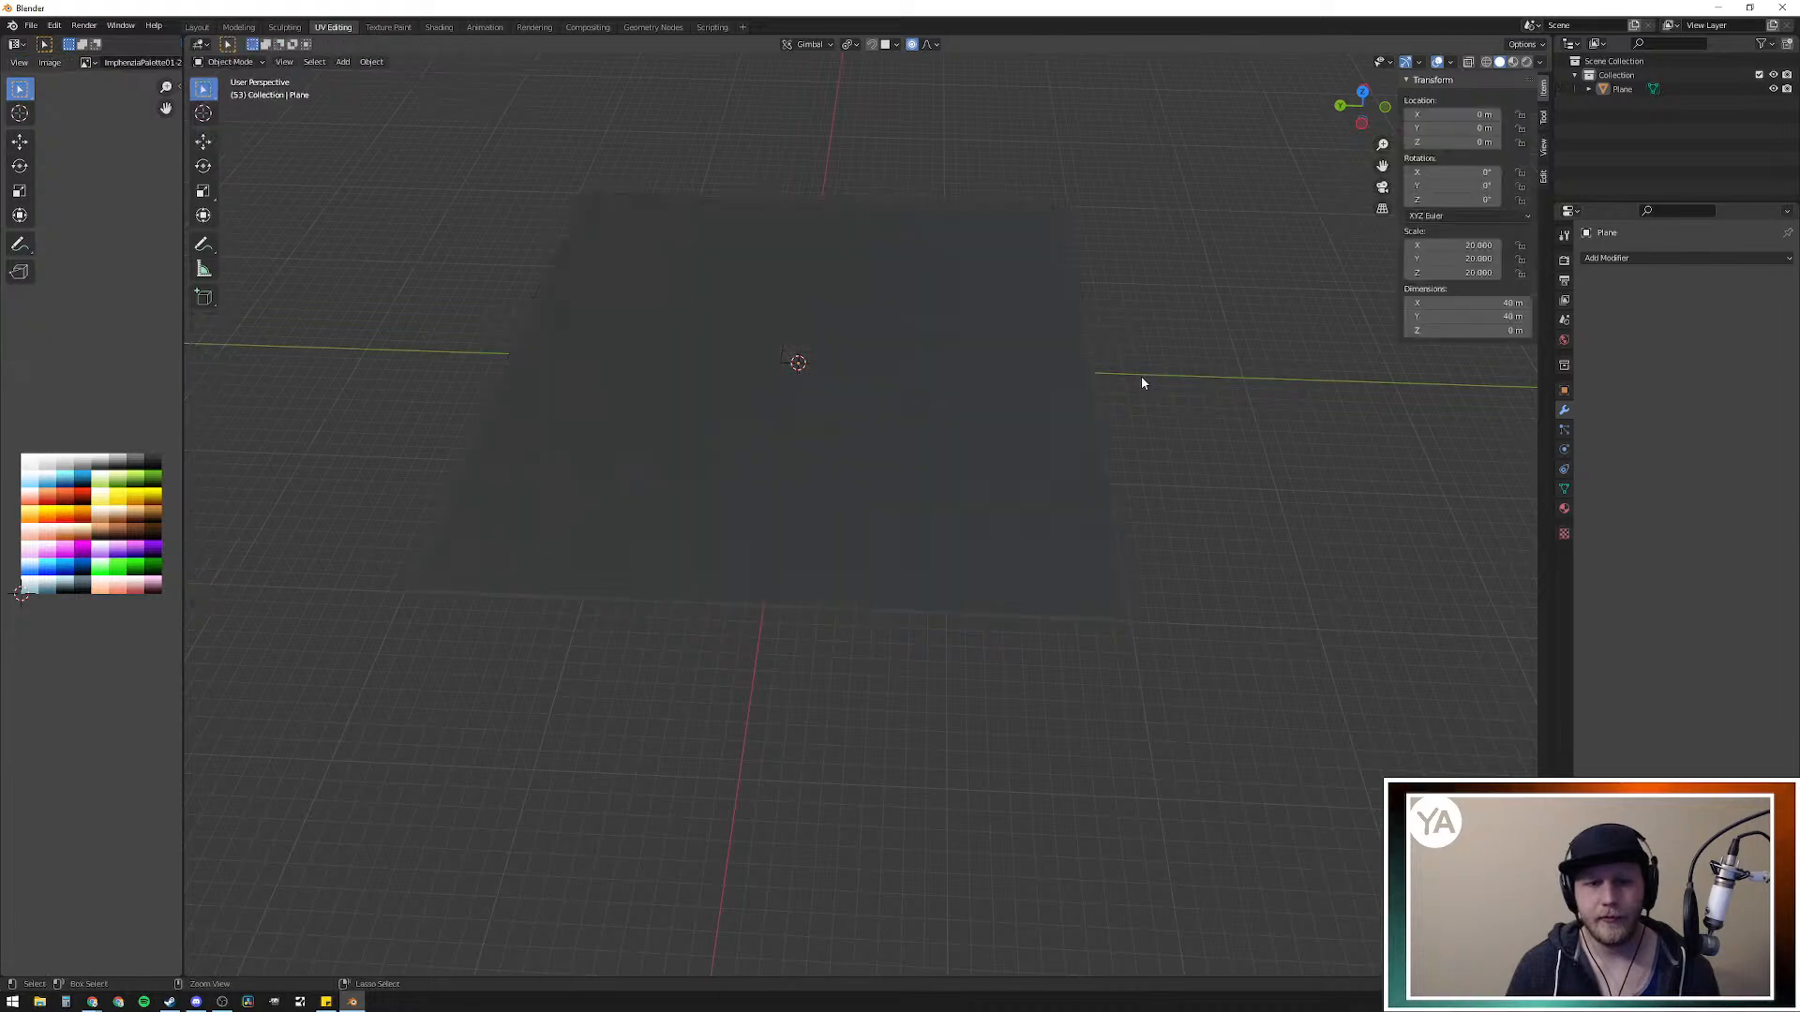
{"action": "key", "text": "Tab"}
{"action": "key", "text": "3"}
{"action": "key", "text": "a"}
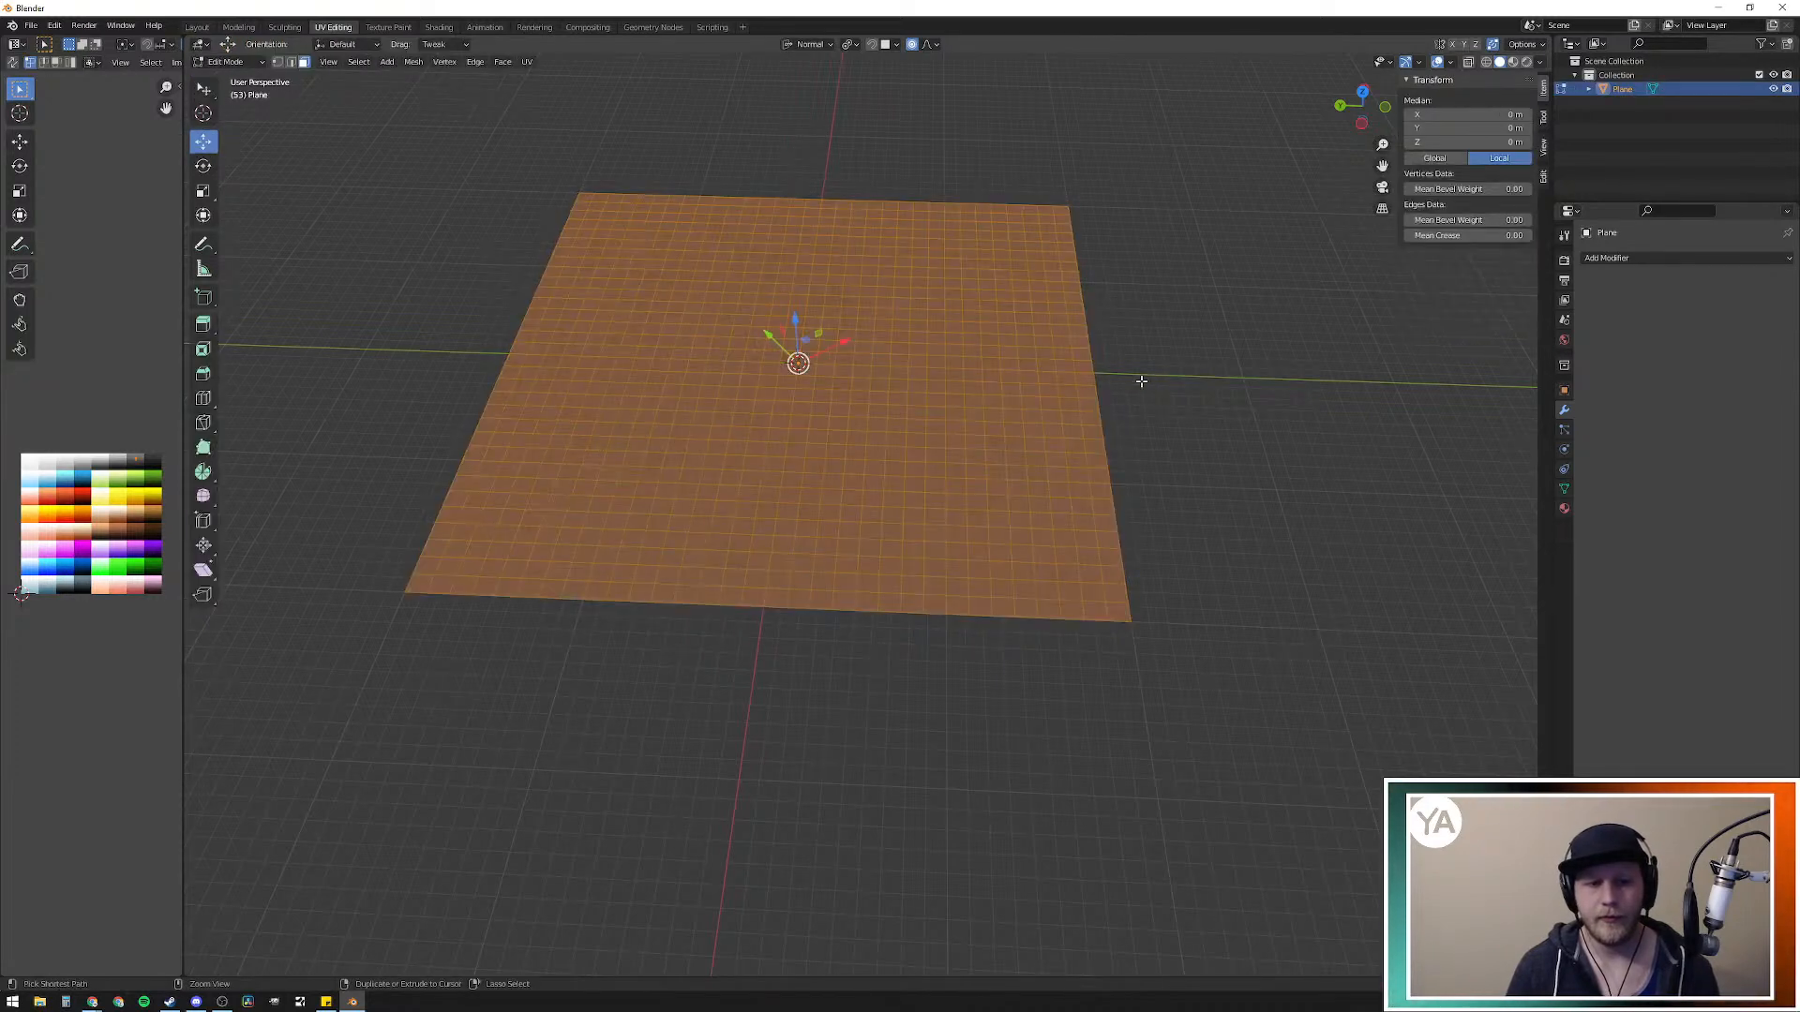
Step: Return the plane to Object Mode, restore its Simple Subdivision modifier and apply it again
{"action": "key", "text": "alt+a"}
{"action": "key", "text": "Tab"}
{"action": "key", "text": "ctrl+5"}
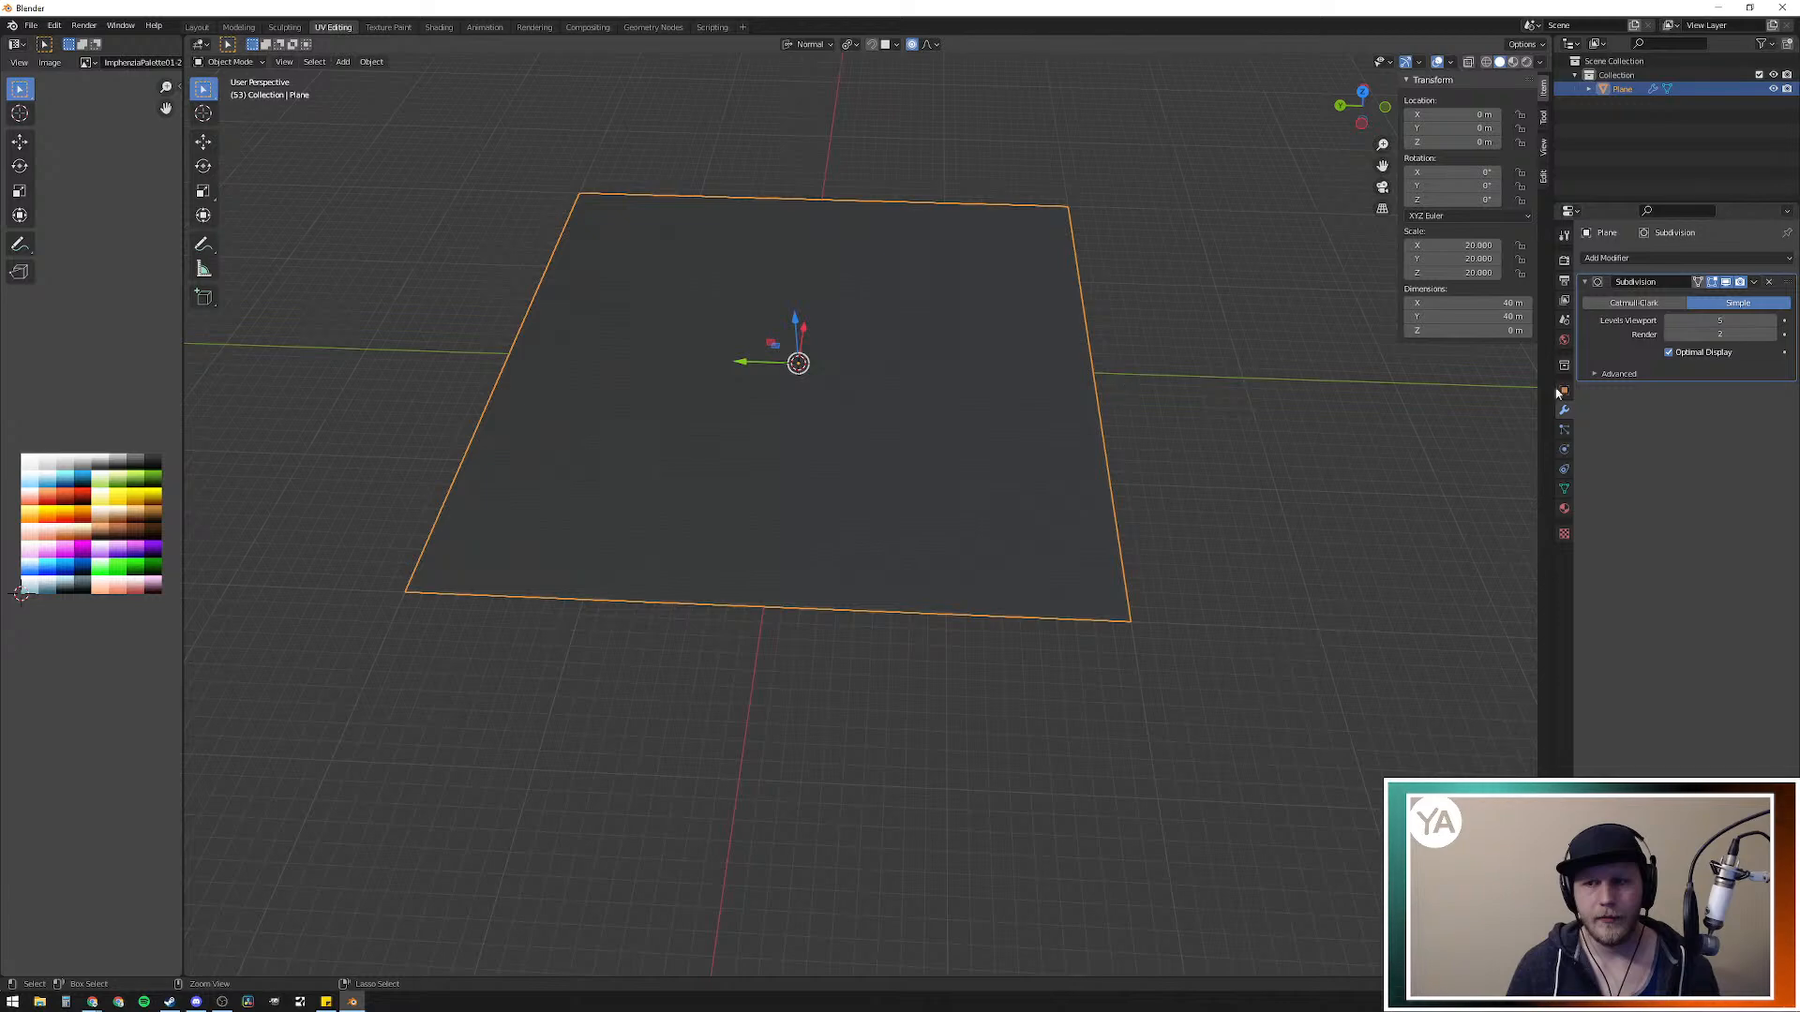
{"action": "key", "text": "ctrl+a"}
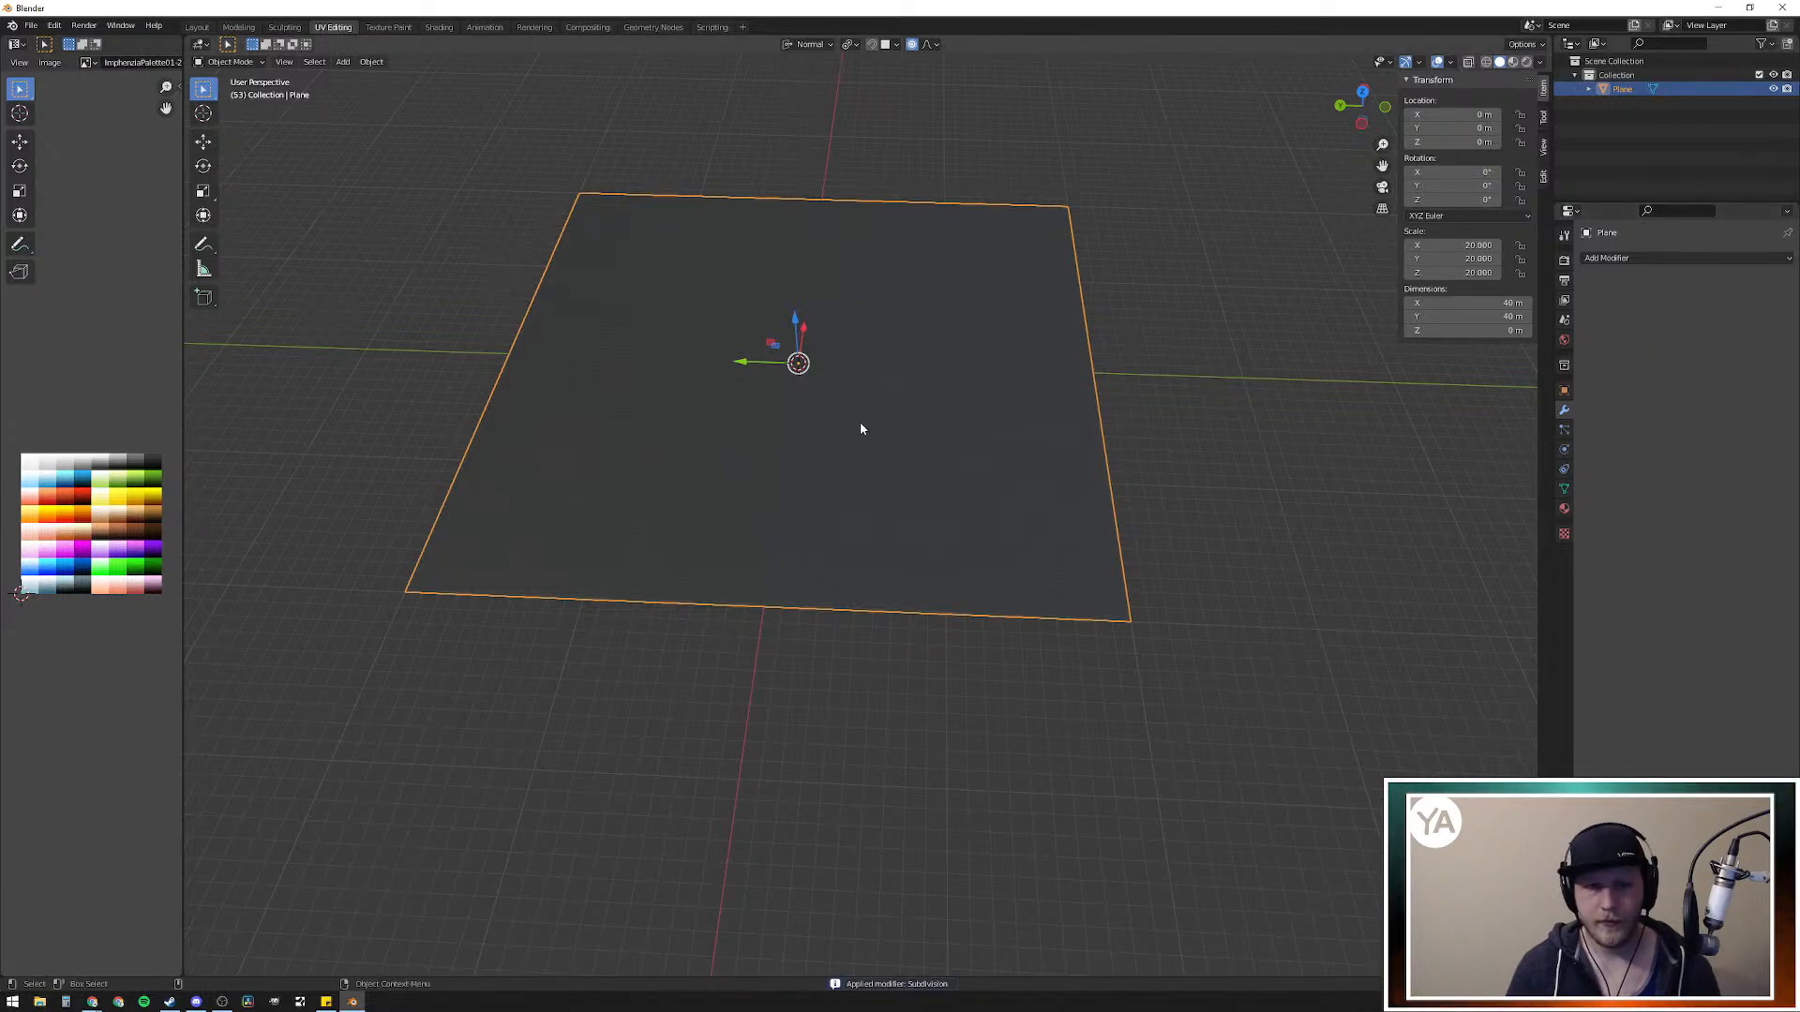
{"action": "key", "text": "Tab"}
{"action": "key", "text": "Tab"}
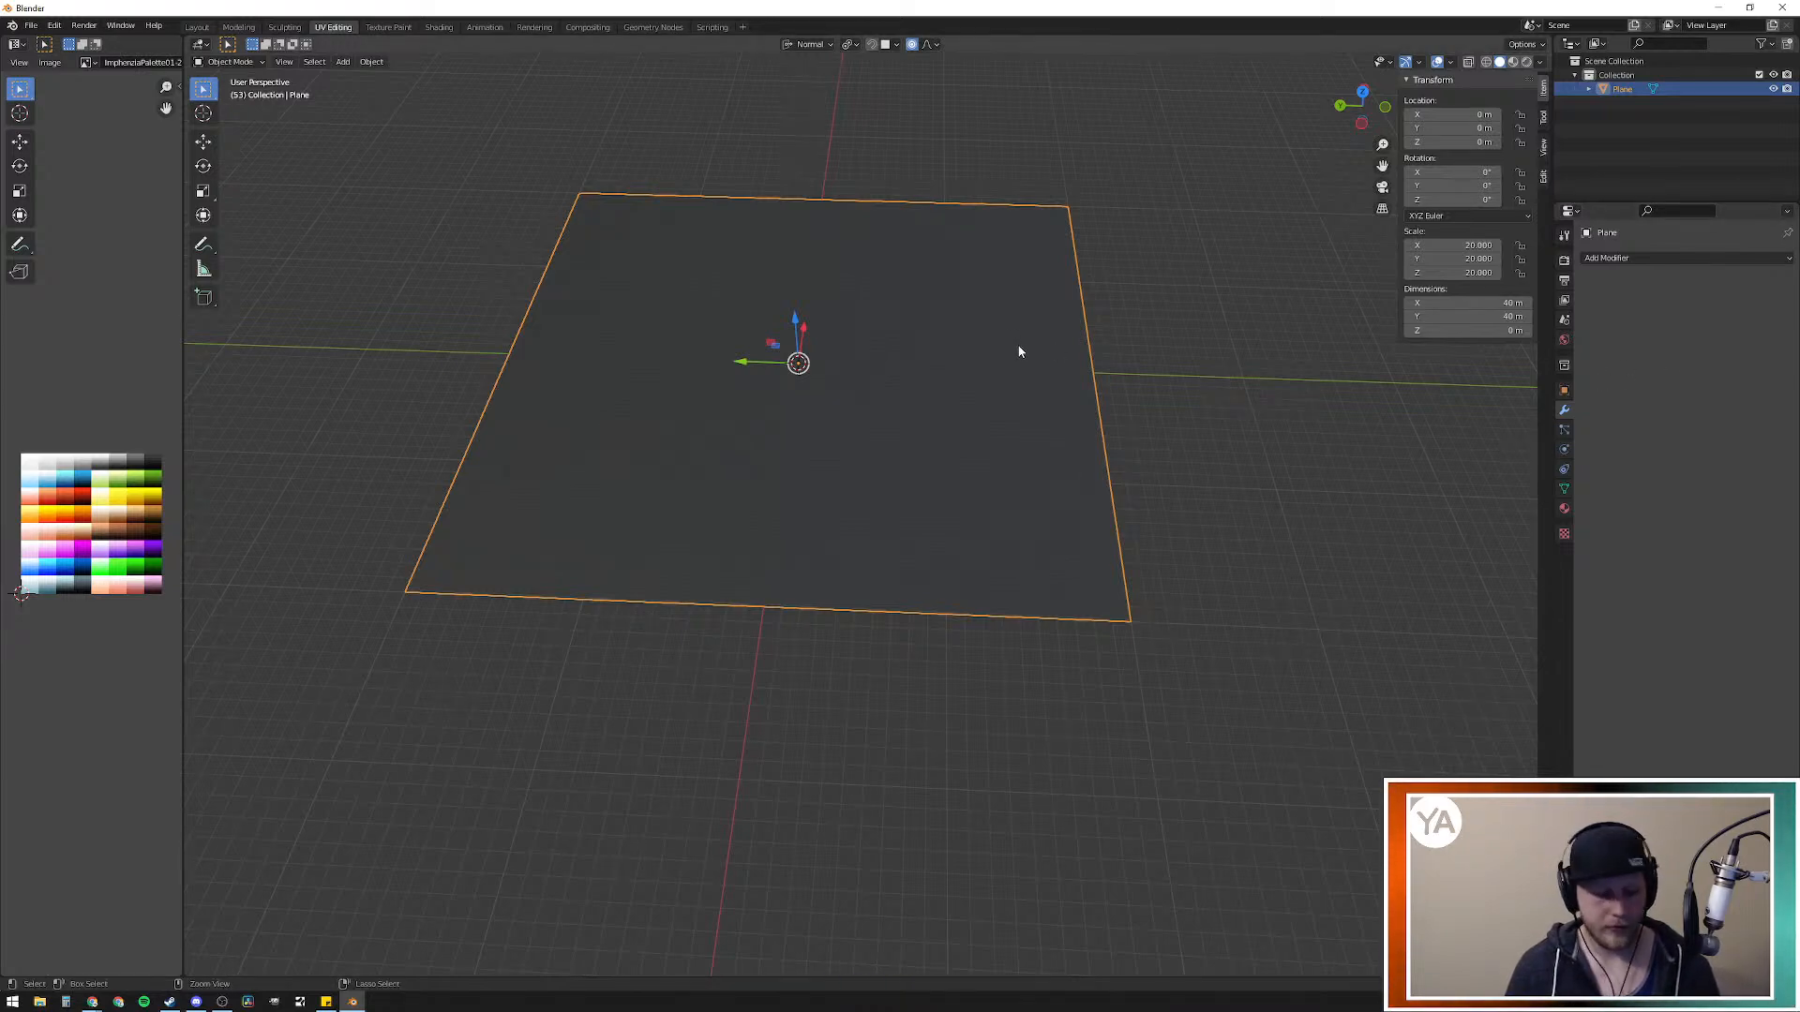
Step: Add a level 2 Subdivision Surface modifier of the Simple type to the plane, apply it and enter Edit Mode
{"action": "key", "text": "ctrl+2"}
{"action": "left_click", "coordinate": [1749, 304]}
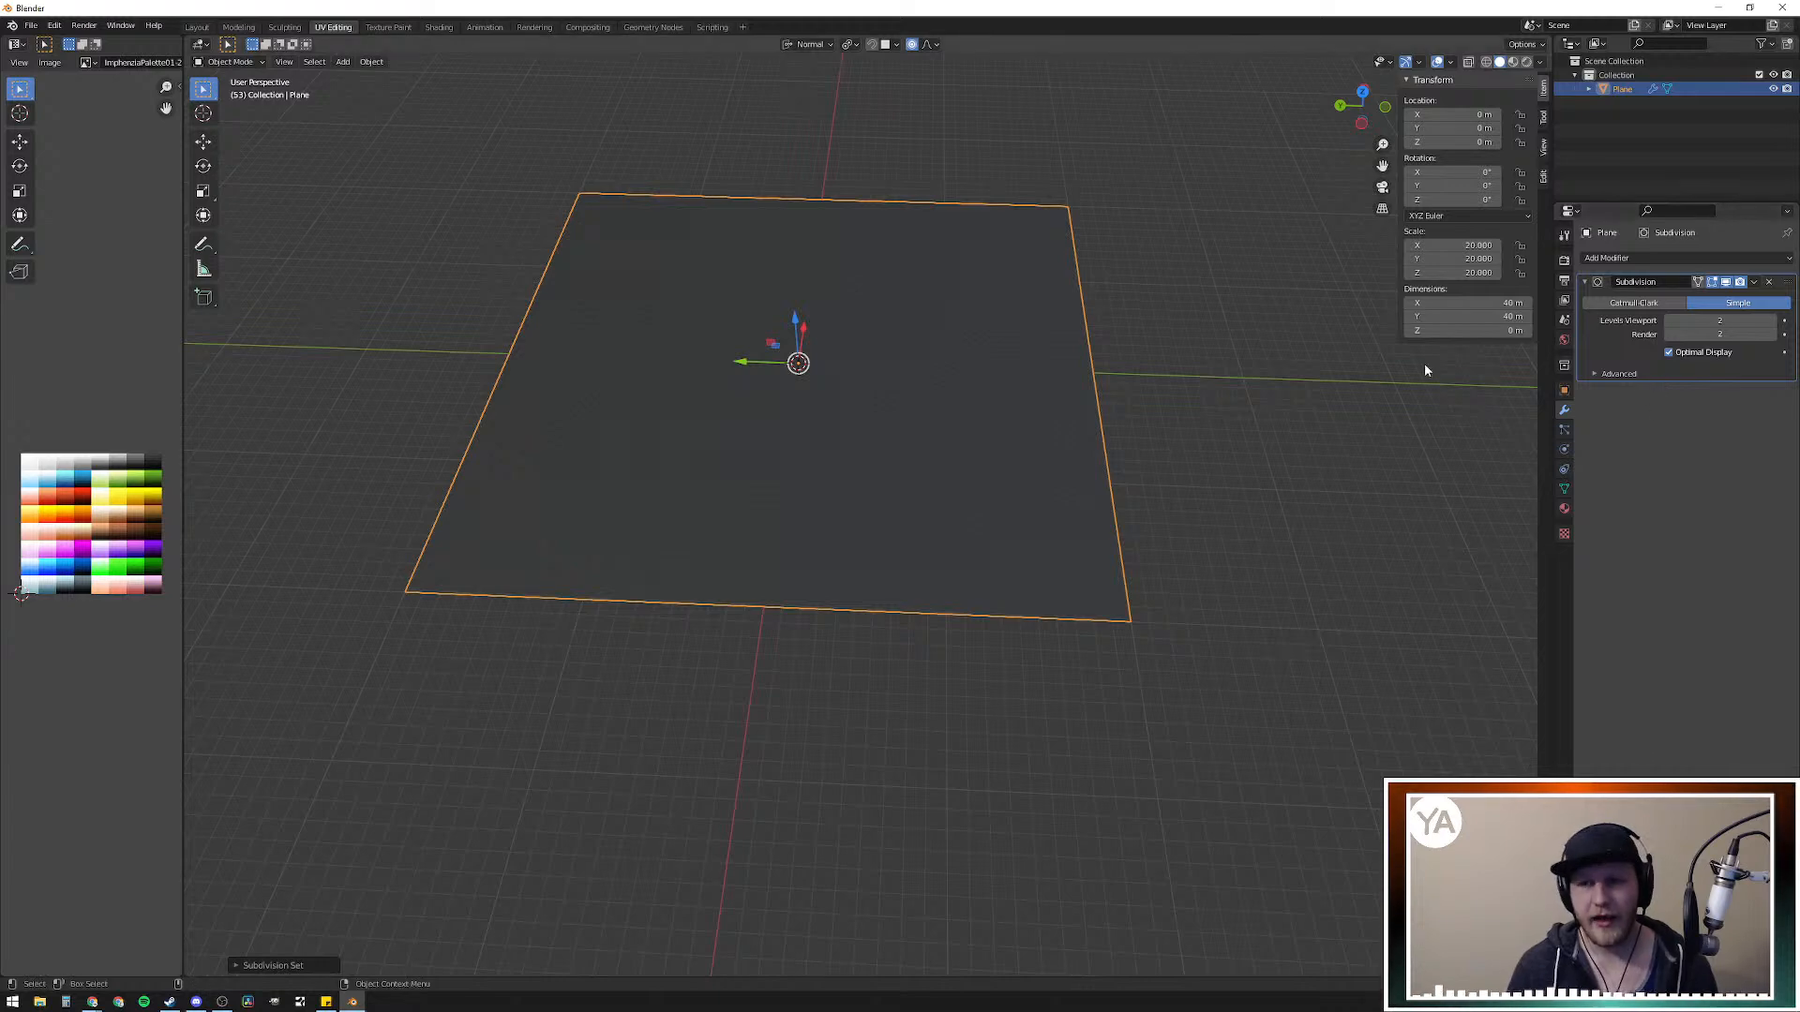
{"action": "key", "text": "ctrl+a"}
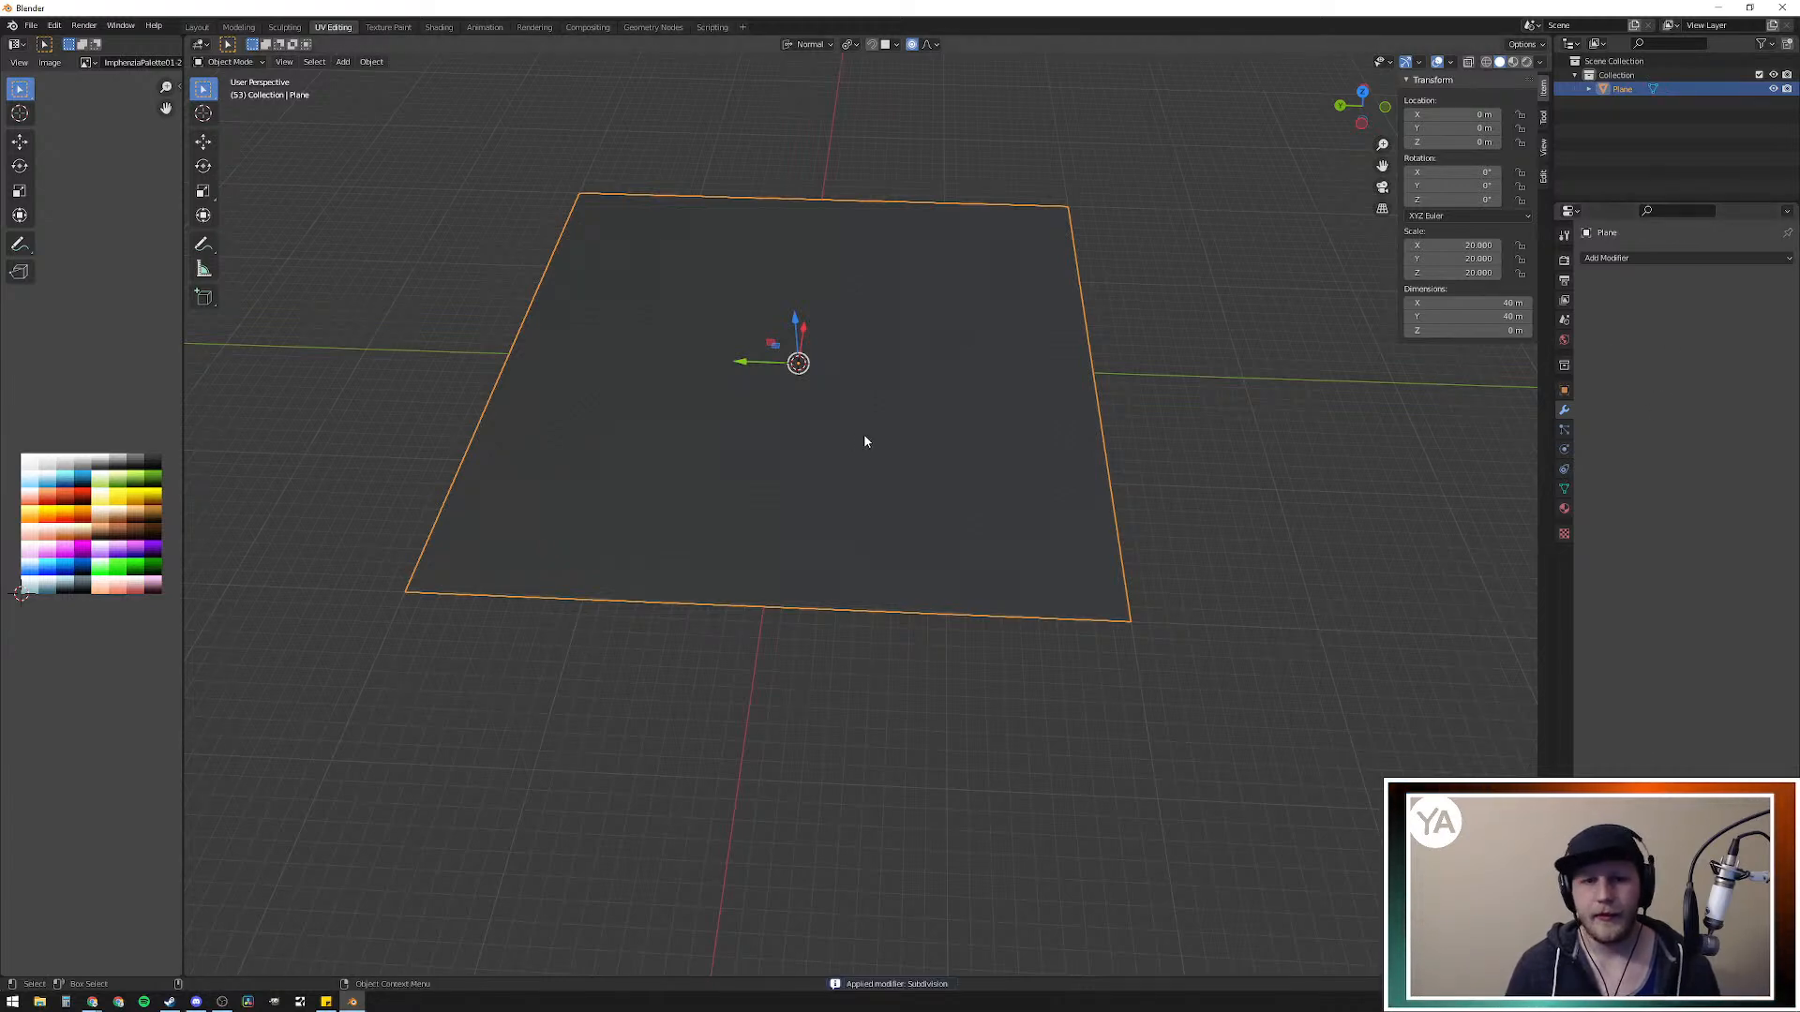
{"action": "key", "text": "Tab"}
{"action": "scroll", "coordinate": [900, 414], "scroll_direction": "up", "scroll_amount": 4}
{"action": "middle_click_drag", "start_coordinate": [1169, 494], "coordinate": [815, 450]}
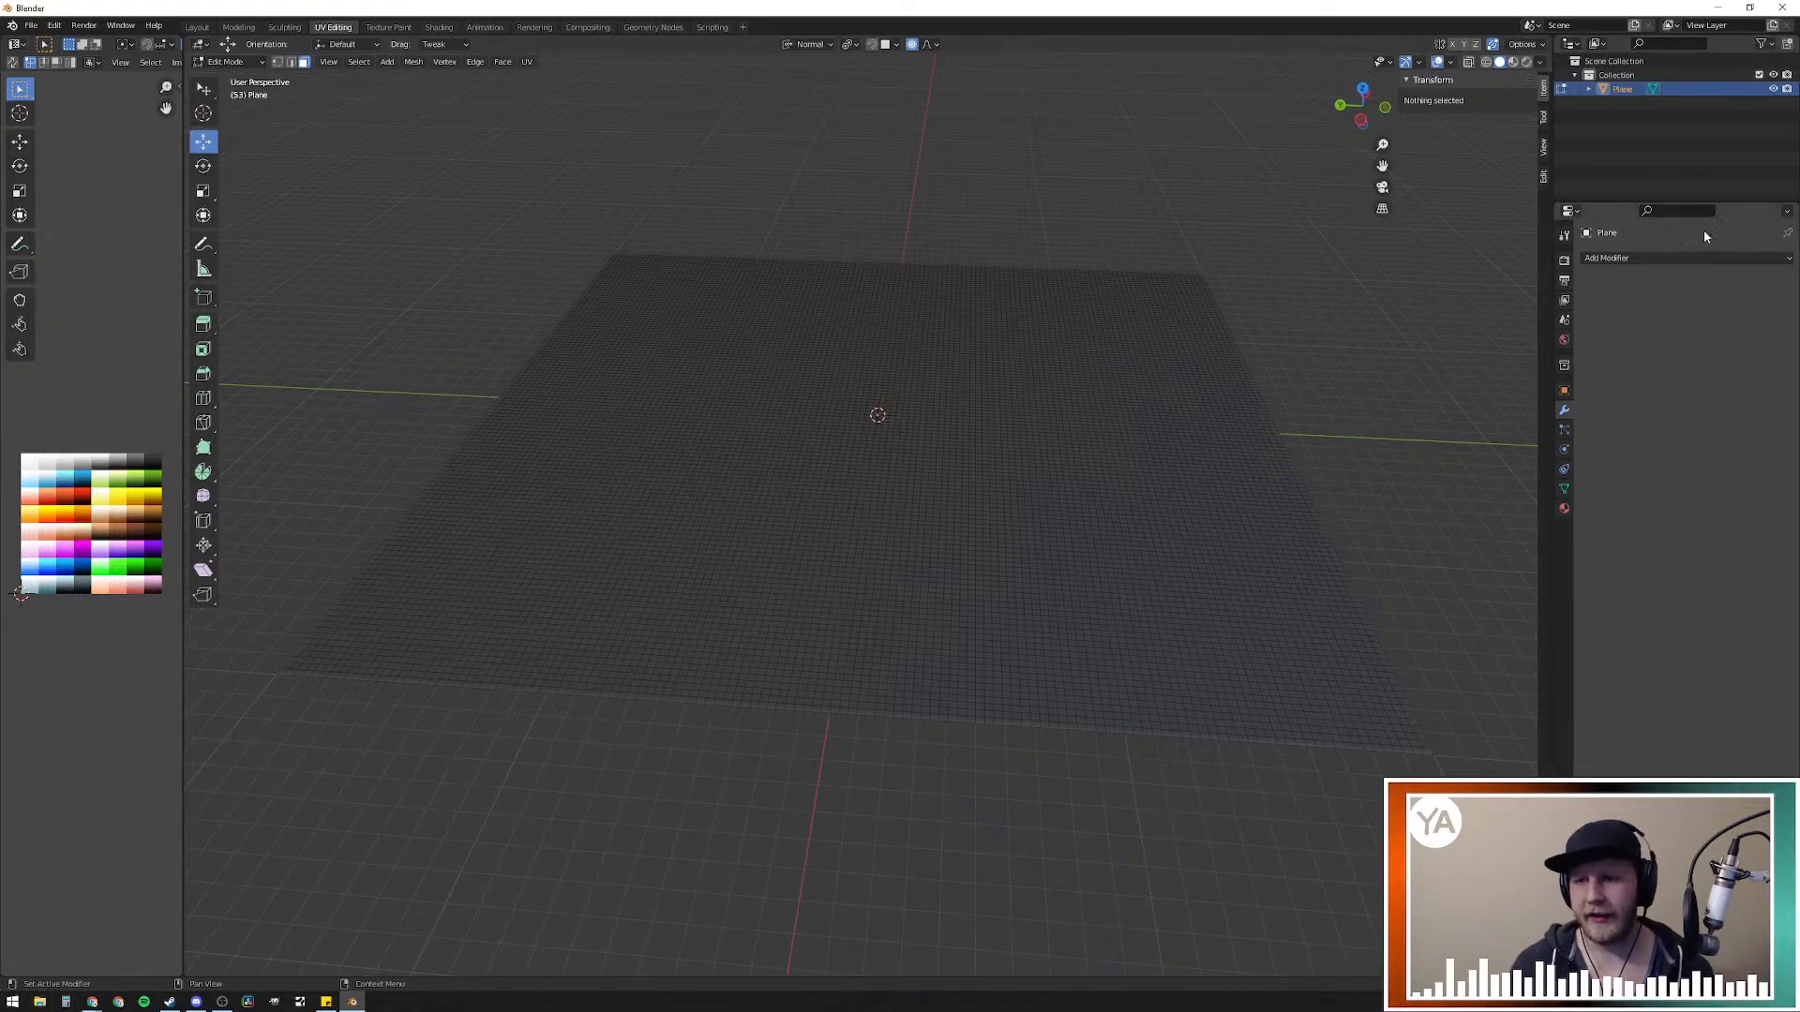
Step: Add a Displace modifier to the plane and give it a new texture of the Clouds type
{"action": "left_click", "coordinate": [1691, 259]}
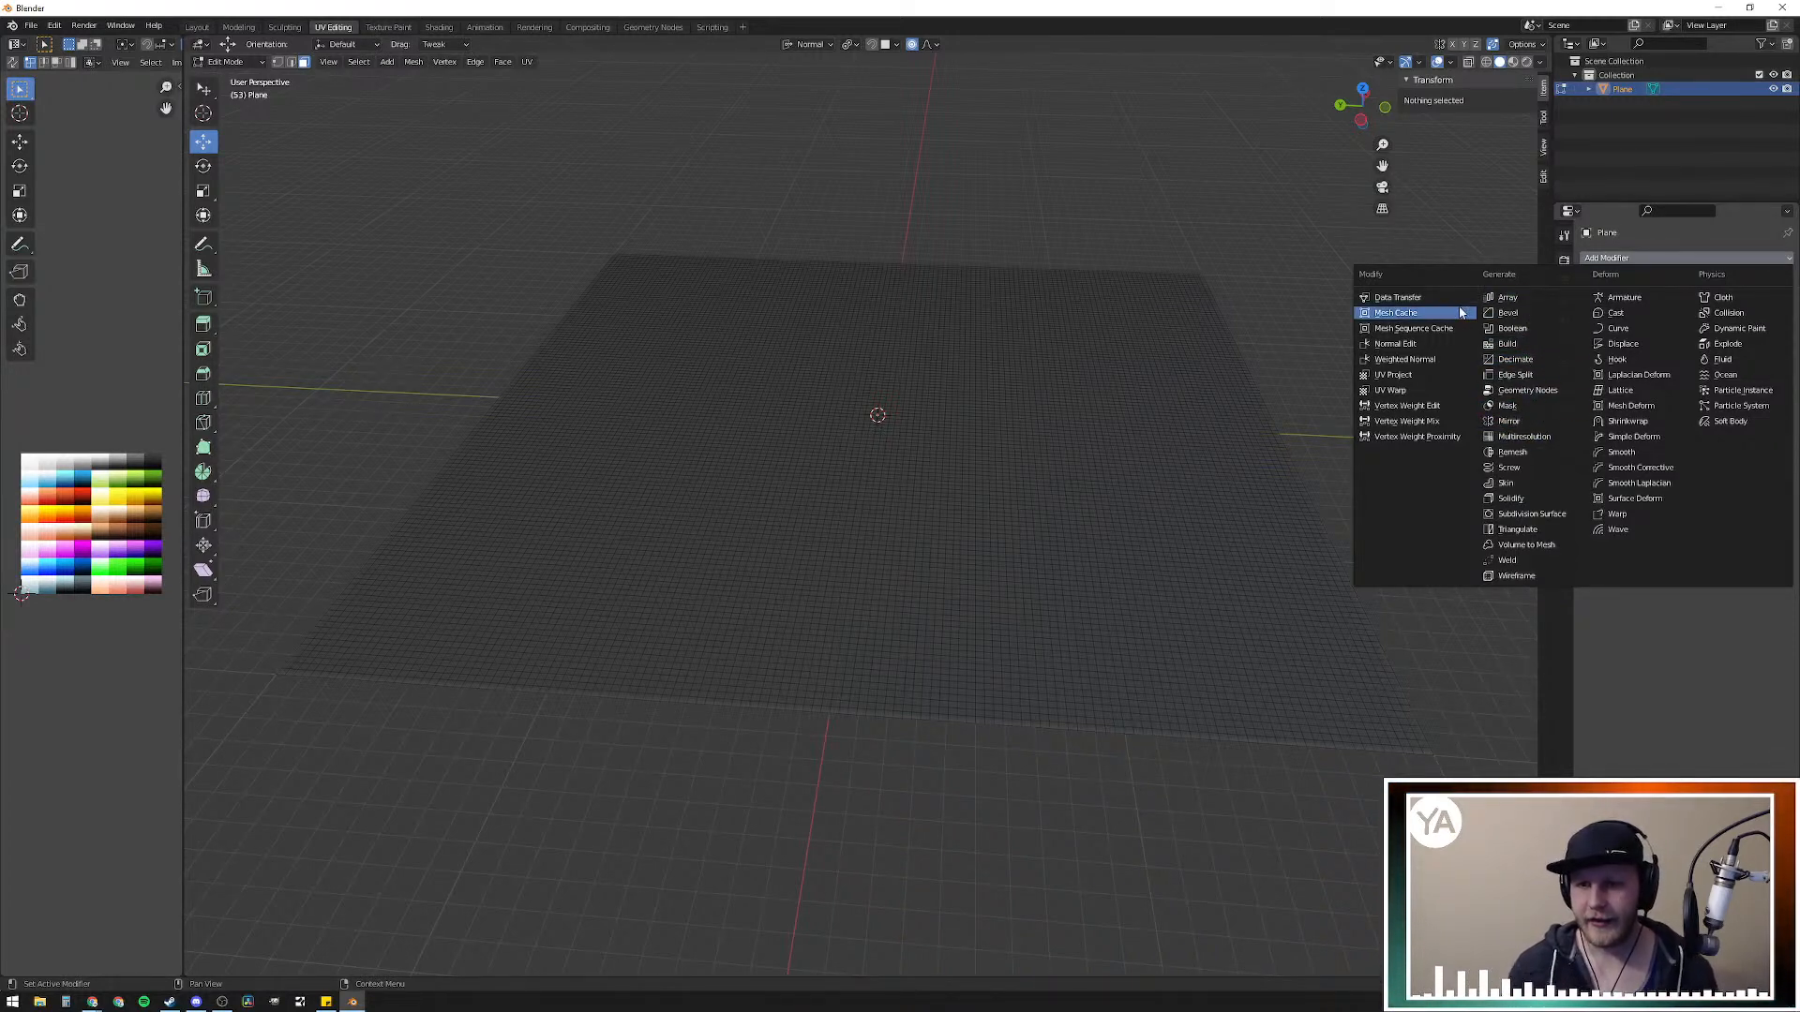
{"action": "left_click", "coordinate": [1649, 346]}
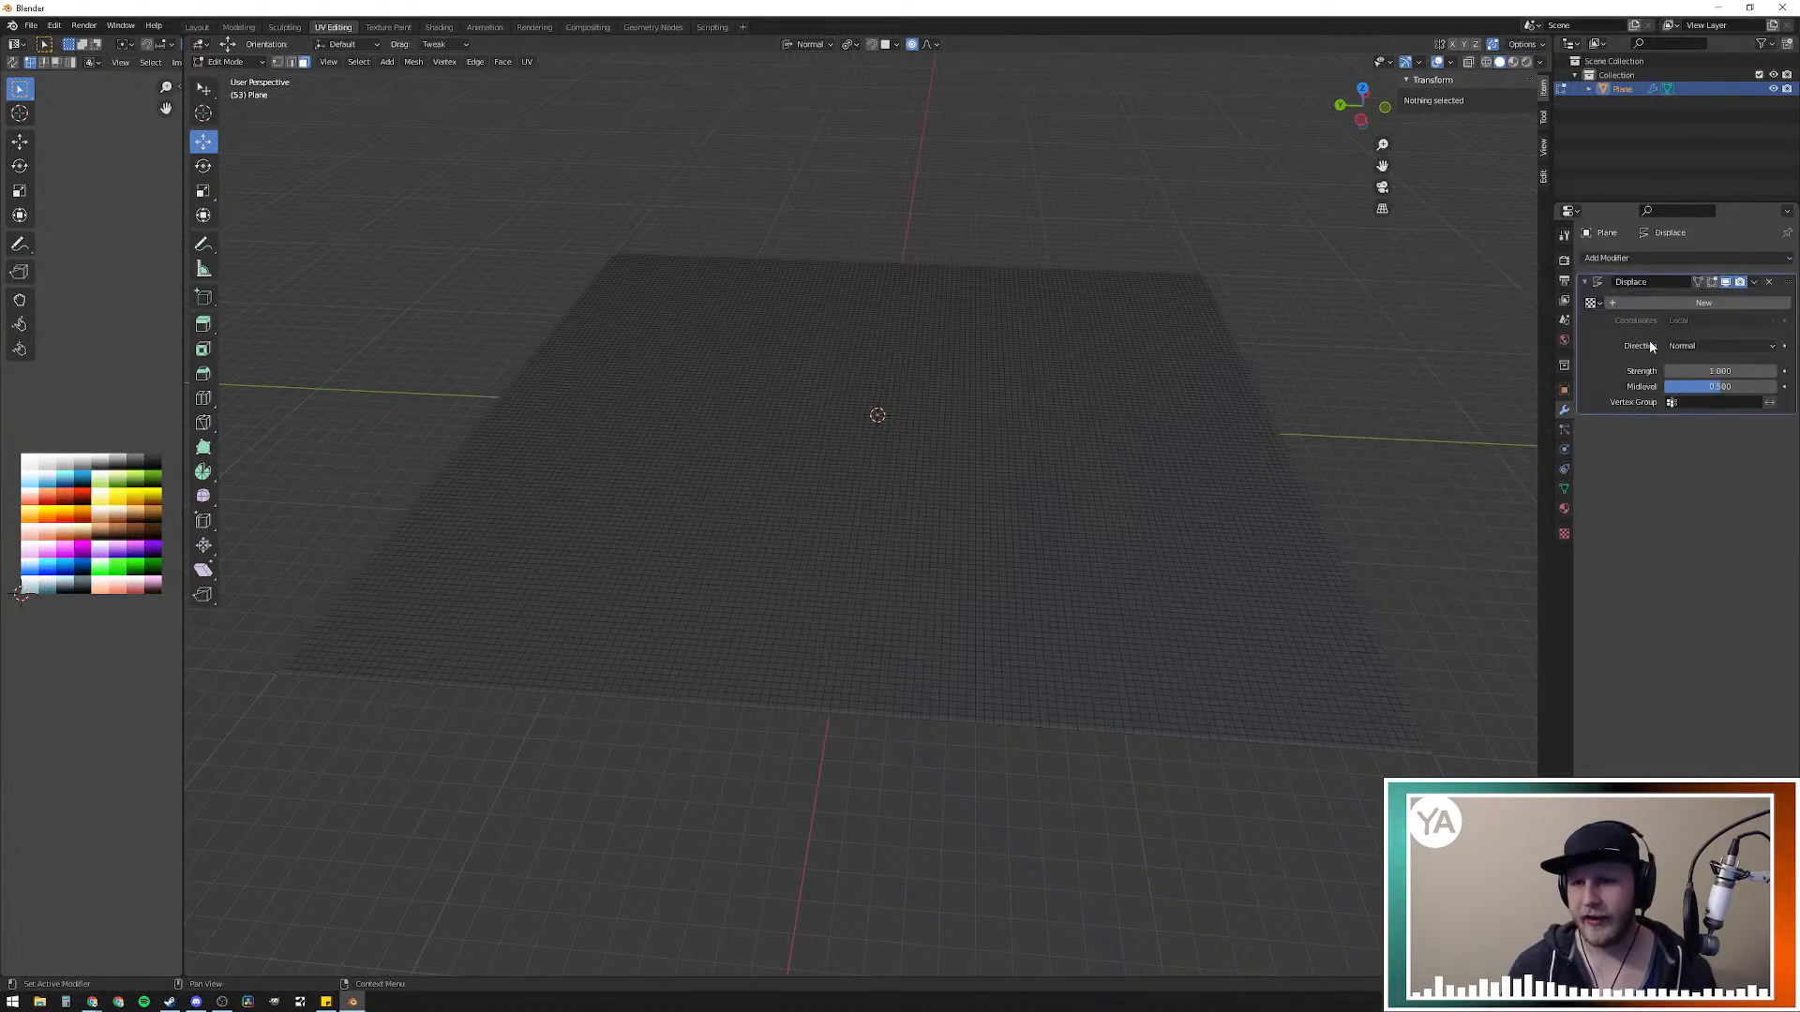
{"action": "left_click", "coordinate": [1730, 304]}
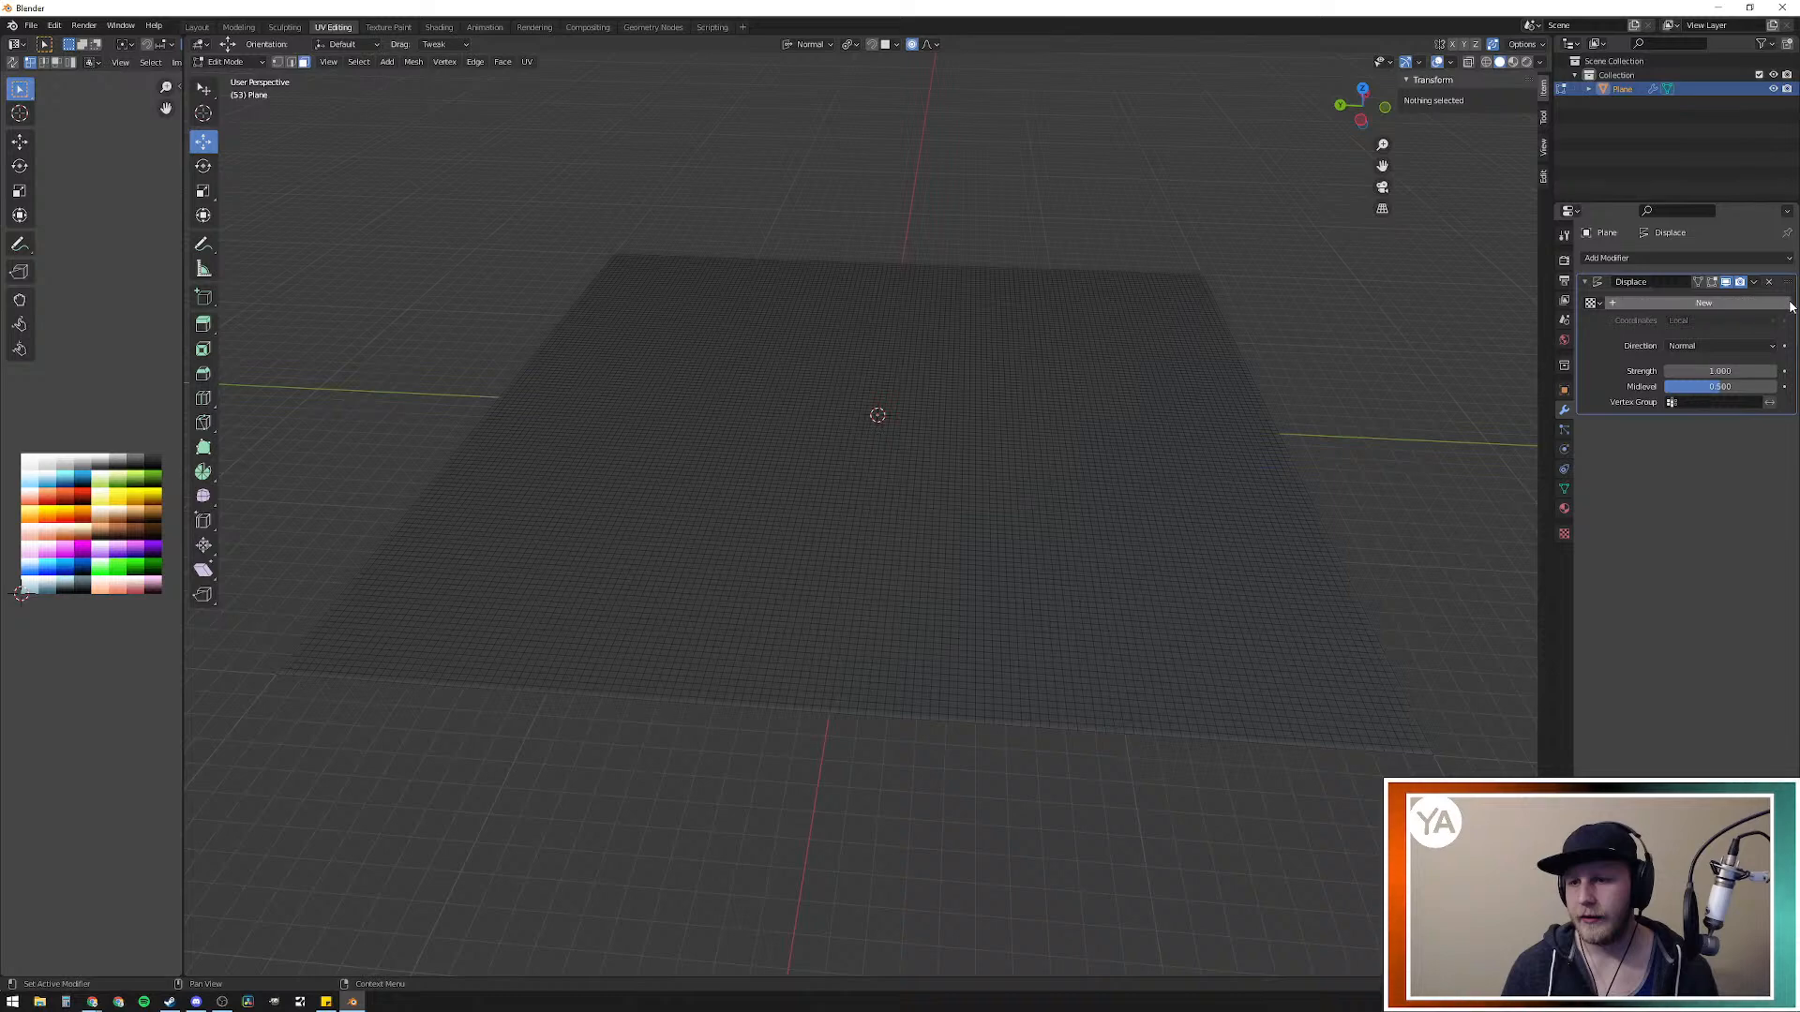
{"action": "left_click", "coordinate": [1782, 305]}
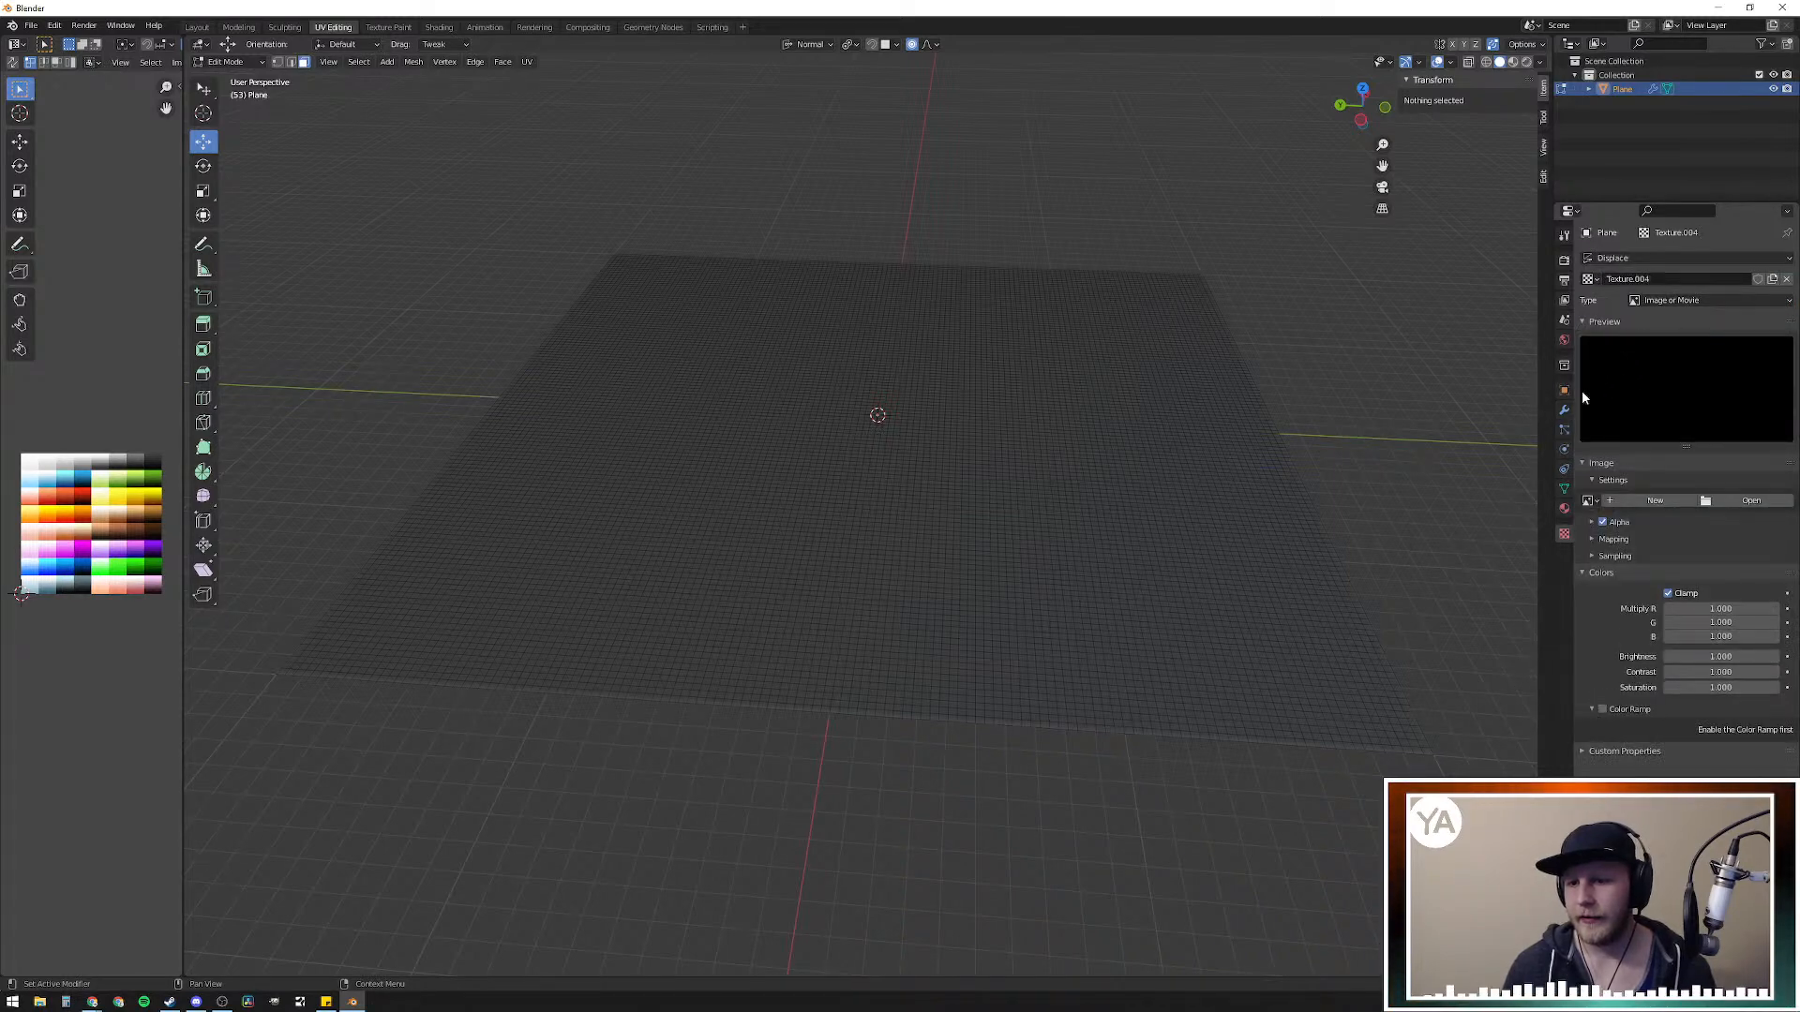
{"action": "left_click", "coordinate": [1678, 302]}
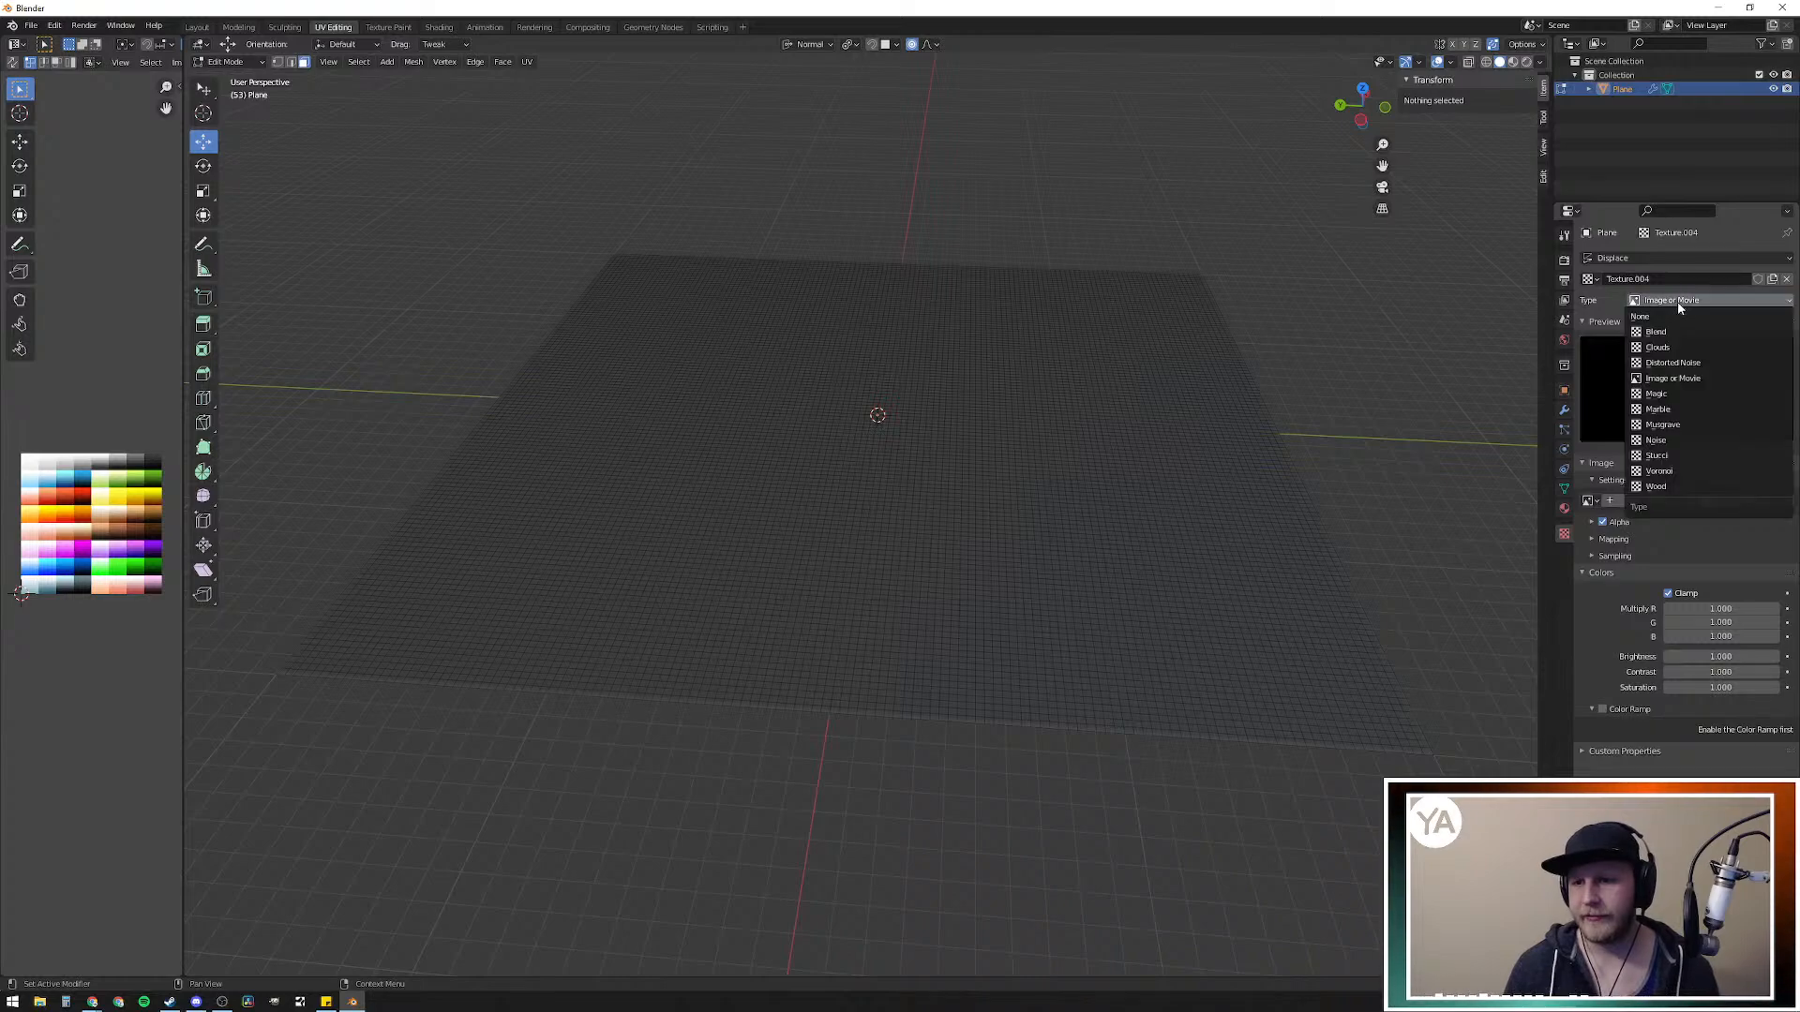
{"action": "left_click", "coordinate": [1655, 347]}
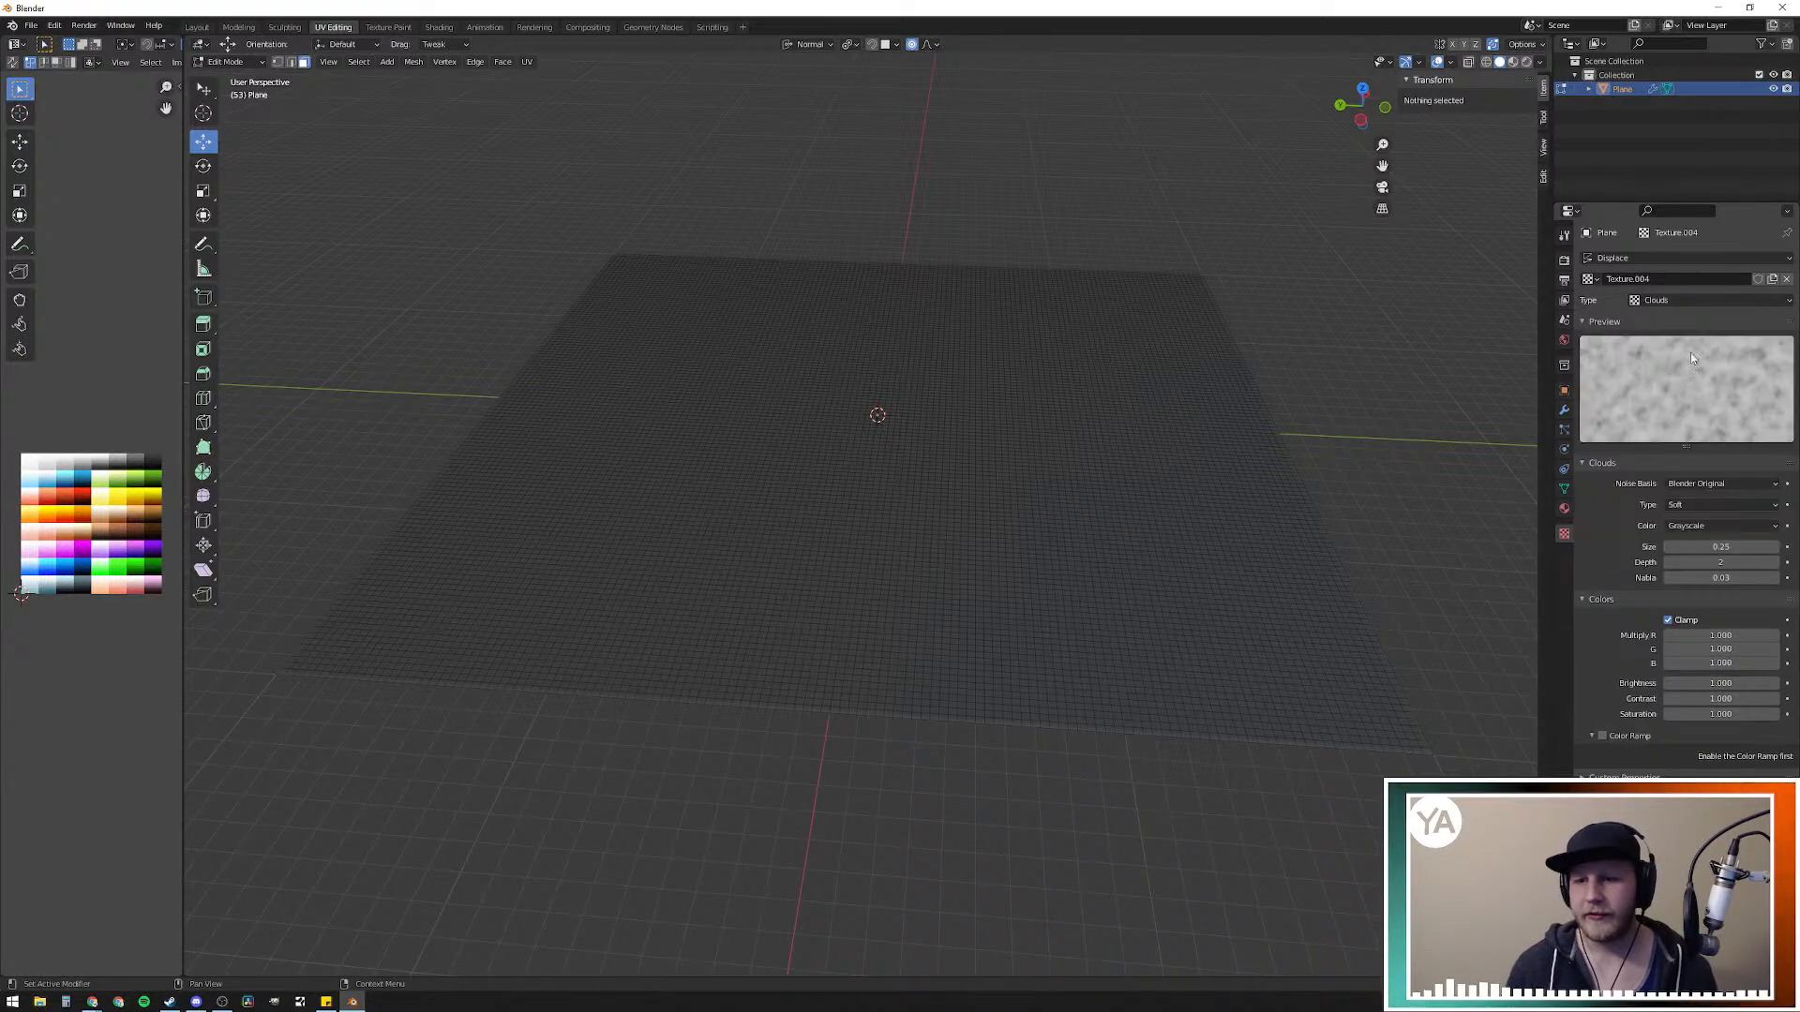
Step: Select all faces of the plane and return to Object Mode to examine the displaced terrain
{"action": "key", "text": "a"}
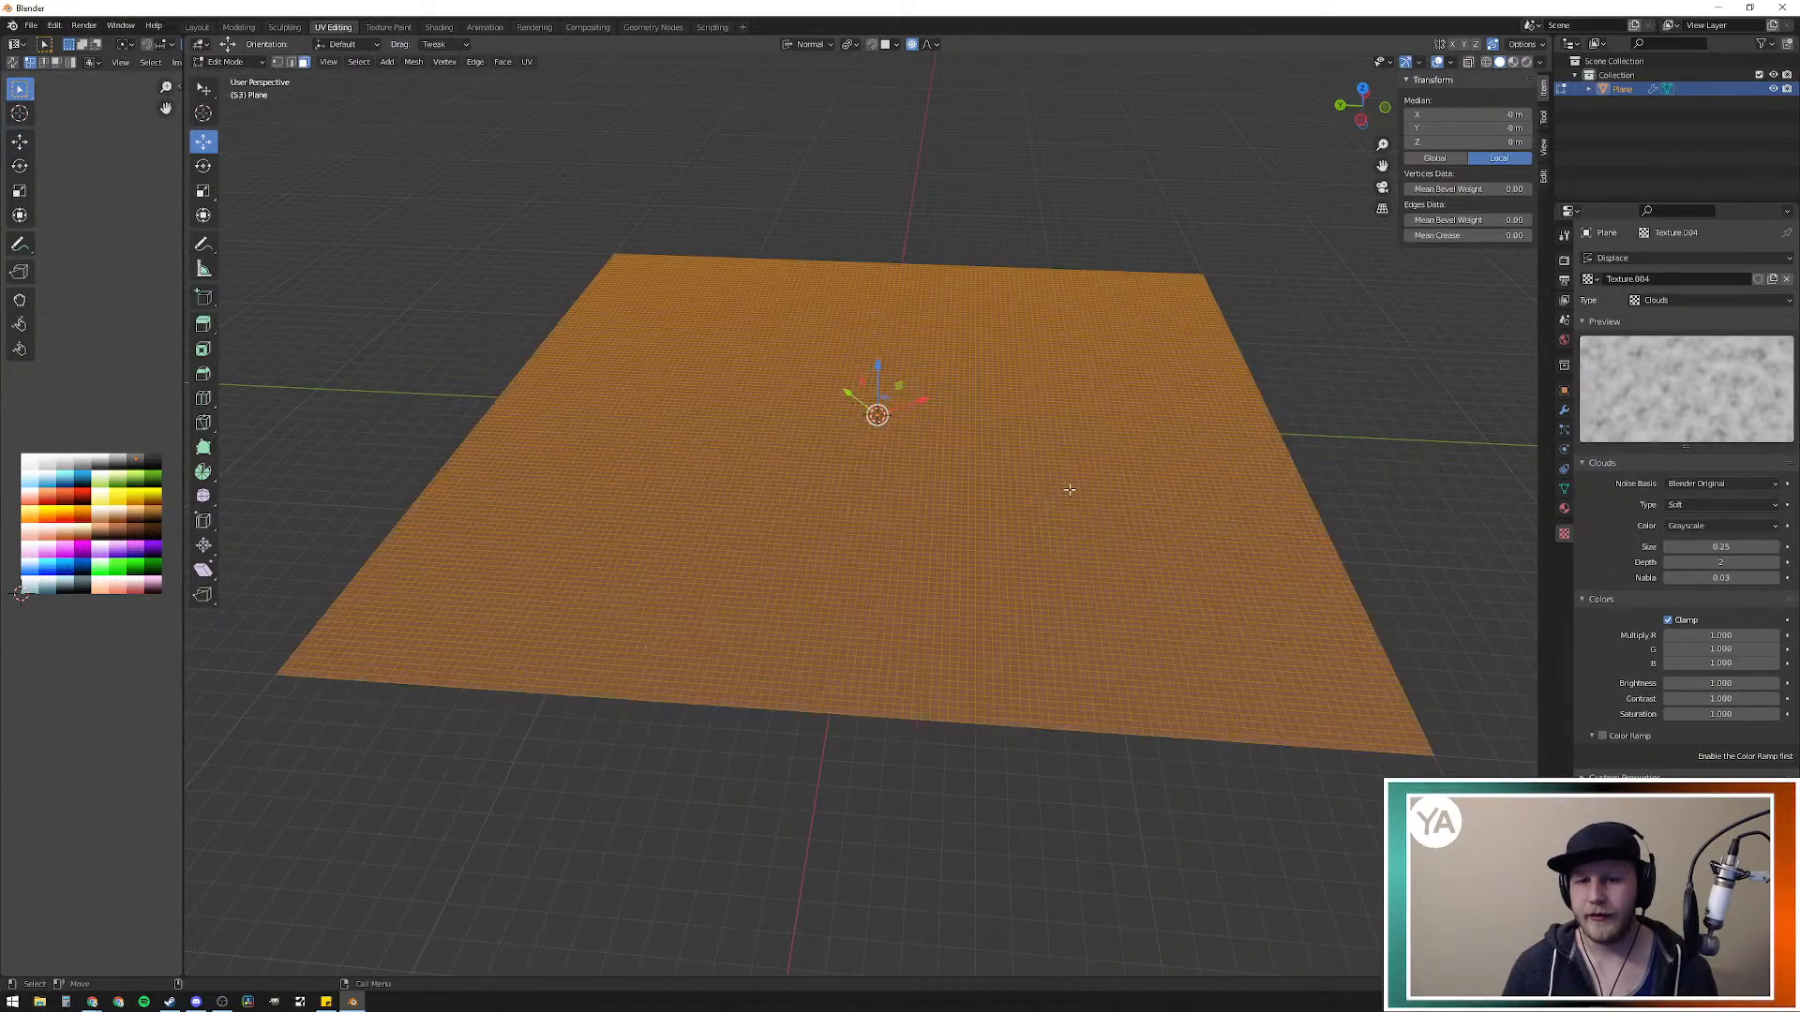
{"action": "key", "text": "Tab"}
{"action": "middle_click_drag", "start_coordinate": [1069, 487], "coordinate": [1190, 462]}
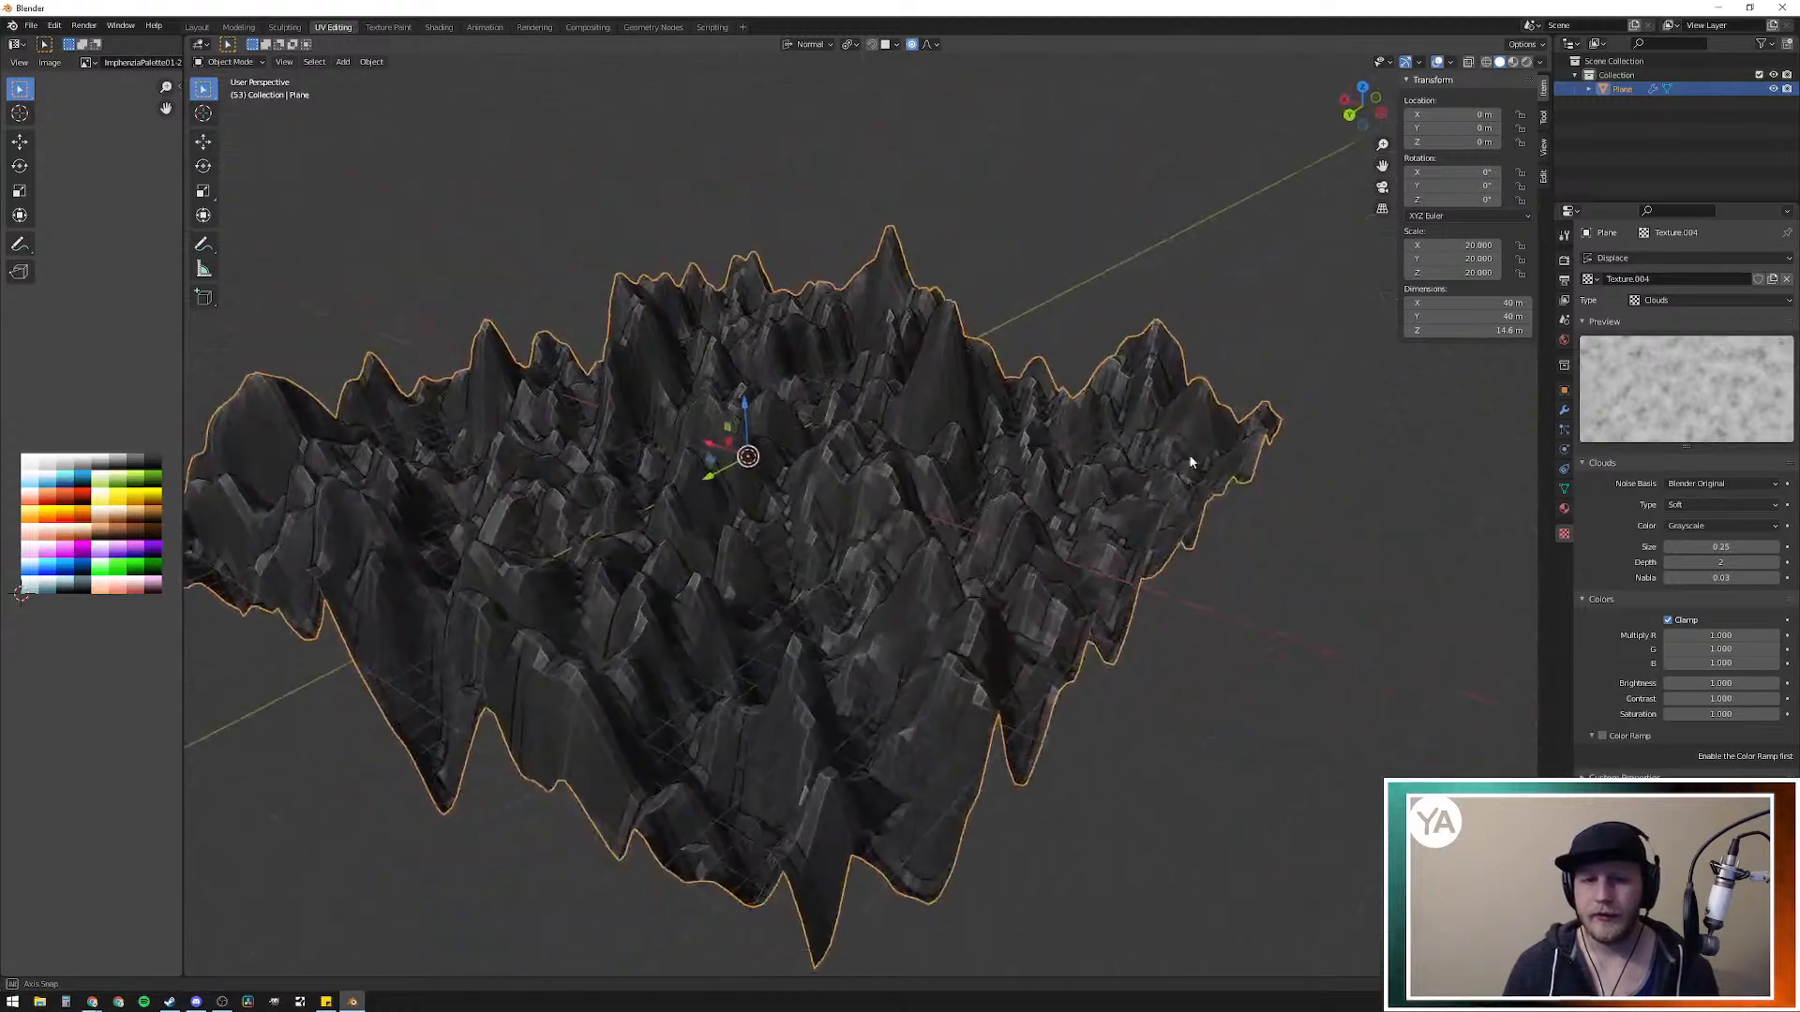
{"action": "scroll", "coordinate": [1190, 462], "scroll_direction": "down", "scroll_amount": 4}
{"action": "middle_click_drag", "start_coordinate": [1054, 515], "coordinate": [990, 503]}
{"action": "scroll", "coordinate": [931, 465], "scroll_direction": "up", "scroll_amount": 4}
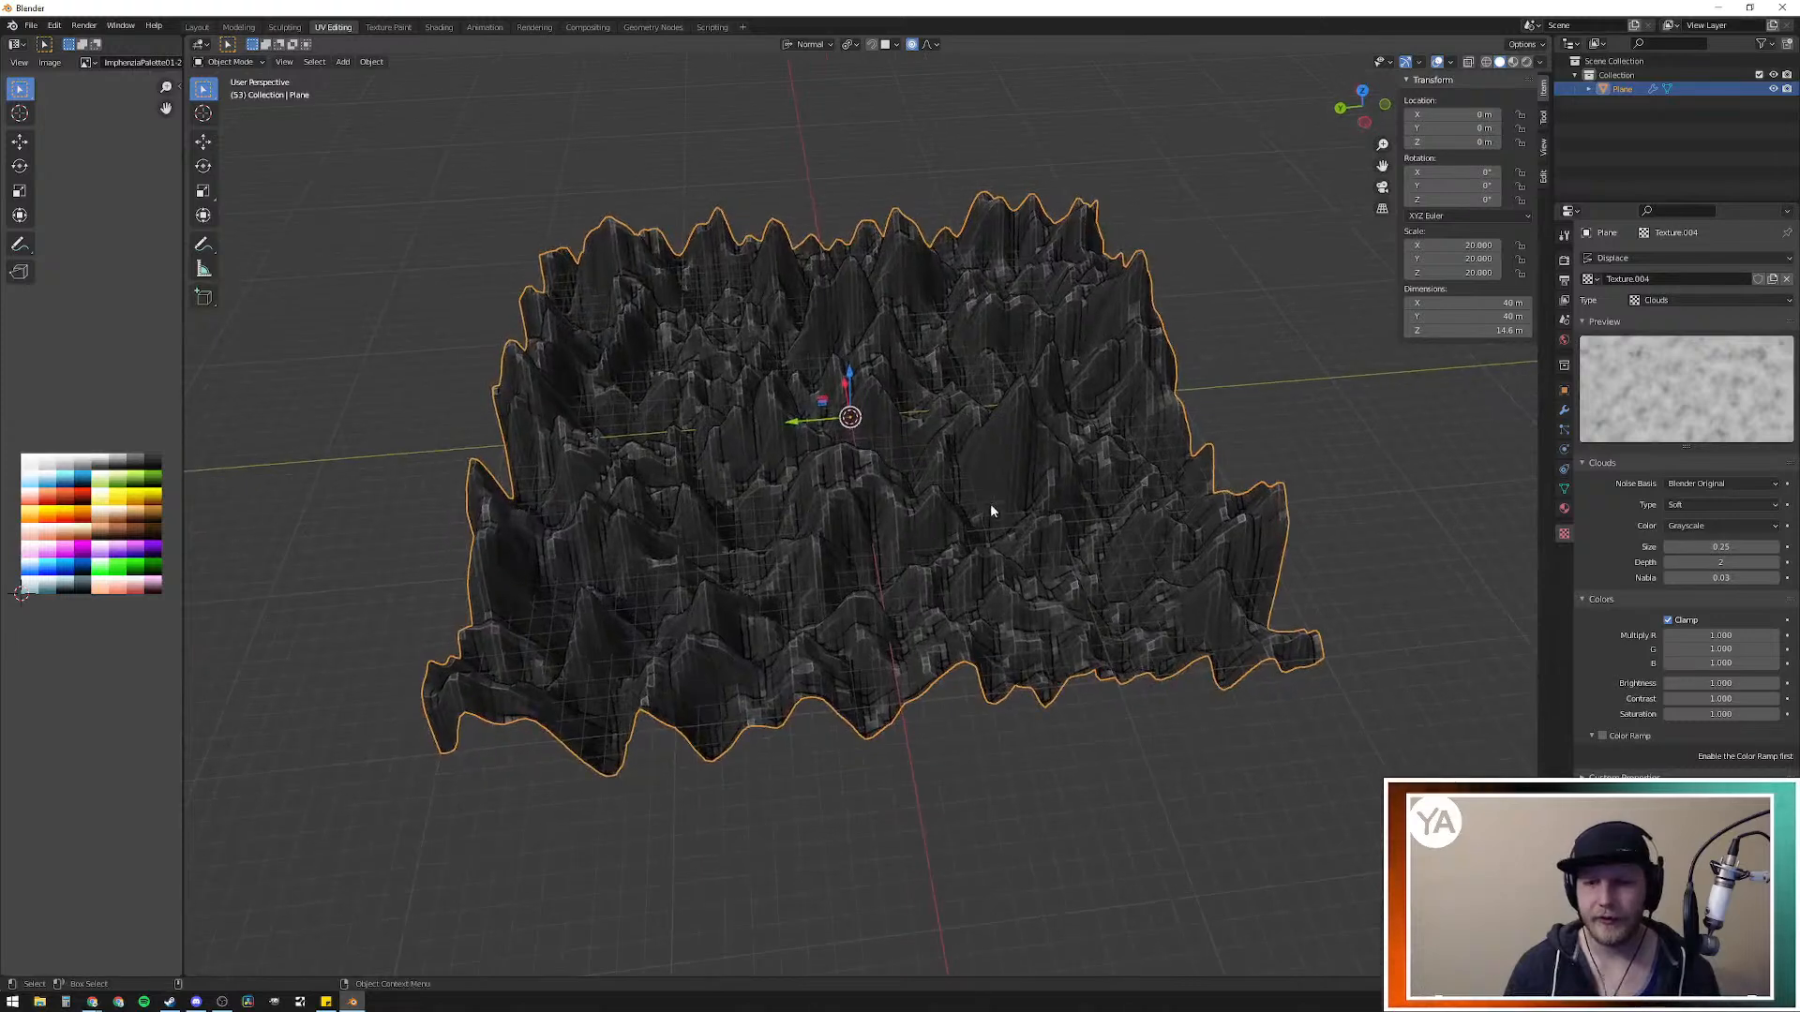
Step: Try the Blend type for the plane's displacement texture
{"action": "left_click", "coordinate": [1675, 301]}
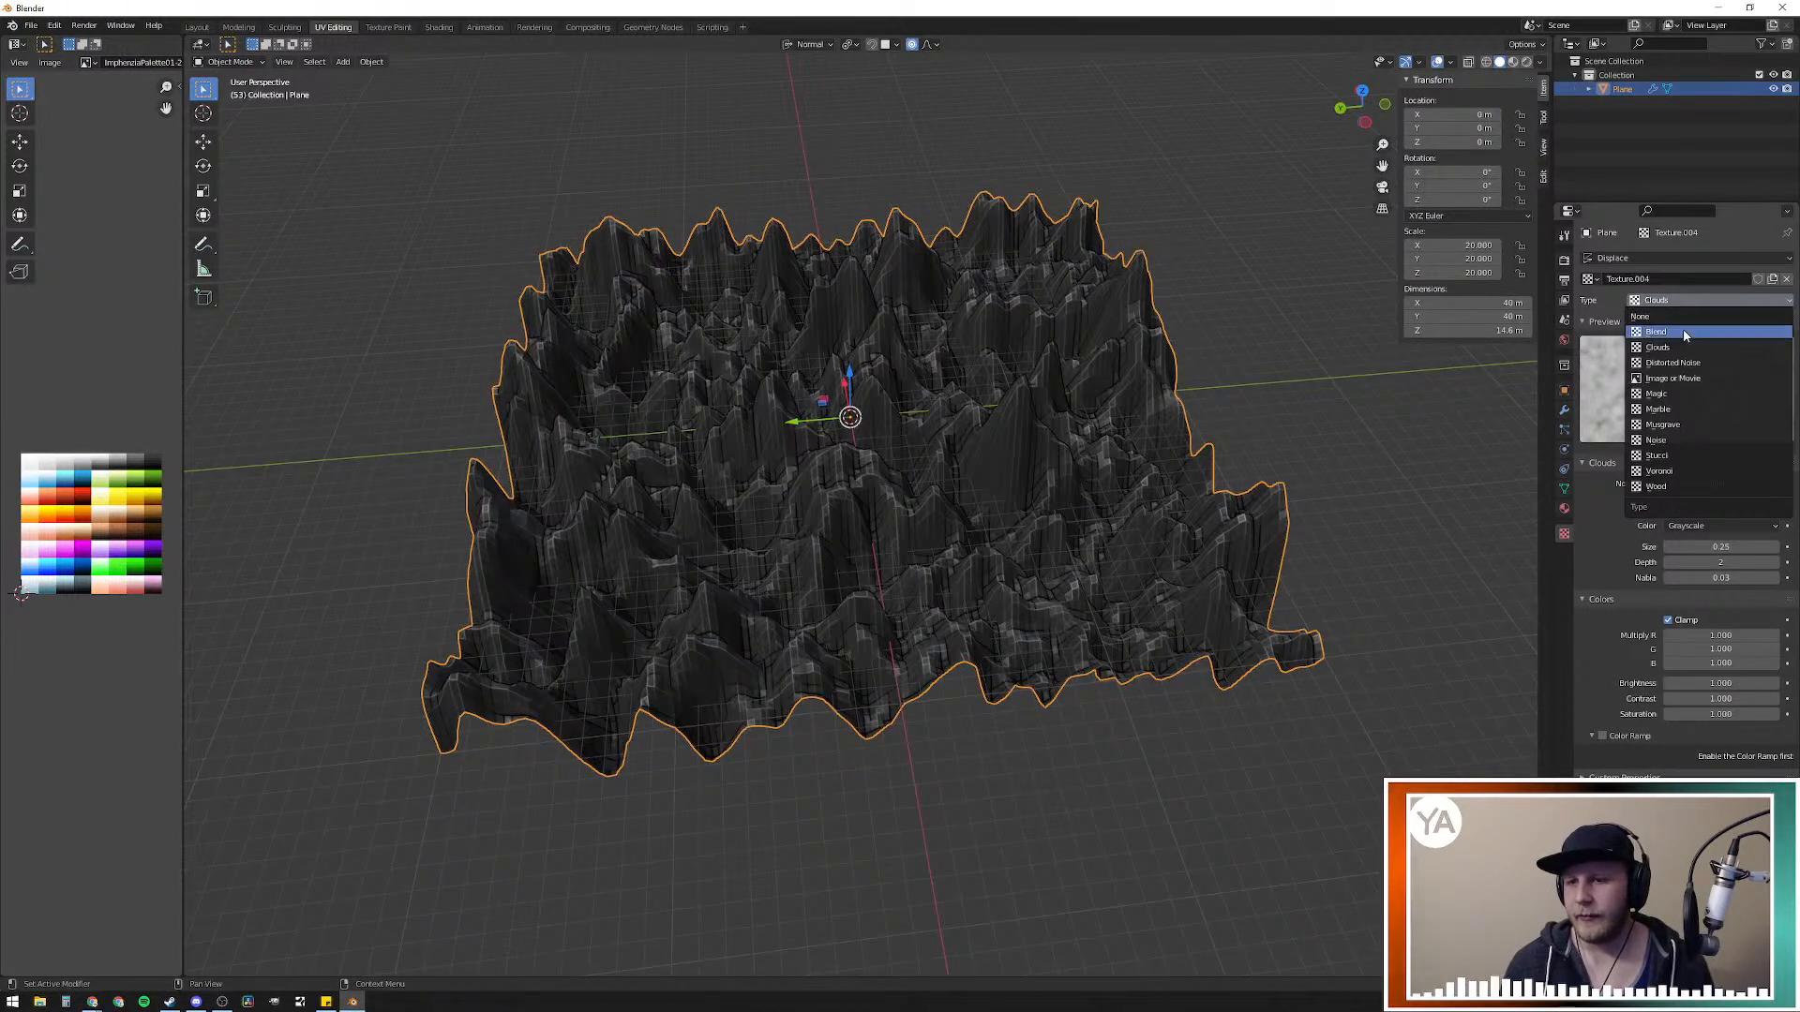
{"action": "left_click", "coordinate": [1697, 338]}
{"action": "mouse_move", "coordinate": [1237, 412]}
{"action": "middle_mouse_down"}
{"action": "mouse_move", "coordinate": [1206, 418]}
{"action": "mouse_move", "coordinate": [1100, 351]}
{"action": "mouse_move", "coordinate": [1058, 384]}
{"action": "mouse_move", "coordinate": [1141, 454]}
{"action": "mouse_move", "coordinate": [1213, 418]}
{"action": "middle_mouse_up"}
Step: Change the displacement texture type to Distorted Noise
{"action": "left_click", "coordinate": [1649, 301]}
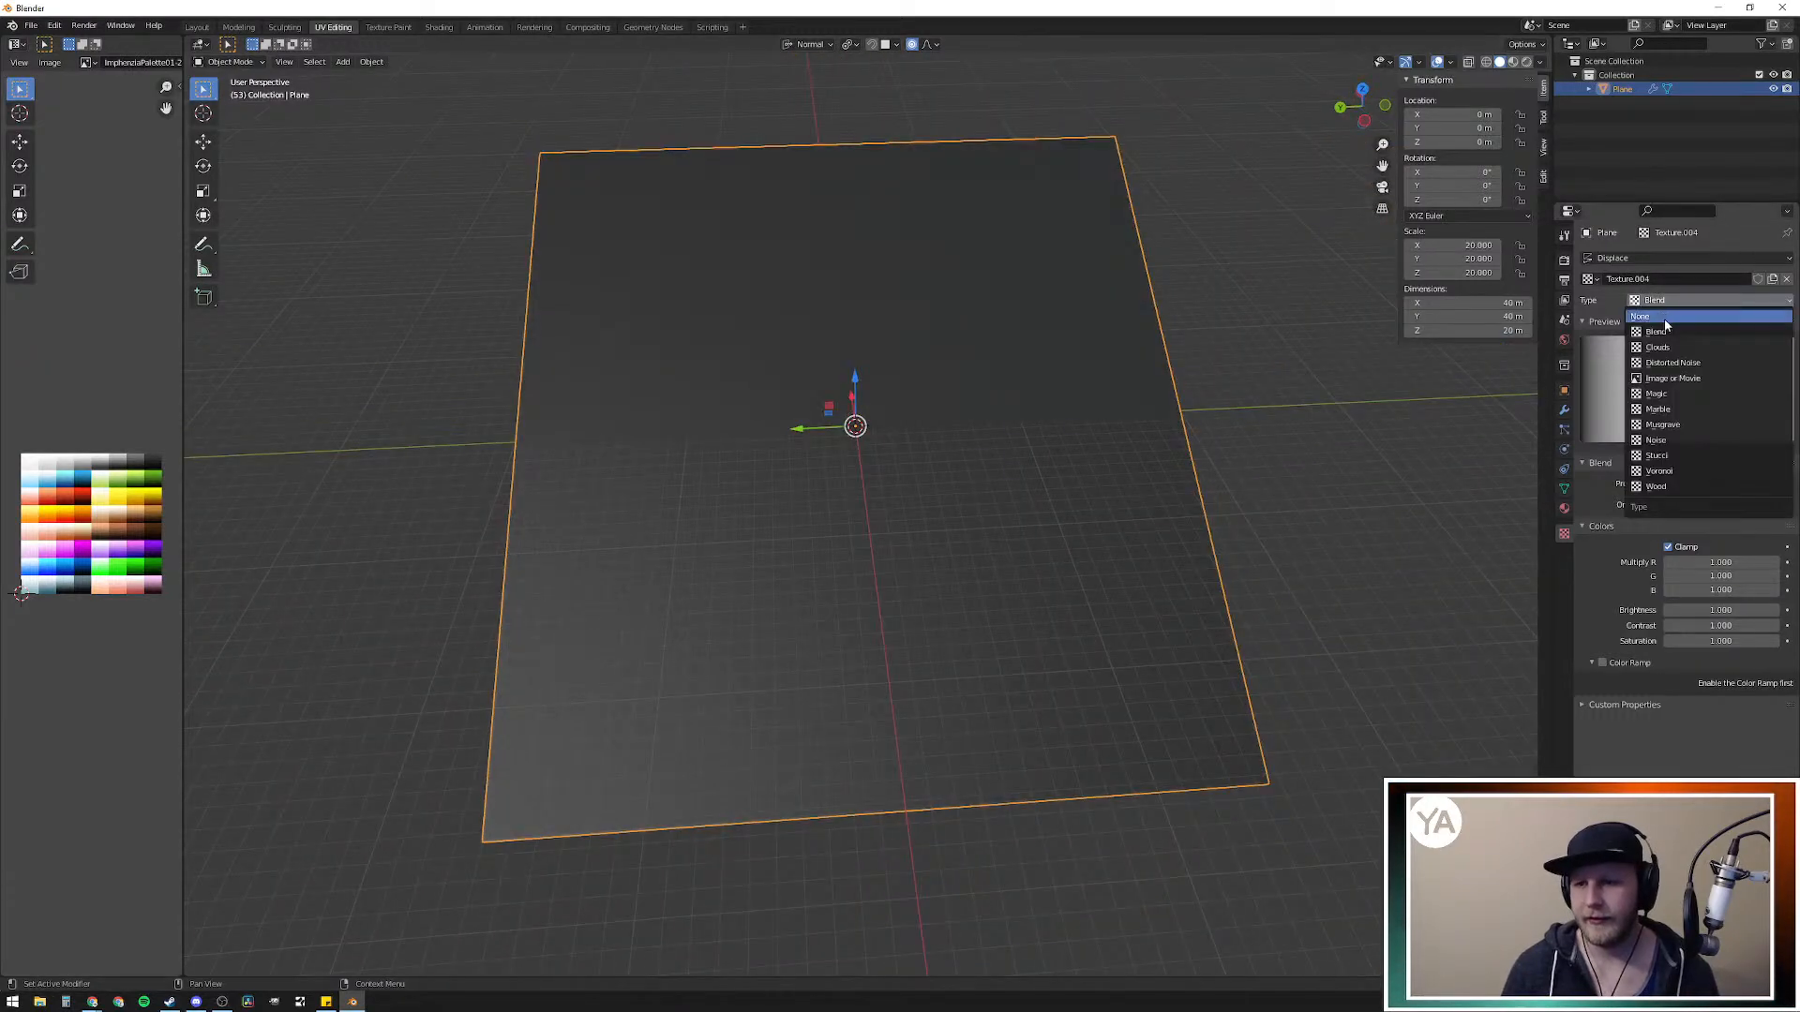
{"action": "left_click", "coordinate": [1687, 366]}
{"action": "mouse_move", "coordinate": [1178, 426]}
{"action": "middle_mouse_down"}
{"action": "mouse_move", "coordinate": [1124, 422]}
{"action": "mouse_move", "coordinate": [1091, 458]}
{"action": "mouse_move", "coordinate": [1172, 439]}
{"action": "middle_mouse_up"}
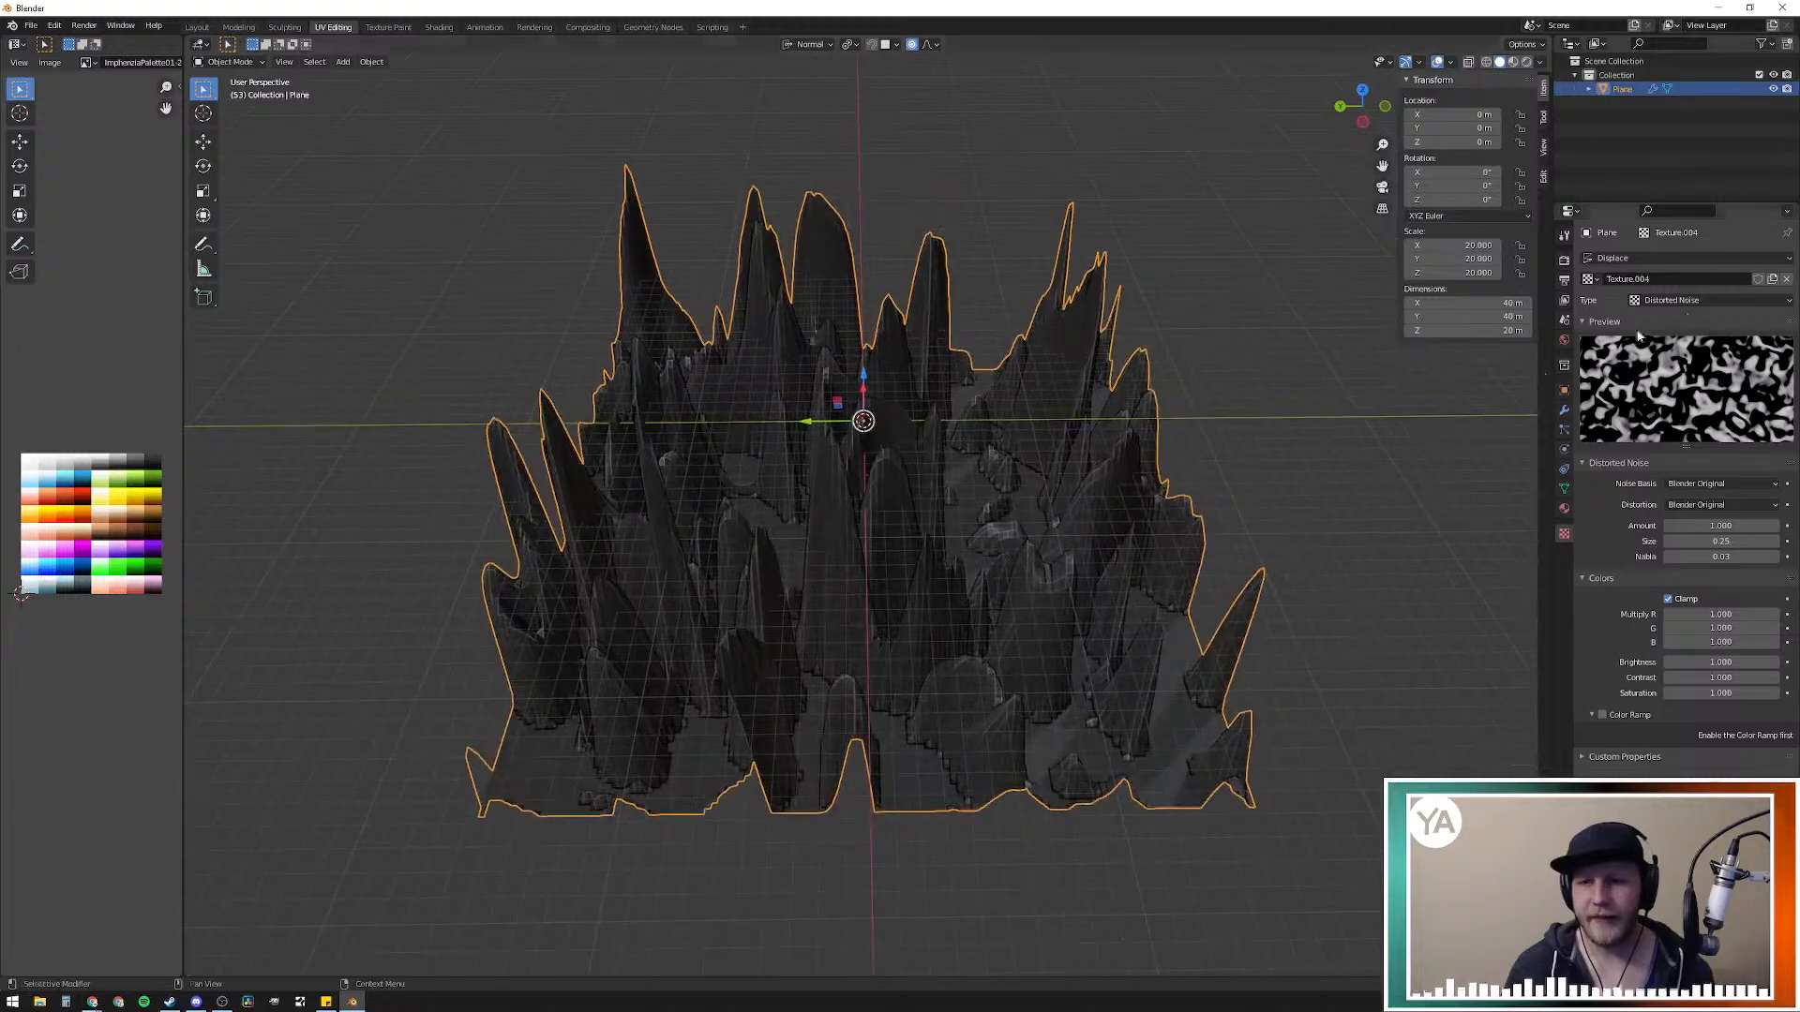
Step: Try the Magic and Marble types for the plane's displacement texture and examine each resulting terrain
{"action": "left_click", "coordinate": [1721, 300]}
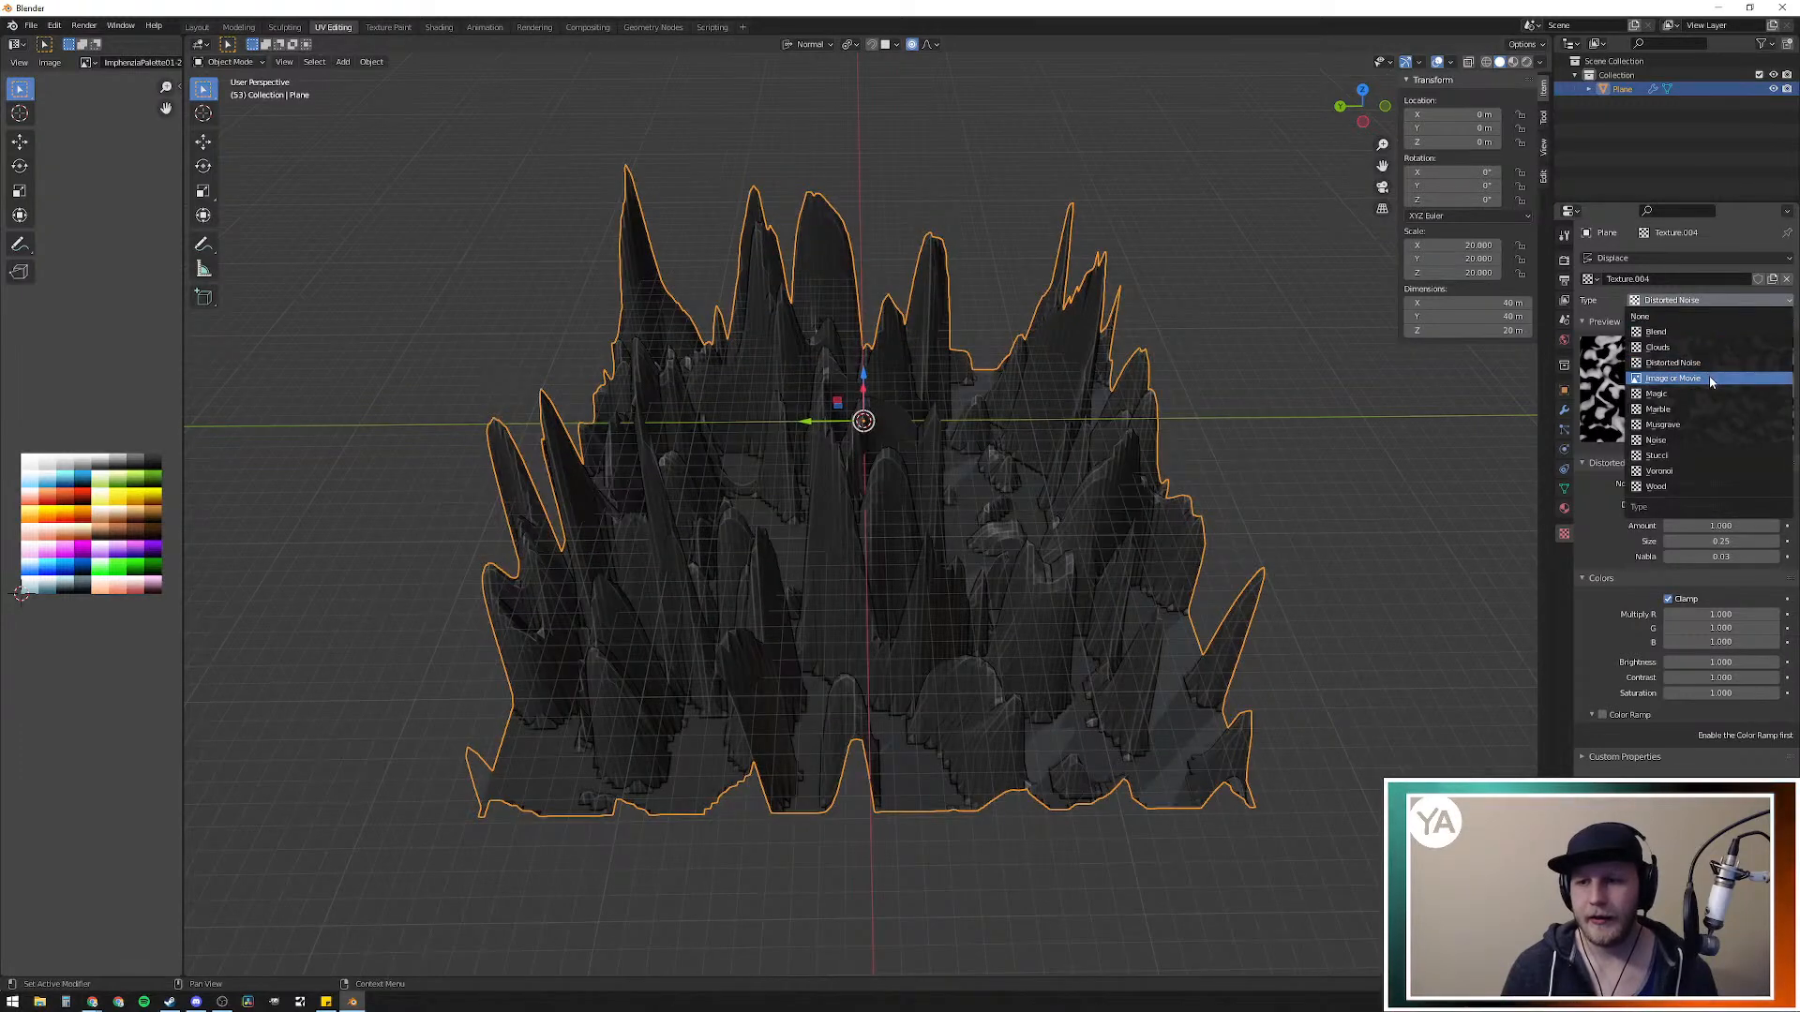
{"action": "left_click", "coordinate": [1708, 394]}
{"action": "middle_click_drag", "start_coordinate": [1299, 395], "coordinate": [1209, 417]}
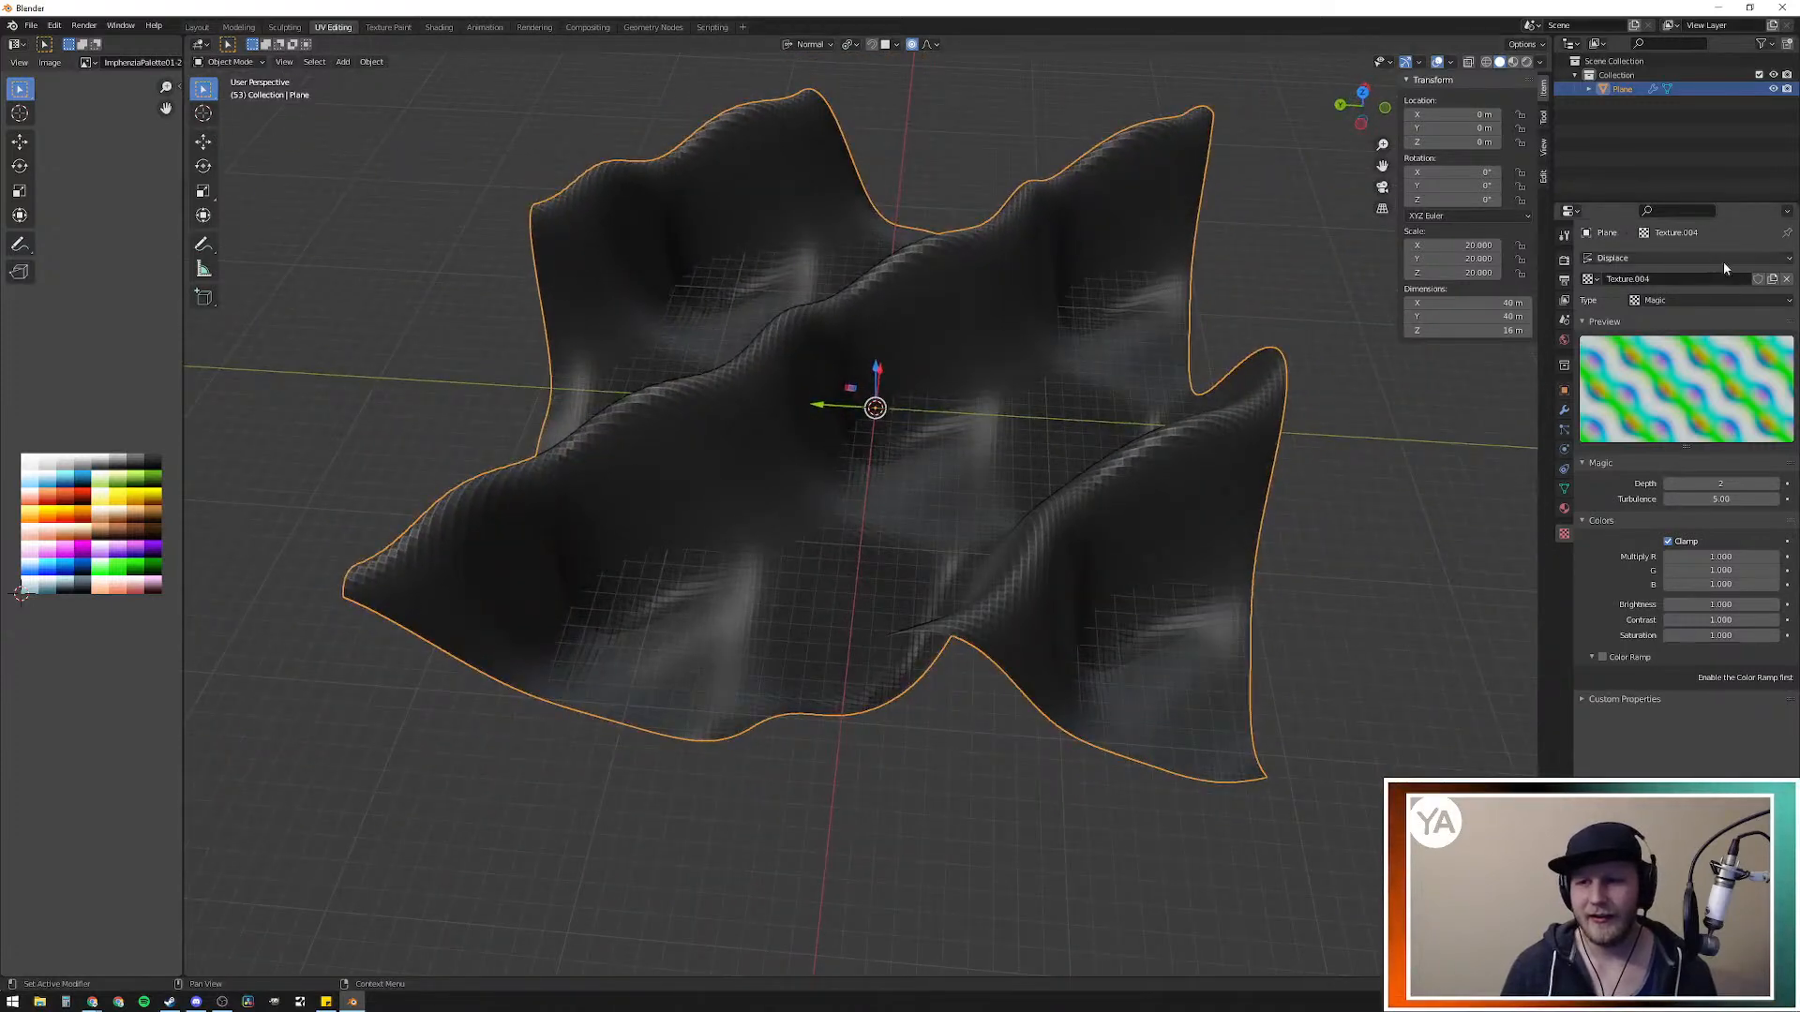
{"action": "left_click", "coordinate": [1687, 300]}
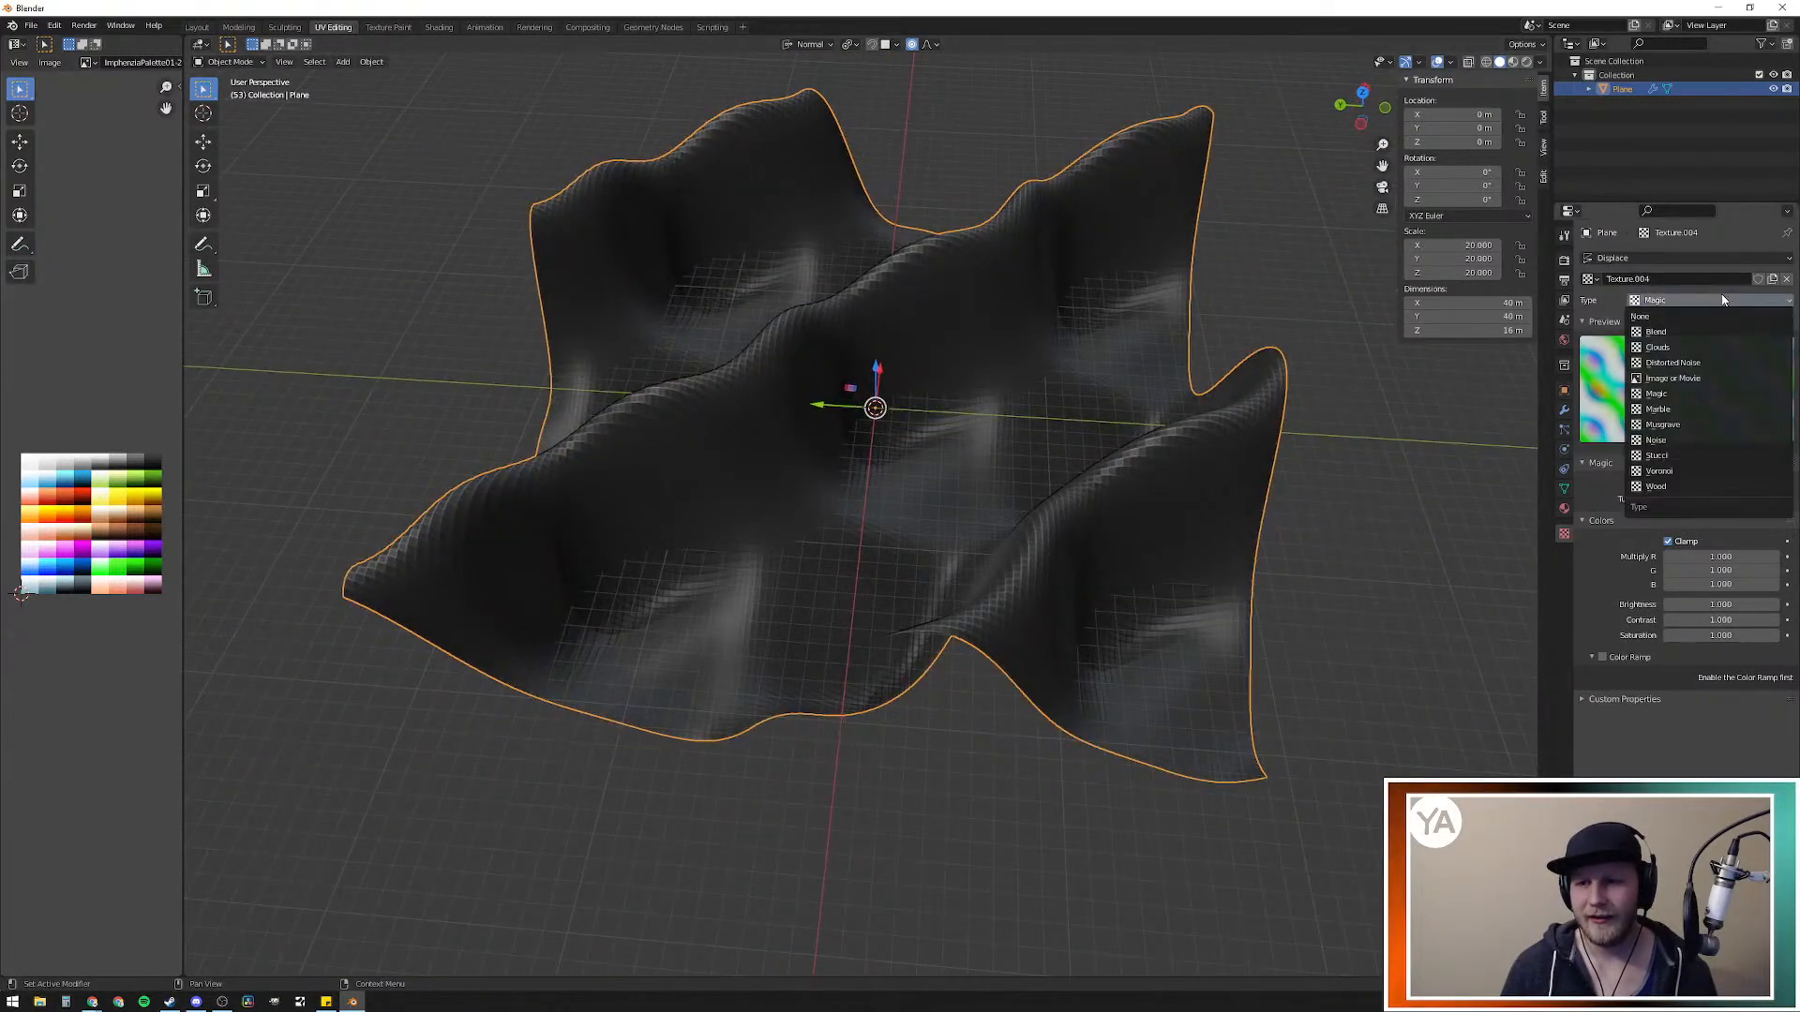
{"action": "left_click", "coordinate": [1699, 409]}
{"action": "middle_click_drag", "start_coordinate": [1364, 366], "coordinate": [1315, 378]}
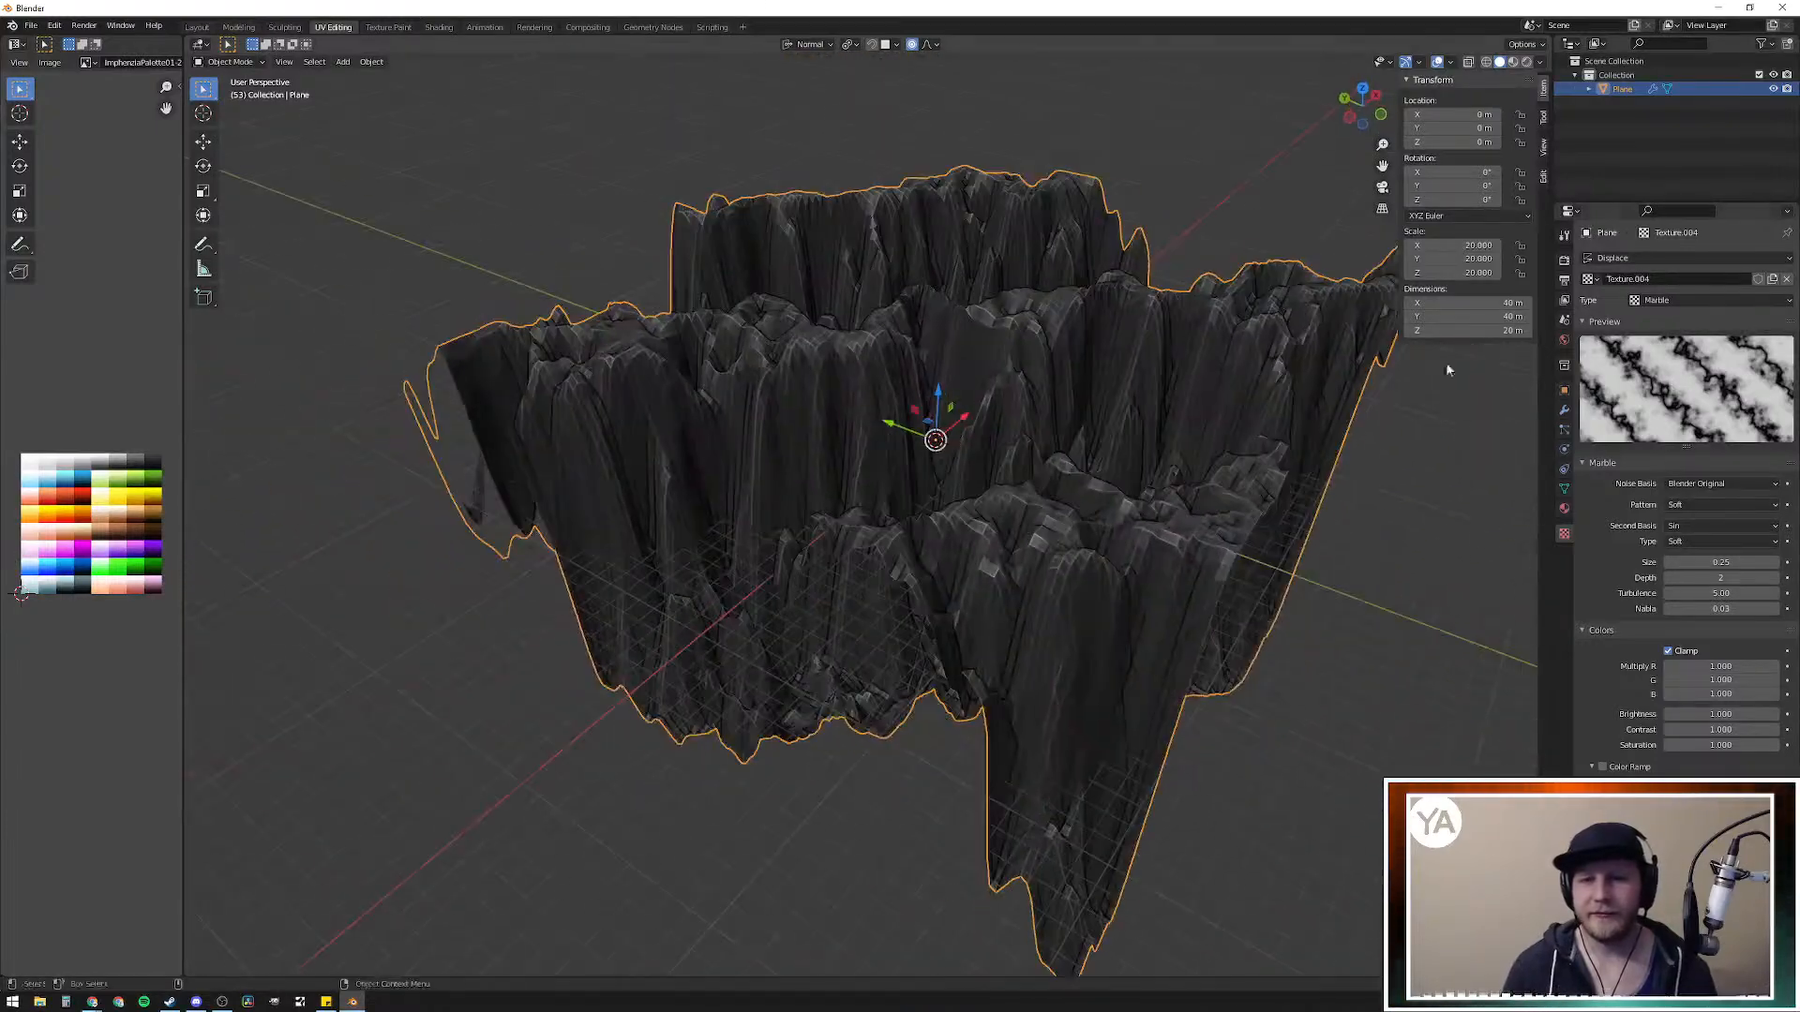
Step: Try the Musgrave and Noise types for the plane's displacement texture and examine each resulting terrain
{"action": "left_click", "coordinate": [1683, 300]}
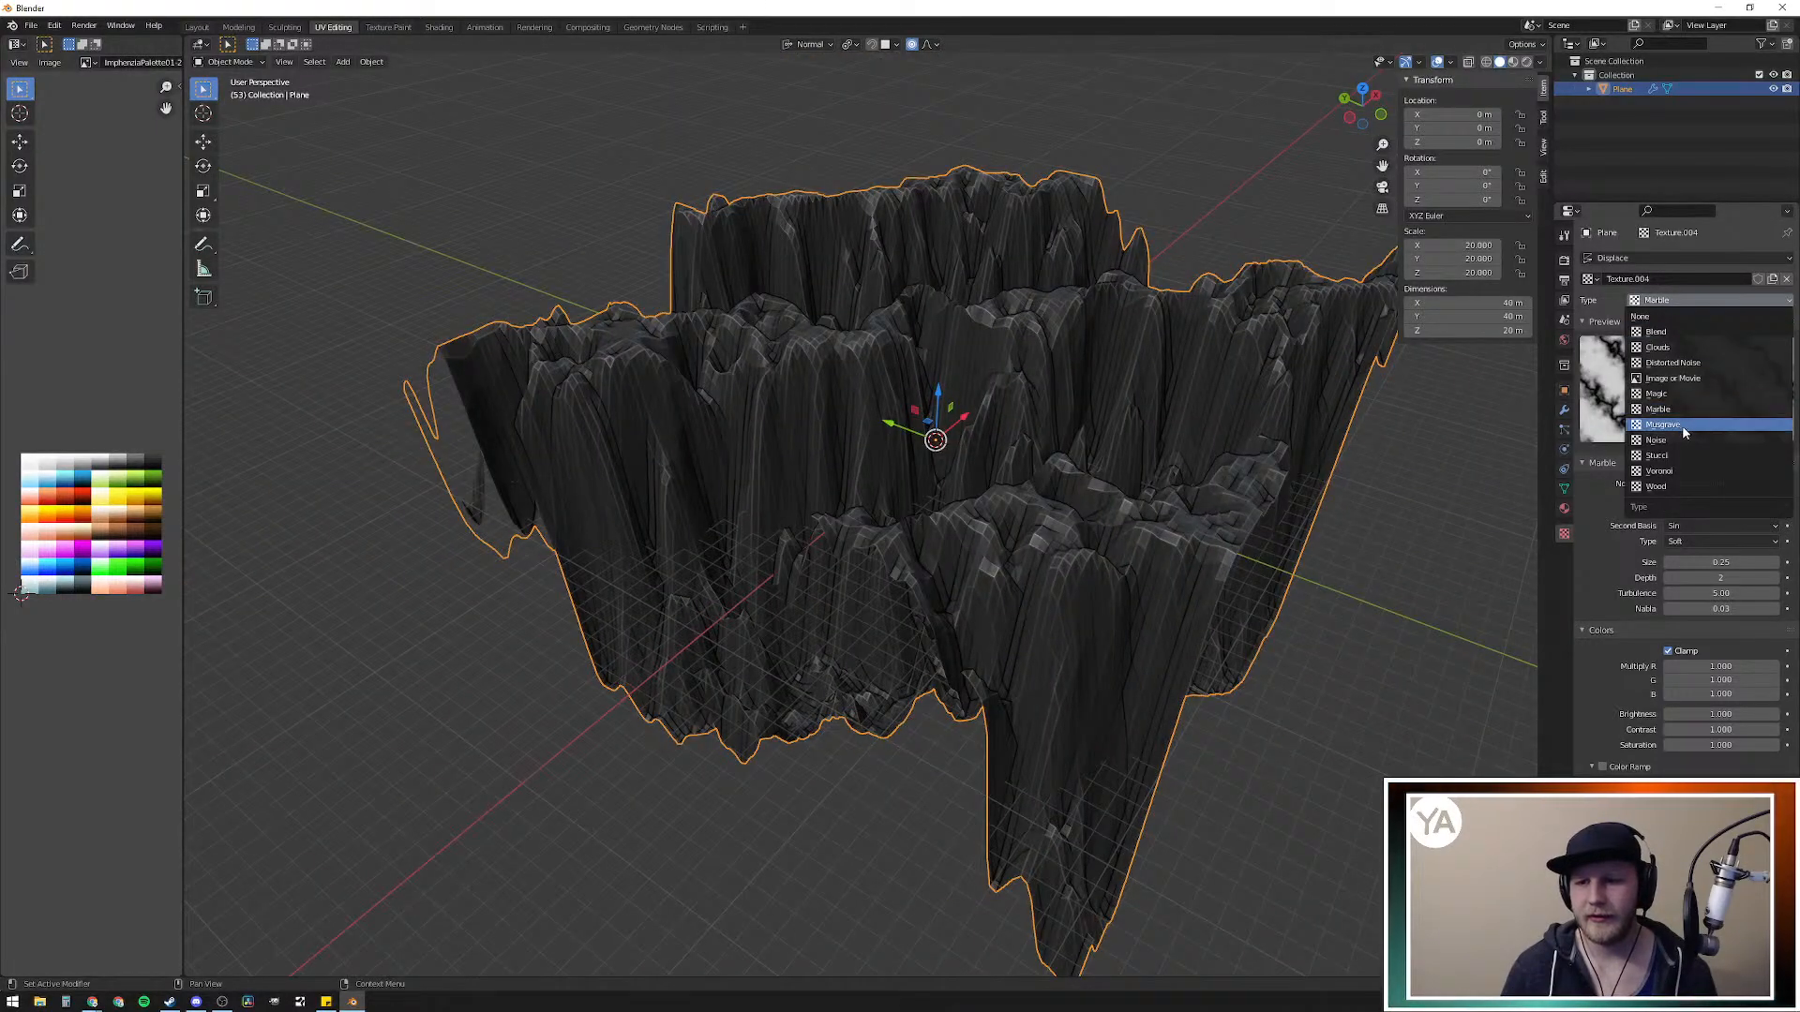
{"action": "left_click", "coordinate": [1681, 425]}
{"action": "middle_click_drag", "start_coordinate": [891, 325], "coordinate": [923, 352]}
{"action": "left_click", "coordinate": [1689, 300]}
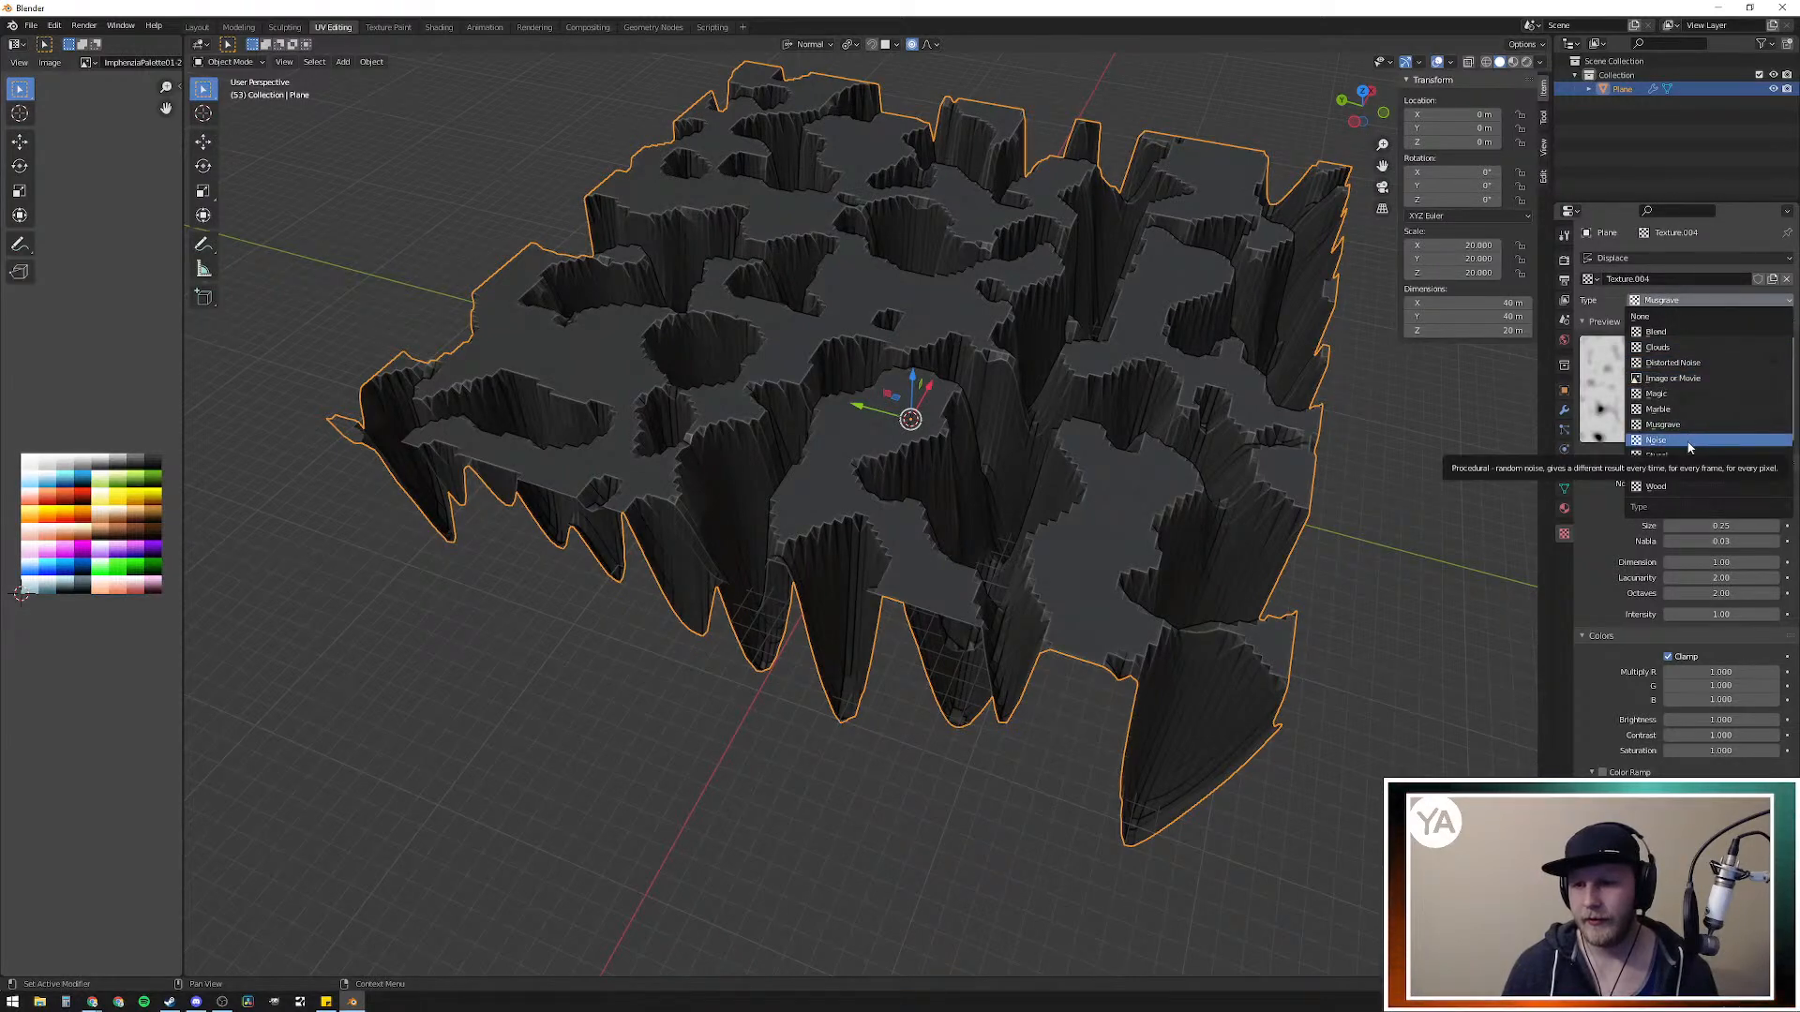
{"action": "left_click", "coordinate": [1655, 439]}
{"action": "middle_click_drag", "start_coordinate": [1106, 394], "coordinate": [1186, 363]}
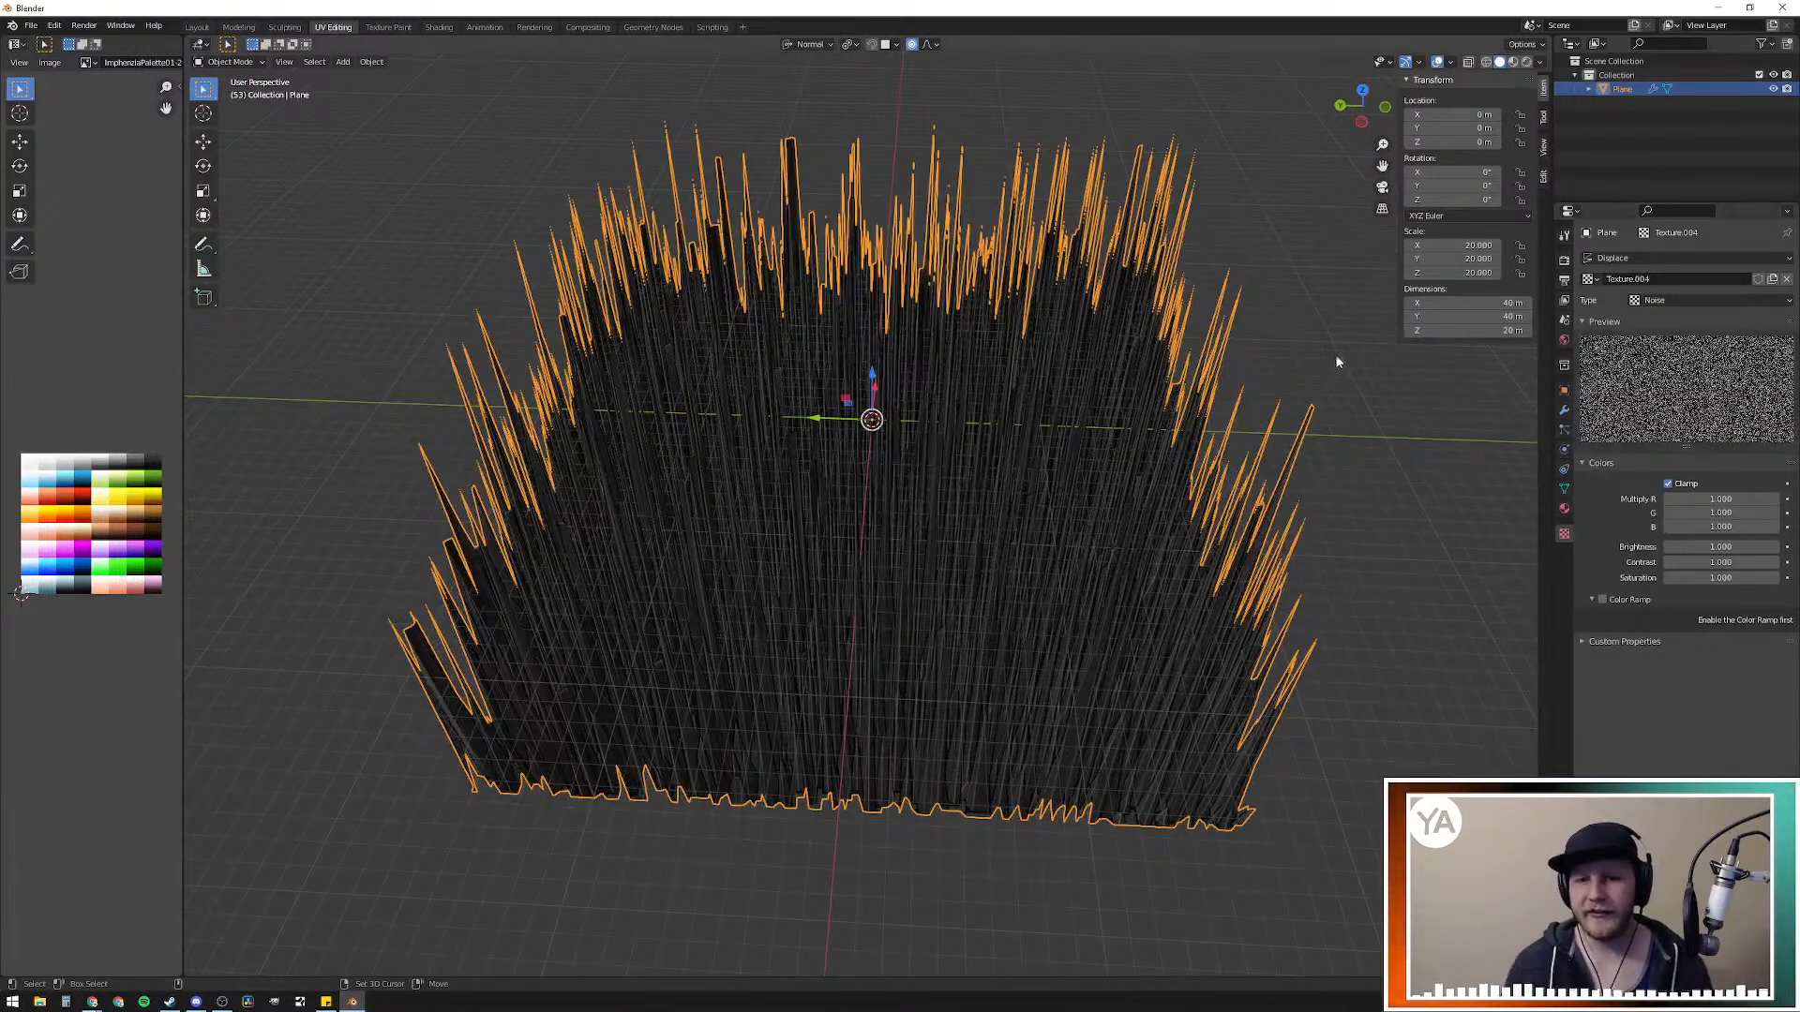
Step: Change the displacement texture type to Stucci and examine the resulting hills
{"action": "left_click", "coordinate": [1661, 301]}
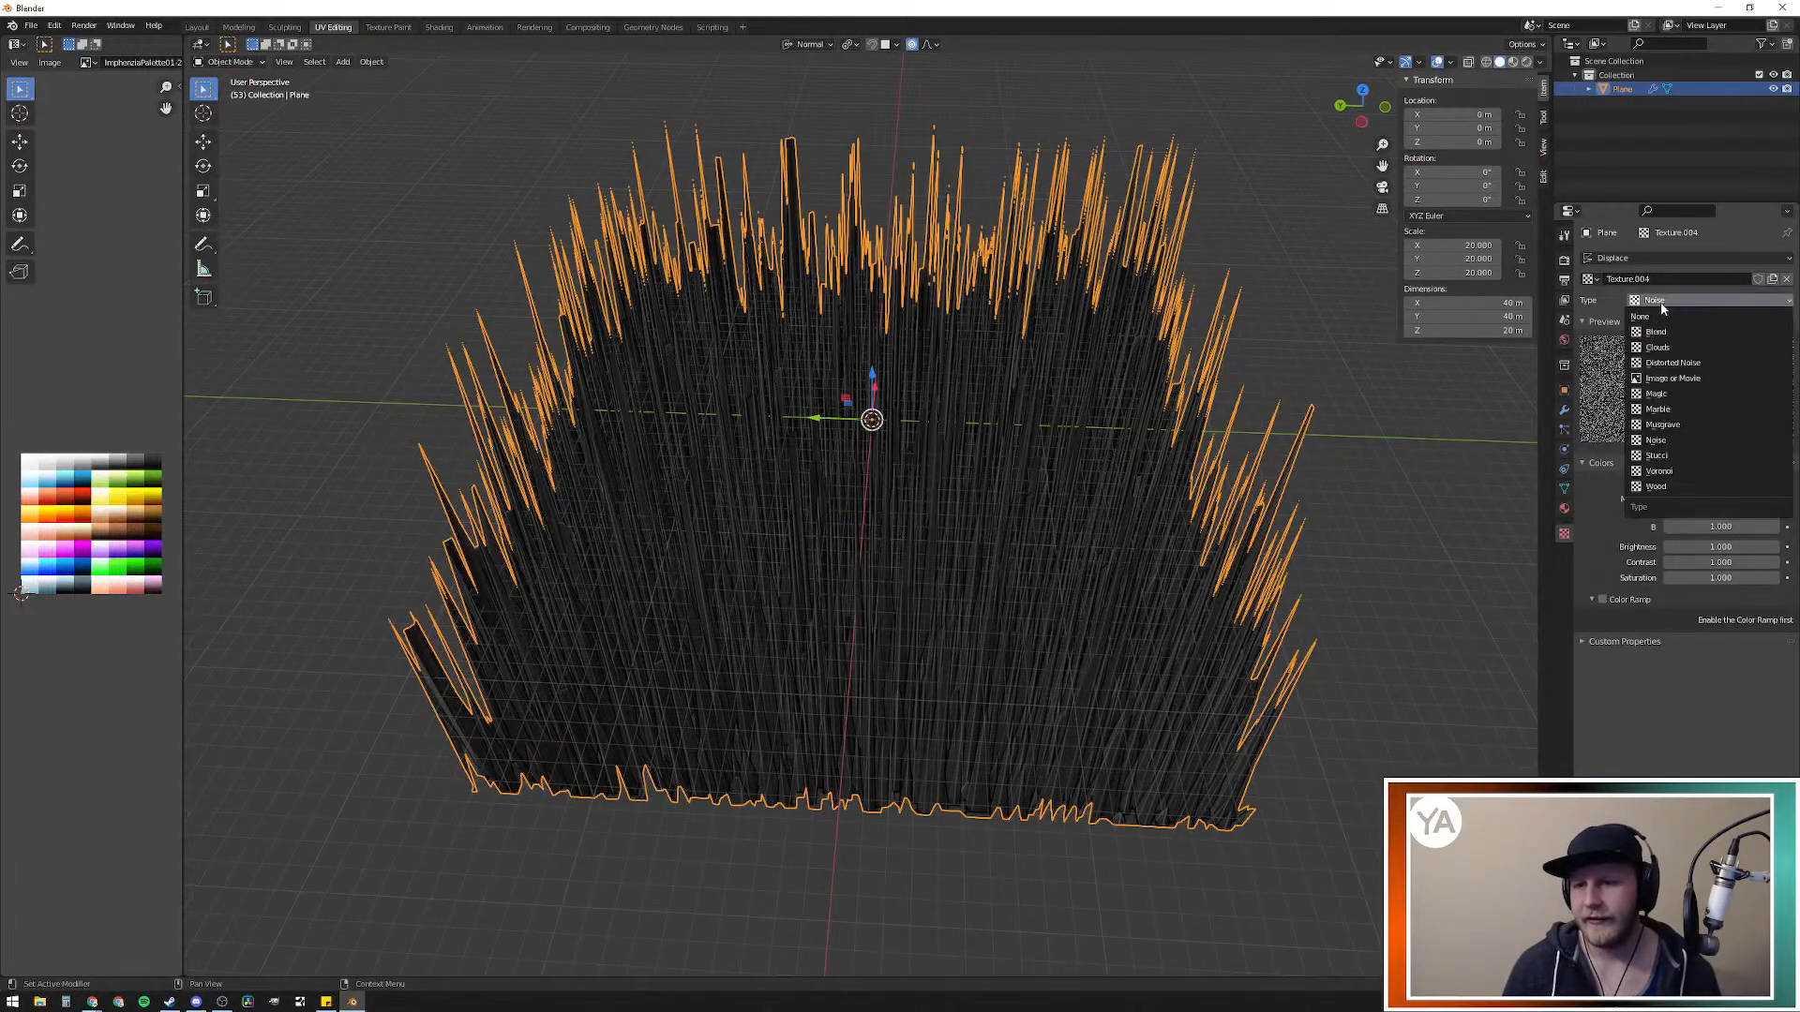
{"action": "left_click", "coordinate": [1657, 456]}
{"action": "mouse_move", "coordinate": [1212, 338]}
{"action": "middle_mouse_down"}
{"action": "mouse_move", "coordinate": [977, 386]}
{"action": "mouse_move", "coordinate": [1092, 373]}
{"action": "mouse_move", "coordinate": [812, 356]}
{"action": "mouse_move", "coordinate": [763, 305]}
{"action": "mouse_move", "coordinate": [451, 317]}
{"action": "mouse_move", "coordinate": [474, 322]}
{"action": "middle_mouse_up"}
{"action": "mouse_move", "coordinate": [993, 408]}
{"action": "middle_mouse_down"}
{"action": "mouse_move", "coordinate": [980, 427]}
{"action": "mouse_move", "coordinate": [1014, 410]}
{"action": "middle_mouse_up"}
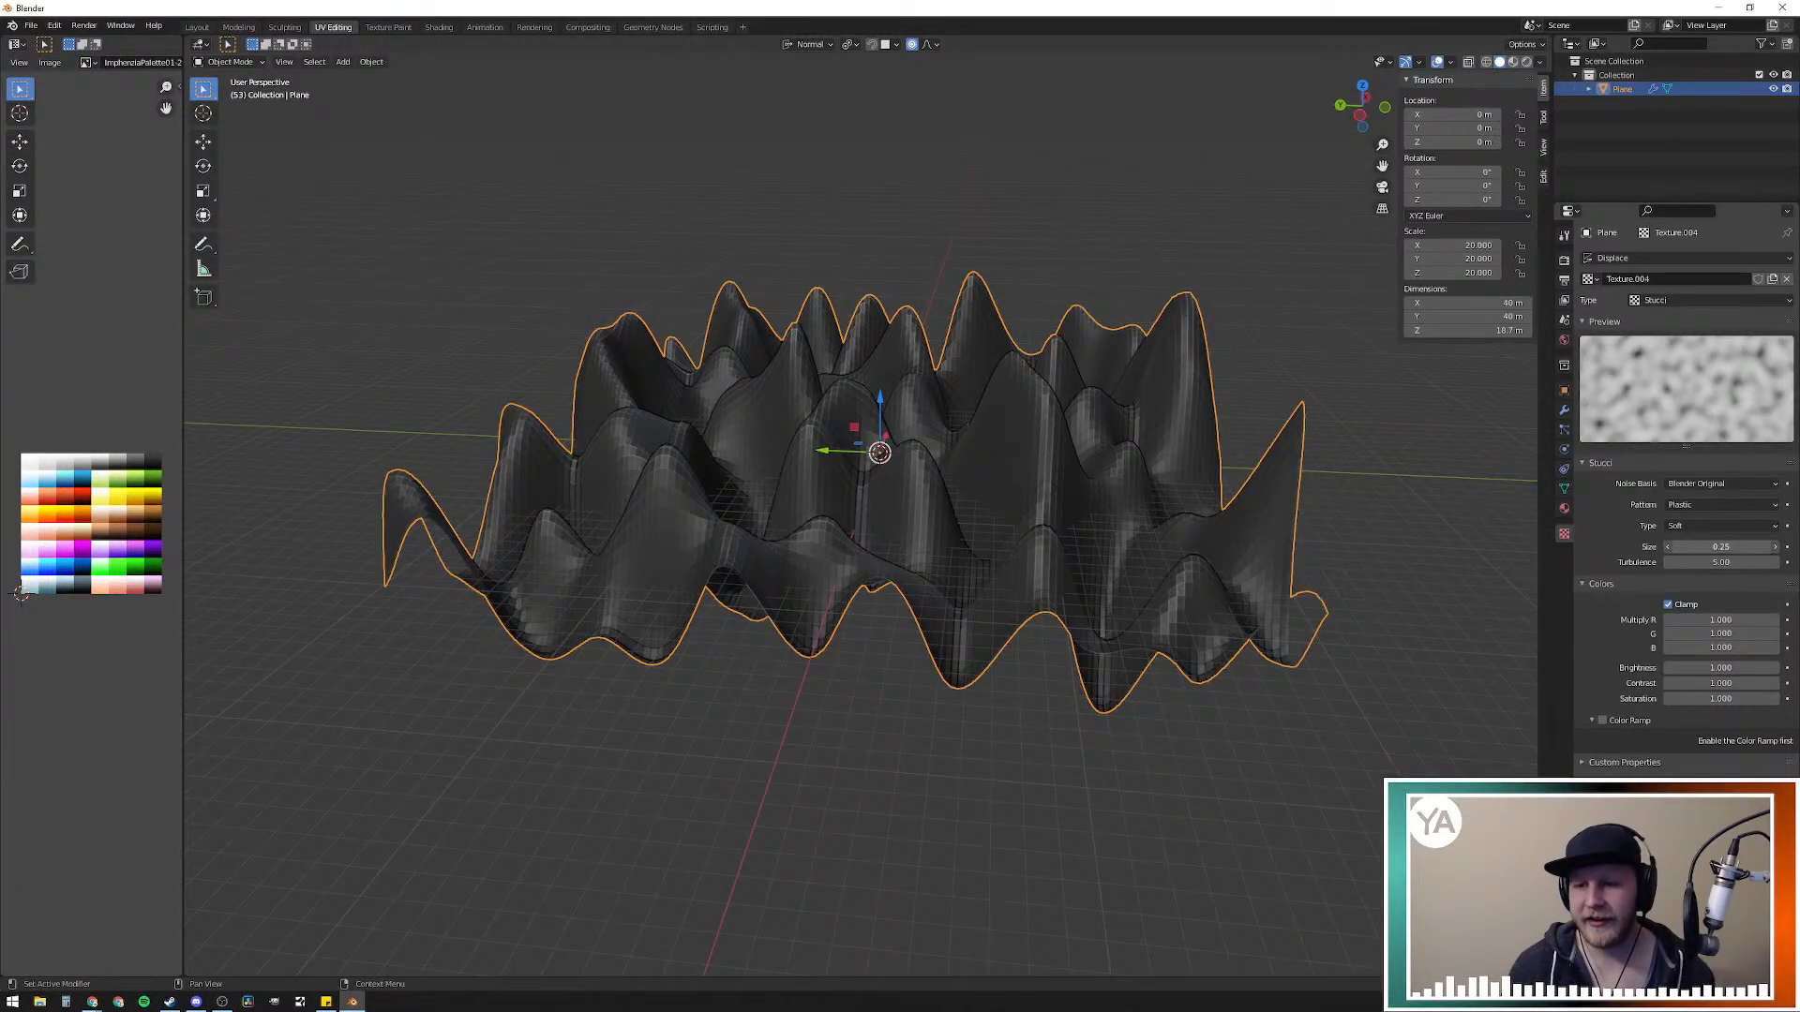
Step: Test larger Stucci sizes, settle on a size of 0.21, and greatly increase the texture's turbulence
{"action": "left_click_drag", "start_coordinate": [1720, 546], "coordinate": [1781, 547]}
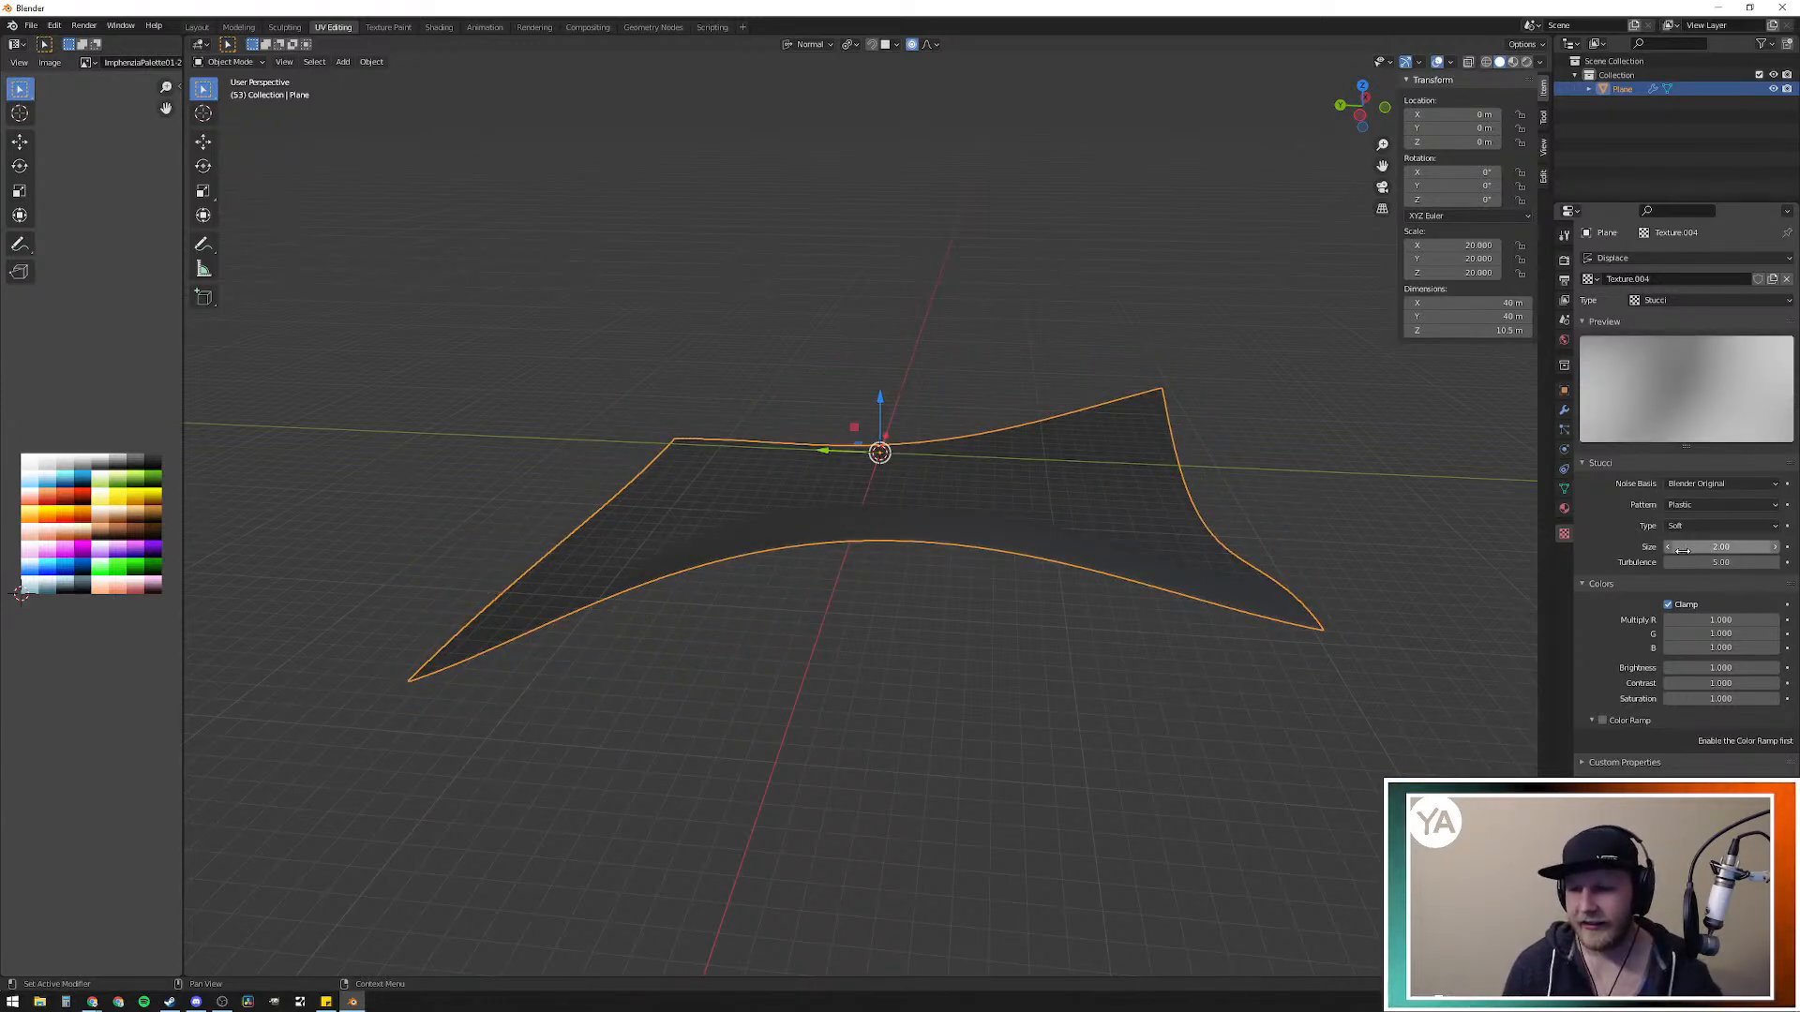
{"action": "left_click_drag", "start_coordinate": [1721, 547], "coordinate": [1385, 546]}
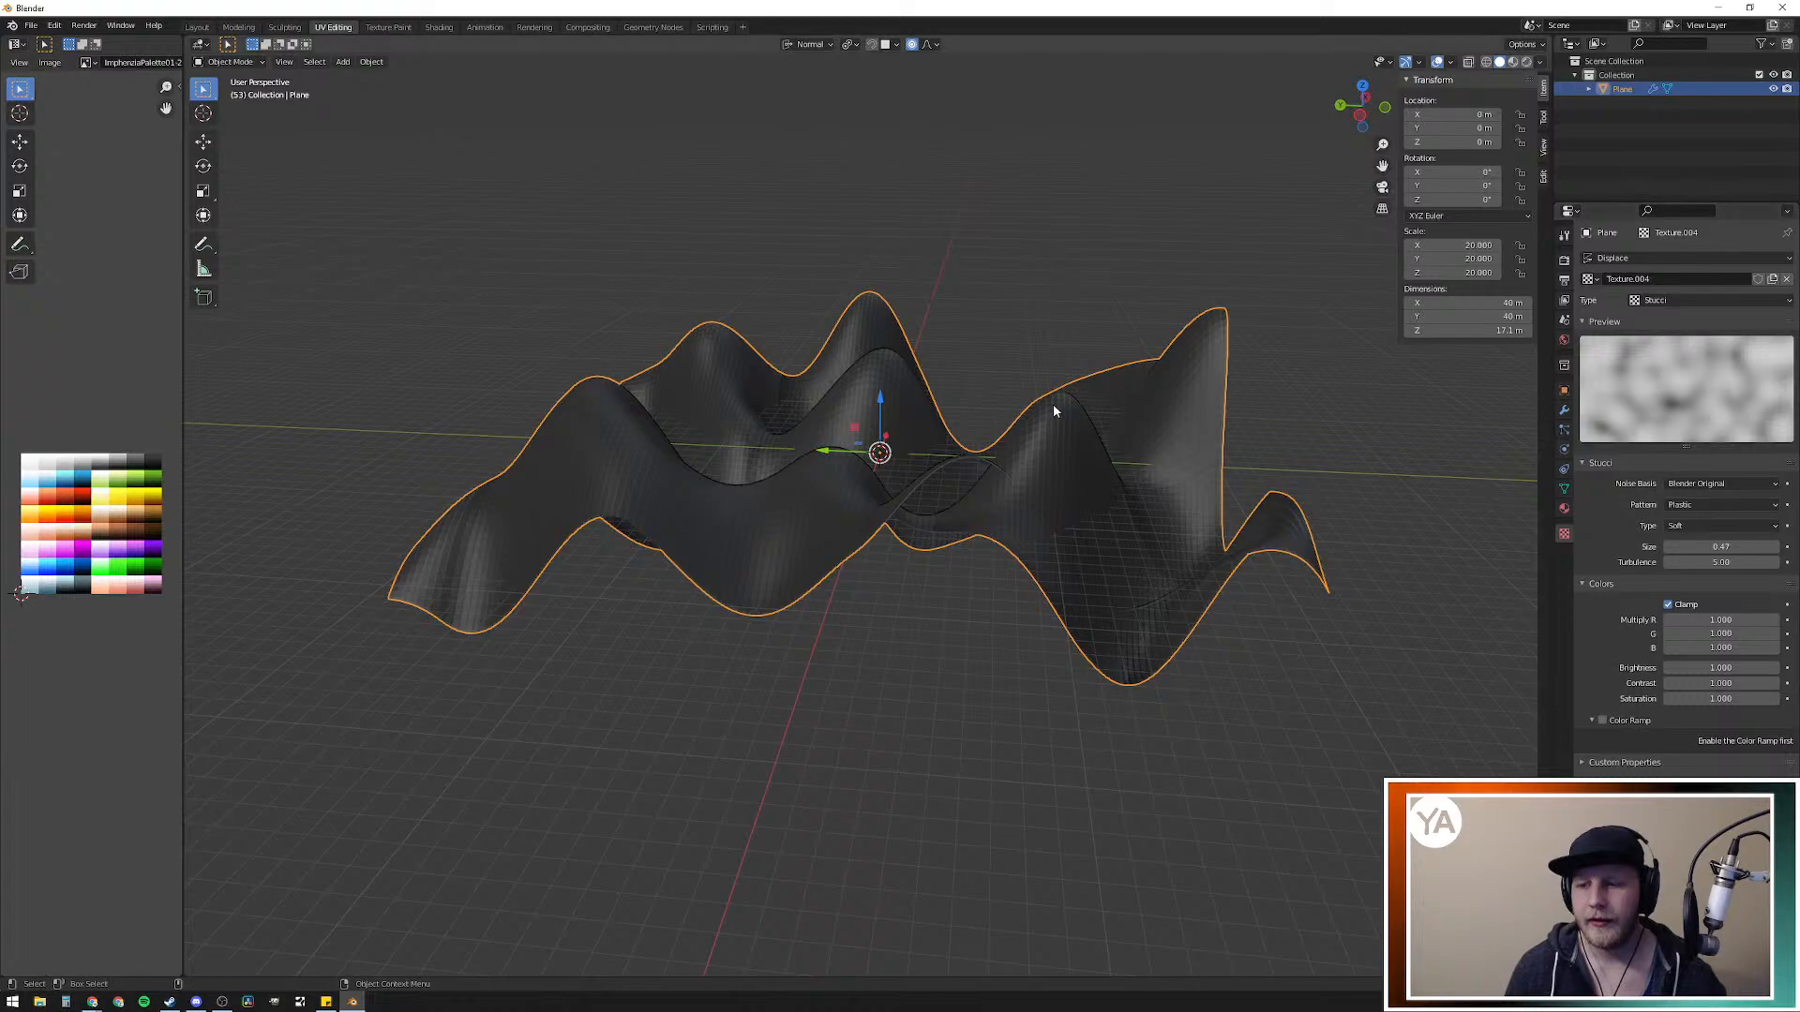
{"action": "middle_click_drag", "start_coordinate": [1039, 410], "coordinate": [918, 433]}
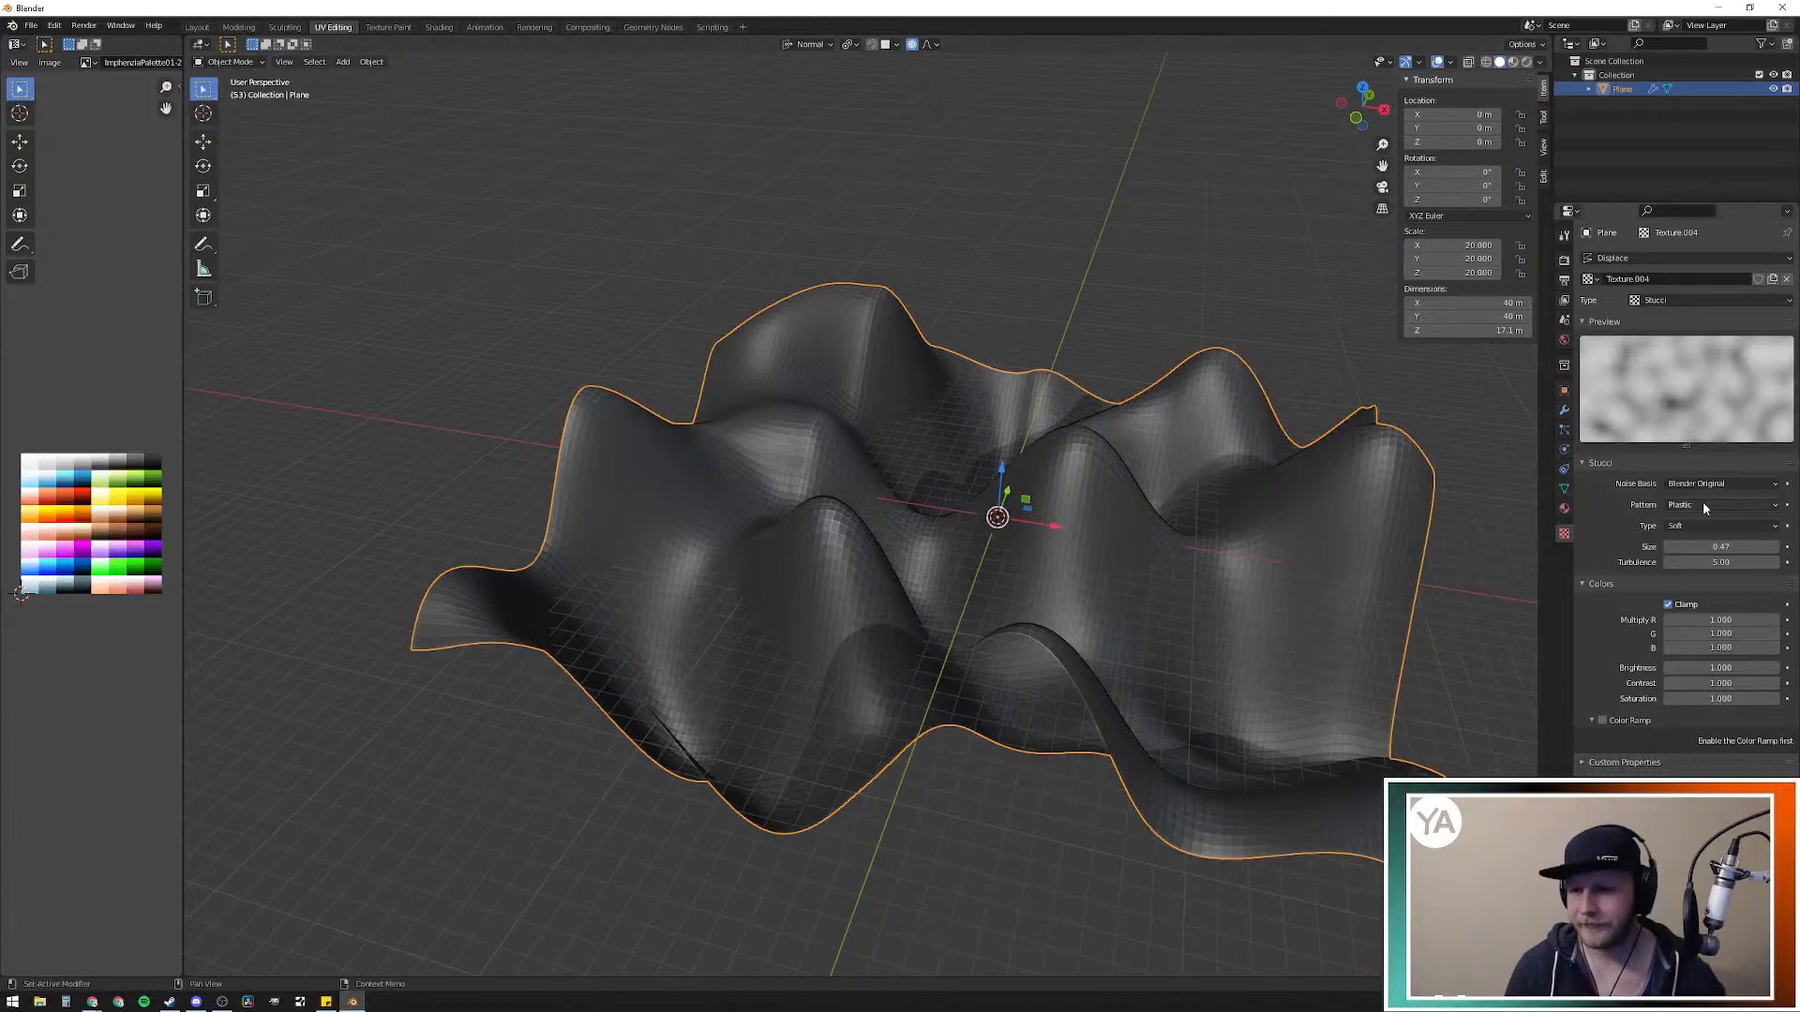
{"action": "left_click_drag", "start_coordinate": [1720, 546], "coordinate": [1659, 546]}
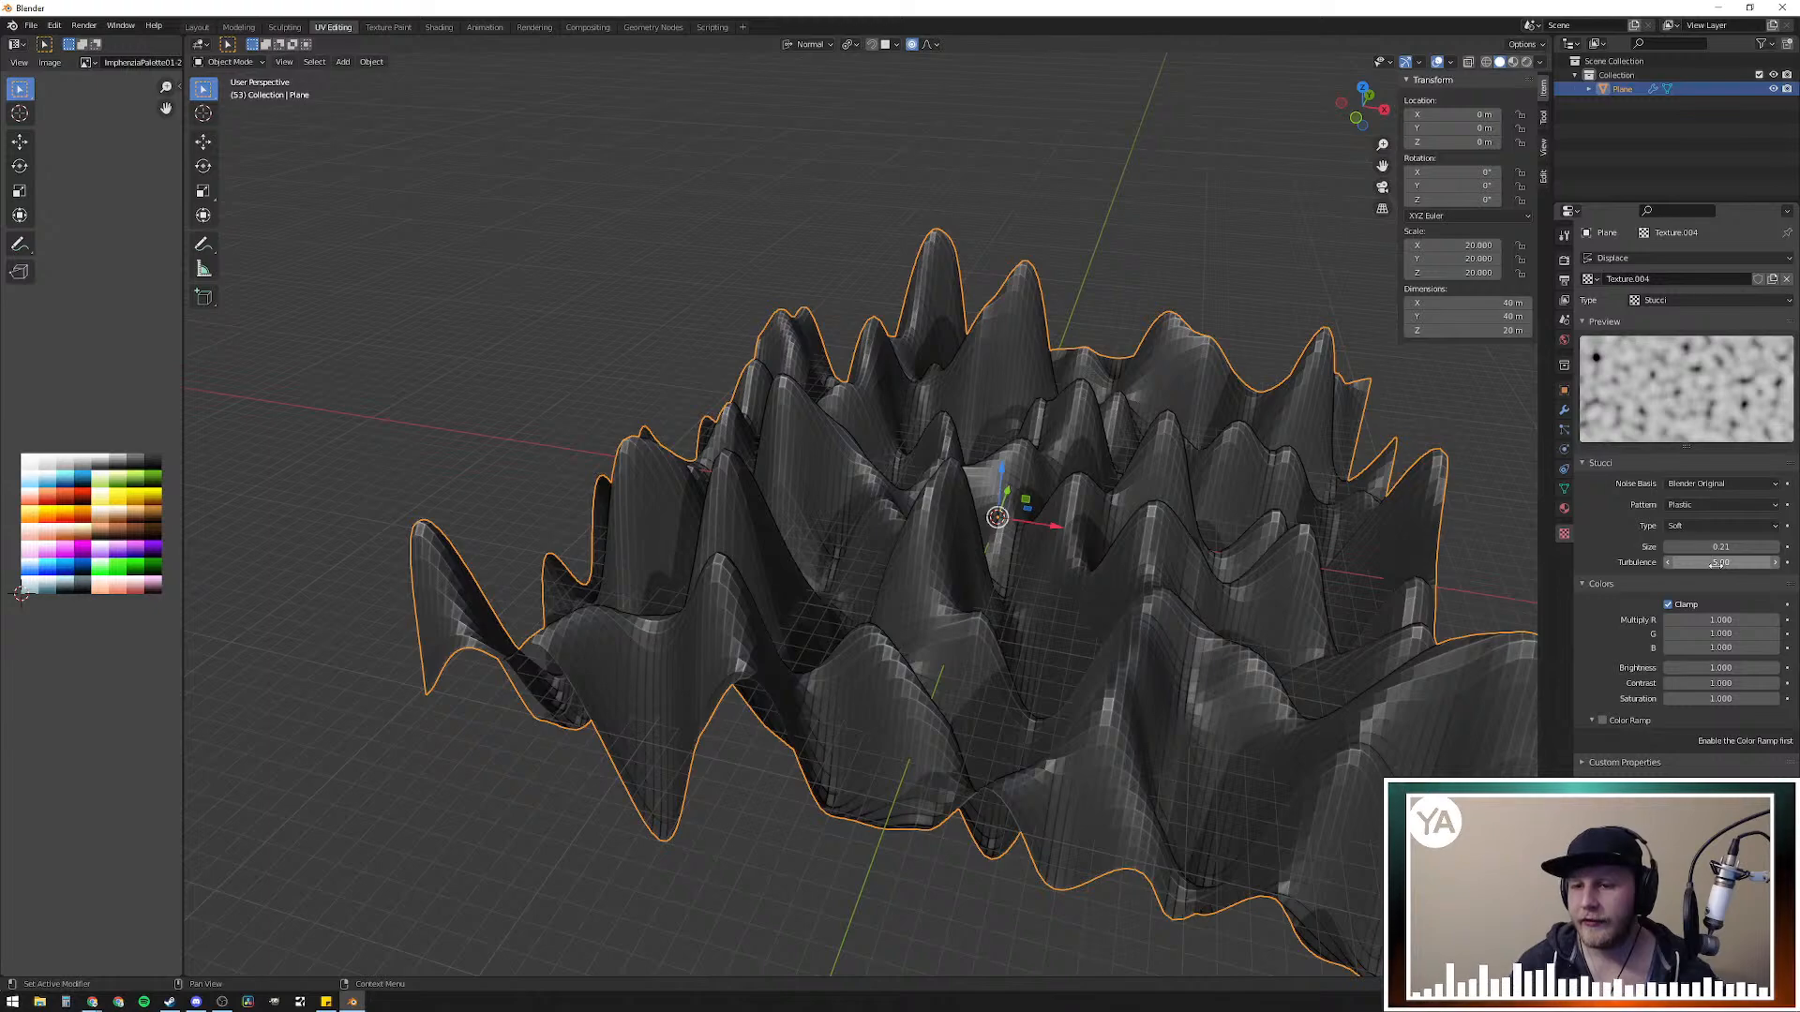
{"action": "left_click_drag", "start_coordinate": [1719, 563], "coordinate": [1798, 562]}
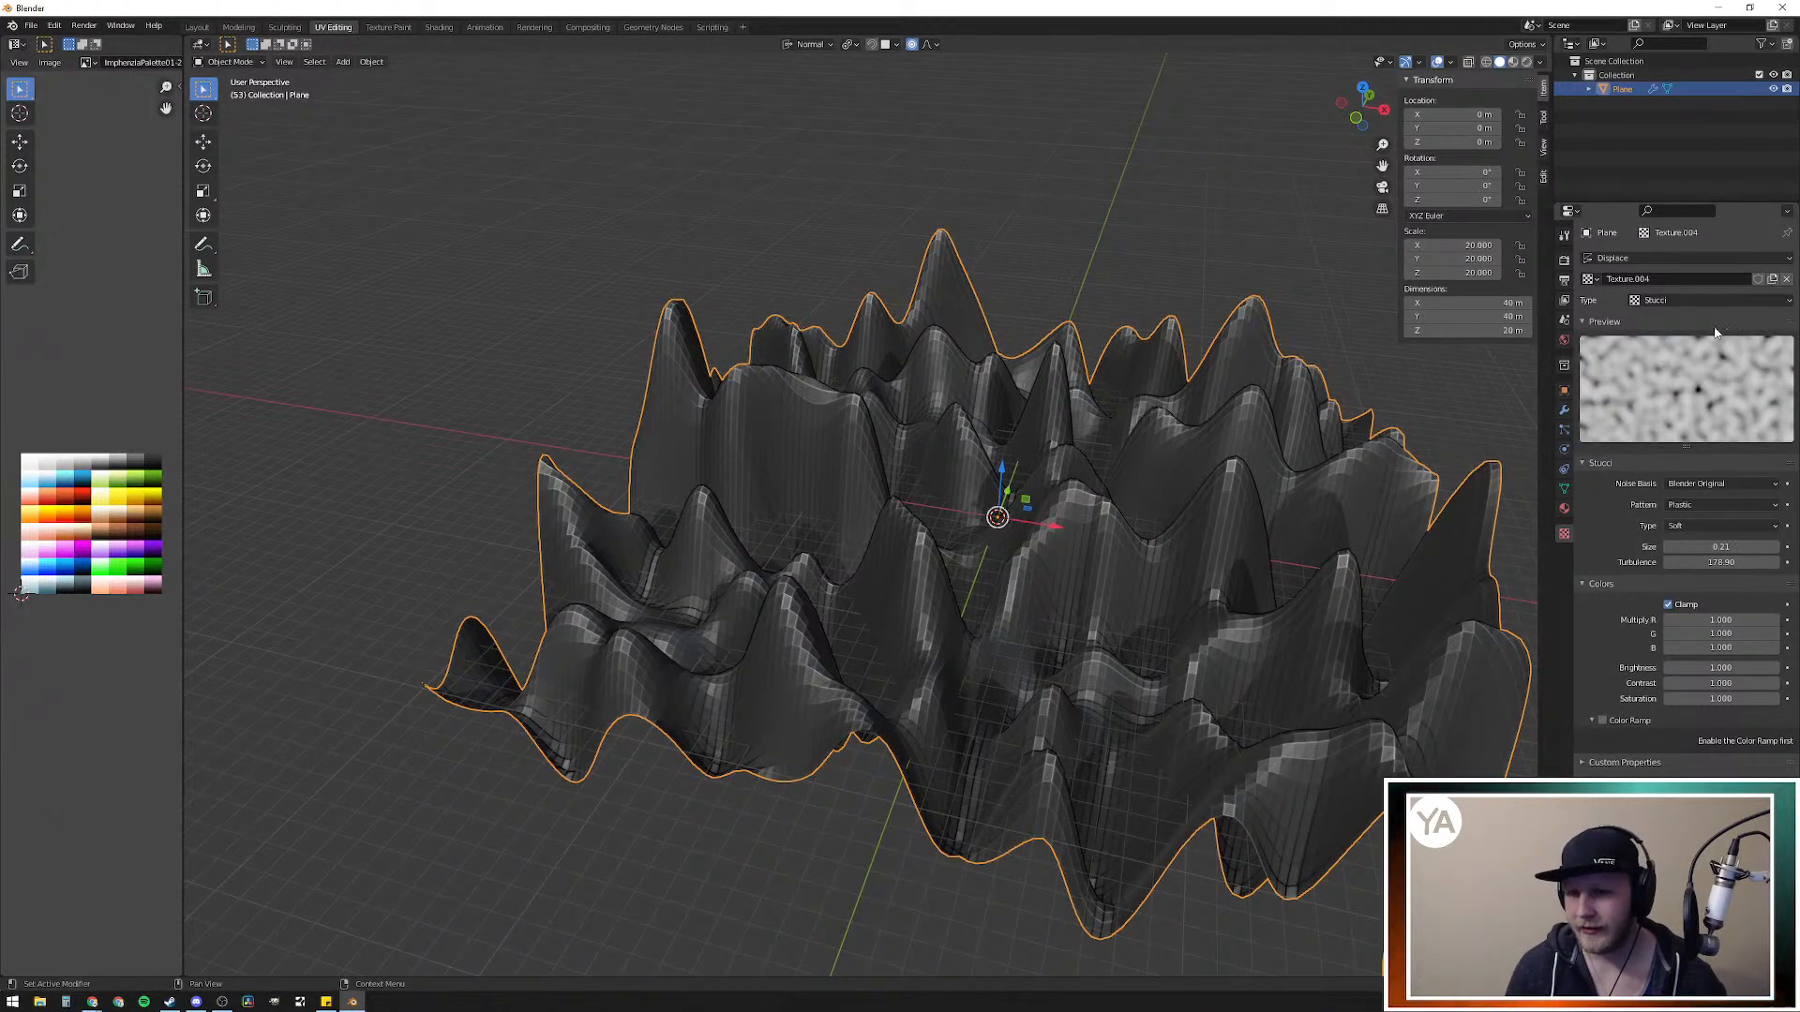
Step: Give the Displace modifier a negative strength and return to its texture settings
{"action": "left_click", "coordinate": [1563, 412]}
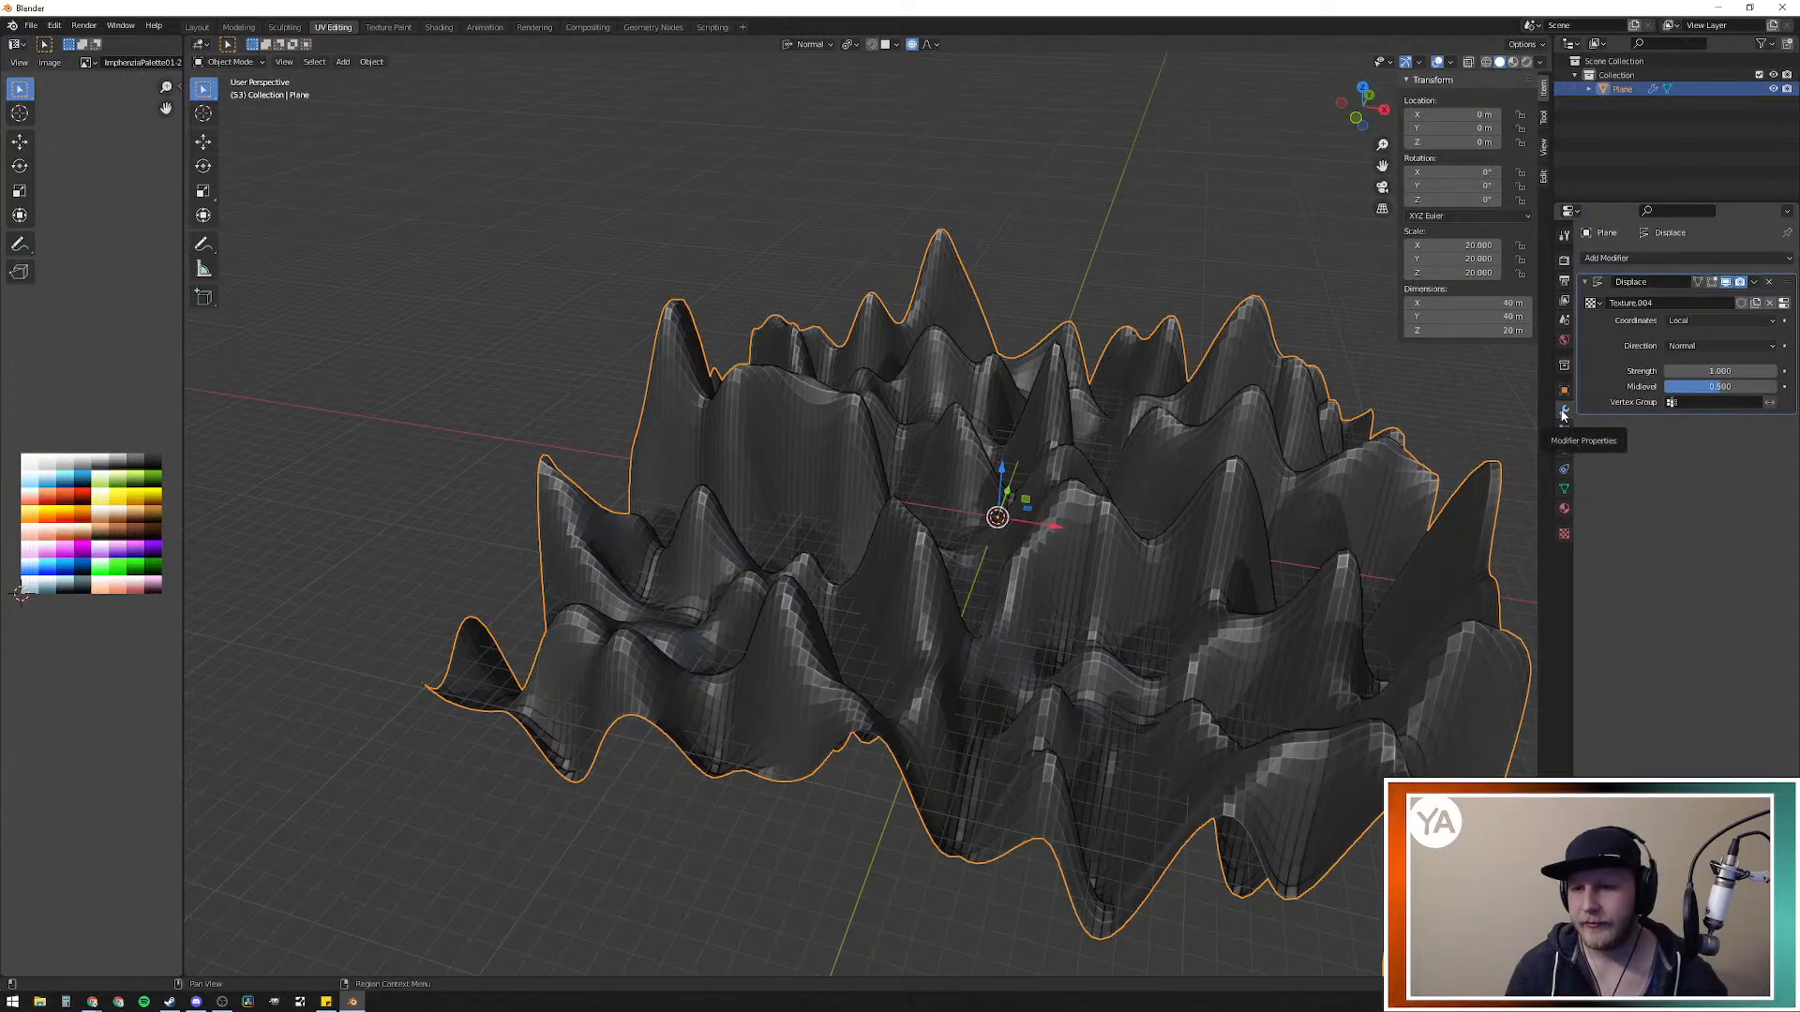
{"action": "mouse_move", "coordinate": [1742, 374]}
{"action": "left_mouse_down"}
{"action": "mouse_move", "coordinate": [1767, 373]}
{"action": "mouse_move", "coordinate": [1678, 374]}
{"action": "mouse_move", "coordinate": [1787, 374]}
{"action": "mouse_move", "coordinate": [1771, 374]}
{"action": "left_mouse_up"}
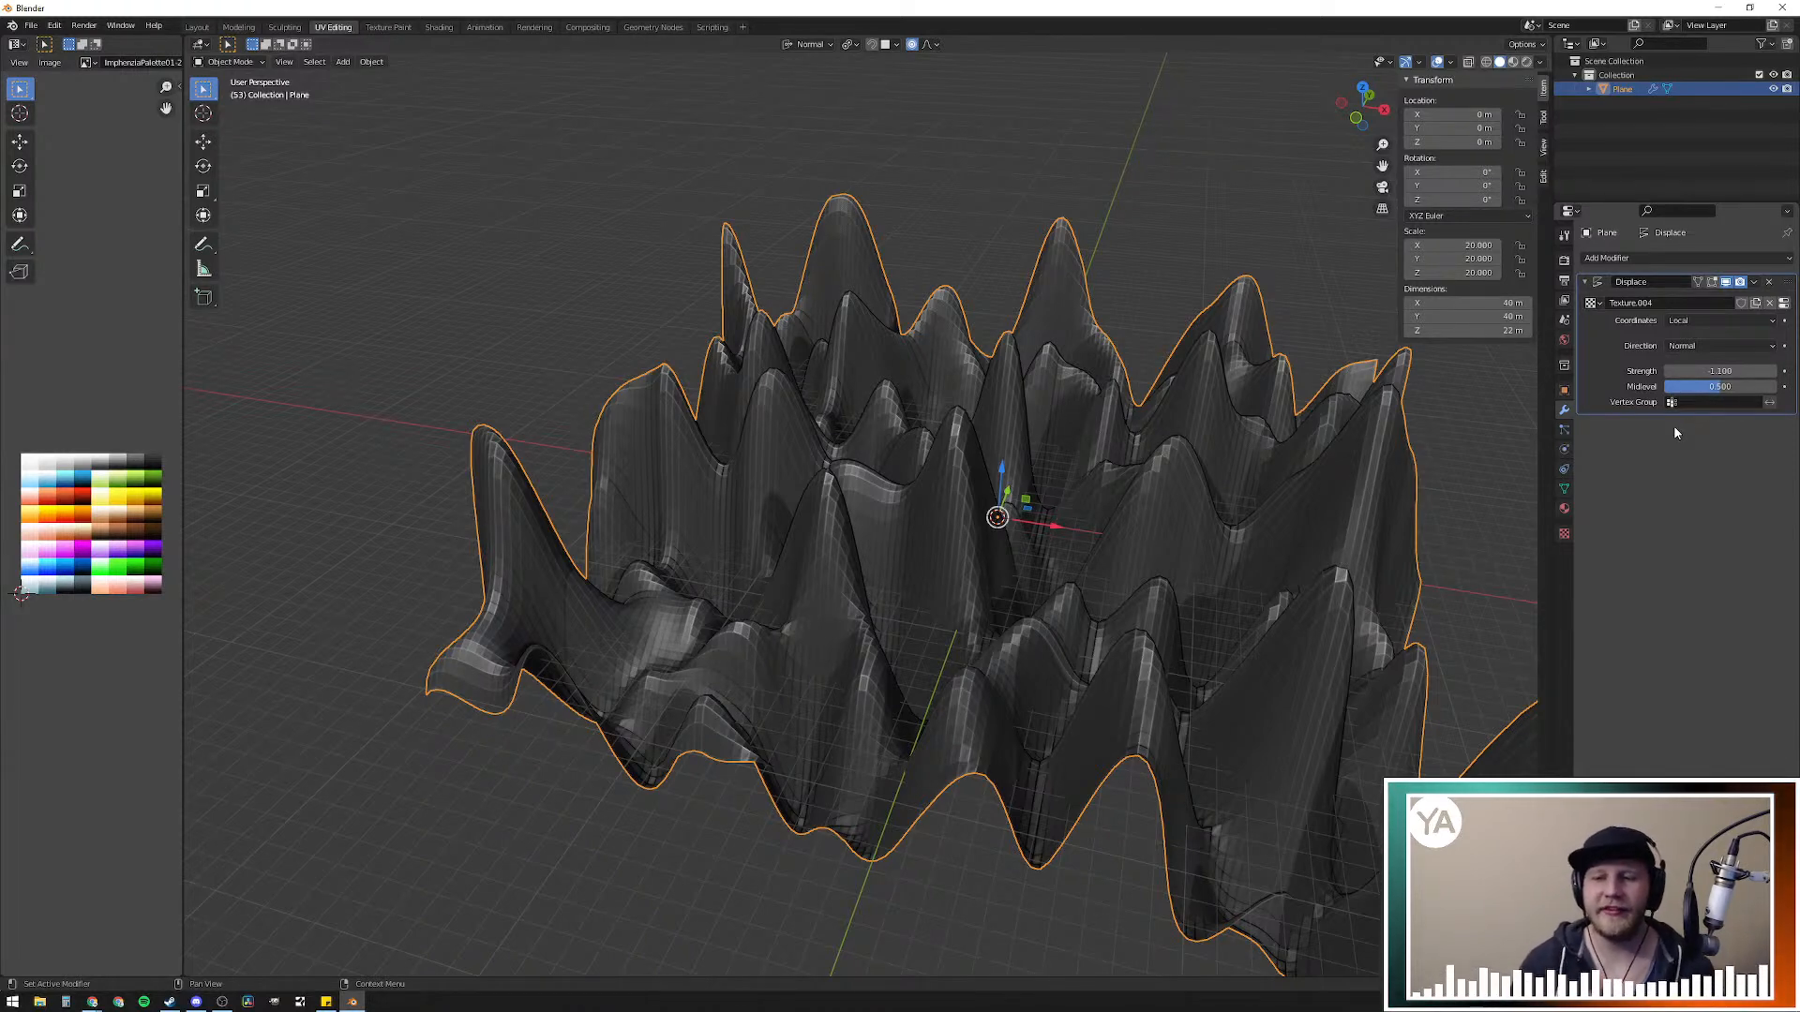
{"action": "left_click", "coordinate": [1784, 305]}
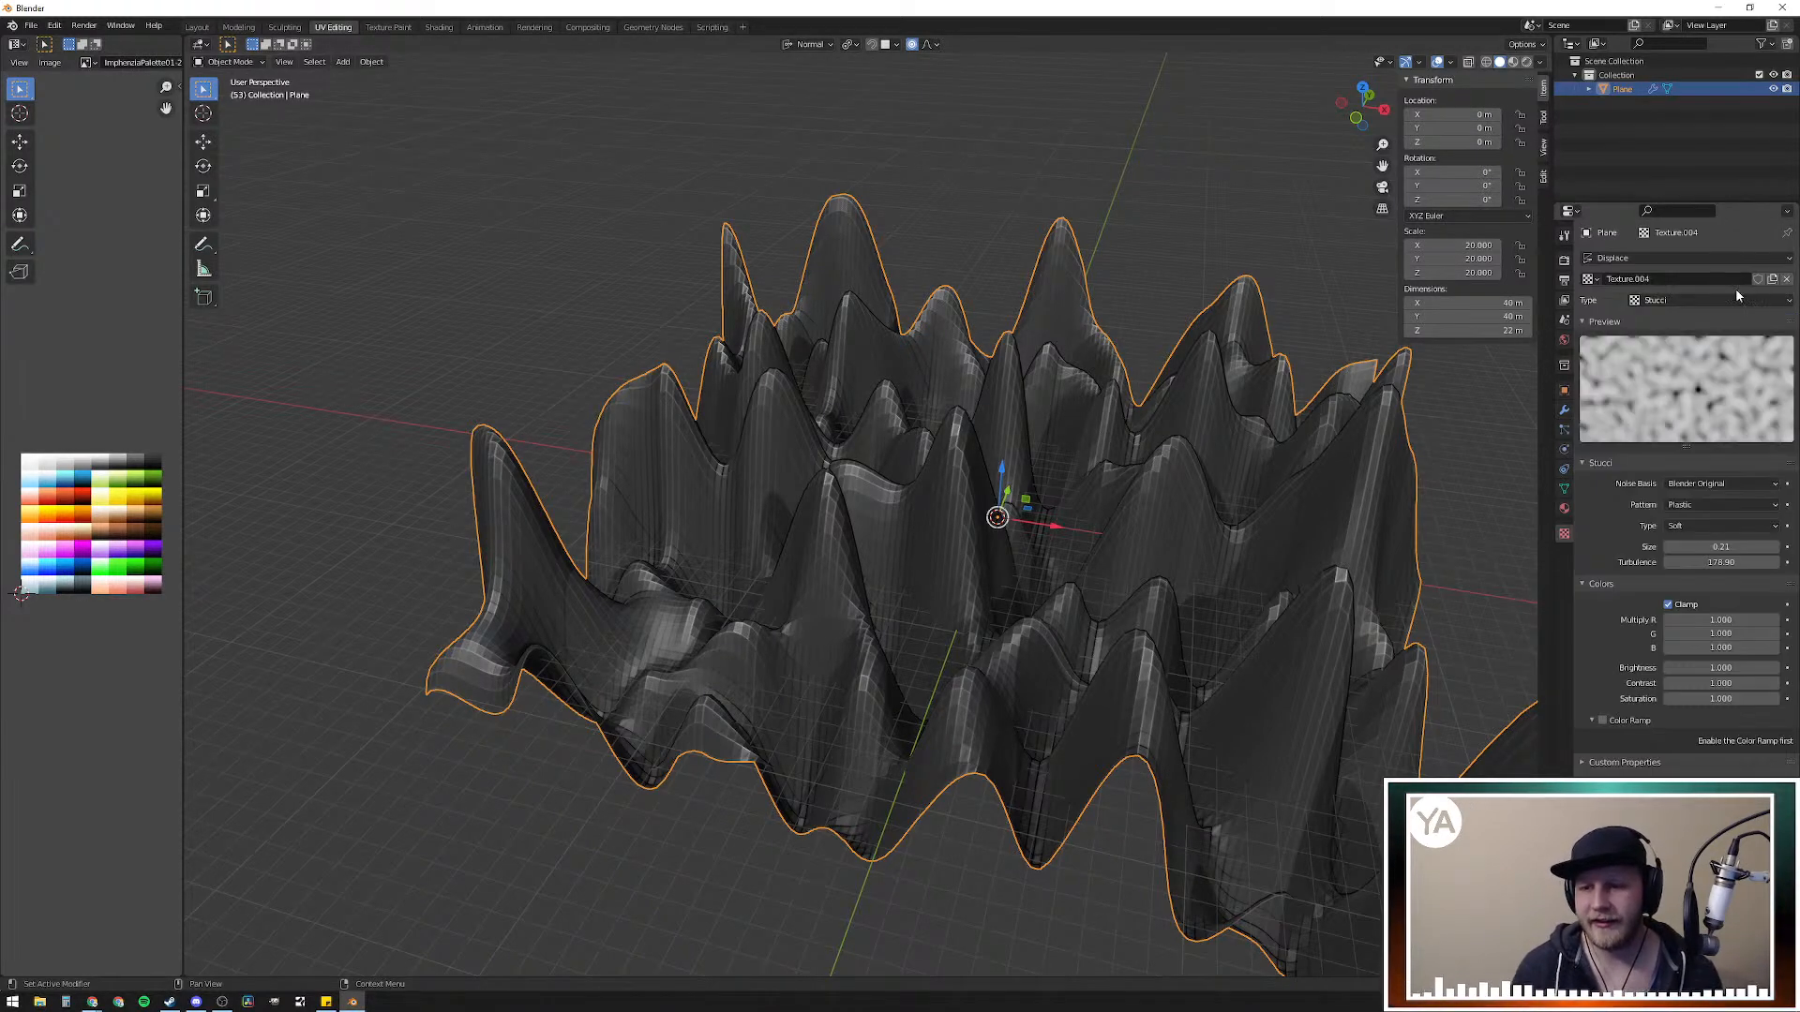
Step: Enable the color ramp on the Stucci texture and raise the displaced plane along the Z axis
{"action": "left_click", "coordinate": [1602, 721]}
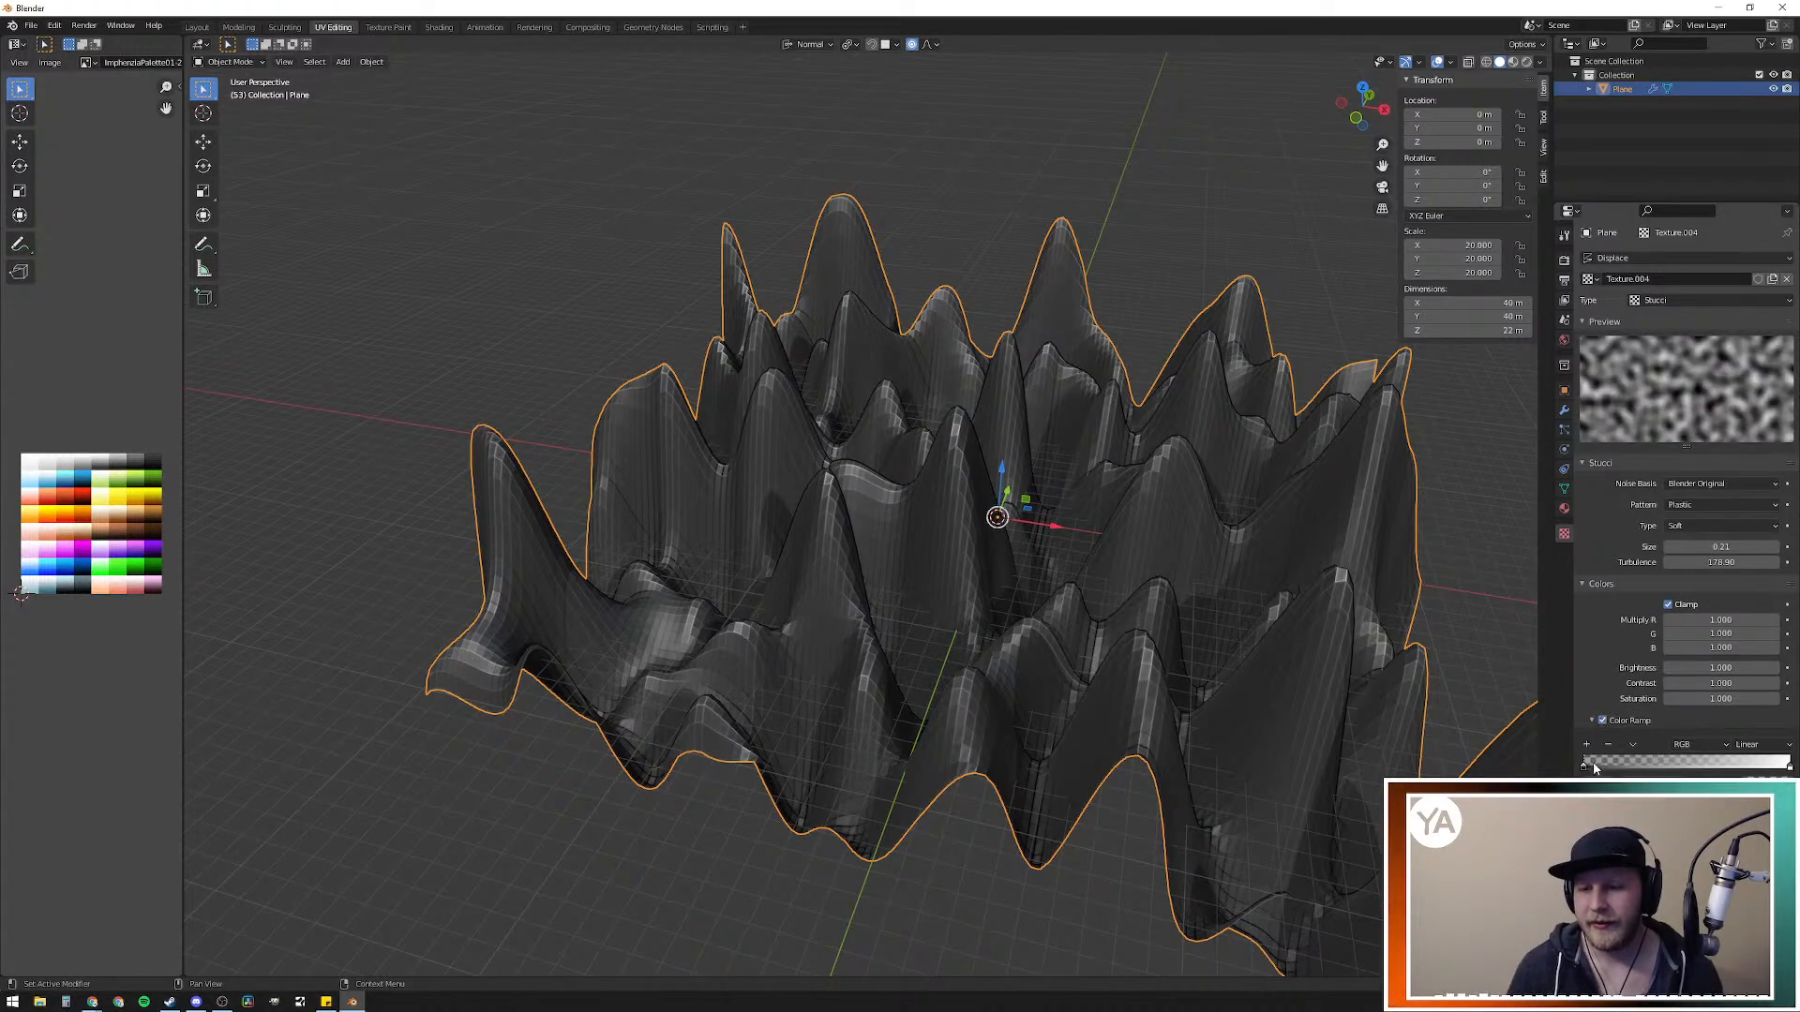
{"action": "mouse_move", "coordinate": [1584, 766]}
{"action": "left_mouse_down"}
{"action": "mouse_move", "coordinate": [1734, 771]}
{"action": "mouse_move", "coordinate": [1584, 766]}
{"action": "left_mouse_up"}
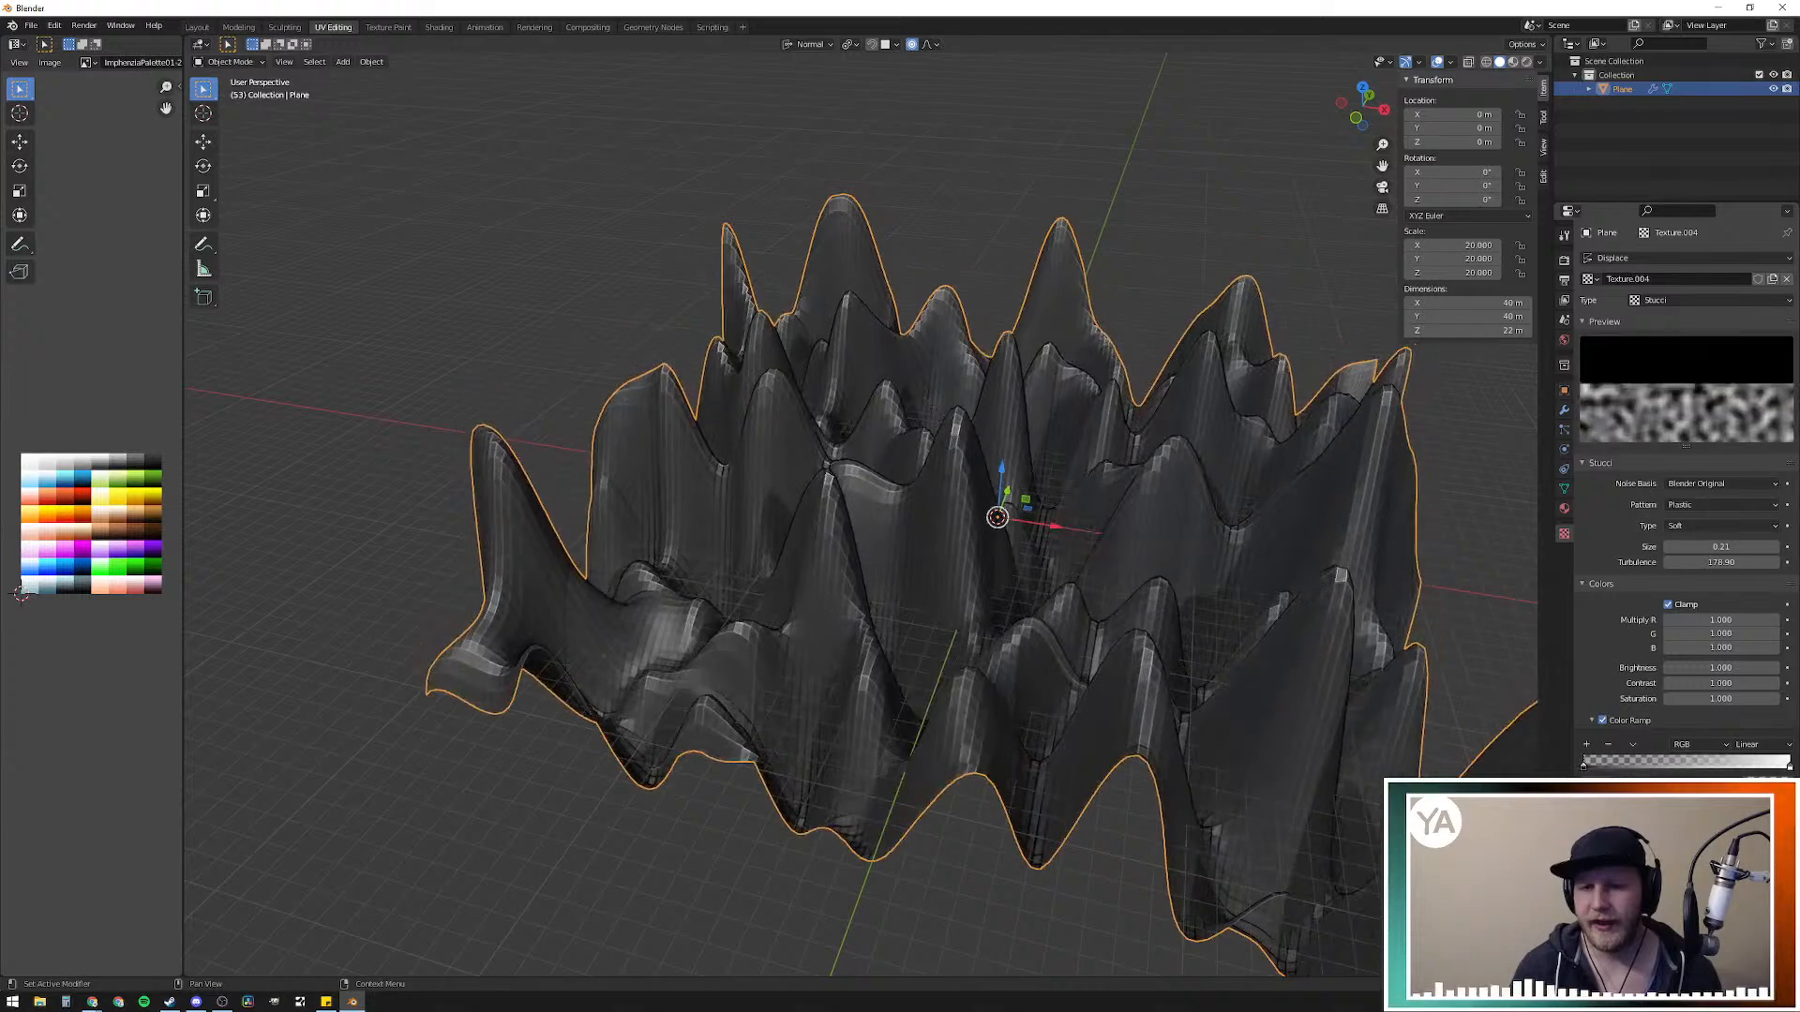
{"action": "middle_click_drag", "start_coordinate": [1003, 600], "coordinate": [1024, 604]}
{"action": "left_click_drag", "start_coordinate": [1001, 472], "coordinate": [1008, 370]}
Step: Try removing the color ramp's dark stop and repositioning its remaining white stop
{"action": "mouse_move", "coordinate": [1614, 761]}
{"action": "left_mouse_down"}
{"action": "mouse_move", "coordinate": [1655, 763]}
{"action": "mouse_move", "coordinate": [1613, 759]}
{"action": "left_mouse_up"}
{"action": "left_click", "coordinate": [1609, 746]}
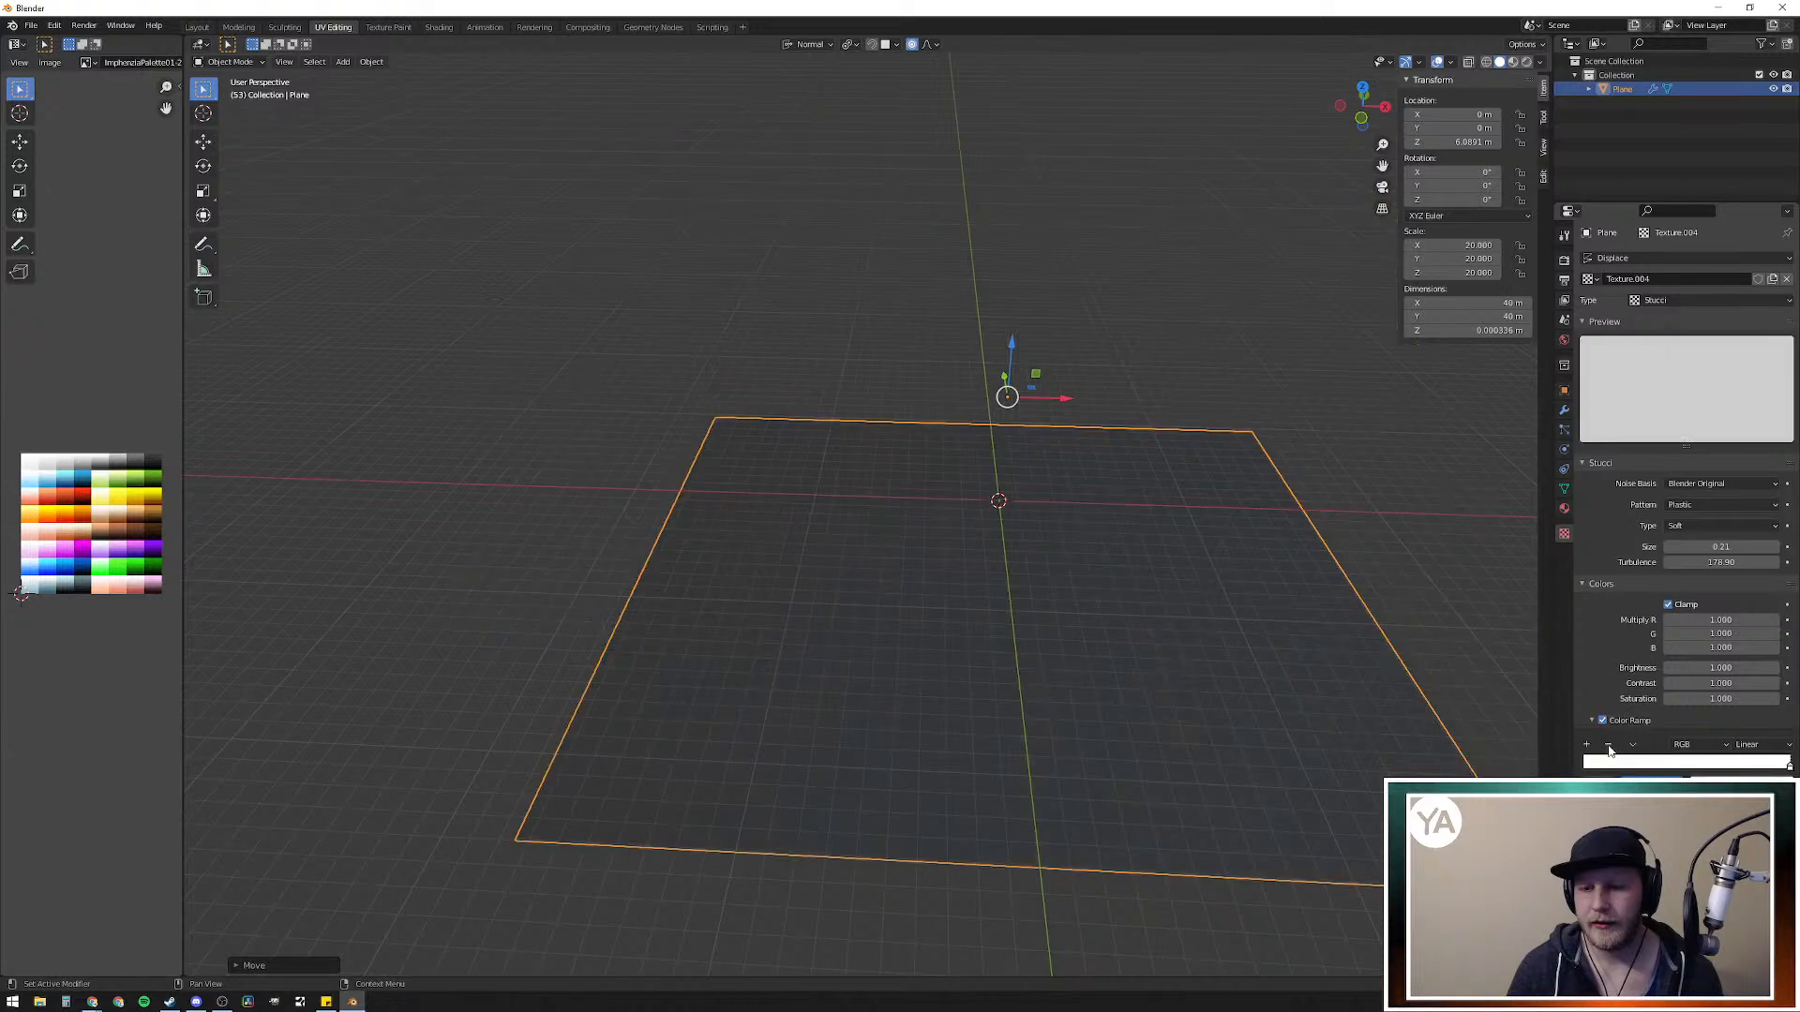
{"action": "left_click_drag", "start_coordinate": [1704, 768], "coordinate": [1567, 764]}
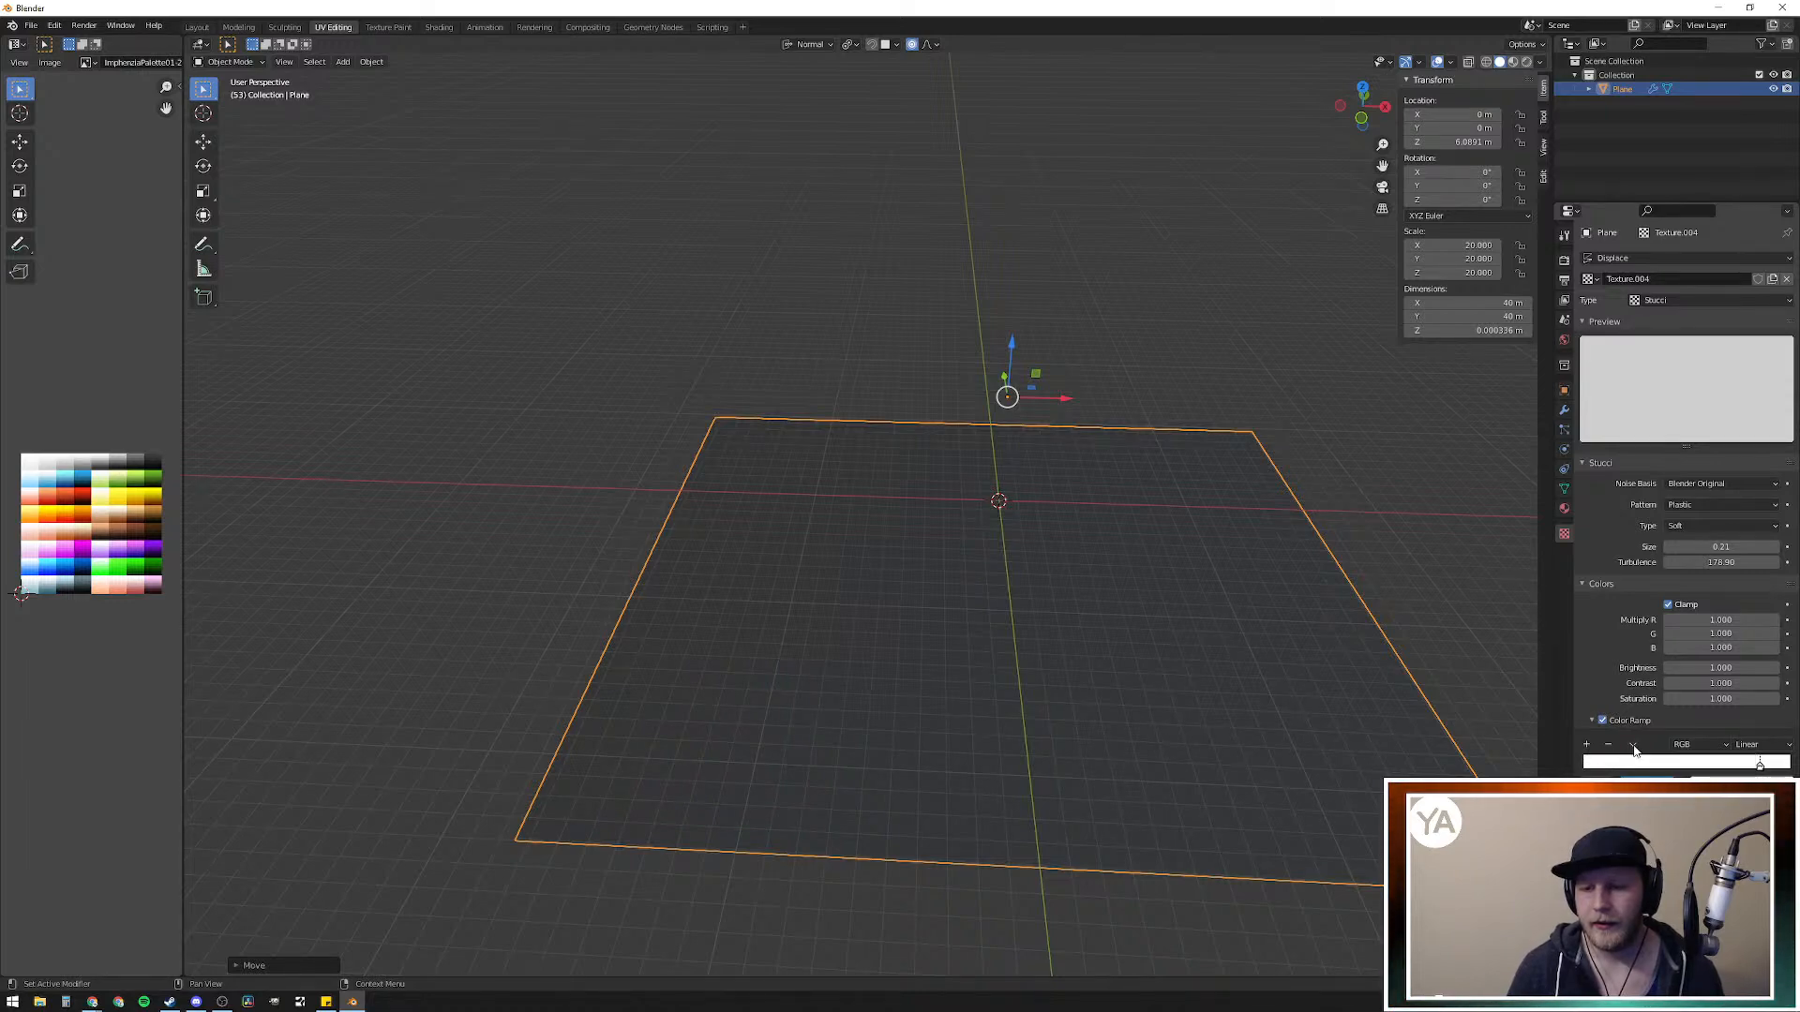
{"action": "left_click", "coordinate": [1602, 721]}
{"action": "left_click", "coordinate": [1602, 721]}
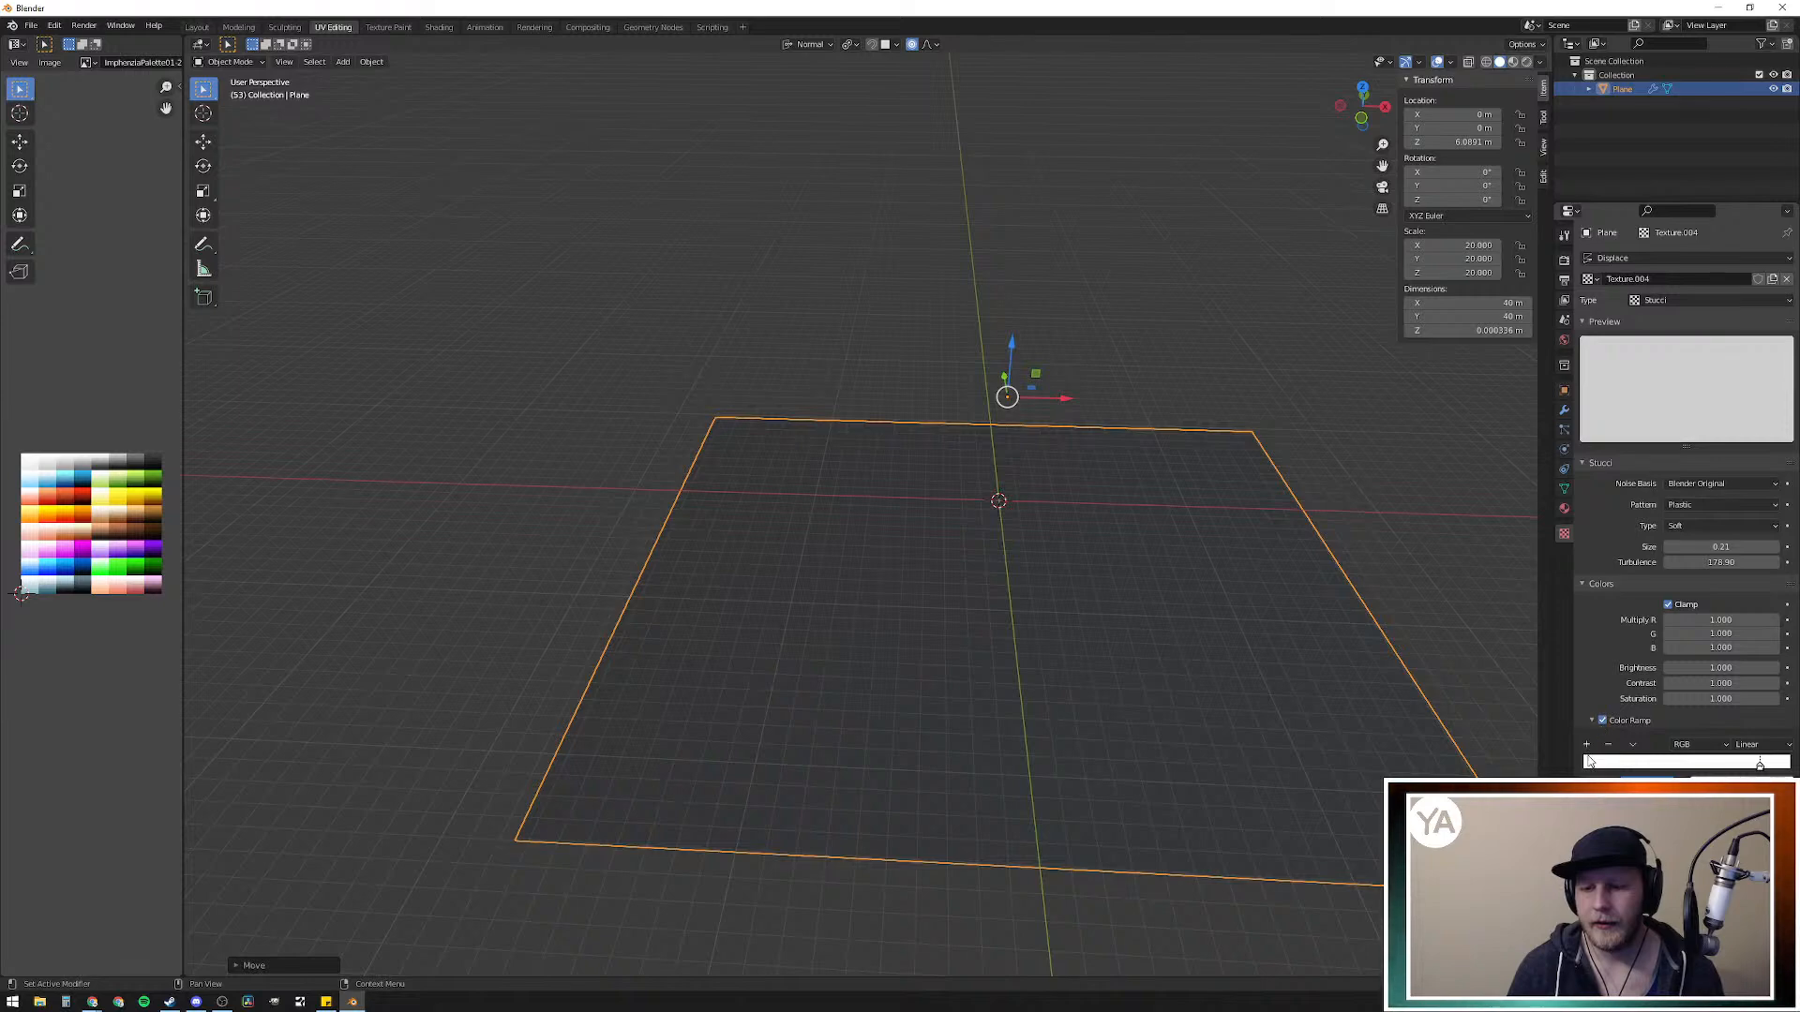
Step: Undo the color stop changes and switch the color ramp off and on to refresh the terrain
{"action": "key", "text": "ctrl+z"}
{"action": "key", "text": "ctrl+z"}
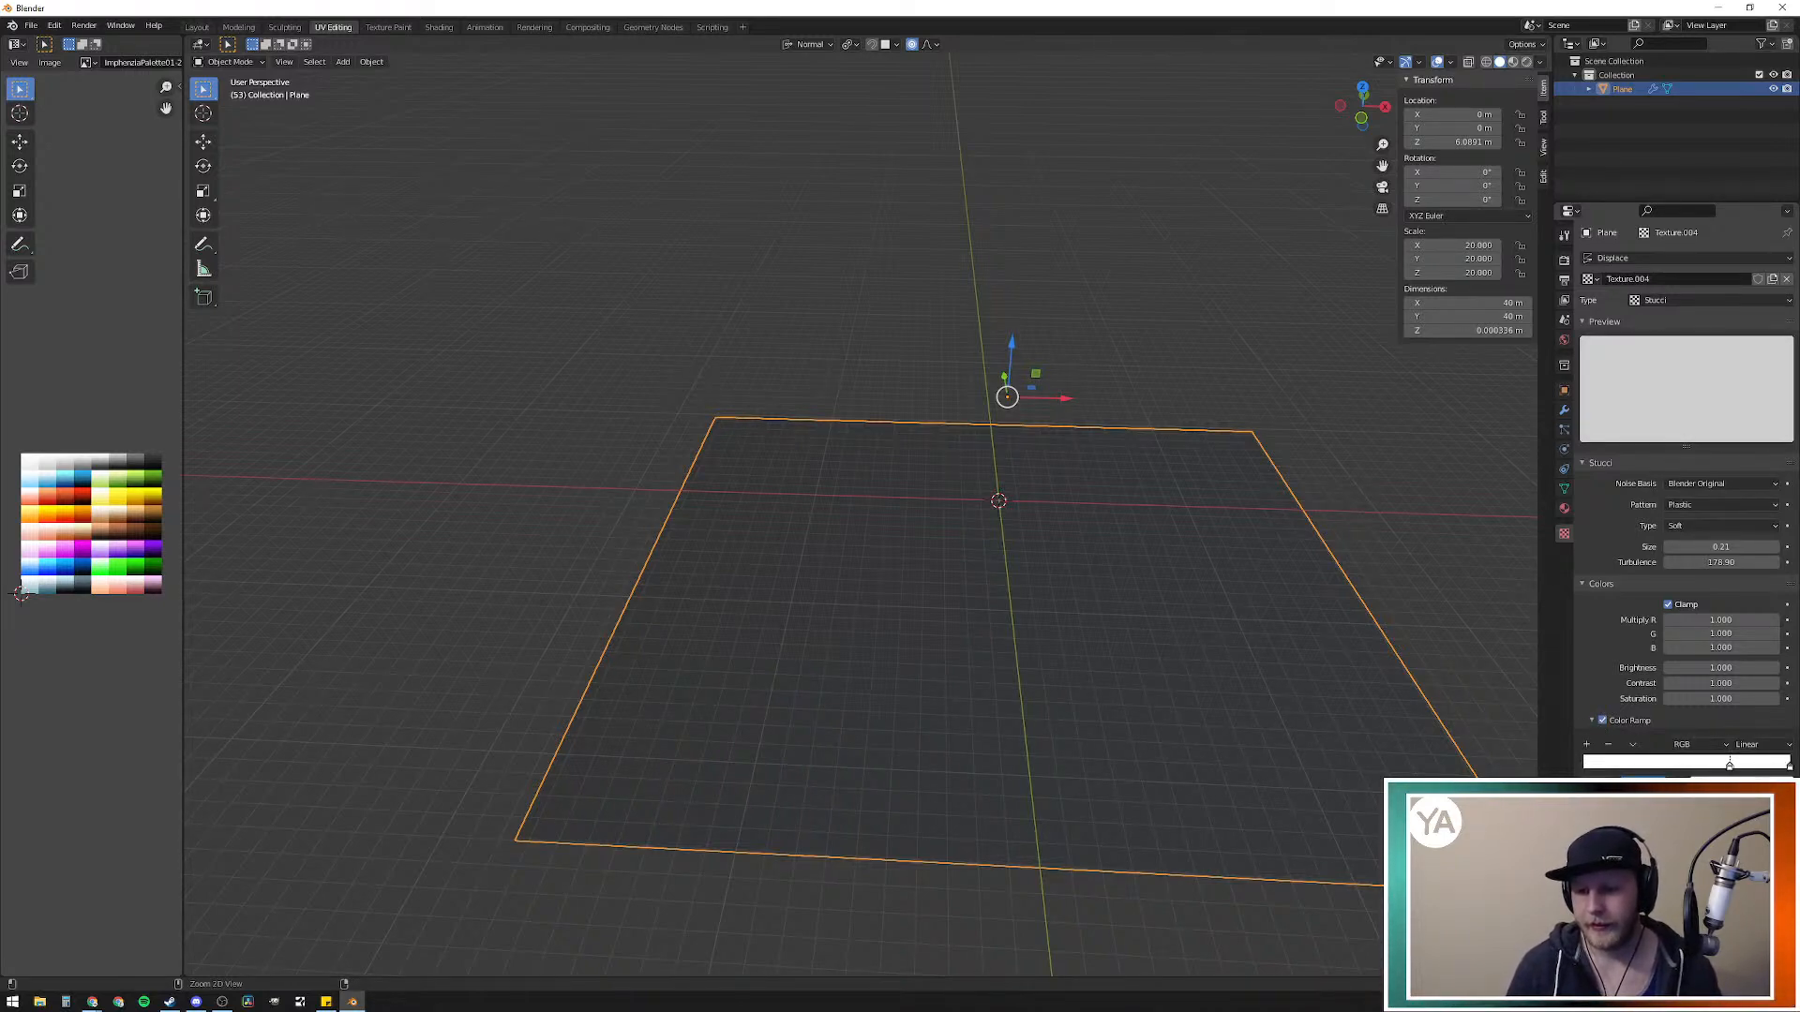
{"action": "key", "text": "ctrl+z"}
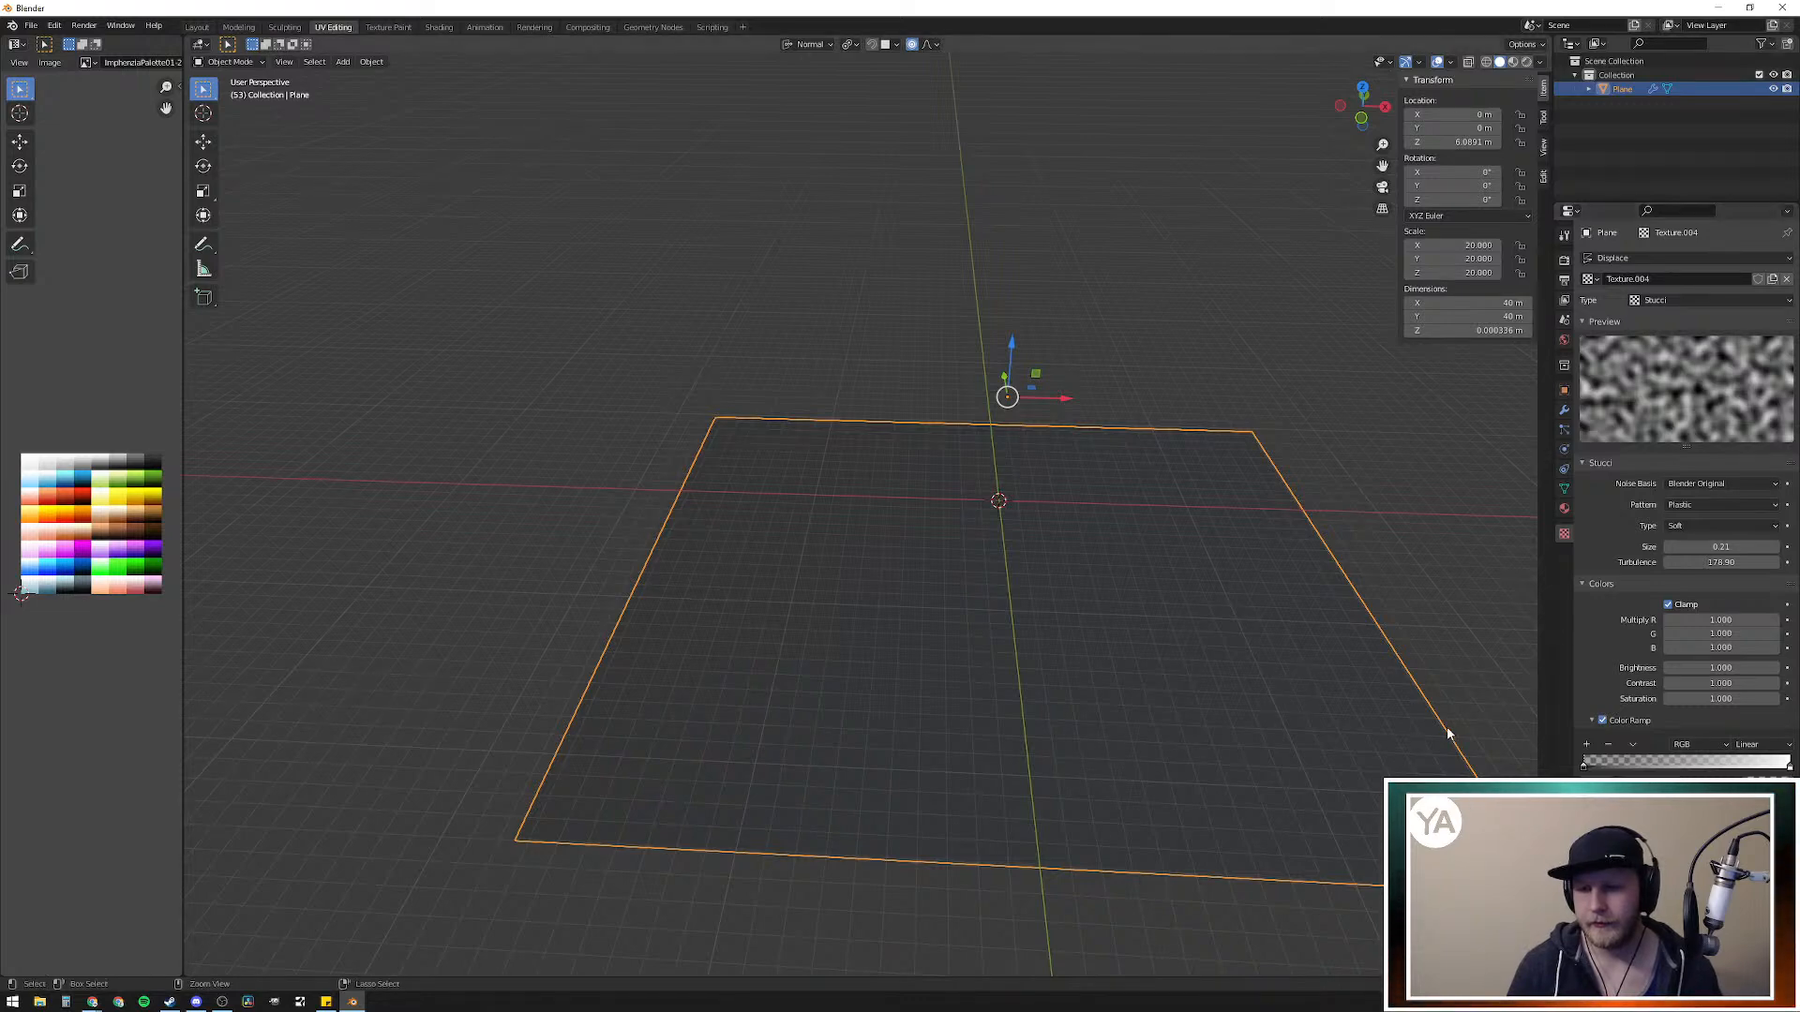
{"action": "left_click", "coordinate": [1602, 718]}
{"action": "left_click", "coordinate": [1601, 719]}
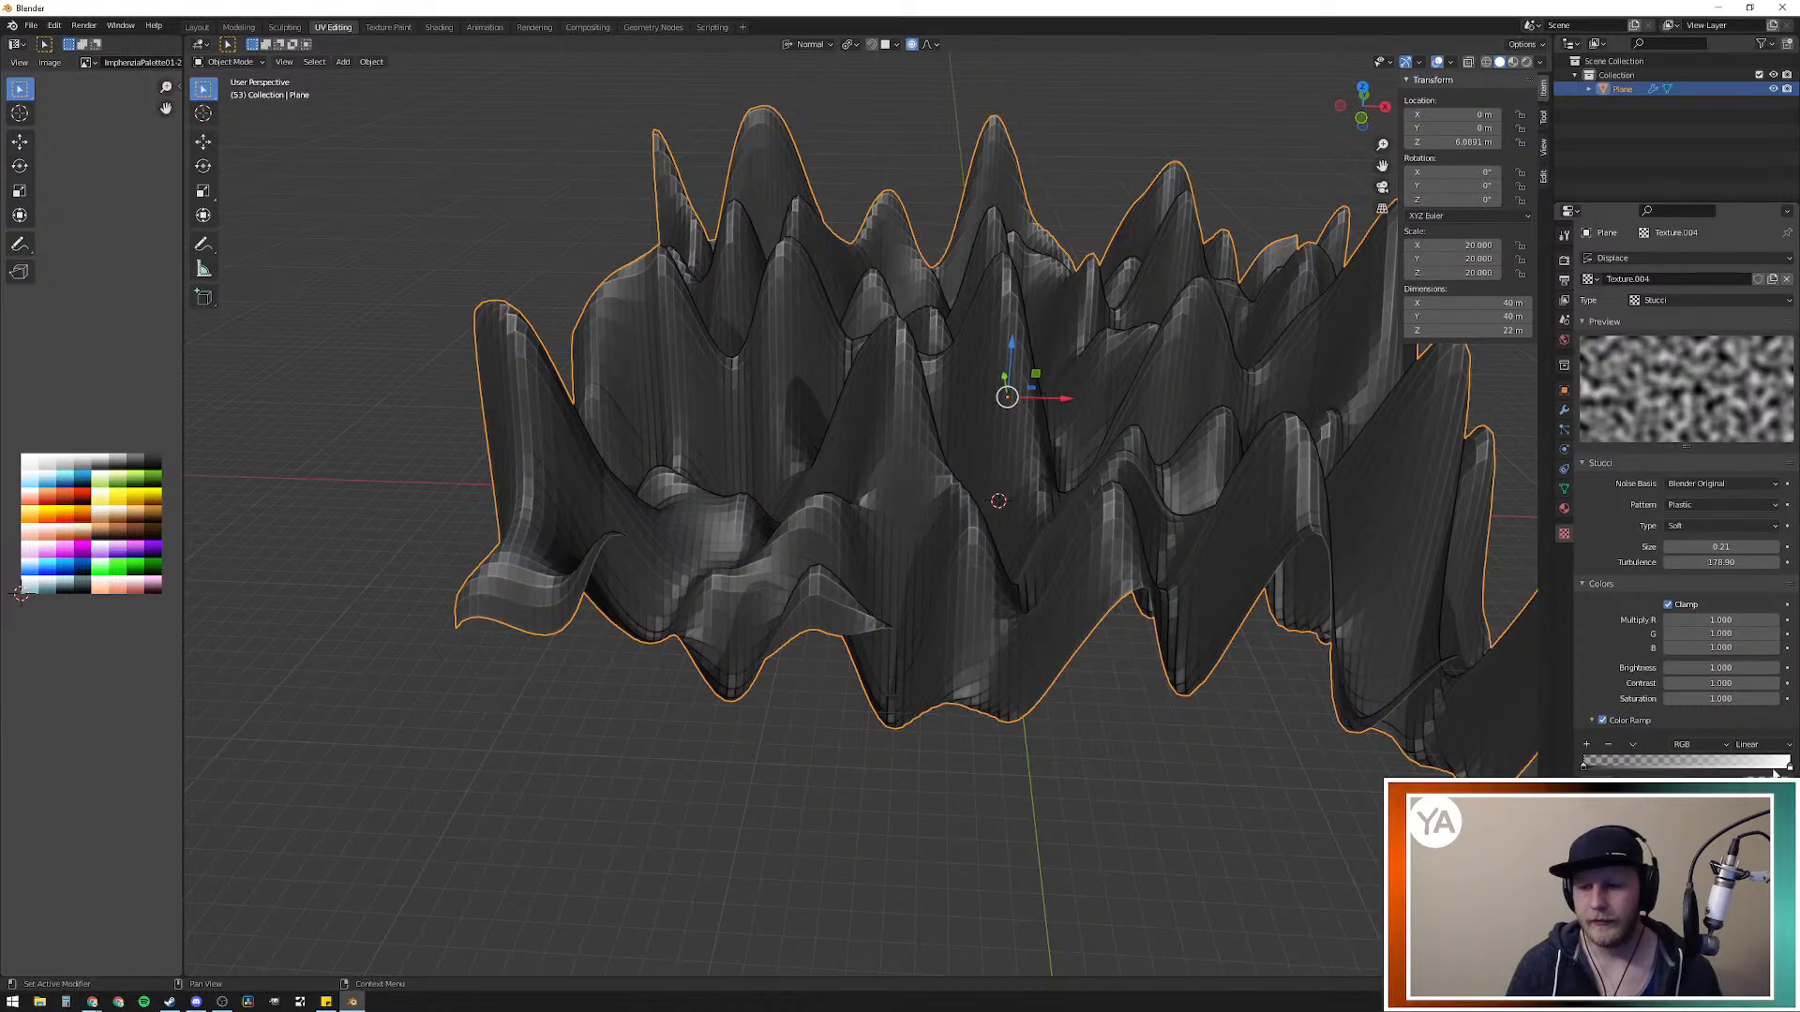
Step: Set the Stucci size to 0.37 and slide the ramp's white stop inward to just past the middle
{"action": "left_click_drag", "start_coordinate": [1783, 769], "coordinate": [1717, 767]}
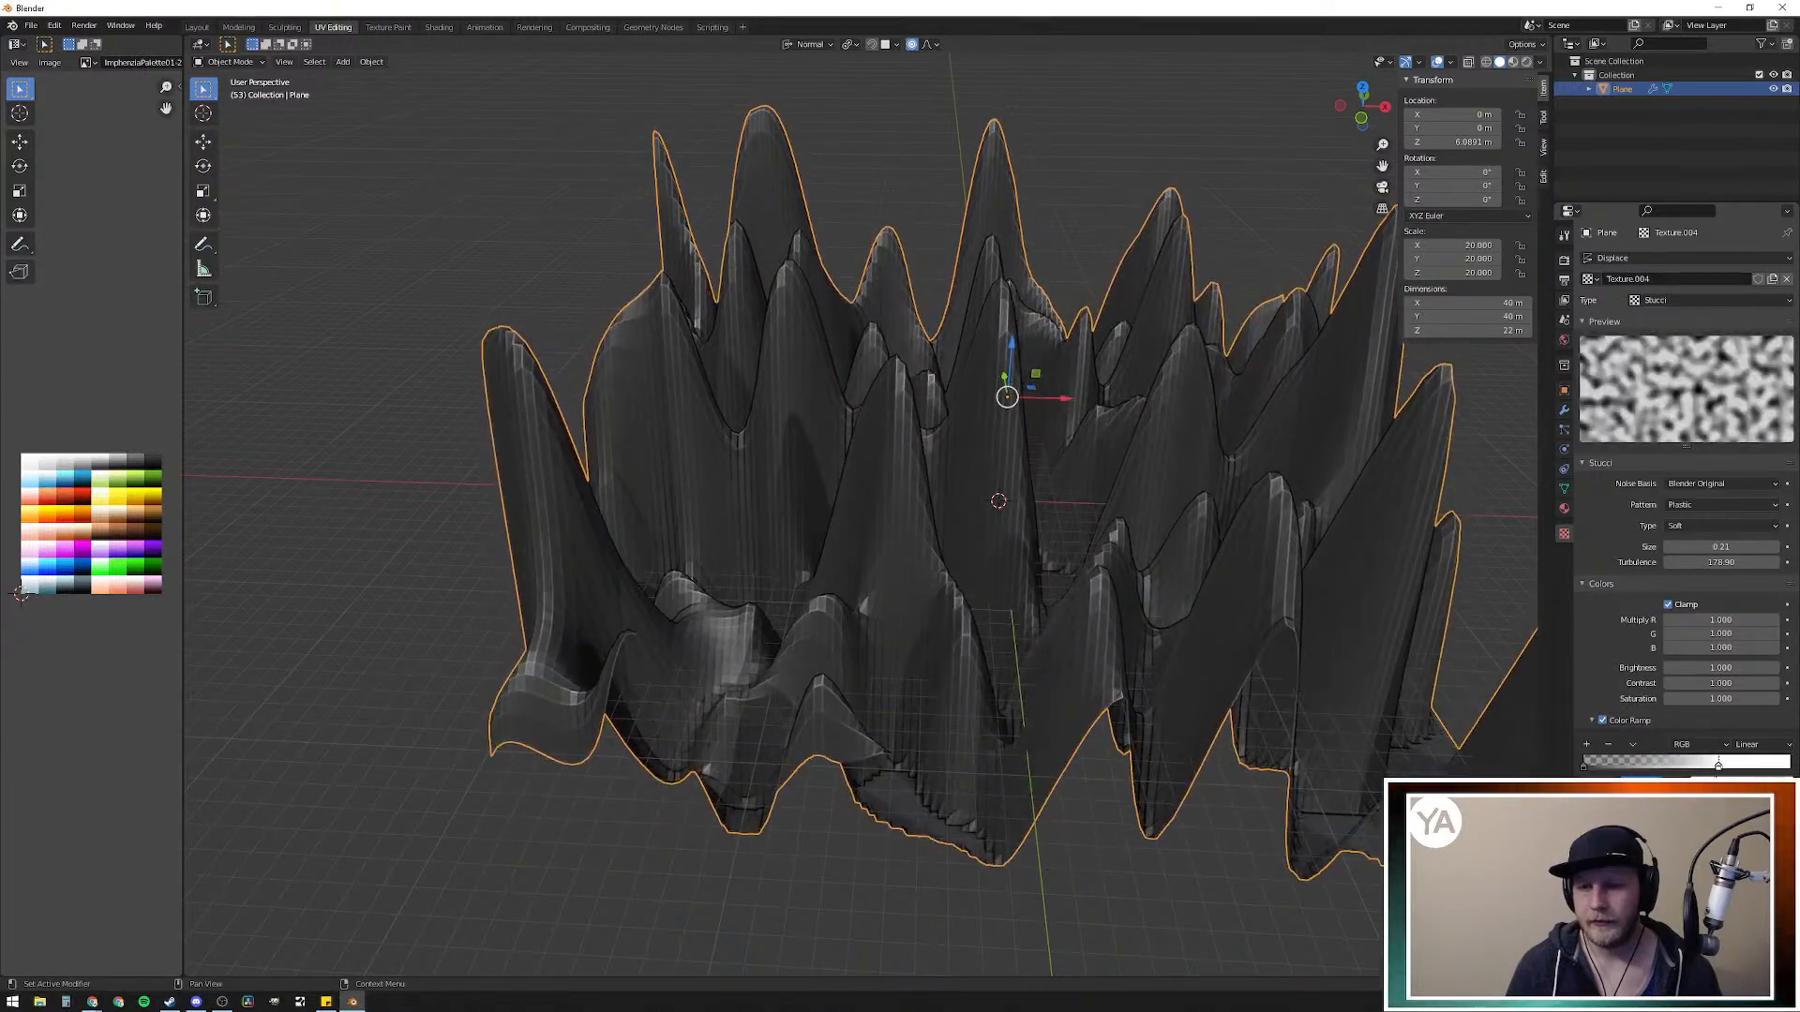
{"action": "left_click_drag", "start_coordinate": [1720, 547], "coordinate": [1757, 546]}
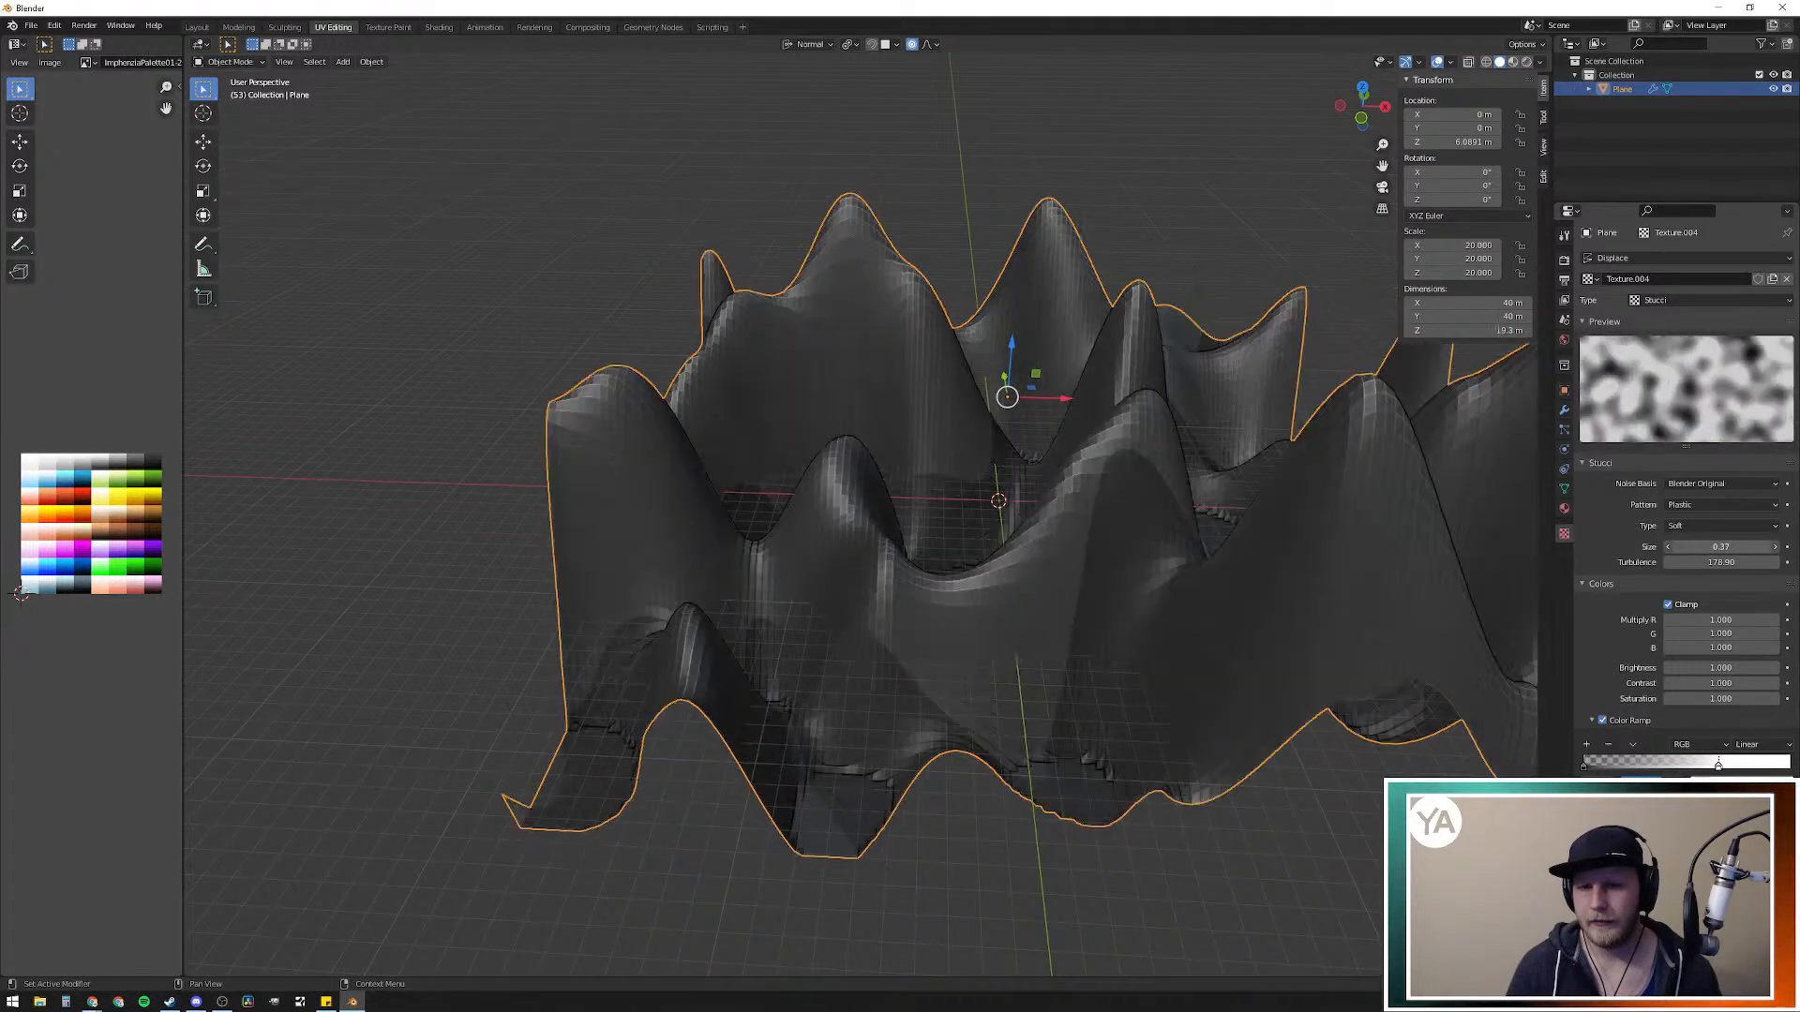
{"action": "left_click_drag", "start_coordinate": [1715, 766], "coordinate": [1788, 766]}
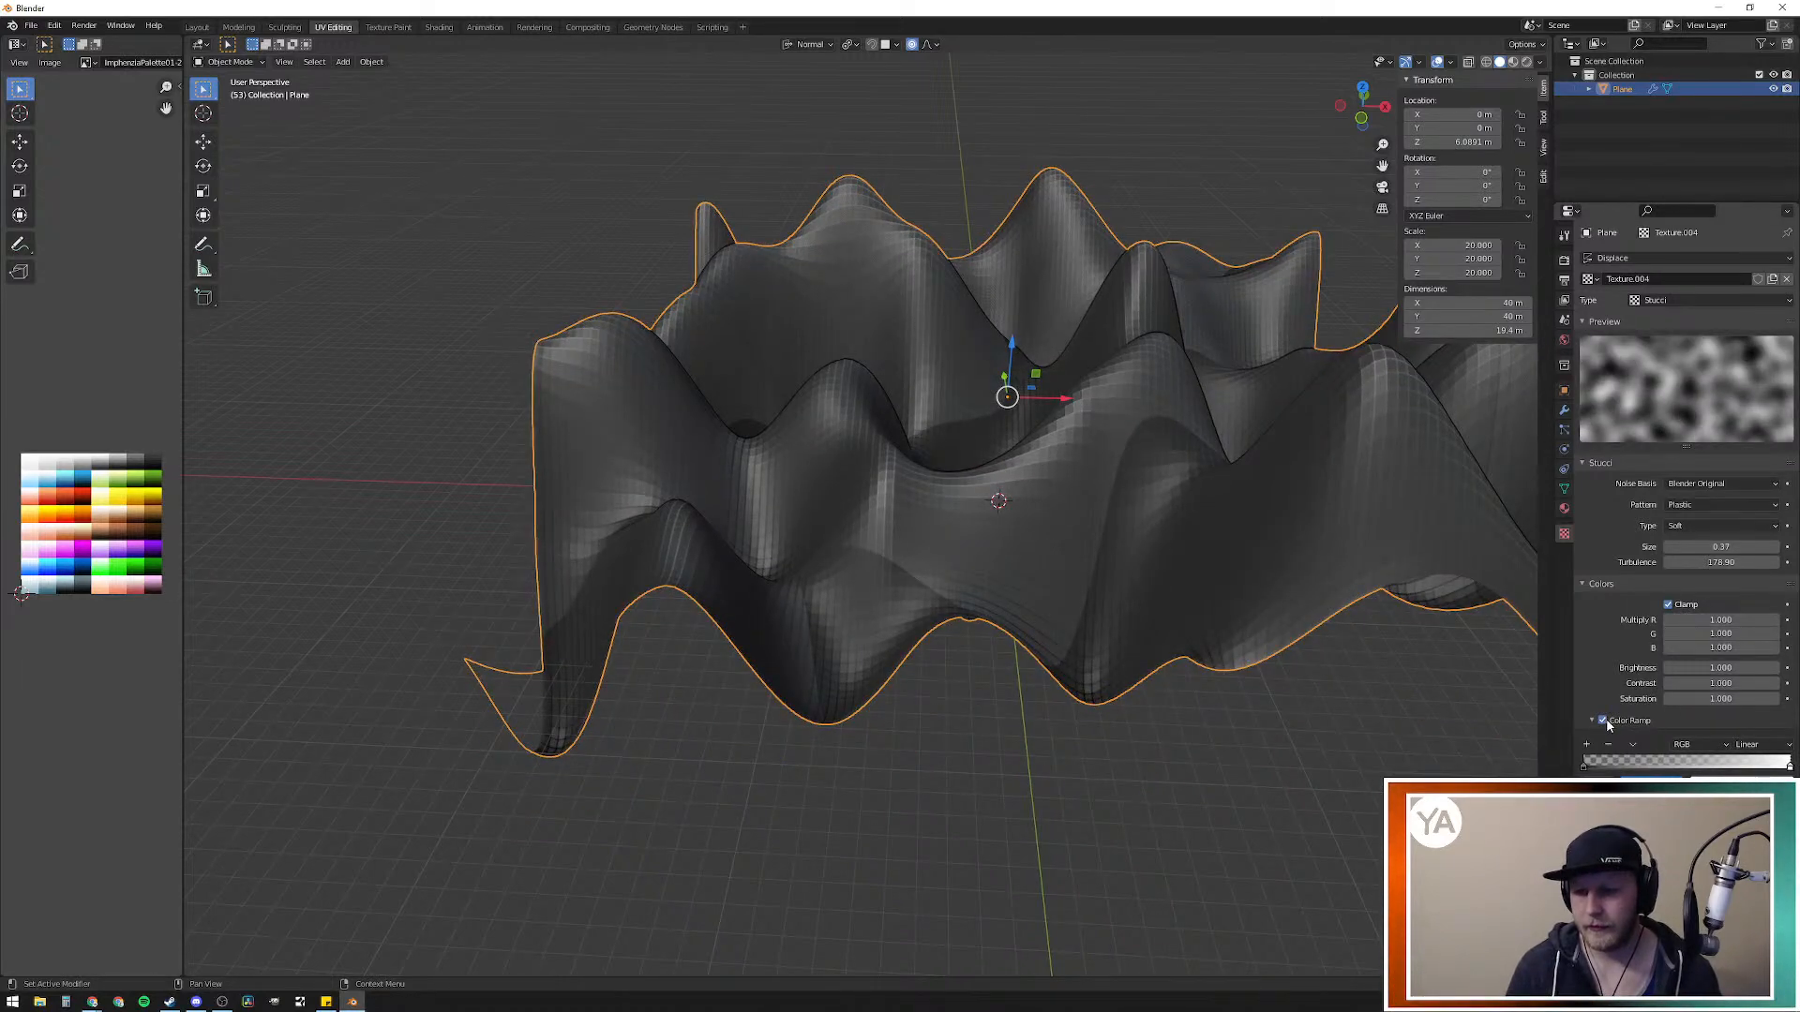
{"action": "left_click_drag", "start_coordinate": [1788, 766], "coordinate": [1697, 766]}
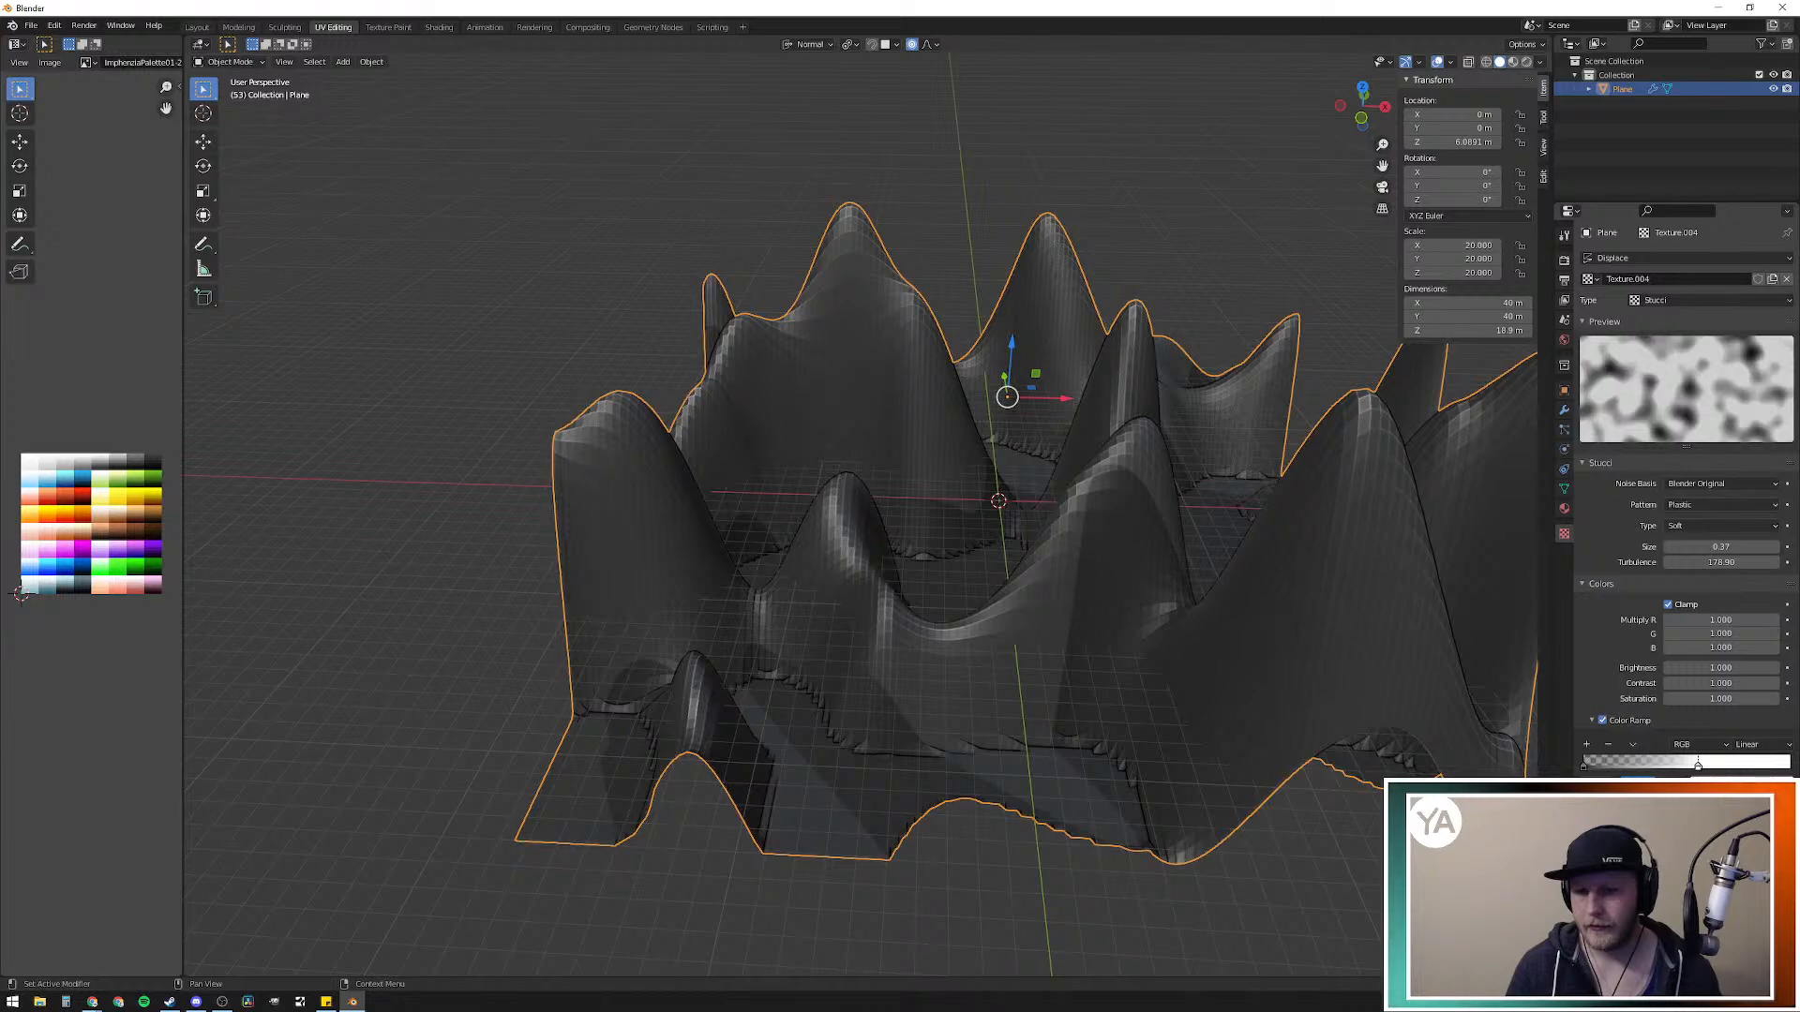
Step: Reduce the Stucci size to 0.25 and move the white stop to the ramp's midpoint to flatten the ground between peaks
{"action": "mouse_move", "coordinate": [1703, 551]}
{"action": "left_mouse_down"}
{"action": "mouse_move", "coordinate": [1770, 551]}
{"action": "mouse_move", "coordinate": [1700, 551]}
{"action": "left_mouse_up"}
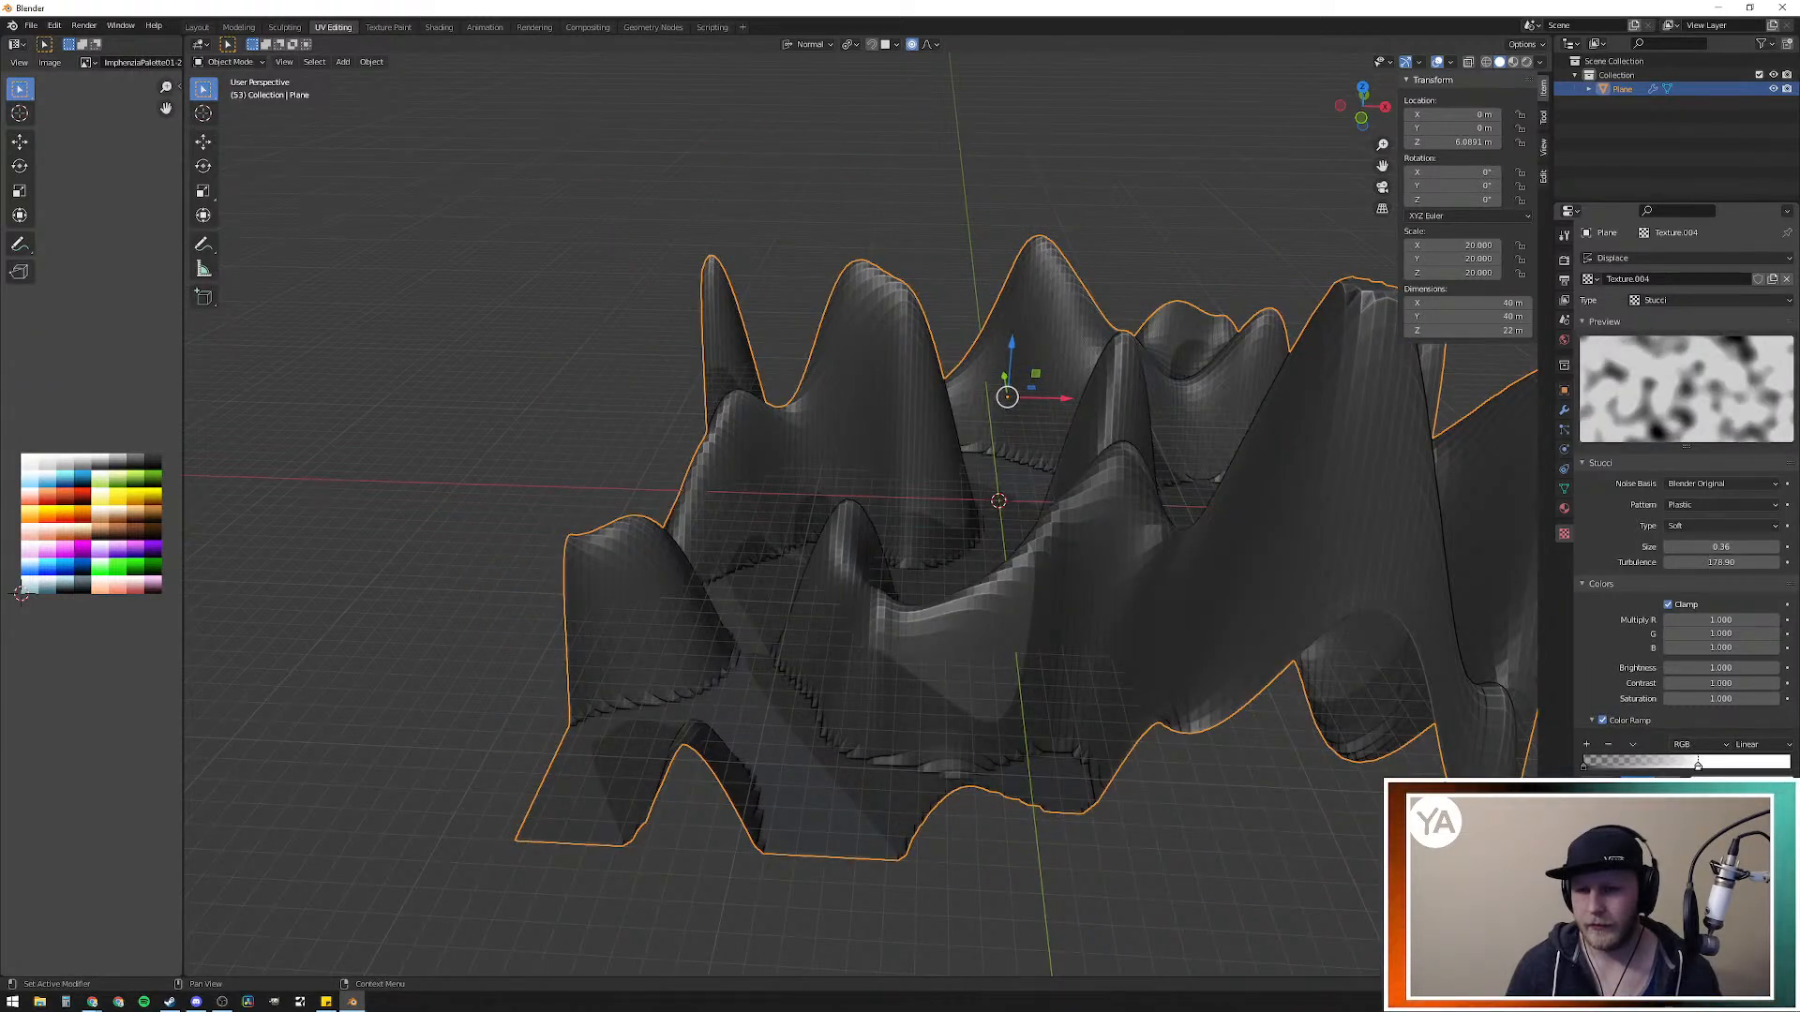
{"action": "left_click_drag", "start_coordinate": [1697, 766], "coordinate": [1686, 766]}
{"action": "middle_click_drag", "start_coordinate": [1312, 610], "coordinate": [948, 550]}
{"action": "scroll", "coordinate": [1074, 643], "scroll_direction": "up", "scroll_amount": 3}
{"action": "scroll", "coordinate": [1098, 650], "scroll_direction": "down", "scroll_amount": 1}
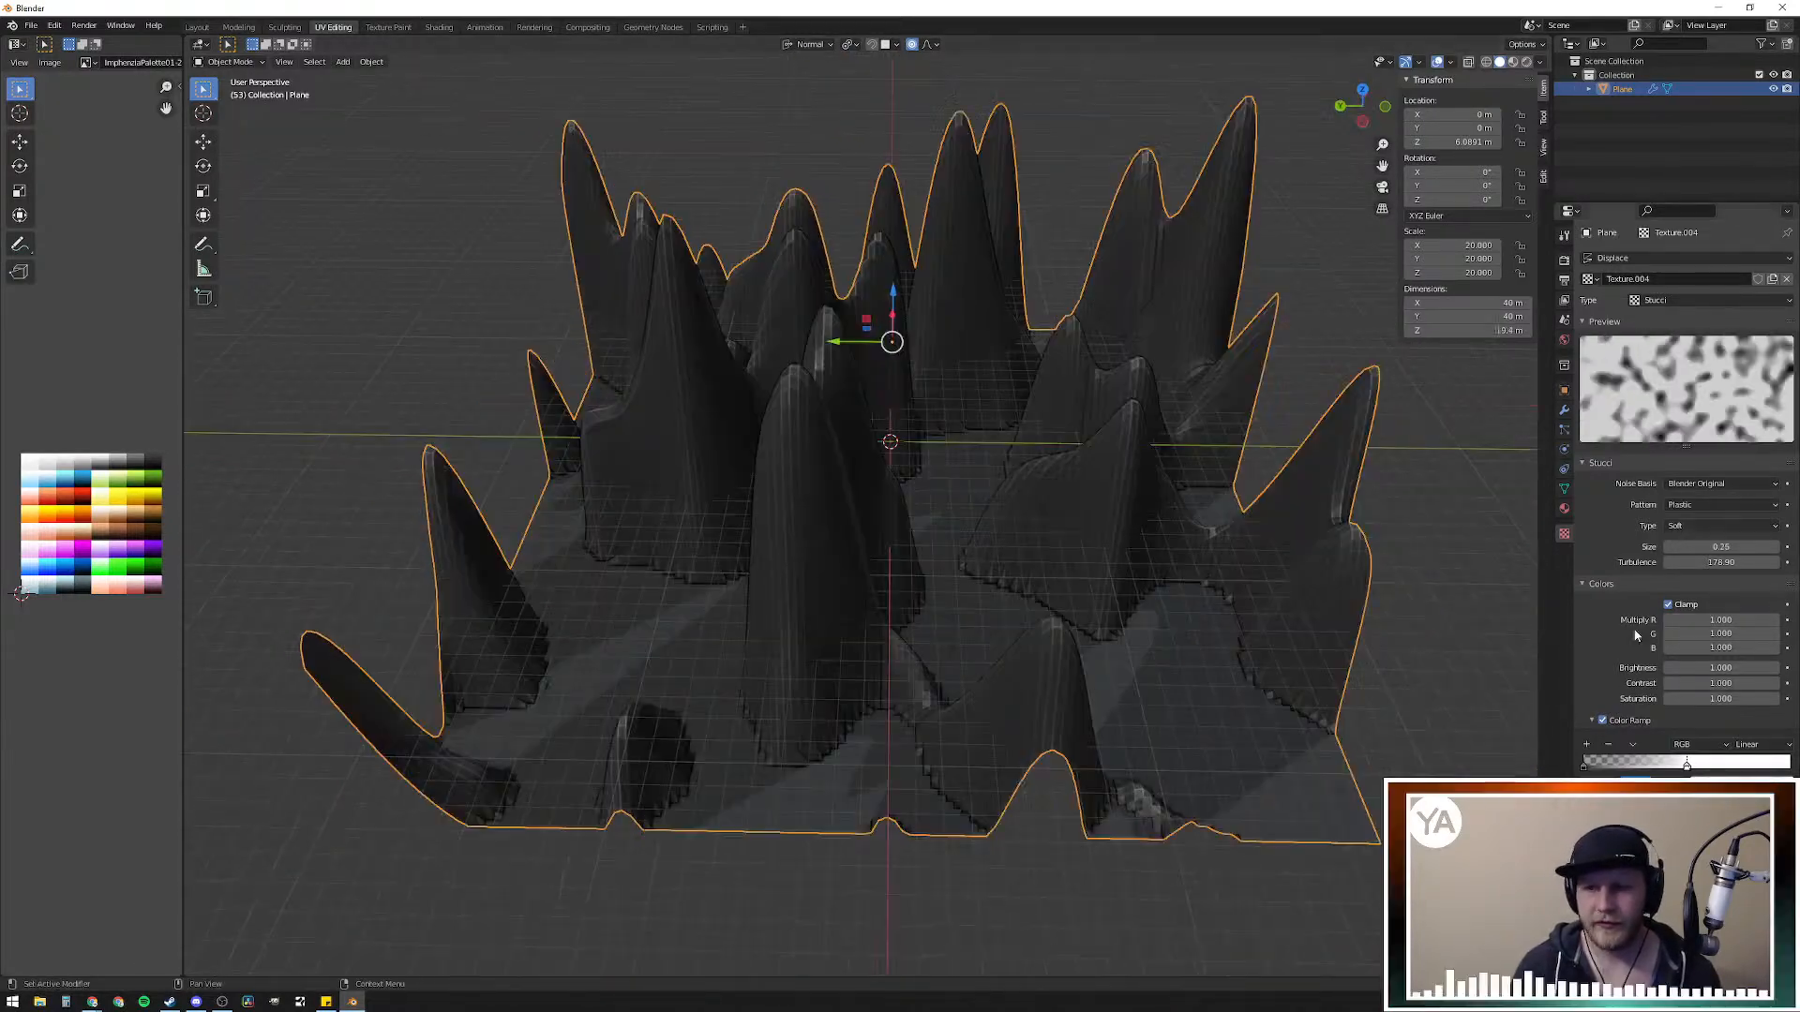
Step: Set the Stucci turbulence to about 160 and shift the white stop slightly closer to the ramp's dark end
{"action": "middle_click_drag", "start_coordinate": [1359, 596], "coordinate": [1315, 611]}
{"action": "mouse_move", "coordinate": [1721, 561]}
{"action": "left_mouse_down"}
{"action": "mouse_move", "coordinate": [1683, 561]}
{"action": "mouse_move", "coordinate": [1741, 562]}
{"action": "left_mouse_up"}
{"action": "mouse_move", "coordinate": [1686, 766]}
{"action": "left_mouse_down"}
{"action": "mouse_move", "coordinate": [1598, 766]}
{"action": "mouse_move", "coordinate": [1673, 765]}
{"action": "left_mouse_up"}
Step: Set the Displace modifier's strength to 0.900
{"action": "left_click", "coordinate": [1563, 411]}
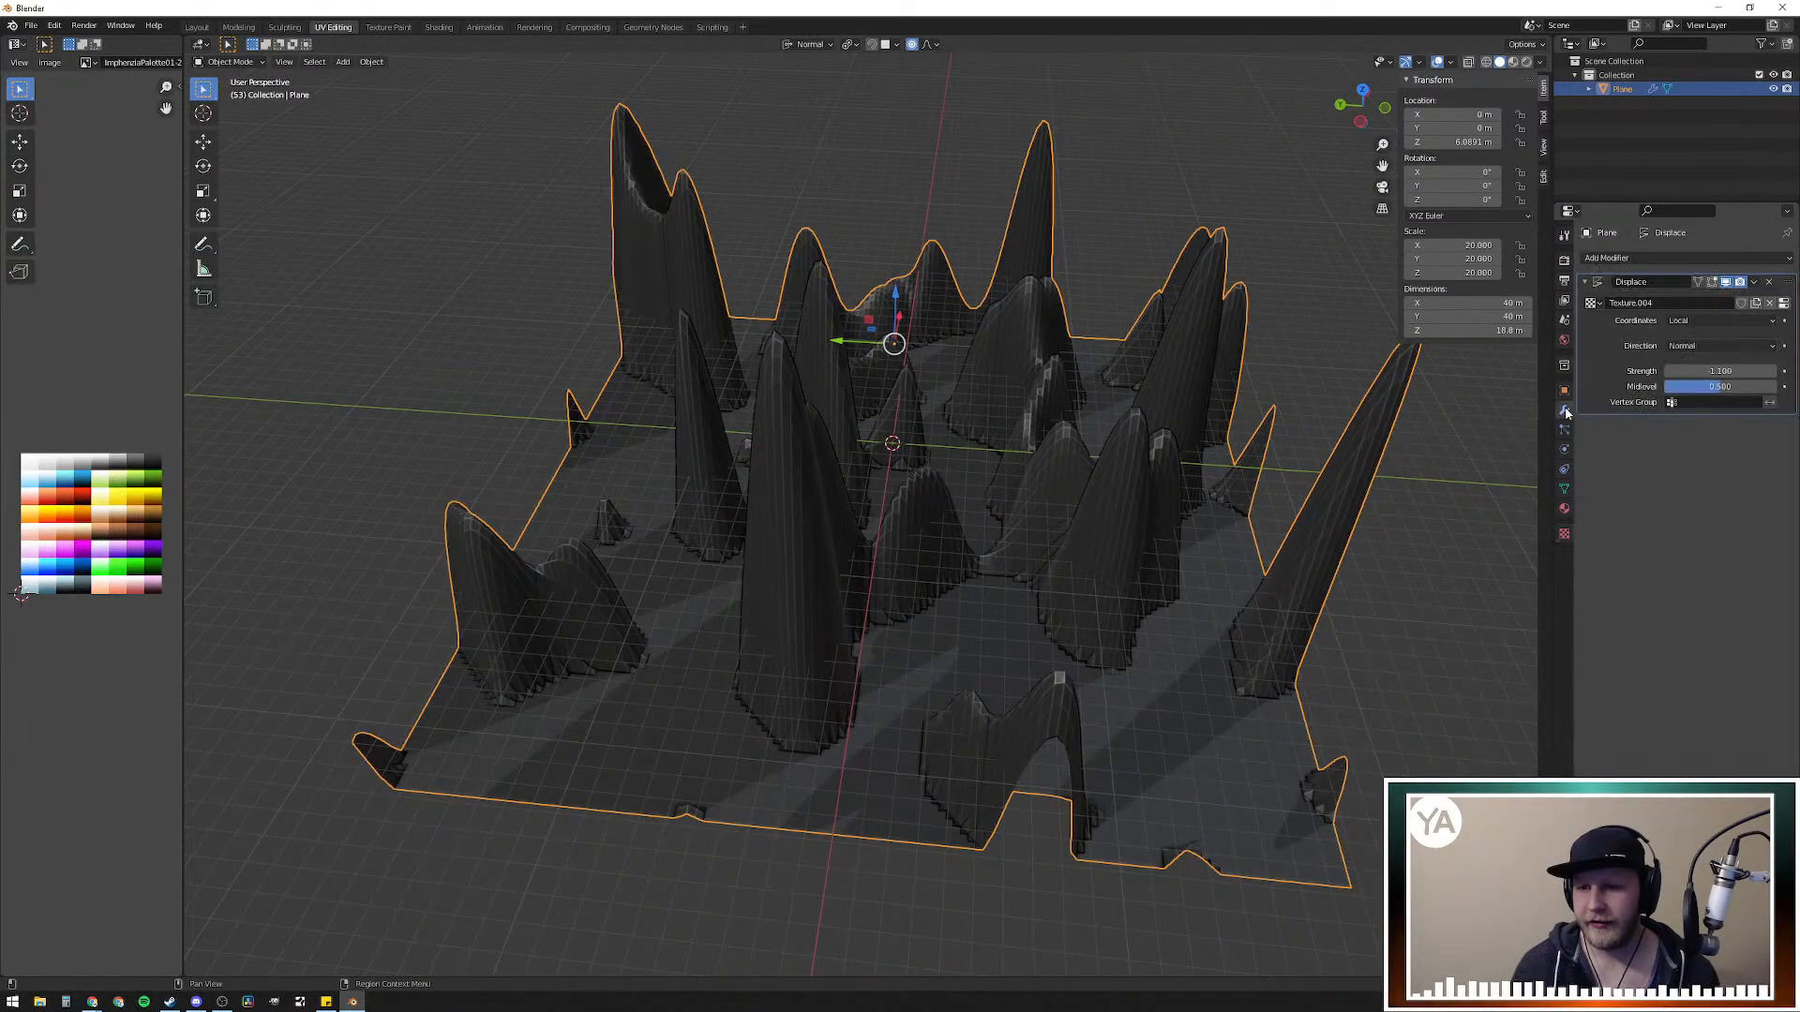
{"action": "left_click_drag", "start_coordinate": [1719, 371], "coordinate": [1762, 371]}
{"action": "left_click", "coordinate": [1773, 372]}
{"action": "left_click", "coordinate": [1773, 372]}
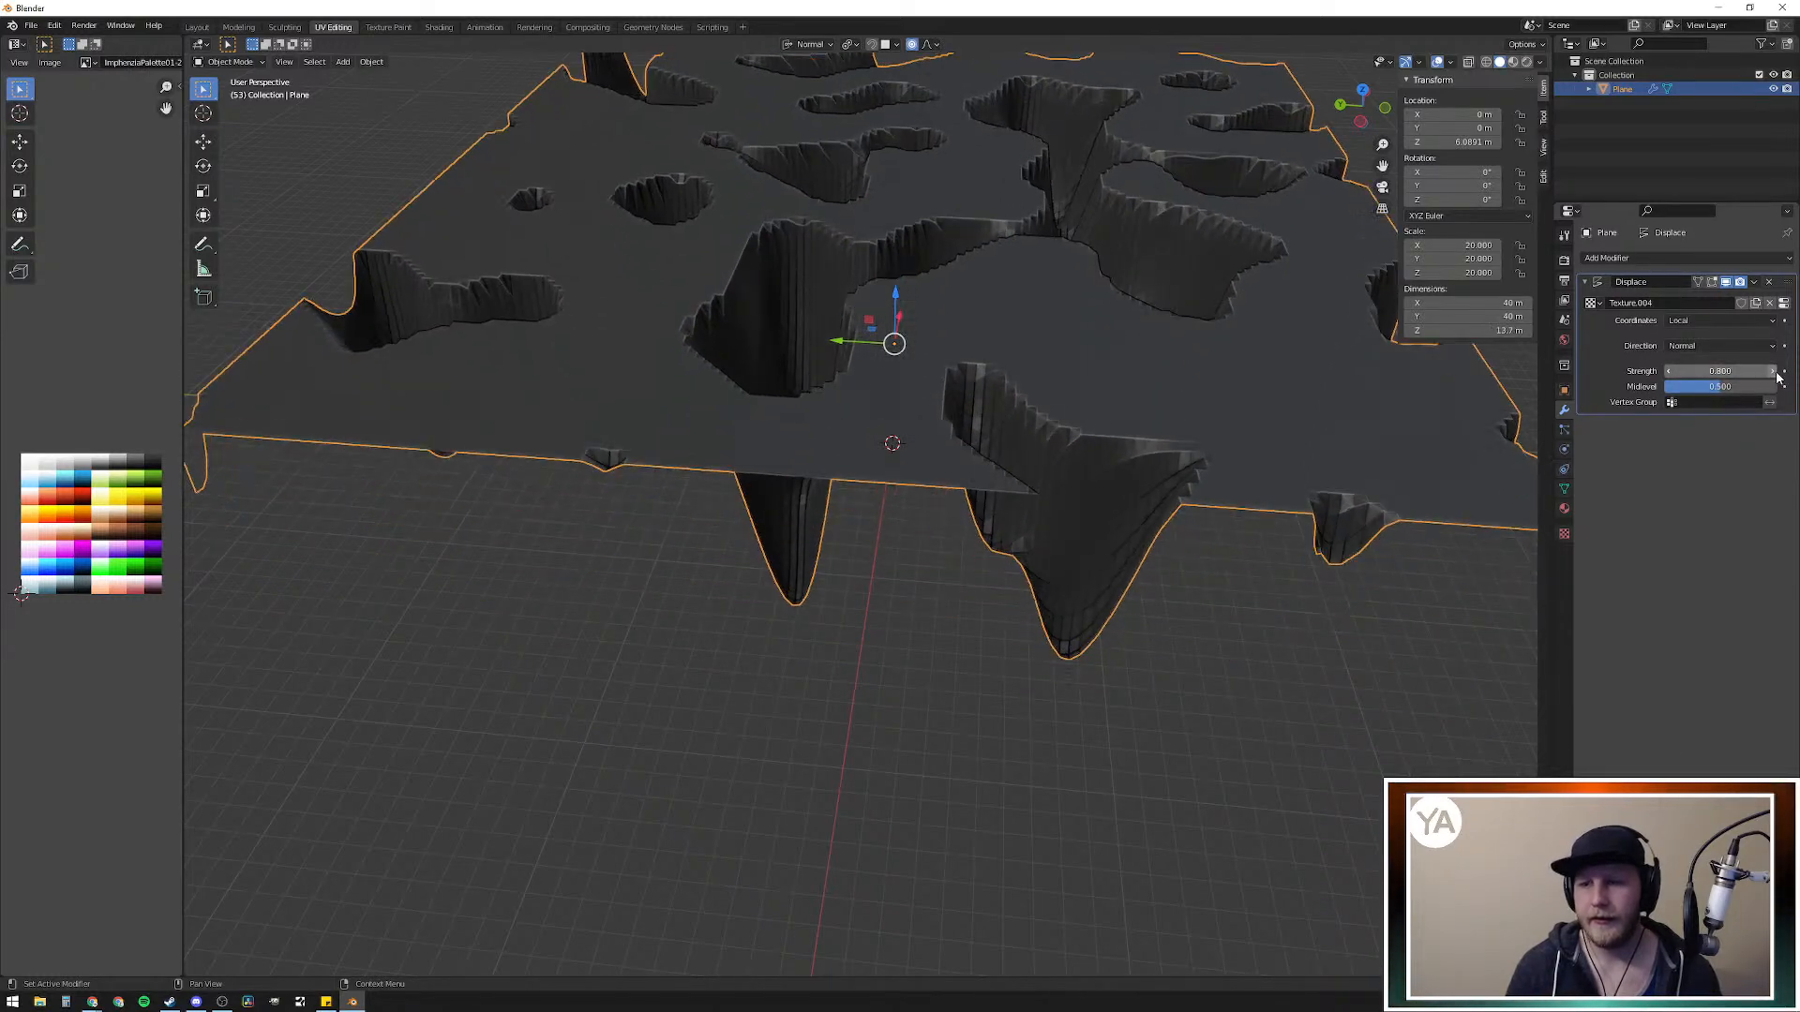
{"action": "left_click", "coordinate": [1773, 373]}
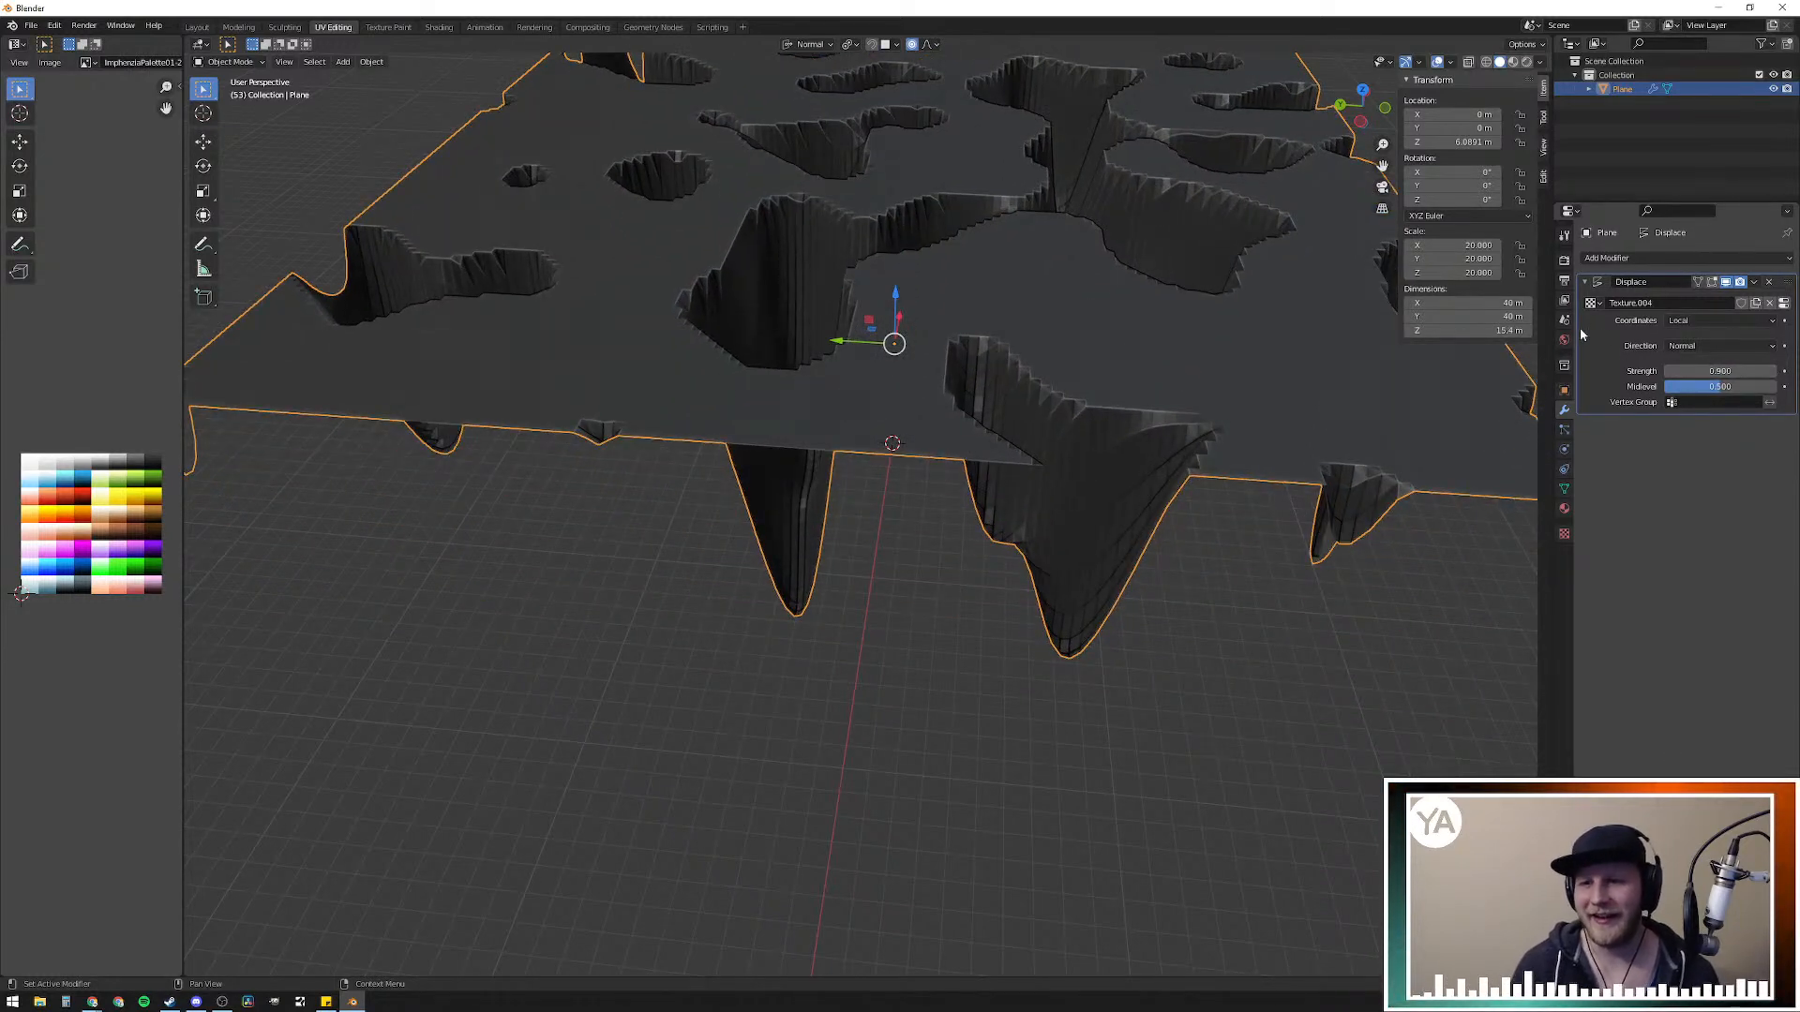
Step: Move the white stop of the texture's color ramp back to the far end of the ramp
{"action": "left_click", "coordinate": [1784, 304]}
{"action": "left_click_drag", "start_coordinate": [1674, 767], "coordinate": [1789, 767]}
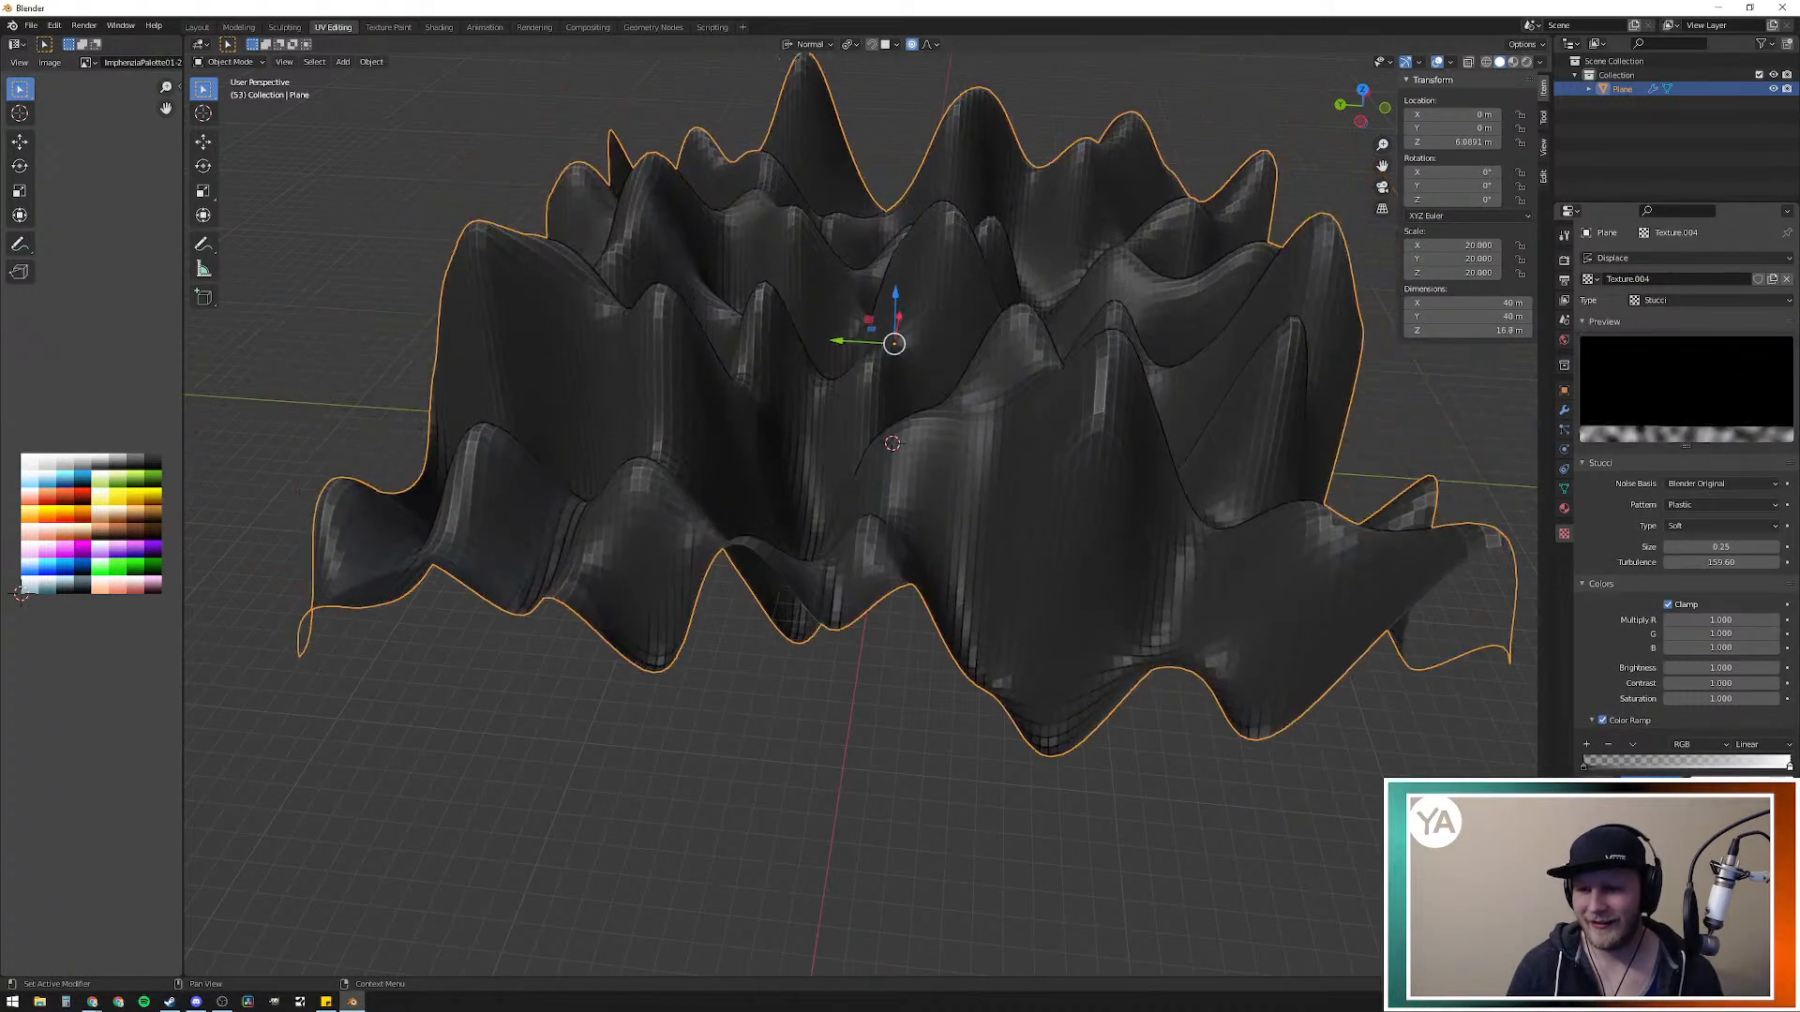
Step: Move the dark stop of the texture's color ramp to about the middle of the ramp to flatten the valleys
{"action": "left_click_drag", "start_coordinate": [1586, 767], "coordinate": [1671, 770]}
{"action": "key", "text": "ctrl+z"}
{"action": "middle_click_drag", "start_coordinate": [1182, 546], "coordinate": [838, 505]}
{"action": "middle_click_drag", "start_coordinate": [988, 578], "coordinate": [1162, 522]}
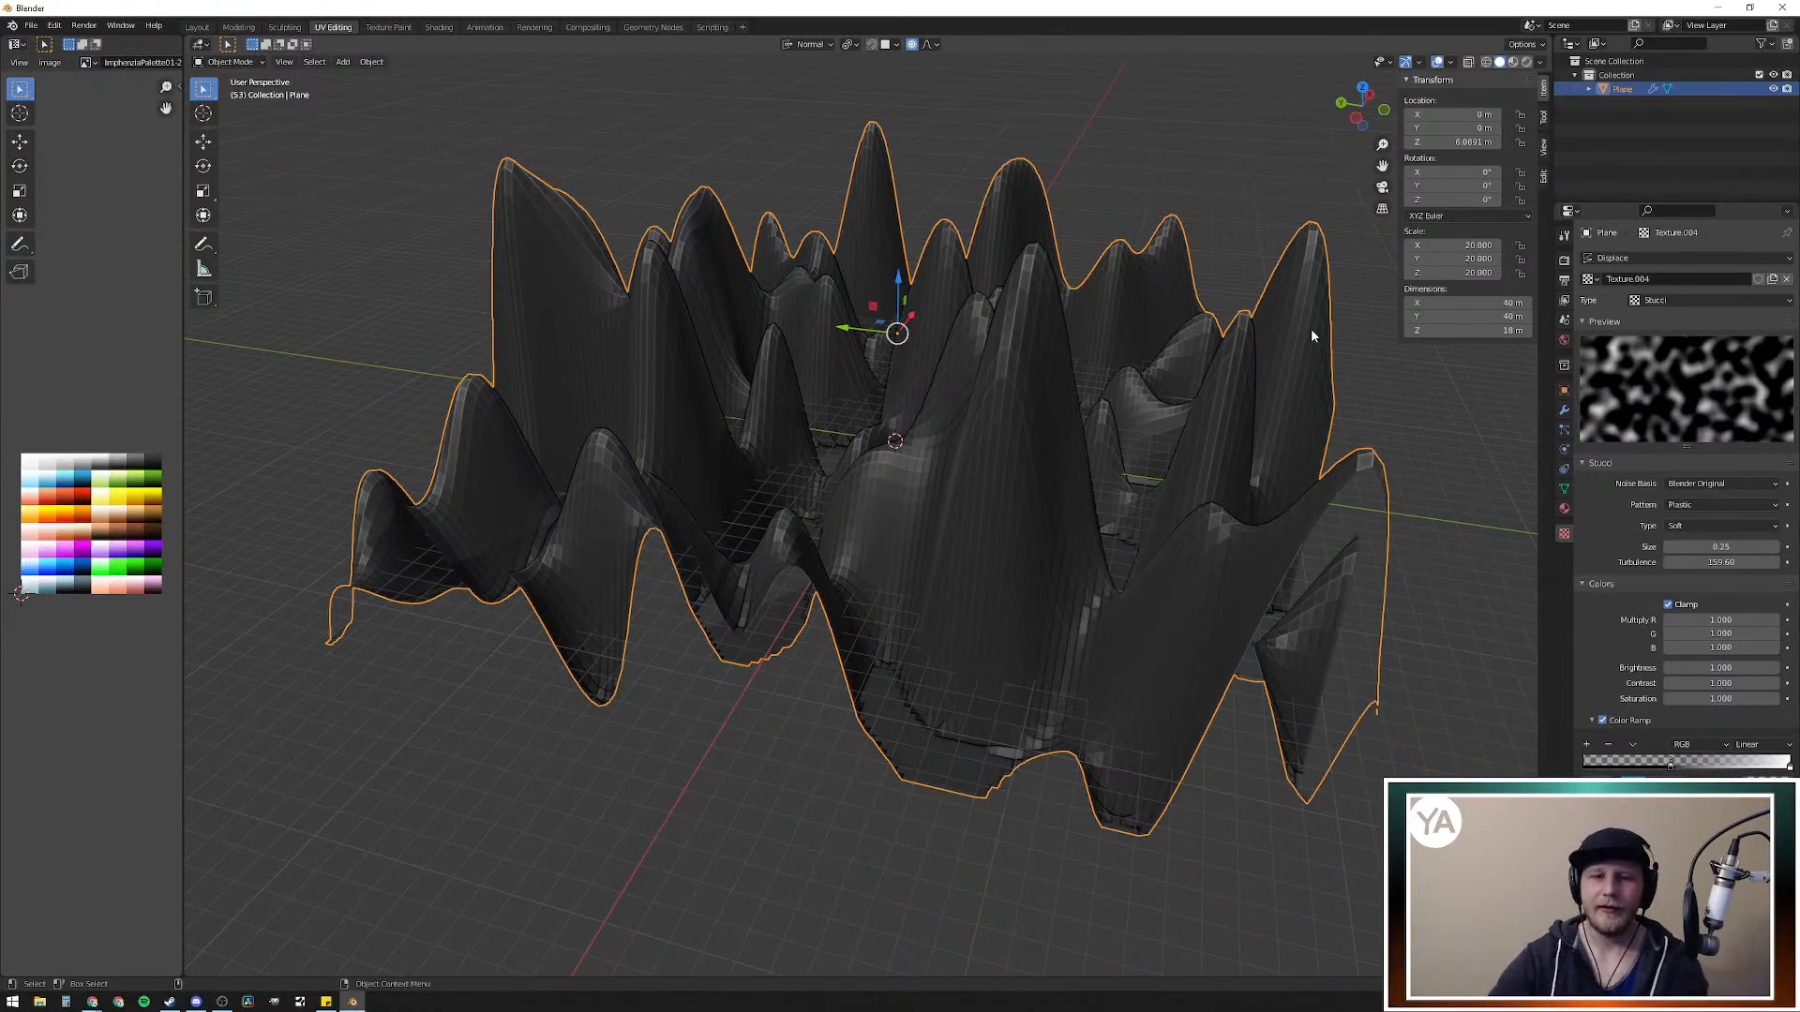
{"action": "middle_click_drag", "start_coordinate": [835, 390], "coordinate": [721, 440]}
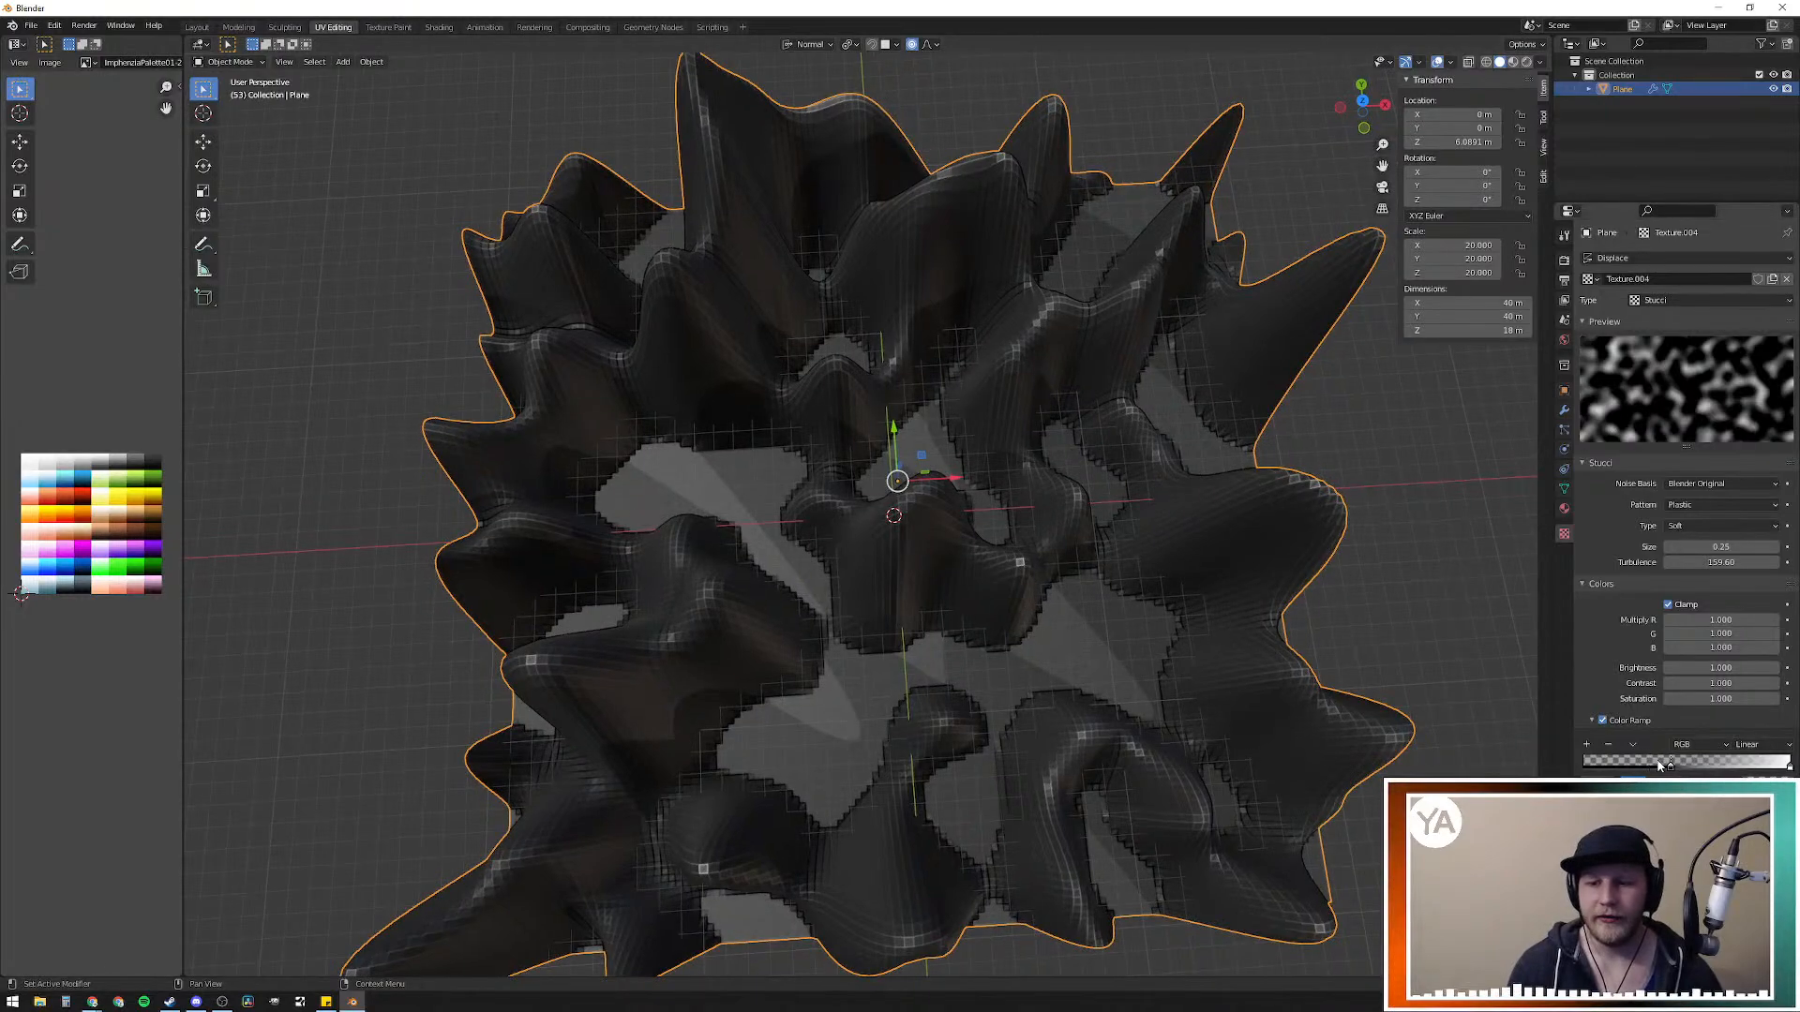
{"action": "left_click_drag", "start_coordinate": [1671, 765], "coordinate": [1688, 765]}
{"action": "middle_click_drag", "start_coordinate": [1078, 529], "coordinate": [1241, 480]}
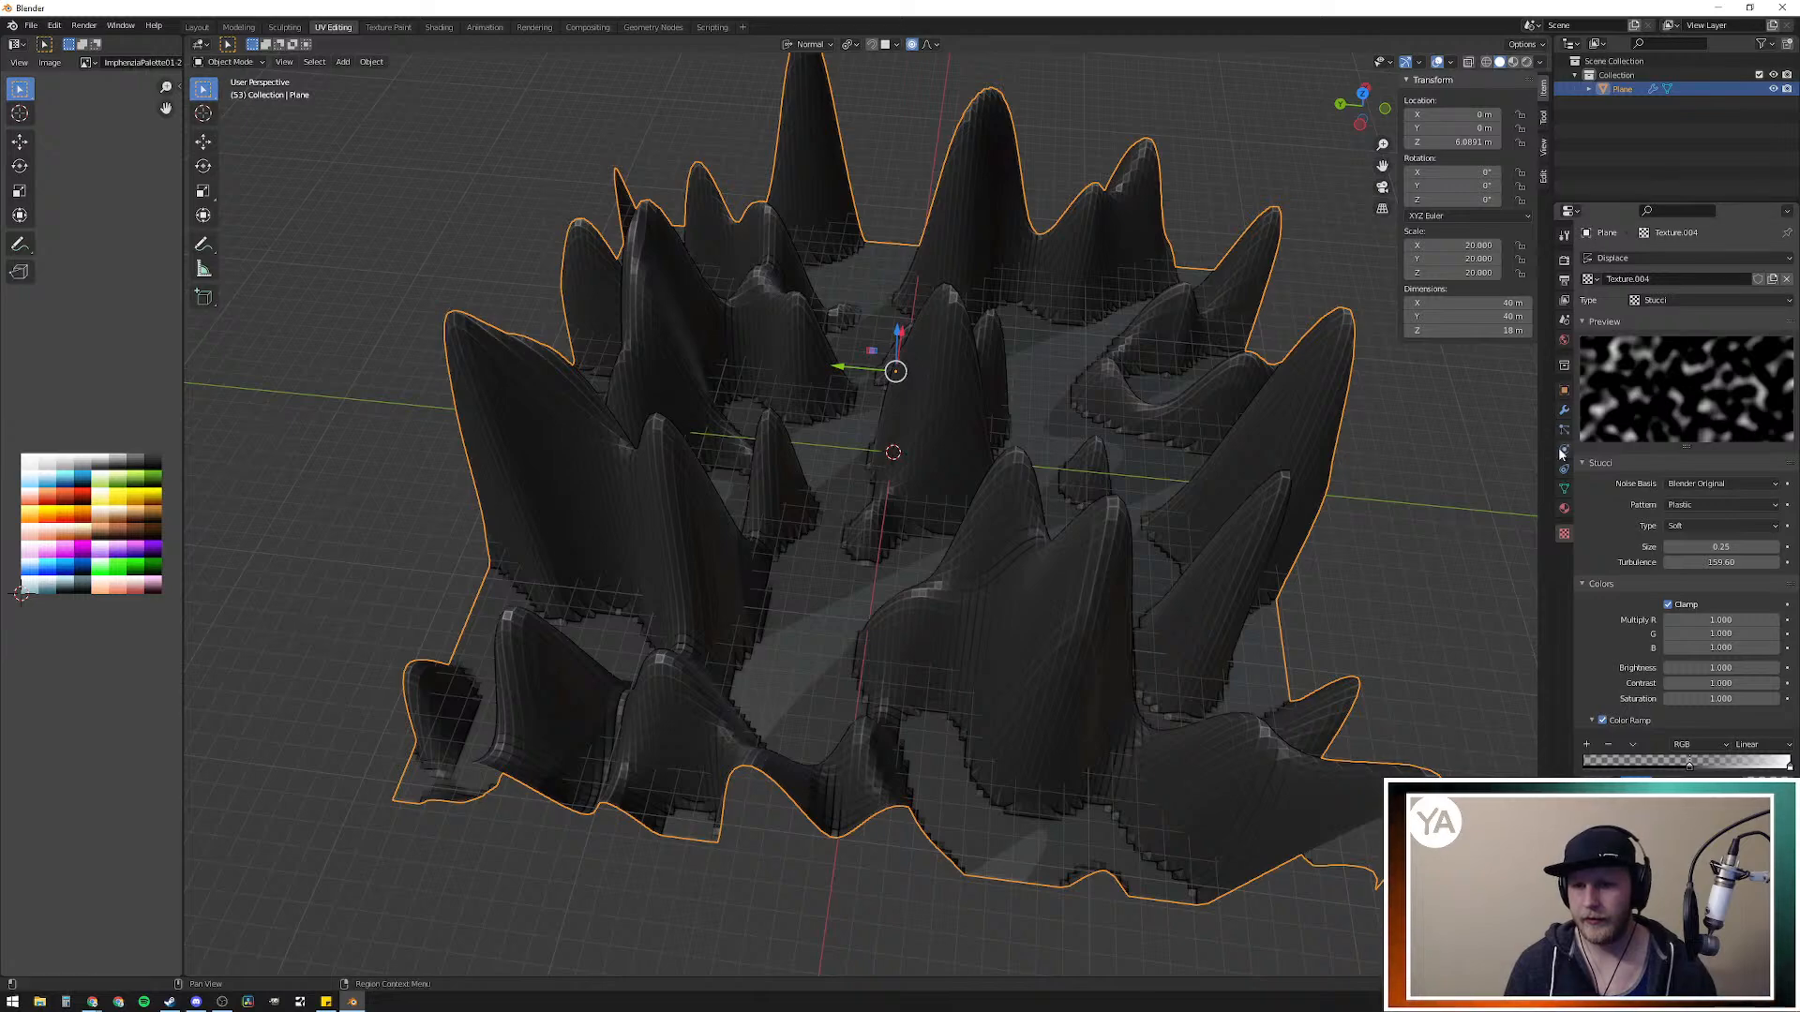
Step: Apply the Displace modifier to the plane and check the resulting mesh in Edit Mode
{"action": "left_click", "coordinate": [1563, 412]}
{"action": "key", "text": "ctrl+a"}
{"action": "middle_click_drag", "start_coordinate": [1161, 426], "coordinate": [1194, 438]}
{"action": "key", "text": "Tab"}
{"action": "key", "text": "Tab"}
{"action": "key", "text": "Tab"}
{"action": "key", "text": "Tab"}
Step: Add a Decimate modifier to the terrain and set its collapse ratio to 0.1
{"action": "left_click", "coordinate": [1636, 258]}
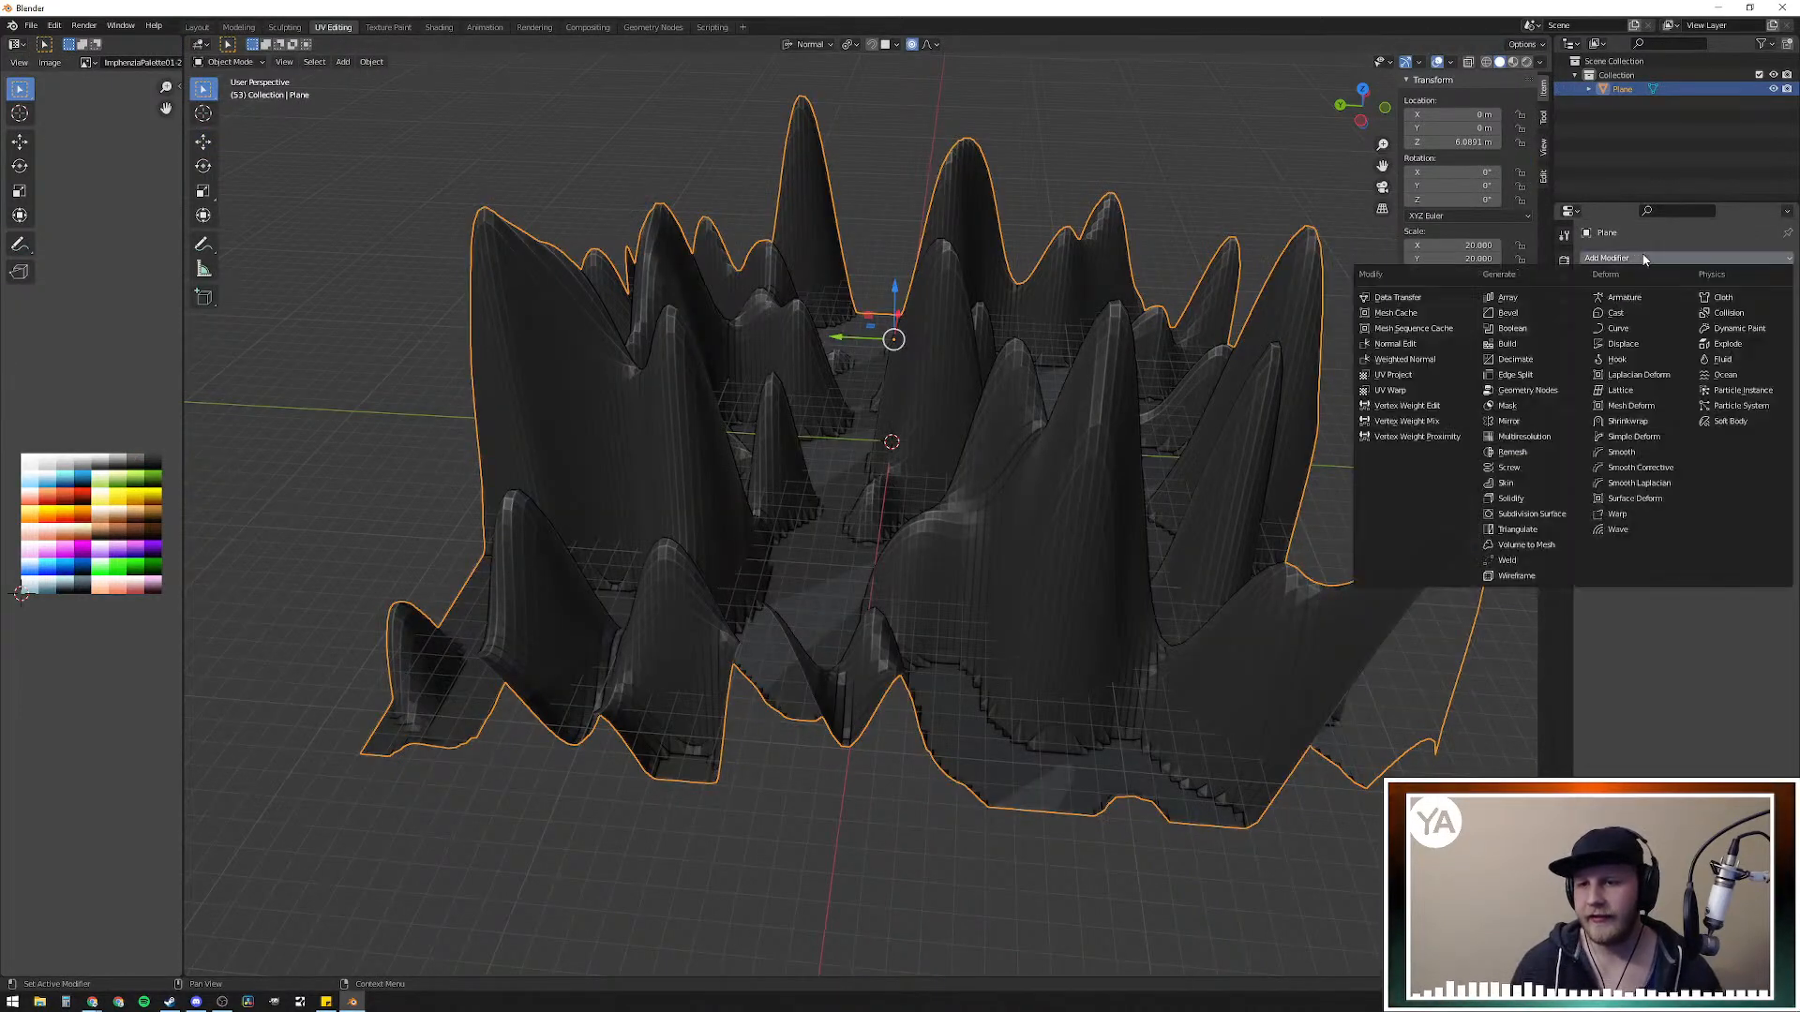
{"action": "left_click", "coordinate": [1537, 361]}
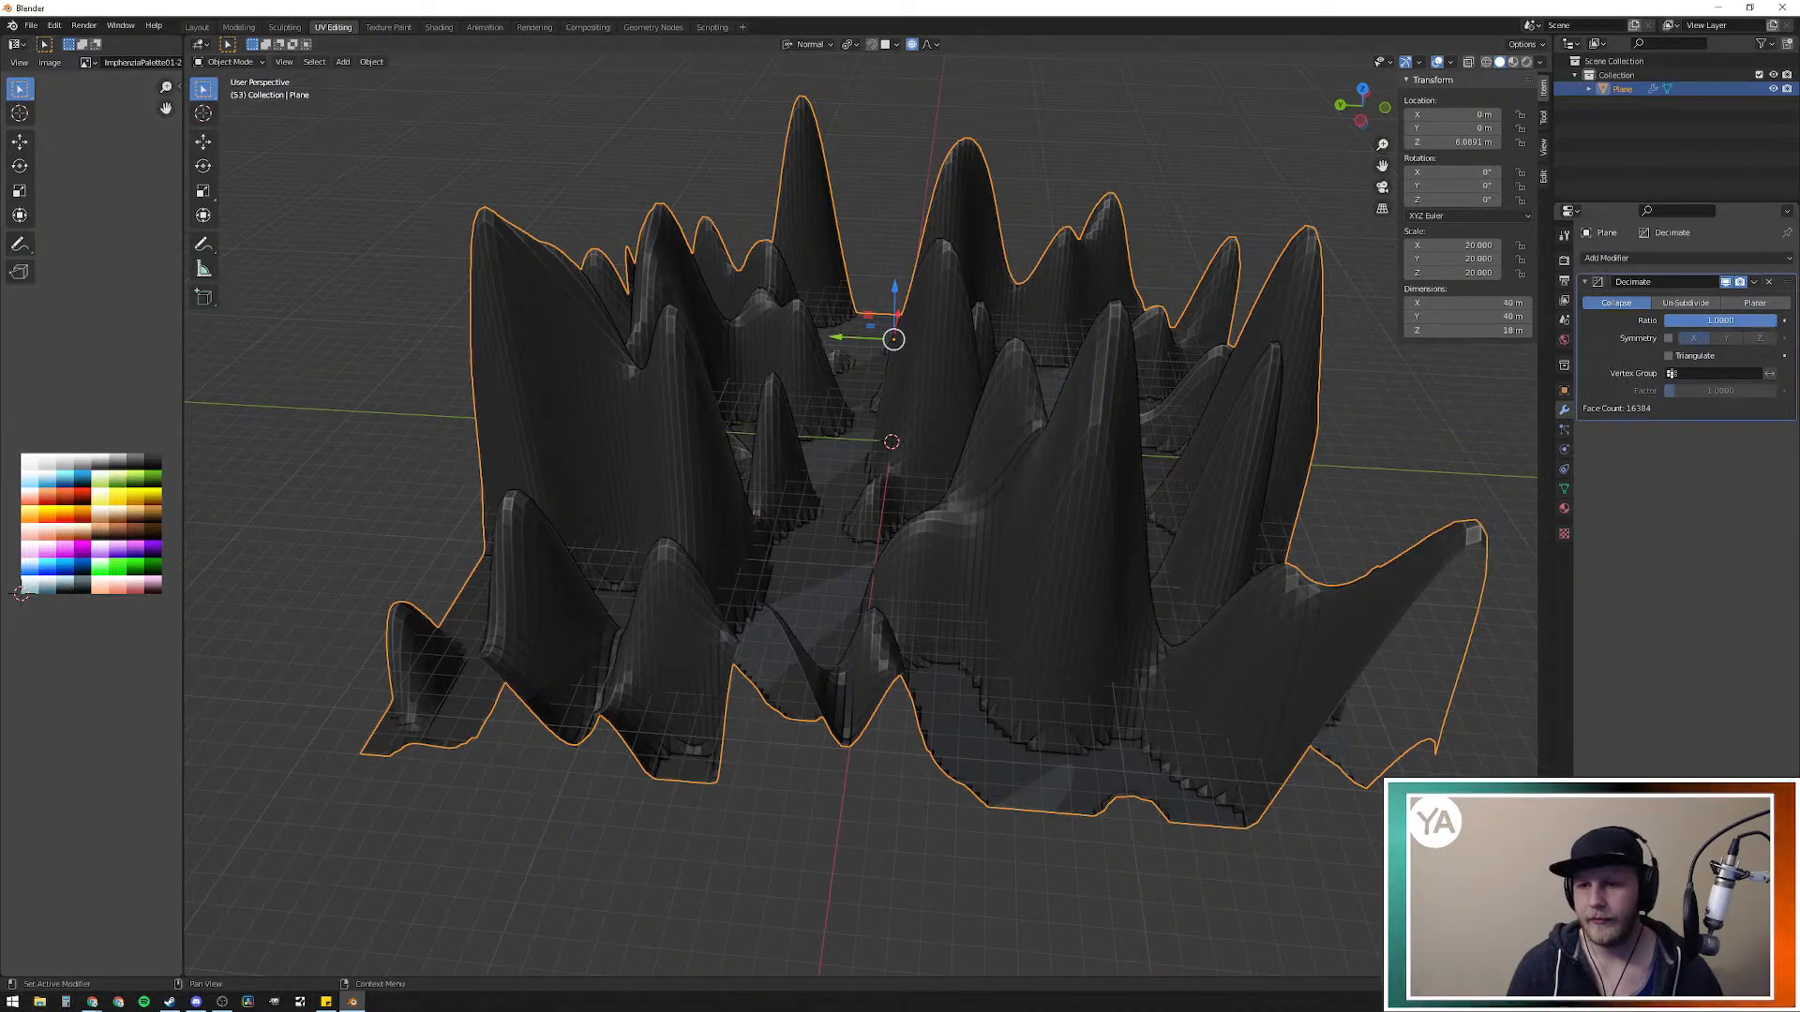
{"action": "left_click_drag", "start_coordinate": [1720, 321], "coordinate": [1677, 320]}
{"action": "left_click", "coordinate": [1732, 322]}
{"action": "left_click", "coordinate": [1732, 321]}
{"action": "type", "text": "0"}
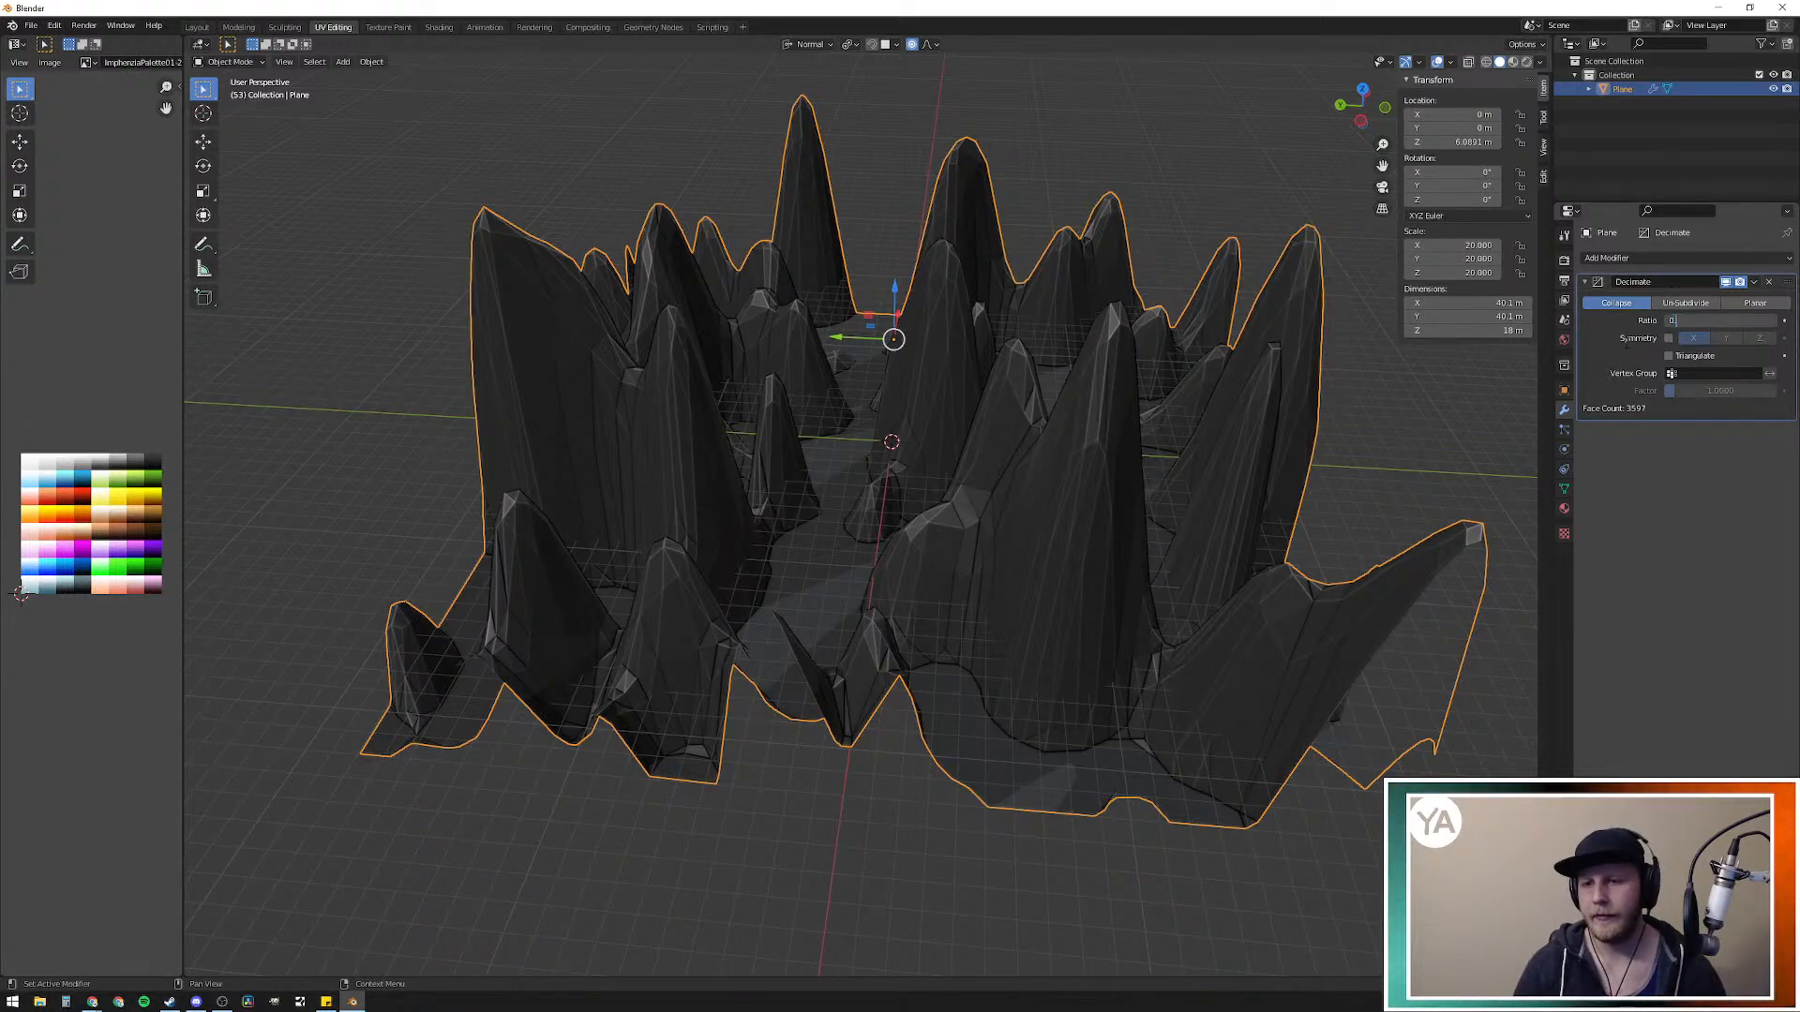
{"action": "type", "text": ".1"}
{"action": "key", "text": "Return"}
{"action": "middle_click_drag", "start_coordinate": [1106, 660], "coordinate": [1125, 398]}
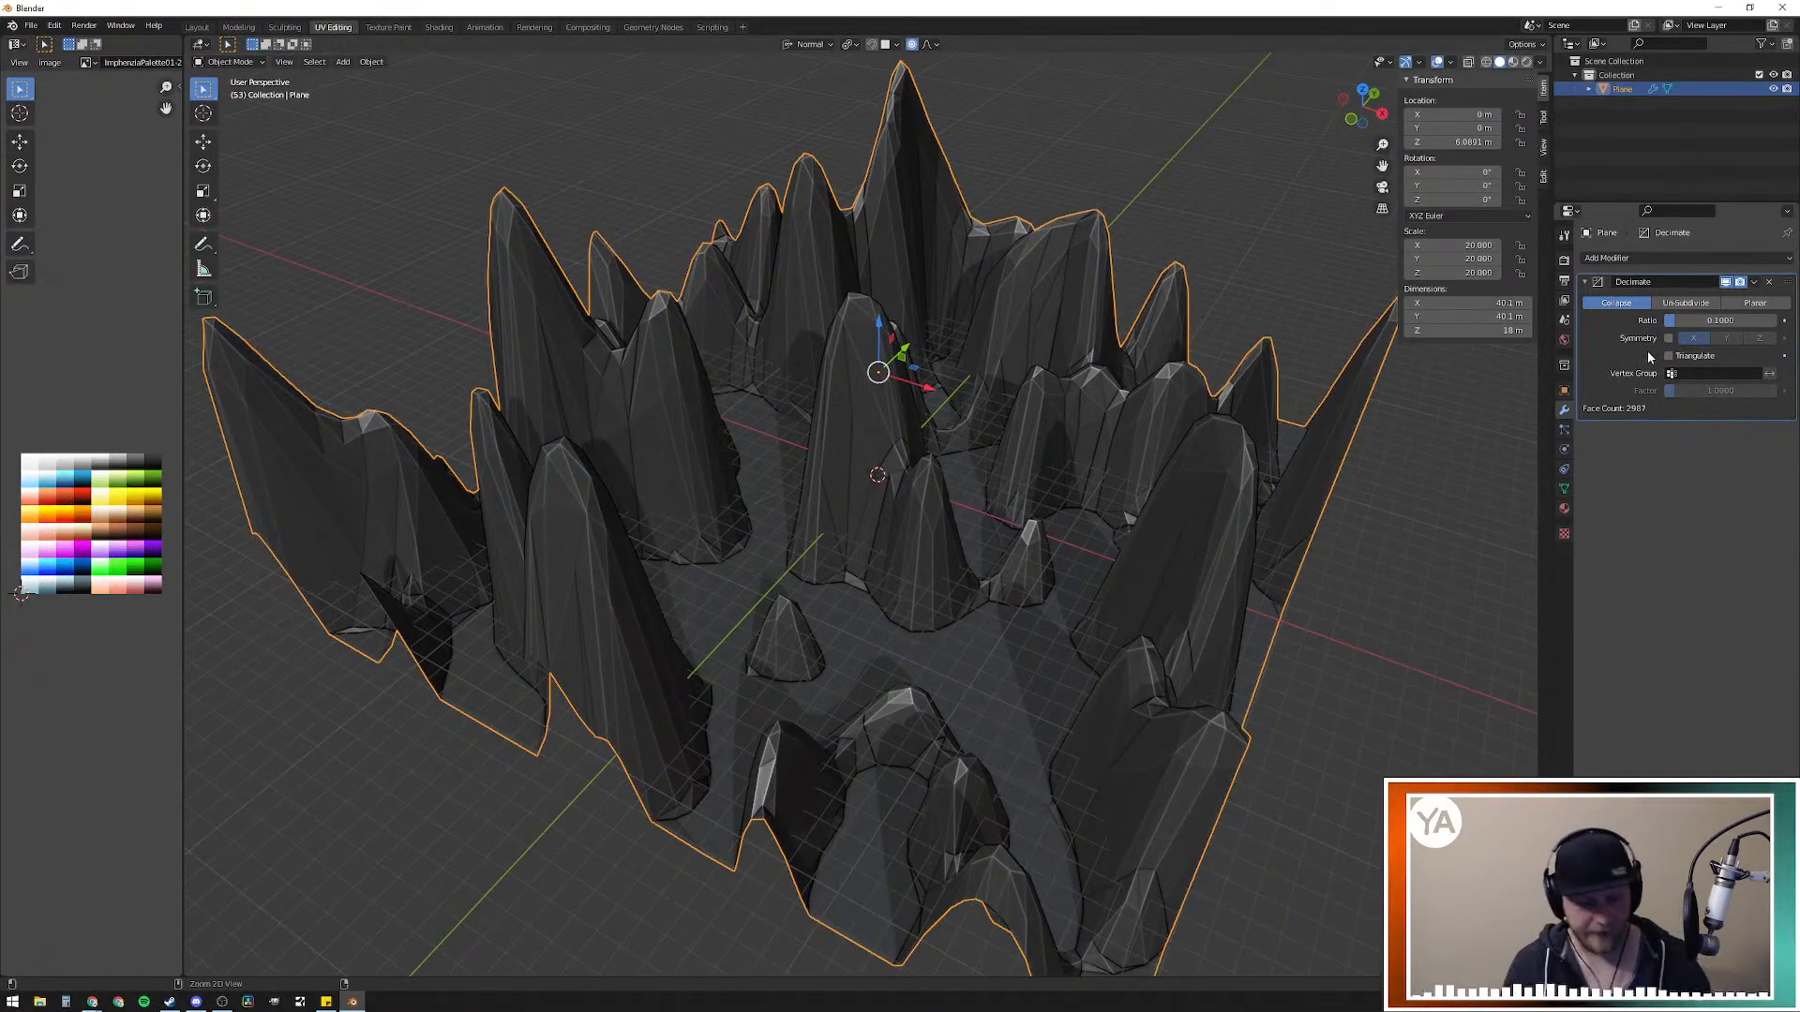
Step: Apply the Decimate modifier to the terrain
{"action": "key", "text": "ctrl+a"}
{"action": "middle_click_drag", "start_coordinate": [1294, 683], "coordinate": [1082, 686]}
{"action": "left_click", "coordinate": [1369, 535]}
{"action": "middle_click_drag", "start_coordinate": [1368, 536], "coordinate": [1220, 470]}
Step: Raise the terrain along Z until its base sits at ground level and display it in X-ray from the back orthographic view
{"action": "left_click", "coordinate": [879, 346]}
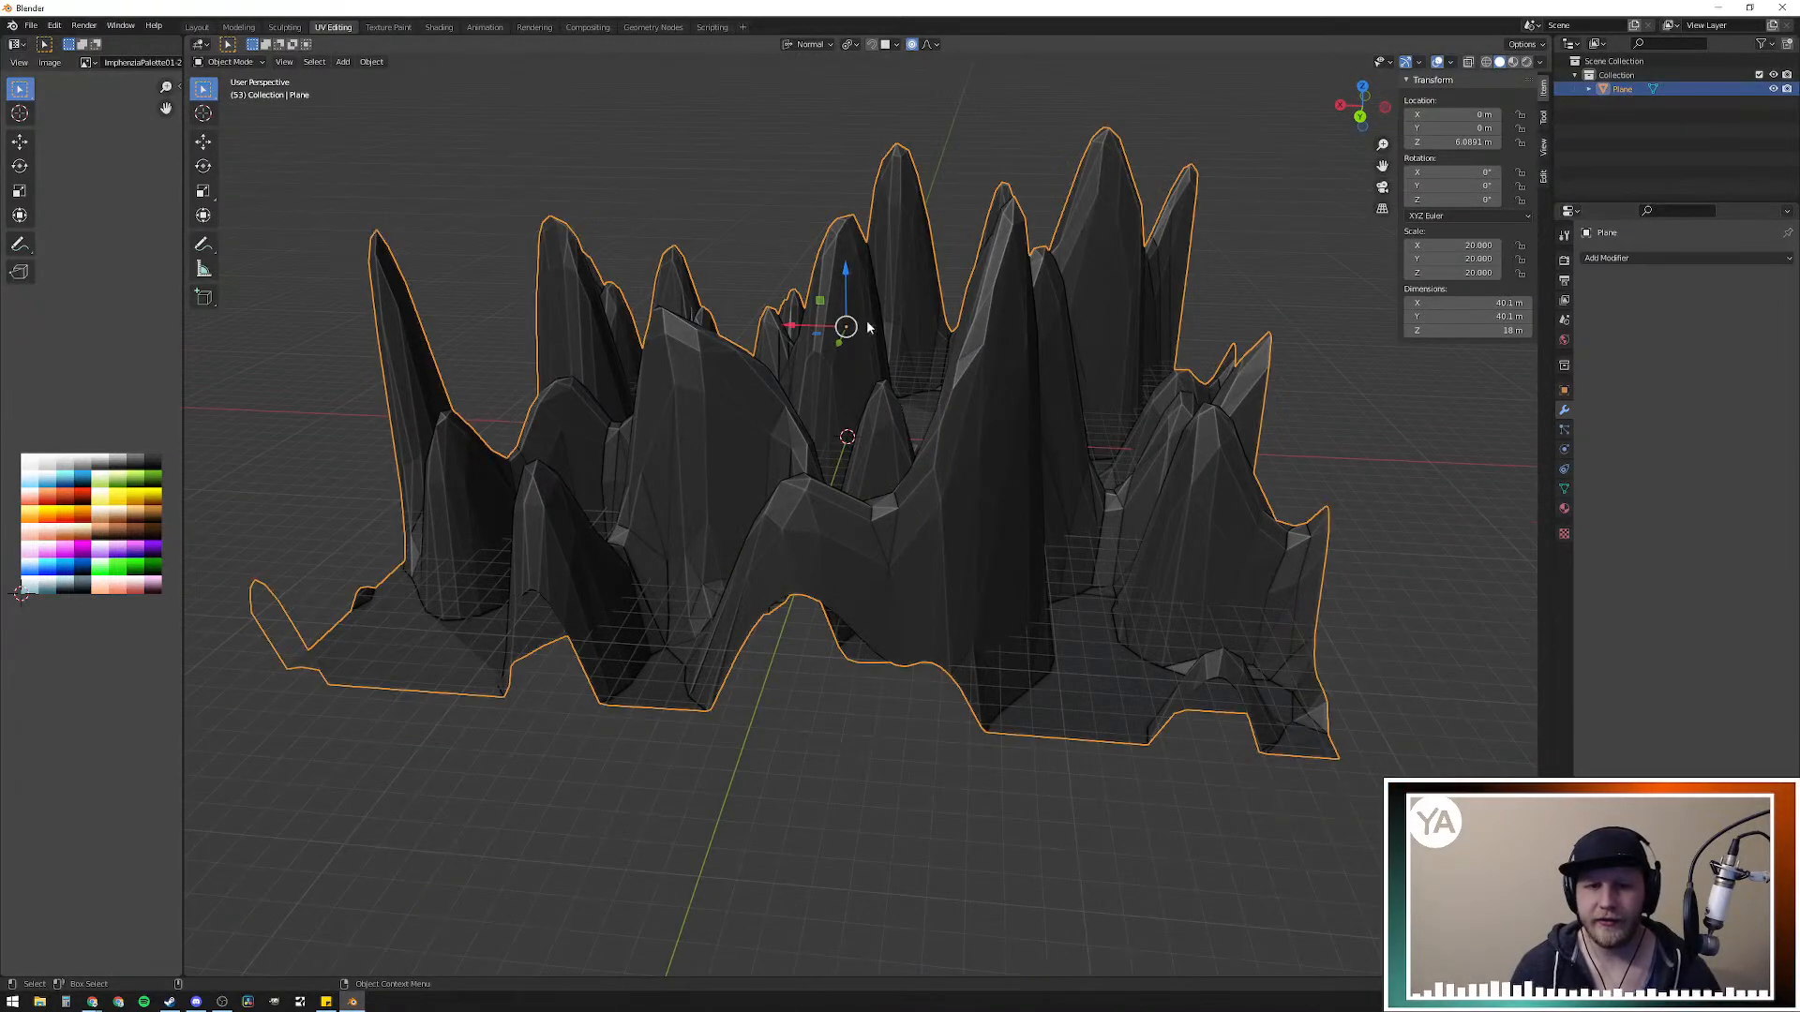
{"action": "left_click_drag", "start_coordinate": [845, 296], "coordinate": [837, 224]}
{"action": "middle_click_drag", "start_coordinate": [994, 487], "coordinate": [1074, 416]}
{"action": "middle_click_drag", "start_coordinate": [1188, 480], "coordinate": [1028, 409]}
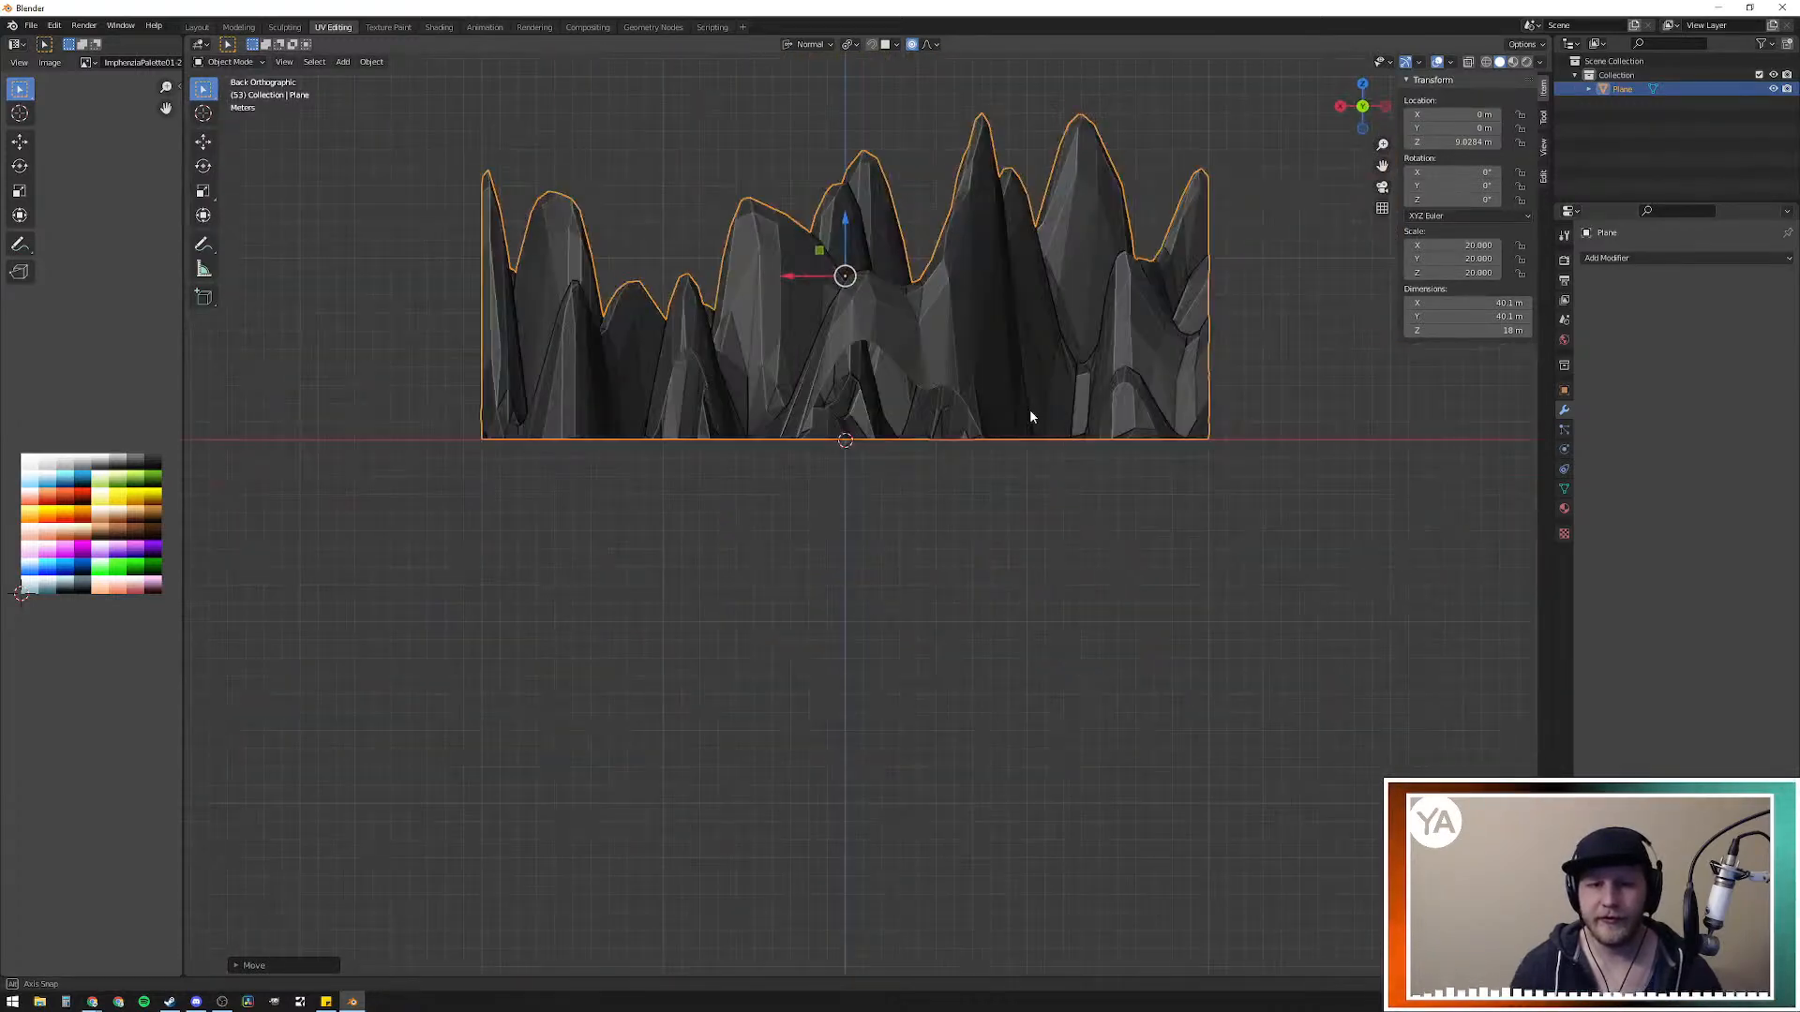
{"action": "left_click", "coordinate": [1541, 63]}
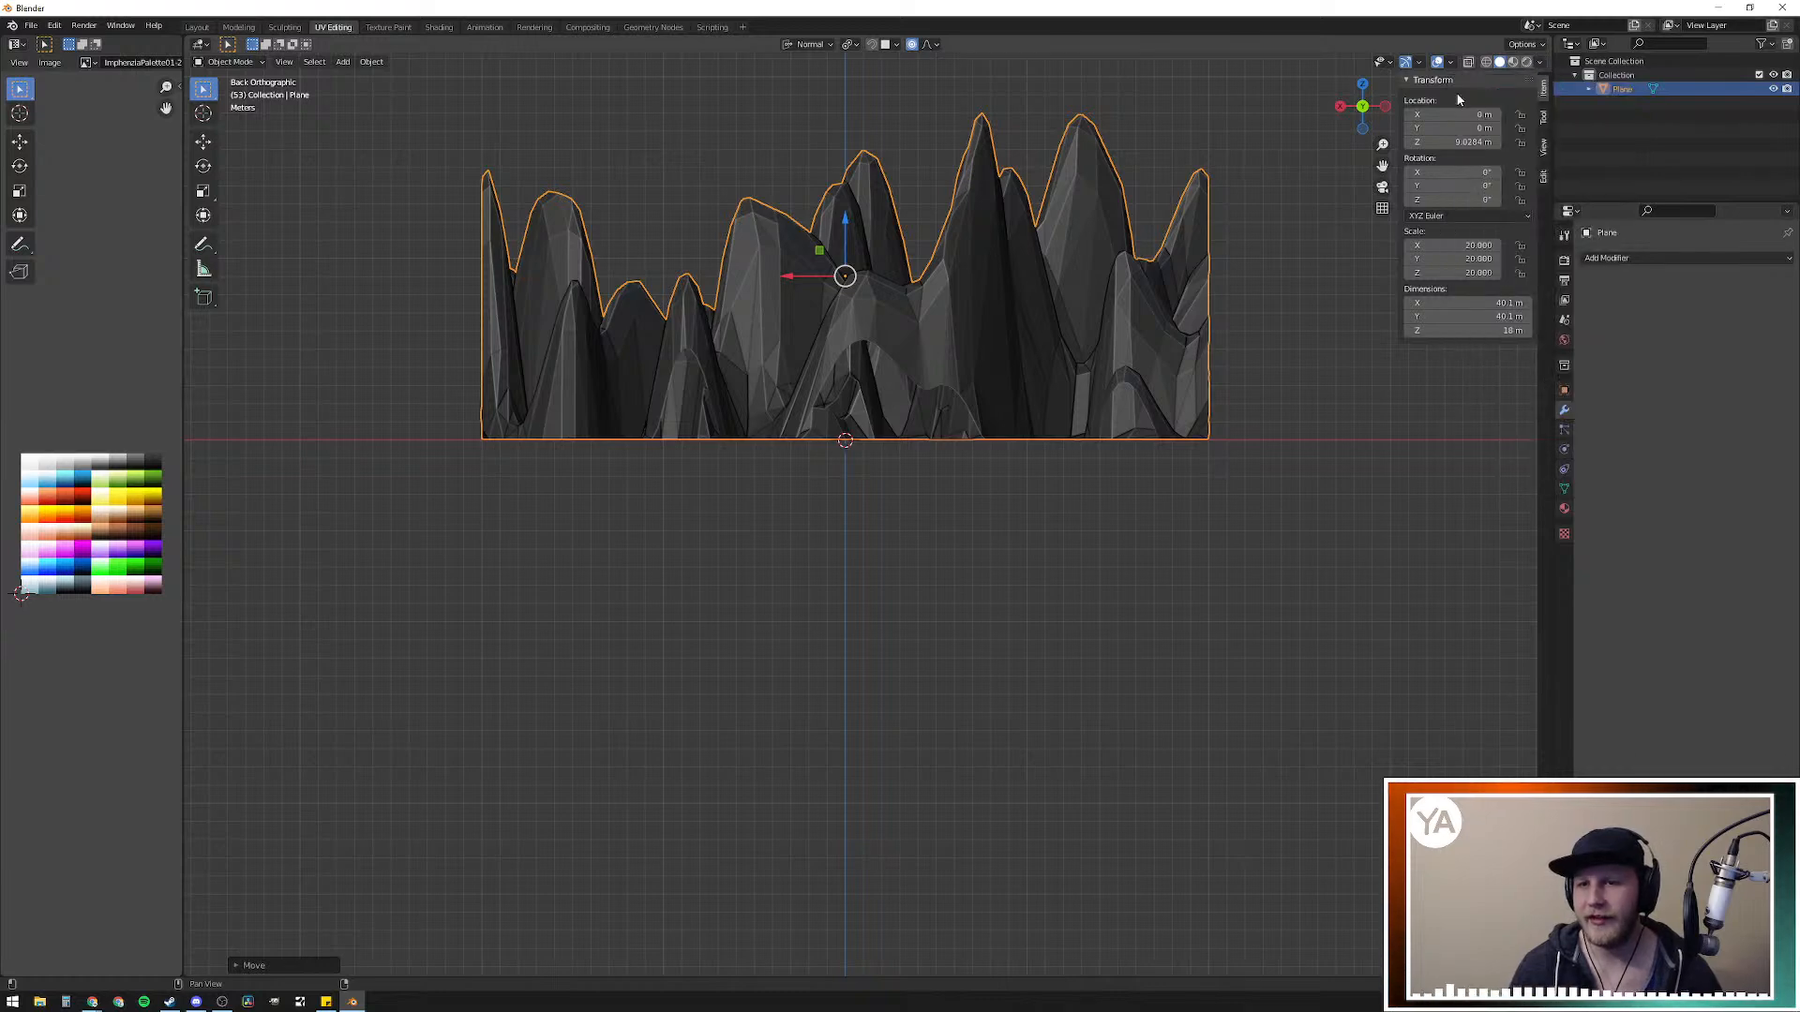
{"action": "left_click", "coordinate": [1363, 107]}
{"action": "left_click", "coordinate": [1363, 110]}
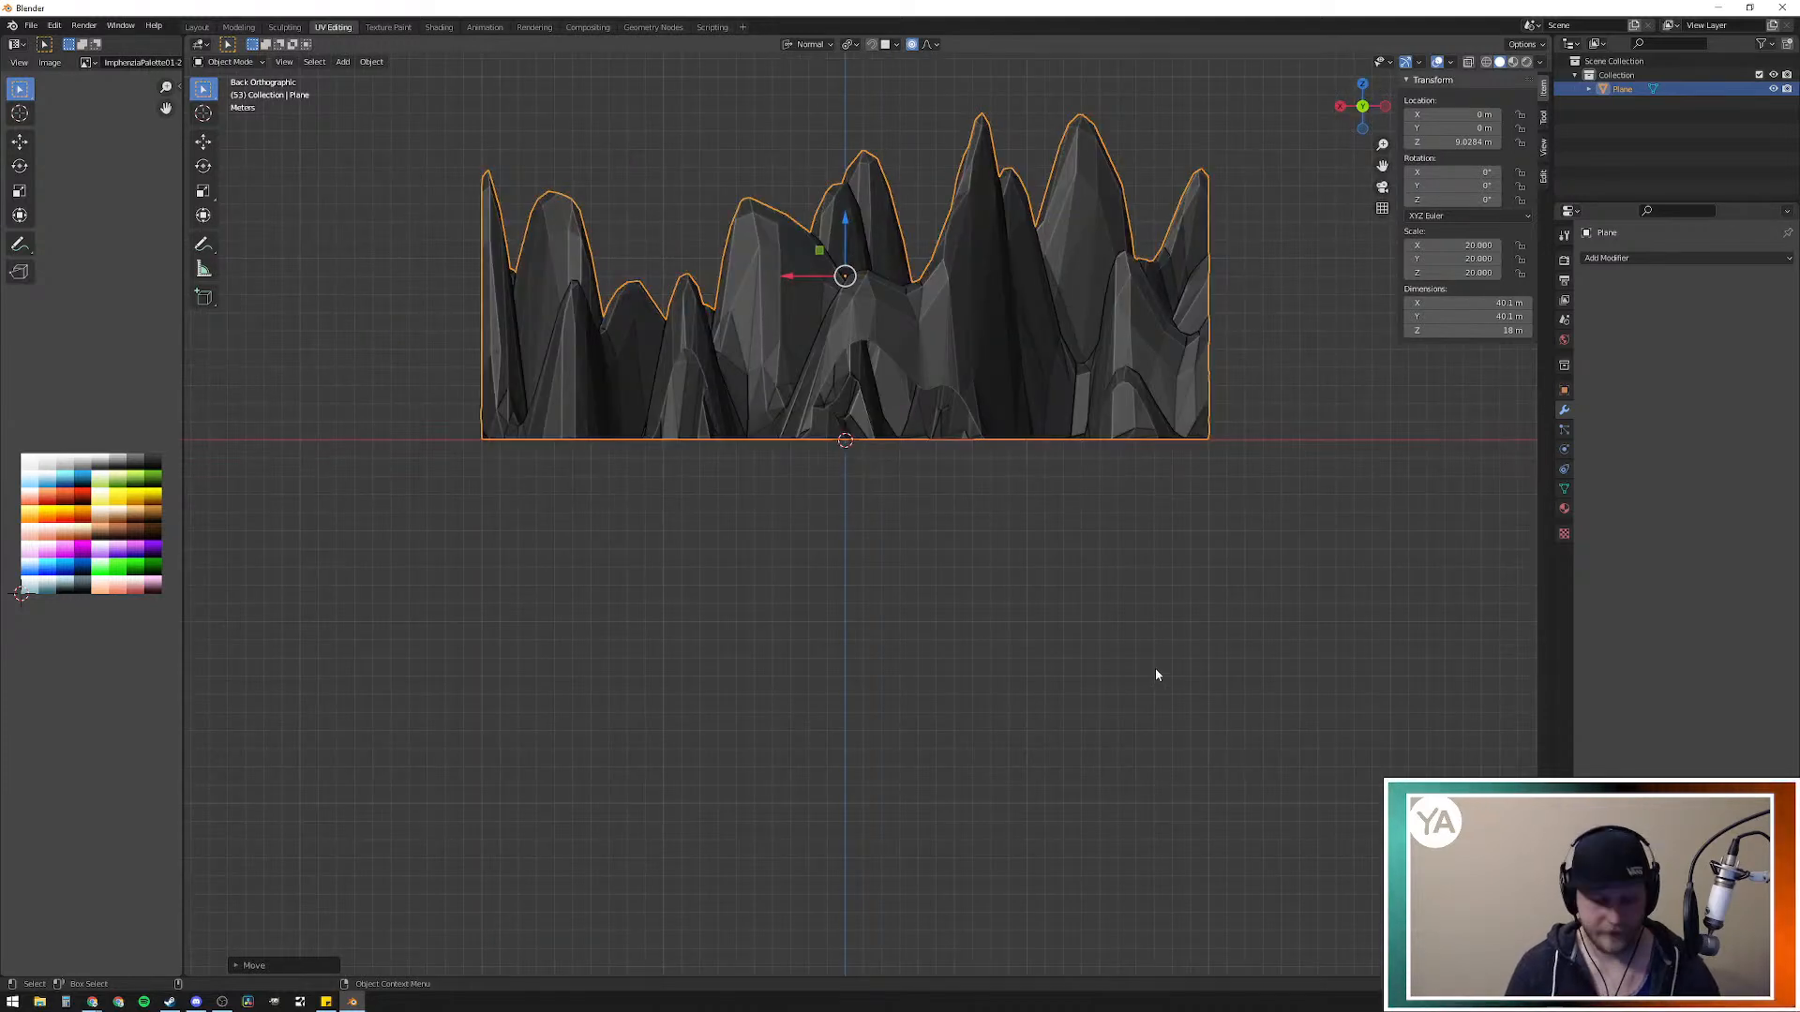
{"action": "key", "text": "alt+z"}
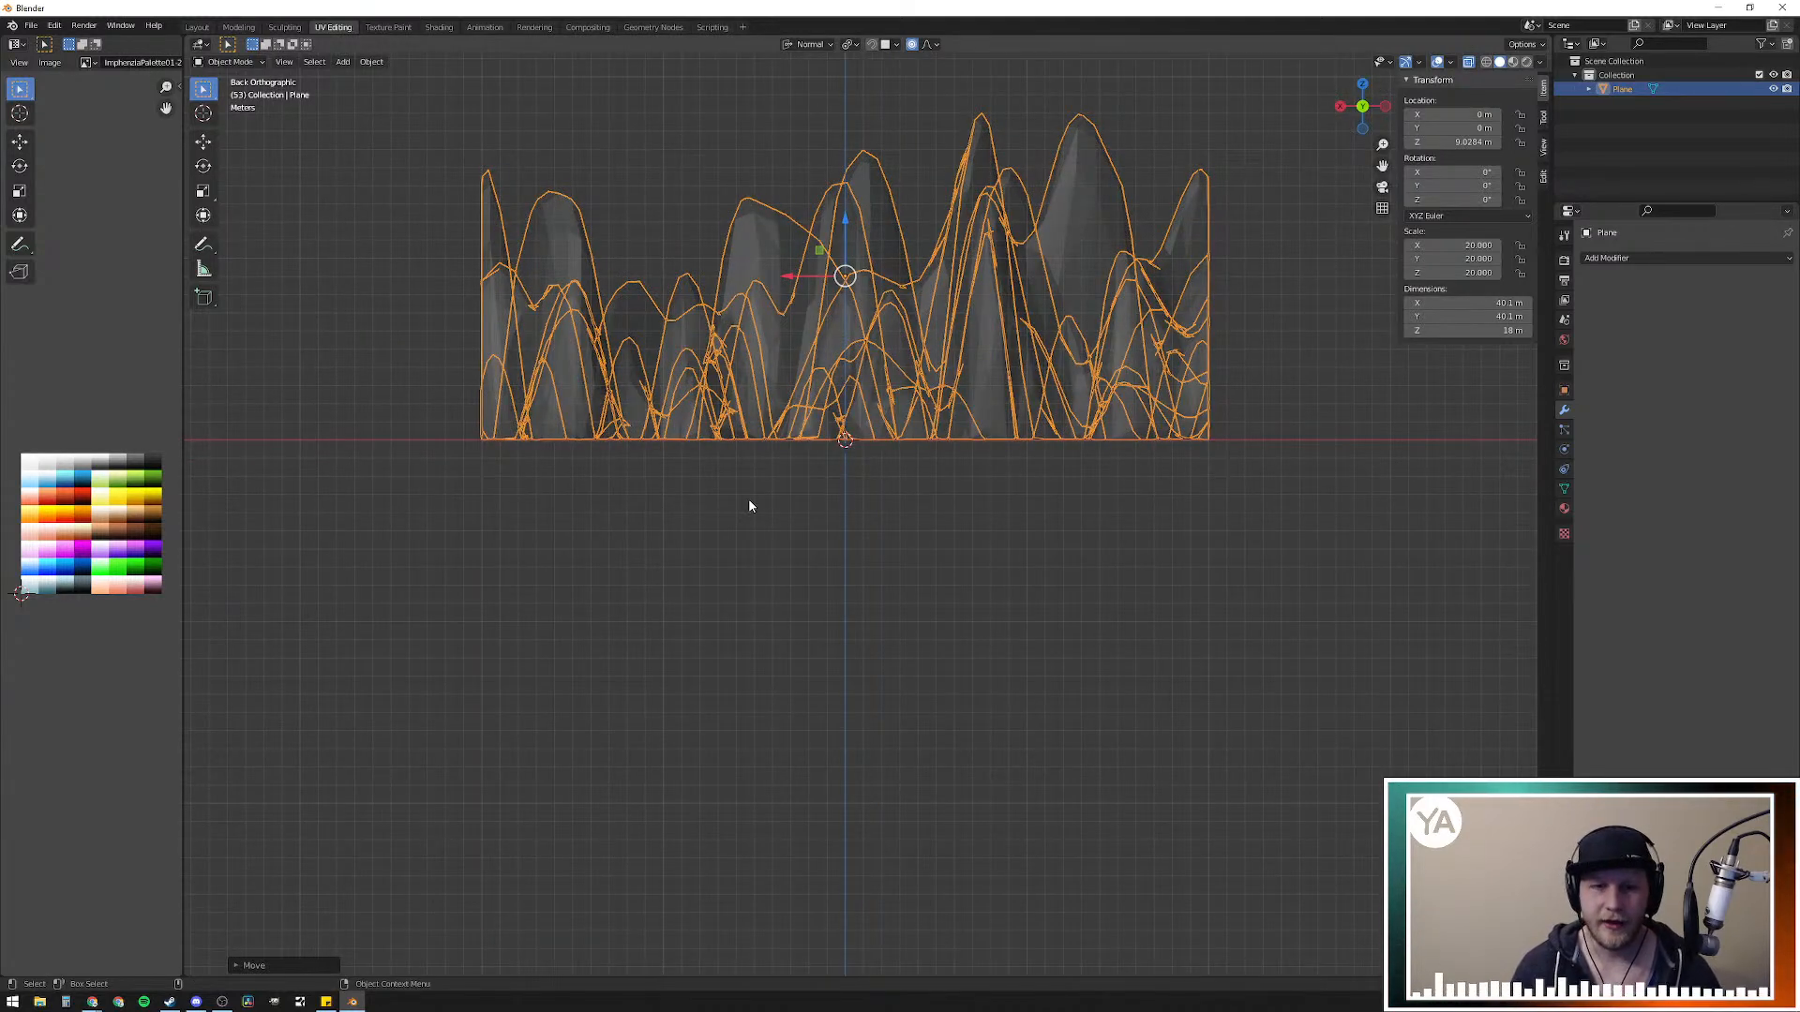
{"action": "left_click", "coordinate": [402, 443]}
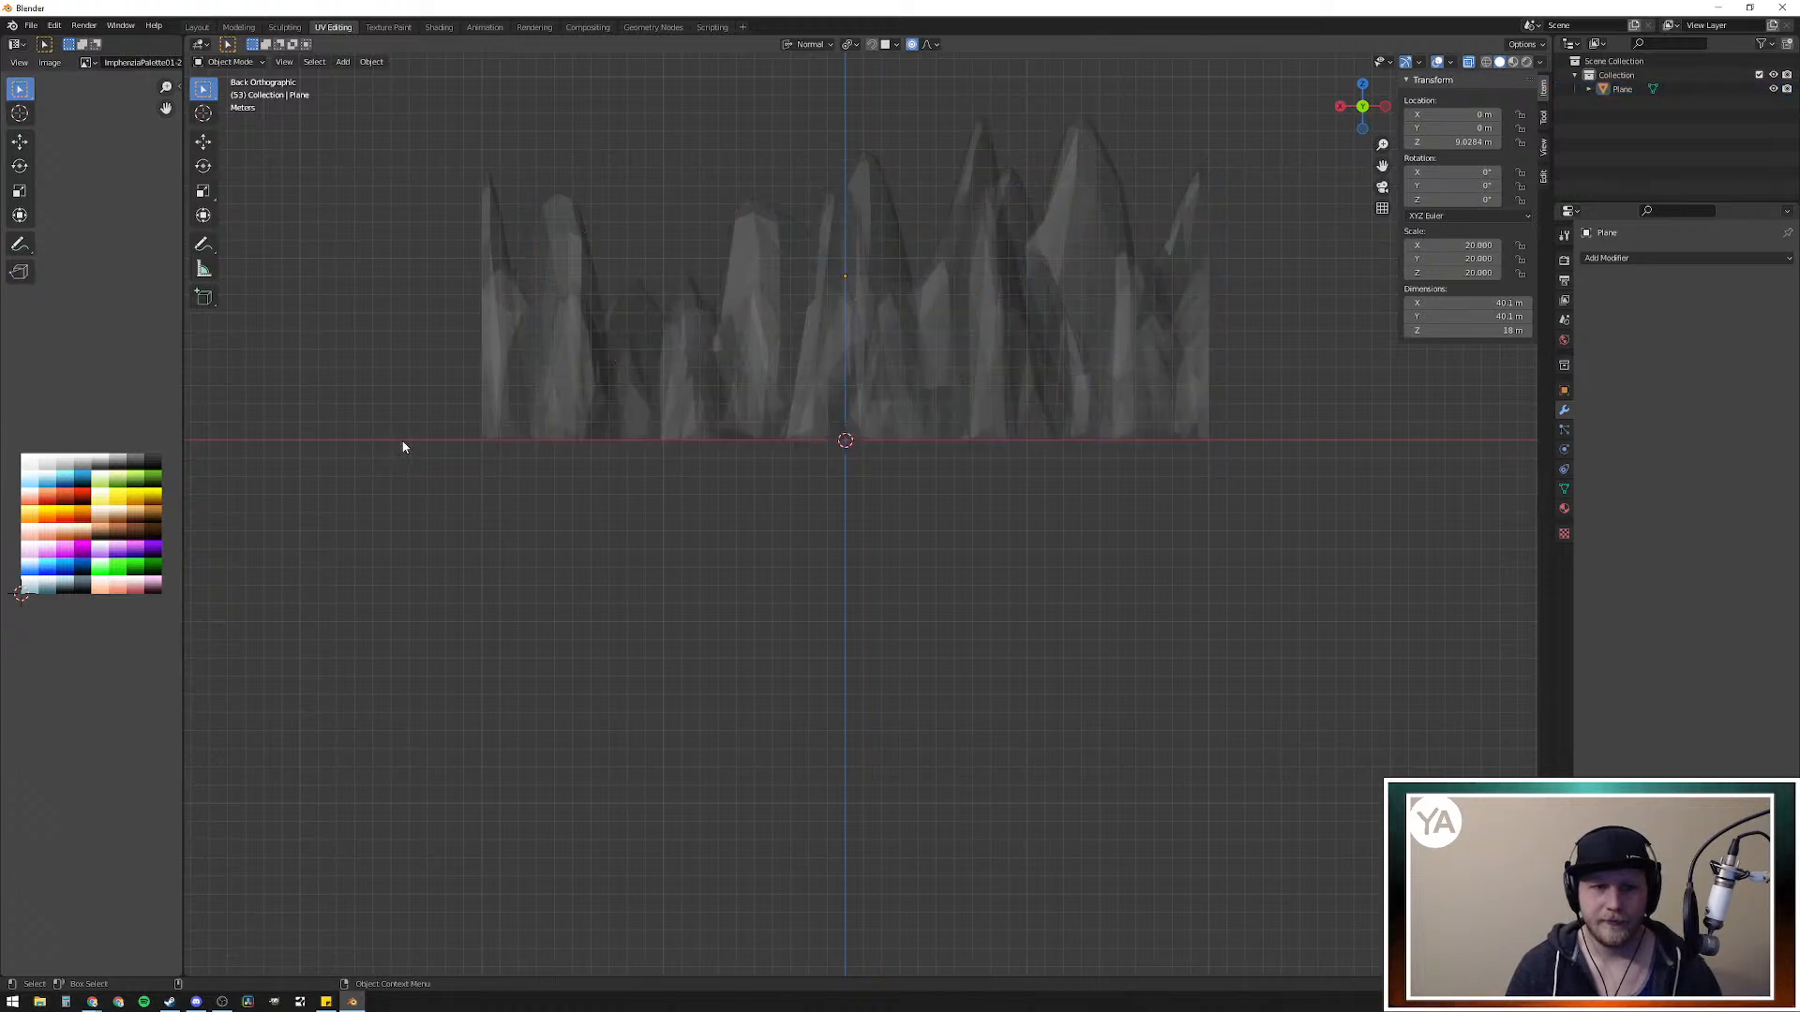
{"action": "key", "text": "b"}
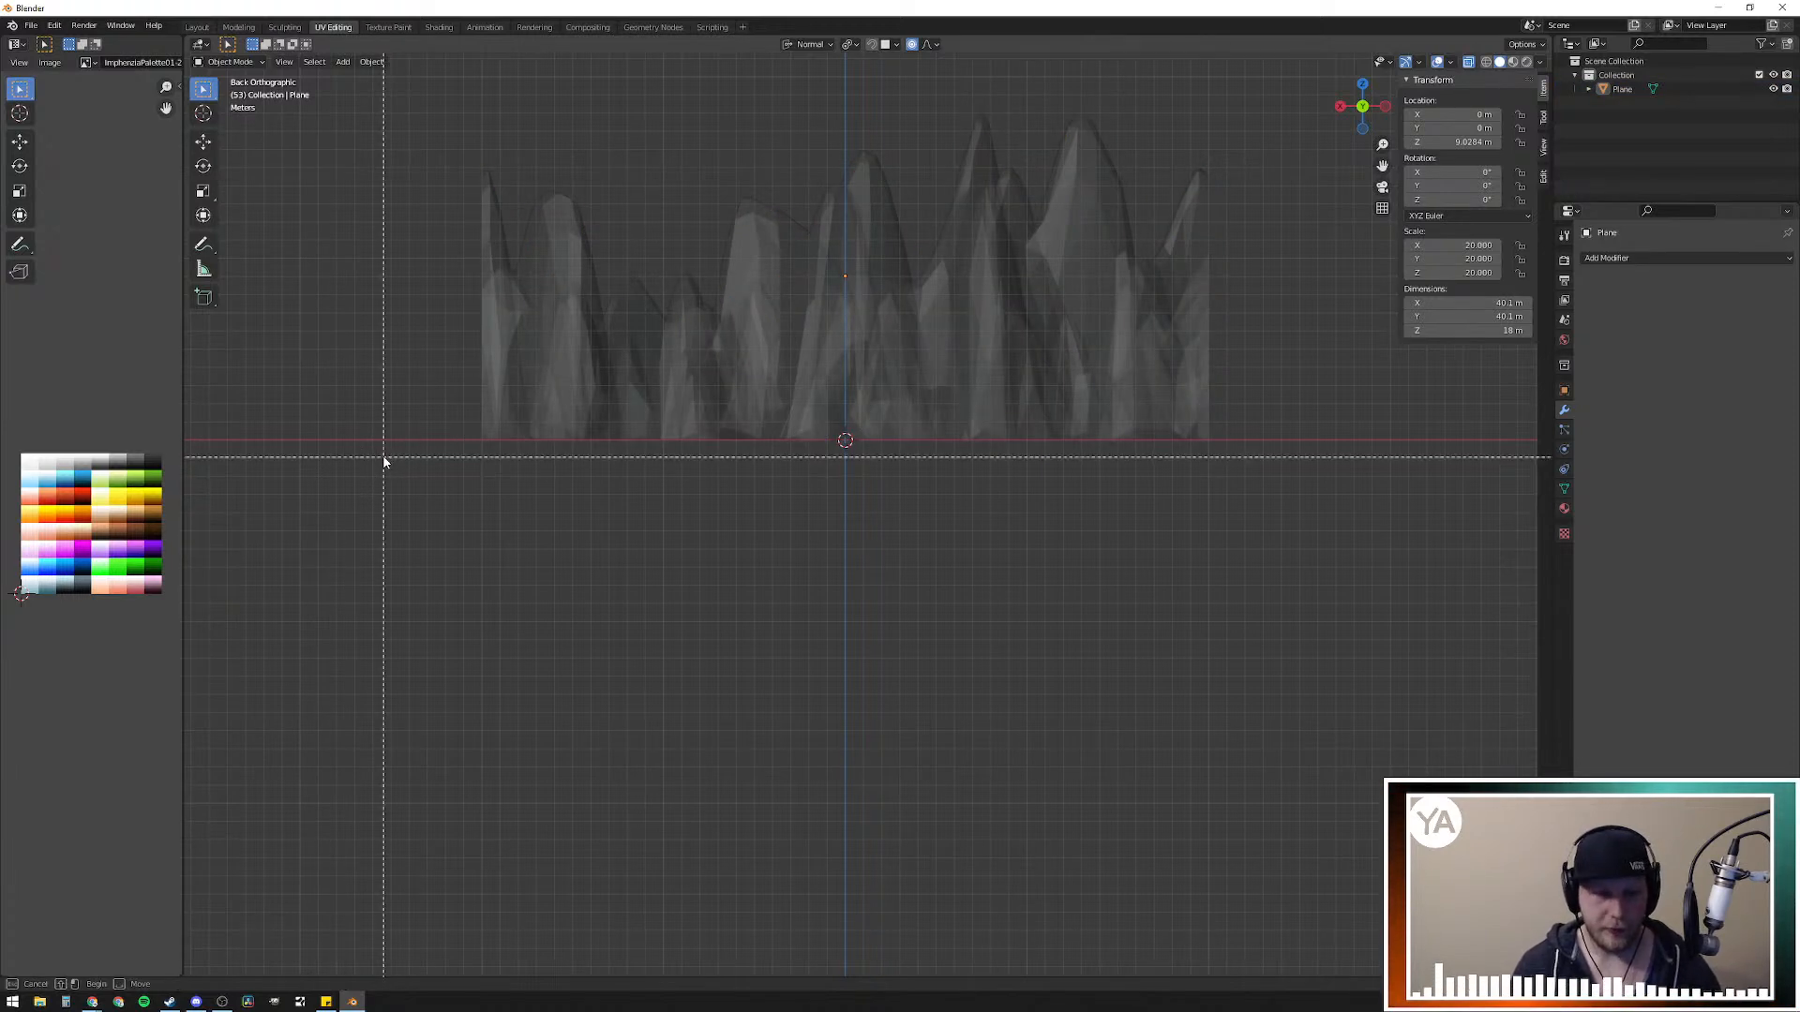
{"action": "left_click_drag", "start_coordinate": [424, 492], "coordinate": [1357, 443]}
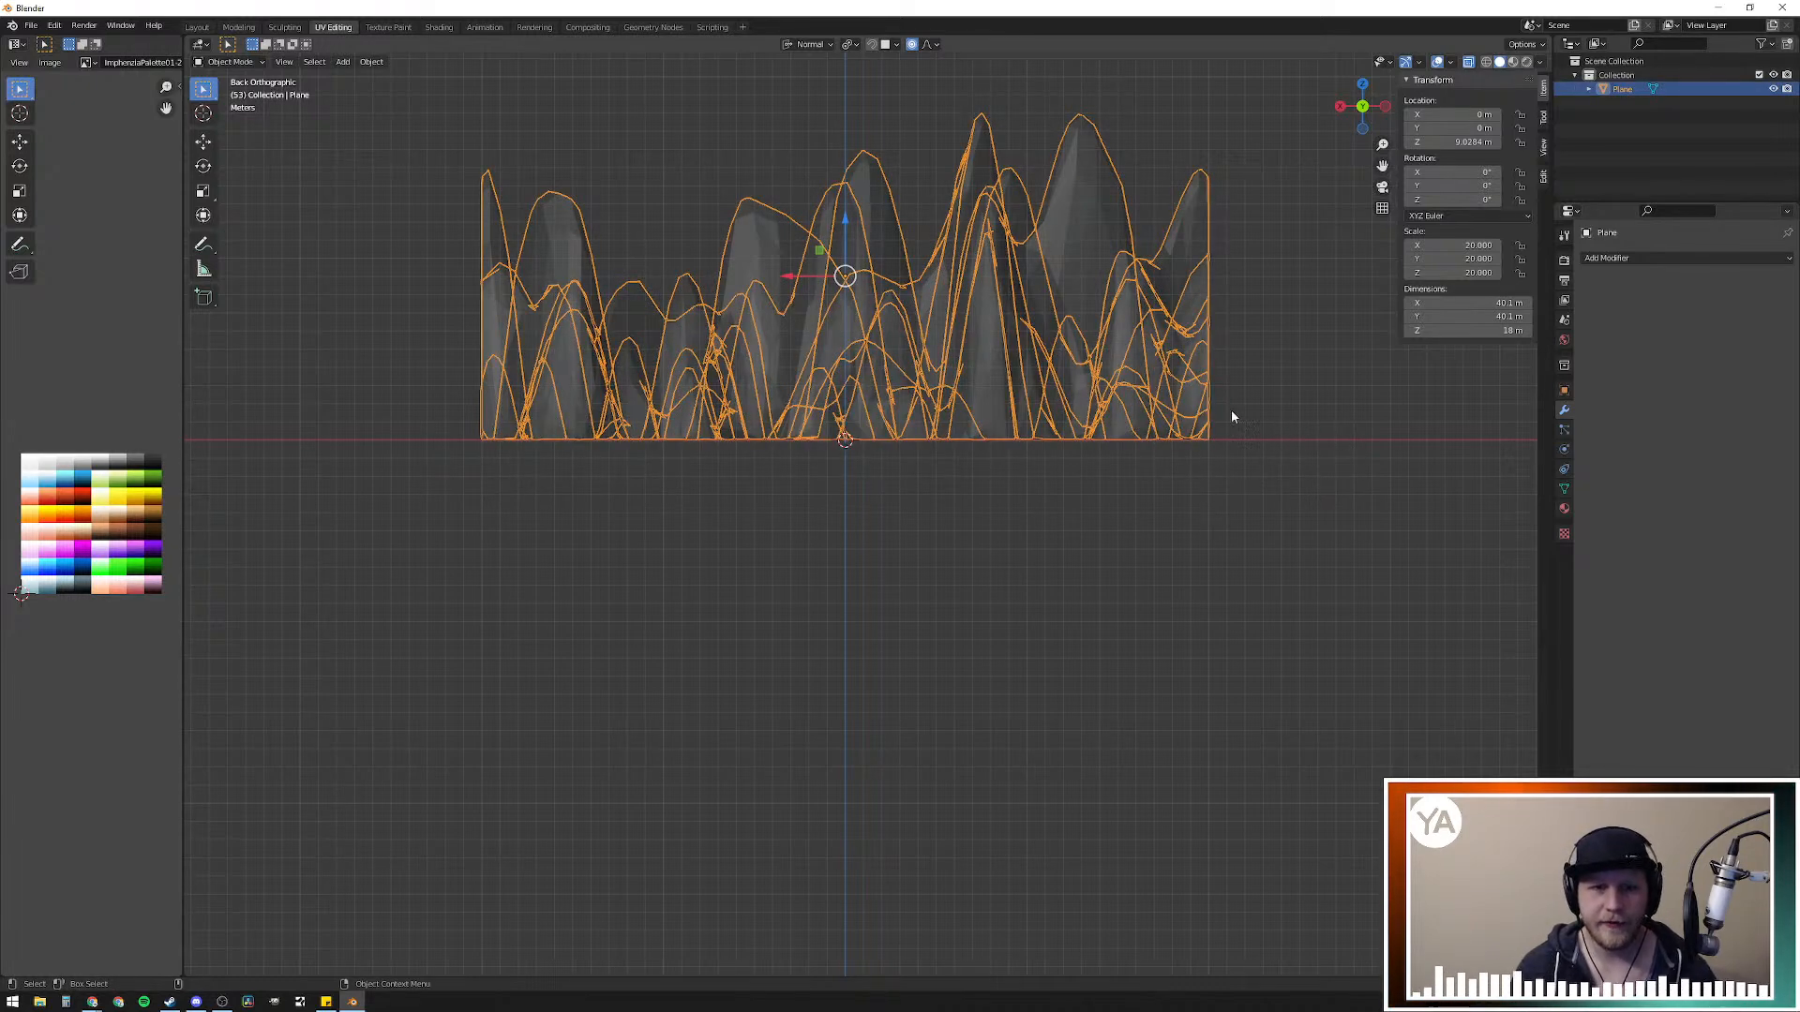
{"action": "left_click", "coordinate": [972, 560]}
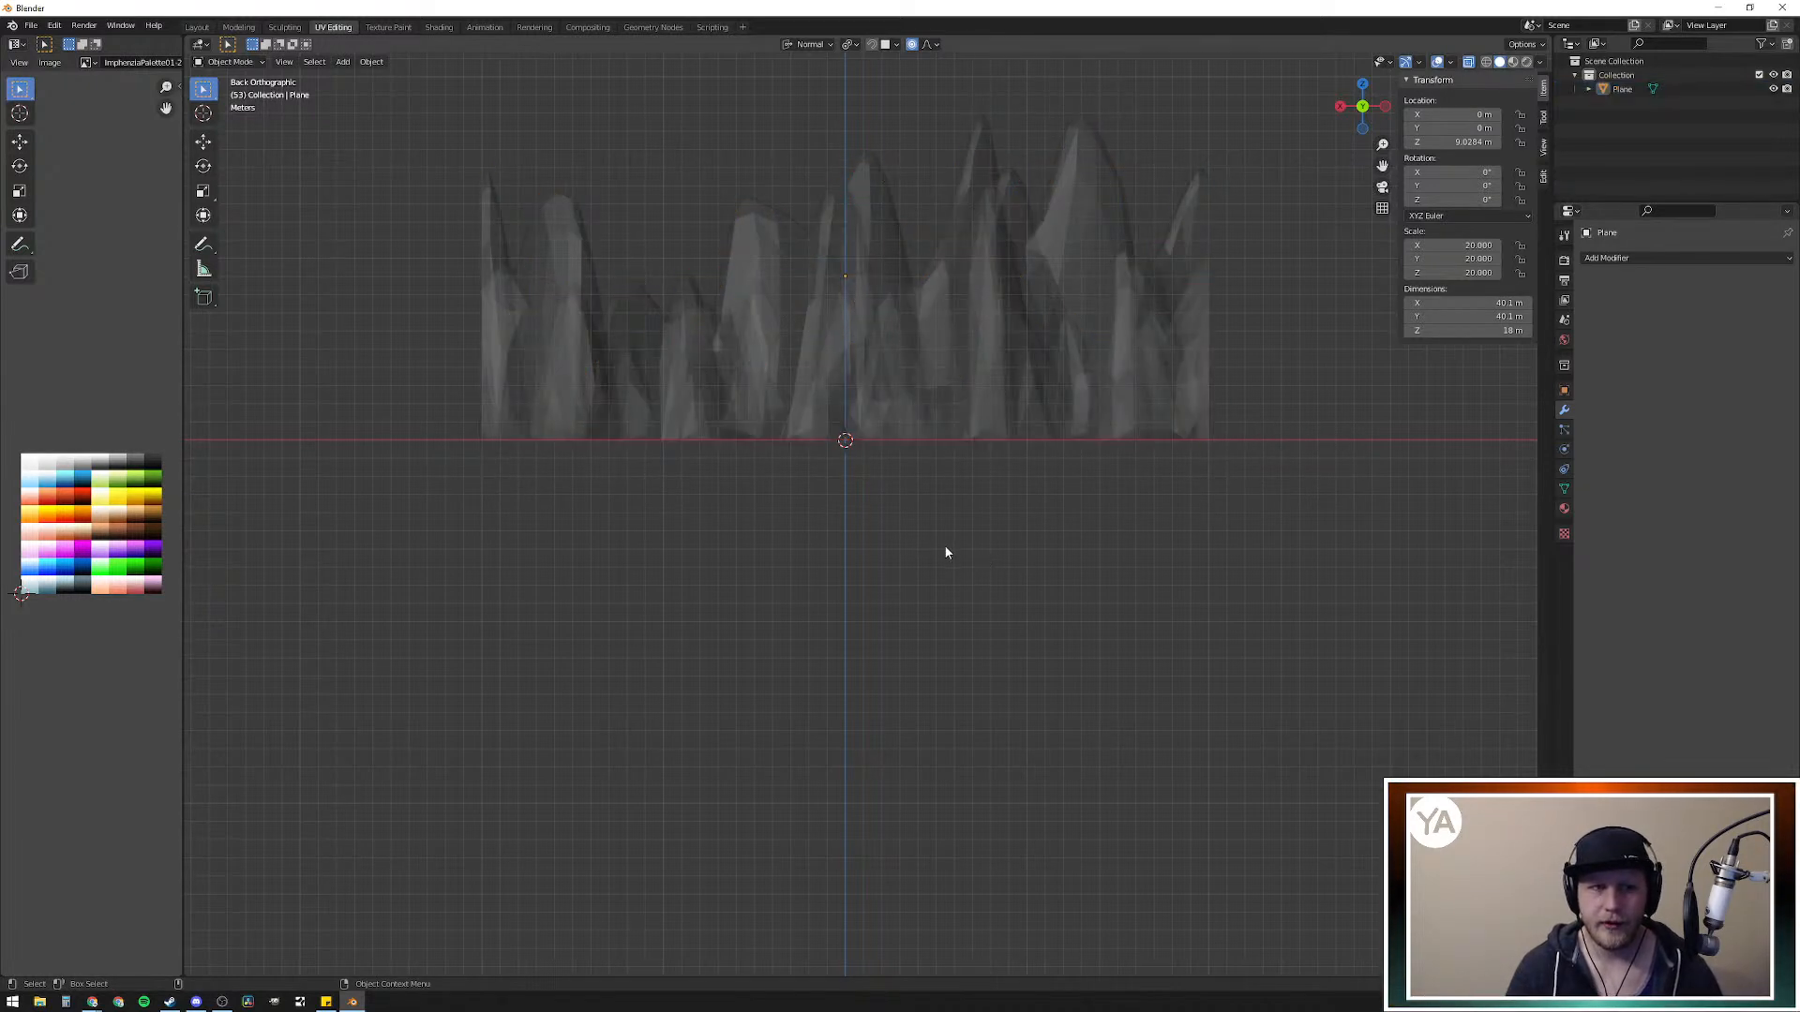
Step: In Edit Mode, clear the selection and box-select only the flat faces along the terrain's base in face select mode
{"action": "key", "text": "Tab"}
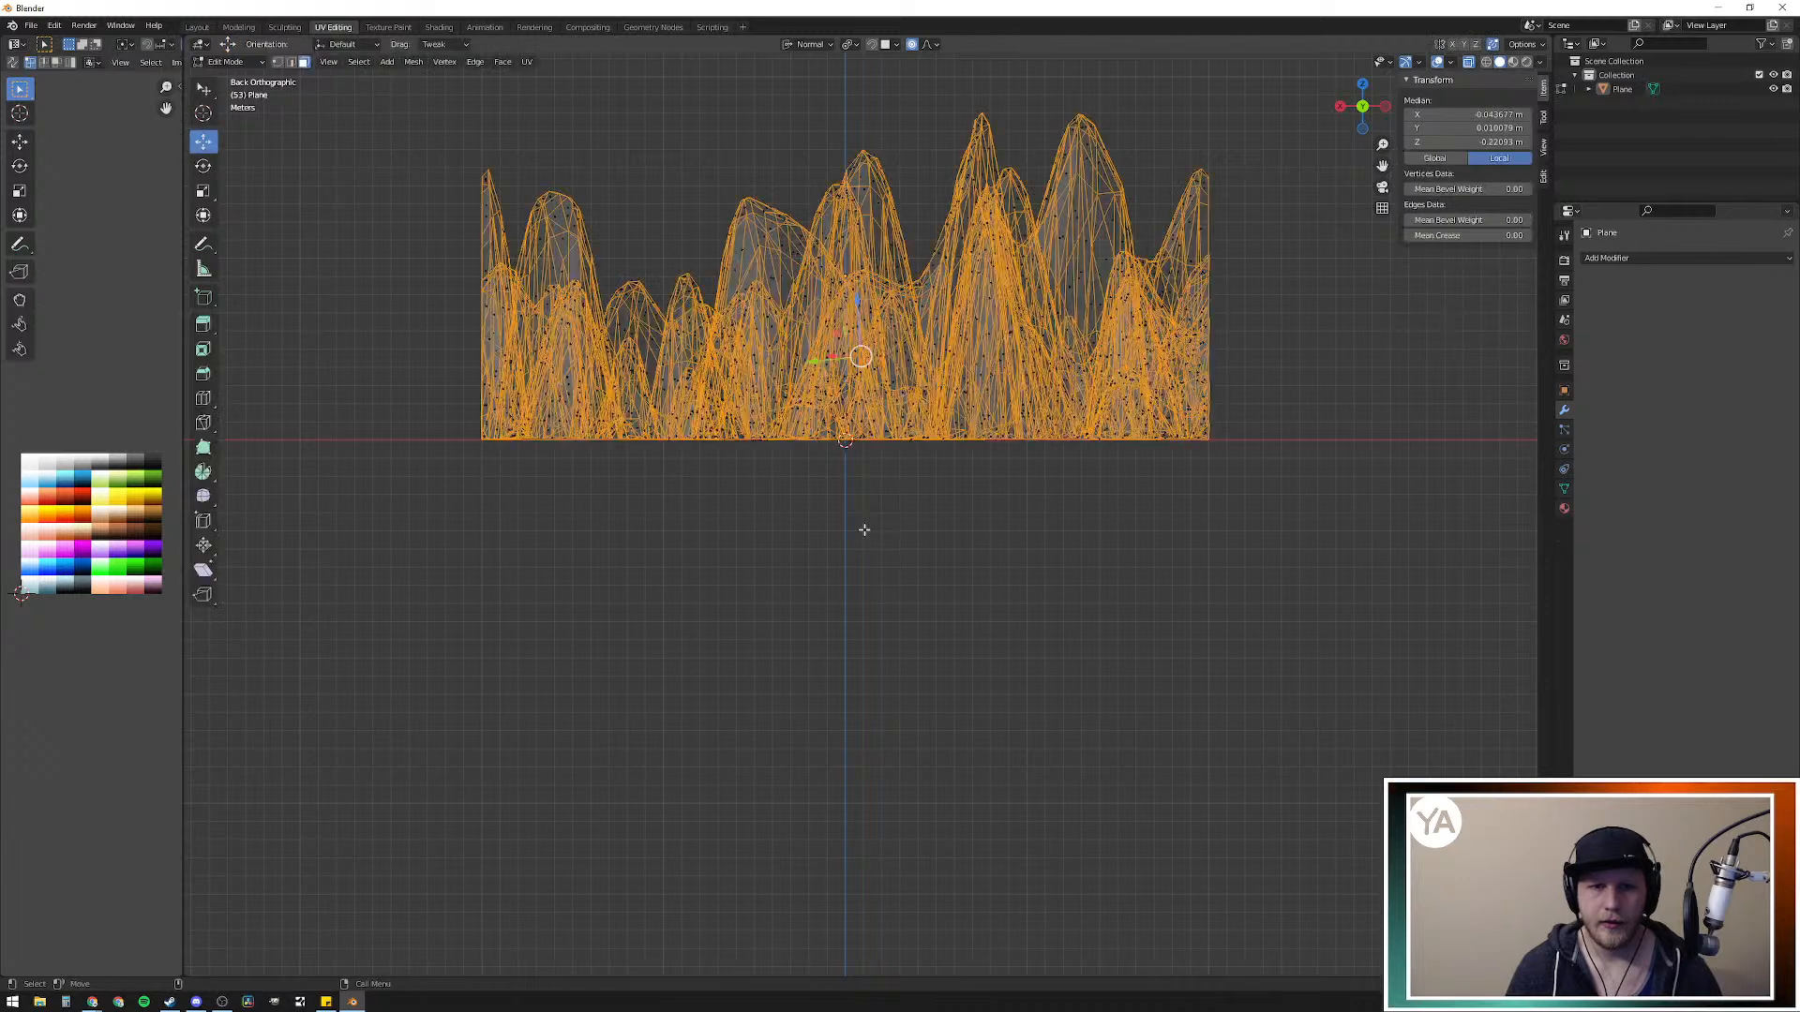
{"action": "key", "text": "2"}
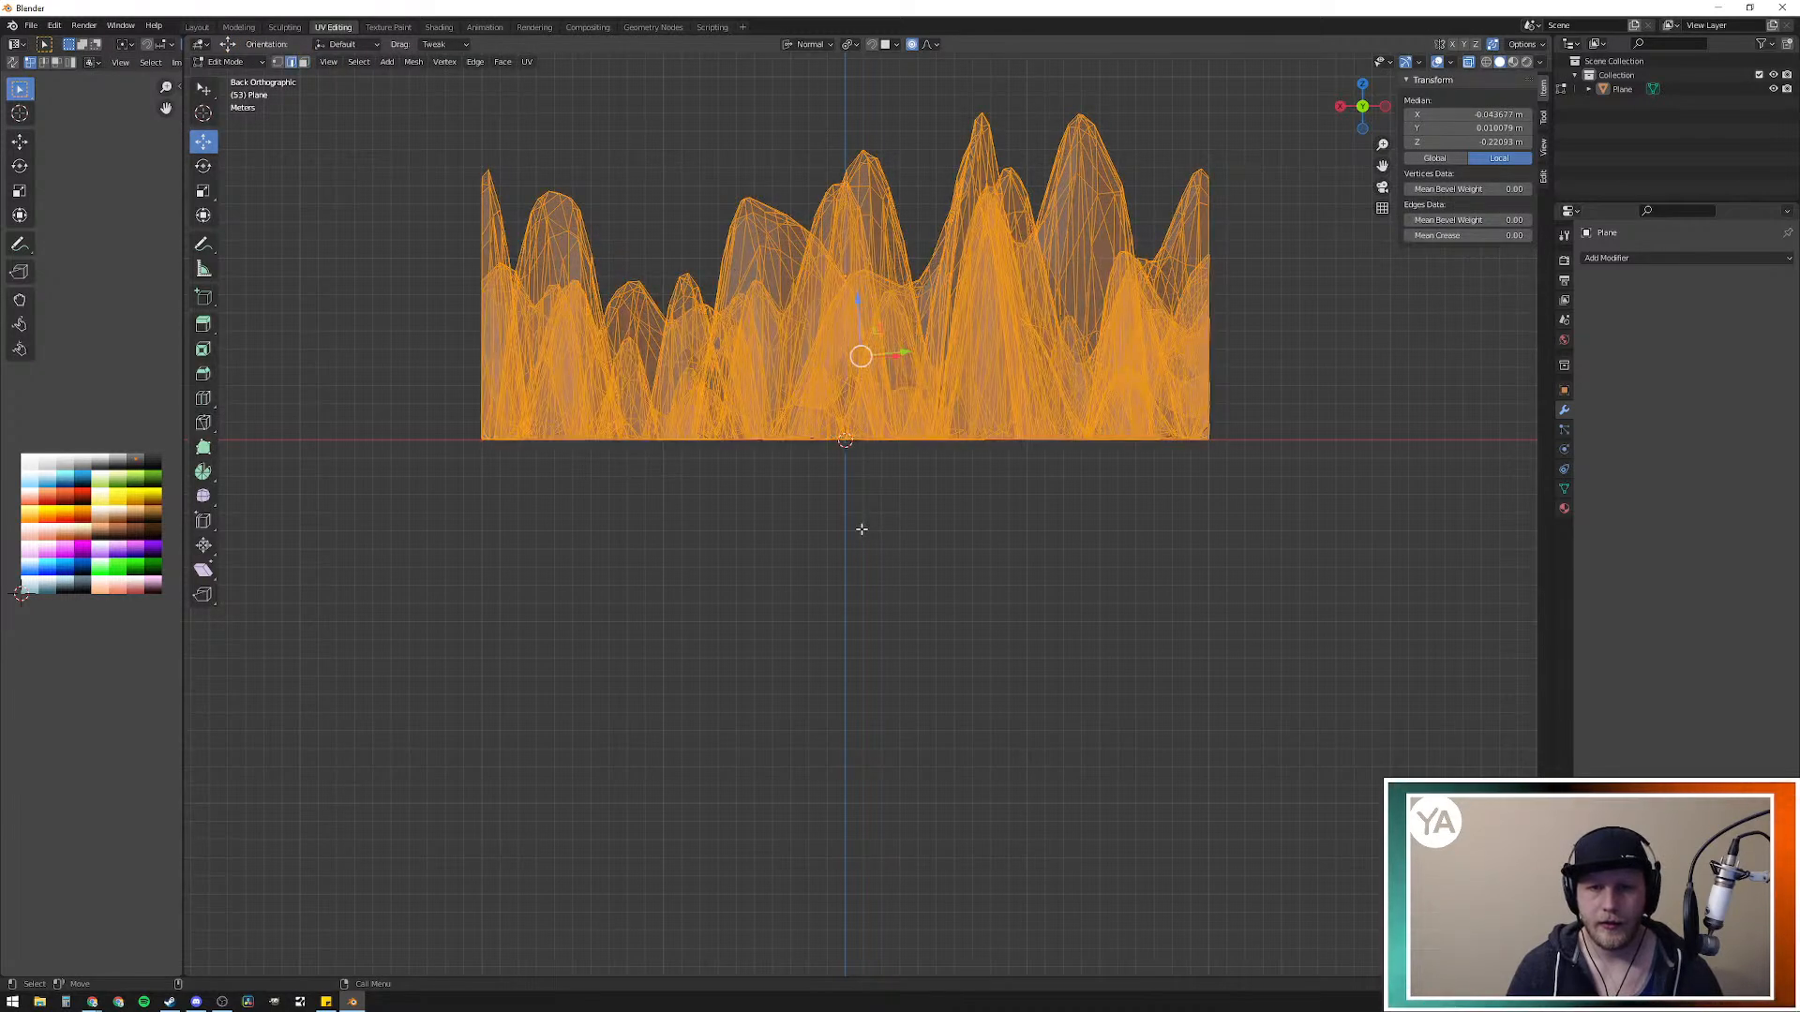
{"action": "key", "text": "alt+a"}
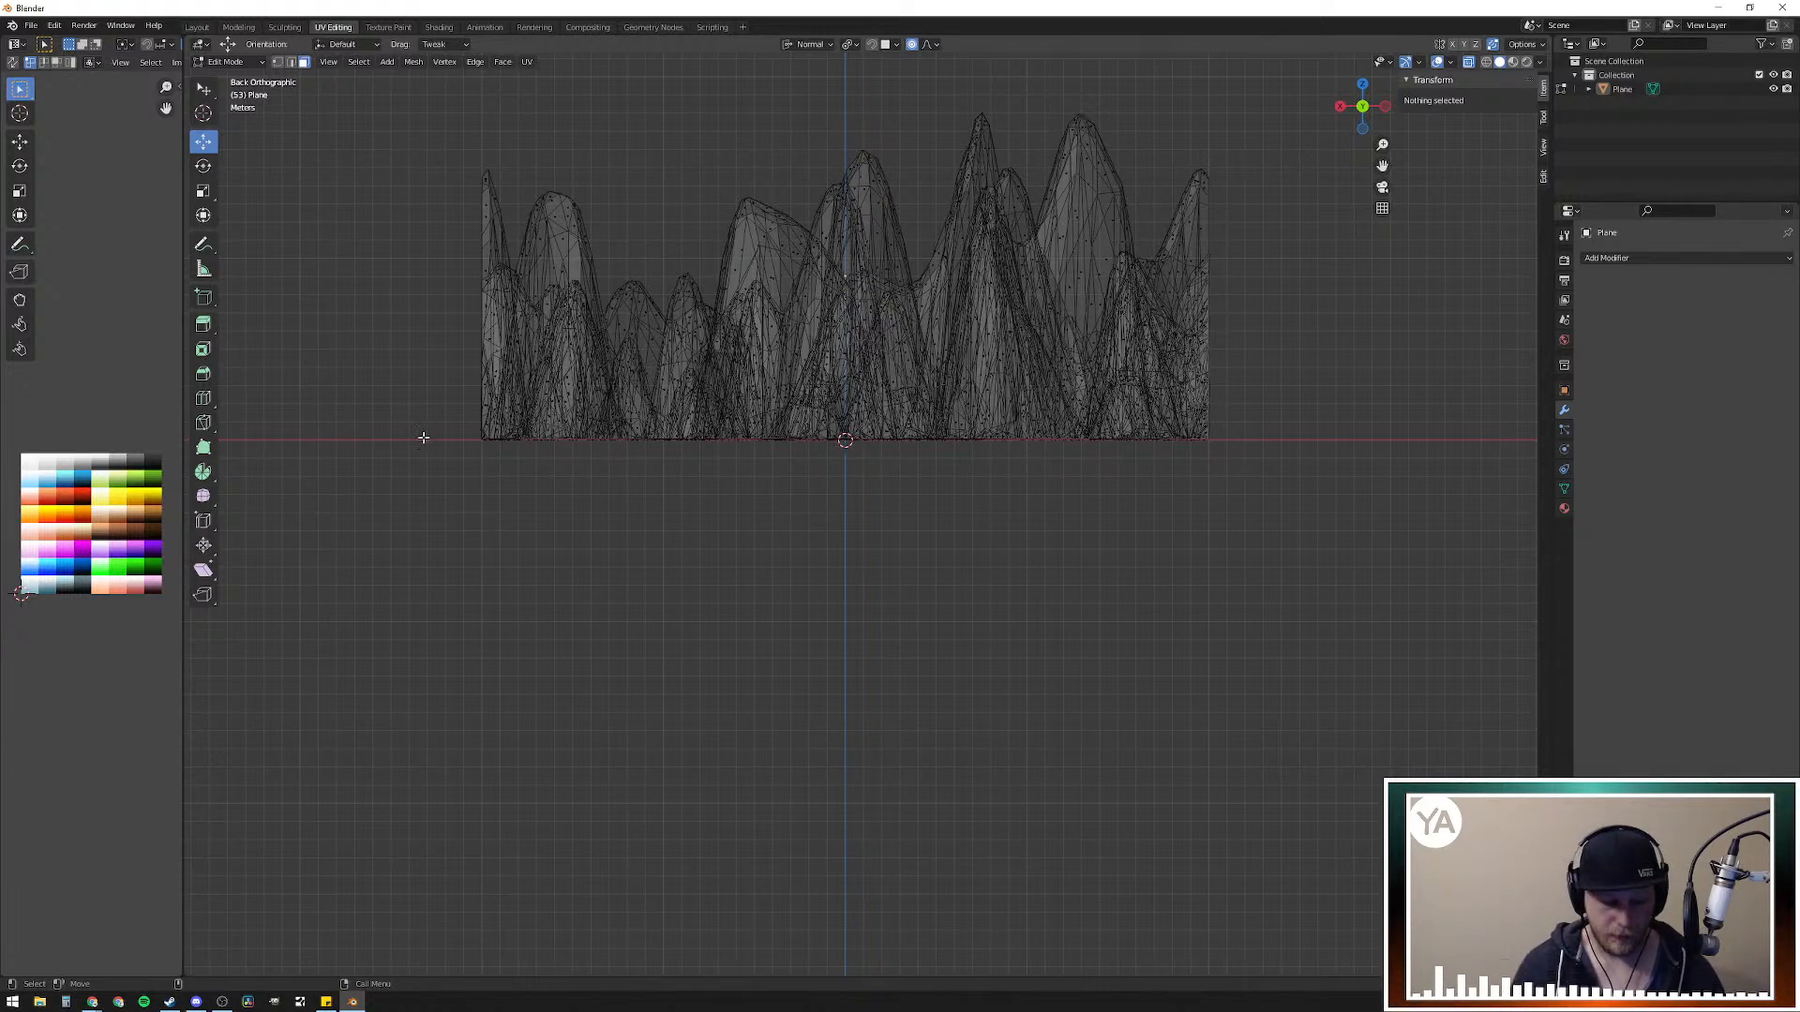
{"action": "key", "text": "b"}
{"action": "left_click_drag", "start_coordinate": [424, 532], "coordinate": [1240, 439]}
{"action": "middle_click_drag", "start_coordinate": [1027, 481], "coordinate": [837, 573]}
Step: Shrink the UVs of the flat base faces and place them on a cyan palette swatch, leaving nothing selected
{"action": "key", "text": "s"}
{"action": "left_click", "coordinate": [80, 527]}
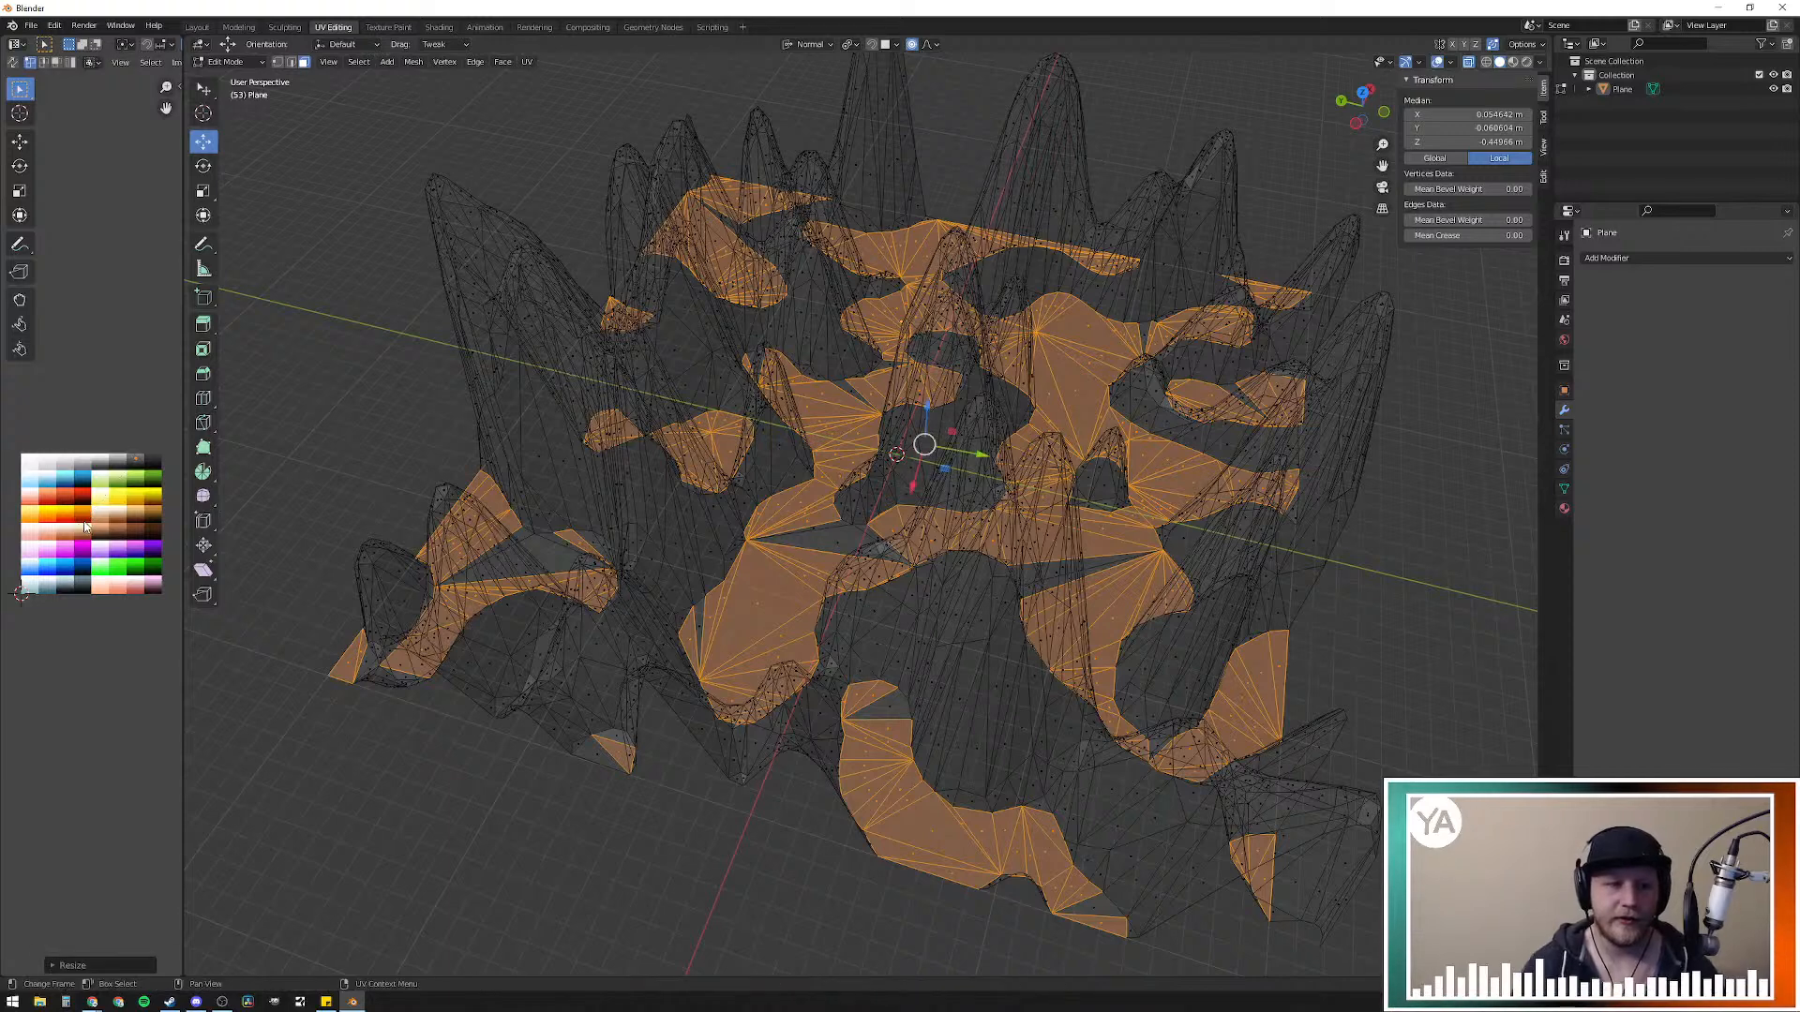
{"action": "key", "text": "g"}
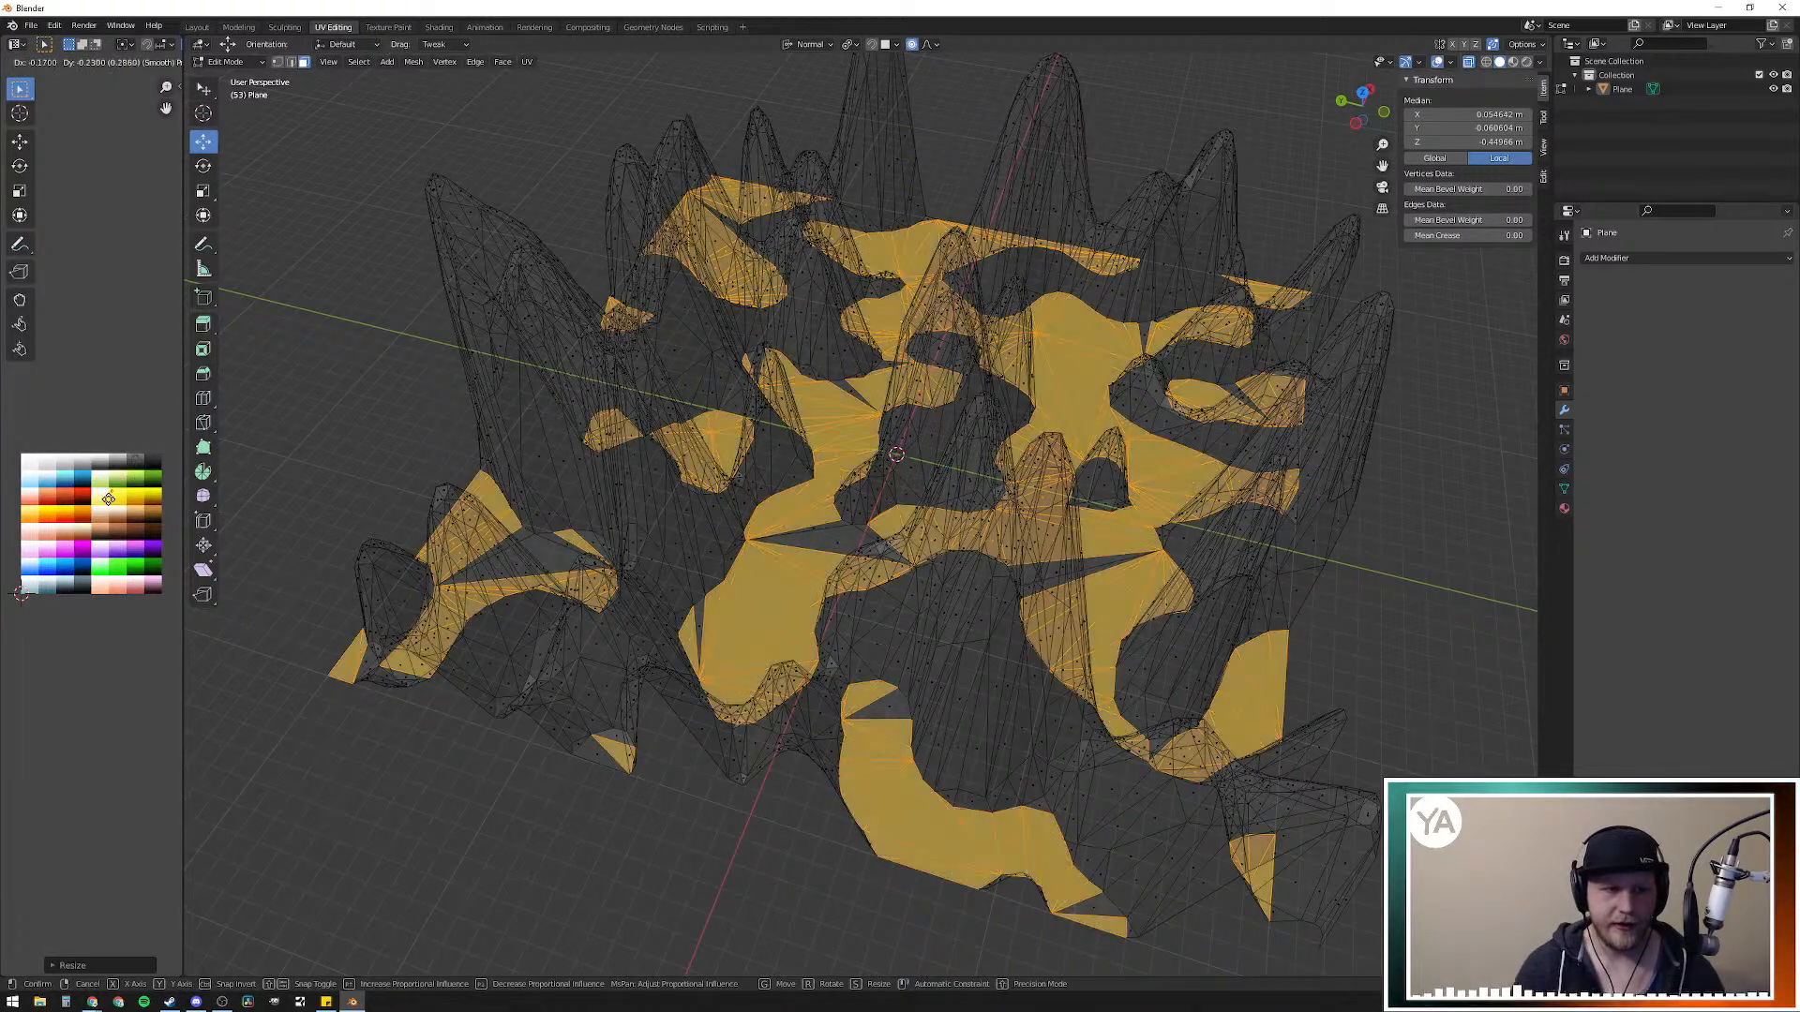
{"action": "left_click", "coordinate": [47, 566]}
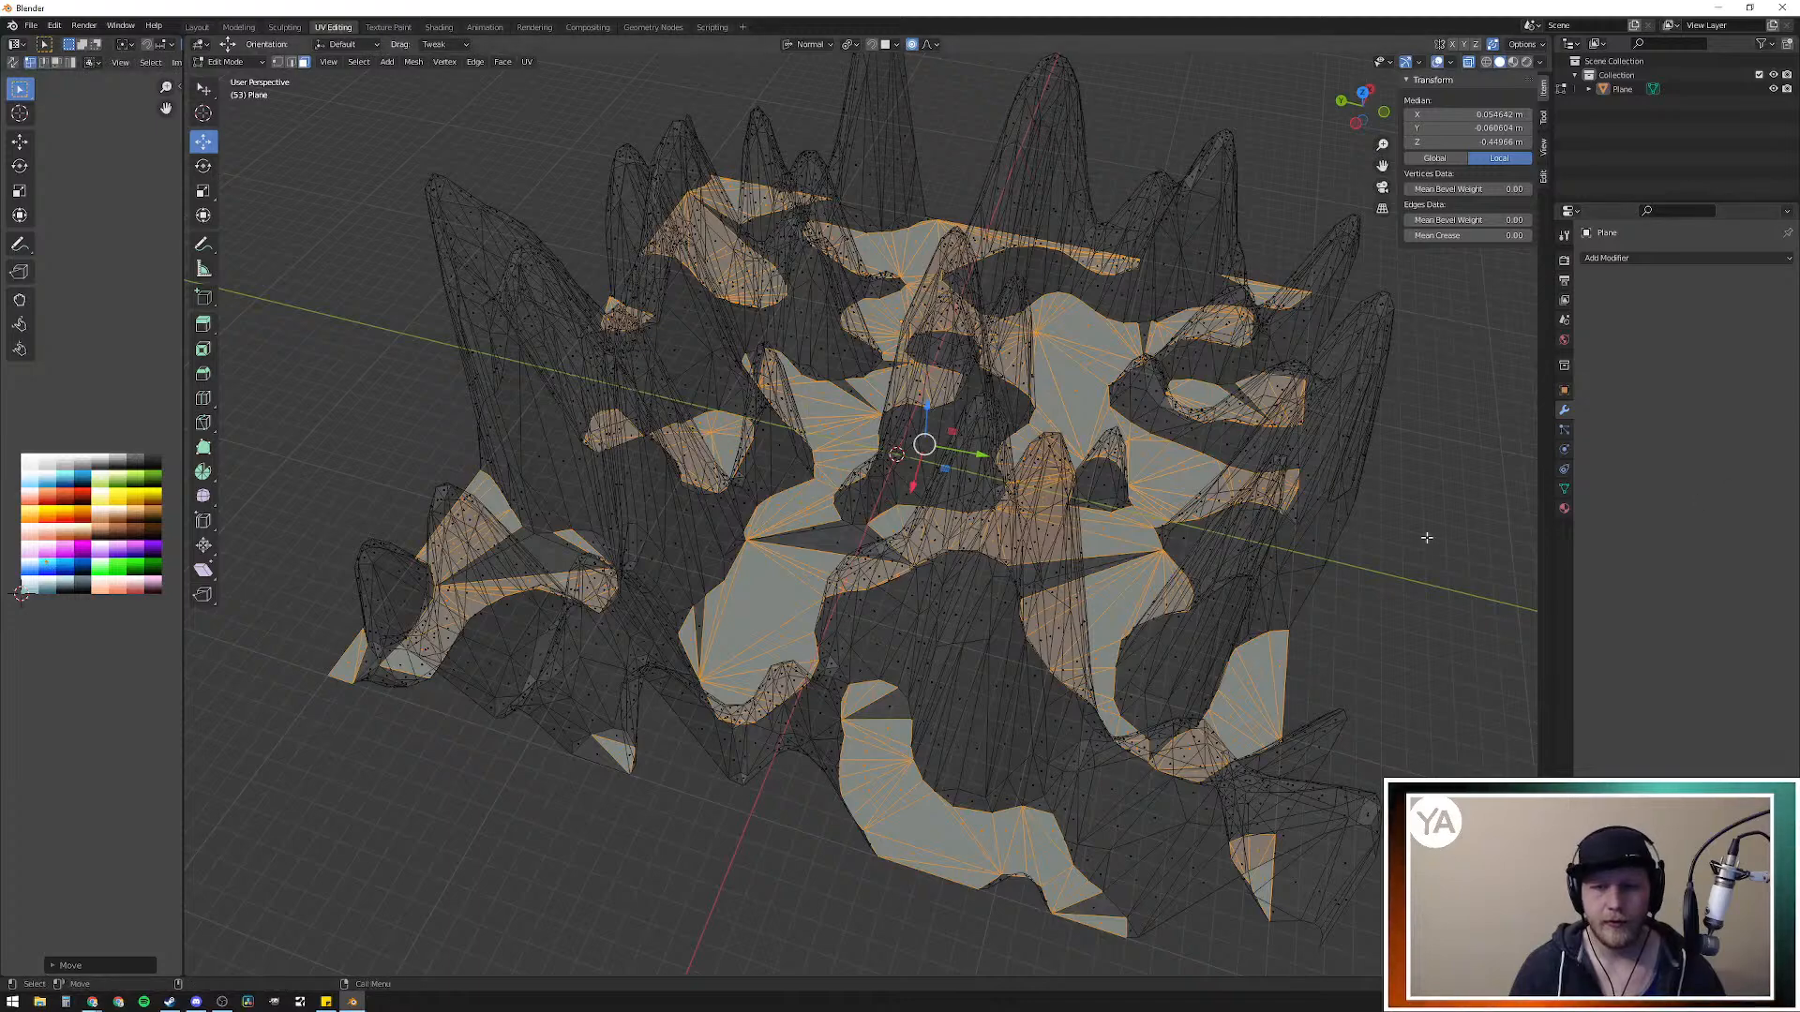
{"action": "key", "text": "alt+a"}
{"action": "middle_click_drag", "start_coordinate": [1387, 562], "coordinate": [1201, 610]}
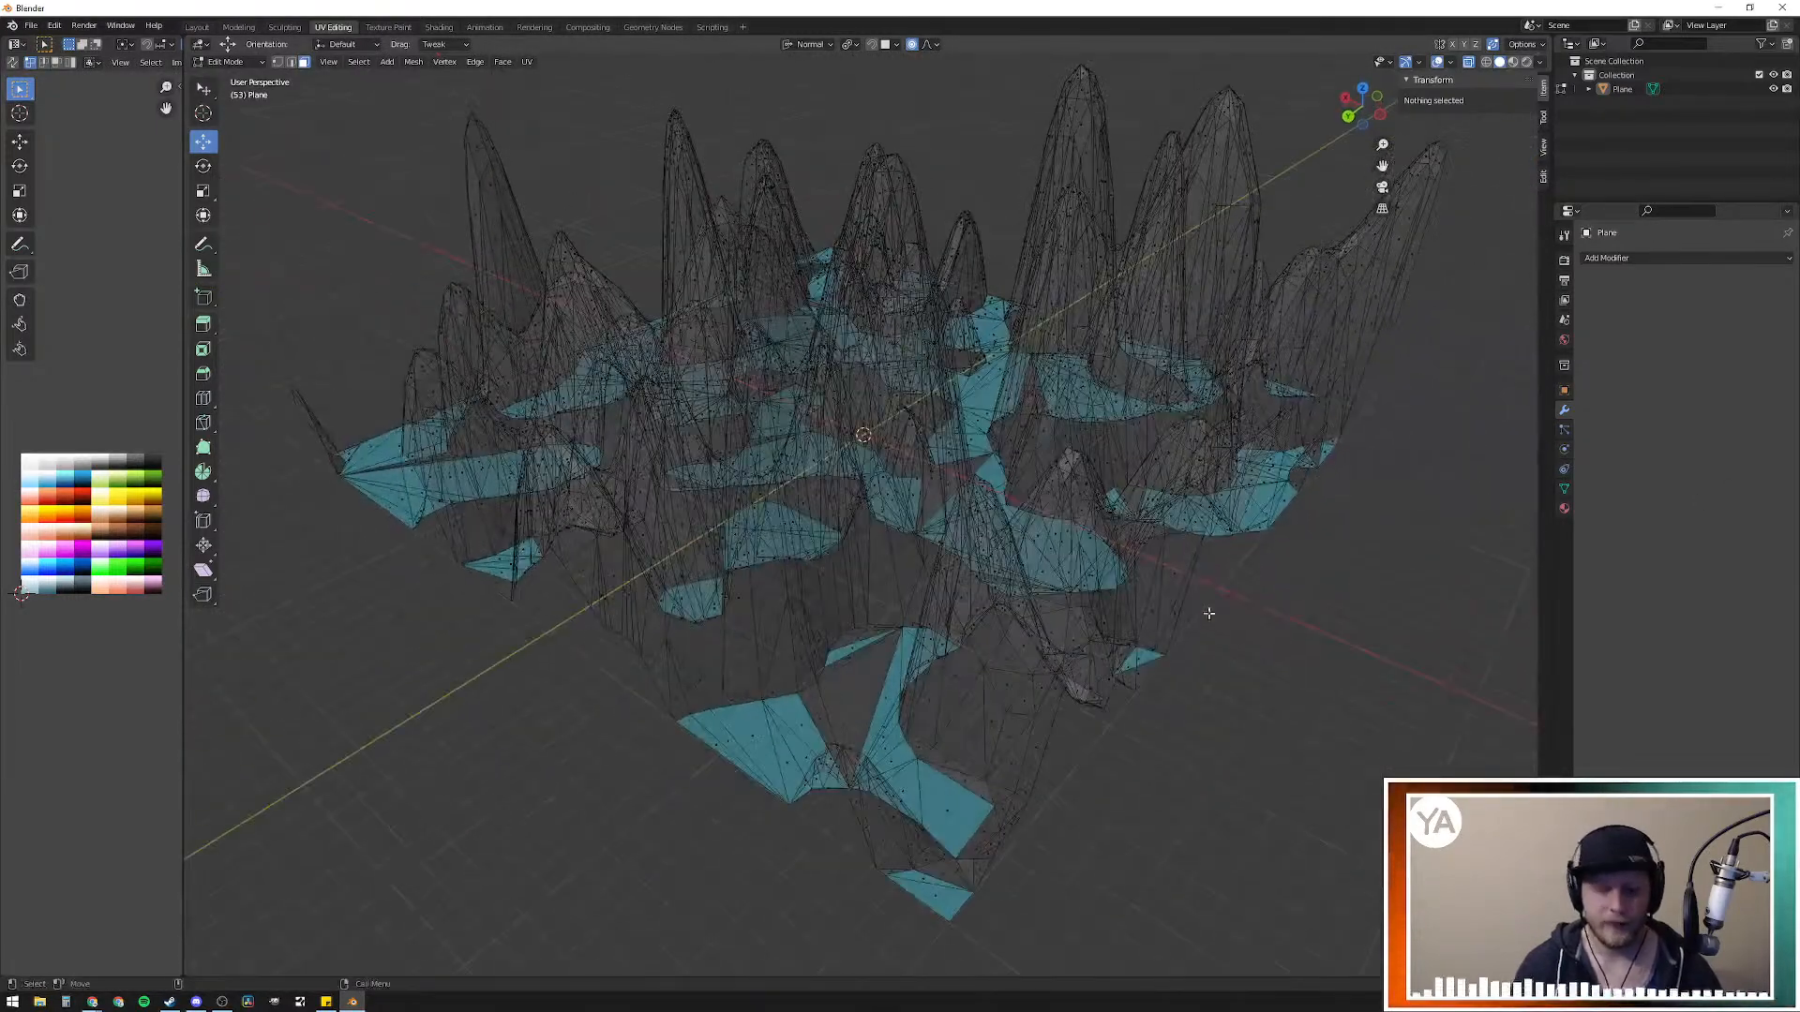
Step: Turn off X-ray and invert the selection of water faces so that the mountain faces are selected
{"action": "key", "text": "alt+z"}
{"action": "middle_click_drag", "start_coordinate": [987, 531], "coordinate": [871, 562]}
{"action": "key", "text": "a"}
{"action": "key", "text": "i"}
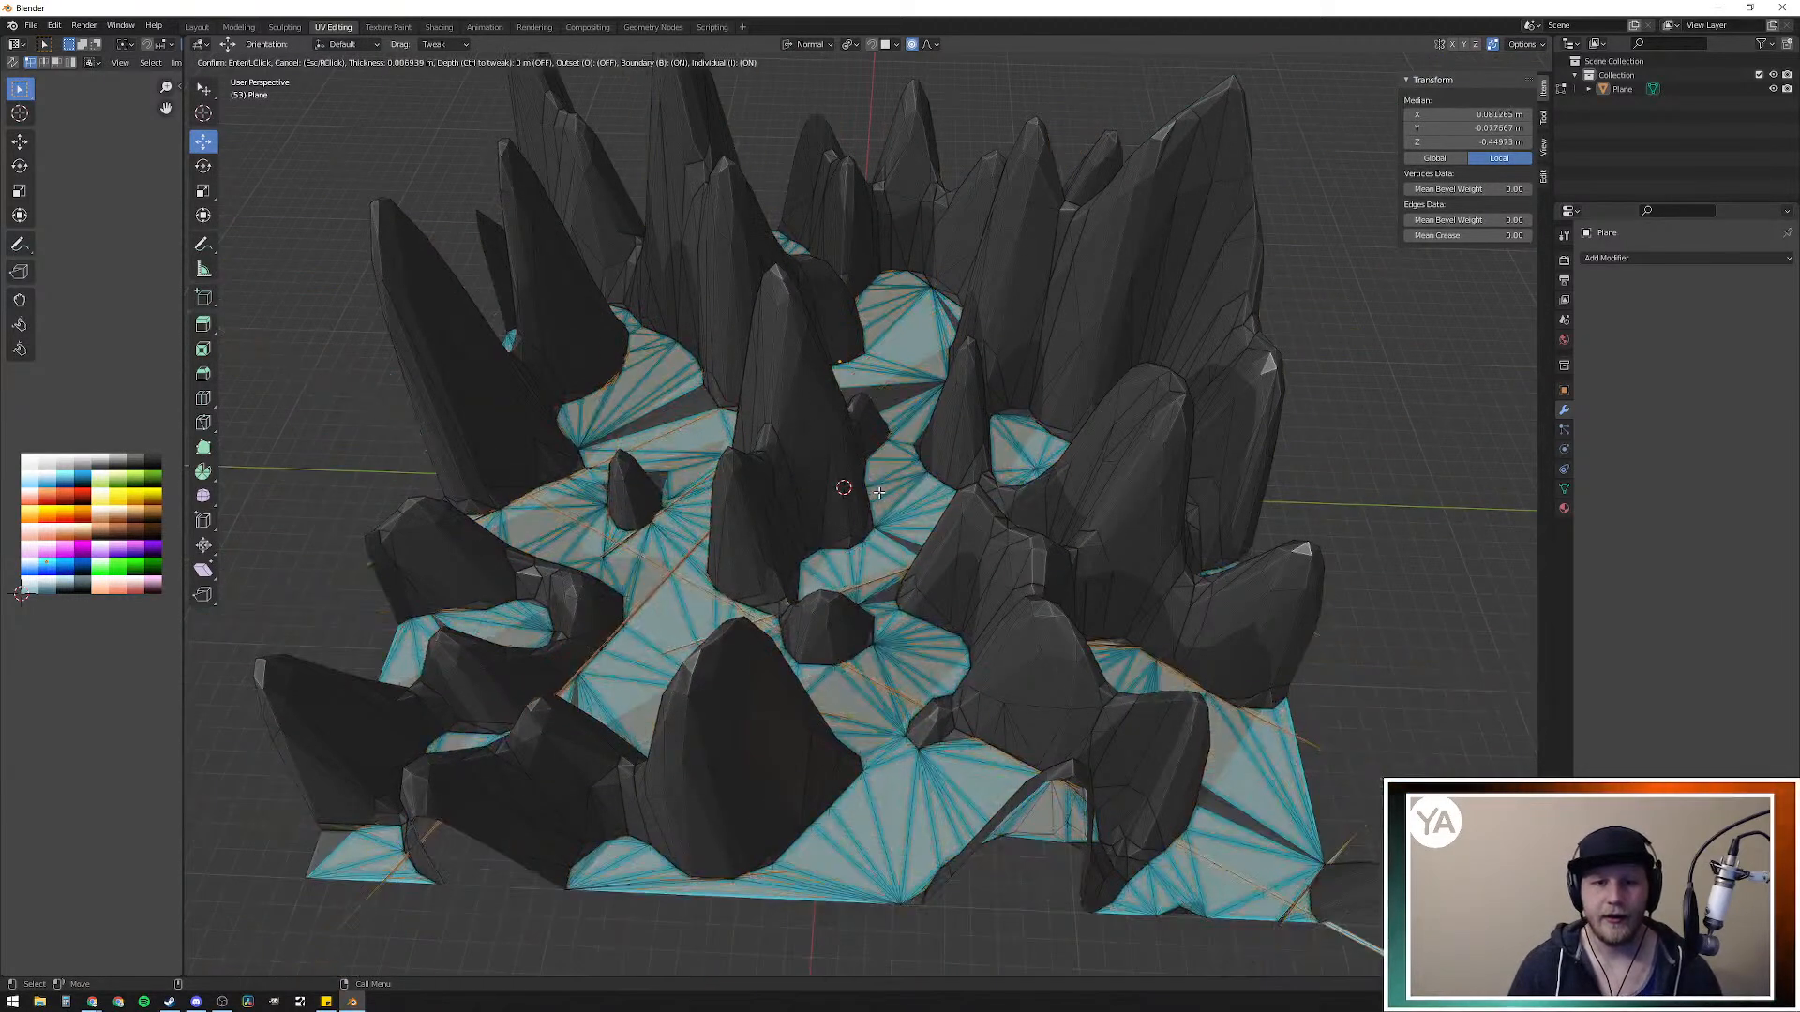
{"action": "key", "text": "Escape"}
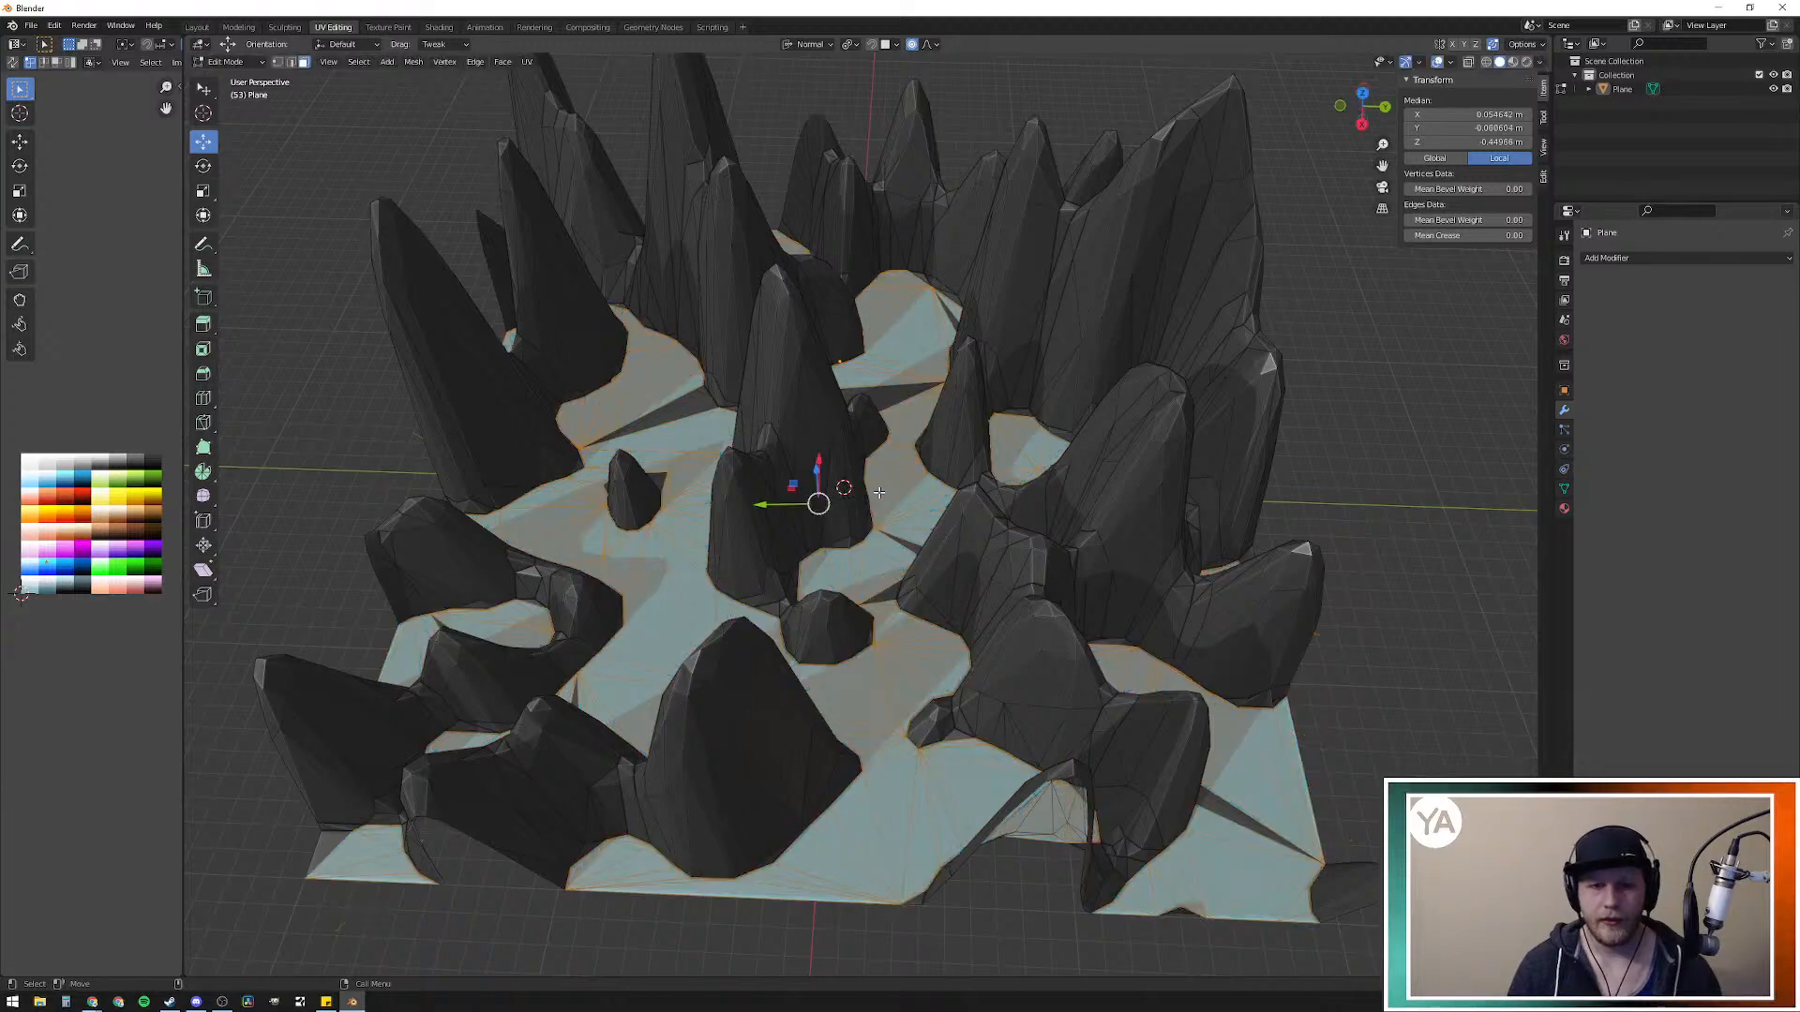
{"action": "key", "text": "ctrl"}
{"action": "key", "text": "ctrl+i"}
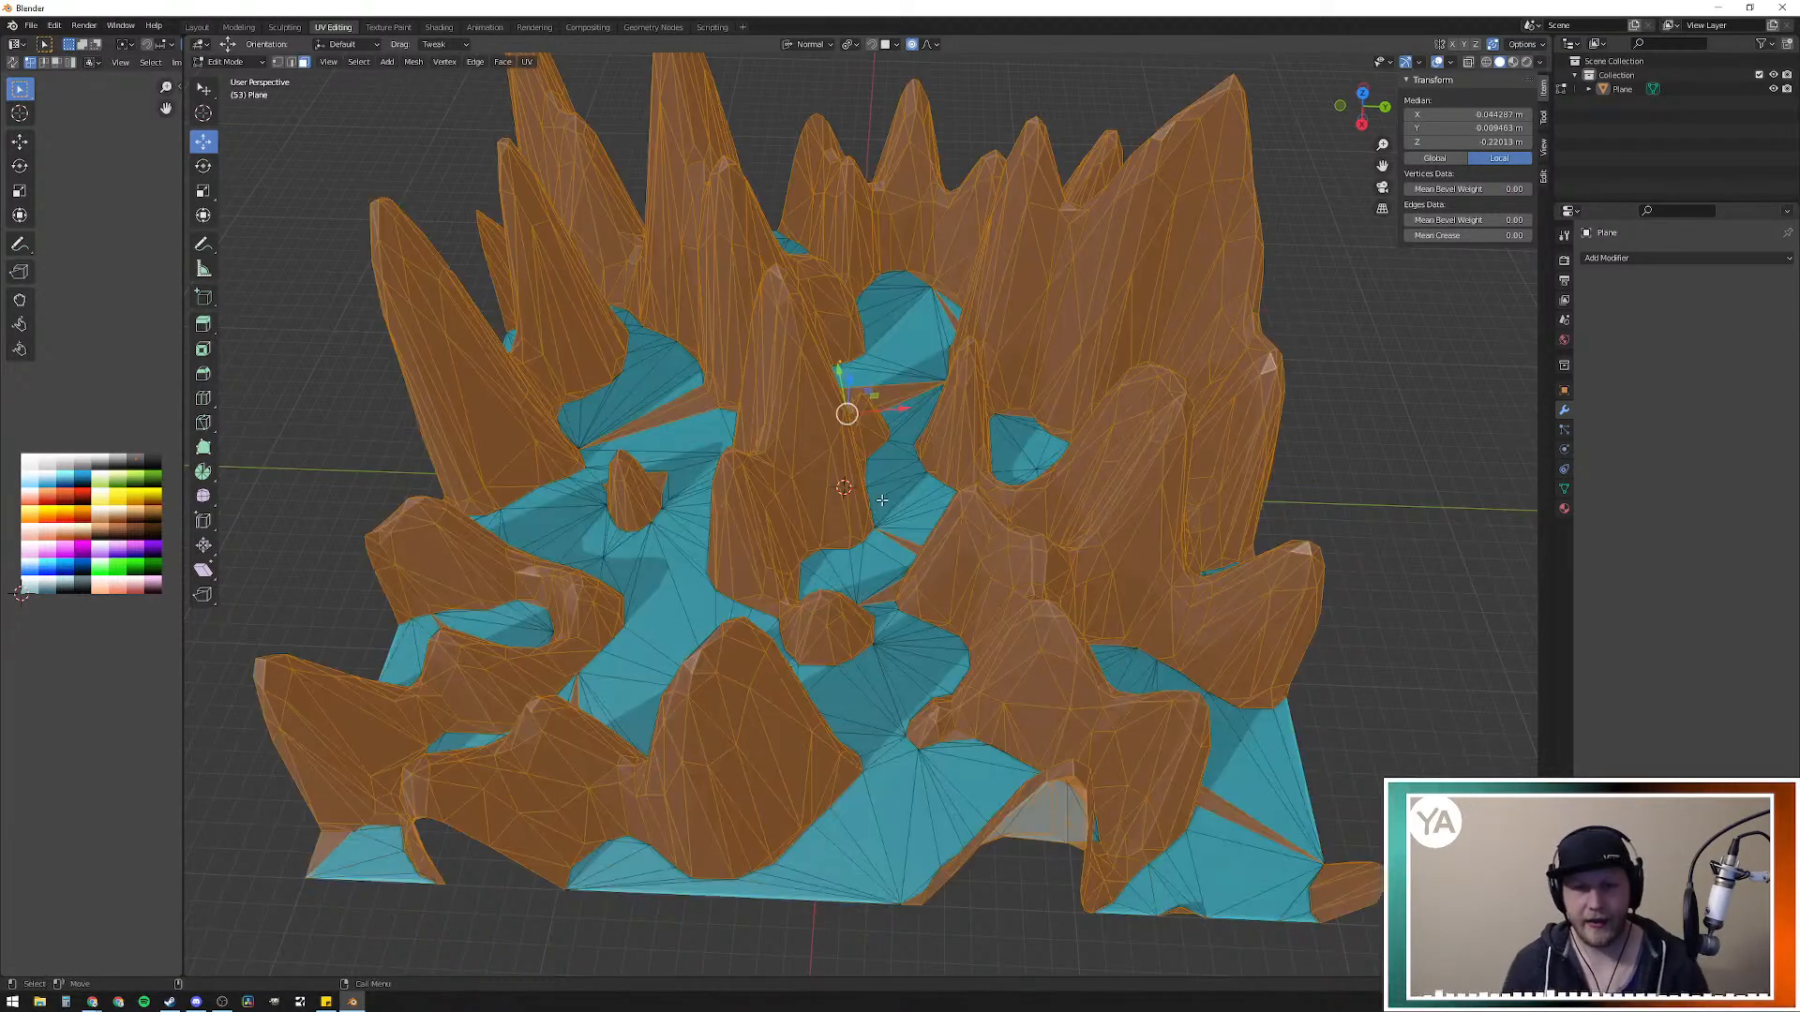
{"action": "middle_click_drag", "start_coordinate": [916, 637], "coordinate": [935, 550]}
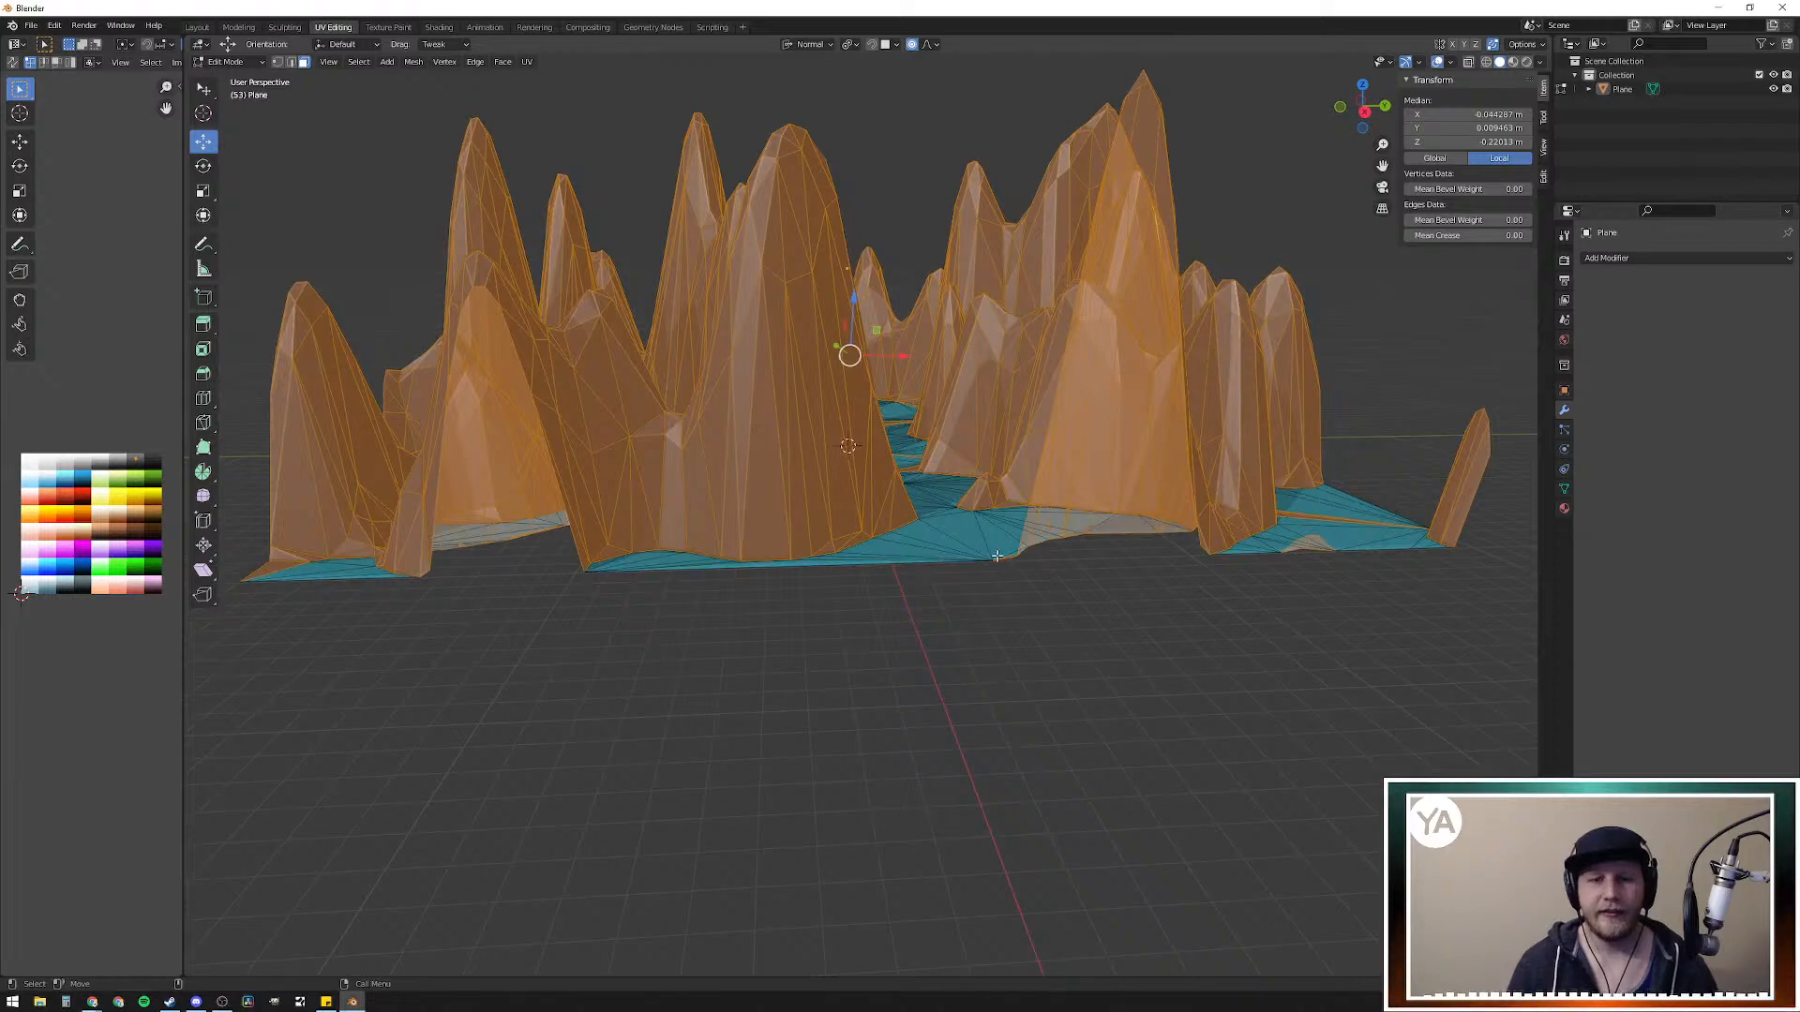
Step: Scale the mountain faces along Z to about 0.7 to lower the peaks
{"action": "key", "text": "s"}
{"action": "key", "text": "z"}
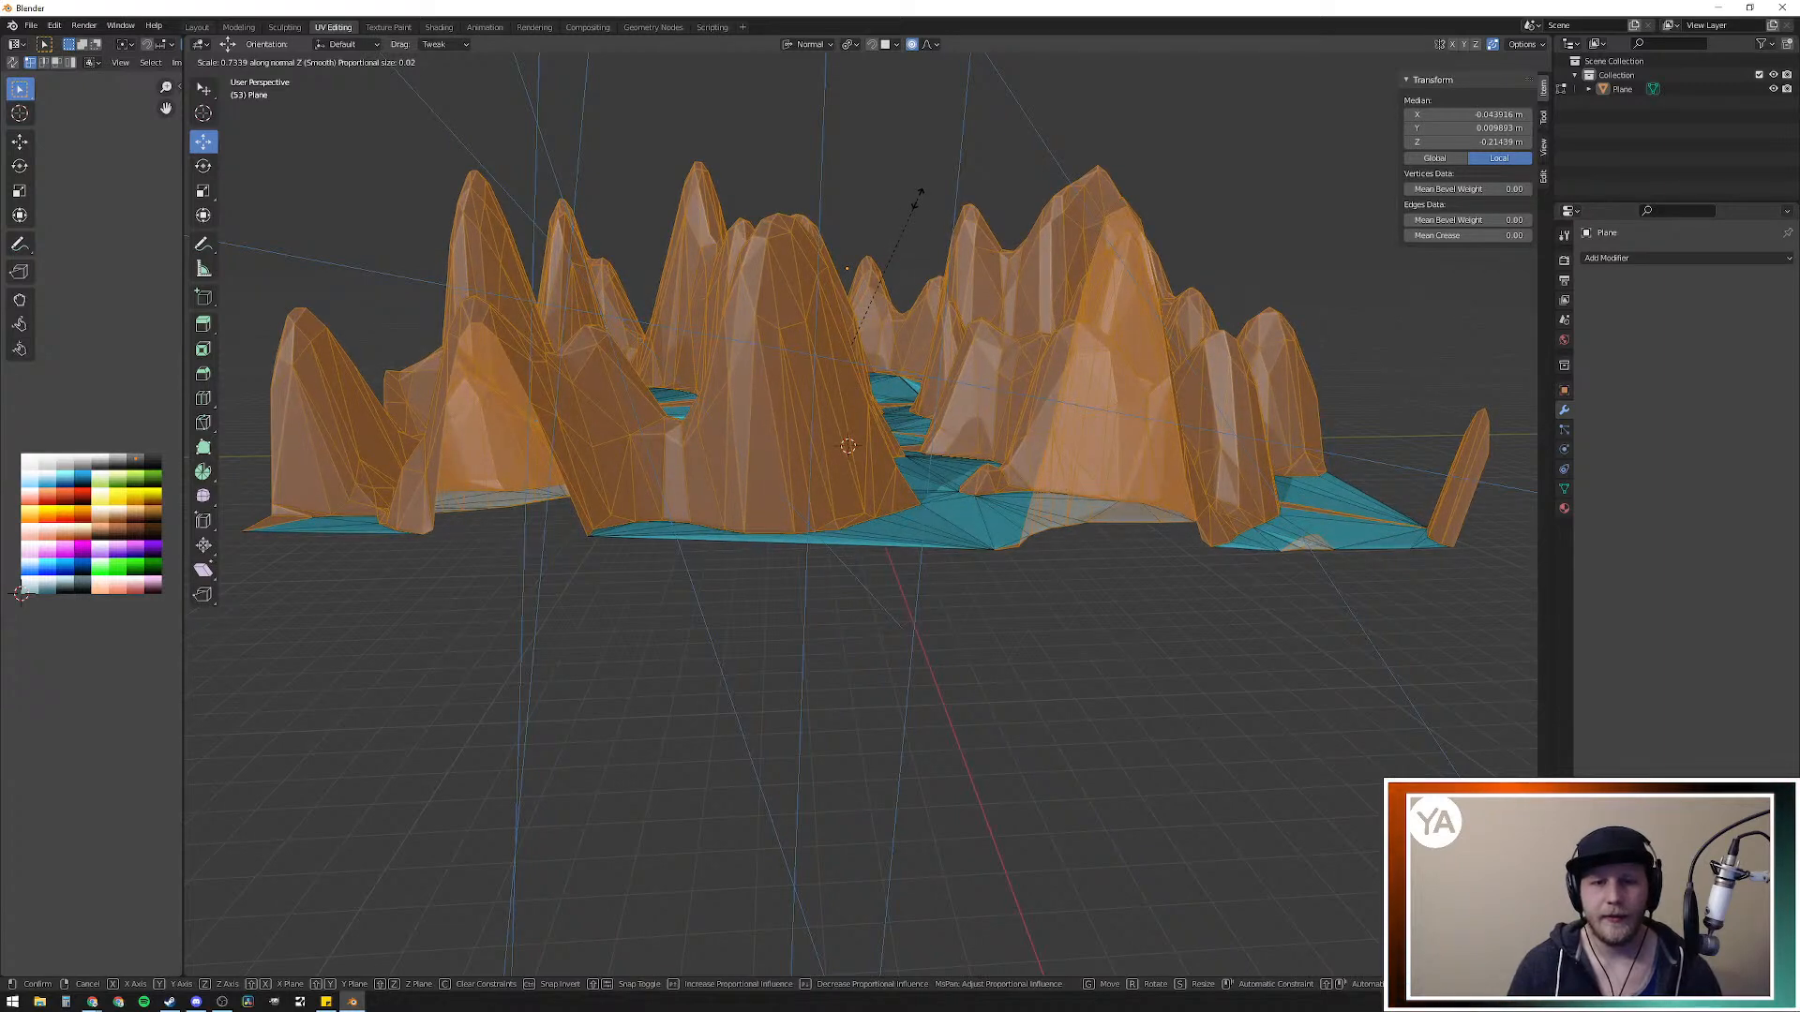
{"action": "left_click", "coordinate": [919, 196]}
{"action": "middle_click_drag", "start_coordinate": [1029, 162], "coordinate": [600, 217]}
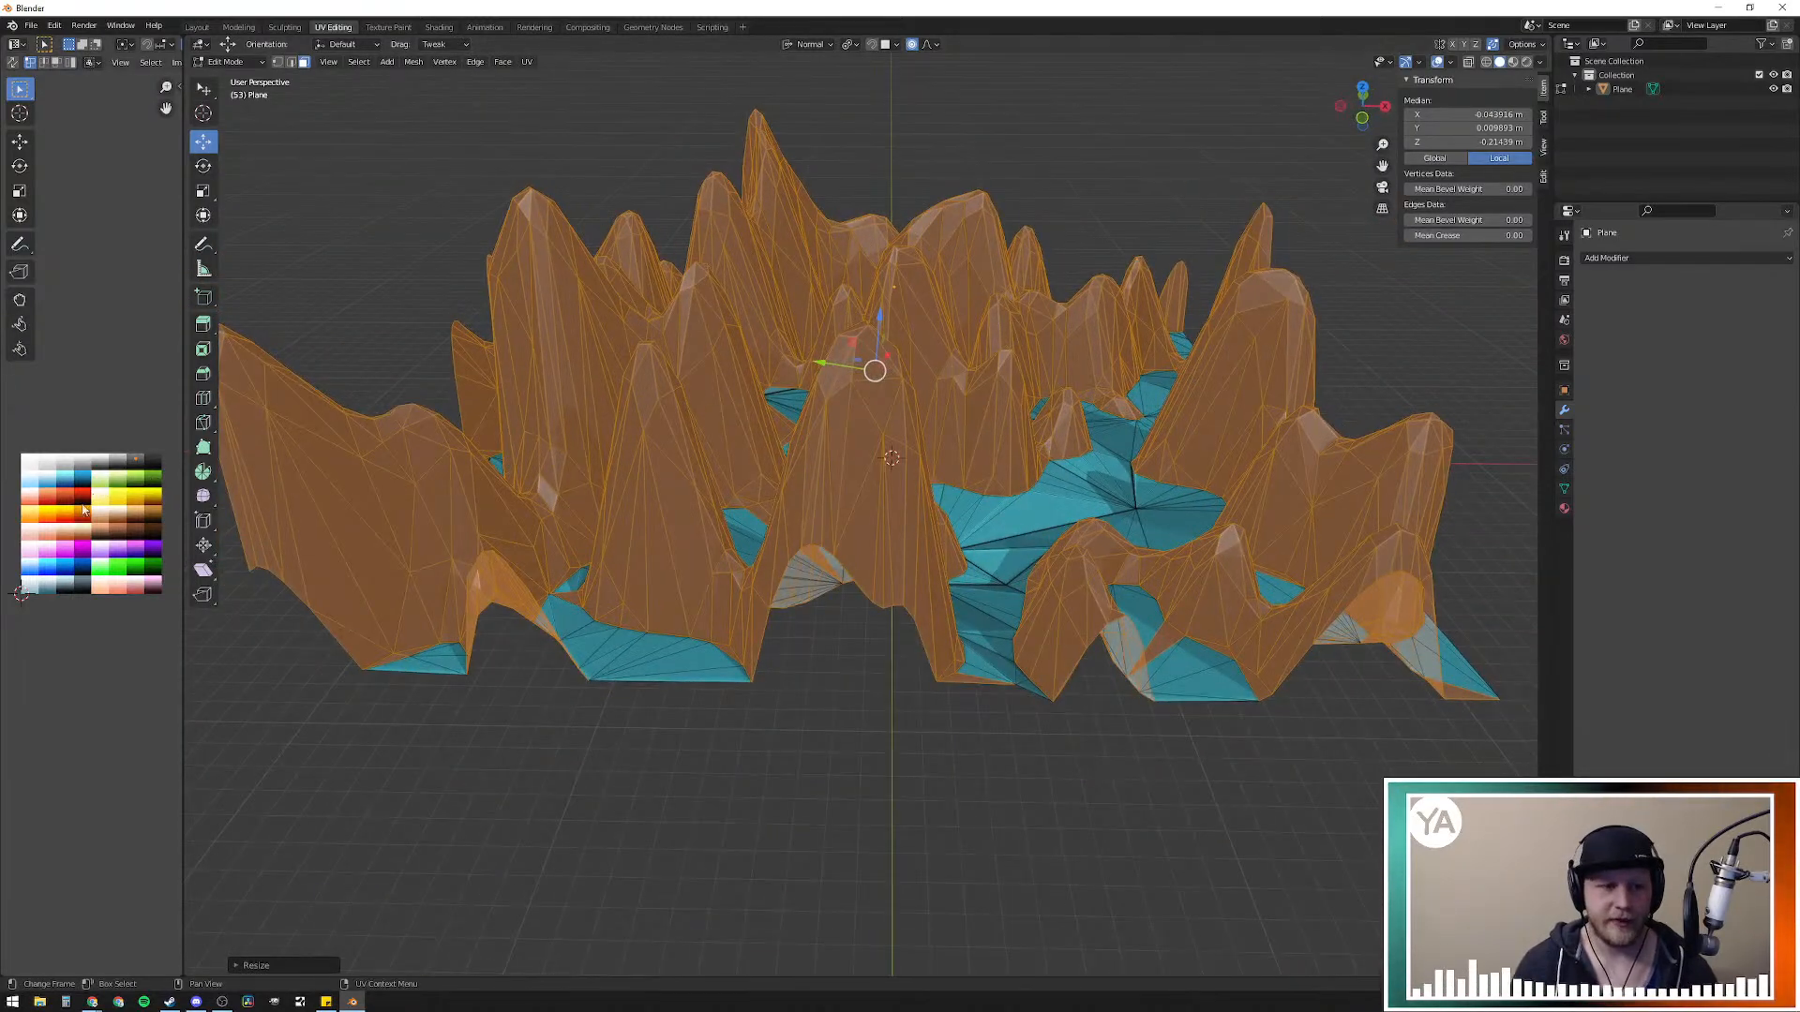
Step: Place the mountain faces' UVs on a dark green palette swatch
{"action": "left_click", "coordinate": [108, 521]}
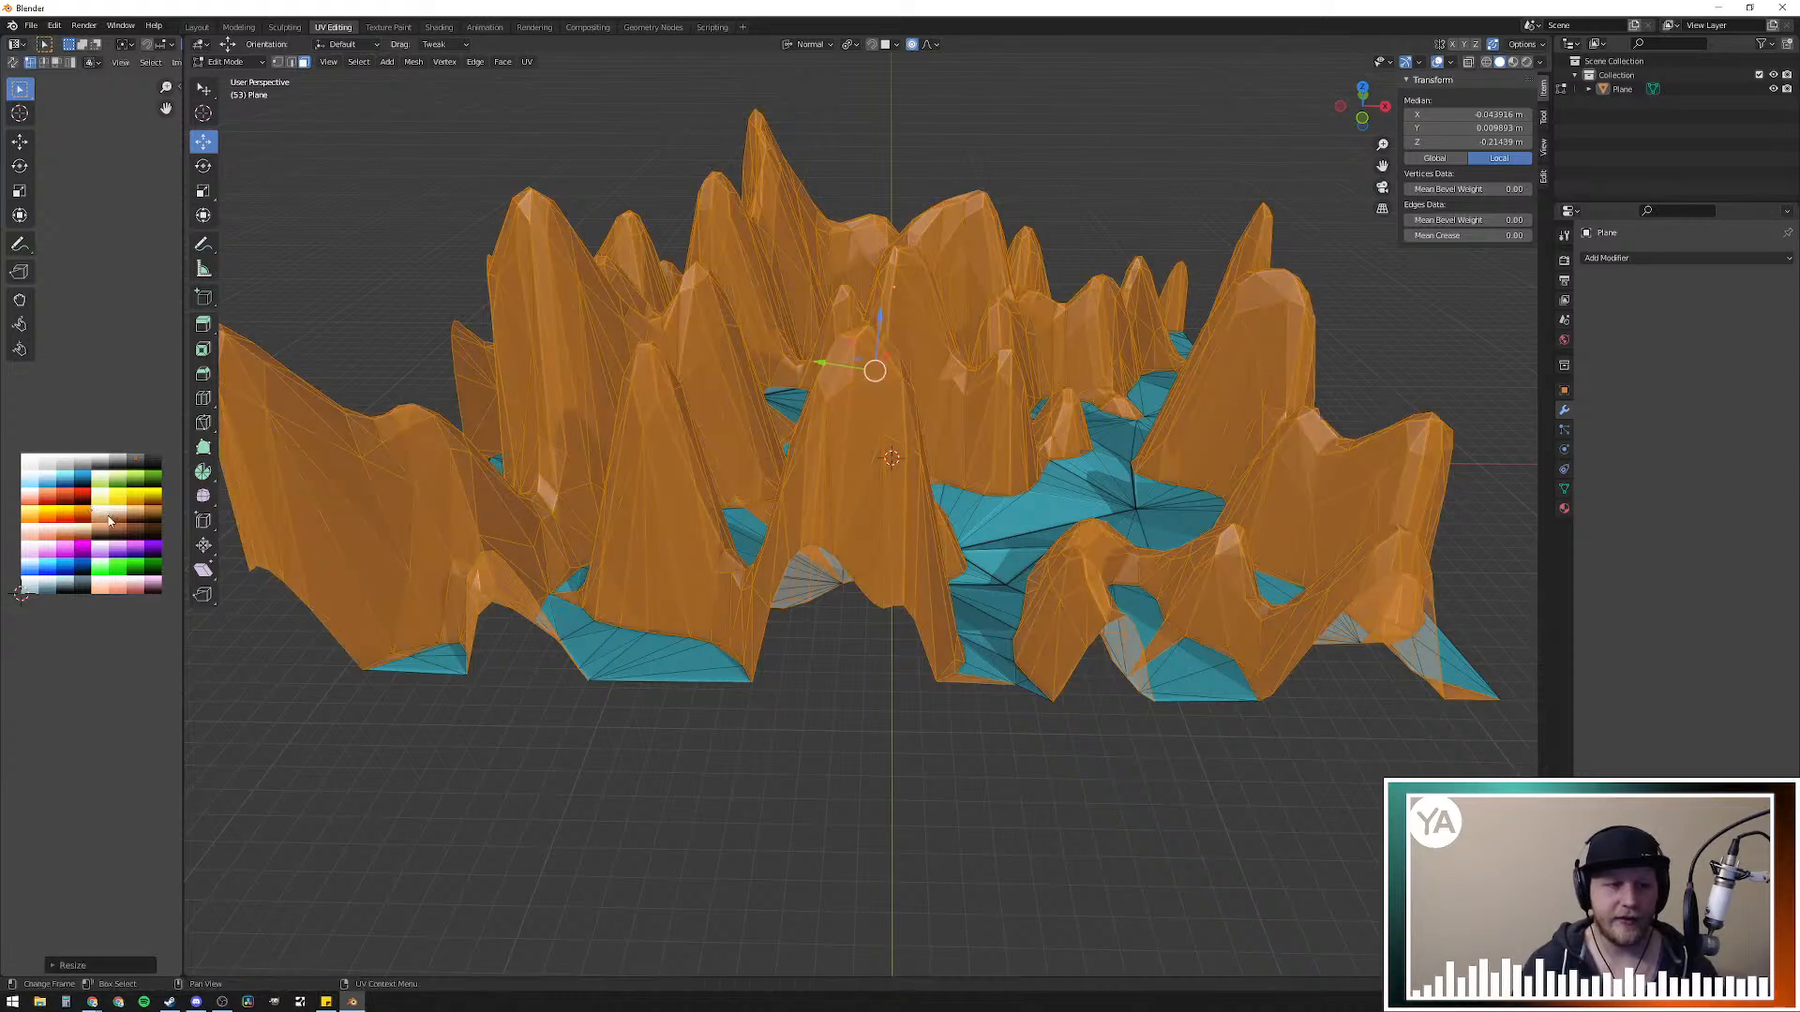
{"action": "key", "text": "g"}
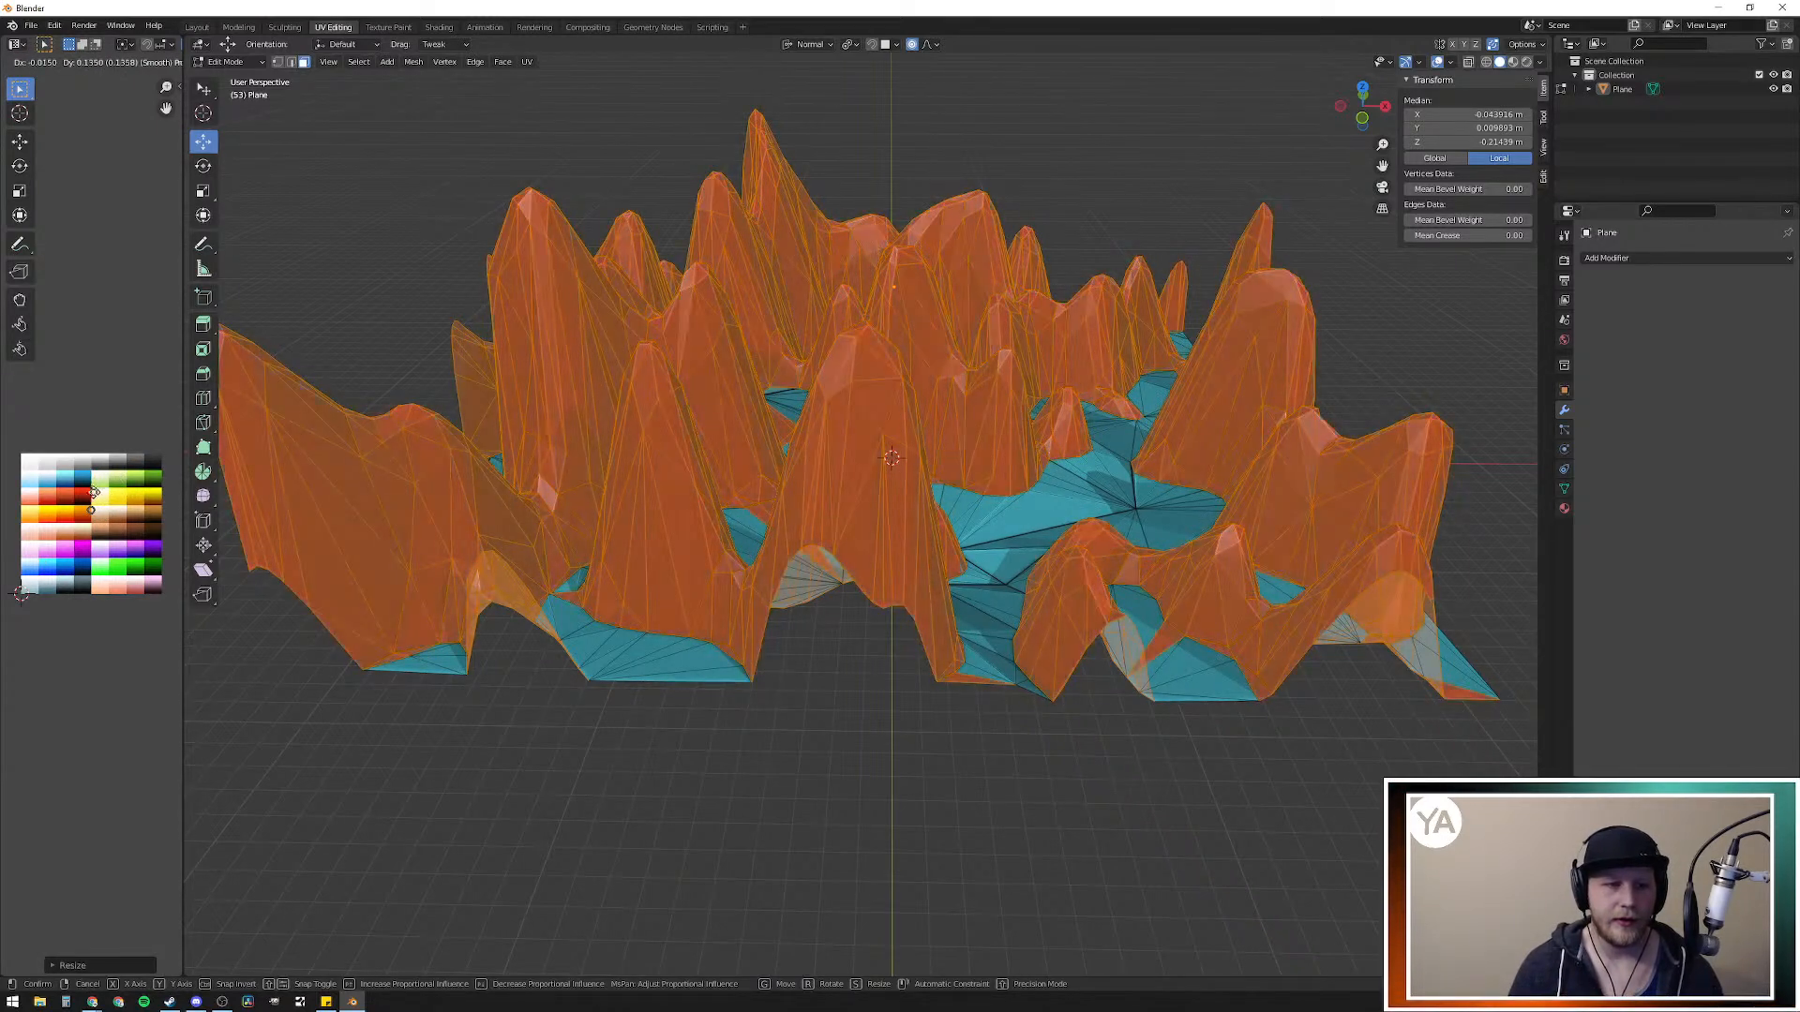
{"action": "left_click", "coordinate": [153, 477]}
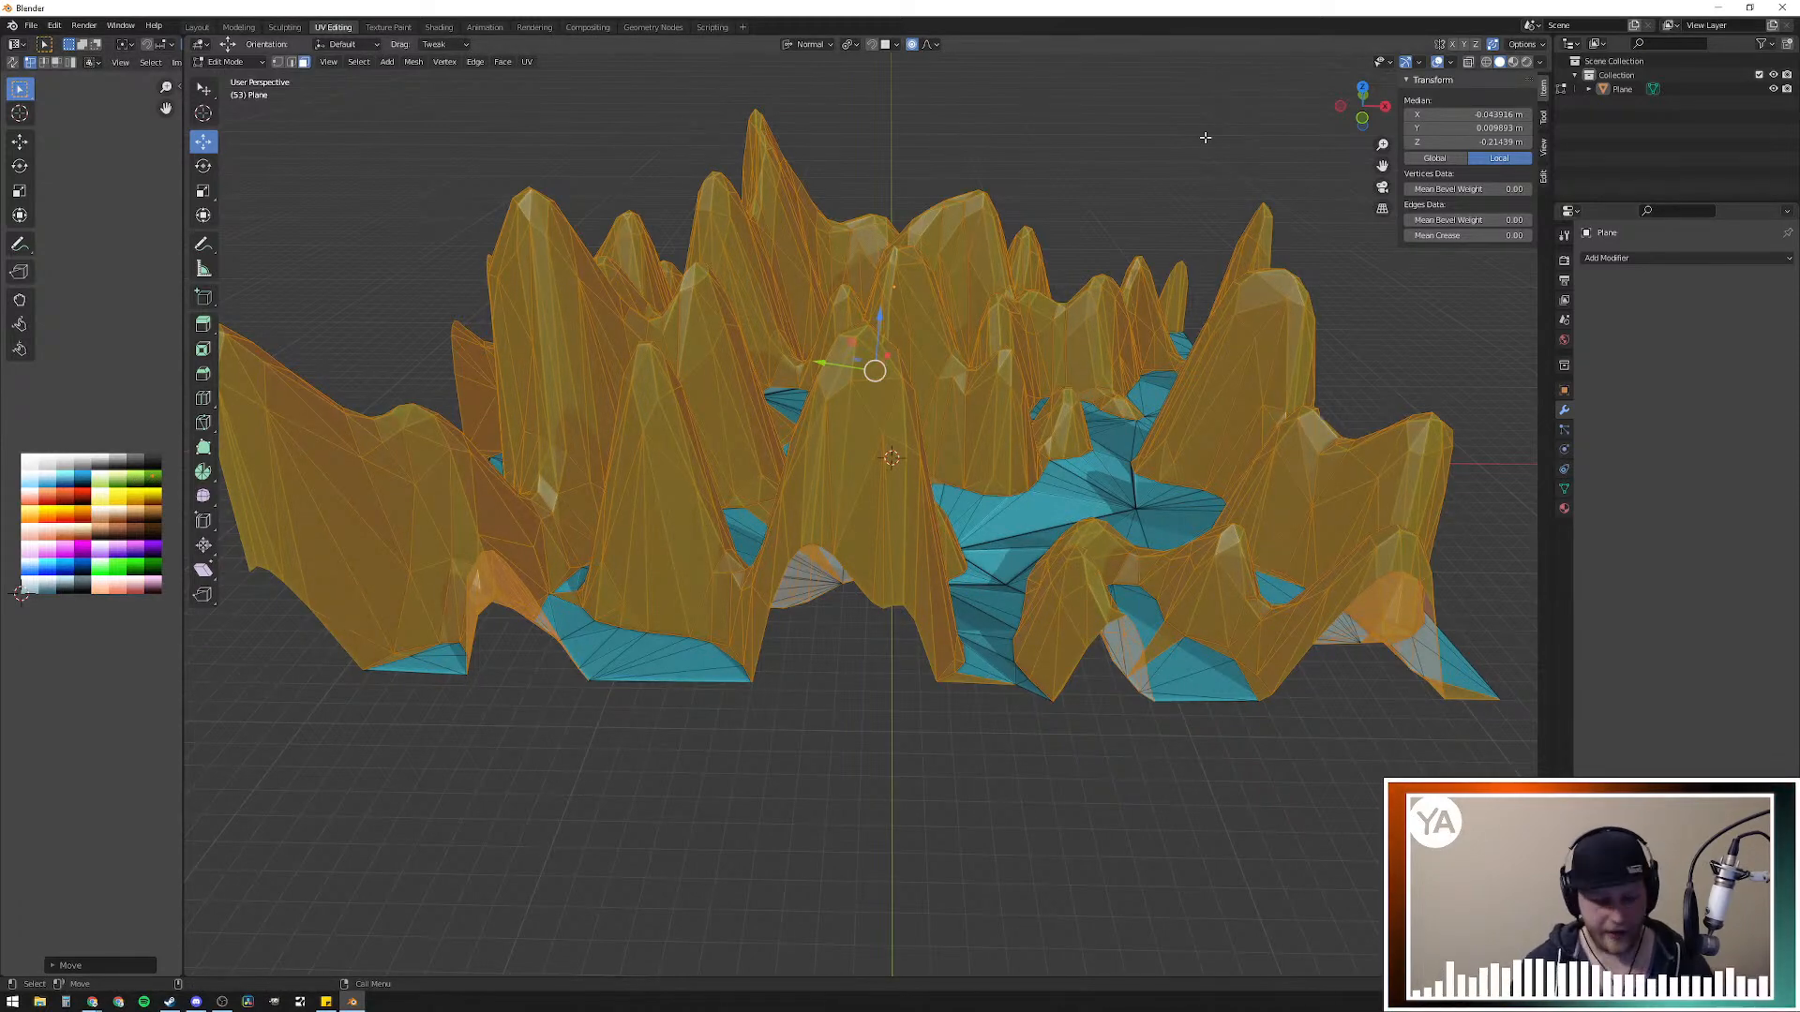
{"action": "key", "text": "ctrl+KP_Subtract"}
{"action": "key", "text": "ctrl+KP_Subtract"}
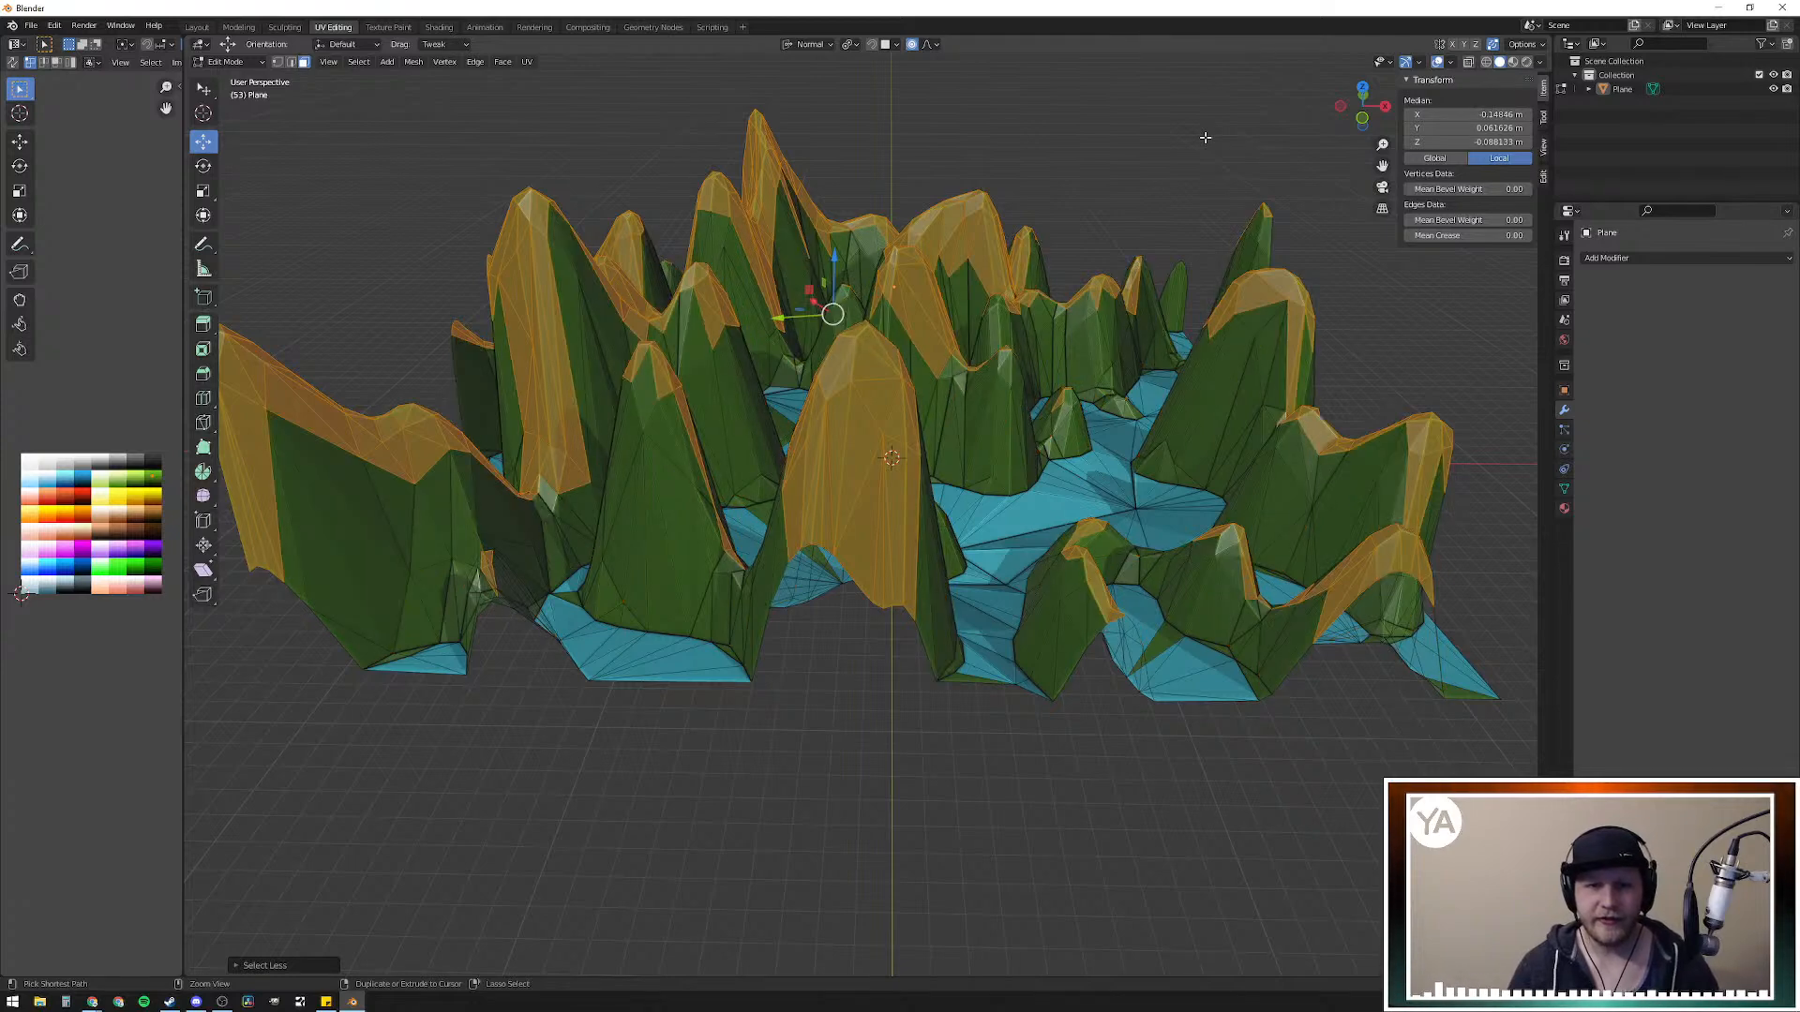
{"action": "key", "text": "ctrl+KP_Subtract"}
{"action": "key", "text": "ctrl+KP_Subtract"}
{"action": "key", "text": "ctrl+KP_Subtract"}
{"action": "key", "text": "ctrl+KP_Subtract"}
{"action": "key", "text": "ctrl+KP_Add"}
{"action": "key", "text": "ctrl+KP_Add"}
{"action": "key", "text": "ctrl+KP_Add"}
{"action": "key", "text": "ctrl+KP_Add"}
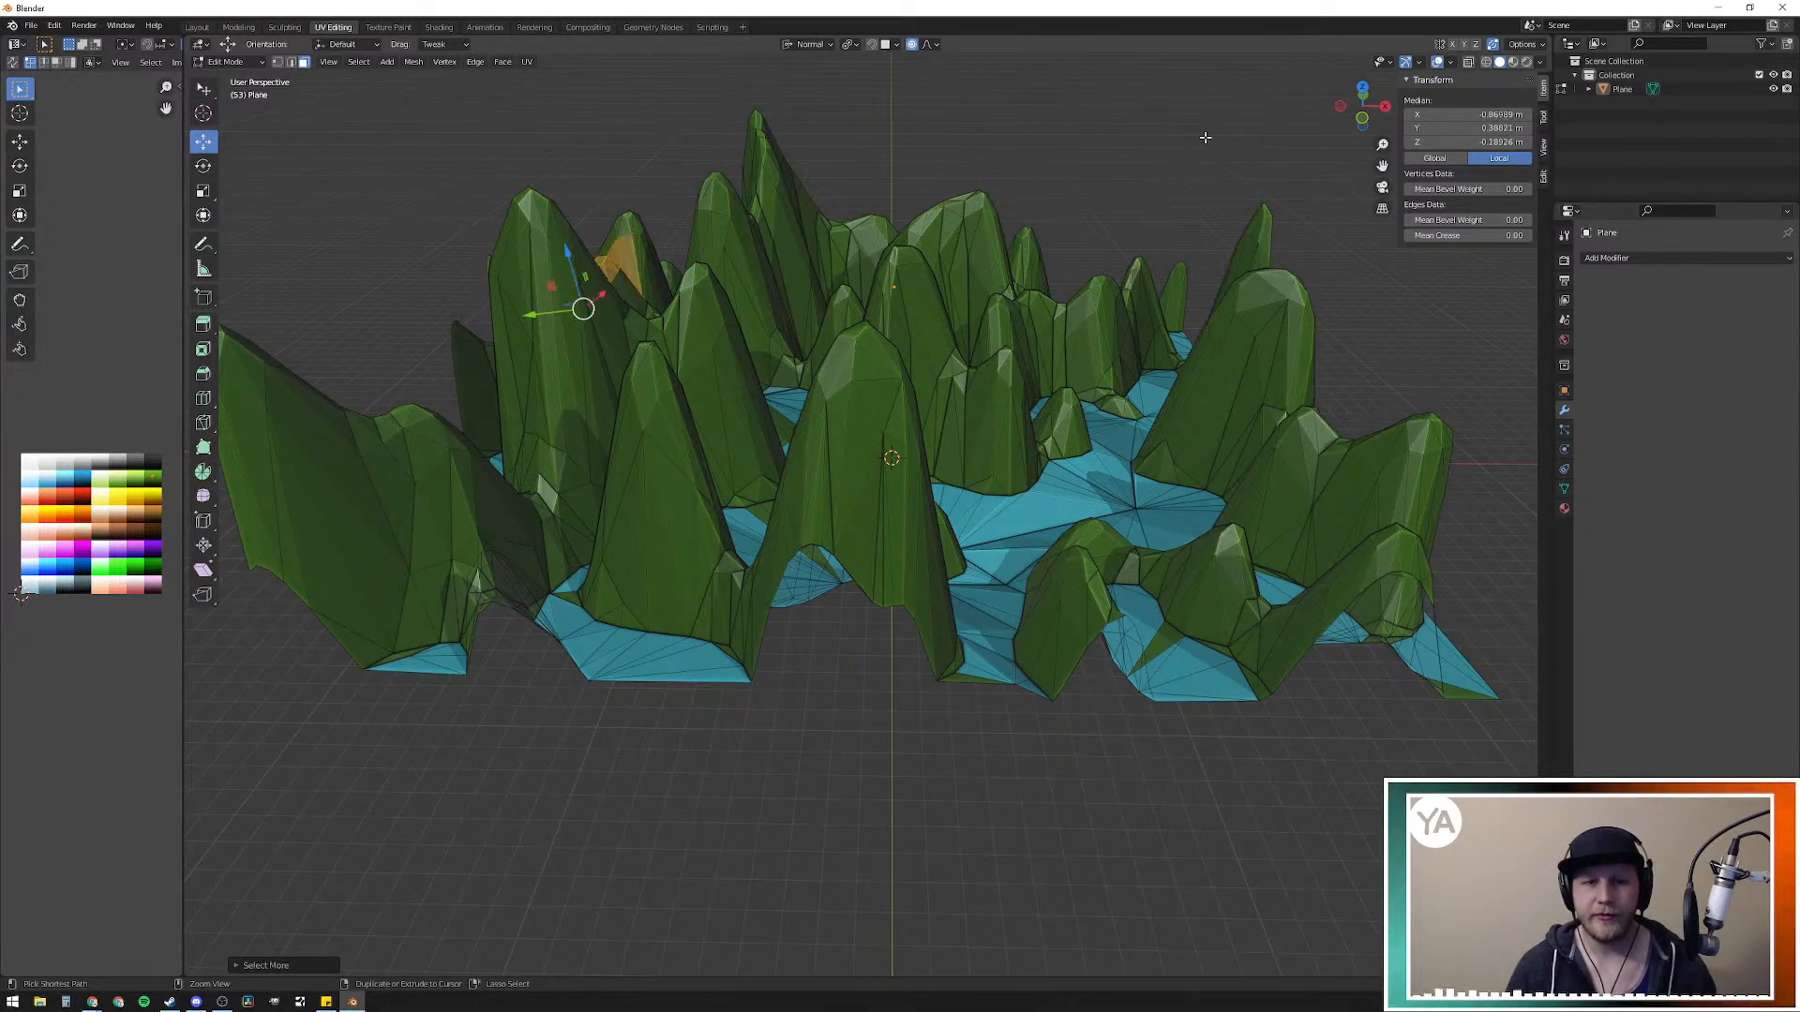
{"action": "key", "text": "ctrl+KP_Add"}
{"action": "key", "text": "ctrl+KP_Add"}
{"action": "key", "text": "ctrl+KP_Subtract"}
{"action": "key", "text": "ctrl+KP_Subtract"}
{"action": "key", "text": "ctrl+KP_Subtract"}
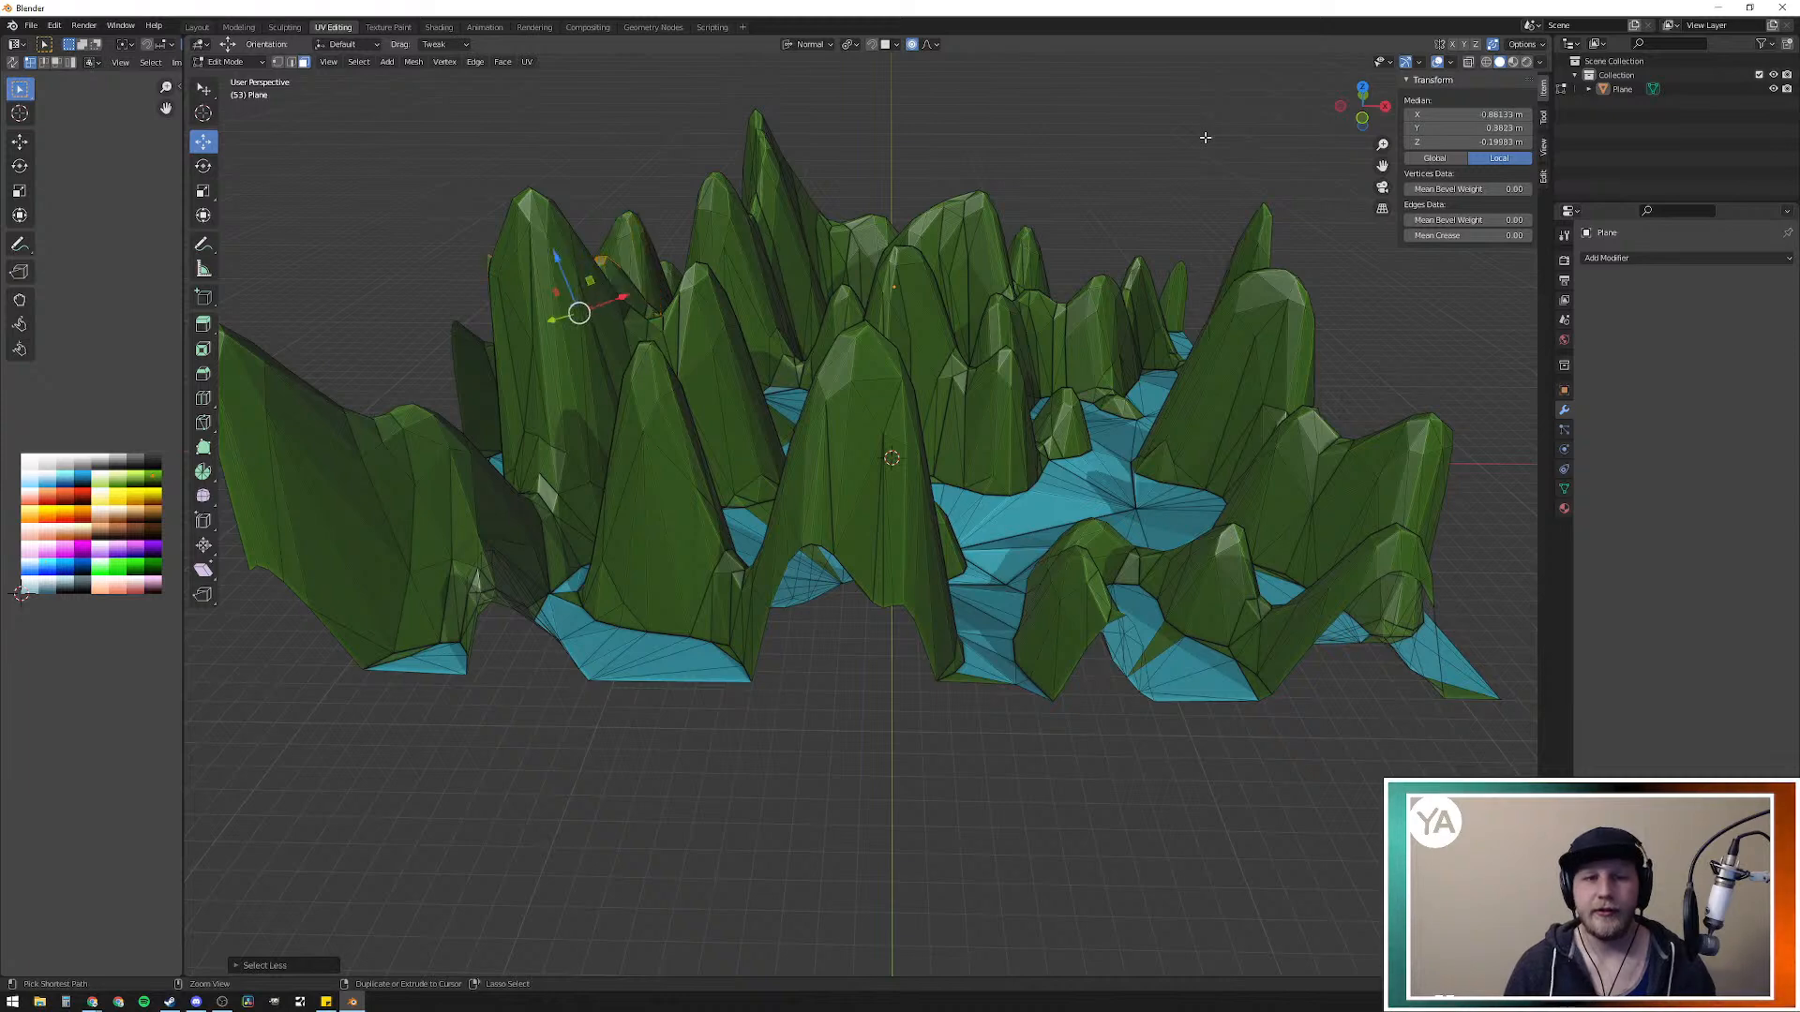
{"action": "left_click", "coordinate": [1189, 177]}
Step: Box-select the tops of the highest mountains from the left side view with X-ray on, and turn X-ray off again
{"action": "middle_click_drag", "start_coordinate": [1129, 364], "coordinate": [1084, 554]}
{"action": "middle_click_drag", "start_coordinate": [967, 610], "coordinate": [1068, 564]}
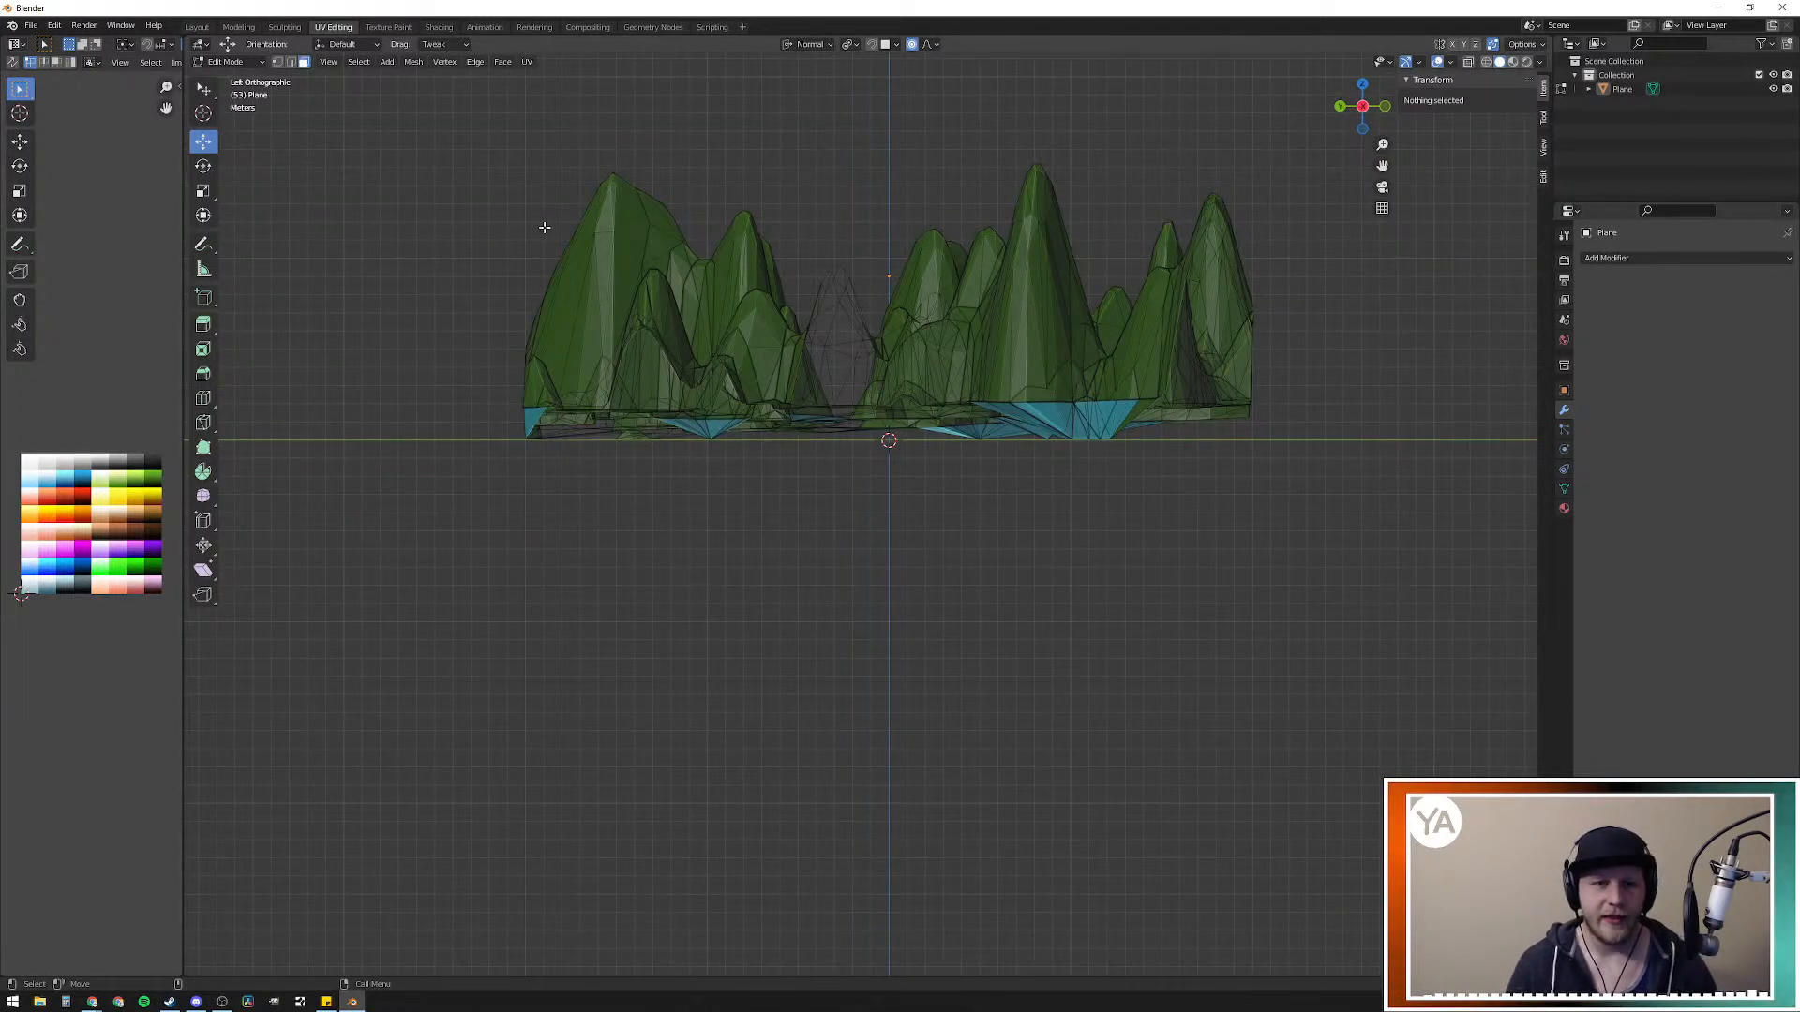
{"action": "key", "text": "alt+z"}
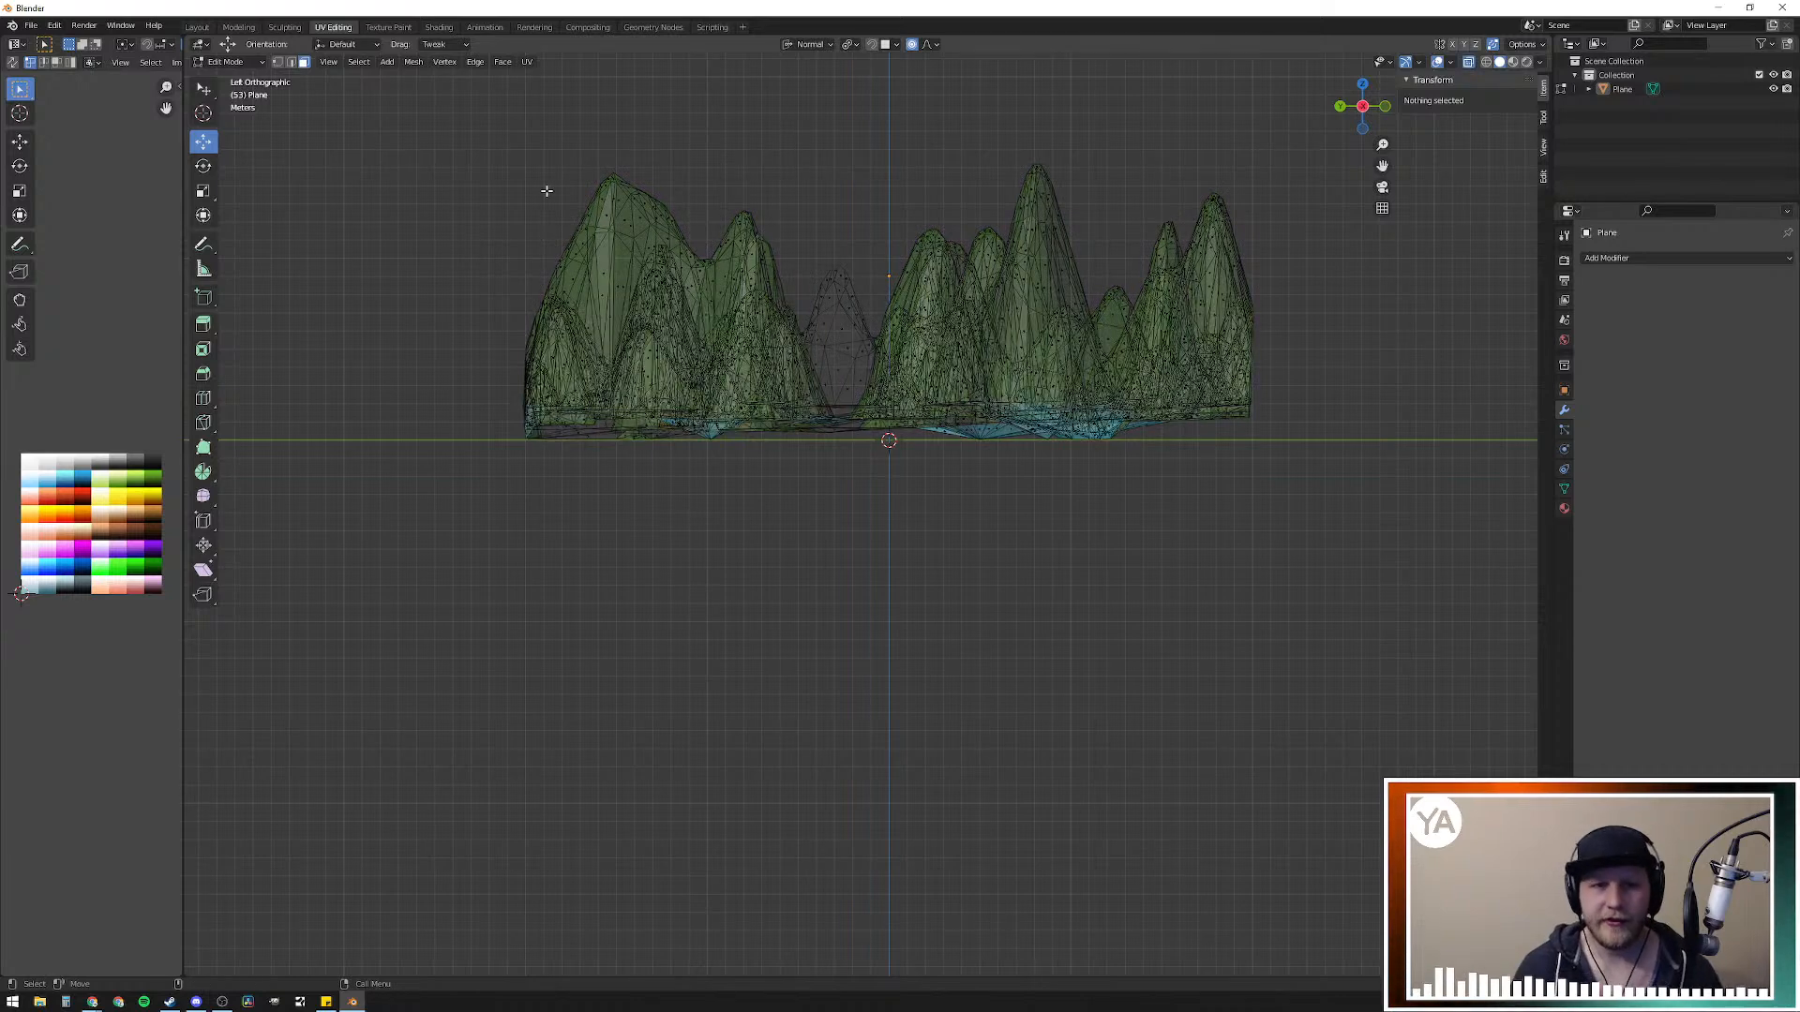
{"action": "key", "text": "b"}
{"action": "left_click_drag", "start_coordinate": [509, 149], "coordinate": [1326, 234]}
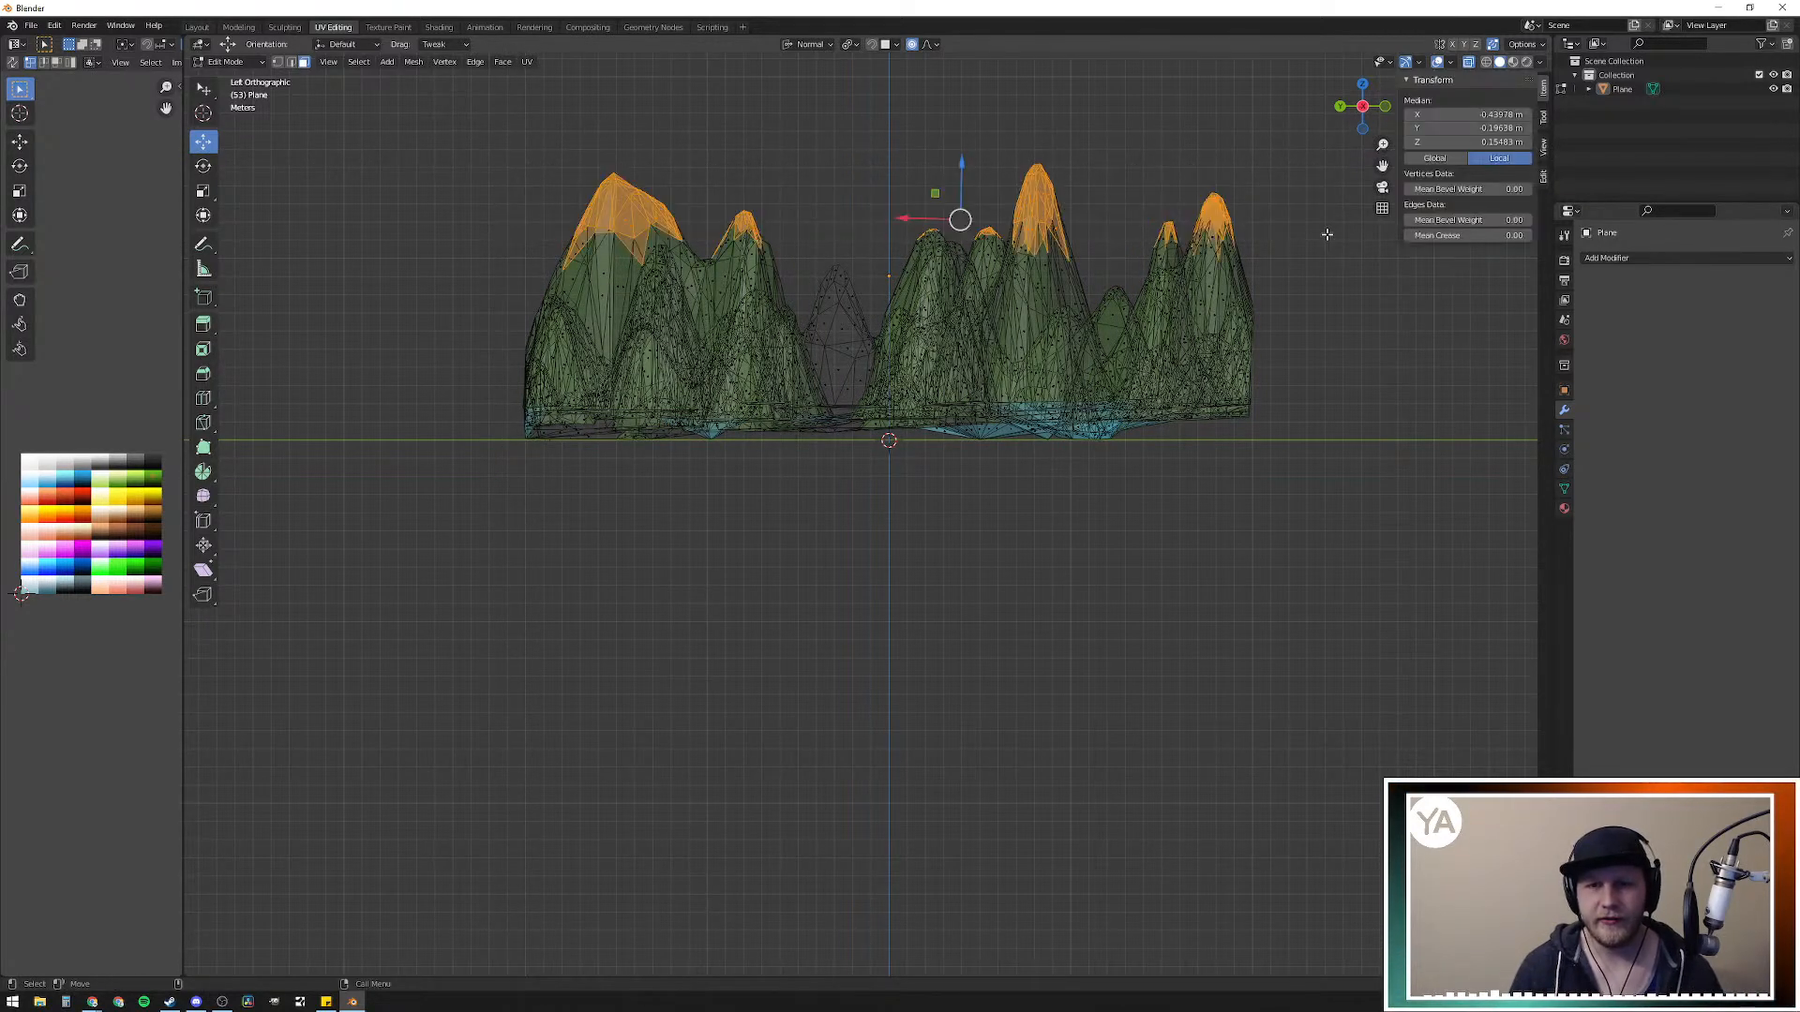
{"action": "middle_click_drag", "start_coordinate": [1097, 168], "coordinate": [909, 239]}
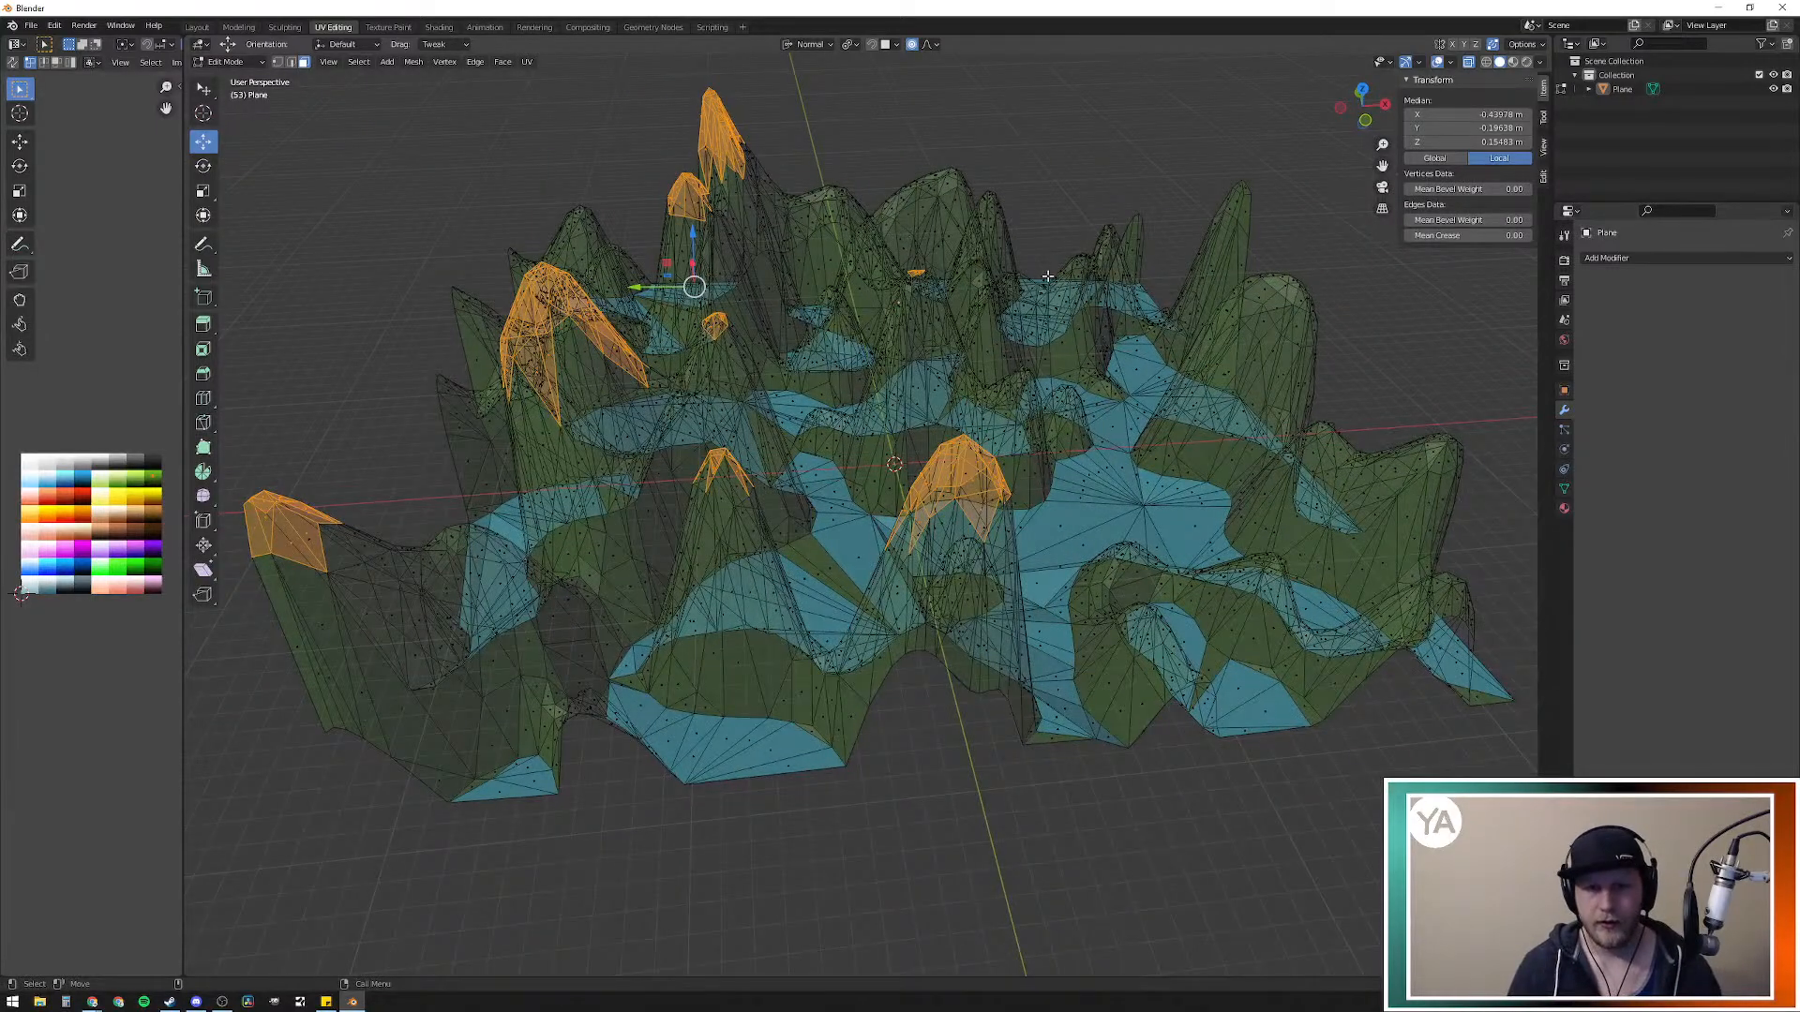
{"action": "middle_click_drag", "start_coordinate": [1098, 309], "coordinate": [1014, 273]}
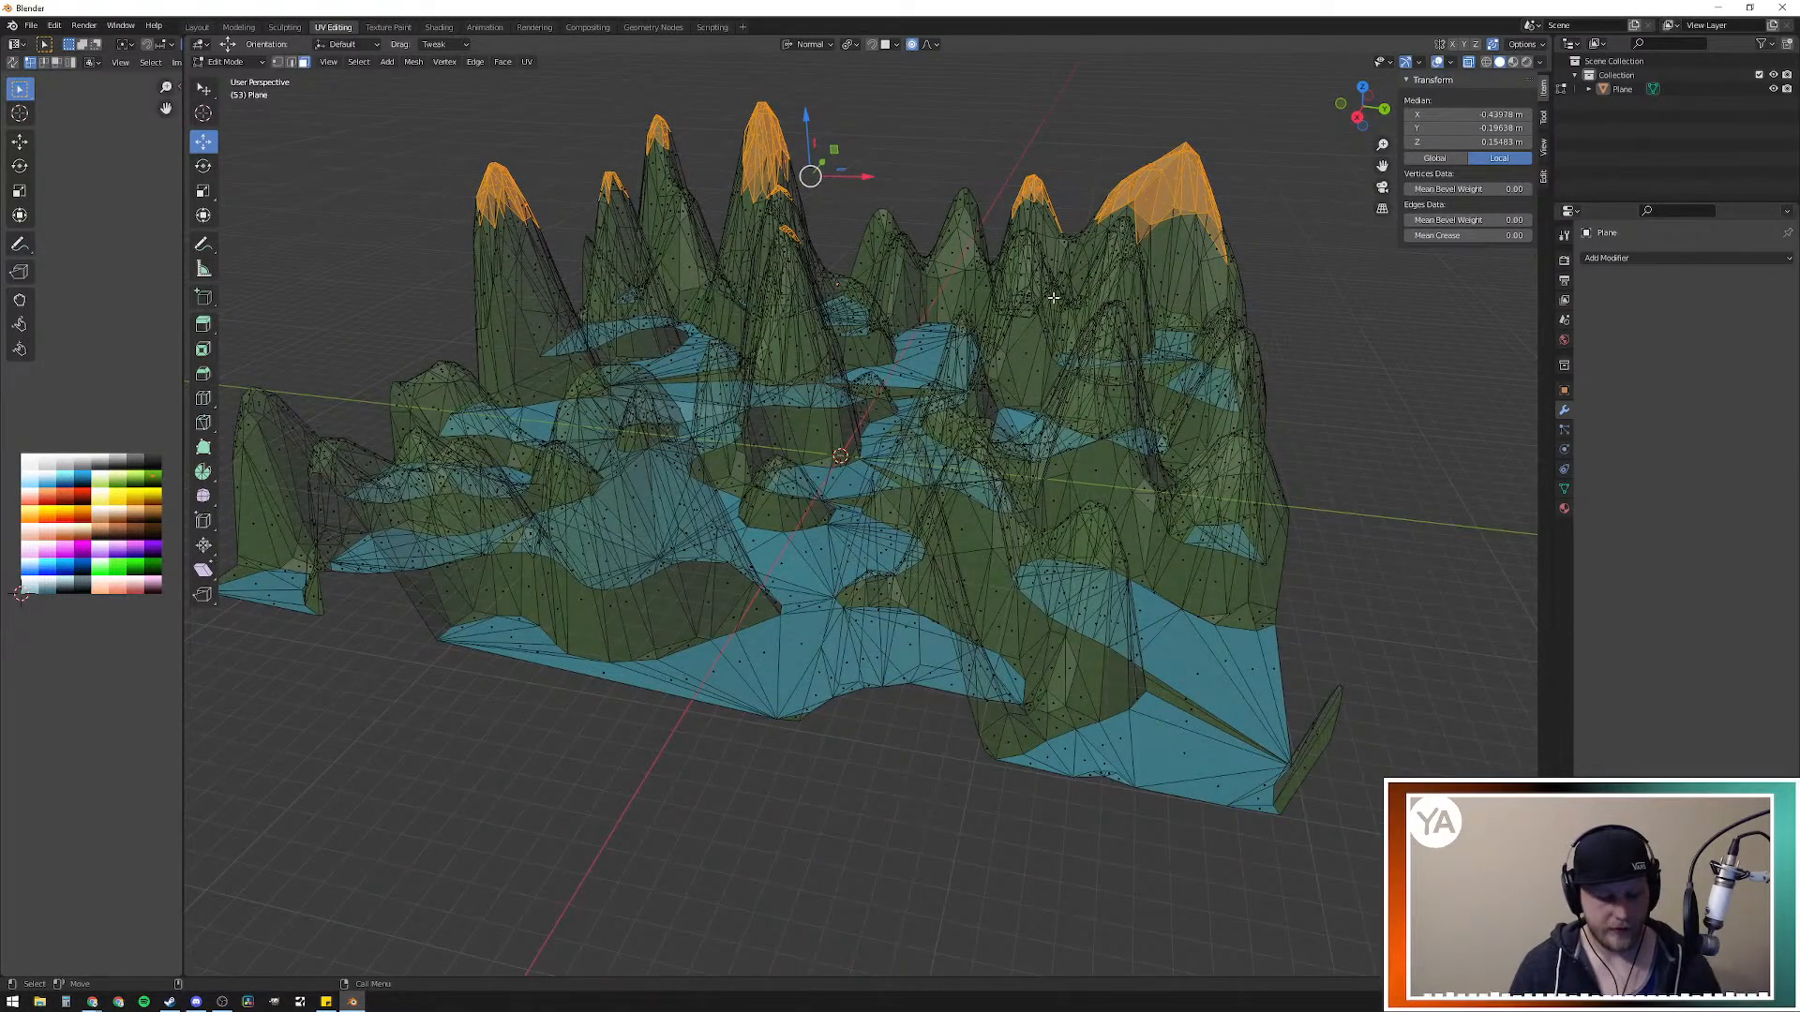
{"action": "key", "text": "alt+z"}
Step: Examine the terrain up close, checking the stray green faces in the water around the mountain bases
{"action": "middle_click_drag", "start_coordinate": [1057, 274], "coordinate": [763, 298]}
{"action": "scroll", "coordinate": [983, 293], "scroll_direction": "up", "scroll_amount": 6}
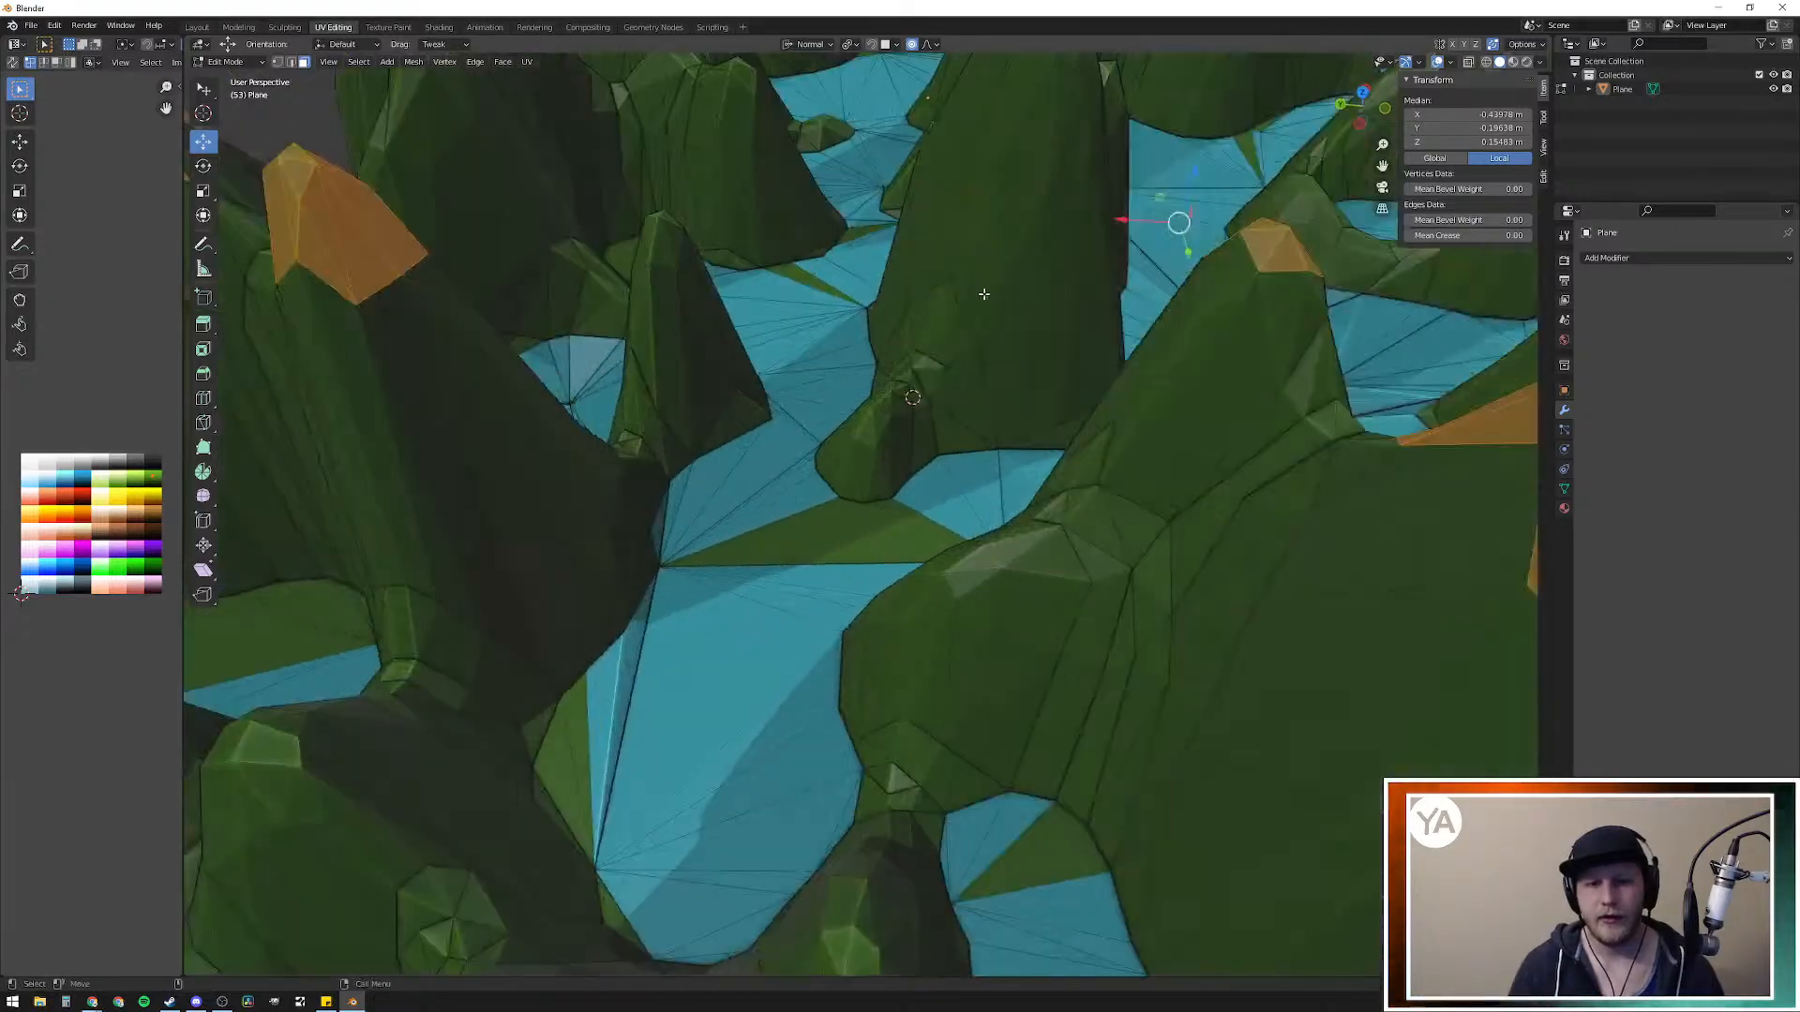
{"action": "middle_click_drag", "start_coordinate": [968, 281], "coordinate": [875, 510]}
{"action": "scroll", "coordinate": [872, 508], "scroll_direction": "up", "scroll_amount": 3}
{"action": "middle_click_drag", "start_coordinate": [753, 369], "coordinate": [802, 541], "text": "shift"}
{"action": "scroll", "coordinate": [789, 489], "scroll_direction": "up", "scroll_amount": 2}
{"action": "scroll", "coordinate": [794, 526], "scroll_direction": "down", "scroll_amount": 2}
{"action": "scroll", "coordinate": [815, 448], "scroll_direction": "up", "scroll_amount": 2}
{"action": "scroll", "coordinate": [816, 448], "scroll_direction": "up", "scroll_amount": 1}
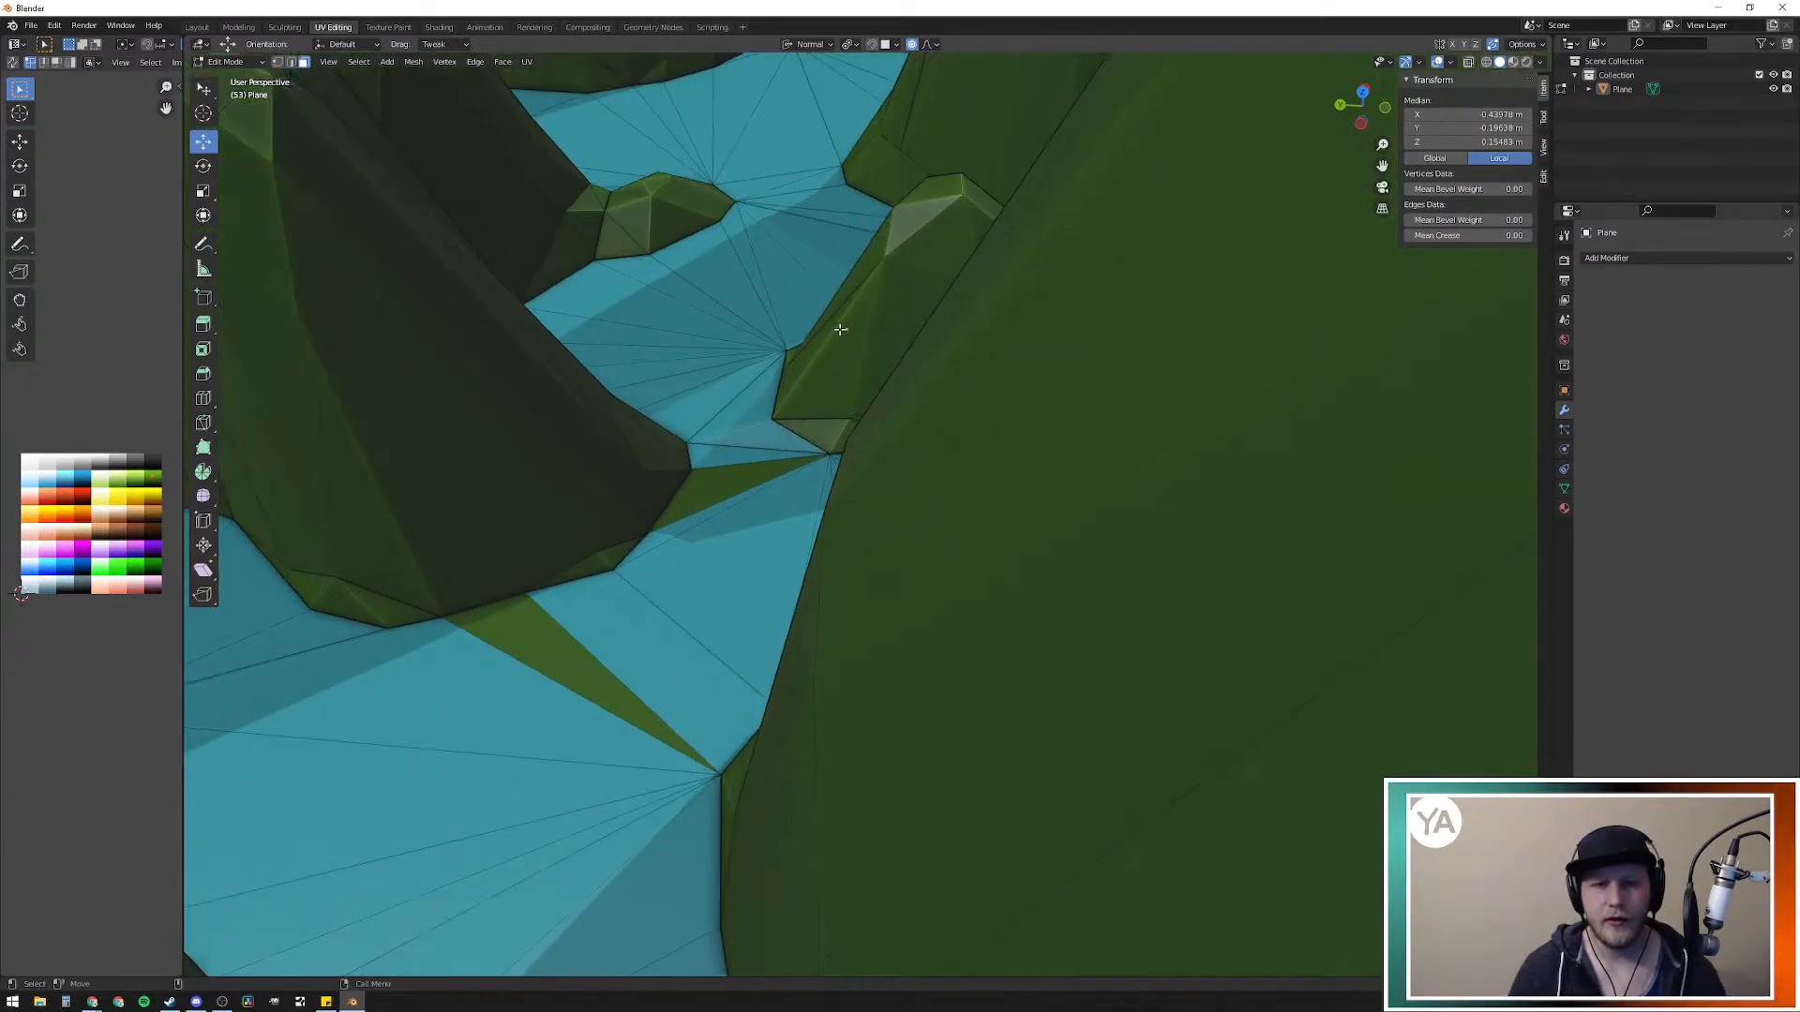
{"action": "left_click", "coordinate": [847, 329]}
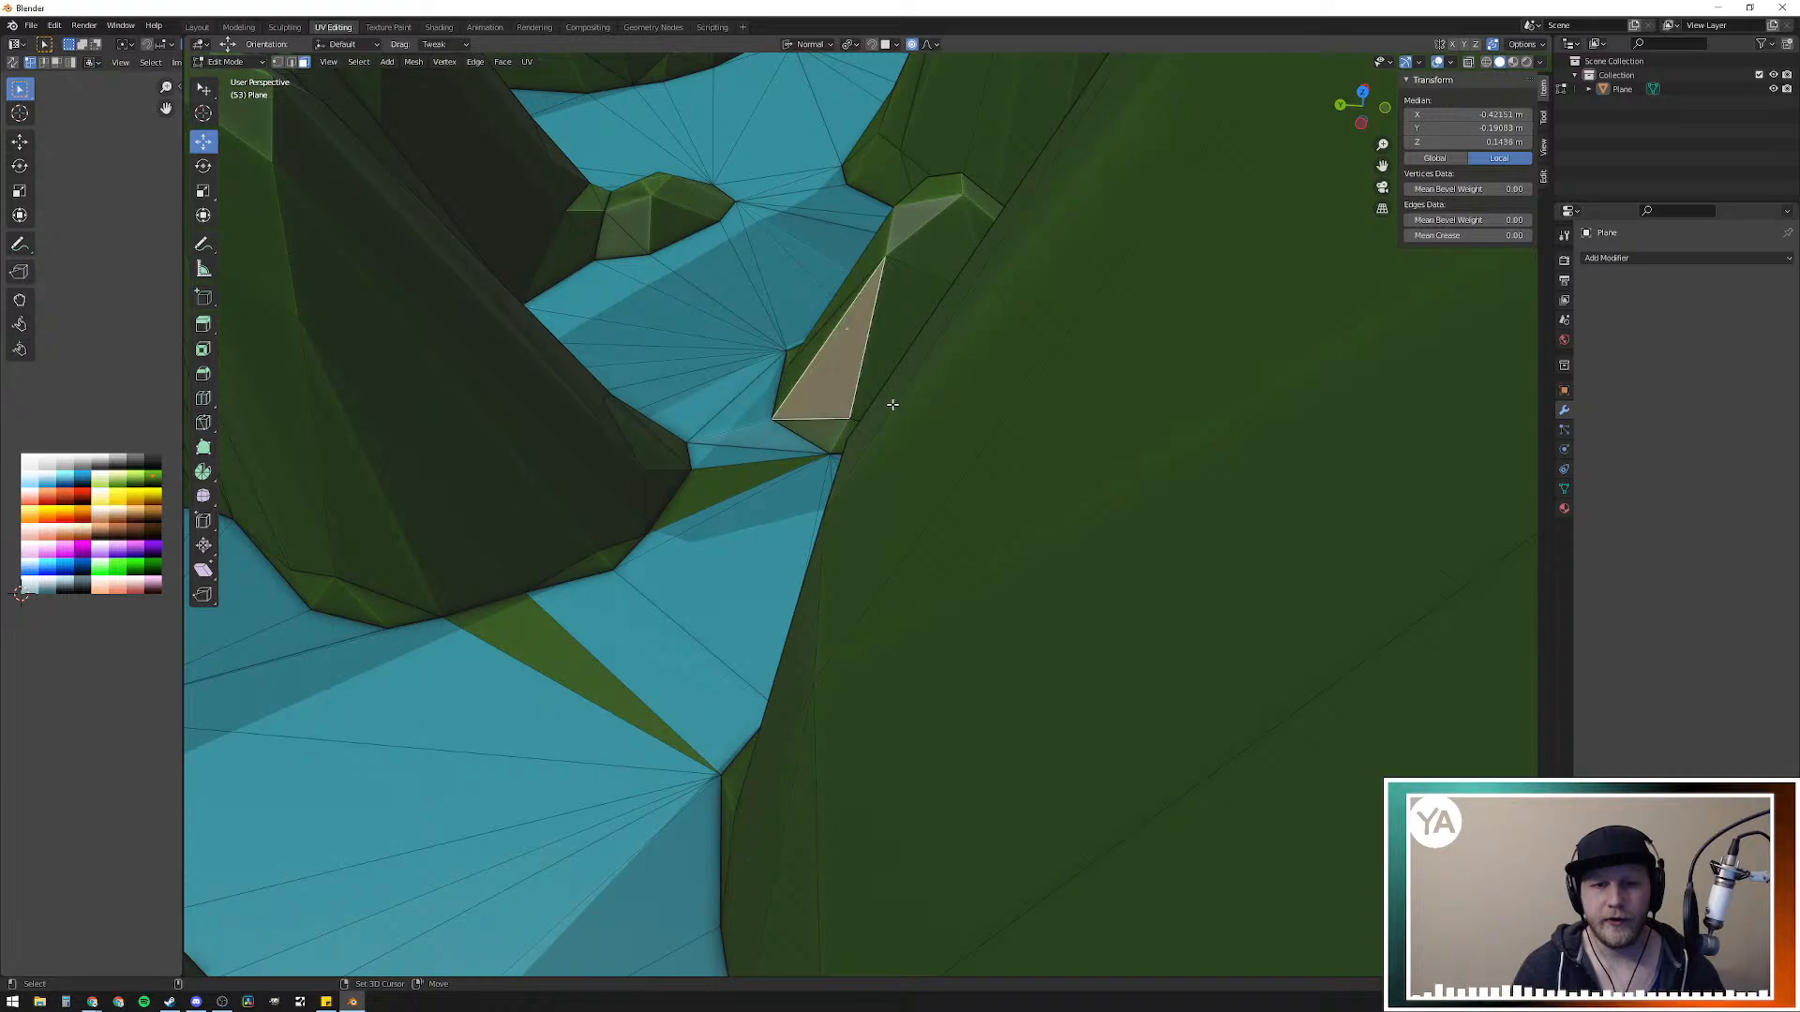
{"action": "left_click", "coordinate": [841, 331], "text": "shift"}
{"action": "middle_click_drag", "start_coordinate": [870, 459], "coordinate": [877, 463]}
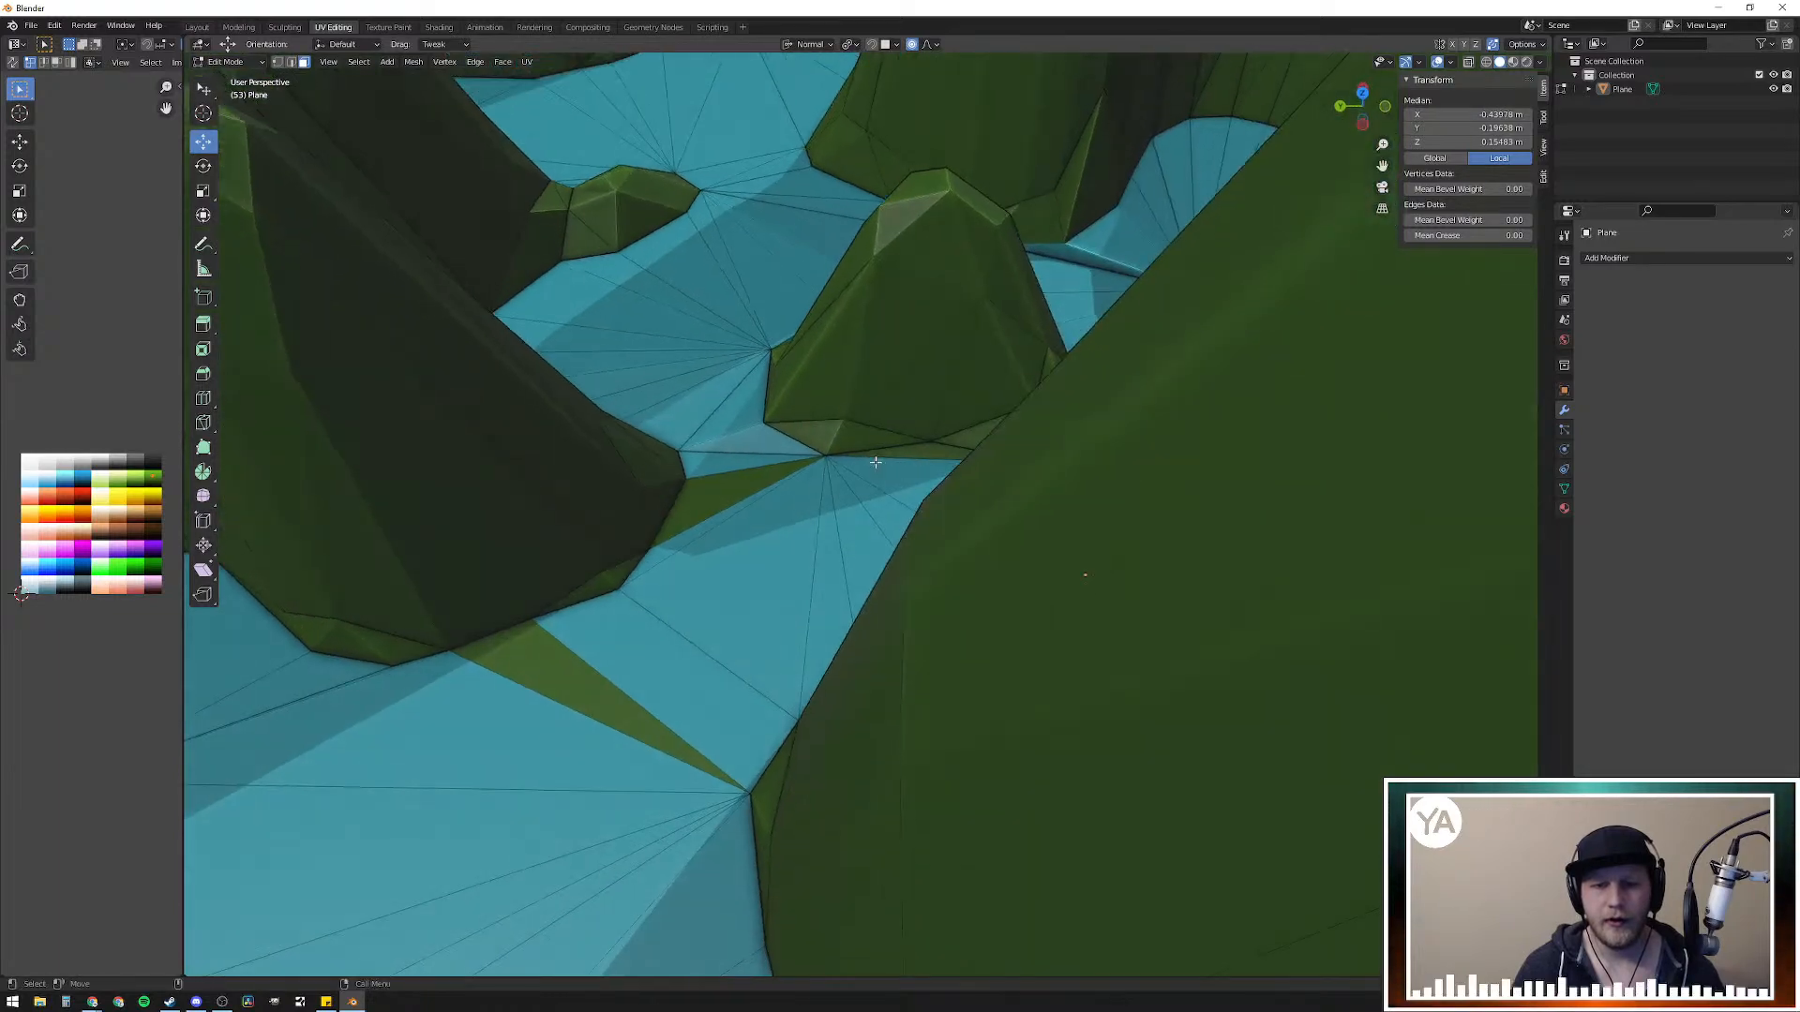
{"action": "scroll", "coordinate": [876, 462], "scroll_direction": "down", "scroll_amount": 8}
{"action": "middle_click_drag", "start_coordinate": [755, 487], "coordinate": [1146, 401]}
{"action": "scroll", "coordinate": [1146, 401], "scroll_direction": "down", "scroll_amount": 2}
{"action": "middle_click_drag", "start_coordinate": [1203, 332], "coordinate": [1067, 395]}
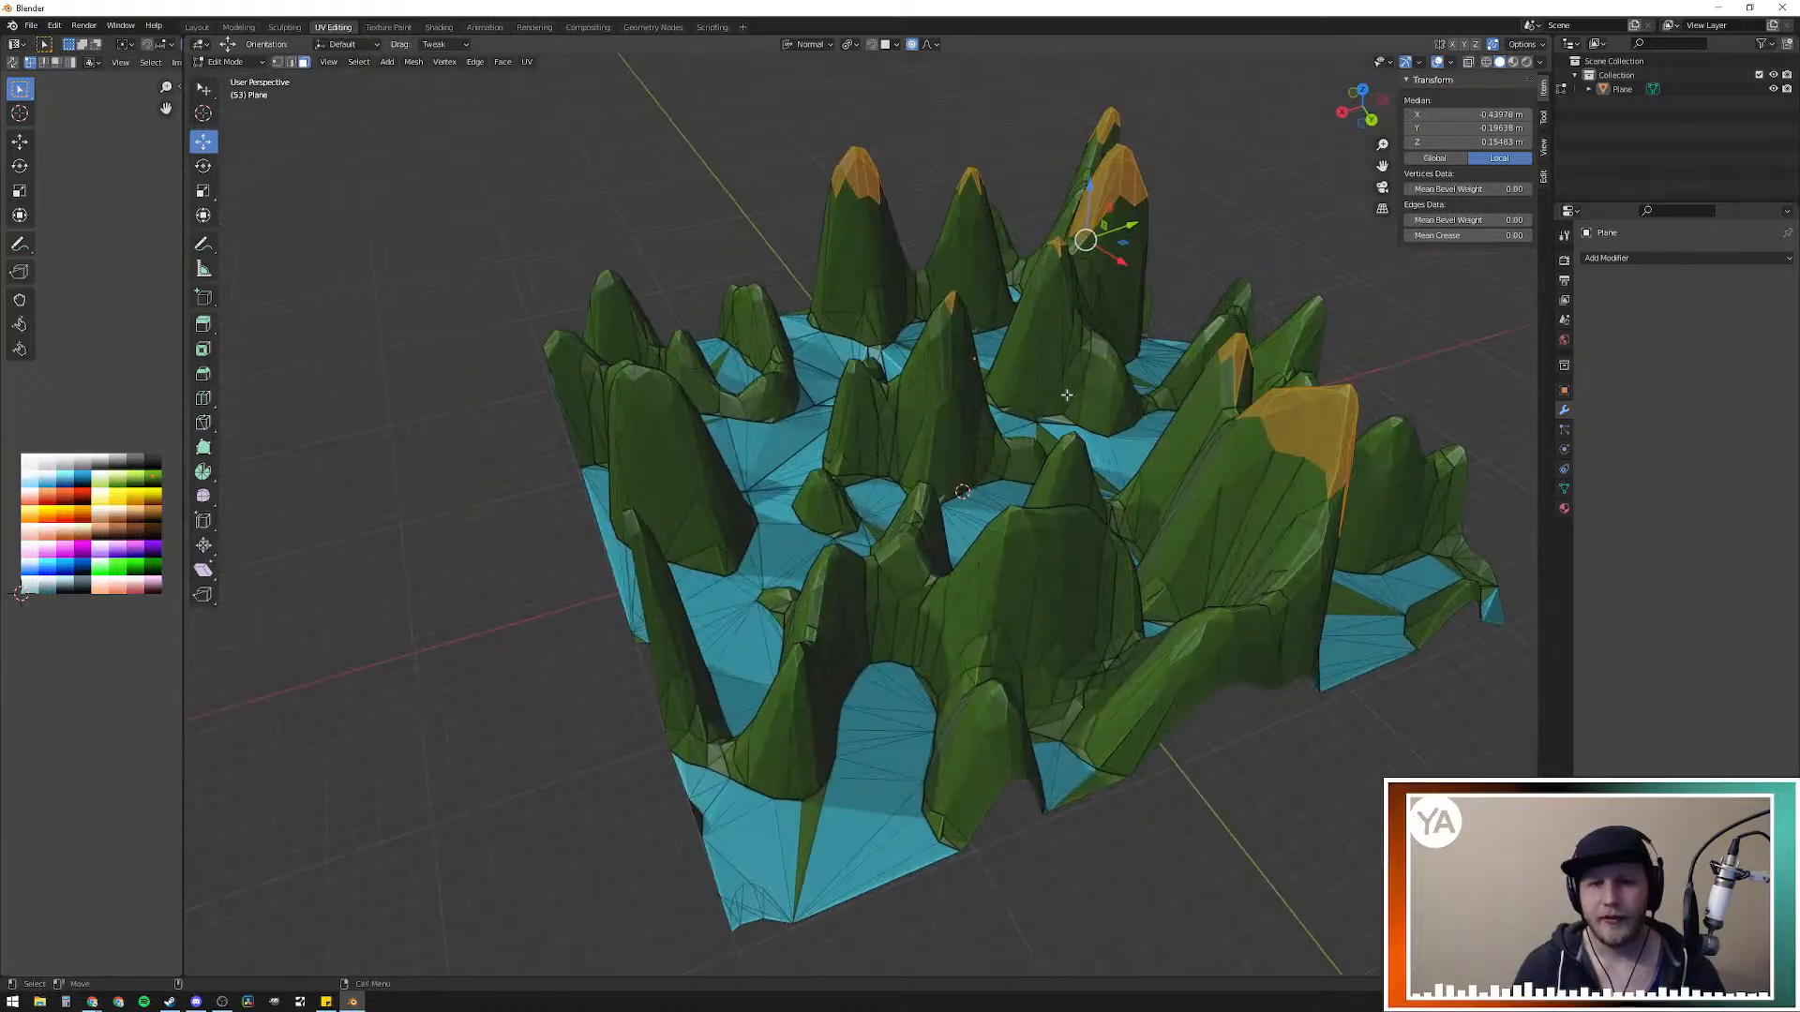
Step: Grow the peak selection three times and place its UVs, collapsed to a point, on a dark grey palette swatch
{"action": "key", "text": "ctrl"}
{"action": "key", "text": "ctrl+KP_Add"}
{"action": "key", "text": "ctrl+KP_Add"}
{"action": "key", "text": "ctrl+KP_Add"}
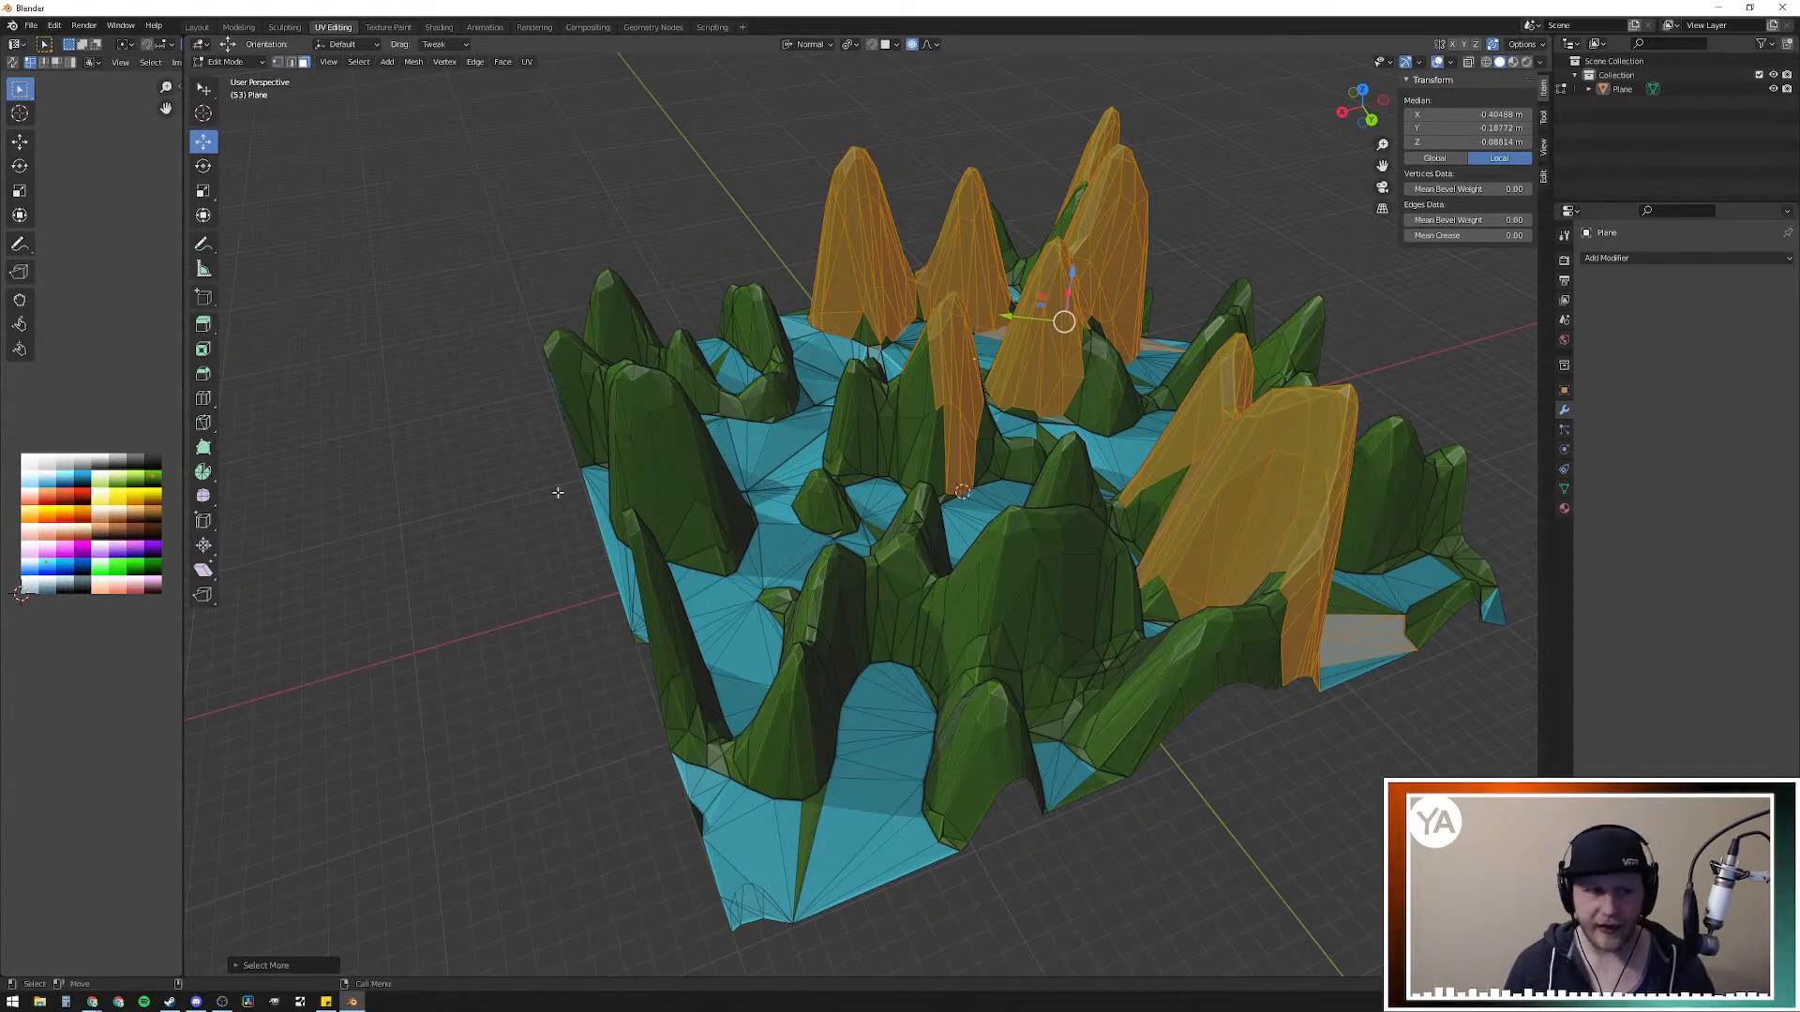
{"action": "left_click", "coordinate": [84, 525]}
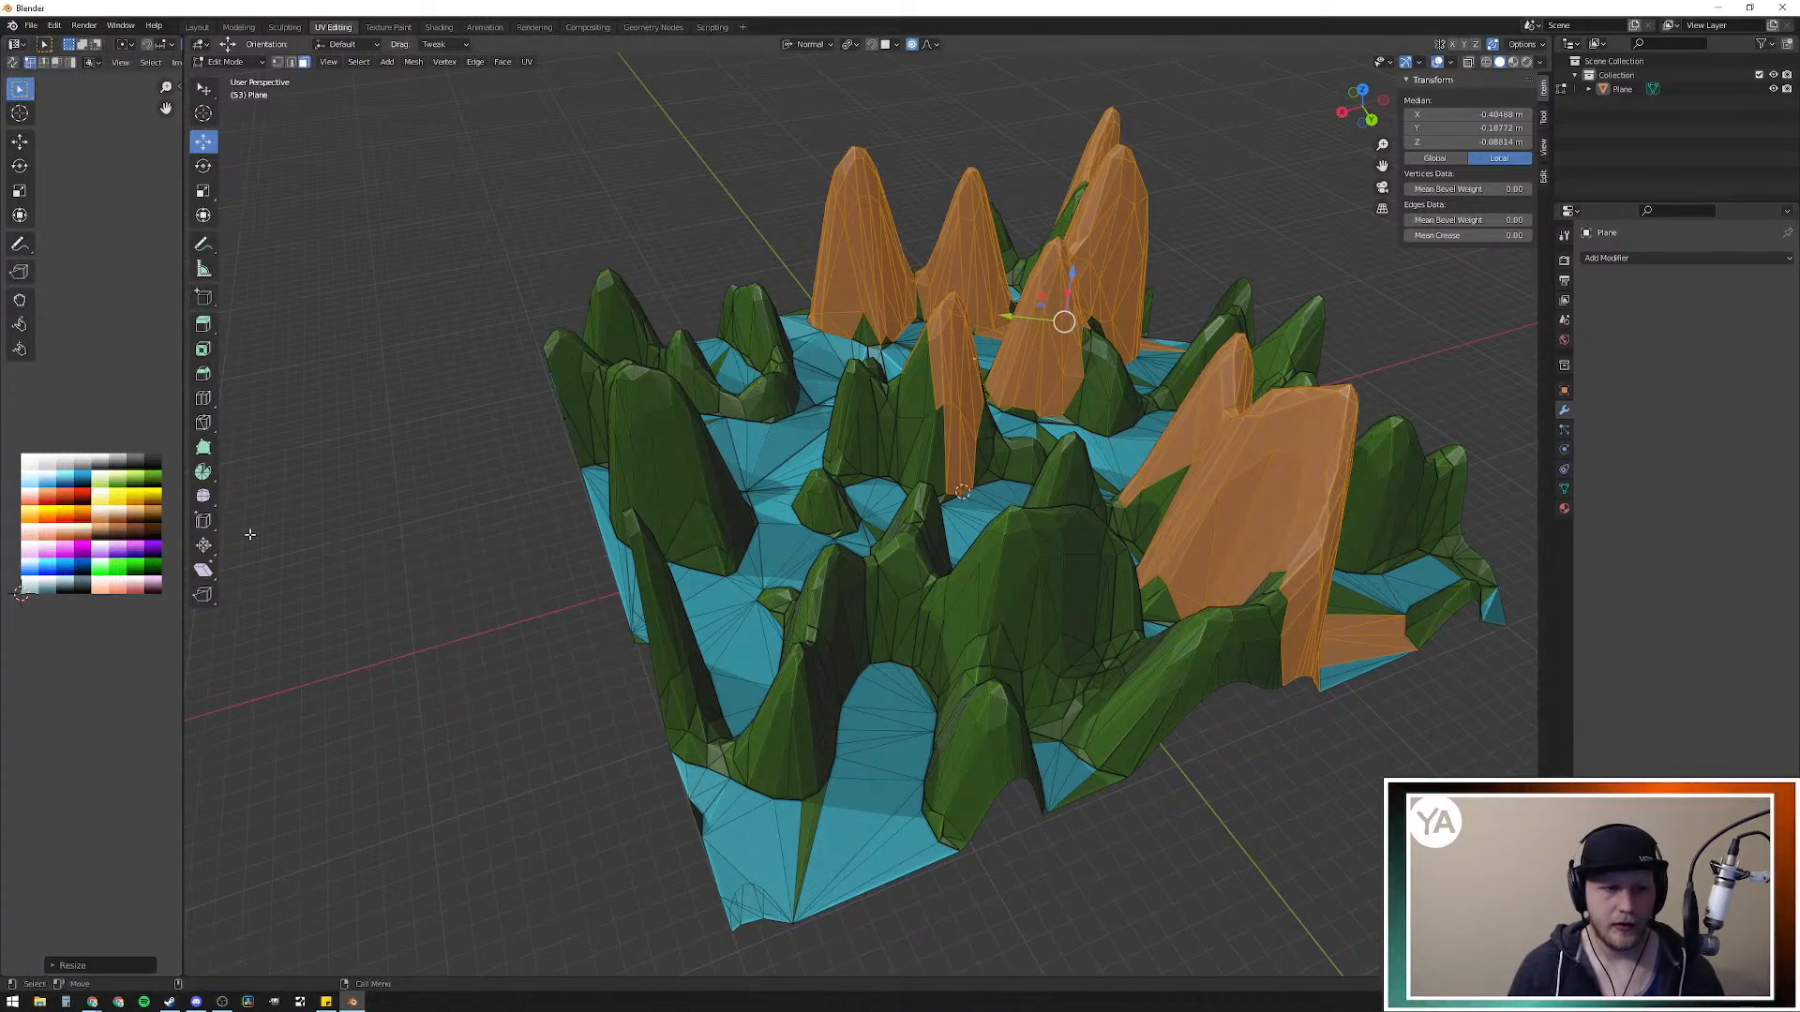
{"action": "key", "text": "g"}
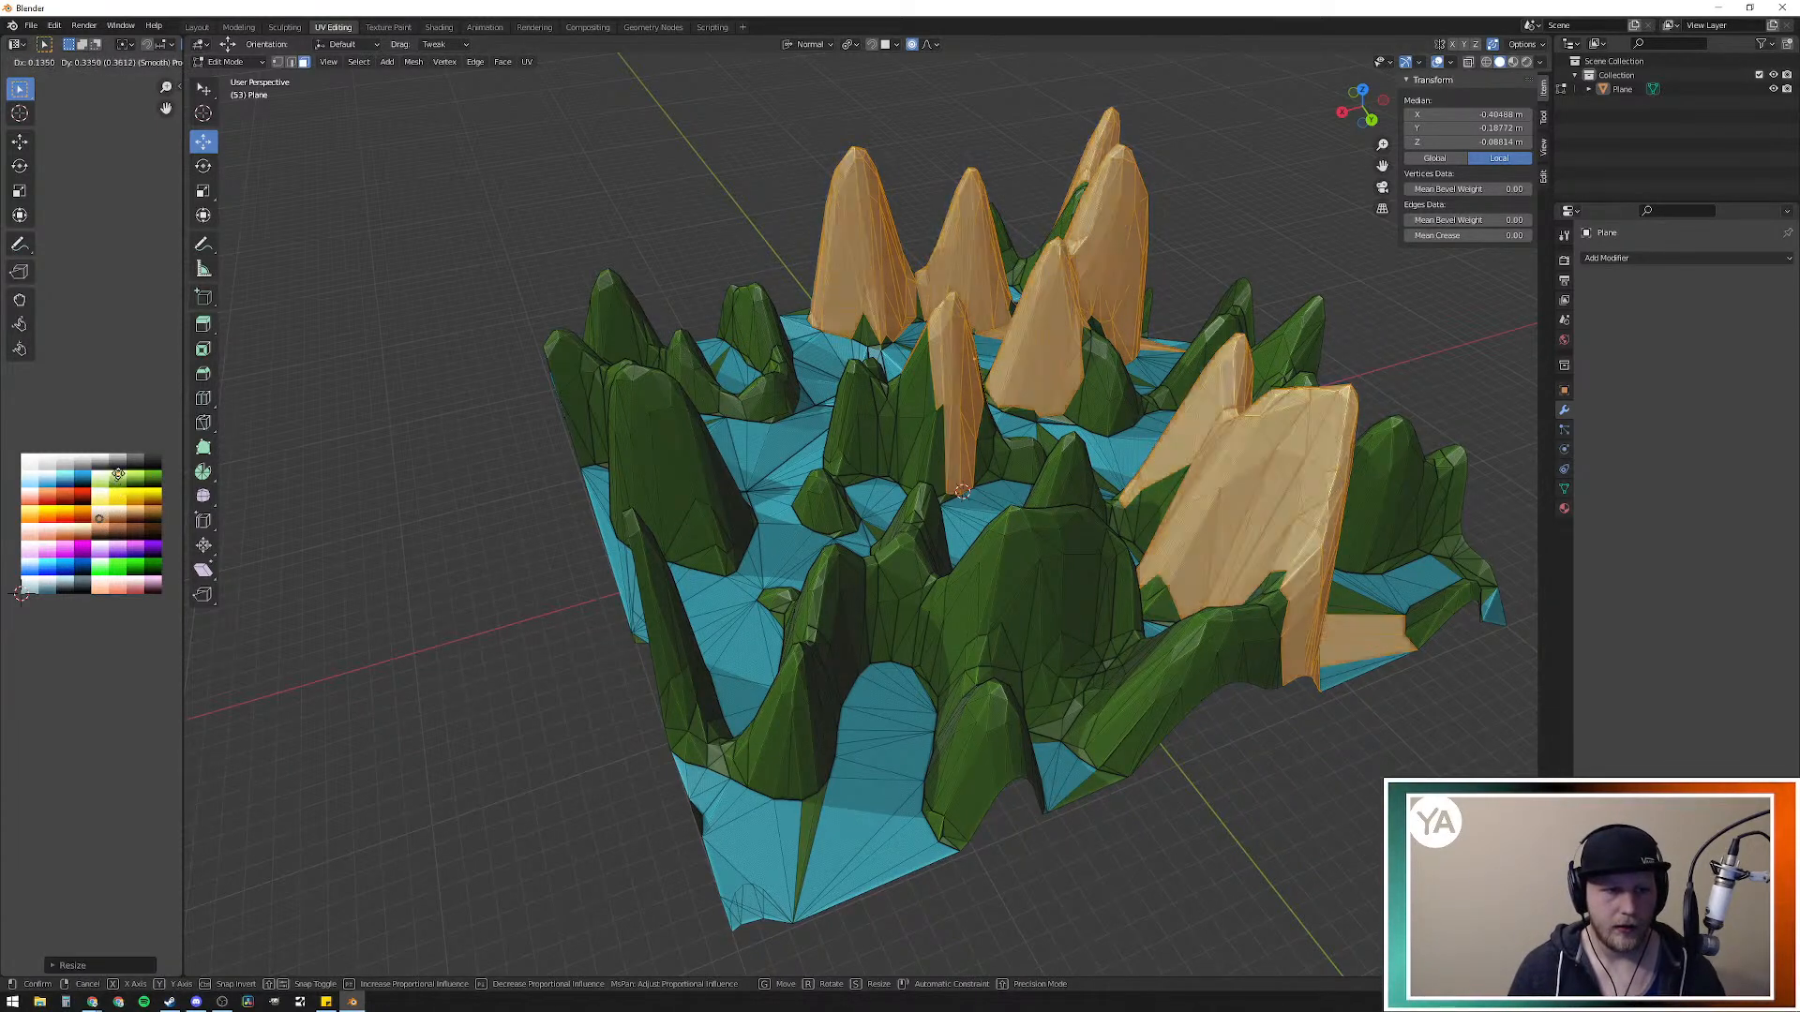
{"action": "left_click", "coordinate": [118, 459]}
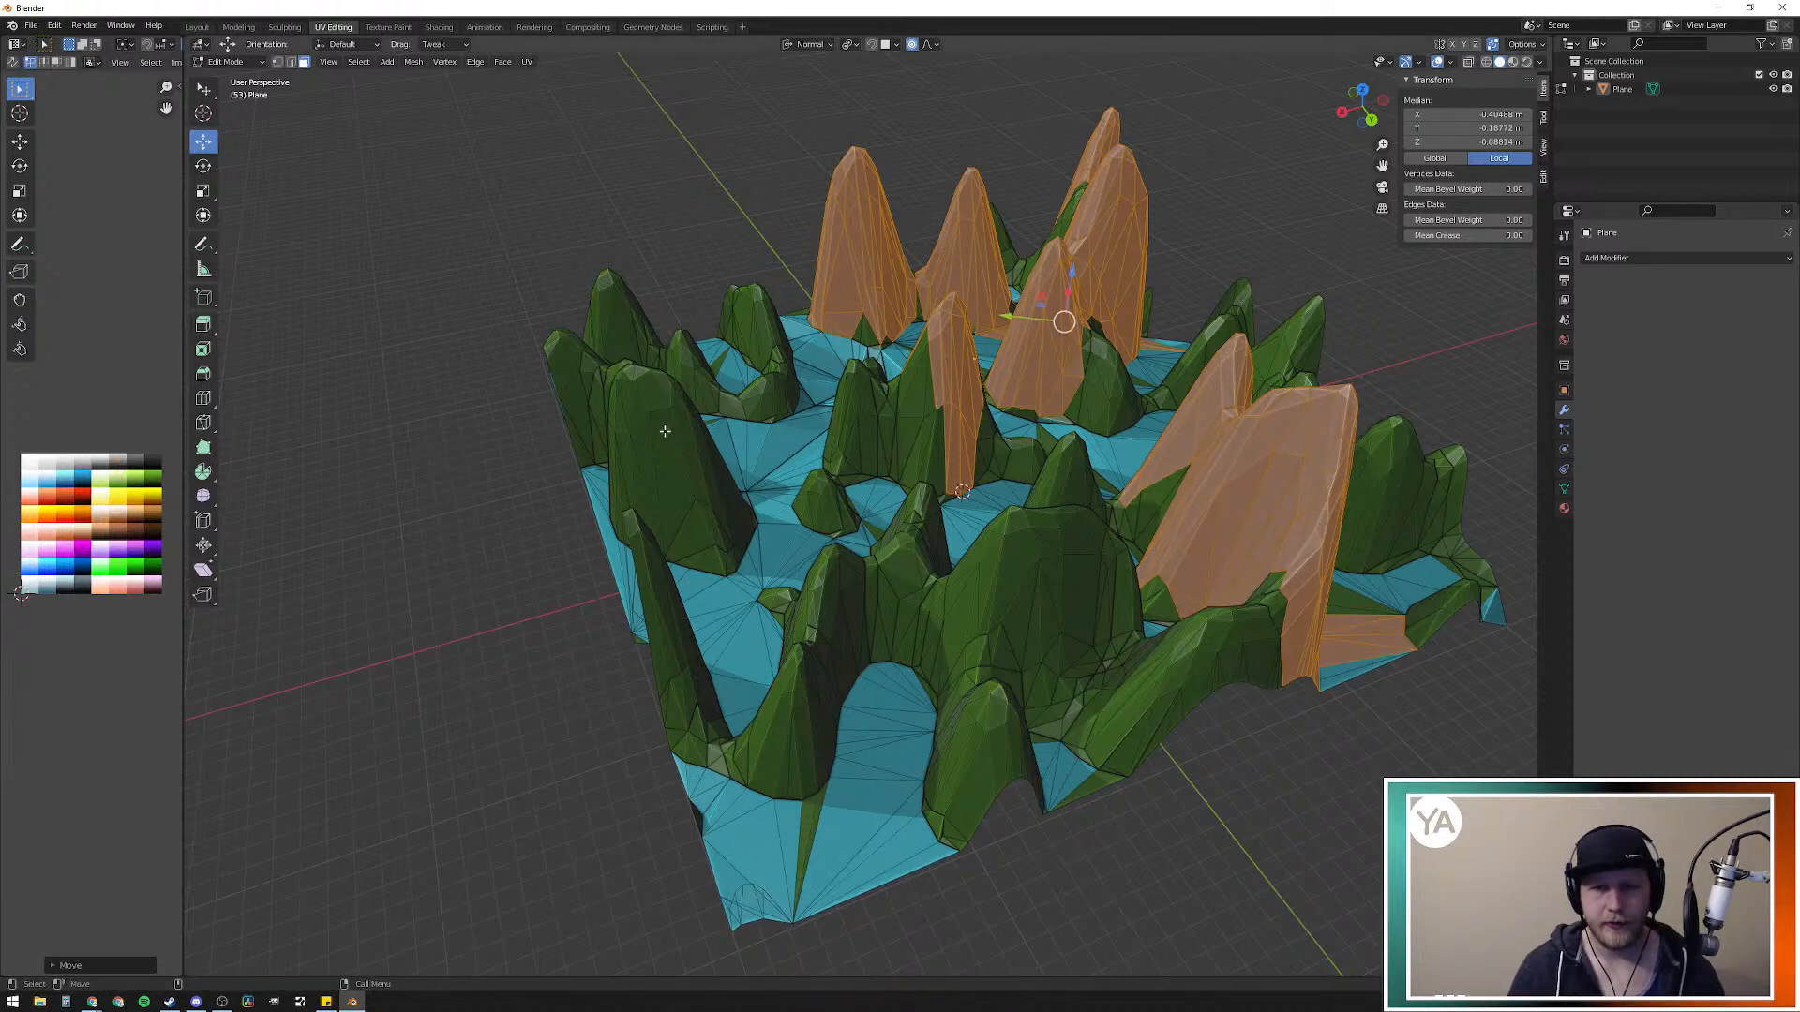
Step: Shrink the selection twice to the mountain tips, place their UVs on a white palette swatch, and deselect everything
{"action": "key", "text": "ctrl+KP_Subtract"}
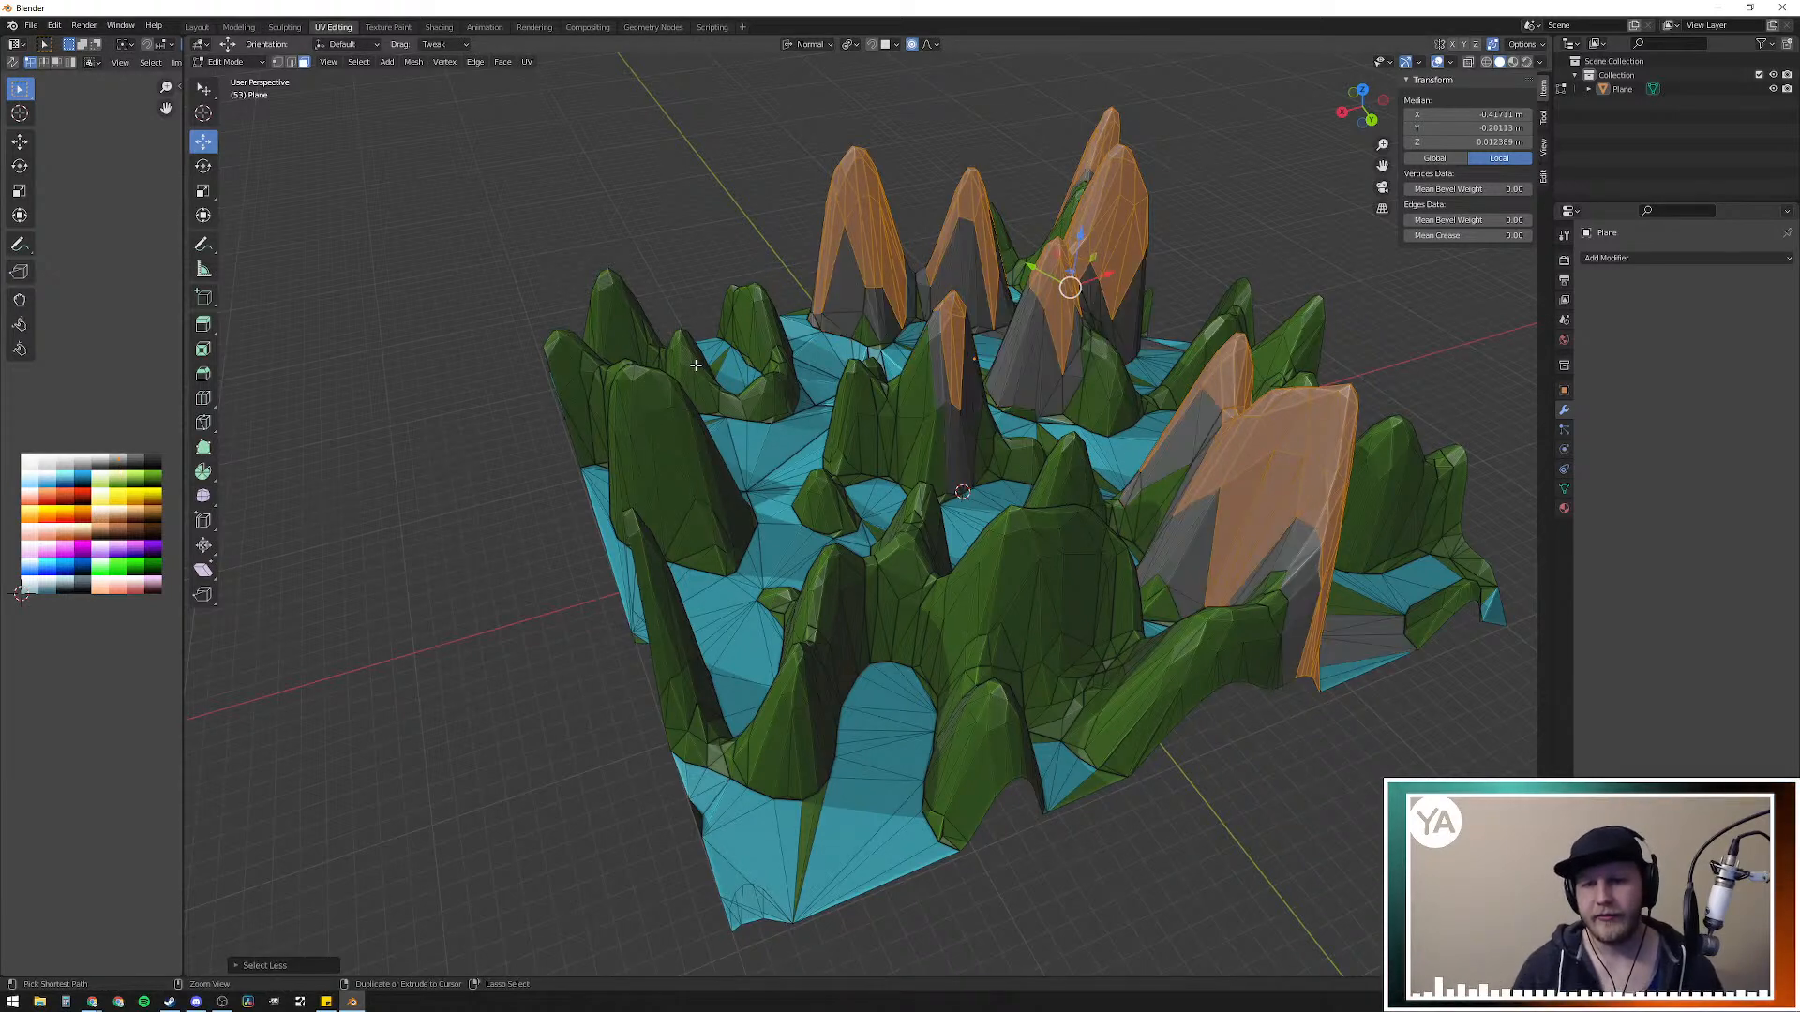
{"action": "key", "text": "ctrl+KP_Subtract"}
{"action": "key", "text": "g"}
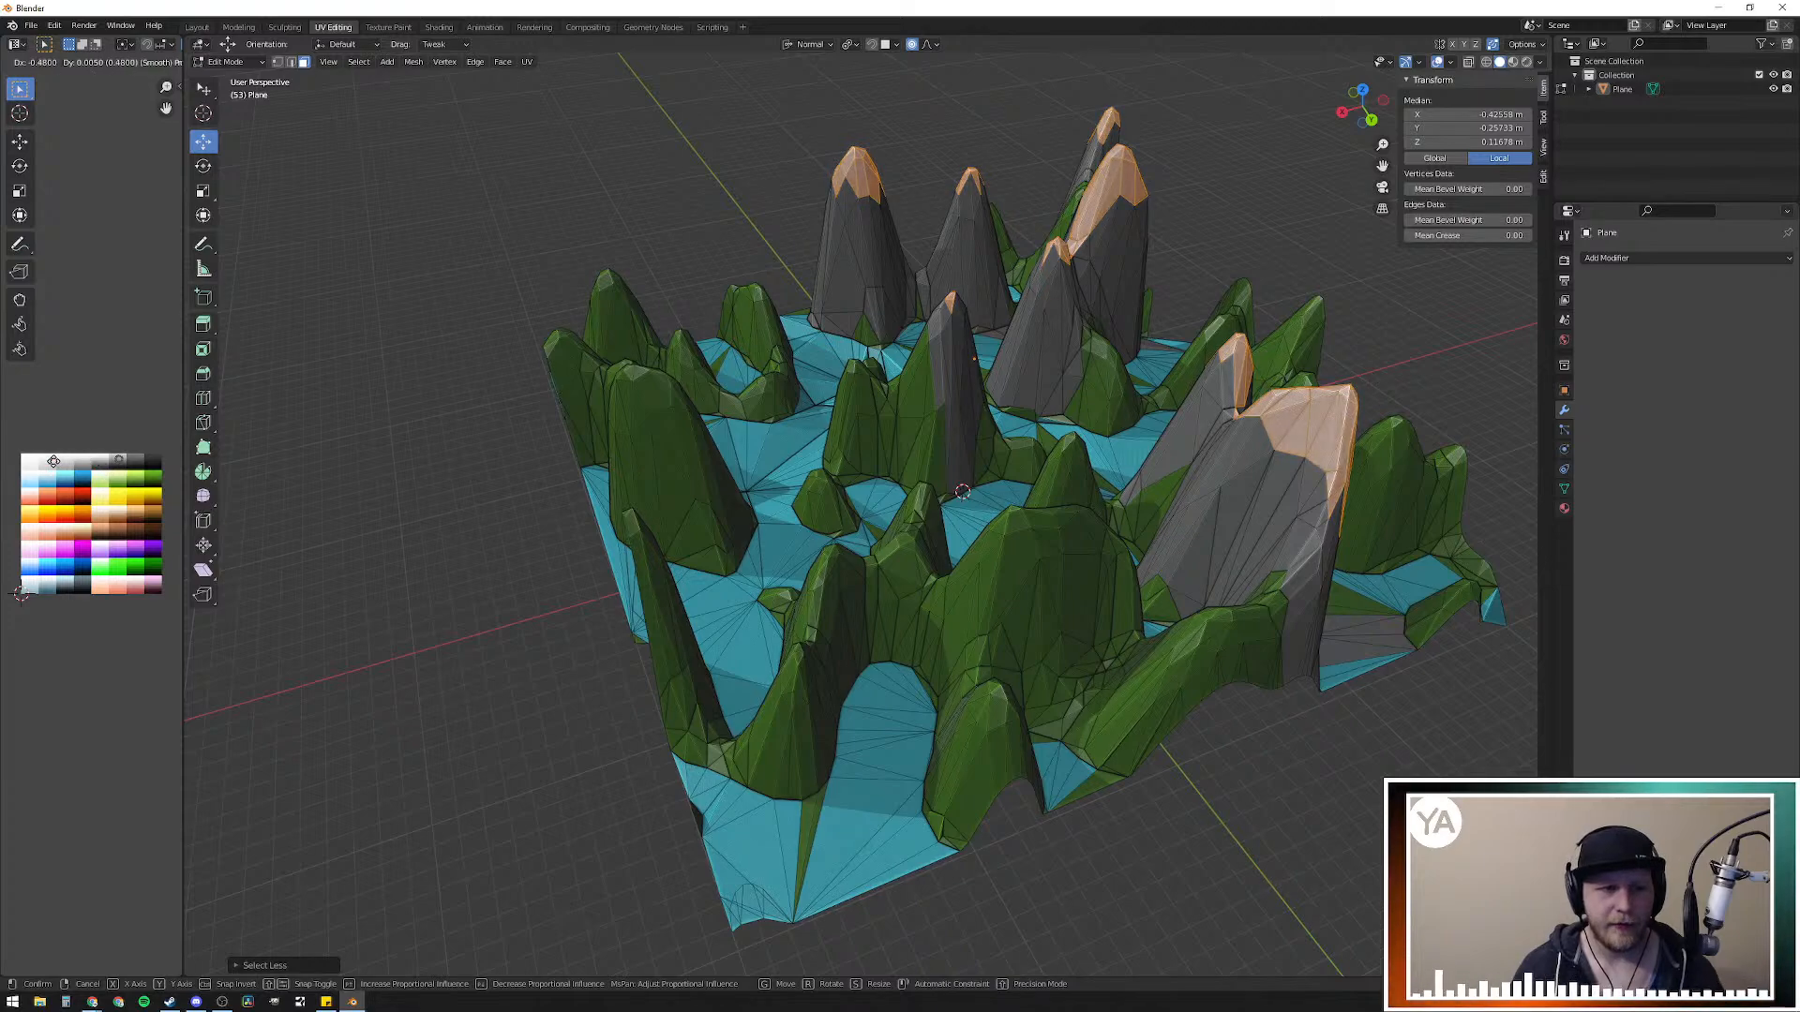
{"action": "left_click", "coordinate": [48, 462]}
{"action": "key", "text": "alt+a"}
Step: Select the stray green and grey faces lying in the water between the grey mountains
{"action": "middle_click_drag", "start_coordinate": [661, 183], "coordinate": [694, 465]}
{"action": "scroll", "coordinate": [693, 465], "scroll_direction": "up", "scroll_amount": 5}
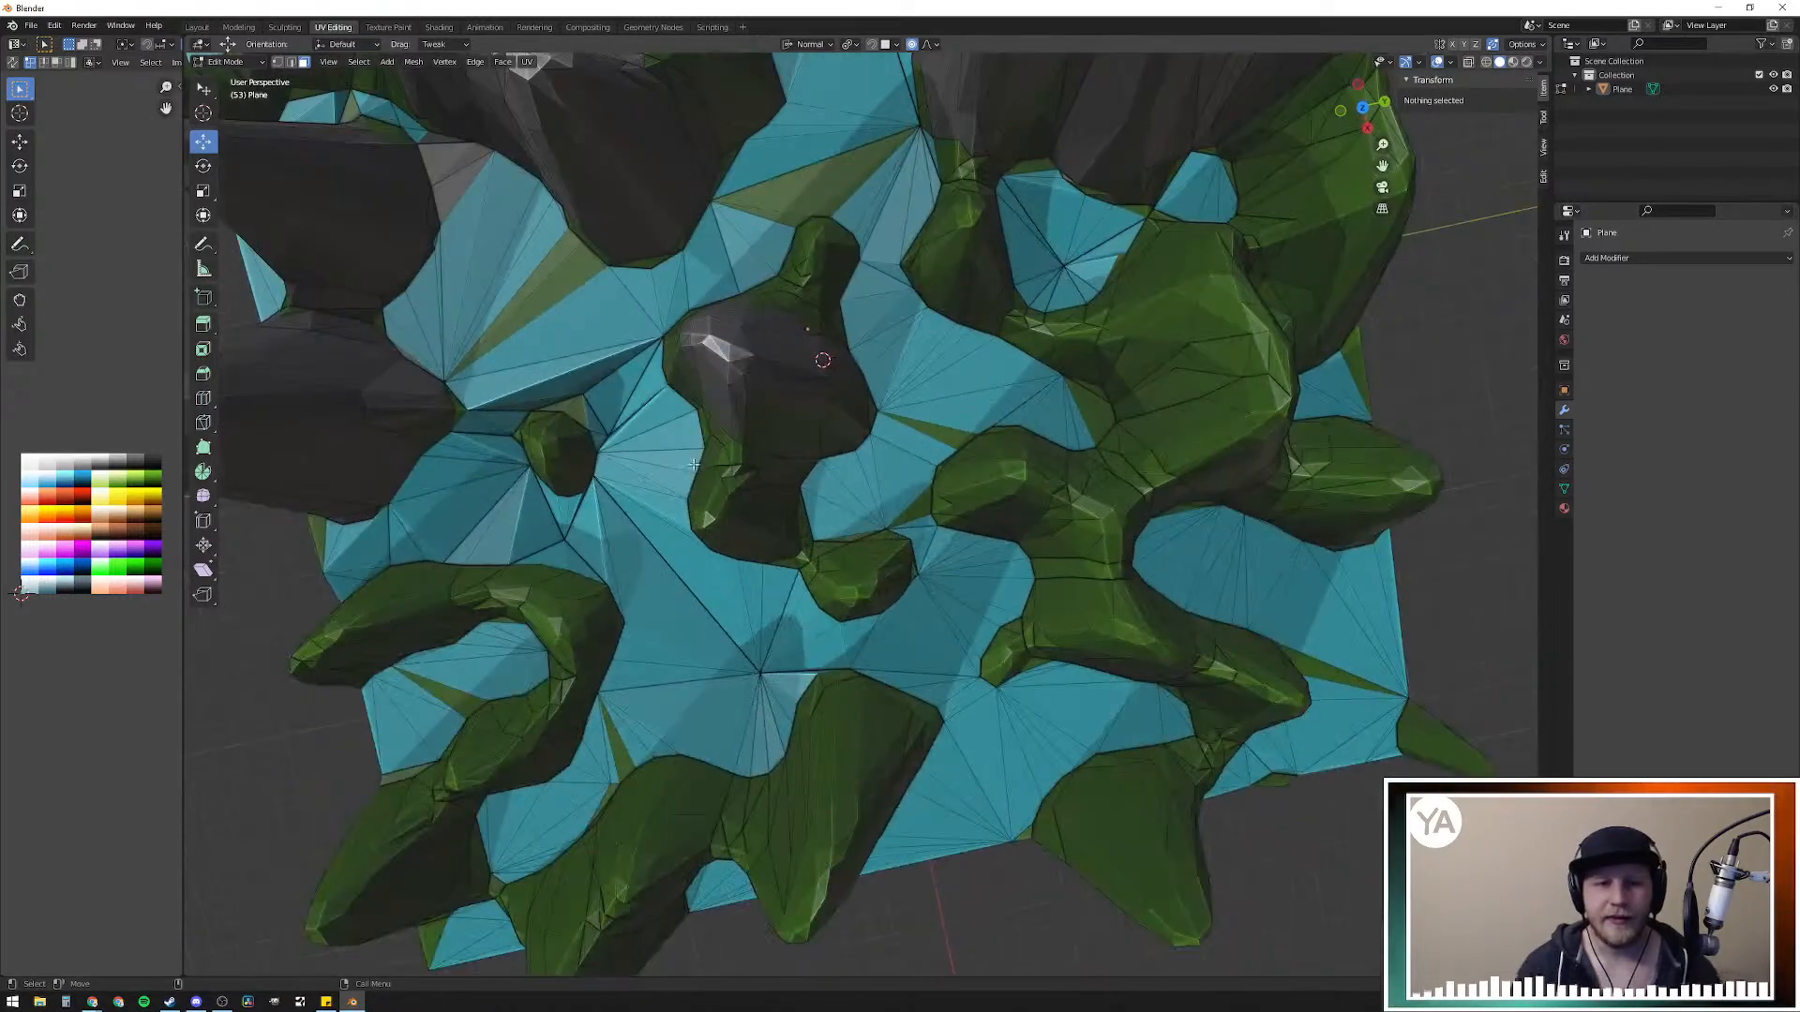
{"action": "left_click", "coordinate": [550, 289]}
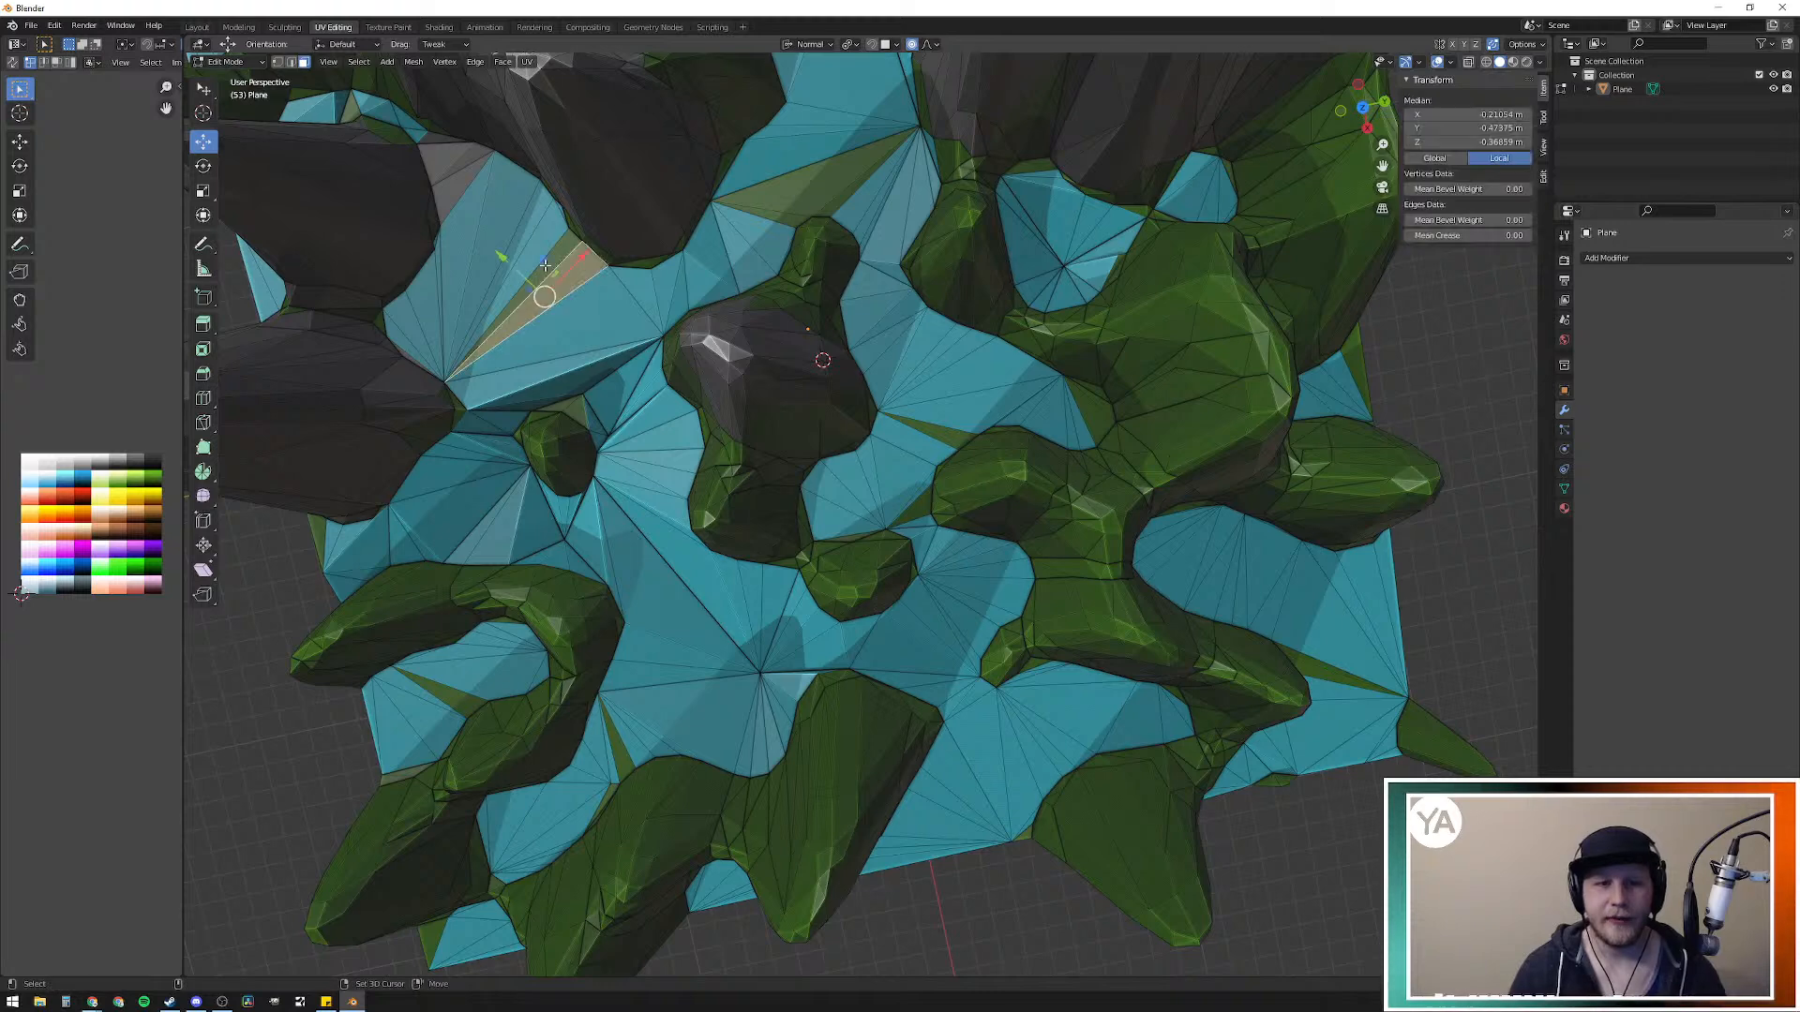
{"action": "left_click", "coordinate": [810, 195], "text": "shift"}
{"action": "middle_click_drag", "start_coordinate": [537, 203], "coordinate": [803, 411]}
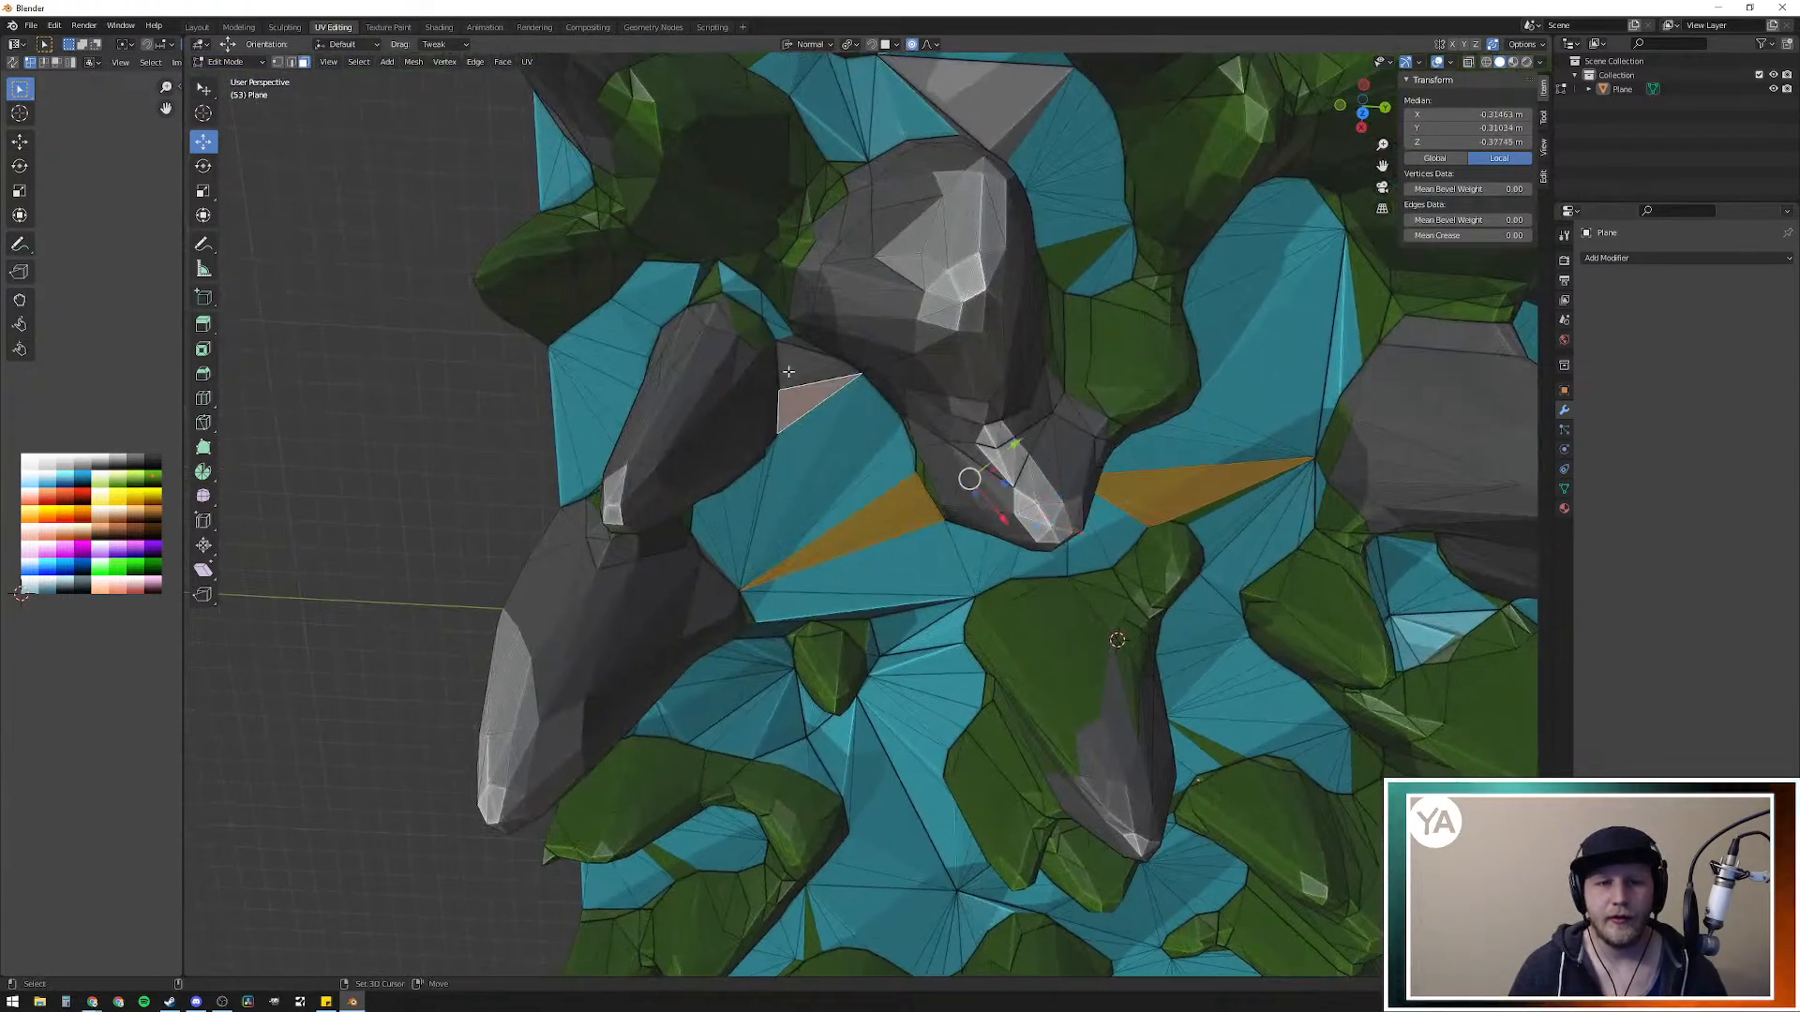
{"action": "left_click", "coordinate": [791, 339], "text": "shift"}
{"action": "left_click", "coordinate": [708, 285], "text": "shift"}
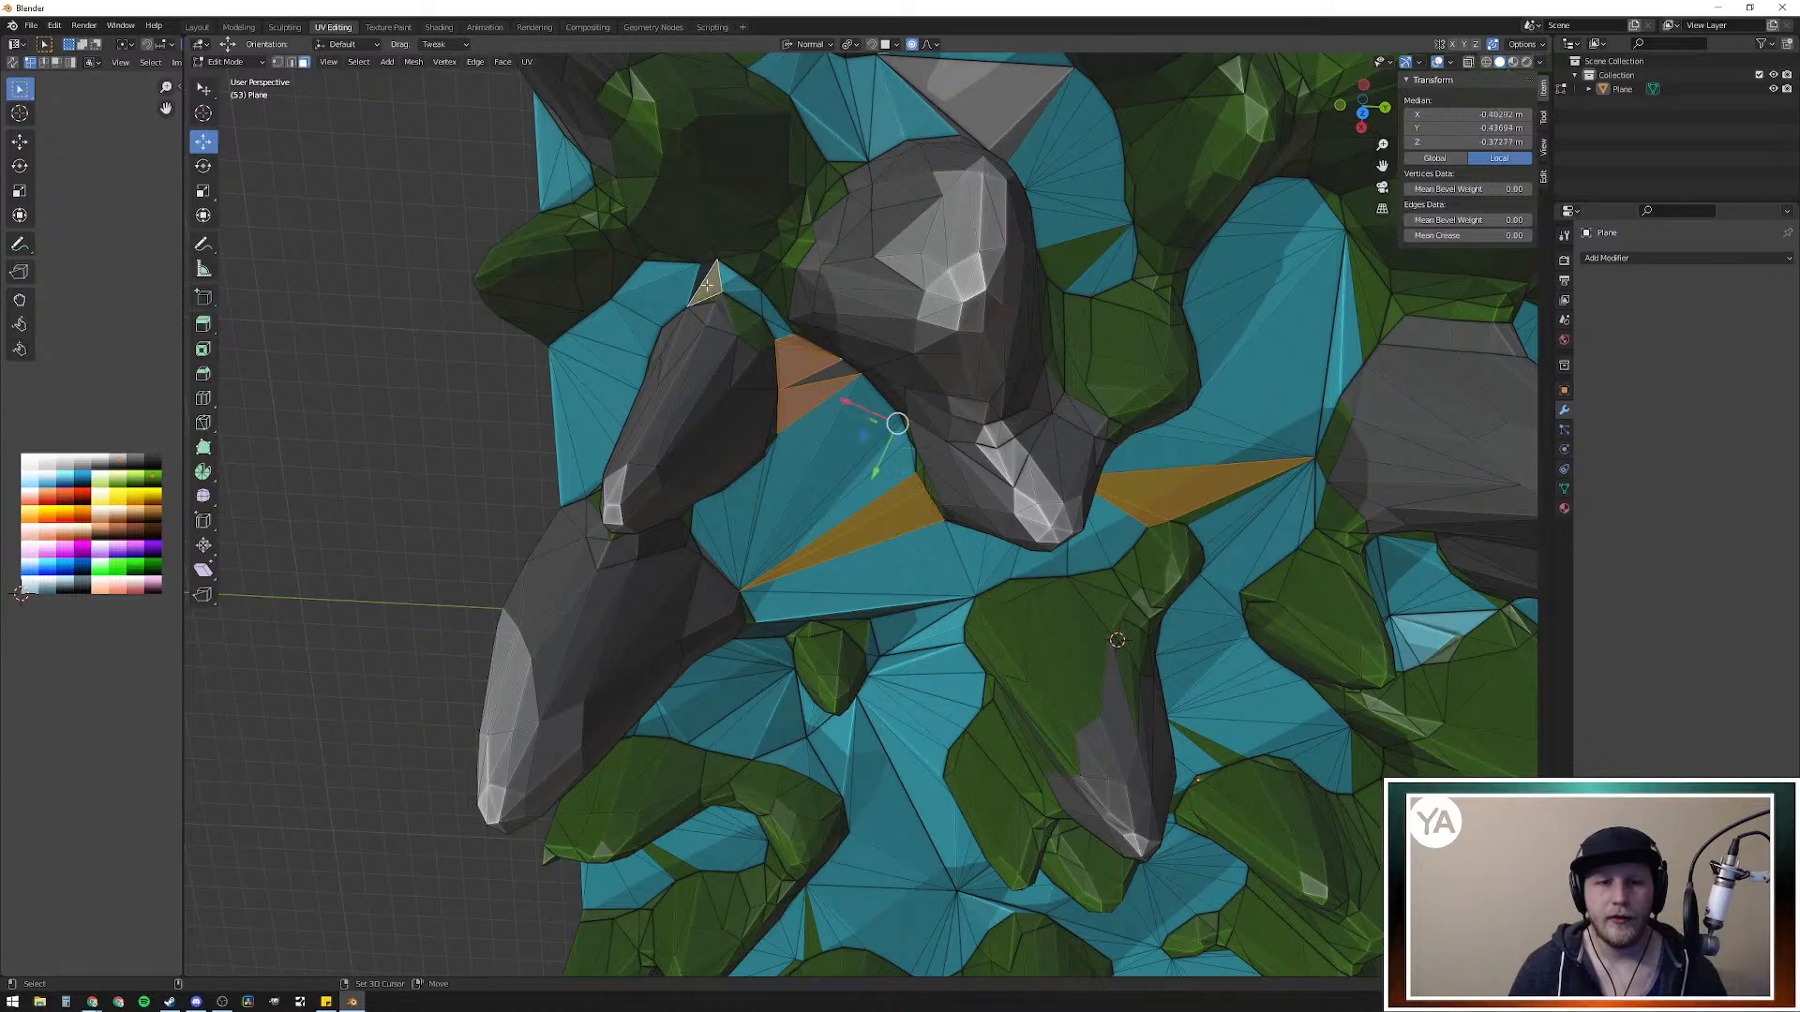
{"action": "left_click", "coordinate": [717, 305], "text": "shift"}
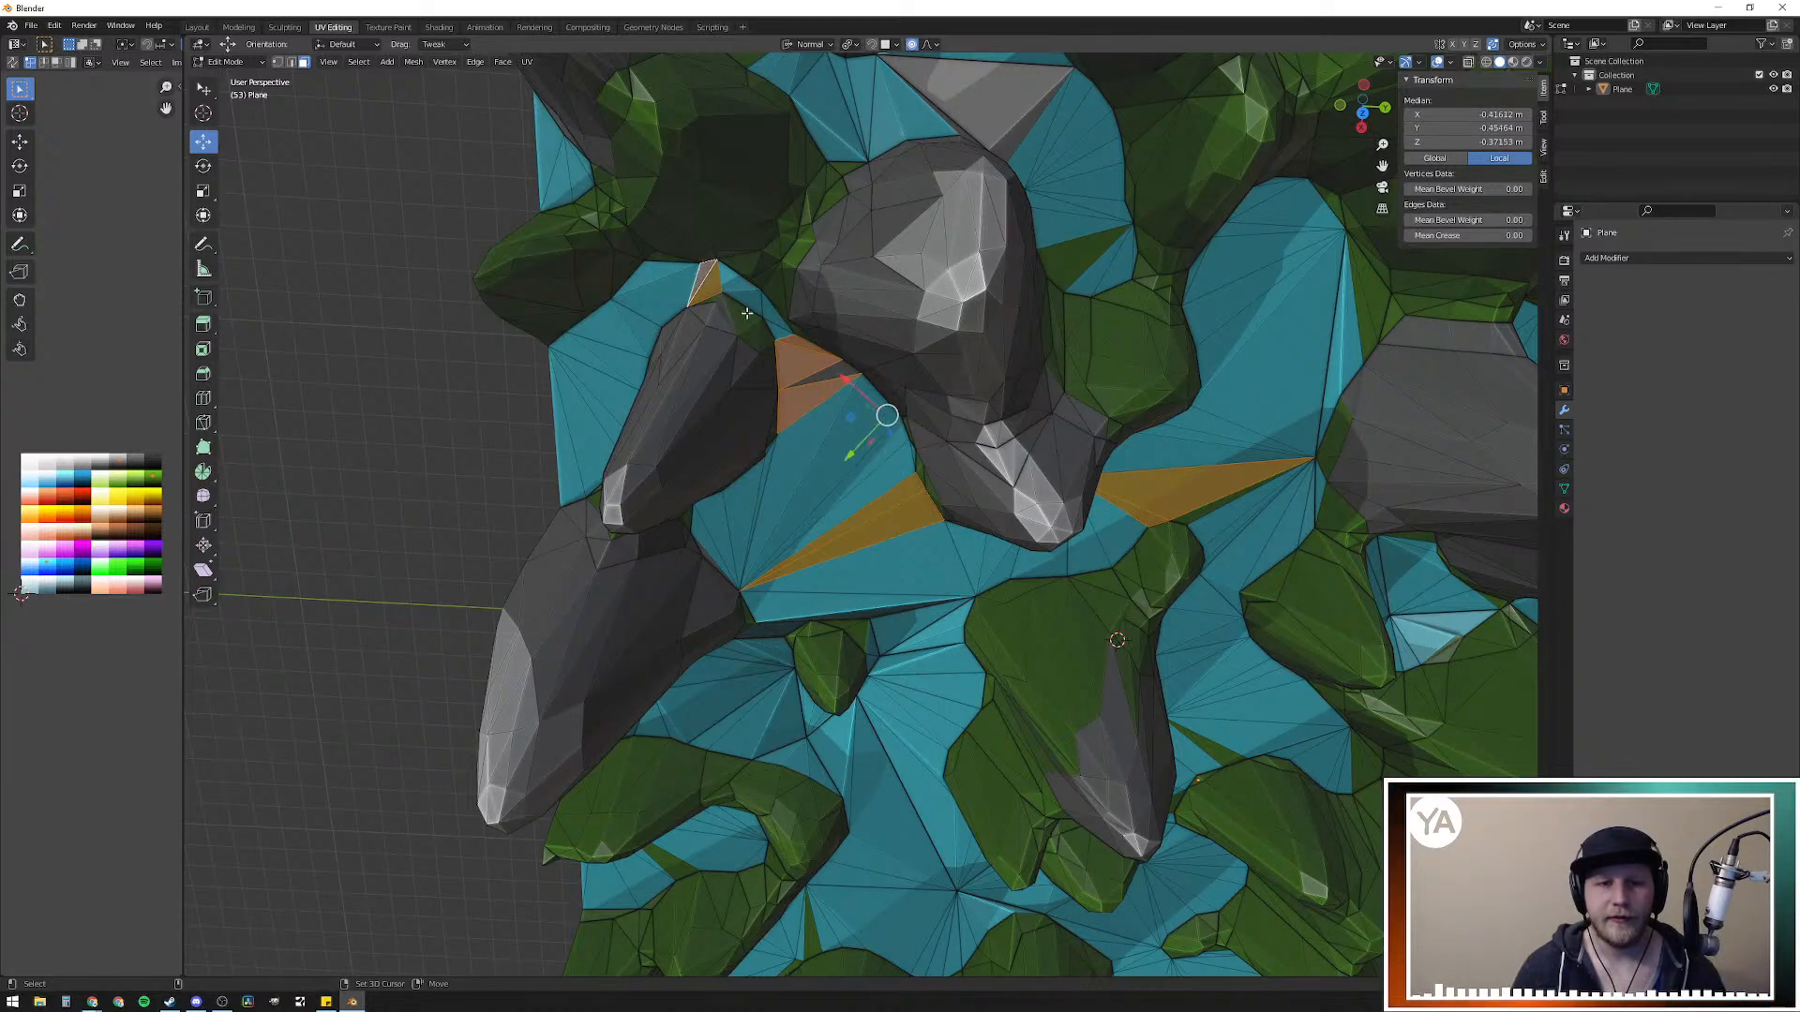
Step: Add the stray green faces in the water between the green hills to the selection
{"action": "middle_click_drag", "start_coordinate": [848, 373], "coordinate": [705, 400]}
{"action": "left_click", "coordinate": [672, 397], "text": "shift"}
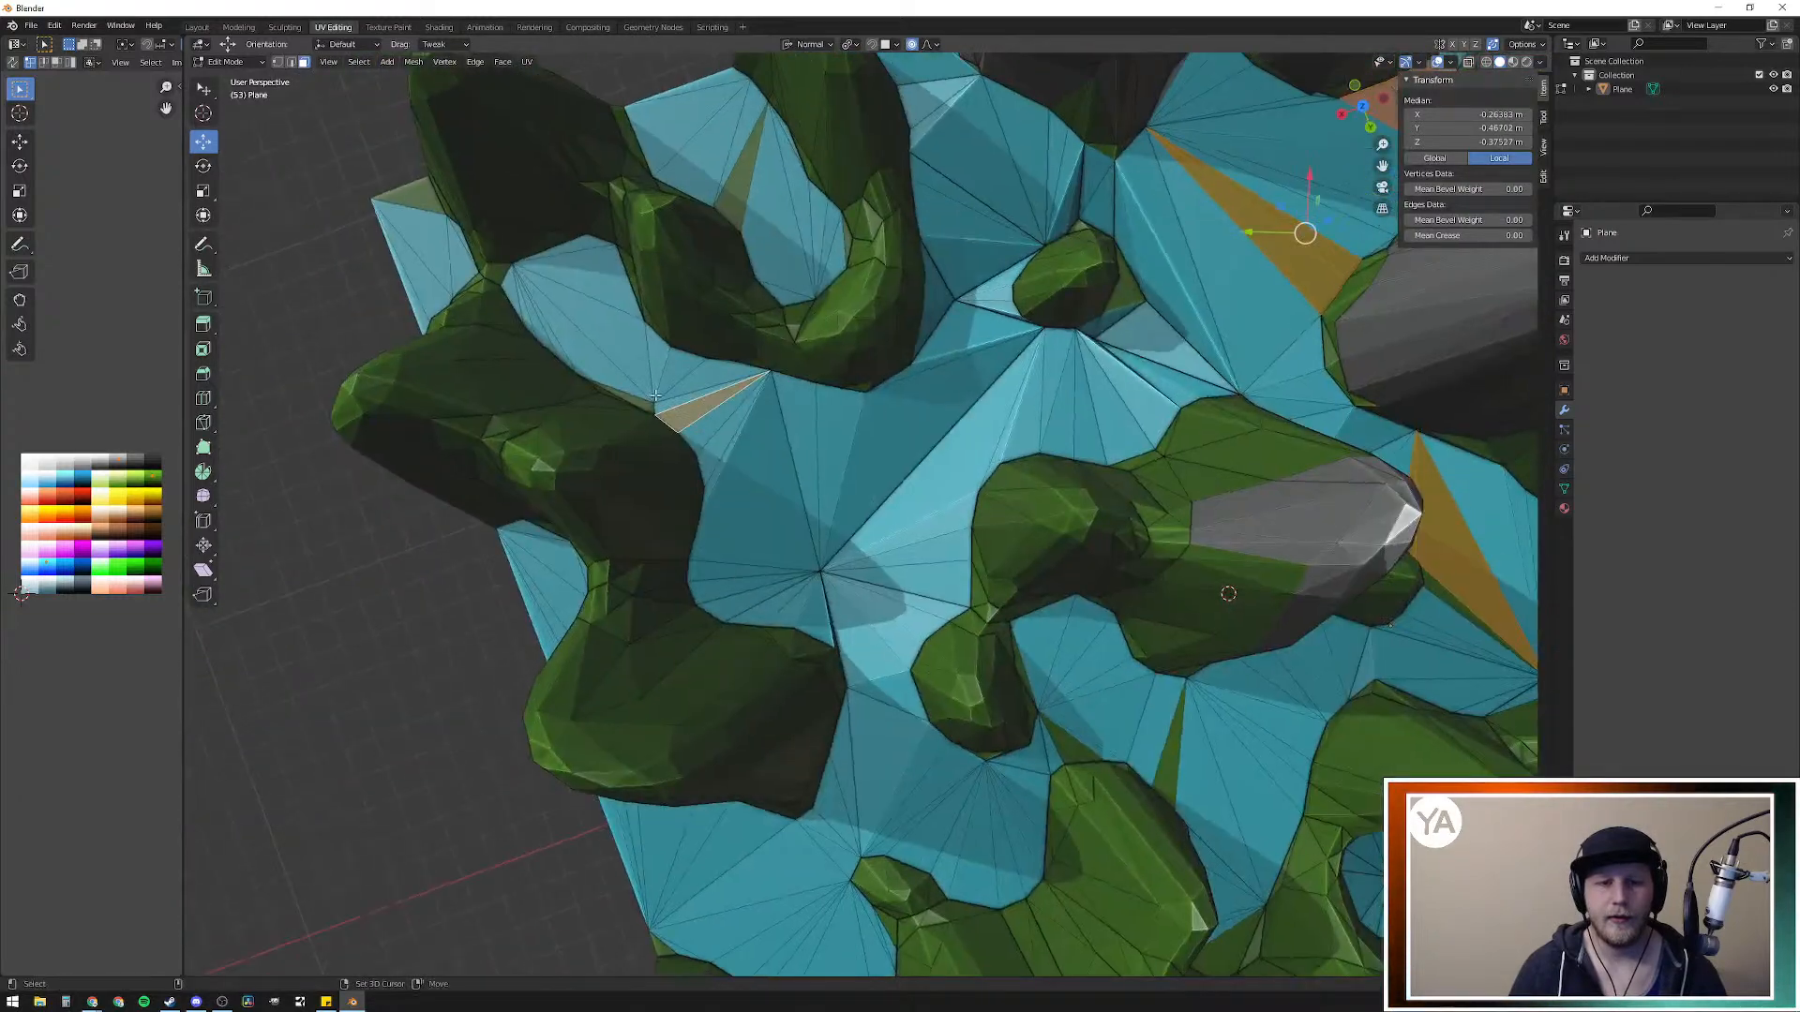
{"action": "left_click", "coordinate": [627, 394], "text": "shift"}
{"action": "left_click", "coordinate": [740, 187], "text": "shift"}
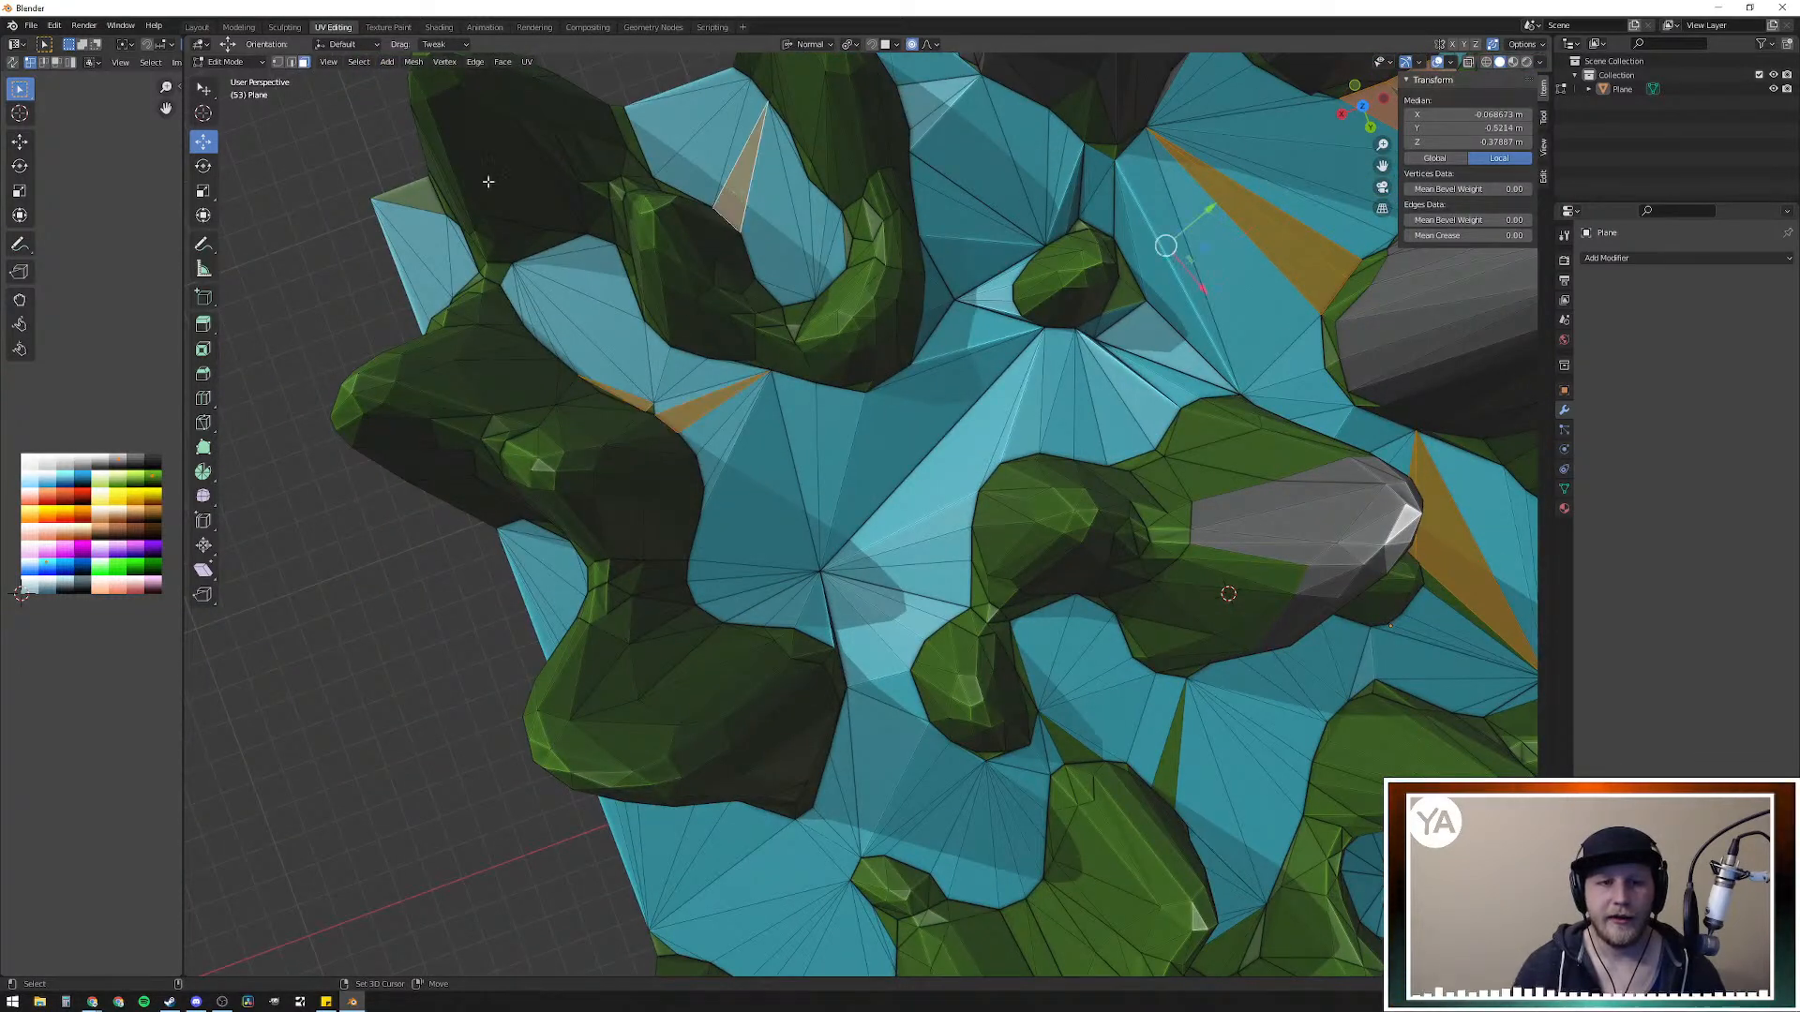
{"action": "left_click", "coordinate": [400, 203], "text": "shift"}
Step: Add the flat grey and green water-level faces beside the large grey mountain at the terrain's edge to the selection
{"action": "middle_click_drag", "start_coordinate": [403, 206], "coordinate": [797, 670]}
{"action": "left_click", "coordinate": [1177, 623], "text": "shift"}
{"action": "left_click", "coordinate": [1240, 600], "text": "shift"}
{"action": "left_click", "coordinate": [866, 605], "text": "shift"}
{"action": "left_click", "coordinate": [811, 670], "text": "shift"}
{"action": "left_click", "coordinate": [864, 667], "text": "shift"}
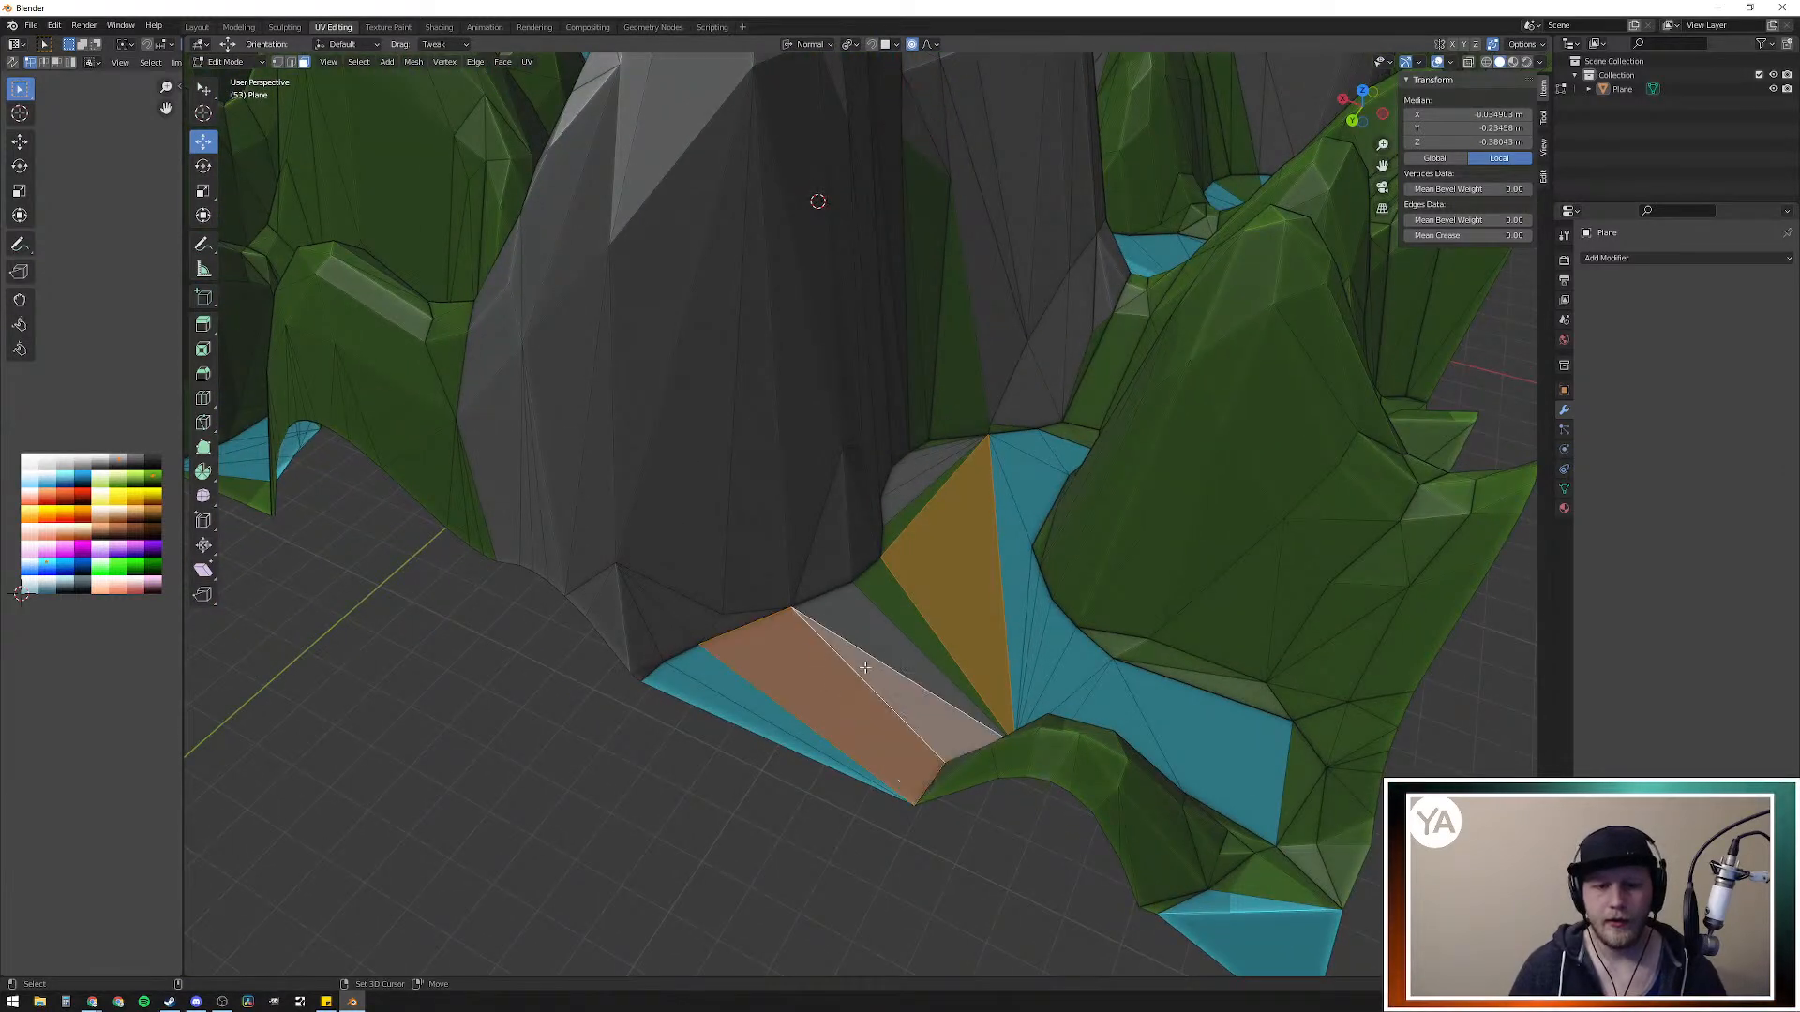
{"action": "left_click", "coordinate": [921, 476], "text": "ctrl"}
{"action": "left_click", "coordinate": [885, 600], "text": "shift"}
{"action": "left_click", "coordinate": [867, 616], "text": "shift"}
{"action": "left_click", "coordinate": [920, 473], "text": "shift"}
{"action": "left_click", "coordinate": [921, 453], "text": "shift"}
{"action": "middle_click_drag", "start_coordinate": [921, 453], "coordinate": [994, 525]}
{"action": "left_click", "coordinate": [1092, 605], "text": "shift"}
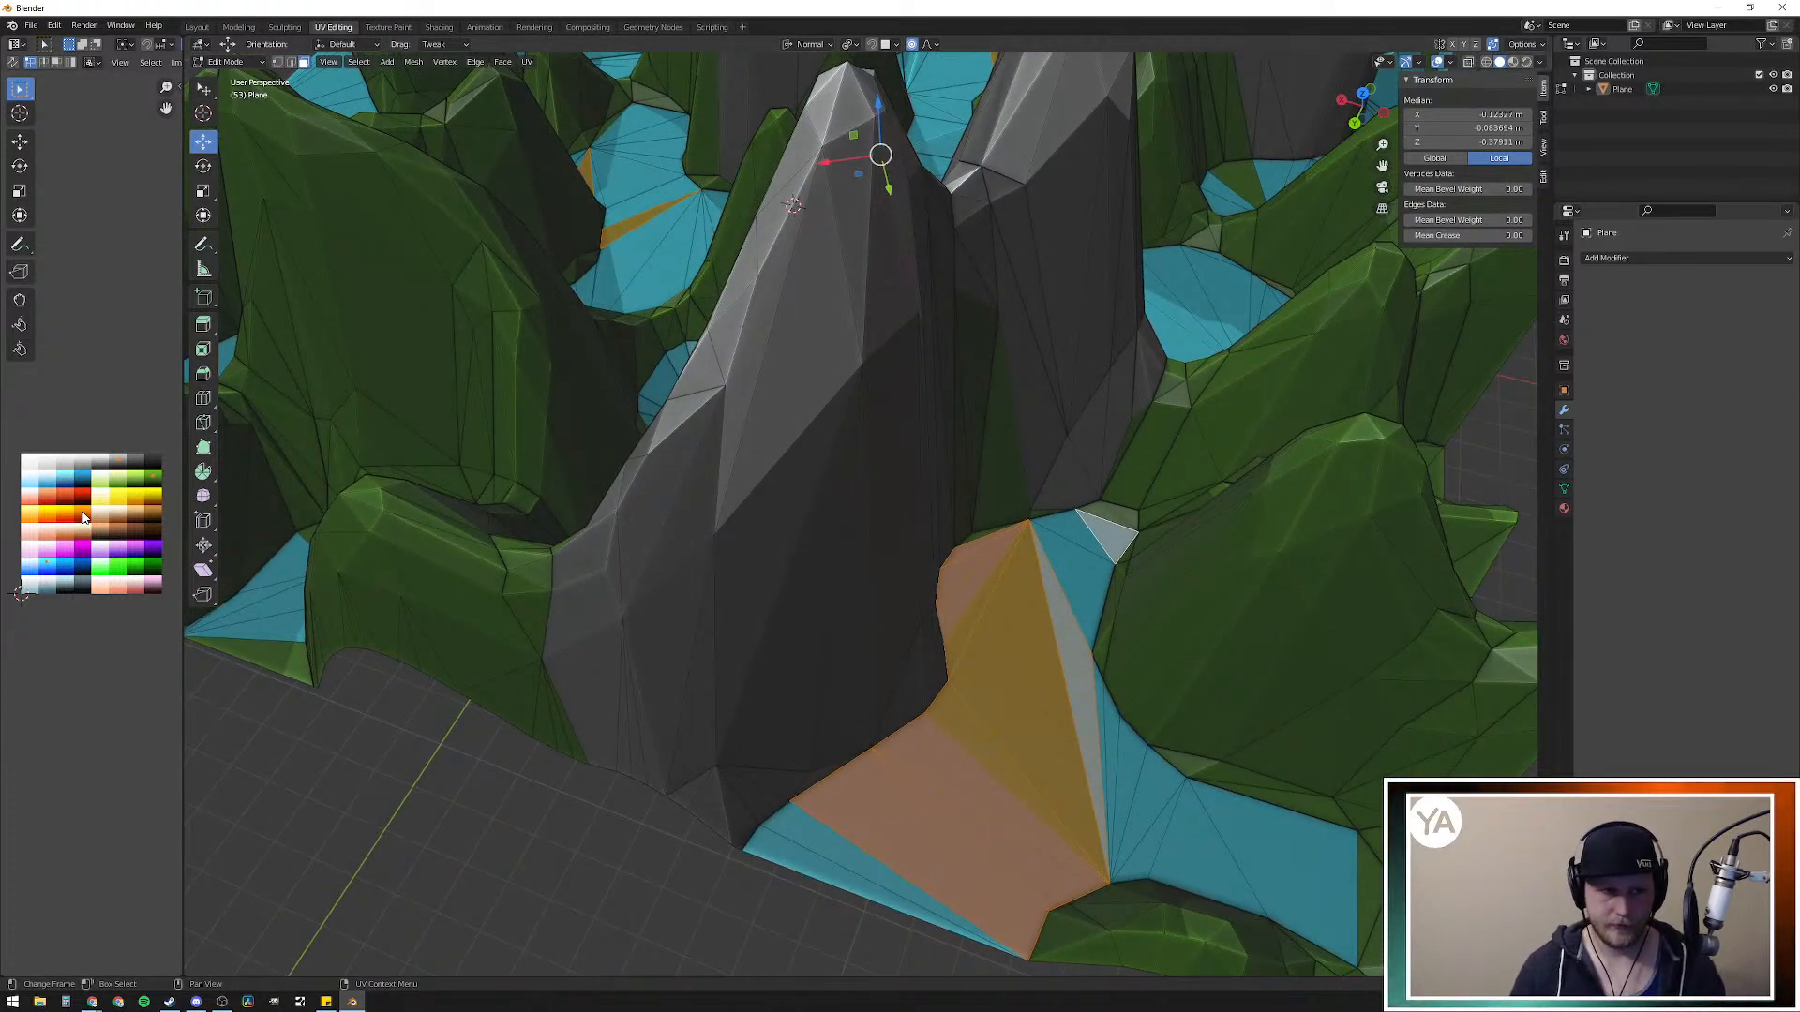
Step: Scale the selected stray faces' UVs to 0, place them on the cyan palette swatch, and clear the selection
{"action": "key", "text": "s"}
{"action": "key", "text": "0"}
{"action": "key", "text": "Return"}
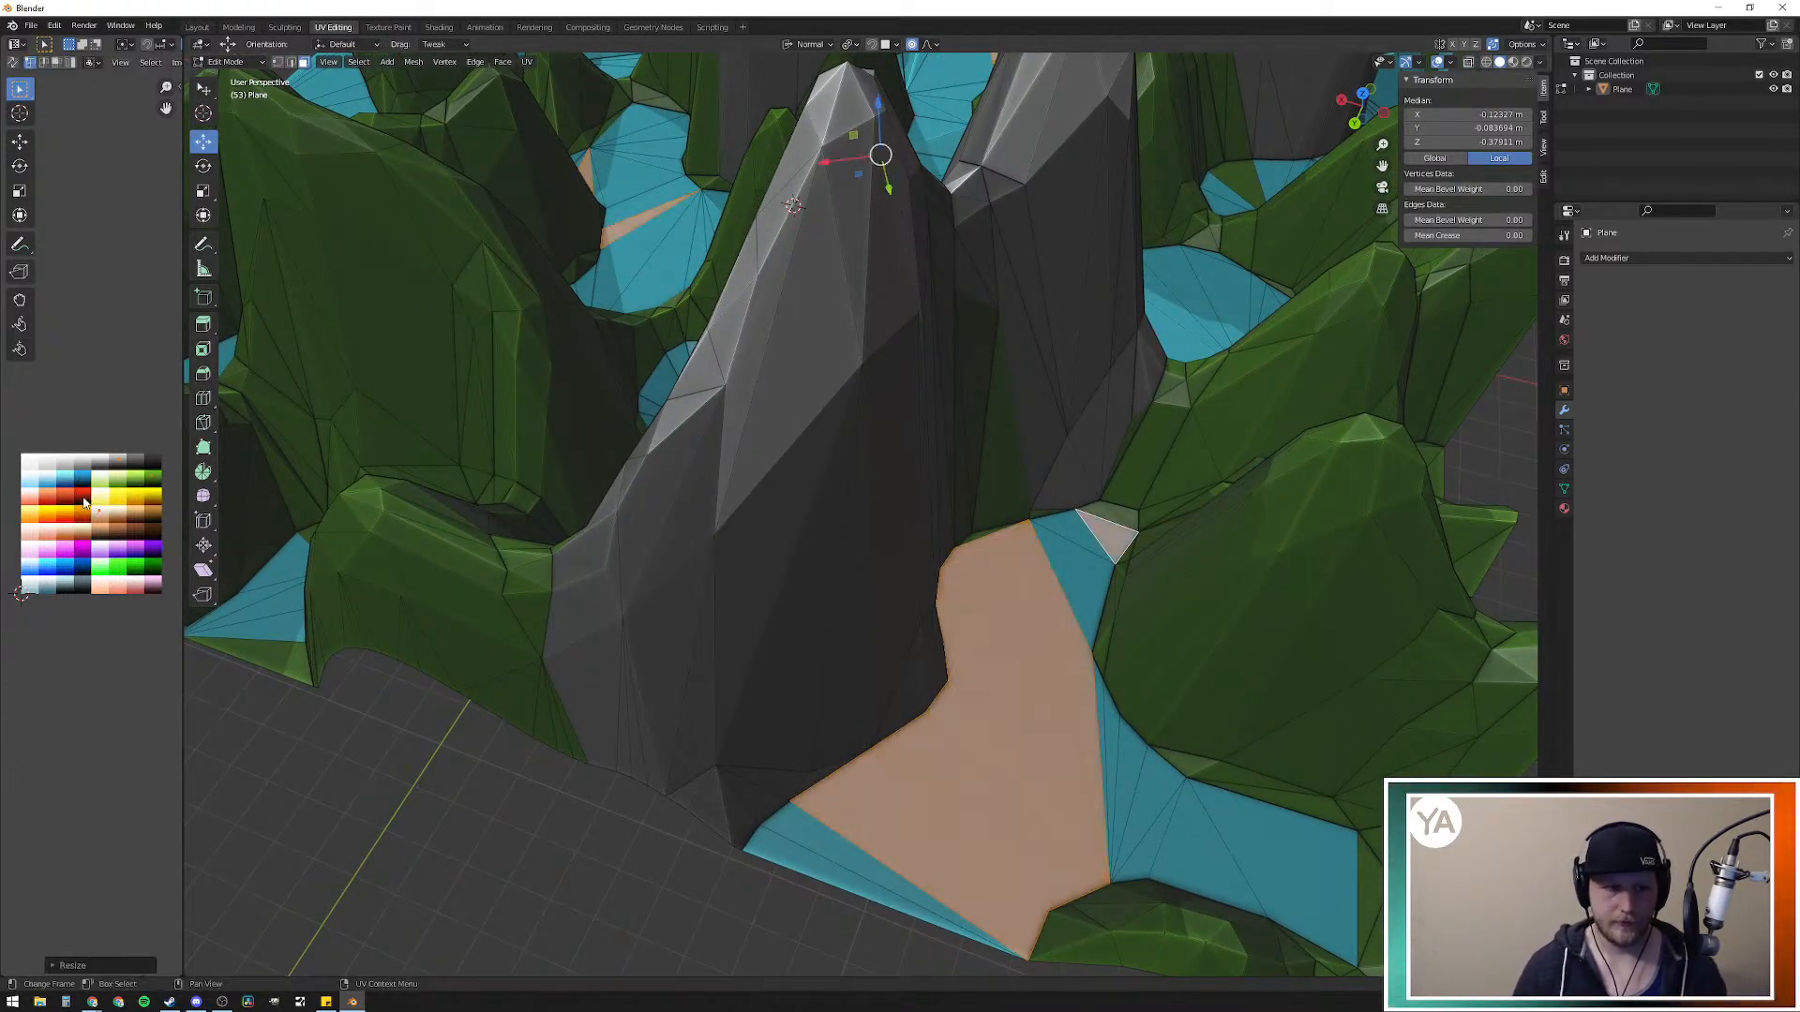
{"action": "key", "text": "g"}
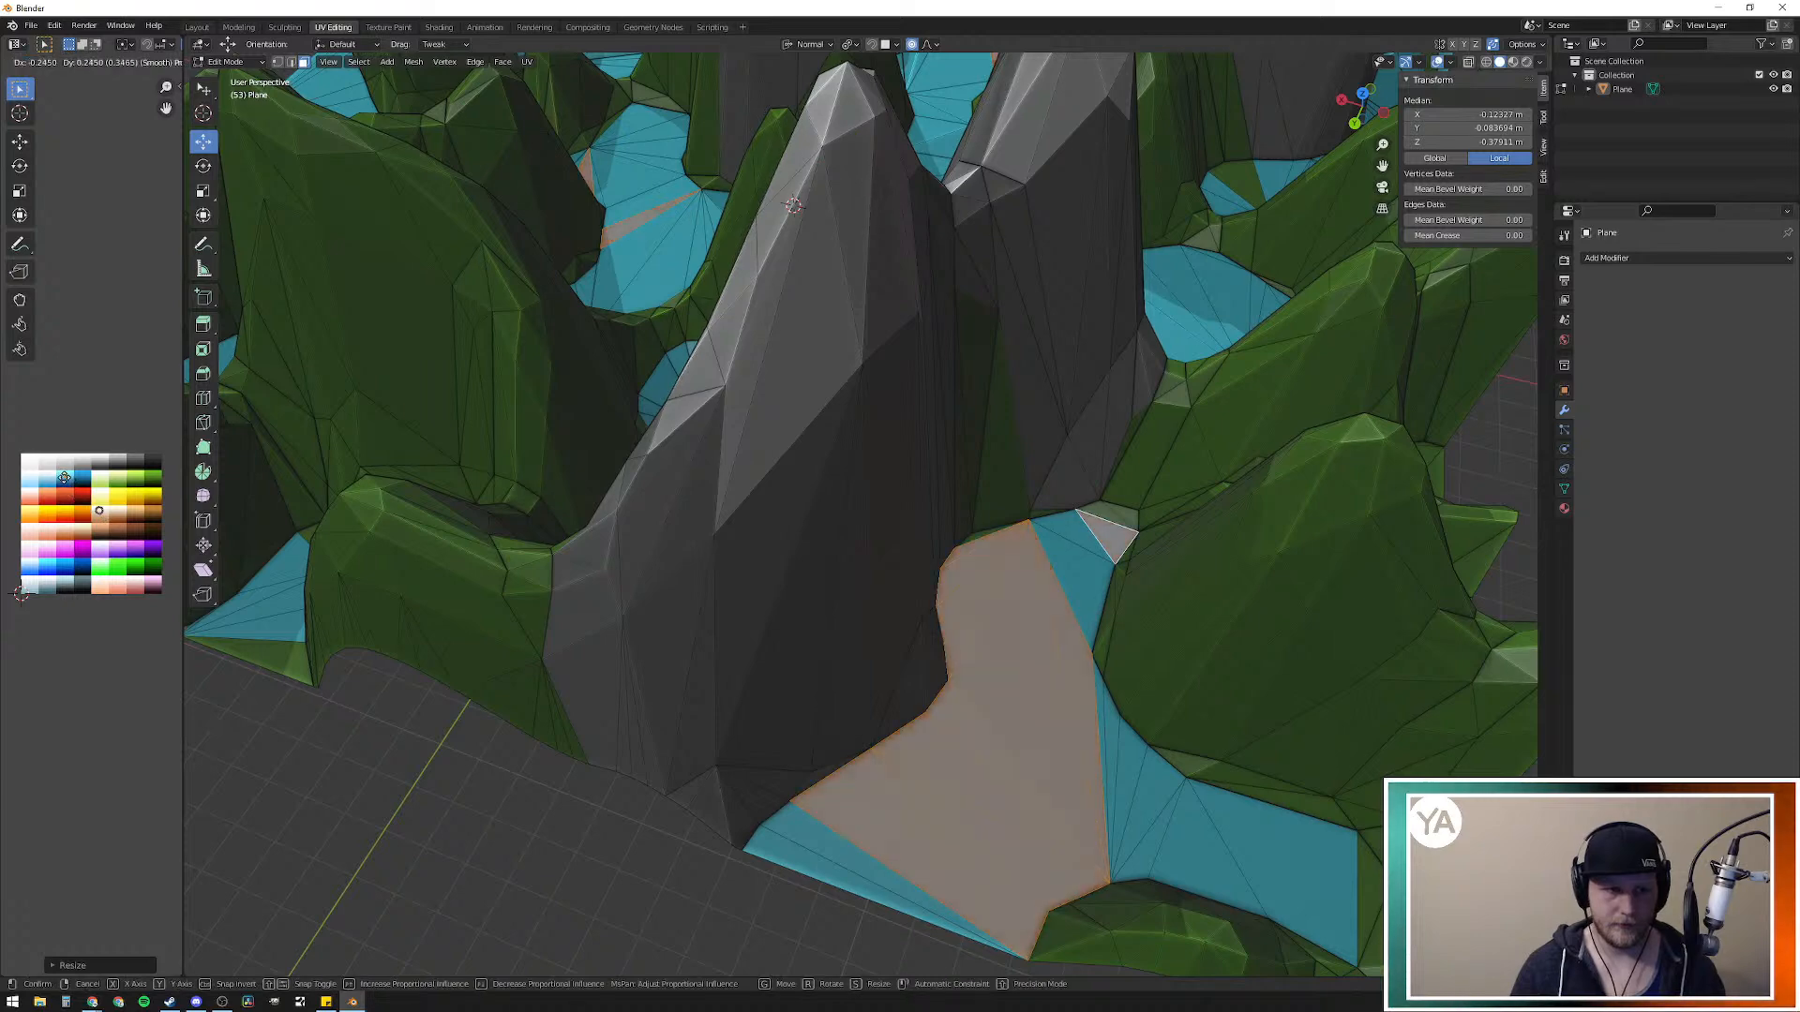
{"action": "left_click", "coordinate": [64, 477]}
{"action": "left_click", "coordinate": [747, 902]}
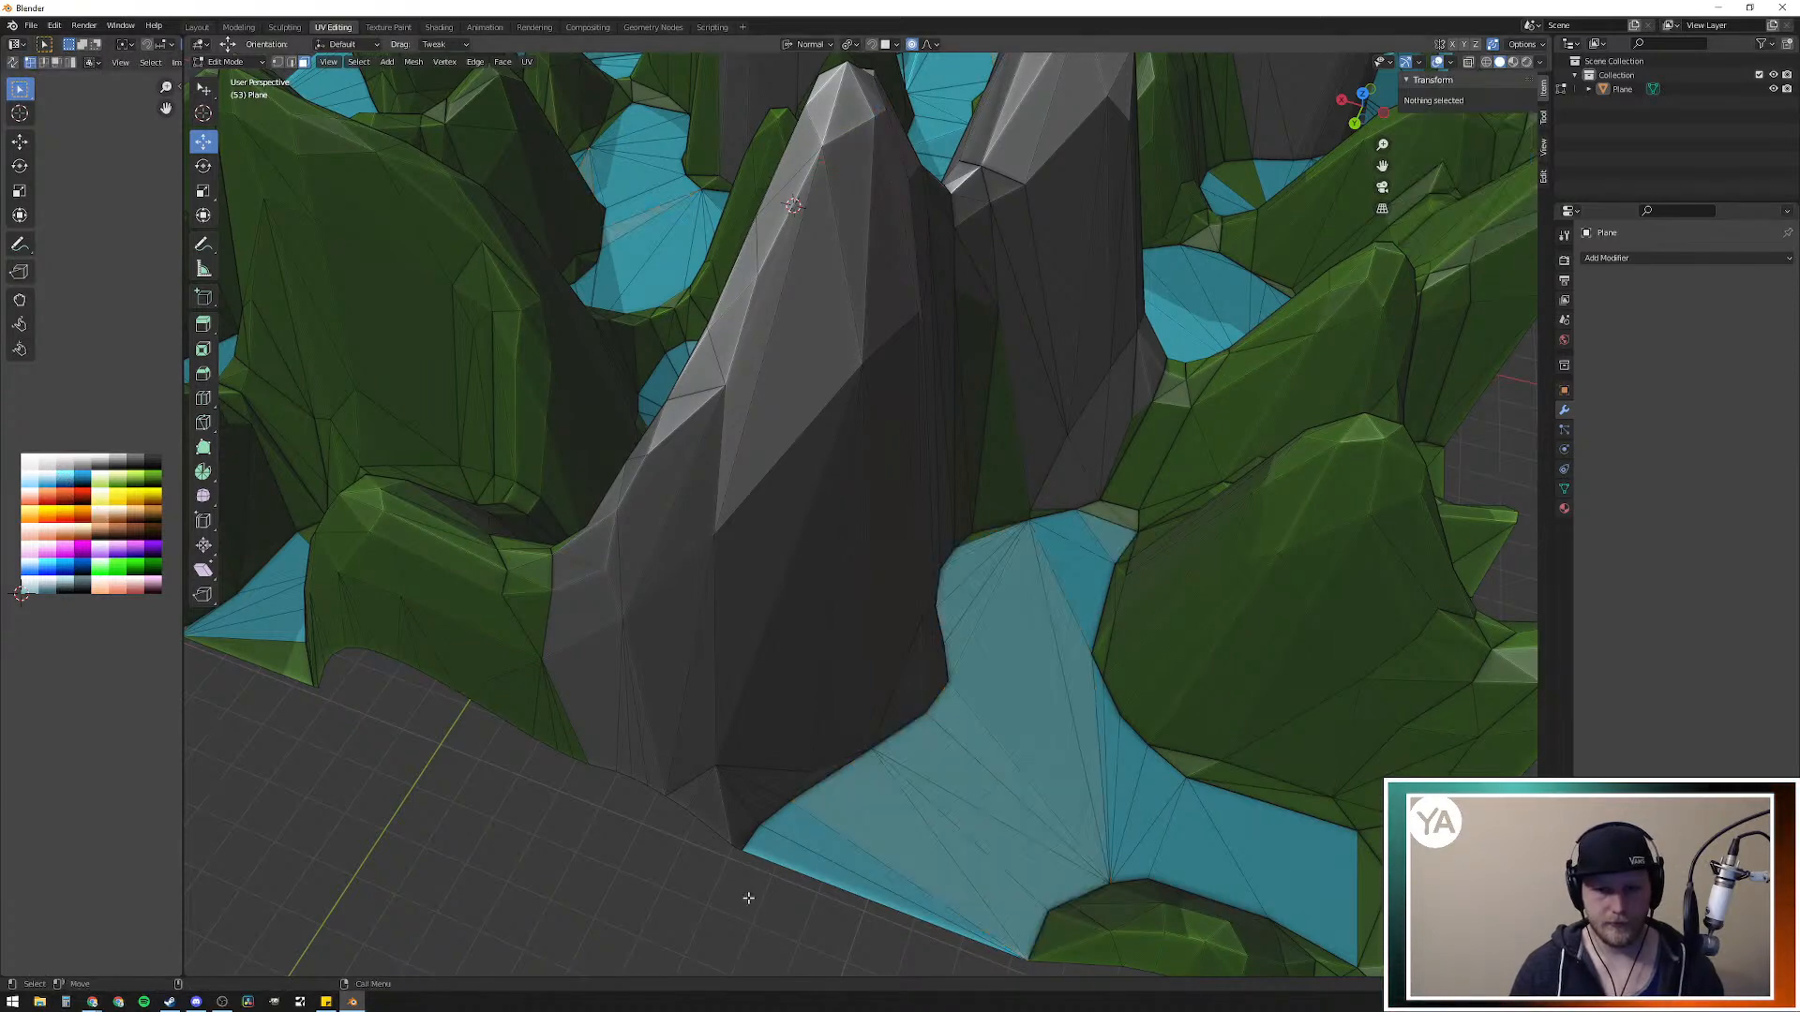
Step: Examine the whole coloured terrain from several angles and distances
{"action": "scroll", "coordinate": [885, 684], "scroll_direction": "down", "scroll_amount": 4}
{"action": "scroll", "coordinate": [886, 673], "scroll_direction": "down", "scroll_amount": 5}
{"action": "middle_click_drag", "start_coordinate": [887, 672], "coordinate": [771, 602]}
{"action": "scroll", "coordinate": [1018, 503], "scroll_direction": "up", "scroll_amount": 3}
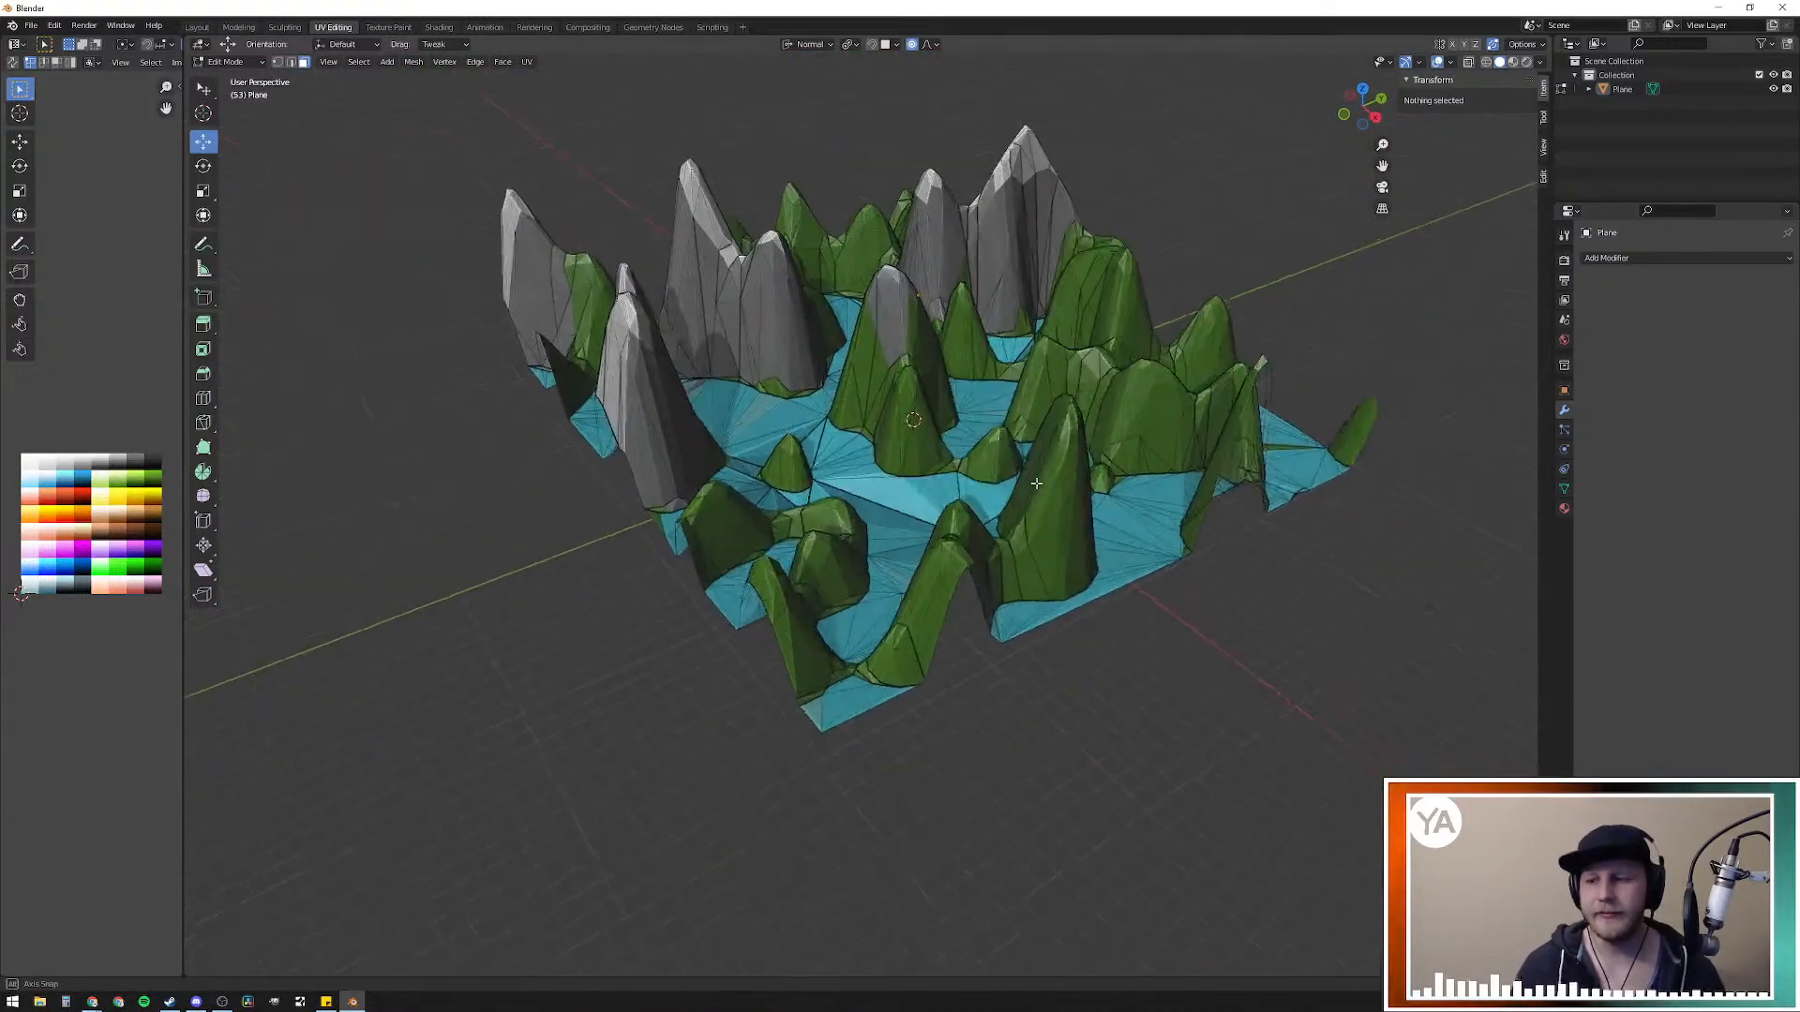
{"action": "middle_click_drag", "start_coordinate": [1018, 503], "coordinate": [772, 750]}
{"action": "scroll", "coordinate": [924, 545], "scroll_direction": "up", "scroll_amount": 2}
{"action": "scroll", "coordinate": [924, 545], "scroll_direction": "down", "scroll_amount": 3}
{"action": "scroll", "coordinate": [1002, 538], "scroll_direction": "up", "scroll_amount": 2}
{"action": "scroll", "coordinate": [1002, 538], "scroll_direction": "down", "scroll_amount": 3}
{"action": "scroll", "coordinate": [841, 565], "scroll_direction": "down", "scroll_amount": 3}
{"action": "scroll", "coordinate": [971, 653], "scroll_direction": "up", "scroll_amount": 3}
{"action": "scroll", "coordinate": [747, 701], "scroll_direction": "up", "scroll_amount": 3}
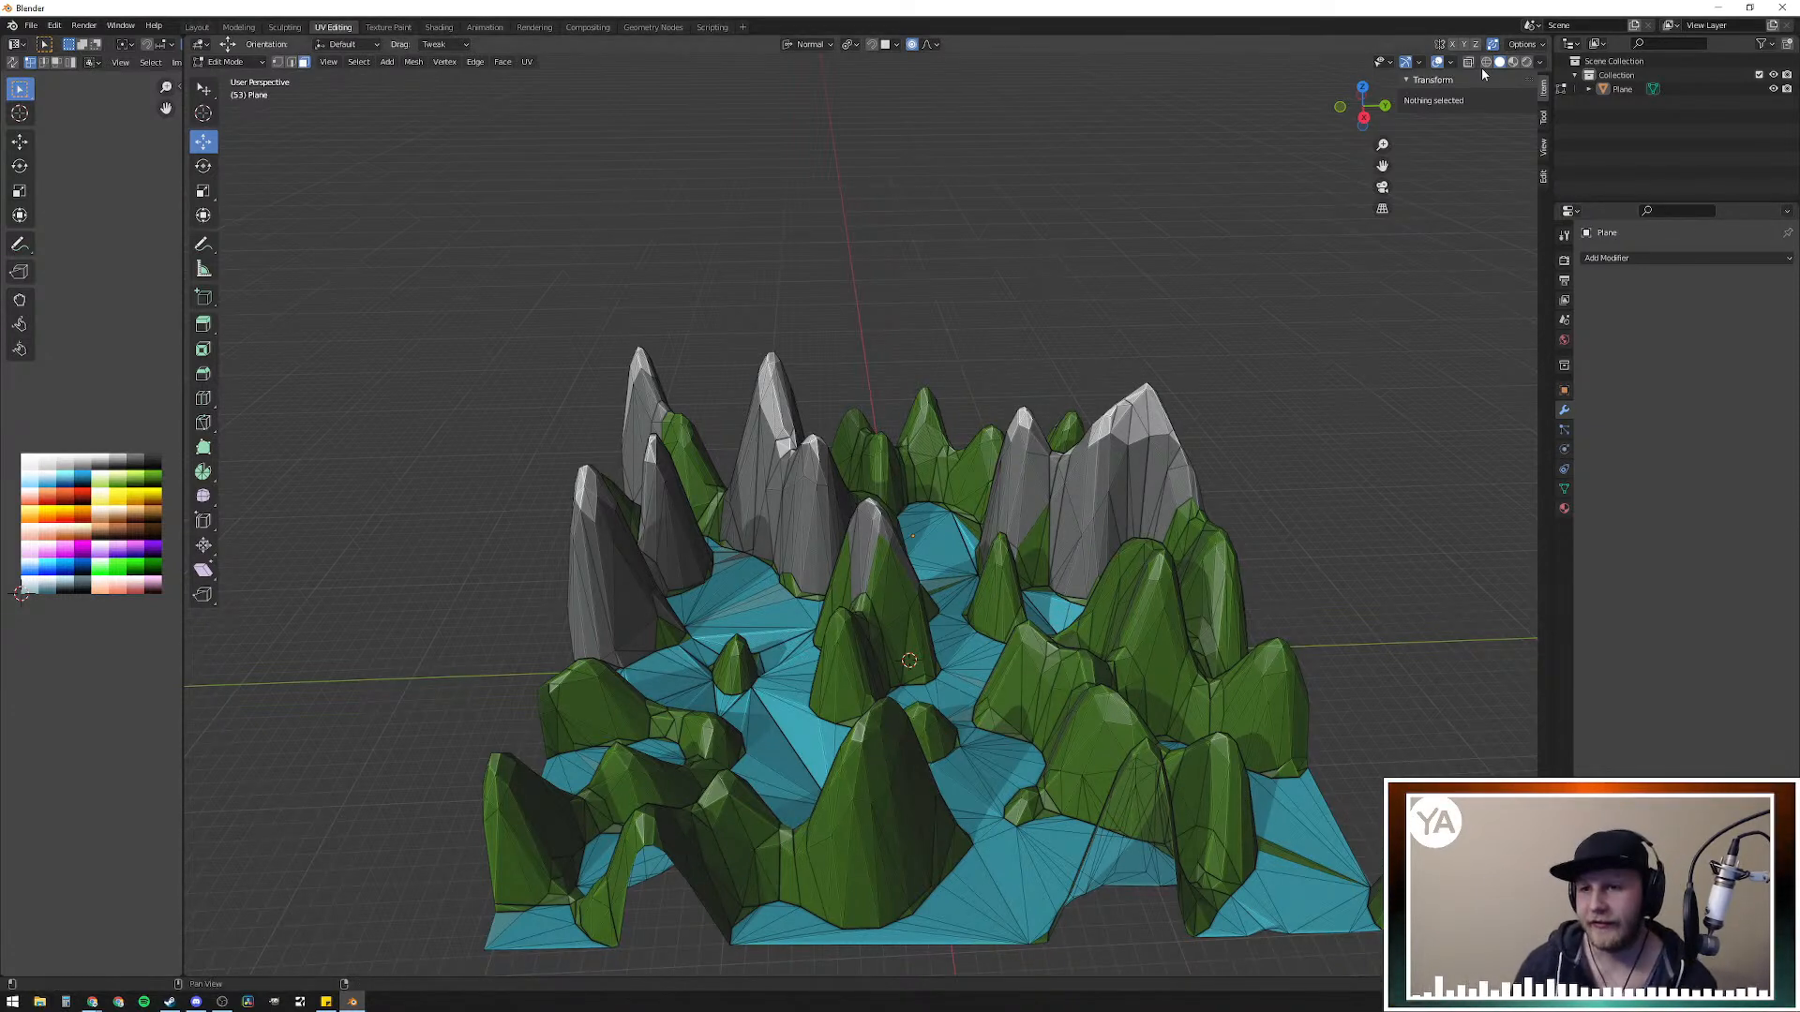
{"action": "left_click", "coordinate": [1619, 259]}
{"action": "left_click", "coordinate": [1610, 256]}
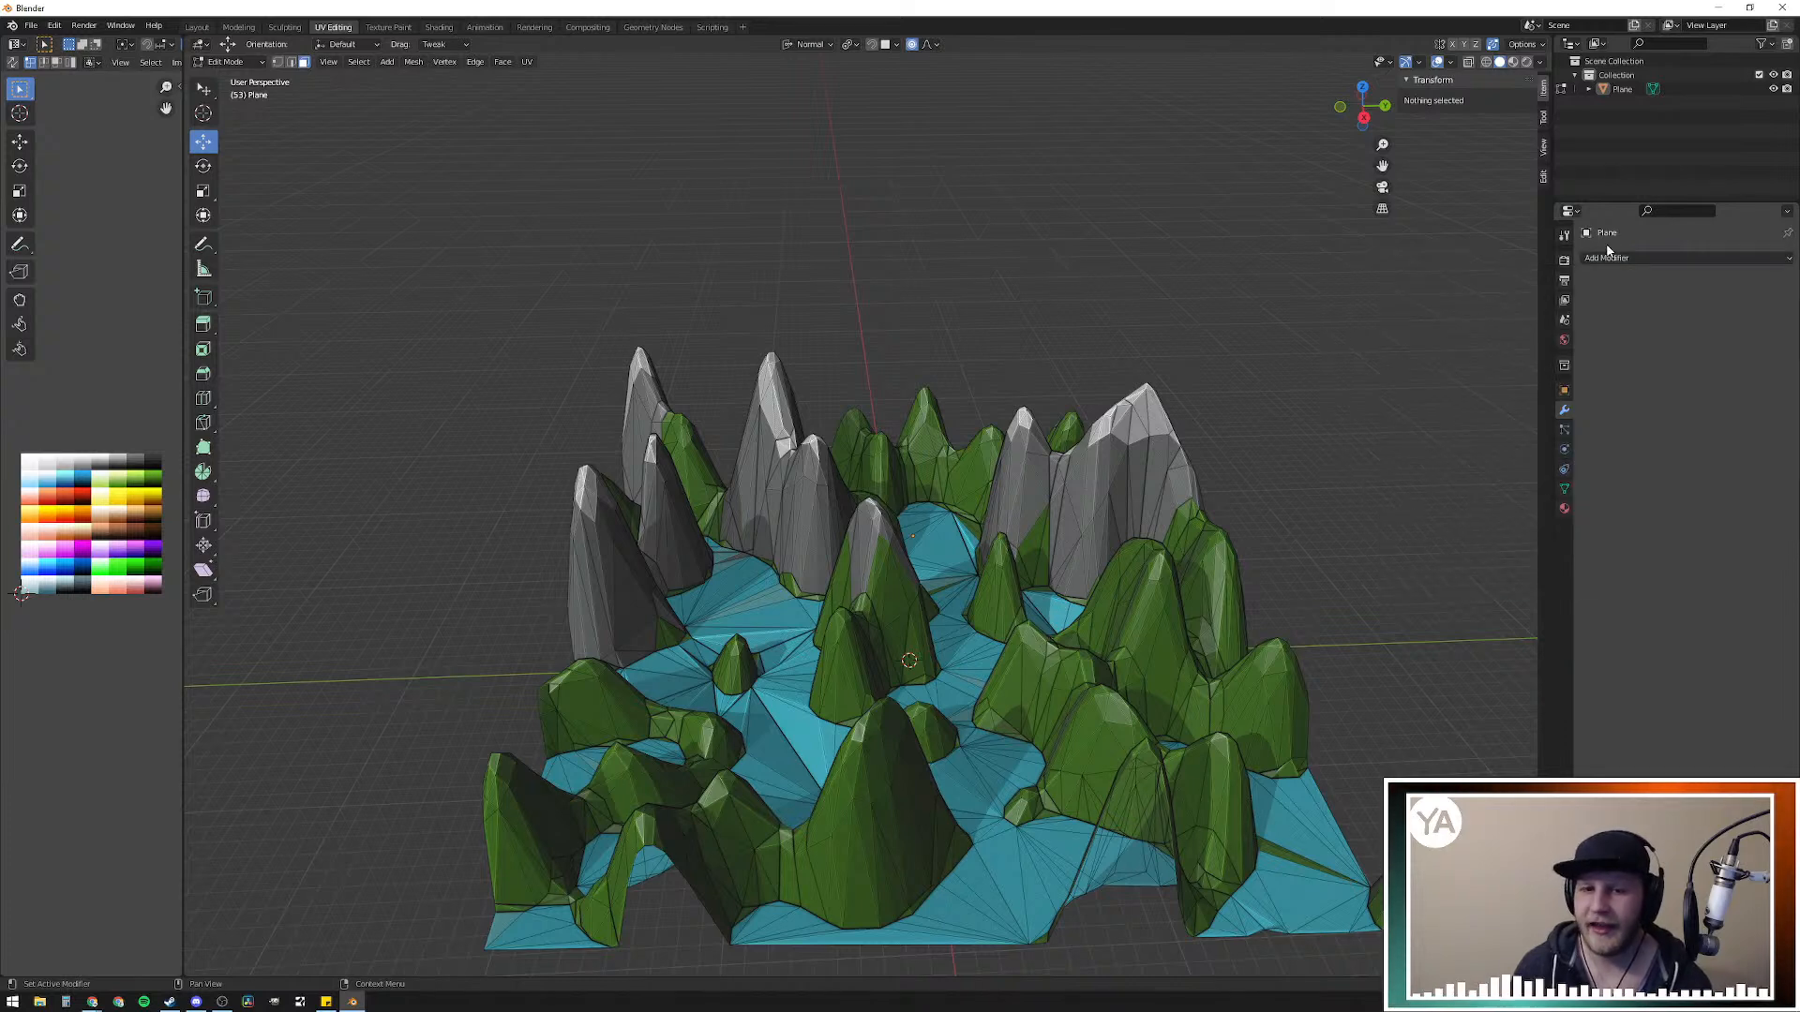
{"action": "left_click", "coordinate": [1629, 256]}
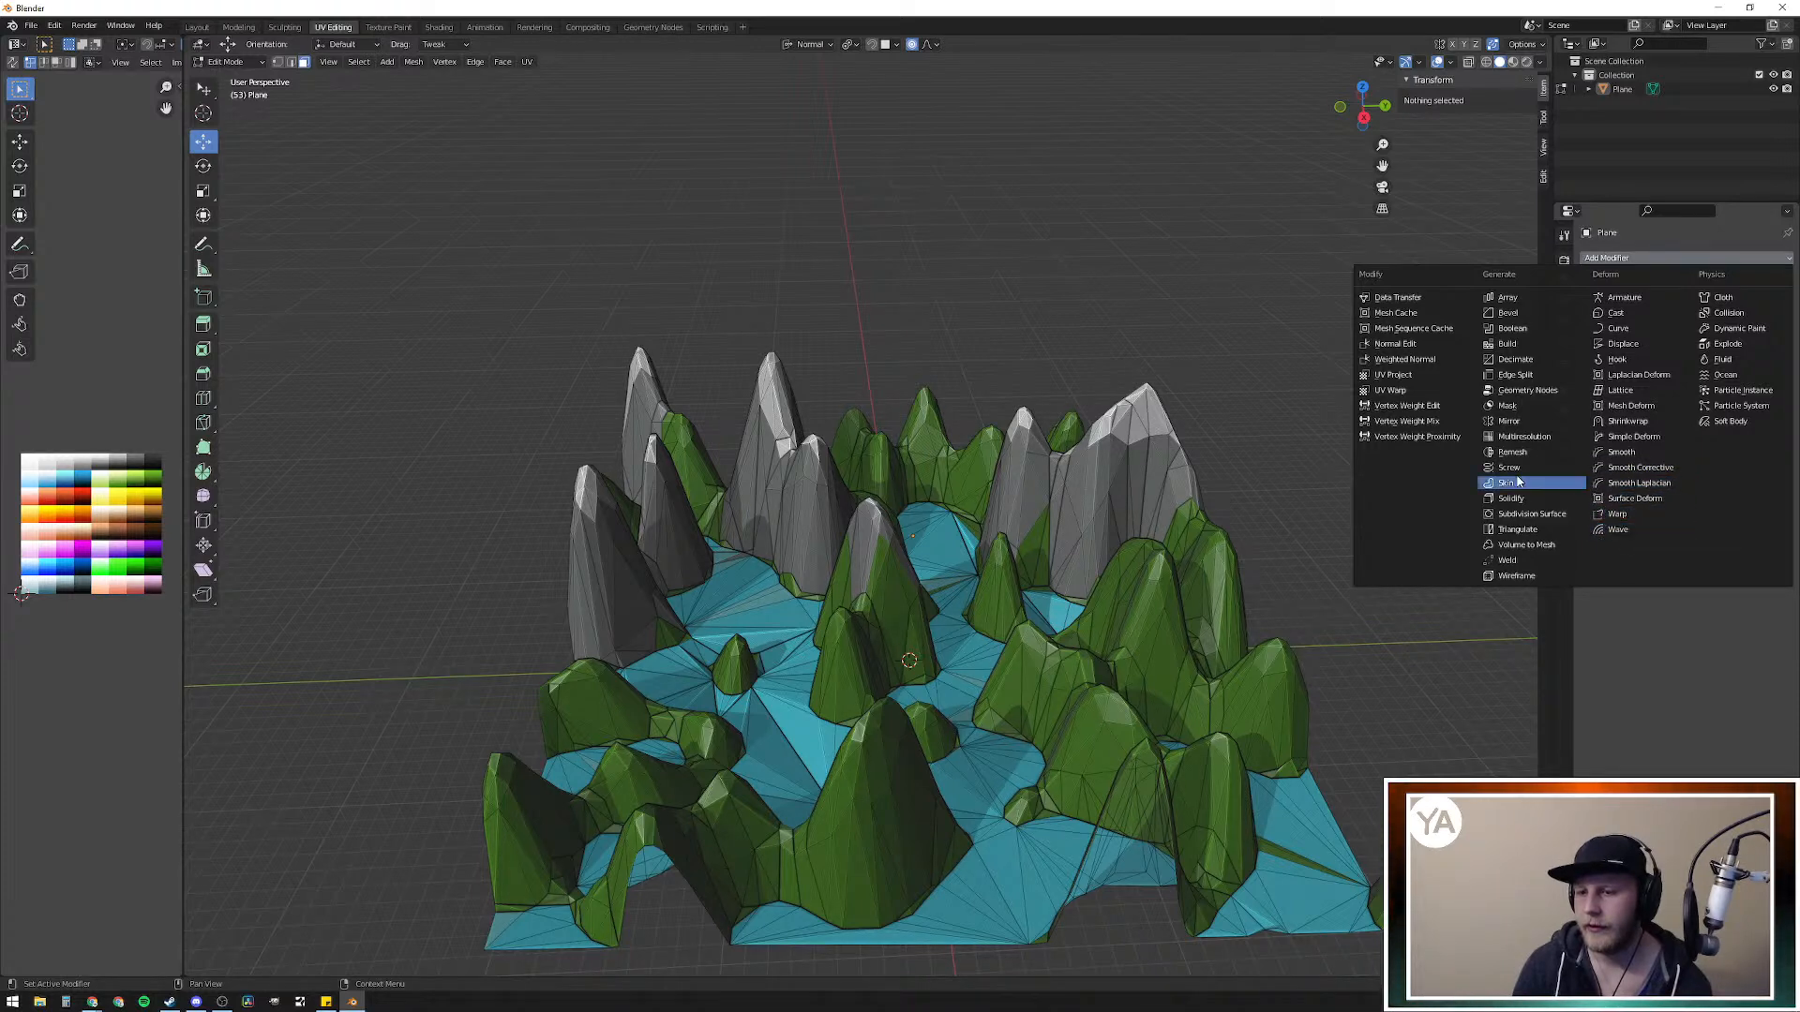
{"action": "right_click", "coordinate": [1249, 347]}
Step: Inspect the coloured terrain from overhead and close up around the green hills, water edges and grey mountain bases
{"action": "middle_click_drag", "start_coordinate": [992, 258], "coordinate": [1036, 511]}
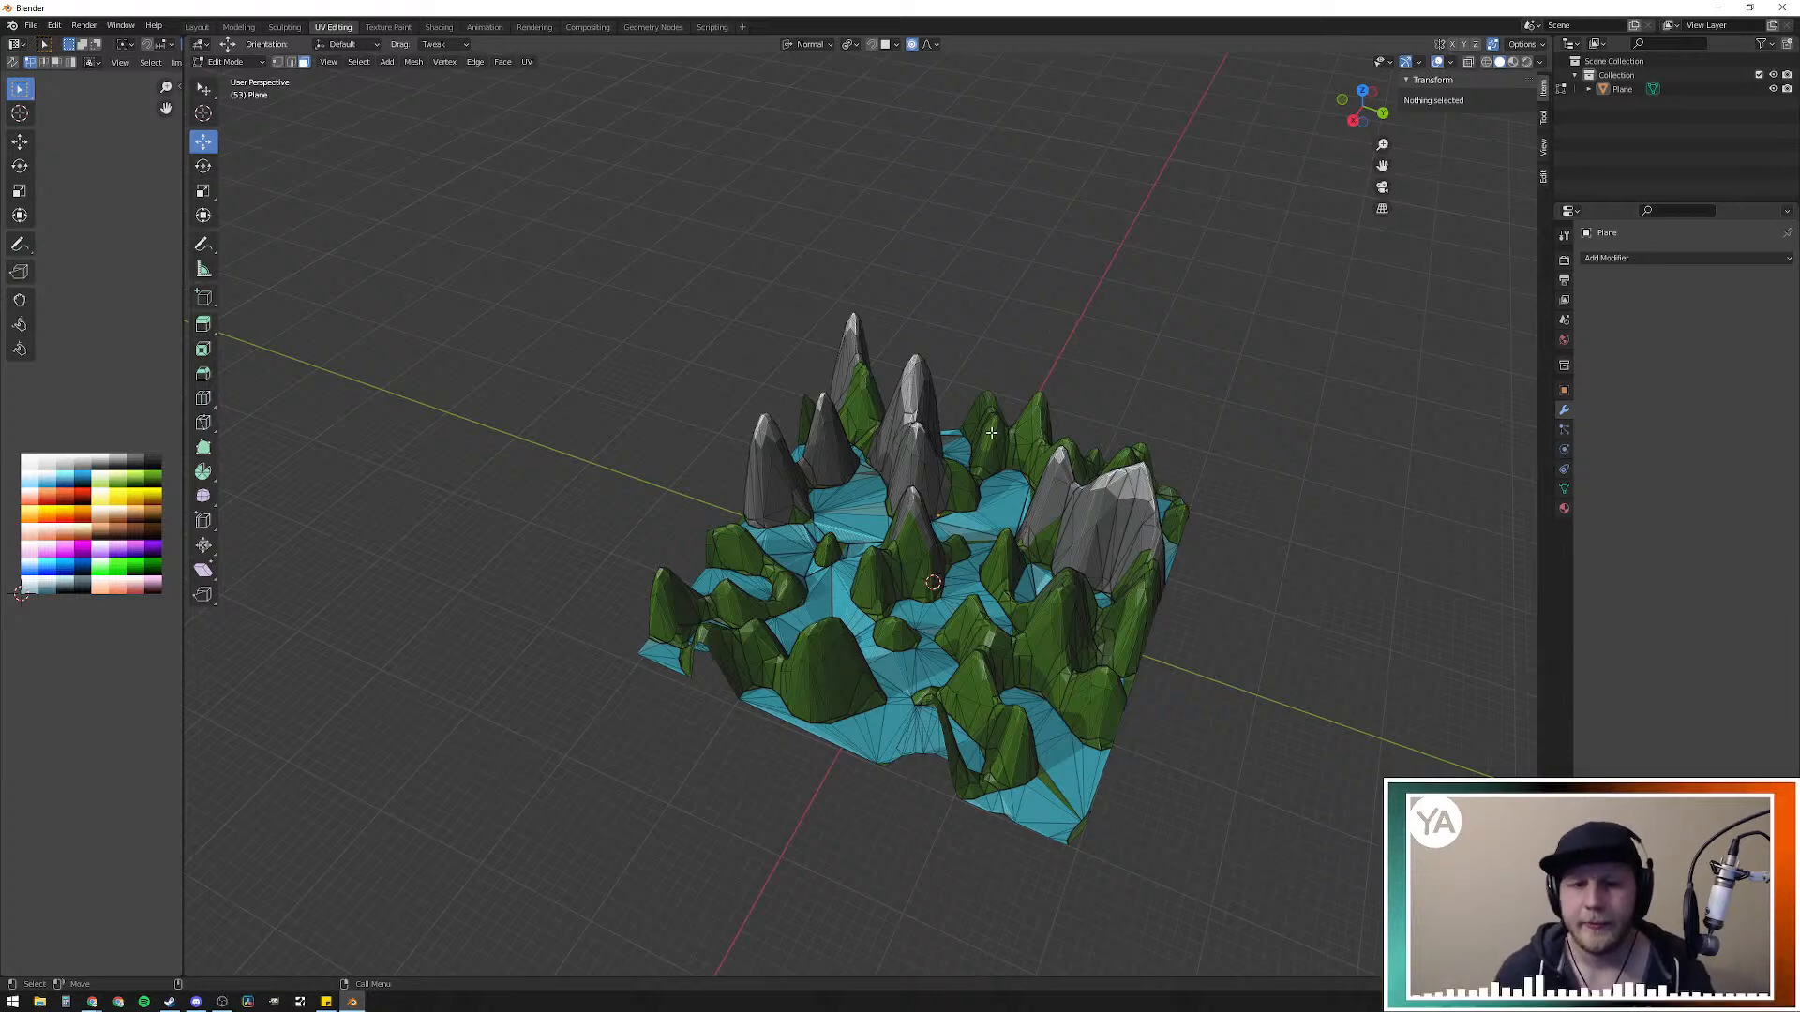
{"action": "middle_click_drag", "start_coordinate": [993, 432], "coordinate": [876, 455]}
{"action": "middle_click_drag", "start_coordinate": [979, 474], "coordinate": [855, 413], "text": "shift"}
{"action": "scroll", "coordinate": [913, 619], "scroll_direction": "up", "scroll_amount": 4}
{"action": "scroll", "coordinate": [948, 525], "scroll_direction": "down", "scroll_amount": 5}
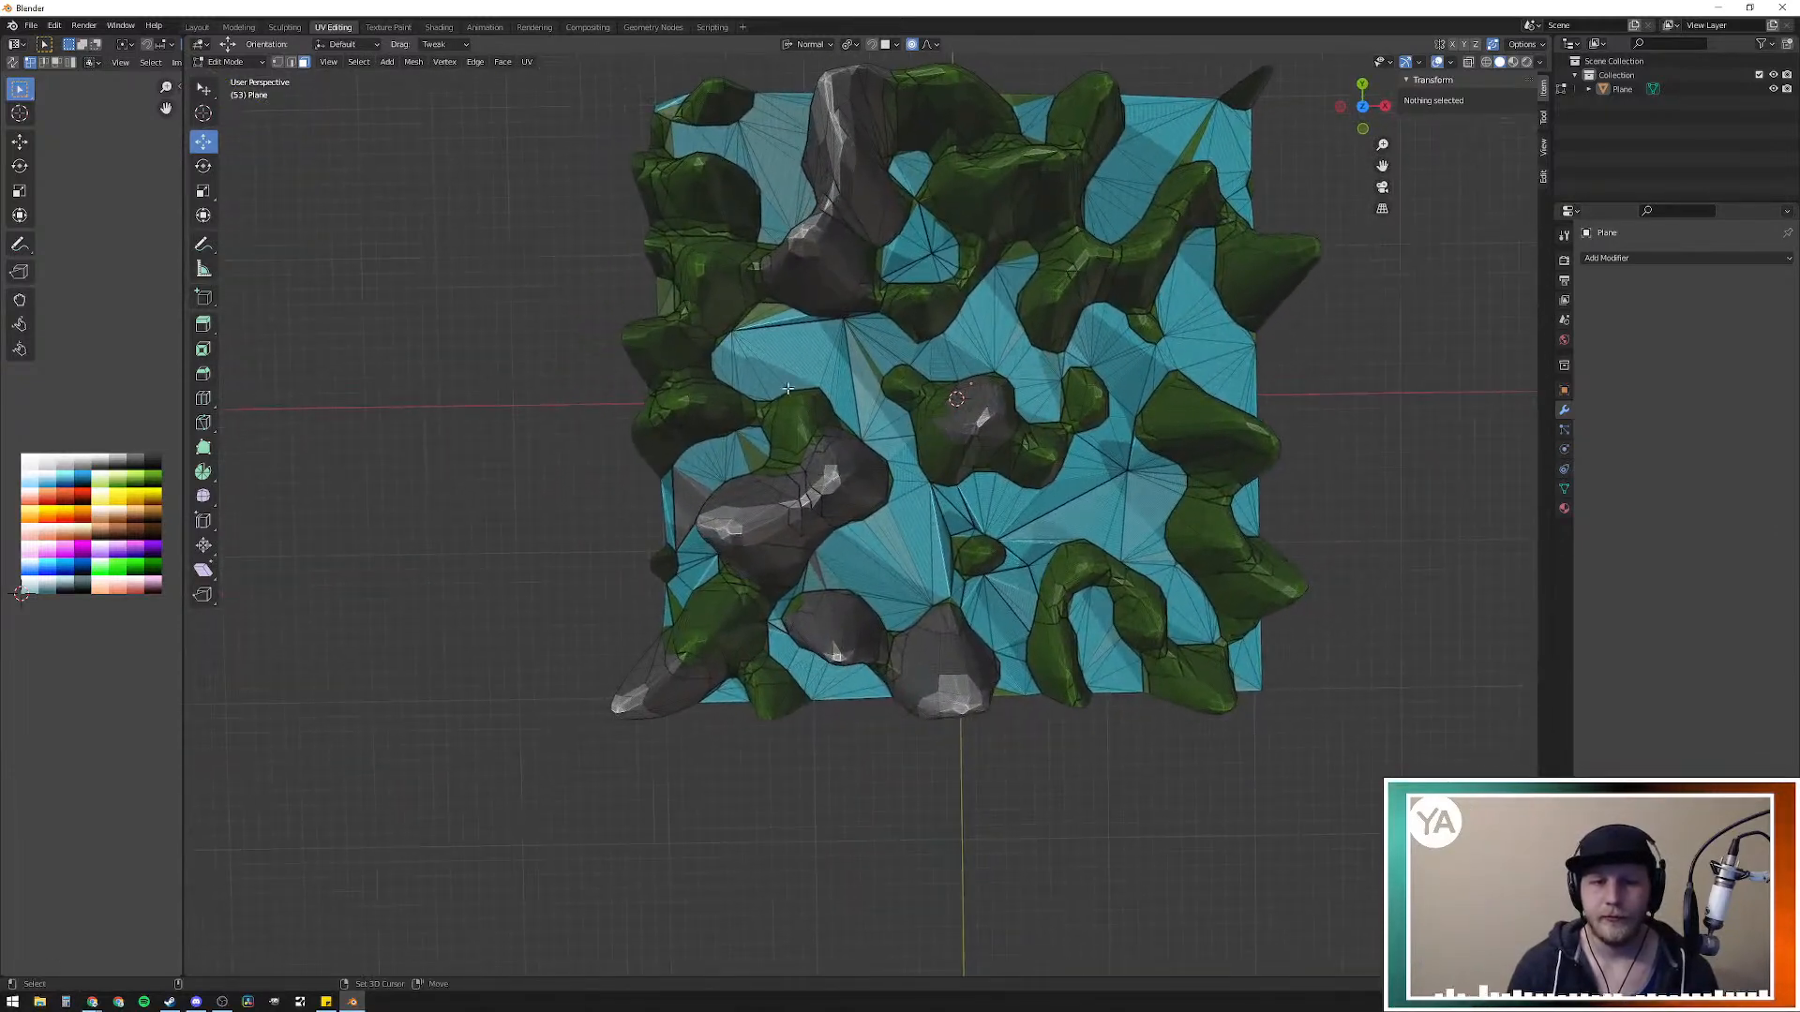
{"action": "scroll", "coordinate": [726, 553], "scroll_direction": "up", "scroll_amount": 5}
{"action": "middle_click_drag", "start_coordinate": [750, 546], "coordinate": [728, 648]}
{"action": "middle_click_drag", "start_coordinate": [776, 460], "coordinate": [791, 554]}
{"action": "scroll", "coordinate": [799, 418], "scroll_direction": "up", "scroll_amount": 3}
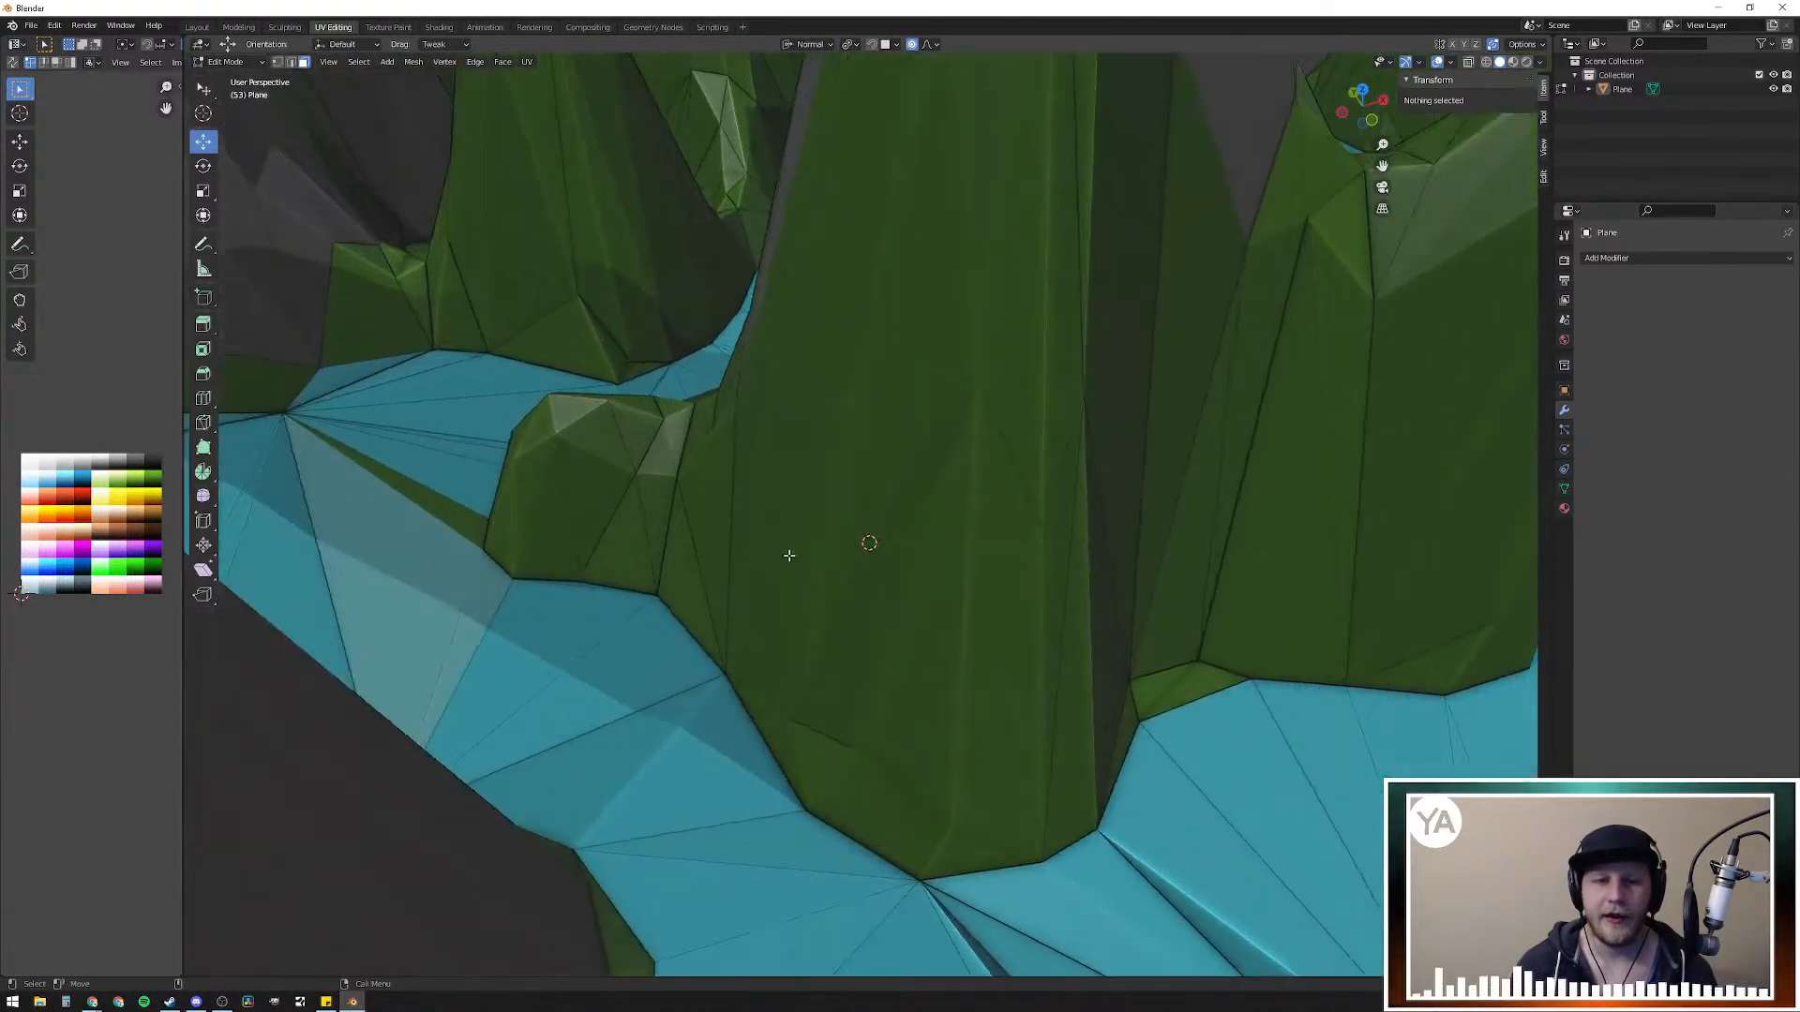
{"action": "scroll", "coordinate": [643, 466], "scroll_direction": "up", "scroll_amount": 2}
{"action": "middle_click_drag", "start_coordinate": [769, 203], "coordinate": [1160, 534], "text": "shift"}
{"action": "middle_click_drag", "start_coordinate": [903, 341], "coordinate": [856, 775], "text": "shift"}
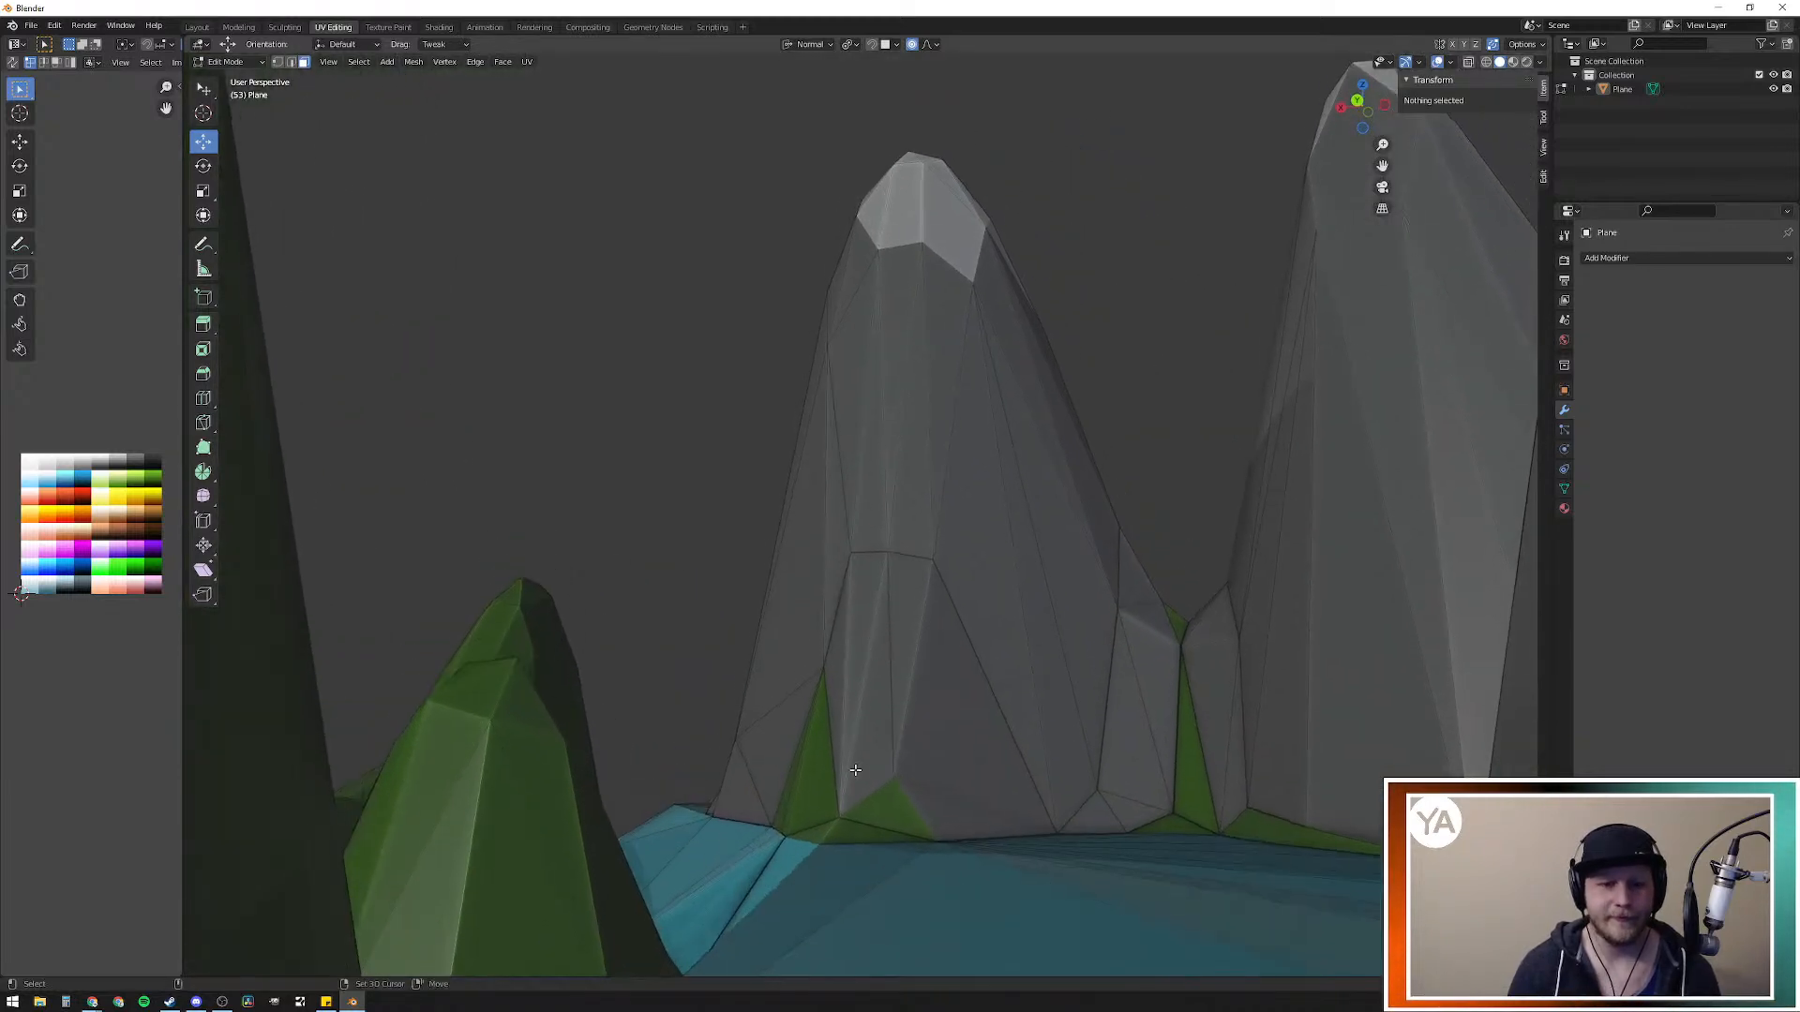
{"action": "middle_click_drag", "start_coordinate": [843, 384], "coordinate": [827, 594]}
{"action": "scroll", "coordinate": [827, 594], "scroll_direction": "down", "scroll_amount": 3}
{"action": "scroll", "coordinate": [827, 594], "scroll_direction": "down", "scroll_amount": 14}
{"action": "middle_click_drag", "start_coordinate": [923, 679], "coordinate": [957, 568]}
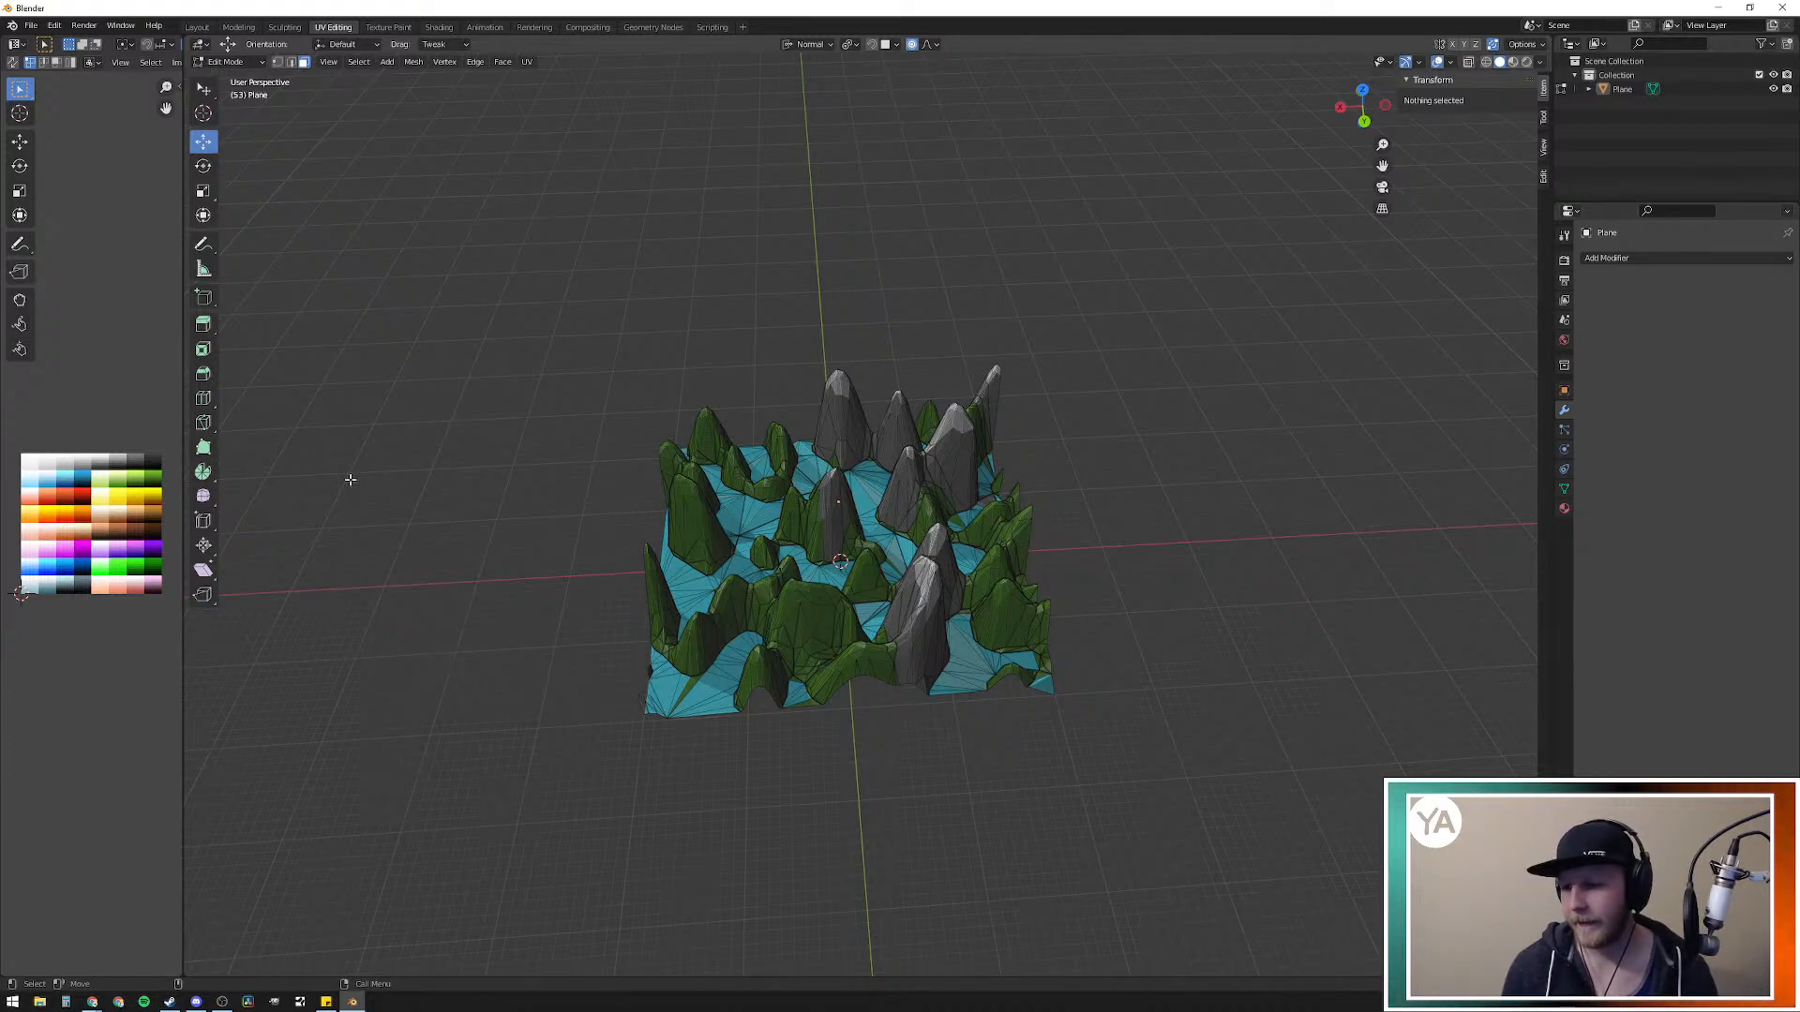
Step: Examine the central island, surrounding water and outer peaks of the terrain from oblique and overhead viewpoints
{"action": "middle_click_drag", "start_coordinate": [442, 485], "coordinate": [1003, 613]}
{"action": "scroll", "coordinate": [1003, 613], "scroll_direction": "up", "scroll_amount": 10}
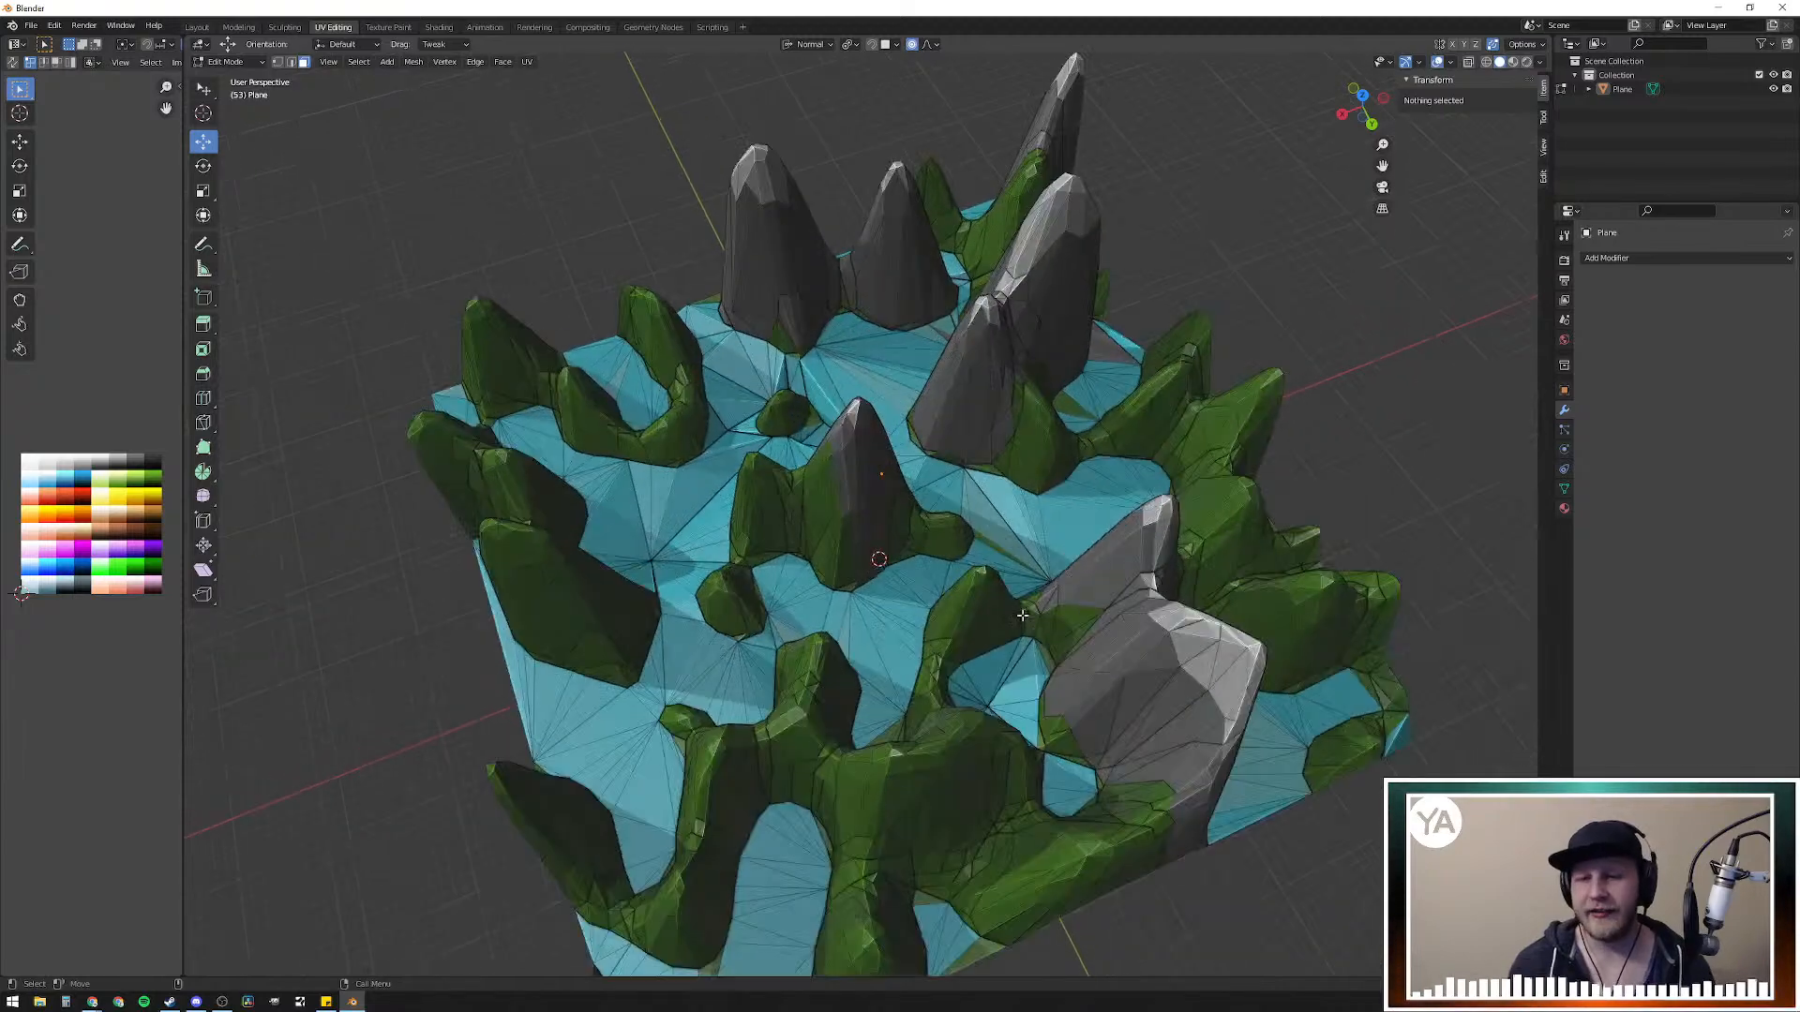
{"action": "scroll", "coordinate": [1003, 652], "scroll_direction": "down", "scroll_amount": 10}
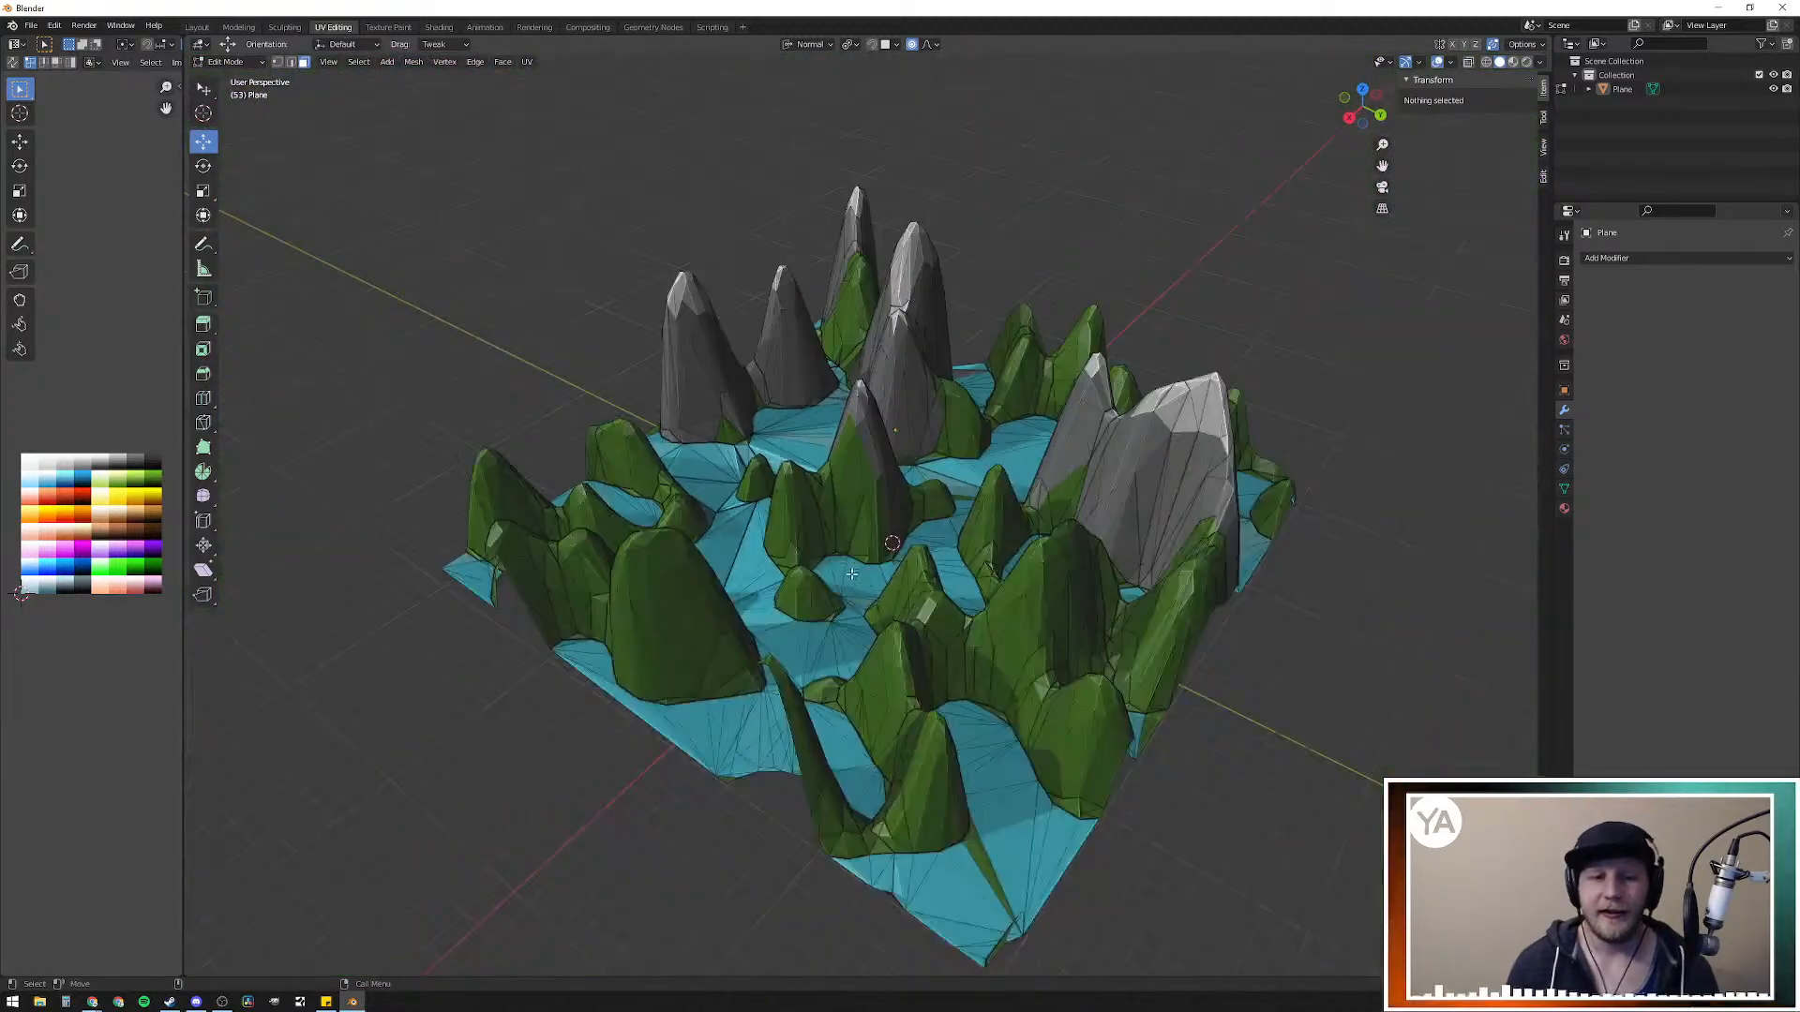
{"action": "middle_click_drag", "start_coordinate": [996, 622], "coordinate": [714, 587]}
{"action": "scroll", "coordinate": [715, 587], "scroll_direction": "up", "scroll_amount": 10}
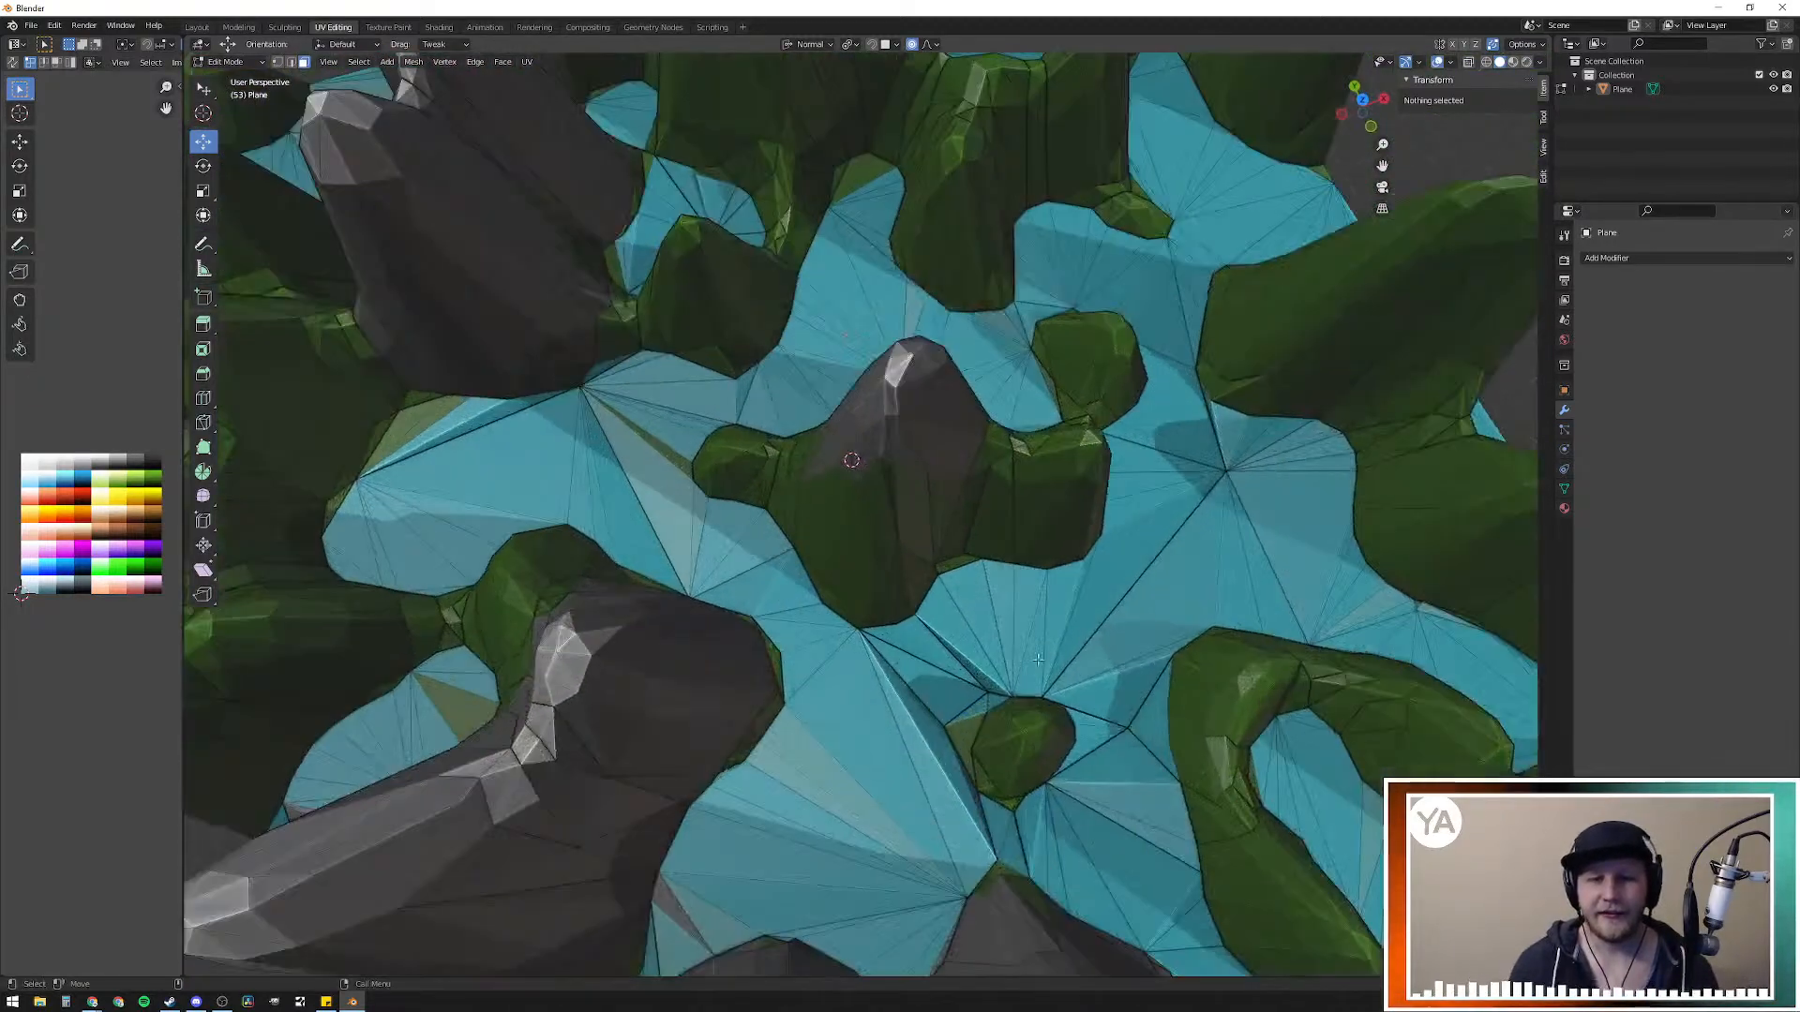
{"action": "scroll", "coordinate": [993, 454], "scroll_direction": "down", "scroll_amount": 12}
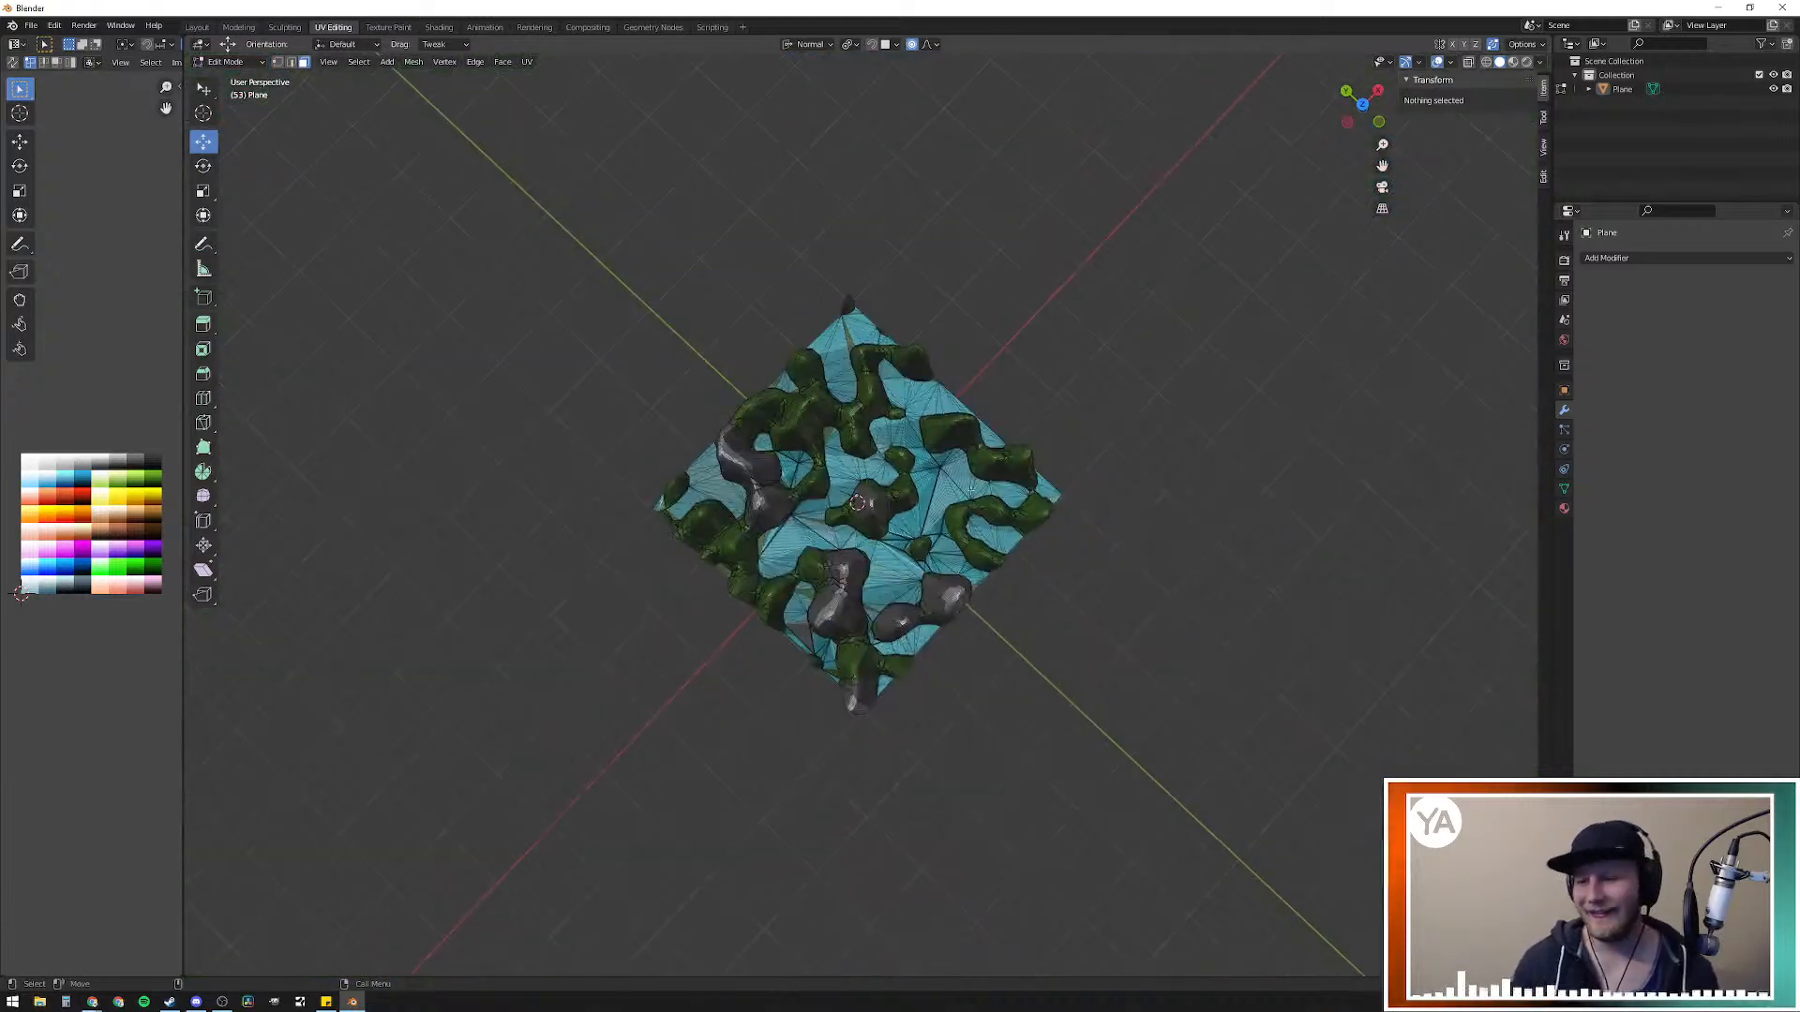
{"action": "scroll", "coordinate": [921, 521], "scroll_direction": "up", "scroll_amount": 4}
{"action": "scroll", "coordinate": [886, 497], "scroll_direction": "up", "scroll_amount": 8}
{"action": "middle_click_drag", "start_coordinate": [793, 346], "coordinate": [909, 436]}
{"action": "scroll", "coordinate": [821, 345], "scroll_direction": "down", "scroll_amount": 8}
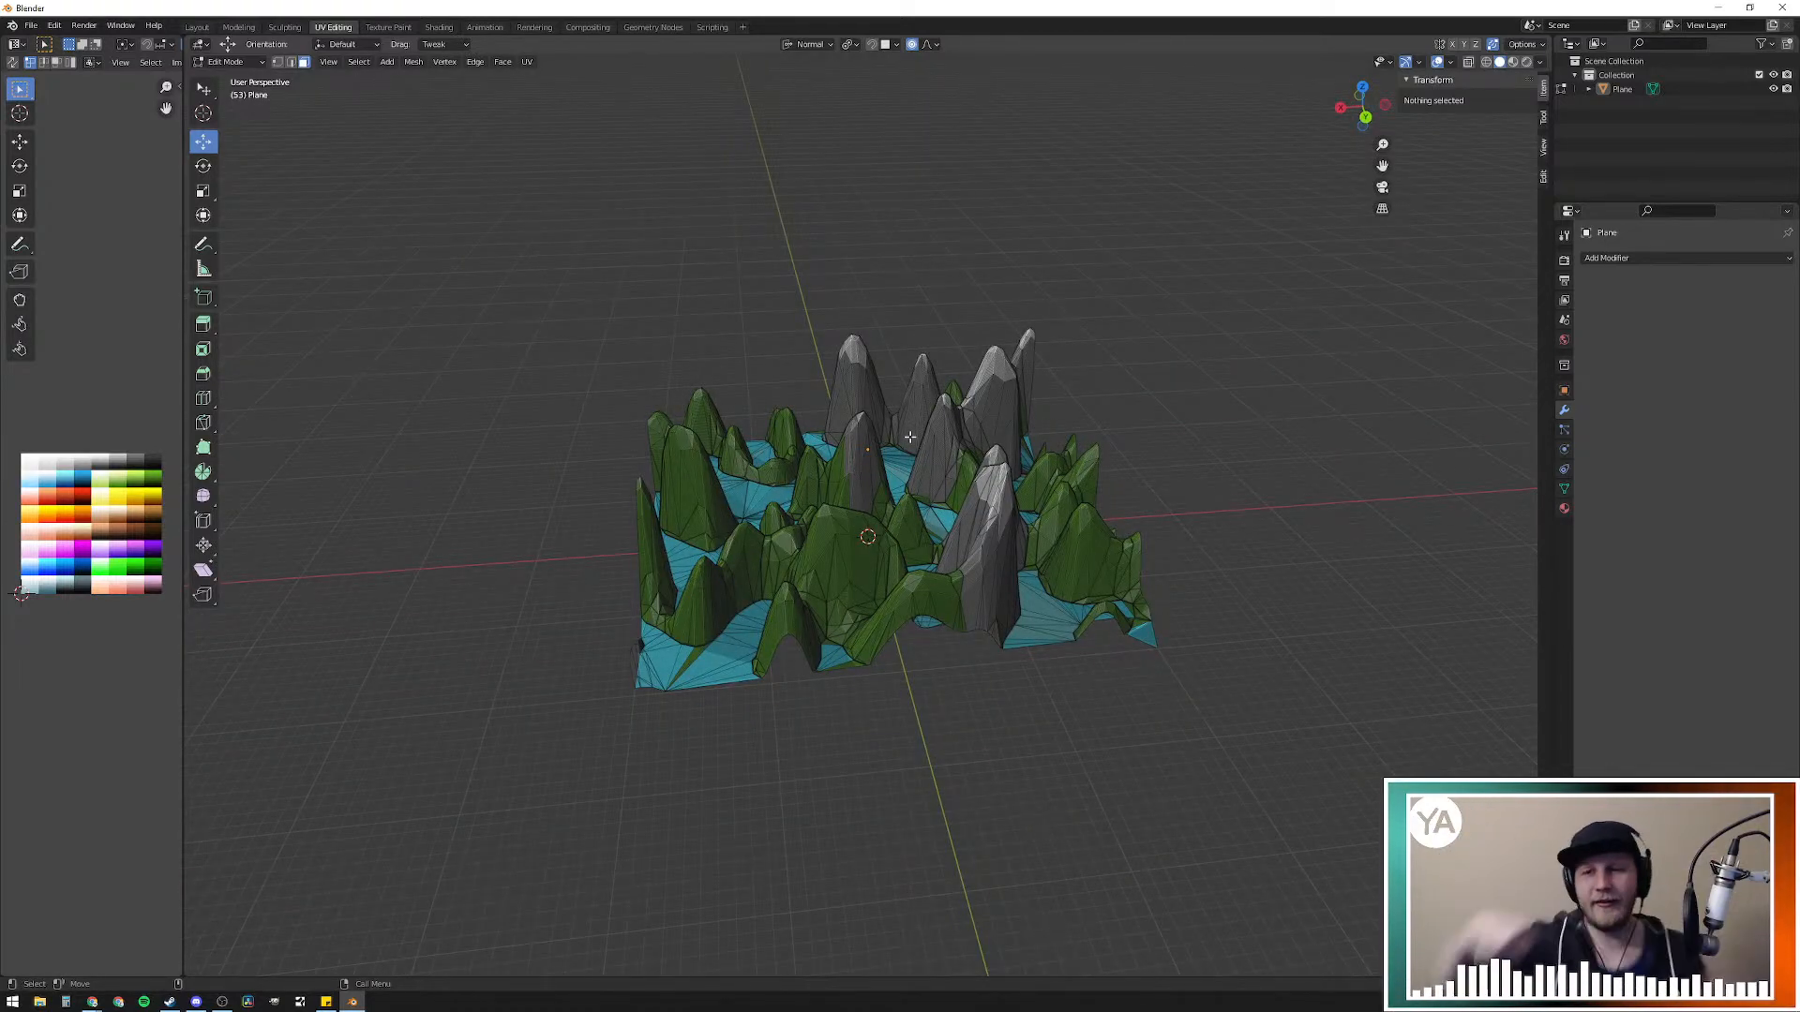
{"action": "middle_click_drag", "start_coordinate": [811, 327], "coordinate": [988, 463]}
{"action": "middle_click_drag", "start_coordinate": [1117, 453], "coordinate": [1120, 456]}
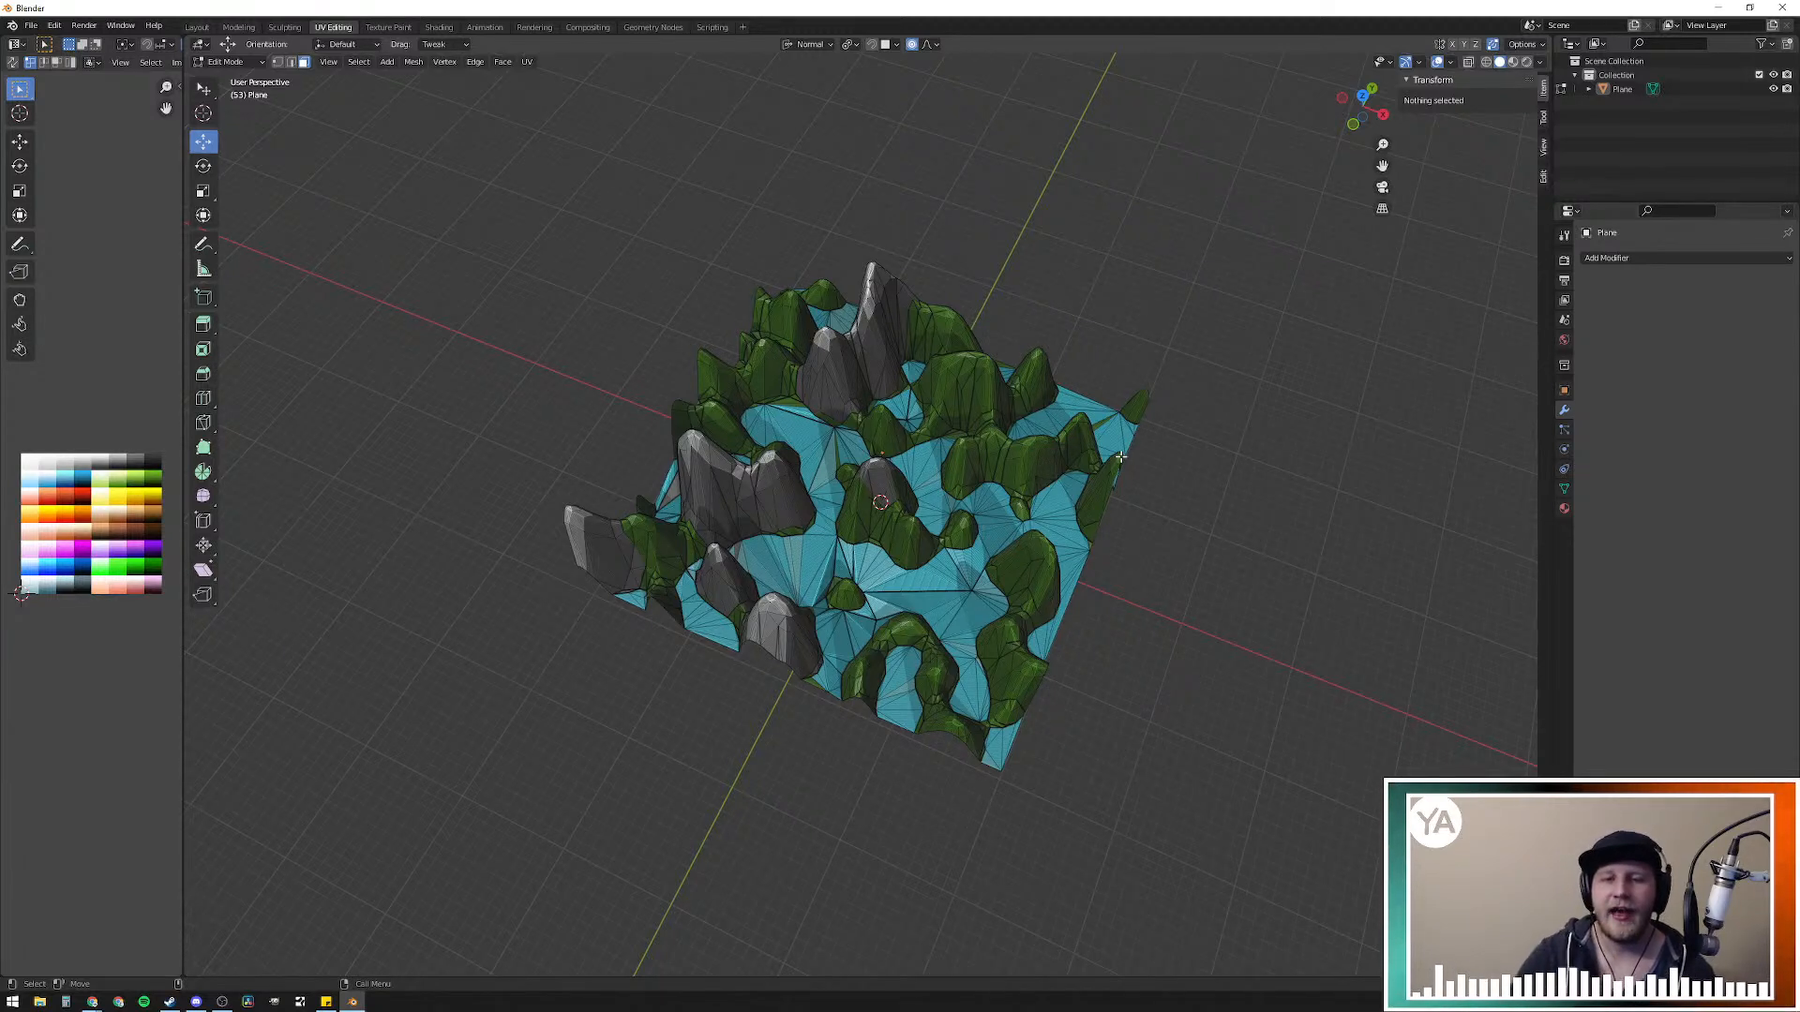
Step: Switch to Chrome and search YouTube for IMPHENZIA
{"action": "left_click", "coordinate": [92, 1001]}
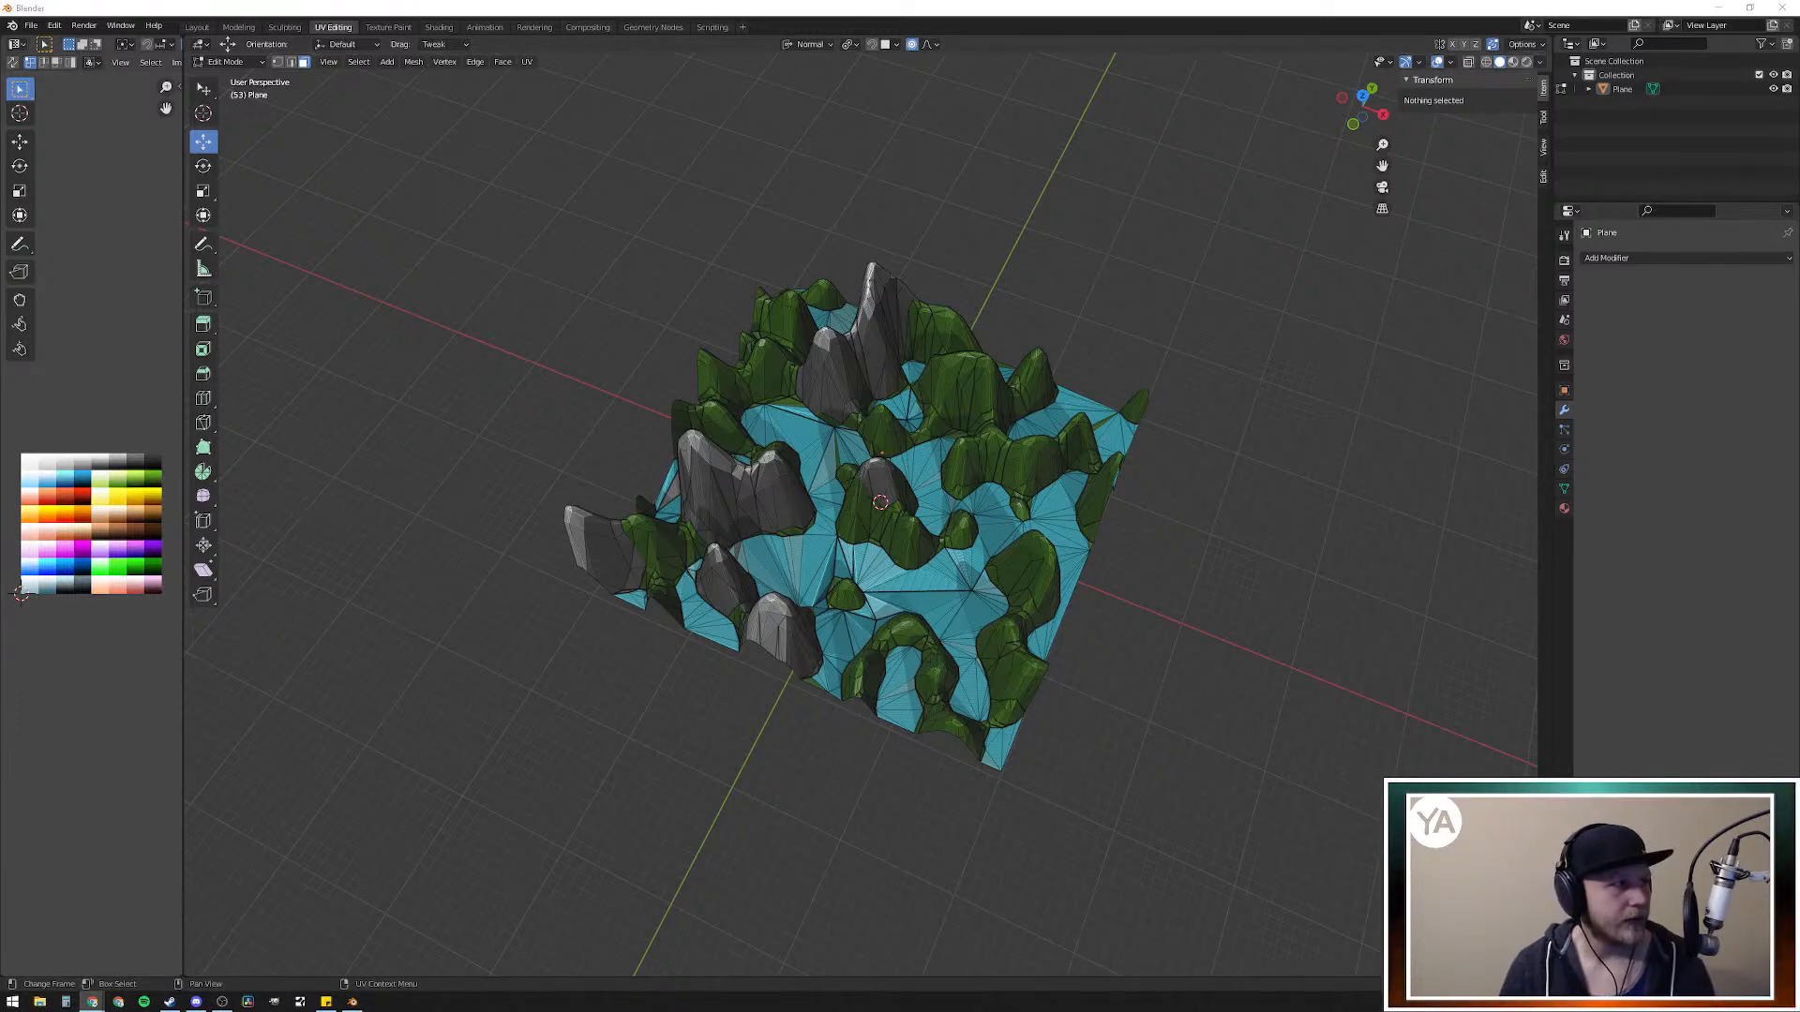
{"action": "key", "text": "alt+Tab"}
{"action": "type", "text": "WWW."}
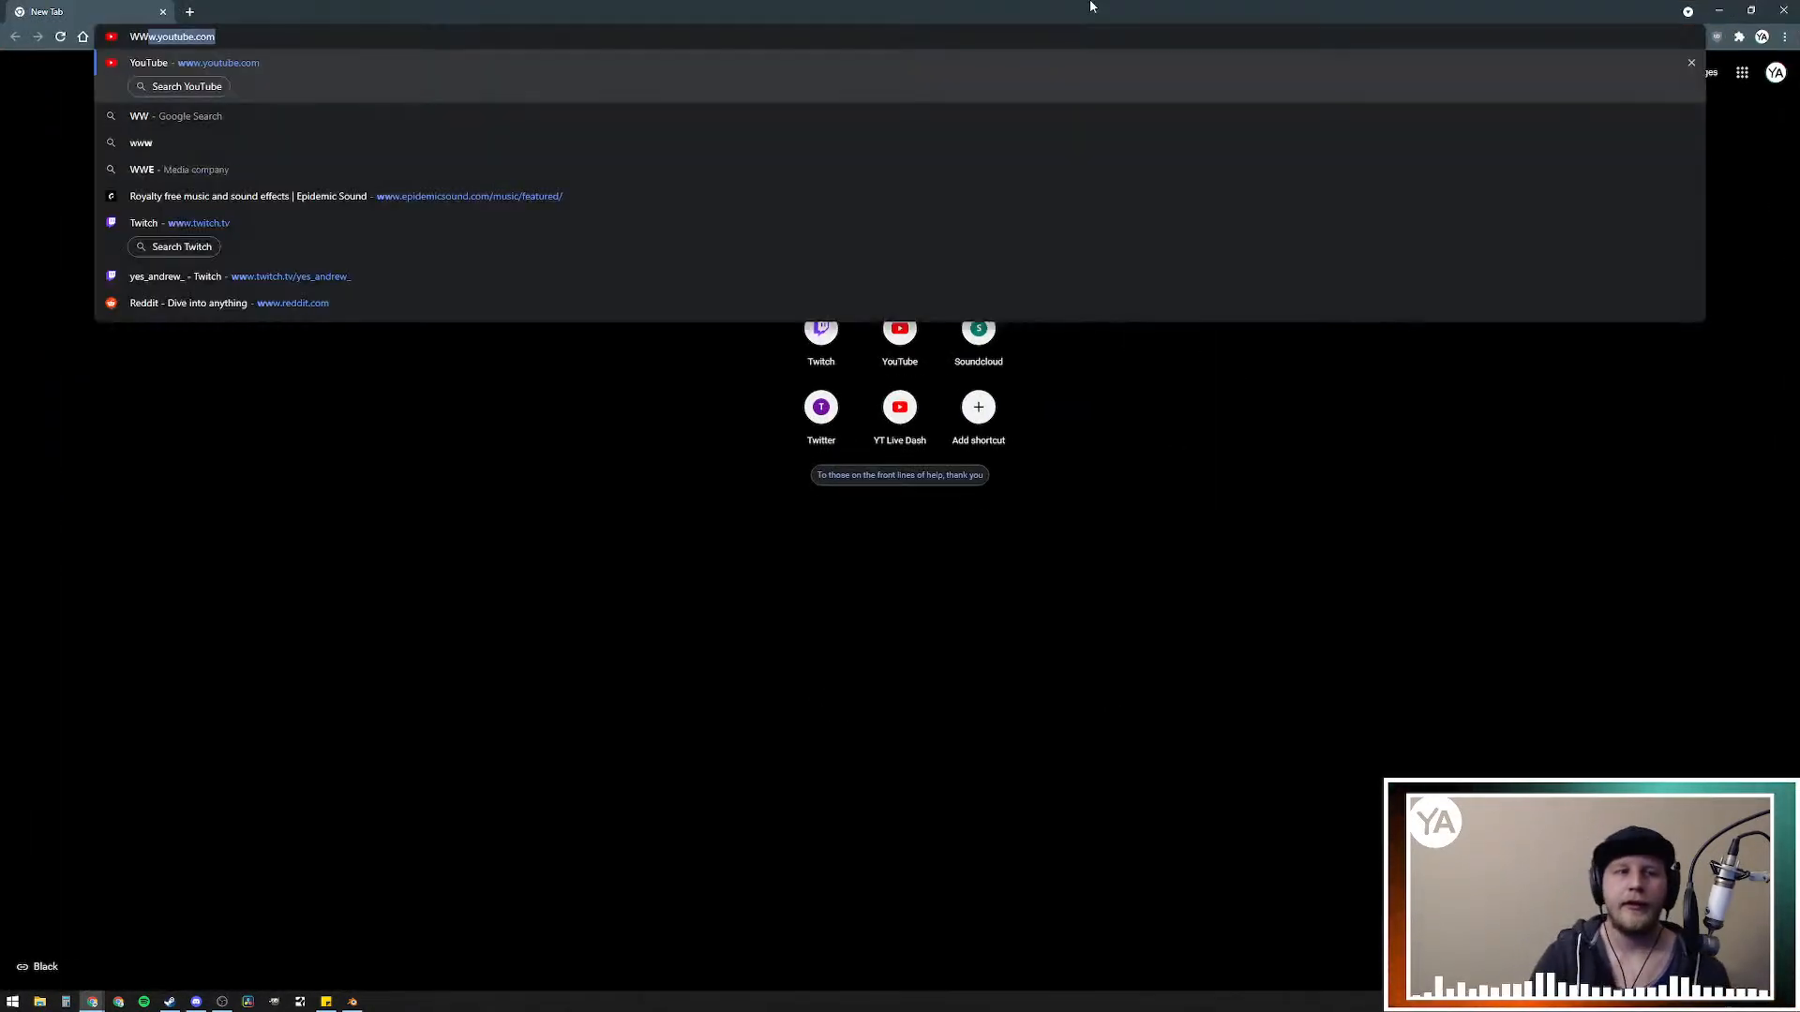
{"action": "type", "text": "YOUT"}
{"action": "key", "text": "Tab"}
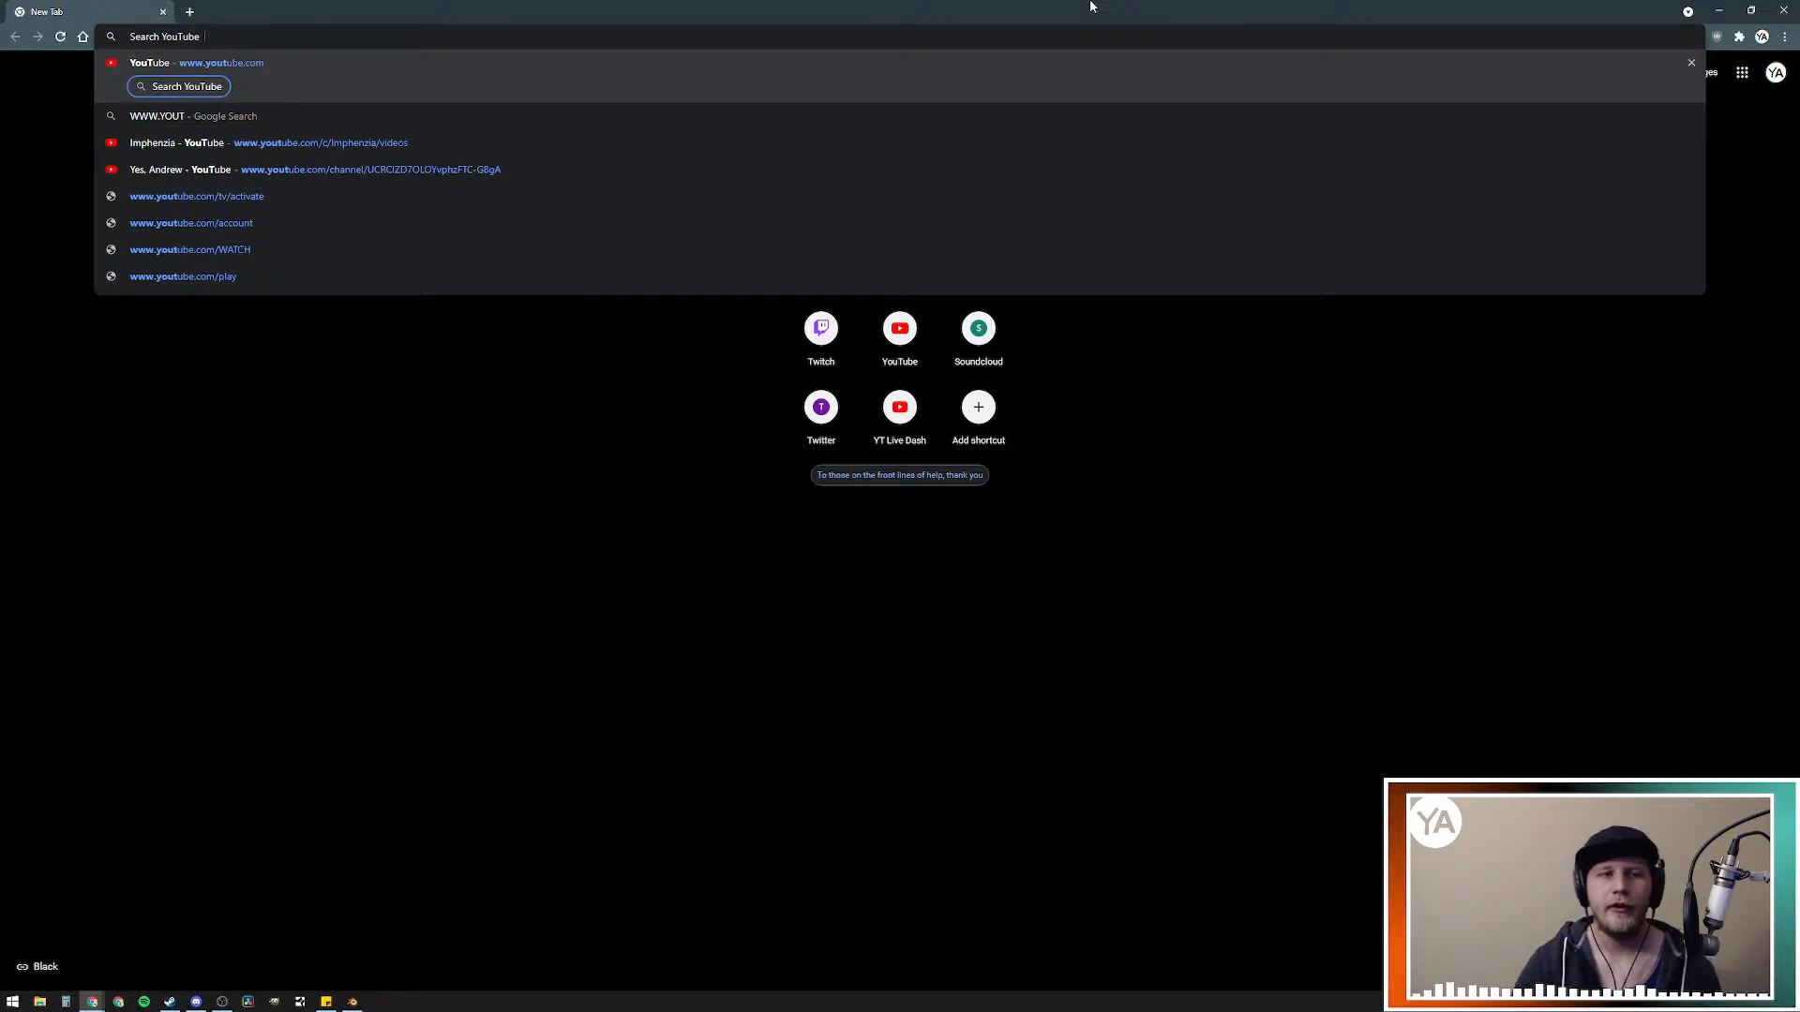
{"action": "type", "text": "IMPHENZIA"}
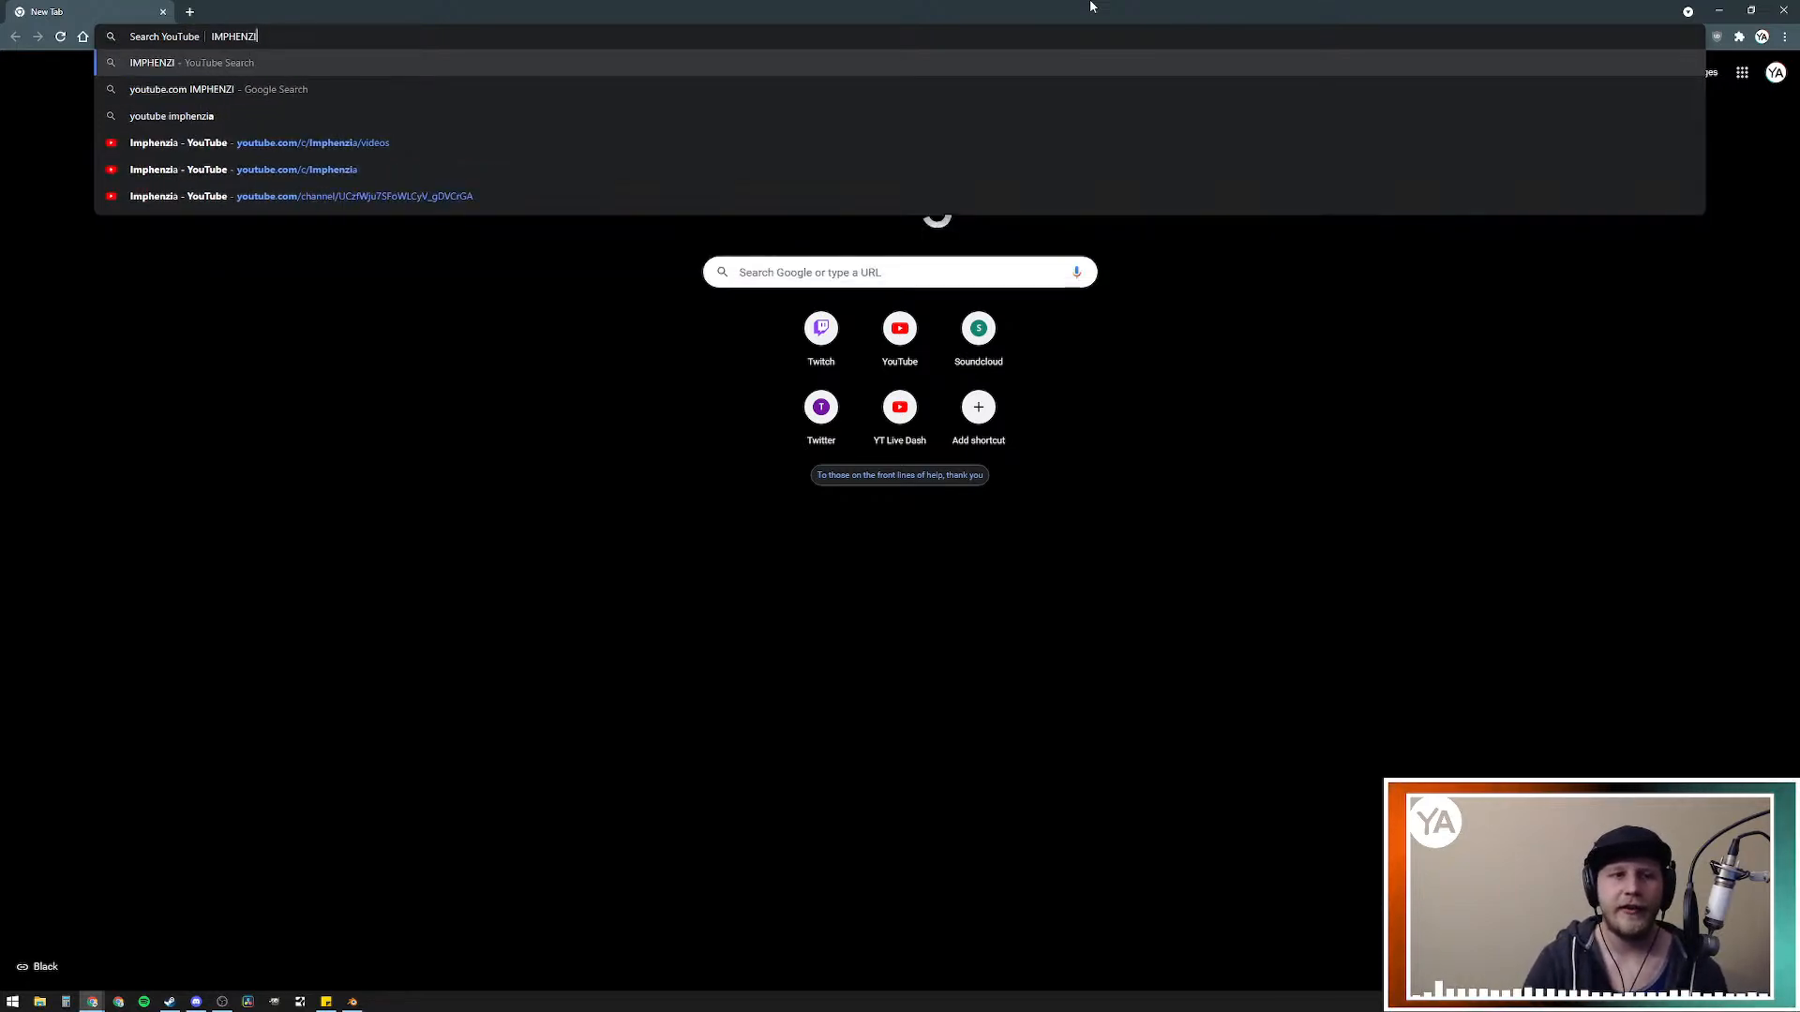
{"action": "key", "text": "Return"}
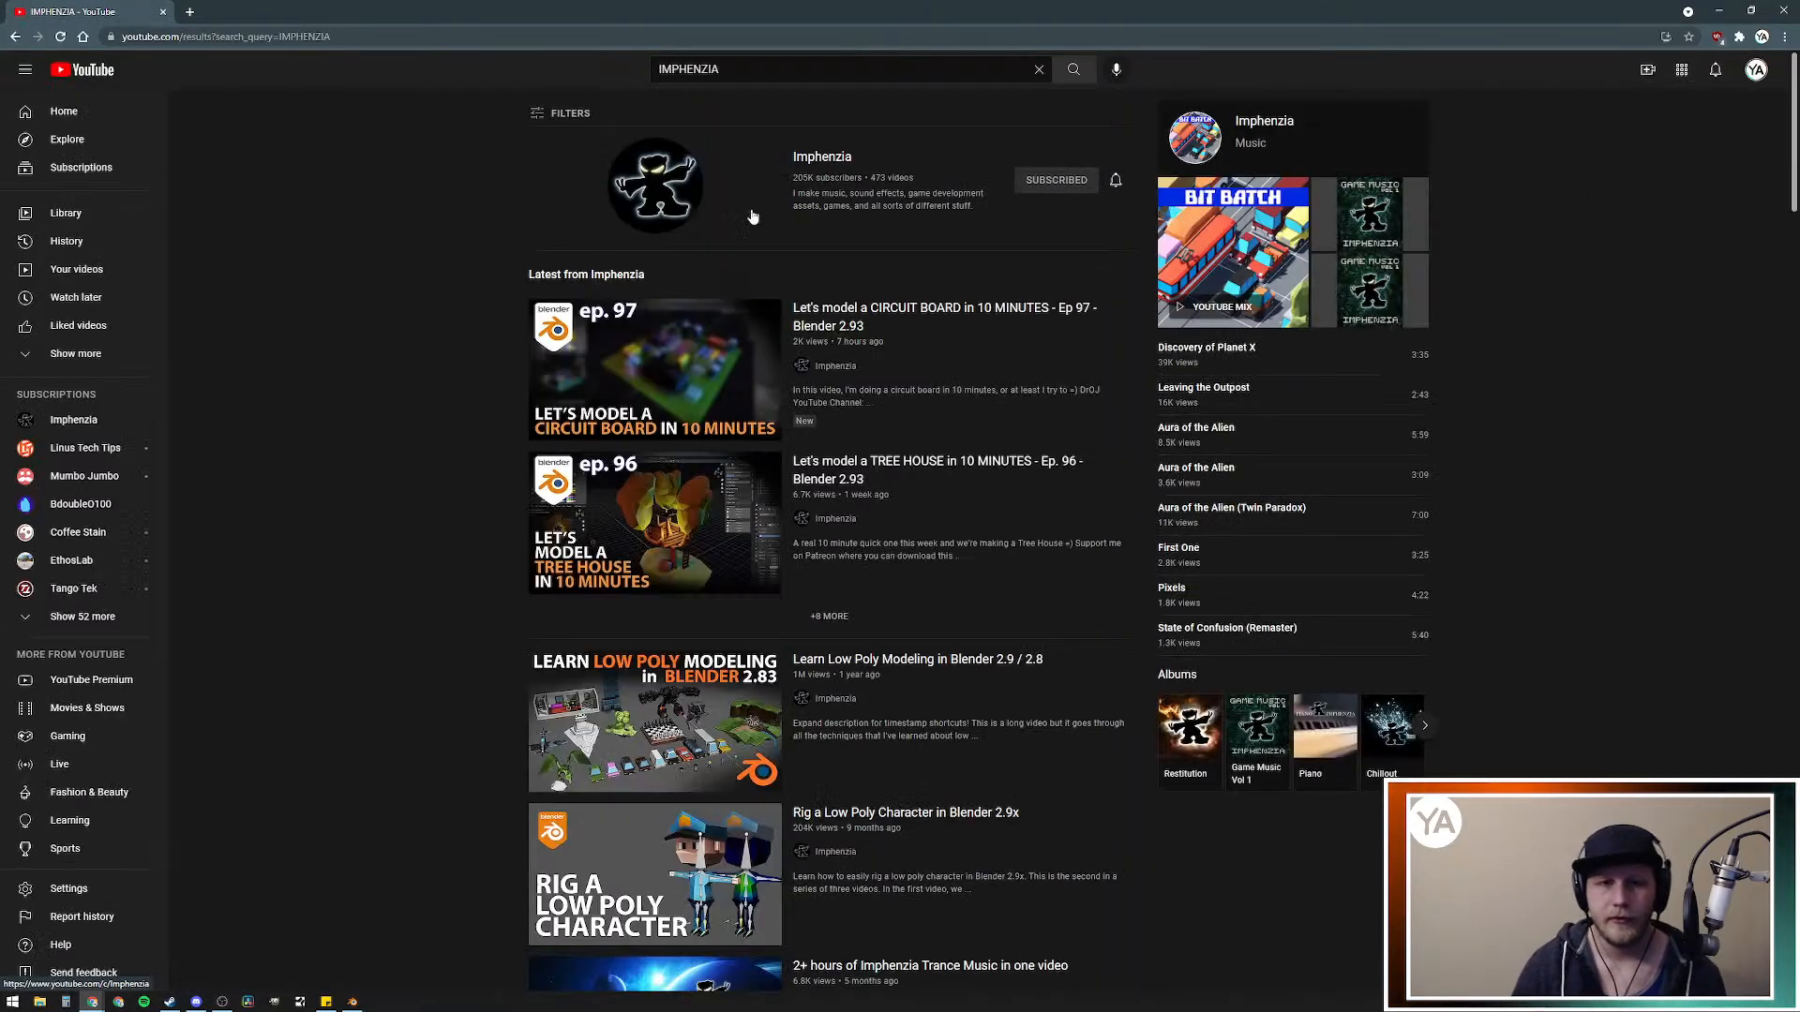
Step: Open the Imphenzia channel from the search results and skim its home page
{"action": "left_click", "coordinate": [825, 141]}
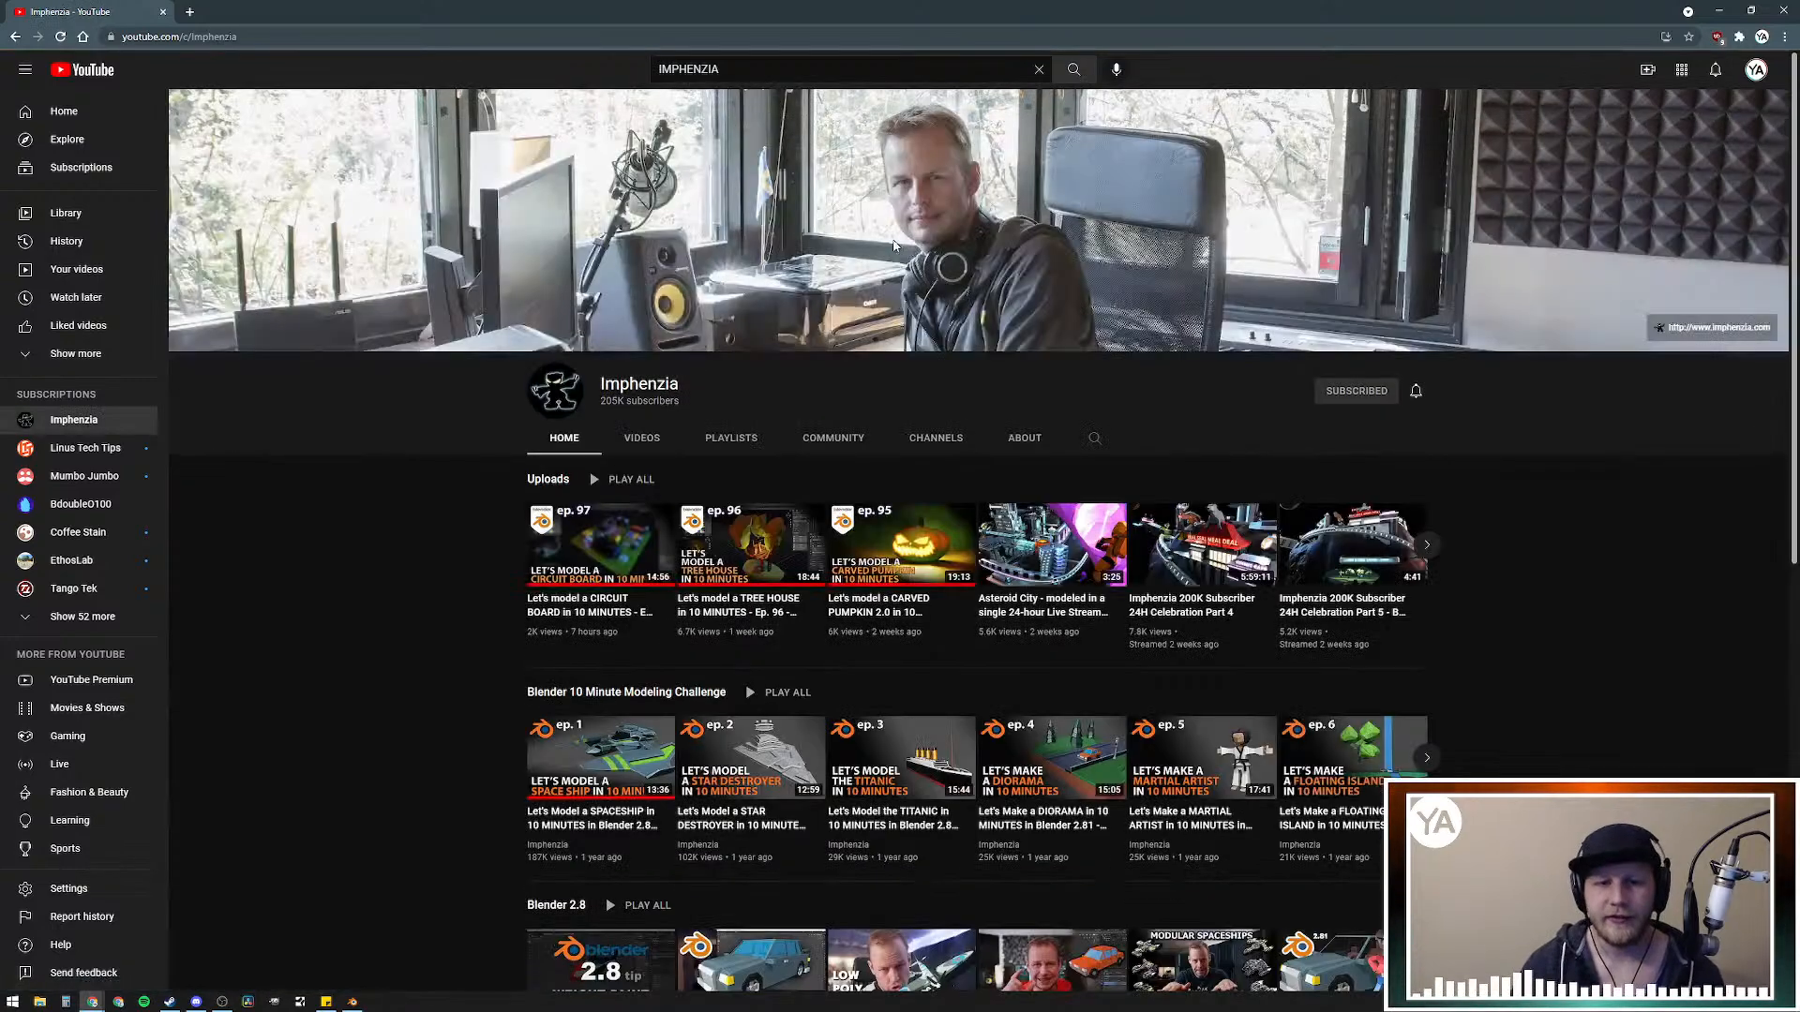
{"action": "scroll", "coordinate": [469, 523], "scroll_direction": "down", "scroll_amount": 3}
{"action": "scroll", "coordinate": [484, 513], "scroll_direction": "up", "scroll_amount": 3}
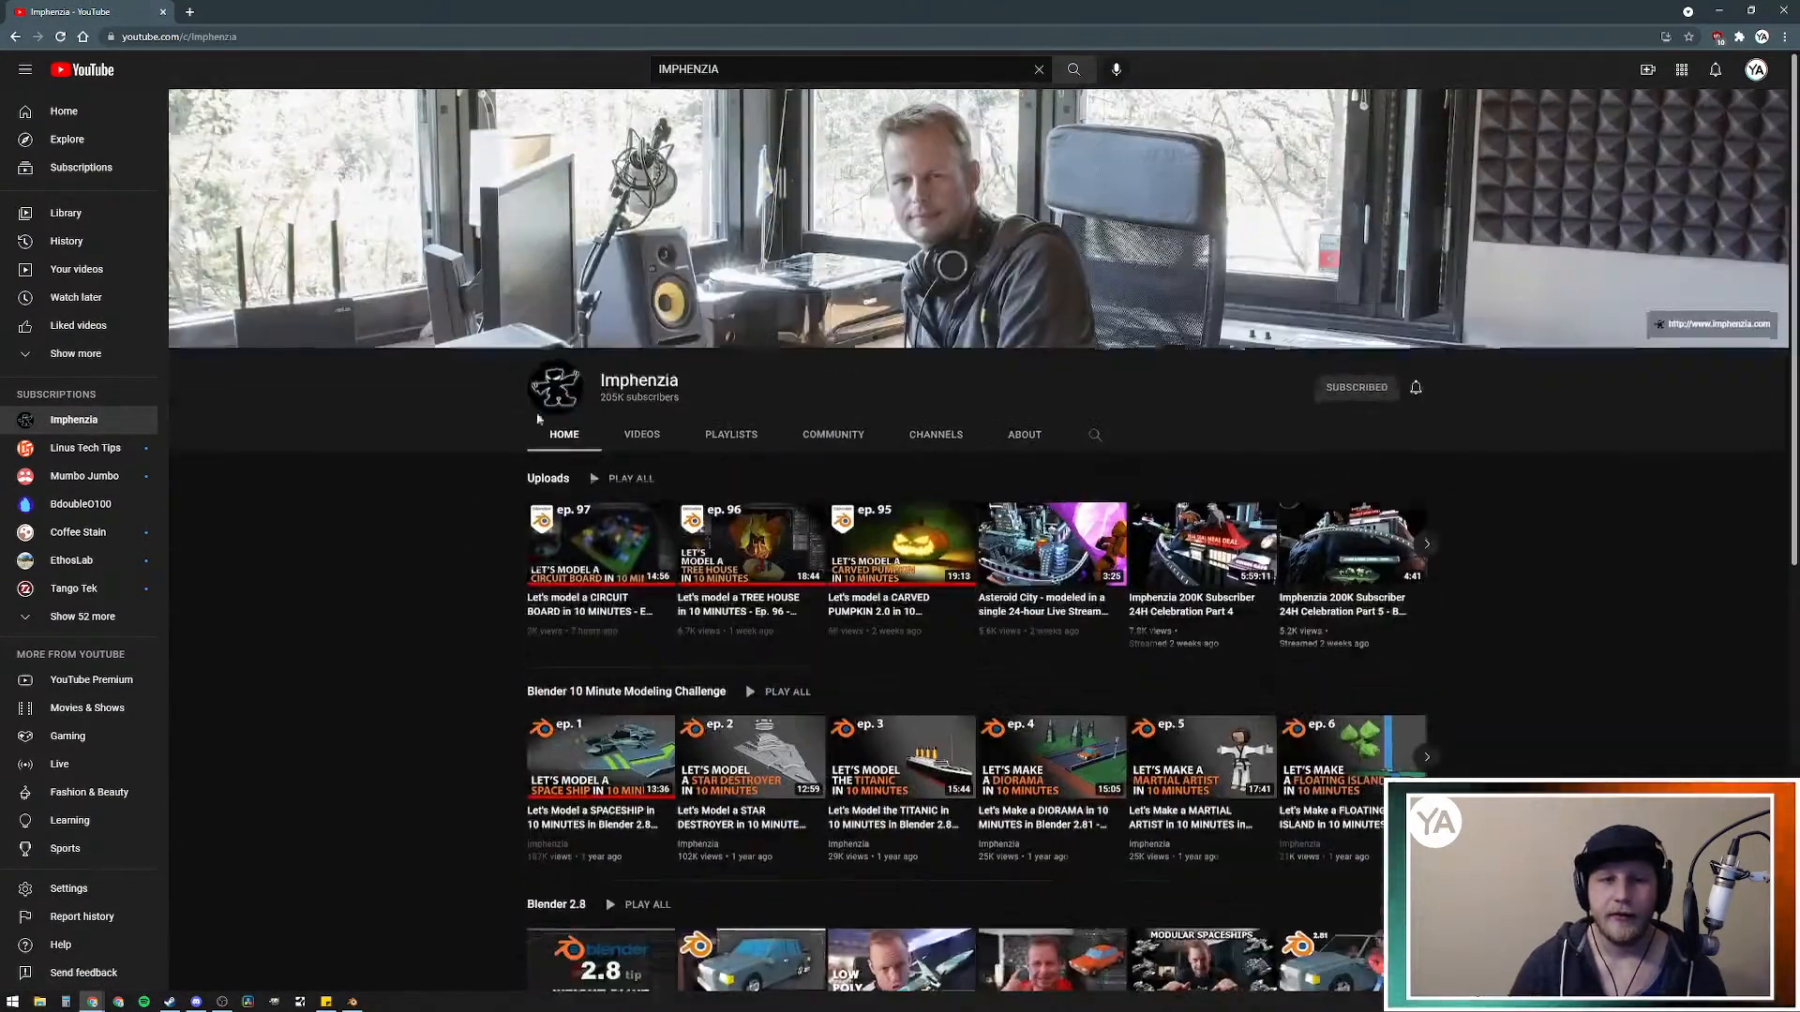
Step: Open the Blender 10 Minute Modeling Challenge from the channel's playlists and pause its first video
{"action": "left_click", "coordinate": [728, 439]}
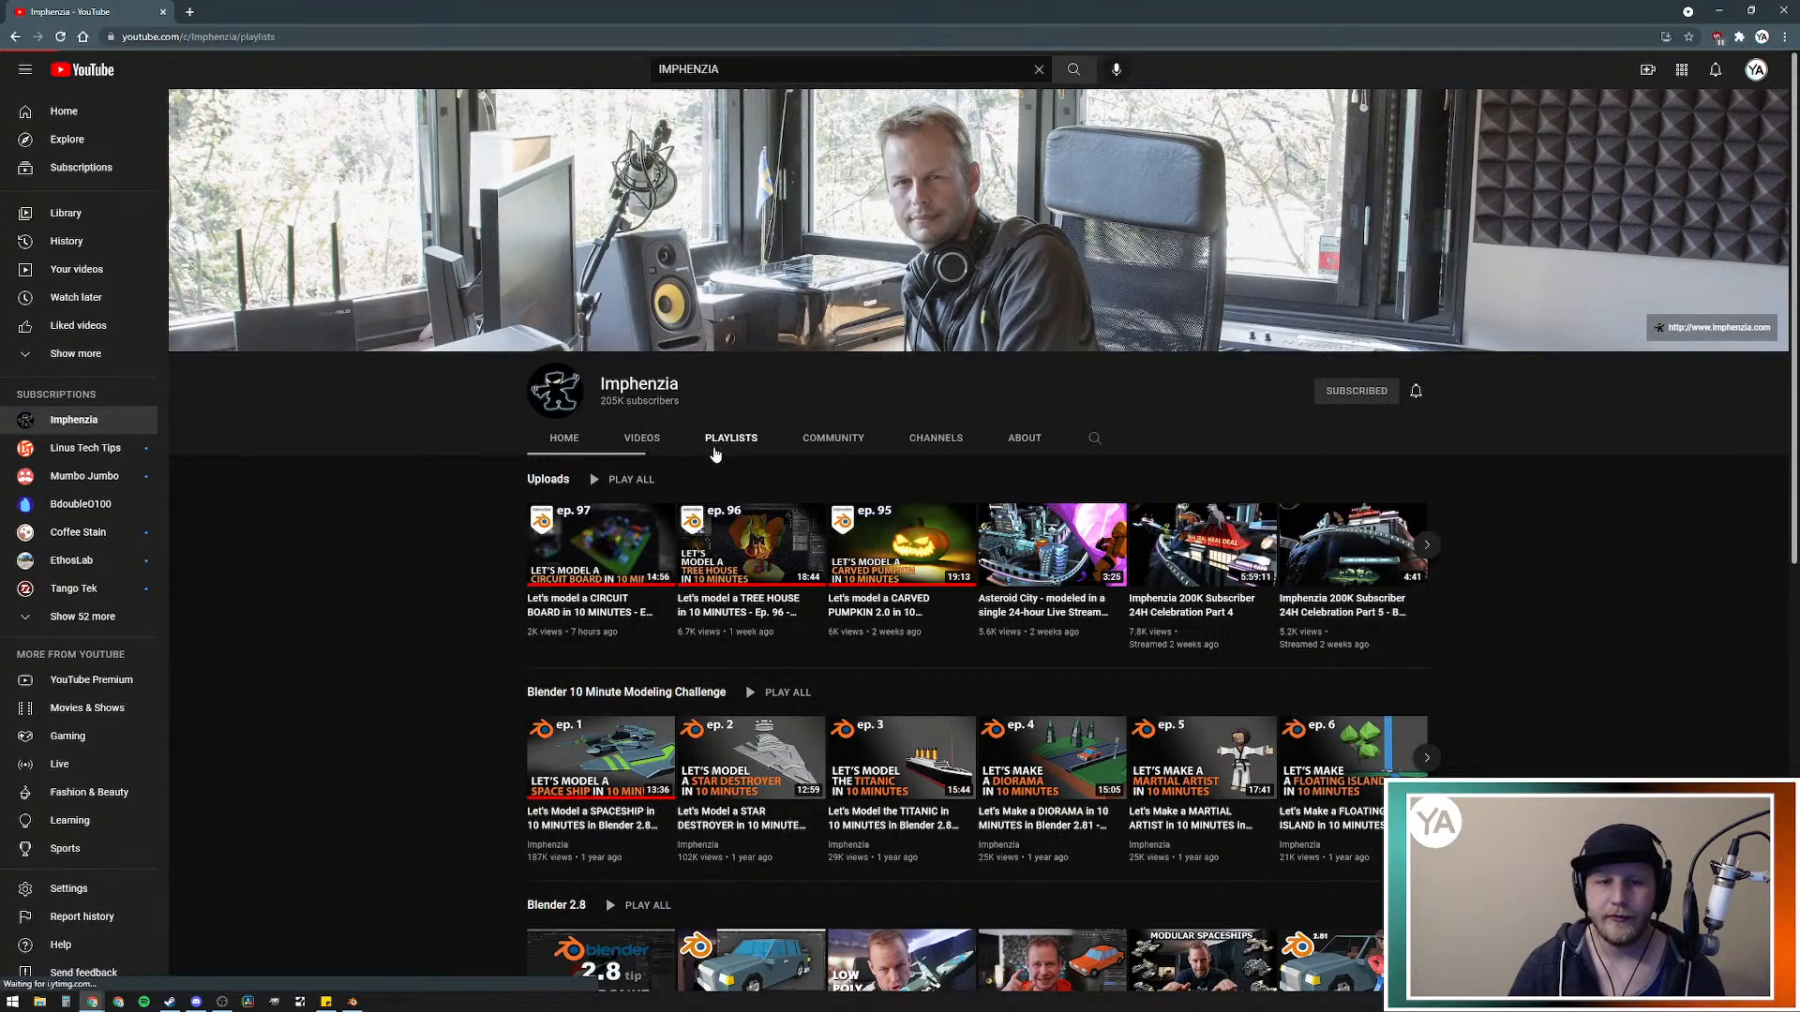
{"action": "scroll", "coordinate": [474, 594], "scroll_direction": "down", "scroll_amount": 3}
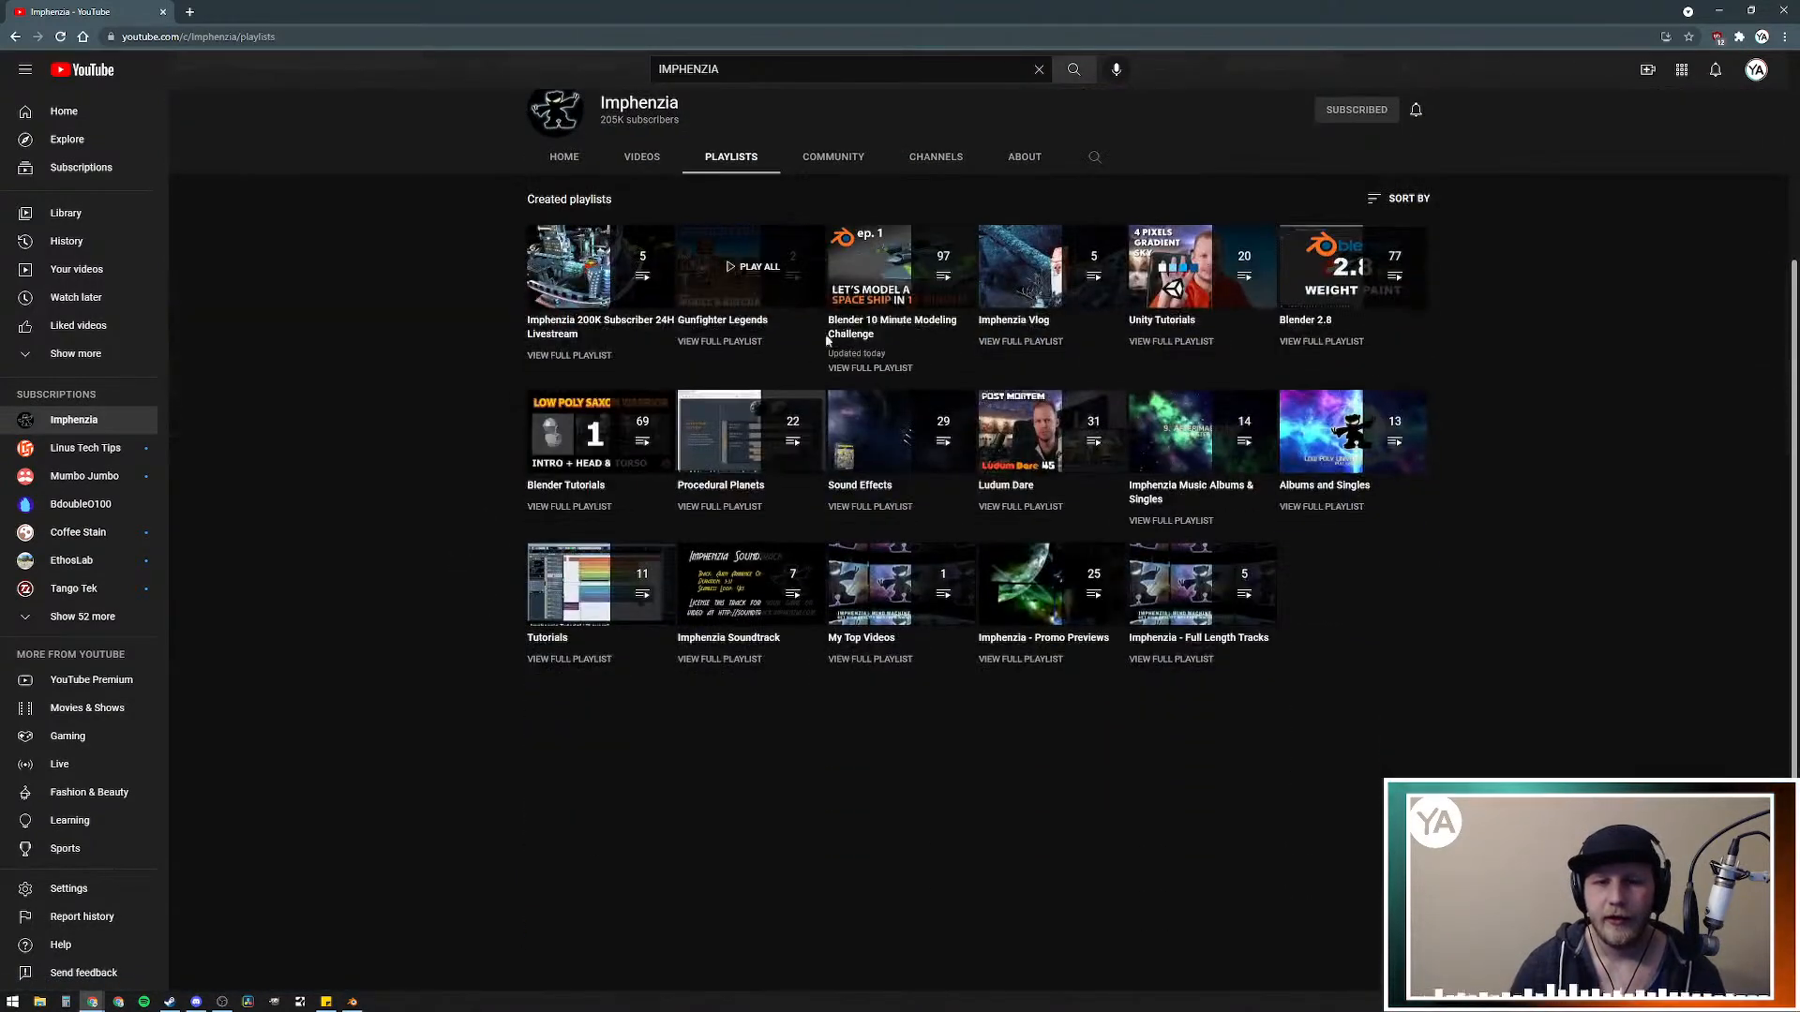
{"action": "left_click", "coordinate": [881, 332]}
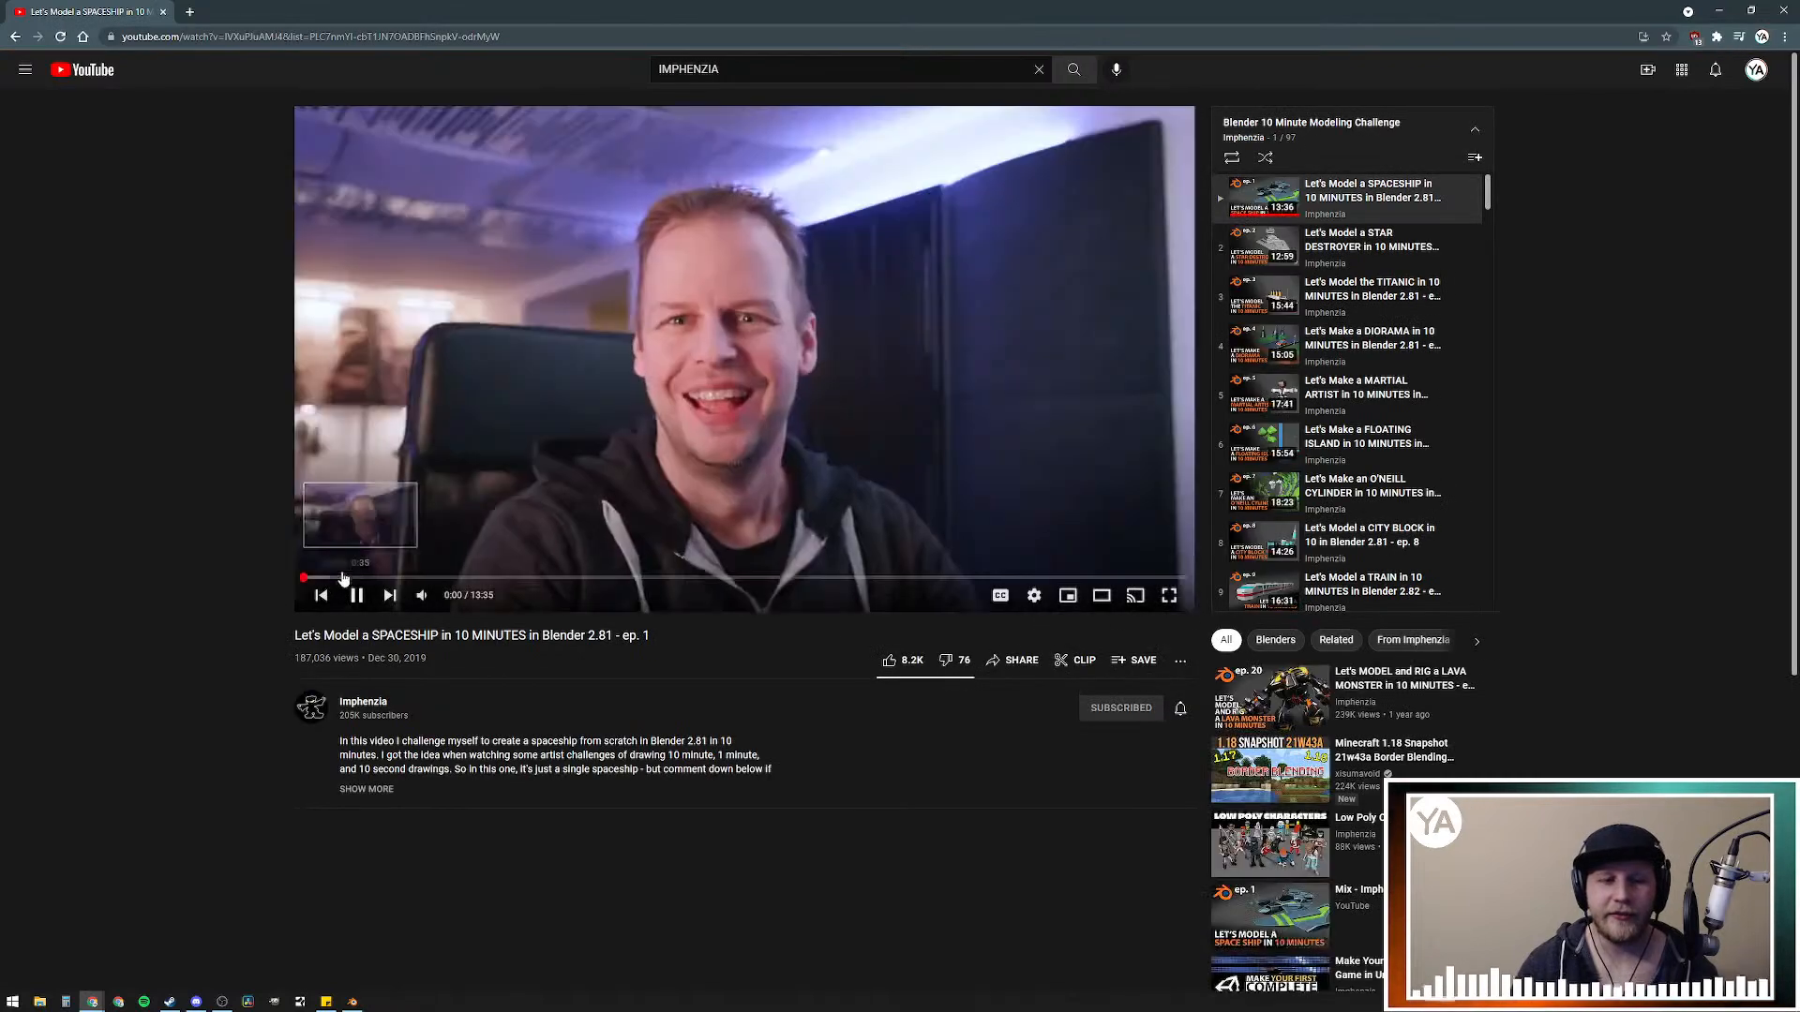
{"action": "left_click", "coordinate": [361, 596]}
{"action": "scroll", "coordinate": [656, 563], "scroll_direction": "down", "scroll_amount": 5}
{"action": "scroll", "coordinate": [656, 562], "scroll_direction": "up", "scroll_amount": 5}
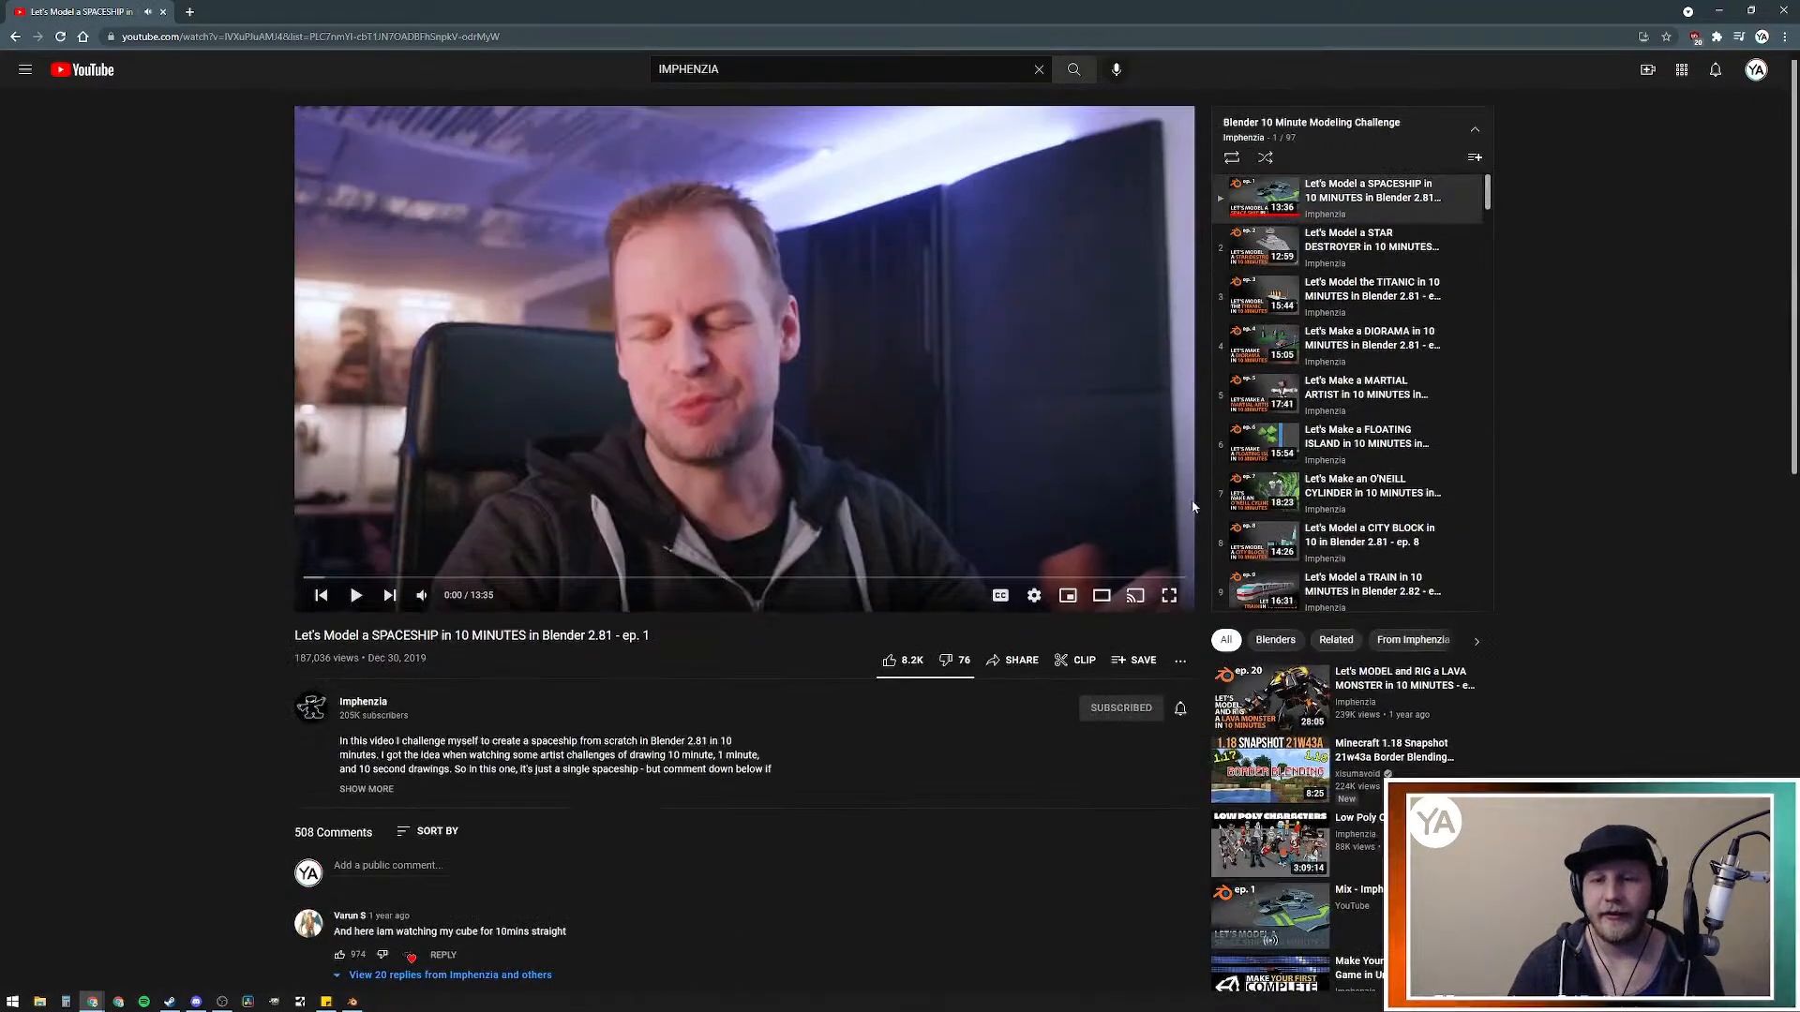
Step: Open the full Blender 10 Minute Modeling Challenge playlist page and browse its episodes down to the latest ones
{"action": "left_click", "coordinate": [1312, 125]}
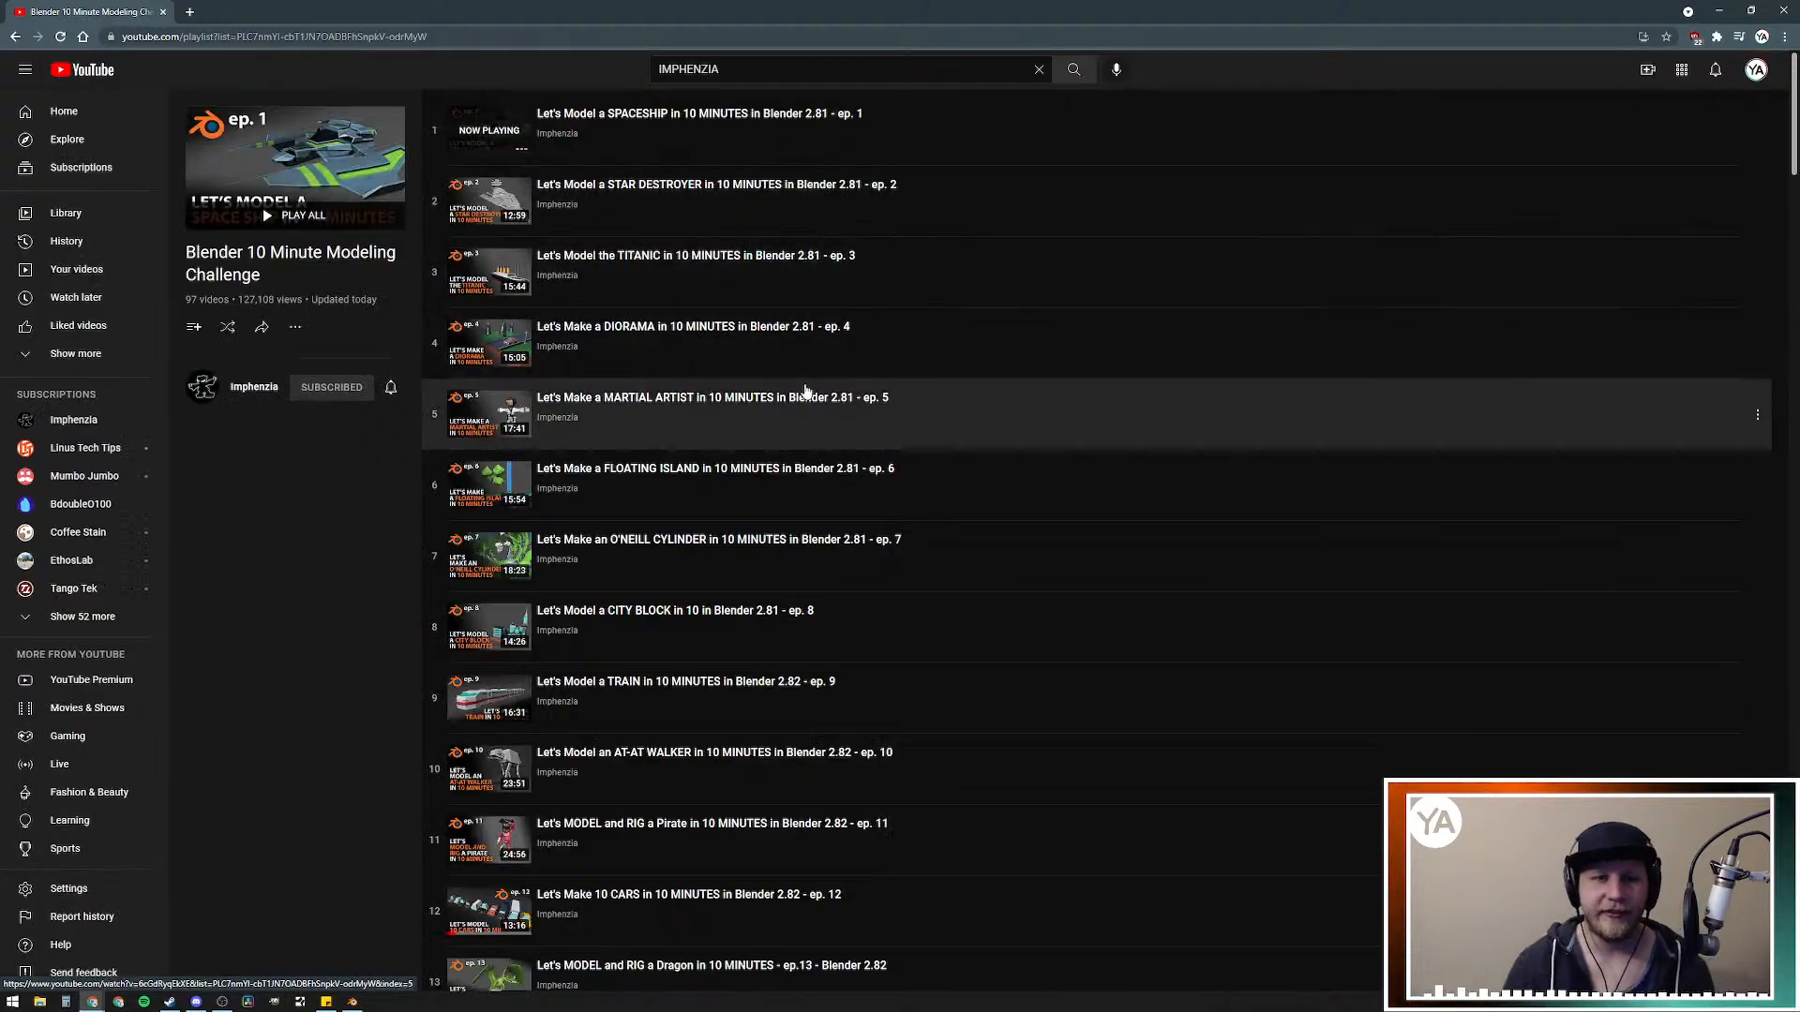
{"action": "scroll", "coordinate": [832, 473], "scroll_direction": "down", "scroll_amount": 20}
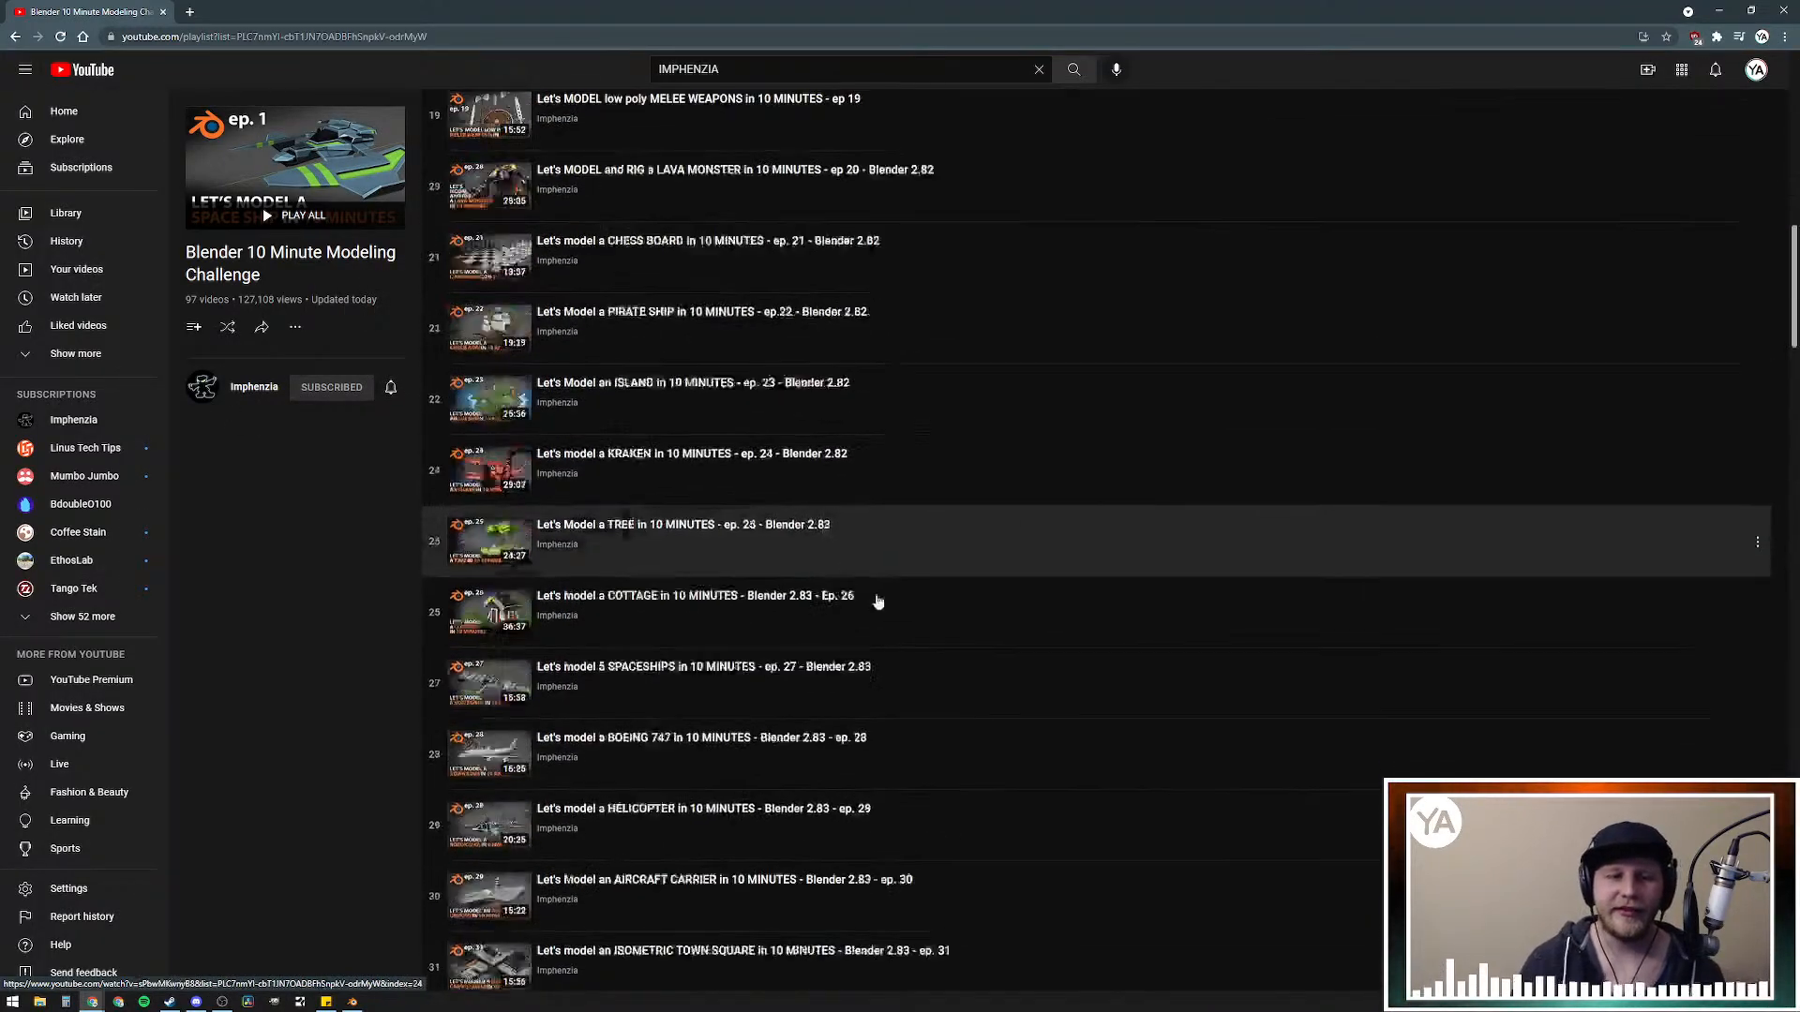
{"action": "scroll", "coordinate": [937, 590], "scroll_direction": "down", "scroll_amount": 20}
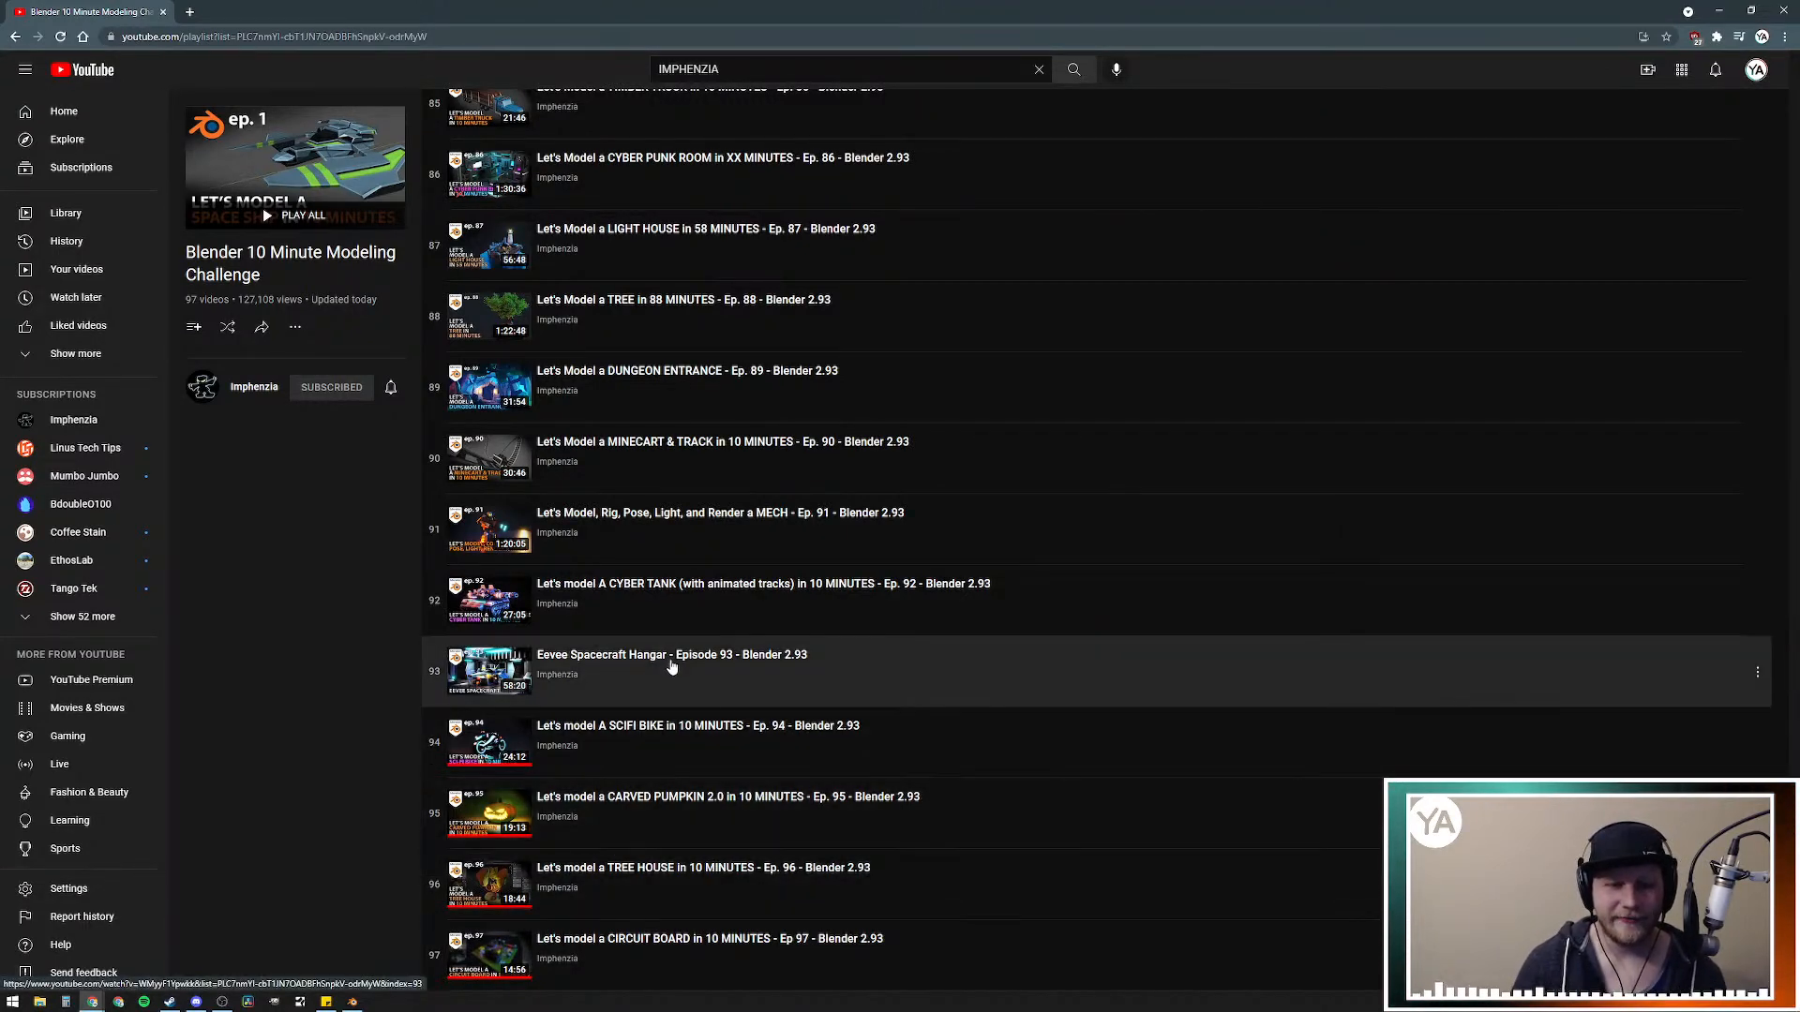
{"action": "scroll", "coordinate": [713, 675], "scroll_direction": "up", "scroll_amount": 1}
{"action": "scroll", "coordinate": [733, 660], "scroll_direction": "up", "scroll_amount": 7}
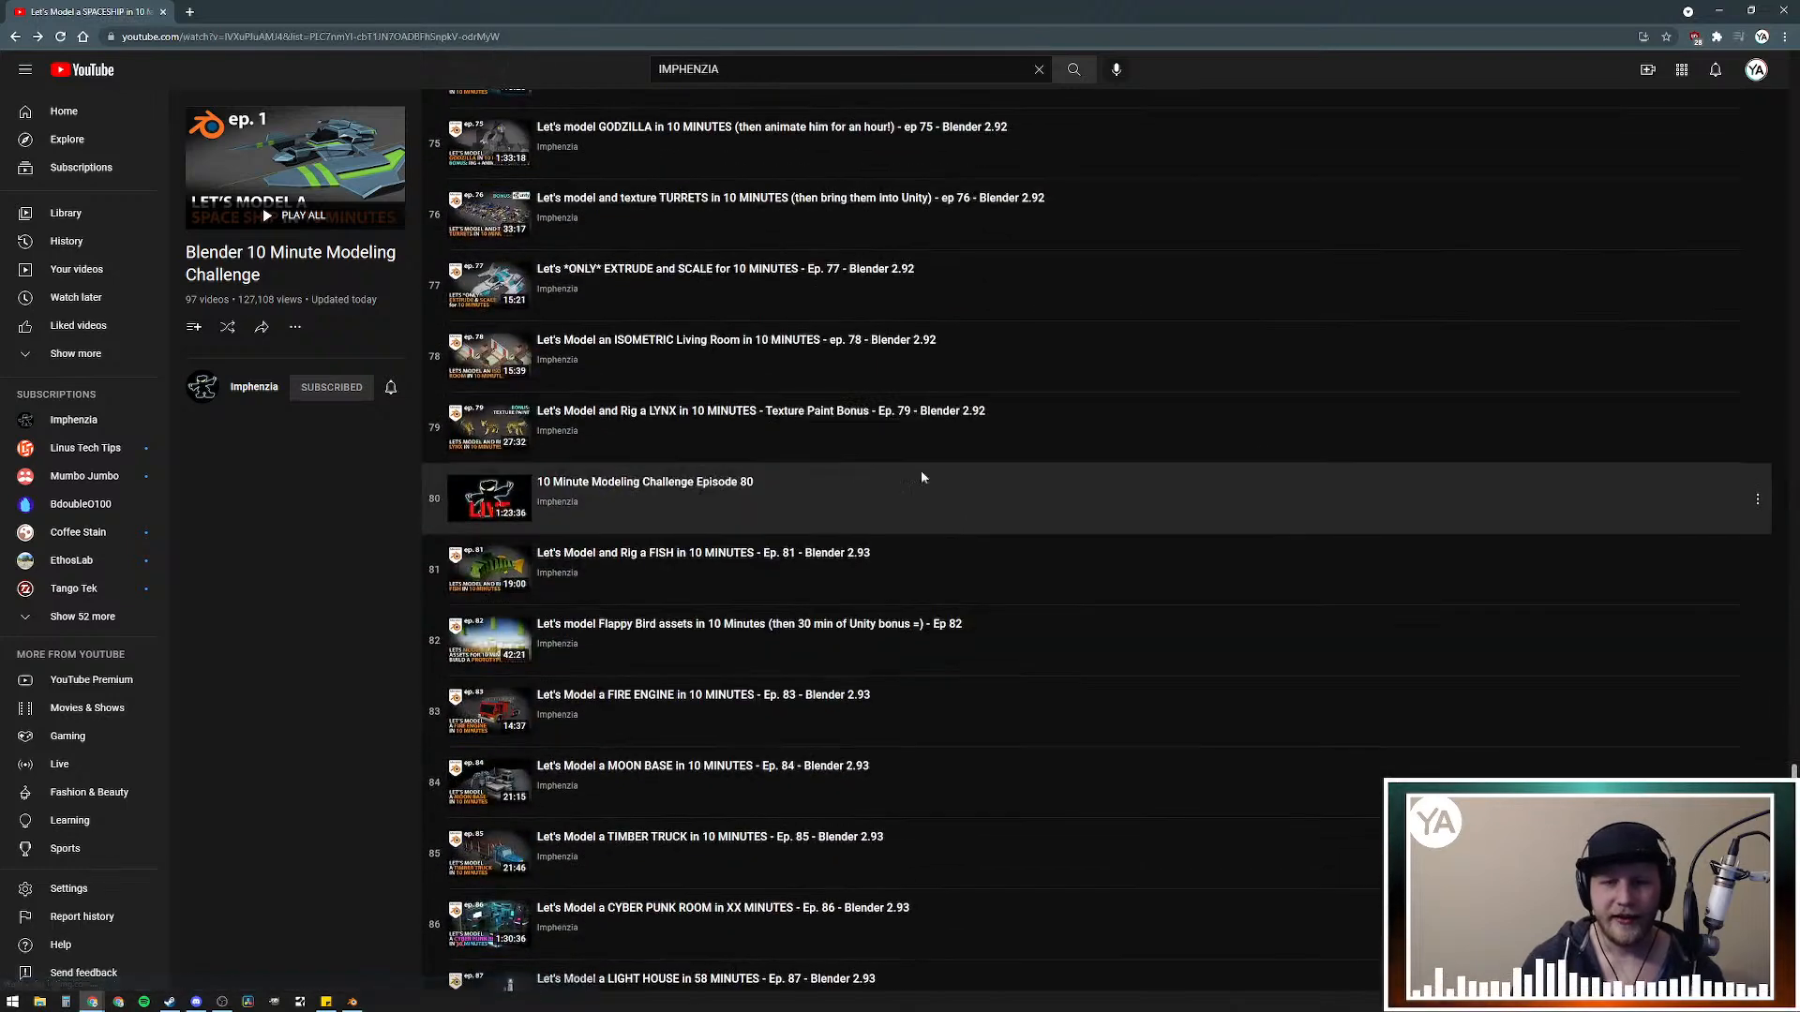
Step: Return to the channel's playlists and open the full Blender Tutorials playlist
{"action": "key", "text": "alt+Left"}
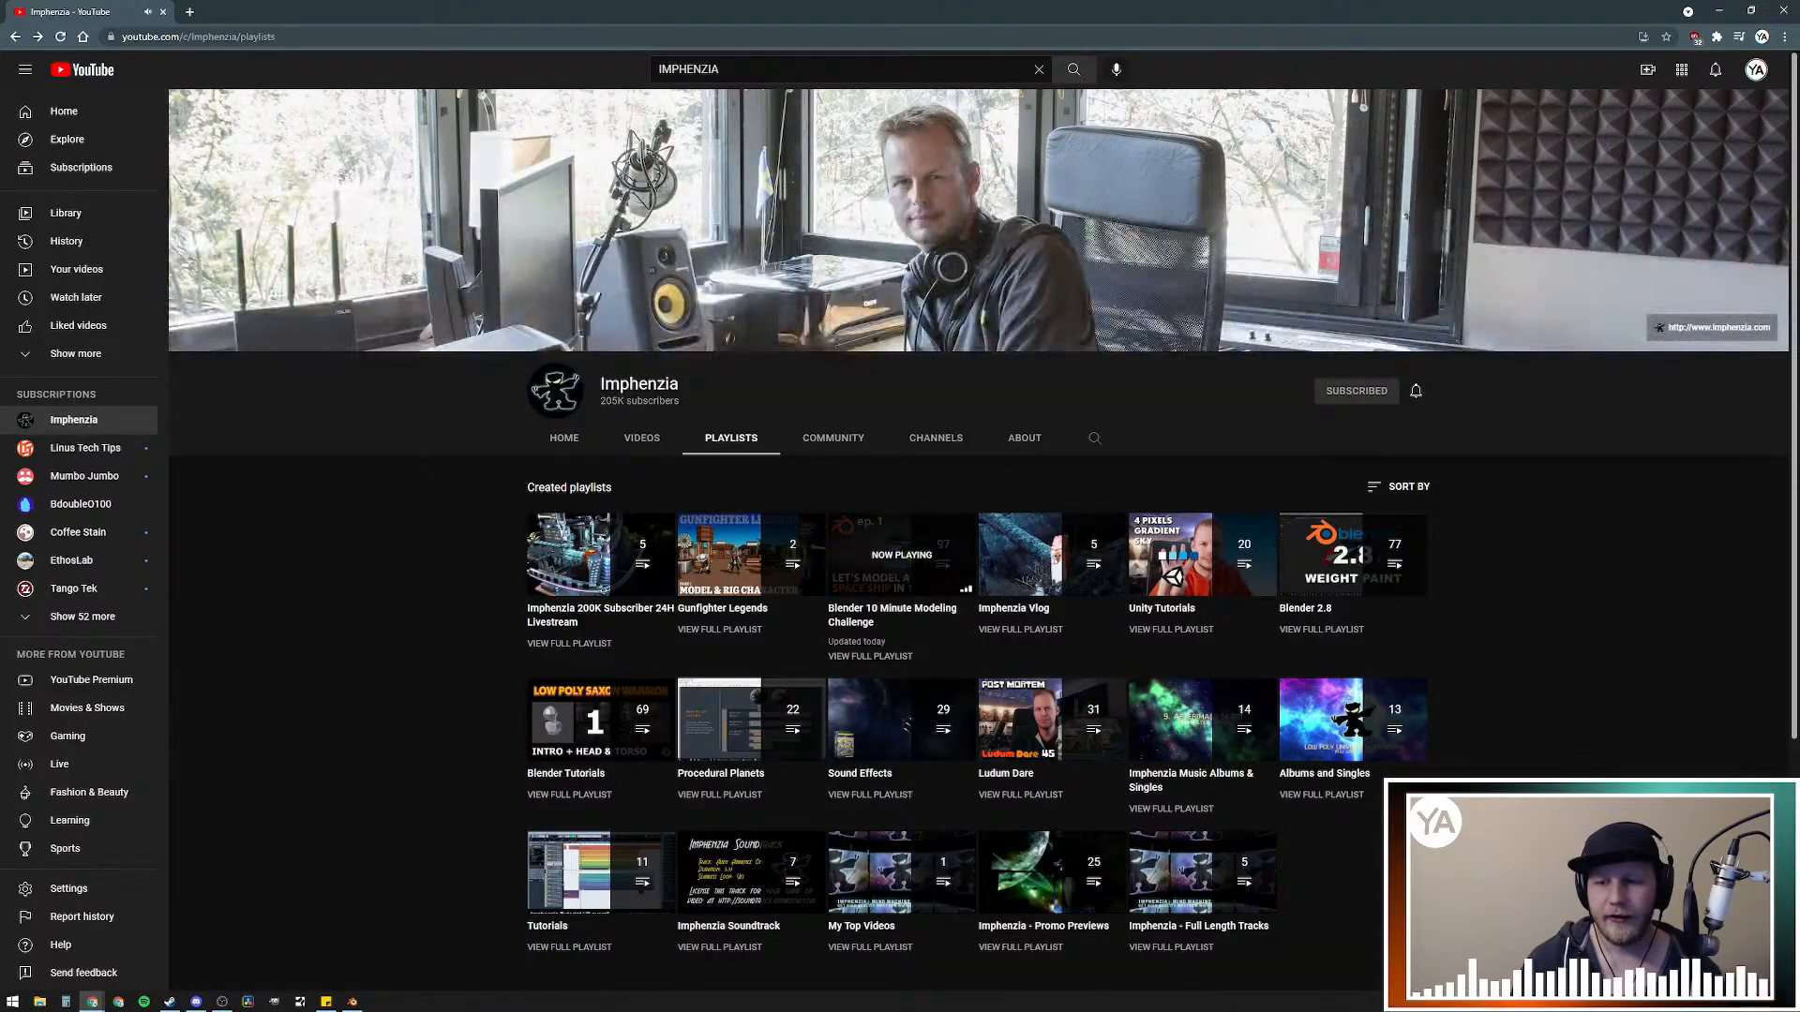
{"action": "scroll", "coordinate": [1483, 703], "scroll_direction": "down", "scroll_amount": 2}
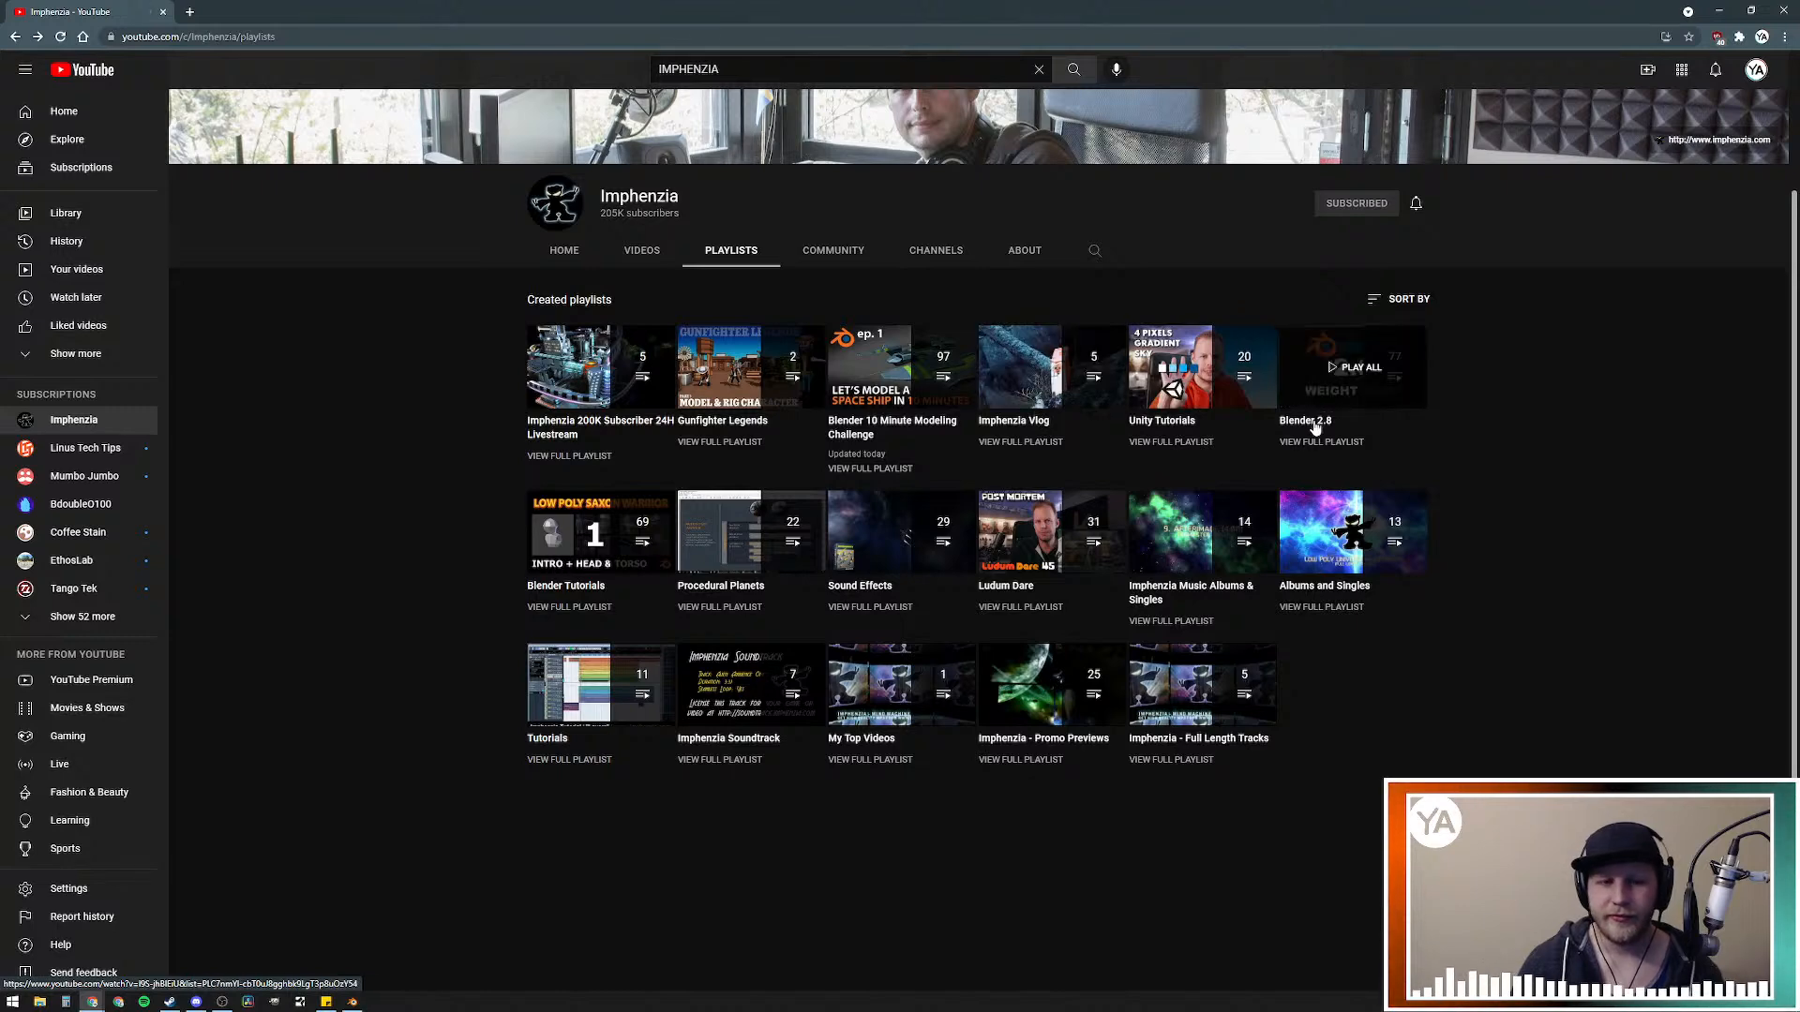
{"action": "left_click", "coordinate": [563, 607]}
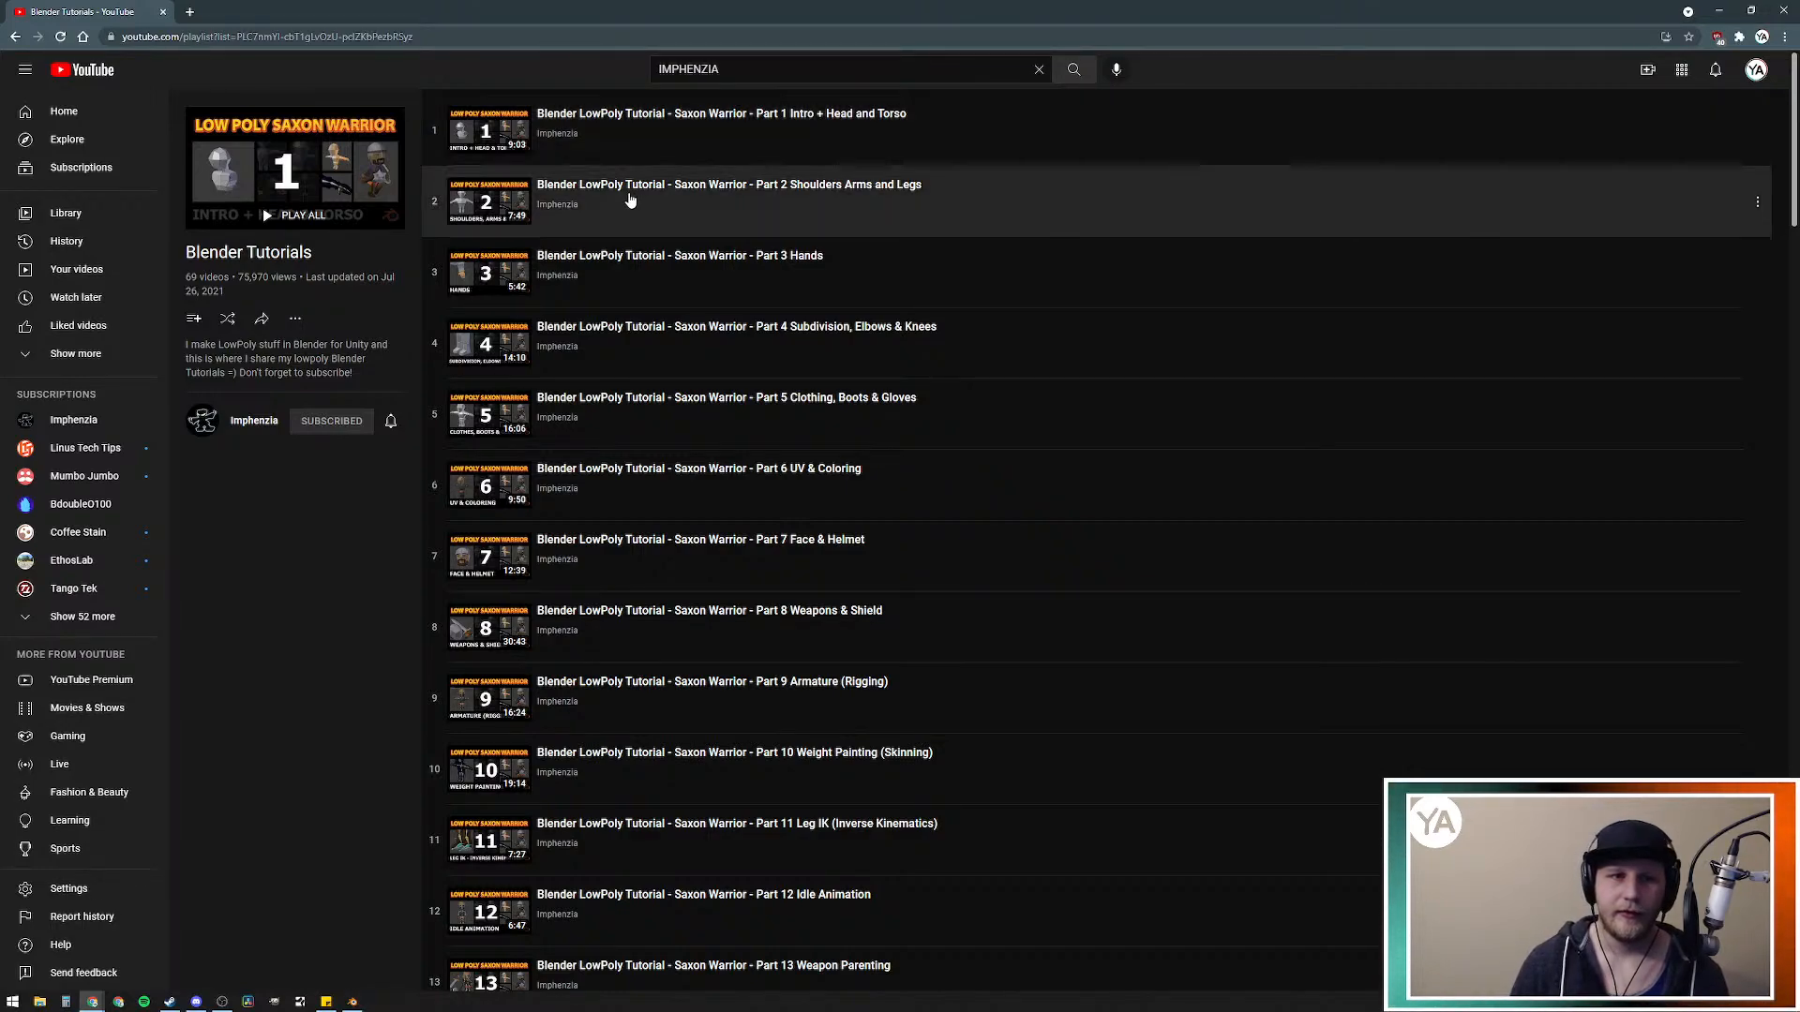
Step: Browse the Blender Tutorials playlist from the Saxon Warrior series through the ten-minute modelling videos
{"action": "scroll", "coordinate": [705, 360], "scroll_direction": "down", "scroll_amount": 6}
{"action": "scroll", "coordinate": [706, 360], "scroll_direction": "down", "scroll_amount": 3}
{"action": "scroll", "coordinate": [714, 353], "scroll_direction": "up", "scroll_amount": 3}
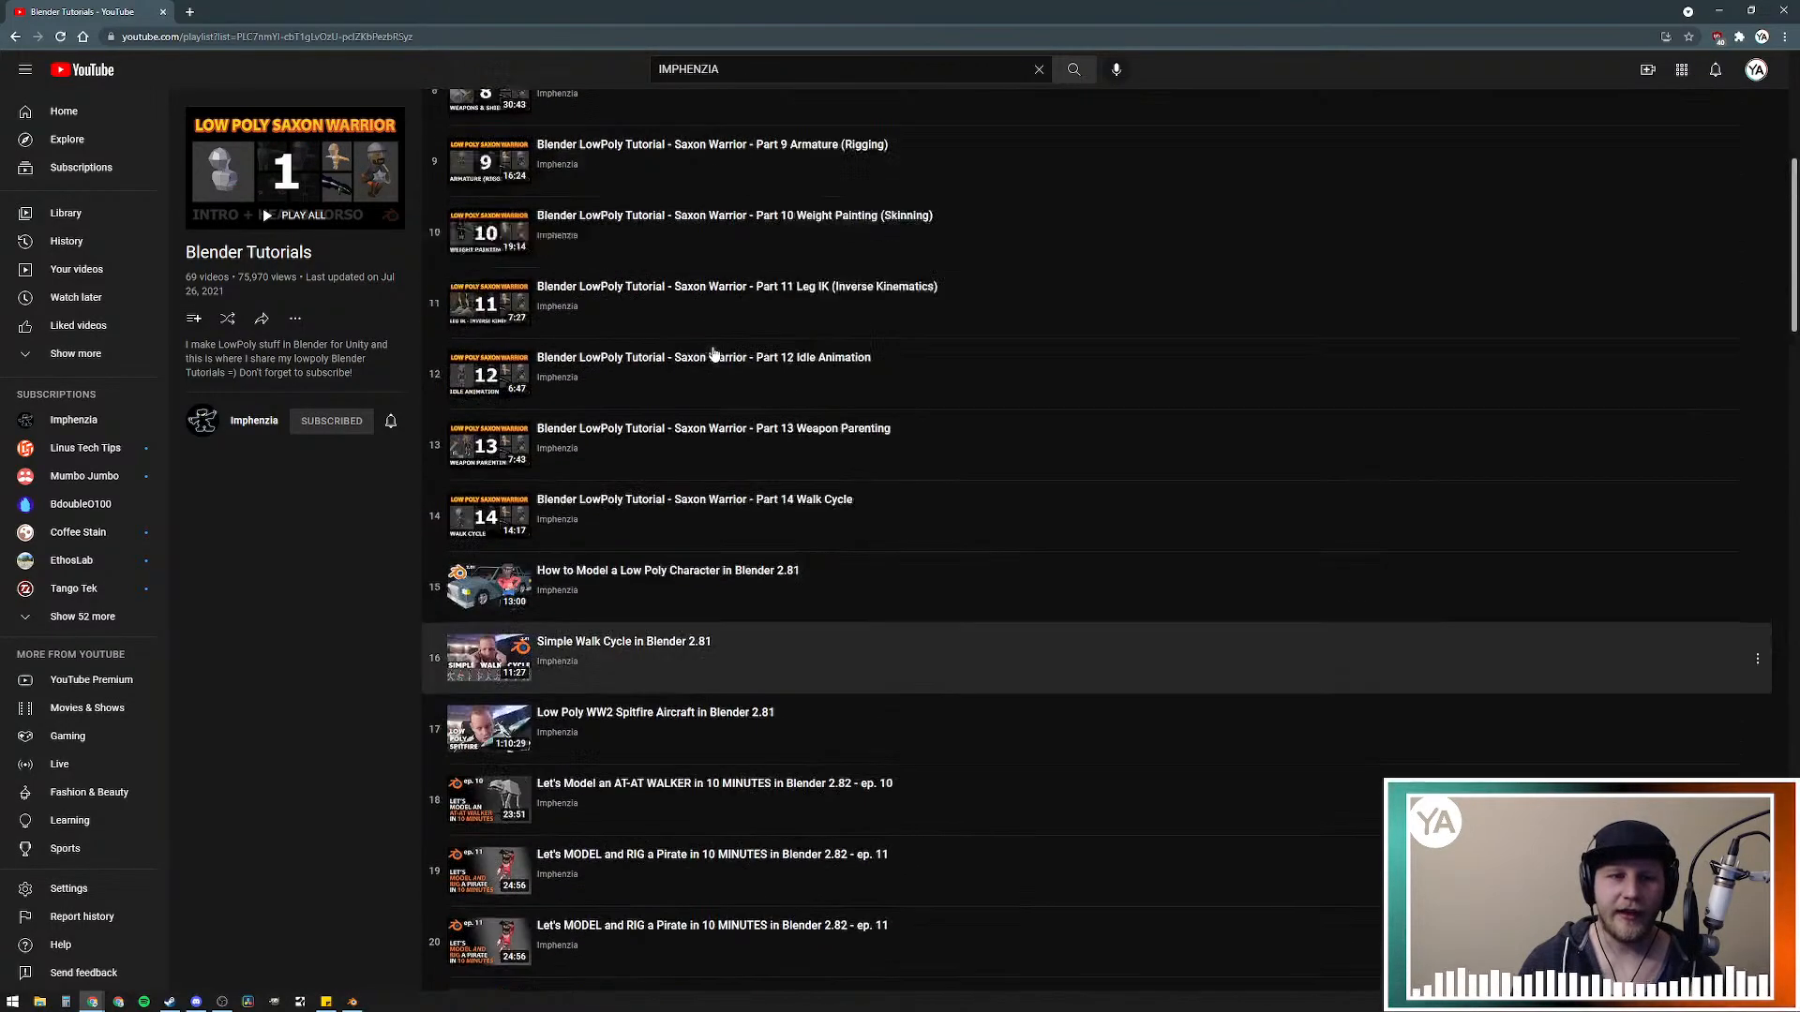
{"action": "scroll", "coordinate": [714, 354], "scroll_direction": "down", "scroll_amount": 6}
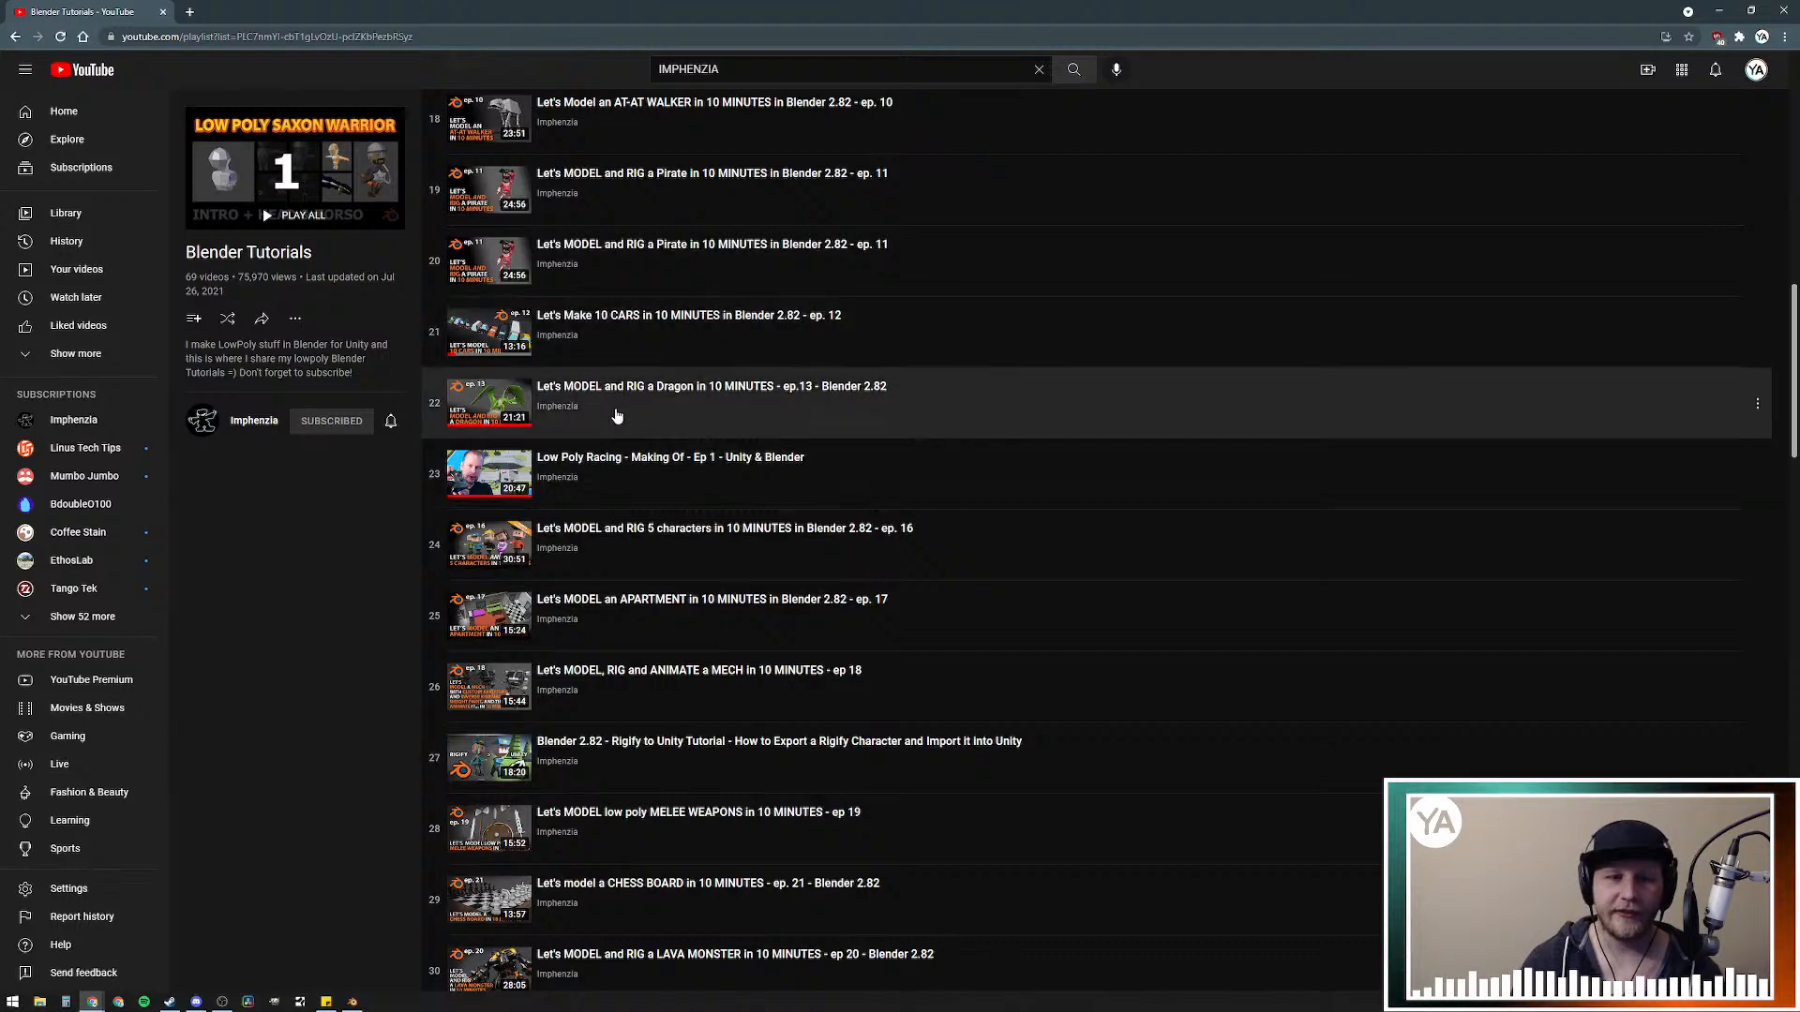
{"action": "scroll", "coordinate": [636, 423], "scroll_direction": "down", "scroll_amount": 1}
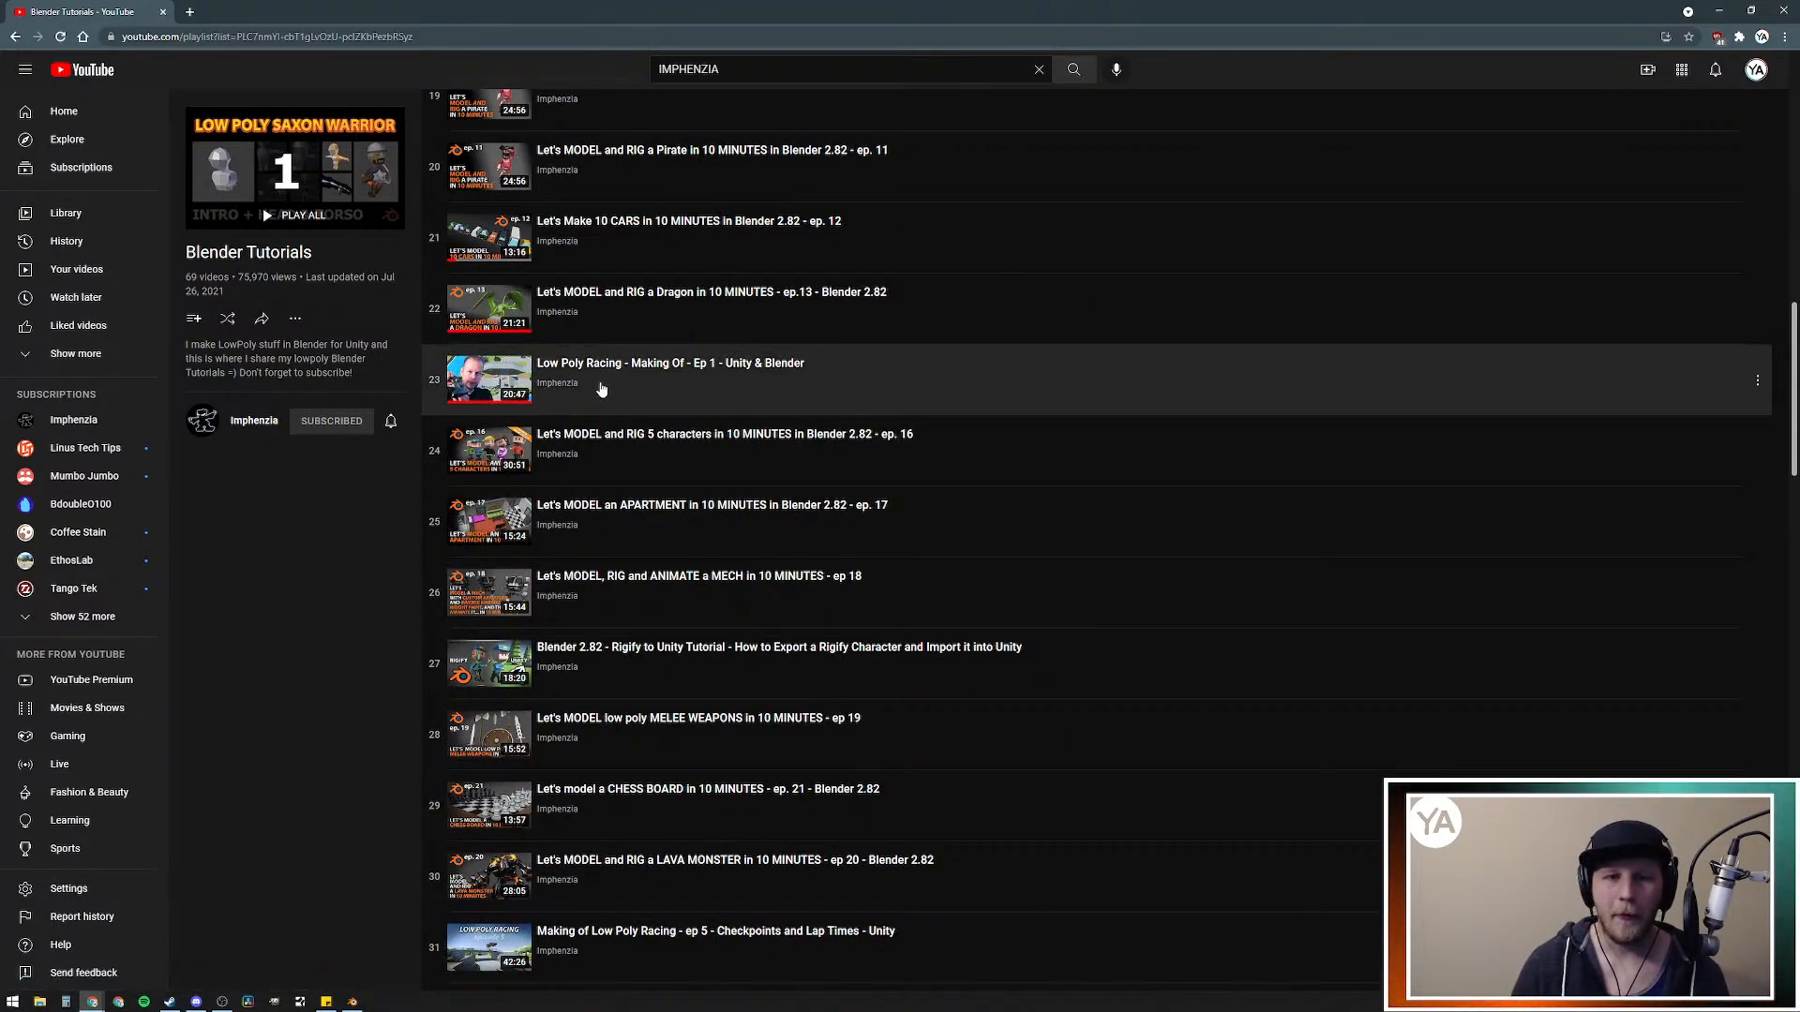
{"action": "scroll", "coordinate": [619, 392], "scroll_direction": "down", "scroll_amount": 6}
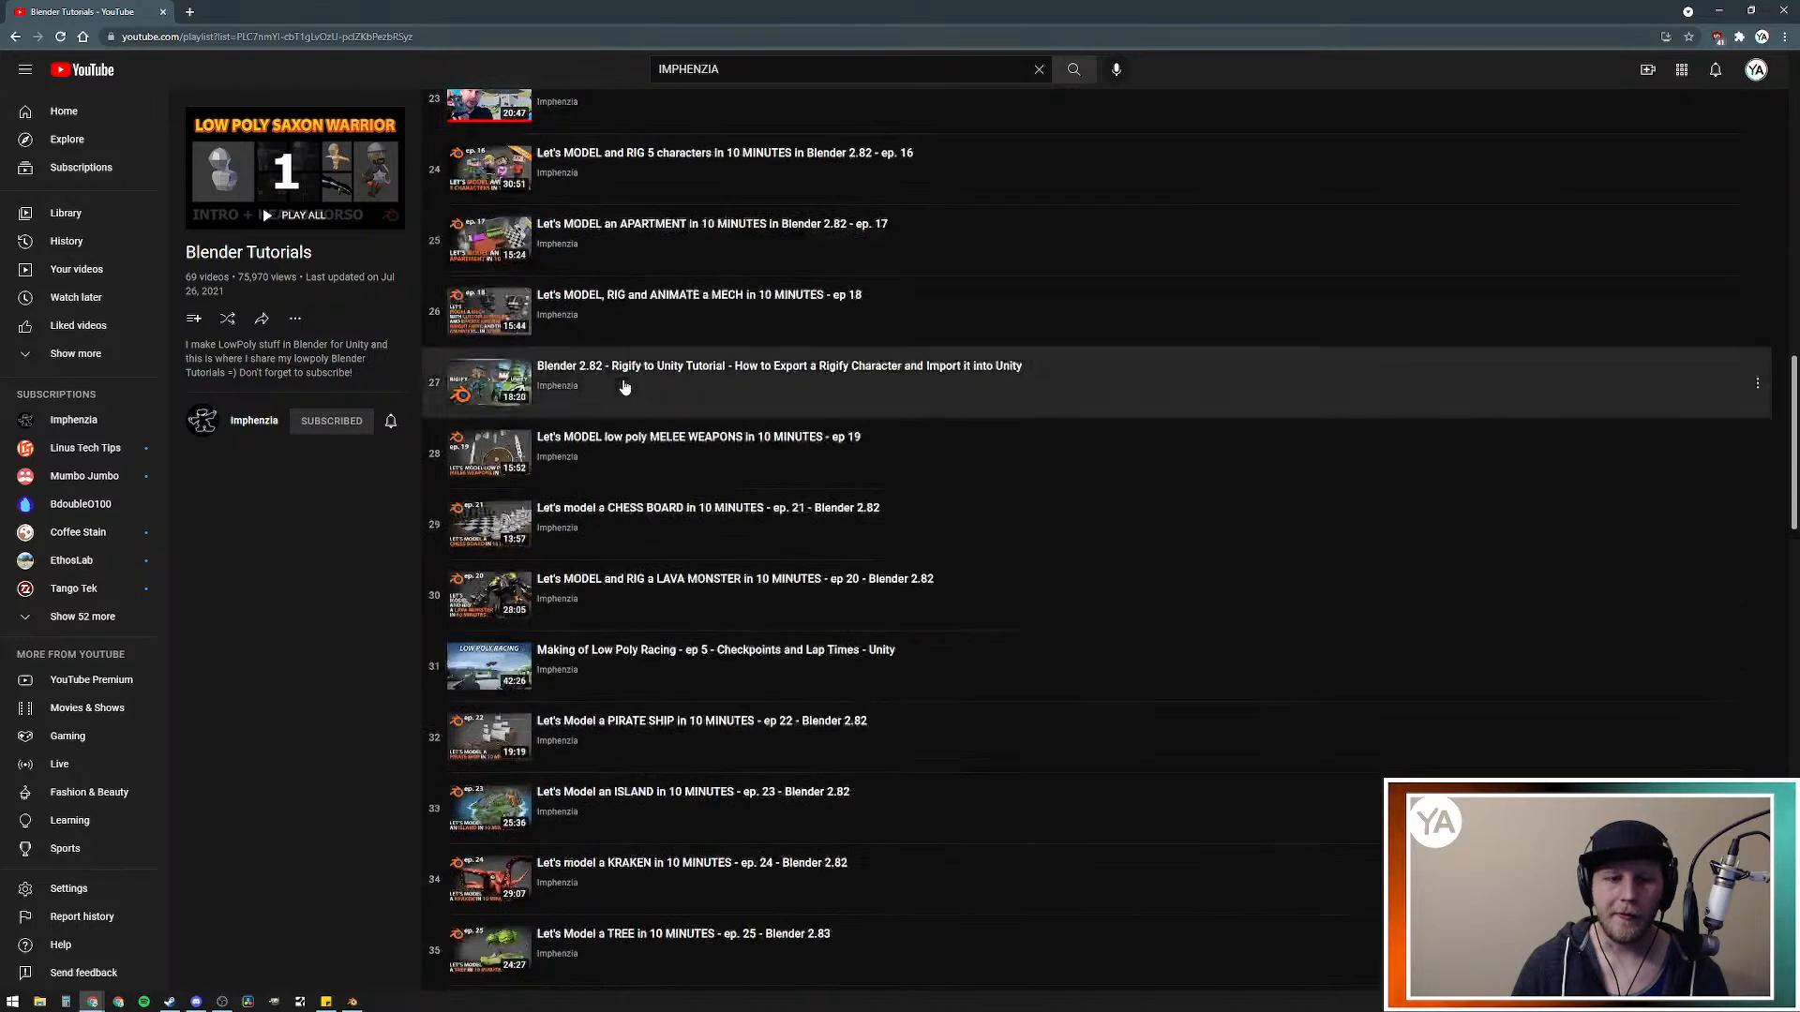
Step: Browse the Blender Tutorials playlist down to its last video and return to the Saxon Warrior series at its start
{"action": "scroll", "coordinate": [638, 384], "scroll_direction": "down", "scroll_amount": 4}
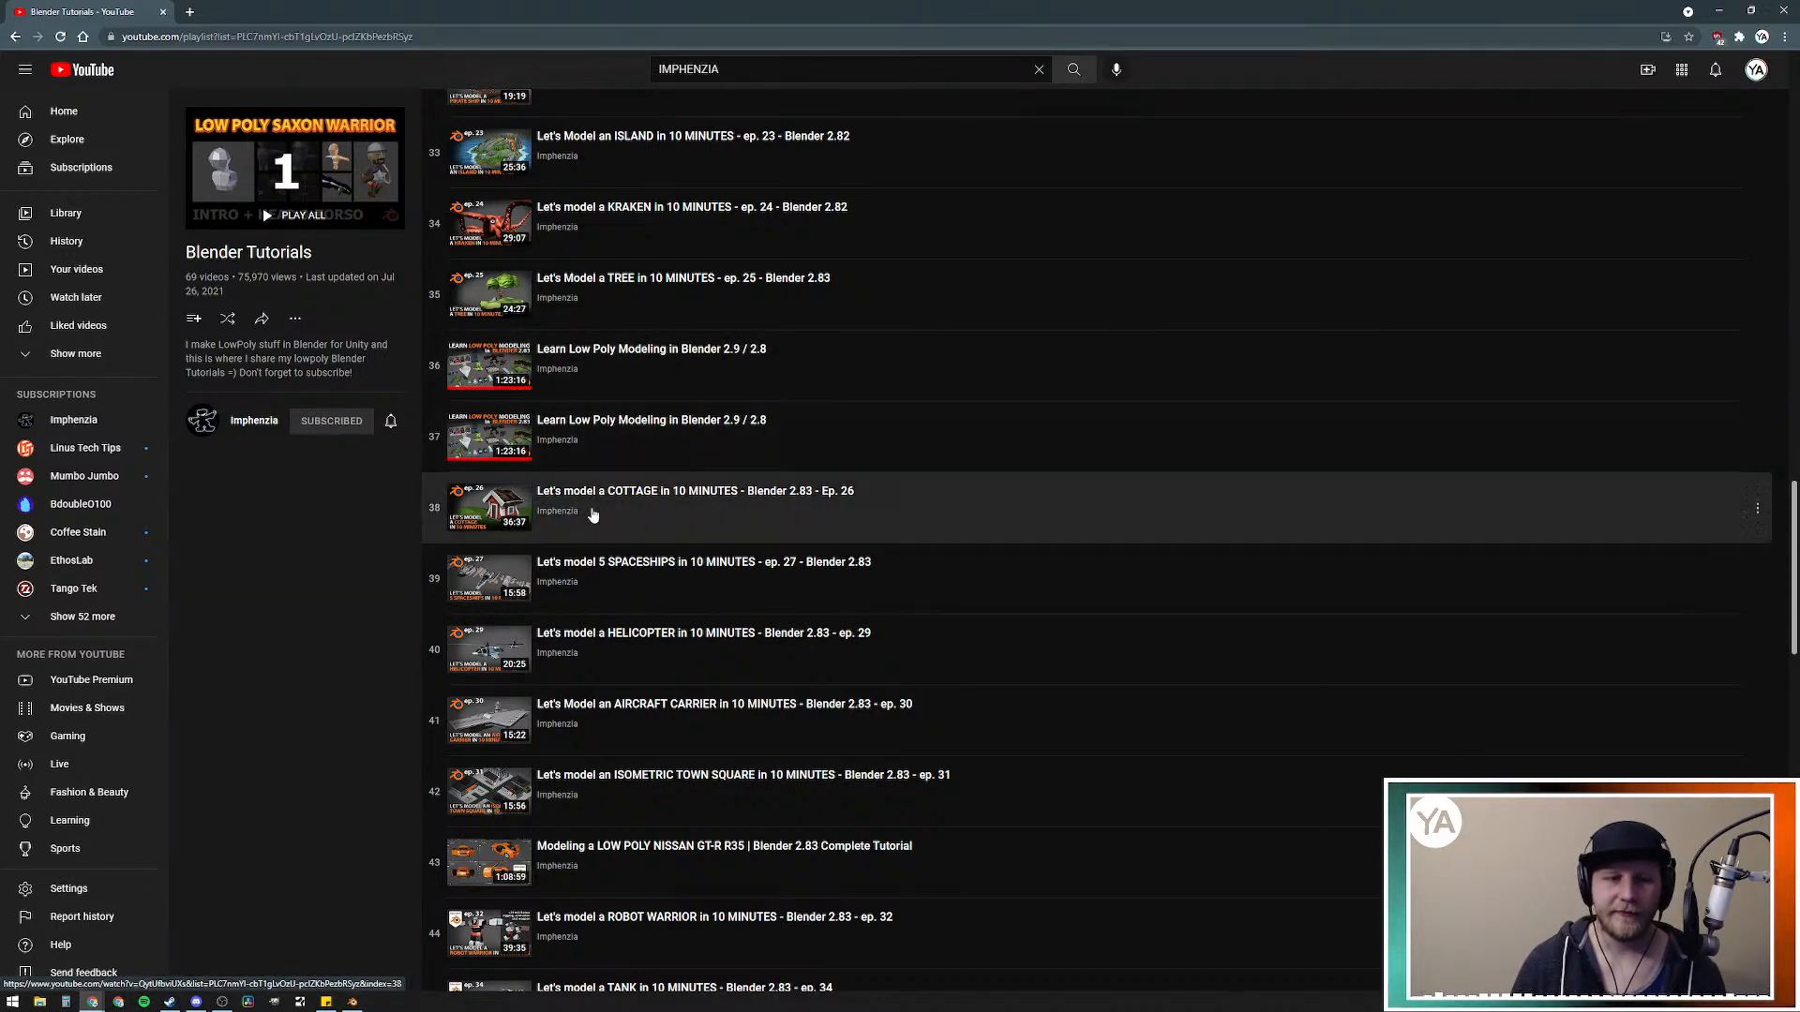
{"action": "scroll", "coordinate": [610, 488], "scroll_direction": "down", "scroll_amount": 10}
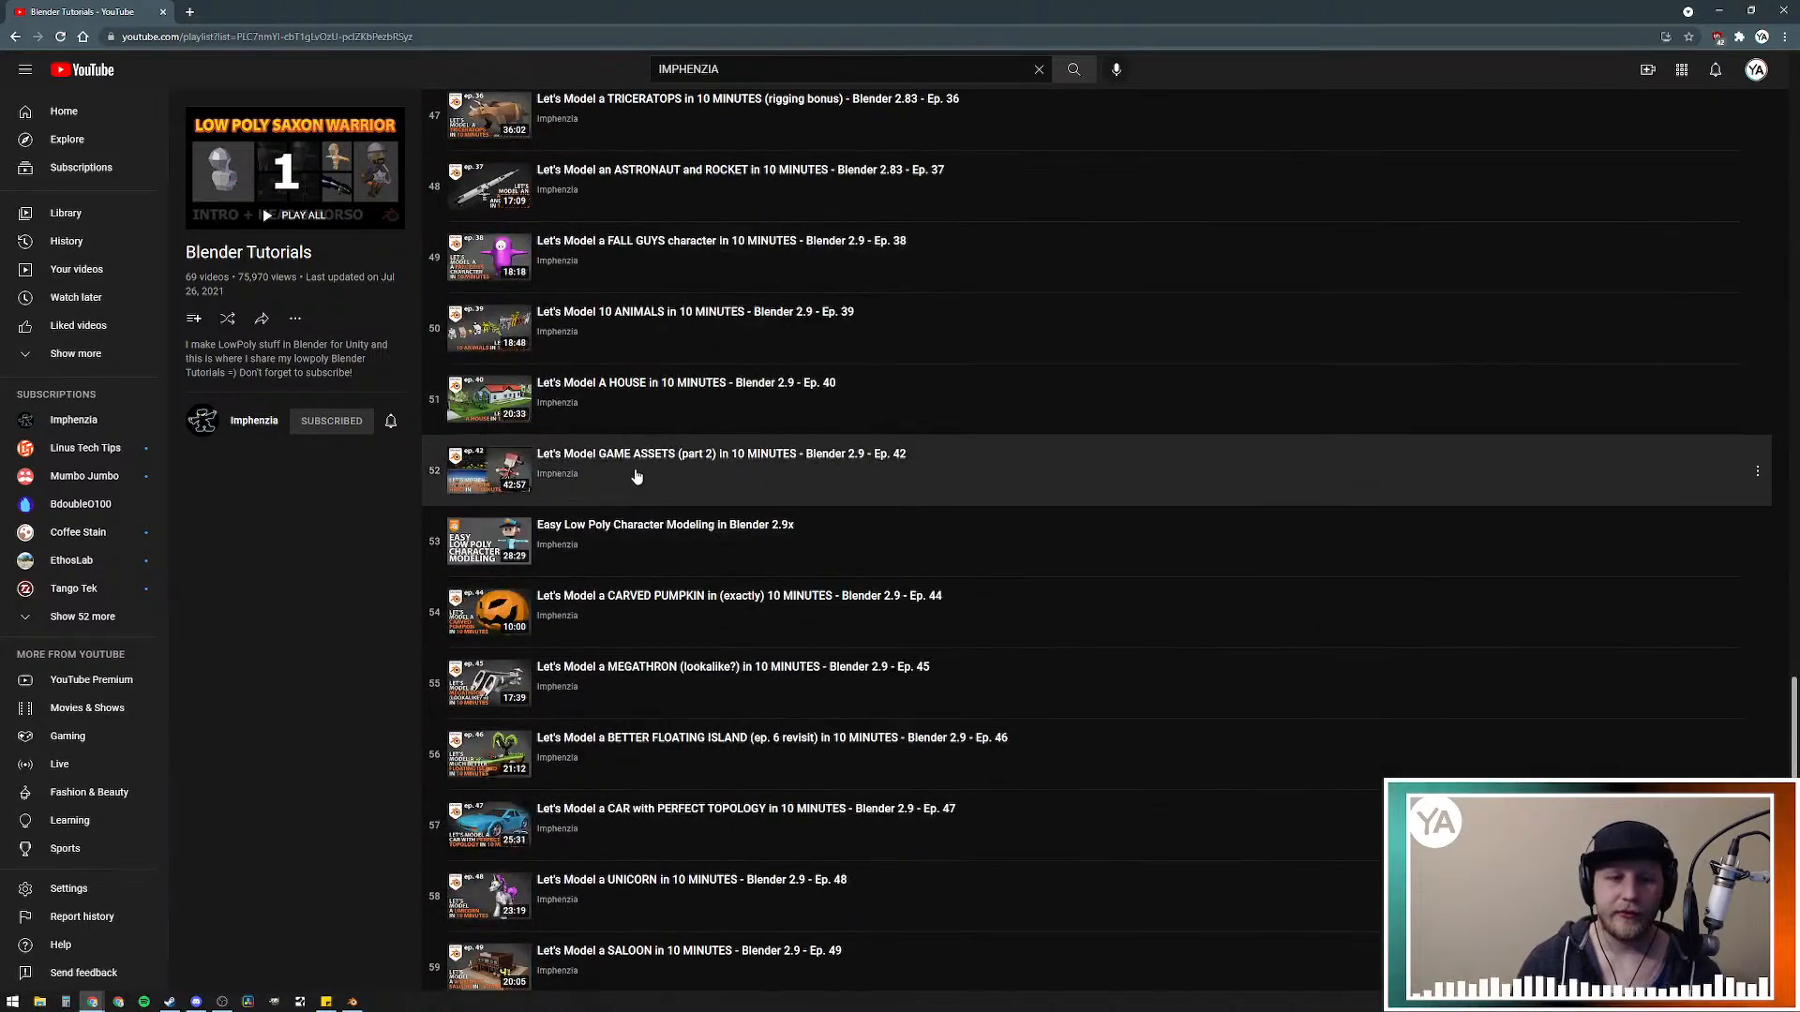
{"action": "scroll", "coordinate": [636, 476], "scroll_direction": "up", "scroll_amount": 7}
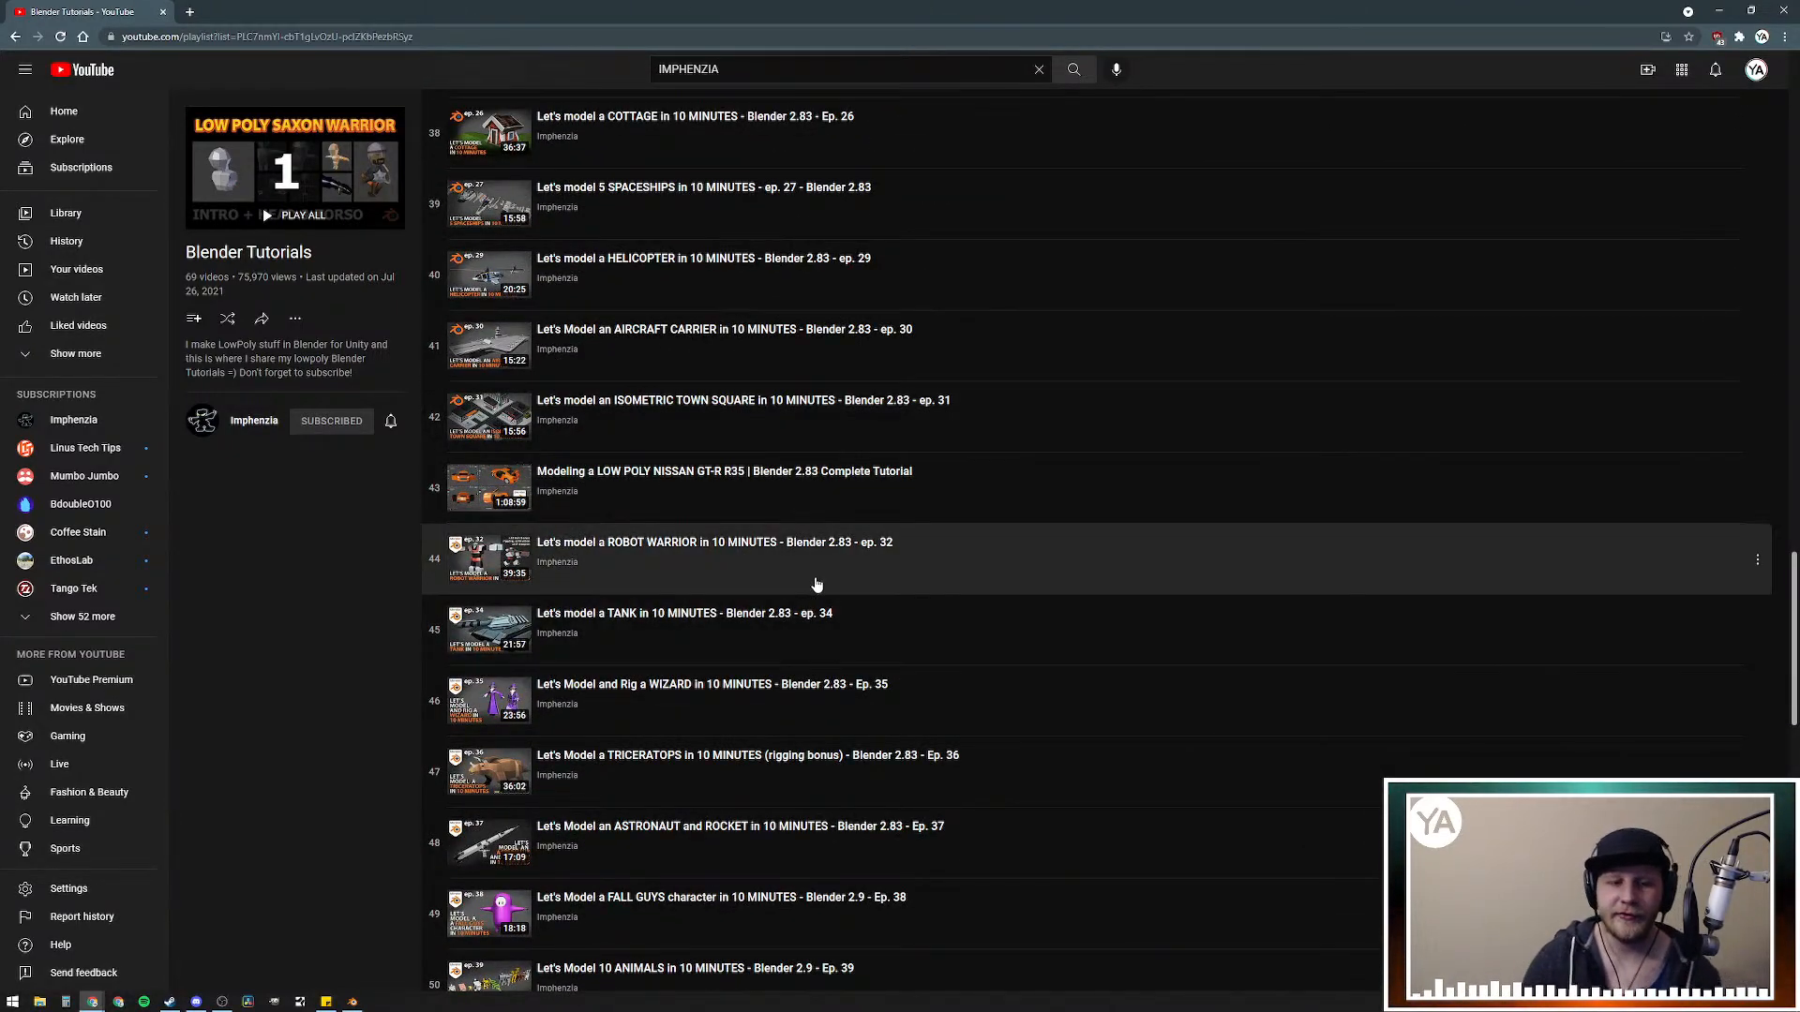
{"action": "scroll", "coordinate": [816, 591], "scroll_direction": "down", "scroll_amount": 9}
{"action": "scroll", "coordinate": [763, 626], "scroll_direction": "down", "scroll_amount": 5}
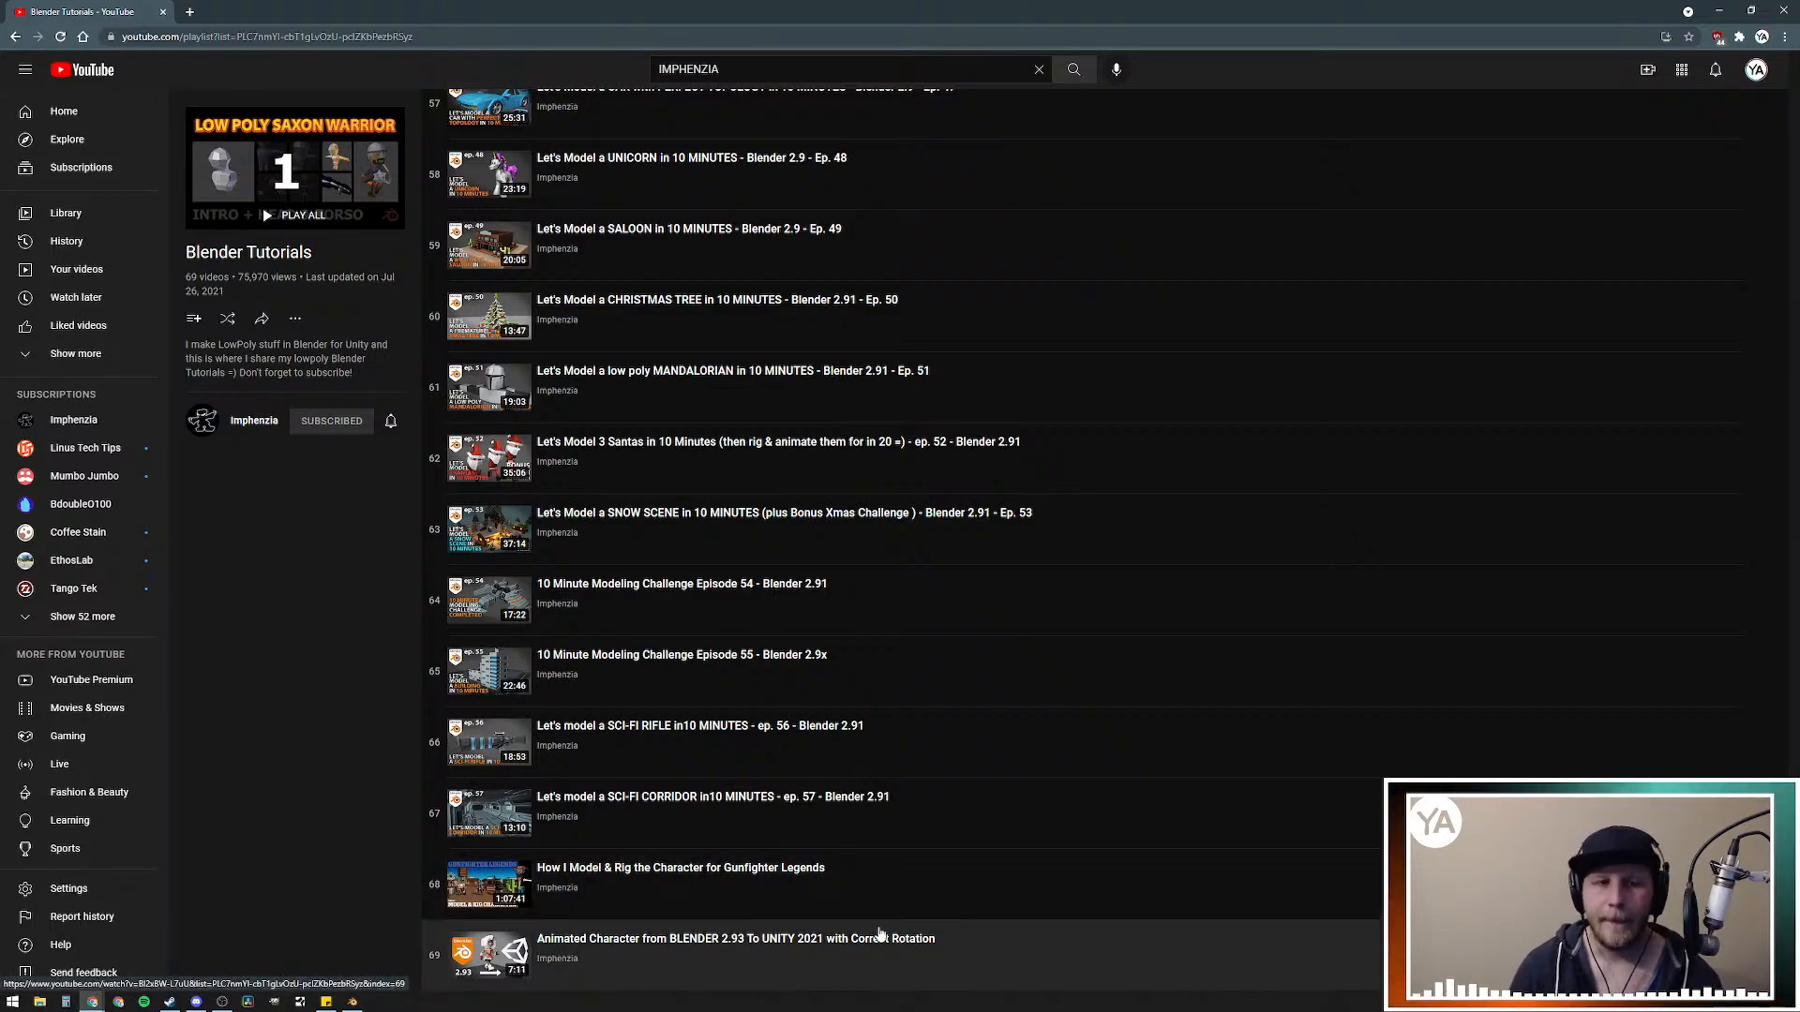
{"action": "scroll", "coordinate": [889, 943], "scroll_direction": "up", "scroll_amount": 20}
{"action": "scroll", "coordinate": [732, 633], "scroll_direction": "up", "scroll_amount": 20}
{"action": "scroll", "coordinate": [654, 620], "scroll_direction": "down", "scroll_amount": 8}
{"action": "scroll", "coordinate": [649, 600], "scroll_direction": "up", "scroll_amount": 8}
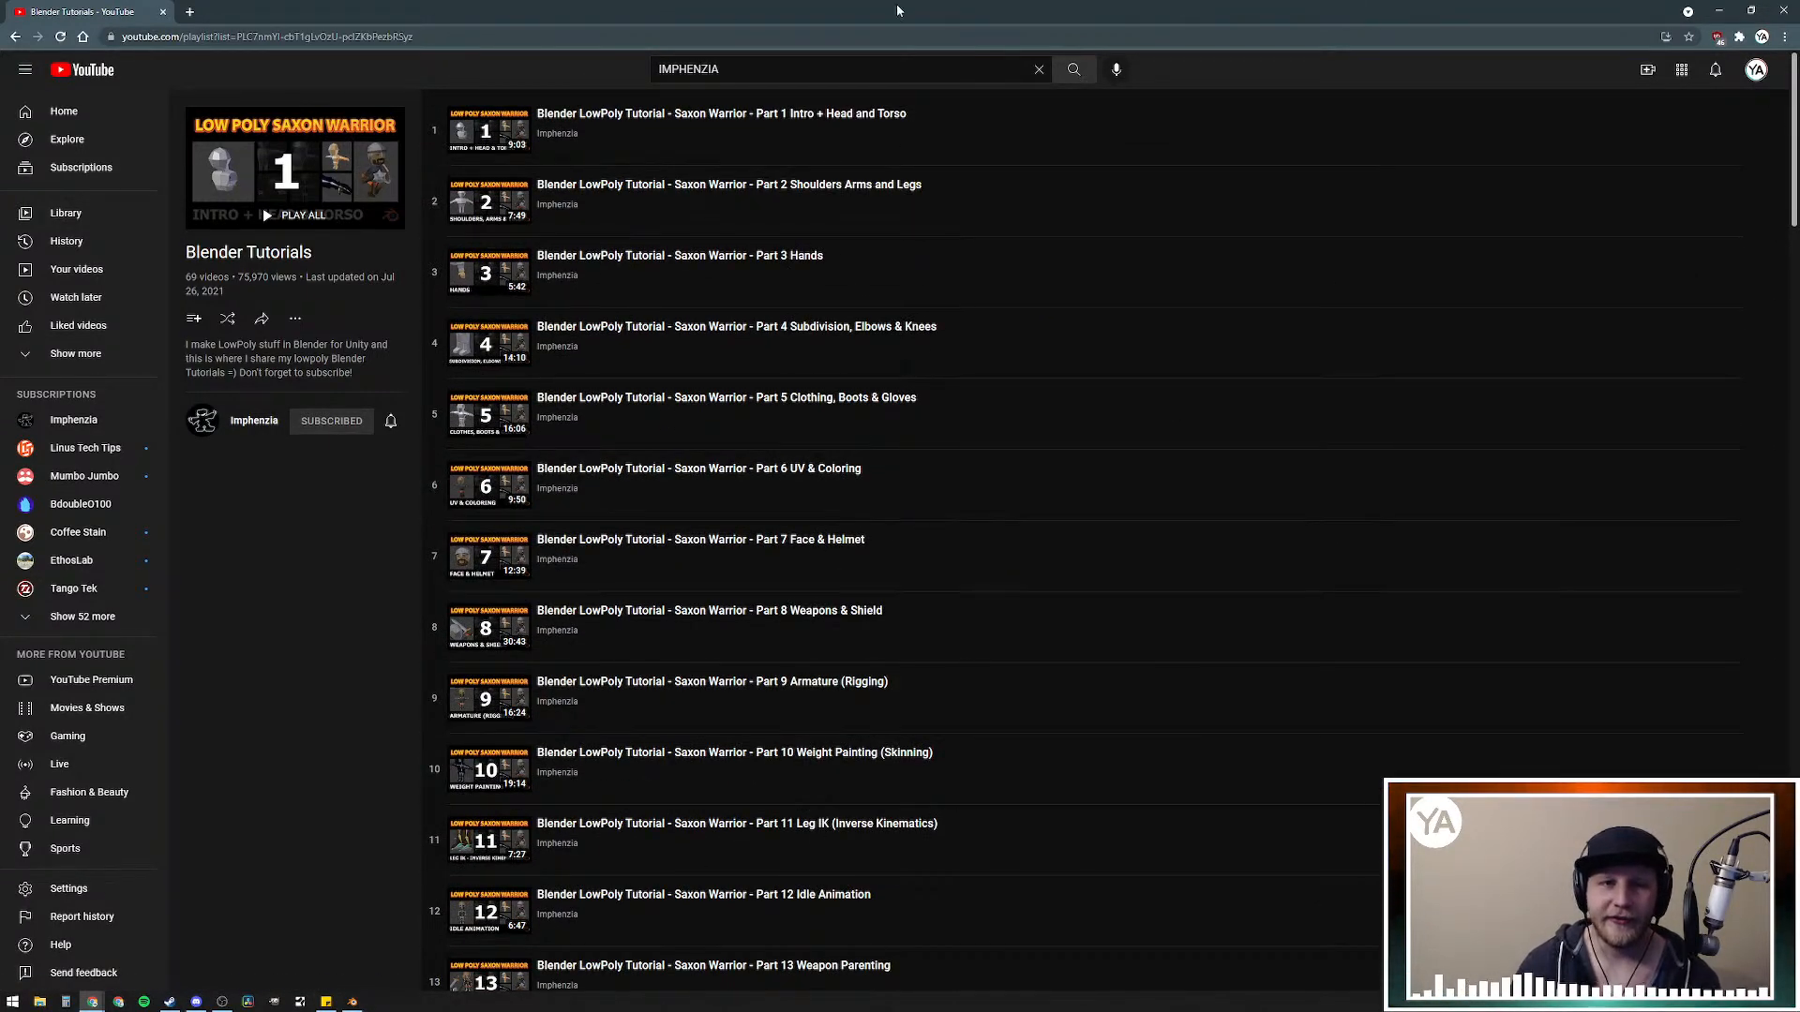
Step: Skim the whole Blender Tutorials playlist once more, from the Saxon Warrior parts to the latest episodes and back
{"action": "scroll", "coordinate": [731, 656], "scroll_direction": "down", "scroll_amount": 4}
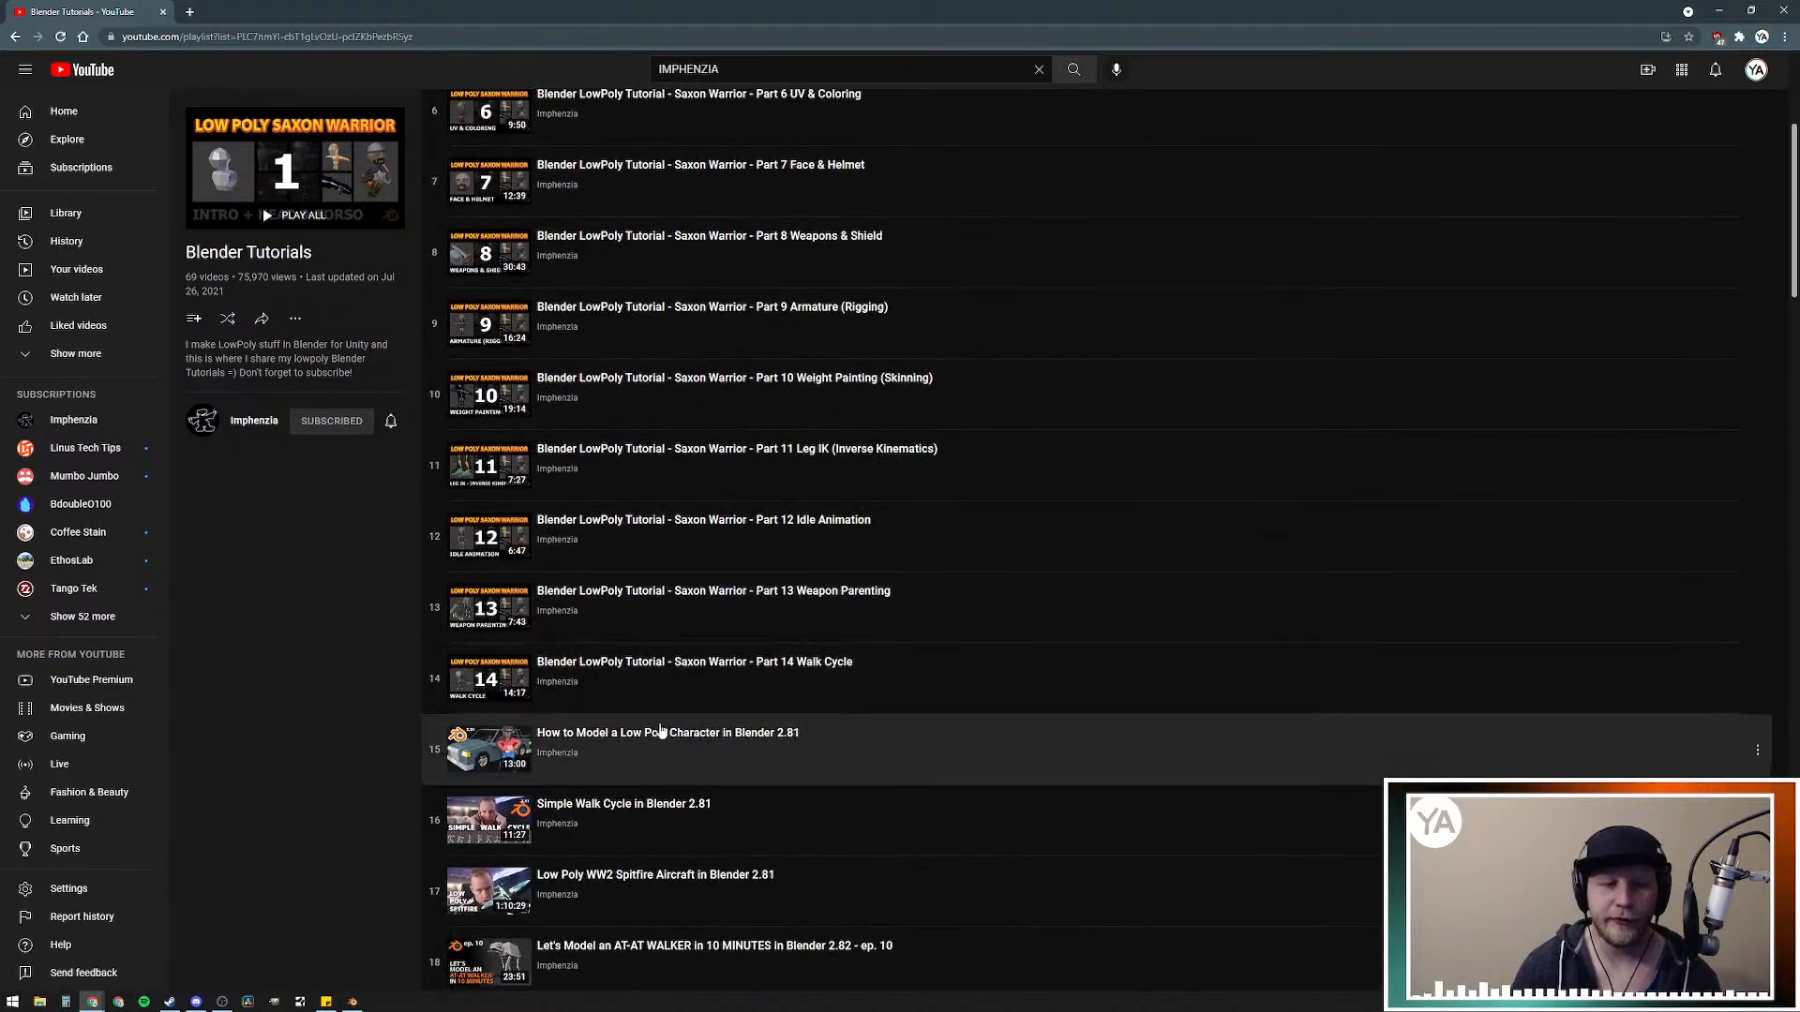
{"action": "scroll", "coordinate": [670, 750], "scroll_direction": "down", "scroll_amount": 17}
{"action": "scroll", "coordinate": [653, 703], "scroll_direction": "down", "scroll_amount": 11}
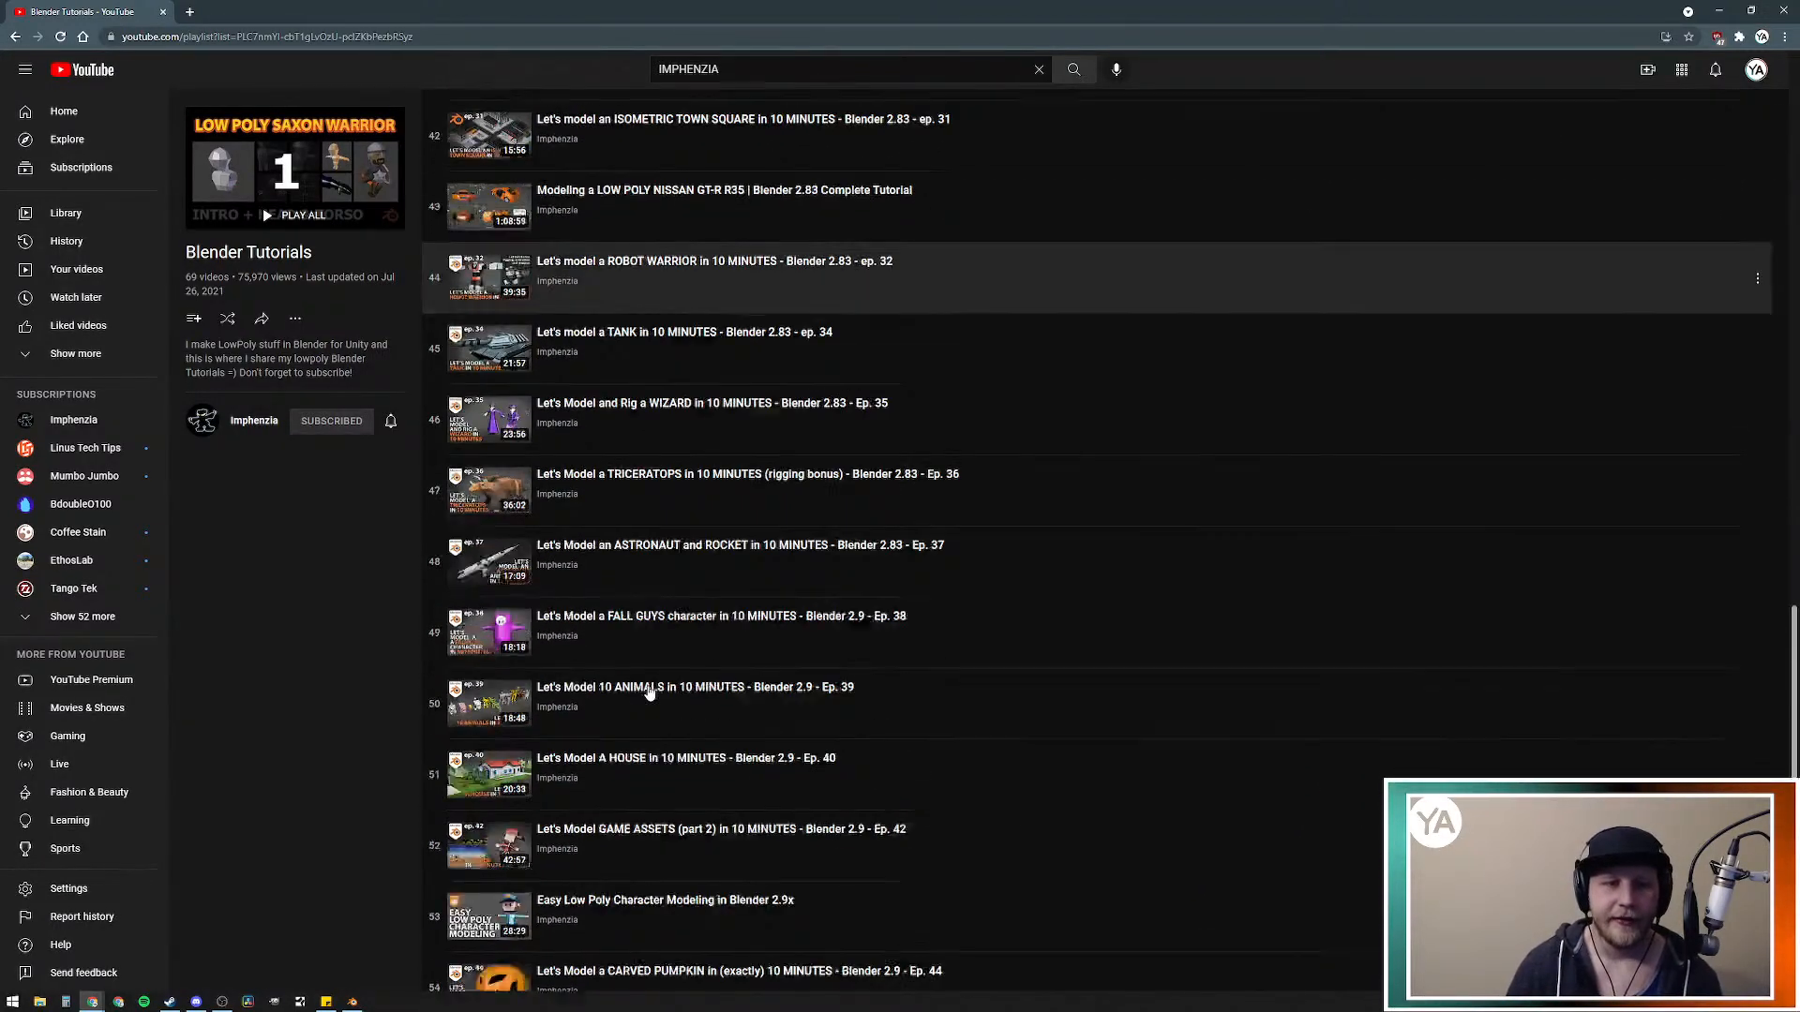
{"action": "scroll", "coordinate": [647, 692], "scroll_direction": "down", "scroll_amount": 12}
{"action": "scroll", "coordinate": [654, 679], "scroll_direction": "up", "scroll_amount": 8}
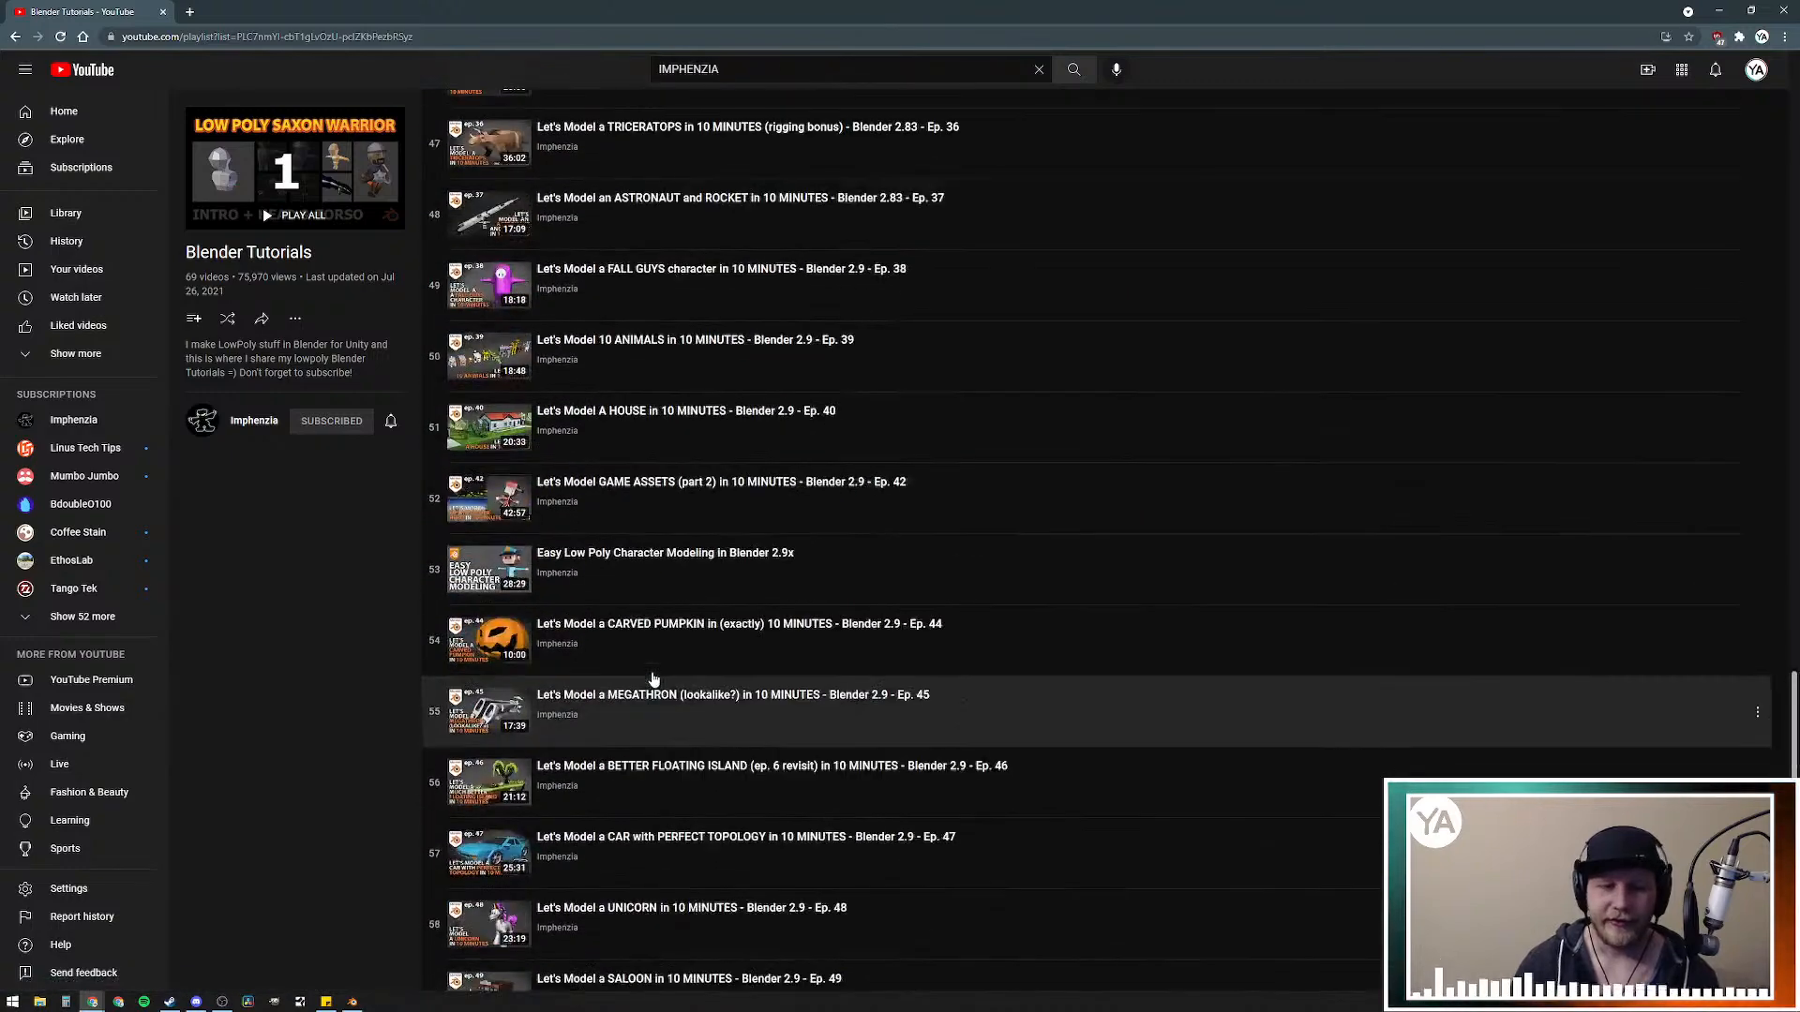
{"action": "scroll", "coordinate": [647, 675], "scroll_direction": "down", "scroll_amount": 8}
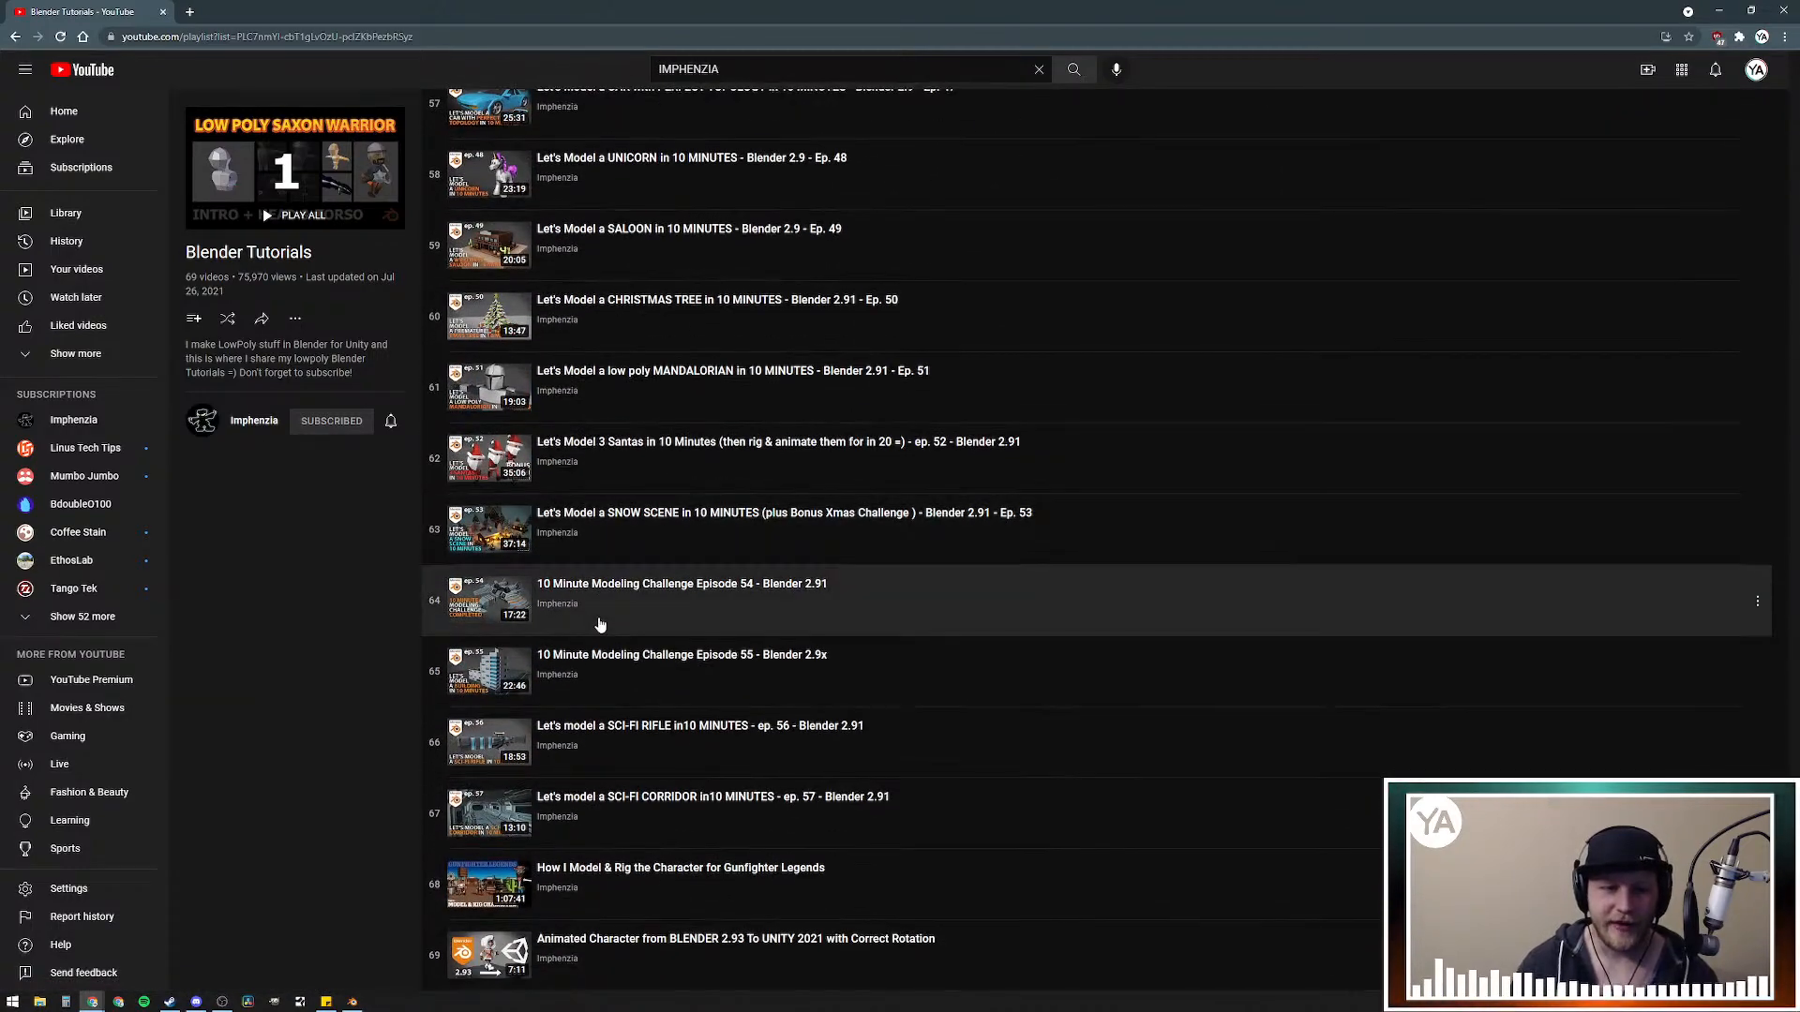
{"action": "scroll", "coordinate": [653, 680], "scroll_direction": "up", "scroll_amount": 20}
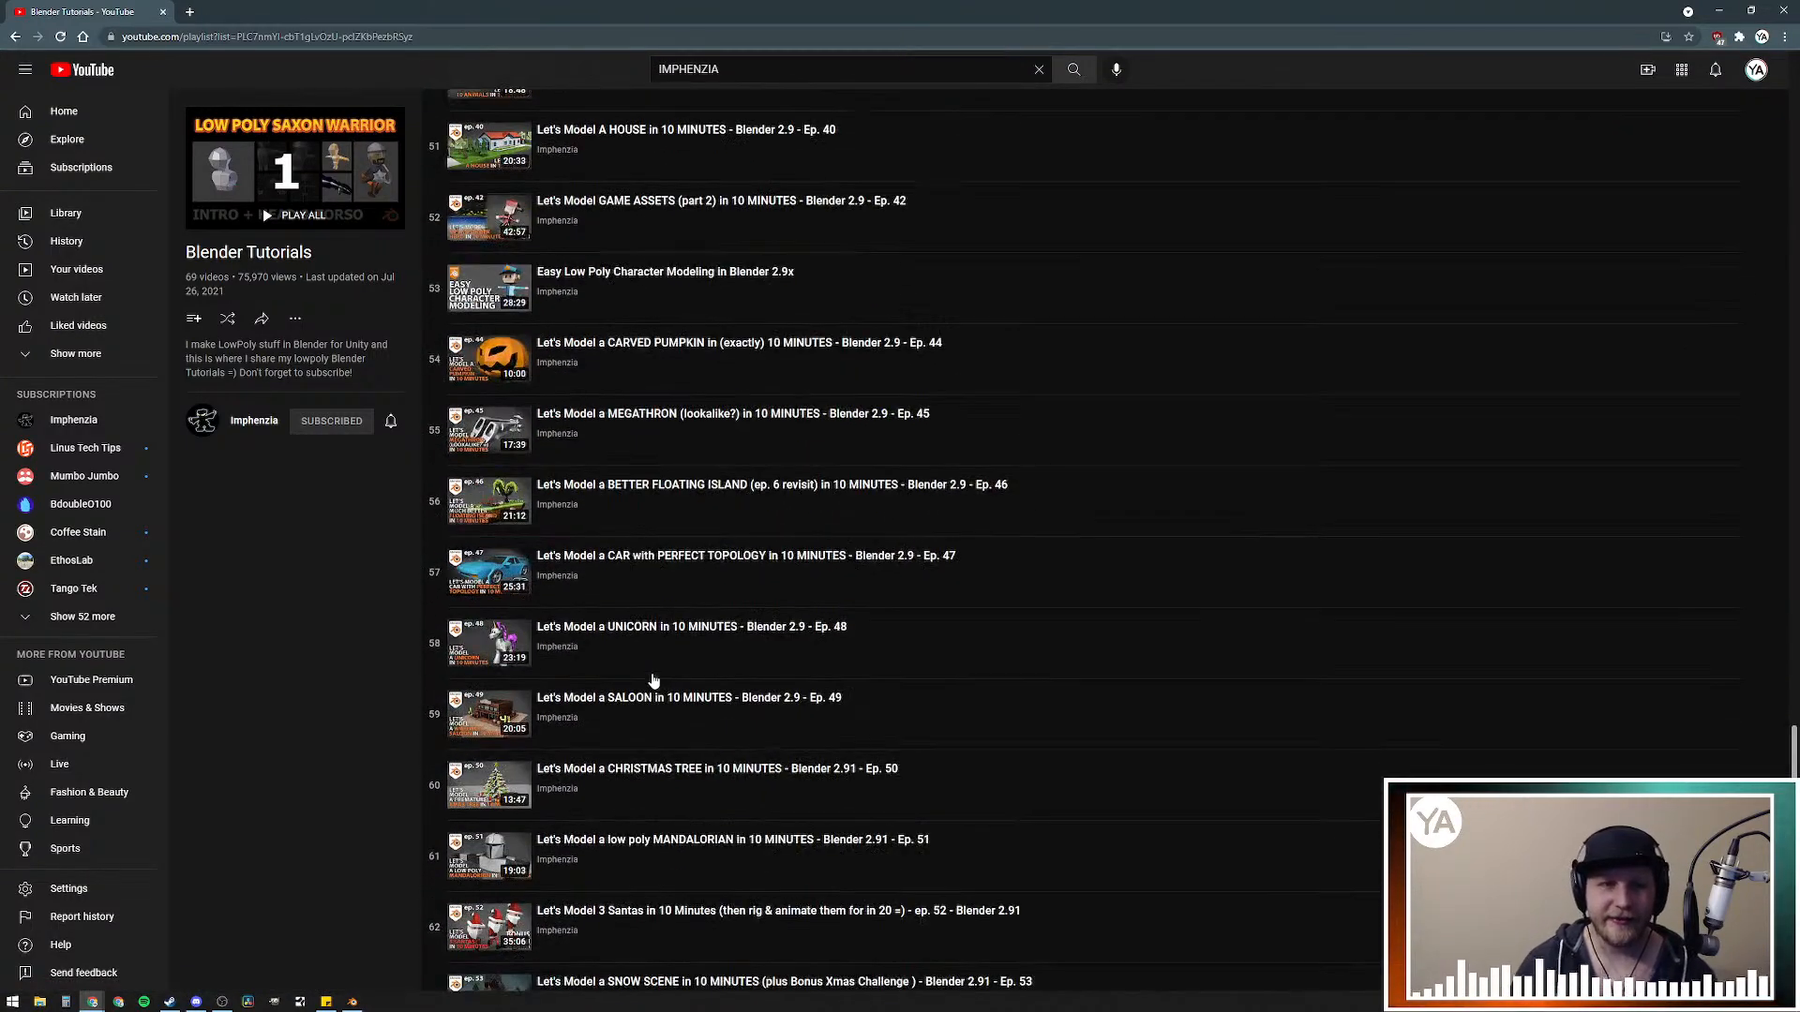
{"action": "scroll", "coordinate": [653, 680], "scroll_direction": "up", "scroll_amount": 20}
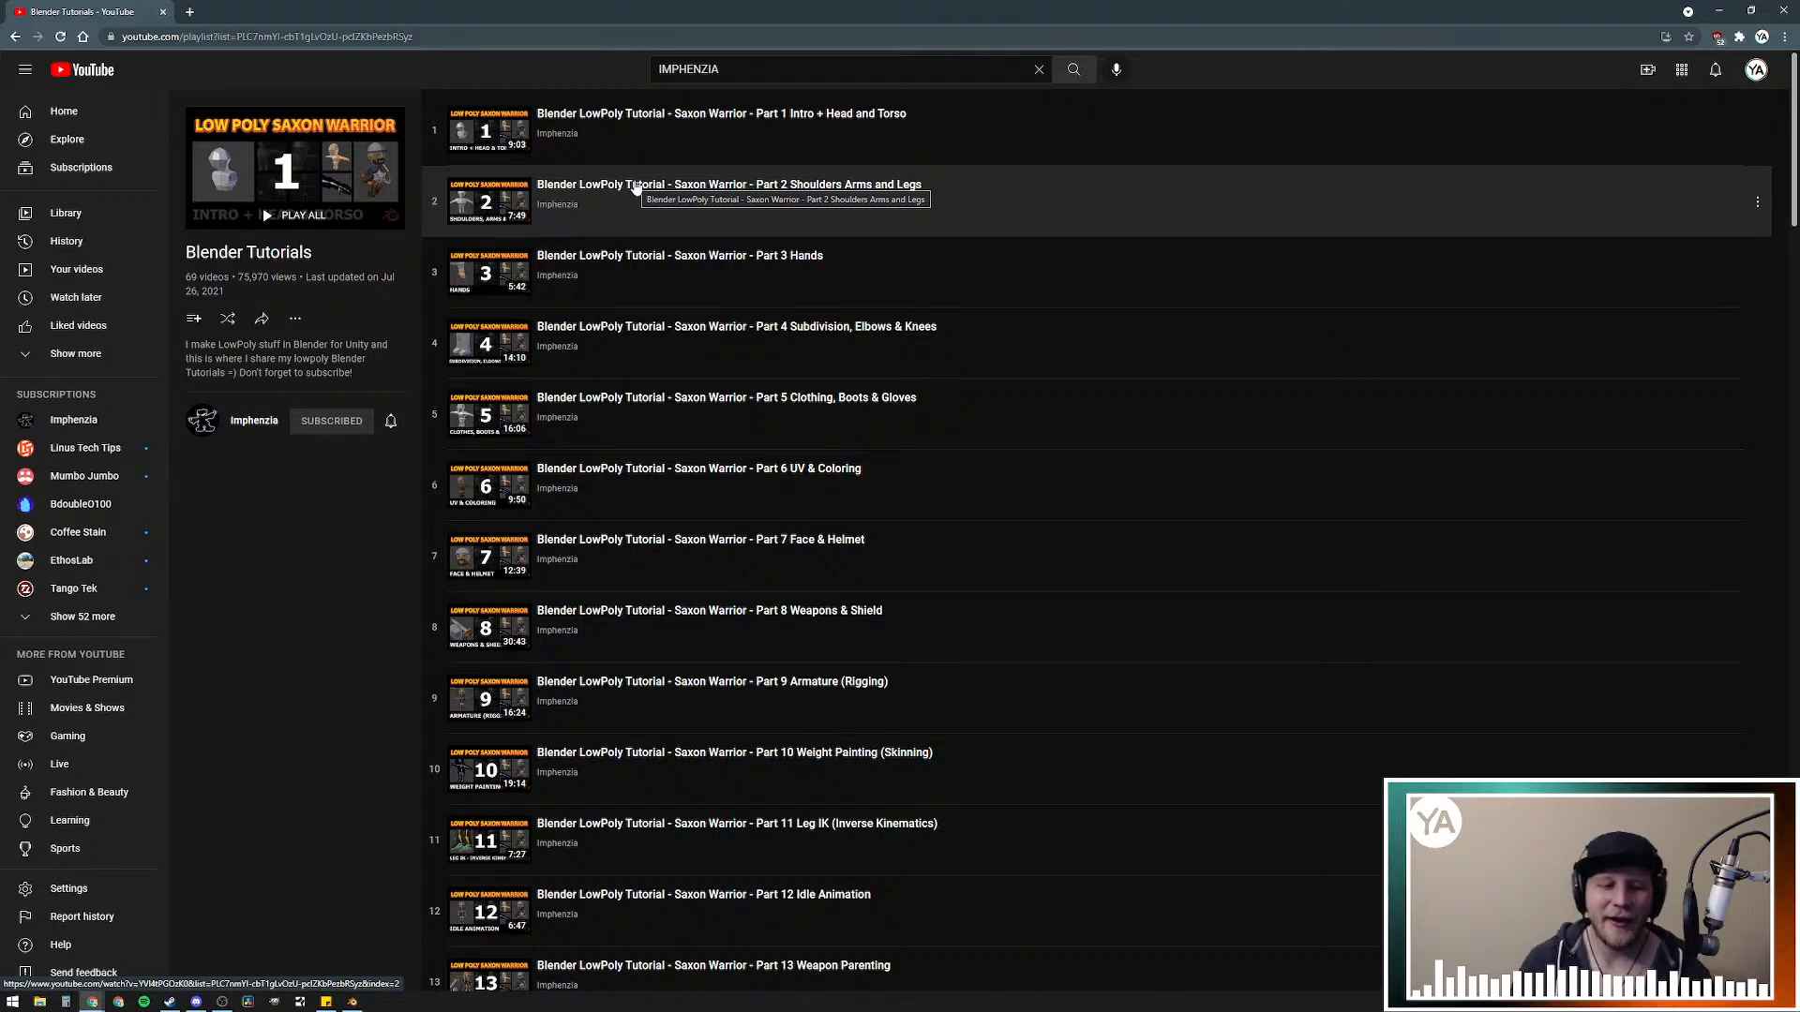
Step: Switch to Blender and delete the terrain plane from the scene collection
{"action": "left_click", "coordinate": [352, 1001]}
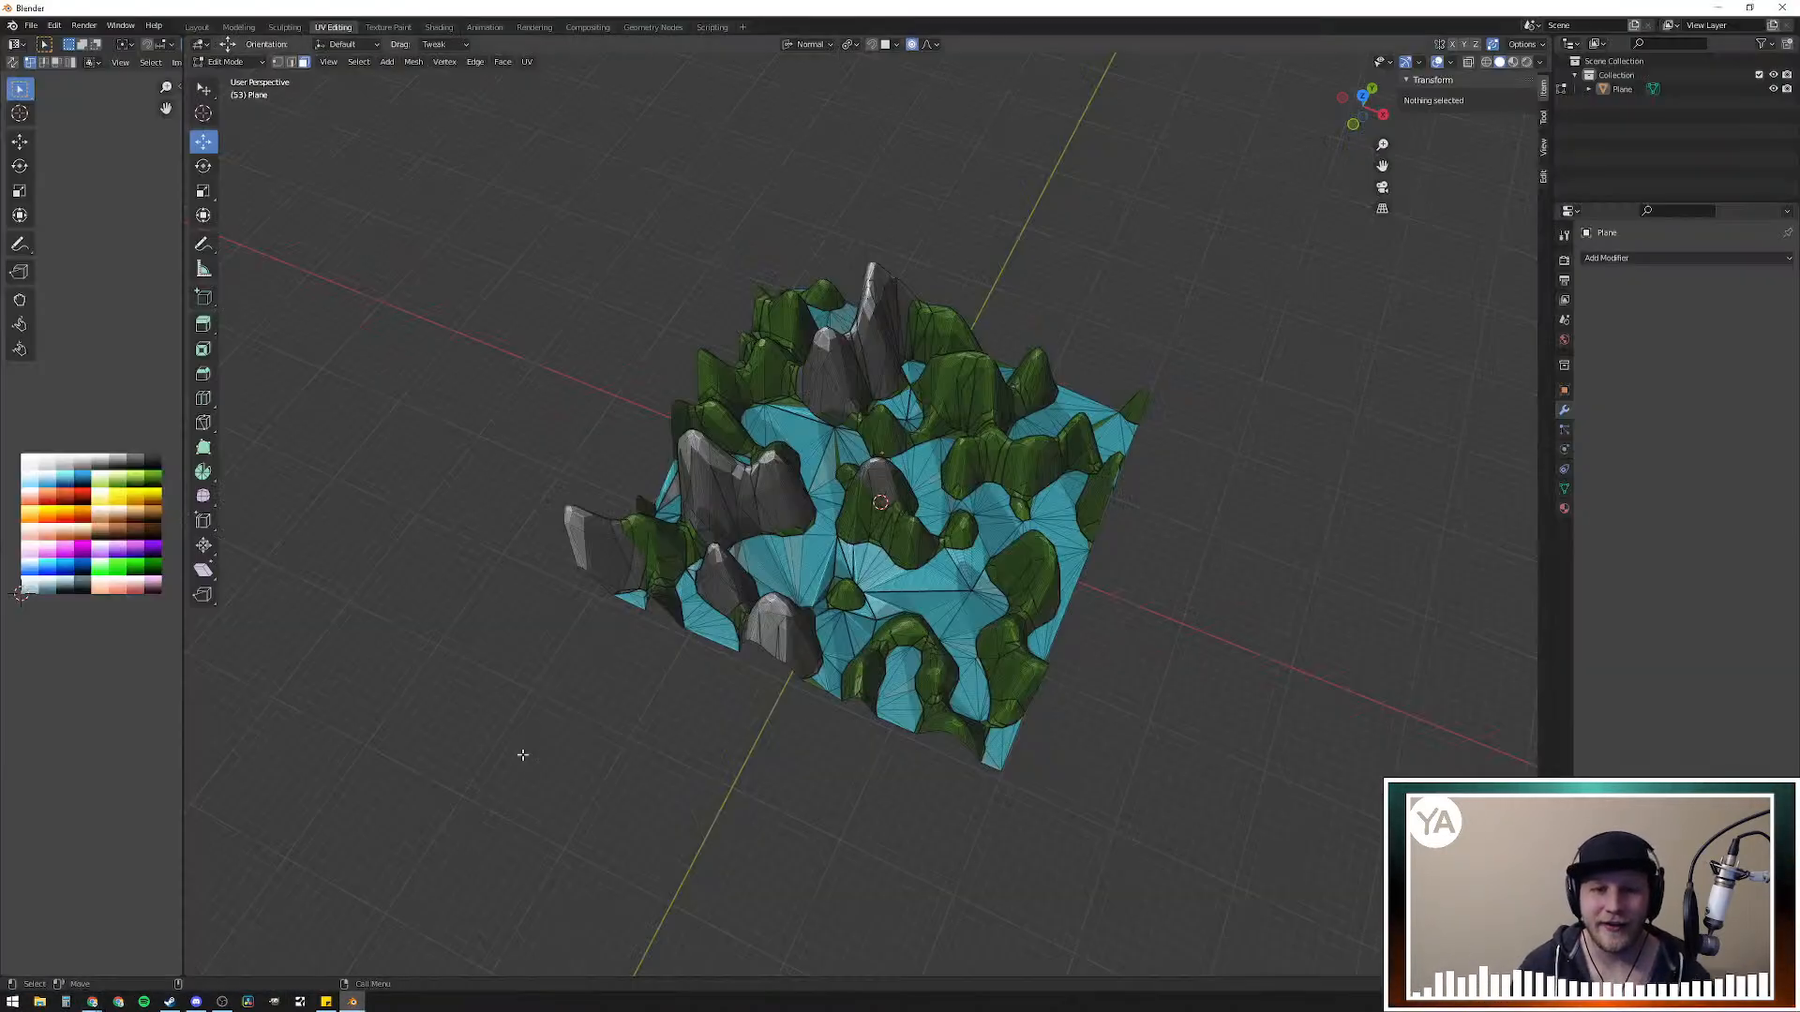
{"action": "middle_click_drag", "start_coordinate": [619, 619], "coordinate": [745, 507]}
{"action": "left_click", "coordinate": [1643, 73]}
{"action": "left_click", "coordinate": [1623, 88]}
{"action": "key", "text": "Delete"}
Step: Examine the object types that can be added to the empty scene, including meshes, curves, light probes and collection instances
{"action": "middle_click_drag", "start_coordinate": [973, 320], "coordinate": [788, 470]}
{"action": "middle_click_drag", "start_coordinate": [975, 489], "coordinate": [901, 553]}
{"action": "key", "text": "shift+a"}
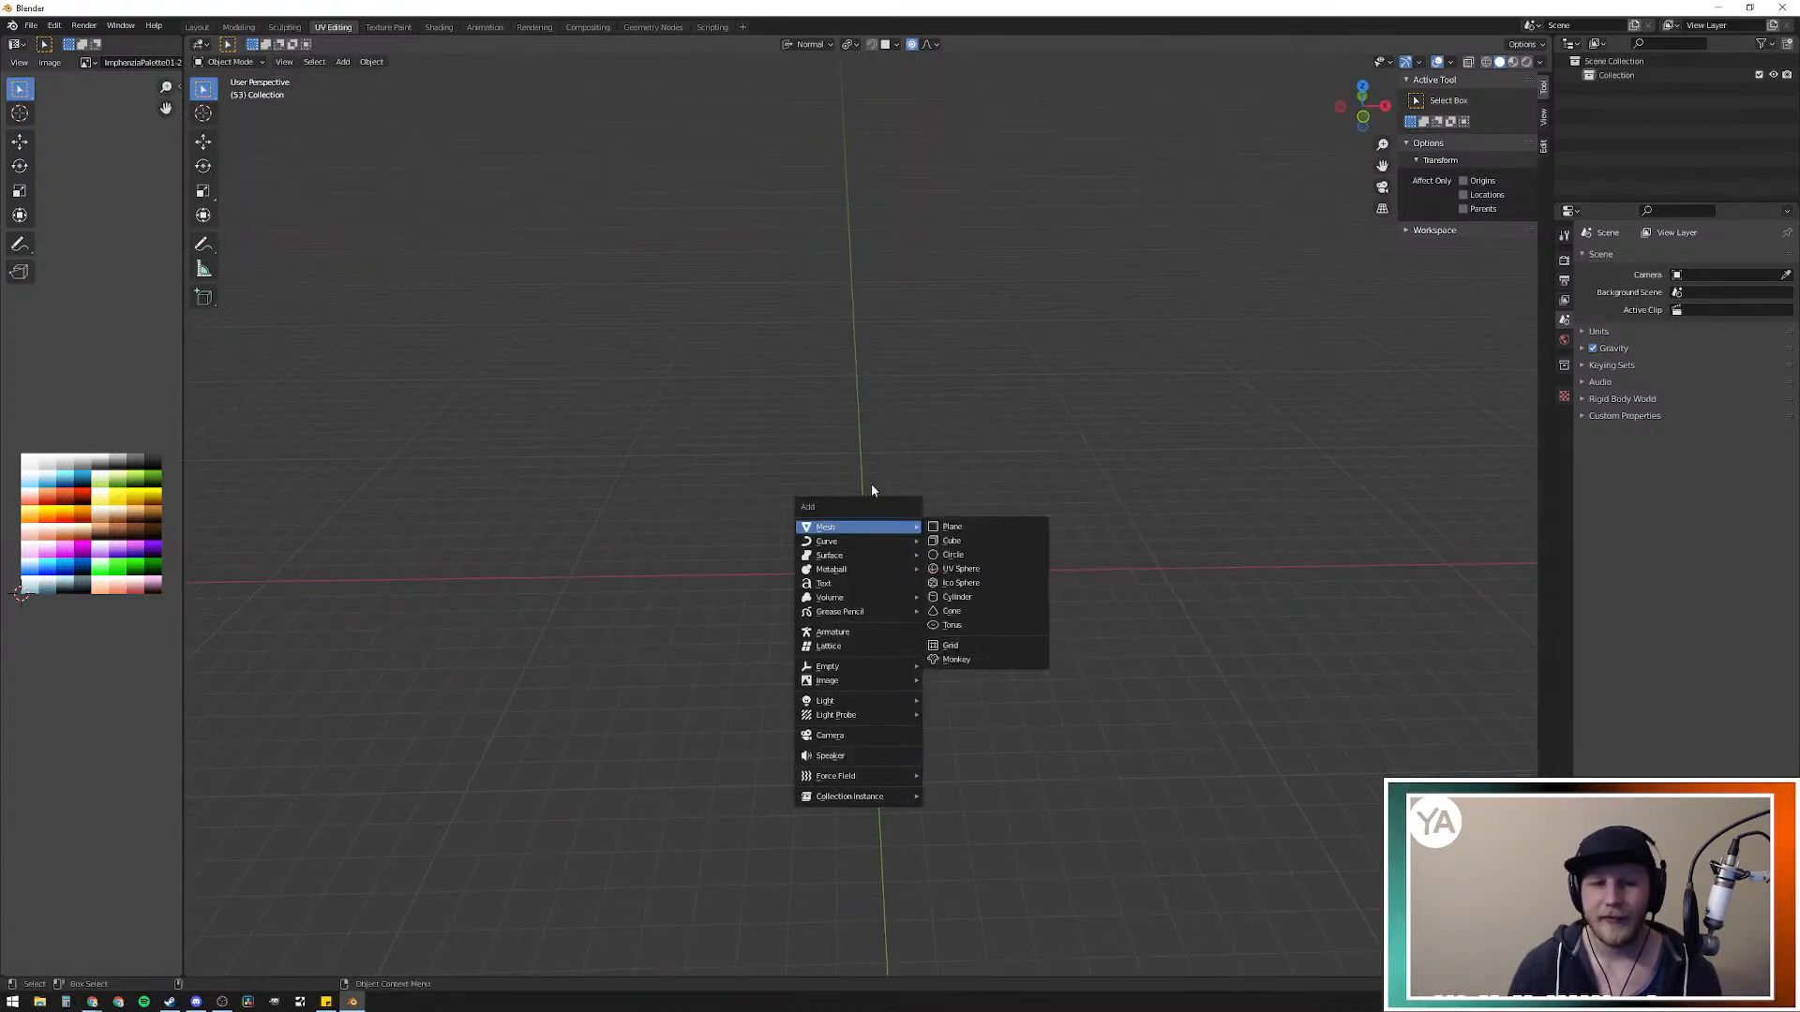
{"action": "mouse_move", "coordinate": [891, 542]}
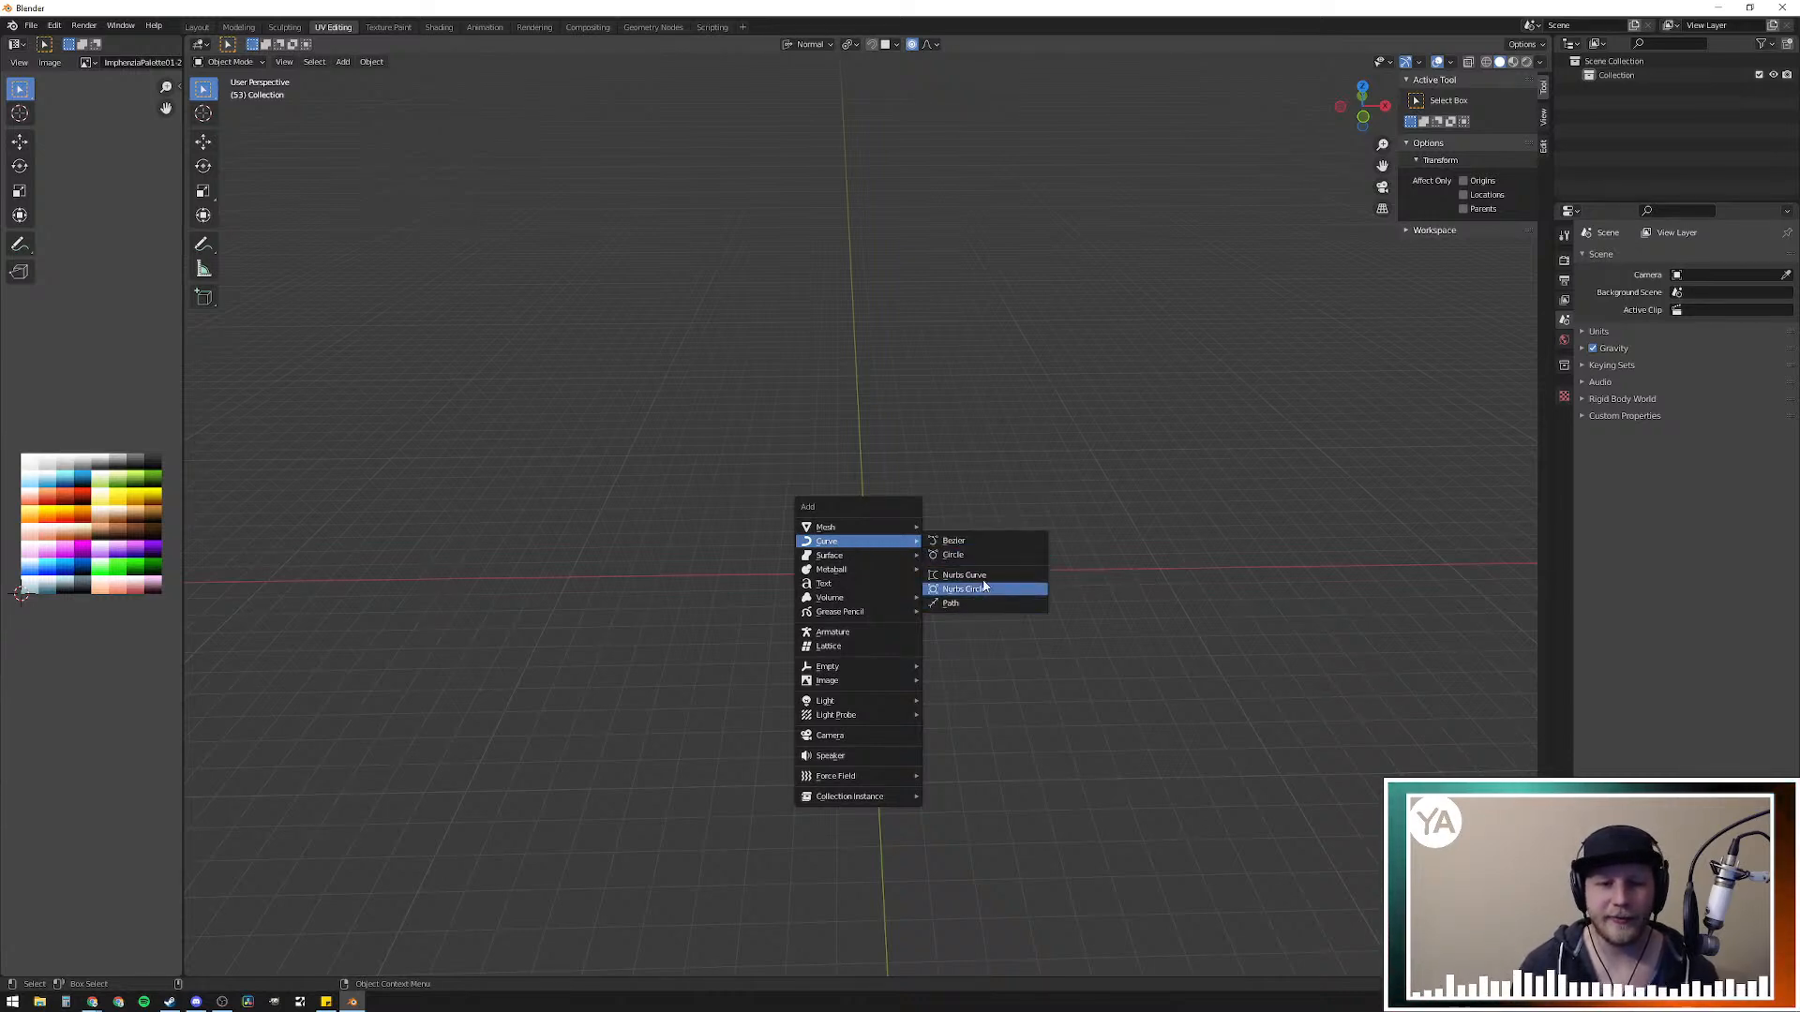
{"action": "key", "text": "shift+a"}
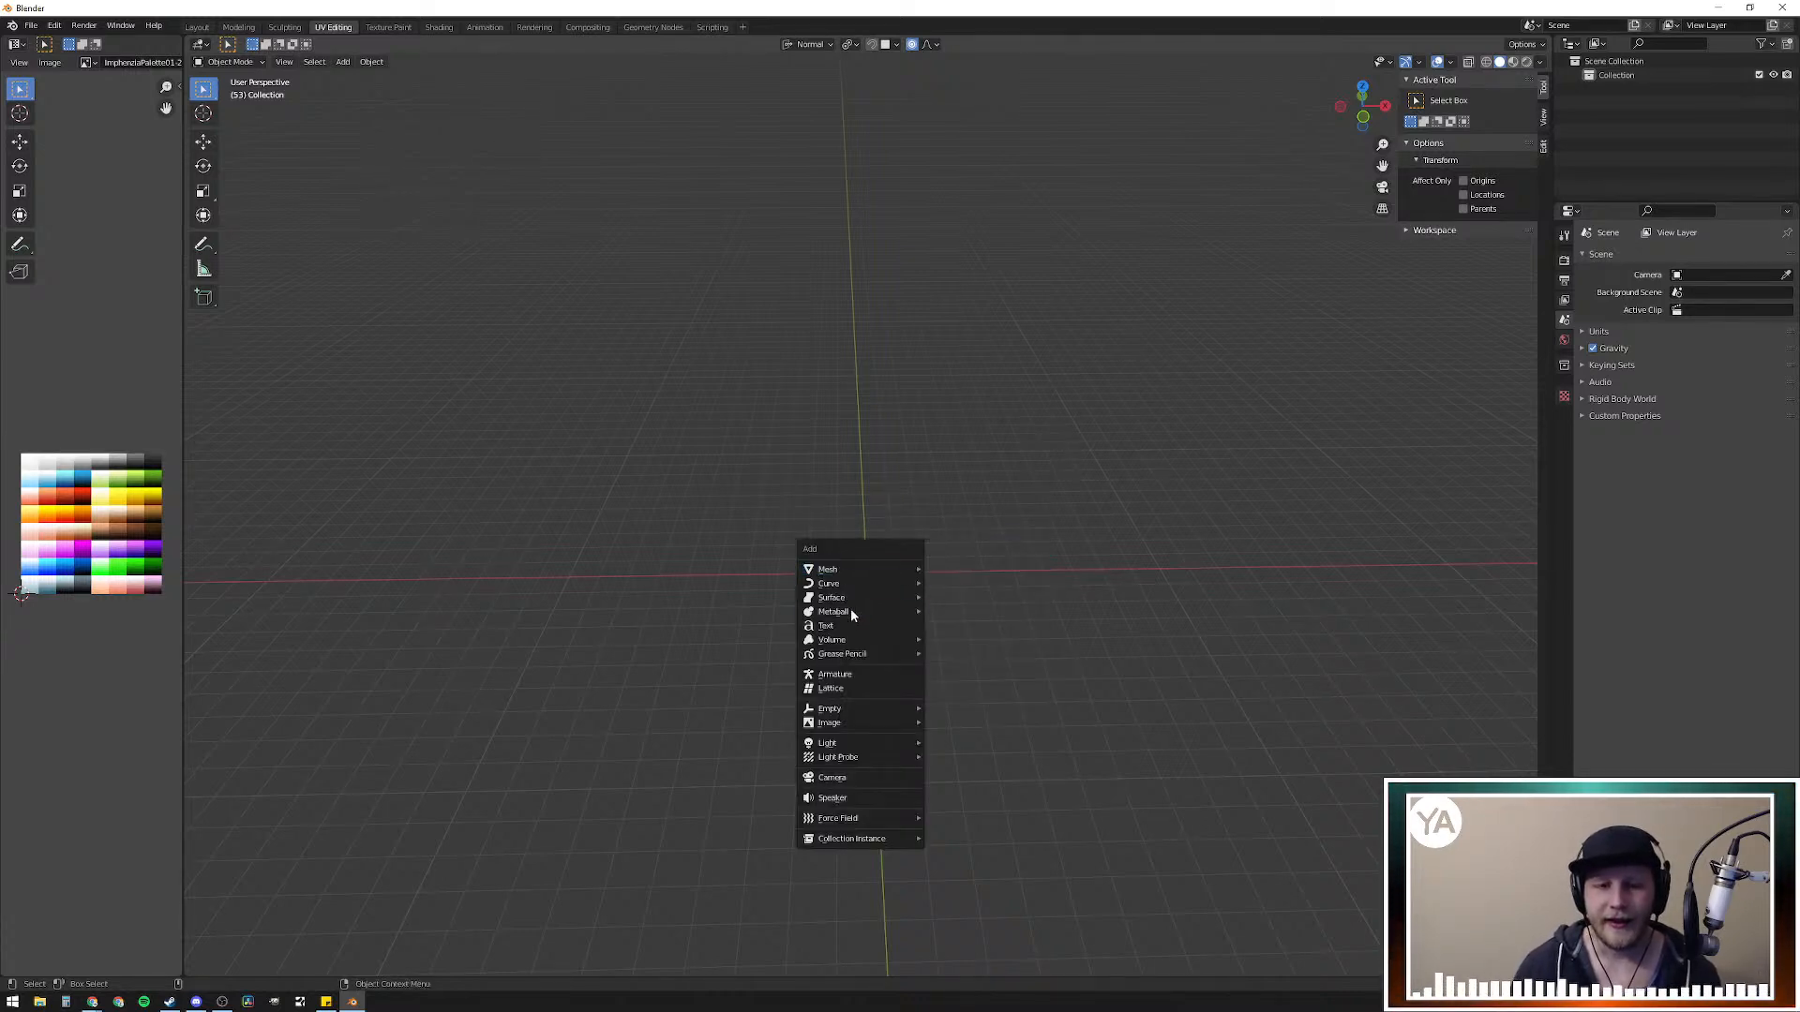
{"action": "mouse_move", "coordinate": [871, 615]}
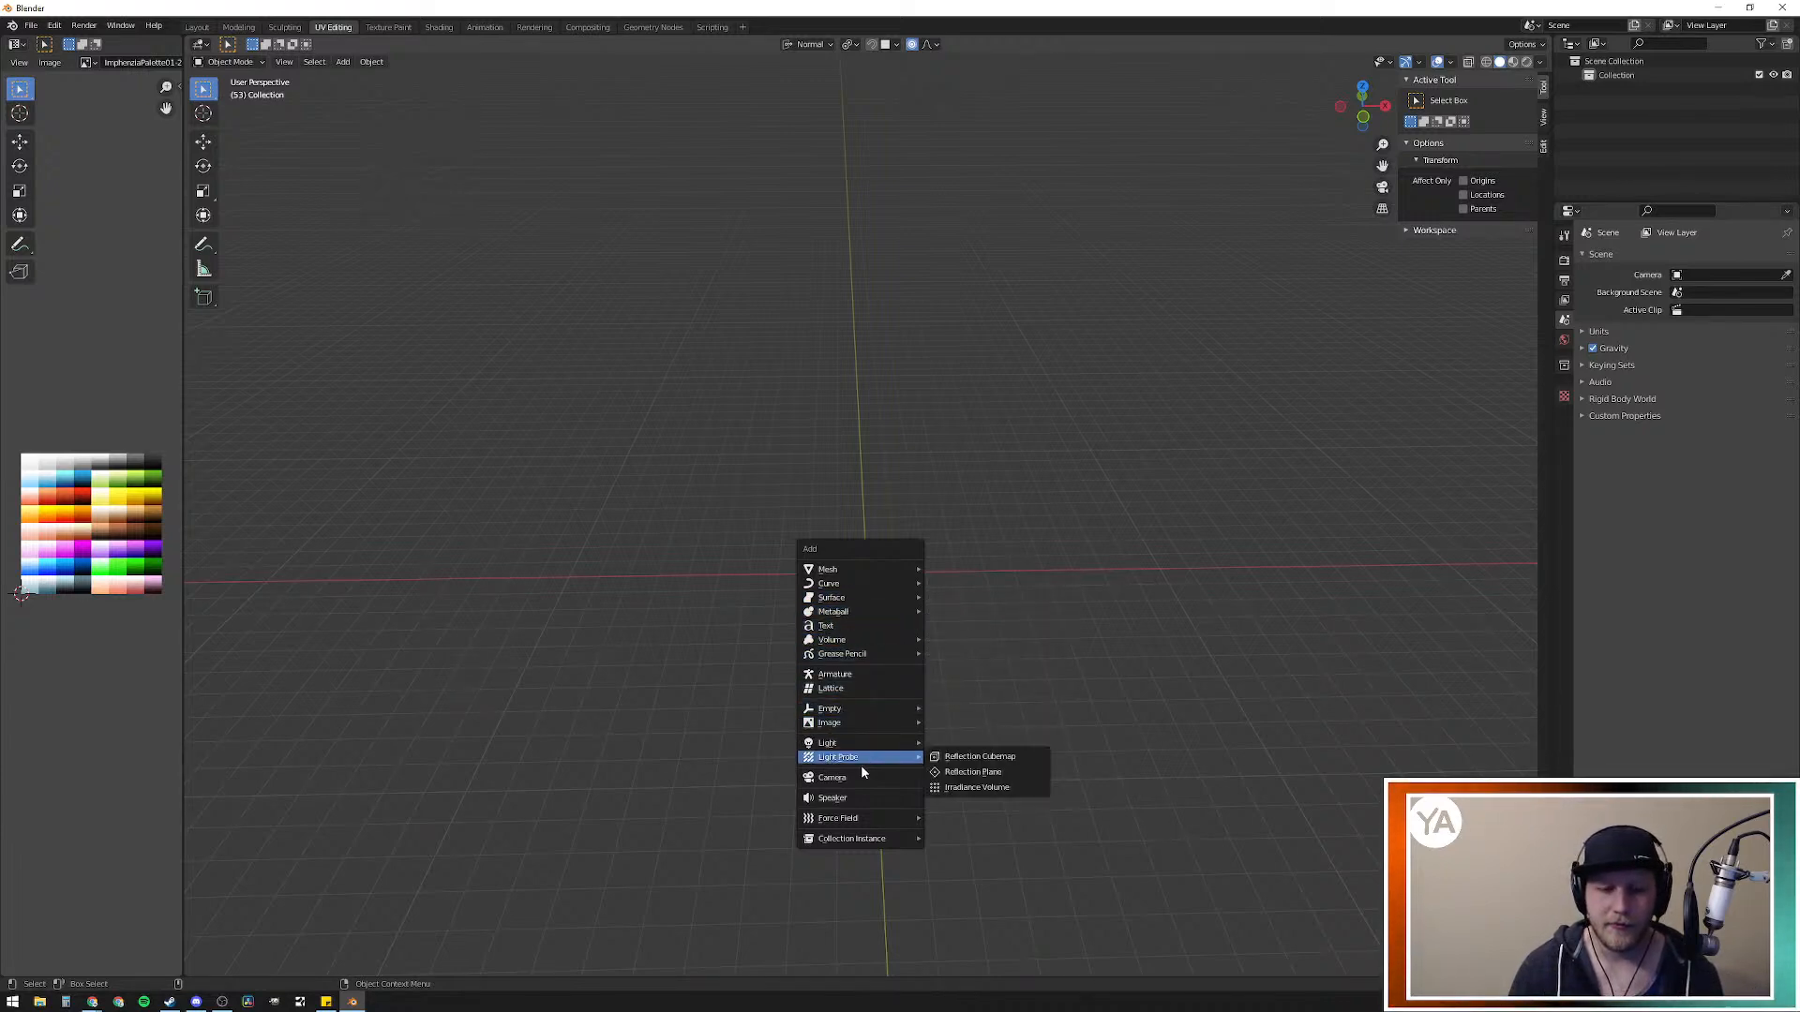
{"action": "mouse_move", "coordinate": [861, 839]}
{"action": "mouse_move", "coordinate": [856, 568]}
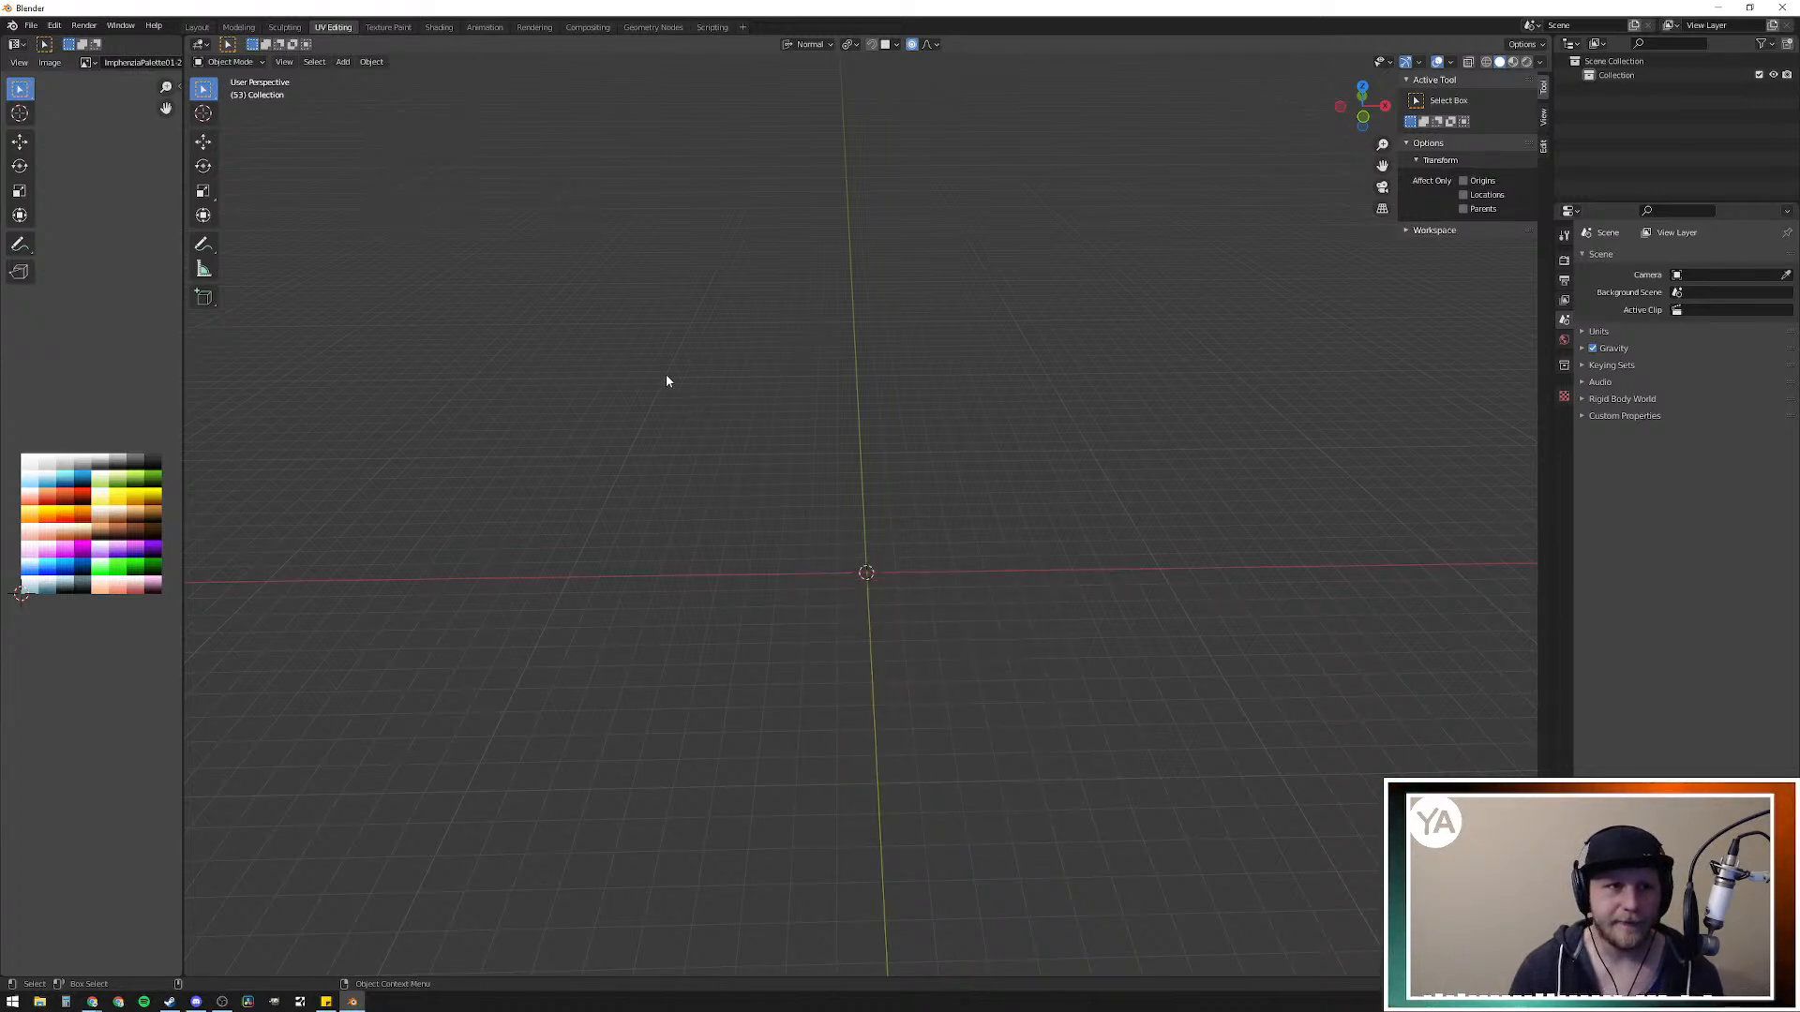
{"action": "middle_click_drag", "start_coordinate": [747, 310], "coordinate": [986, 307]}
{"action": "scroll", "coordinate": [957, 352], "scroll_direction": "down", "scroll_amount": 15}
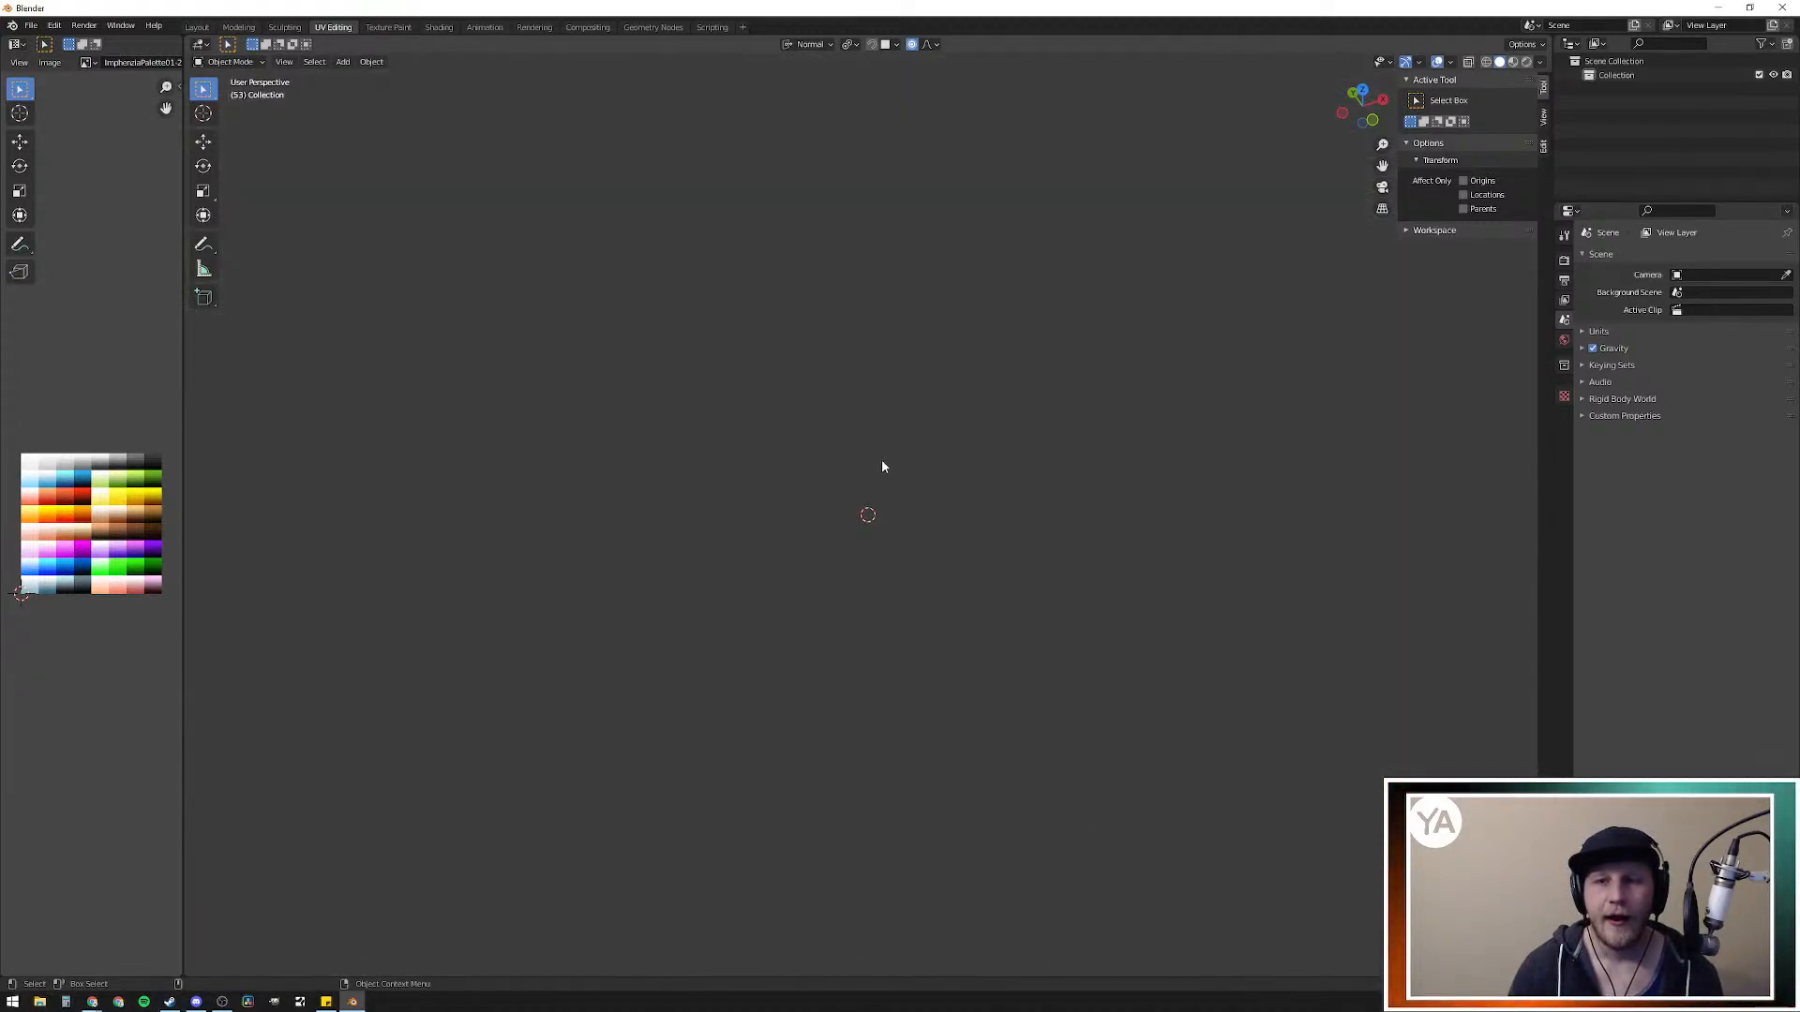
{"action": "scroll", "coordinate": [876, 459], "scroll_direction": "up", "scroll_amount": 10}
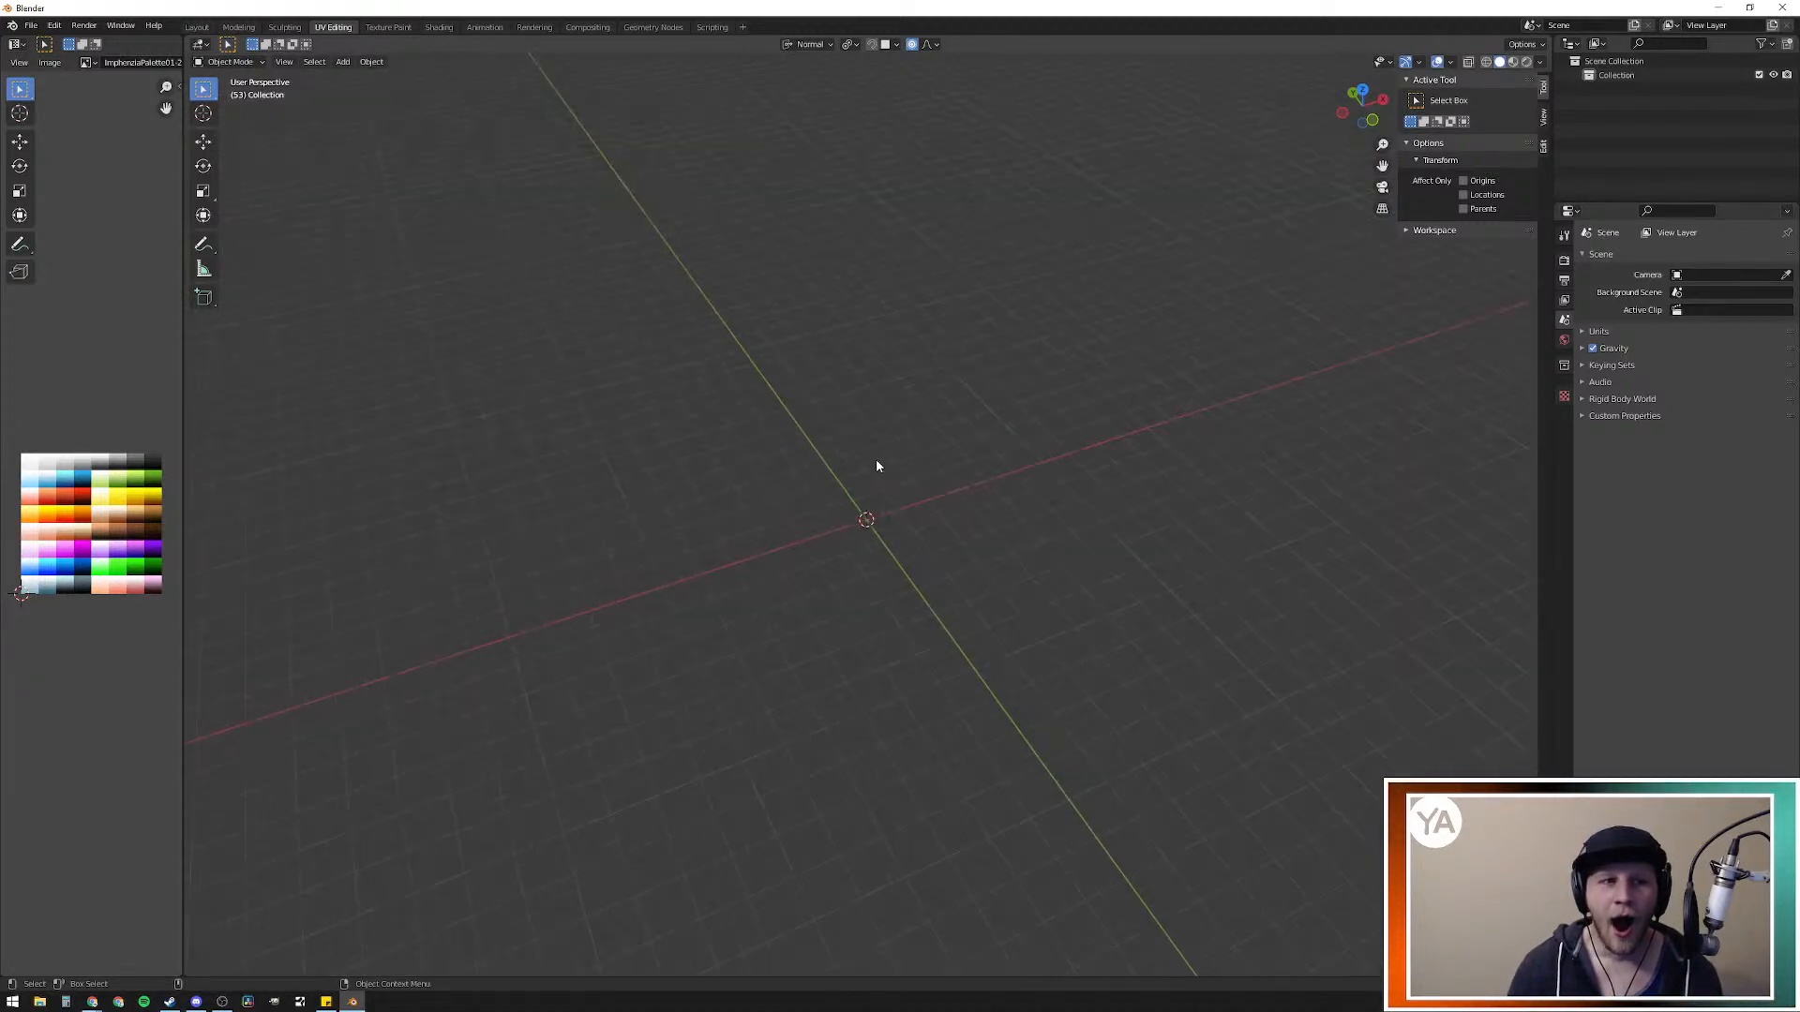
{"action": "scroll", "coordinate": [861, 455], "scroll_direction": "down", "scroll_amount": 10}
{"action": "scroll", "coordinate": [861, 457], "scroll_direction": "up", "scroll_amount": 10}
{"action": "scroll", "coordinate": [858, 456], "scroll_direction": "down", "scroll_amount": 10}
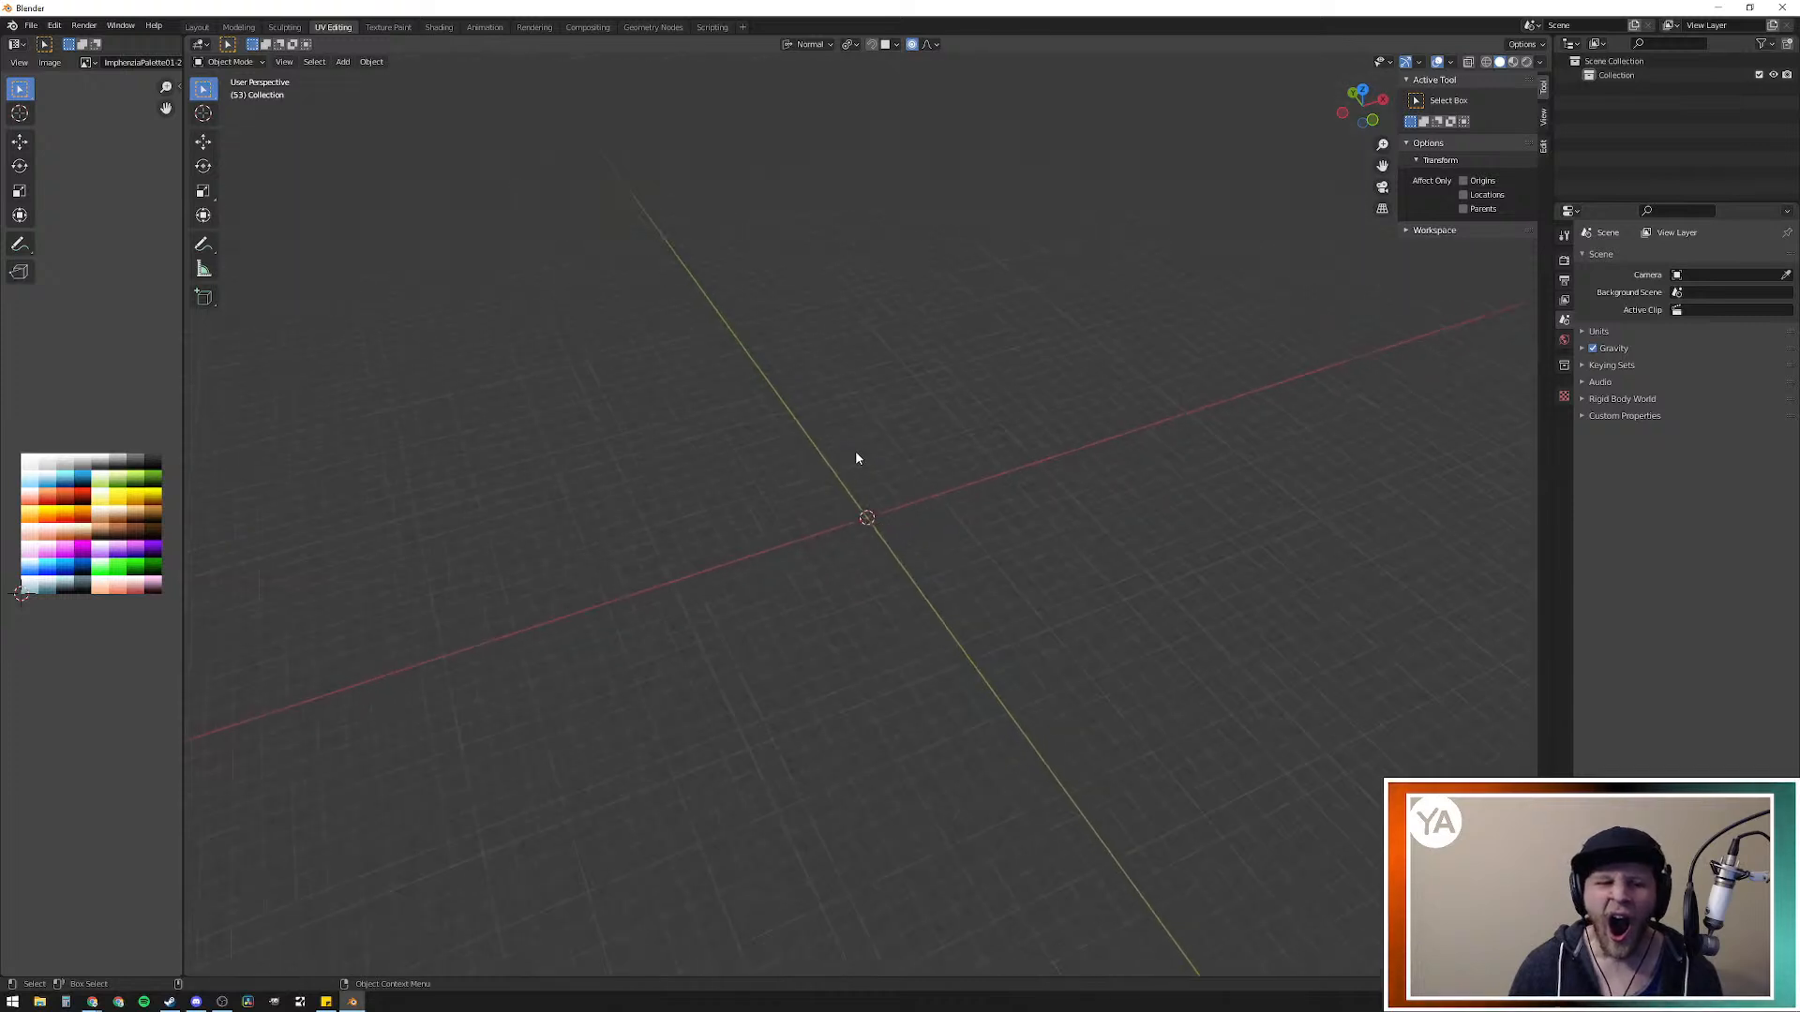
{"action": "scroll", "coordinate": [849, 457], "scroll_direction": "up", "scroll_amount": 10}
{"action": "scroll", "coordinate": [844, 457], "scroll_direction": "down", "scroll_amount": 10}
{"action": "scroll", "coordinate": [840, 457], "scroll_direction": "up", "scroll_amount": 10}
{"action": "scroll", "coordinate": [838, 456], "scroll_direction": "up", "scroll_amount": 5}
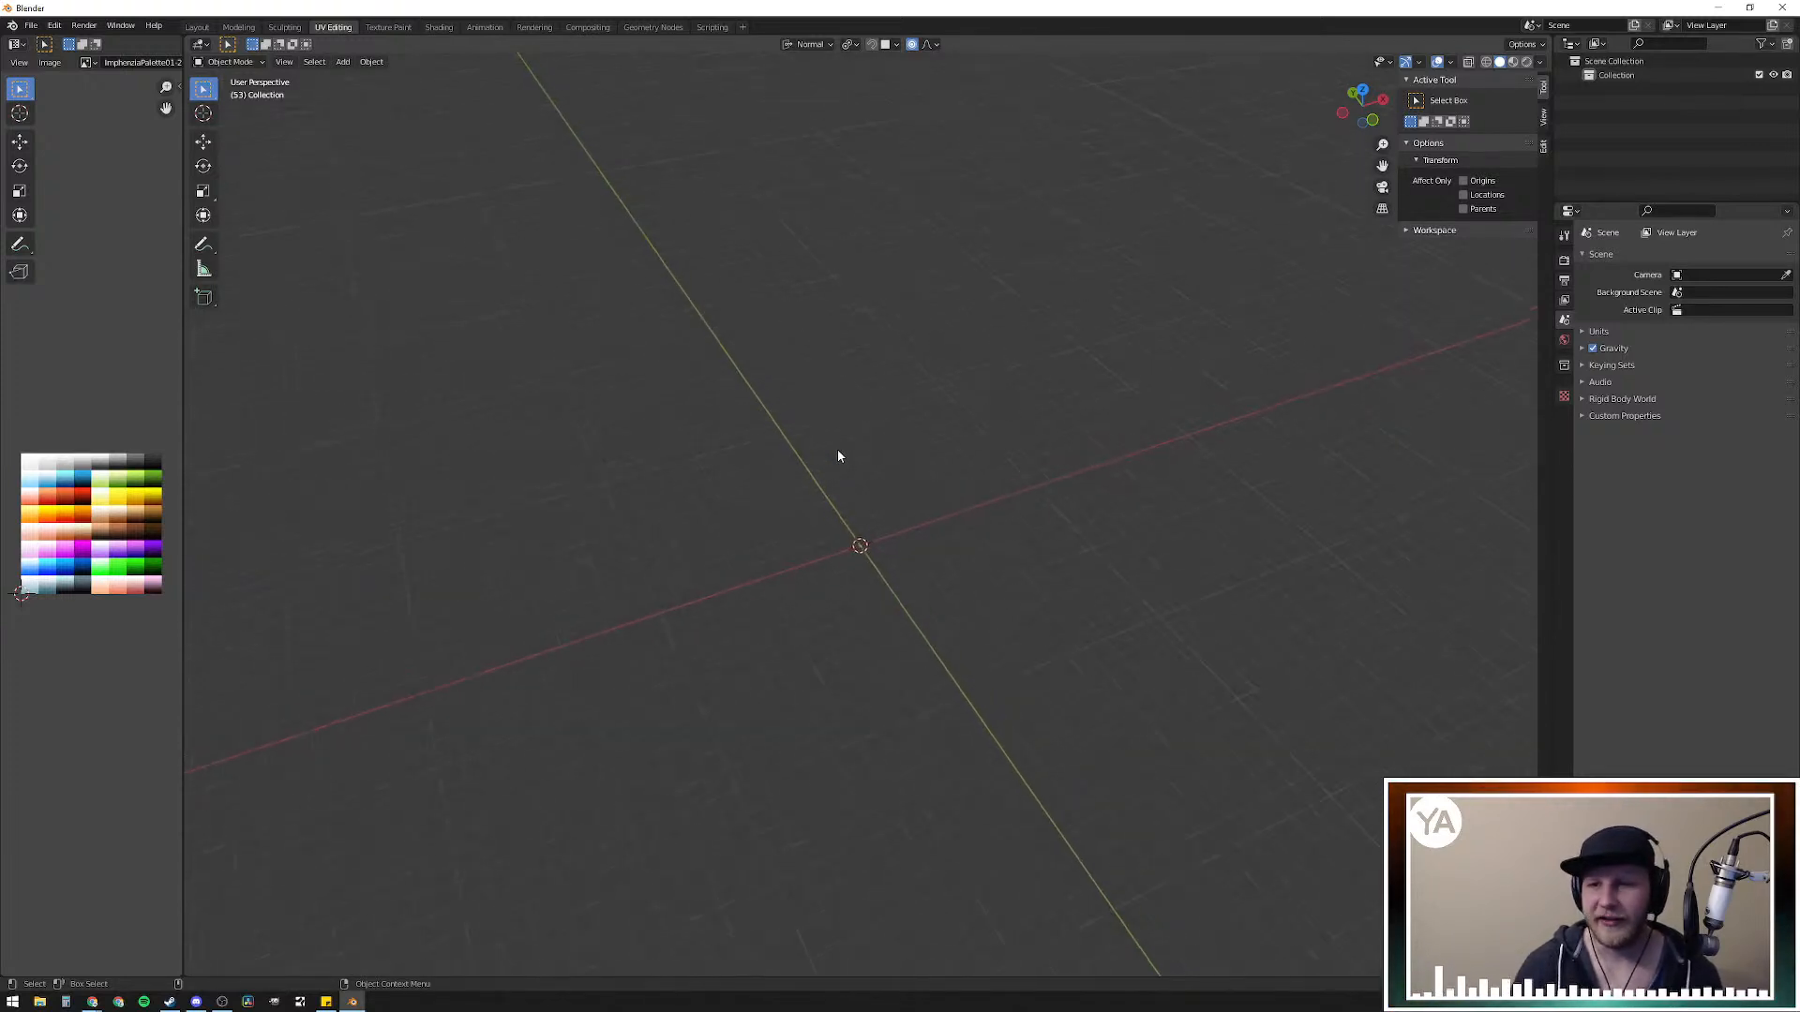
{"action": "scroll", "coordinate": [836, 453], "scroll_direction": "up", "scroll_amount": 8}
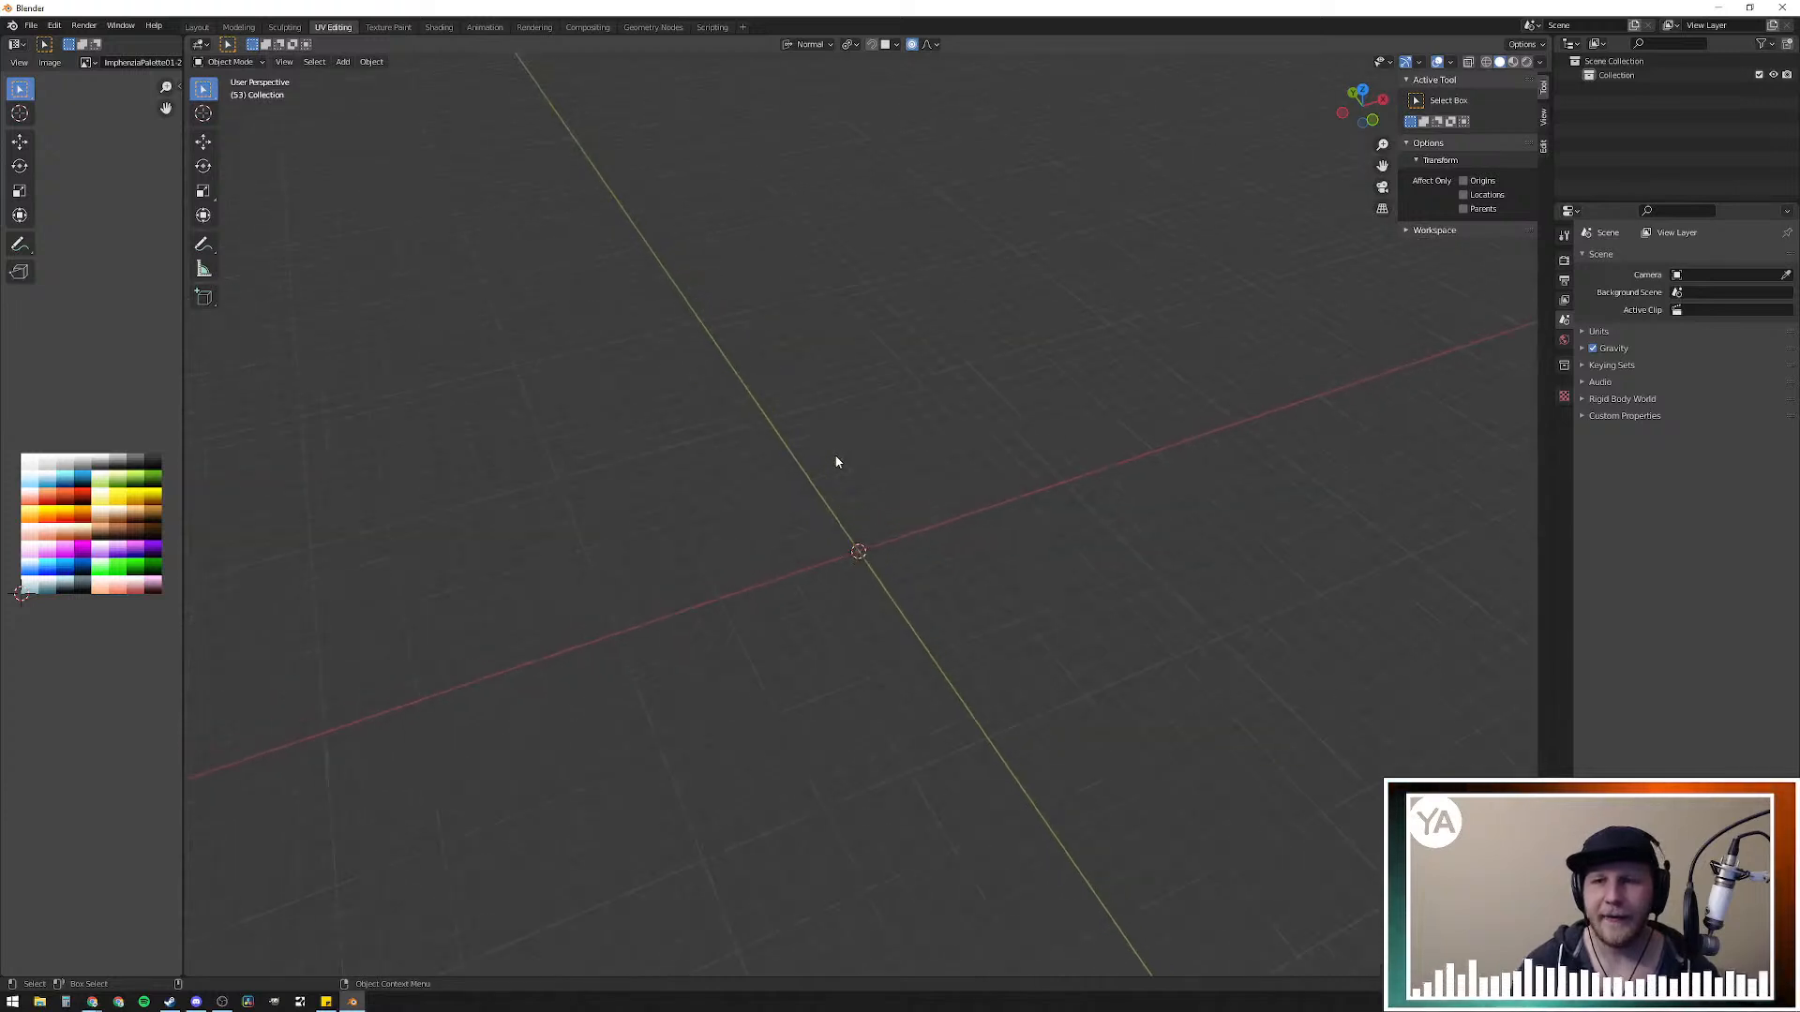
{"action": "scroll", "coordinate": [797, 437], "scroll_direction": "up", "scroll_amount": 4}
{"action": "scroll", "coordinate": [789, 434], "scroll_direction": "down", "scroll_amount": 5}
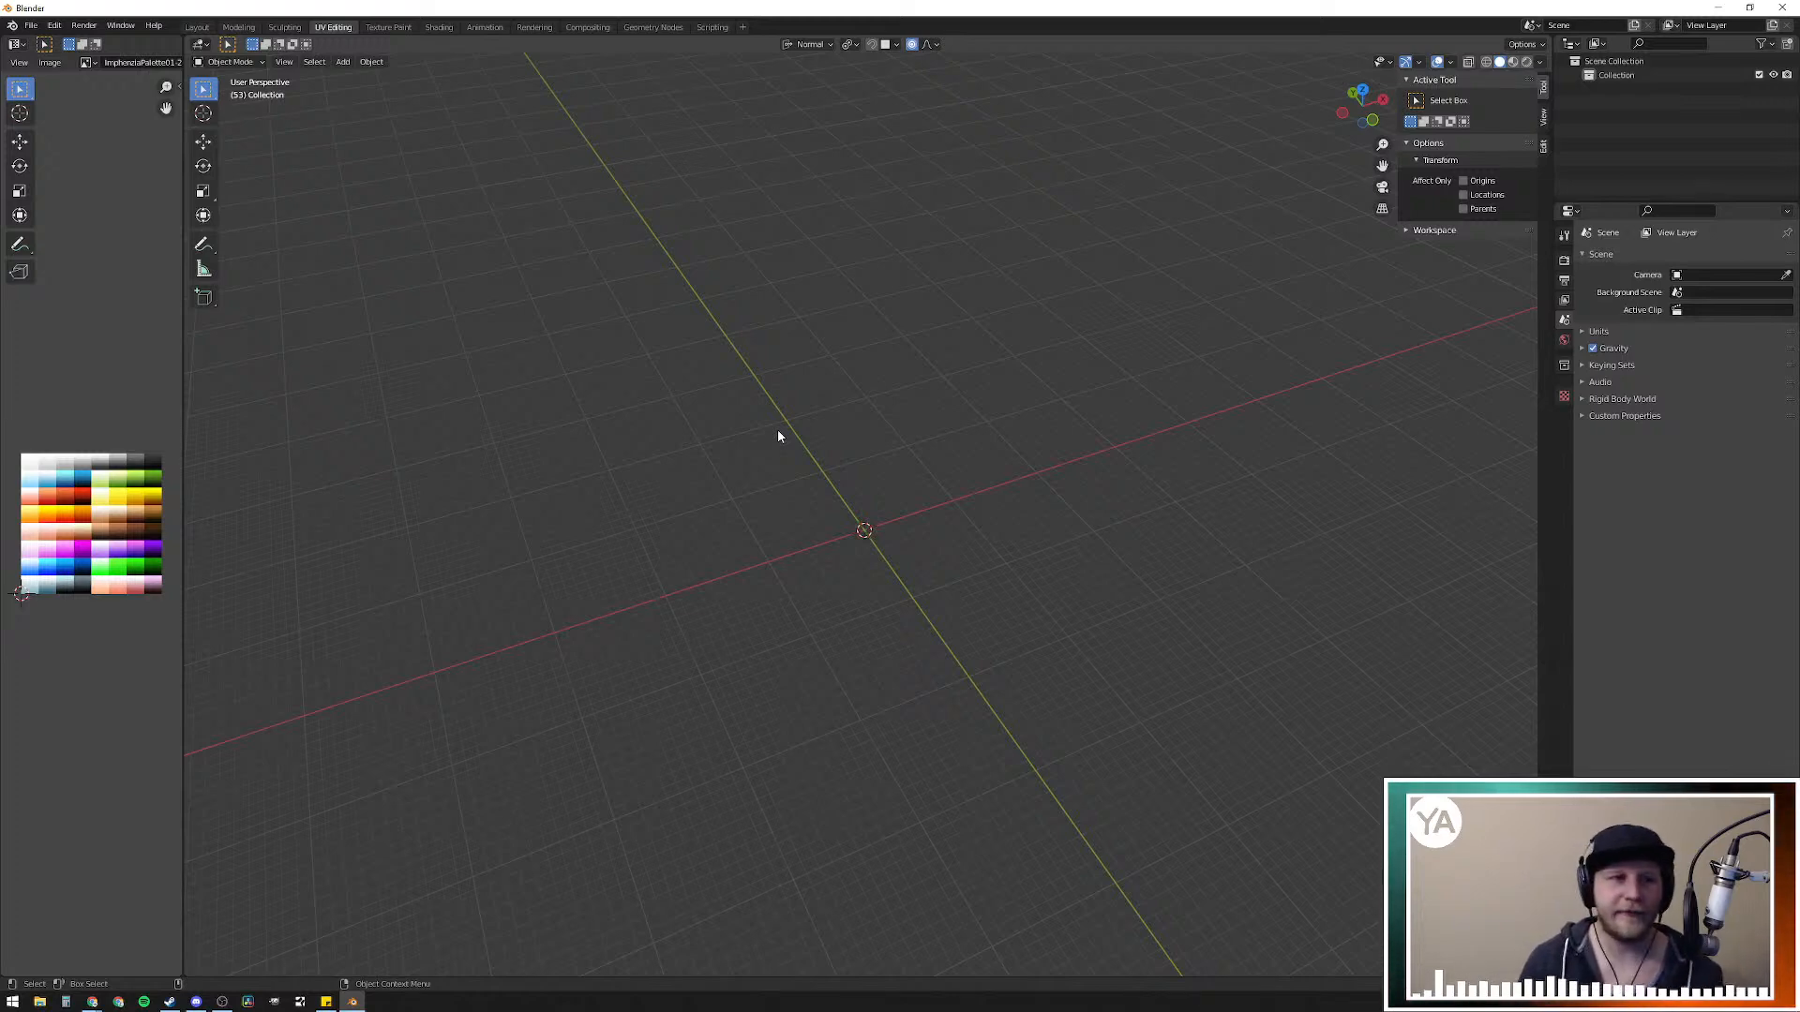
{"action": "scroll", "coordinate": [671, 574], "scroll_direction": "up", "scroll_amount": 6}
{"action": "scroll", "coordinate": [757, 539], "scroll_direction": "up", "scroll_amount": 15}
{"action": "scroll", "coordinate": [703, 554], "scroll_direction": "down", "scroll_amount": 8}
{"action": "scroll", "coordinate": [682, 560], "scroll_direction": "up", "scroll_amount": 4}
{"action": "scroll", "coordinate": [683, 554], "scroll_direction": "down", "scroll_amount": 6}
{"action": "scroll", "coordinate": [784, 535], "scroll_direction": "up", "scroll_amount": 6}
{"action": "scroll", "coordinate": [783, 535], "scroll_direction": "down", "scroll_amount": 6}
{"action": "middle_click_drag", "start_coordinate": [789, 531], "coordinate": [730, 481]}
{"action": "scroll", "coordinate": [729, 484], "scroll_direction": "down", "scroll_amount": 5}
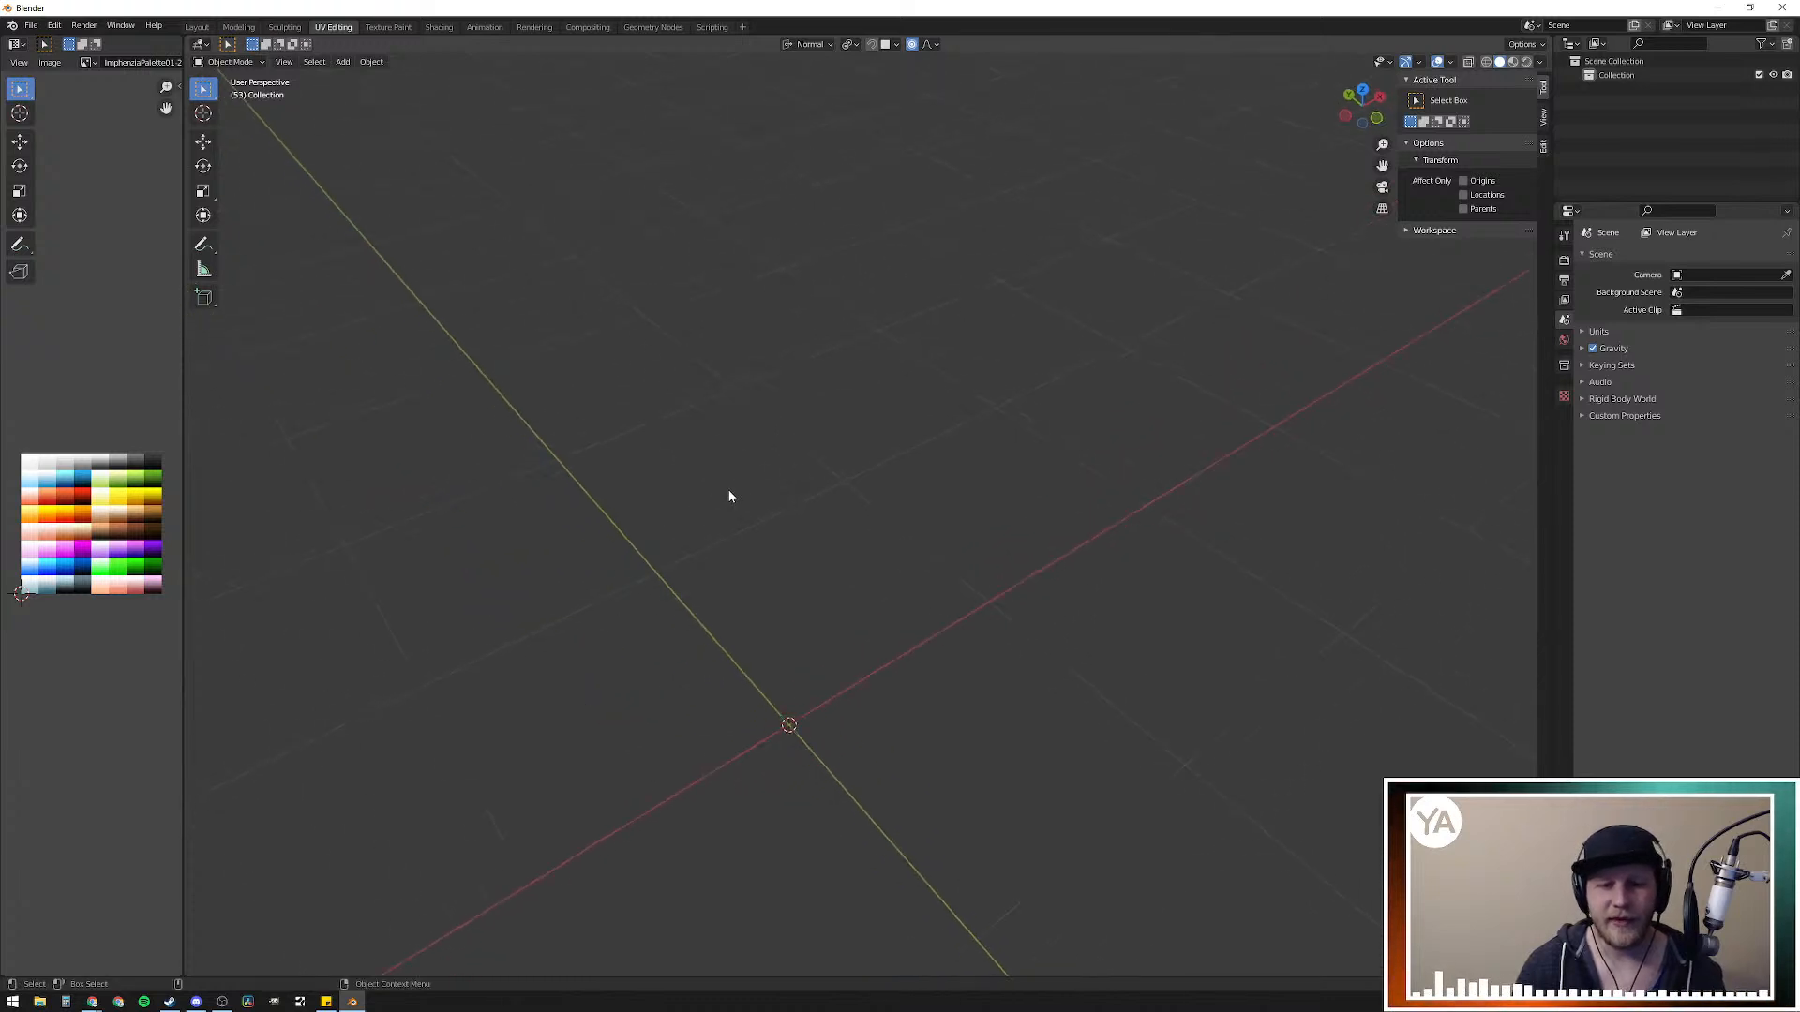
{"action": "middle_click_drag", "start_coordinate": [876, 559], "coordinate": [838, 553]}
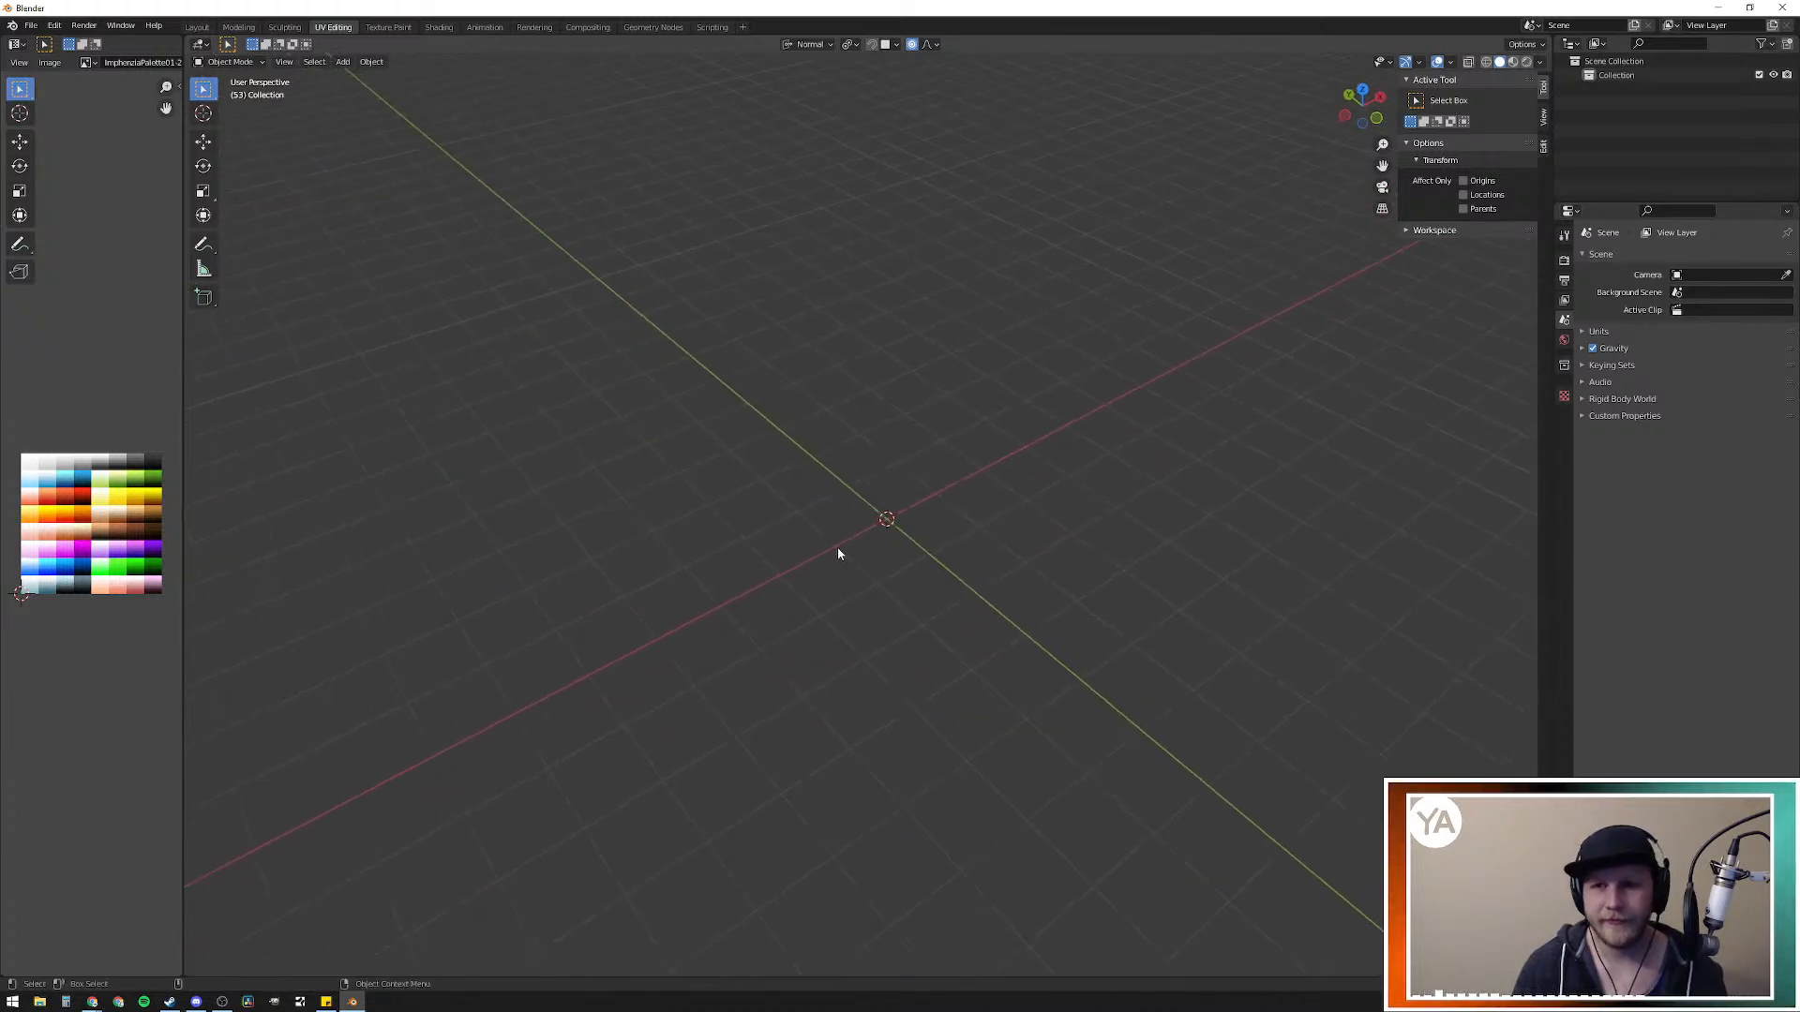
Step: Open the add-on preferences and compare the Official, Community and Testing add-on groups
{"action": "left_click", "coordinate": [54, 25]}
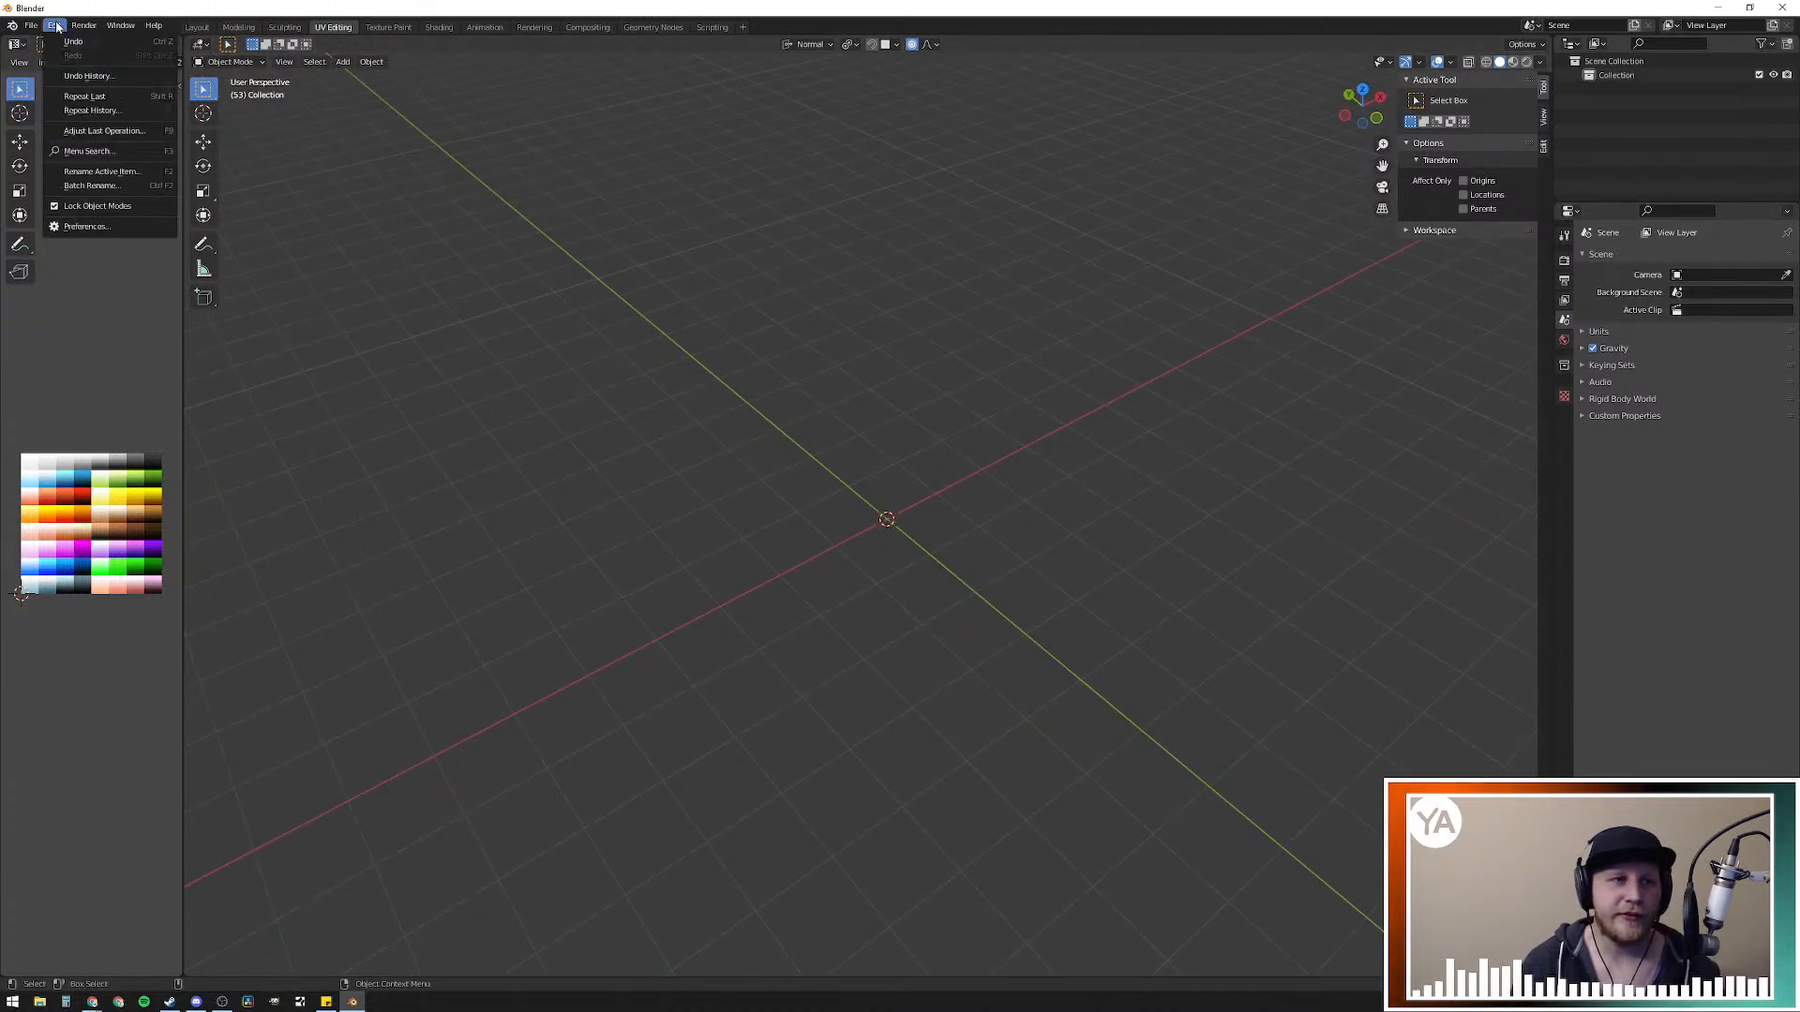
{"action": "left_click", "coordinate": [84, 226]}
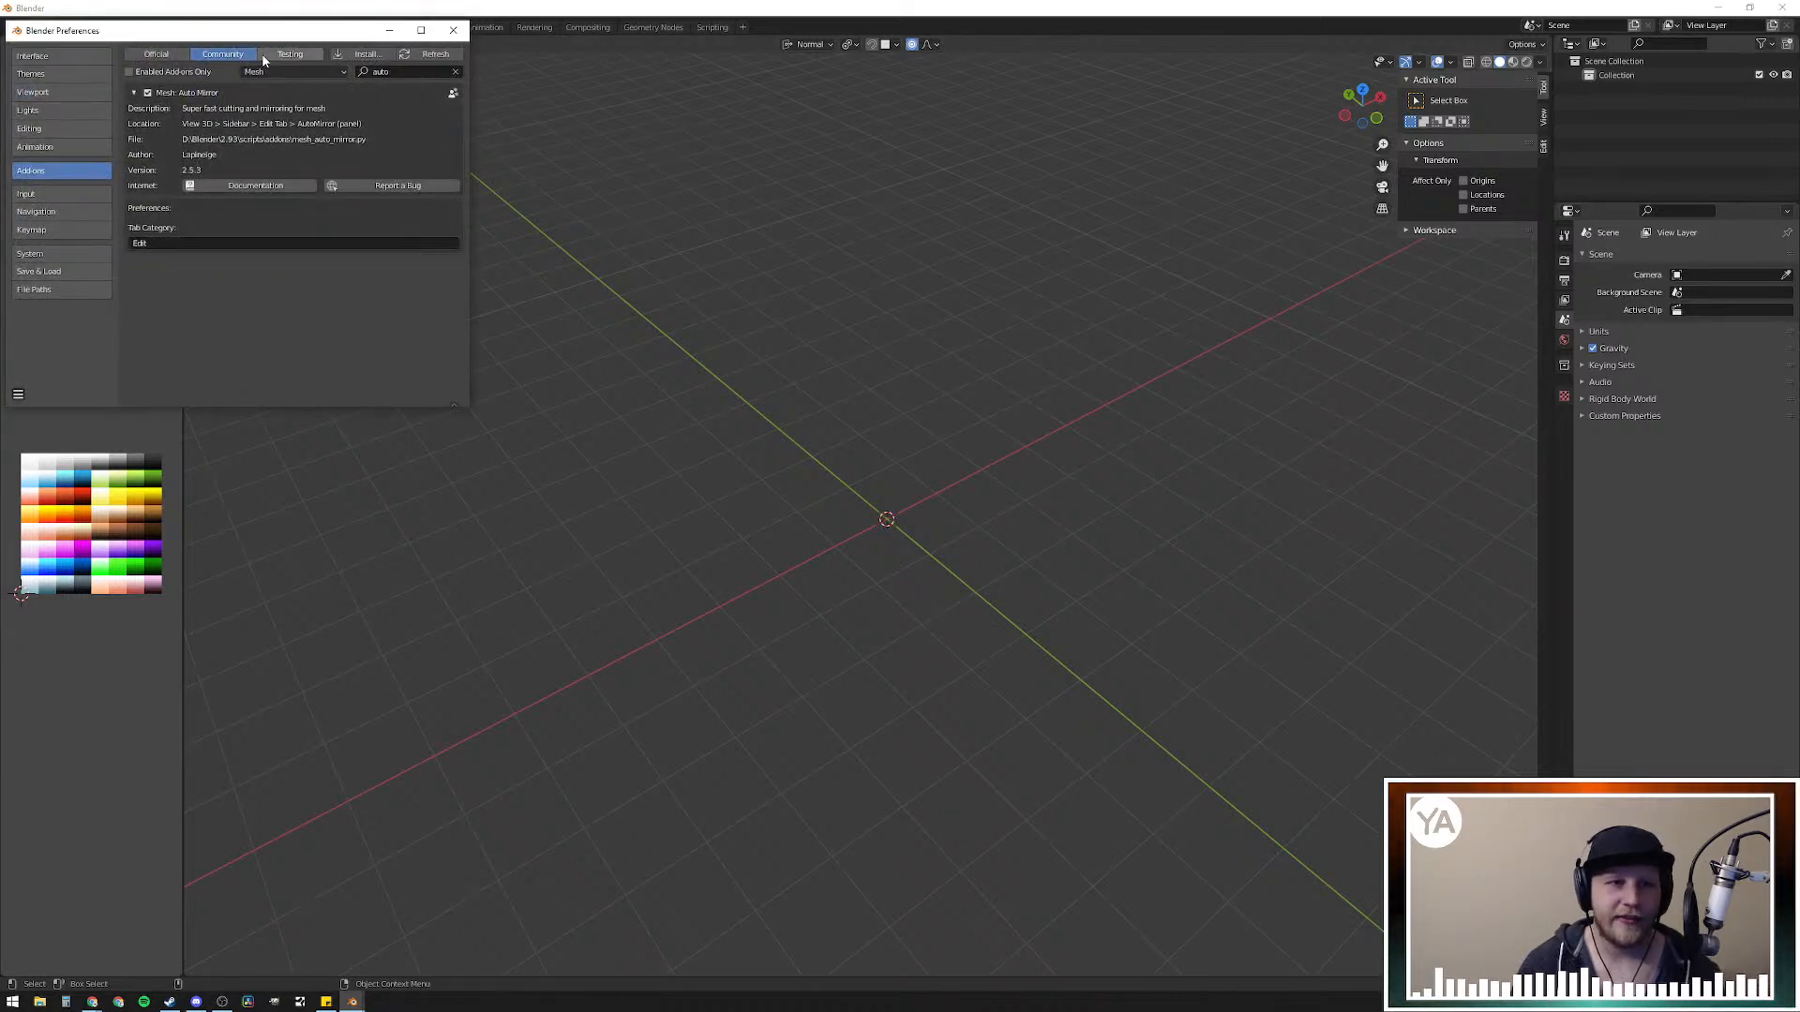
{"action": "left_click", "coordinate": [177, 57]}
{"action": "left_click", "coordinate": [220, 56]}
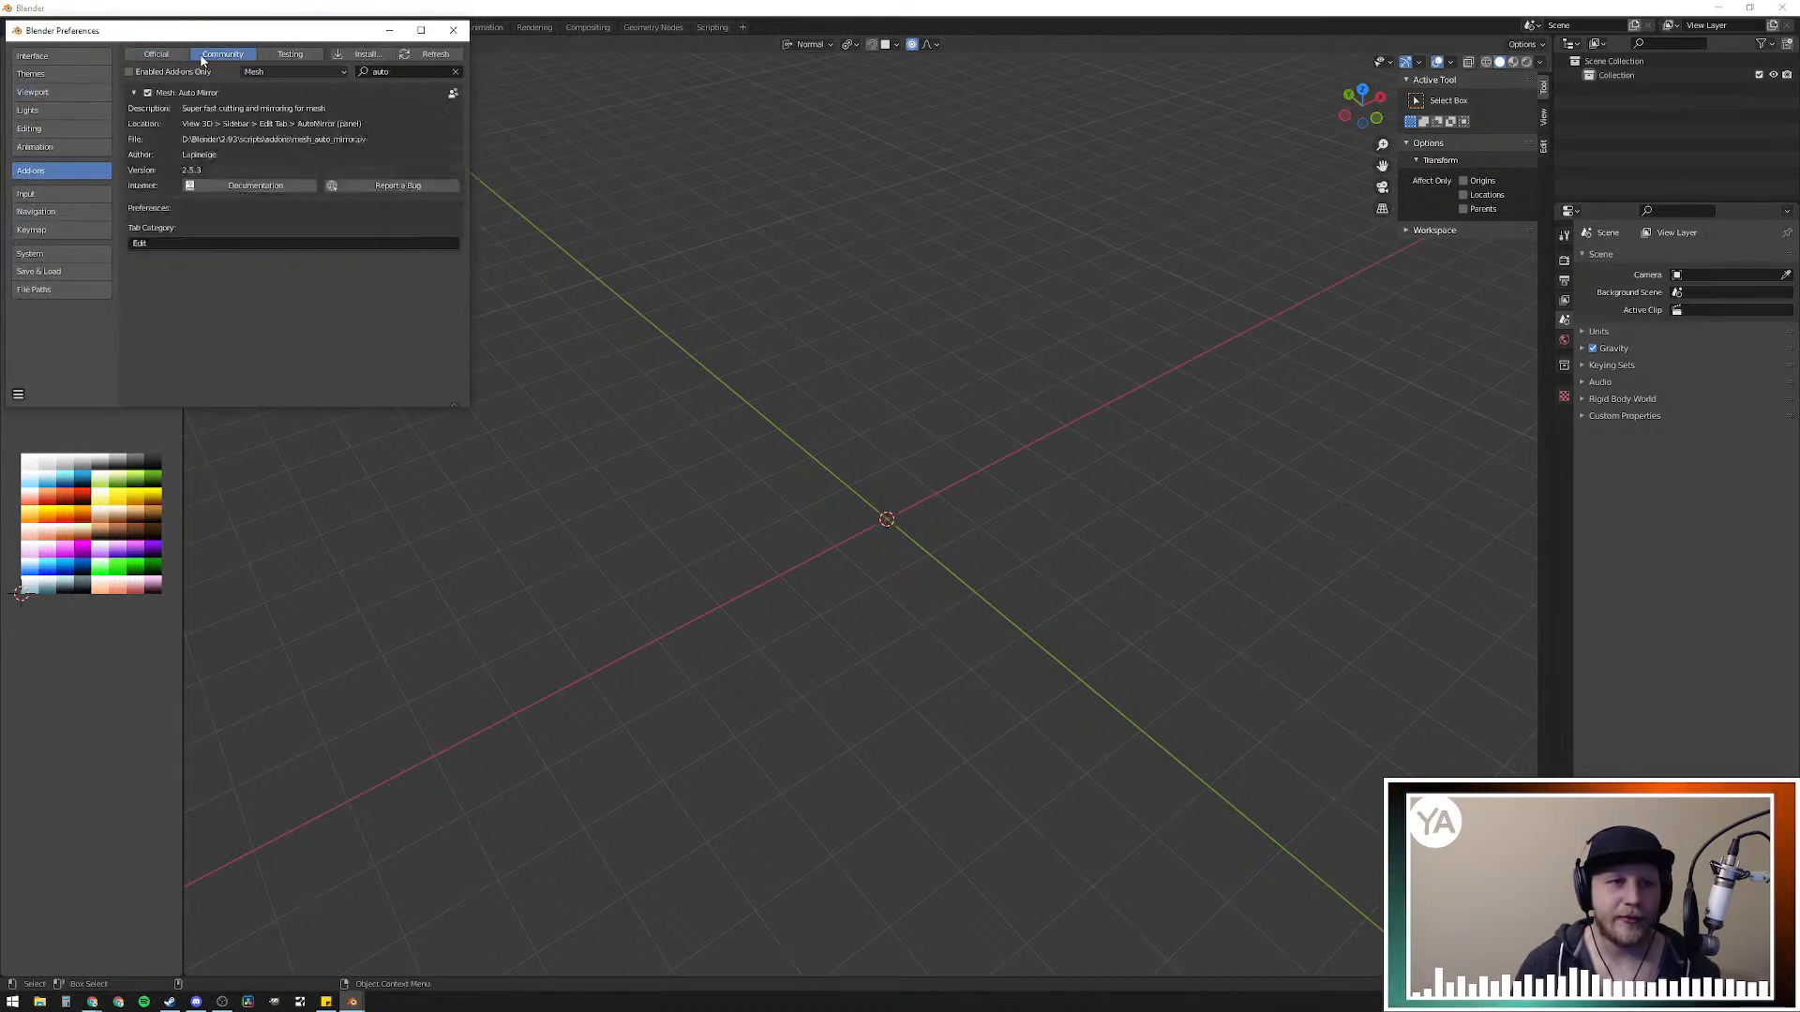
{"action": "left_click", "coordinate": [290, 58]}
{"action": "left_click", "coordinate": [220, 58]}
{"action": "left_click", "coordinate": [156, 56]}
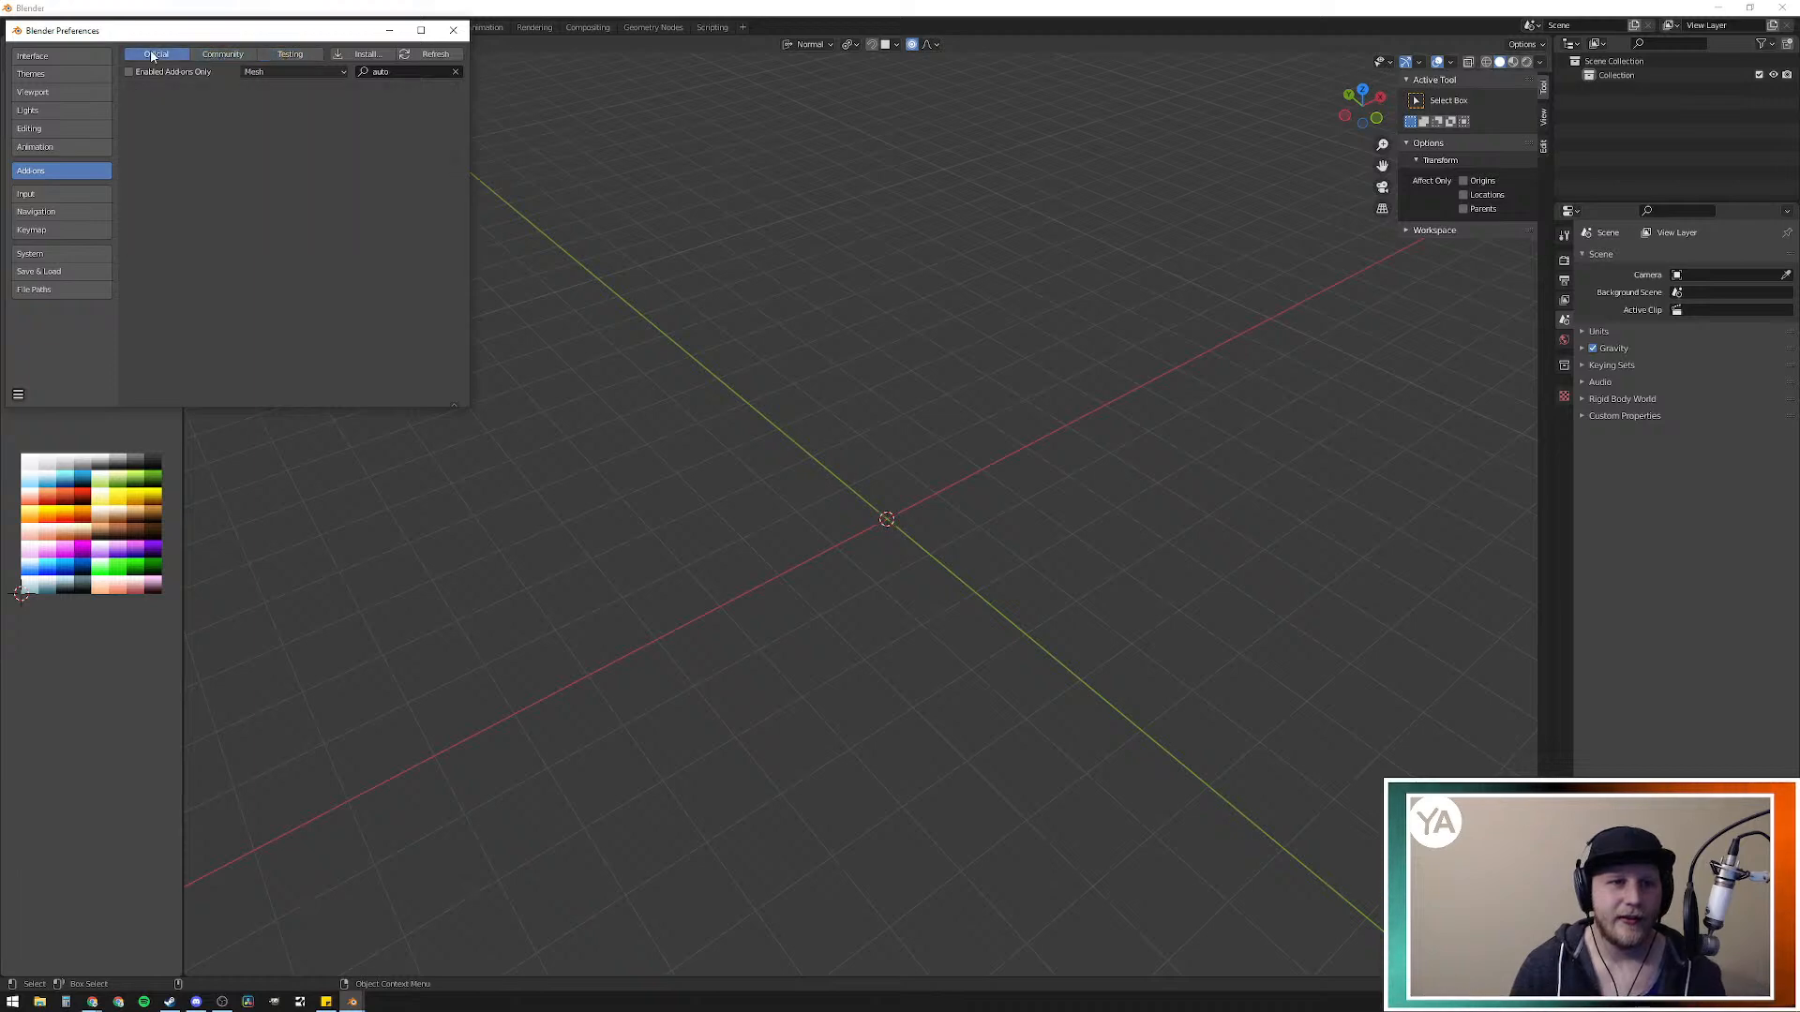
{"action": "left_click", "coordinate": [277, 56]}
{"action": "left_click", "coordinate": [212, 58]}
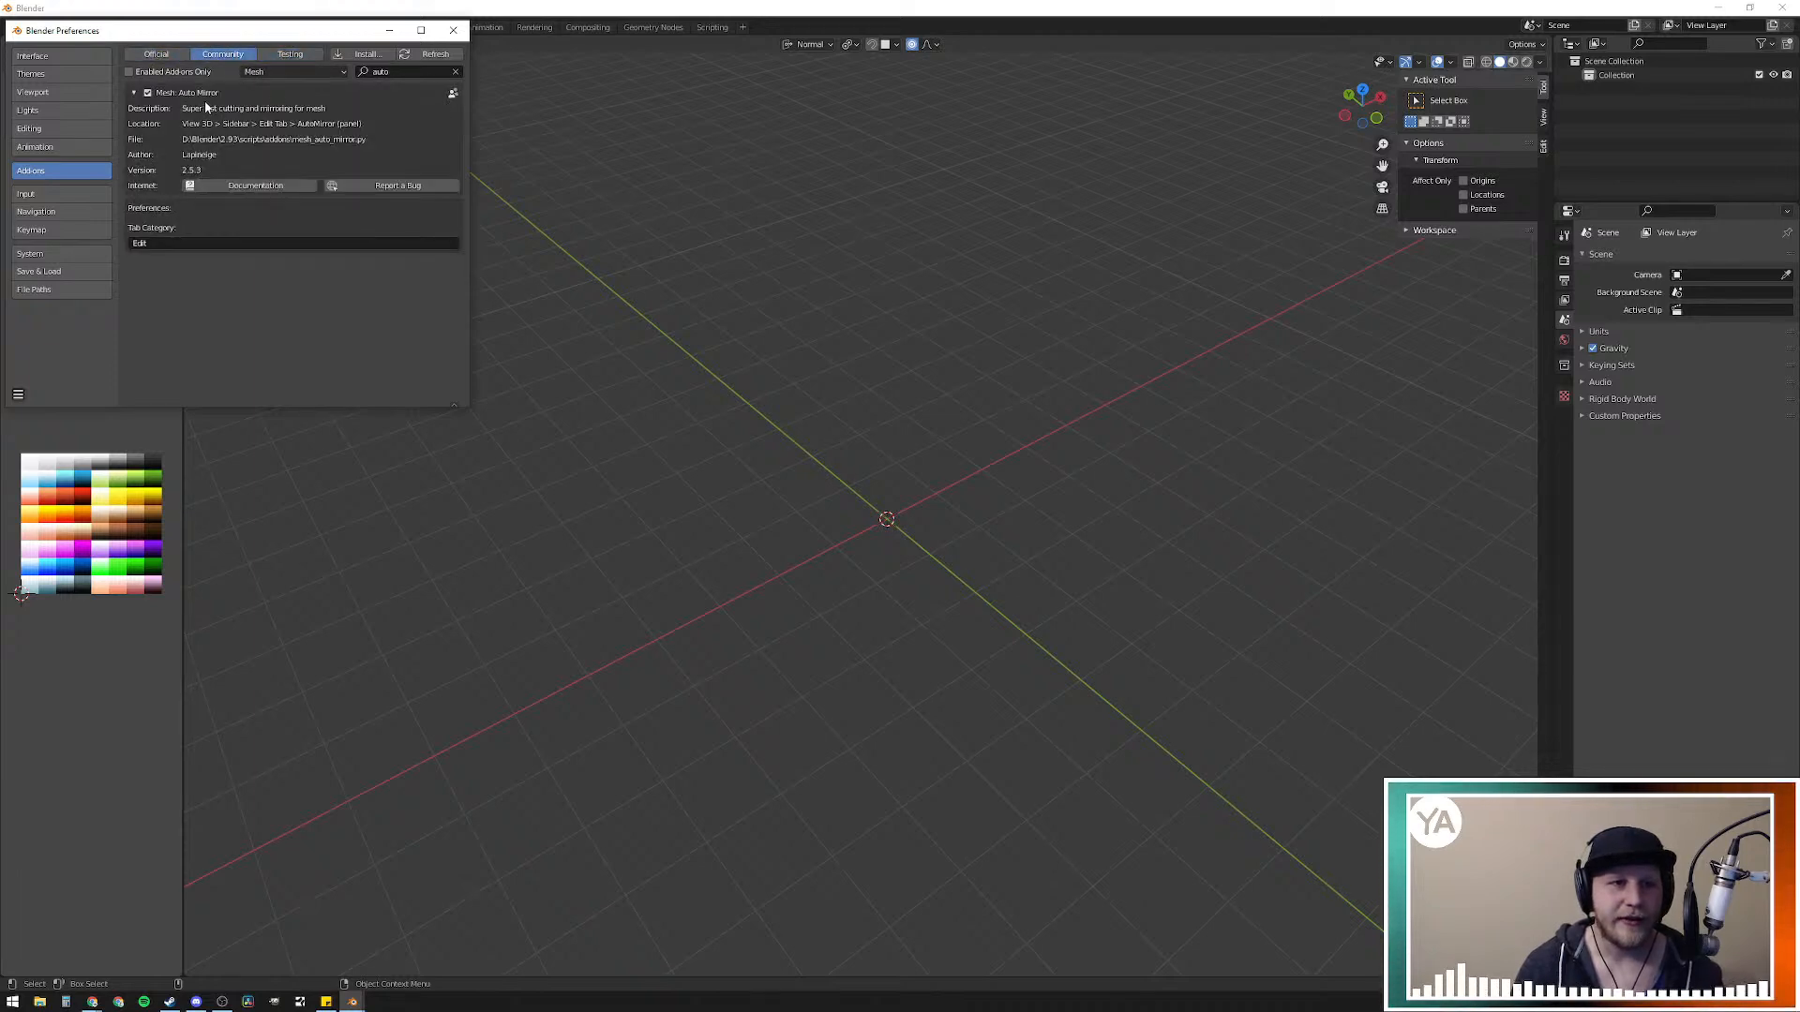
Step: Clear the add-on search text, set the category filter to All, and browse the community add-ons to the end
{"action": "left_click", "coordinate": [295, 71]}
{"action": "left_click", "coordinate": [403, 71]}
{"action": "key", "text": "BackSpace"}
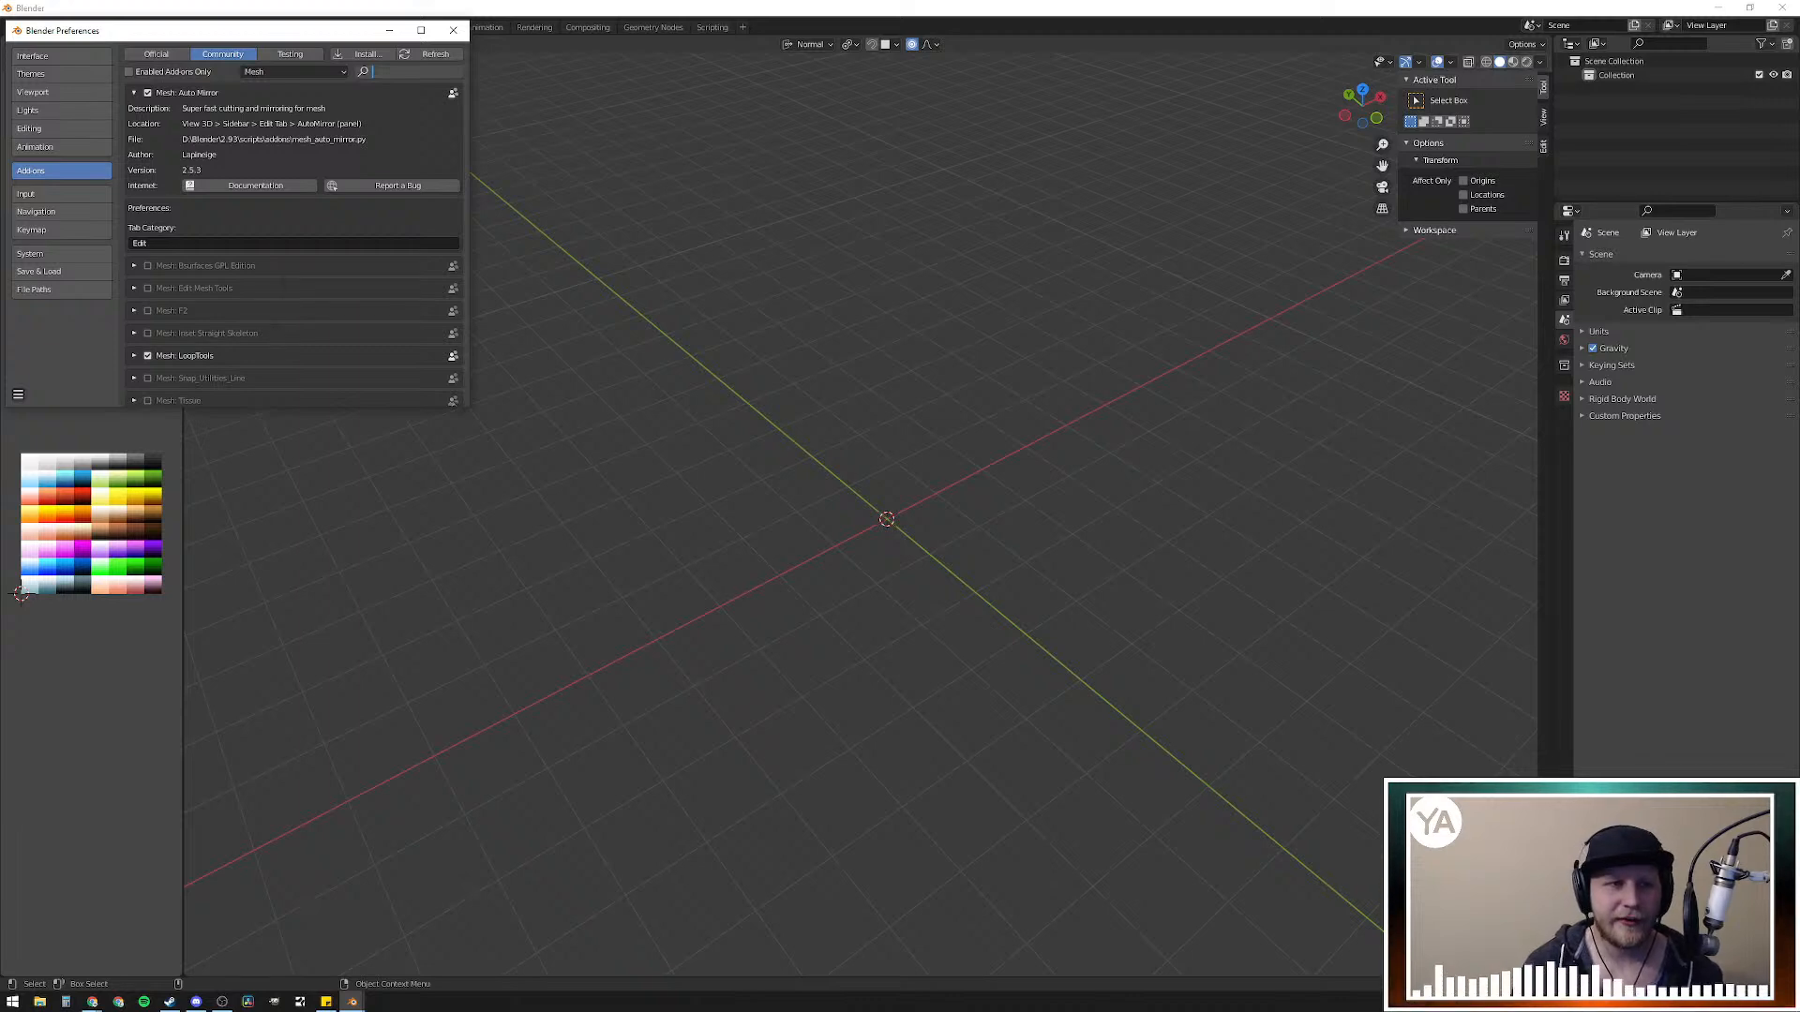
{"action": "left_click", "coordinate": [330, 67]}
{"action": "left_click", "coordinate": [330, 72]}
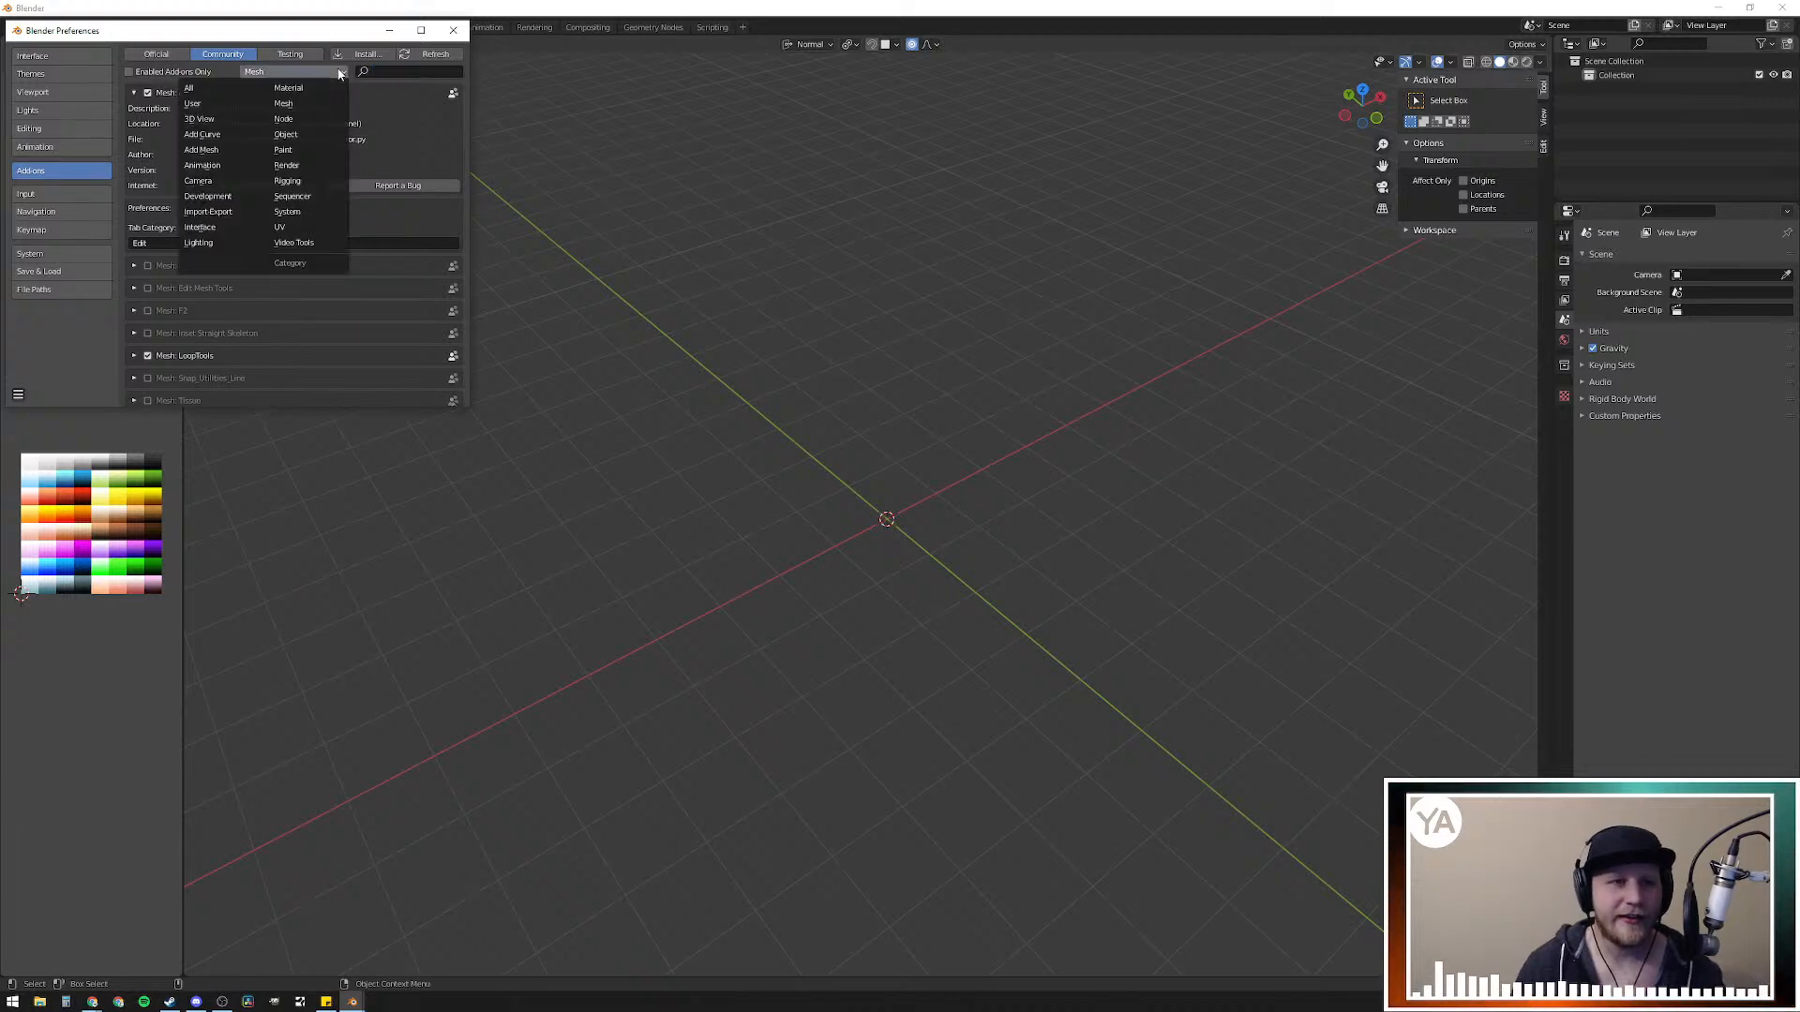
{"action": "left_click", "coordinate": [231, 91]}
{"action": "scroll", "coordinate": [356, 205], "scroll_direction": "down", "scroll_amount": 20}
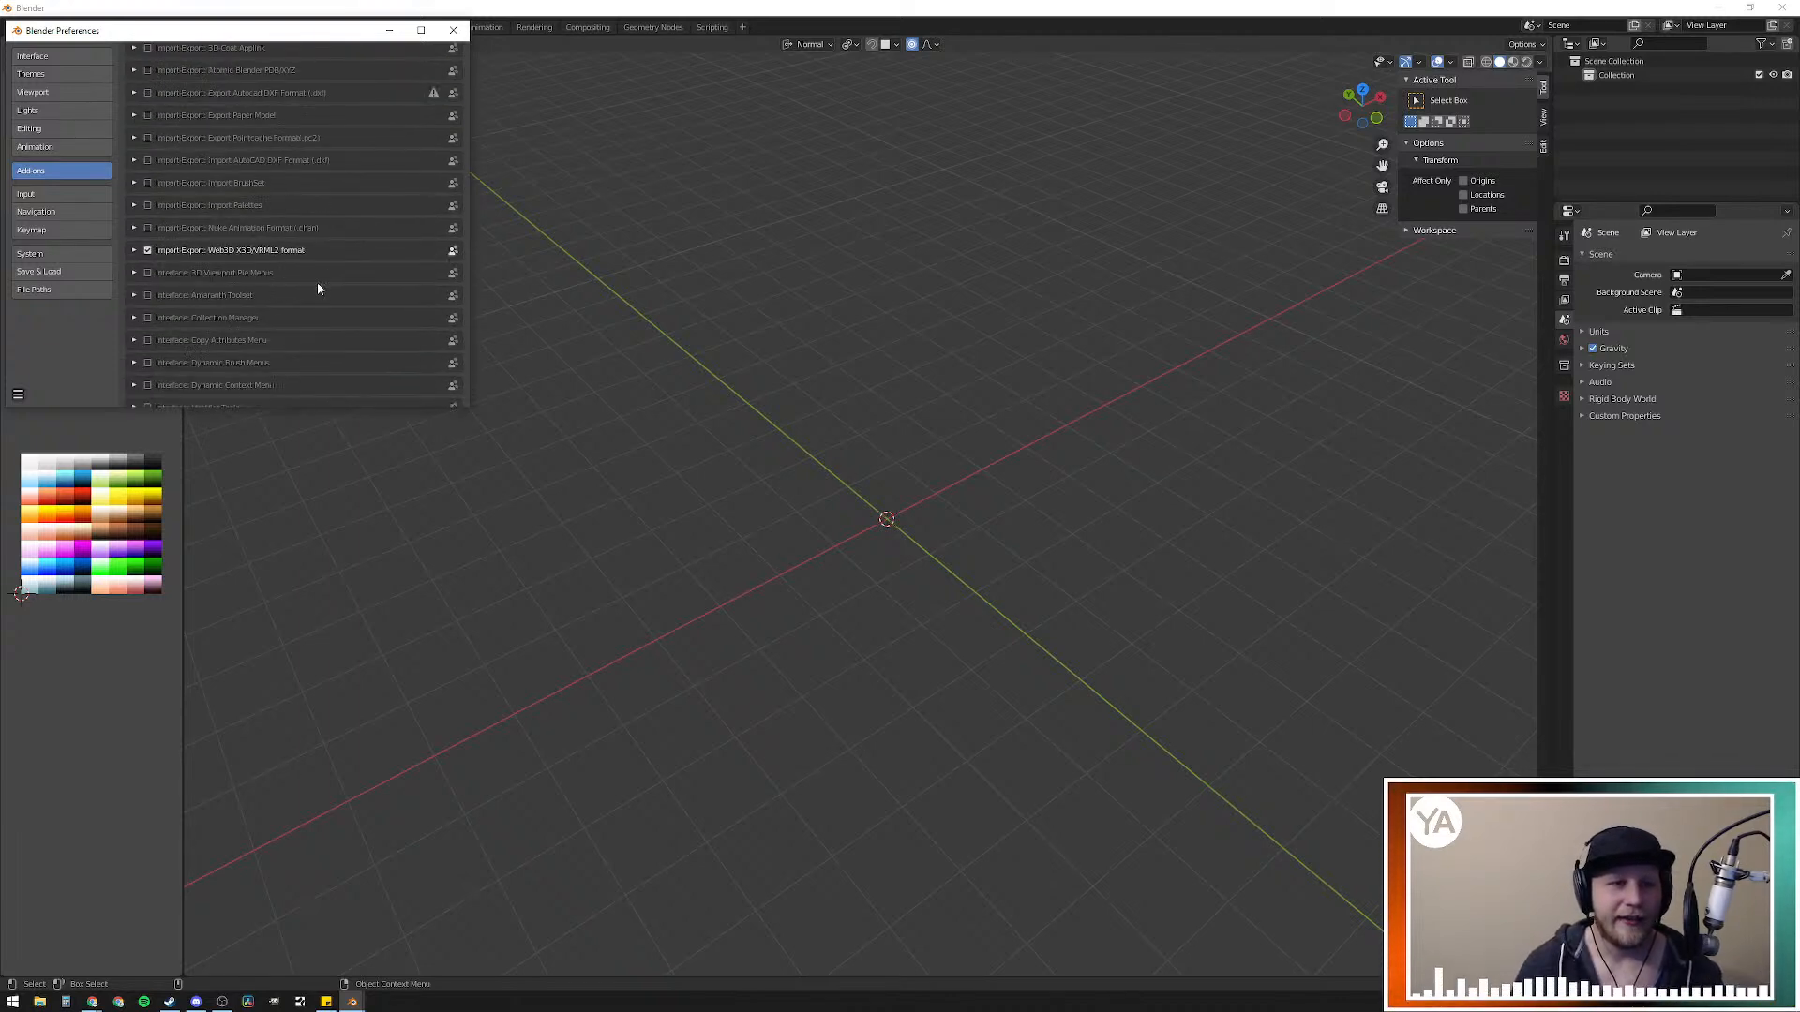
{"action": "scroll", "coordinate": [272, 298], "scroll_direction": "down", "scroll_amount": 15}
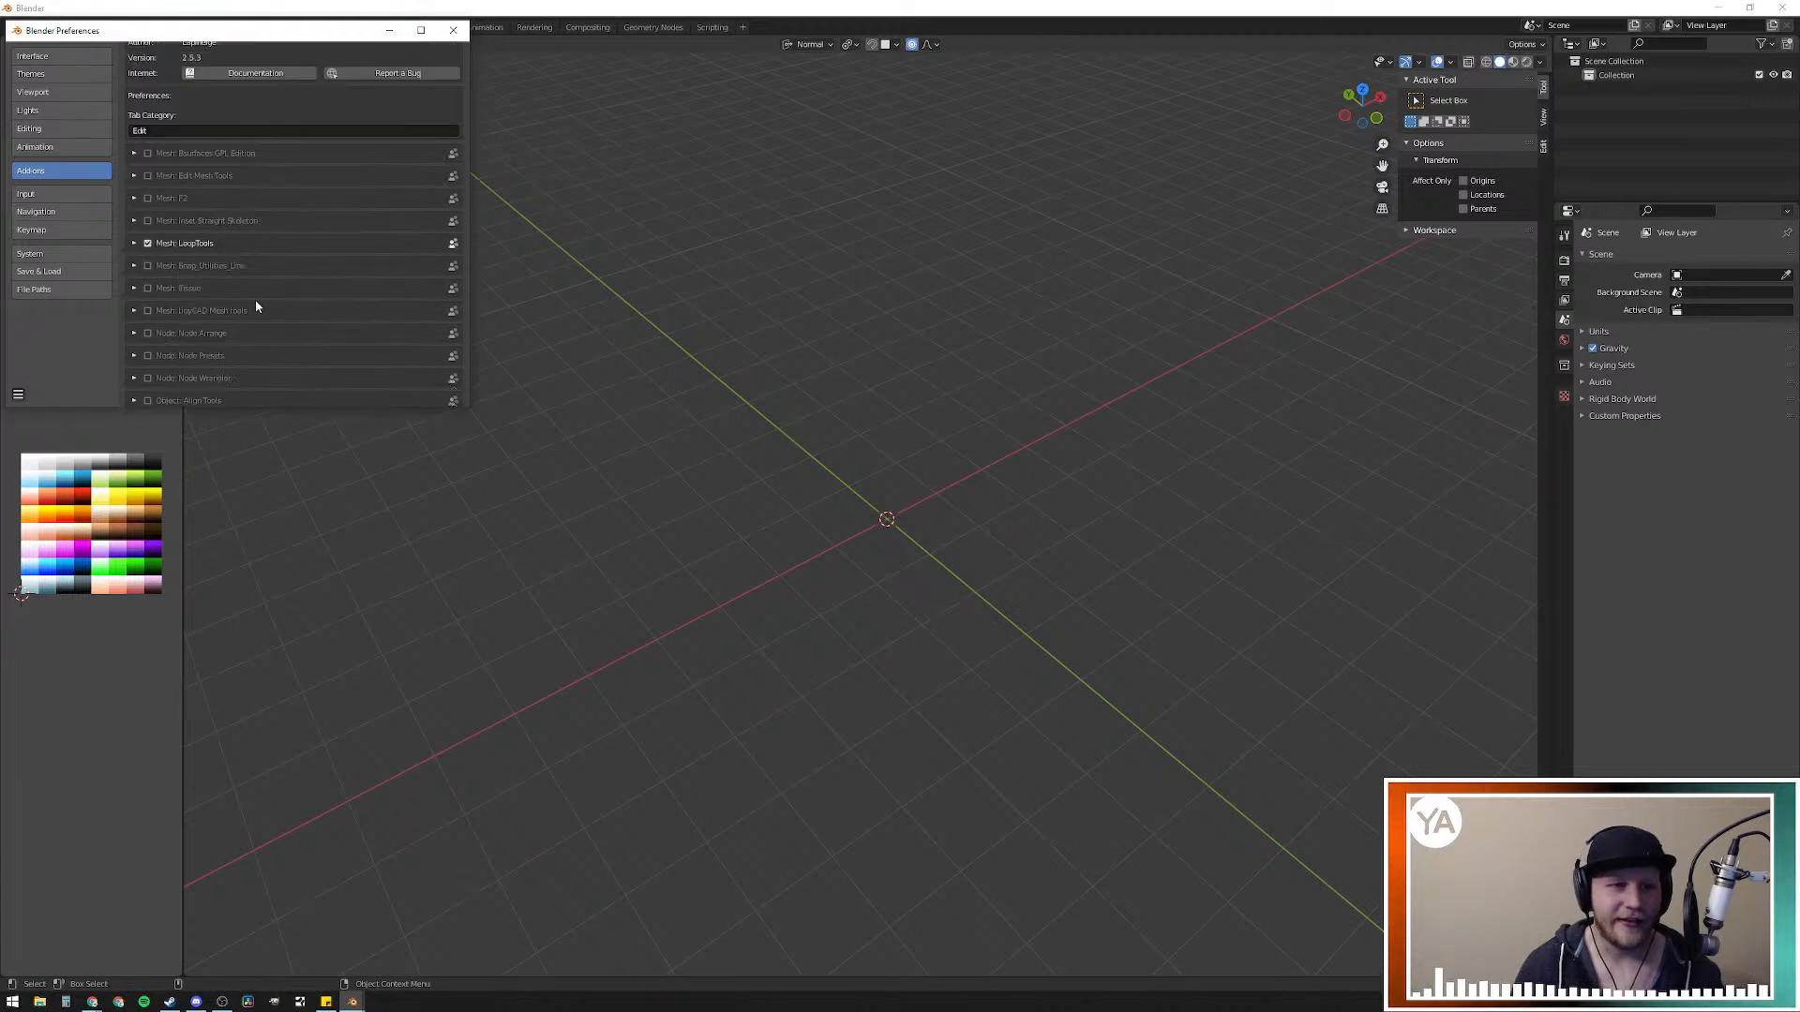
{"action": "scroll", "coordinate": [253, 317], "scroll_direction": "down", "scroll_amount": 5}
{"action": "scroll", "coordinate": [253, 317], "scroll_direction": "down", "scroll_amount": 1}
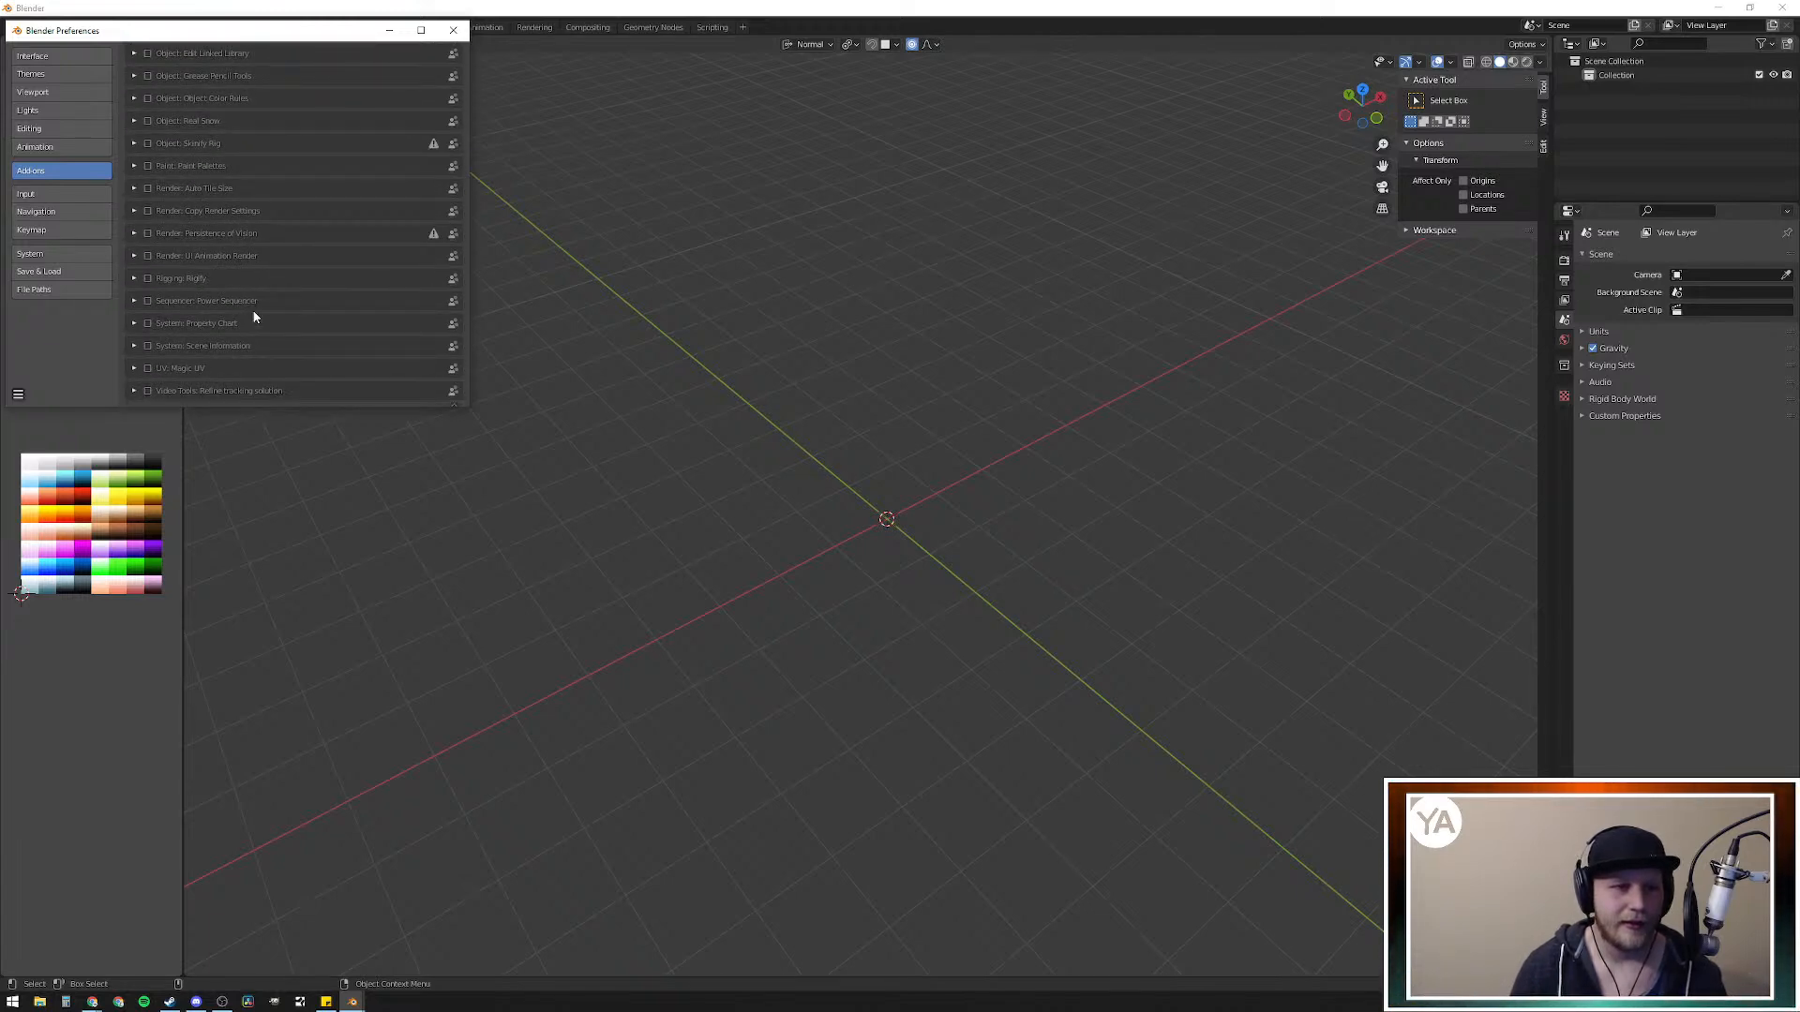
Step: Collapse the Mesh: Auto Mirror add-on details and return to the beginning of the community add-ons list
{"action": "scroll", "coordinate": [246, 311], "scroll_direction": "up", "scroll_amount": 20}
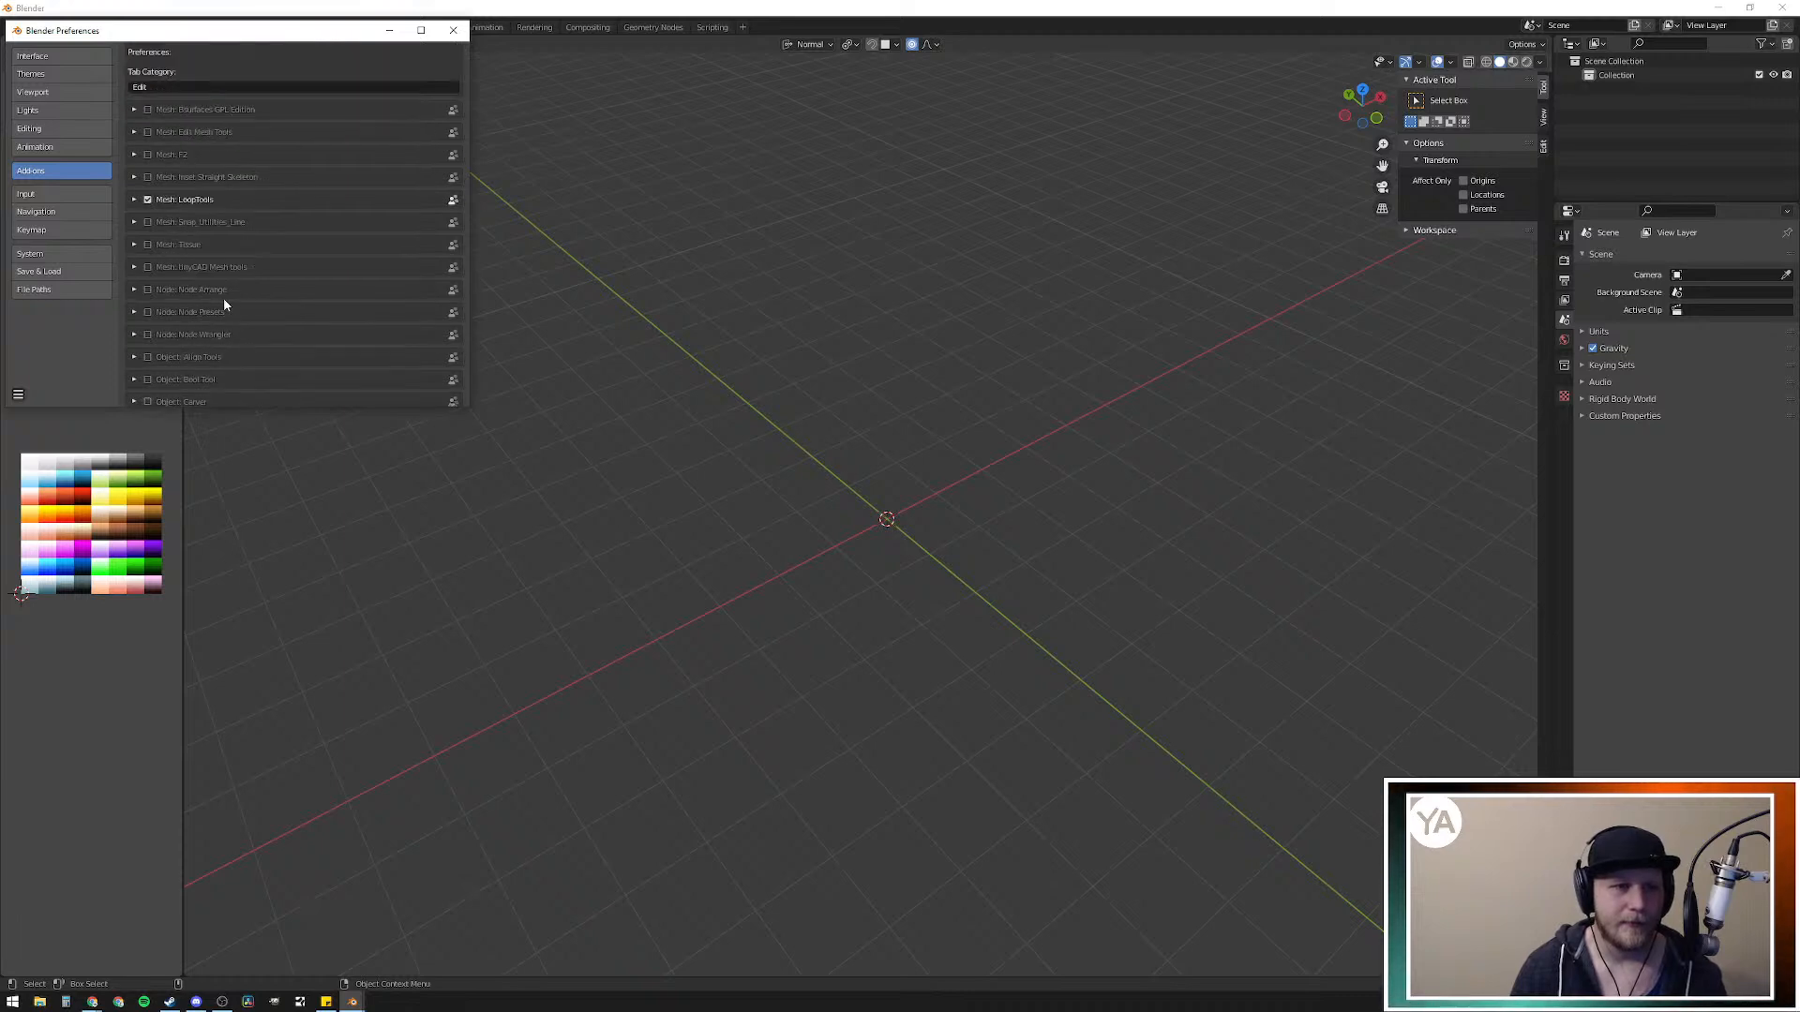
{"action": "scroll", "coordinate": [225, 295], "scroll_direction": "up", "scroll_amount": 12}
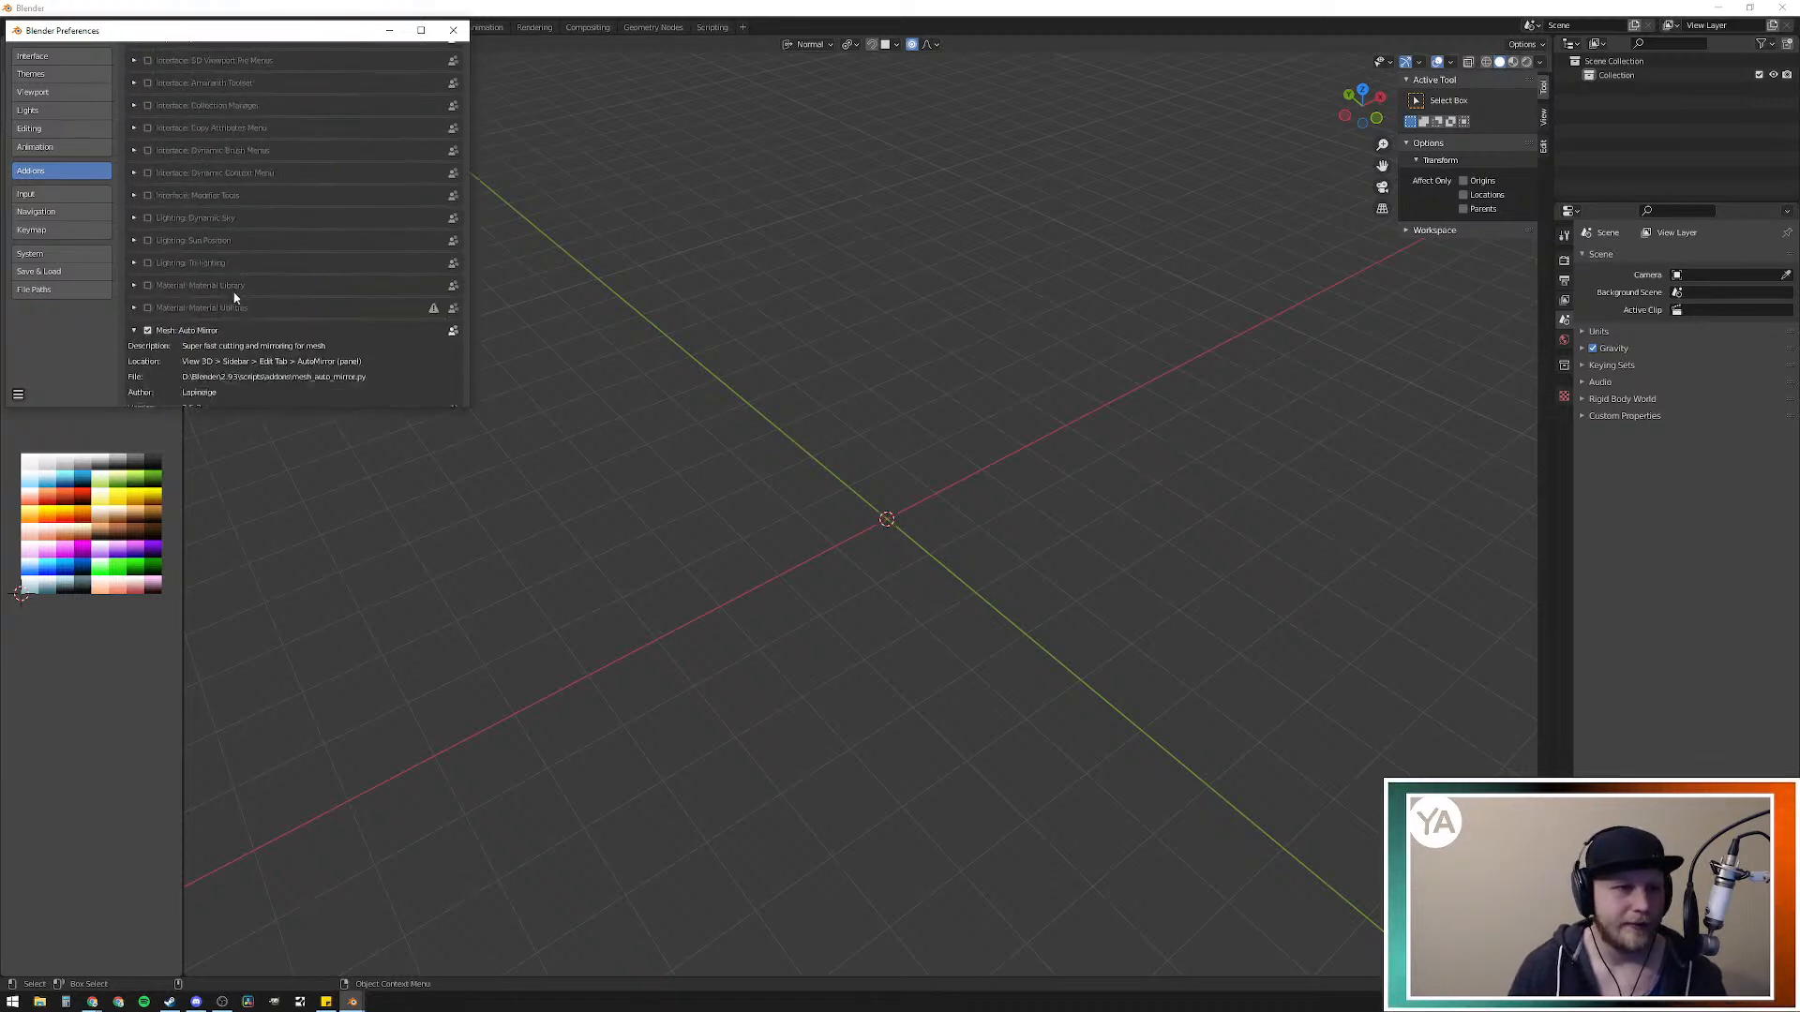
{"action": "scroll", "coordinate": [250, 289], "scroll_direction": "down", "scroll_amount": 4}
{"action": "left_click", "coordinate": [134, 274]}
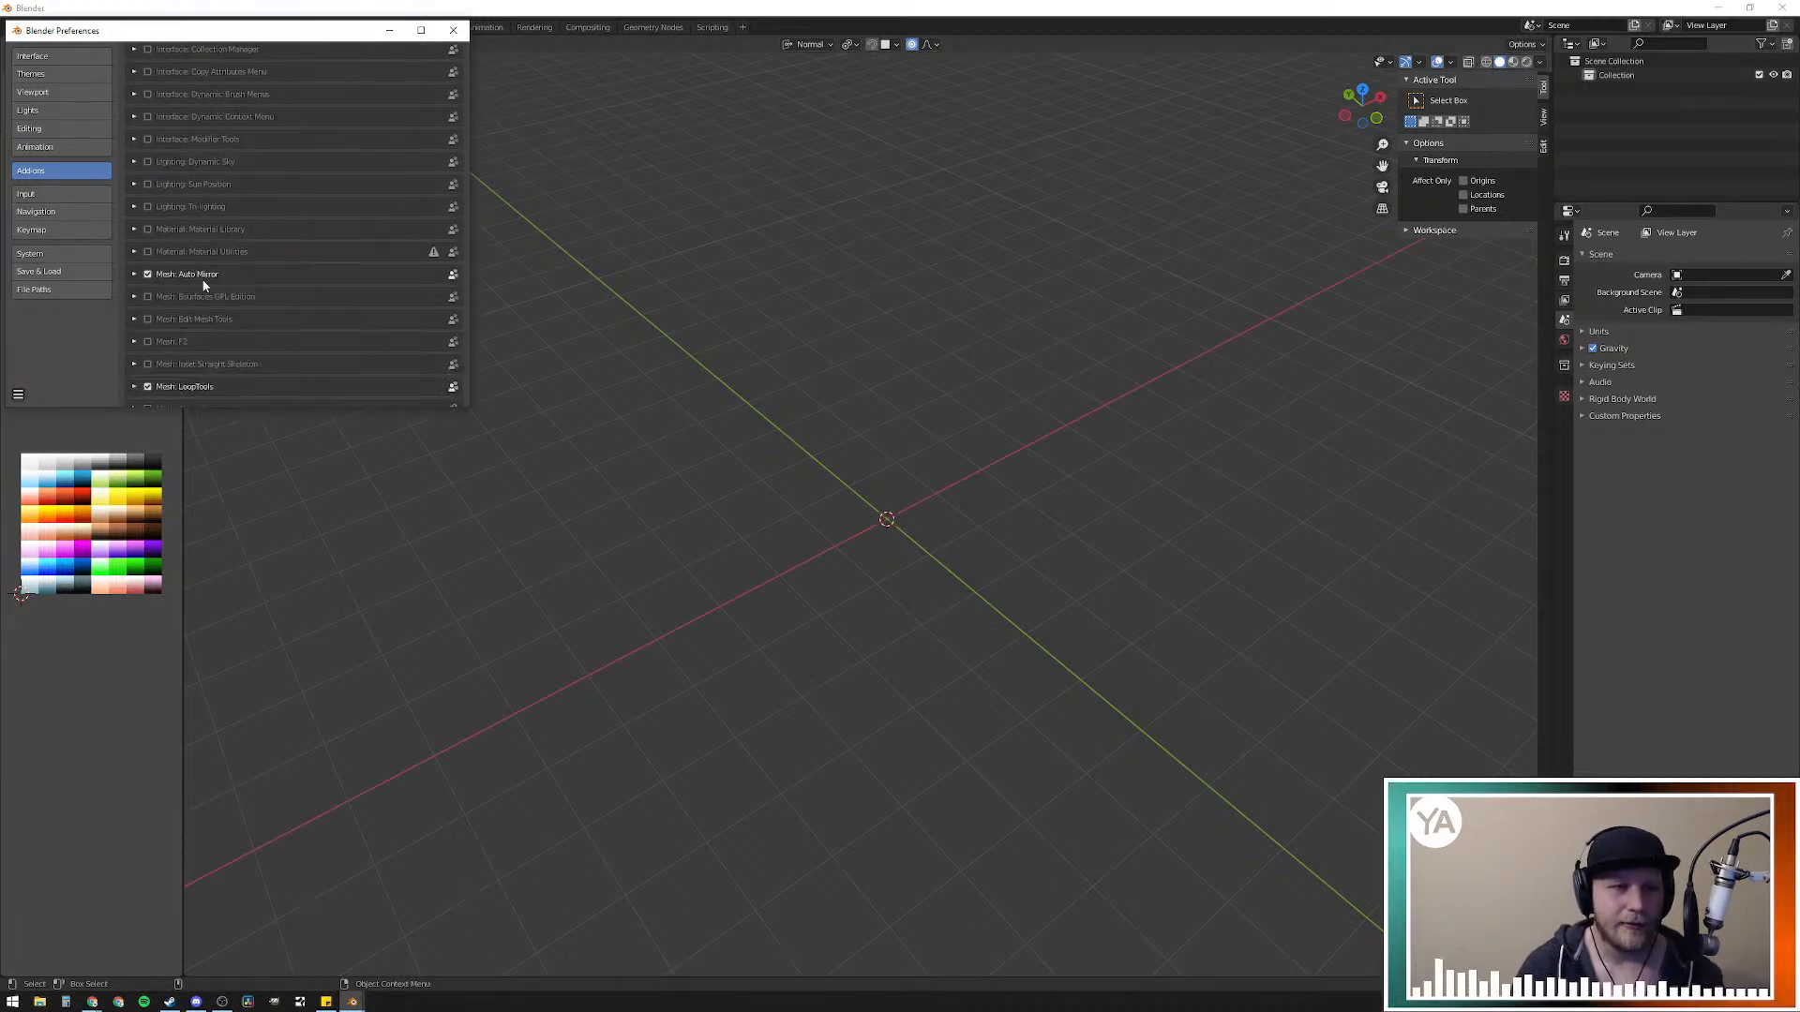
{"action": "scroll", "coordinate": [197, 291], "scroll_direction": "down", "scroll_amount": 3}
{"action": "scroll", "coordinate": [178, 237], "scroll_direction": "up", "scroll_amount": 6}
{"action": "scroll", "coordinate": [190, 246], "scroll_direction": "up", "scroll_amount": 15}
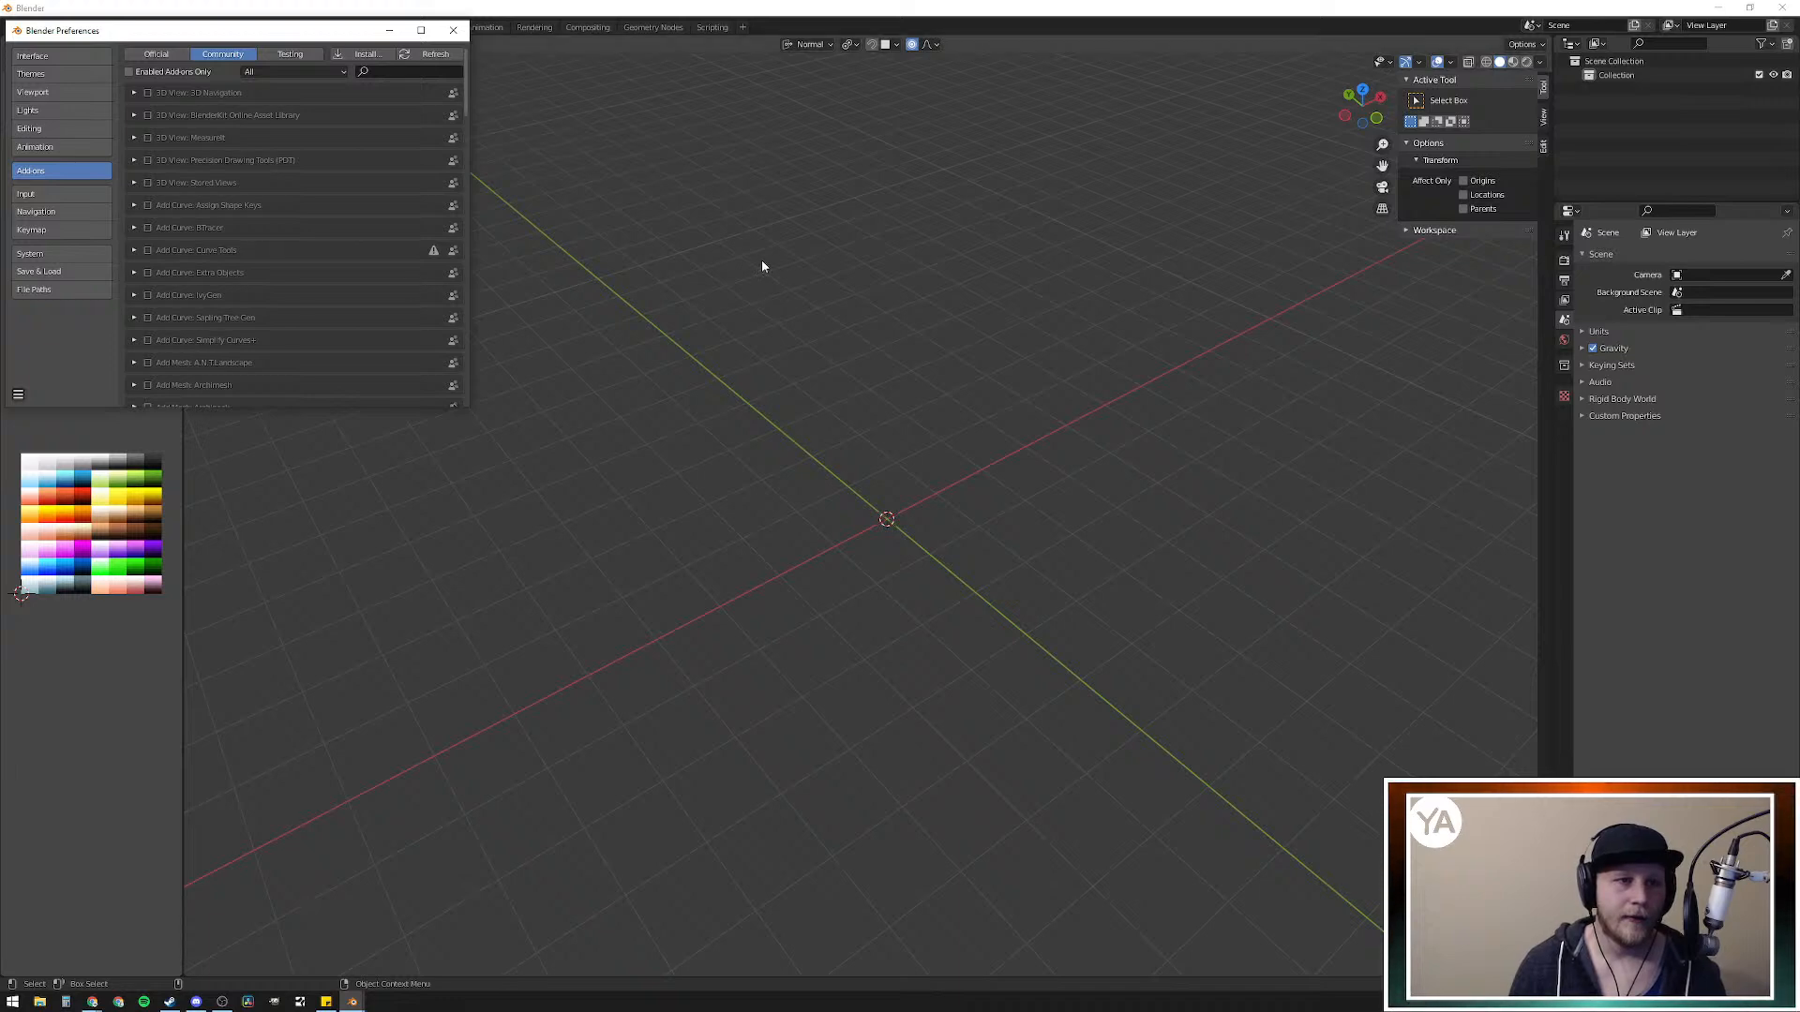
Step: Examine the details of the MeasureIt, BlenderKit Online Asset Library and Curve Tools add-ons, collapsing each one after viewing
{"action": "left_click", "coordinate": [134, 138]}
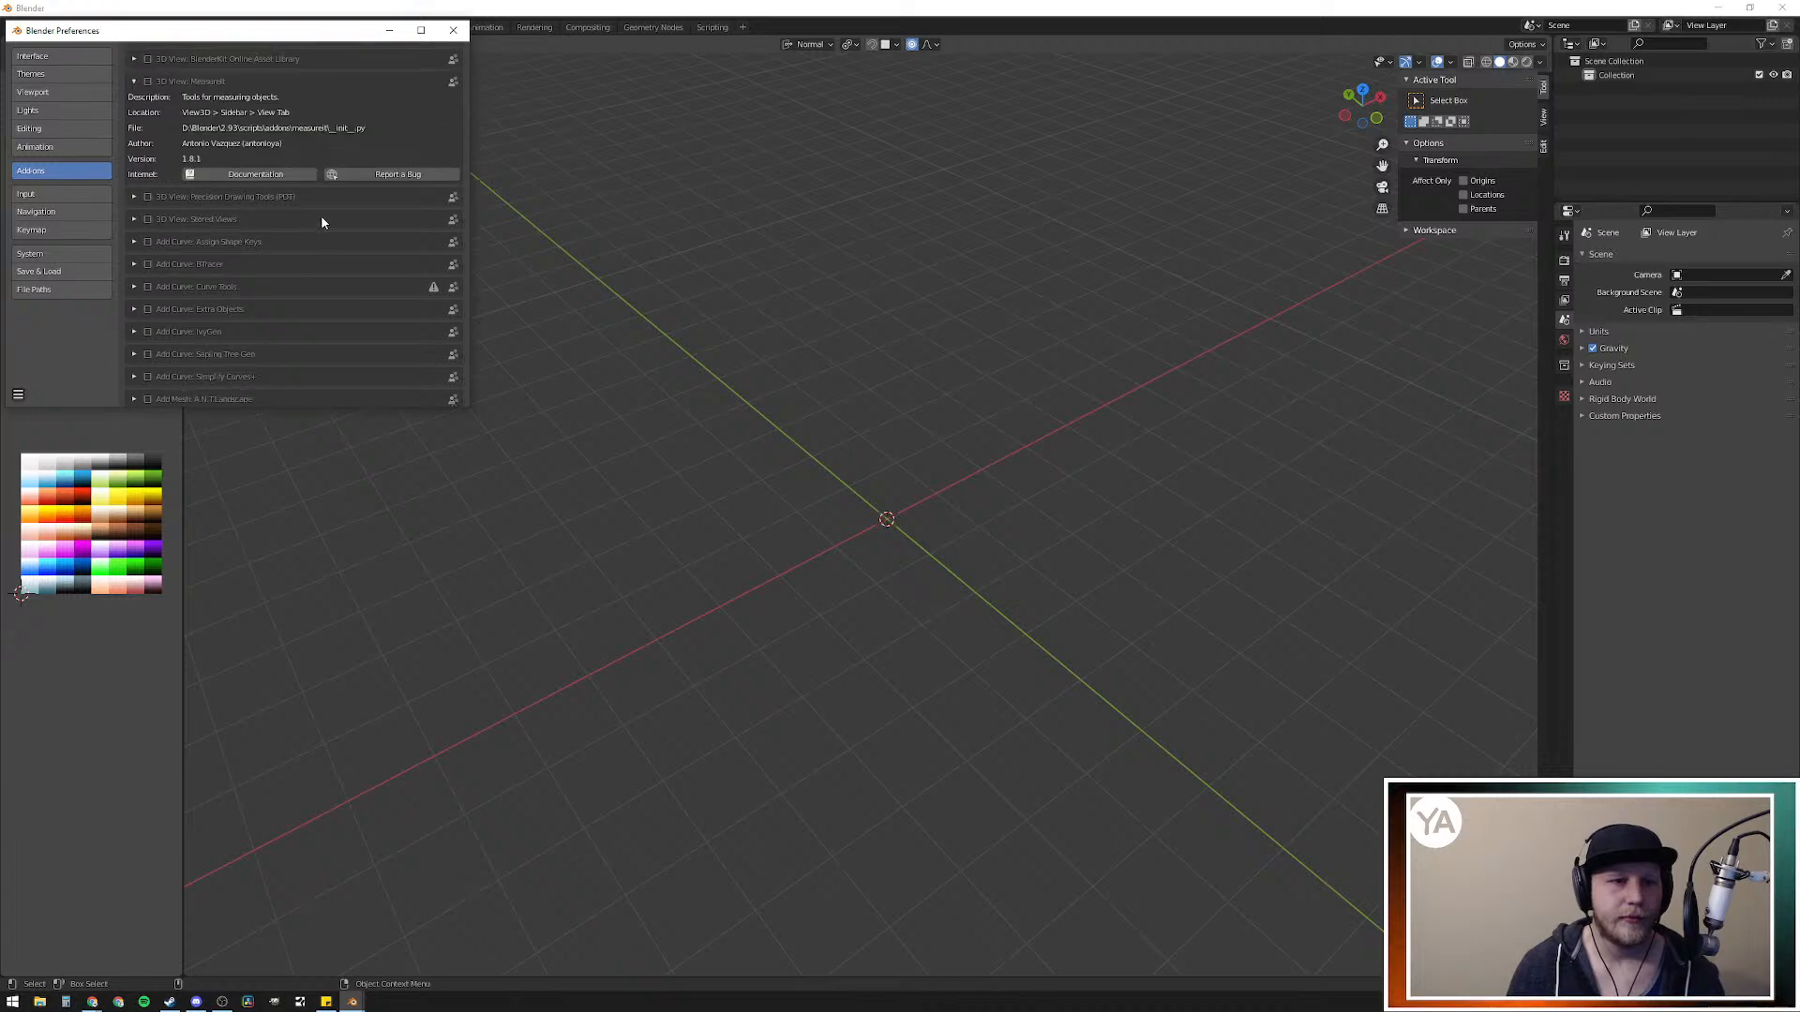
{"action": "left_click", "coordinate": [133, 137]}
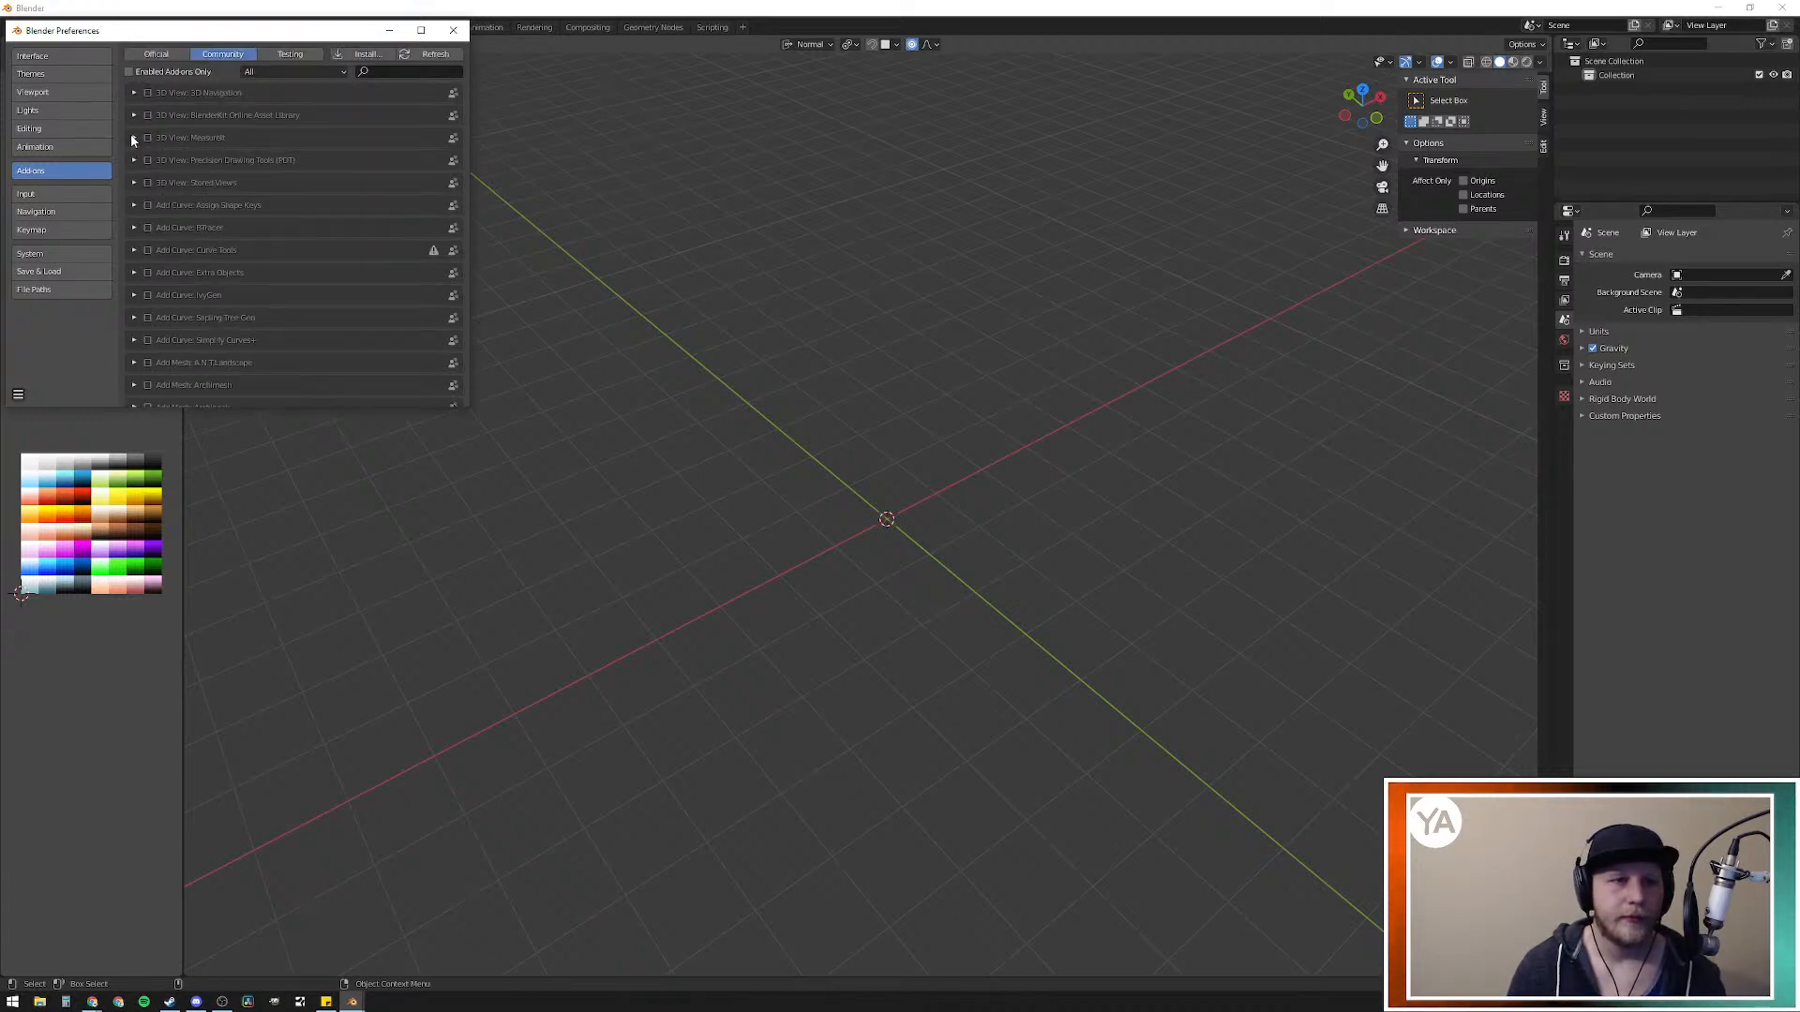
{"action": "left_click", "coordinate": [132, 115]}
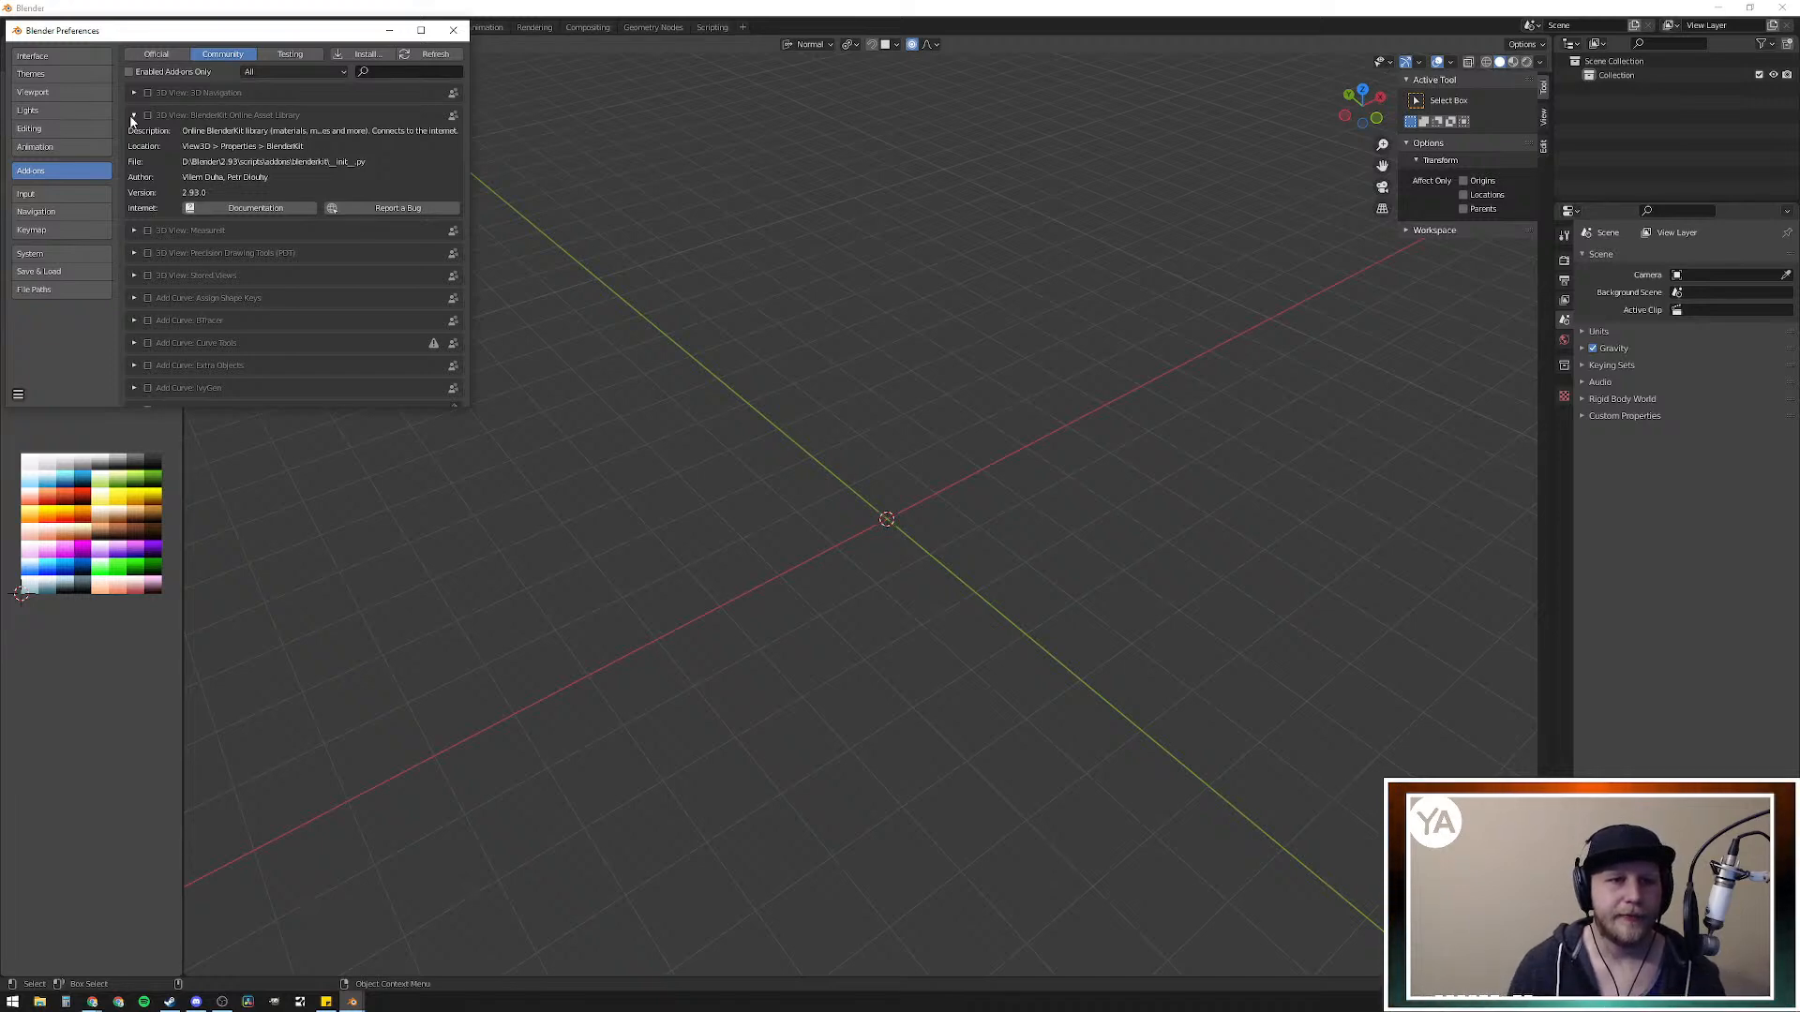
{"action": "left_click", "coordinate": [133, 115]}
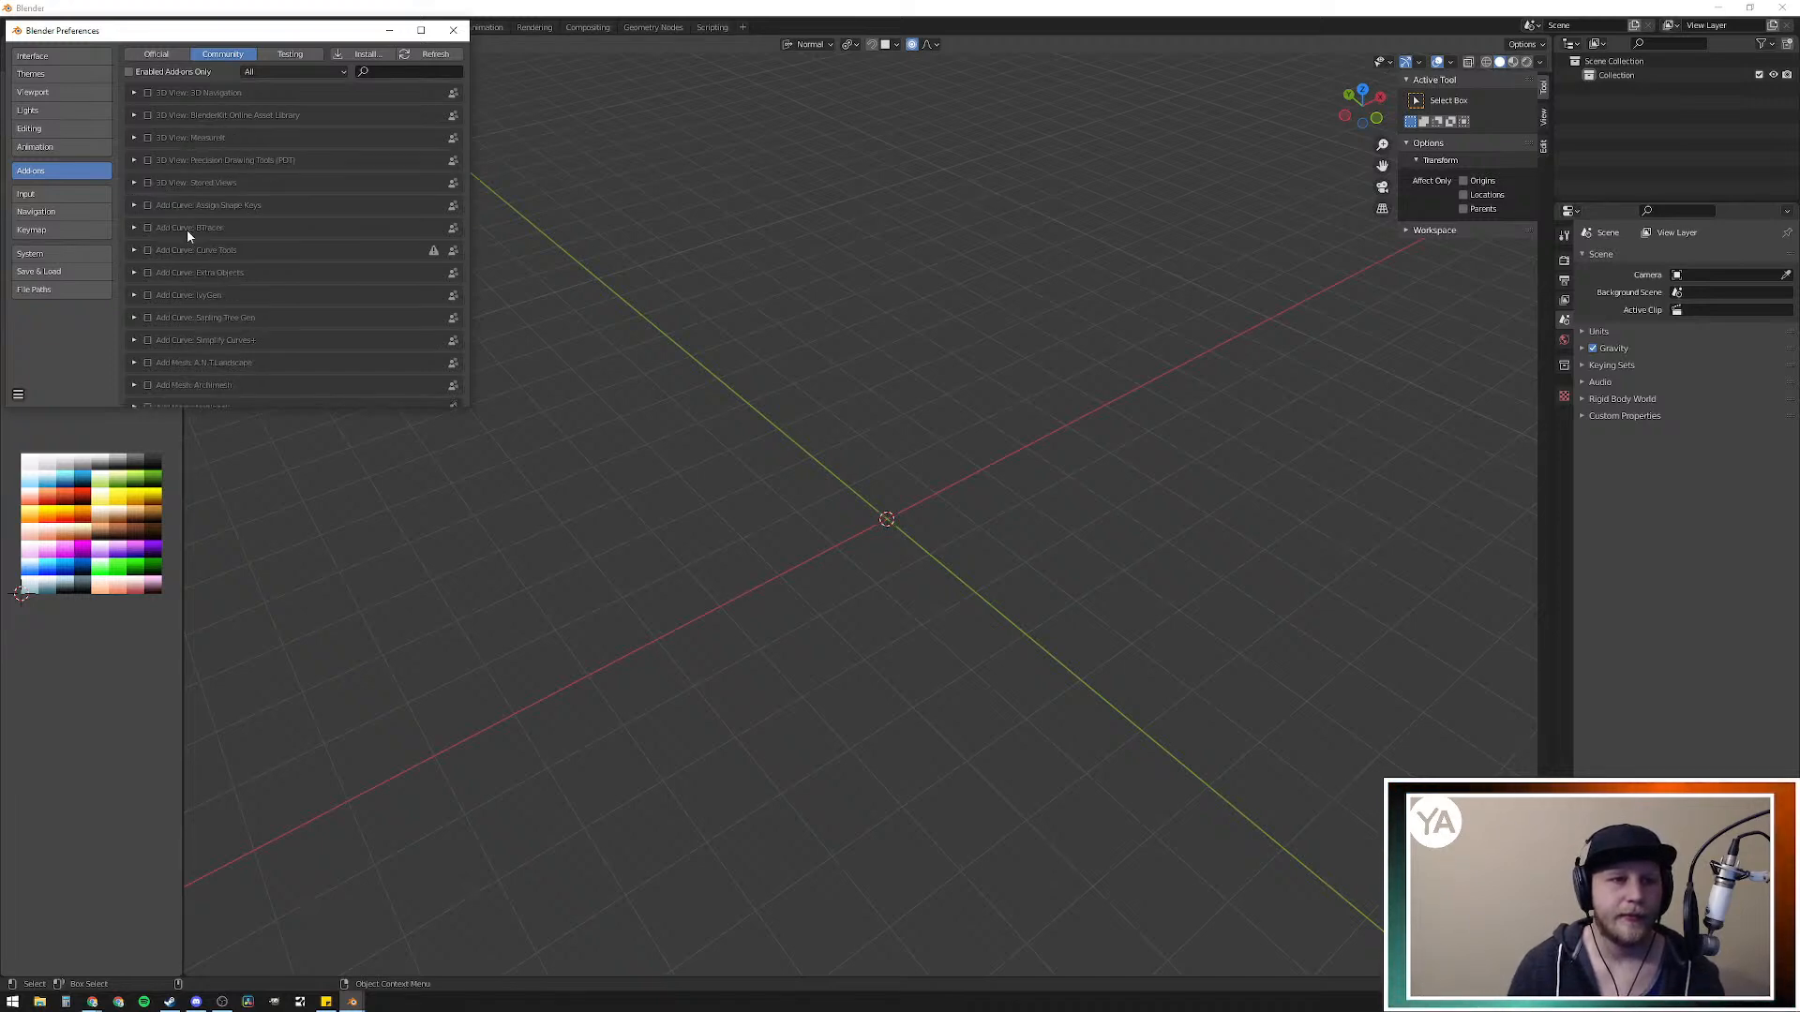
{"action": "left_click", "coordinate": [132, 250]}
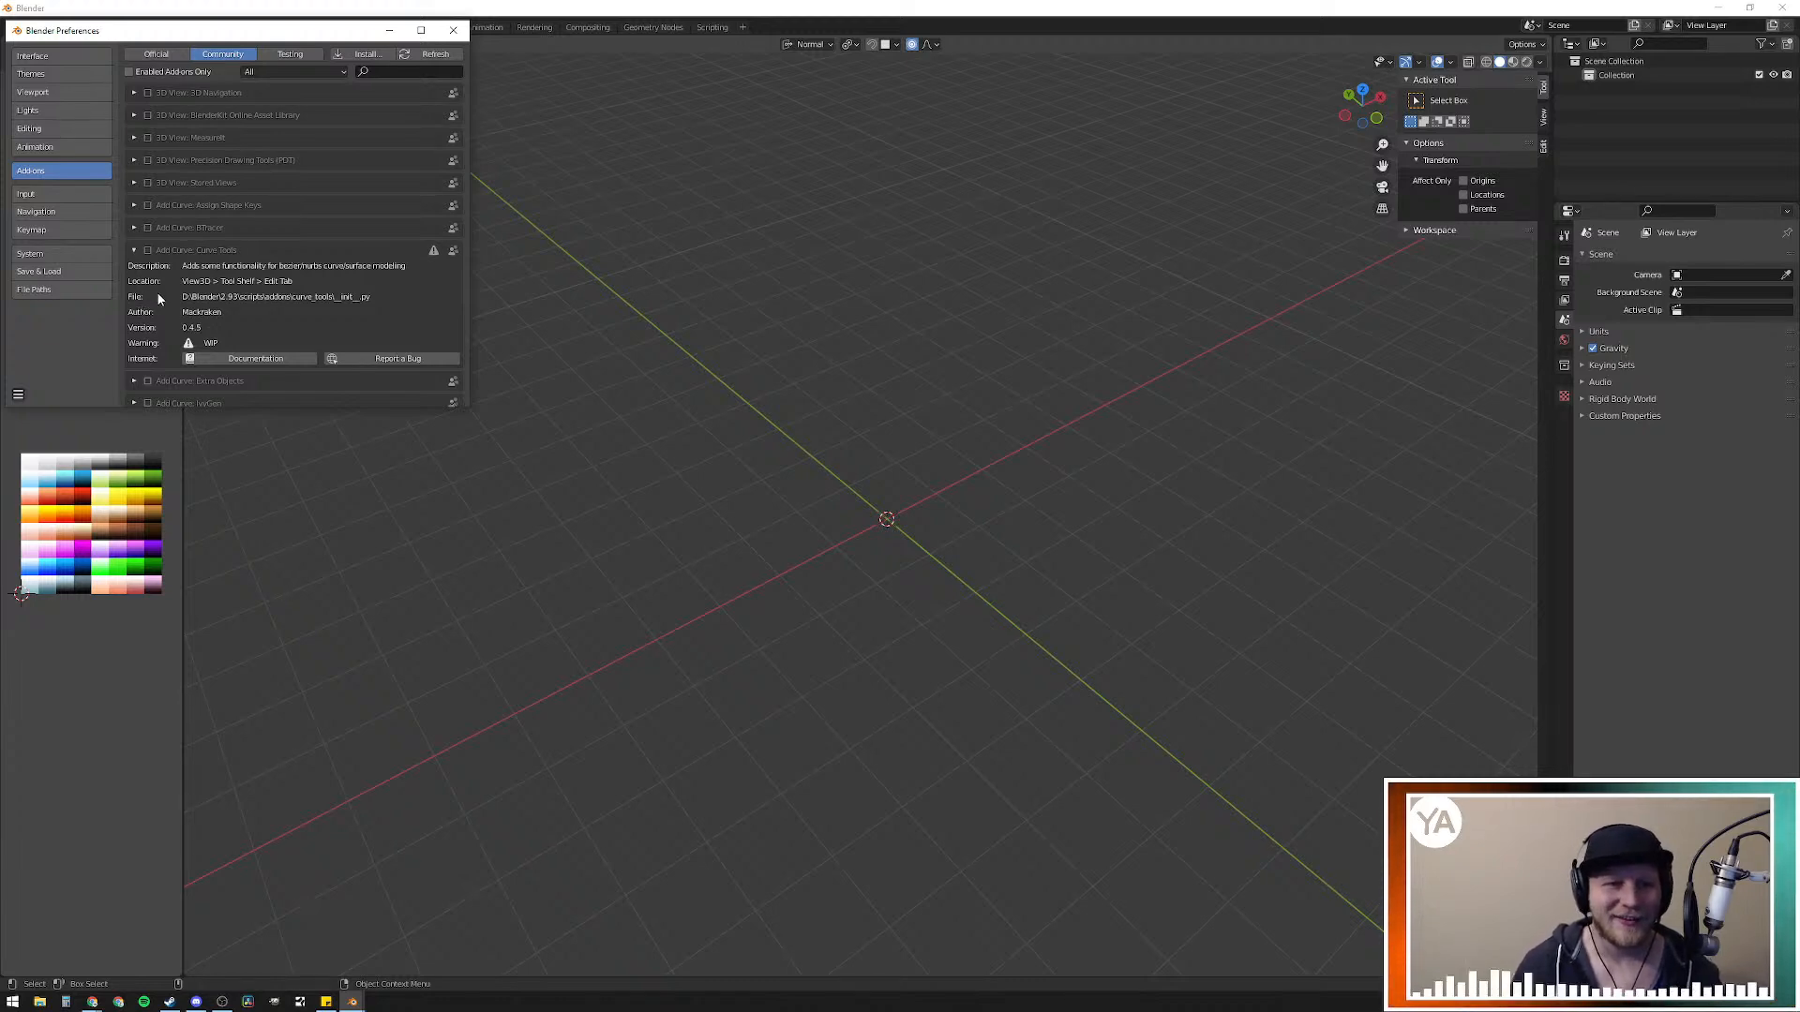
{"action": "left_click", "coordinate": [134, 251]}
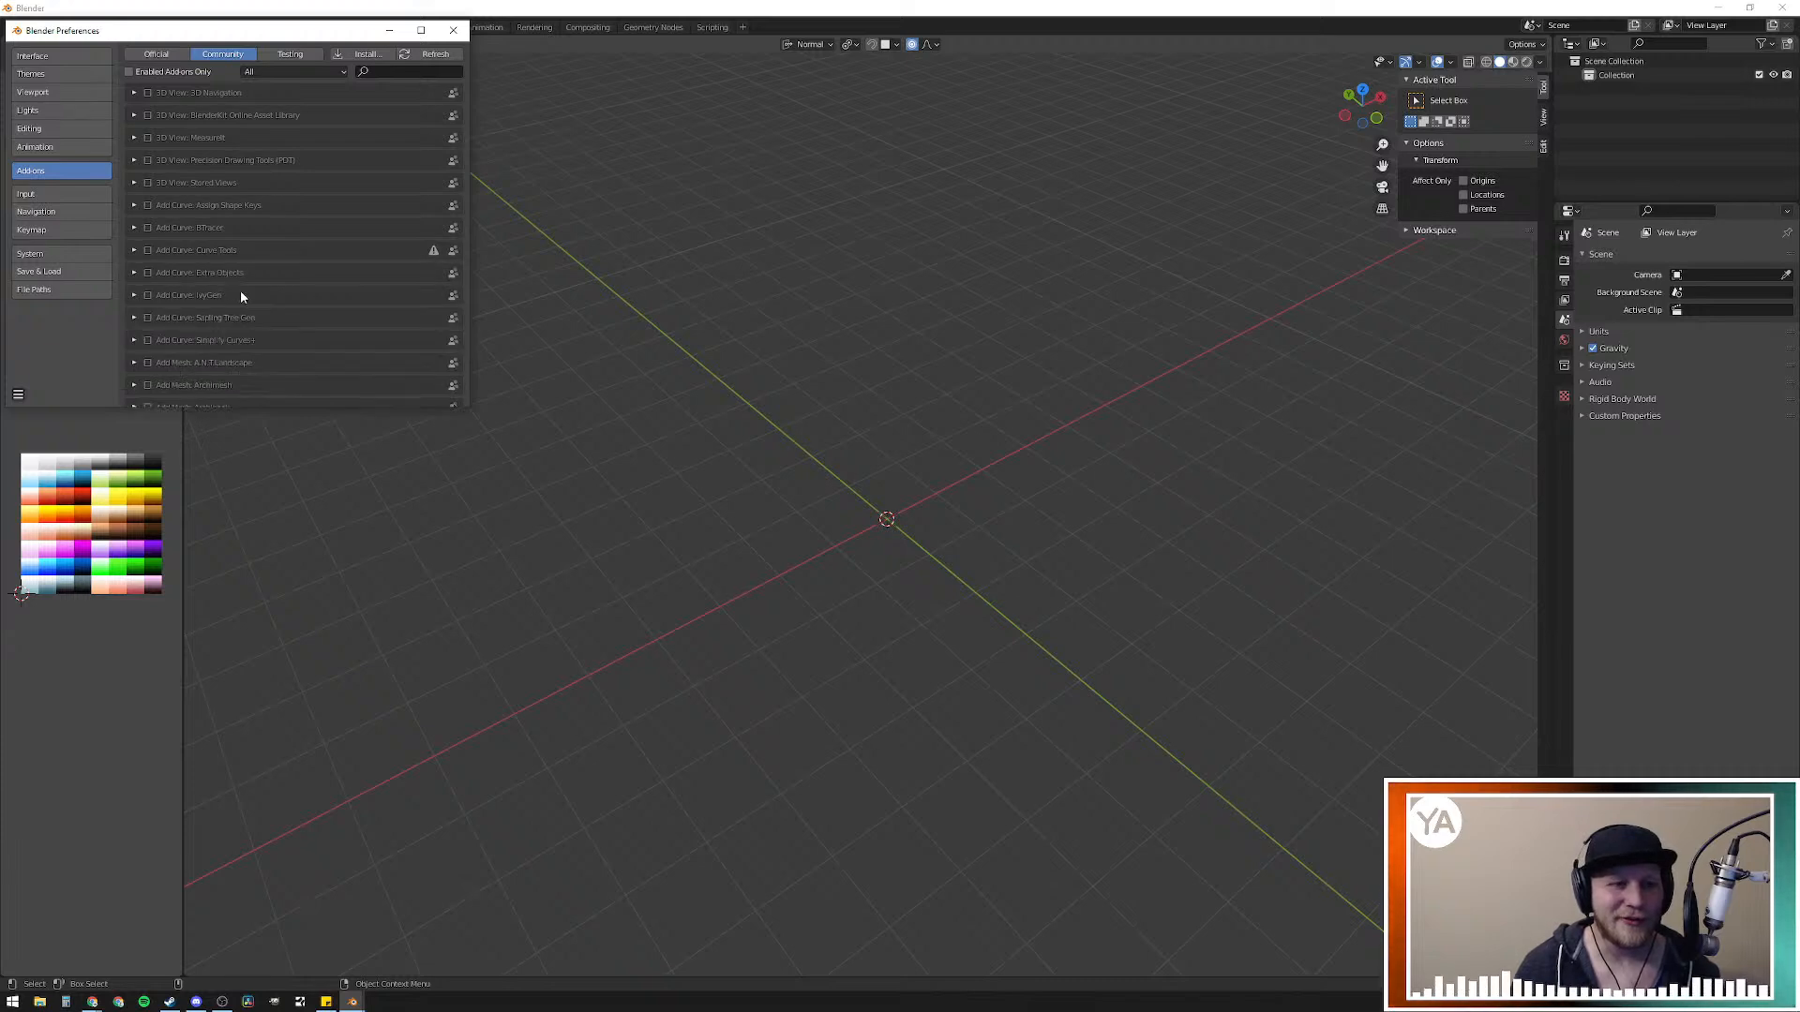
Step: Examine the details of the Add Curve: Extra Objects add-on, collapse them, and close the preferences window
{"action": "scroll", "coordinate": [241, 297], "scroll_direction": "down", "scroll_amount": 3}
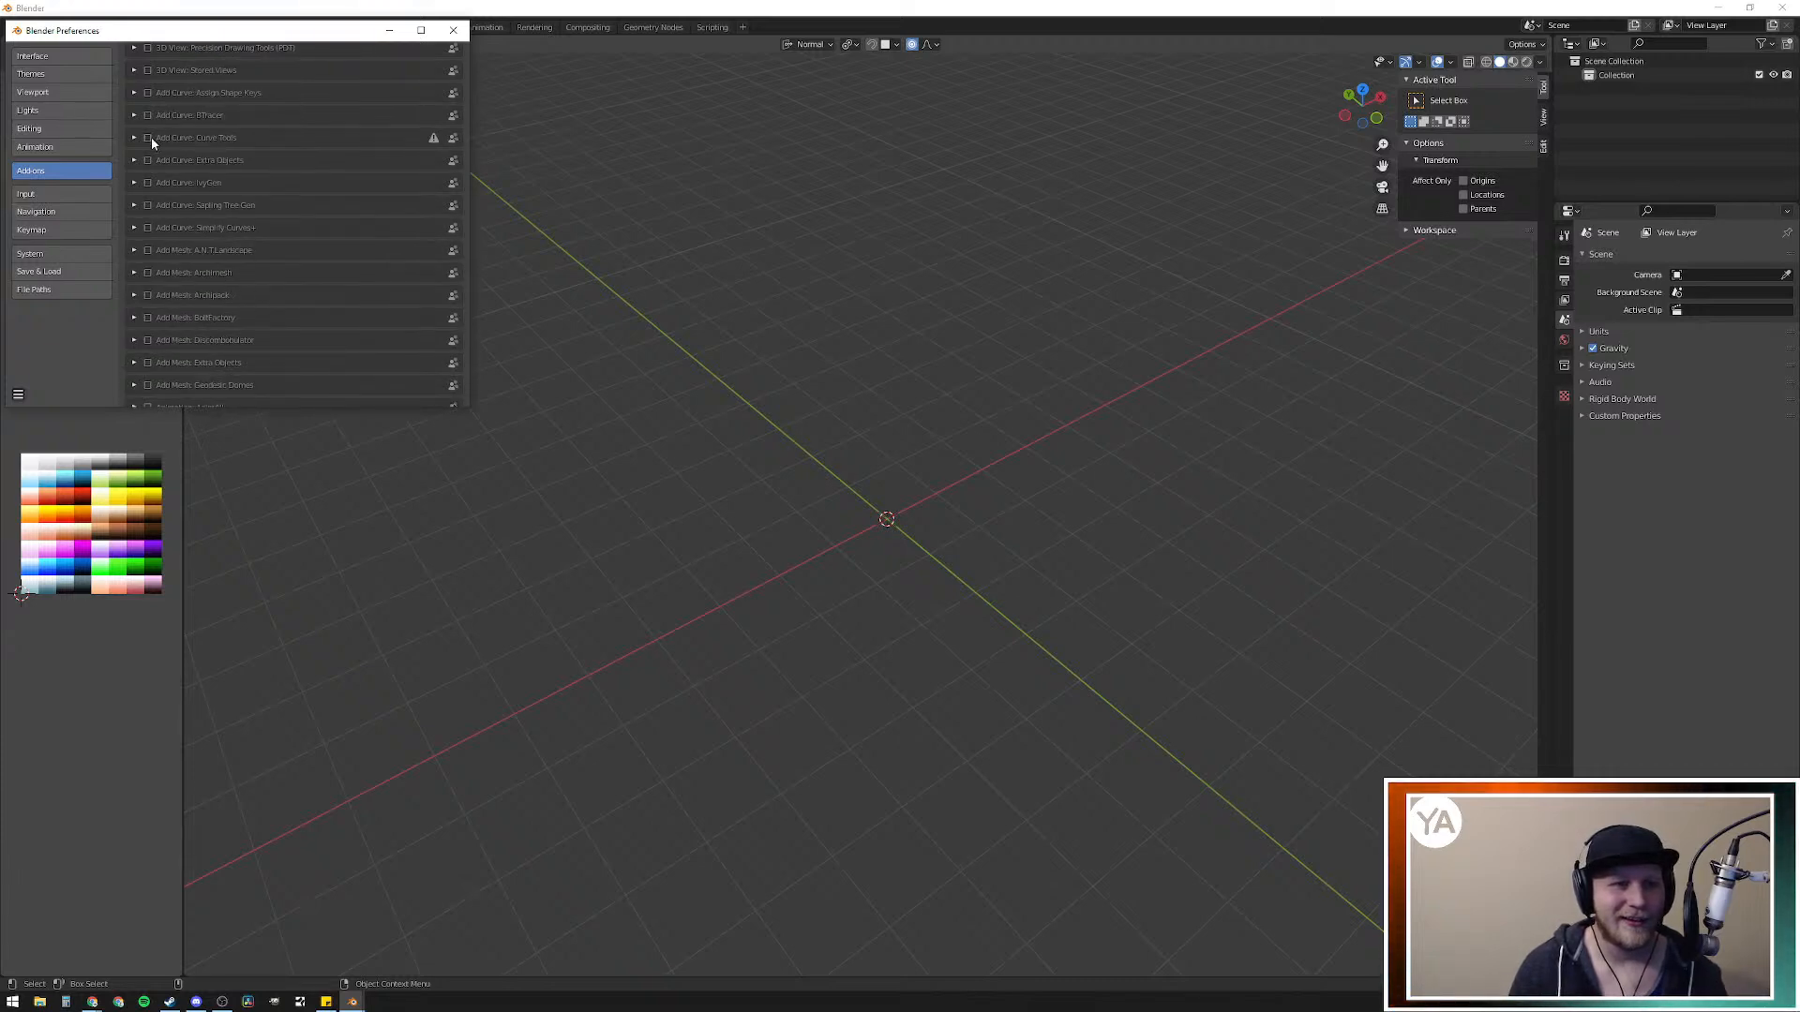
{"action": "left_click", "coordinate": [134, 161]}
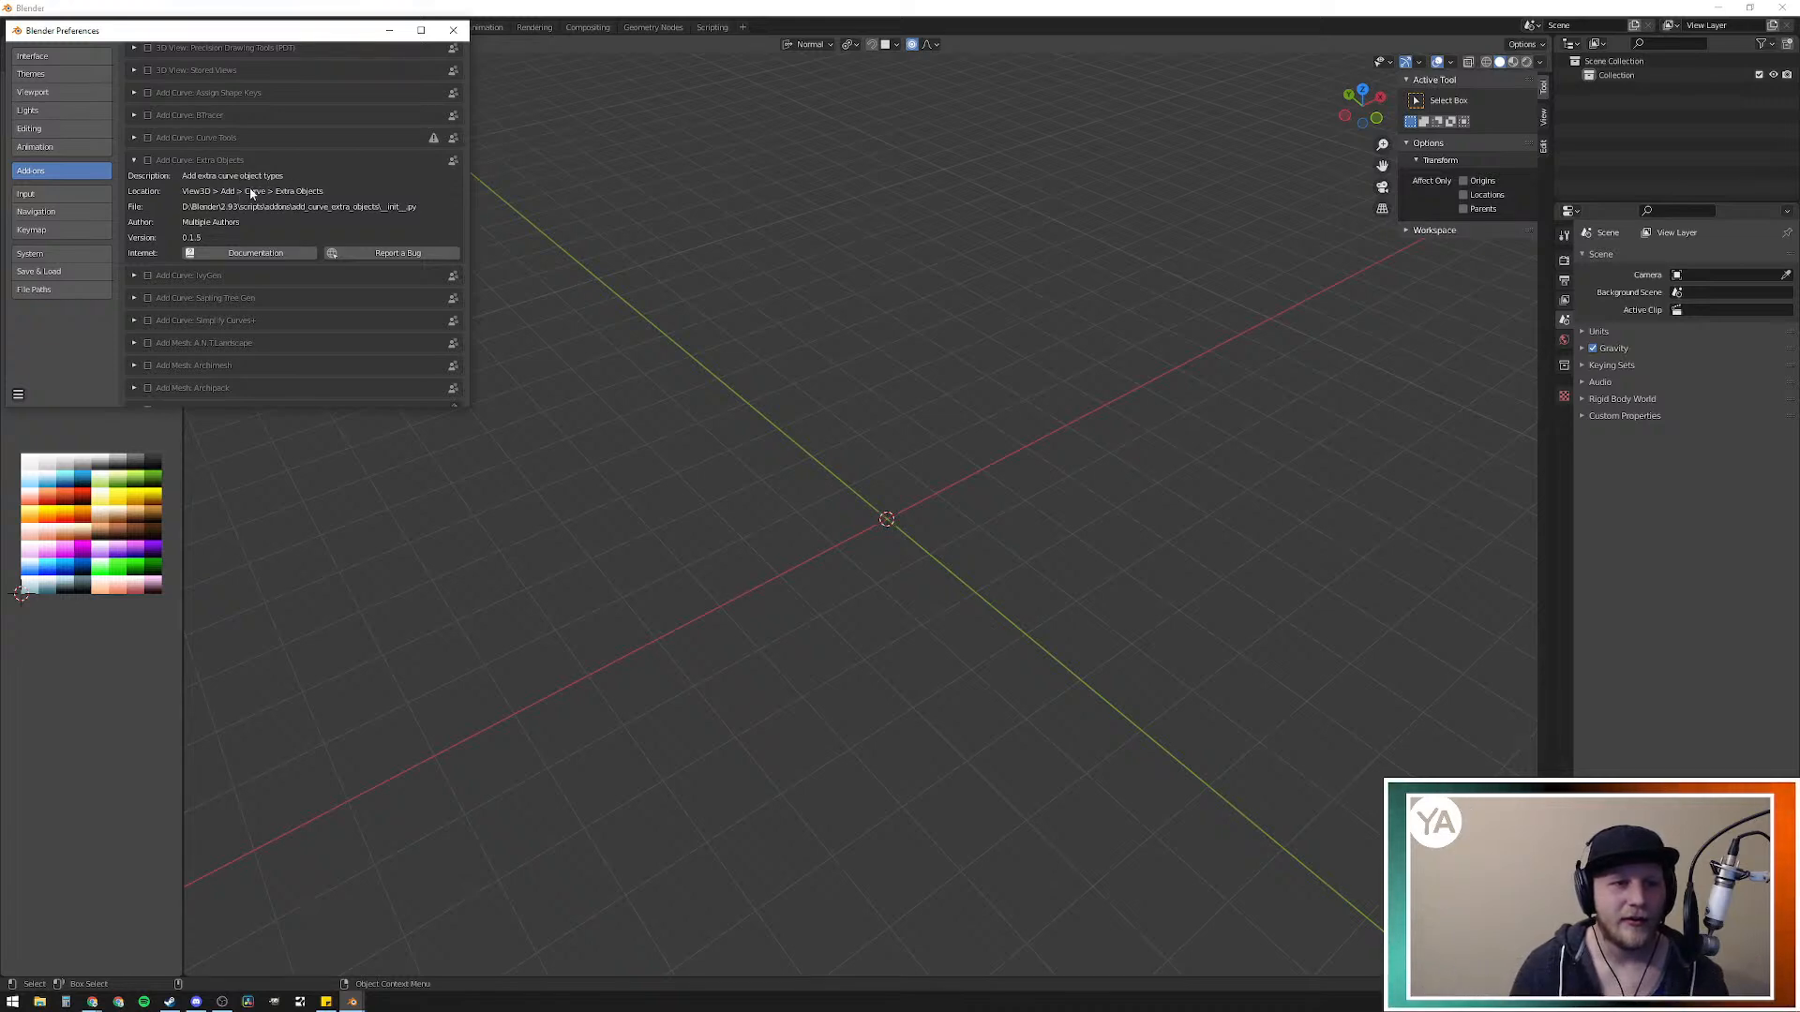
{"action": "left_click", "coordinate": [176, 161]}
{"action": "scroll", "coordinate": [229, 250], "scroll_direction": "down", "scroll_amount": 3}
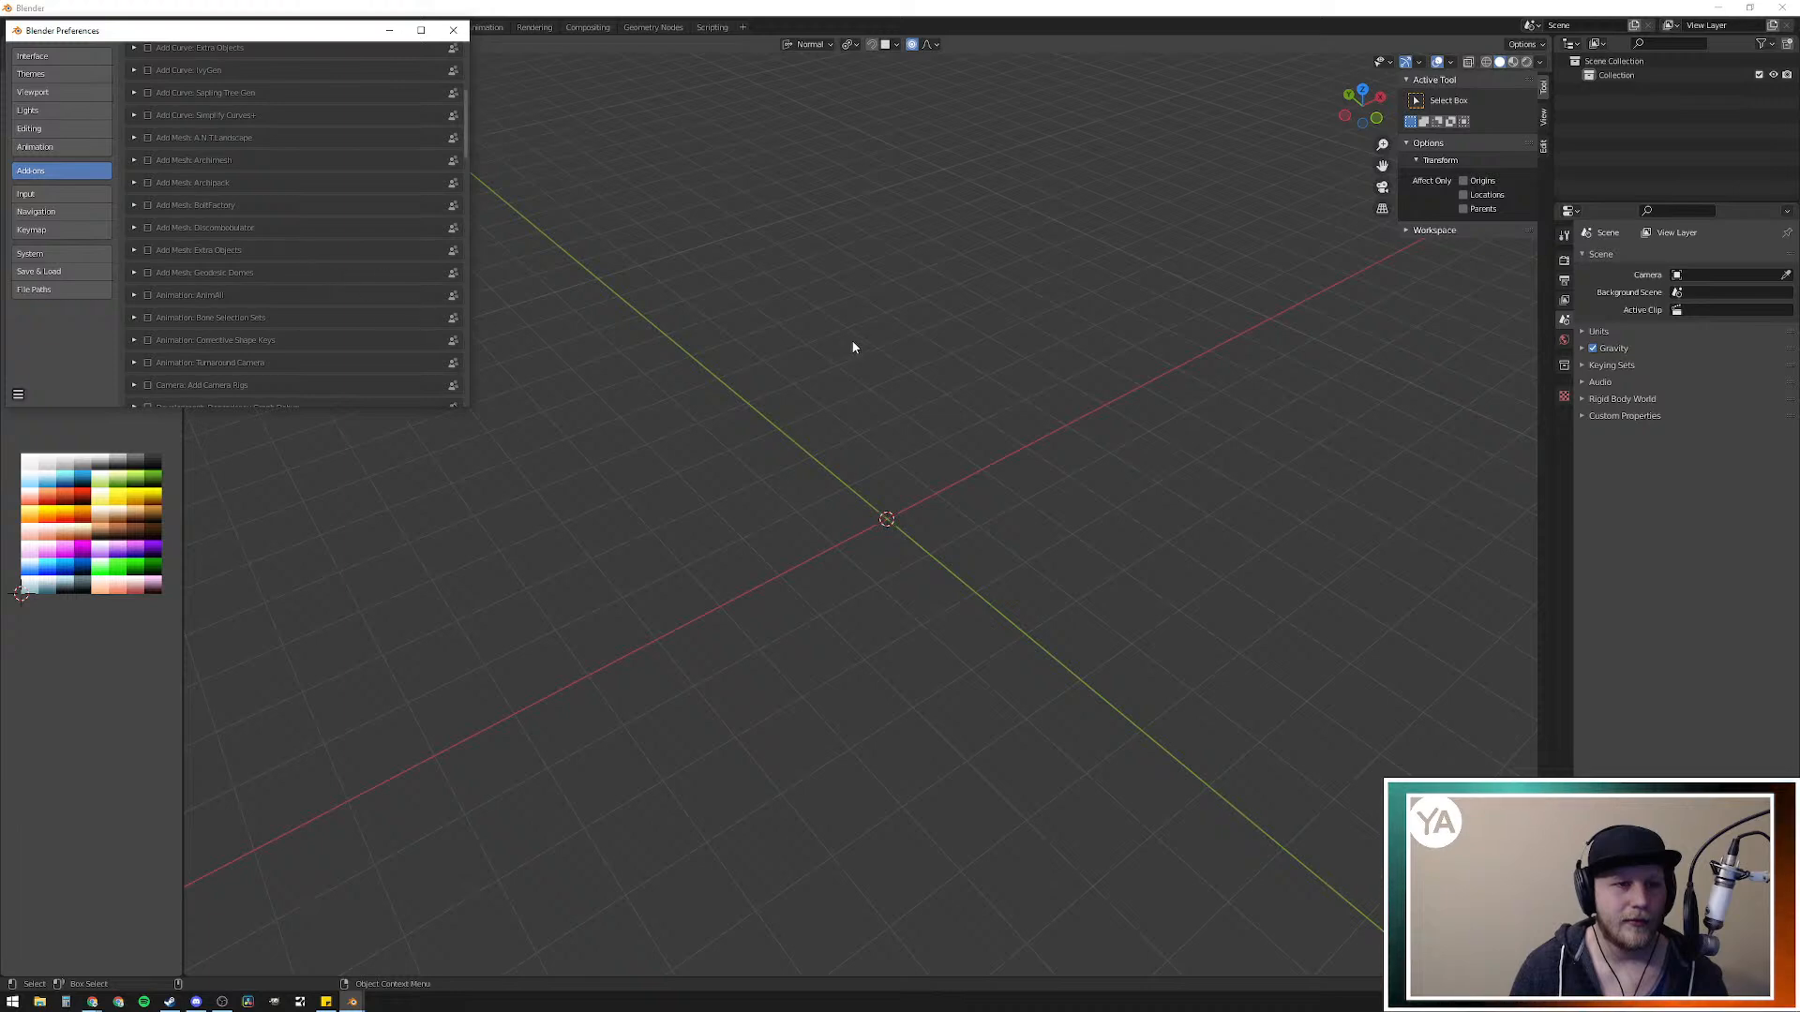
{"action": "left_click", "coordinate": [453, 29]}
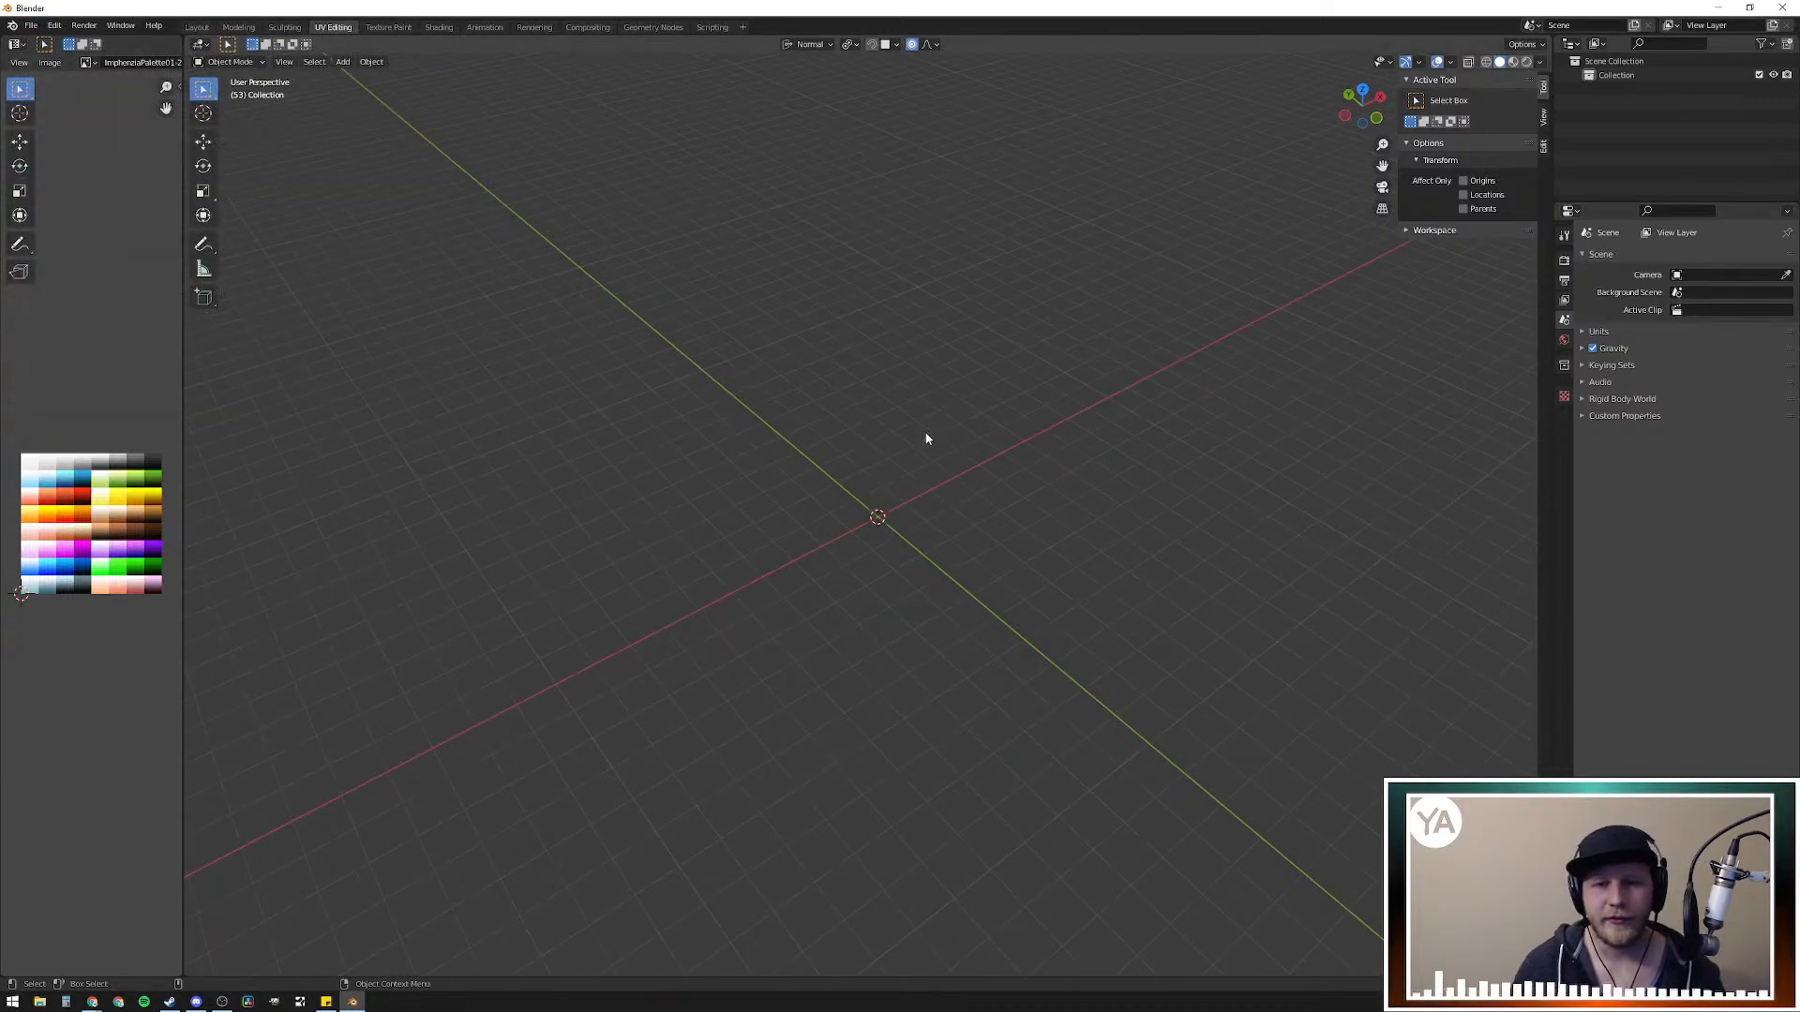
{"action": "mouse_move", "coordinate": [936, 514]}
{"action": "middle_mouse_down"}
{"action": "mouse_move", "coordinate": [883, 574]}
{"action": "mouse_move", "coordinate": [960, 537]}
{"action": "middle_mouse_up"}
{"action": "middle_click_drag", "start_coordinate": [781, 558], "coordinate": [974, 543]}
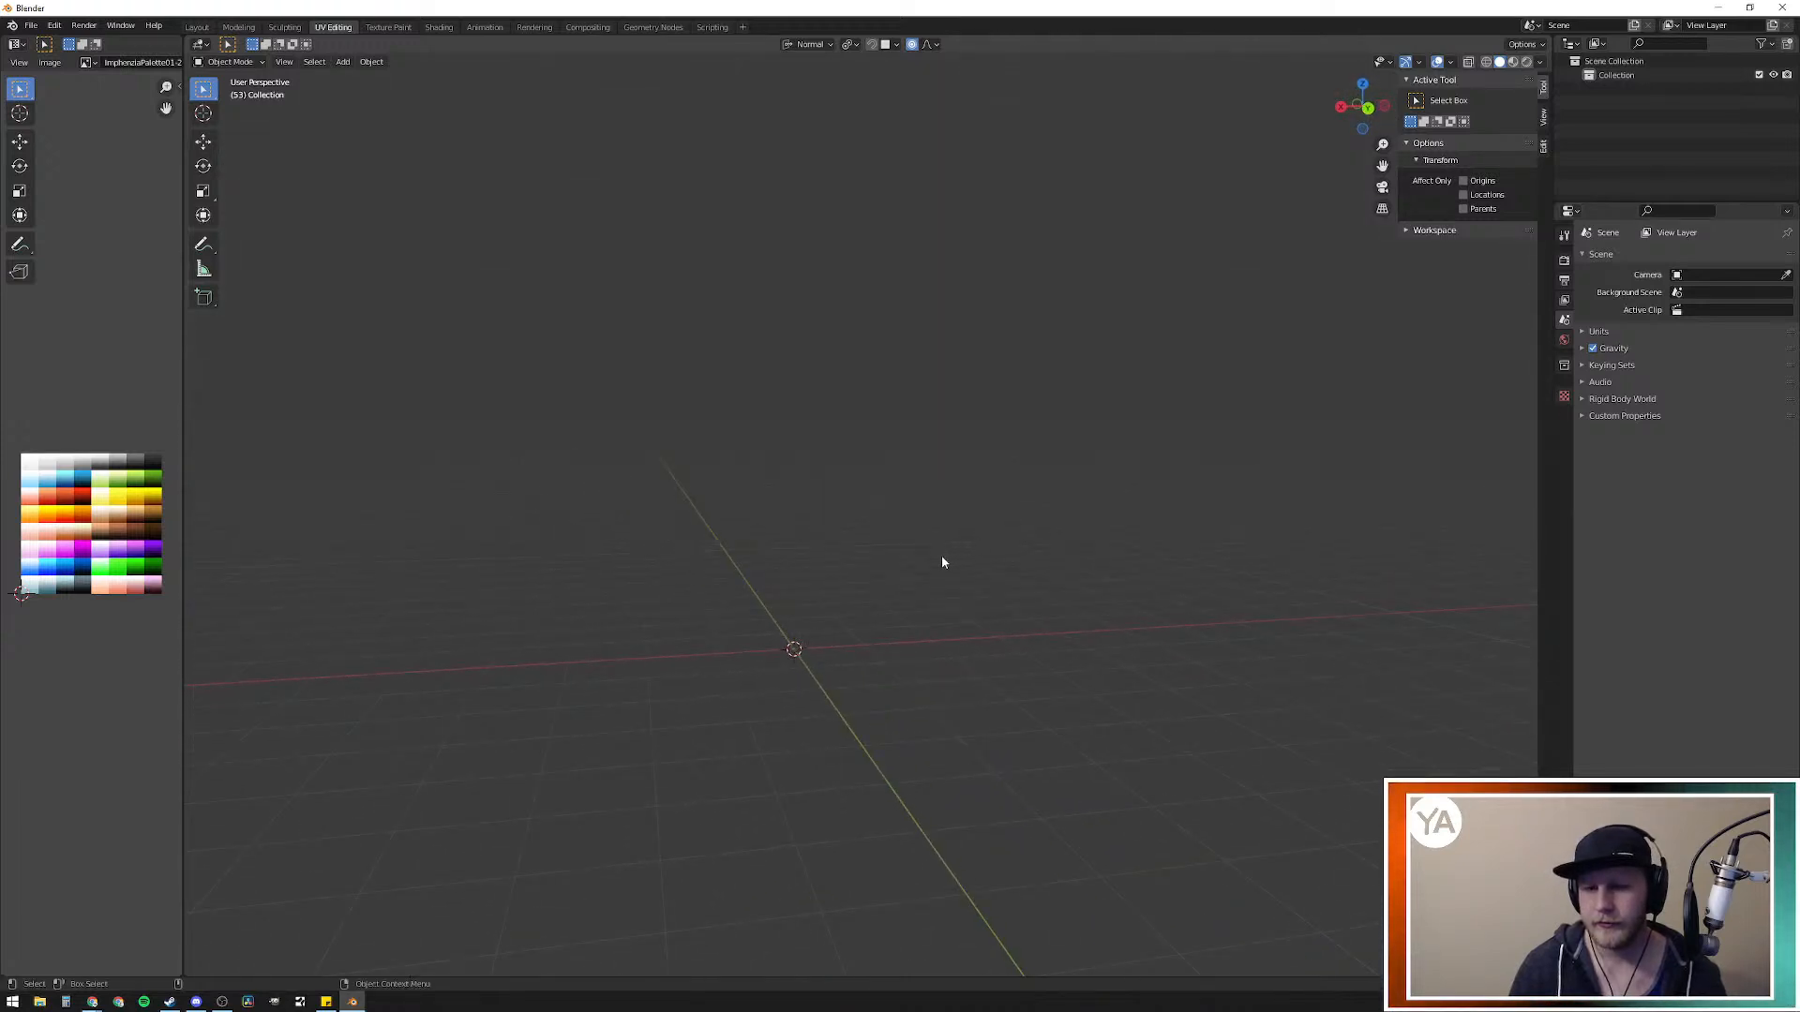
{"action": "middle_click_drag", "start_coordinate": [900, 608], "coordinate": [781, 589]}
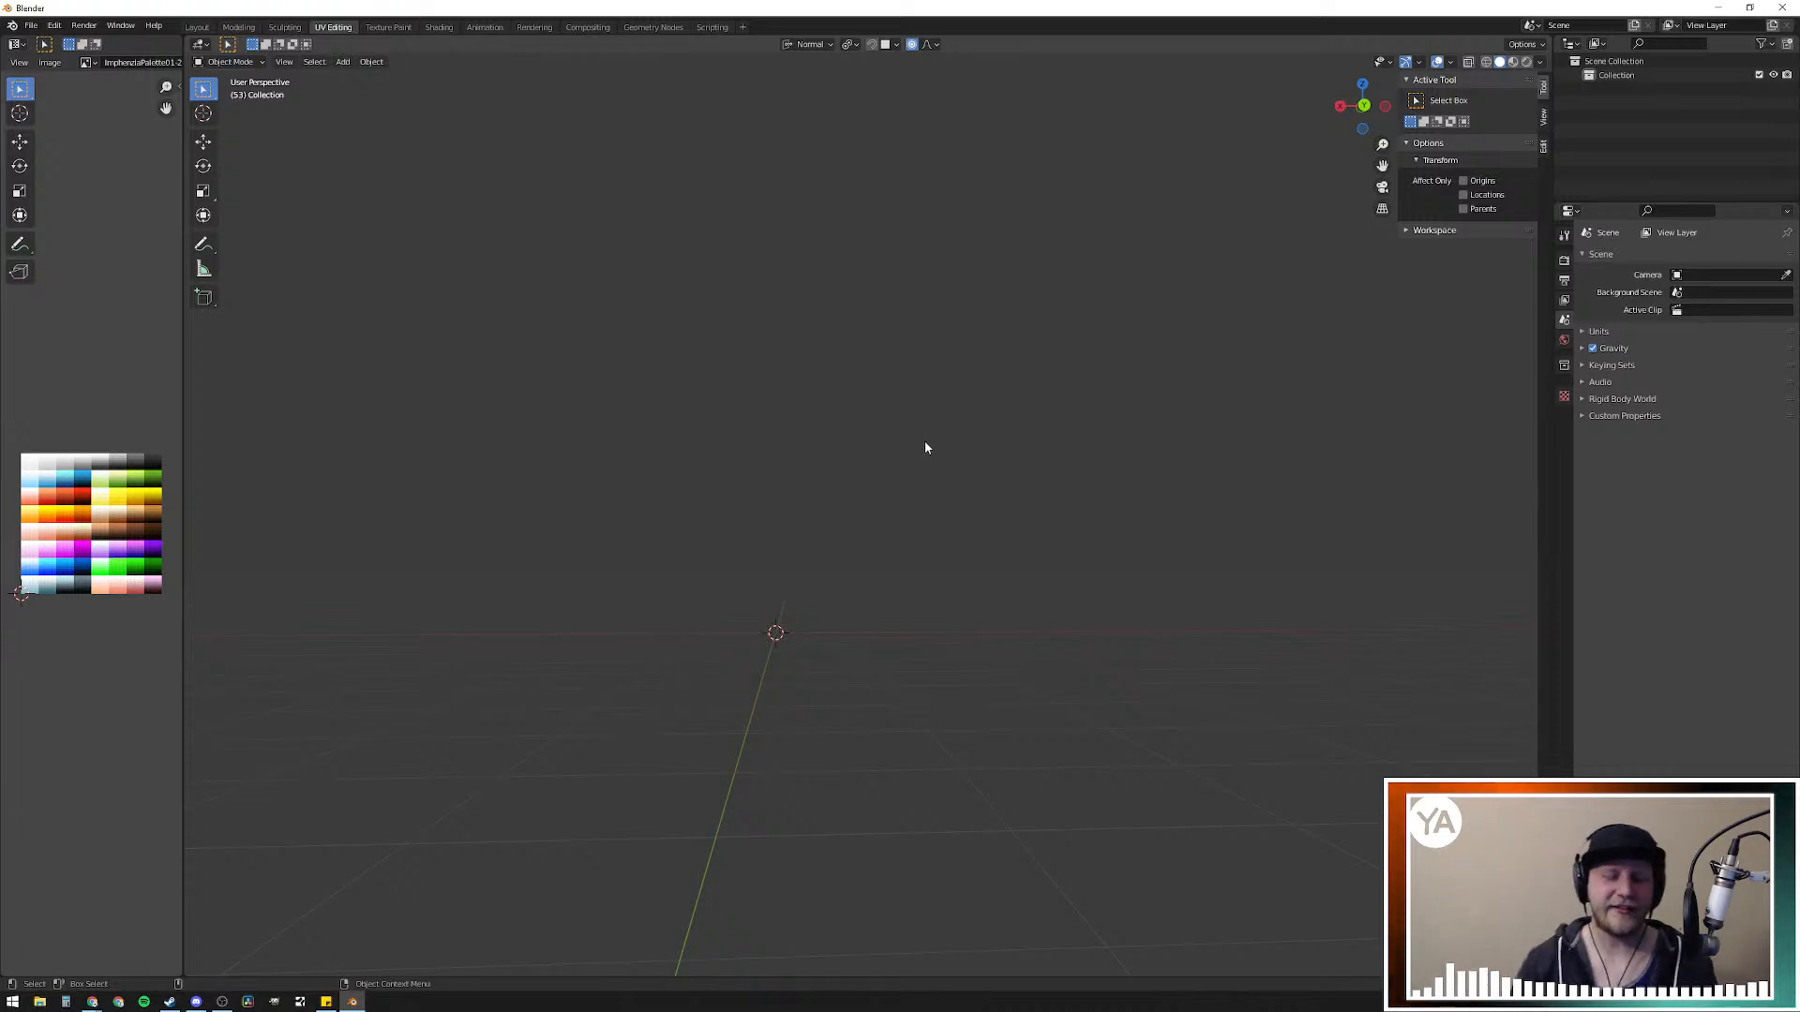
{"action": "middle_click_drag", "start_coordinate": [914, 476], "coordinate": [818, 721]}
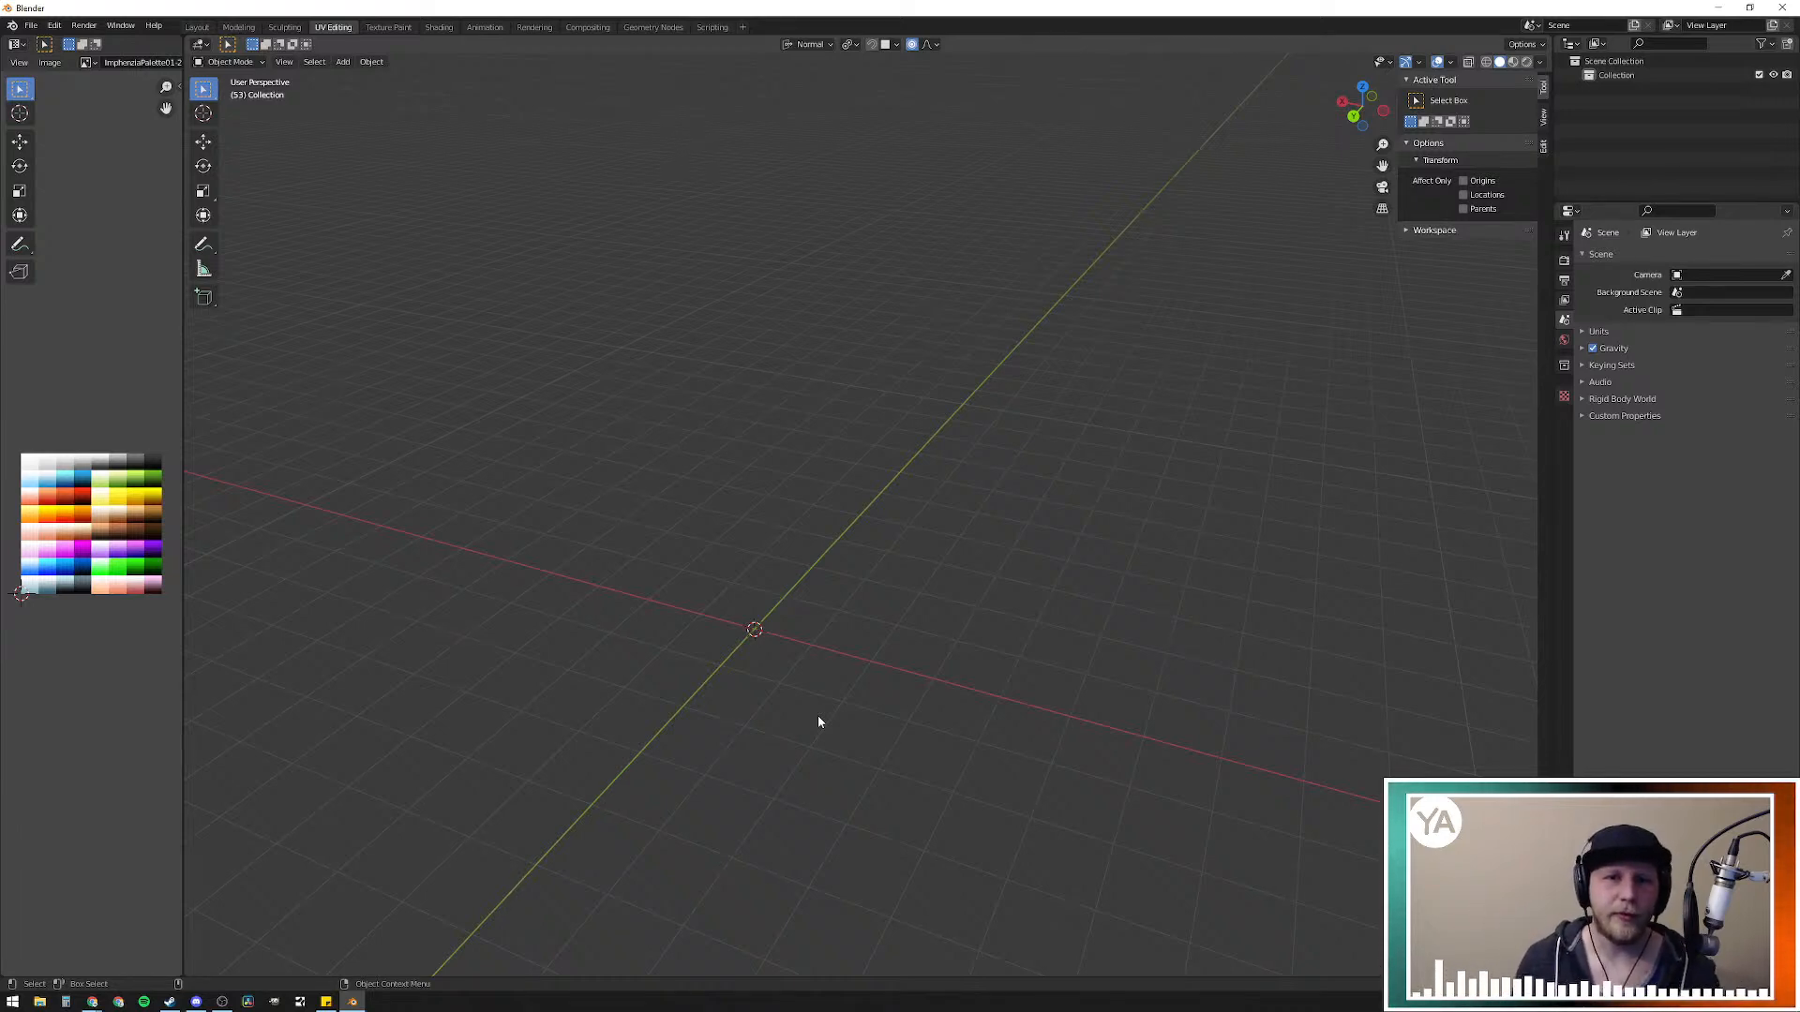
{"action": "middle_click_drag", "start_coordinate": [795, 711], "coordinate": [948, 582]}
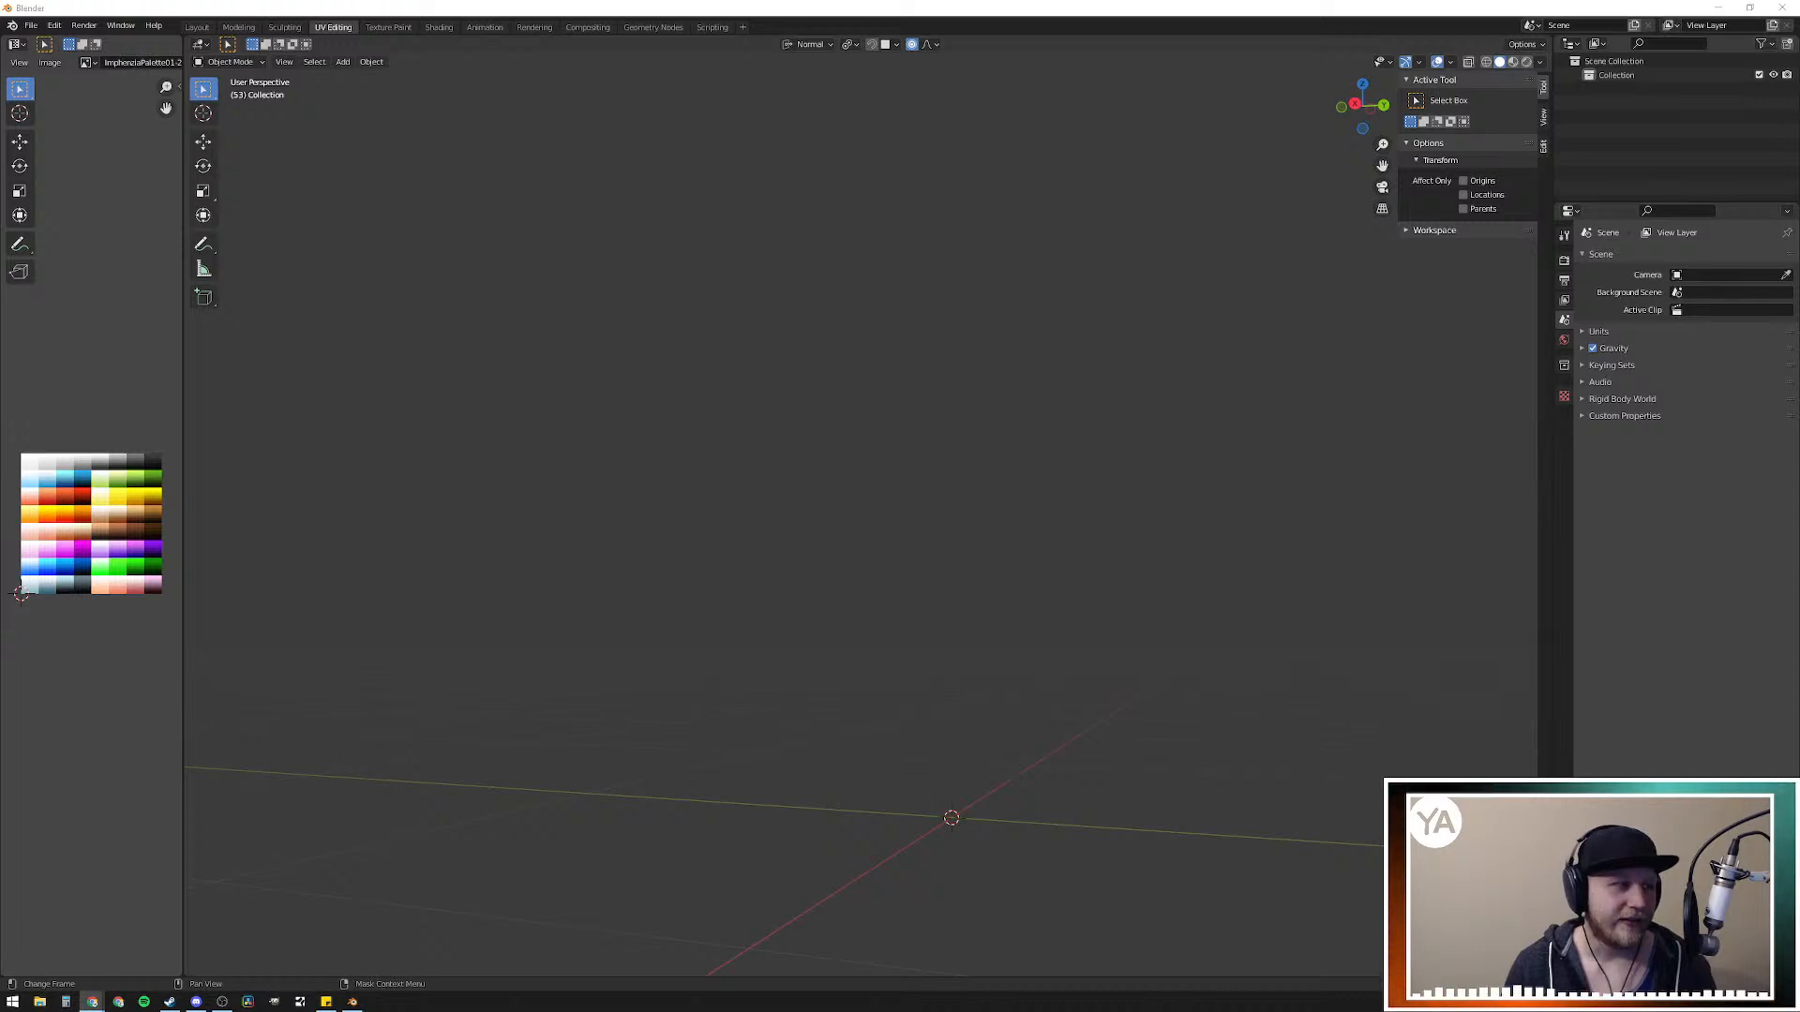
{"action": "middle_click_drag", "start_coordinate": [763, 406], "coordinate": [898, 452]}
{"action": "middle_click_drag", "start_coordinate": [863, 466], "coordinate": [824, 554]}
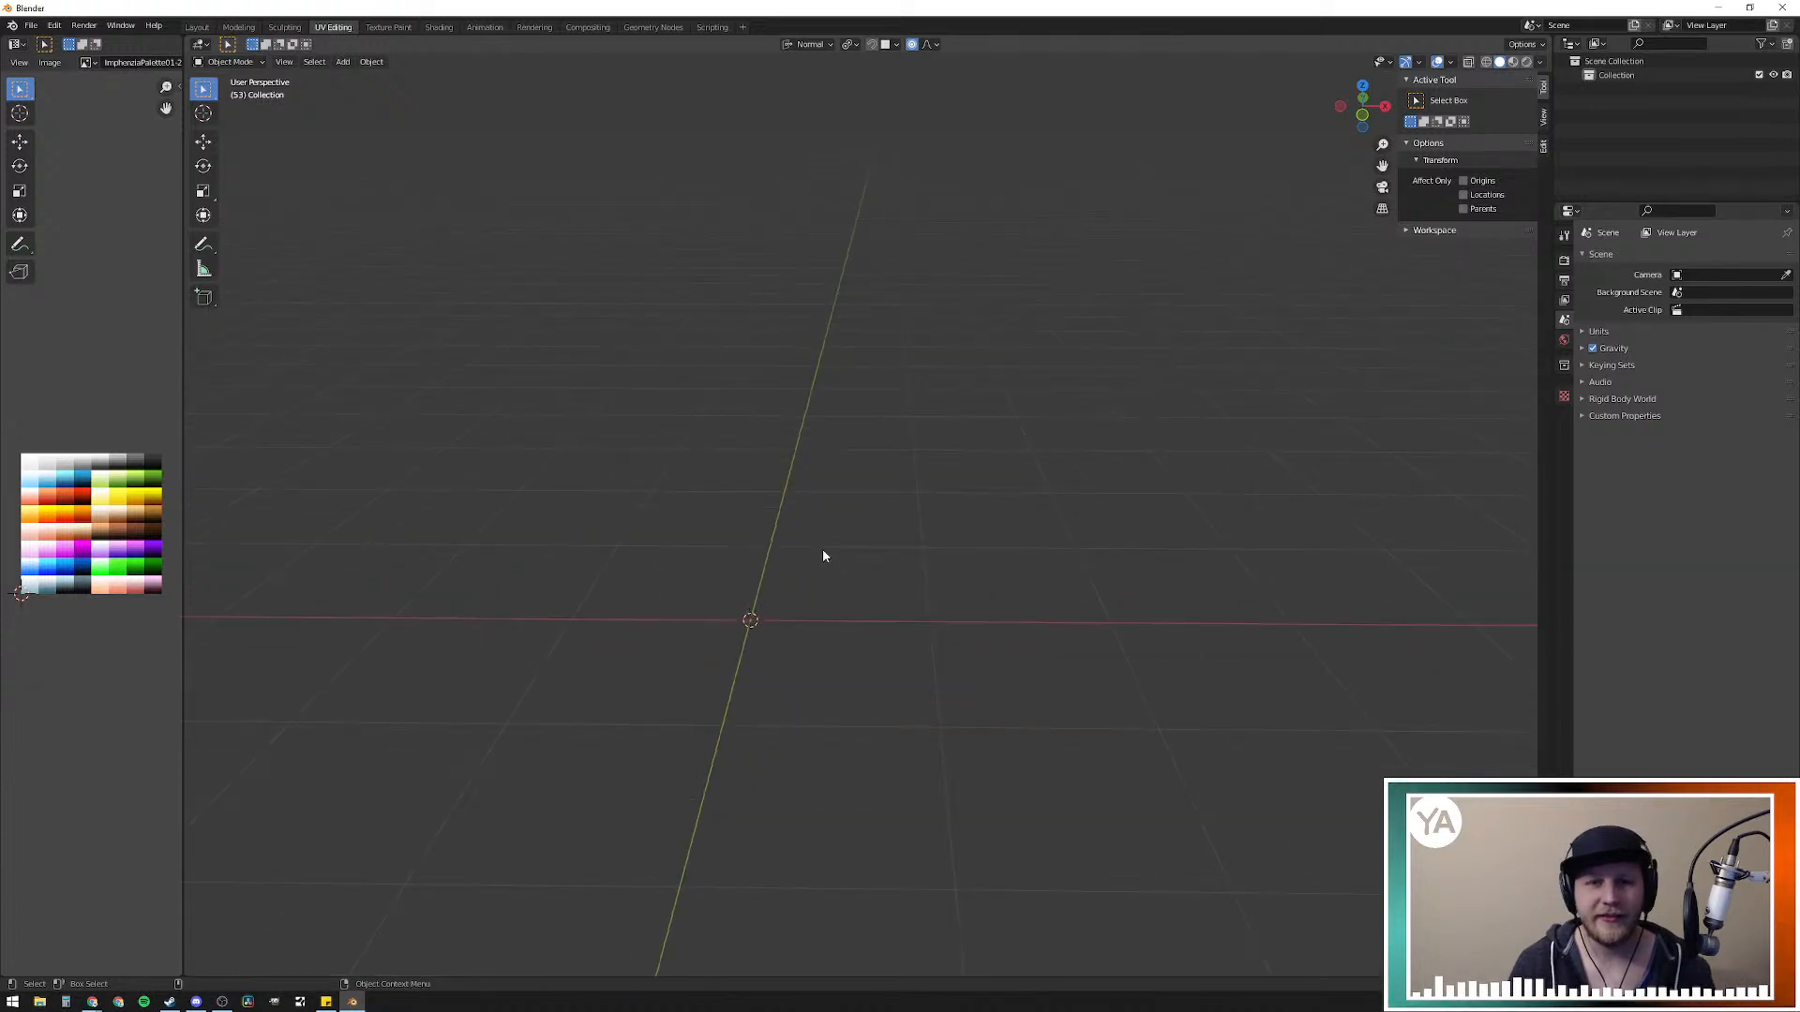
Step: Quit Blender and return to the Blender Tutorials playlist in the browser
{"action": "left_click", "coordinate": [1781, 9]}
{"action": "left_click", "coordinate": [936, 534]}
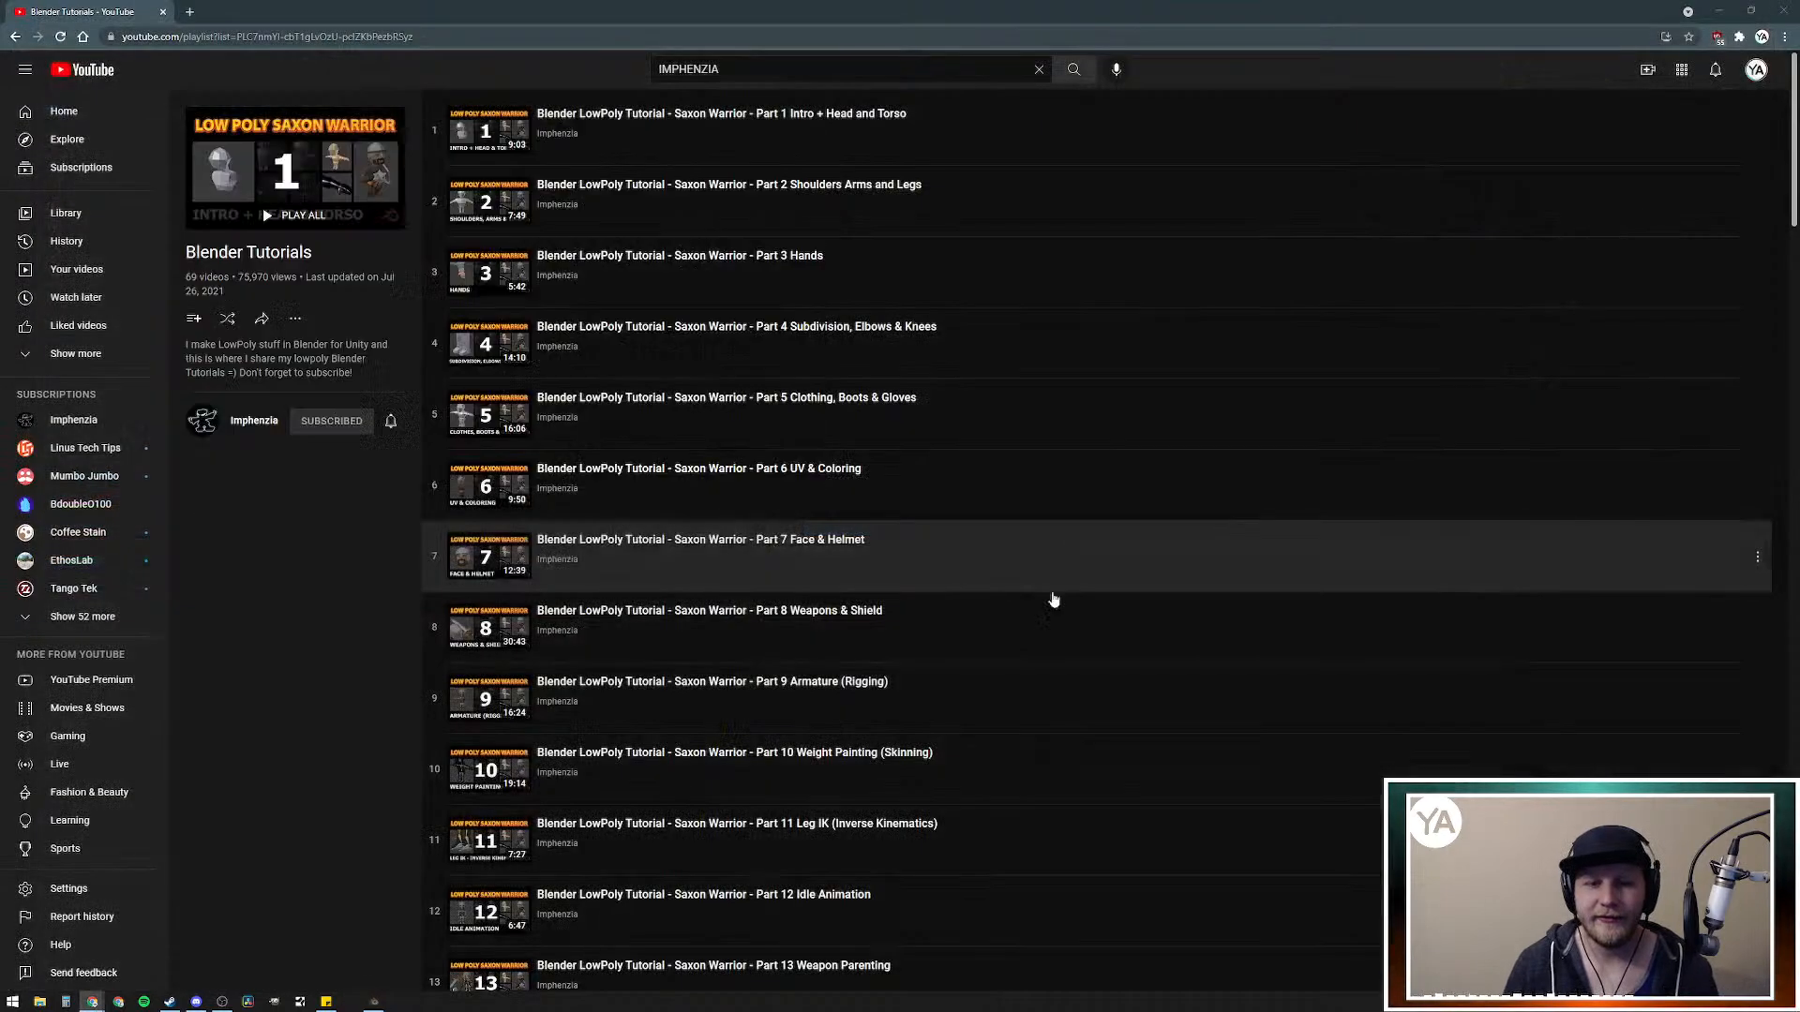